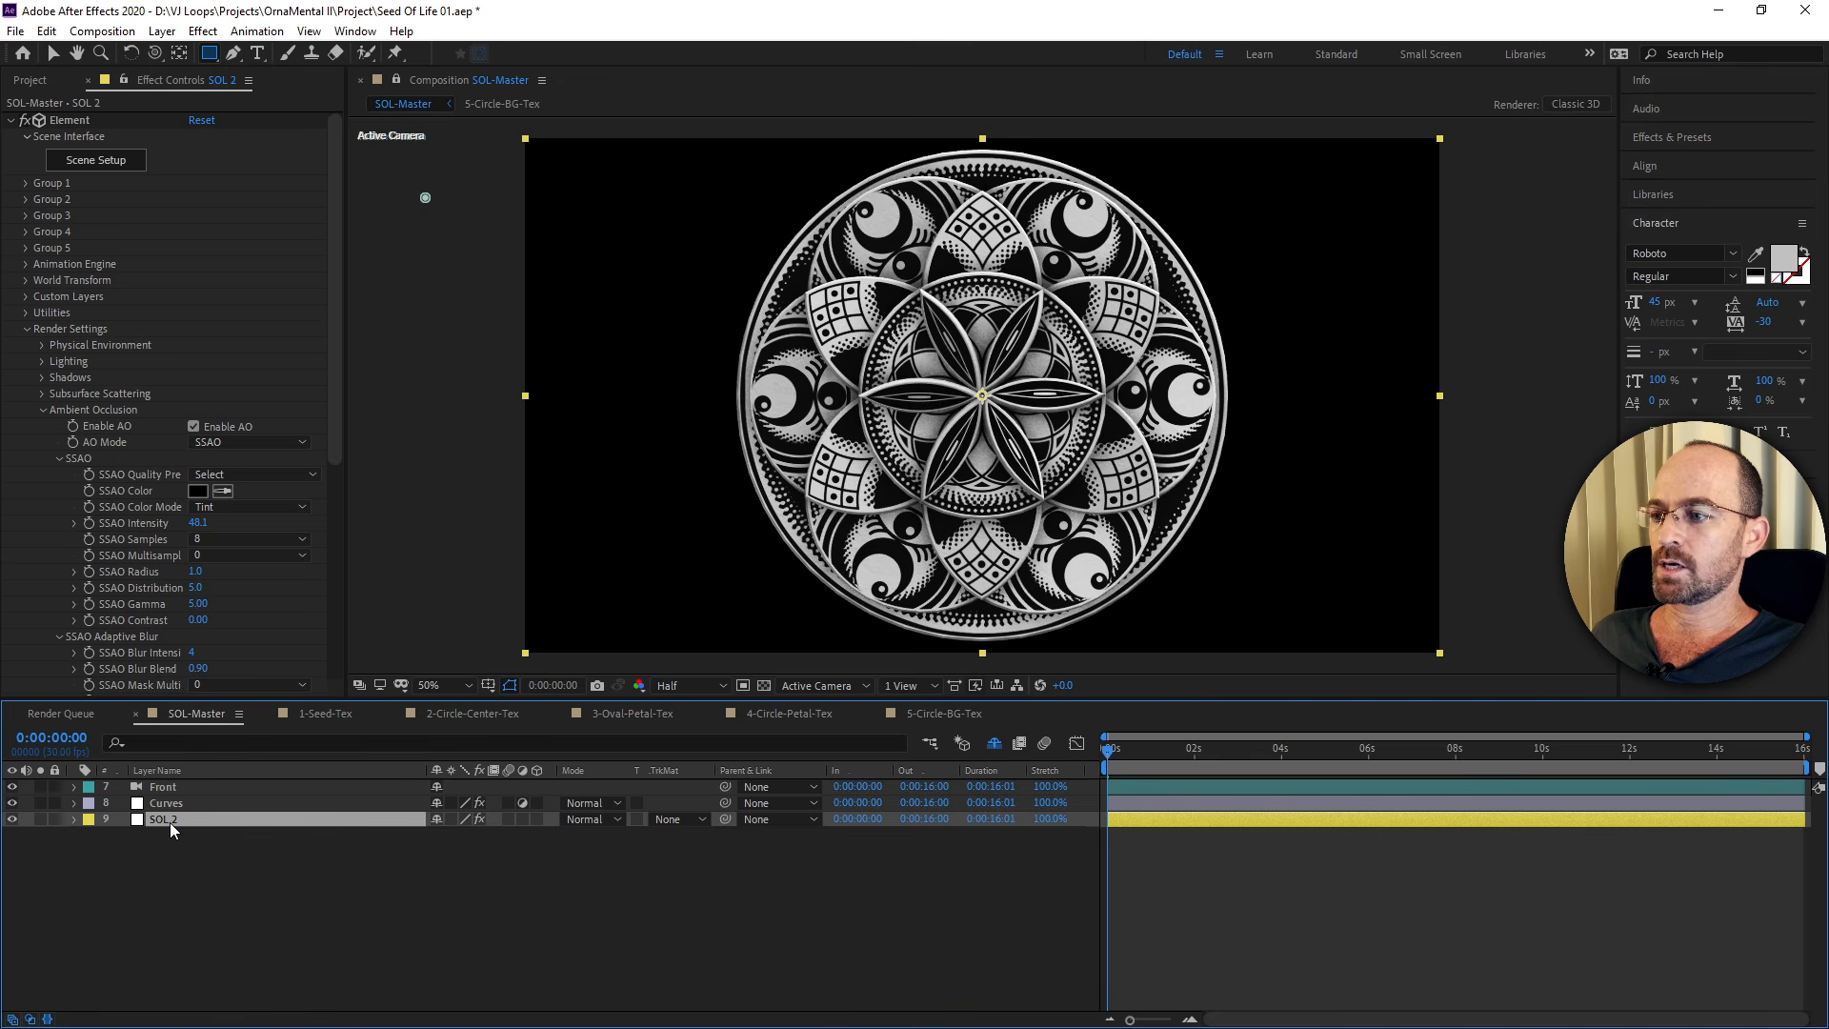
Collapse the Element effect's Render Settings and reveal the shy layers in the SOL-Master timeline.
{"action": "left_click", "coordinate": [26, 329]}
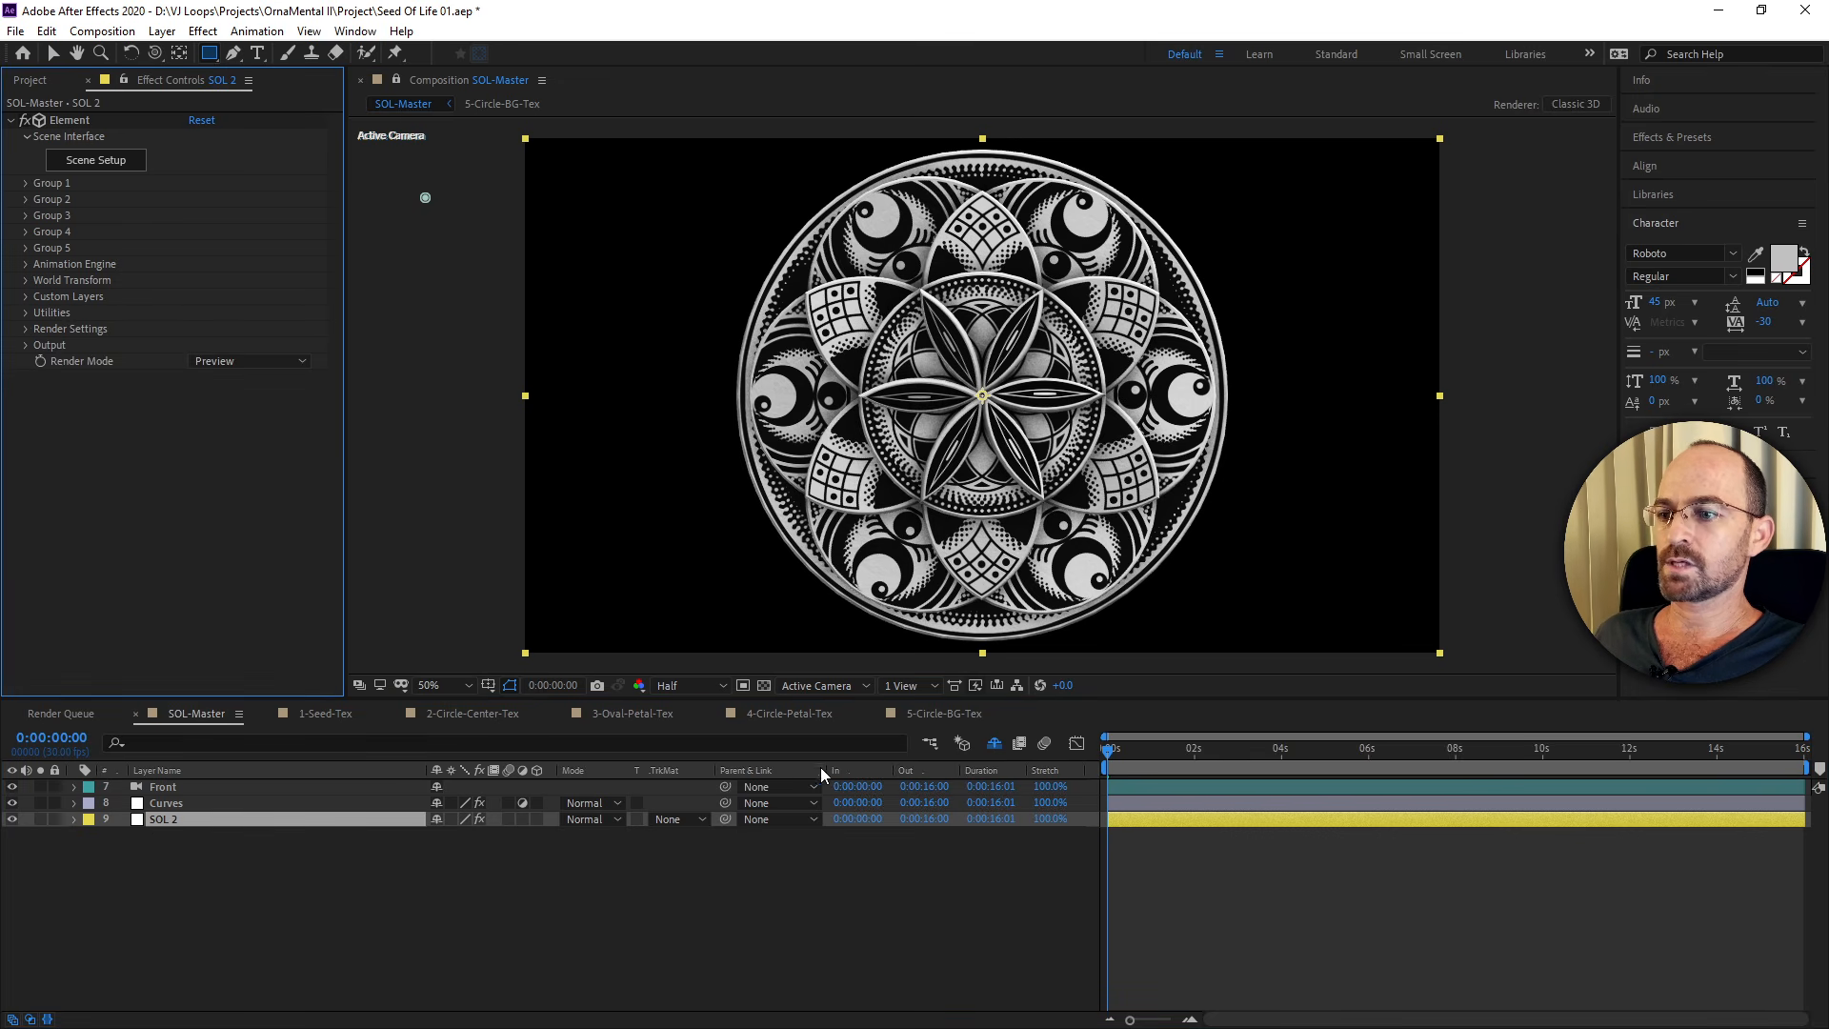
{"action": "left_click", "coordinate": [996, 742]}
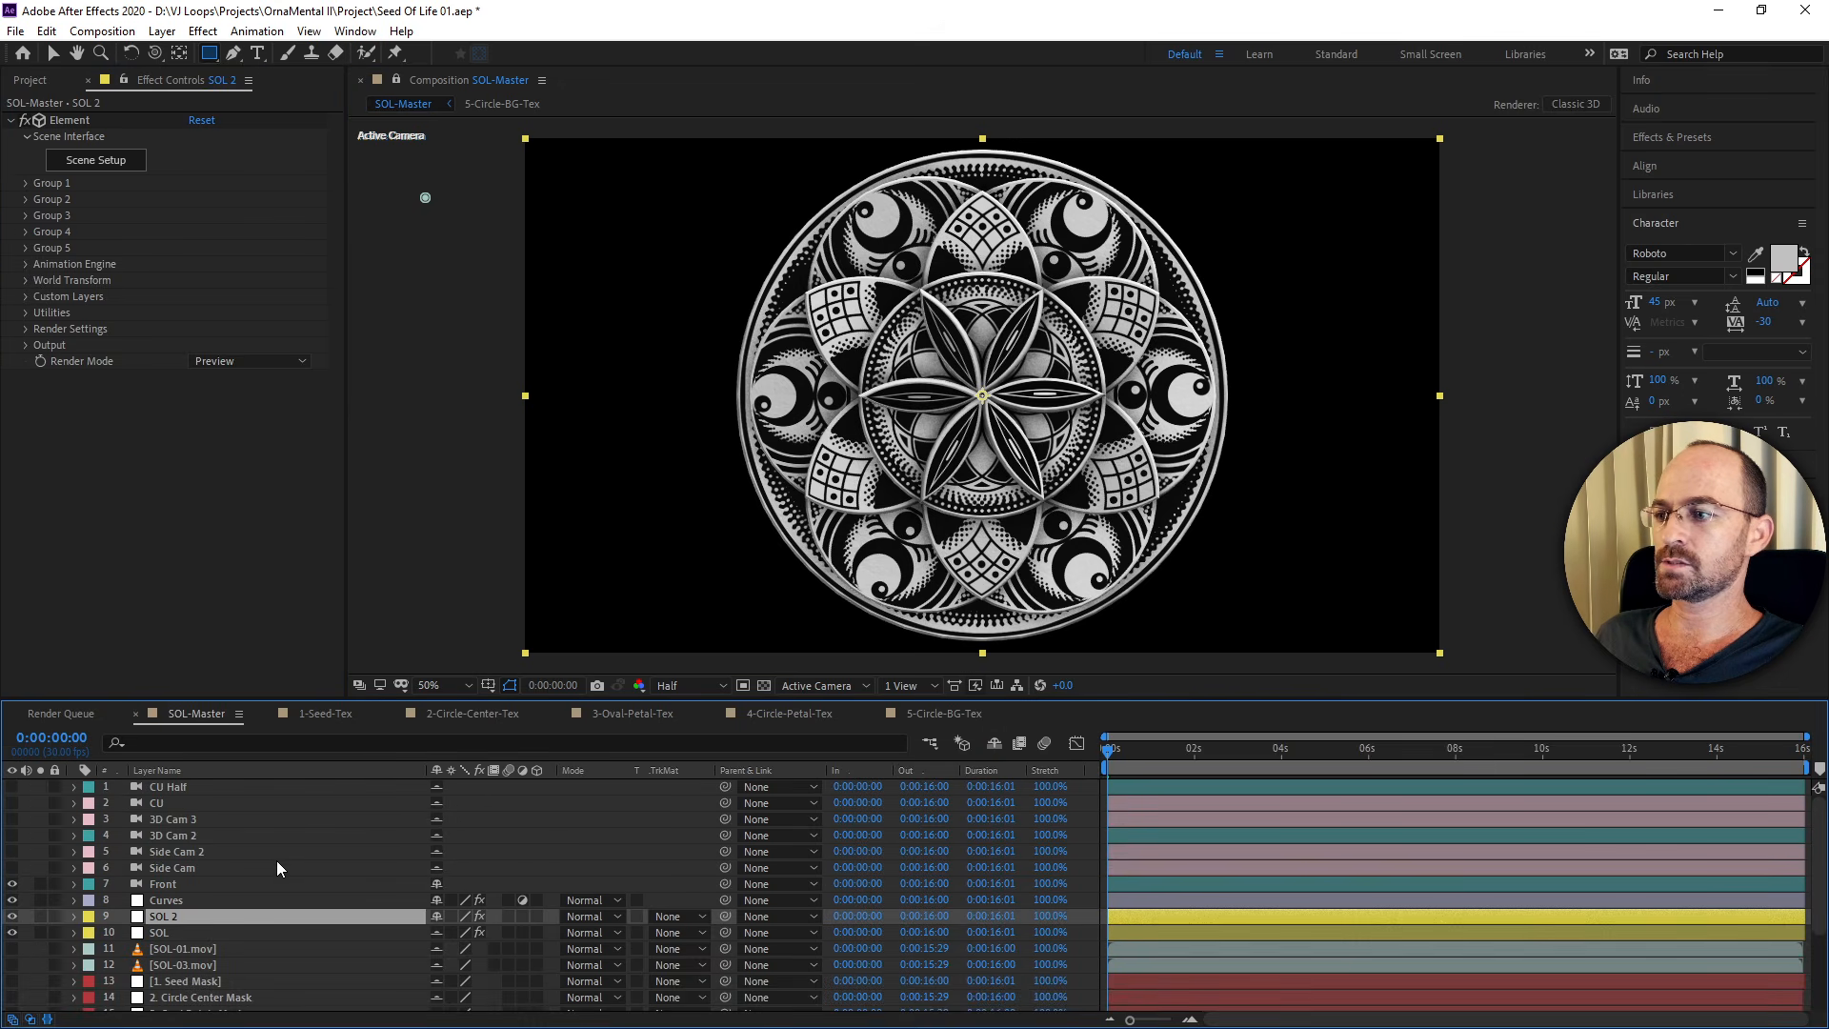
{"action": "scroll", "coordinate": [156, 884], "scroll_direction": "down", "scroll_amount": 2}
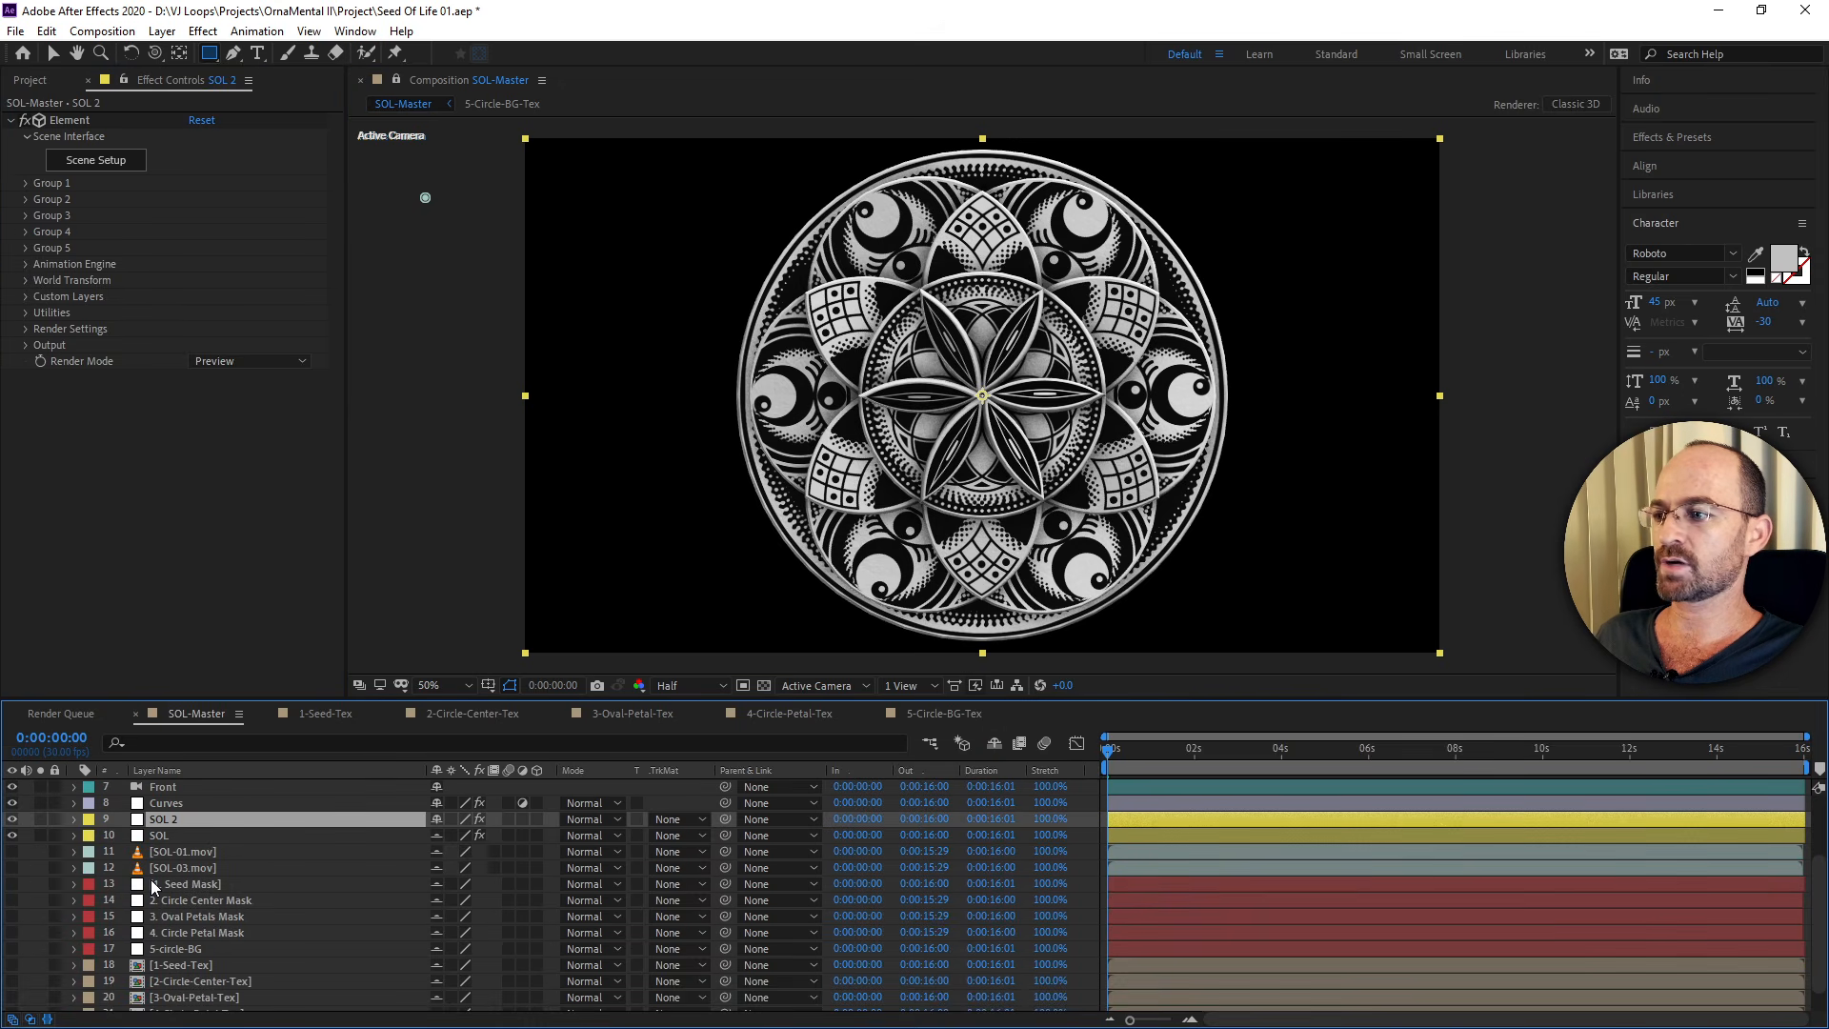
{"action": "scroll", "coordinate": [174, 889], "scroll_direction": "down", "scroll_amount": 1}
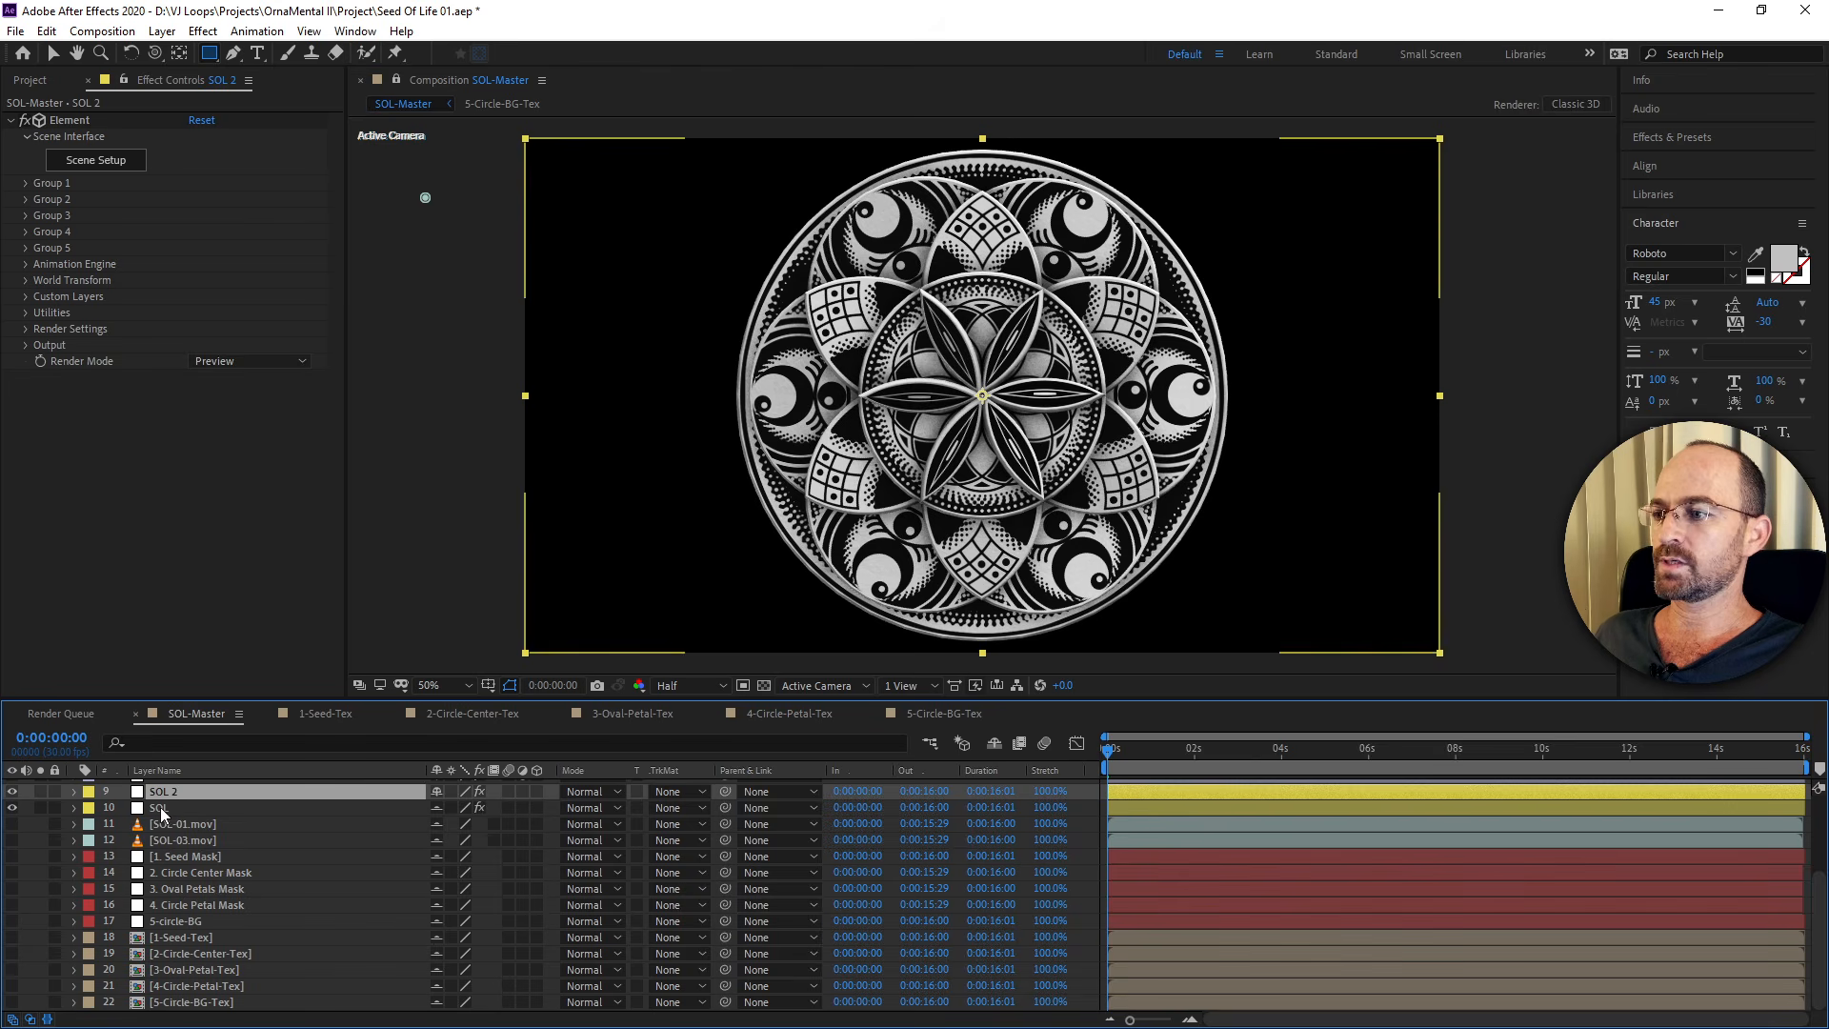
Move the SOL layer to the top of the SOL-Master layer stack, and select the SOL 2 layer.
{"action": "left_click_drag", "start_coordinate": [178, 808], "coordinate": [190, 788]}
{"action": "scroll", "coordinate": [184, 938], "scroll_direction": "down", "scroll_amount": 1}
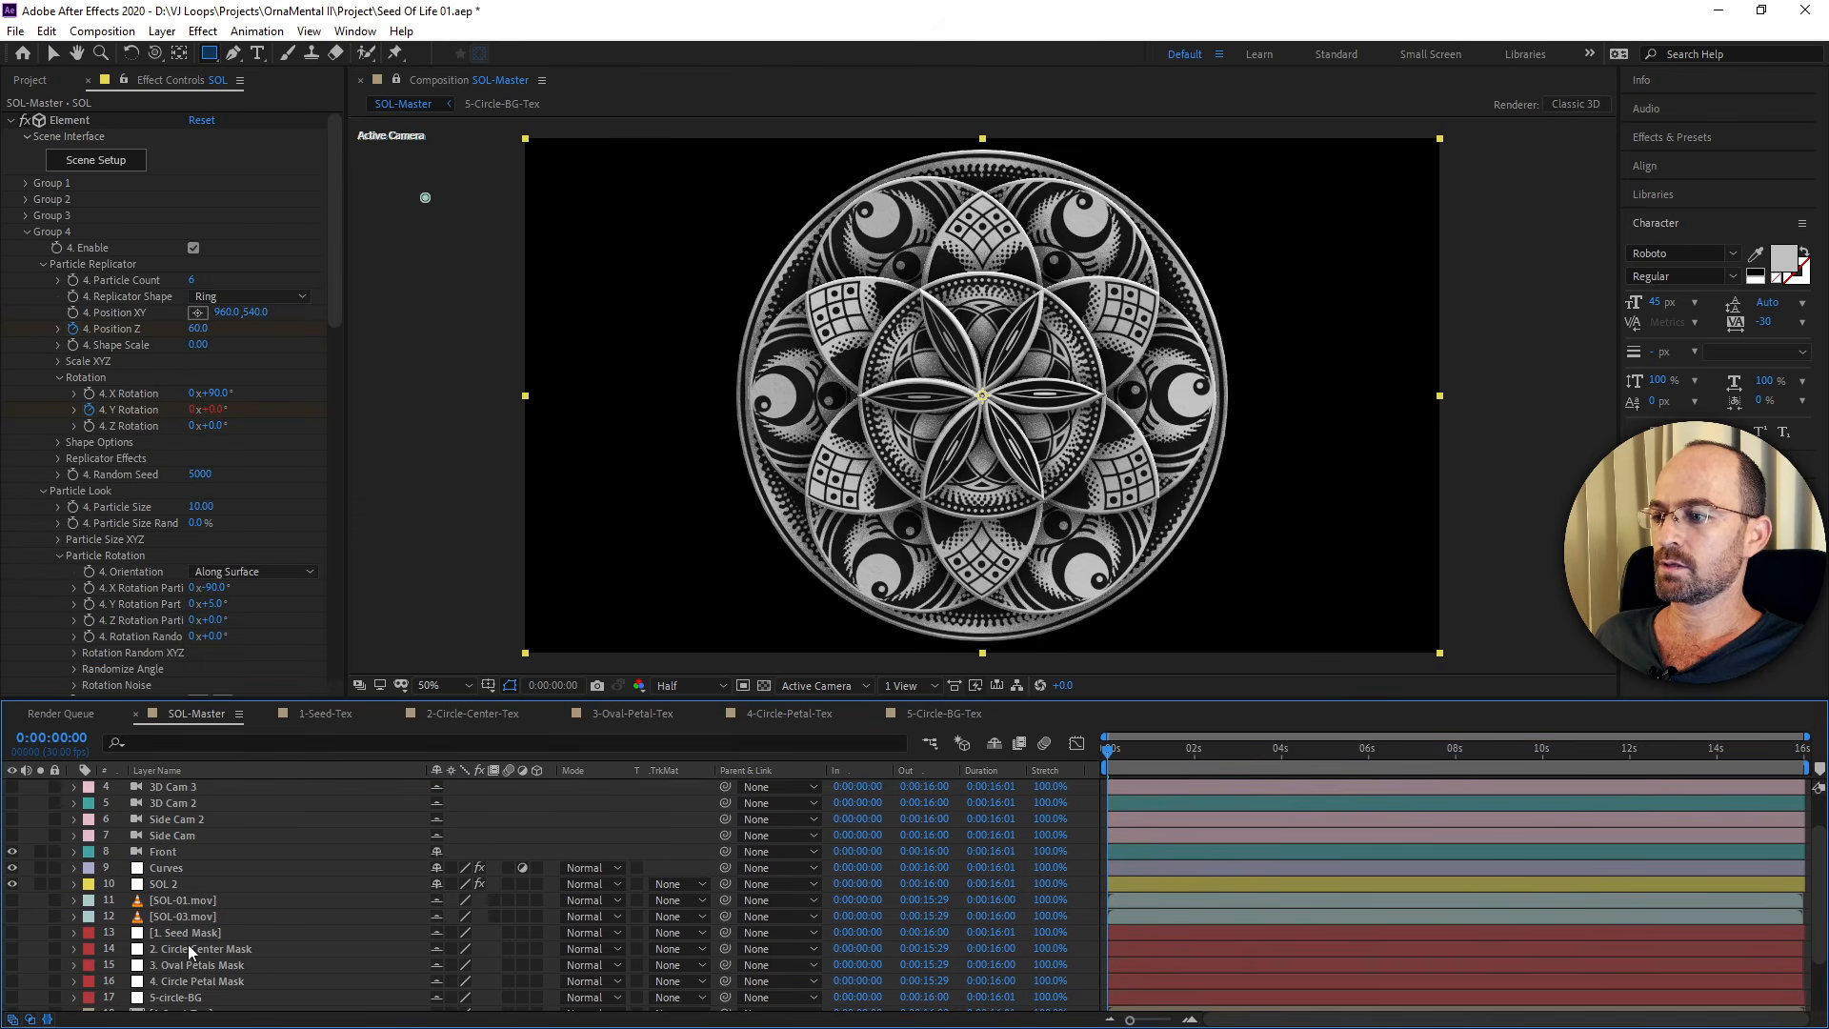
{"action": "left_click", "coordinate": [196, 886]}
{"action": "scroll", "coordinate": [196, 895], "scroll_direction": "down", "scroll_amount": 2}
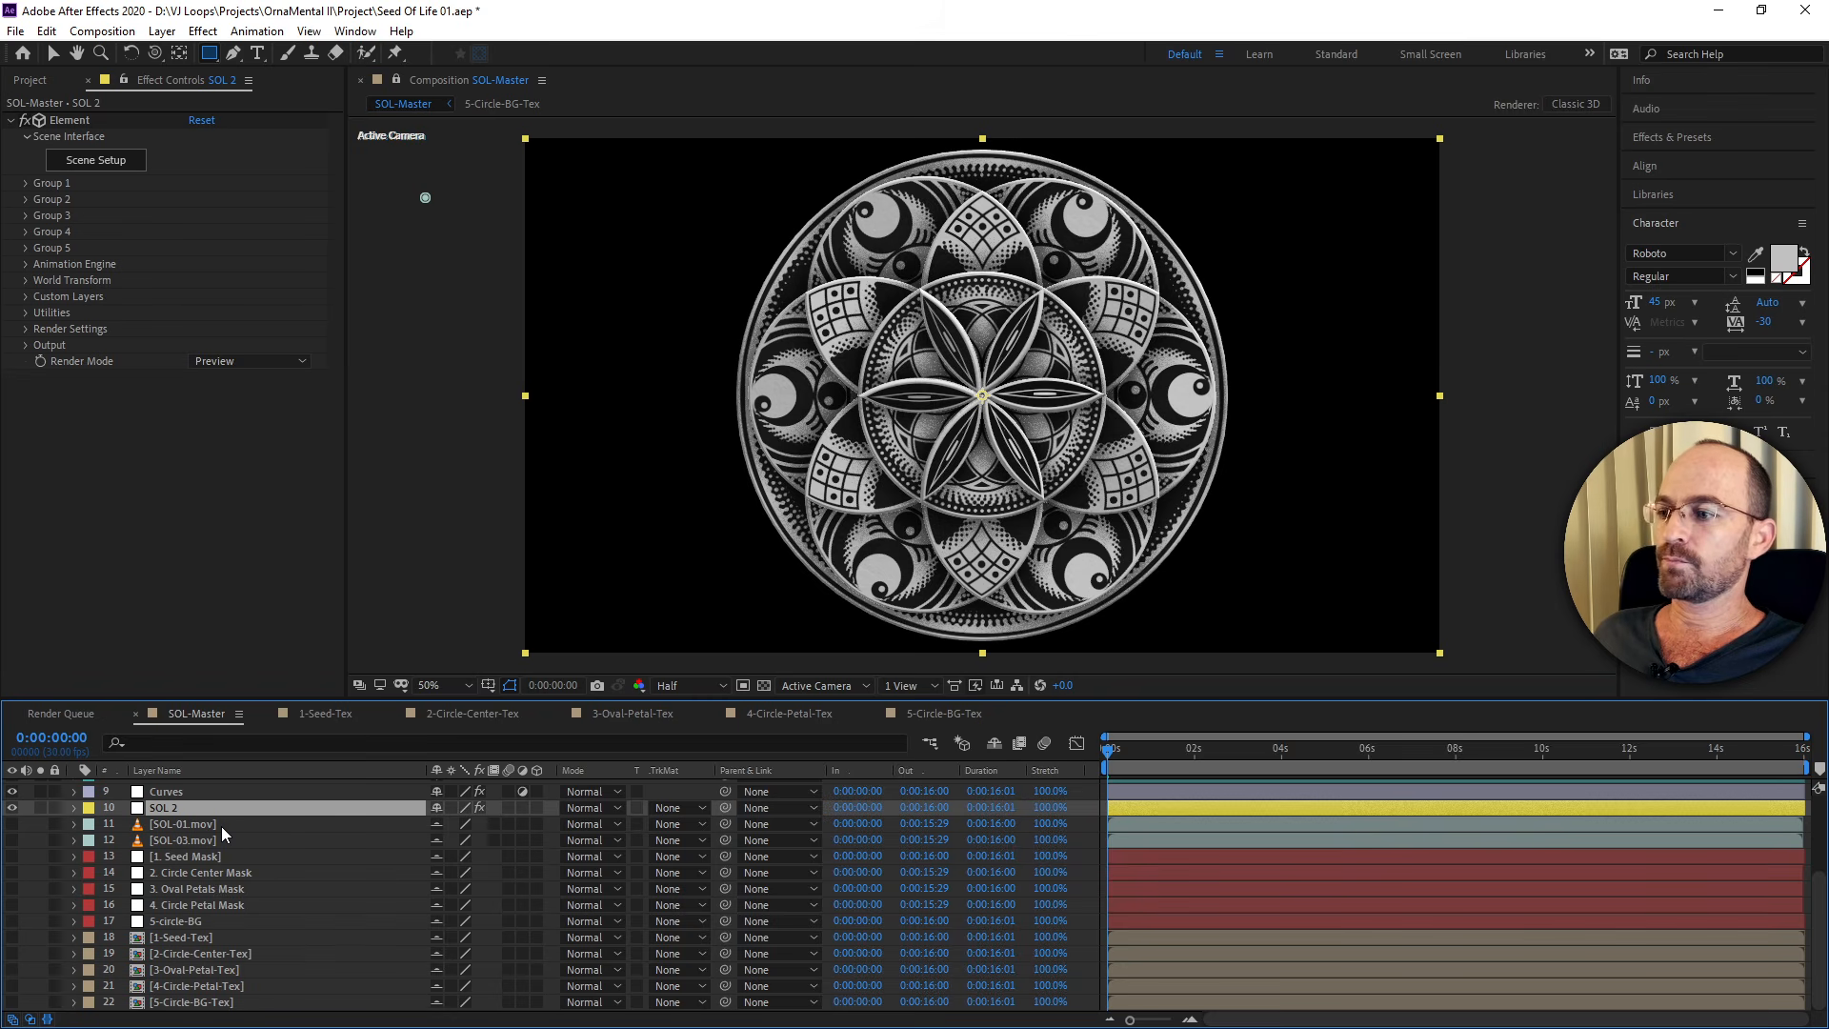
Hide the SOL 2 and SOL layers with the 1. Seed Mask layer selected to isolate its mask outline.
{"action": "left_click", "coordinate": [227, 856]}
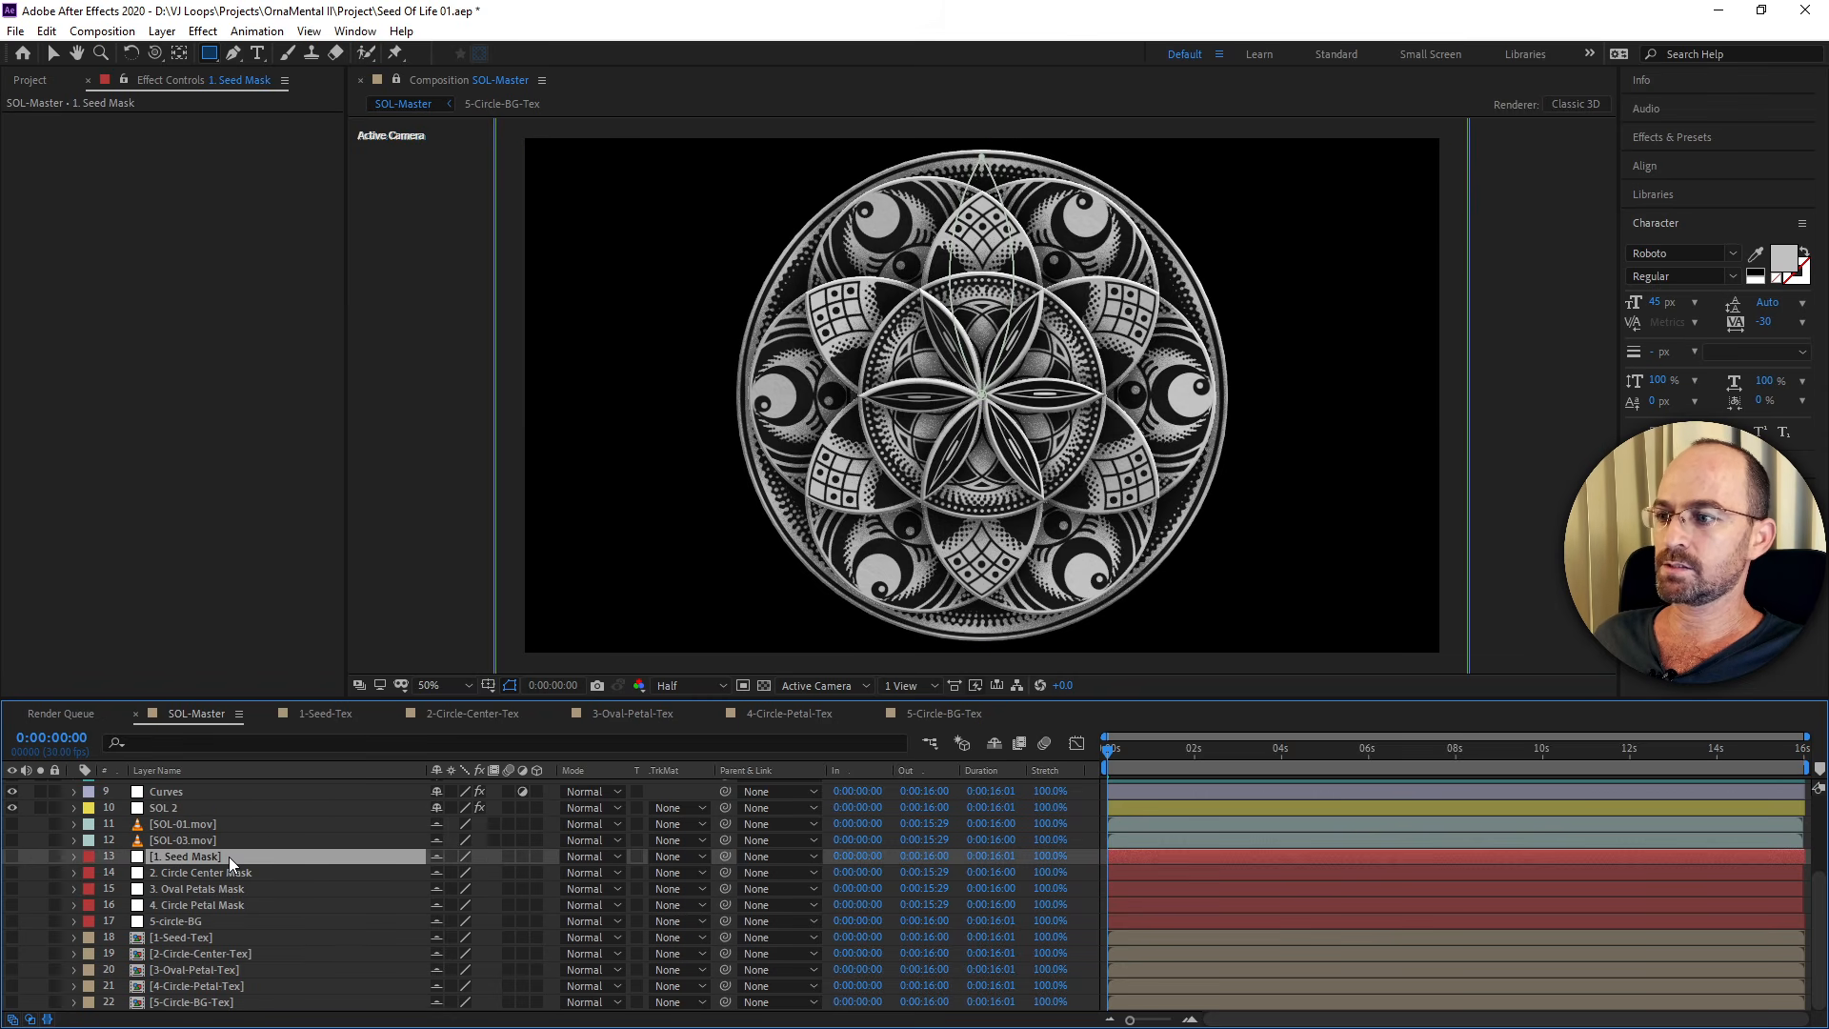
{"action": "left_click", "coordinate": [12, 808]}
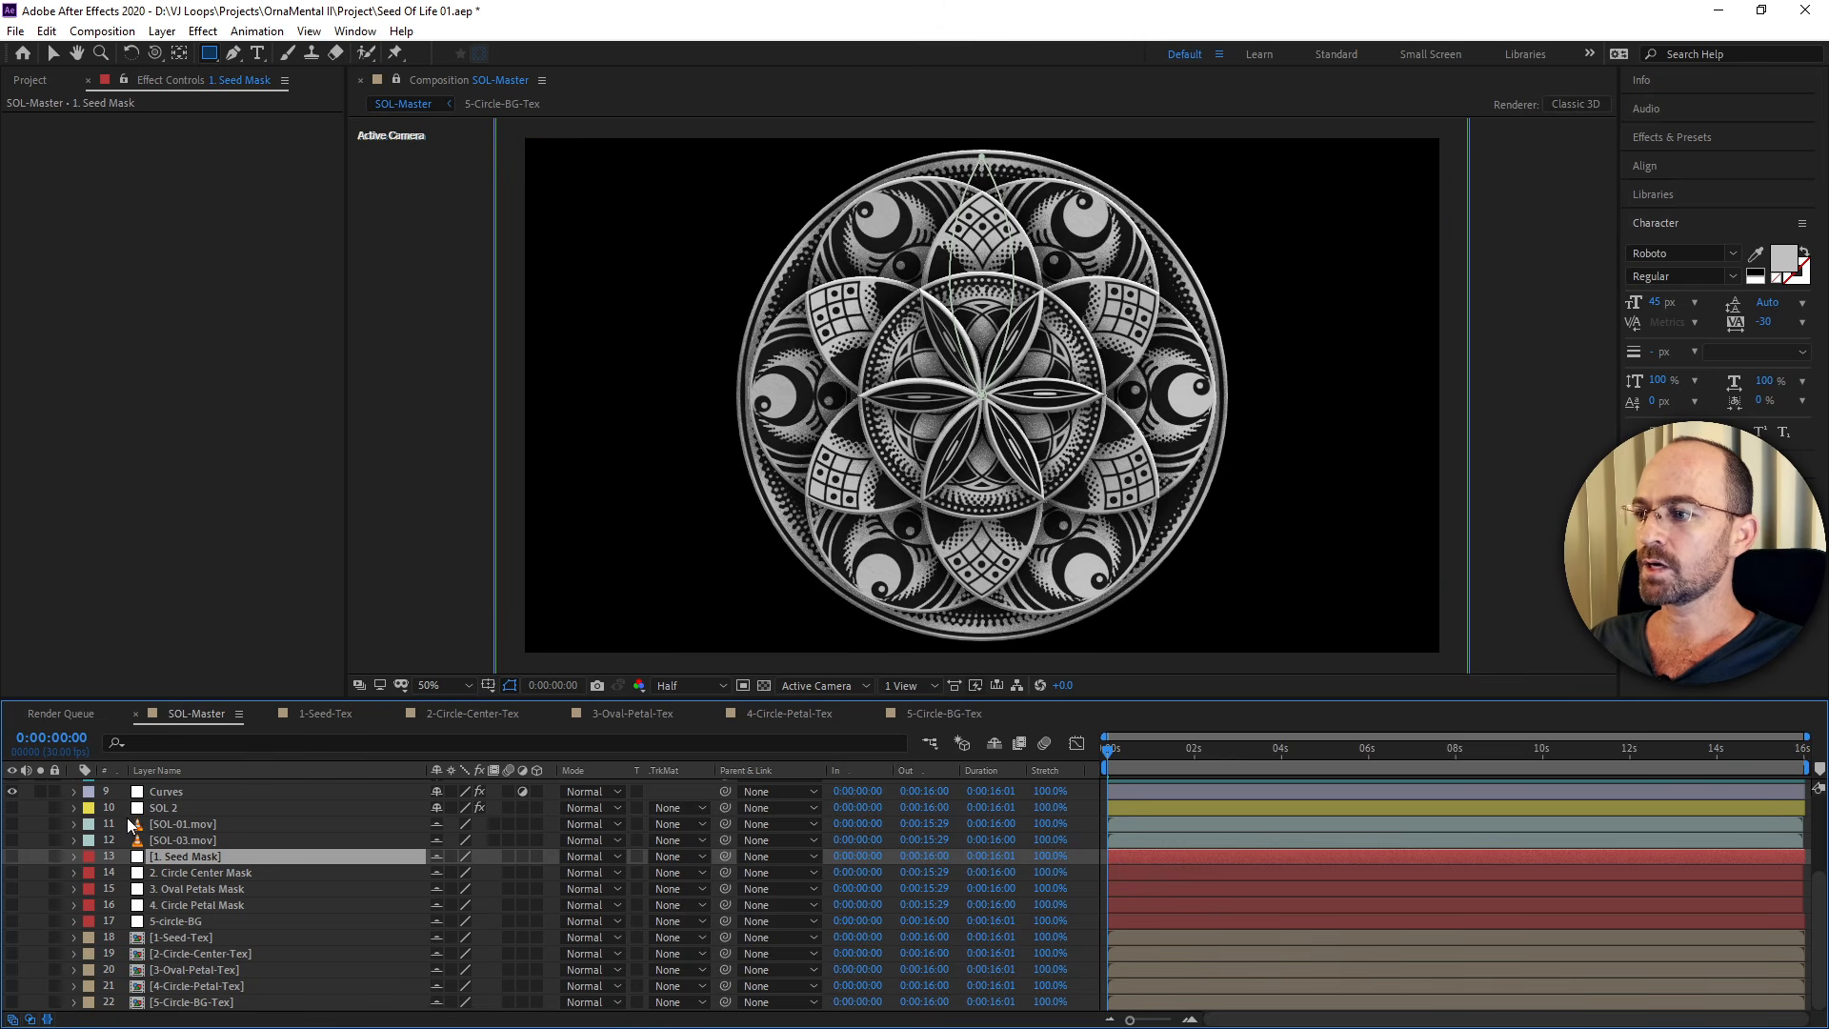
{"action": "scroll", "coordinate": [169, 860], "scroll_direction": "up", "scroll_amount": 3}
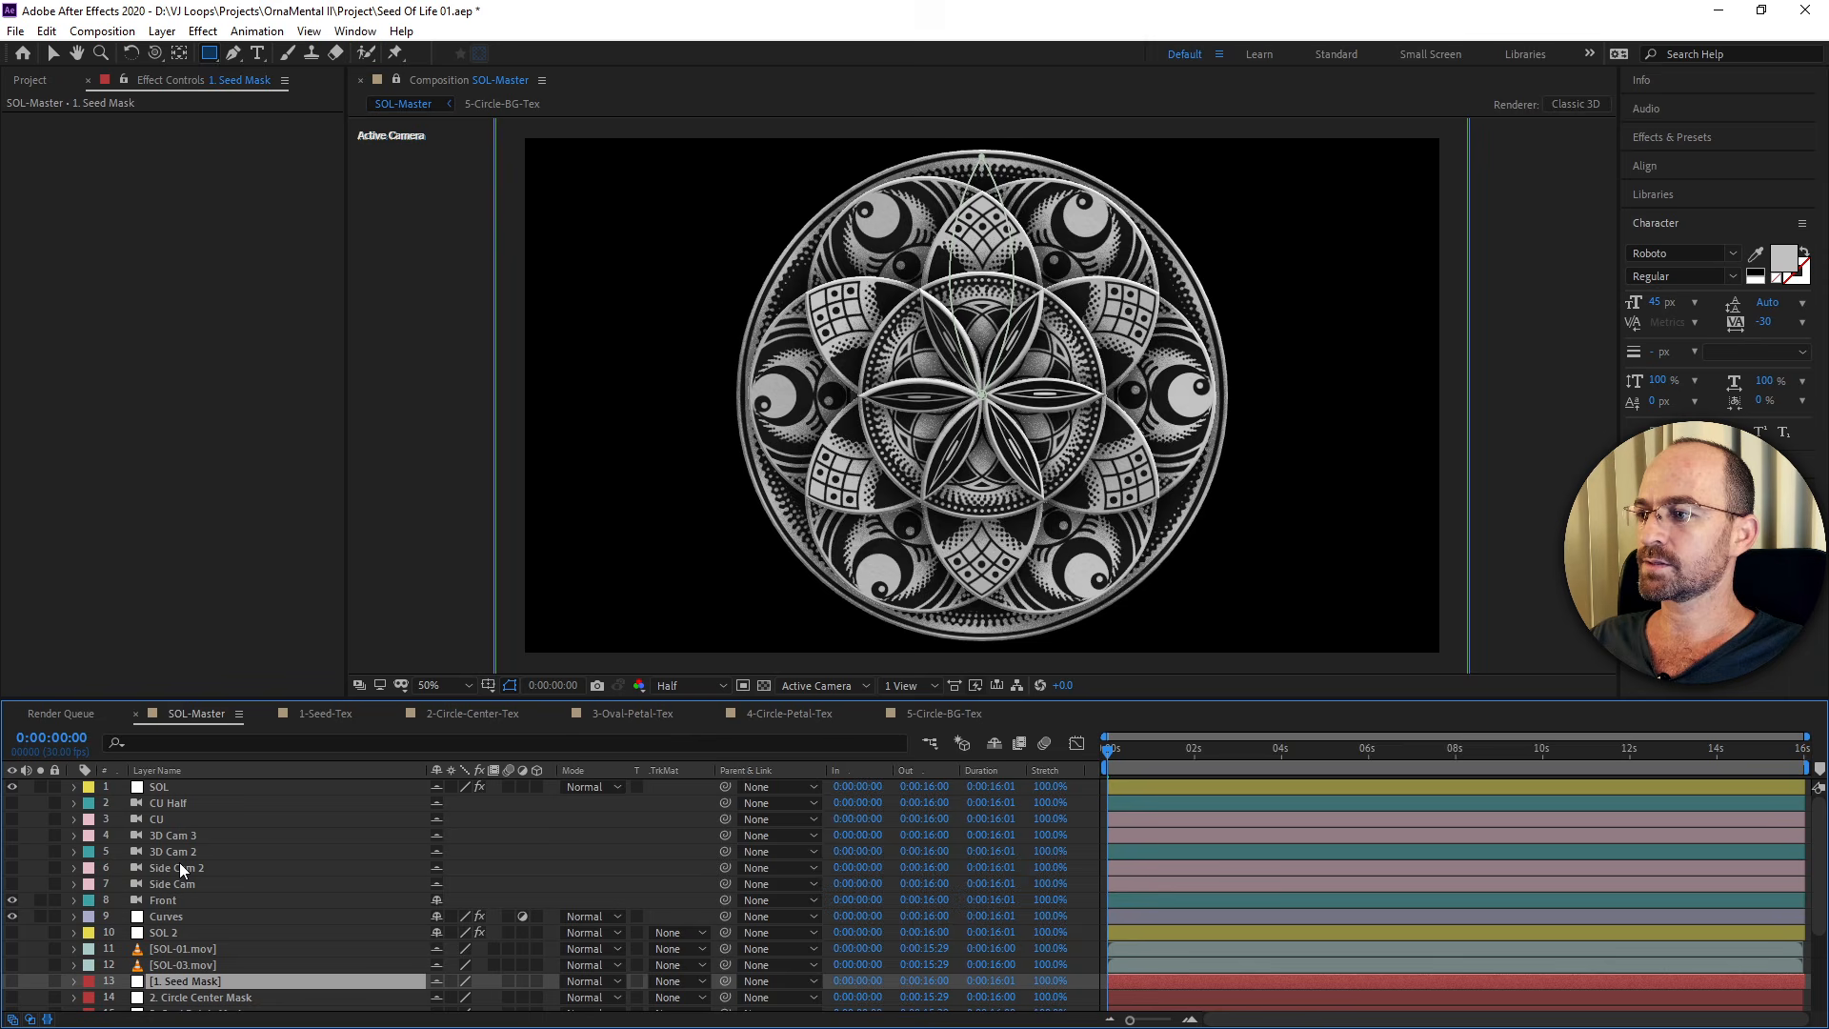
{"action": "left_click", "coordinate": [12, 788]}
{"action": "scroll", "coordinate": [123, 947], "scroll_direction": "down", "scroll_amount": 2}
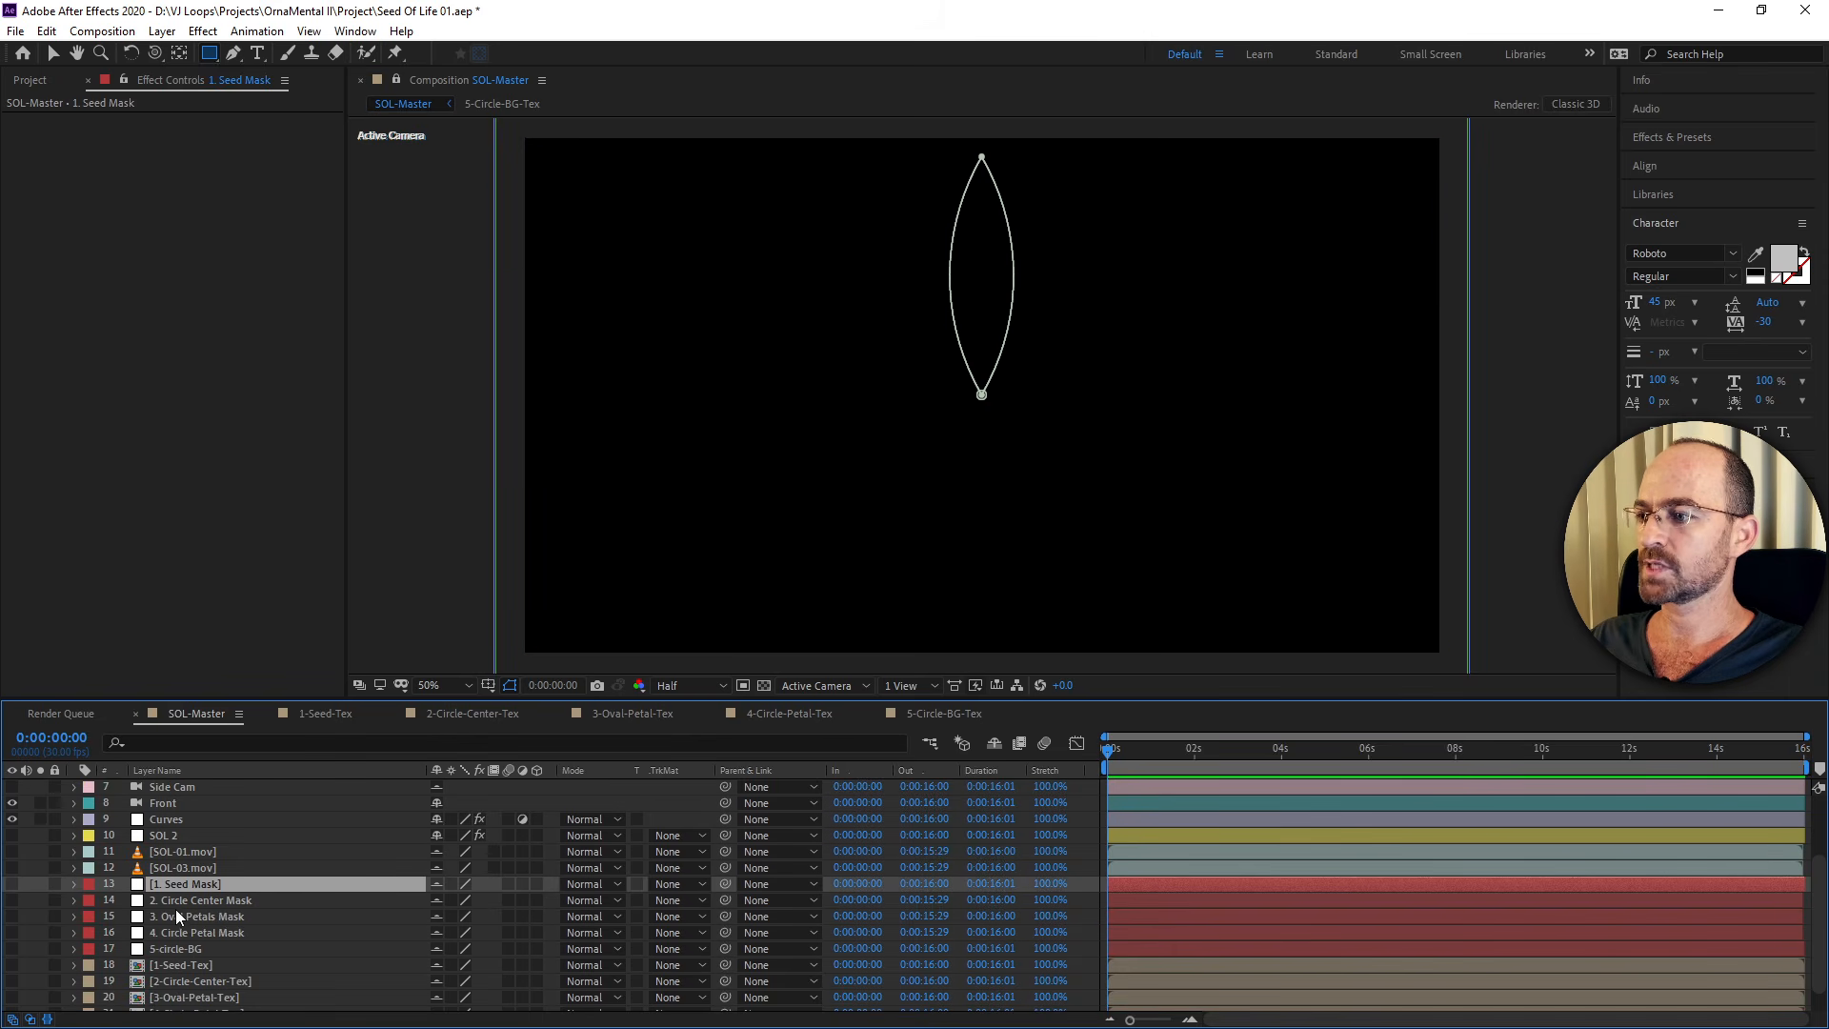
Inspect the full mask outlines of the Seed, Circle Center, Oval Petals, Circle Petal and 5-circle-BG layers.
{"action": "key", "text": "comma"}
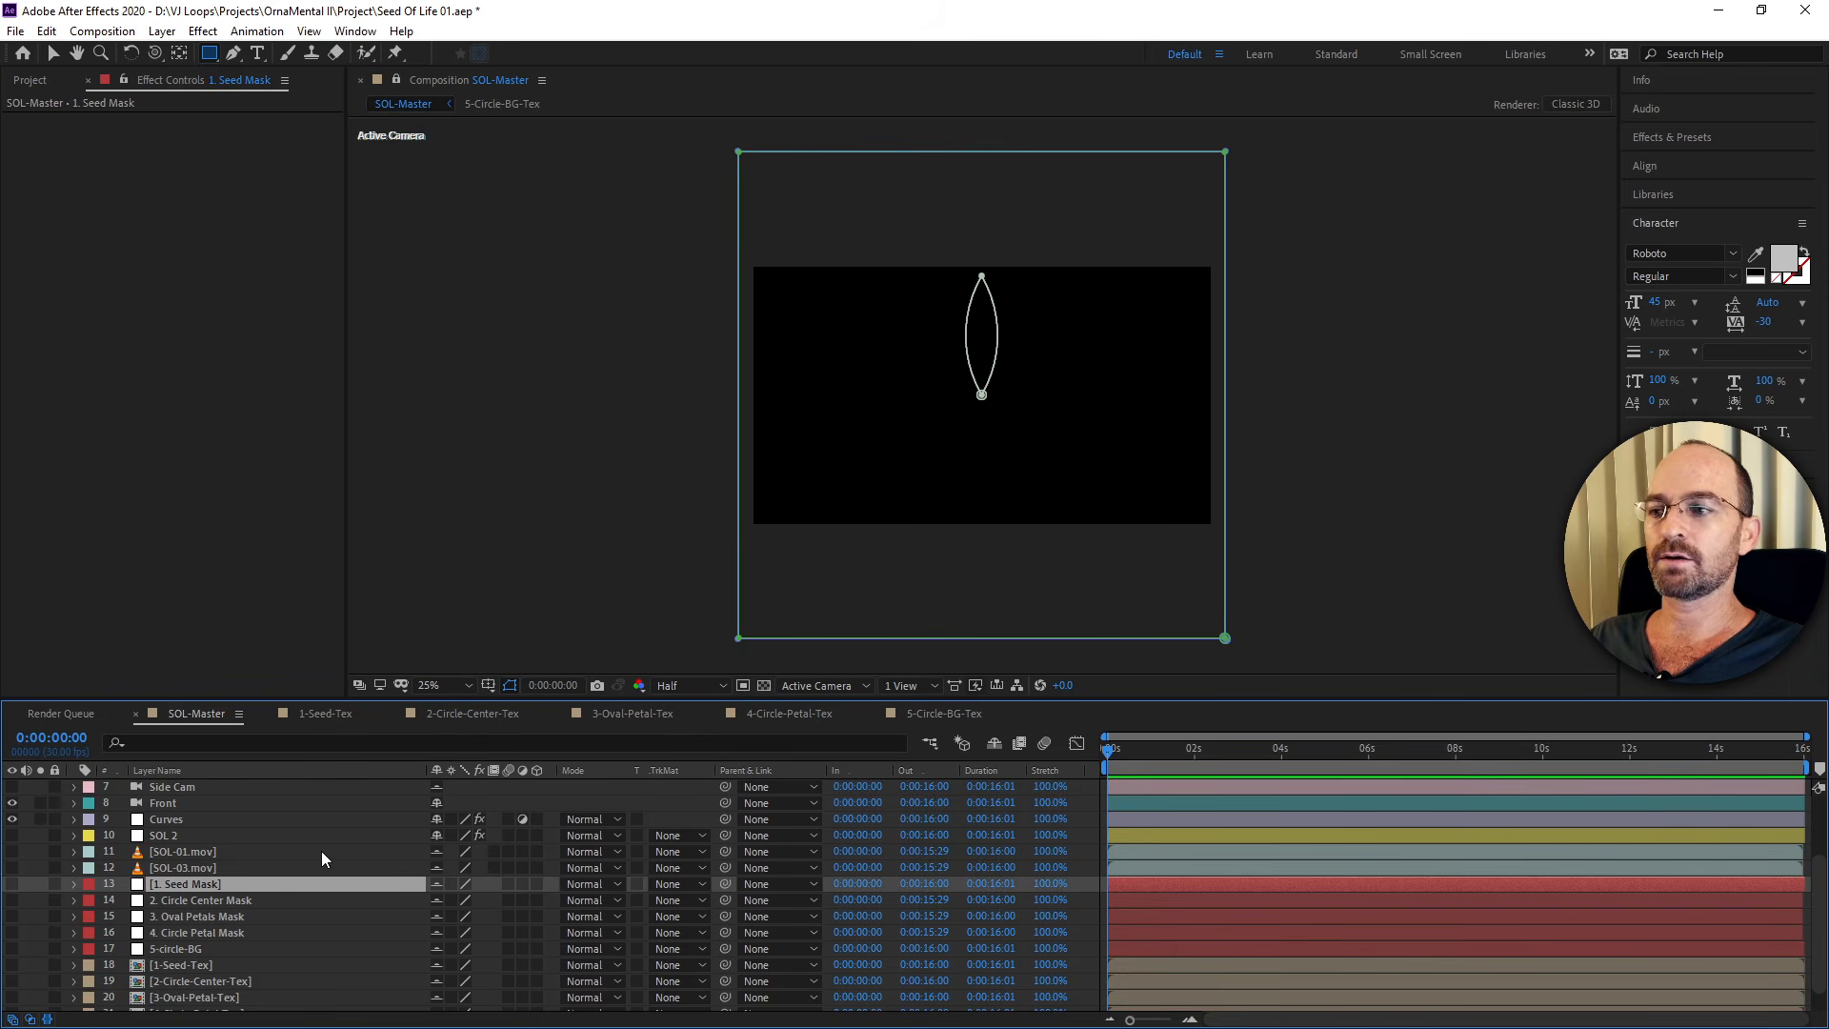
{"action": "left_click", "coordinate": [214, 898]}
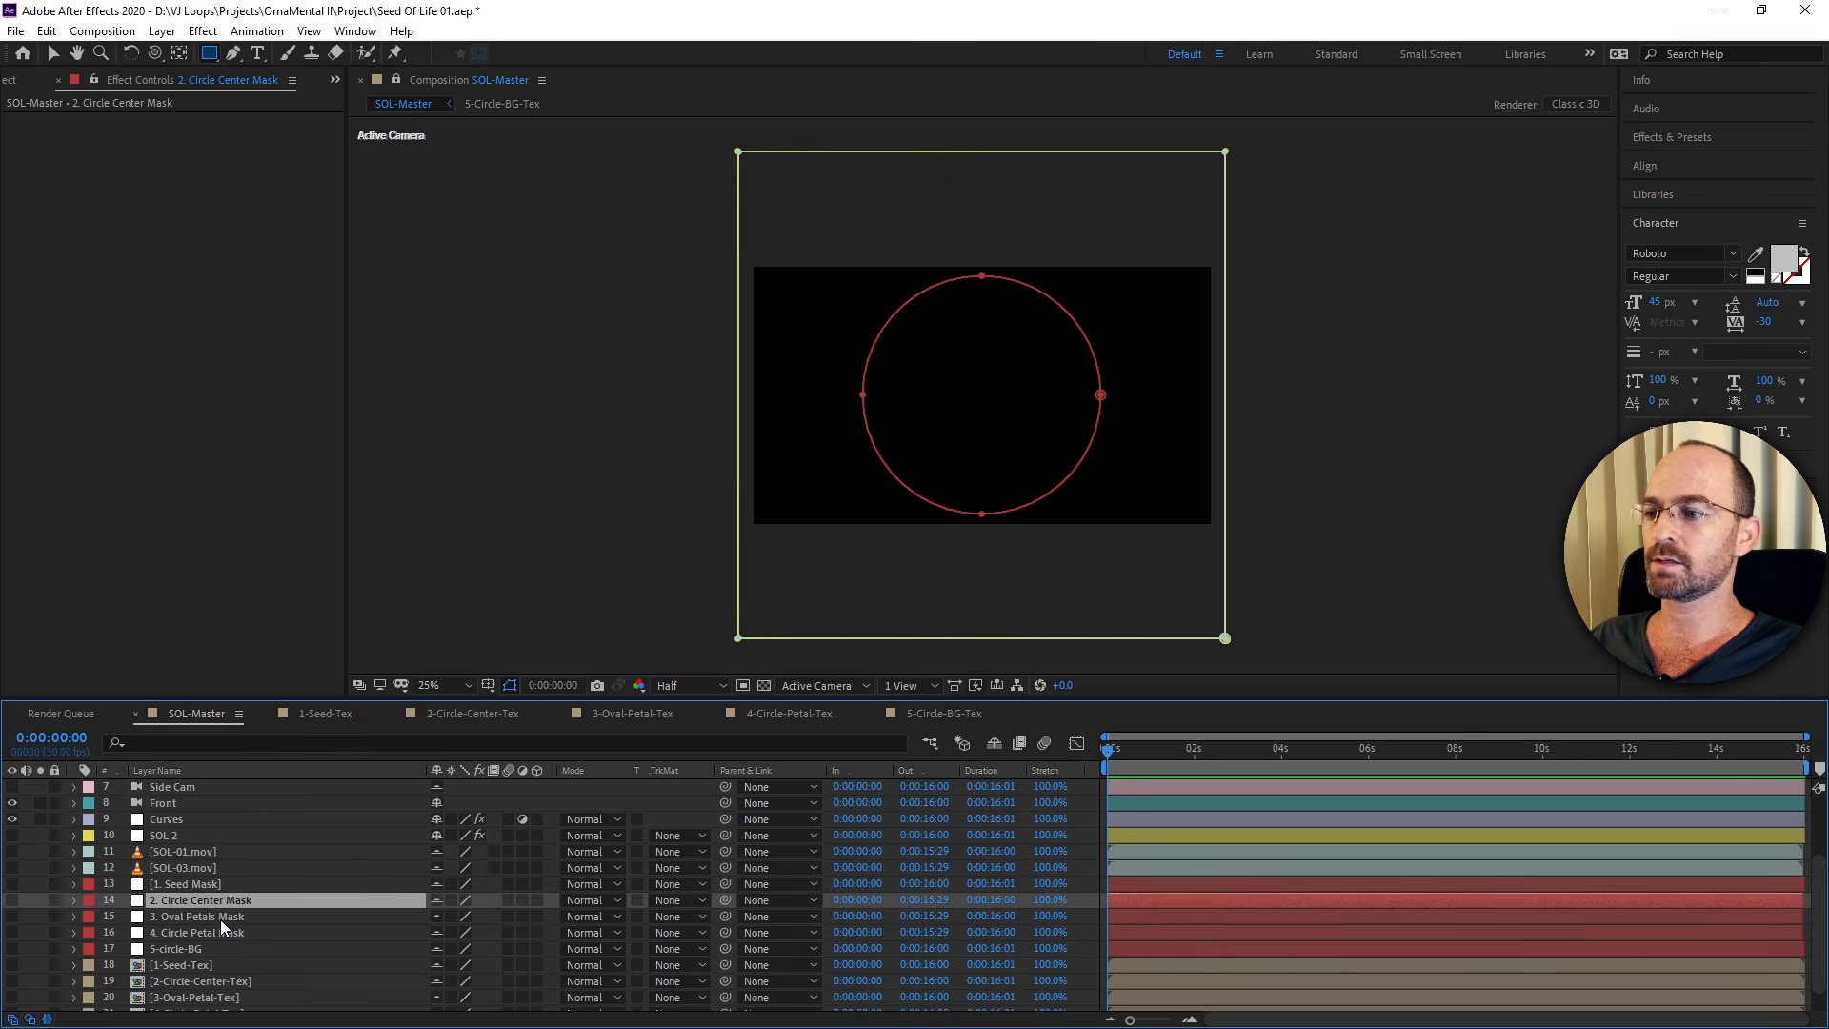
{"action": "left_click", "coordinate": [220, 918]}
{"action": "left_click", "coordinate": [223, 931]}
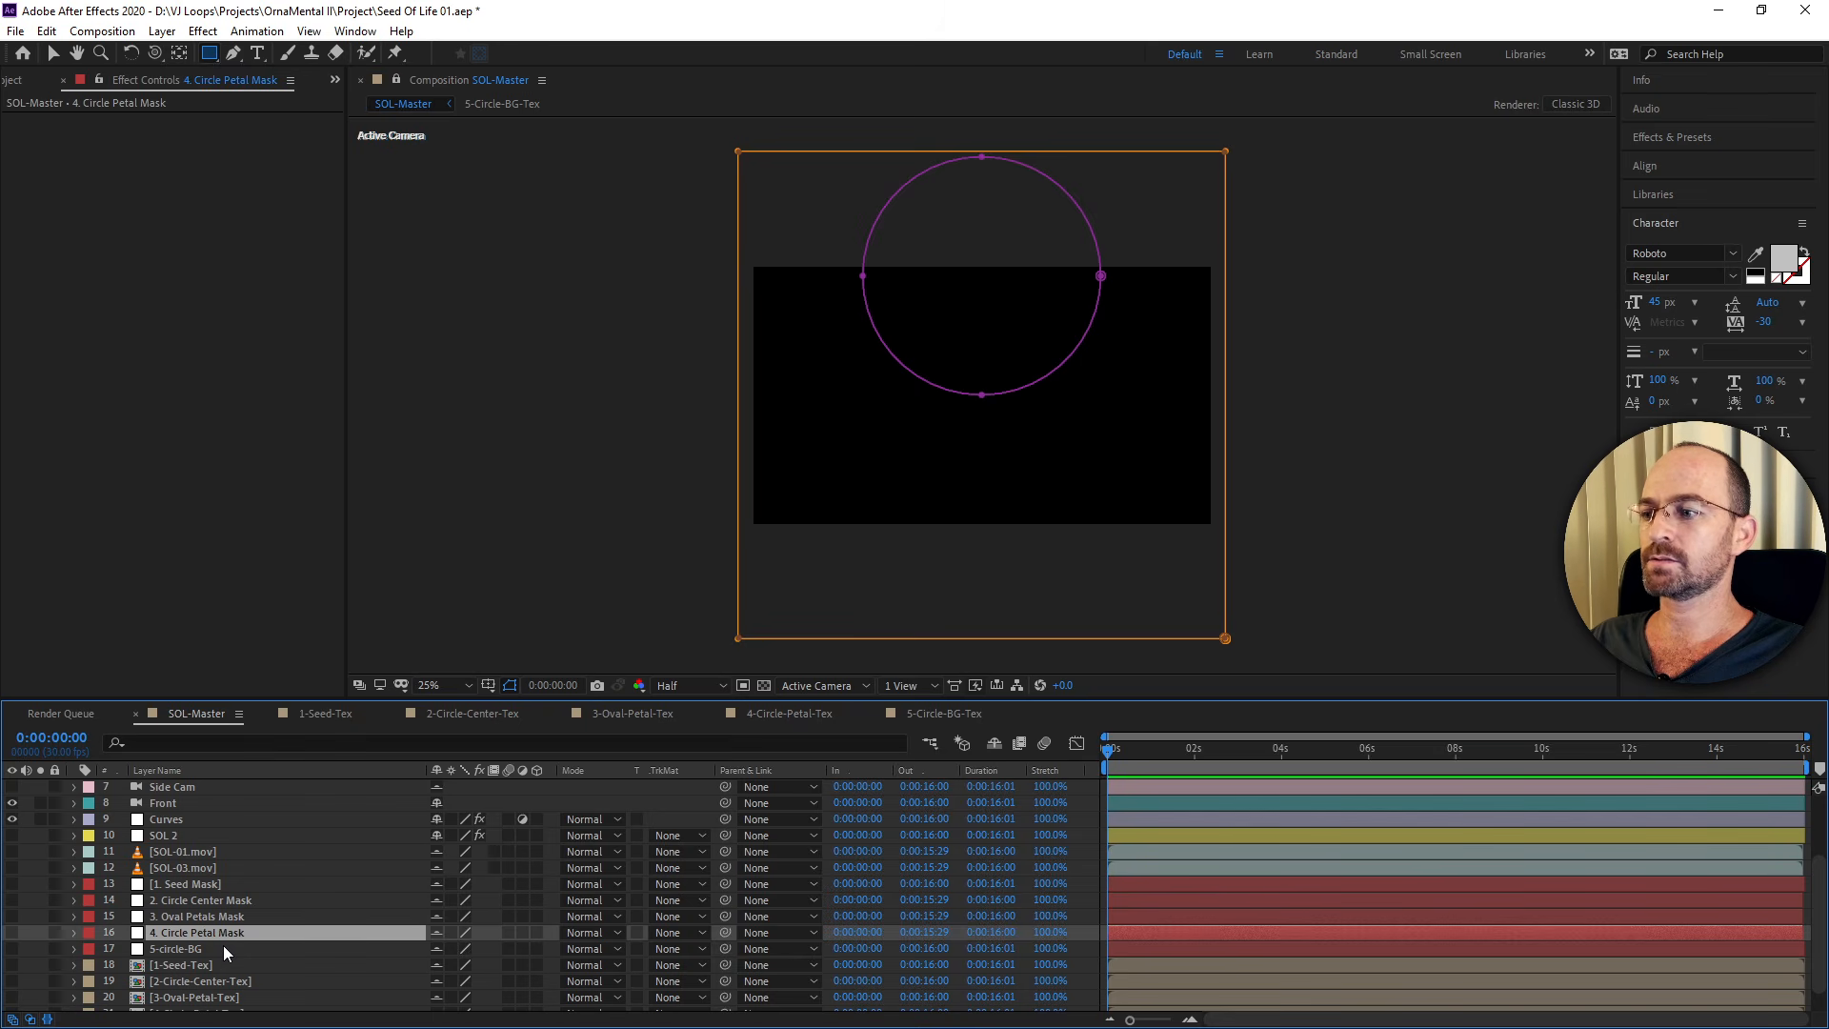
{"action": "left_click", "coordinate": [223, 949]}
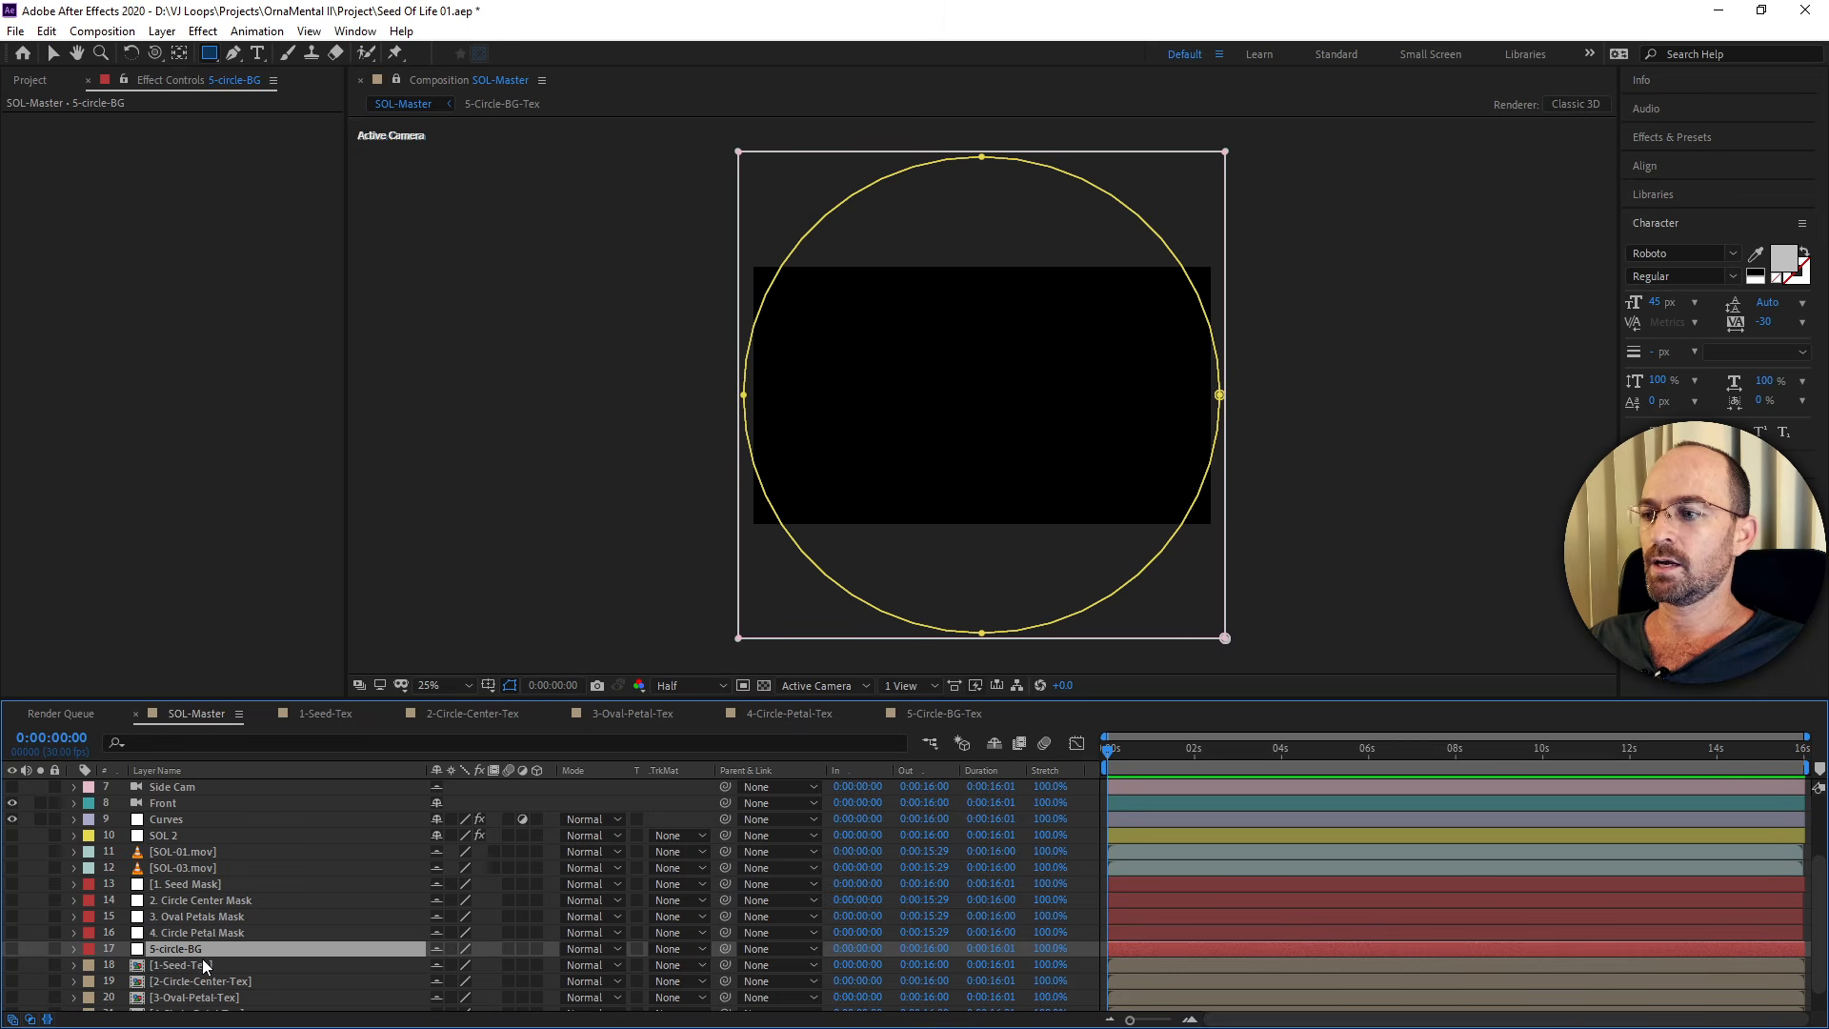
Open the 1-Seed-Tex and 2-Circle-Center-Tex timelines, and unlock the composition viewer so it follows the active composition.
{"action": "left_click", "coordinate": [310, 714]}
{"action": "key", "text": "grave"}
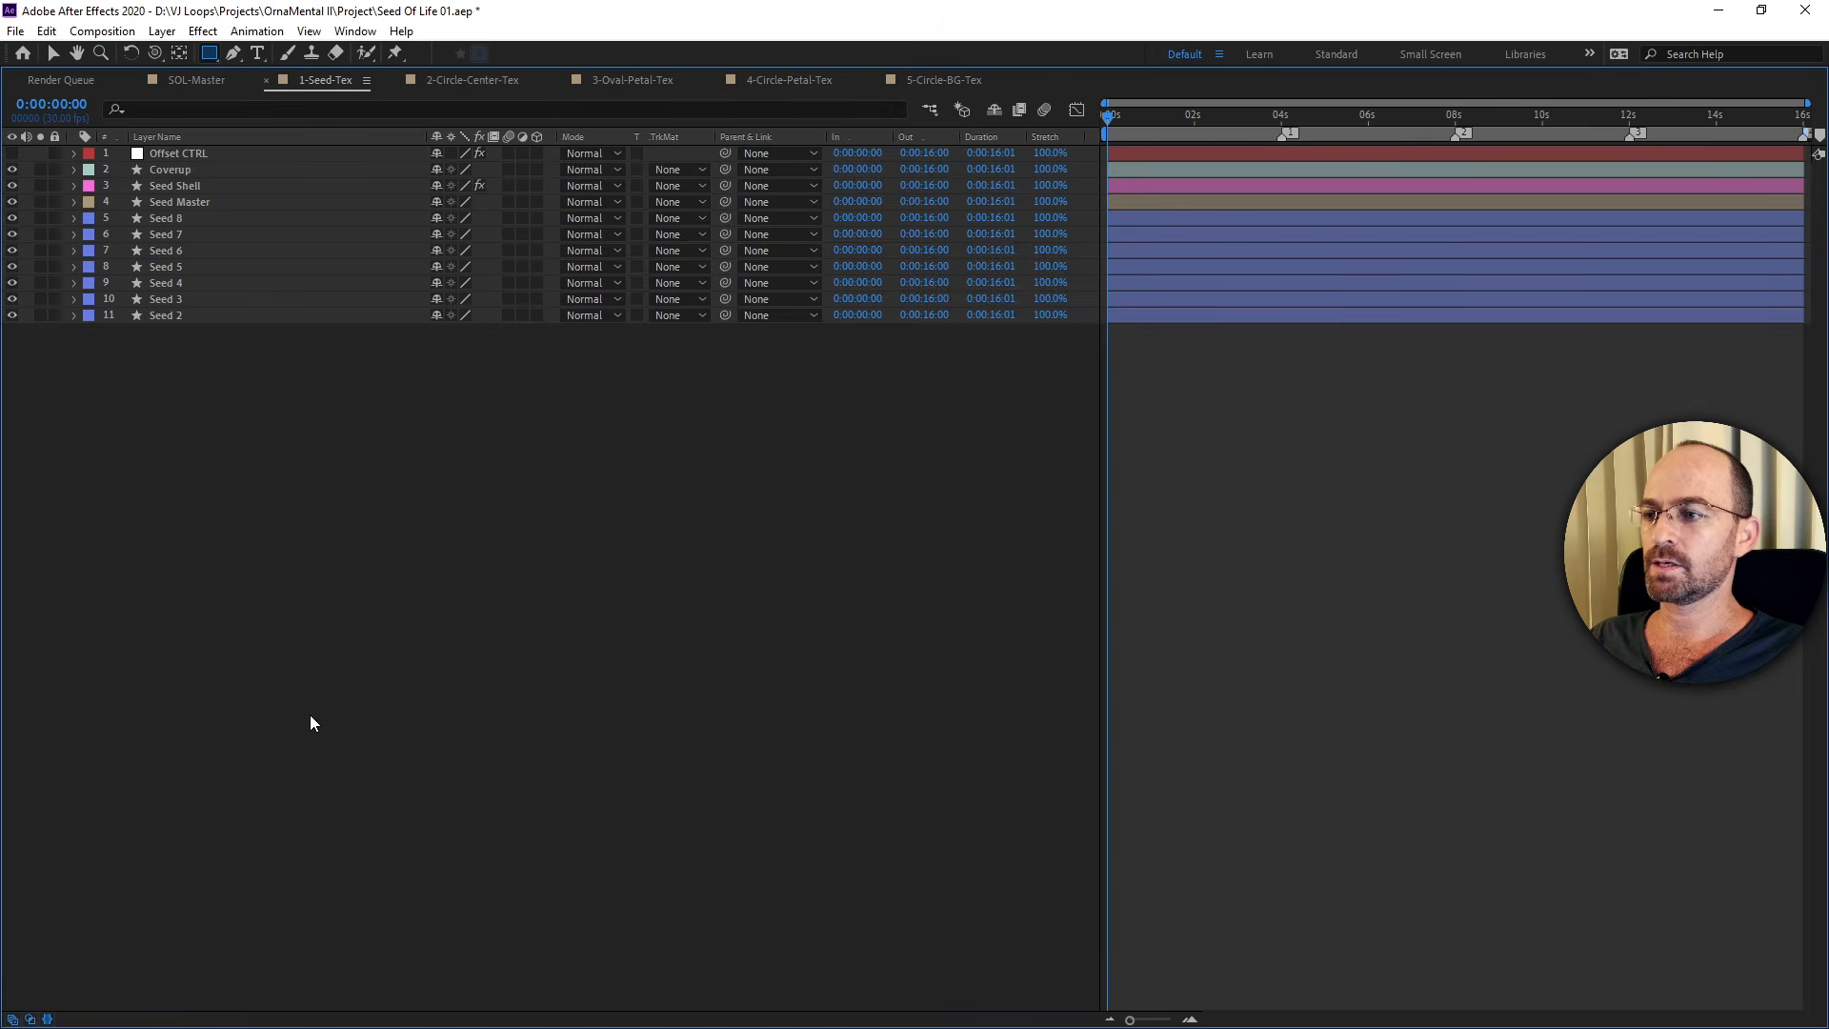
{"action": "key", "text": "grave"}
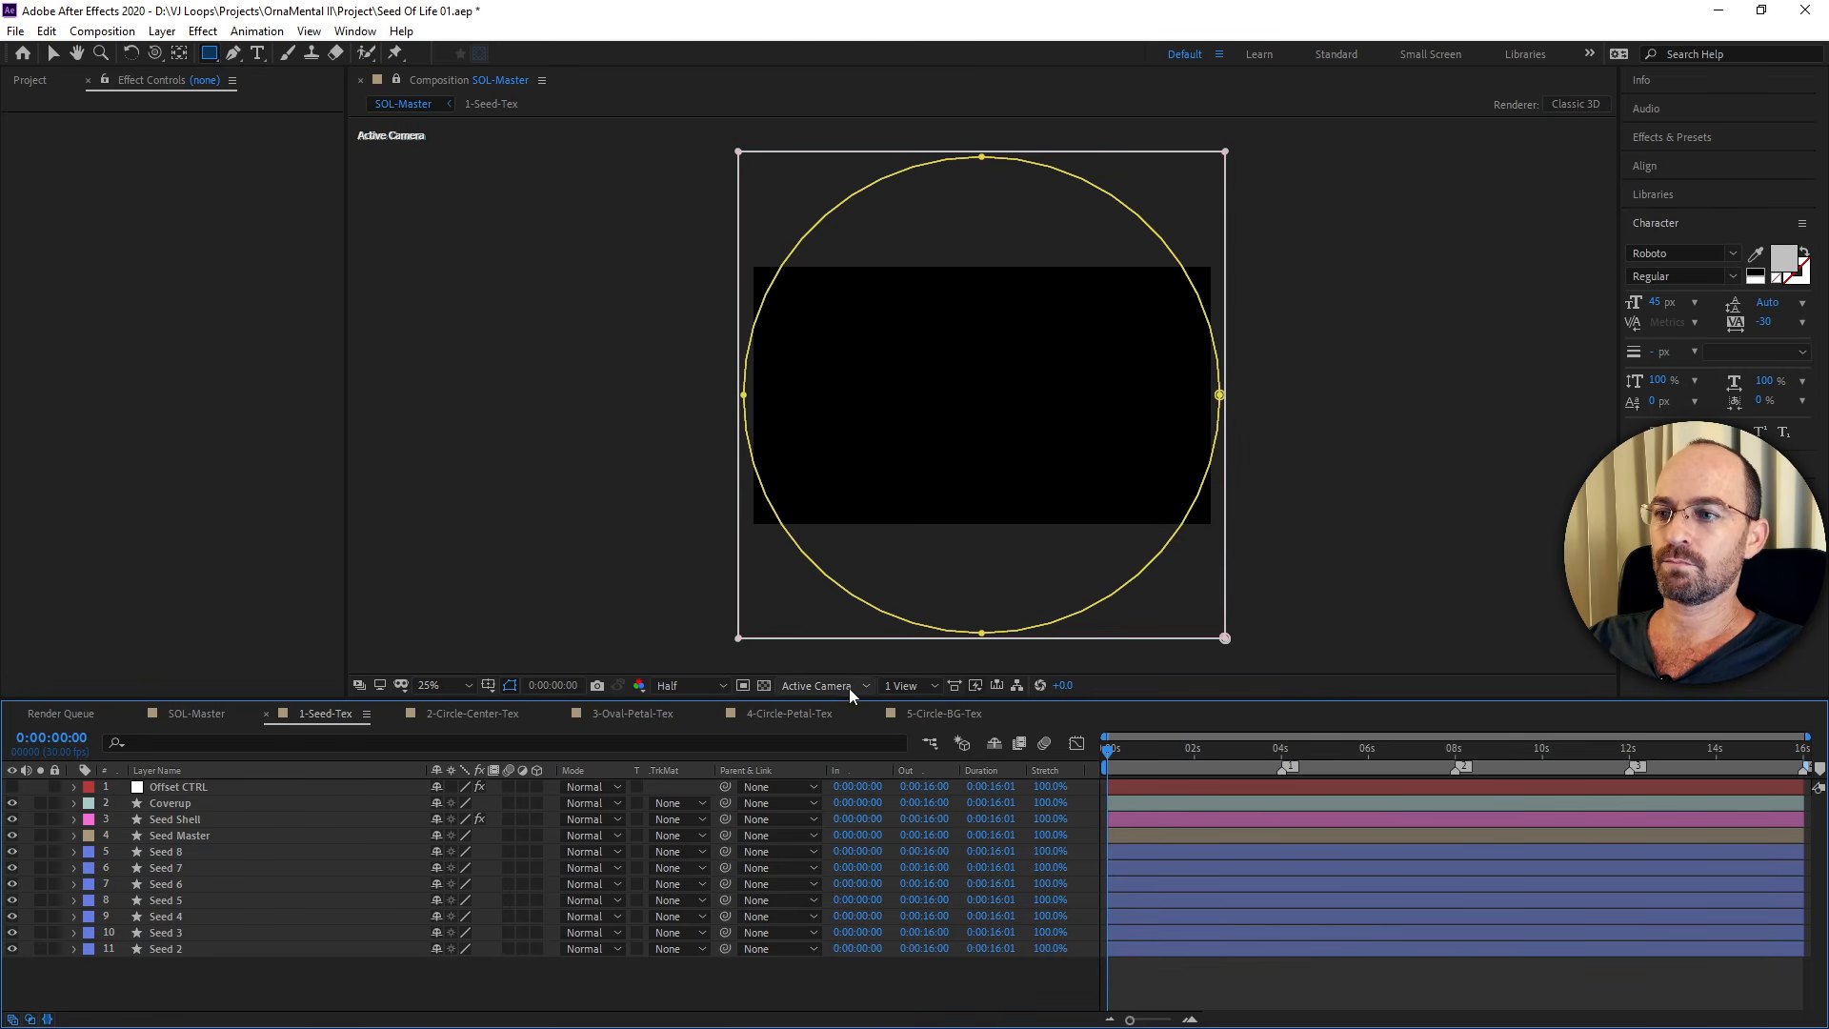
{"action": "left_click", "coordinate": [454, 713]}
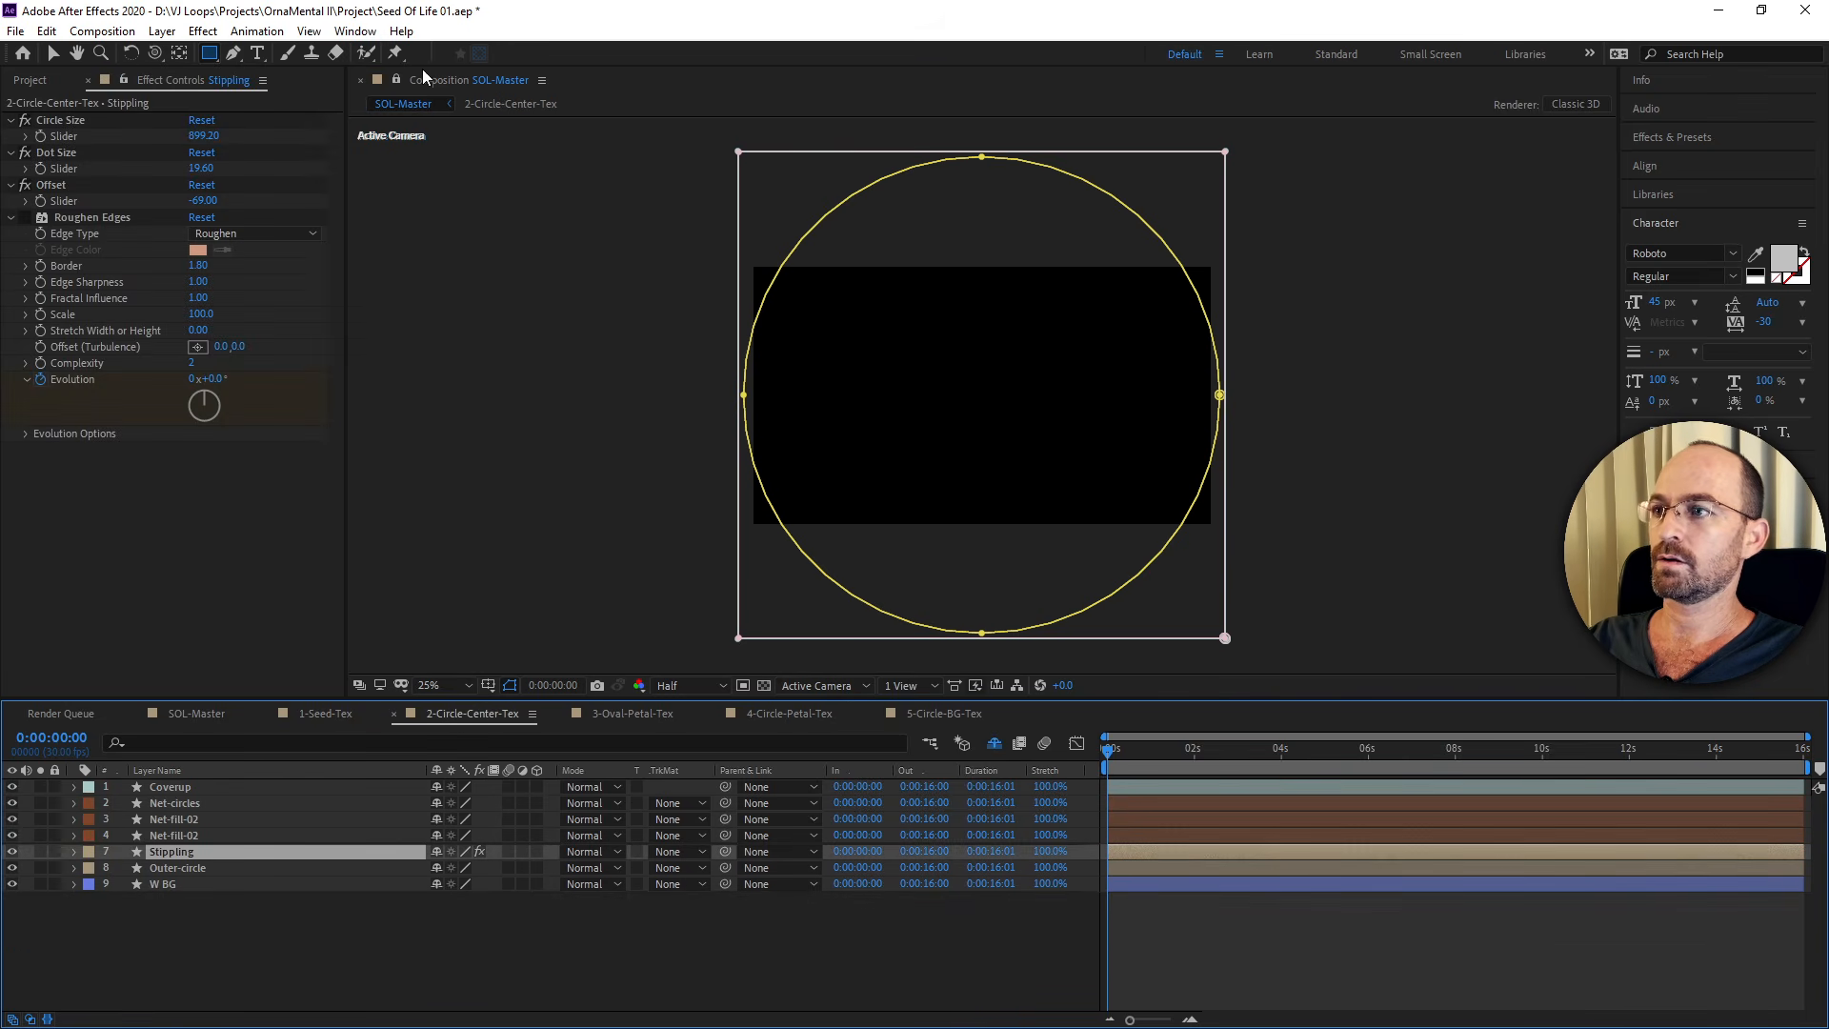
{"action": "left_click", "coordinate": [395, 79]}
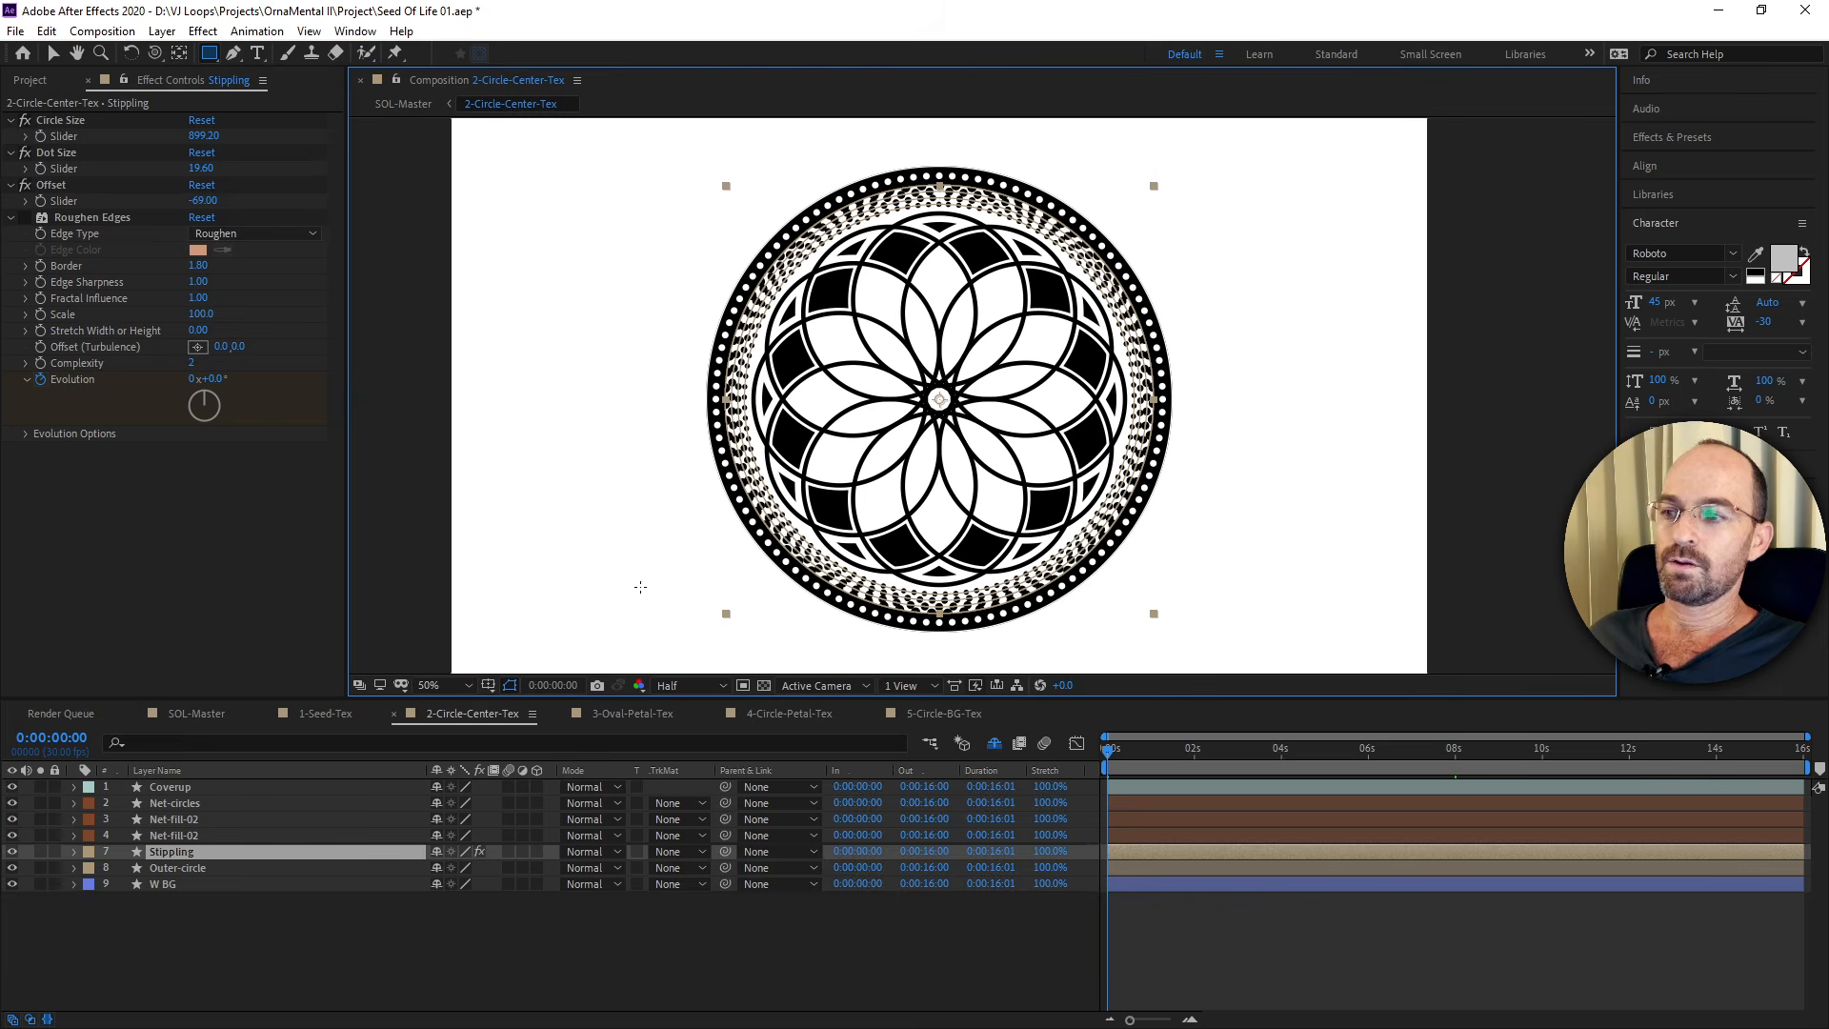
Review the artwork of the five texture compositions, from 1-Seed-Tex through 5-Circle-BG-Tex.
{"action": "left_click", "coordinate": [341, 715]}
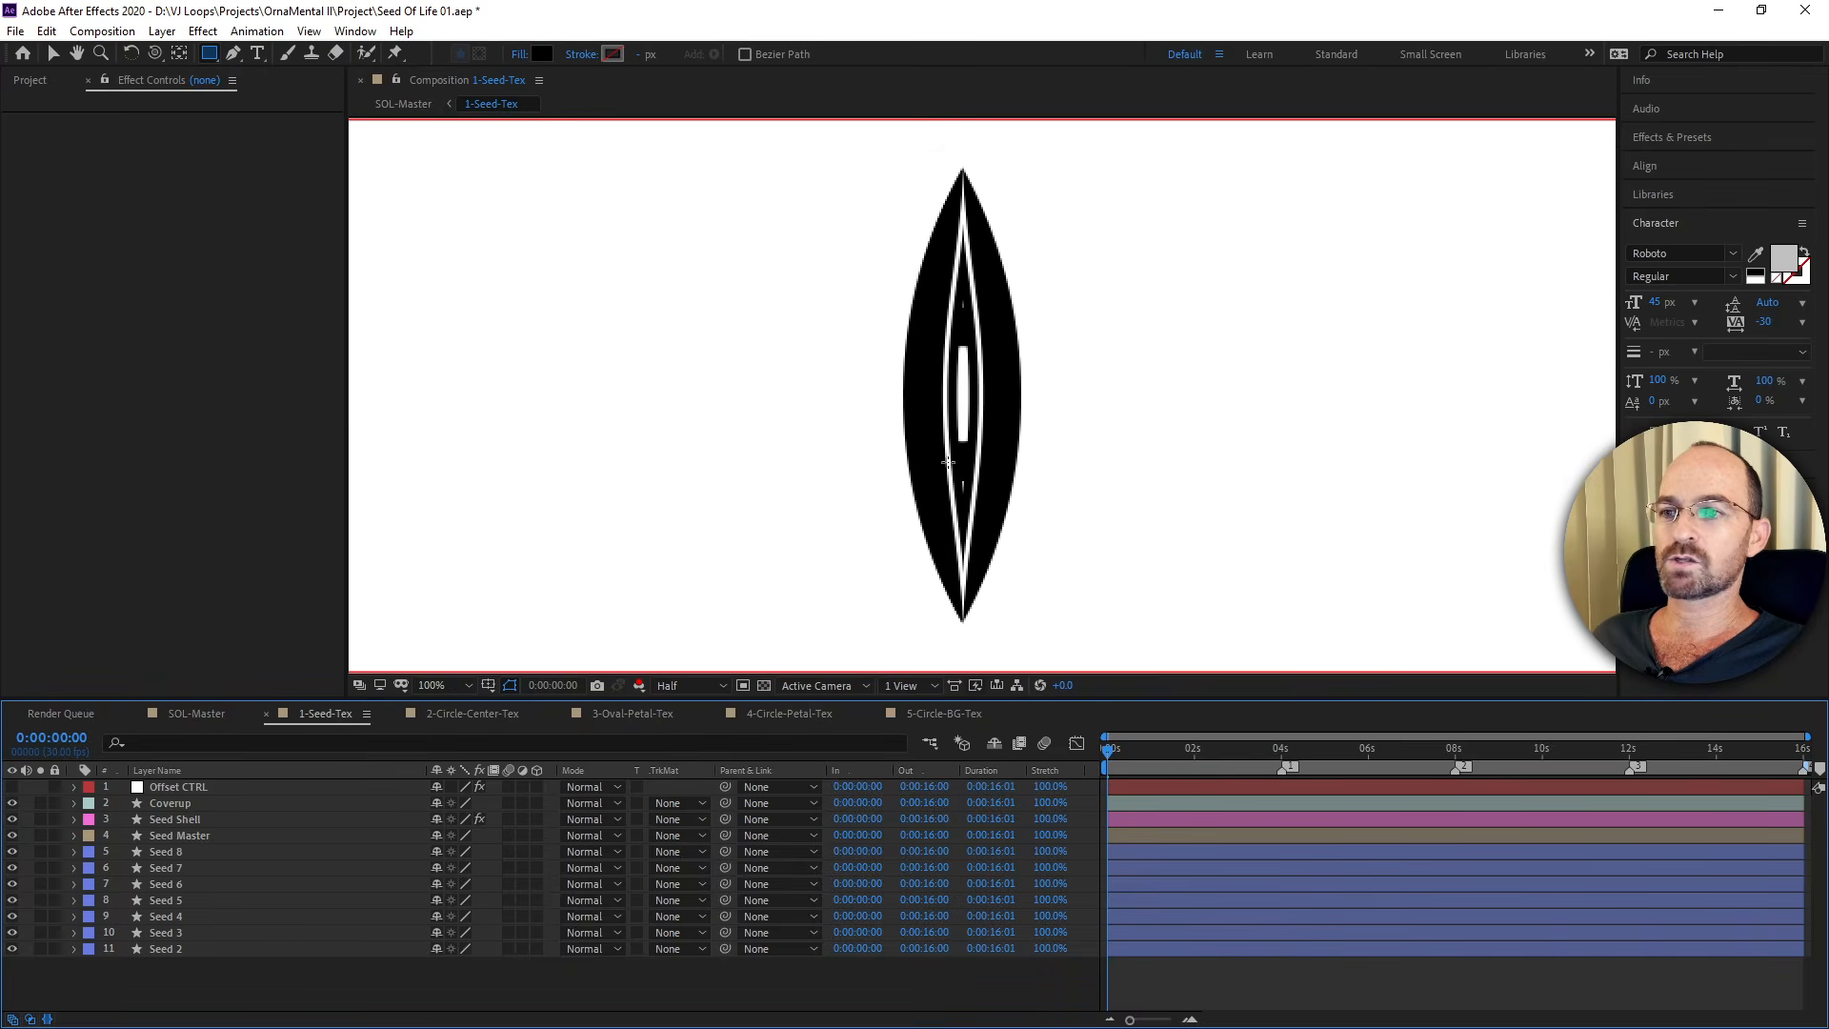
{"action": "scroll", "coordinate": [953, 467], "scroll_direction": "down", "scroll_amount": 1}
{"action": "left_click", "coordinate": [433, 711]}
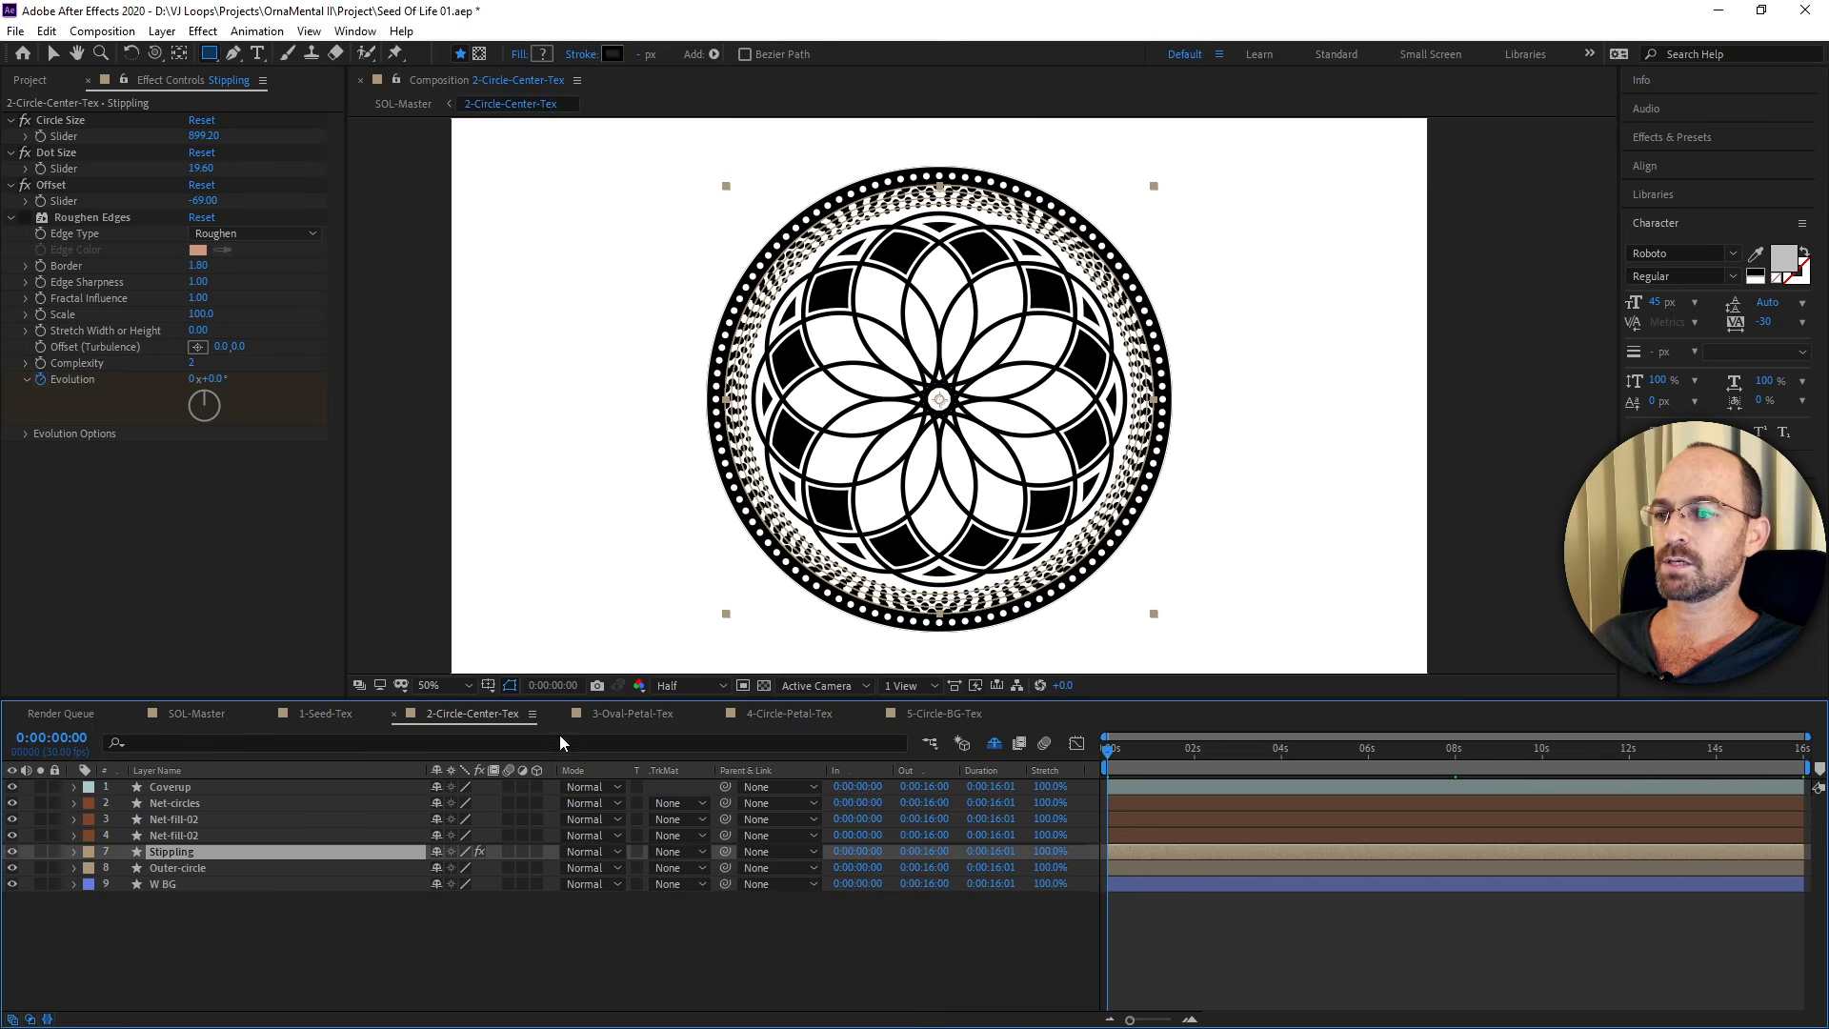
{"action": "left_click", "coordinate": [604, 715]}
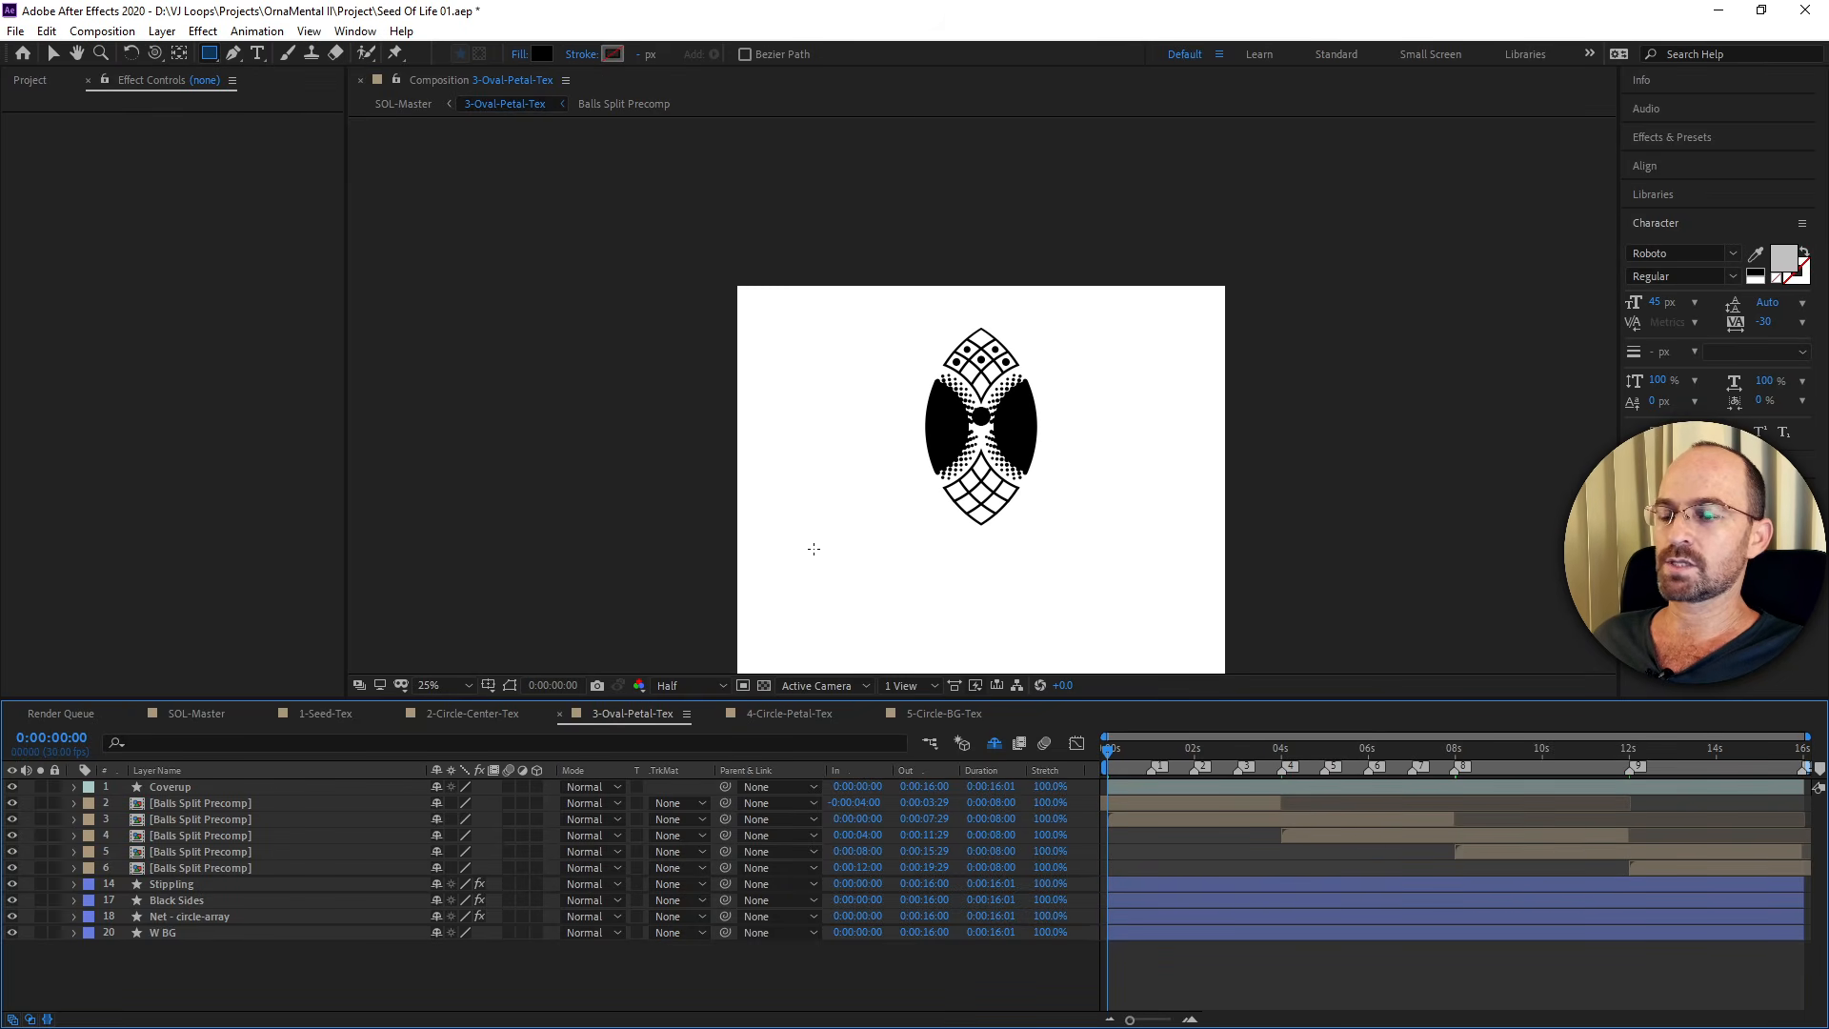
{"action": "left_click", "coordinate": [825, 712]}
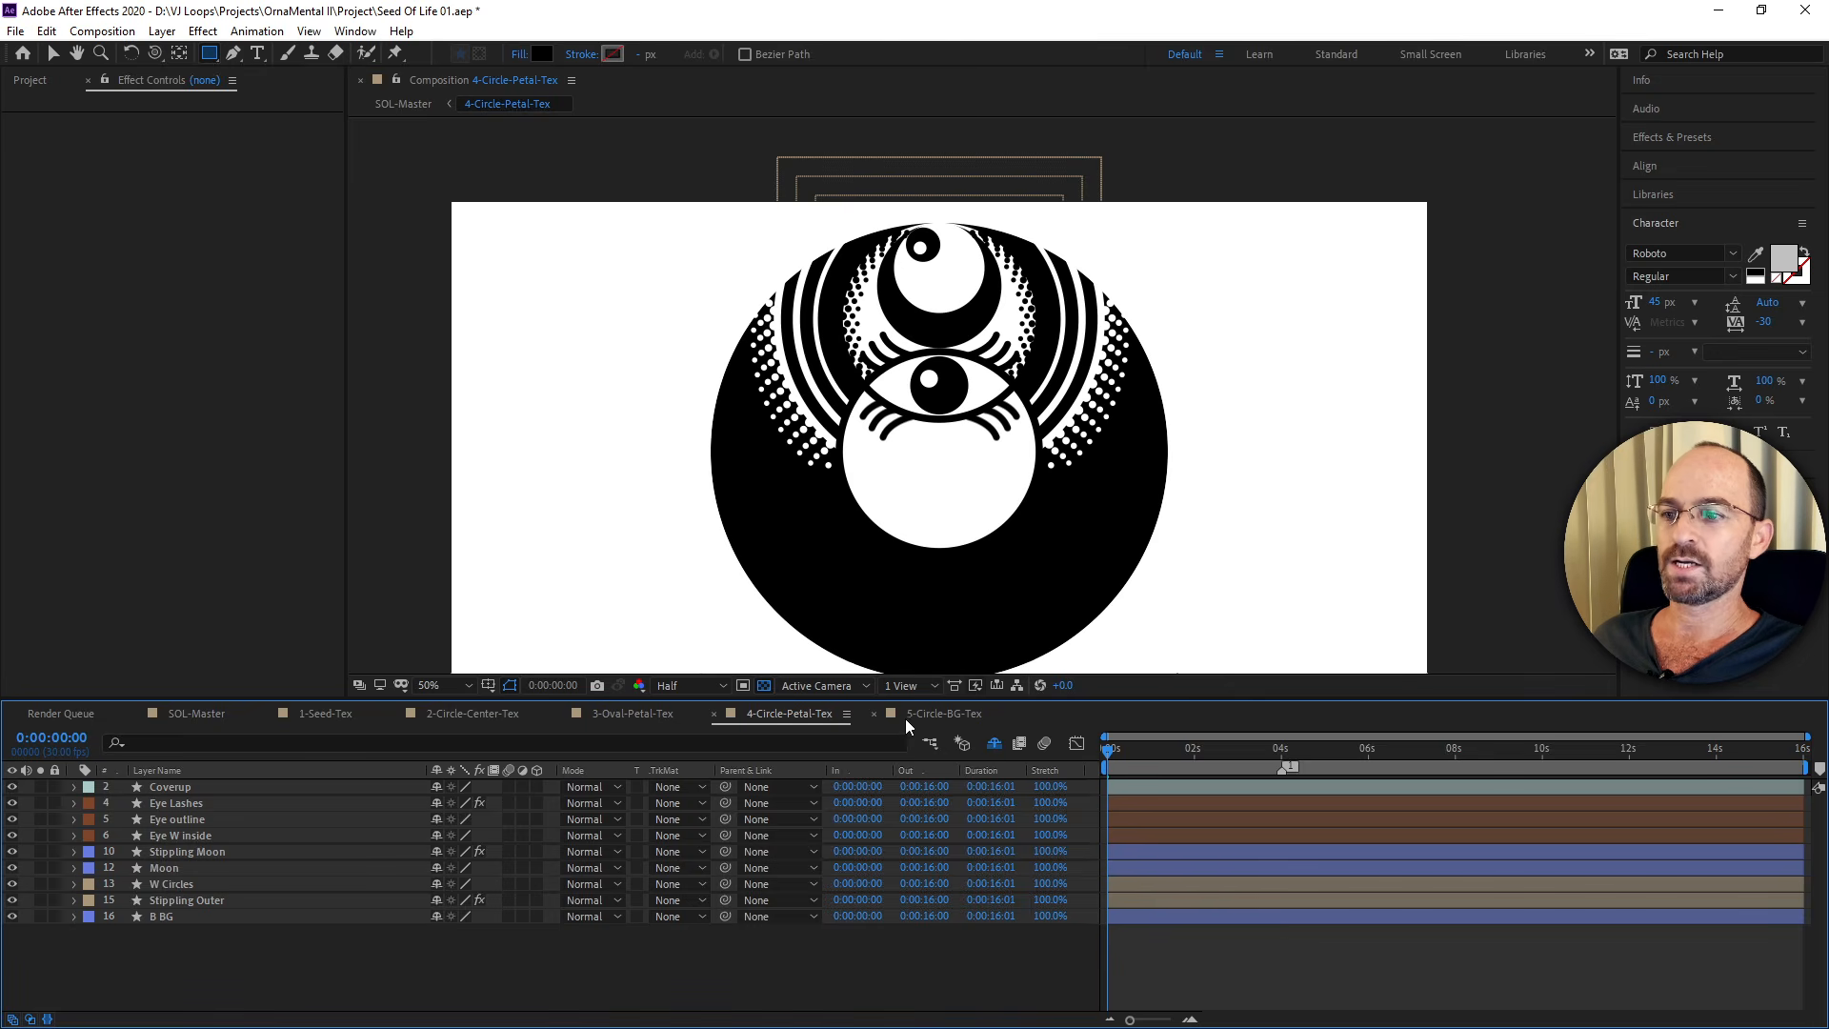
{"action": "left_click", "coordinate": [927, 713]}
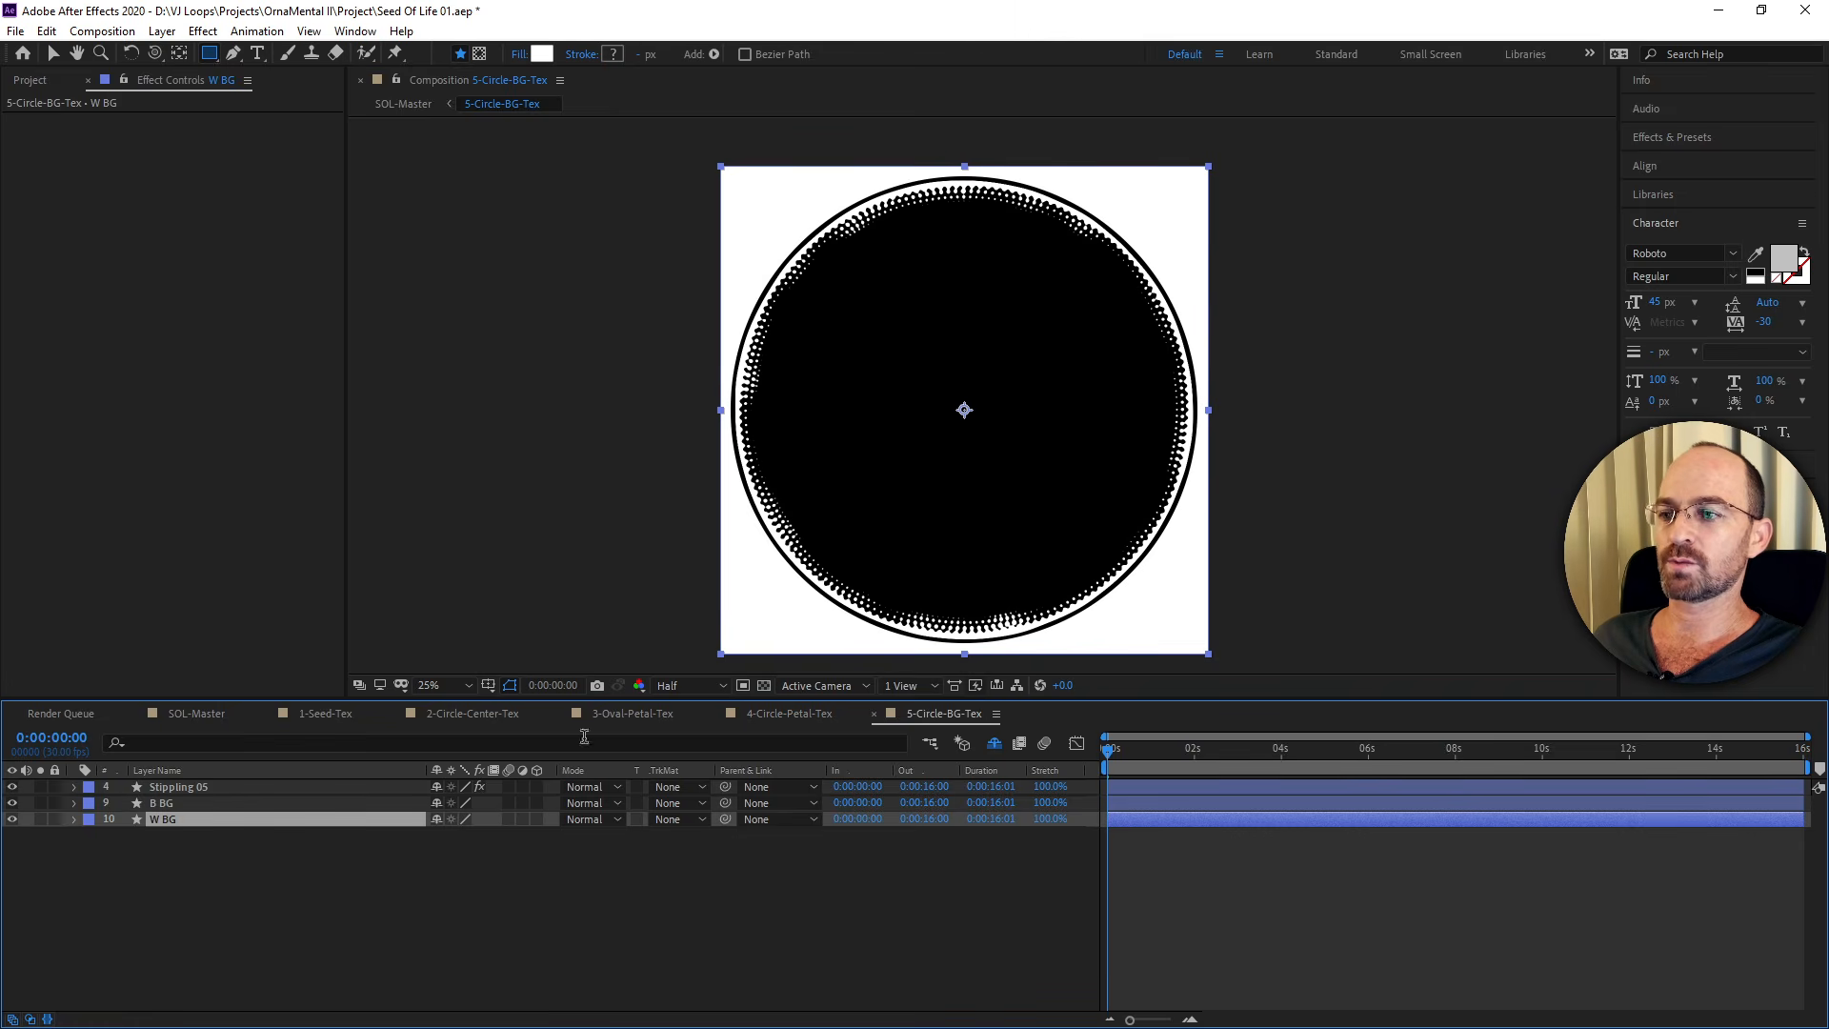
Preview the animations of the 3-Oval-Petal-Tex and 2-Circle-Center-Tex compositions.
{"action": "left_click", "coordinate": [632, 719]}
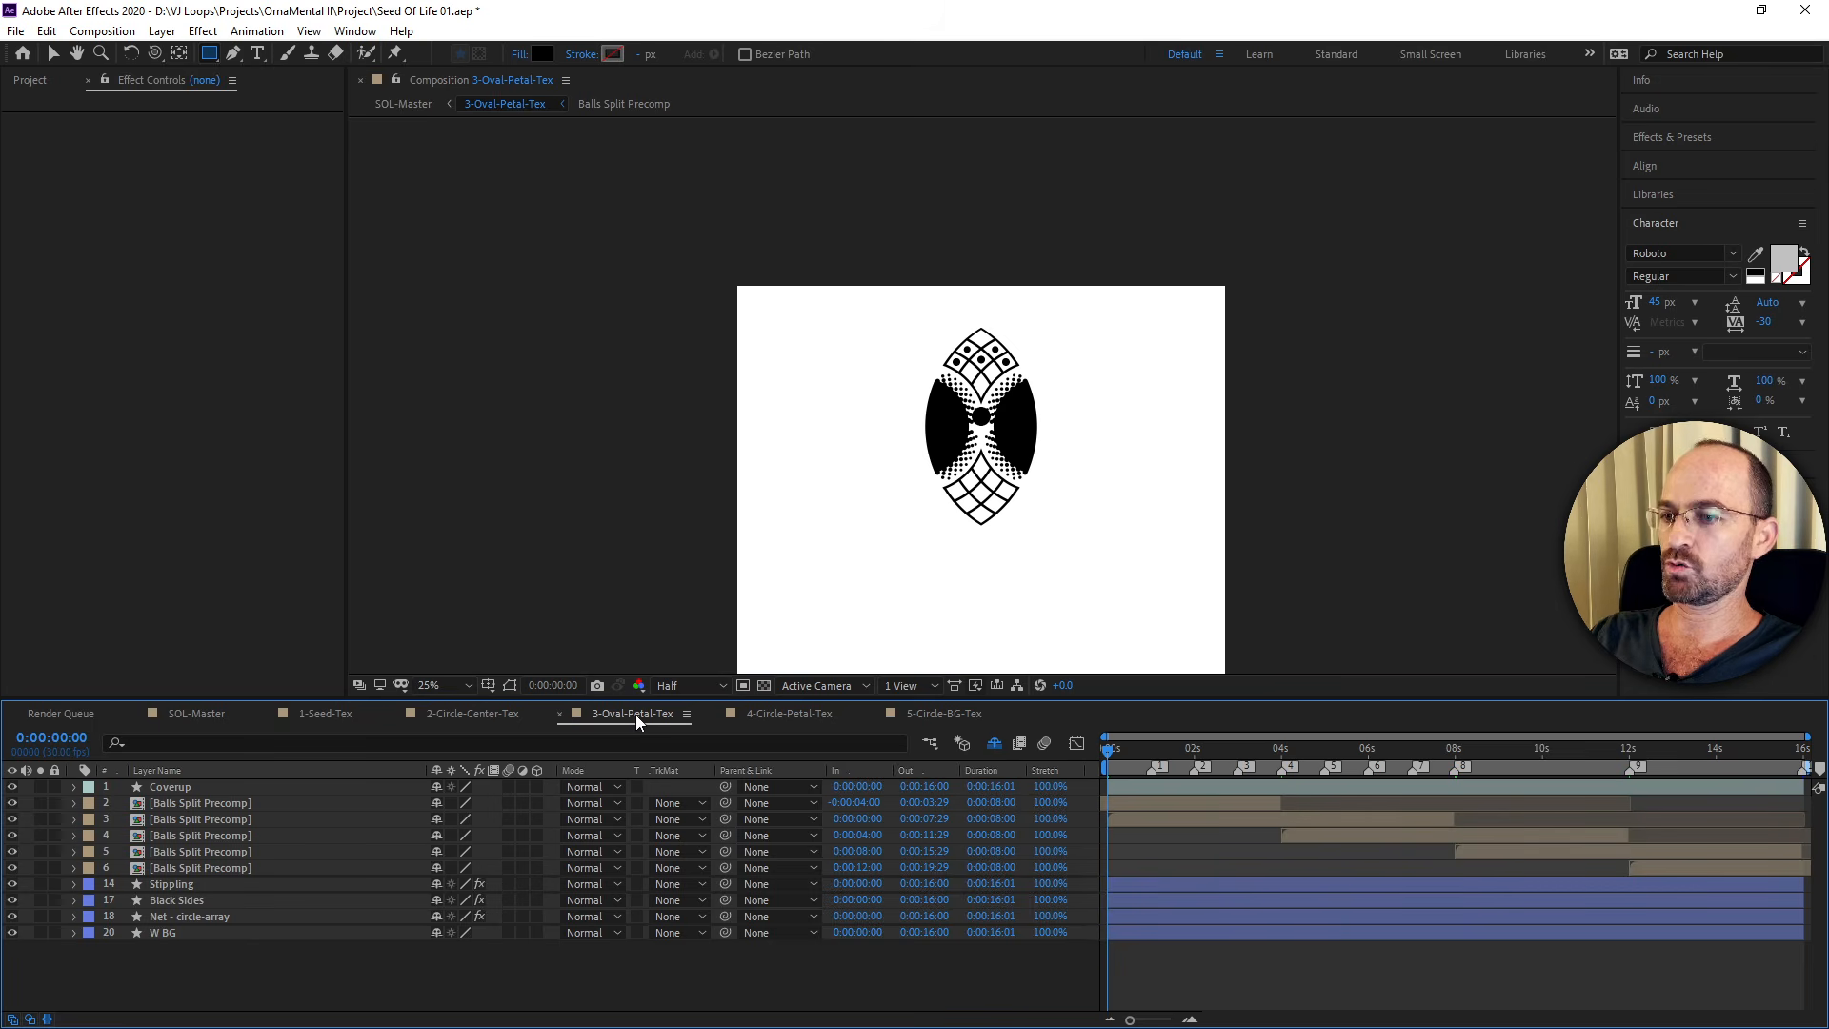
{"action": "key", "text": "space"}
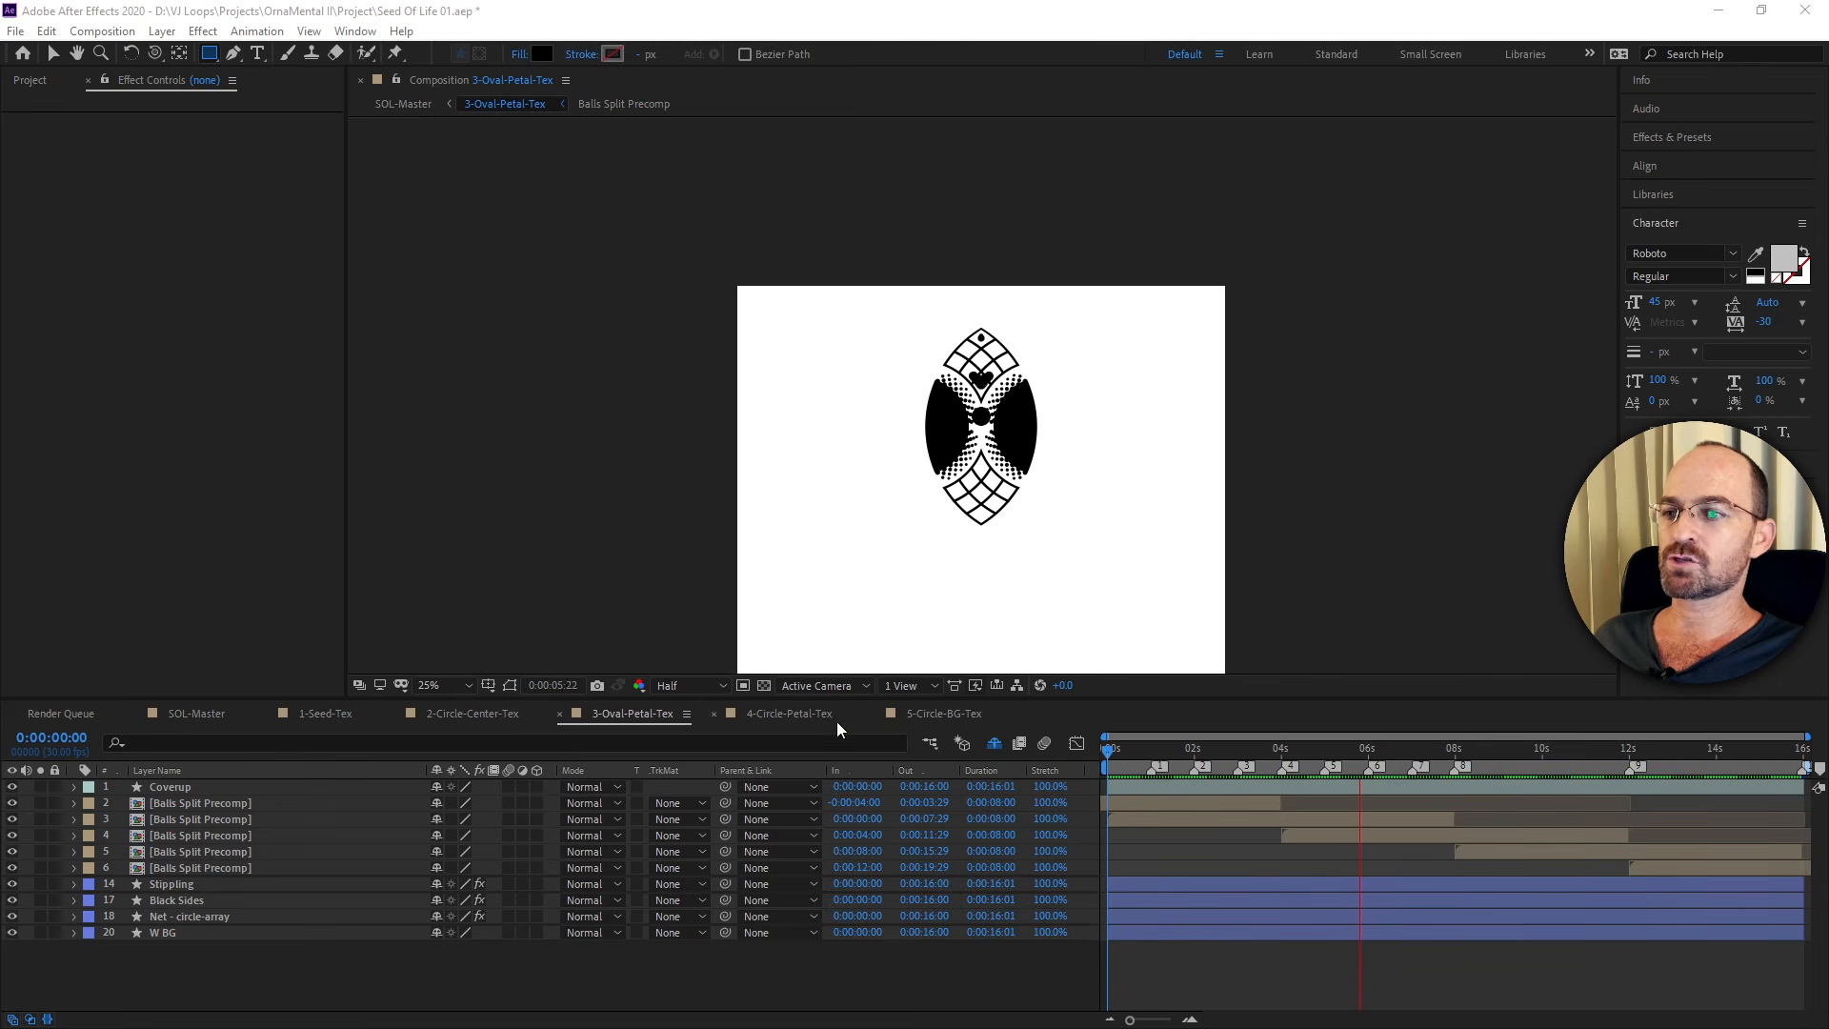
{"action": "left_click", "coordinate": [494, 711]}
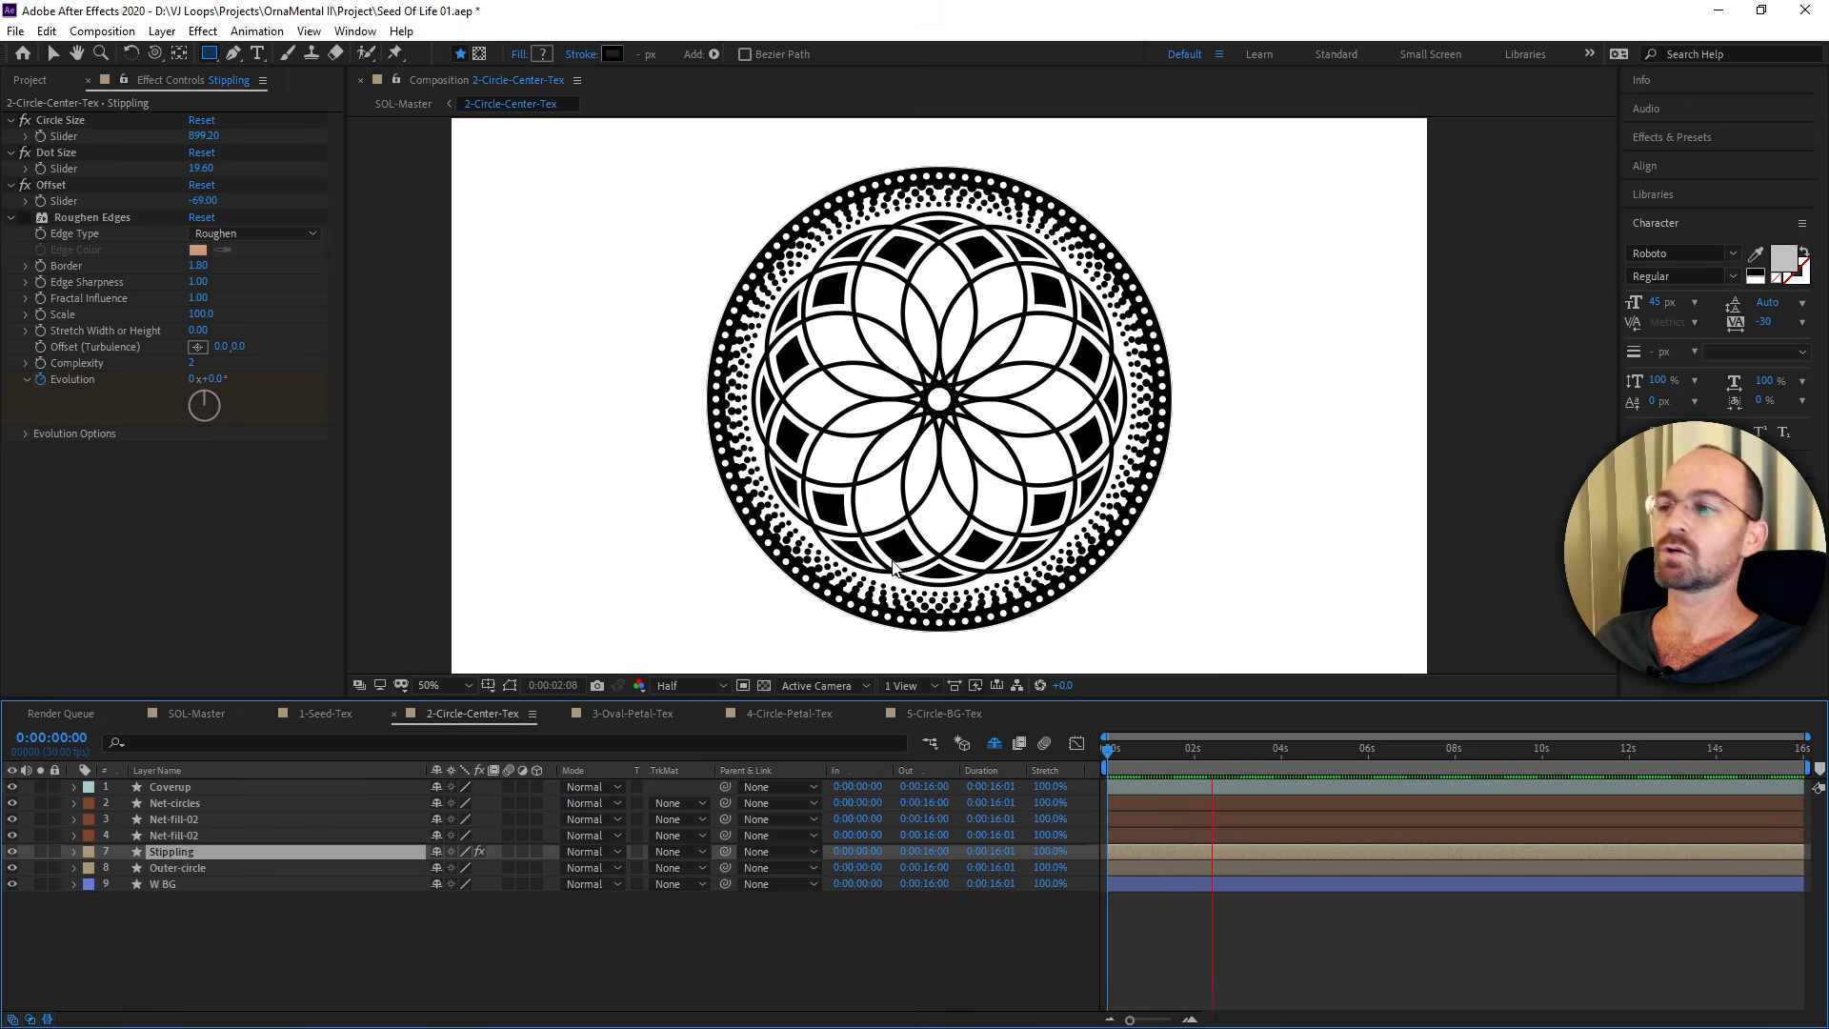
{"action": "key", "text": "space"}
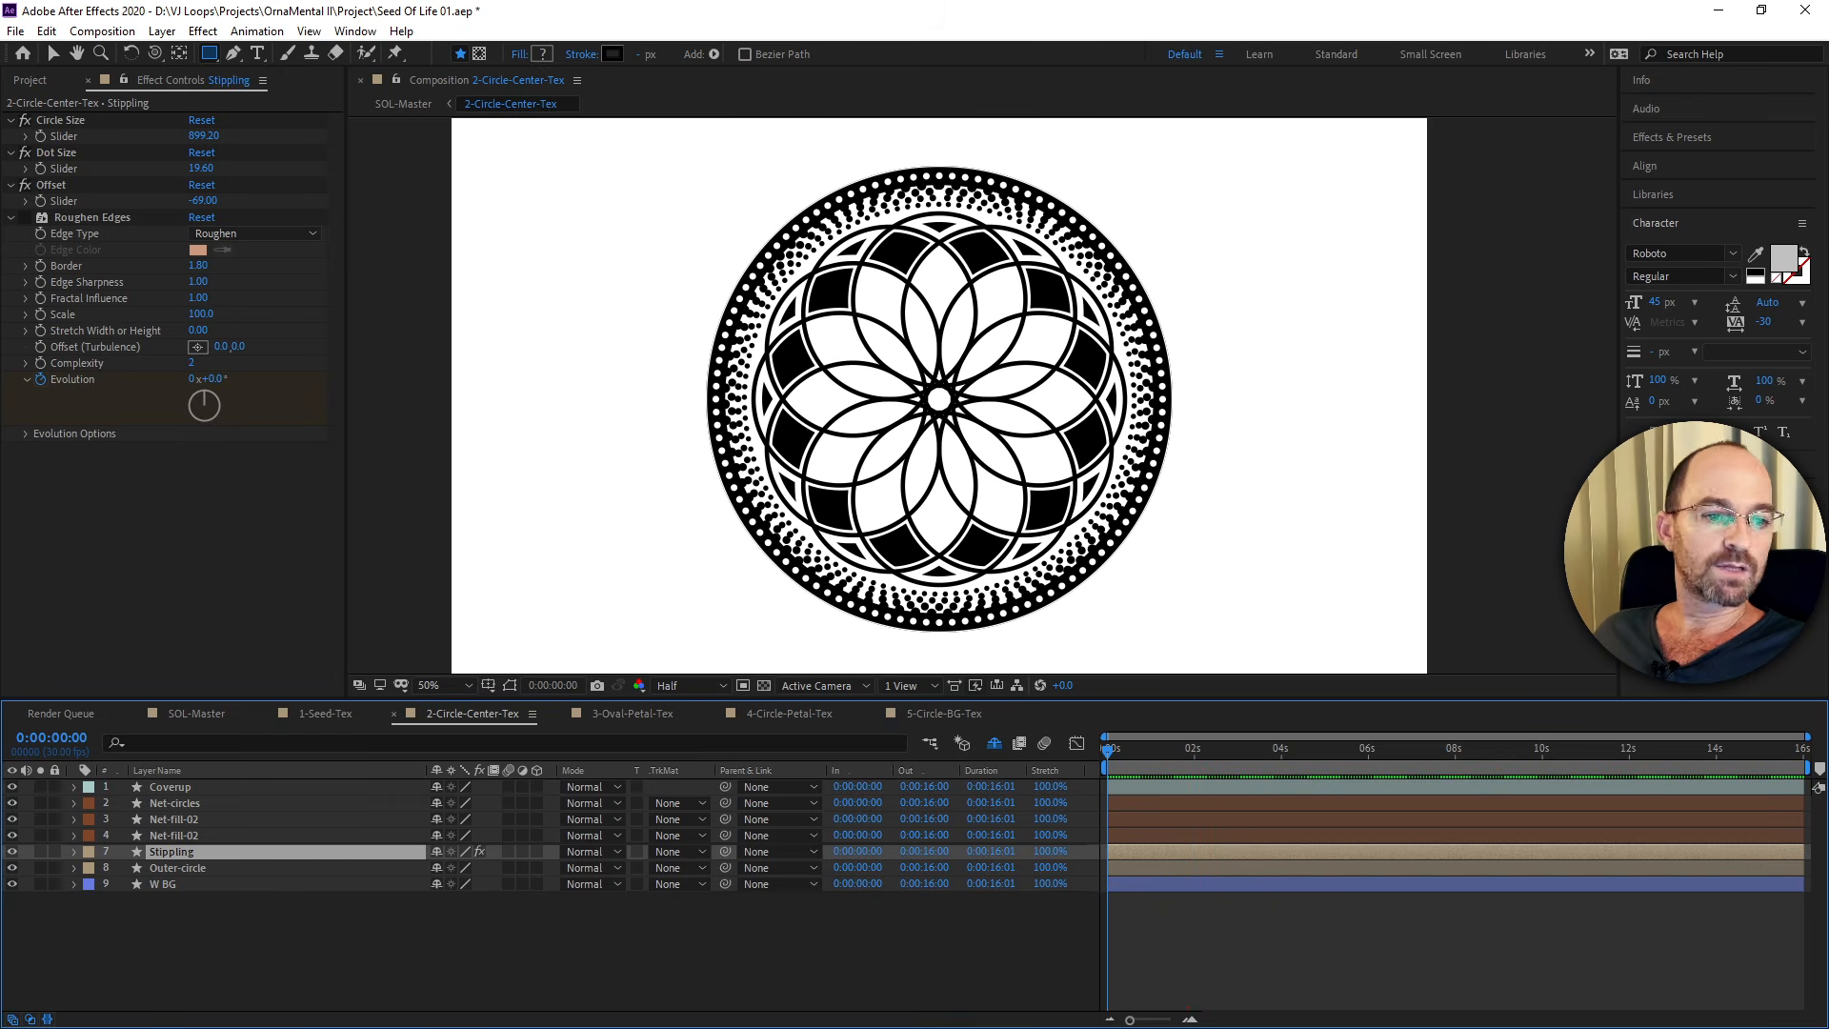
{"action": "key", "text": "shift+1"}
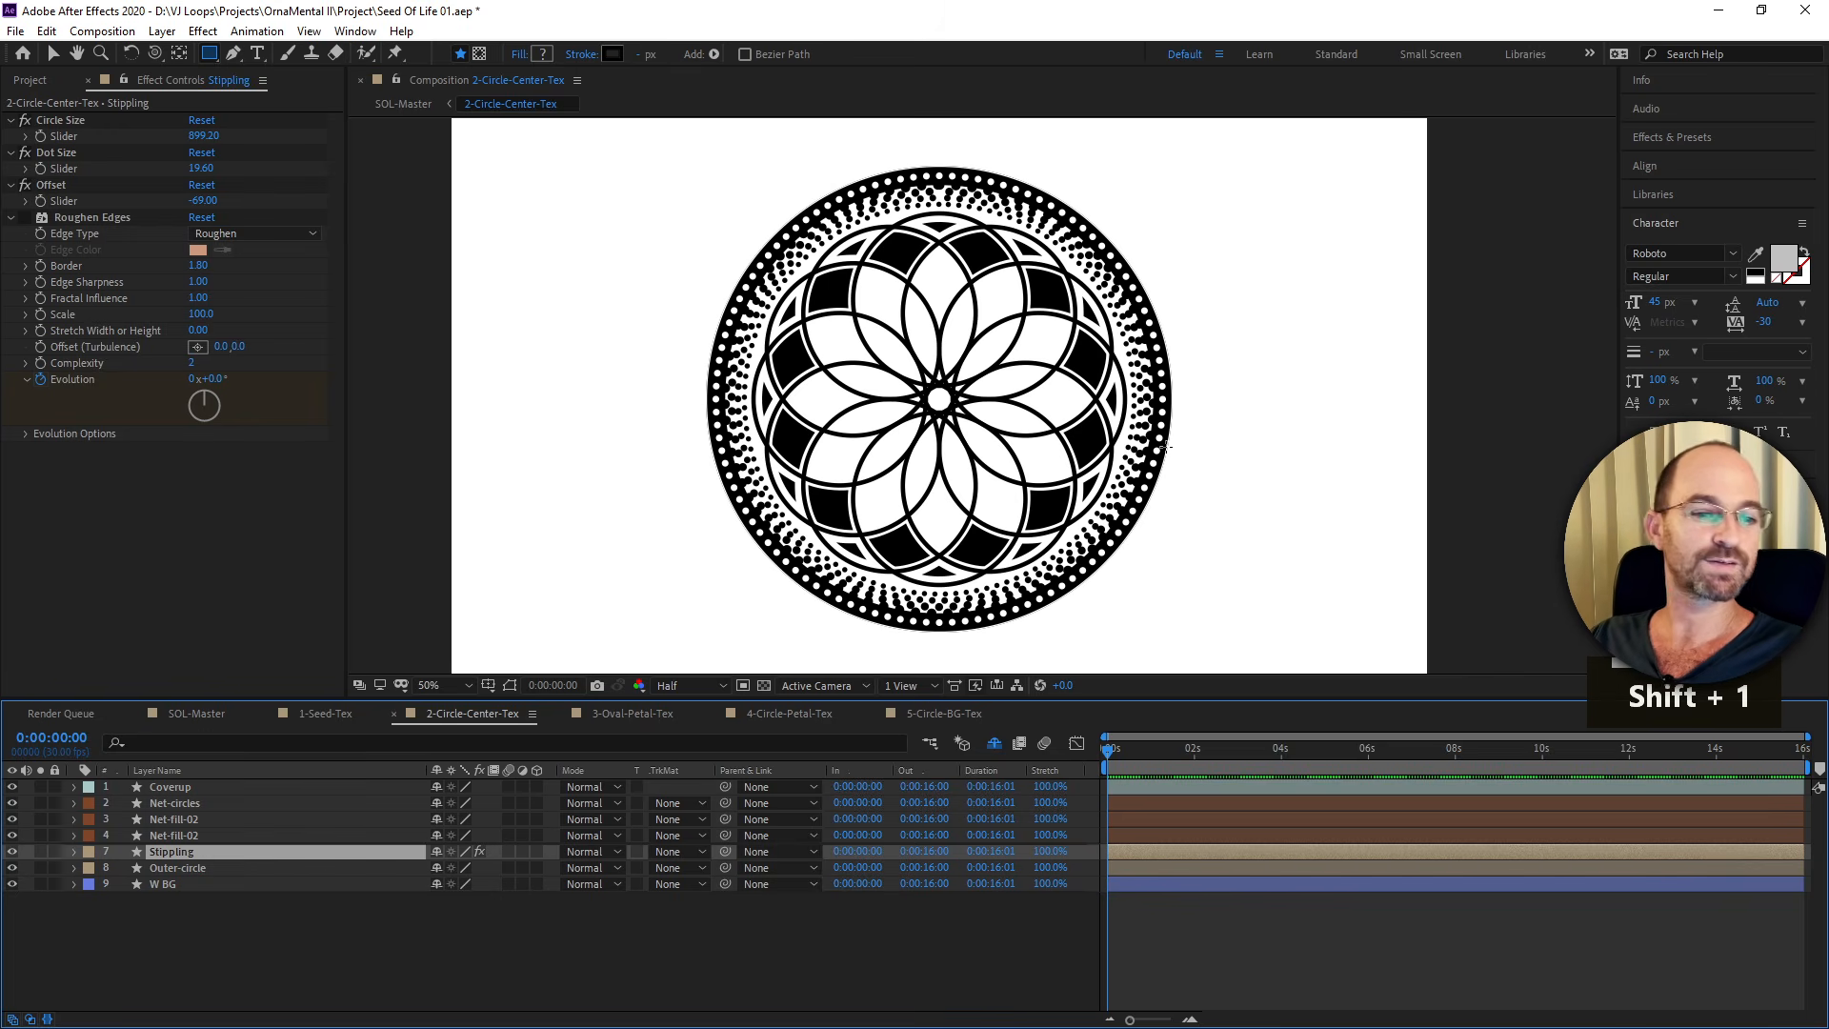
View 5-Circle-BG-Tex, and play the 1-Seed-Tex animation while examining the seed shape up close.
{"action": "left_click", "coordinate": [930, 717]}
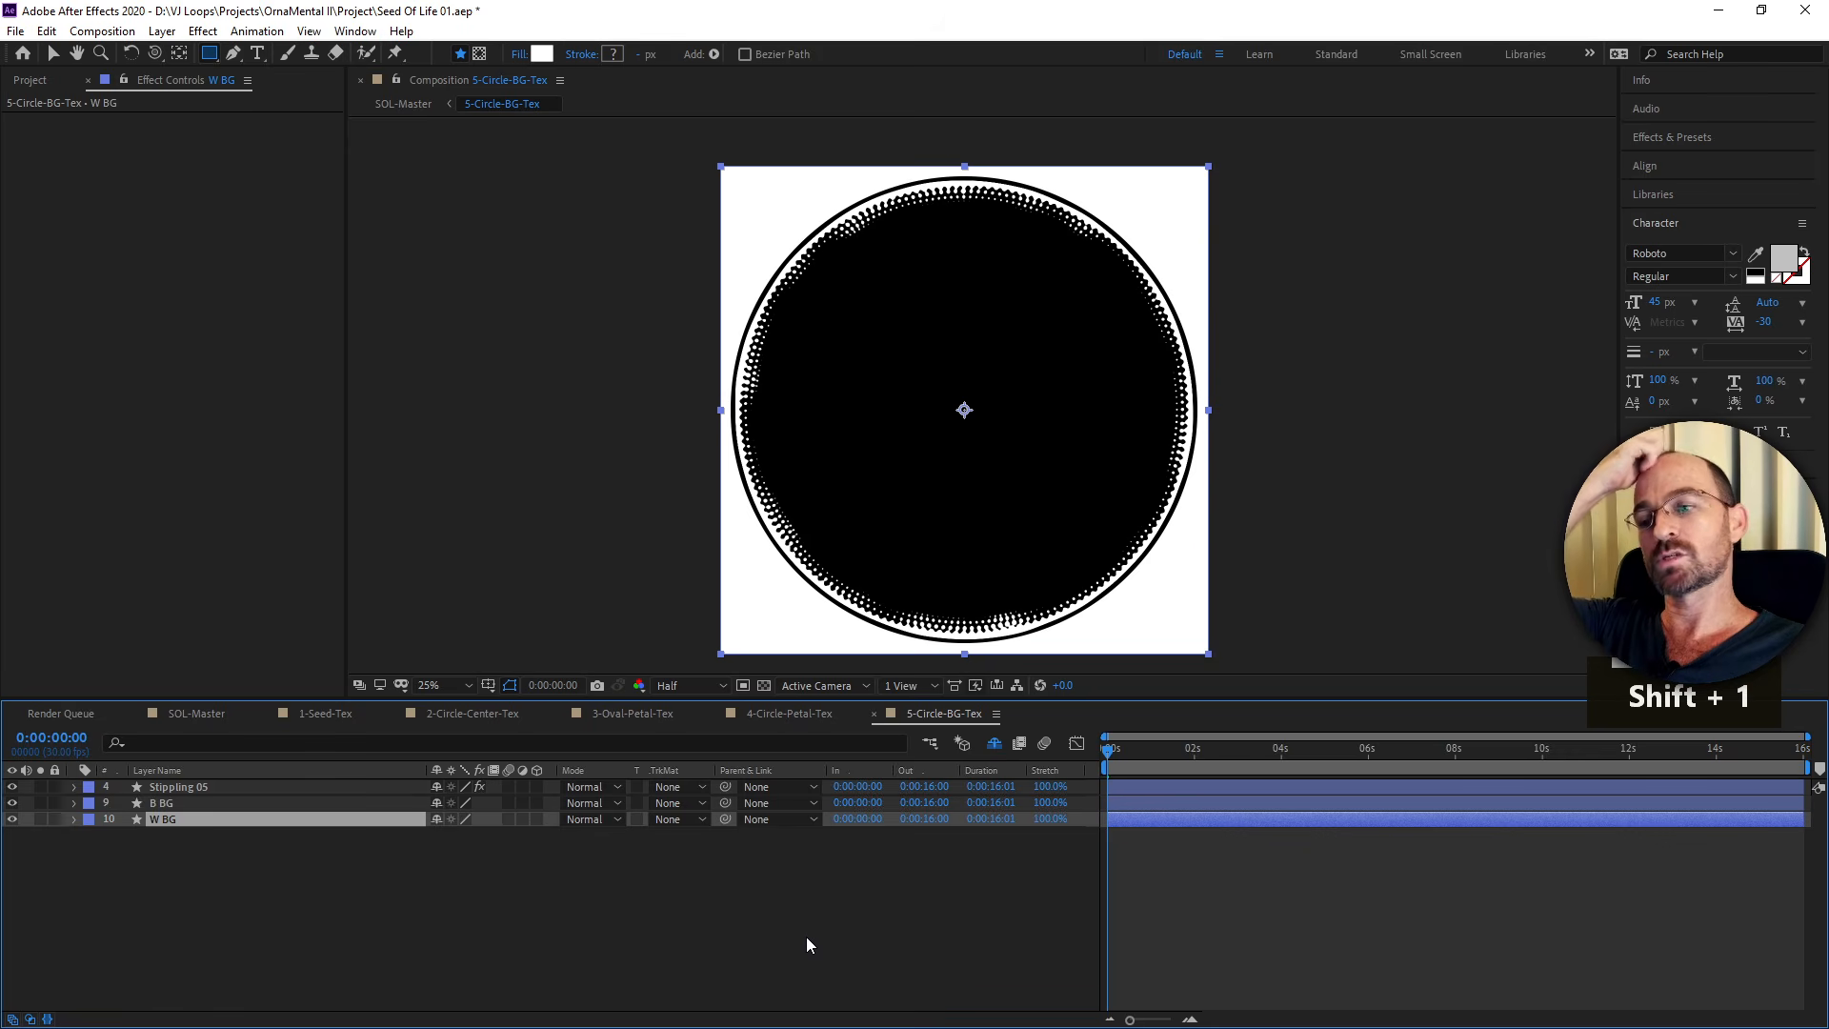
{"action": "left_click", "coordinate": [316, 713]}
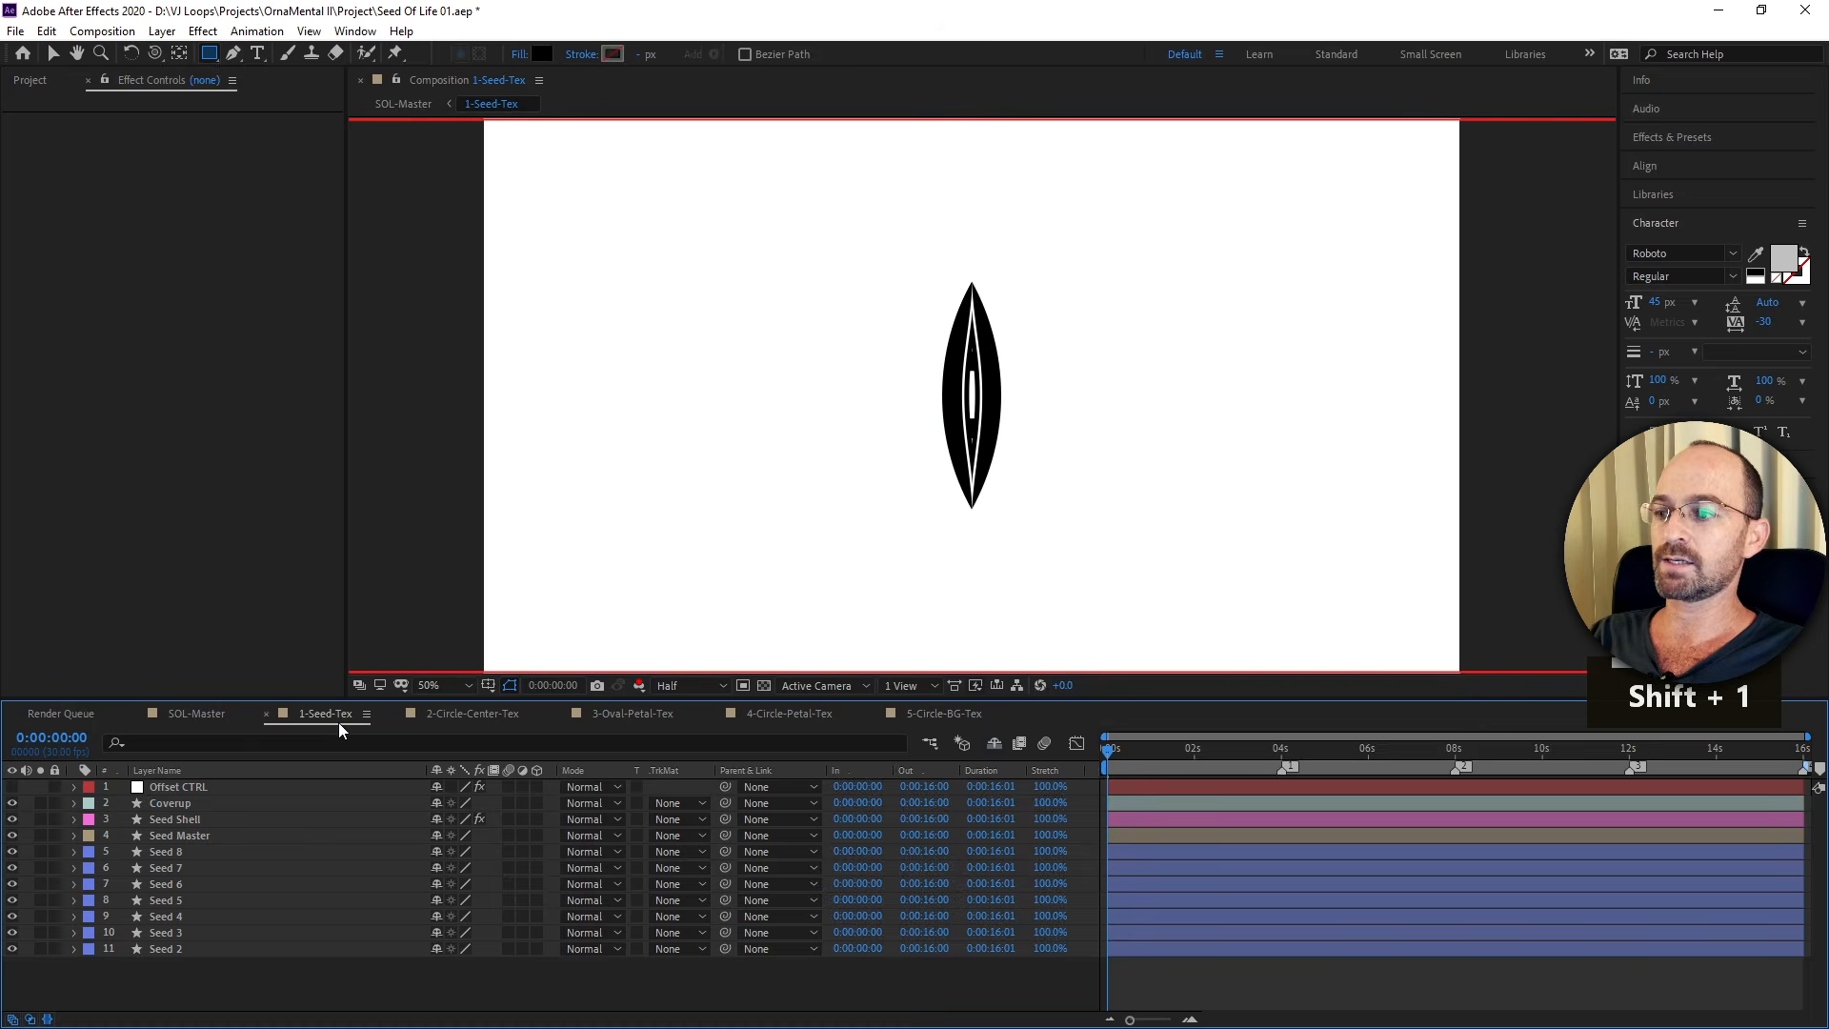
{"action": "key", "text": "space"}
{"action": "scroll", "coordinate": [1020, 526], "scroll_direction": "up", "scroll_amount": 6}
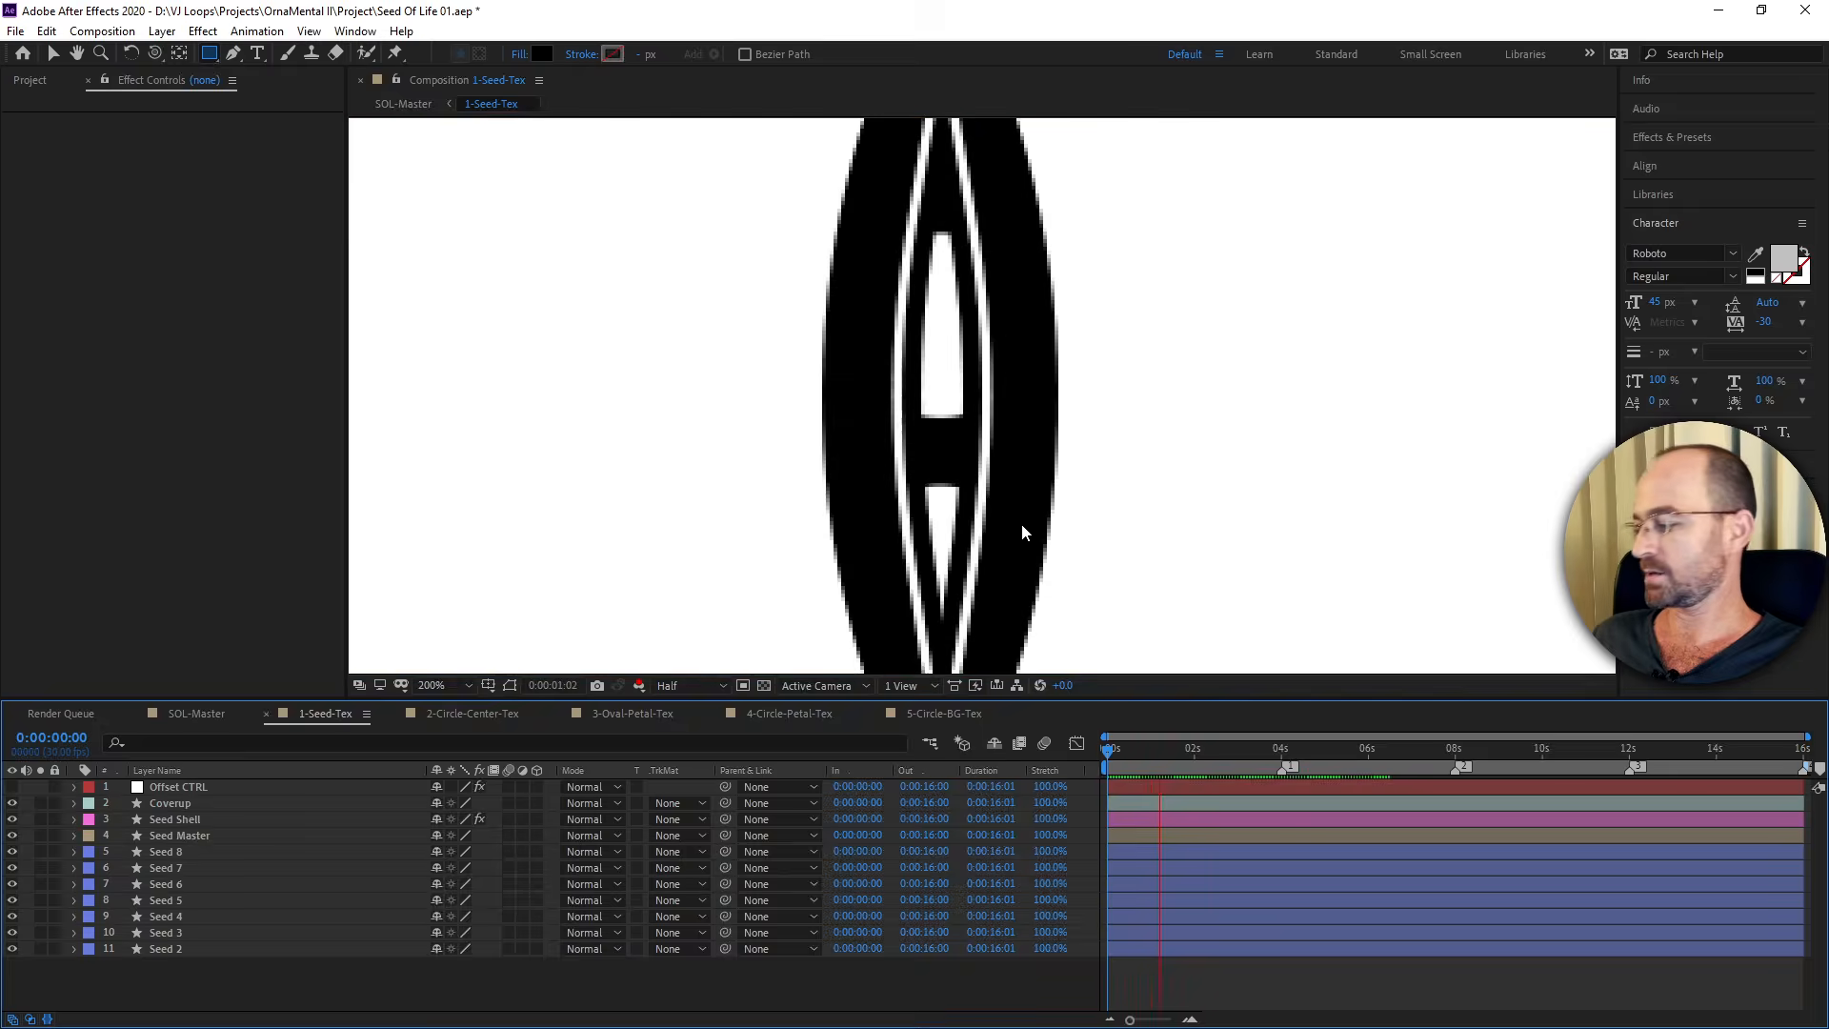
{"action": "scroll", "coordinate": [1022, 536], "scroll_direction": "down", "scroll_amount": 4}
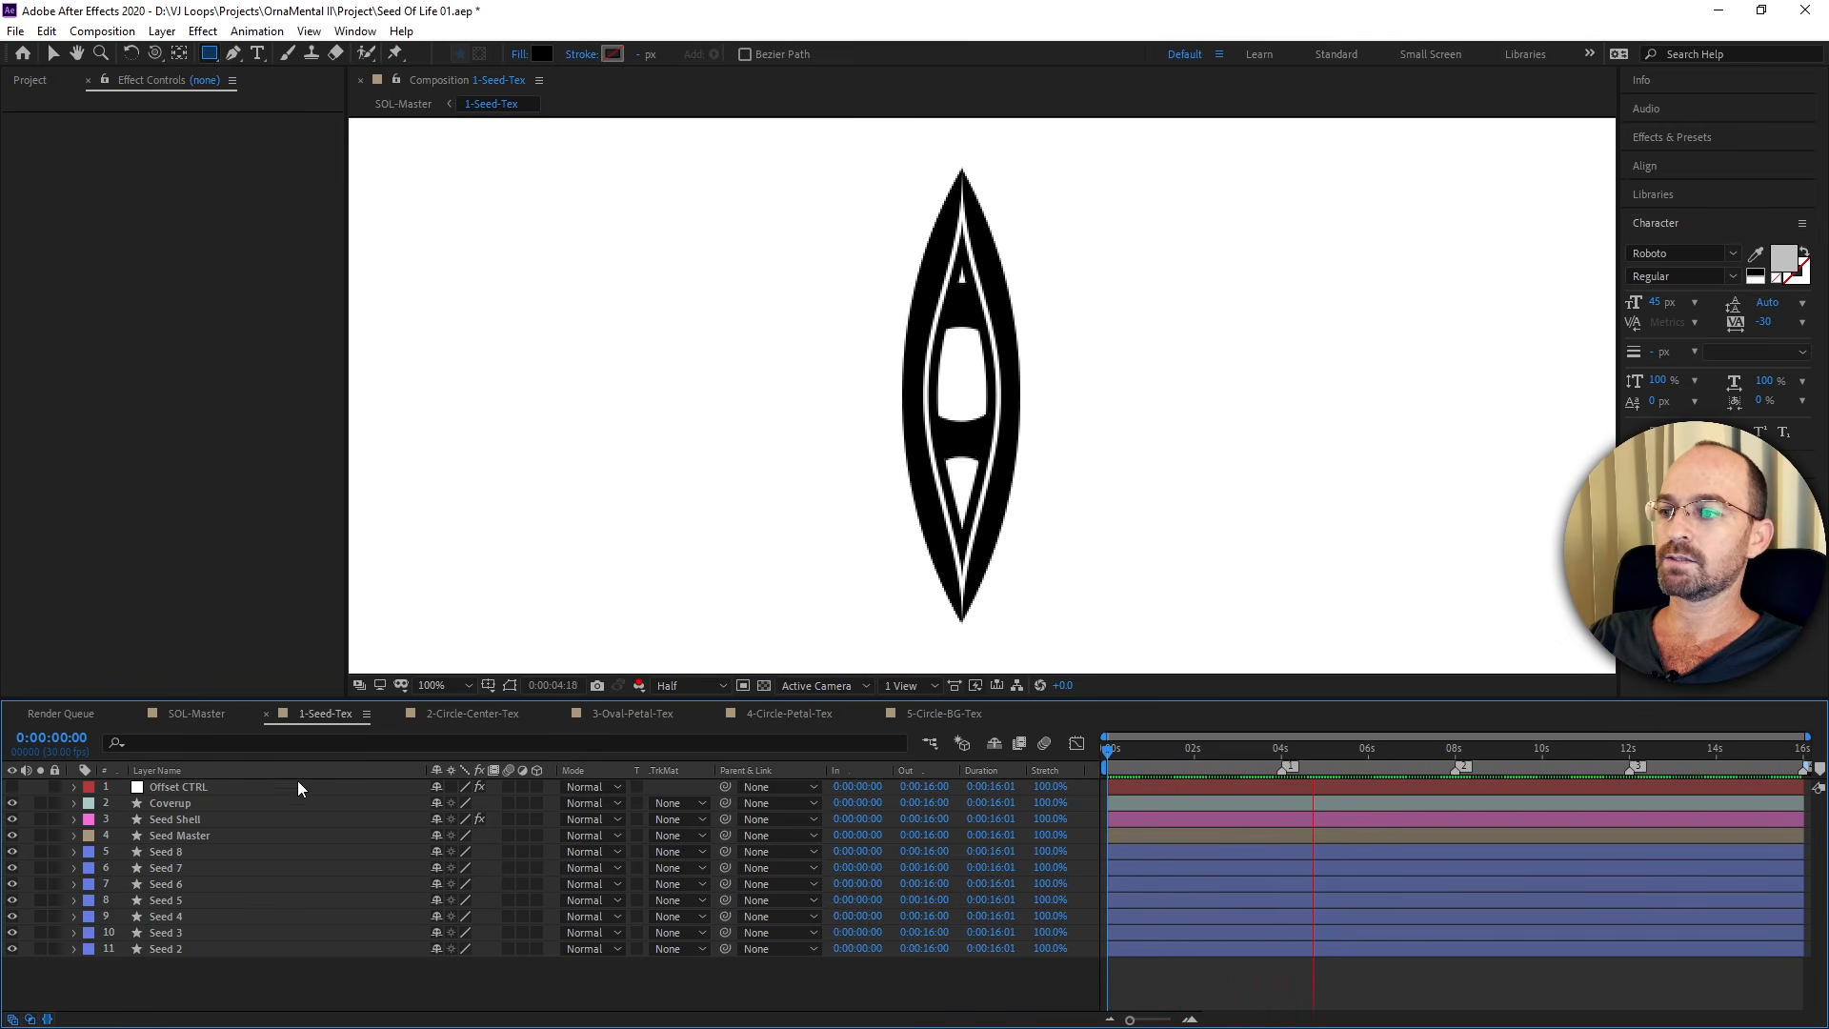
Return to the SOL-Master composition, make the SOL 2 layer visible again and select it.
{"action": "left_click", "coordinate": [220, 714]}
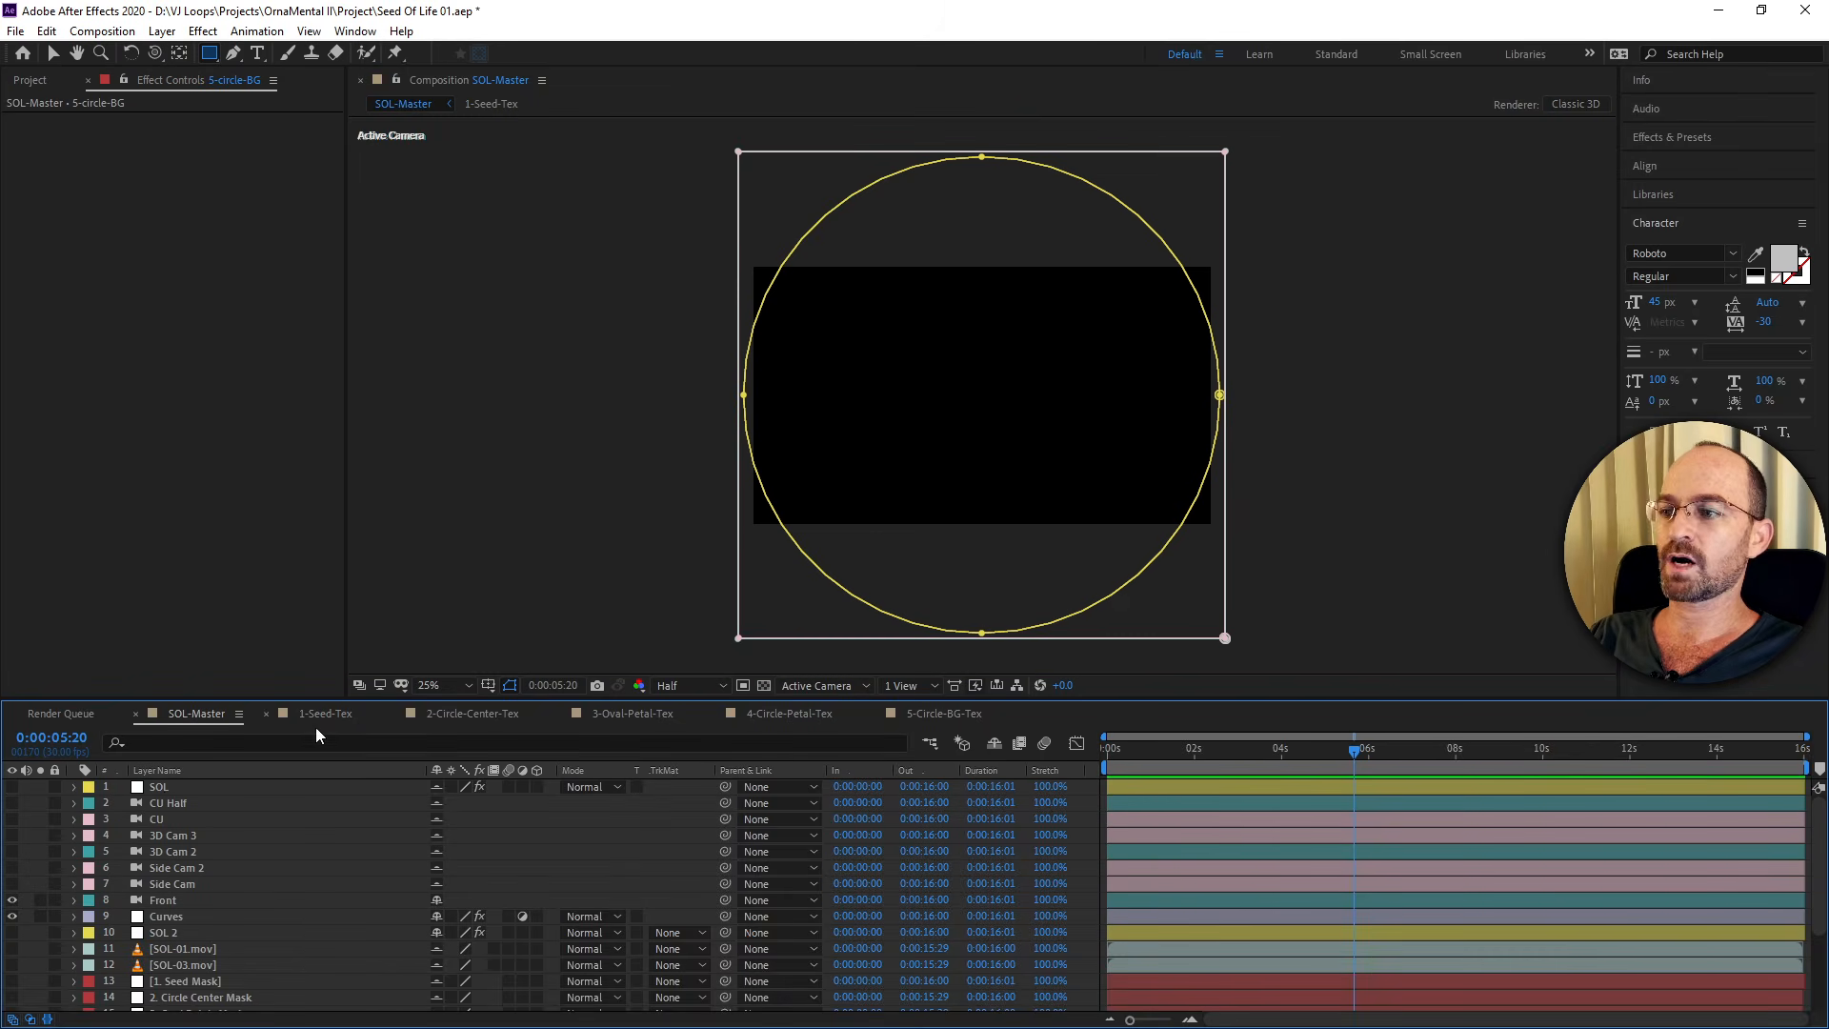
{"action": "left_click", "coordinate": [13, 933]}
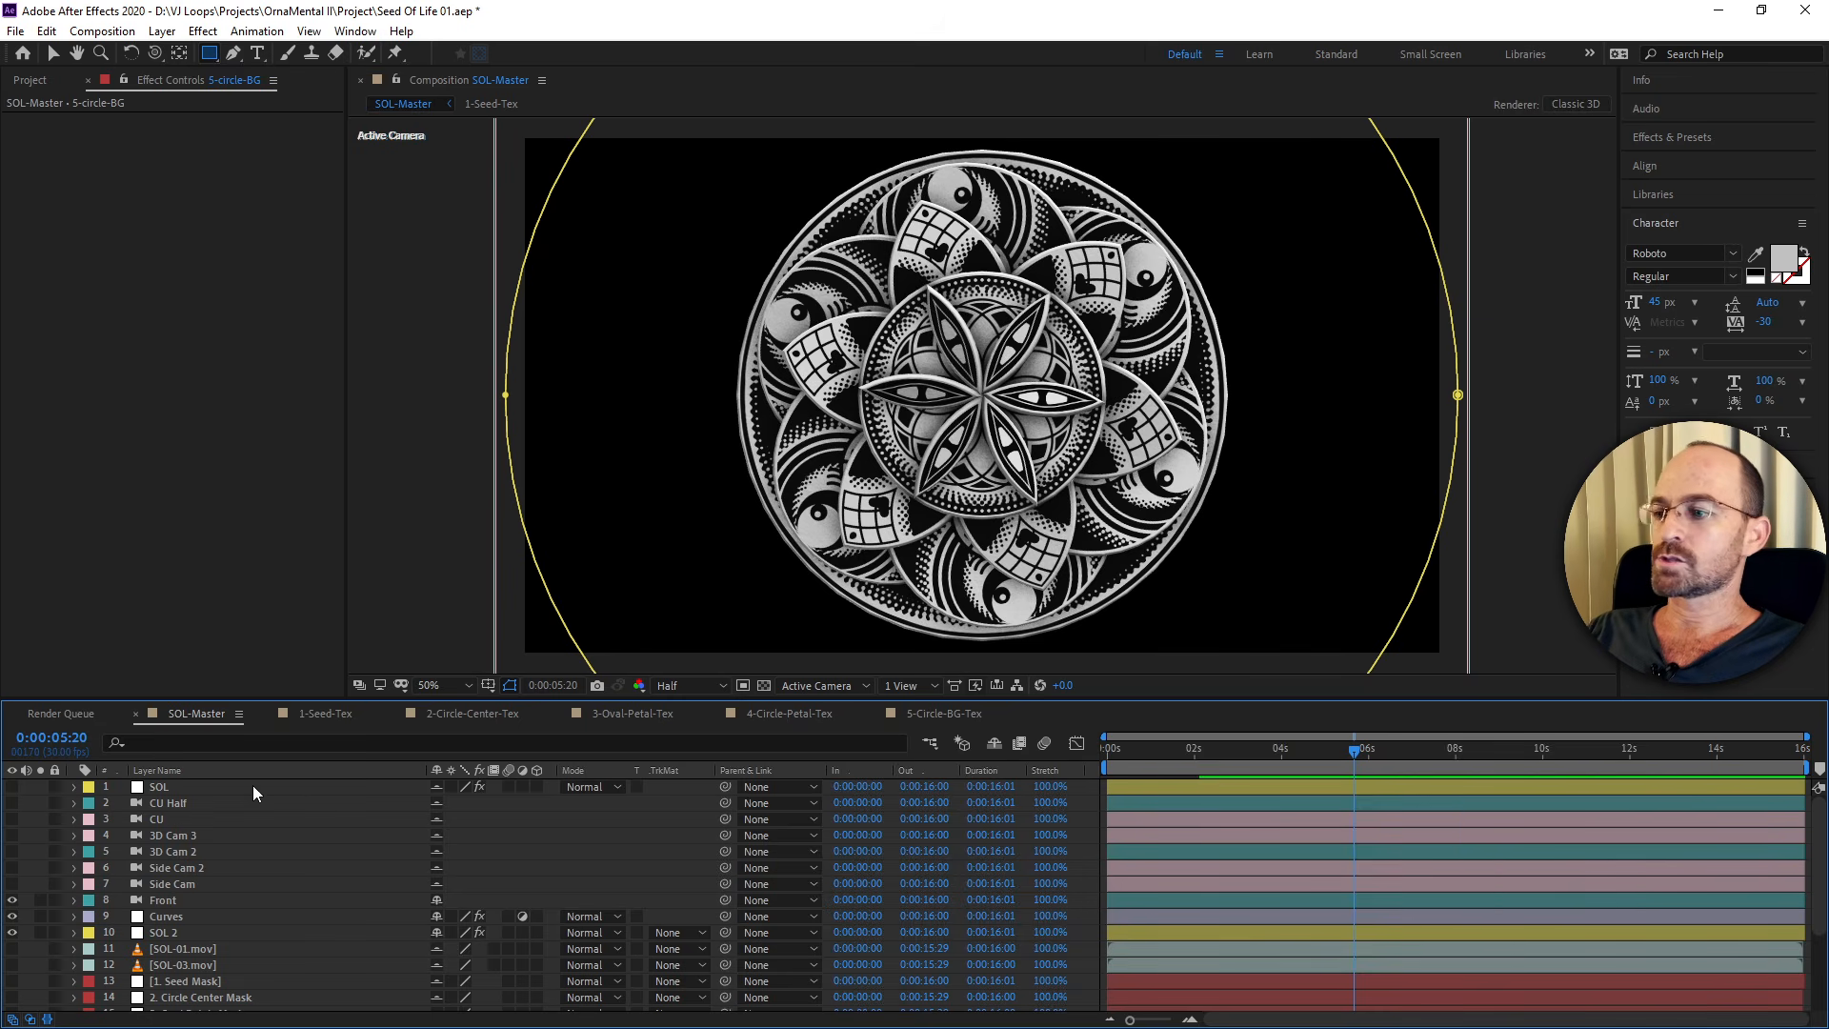
{"action": "left_click", "coordinate": [193, 932]}
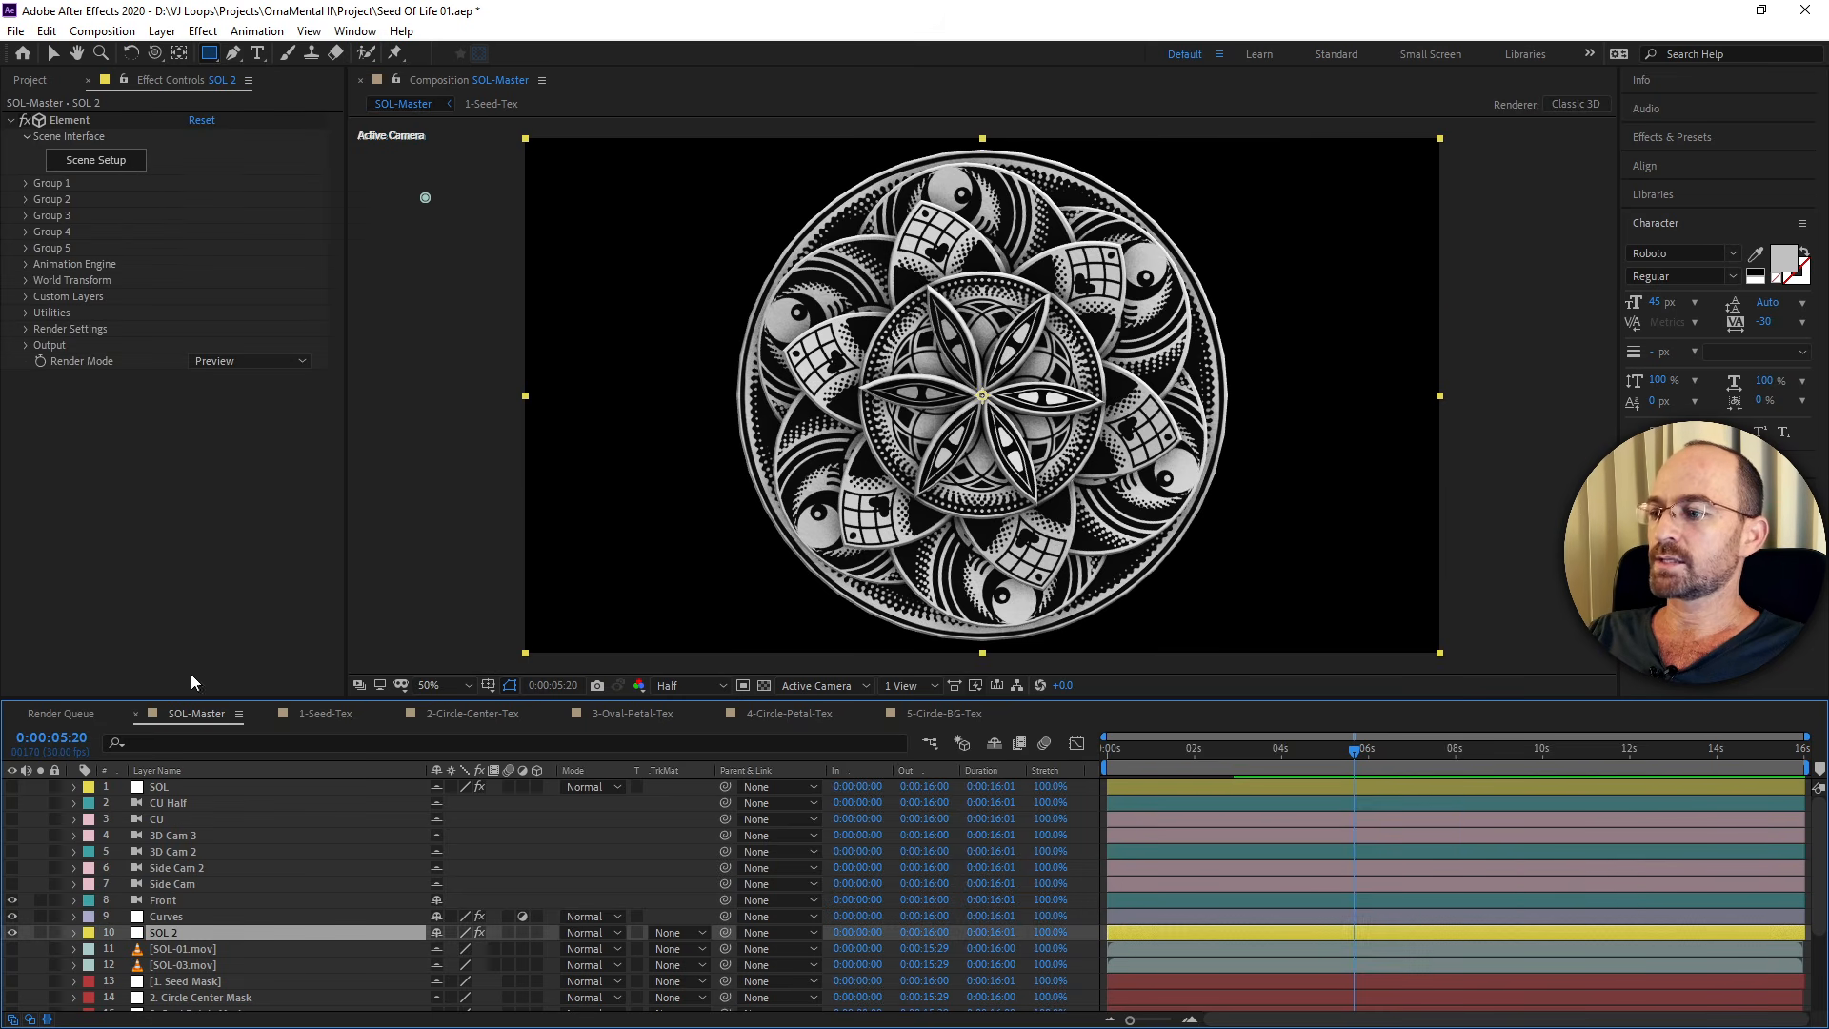
Open the Element scene setup for SOL 2 and examine the 1-Seed, 2-Center, 3-Petal, 4-Circle and 5-Circle-BG models.
{"action": "left_click", "coordinate": [125, 162]}
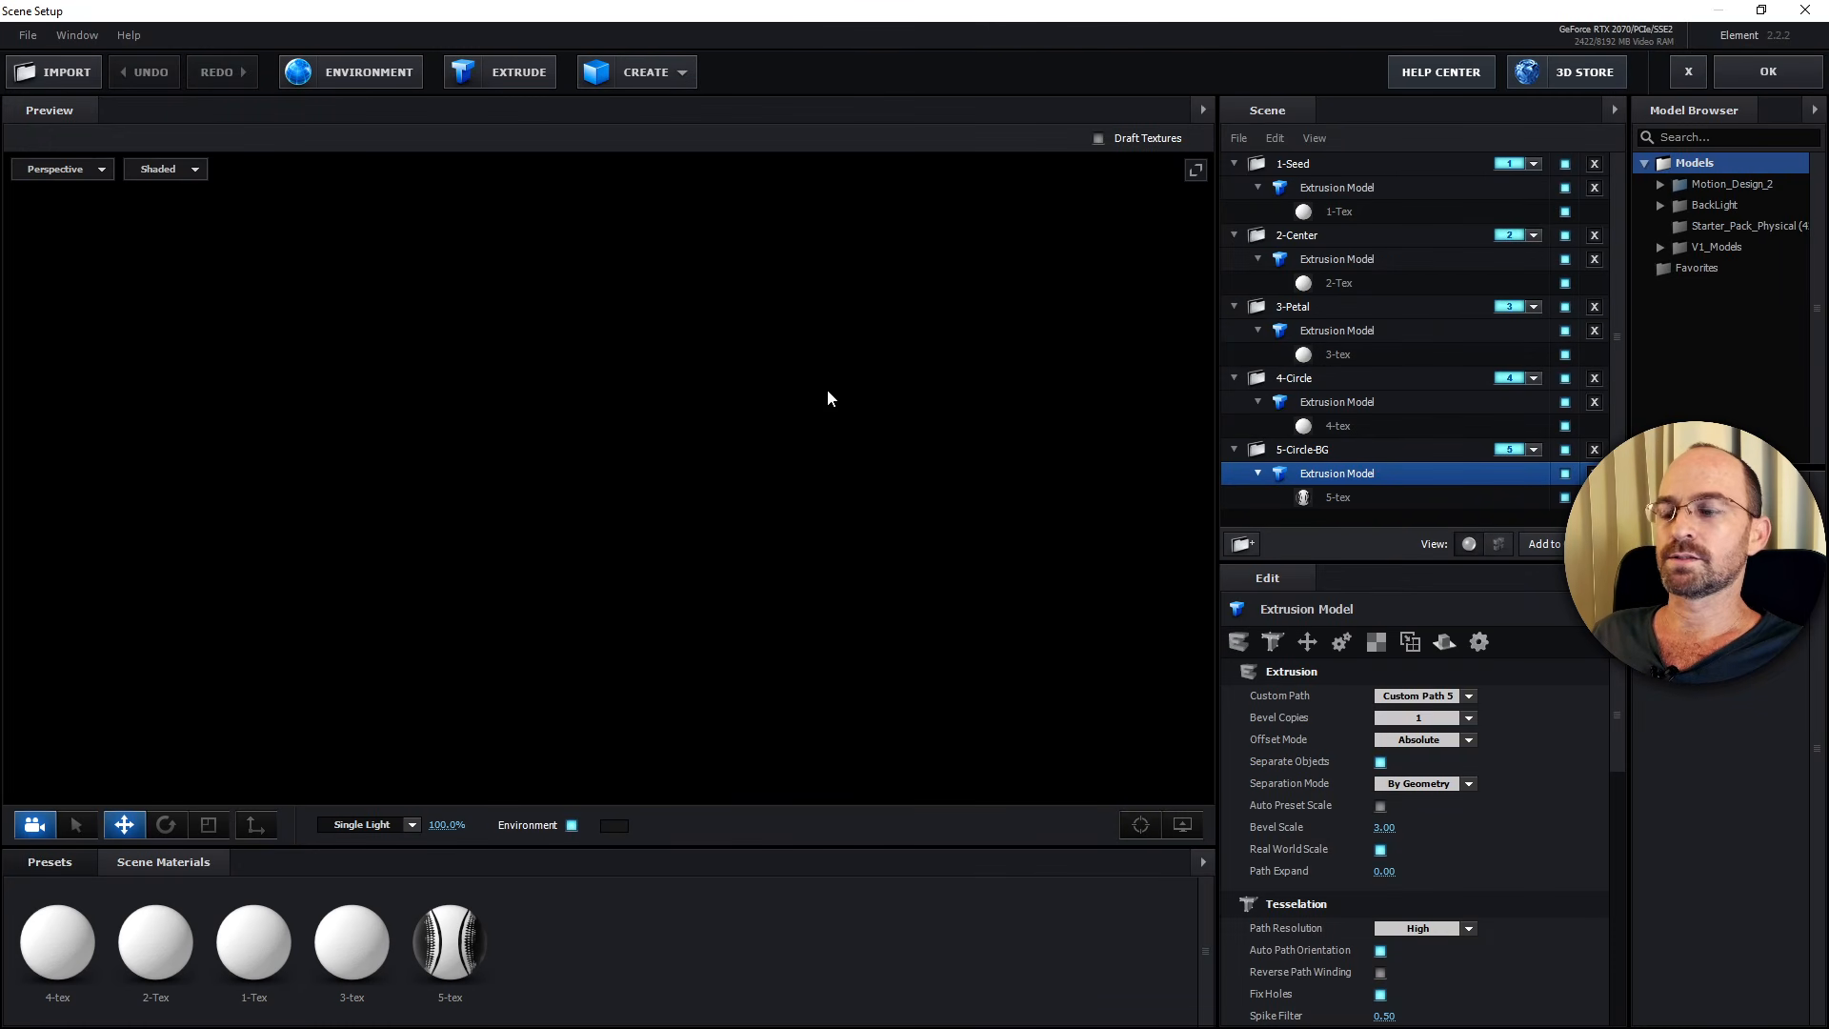
{"action": "left_click", "coordinate": [1373, 187]}
{"action": "left_click", "coordinate": [1374, 169]}
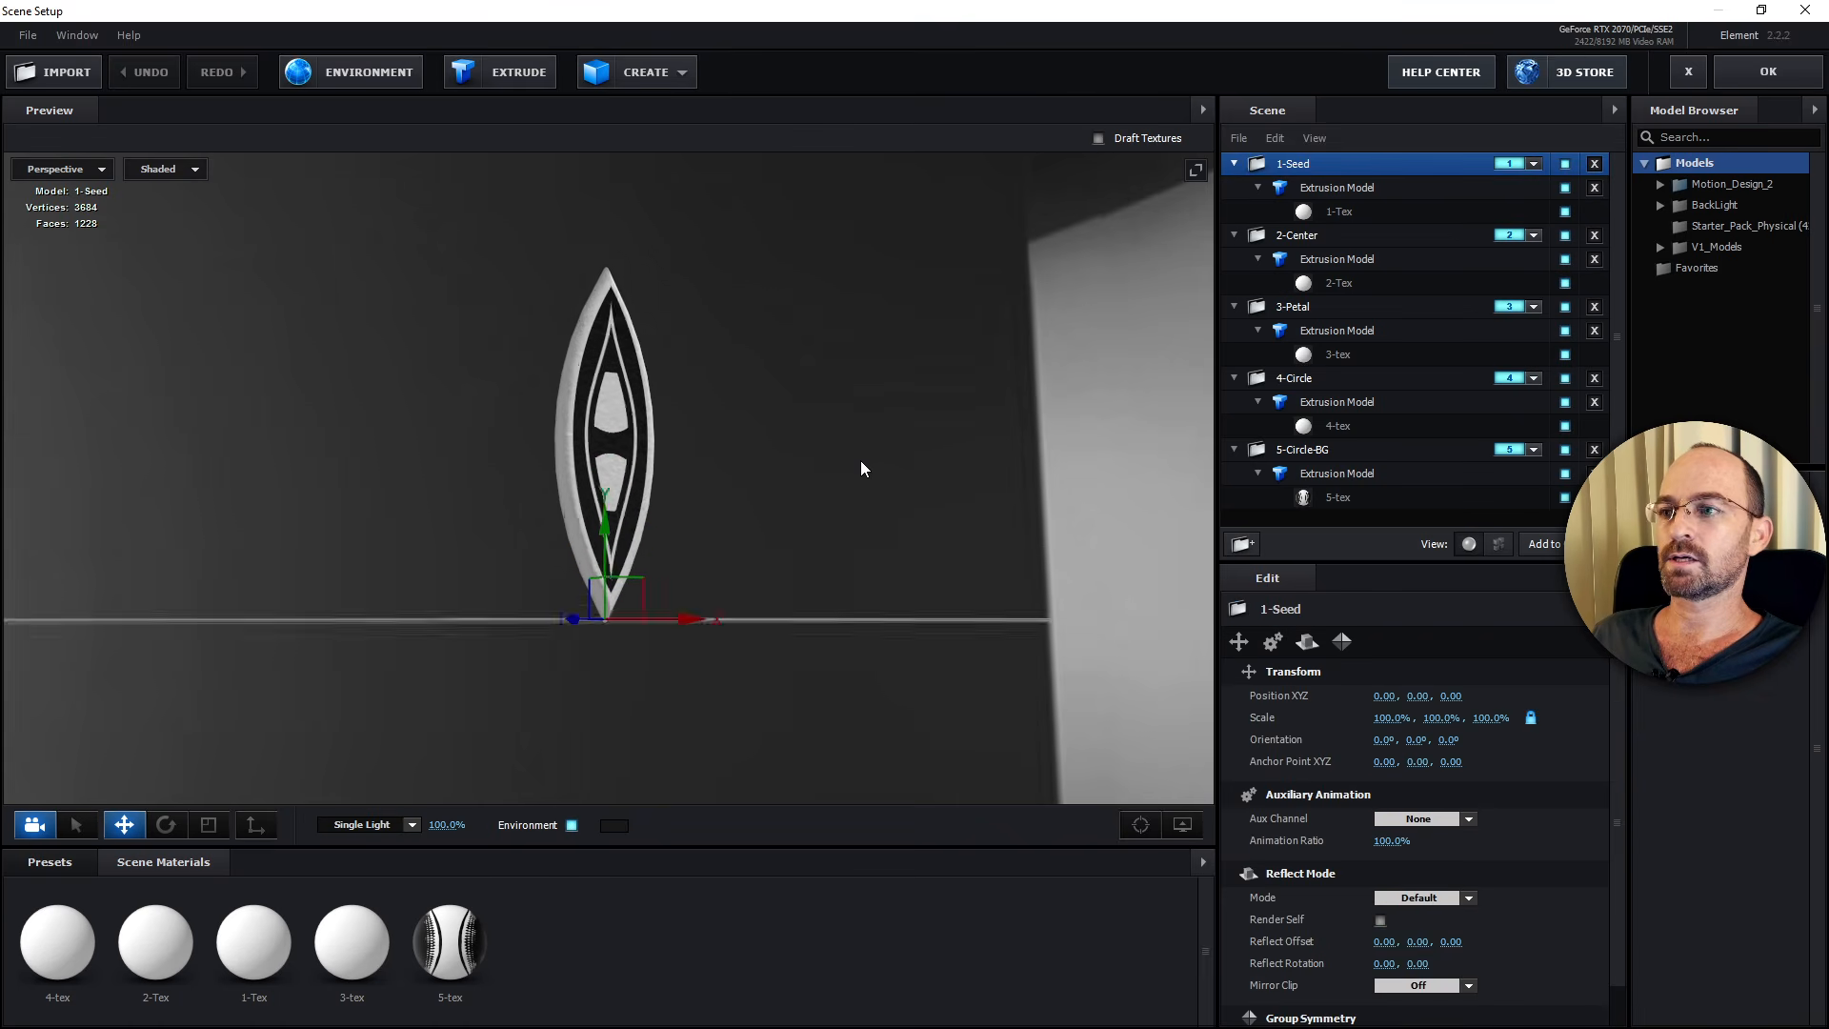
{"action": "left_click_drag", "start_coordinate": [861, 462], "coordinate": [904, 514]}
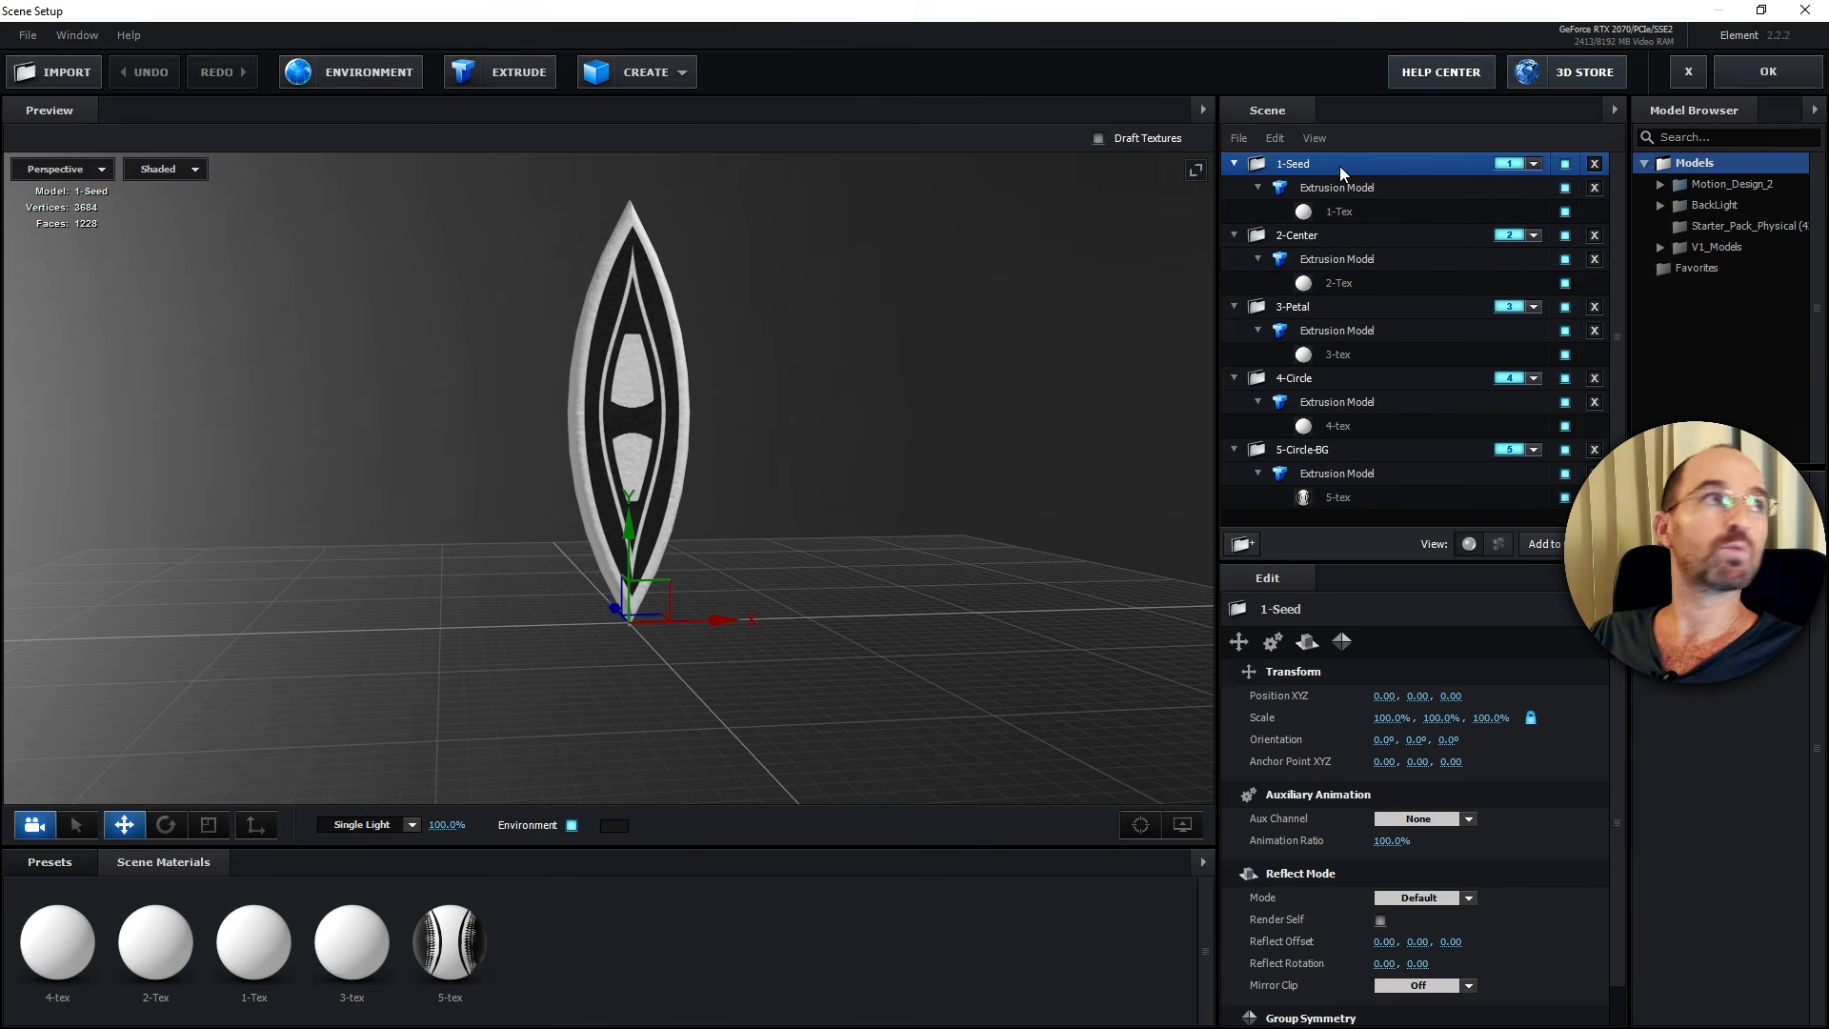
{"action": "left_click", "coordinate": [1333, 235]}
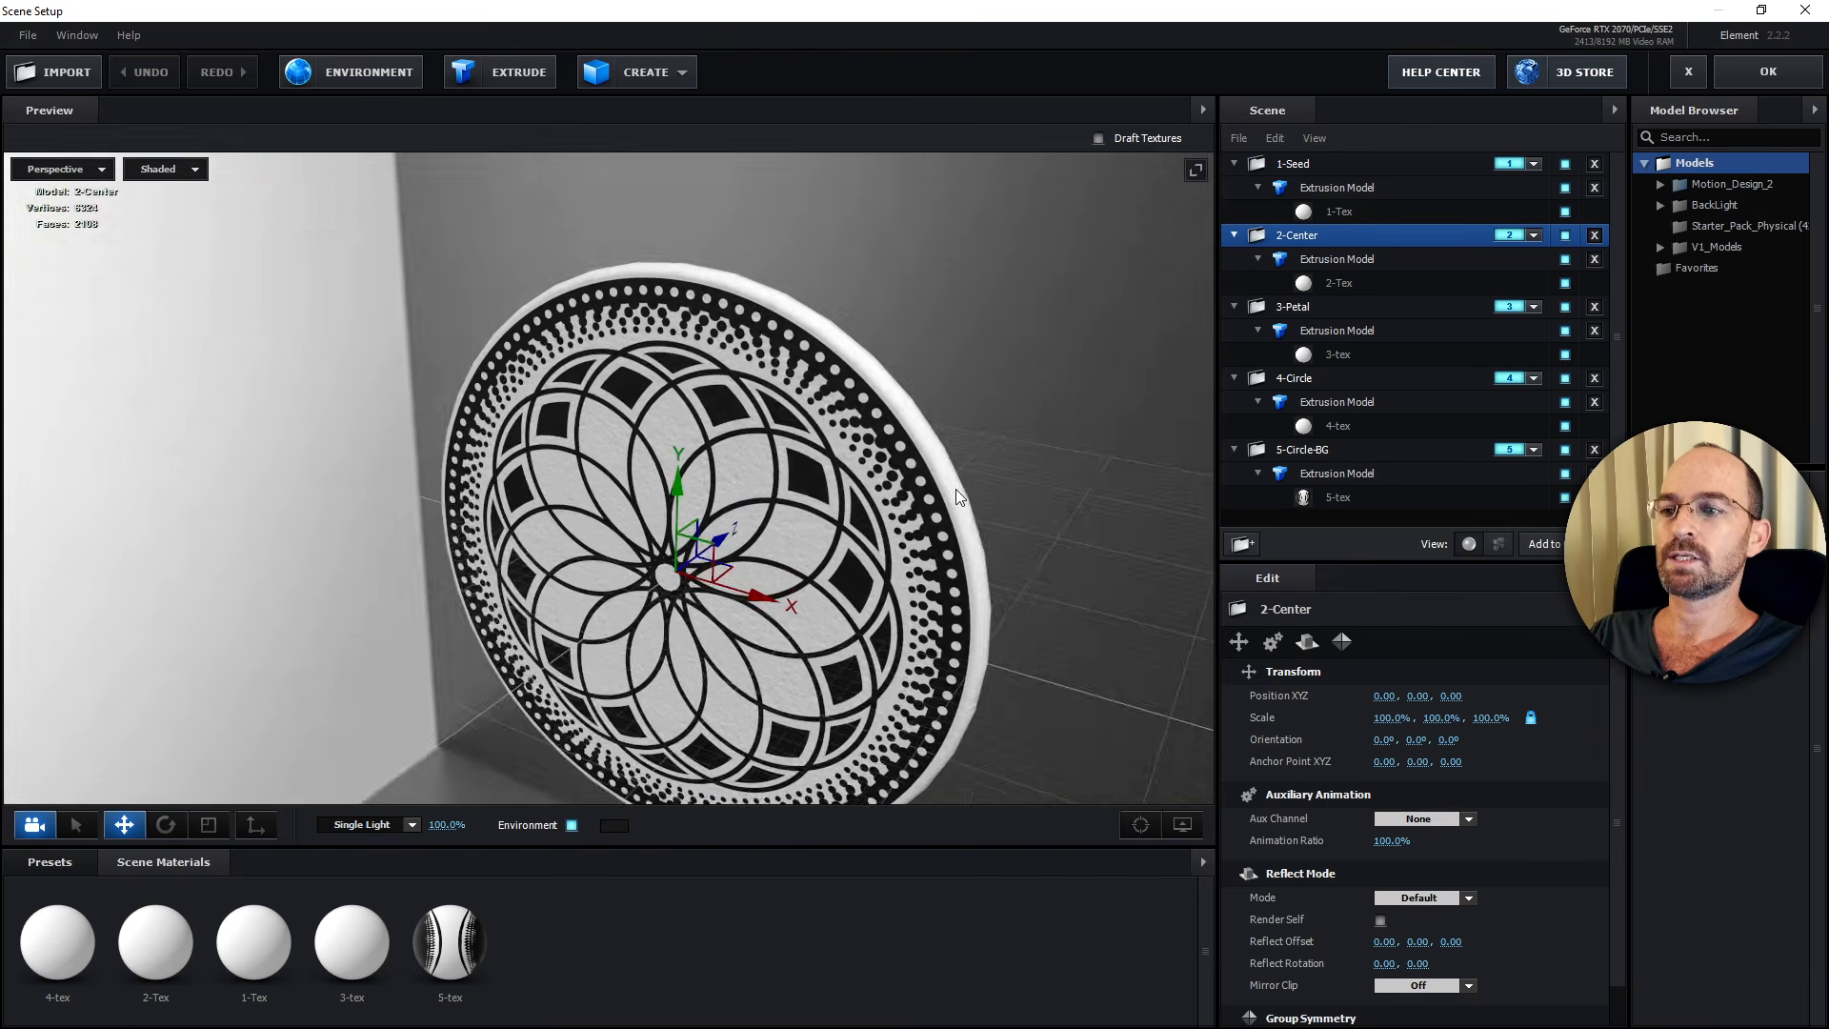
{"action": "left_click_drag", "start_coordinate": [957, 489], "coordinate": [993, 381]}
{"action": "left_click", "coordinate": [1302, 309]}
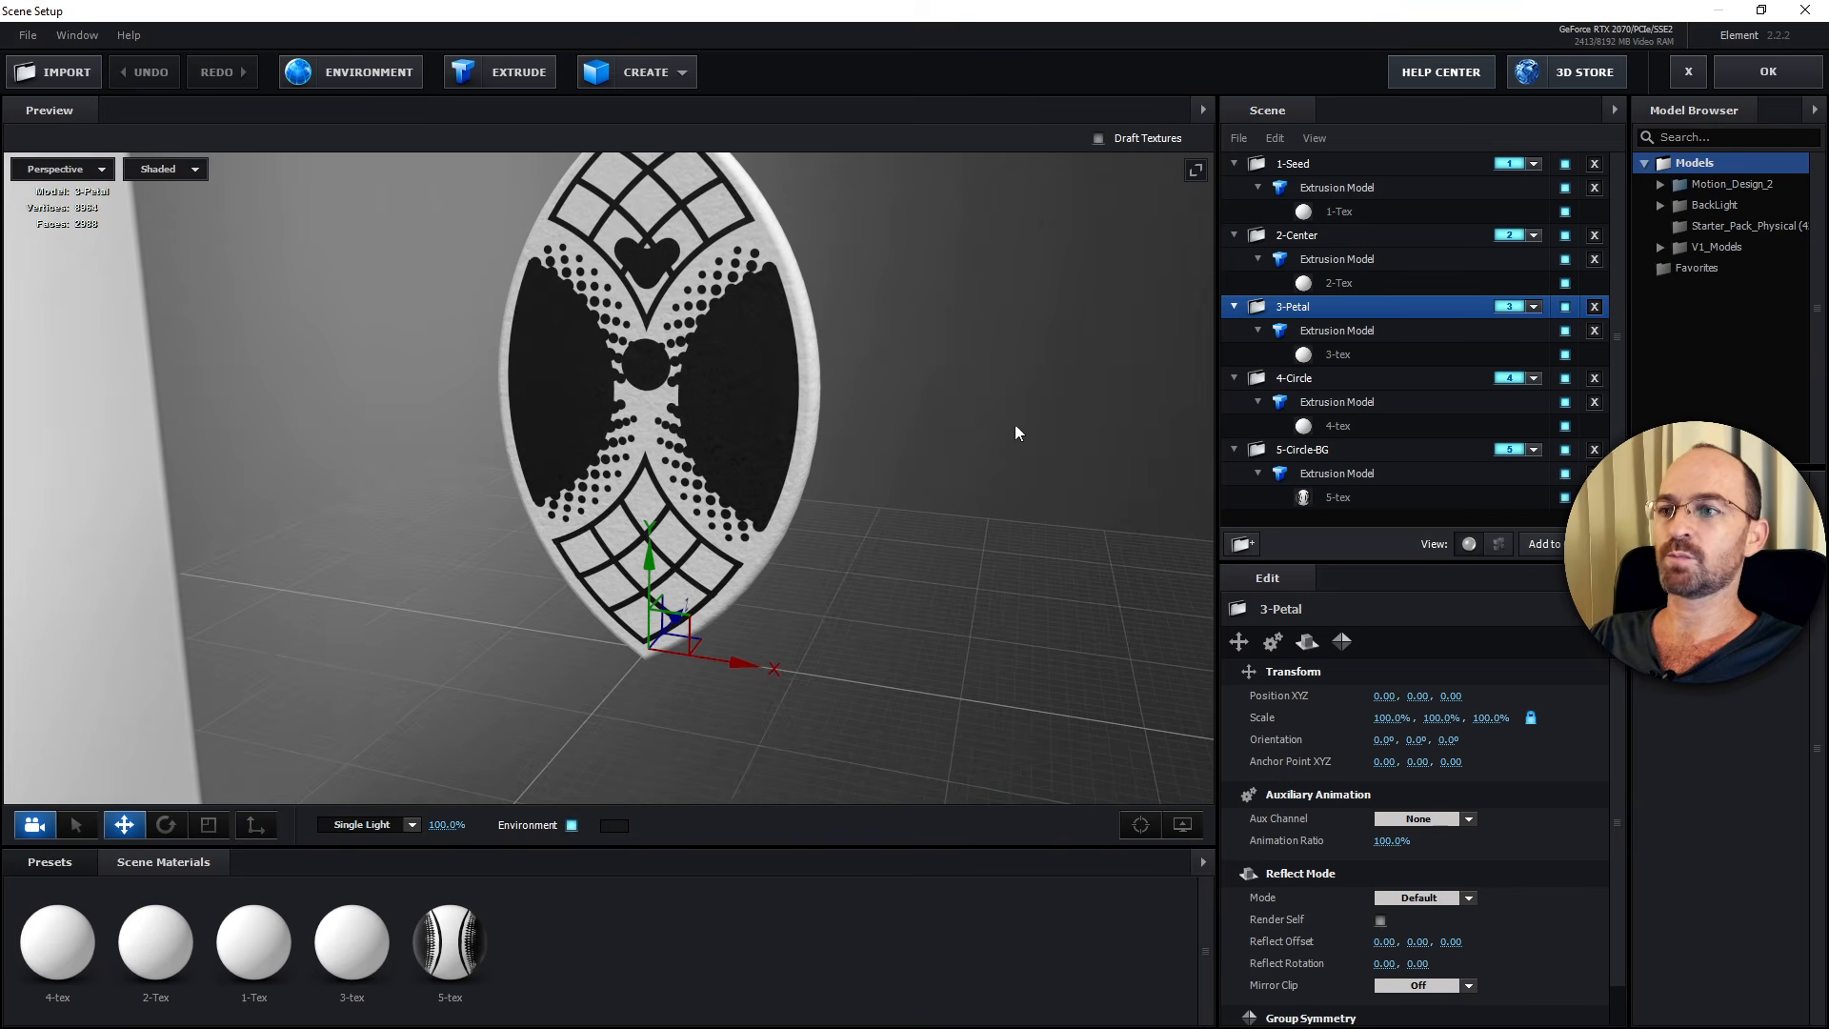
{"action": "left_click", "coordinate": [1295, 378]}
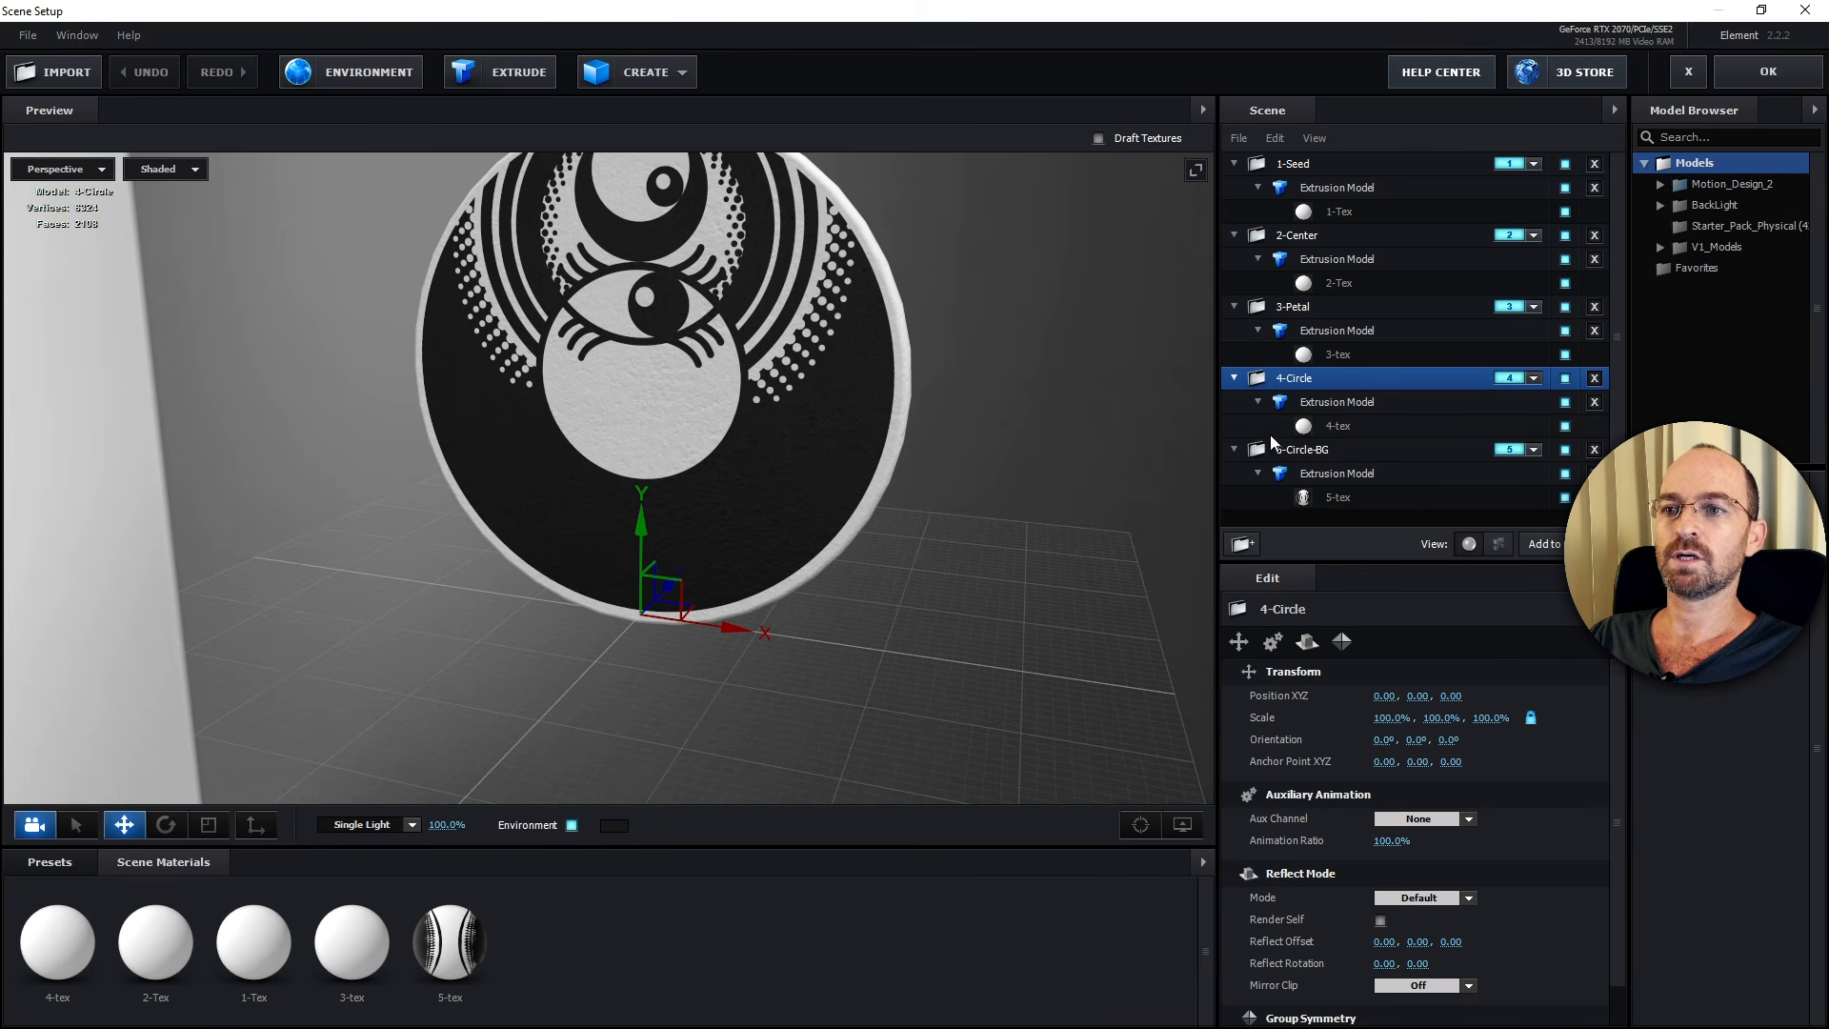
{"action": "left_click", "coordinate": [1284, 455]}
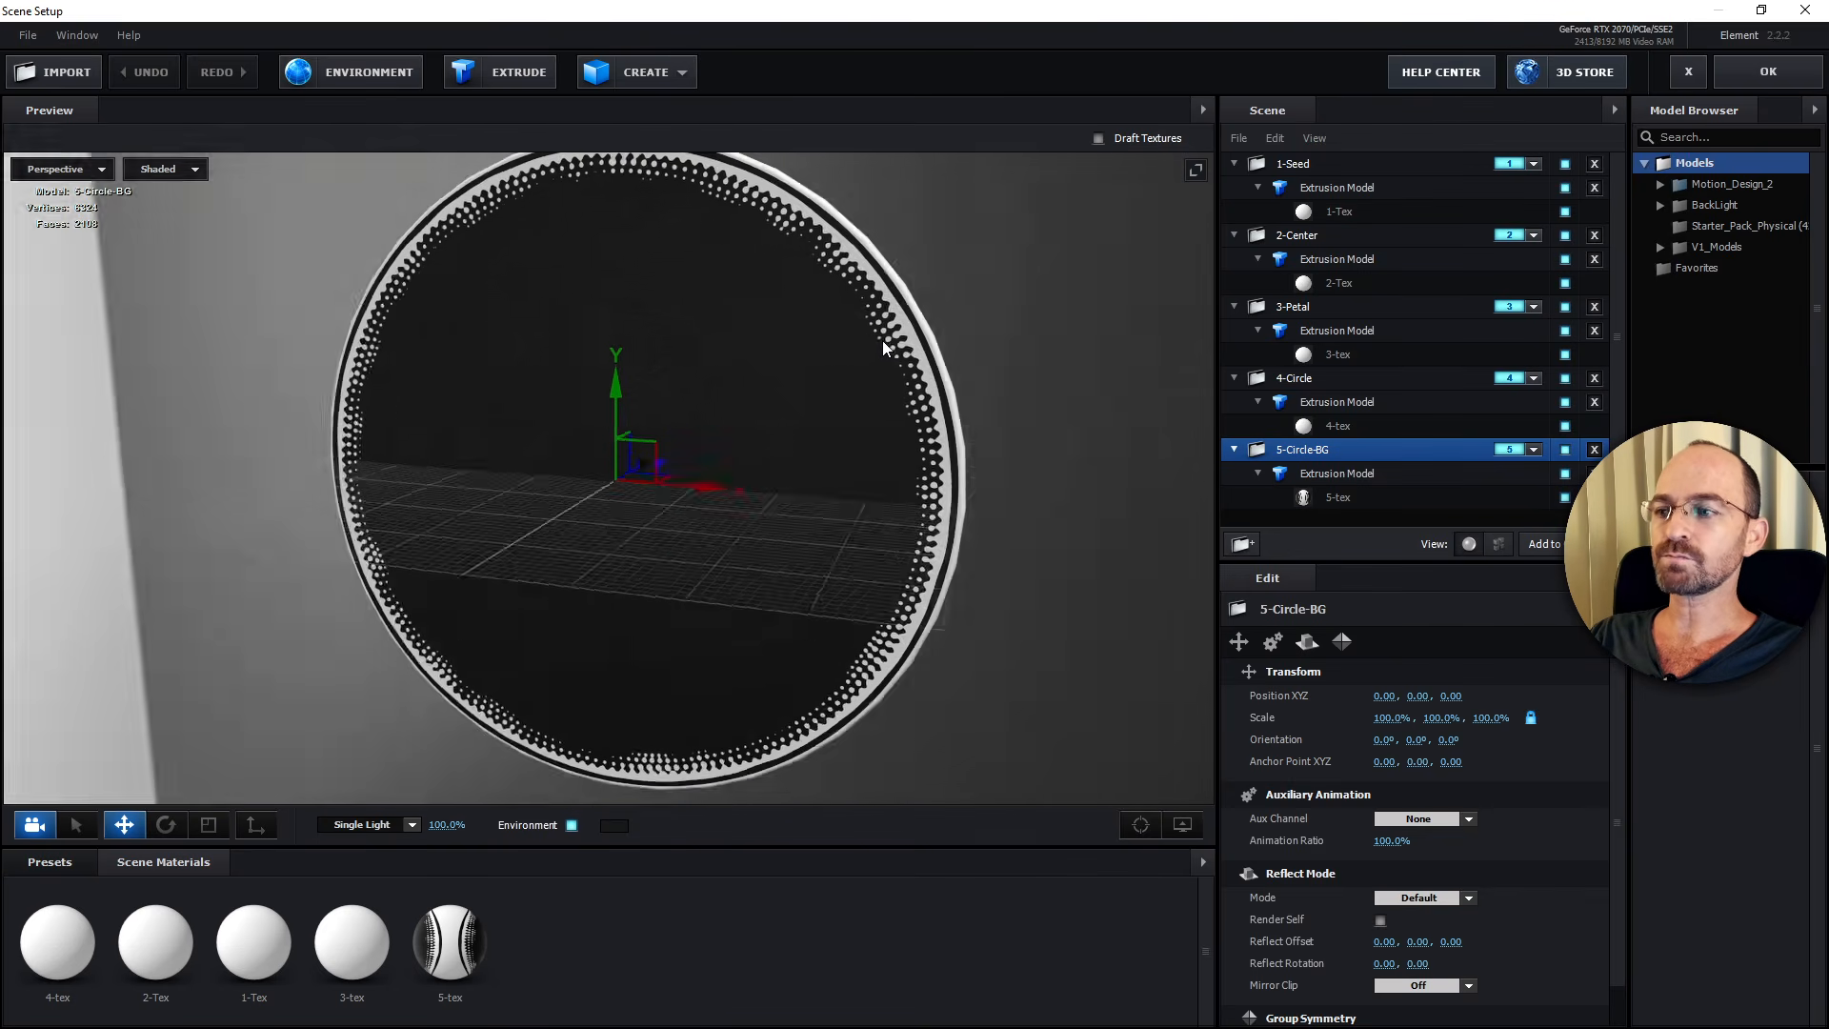
Check which custom path the 1-Seed extrusion model uses and review the available path choices.
{"action": "left_click", "coordinate": [1343, 212]}
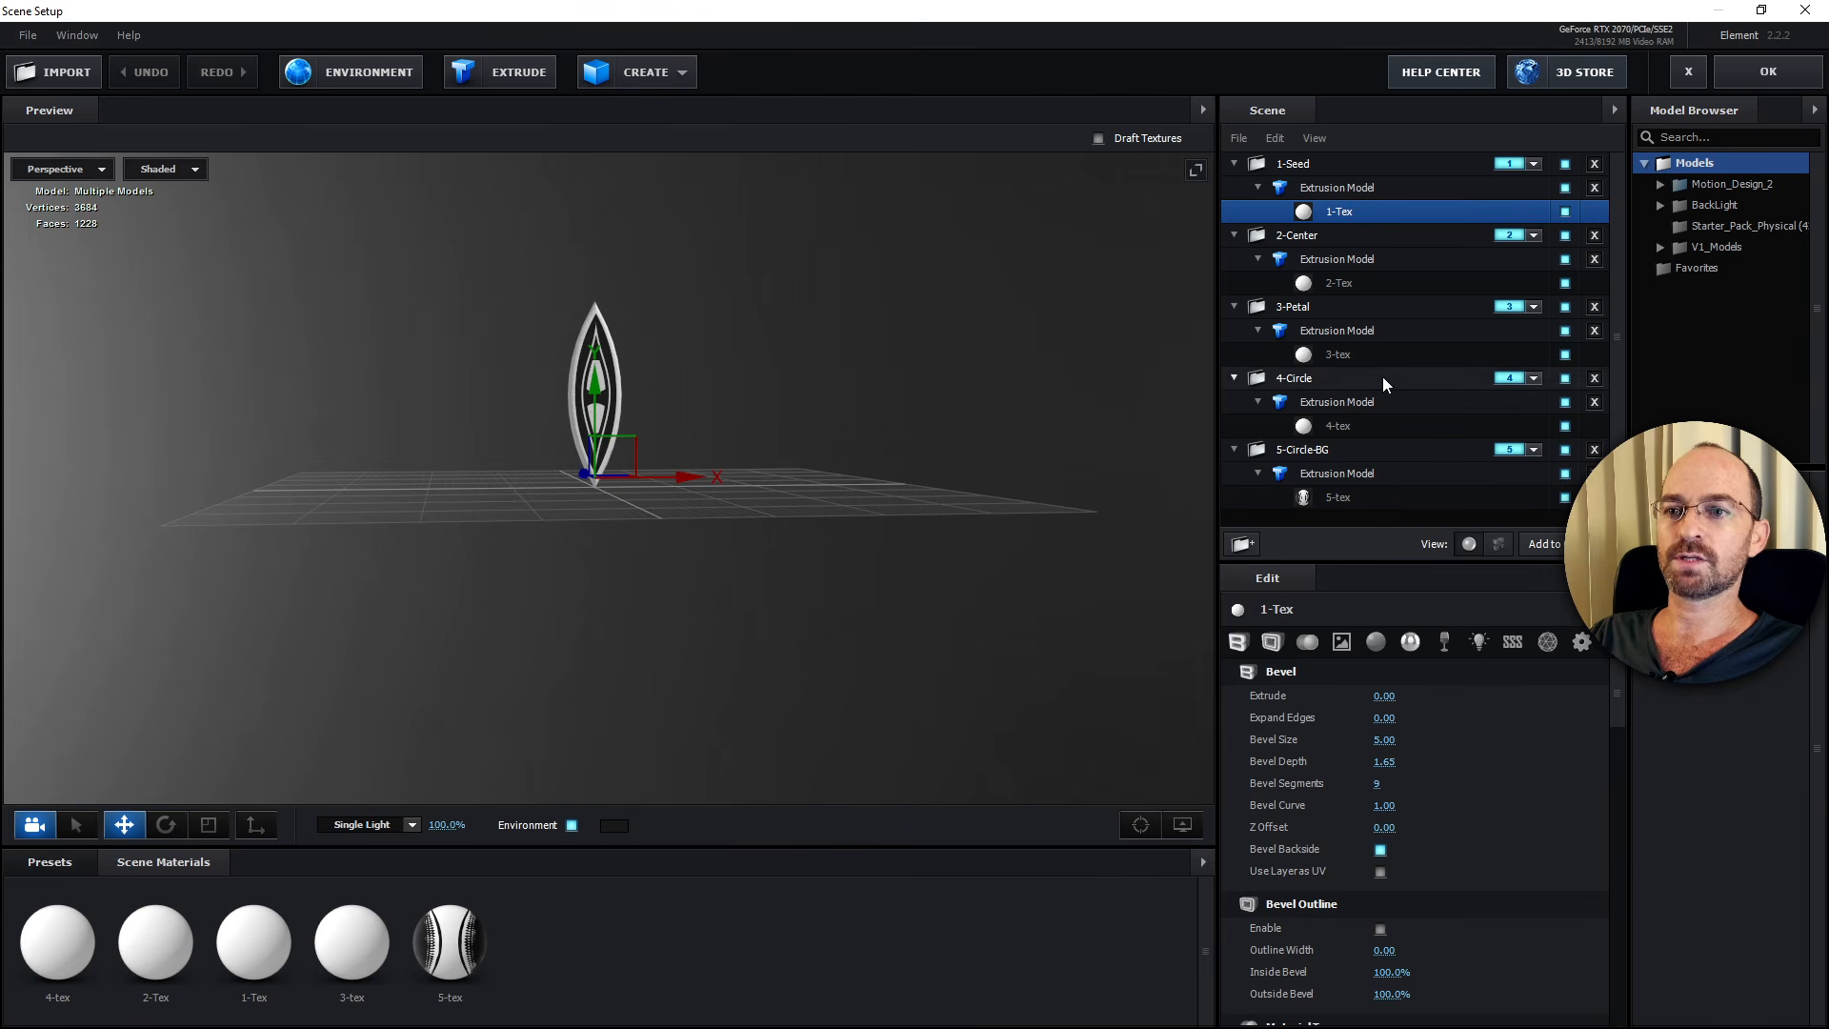
{"action": "left_click", "coordinate": [1337, 188]}
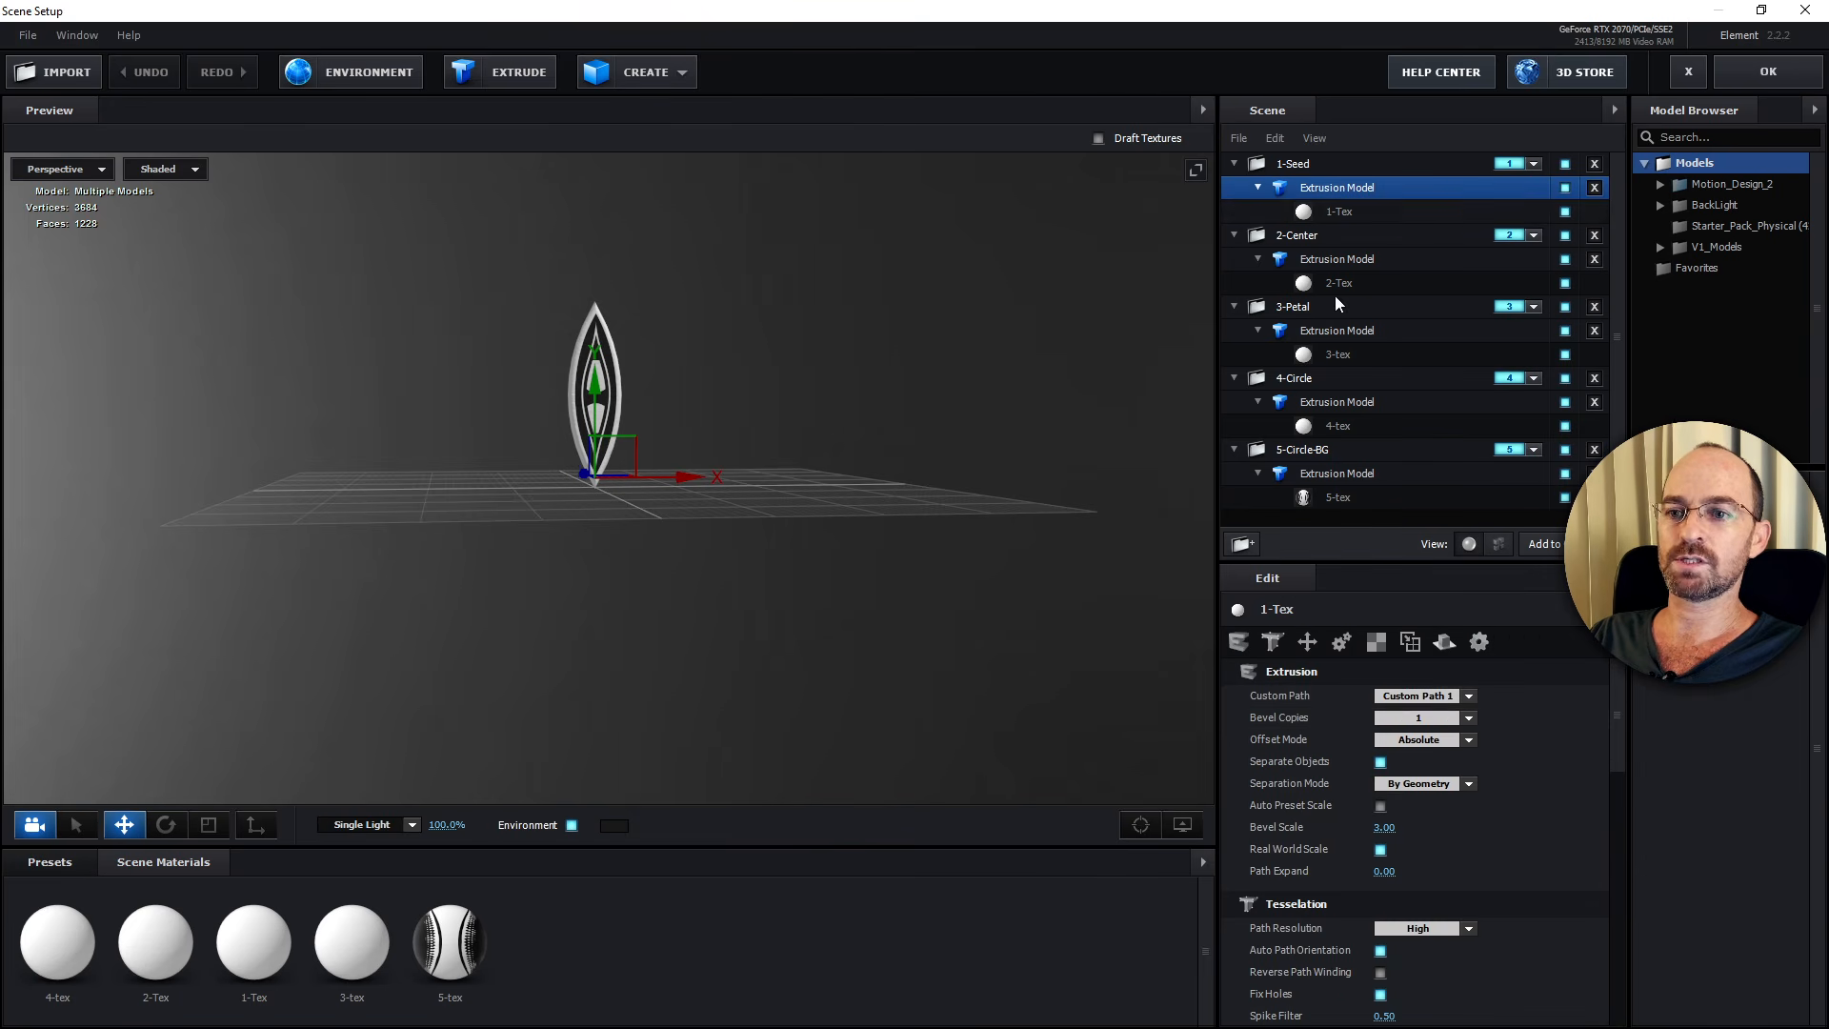
{"action": "left_click", "coordinate": [1467, 697]}
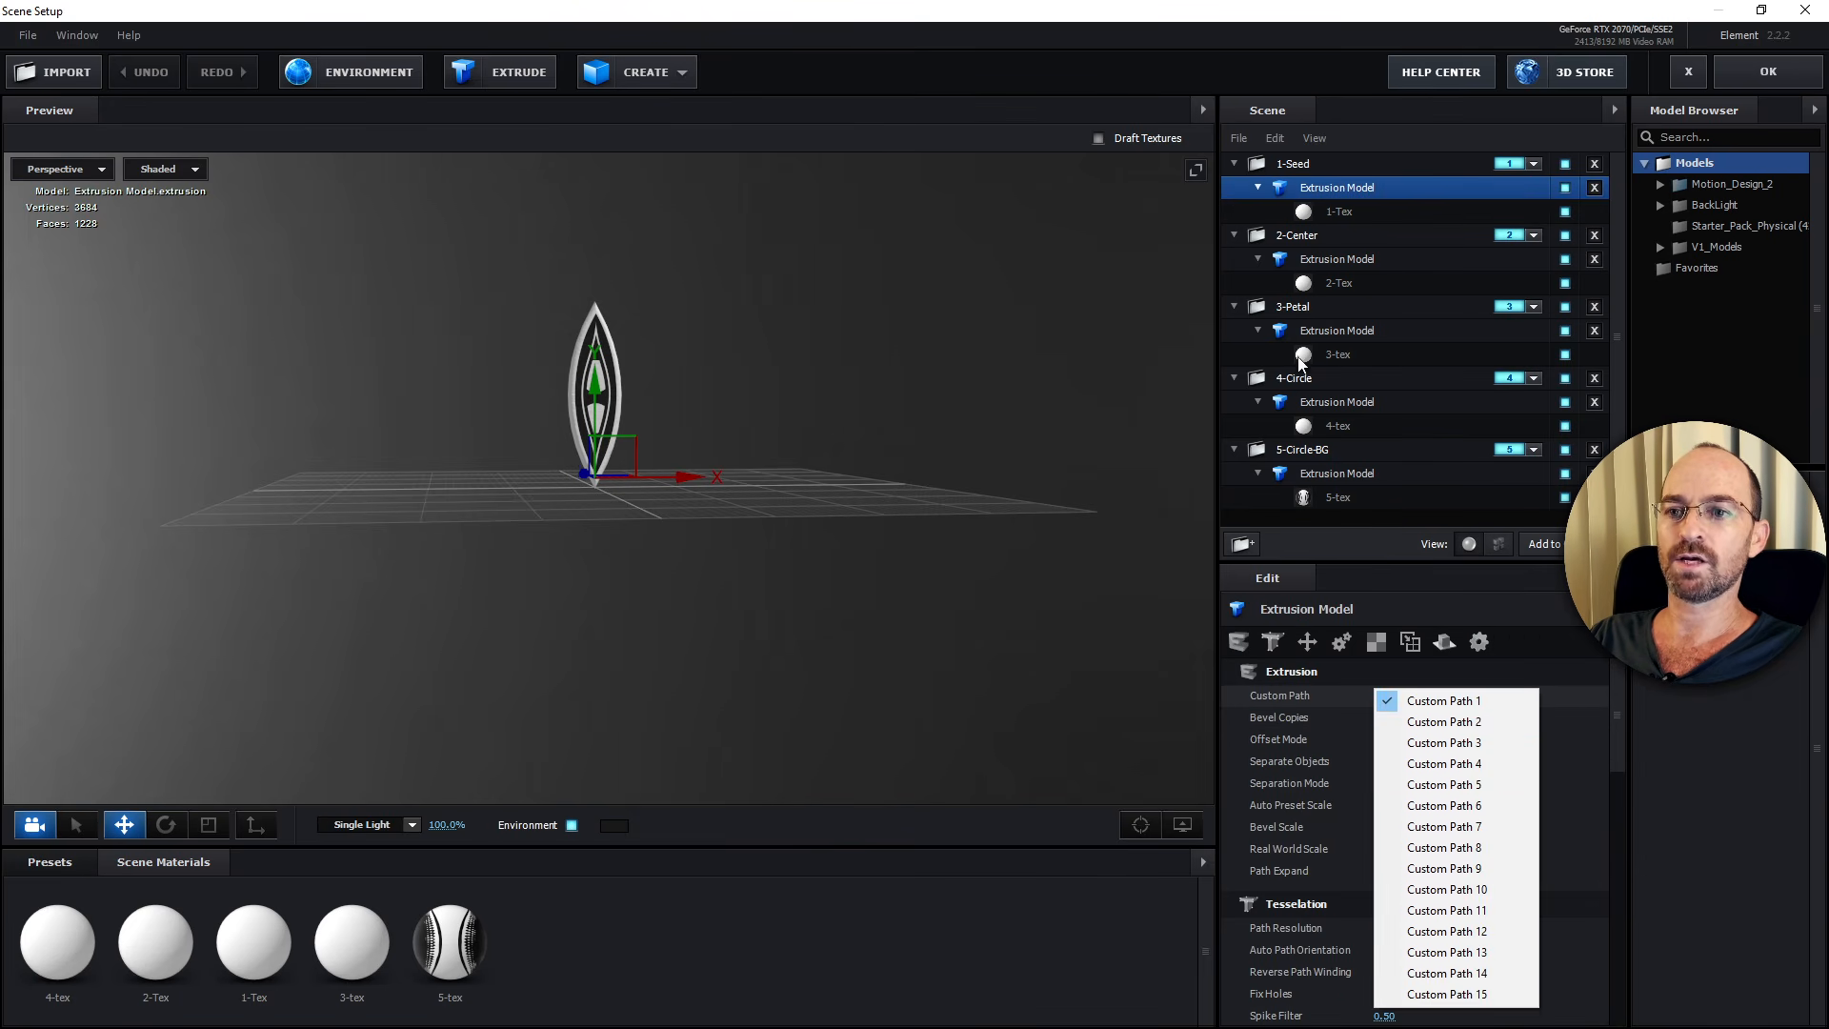
{"action": "left_click", "coordinate": [1307, 191]}
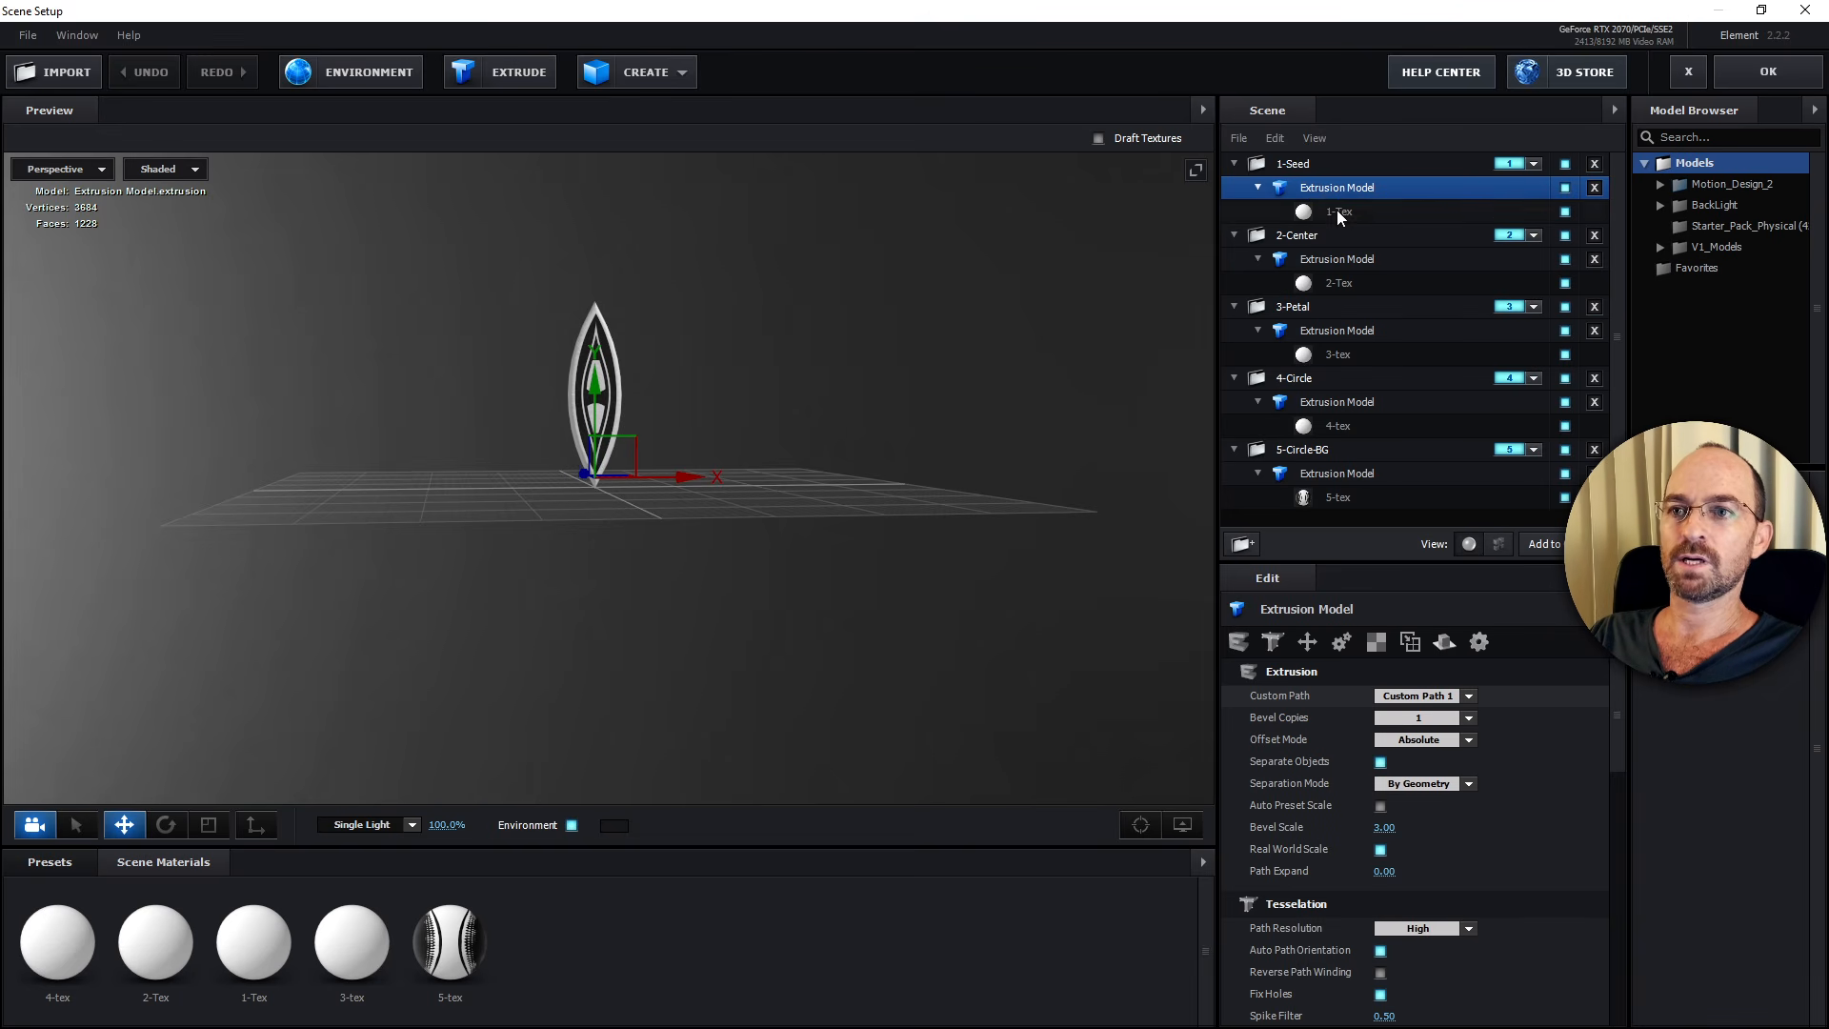
Inspect the diffuse texture assigned to the 1-Tex material of the seed model without changing it.
{"action": "left_click", "coordinate": [1333, 211]}
{"action": "scroll", "coordinate": [1487, 810], "scroll_direction": "down", "scroll_amount": 3}
{"action": "scroll", "coordinate": [1485, 816], "scroll_direction": "down", "scroll_amount": 4}
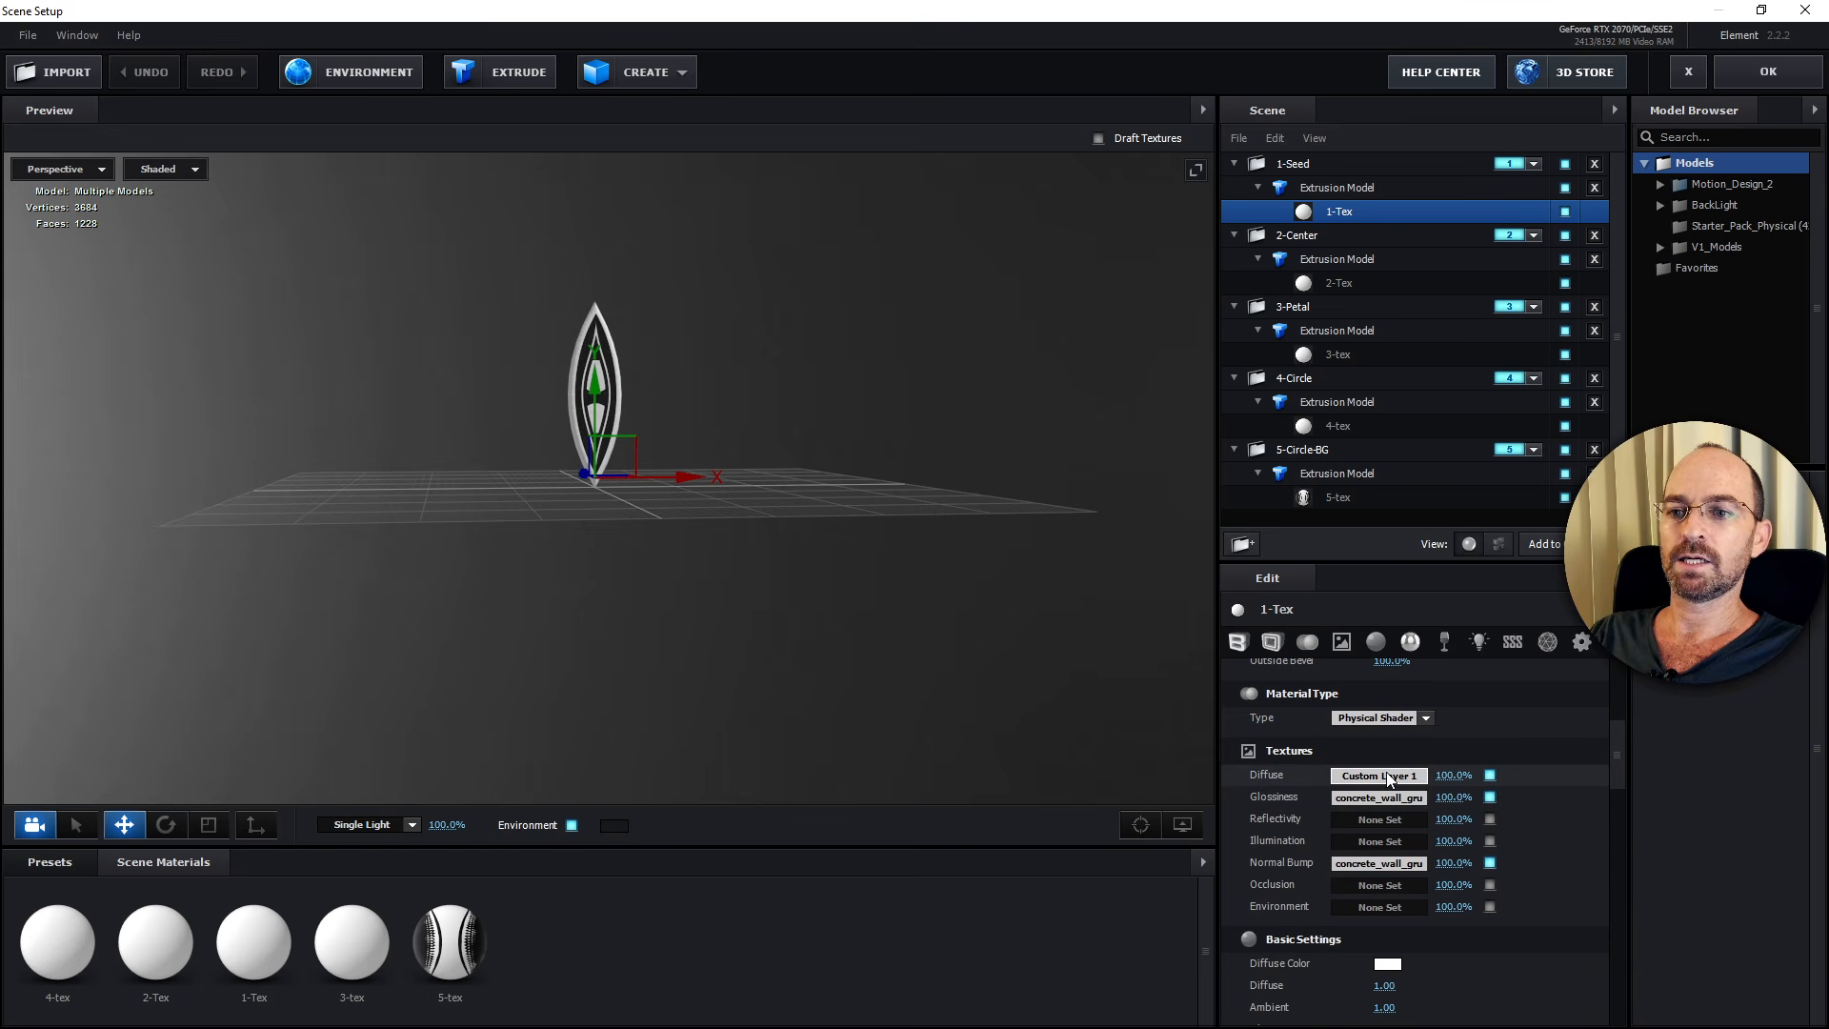
{"action": "left_click", "coordinate": [1380, 776]}
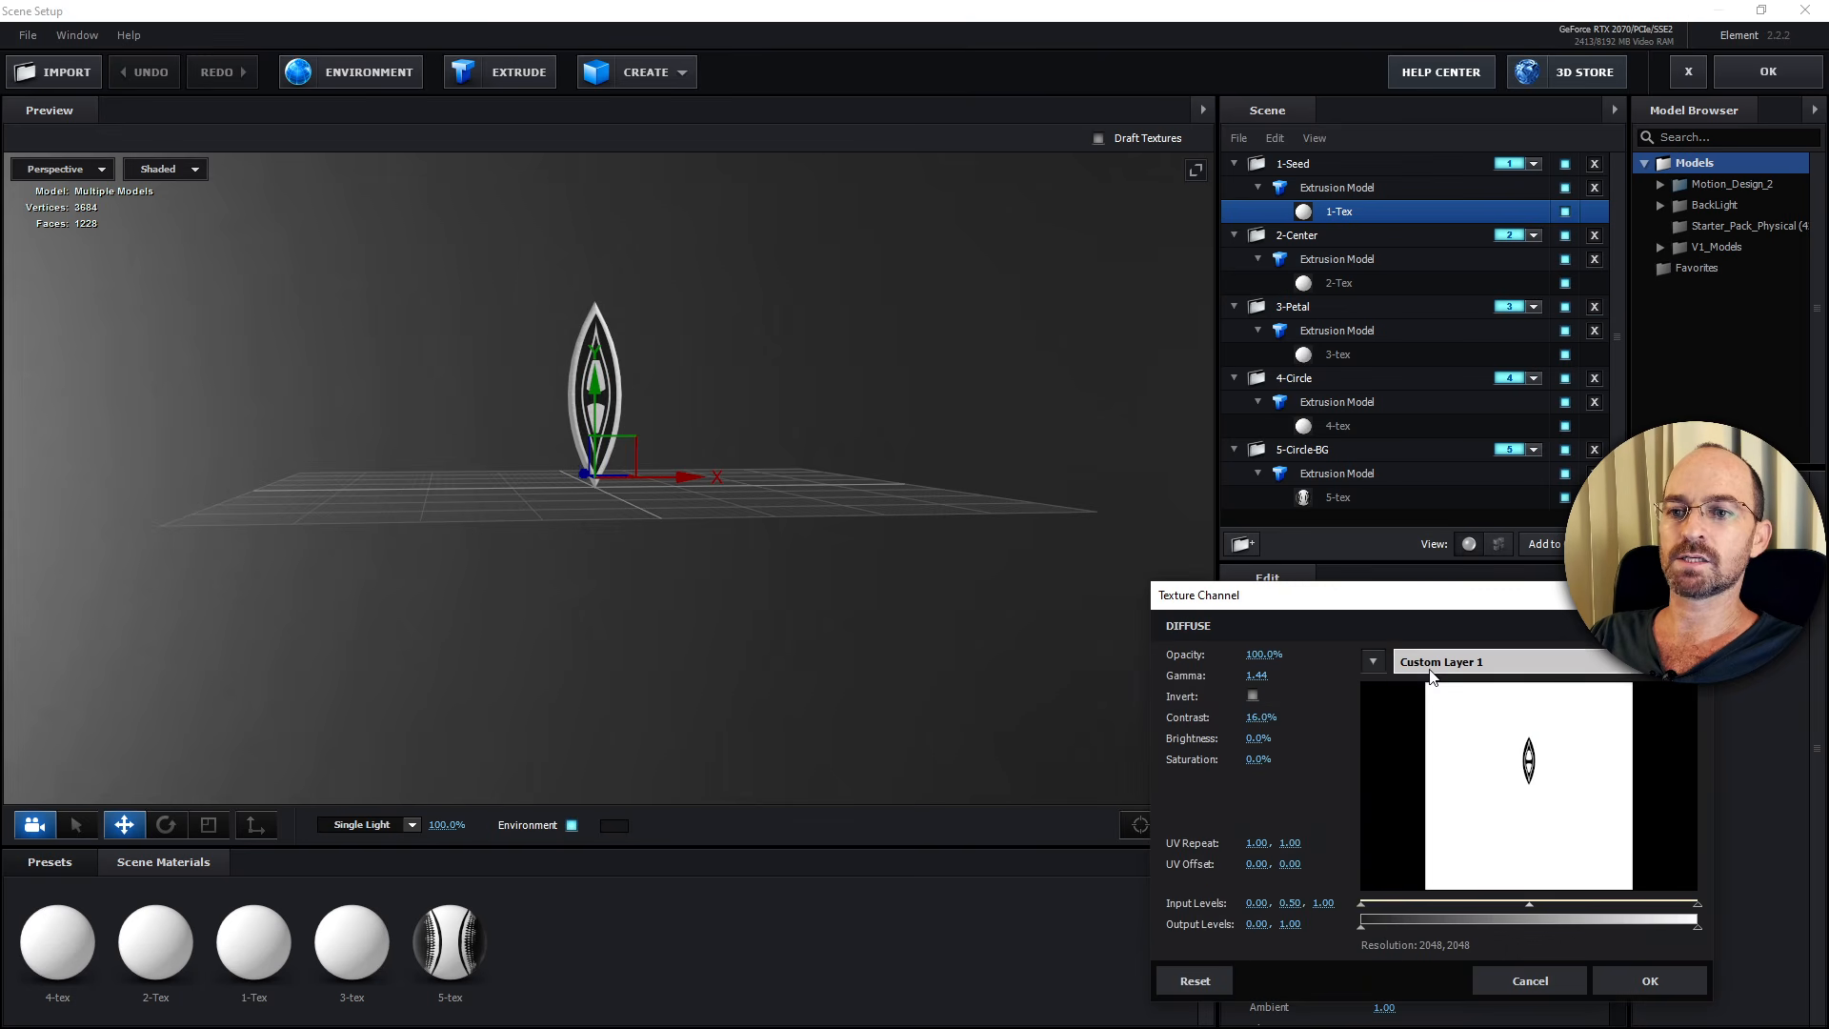
{"action": "left_click", "coordinate": [1531, 980]}
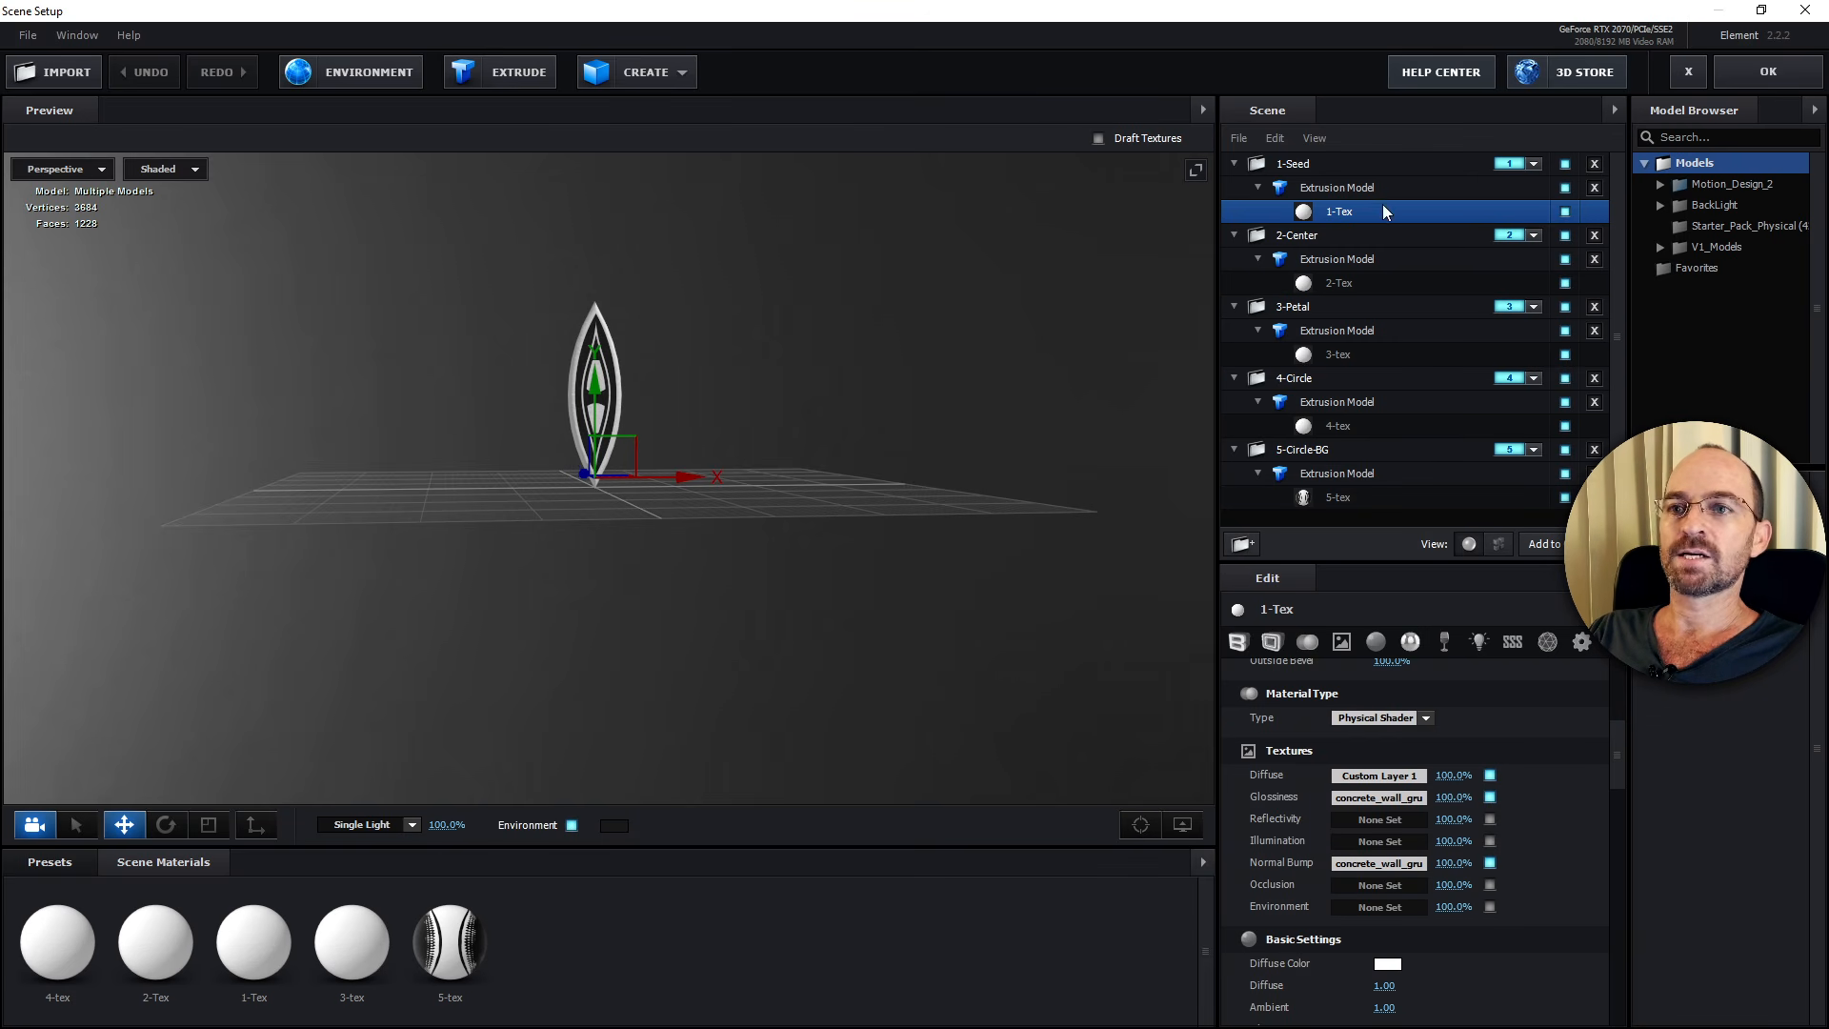
Examine the textured seed model up close from another angle, and close the scene setup.
{"action": "scroll", "coordinate": [831, 478], "scroll_direction": "up", "scroll_amount": 5}
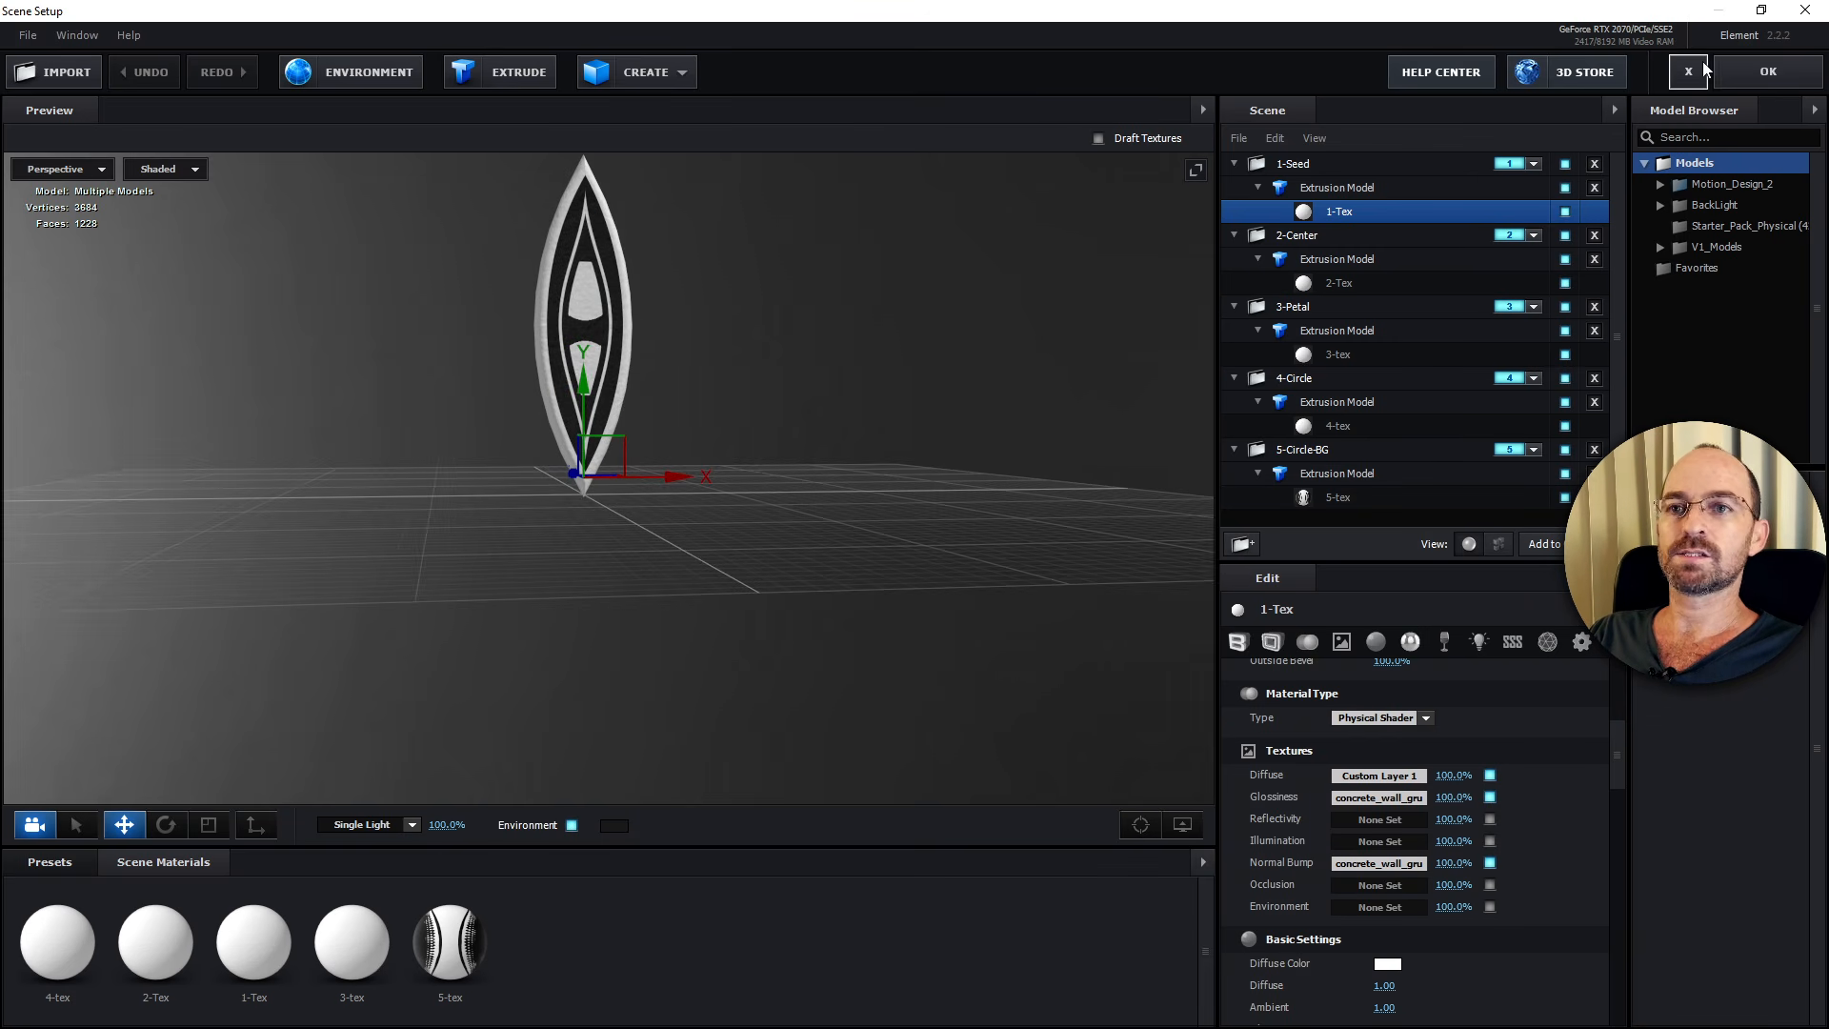
{"action": "left_click_drag", "start_coordinate": [860, 413], "coordinate": [843, 520]}
{"action": "scroll", "coordinate": [843, 520], "scroll_direction": "up", "scroll_amount": 2}
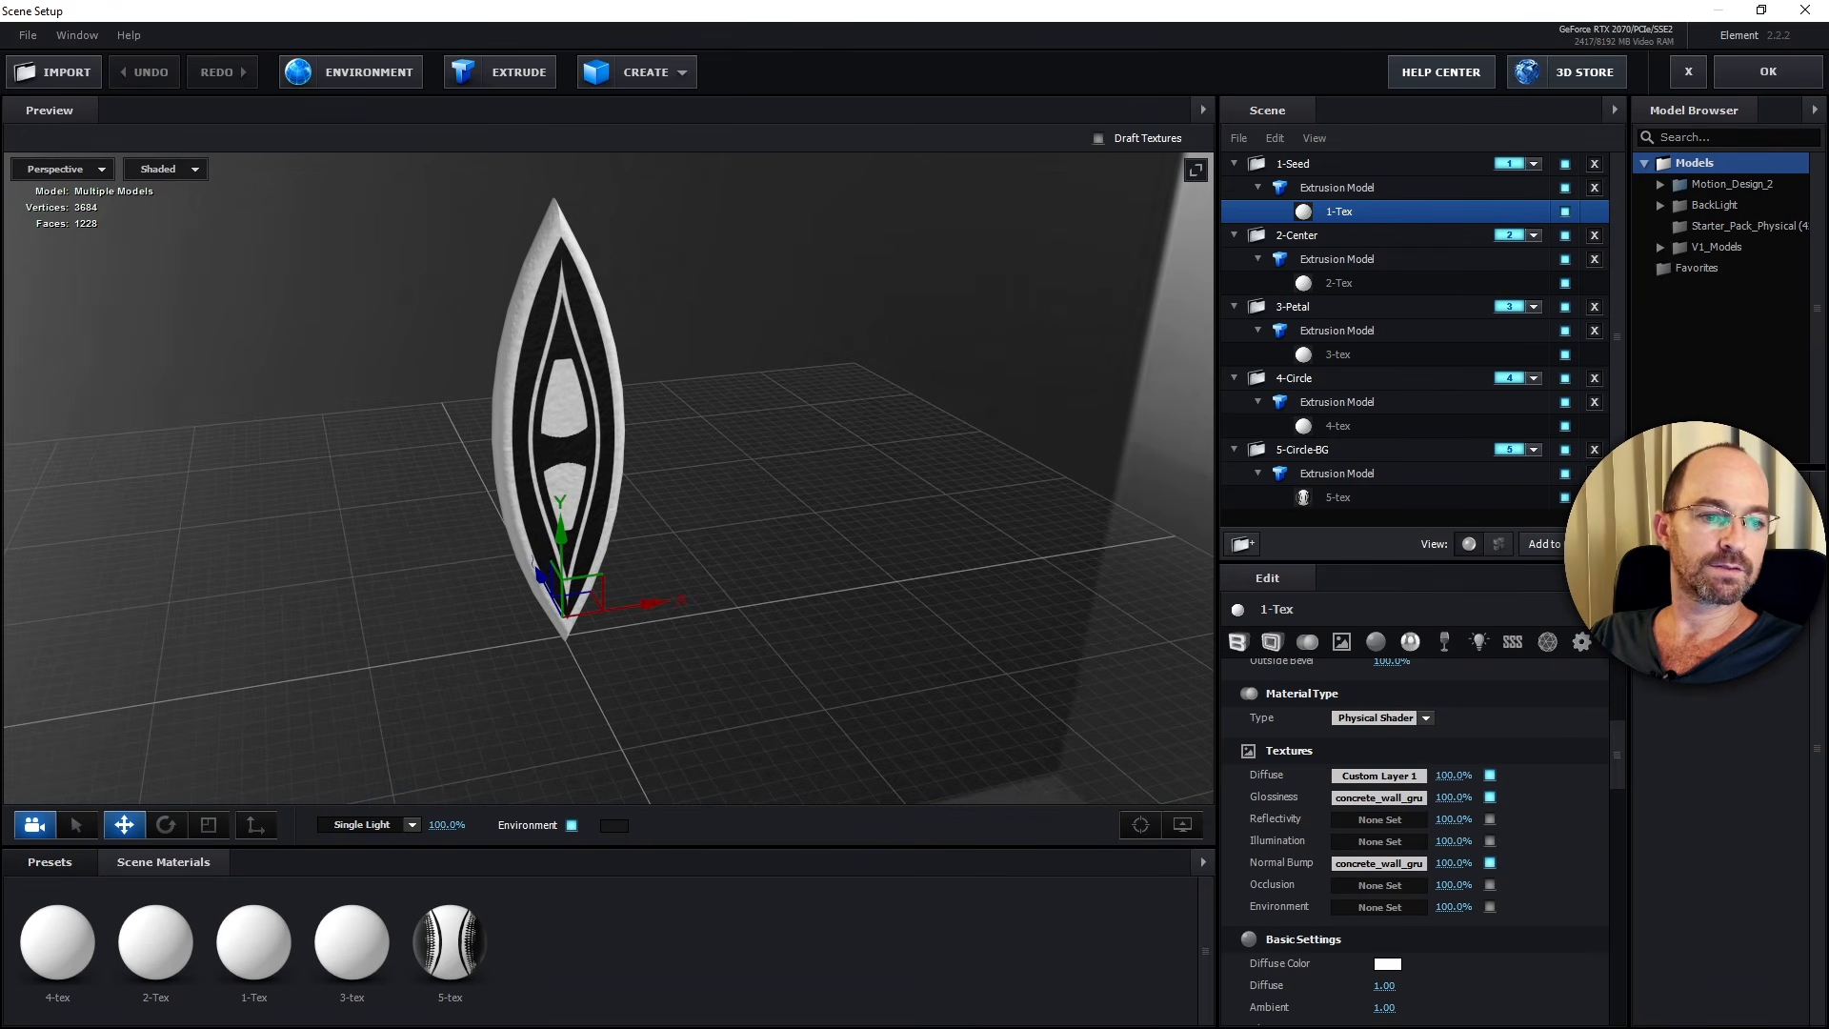
{"action": "left_click", "coordinate": [1727, 72]}
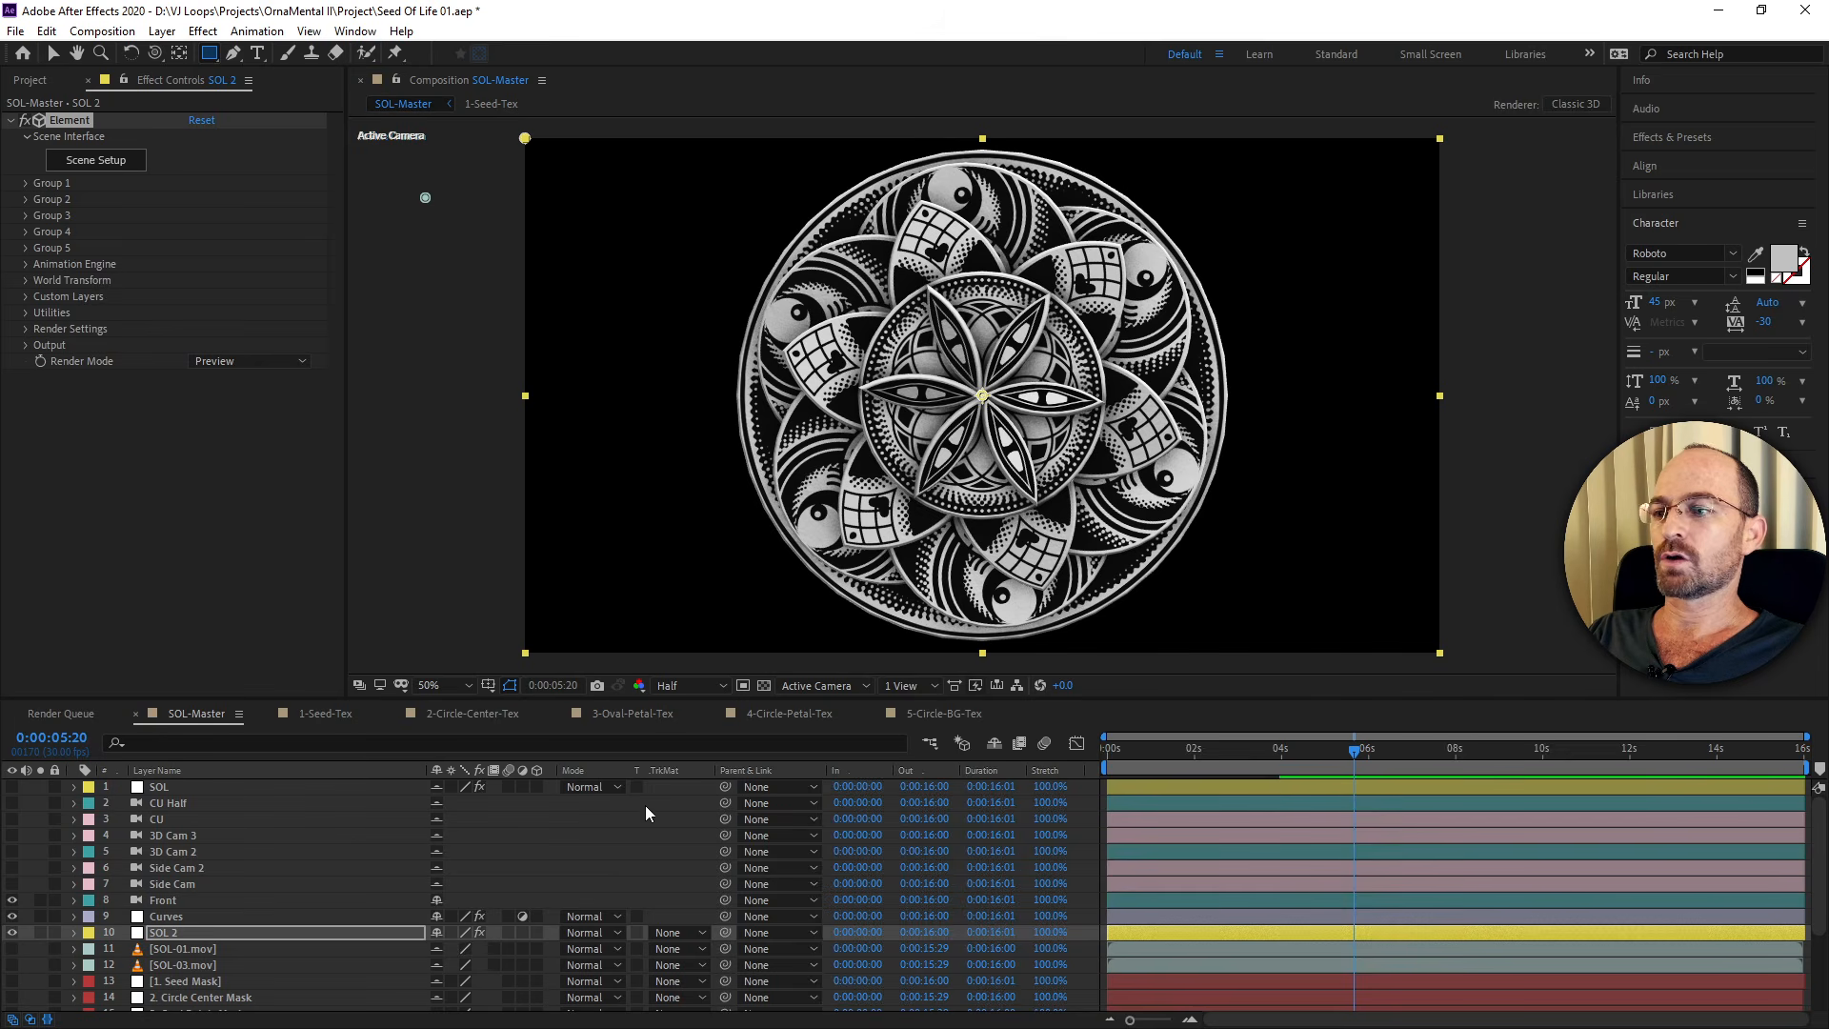
Hide the shy layers in the SOL-Master timeline and deselect all layers.
{"action": "scroll", "coordinate": [301, 905], "scroll_direction": "down", "scroll_amount": 3}
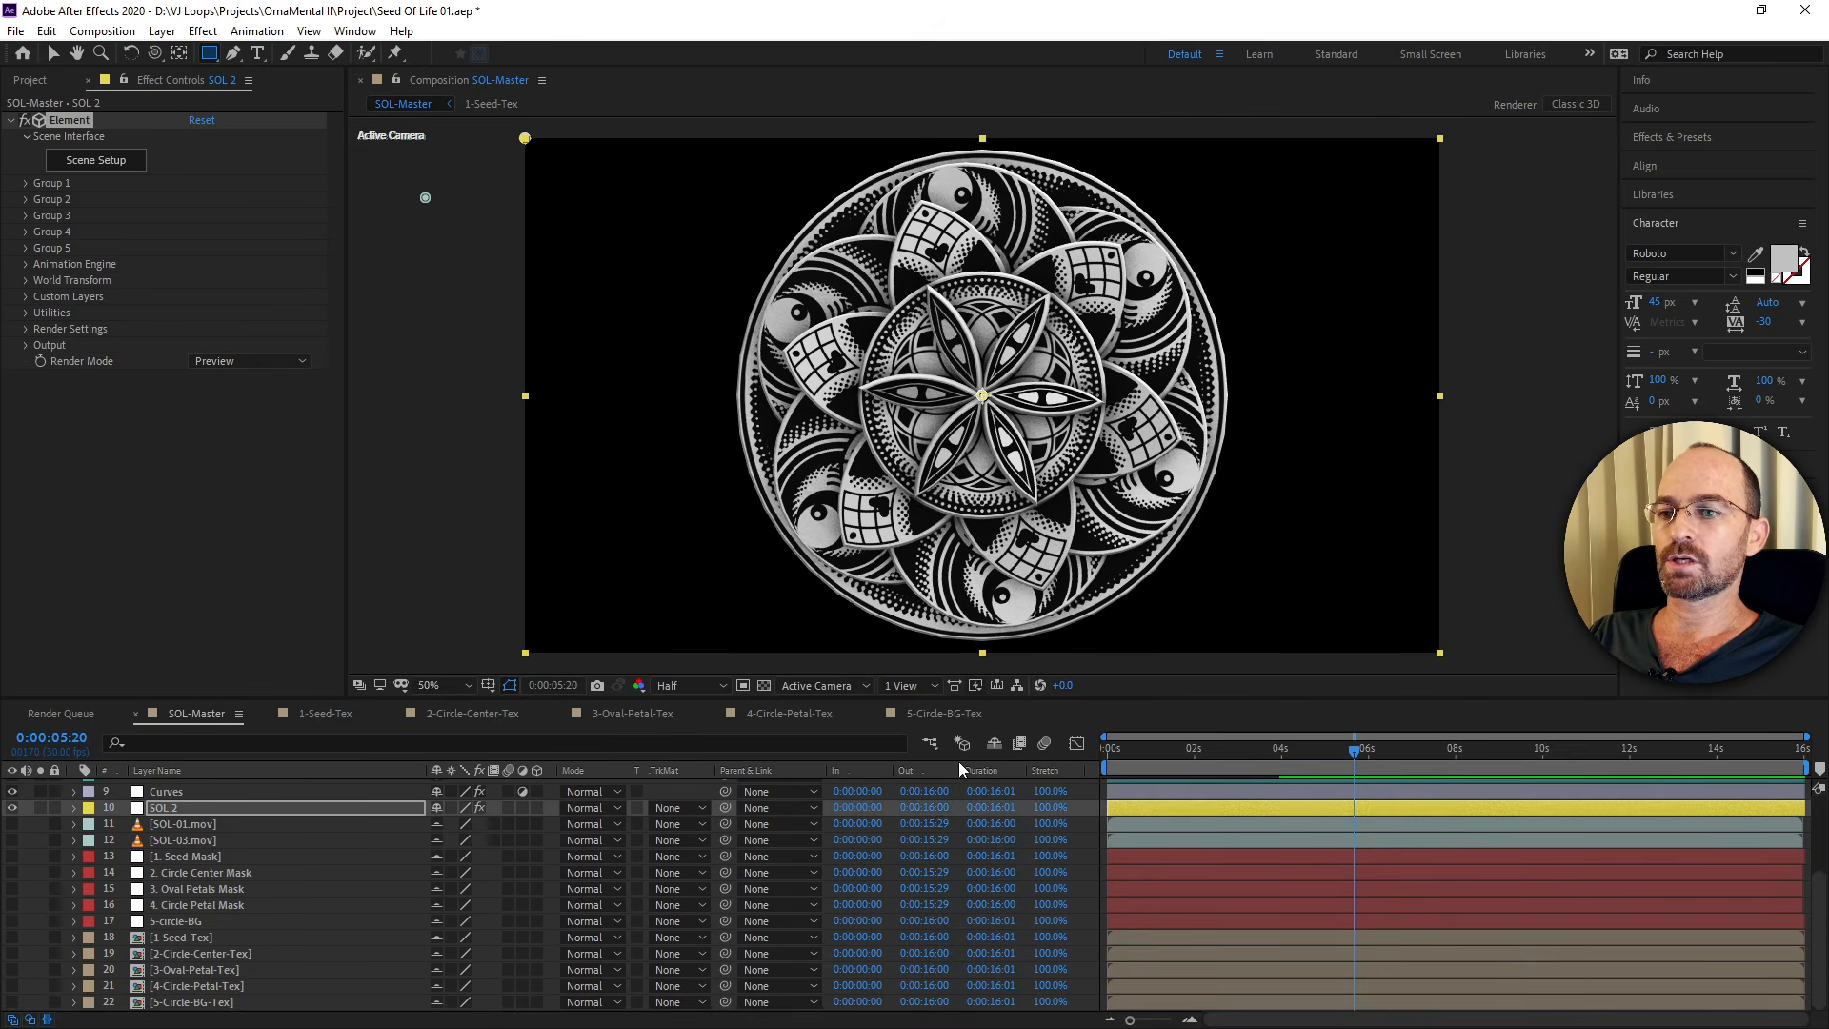
{"action": "left_click", "coordinate": [991, 744]}
{"action": "left_click", "coordinate": [253, 920]}
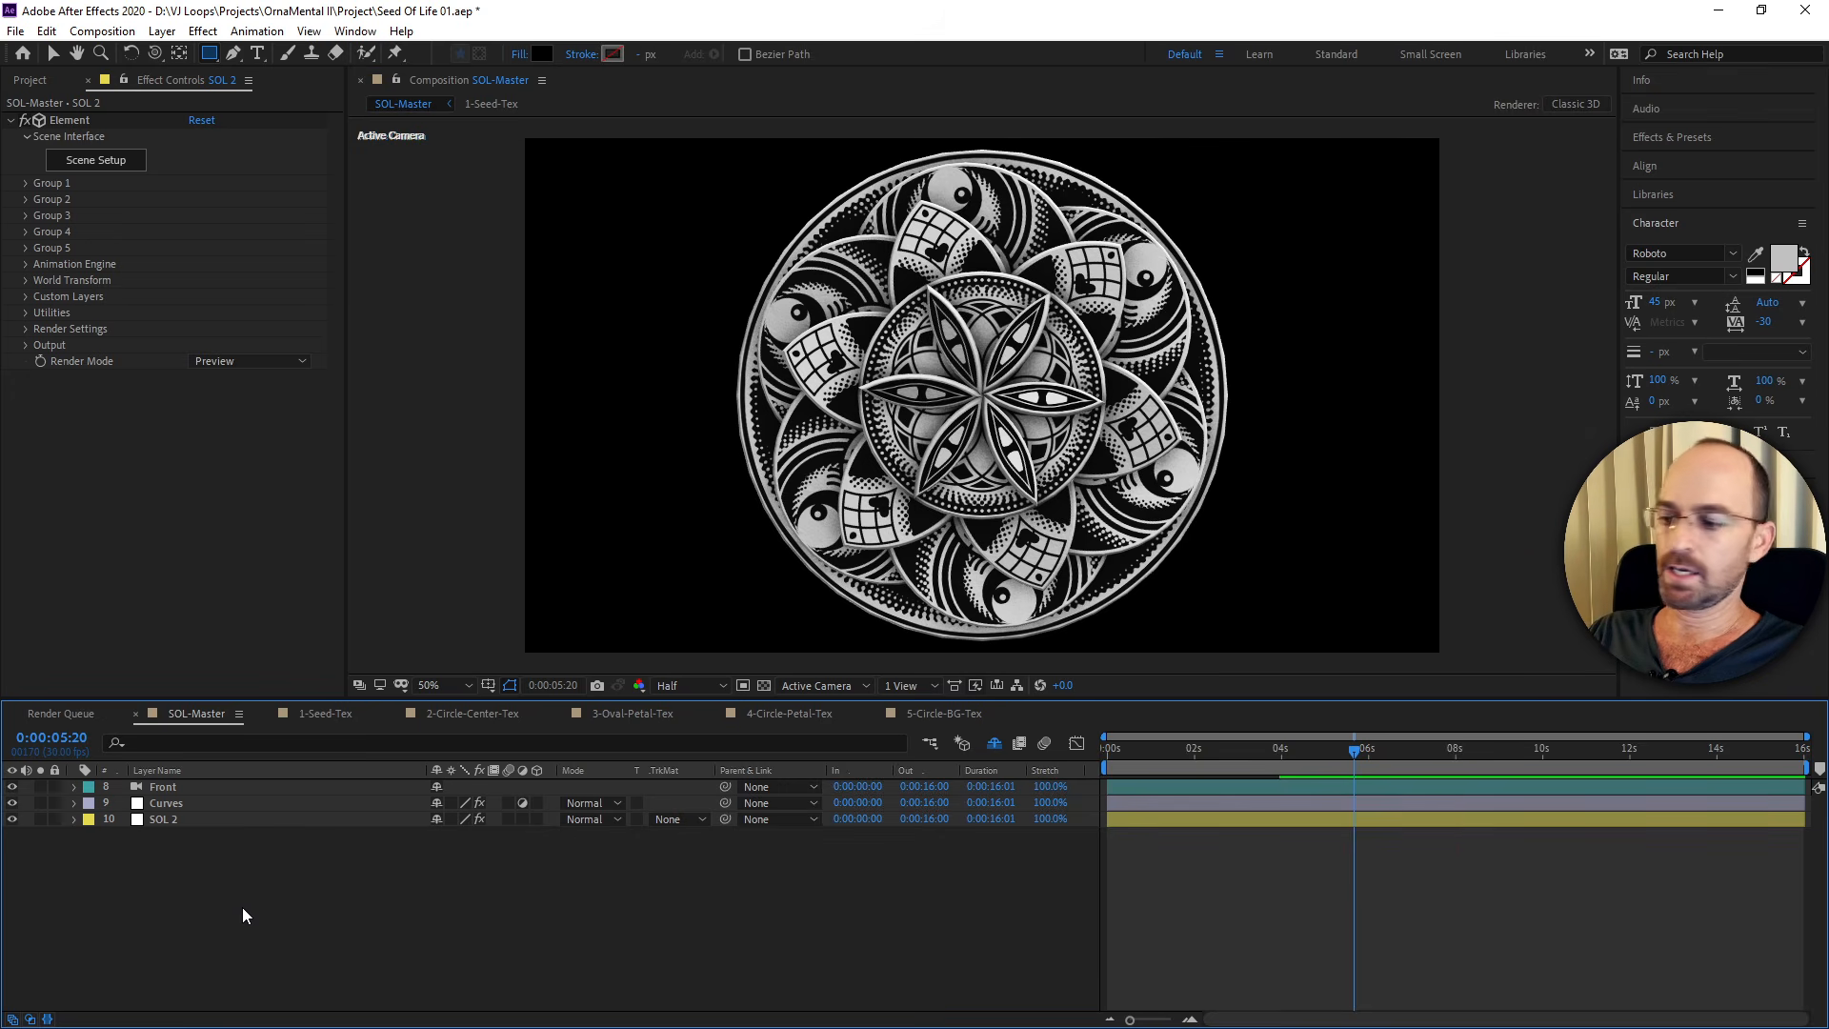
{"action": "key", "text": "alt+Tab"}
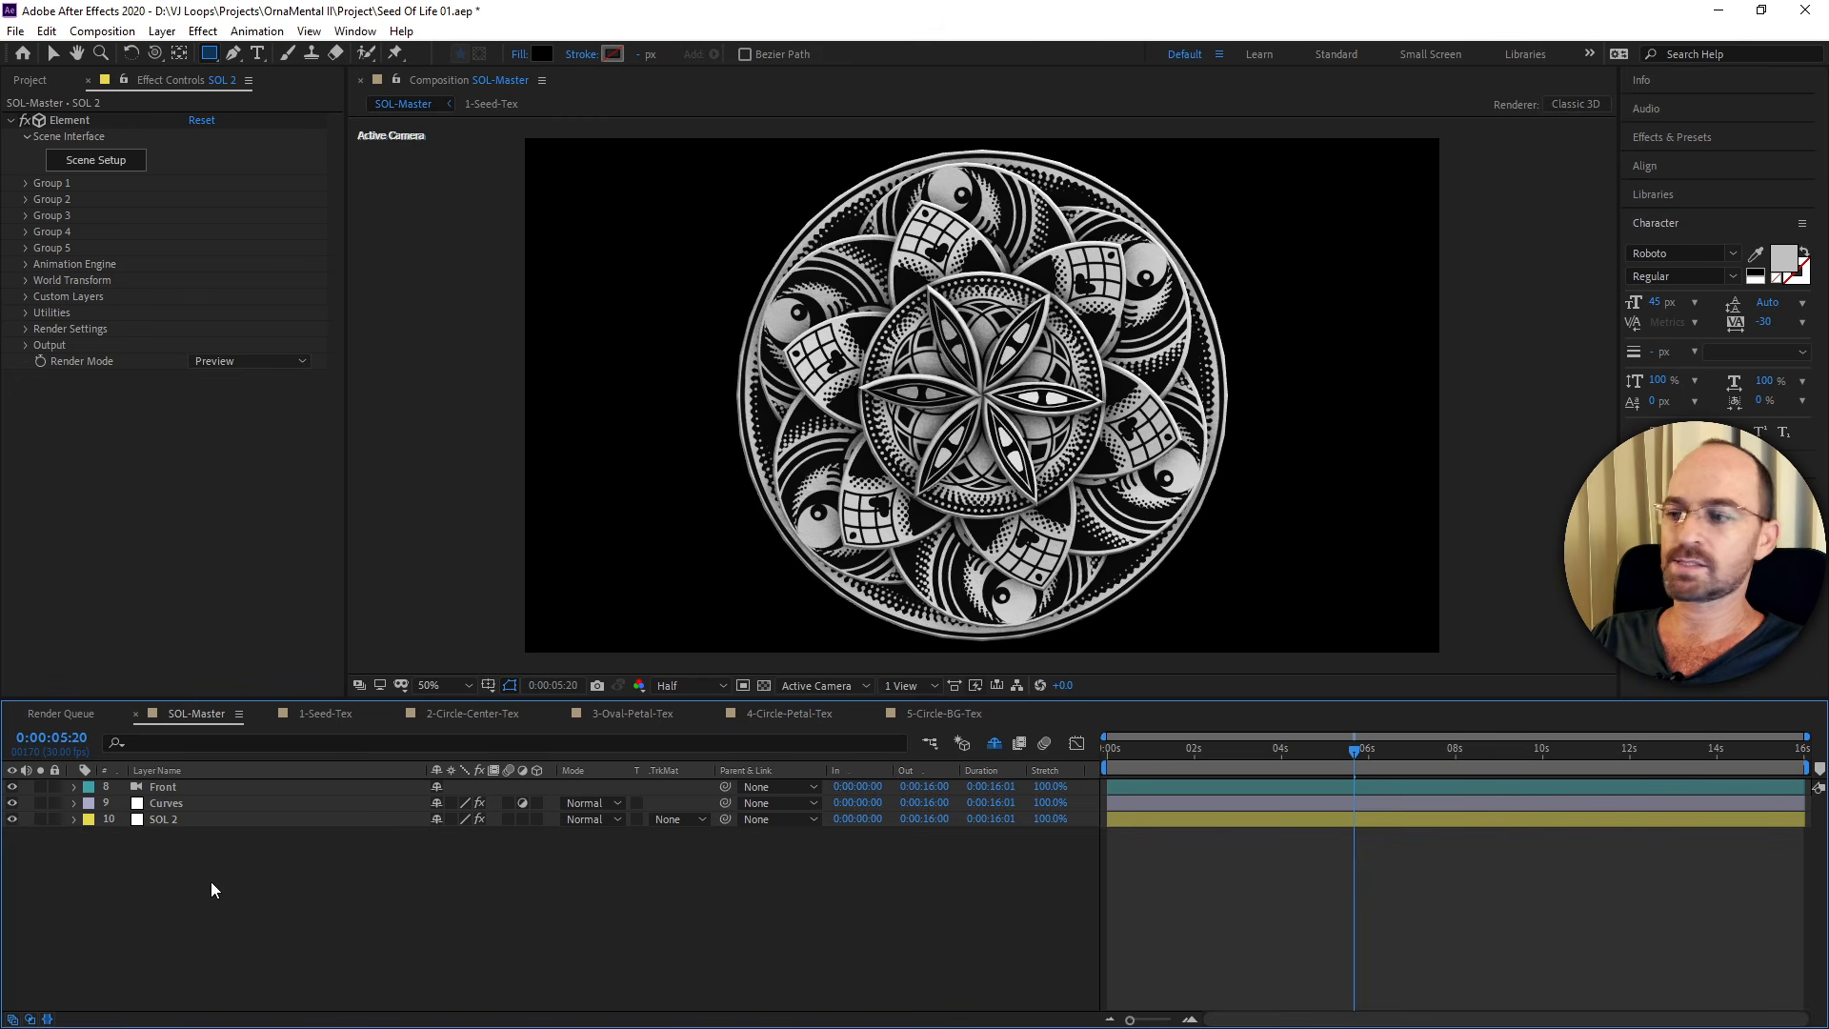
Create a new composition named SOL-TUT at 1920 x 1080 px, 30 fps, with a duration of 0:00:16:01.
{"action": "left_click", "coordinate": [102, 30]}
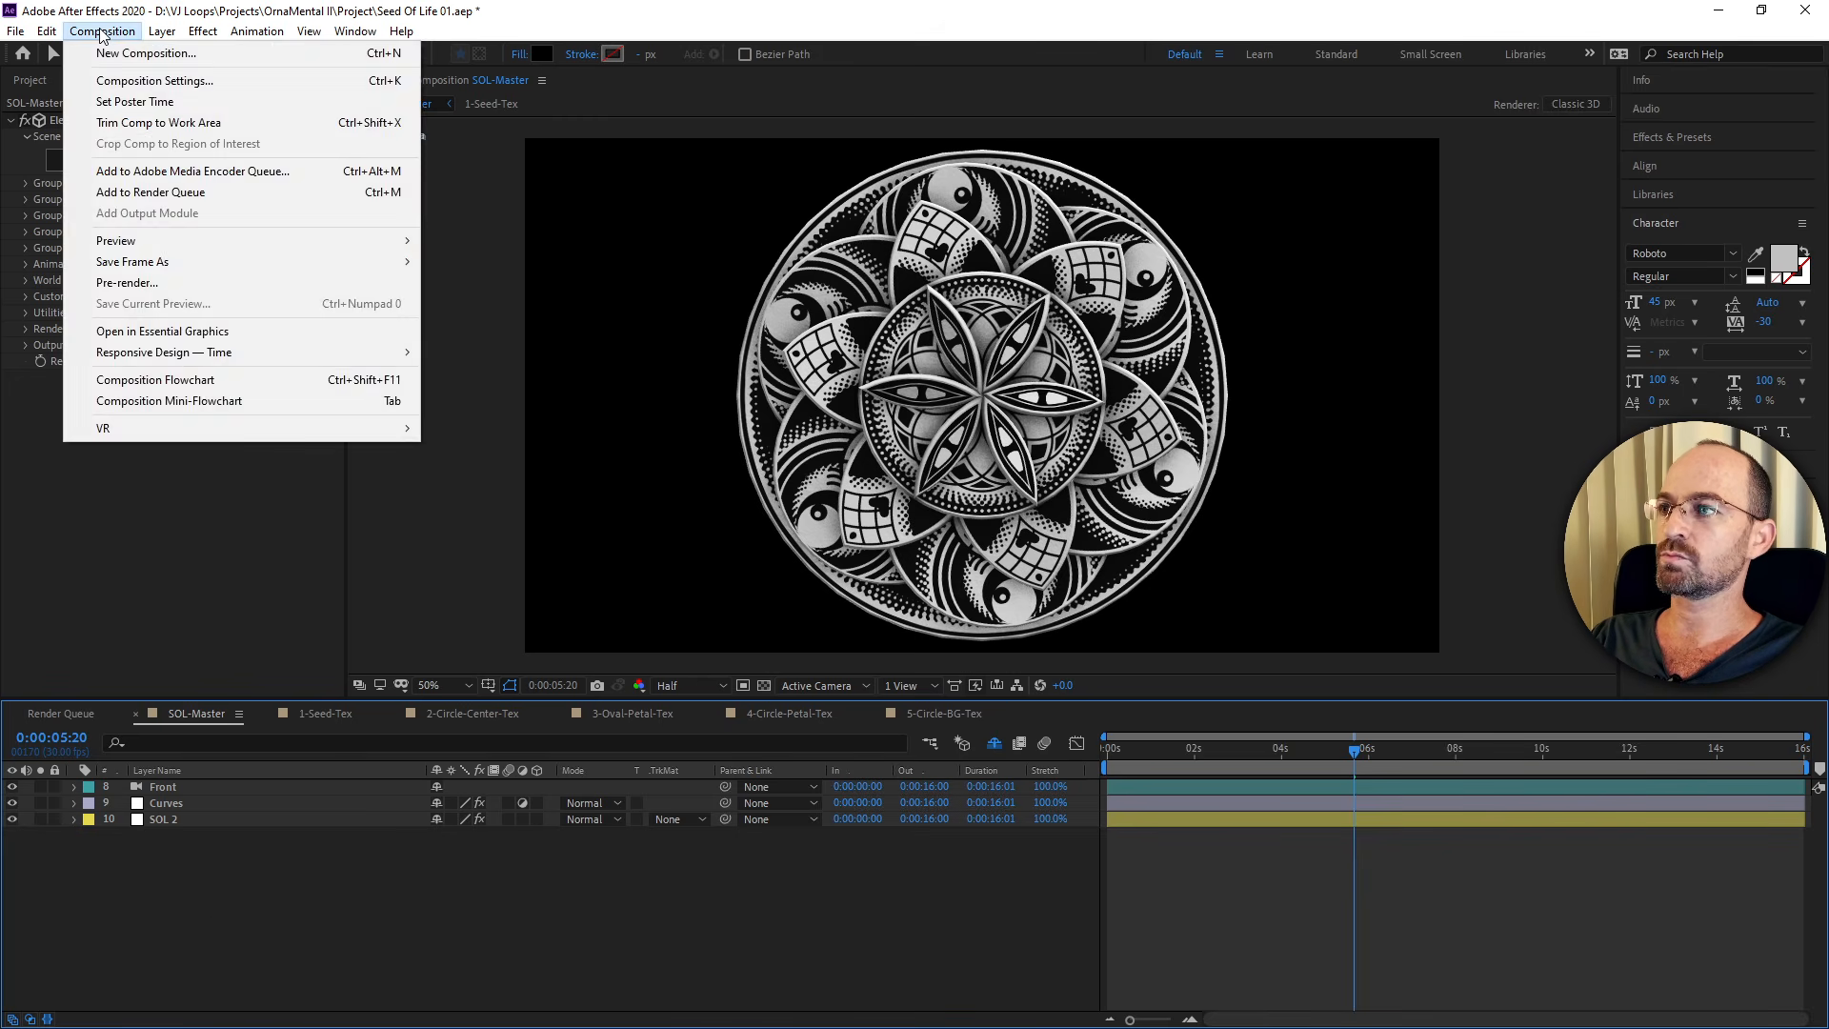
{"action": "left_click", "coordinate": [126, 54]}
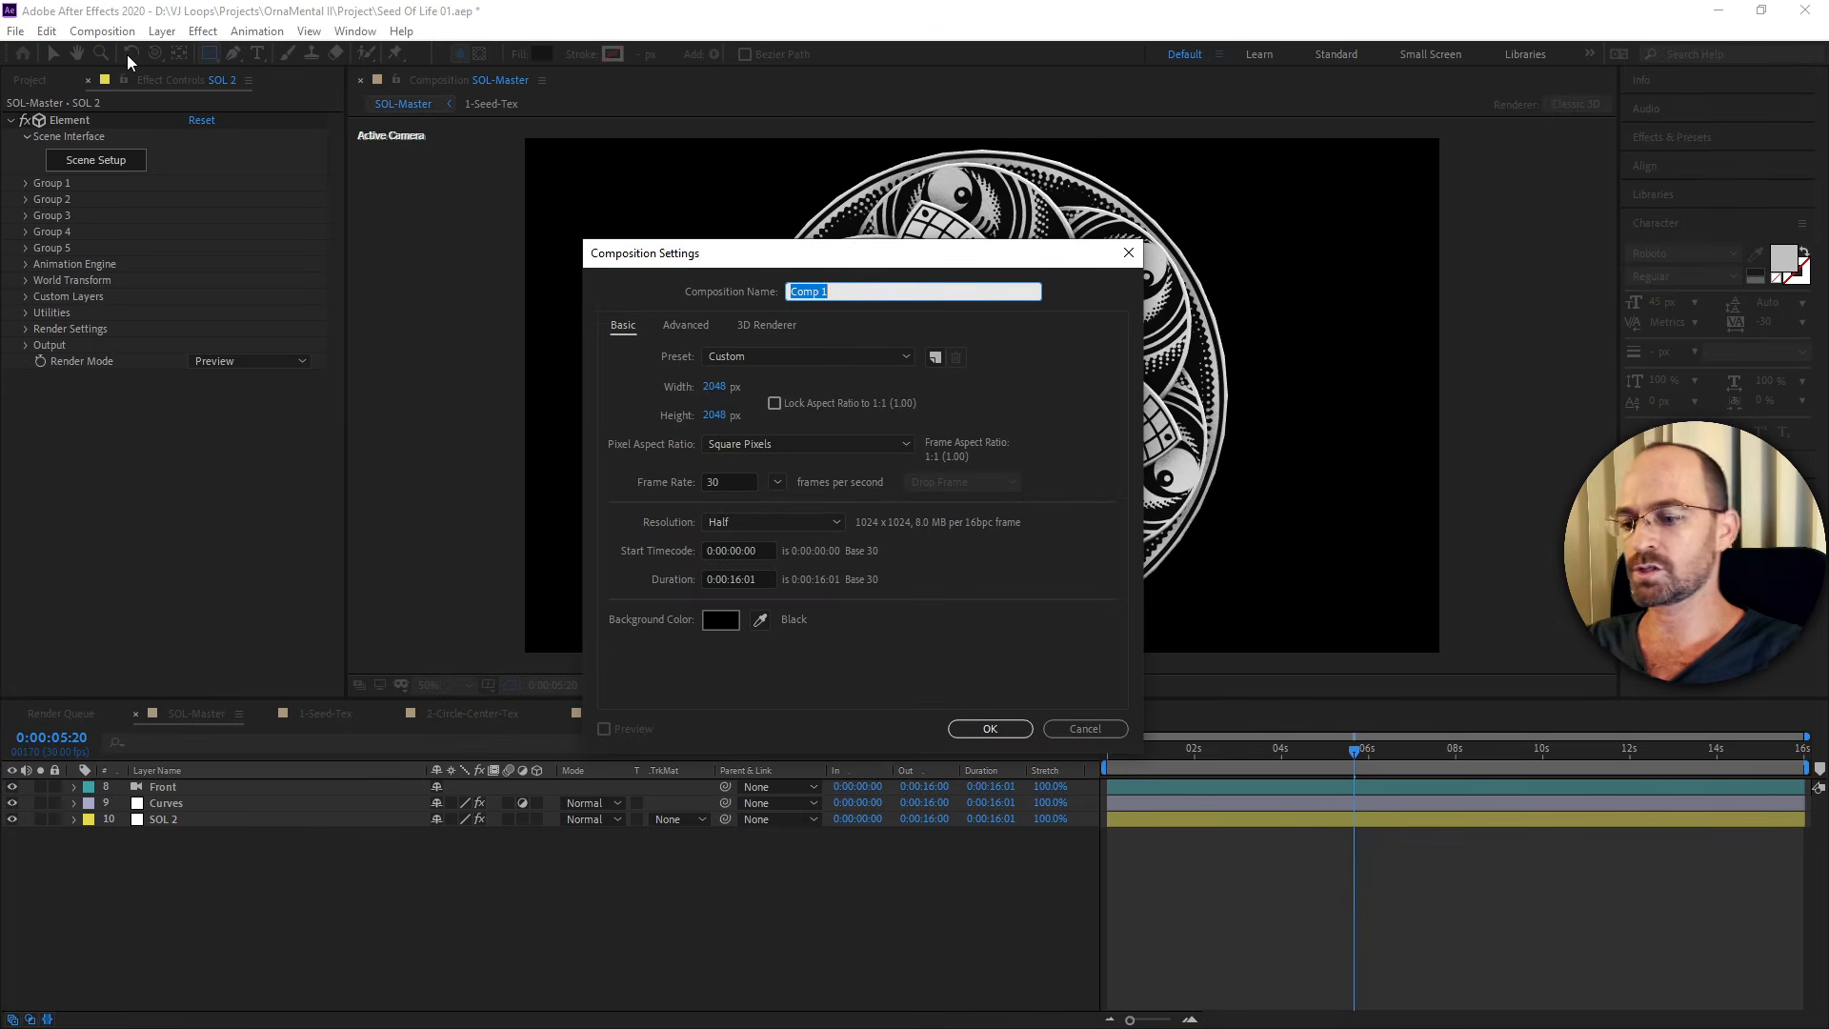
{"action": "type", "text": "OL-TUT"}
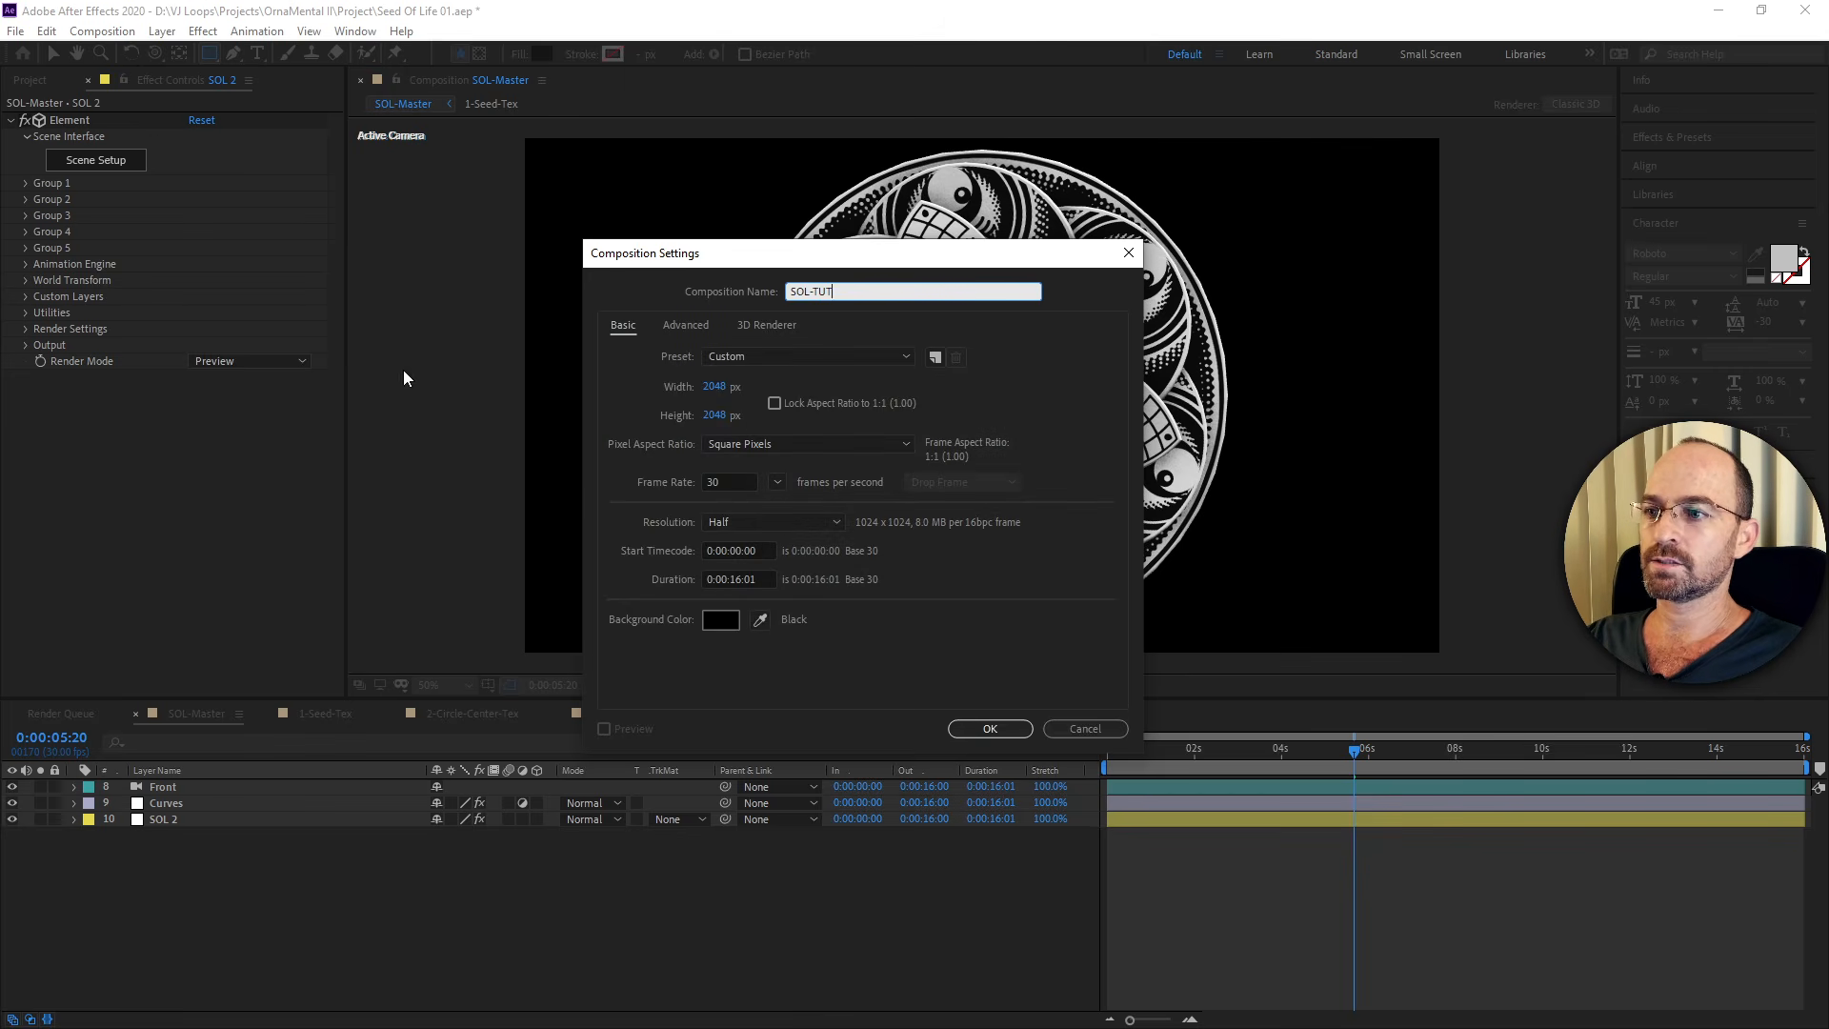
{"action": "left_click", "coordinate": [716, 387]}
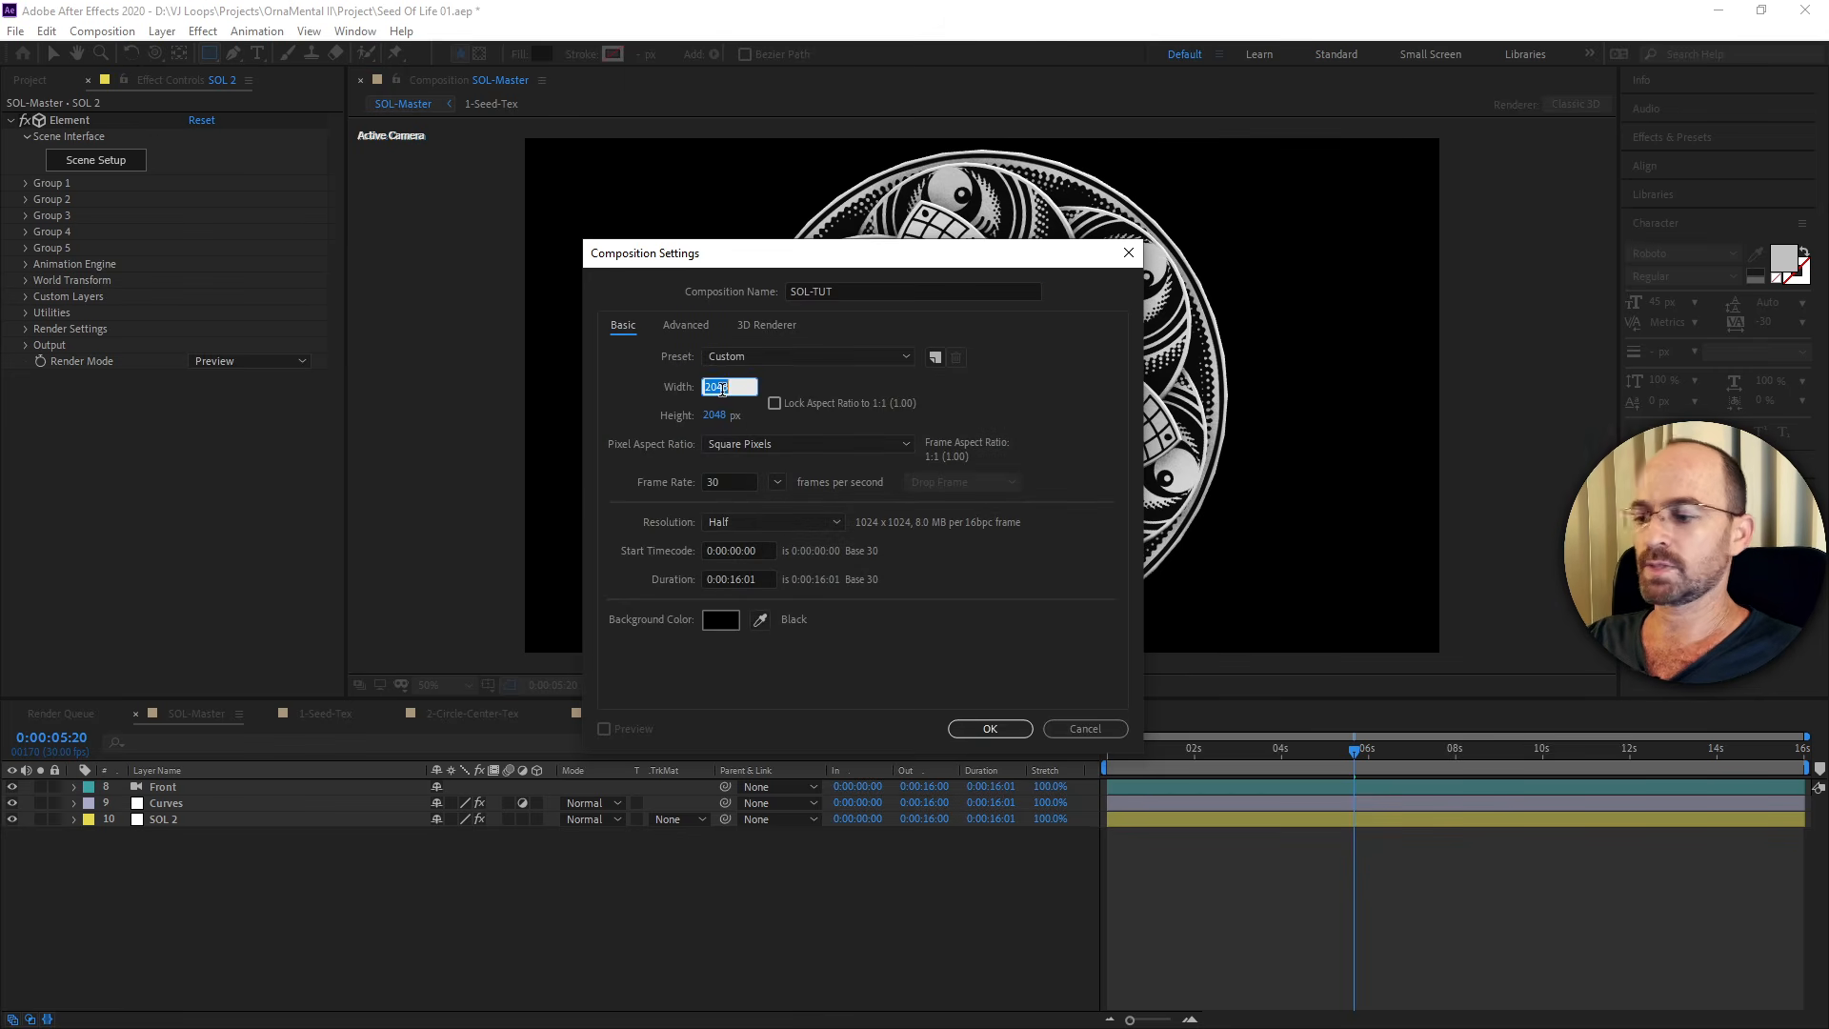
{"action": "type", "text": "1920"}
{"action": "key", "text": "Tab"}
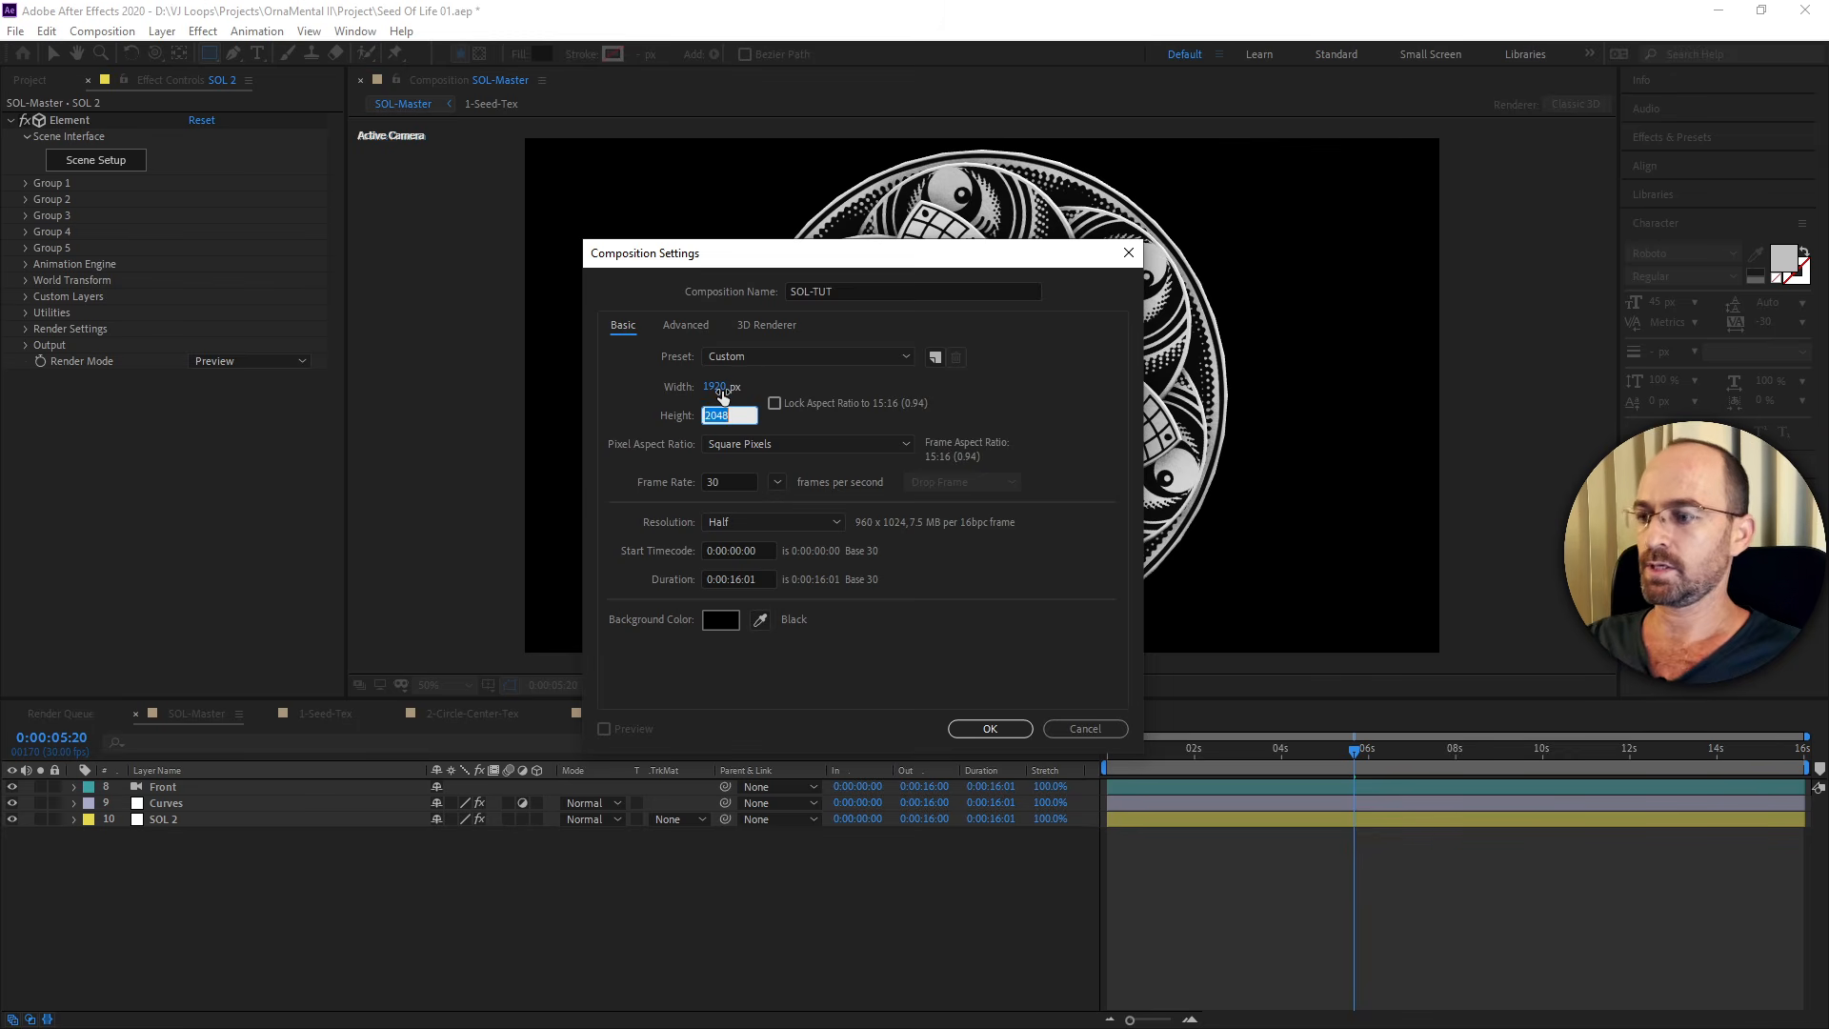
{"action": "type", "text": "1080"}
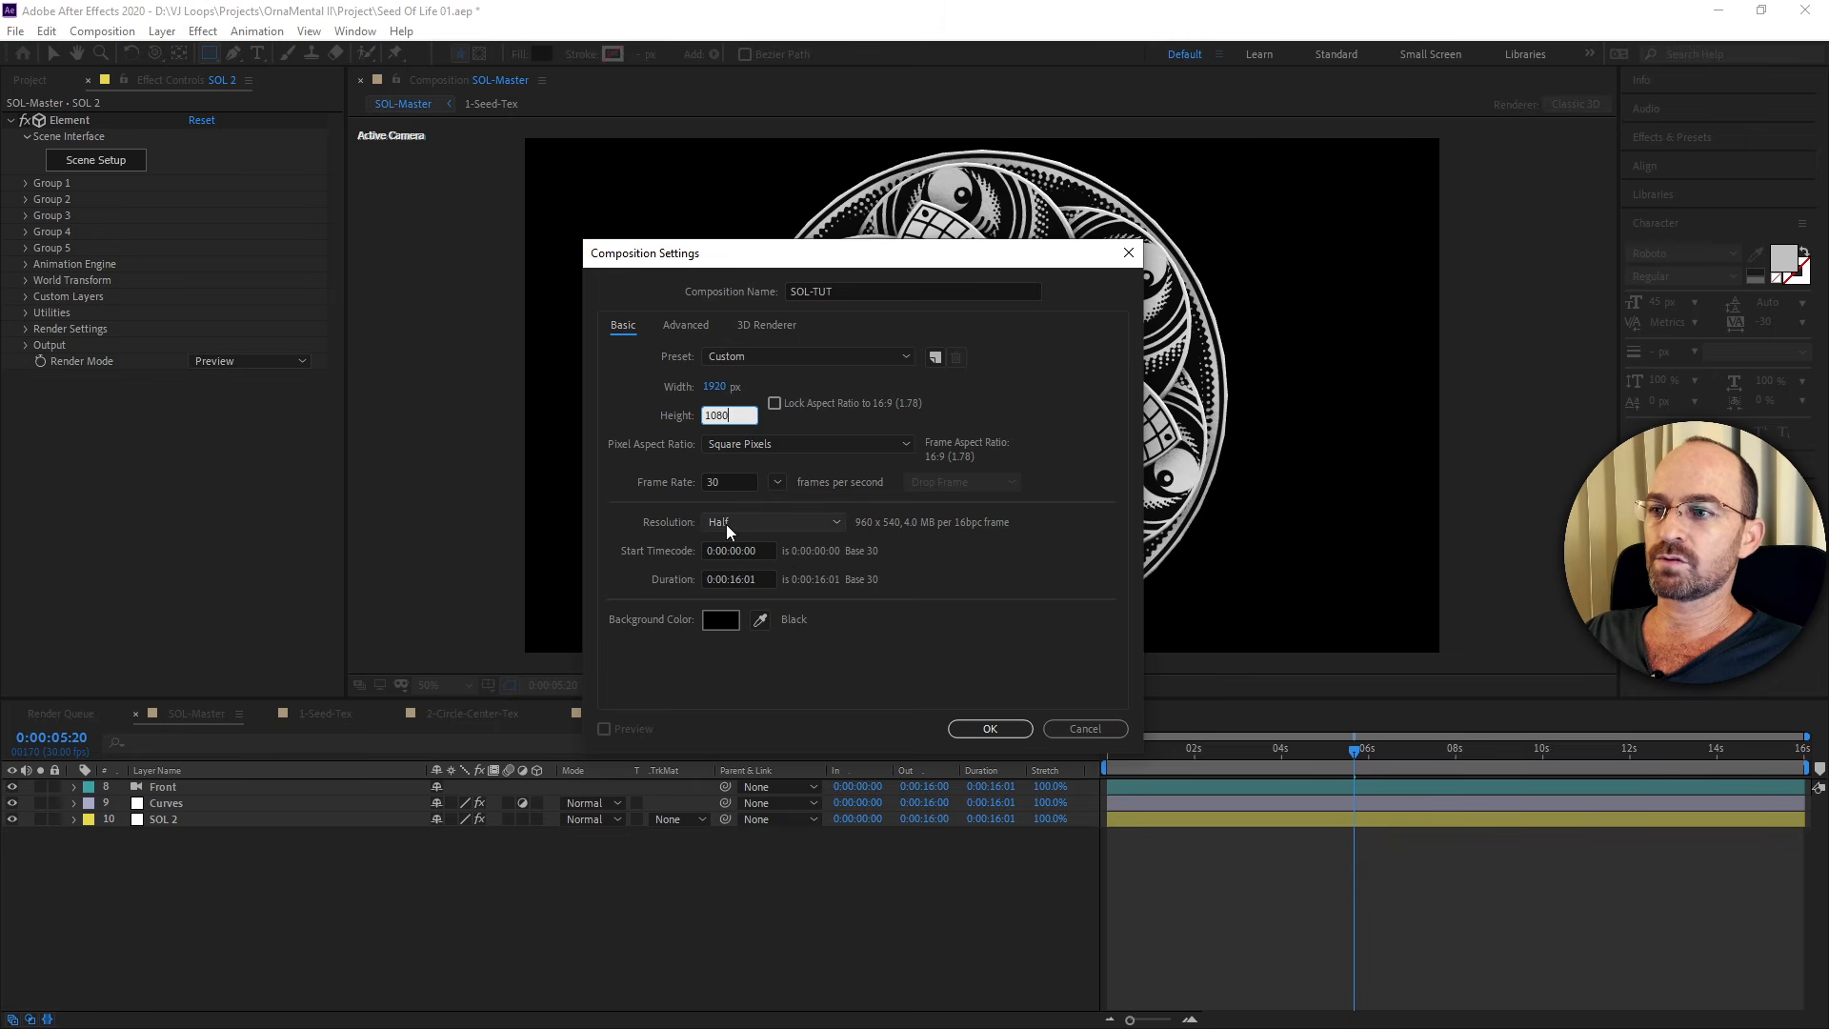
{"action": "left_click", "coordinate": [735, 579]}
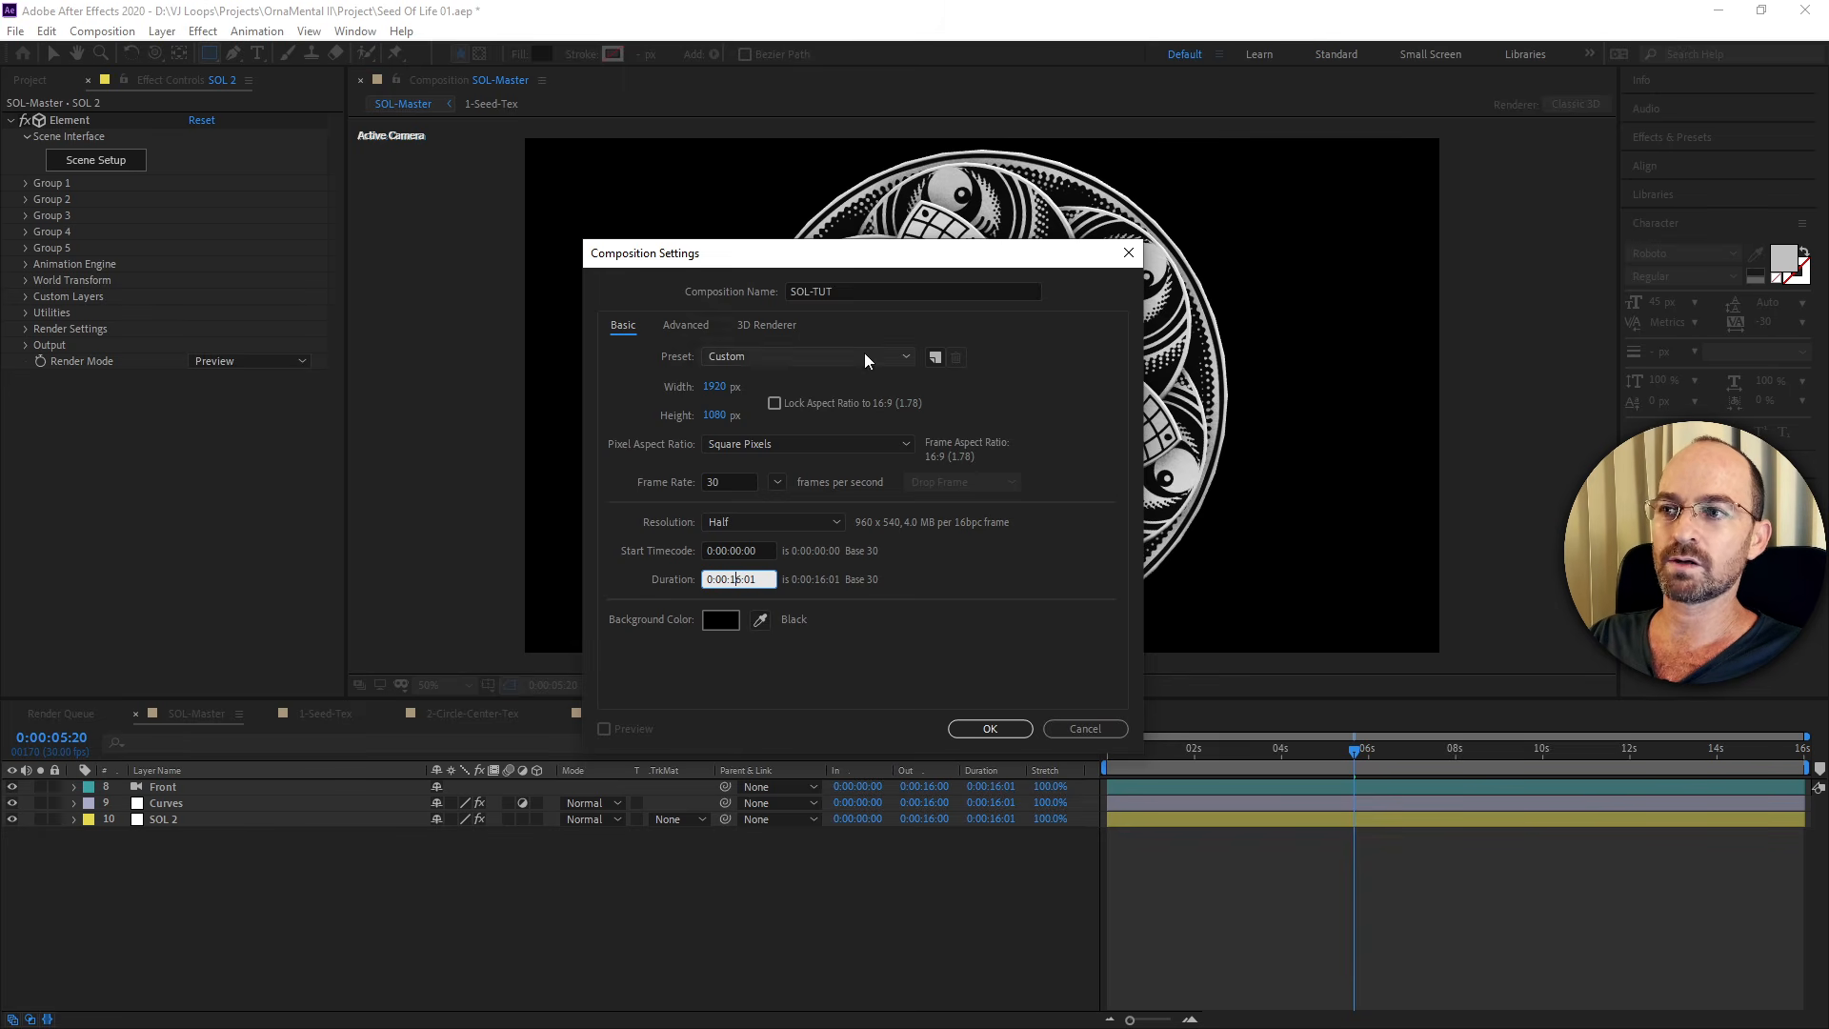
{"action": "left_click", "coordinate": [972, 732]}
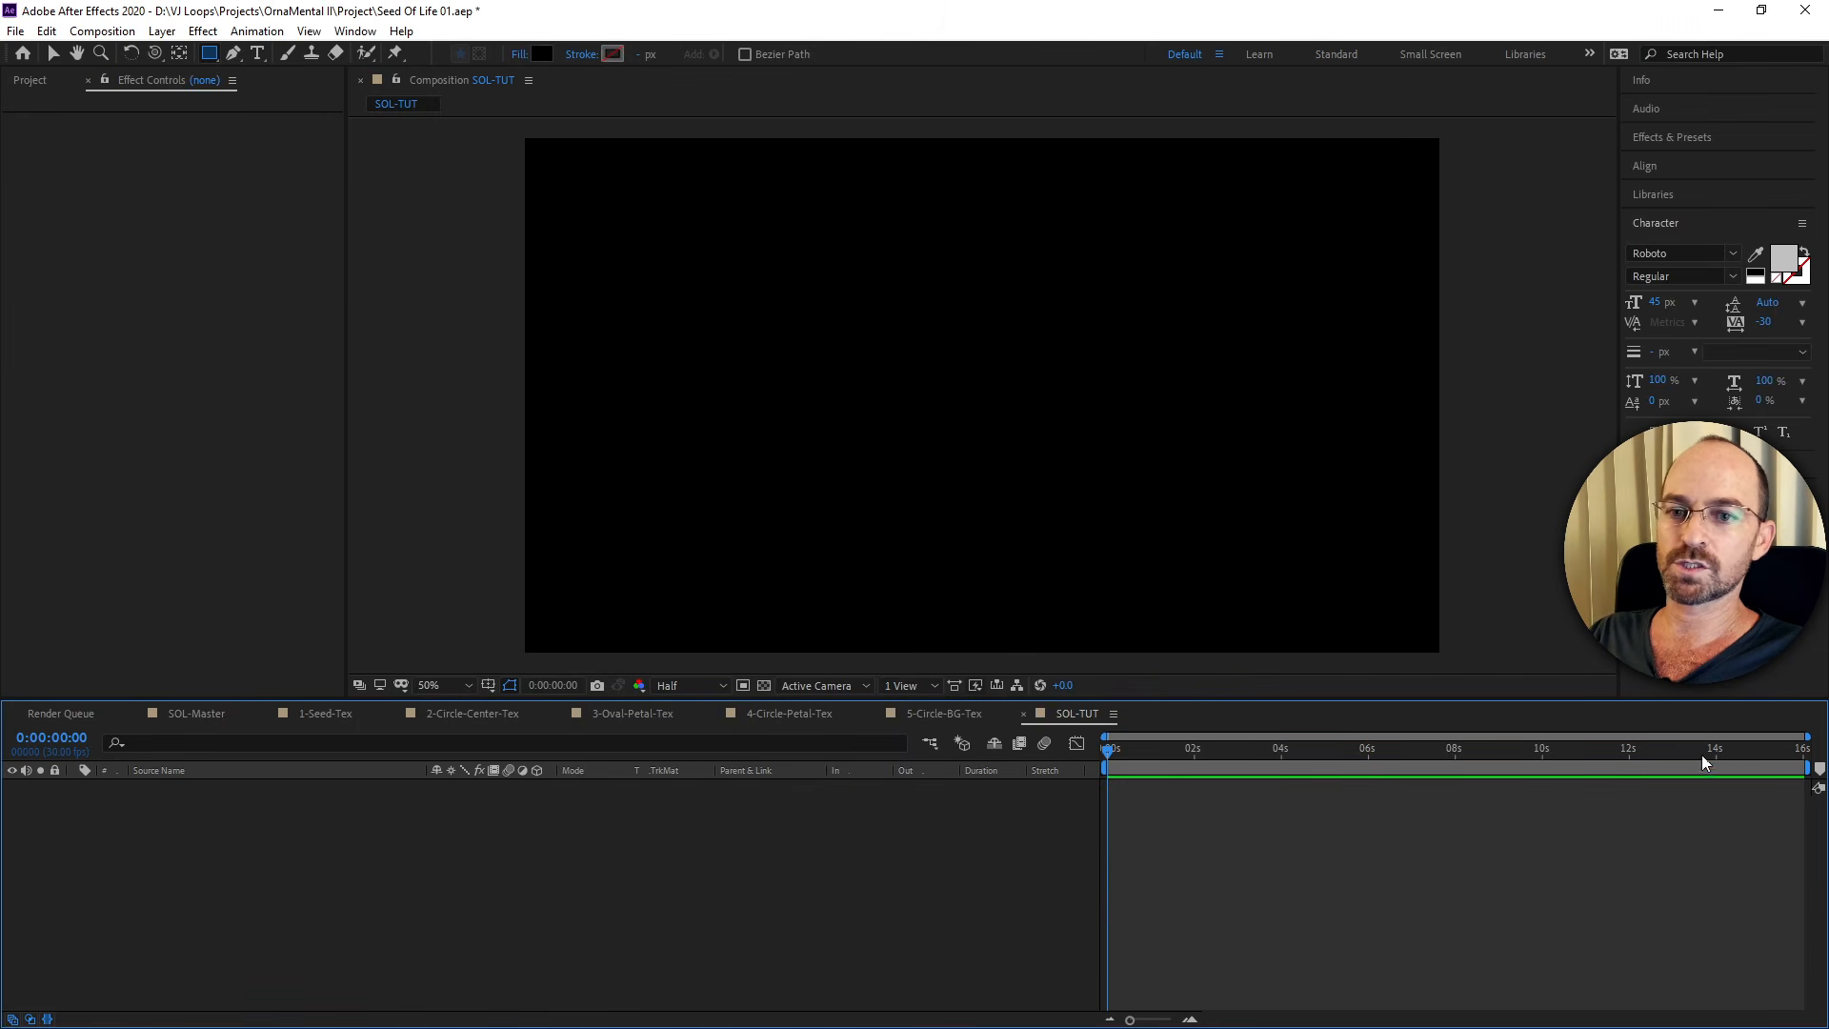
Trim the end of the SOL-TUT work area to 0:00:16:00, one frame before the composition's end.
{"action": "left_click_drag", "start_coordinate": [1702, 755], "coordinate": [1810, 756]}
{"action": "key", "text": "semicolon"}
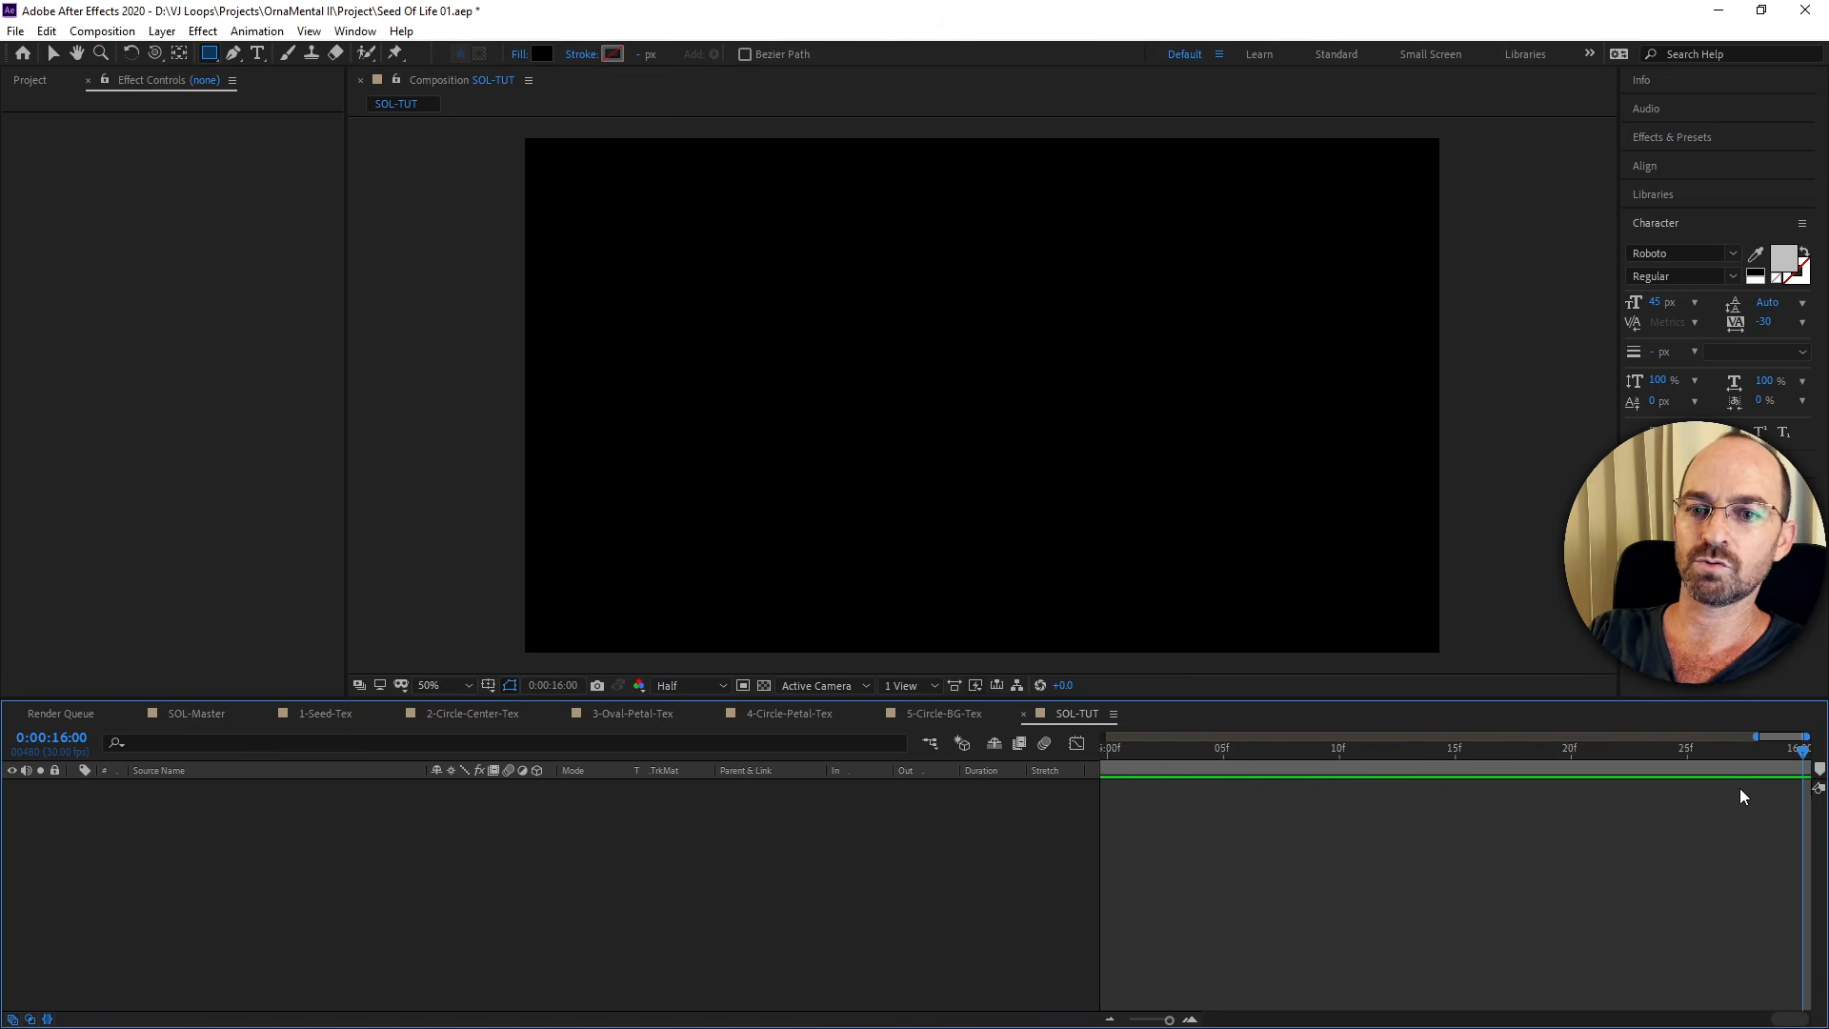
{"action": "key", "text": "equal"}
{"action": "left_click_drag", "start_coordinate": [1793, 1018], "coordinate": [1804, 1019]}
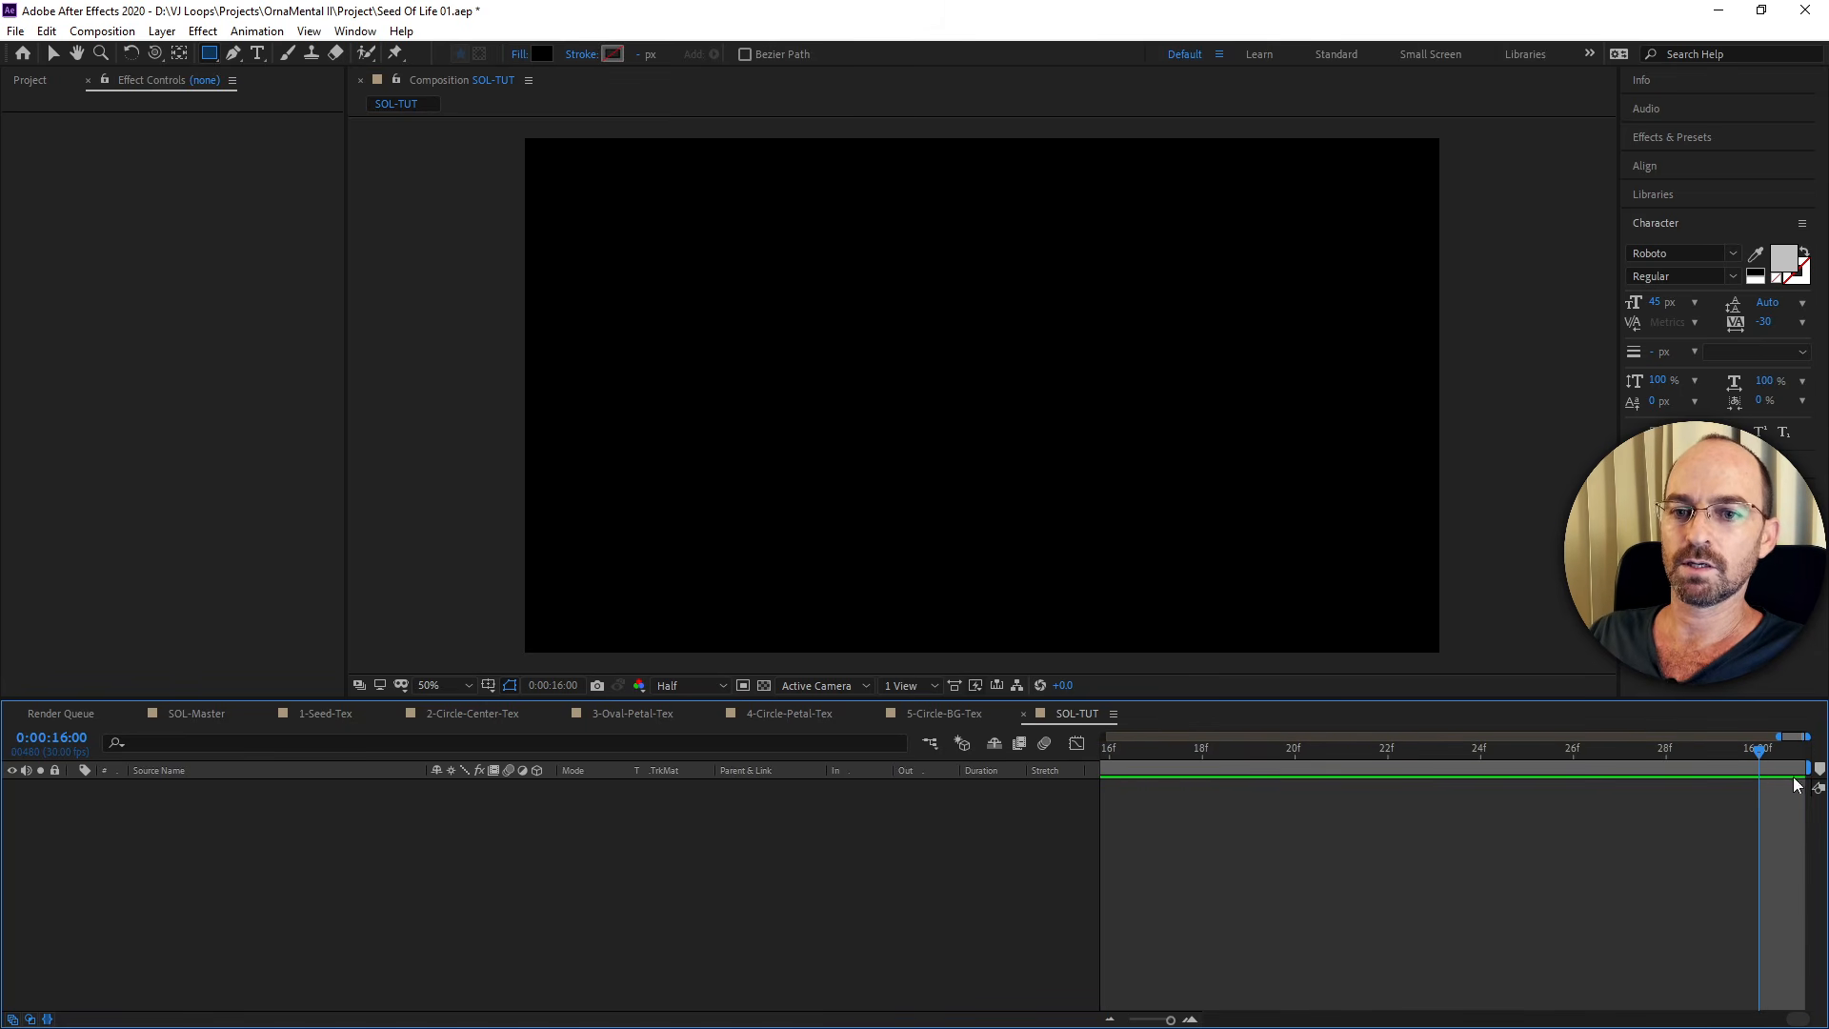
{"action": "left_click_drag", "start_coordinate": [1809, 768], "coordinate": [1761, 768]}
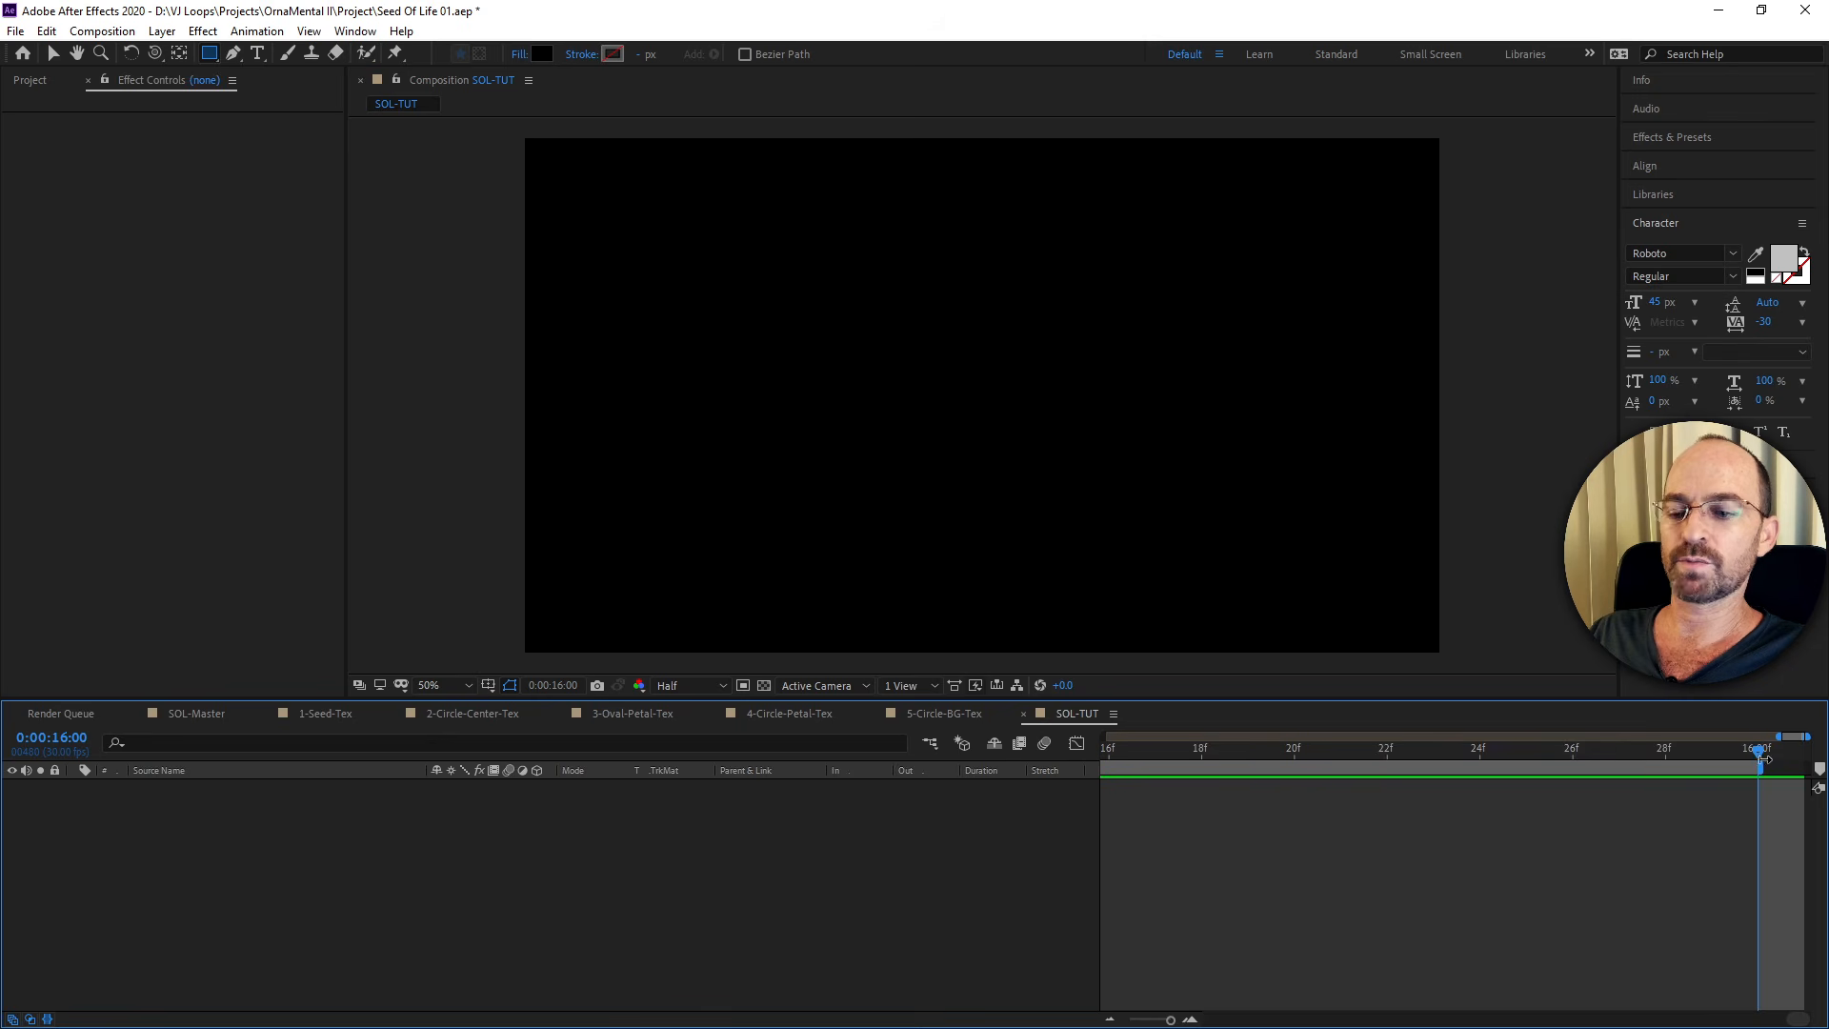
{"action": "key", "text": "minus"}
{"action": "key", "text": "minus"}
{"action": "key", "text": "minus"}
{"action": "key", "text": "minus"}
{"action": "key", "text": "minus"}
{"action": "key", "text": "minus"}
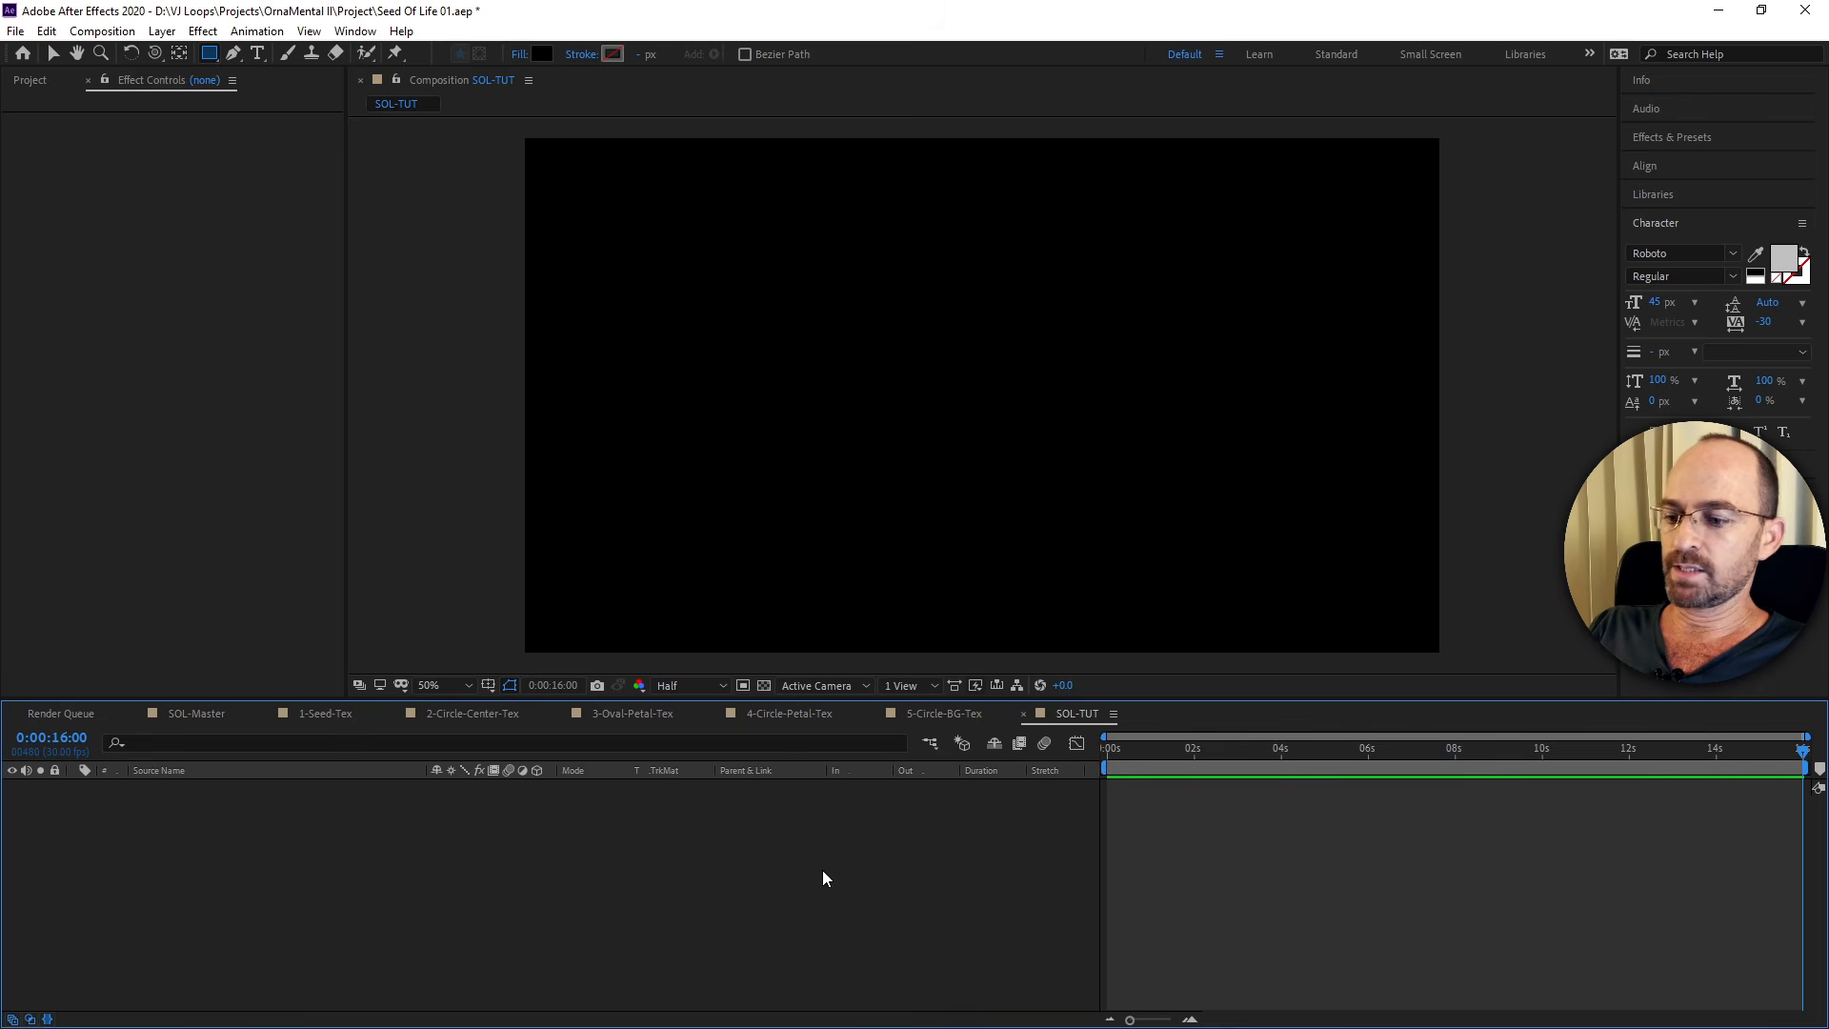
Create a black solid named SOL-Master in the SOL-TUT composition.
{"action": "key", "text": "ctrl+y"}
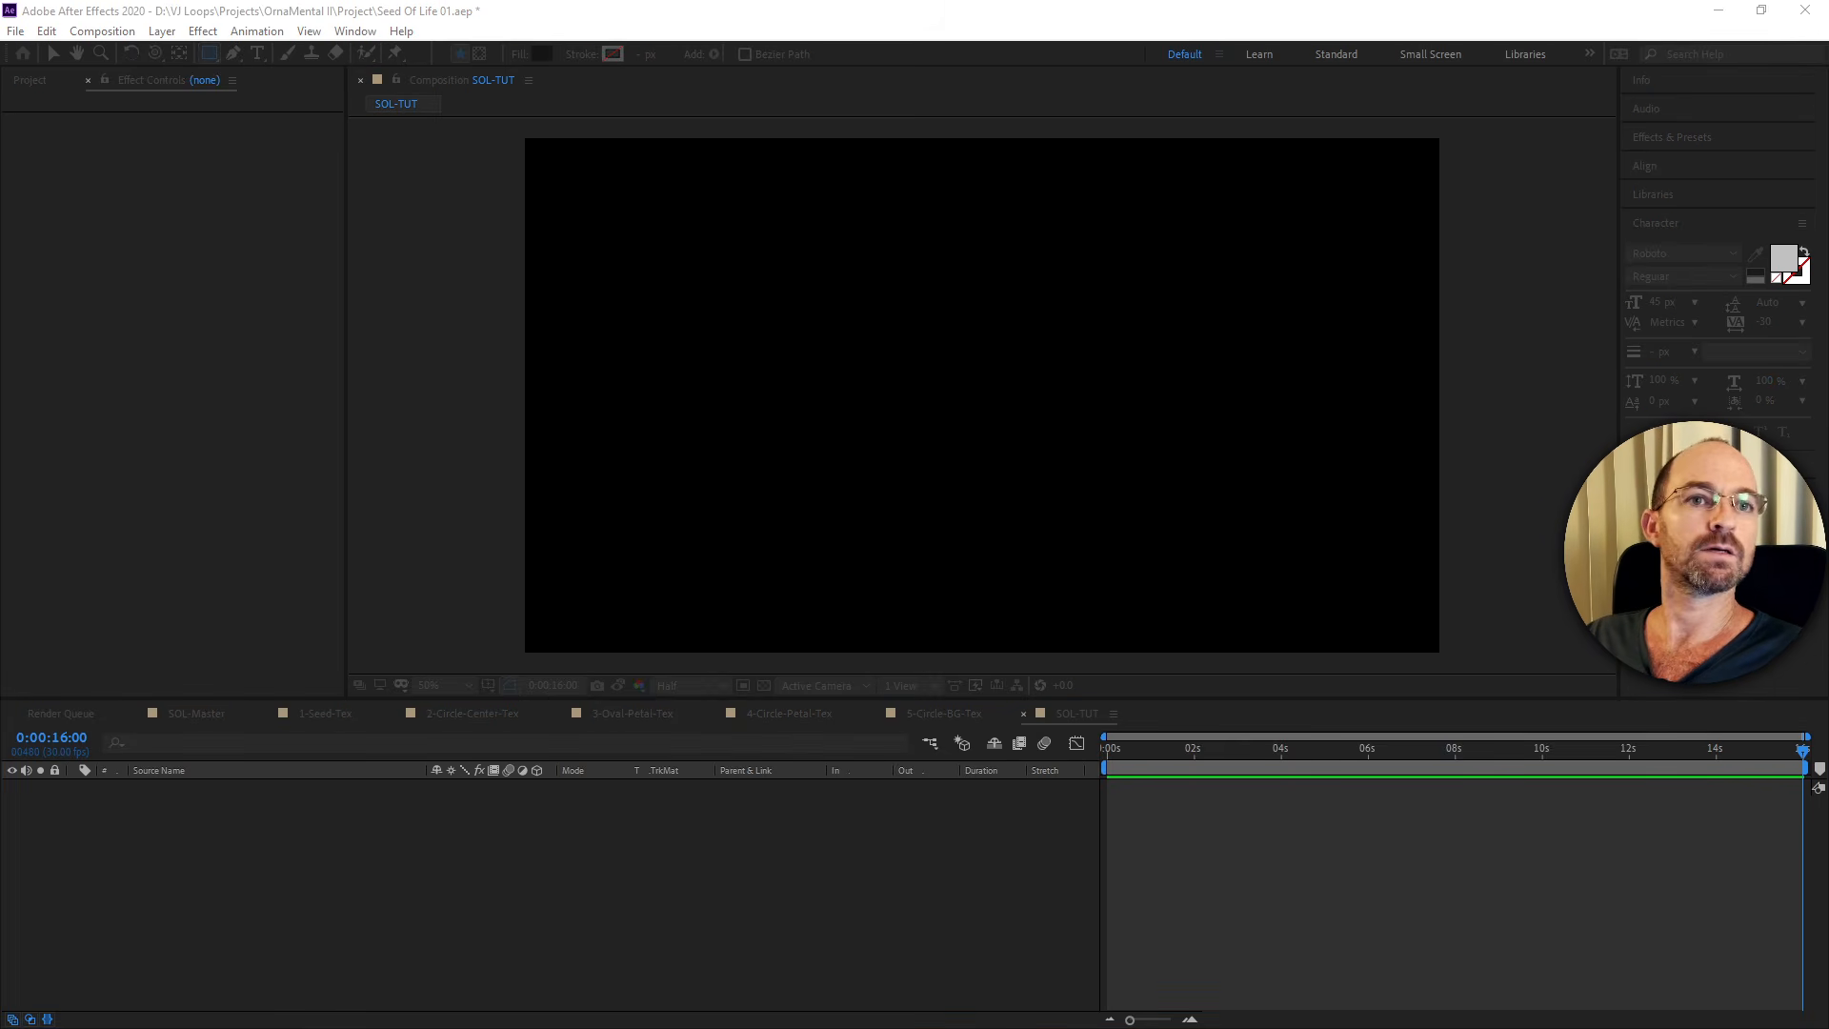
{"action": "left_click_drag", "start_coordinate": [645, 234], "coordinate": [769, 274]}
{"action": "type", "text": "SOL"}
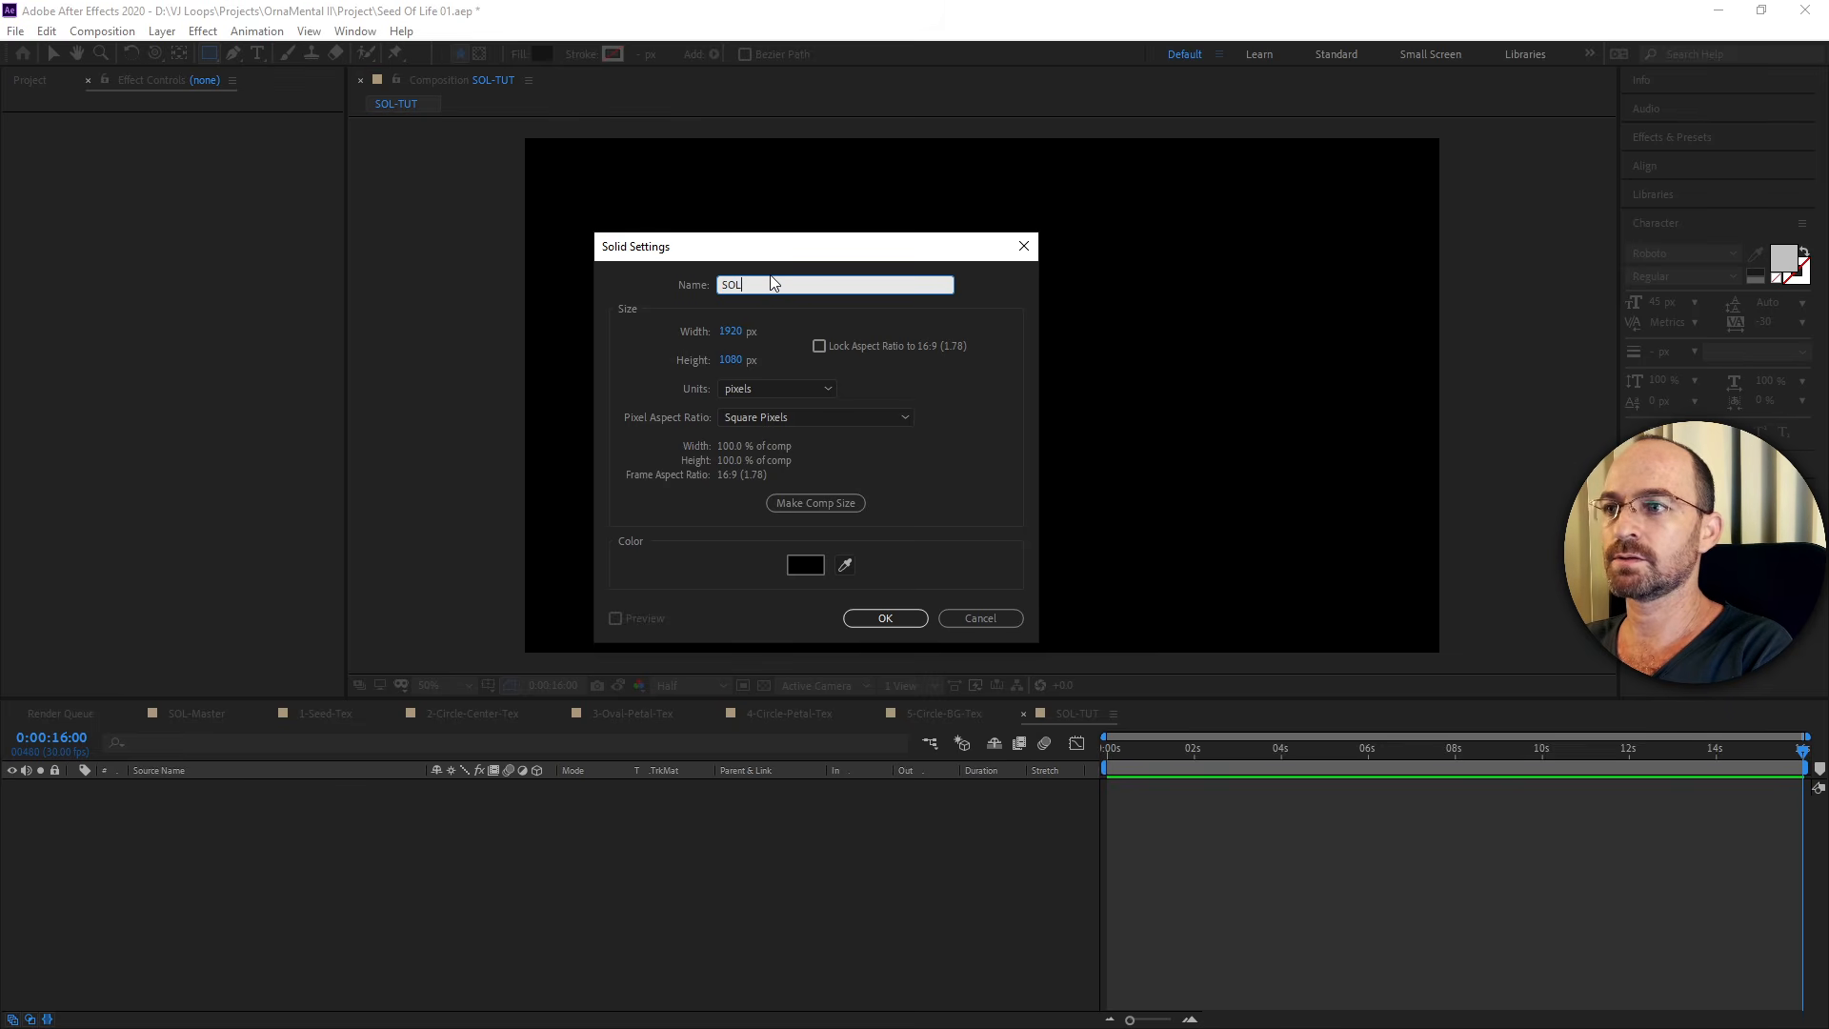
{"action": "type", "text": "-<-MAst"}
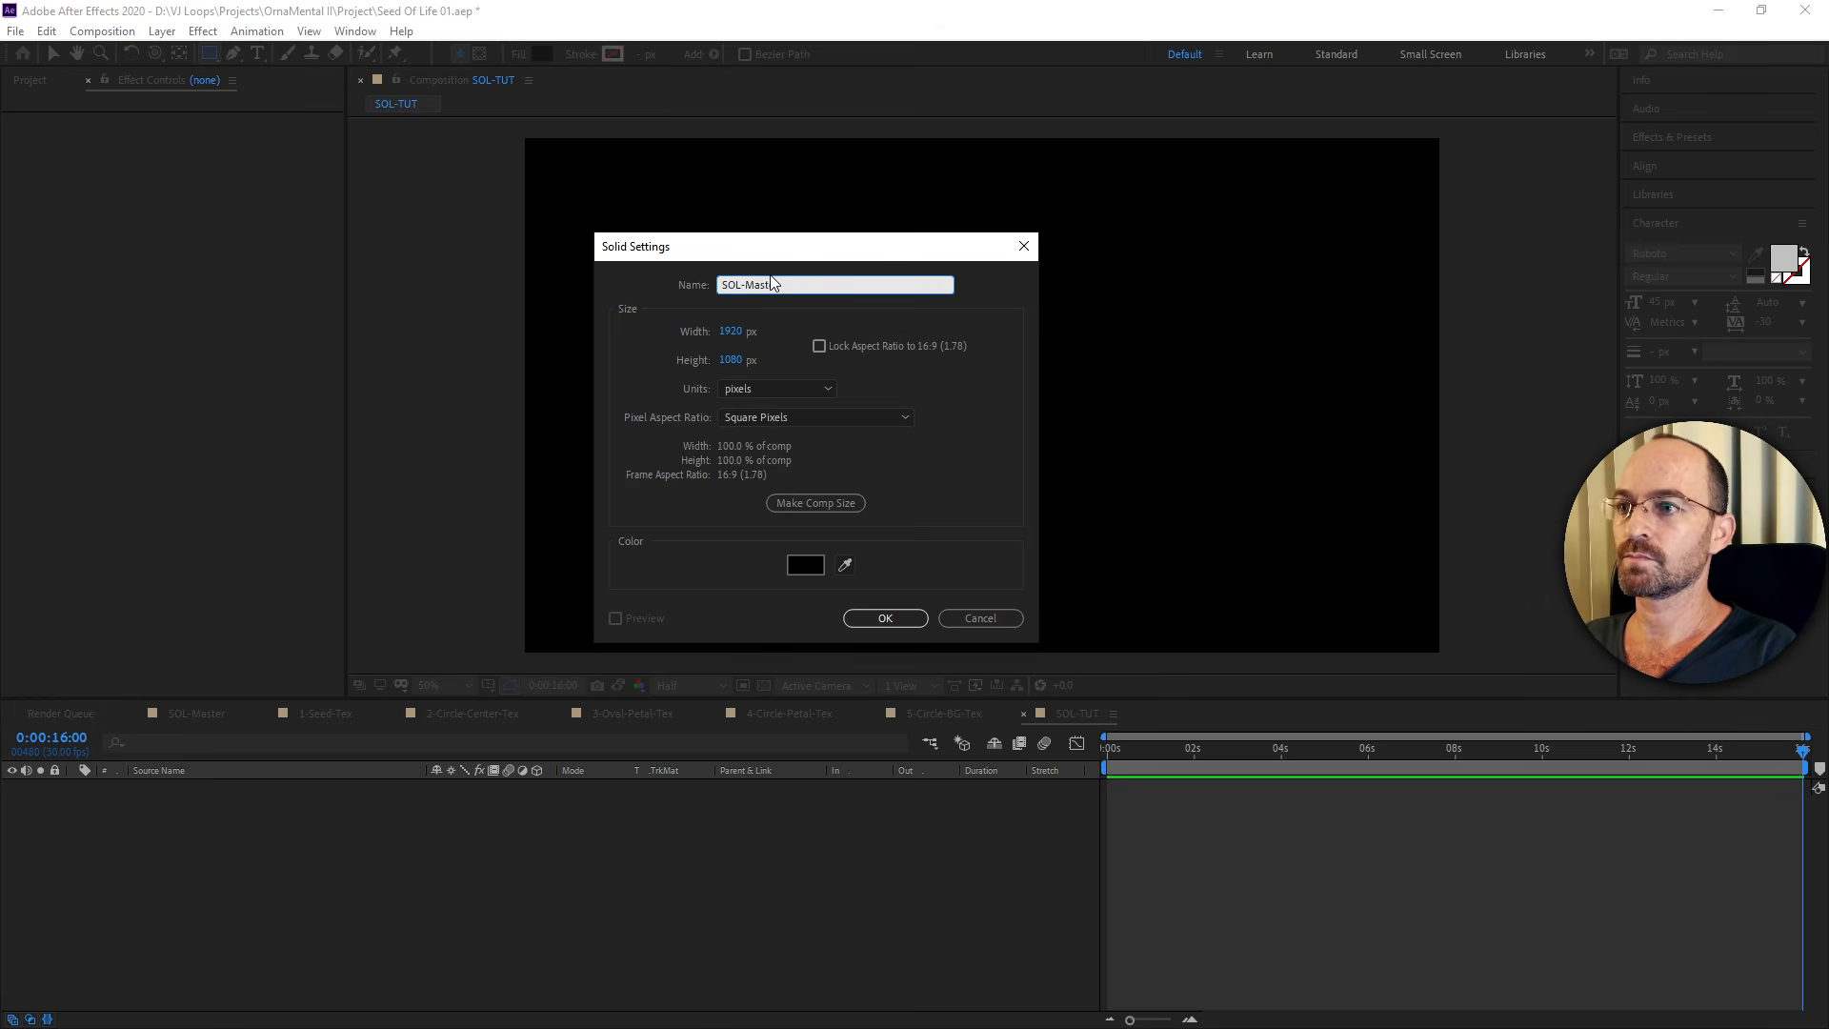
{"action": "type", "text": "er"}
{"action": "key", "text": "Return"}
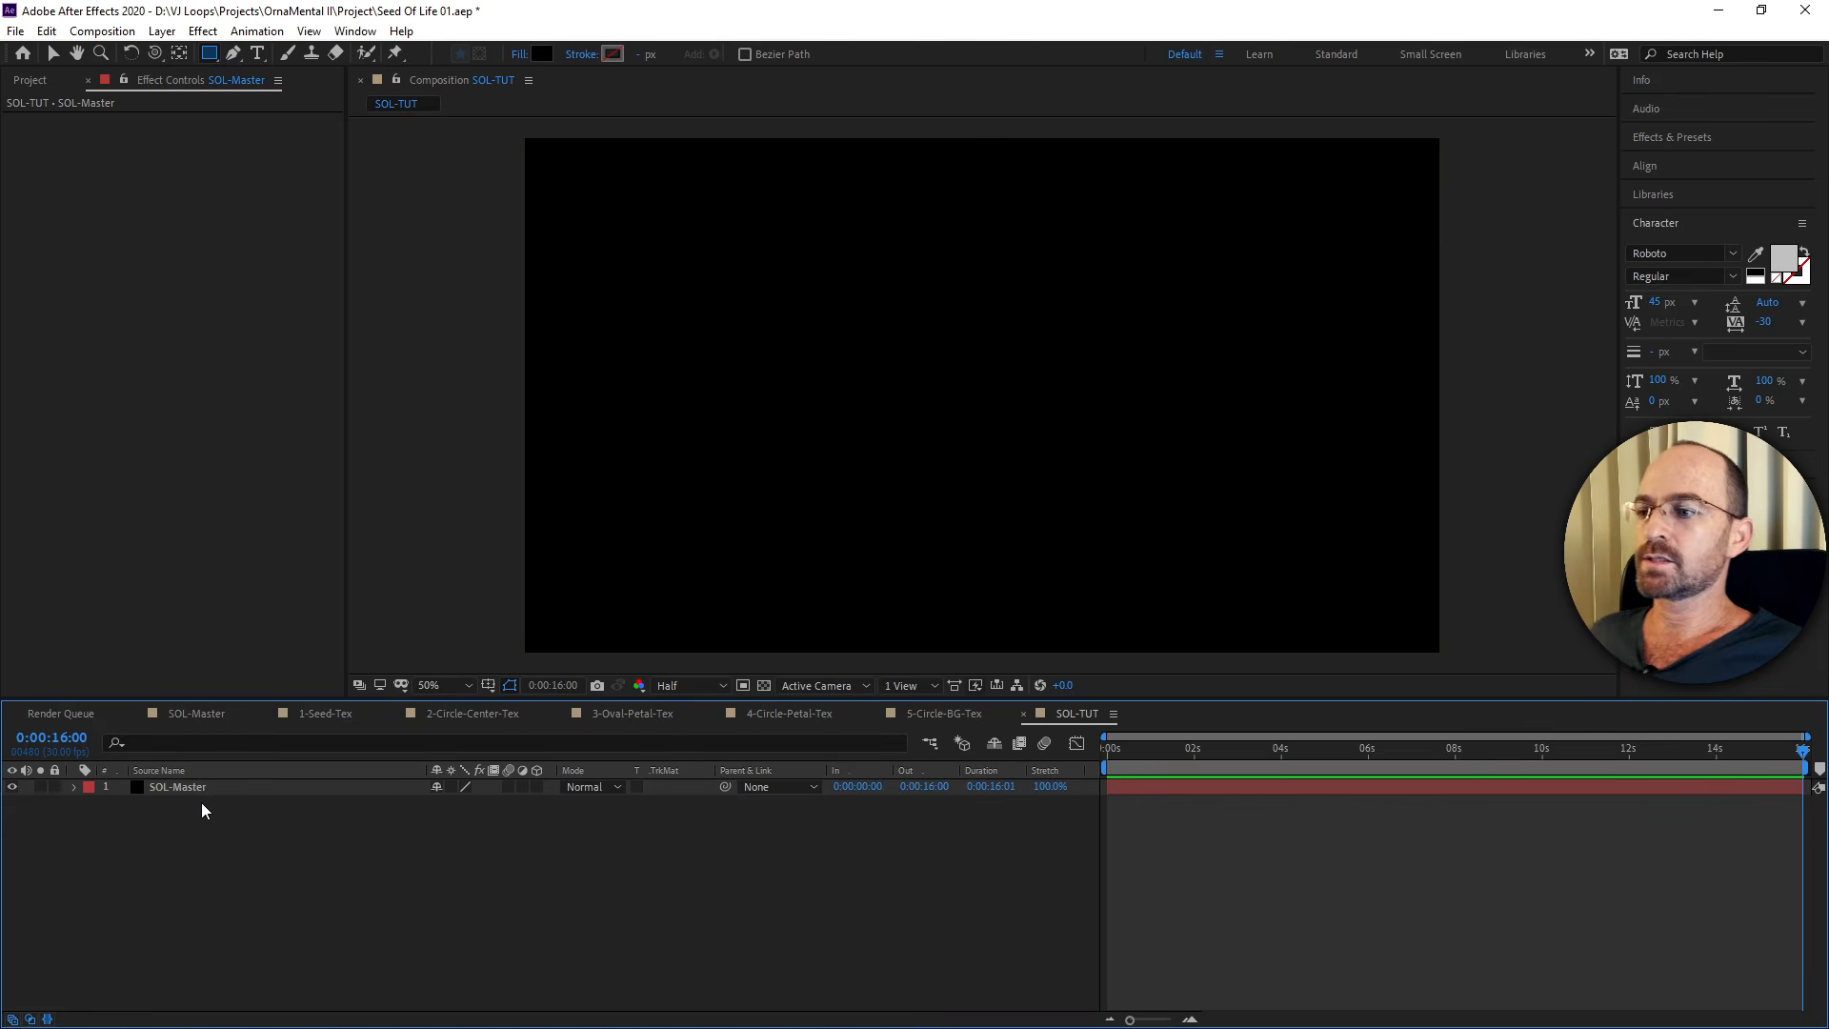
Apply the Element effect to the SOL-Master solid and deselect the layer.
{"action": "left_click", "coordinate": [208, 793]}
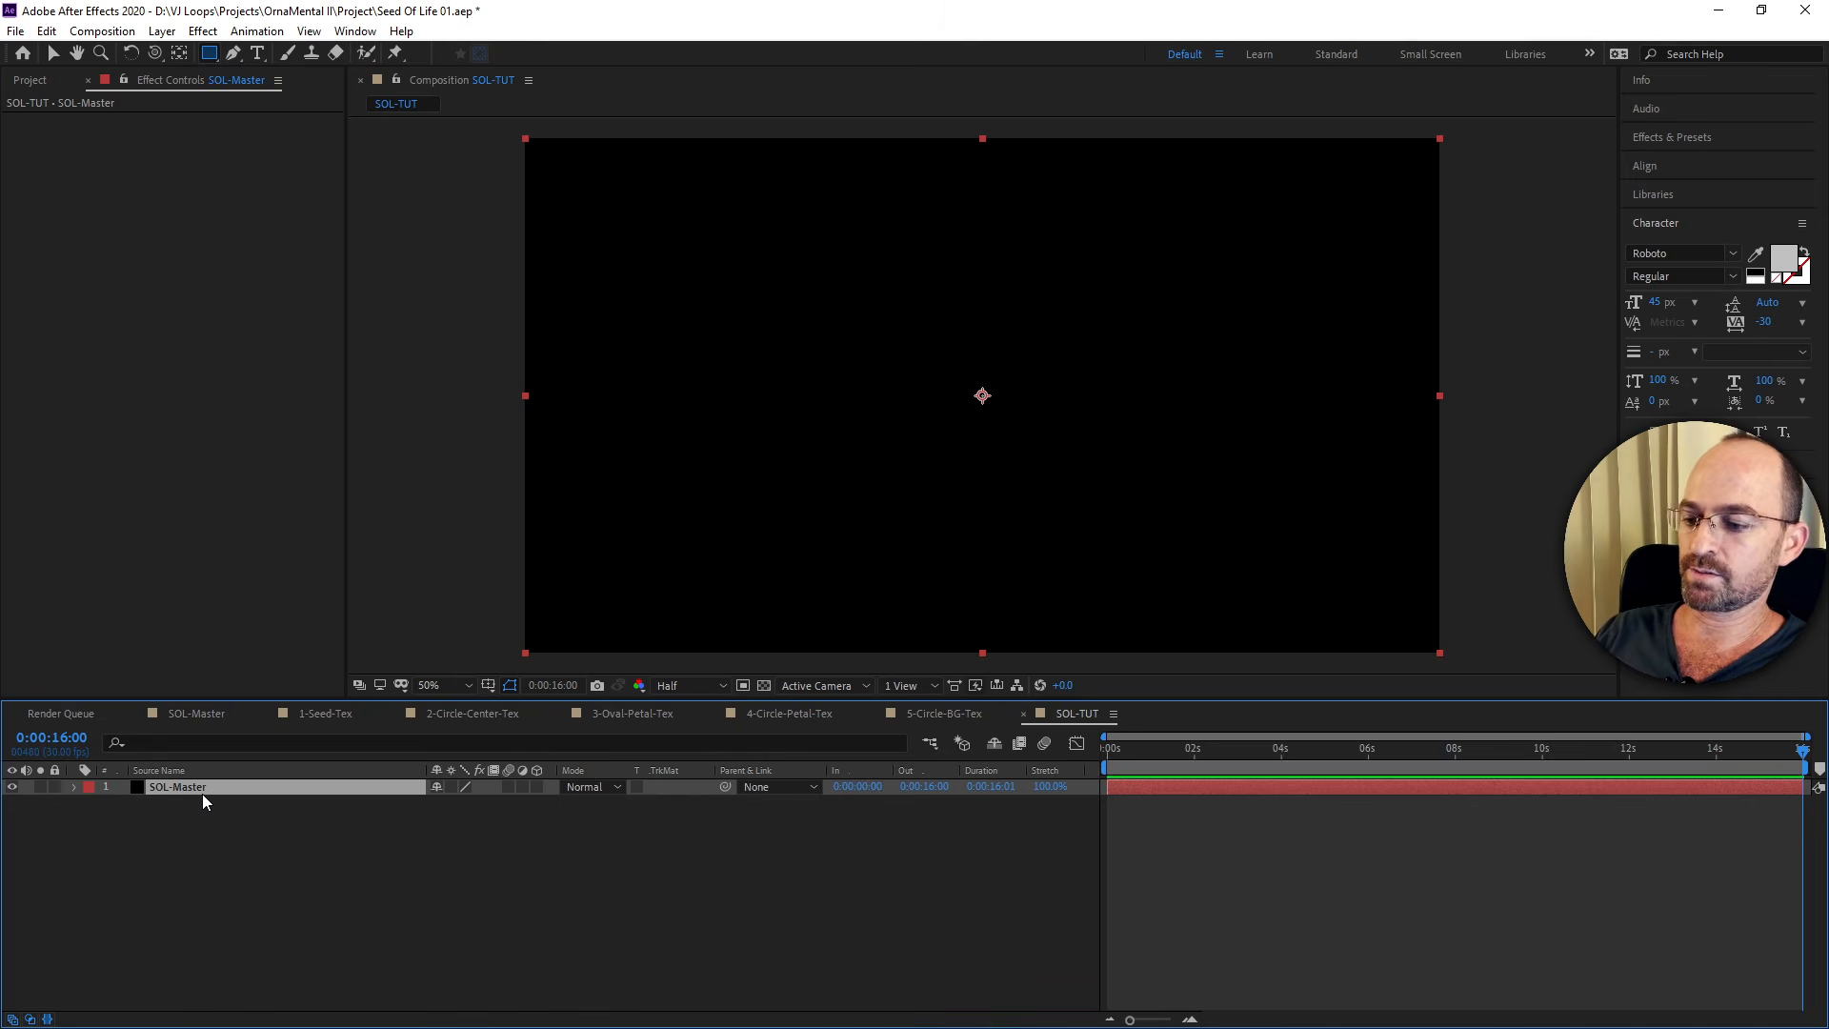
{"action": "key", "text": "ctrl+space"}
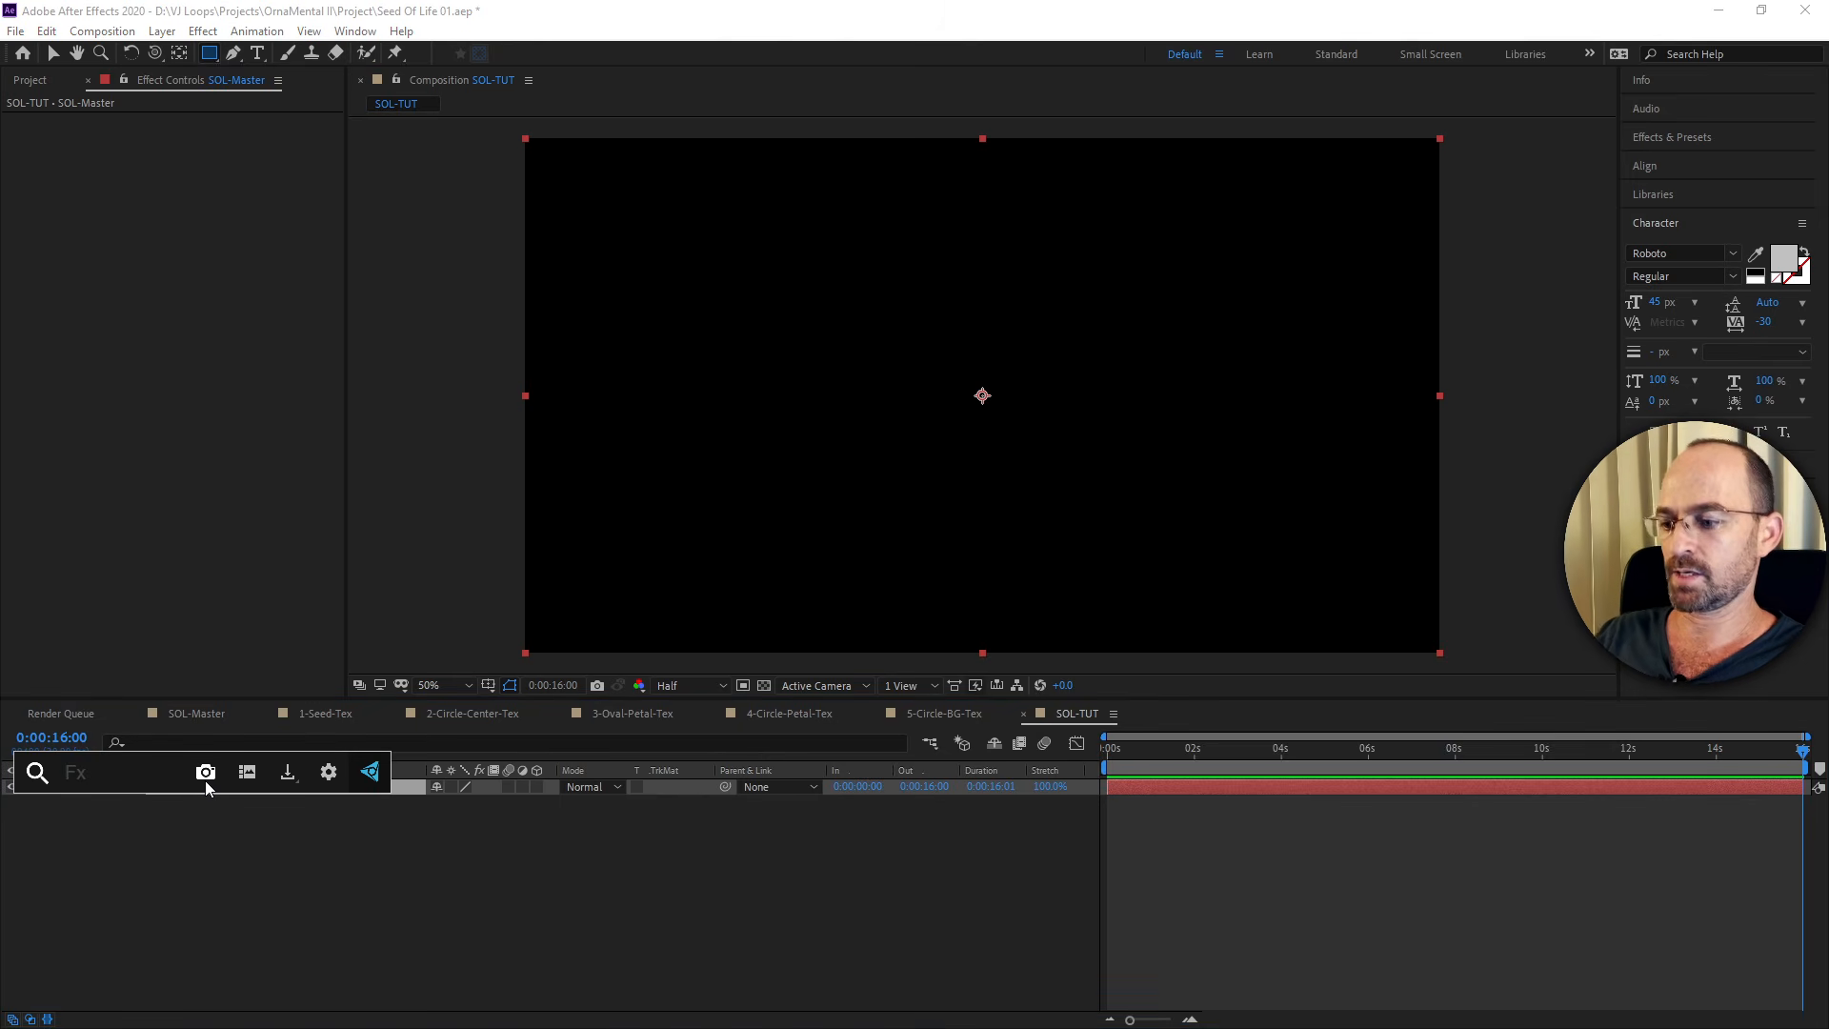
{"action": "type", "text": "ele"}
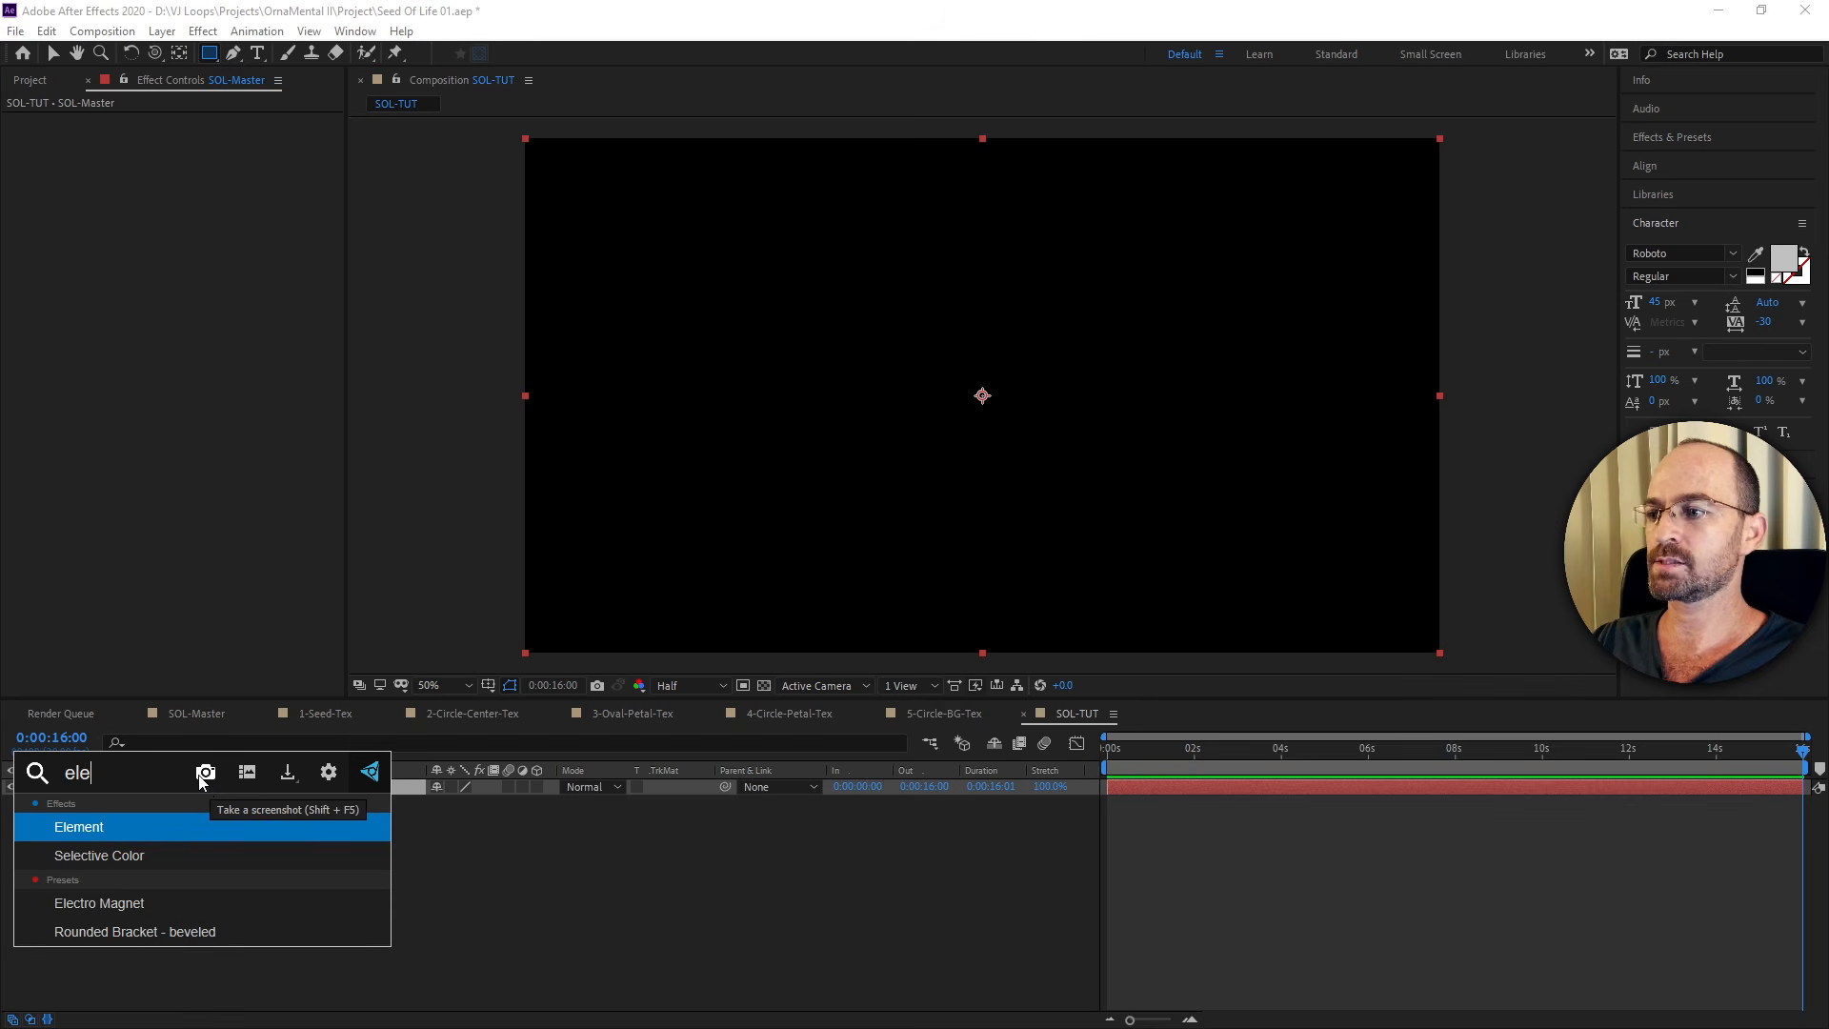
{"action": "left_click", "coordinate": [133, 826]}
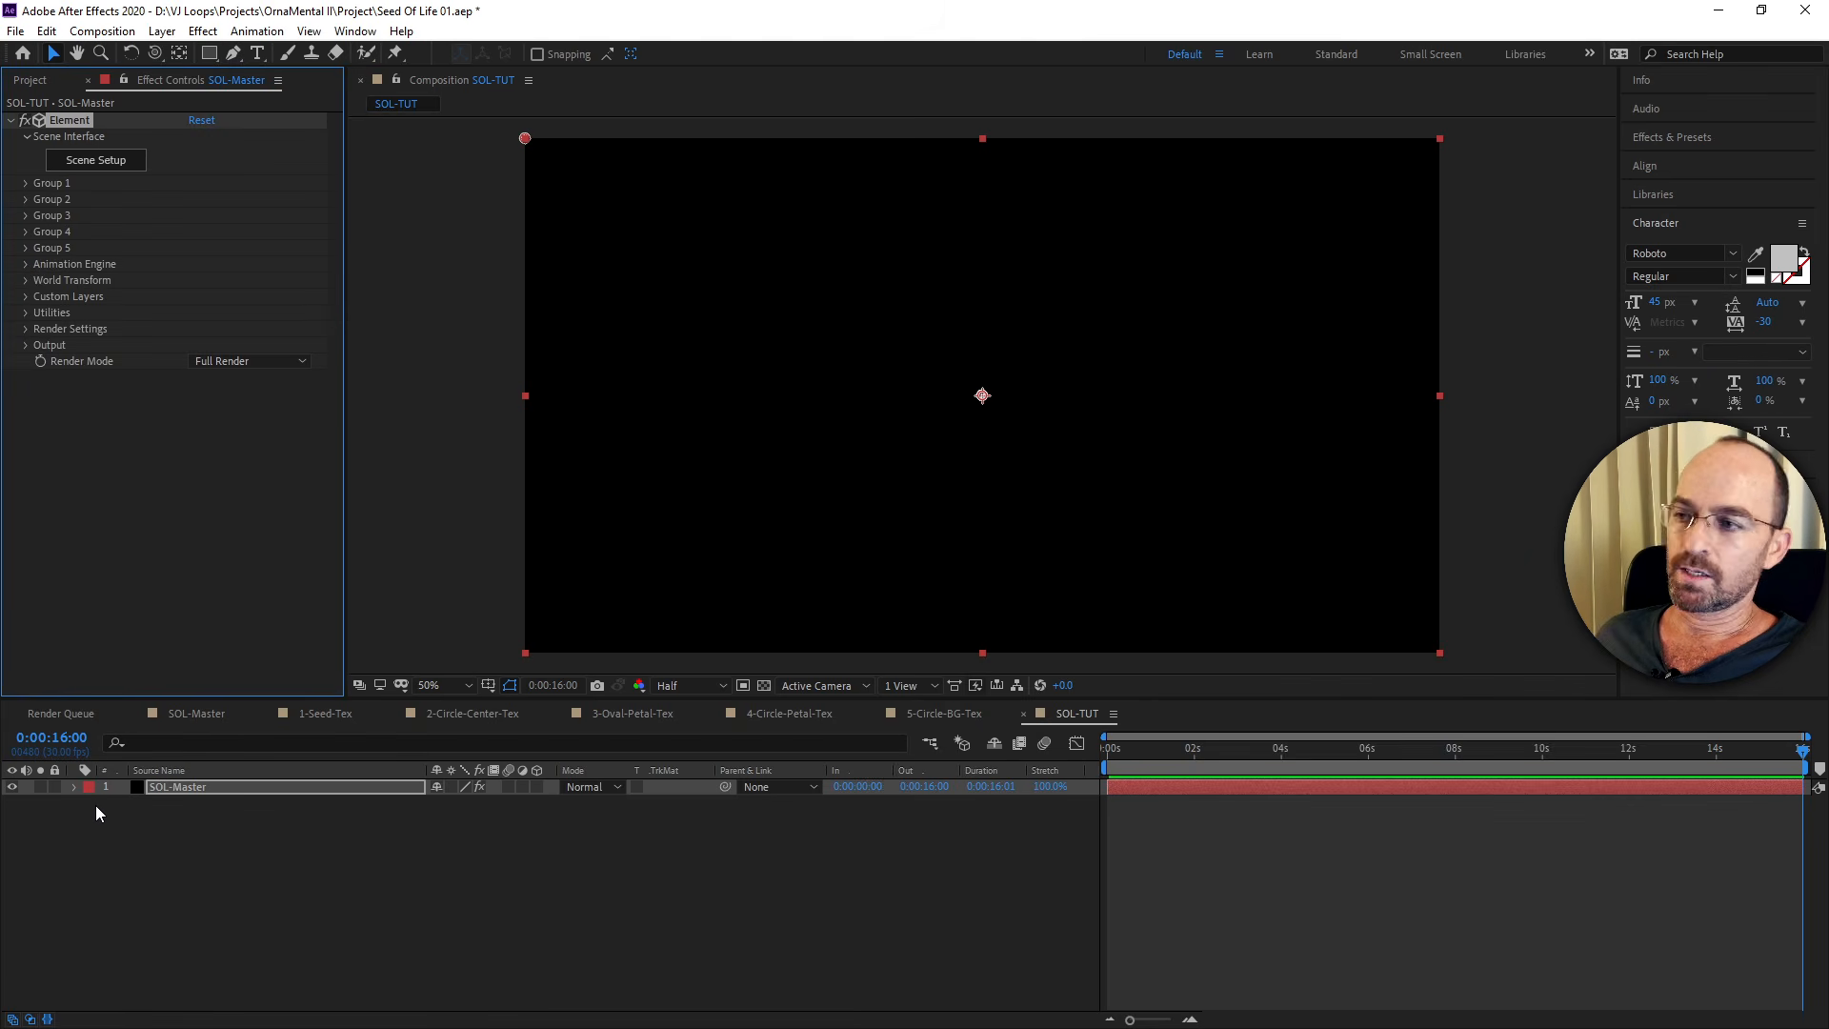
{"action": "key", "text": "v"}
{"action": "left_click", "coordinate": [179, 869]}
{"action": "left_click", "coordinate": [196, 792]}
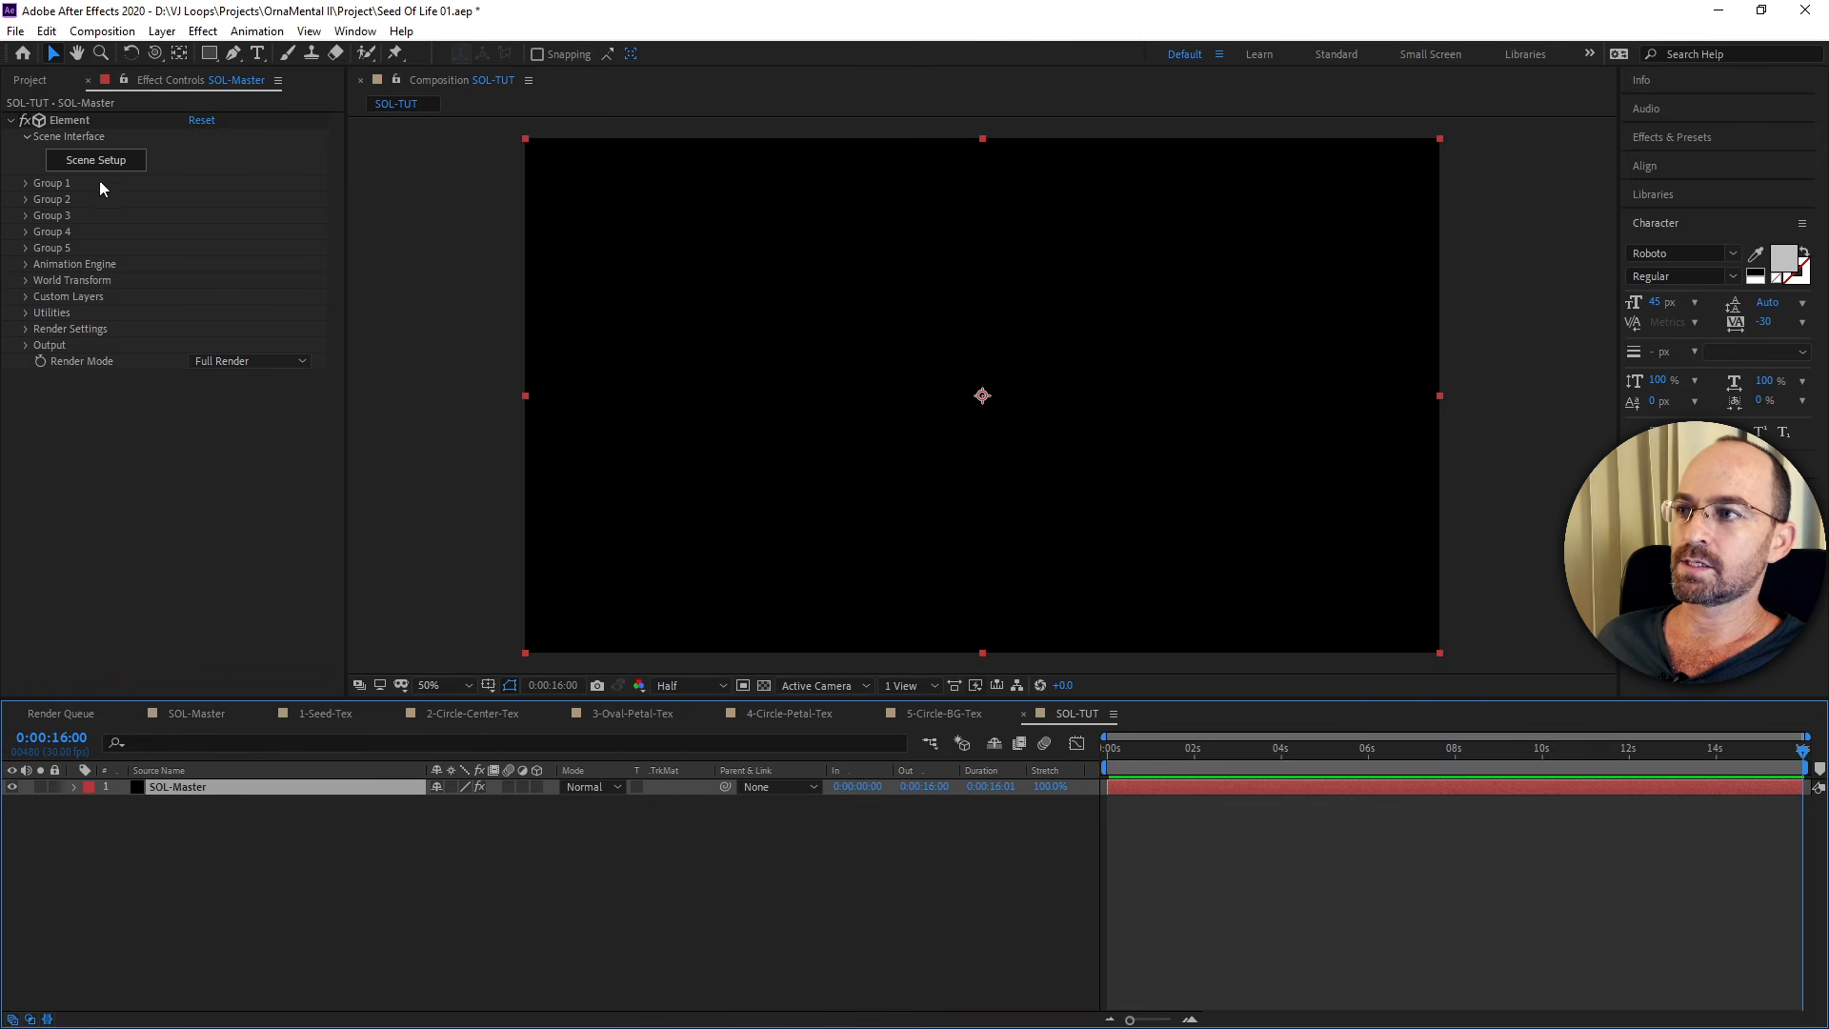
{"action": "left_click", "coordinate": [332, 837]}
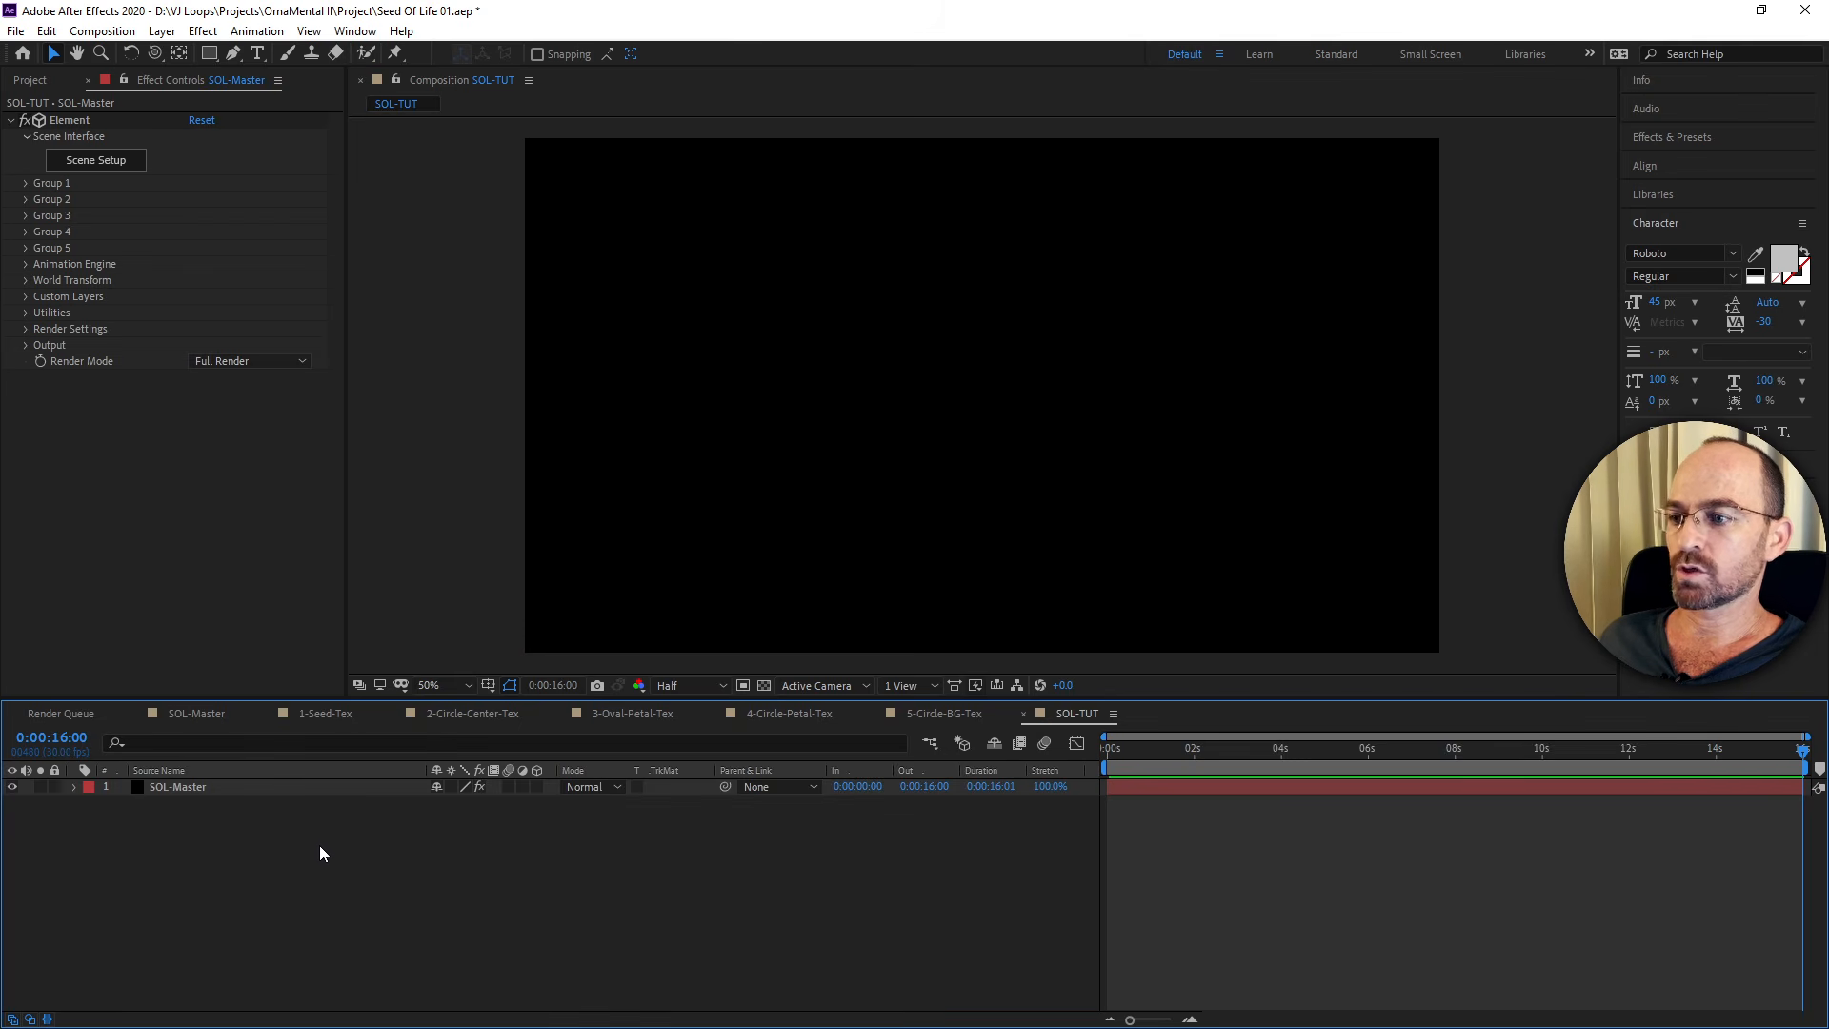
Create a black solid named Seed-Mask and place it below the SOL-Master layer.
{"action": "key", "text": "ctrl+y"}
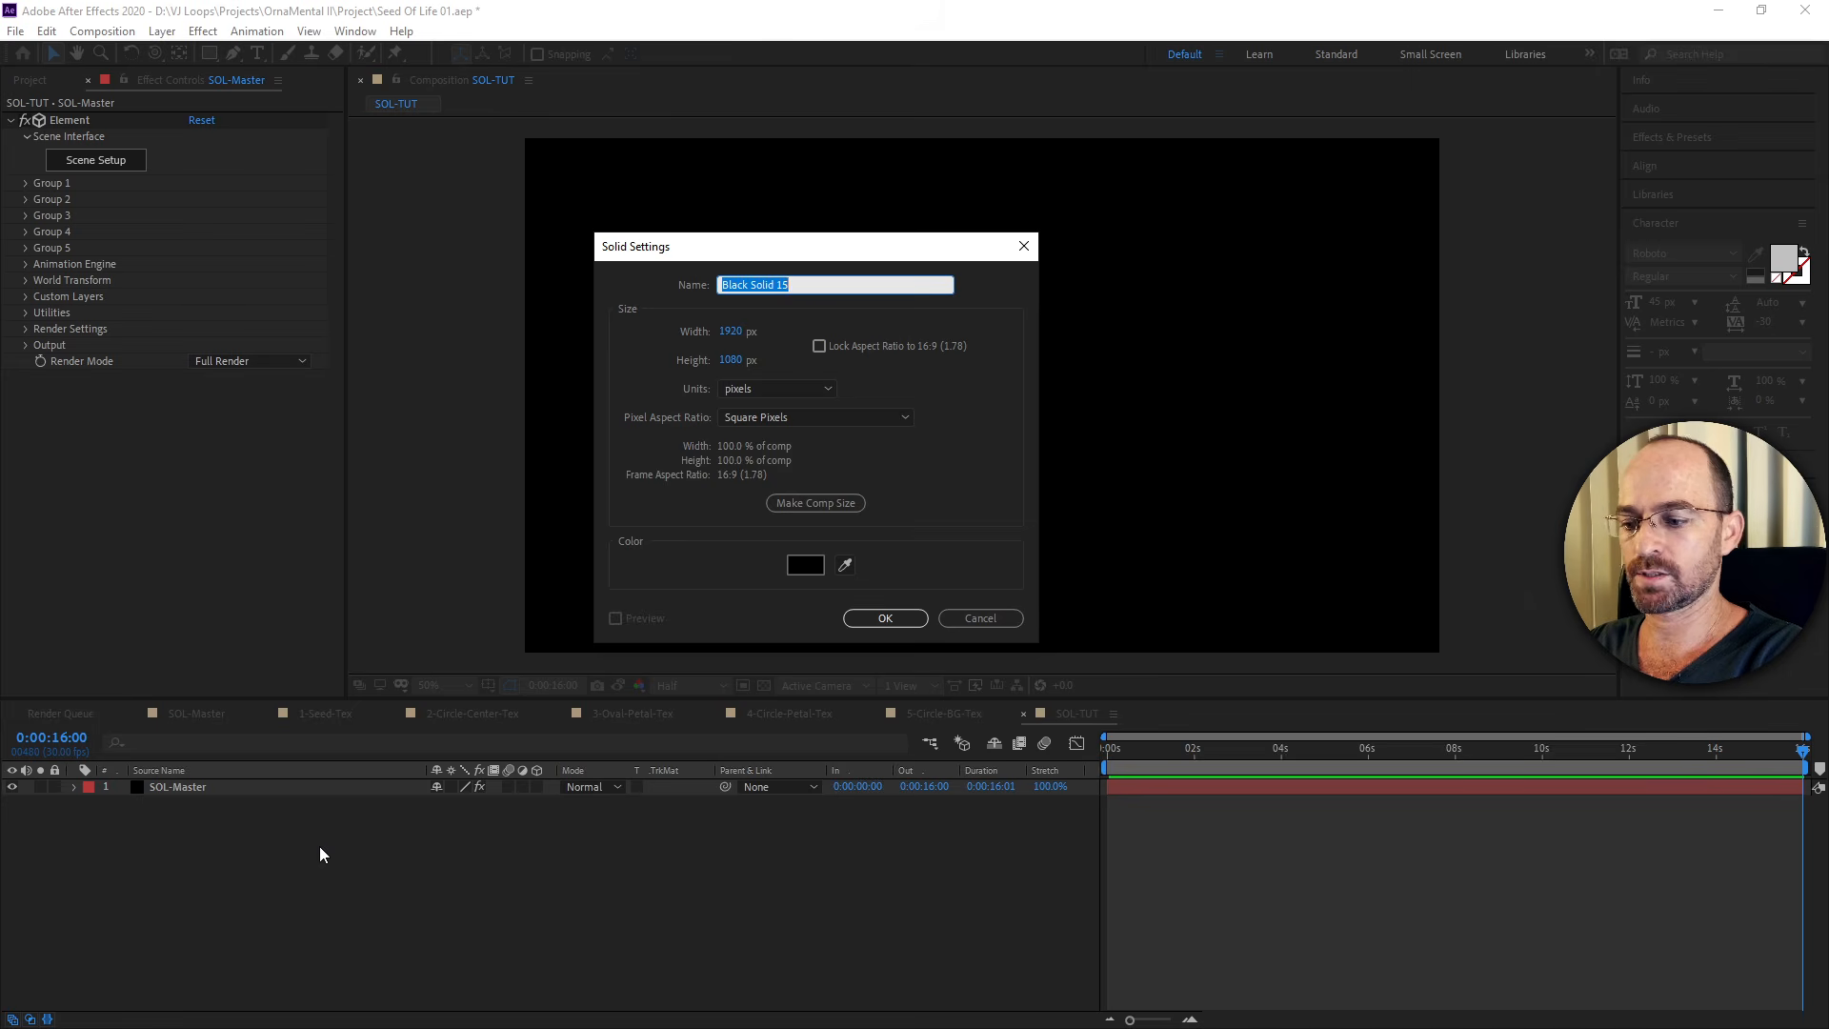
{"action": "type", "text": "Seed="}
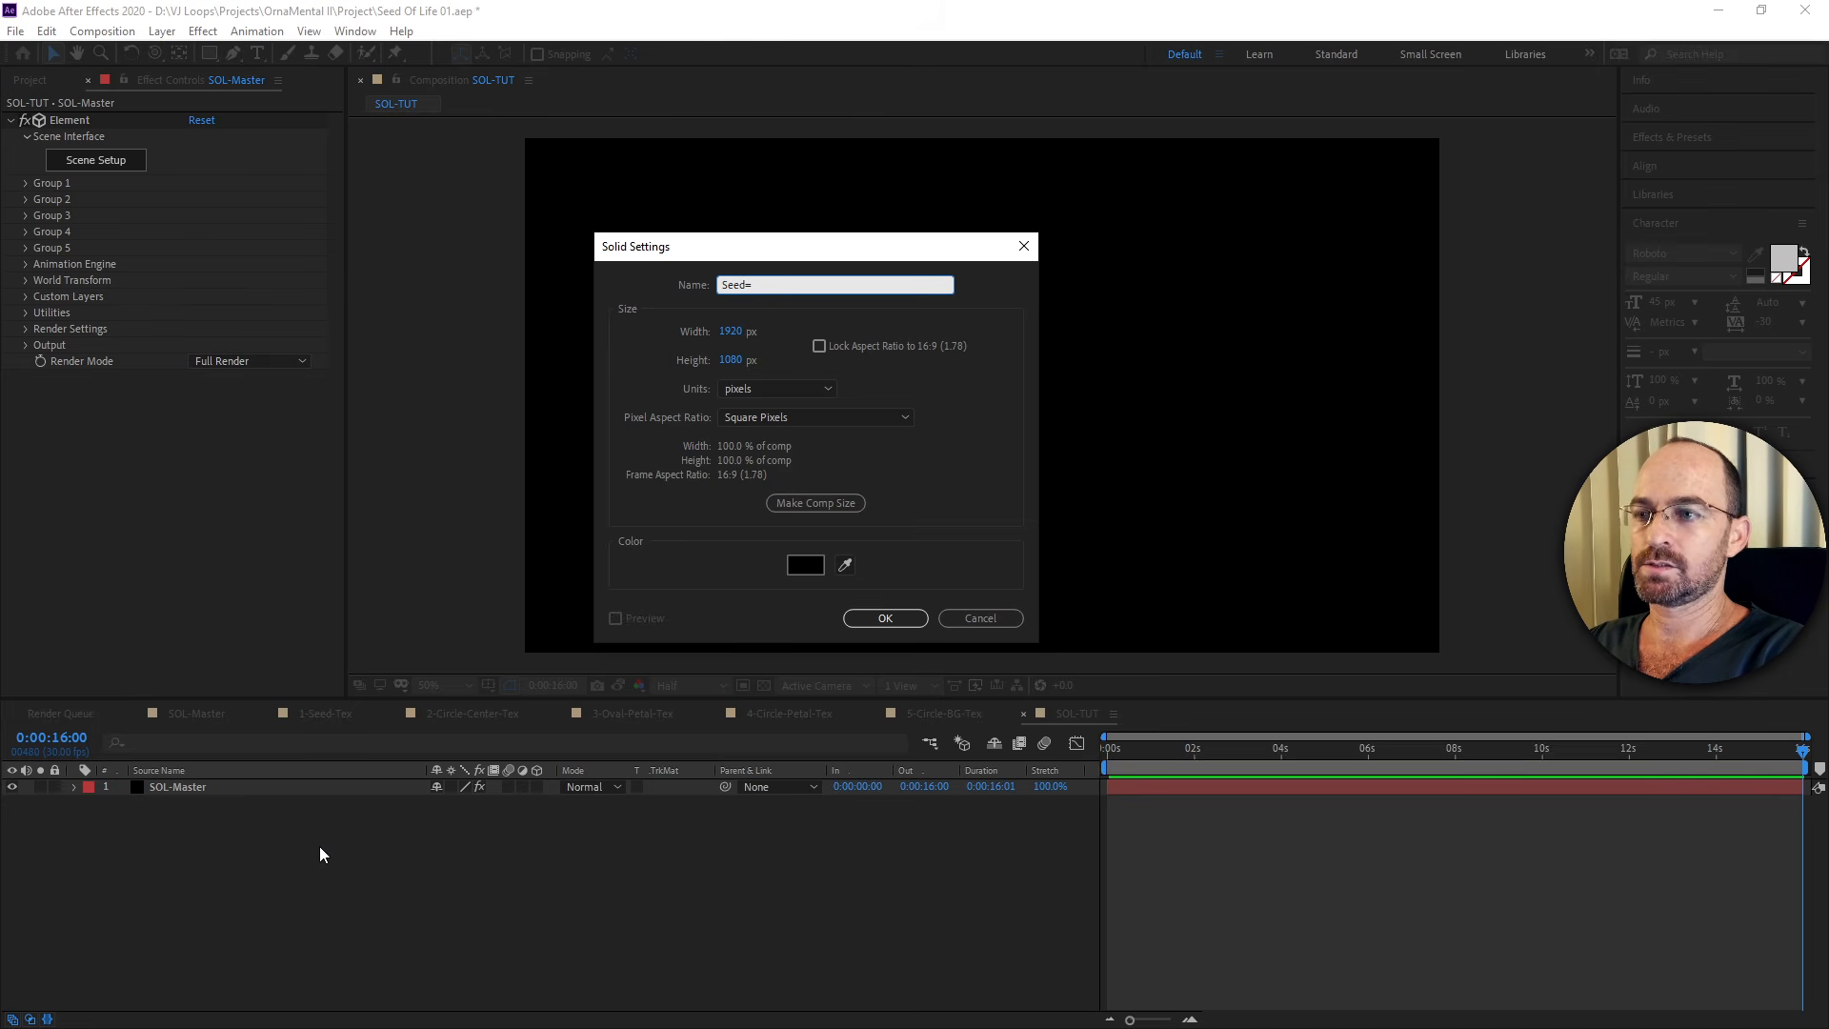
{"action": "key", "text": "BackSpace"}
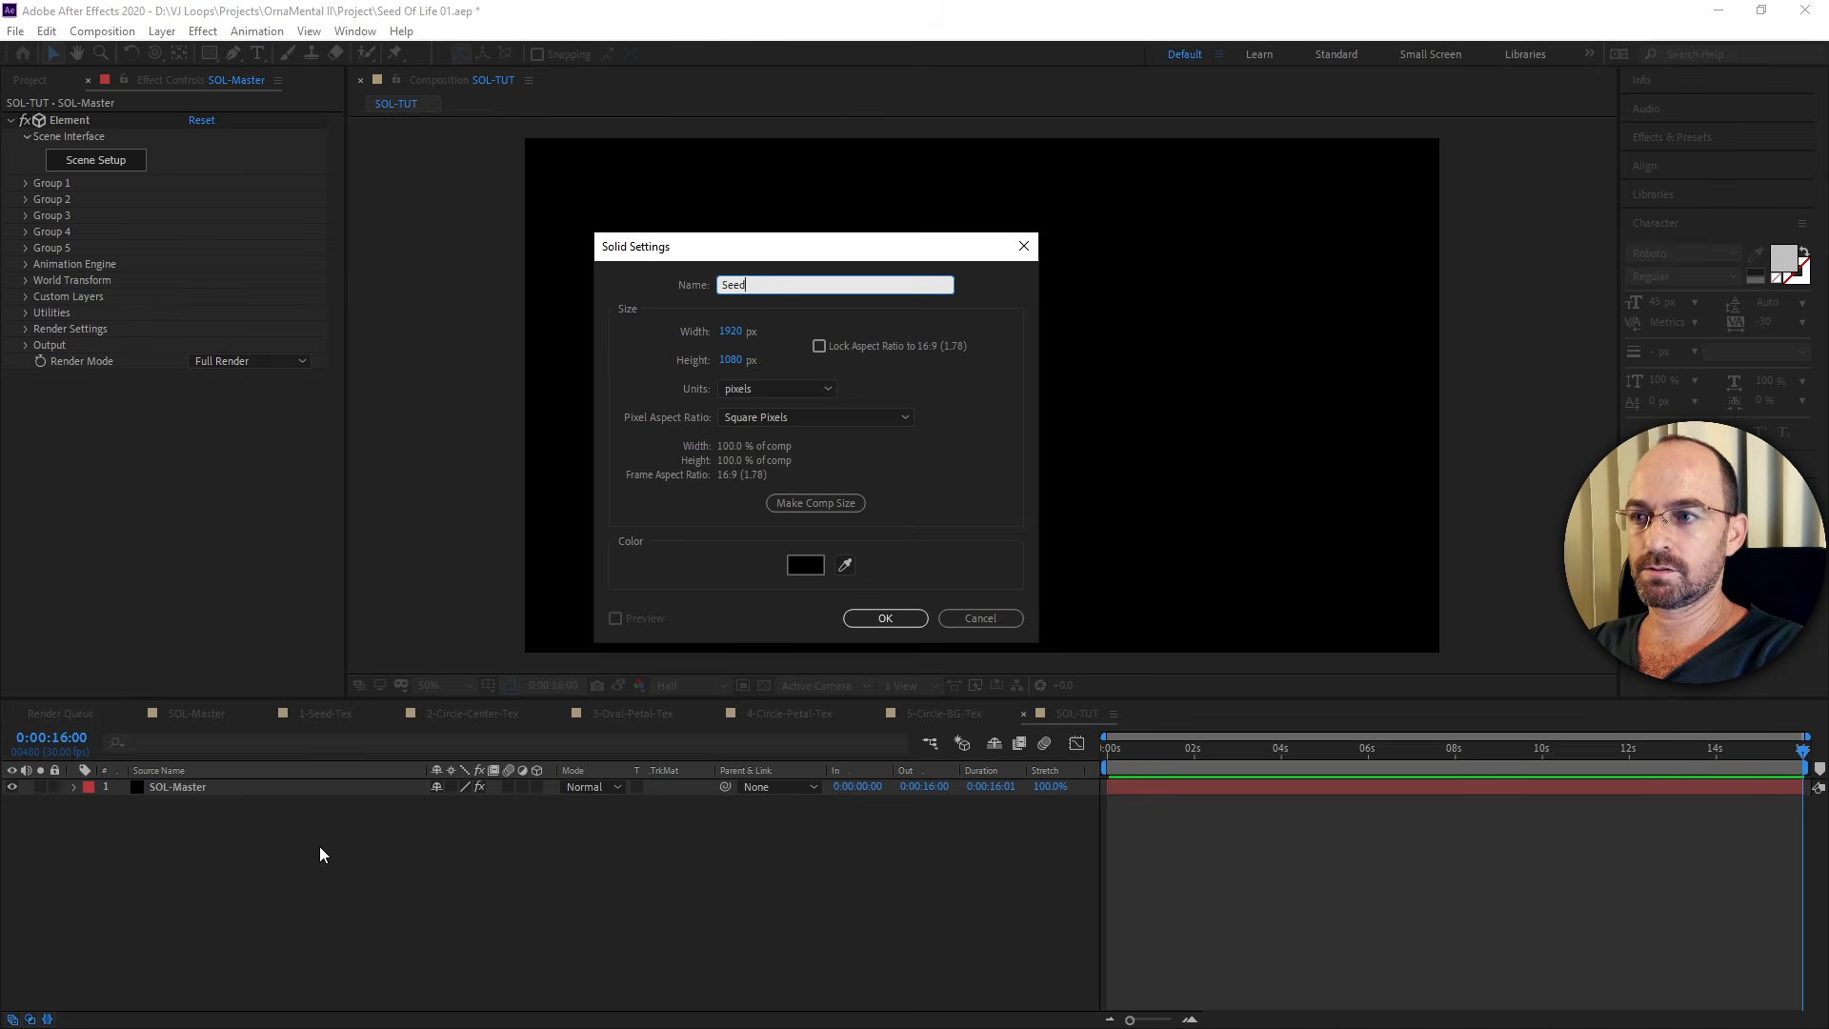
{"action": "type", "text": "-"}
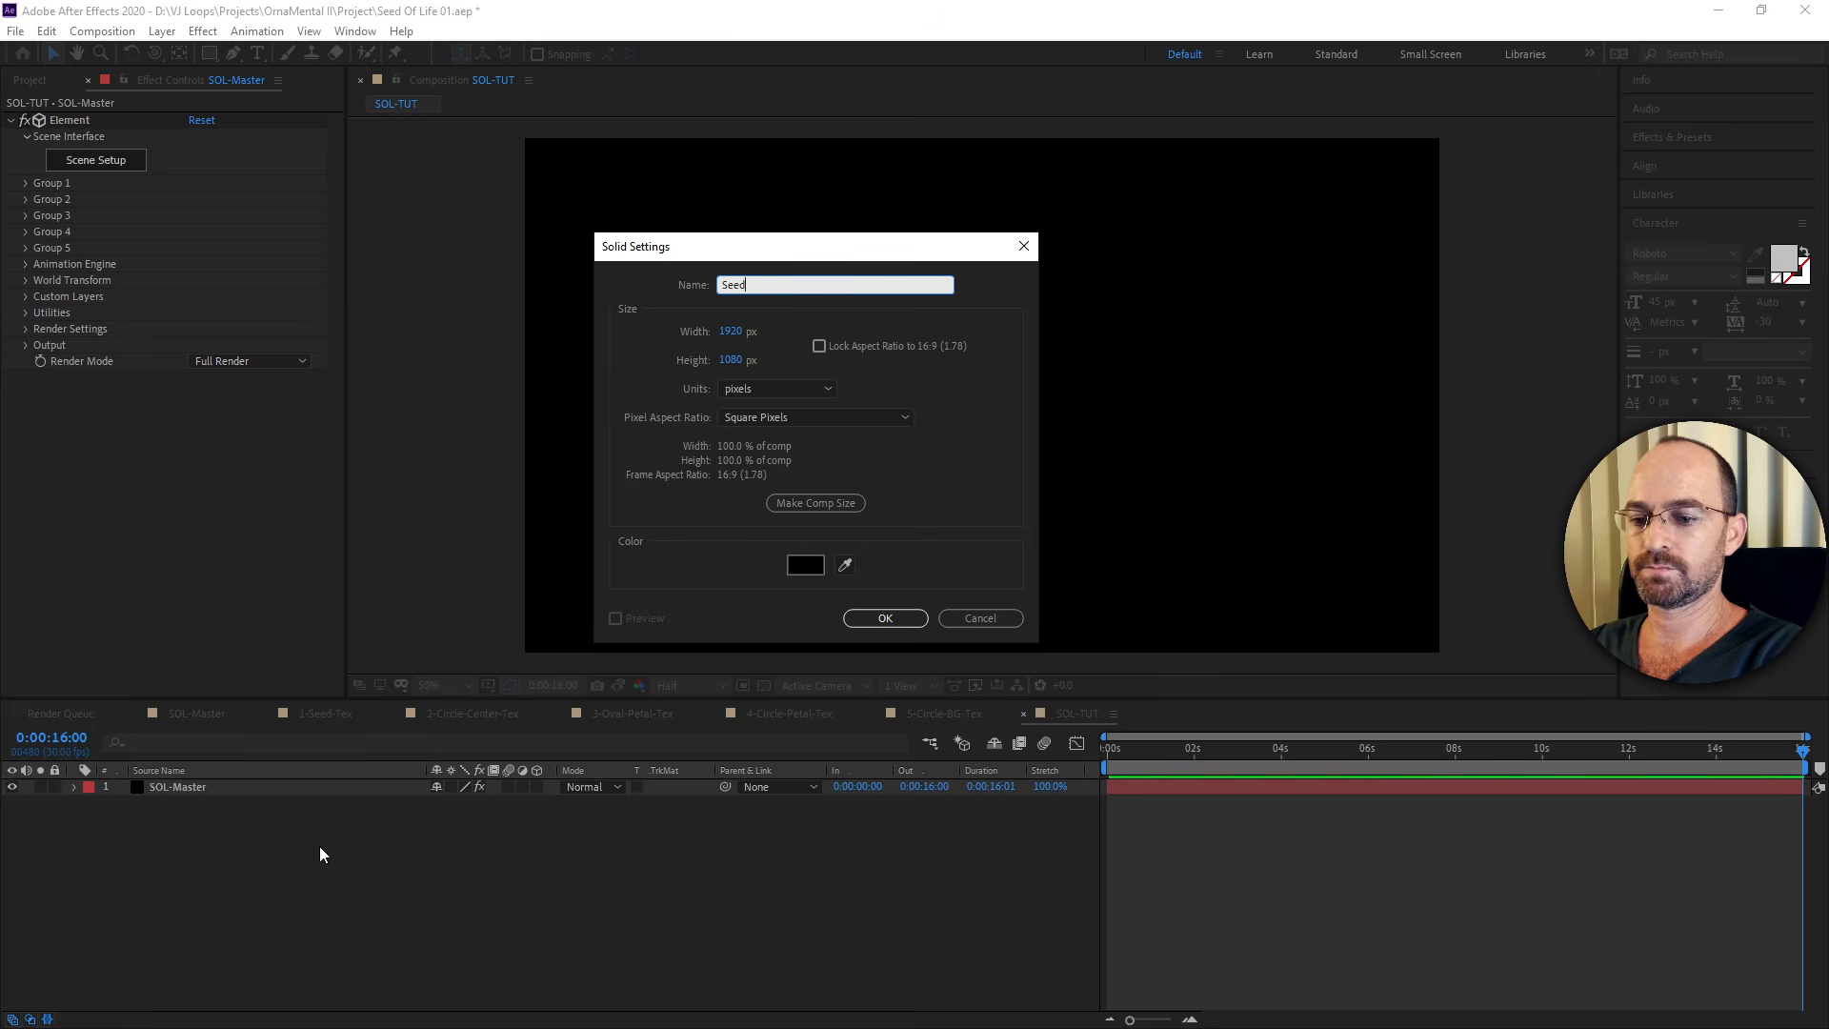
{"action": "type", "text": "Mask"}
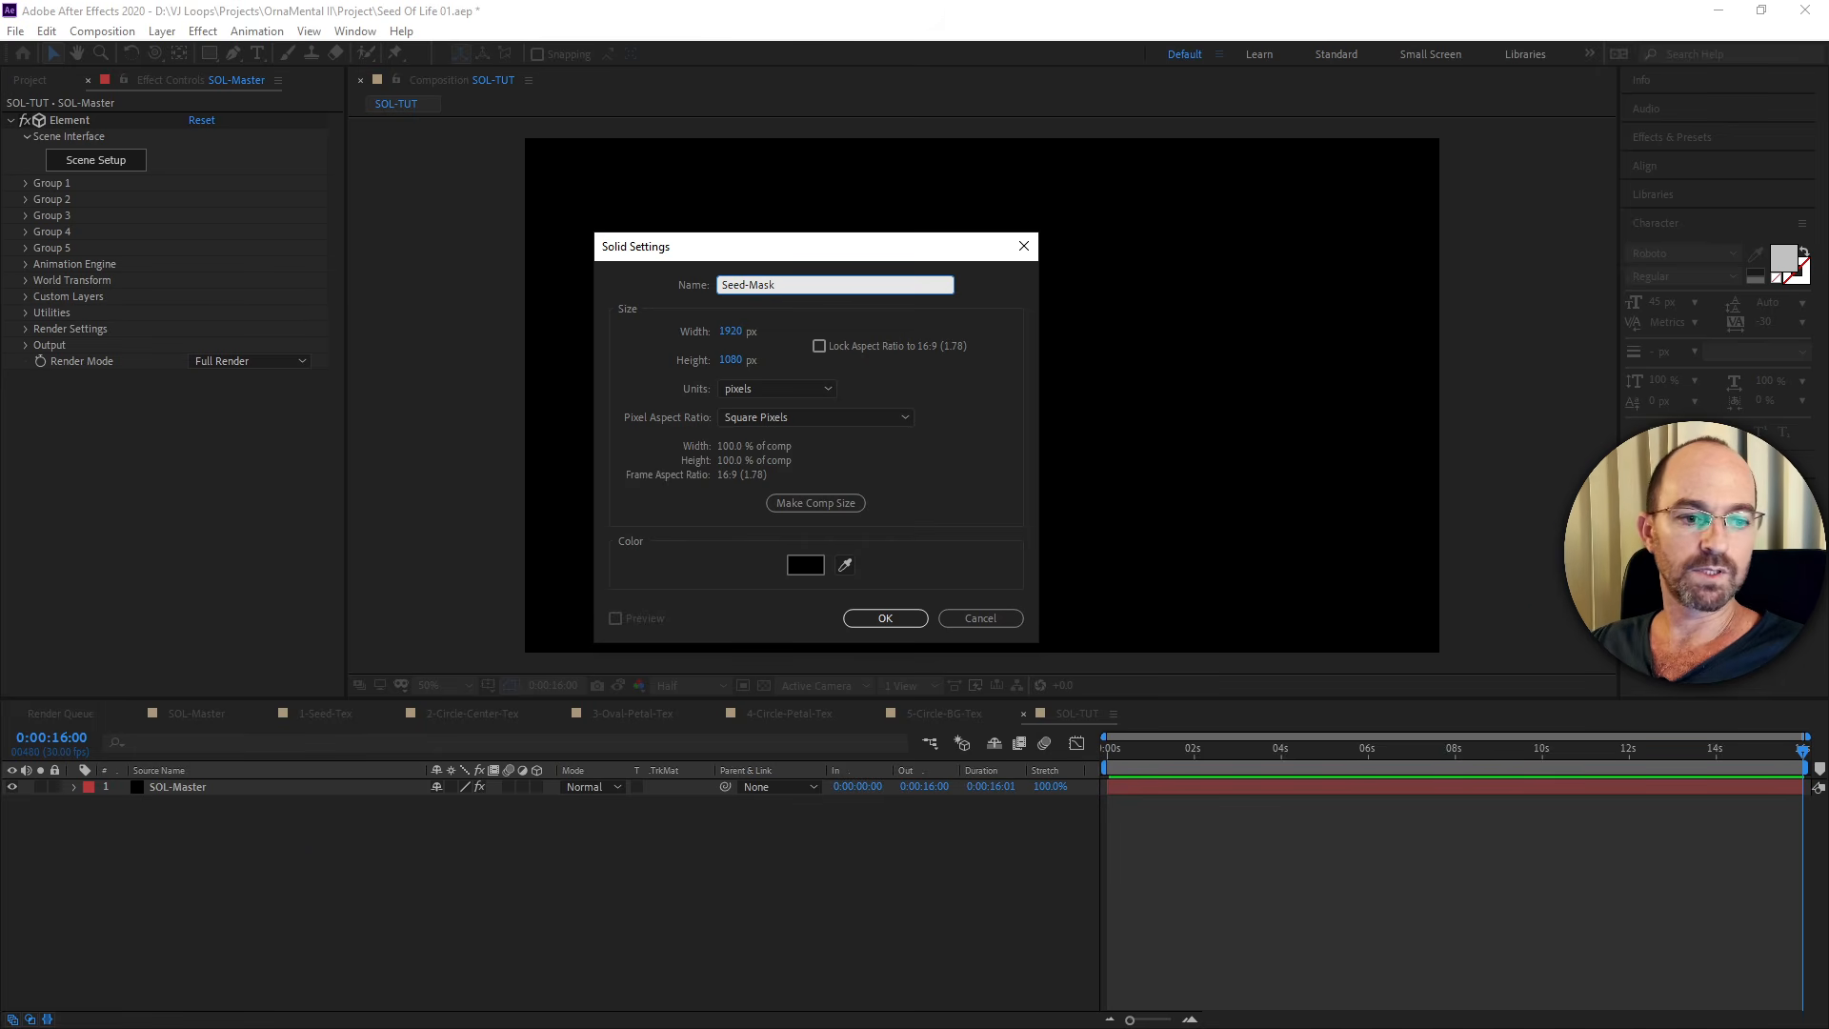
{"action": "key", "text": "Return"}
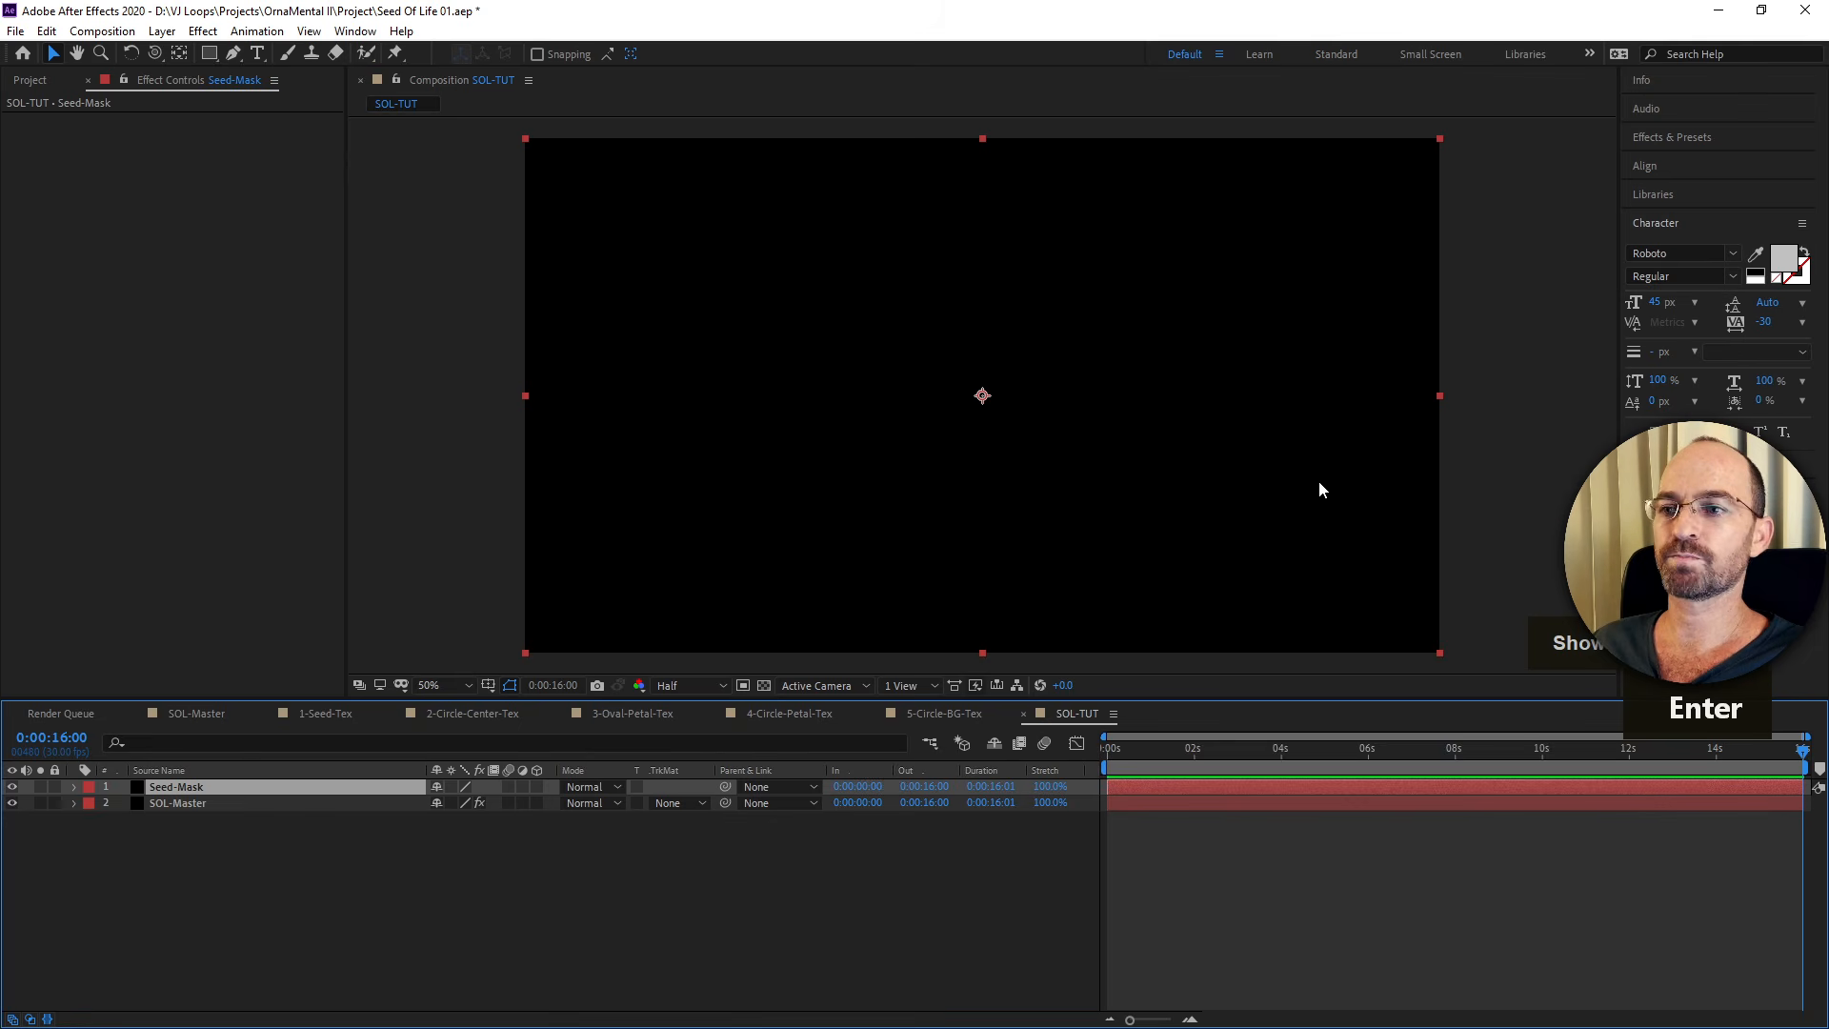
{"action": "left_click_drag", "start_coordinate": [269, 787], "coordinate": [270, 820]}
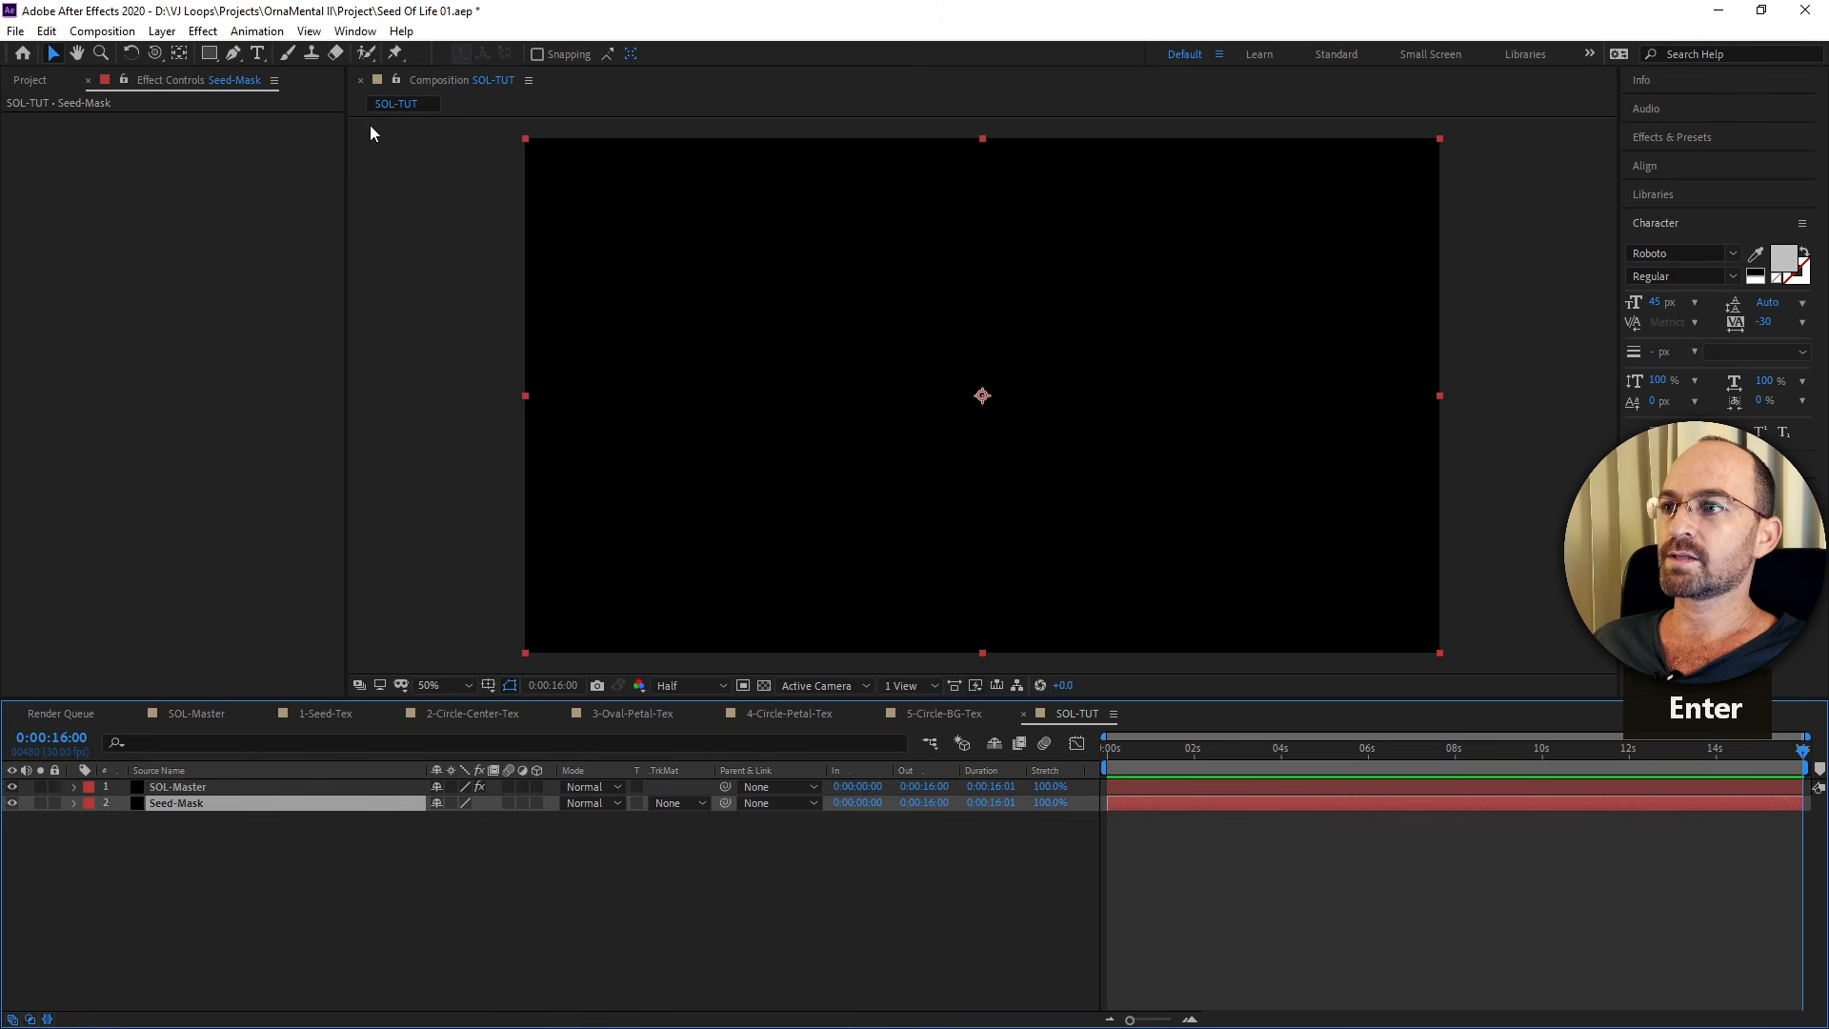
Draw a closed, narrow two-point curved mask on Seed-Mask with the Pen tool, running from the upper middle to just below the frame's centre.
{"action": "left_click", "coordinate": [235, 54]}
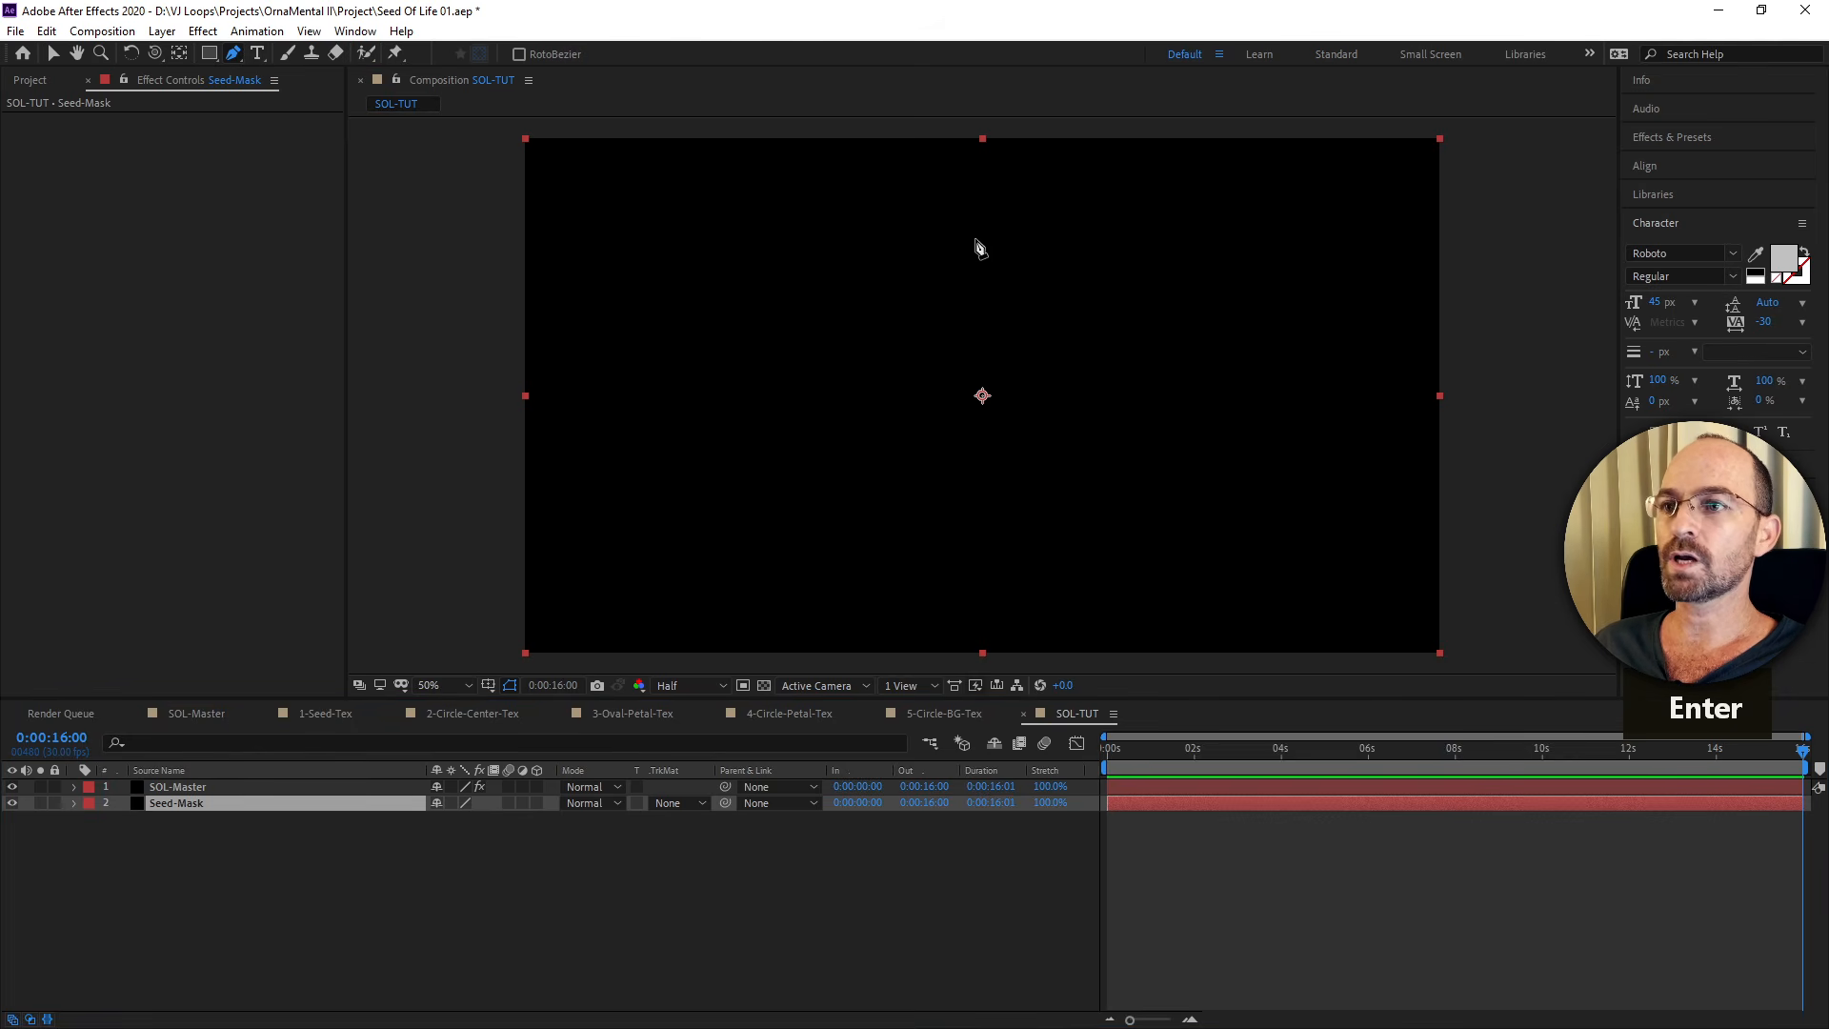
{"action": "left_click_drag", "start_coordinate": [972, 223], "coordinate": [948, 260]}
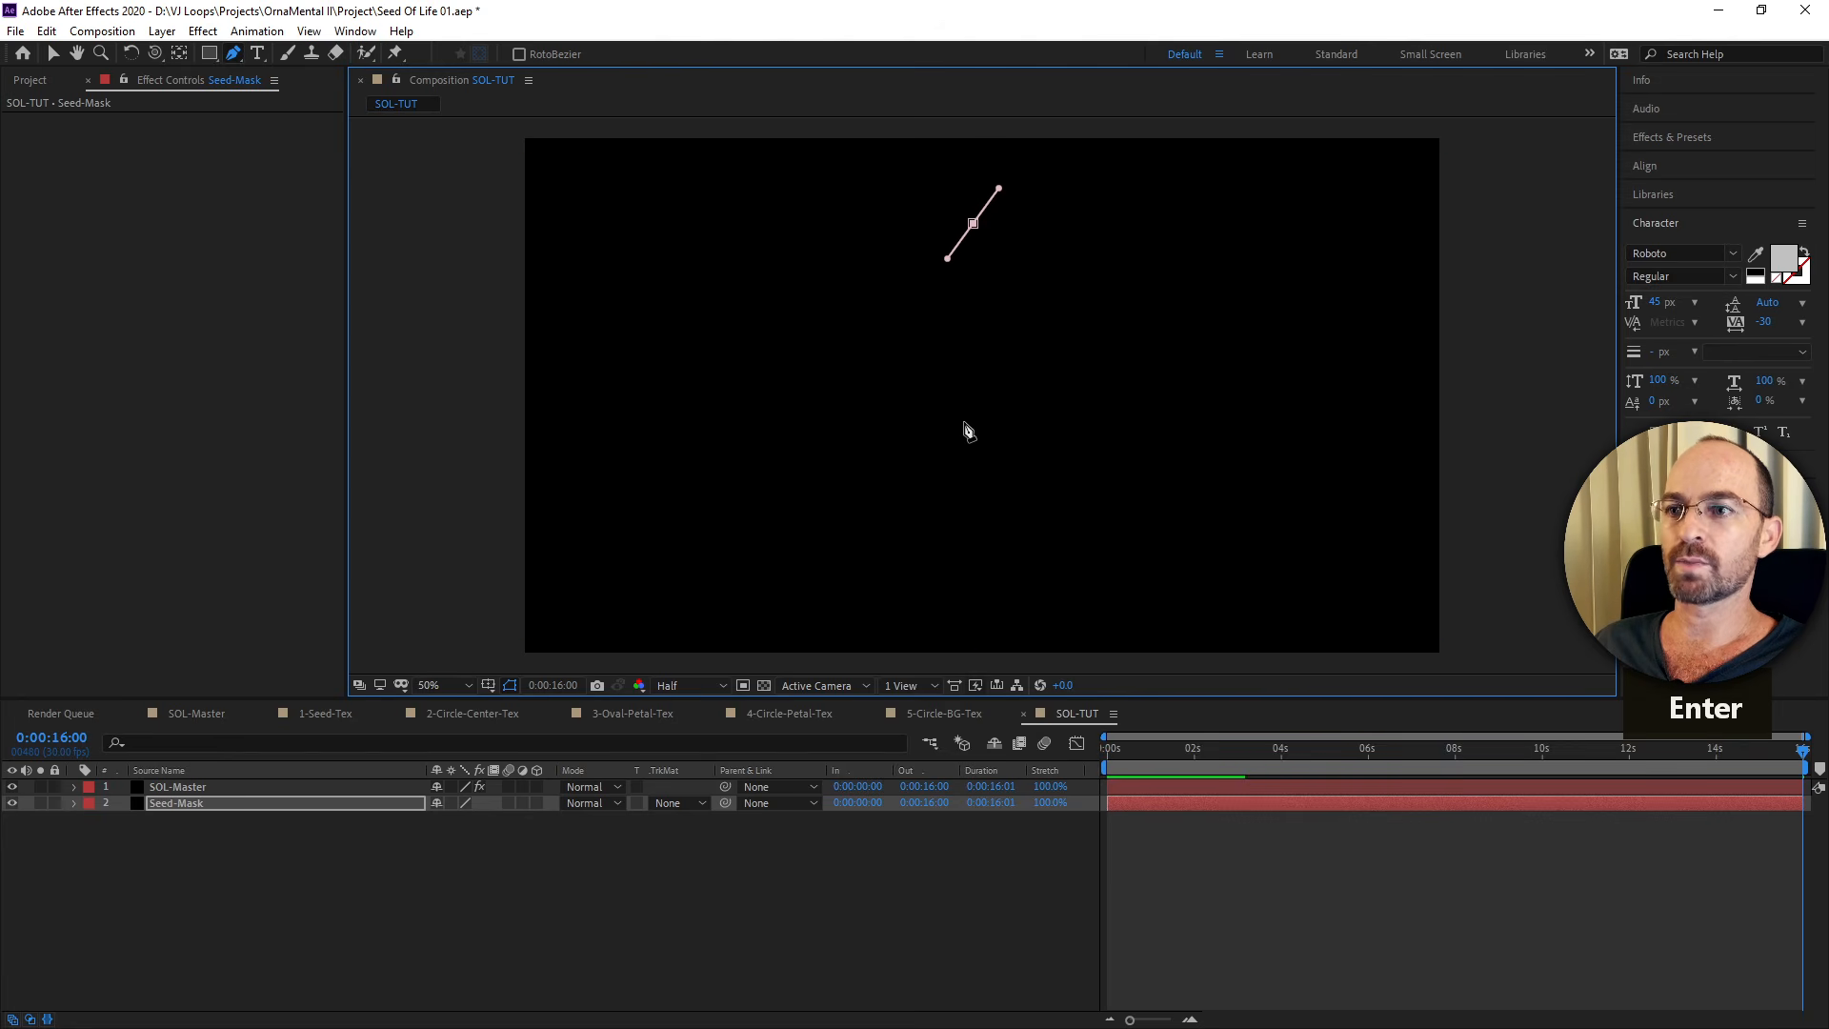
{"action": "left_click_drag", "start_coordinate": [967, 424], "coordinate": [996, 488]}
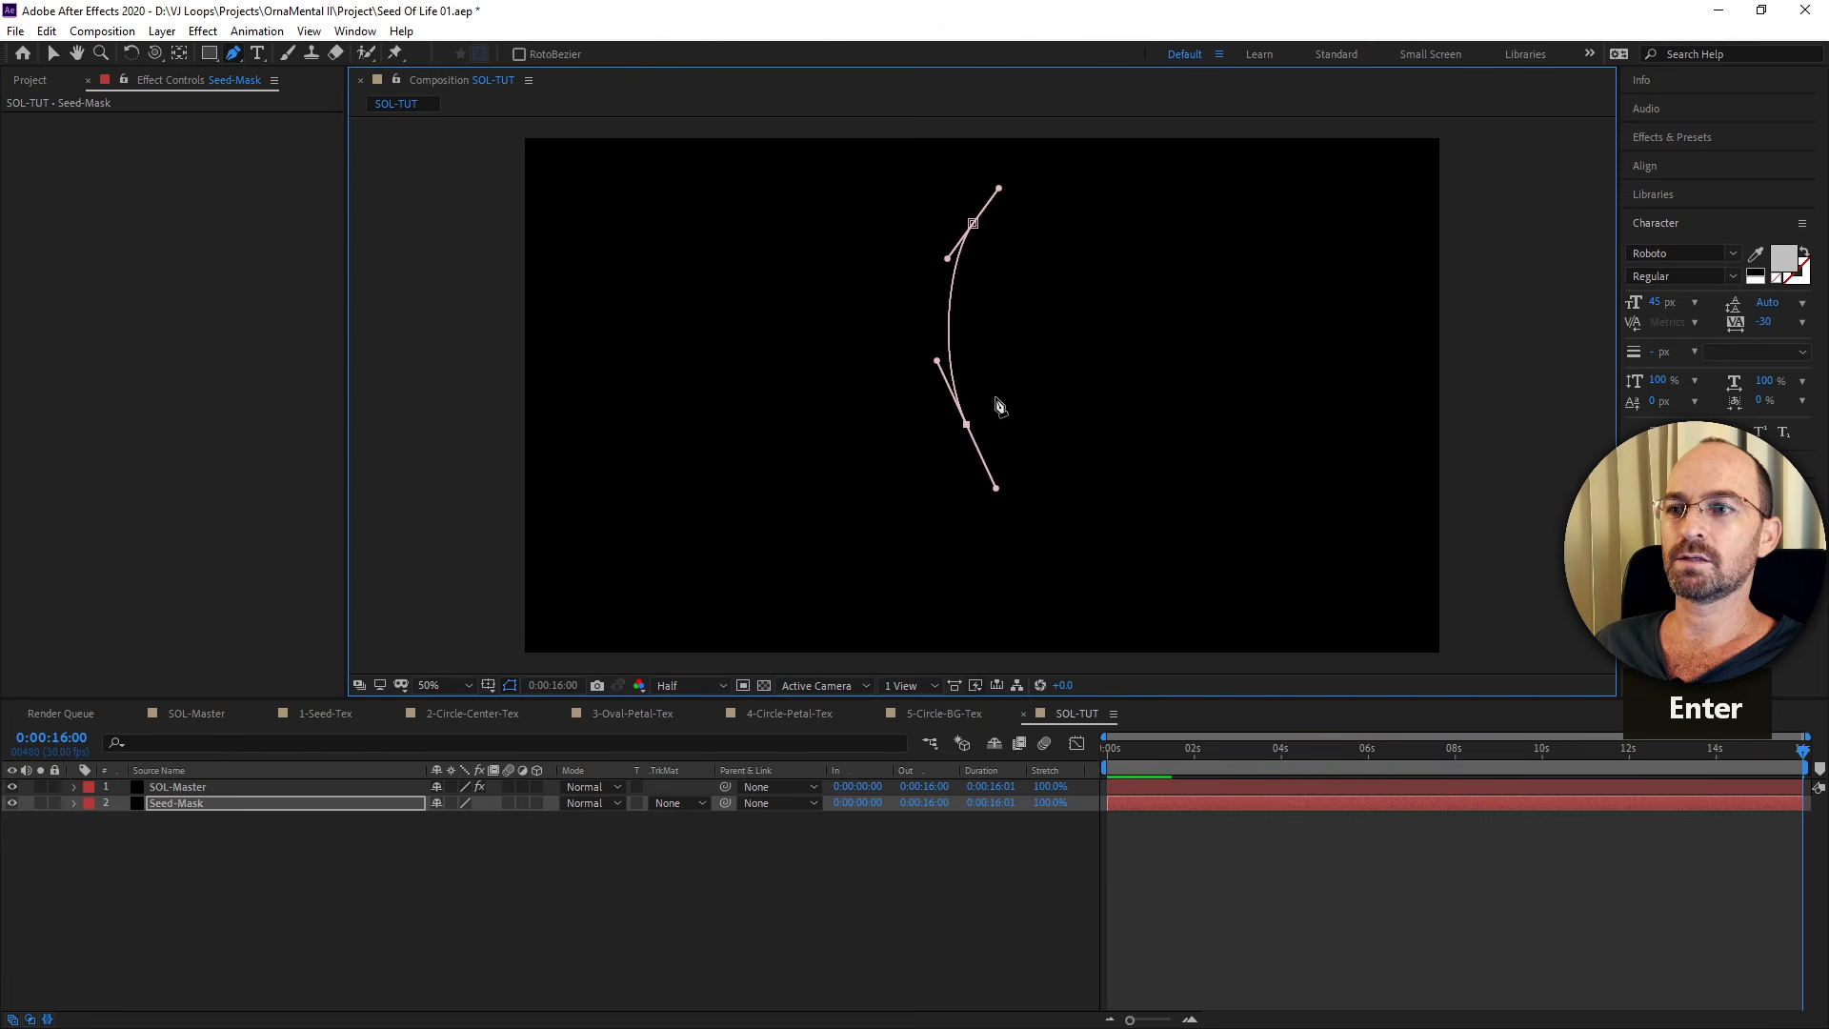
{"action": "left_click_drag", "start_coordinate": [974, 225], "coordinate": [929, 225]}
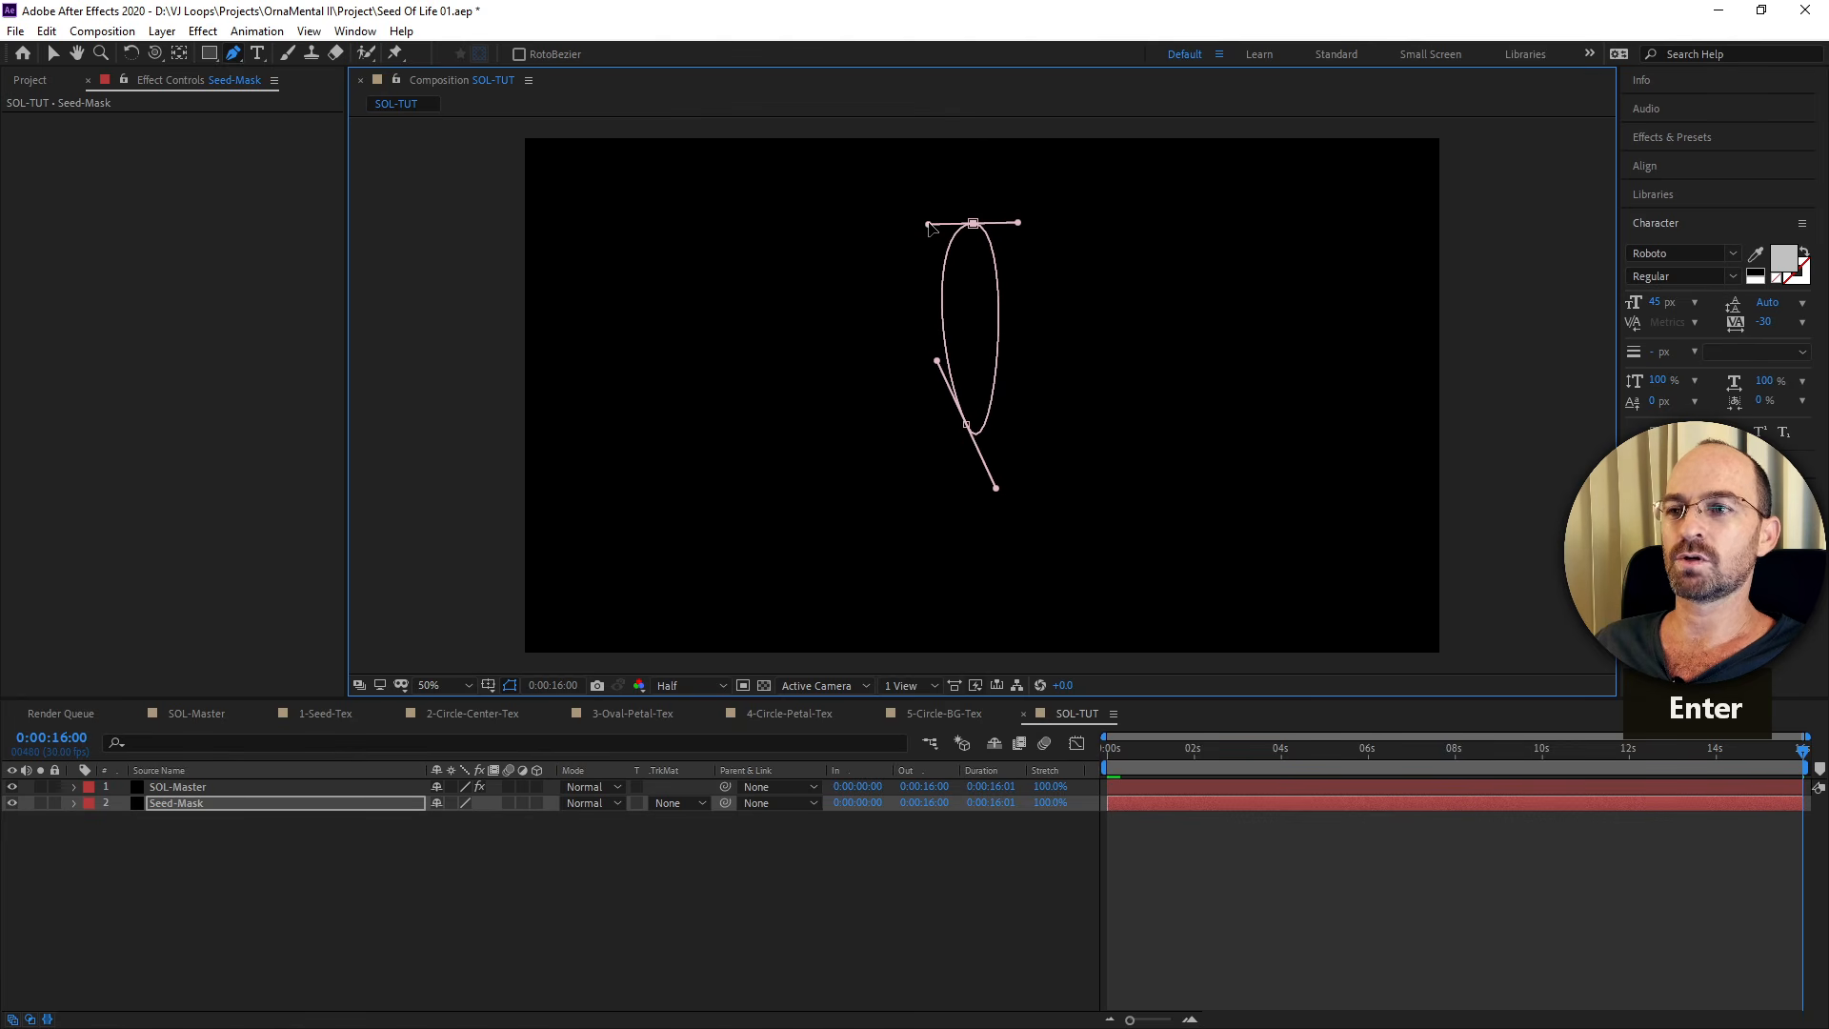
Reshape the mask into a slim seed with pointed ends by breaking its curve handles and raising the upper point slightly.
{"action": "key", "text": "super"}
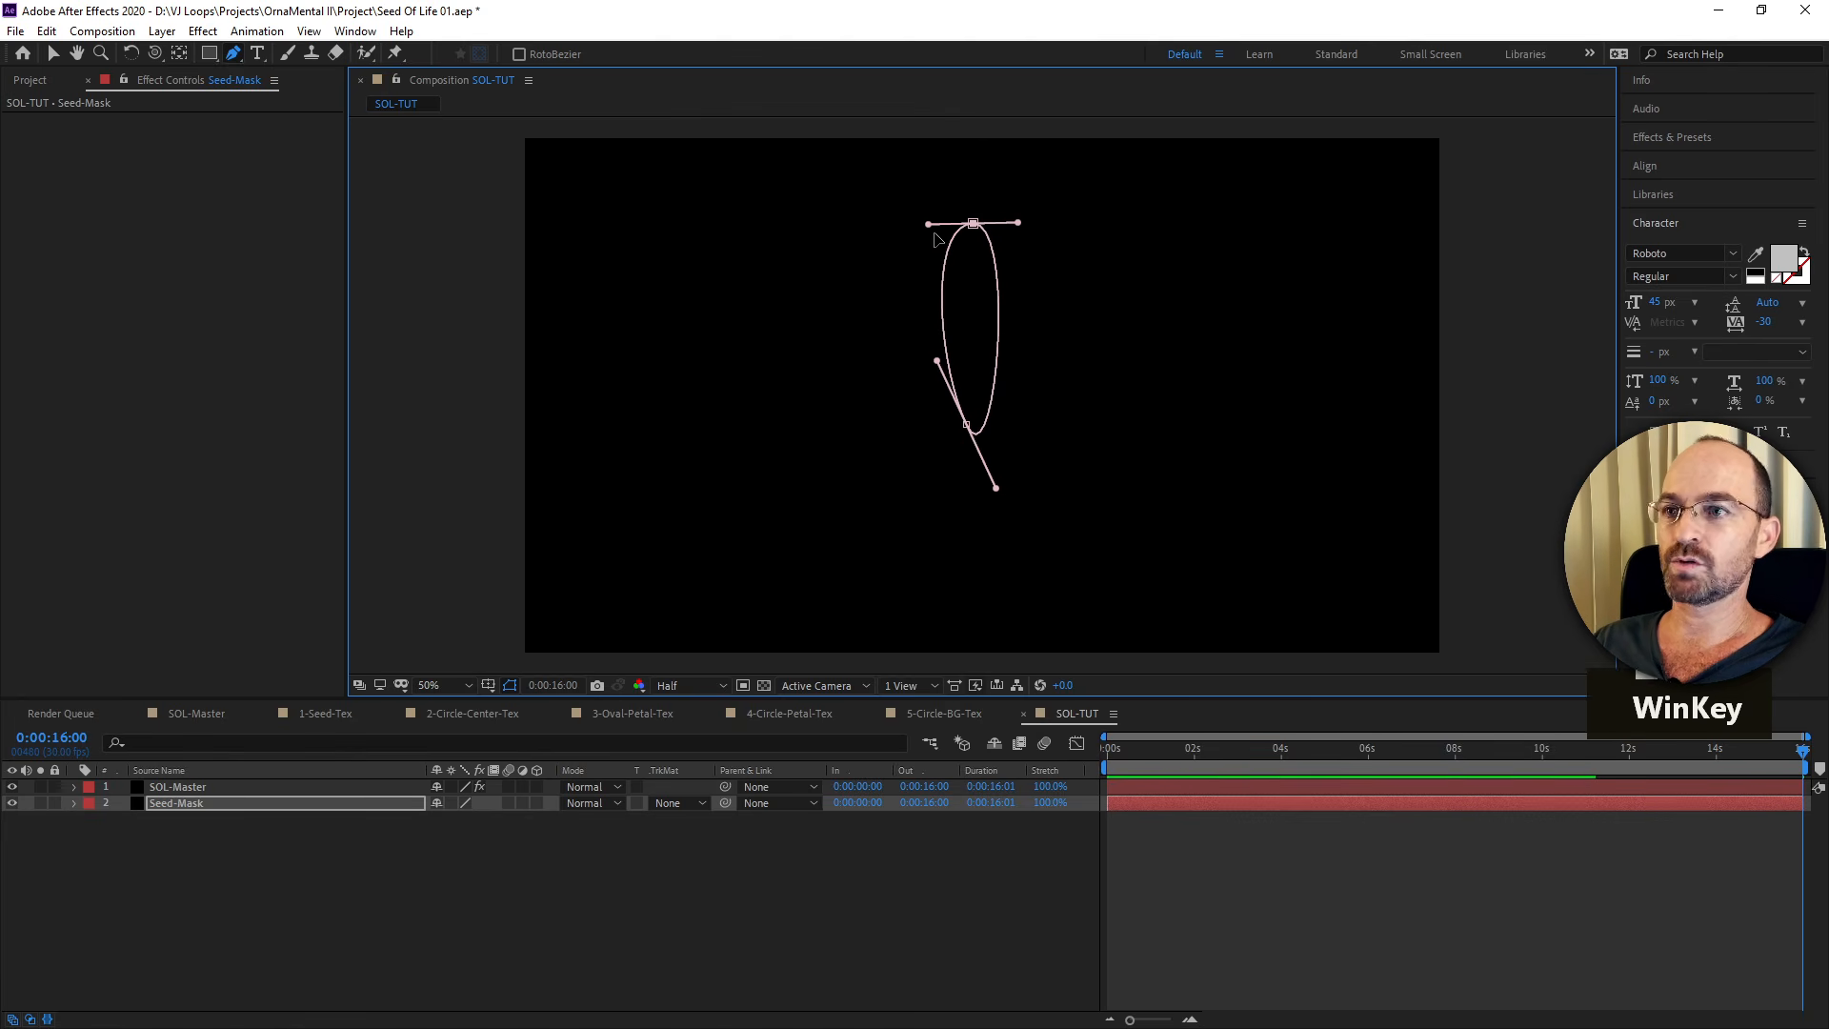
{"action": "key", "text": "super"}
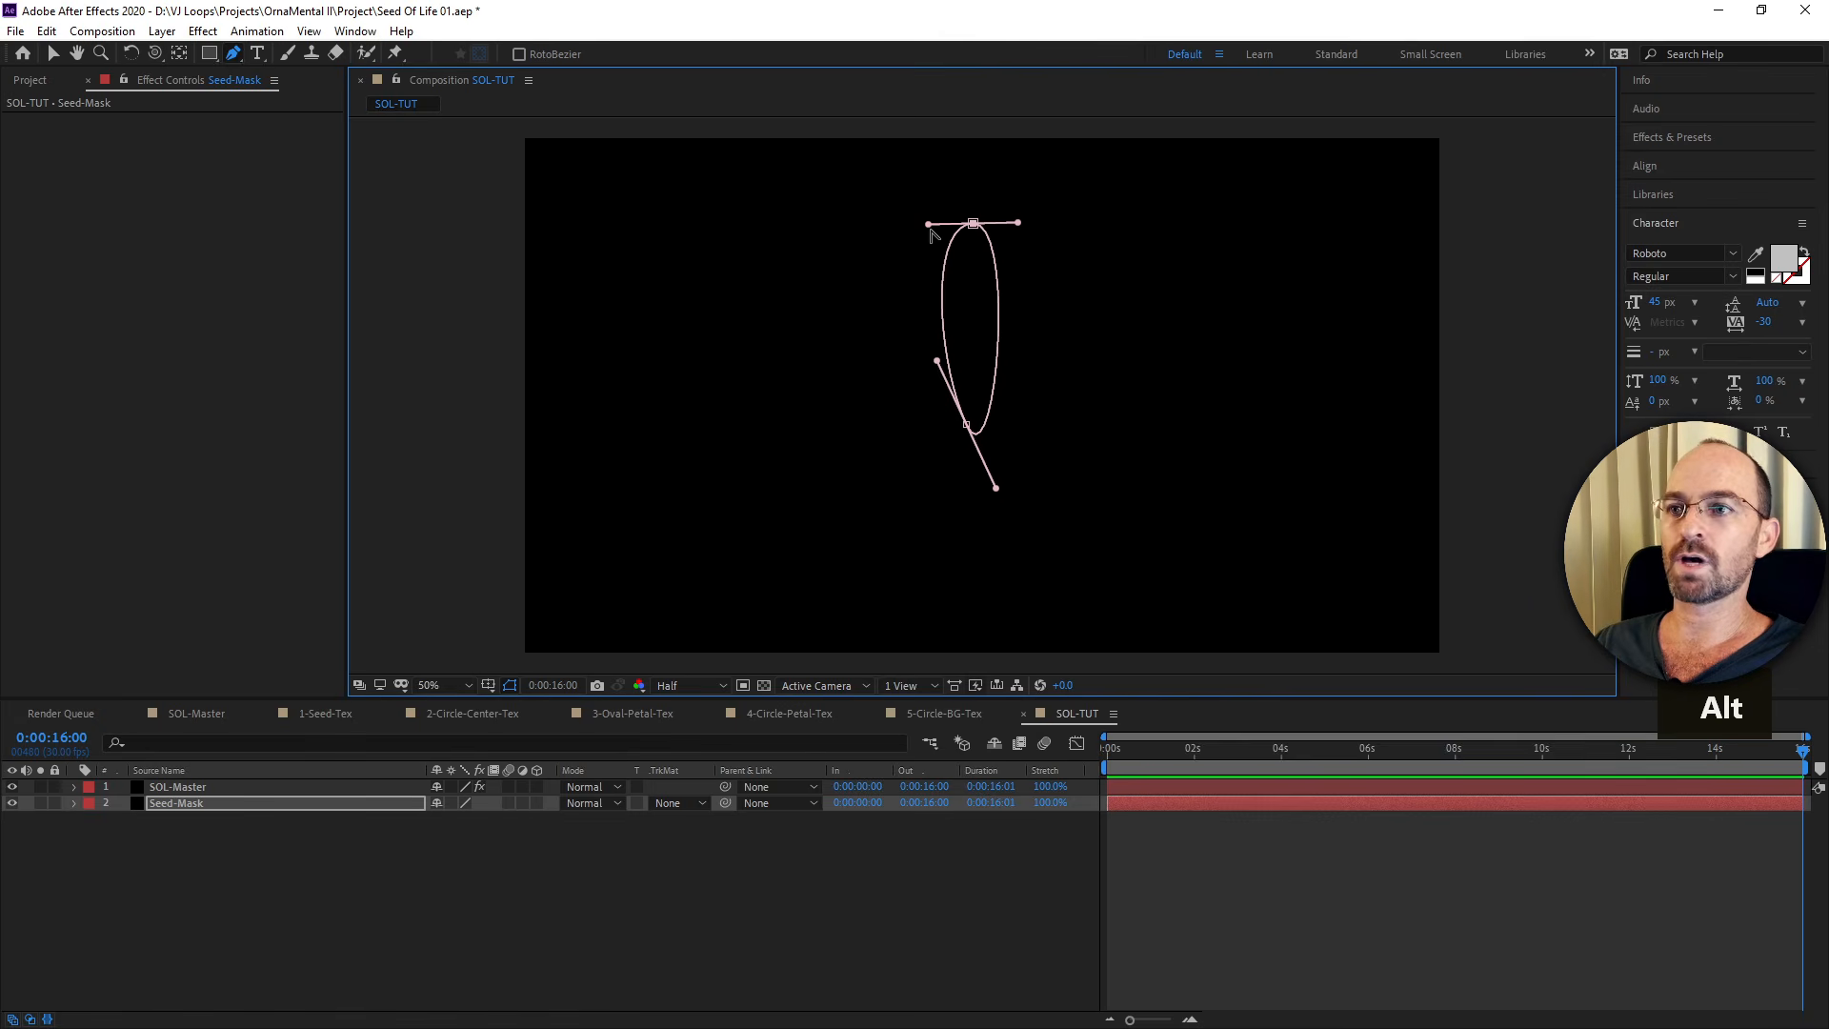
{"action": "left_click_drag", "start_coordinate": [930, 229], "coordinate": [1017, 261]}
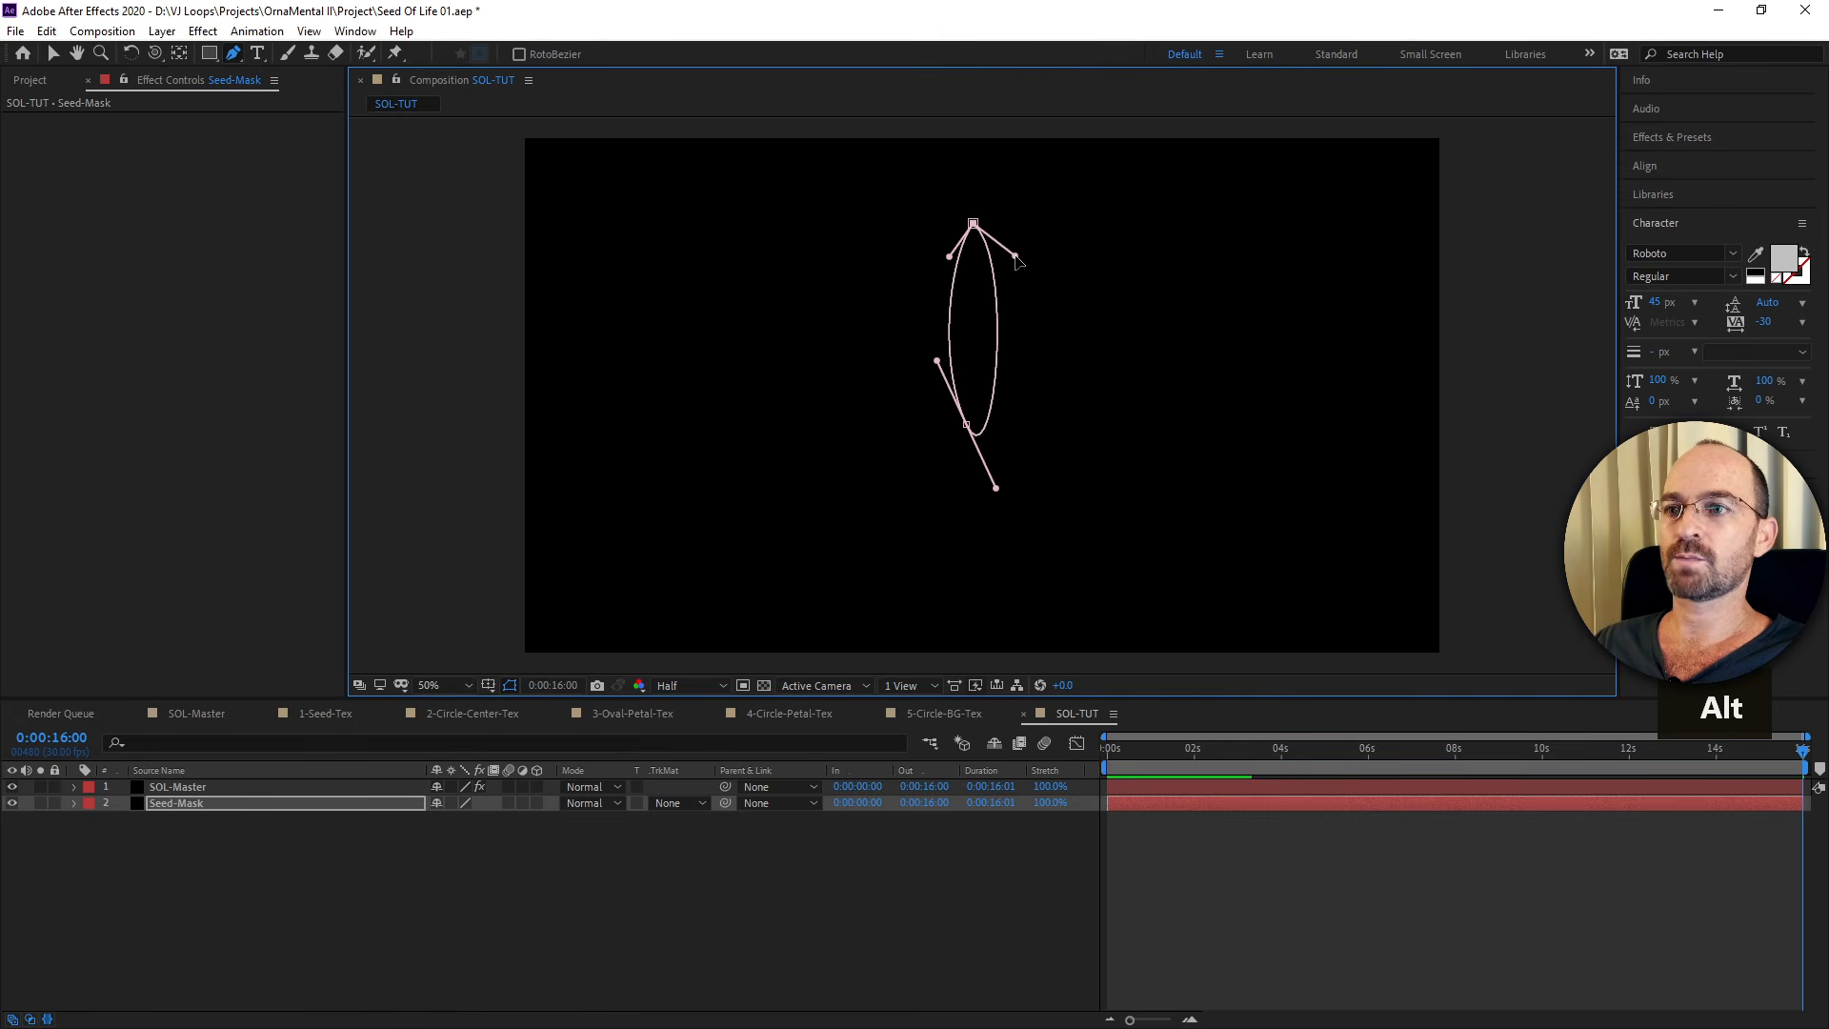
{"action": "left_click_drag", "start_coordinate": [996, 488], "coordinate": [995, 359]}
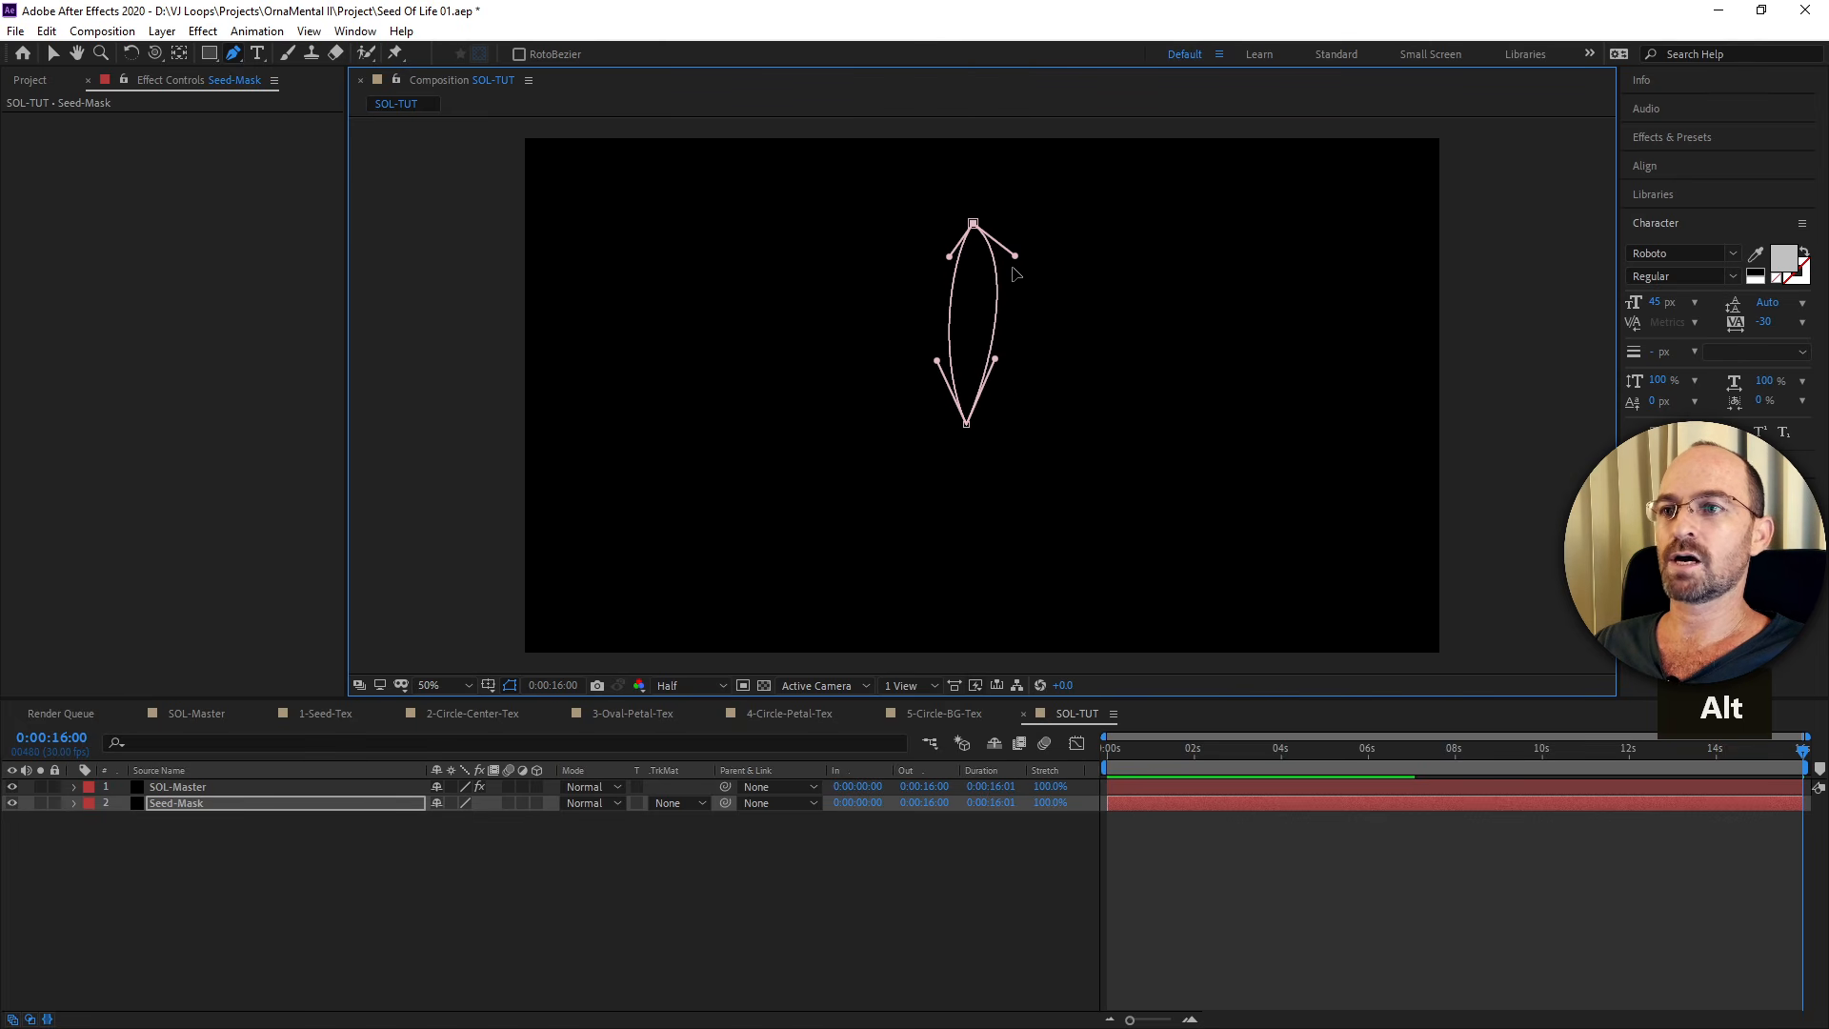
{"action": "left_click_drag", "start_coordinate": [1015, 255], "coordinate": [1008, 307]}
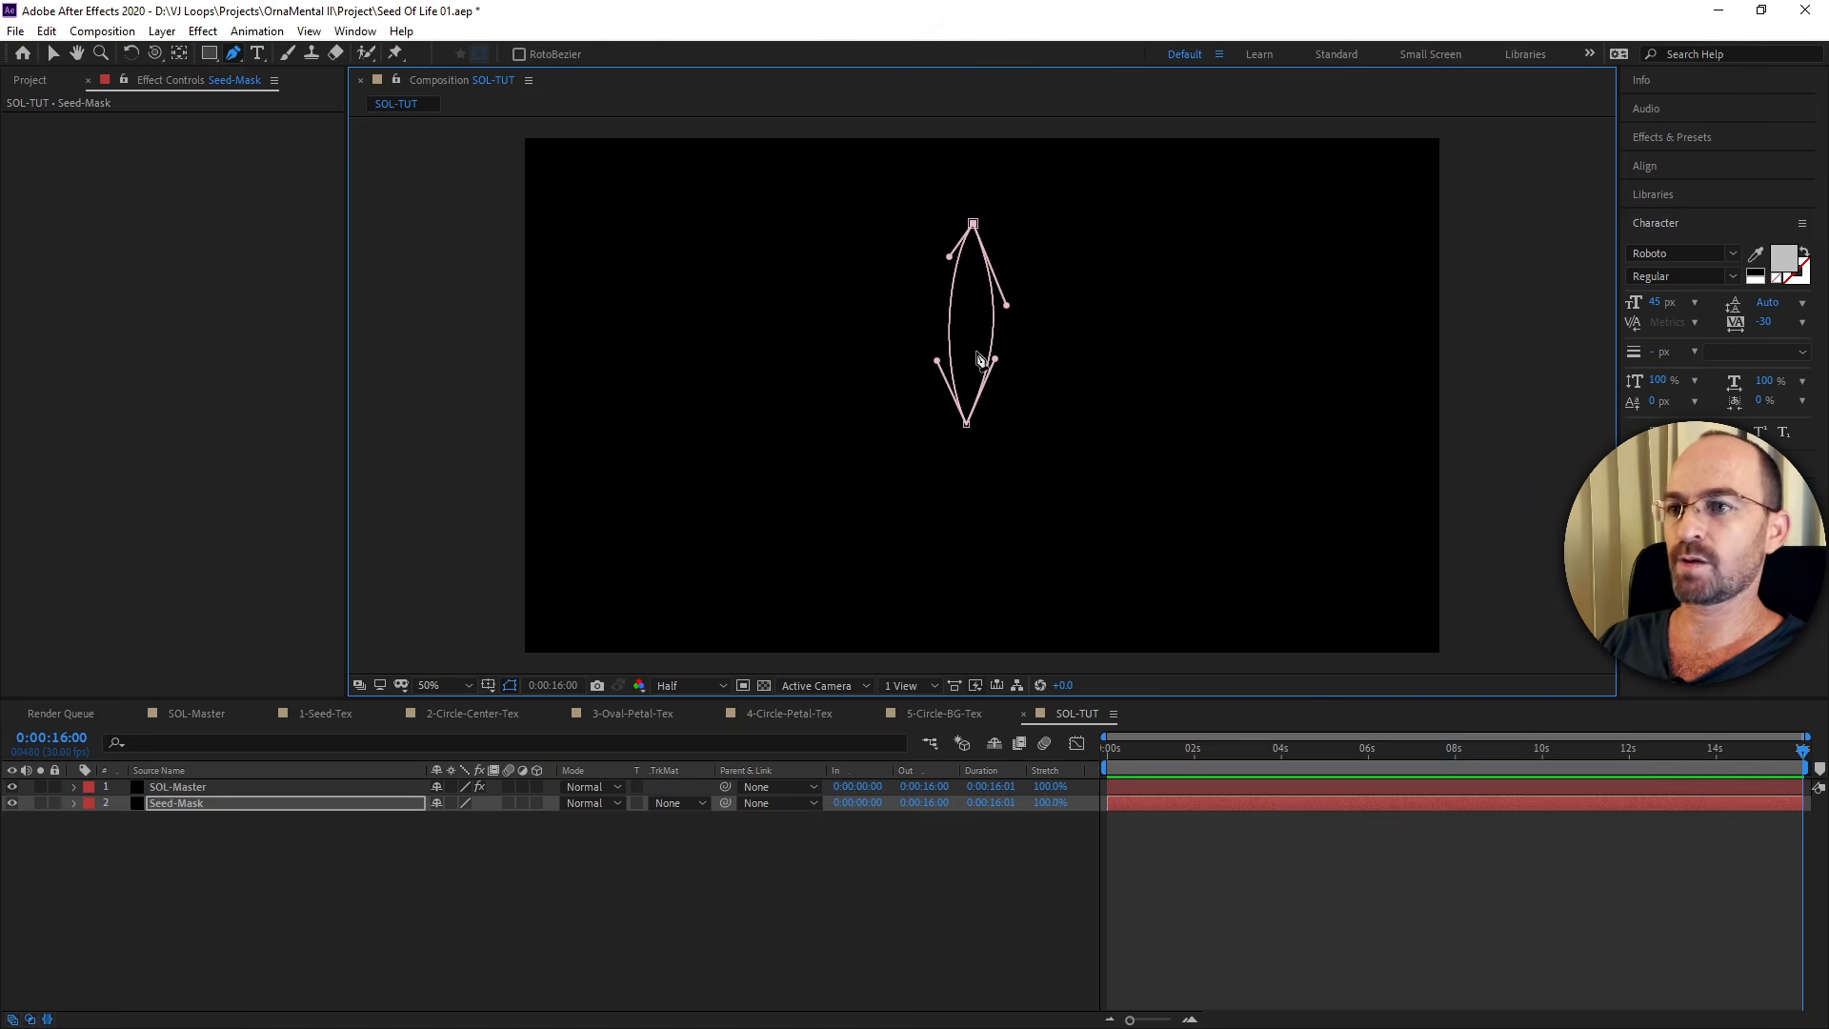
{"action": "left_click_drag", "start_coordinate": [973, 225], "coordinate": [972, 218]}
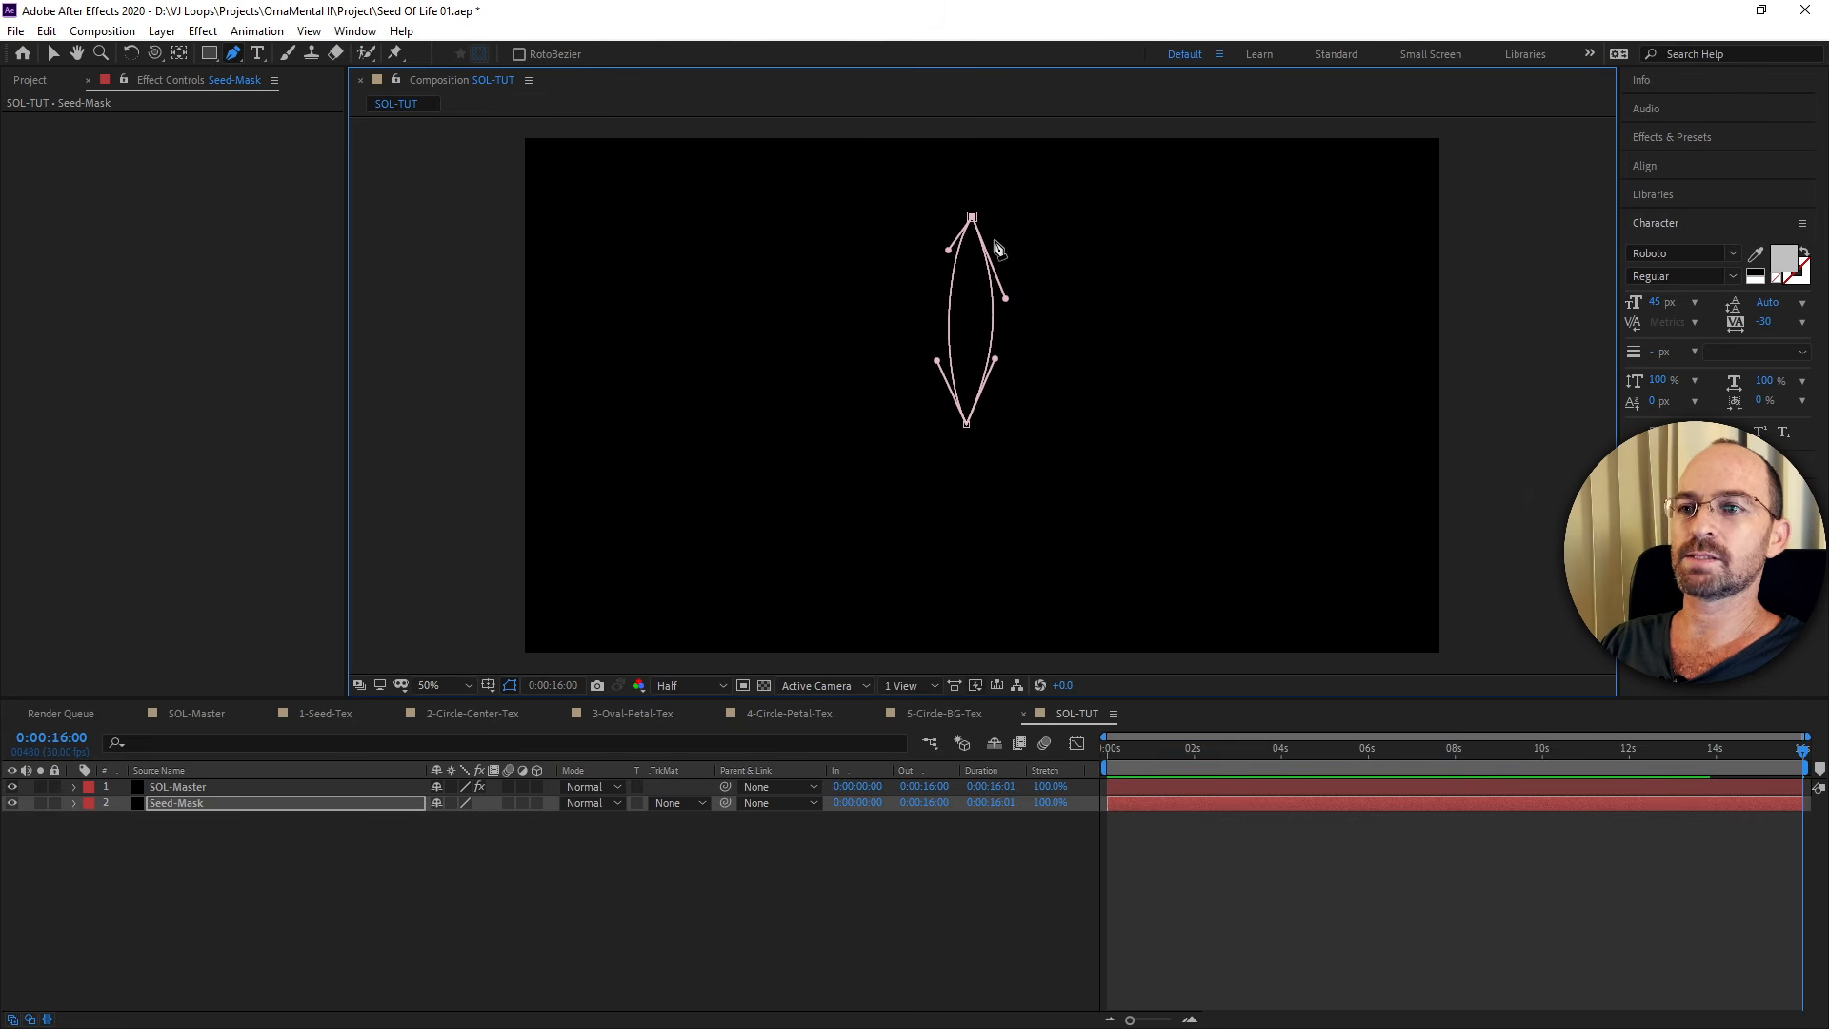
Assign Seed-Mask as Path Layer 1 in SOL-Master's Element custom text and masks, and save the project.
{"action": "left_click", "coordinate": [245, 788]}
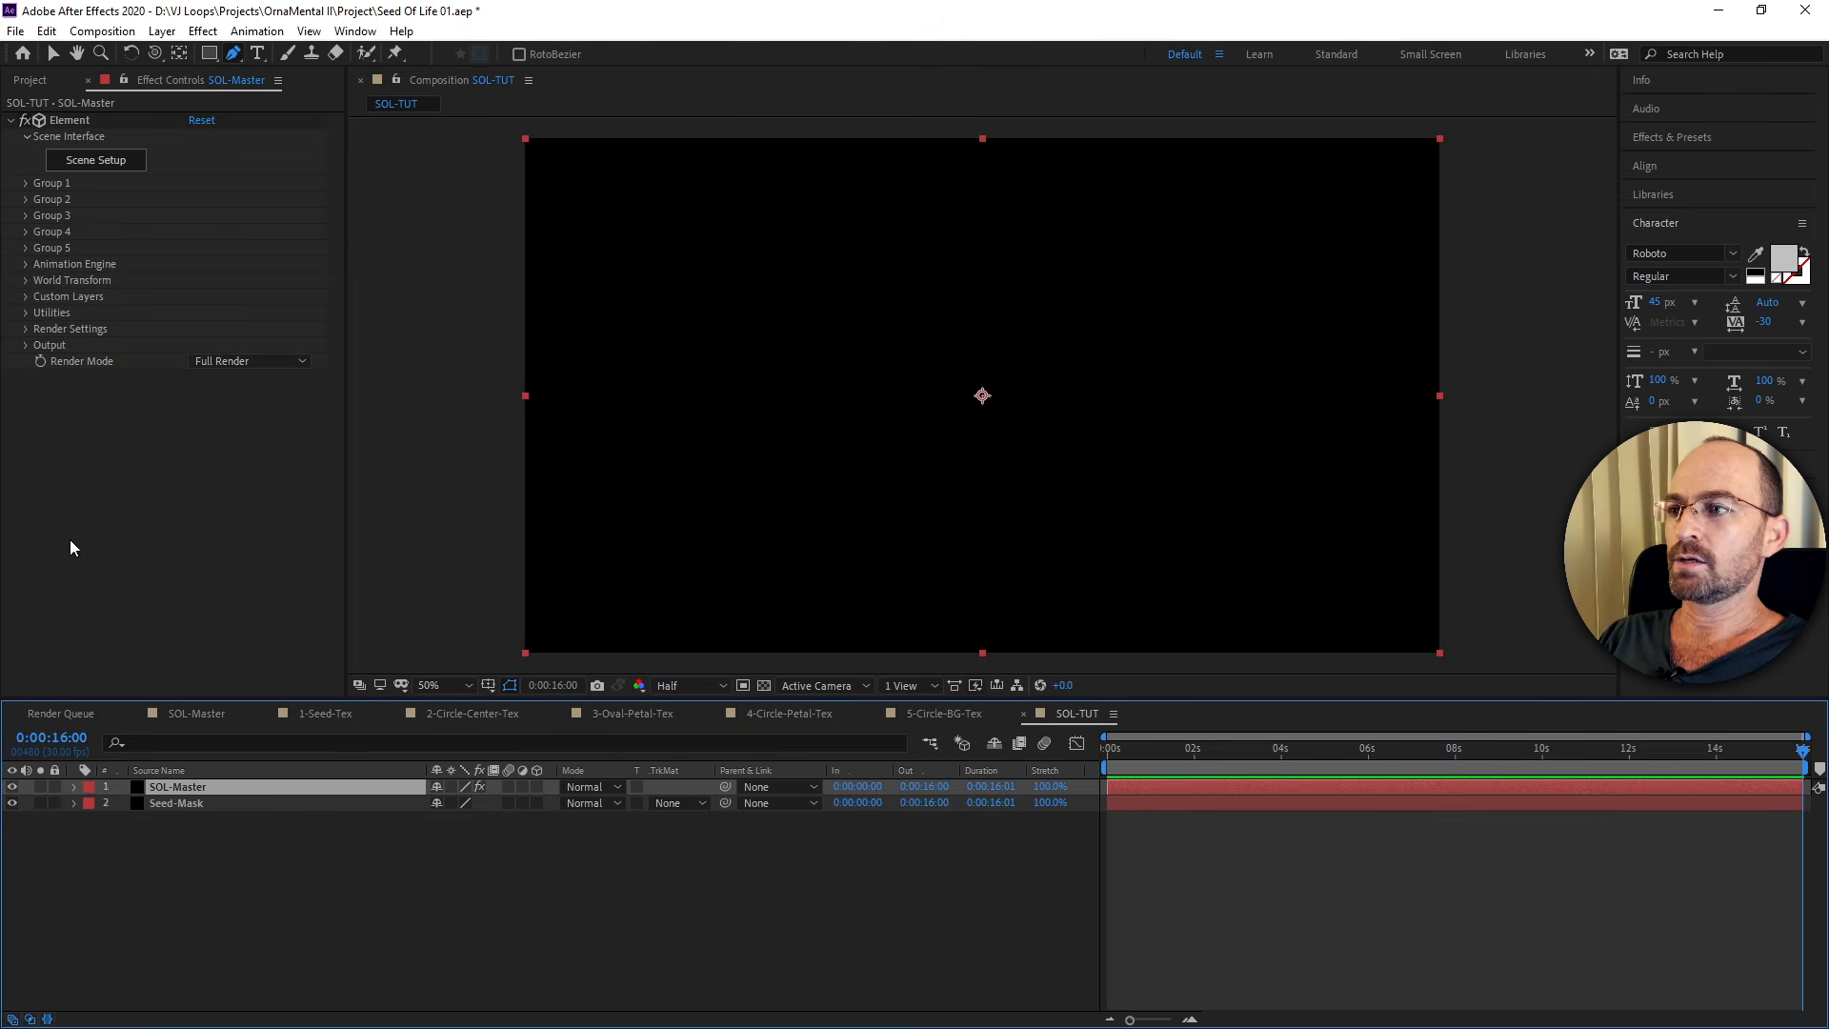
{"action": "left_click", "coordinate": [25, 296]}
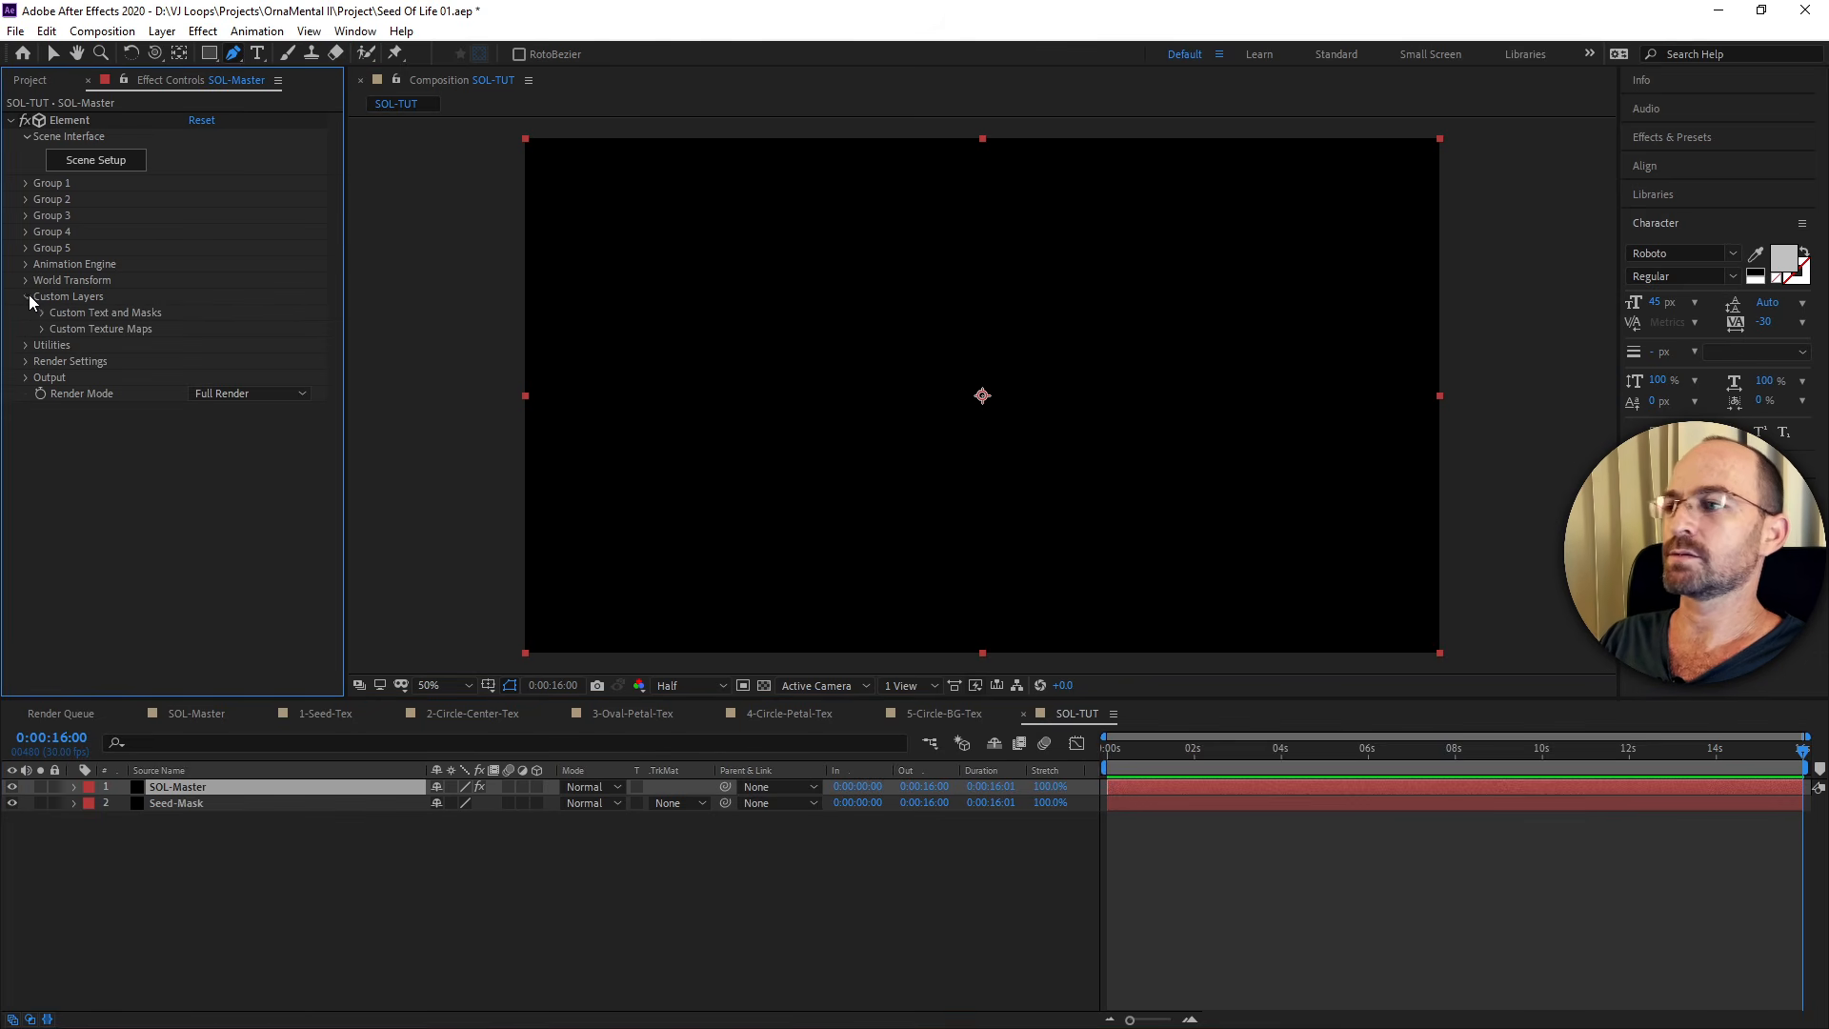
{"action": "left_click", "coordinate": [42, 313]}
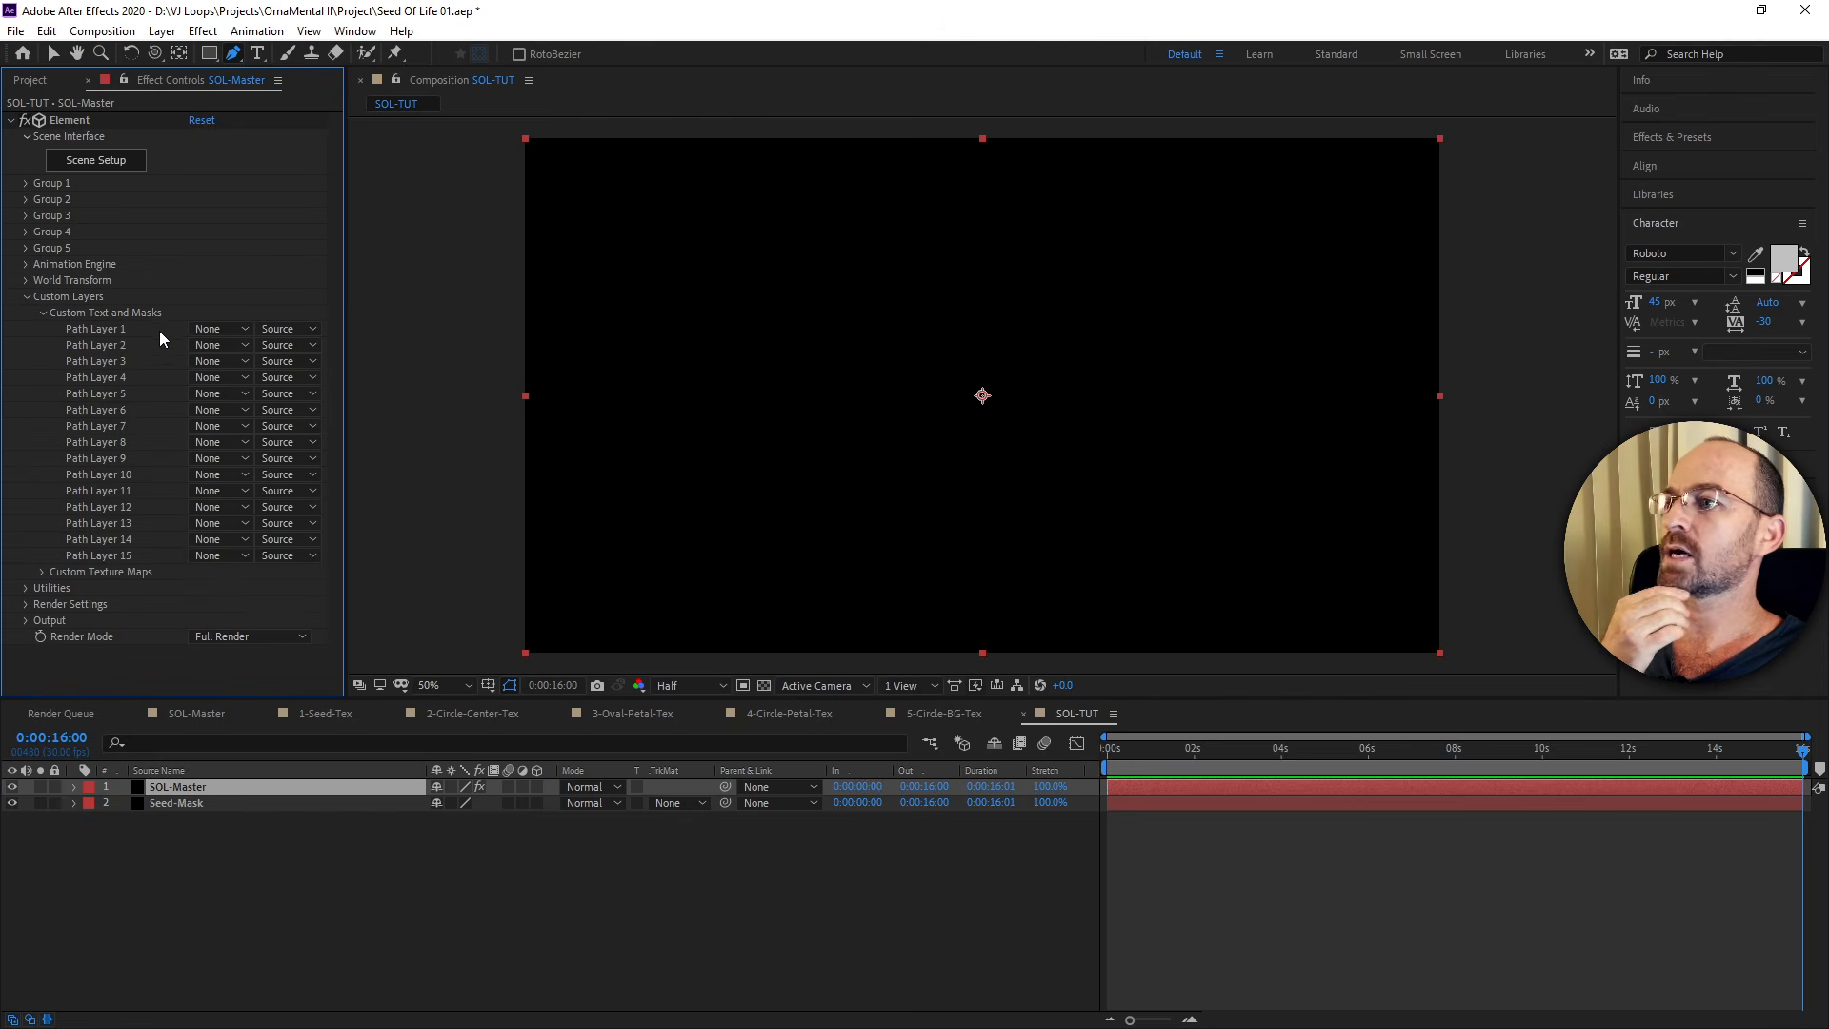
{"action": "left_click", "coordinate": [216, 329]}
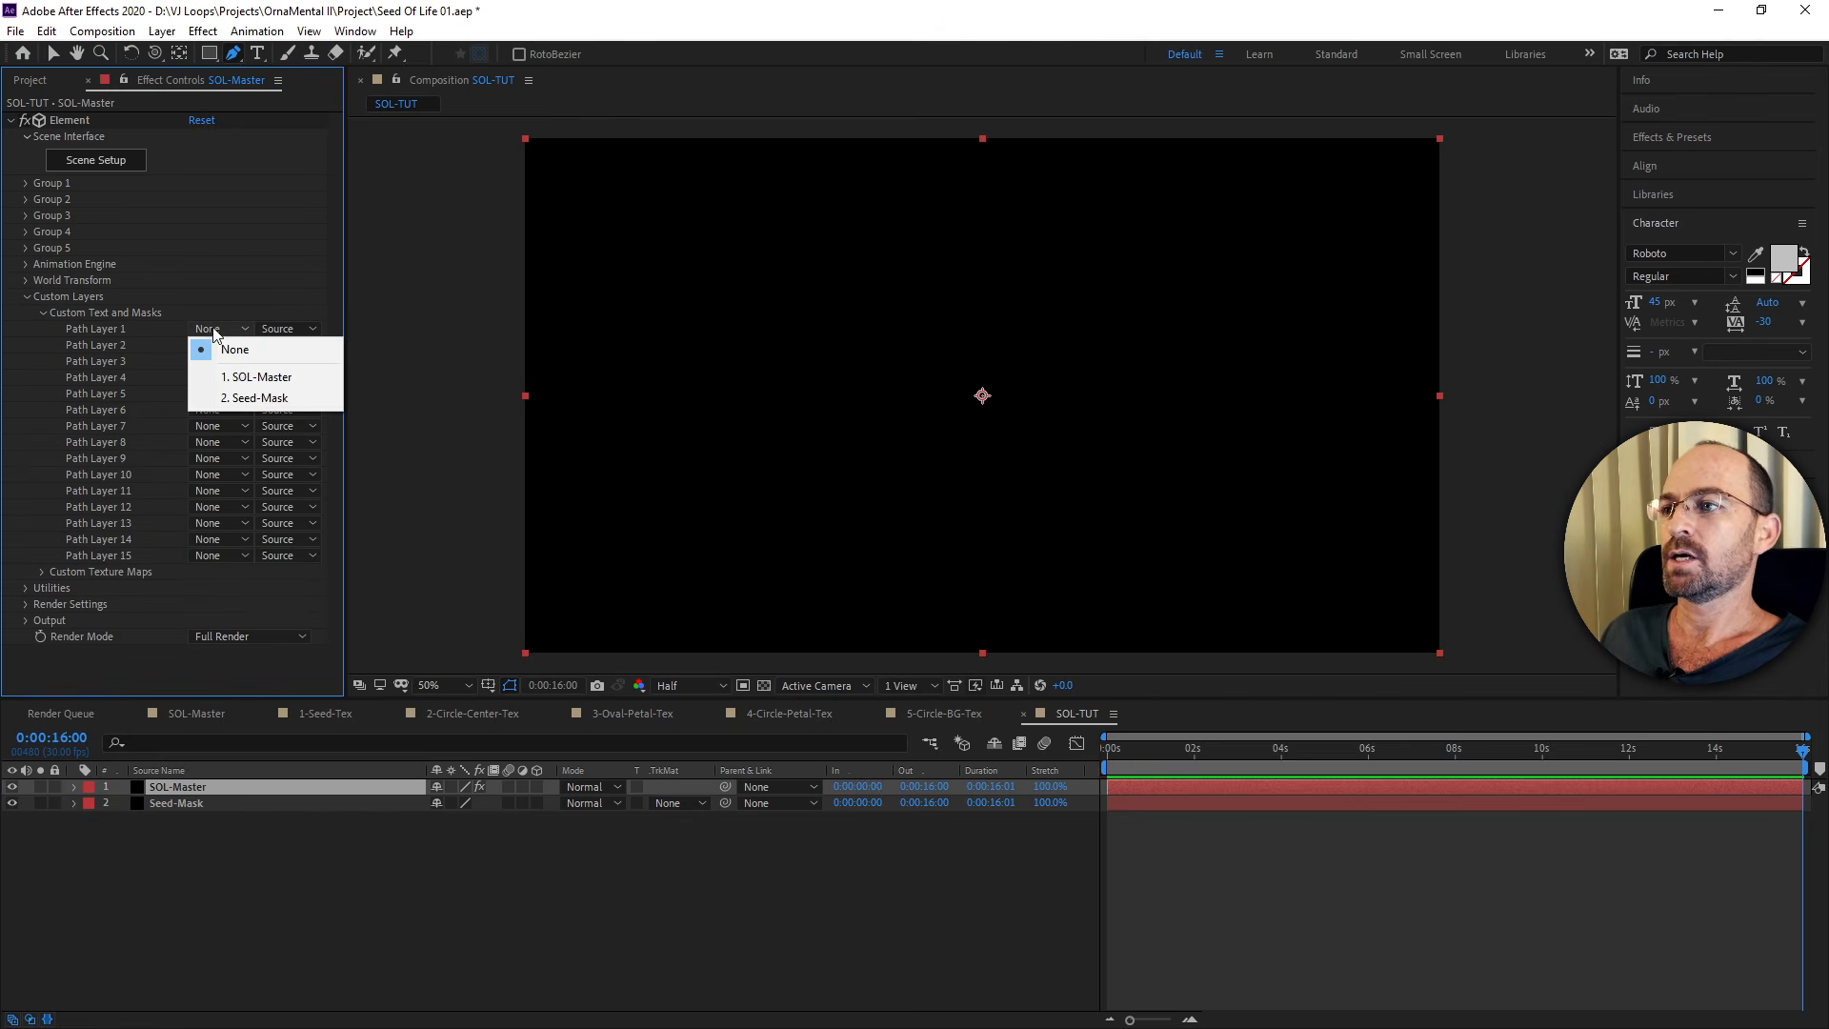
{"action": "left_click", "coordinate": [265, 399]}
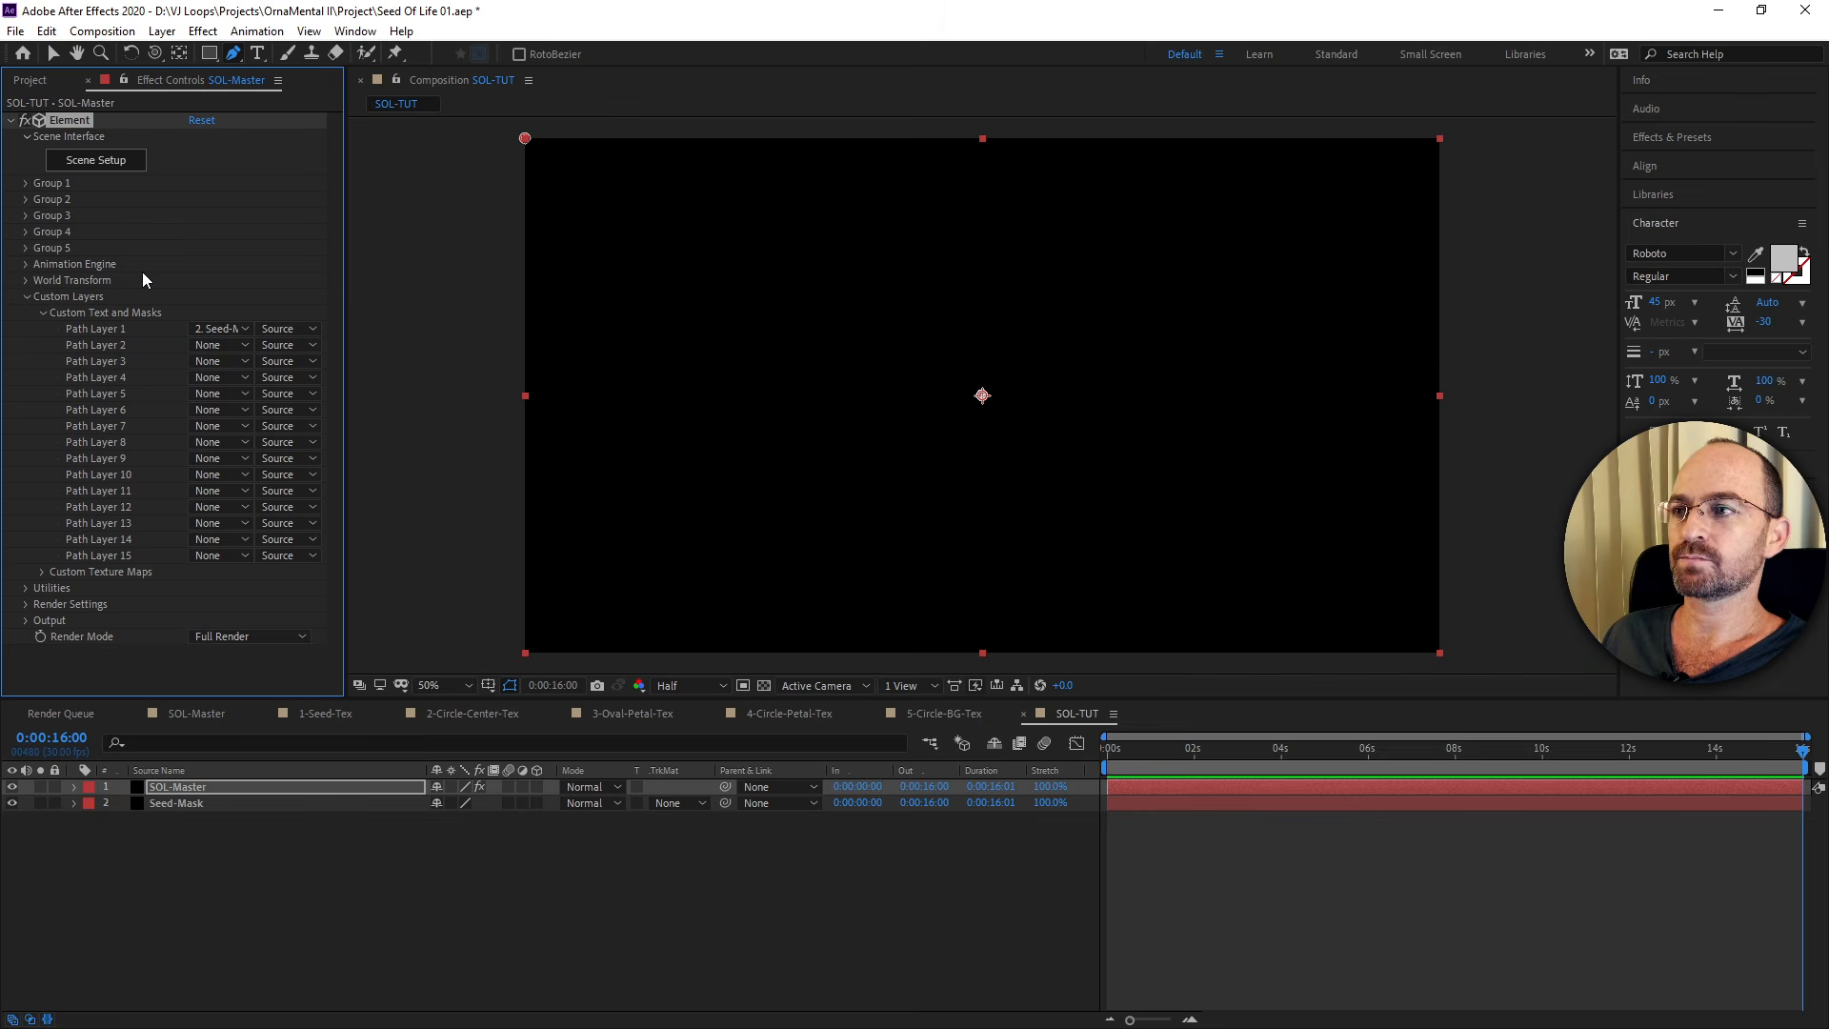
{"action": "key", "text": "ctrl+s"}
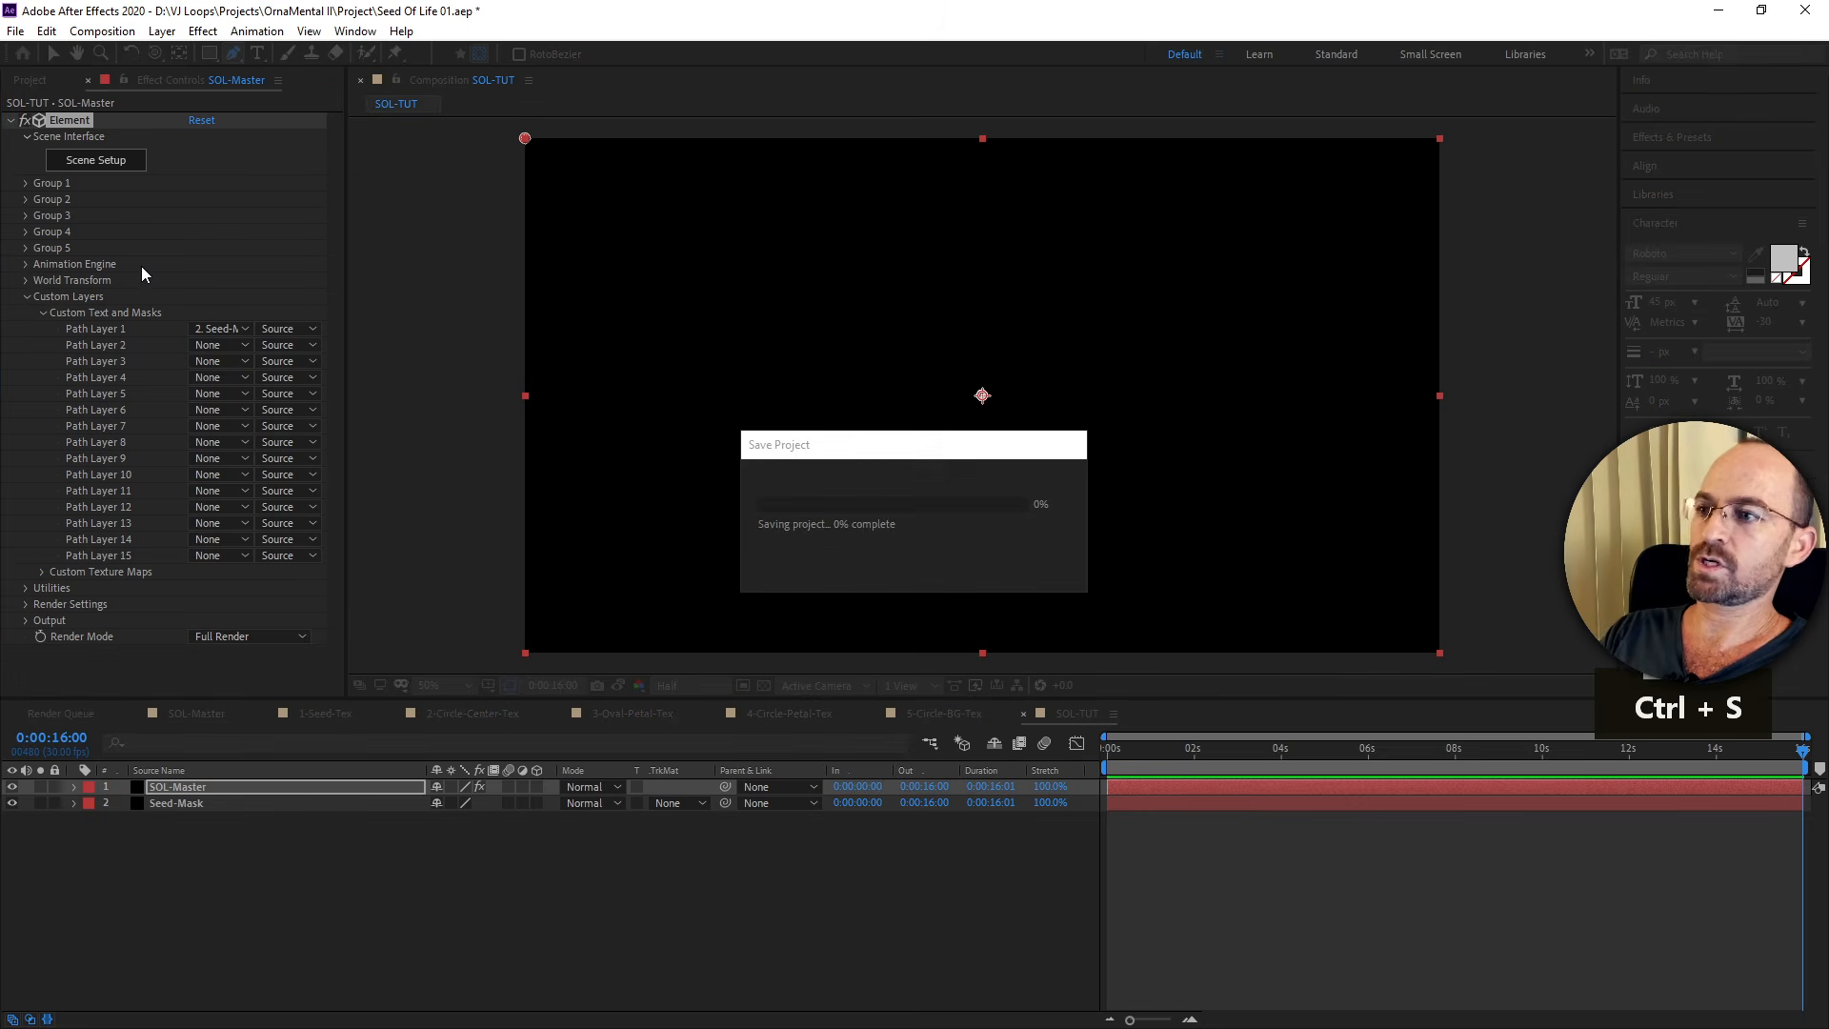
Extrude the seed path from Custom Path 1 into a 3D model in the Element scene setup.
{"action": "left_click", "coordinate": [125, 189]}
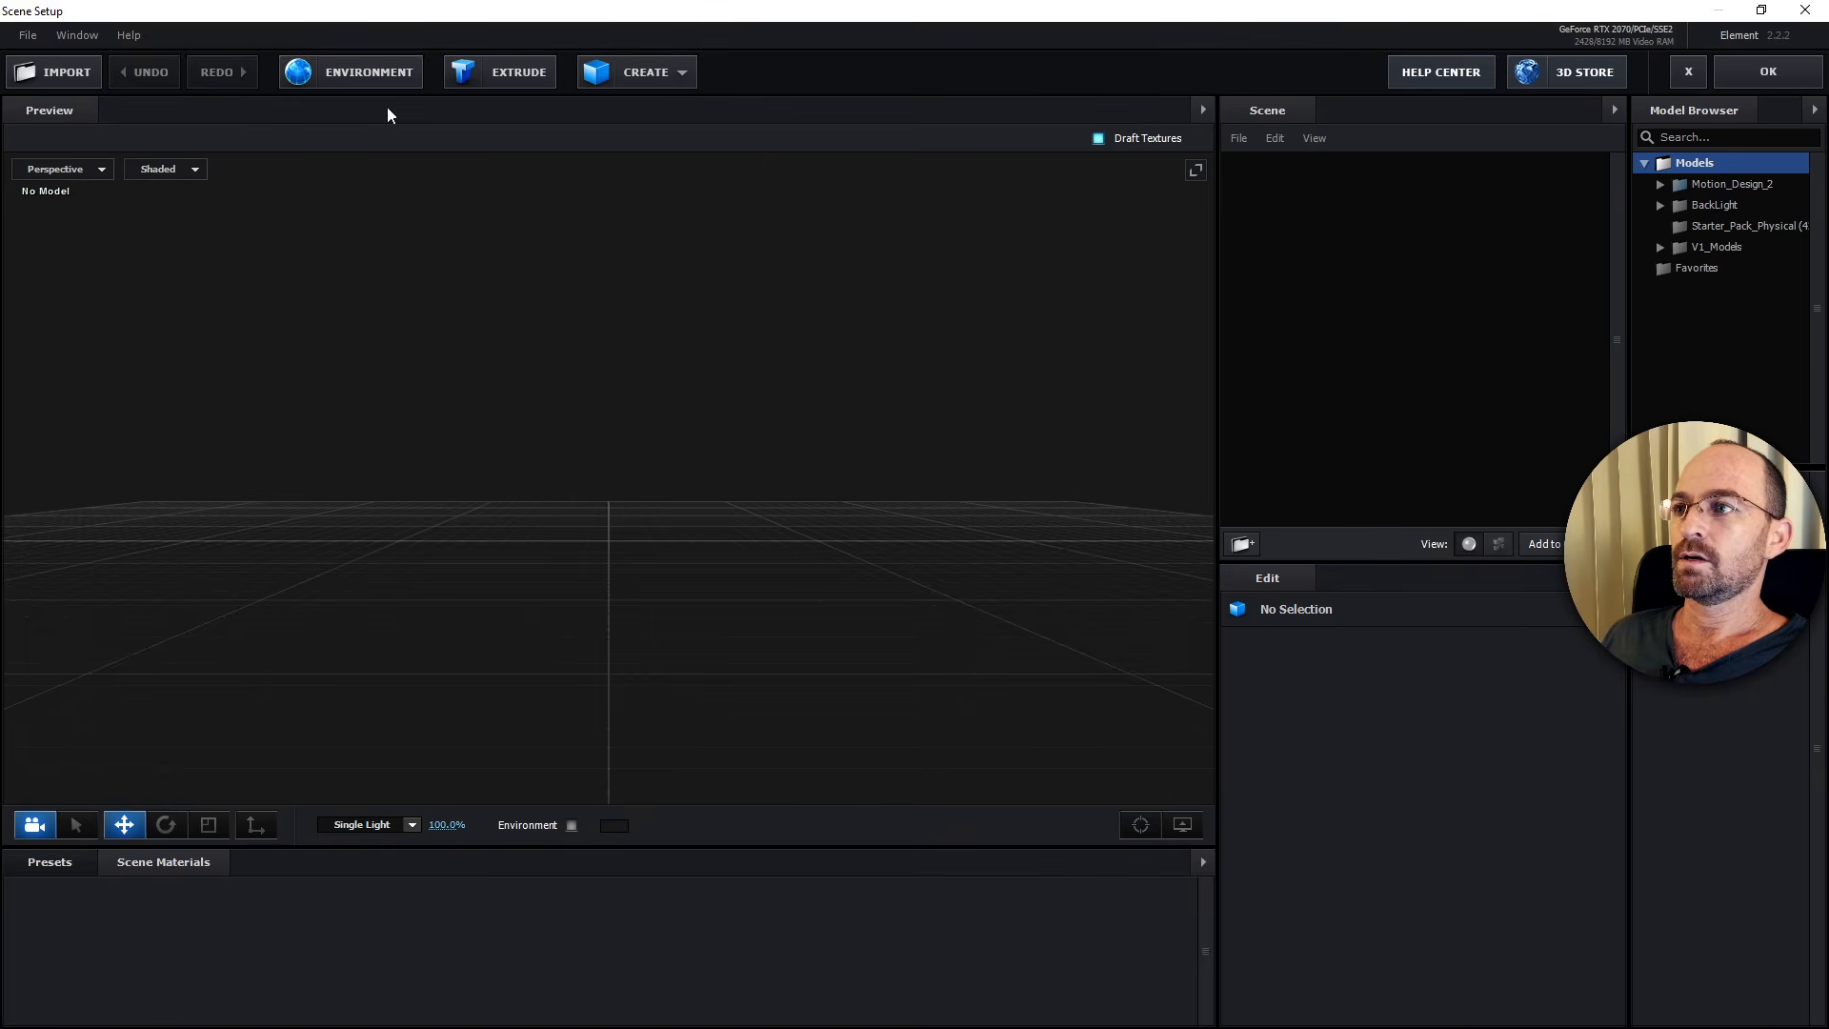
{"action": "left_click", "coordinate": [517, 74]}
{"action": "left_click_drag", "start_coordinate": [745, 343], "coordinate": [865, 469]}
{"action": "key", "text": "space"}
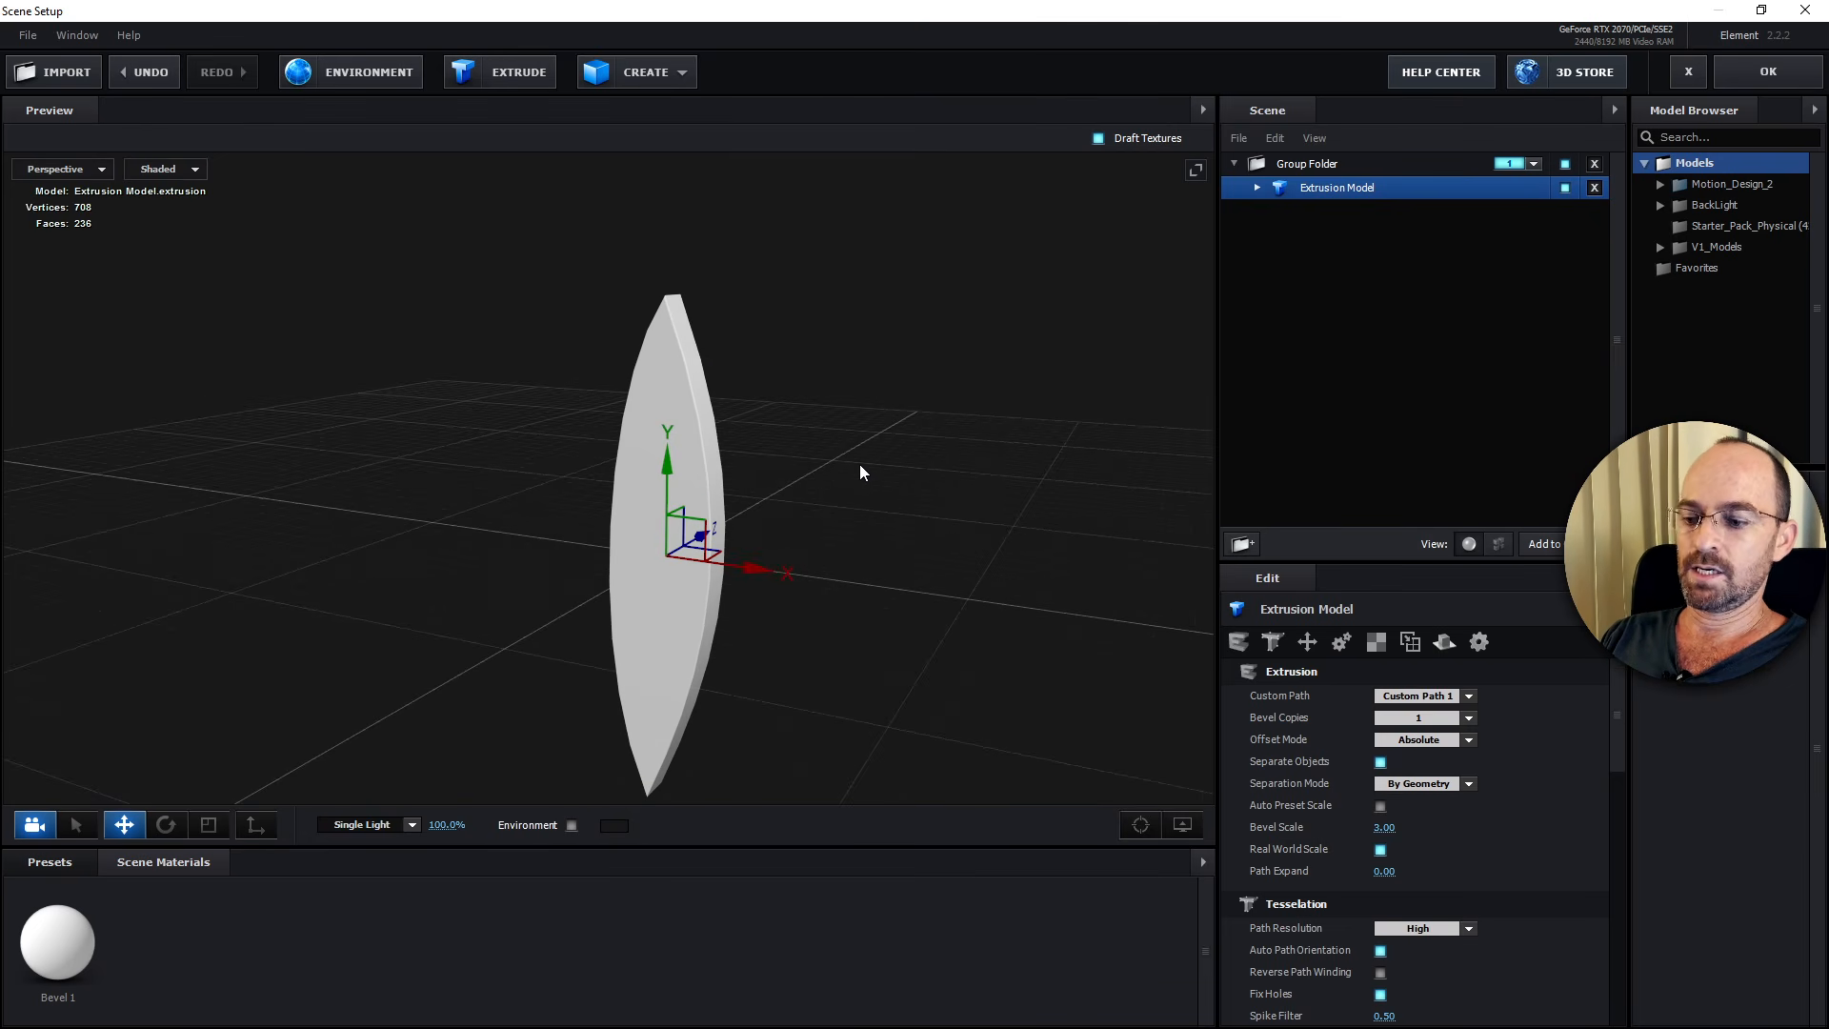
Compare the extruded seed with the SOL-Shape.jpg reference and examine its symmetry in the Perspective and Front views.
{"action": "key", "text": "alt+Tab"}
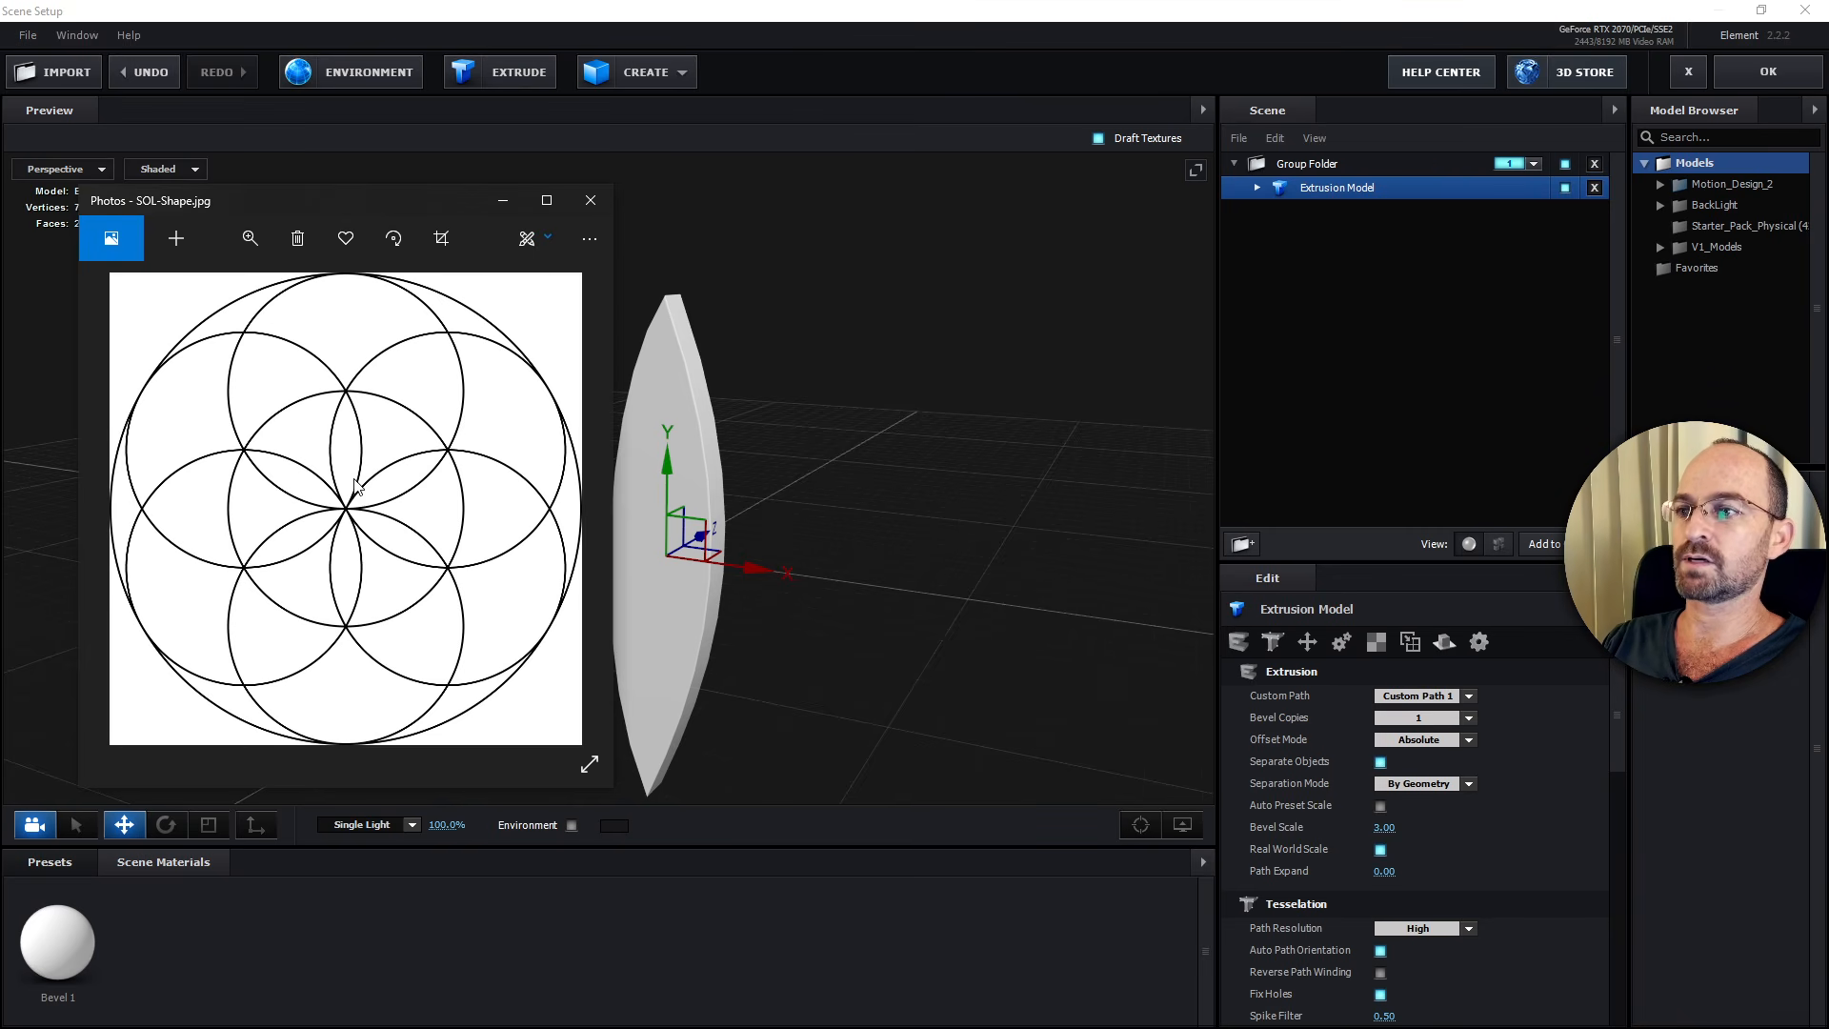
{"action": "left_click", "coordinate": [503, 203]}
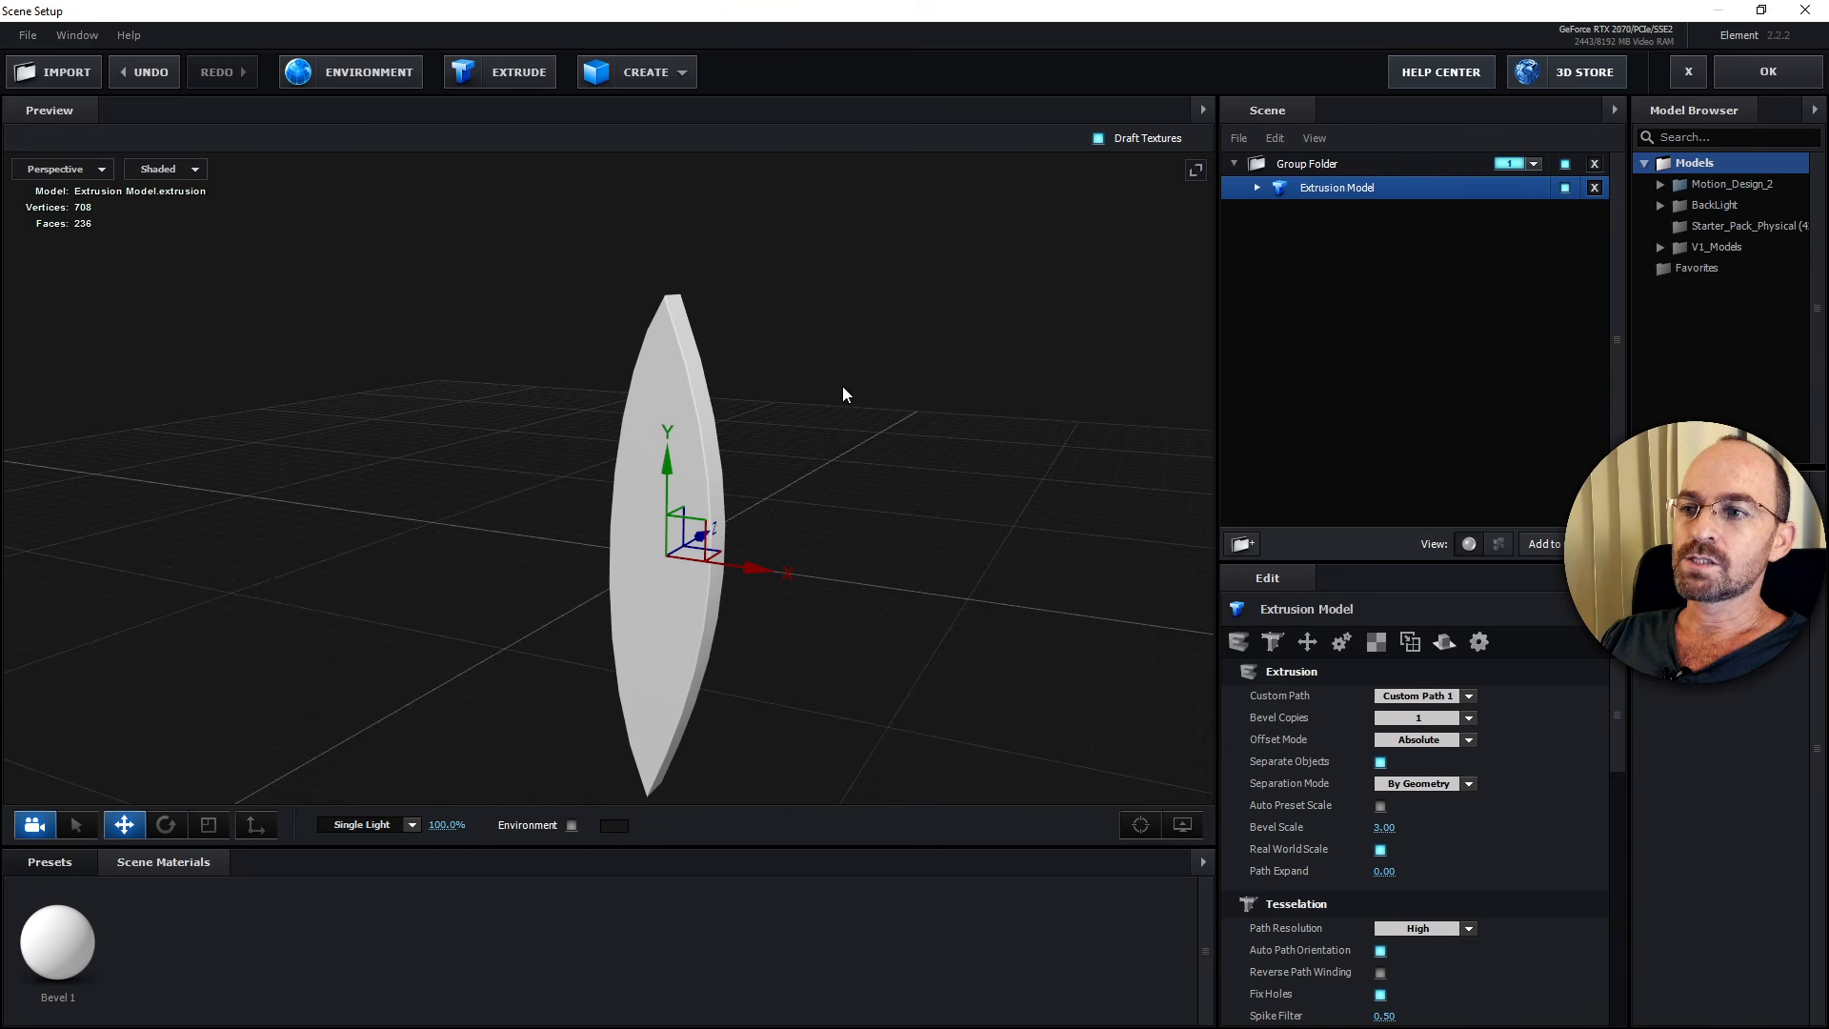
{"action": "left_click_drag", "start_coordinate": [842, 386], "coordinate": [894, 374]}
{"action": "key", "text": "space"}
{"action": "left_click_drag", "start_coordinate": [861, 438], "coordinate": [849, 351]}
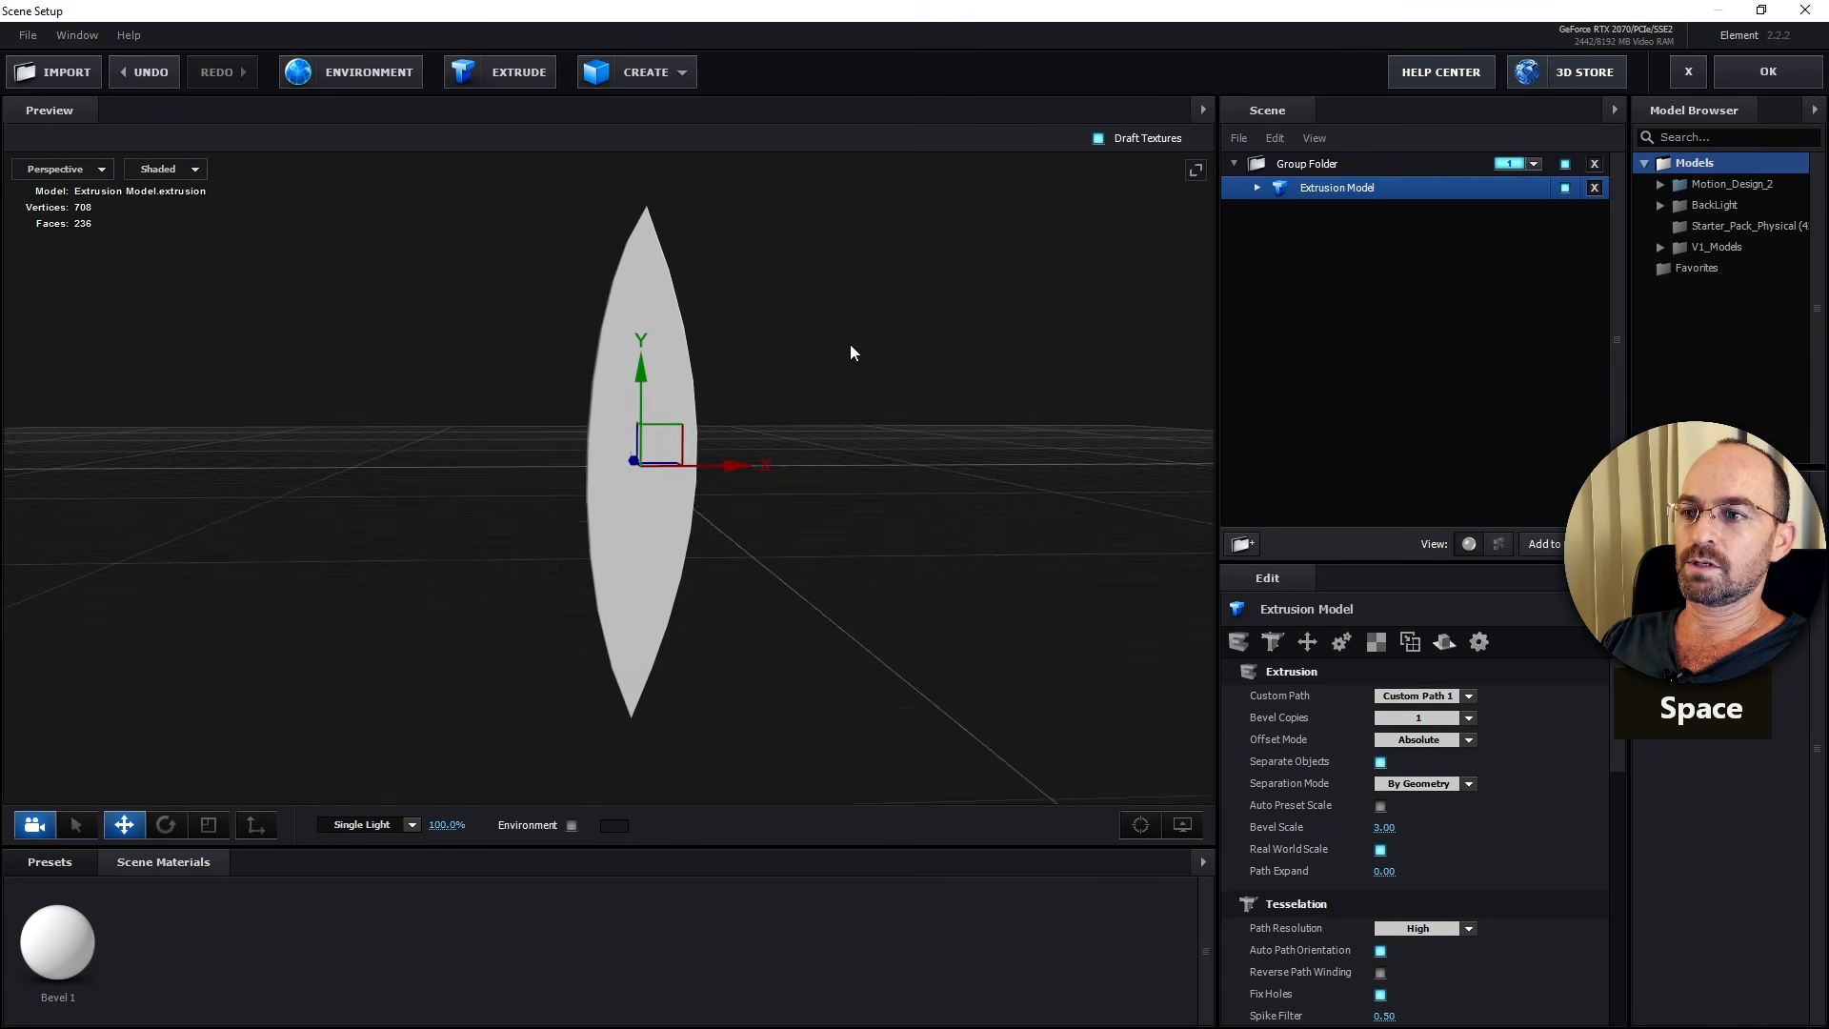
{"action": "left_click", "coordinate": [90, 171]}
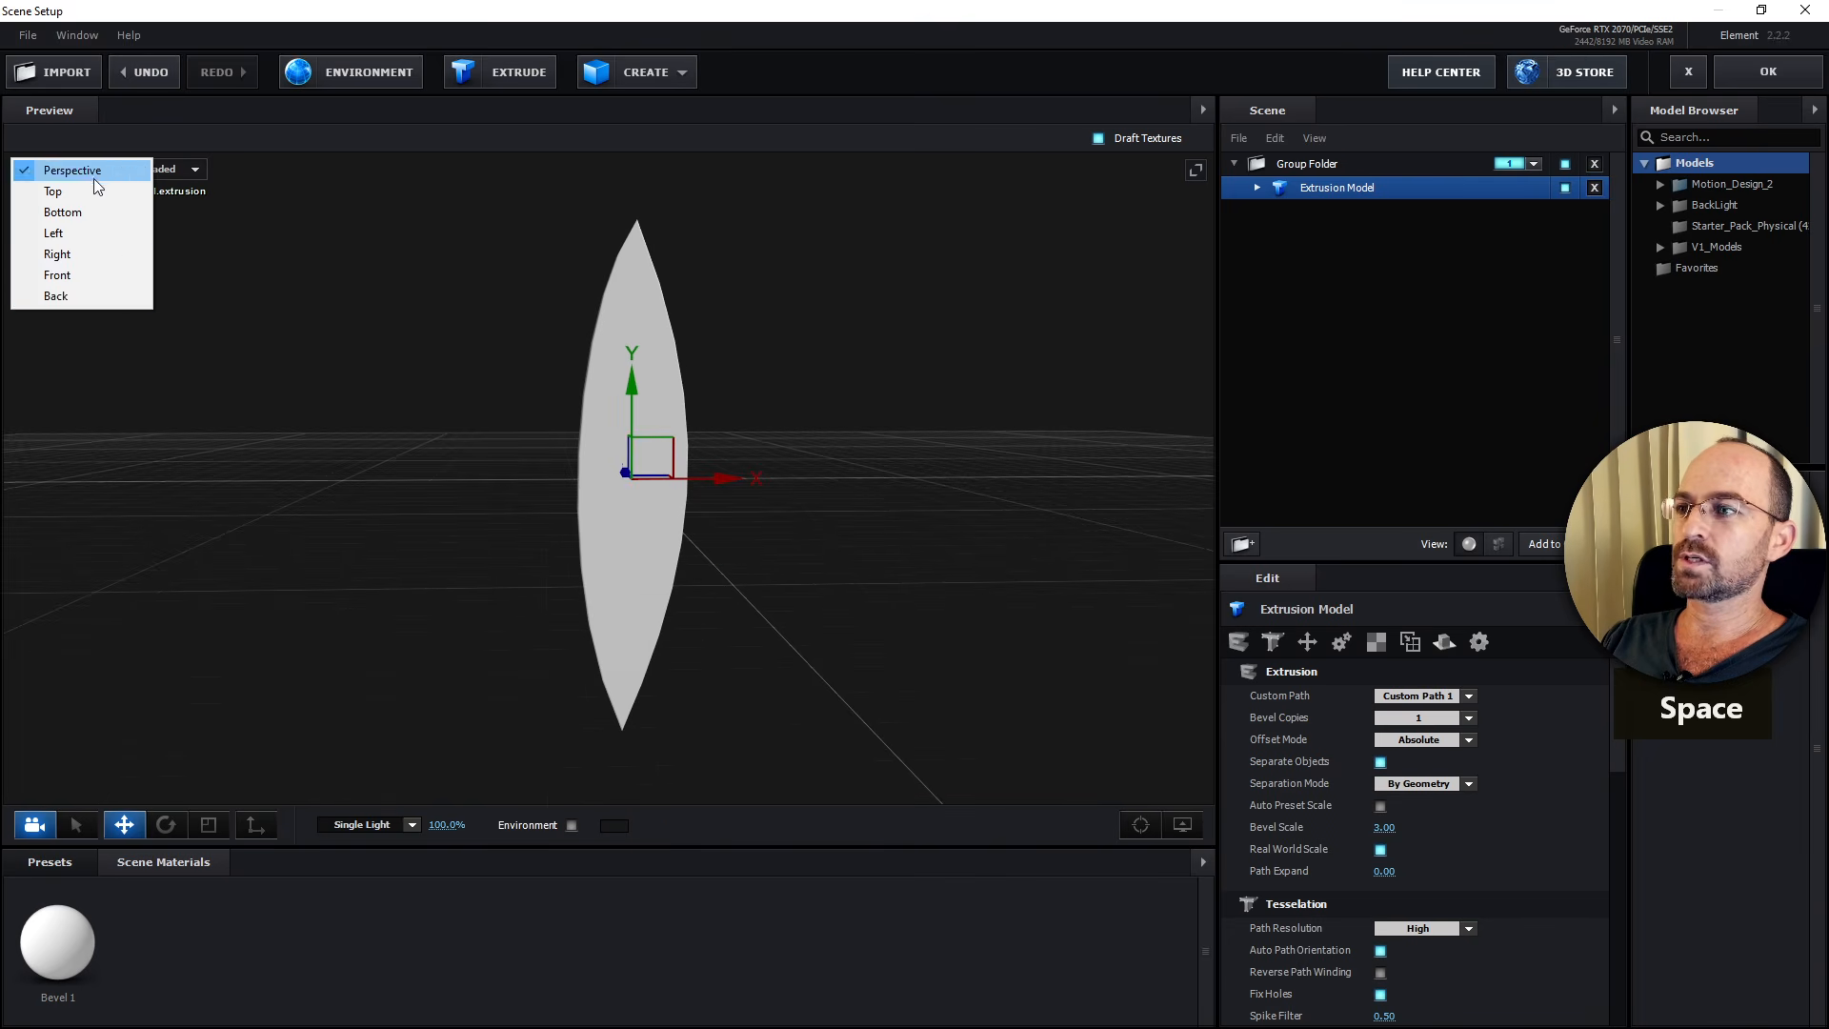
{"action": "left_click", "coordinate": [105, 275]}
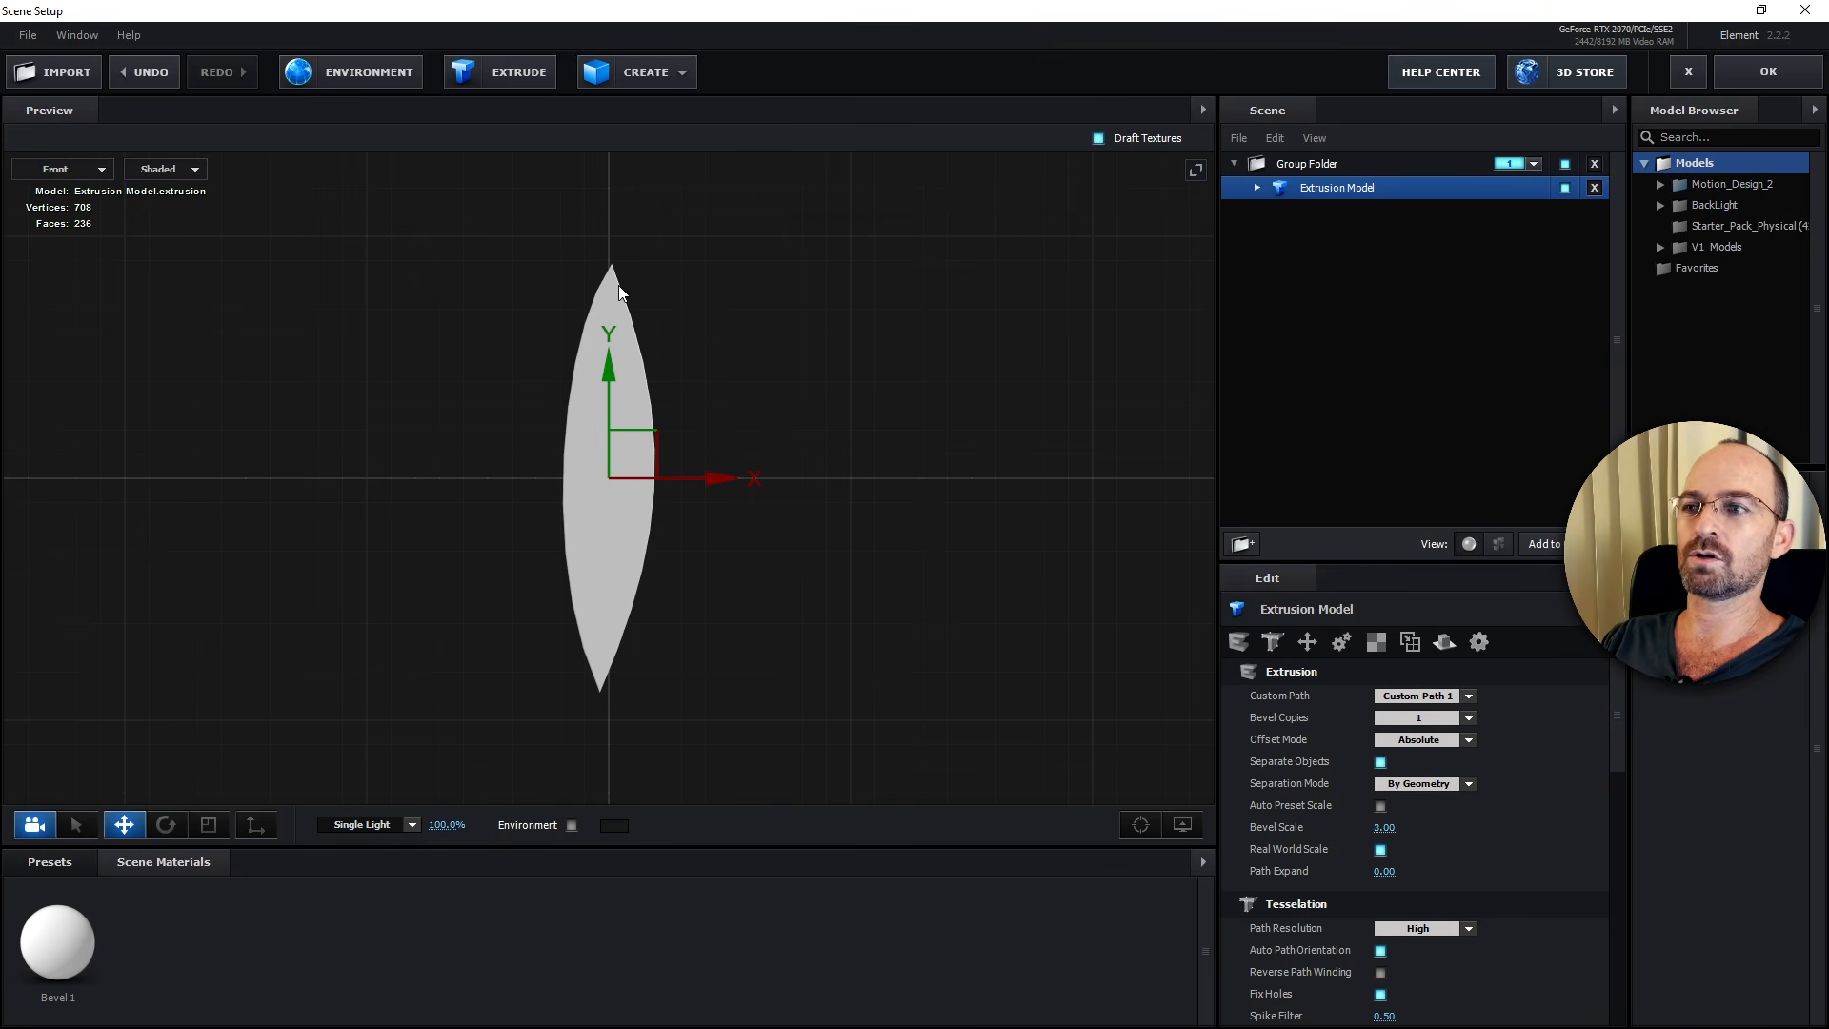
{"action": "scroll", "coordinate": [672, 379], "scroll_direction": "up", "scroll_amount": 2}
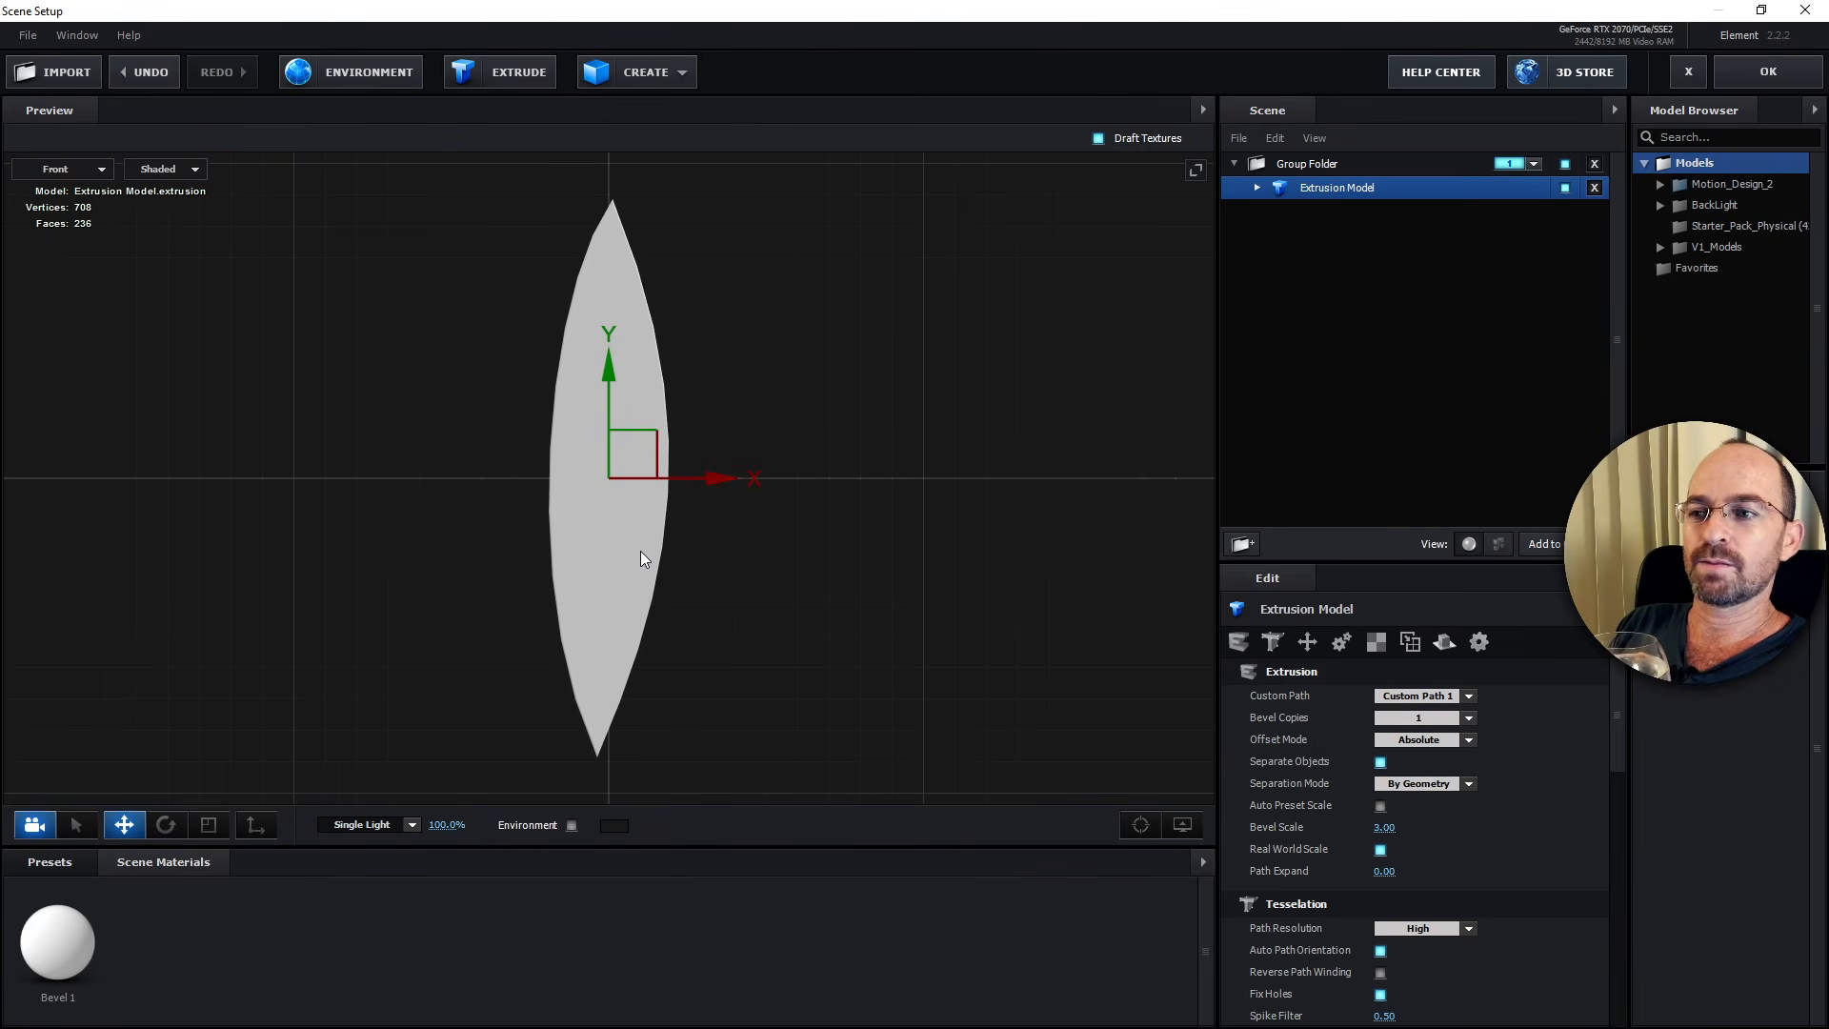
{"action": "scroll", "coordinate": [617, 586], "scroll_direction": "down", "scroll_amount": 3}
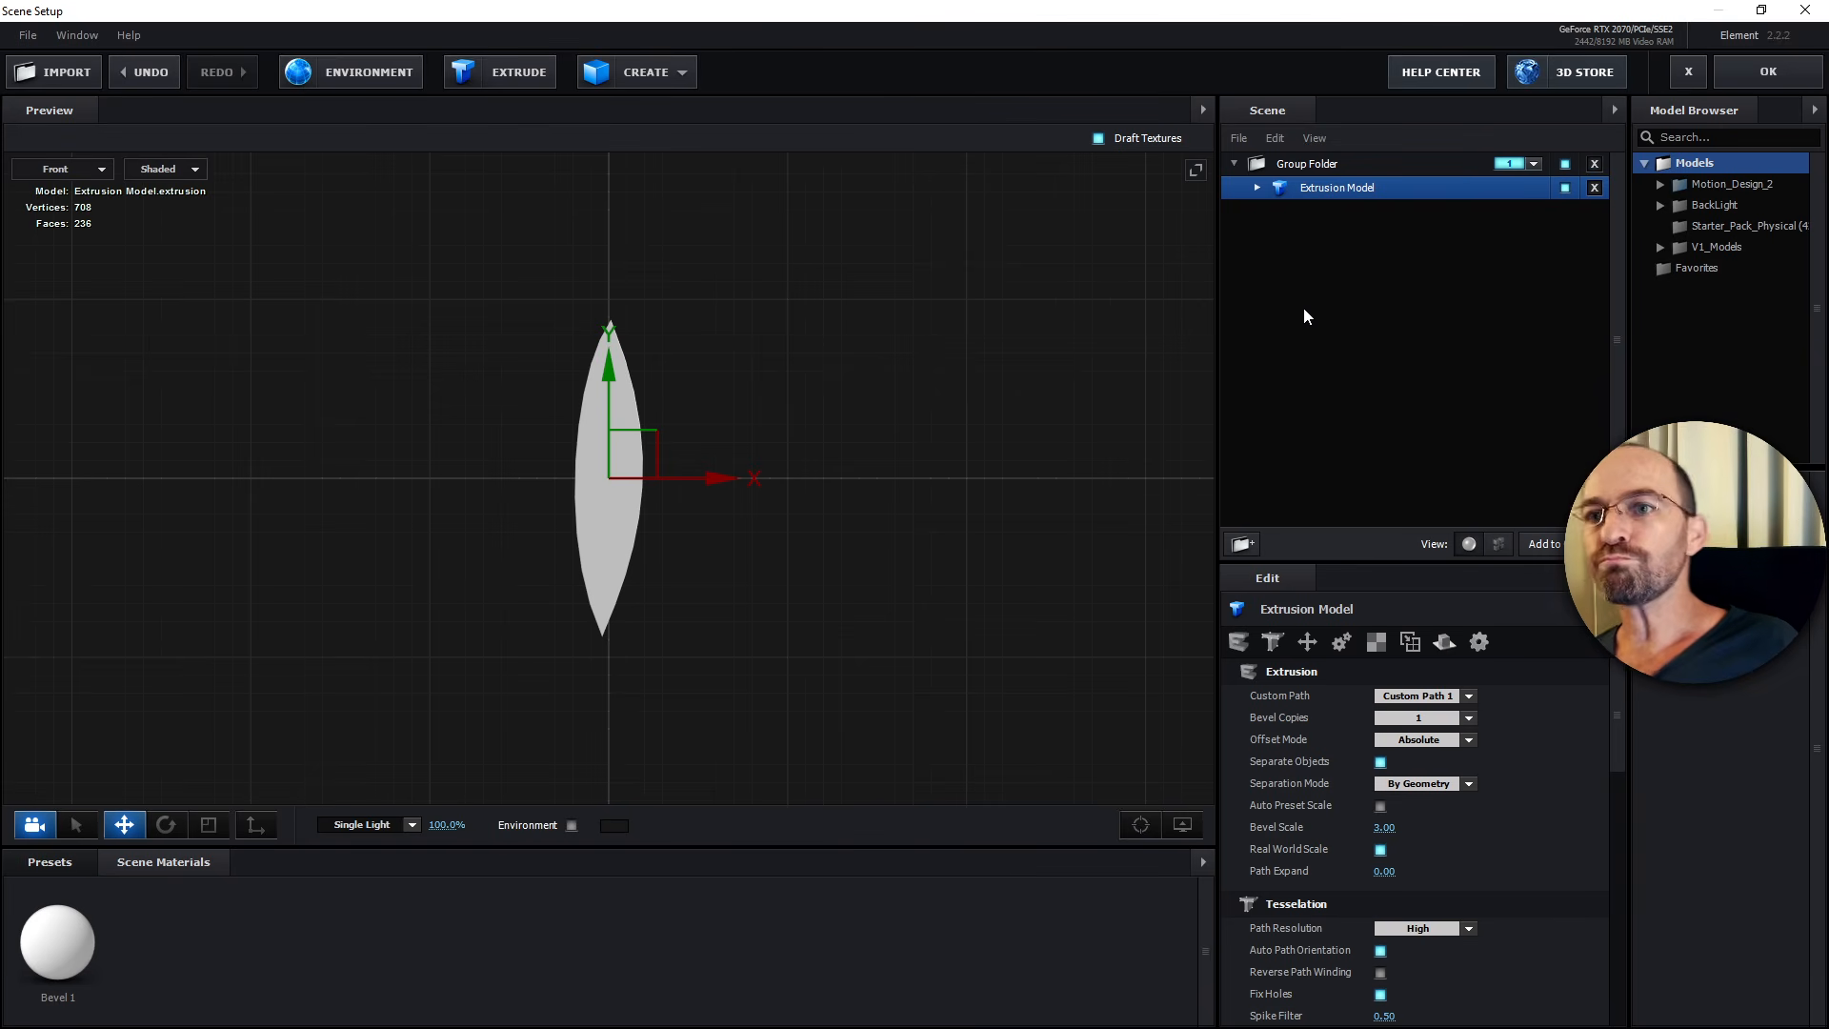
{"action": "left_click", "coordinate": [101, 170]}
{"action": "left_click", "coordinate": [57, 170]}
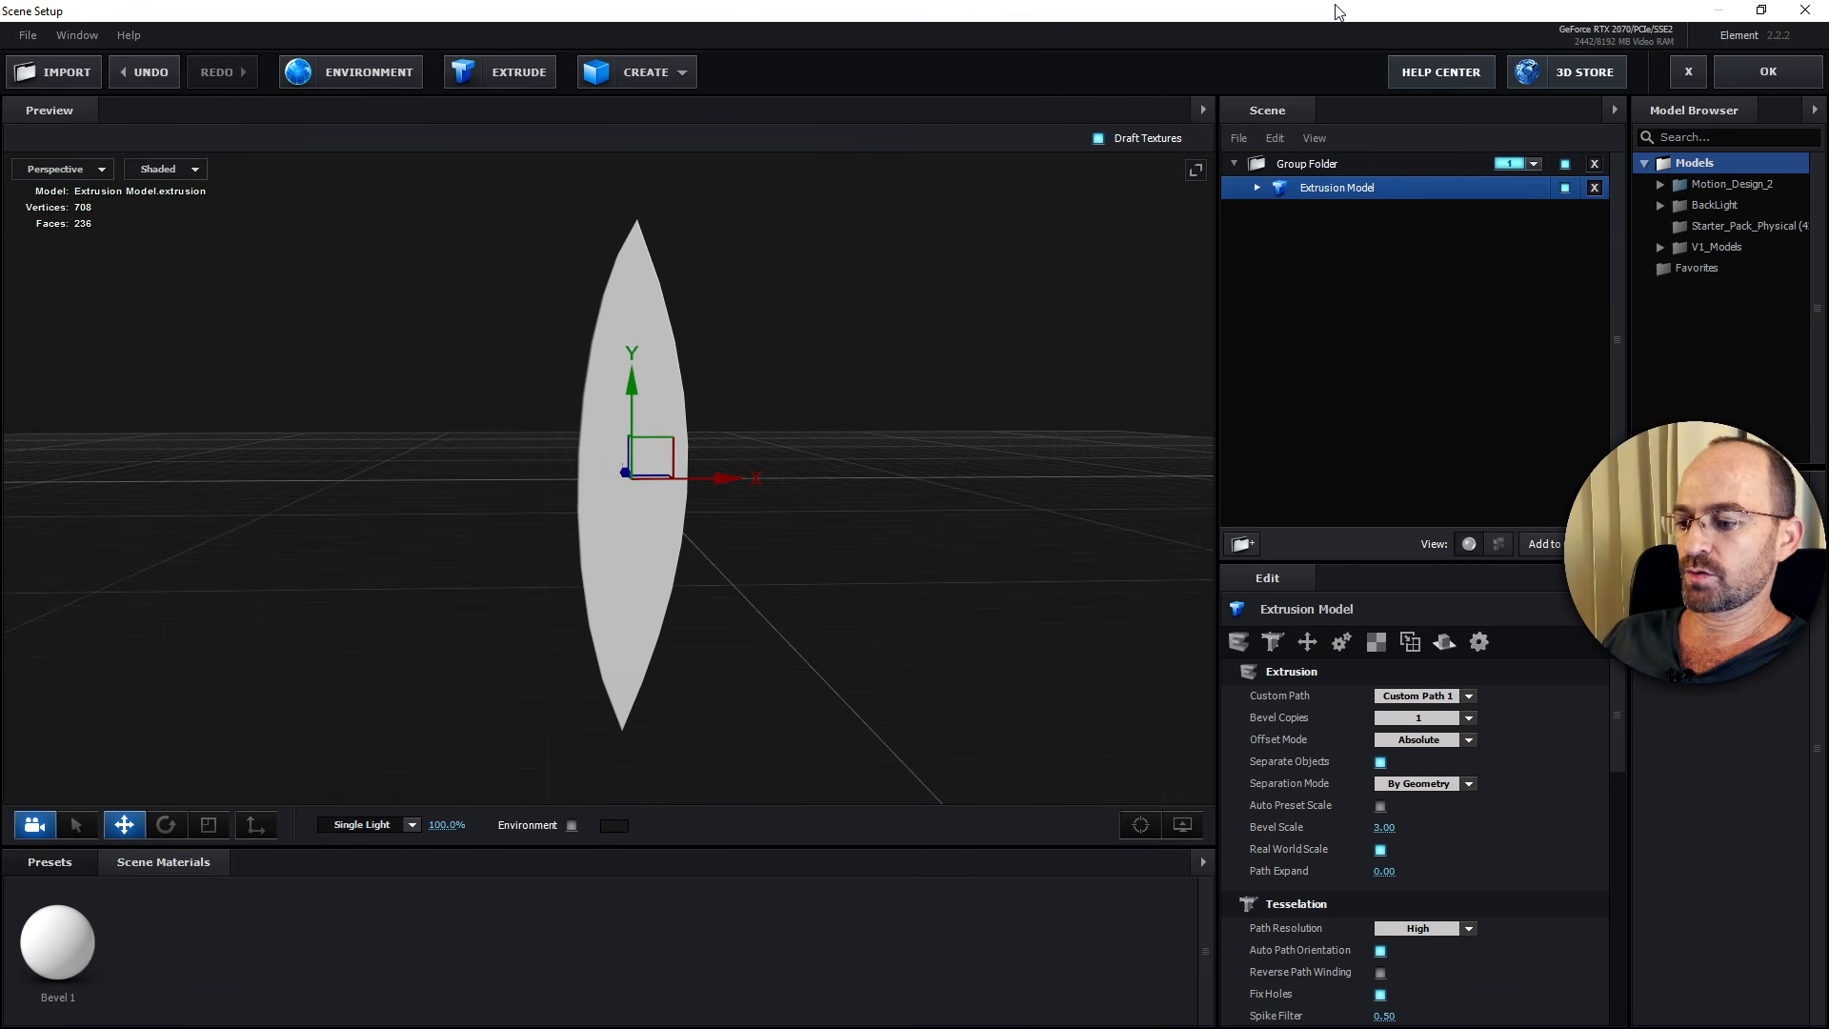
Cancel the Element scene setup and discard the extruded seed model.
{"action": "left_click", "coordinate": [1694, 76]}
{"action": "left_click", "coordinate": [876, 564]}
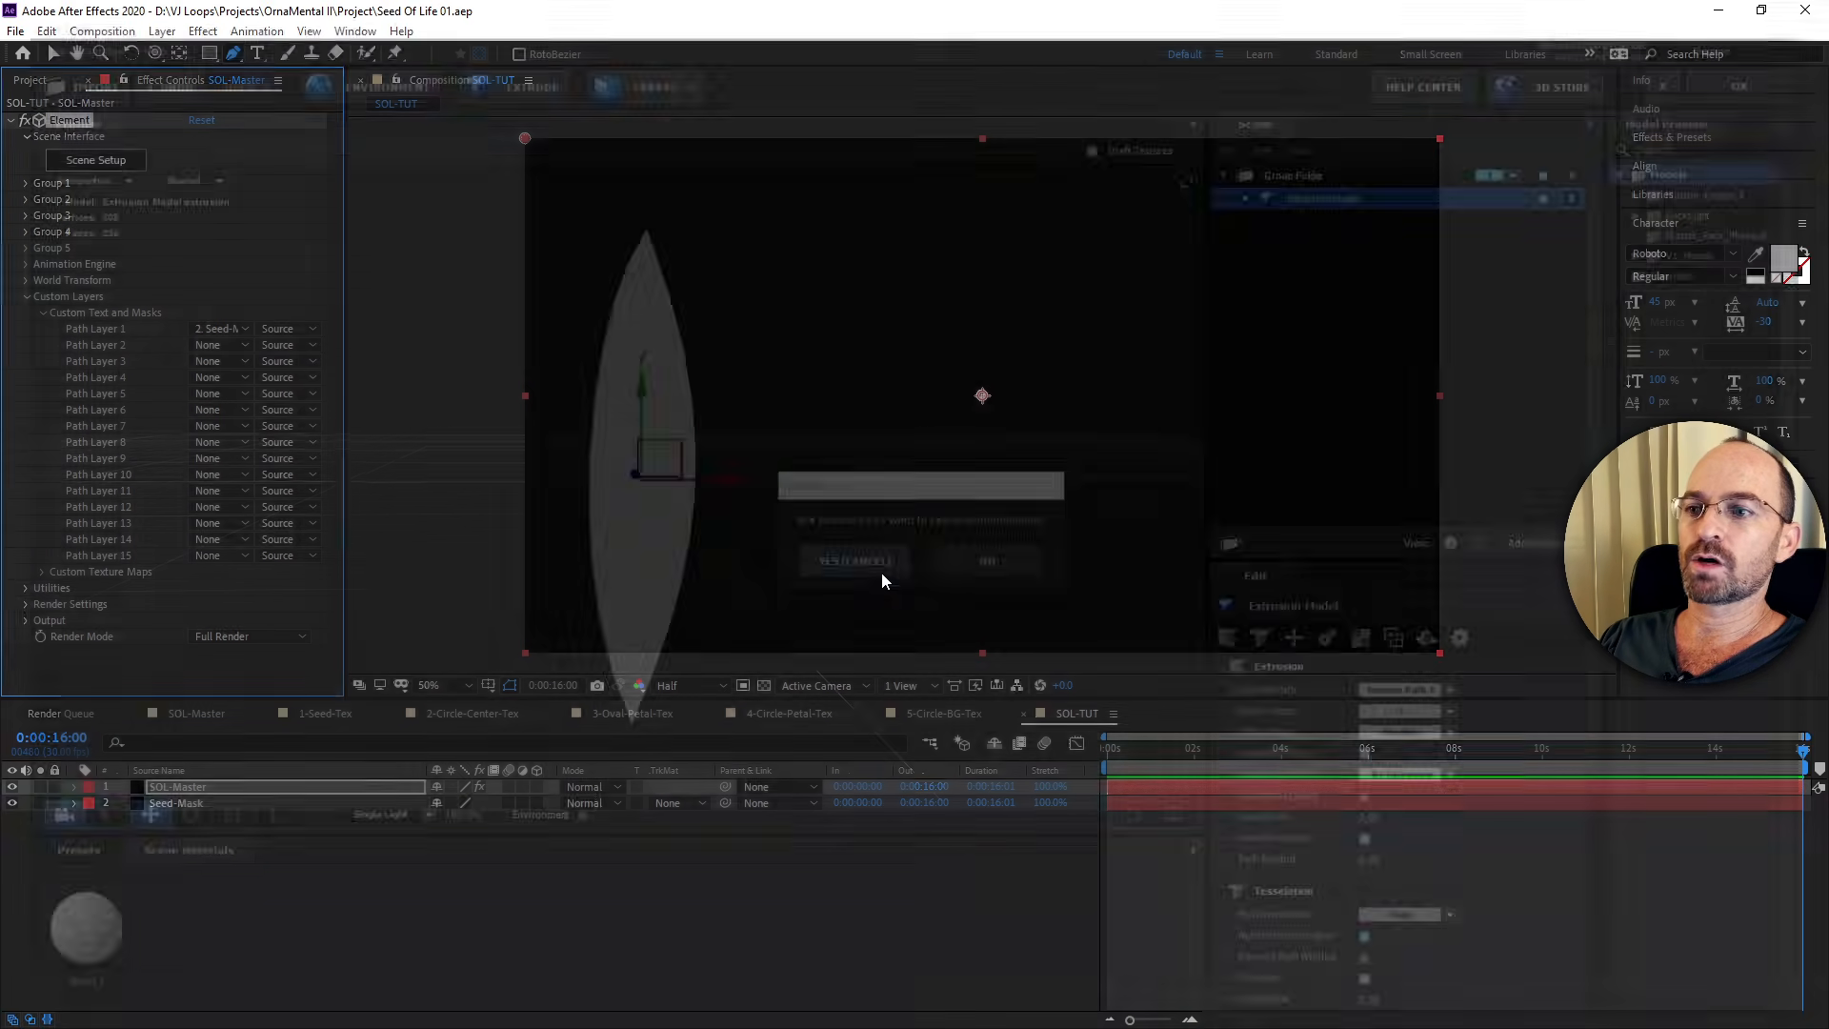
{"action": "key", "text": "alt+Tab"}
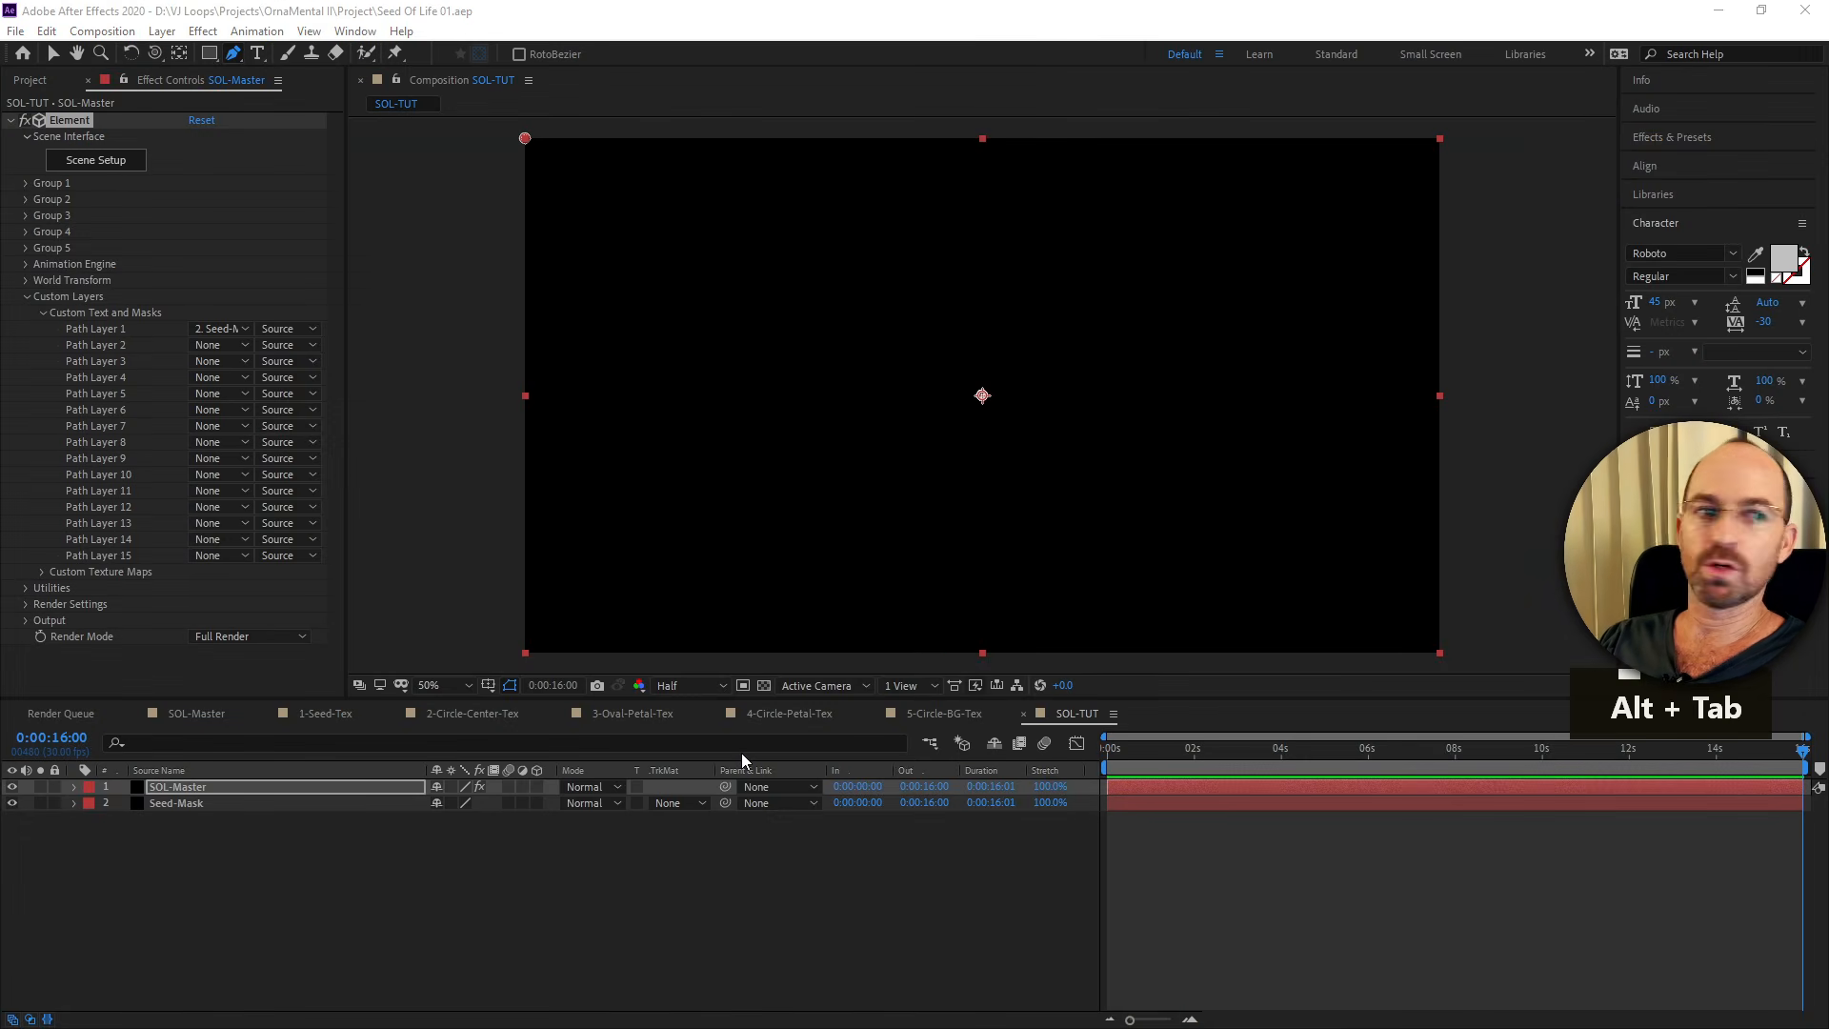
{"action": "key", "text": "alt"}
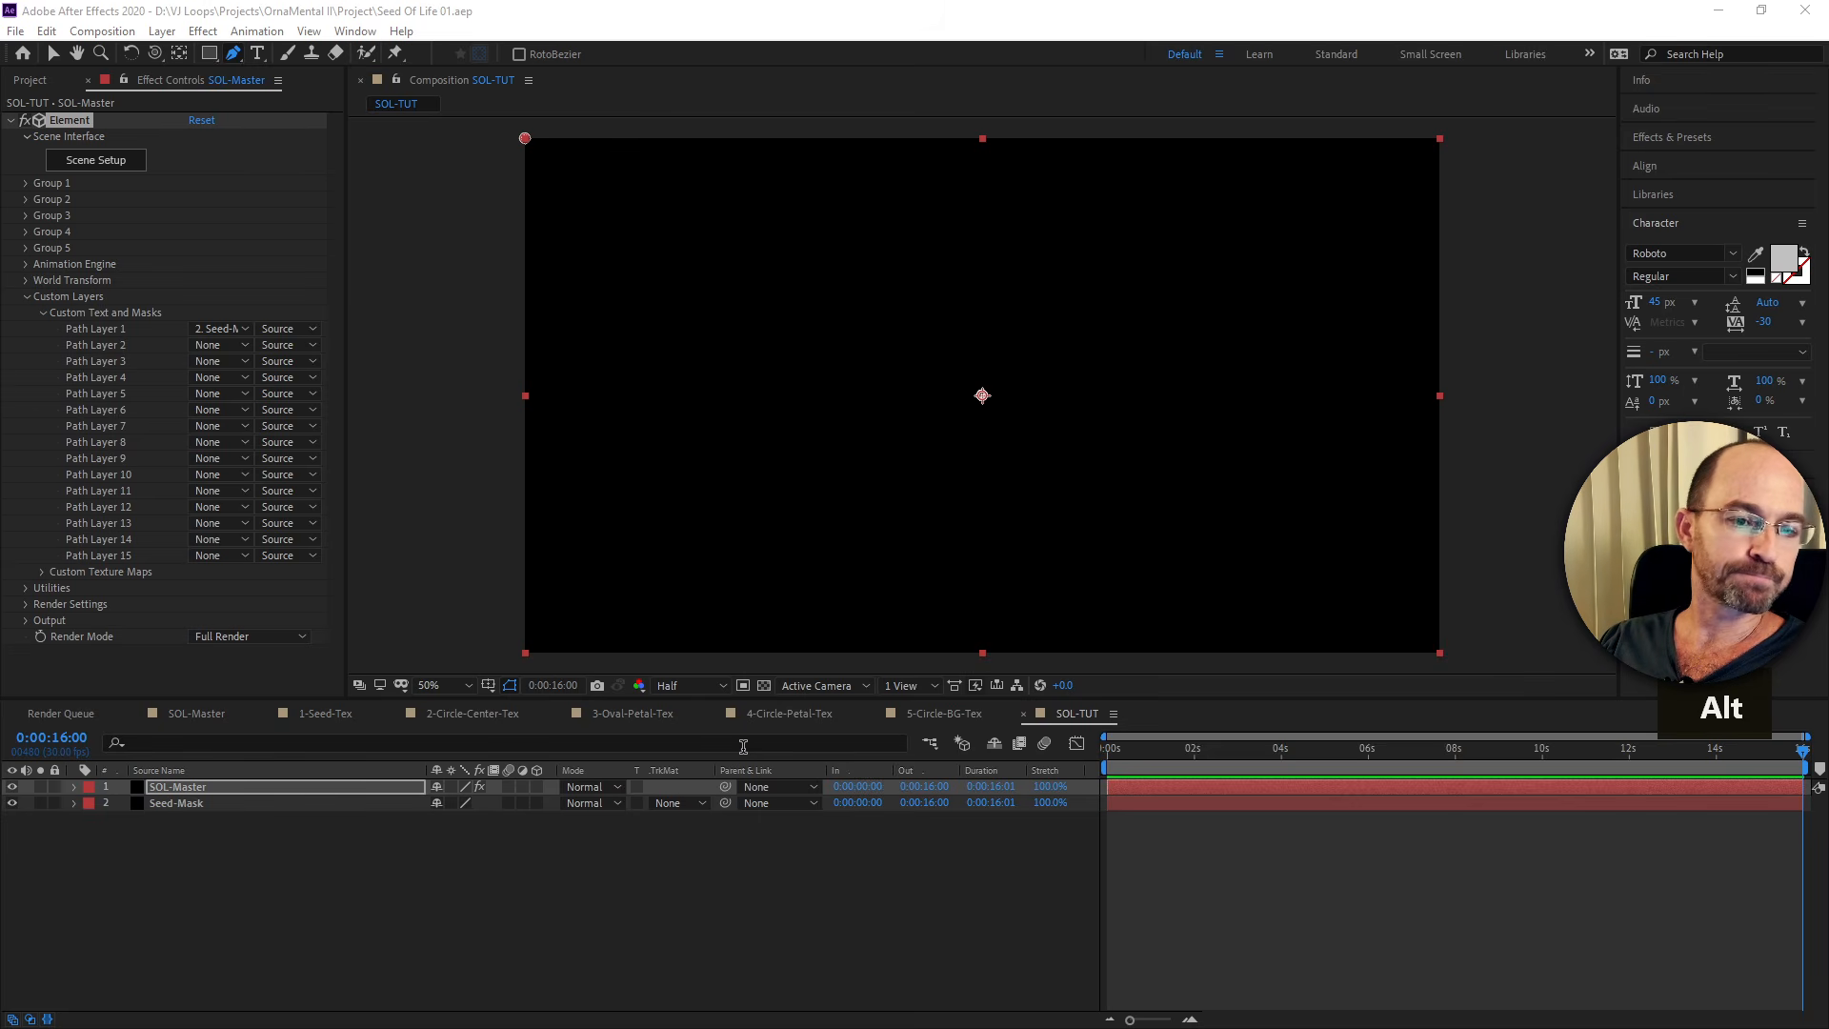
{"action": "key", "text": "alt+Tab"}
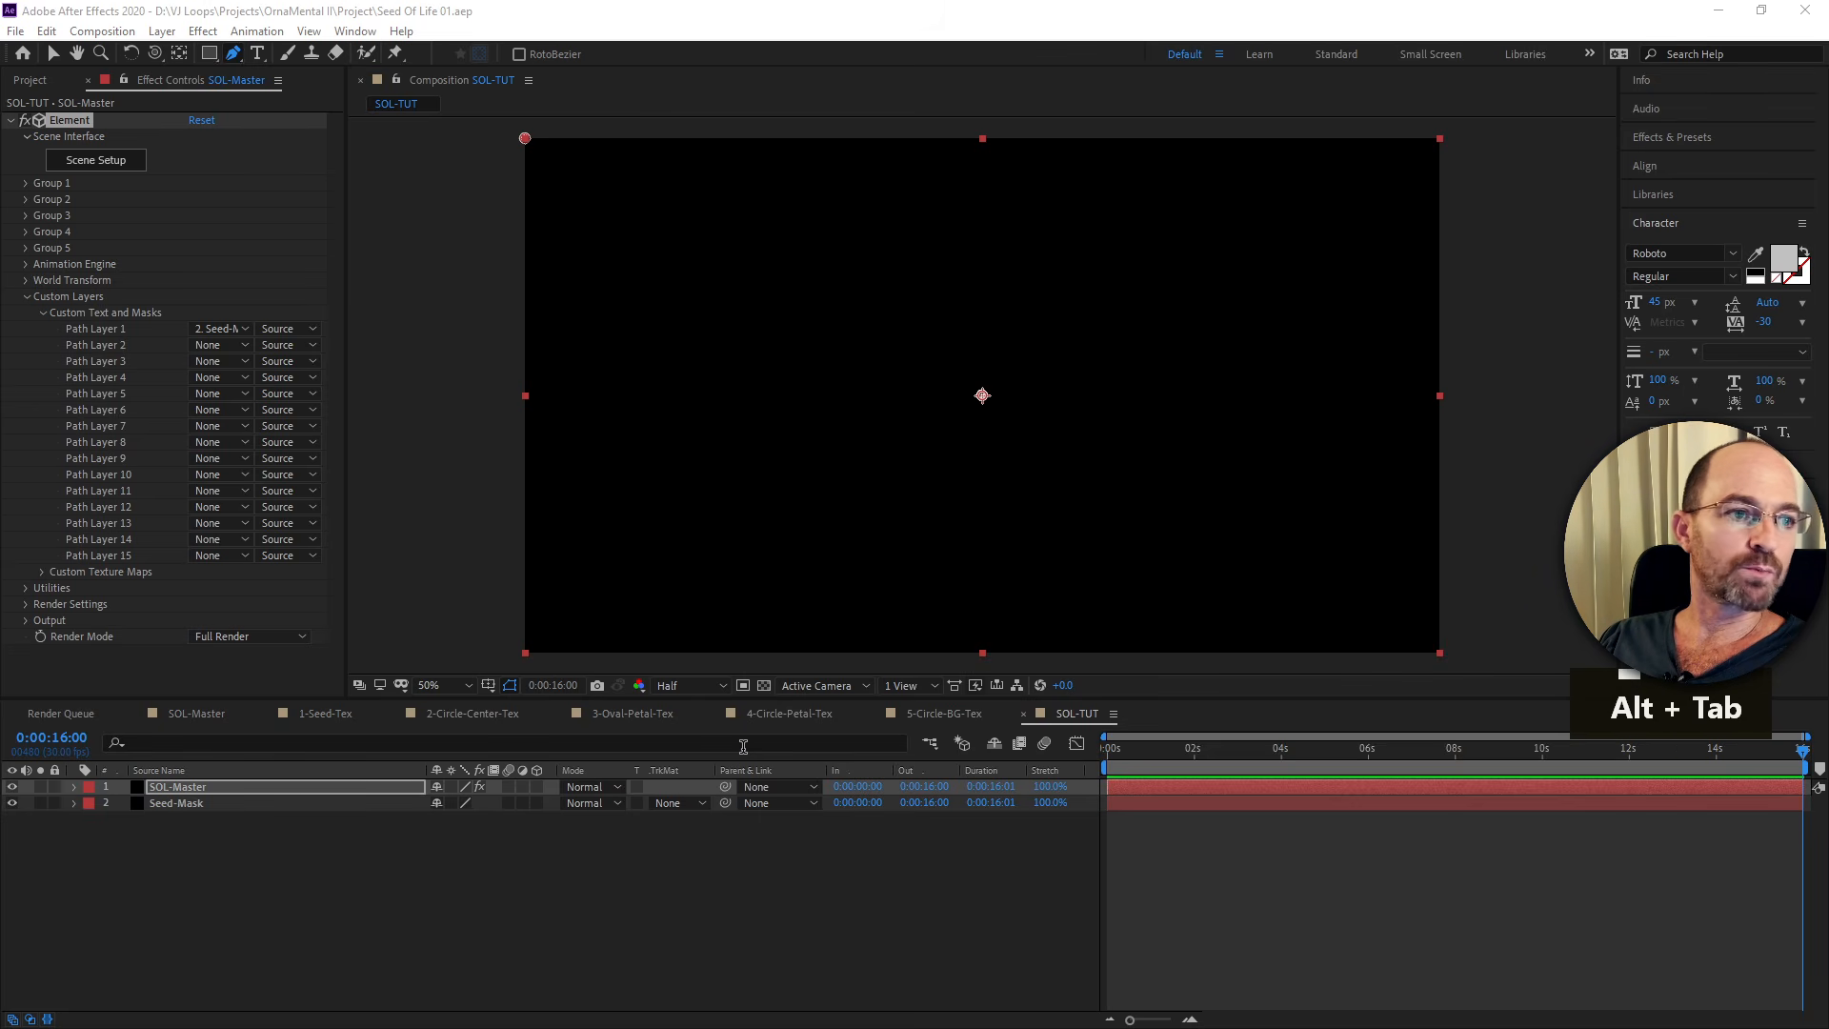
{"action": "key", "text": "alt+Tab"}
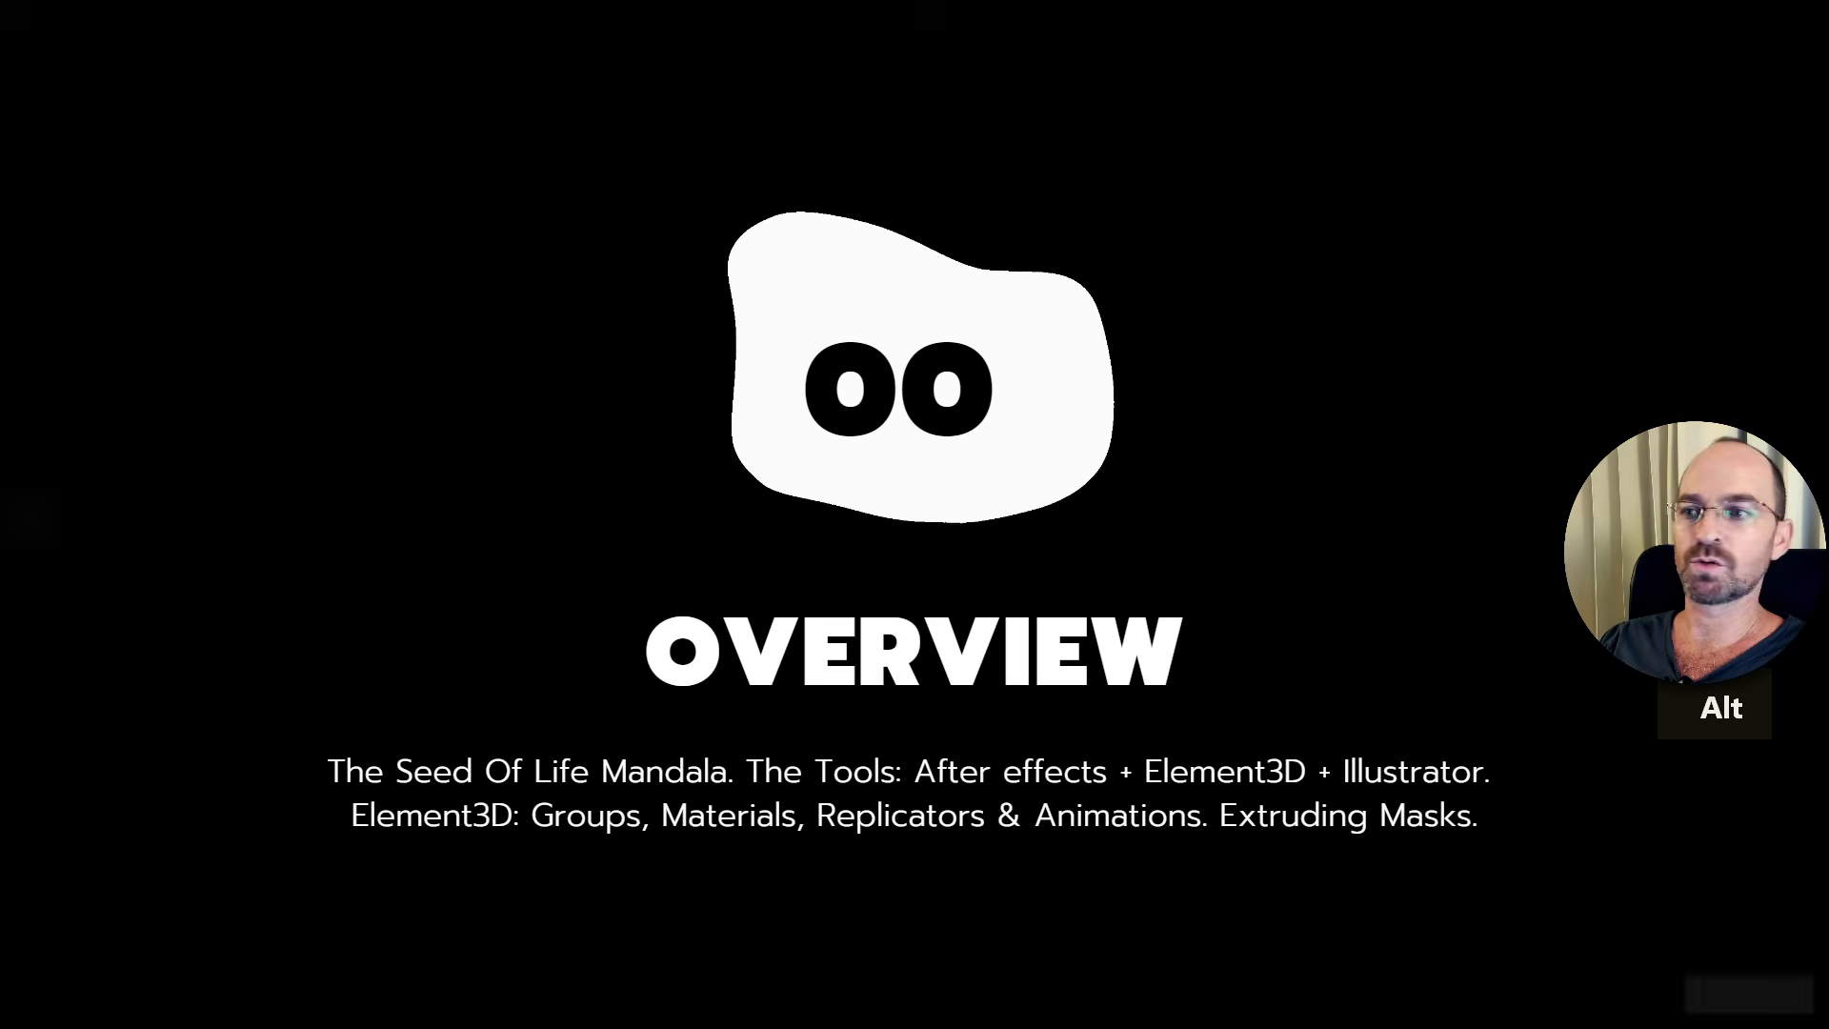
{"action": "key", "text": "space"}
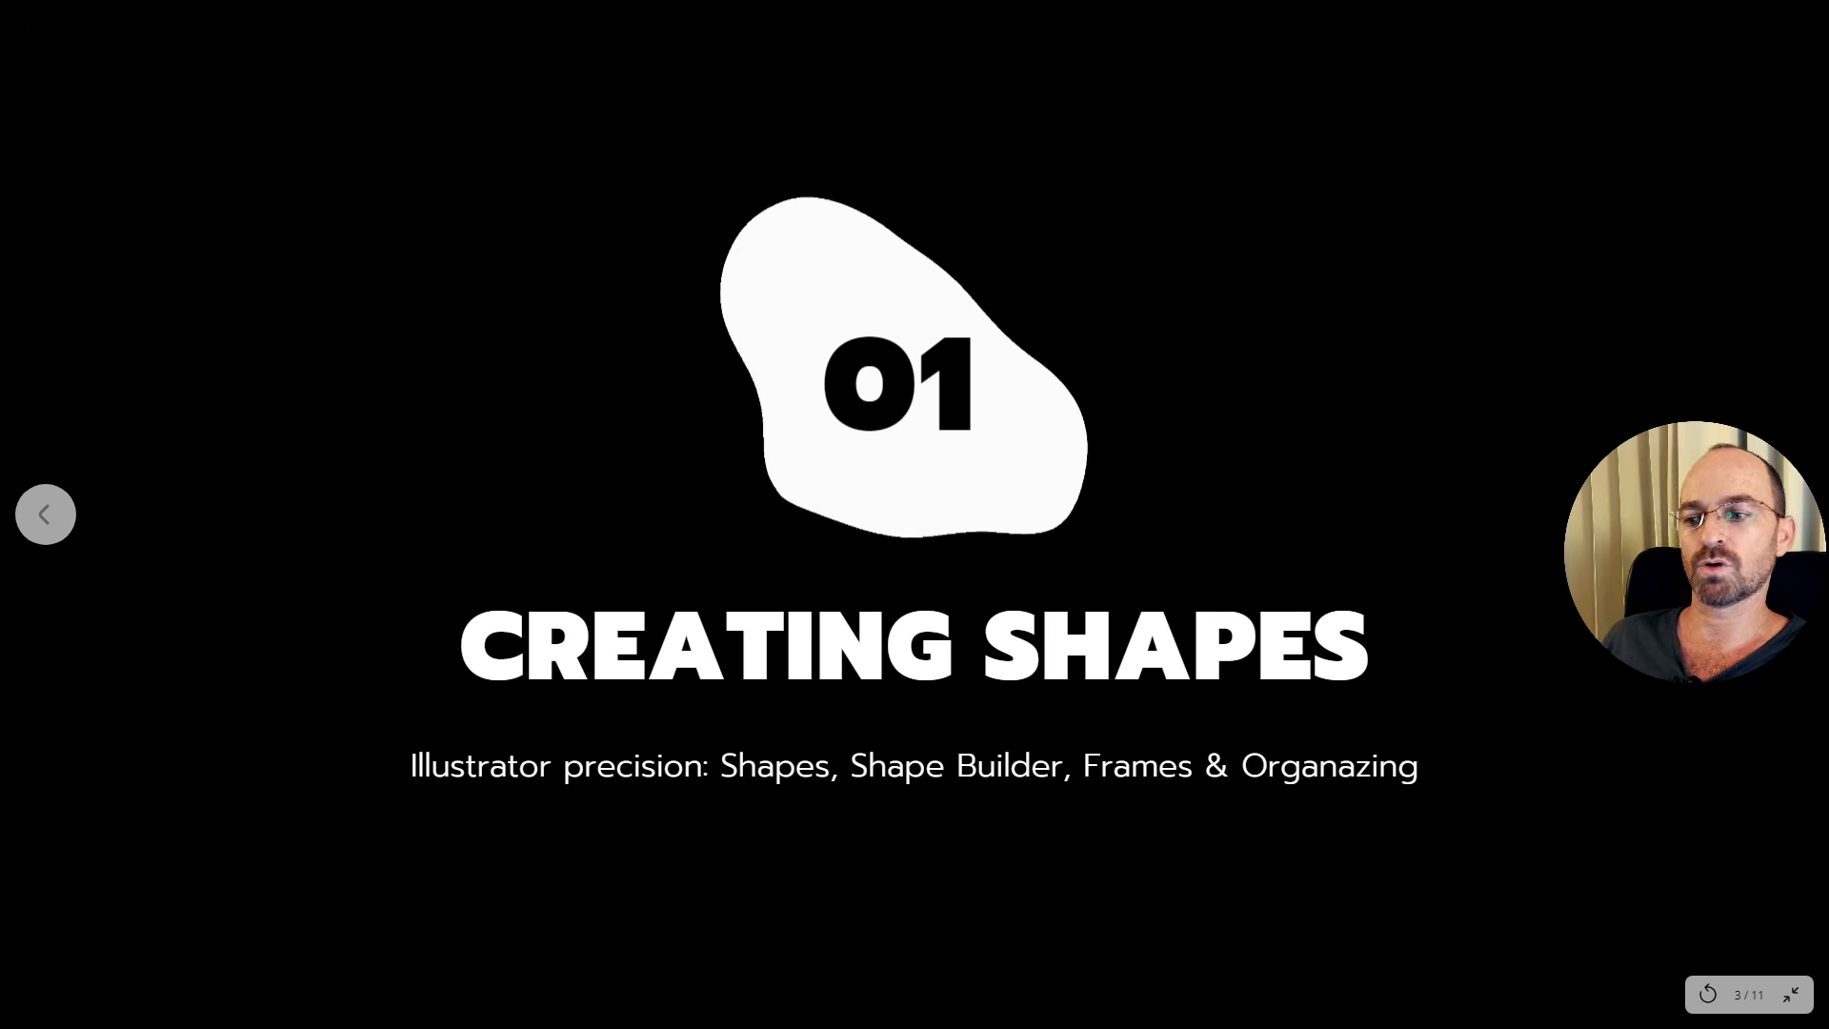
Switch to Illustrator with the blank SOL-Shapes.ai document open.
{"action": "key", "text": "alt+Tab"}
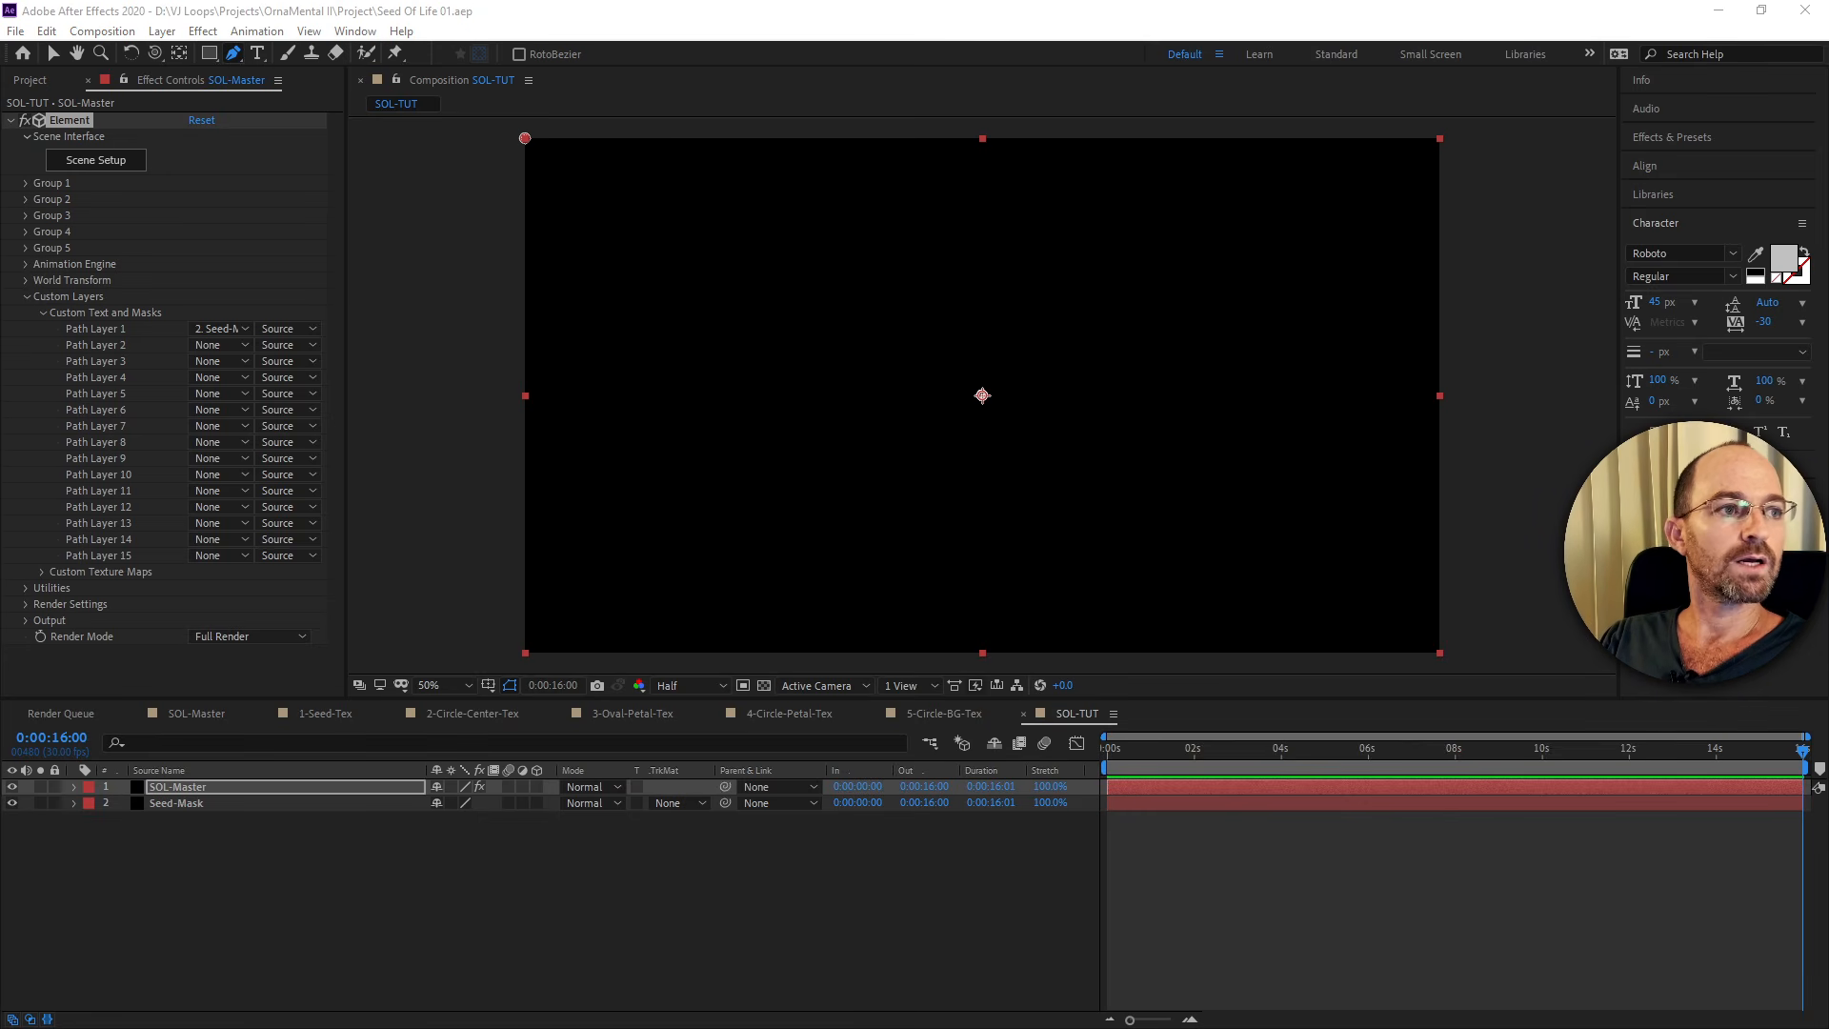
{"action": "key", "text": "alt+Tab"}
{"action": "mouse_move", "coordinate": [804, 20]}
{"action": "left_mouse_down"}
{"action": "mouse_move", "coordinate": [804, 45]}
{"action": "mouse_move", "coordinate": [805, 6]}
{"action": "left_mouse_up"}
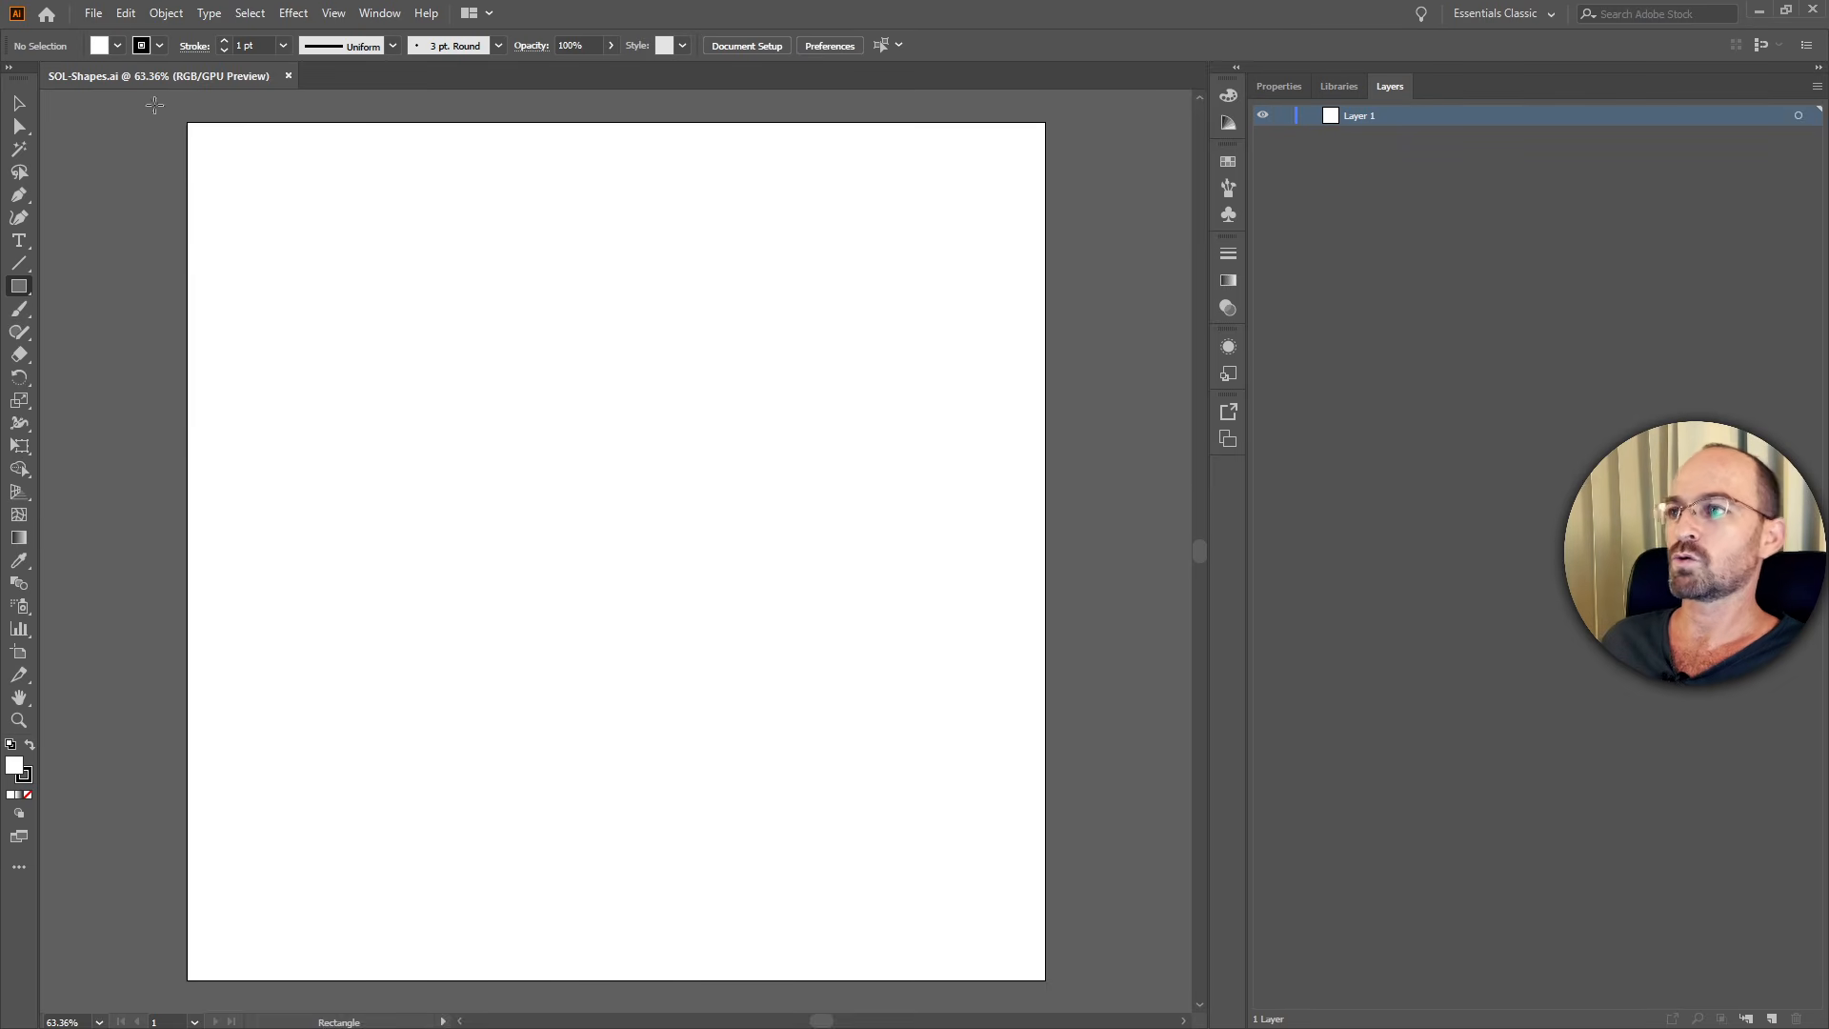
Check the size and colour settings offered for a new document, without creating one.
{"action": "left_click", "coordinate": [92, 13]}
{"action": "left_click", "coordinate": [125, 39]}
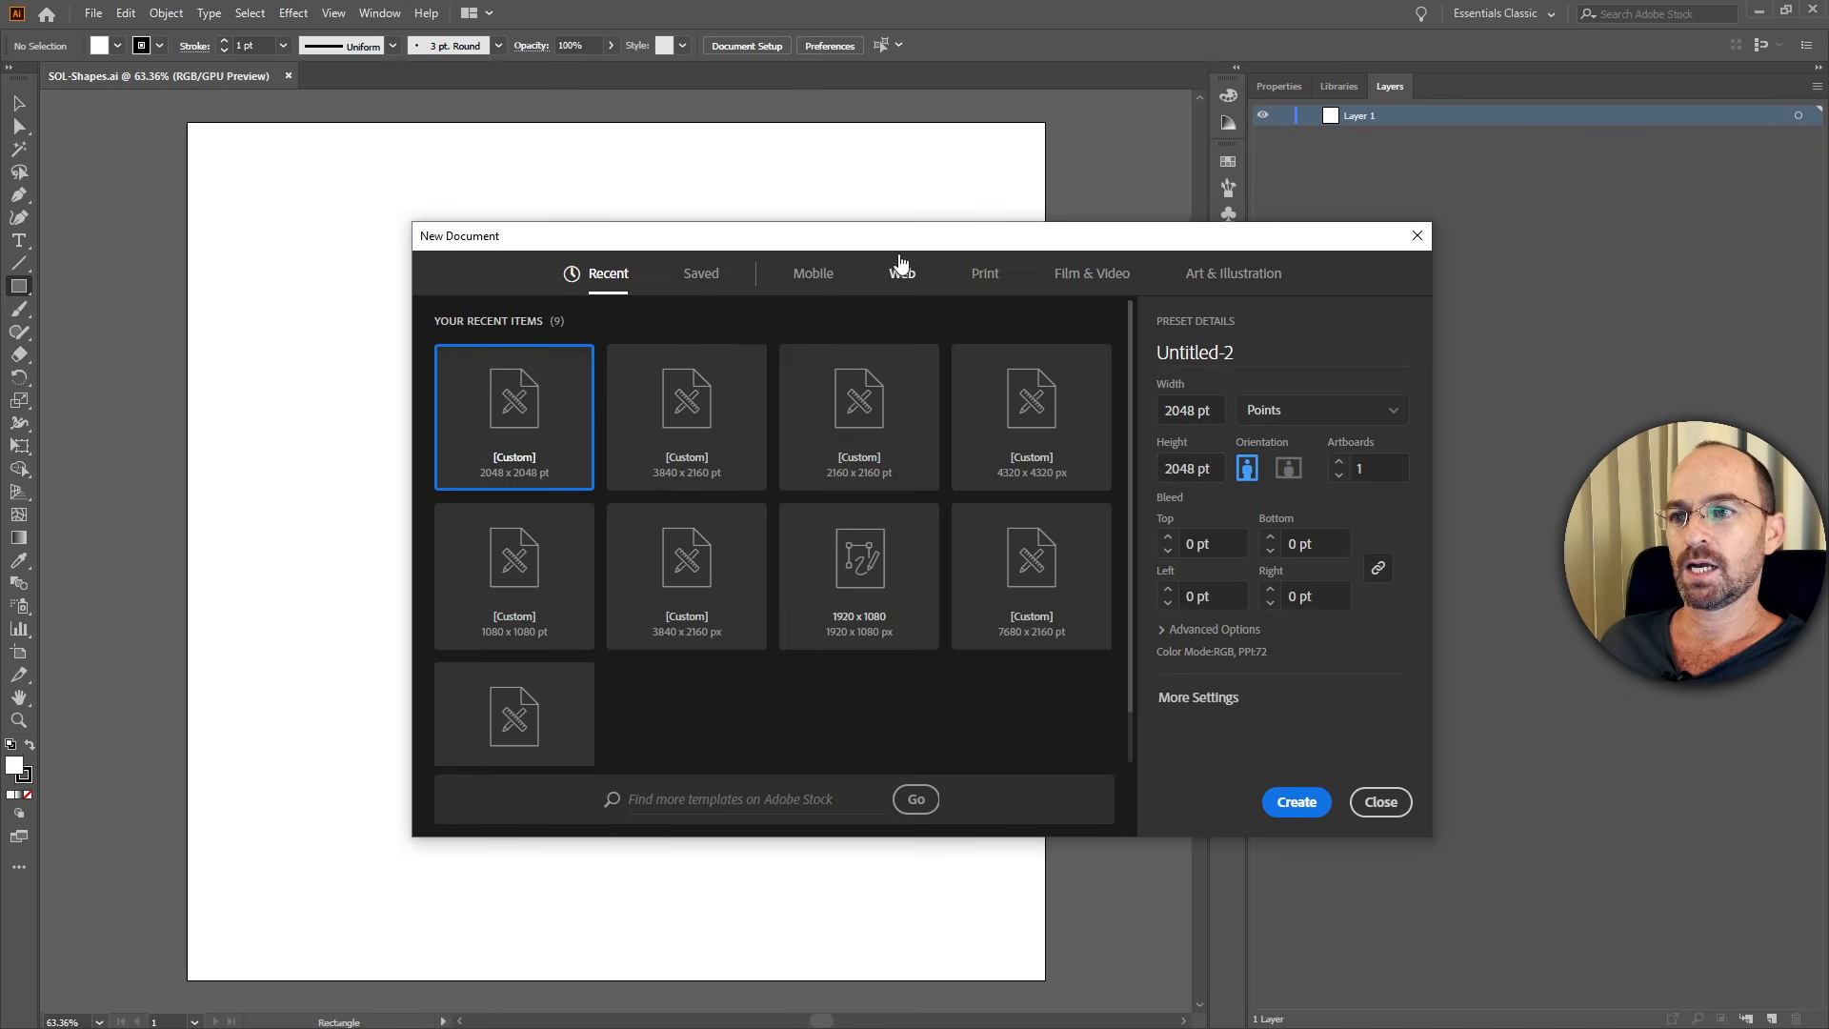
{"action": "left_click_drag", "start_coordinate": [899, 245], "coordinate": [875, 258]}
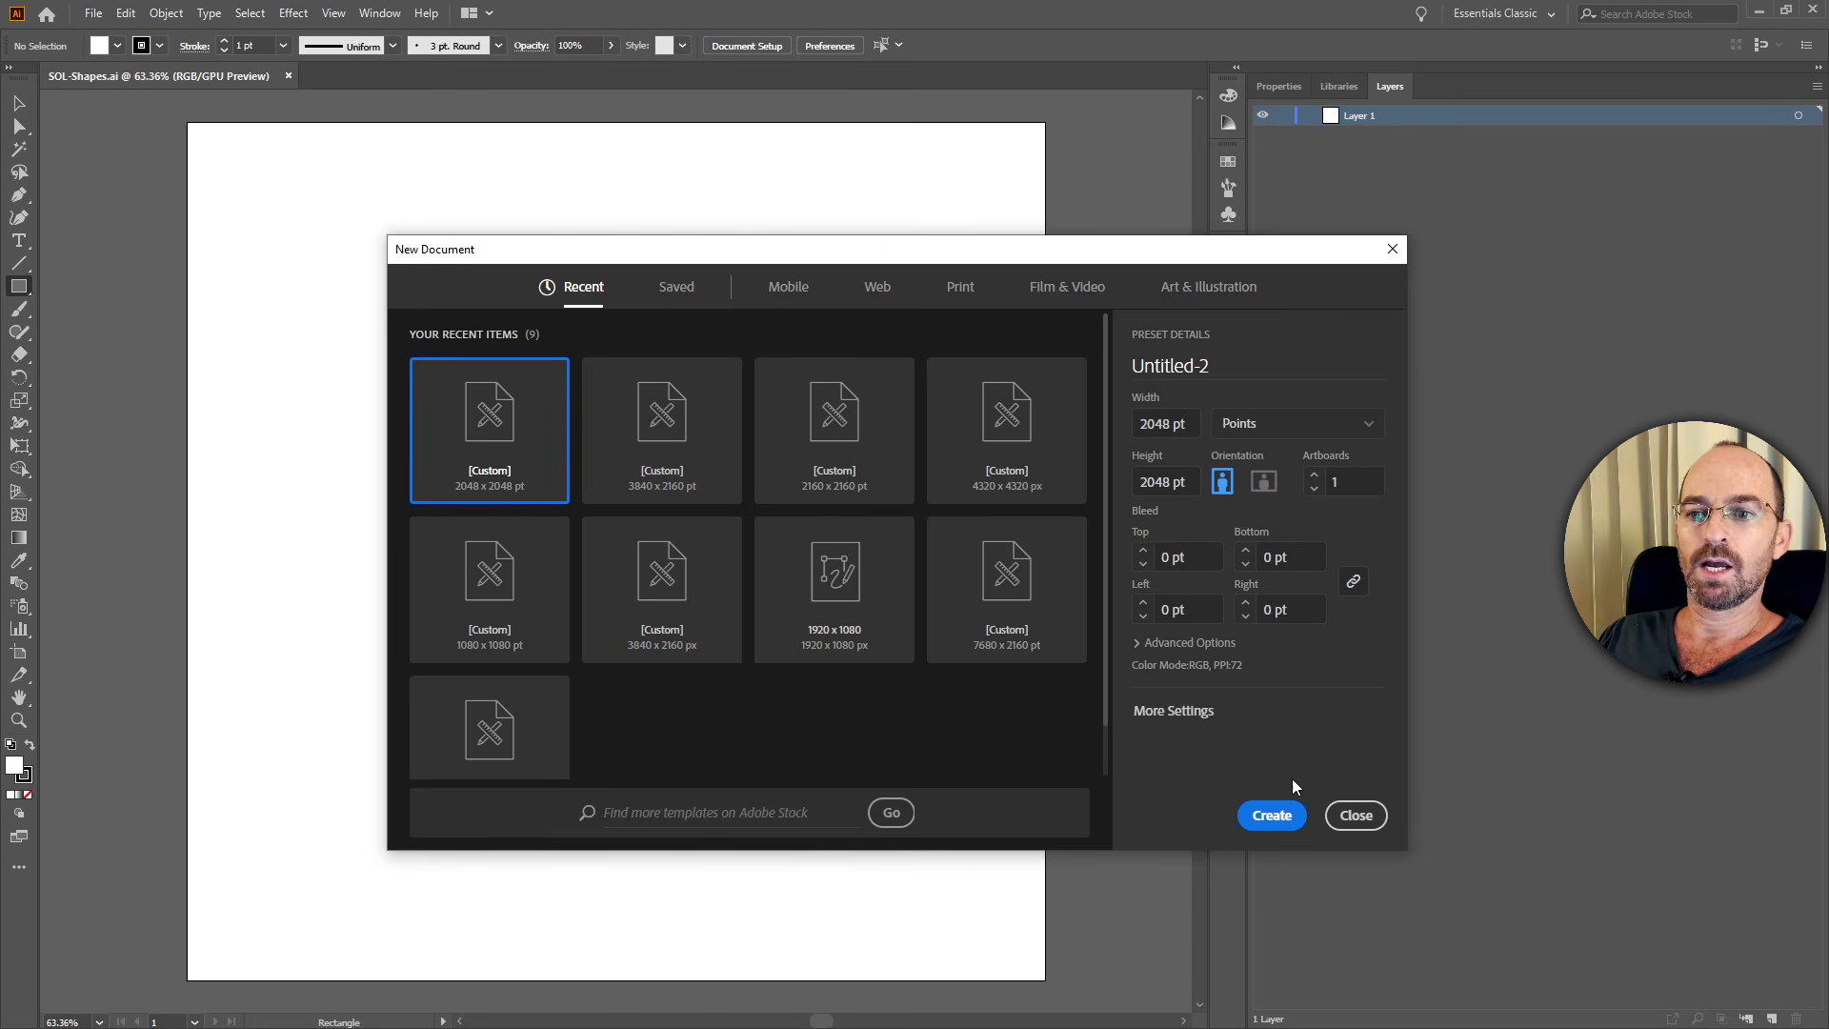
{"action": "left_click", "coordinate": [1353, 818]}
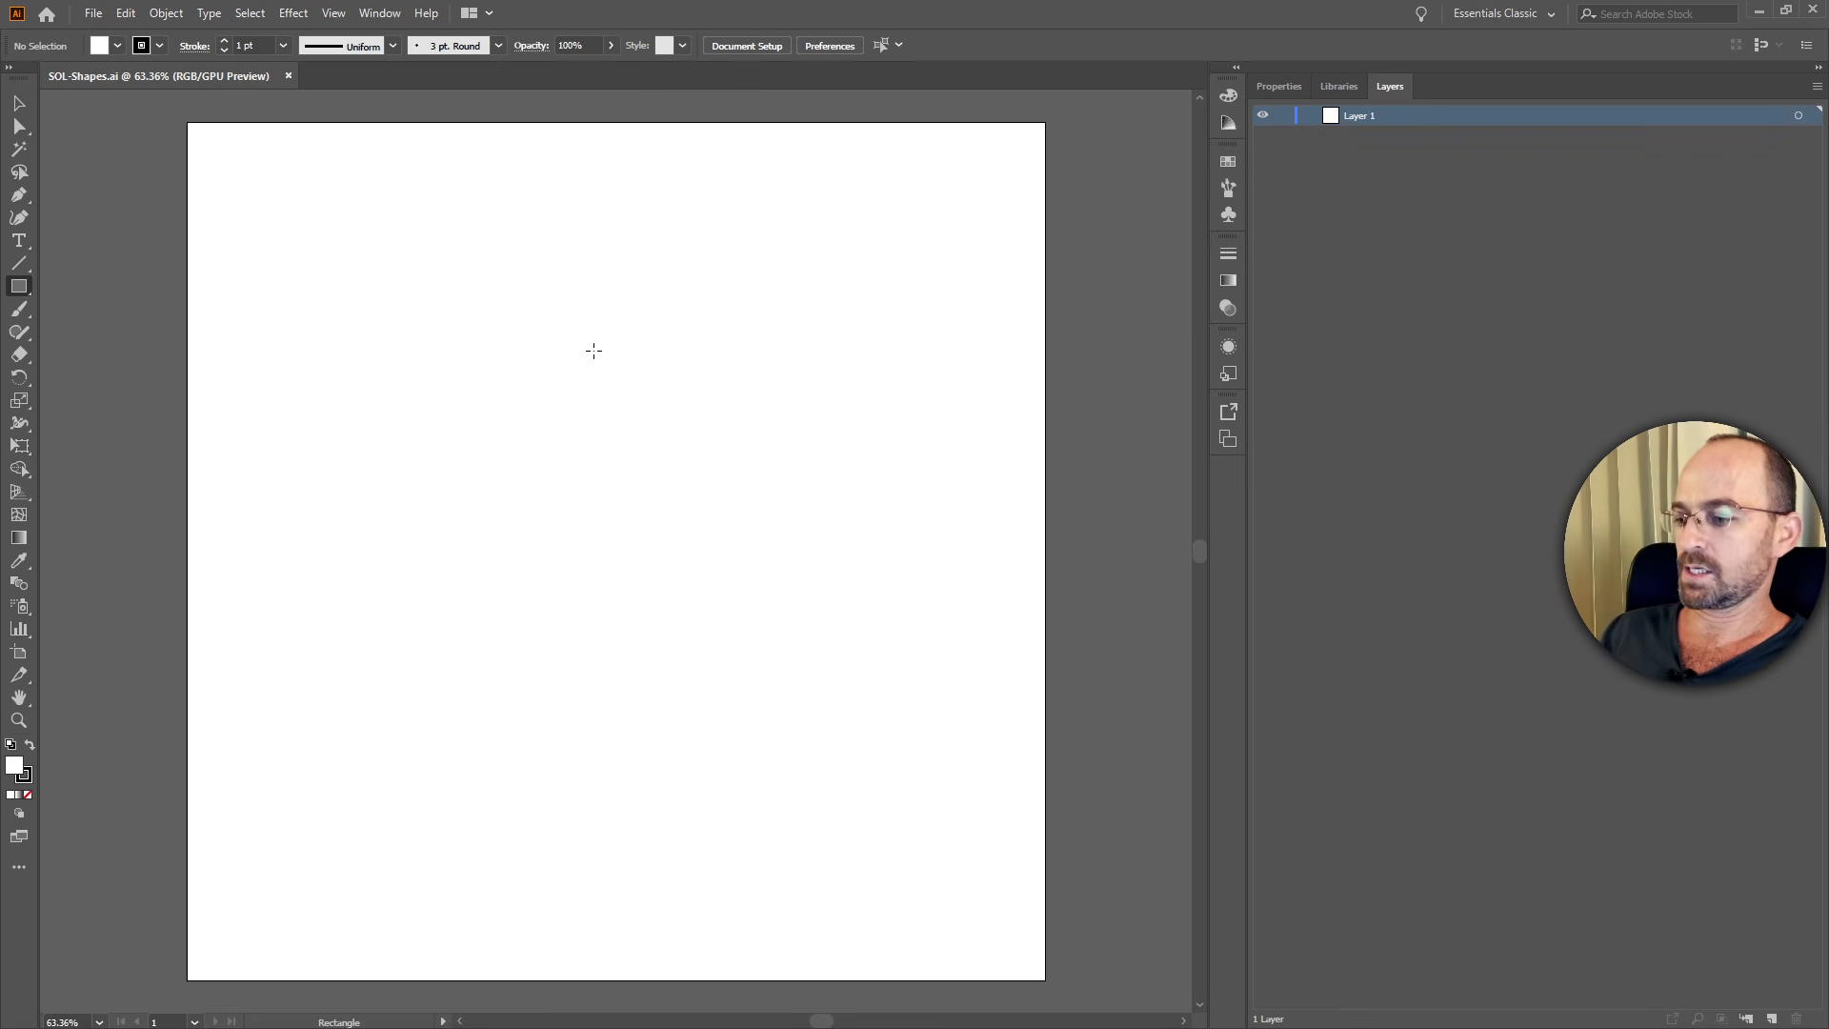
Draw a circle about 1977 pt in diameter from the artboard's centre with the Ellipse tool.
{"action": "left_click", "coordinate": [13, 296]}
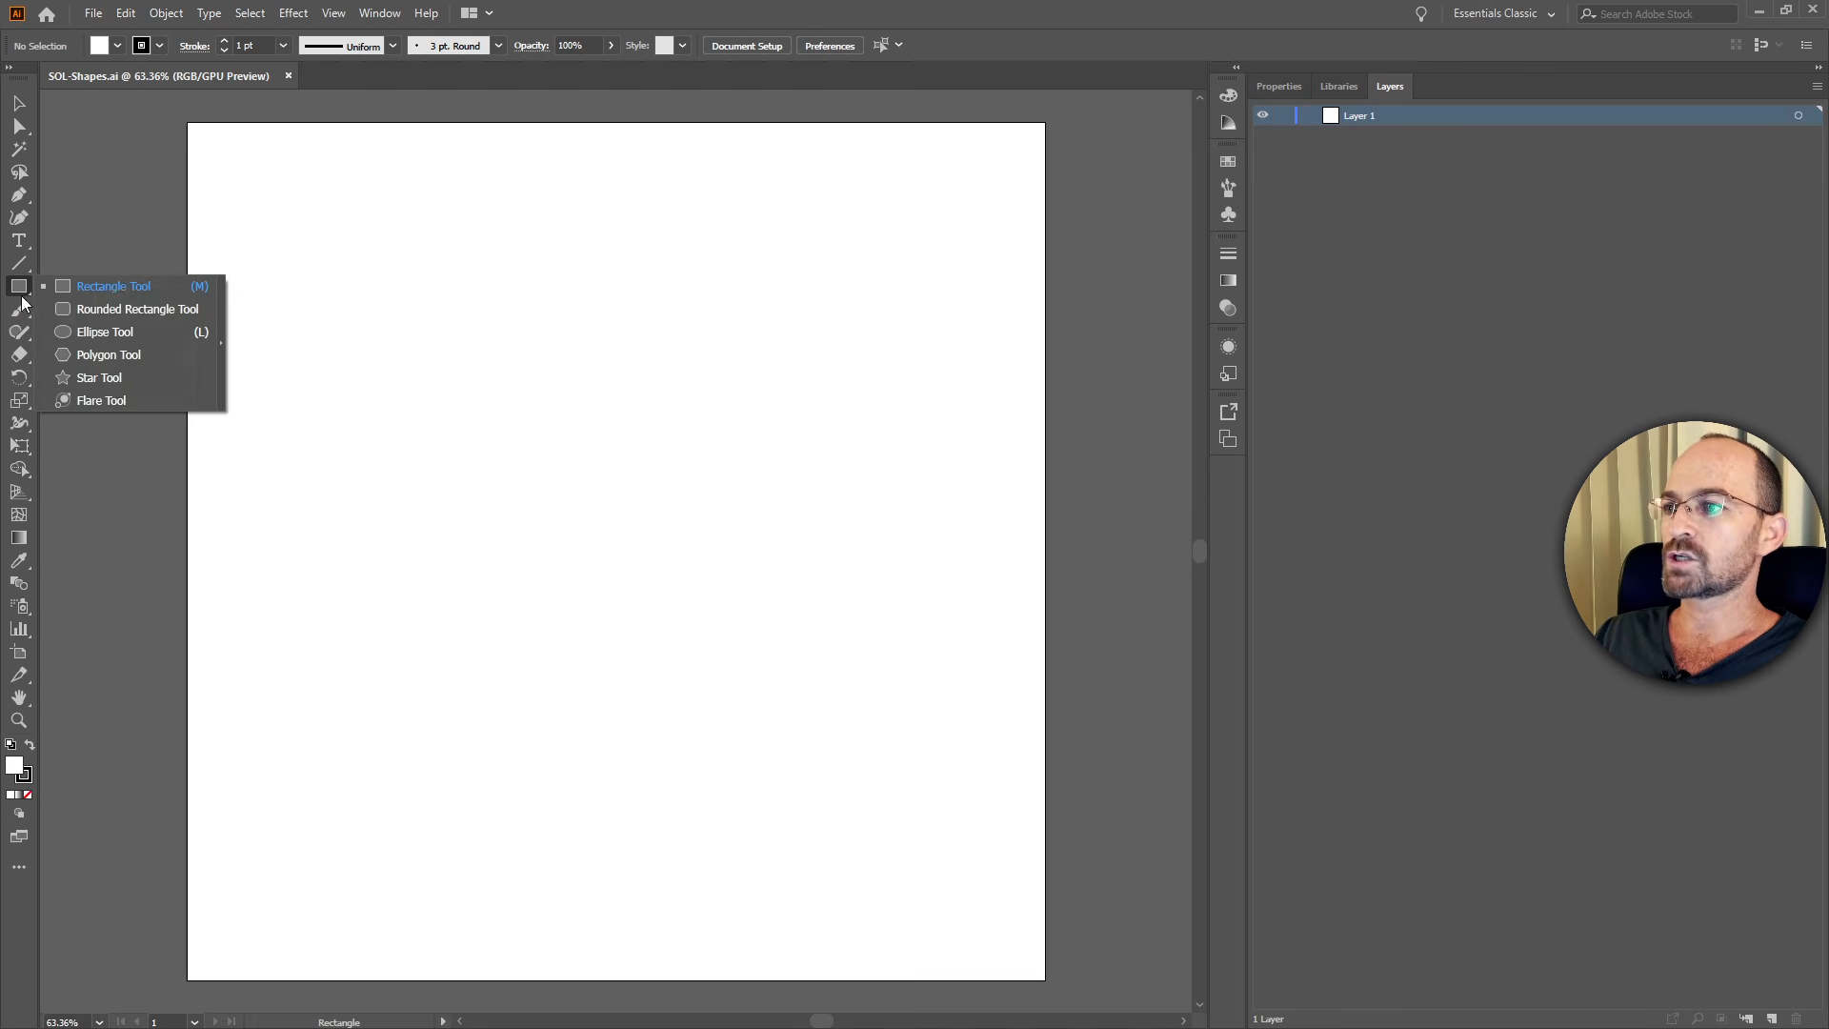
{"action": "left_click", "coordinate": [82, 336]}
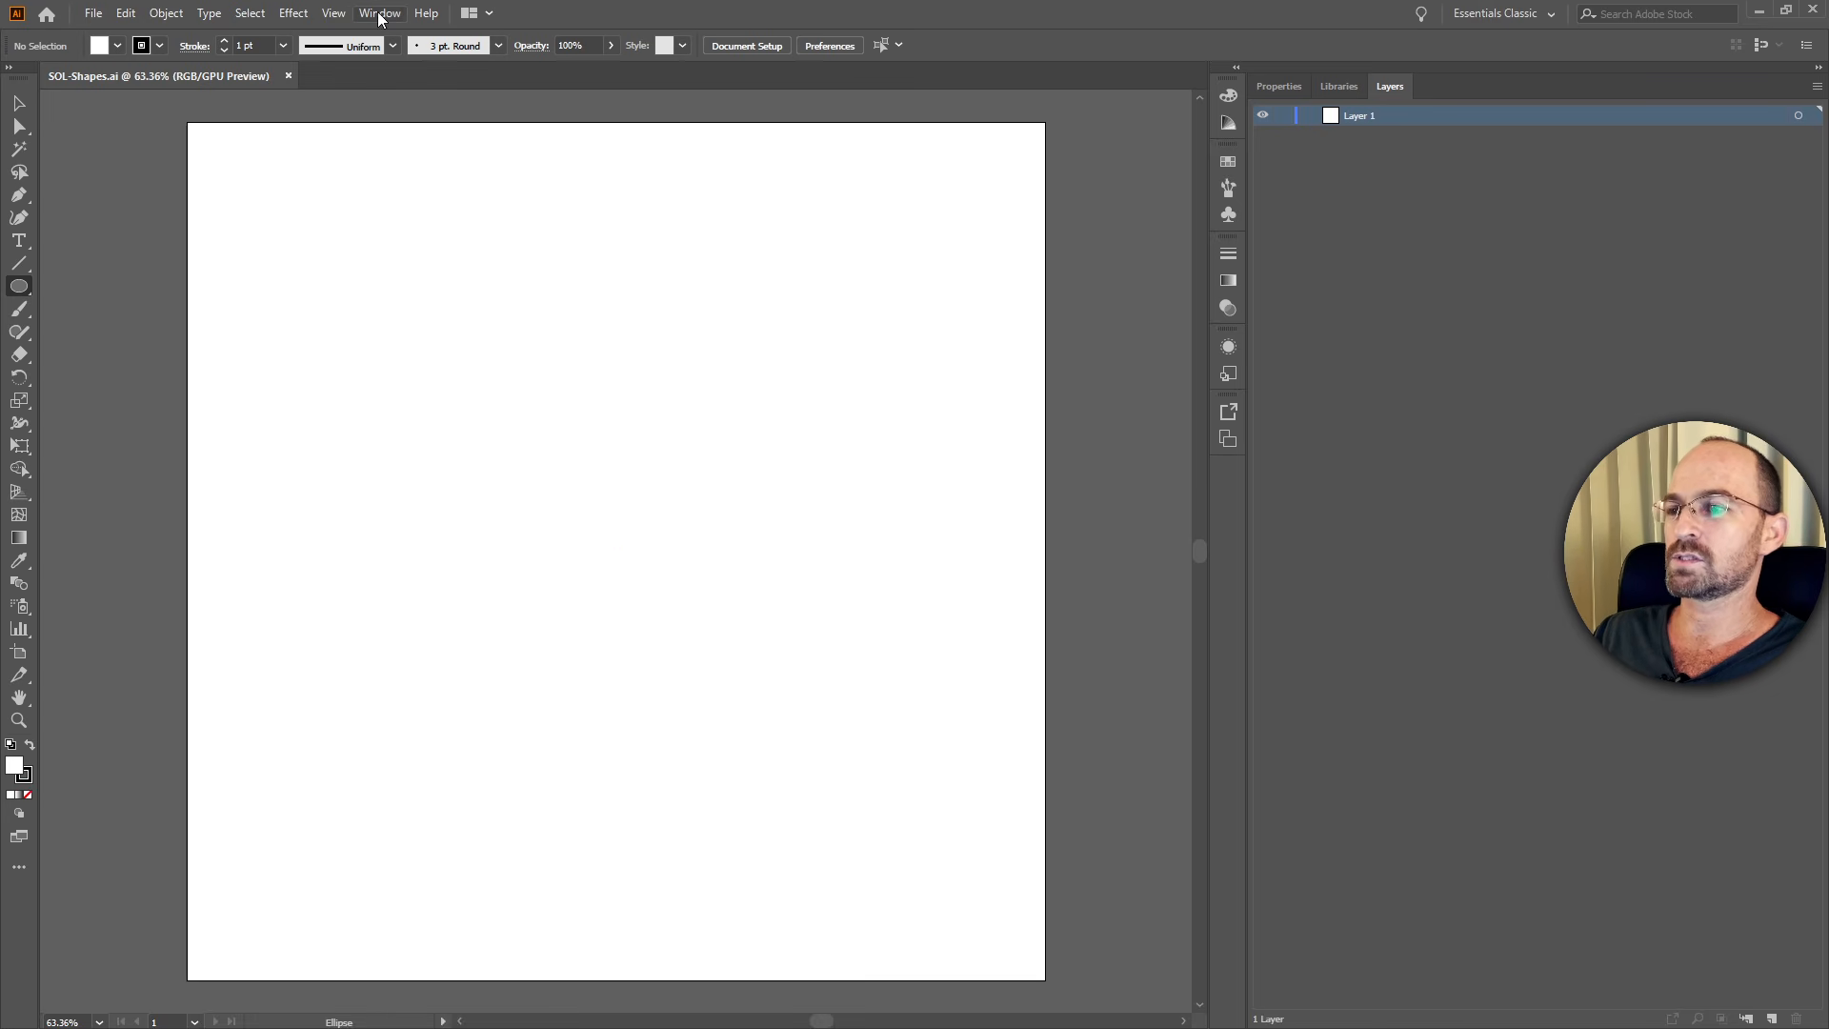
{"action": "left_click", "coordinate": [333, 13]}
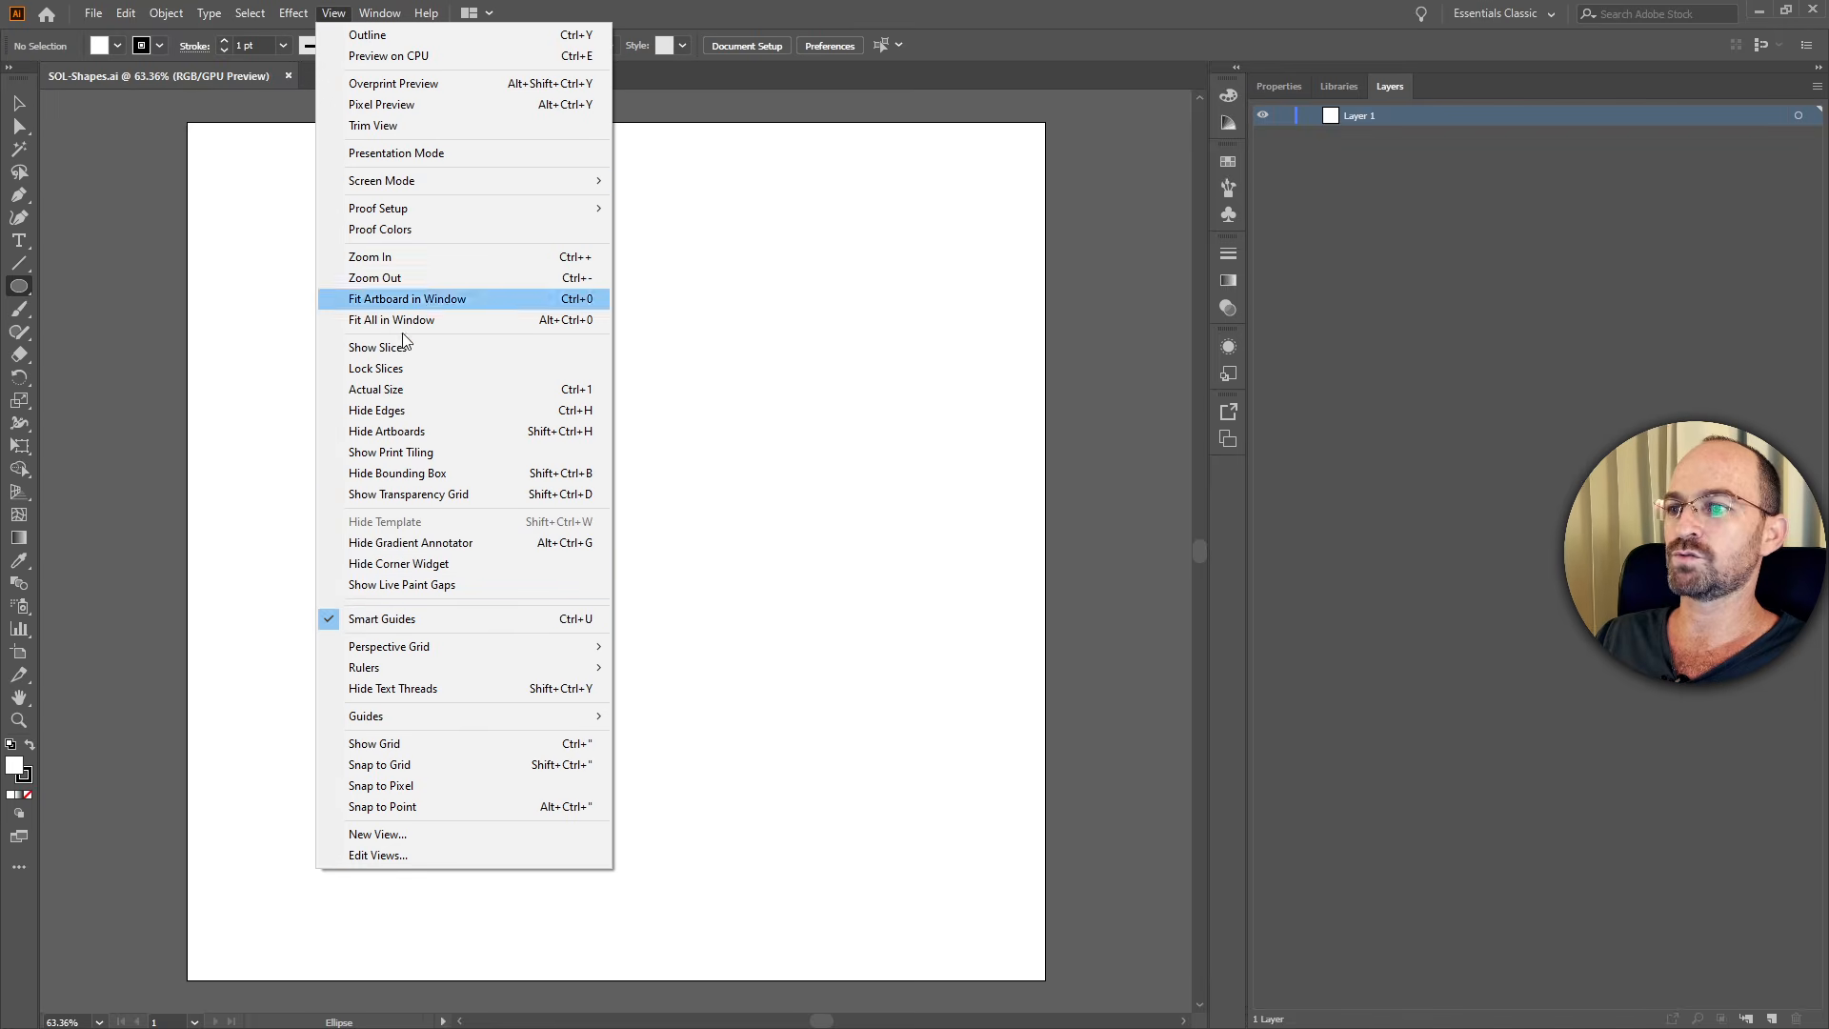
{"action": "left_click", "coordinate": [821, 3]}
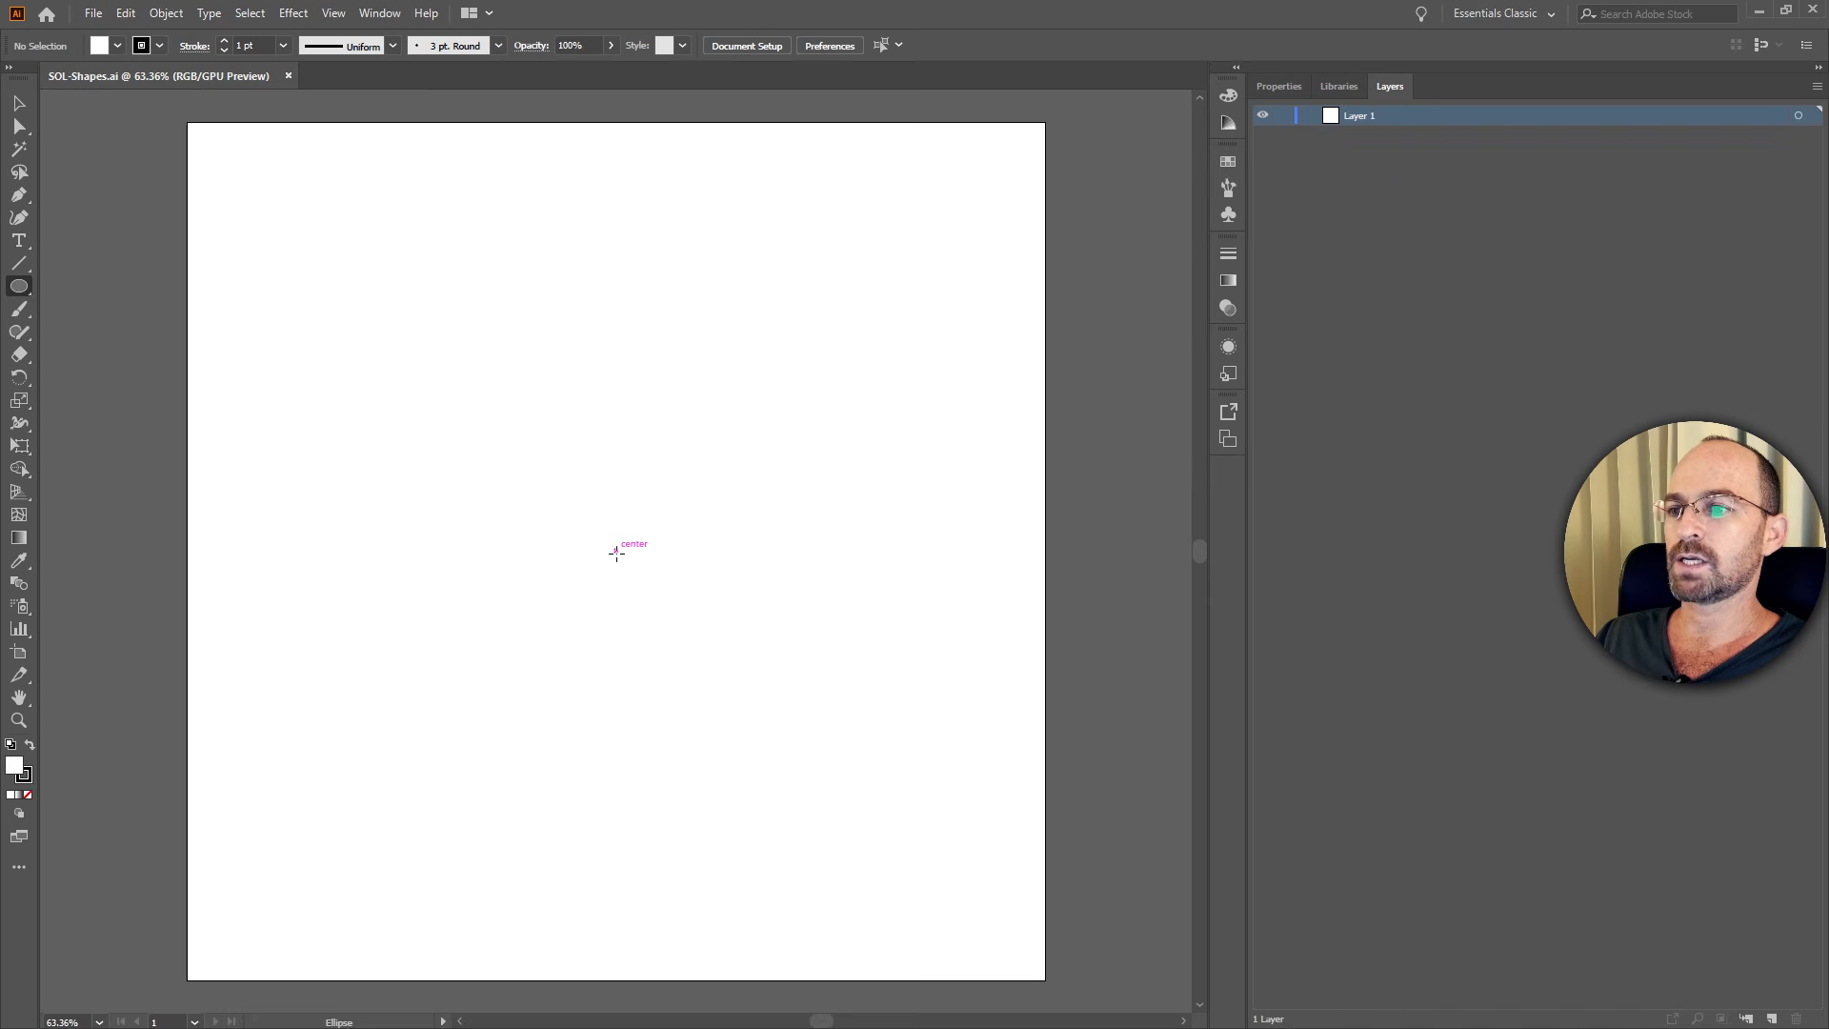
{"action": "left_click_drag", "start_coordinate": [620, 543], "coordinate": [865, 845]}
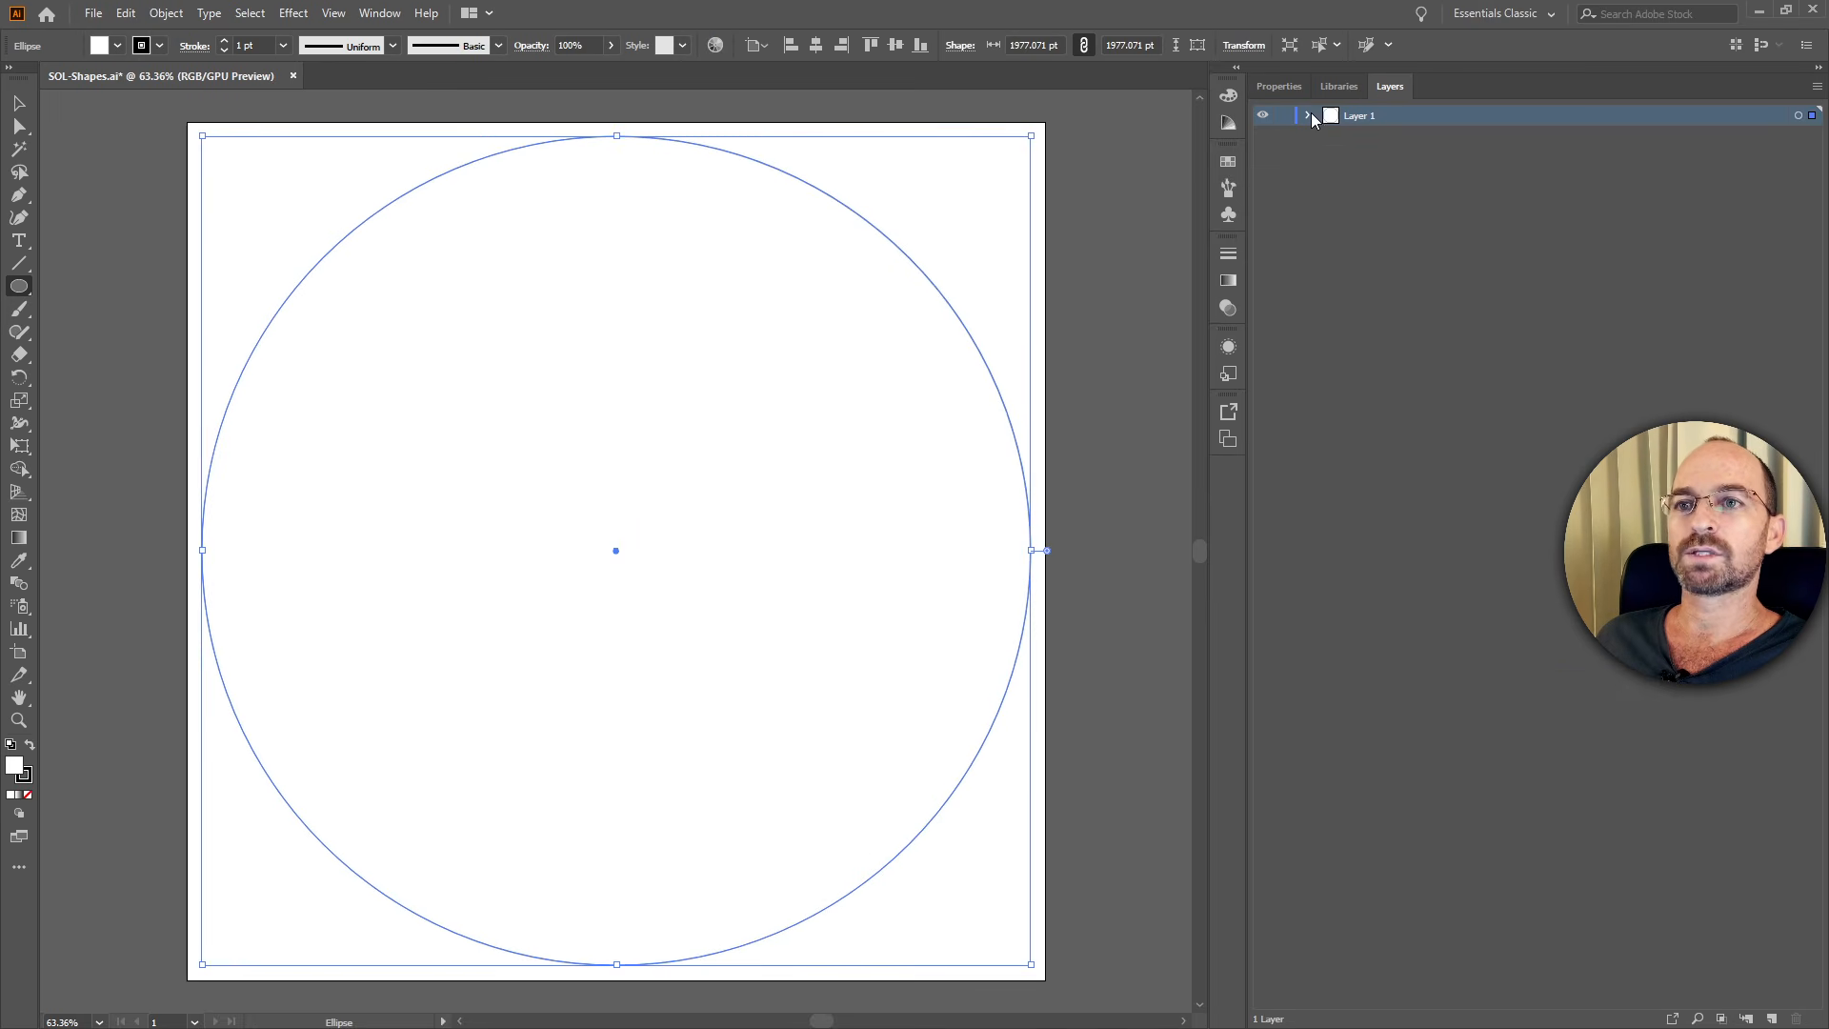
Expand Layer 1, remove the circle's fill and set its width and height to 2000 pt.
{"action": "left_click", "coordinate": [1308, 116]}
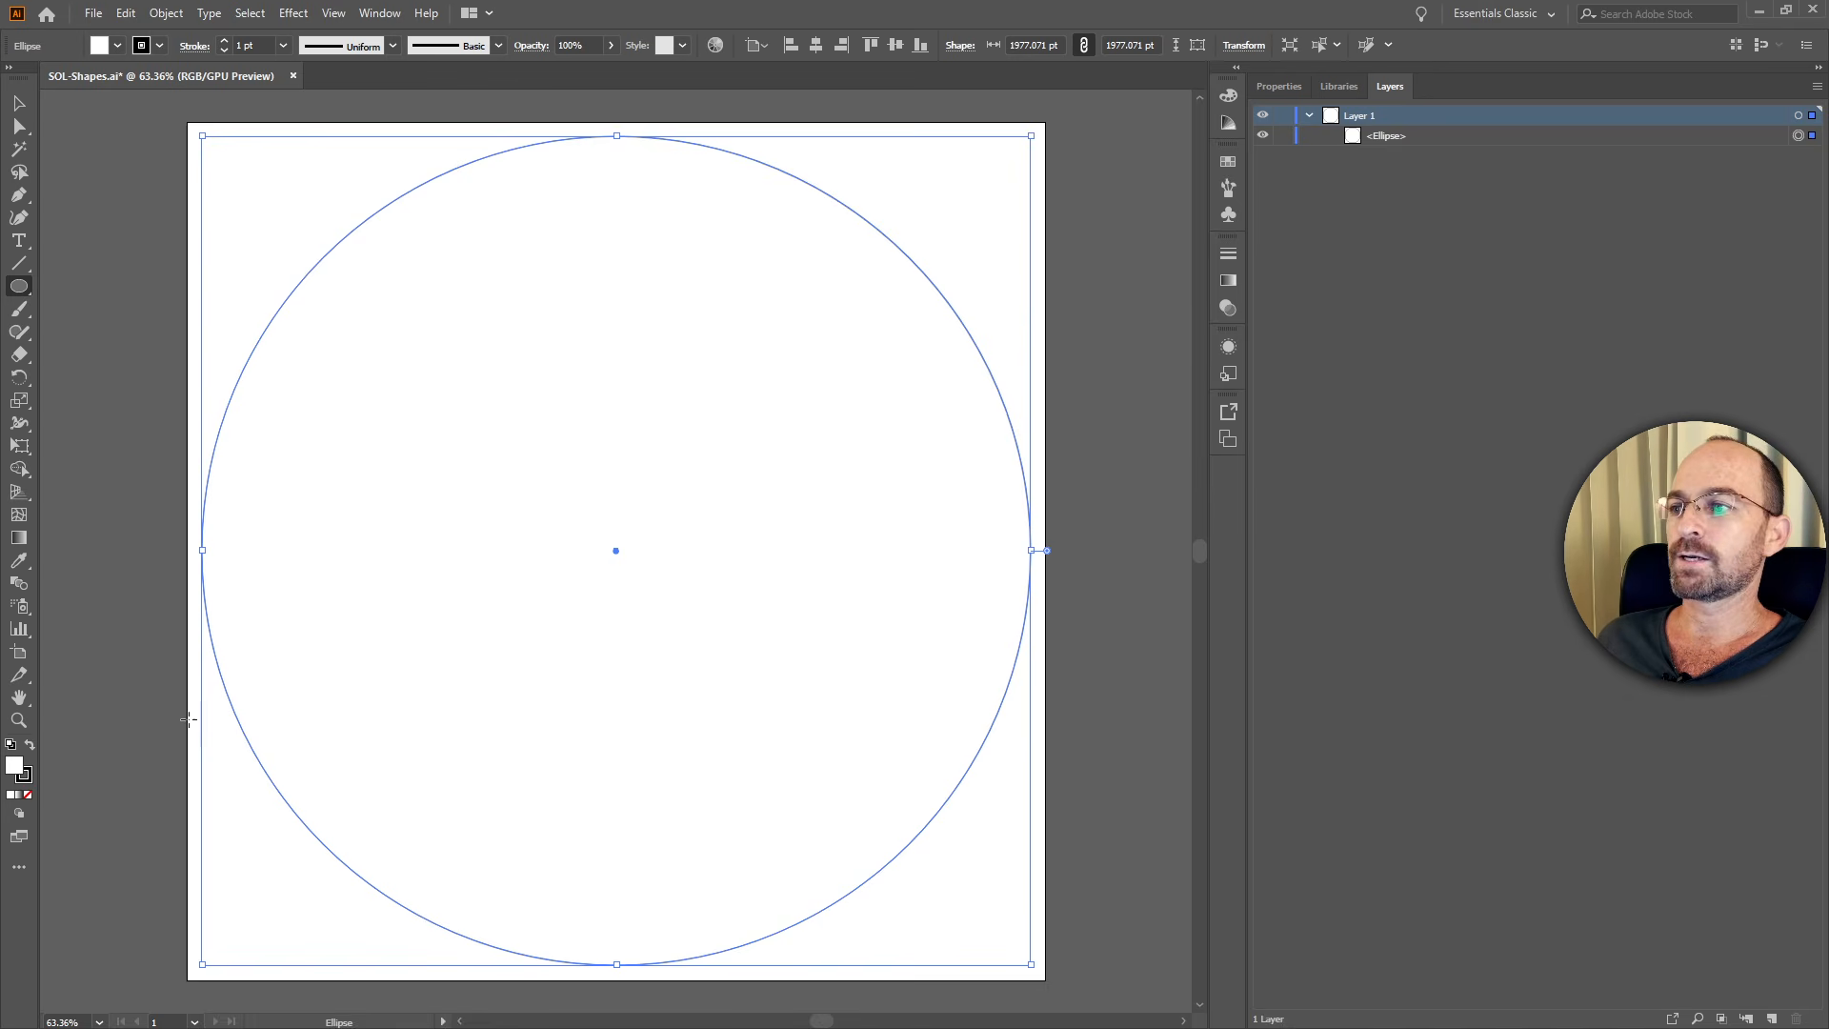
{"action": "left_click", "coordinate": [23, 793]}
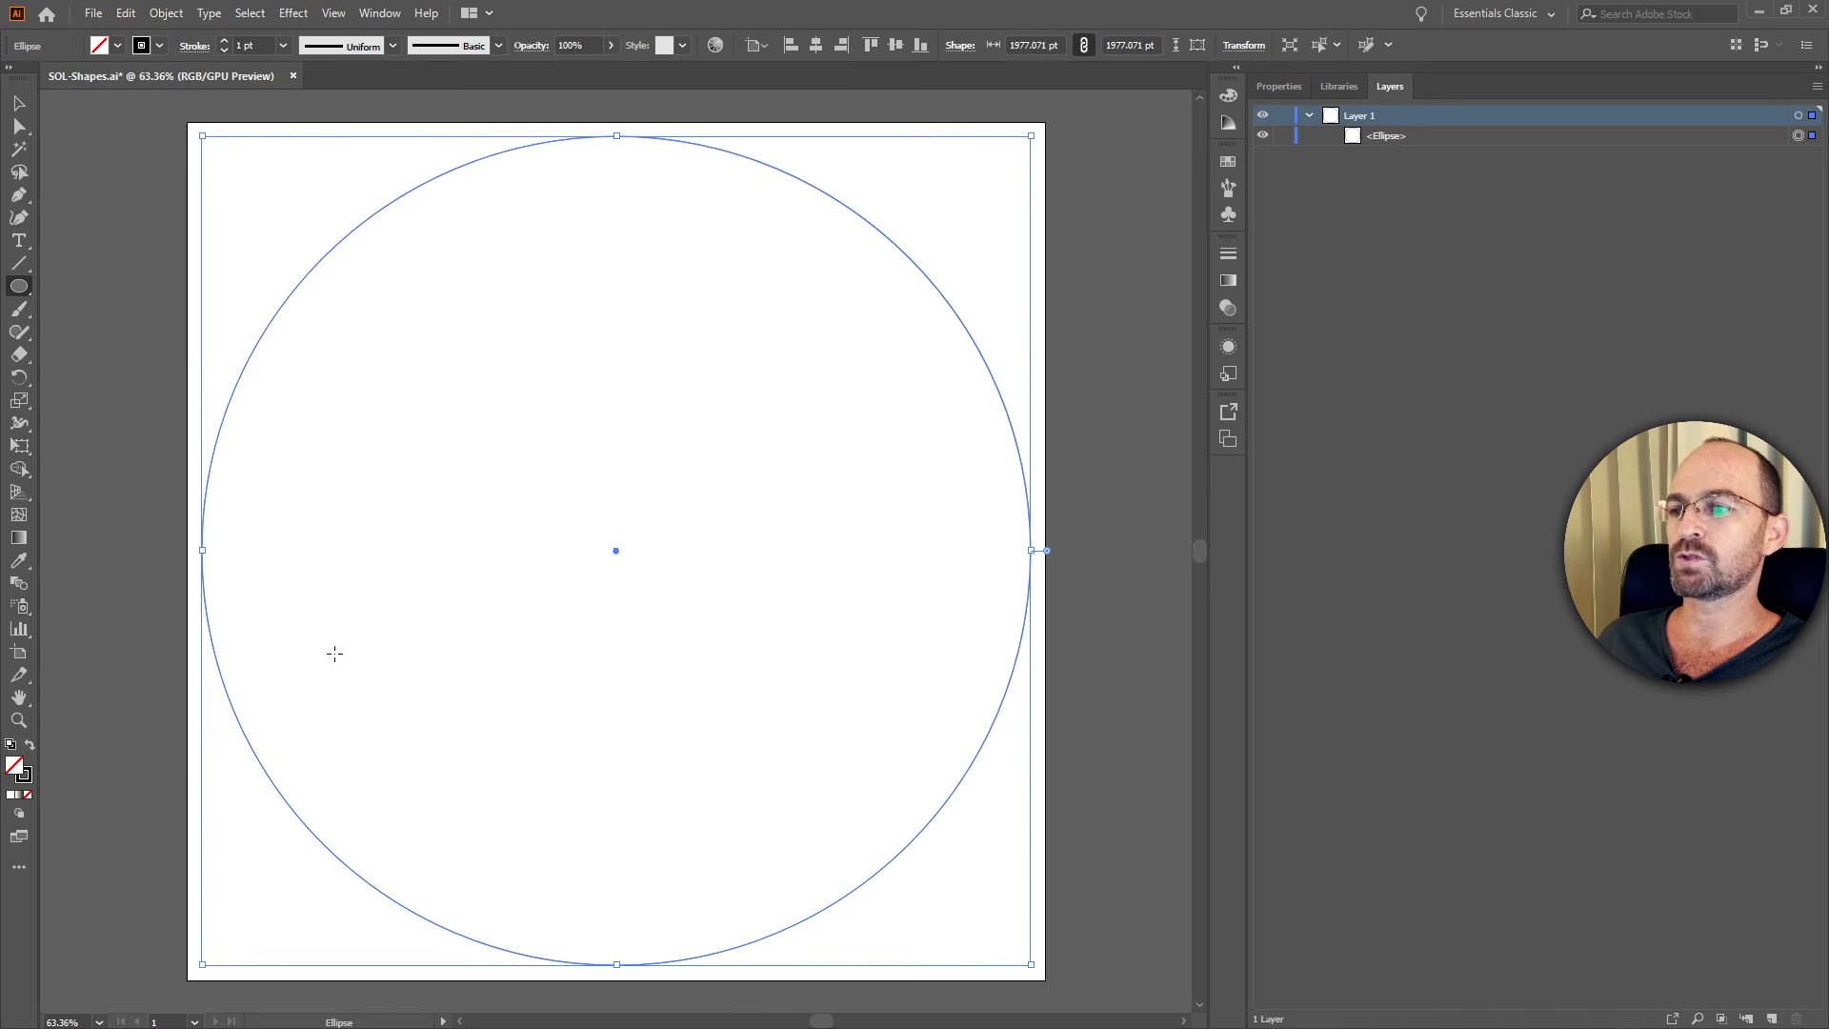
{"action": "left_click", "coordinate": [1037, 45]}
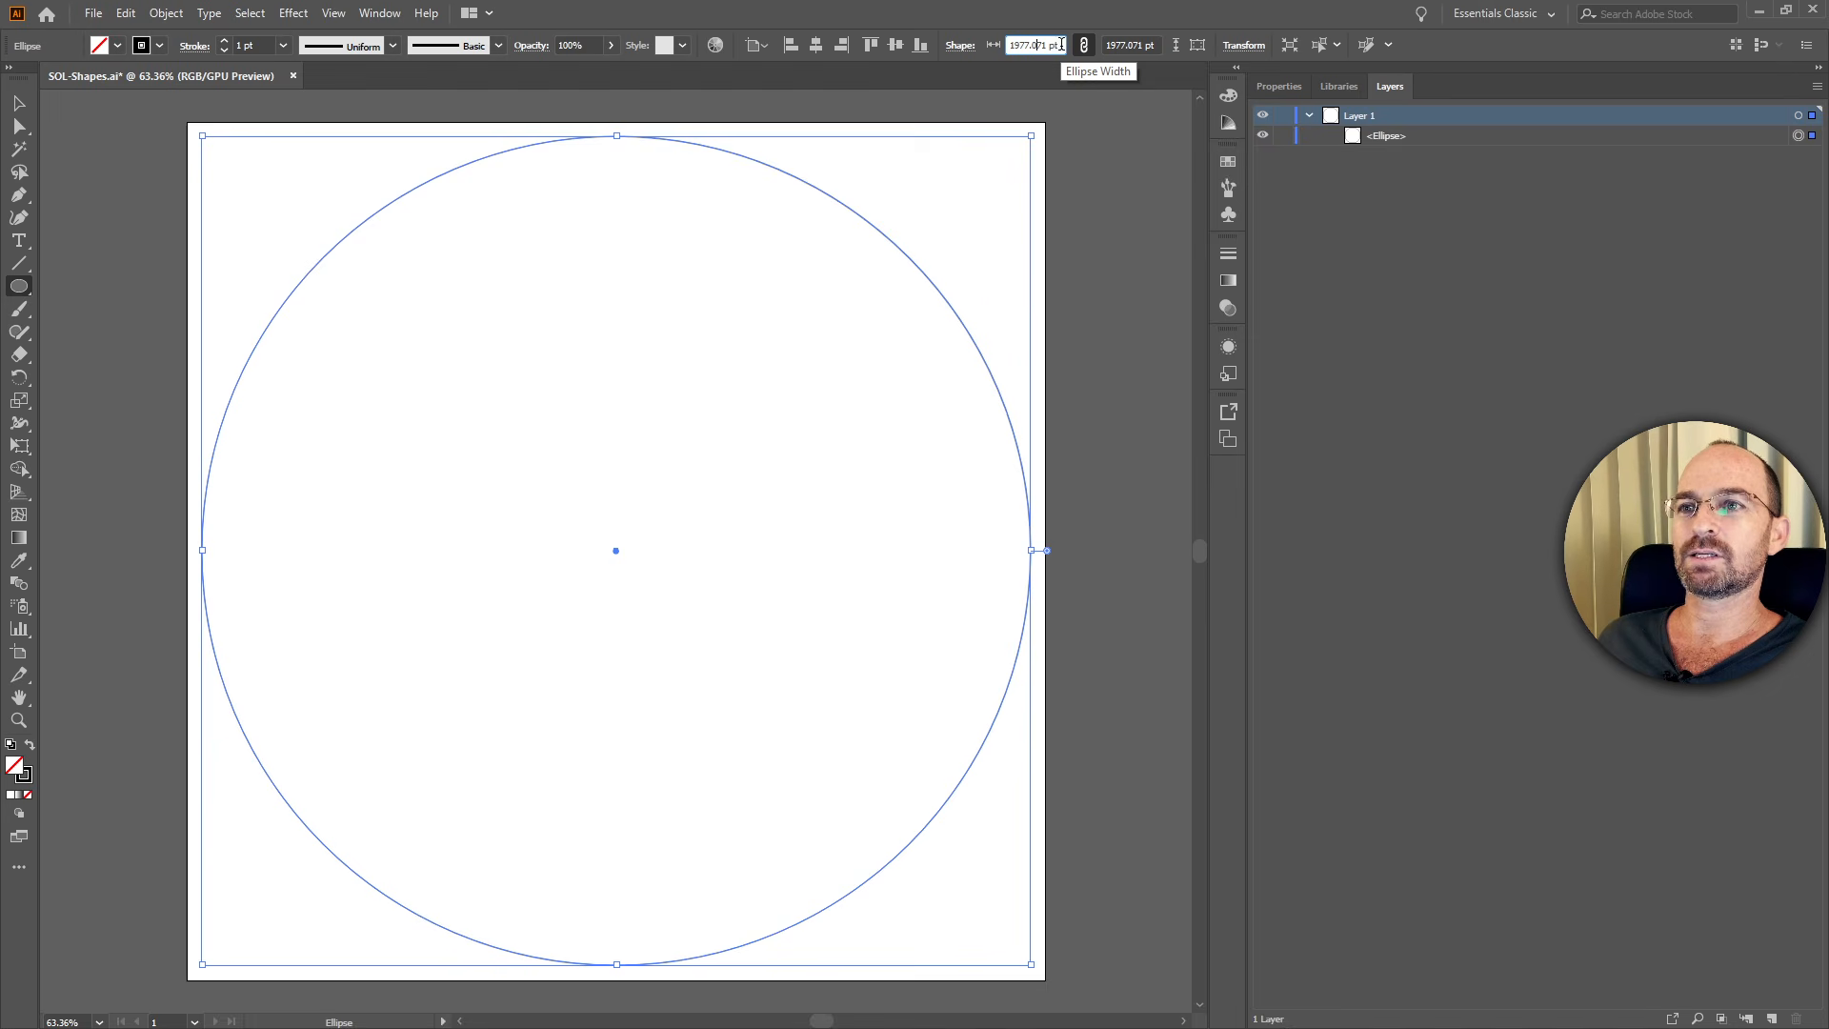
{"action": "left_click_drag", "start_coordinate": [1062, 44], "coordinate": [991, 47]}
{"action": "type", "text": "2"}
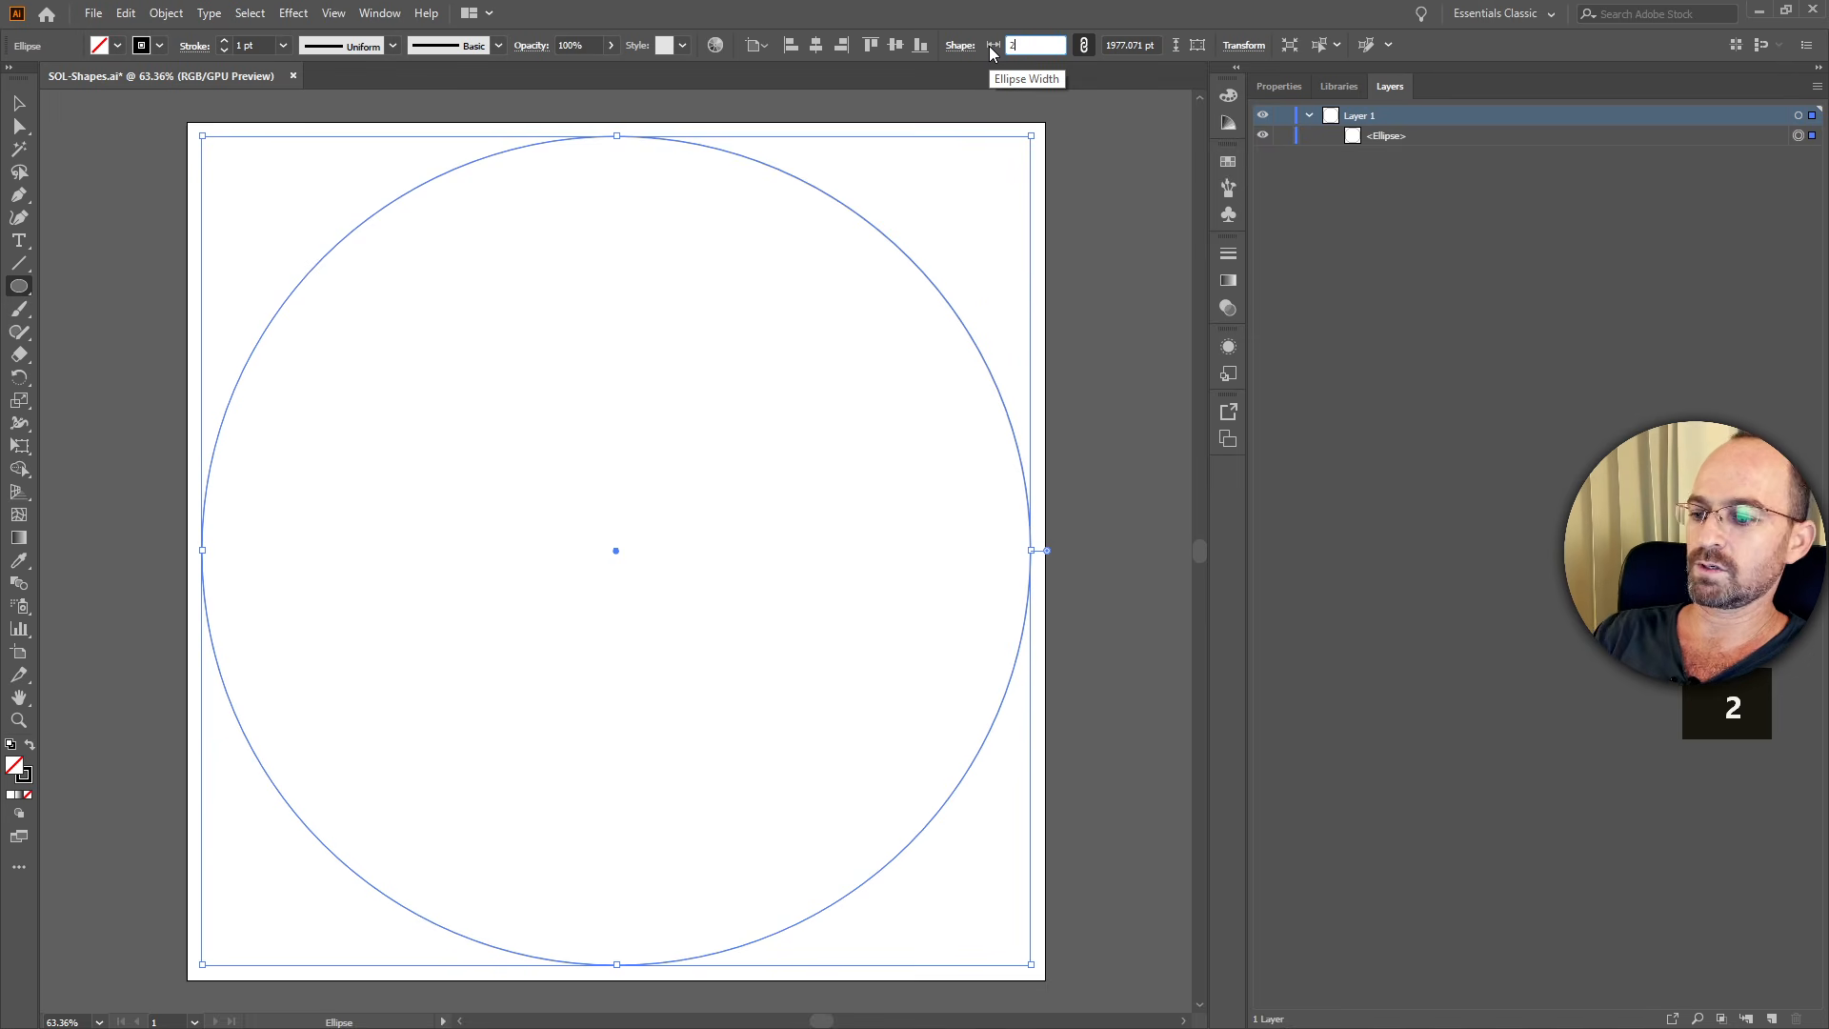
{"action": "type", "text": "000"}
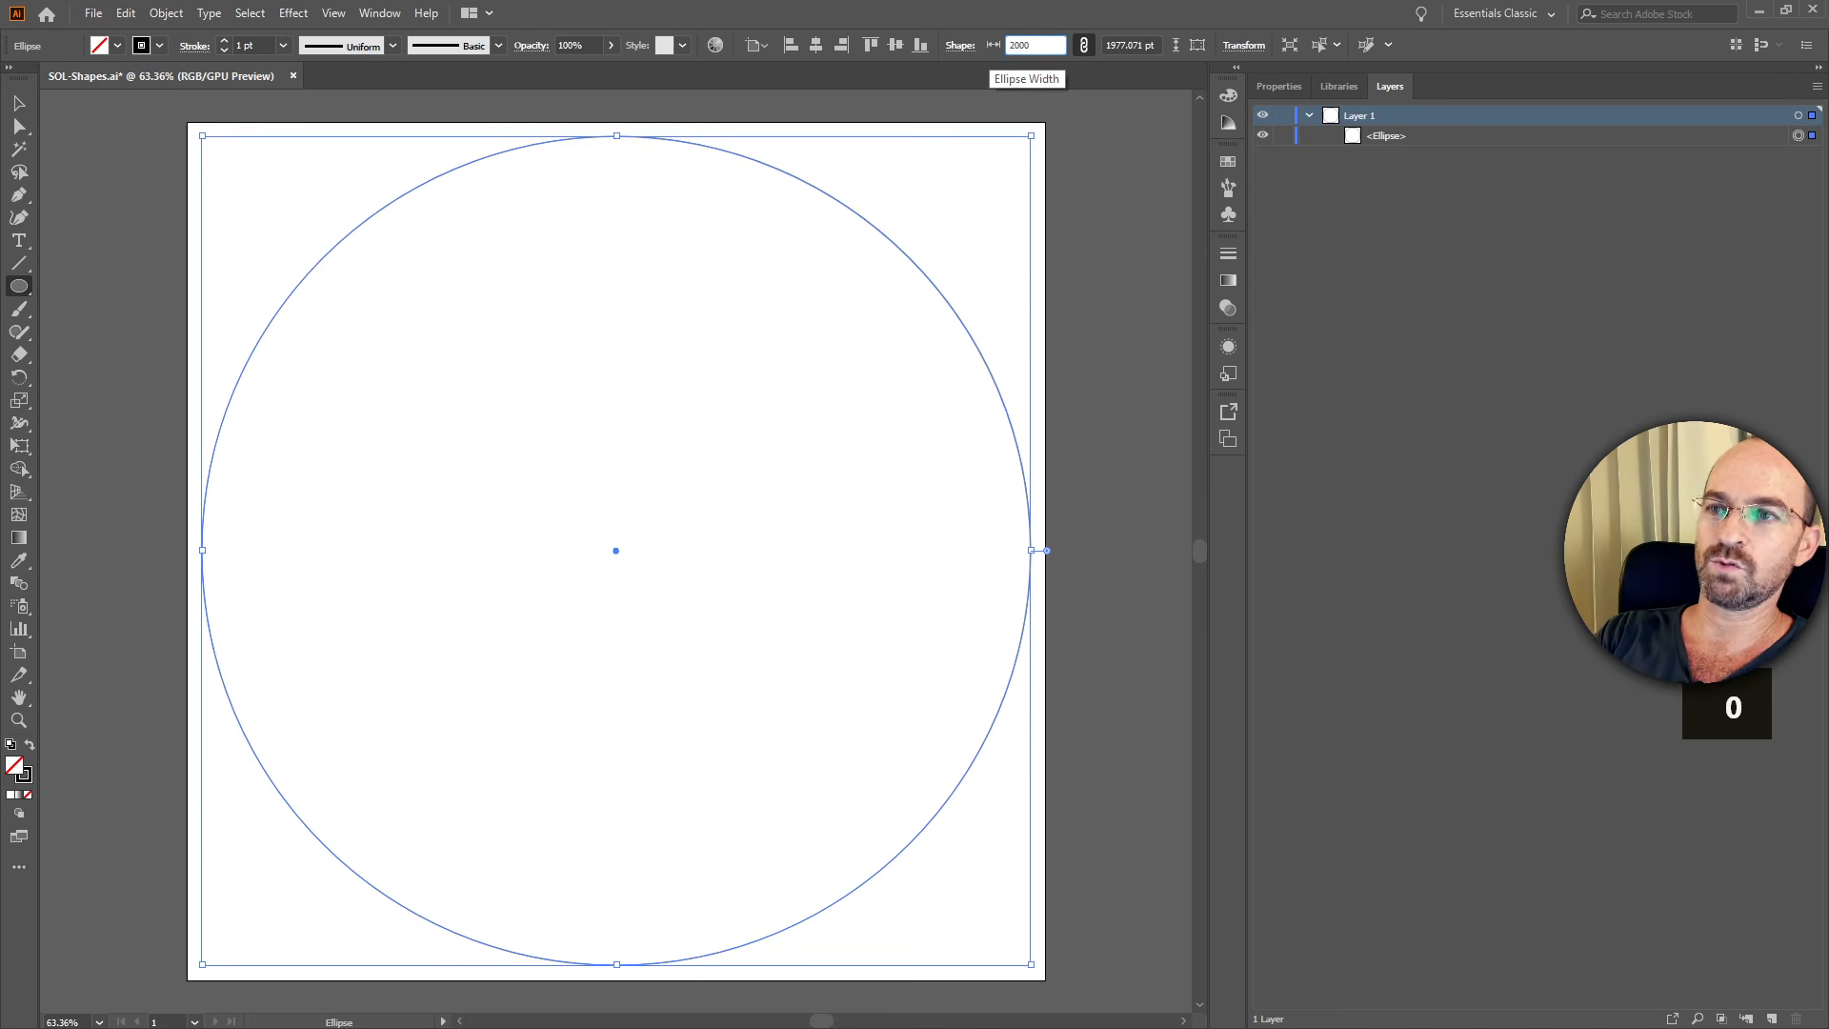
{"action": "key", "text": "Return"}
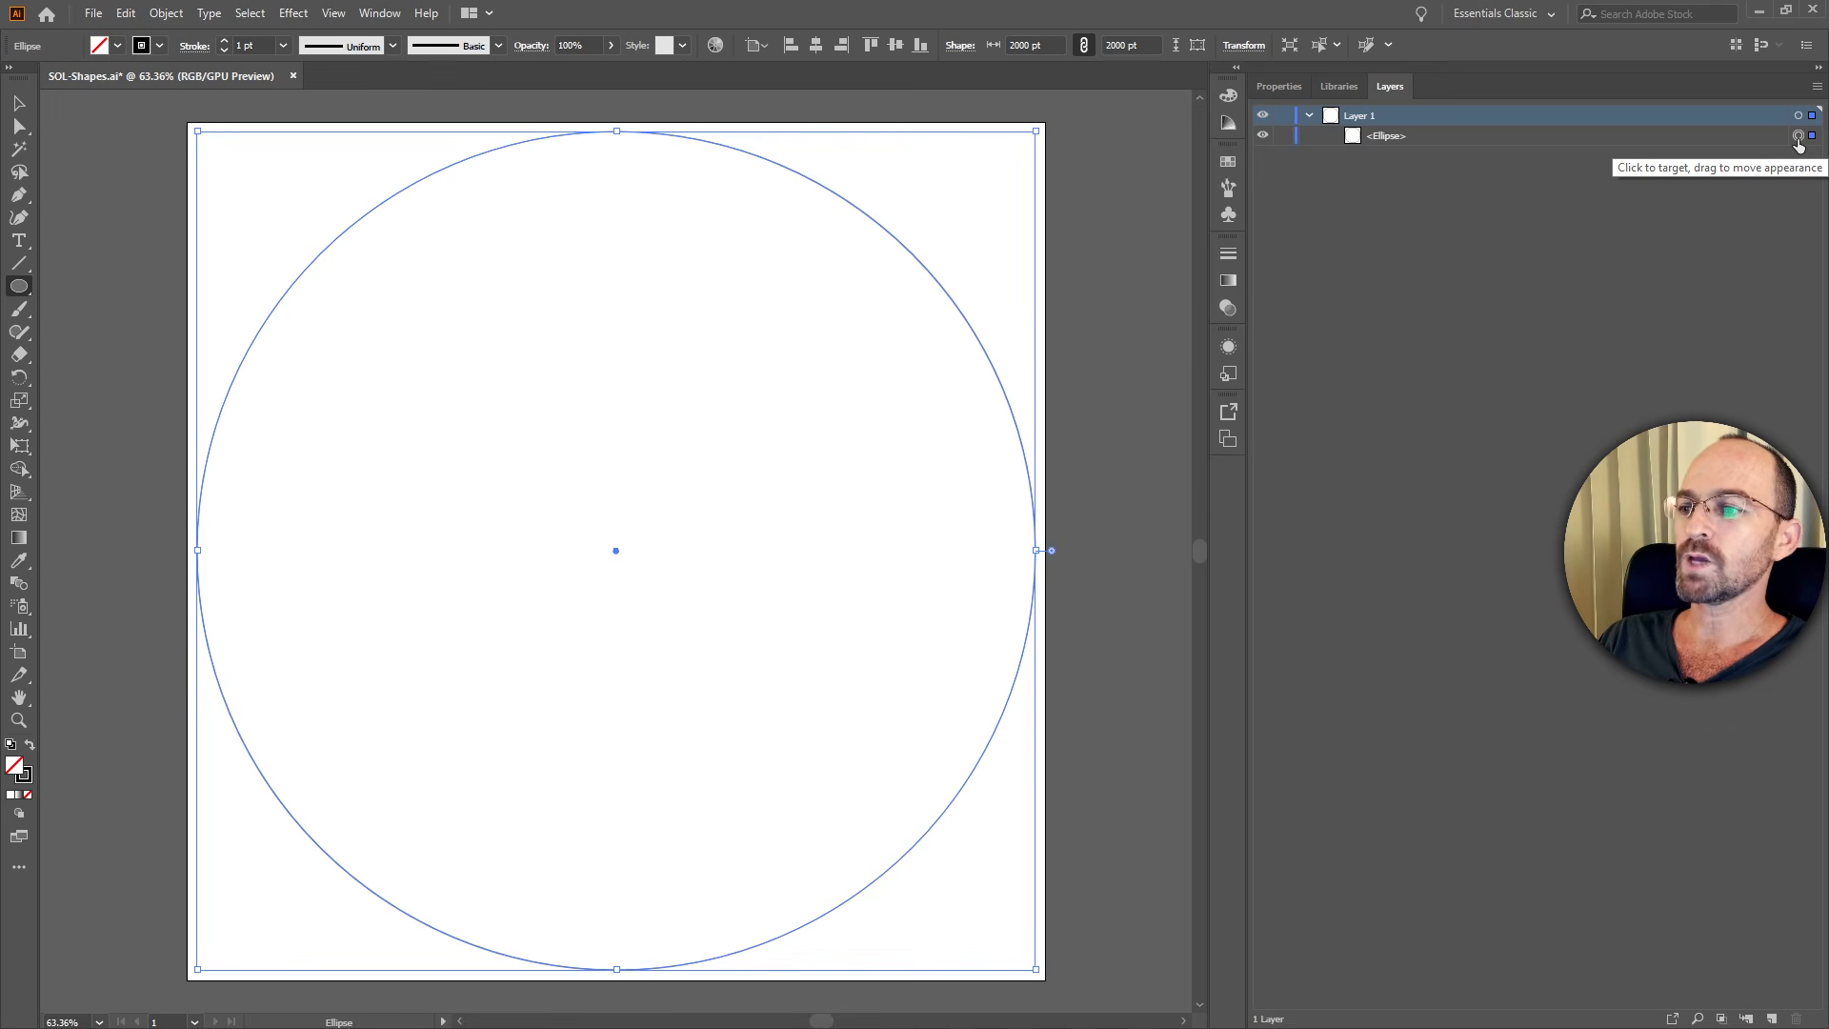
Check the SOL-Shape.jpg reference and paste a copy of the large circle in place, in front of the original.
{"action": "left_click", "coordinate": [1389, 138]}
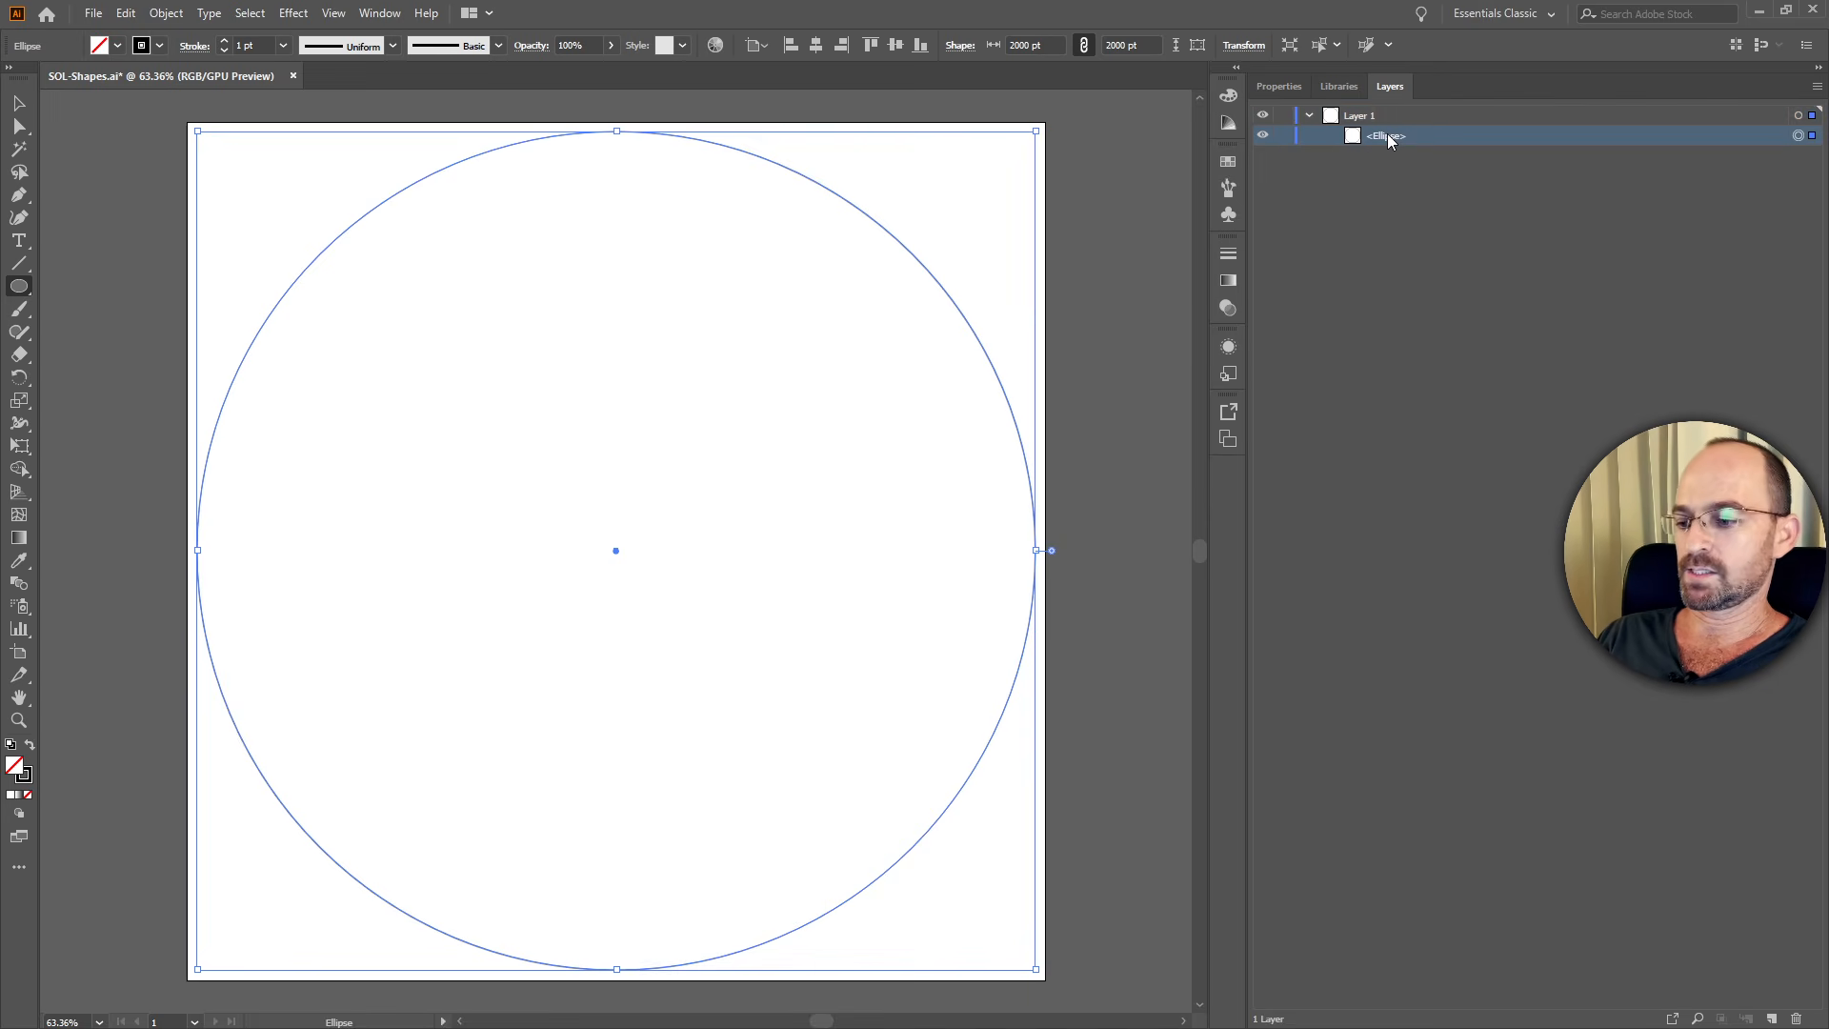
{"action": "key", "text": "alt+Tab"}
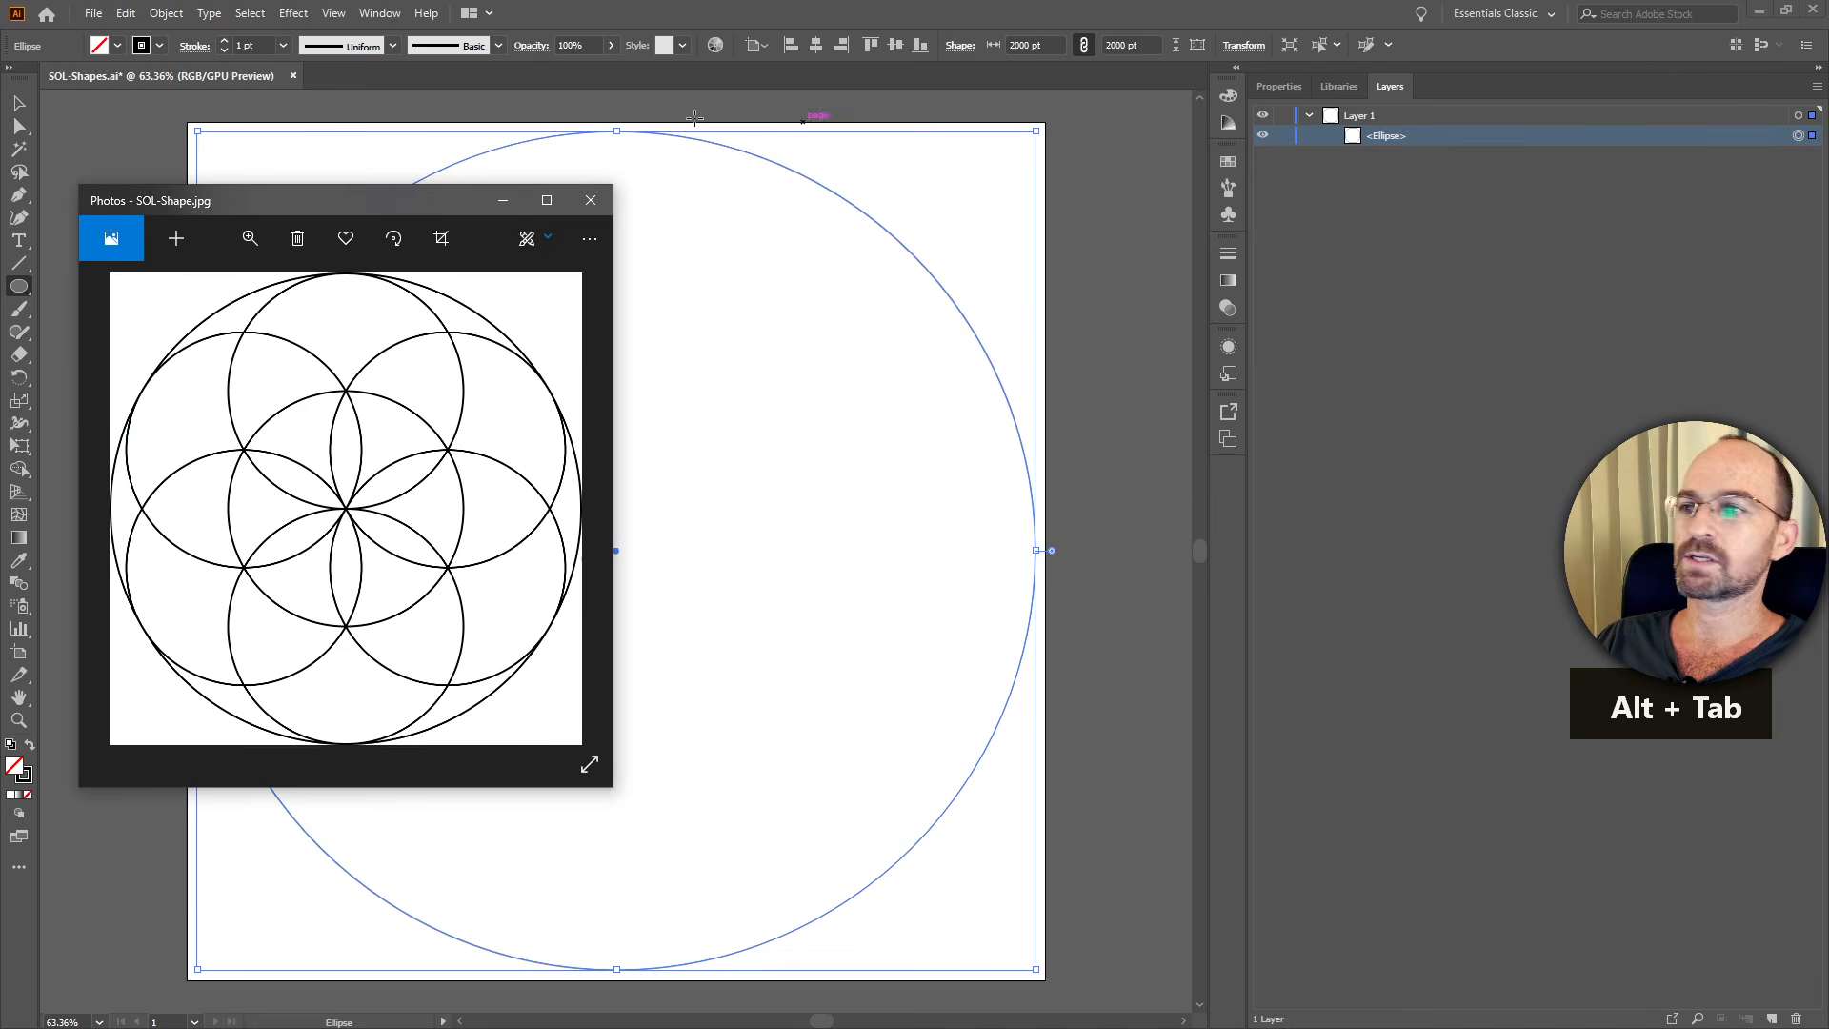
{"action": "left_click_drag", "start_coordinate": [363, 203], "coordinate": [349, 198]}
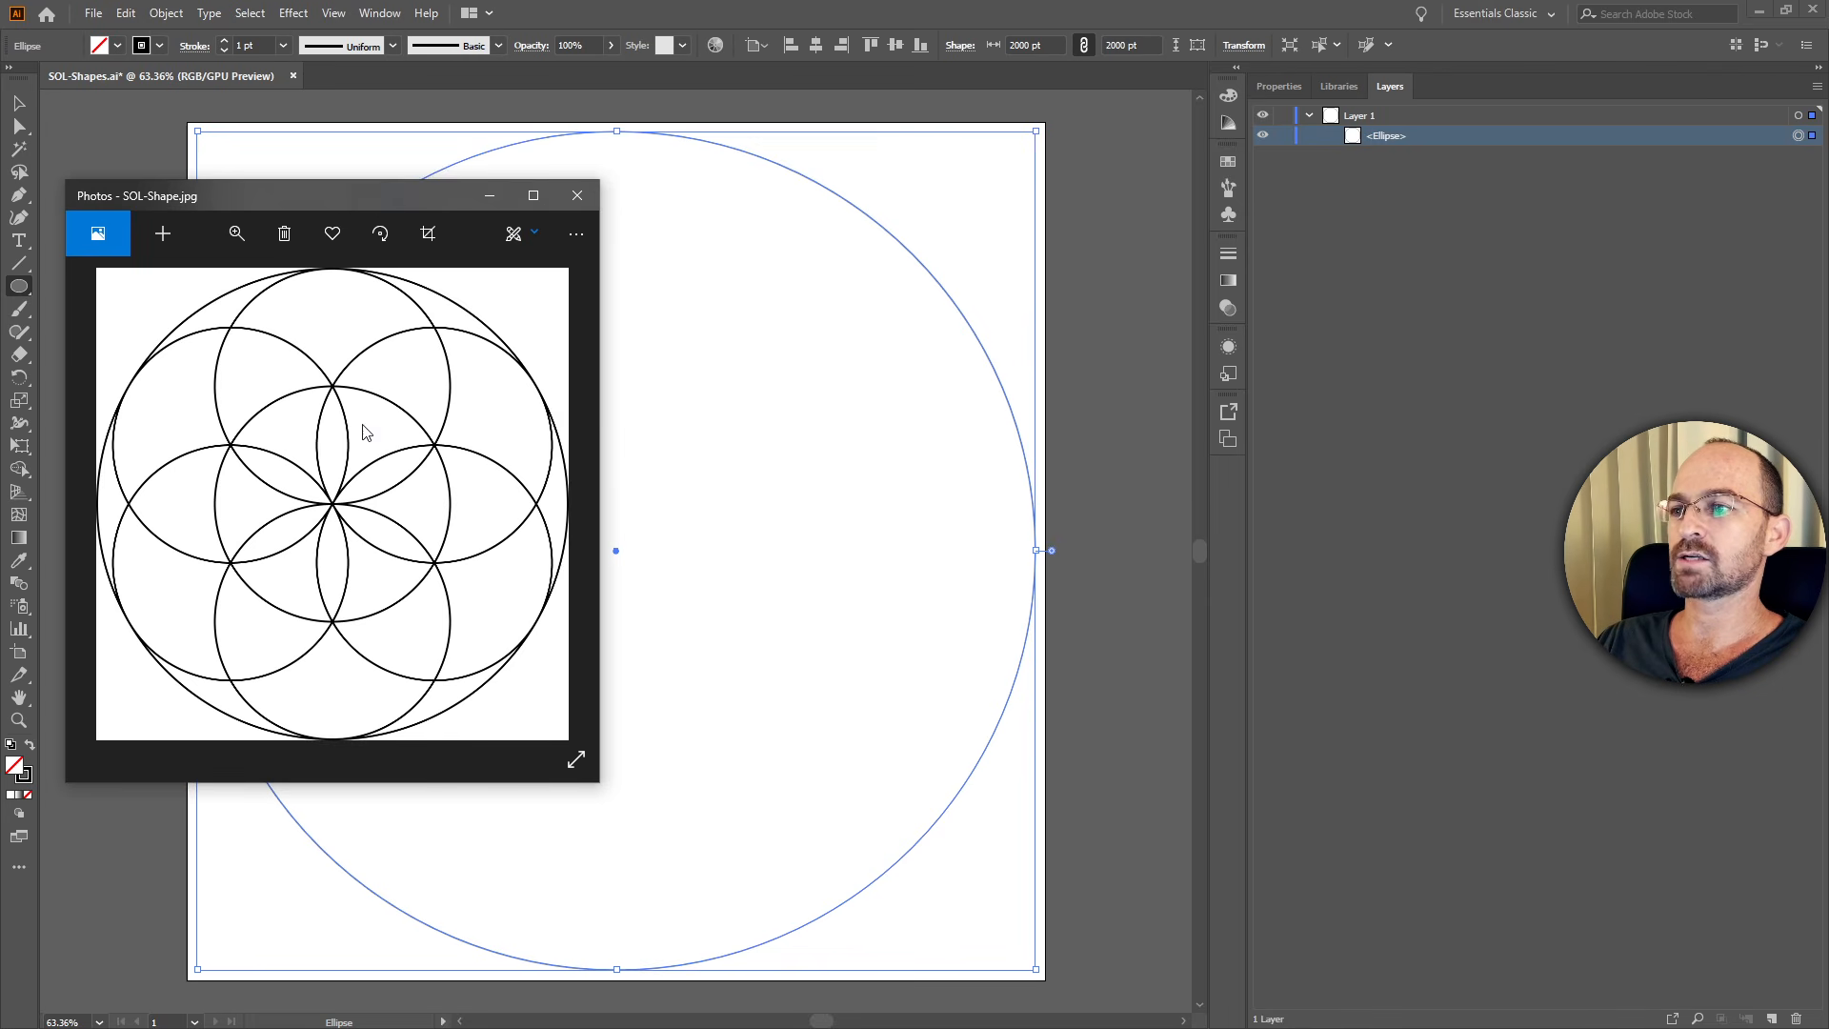
{"action": "left_click", "coordinate": [490, 195]}
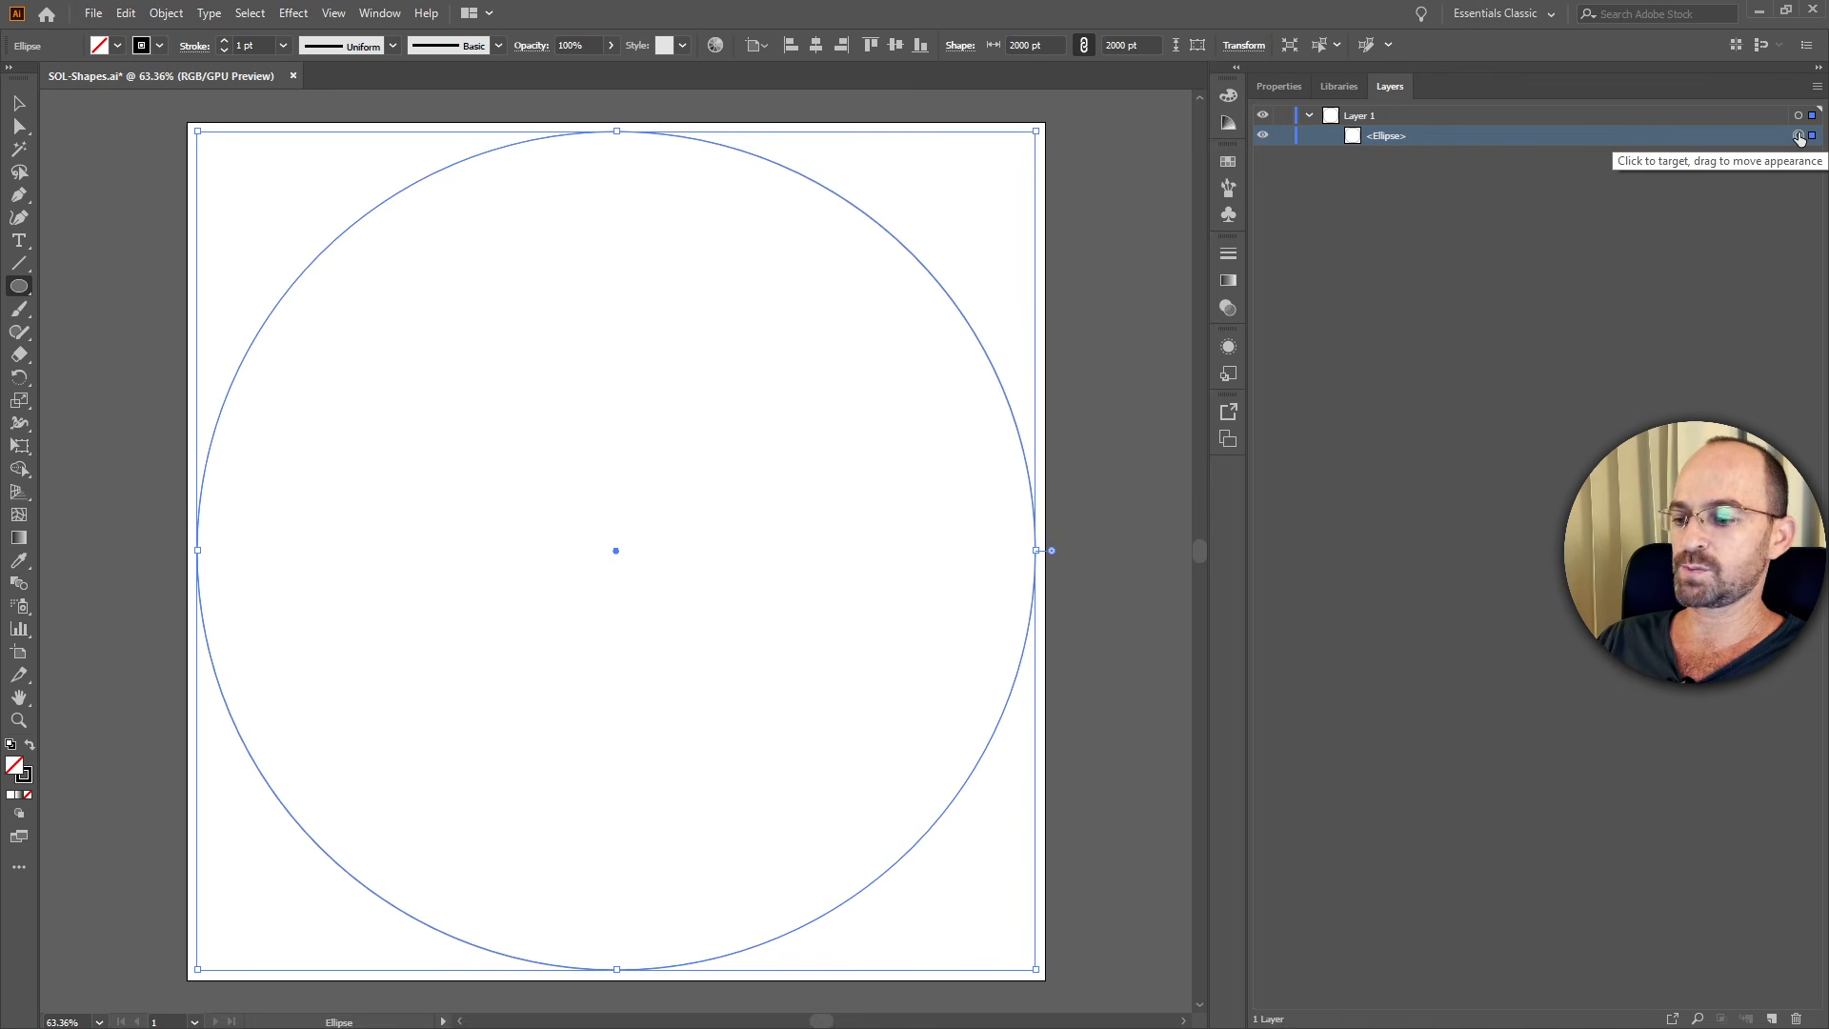
{"action": "key", "text": "ctrl+c"}
{"action": "key", "text": "ctrl+f"}
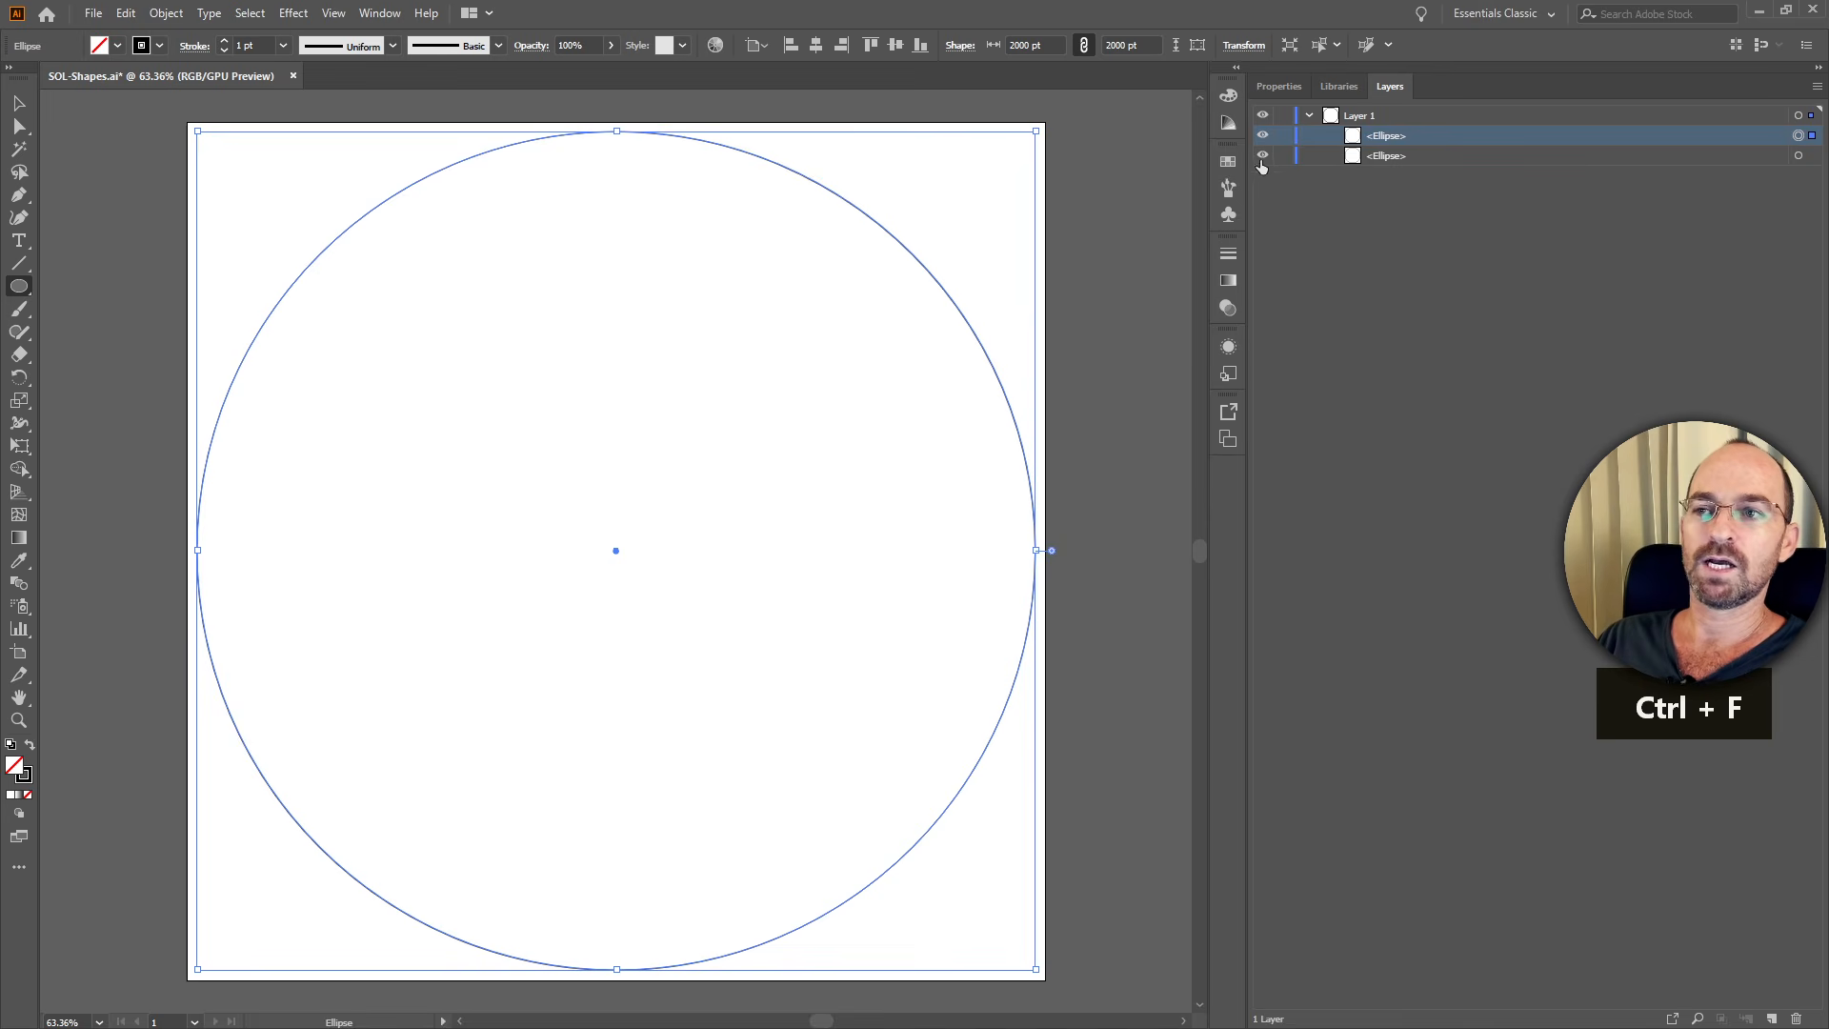
Set the width and height of the front circle copy to 1000 pt.
{"action": "left_click", "coordinate": [1051, 45]}
{"action": "left_click_drag", "start_coordinate": [1050, 45], "coordinate": [987, 53]}
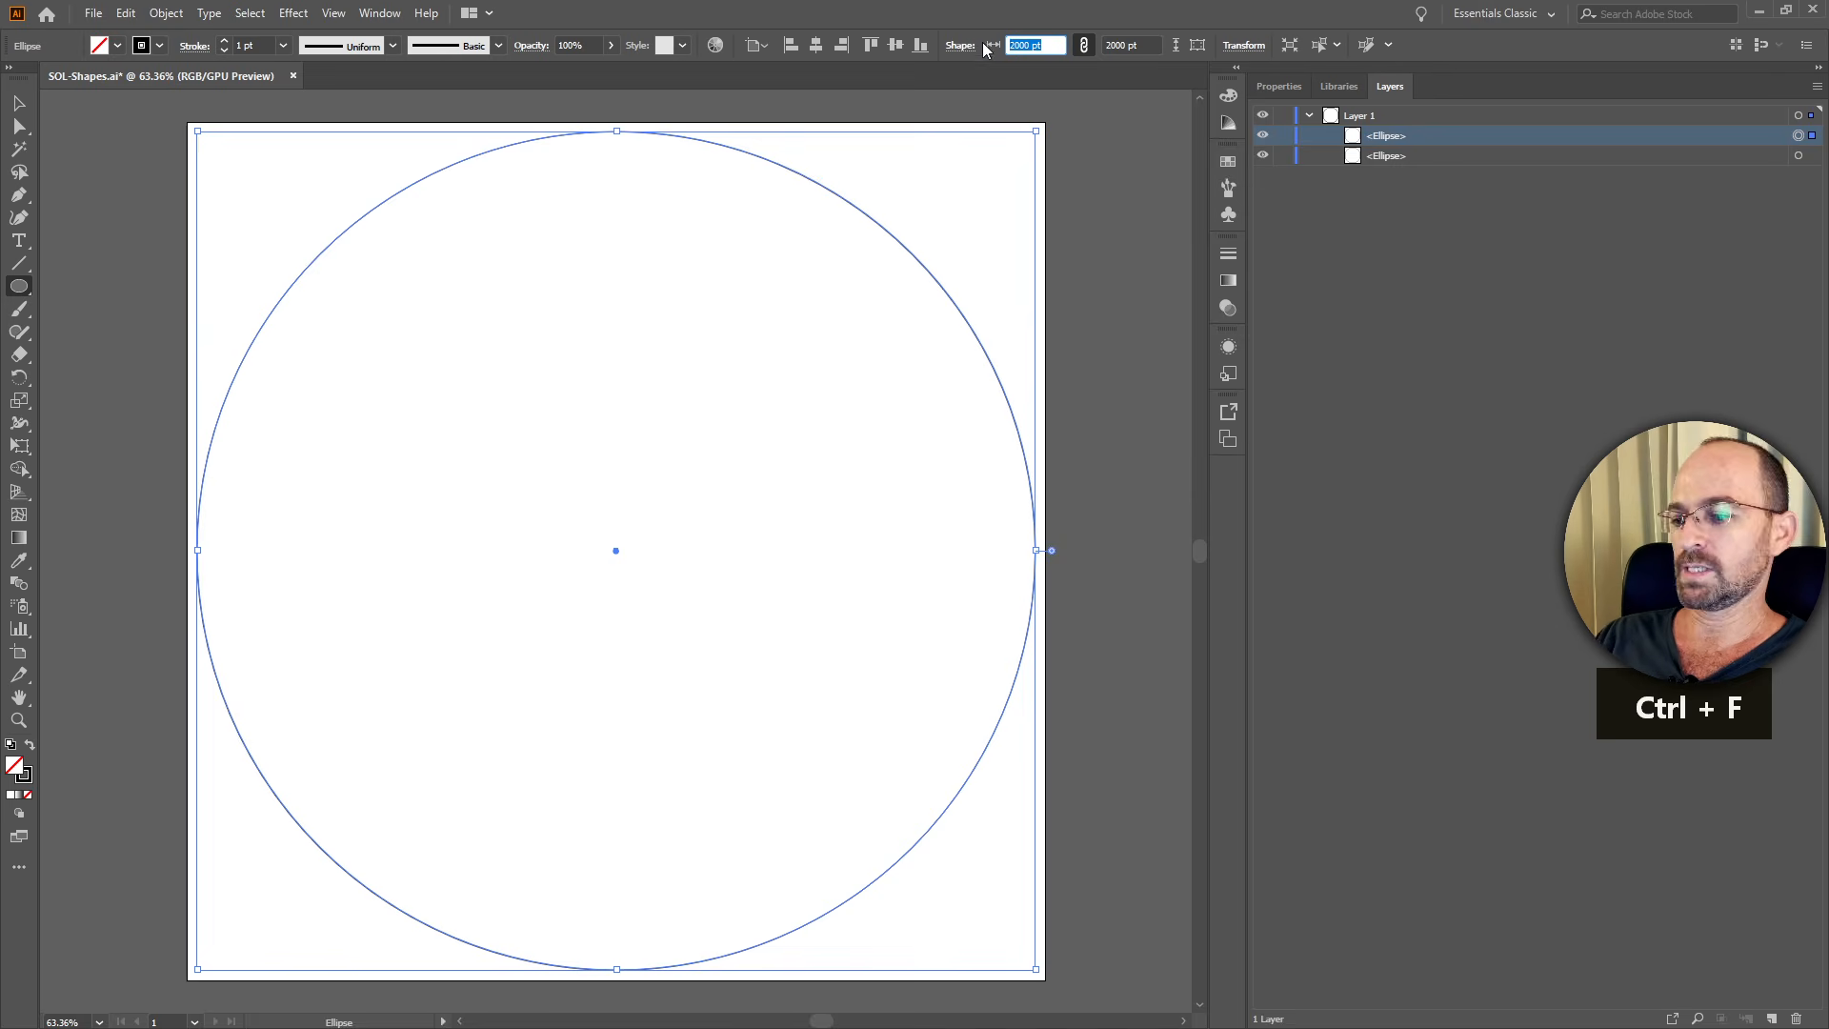
{"action": "type", "text": "1000"}
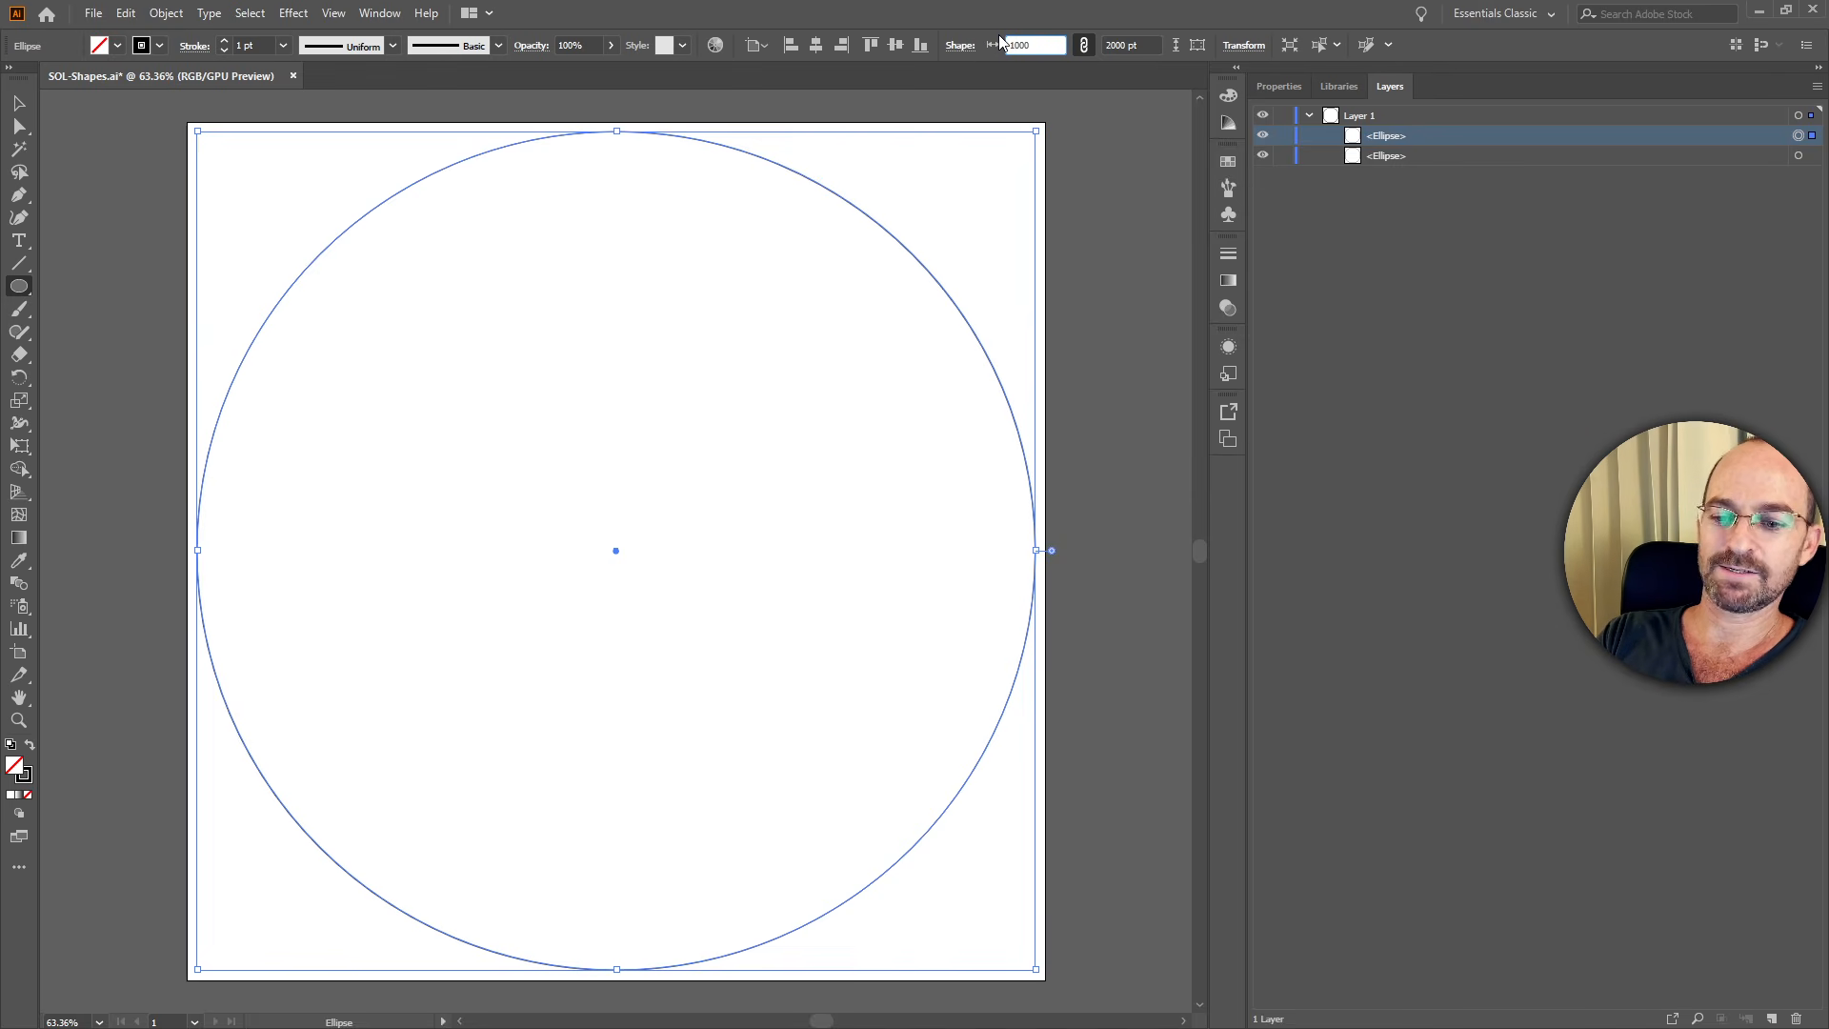
{"action": "key", "text": "Return"}
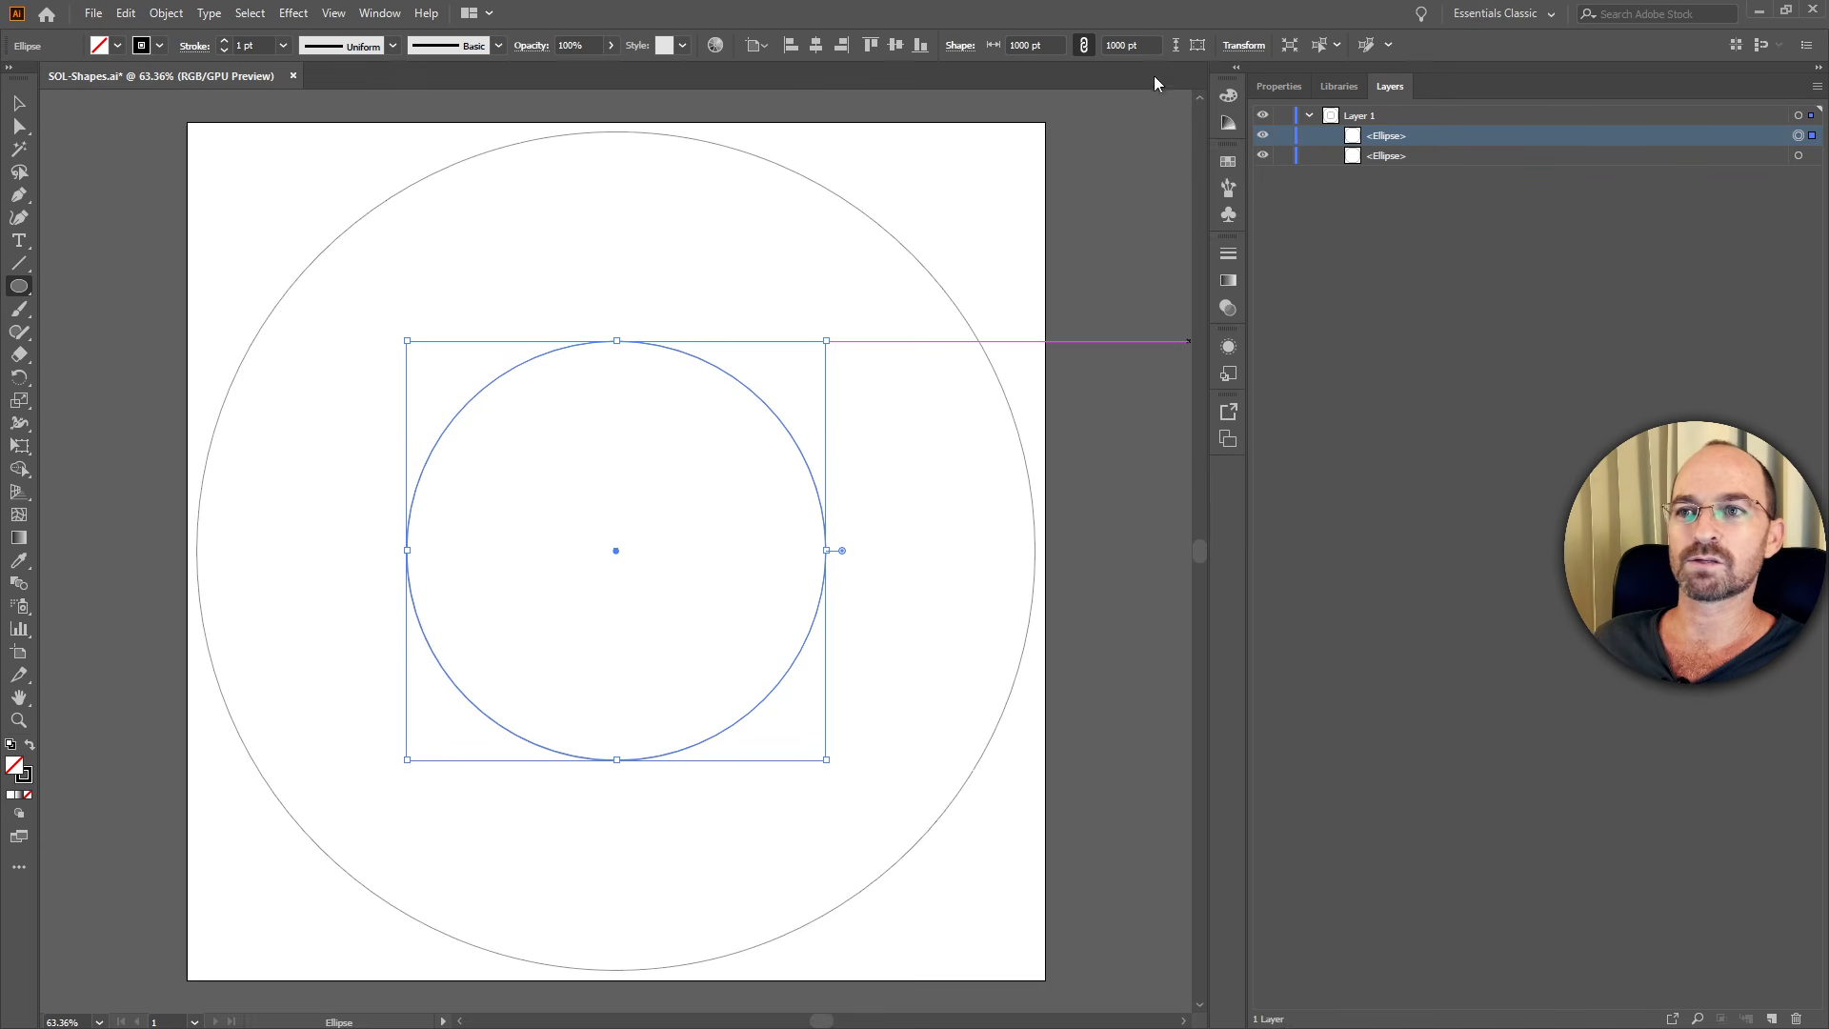
Compare the sizes of the two circles and paste a copy of the small one in place, in front of it.
{"action": "left_click", "coordinate": [1038, 46]}
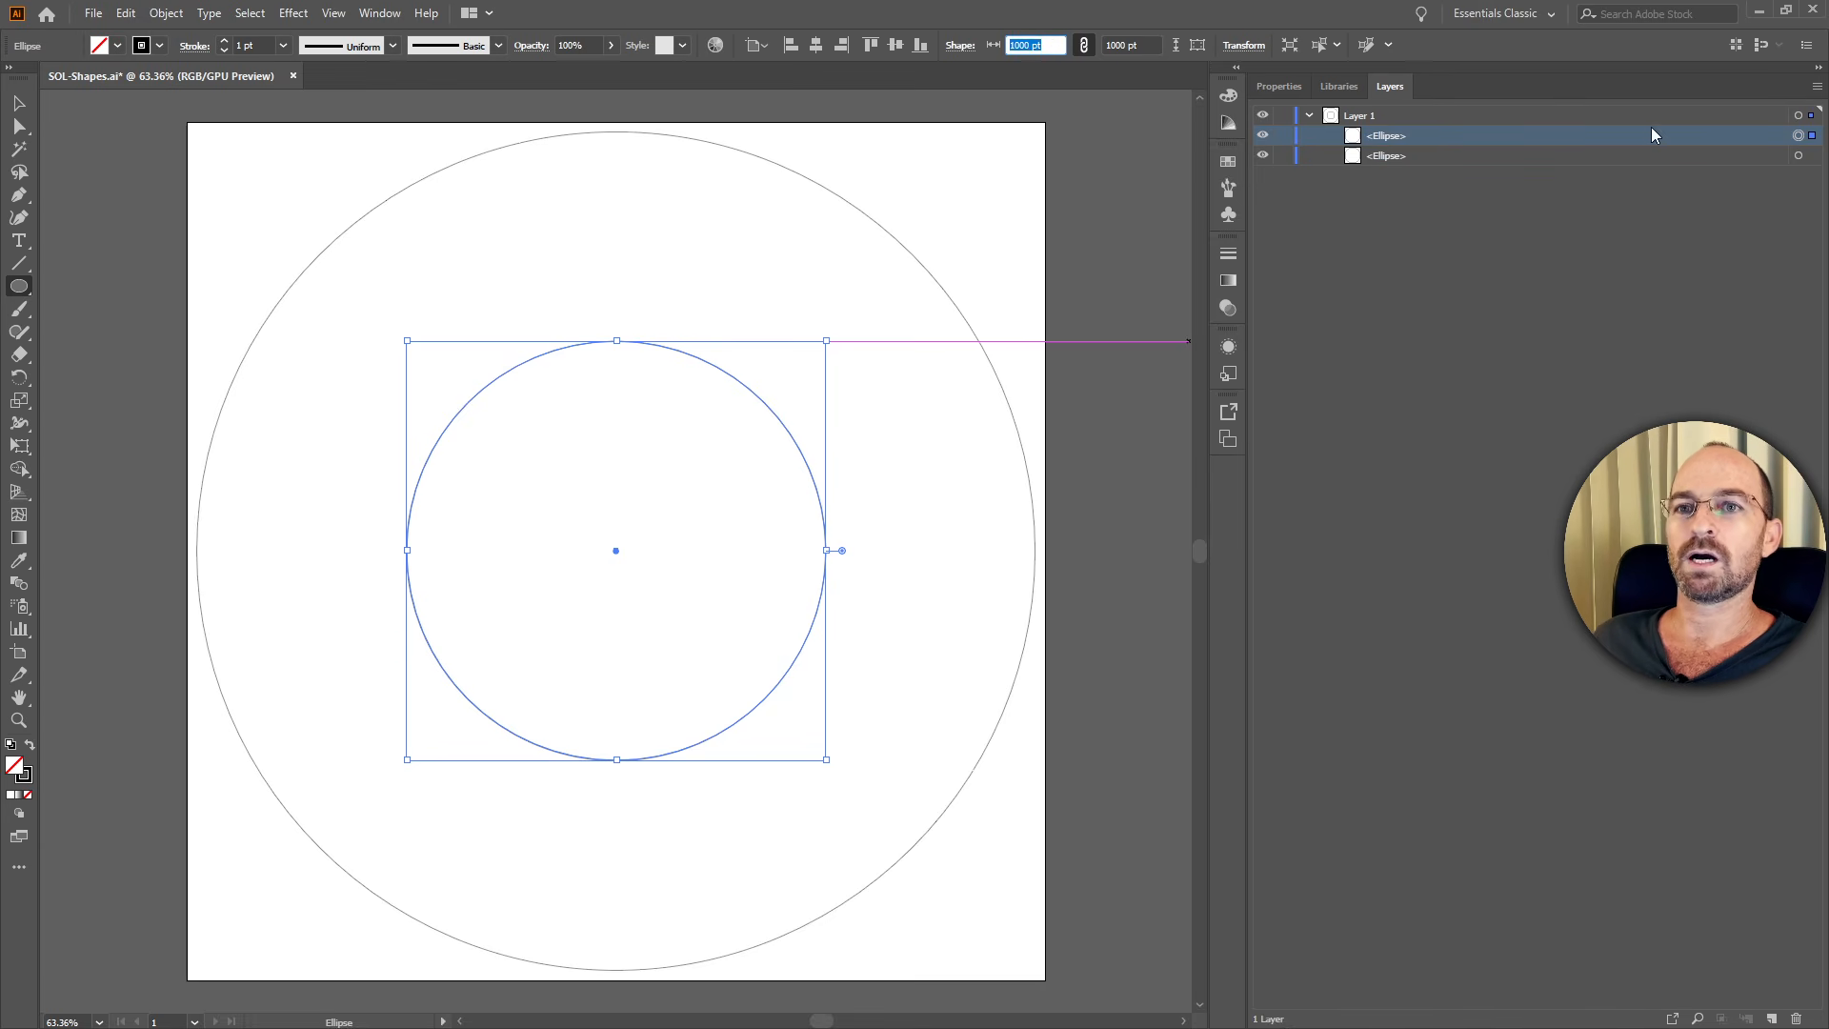
{"action": "left_click", "coordinate": [1798, 156]}
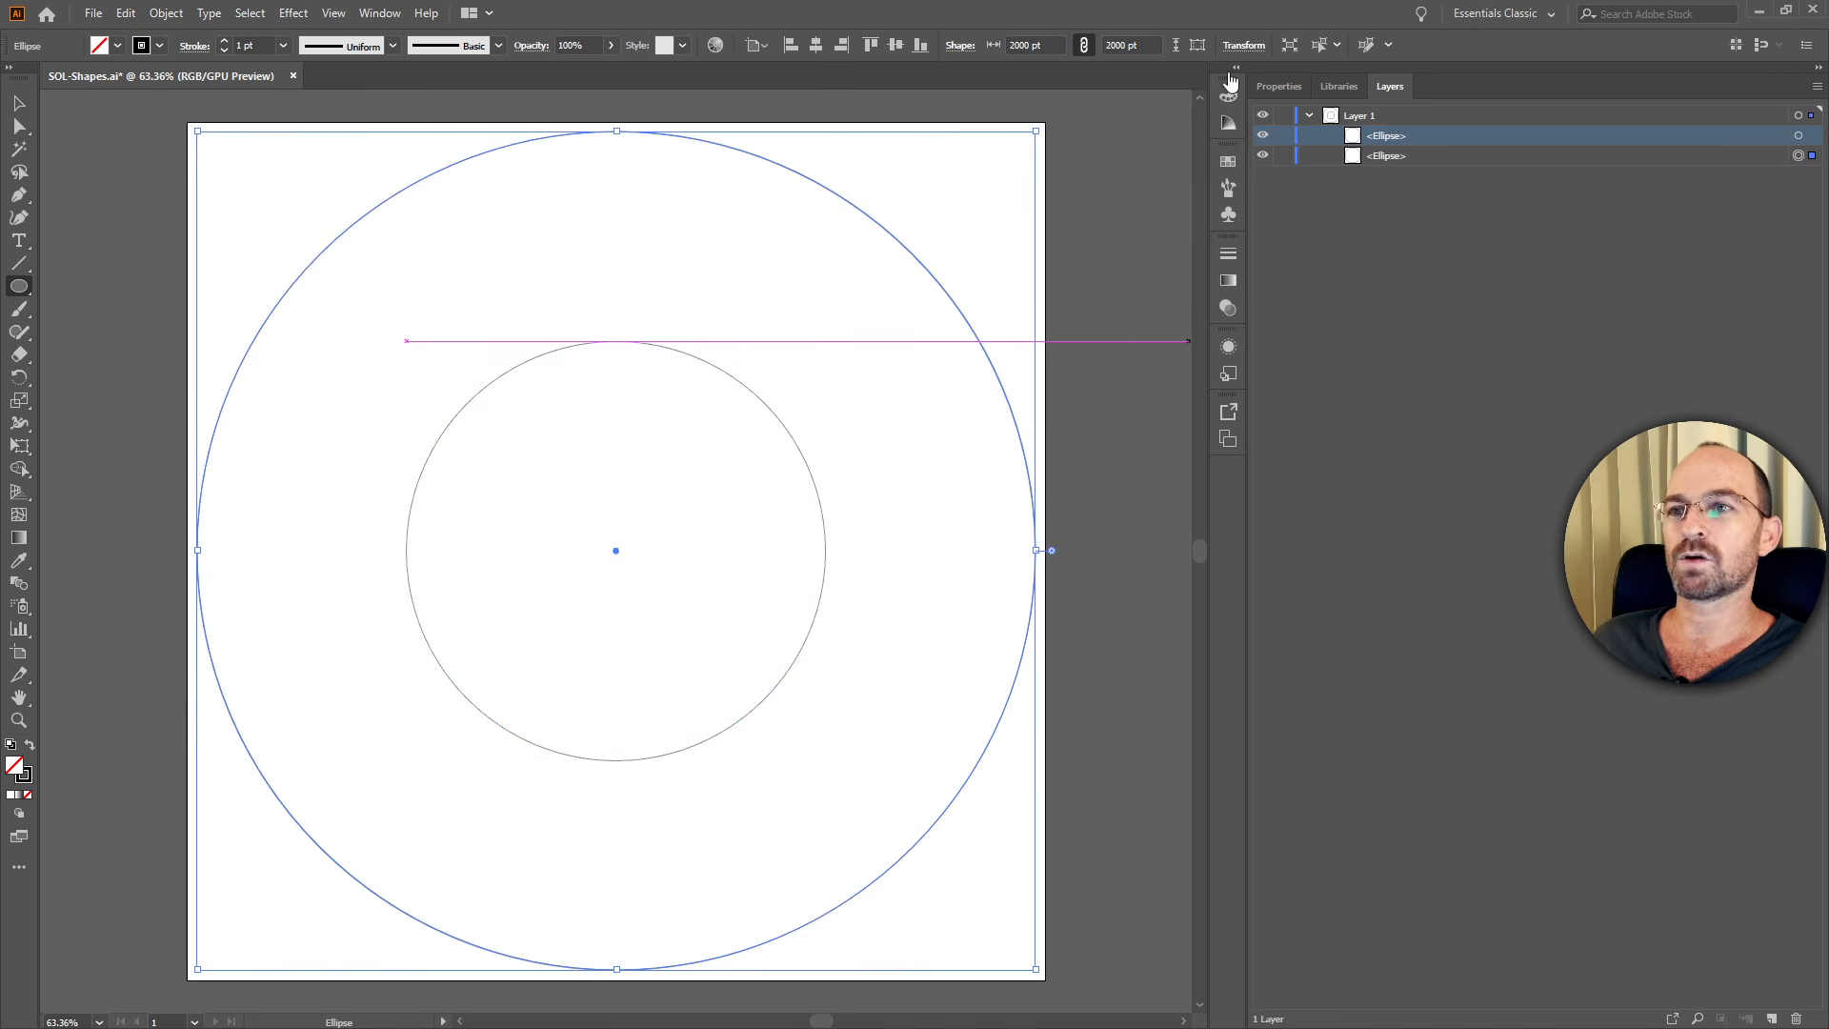
{"action": "left_click", "coordinate": [1743, 211]}
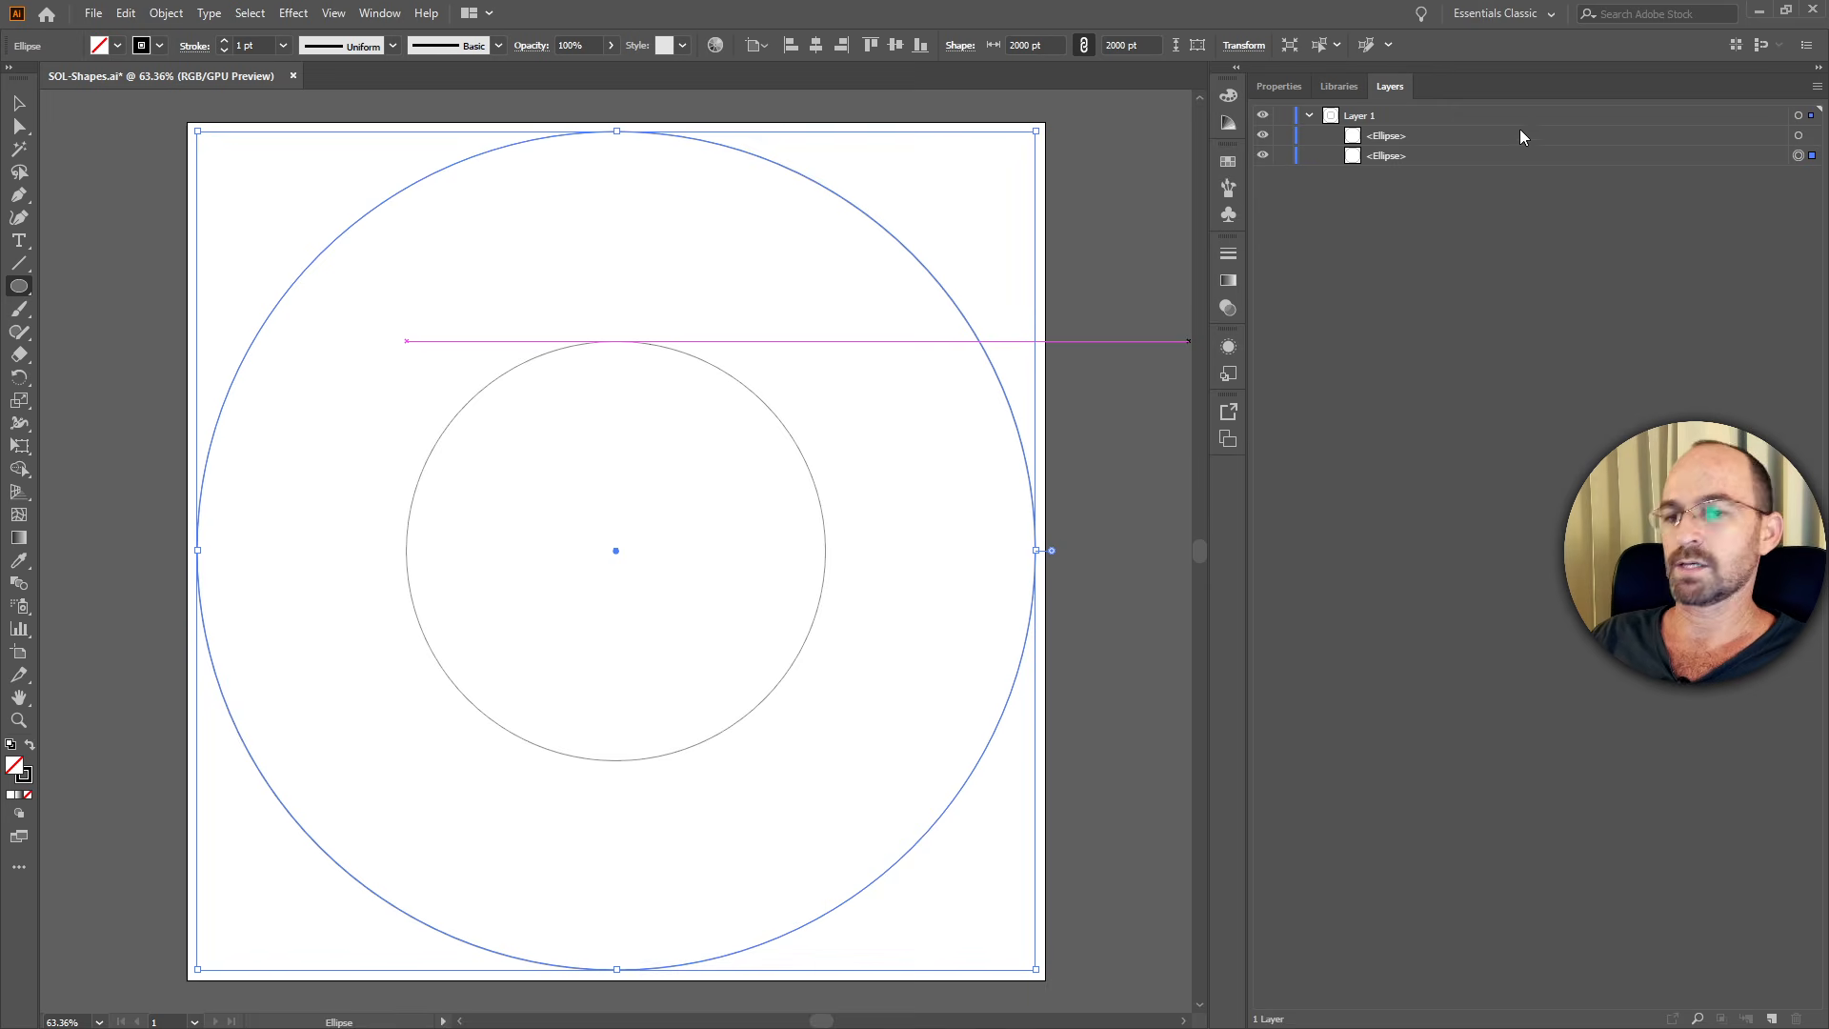
{"action": "left_click", "coordinate": [1798, 136]}
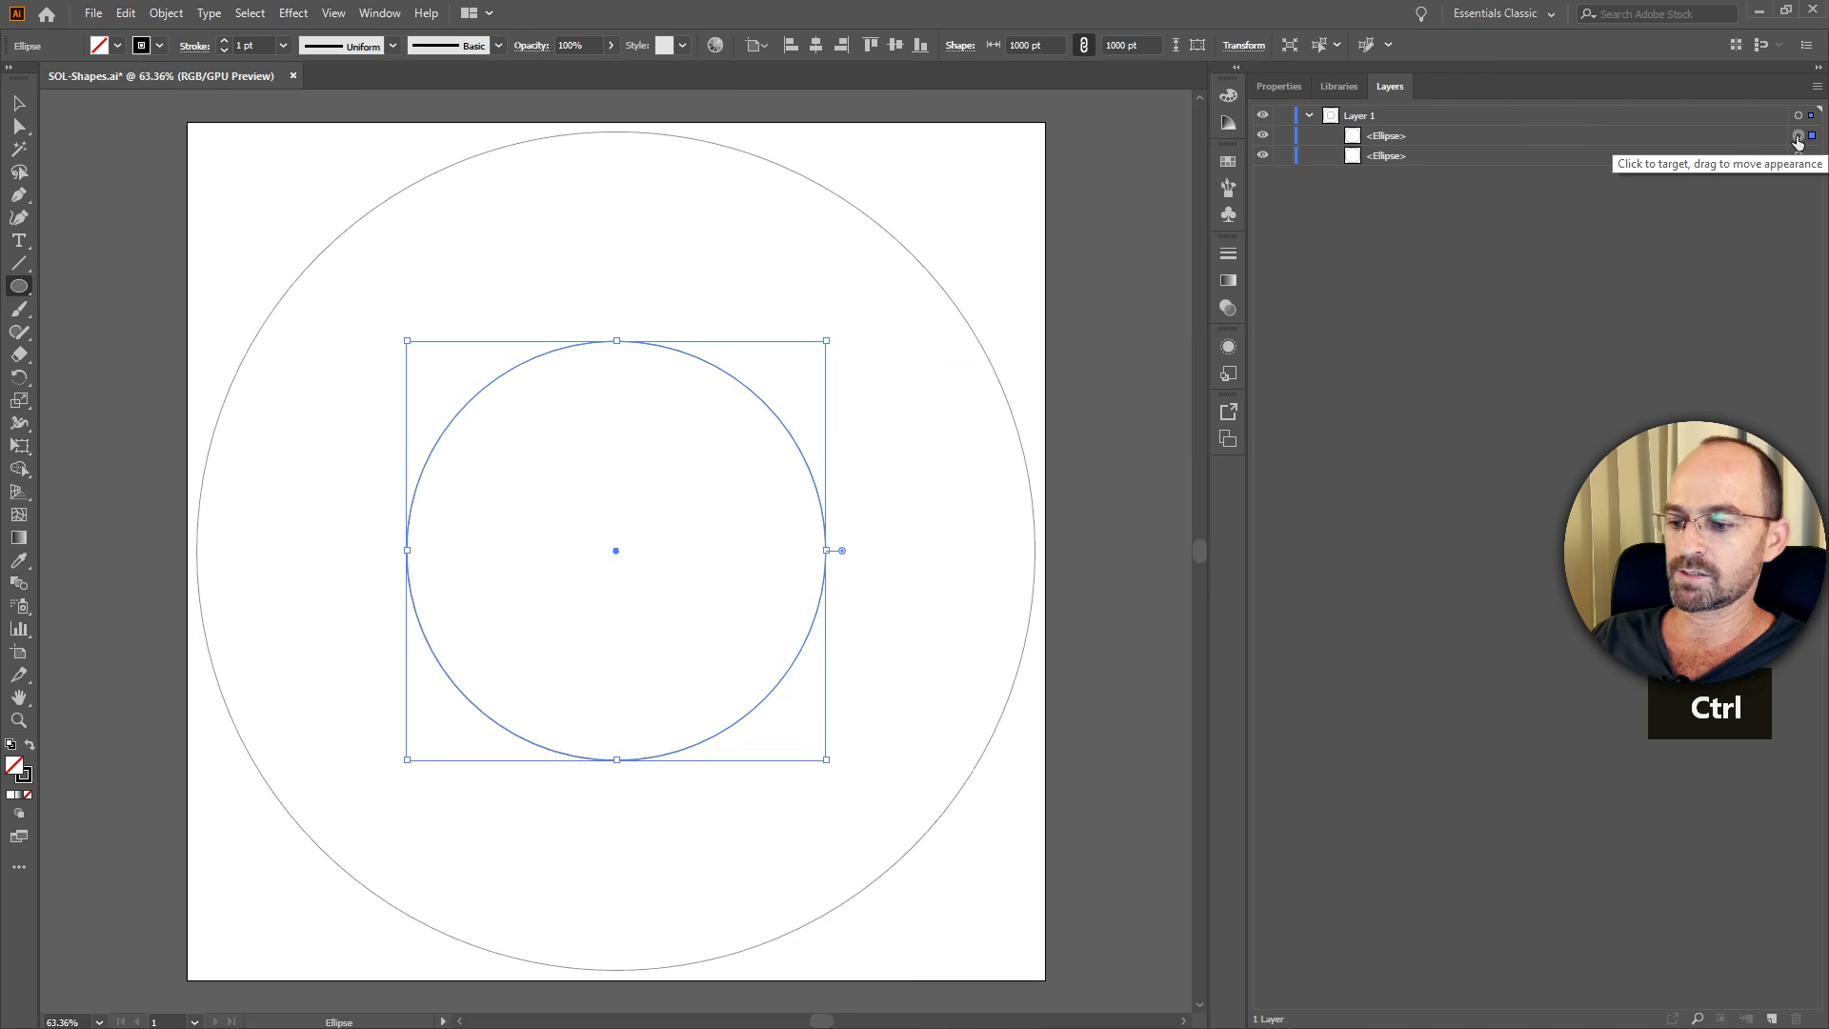
{"action": "key", "text": "ctrl+c"}
{"action": "key", "text": "ctrl+f"}
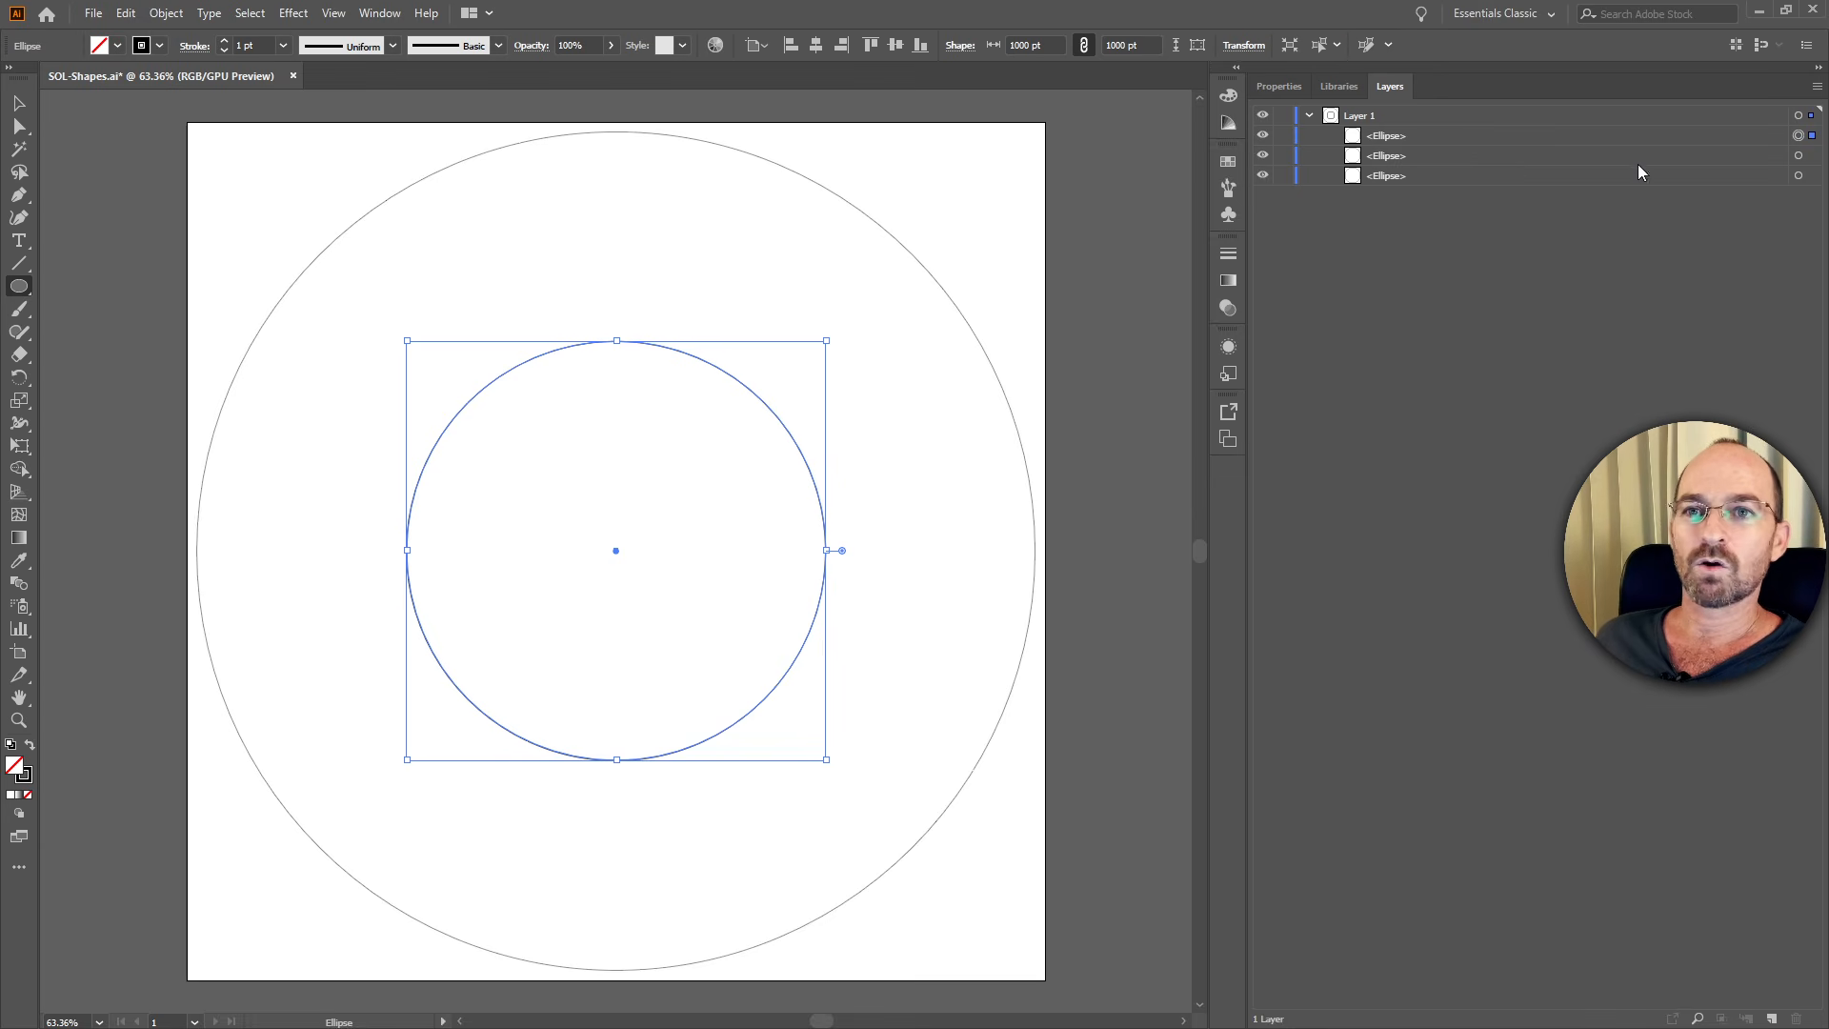
Rename the large circle BG and the lower of the two small circles Center.
{"action": "left_click", "coordinate": [1799, 175]}
{"action": "double_click", "coordinate": [1397, 175]}
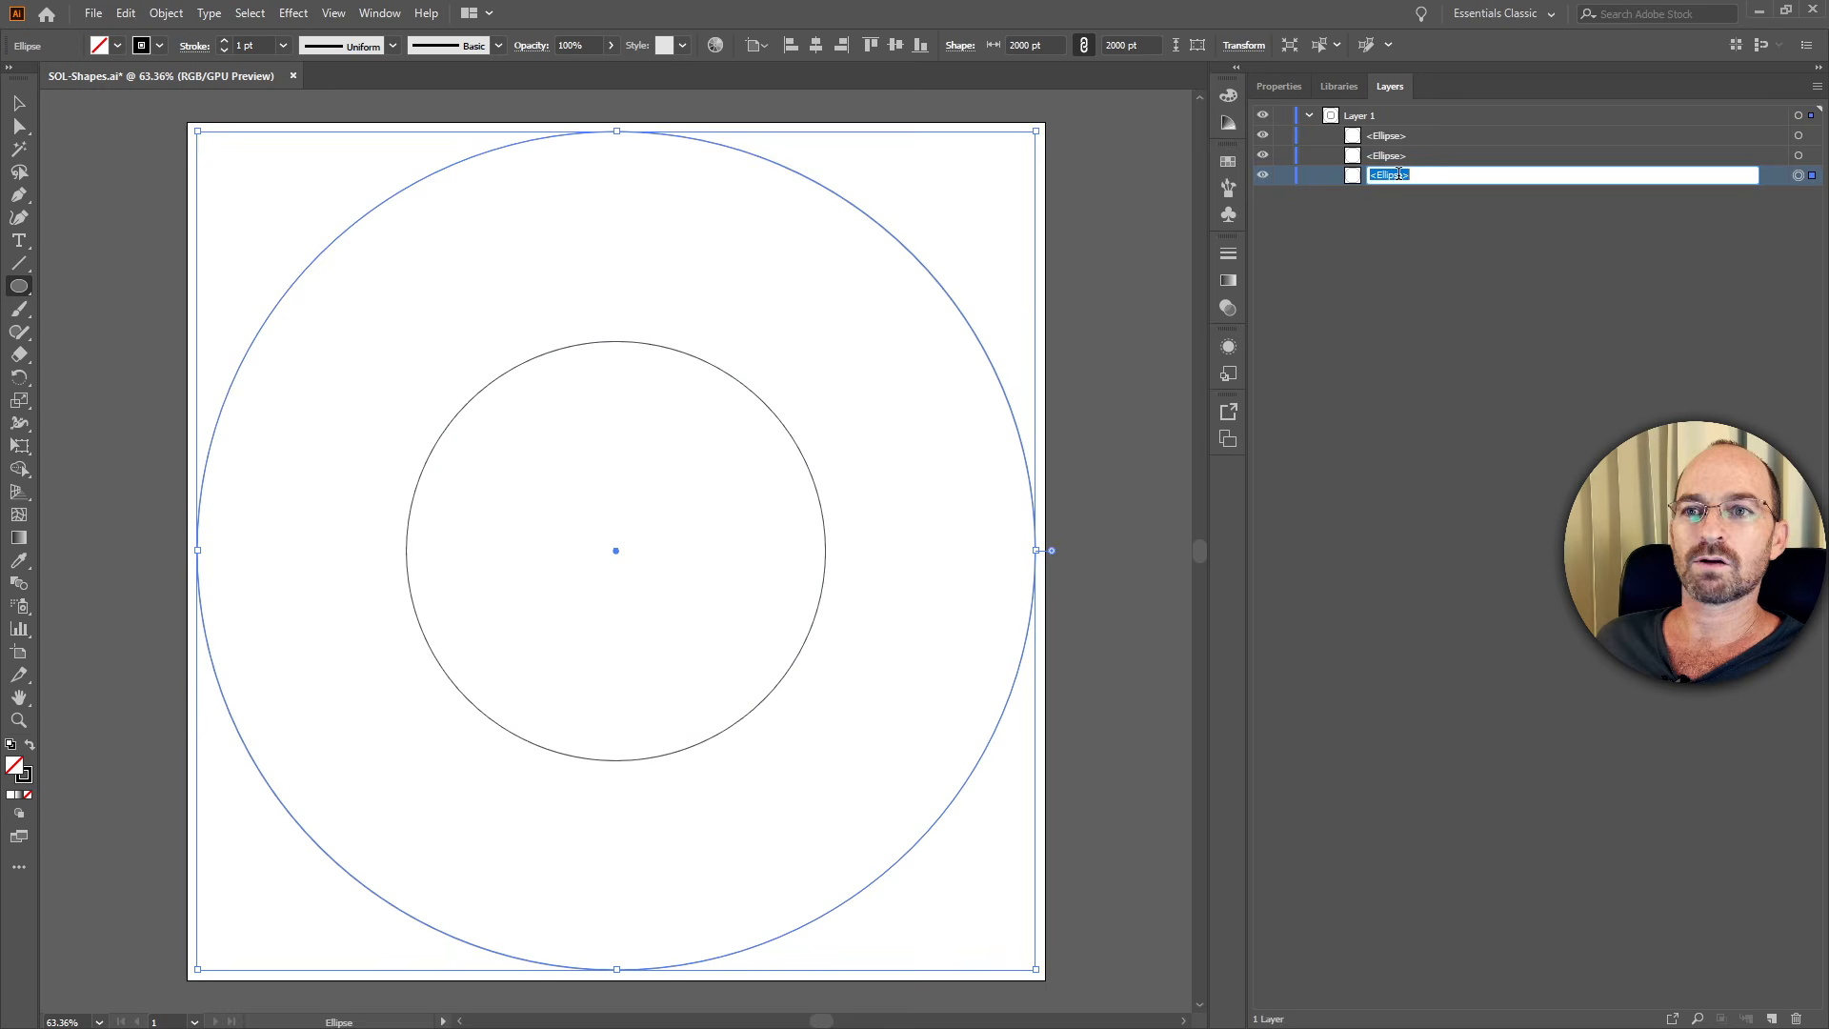
{"action": "type", "text": "BG"}
{"action": "key", "text": "Return"}
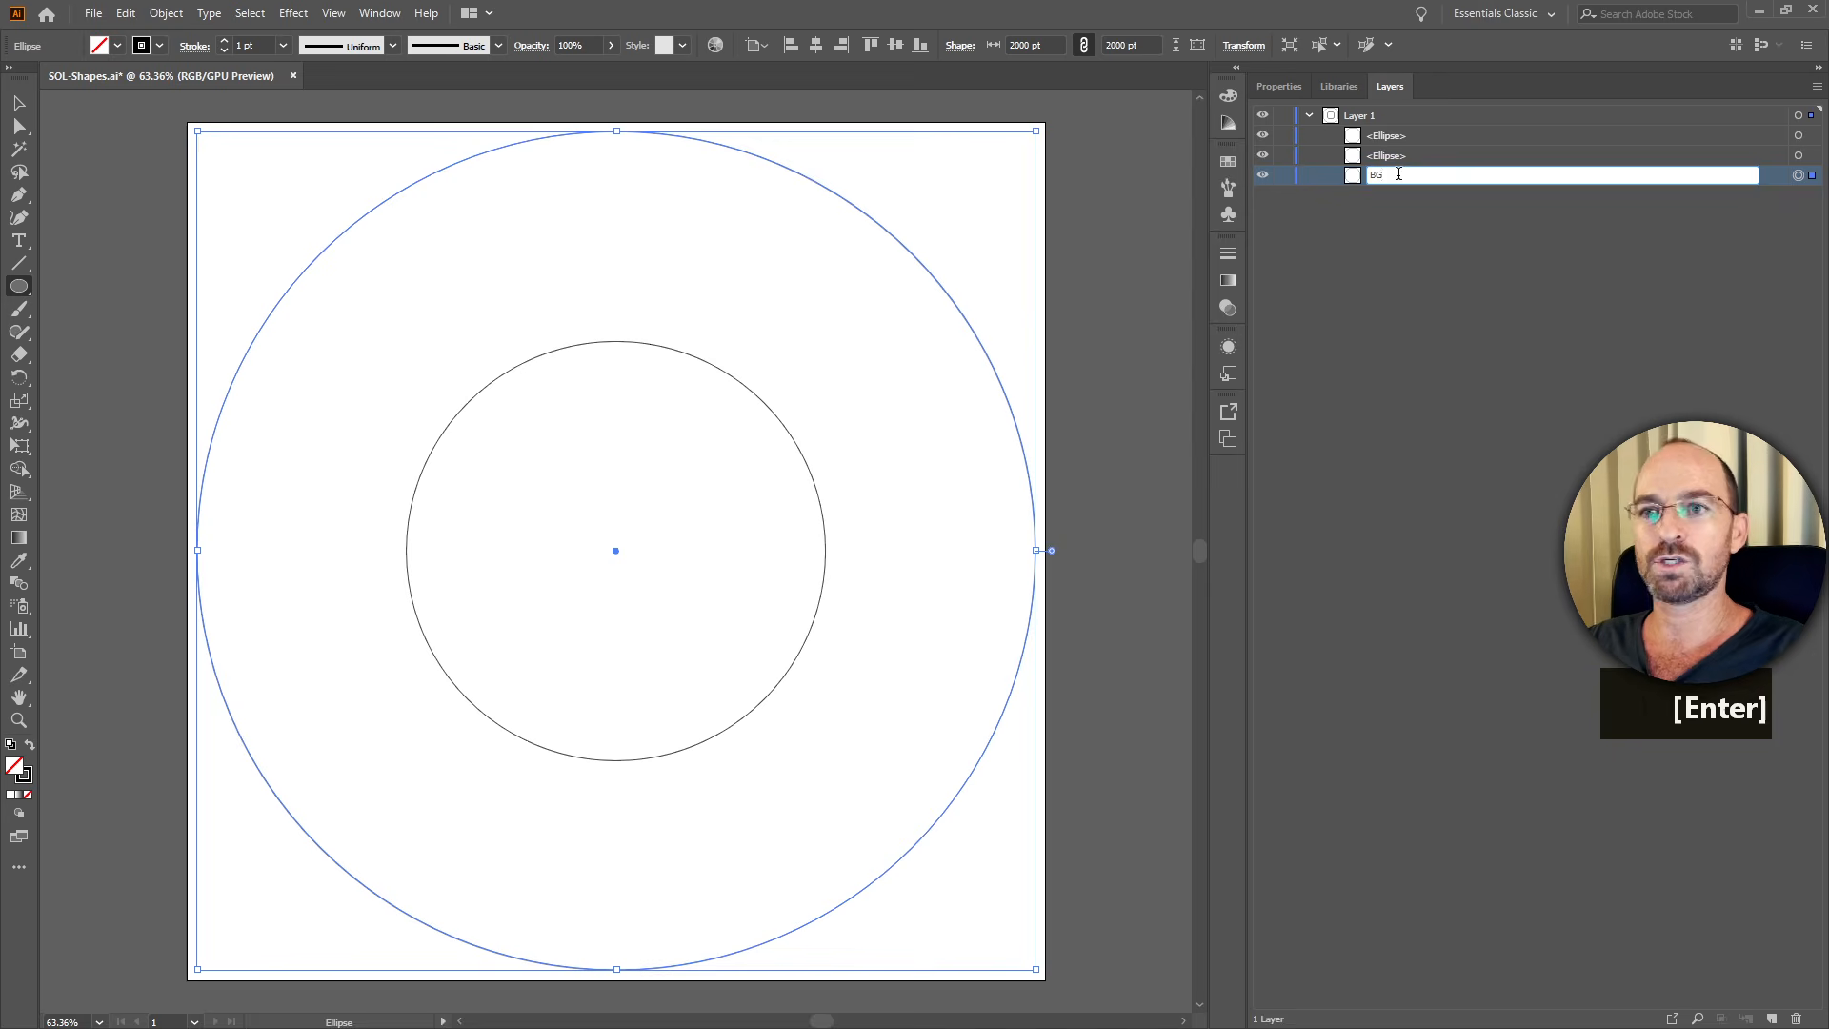
{"action": "double_click", "coordinate": [1408, 156]}
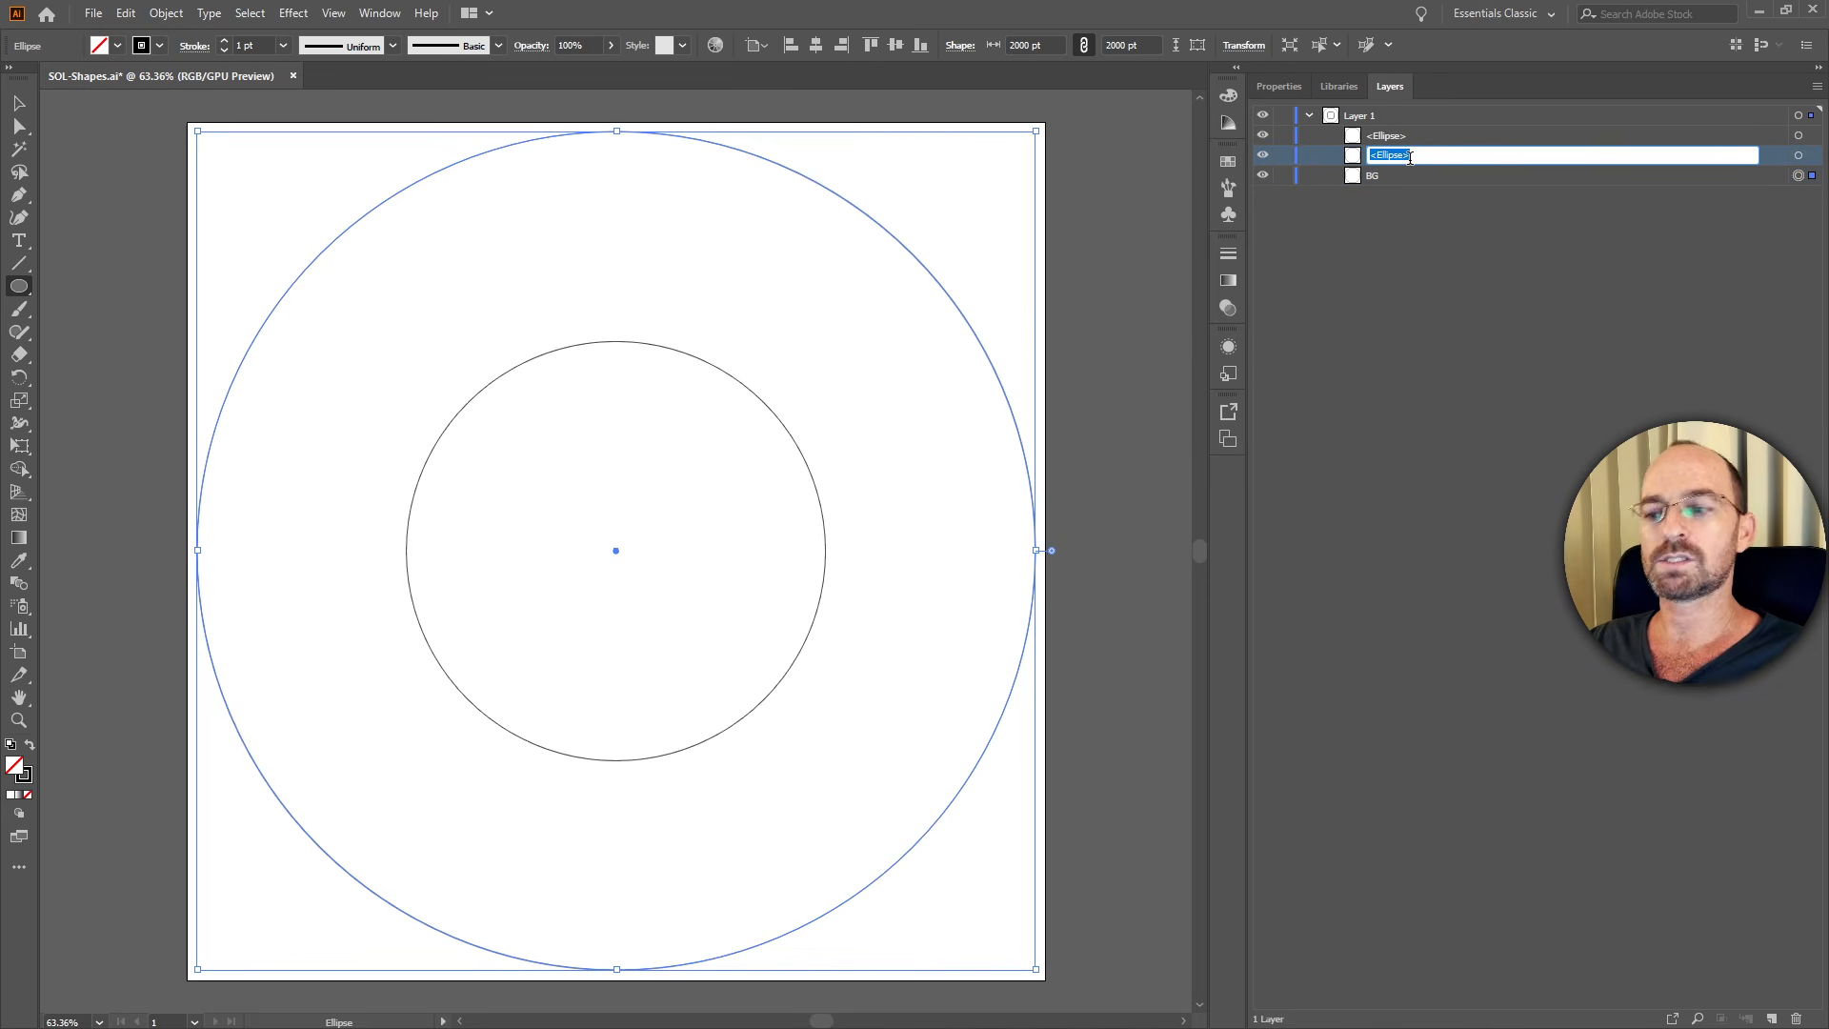
{"action": "type", "text": "Center"}
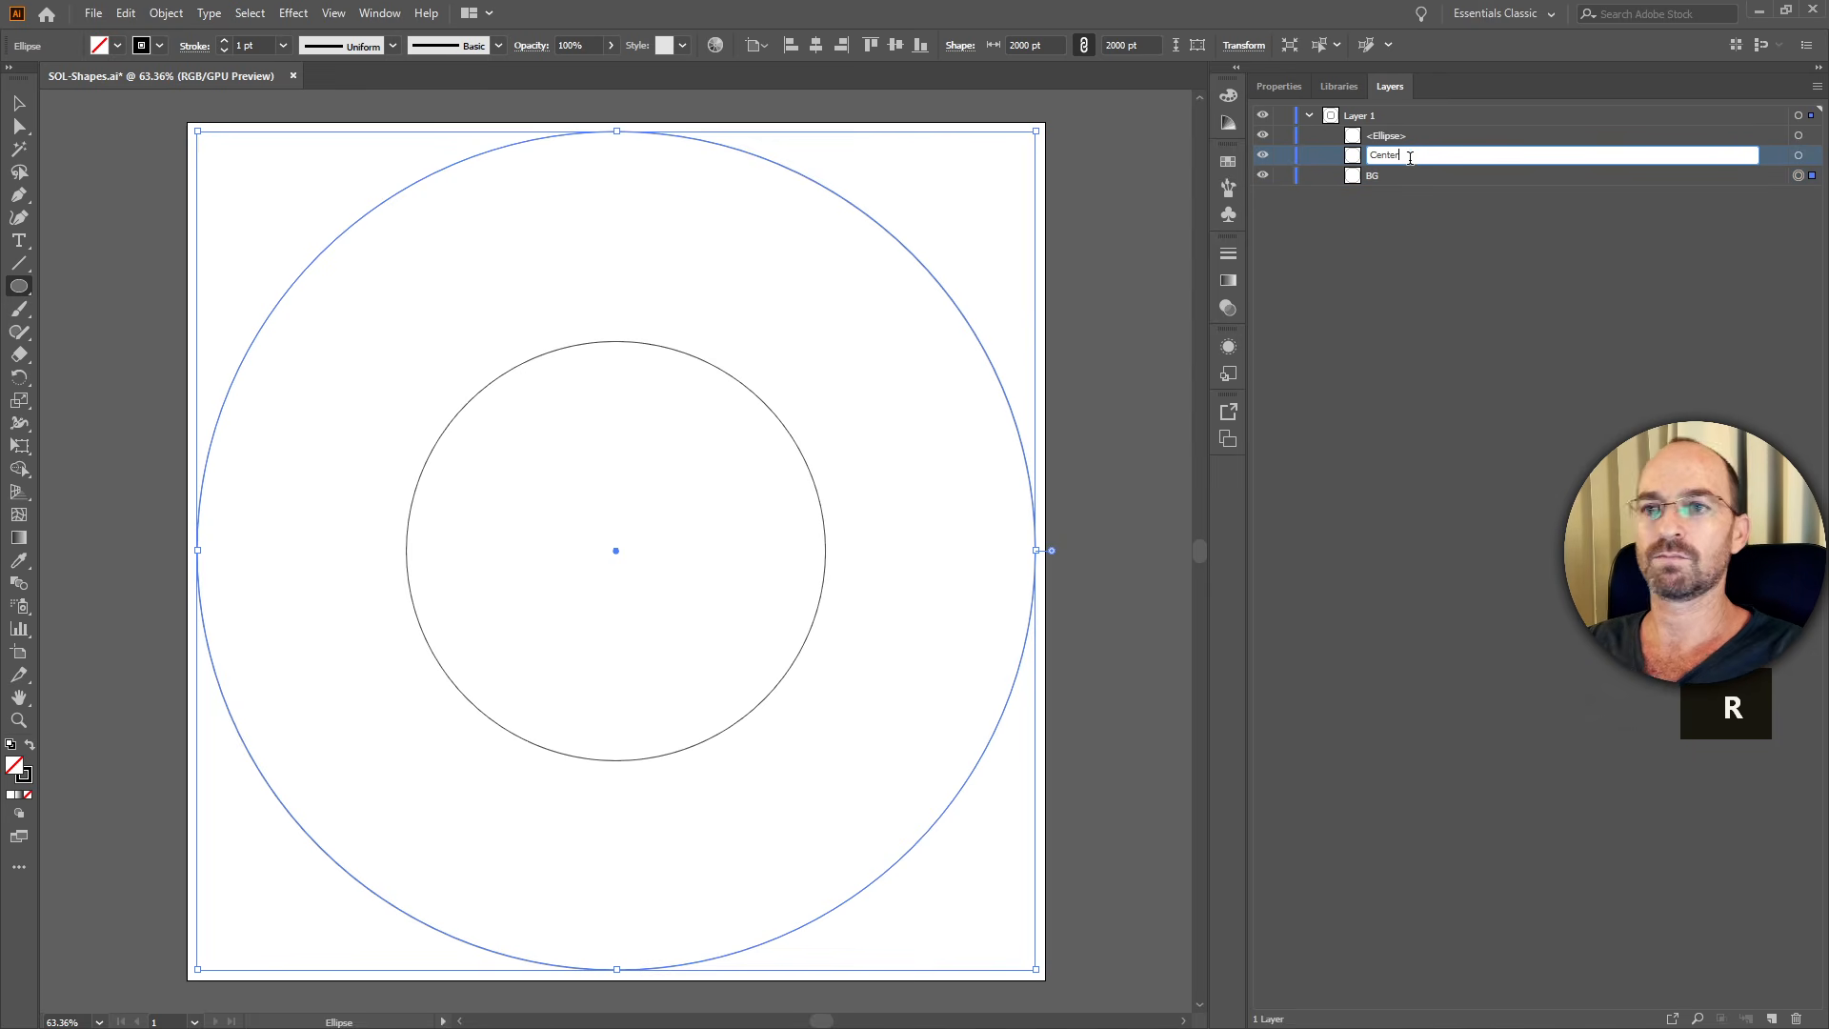
{"action": "key", "text": "Return"}
Lock Center and BG, and move the unlocked small circle straight up until its lowest point meets the large circle's centre.
{"action": "left_click", "coordinate": [1444, 135]}
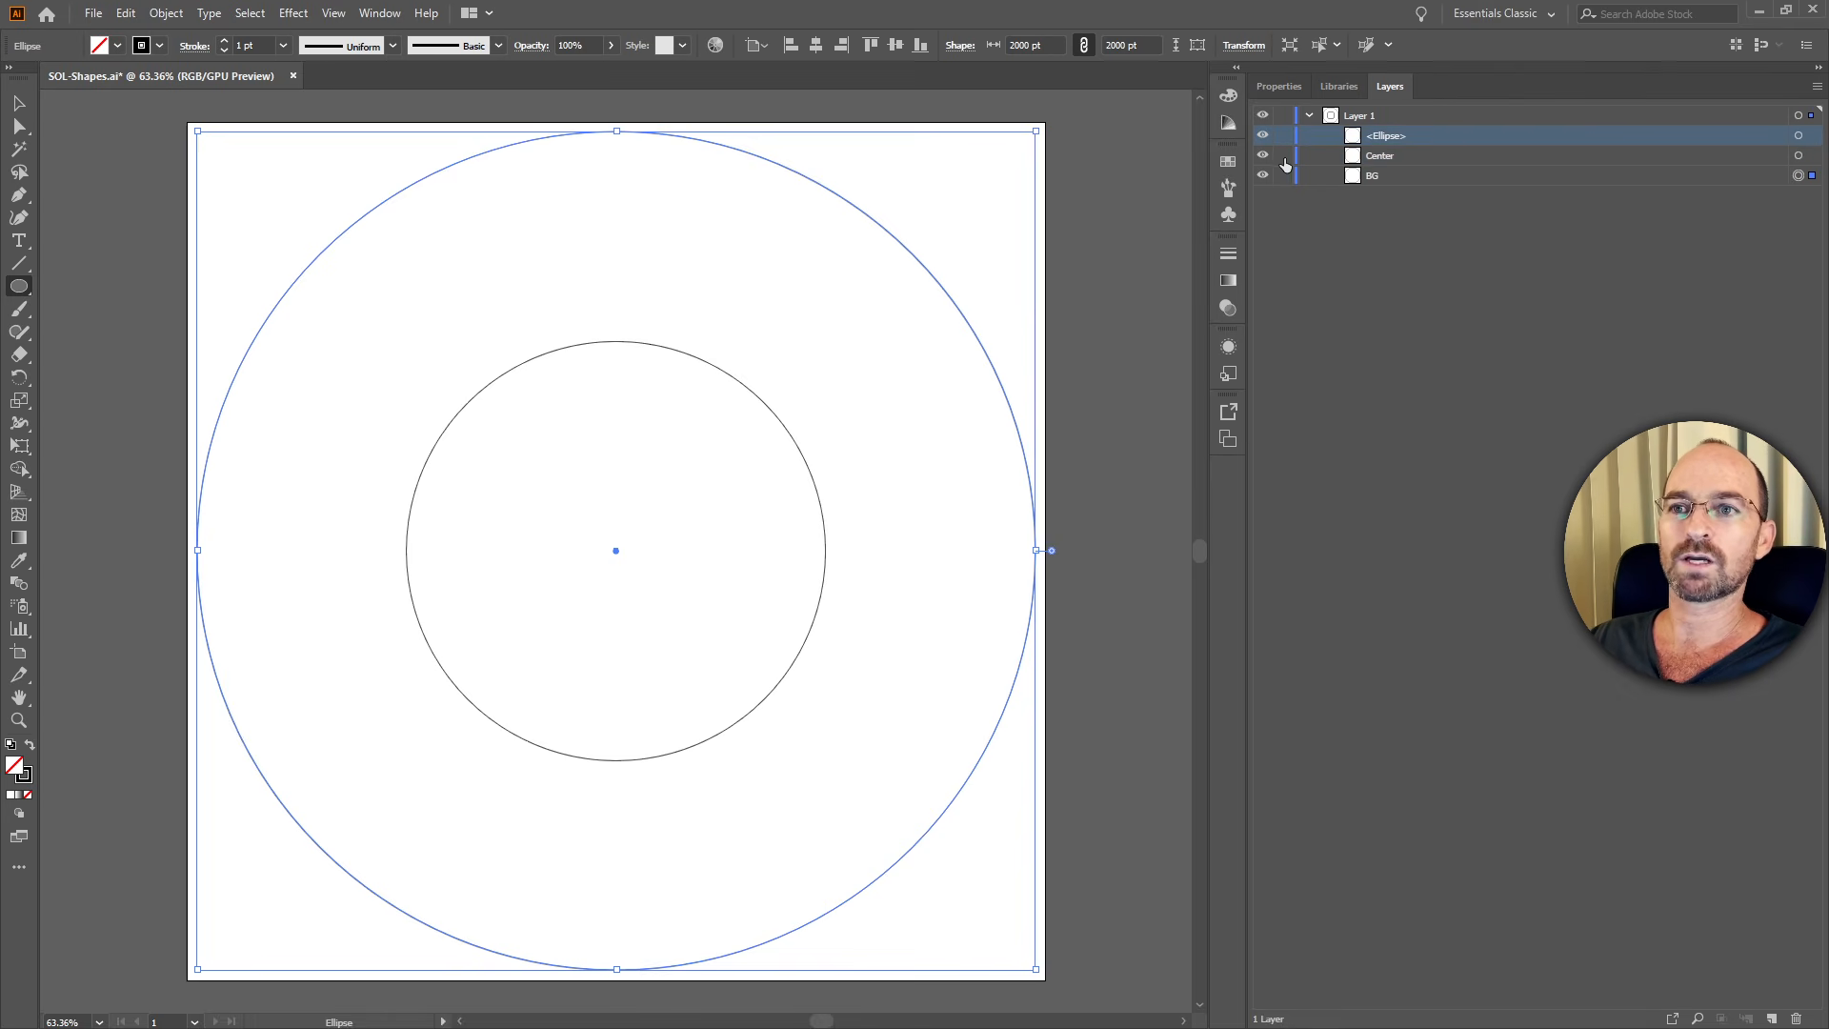
{"action": "left_click_drag", "start_coordinate": [1284, 158], "coordinate": [1294, 179]}
{"action": "left_click", "coordinate": [1798, 135]}
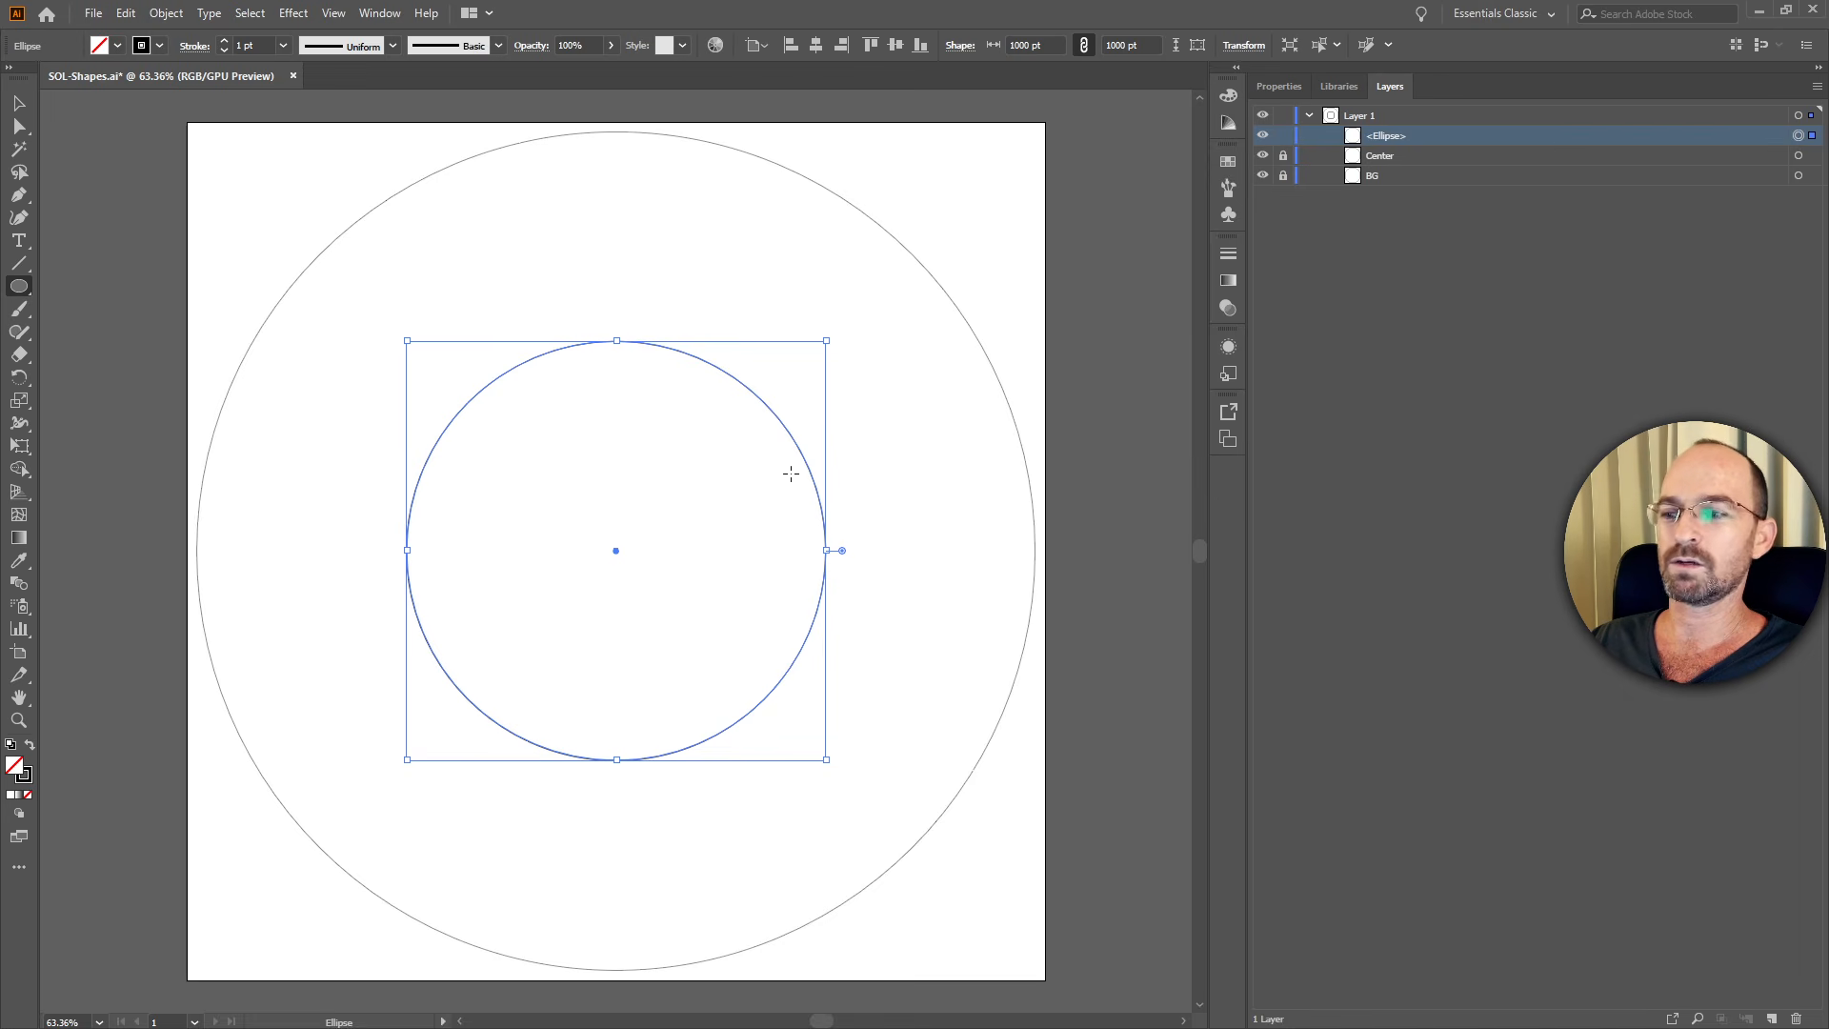
{"action": "key", "text": "v"}
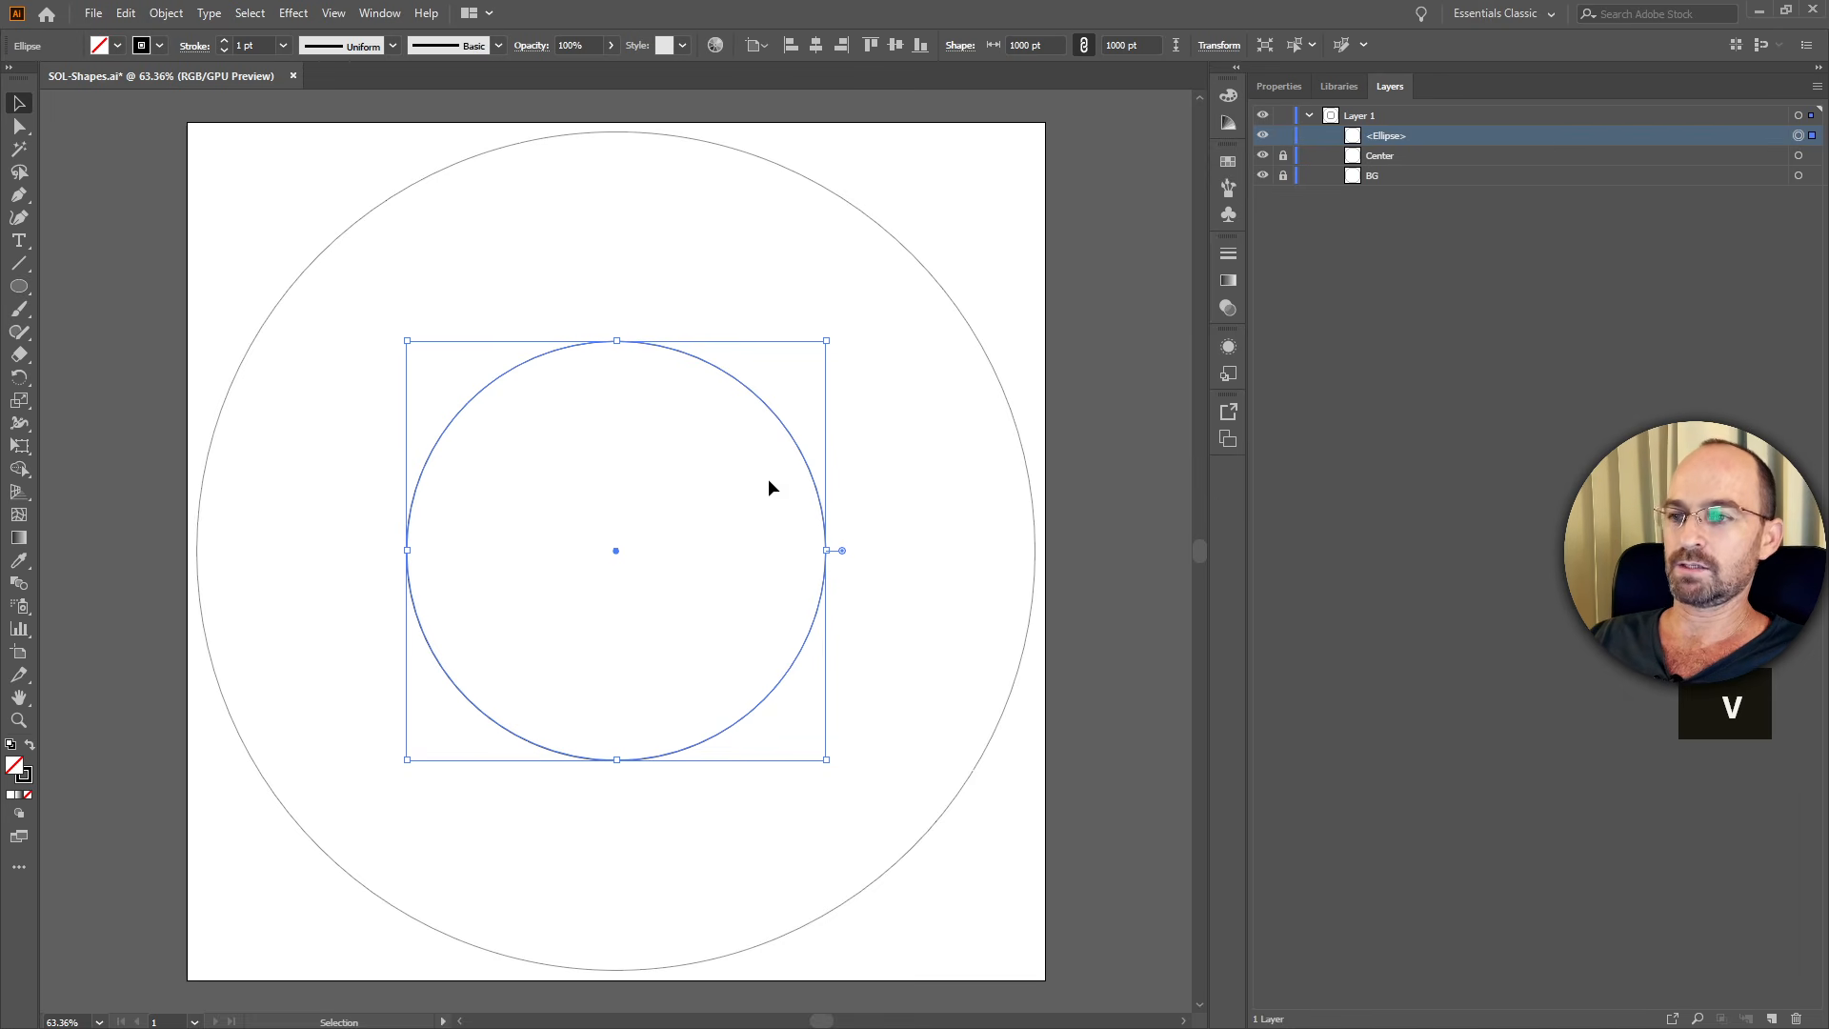
{"action": "left_click_drag", "start_coordinate": [761, 402], "coordinate": [744, 193]}
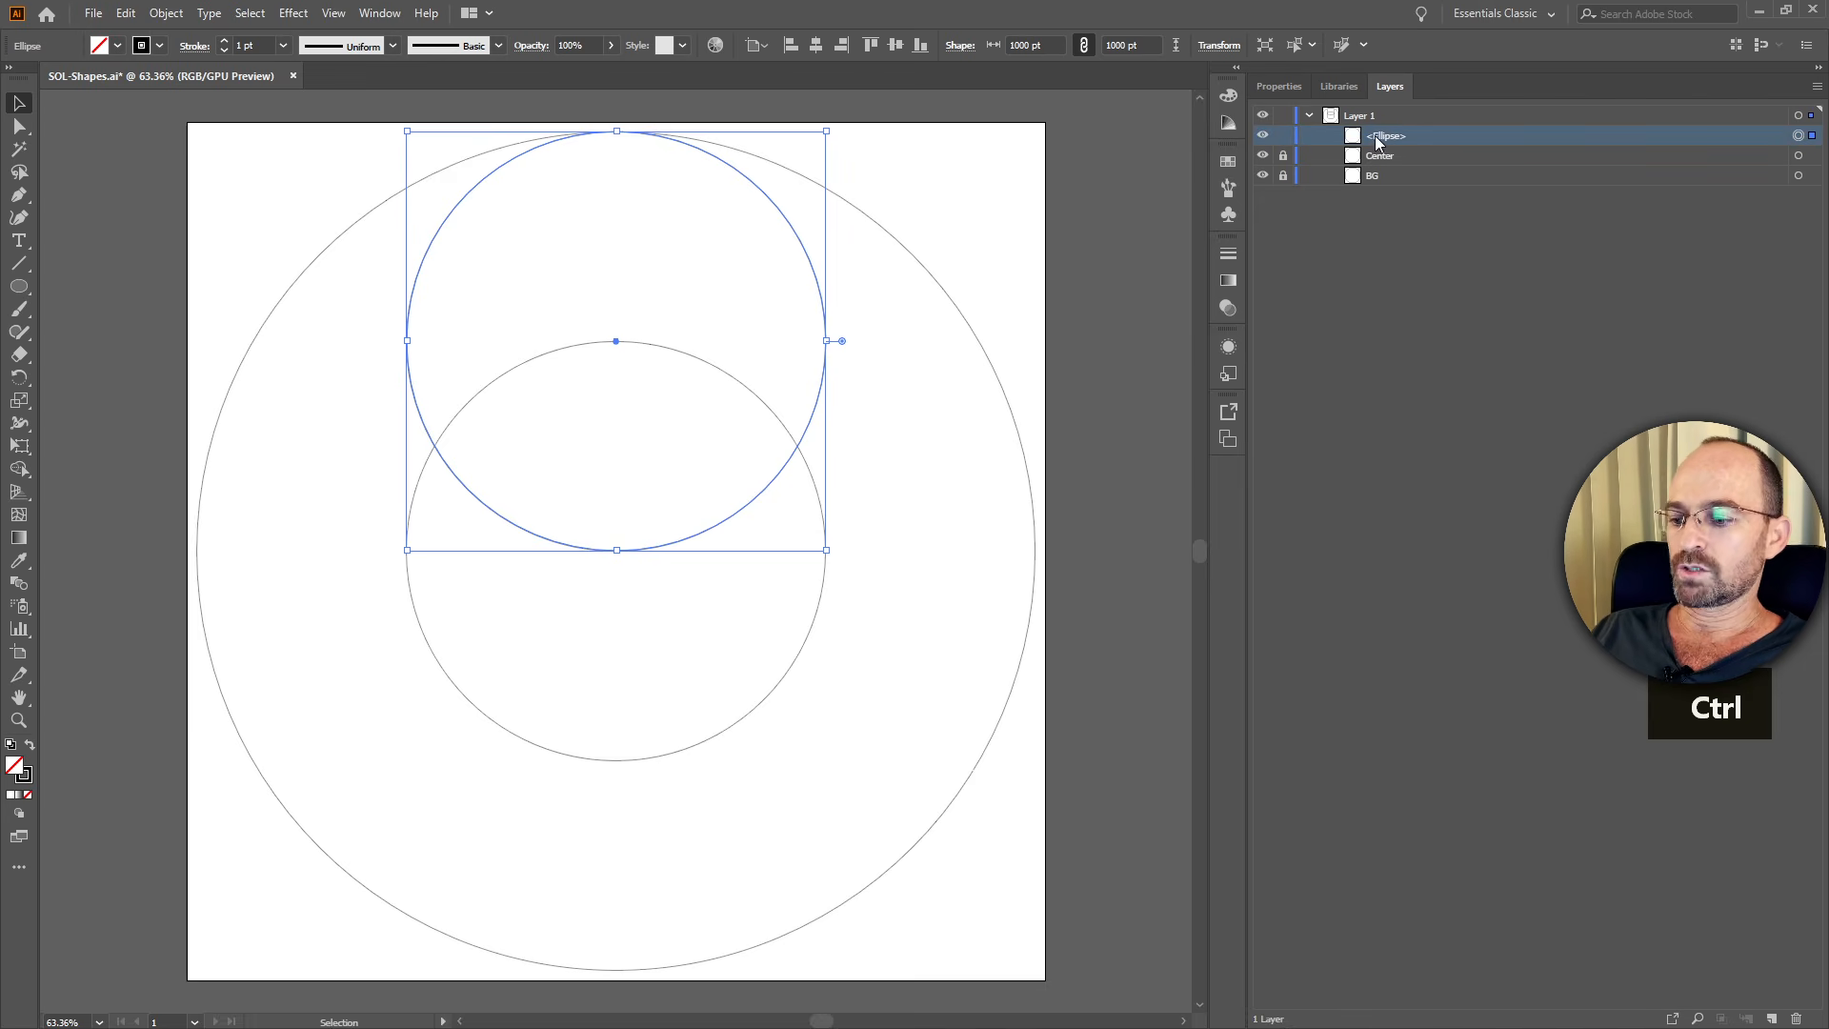
Paste a copy of the raised circle in place, in front of it, and lock the original beneath.
{"action": "key", "text": "ctrl+c"}
{"action": "key", "text": "ctrl+f"}
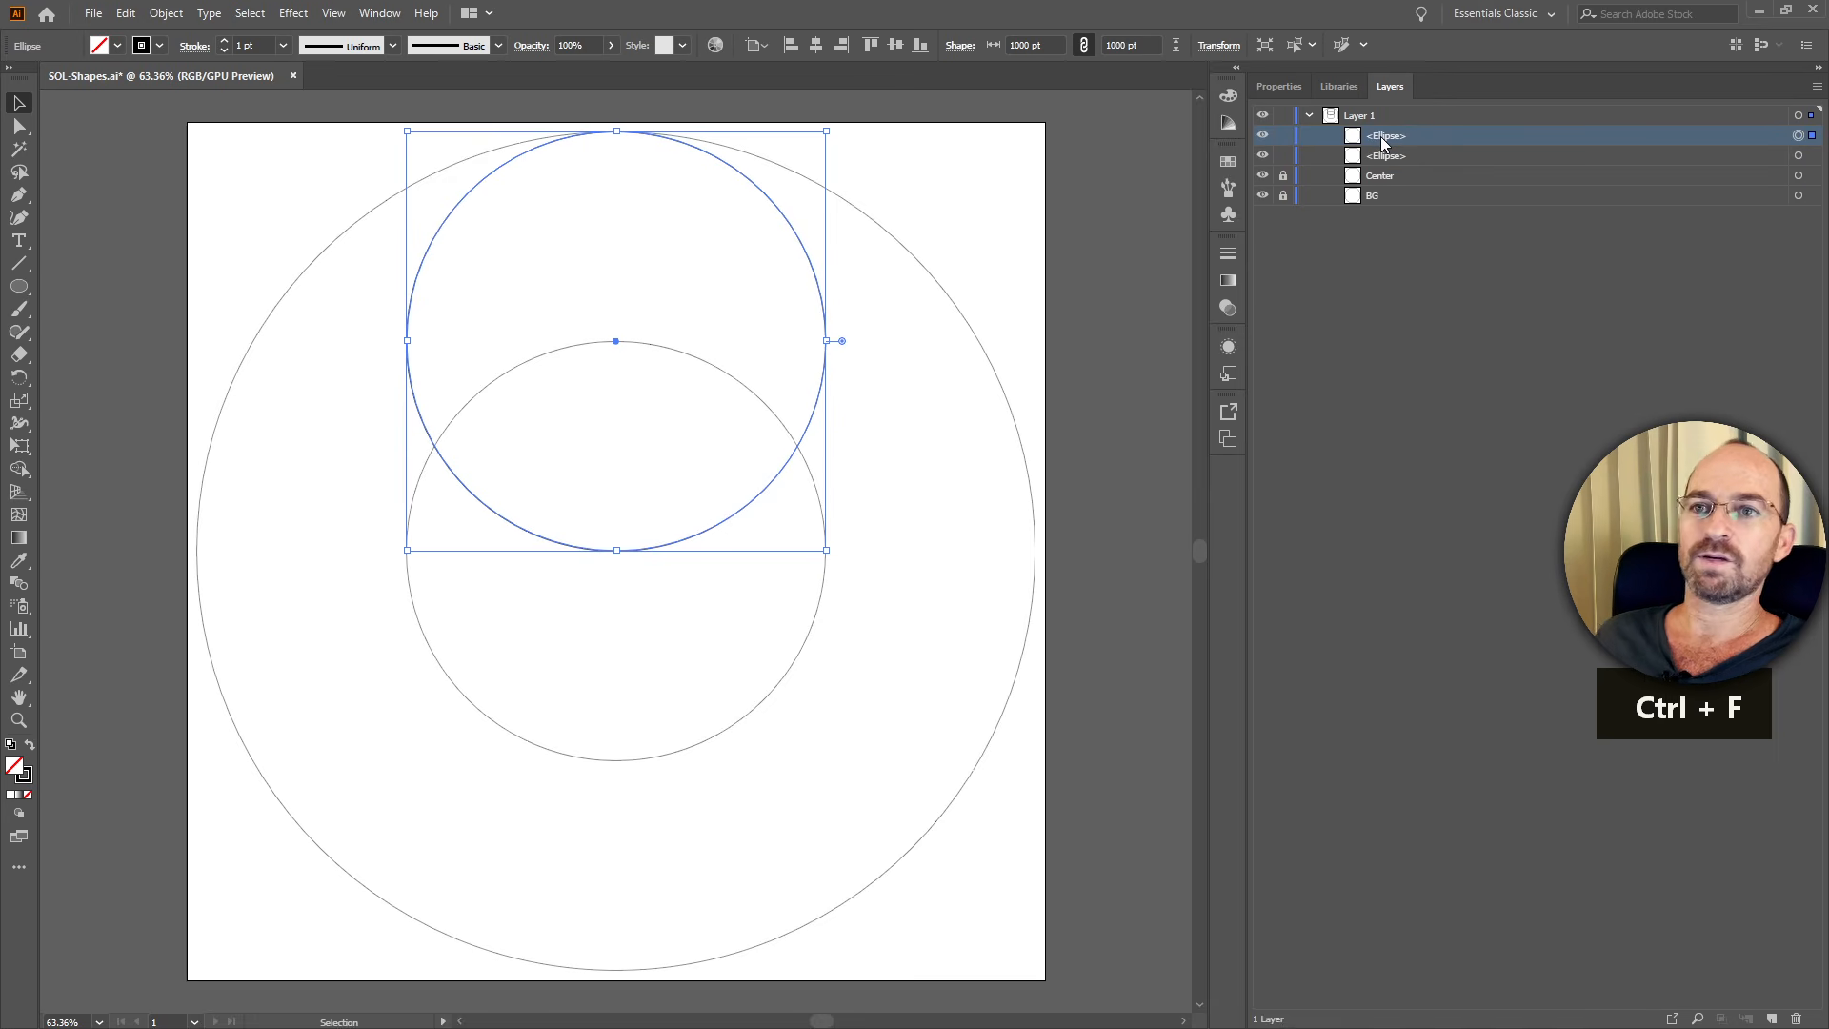
{"action": "left_click", "coordinate": [1283, 155]}
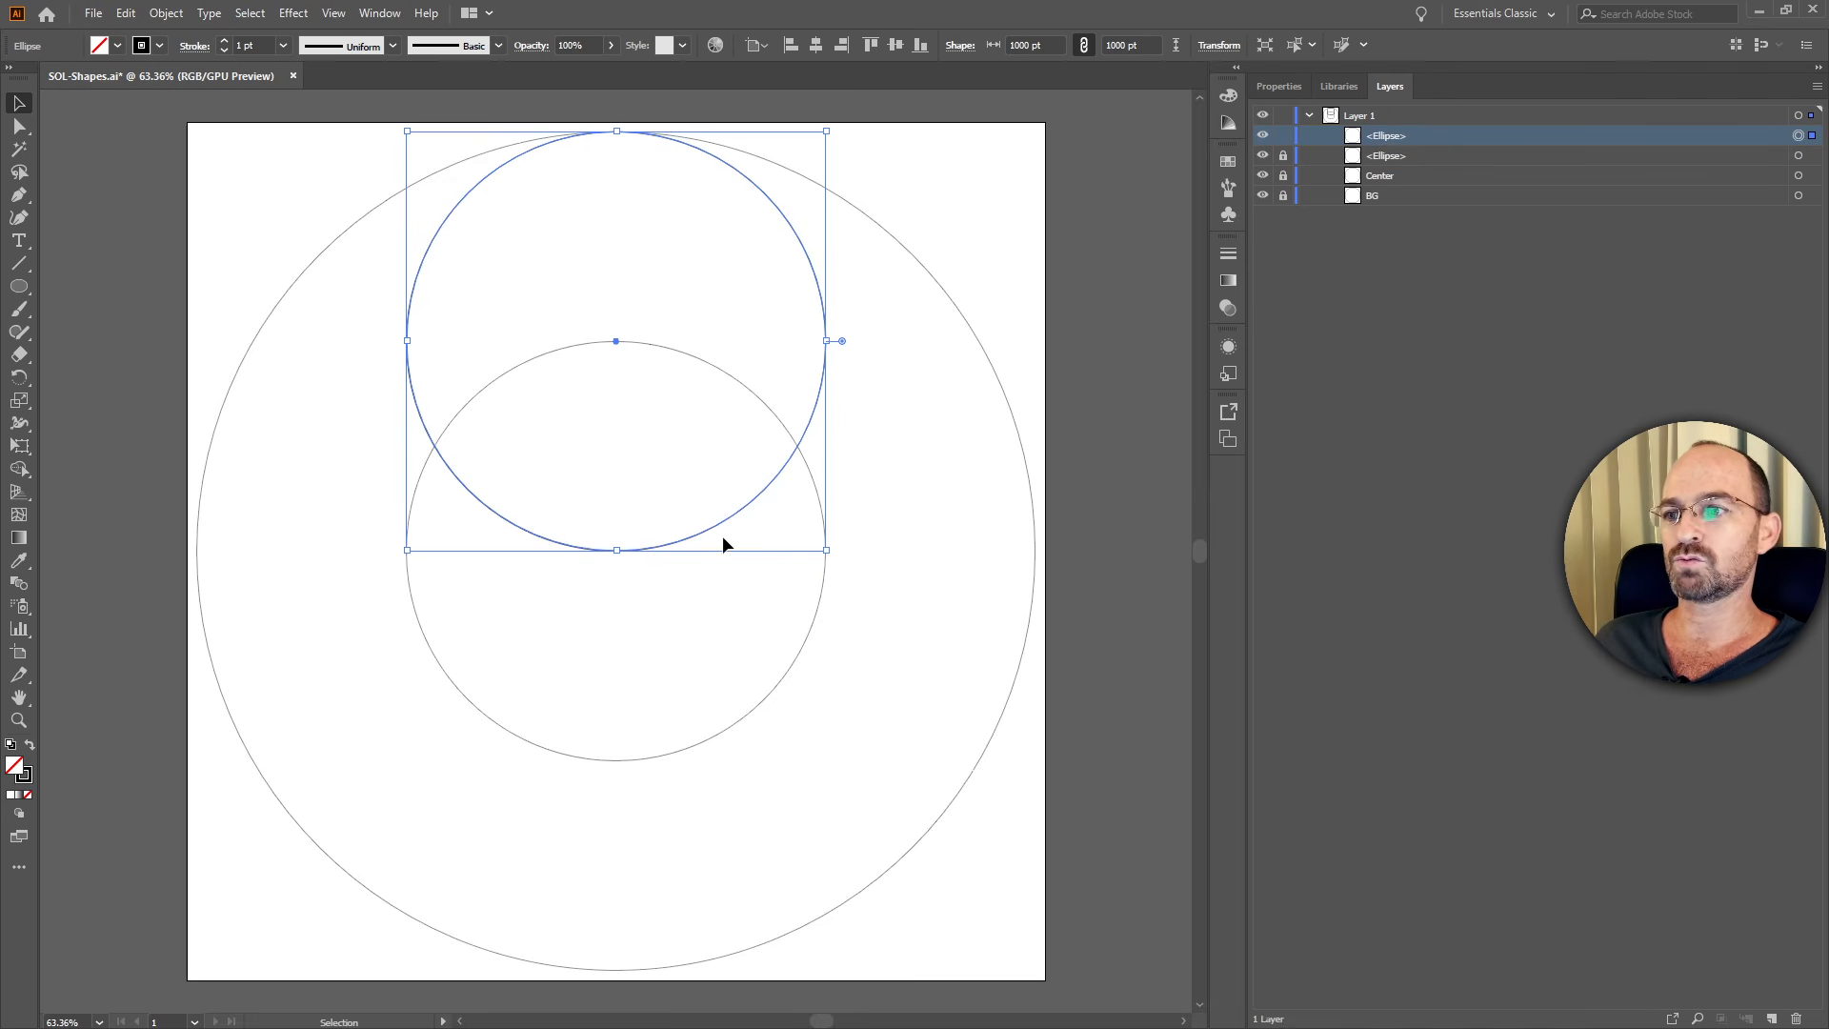
Create a copy of the raised circle rotated 60° around its lowest anchor, at the large circle's centre.
{"action": "key", "text": "a"}
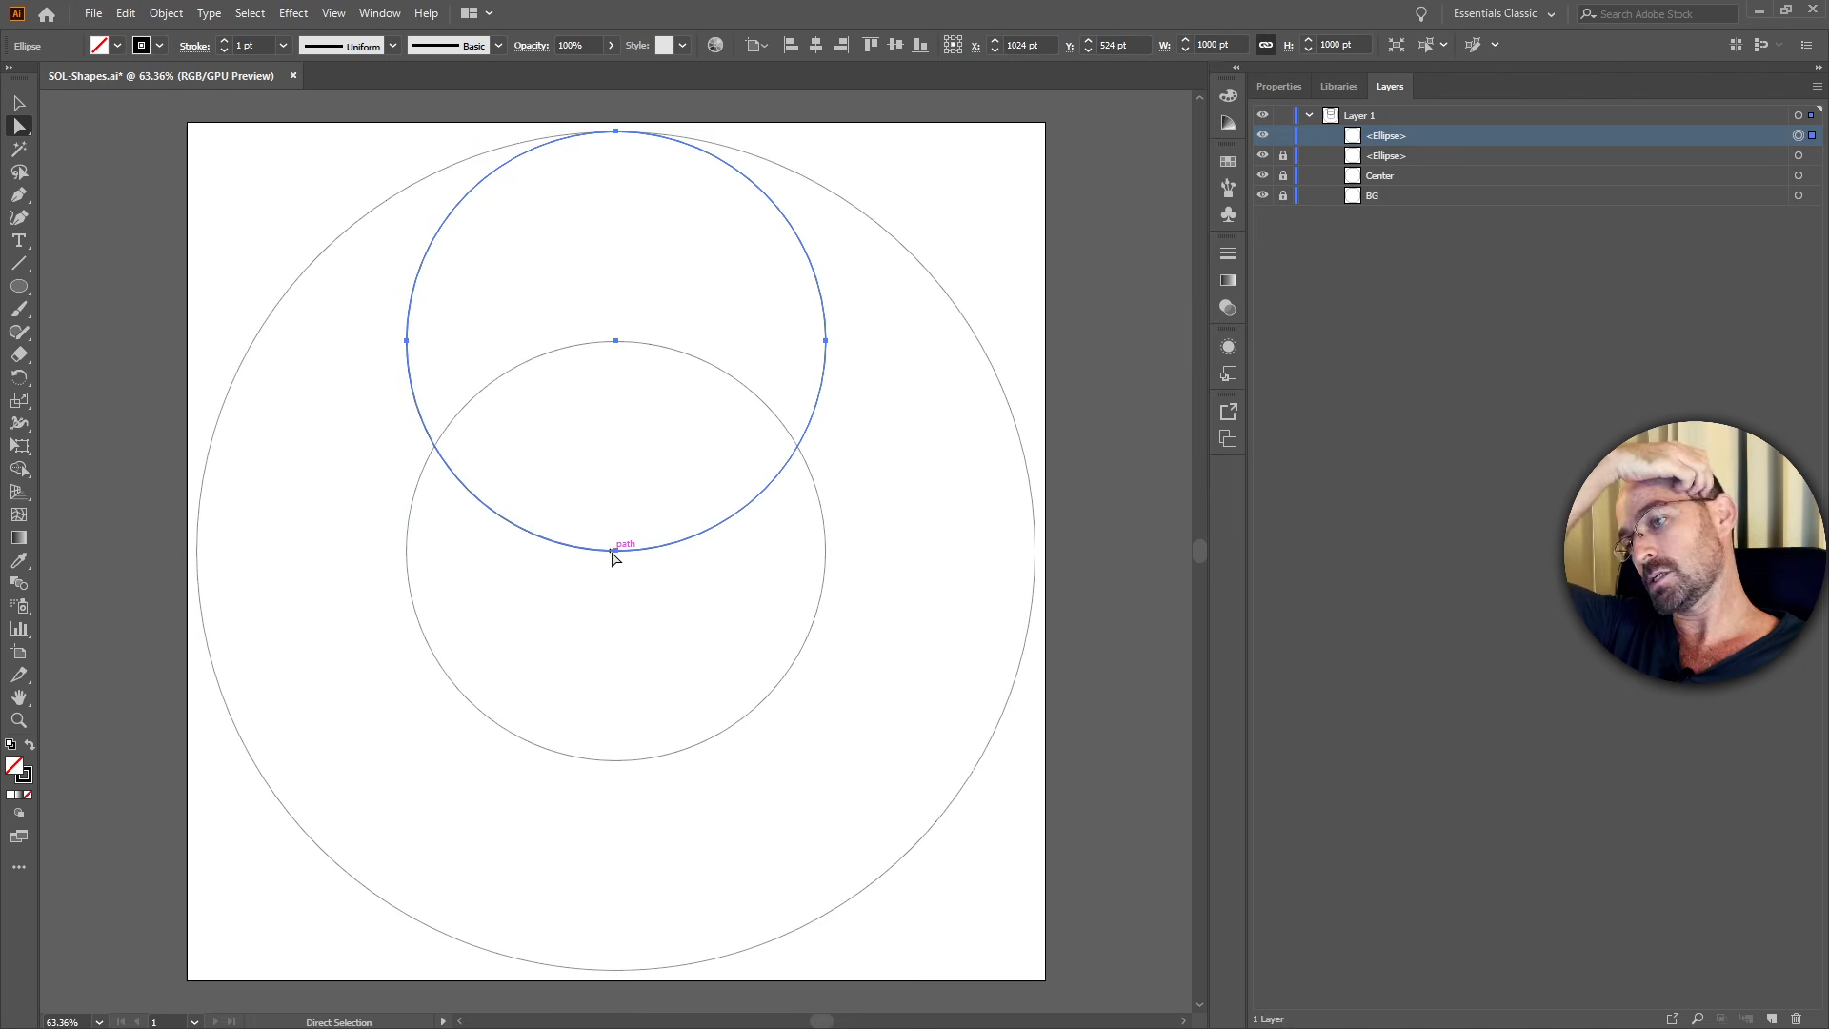
{"action": "left_click", "coordinate": [21, 381]}
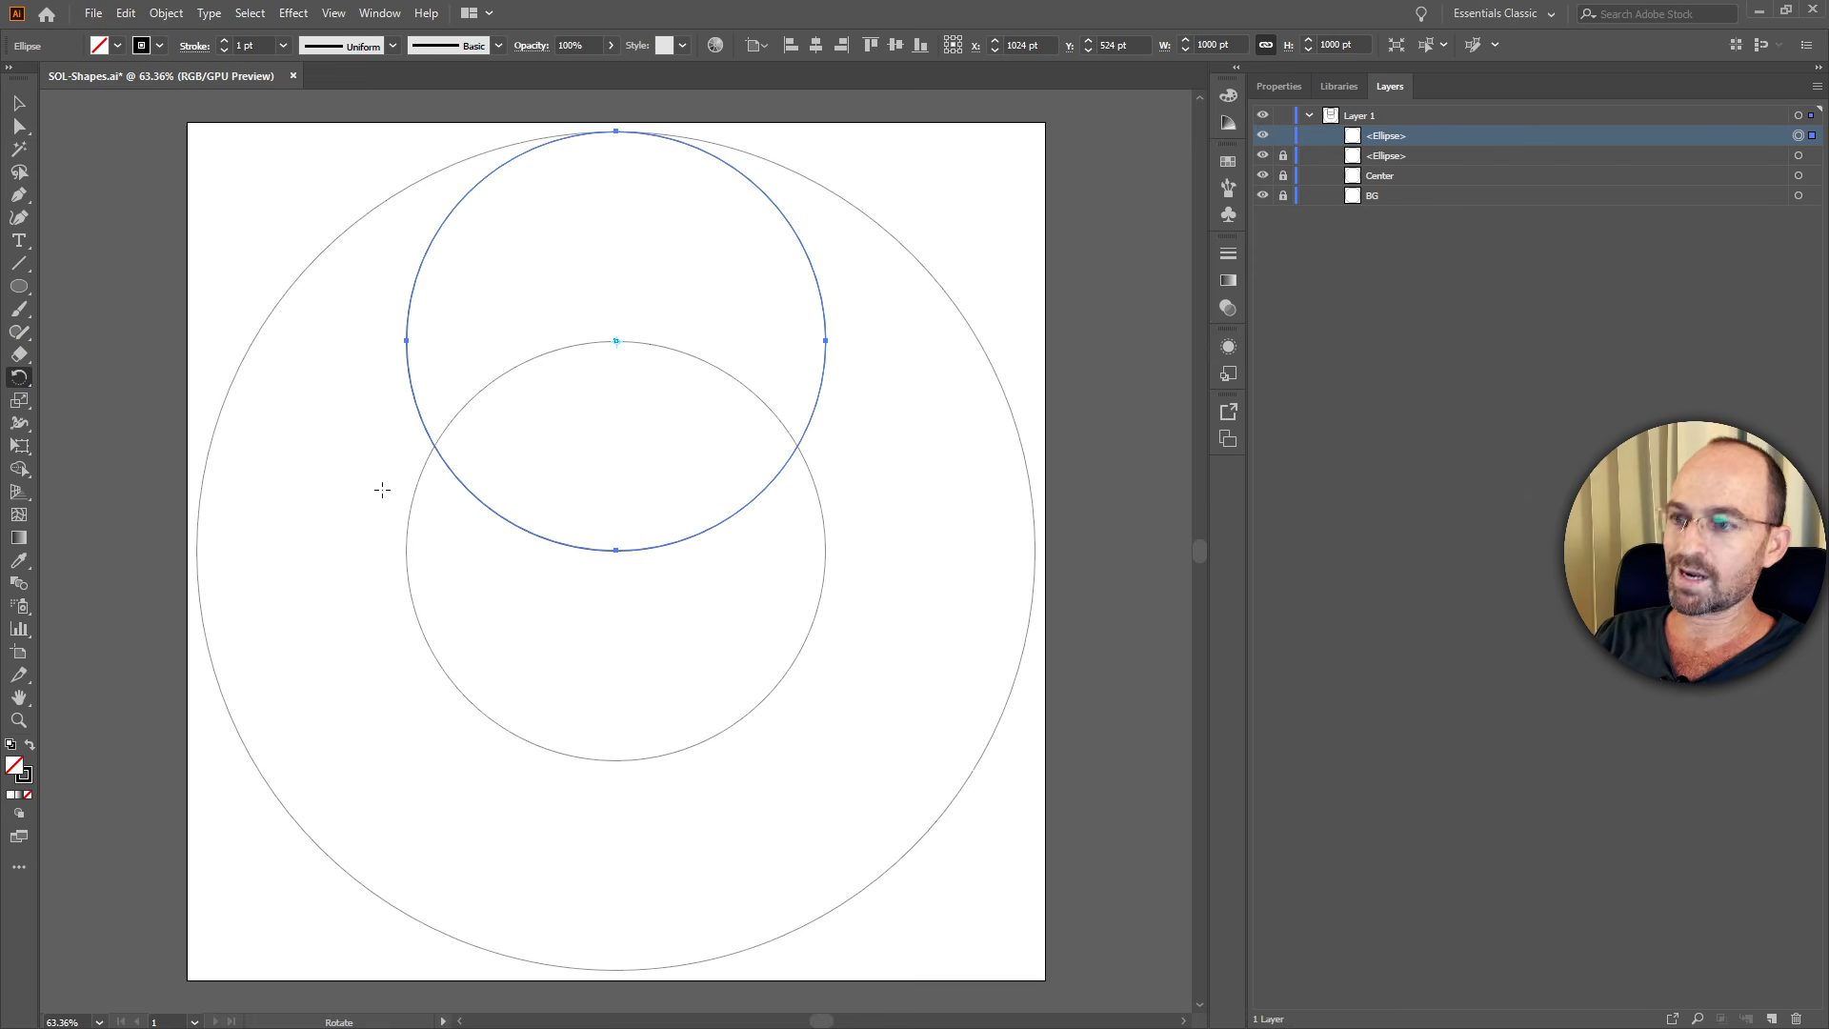
{"action": "left_click", "coordinate": [616, 550], "text": "alt"}
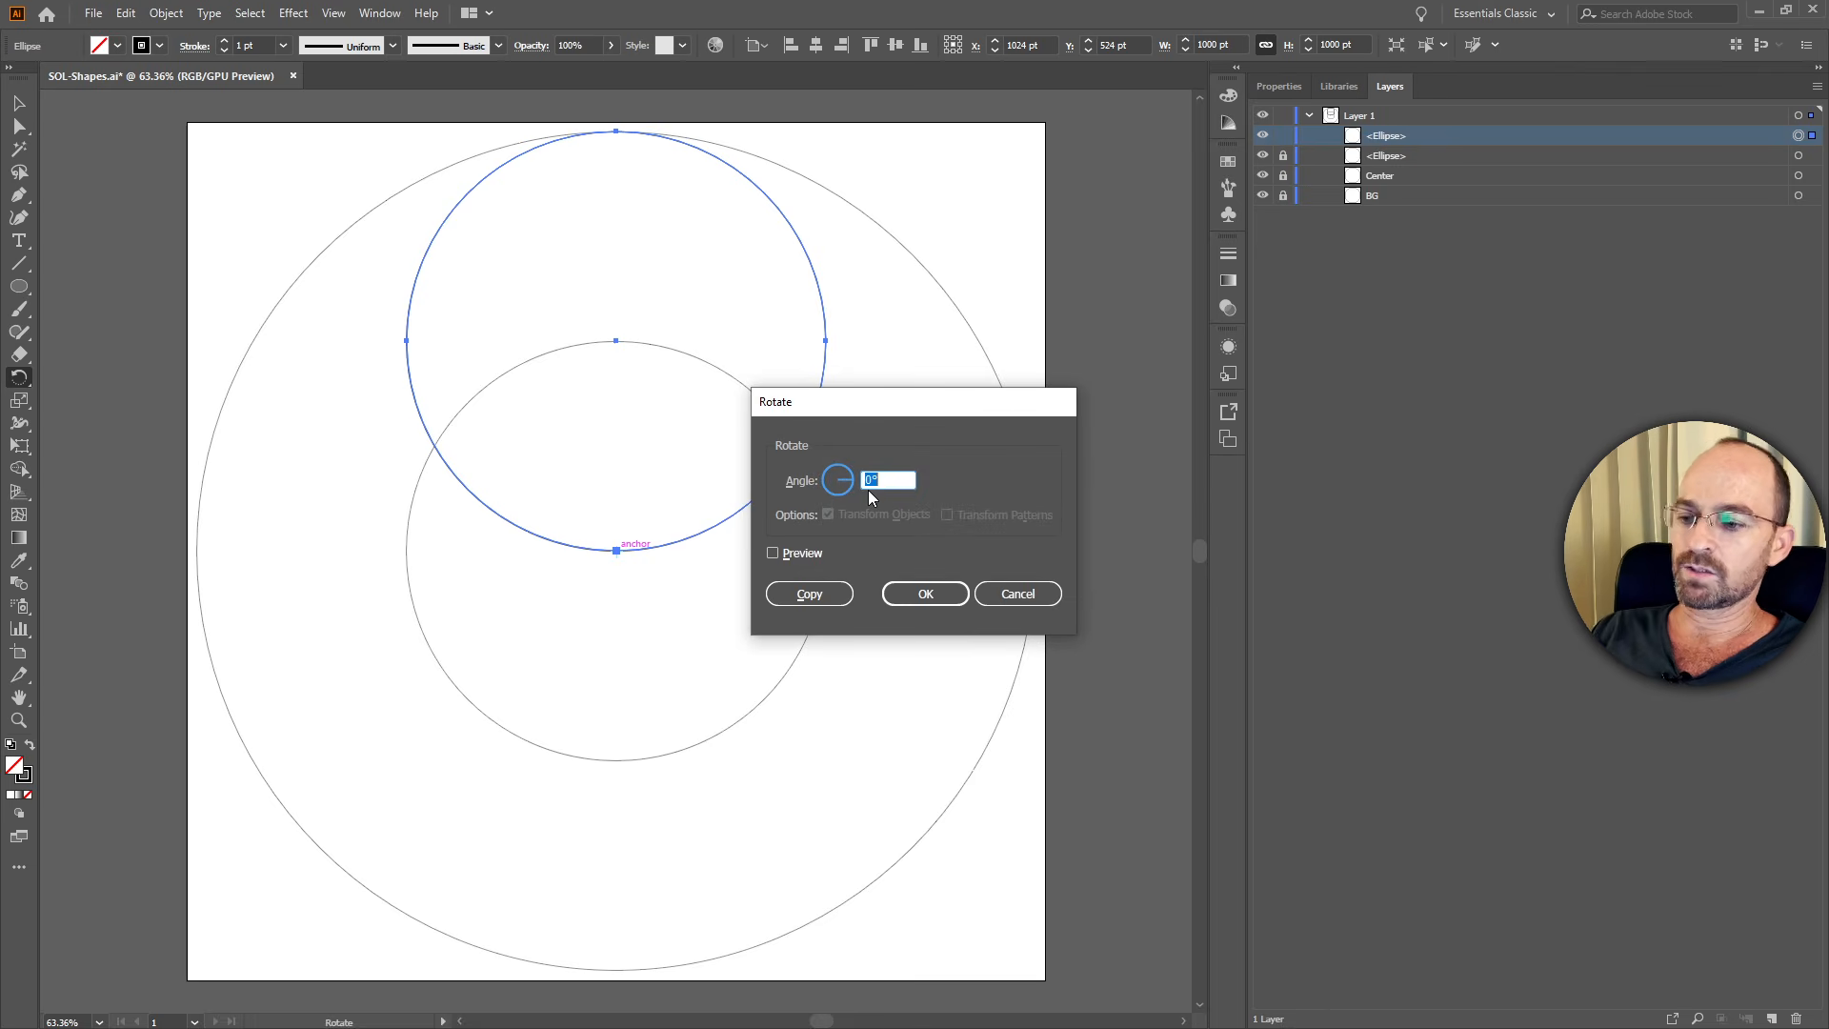
{"action": "type", "text": "60"}
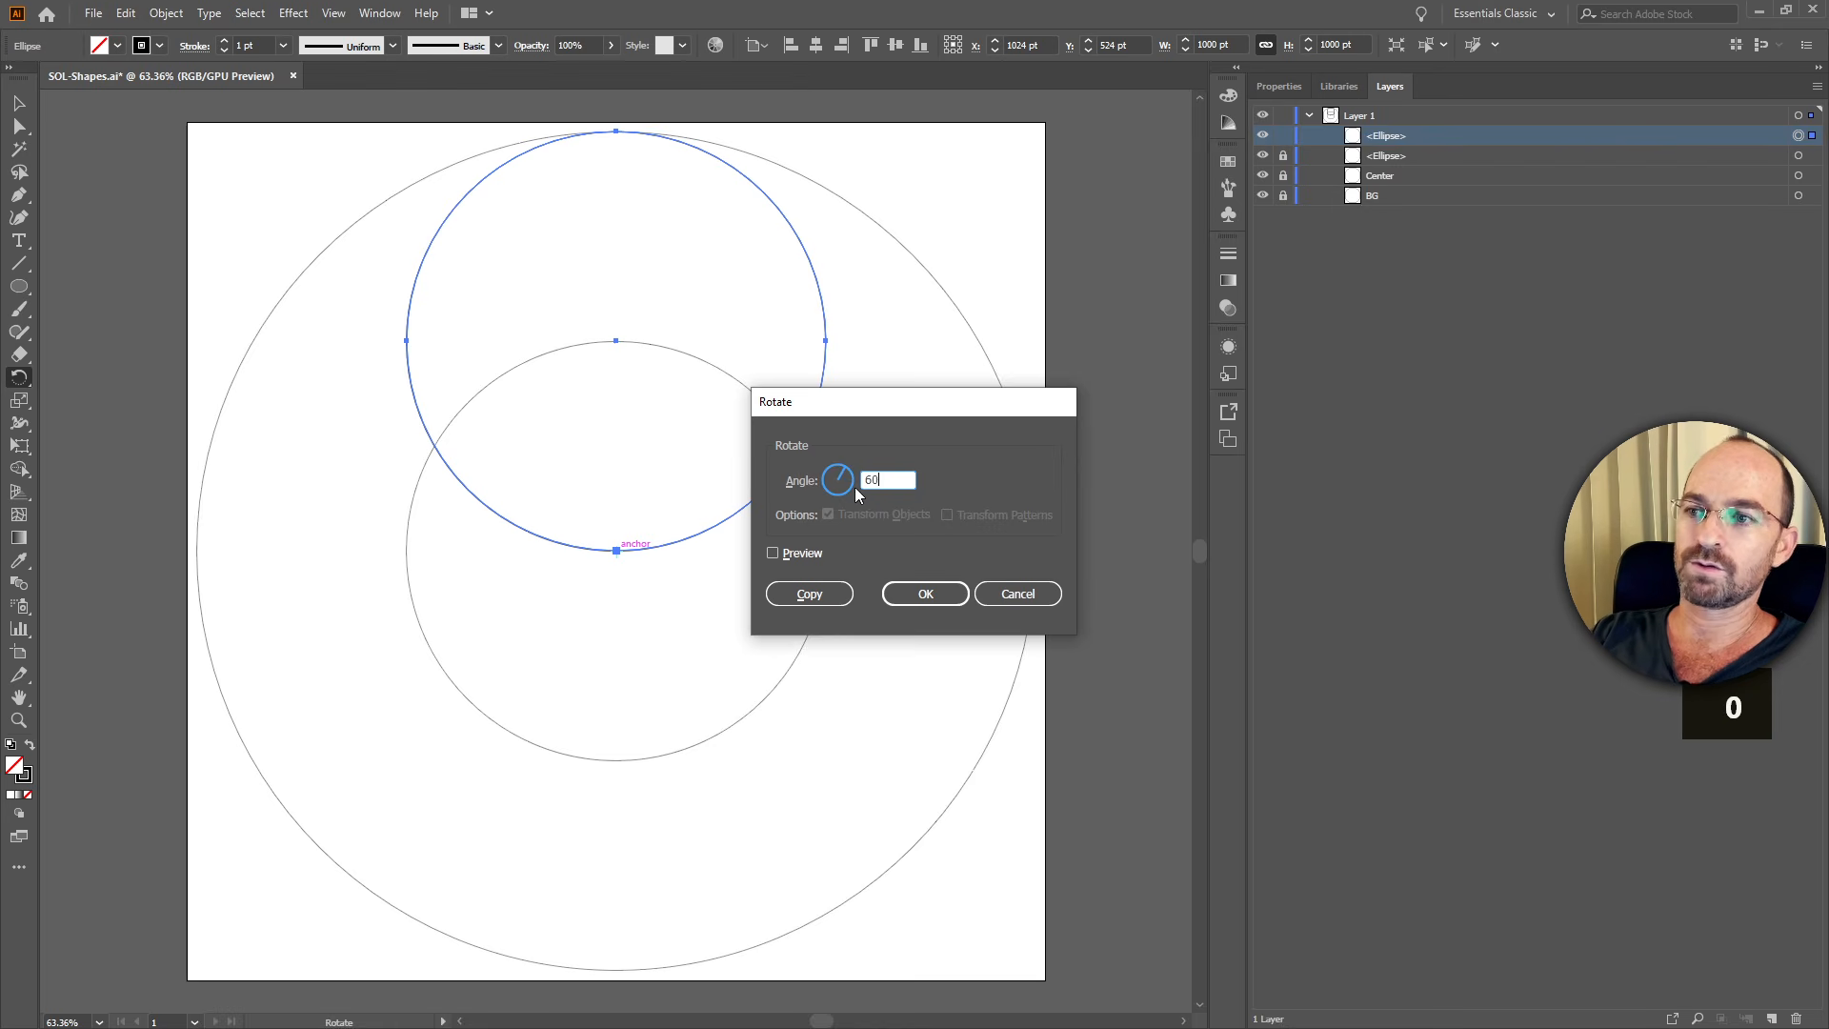
{"action": "left_click", "coordinate": [773, 554]}
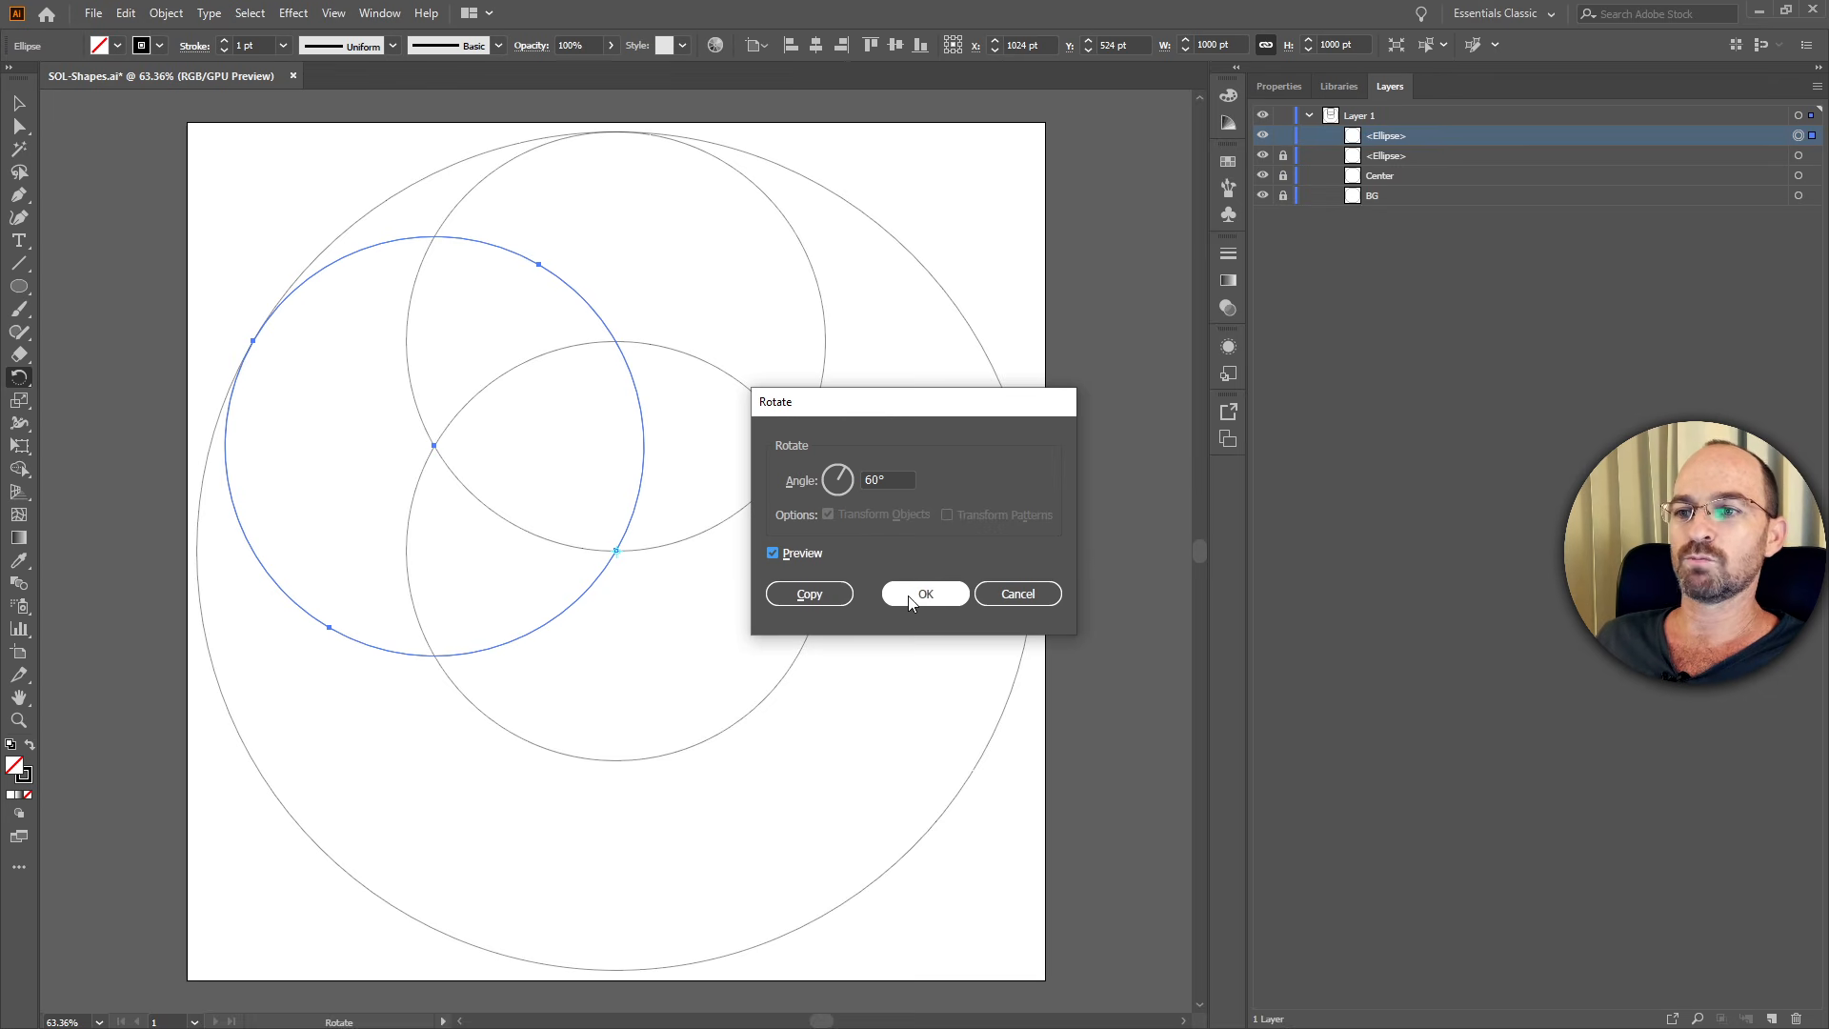
{"action": "left_click", "coordinate": [807, 594]}
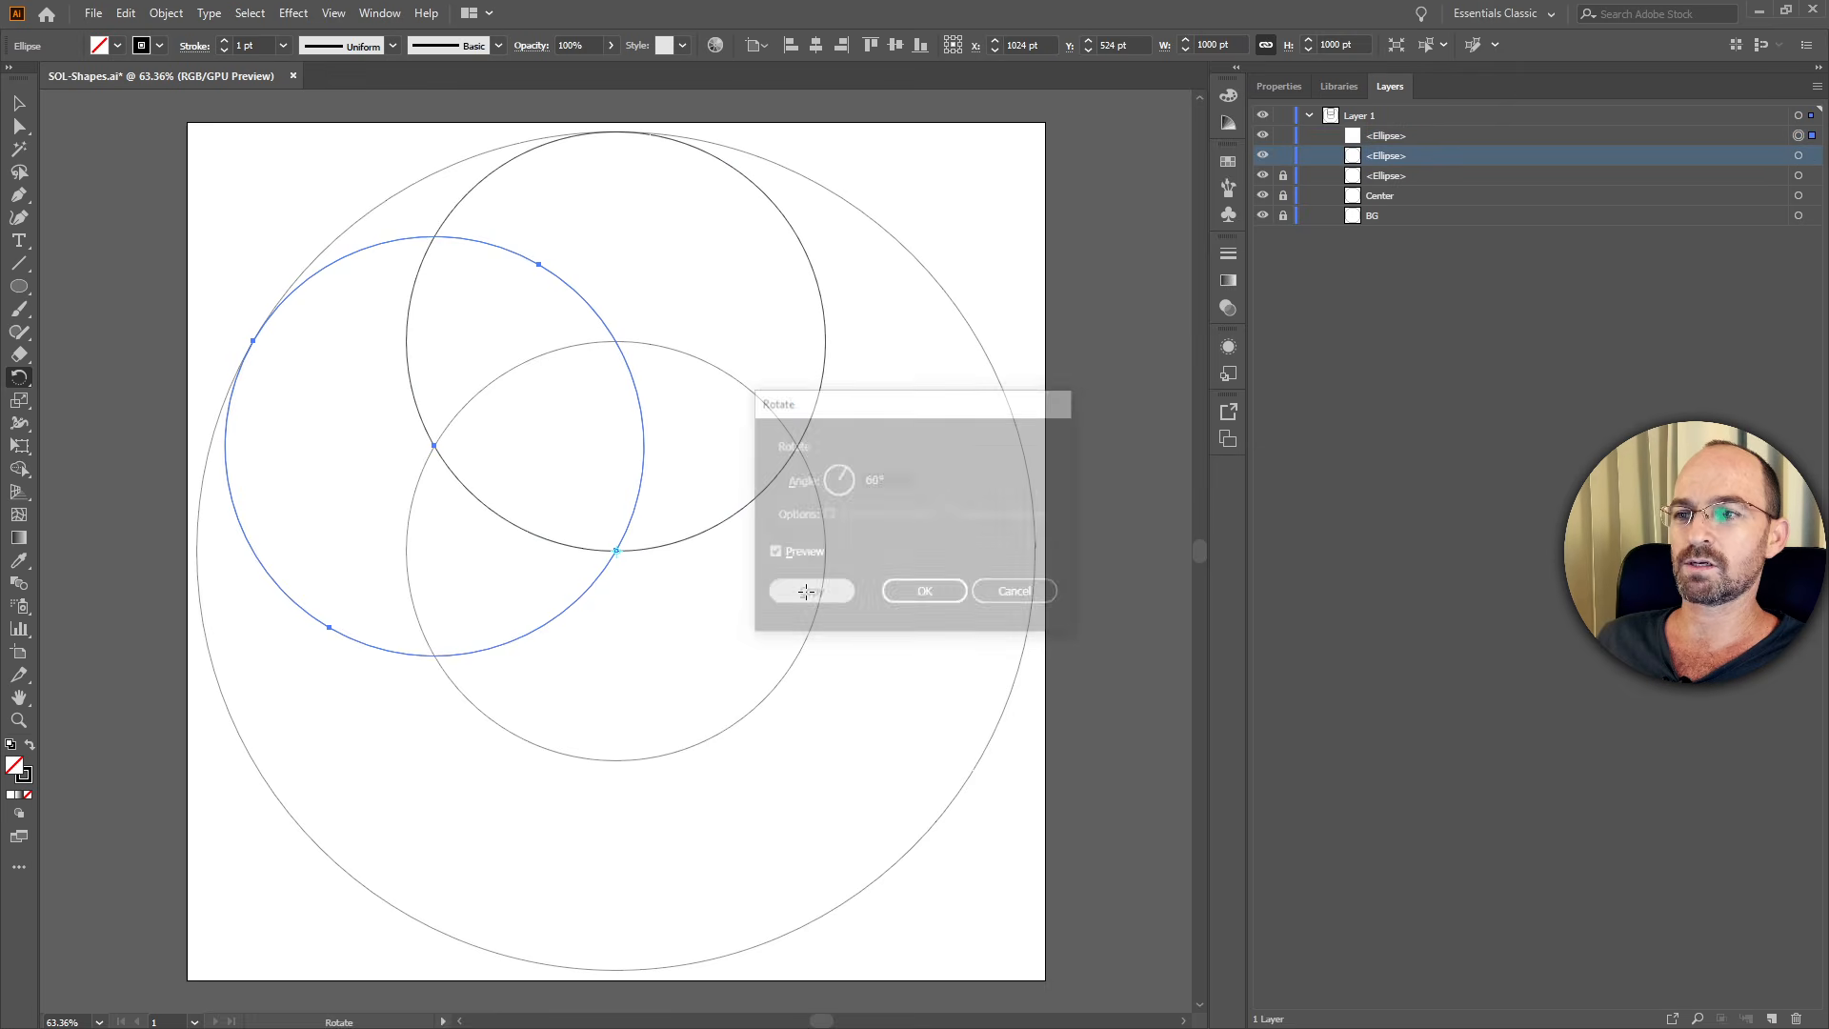
Repeat the 60° rotated copy four more times to complete the ring of six circles.
{"action": "key", "text": "ctrl"}
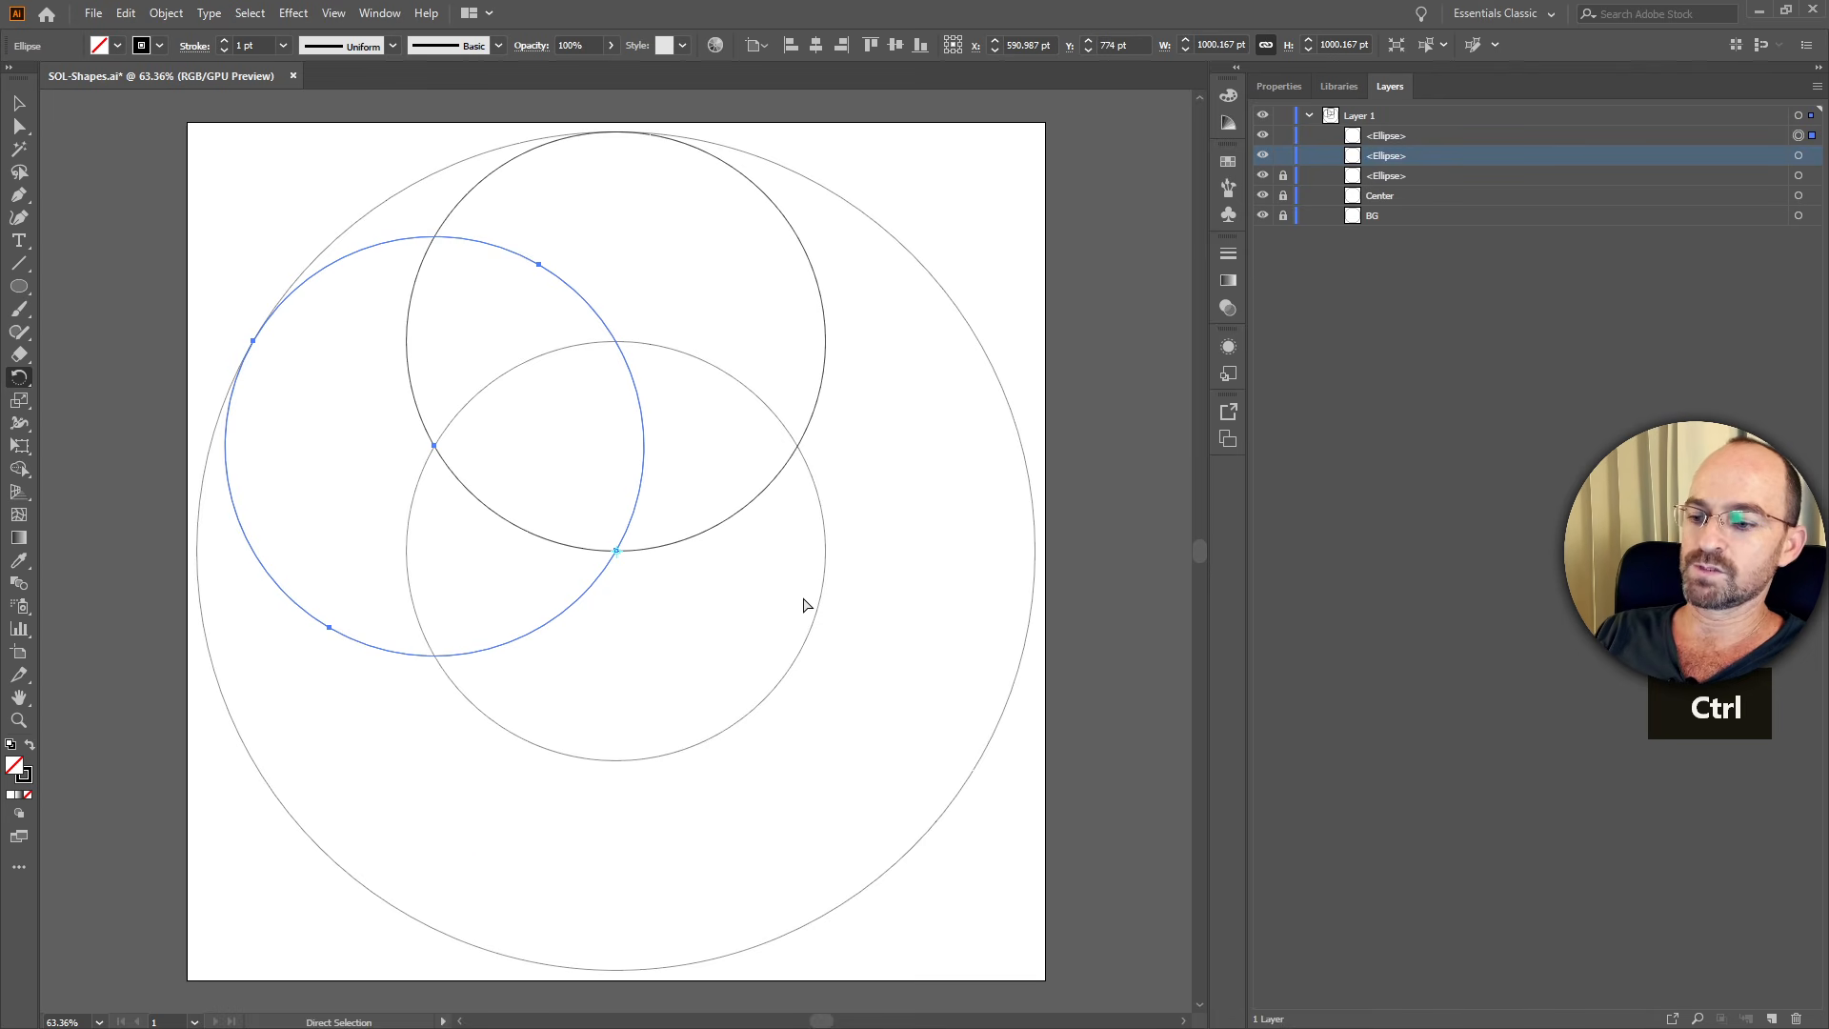
{"action": "key", "text": "ctrl+d"}
{"action": "key", "text": "ctrl+d"}
{"action": "key", "text": "ctrl+d"}
{"action": "key", "text": "ctrl+d"}
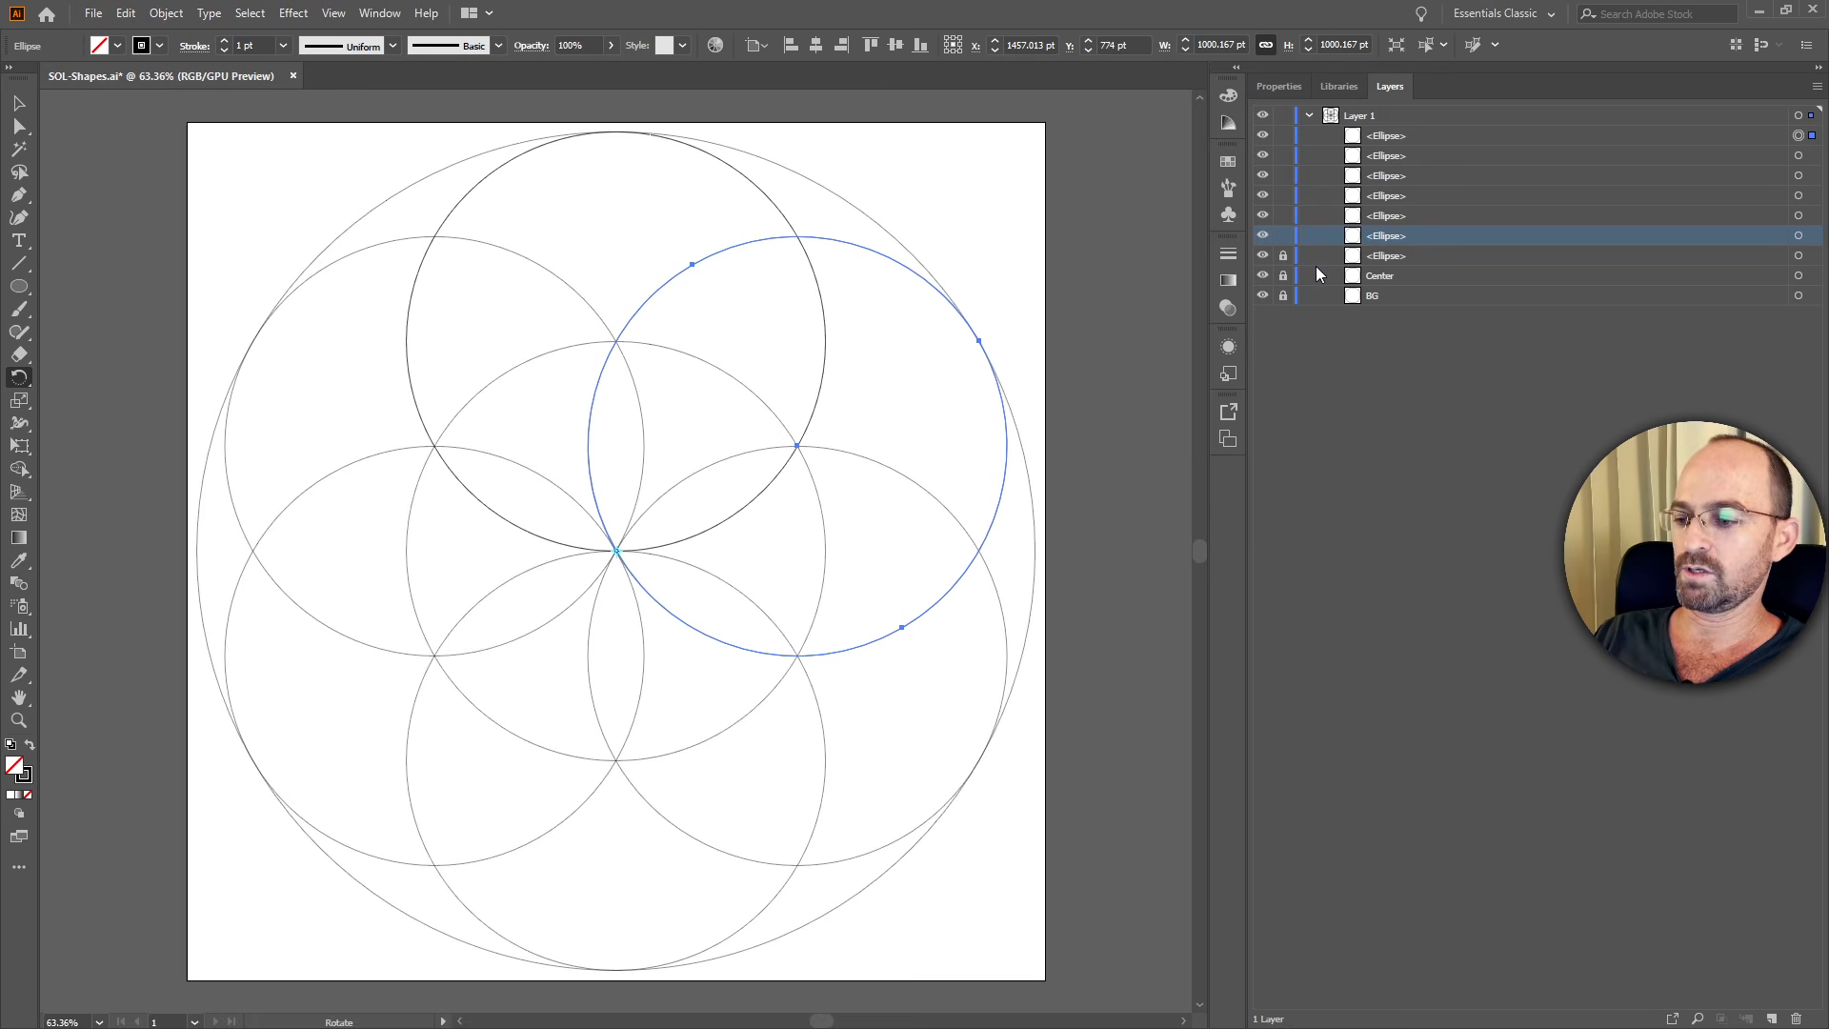
Compare the circle pattern with the SOL-Shape.jpg reference placed beside the artboard, then return to the drawing.
{"action": "key", "text": "alt+Tab"}
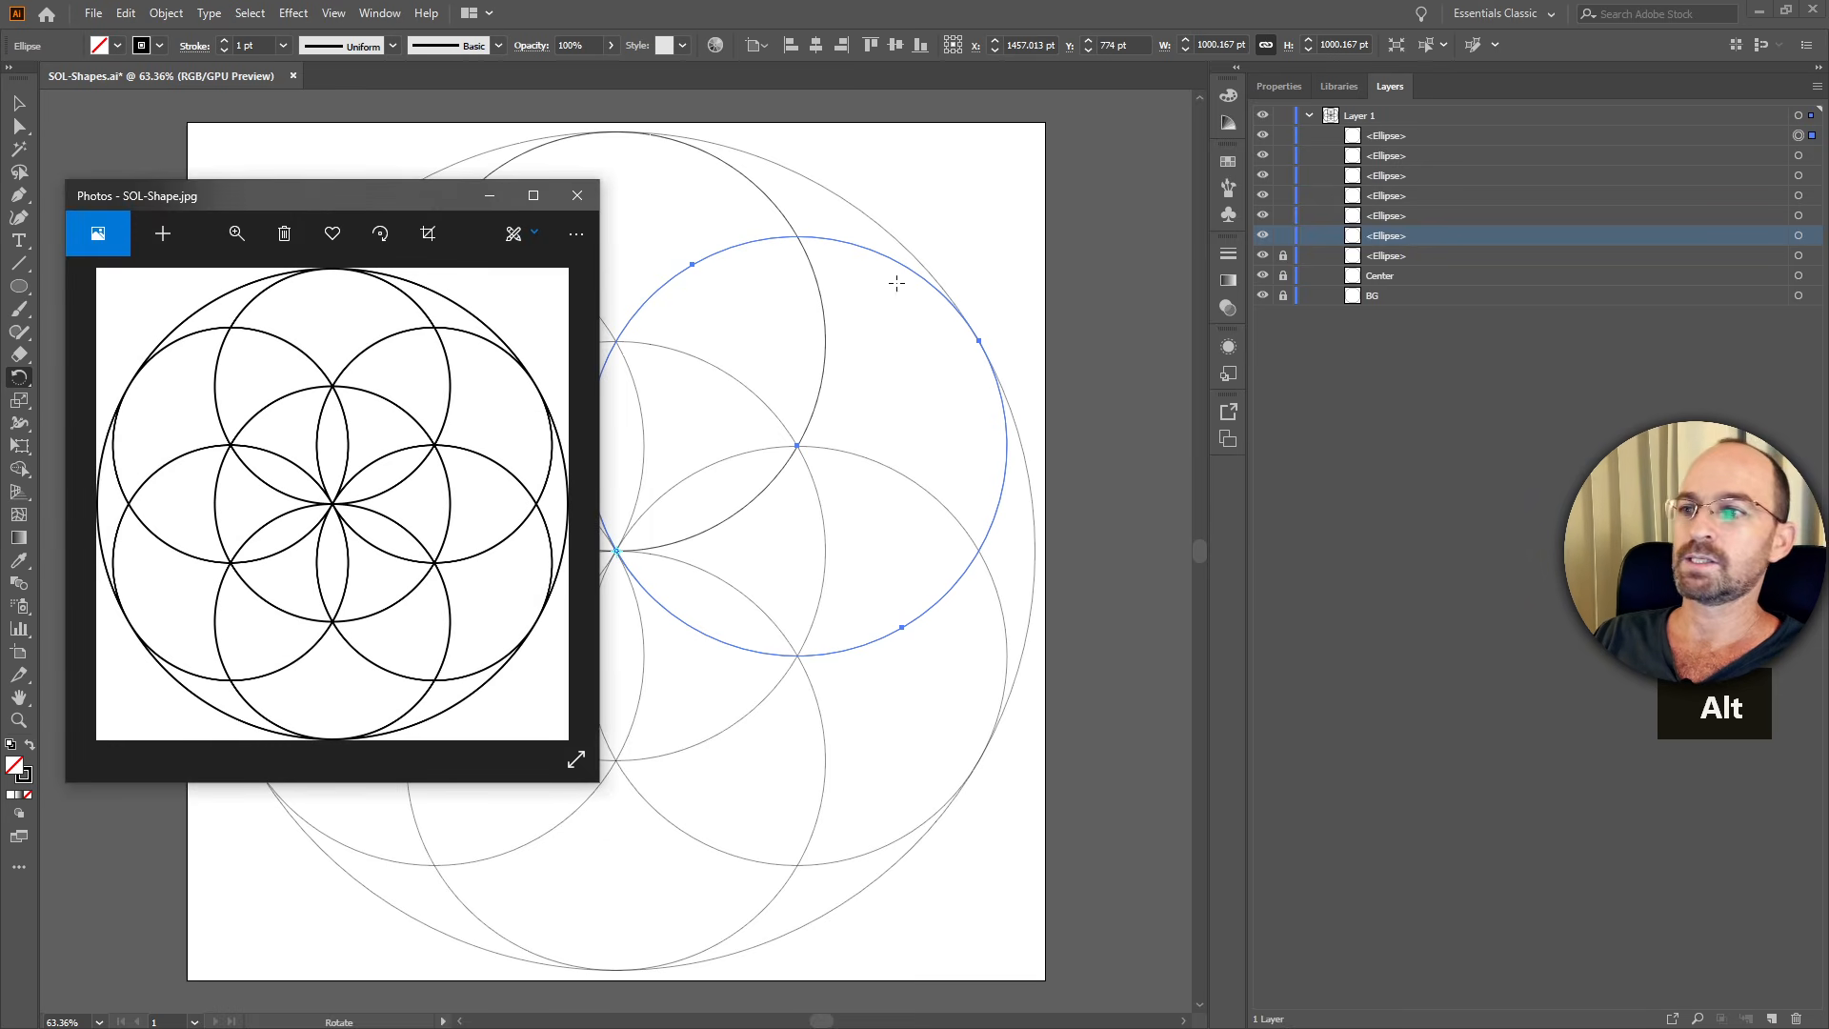
{"action": "left_click_drag", "start_coordinate": [415, 191], "coordinate": [1601, 355]}
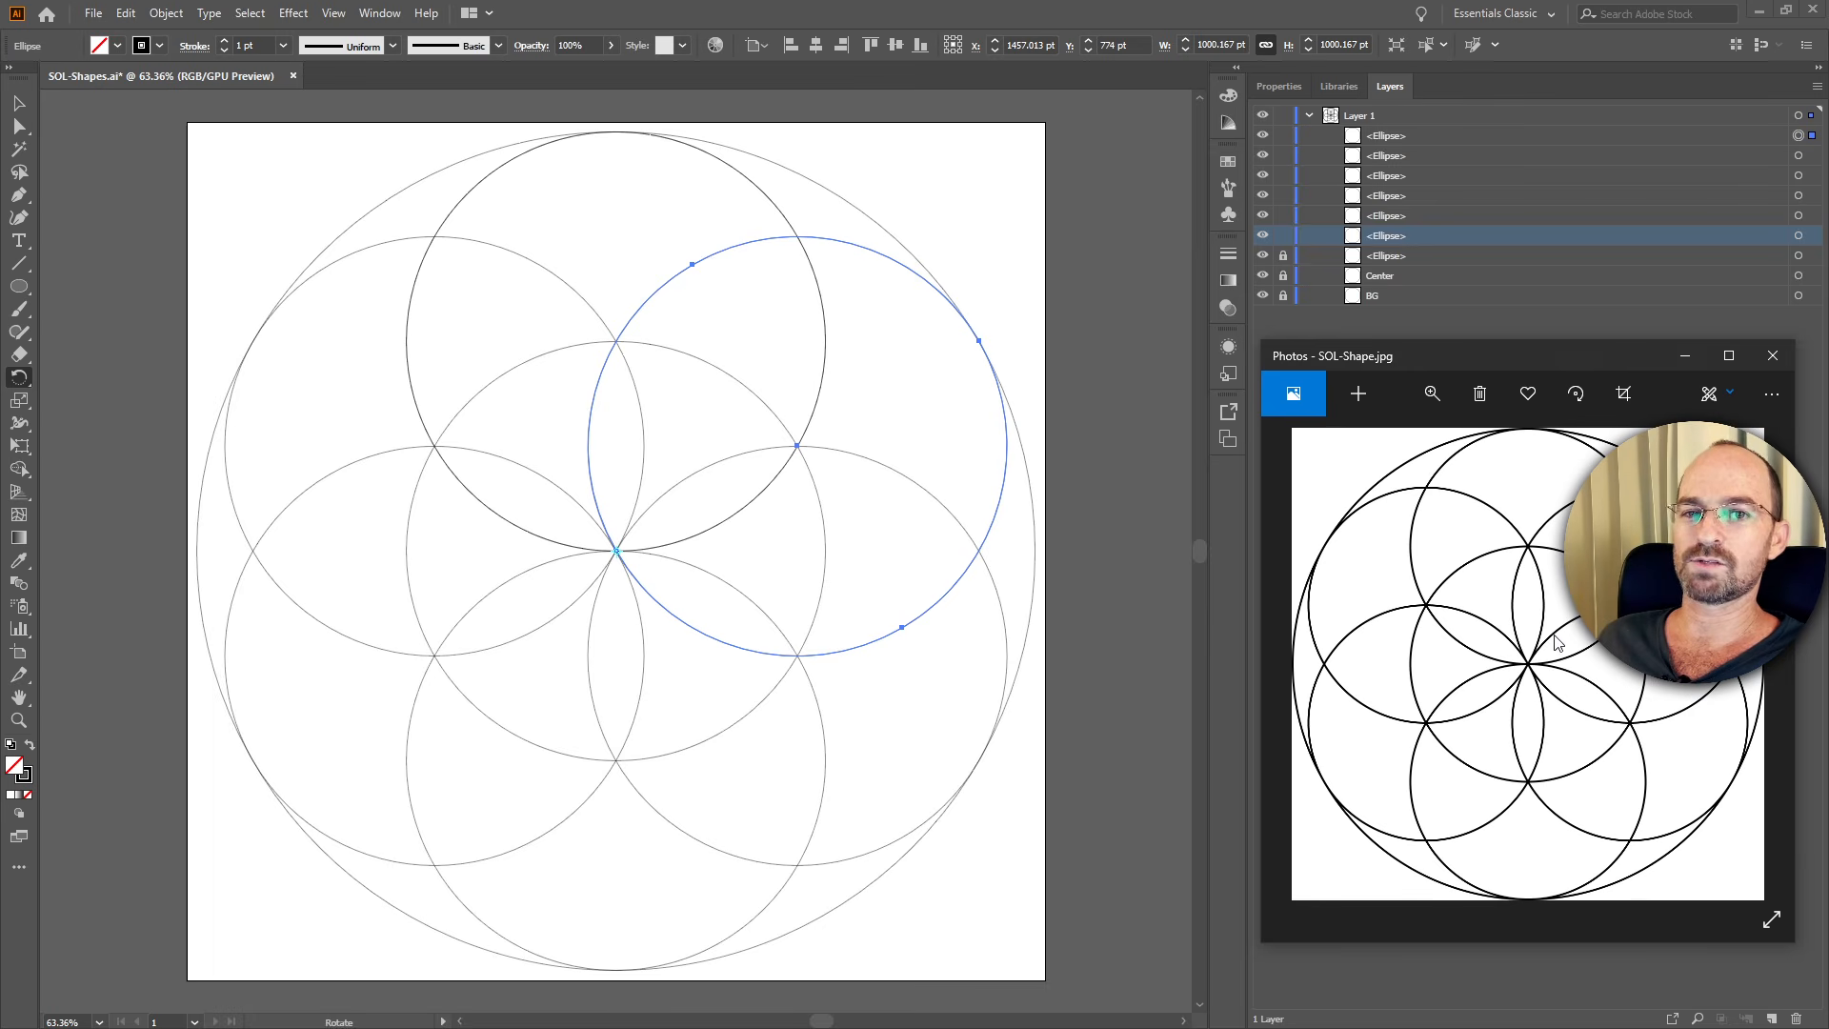
{"action": "left_click", "coordinate": [1136, 9]}
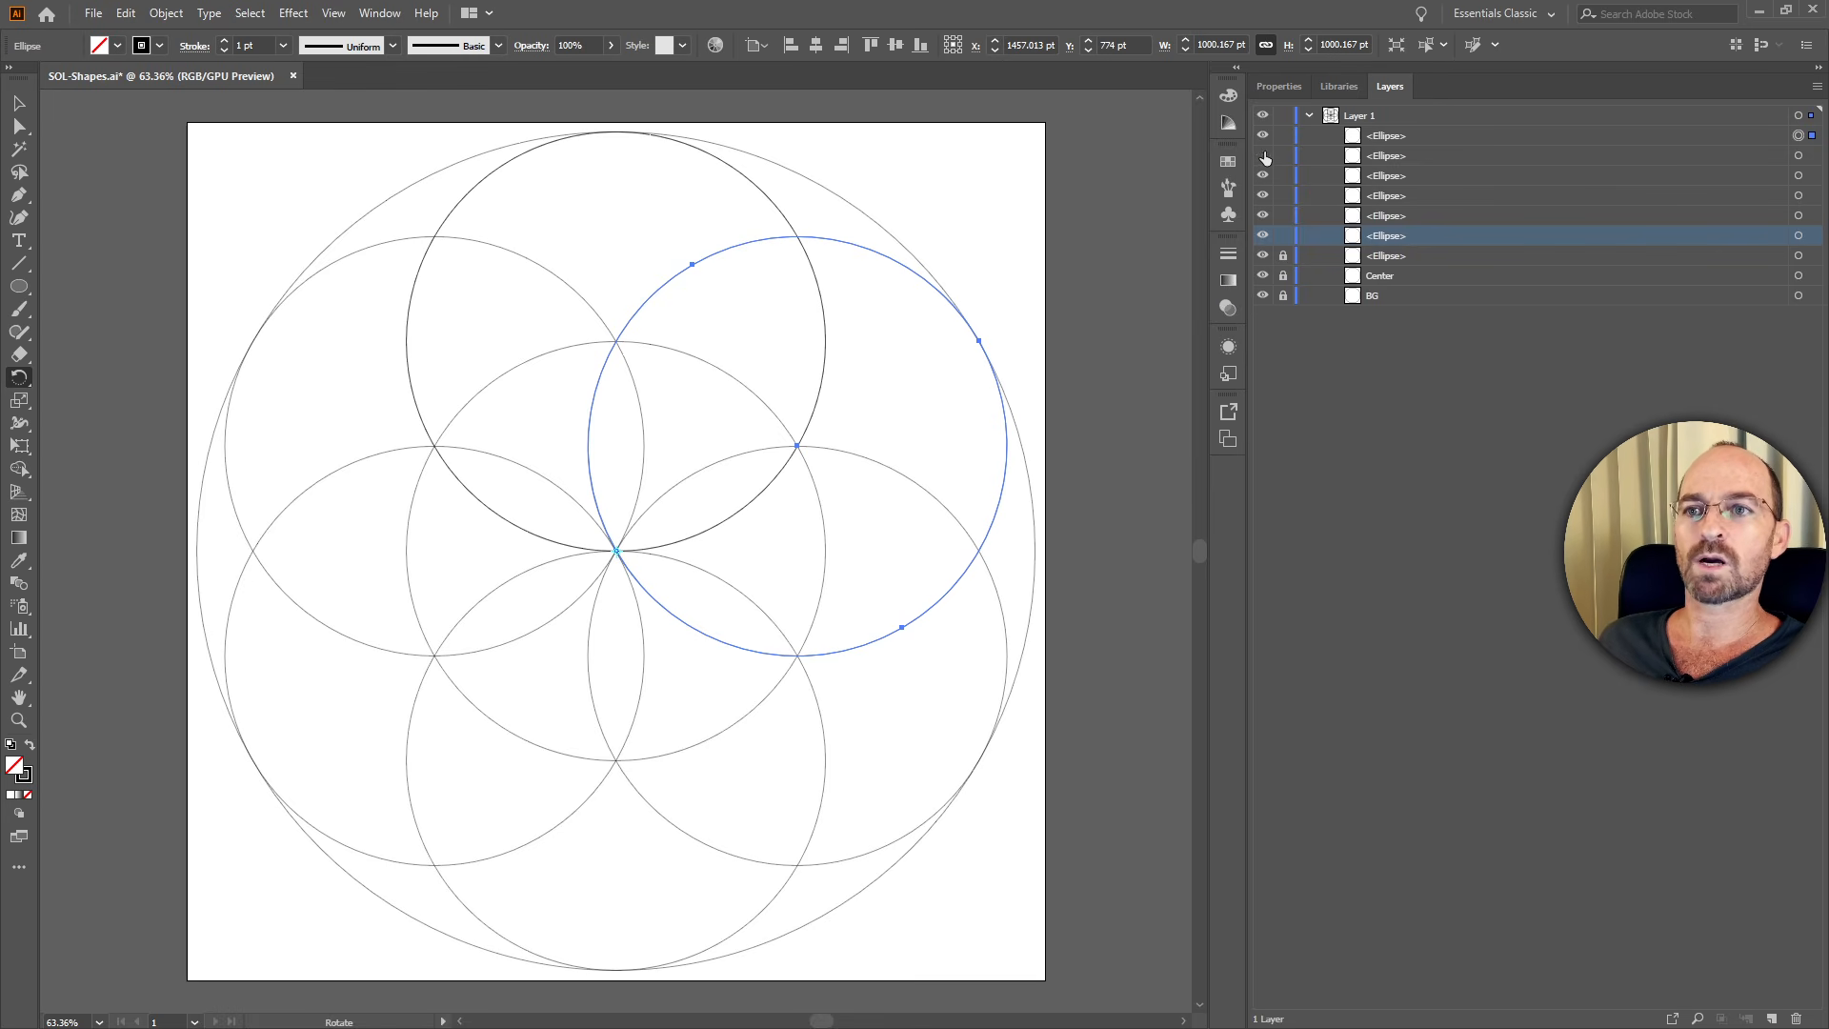
Hide the three lower circles of the ring and delete them.
{"action": "left_click_drag", "start_coordinate": [1265, 156], "coordinate": [1264, 202]}
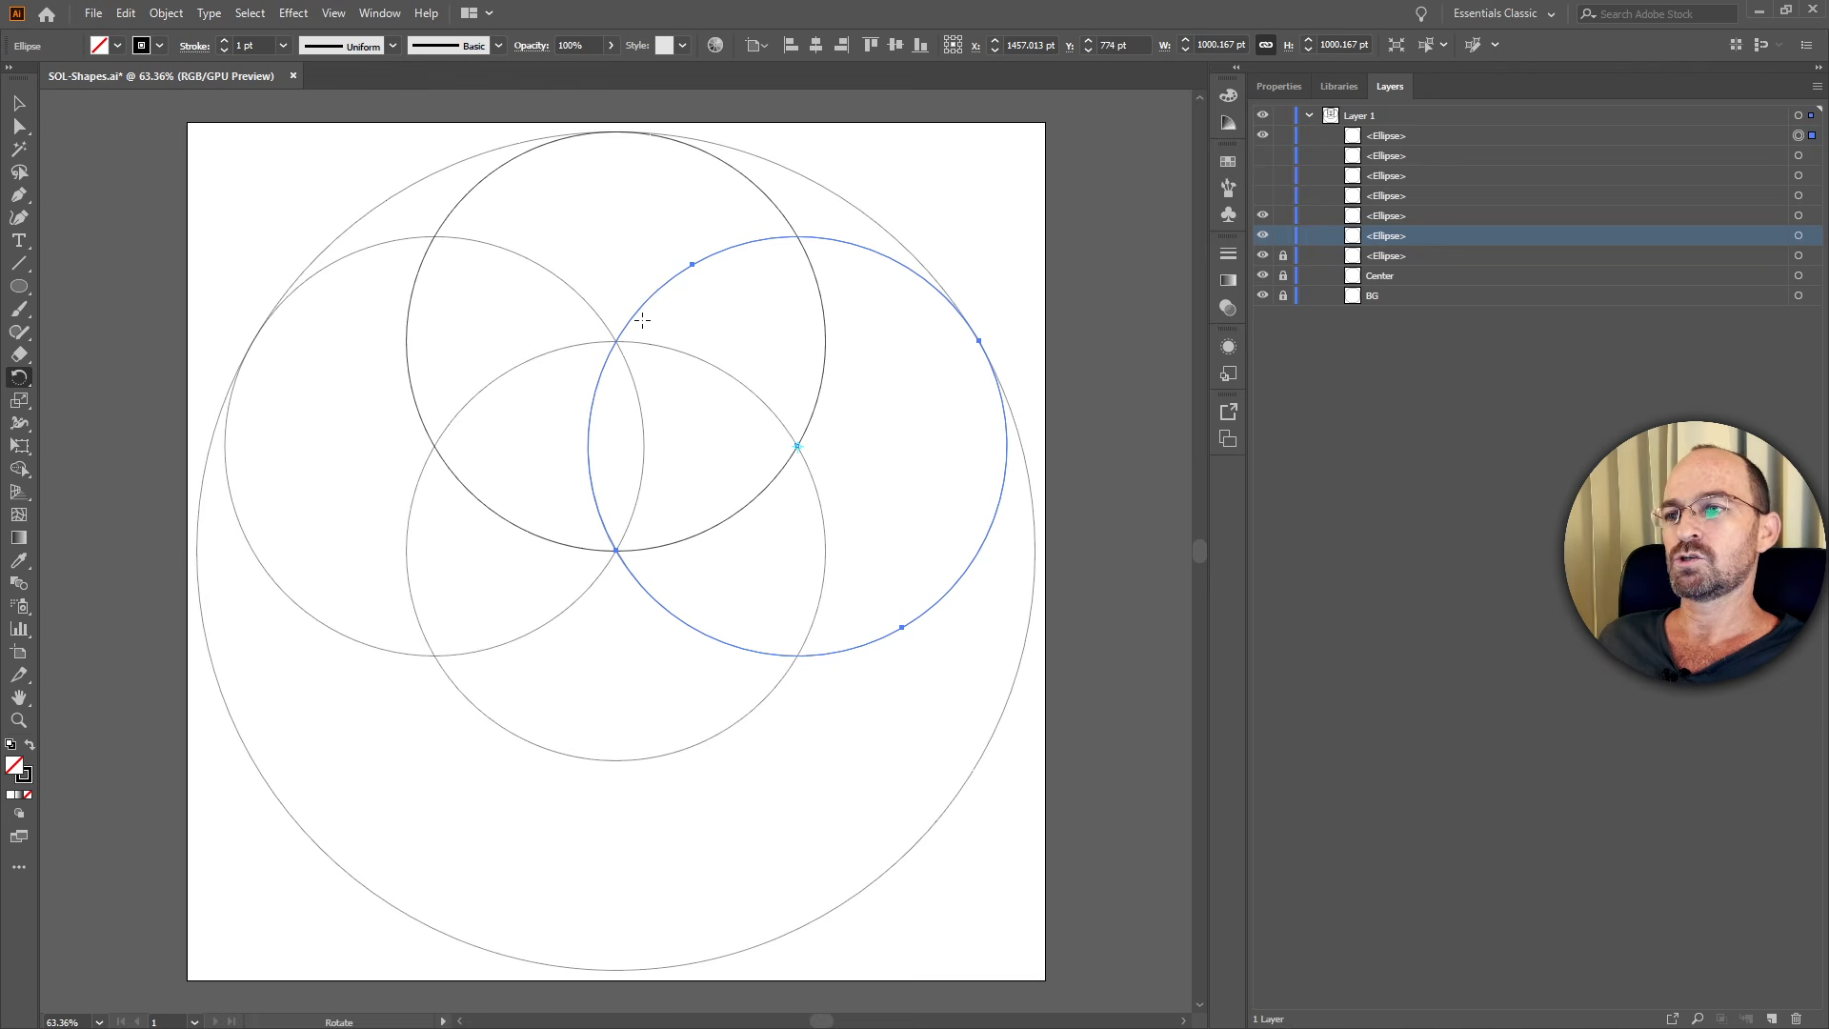
{"action": "left_click", "coordinate": [1472, 196]}
{"action": "left_click", "coordinate": [1500, 152], "text": "shift"}
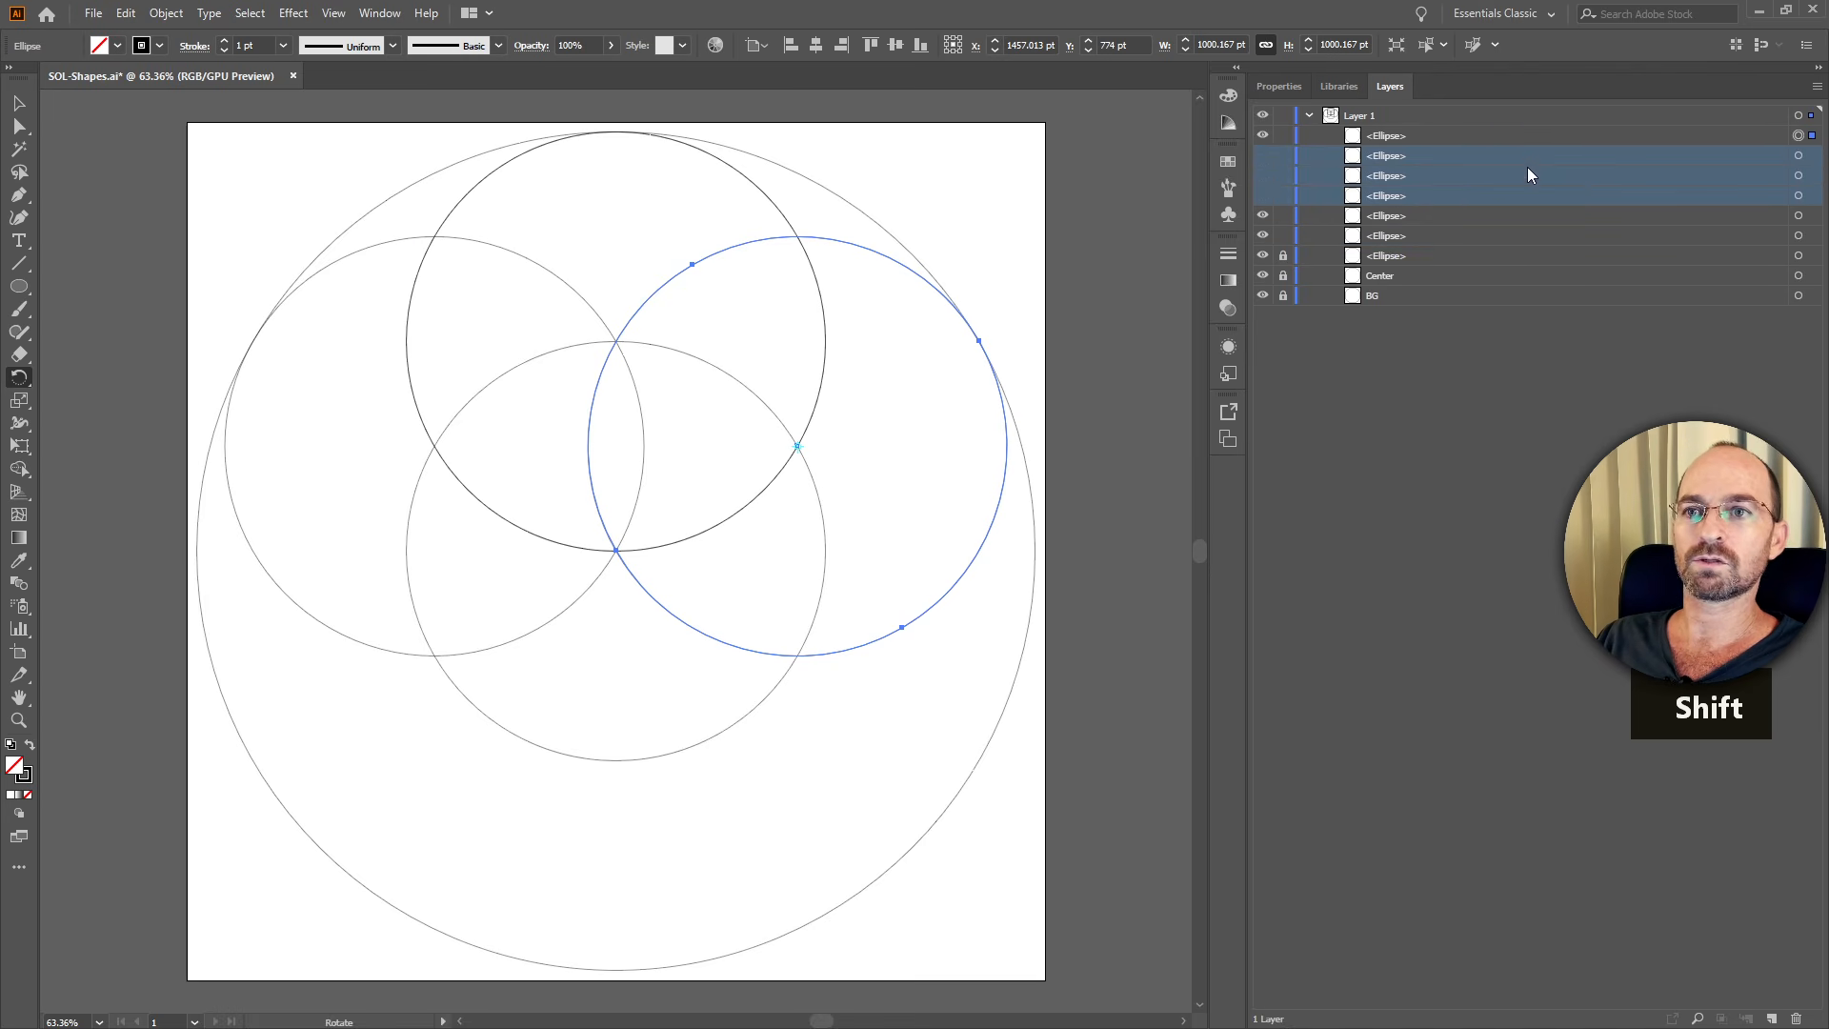
{"action": "left_click", "coordinate": [1796, 1019]}
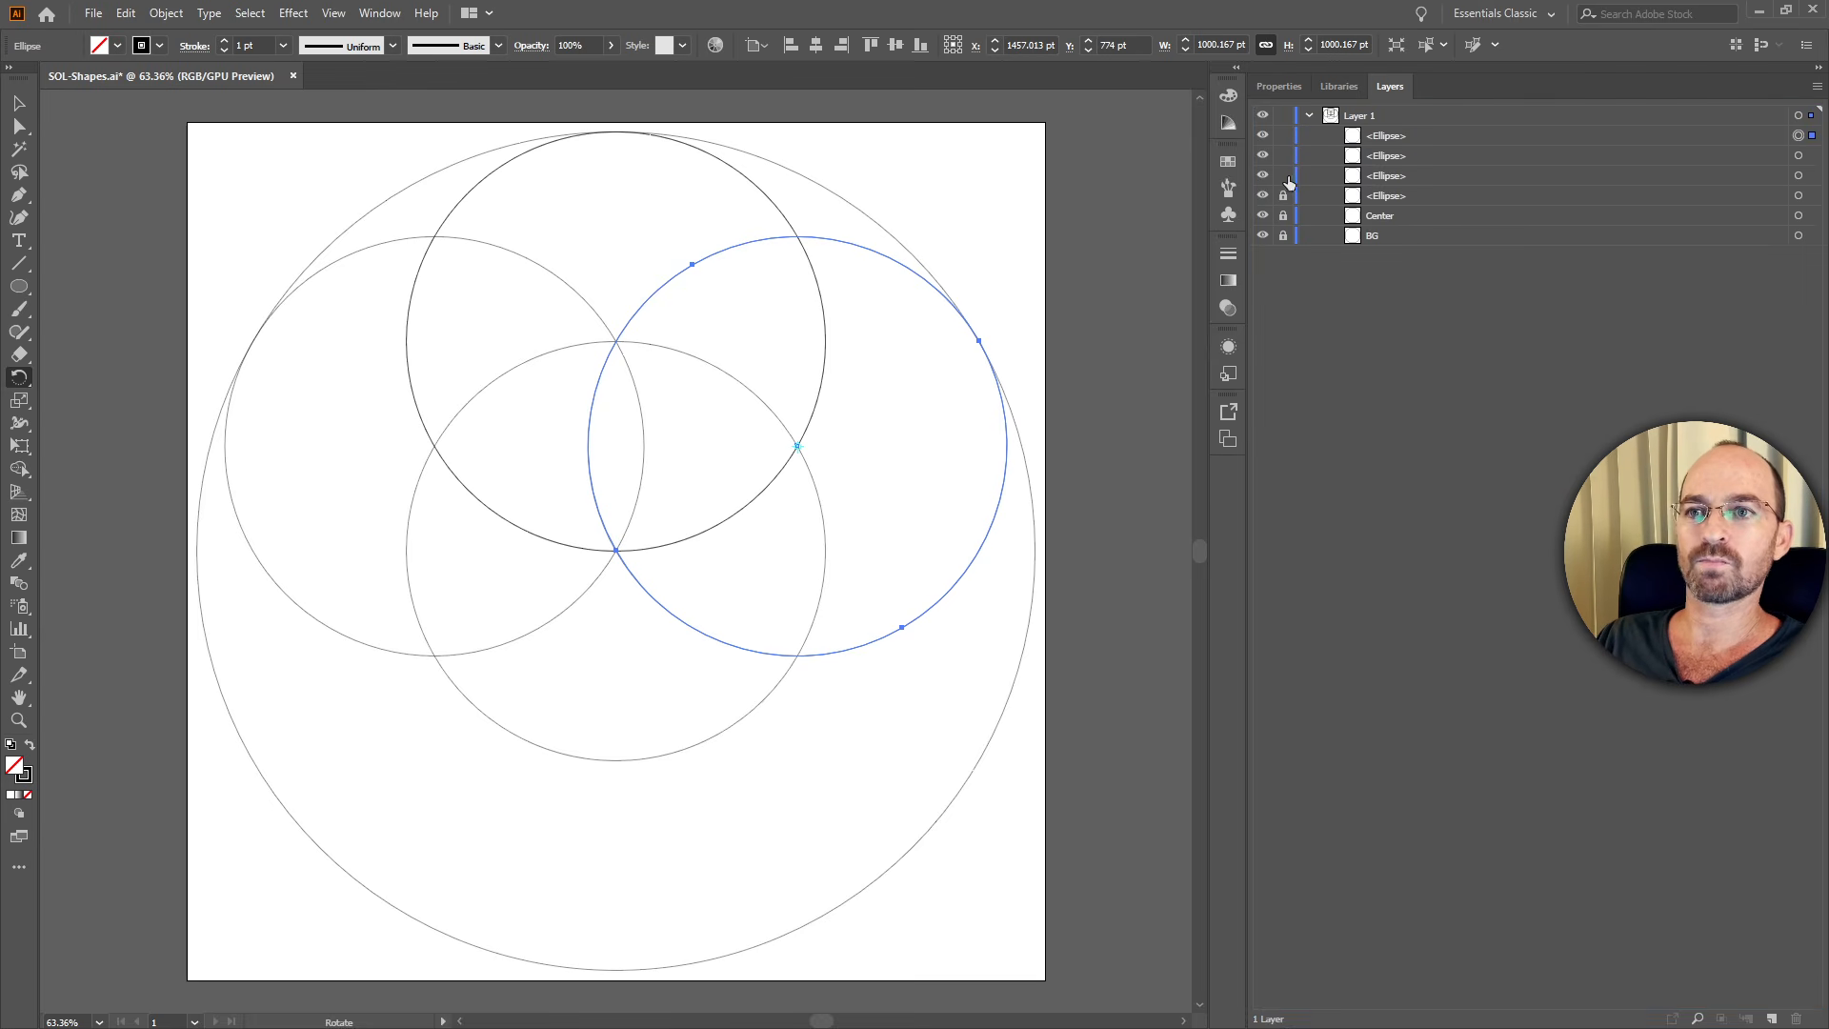
Select the three unlocked upper circles together and paste copies of them in place, in front.
{"action": "left_click", "coordinate": [1798, 155]}
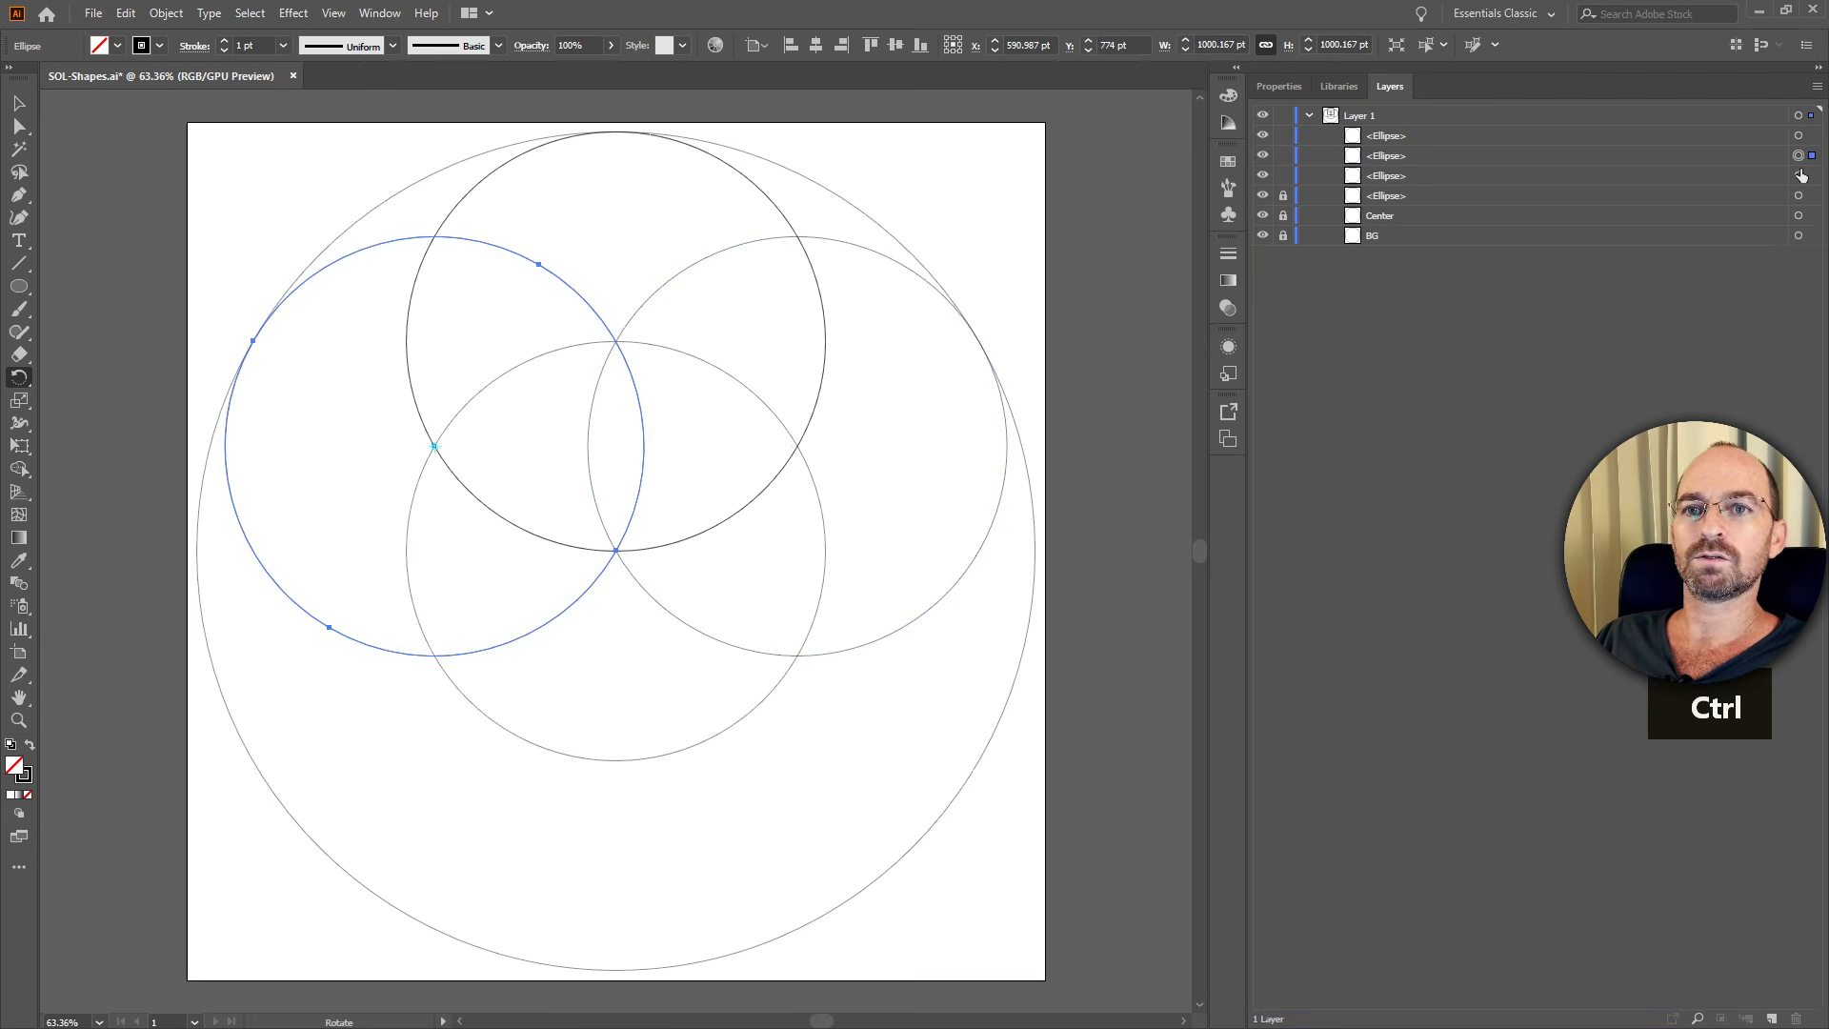
{"action": "left_click", "coordinate": [1799, 174], "text": "ctrl"}
{"action": "left_click", "coordinate": [1795, 138], "text": "ctrl"}
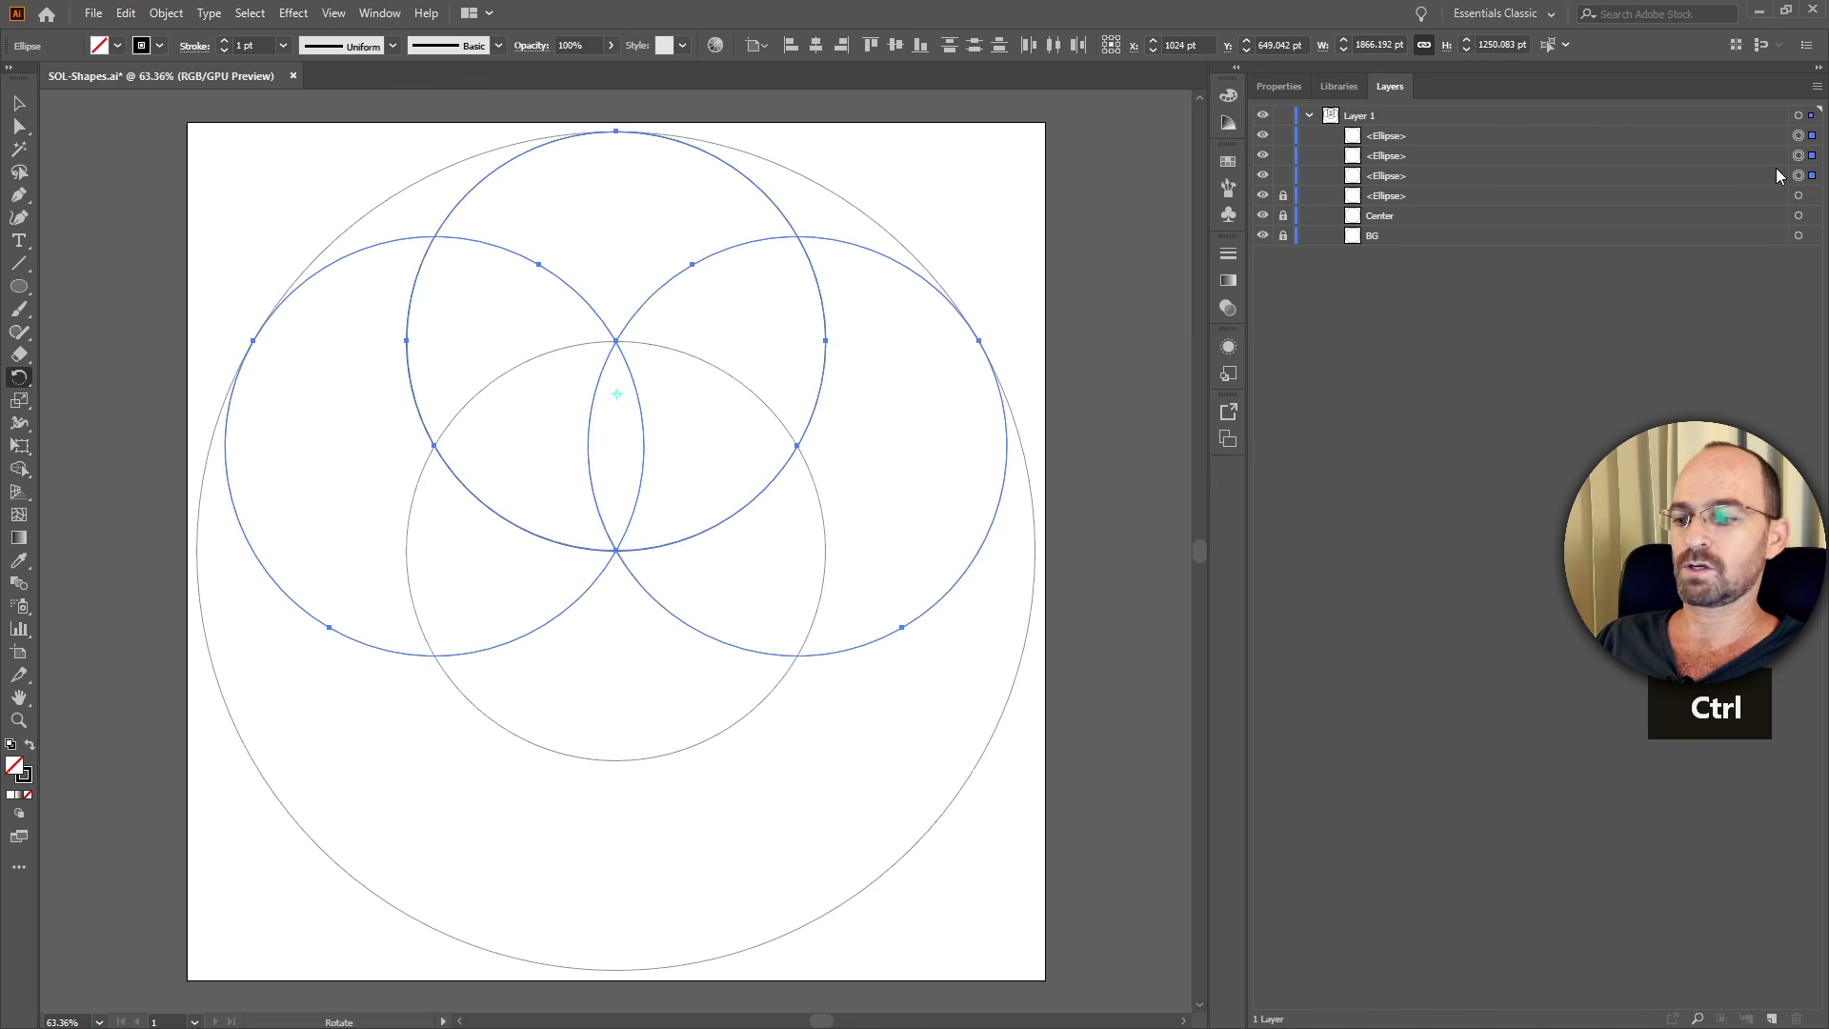
{"action": "key", "text": "ctrl+c"}
{"action": "key", "text": "ctrl+f"}
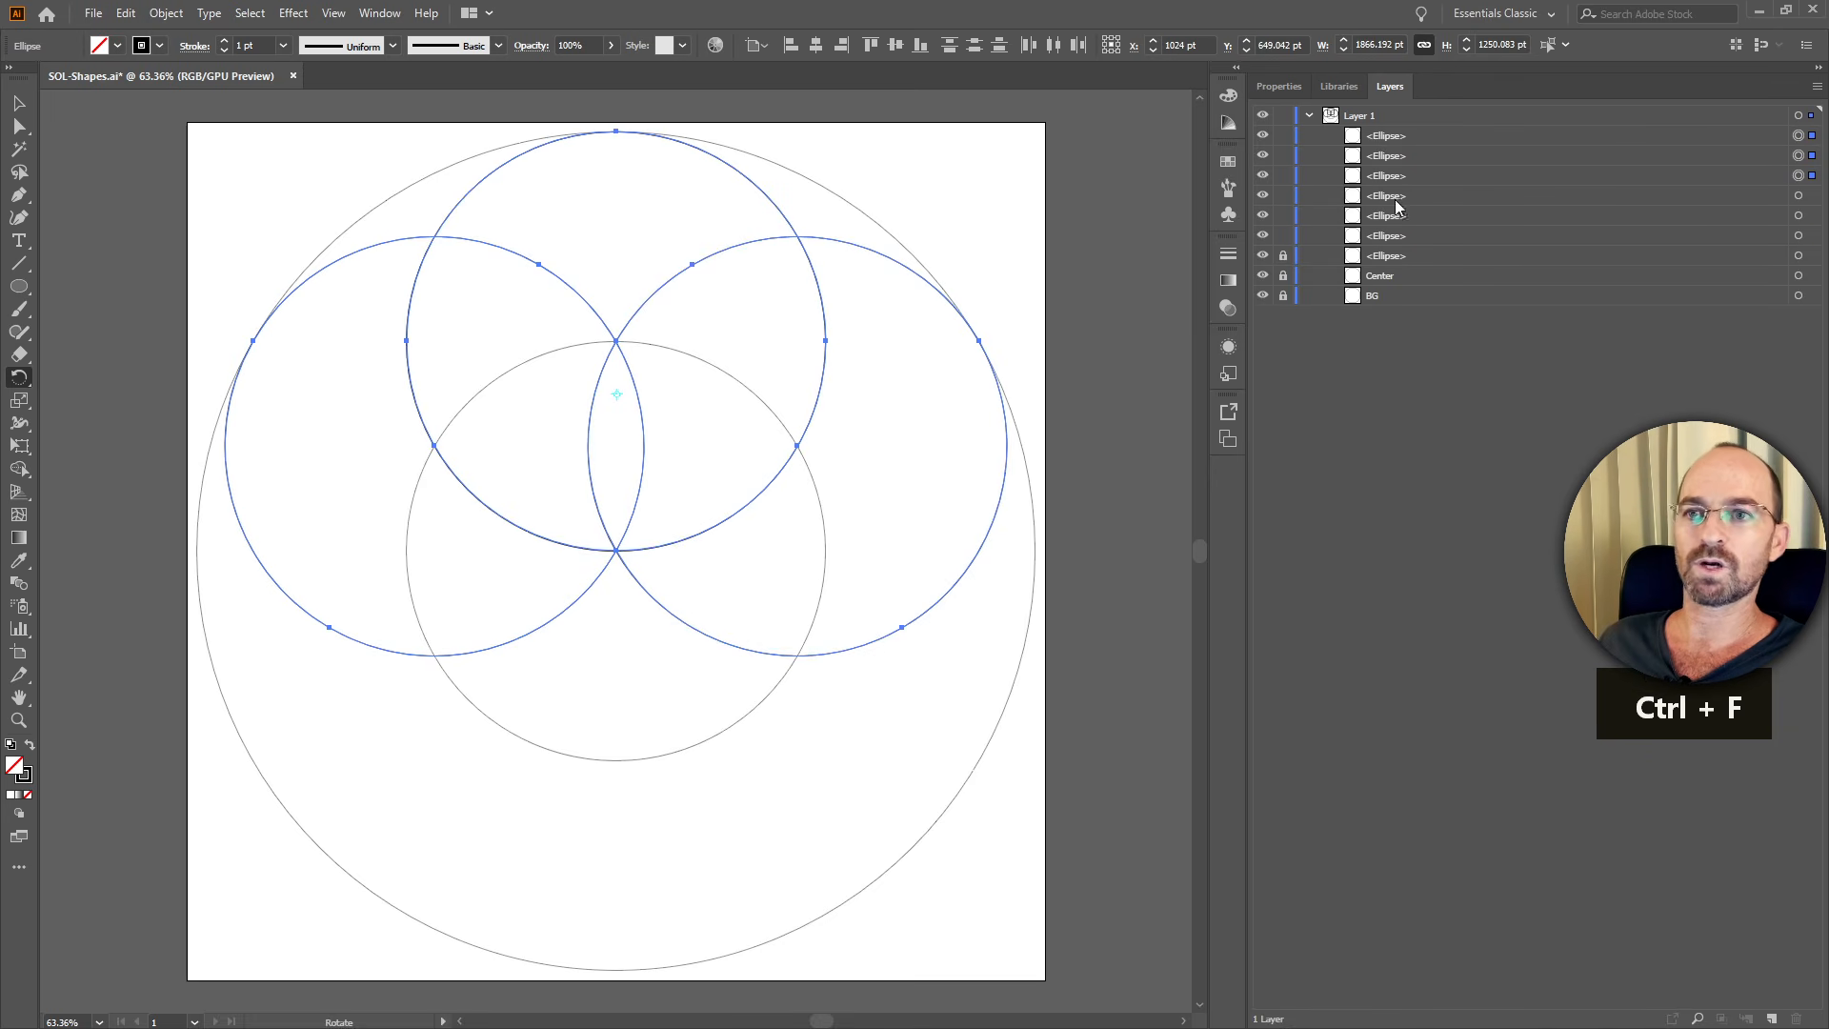
Hide the pasted circle copies and the locked shapes, and merge the overlap of the left and top original circles into one petal with Shape Builder.
{"action": "left_click_drag", "start_coordinate": [1264, 145], "coordinate": [1266, 169]}
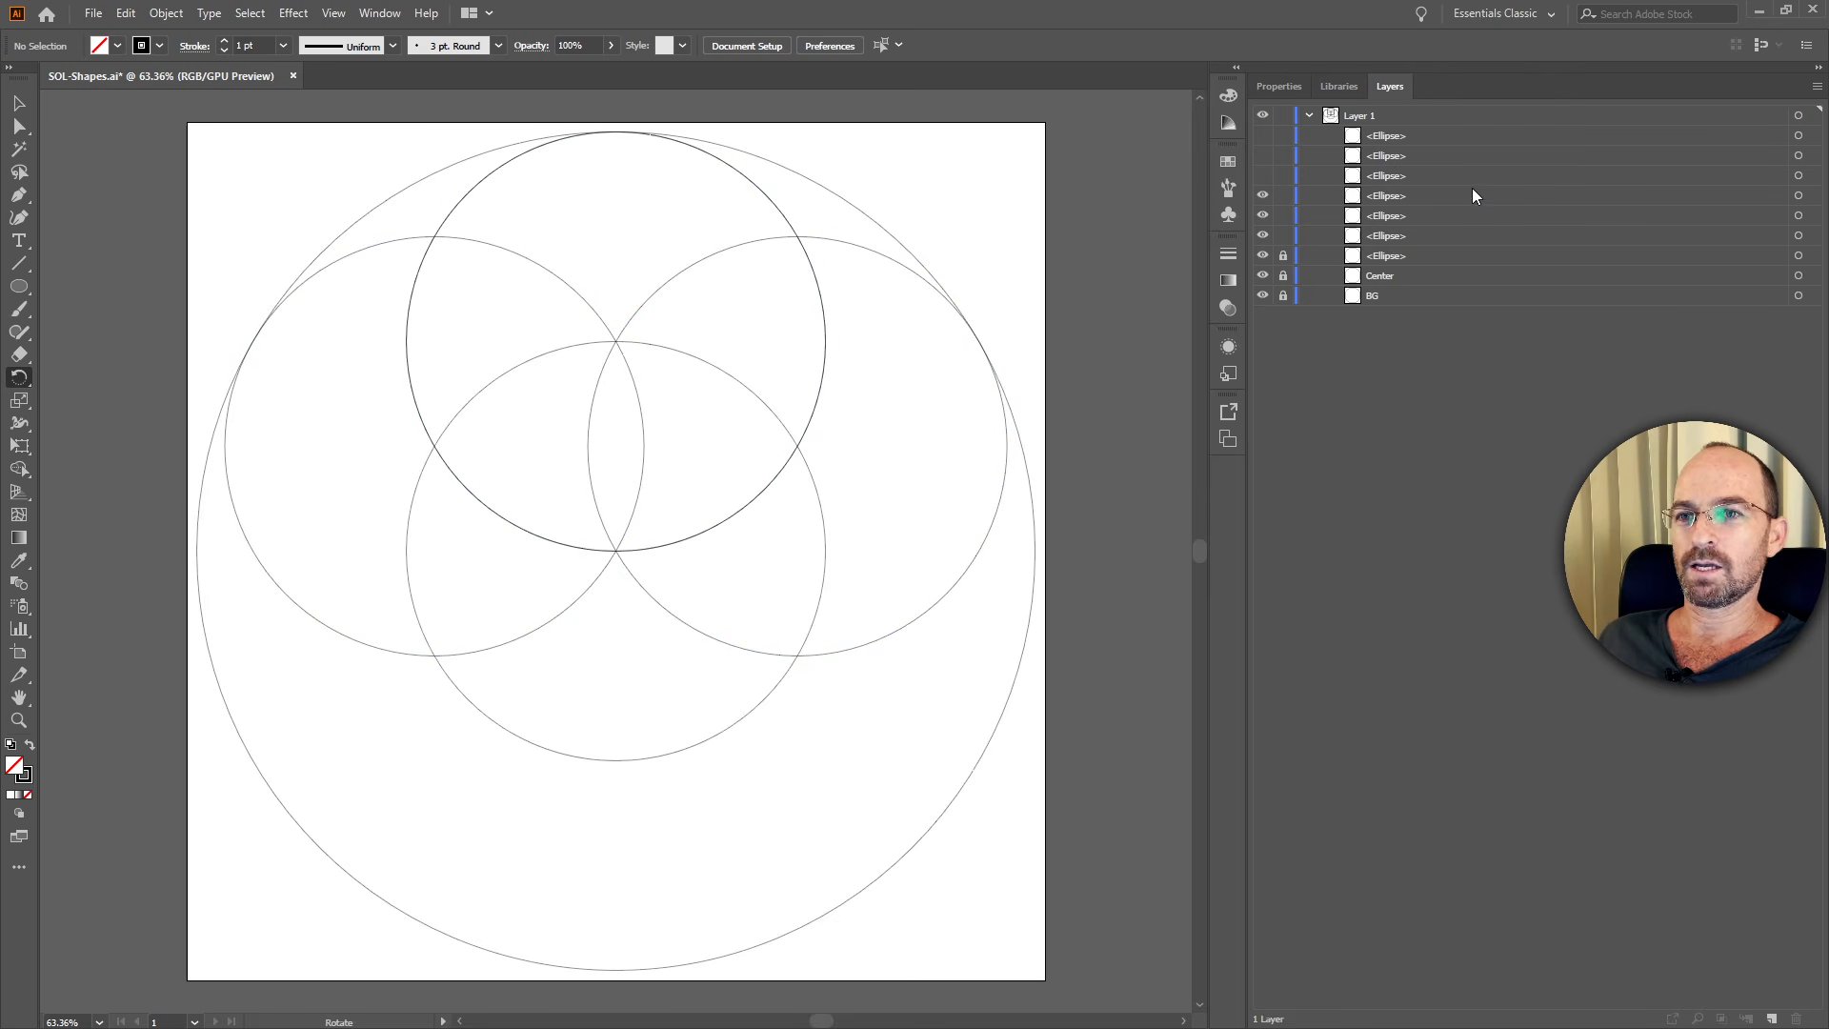
{"action": "left_click", "coordinate": [1798, 196]}
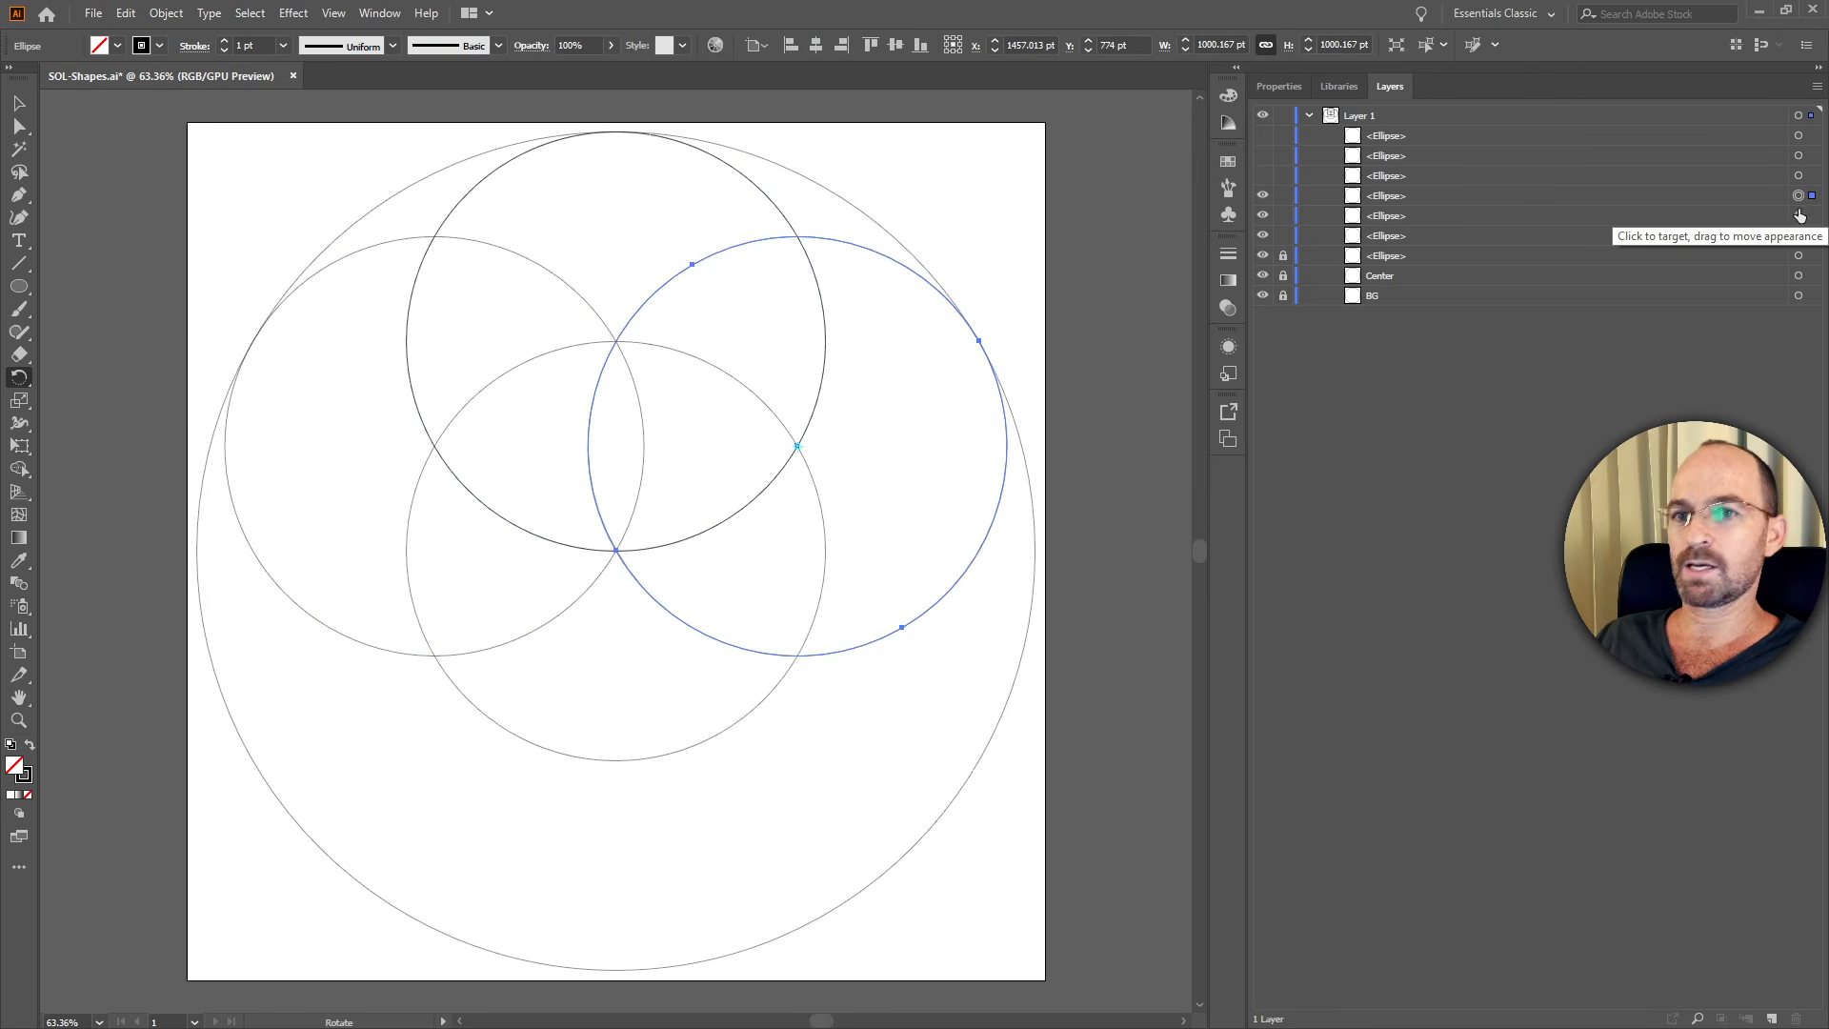
{"action": "left_click", "coordinate": [1798, 215], "text": "ctrl"}
{"action": "left_click", "coordinate": [1798, 236], "text": "ctrl"}
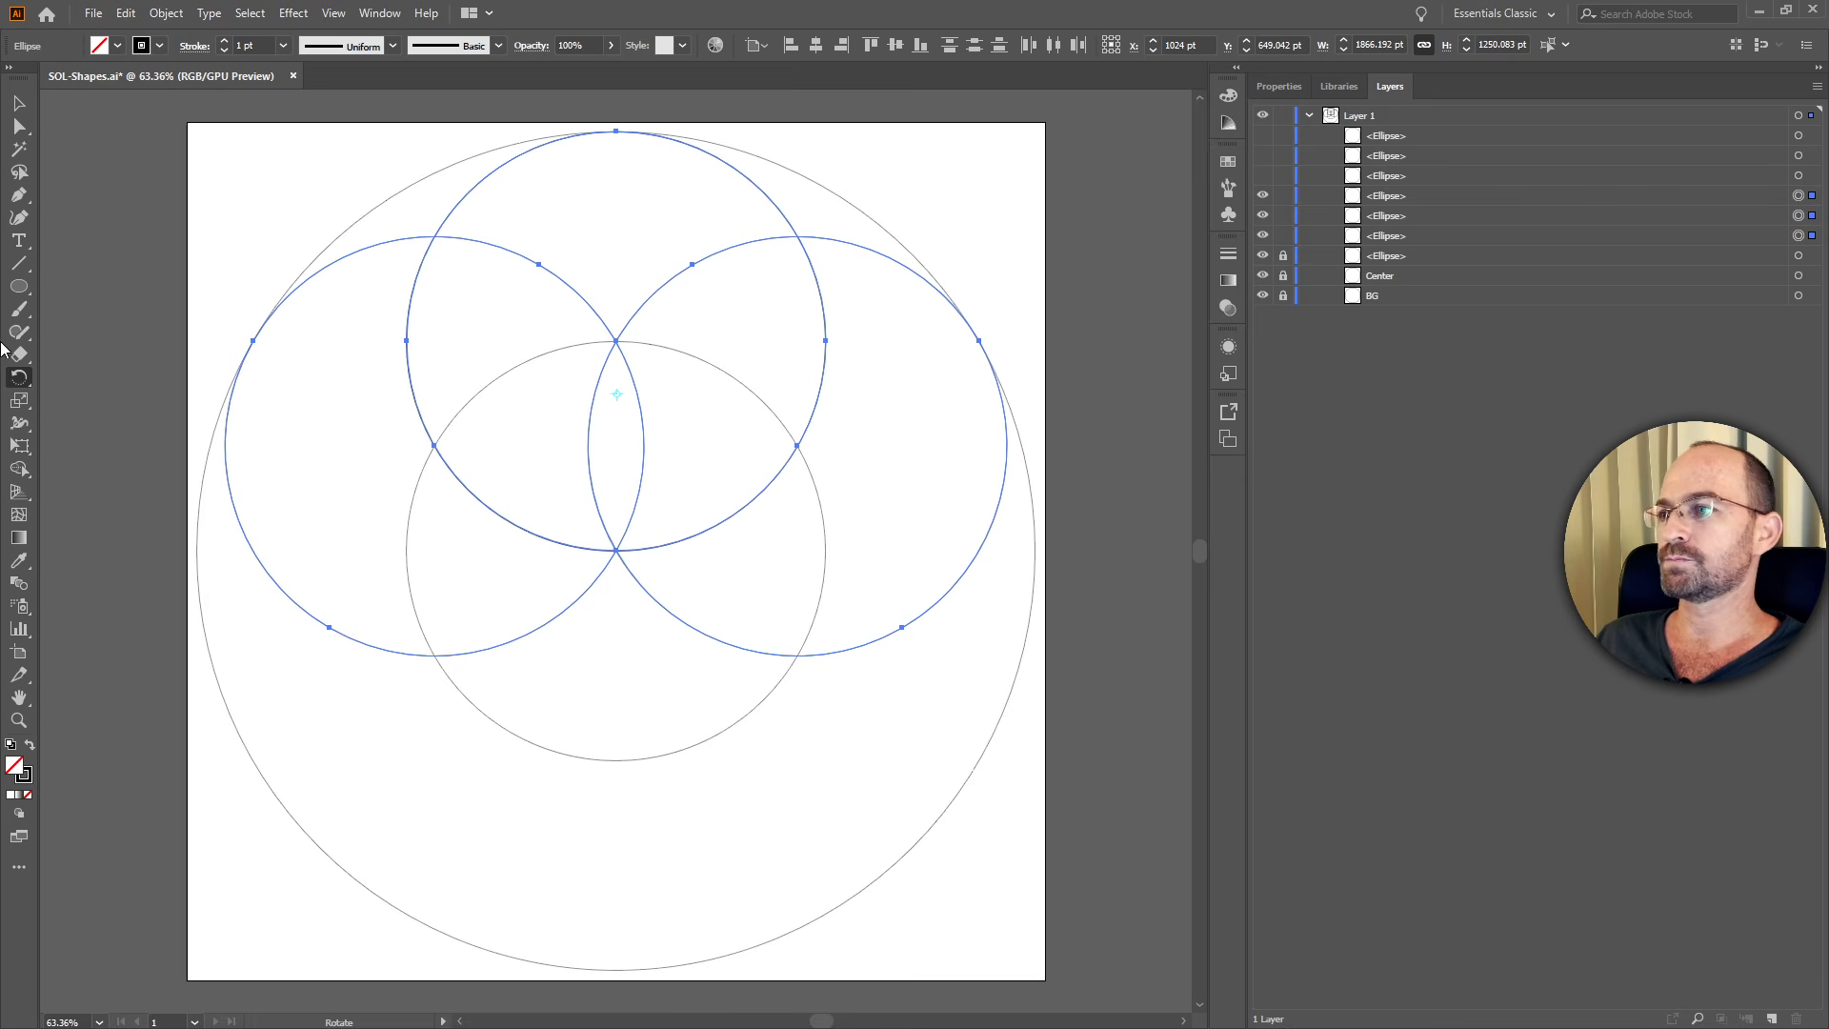
{"action": "key", "text": "shift+m"}
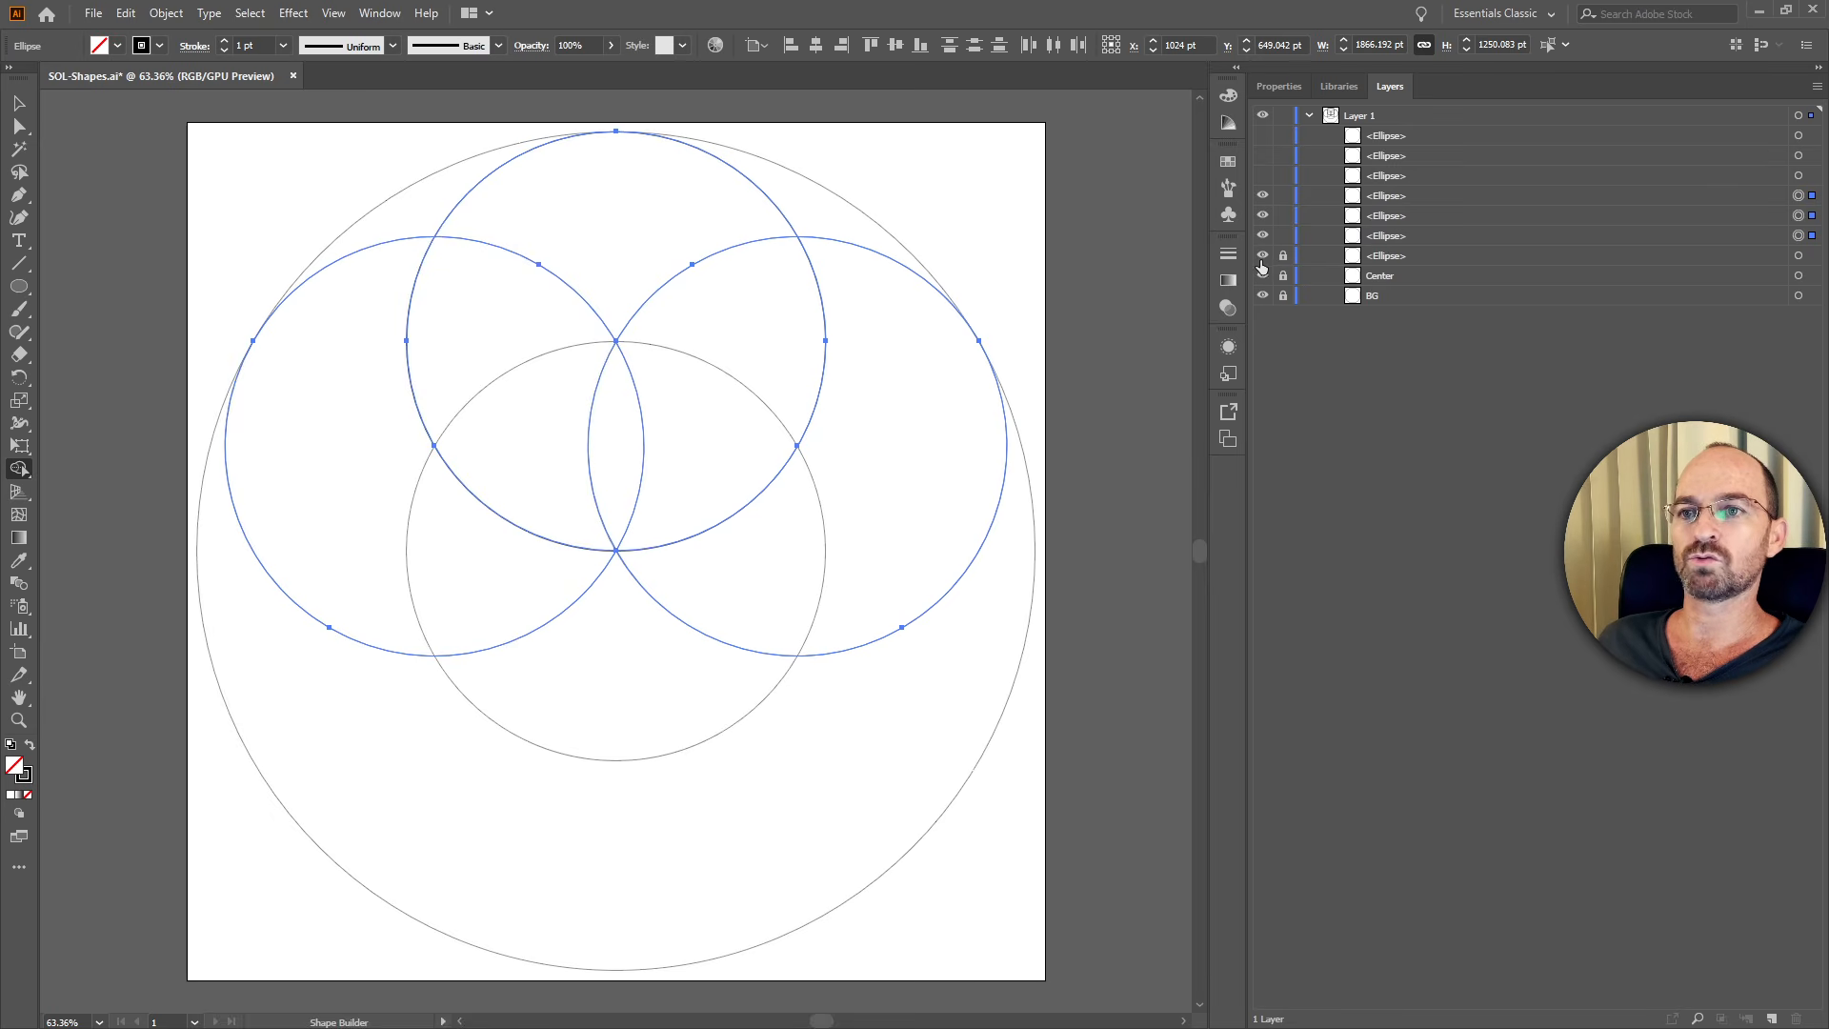
{"action": "left_click_drag", "start_coordinate": [1262, 263], "coordinate": [1263, 295]}
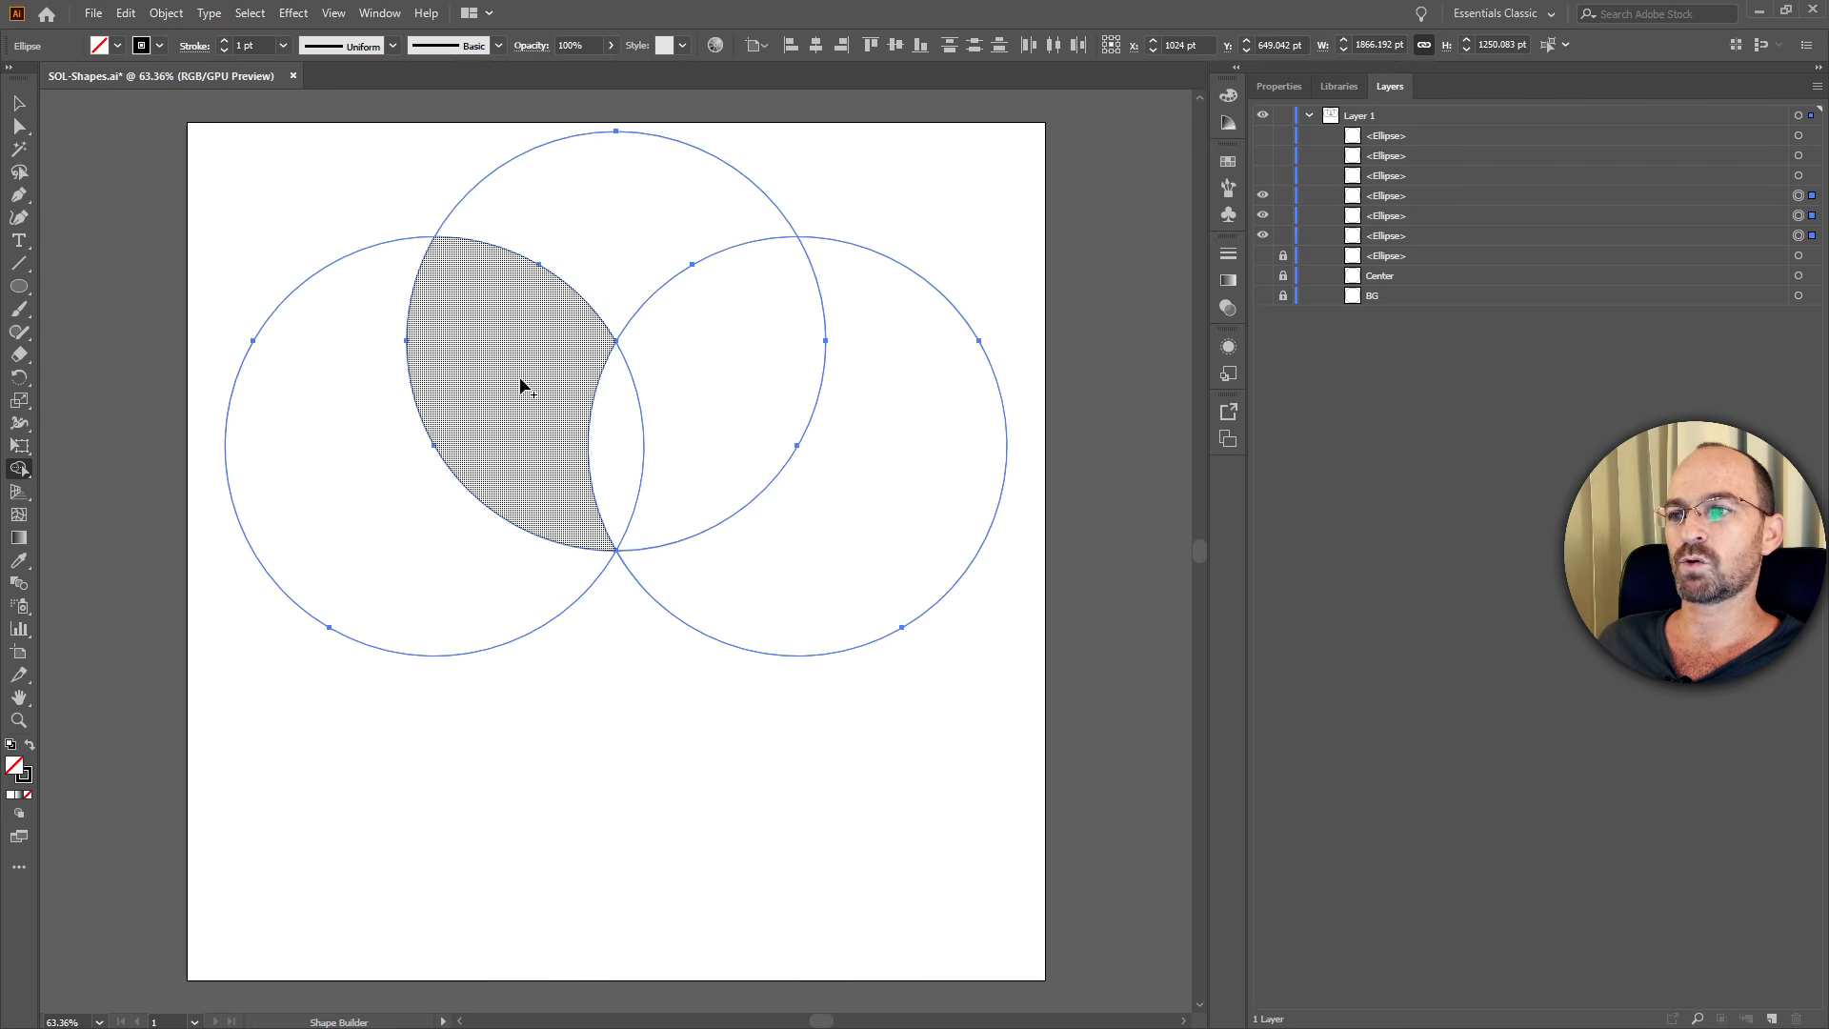
{"action": "left_click_drag", "start_coordinate": [522, 385], "coordinate": [610, 443]}
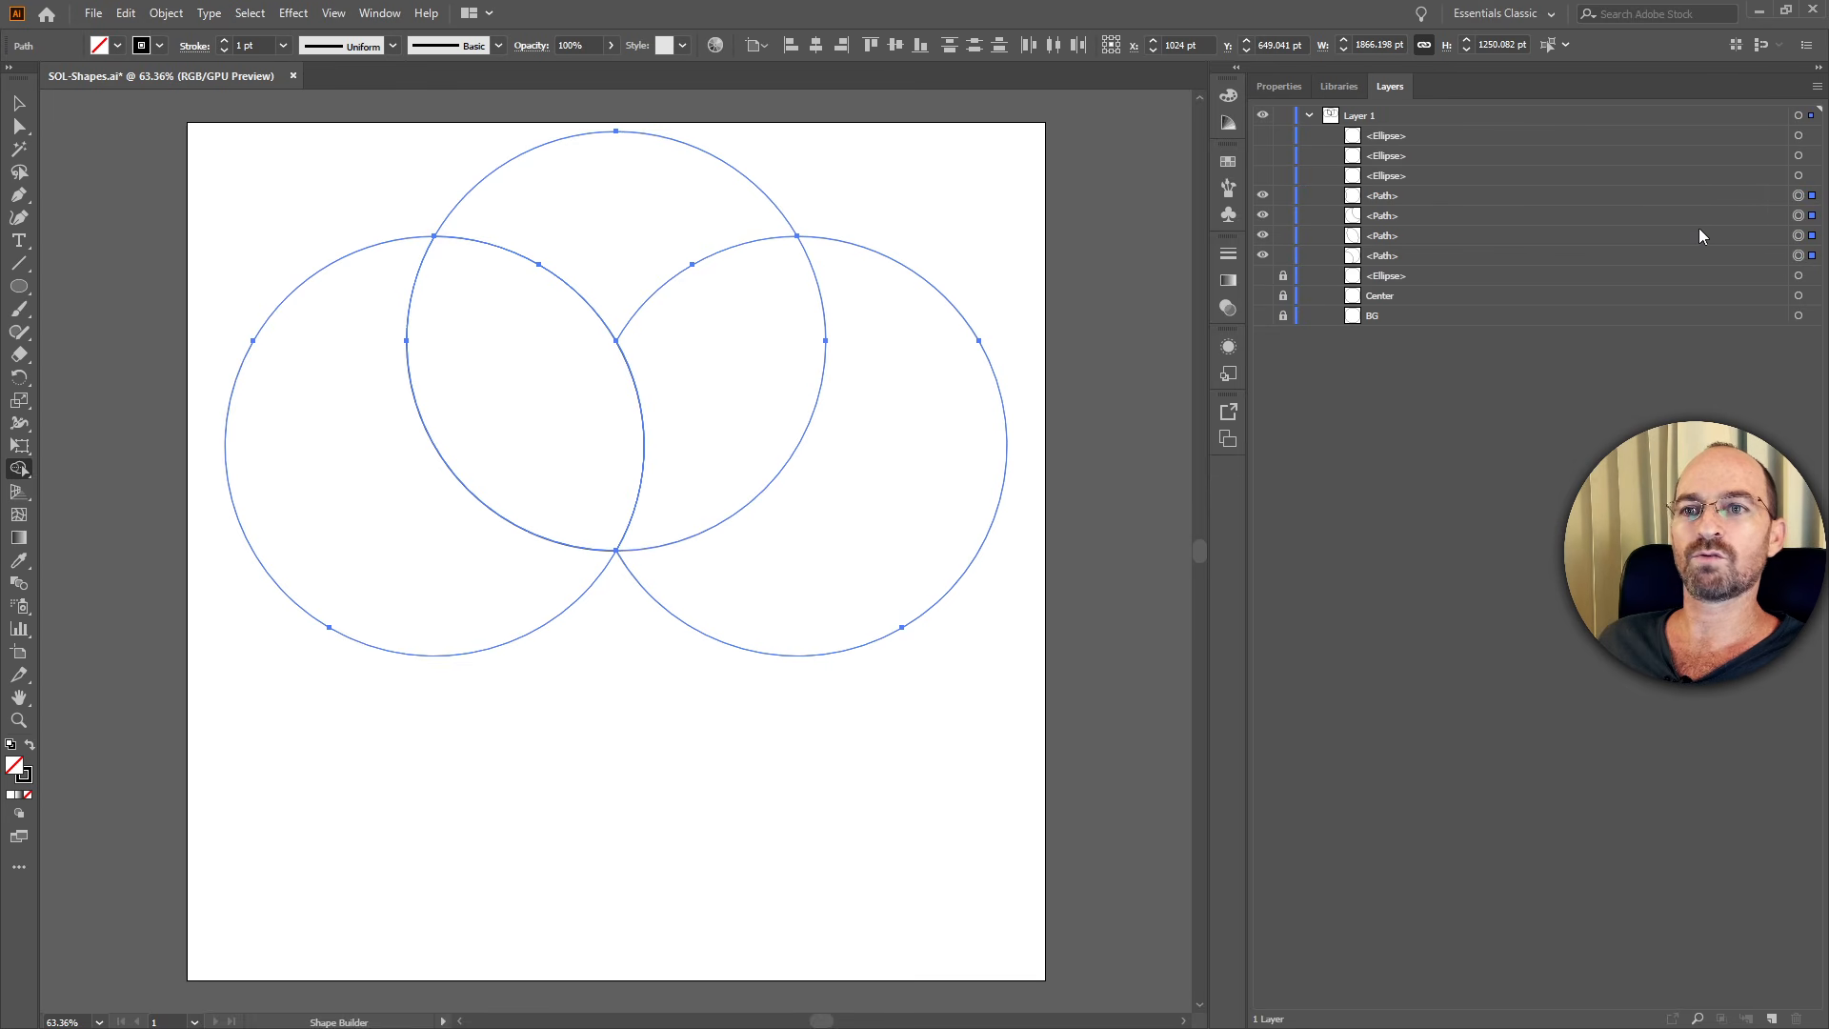
Try to delete the three leftover circle paths surrounding the petal.
{"action": "left_click", "coordinate": [1798, 236]}
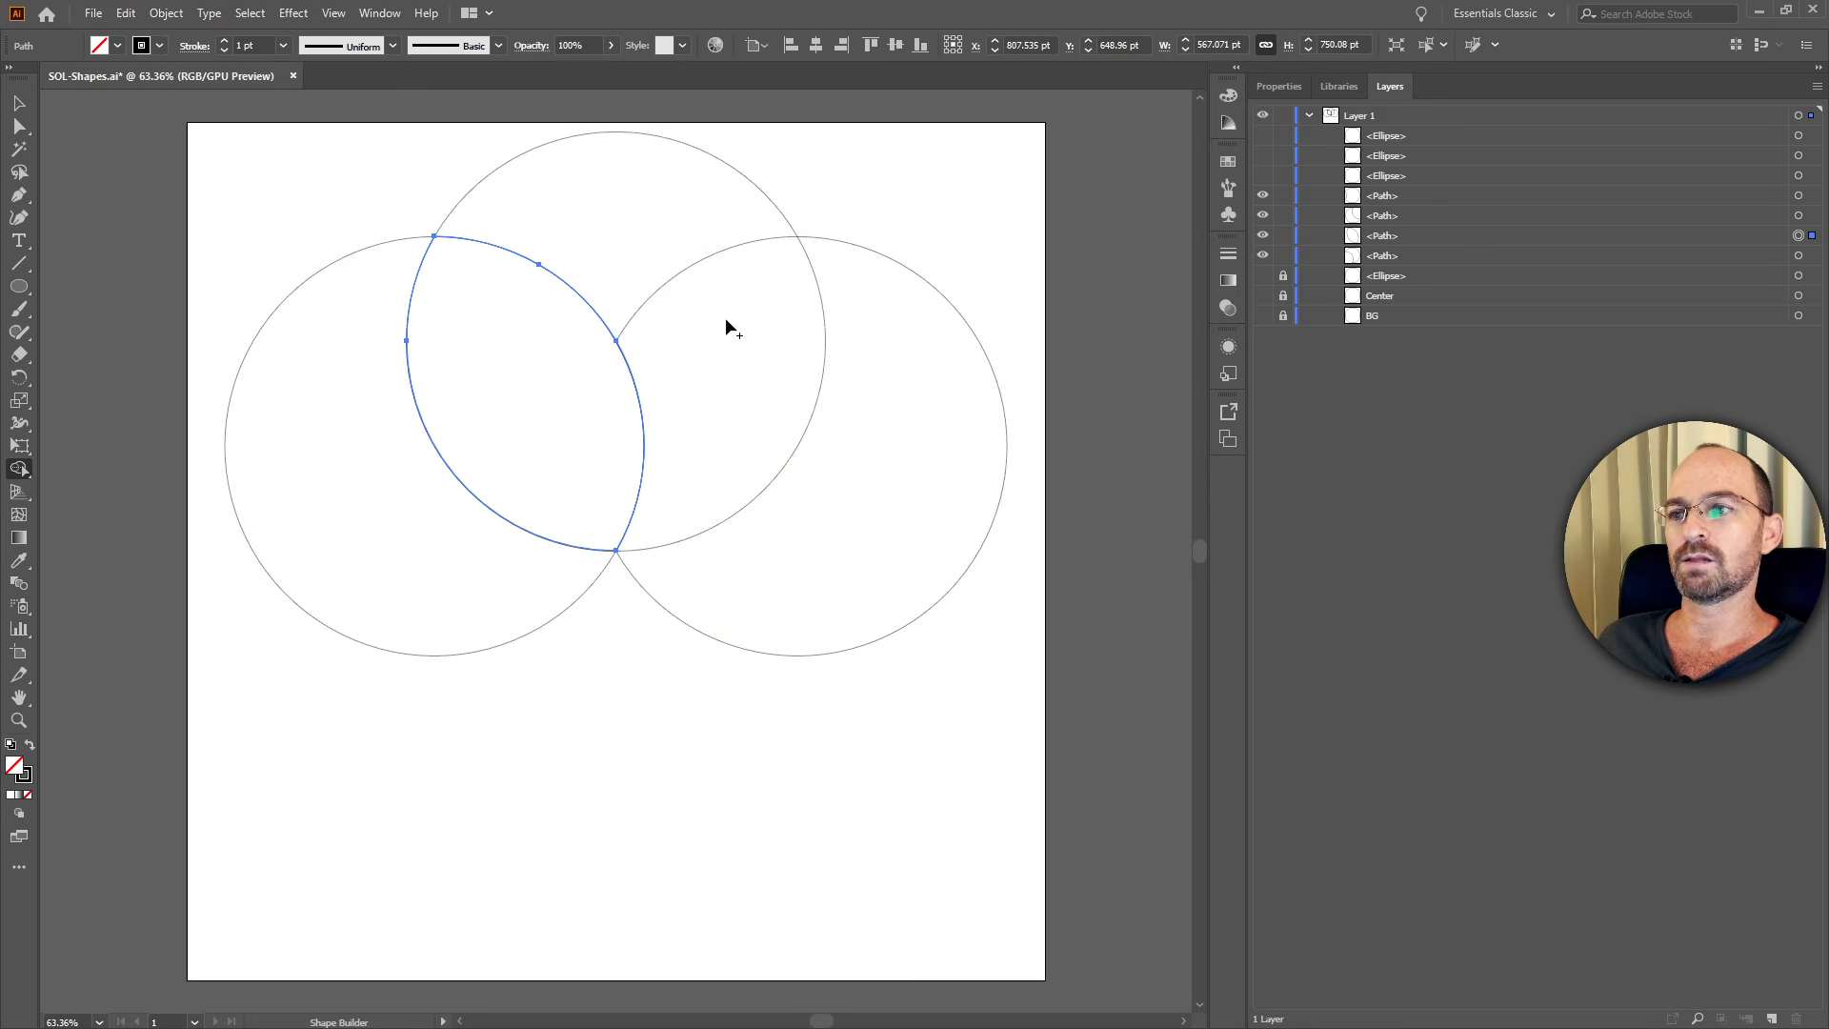
{"action": "left_click", "coordinate": [1500, 255]}
{"action": "left_click", "coordinate": [1799, 256], "text": "ctrl"}
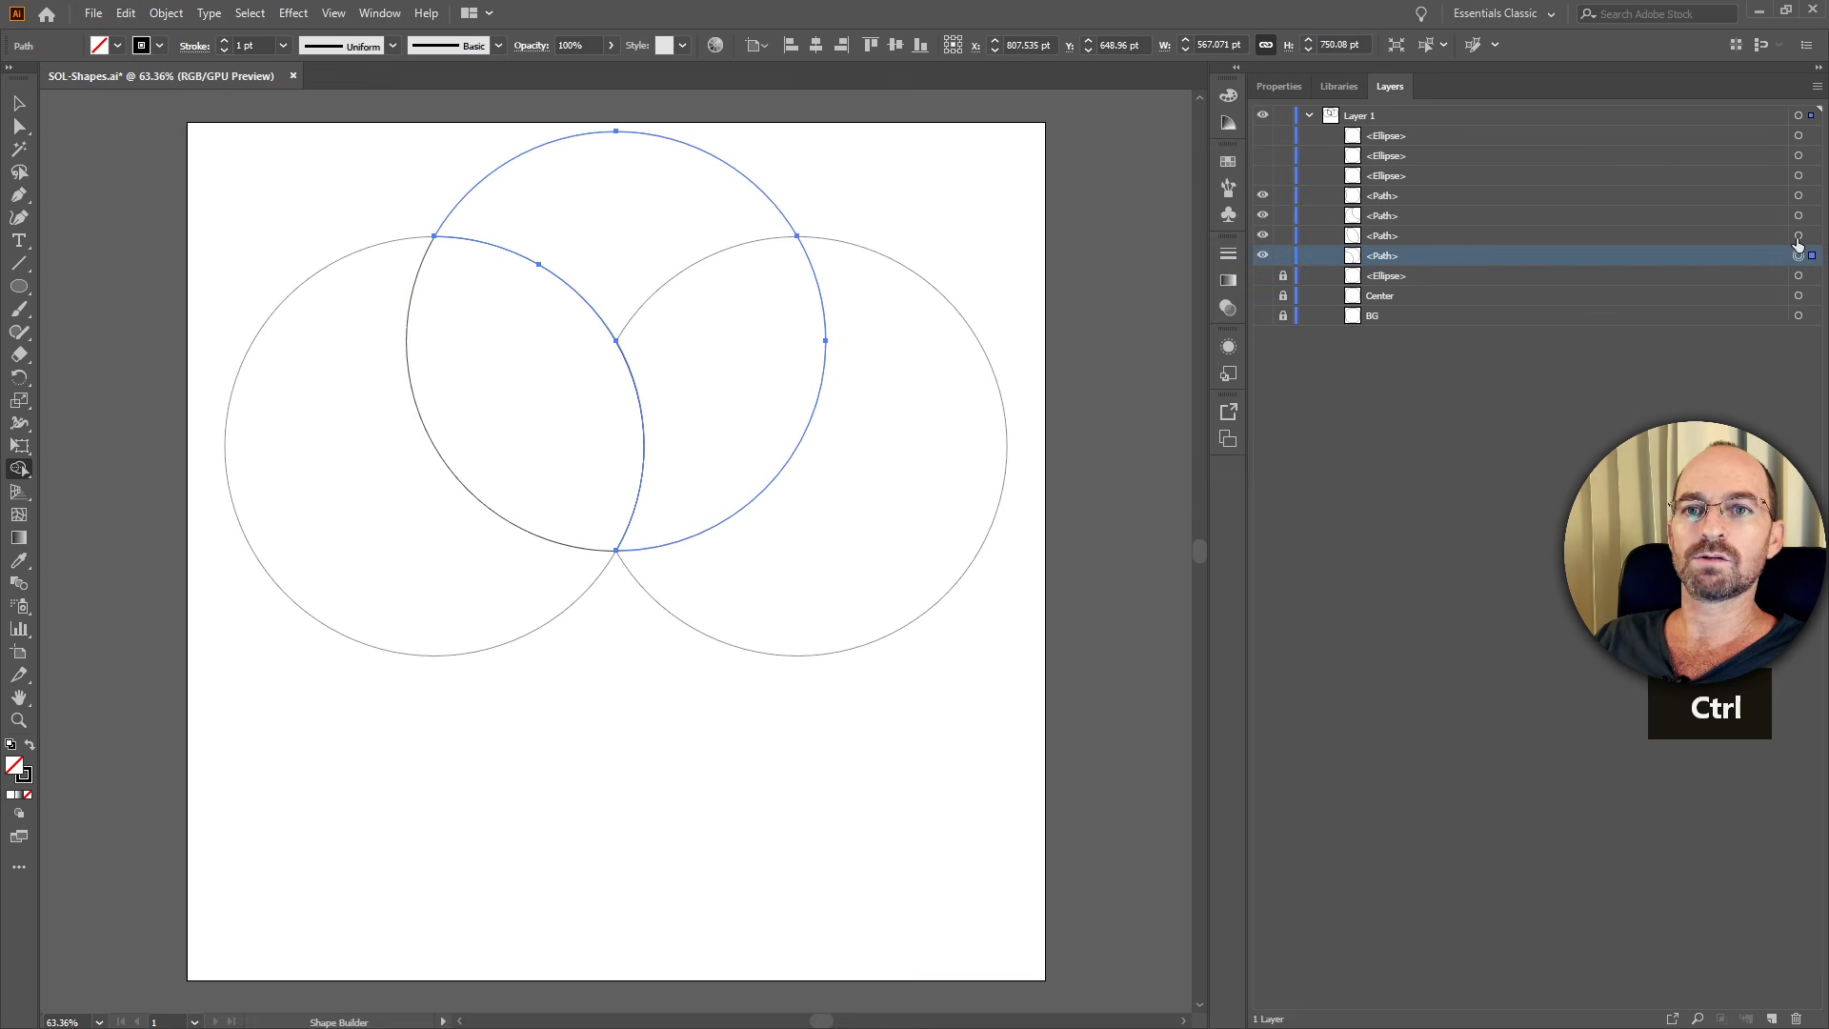
{"action": "left_click", "coordinate": [1799, 236], "text": "ctrl"}
{"action": "left_click", "coordinate": [1799, 215], "text": "ctrl"}
{"action": "left_click", "coordinate": [1798, 195], "text": "ctrl"}
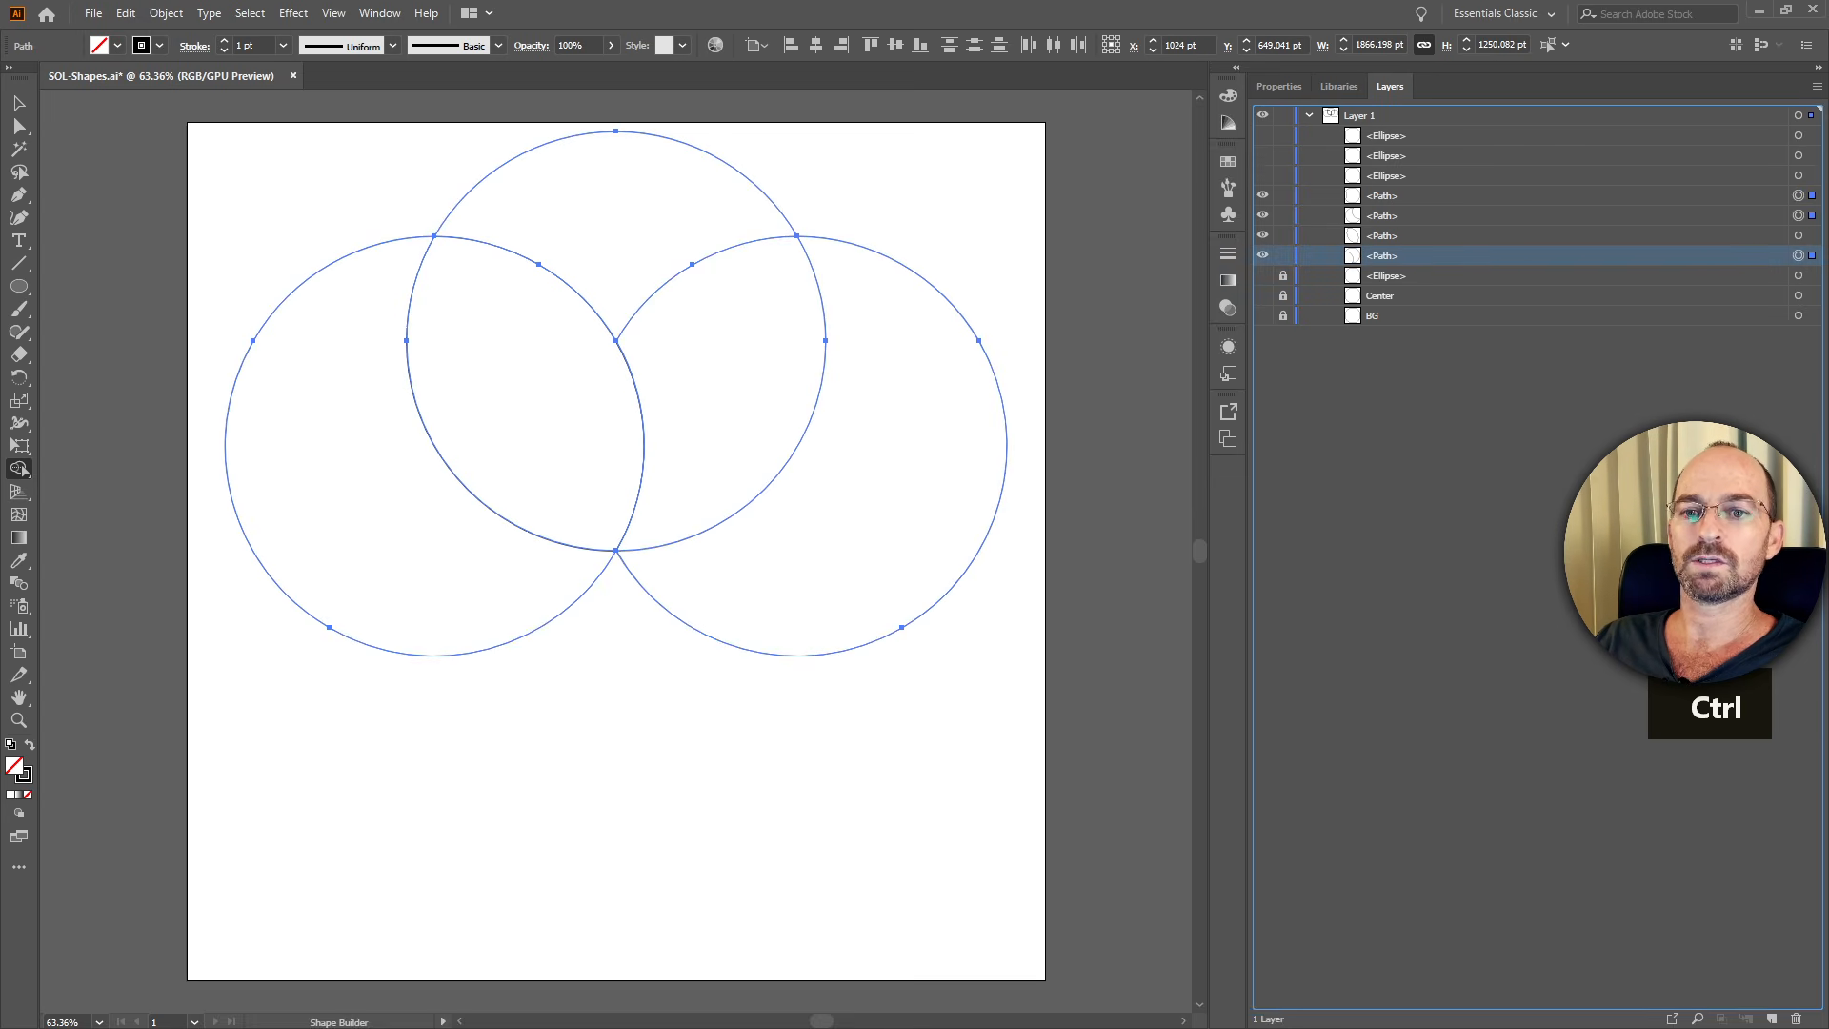
{"action": "left_click", "coordinate": [1795, 1018]}
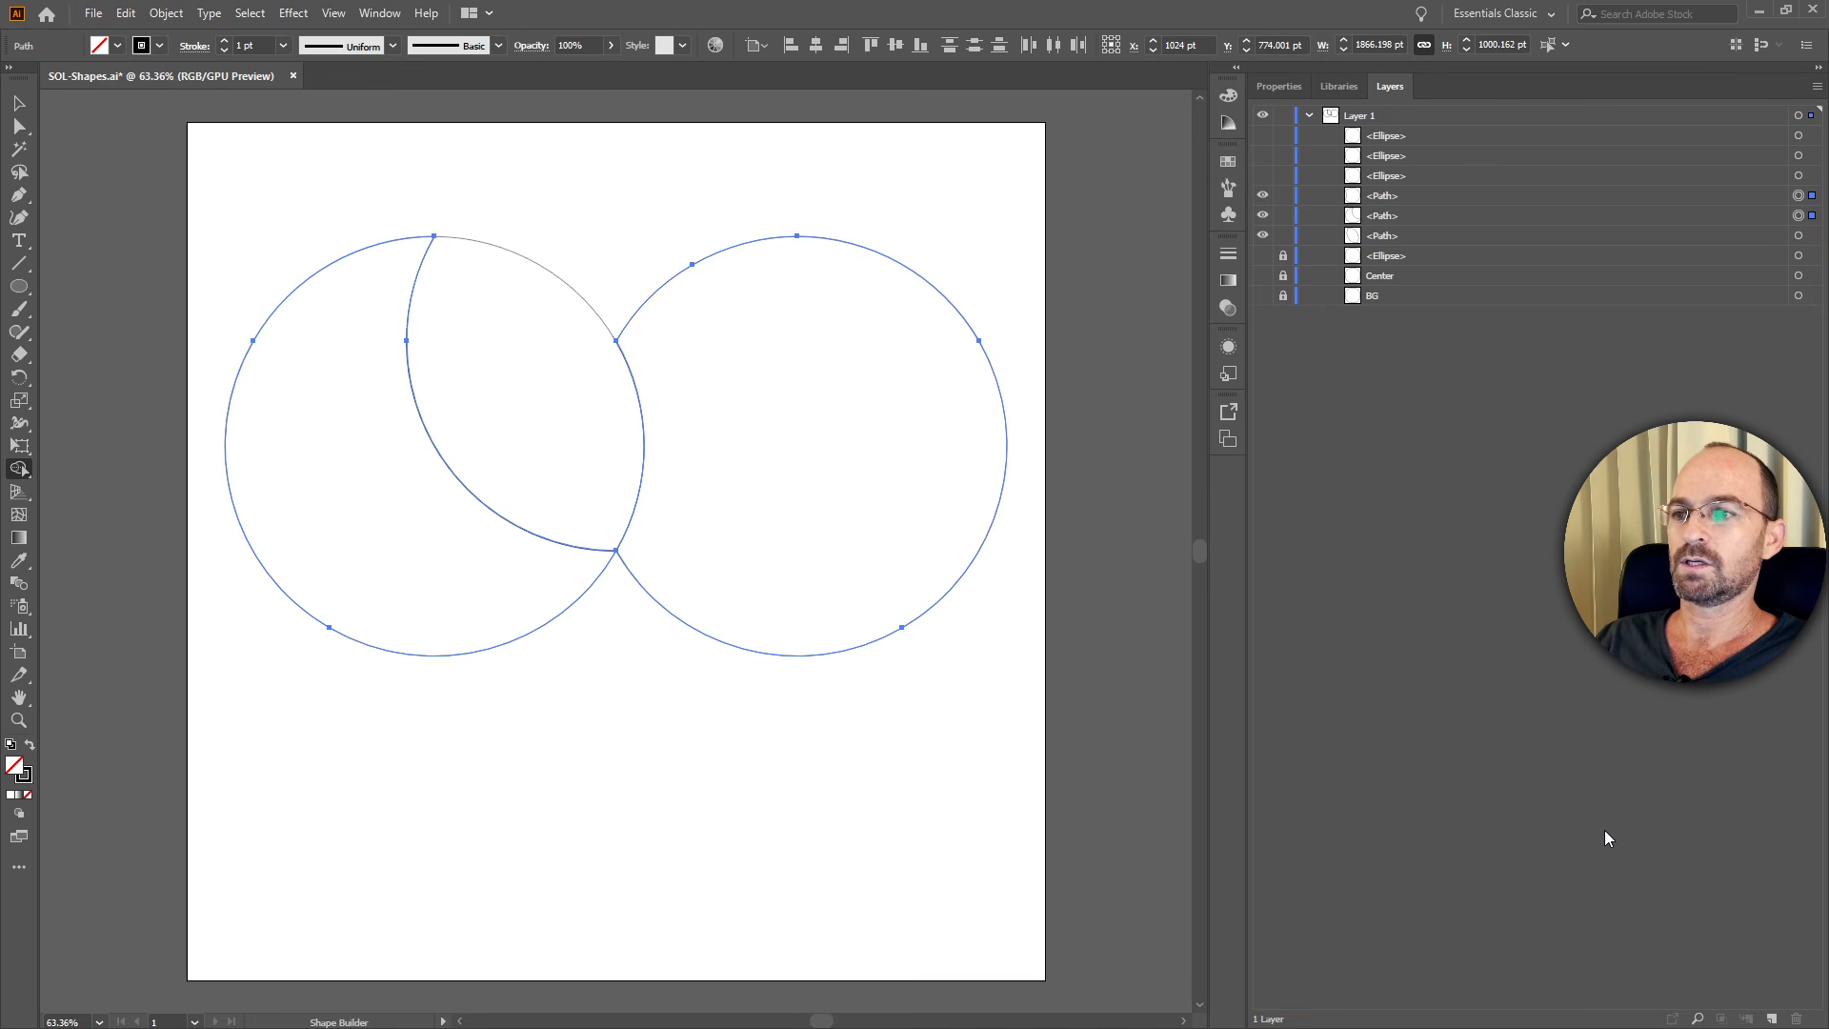
{"action": "key", "text": "ctrl+z"}
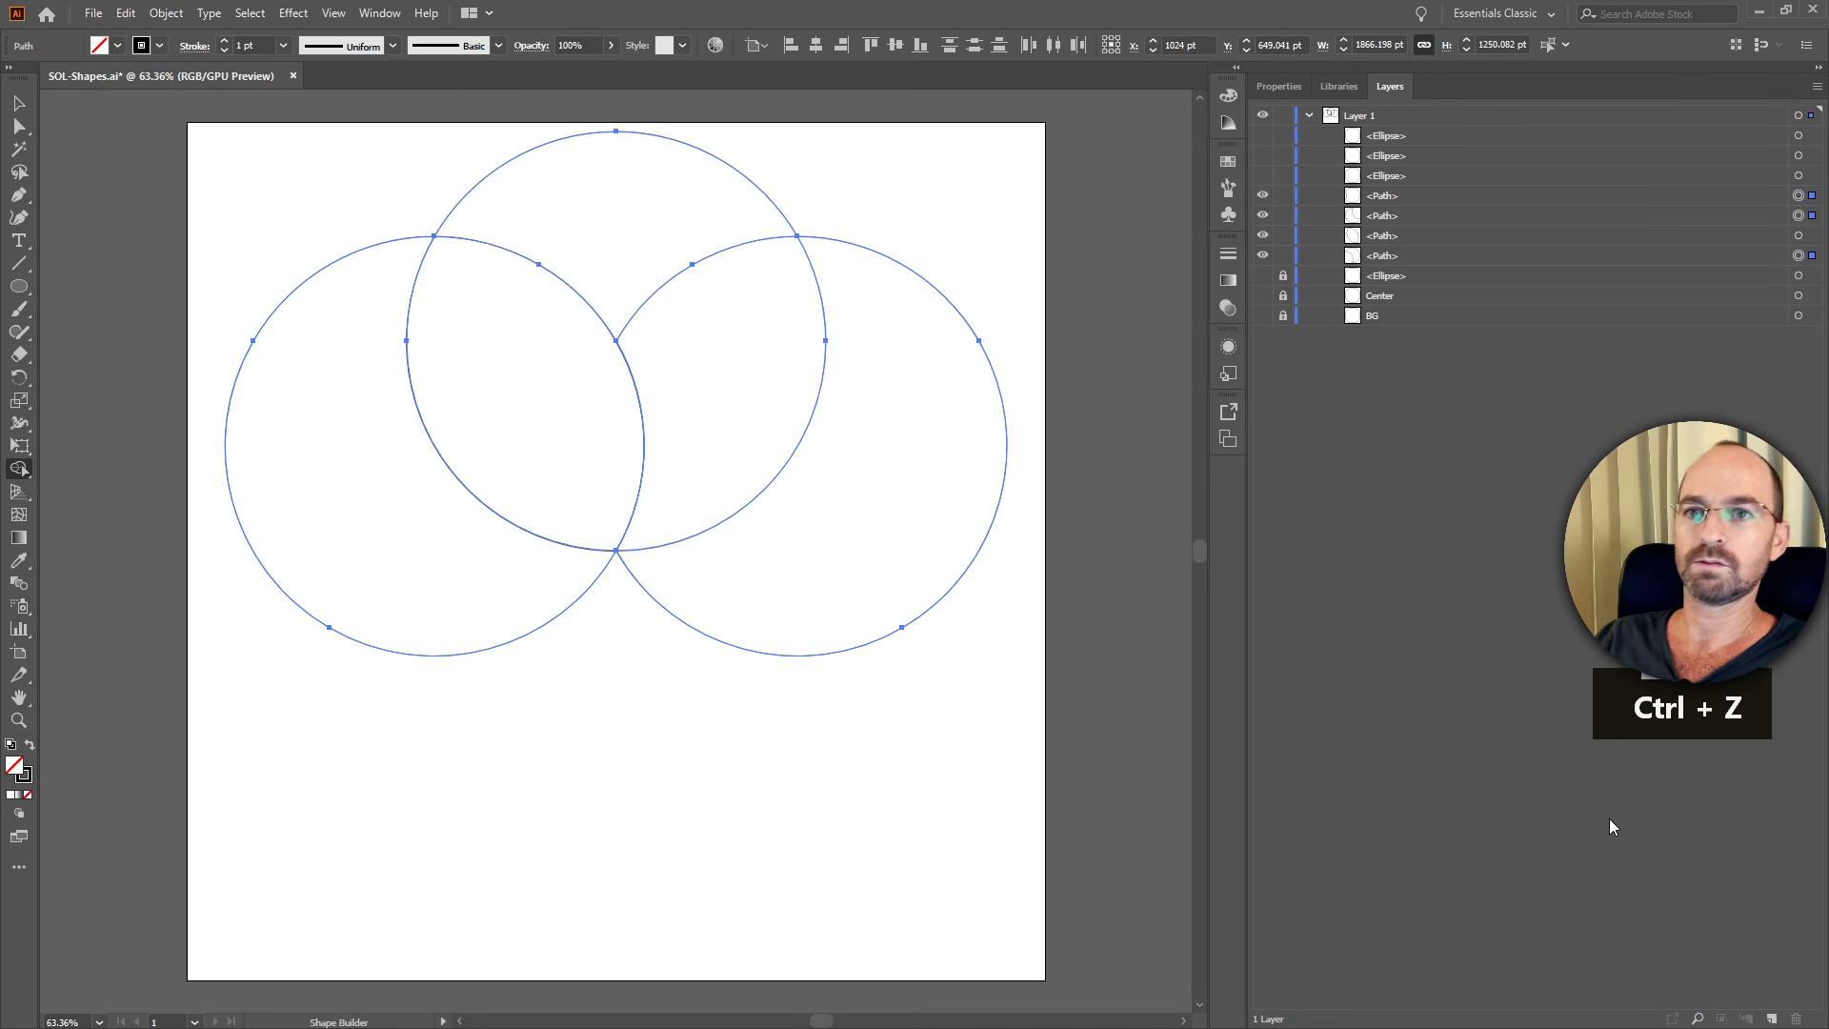
Delete the three leftover circle paths around the petal, keeping only the petal and the hidden and locked shapes.
{"action": "left_click", "coordinate": [1798, 235]}
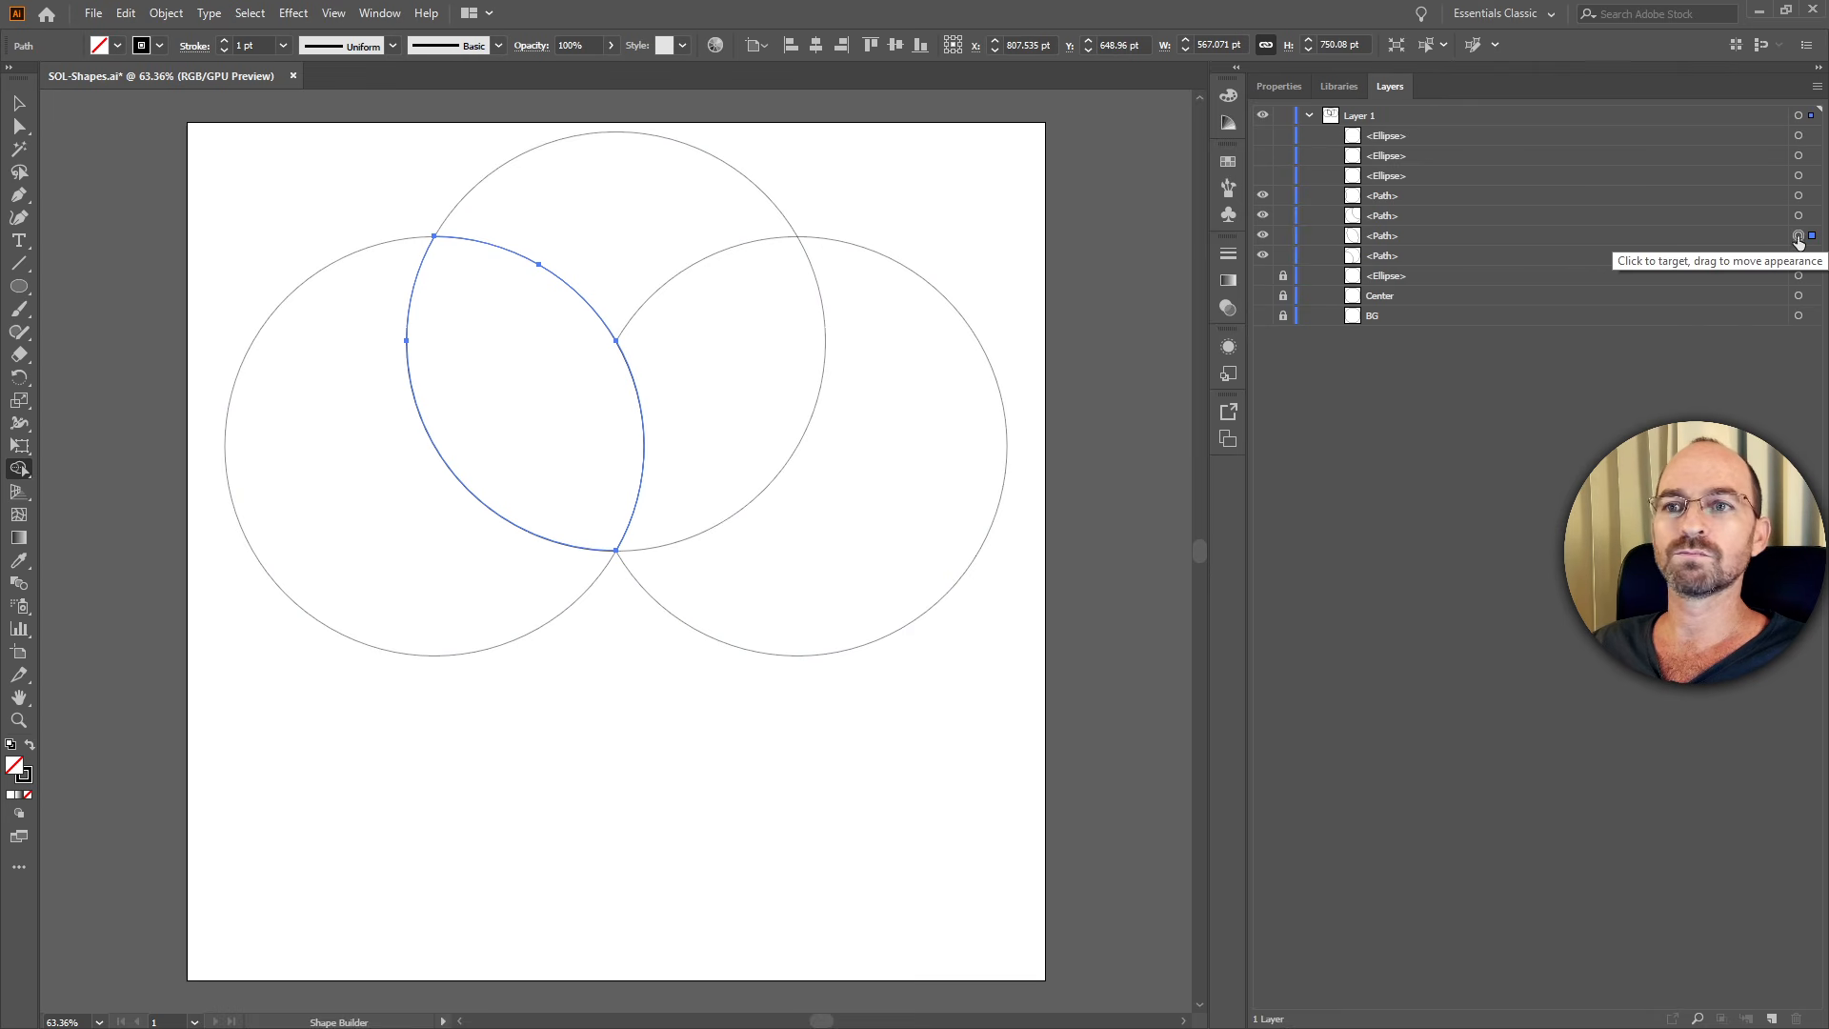
{"action": "left_click", "coordinate": [1799, 216]}
{"action": "left_click", "coordinate": [1799, 255], "text": "ctrl"}
{"action": "left_click", "coordinate": [1799, 195], "text": "ctrl"}
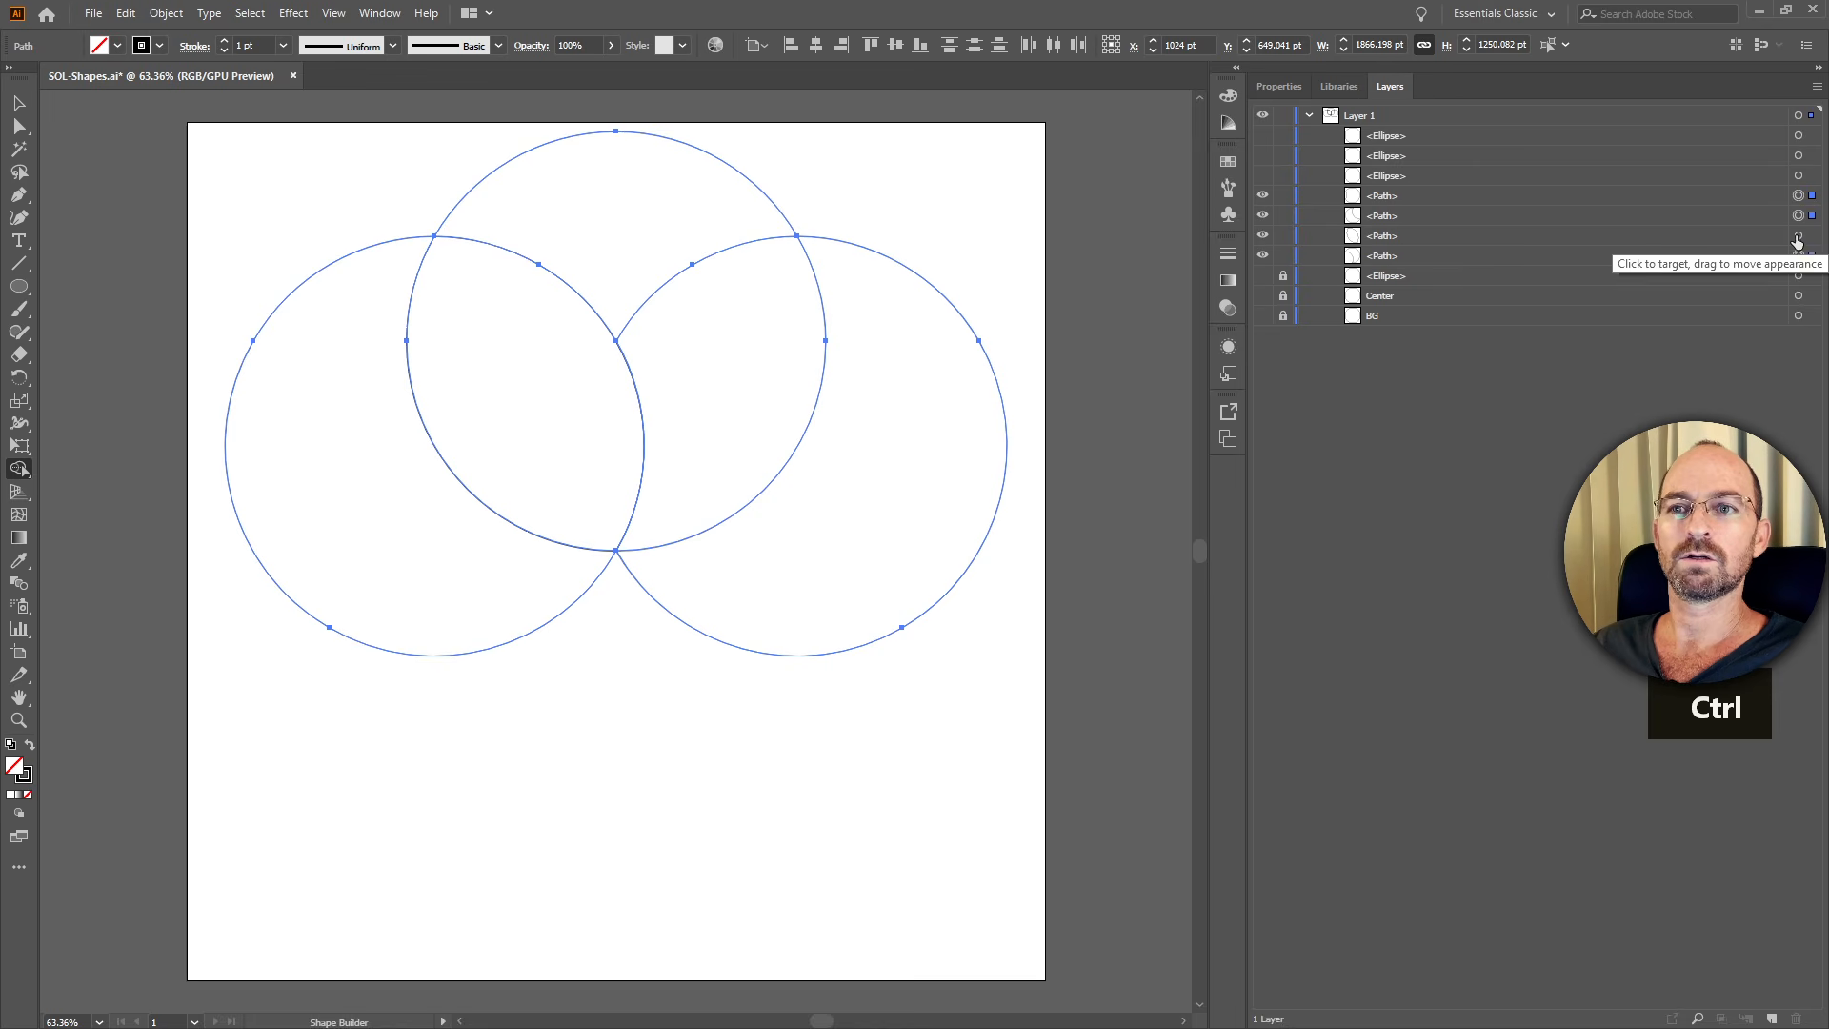
{"action": "left_click_drag", "start_coordinate": [1687, 219], "coordinate": [1795, 1018]}
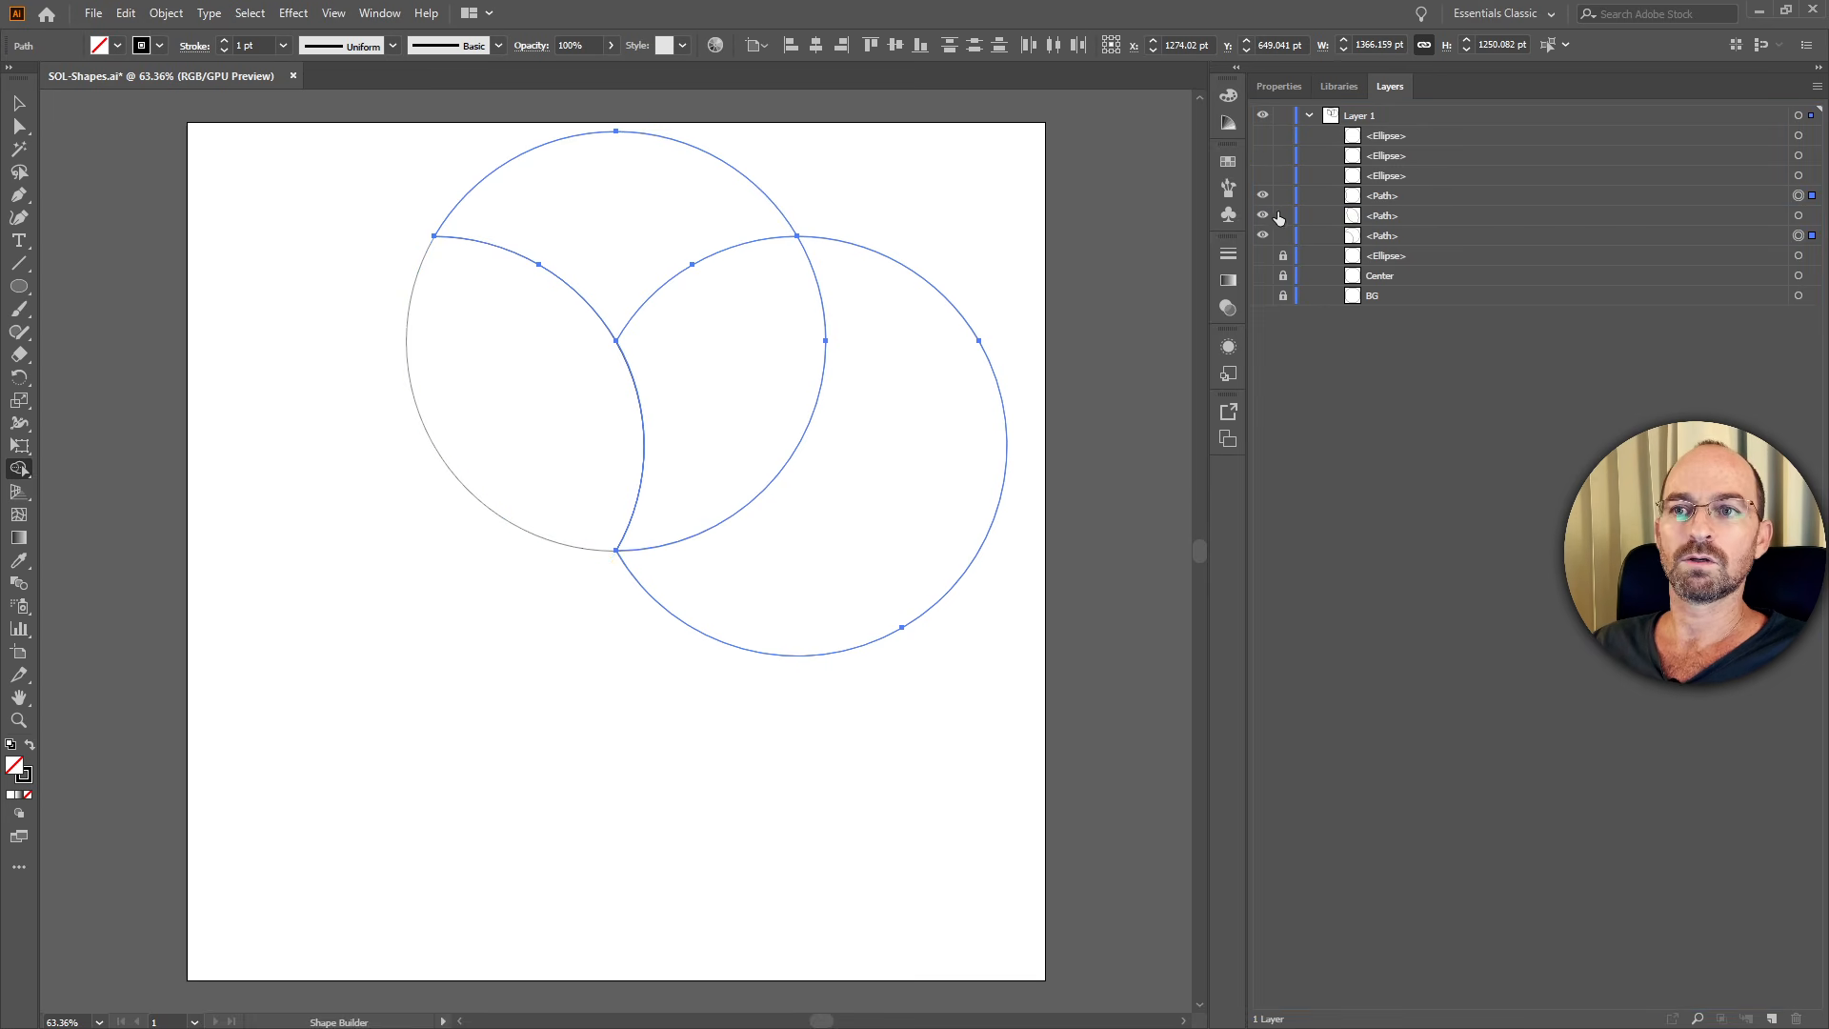
{"action": "left_click", "coordinate": [1759, 199], "text": "ctrl"}
{"action": "left_click", "coordinate": [1754, 237], "text": "ctrl"}
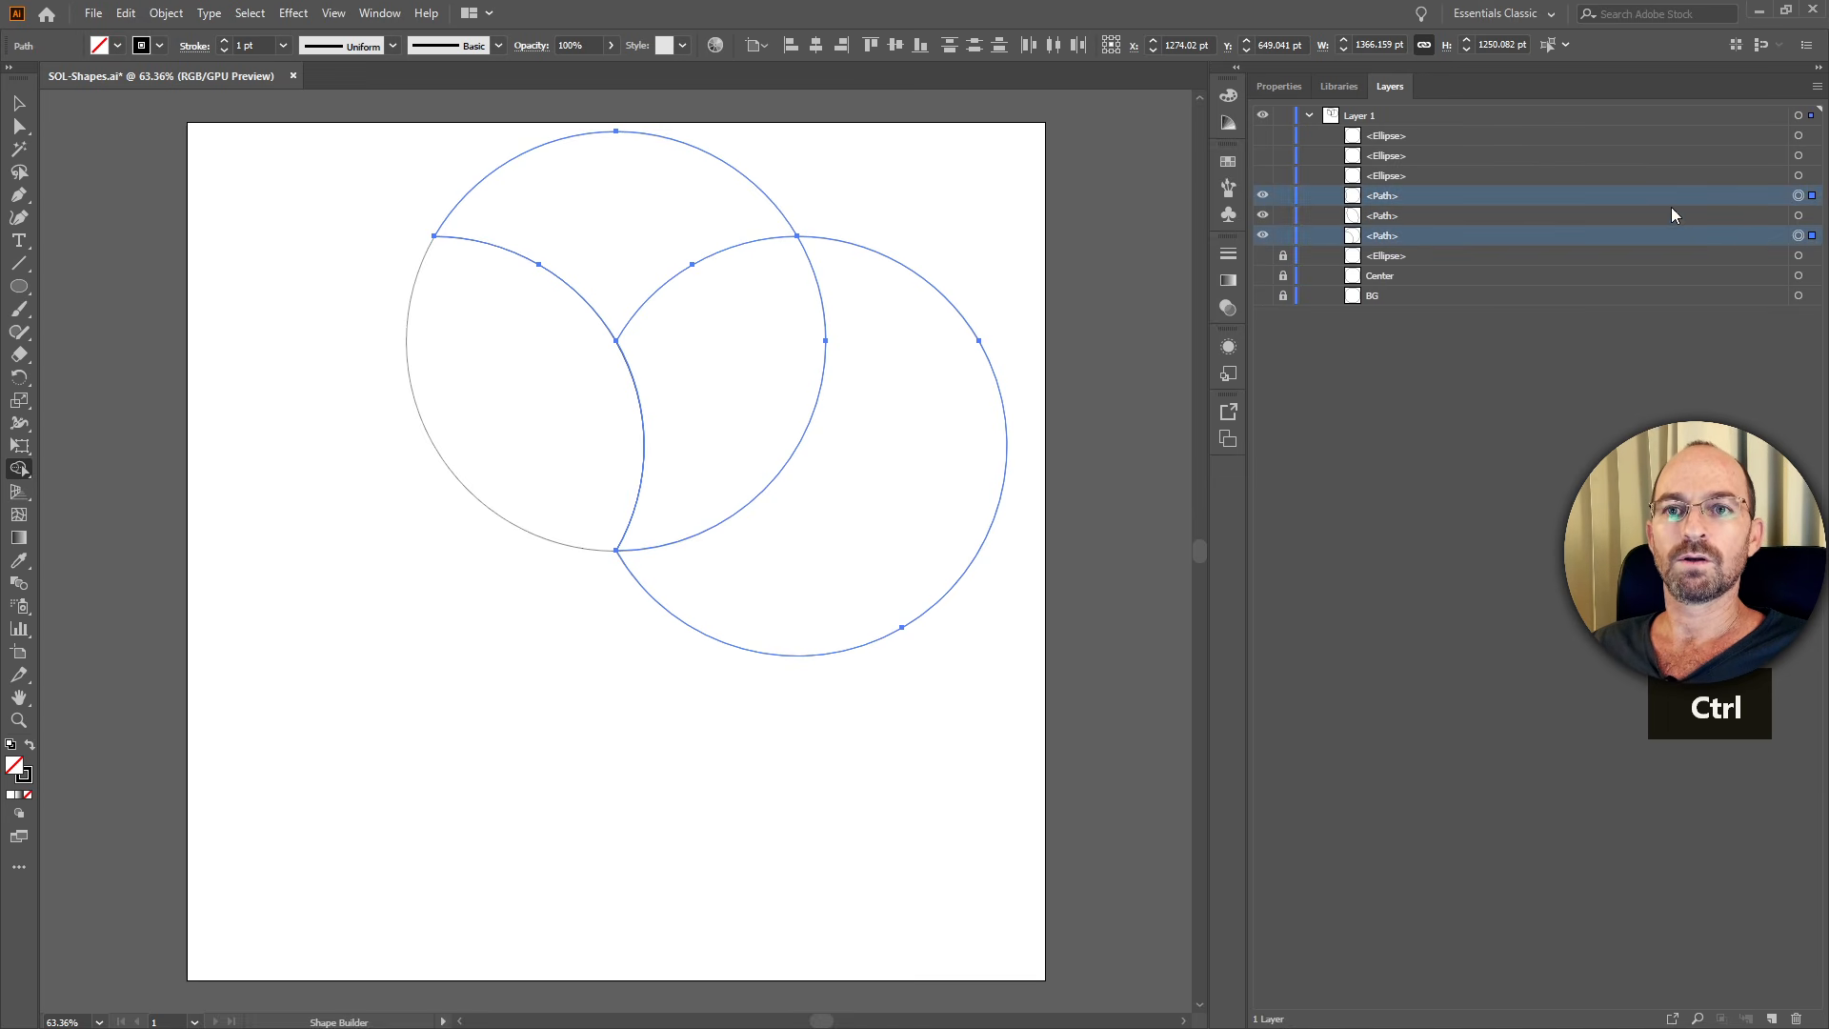
{"action": "left_click_drag", "start_coordinate": [1671, 199], "coordinate": [1796, 1018]}
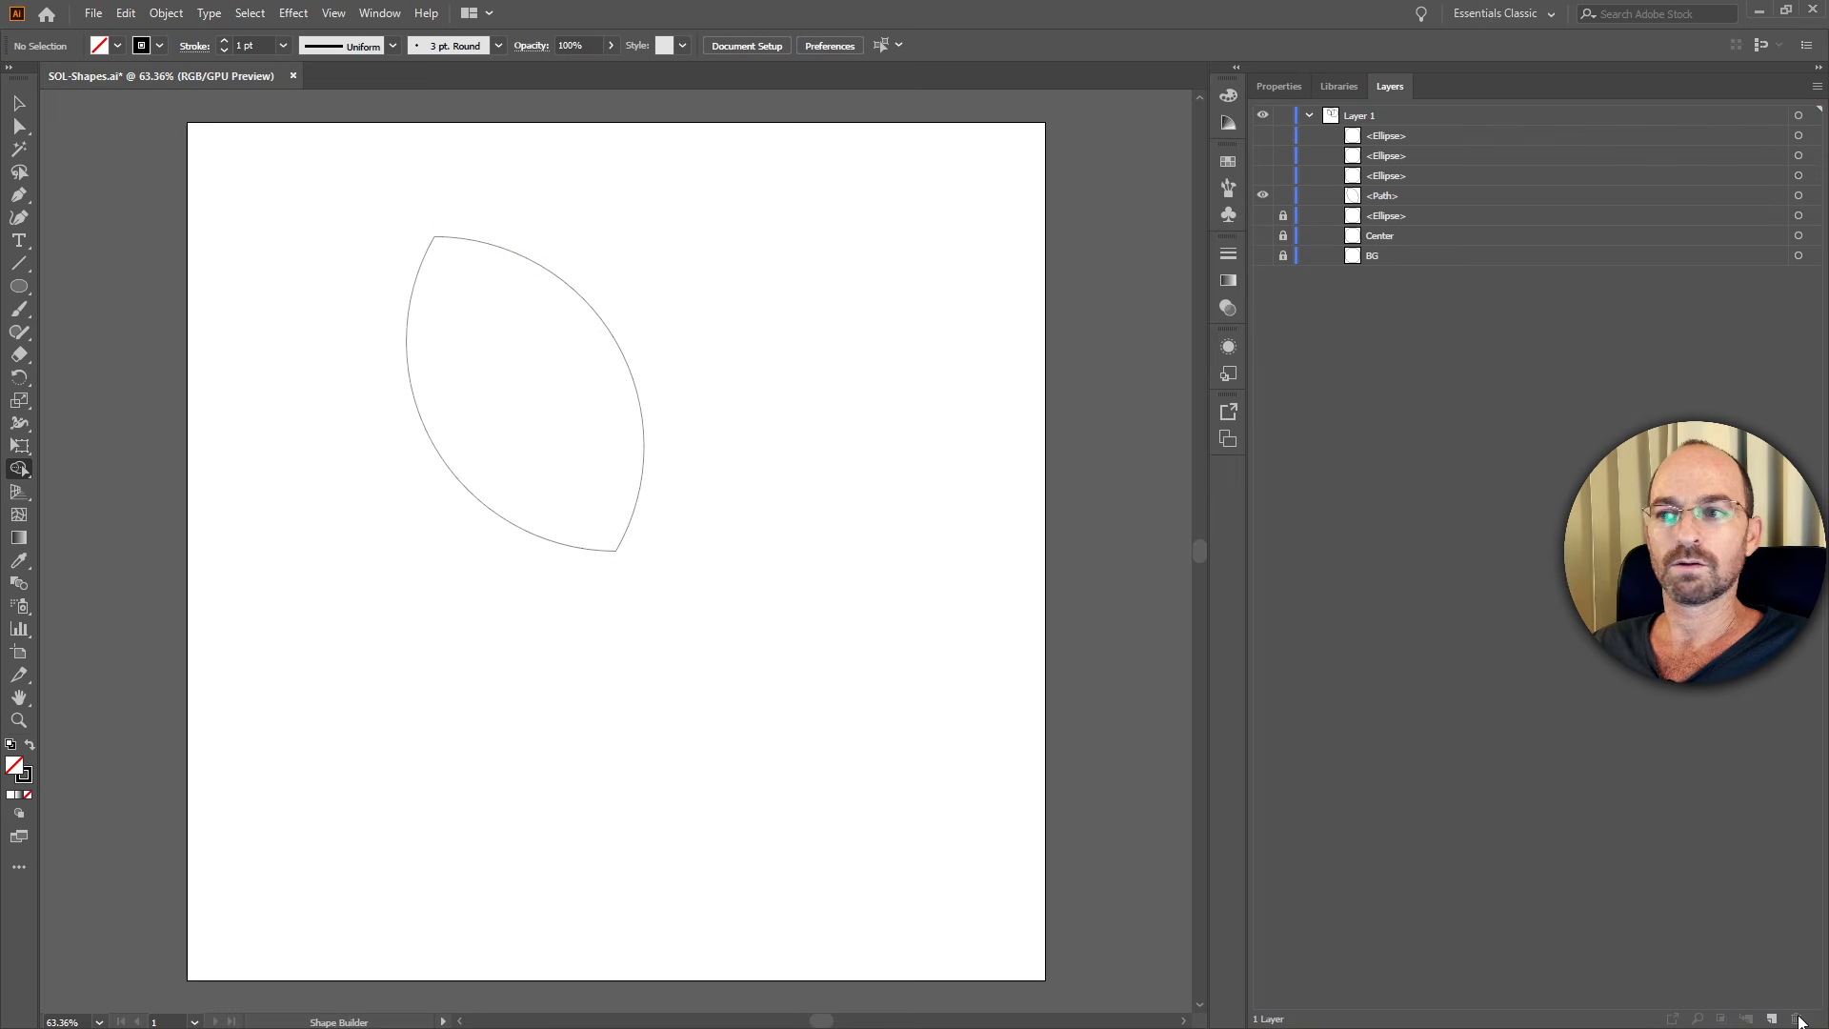
Rename the petal path as Petal, and lock and hide it.
{"action": "left_click", "coordinate": [1798, 195]}
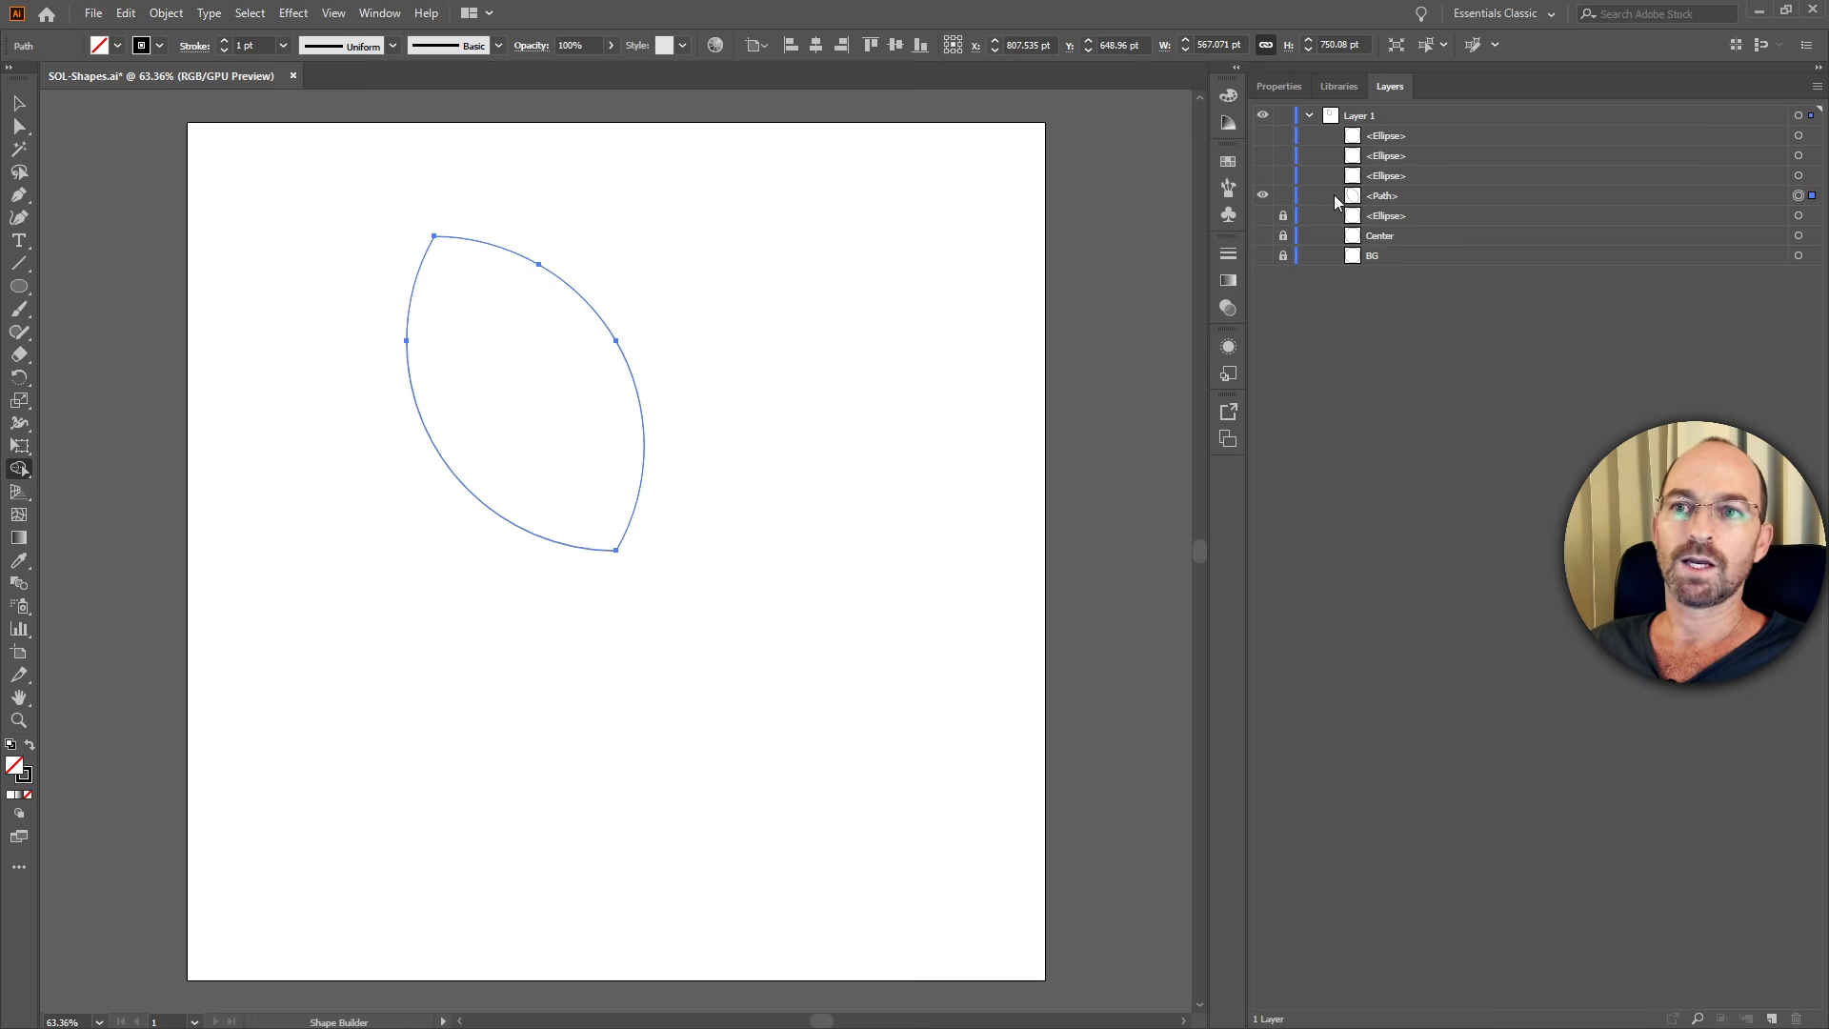
{"action": "double_click", "coordinate": [1397, 190]}
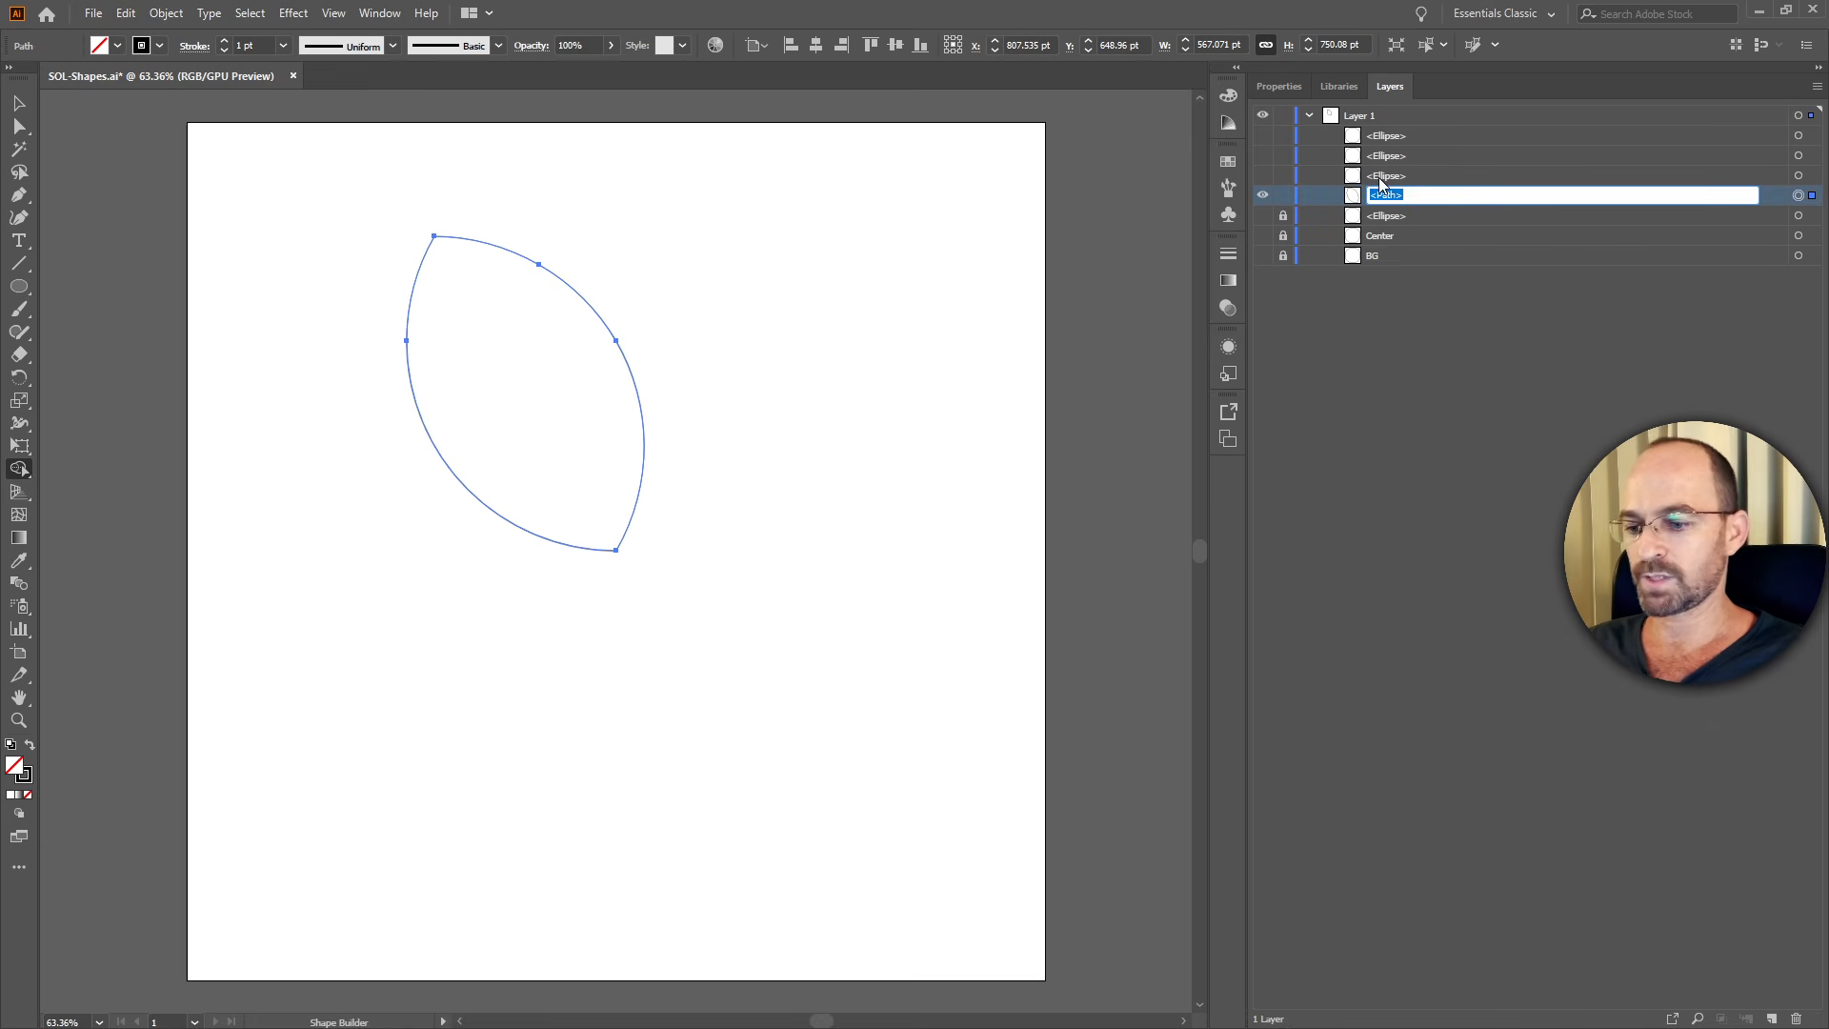
{"action": "type", "text": "Petal"}
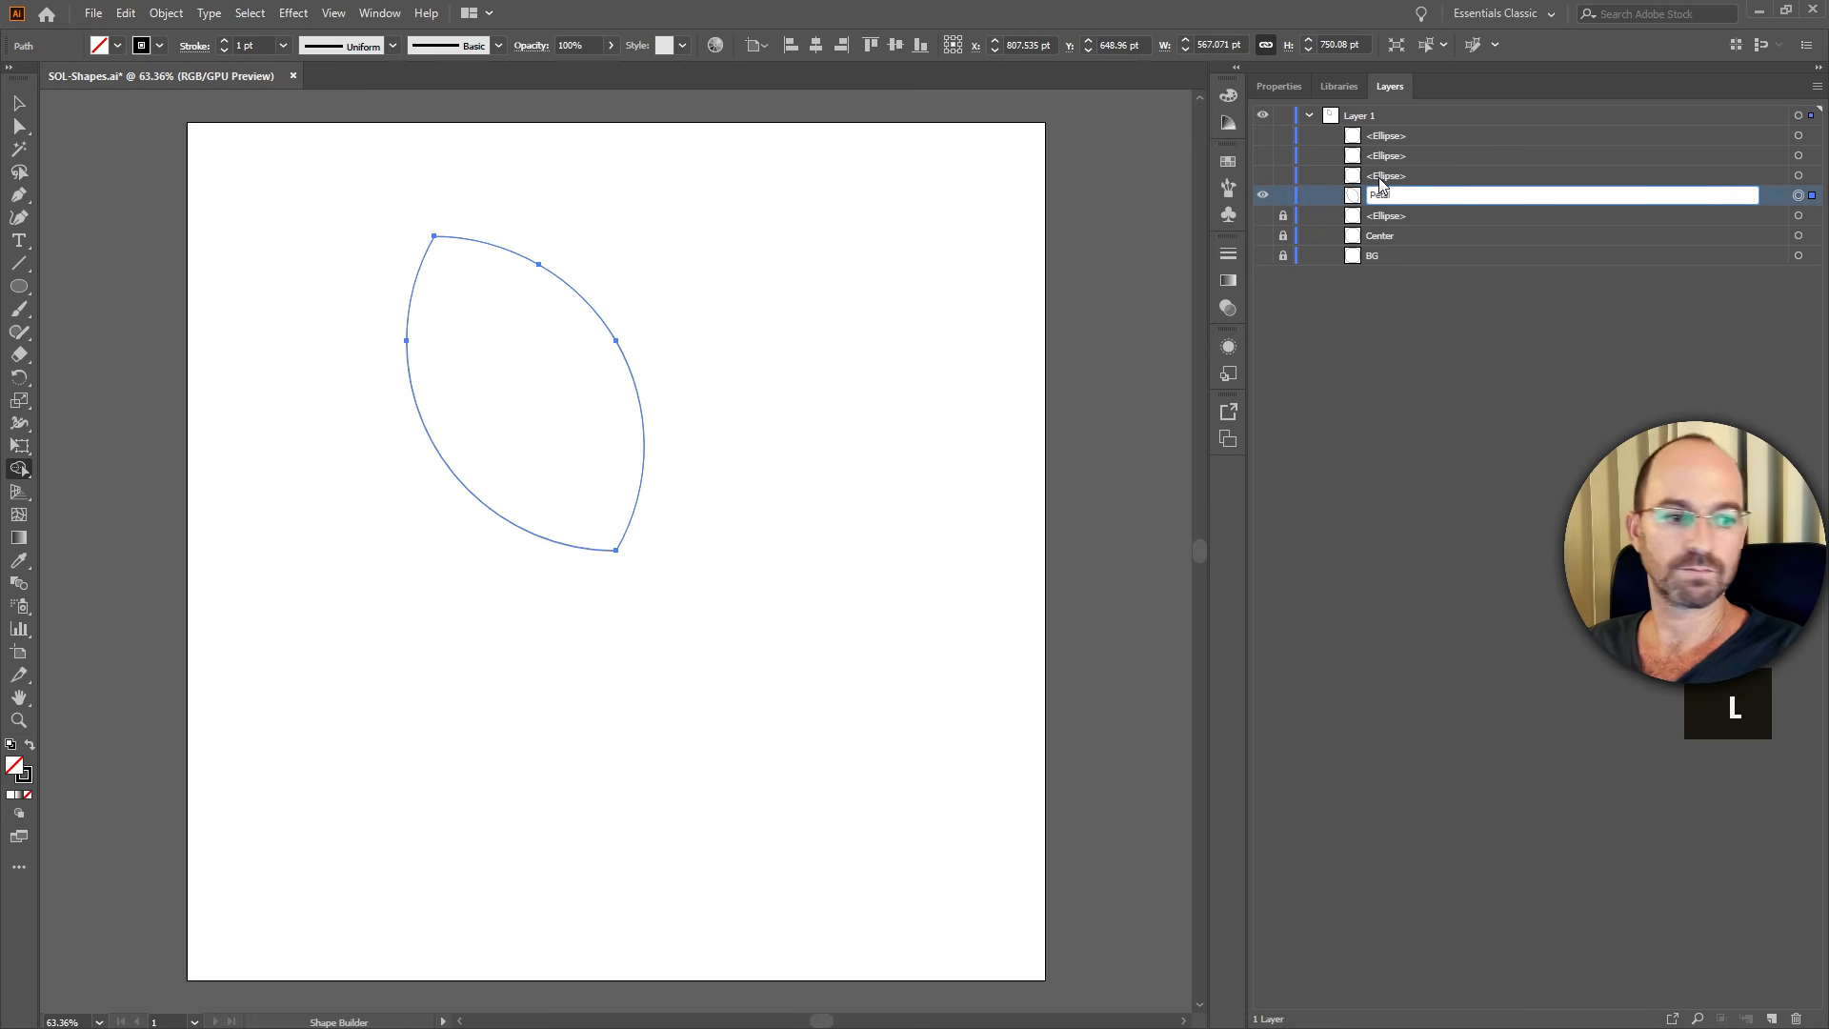
{"action": "key", "text": "Return"}
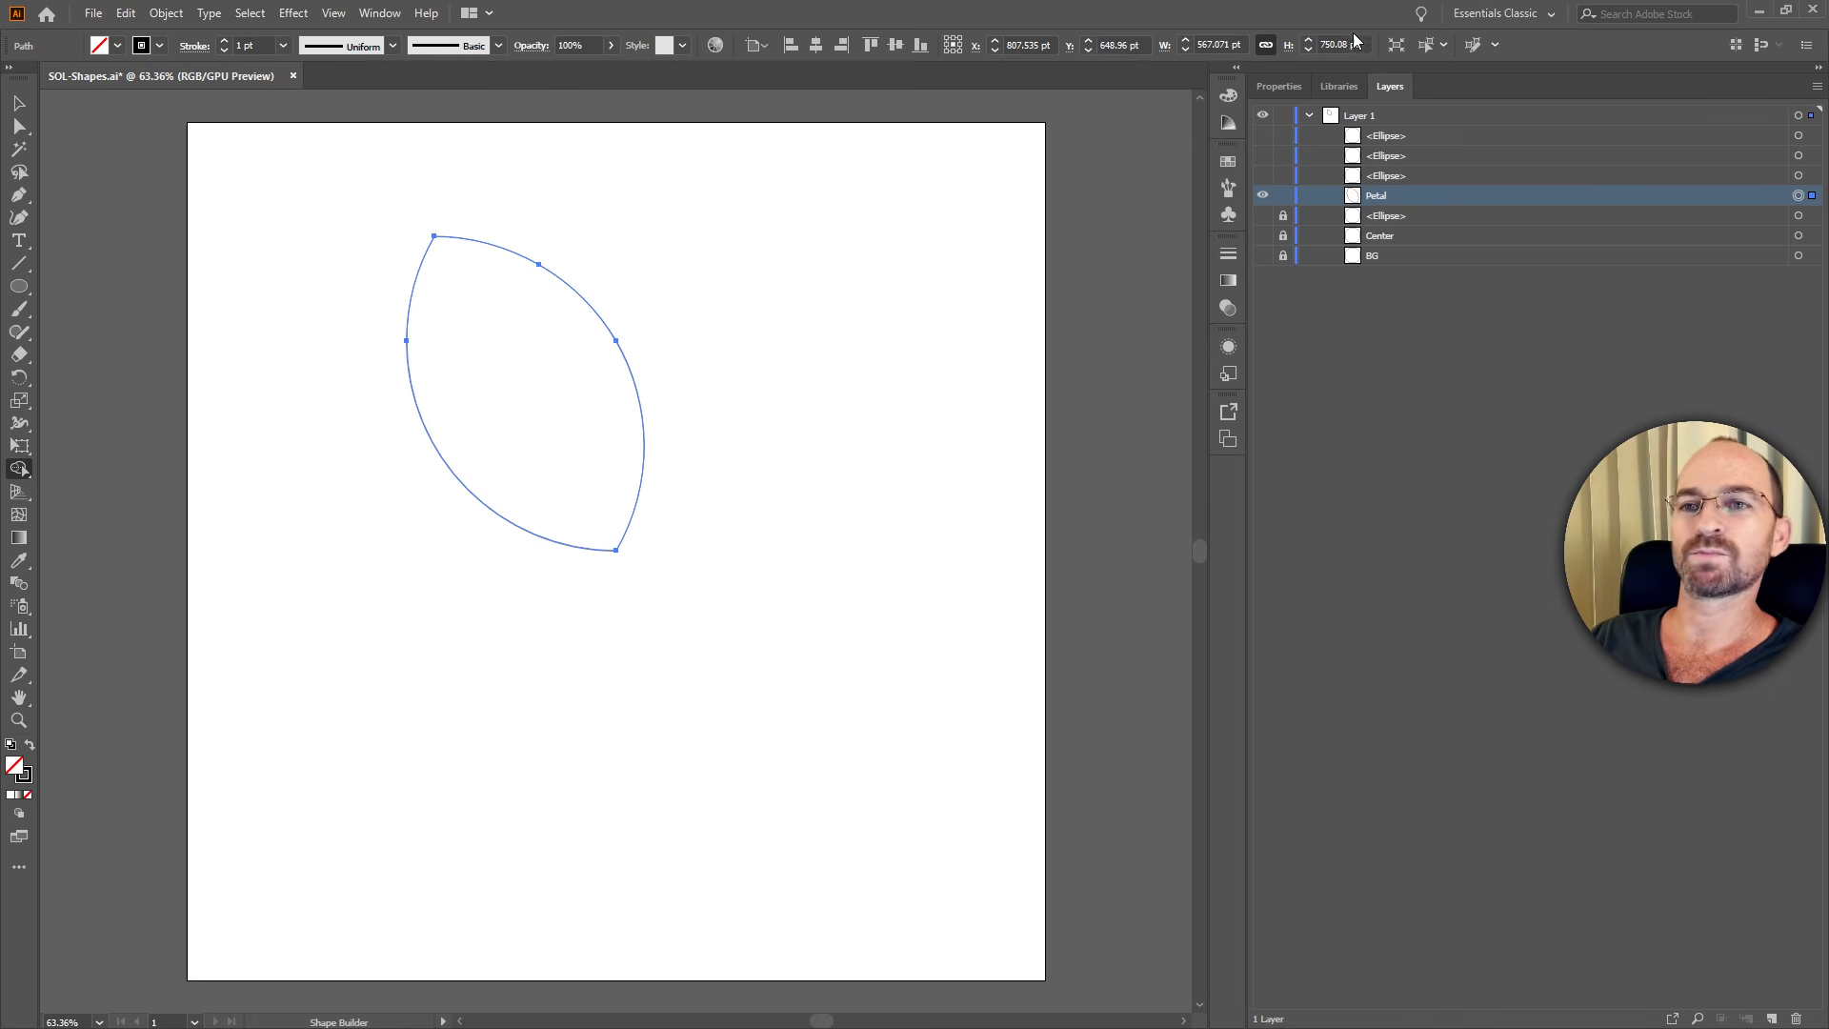
{"action": "left_click", "coordinate": [1282, 196]}
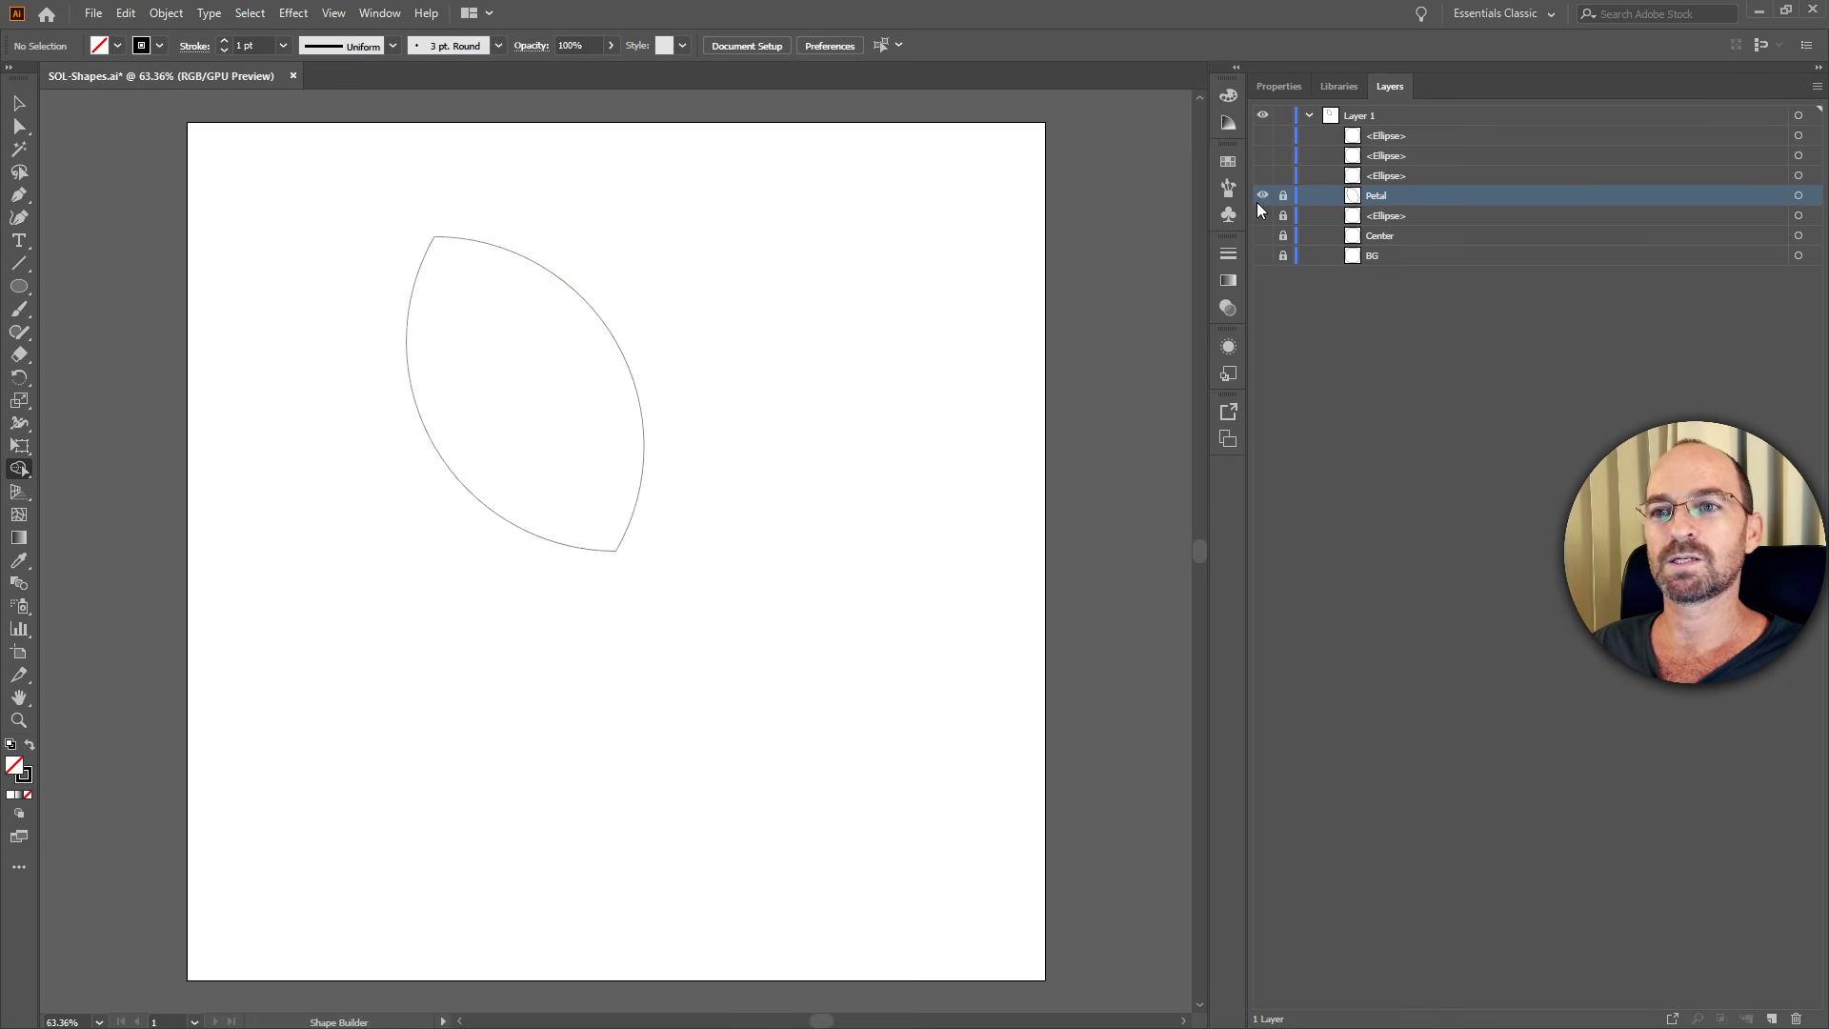
{"action": "left_click", "coordinate": [1262, 196]}
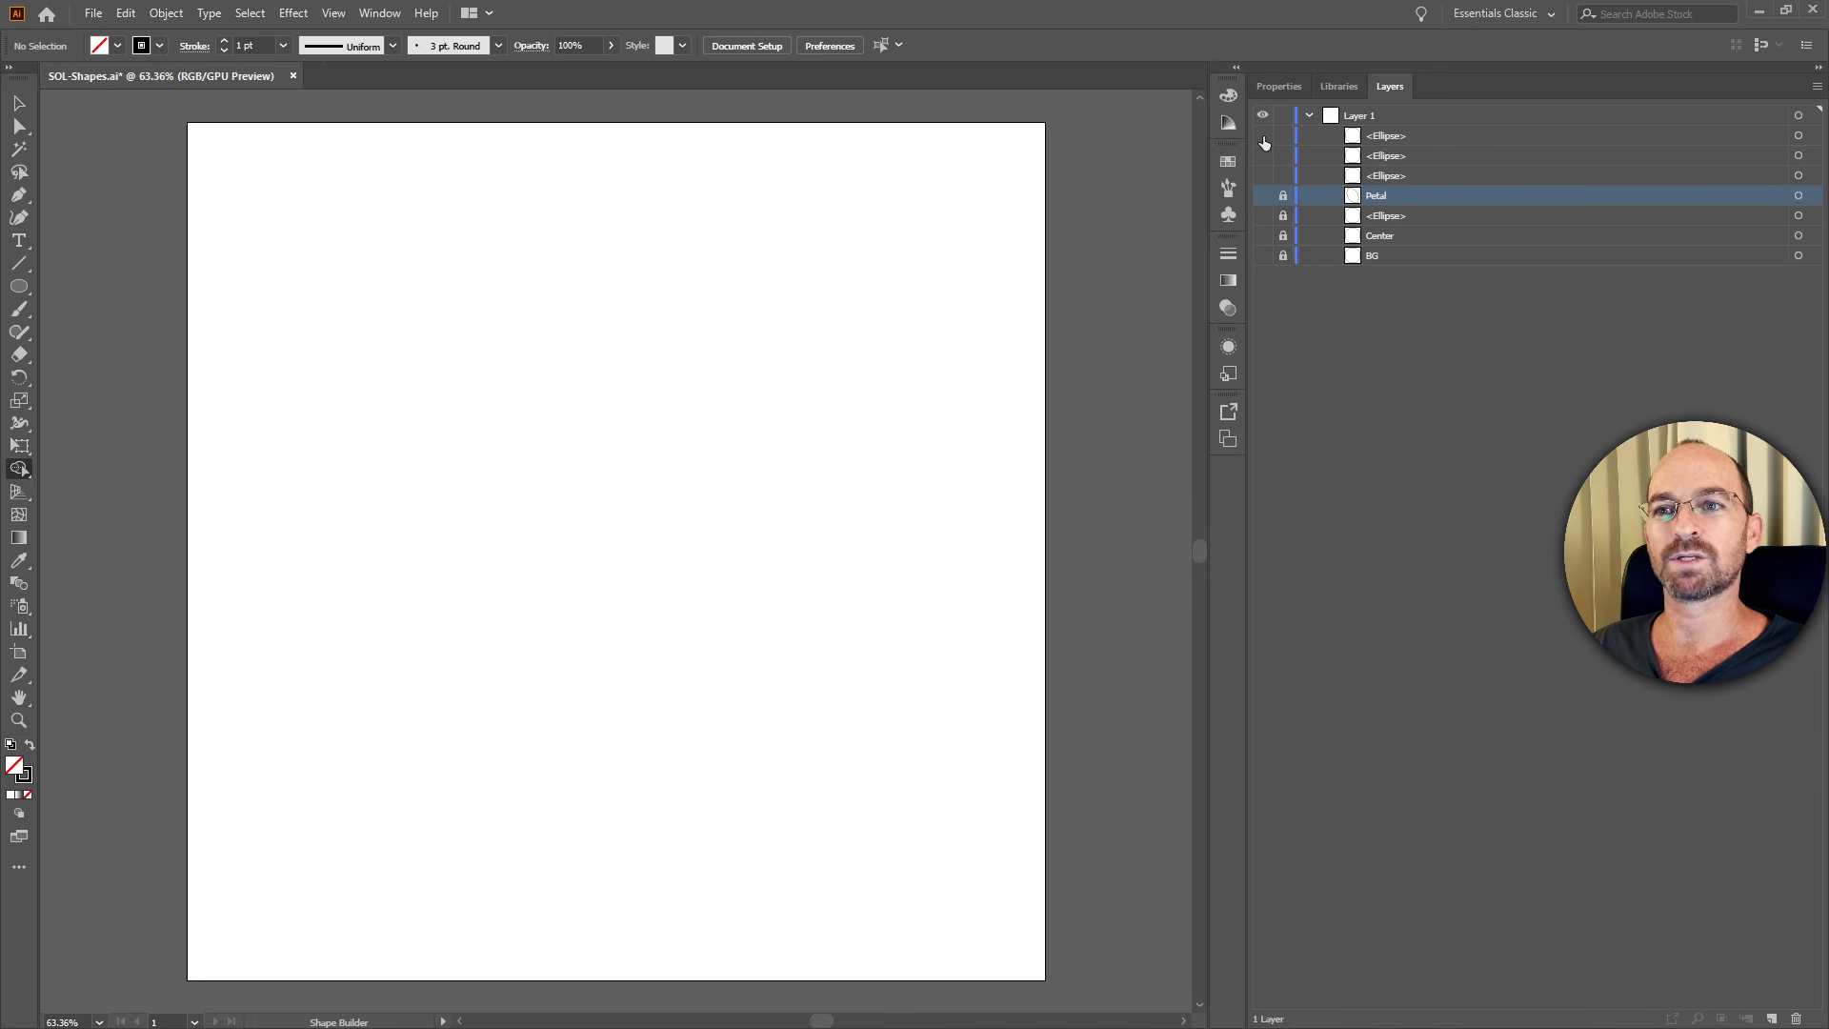
Show the three circle copies and extract the narrow lens where the left and right circles overlap with Shape Builder.
{"action": "left_click_drag", "start_coordinate": [1263, 138], "coordinate": [1263, 176]}
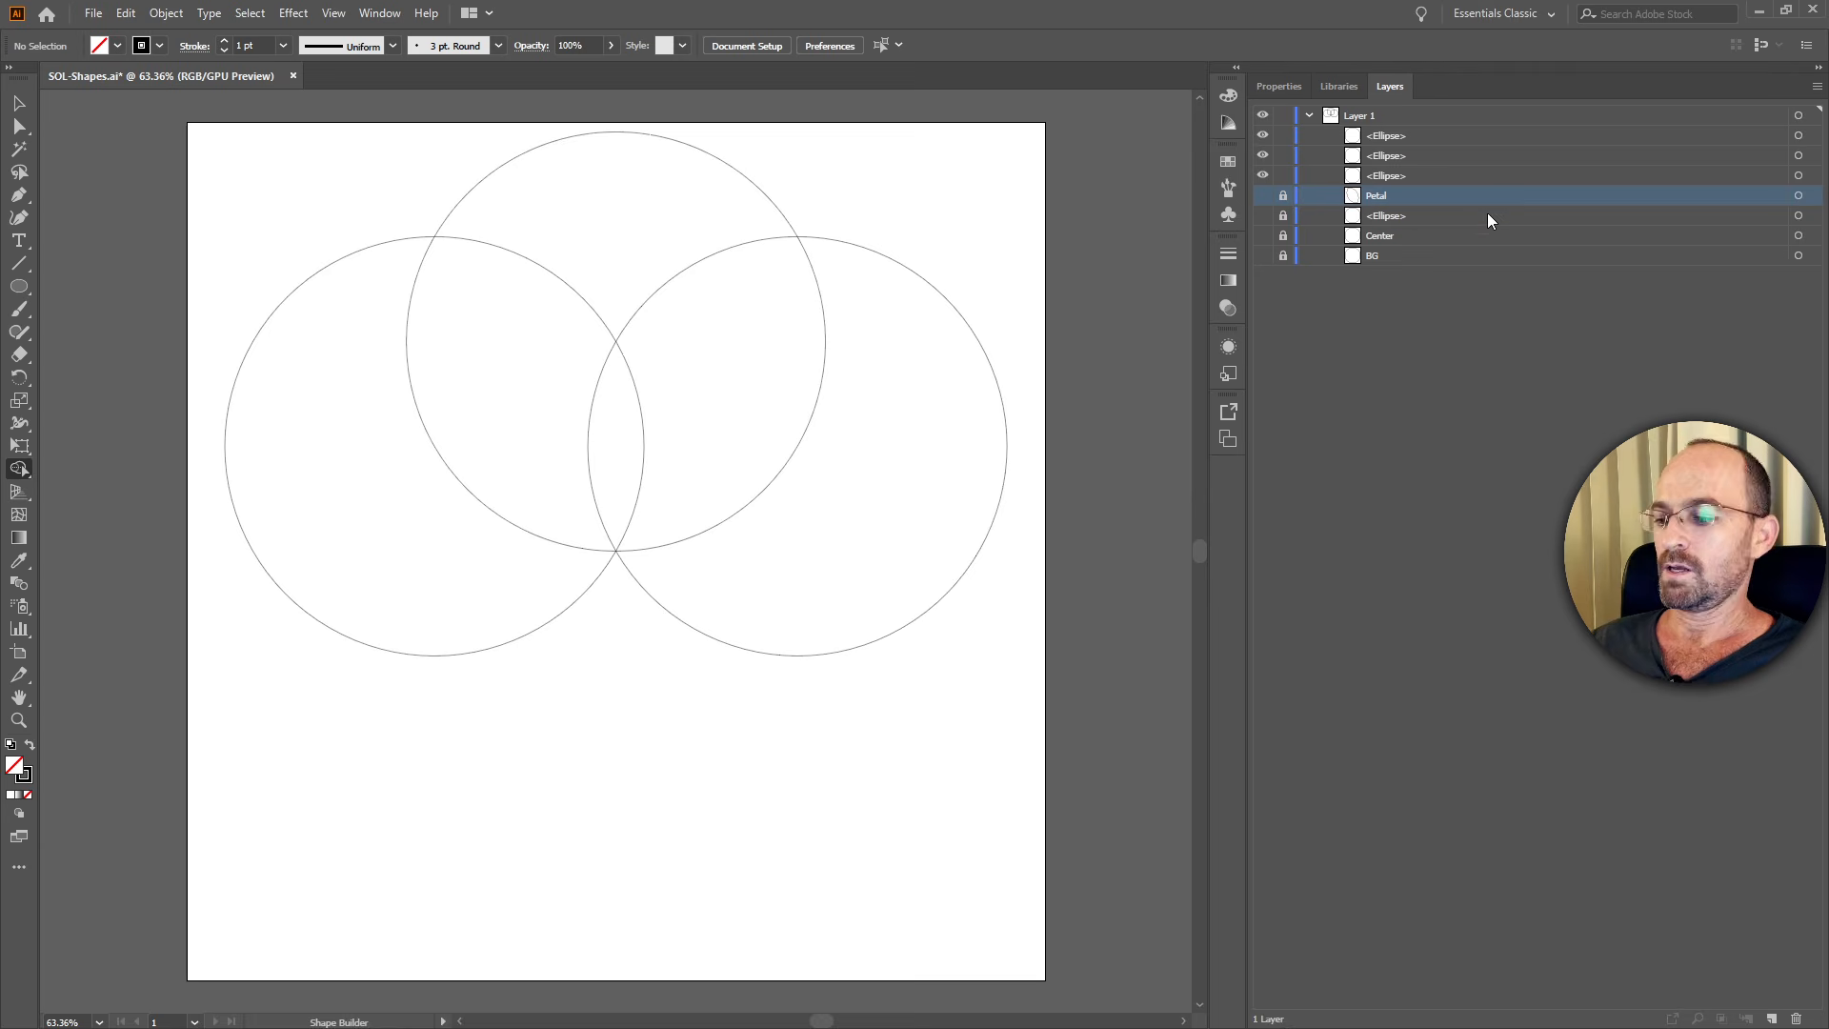
{"action": "left_click", "coordinate": [1797, 177]}
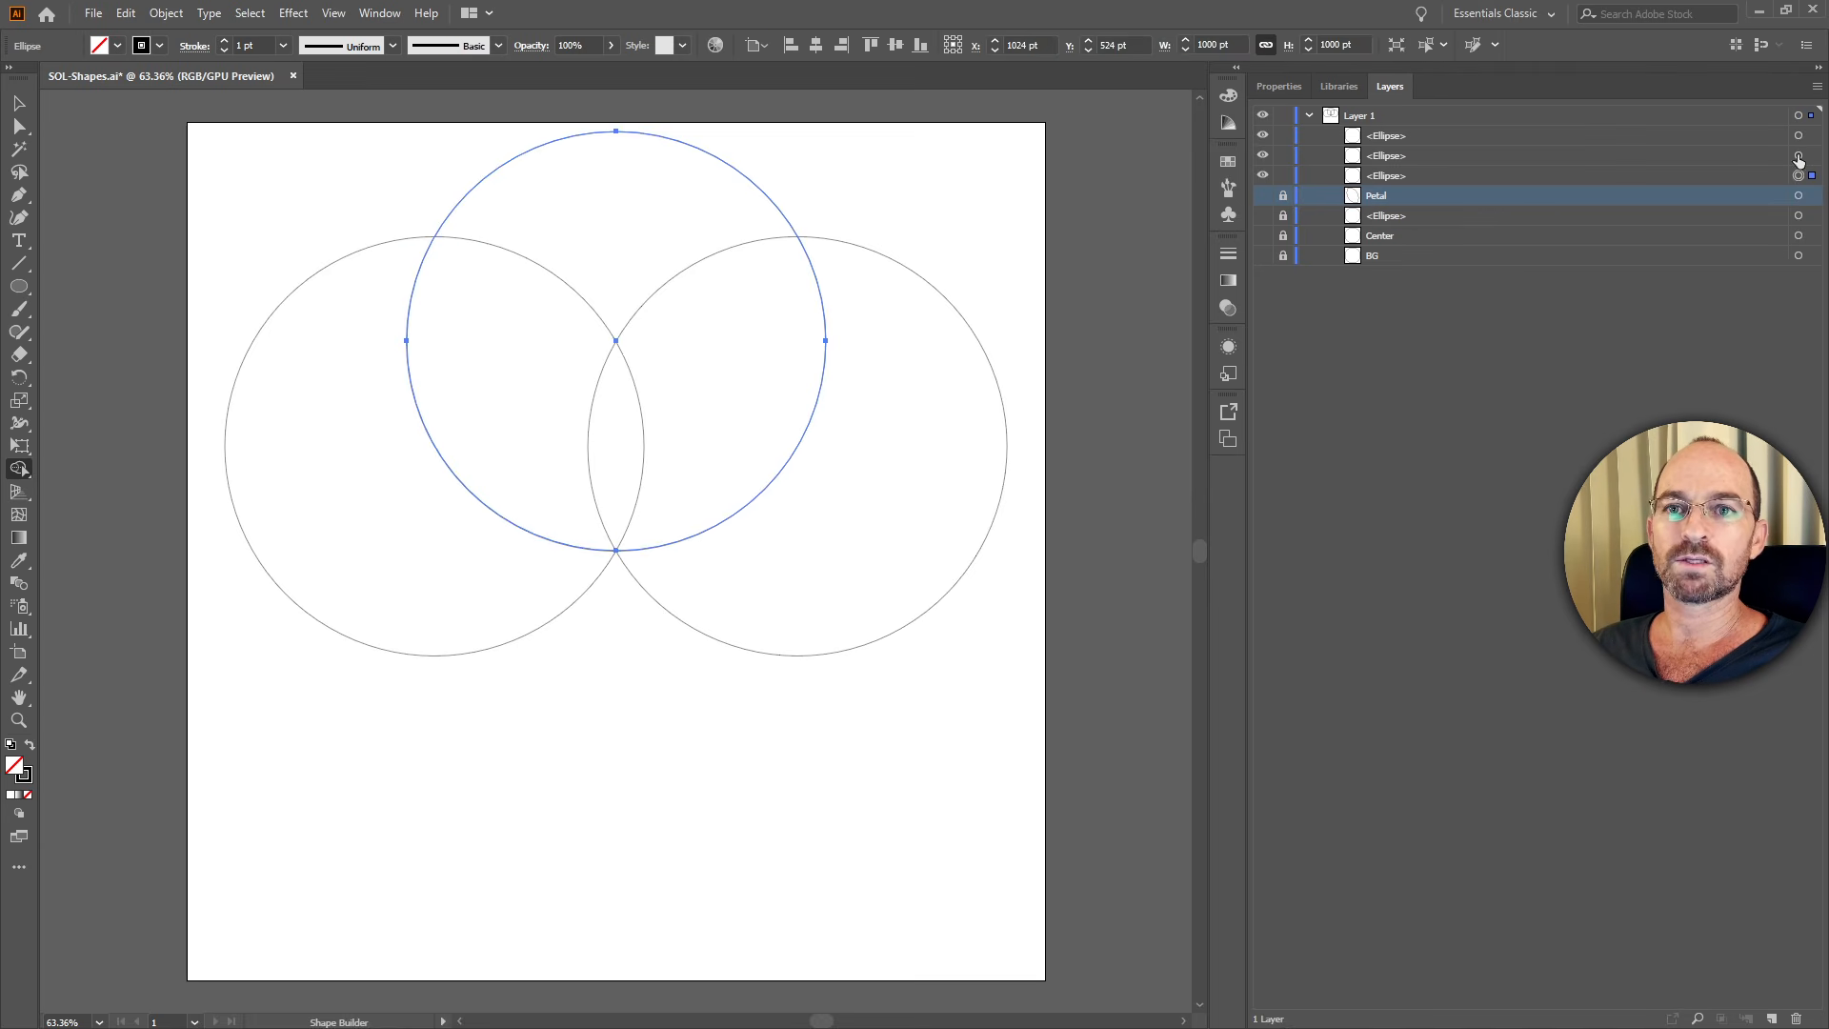
{"action": "left_click", "coordinate": [1798, 156], "text": "ctrl"}
{"action": "left_click", "coordinate": [1798, 136], "text": "ctrl"}
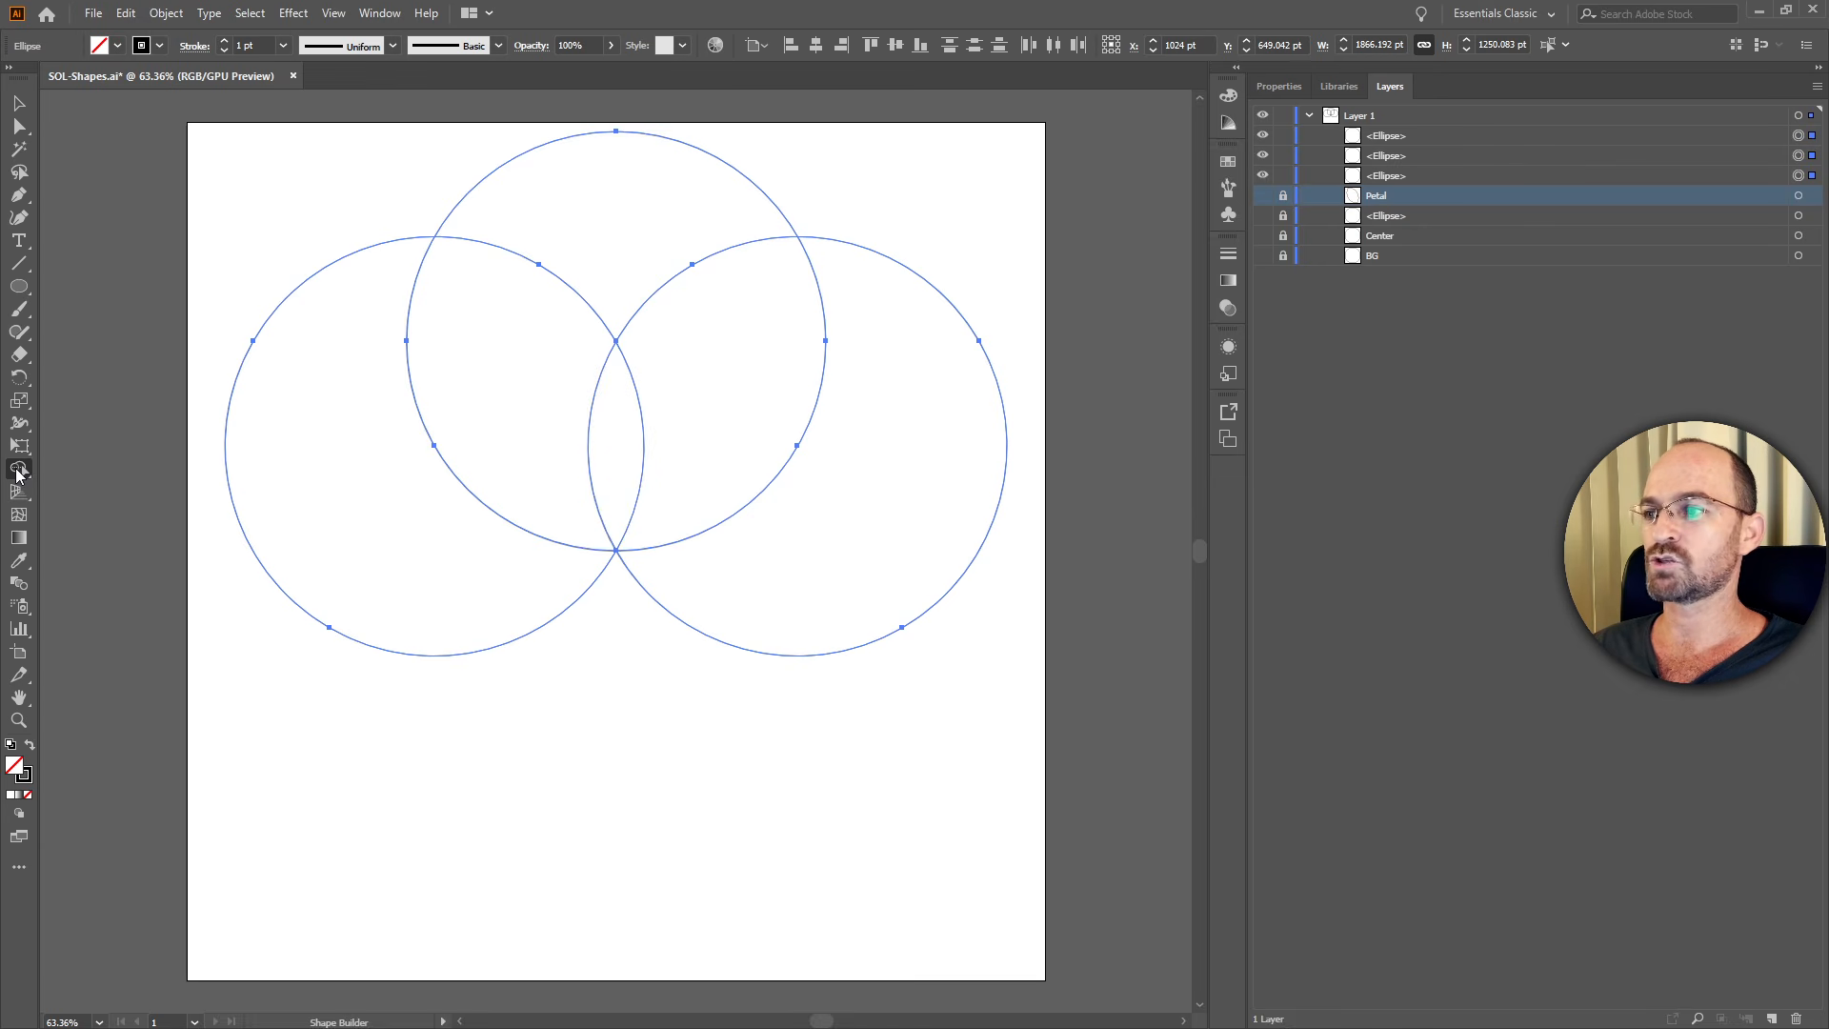
{"action": "left_click", "coordinate": [625, 437]}
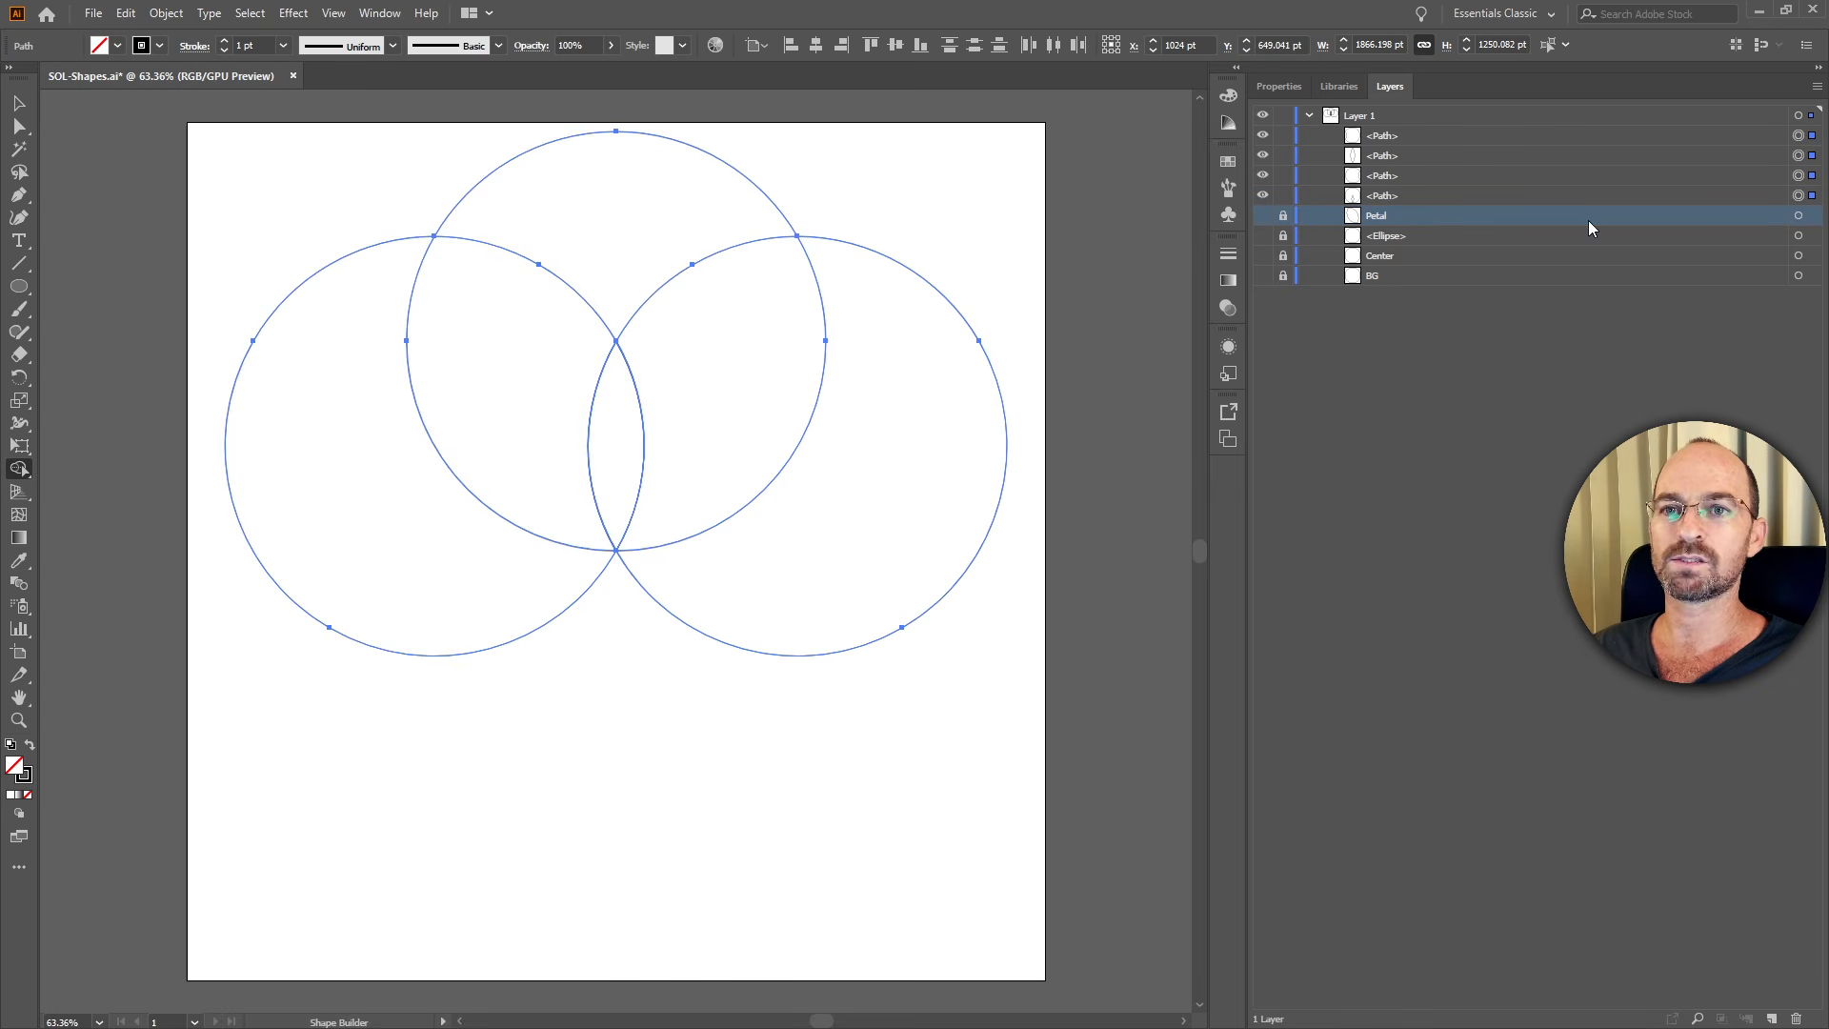
Move the narrow lens path below the other three new paths and rename it Seed.
{"action": "left_click_drag", "start_coordinate": [1761, 155], "coordinate": [1751, 201]}
{"action": "left_click", "coordinate": [1428, 193]}
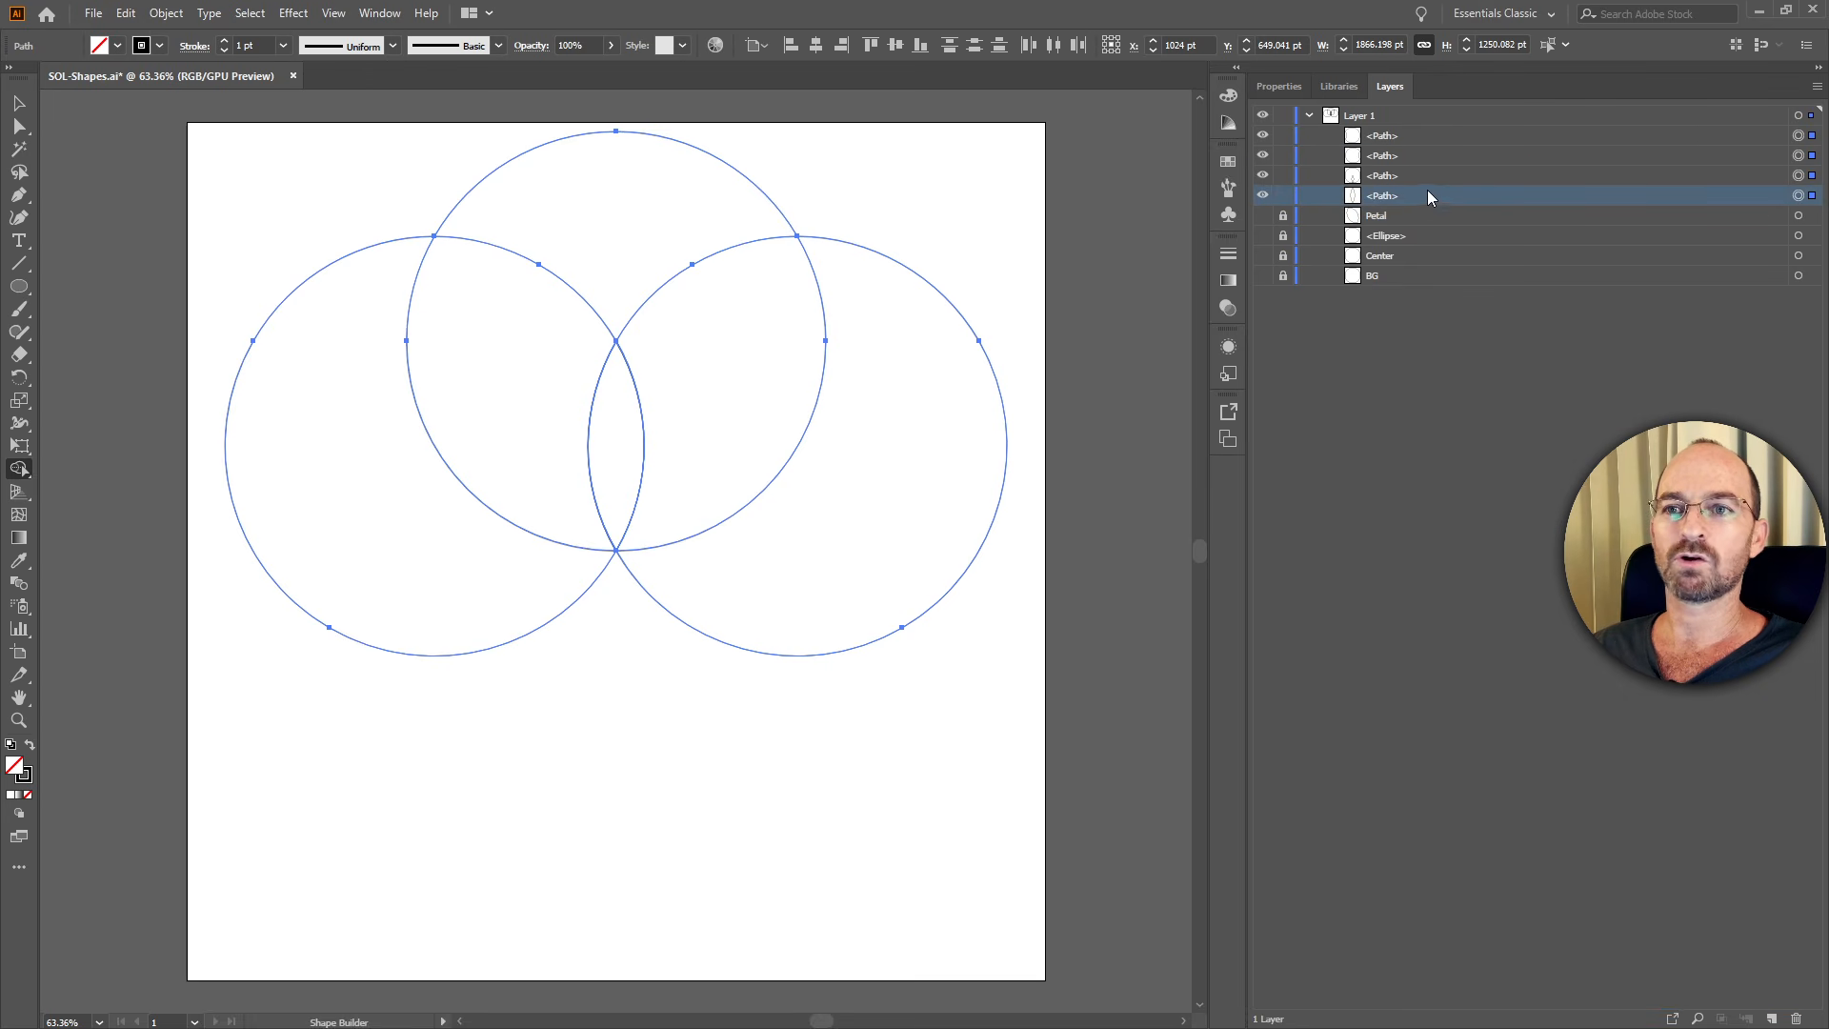
{"action": "double_click", "coordinate": [1412, 195]}
{"action": "type", "text": "Seed"}
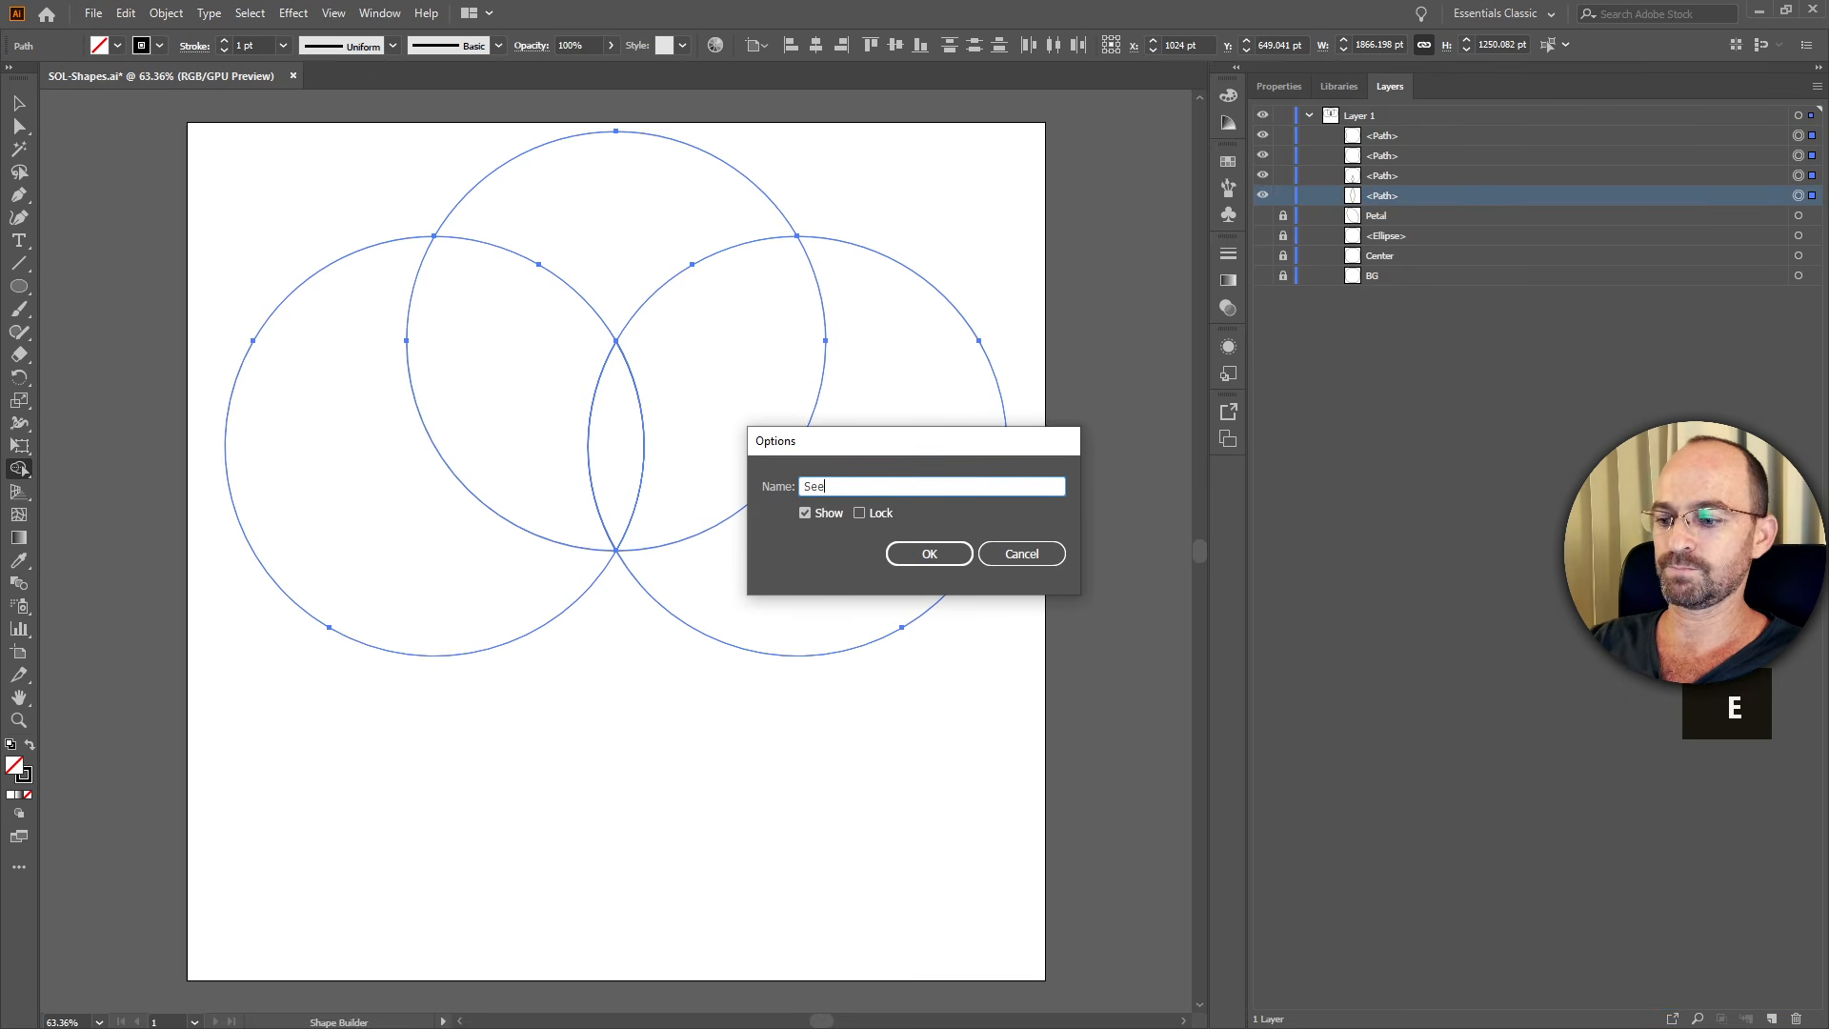
{"action": "key", "text": "Return"}
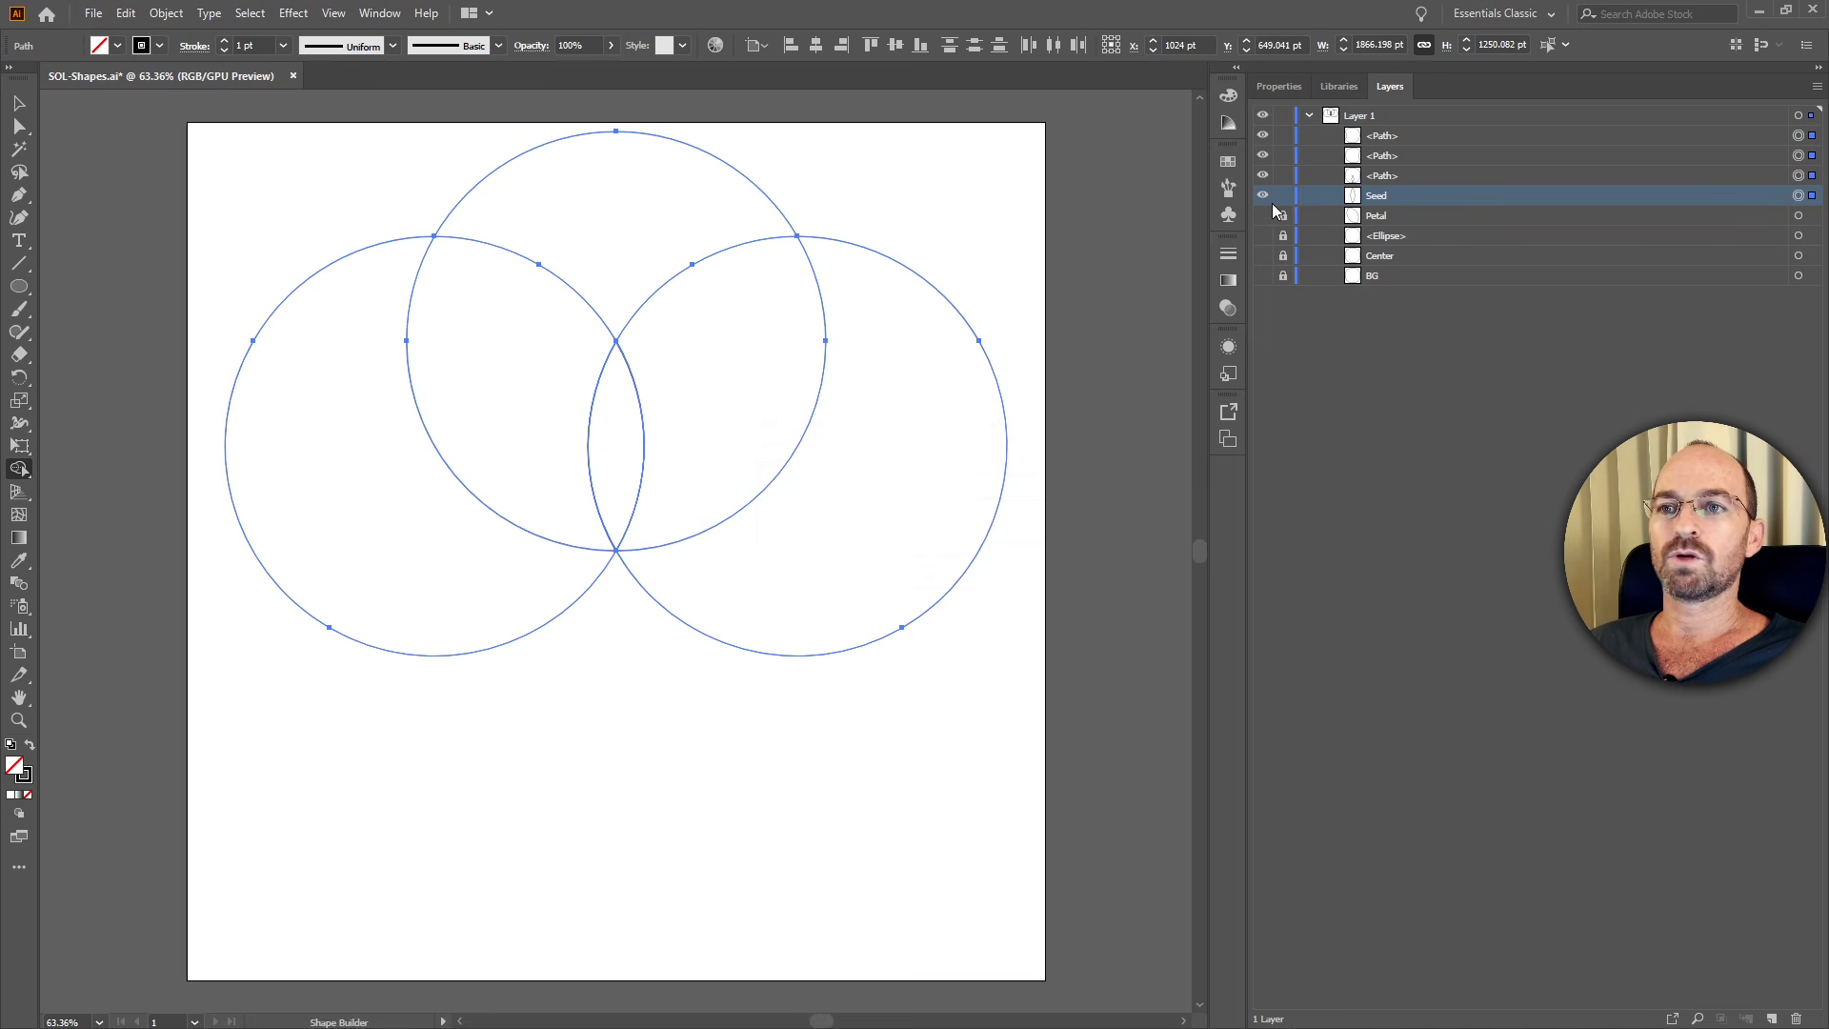
Hide the three leftover paths, and show and unlock the Seed, Petal, ellipse, Center and BG shapes.
{"action": "left_click_drag", "start_coordinate": [1263, 176], "coordinate": [1262, 144]}
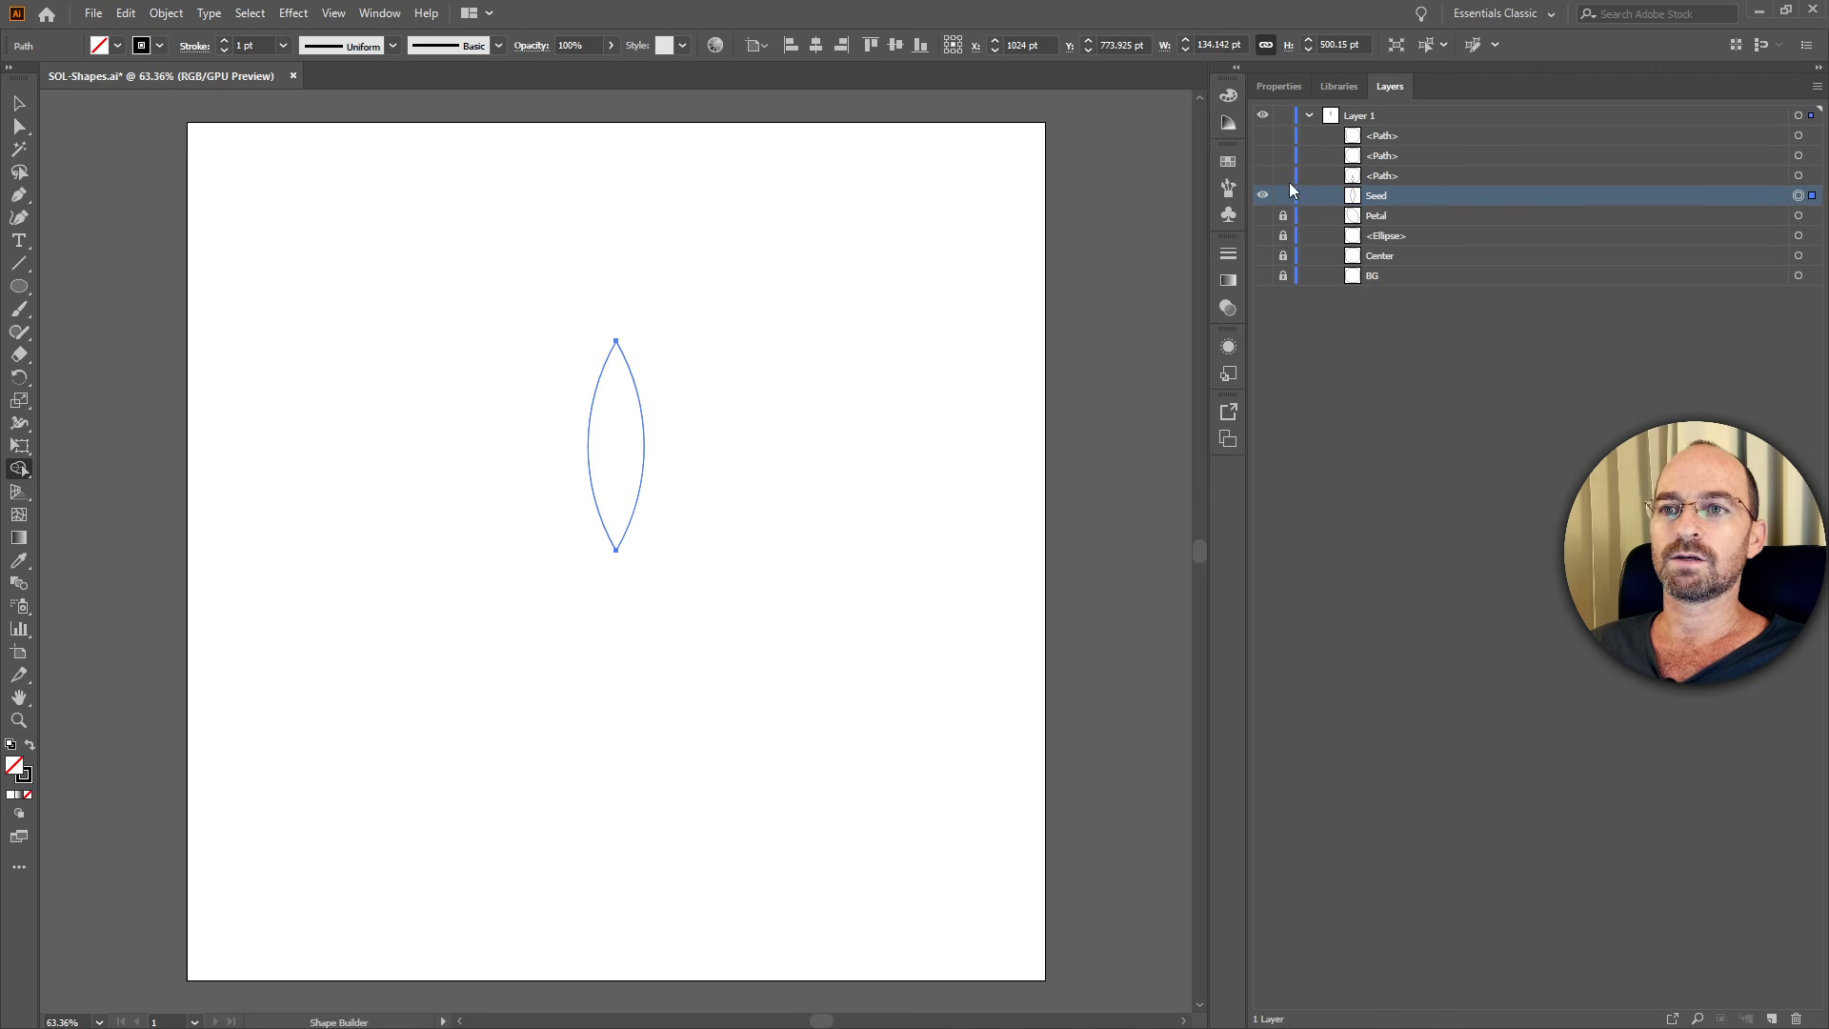
{"action": "left_click", "coordinate": [1263, 276]}
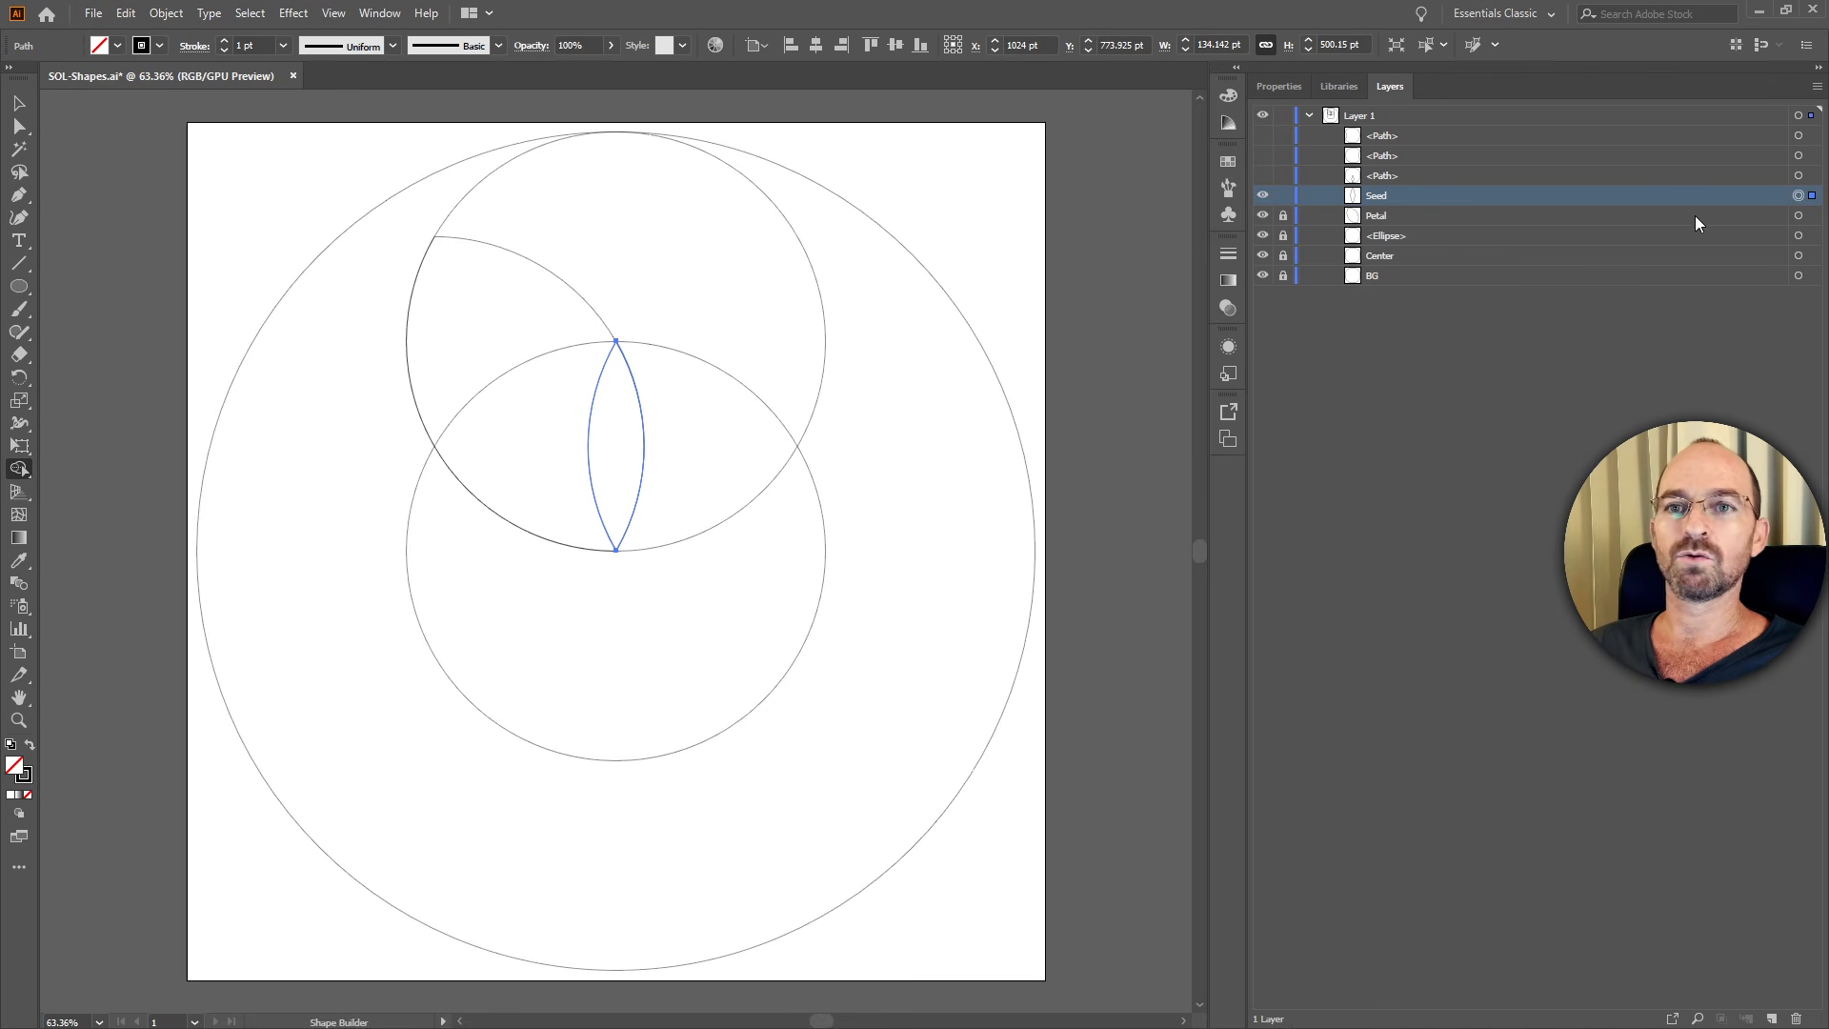
{"action": "left_click", "coordinate": [1283, 196]}
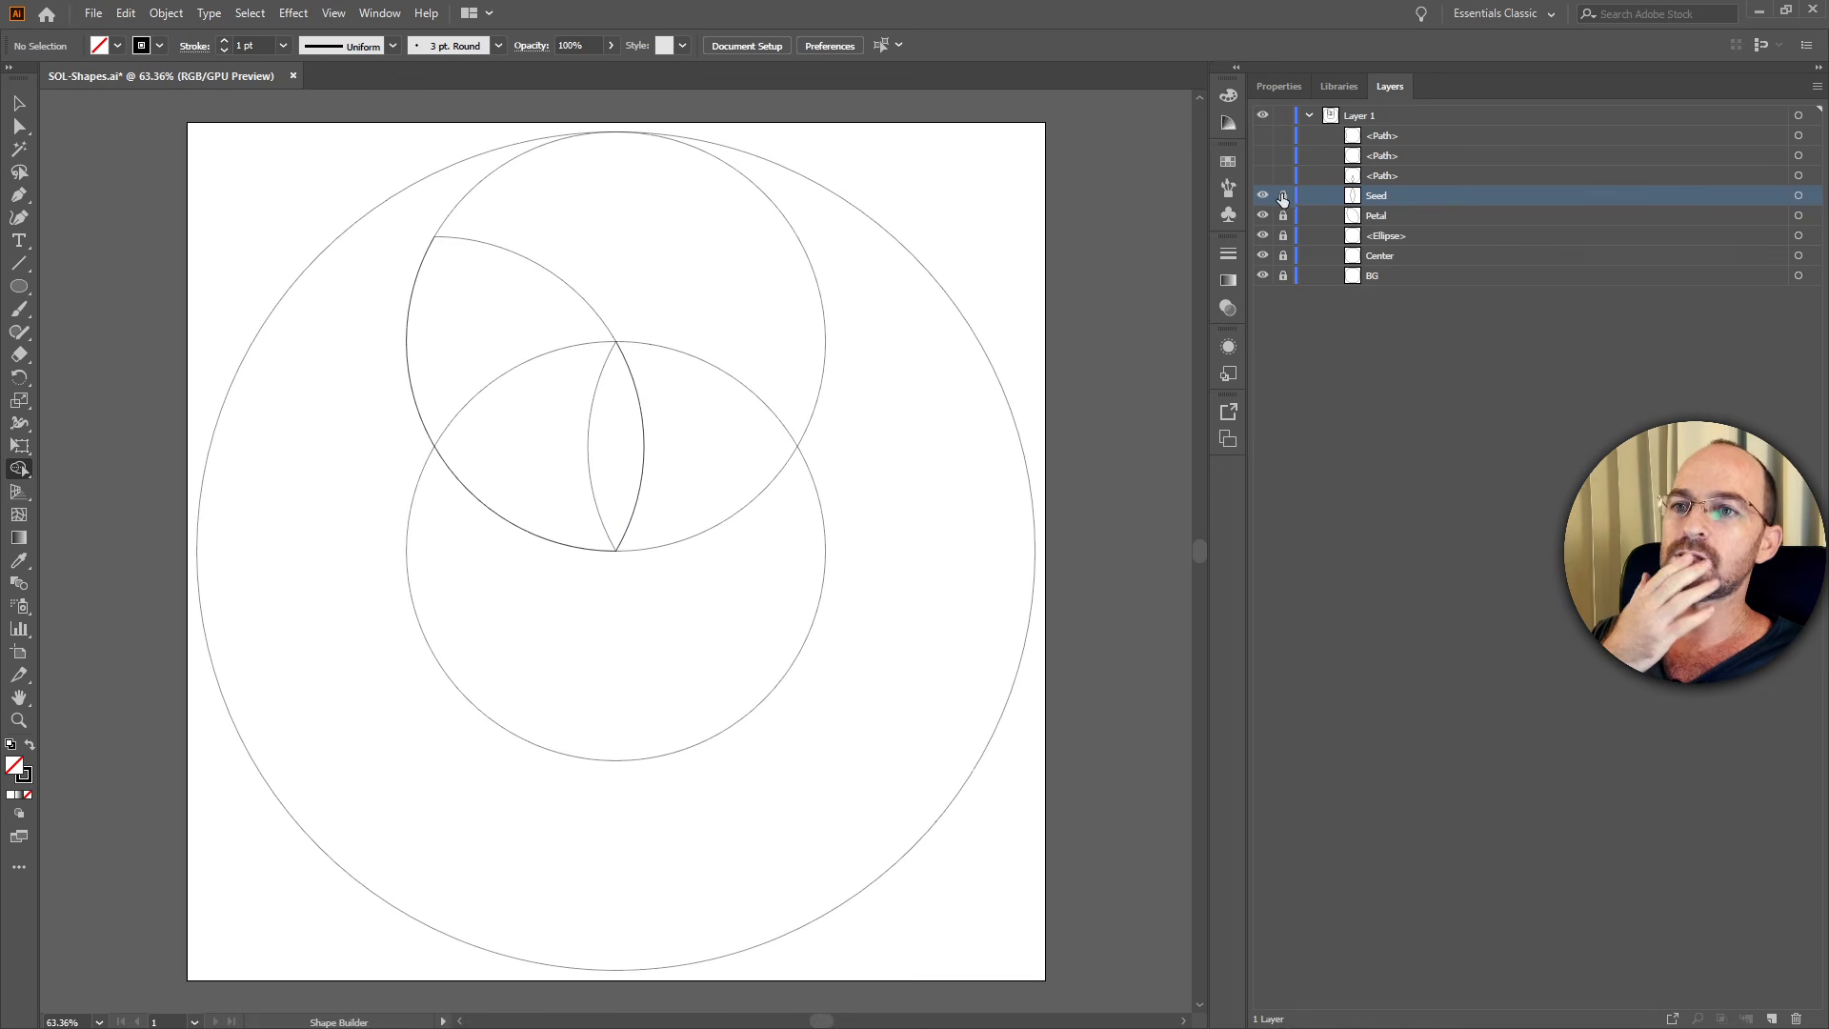
{"action": "left_click_drag", "start_coordinate": [1276, 196], "coordinate": [1283, 273]}
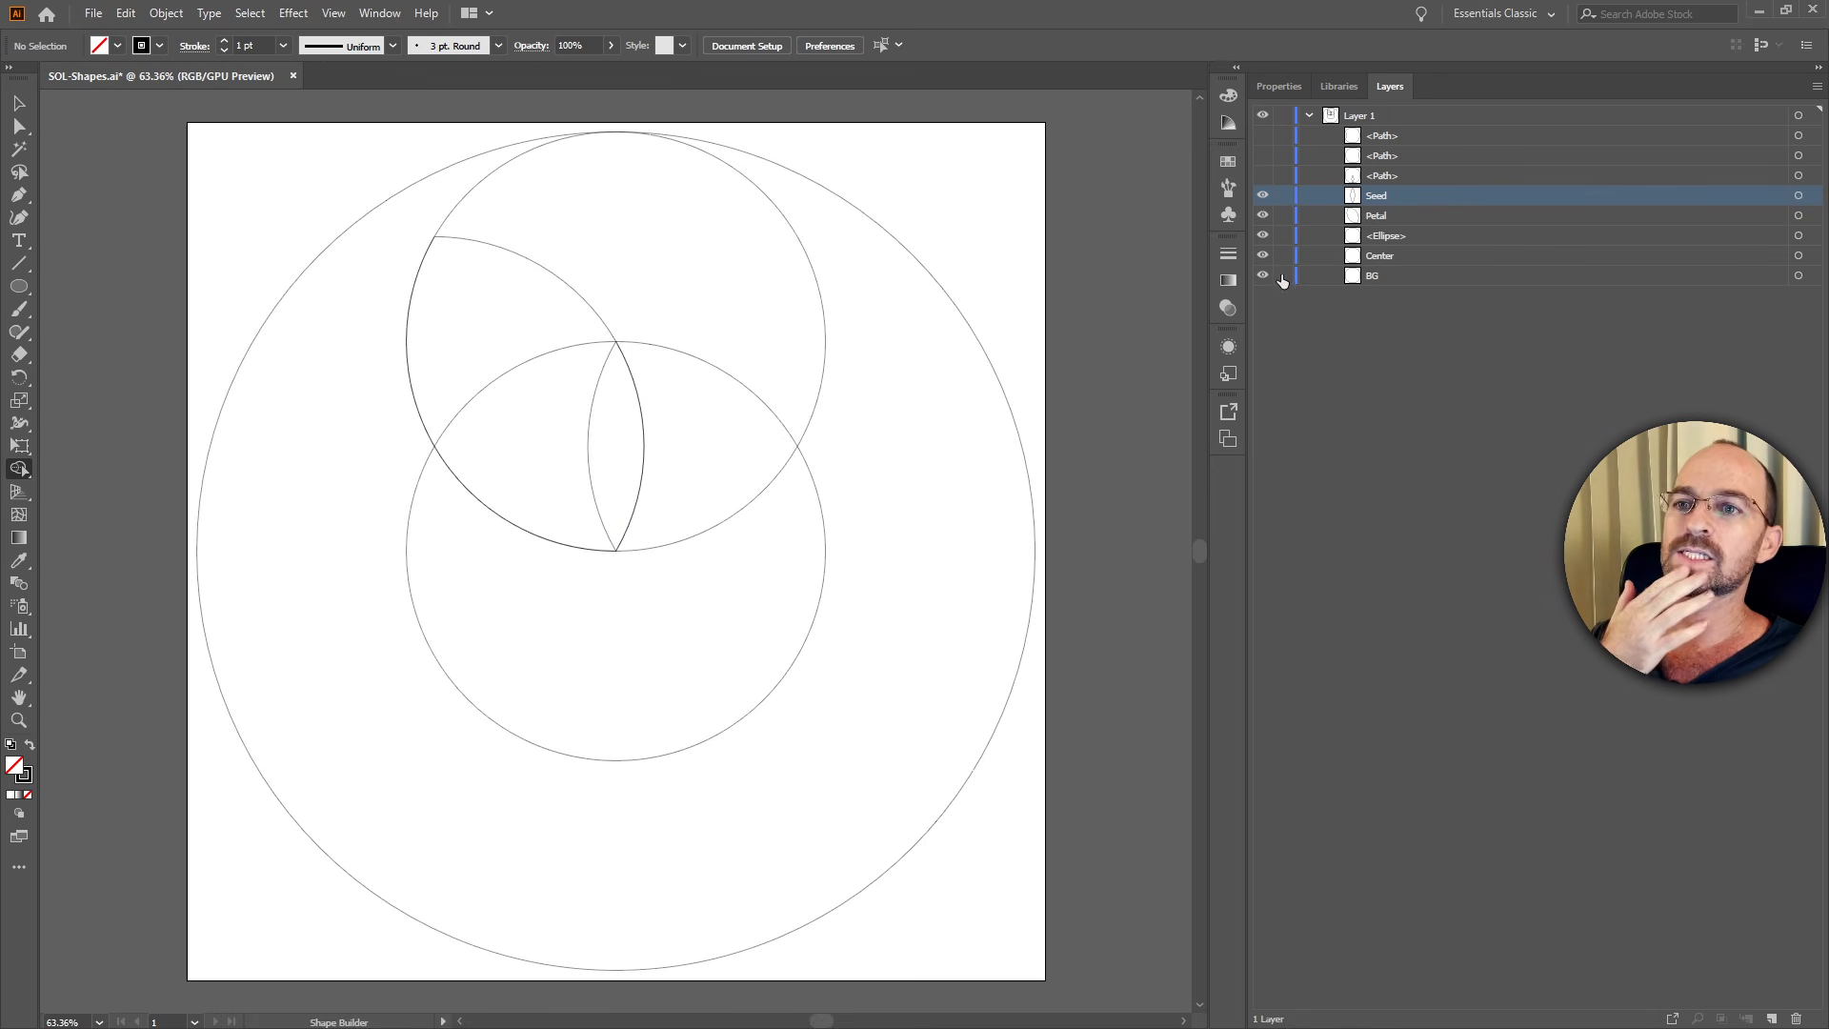
Add the prefix 1- to the Seed shape's name so it reads 1-Seed.
{"action": "double_click", "coordinate": [1380, 197]}
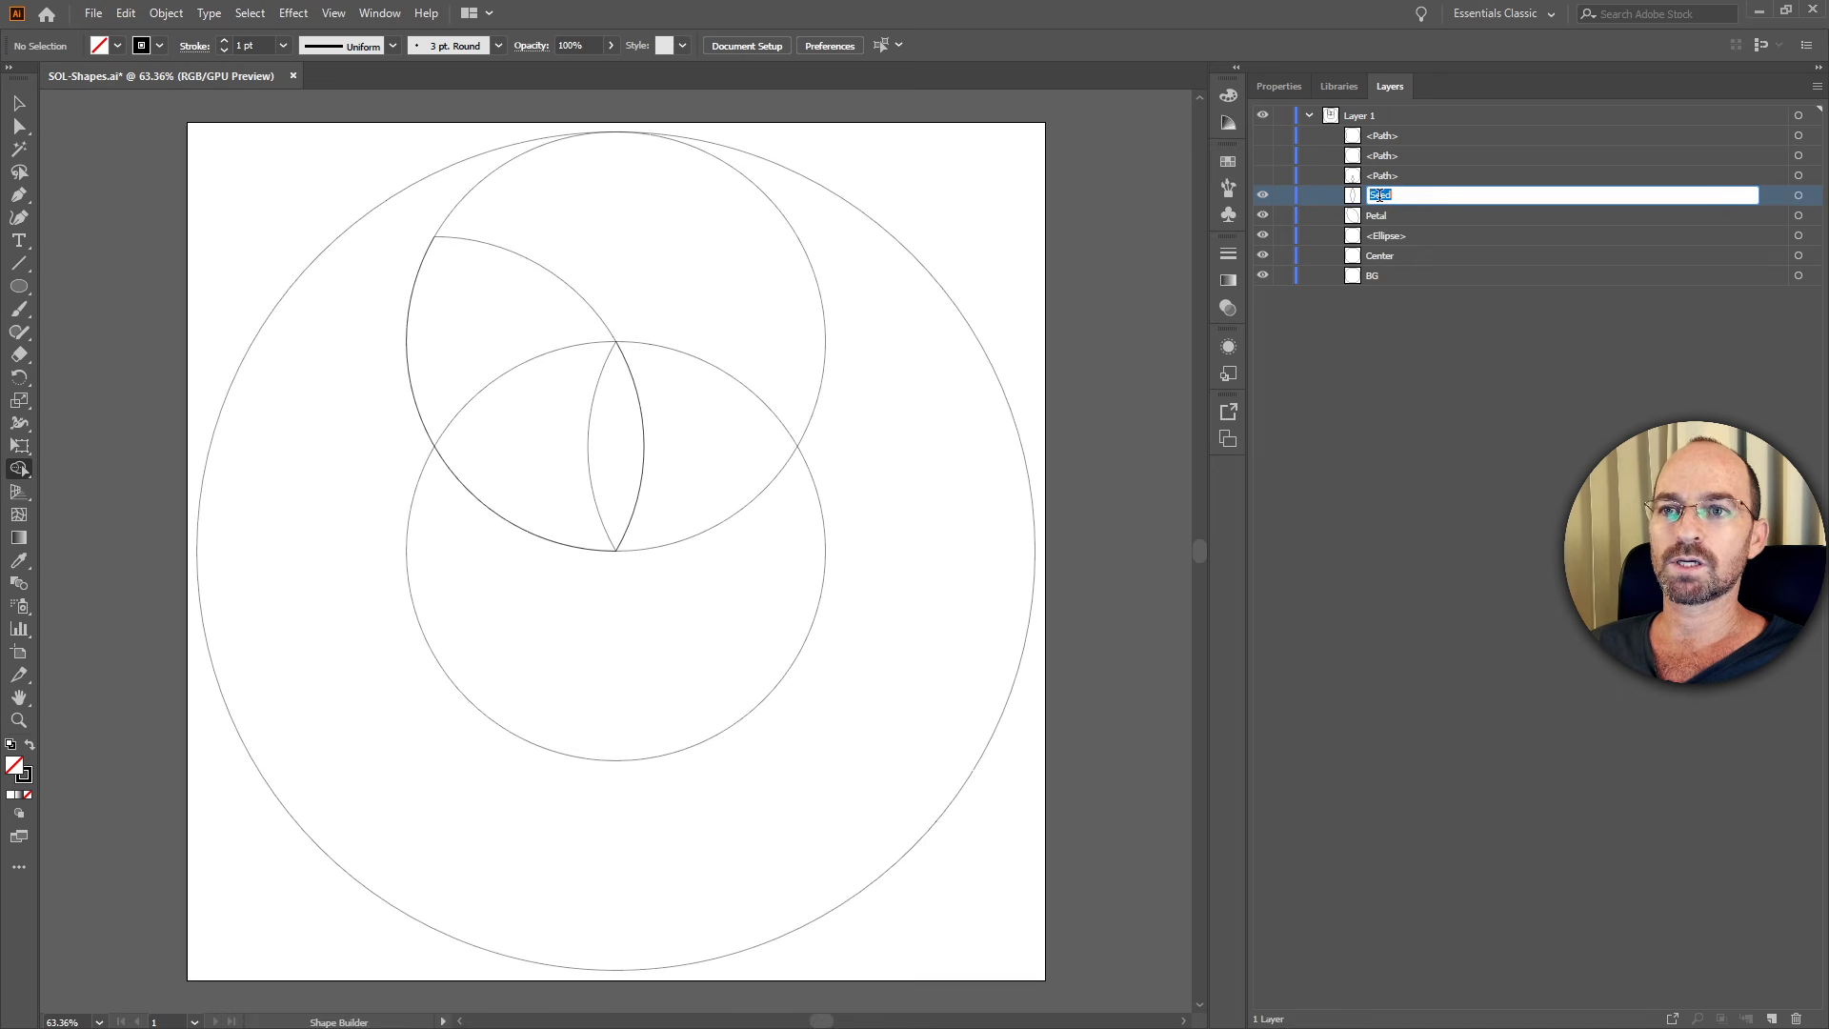
{"action": "key", "text": "Left"}
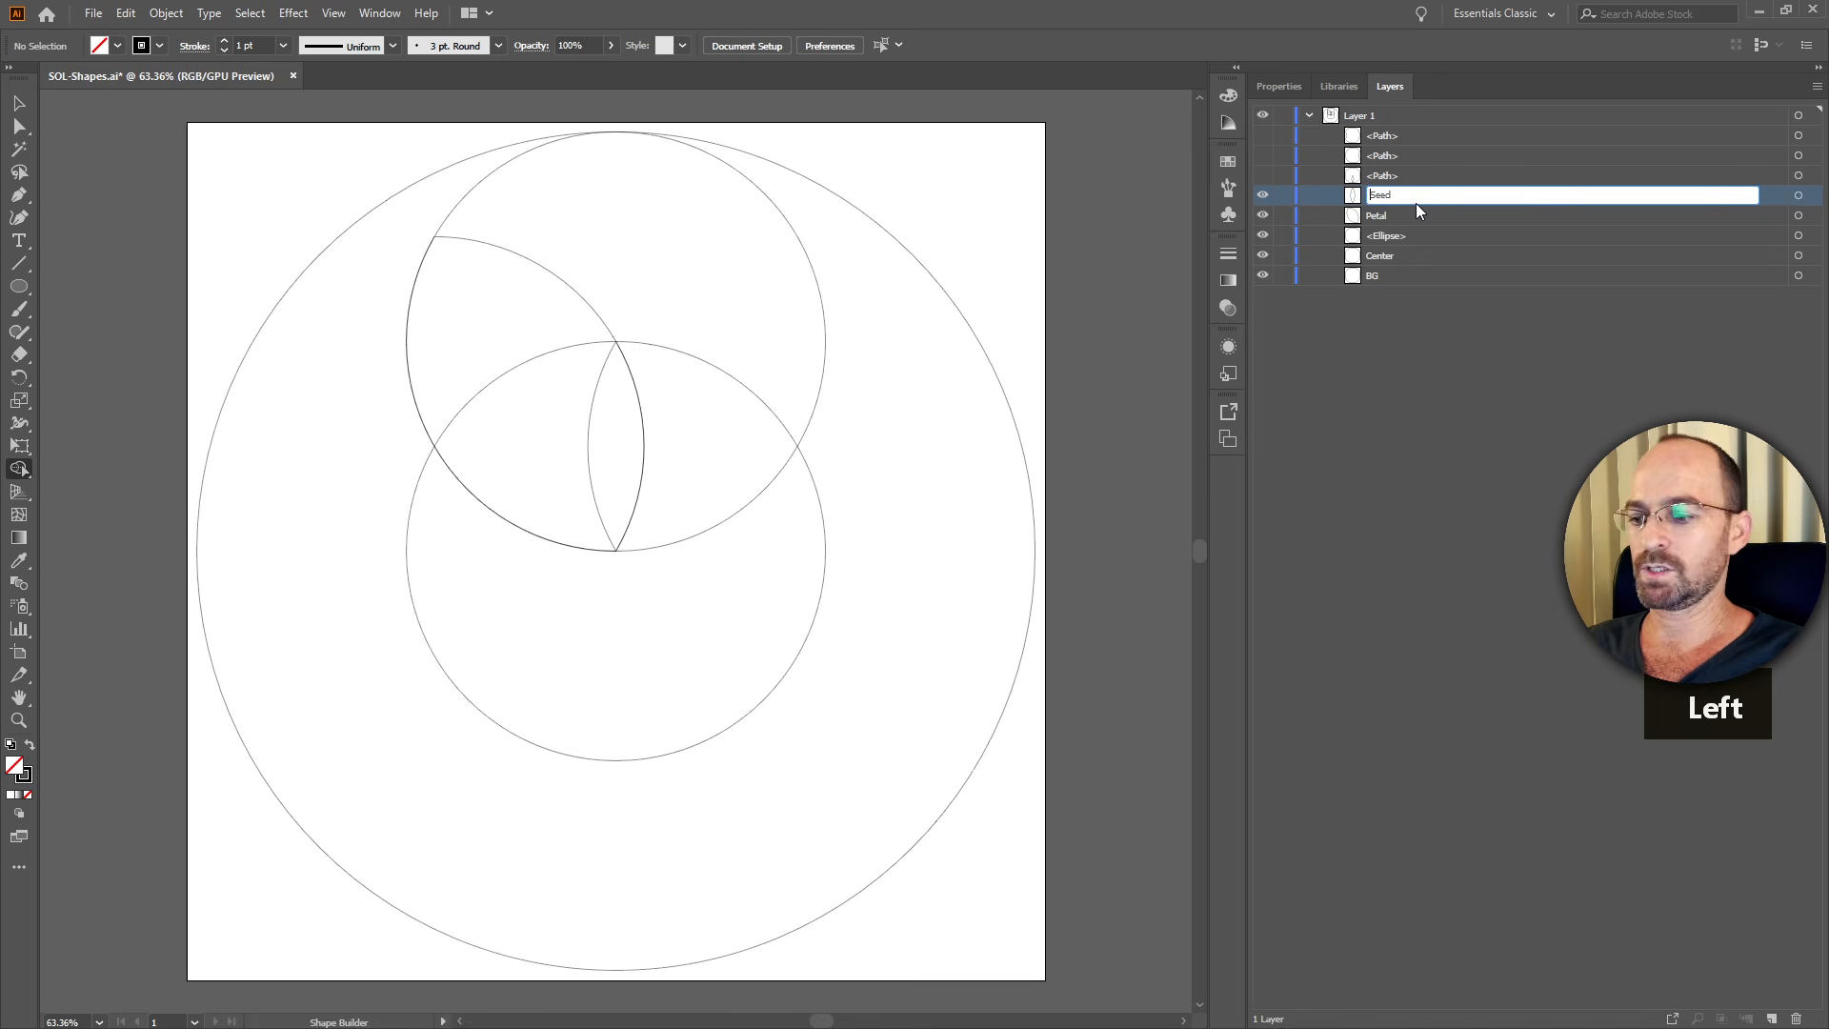
{"action": "type", "text": "1-"}
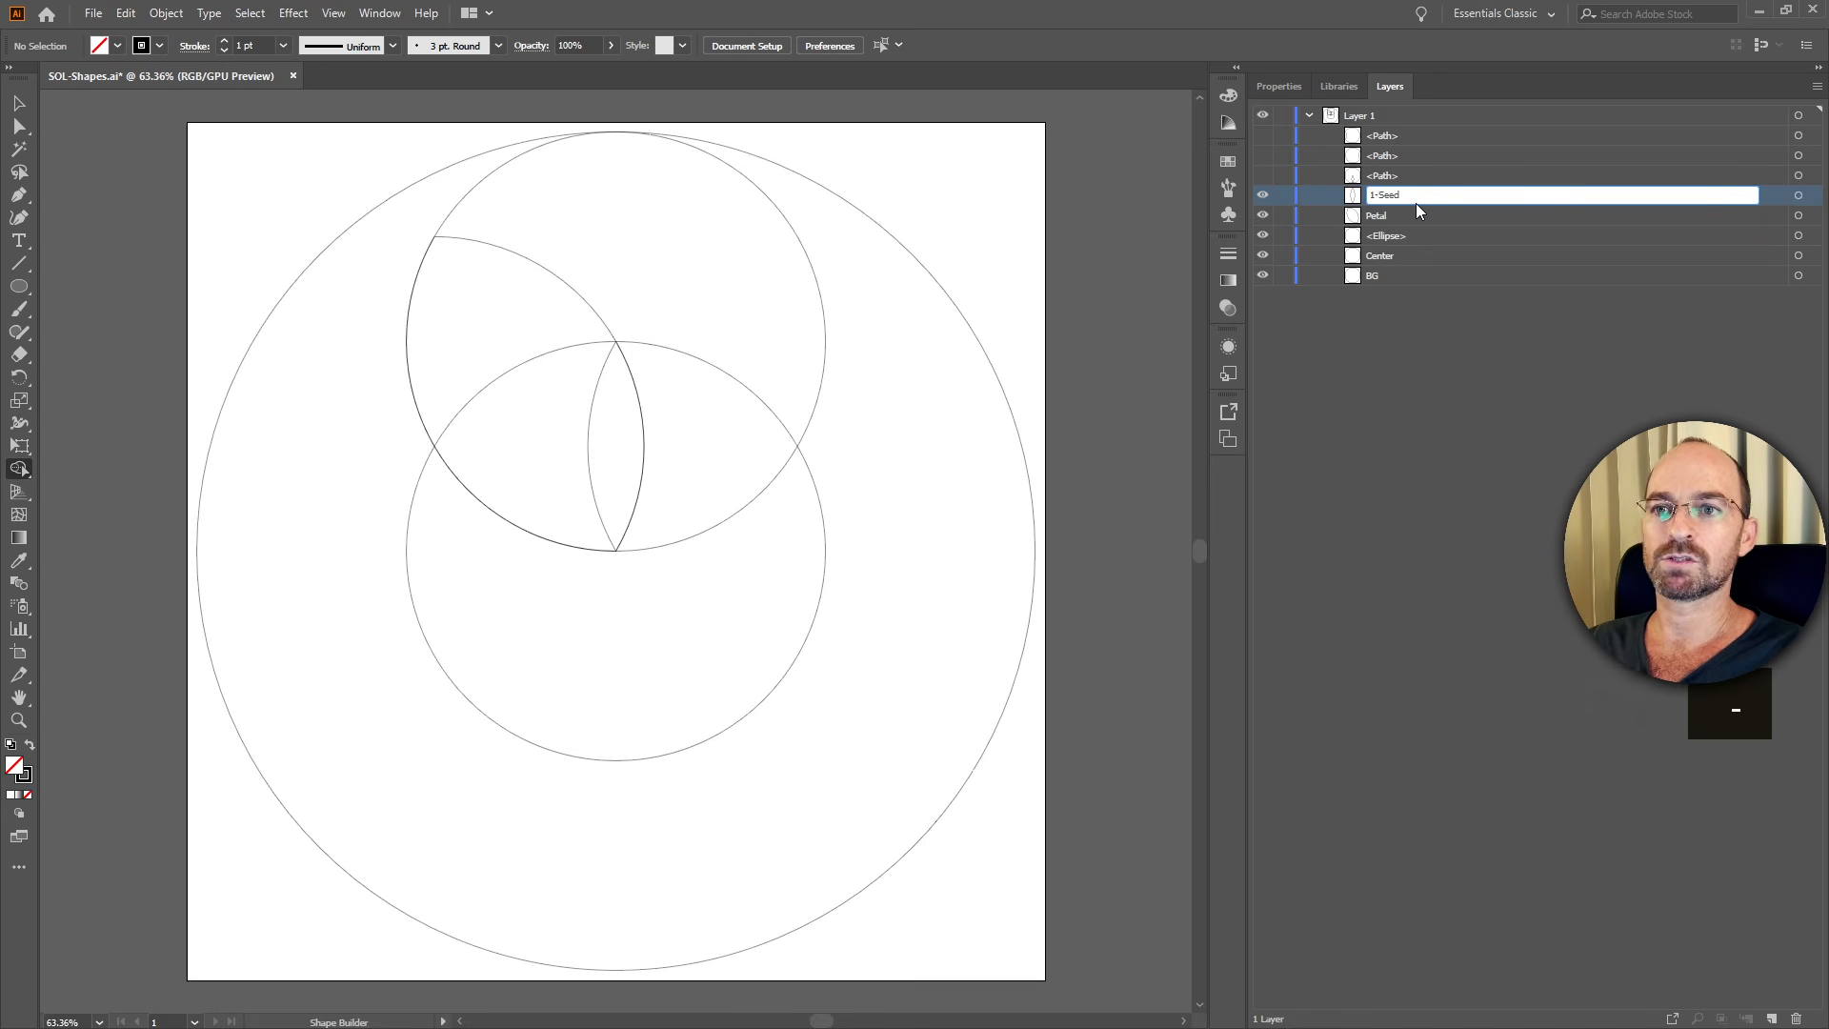
{"action": "key", "text": "Return"}
Move the Center shape up in the stacking order, between 1-Seed and Petal.
{"action": "double_click", "coordinate": [1401, 220]}
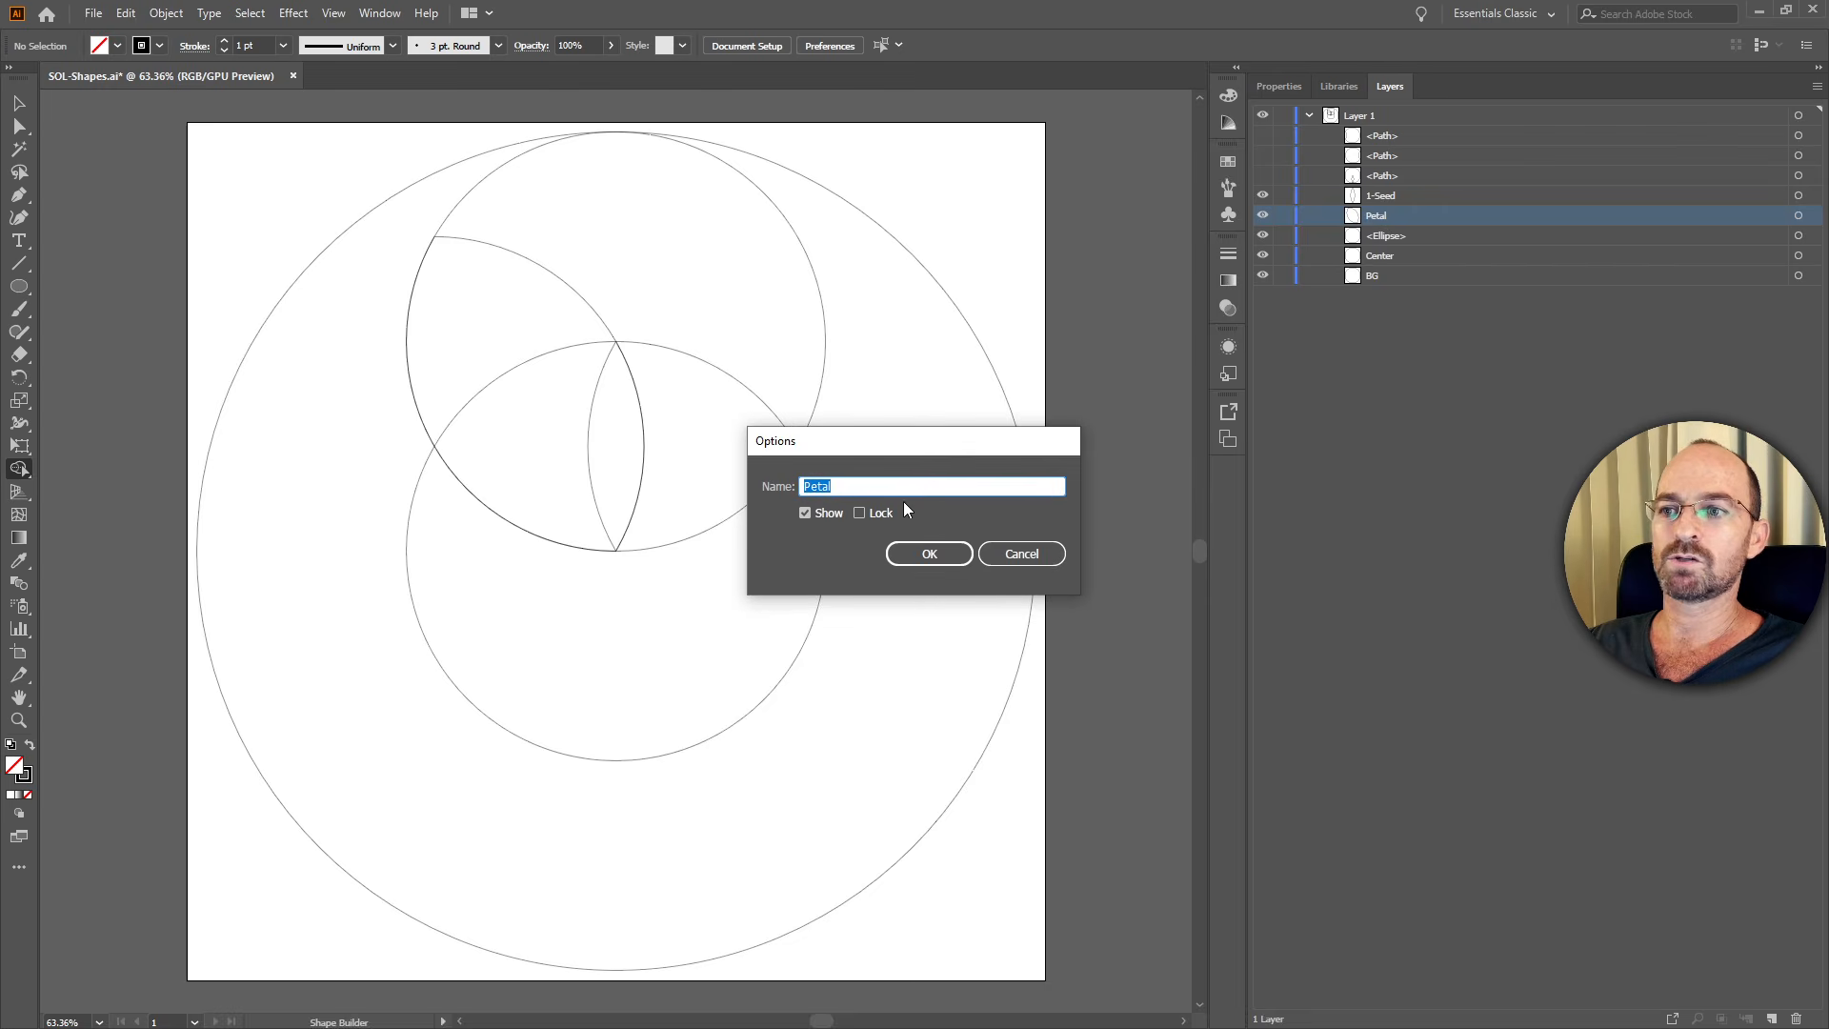
{"action": "left_click", "coordinate": [992, 554]}
{"action": "left_click", "coordinate": [1391, 239]}
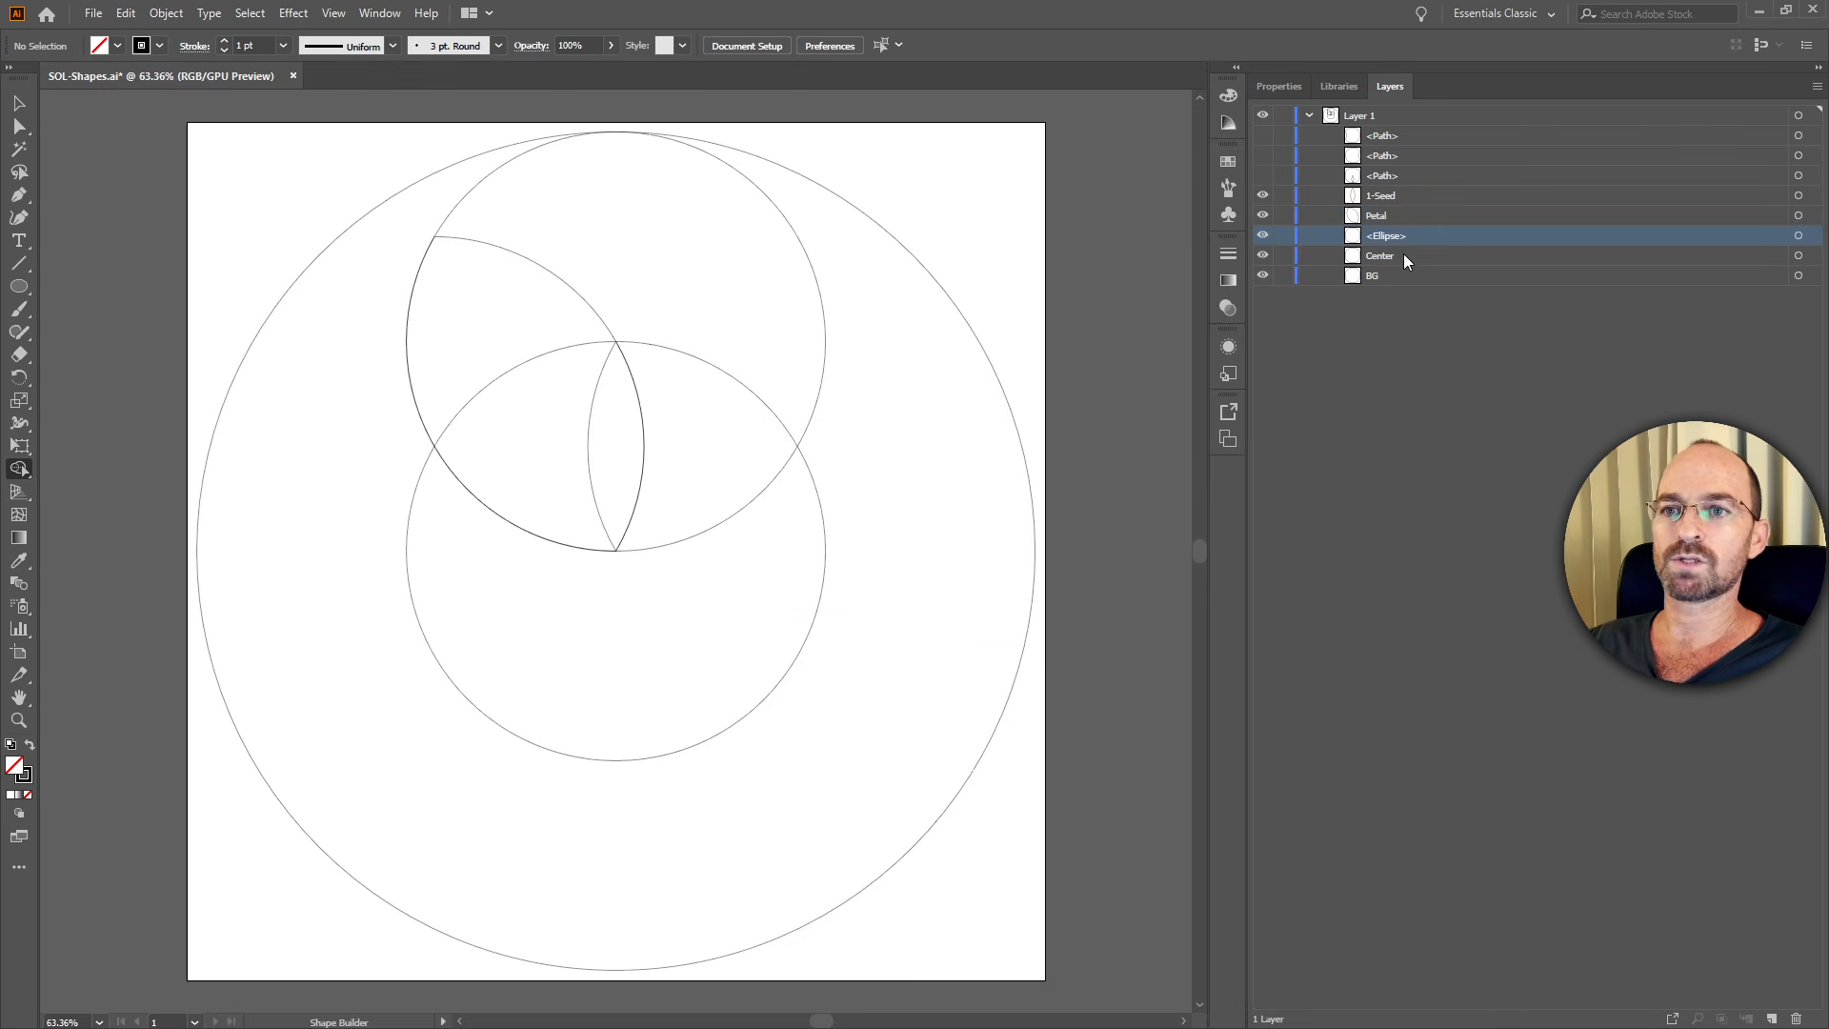
{"action": "left_click_drag", "start_coordinate": [1403, 253], "coordinate": [1404, 204]}
{"action": "left_click", "coordinate": [1403, 238]}
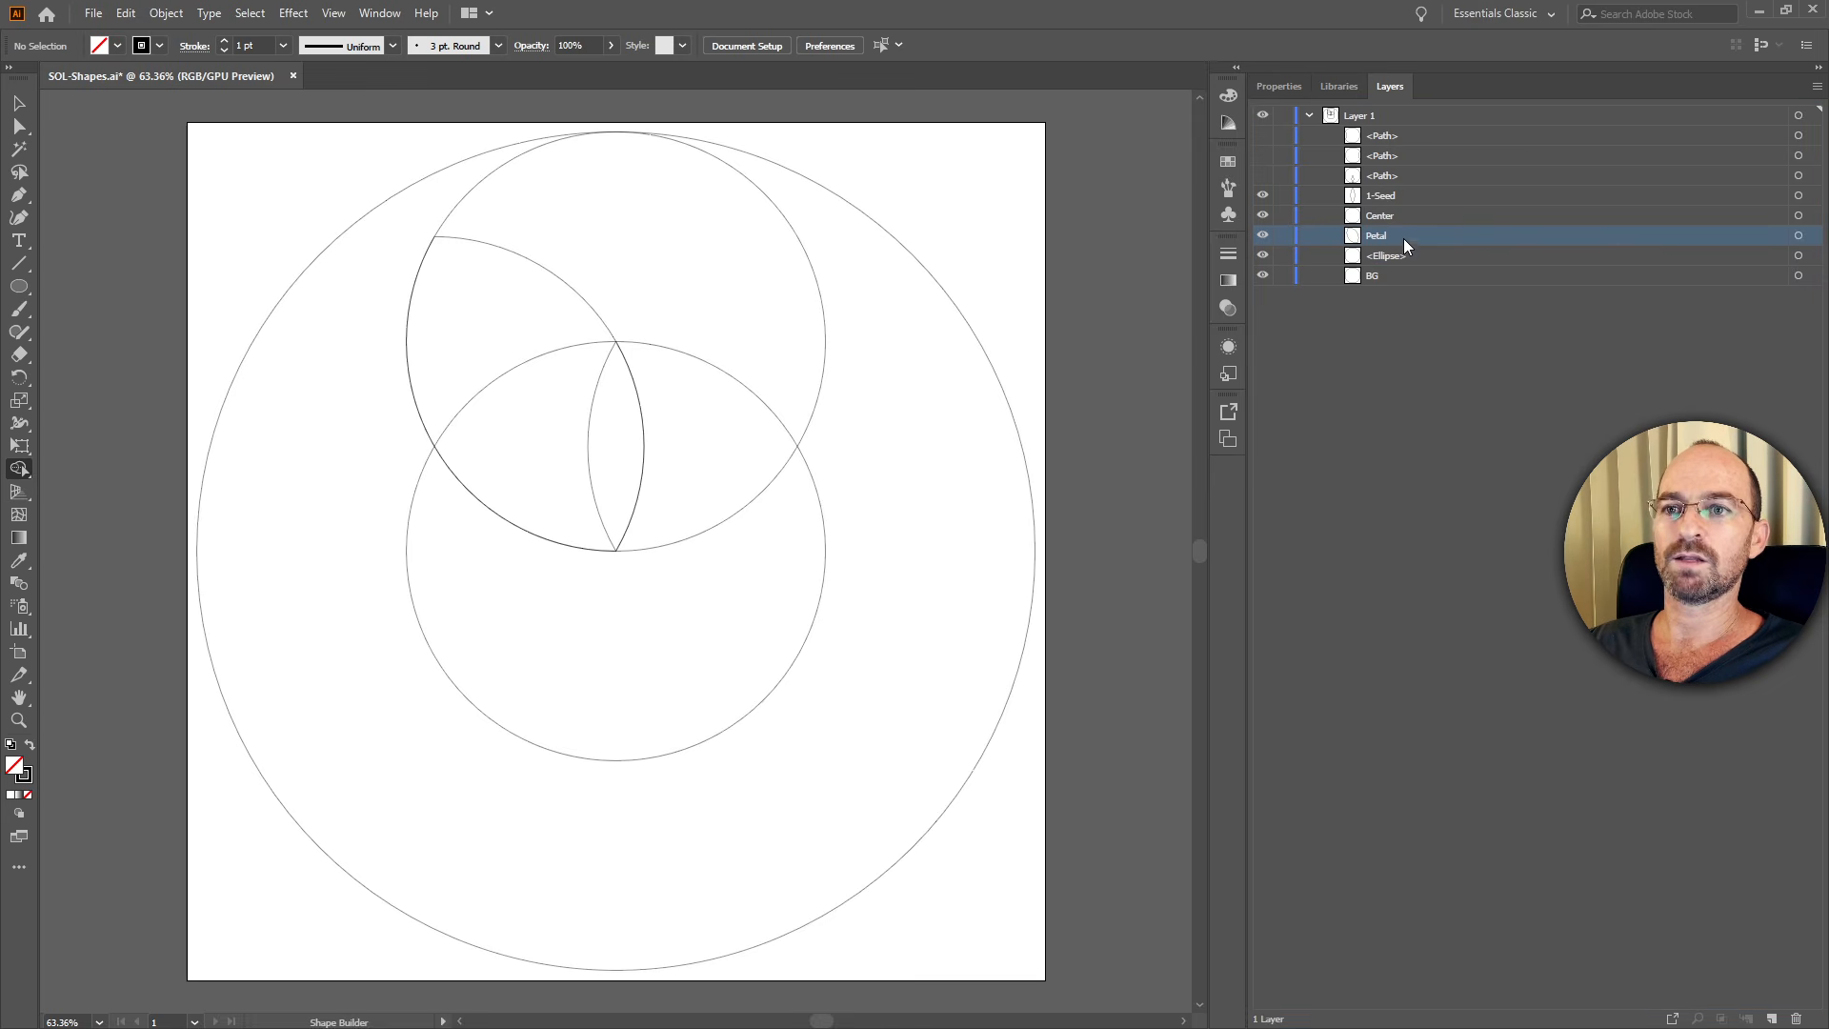
Rename the unnamed ellipse as Circle.
{"action": "double_click", "coordinate": [1392, 253]}
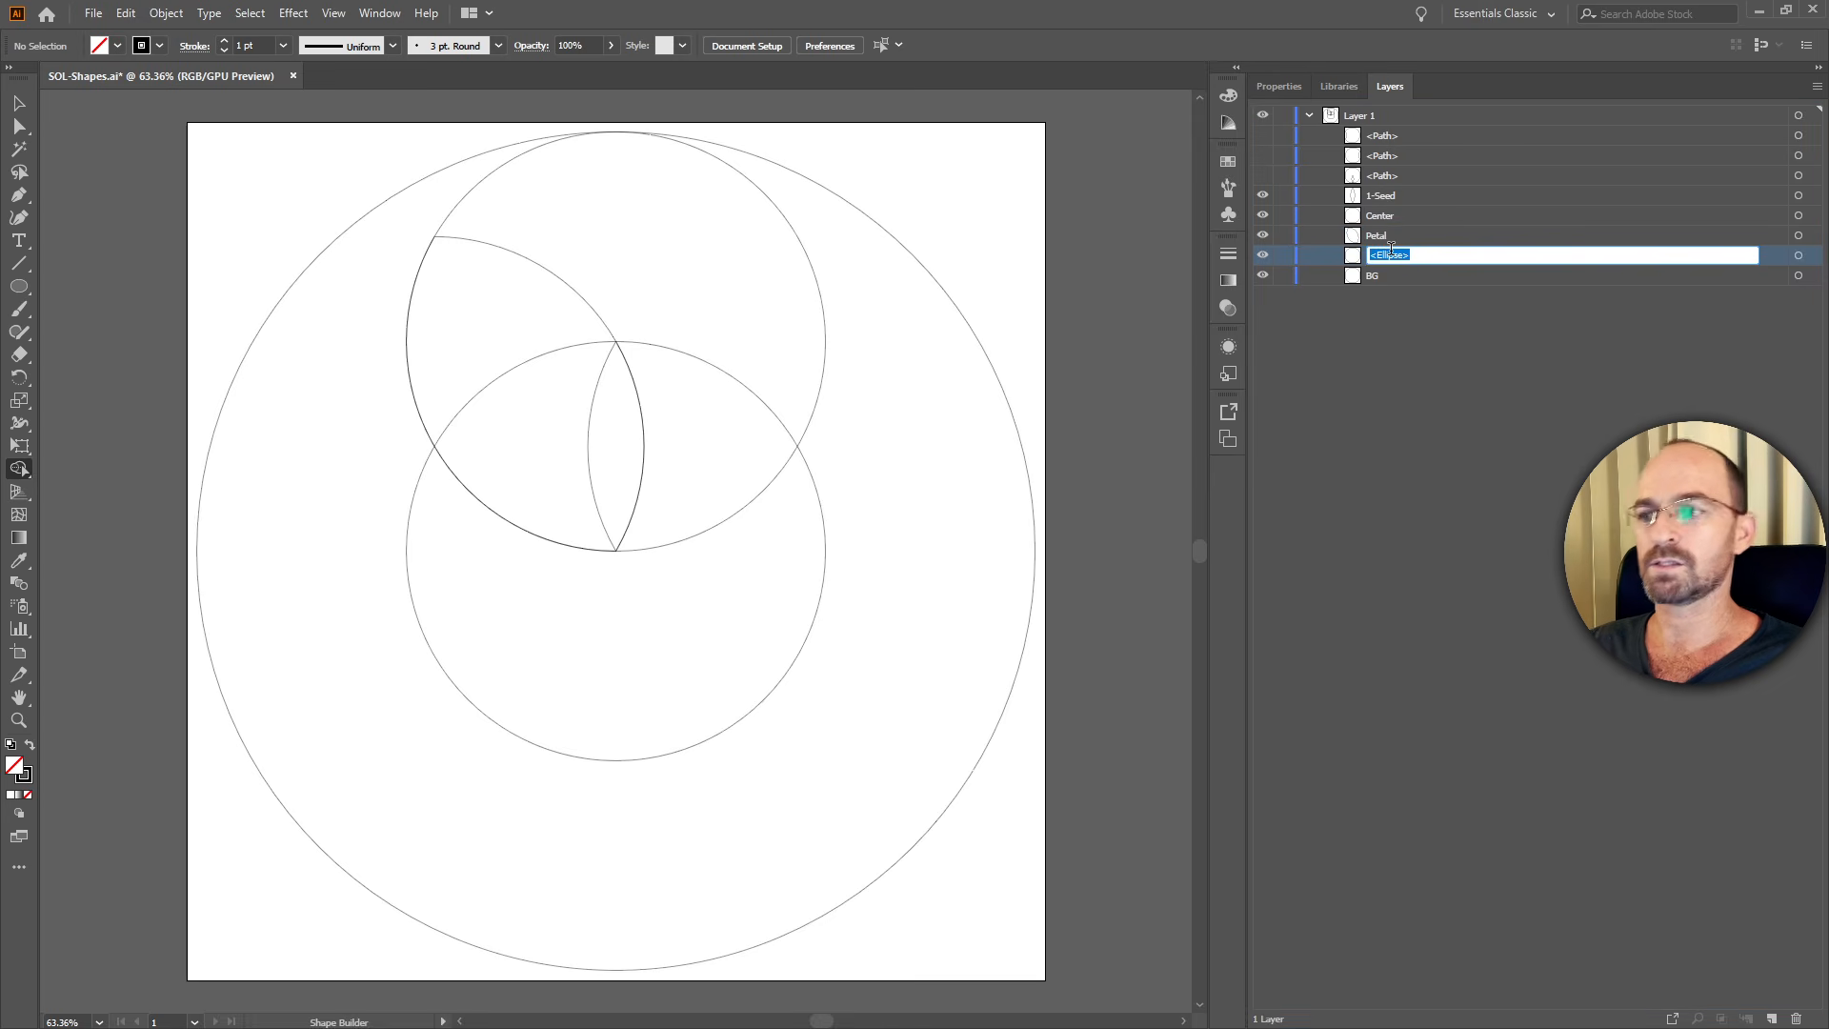
{"action": "type", "text": "Circle"}
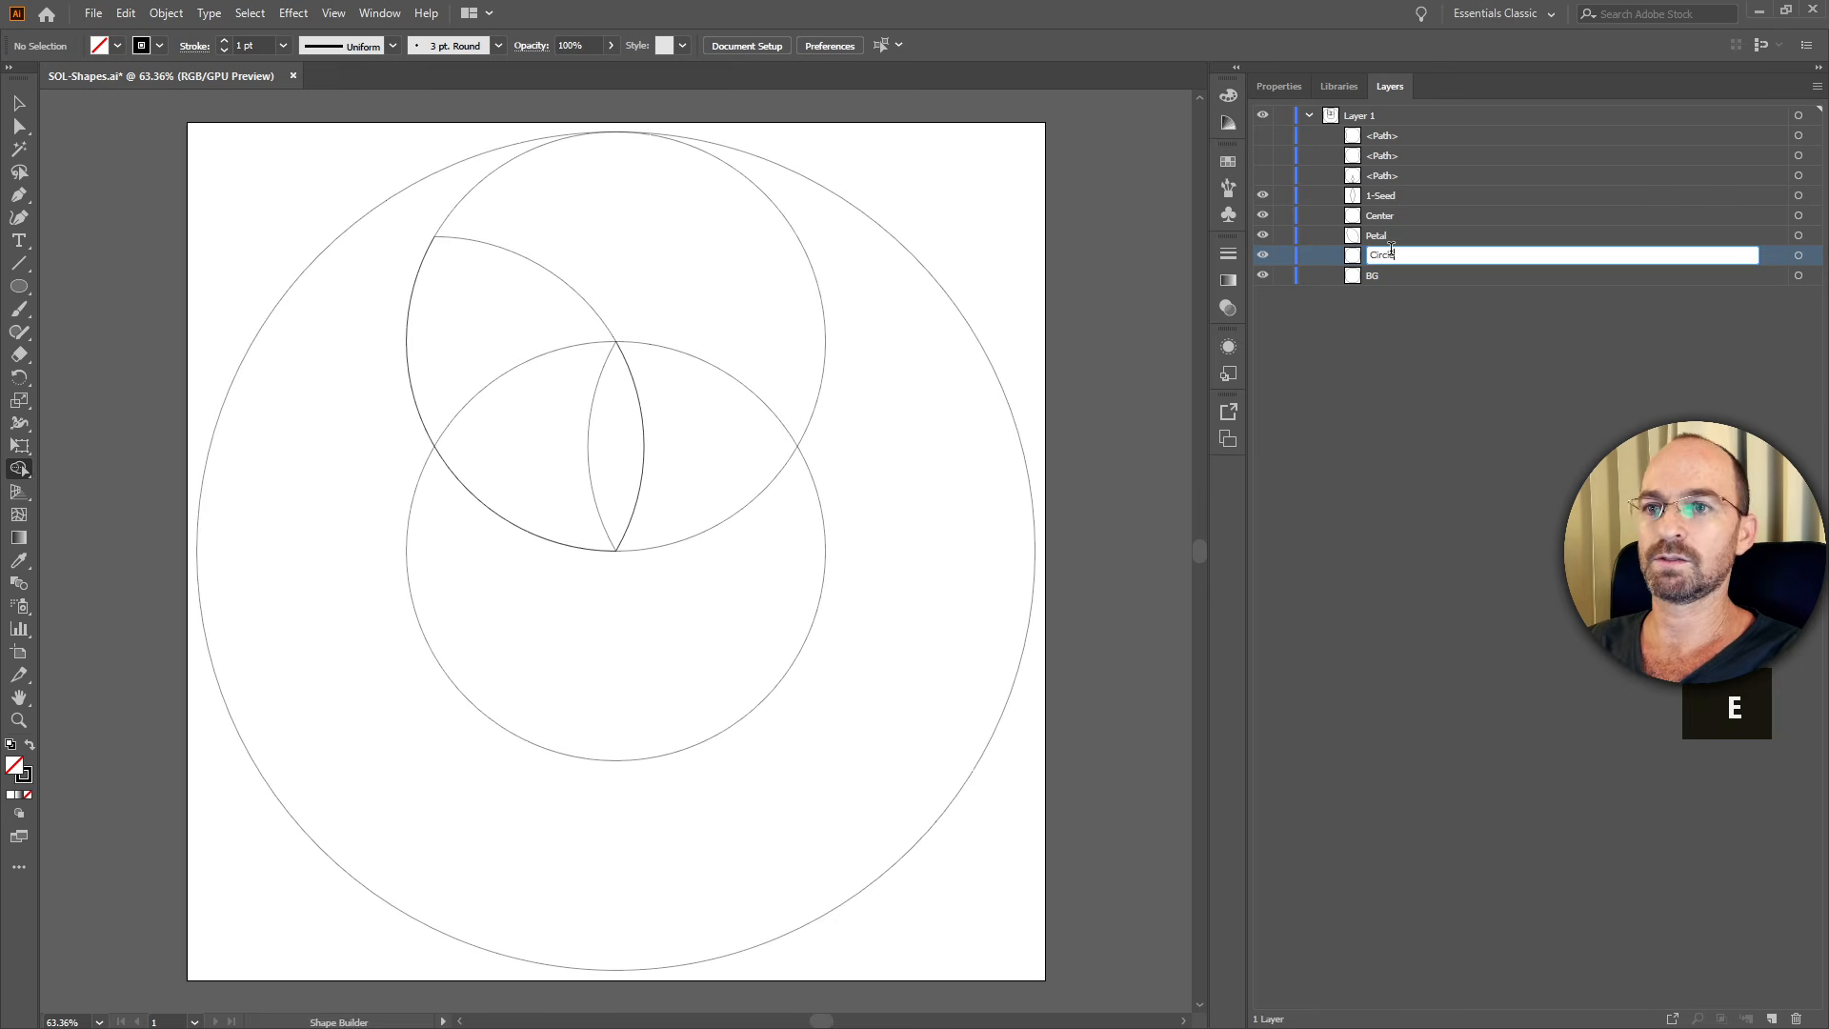
{"action": "key", "text": "Return"}
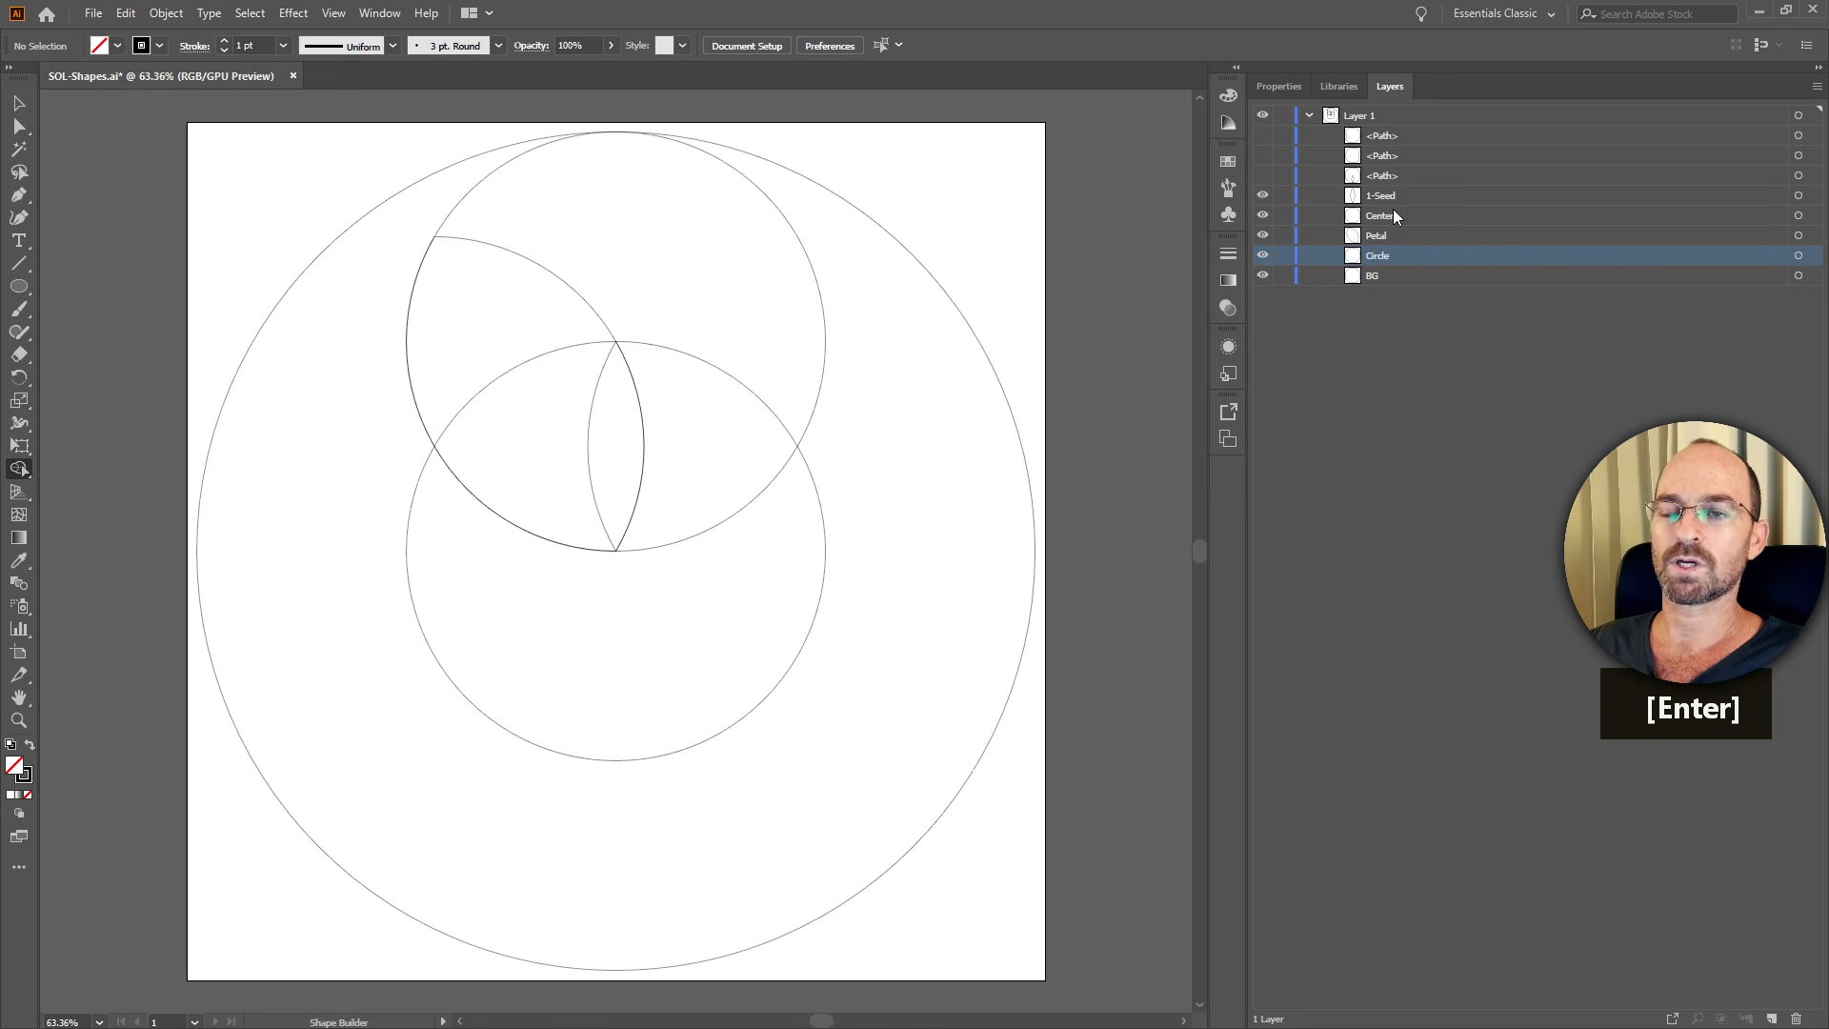
Rename the Center shape as 2-Center.
{"action": "double_click", "coordinate": [1394, 210]}
{"action": "left_click", "coordinate": [1369, 213]}
{"action": "type", "text": "2-"}
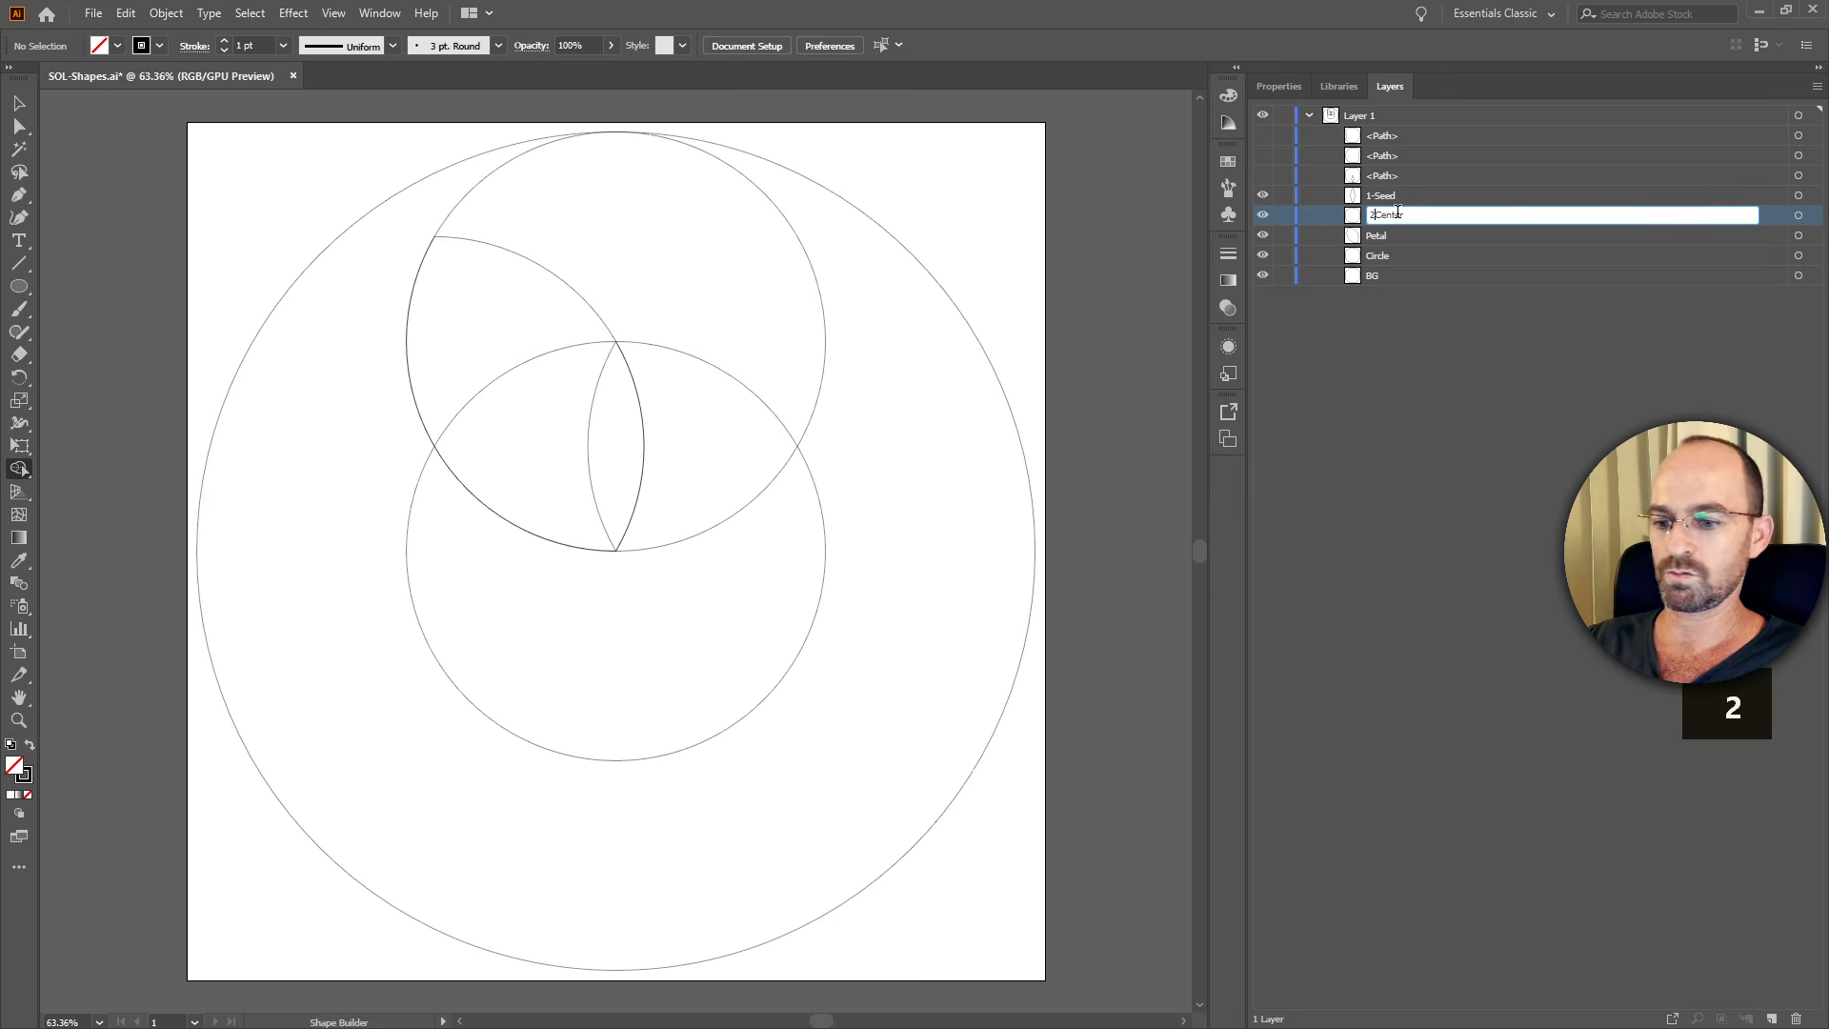
{"action": "left_click", "coordinate": [1386, 237]}
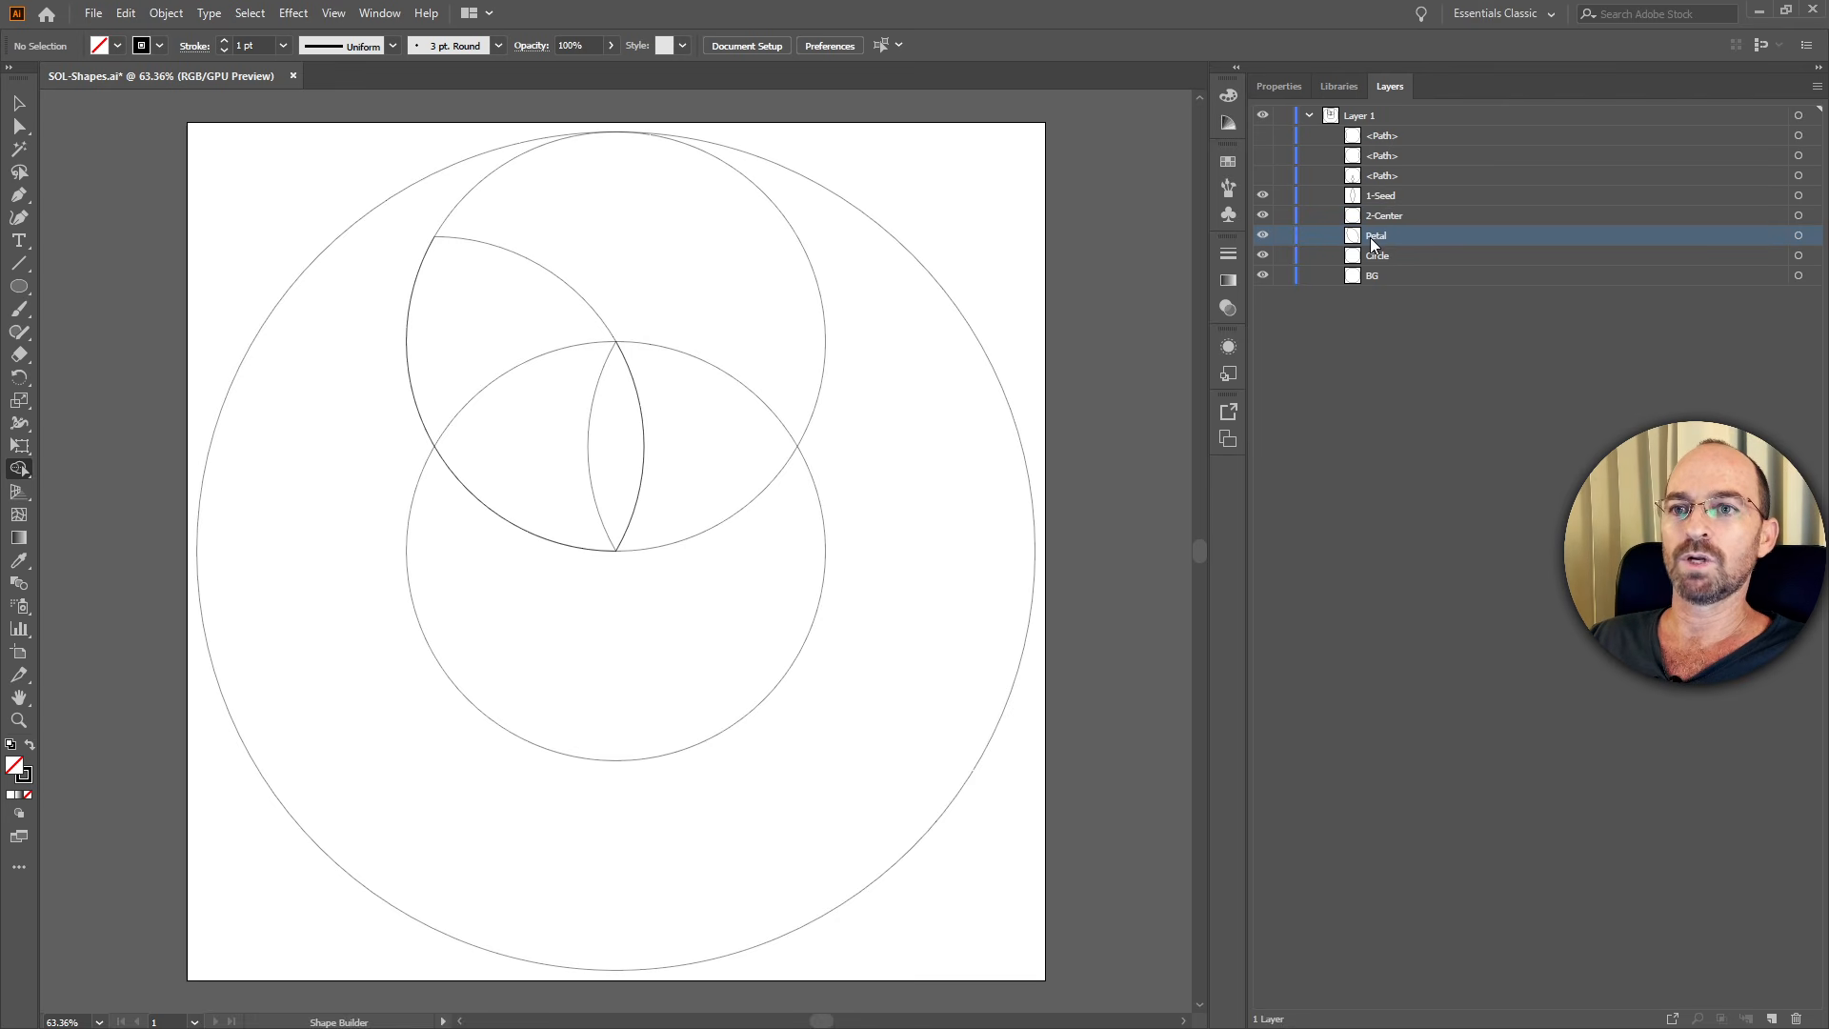
Rename the Petal shape as 3-Petal.
{"action": "key", "text": "Return"}
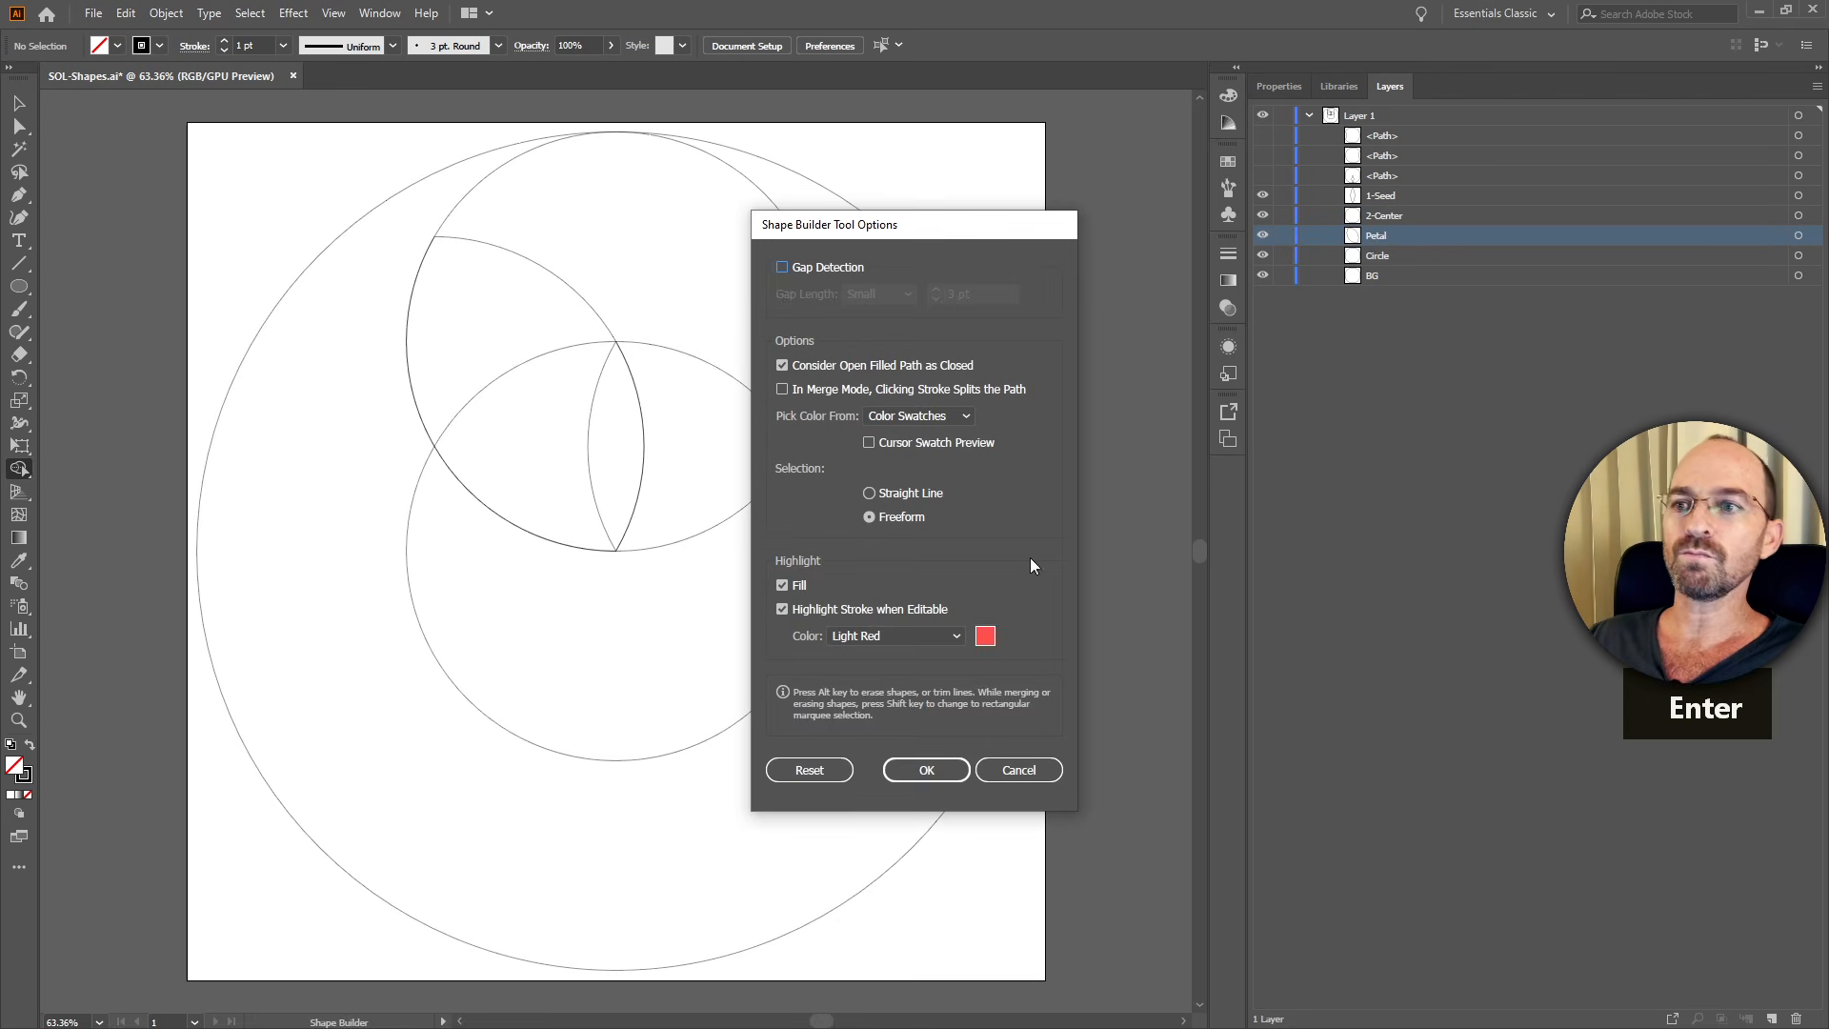
{"action": "left_click", "coordinate": [1053, 770]}
{"action": "double_click", "coordinate": [1377, 237]}
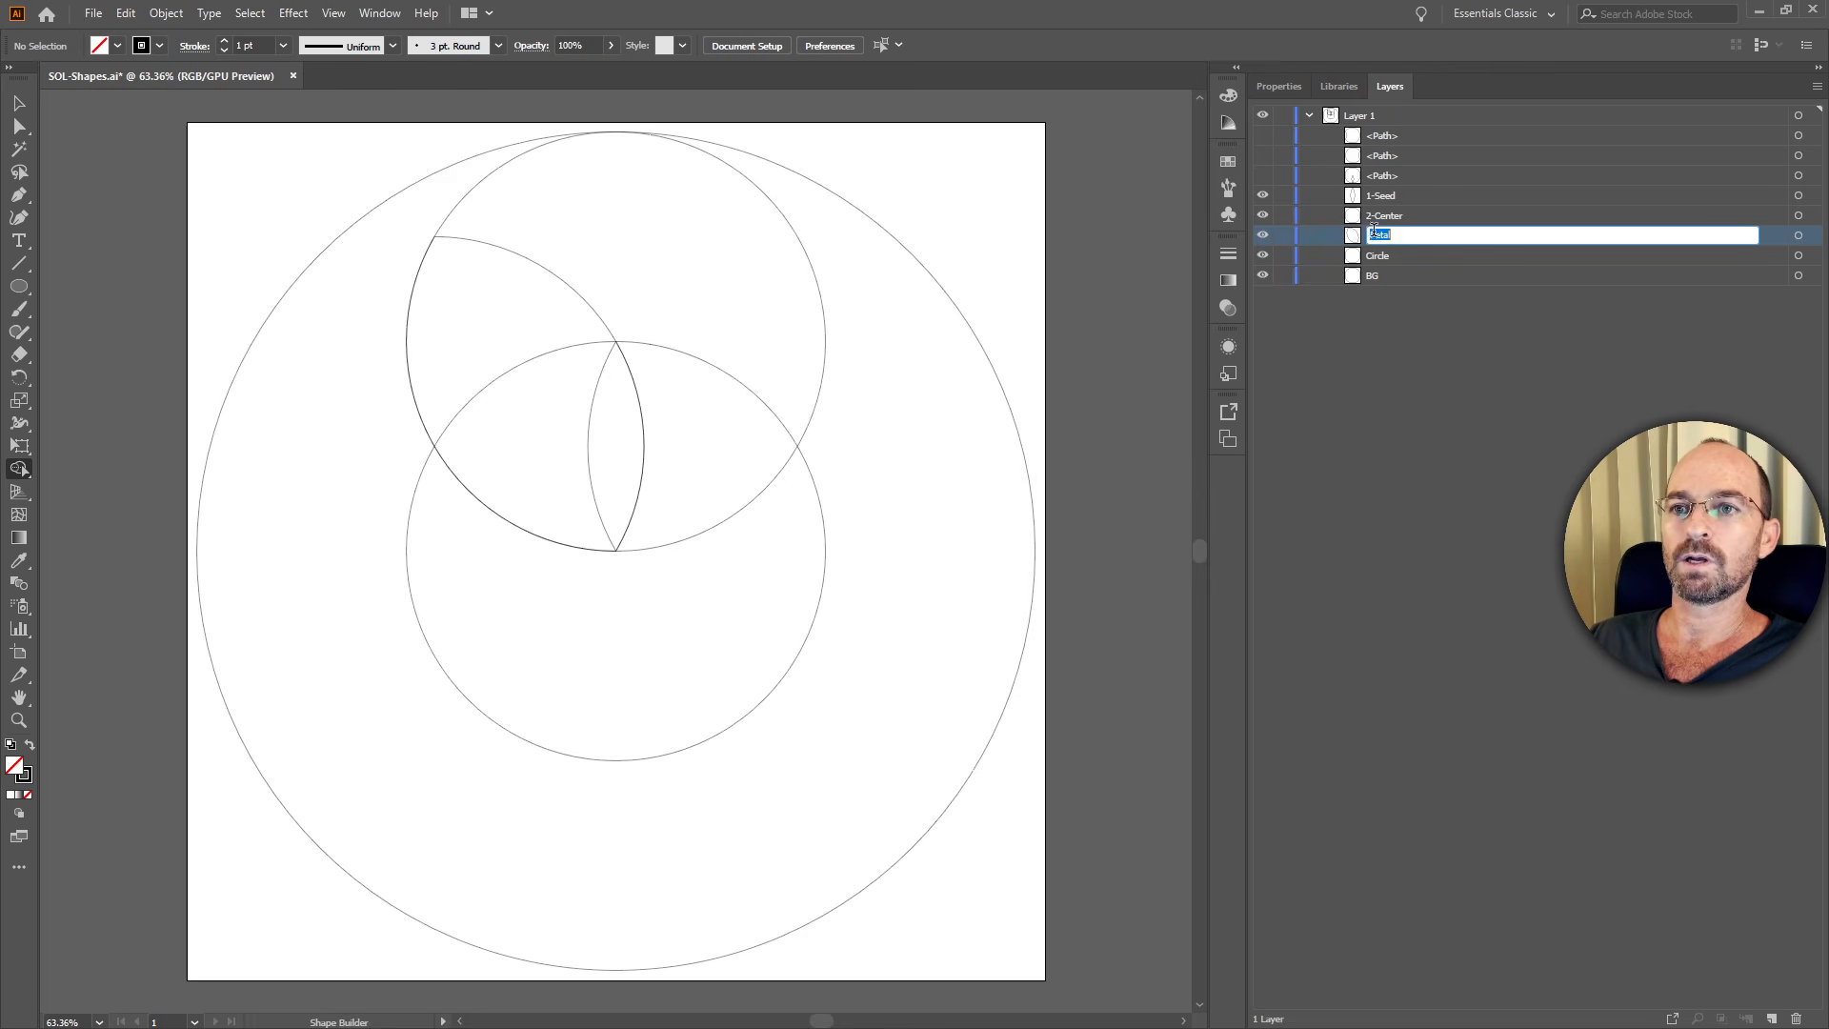
{"action": "key", "text": "Left"}
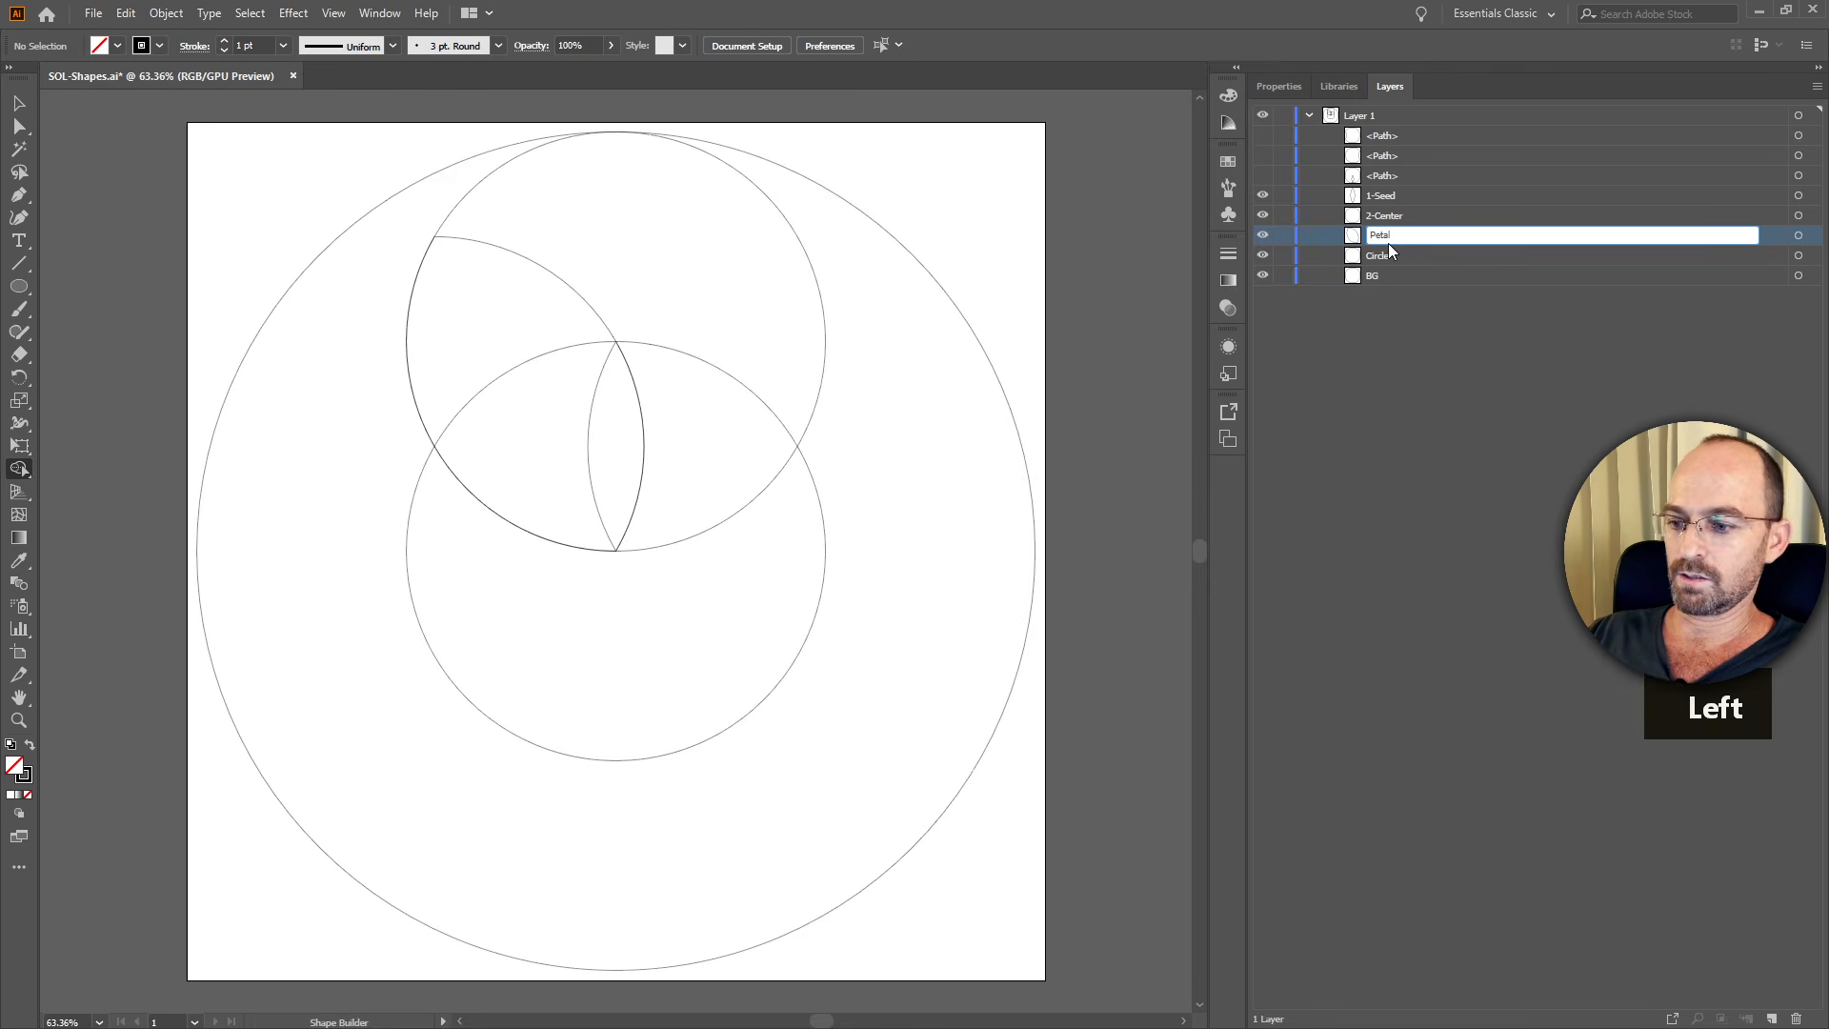
{"action": "type", "text": "3-"}
{"action": "left_click", "coordinate": [1391, 256]}
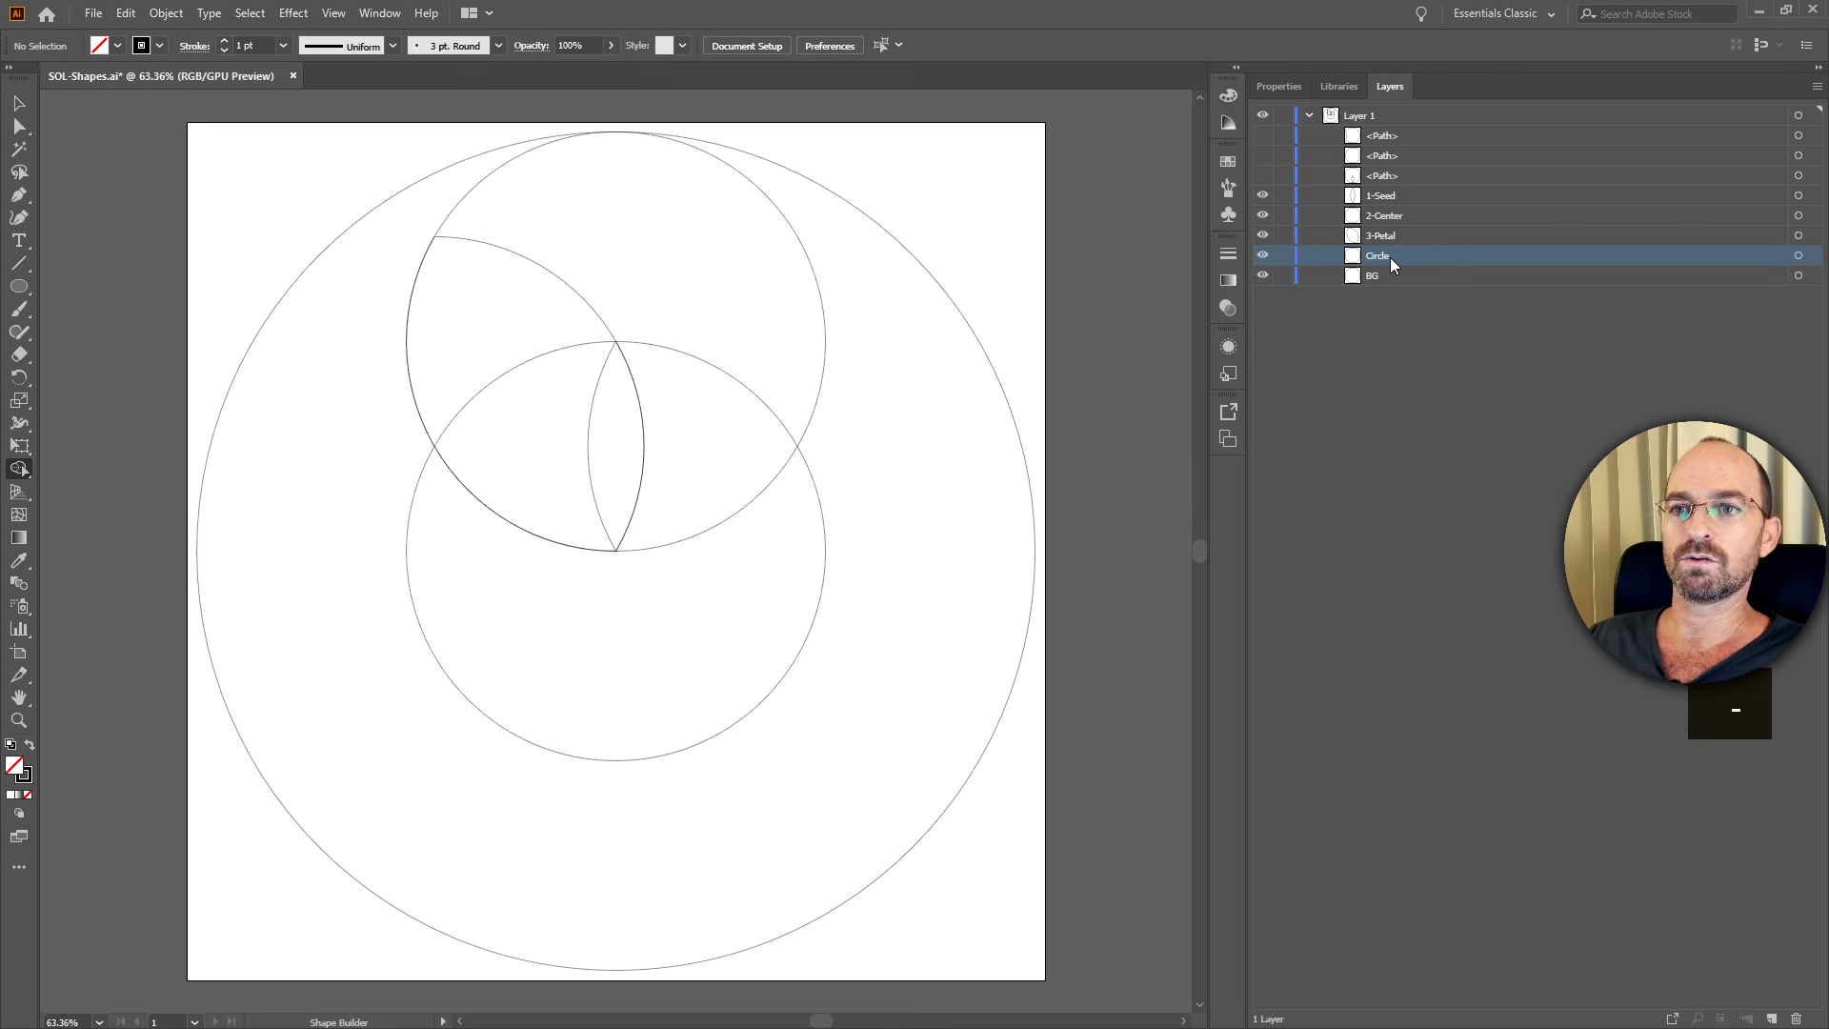
Rename the Circle shape as 4-Circle.
{"action": "double_click", "coordinate": [1382, 254]}
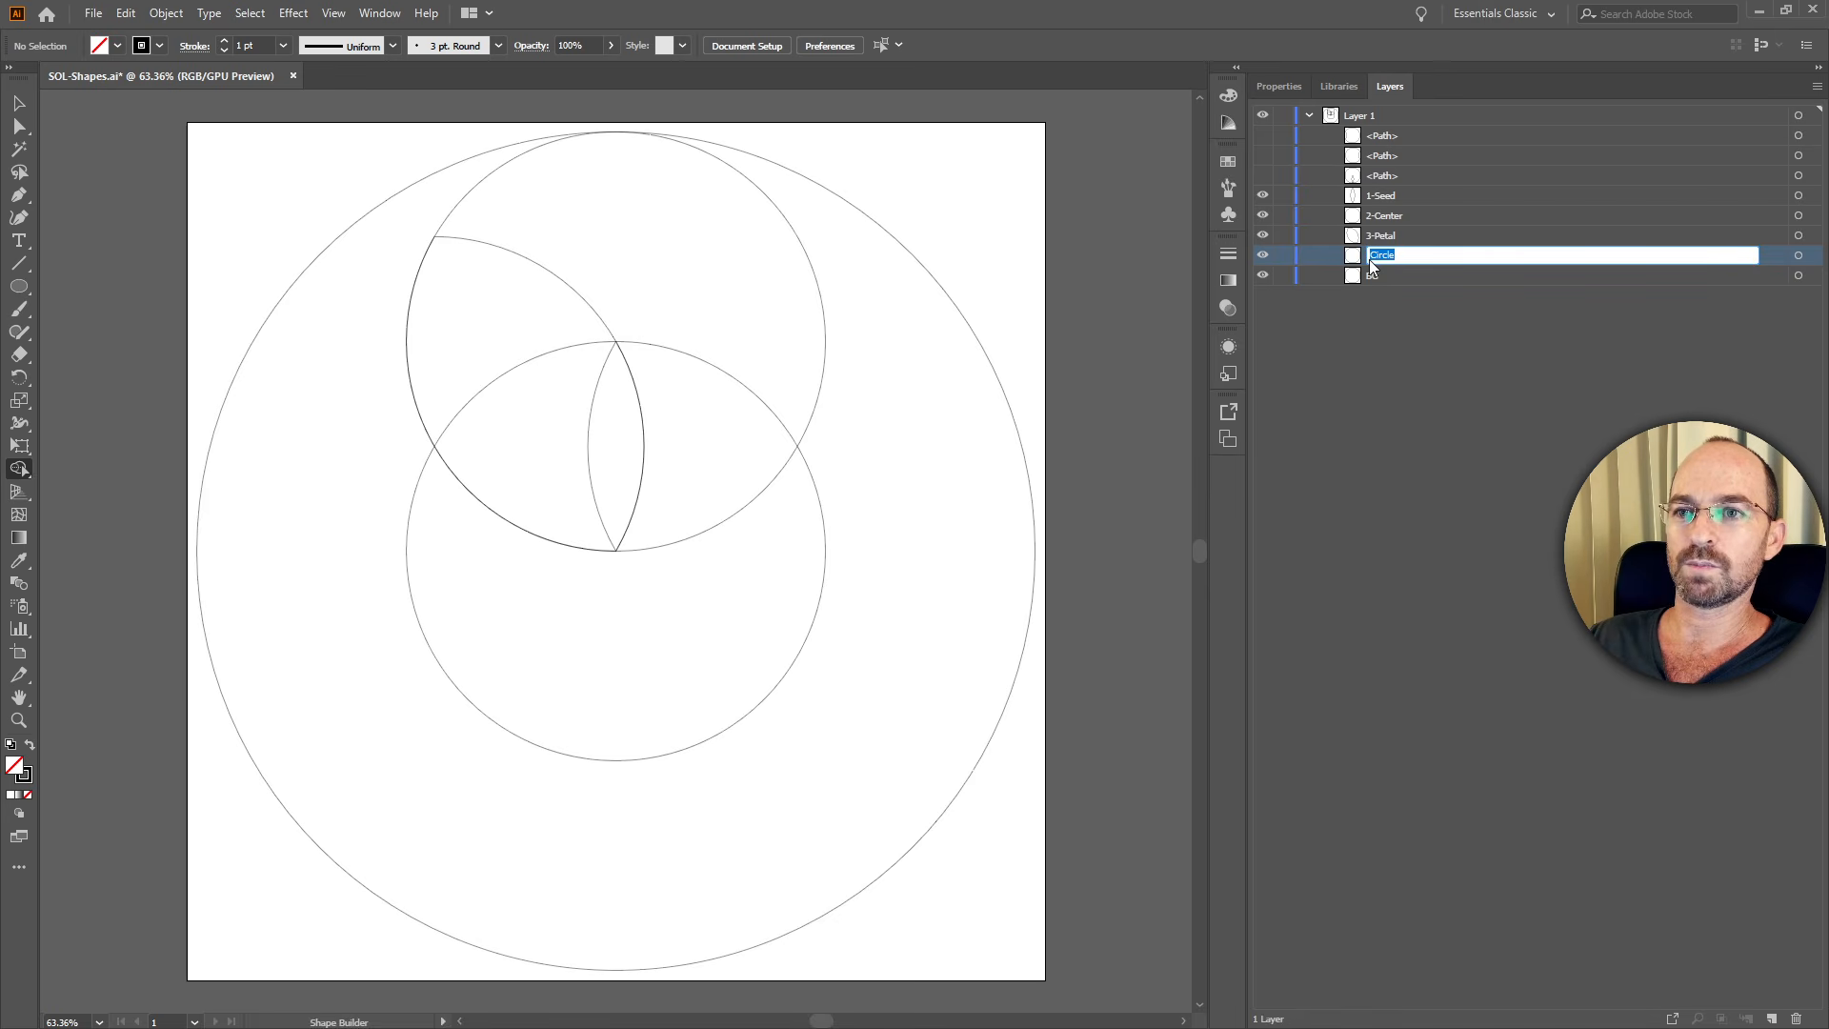
{"action": "left_click", "coordinate": [1369, 259]}
{"action": "type", "text": "-"}
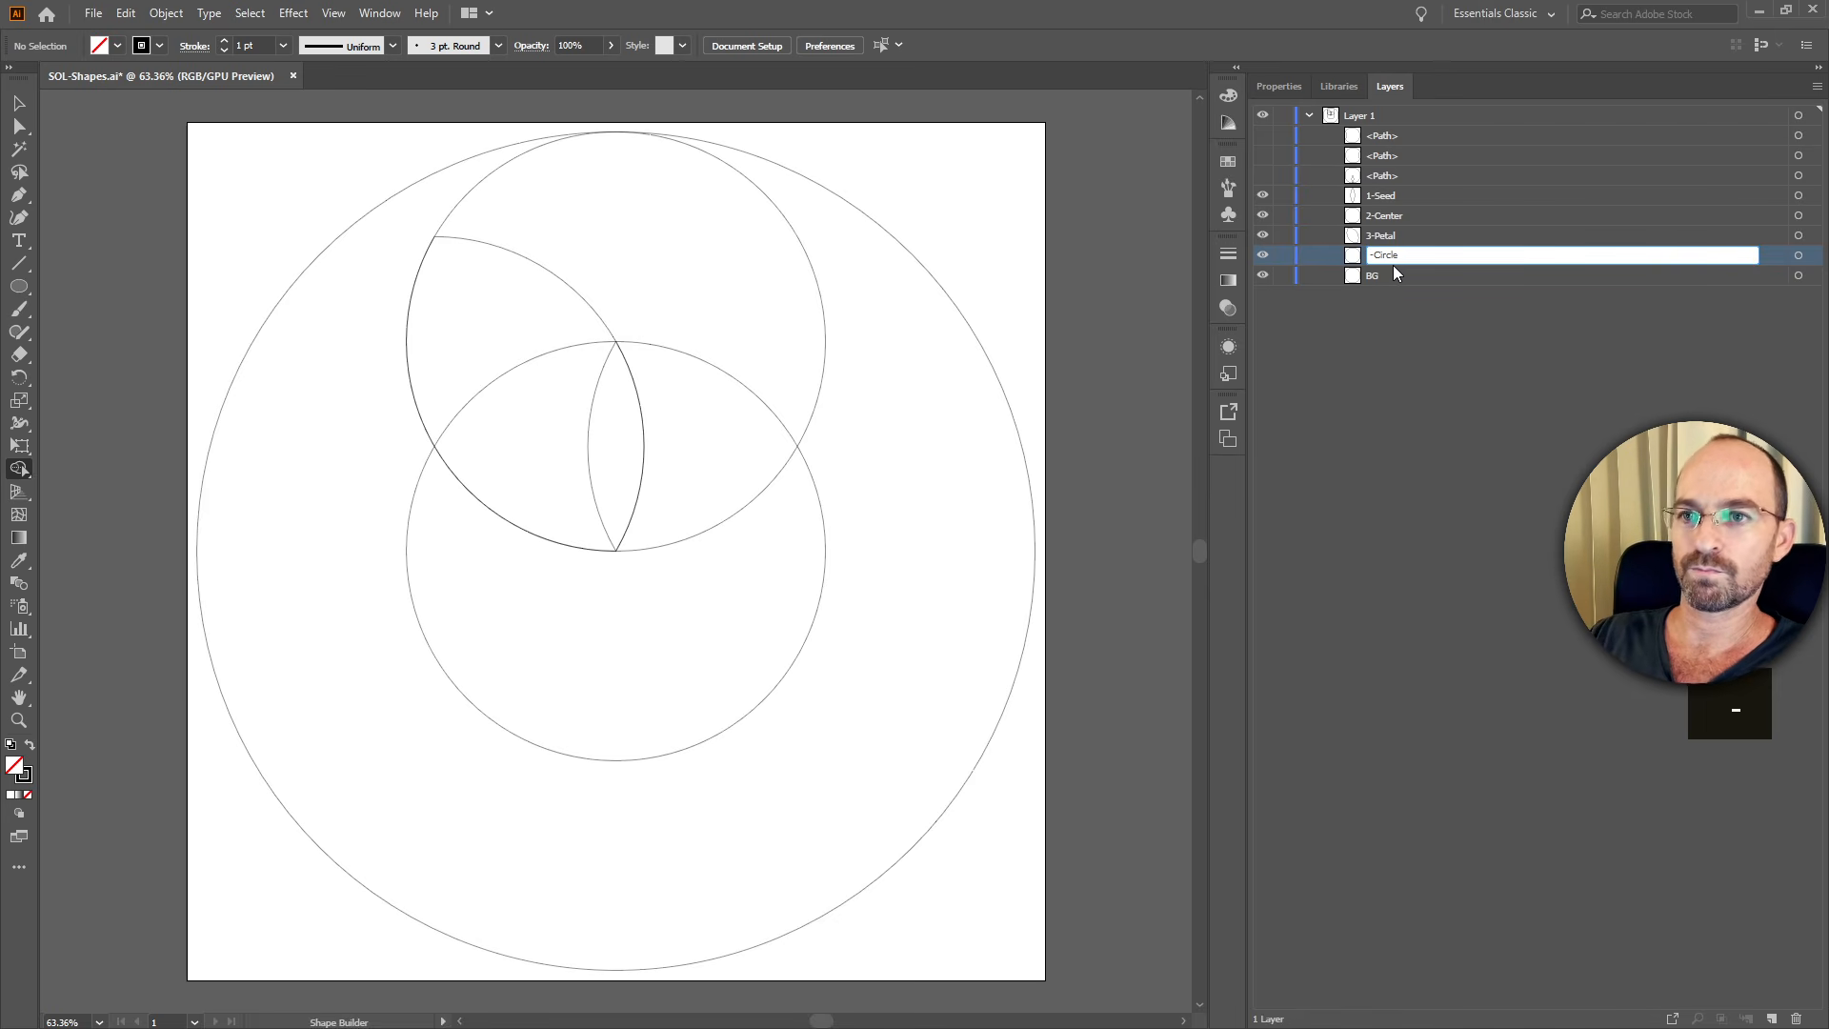
{"action": "key", "text": "BackSpace"}
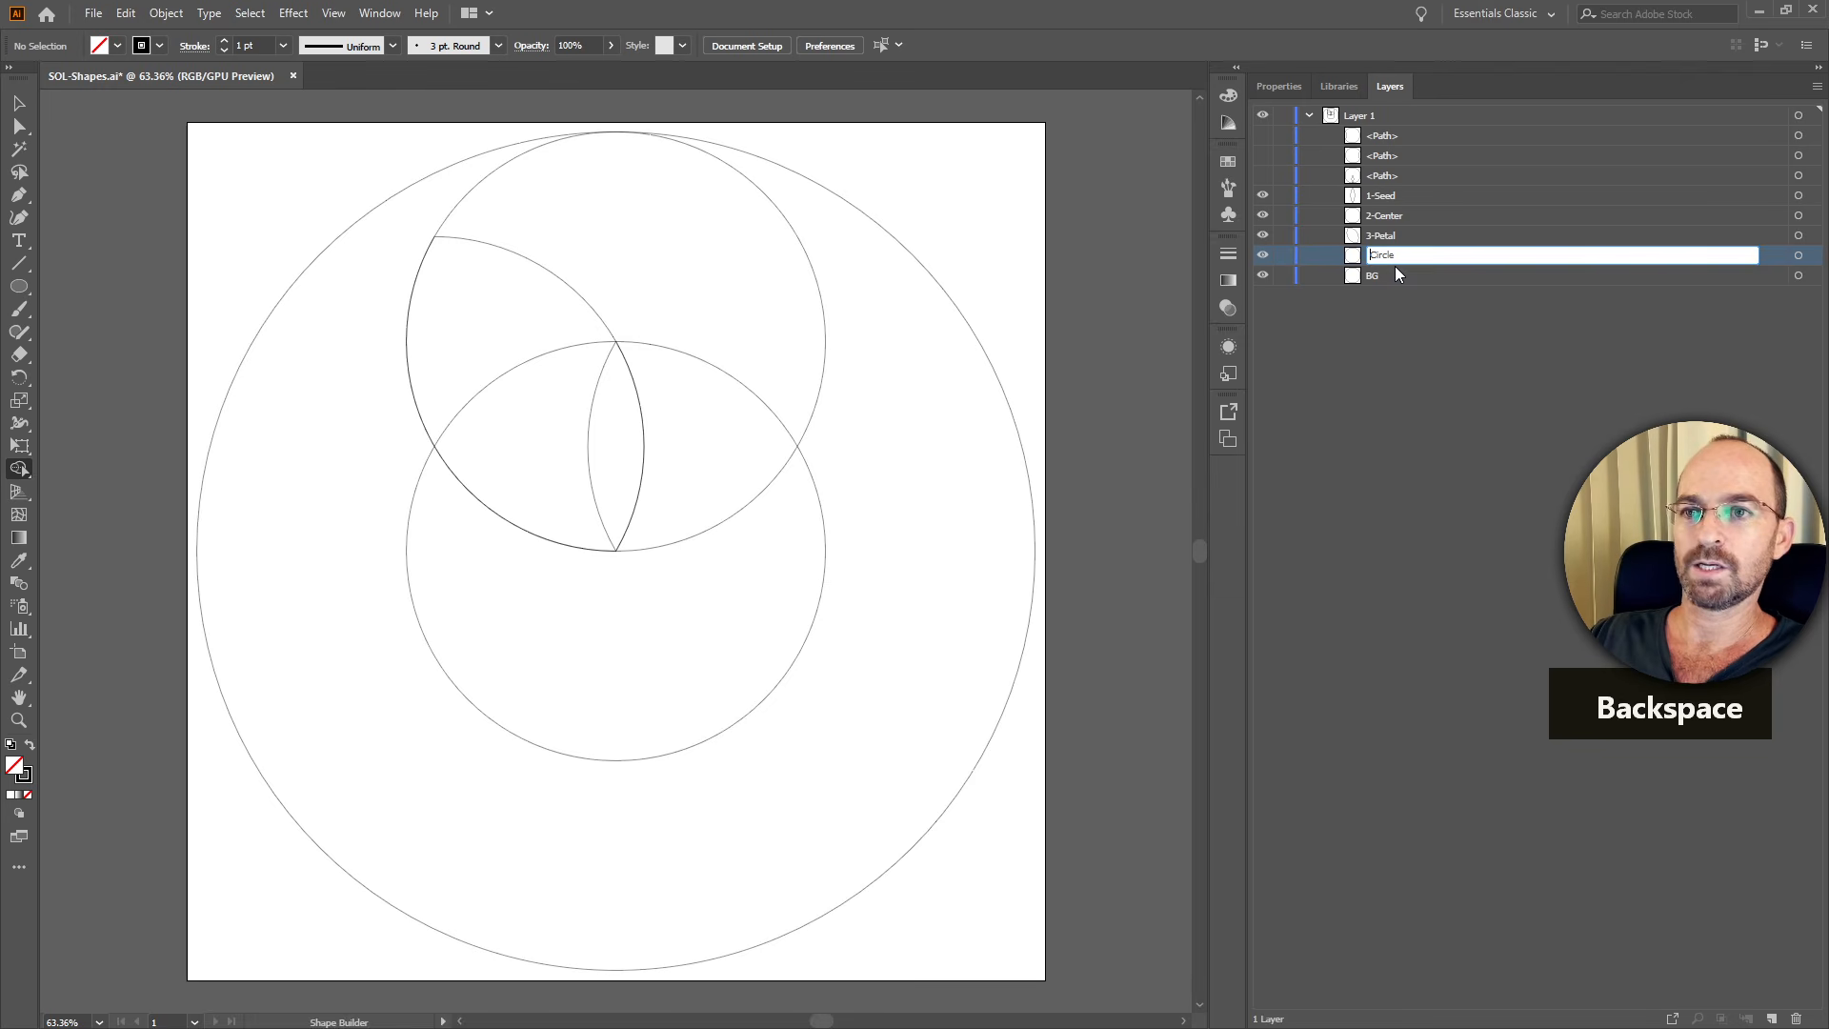
{"action": "type", "text": "4-"}
{"action": "left_click", "coordinate": [1402, 276]}
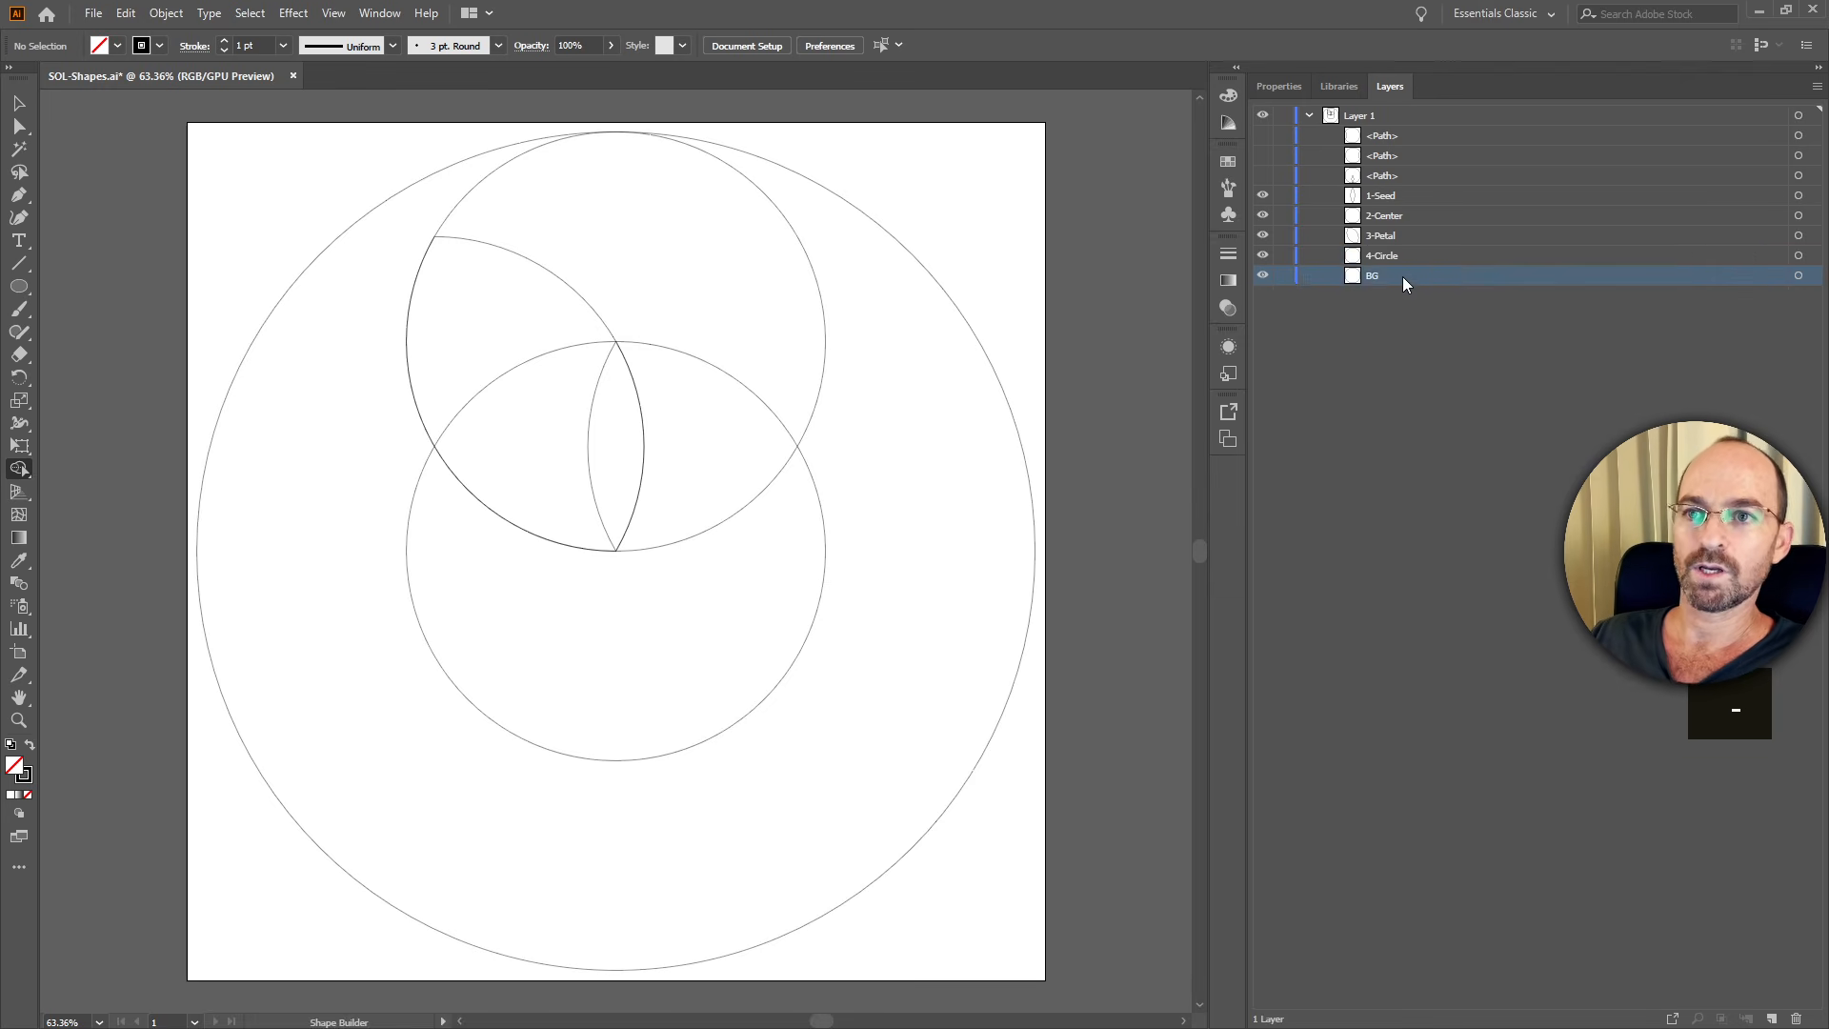
Rename the BG shape as 5-BG.
{"action": "double_click", "coordinate": [1372, 276]}
{"action": "left_click", "coordinate": [810, 485]}
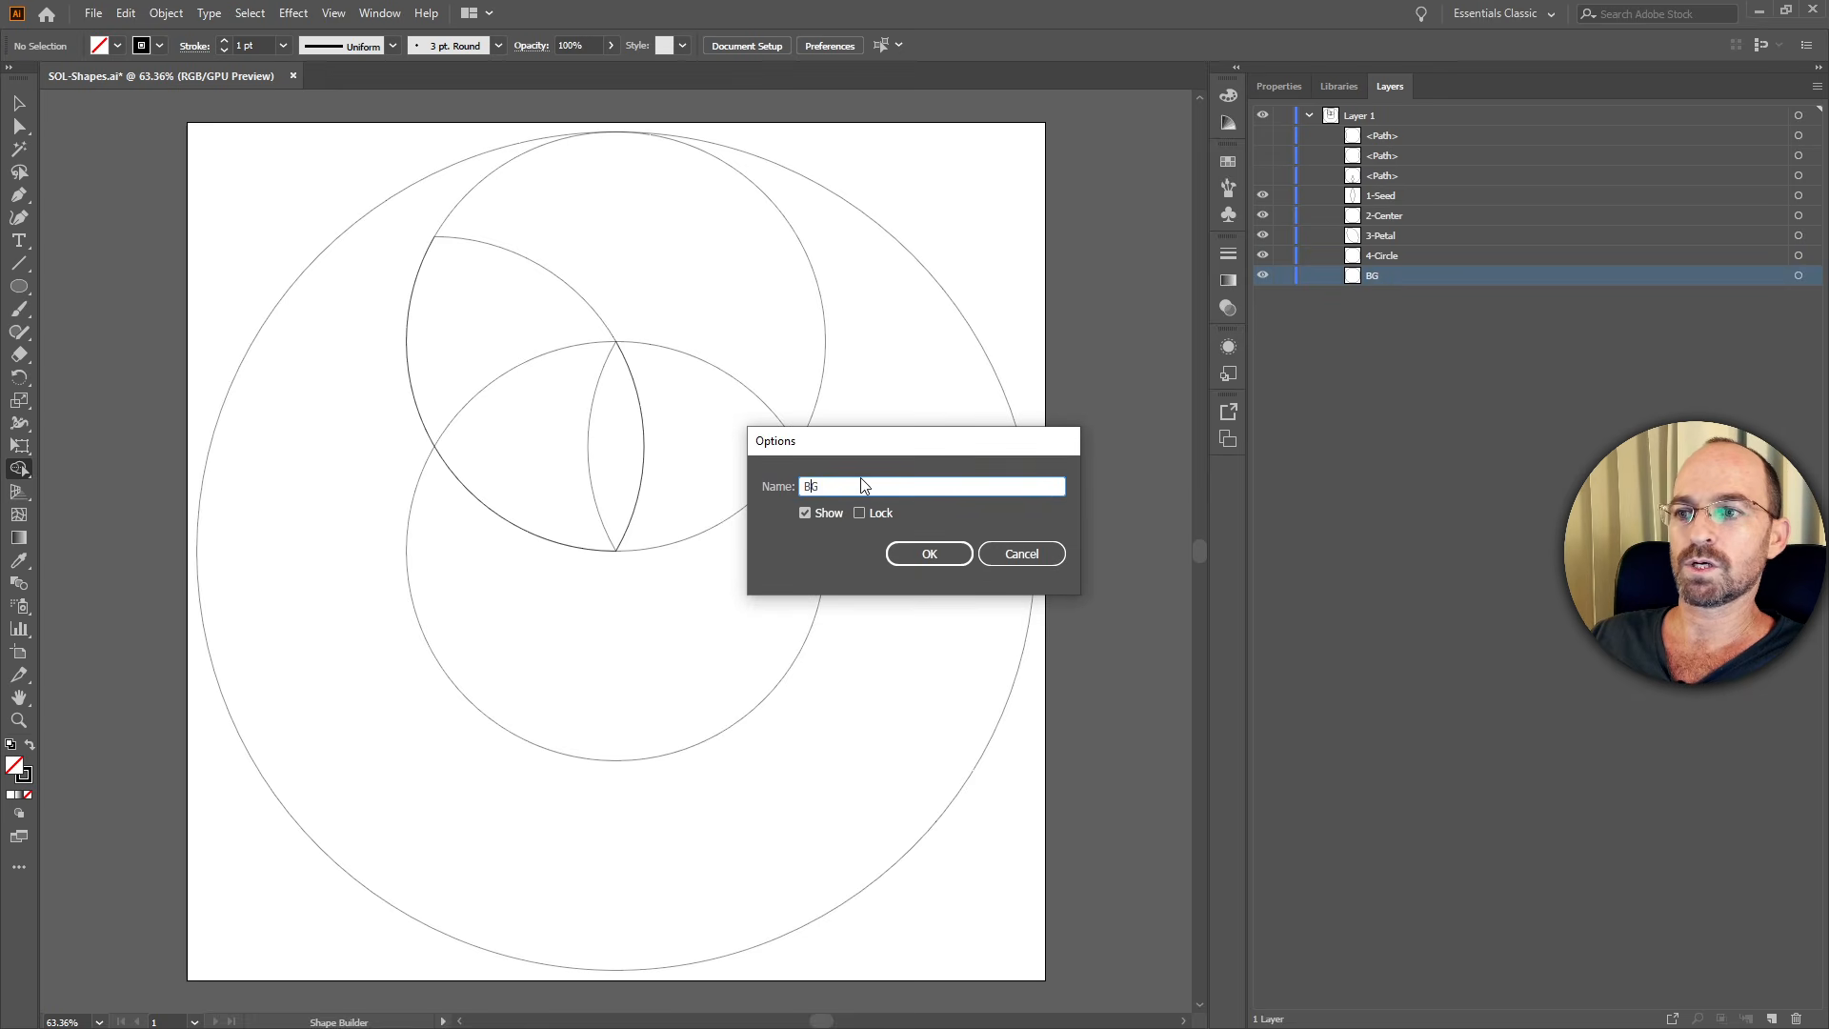
{"action": "key", "text": "Left"}
{"action": "type", "text": "5-"}
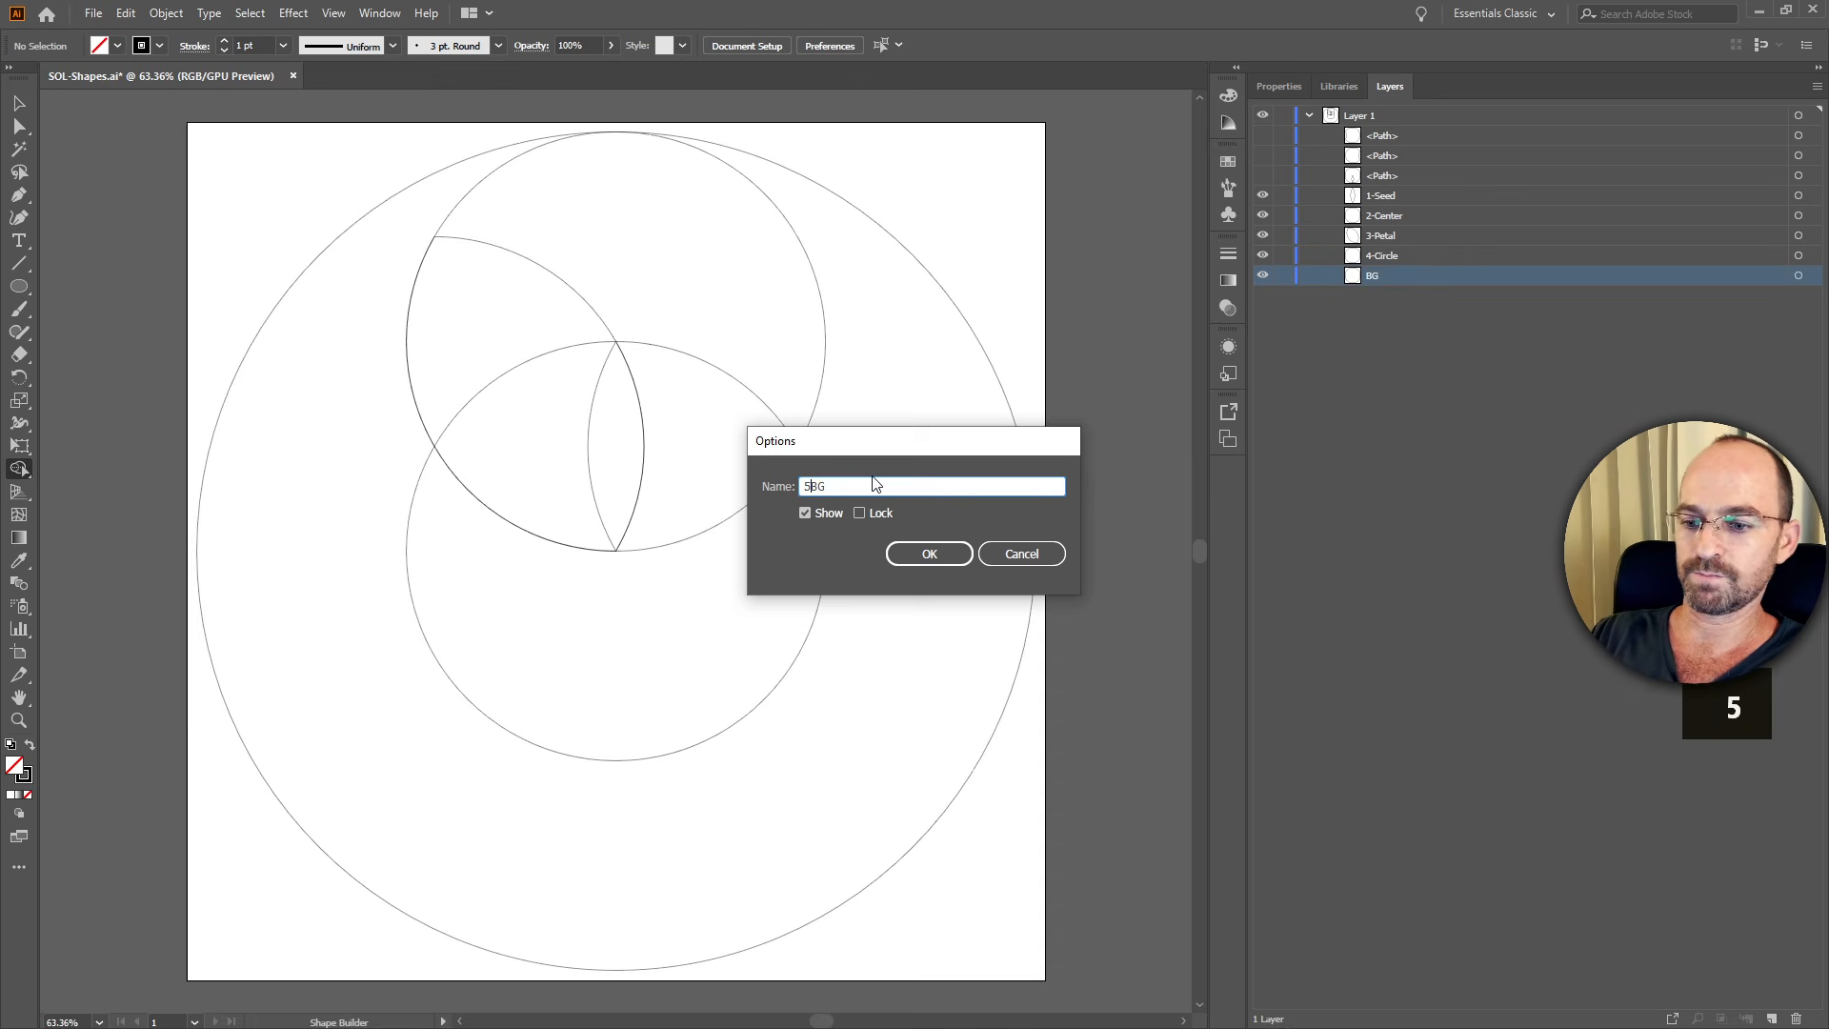
{"action": "left_click", "coordinate": [929, 554]}
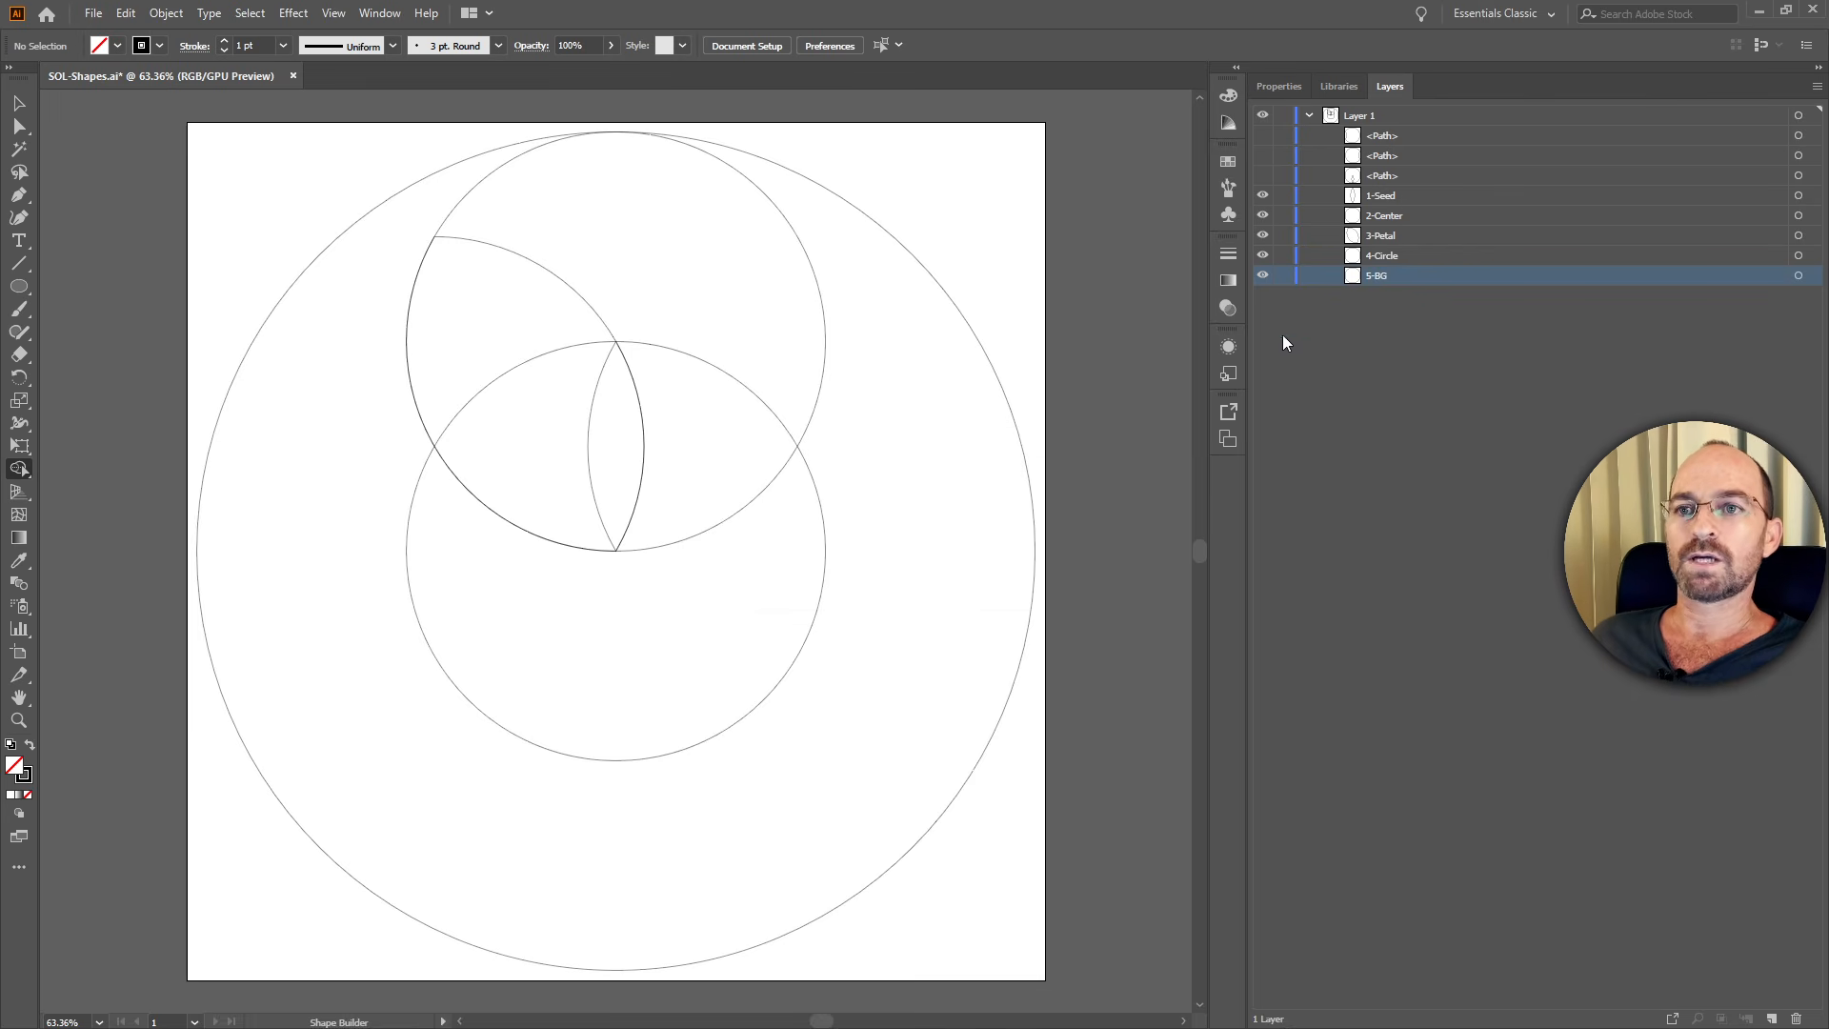
Delete the three hidden leftover paths above 1-Seed.
{"action": "left_click", "coordinate": [1424, 178]}
{"action": "left_click", "coordinate": [1473, 141], "text": "shift"}
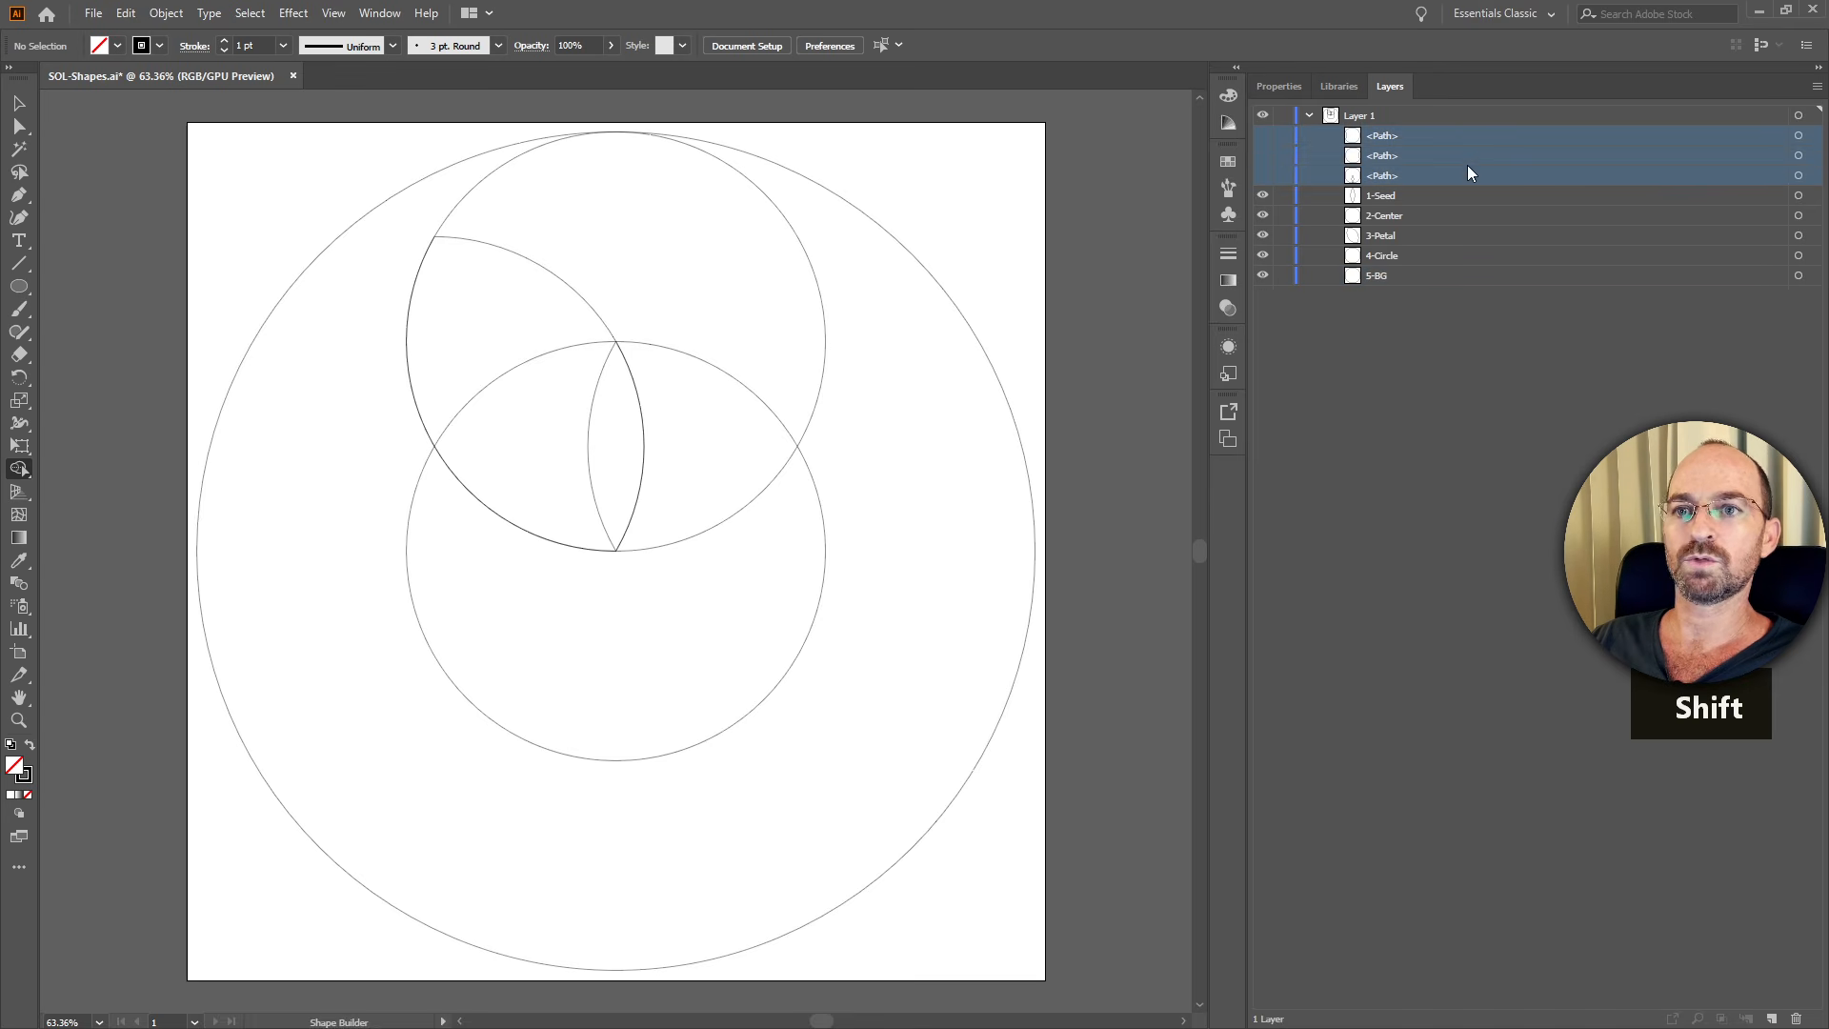
{"action": "left_click_drag", "start_coordinate": [1467, 164], "coordinate": [1797, 1019]}
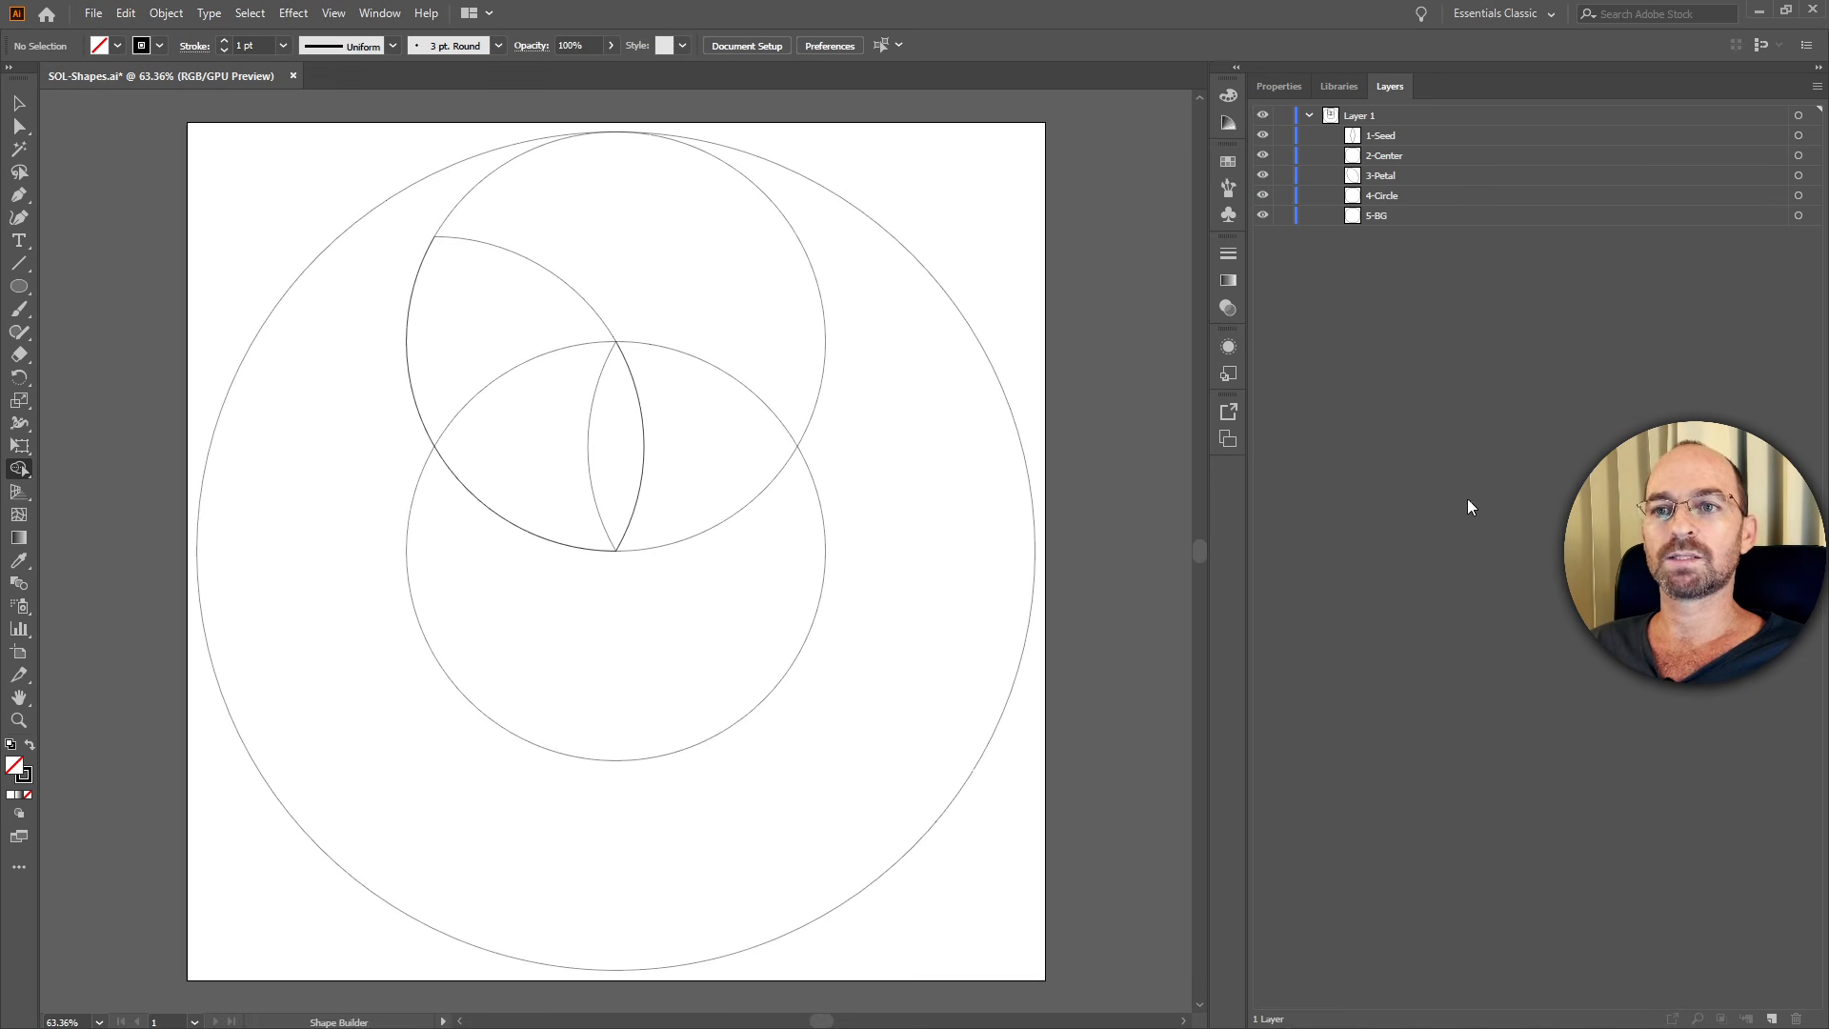
Create a new layer above Layer 1 and draw a 2048 × 2048 pt rectangle covering the whole artboard on it.
{"action": "left_click", "coordinate": [1772, 1018]}
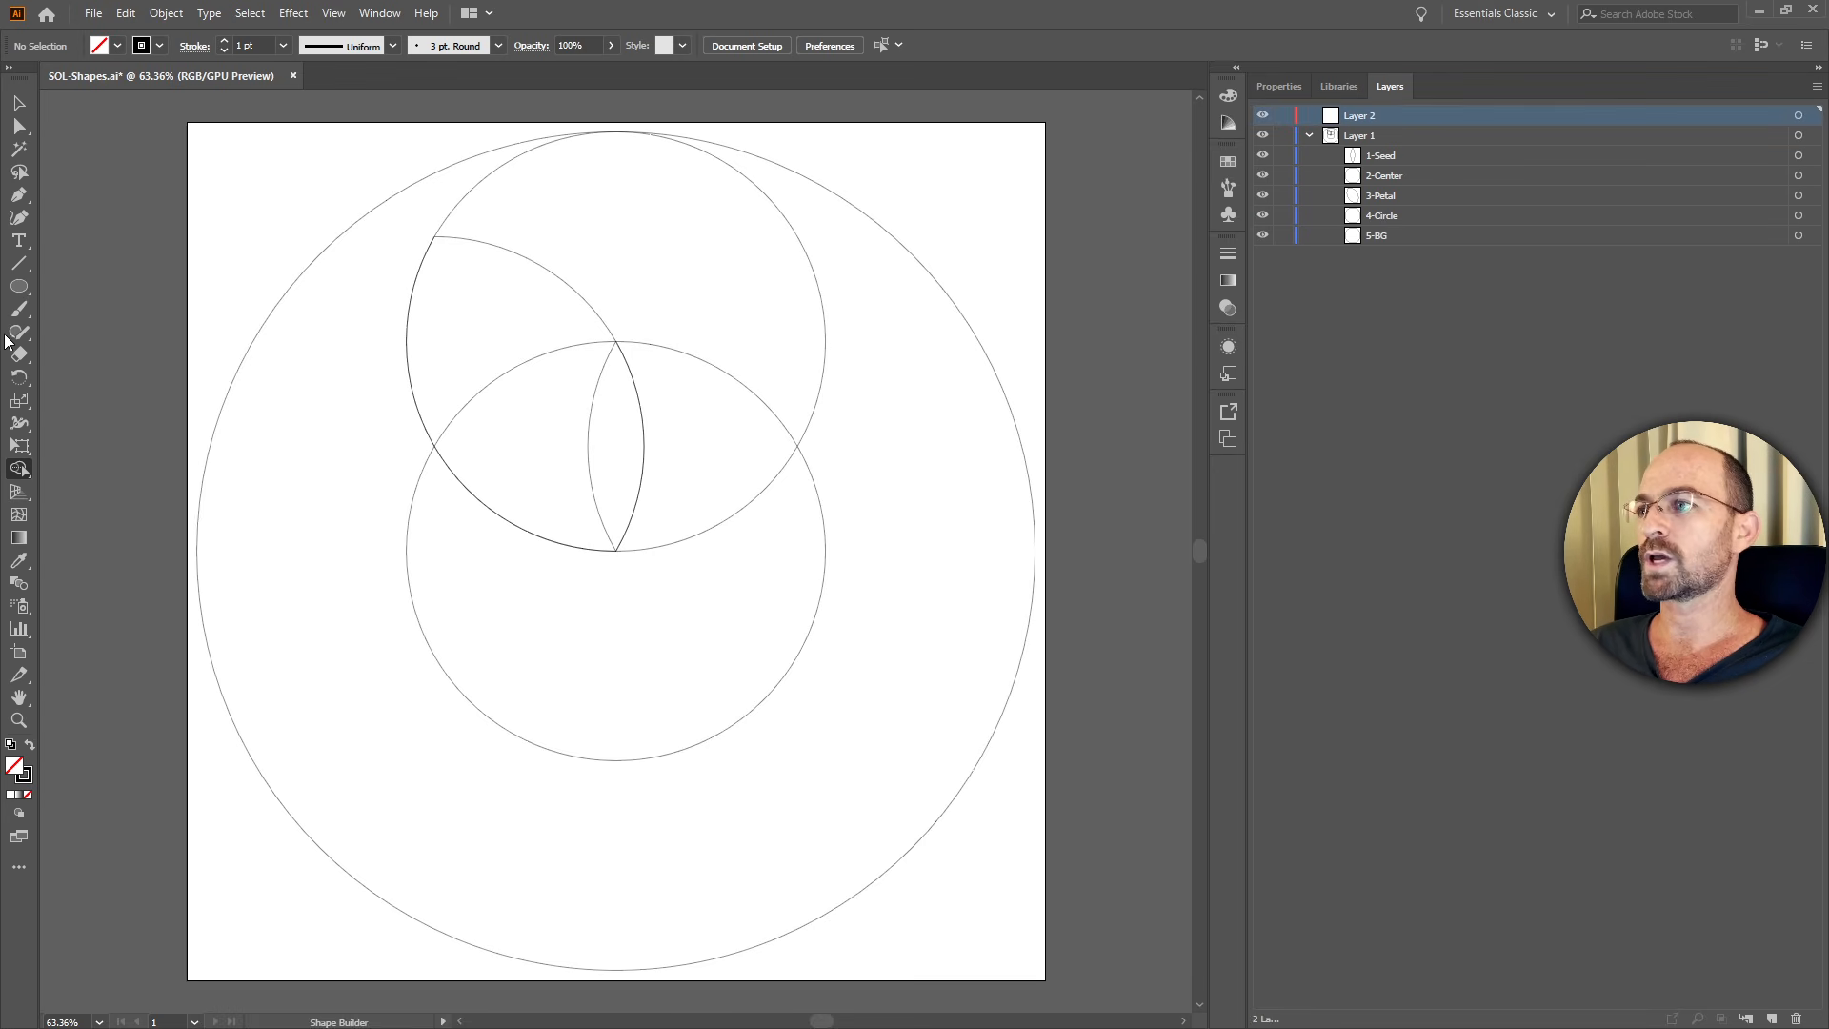
{"action": "left_click", "coordinate": [23, 285]}
{"action": "left_click", "coordinate": [80, 285]}
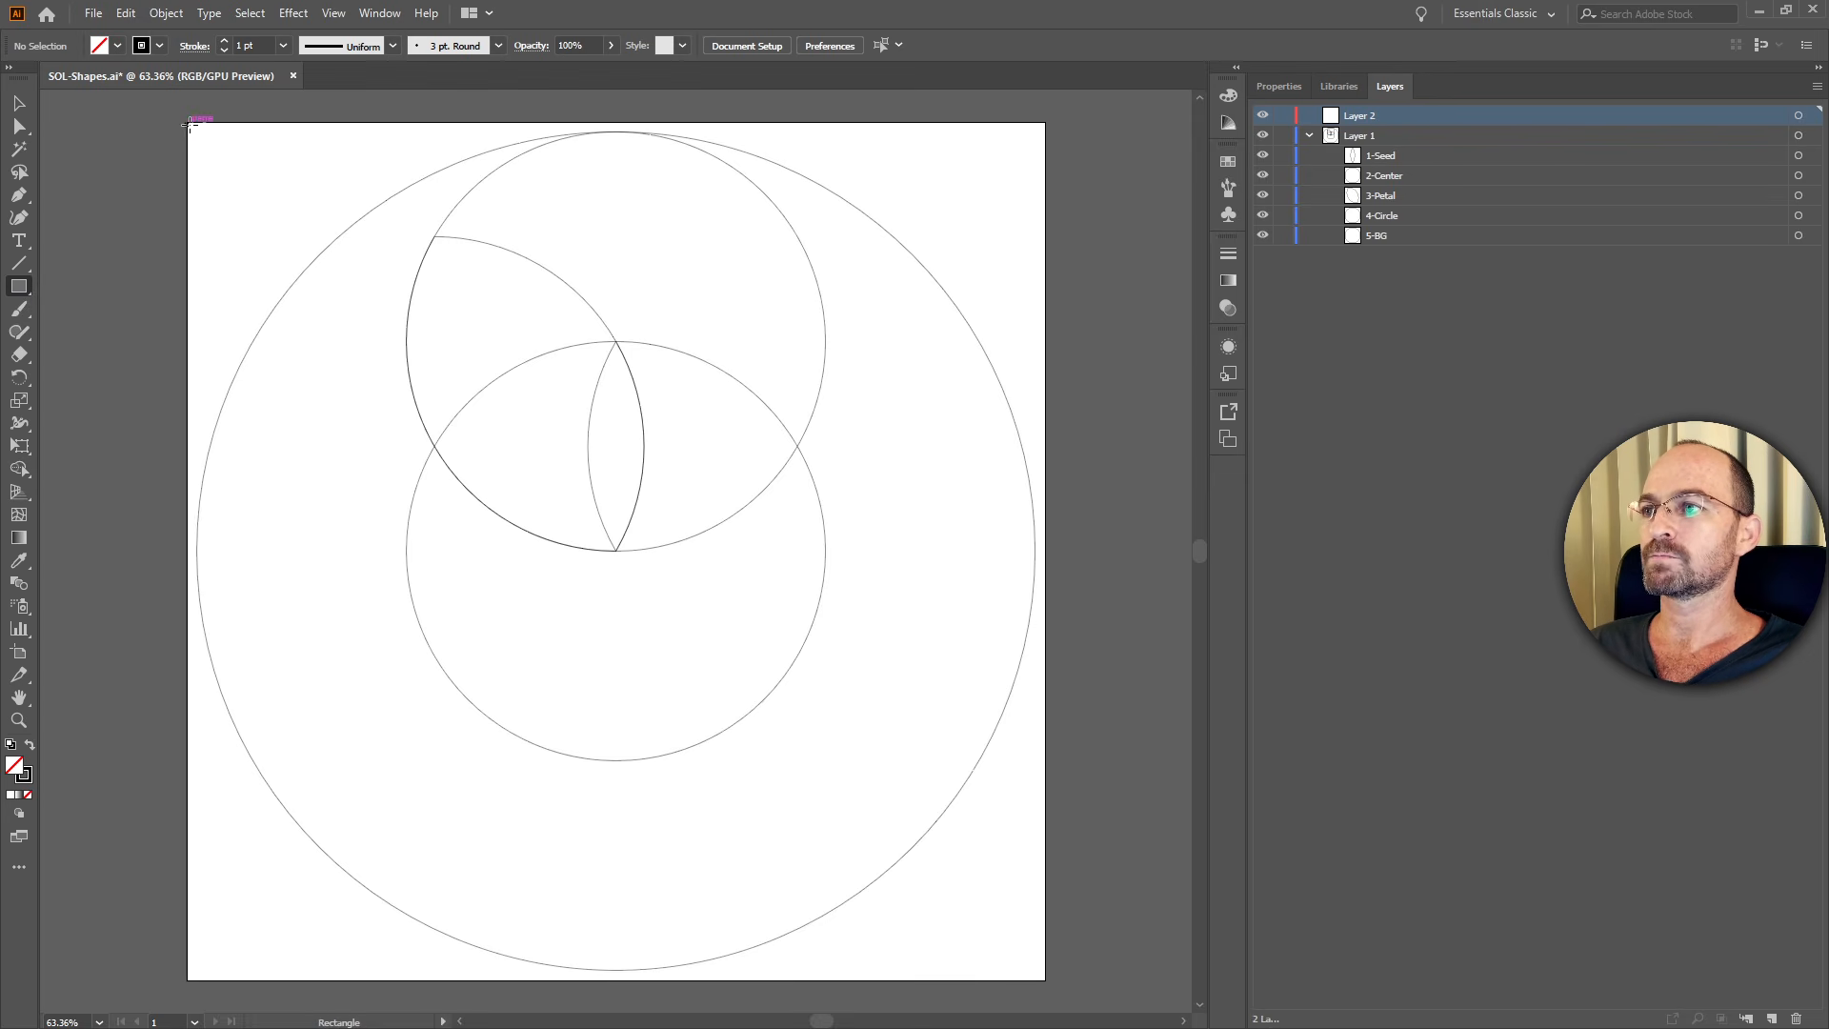
{"action": "left_click_drag", "start_coordinate": [187, 124], "coordinate": [1043, 981]}
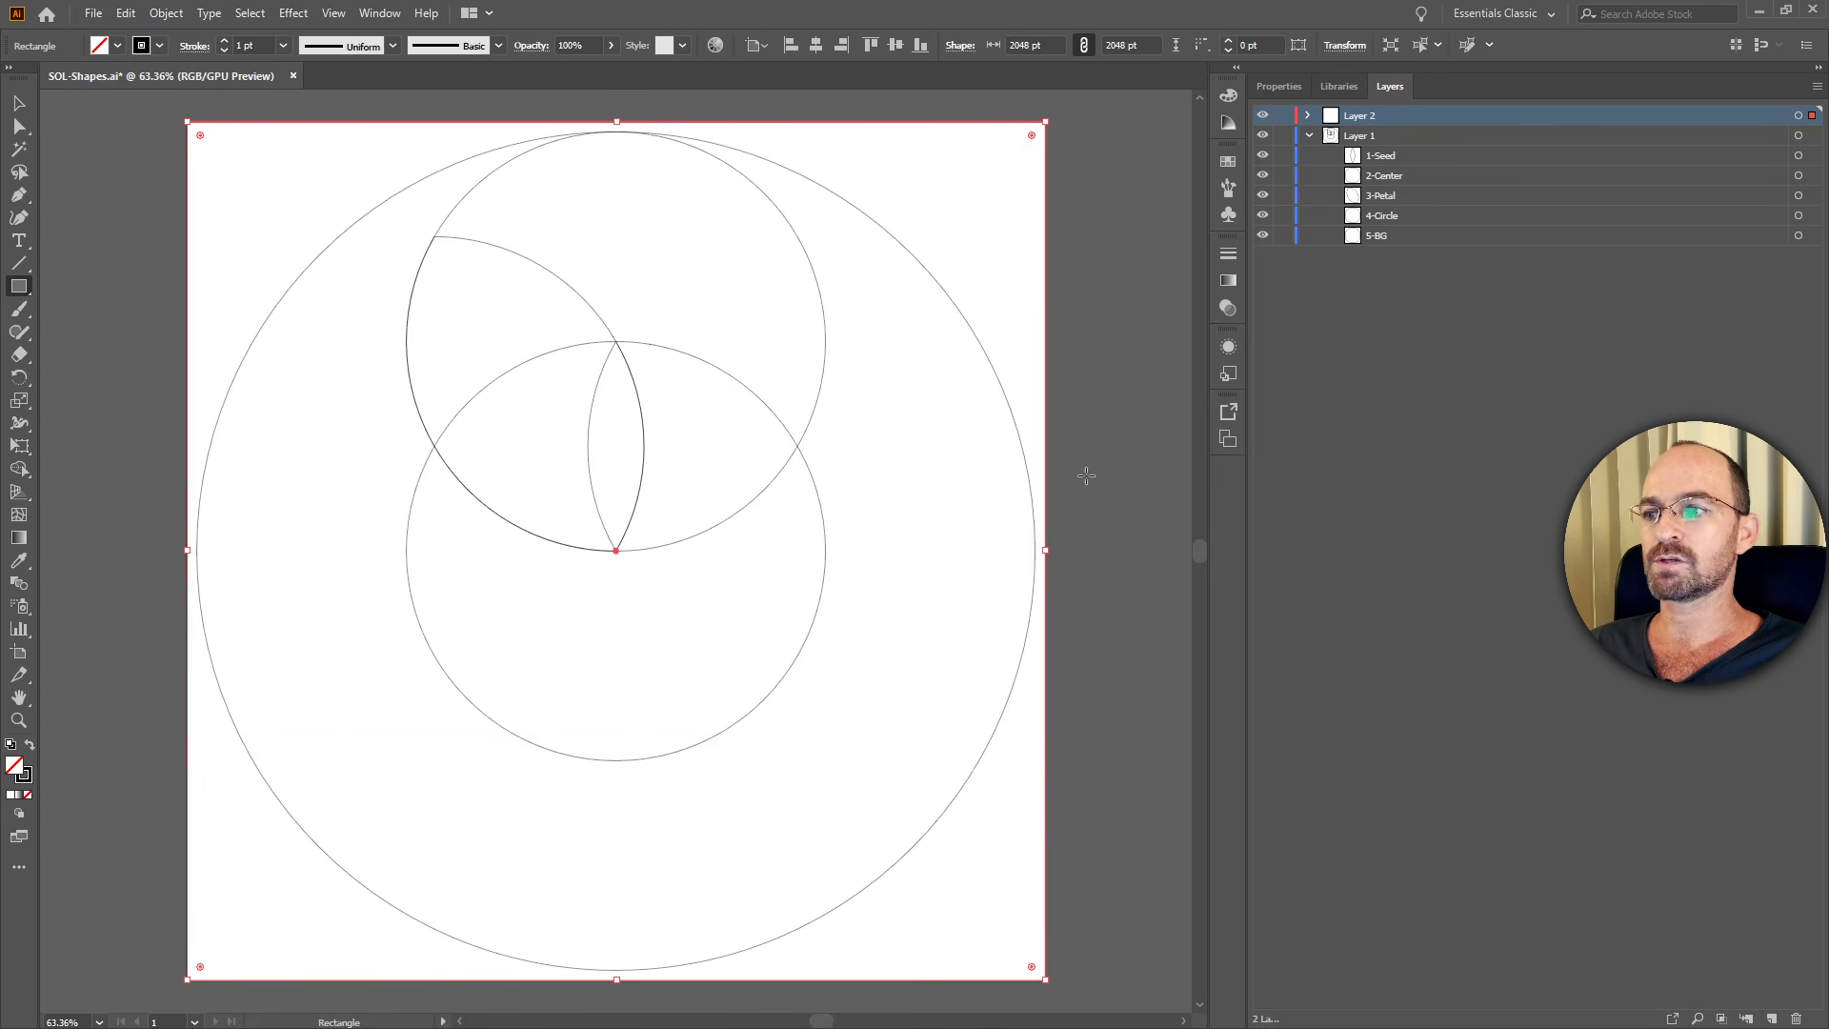
Duplicate the artboard-sized rectangle in place and resize the copy proportionally to 2040 × 2040 pt.
{"action": "left_click", "coordinate": [1308, 115]}
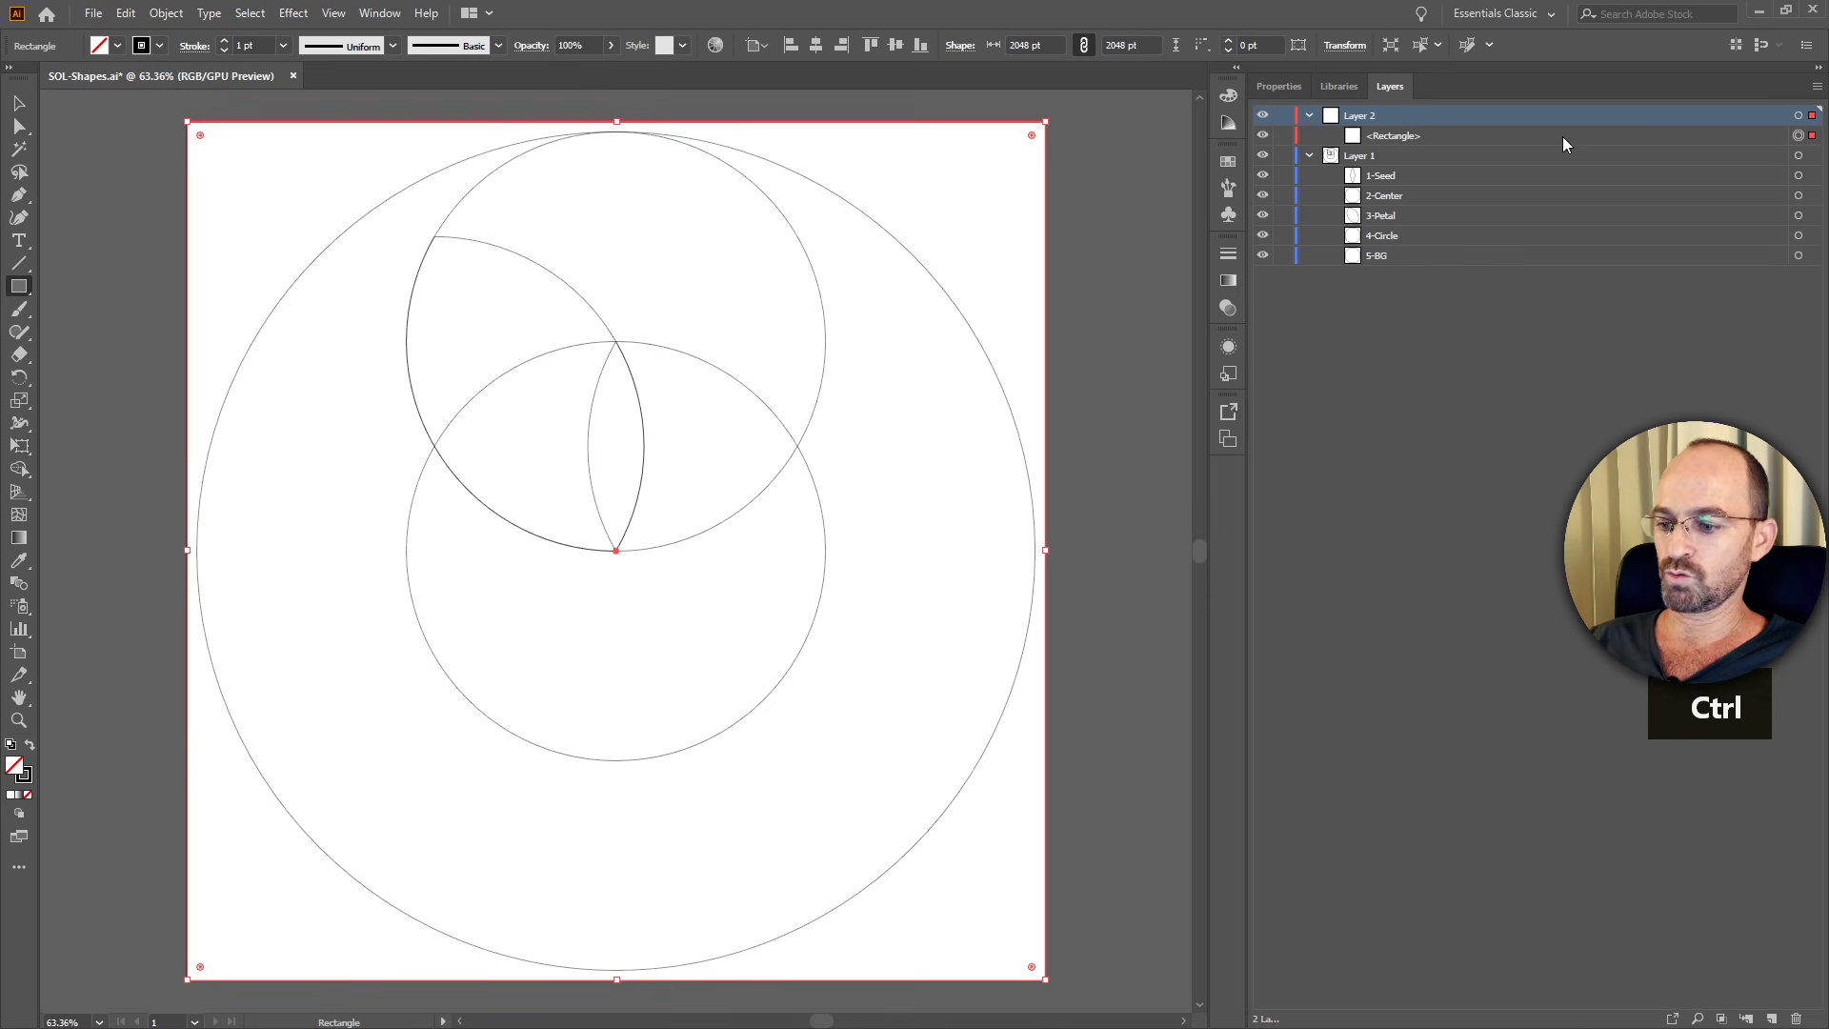
{"action": "key", "text": "ctrl+c"}
{"action": "key", "text": "ctrl+f"}
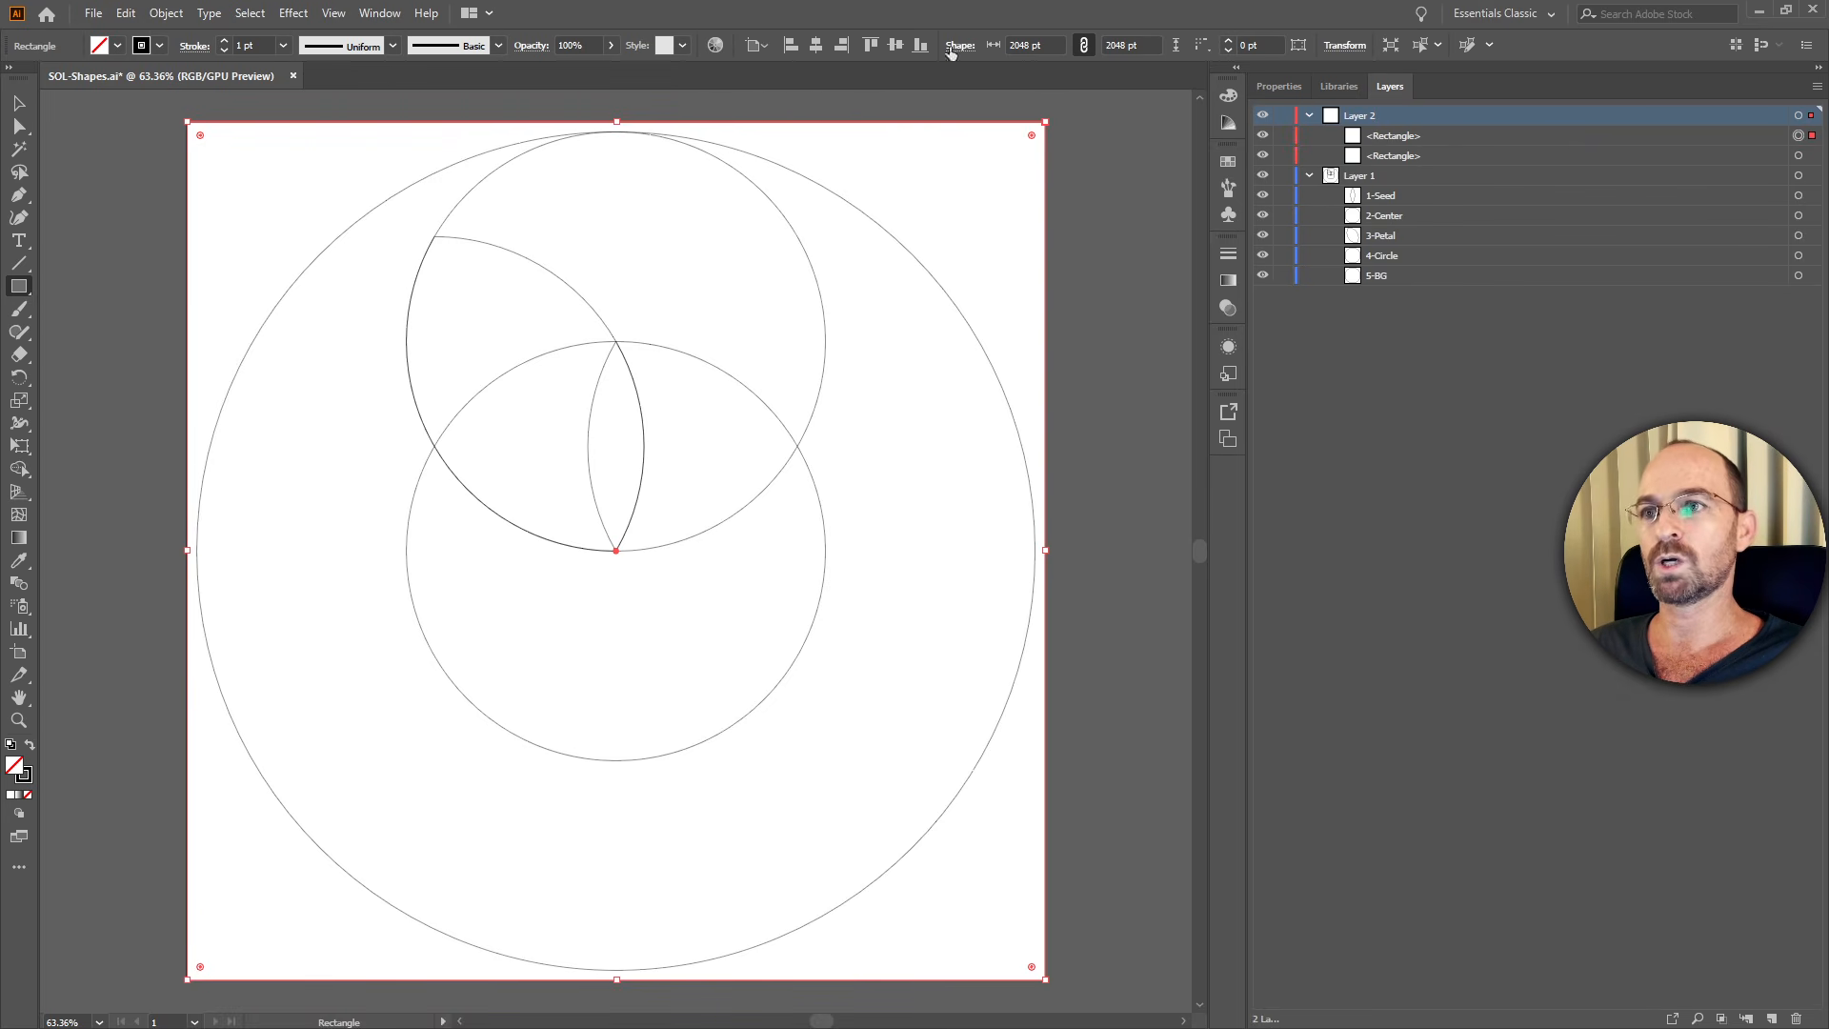
{"action": "left_click_drag", "start_coordinate": [1050, 45], "coordinate": [983, 38]}
{"action": "key", "text": "BackSpace"}
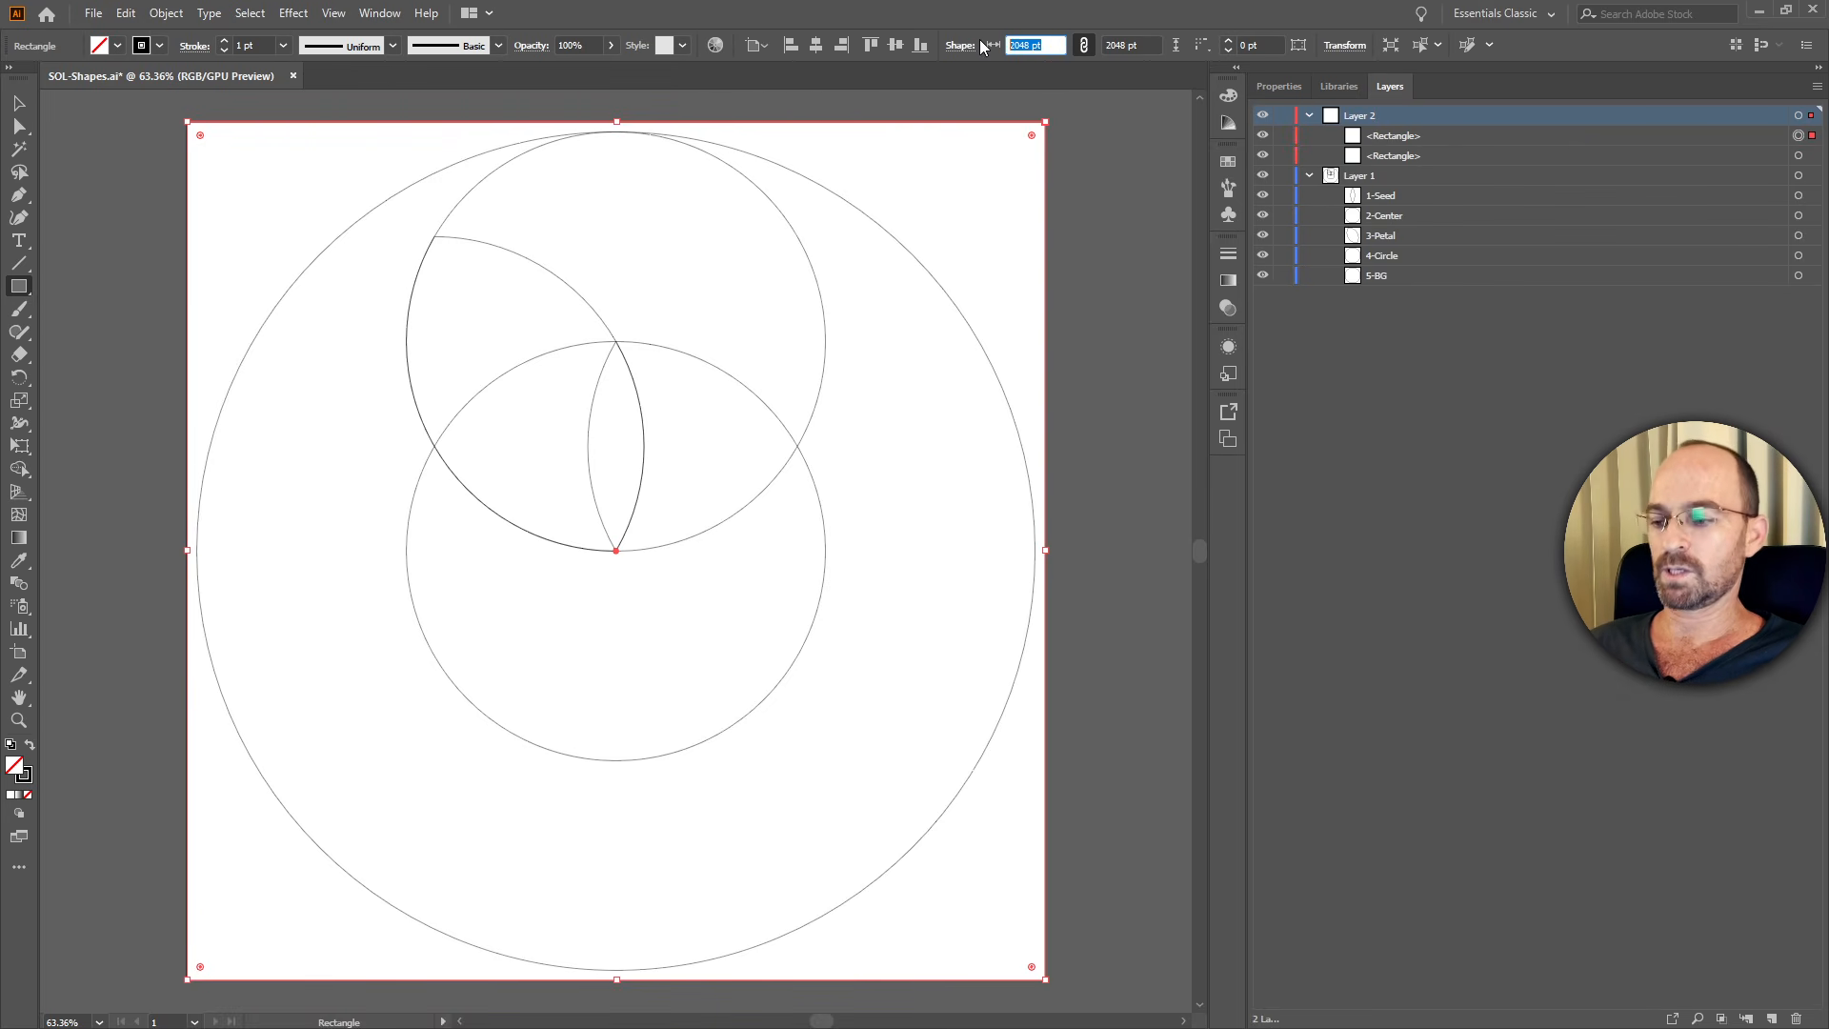
{"action": "type", "text": "2040"}
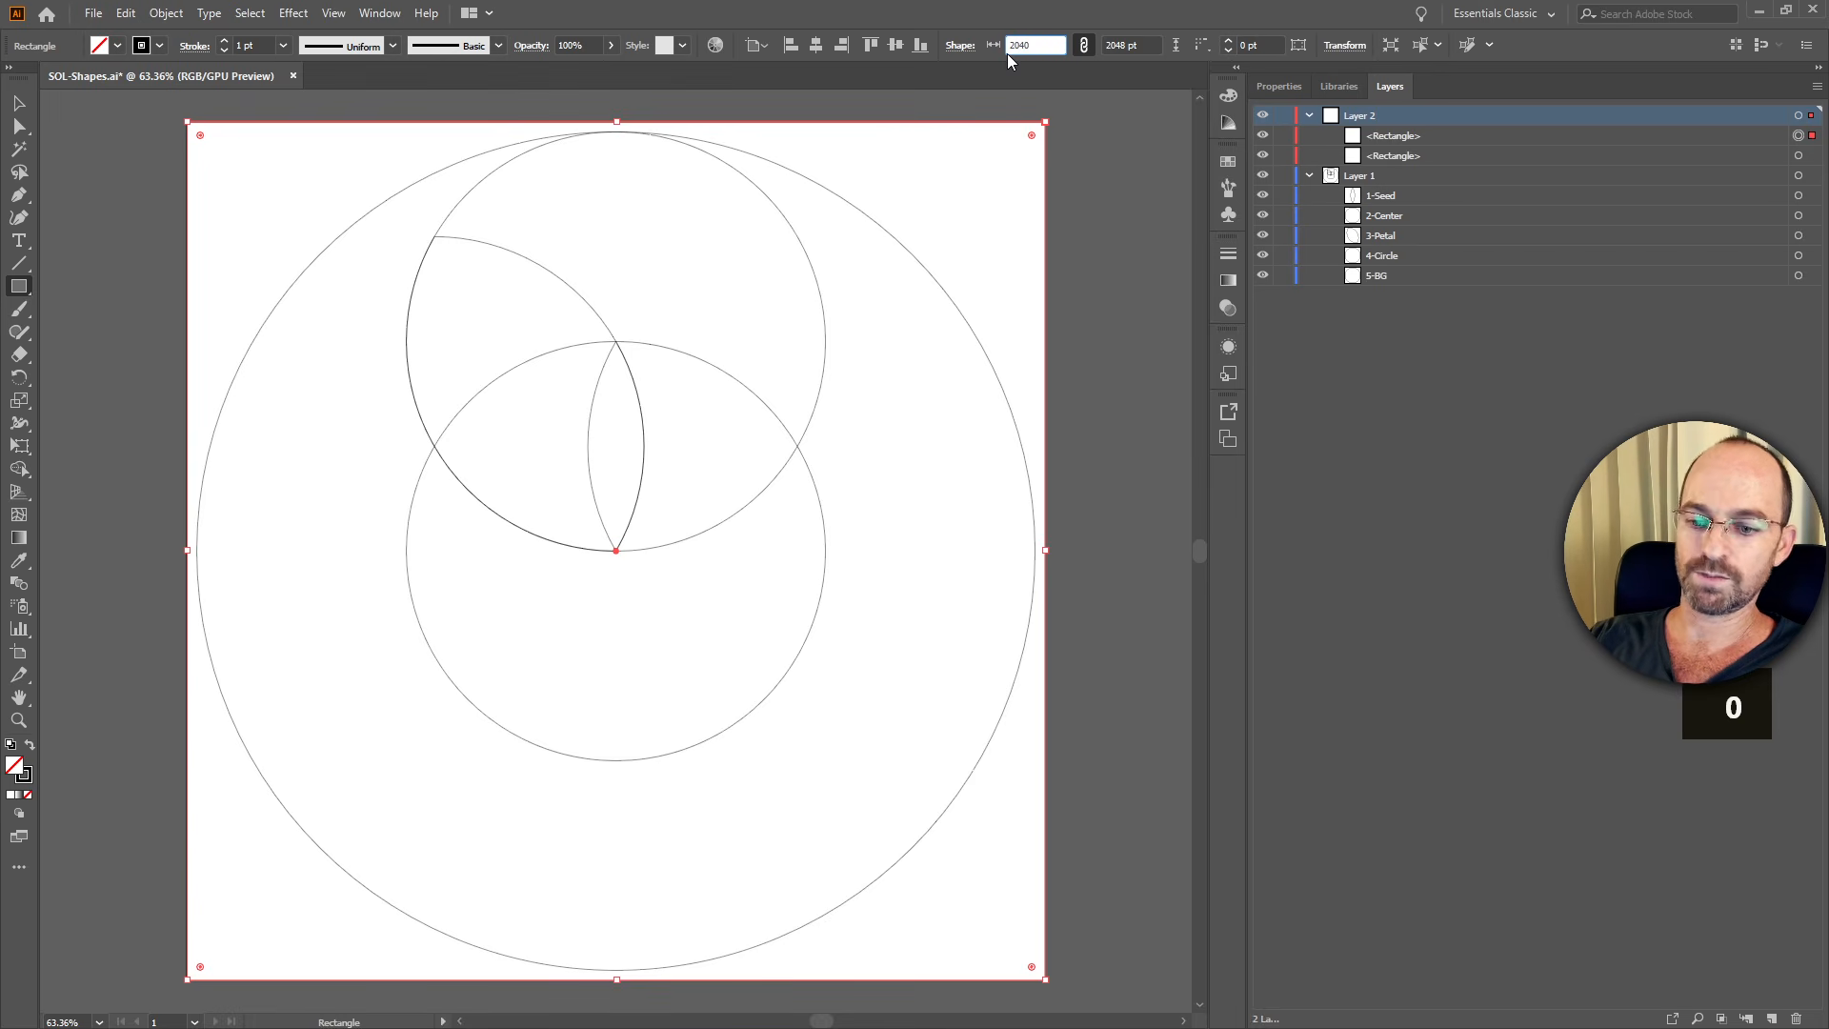
{"action": "key", "text": "Return"}
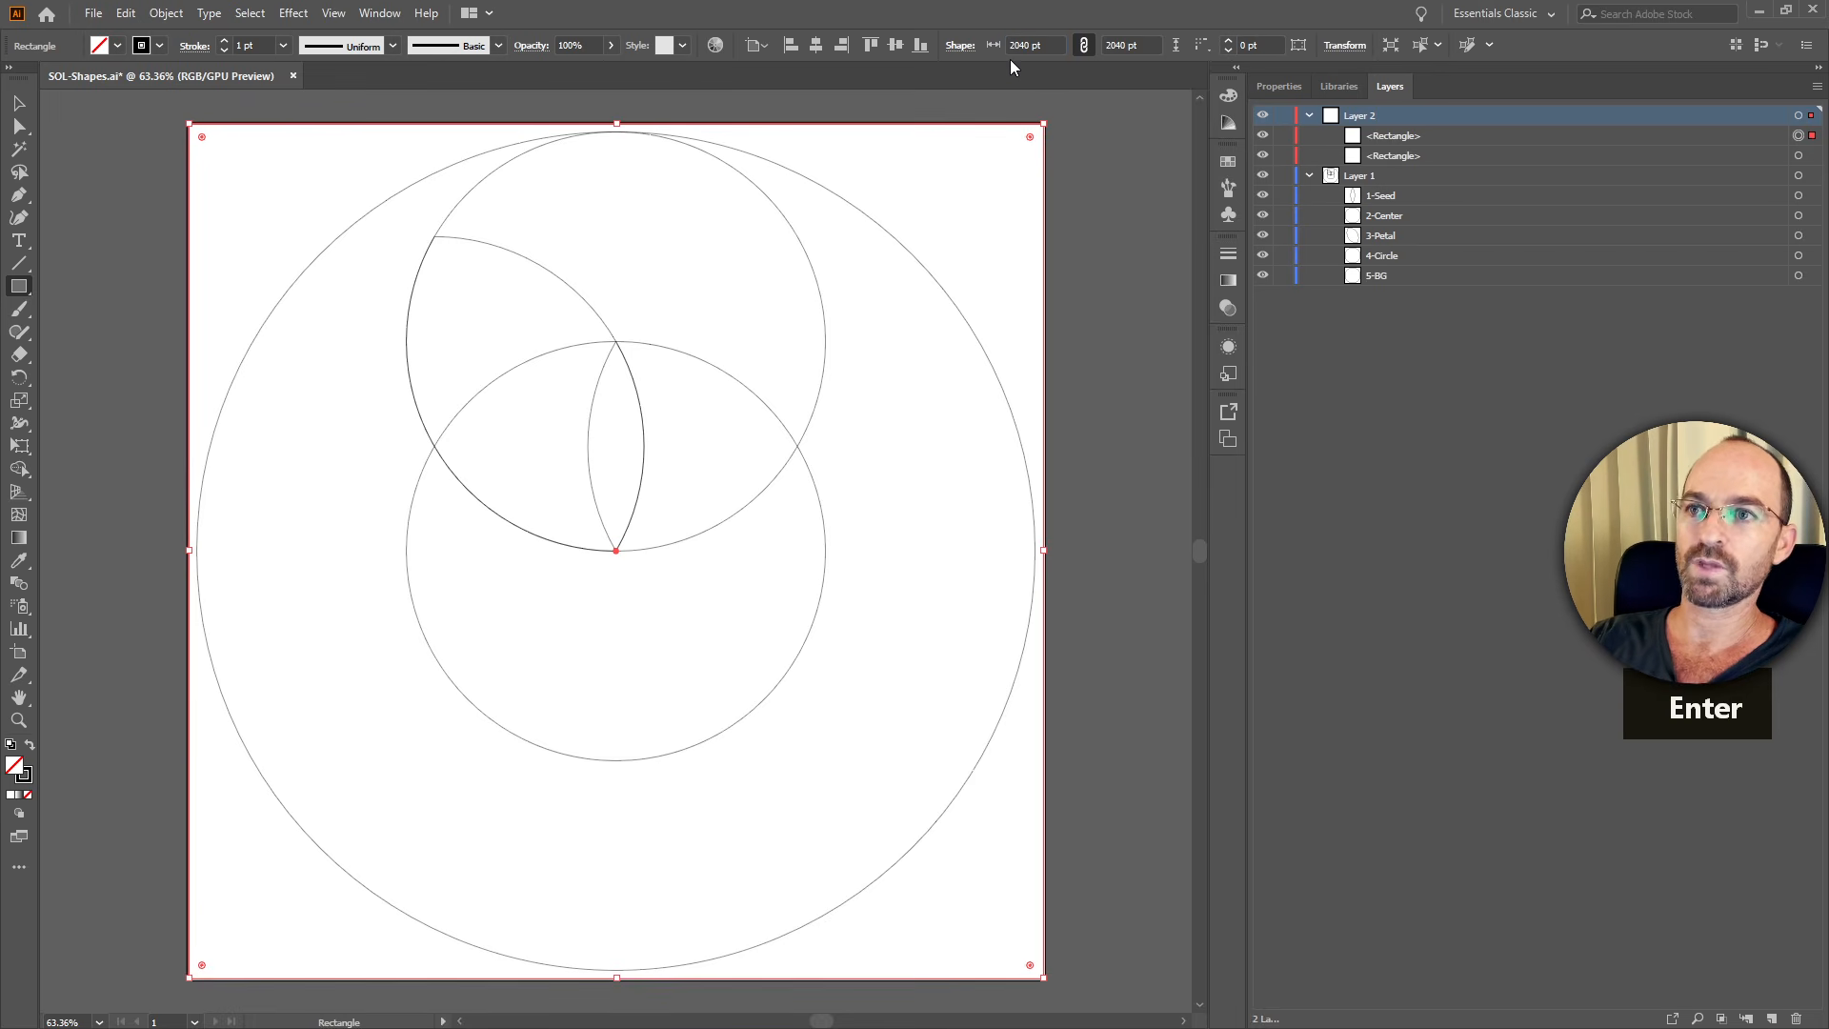
{"action": "scroll", "coordinate": [613, 426], "scroll_direction": "up", "scroll_amount": 4, "text": "alt"}
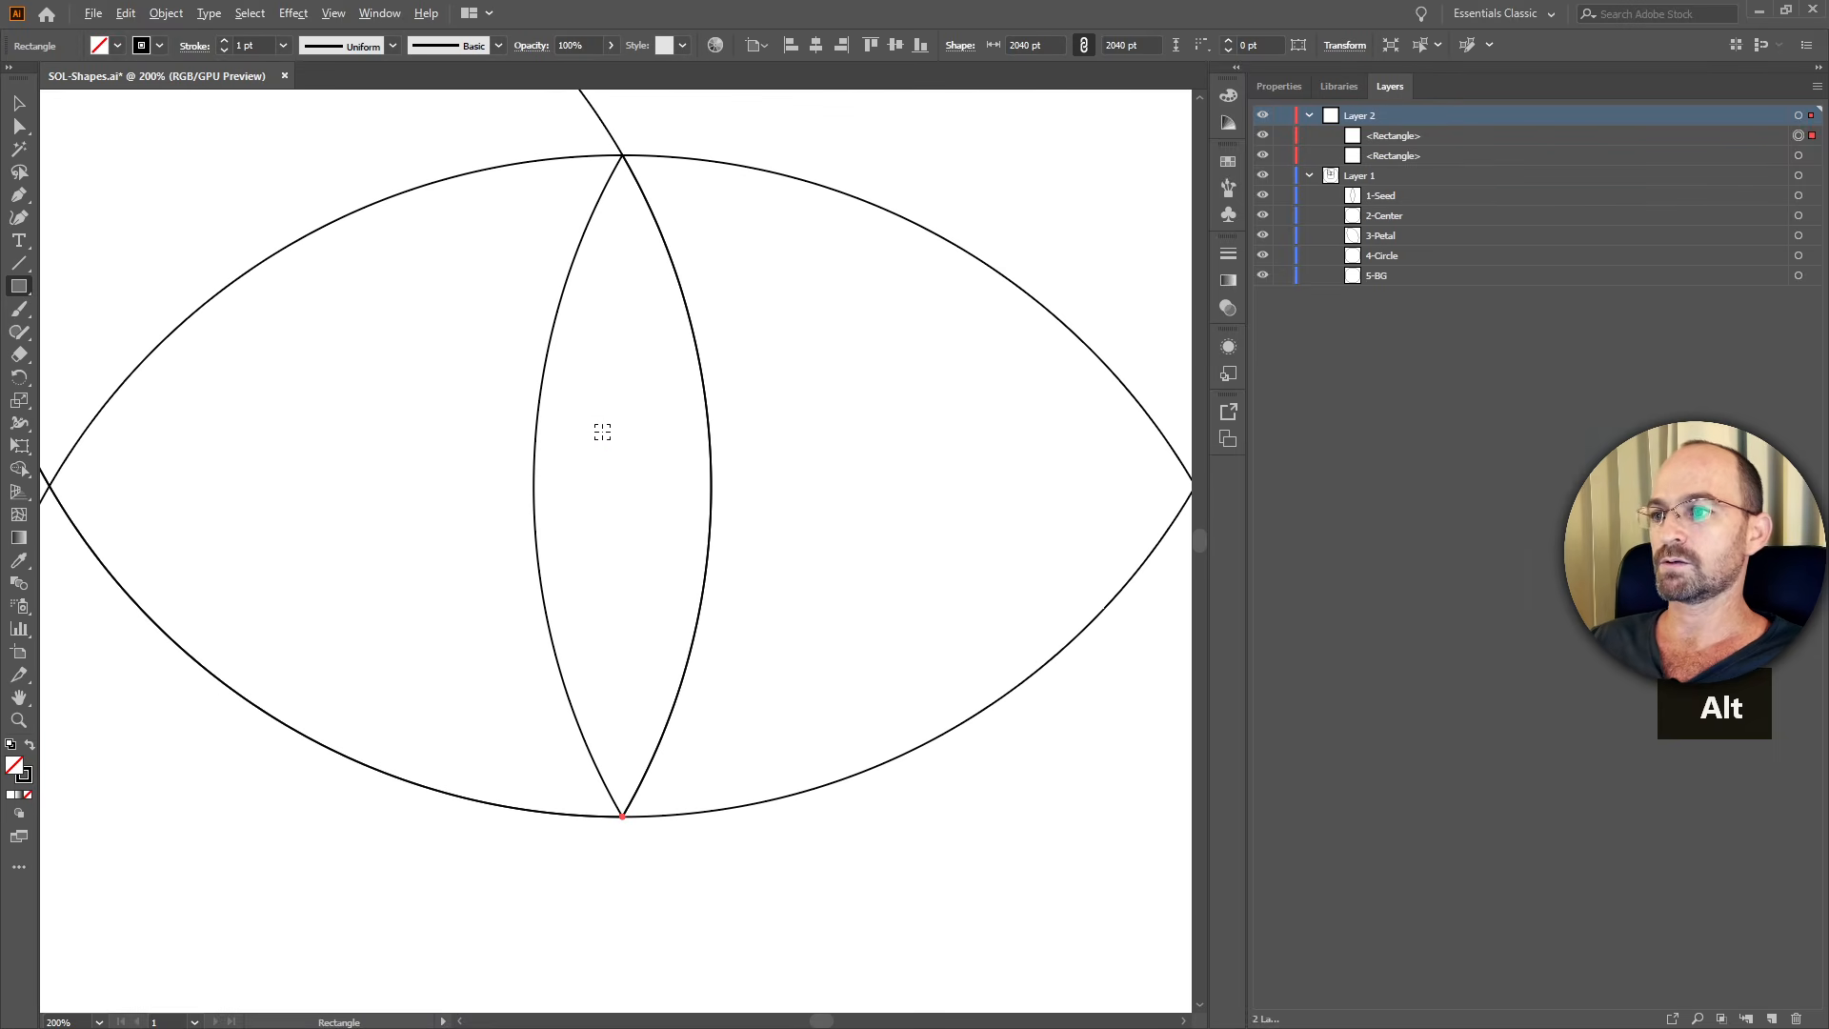
{"action": "key", "text": "space"}
{"action": "left_click_drag", "start_coordinate": [379, 410], "coordinate": [776, 221]}
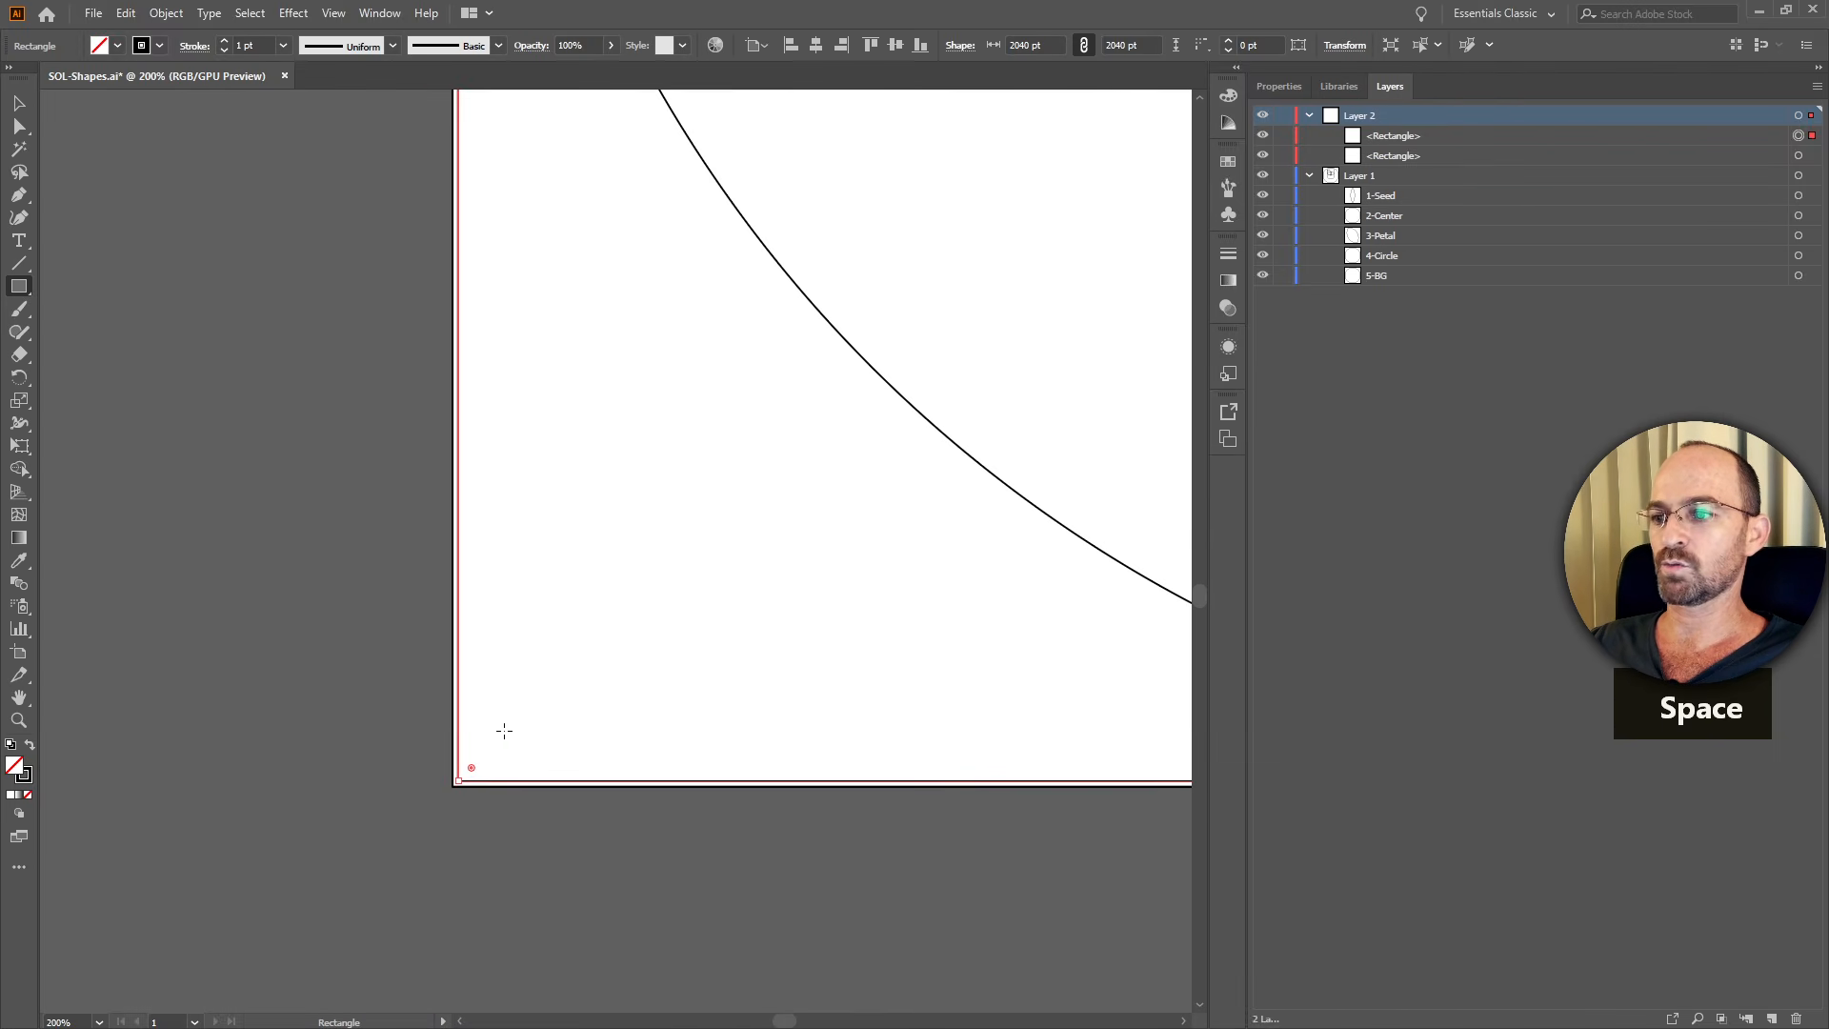
{"action": "scroll", "coordinate": [658, 659], "scroll_direction": "down", "scroll_amount": 2, "text": "alt"}
{"action": "scroll", "coordinate": [800, 604], "scroll_direction": "down", "scroll_amount": 3, "text": "alt"}
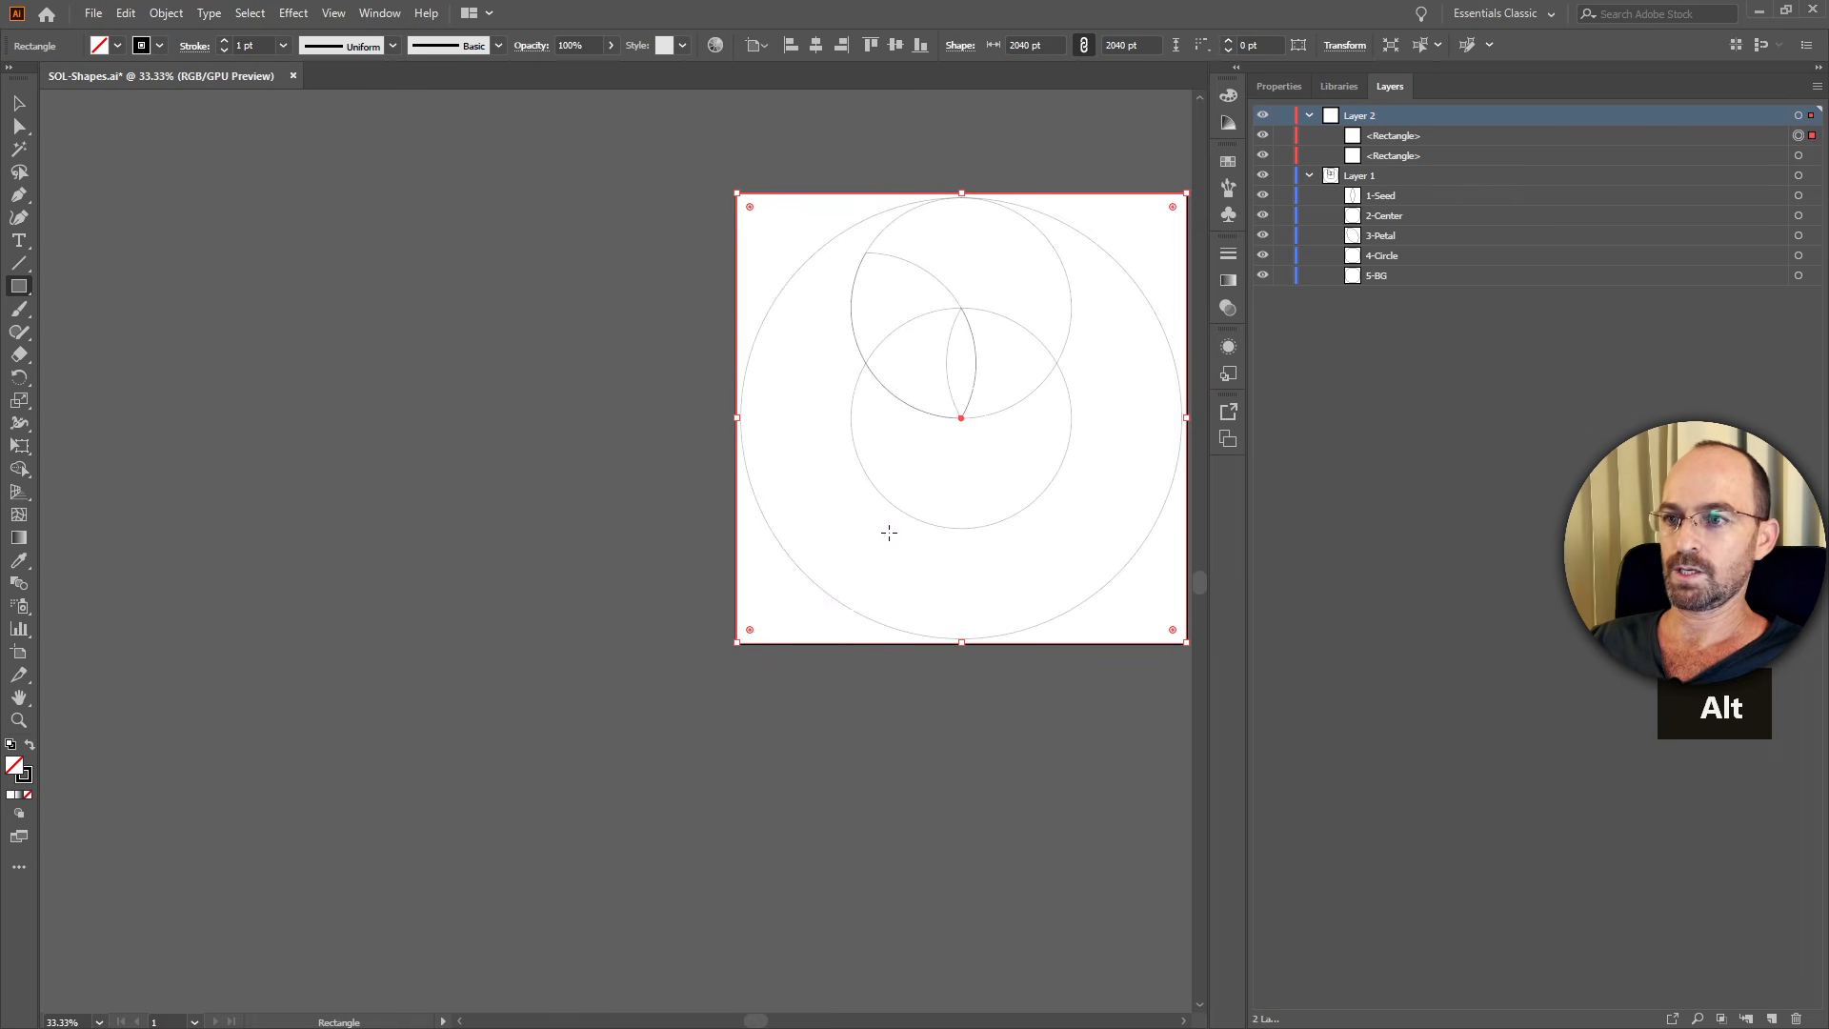
{"action": "key", "text": "space"}
{"action": "left_click_drag", "start_coordinate": [886, 531], "coordinate": [653, 511]}
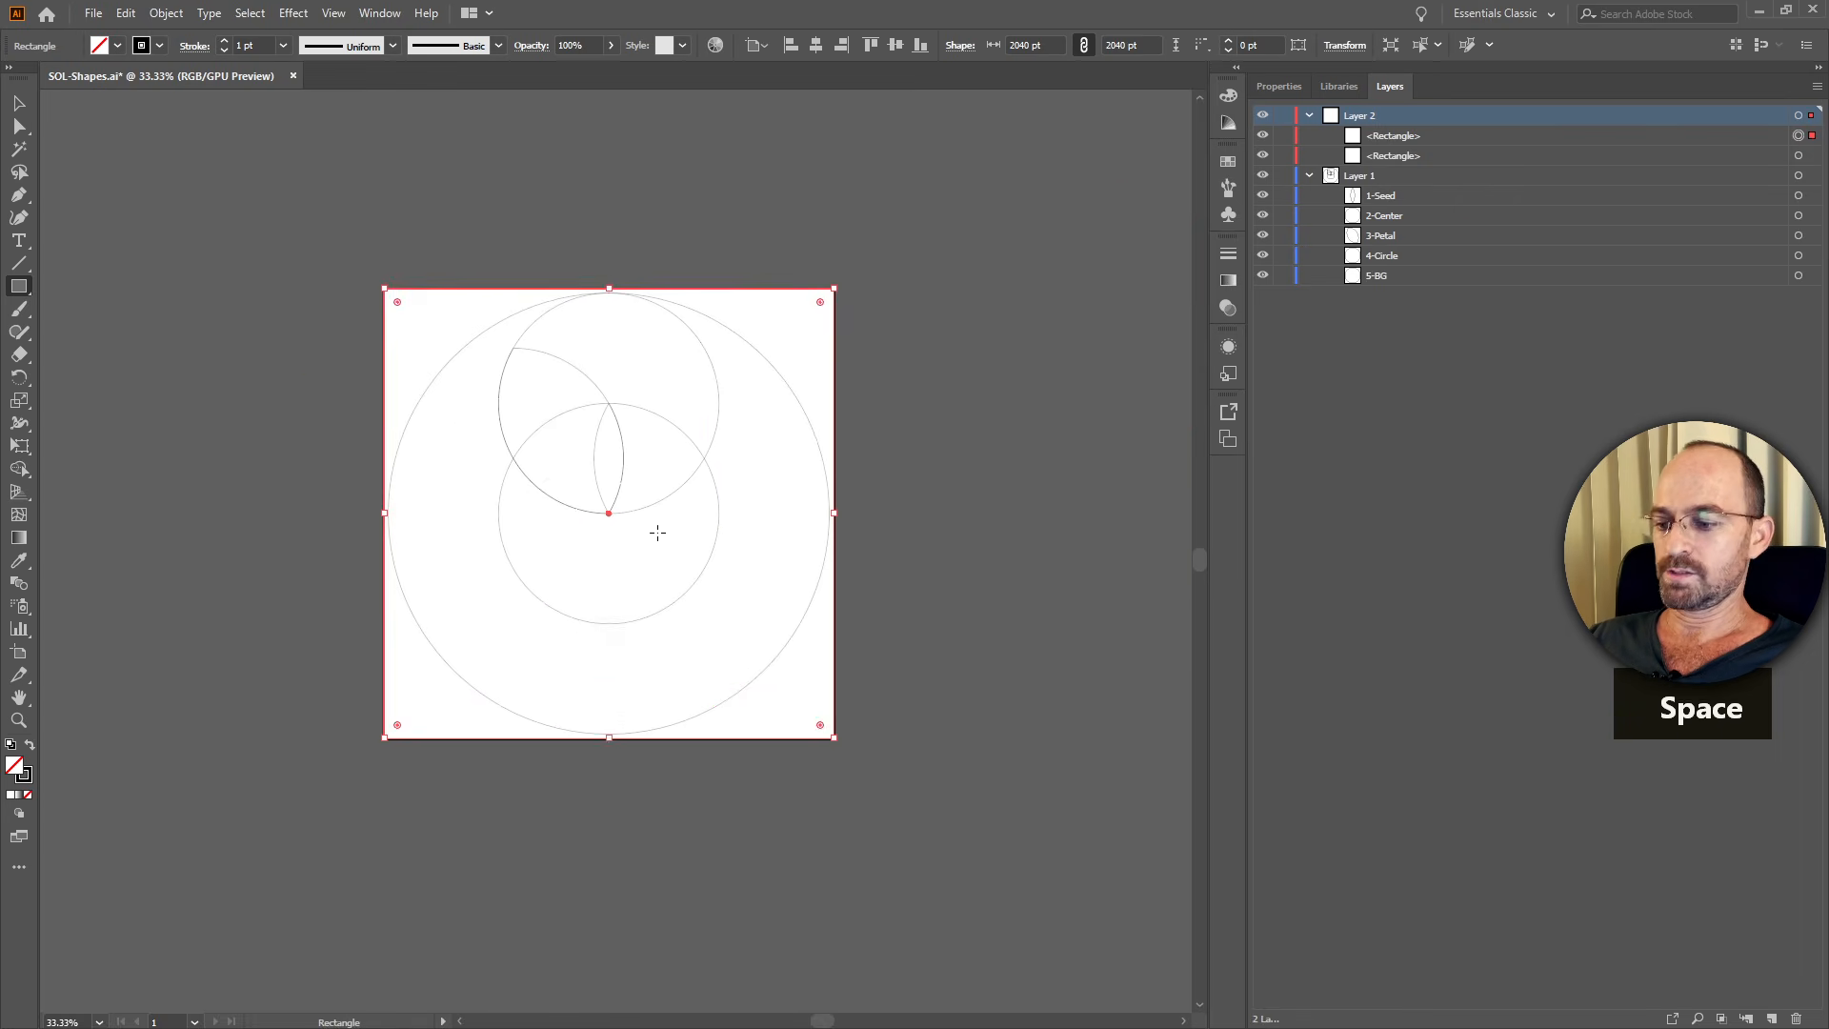
{"action": "scroll", "coordinate": [658, 535], "scroll_direction": "up", "scroll_amount": 2, "text": "alt"}
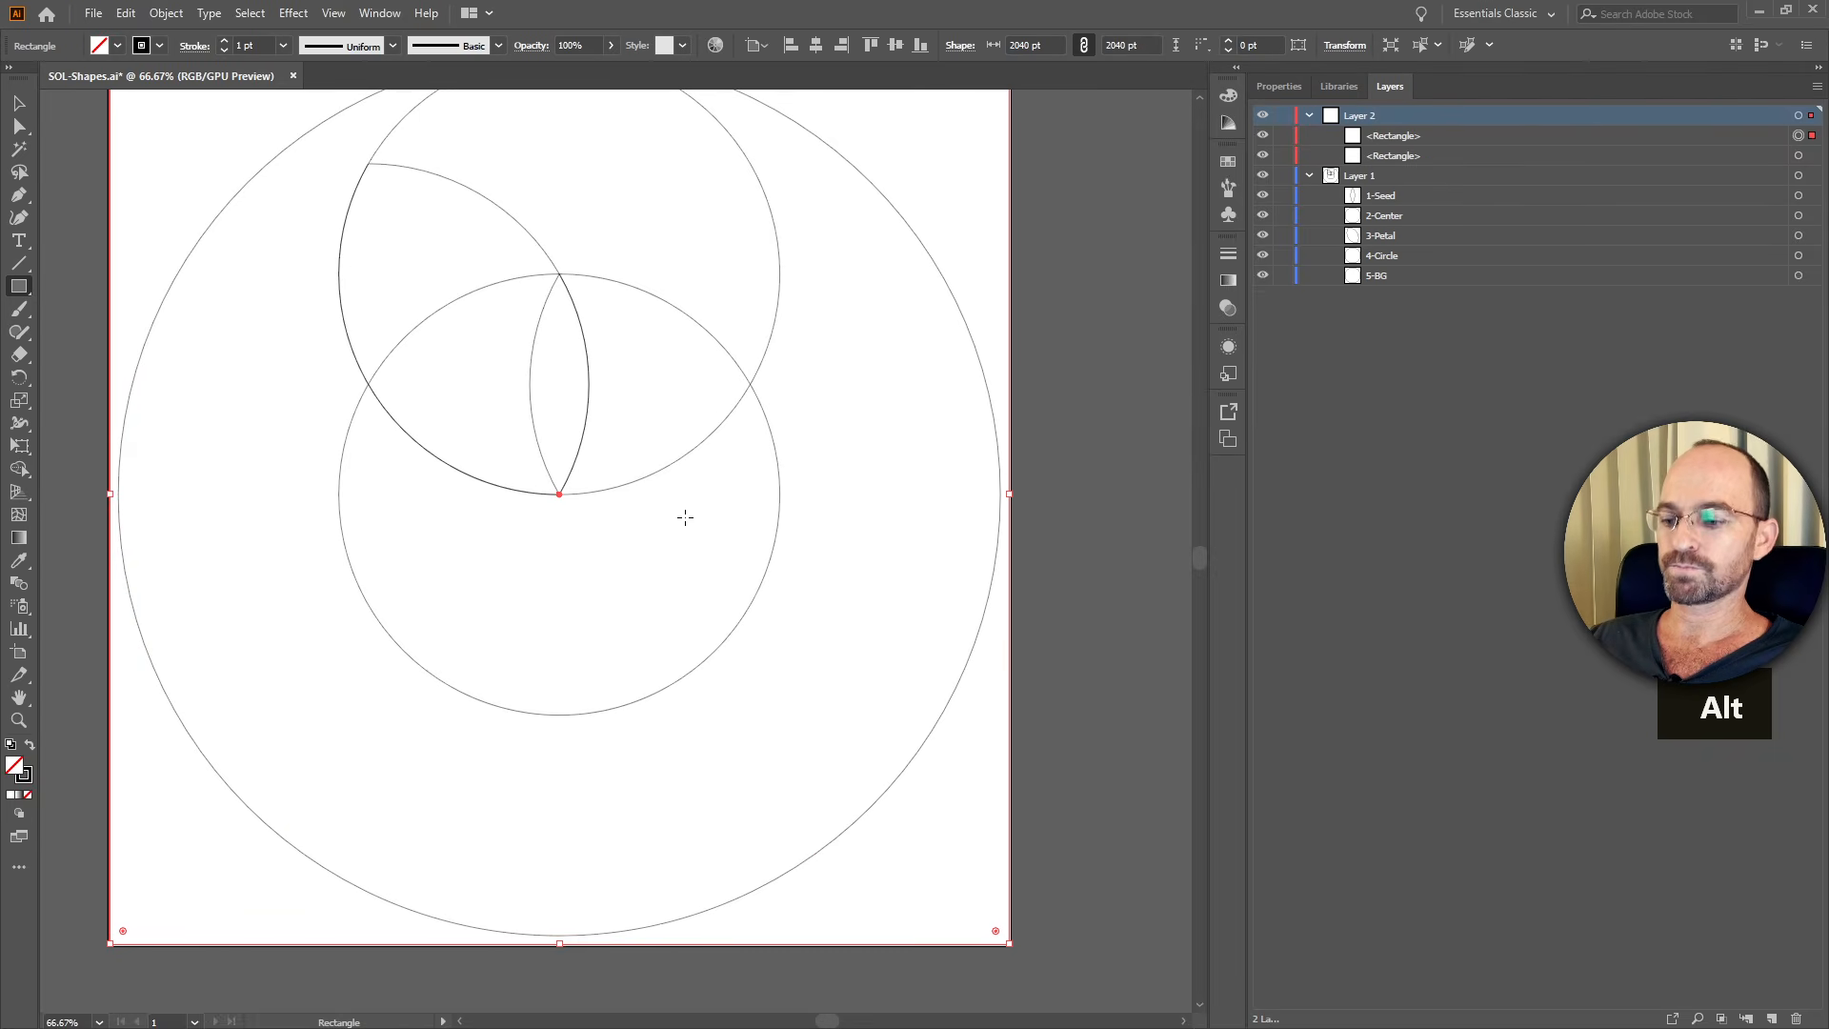
{"action": "key", "text": "space"}
{"action": "left_click_drag", "start_coordinate": [685, 517], "coordinate": [764, 574]}
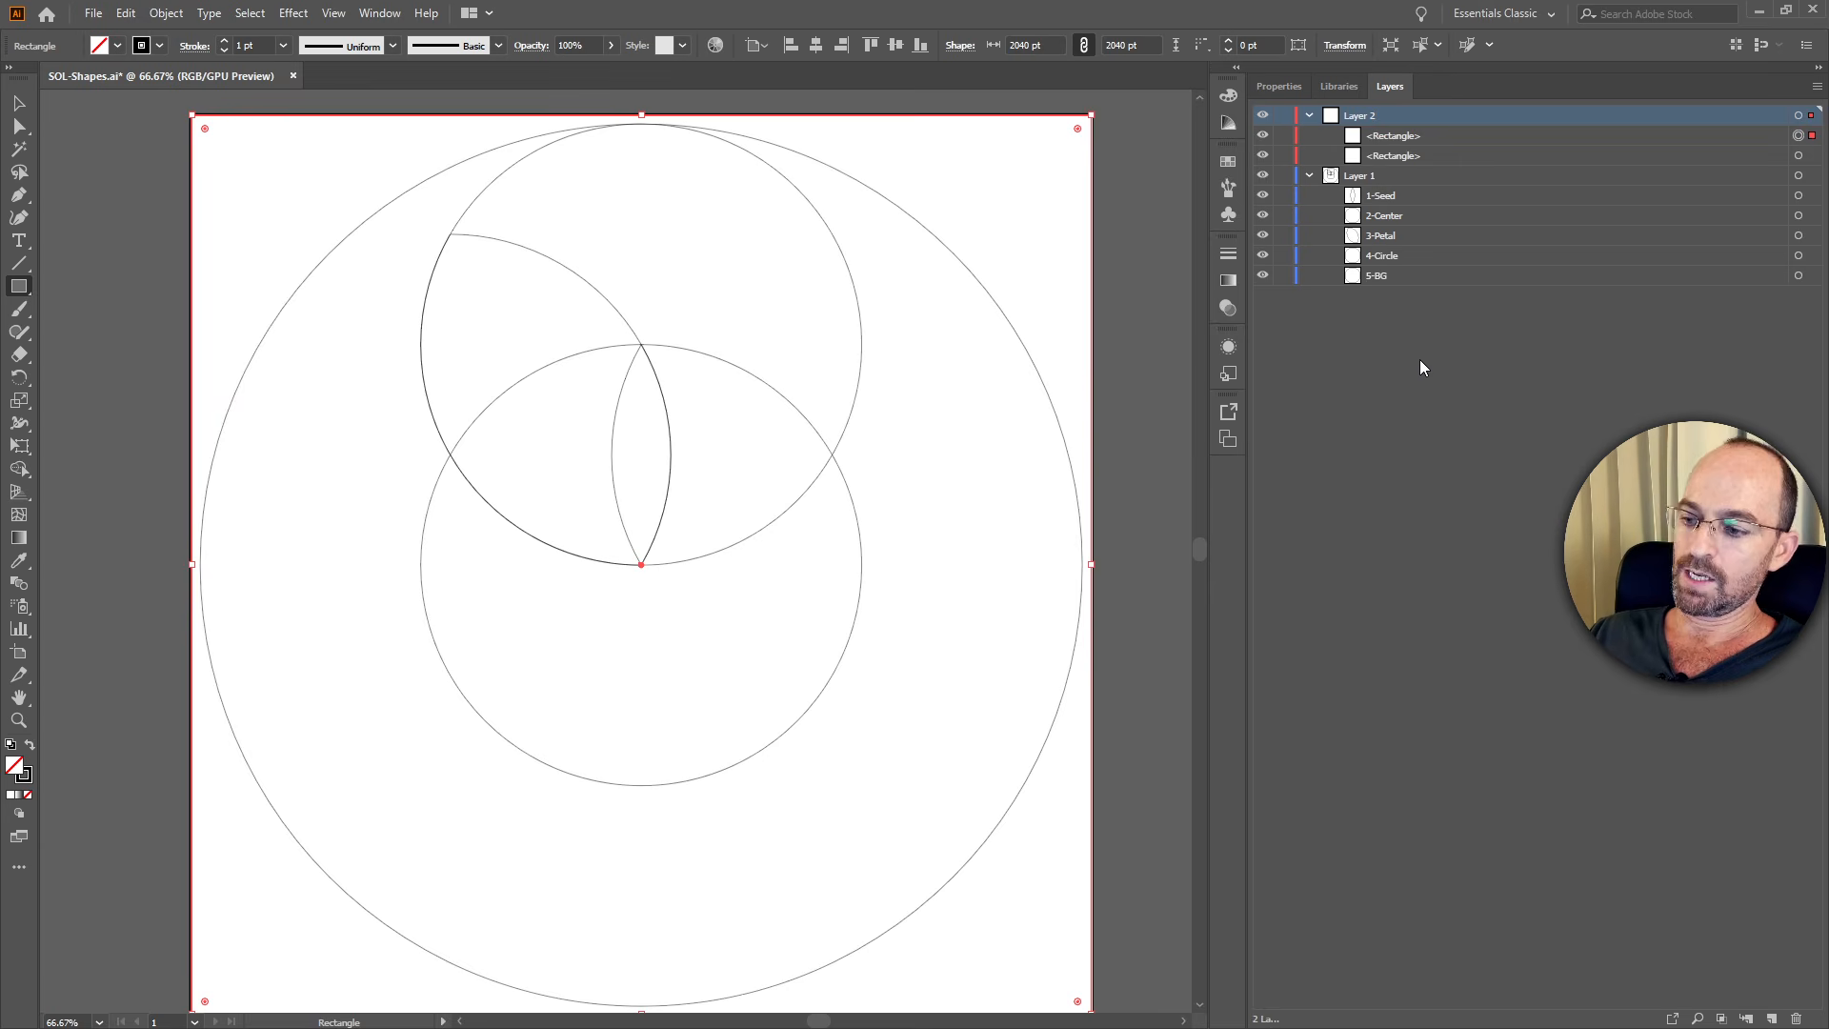
{"action": "key", "text": "alt+Tab"}
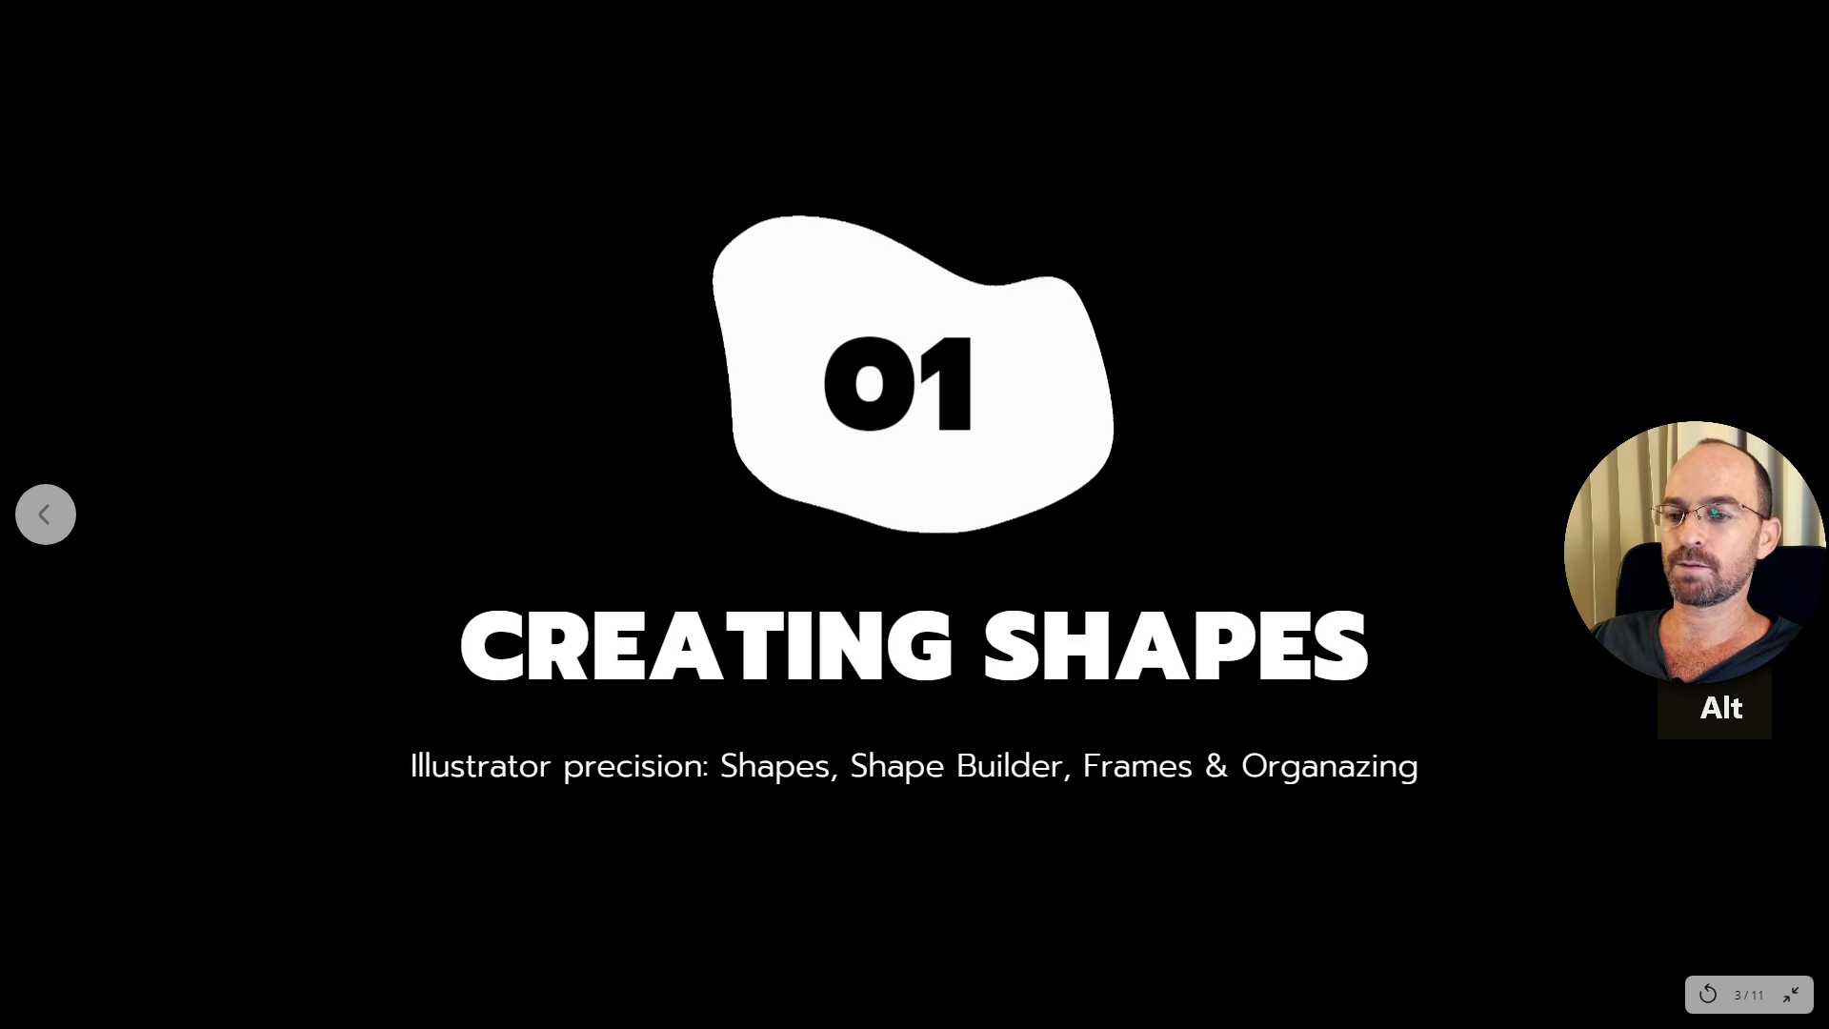
{"action": "key", "text": "space"}
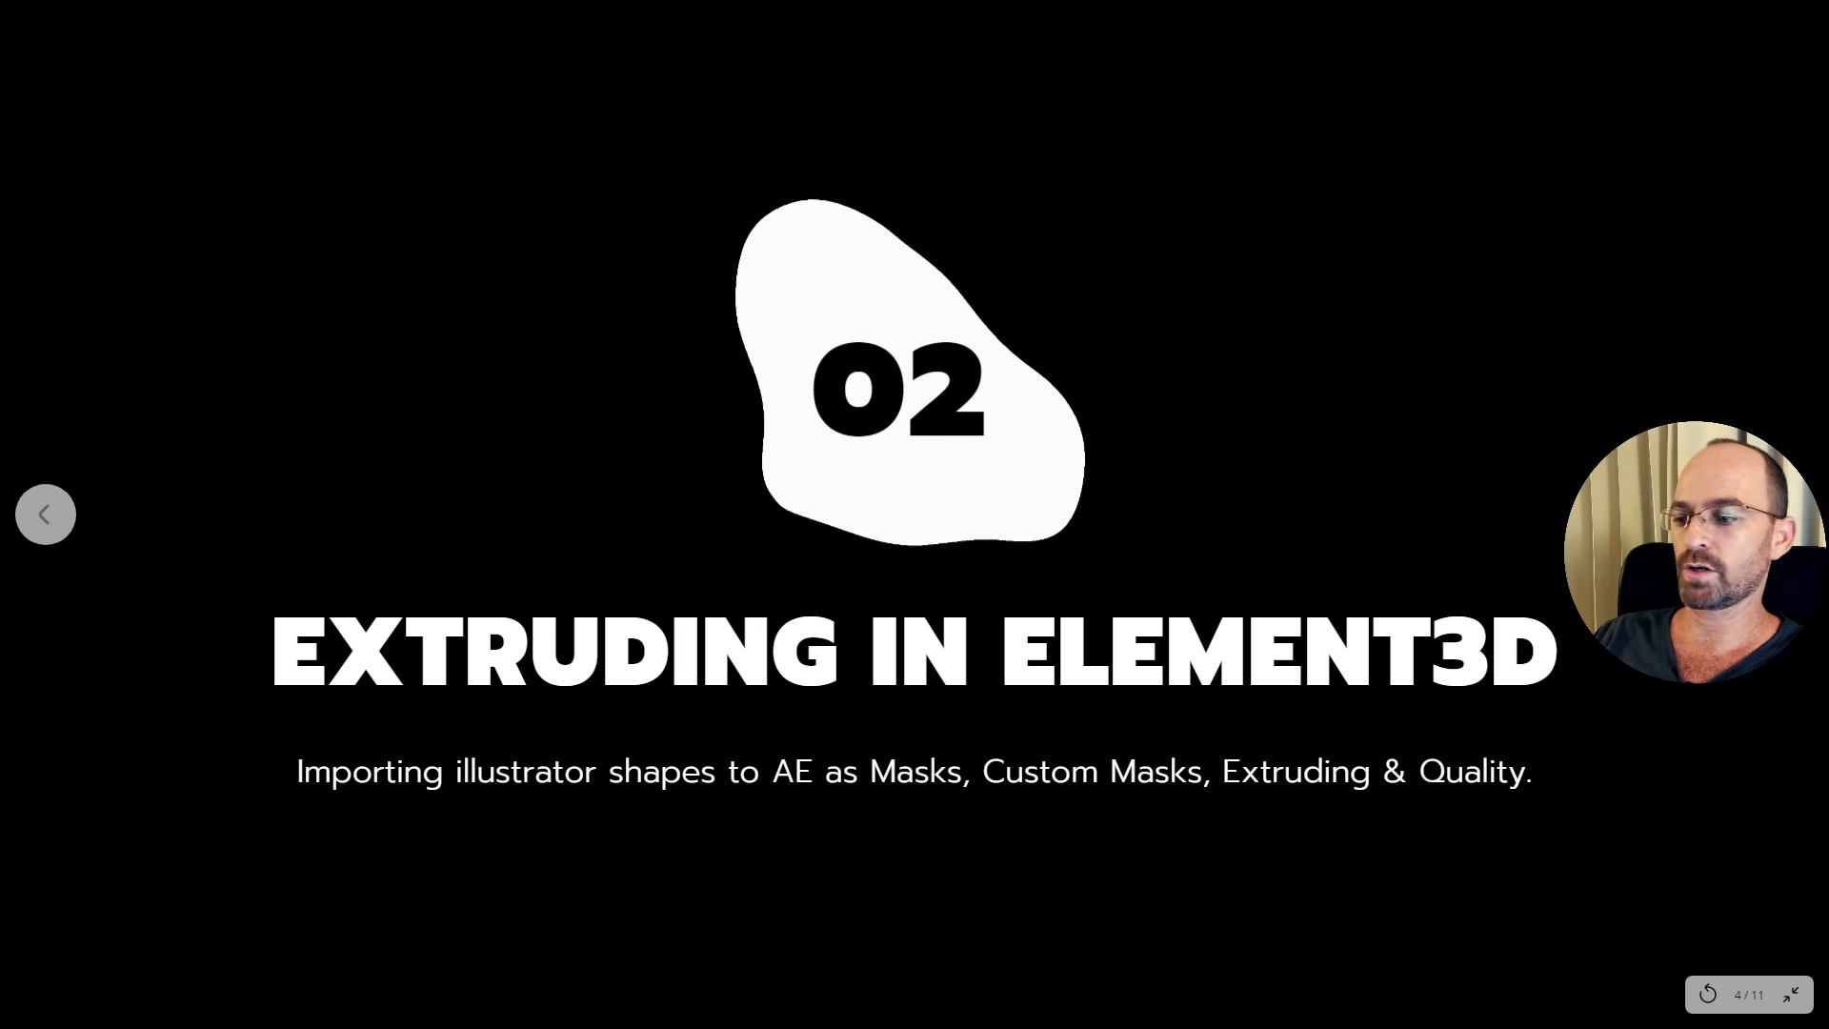
{"action": "key", "text": "alt+Tab"}
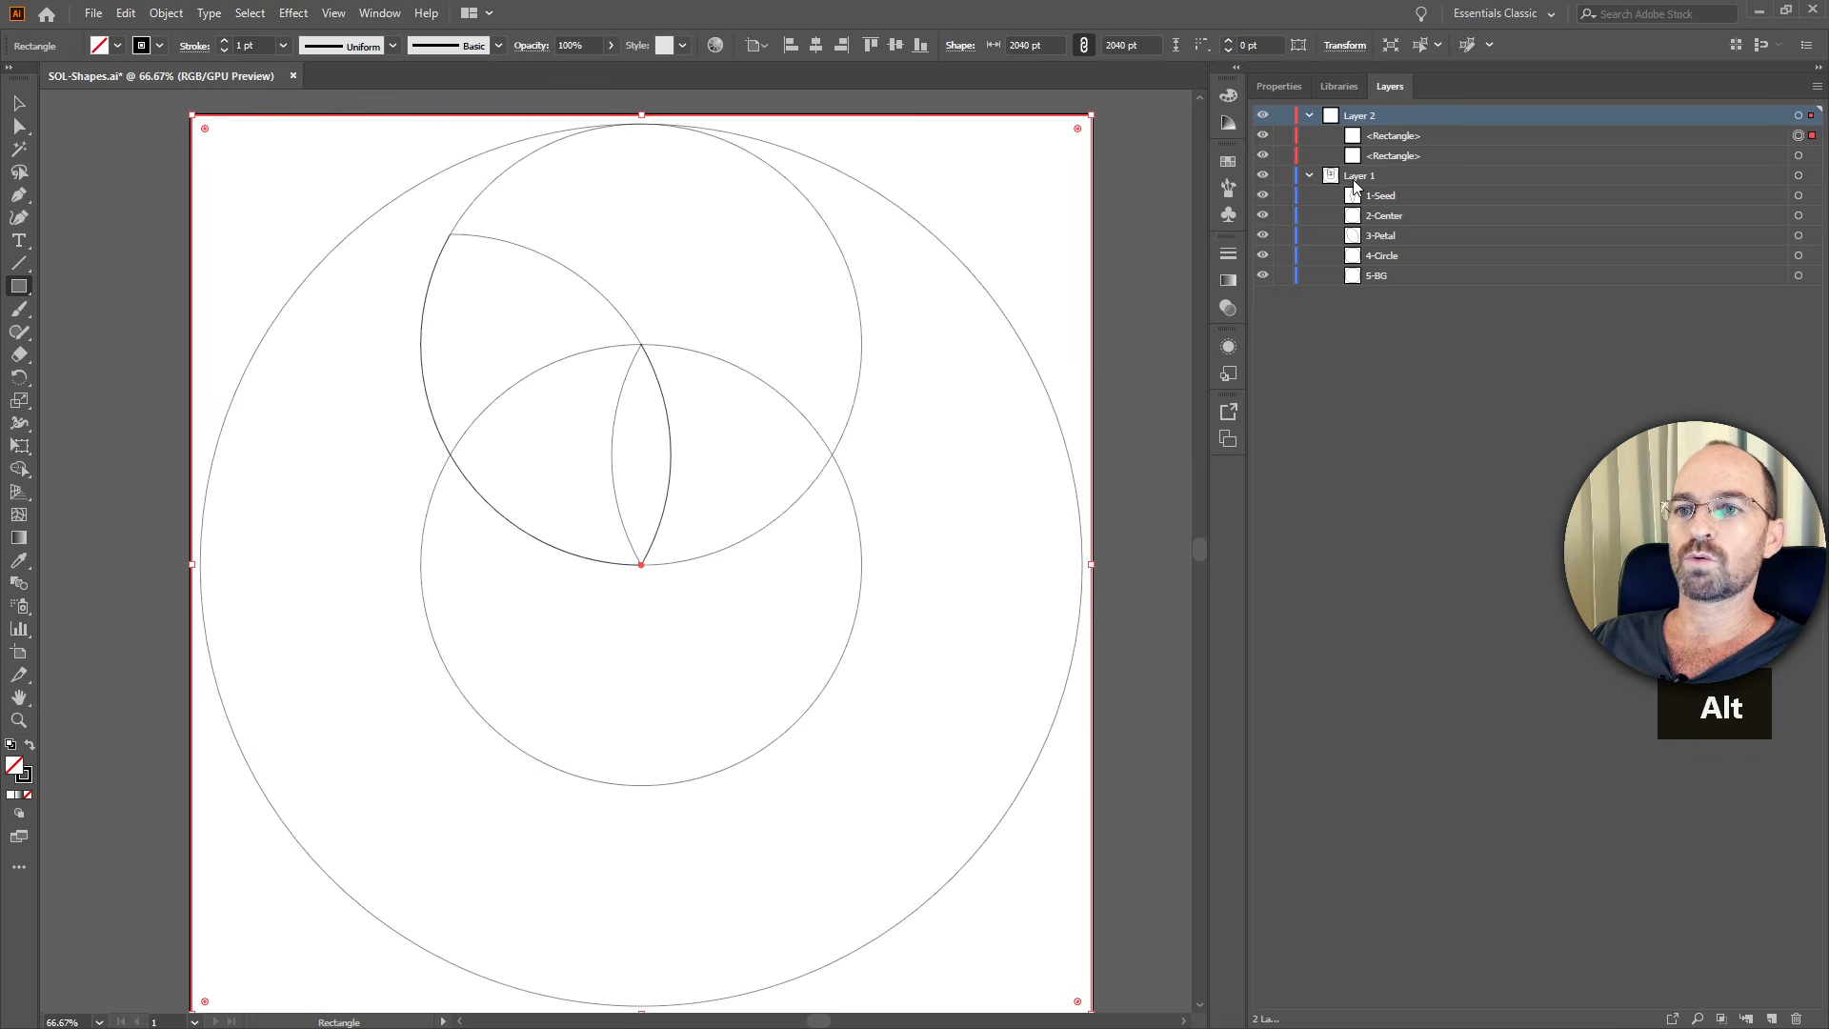
{"action": "left_click", "coordinate": [1398, 385]}
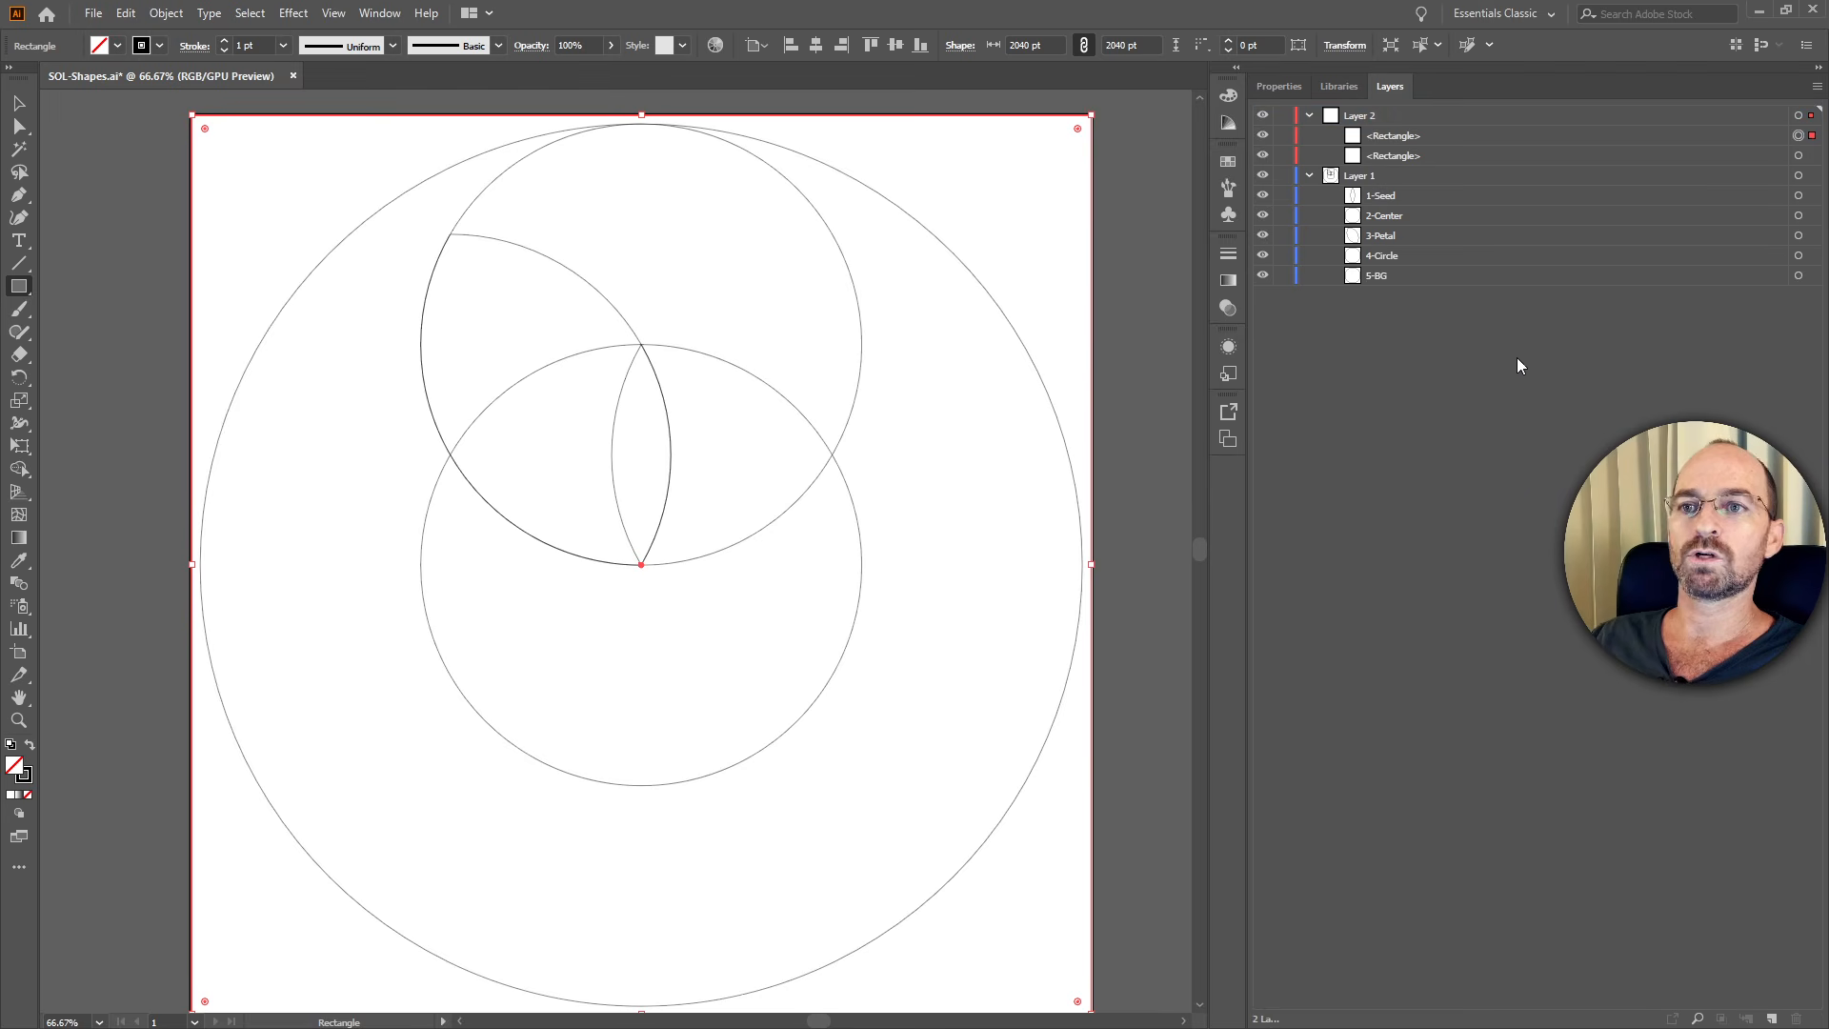
Select the 1-Seed path together with both frame rectangles on Layer 2 and copy them.
{"action": "left_click", "coordinate": [1799, 197]}
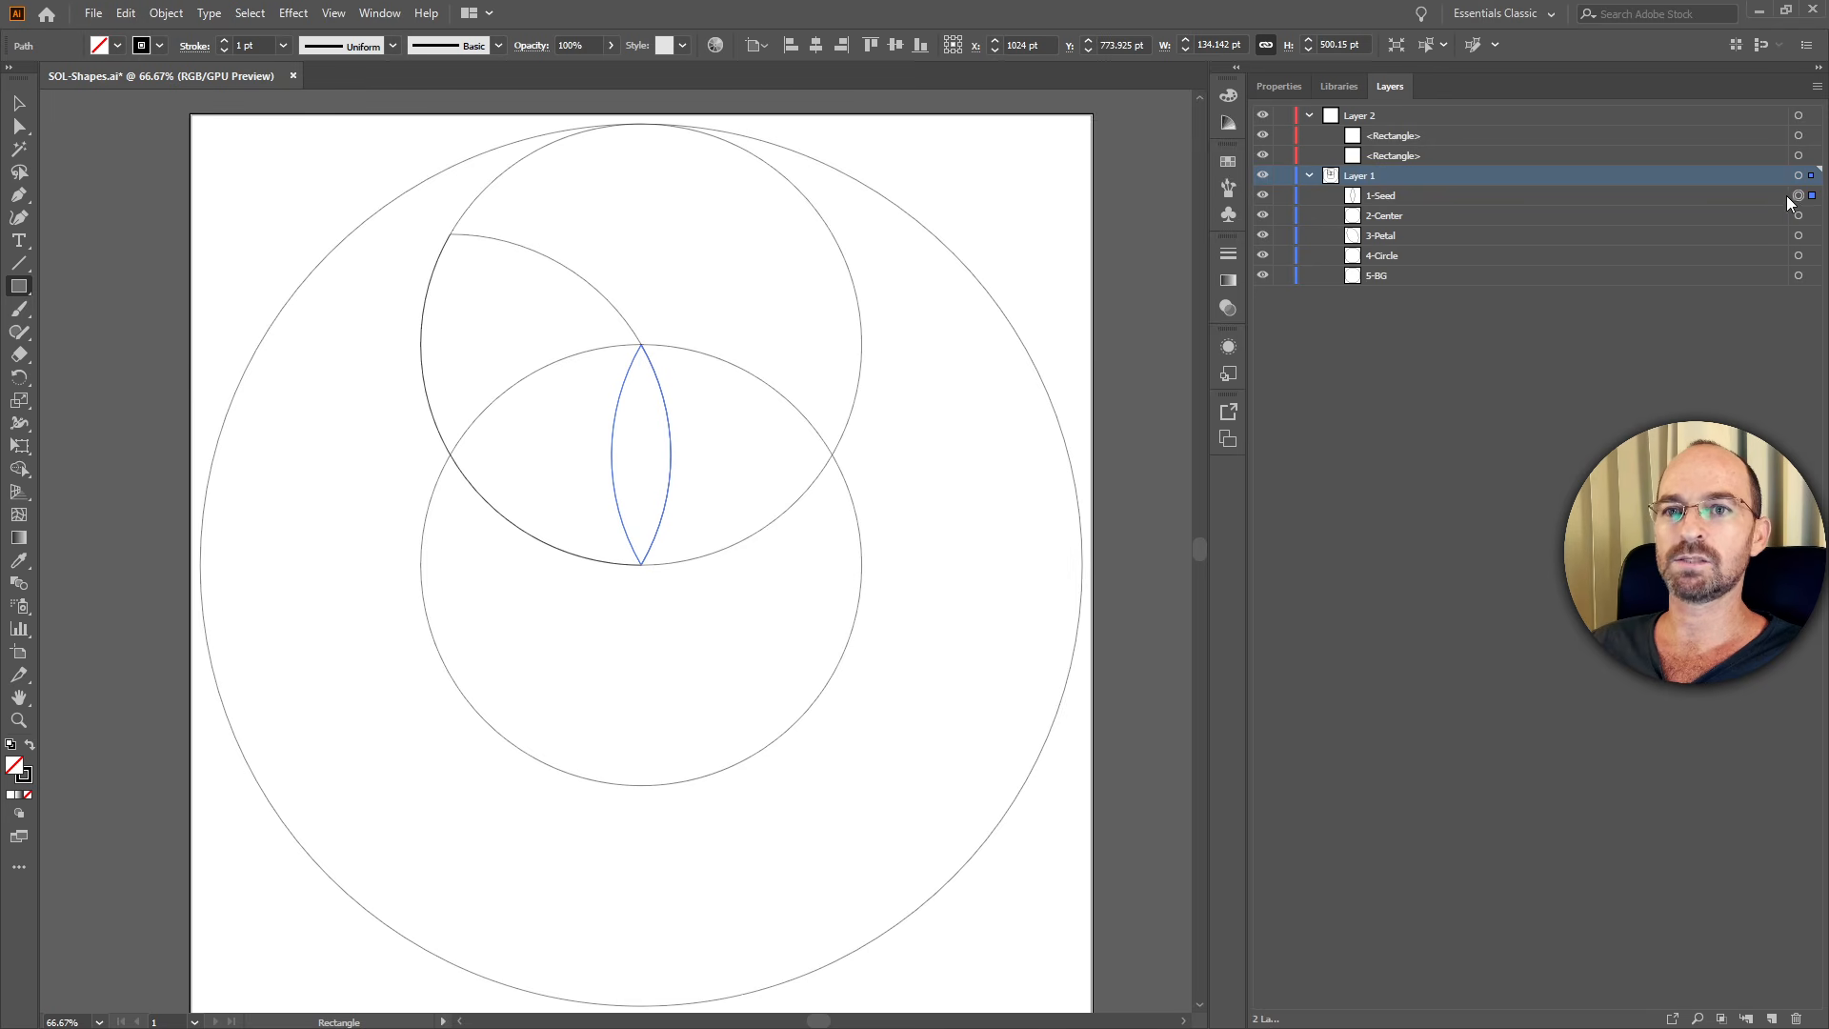
{"action": "key", "text": "ctrl"}
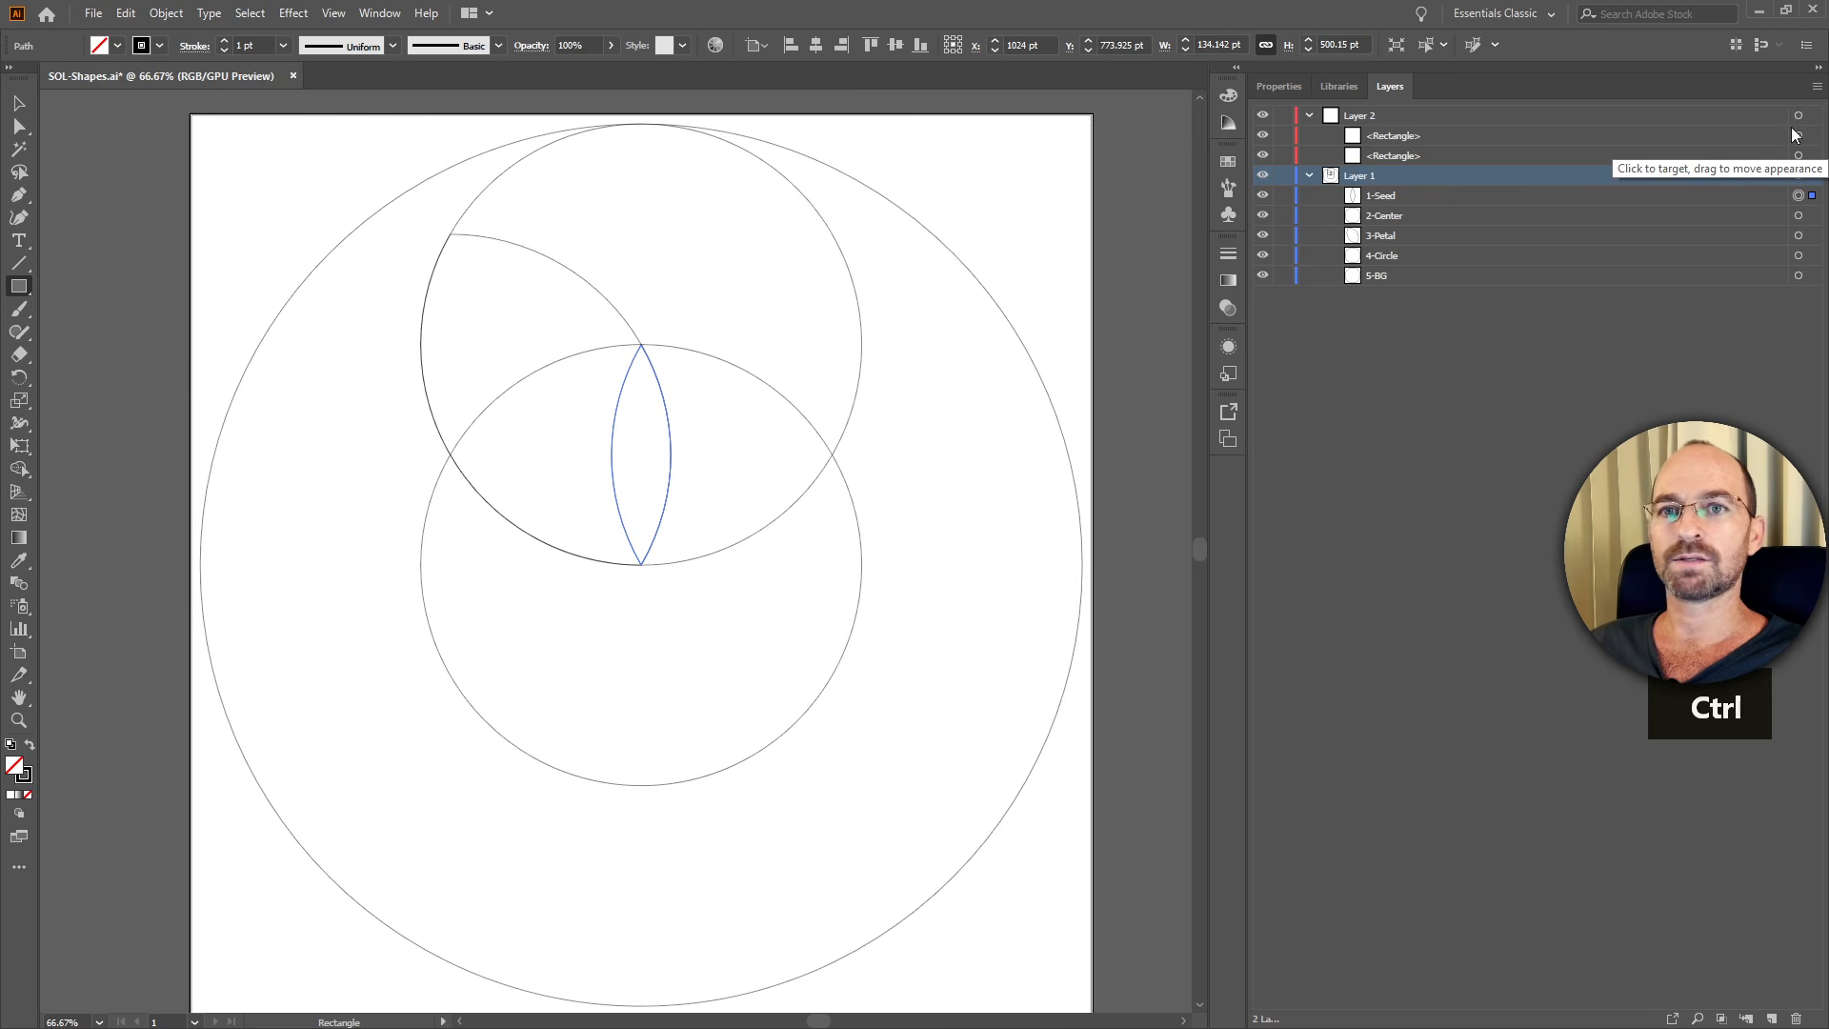
{"action": "left_click", "coordinate": [1797, 118]}
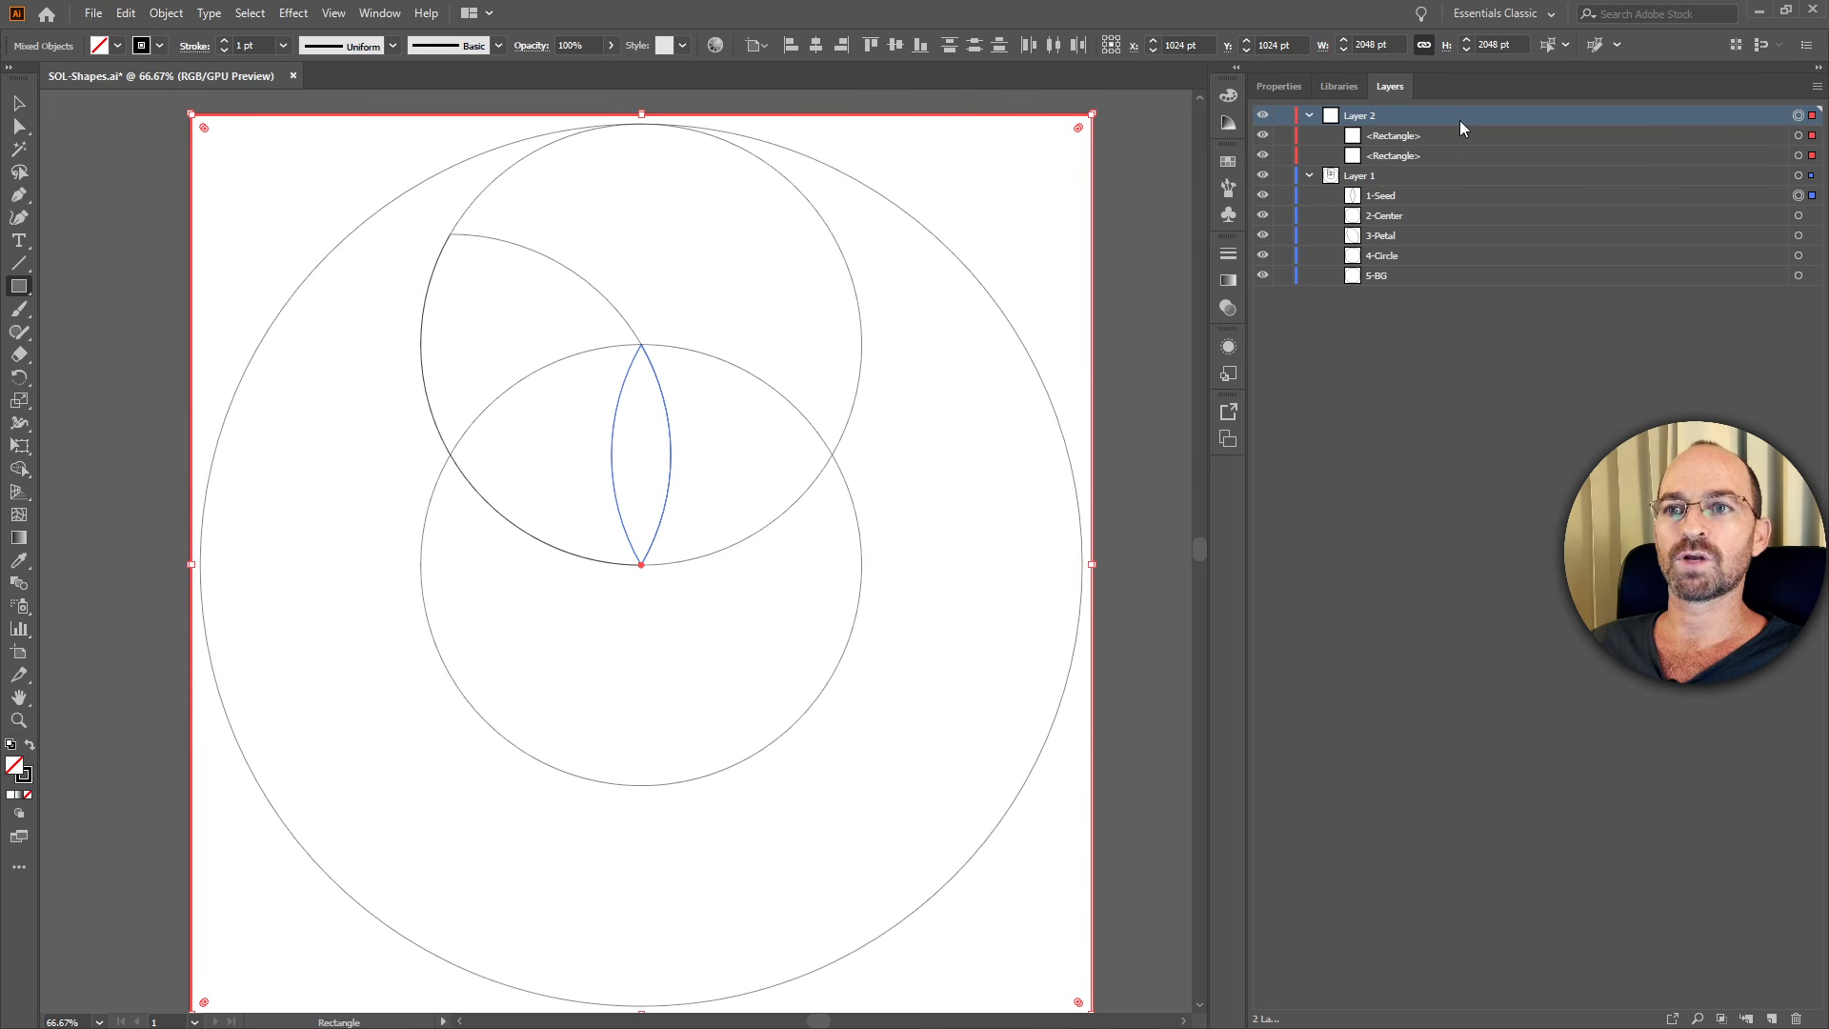
{"action": "key", "text": "ctrl+c"}
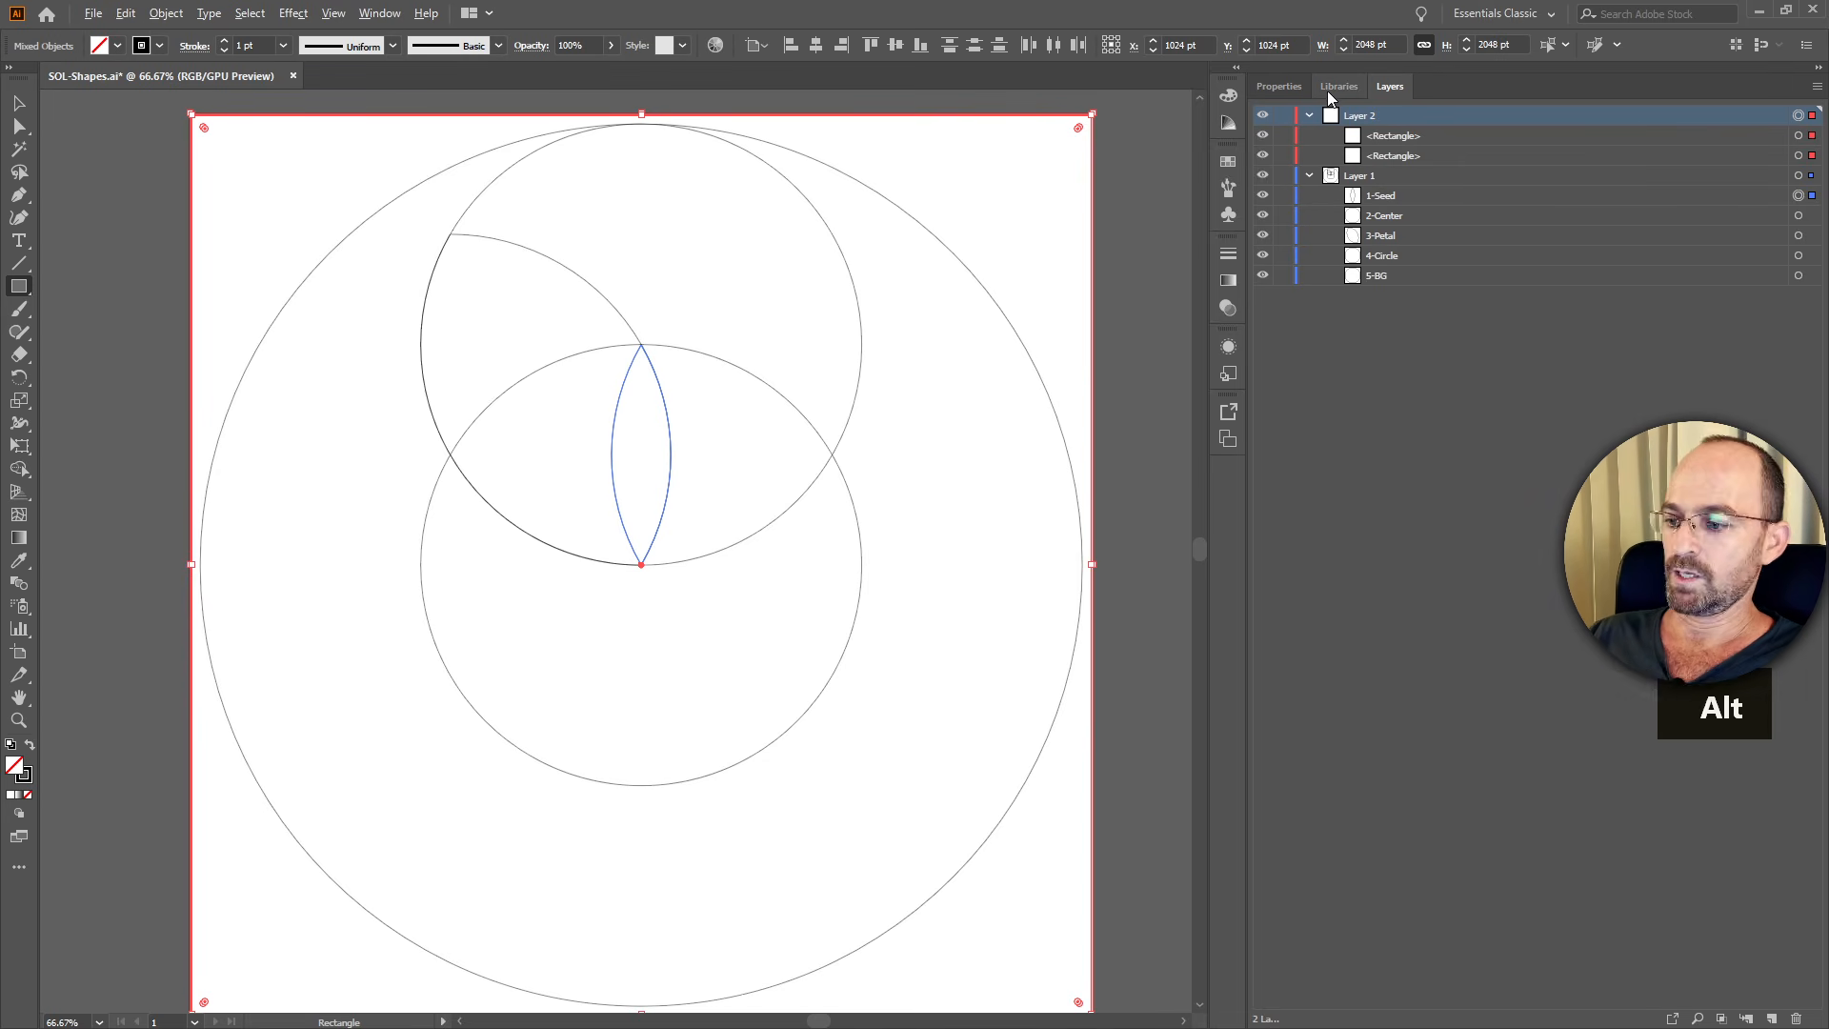
Switch to After Effects and delete the existing mask from the Seed-Mask layer in the SOL-TUT composition.
{"action": "key", "text": "alt+Tab"}
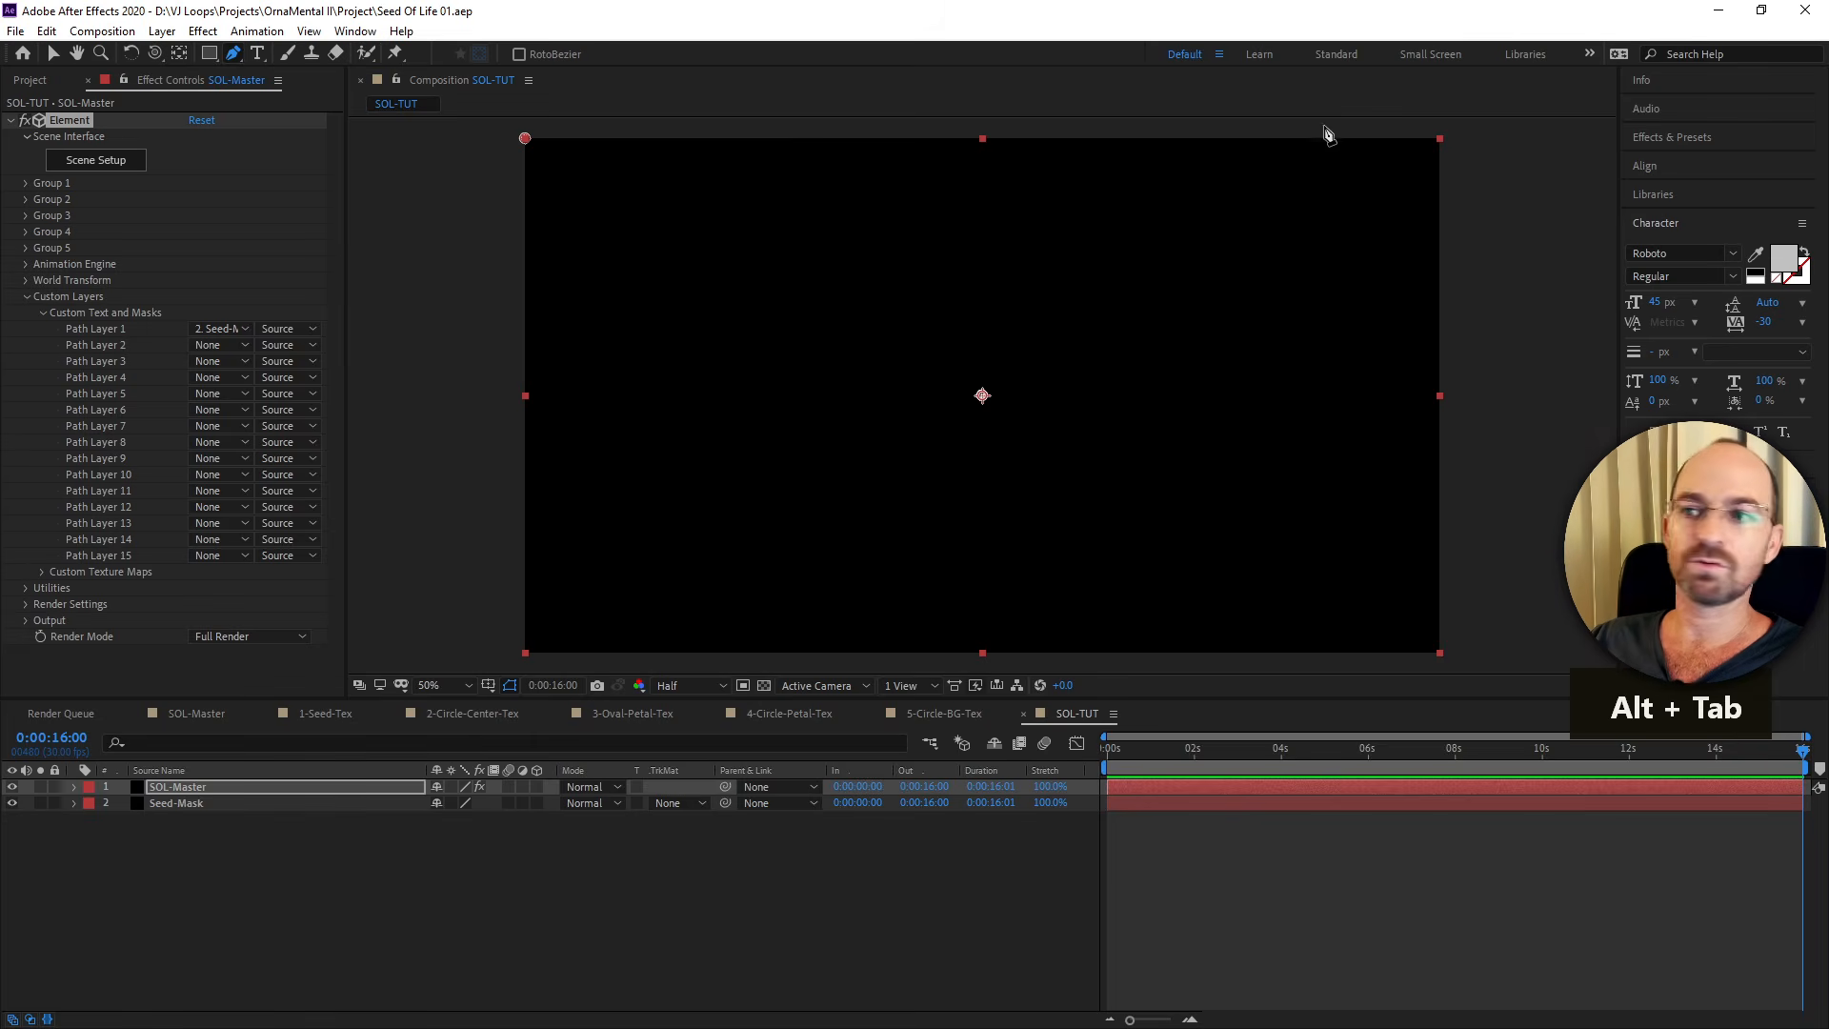
{"action": "left_click", "coordinate": [451, 912]}
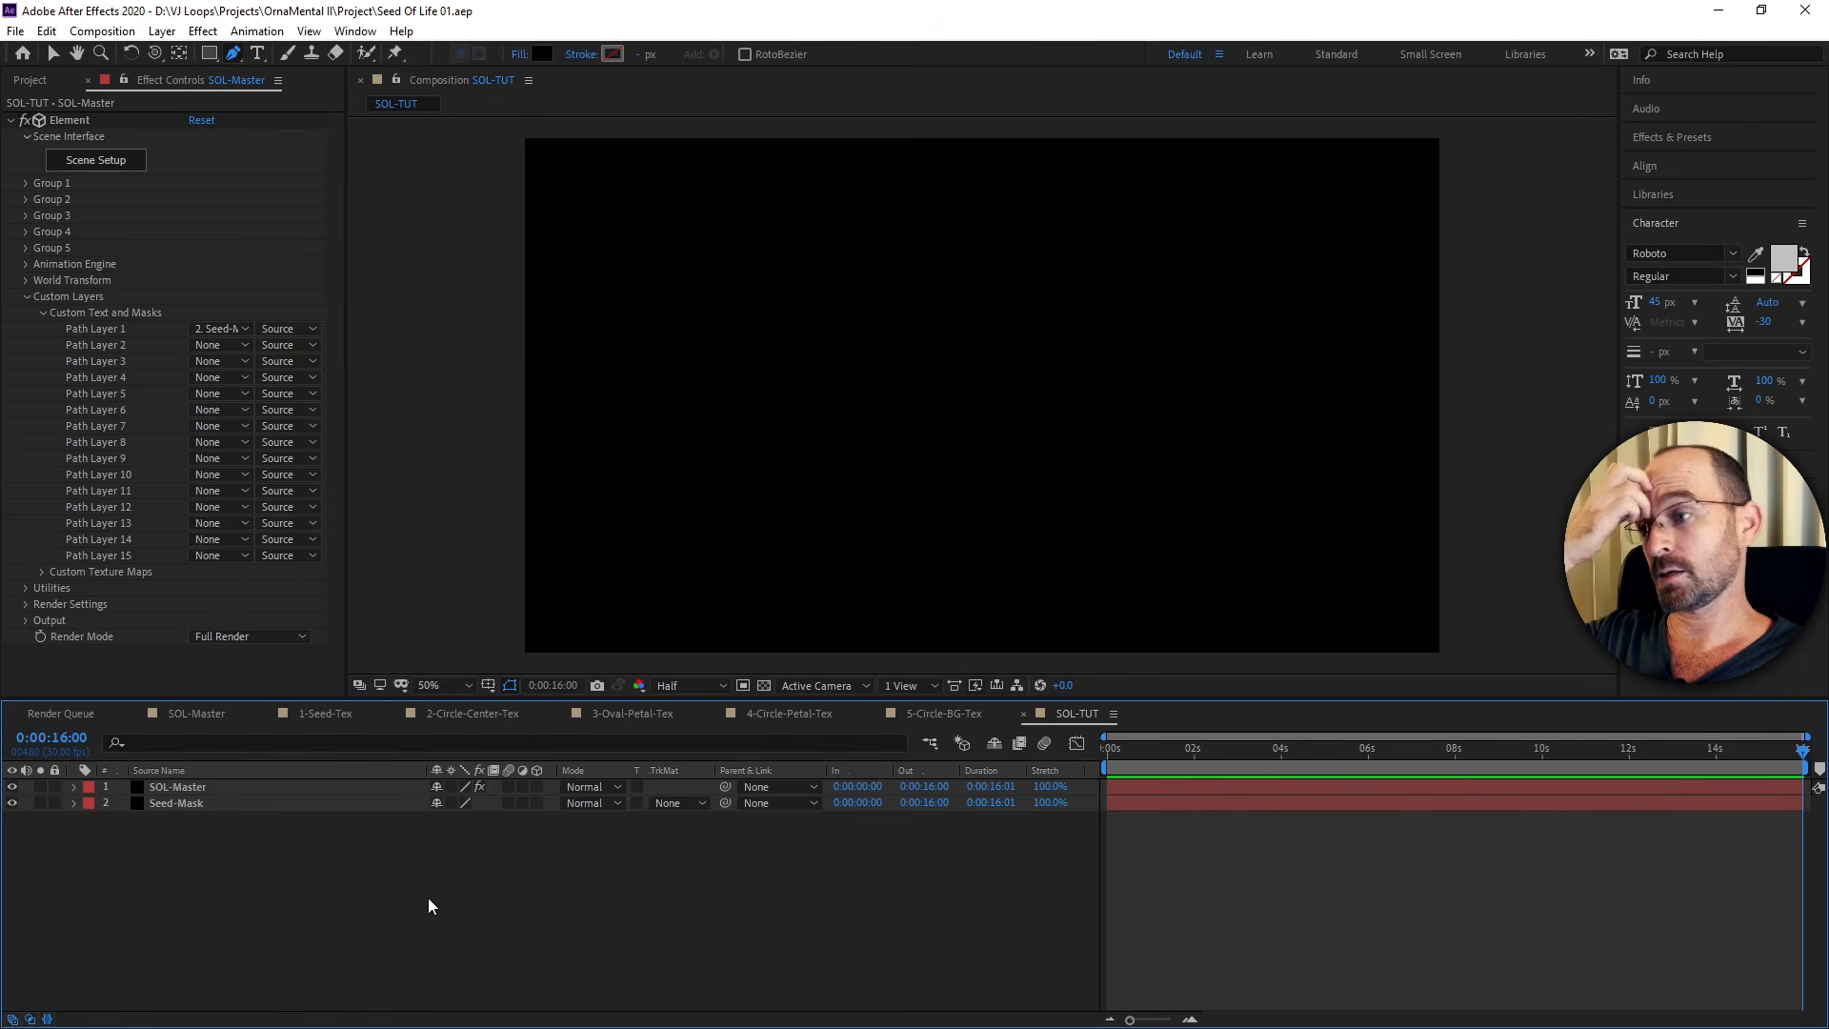
{"action": "left_click", "coordinate": [294, 804]}
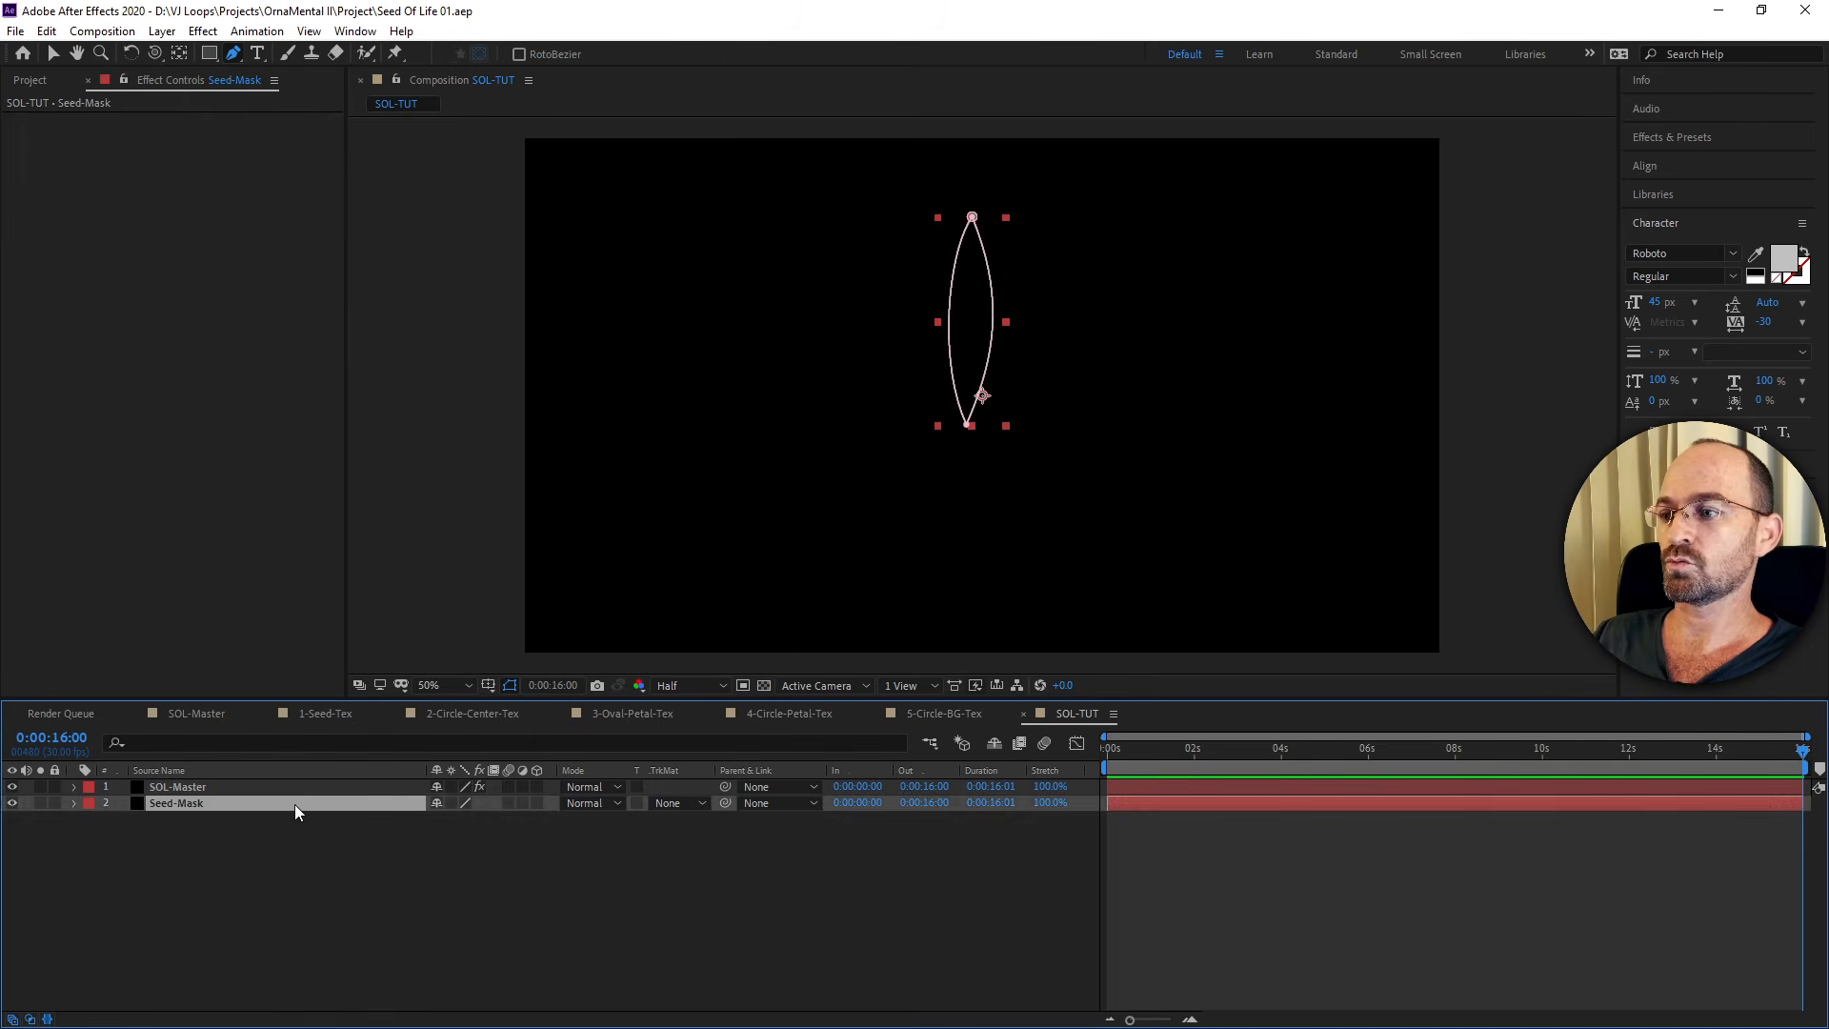
{"action": "key", "text": "m"}
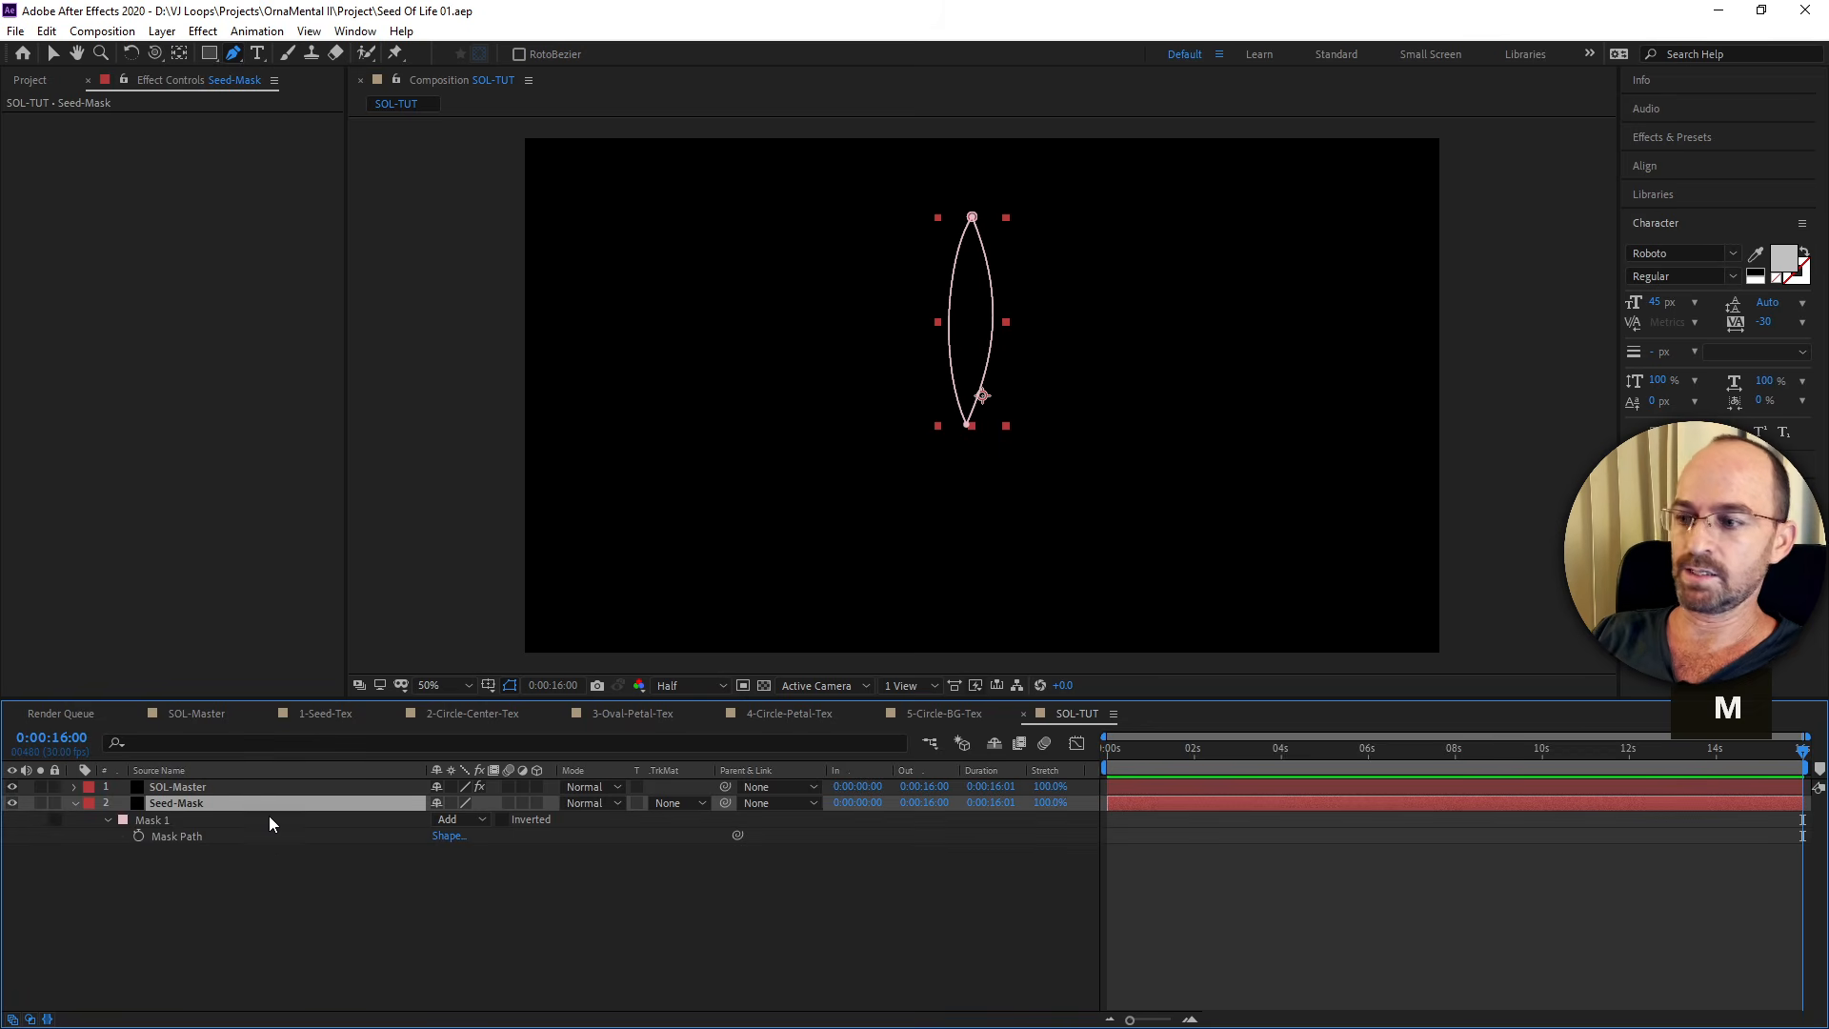
{"action": "left_click", "coordinate": [169, 821]}
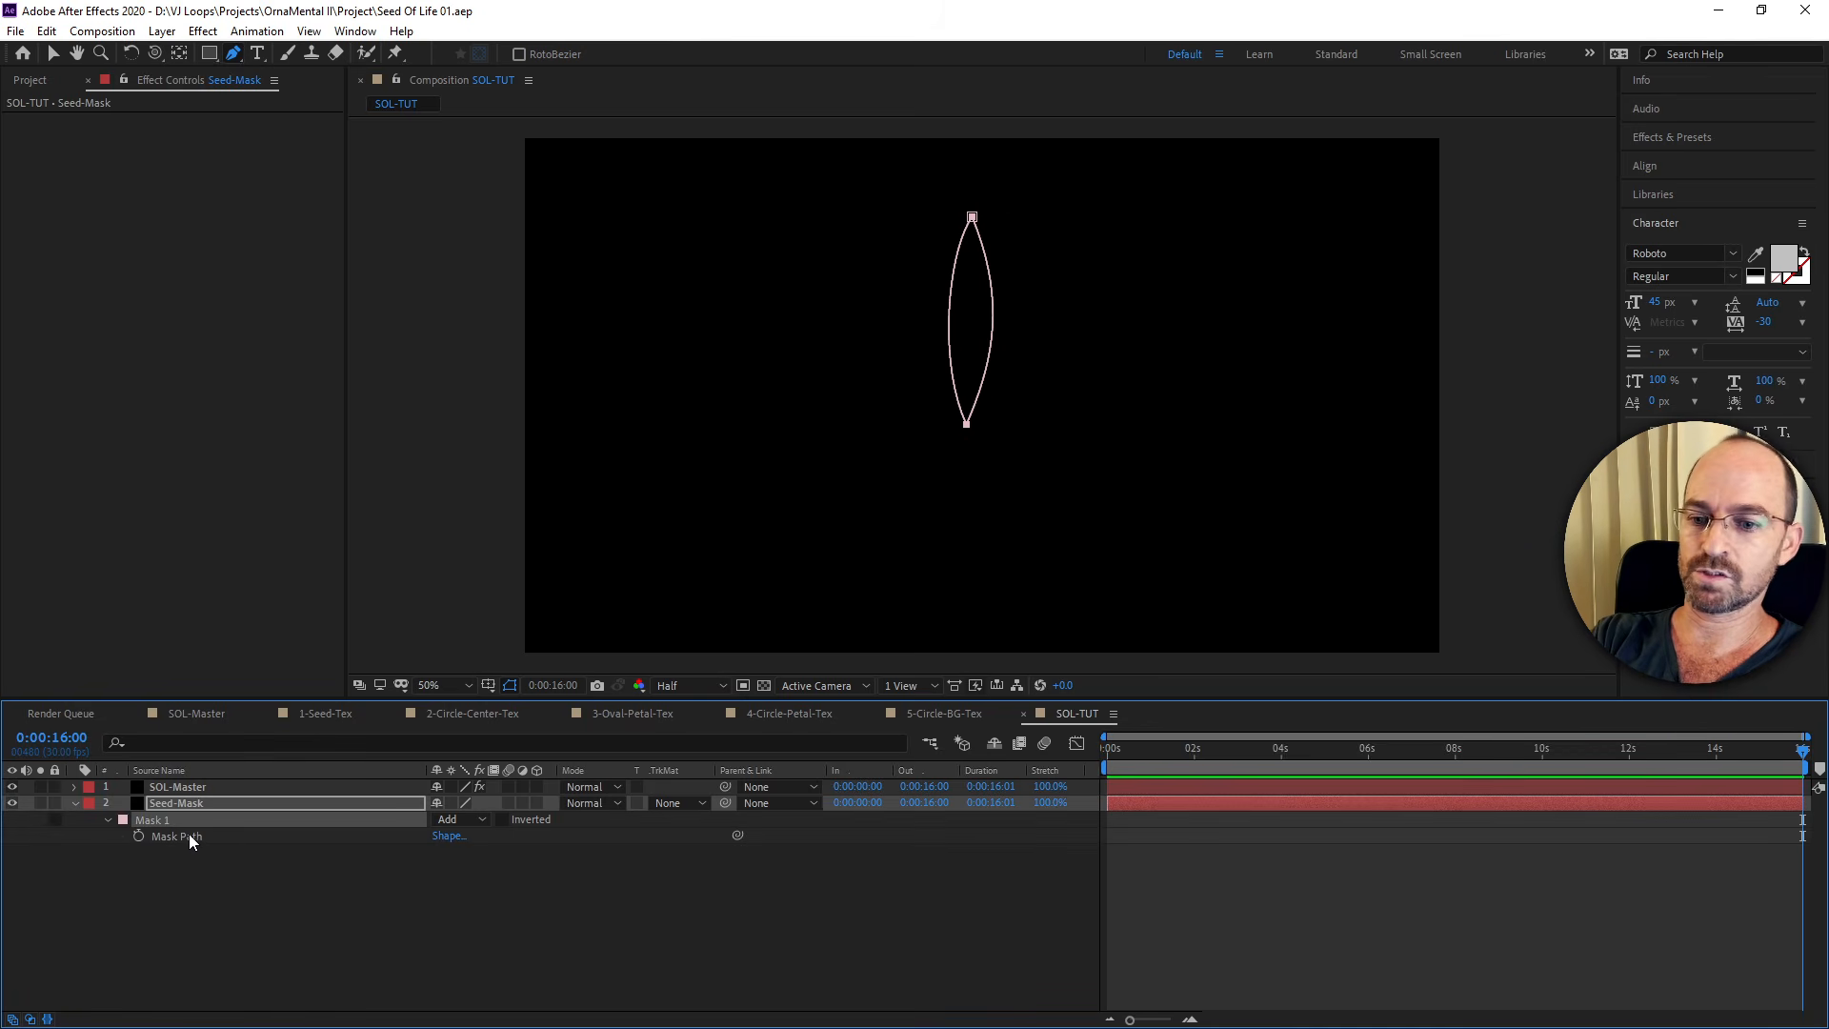
{"action": "key", "text": "Delete"}
{"action": "left_click", "coordinate": [194, 852]}
Paste the copied Illustrator seed and frame paths onto the Seed-Mask layer as masks.
{"action": "left_click", "coordinate": [190, 812]}
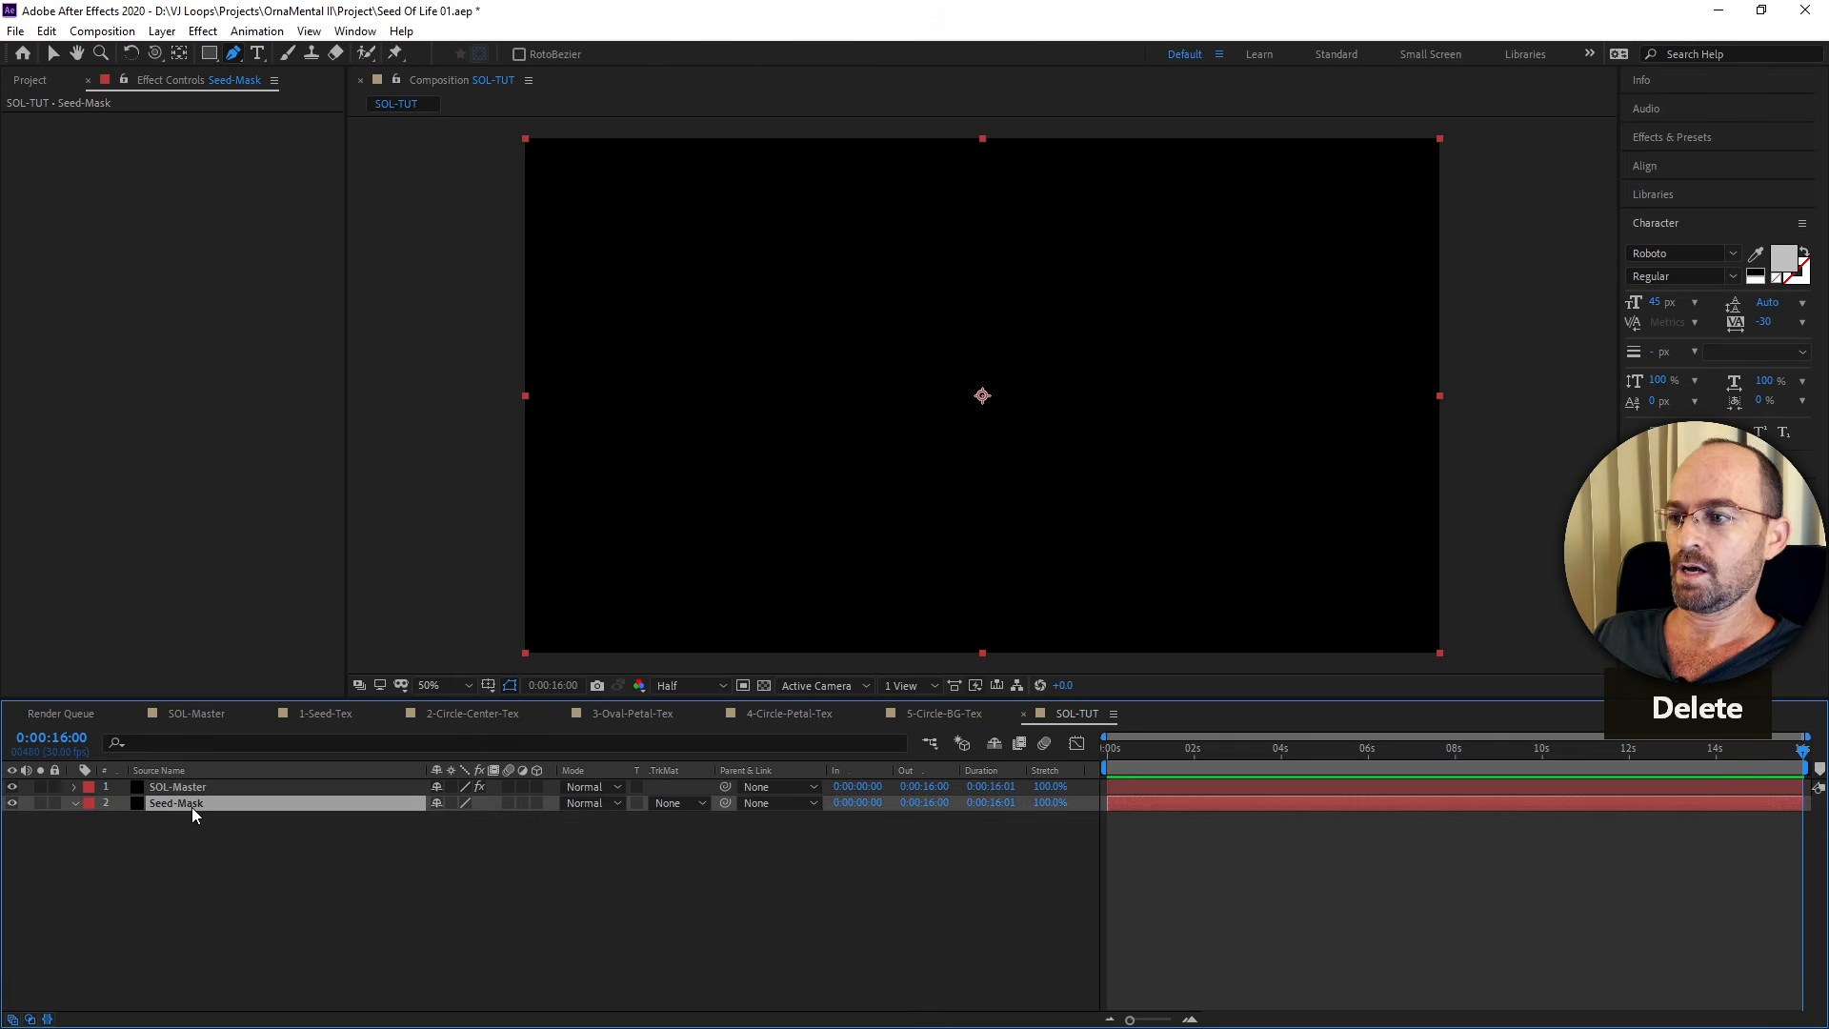
{"action": "key", "text": "ctrl+v"}
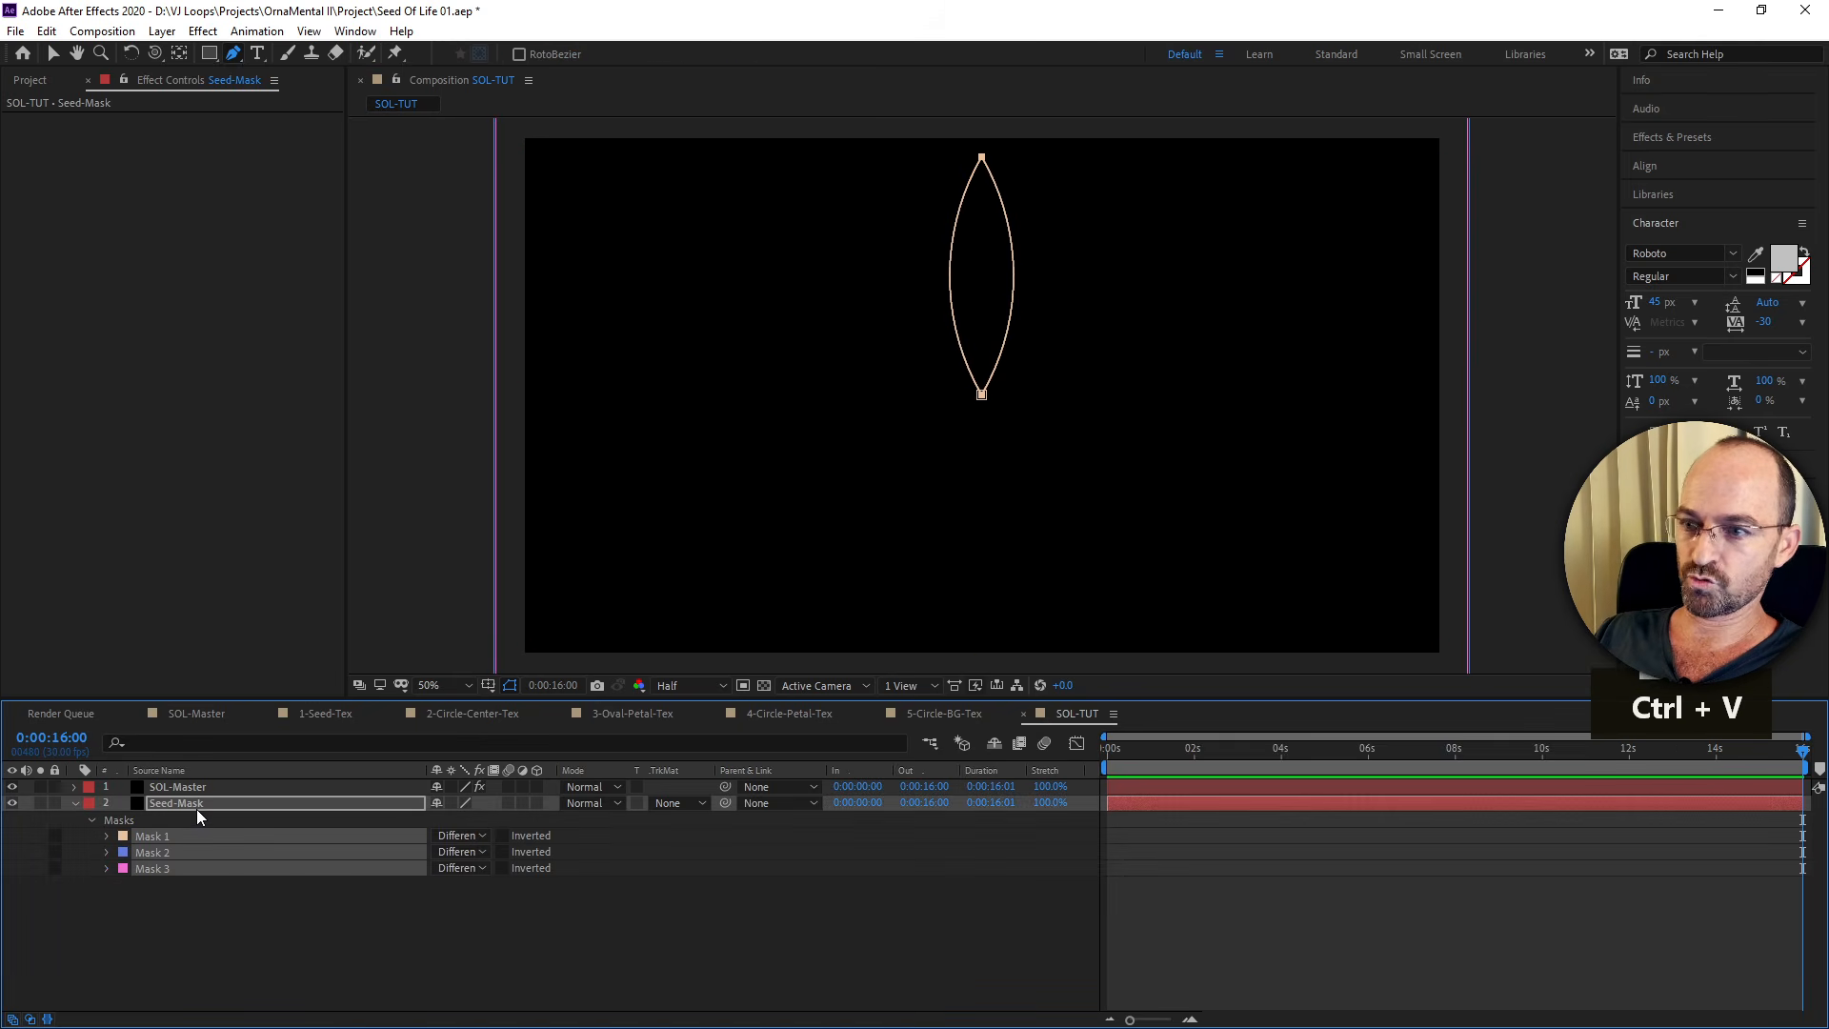
{"action": "scroll", "coordinate": [932, 479], "scroll_direction": "down", "scroll_amount": 2}
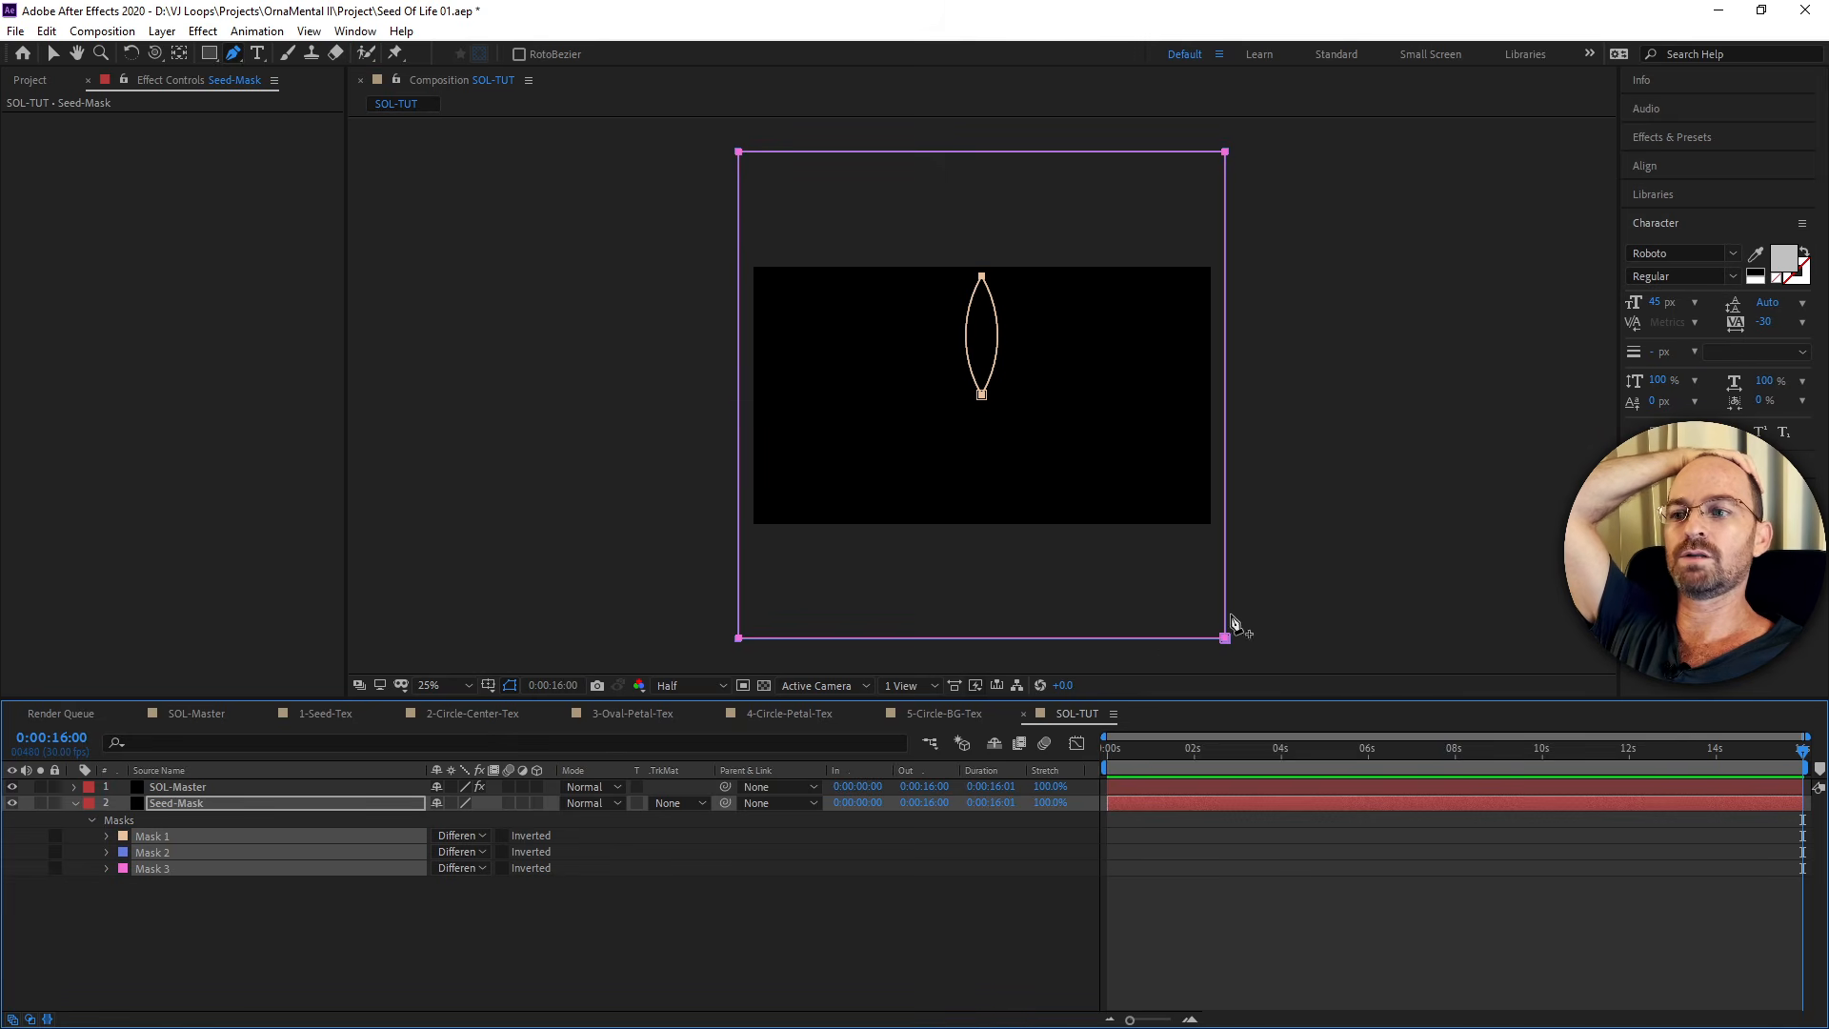
{"action": "left_click", "coordinate": [164, 841]}
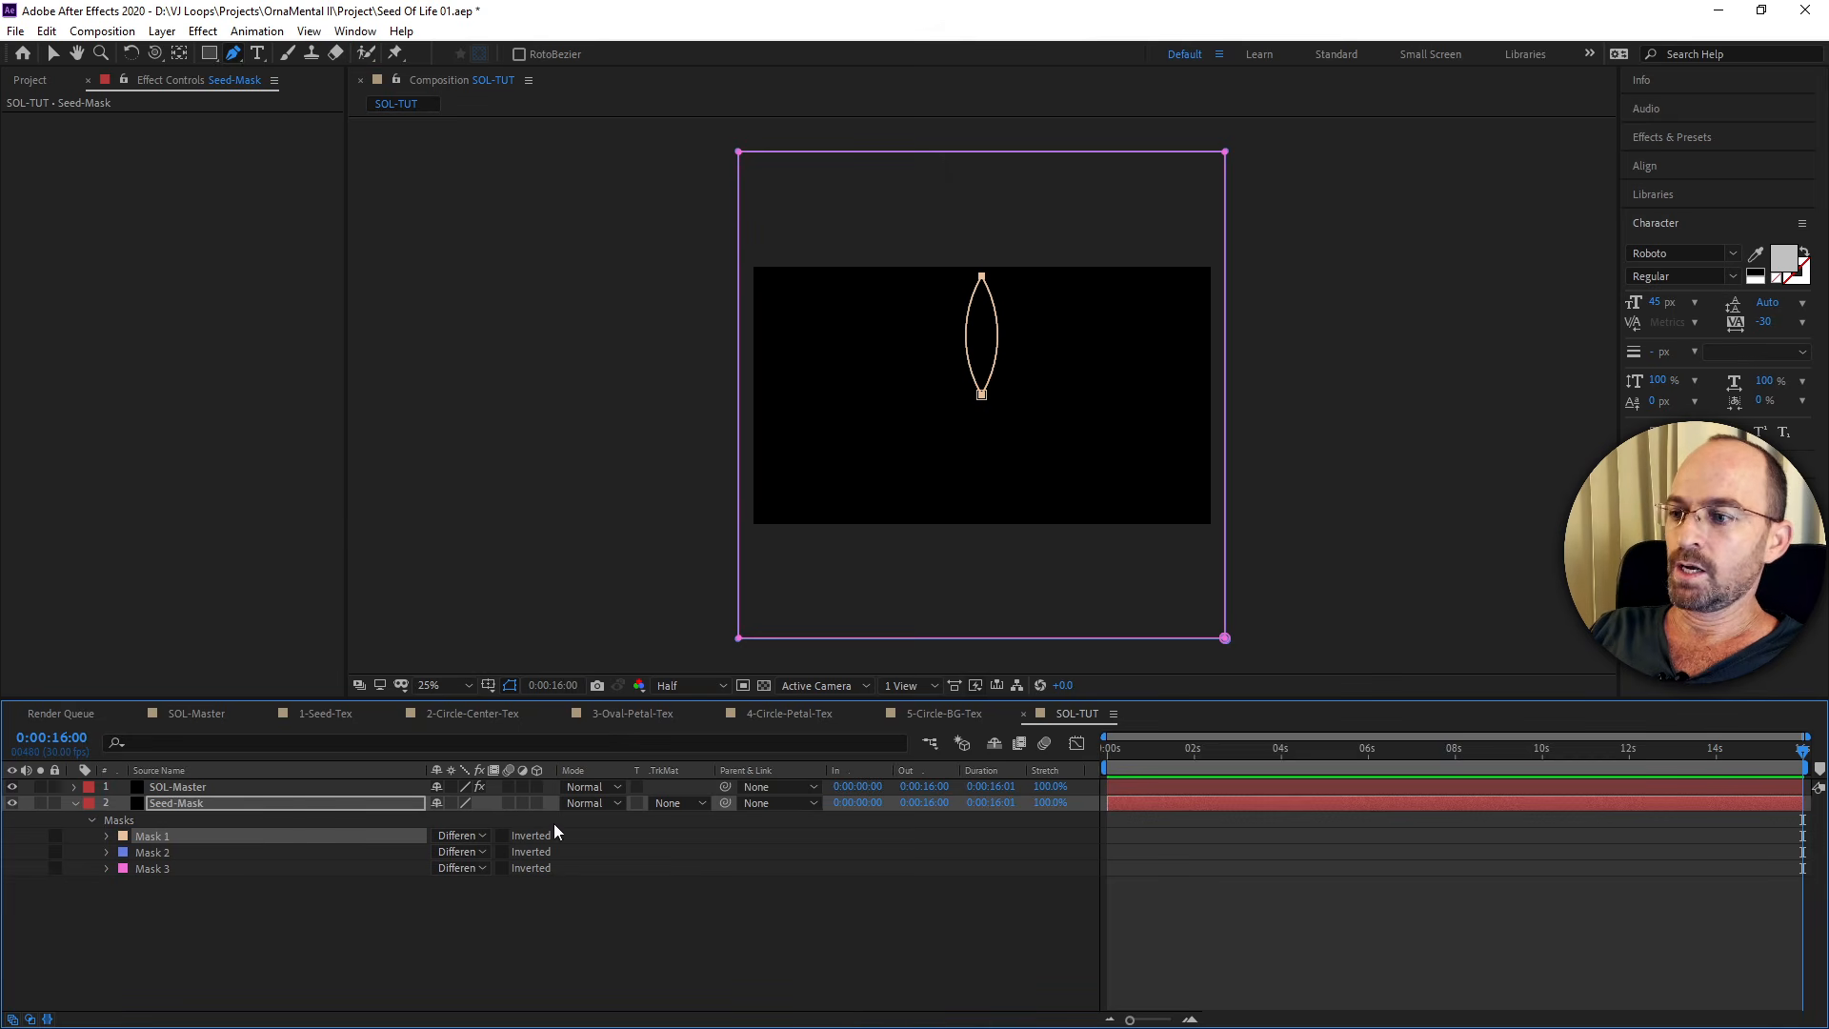
Check which layer the Element effect on SOL-Master uses for Path Layer 1.
{"action": "left_click", "coordinate": [263, 787]}
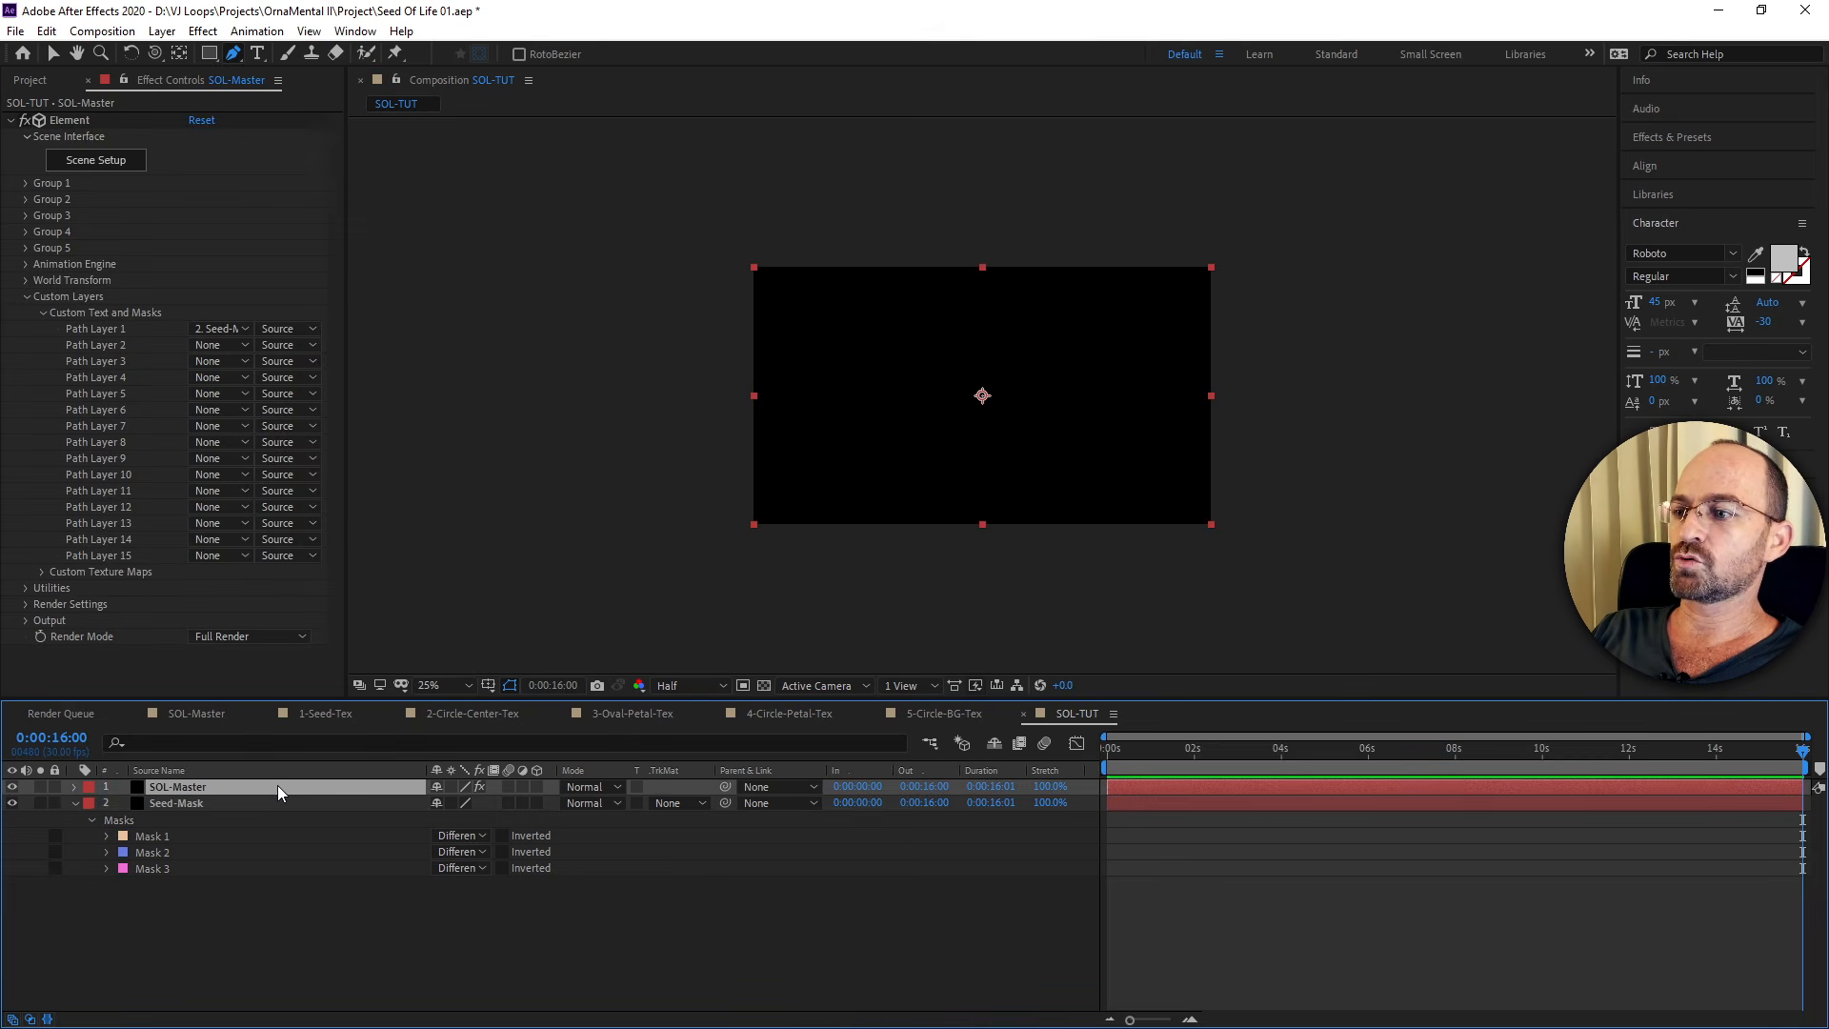
{"action": "left_click", "coordinate": [231, 329]}
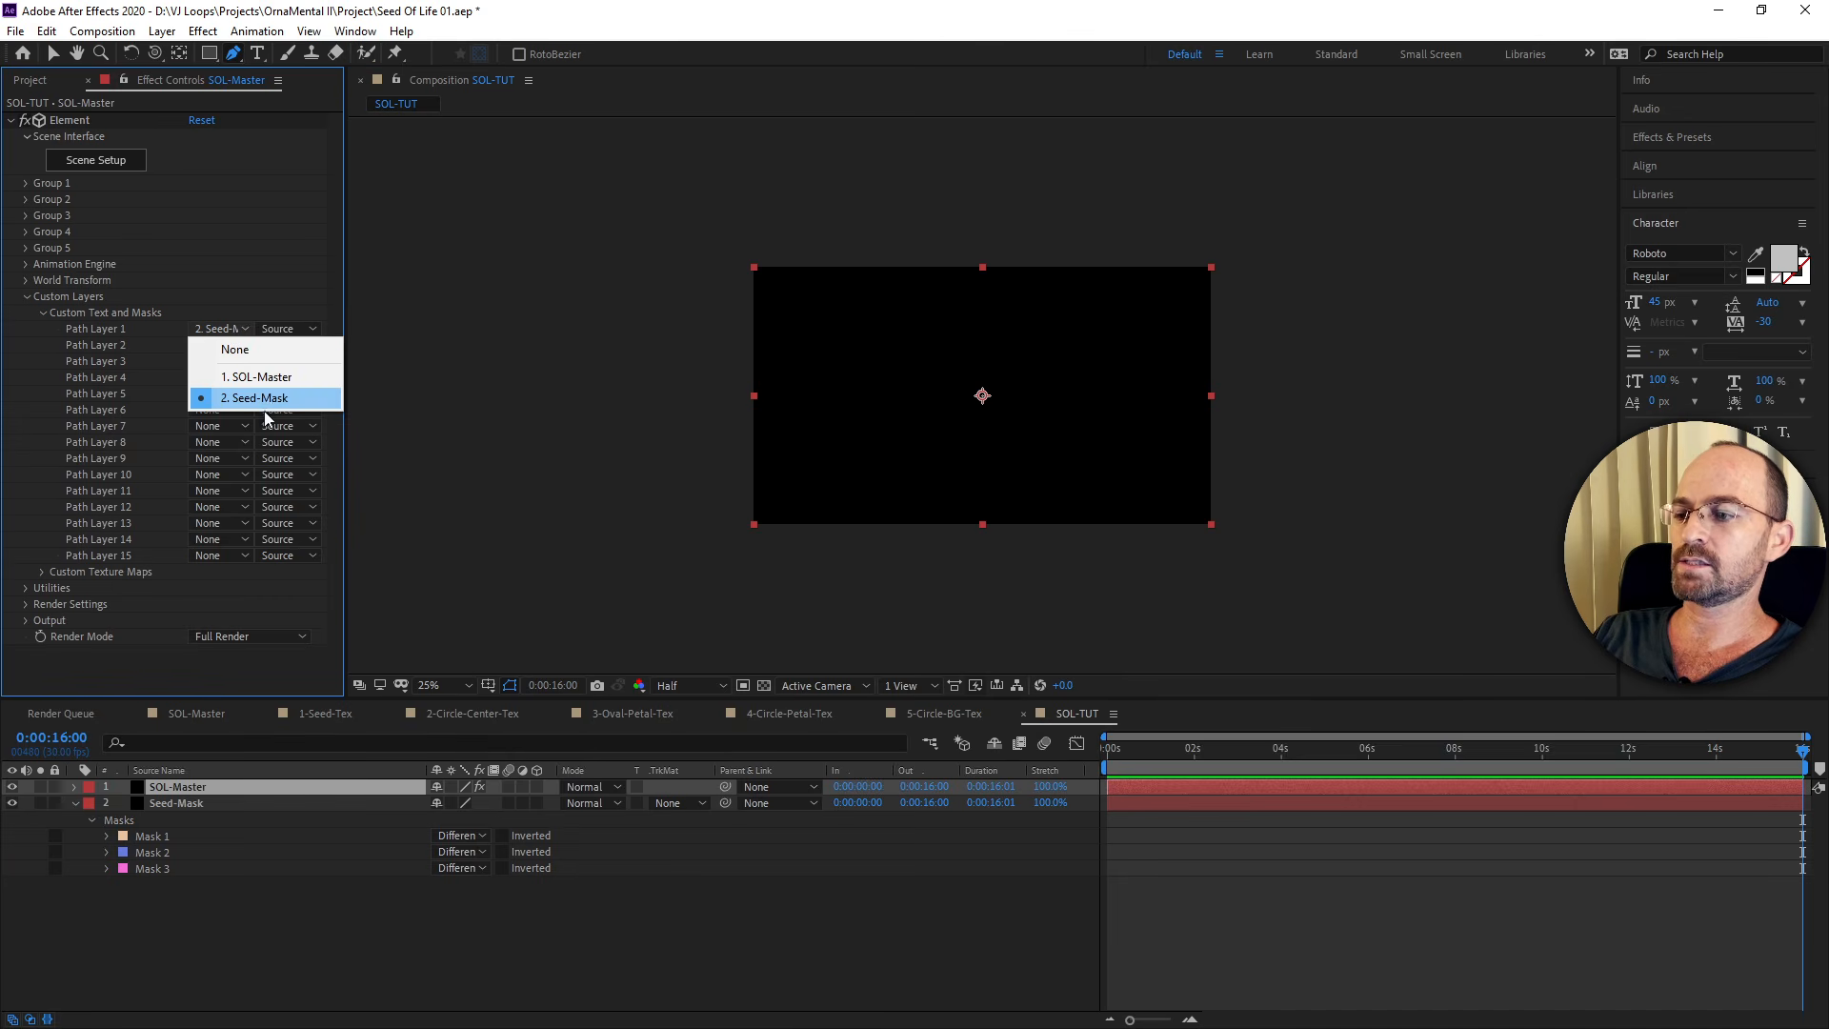
{"action": "left_click", "coordinate": [208, 803]}
{"action": "left_click", "coordinate": [209, 917]}
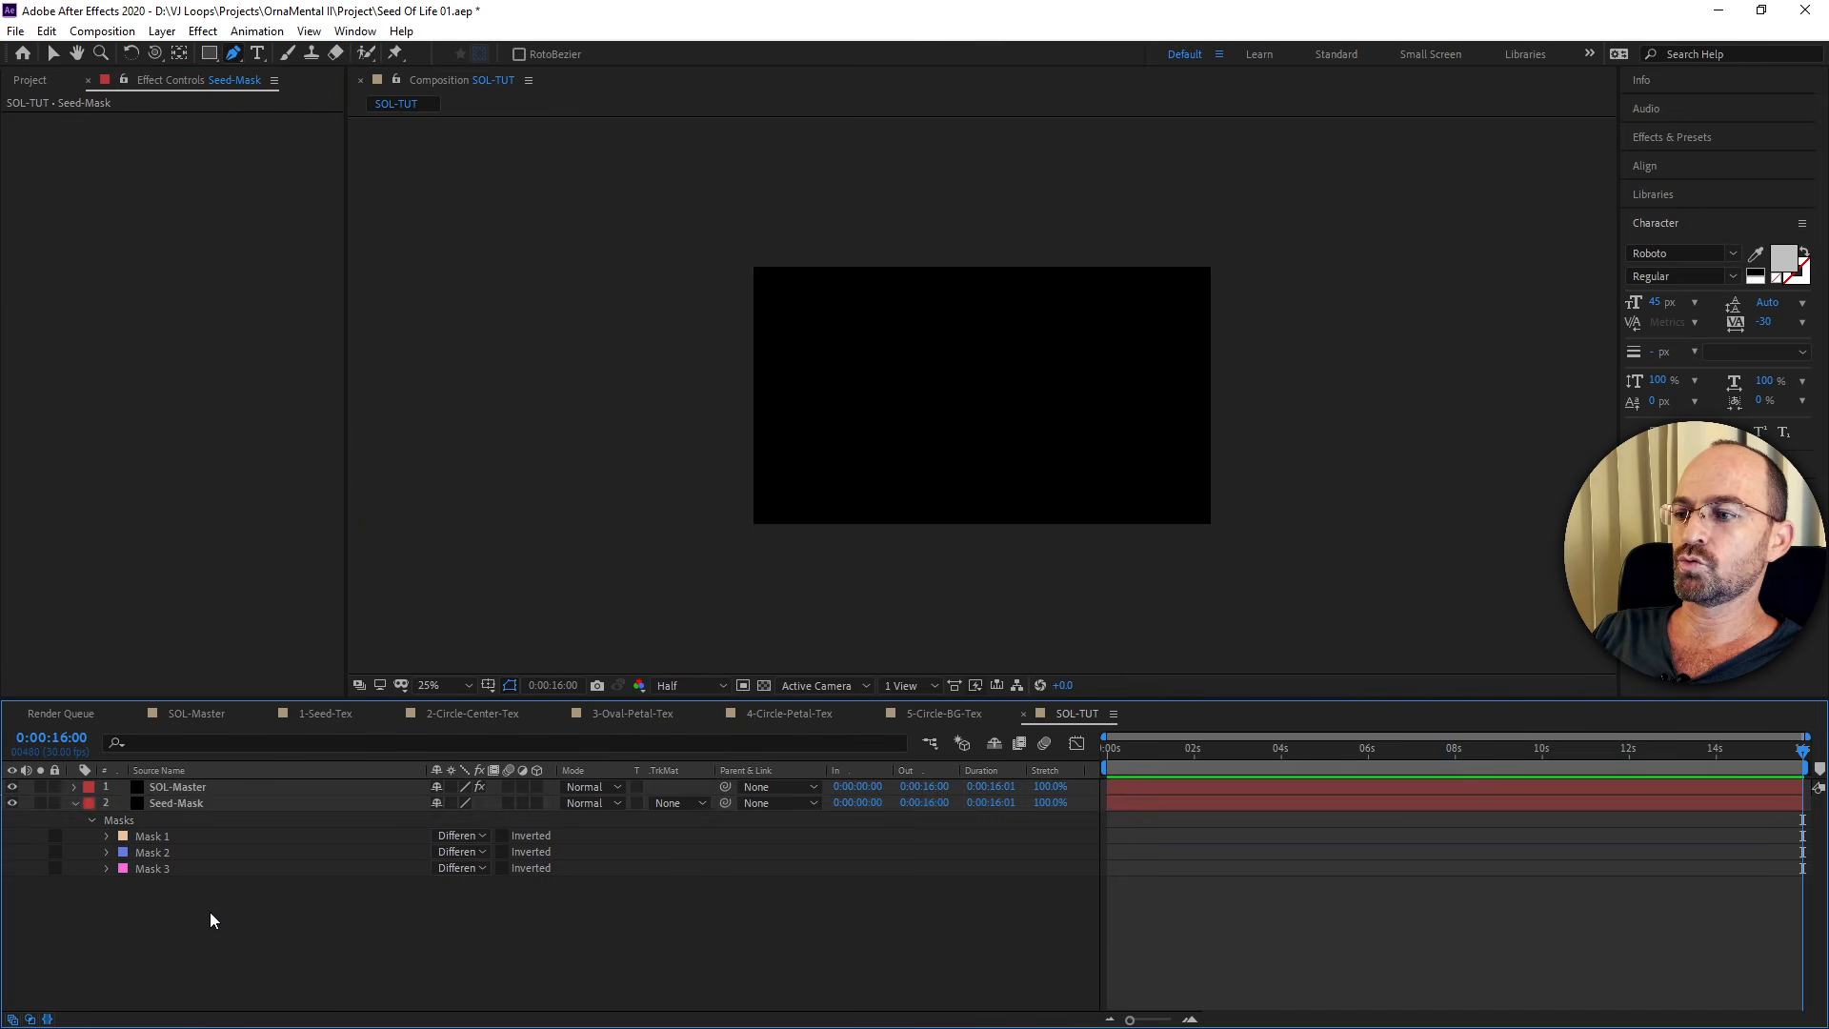
Open Element's Scene Setup from the SOL-Master layer and extrude the custom mask path into a 3D model.
{"action": "left_click", "coordinate": [203, 787]}
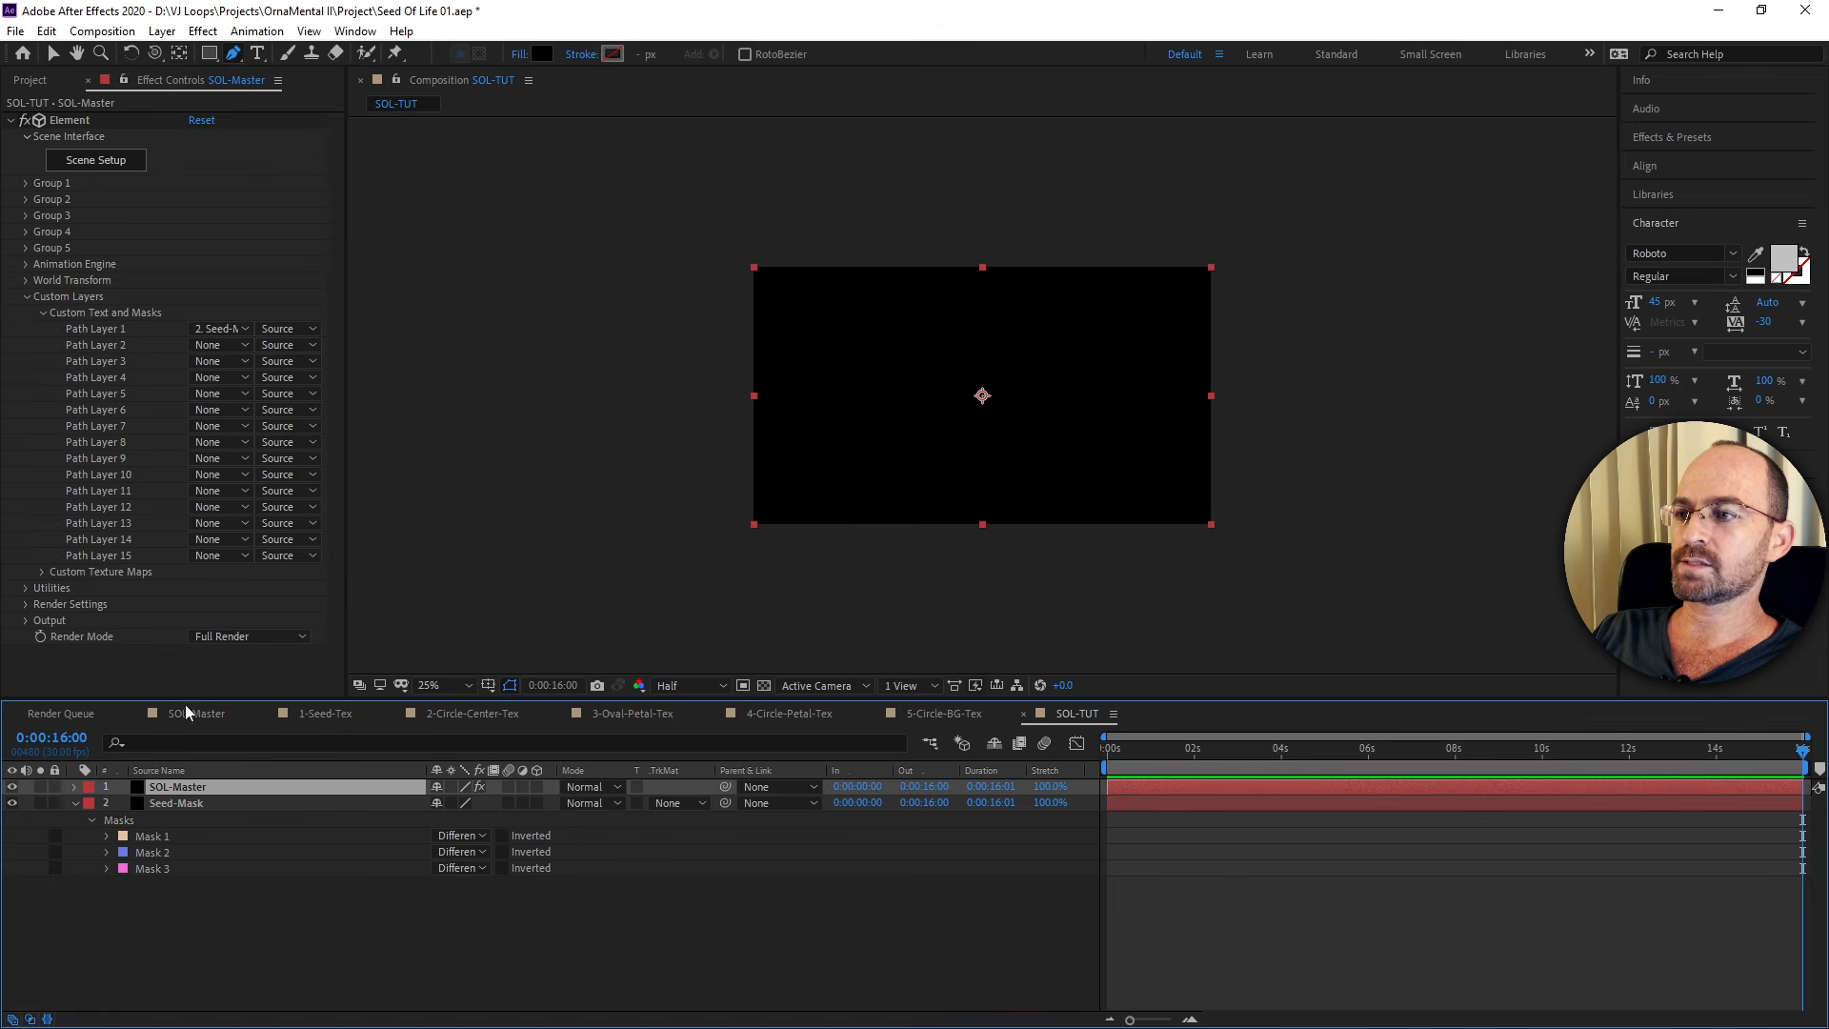
{"action": "left_click", "coordinate": [107, 164]}
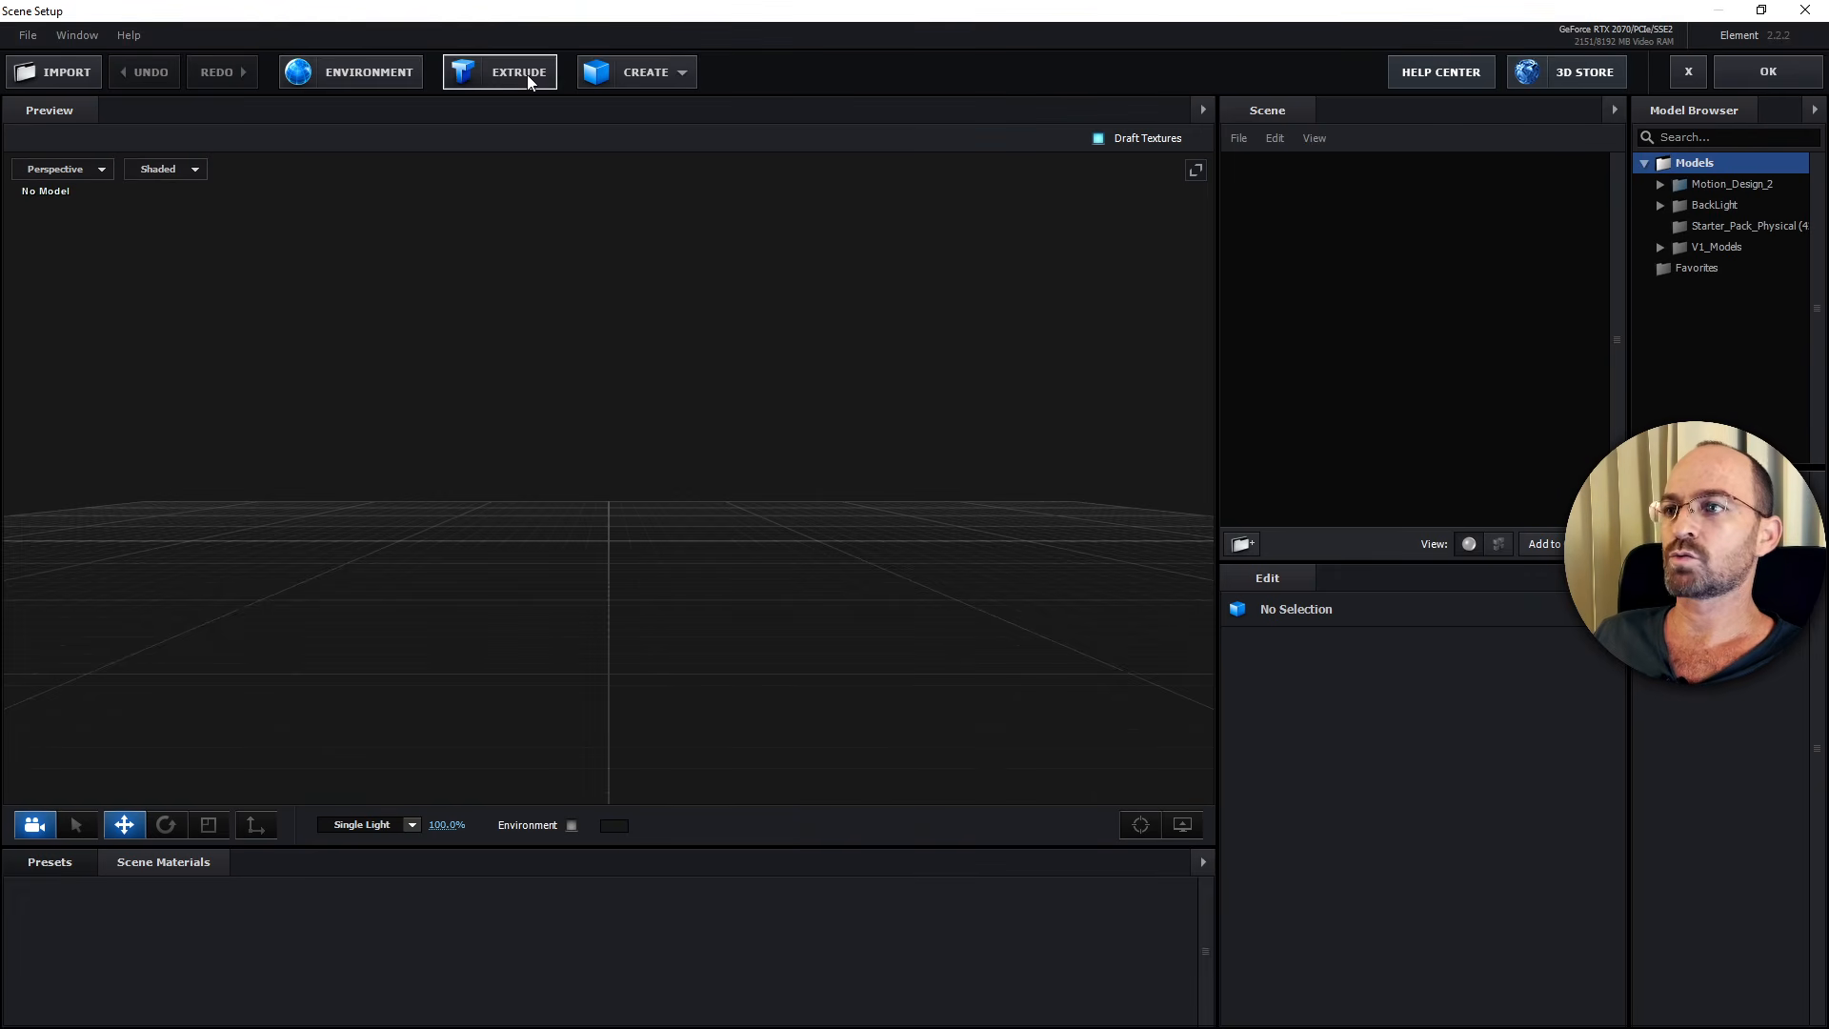
{"action": "left_click", "coordinate": [528, 75]}
Examine the extruded seed in Front view, checking its lower tip and outline against the origin axes.
{"action": "left_click", "coordinate": [95, 169]}
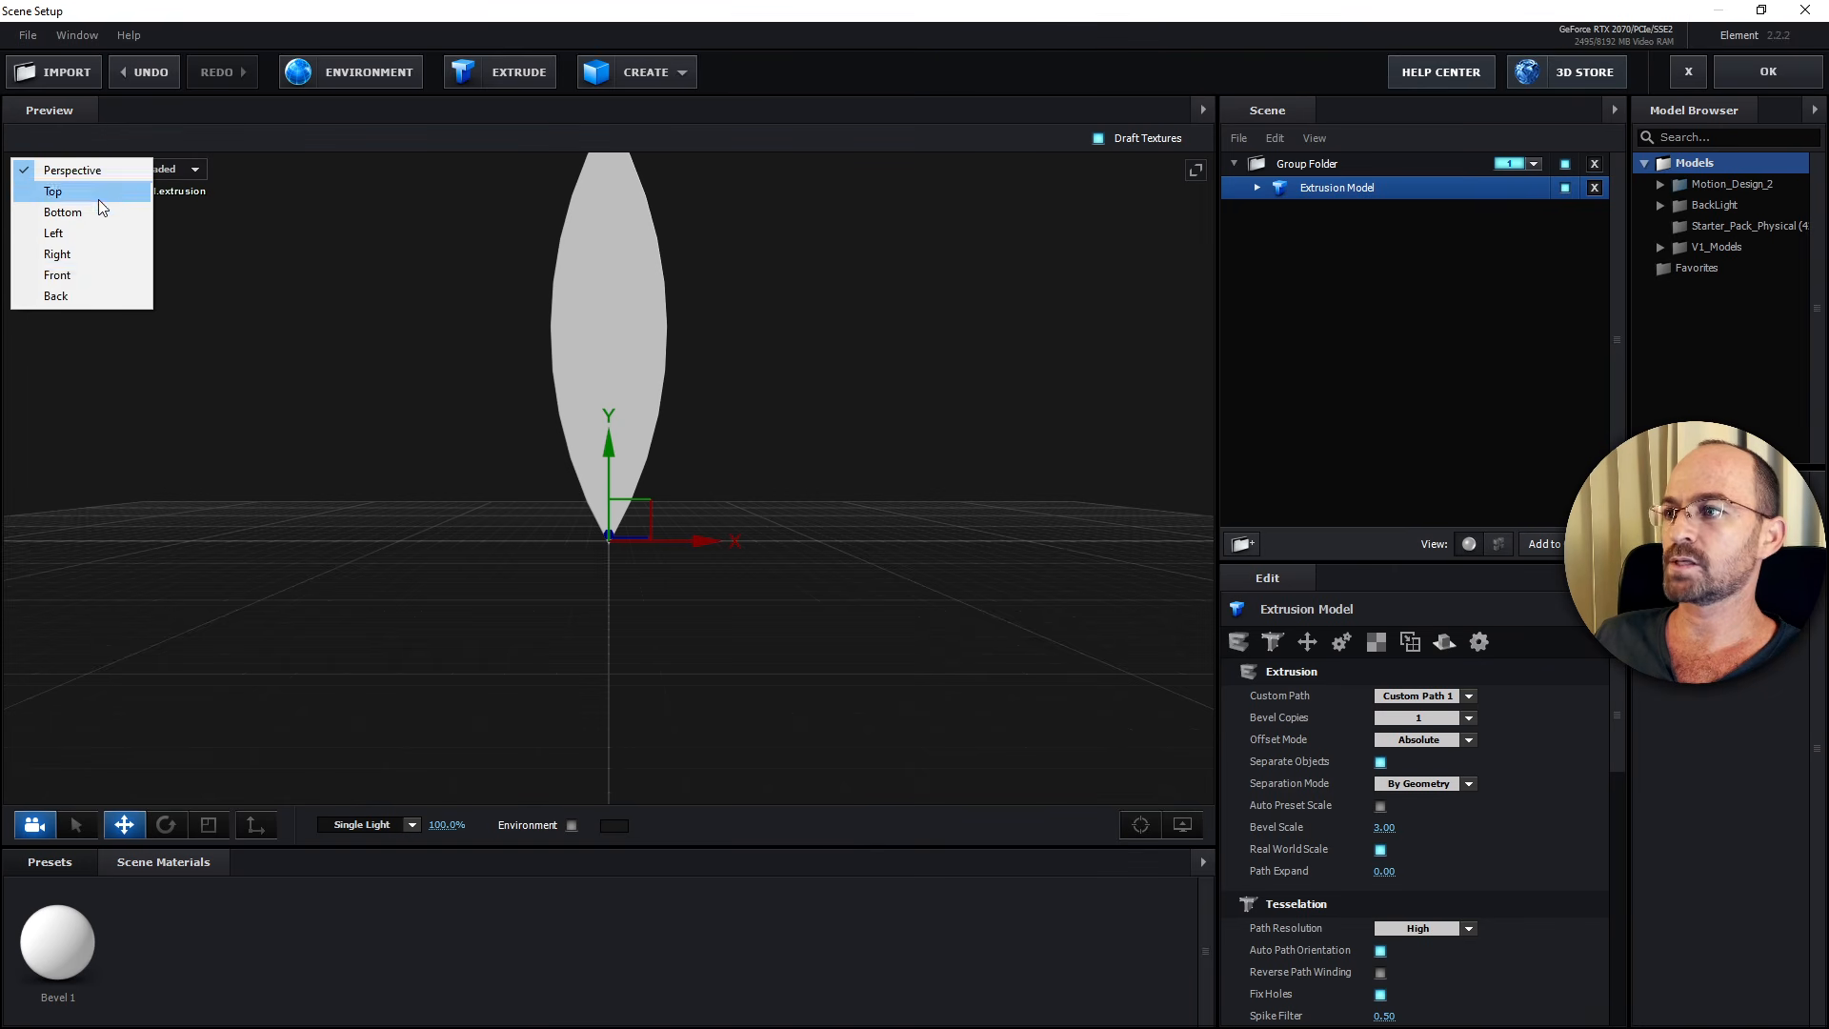
{"action": "left_click", "coordinate": [122, 278]}
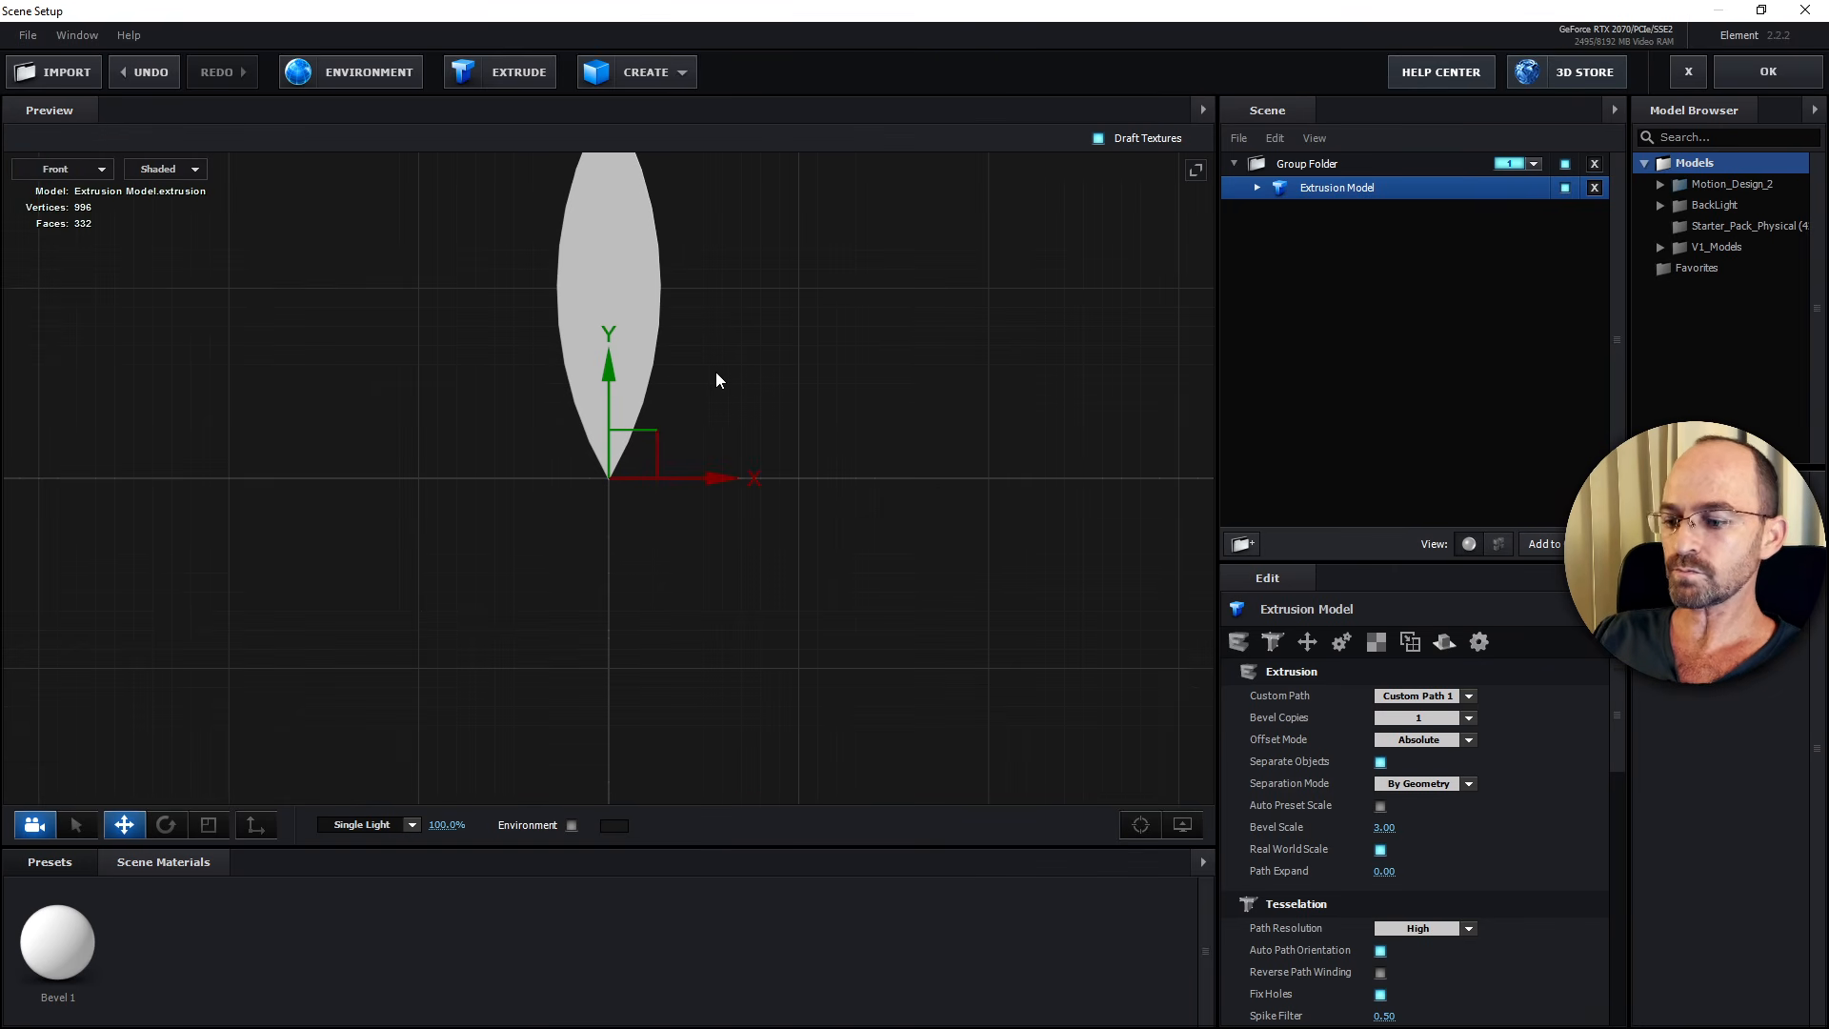
{"action": "key", "text": "space"}
{"action": "left_click_drag", "start_coordinate": [740, 592], "coordinate": [812, 365]}
{"action": "scroll", "coordinate": [743, 540], "scroll_direction": "up", "scroll_amount": 3}
{"action": "scroll", "coordinate": [783, 500], "scroll_direction": "up", "scroll_amount": 2}
{"action": "scroll", "coordinate": [678, 639], "scroll_direction": "up", "scroll_amount": 2}
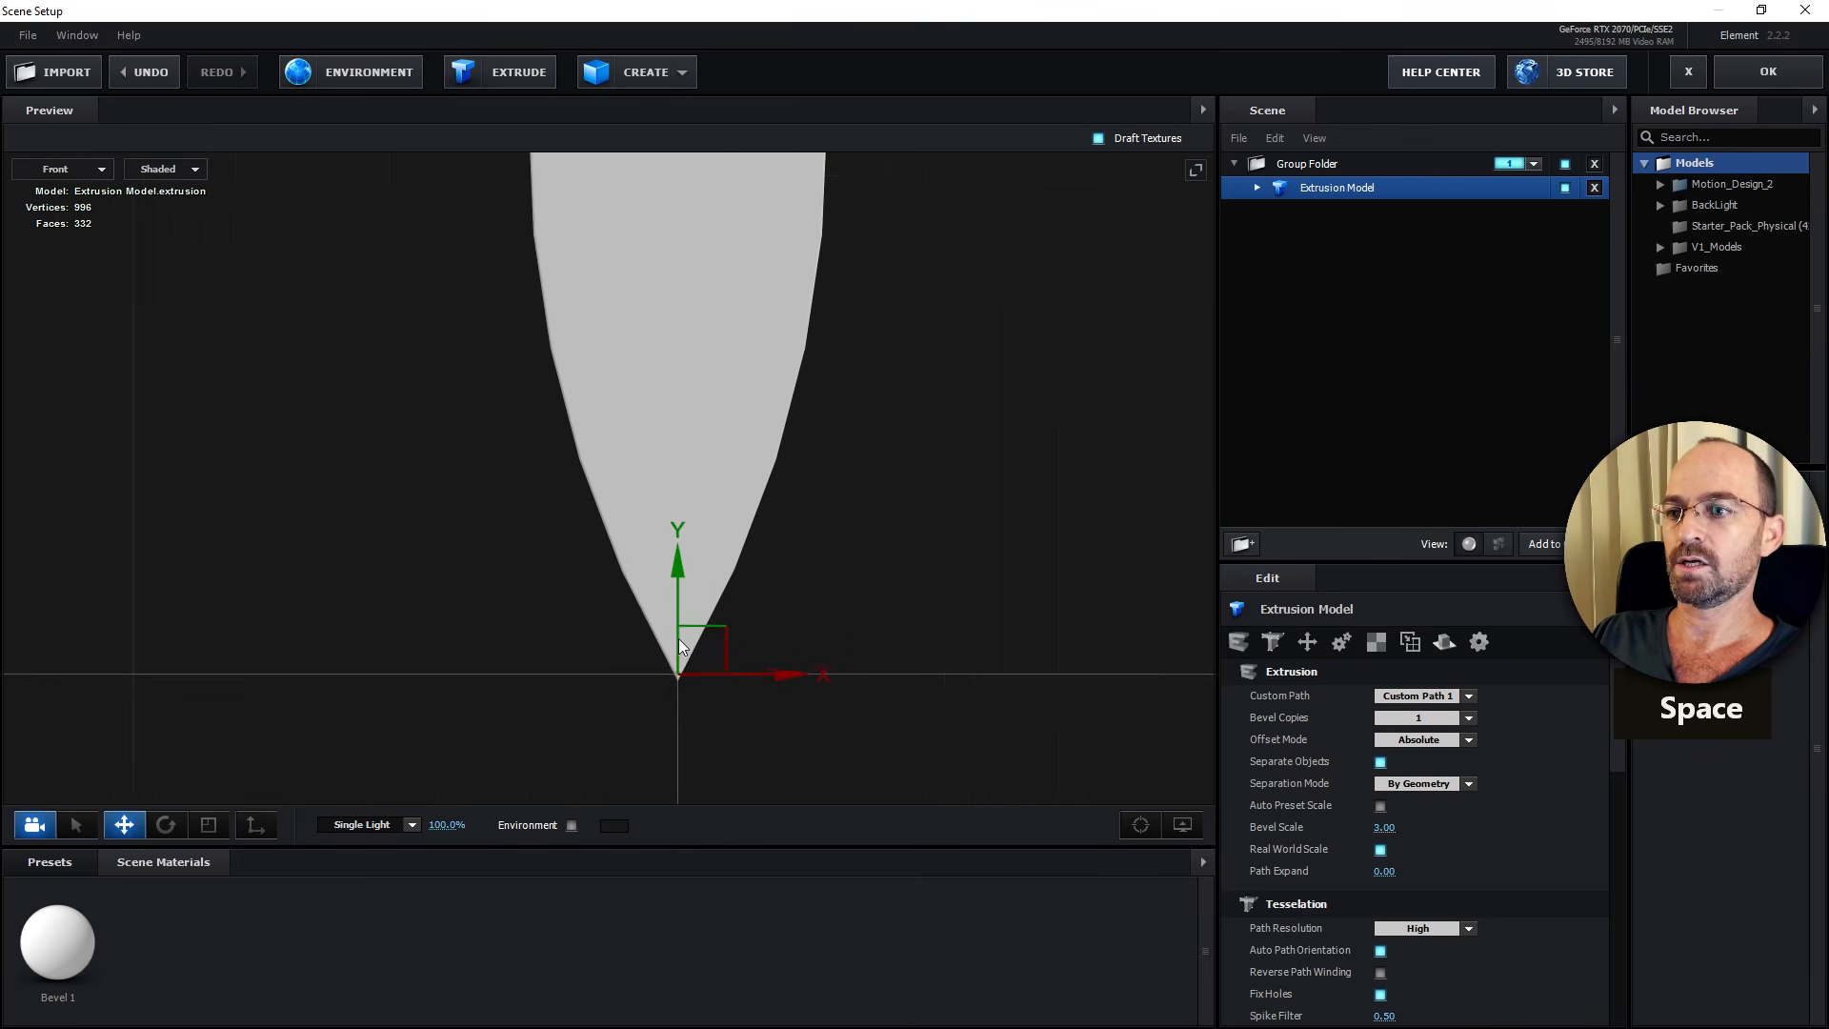
{"action": "scroll", "coordinate": [724, 607], "scroll_direction": "down", "scroll_amount": 2}
{"action": "scroll", "coordinate": [775, 387], "scroll_direction": "down", "scroll_amount": 1}
{"action": "left_click_drag", "start_coordinate": [775, 387], "coordinate": [764, 566]}
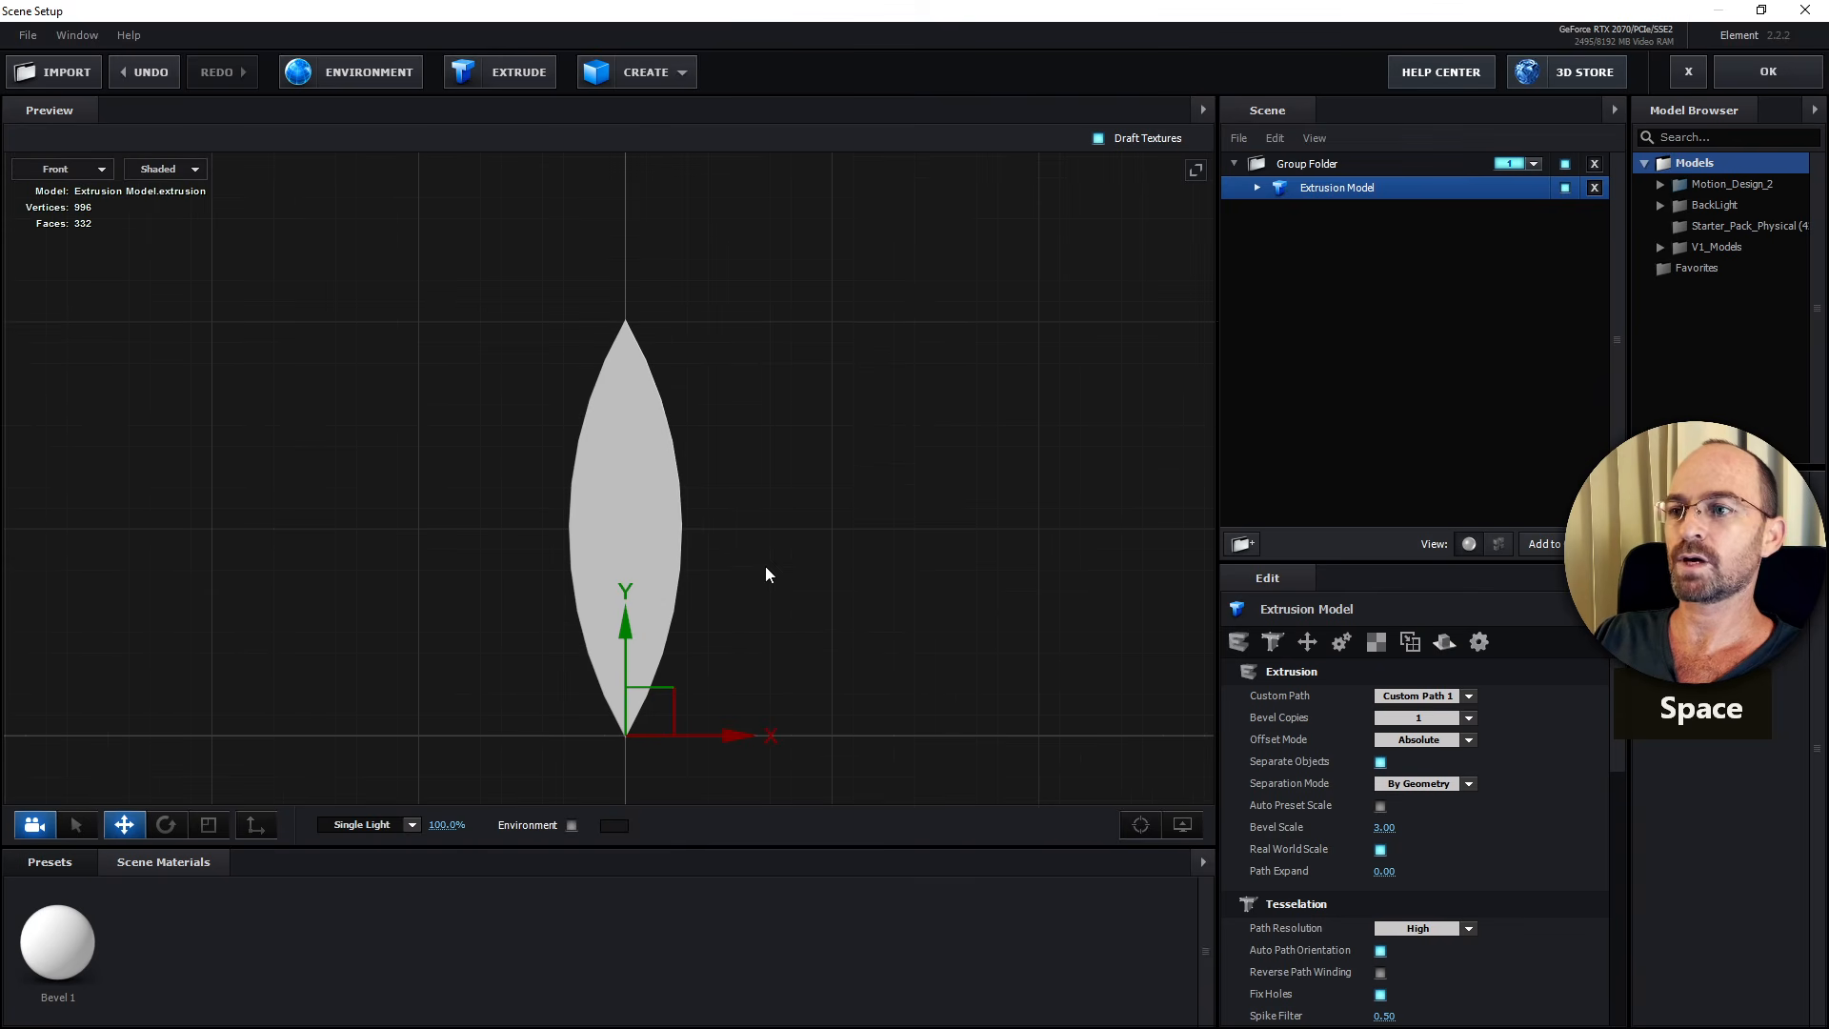
{"action": "scroll", "coordinate": [739, 529], "scroll_direction": "down", "scroll_amount": 2}
Return the preview to Perspective and examine the seed and surrounding frame from an angle.
{"action": "left_click", "coordinate": [103, 168]}
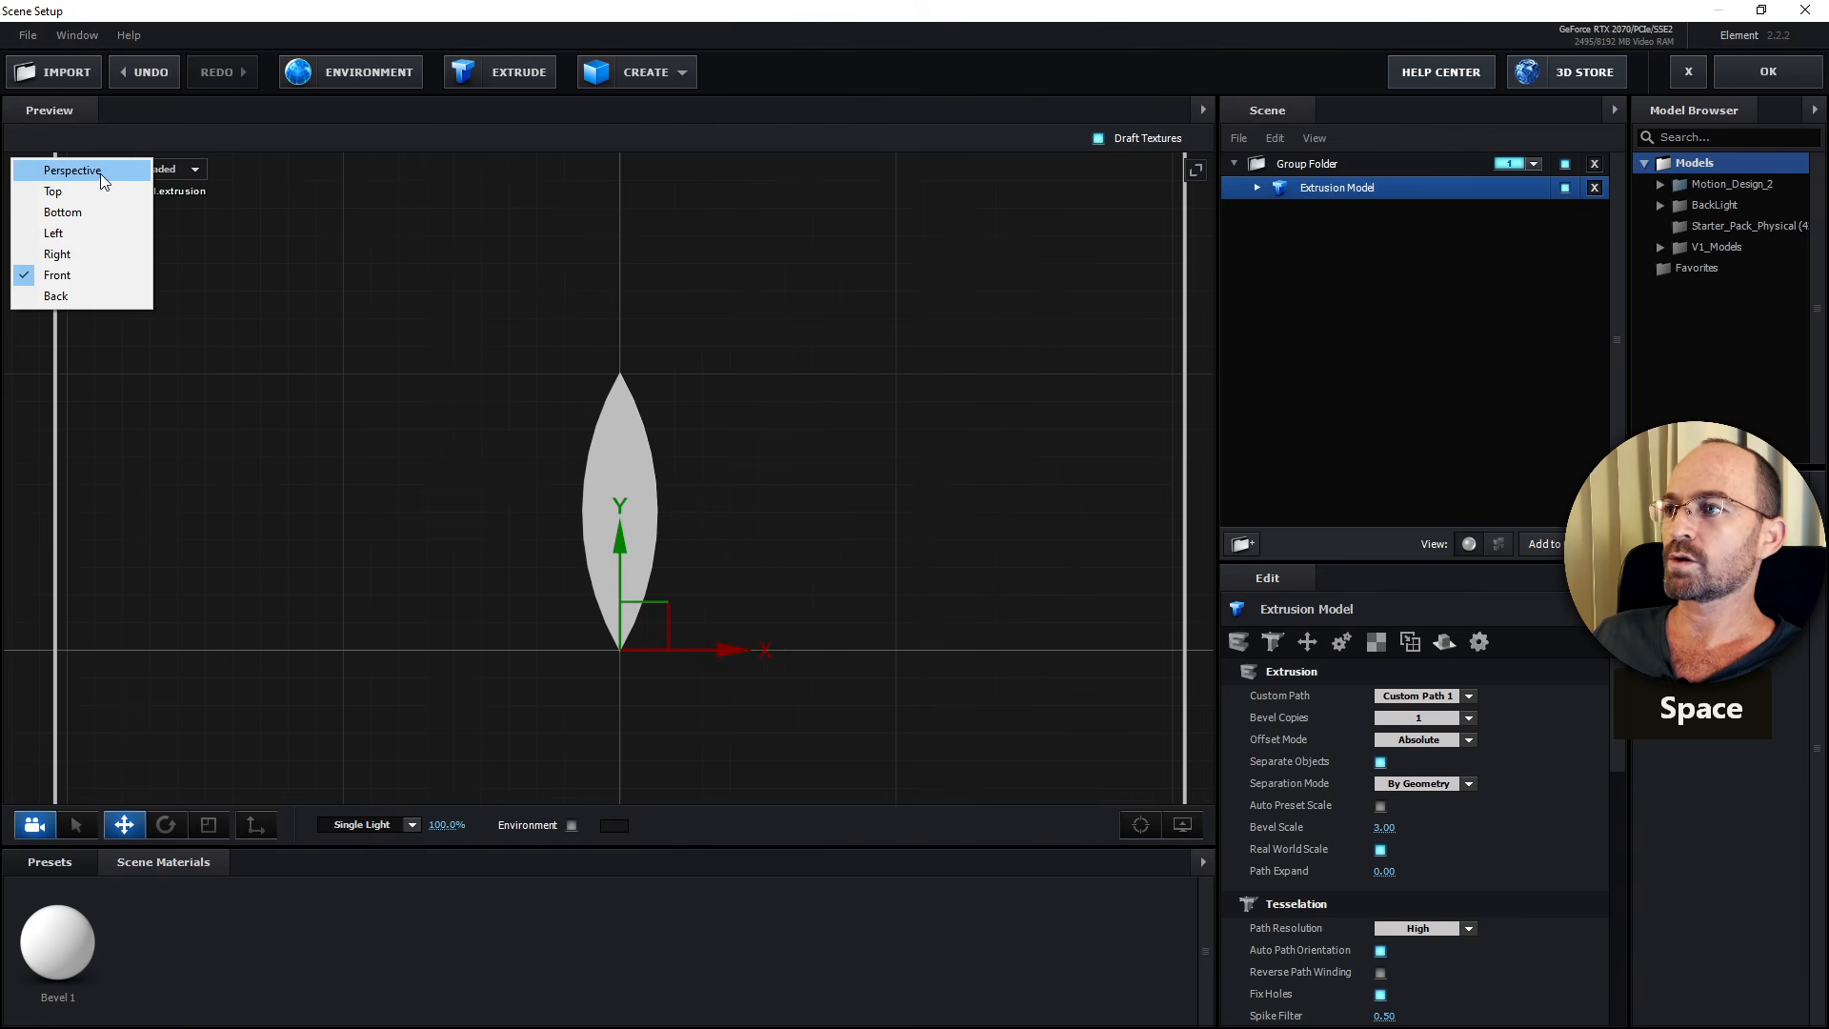
{"action": "left_click", "coordinate": [106, 172]}
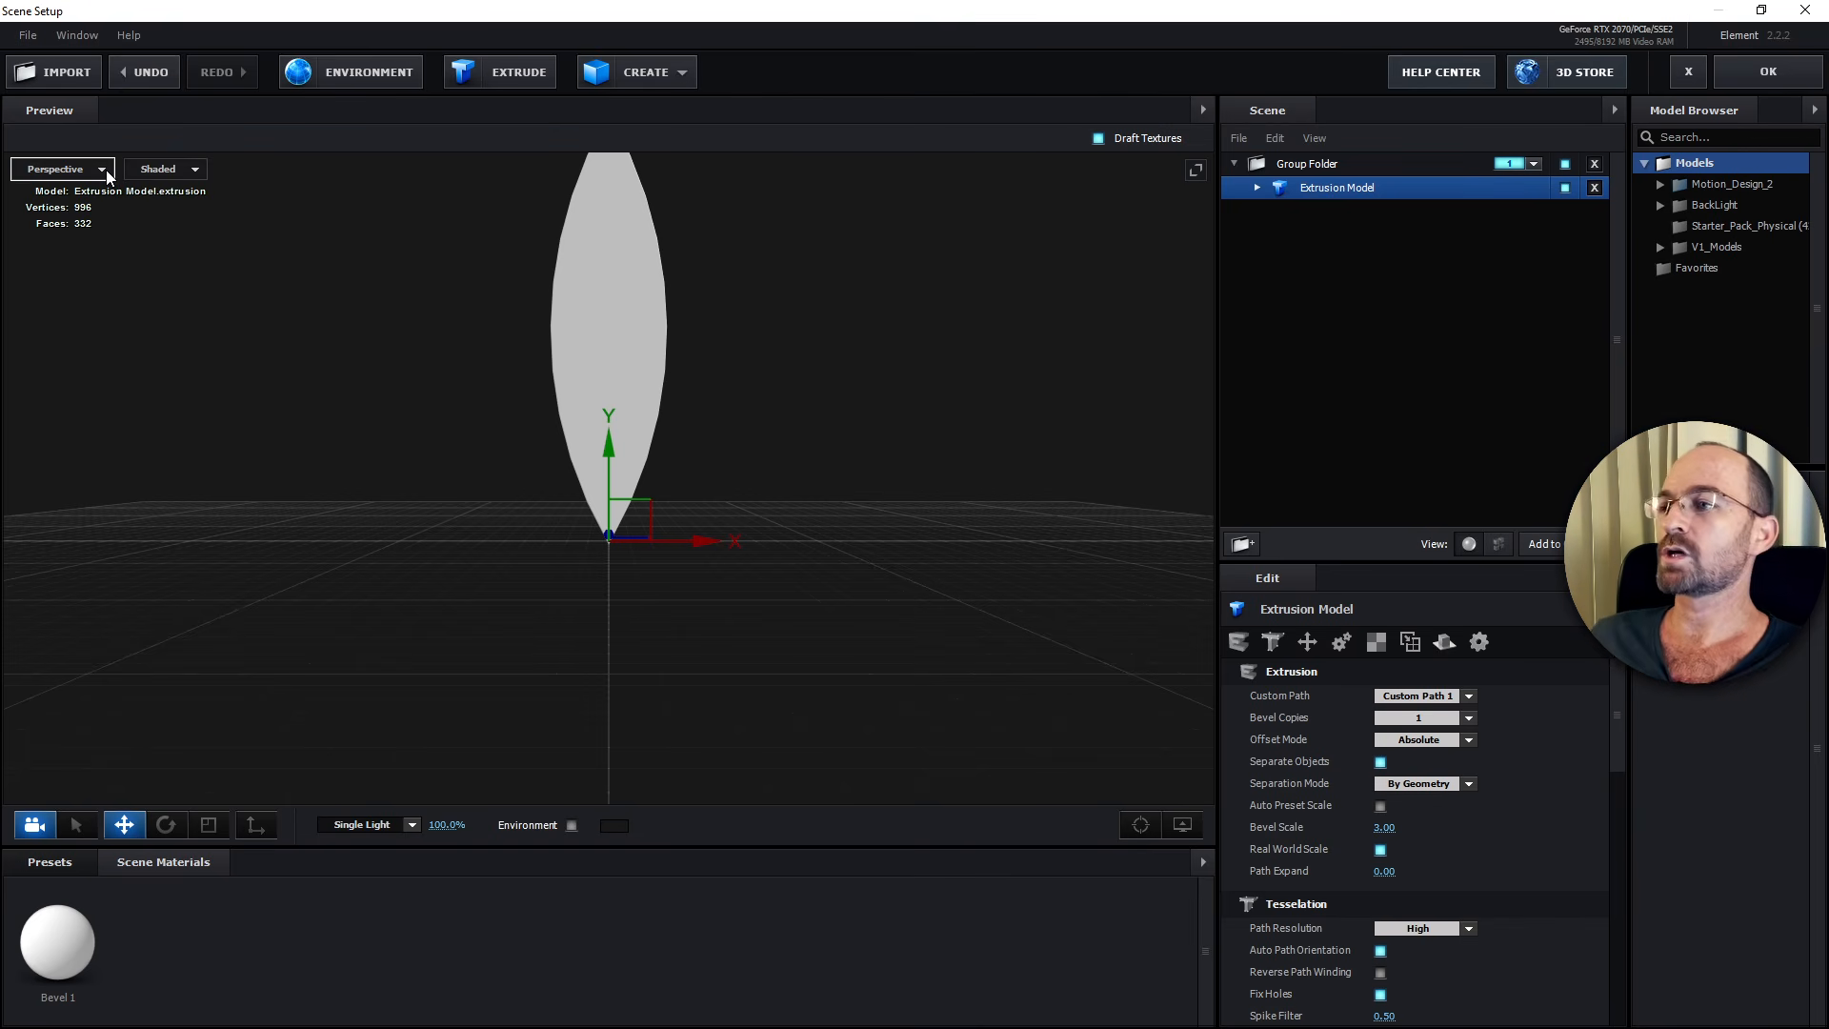
{"action": "scroll", "coordinate": [326, 419], "scroll_direction": "down", "scroll_amount": 4}
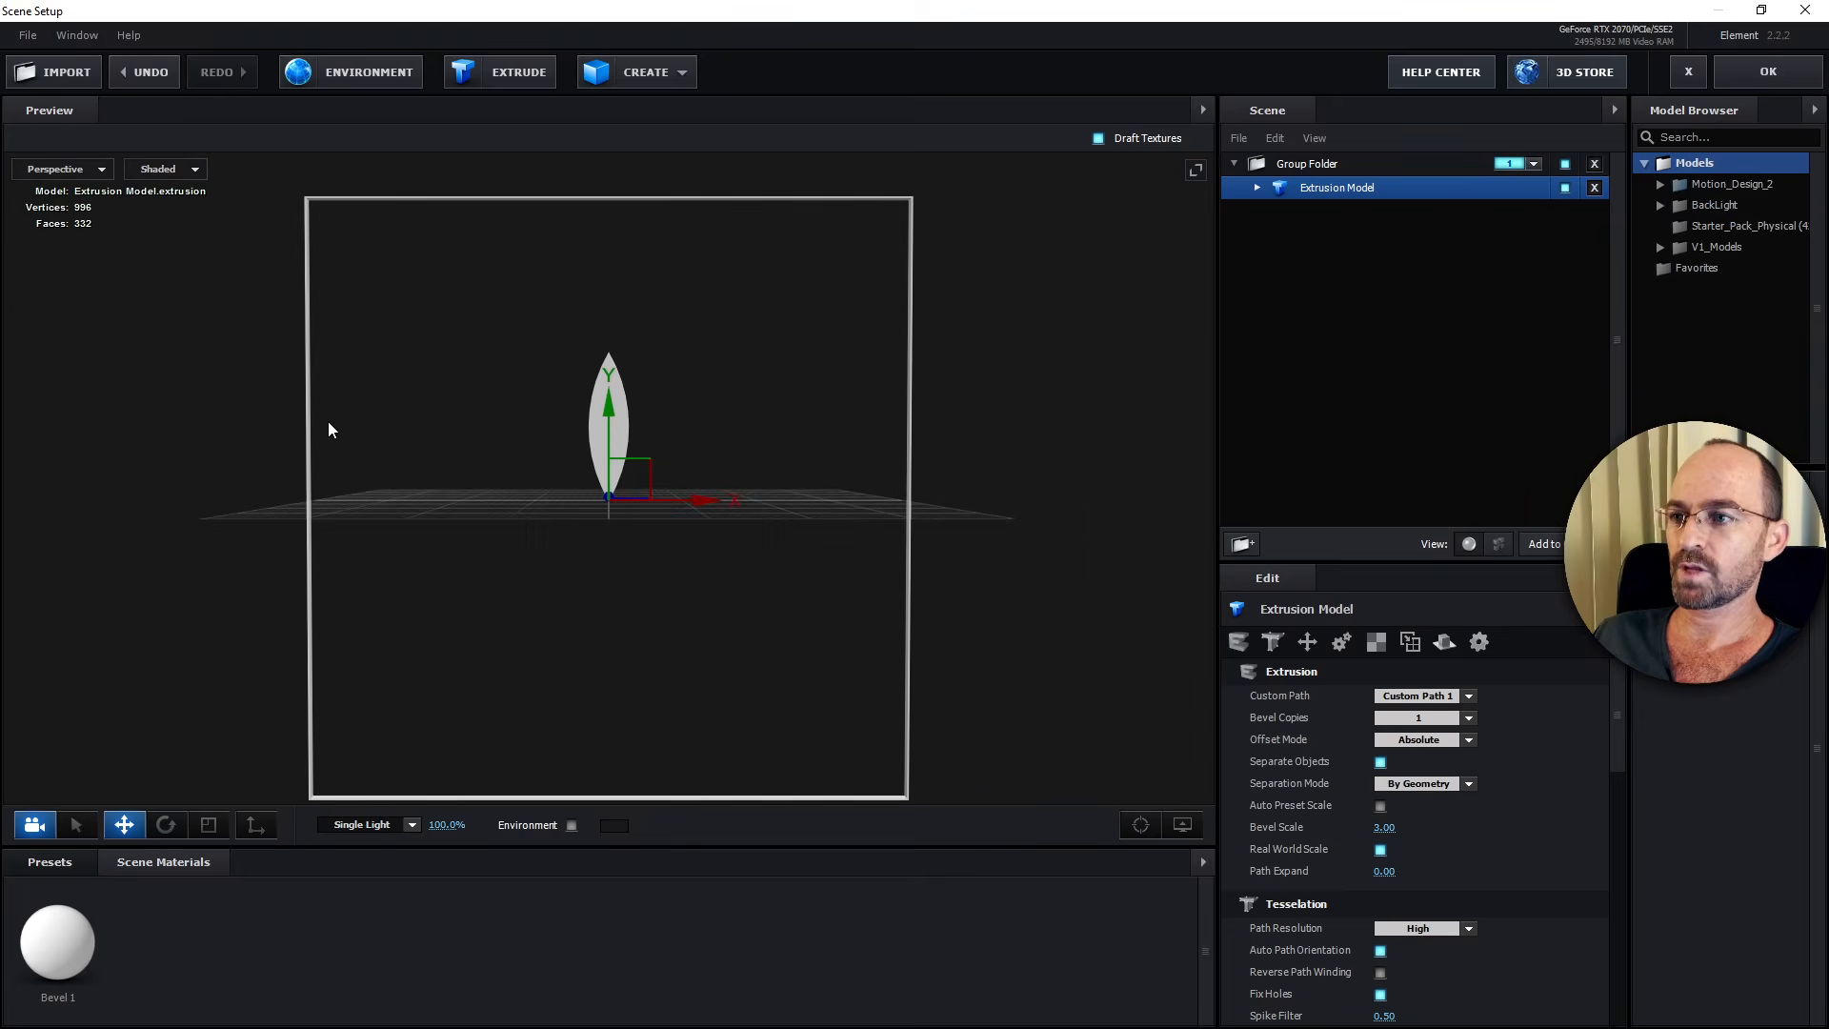
{"action": "left_click_drag", "start_coordinate": [705, 326], "coordinate": [649, 362]}
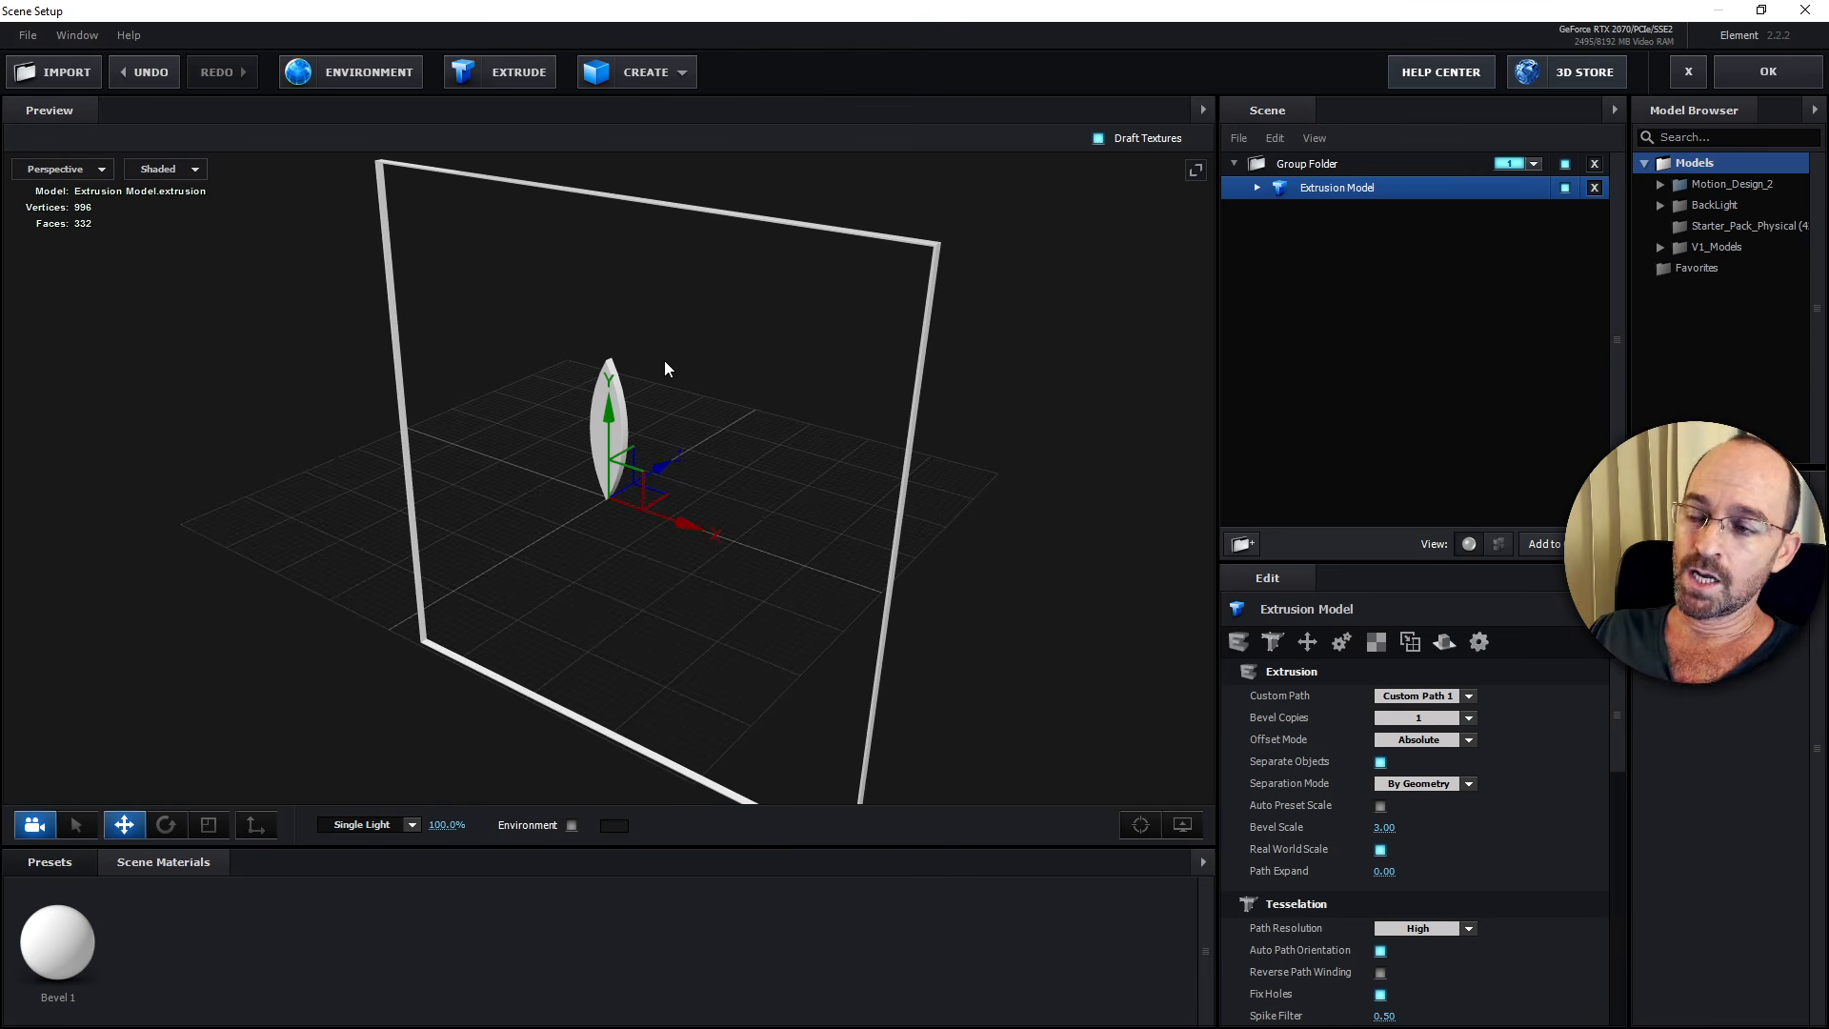
Expand the Extrusion Model in the scene tree and list it by its separate path objects instead of materials.
{"action": "left_click", "coordinate": [1256, 187]}
{"action": "left_click_drag", "start_coordinate": [832, 463], "coordinate": [755, 437]}
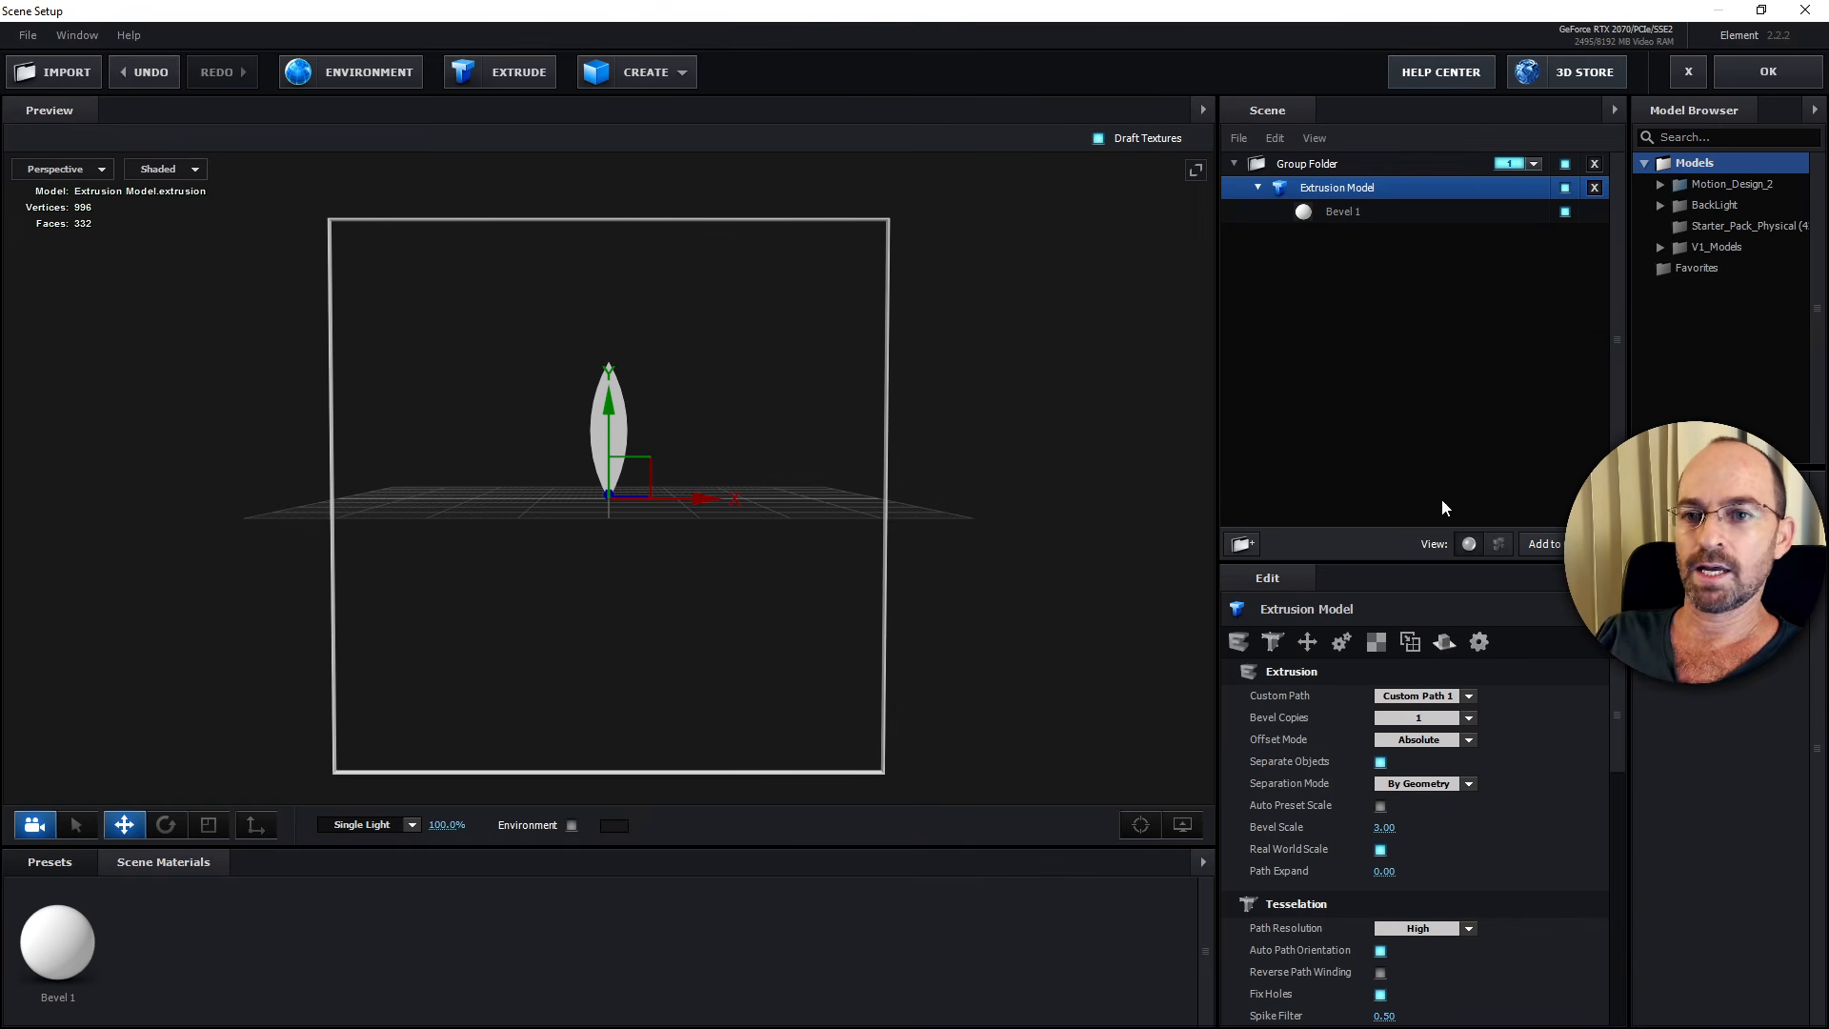
{"action": "left_click", "coordinate": [1501, 545]}
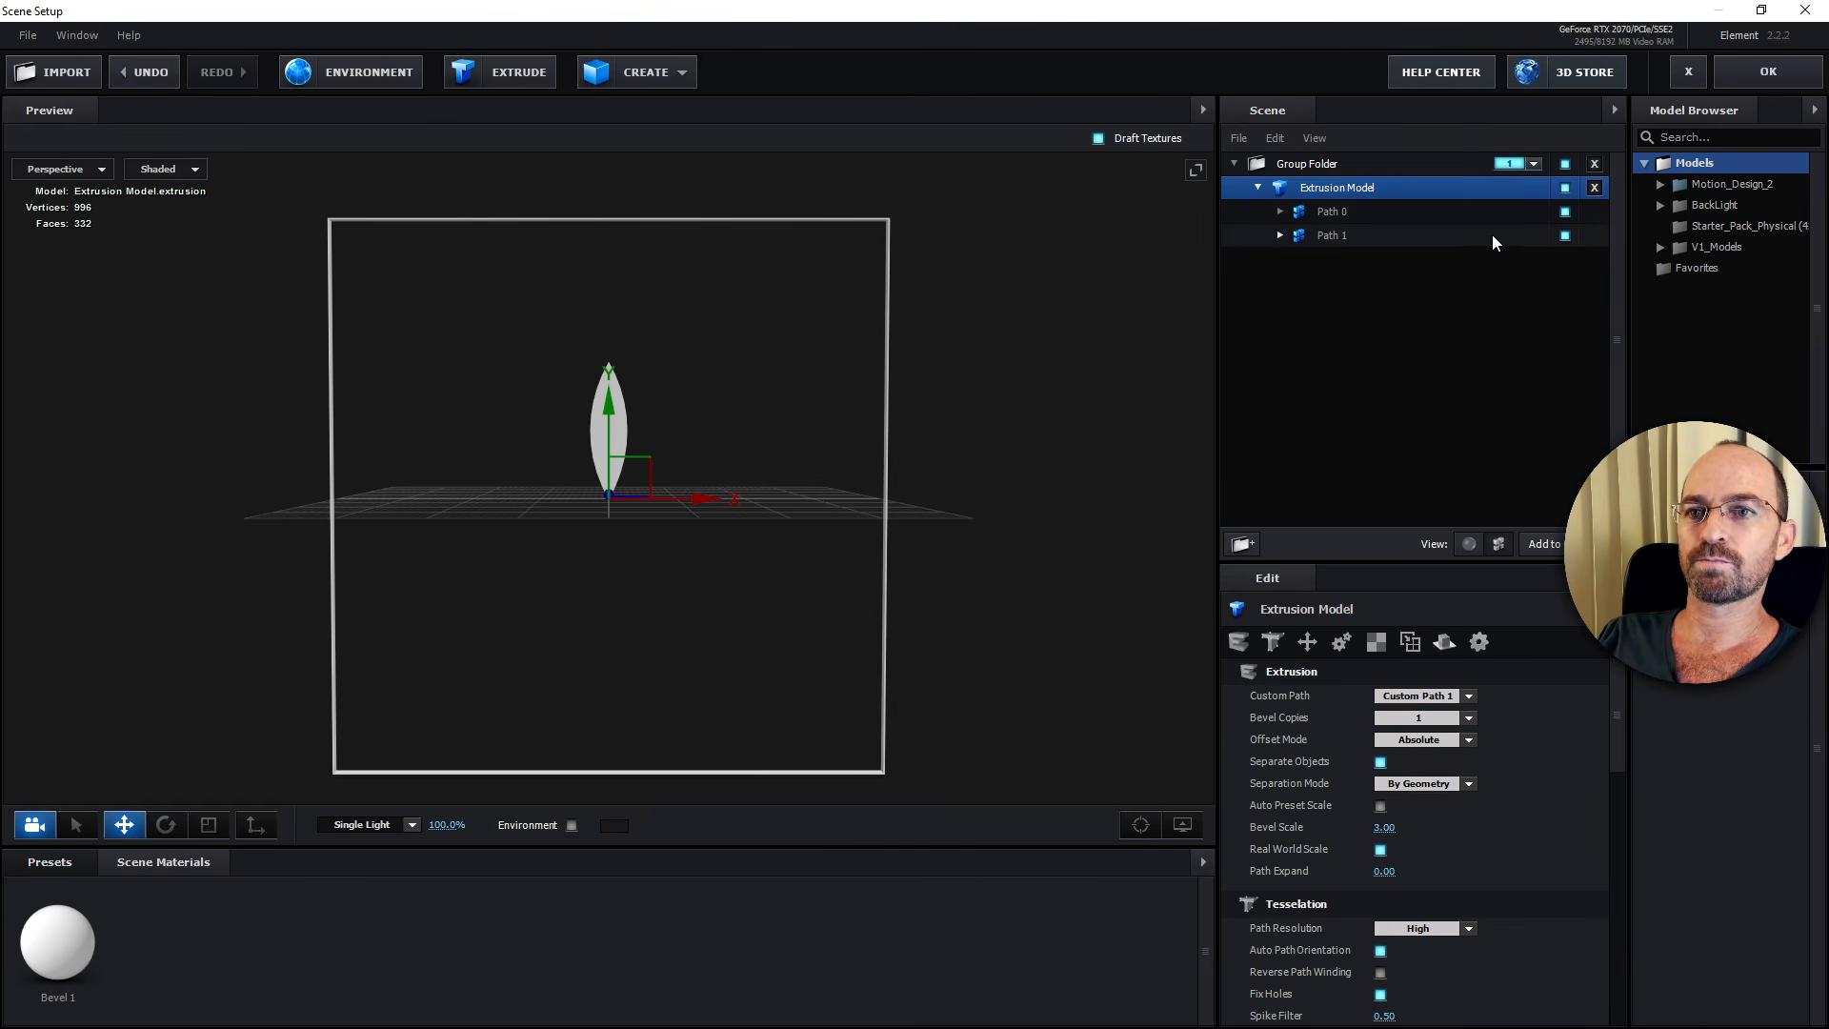
List the Extrusion Model by material, check its Bevel 1 entry, and return to the path-object listing.
{"action": "left_click", "coordinate": [1468, 552]}
{"action": "left_click", "coordinate": [1379, 212]}
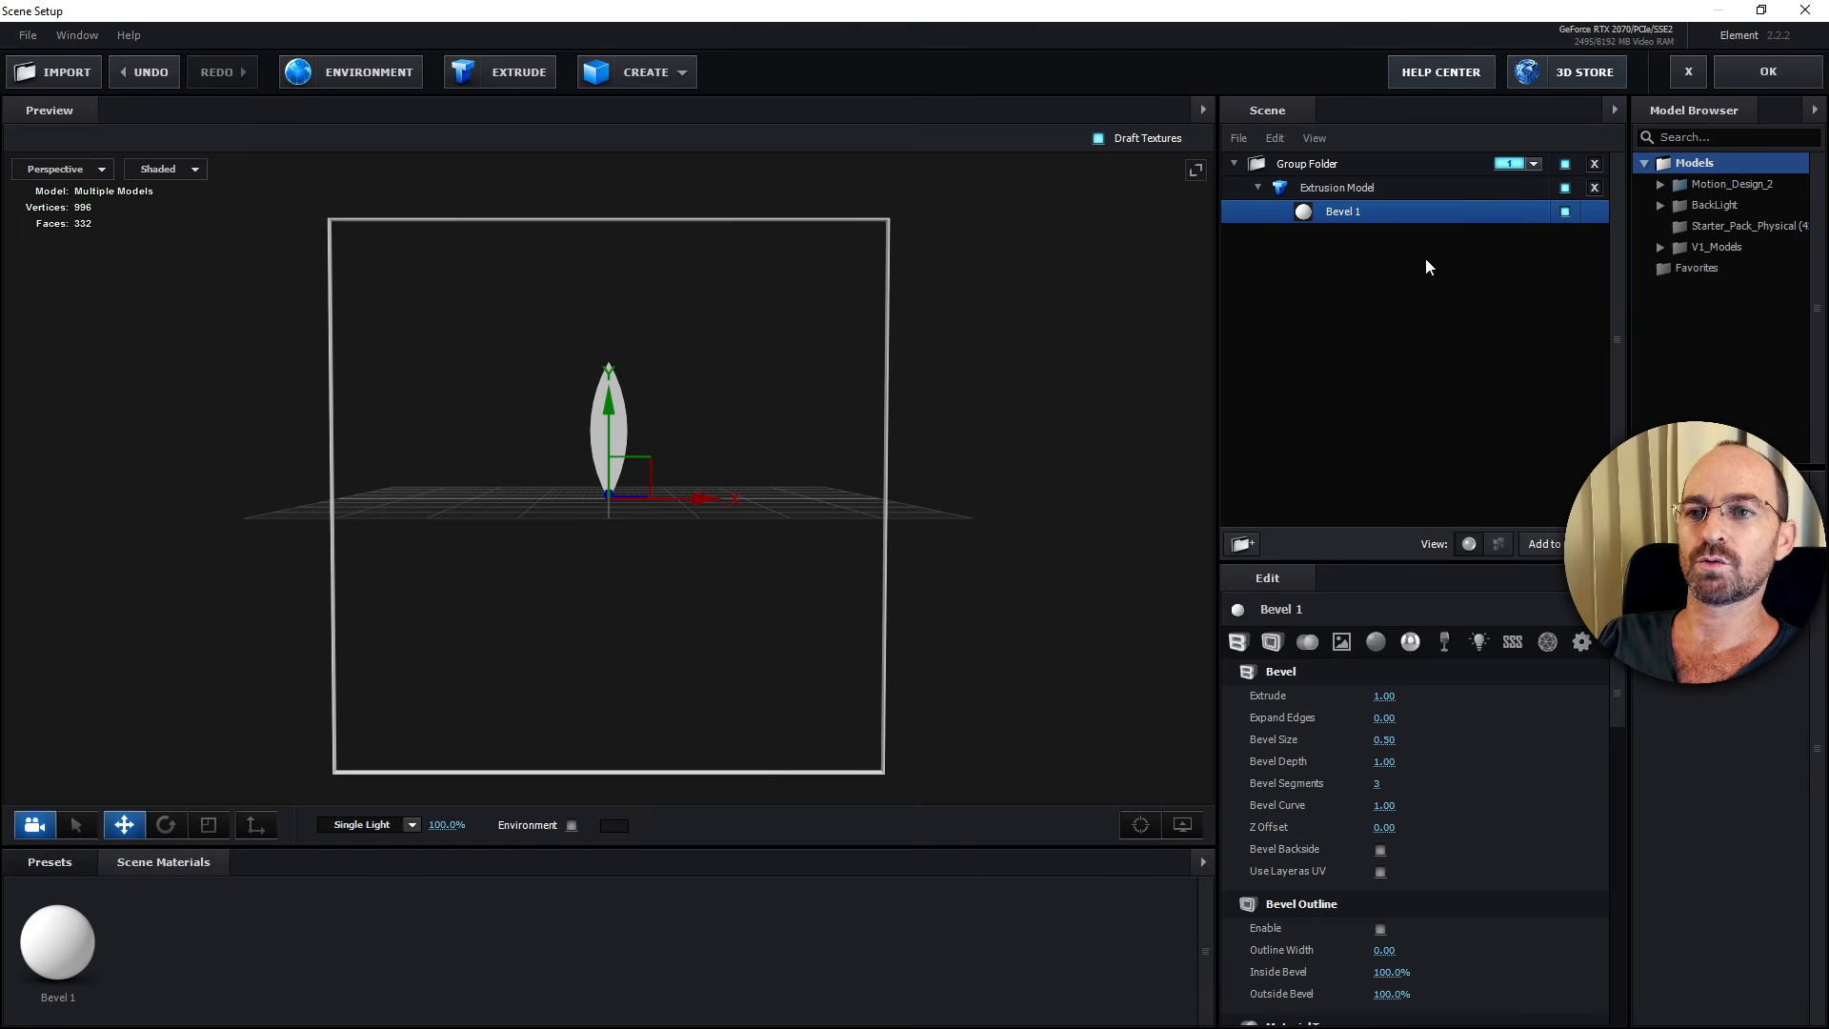
{"action": "left_click", "coordinate": [1498, 544]}
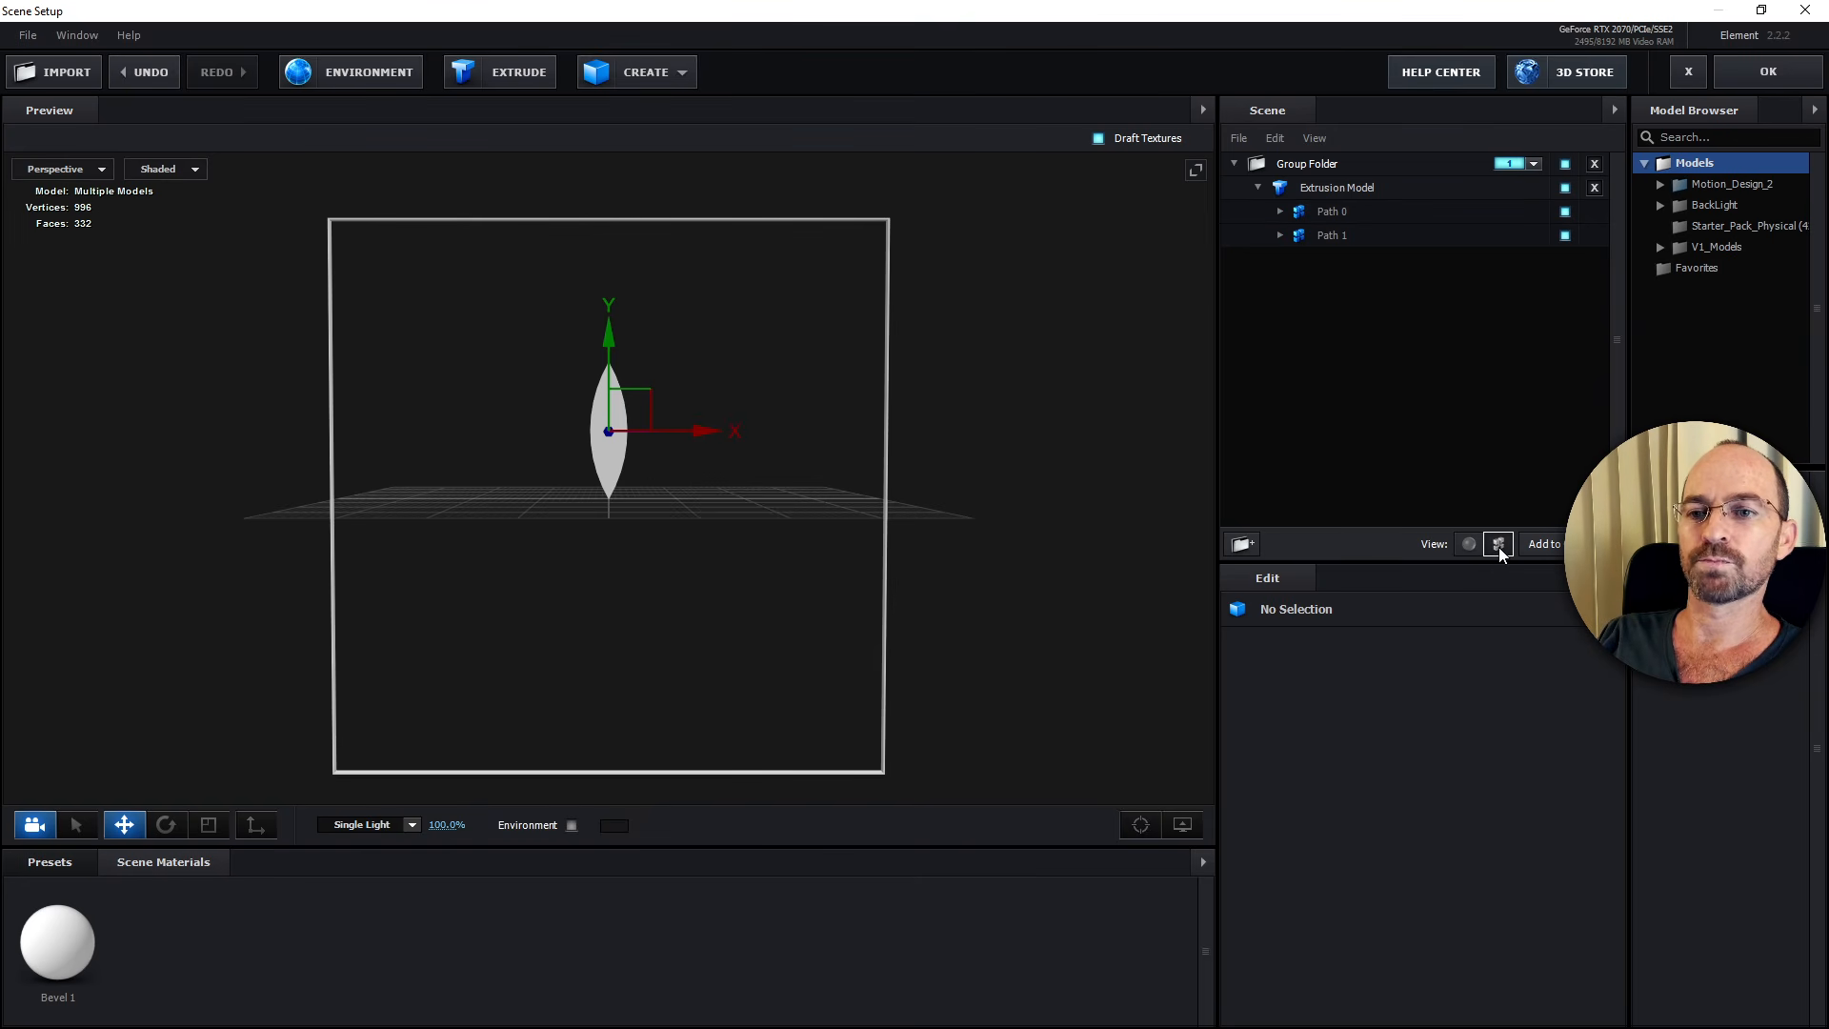
Hide the frame object Path 1, keep the seed object Path 0 visible, and view the seed up close.
{"action": "left_click", "coordinate": [1356, 218]}
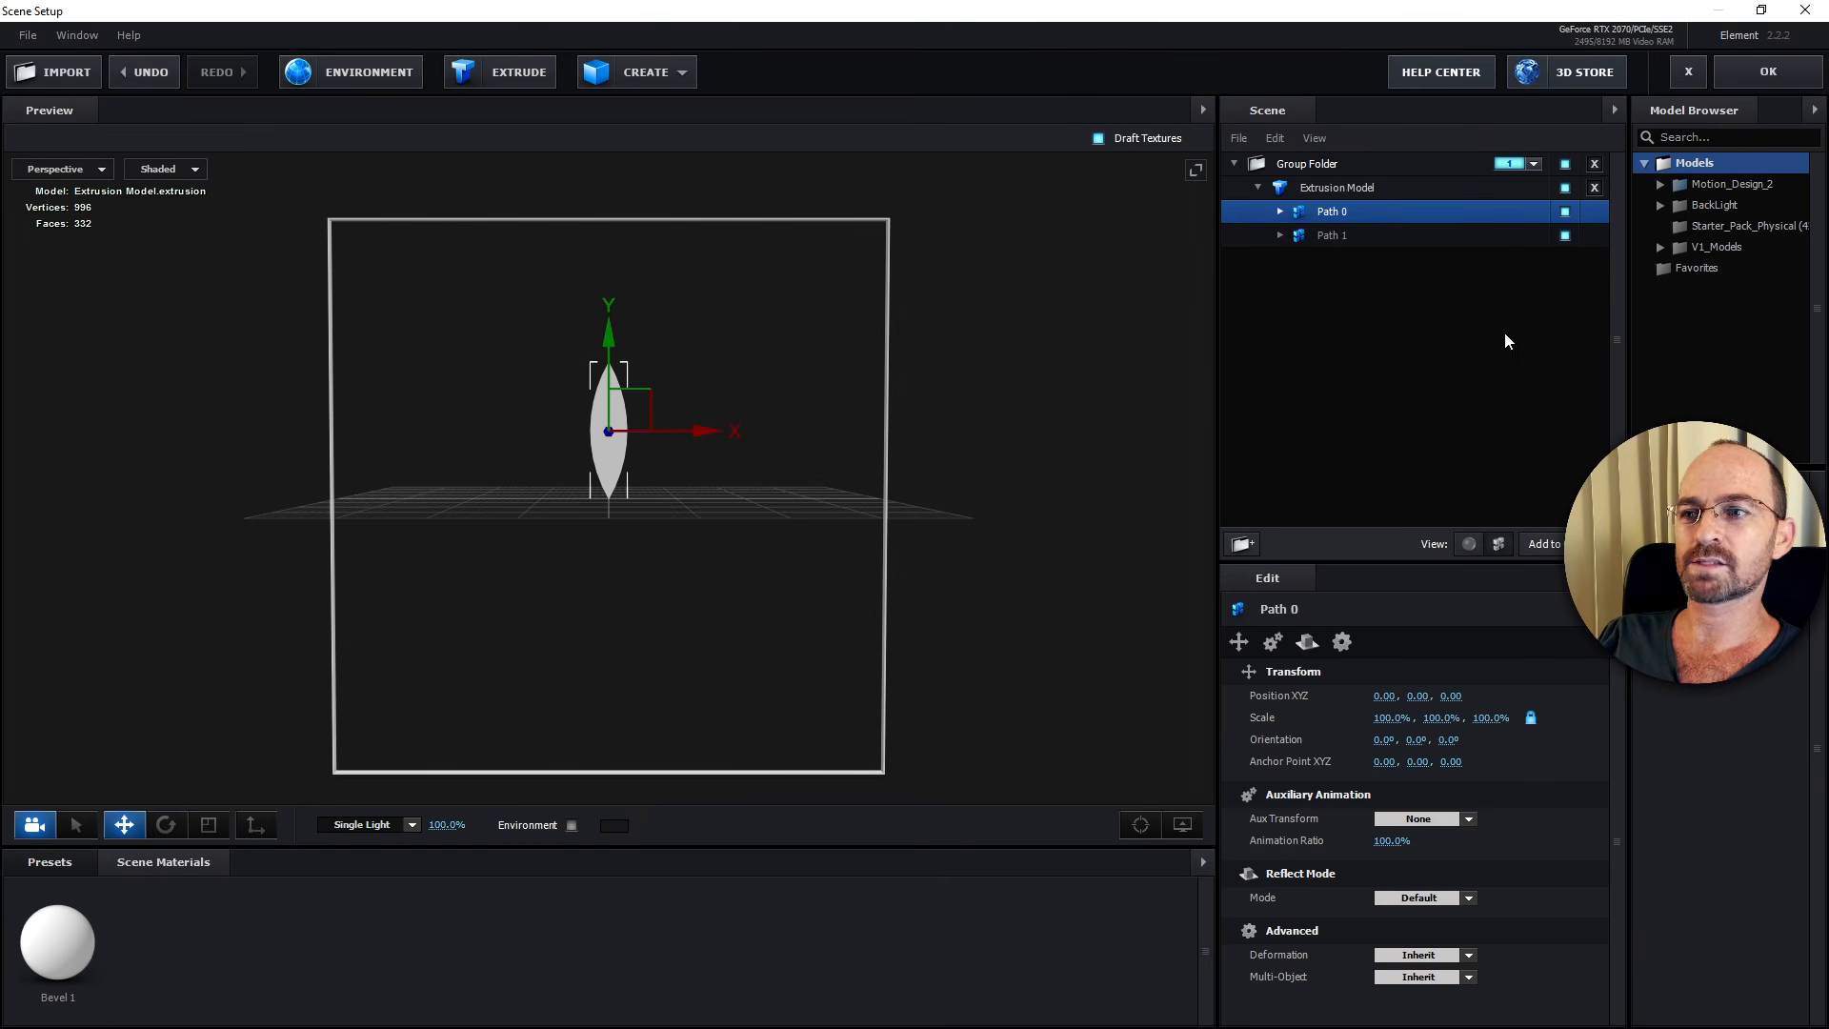
{"action": "left_click", "coordinate": [1564, 235]}
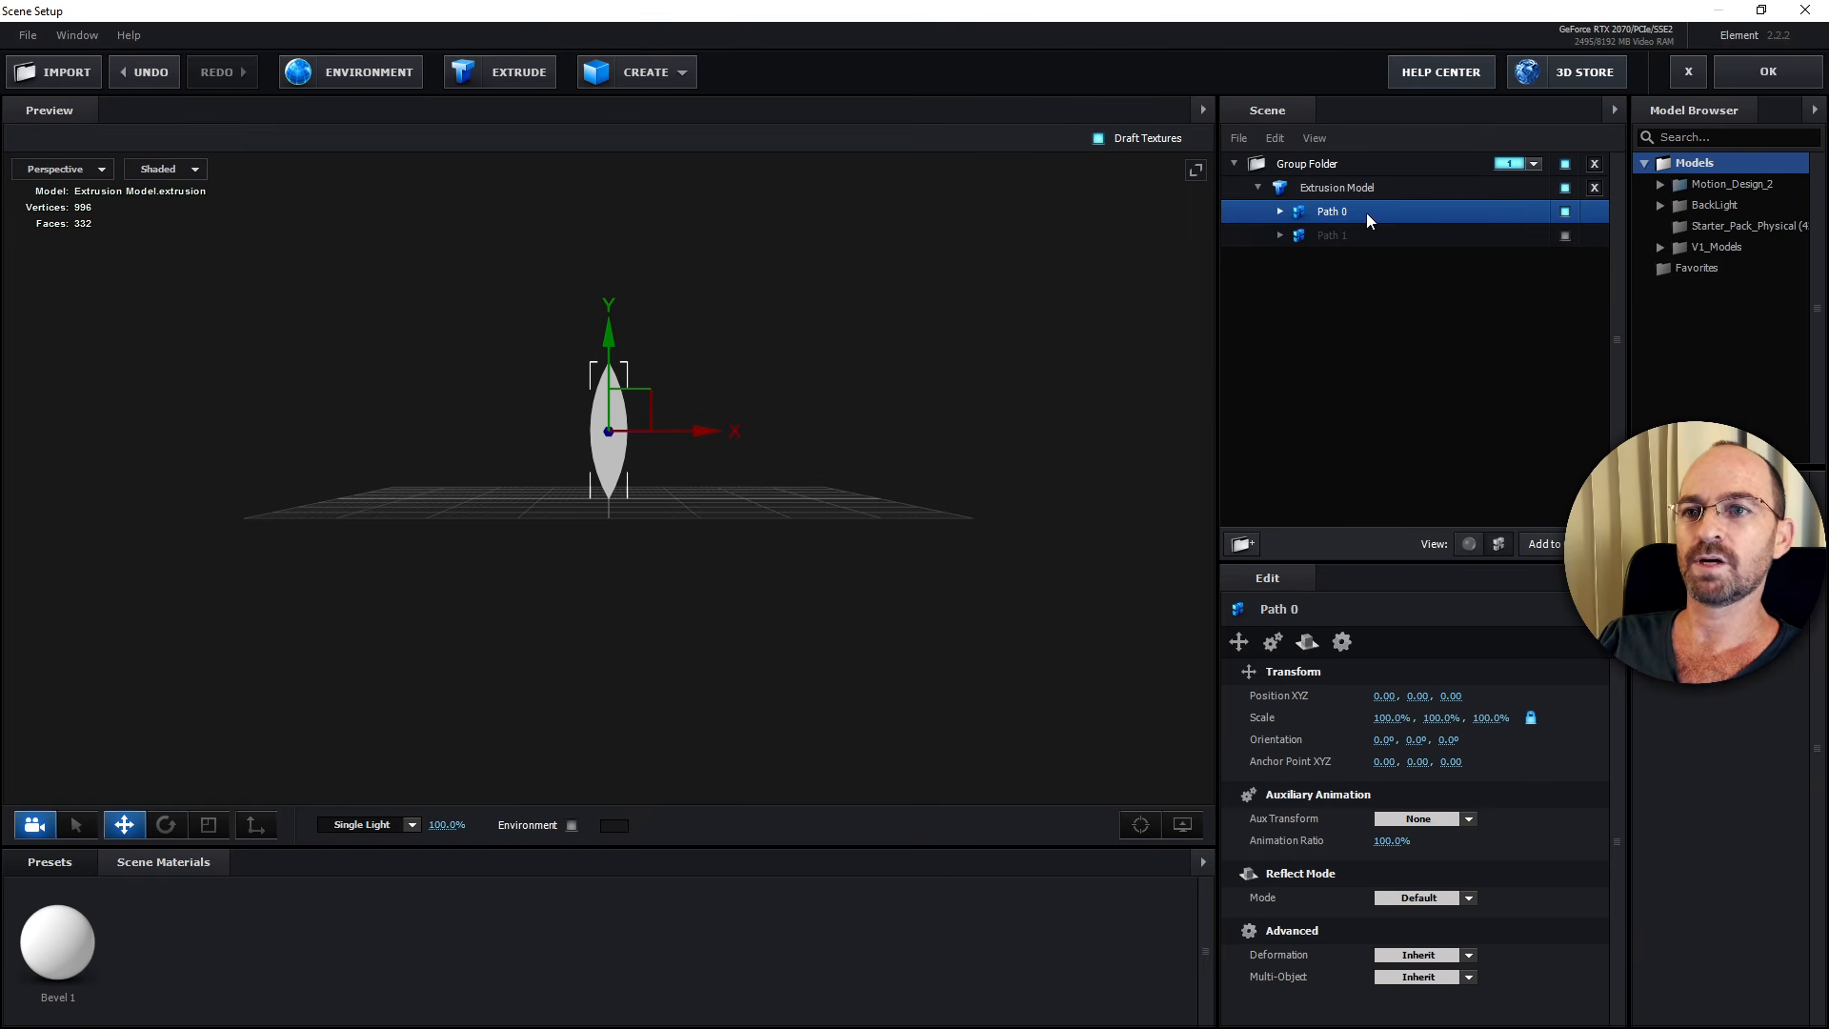
{"action": "left_click", "coordinate": [1564, 211]}
{"action": "left_click", "coordinate": [1565, 211]}
{"action": "left_click_drag", "start_coordinate": [981, 419], "coordinate": [839, 547]}
{"action": "scroll", "coordinate": [832, 545], "scroll_direction": "up", "scroll_amount": 5}
{"action": "key", "text": "space"}
{"action": "mouse_move", "coordinate": [893, 476]}
{"action": "left_mouse_down"}
{"action": "mouse_move", "coordinate": [879, 587]}
{"action": "mouse_move", "coordinate": [894, 503]}
{"action": "left_mouse_up"}
{"action": "scroll", "coordinate": [861, 593], "scroll_direction": "up", "scroll_amount": 2}
{"action": "scroll", "coordinate": [877, 569], "scroll_direction": "up", "scroll_amount": 2}
{"action": "scroll", "coordinate": [872, 575], "scroll_direction": "down", "scroll_amount": 3}
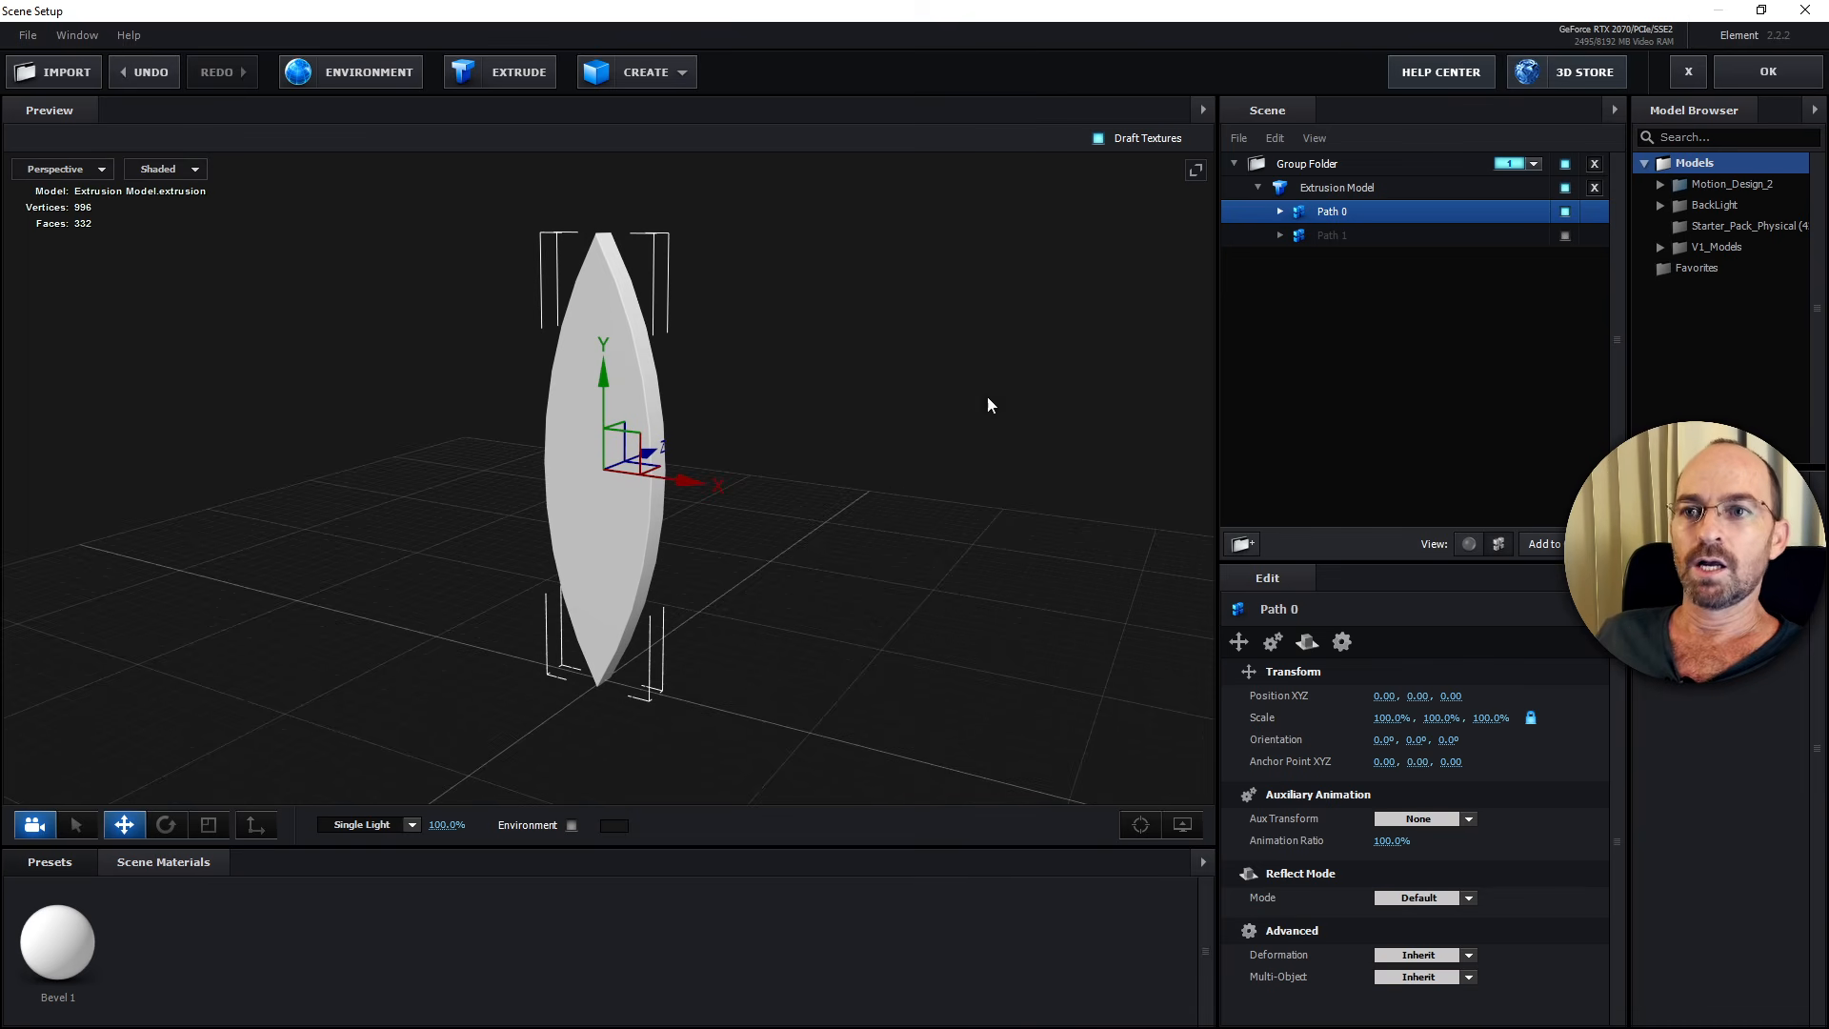
Switch the scene tree back to the material listing and select Bevel 1 for editing.
{"action": "left_click", "coordinate": [1469, 545]}
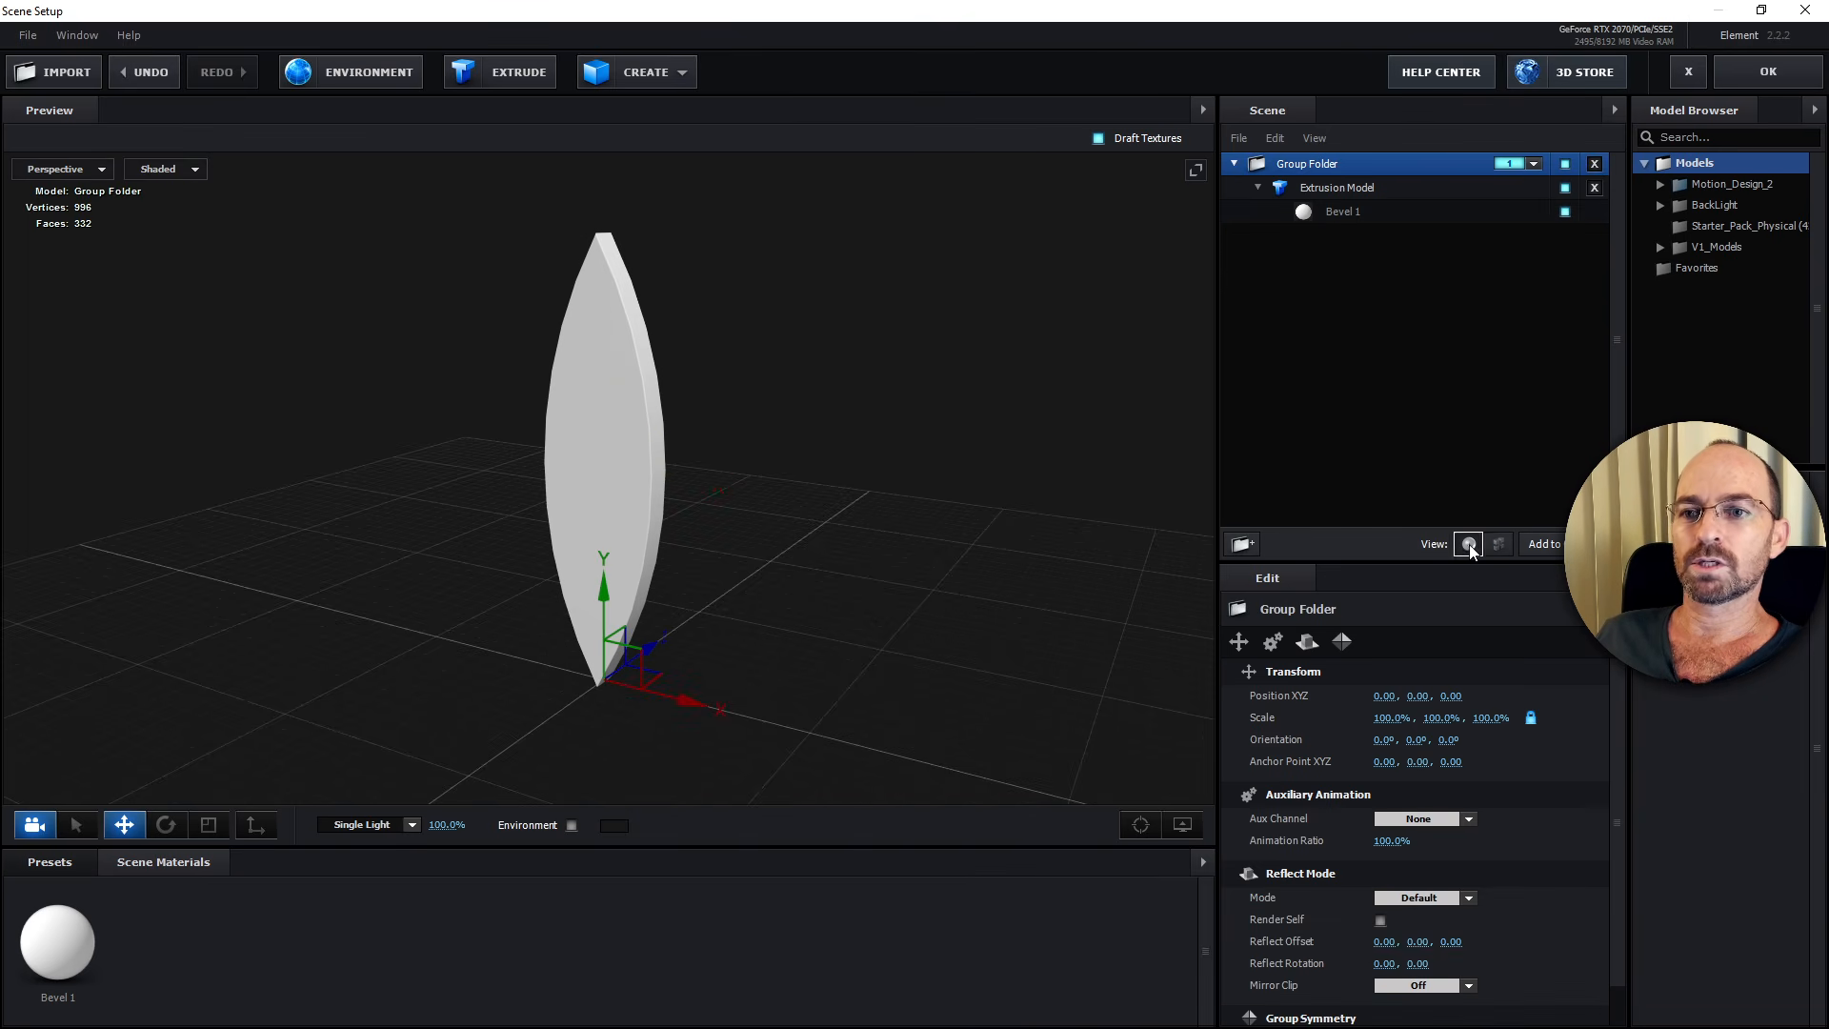
{"action": "left_click", "coordinate": [1411, 219]}
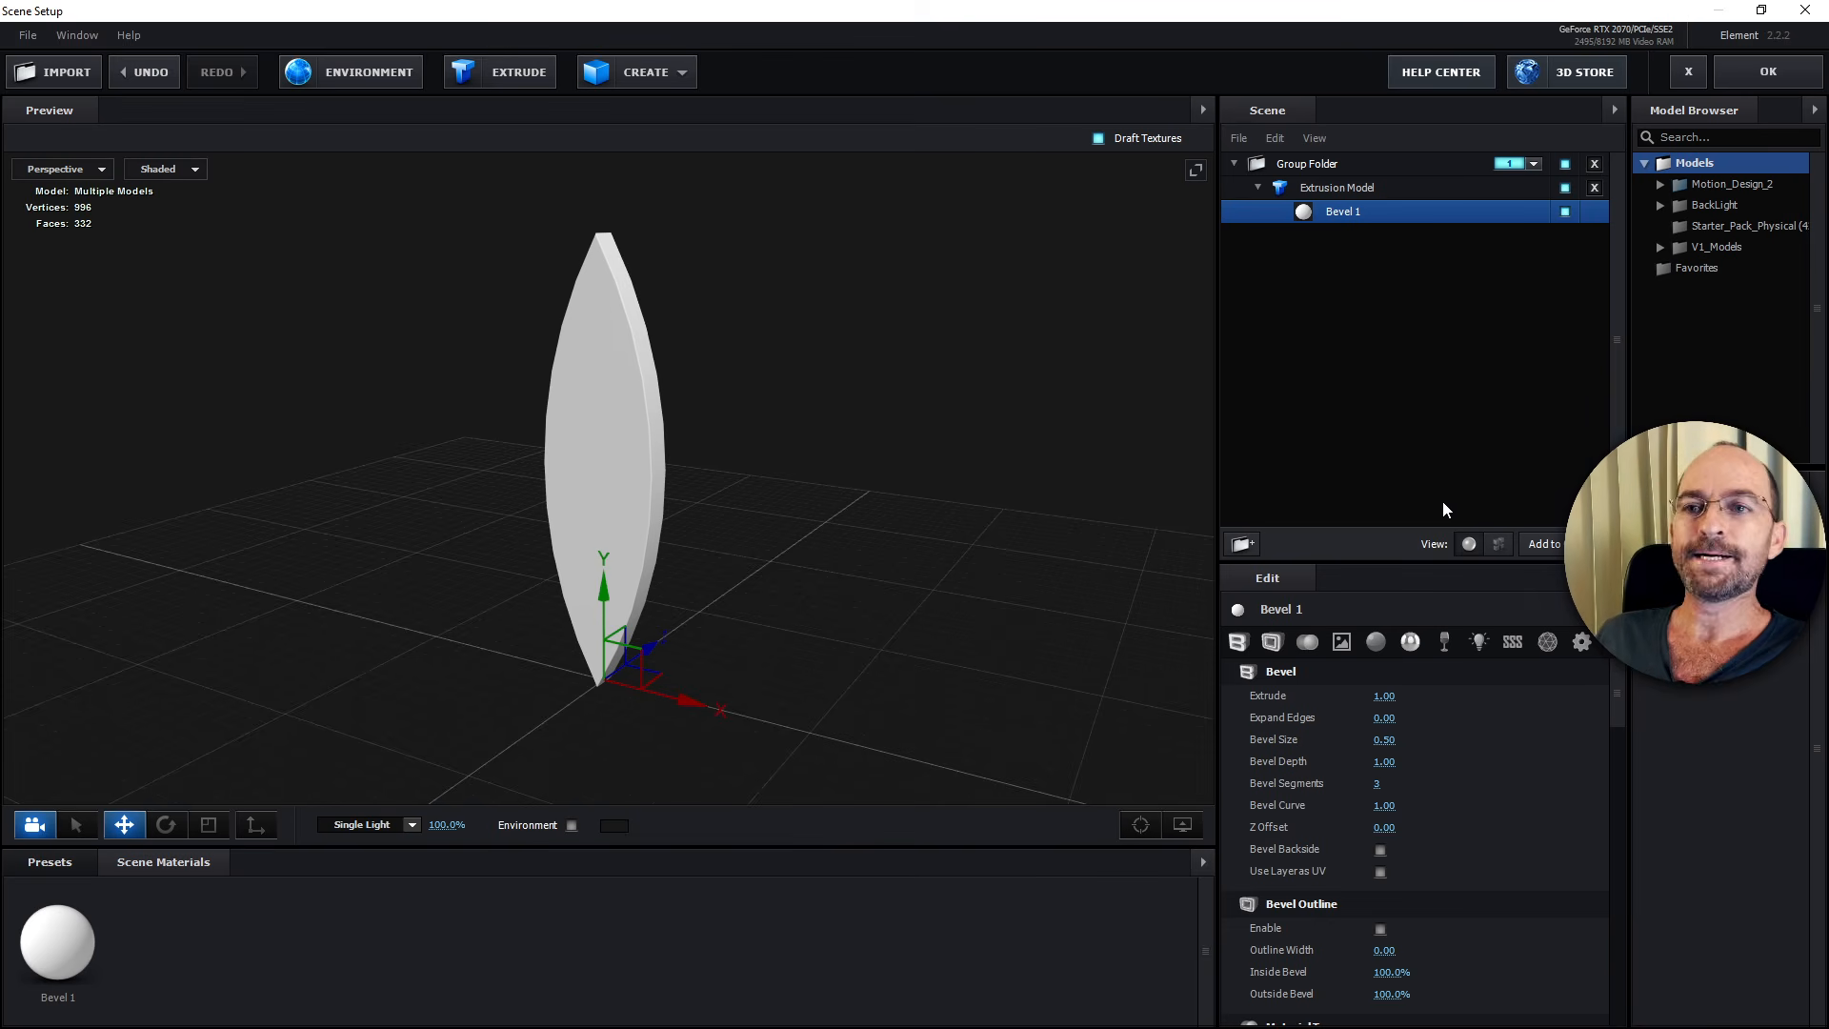
{"action": "key", "text": "alt"}
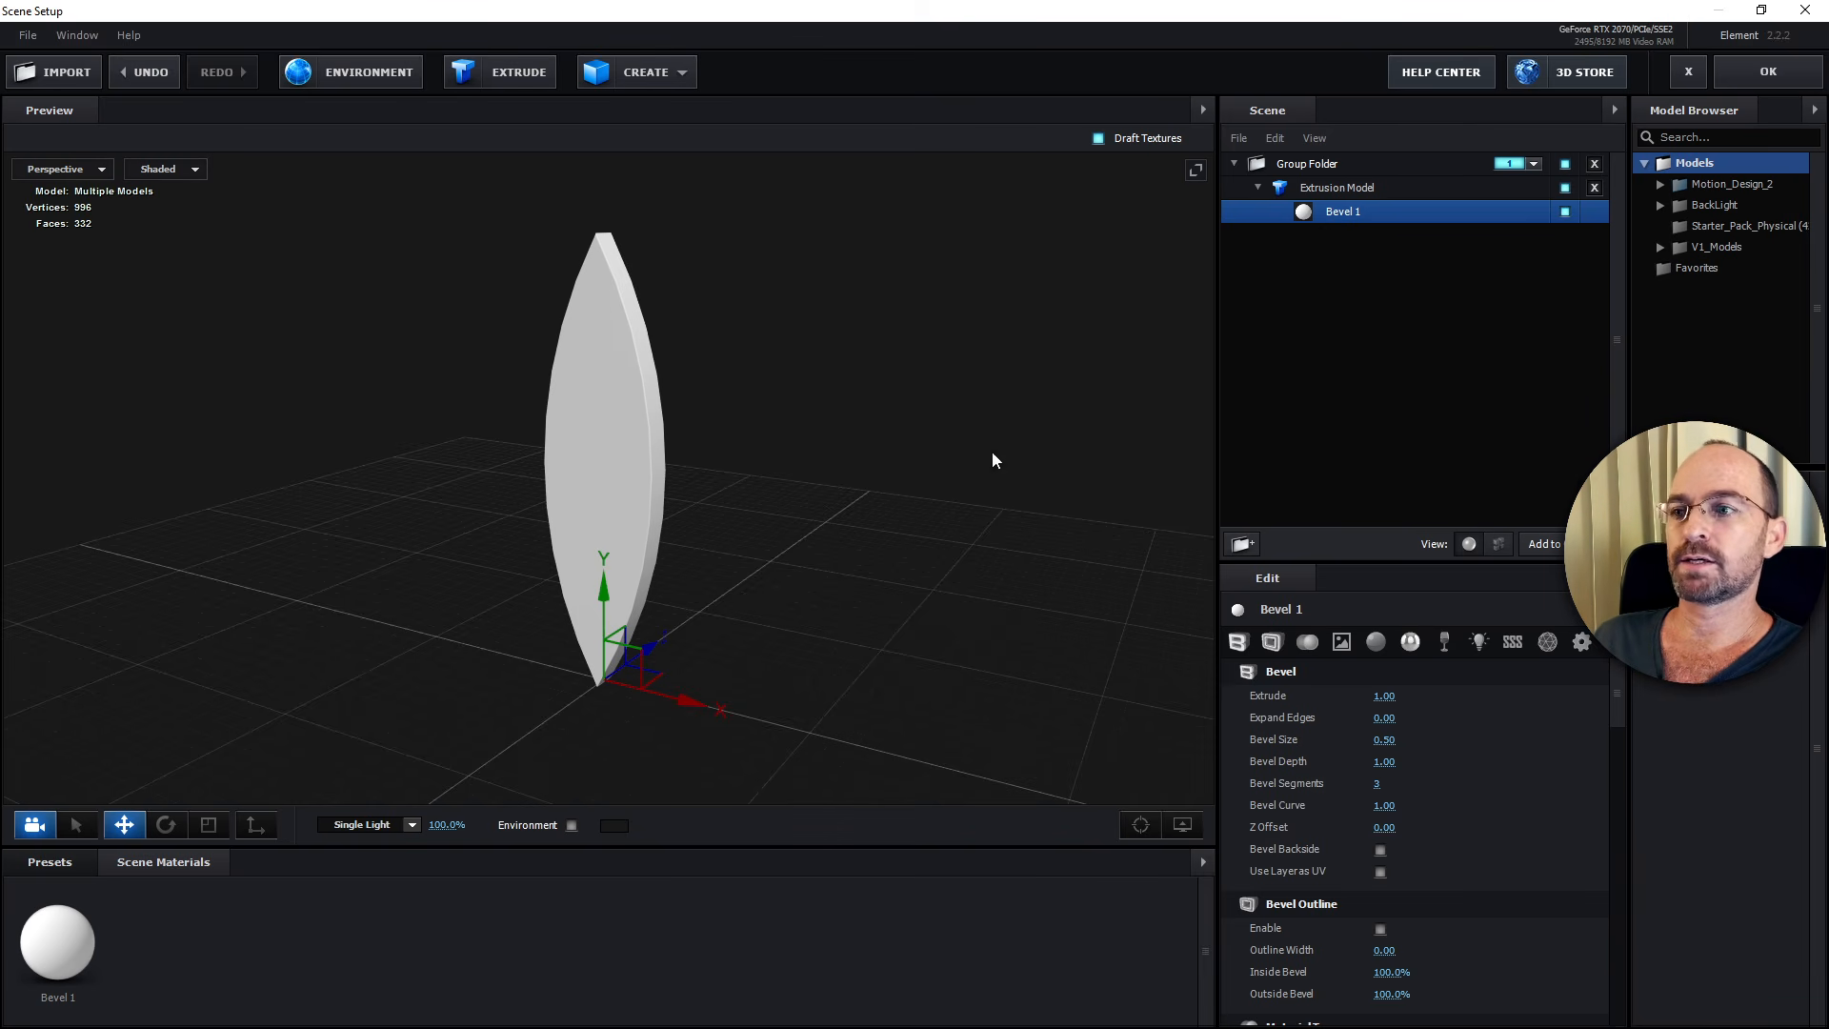
{"action": "left_click_drag", "start_coordinate": [845, 505], "coordinate": [924, 522]}
{"action": "key", "text": "space"}
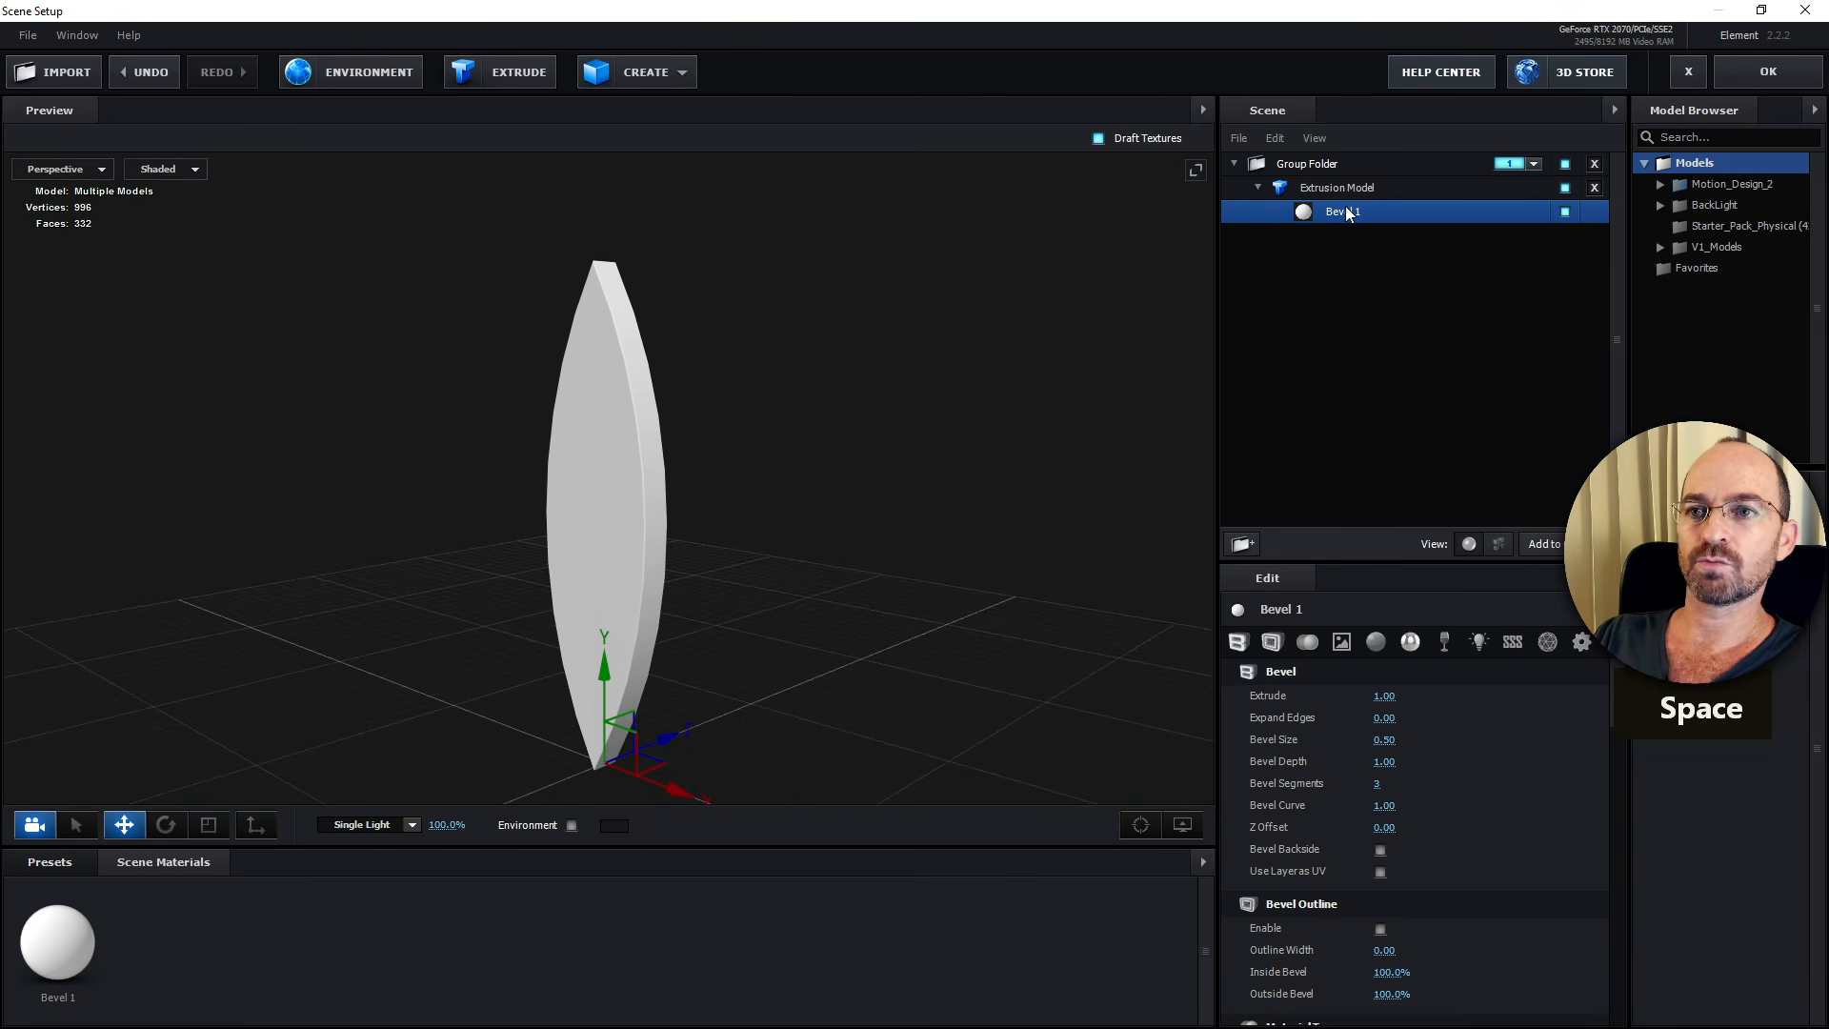
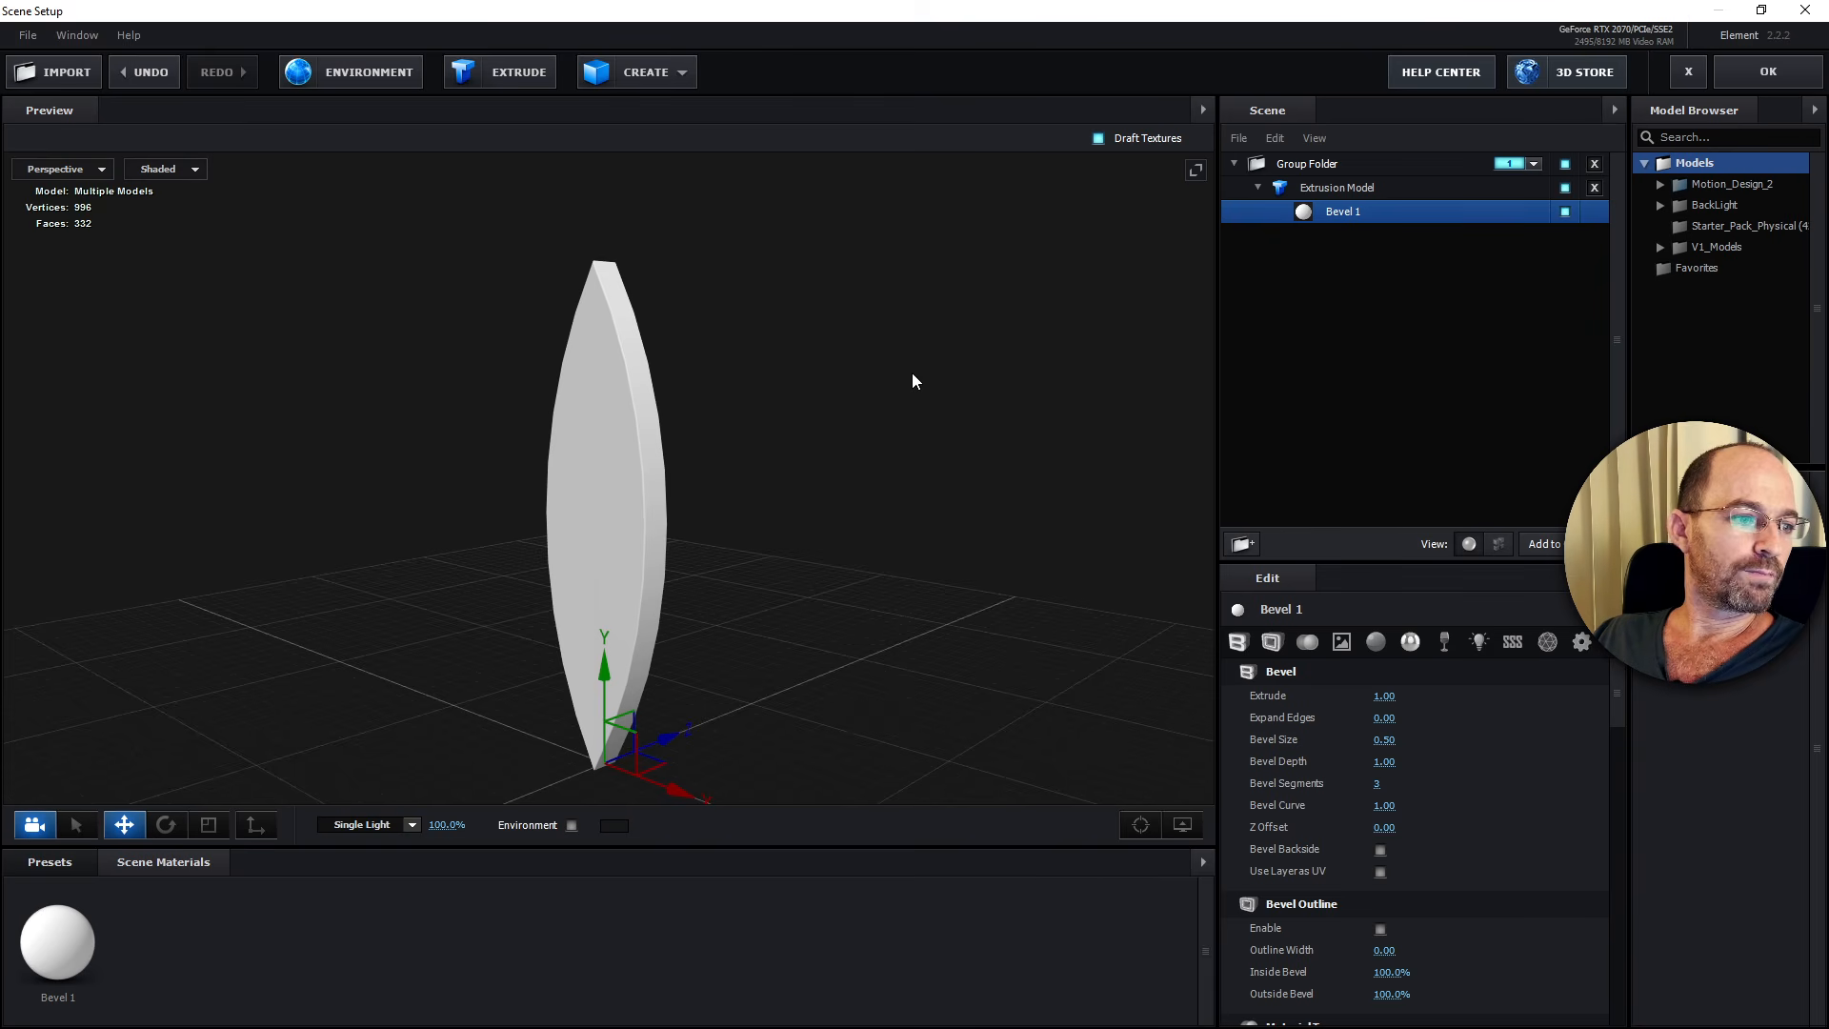
{"action": "left_click_drag", "start_coordinate": [817, 422], "coordinate": [781, 460]}
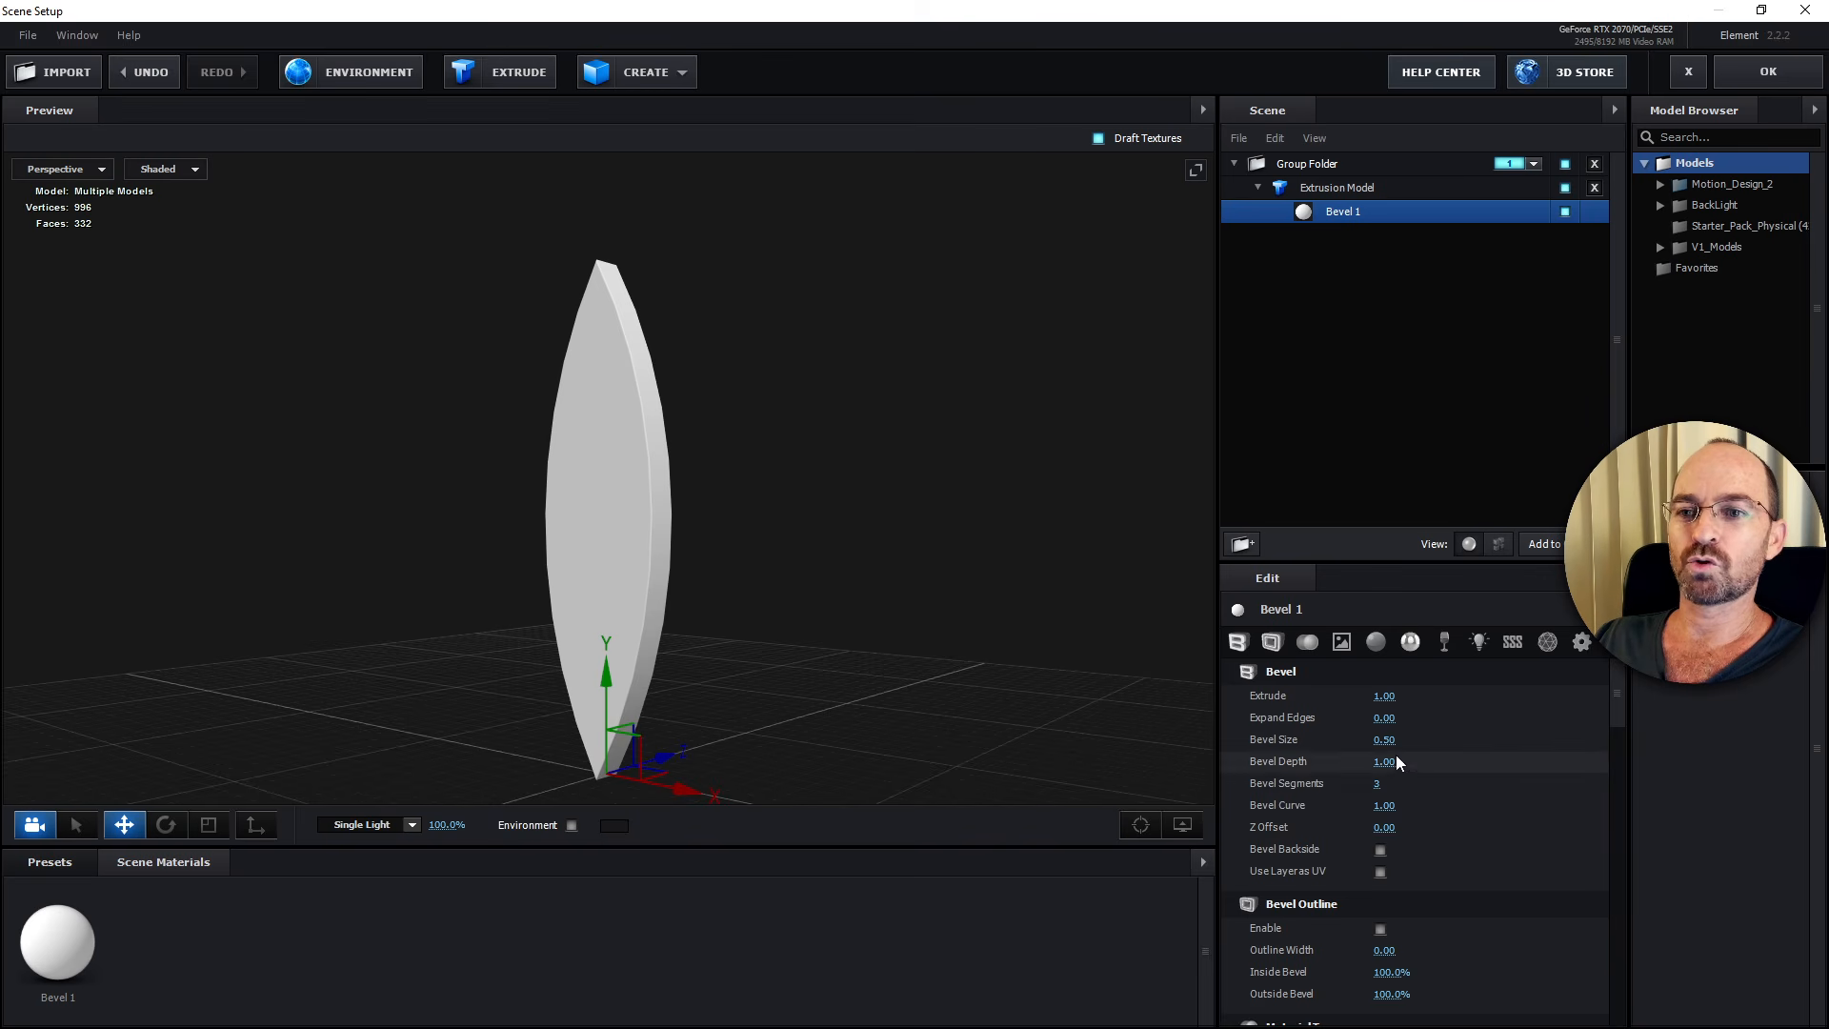
{"action": "left_click_drag", "start_coordinate": [730, 499], "coordinate": [767, 467]}
{"action": "key", "text": "space"}
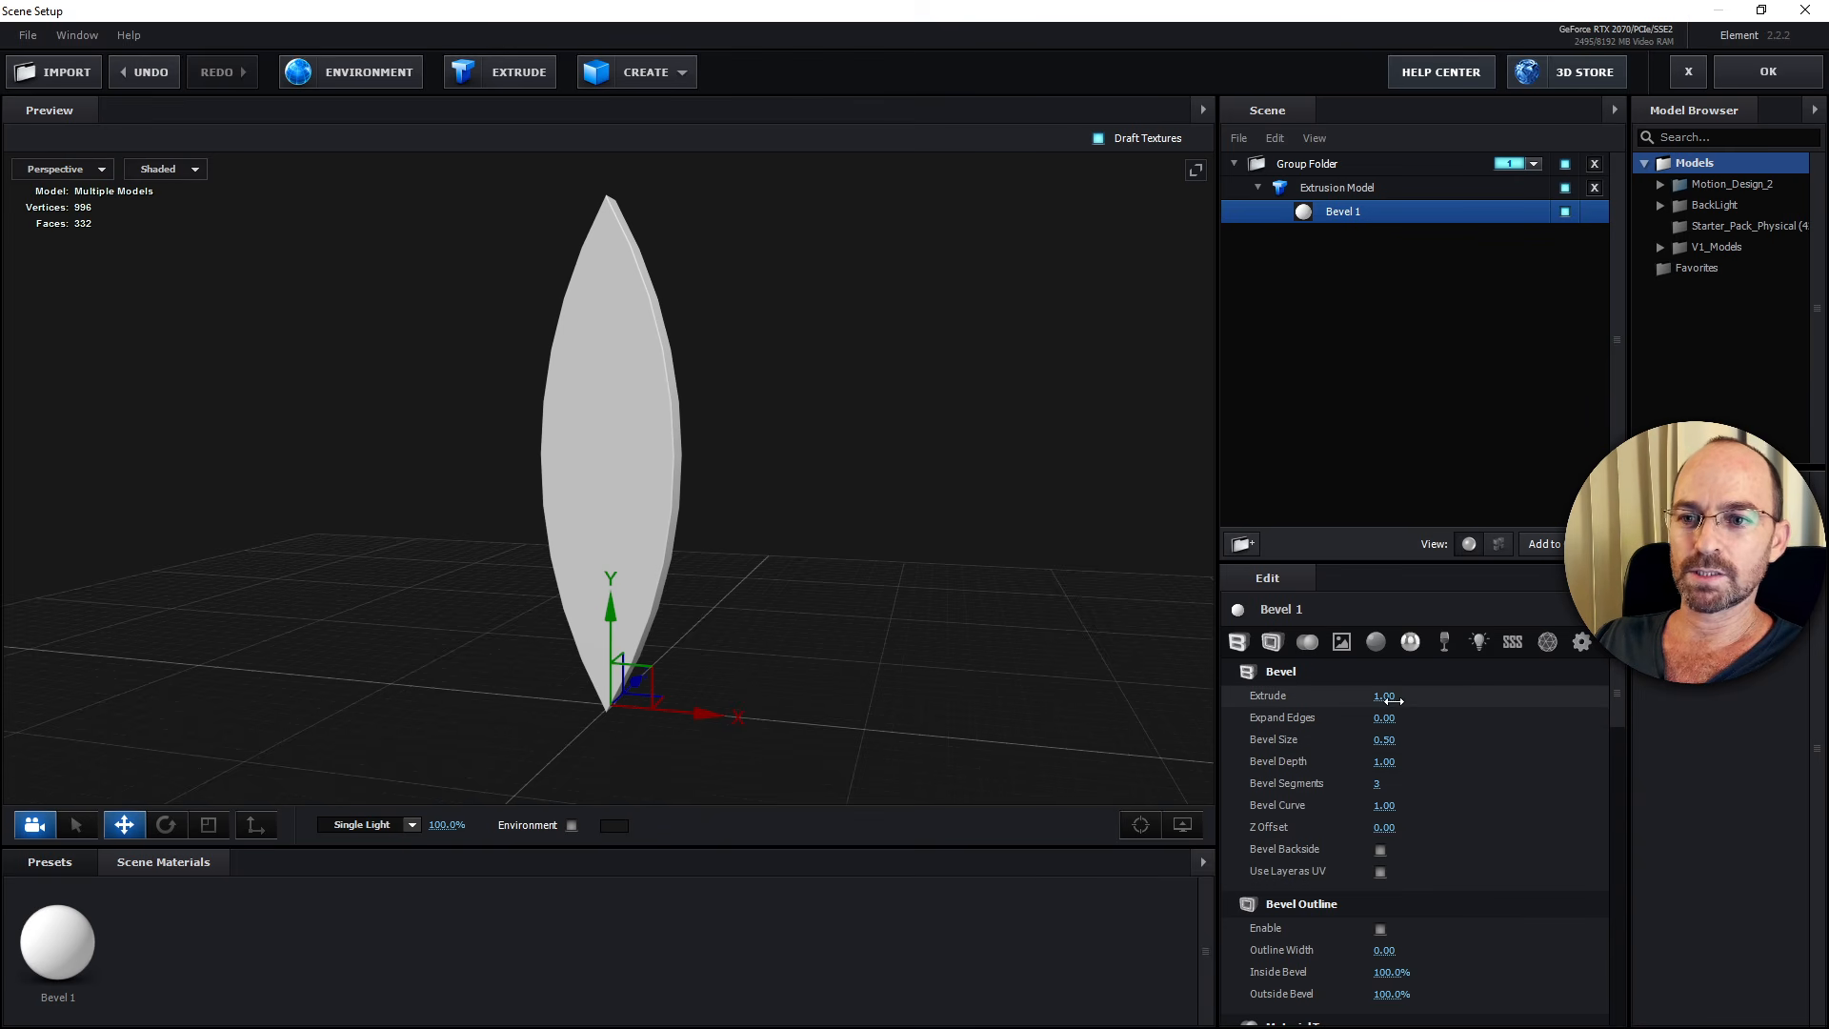
Try larger Bevel Size values of 3.03 and 3.82 on Bevel 1 while inspecting the seed's edge.
{"action": "left_click_drag", "start_coordinate": [1381, 740], "coordinate": [1630, 748]}
{"action": "left_click_drag", "start_coordinate": [814, 467], "coordinate": [730, 502]}
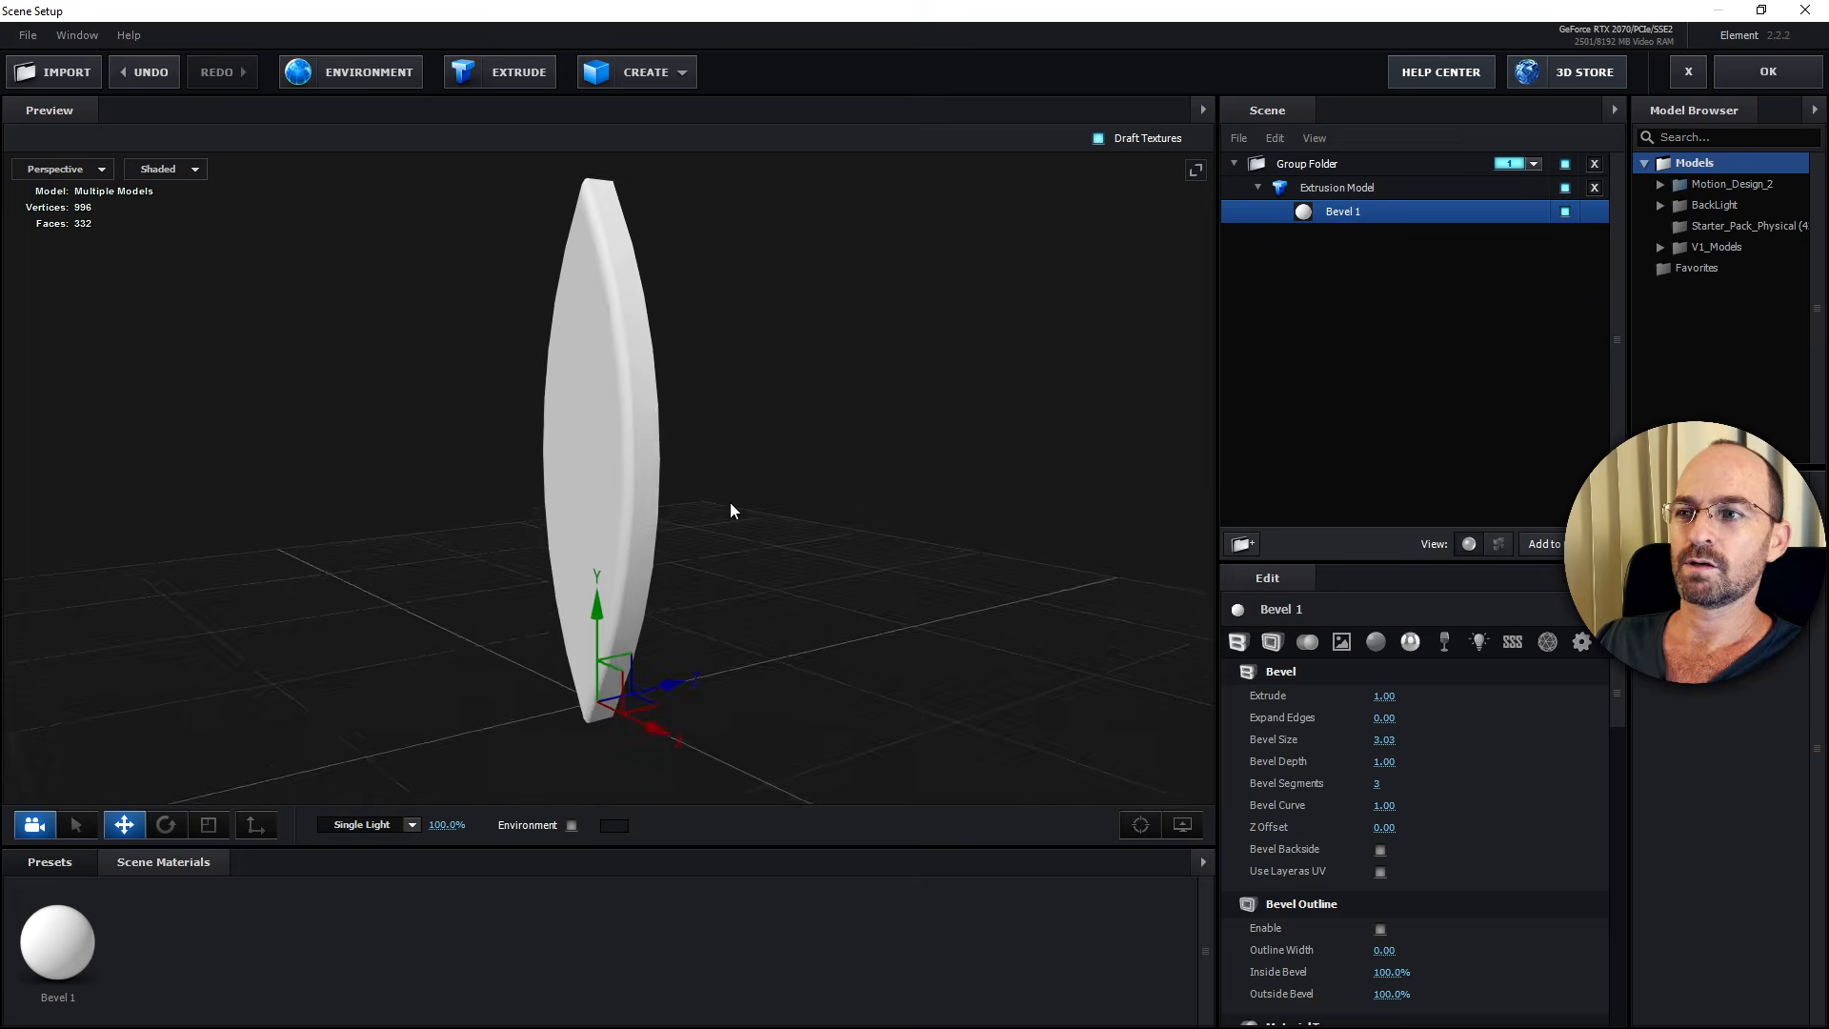
{"action": "scroll", "coordinate": [762, 466], "scroll_direction": "up", "scroll_amount": 3}
{"action": "key", "text": "space"}
{"action": "mouse_move", "coordinate": [799, 438]}
{"action": "left_mouse_down"}
{"action": "mouse_move", "coordinate": [739, 605]}
{"action": "mouse_move", "coordinate": [810, 452]}
{"action": "left_mouse_up"}
{"action": "scroll", "coordinate": [739, 605], "scroll_direction": "up", "scroll_amount": 3}
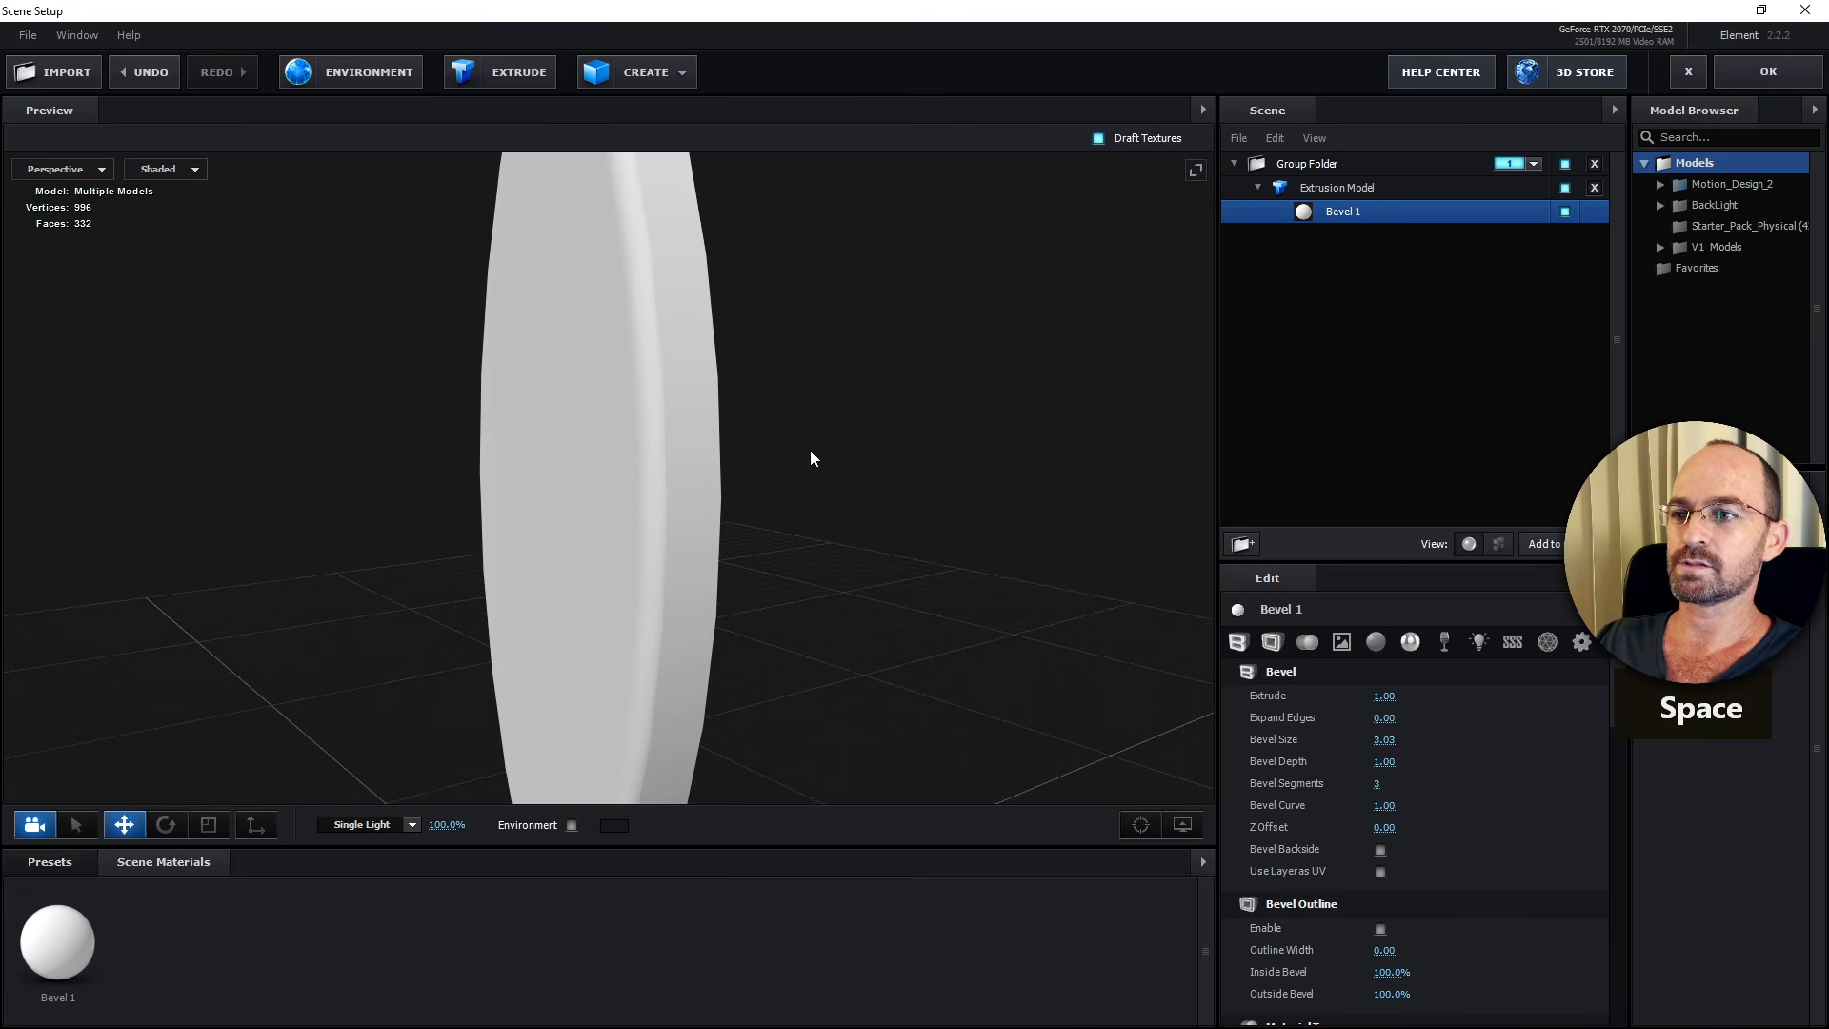
{"action": "left_click_drag", "start_coordinate": [1383, 740], "coordinate": [1466, 737]}
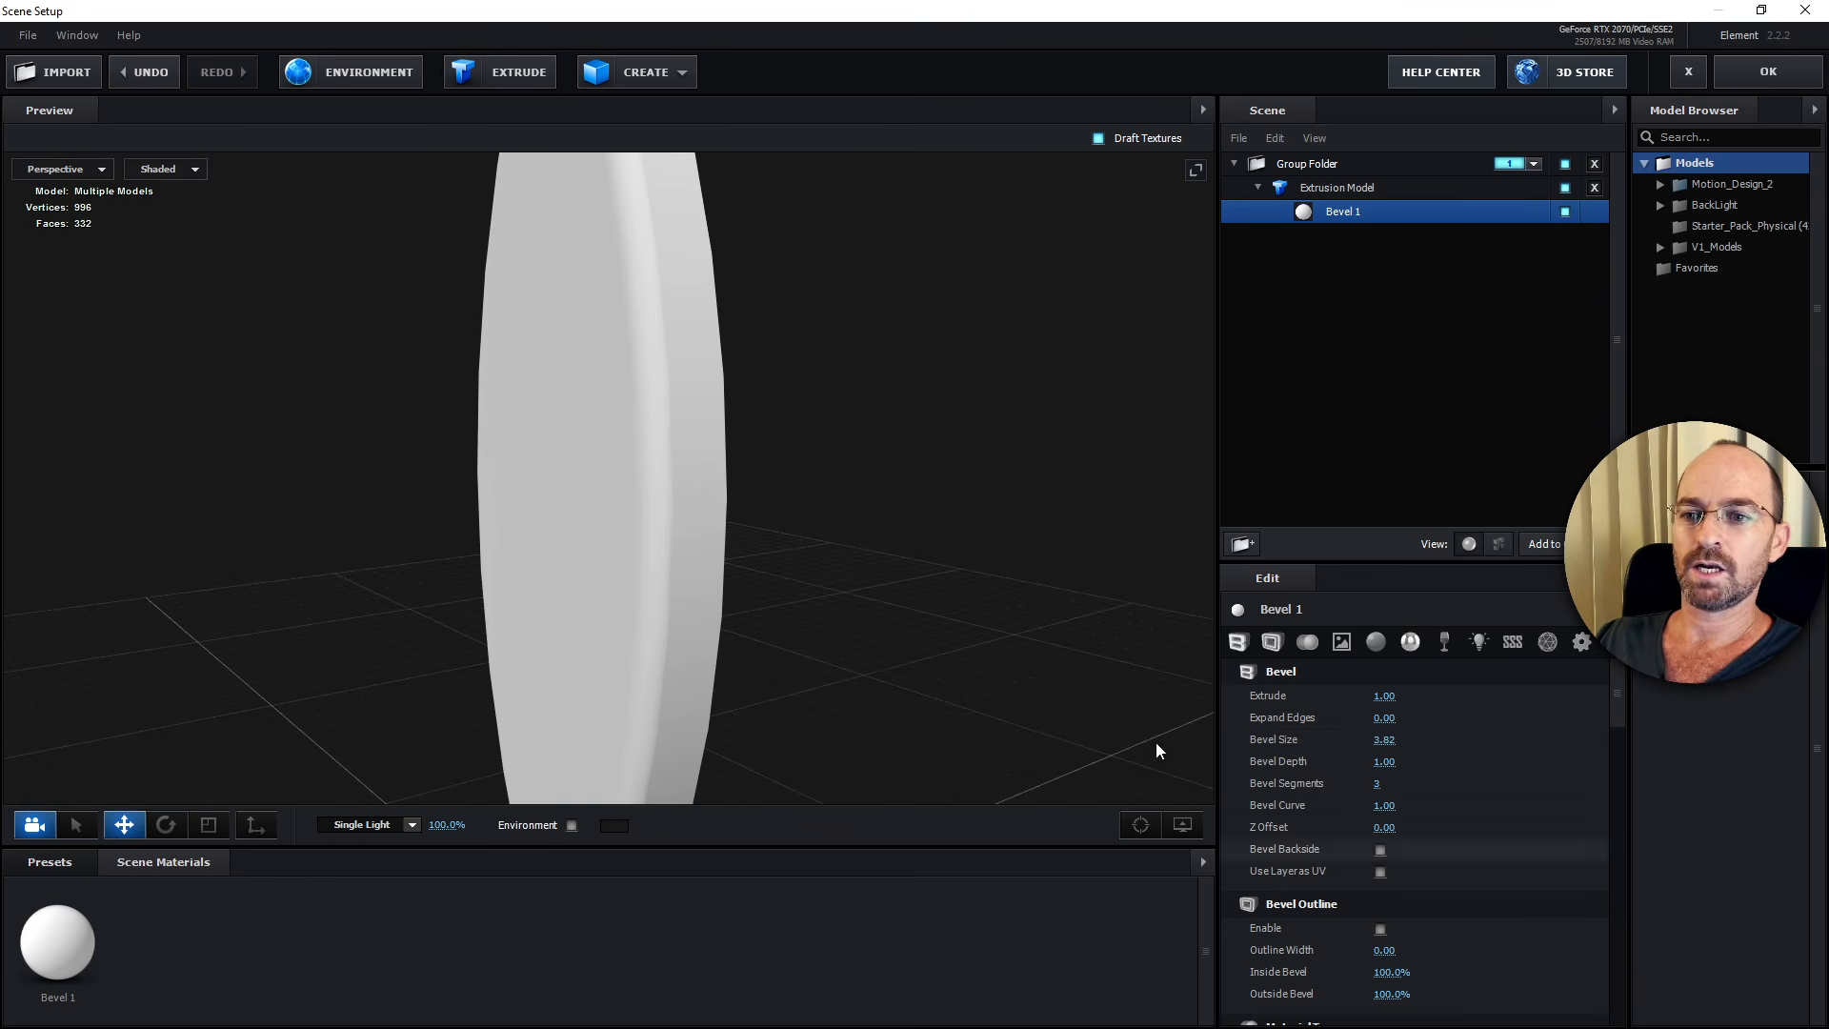
Enable Bevel Backside on Bevel 1 and set its Bevel Size to 5.
{"action": "left_click_drag", "start_coordinate": [1081, 624], "coordinate": [903, 649]}
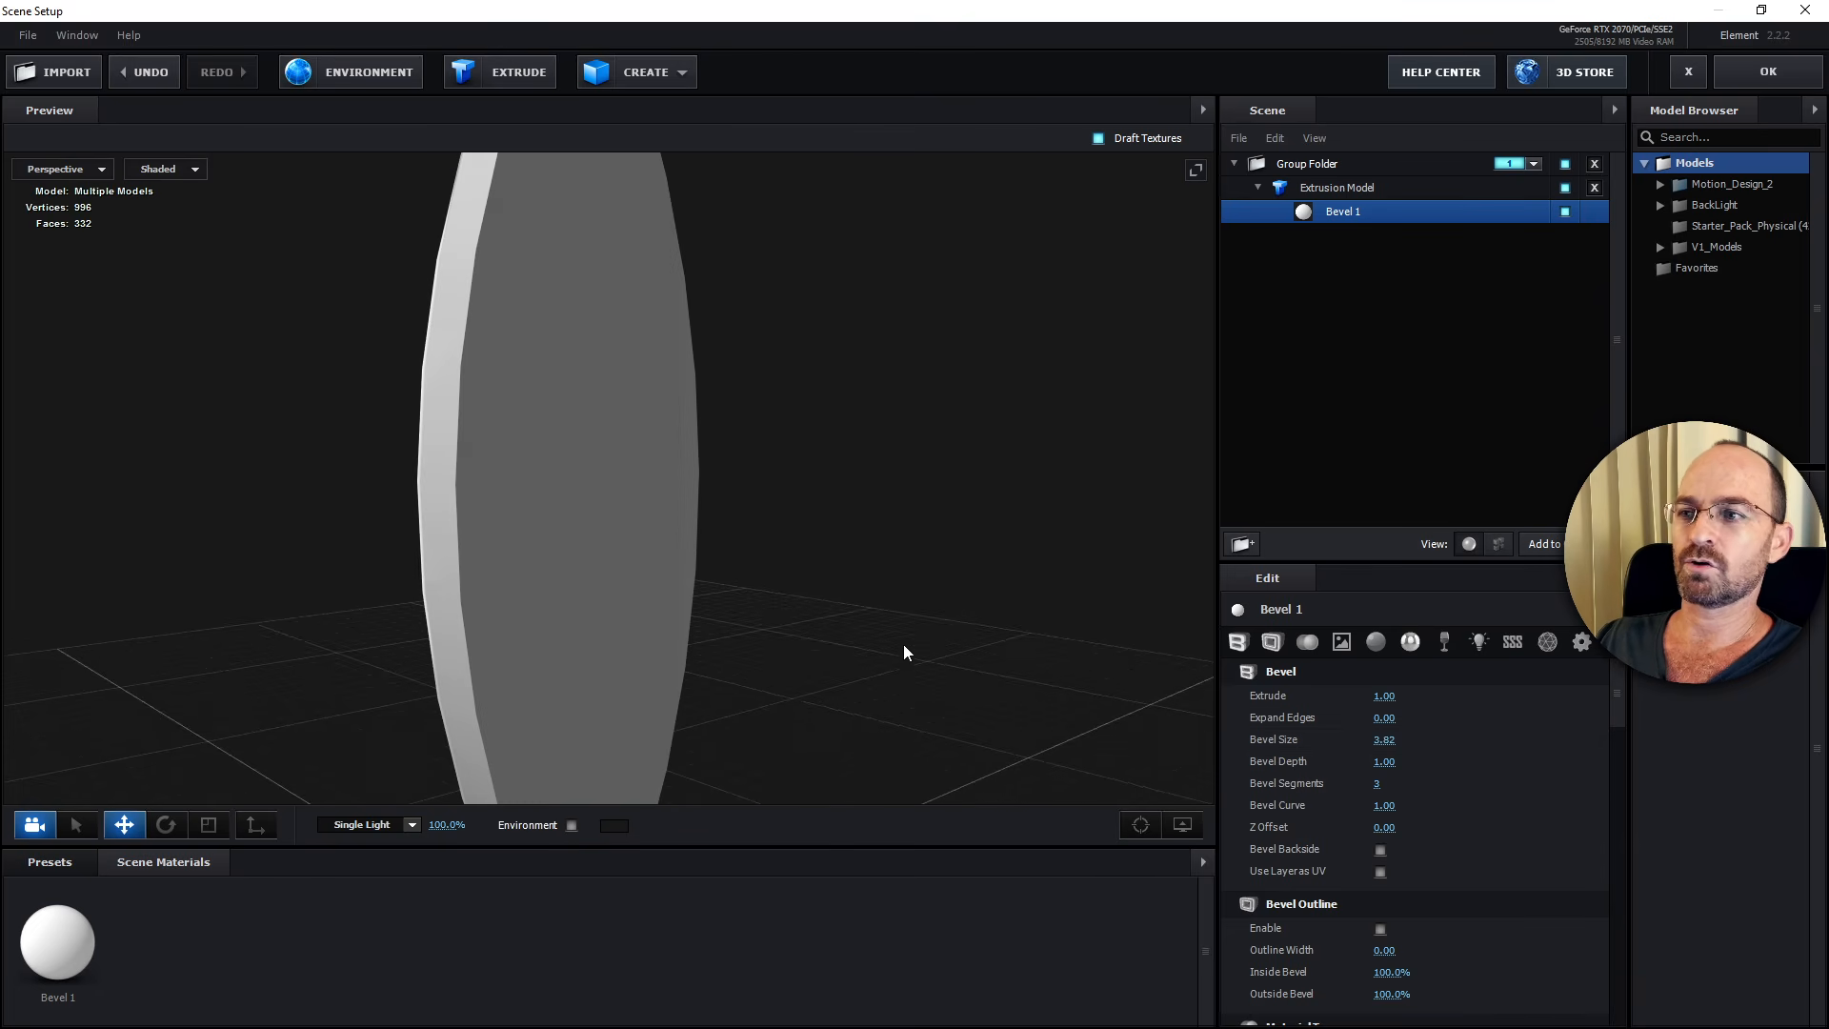
{"action": "left_click", "coordinate": [1380, 849]}
{"action": "left_click_drag", "start_coordinate": [494, 392], "coordinate": [981, 420]}
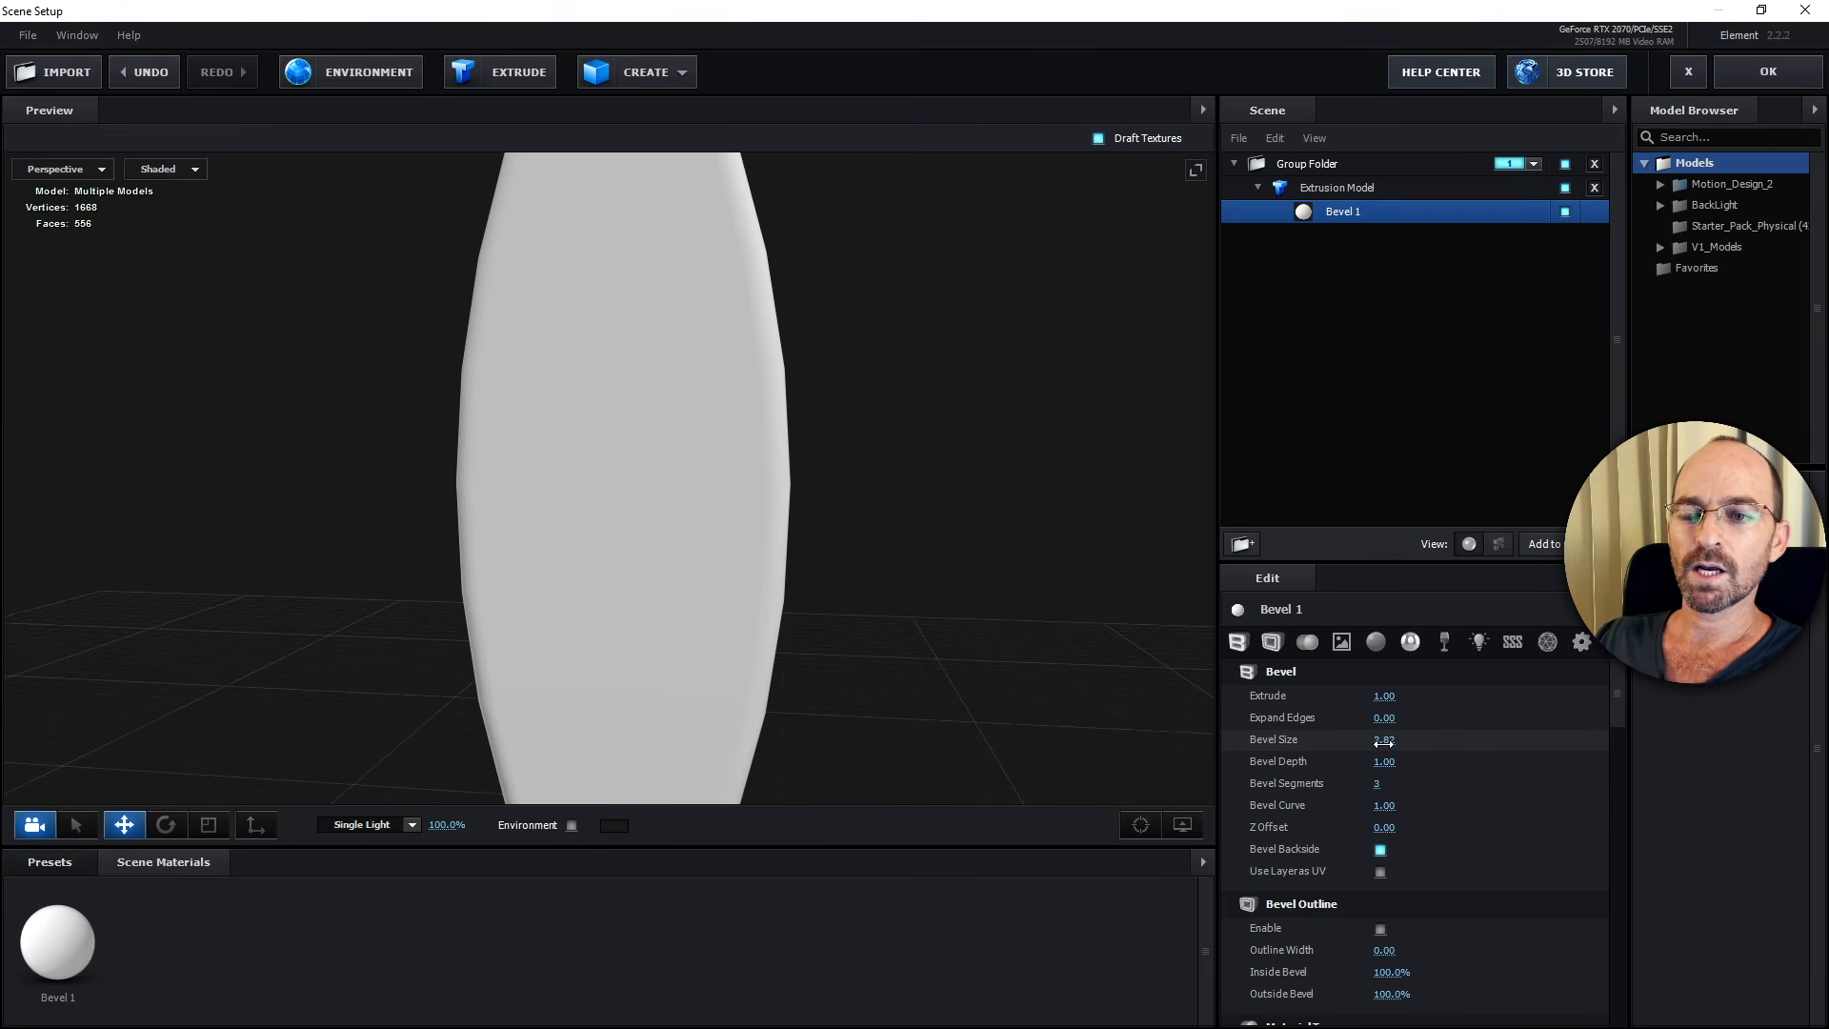
{"action": "left_click", "coordinate": [1383, 740]}
{"action": "type", "text": "5"}
{"action": "key", "text": "Return"}
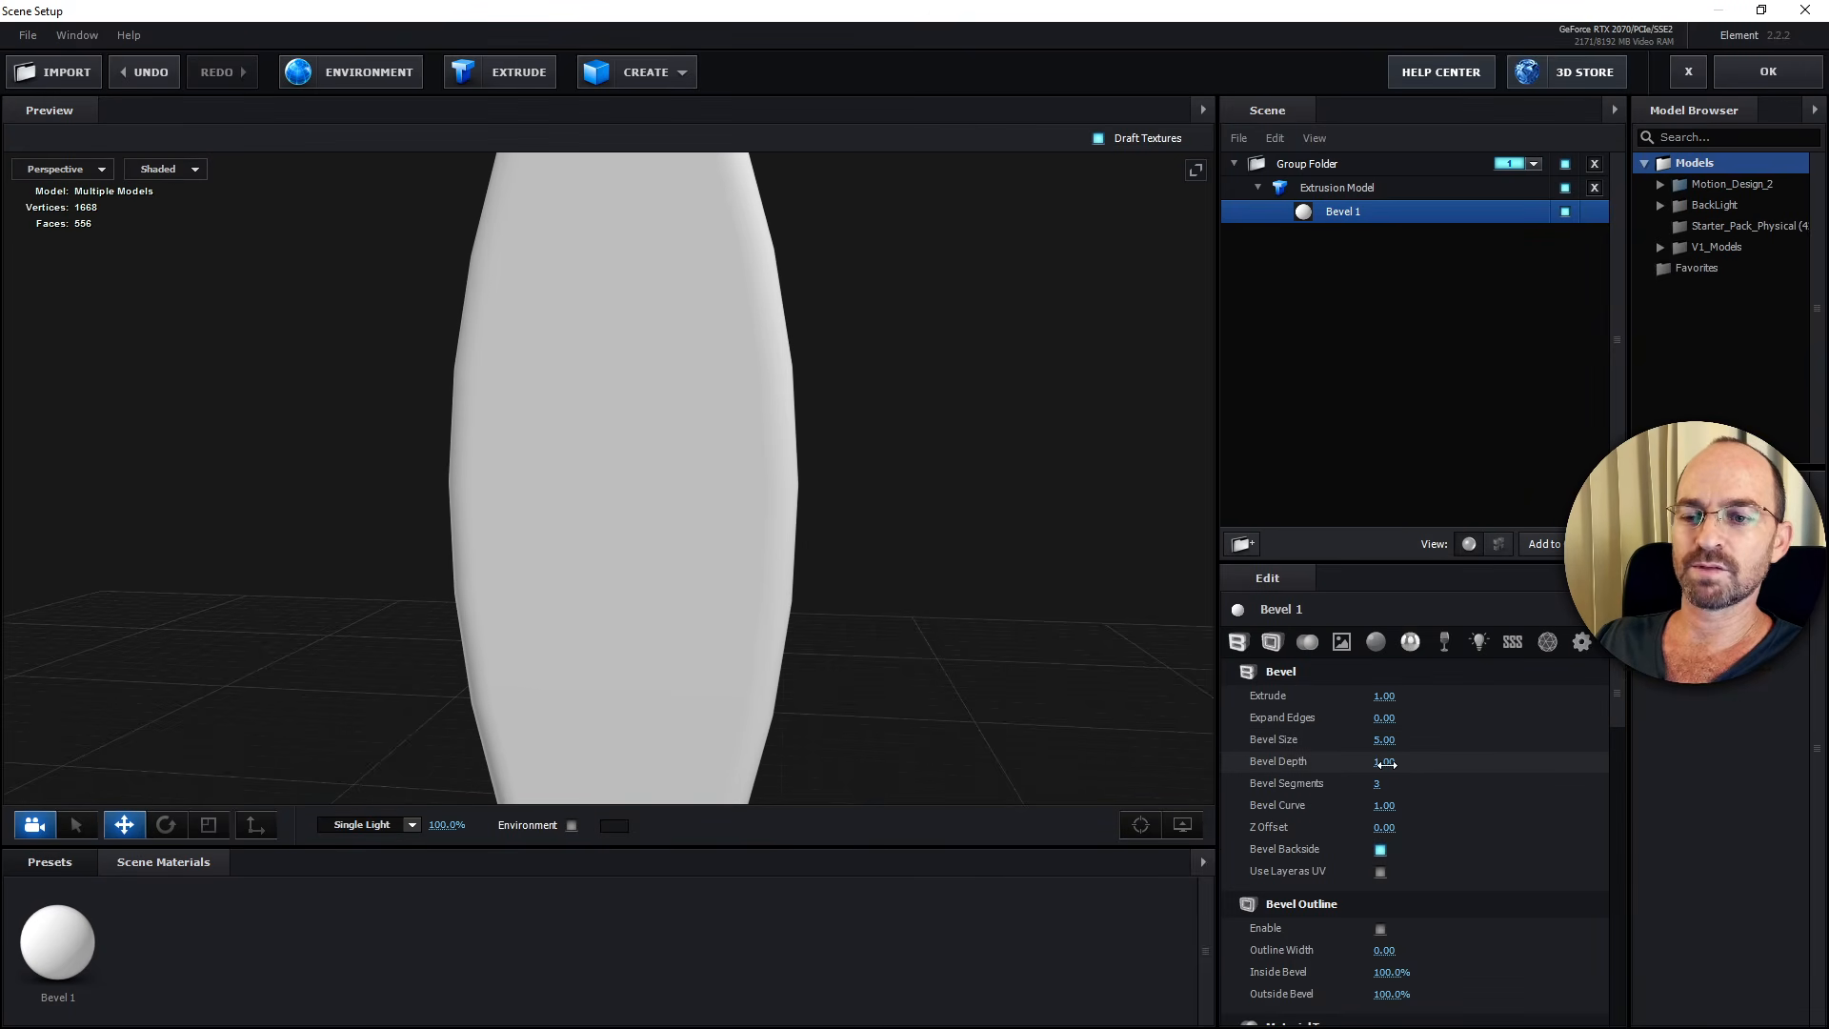
Set Bevel 1's Bevel Depth to 1.65 and check the rounded edge down to the seed's tip.
{"action": "left_click", "coordinate": [1383, 762]}
{"action": "type", "text": "1.65"}
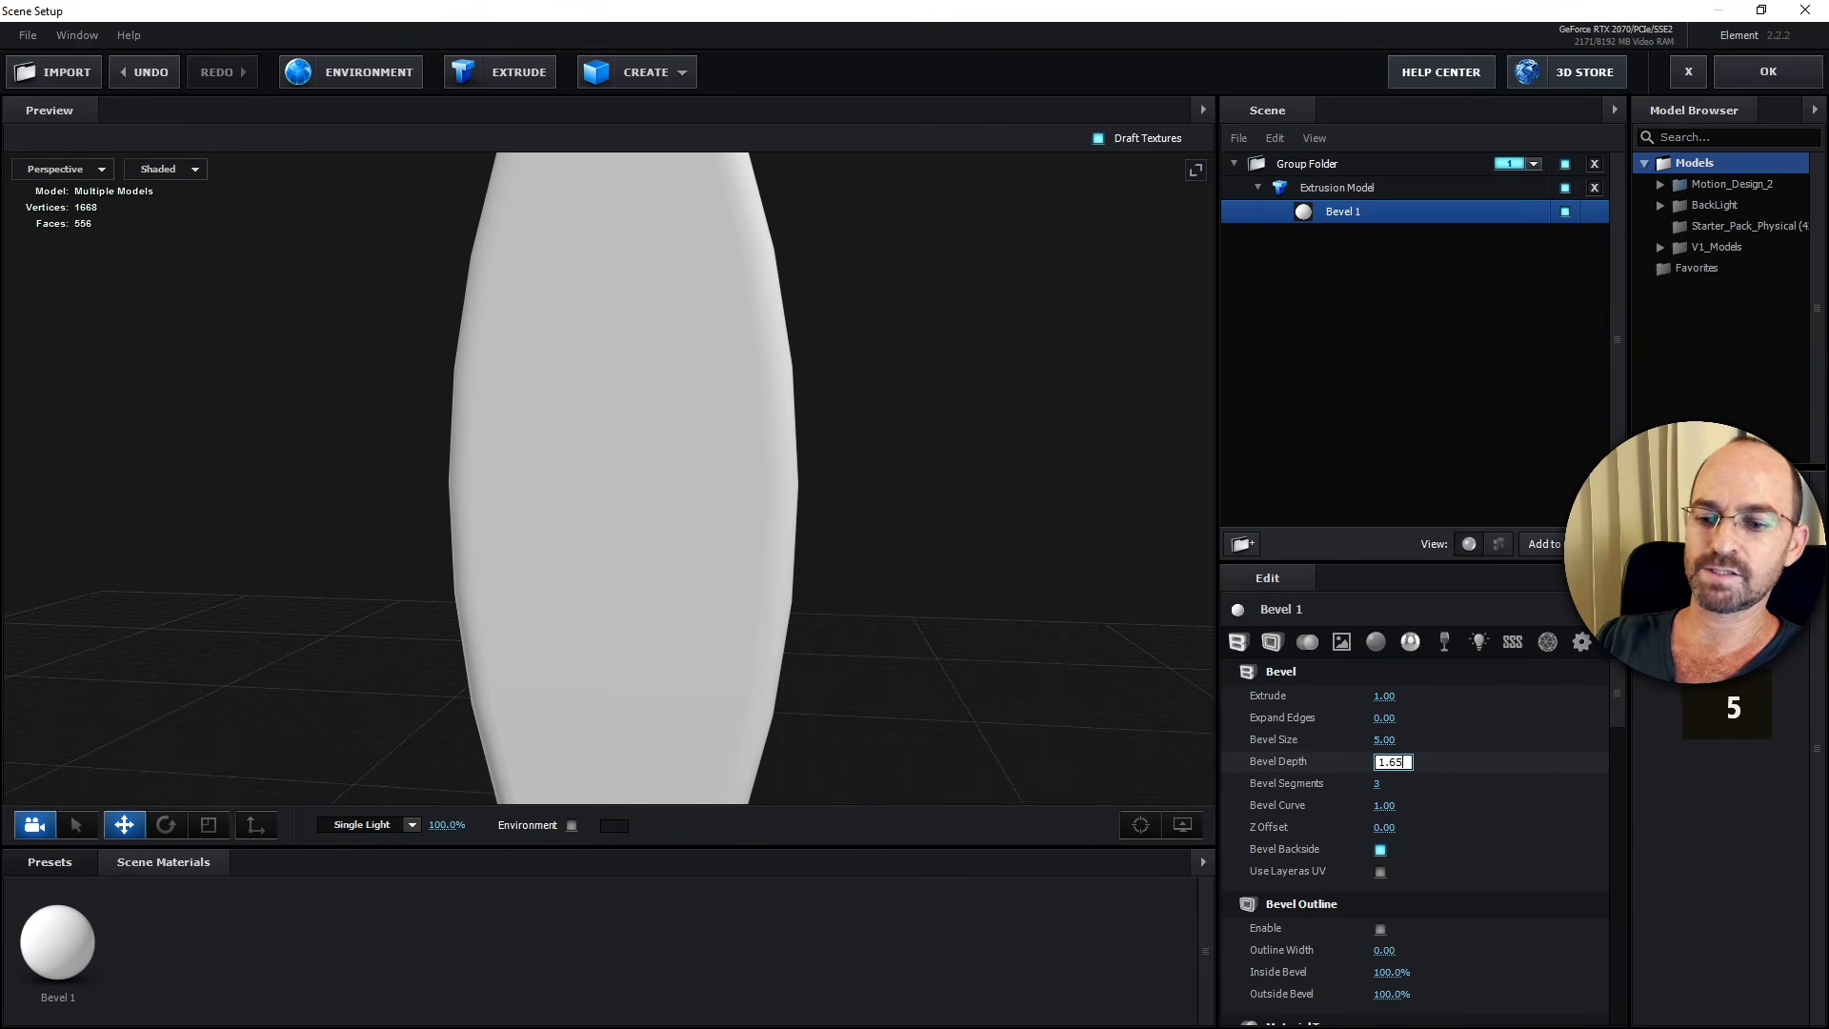
{"action": "key", "text": "Return"}
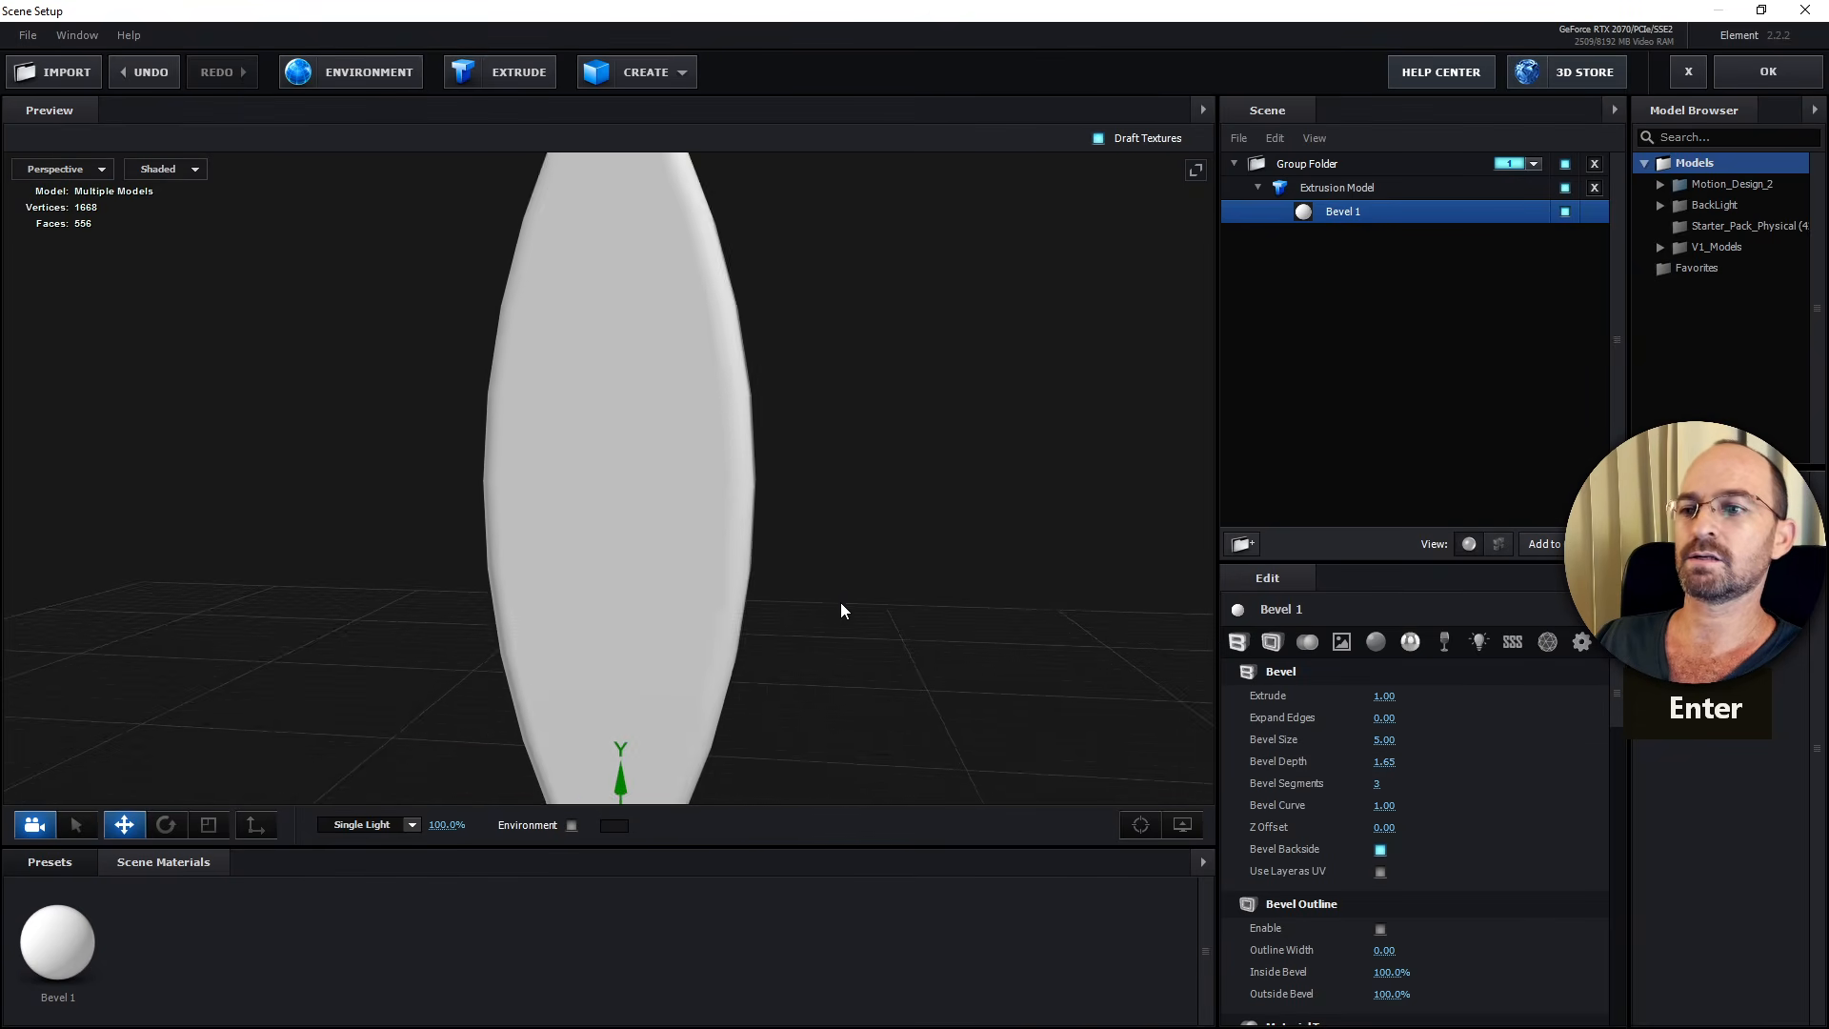
{"action": "key", "text": "space"}
{"action": "left_click_drag", "start_coordinate": [878, 594], "coordinate": [858, 547]}
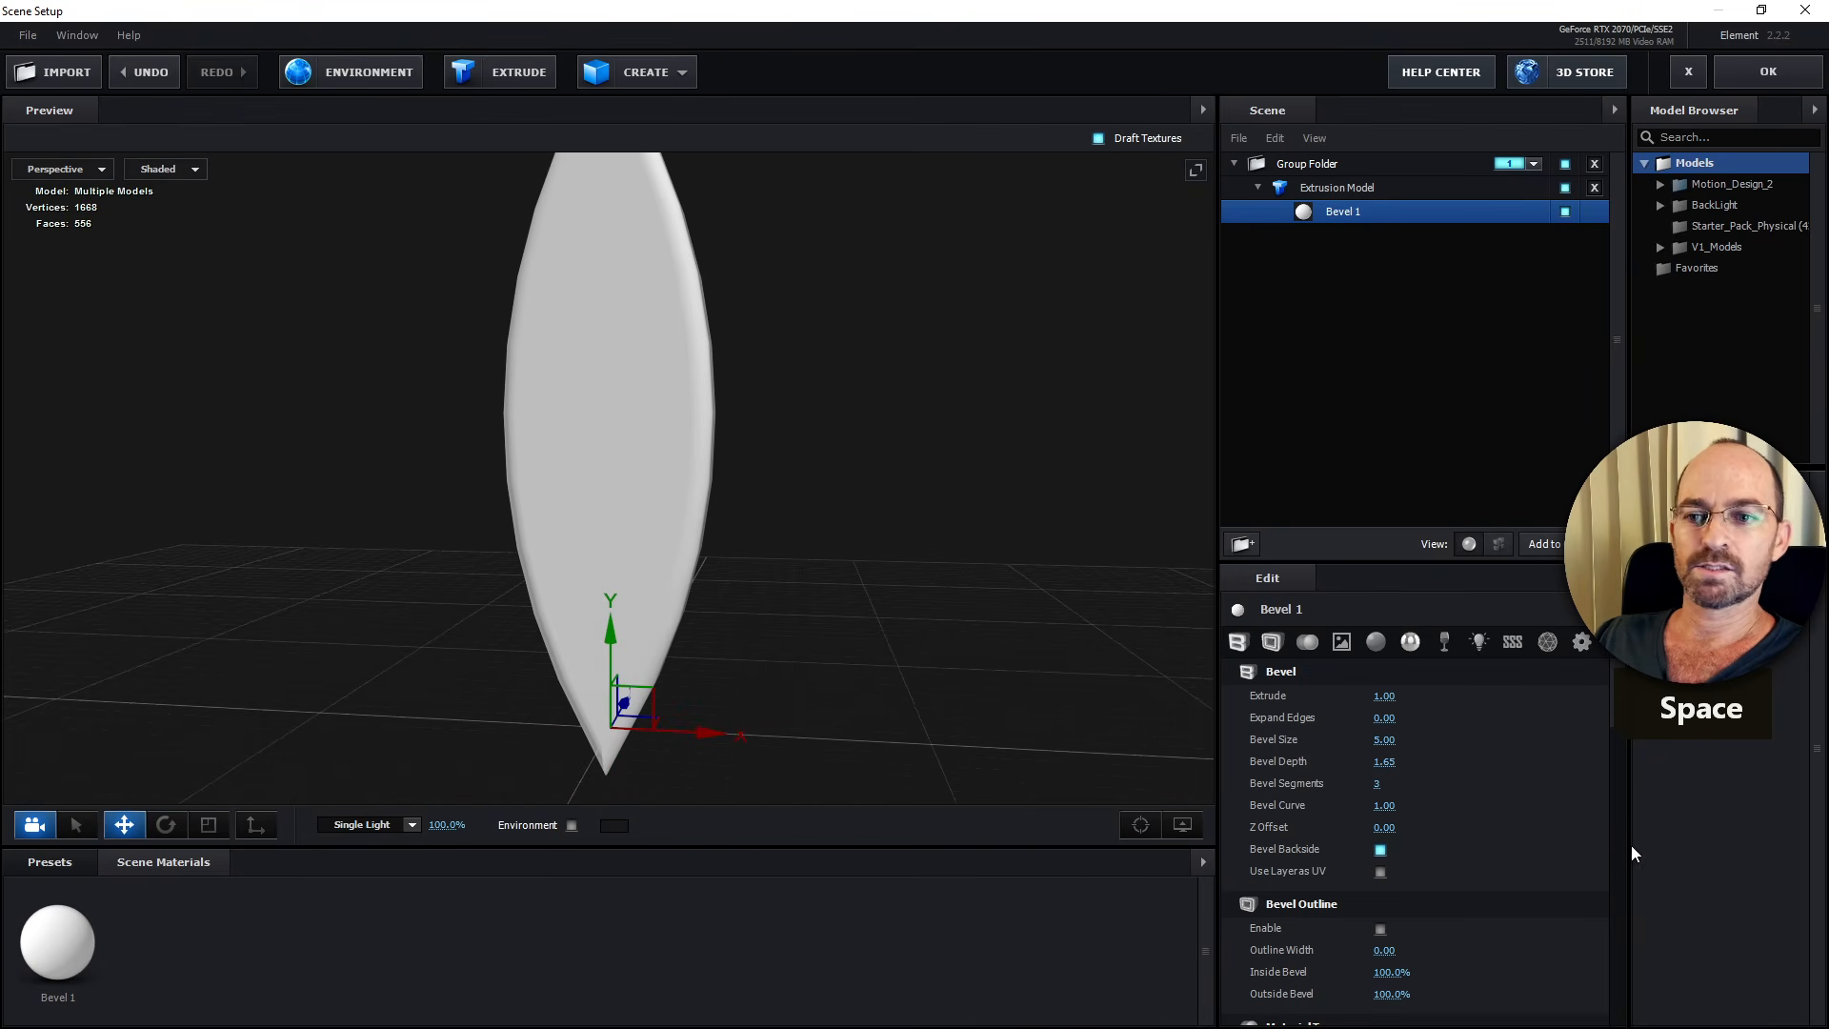
Set Bevel 1's Bevel Segments to 10.
{"action": "left_click", "coordinate": [1376, 784]}
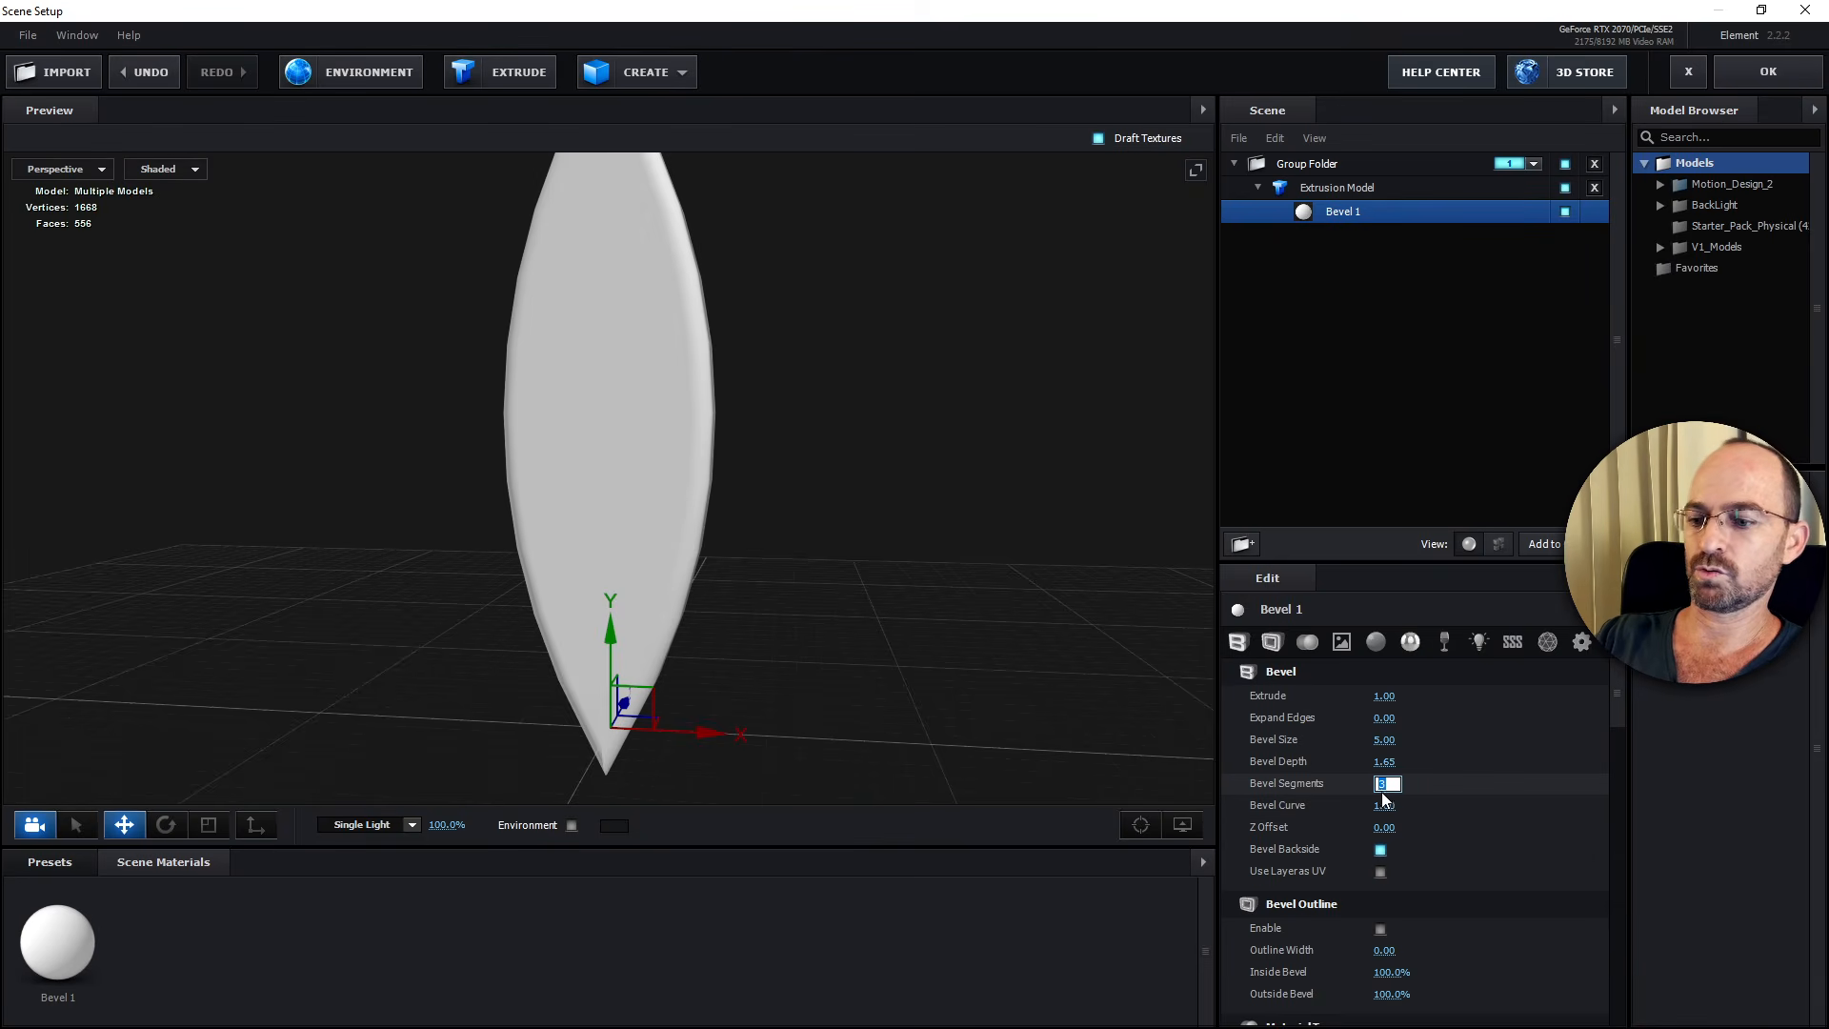
{"action": "type", "text": "10"}
{"action": "key", "text": "Return"}
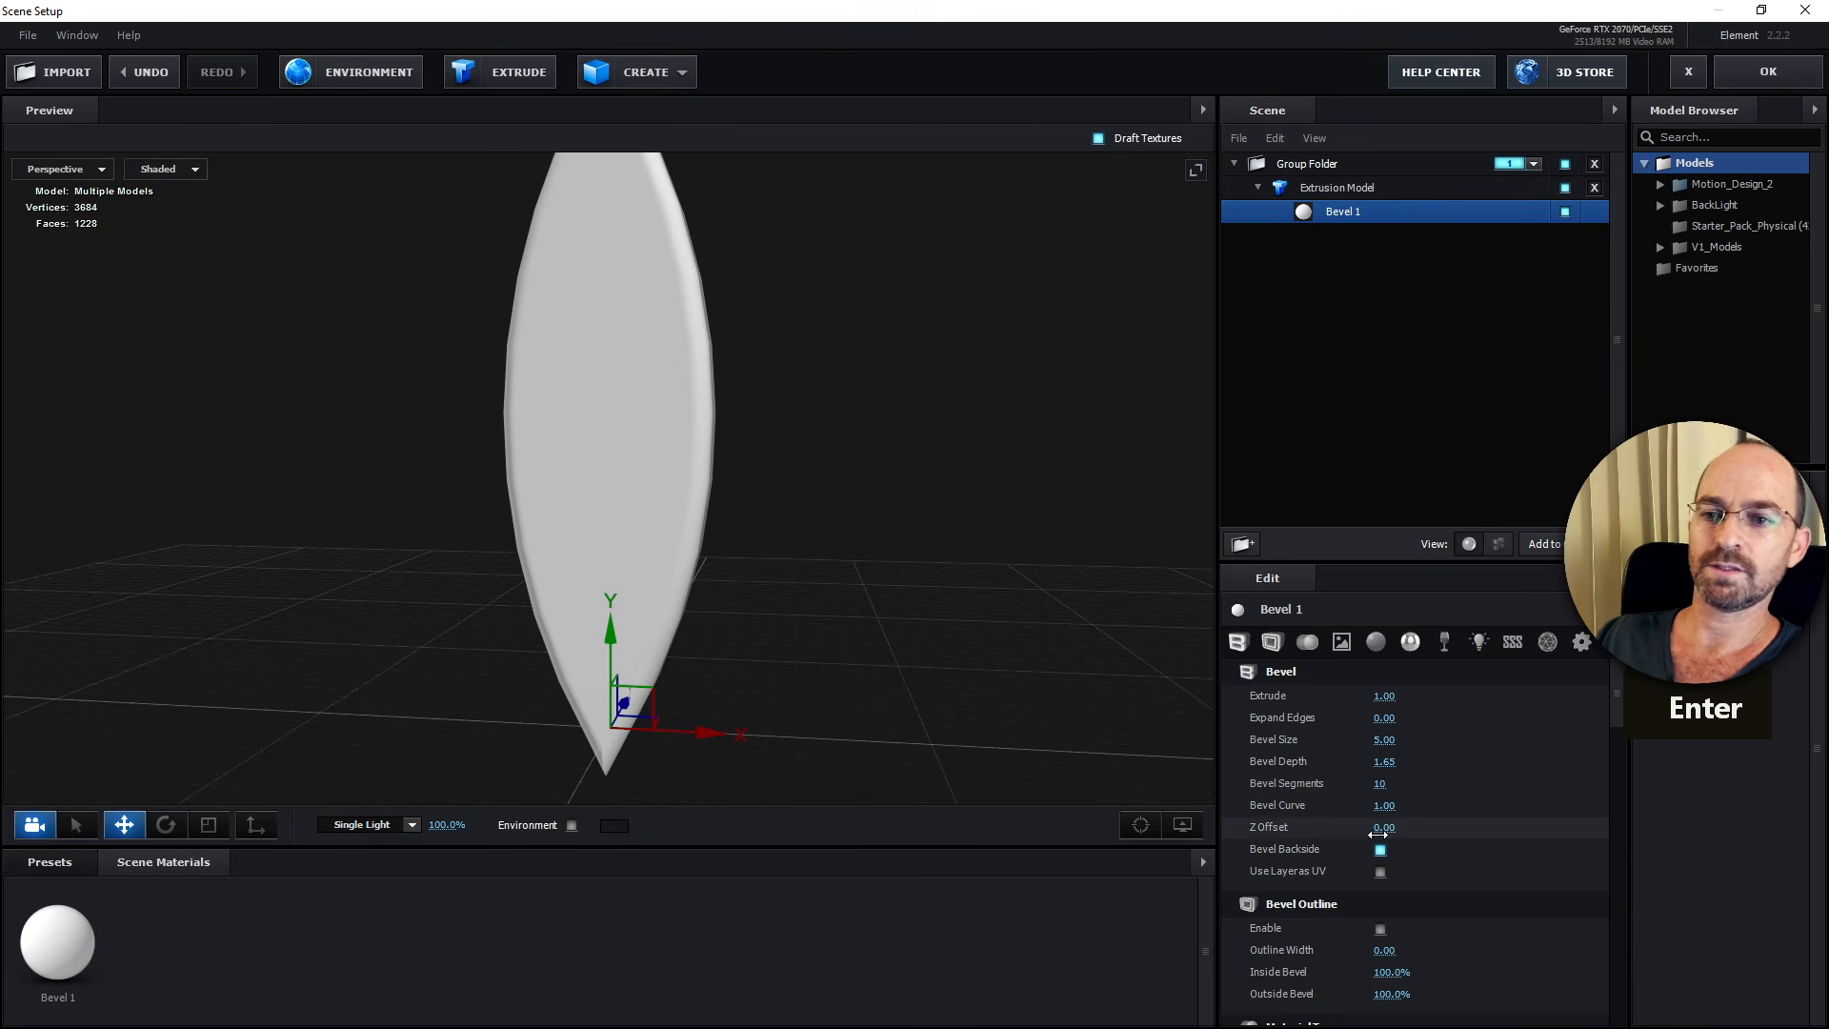
Reduce Bevel 1's Extrude value to 0.00 and check the seed's thickness from the side.
{"action": "left_click_drag", "start_coordinate": [880, 533], "coordinate": [831, 493]}
{"action": "scroll", "coordinate": [769, 579], "scroll_direction": "down", "scroll_amount": 5}
{"action": "left_click_drag", "start_coordinate": [1381, 695], "coordinate": [1130, 699]}
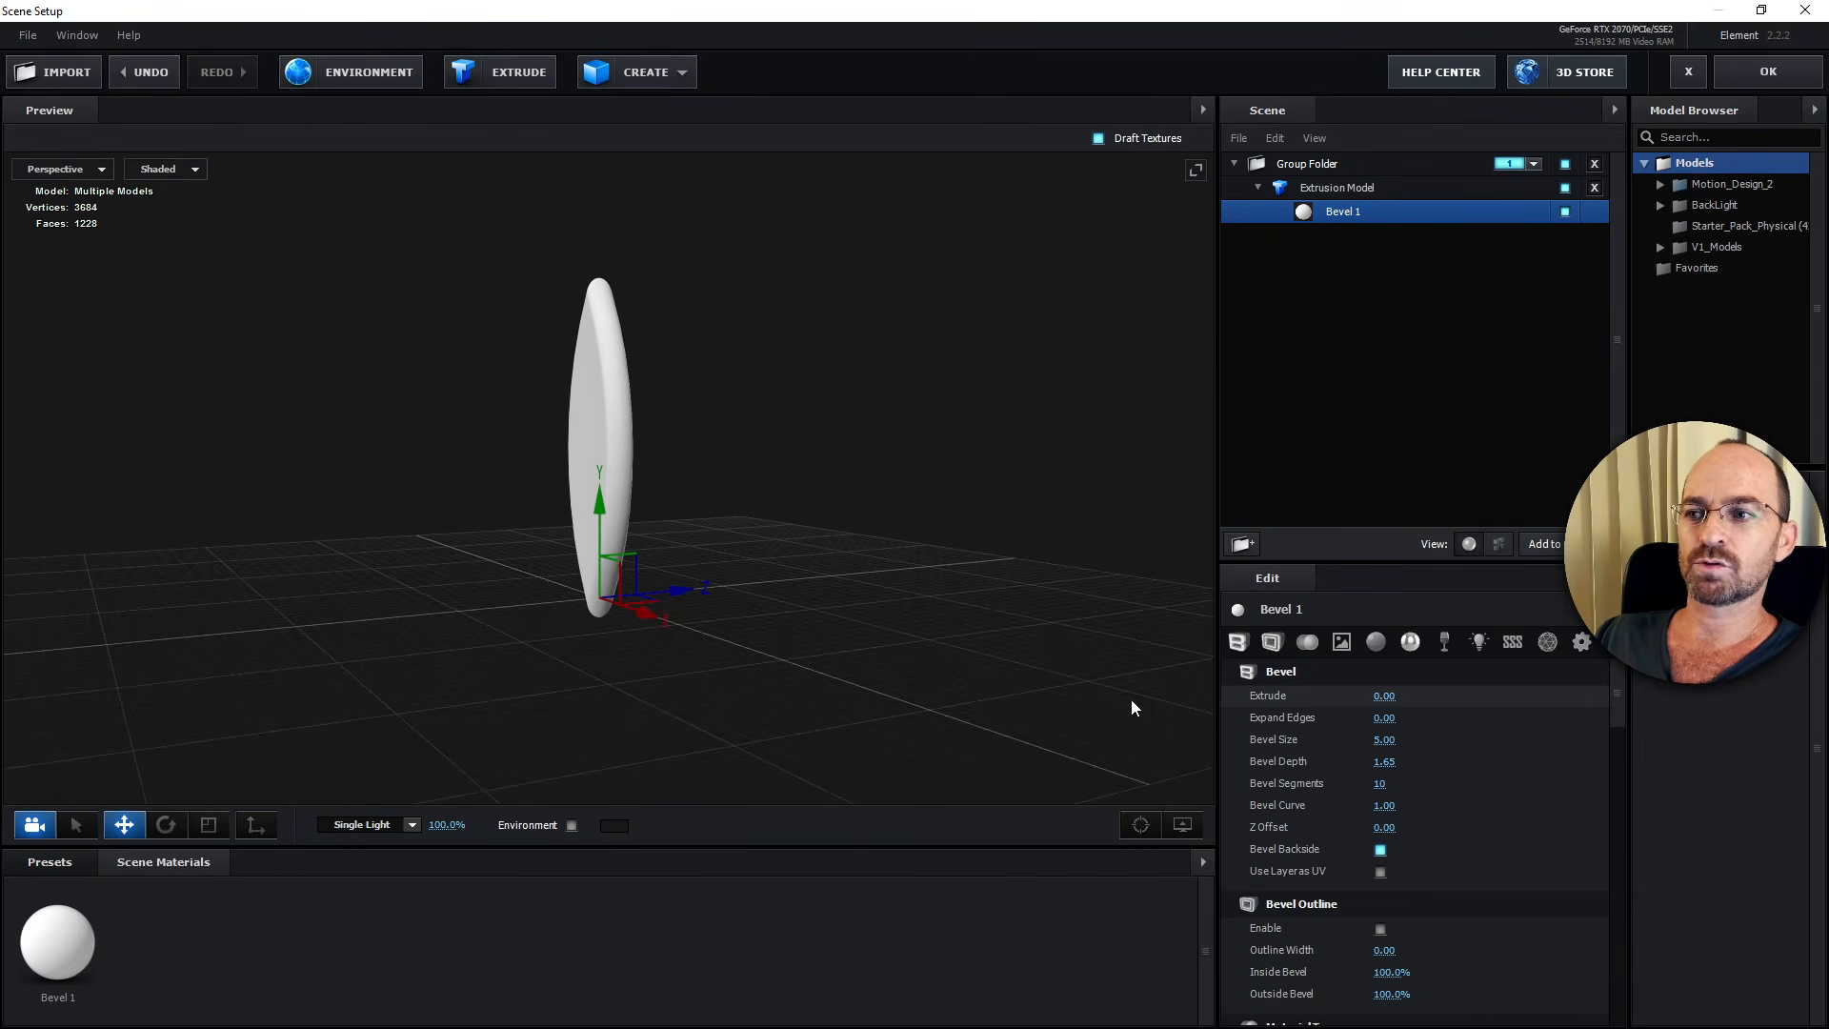
{"action": "mouse_move", "coordinate": [888, 564]}
{"action": "left_mouse_down"}
{"action": "mouse_move", "coordinate": [877, 537]}
{"action": "mouse_move", "coordinate": [798, 571]}
{"action": "mouse_move", "coordinate": [1106, 560]}
{"action": "mouse_move", "coordinate": [915, 560]}
{"action": "left_mouse_up"}
{"action": "key", "text": "space"}
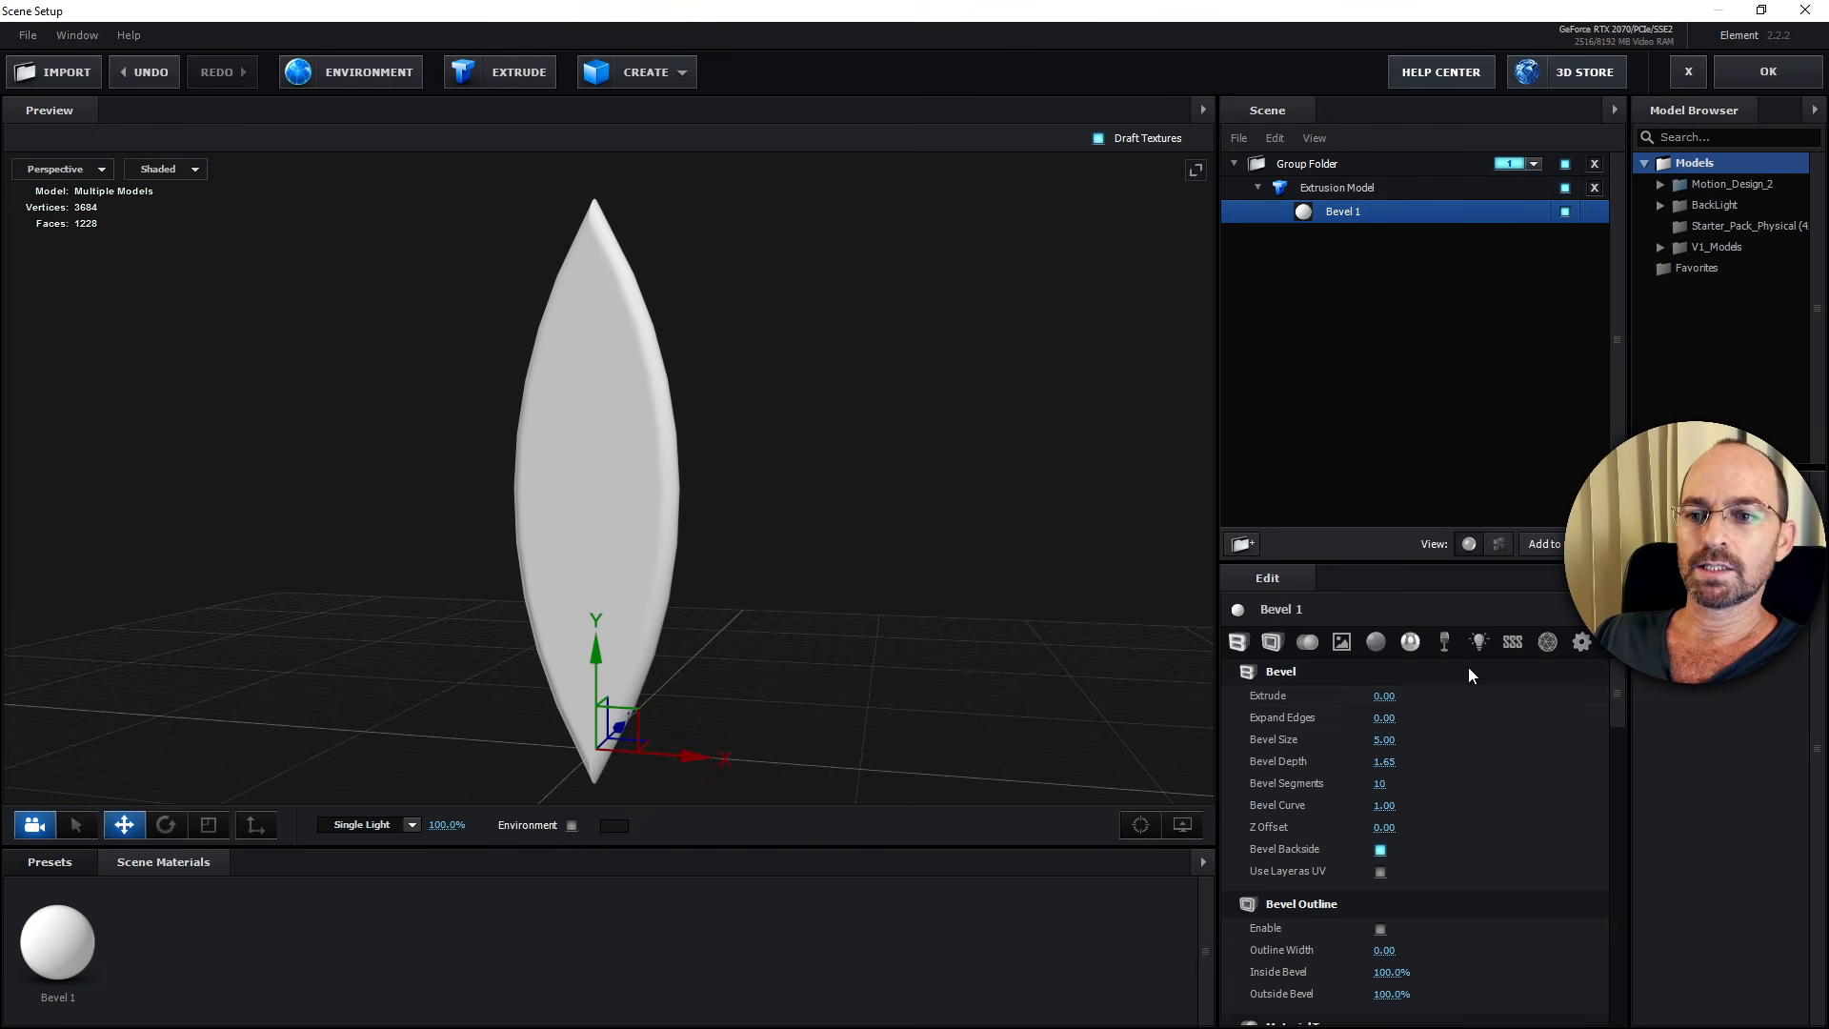
Select the Extrusion Model, find its Tesselation settings, and examine the seed's curved outline up close.
{"action": "scroll", "coordinate": [1509, 884], "scroll_direction": "down", "scroll_amount": 5}
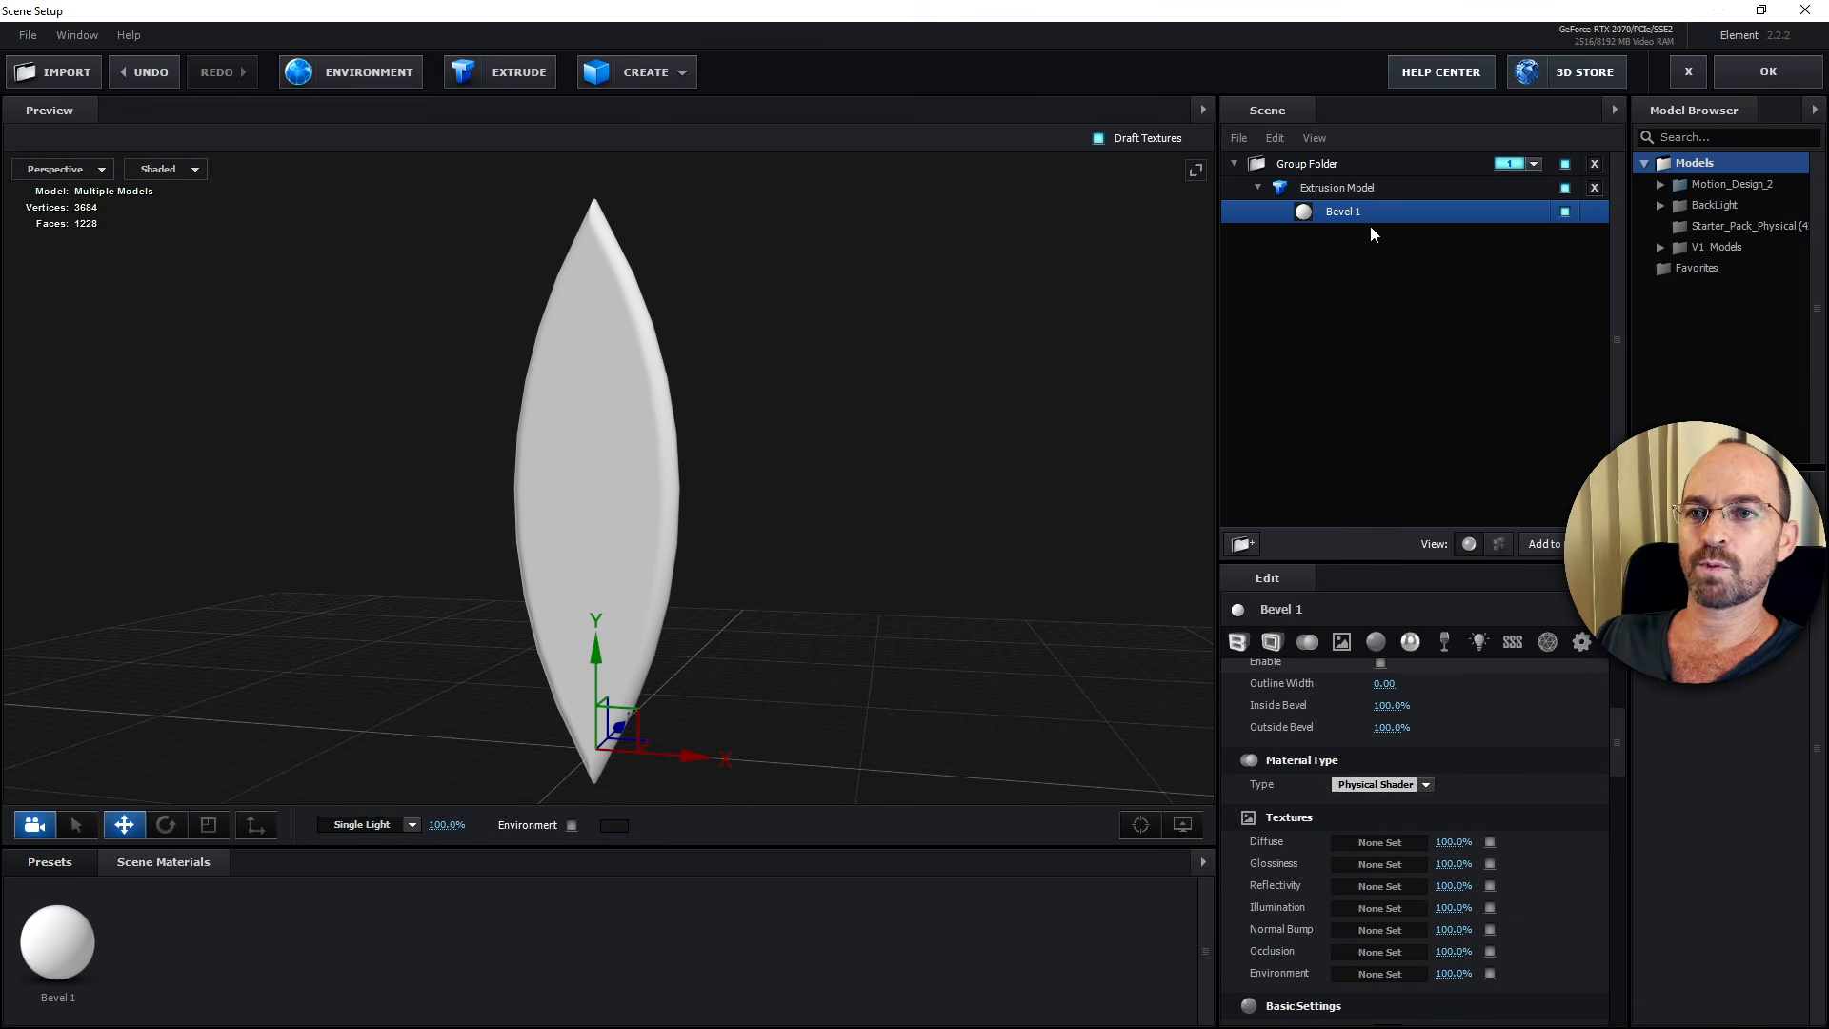
{"action": "left_click", "coordinate": [1370, 190]}
{"action": "scroll", "coordinate": [883, 576], "scroll_direction": "up", "scroll_amount": 8}
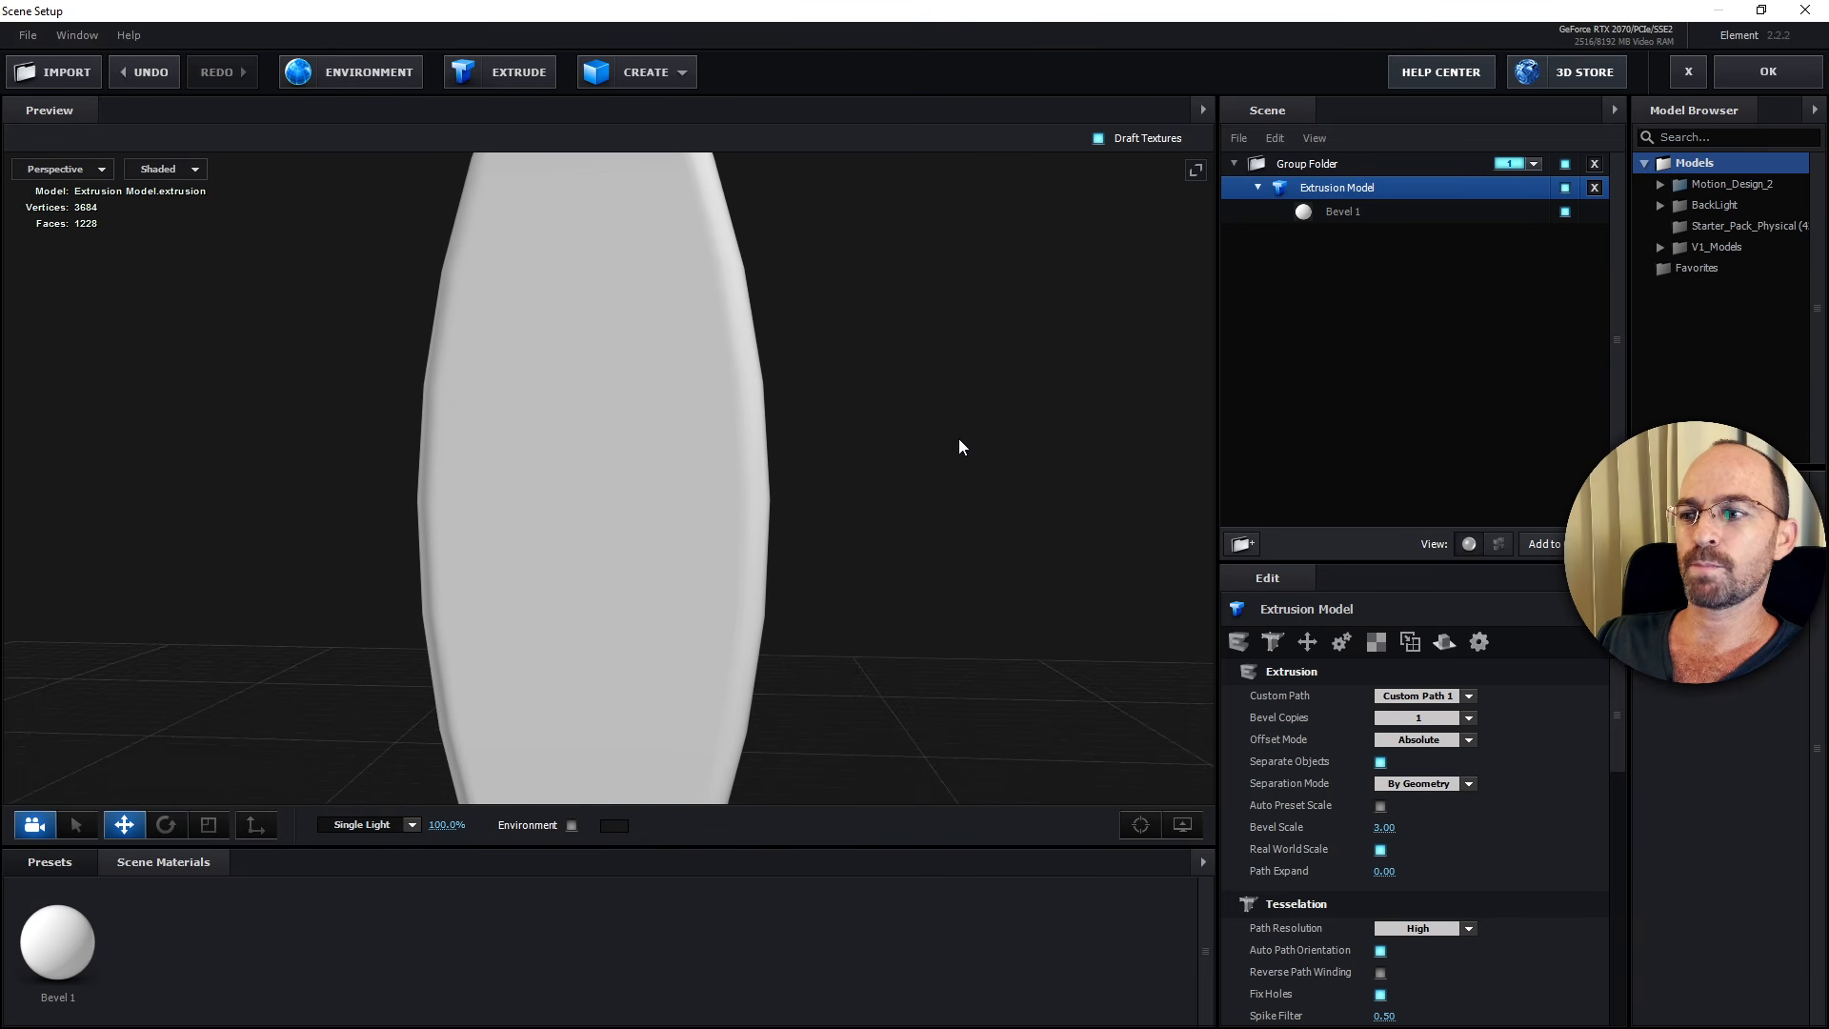
{"action": "scroll", "coordinate": [1616, 719], "scroll_direction": "down", "scroll_amount": 1}
{"action": "scroll", "coordinate": [1616, 719], "scroll_direction": "down", "scroll_amount": 4}
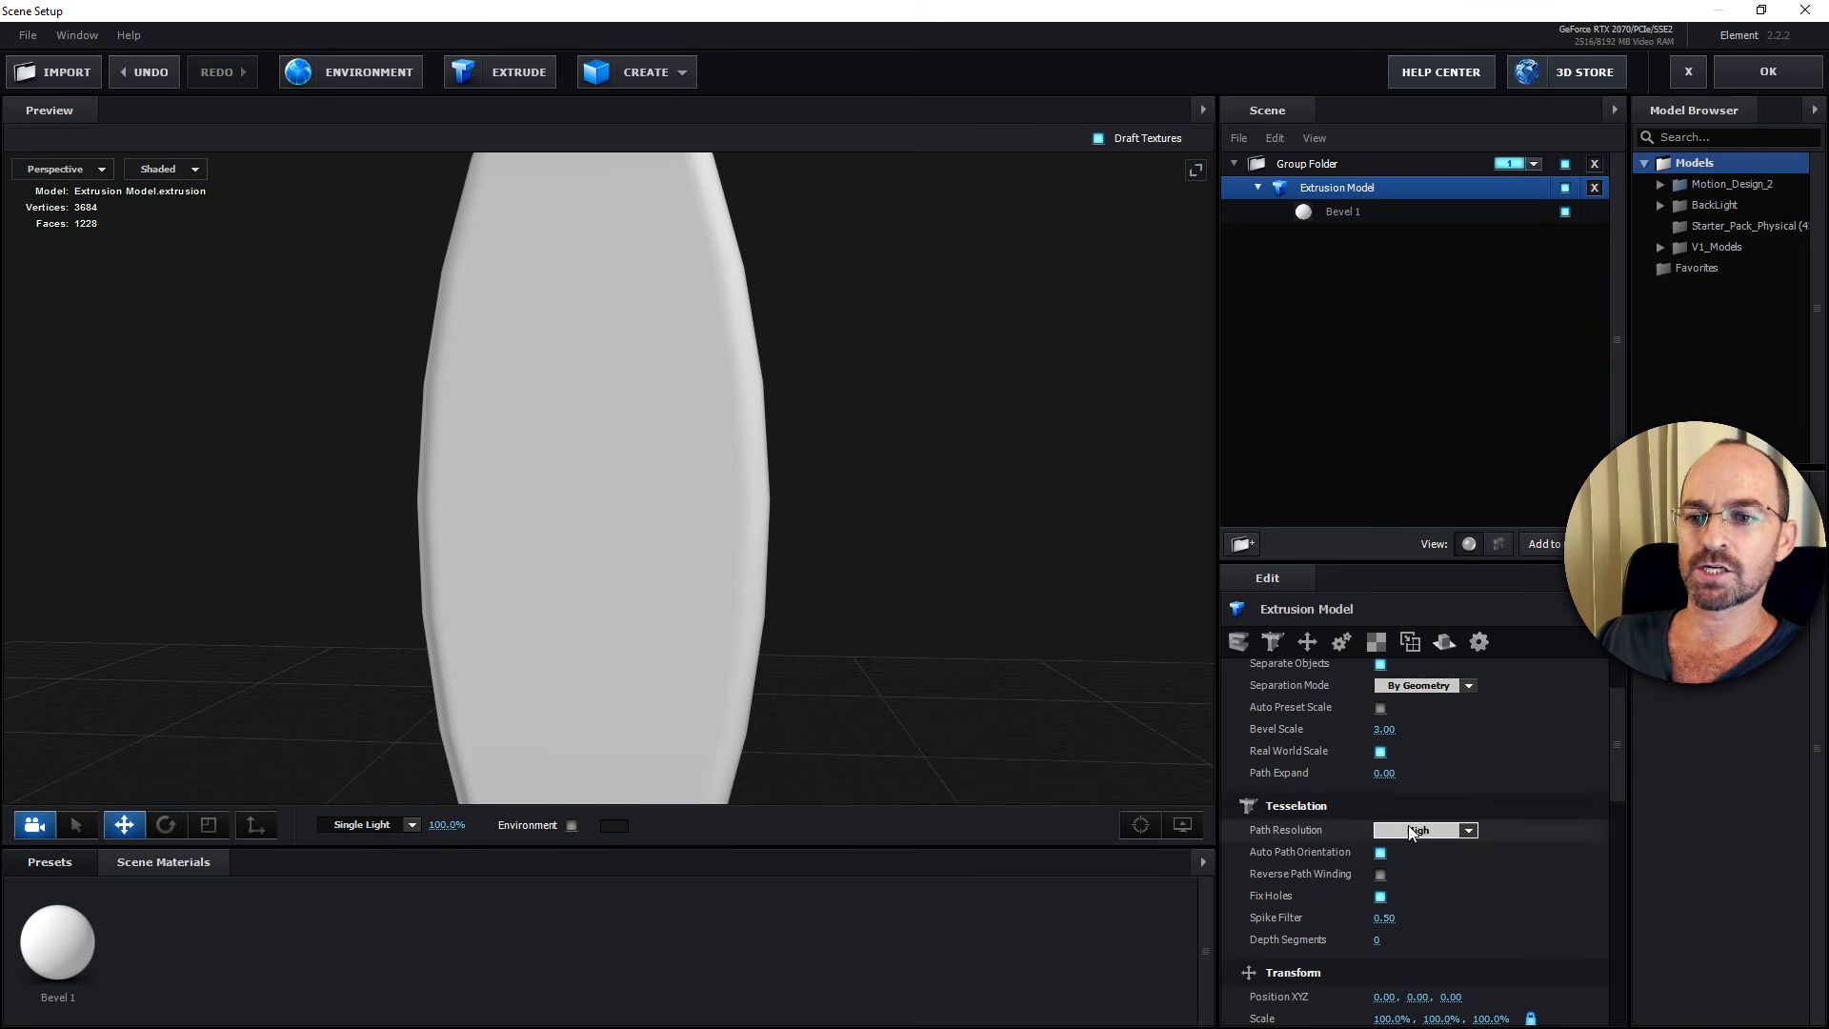
{"action": "scroll", "coordinate": [818, 529], "scroll_direction": "up", "scroll_amount": 3}
{"action": "key", "text": "space"}
{"action": "left_click_drag", "start_coordinate": [867, 490], "coordinate": [836, 523]}
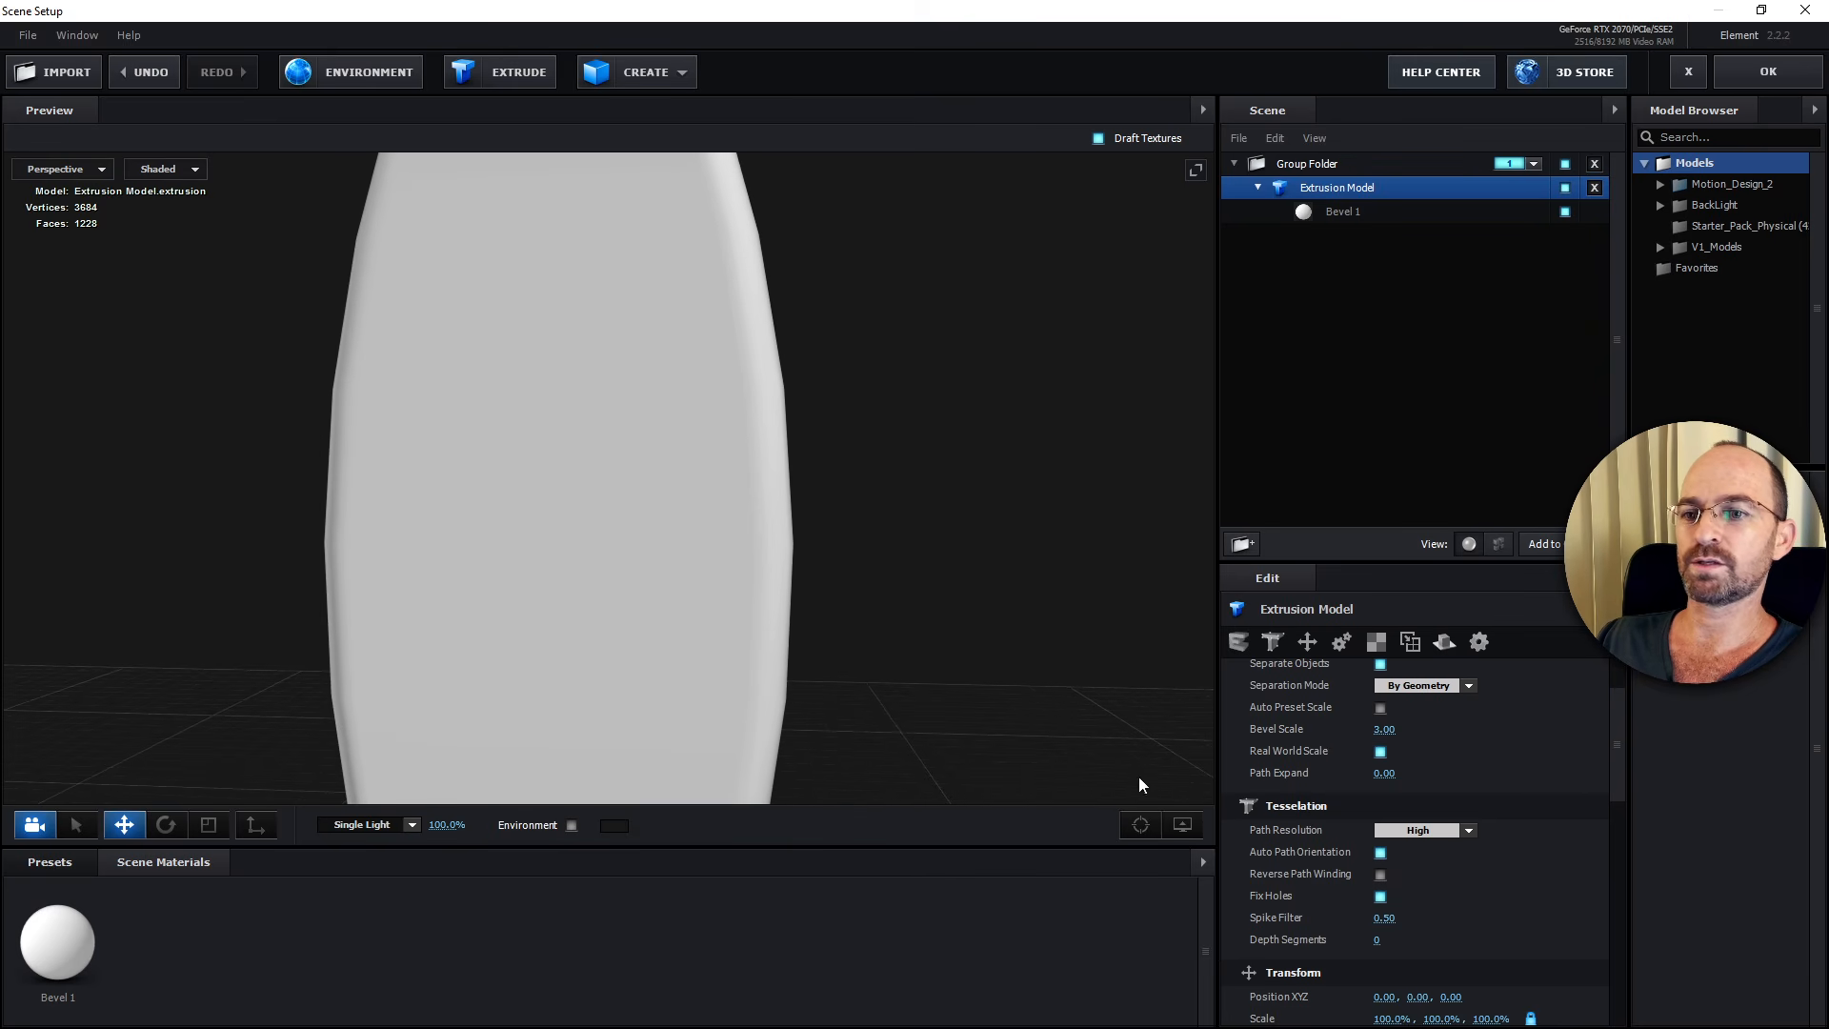
Try Path Resolution Ultra and Extreme on the Extrusion Model, comparing the outline's smoothness, and return it to High.
{"action": "left_click", "coordinate": [1424, 829]}
{"action": "left_click", "coordinate": [1408, 899]}
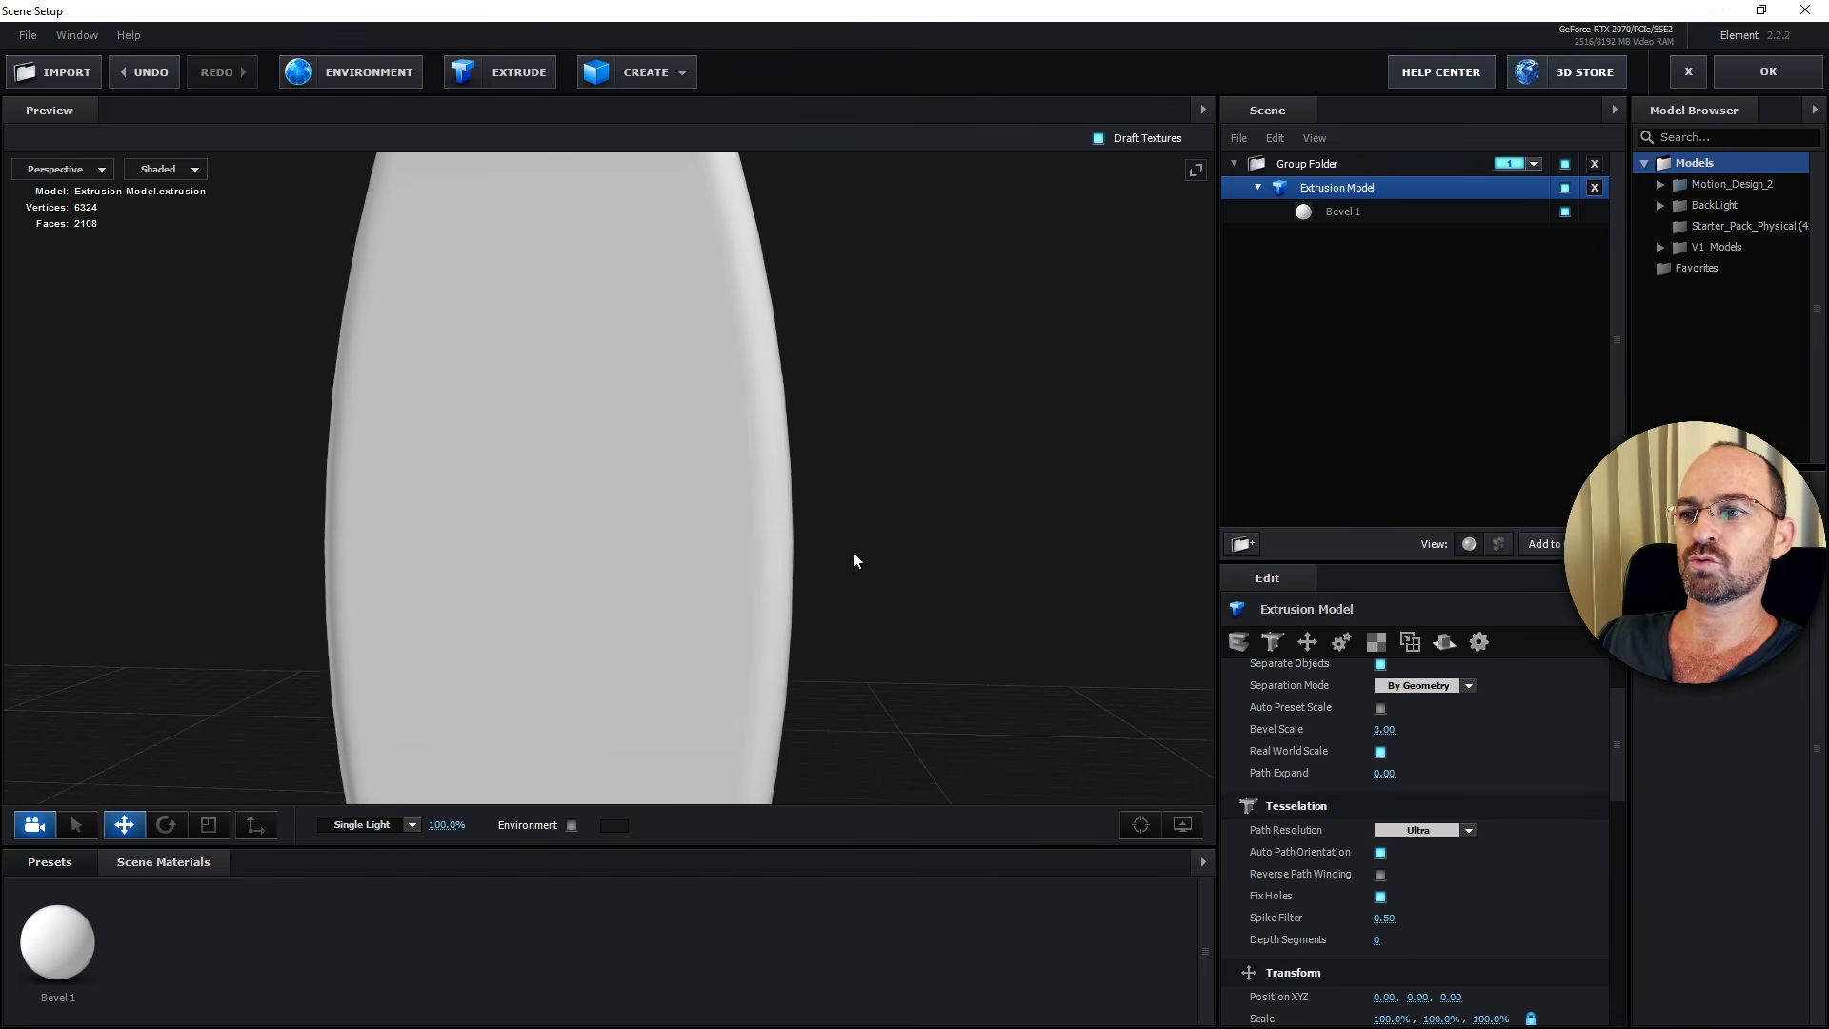
{"action": "mouse_move", "coordinate": [853, 552]}
{"action": "left_mouse_down"}
{"action": "mouse_move", "coordinate": [878, 551]}
{"action": "mouse_move", "coordinate": [877, 530]}
{"action": "mouse_move", "coordinate": [819, 556]}
{"action": "mouse_move", "coordinate": [823, 585]}
{"action": "mouse_move", "coordinate": [833, 554]}
{"action": "mouse_move", "coordinate": [838, 579]}
{"action": "left_mouse_up"}
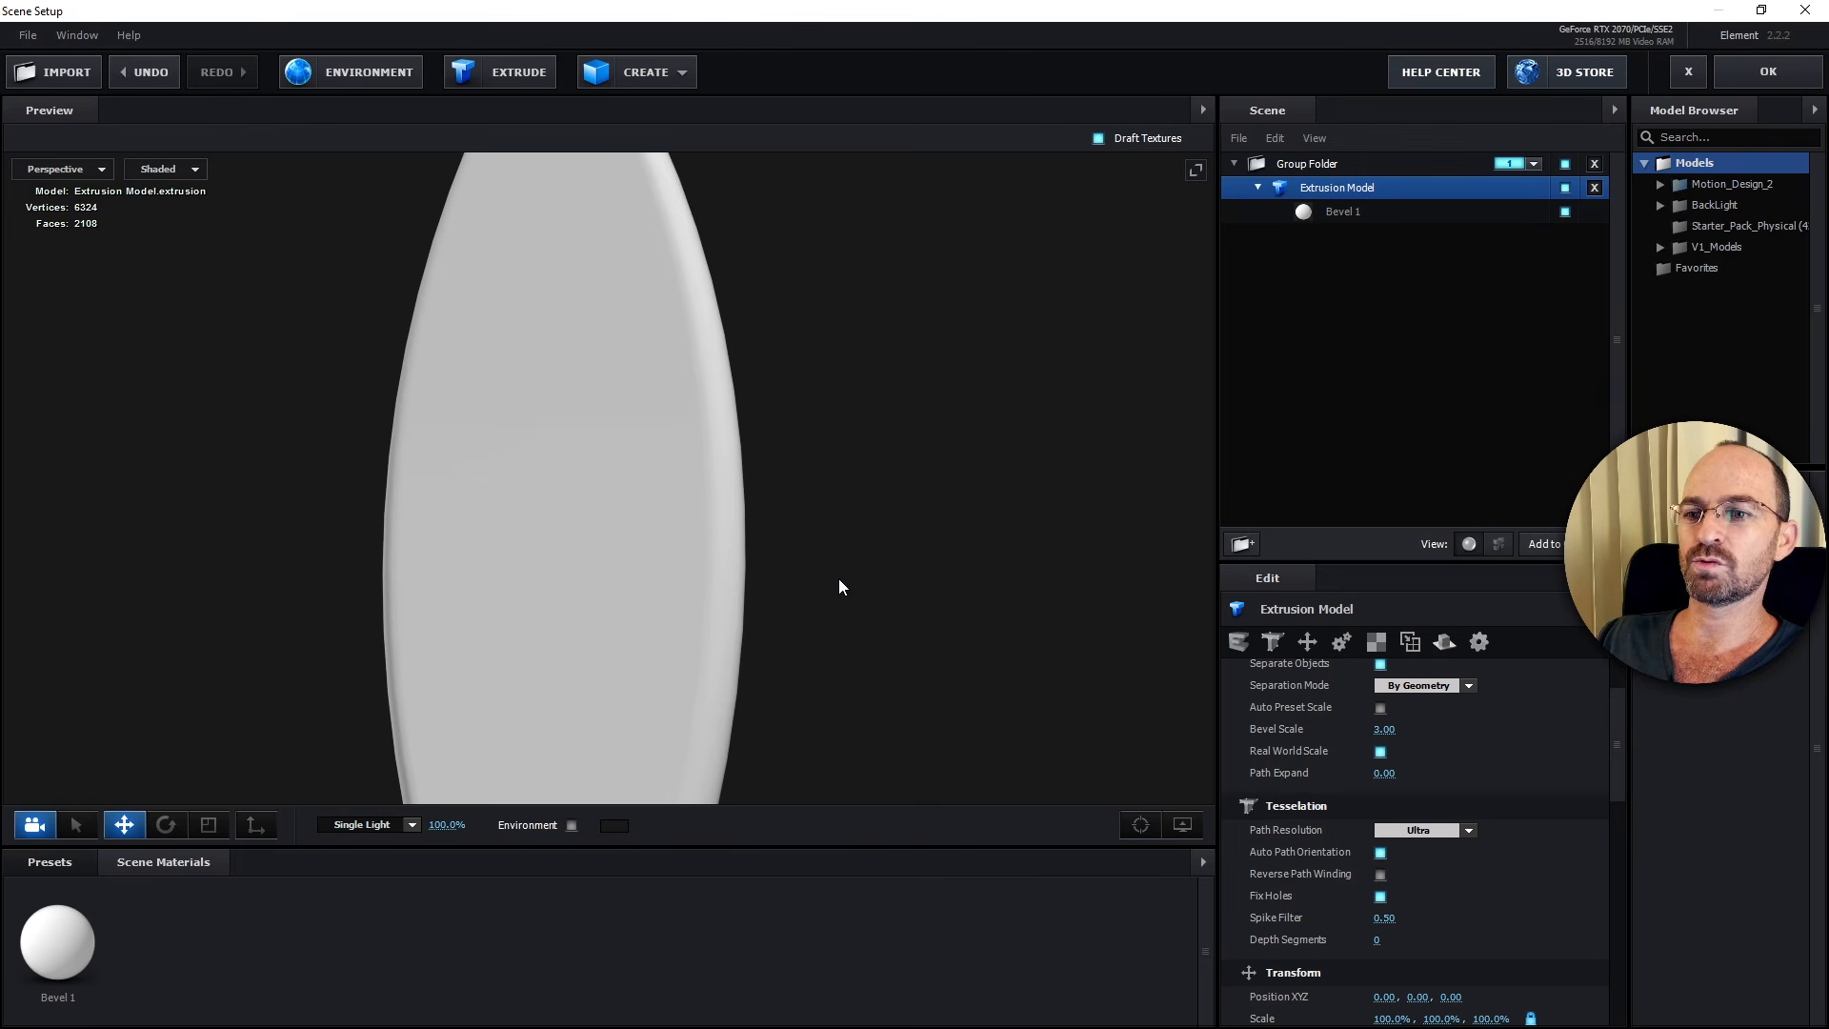
{"action": "left_click", "coordinate": [1429, 830]}
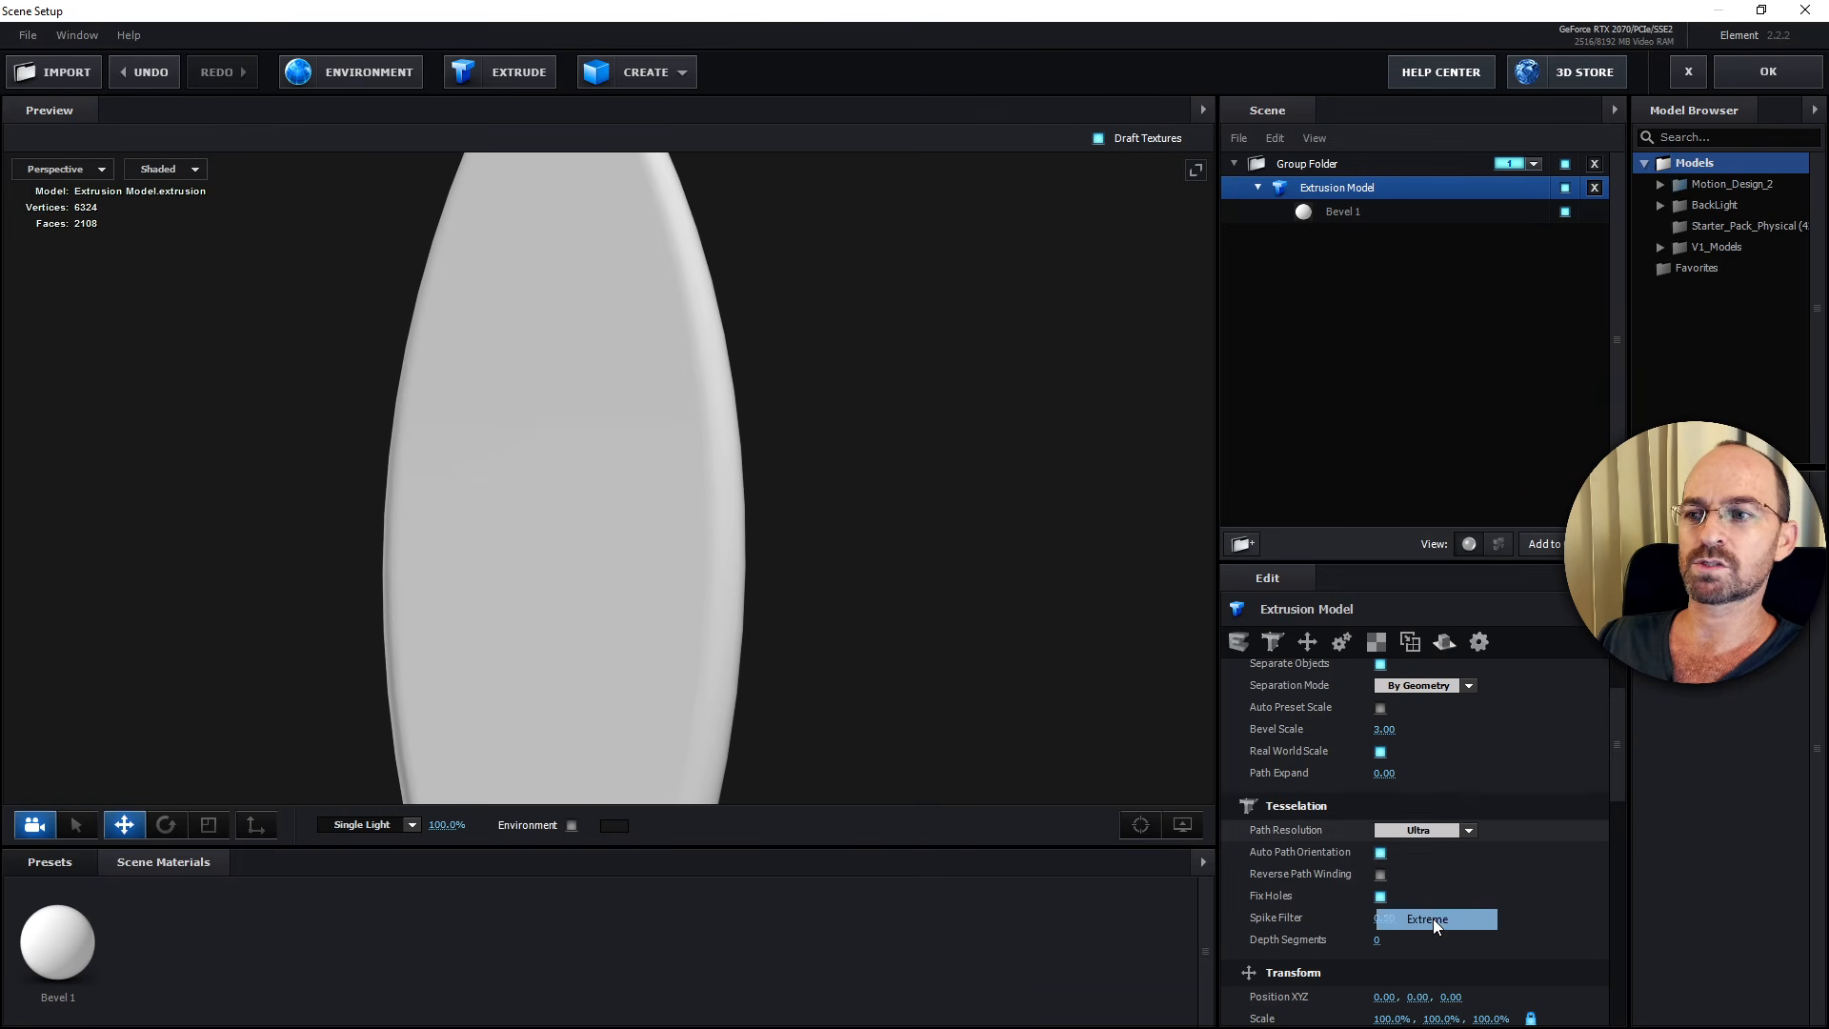
{"action": "left_click", "coordinate": [1429, 918]}
{"action": "left_click_drag", "start_coordinate": [893, 461], "coordinate": [866, 490]}
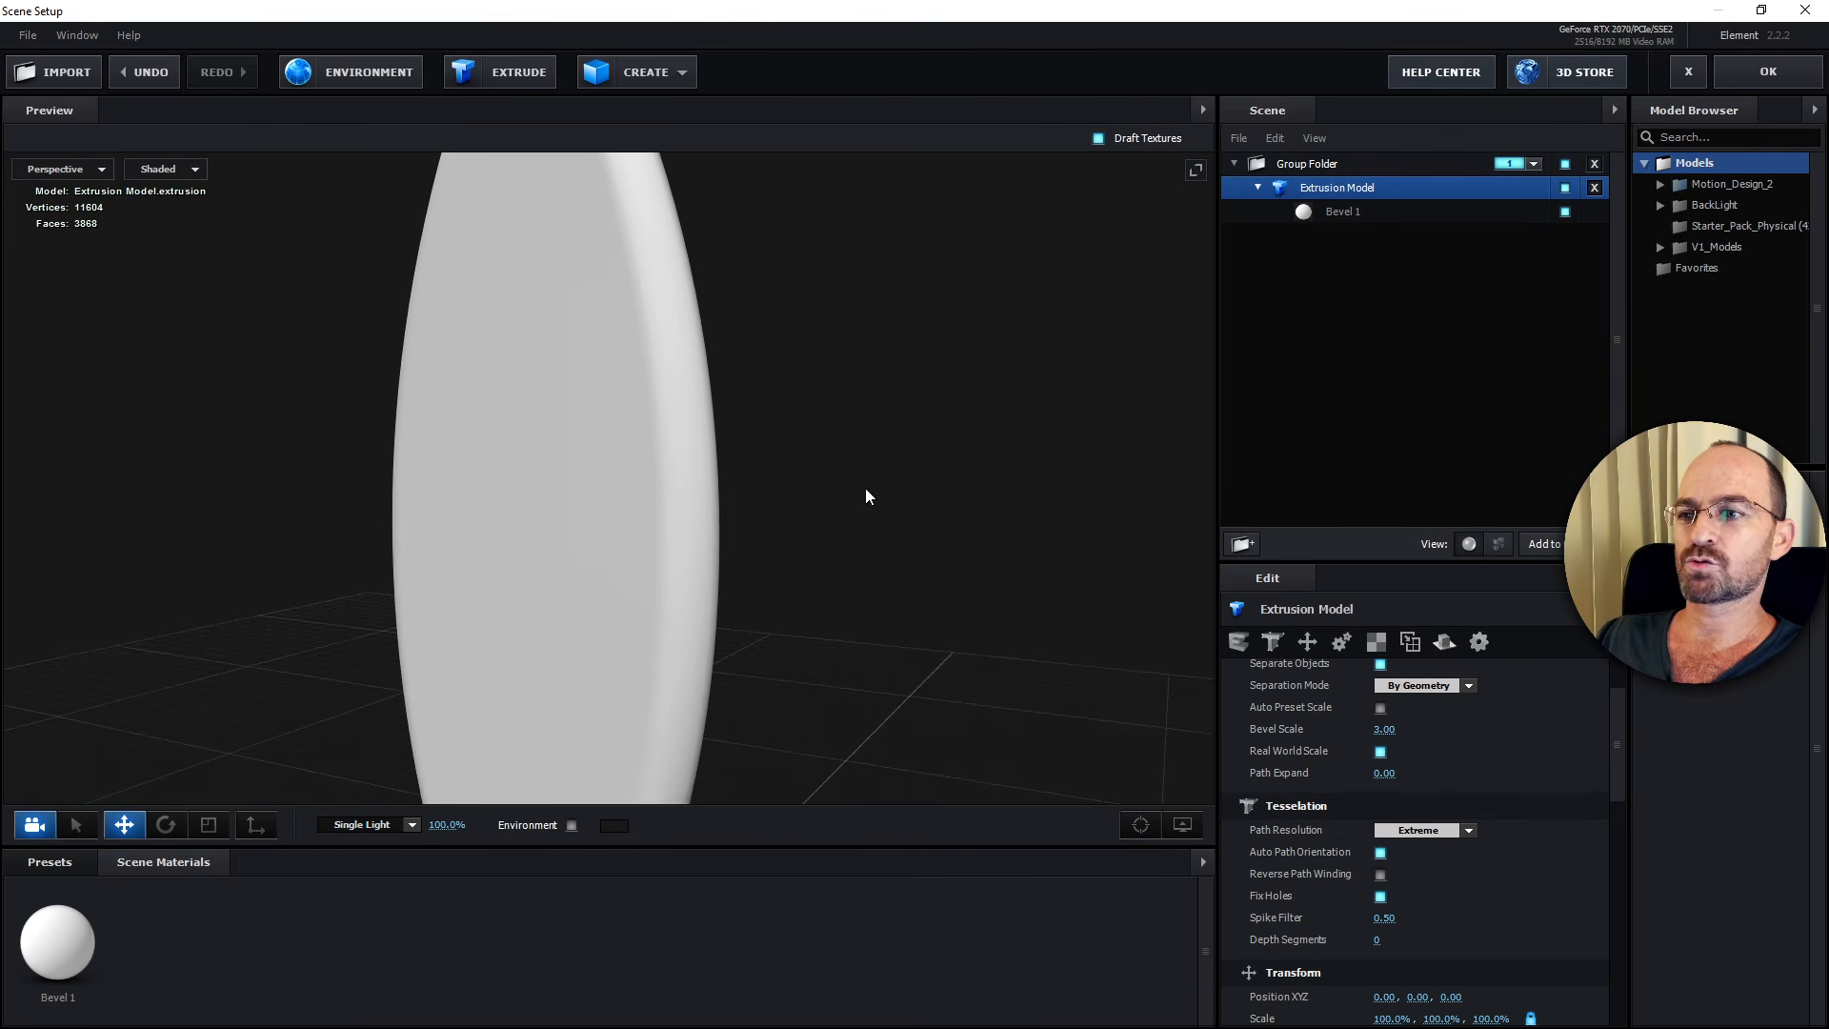
{"action": "left_click", "coordinate": [1407, 832]}
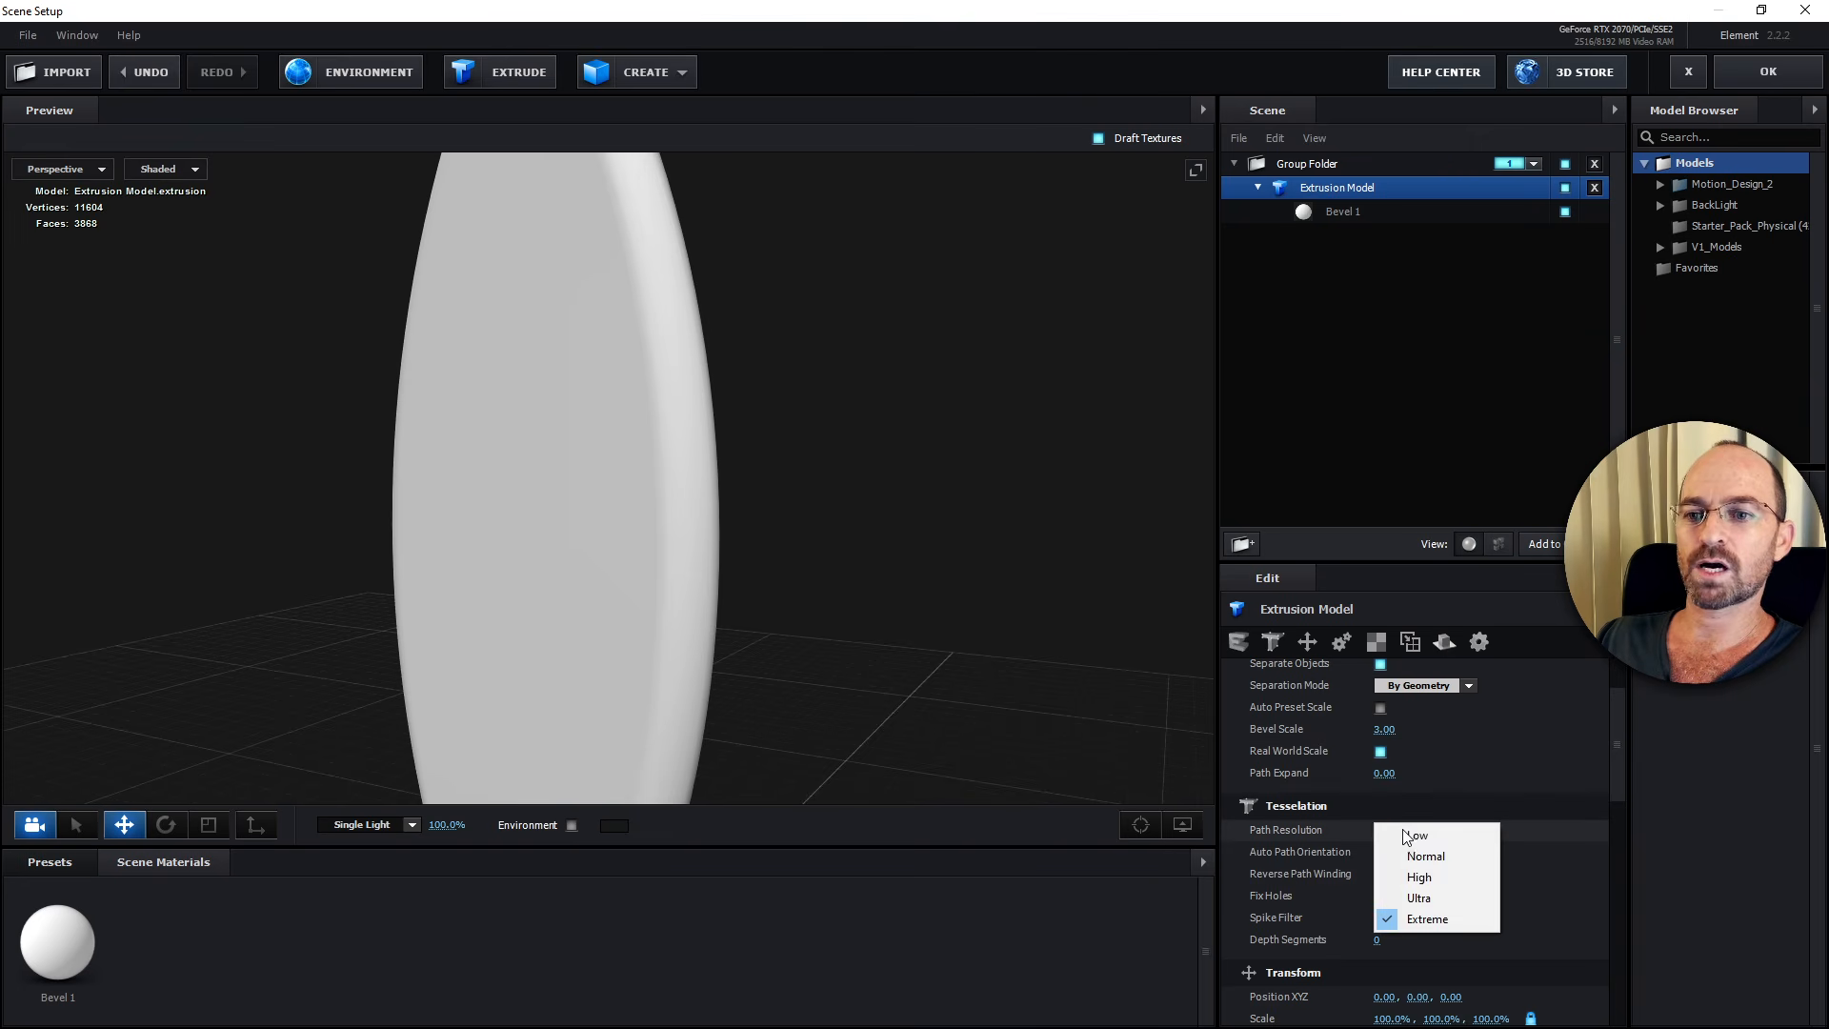
{"action": "left_click", "coordinate": [1419, 876]}
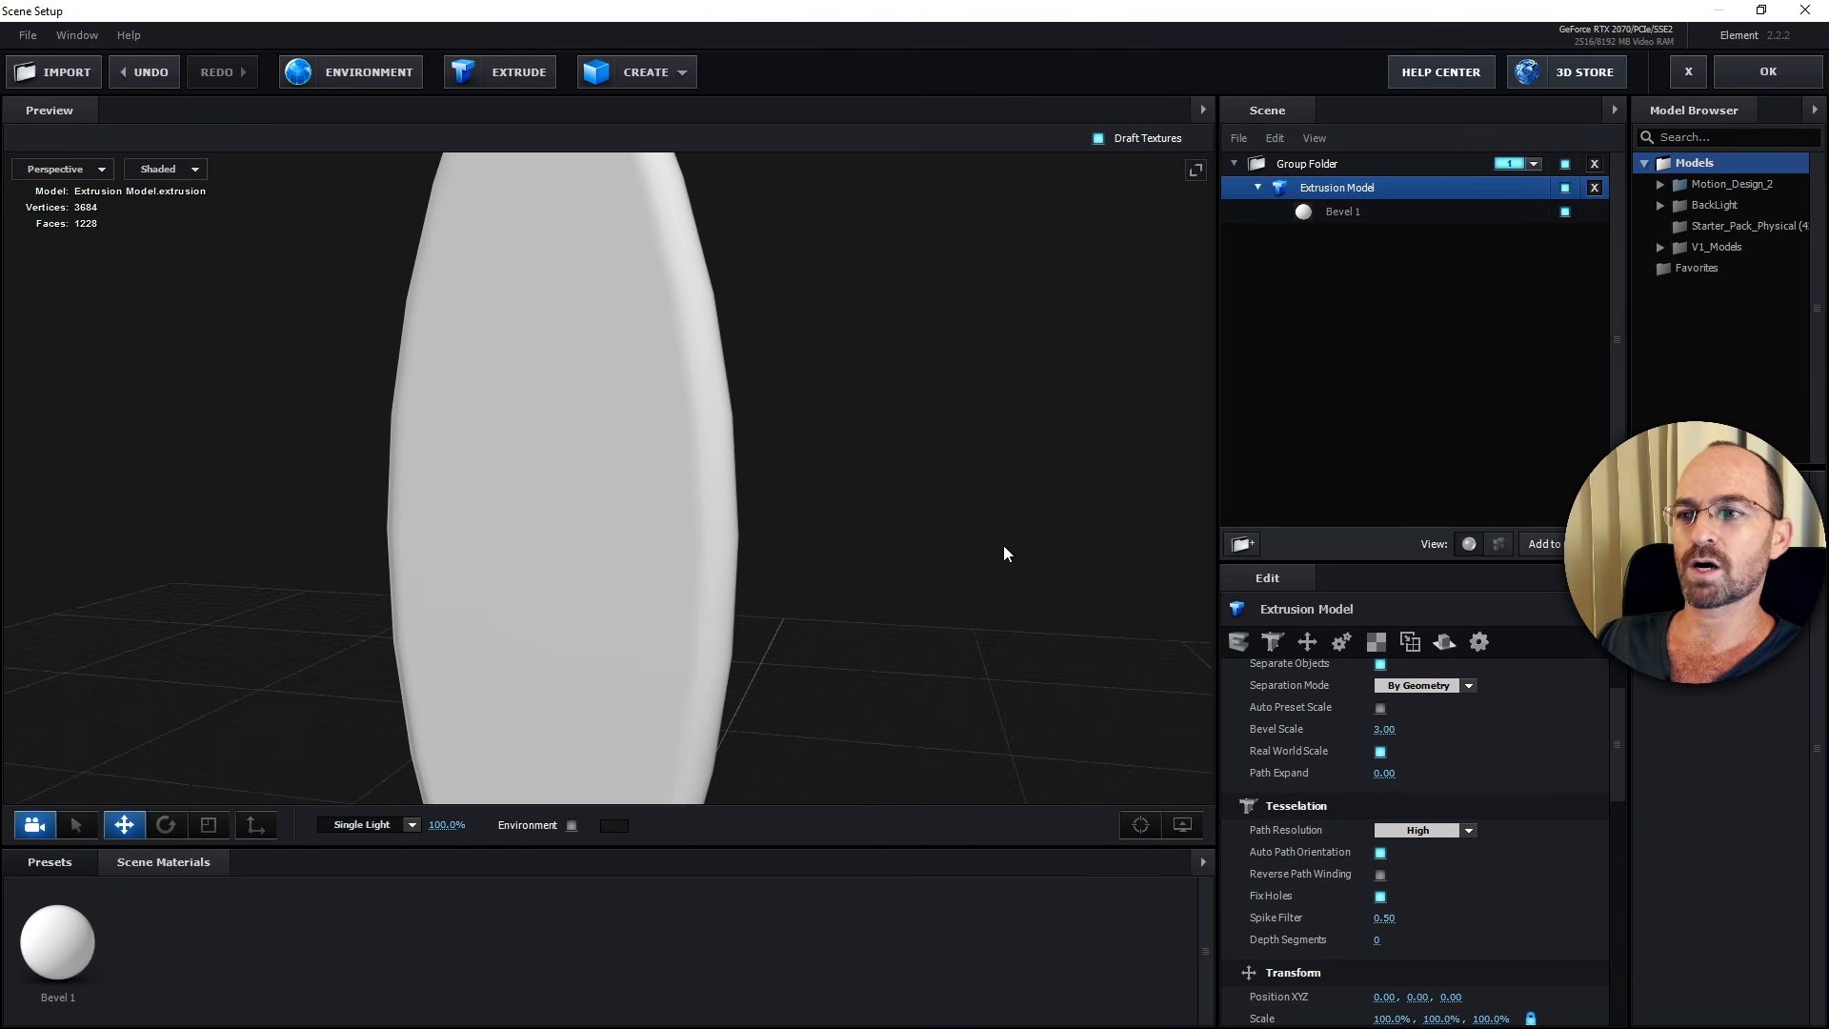
Look over the rounded seed model, accept the Element scene setup and fit the SOL-TUT composition to the viewer.
{"action": "left_click_drag", "start_coordinate": [1003, 545], "coordinate": [947, 501]}
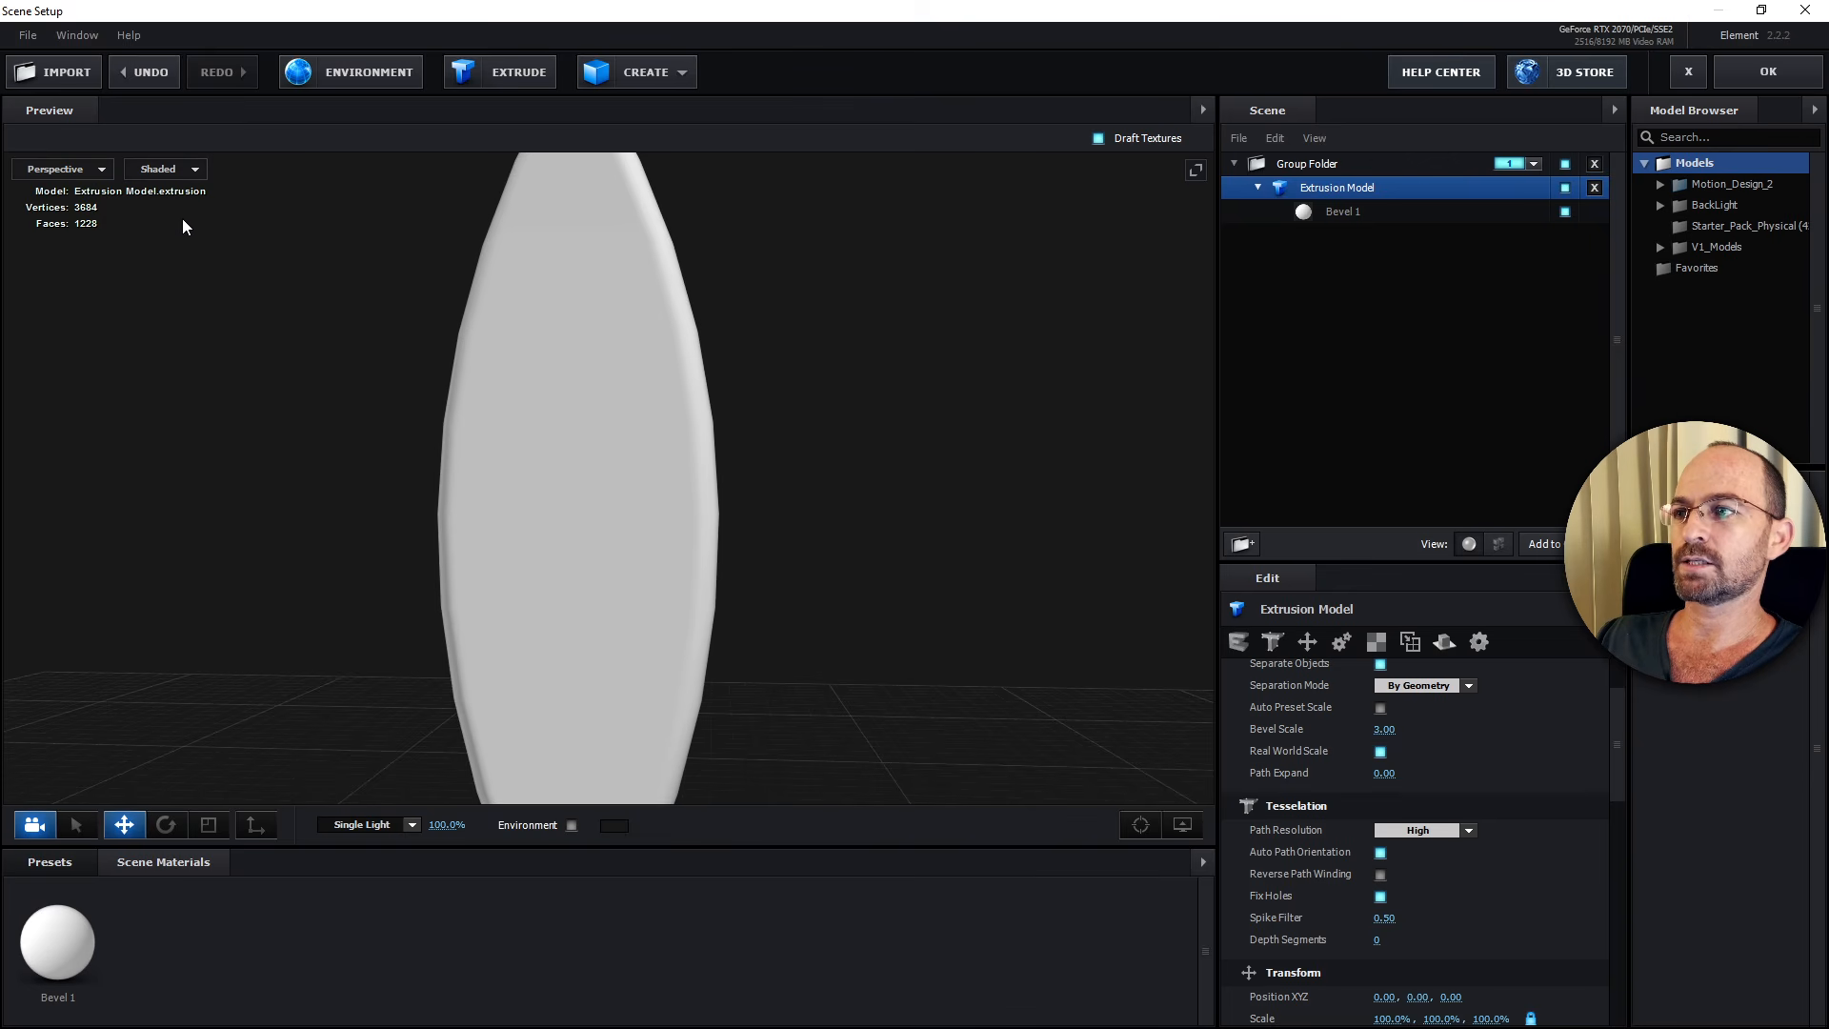
{"action": "left_click_drag", "start_coordinate": [495, 410], "coordinate": [715, 429]}
{"action": "key", "text": "space"}
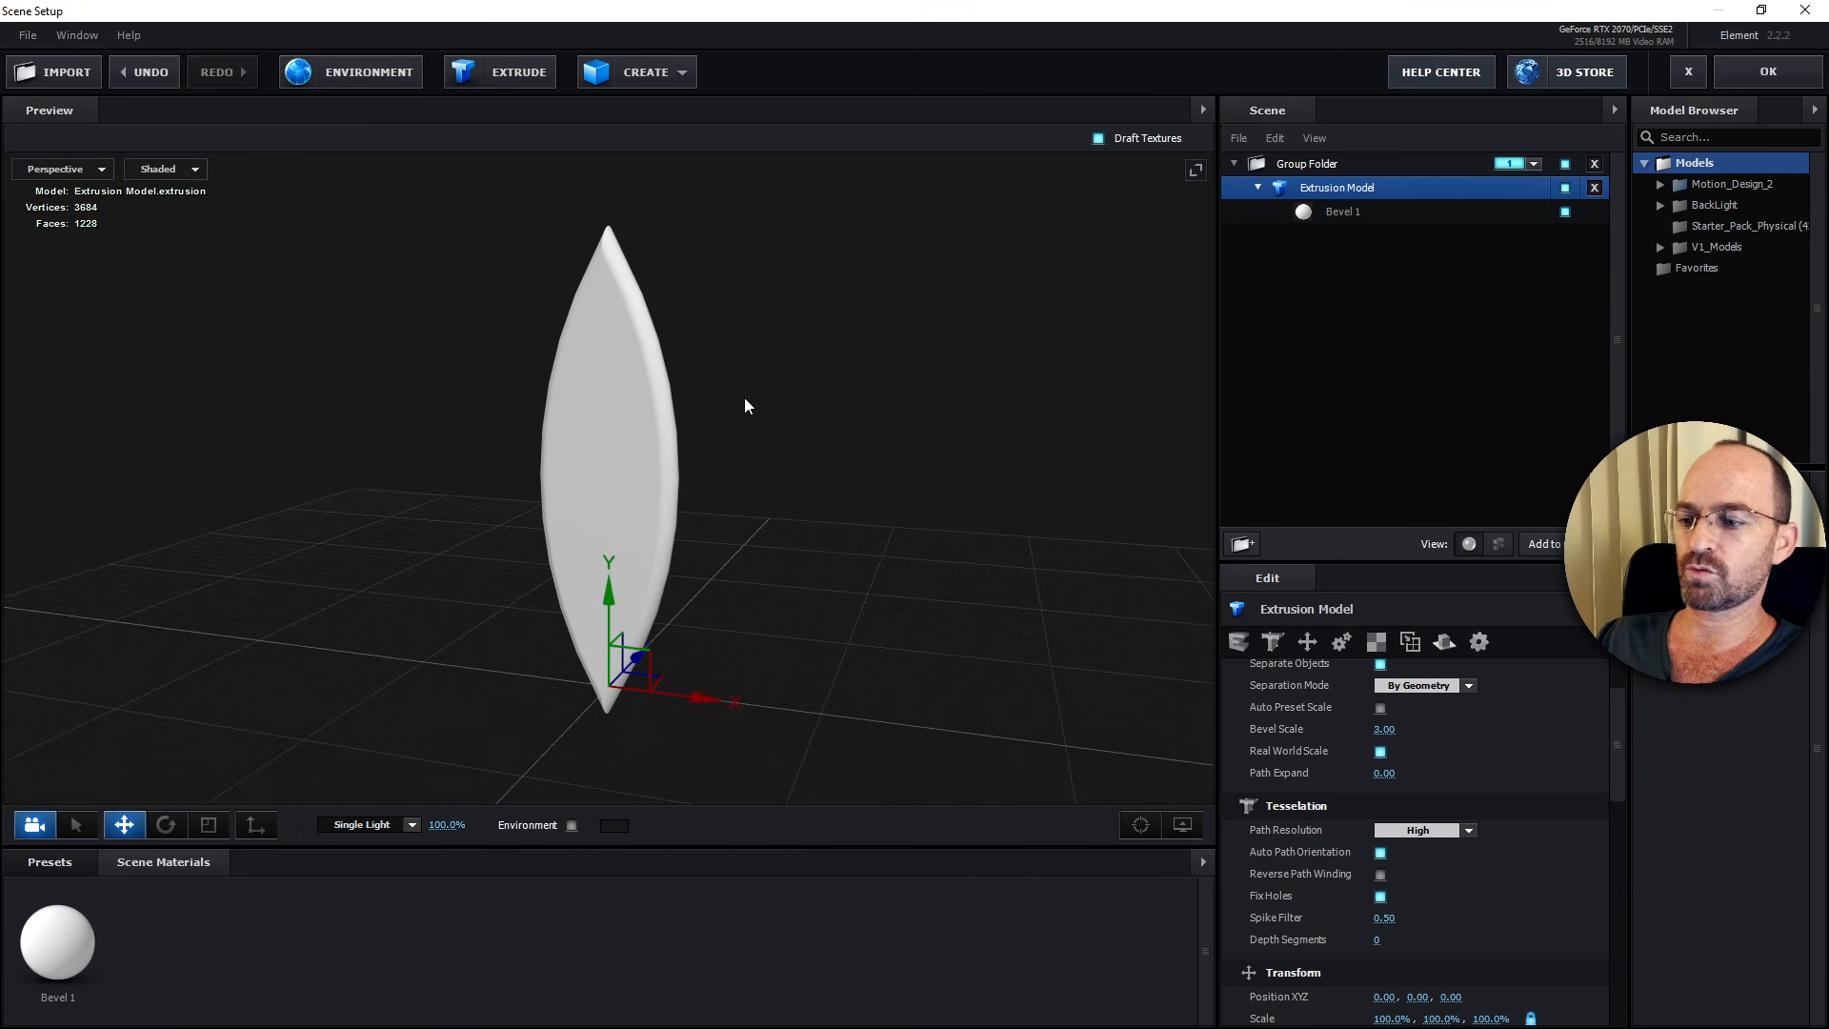
{"action": "mouse_move", "coordinate": [747, 390]}
{"action": "left_mouse_down"}
{"action": "mouse_move", "coordinate": [722, 368]}
{"action": "mouse_move", "coordinate": [715, 396]}
{"action": "mouse_move", "coordinate": [768, 400]}
{"action": "mouse_move", "coordinate": [556, 351]}
{"action": "mouse_move", "coordinate": [718, 409]}
{"action": "mouse_move", "coordinate": [762, 402]}
{"action": "left_mouse_up"}
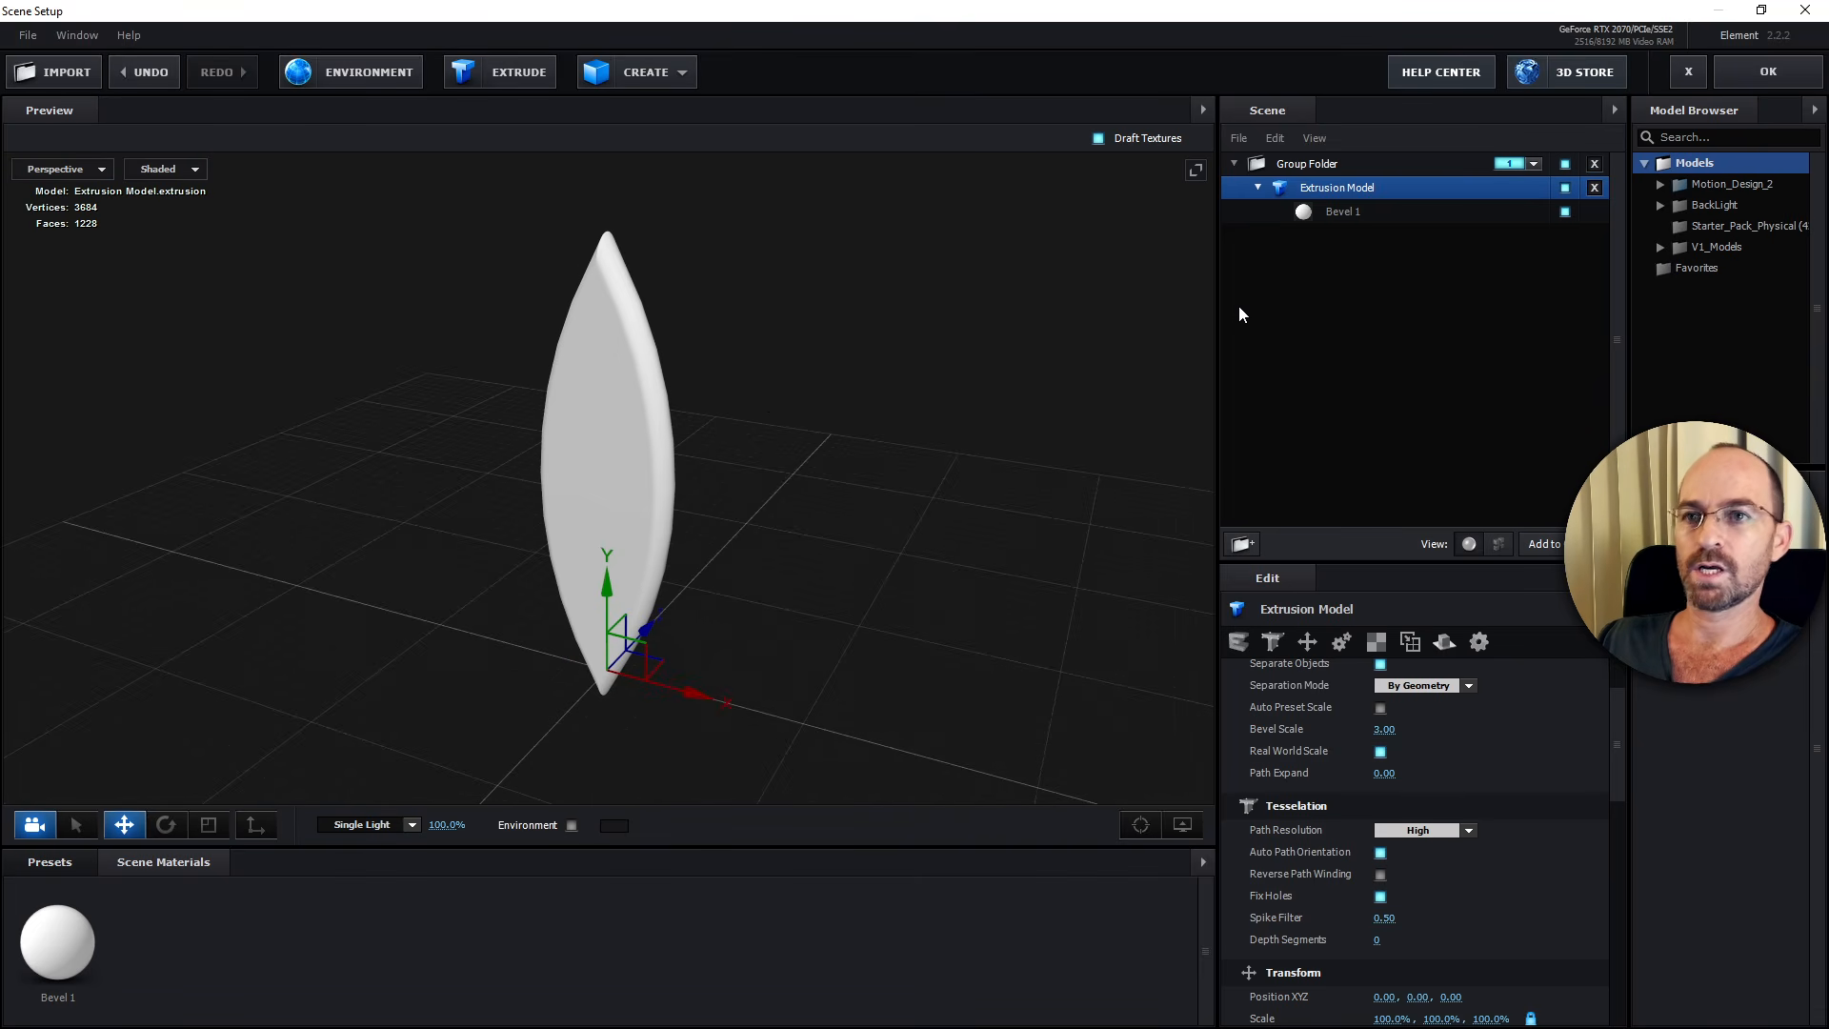
{"action": "left_click", "coordinate": [1768, 72]}
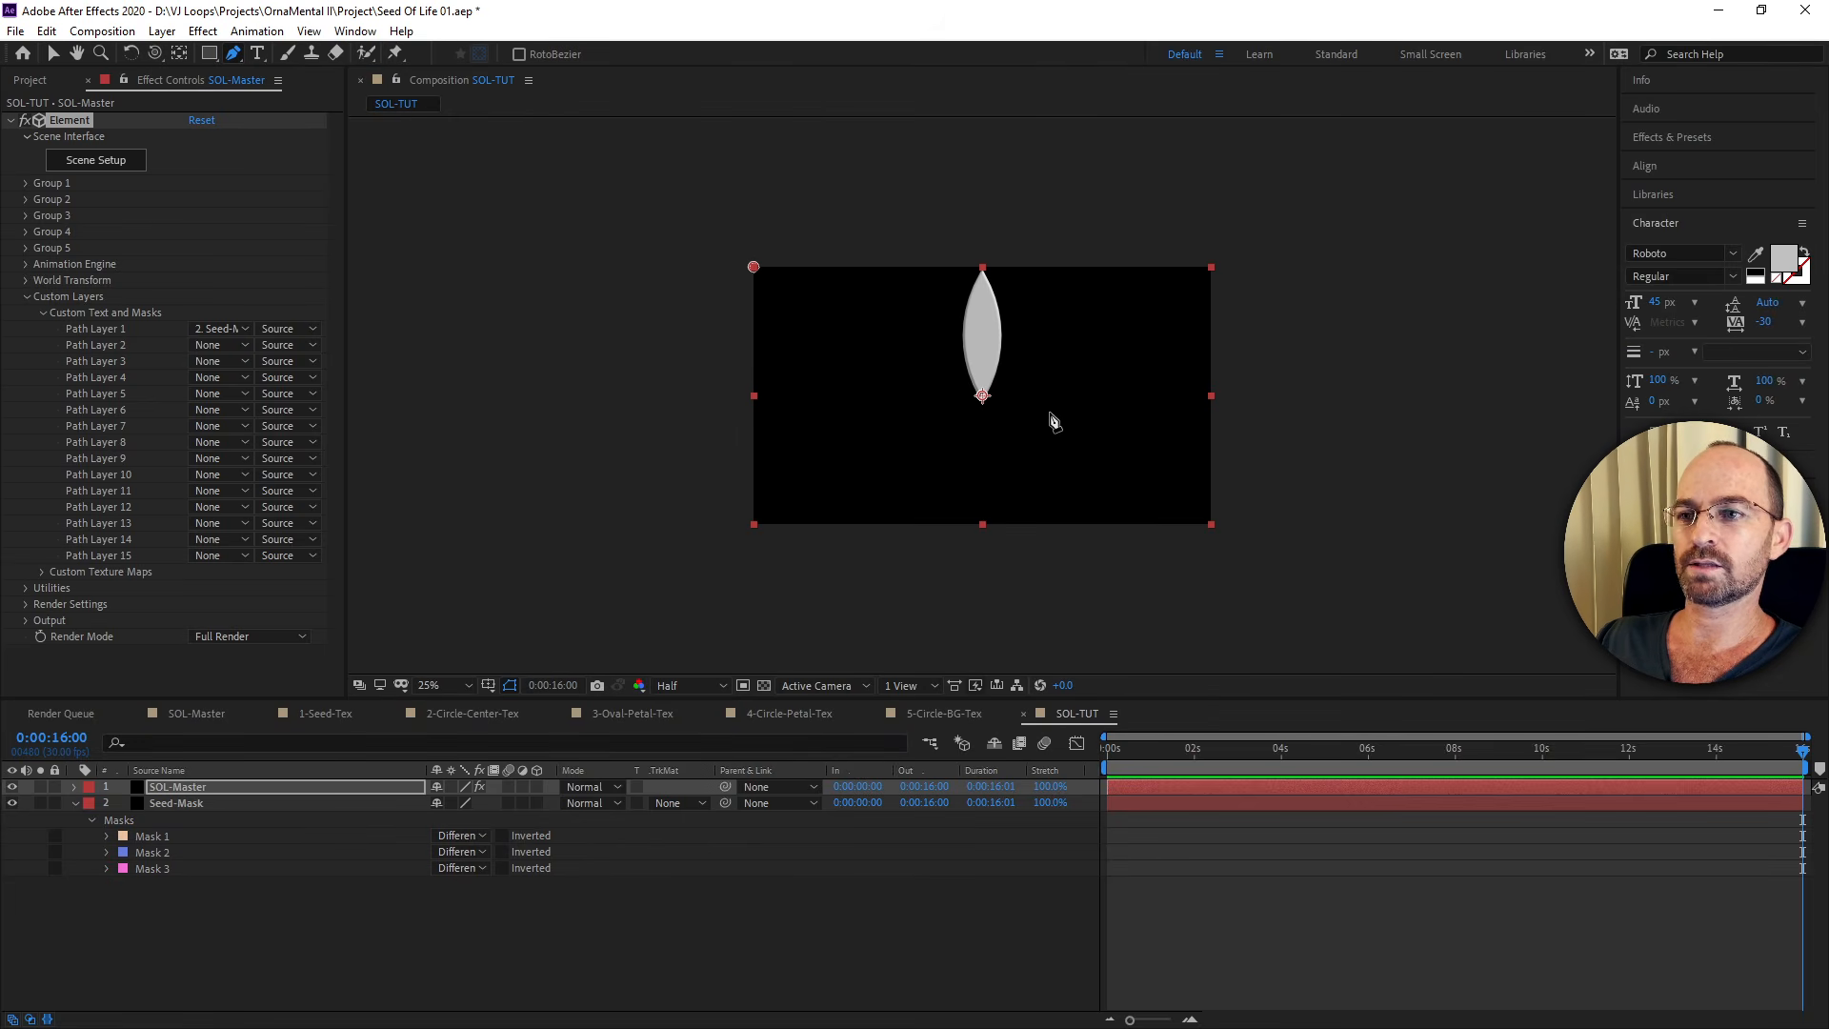
{"action": "key", "text": "period"}
{"action": "key", "text": "shift+slash"}
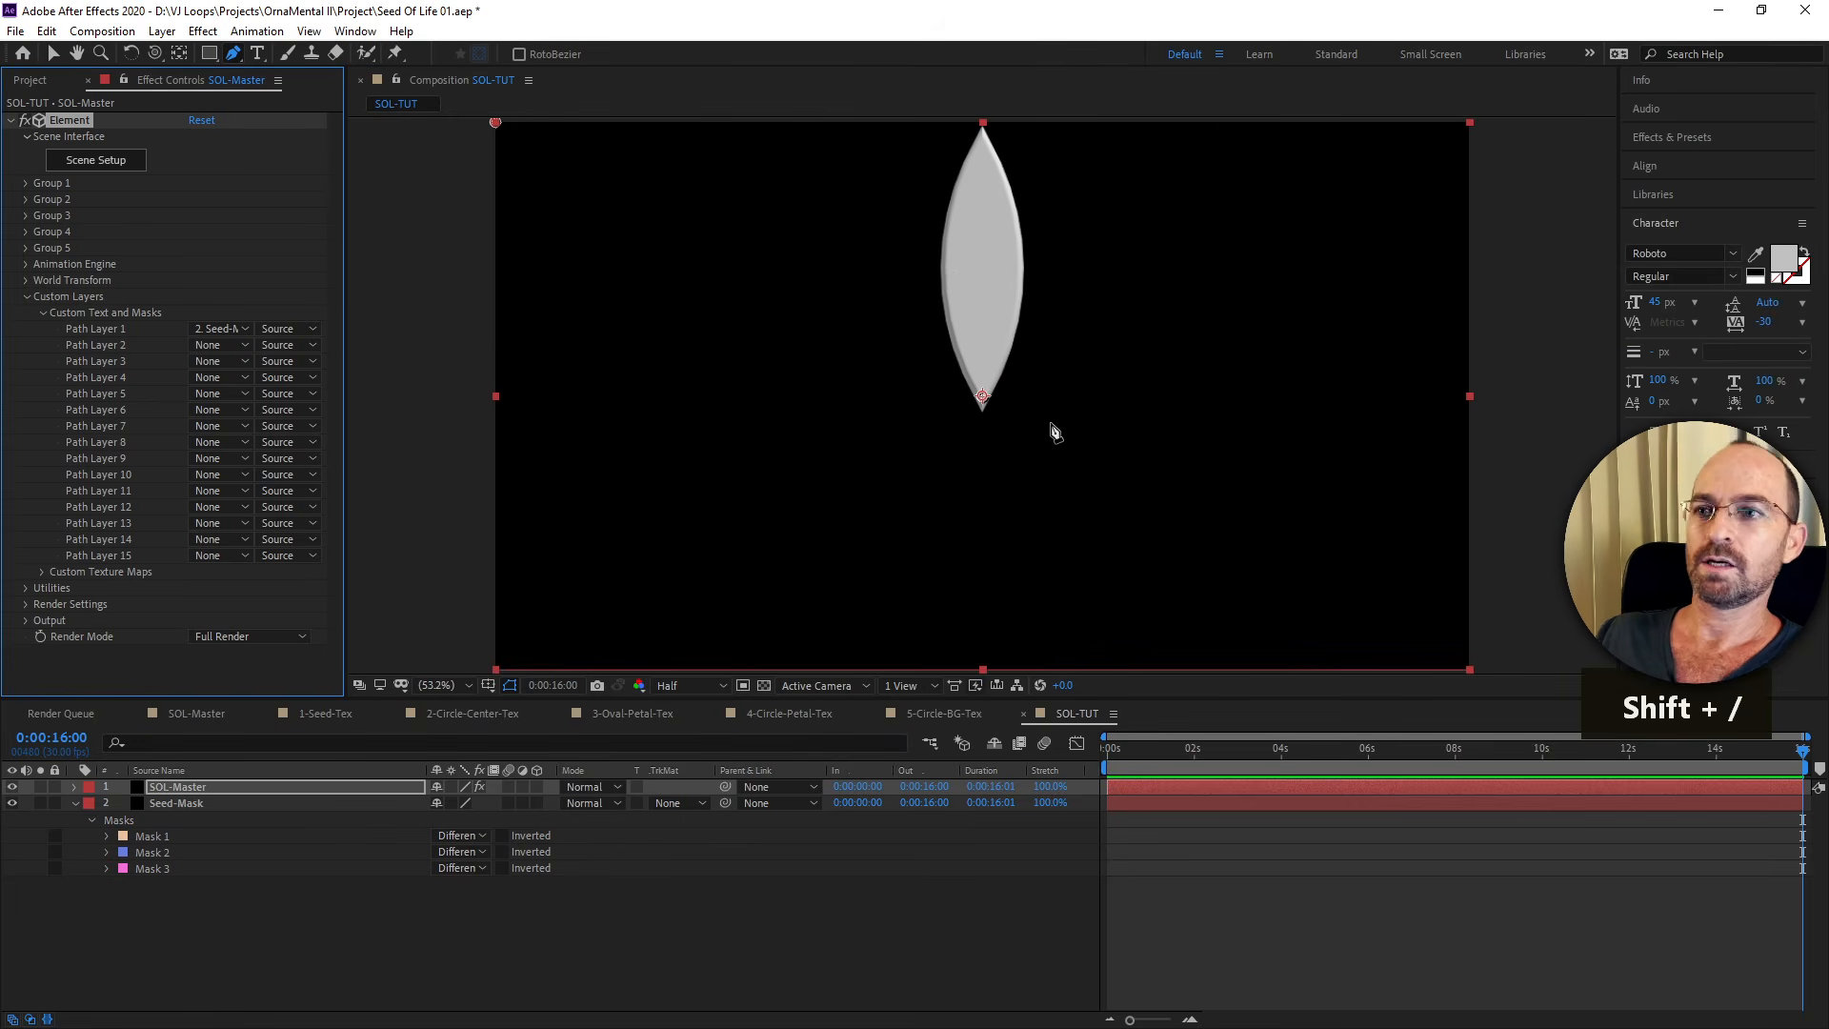
Add a new two-node camera to the SOL-TUT composition using the 50mm preset.
{"action": "right_click", "coordinate": [246, 964]}
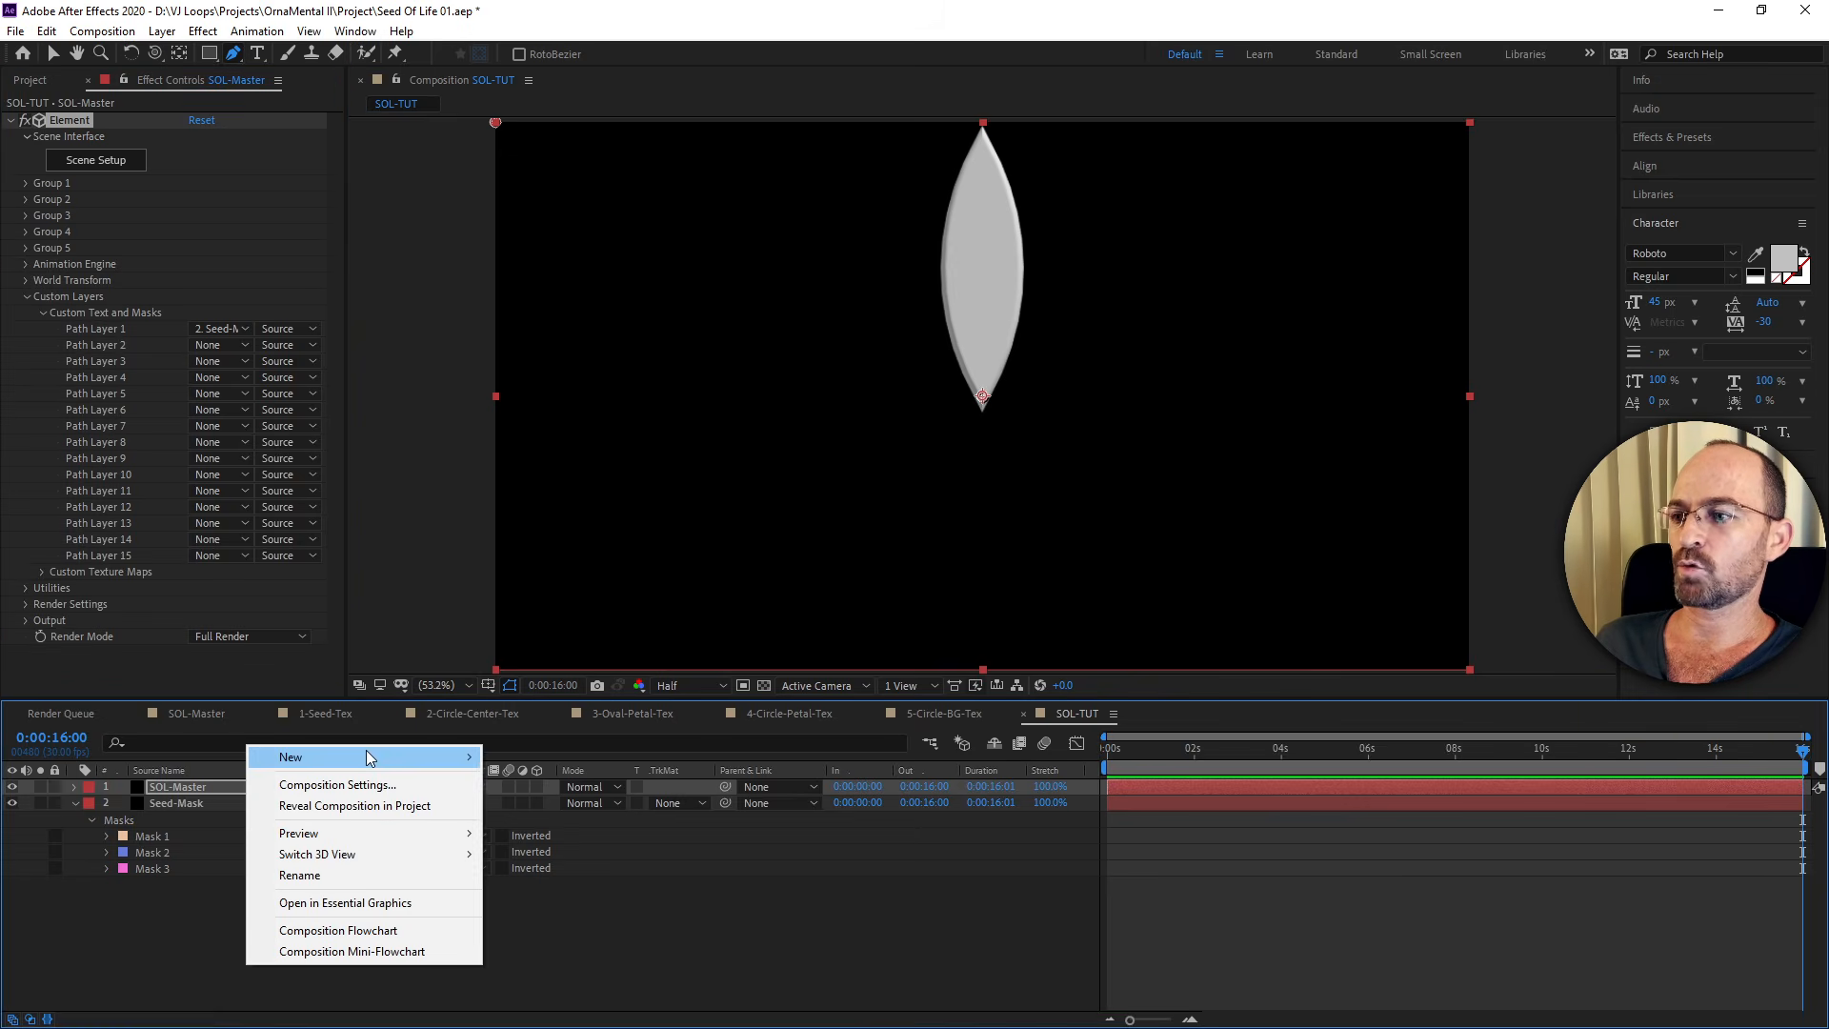
{"action": "mouse_move", "coordinate": [447, 758]}
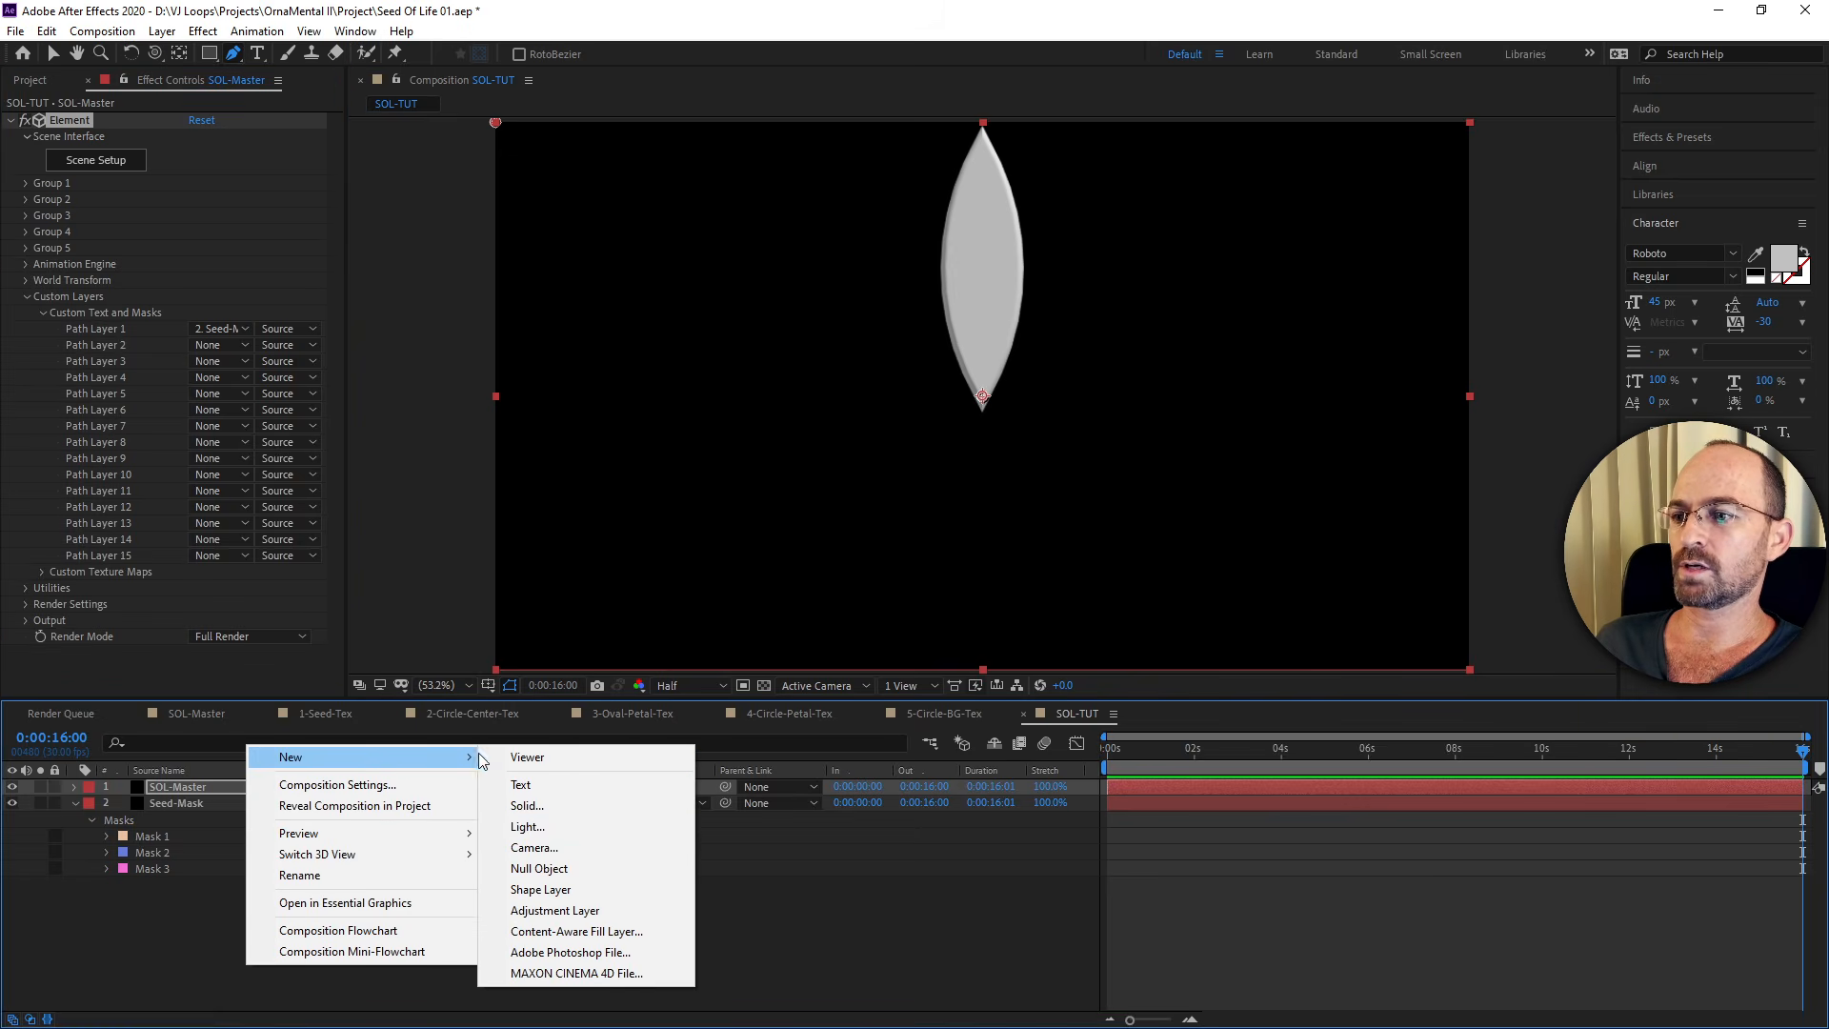
{"action": "left_click", "coordinate": [545, 848]}
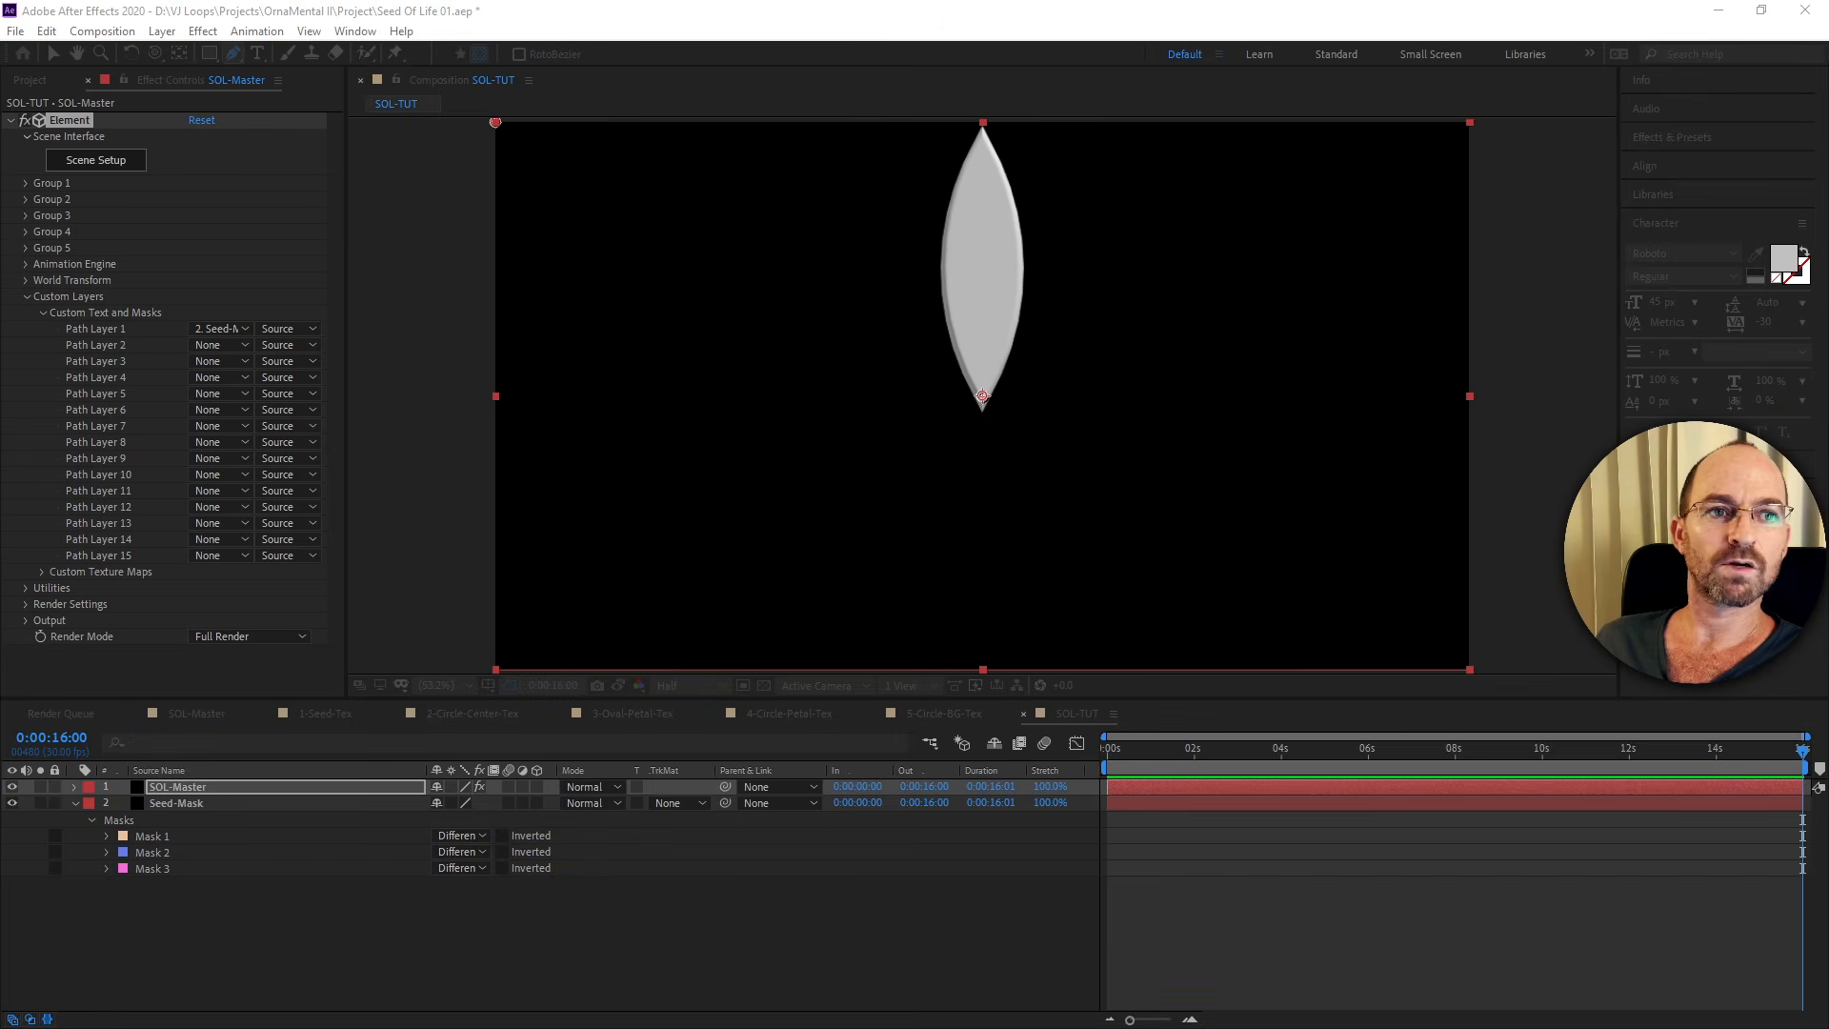
{"action": "left_click", "coordinate": [1023, 401]}
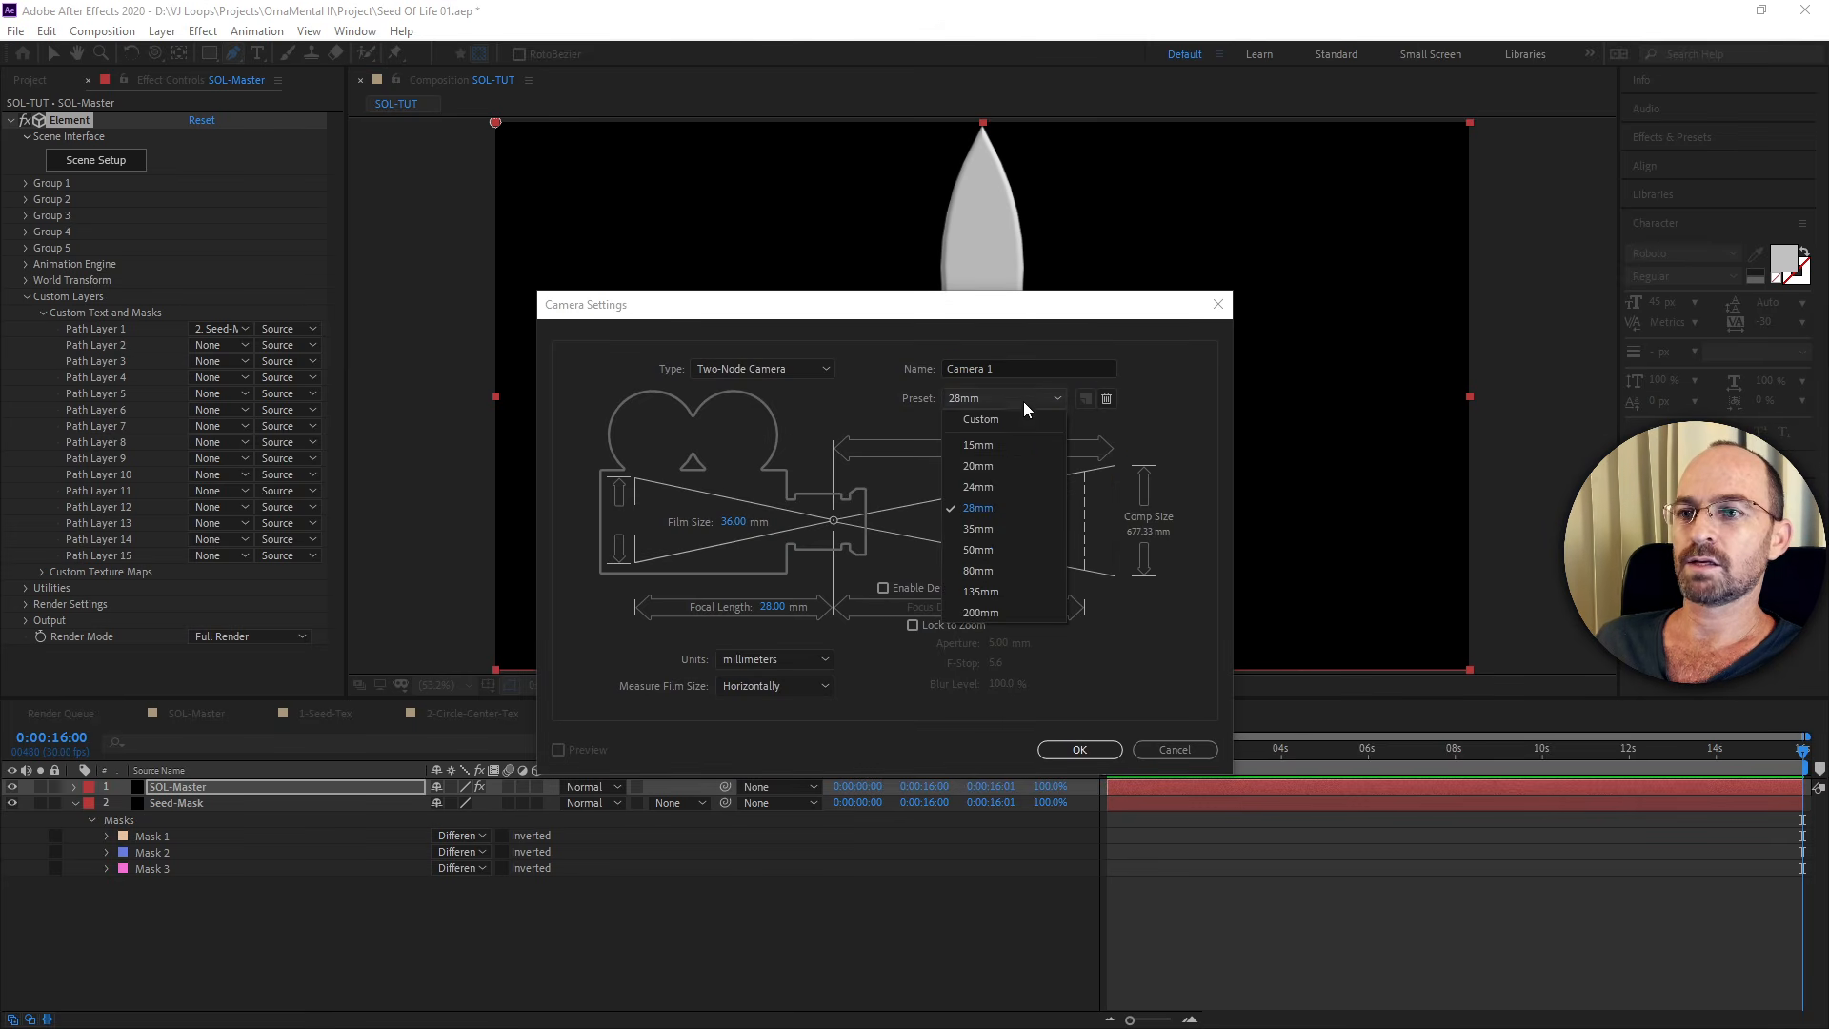
{"action": "left_click", "coordinate": [1010, 552]}
{"action": "left_click", "coordinate": [1073, 750]}
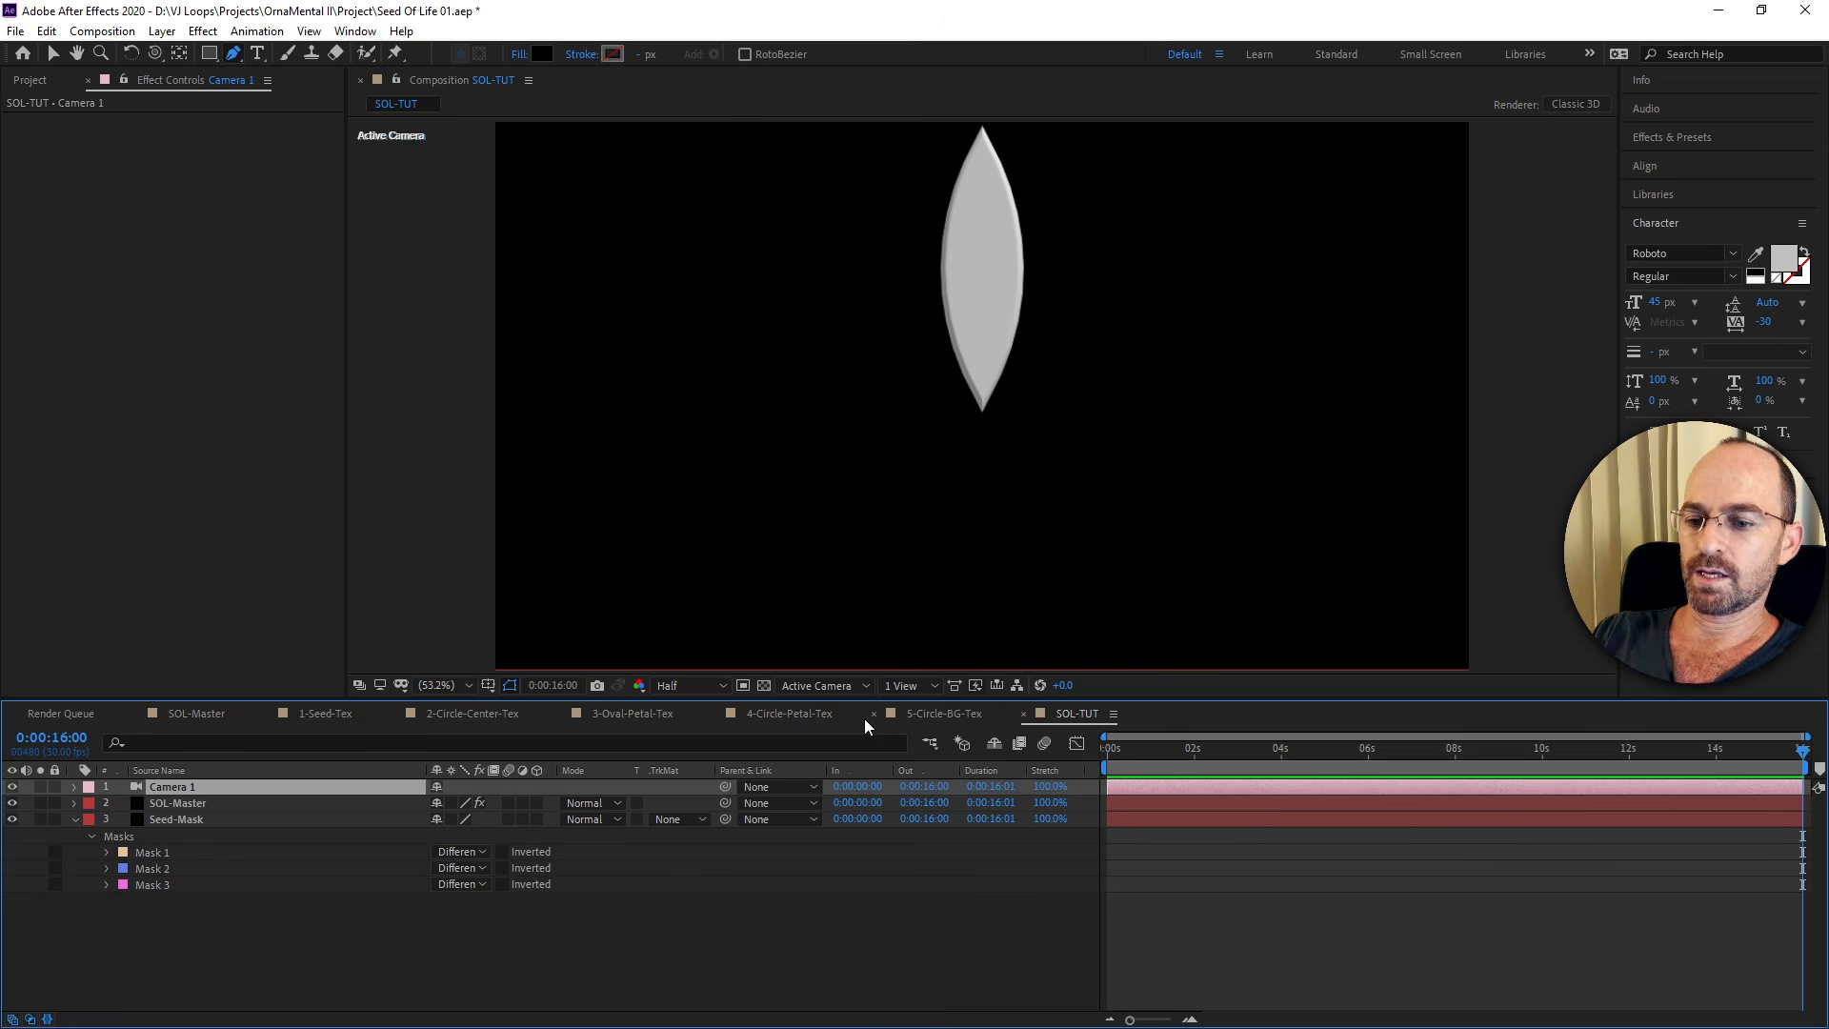
Switch the composition viewer to Custom View 1 and orbit around the extruded seed to inspect it from different angles.
{"action": "key", "text": "F12"}
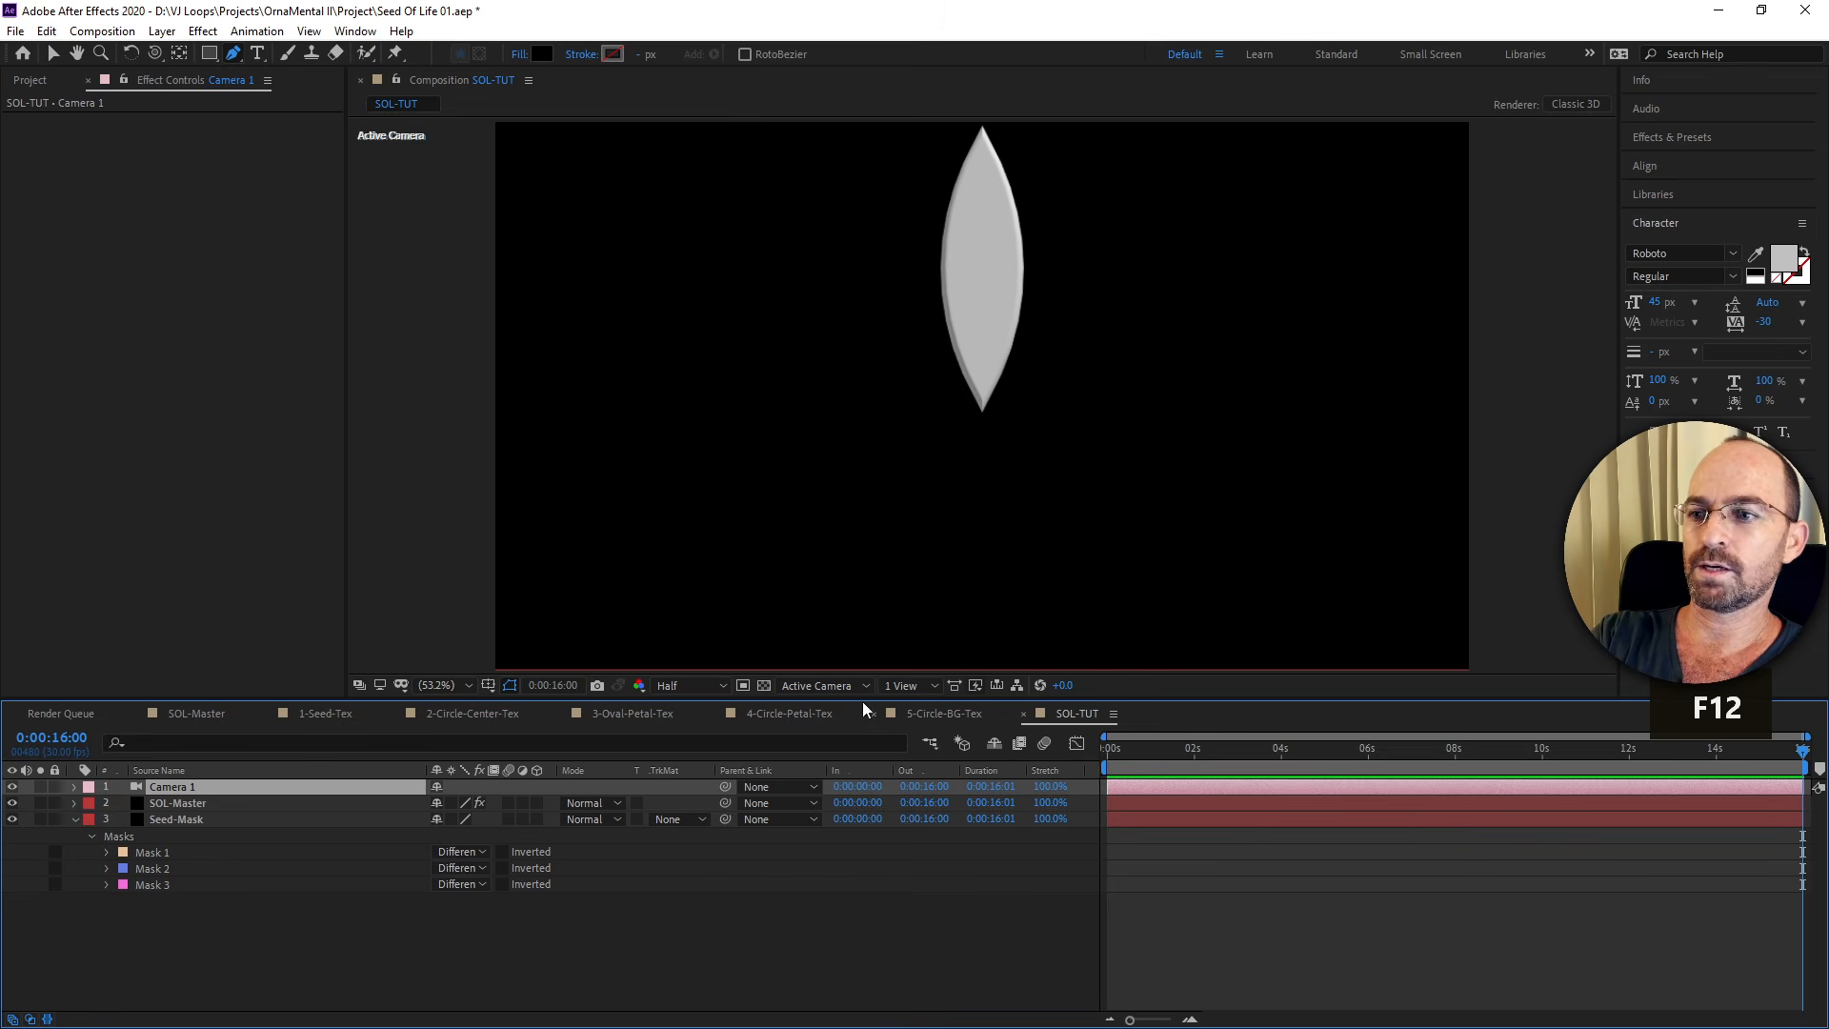
{"action": "key", "text": "F11"}
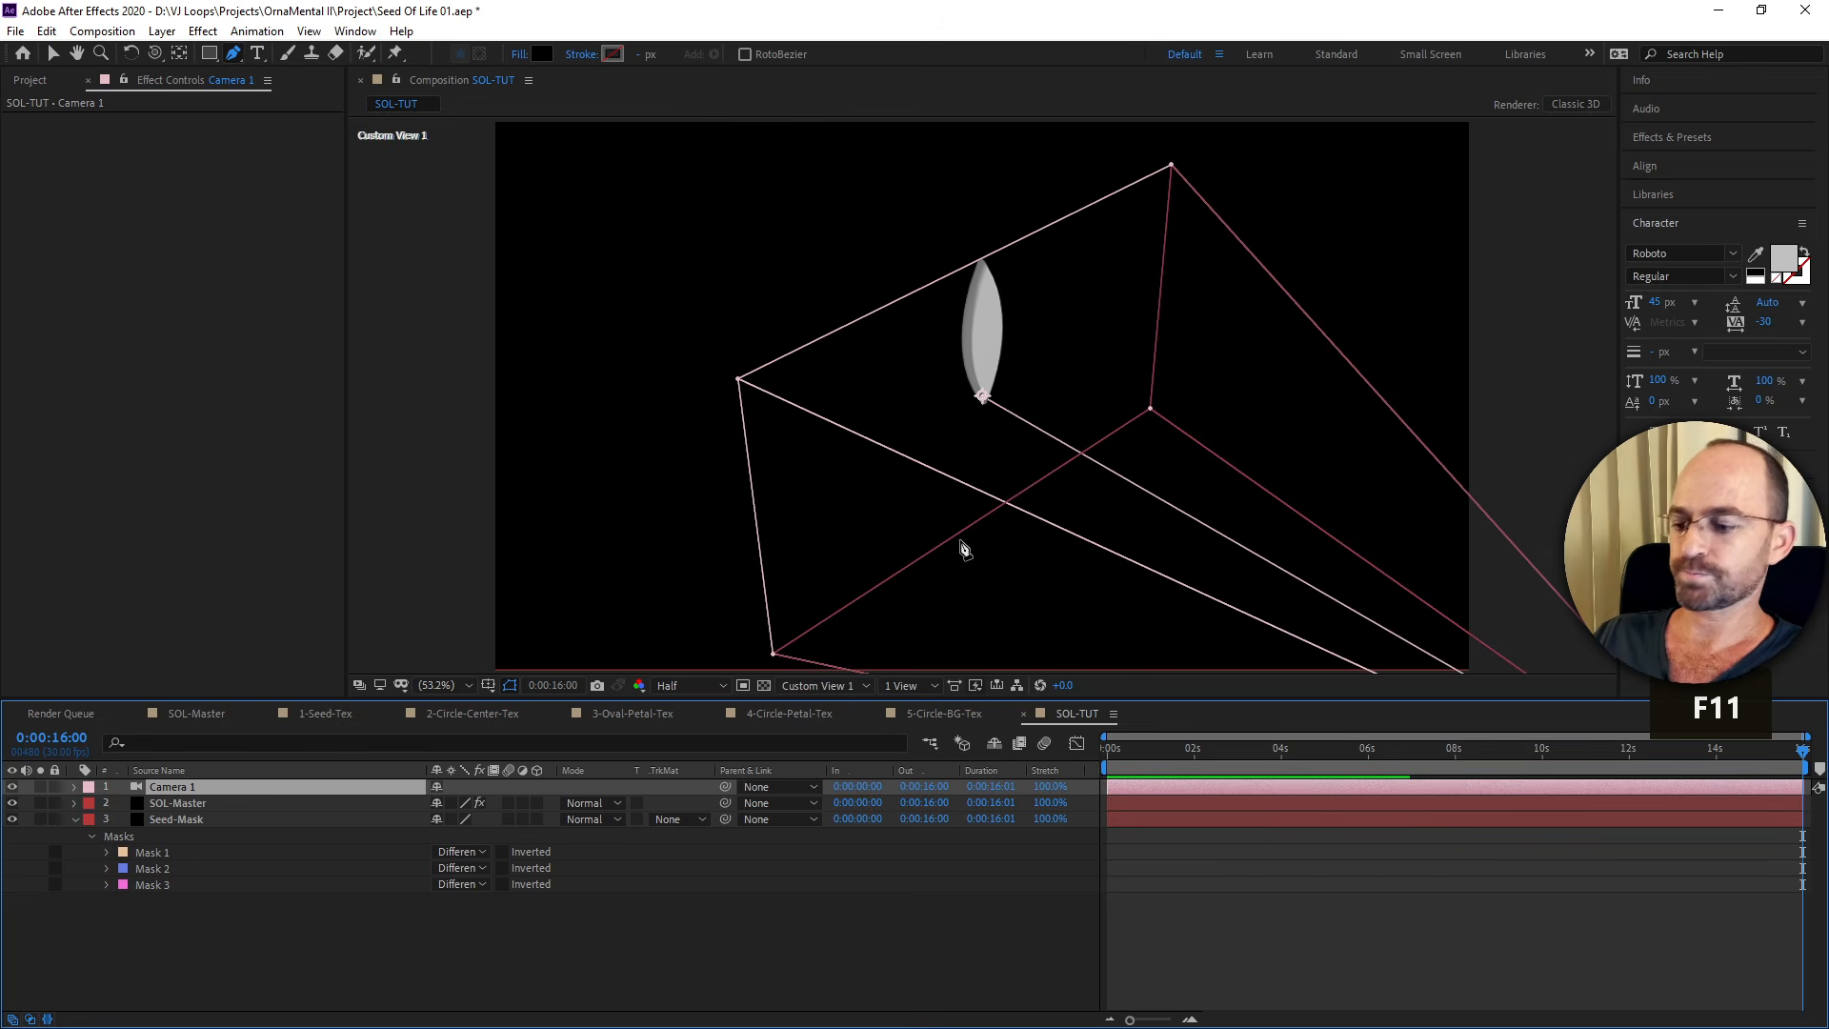
{"action": "key", "text": "c"}
{"action": "left_click", "coordinate": [834, 688]}
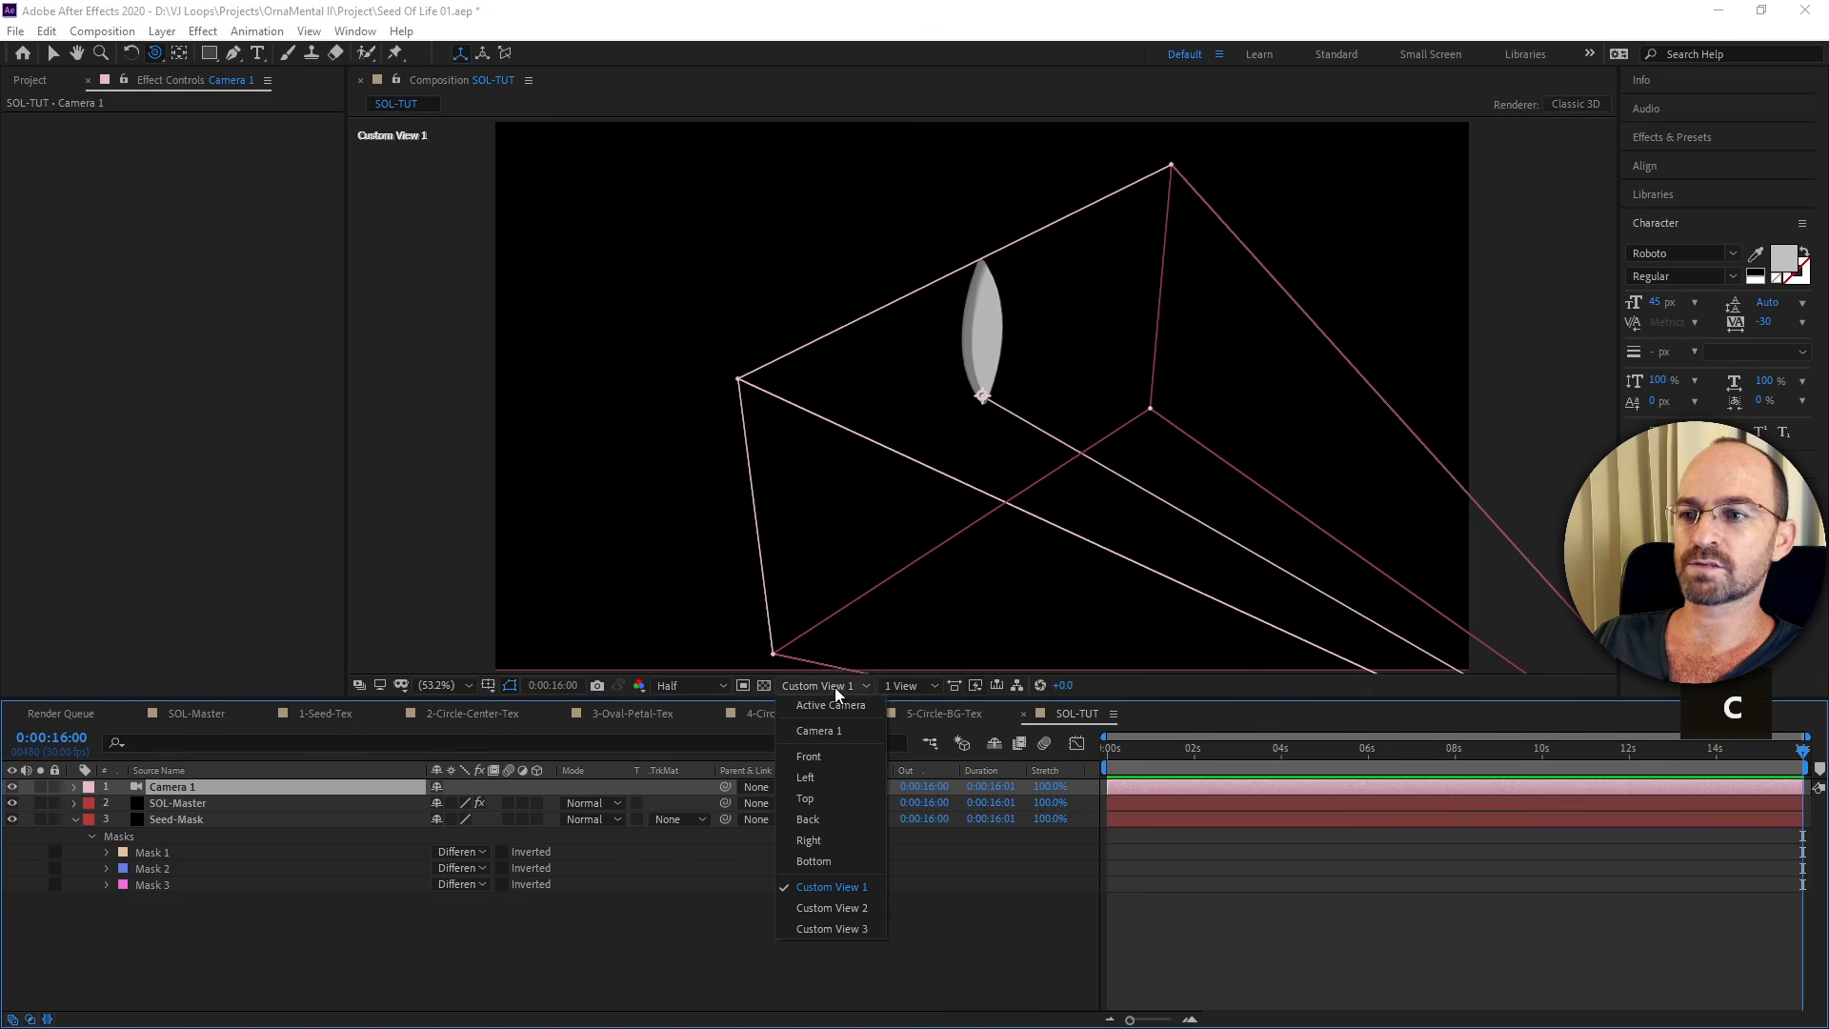
{"action": "left_click", "coordinate": [812, 684]}
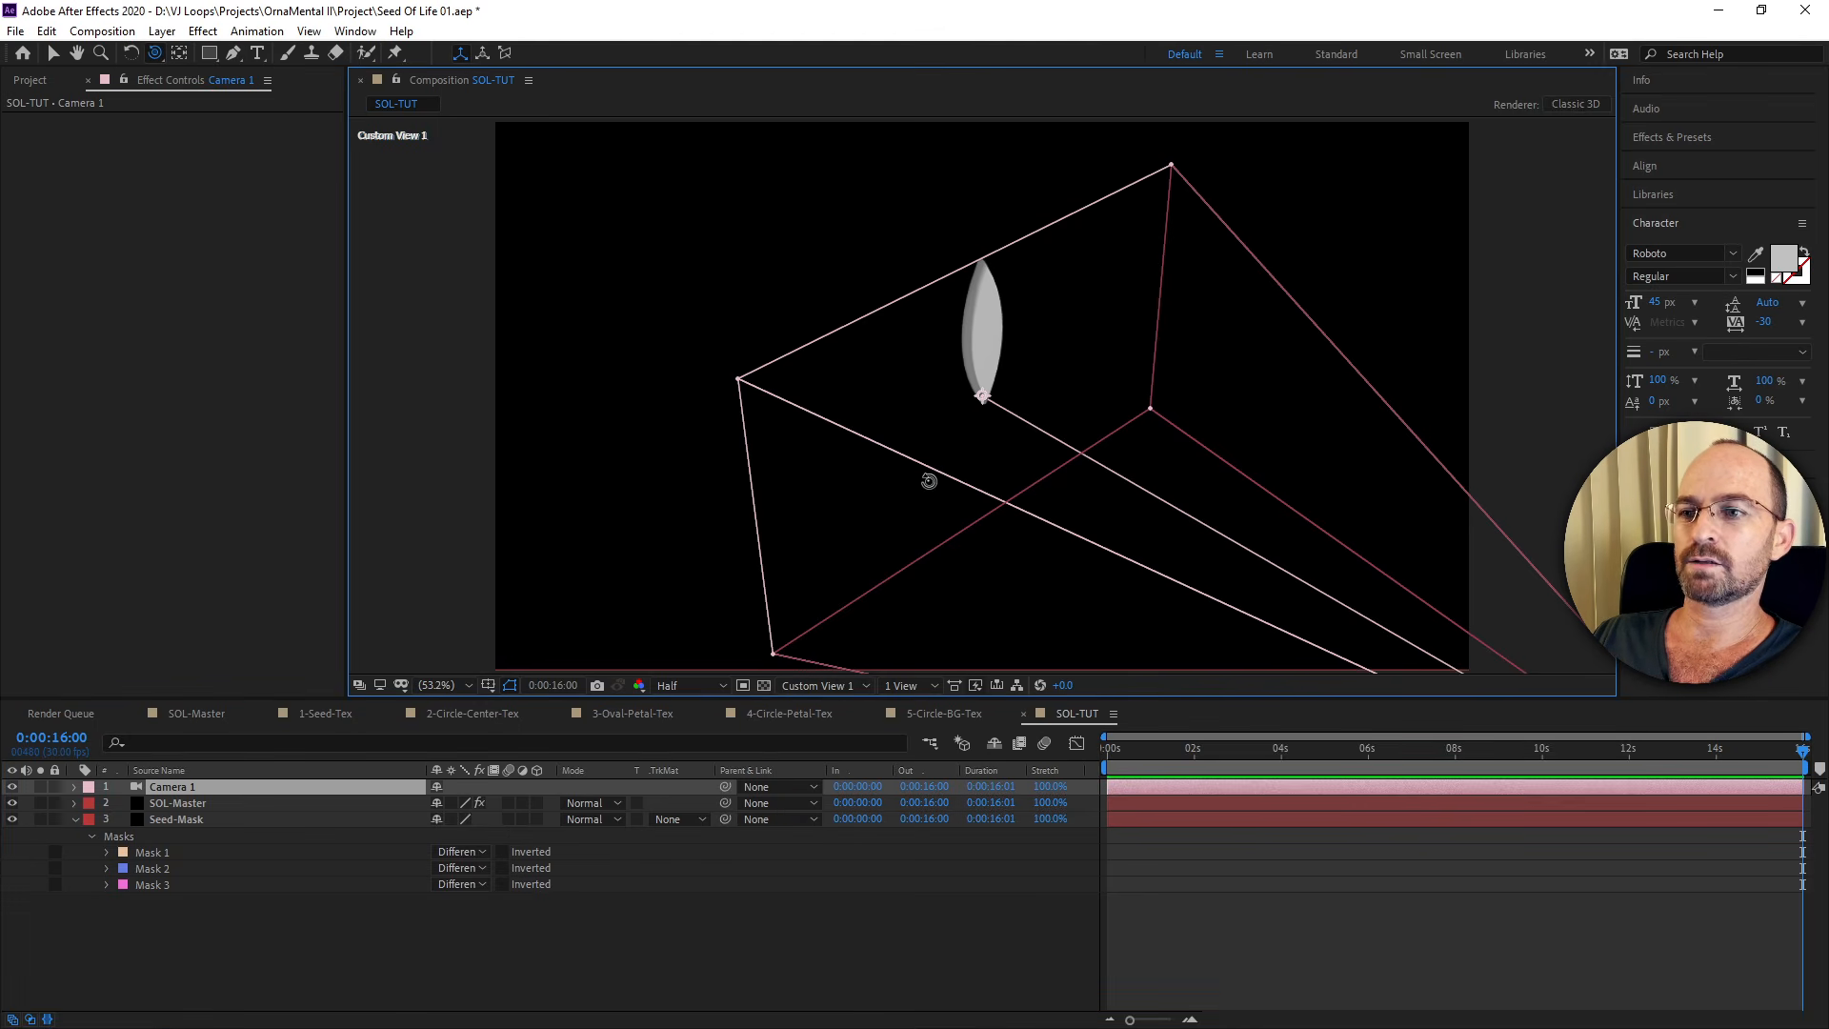
{"action": "mouse_move", "coordinate": [1034, 490]}
{"action": "left_mouse_down"}
{"action": "mouse_move", "coordinate": [1007, 386]}
{"action": "mouse_move", "coordinate": [998, 486]}
{"action": "left_mouse_up"}
{"action": "key", "text": "c"}
{"action": "key", "text": "c"}
{"action": "key", "text": "c"}
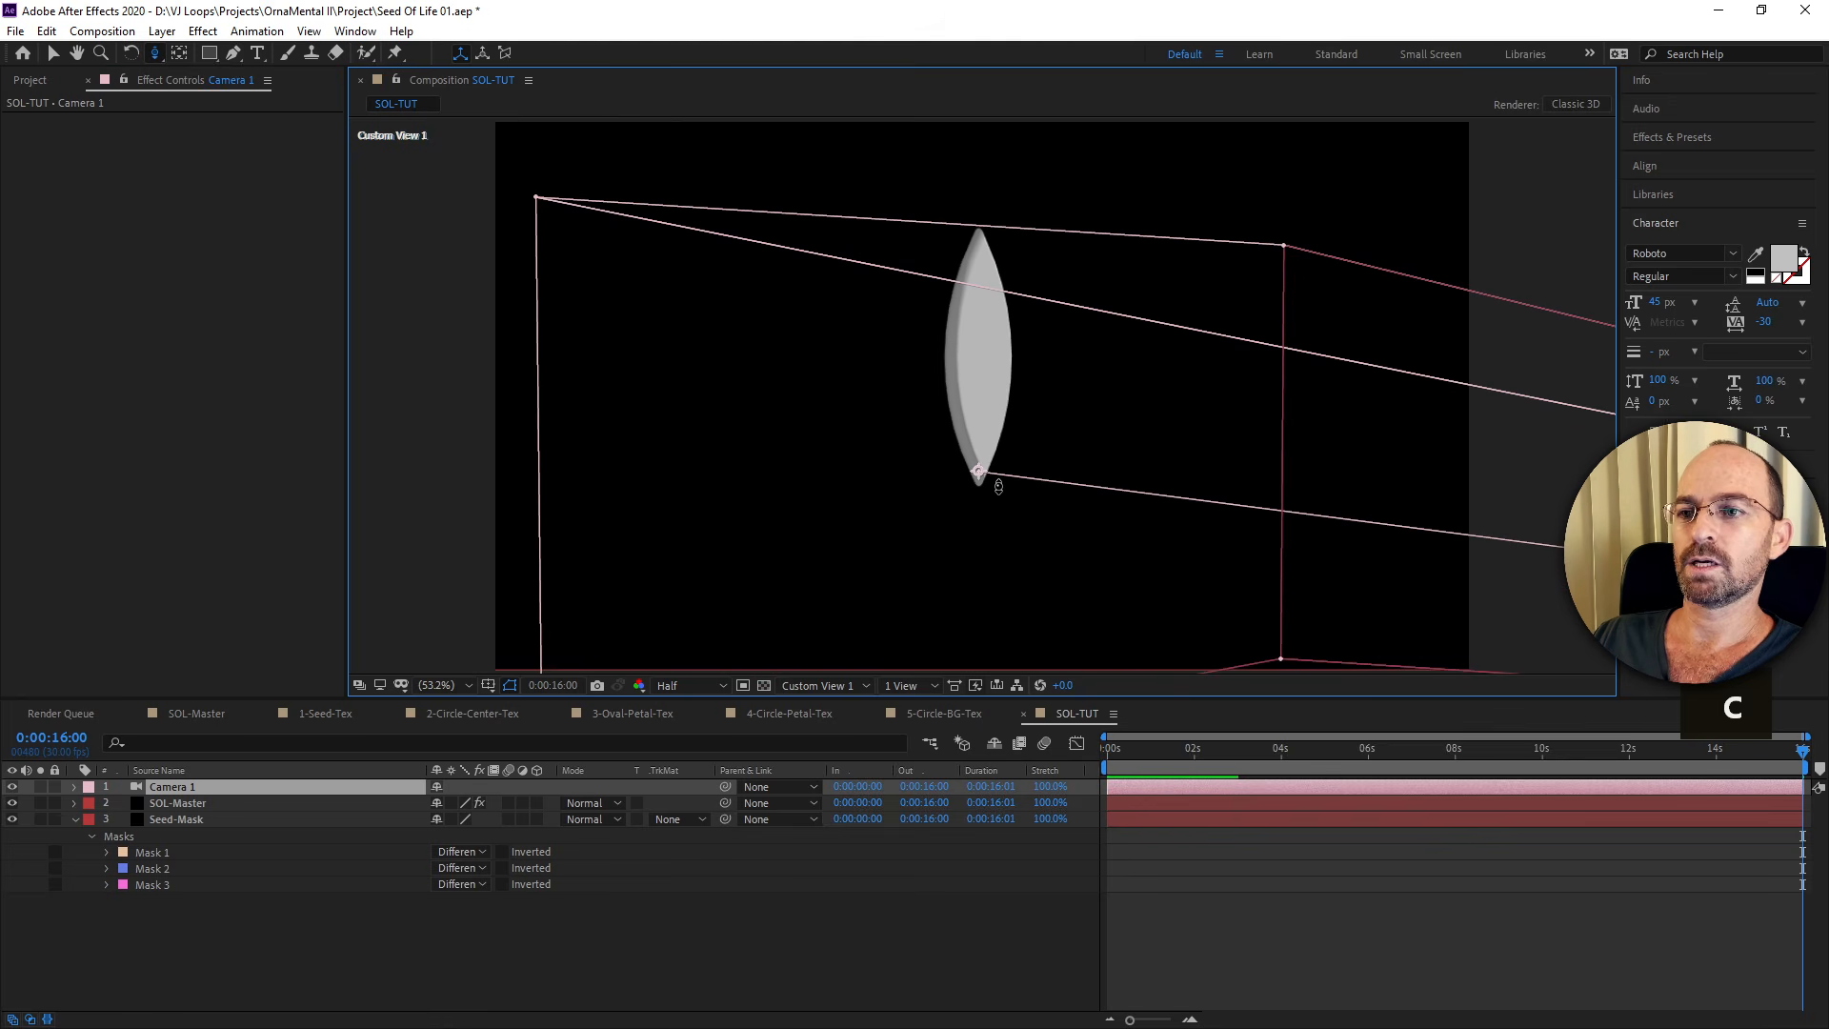
{"action": "key", "text": "c"}
{"action": "key", "text": "c"}
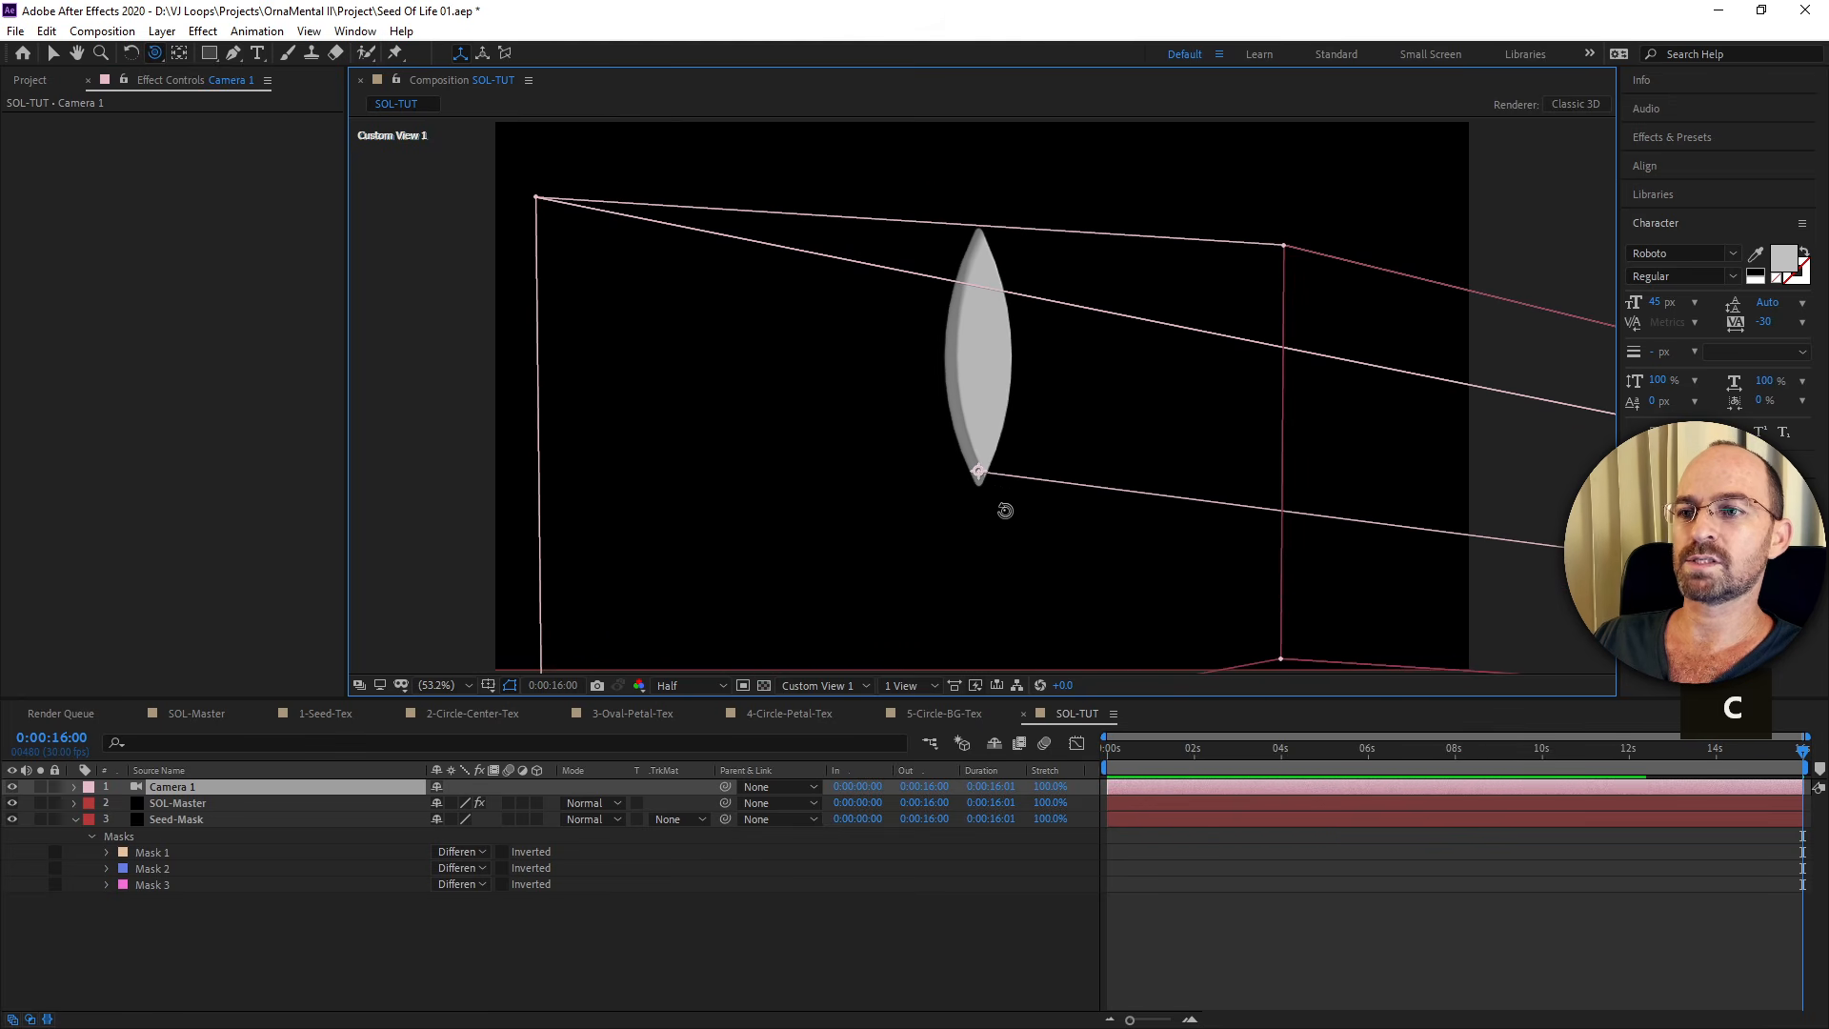
{"action": "left_click_drag", "start_coordinate": [1005, 511], "coordinate": [927, 506]}
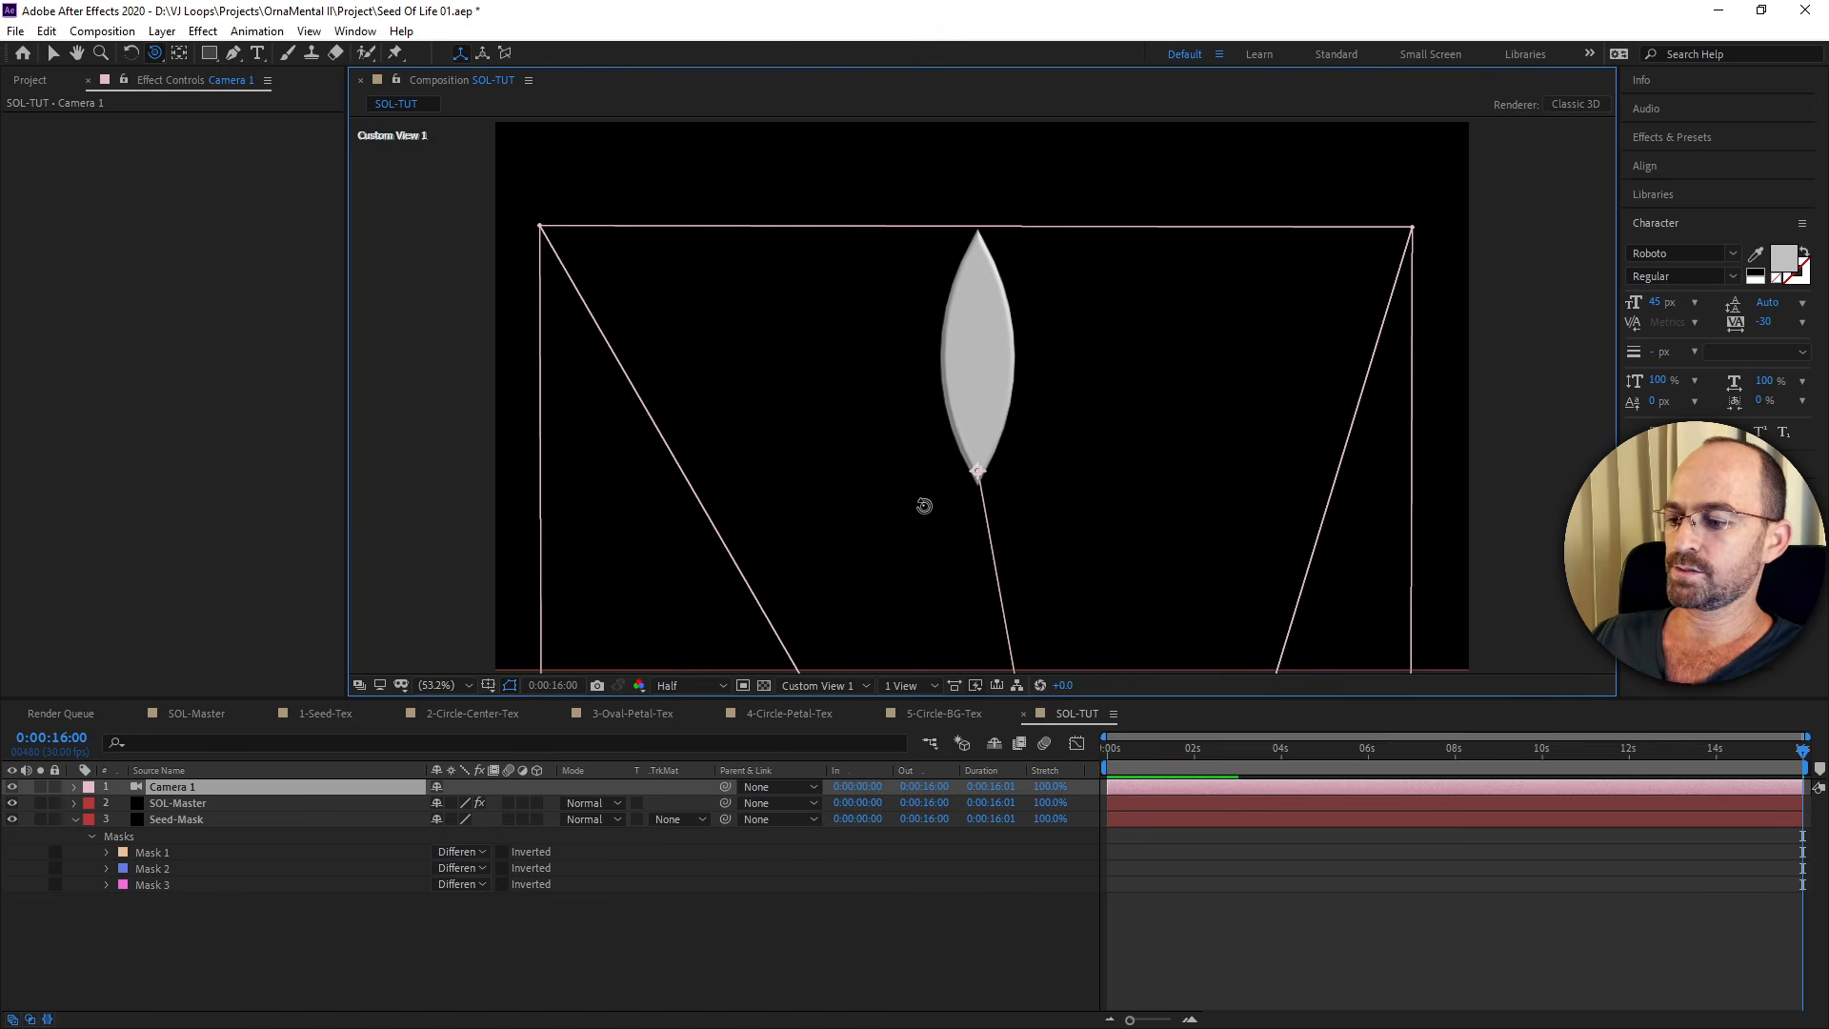
Switch to Illustrator, replace 1-Seed with 2-Center in the selection alongside the two Layer 2 rectangles, and copy the shapes.
{"action": "key", "text": "alt+Tab"}
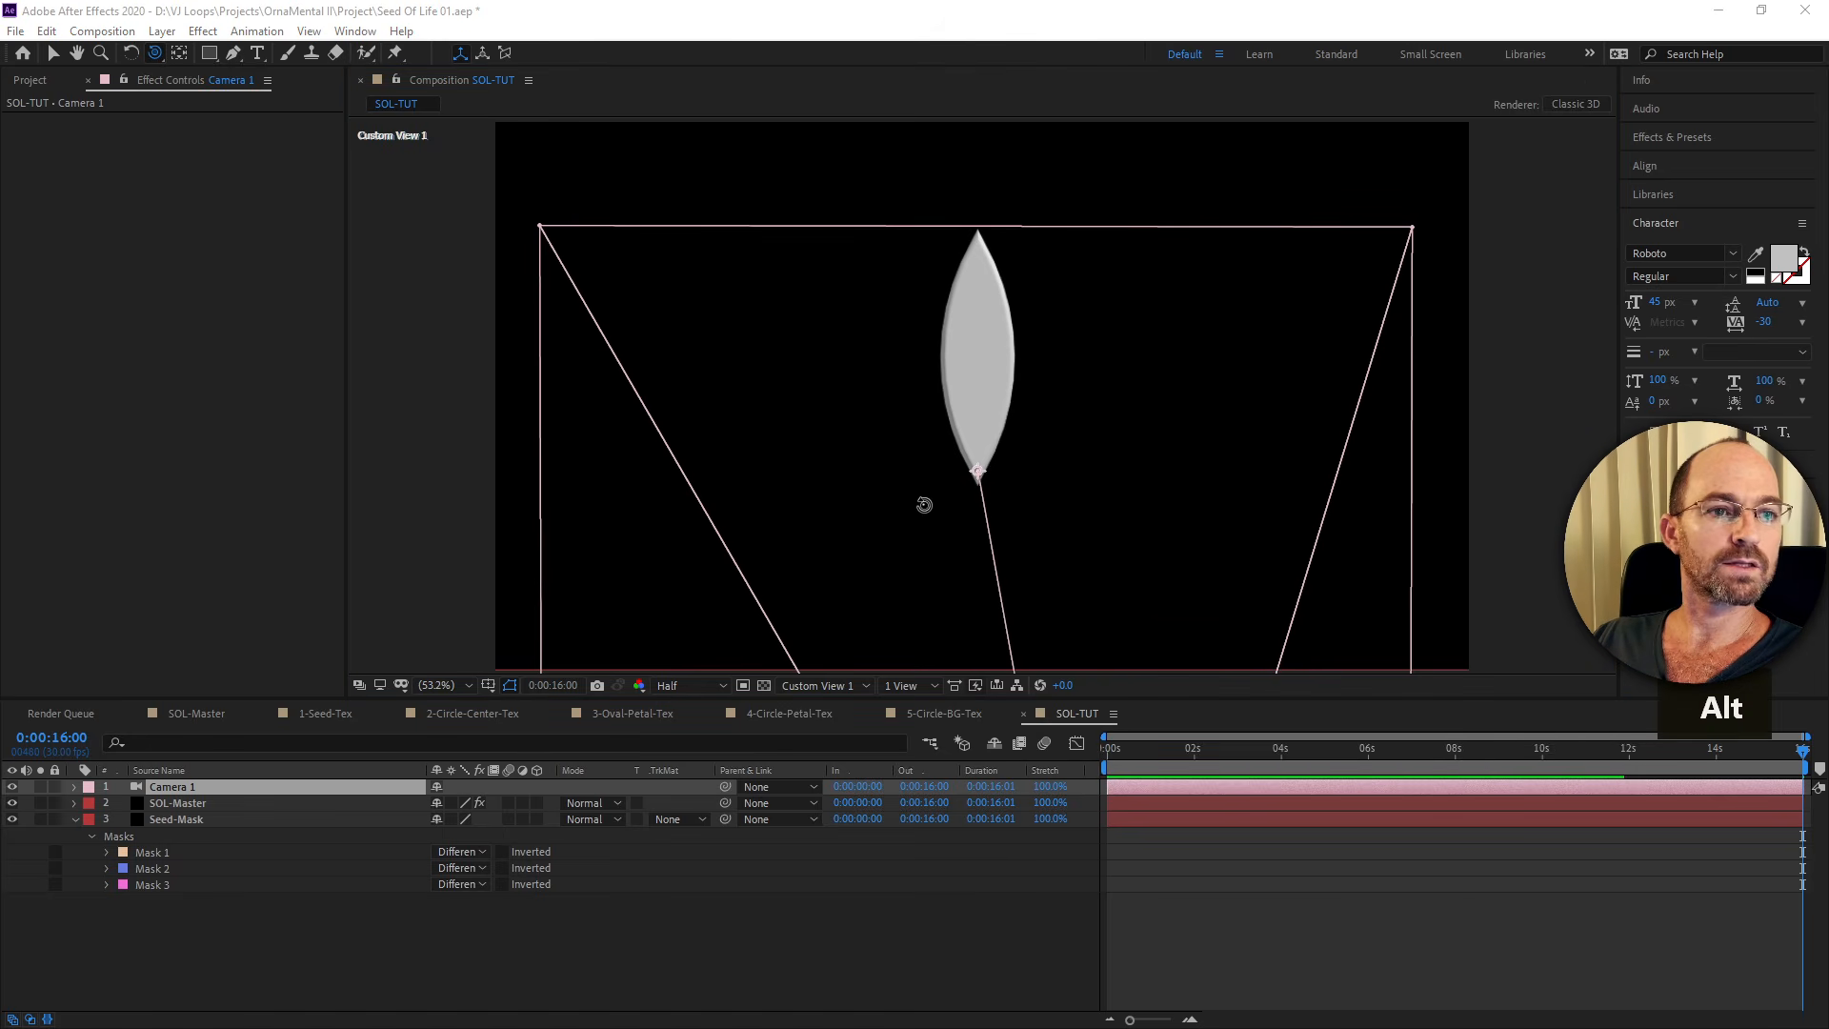
{"action": "key", "text": "alt+Tab"}
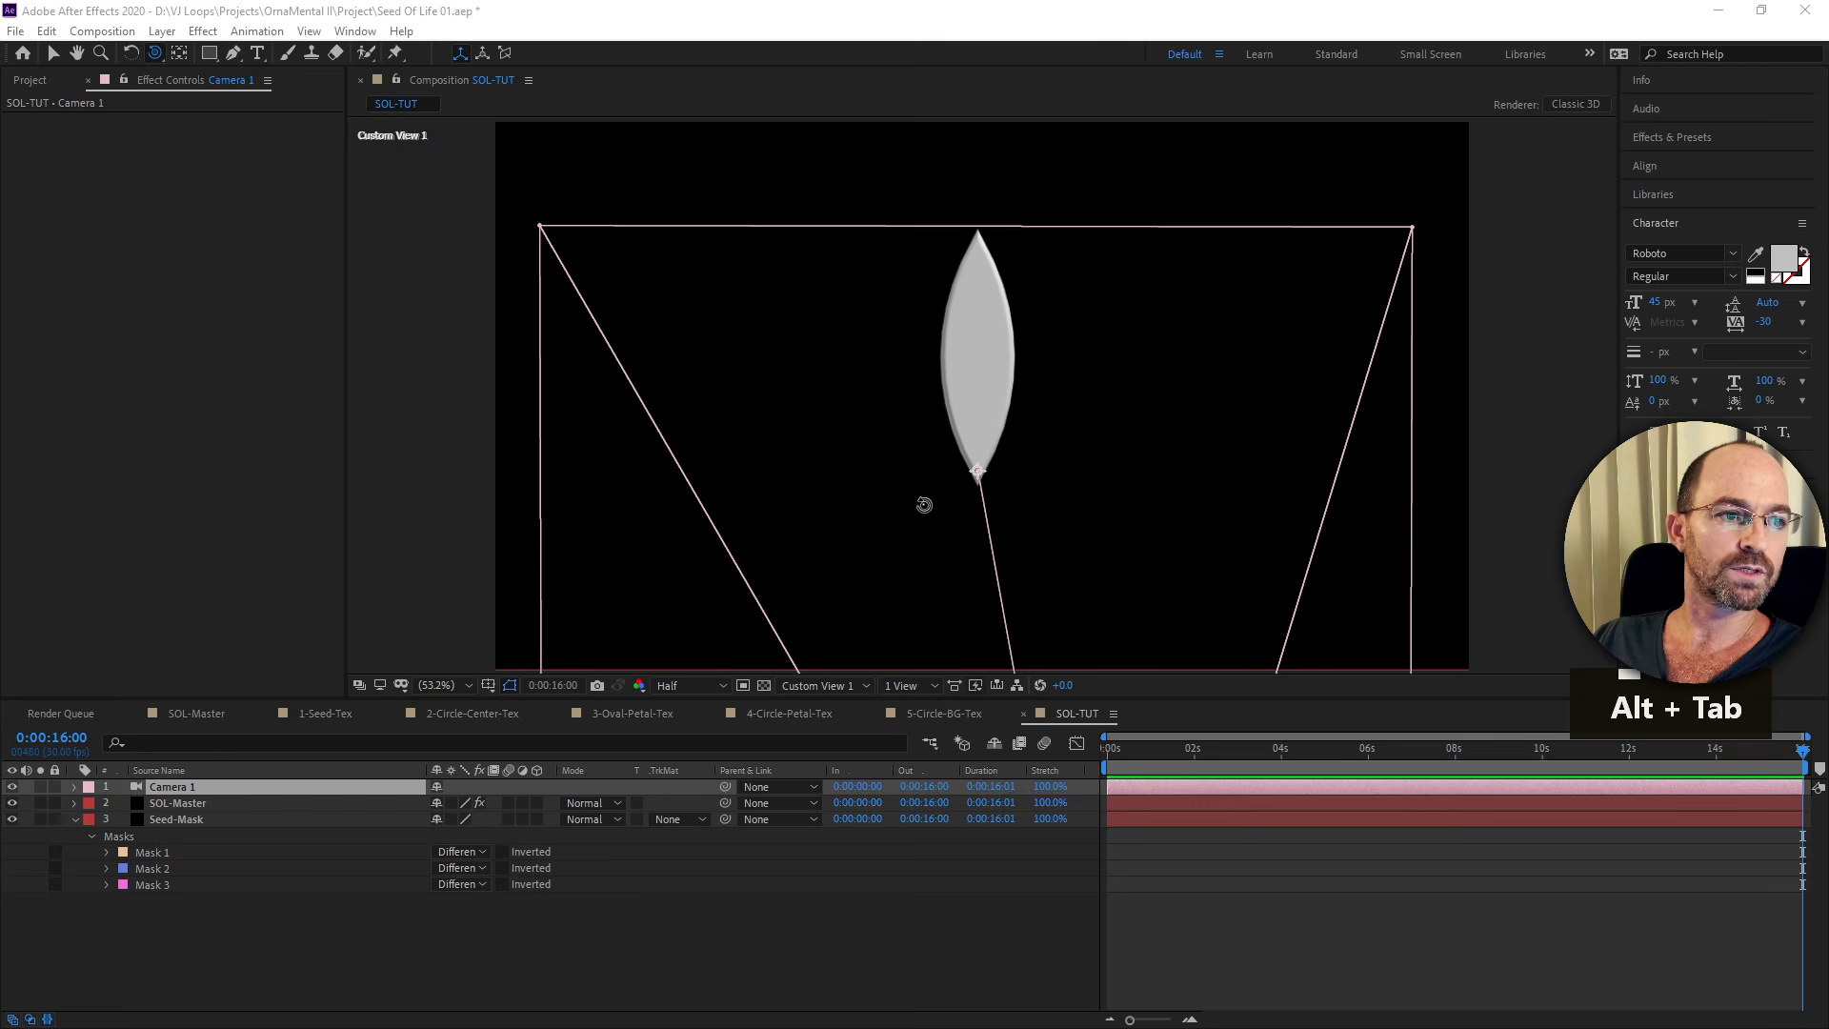
{"action": "key", "text": "alt+Tab"}
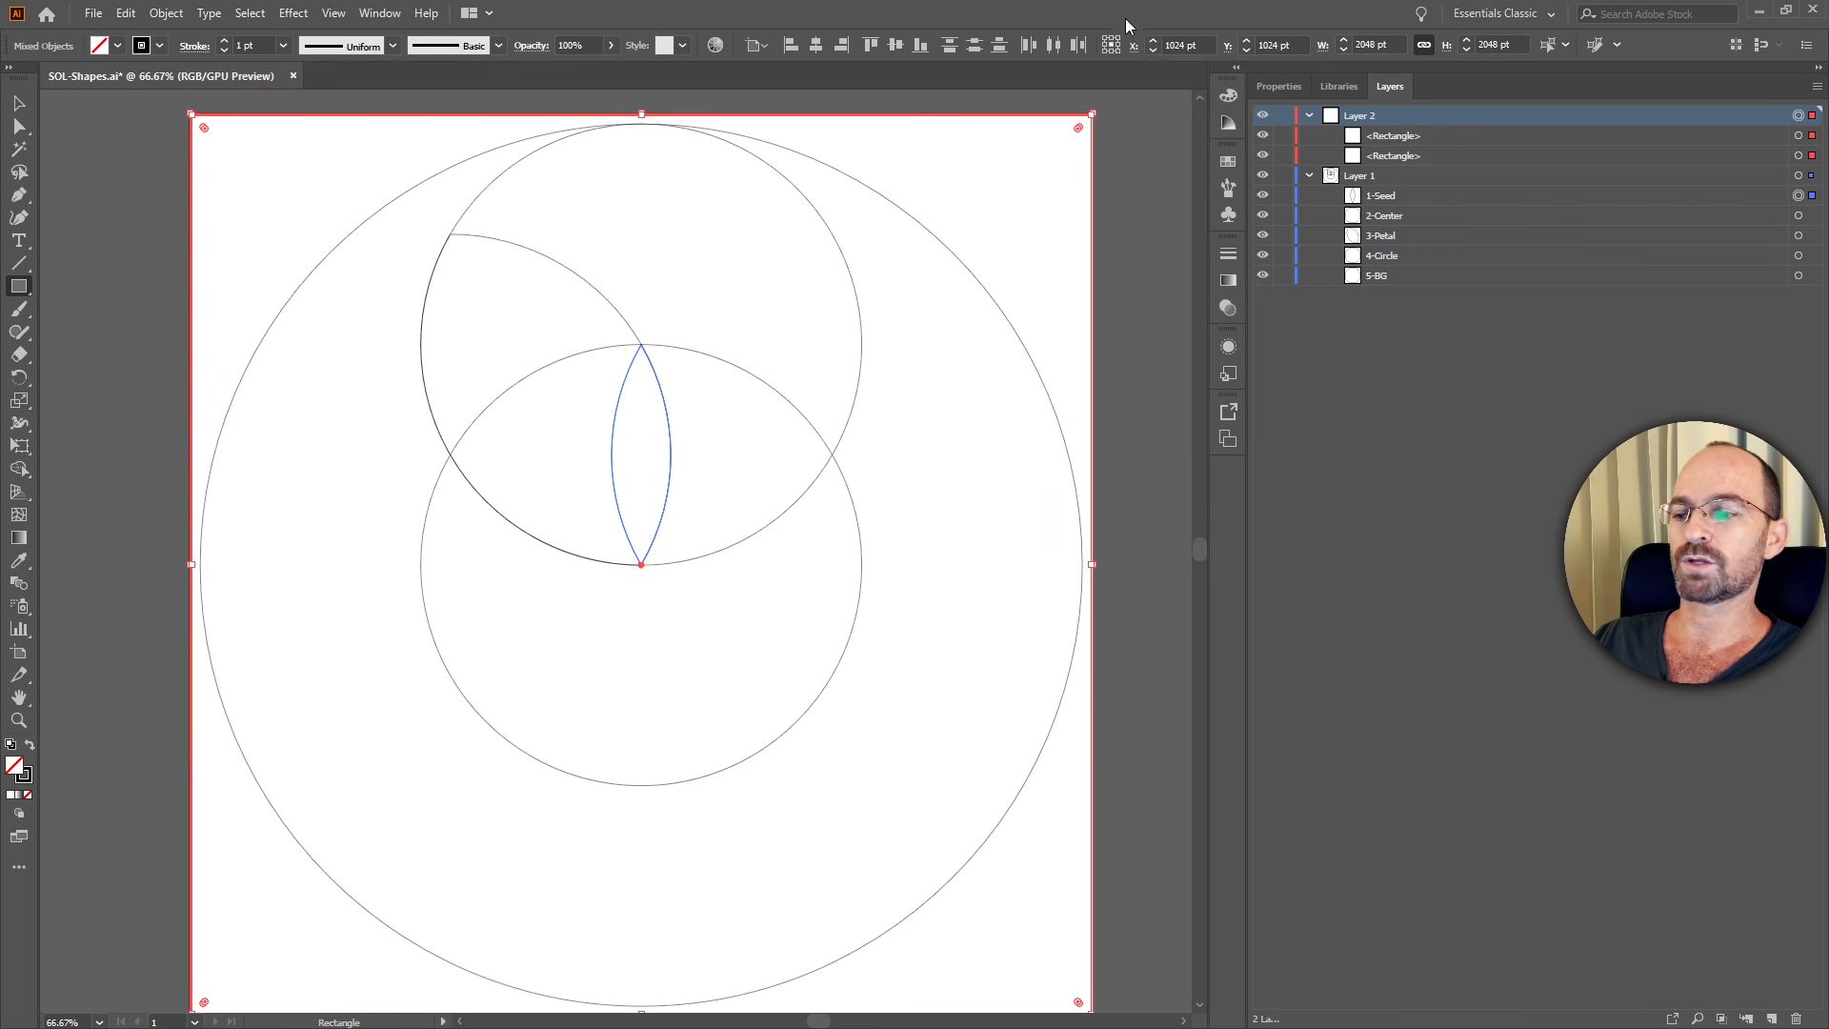
{"action": "key", "text": "ctrl"}
{"action": "left_click", "coordinate": [1798, 197], "text": "ctrl"}
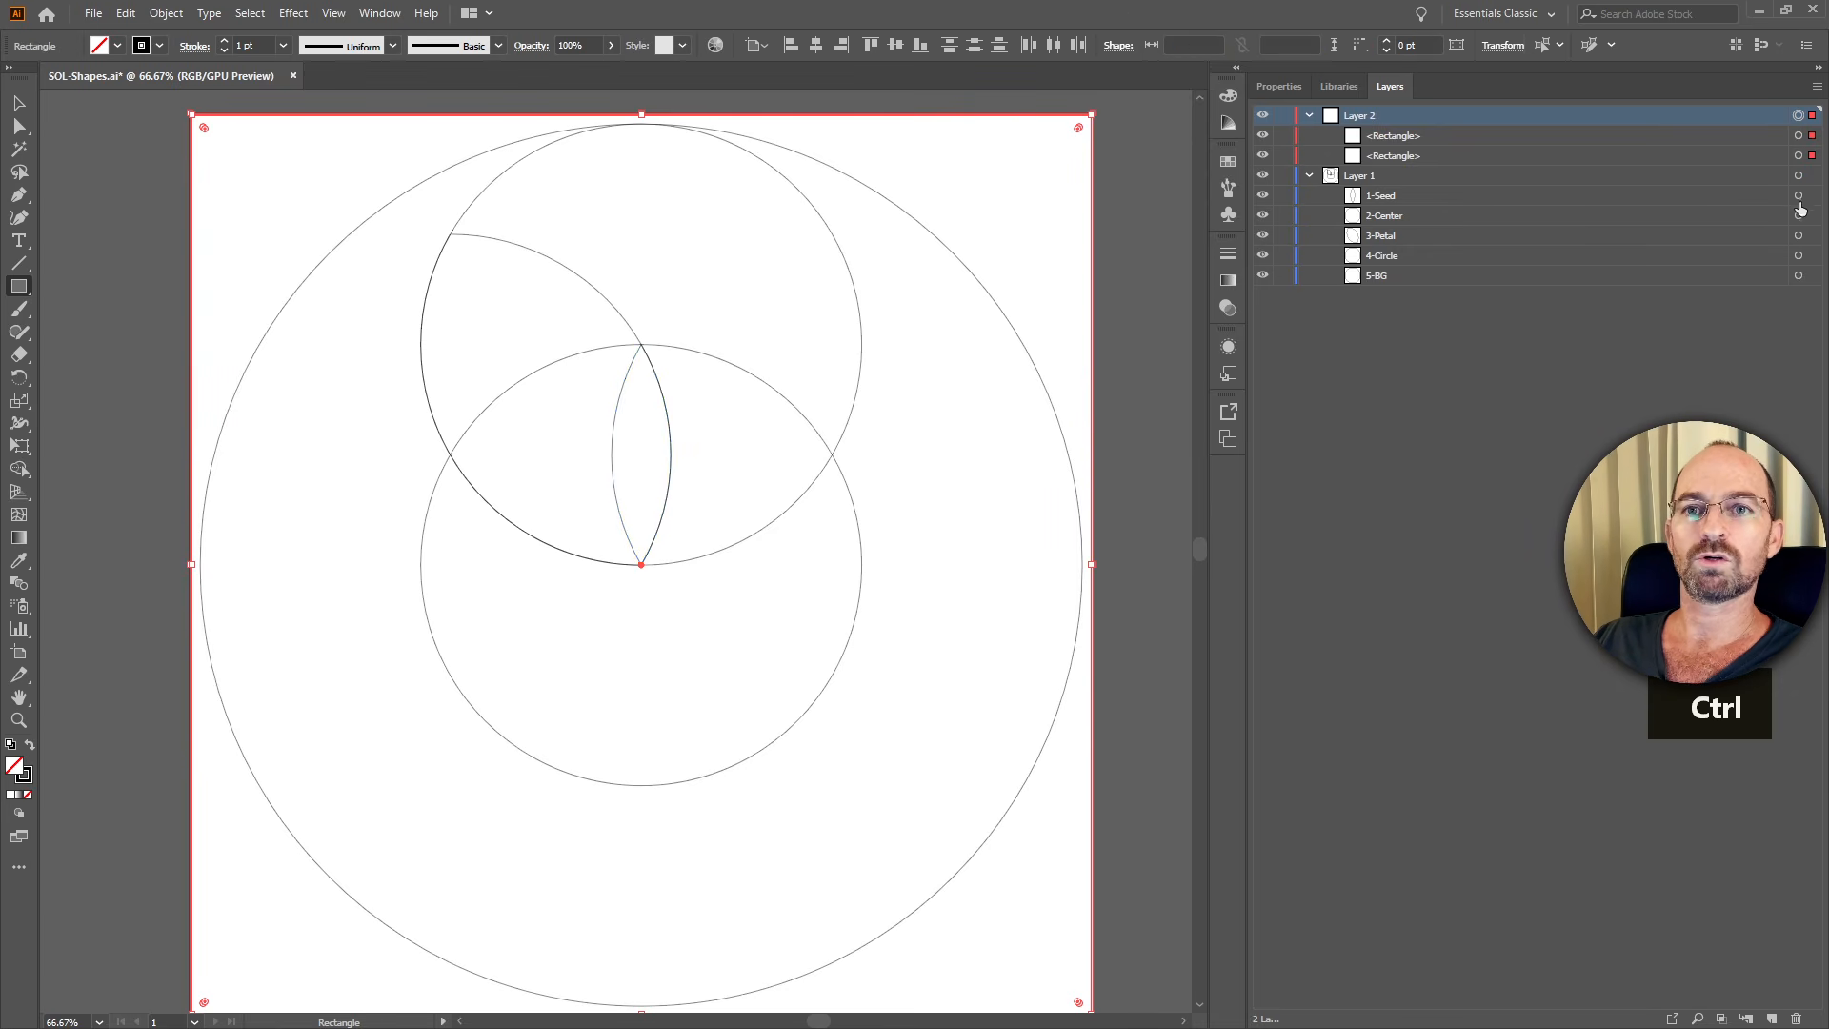
{"action": "left_click", "coordinate": [1795, 221], "text": "ctrl"}
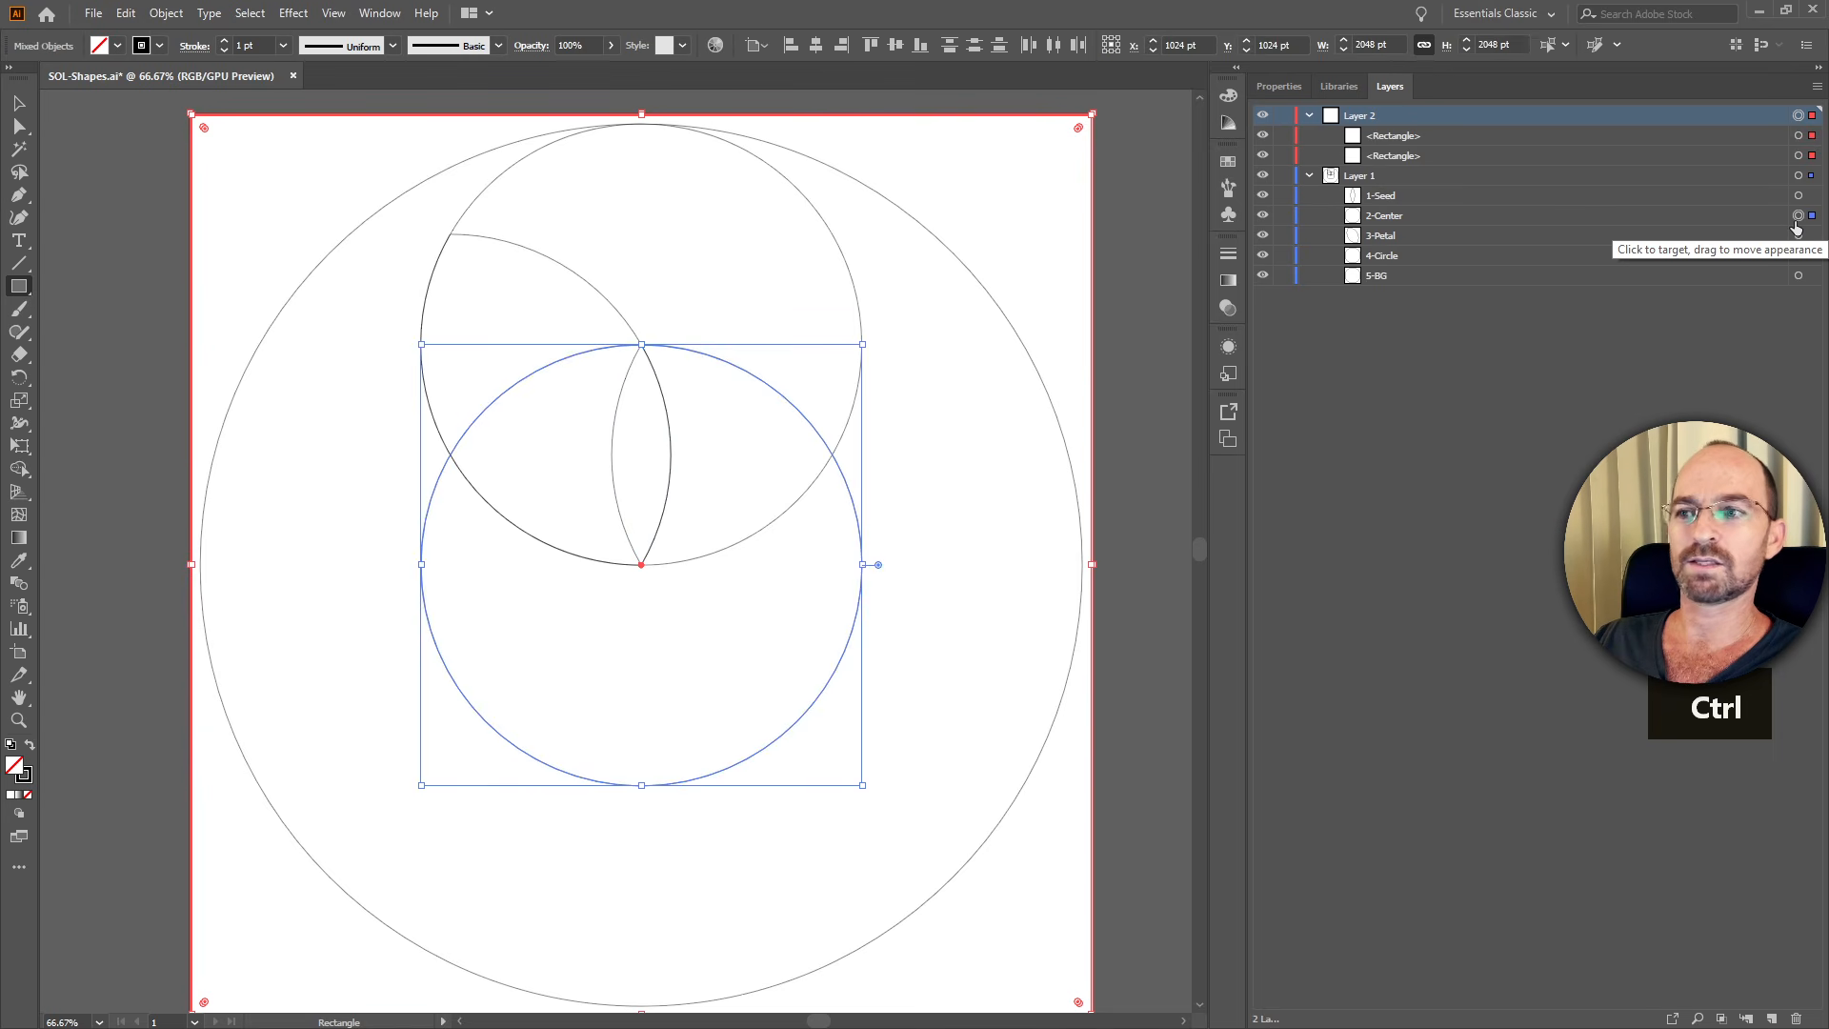
{"action": "key", "text": "ctrl+c"}
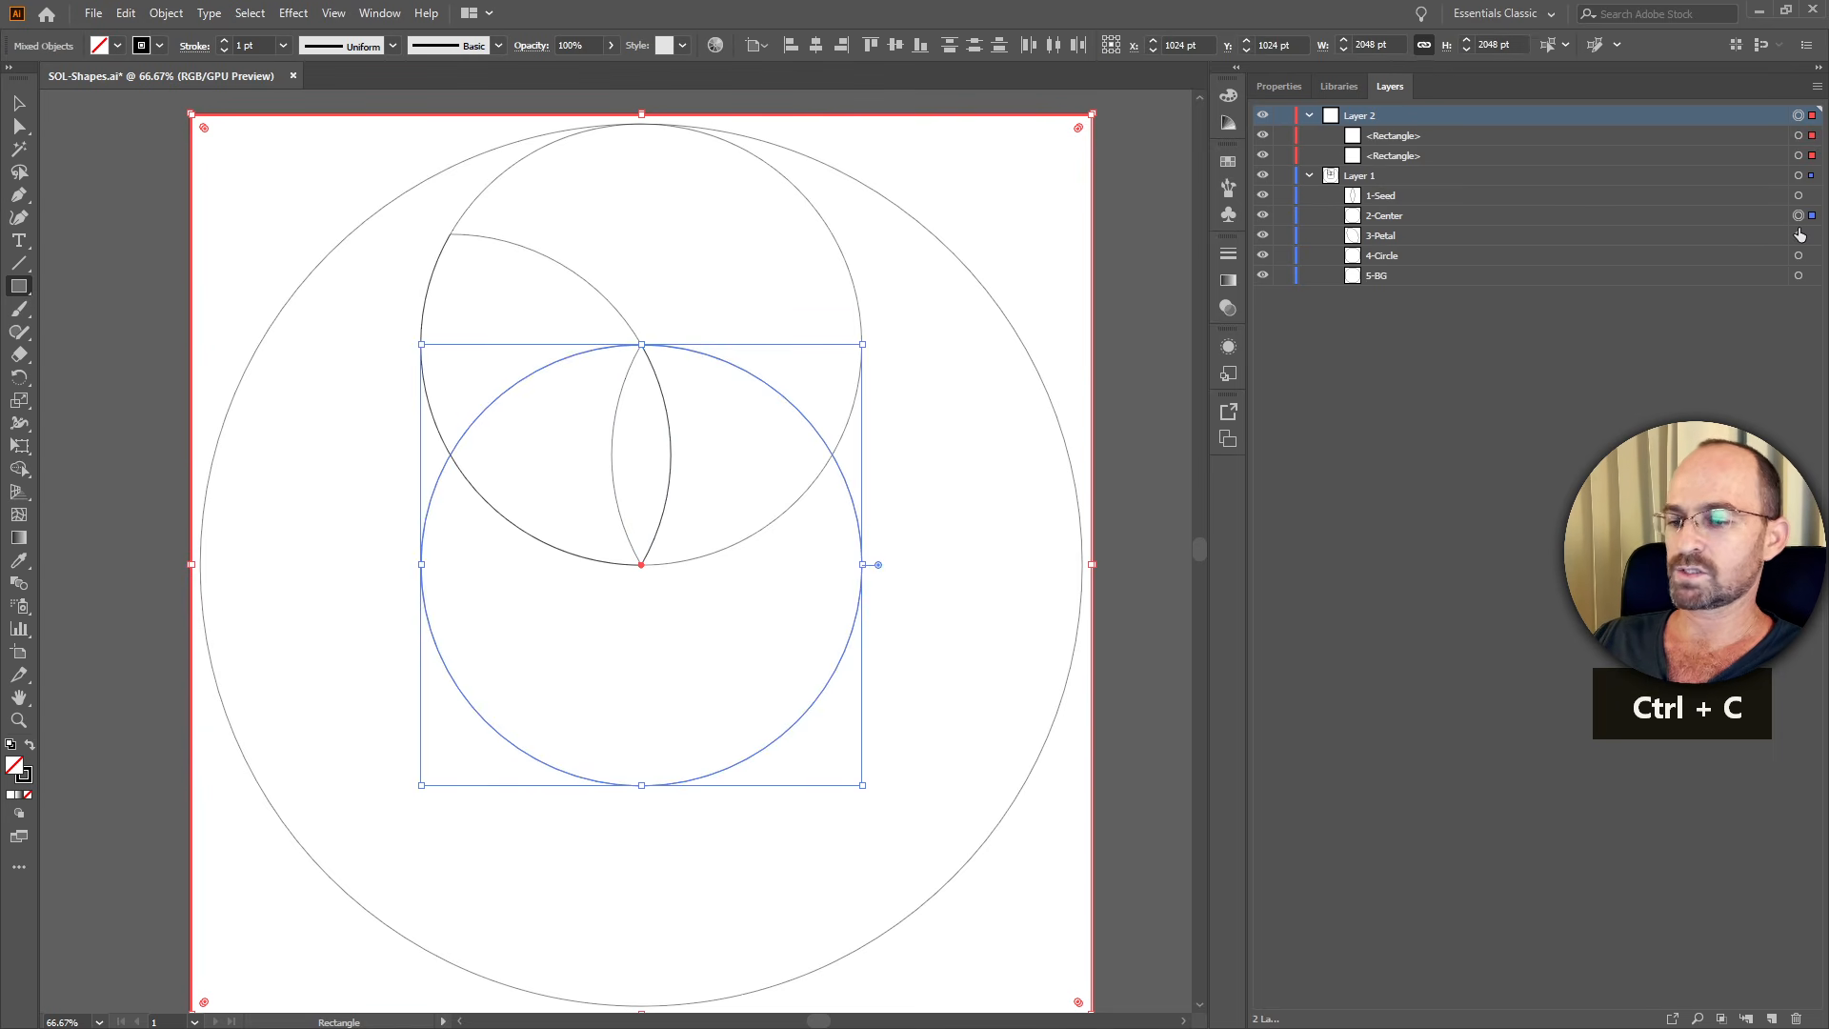
Switch to After Effects, create a black 1920 × 1080 px solid named 2-Center-Mask and paste the copied paths onto it as masks.
{"action": "key", "text": "alt+Tab"}
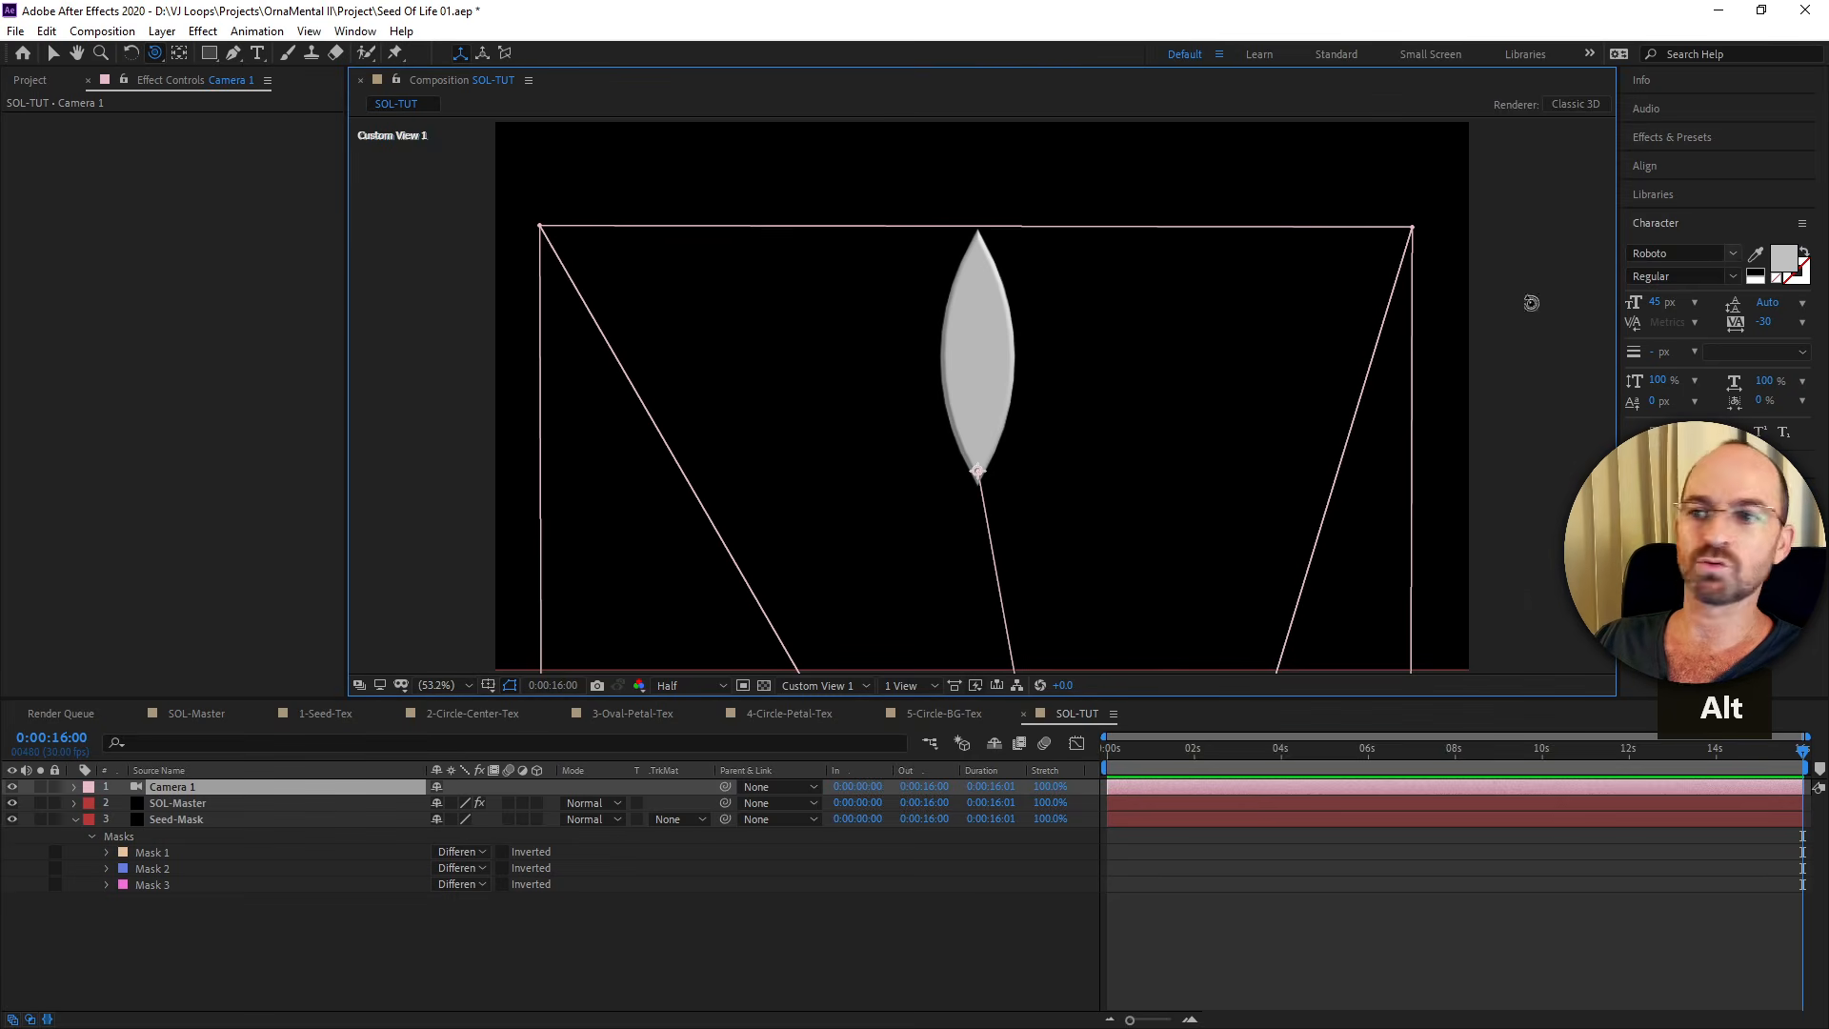
{"action": "left_click", "coordinate": [230, 958]}
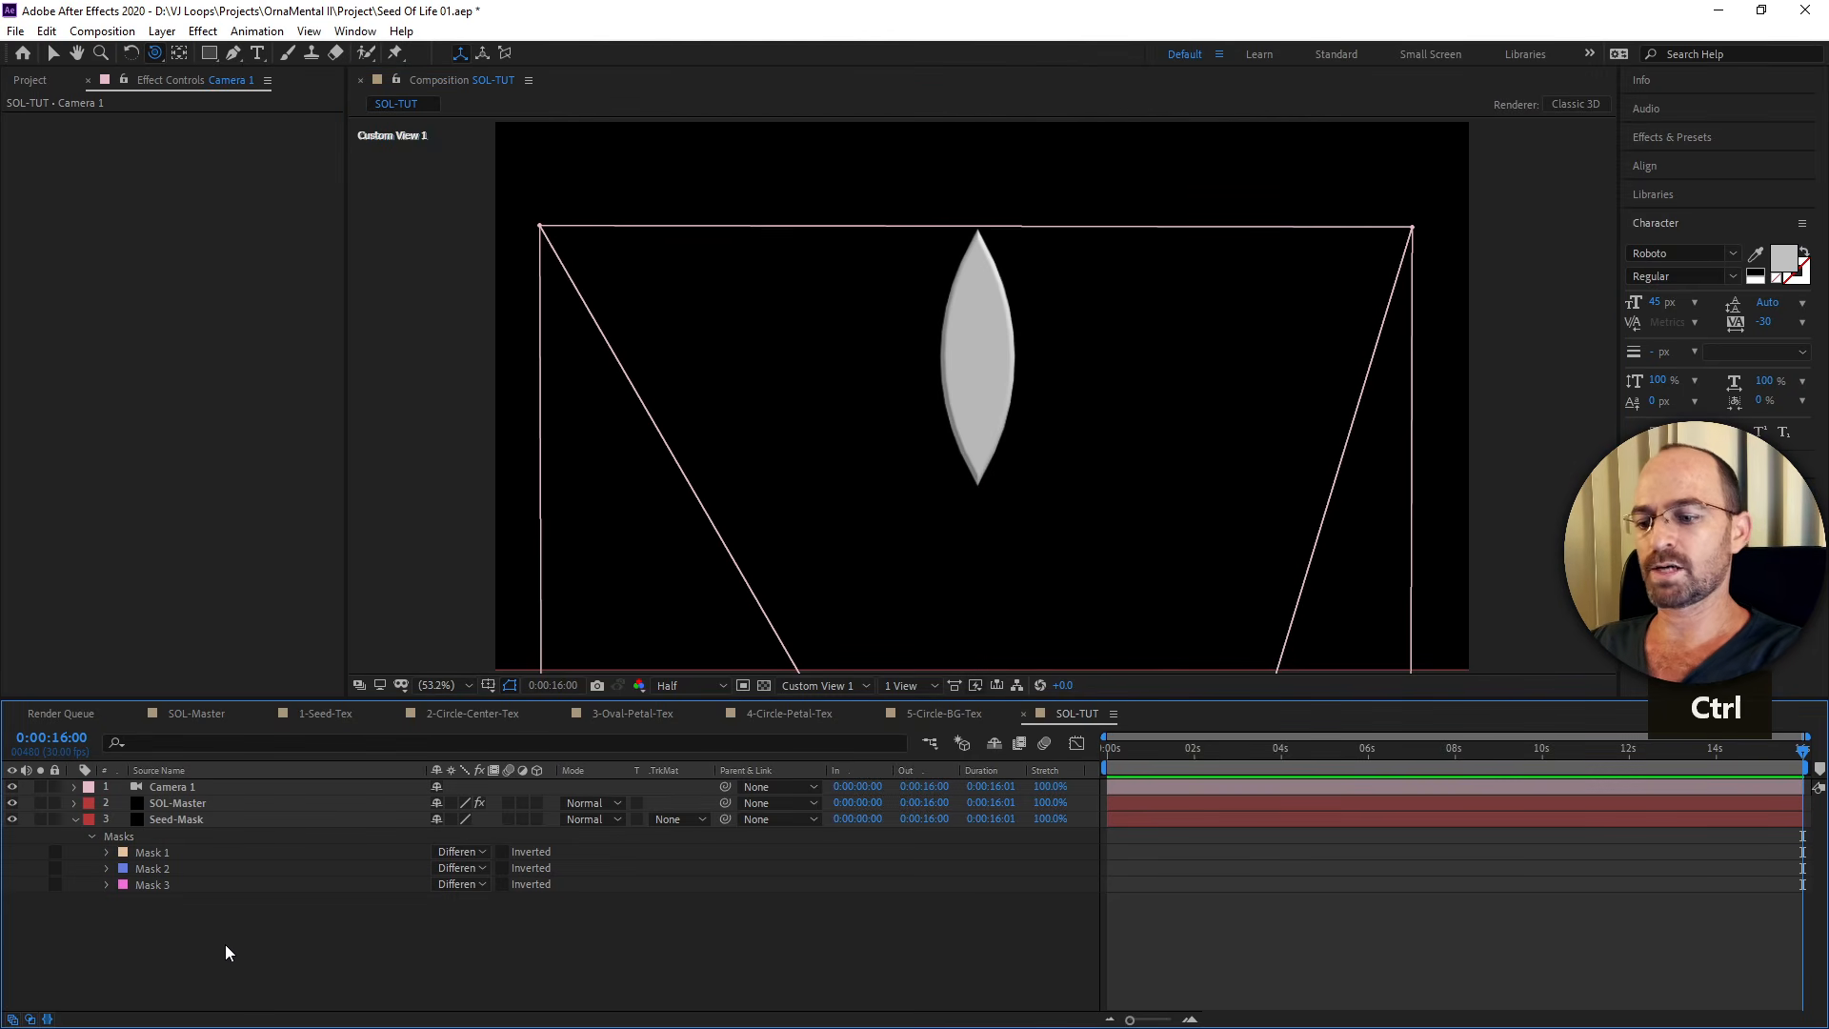
{"action": "key", "text": "ctrl+y"}
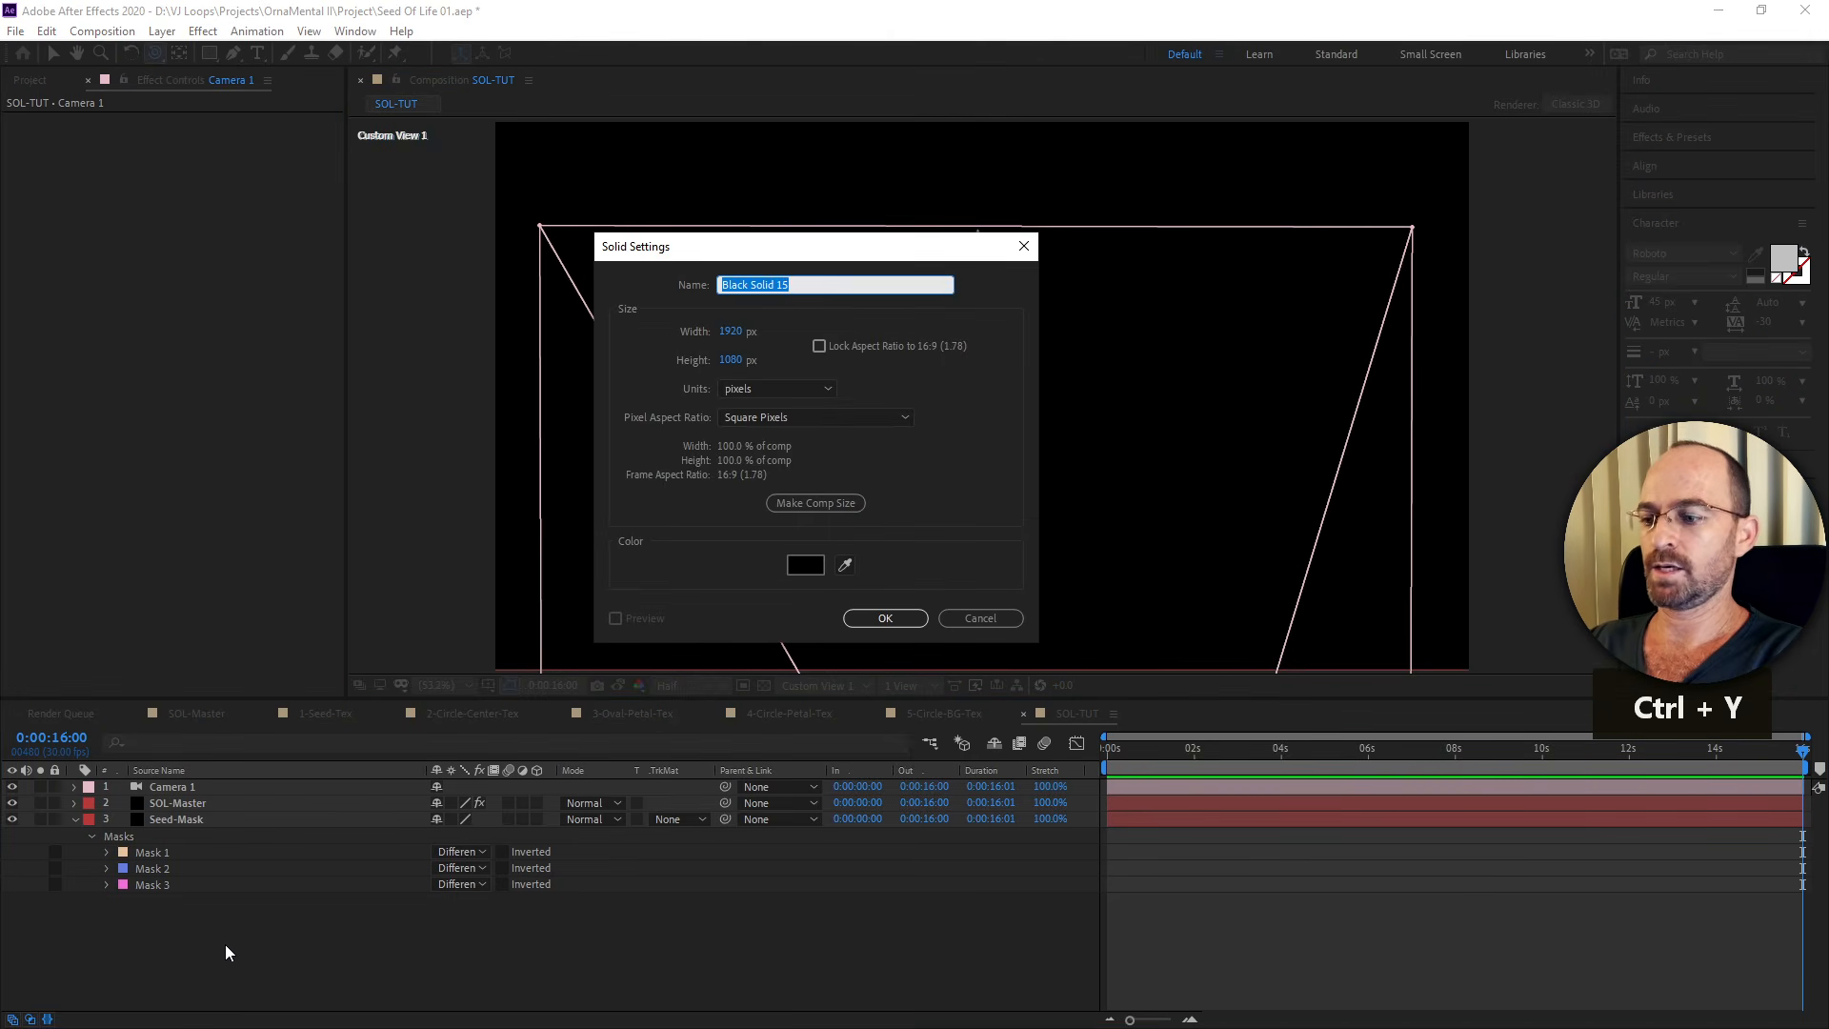
{"action": "type", "text": "2-C"}
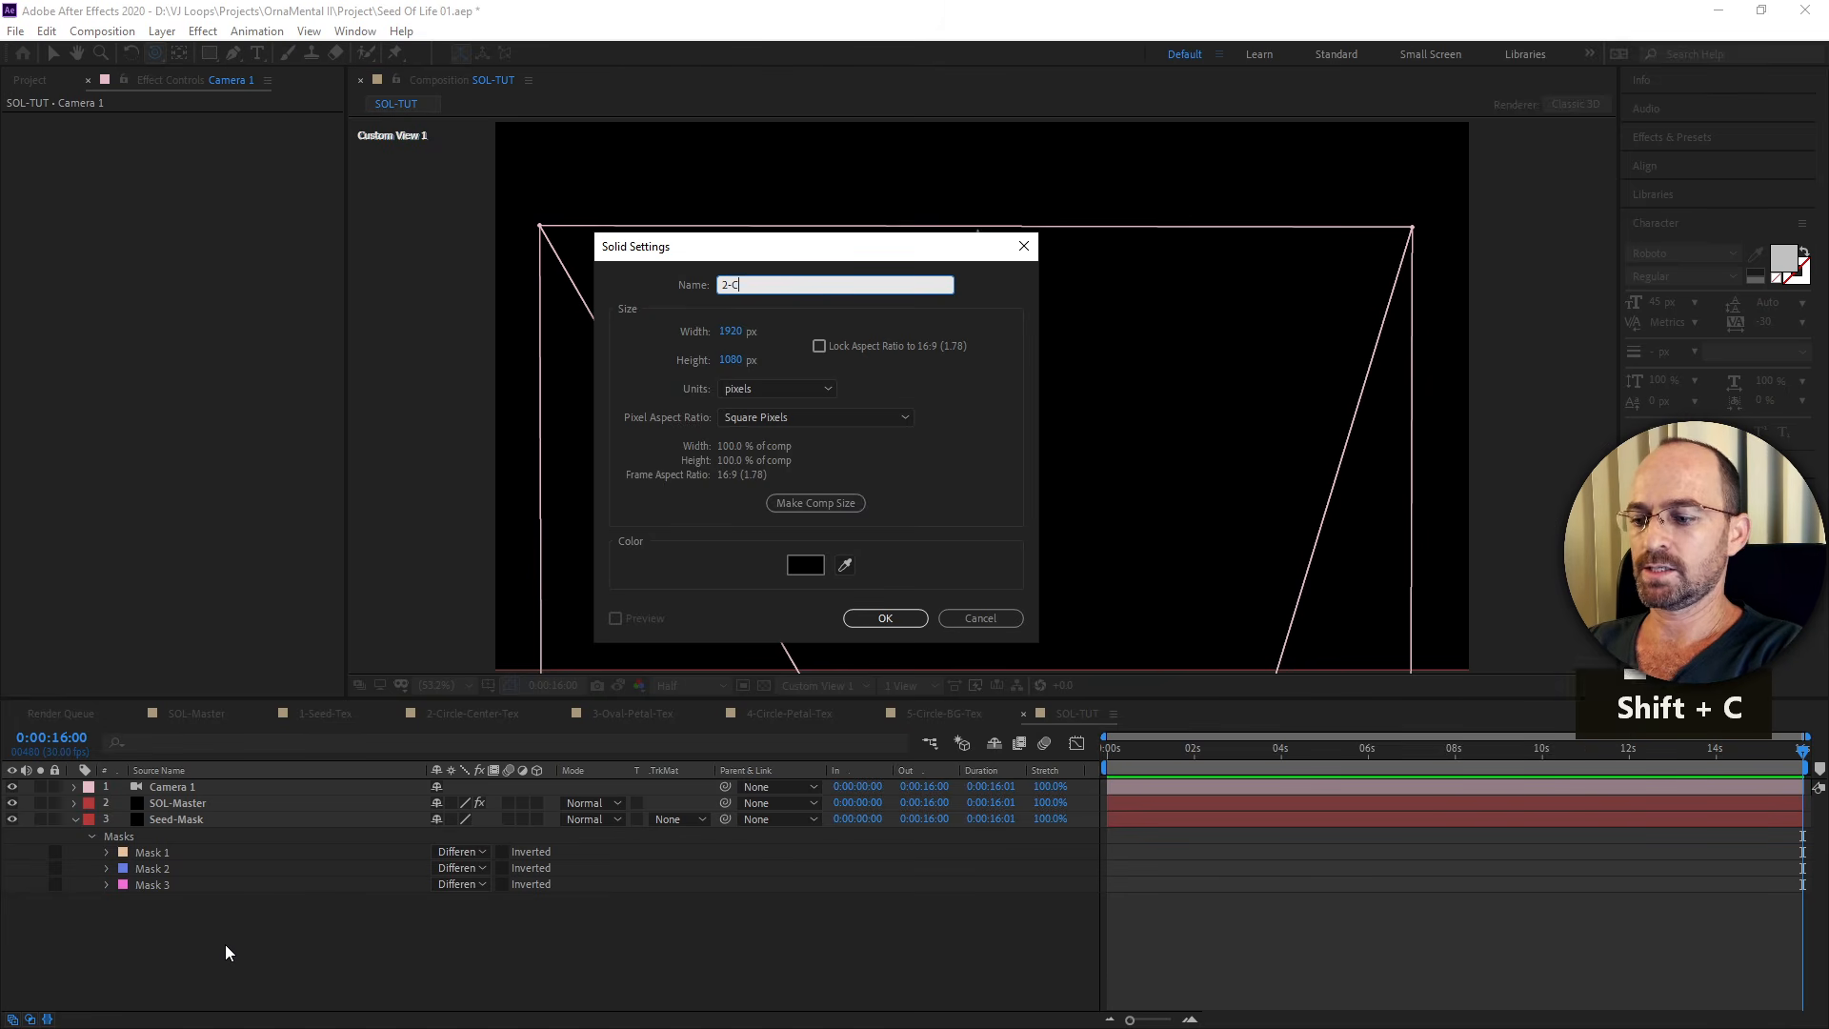
{"action": "type", "text": "enter-"}
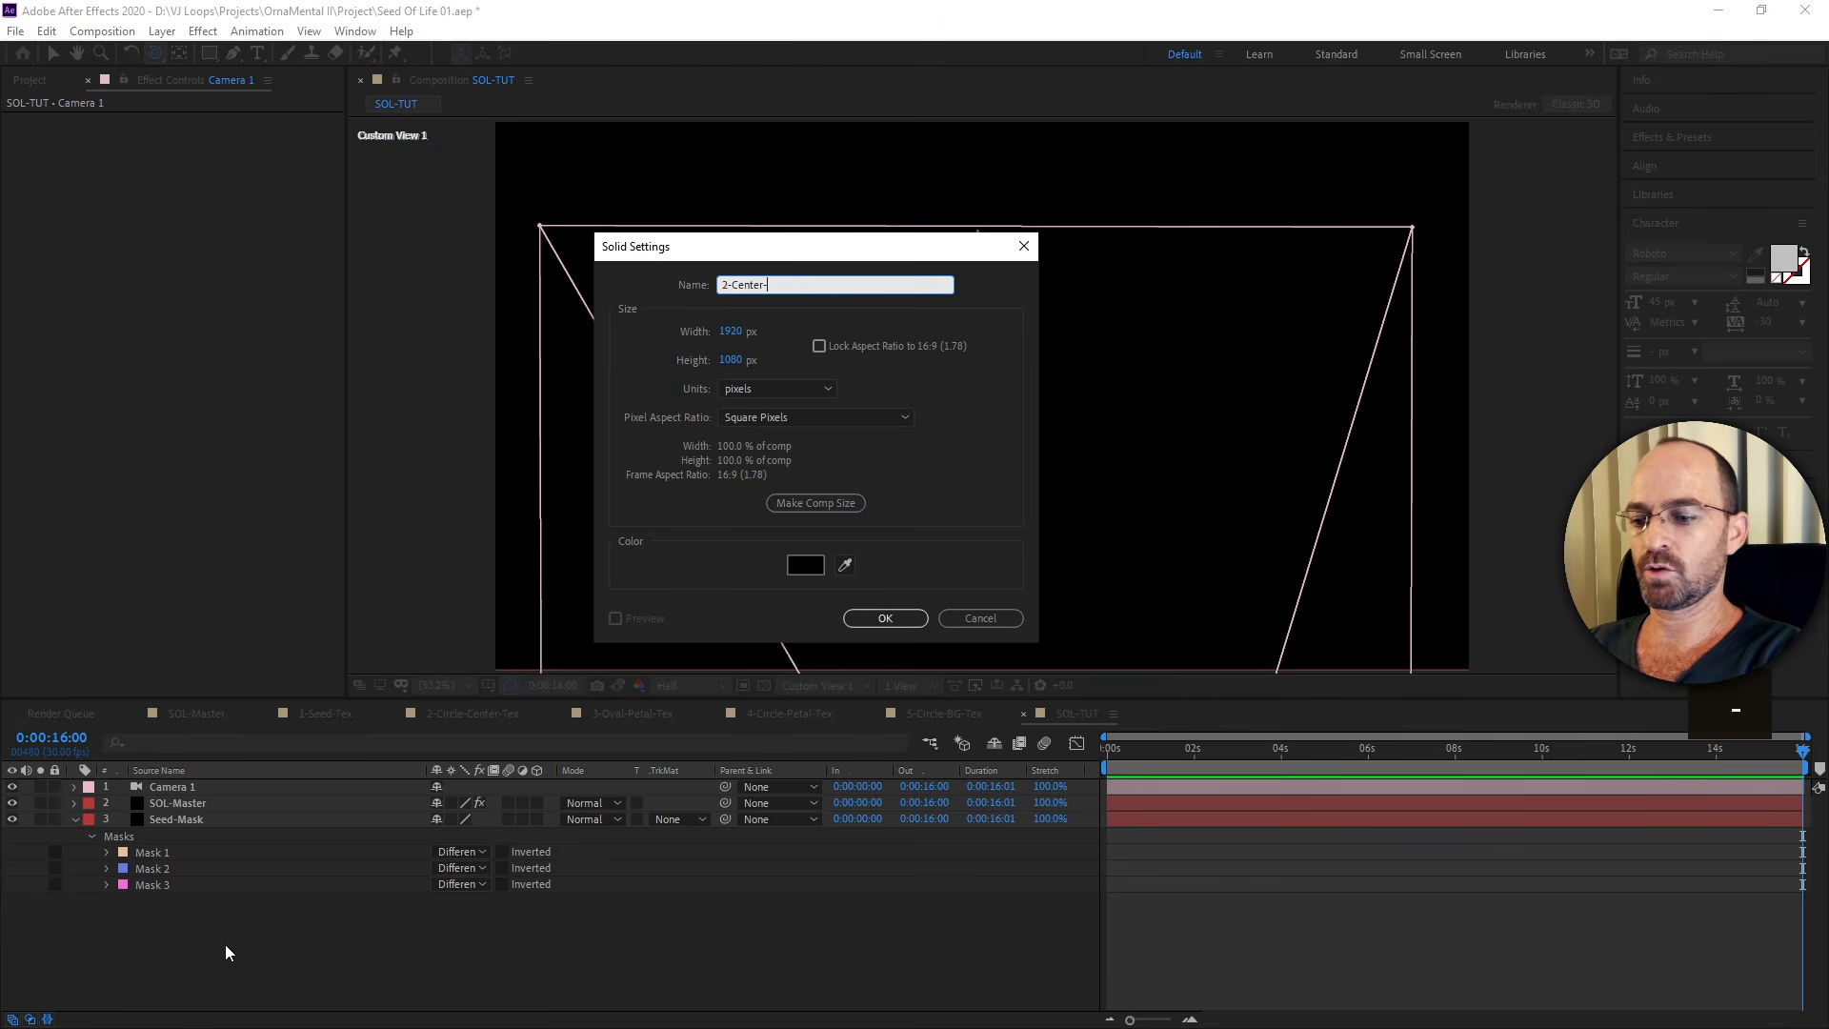
{"action": "type", "text": "Ma"}
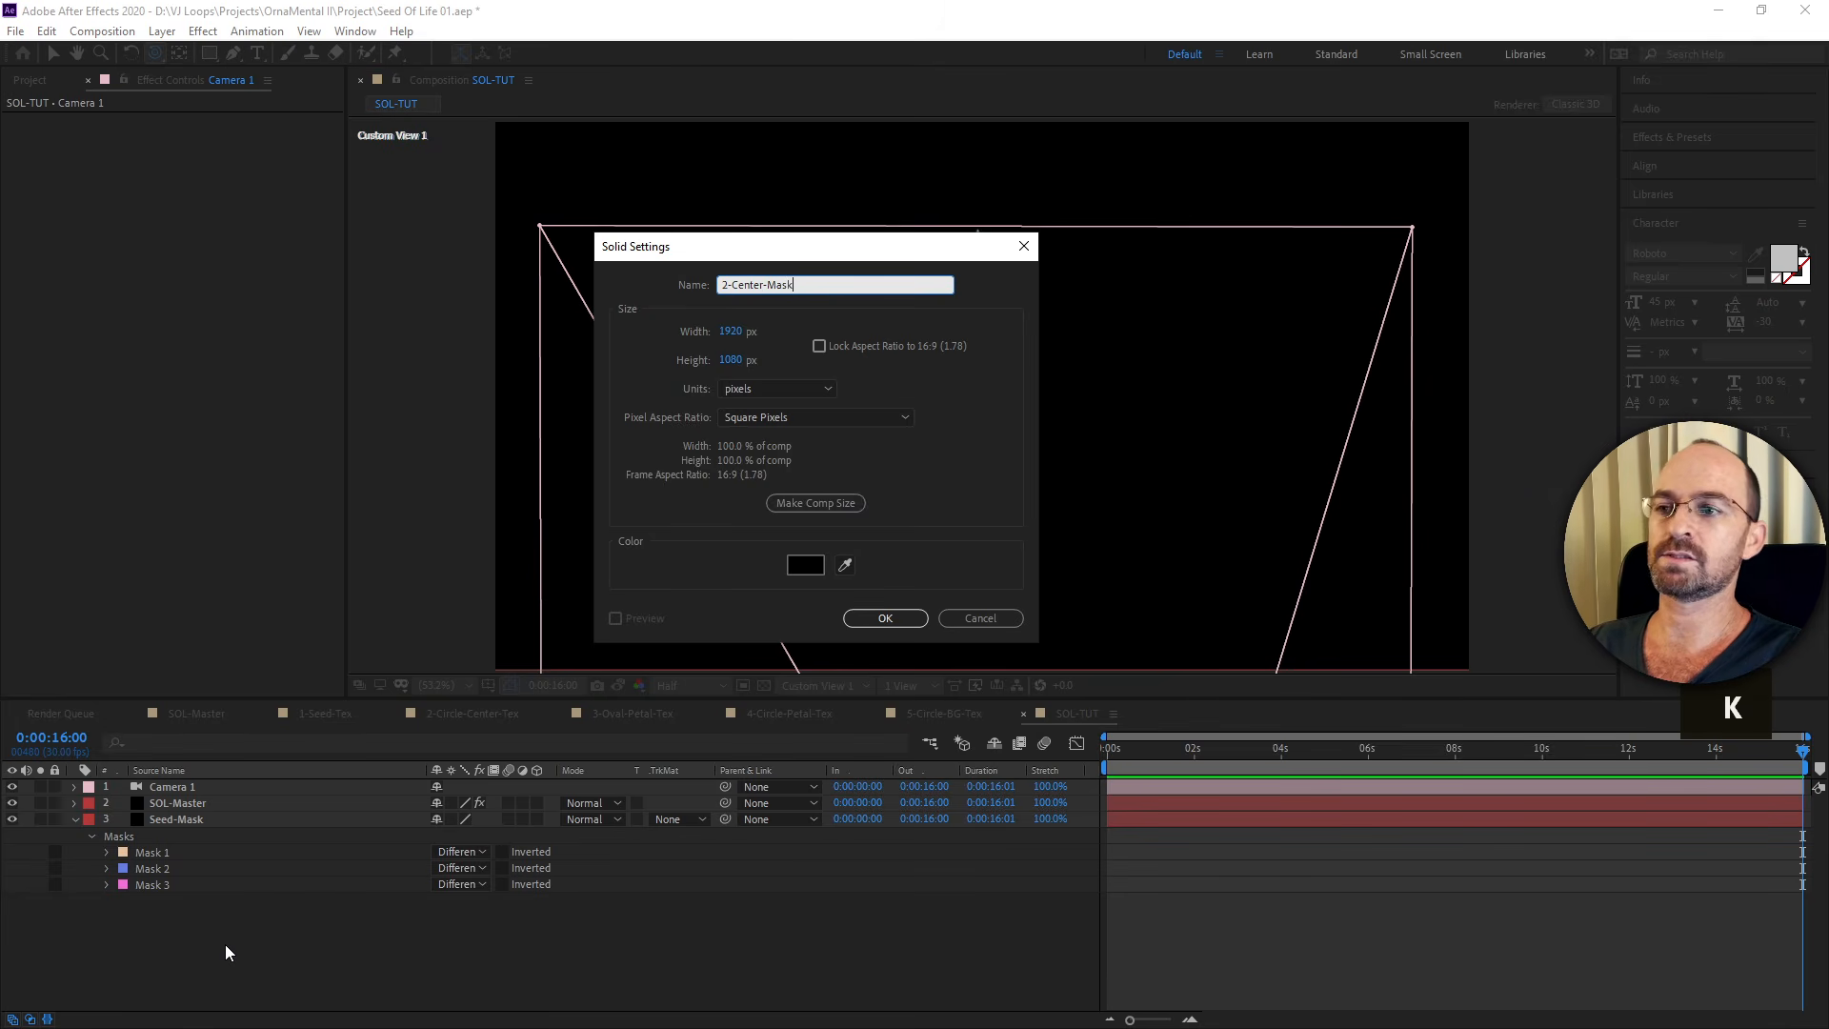
{"action": "type", "text": "sk"}
{"action": "key", "text": "Return"}
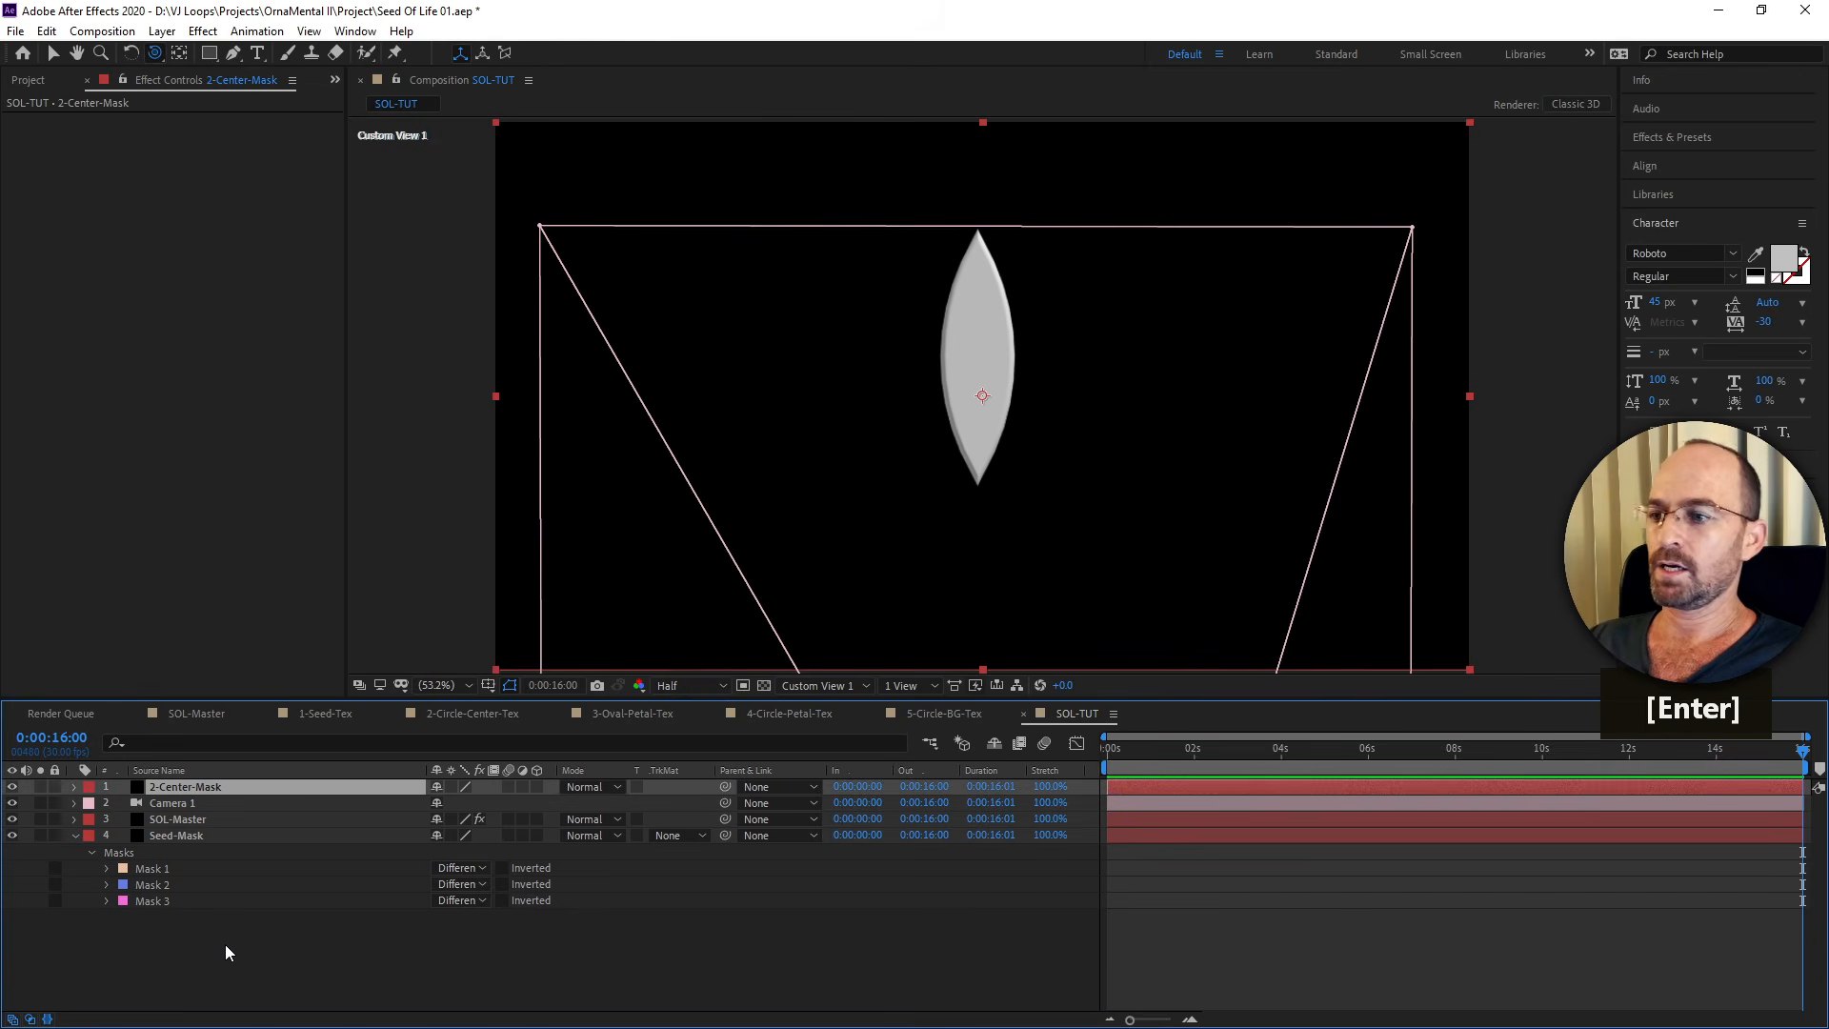
{"action": "key", "text": "ctrl+v"}
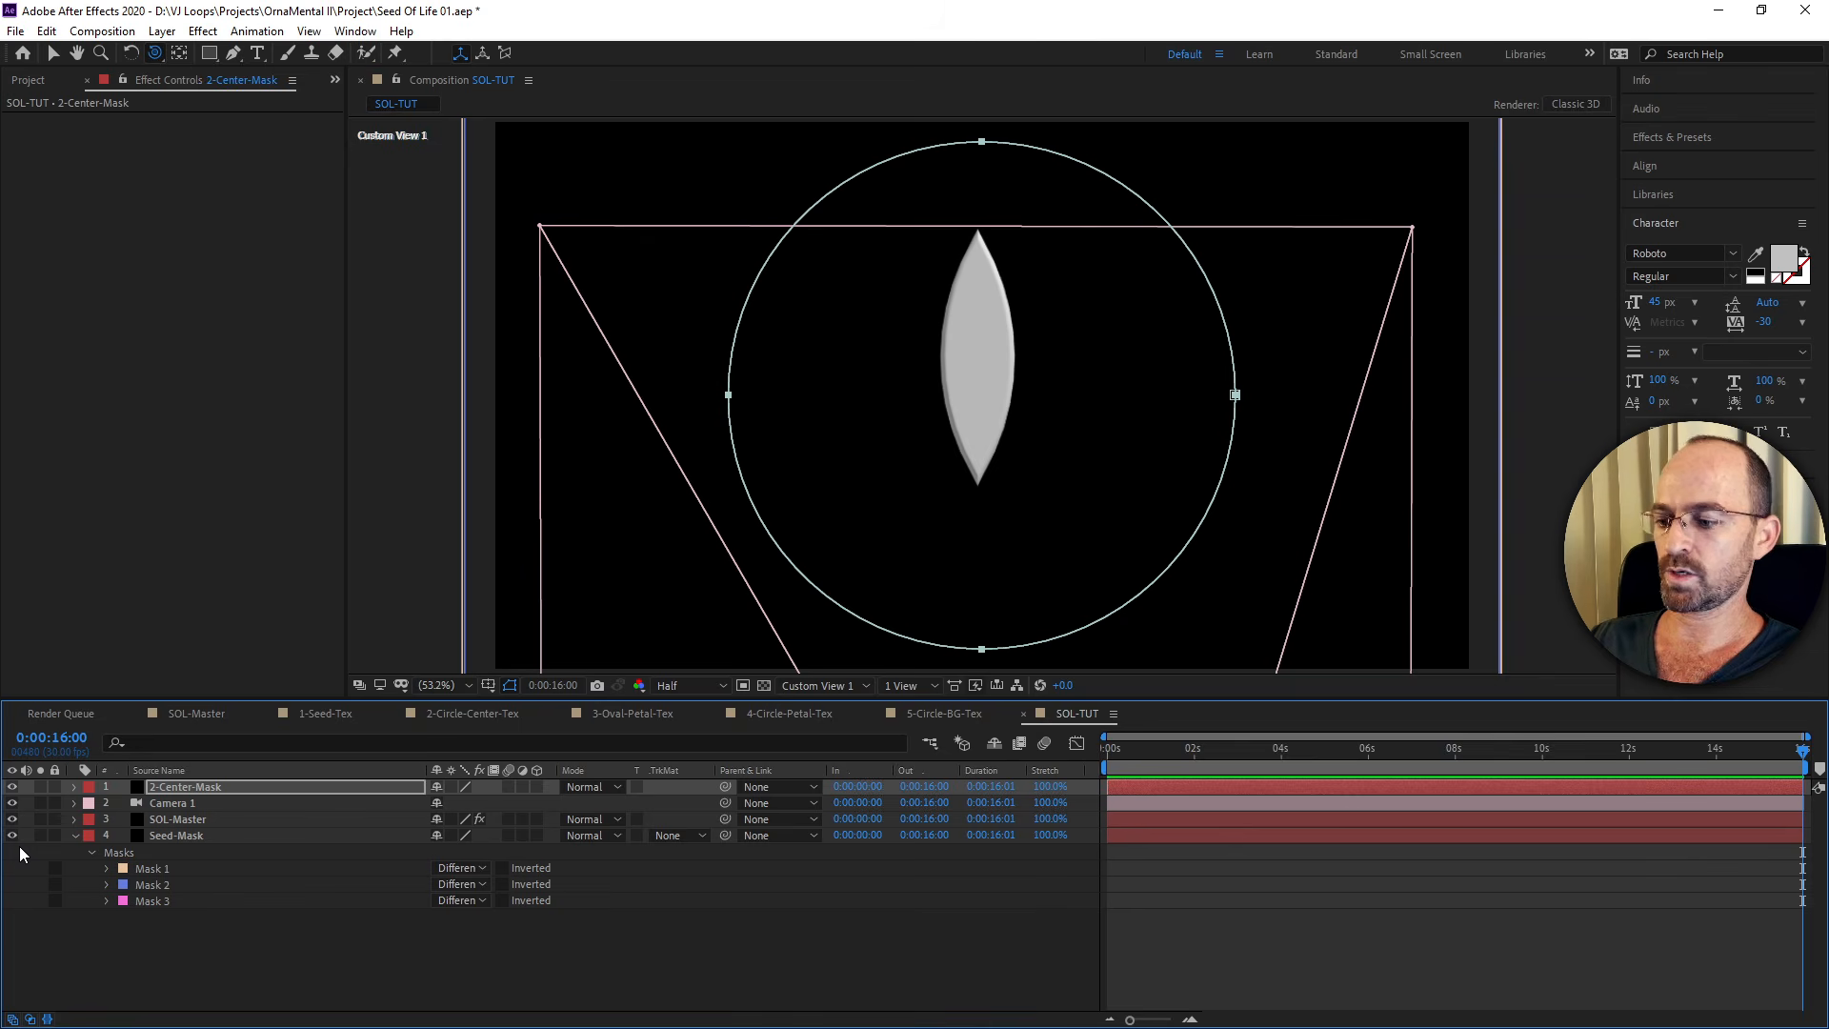
Switch to Illustrator, replace 2-Center with 3-Petal in the selection alongside the two Layer 2 rectangles, and copy the shapes.
{"action": "key", "text": "alt+Tab"}
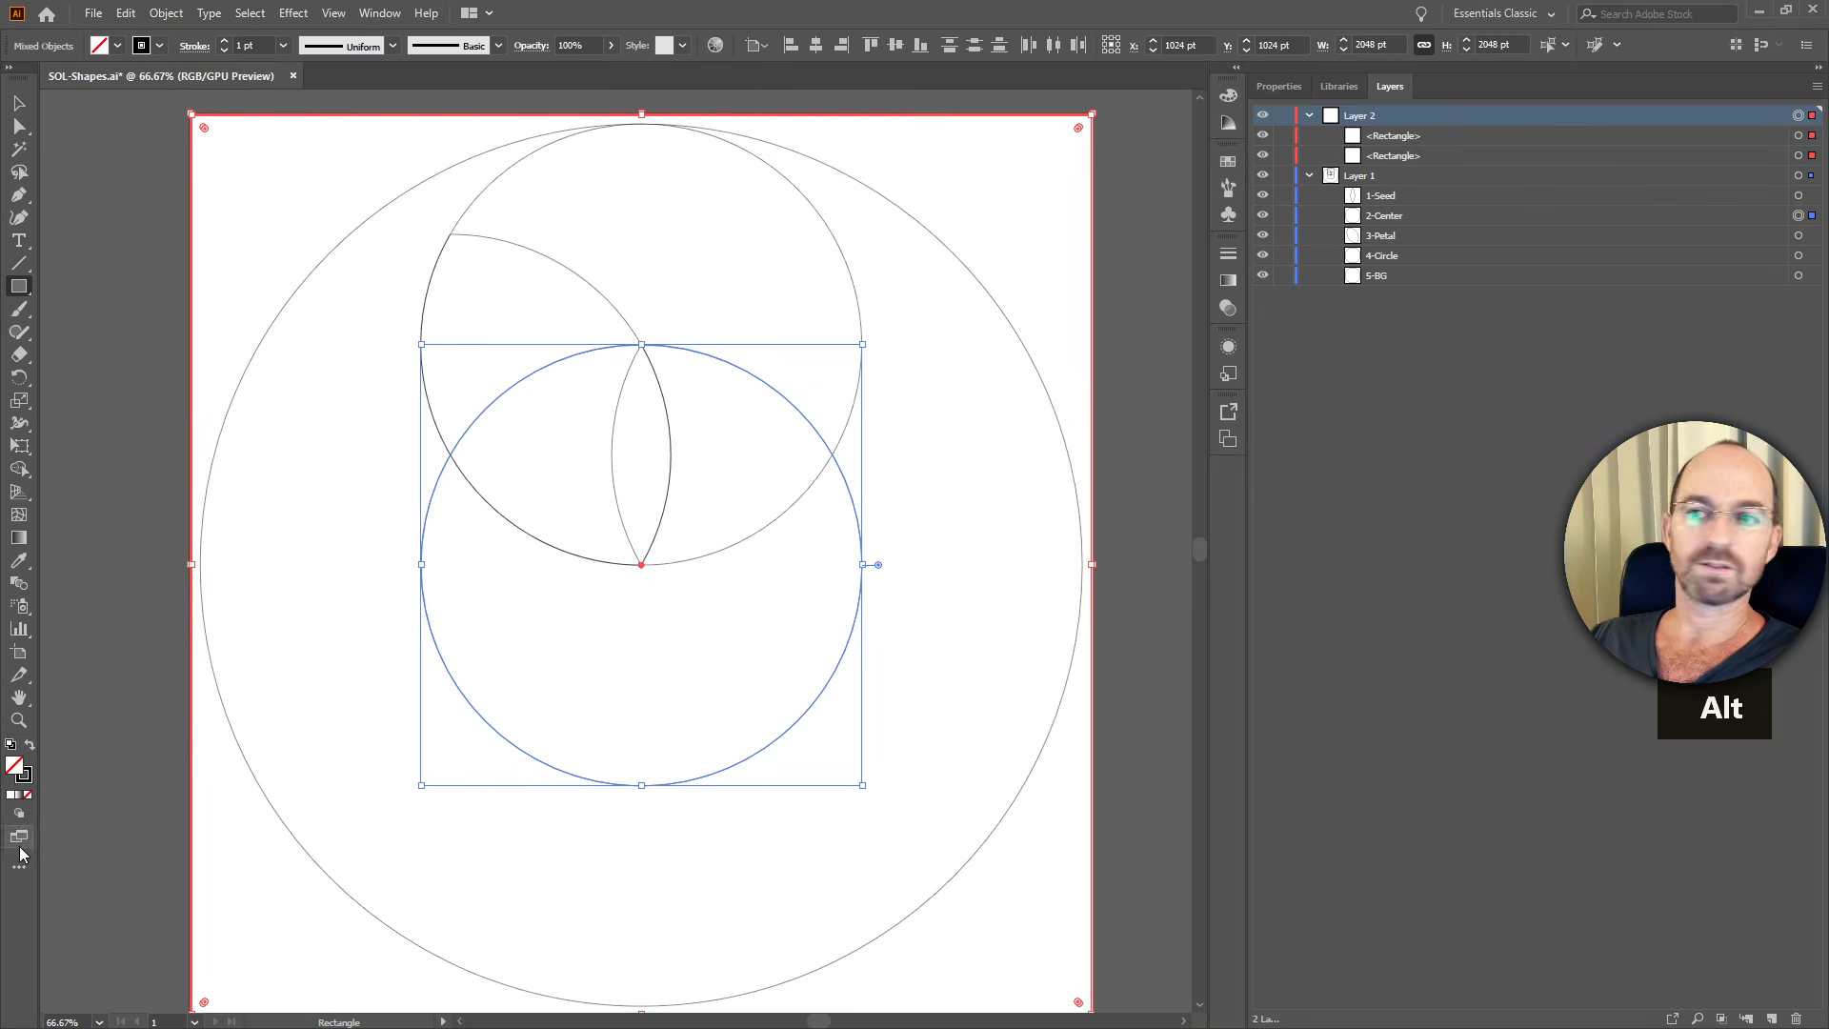
{"action": "left_click", "coordinate": [1799, 218], "text": "ctrl"}
{"action": "left_click", "coordinate": [1799, 238], "text": "ctrl"}
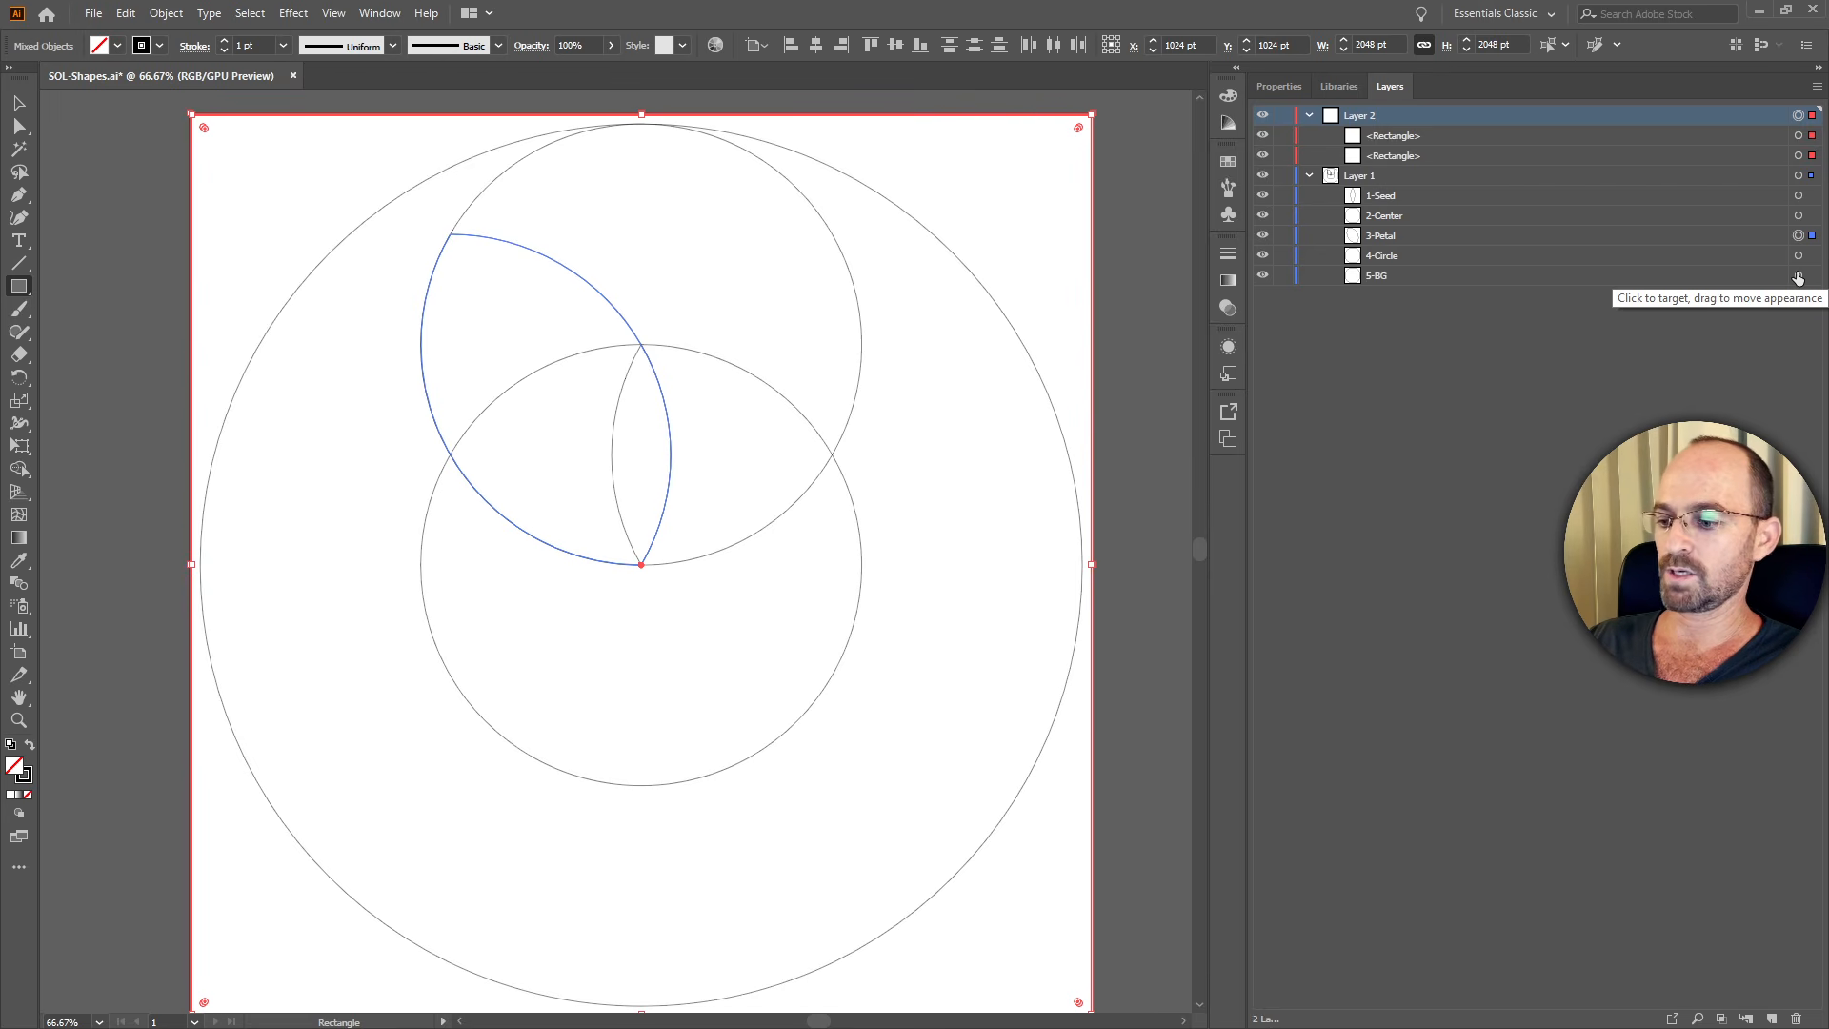
{"action": "key", "text": "ctrl+c"}
Switch to After Effects, create a black 1920 × 1080 px solid named 3-Petal-Mask and paste the copied paths onto it as masks.
{"action": "key", "text": "alt+Tab"}
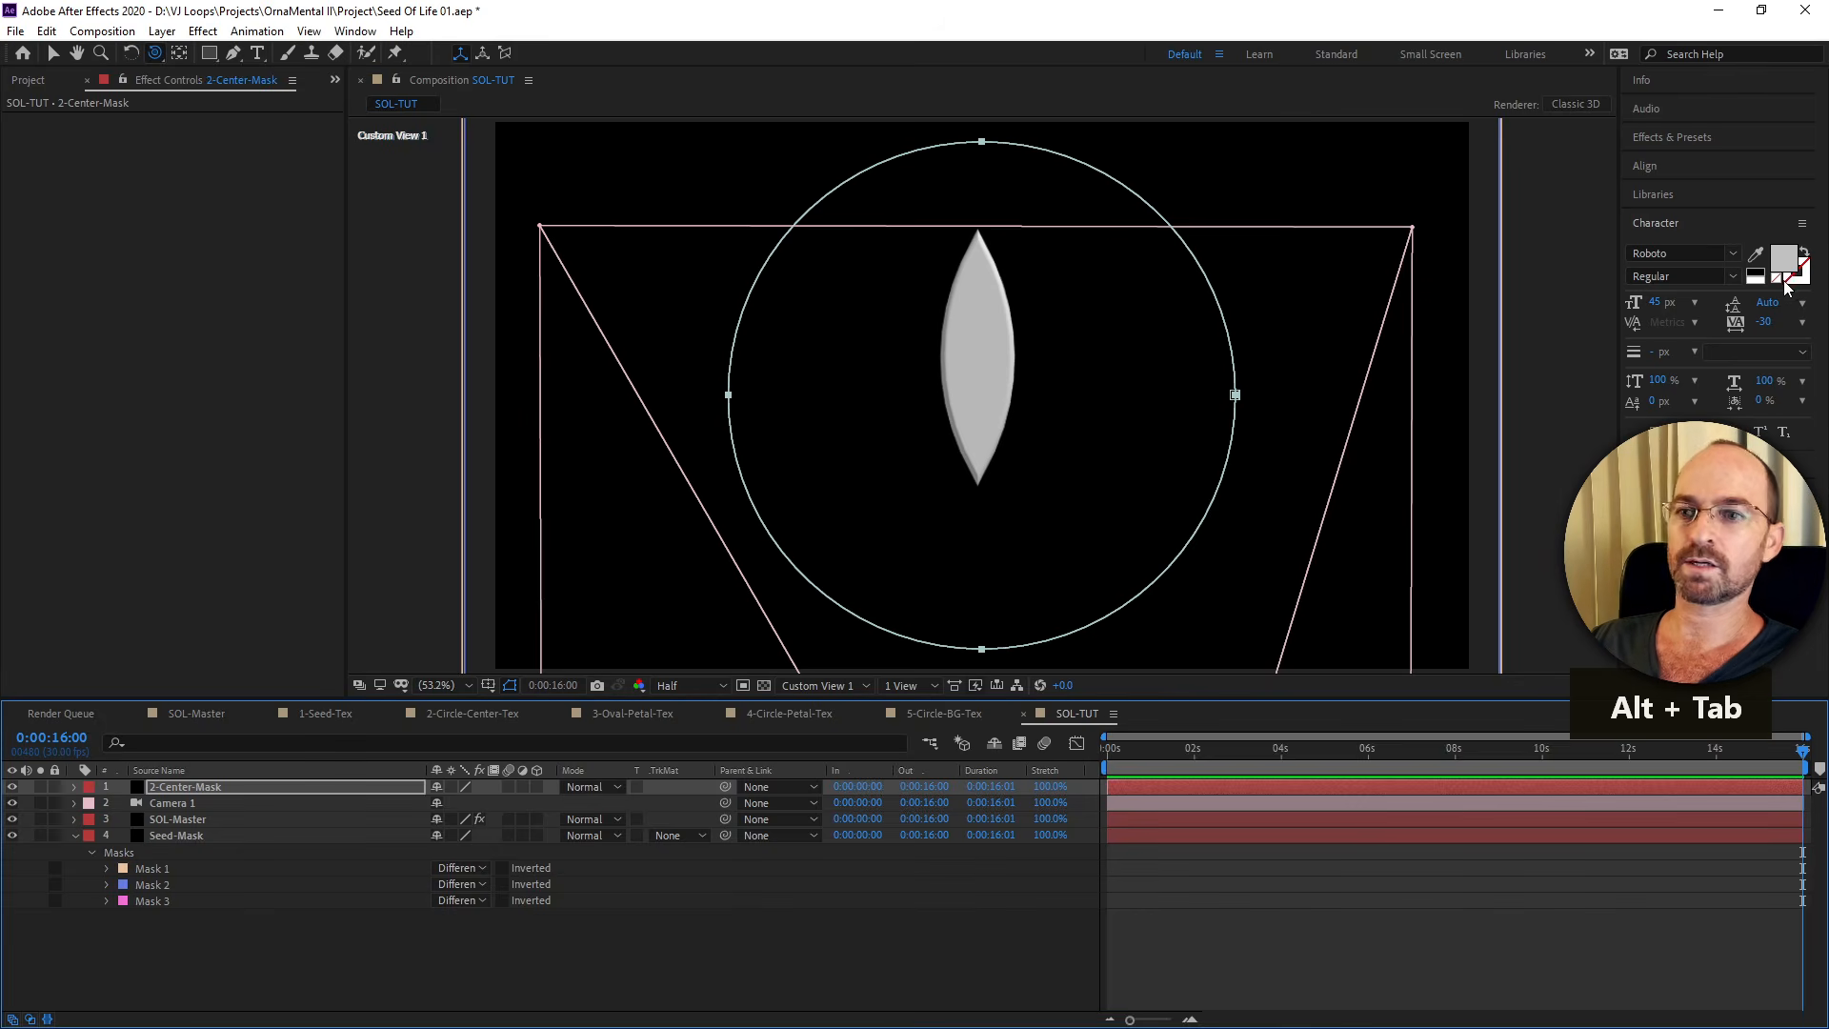
{"action": "left_click", "coordinate": [164, 969]}
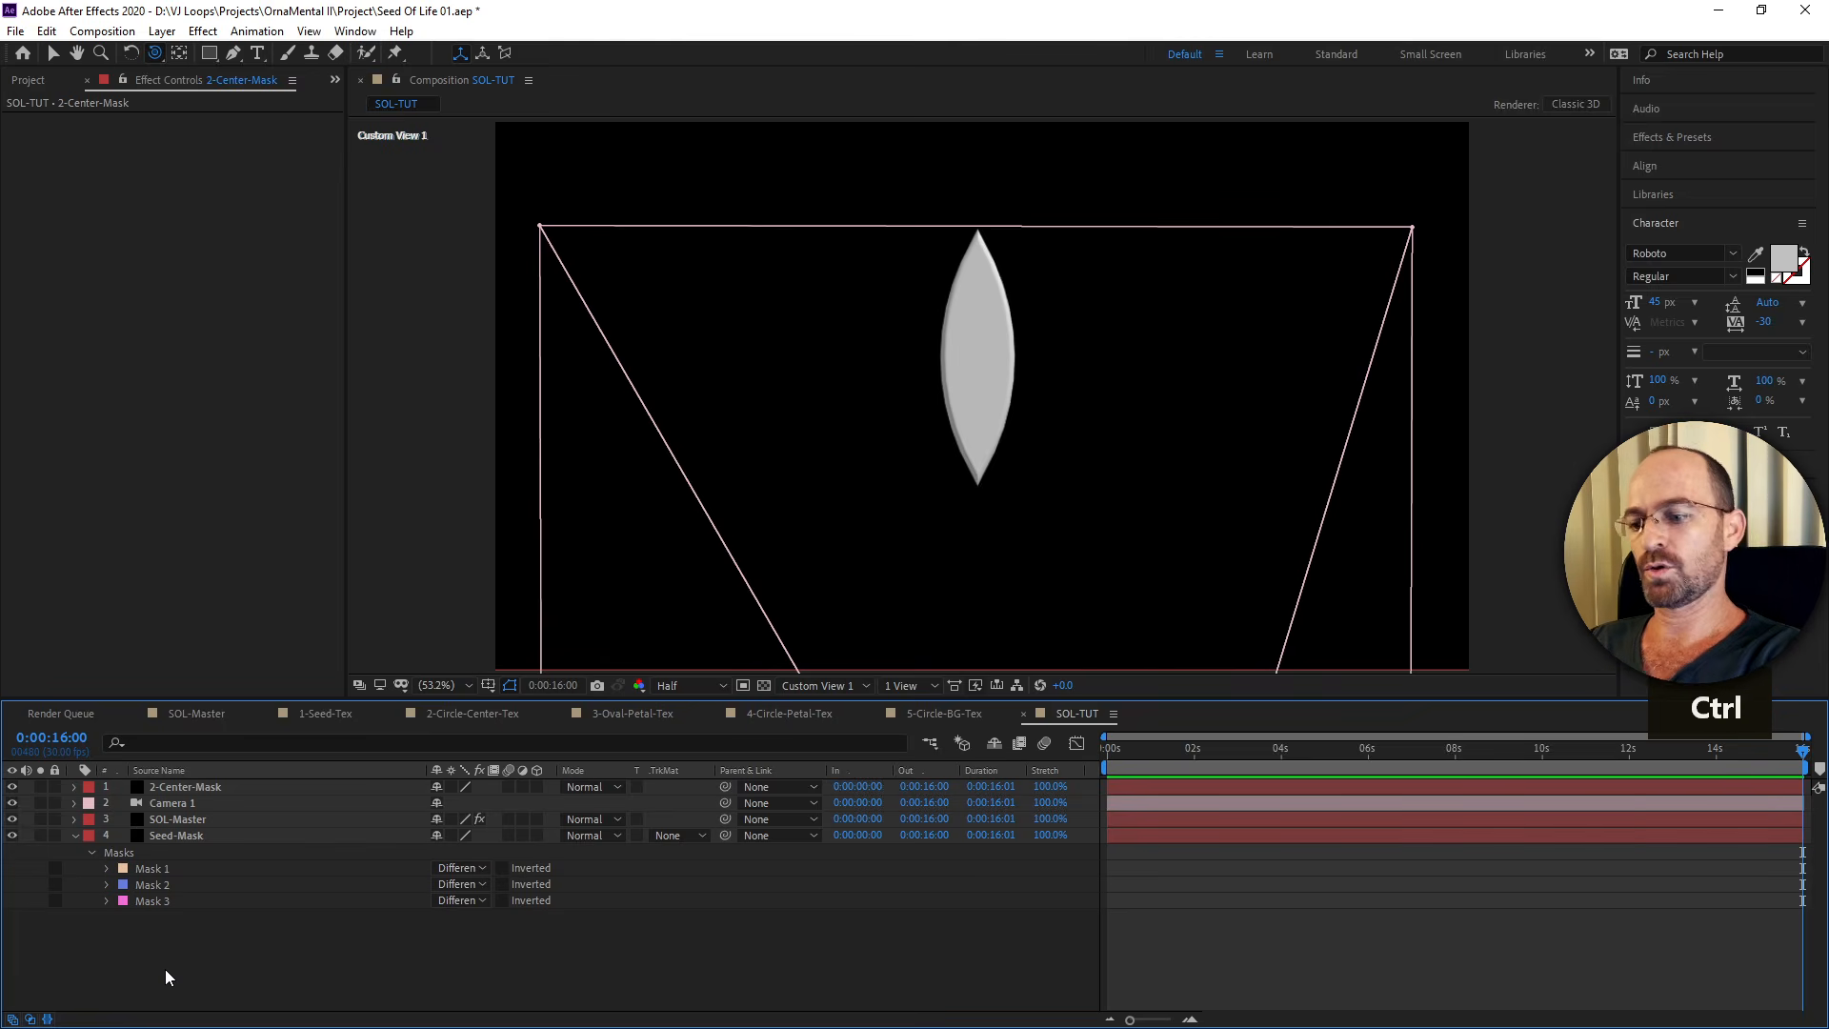
{"action": "key", "text": "ctrl+y"}
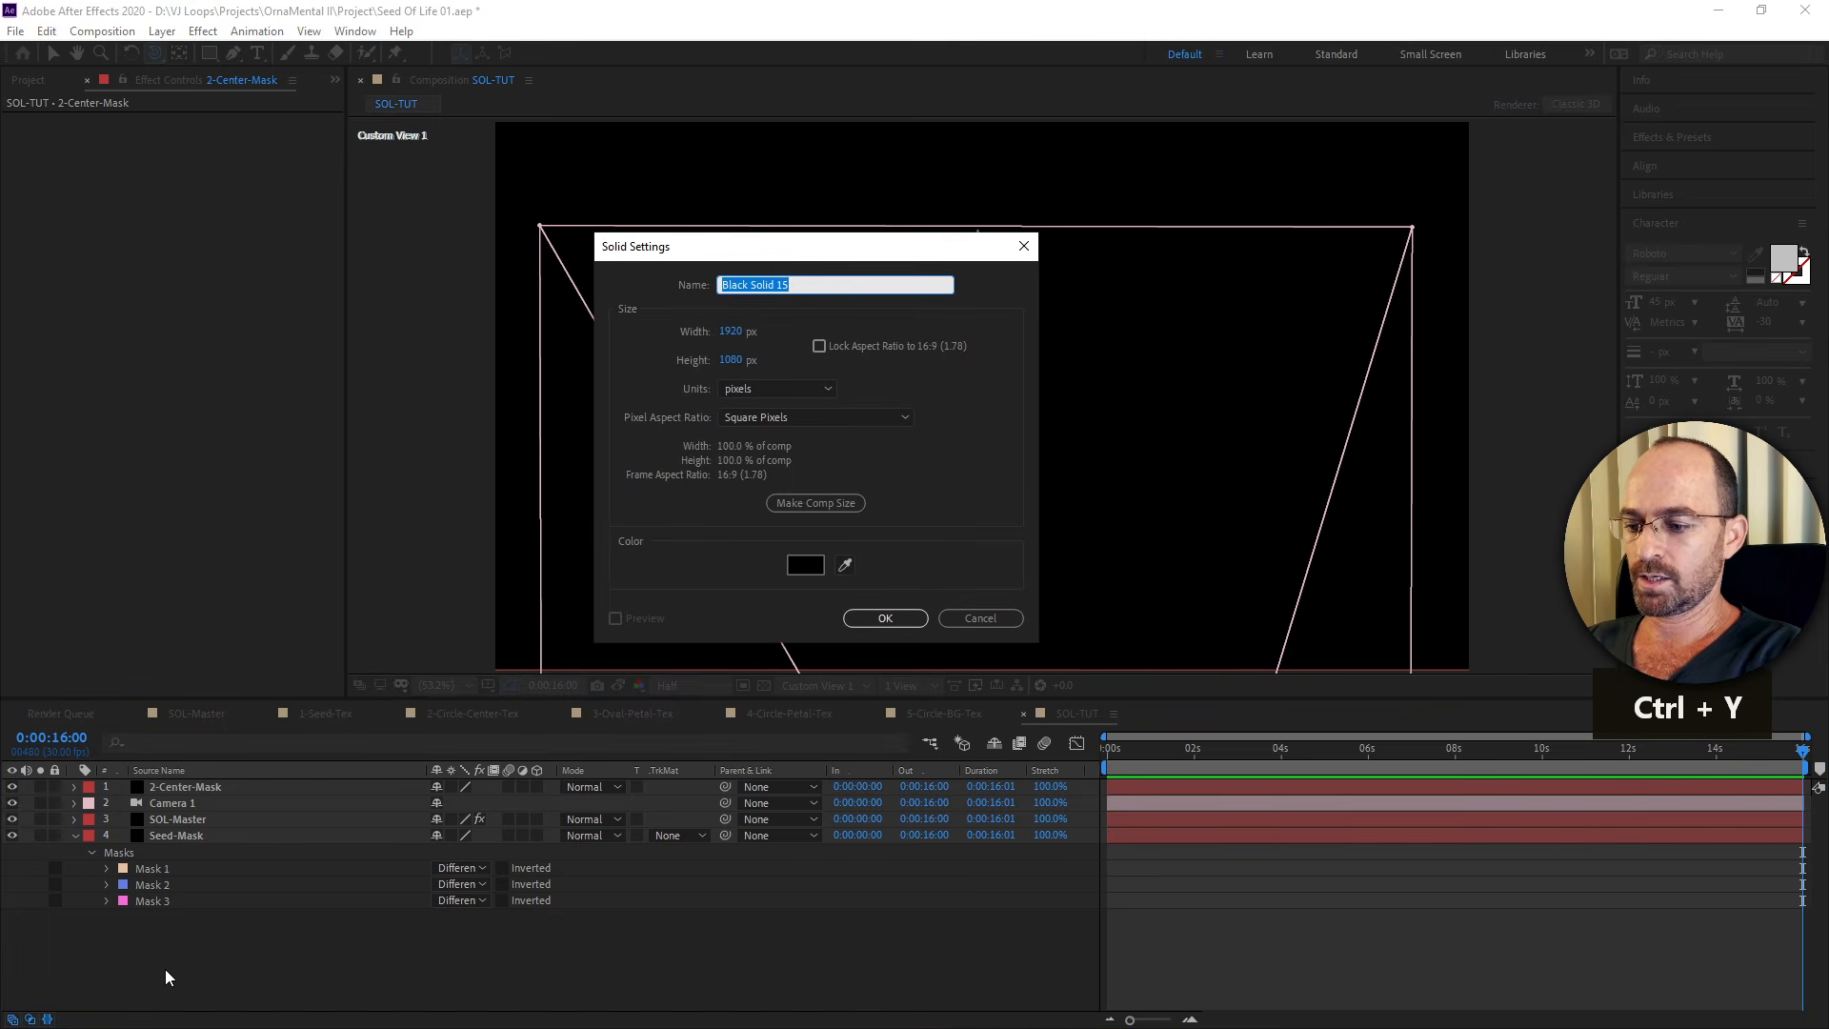
{"action": "type", "text": "3"}
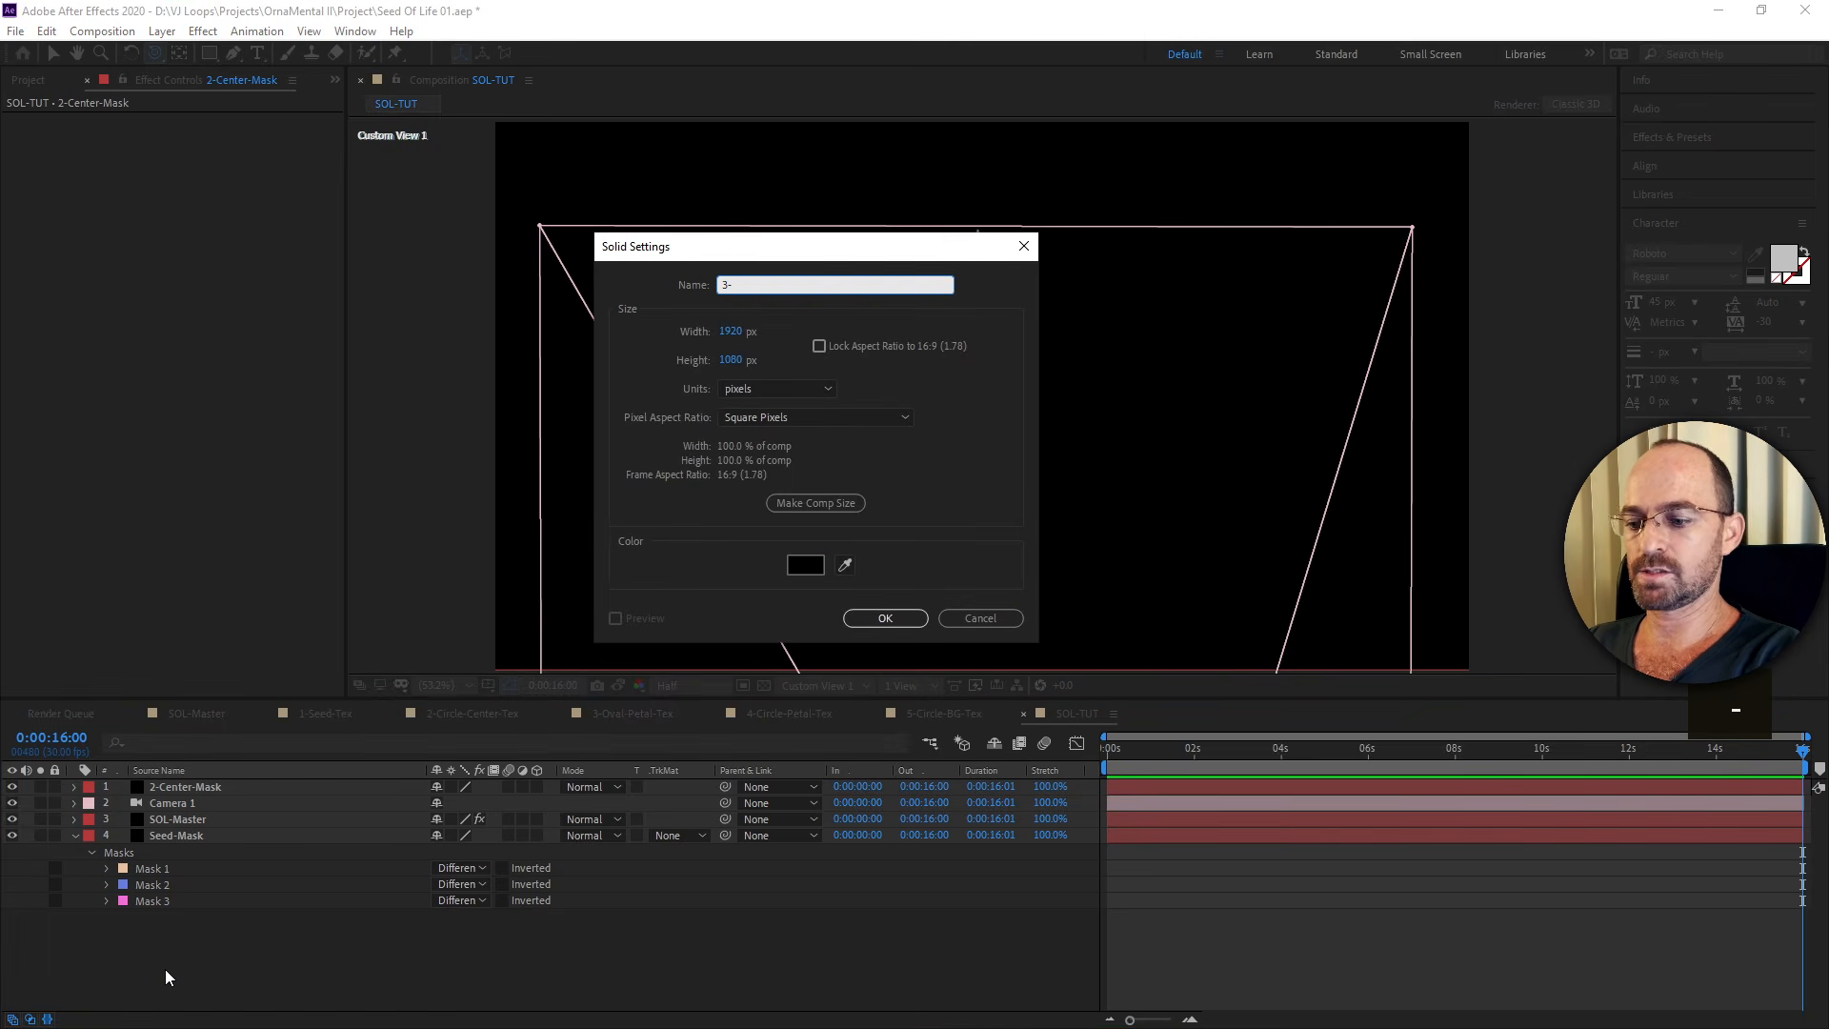
{"action": "type", "text": "-P"}
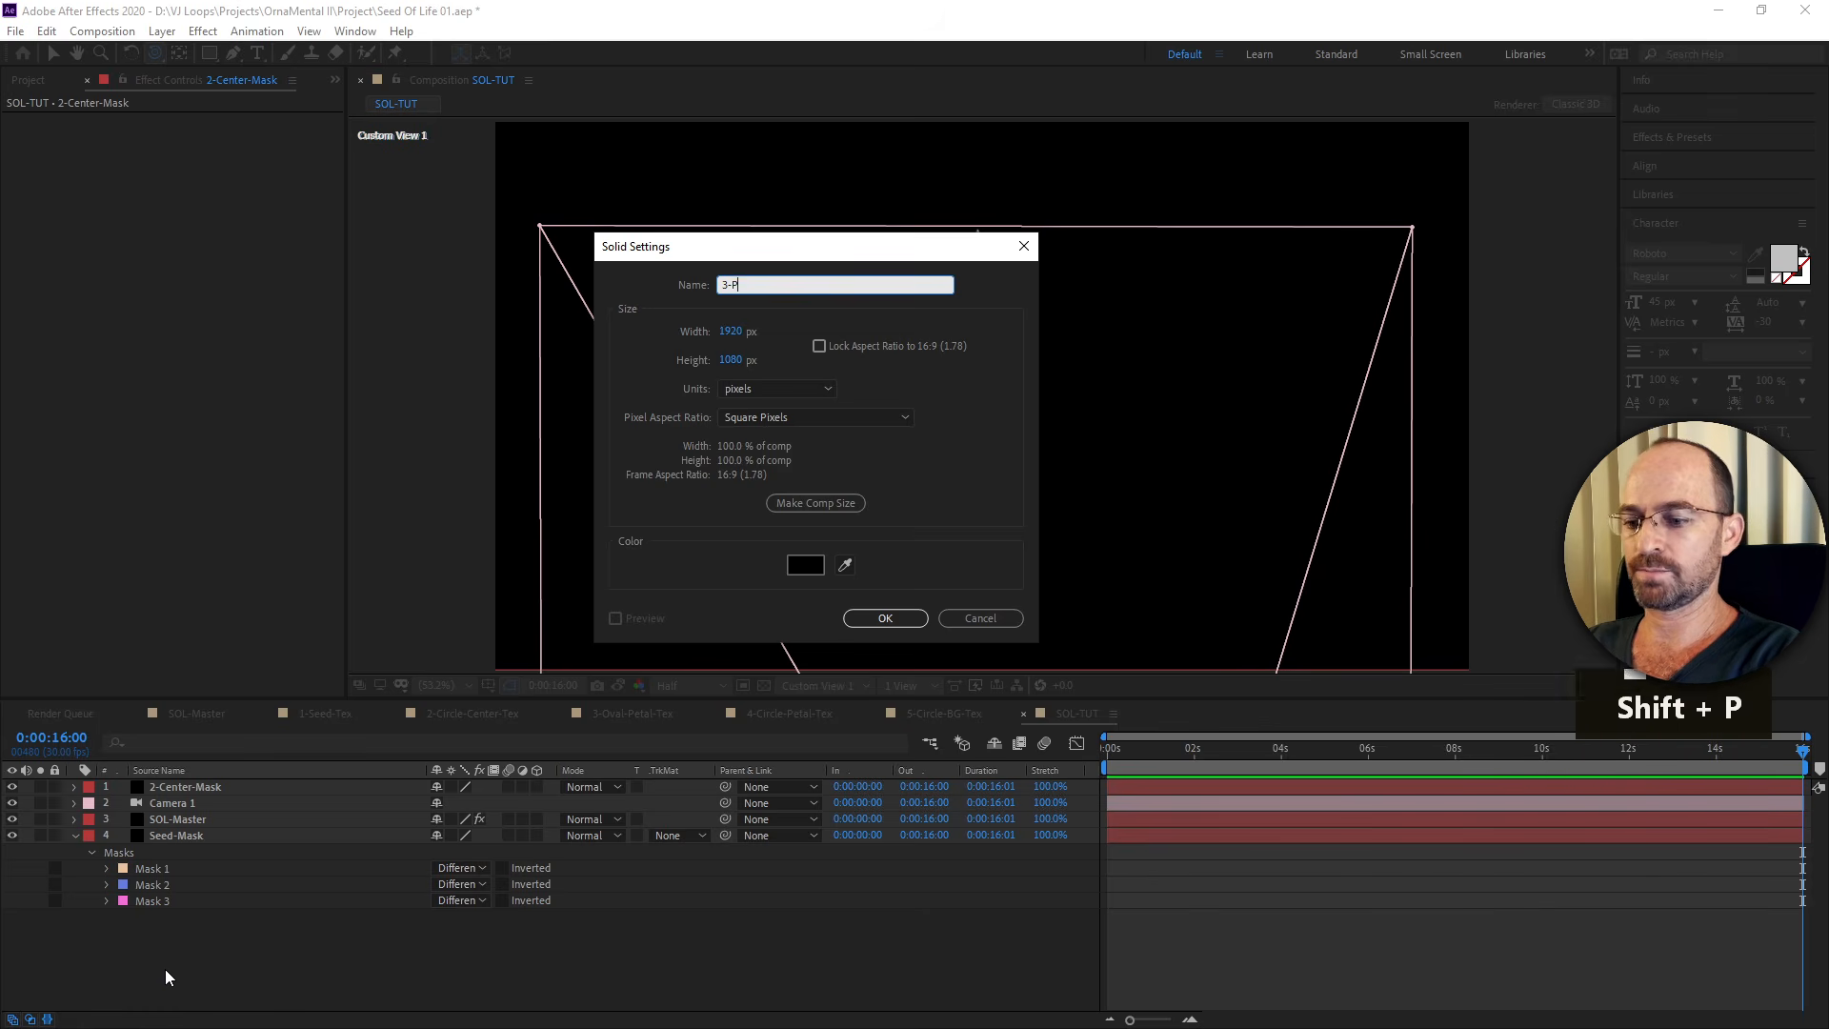
{"action": "type", "text": "eta"}
{"action": "key", "text": "BackSpace"}
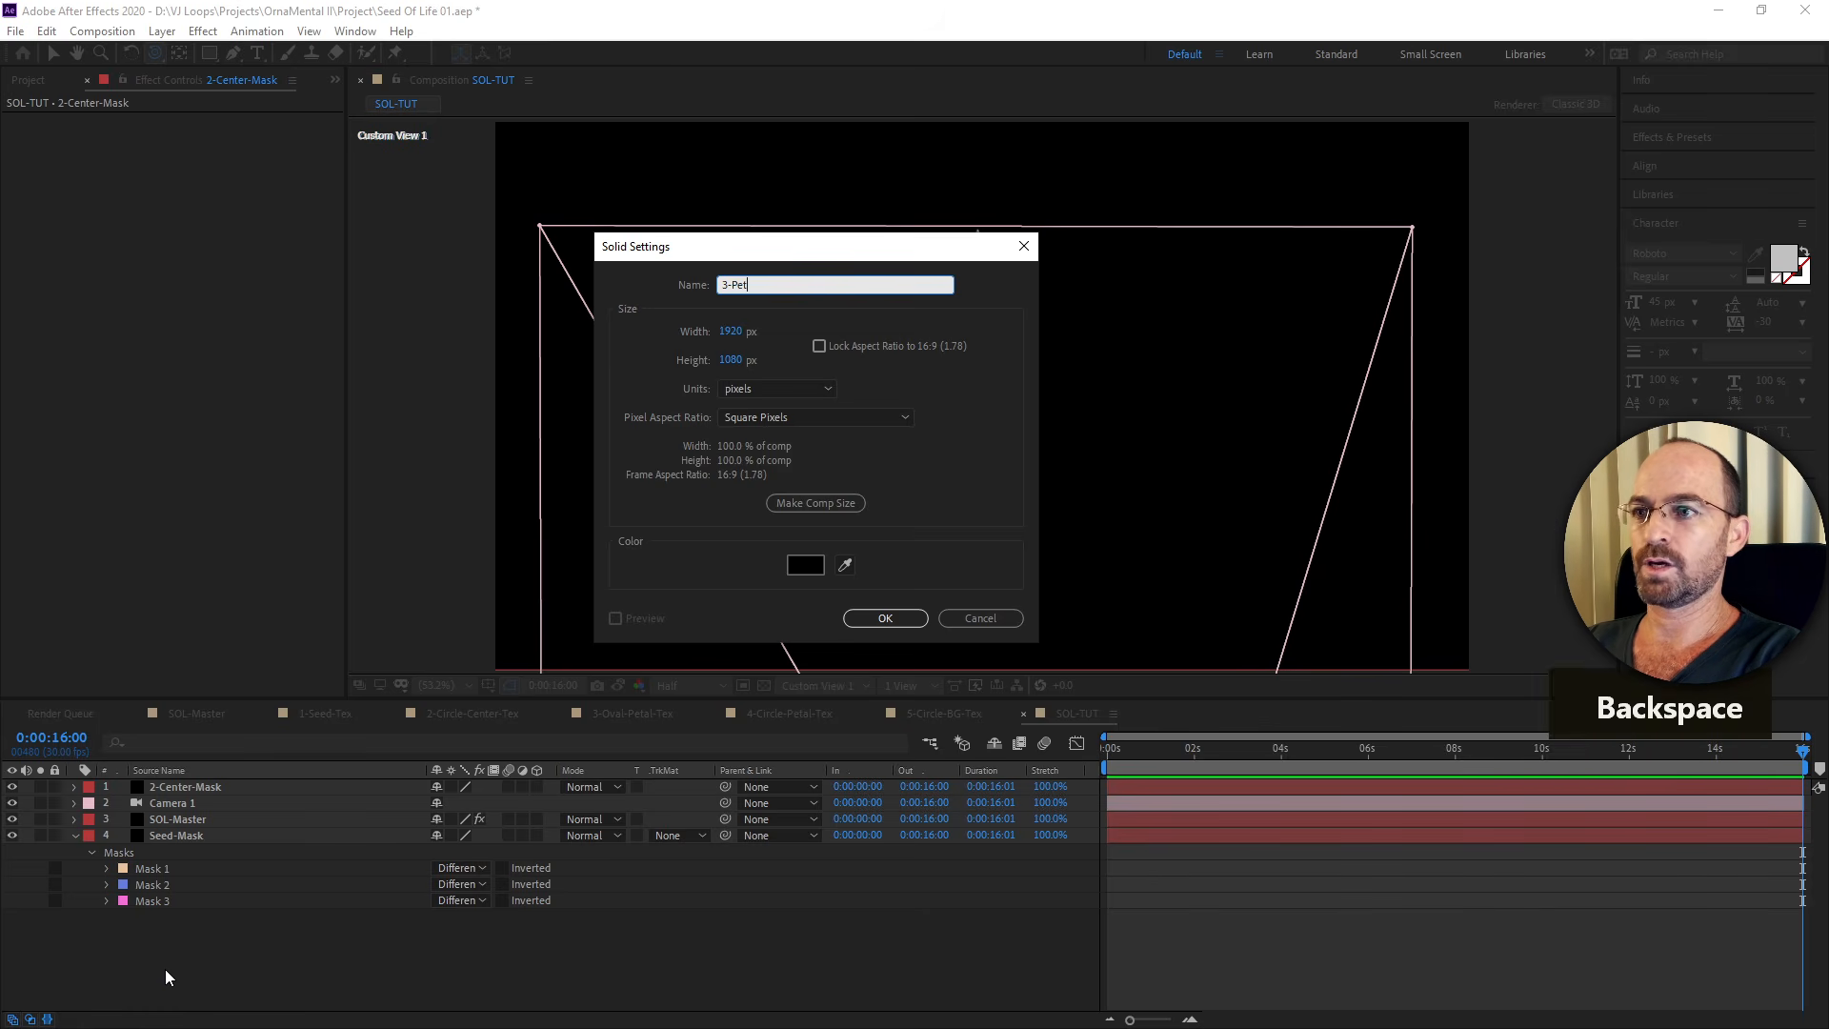
{"action": "type", "text": "a"}
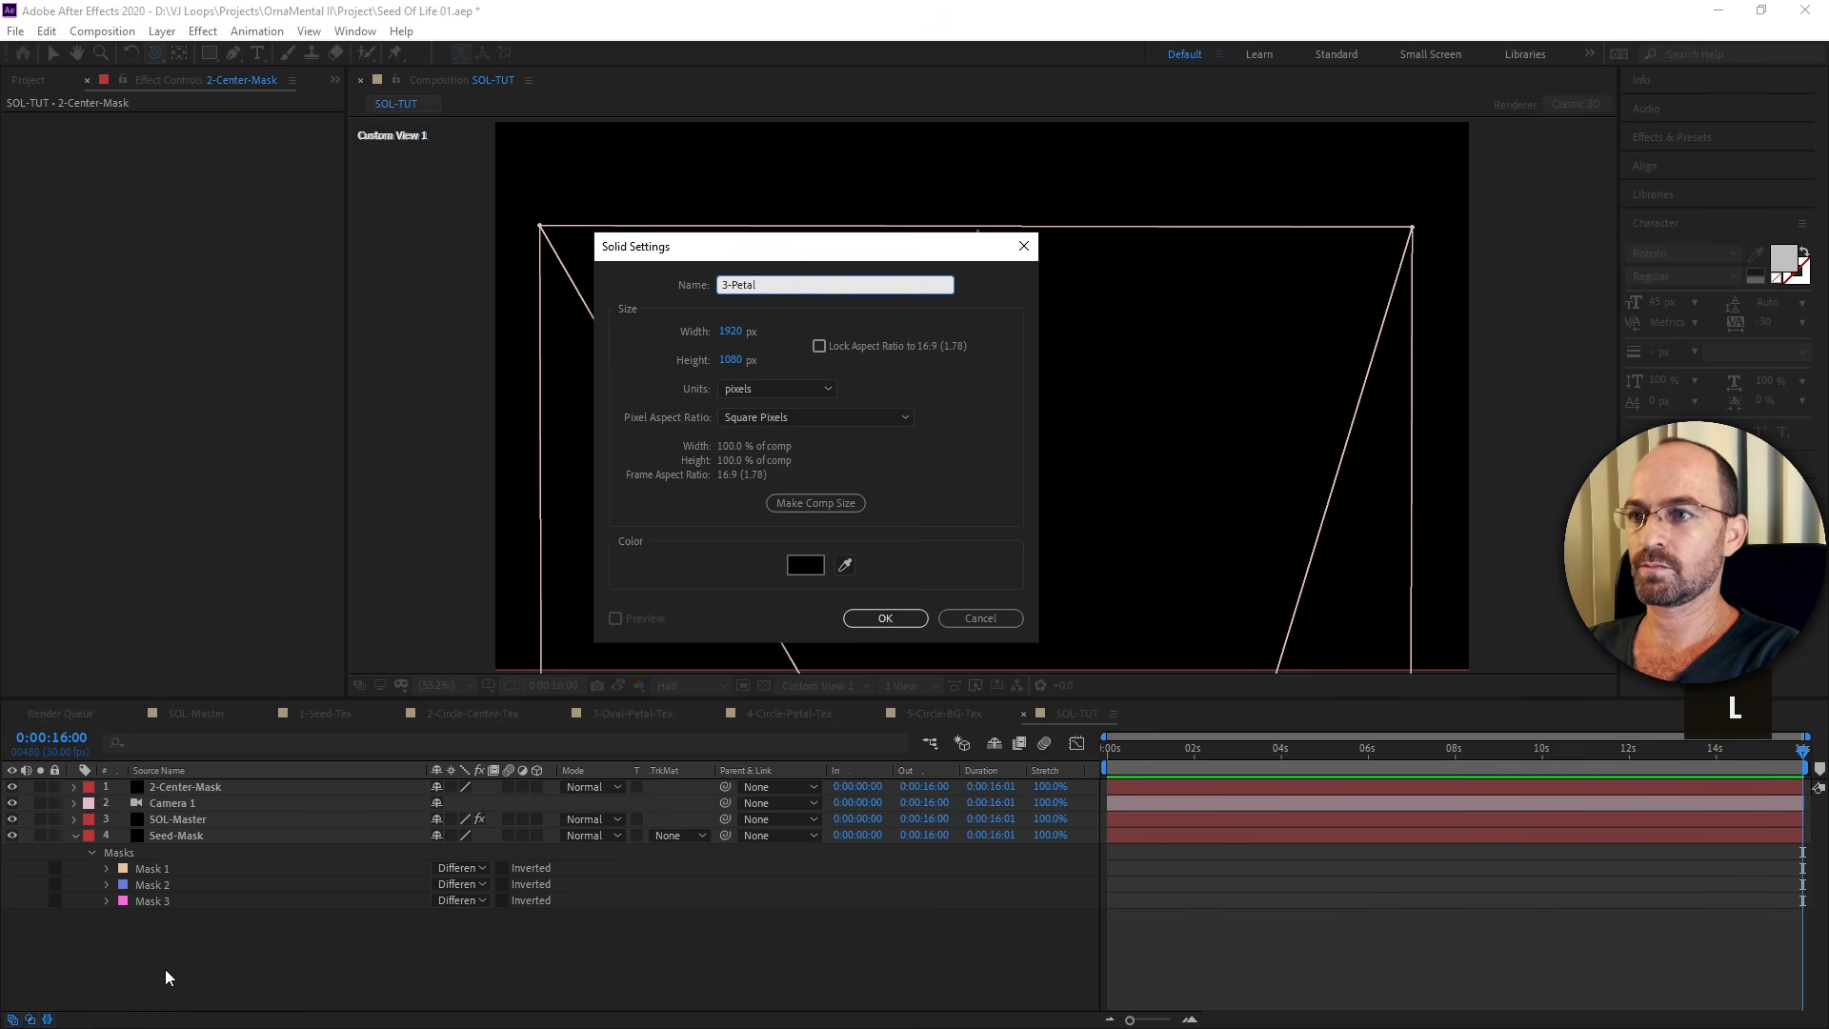
{"action": "type", "text": "l-Mask"}
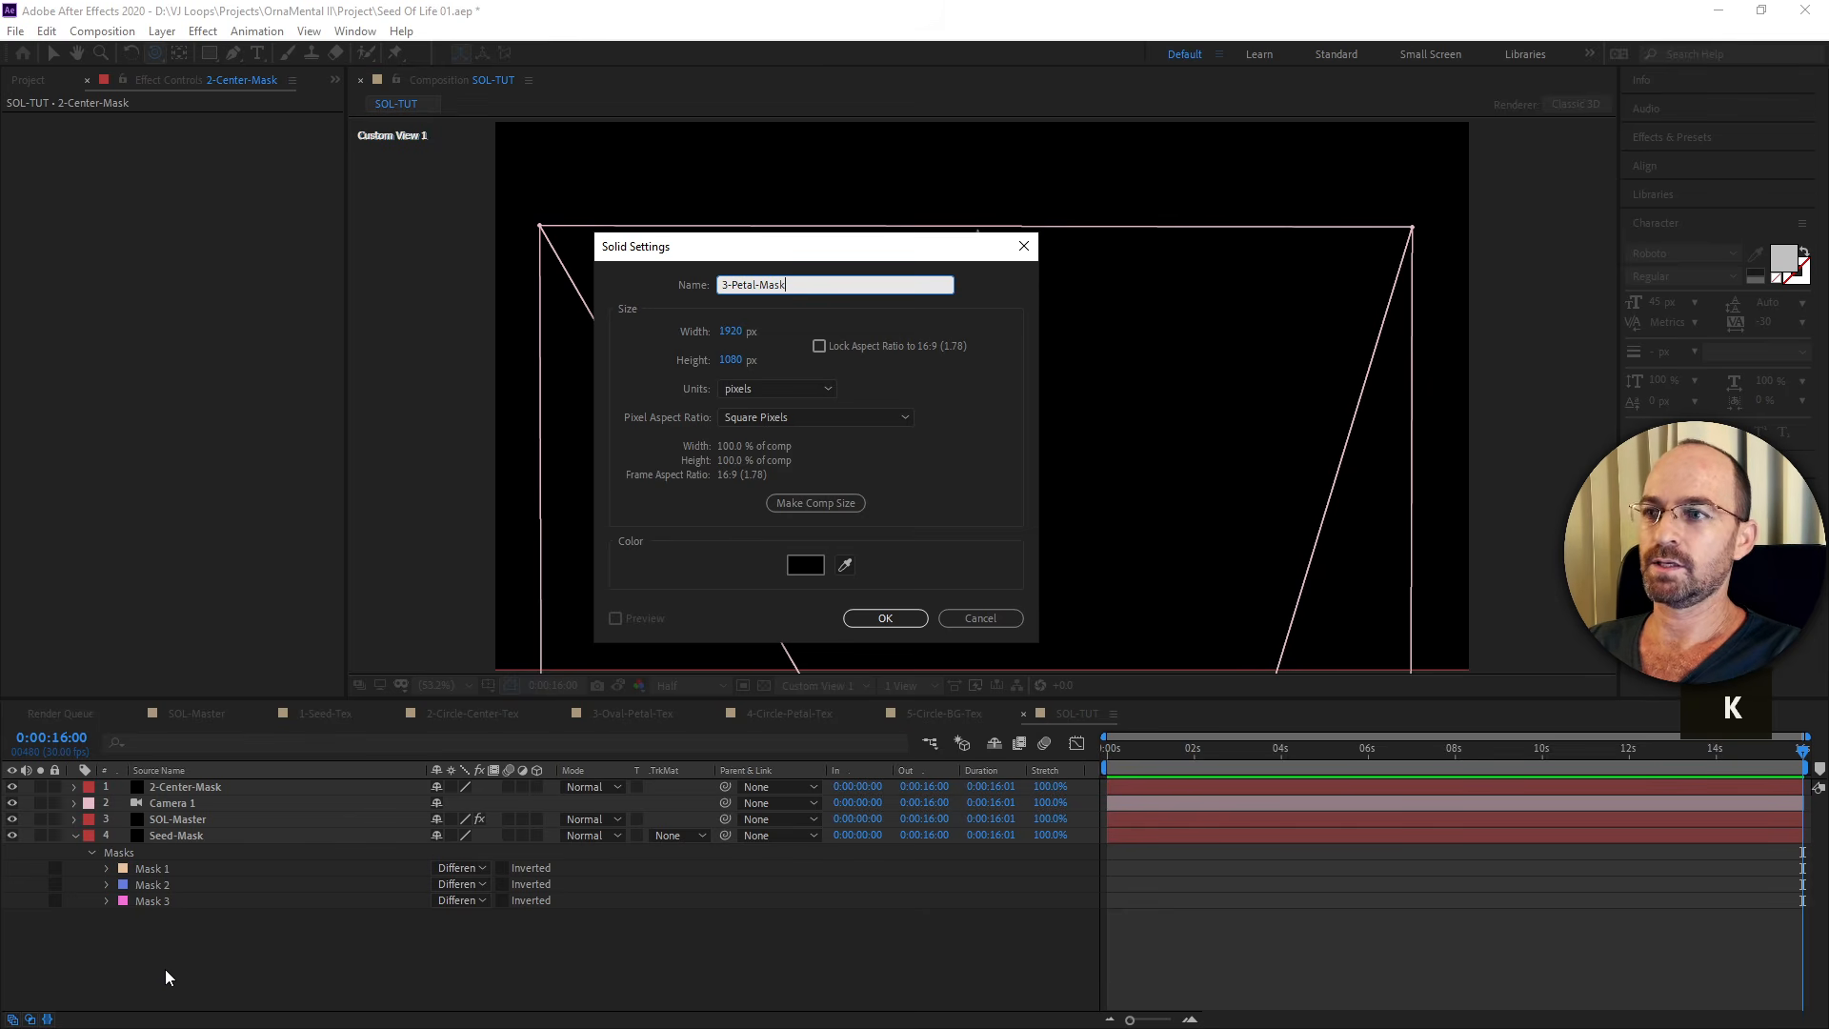
{"action": "key", "text": "Return"}
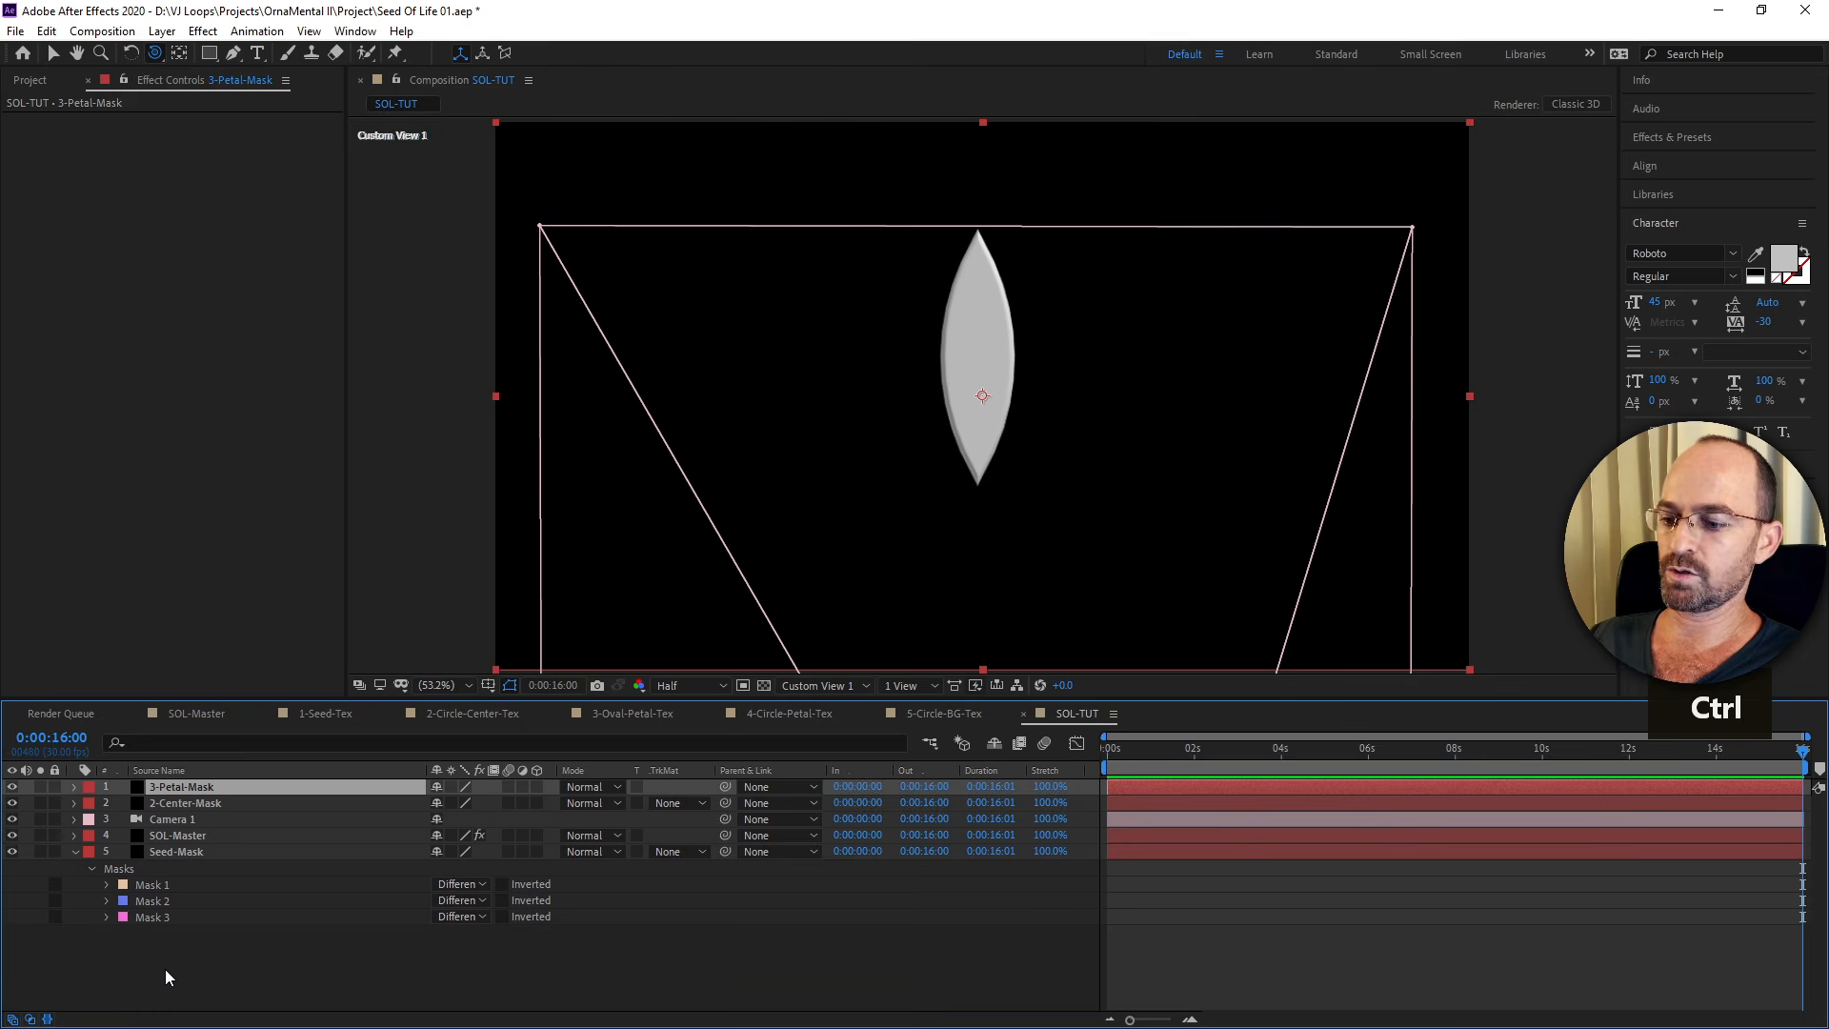
{"action": "key", "text": "ctrl+v"}
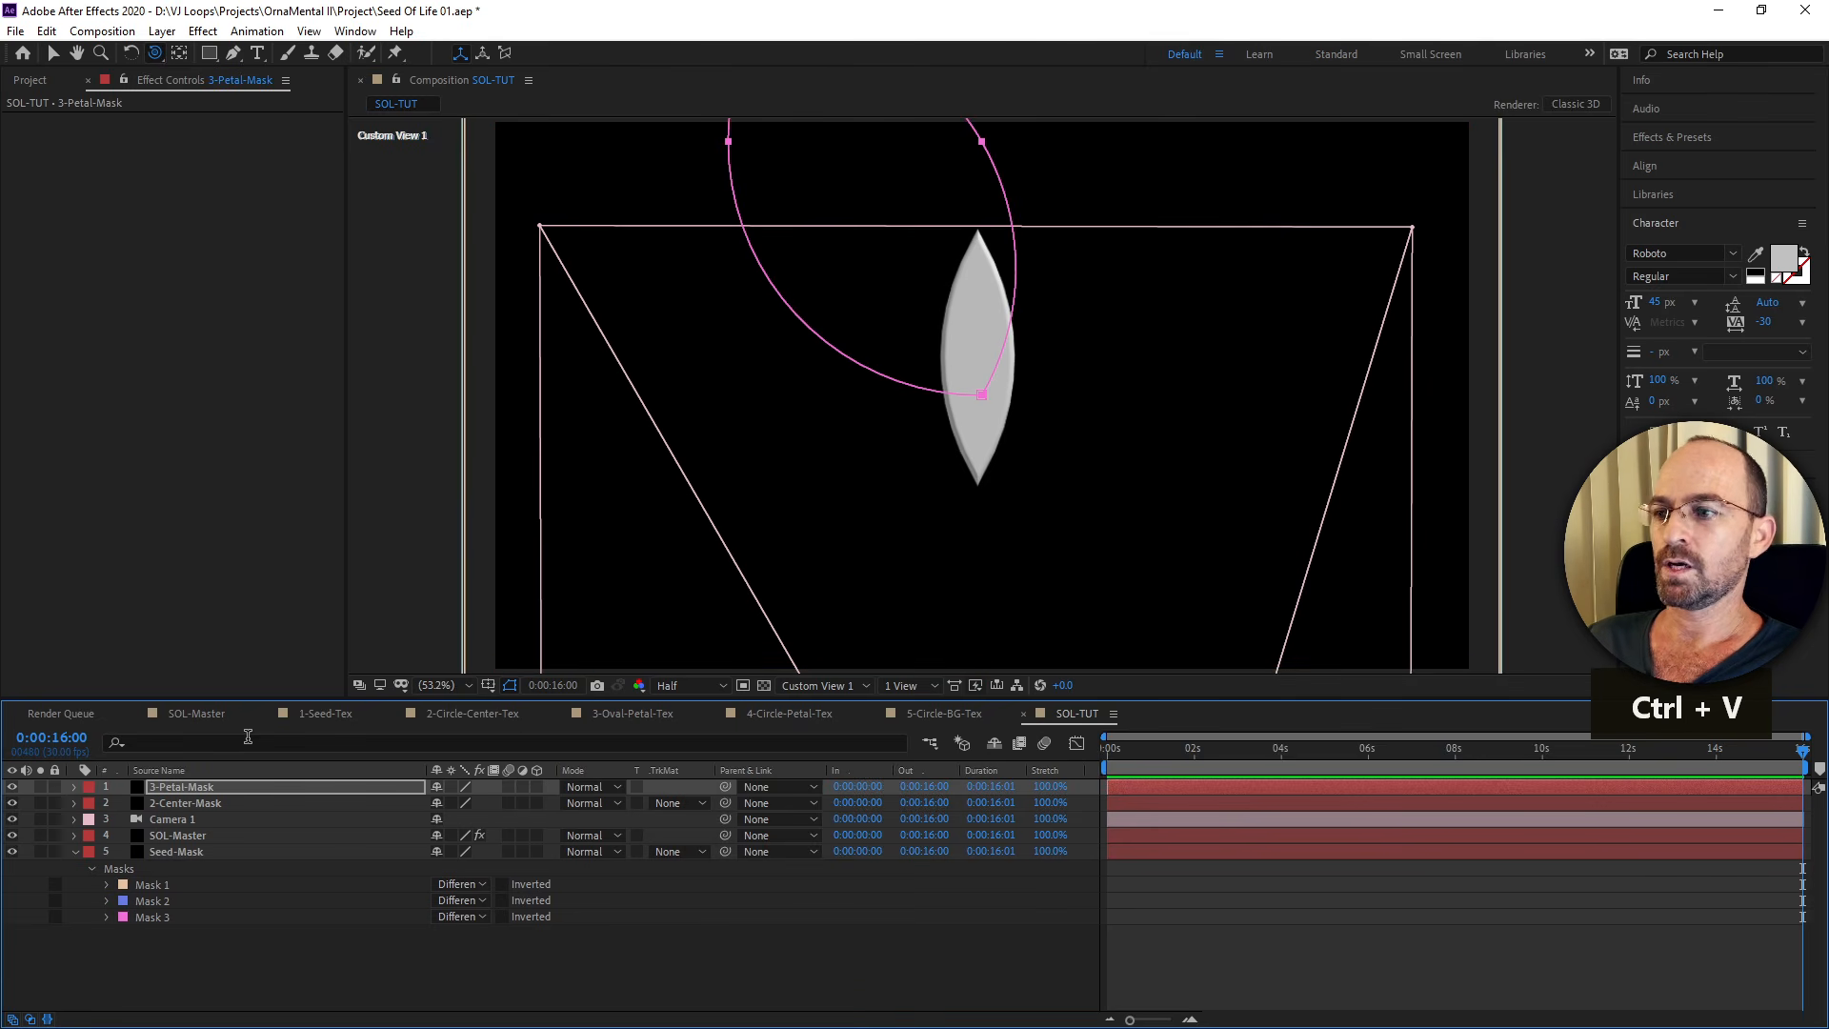
Switch to Illustrator, replace 3-Petal with 4-Circle in the selection alongside the two Layer 2 rectangles, and copy the shapes.
{"action": "key", "text": "alt+Tab"}
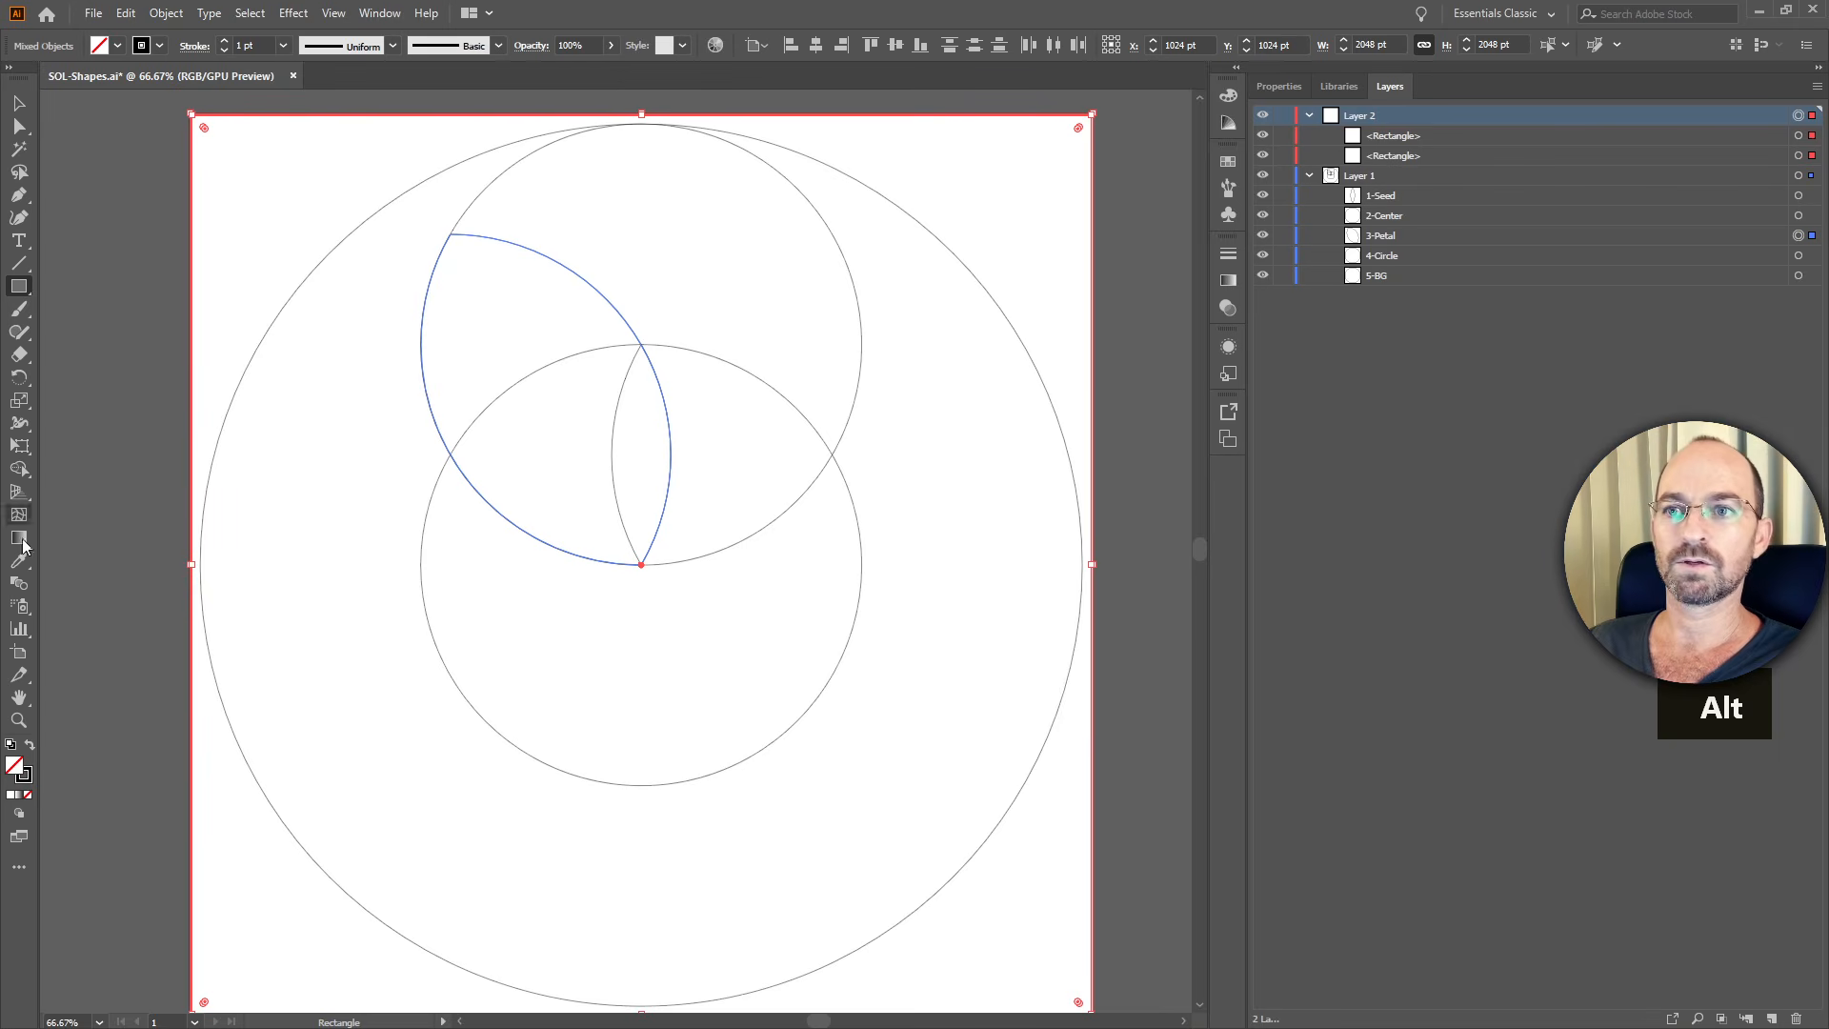
{"action": "left_click", "coordinate": [1799, 256]}
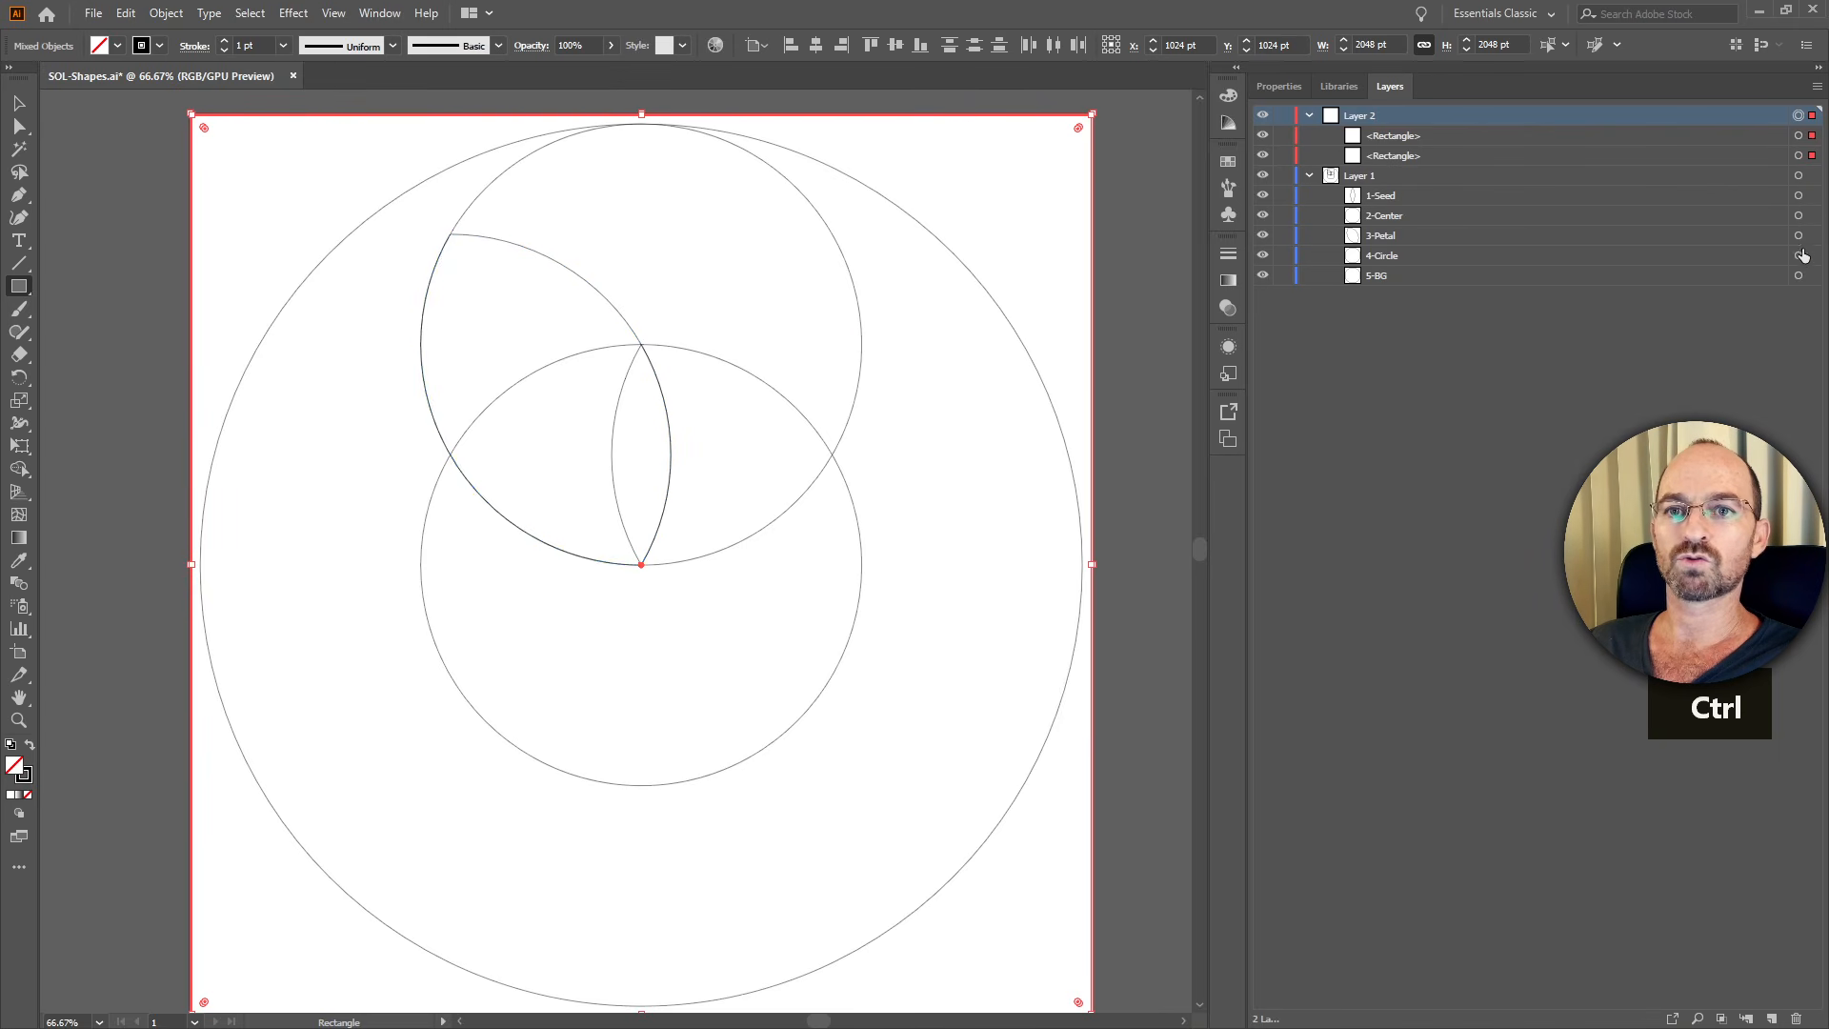
{"action": "key", "text": "ctrl+c"}
Switch to After Effects and create a black 1920 × 1080 px solid named 4-Circle-Mask in the SOL-TUT composition.
{"action": "key", "text": "alt+Tab"}
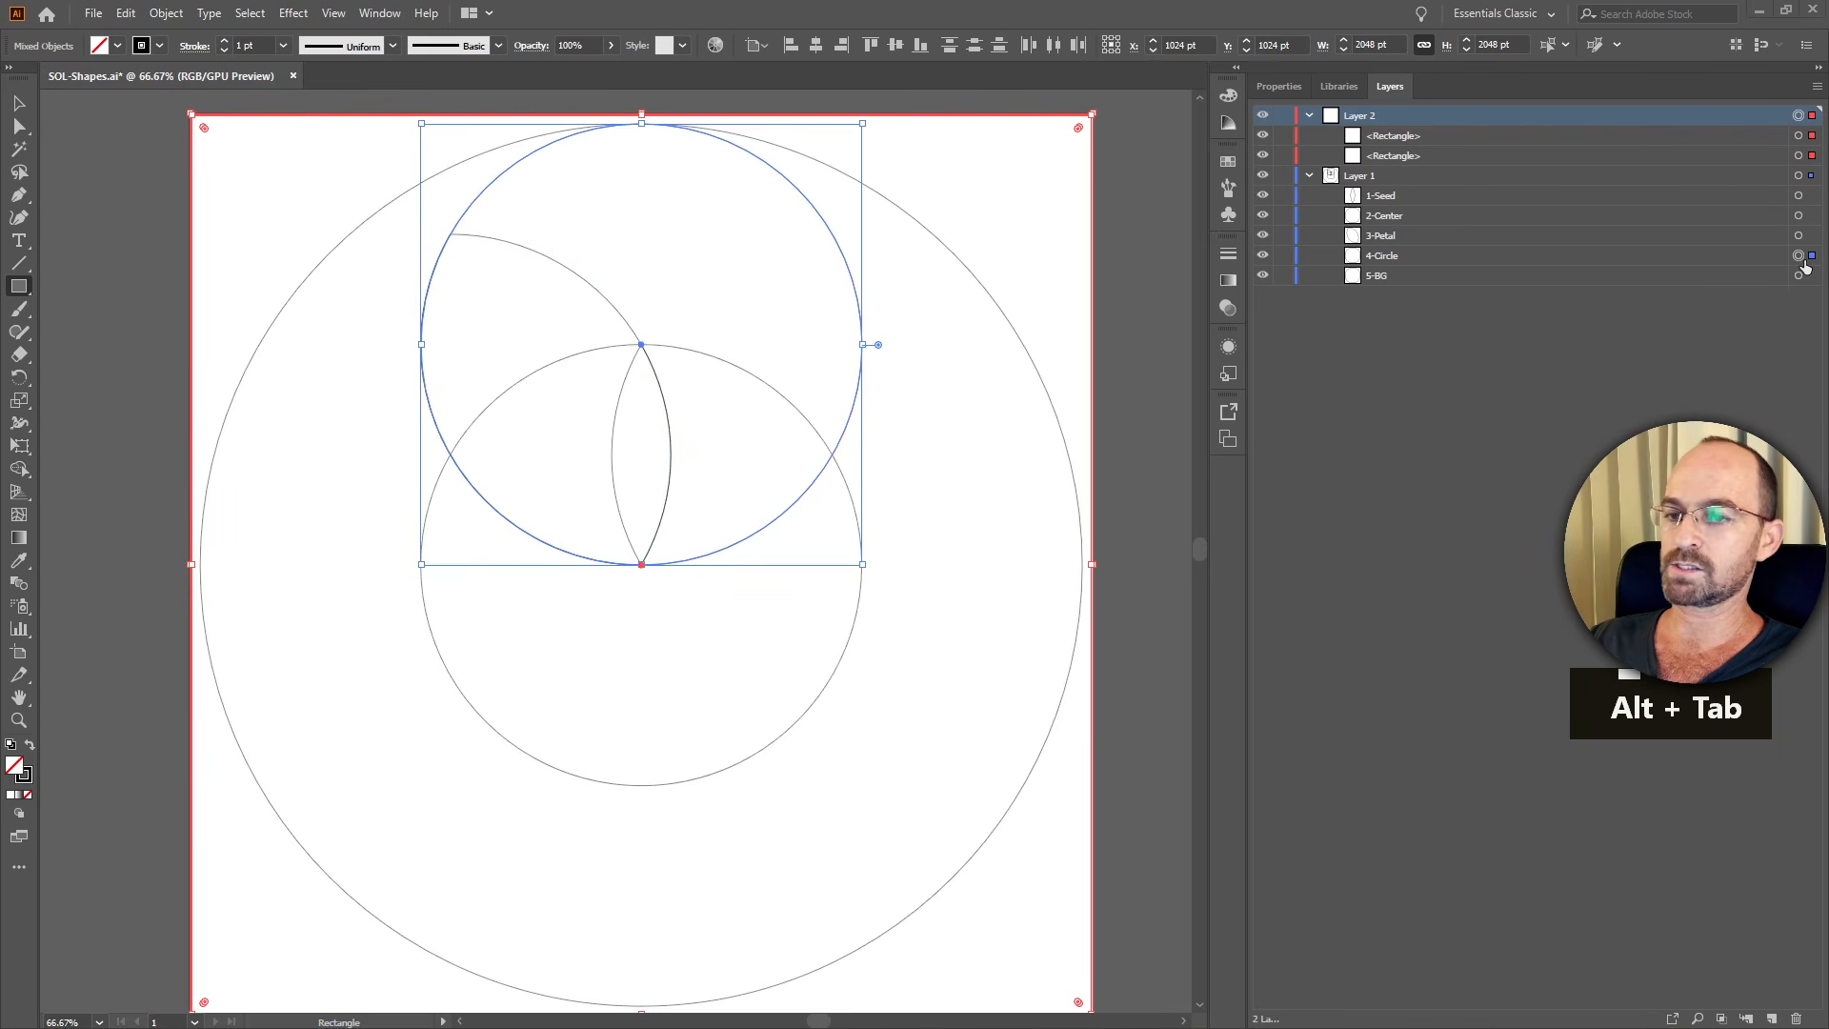
{"action": "left_click", "coordinate": [357, 971]}
{"action": "key", "text": "ctrl+y"}
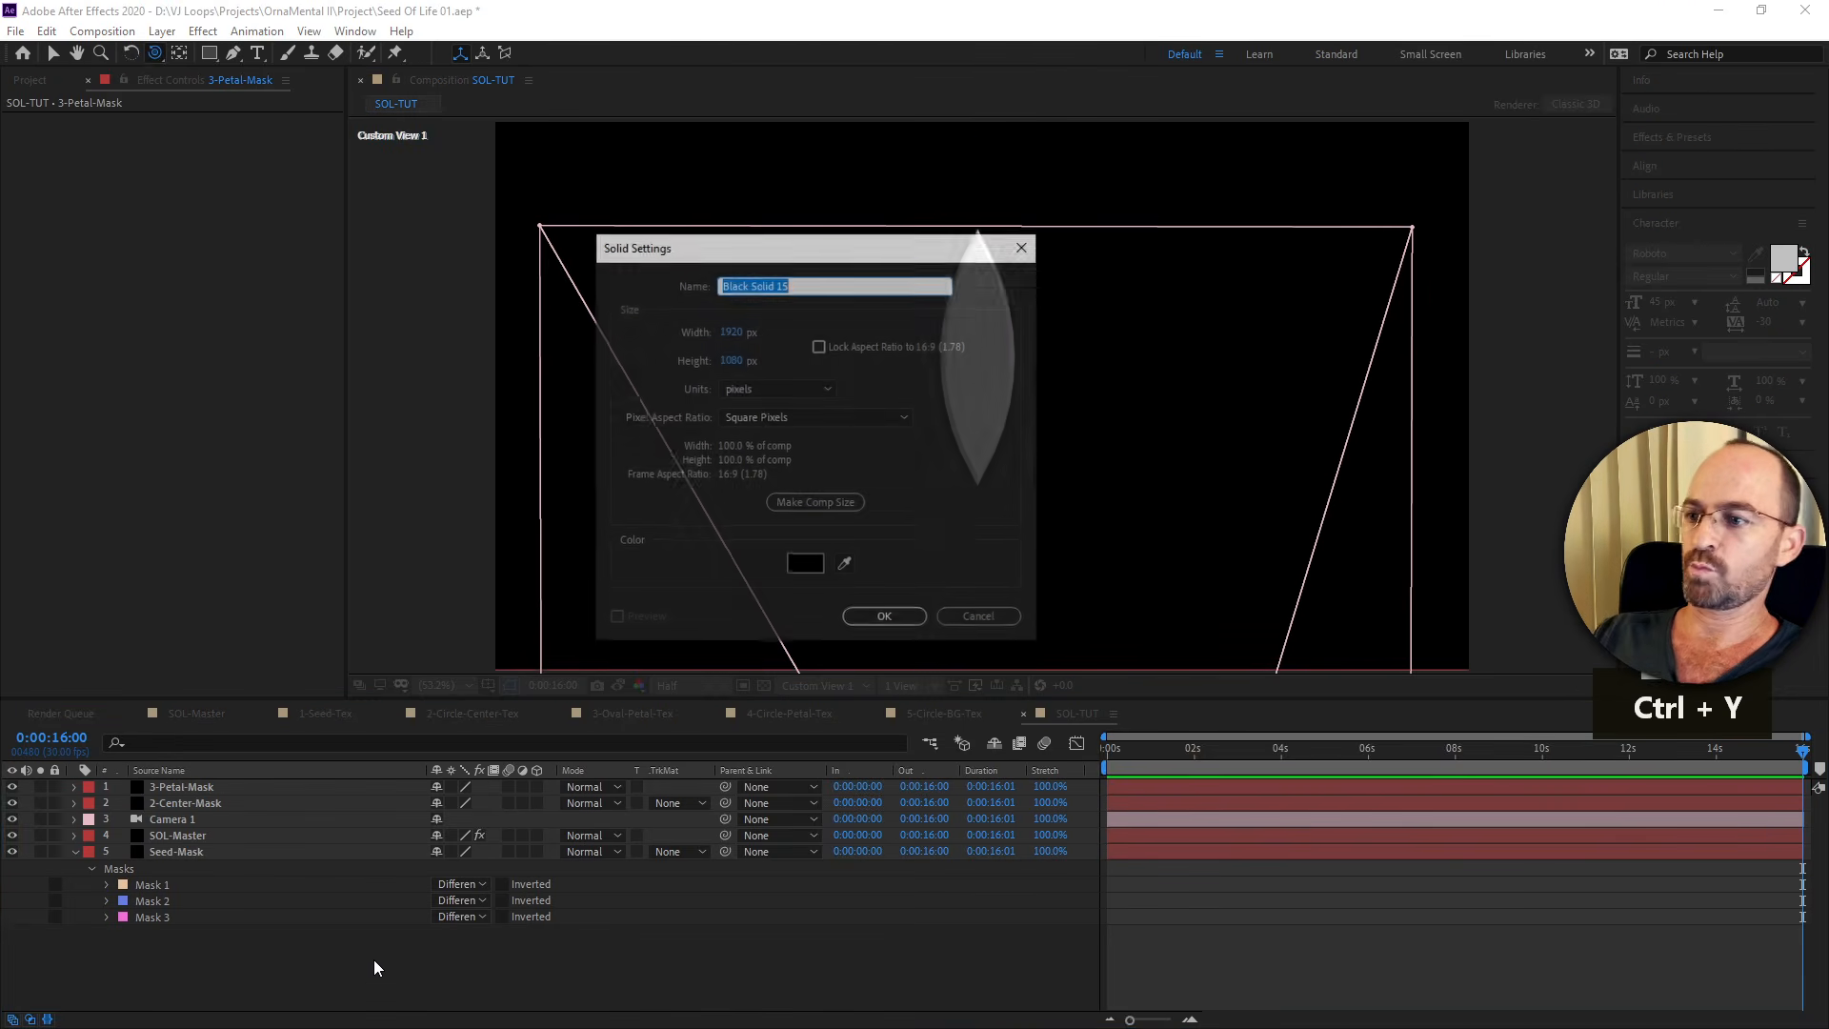
{"action": "type", "text": "4-"}
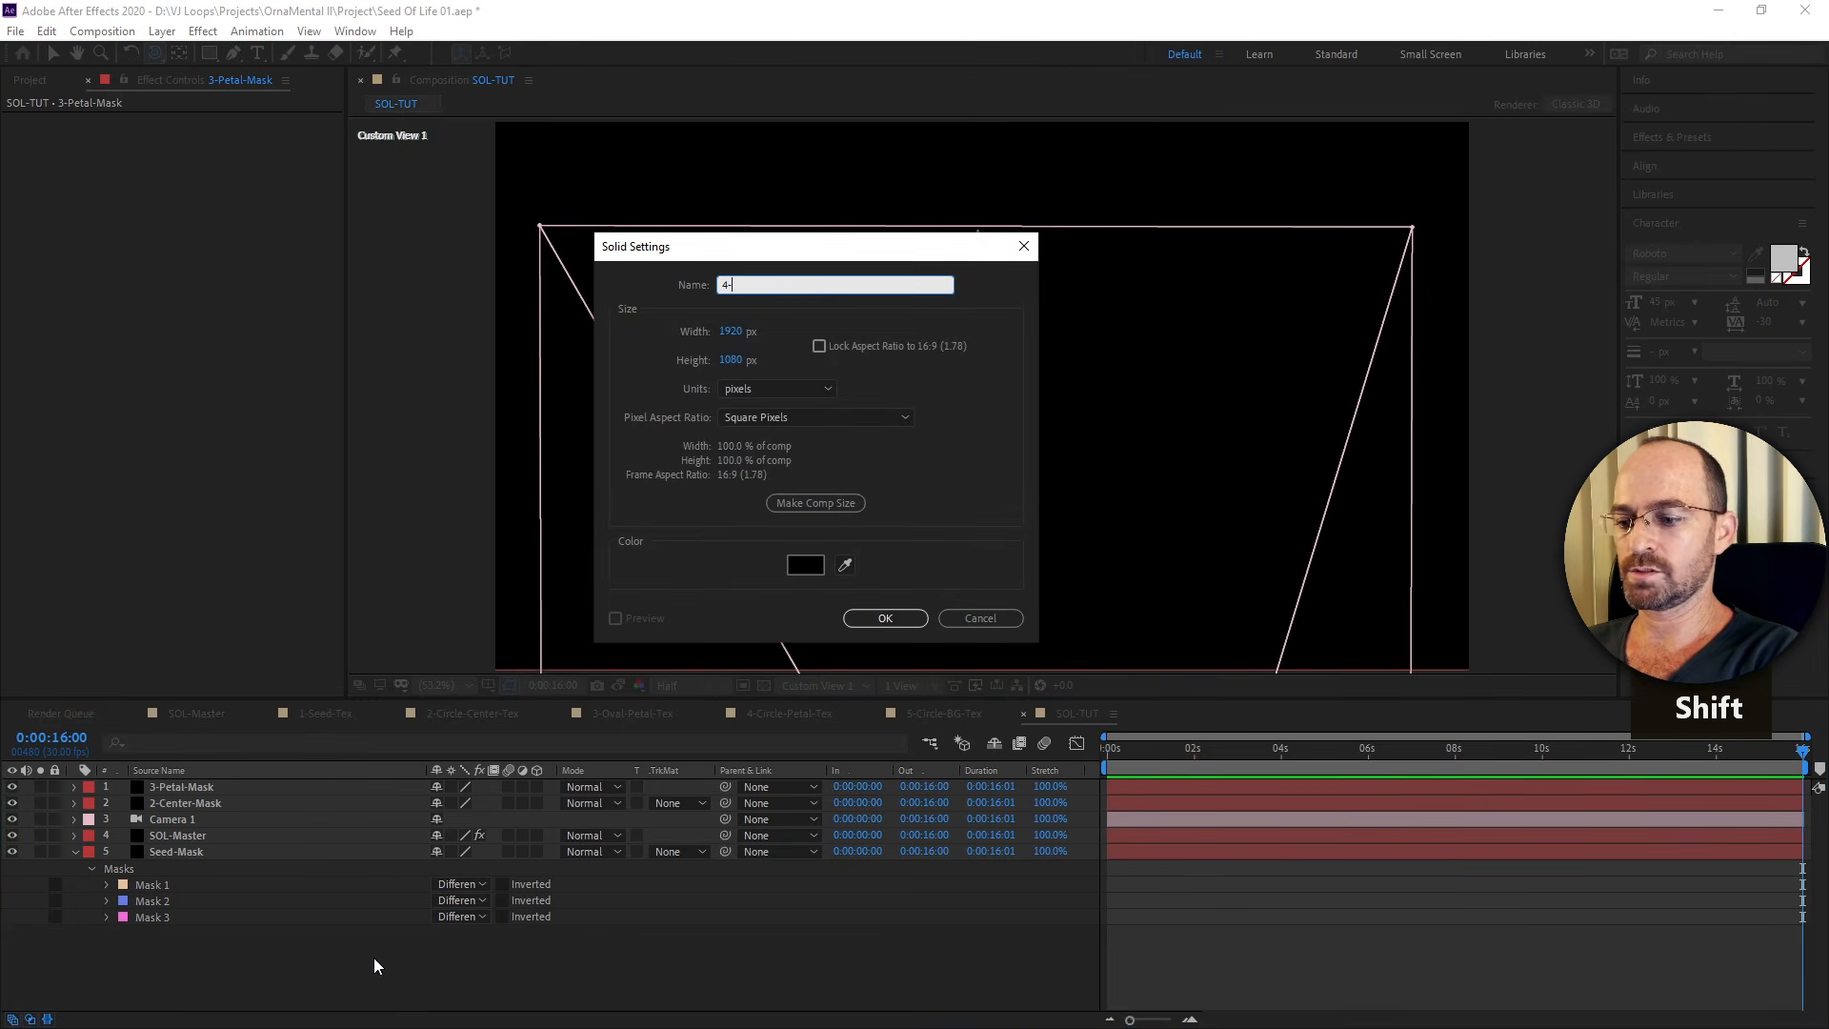
{"action": "type", "text": "Circle-Mask"}
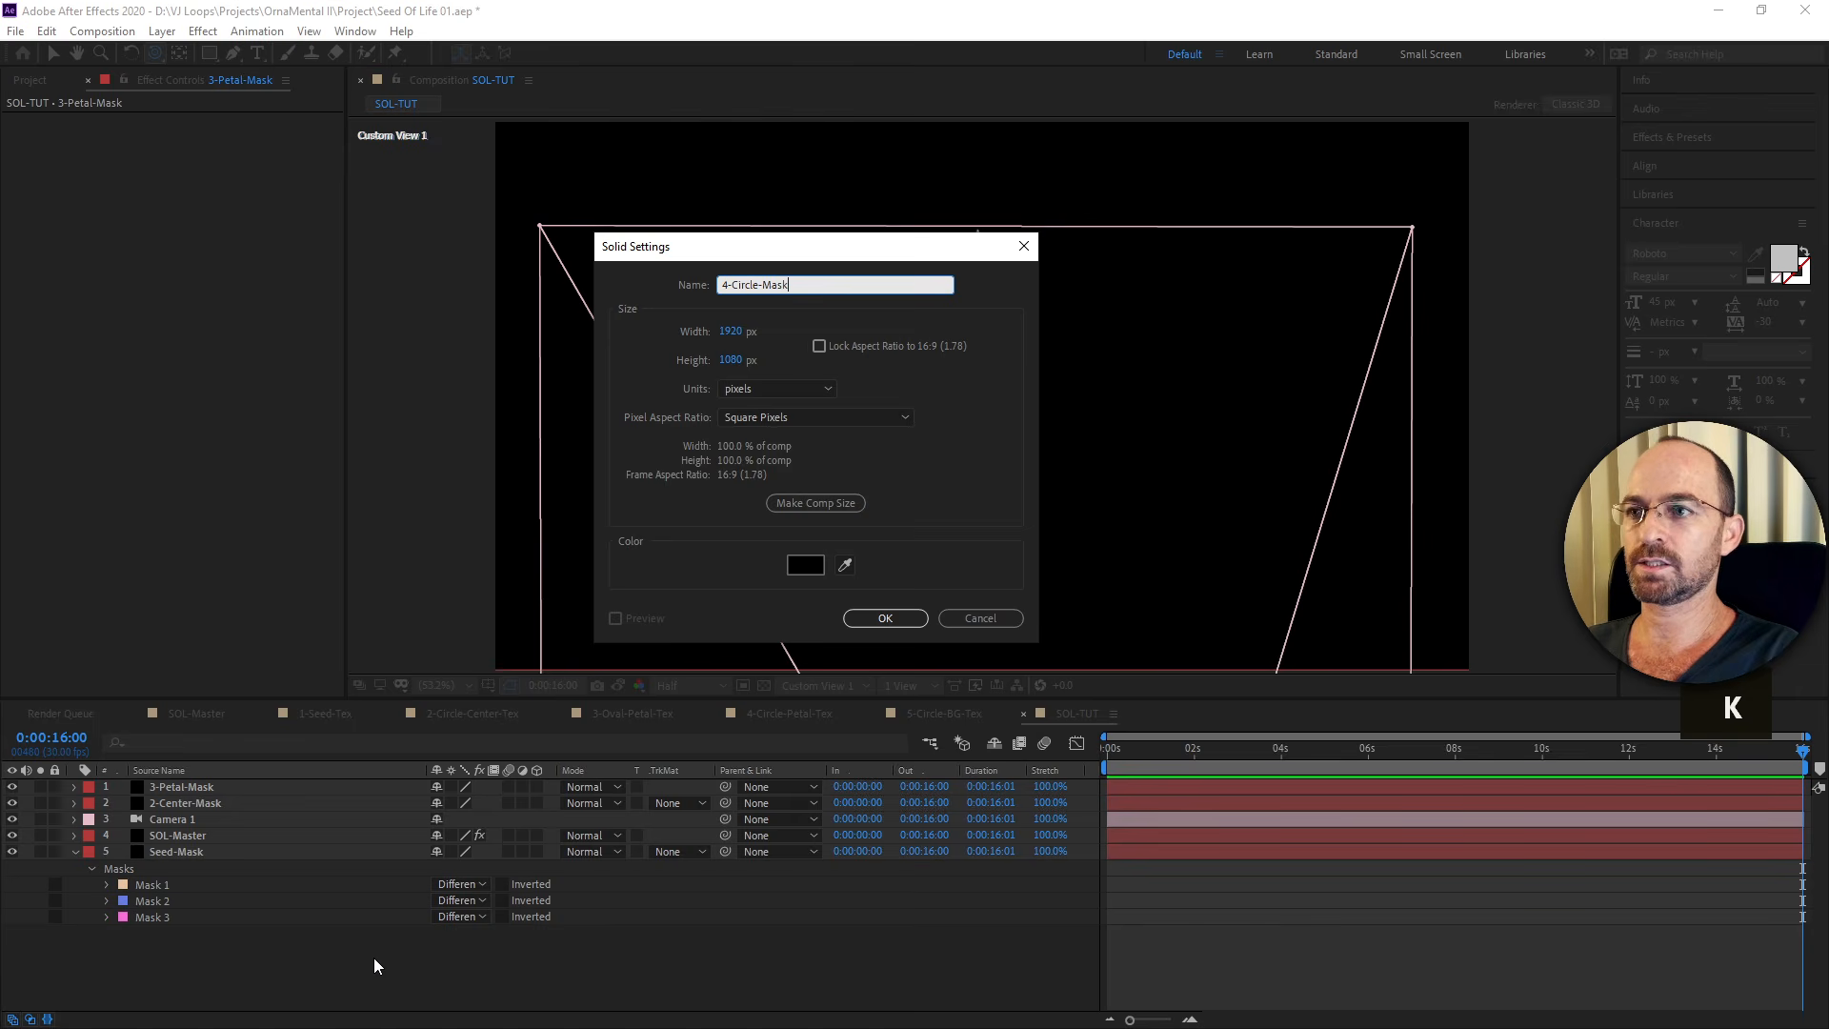
{"action": "key", "text": "Return"}
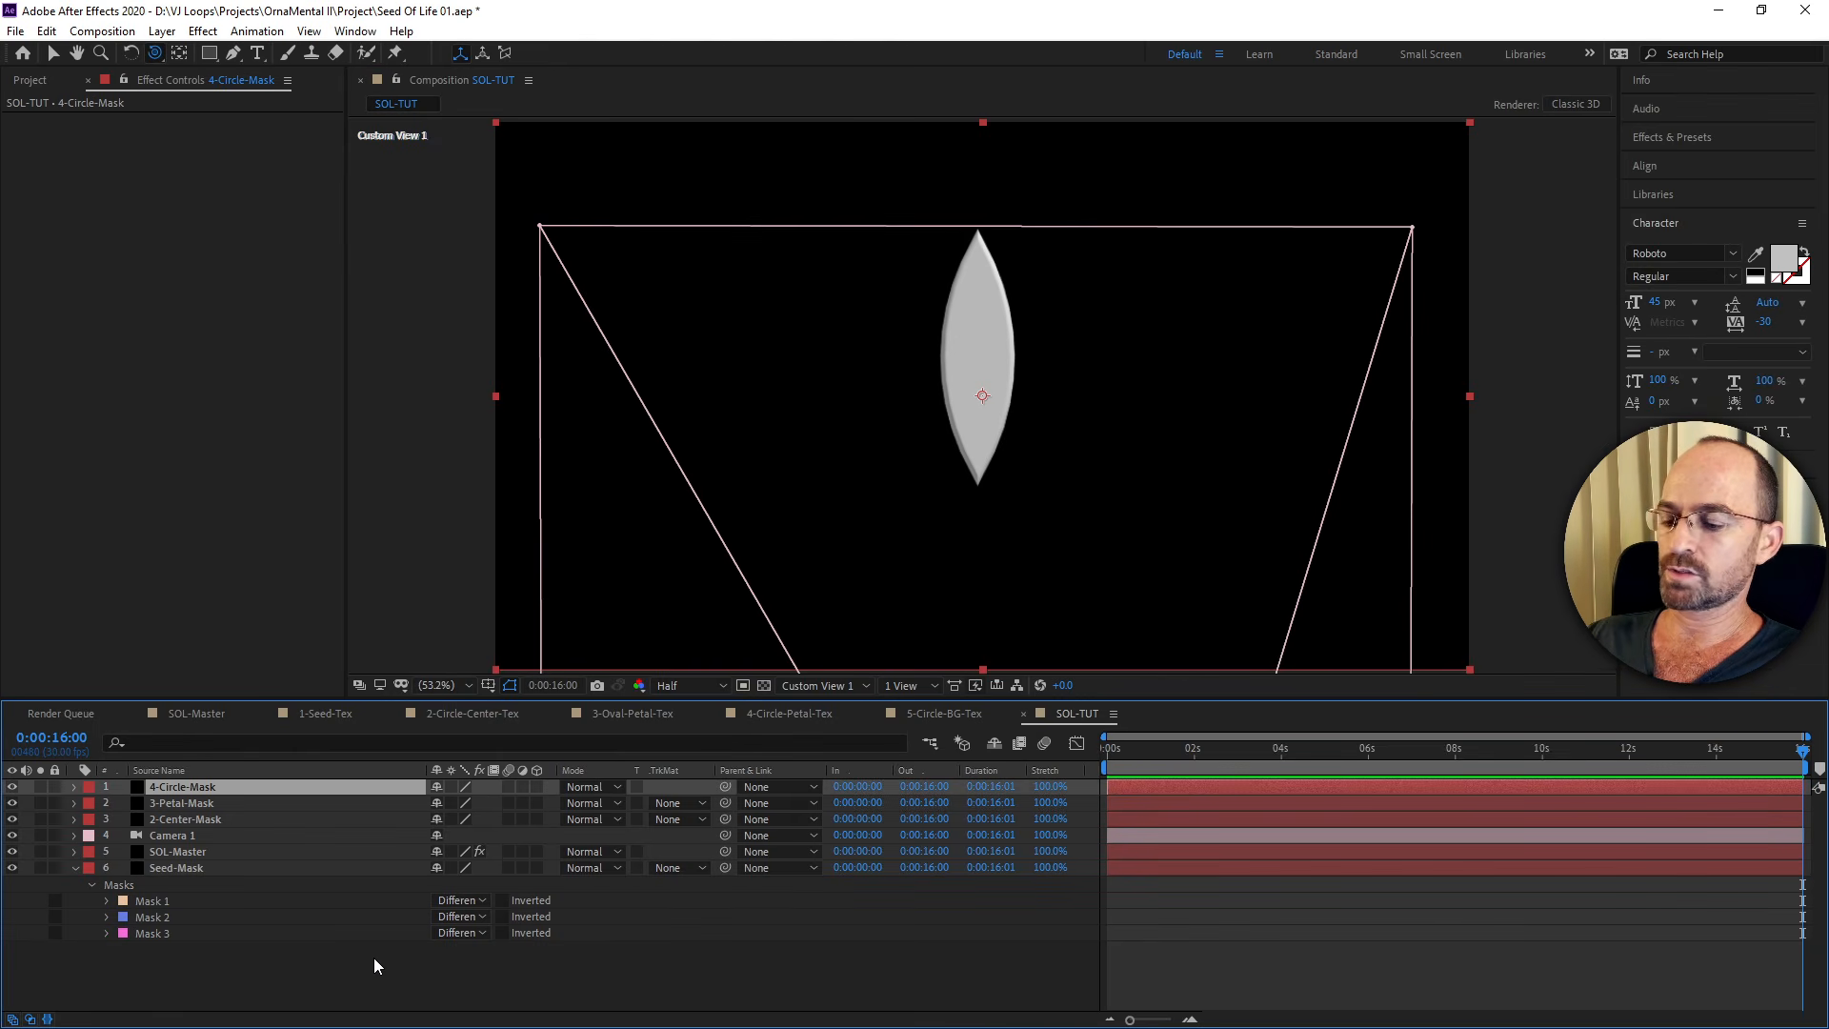
Switch to Illustrator, replace 4-Circle with 5-BG in the selection alongside the two Layer 2 rectangles, and copy the shapes.
{"action": "key", "text": "alt+Tab"}
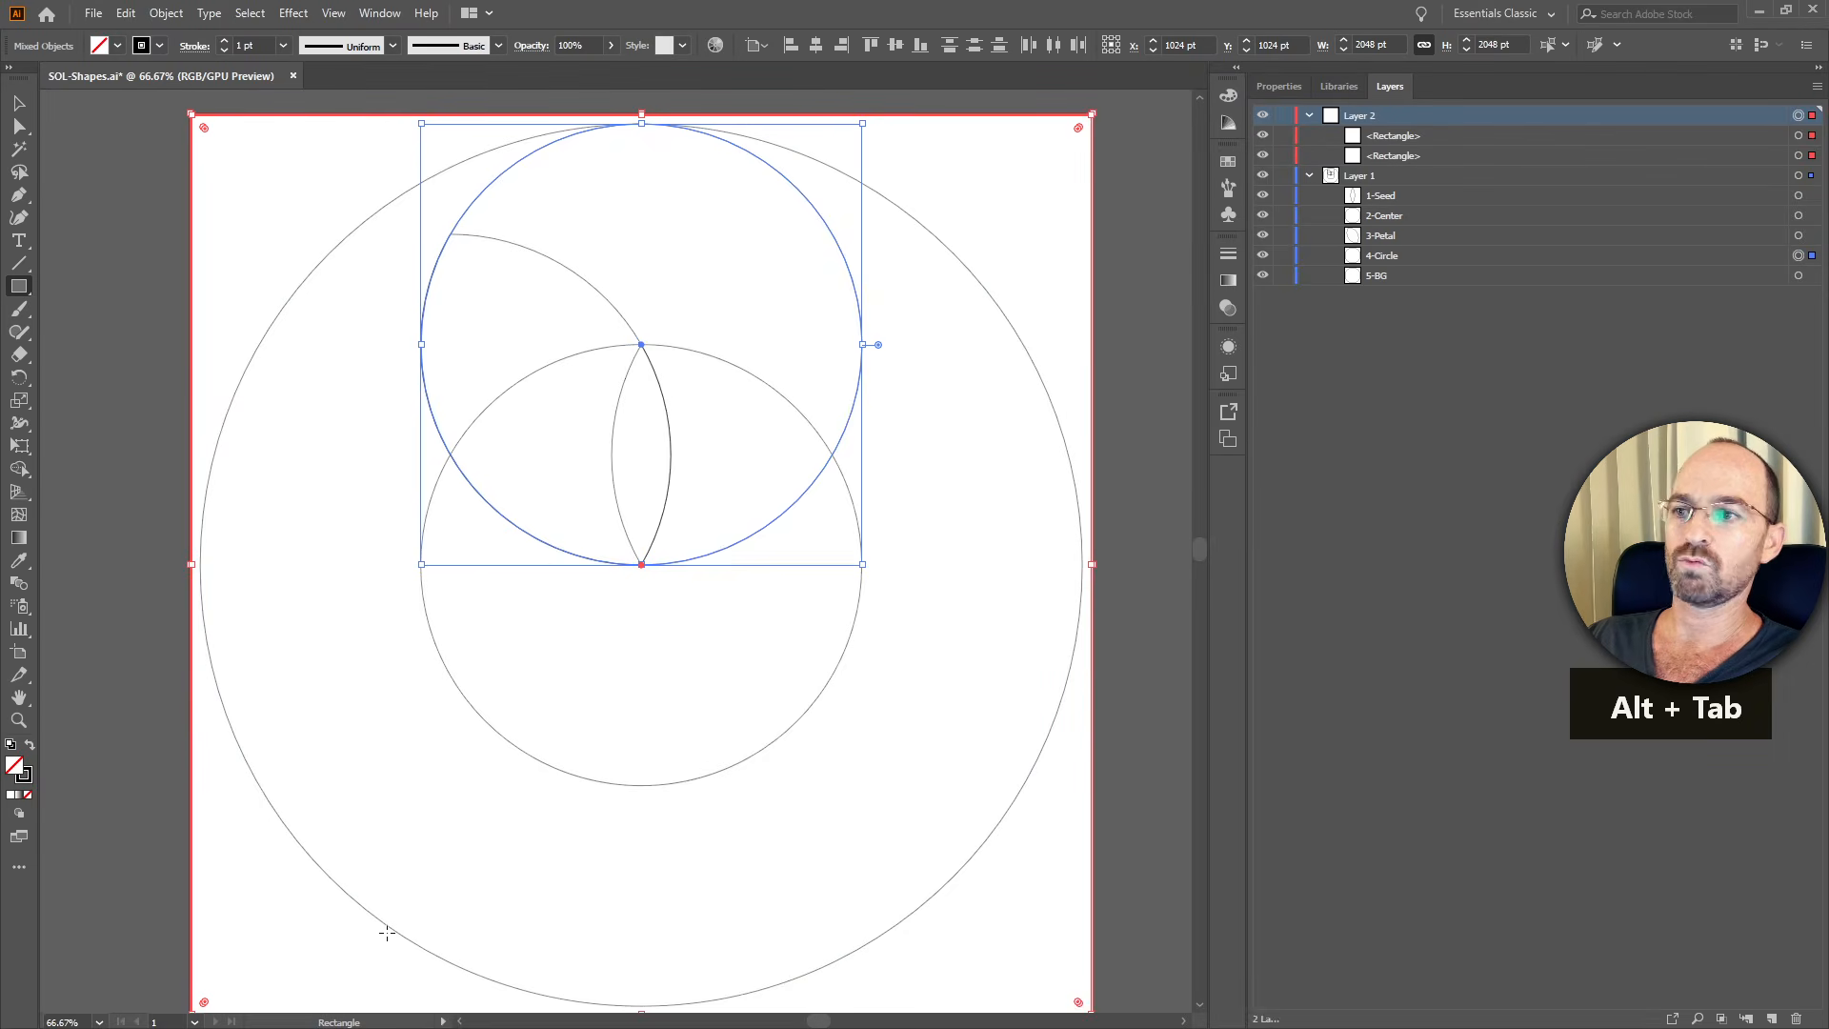
{"action": "left_click", "coordinate": [1798, 255], "text": "ctrl"}
{"action": "left_click", "coordinate": [1798, 275], "text": "ctrl"}
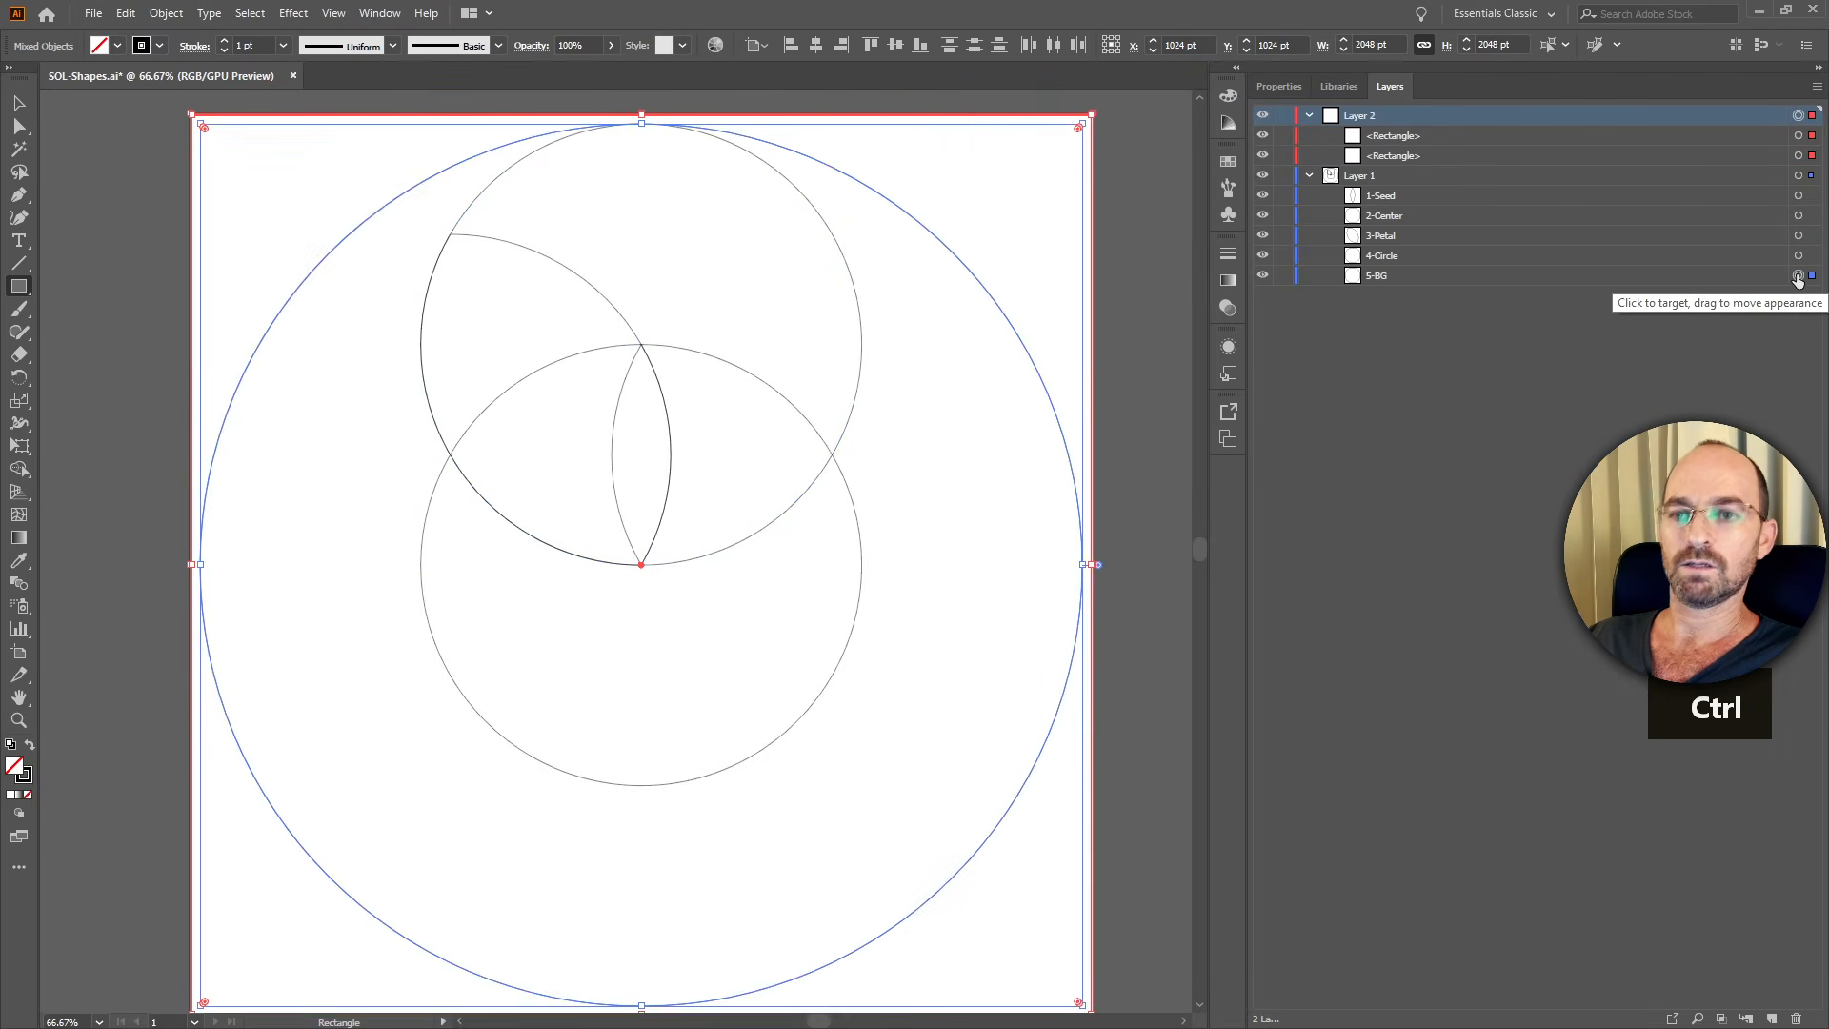
{"action": "key", "text": "ctrl+c"}
Switch to After Effects and create a black 1920 × 1080 px solid named 5-BG-Mask in the SOL-TUT composition.
{"action": "key", "text": "alt+Tab"}
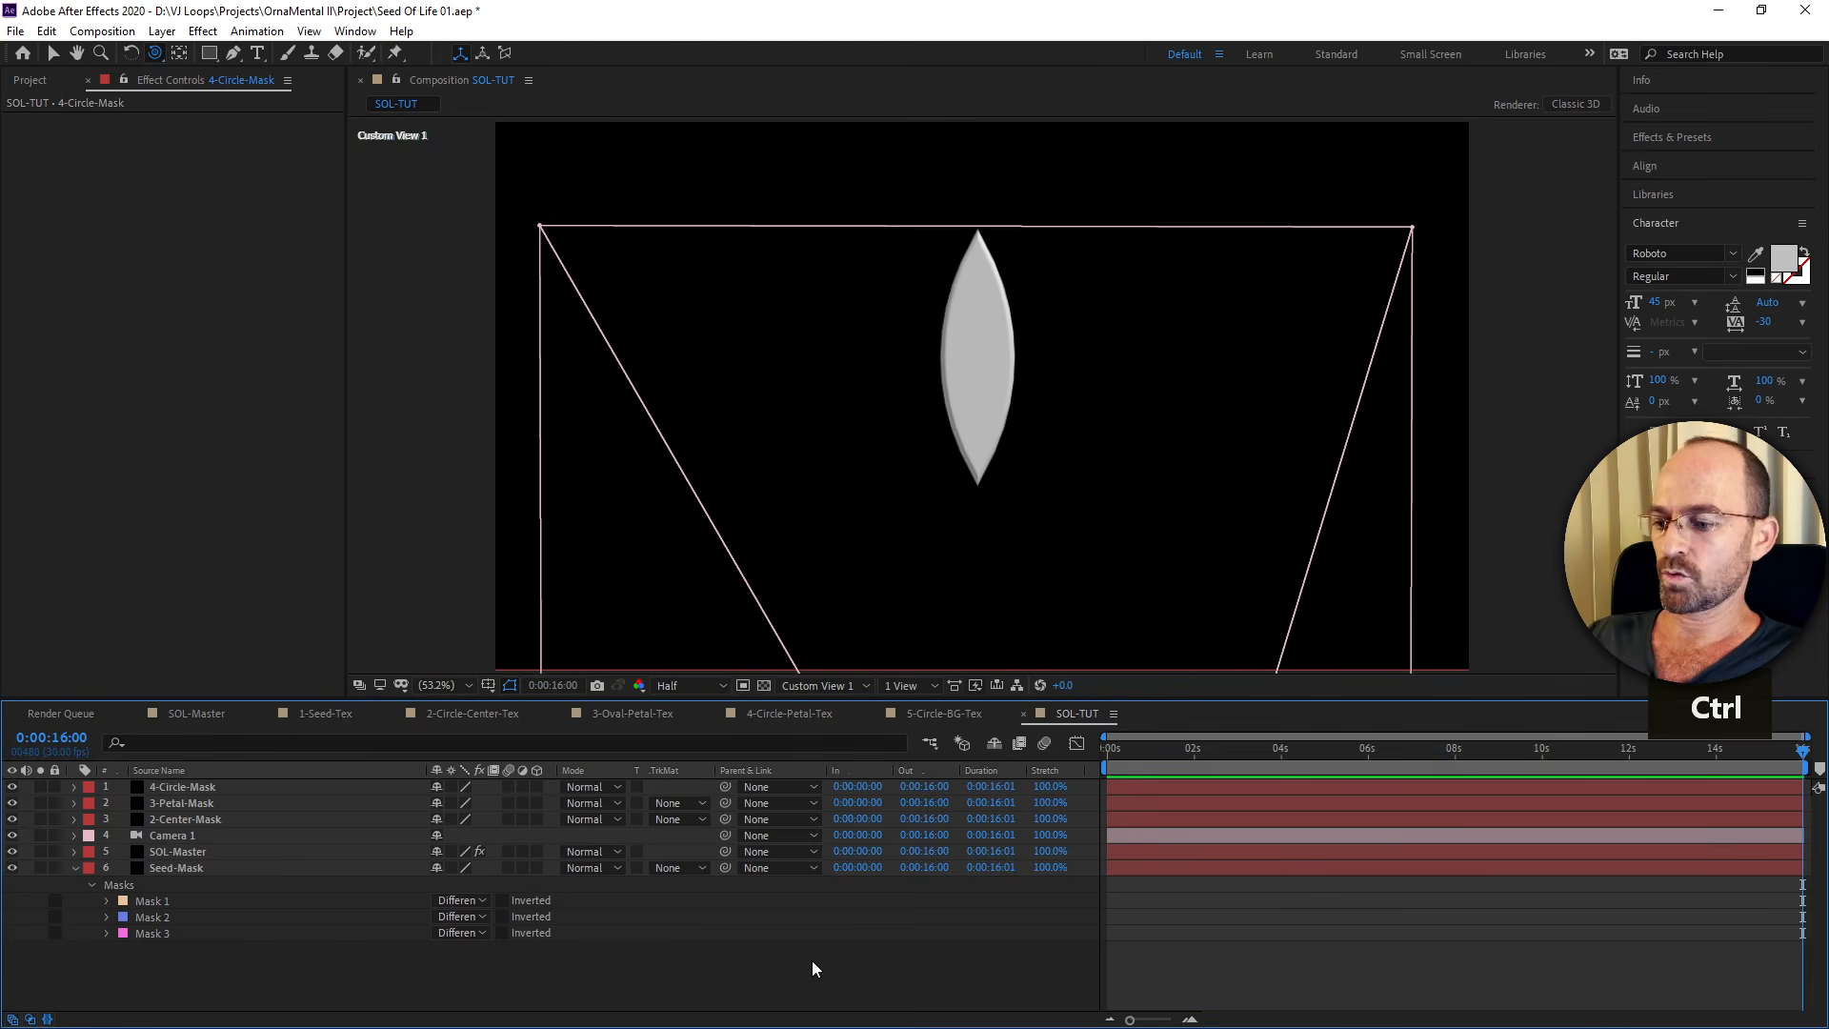
{"action": "key", "text": "ctrl+y"}
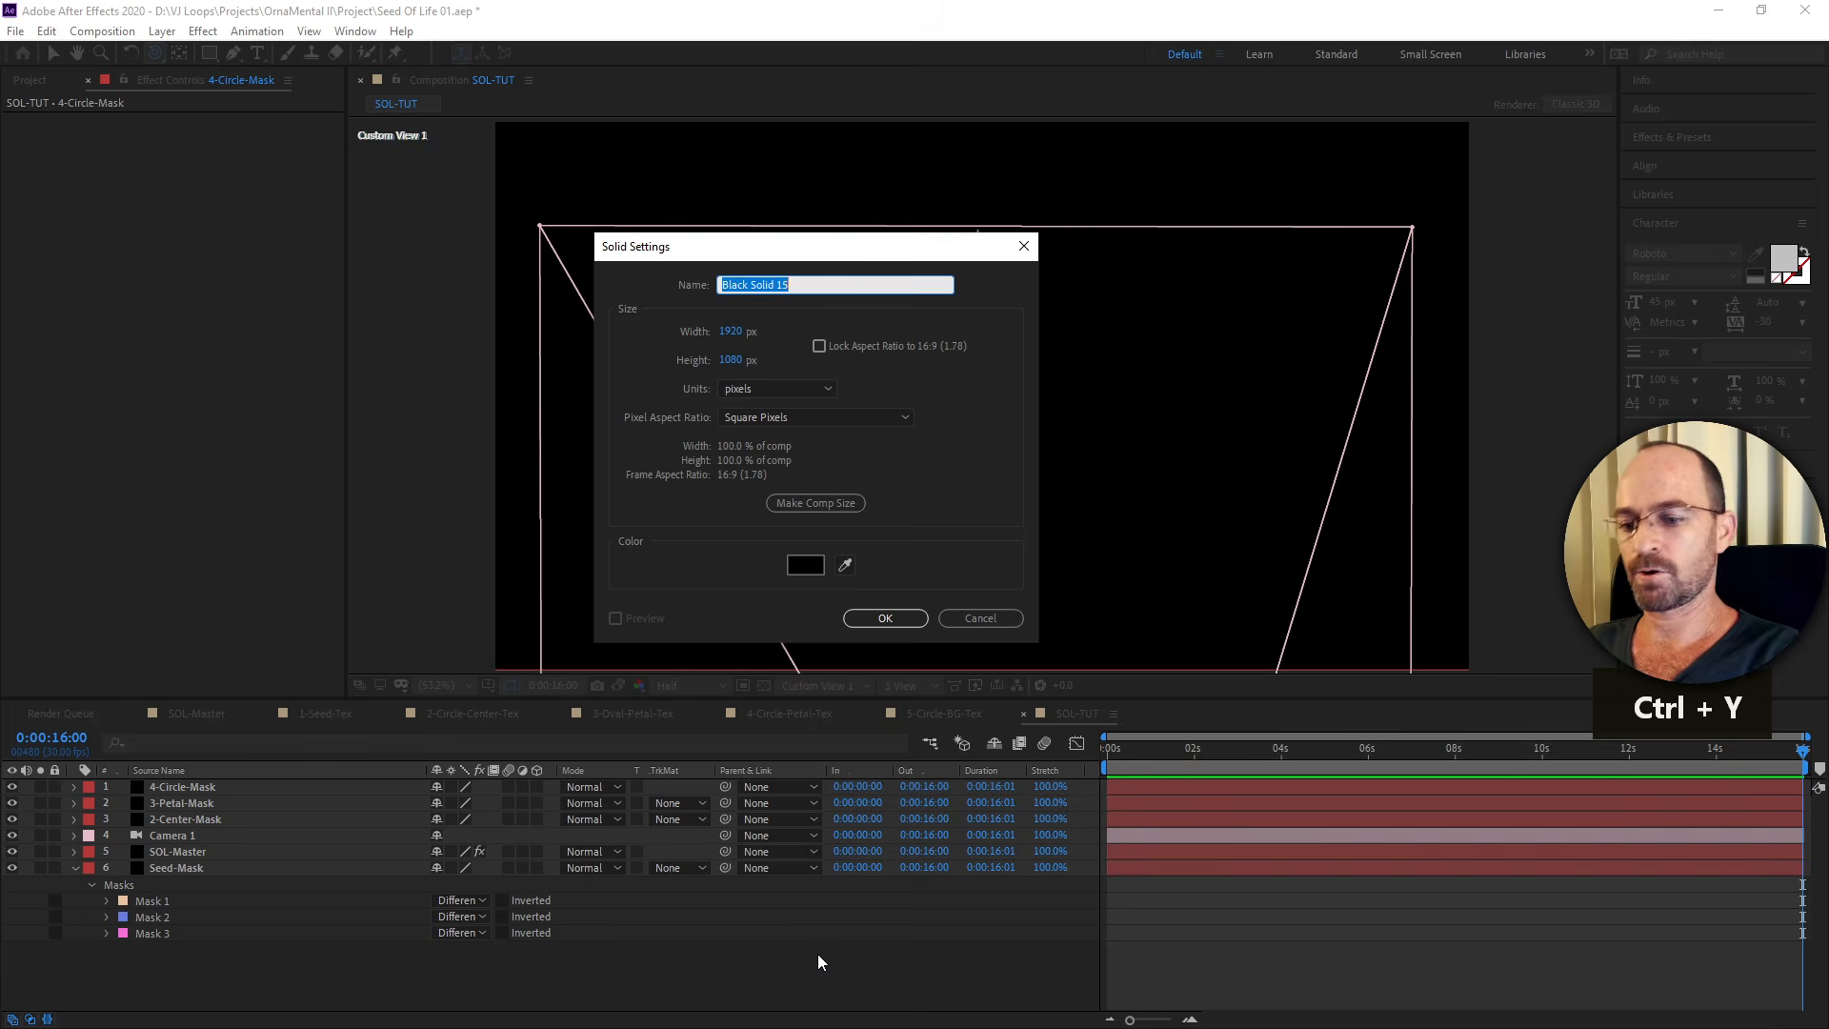
{"action": "type", "text": "5"}
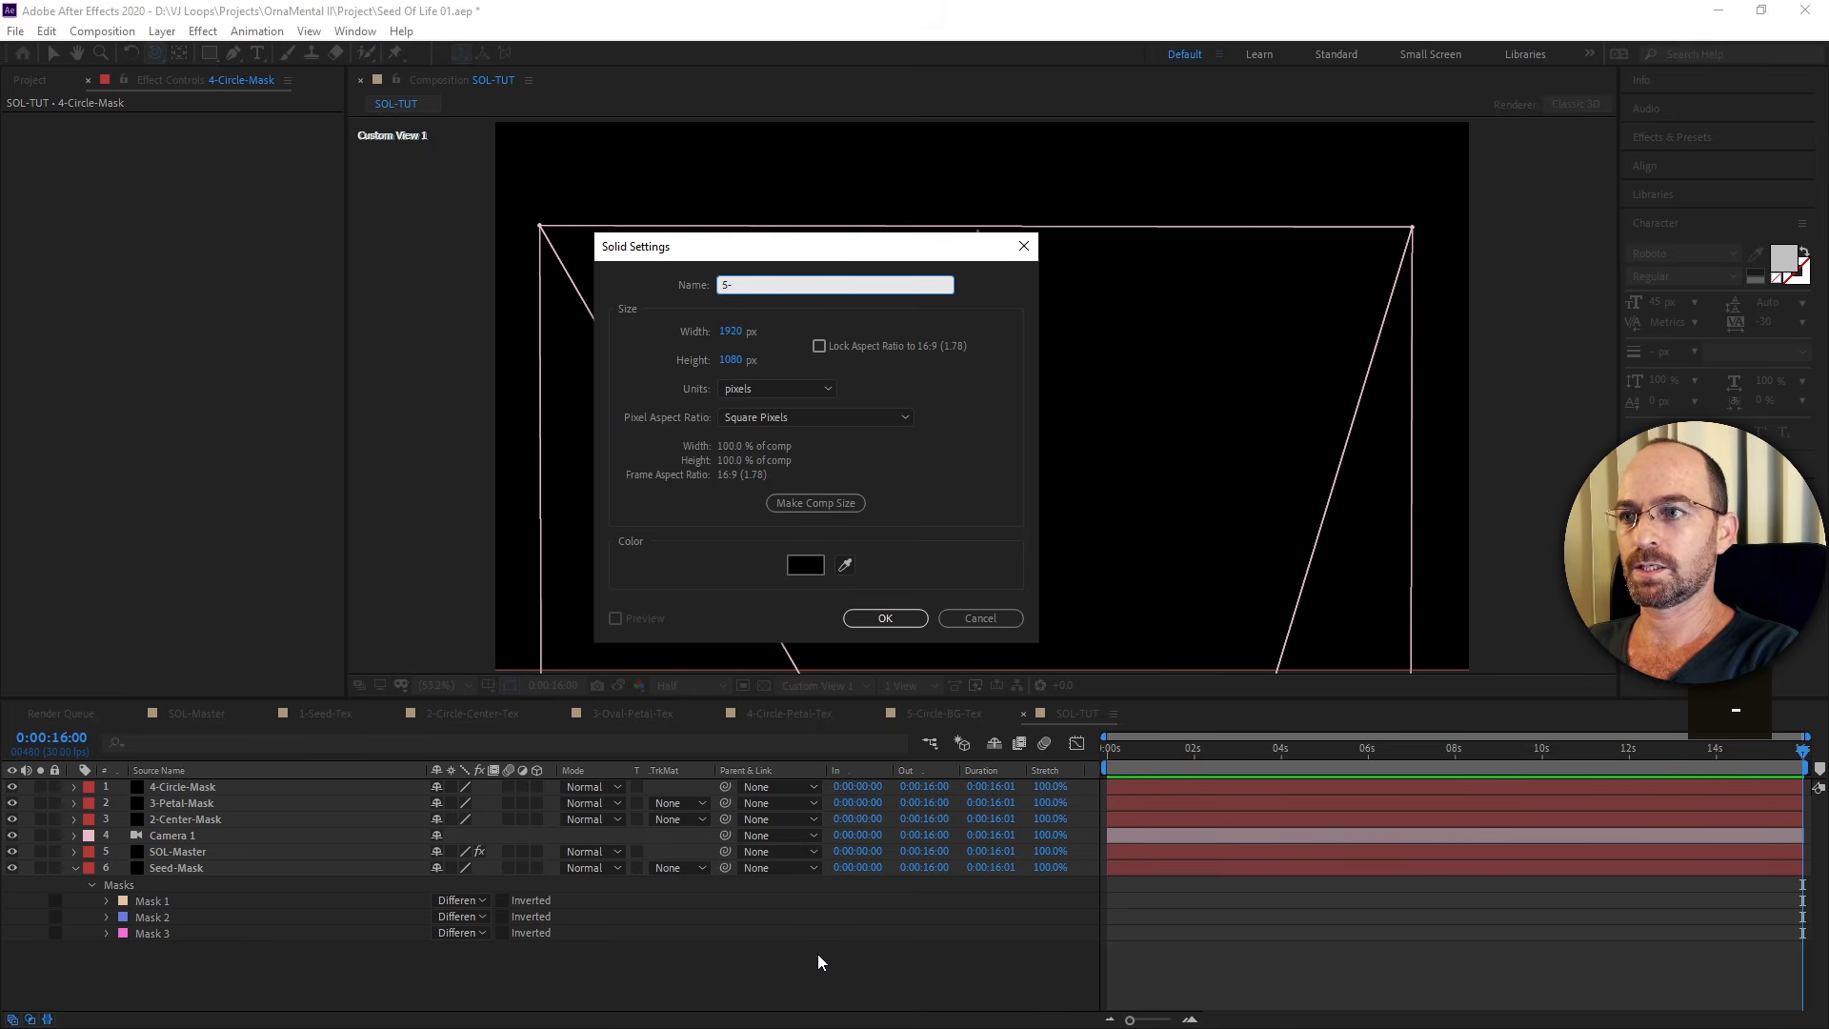
{"action": "type", "text": "-"}
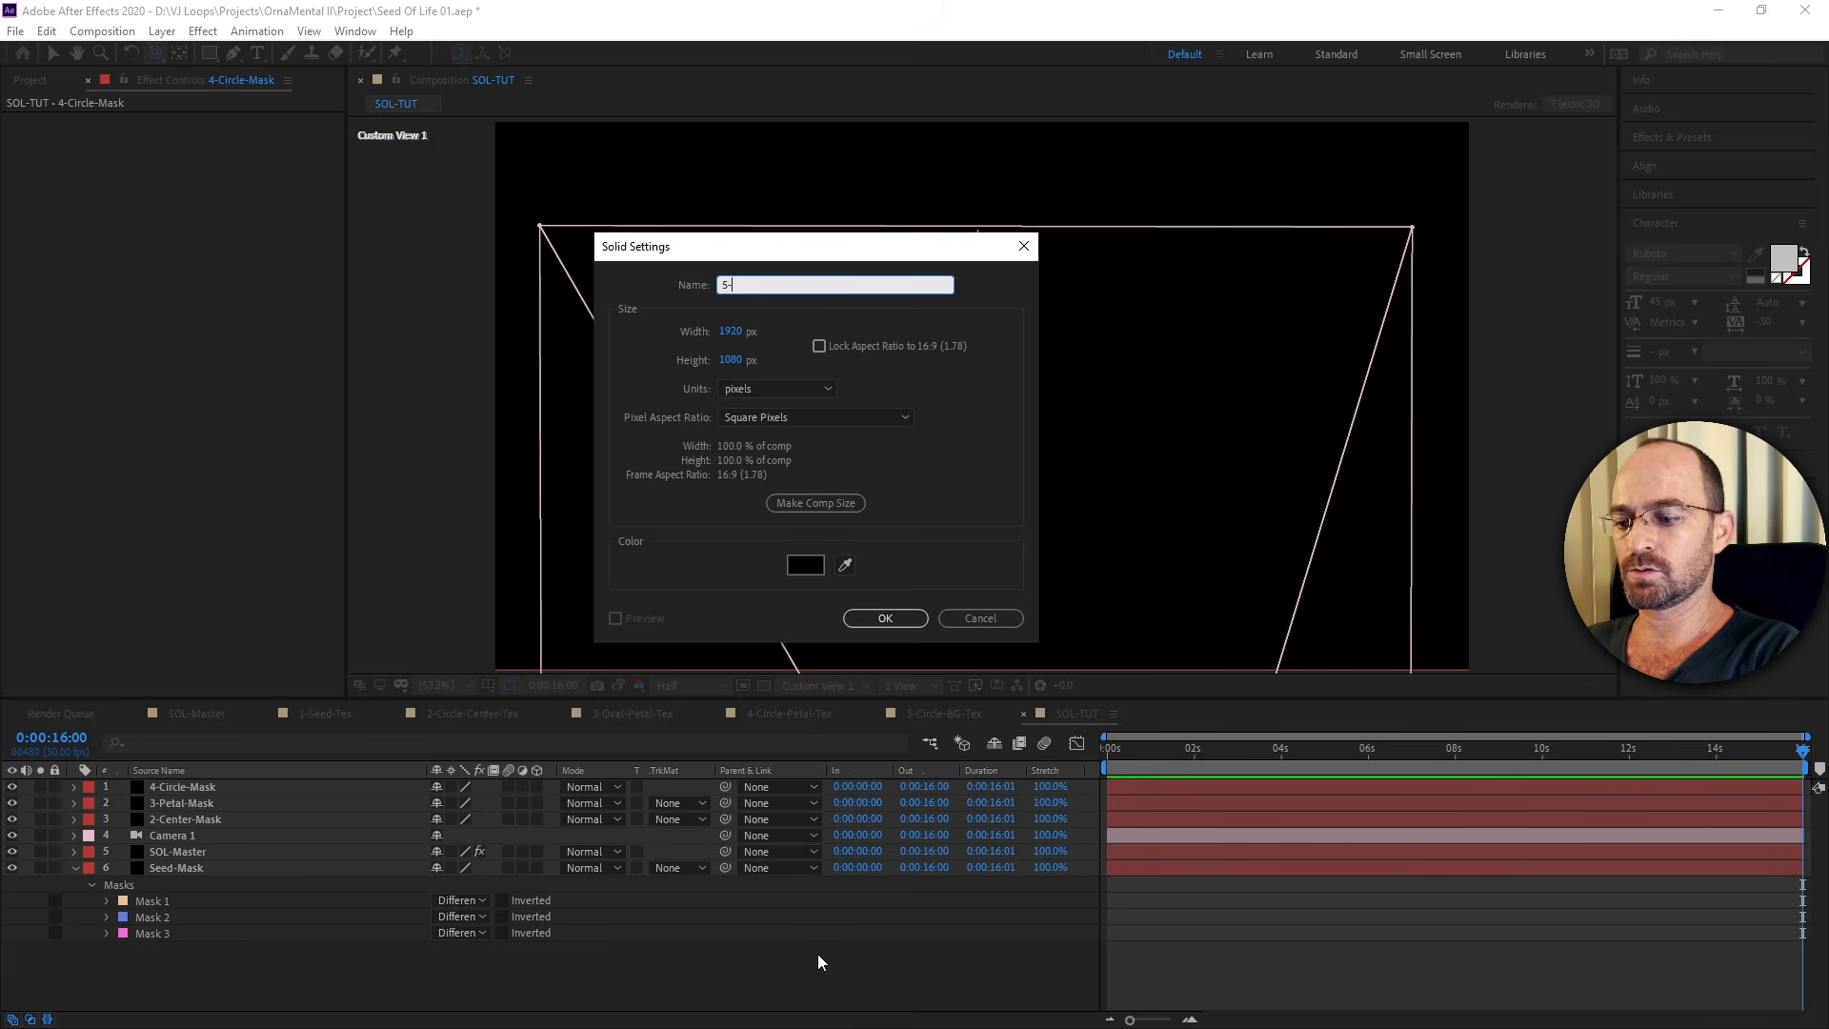
{"action": "type", "text": "BG"}
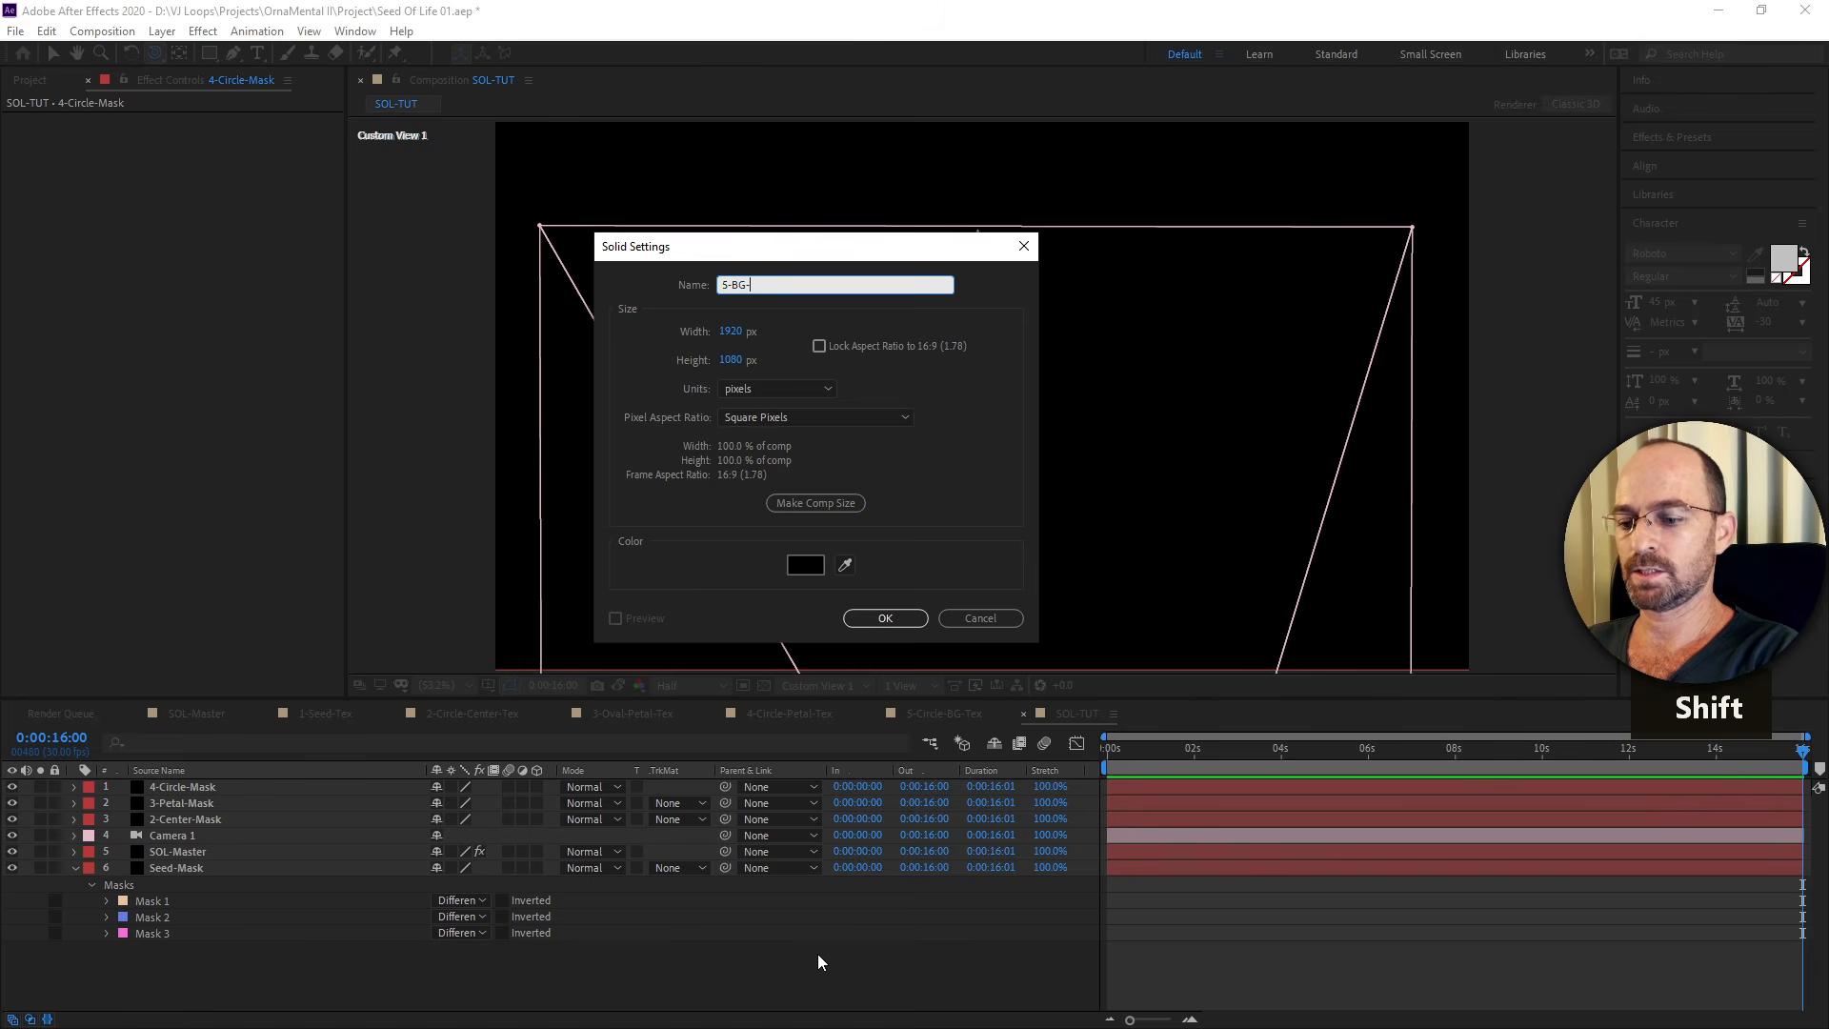
{"action": "type", "text": "-Mas"}
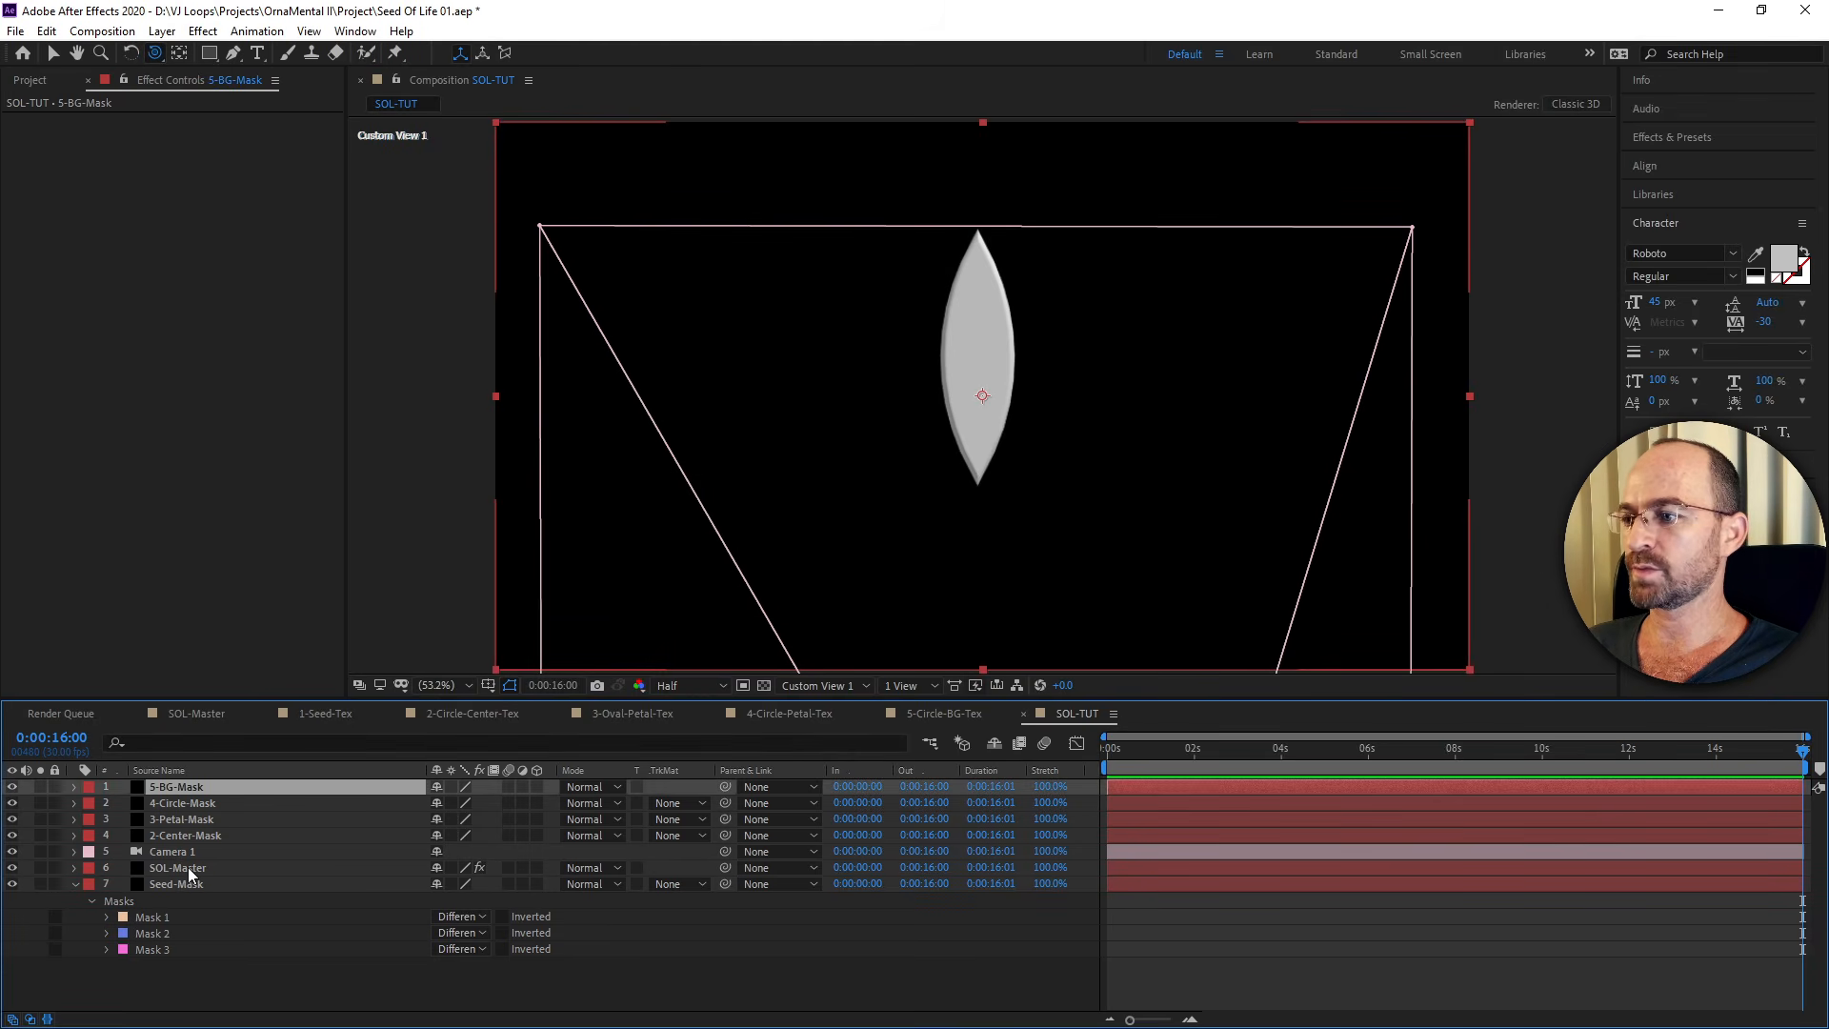
Reorder the mask layers above Camera 1 as Seed-Mask, 2-Center-Mask, 3-Petal-Mask, 4-Circle-Mask and 5-BG-Mask, and collapse Seed-Mask's properties.
{"action": "left_click_drag", "start_coordinate": [198, 884], "coordinate": [212, 781]}
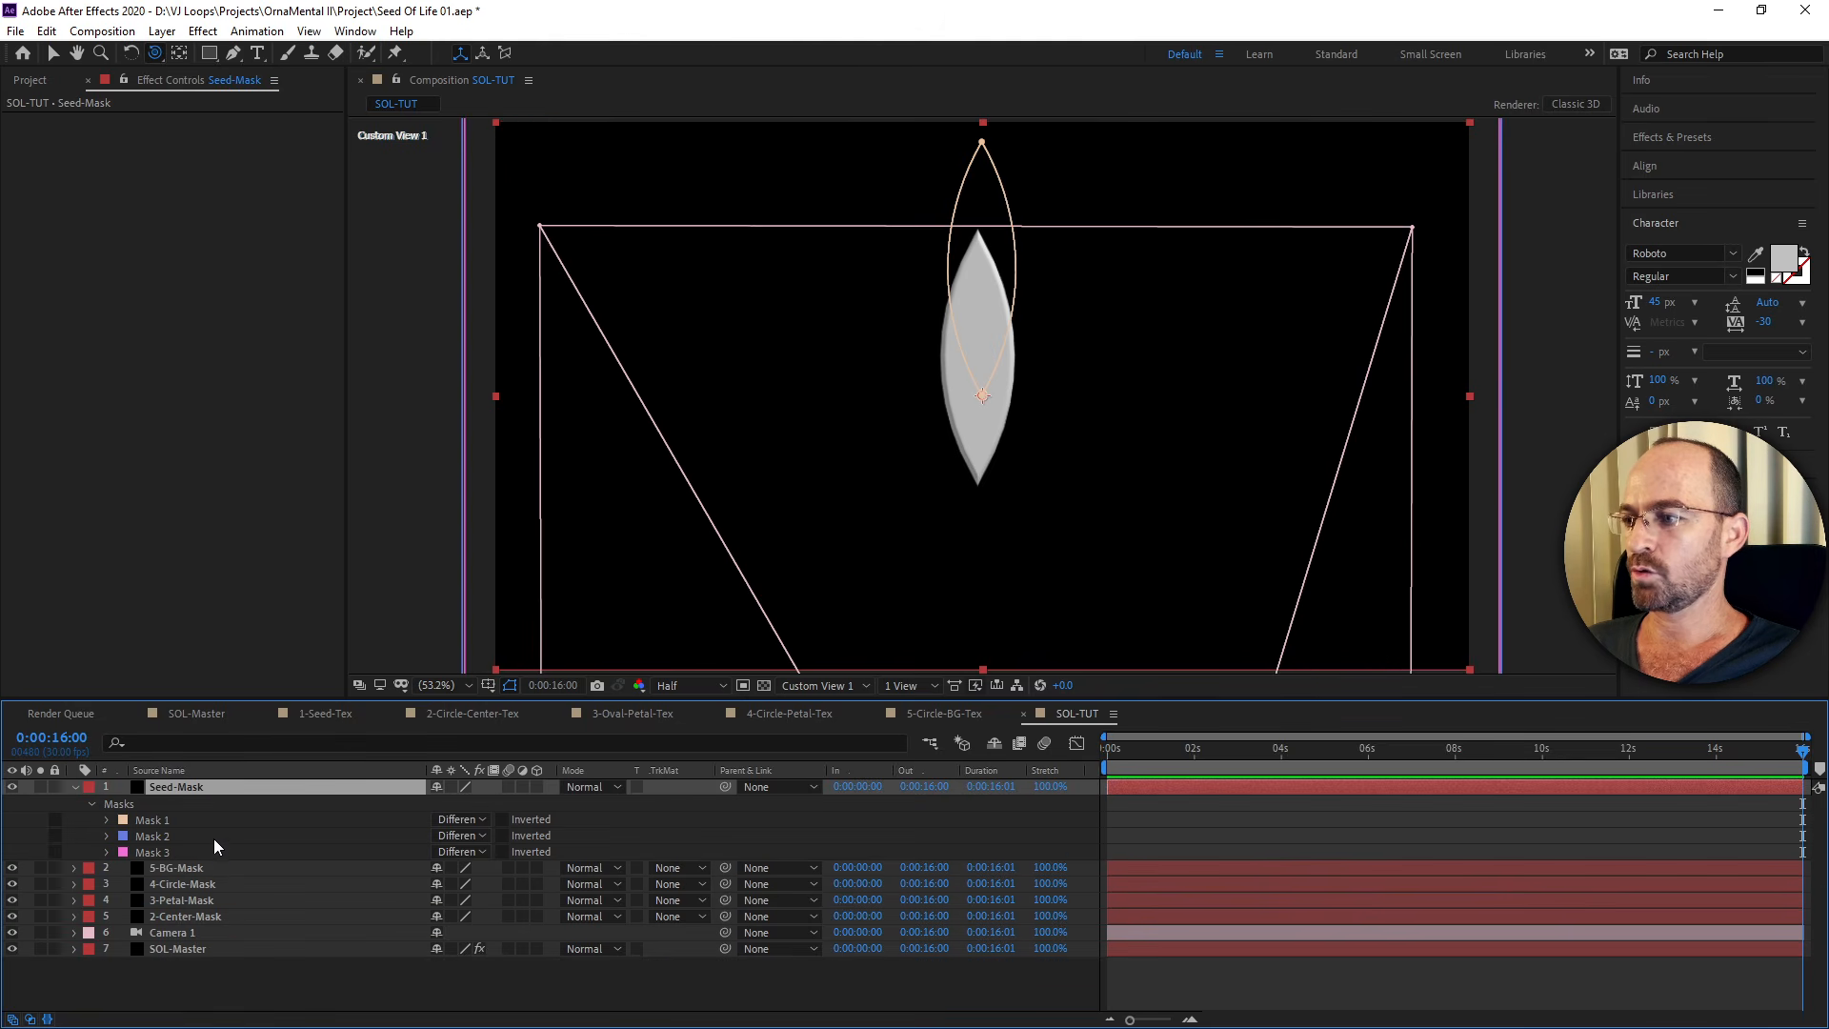
{"action": "left_click_drag", "start_coordinate": [213, 928], "coordinate": [236, 847]}
{"action": "mouse_move", "coordinate": [225, 916]}
{"action": "left_mouse_down"}
{"action": "mouse_move", "coordinate": [240, 859]}
{"action": "mouse_move", "coordinate": [225, 924]}
{"action": "left_mouse_up"}
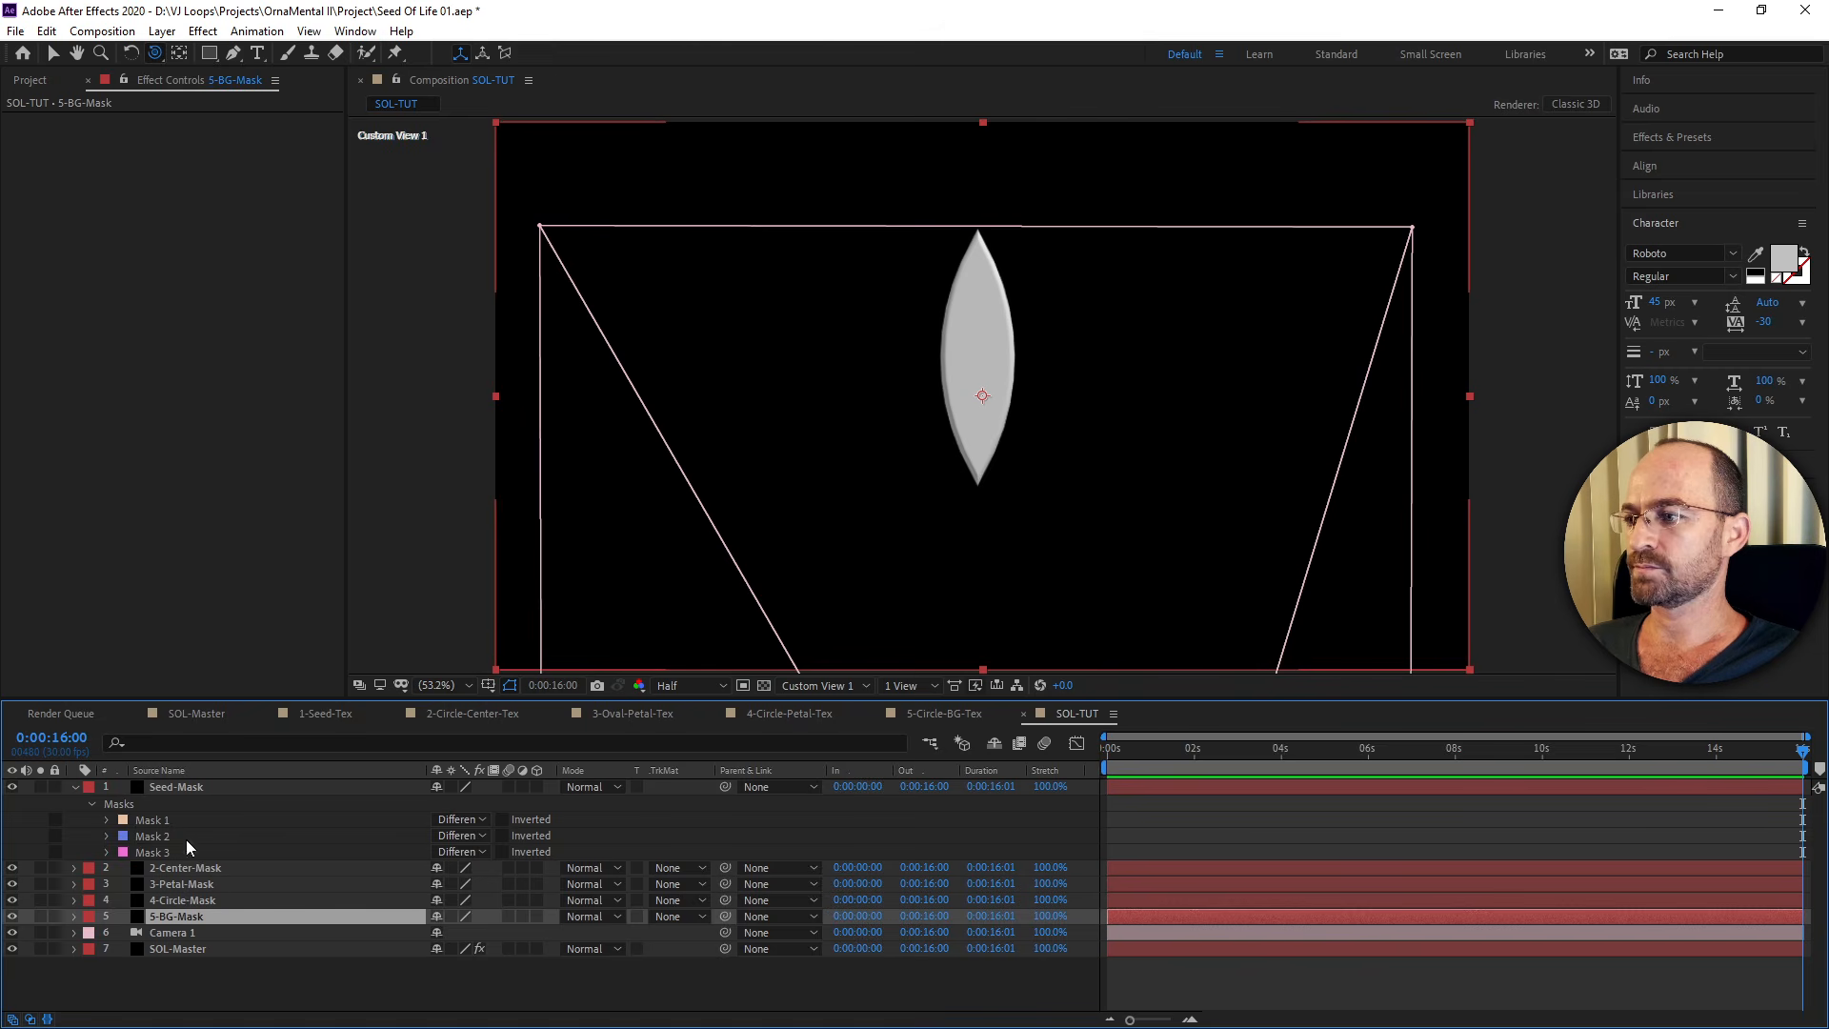
{"action": "left_click", "coordinate": [74, 787]}
Rename the Seed-Mask layer as 1-Seed-Mask.
{"action": "left_click", "coordinate": [183, 789]}
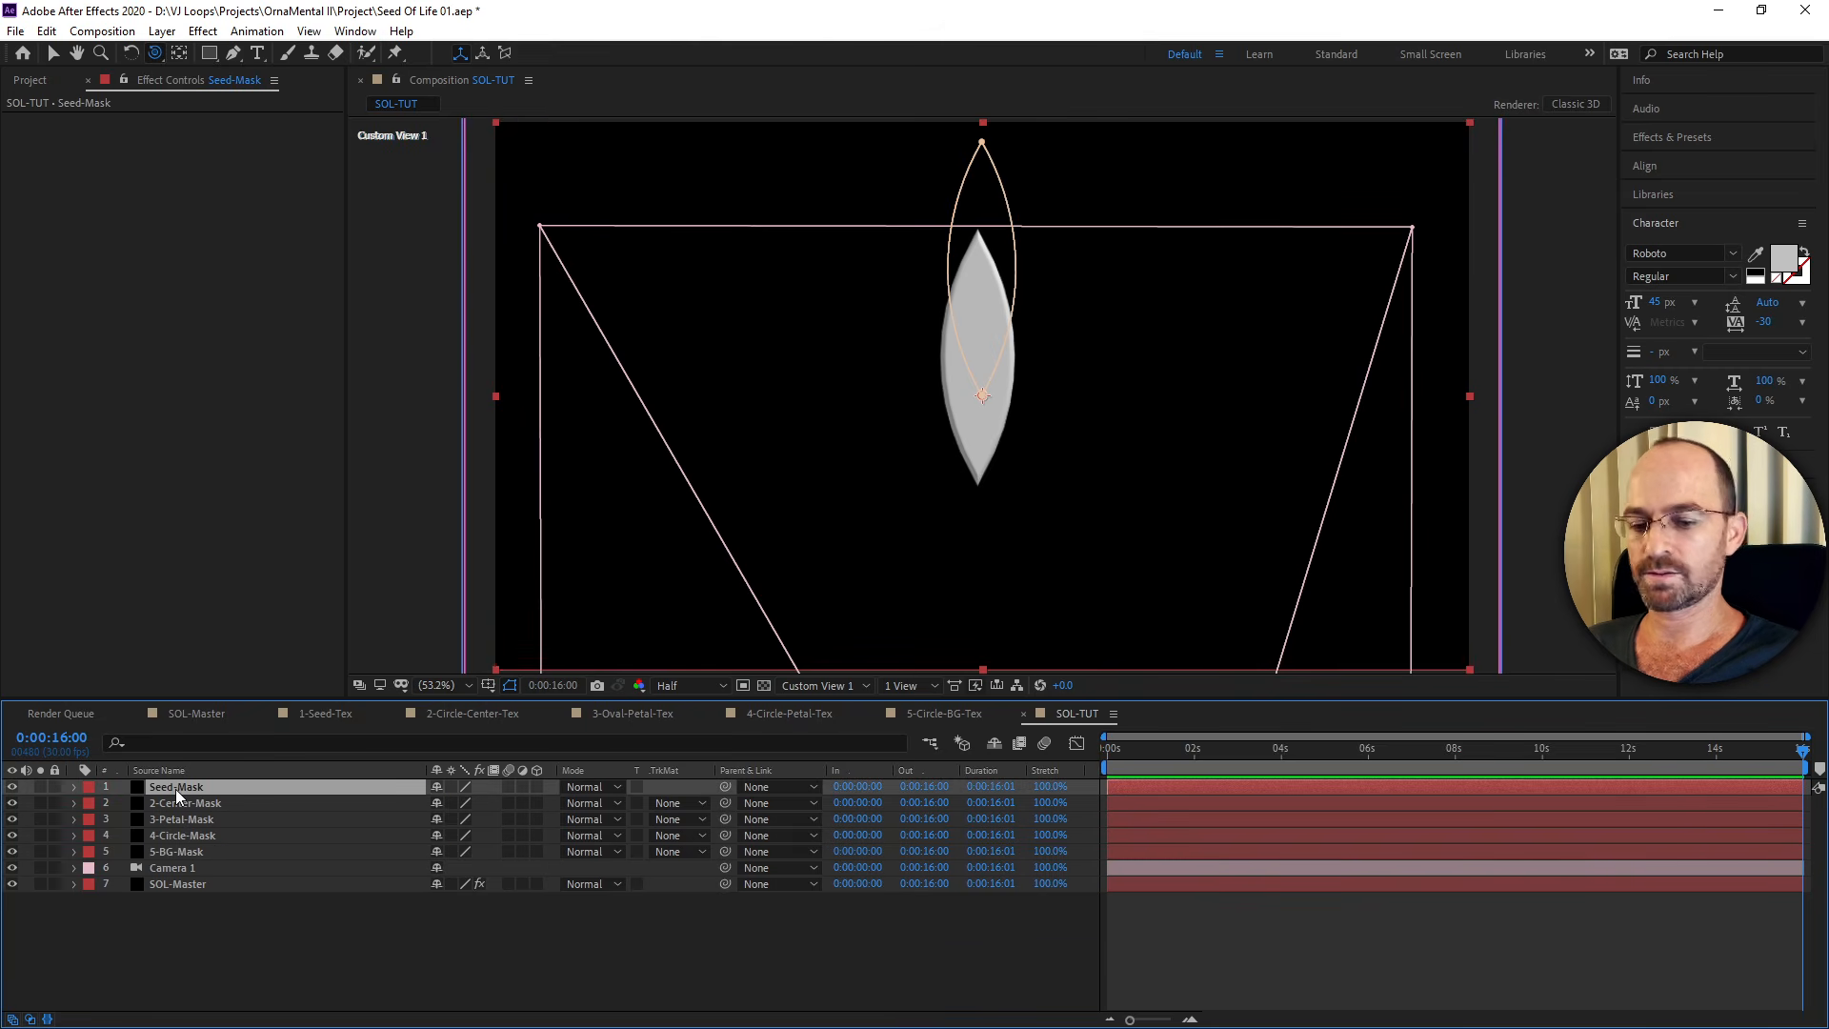
{"action": "key", "text": "Return"}
{"action": "key", "text": "Left"}
{"action": "type", "text": "1-"}
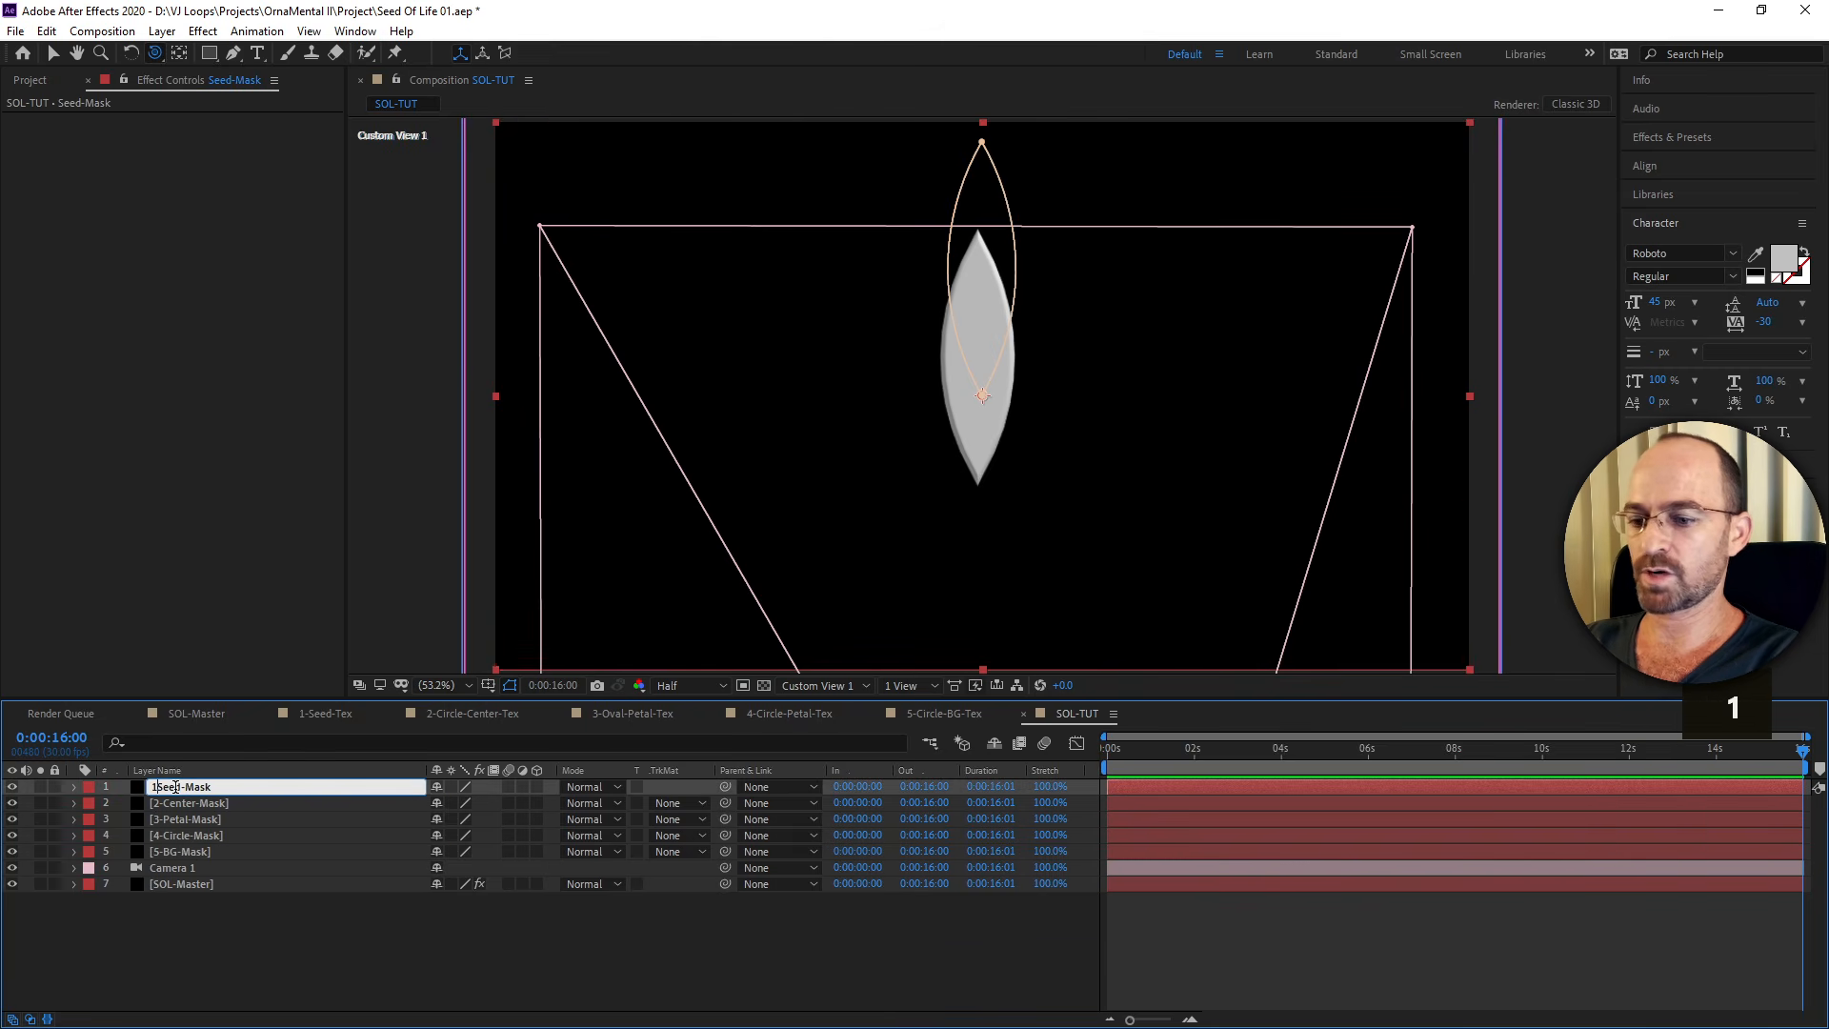
{"action": "key", "text": "Return"}
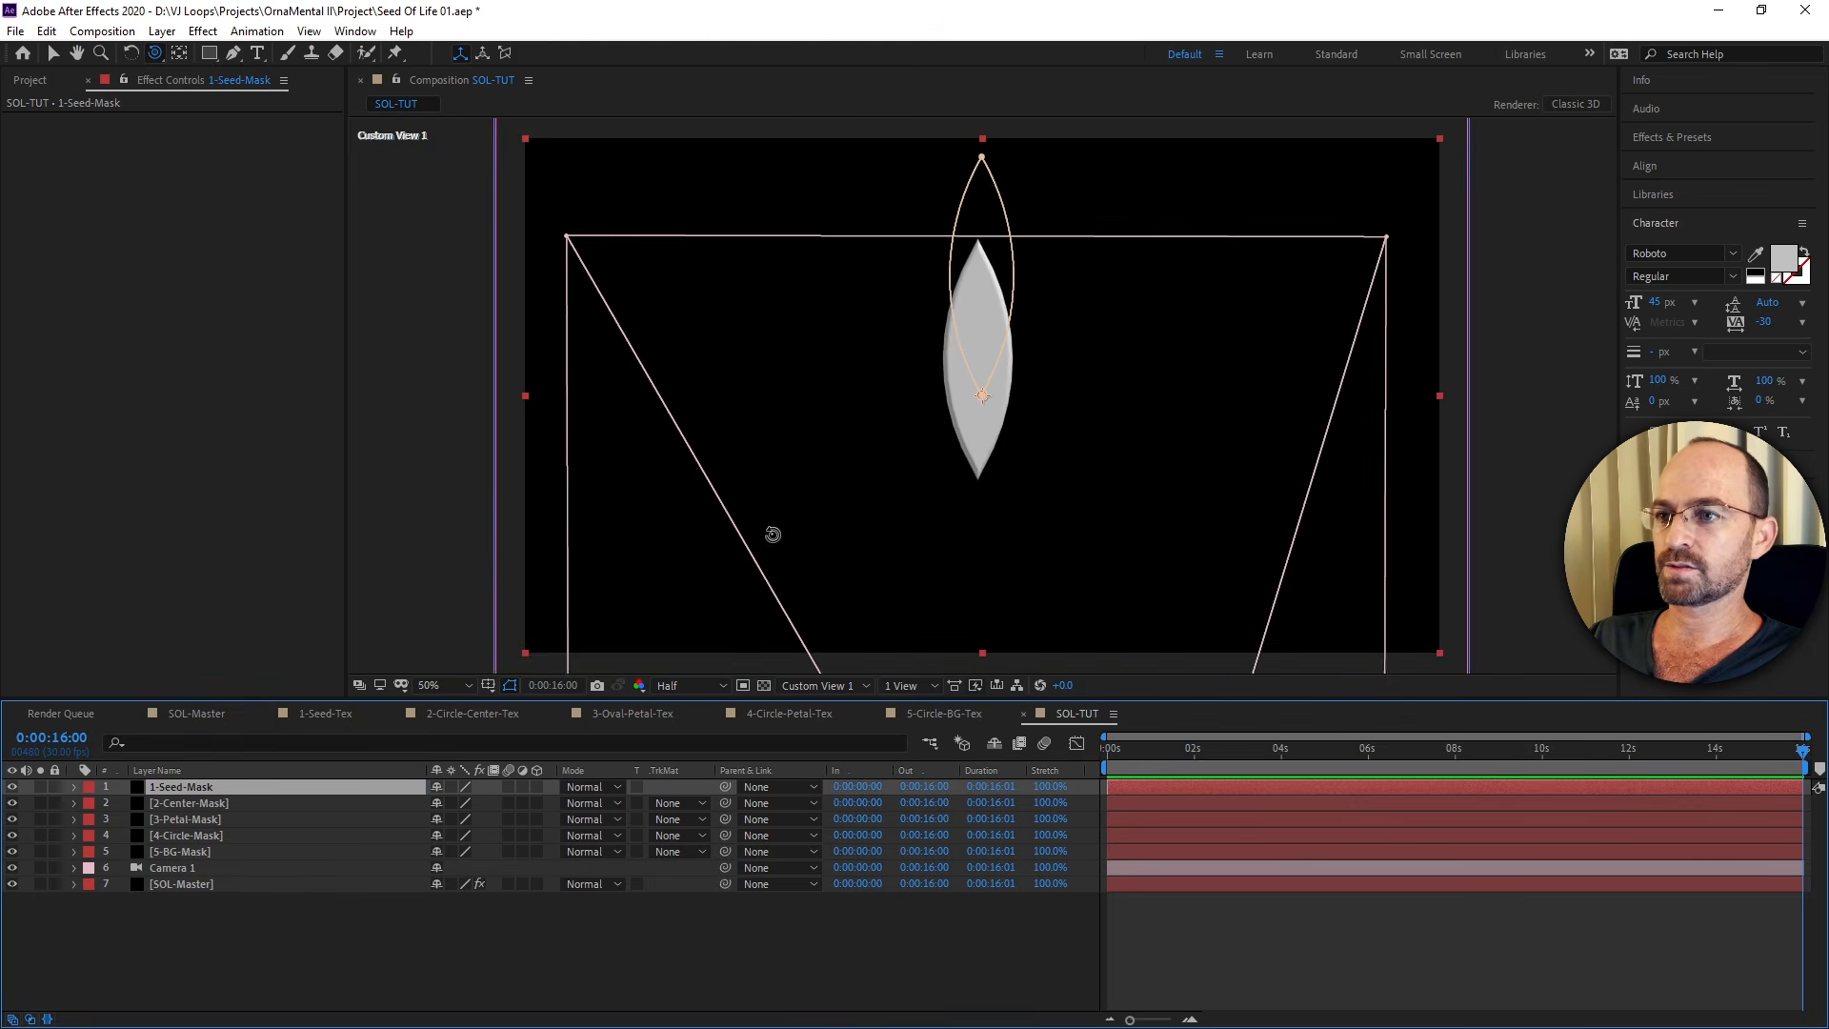
Hide the SOL-Master and Camera 1 layers in the composition.
{"action": "key", "text": "comma"}
{"action": "key", "text": "comma"}
{"action": "left_click_drag", "start_coordinate": [13, 884], "coordinate": [13, 867]}
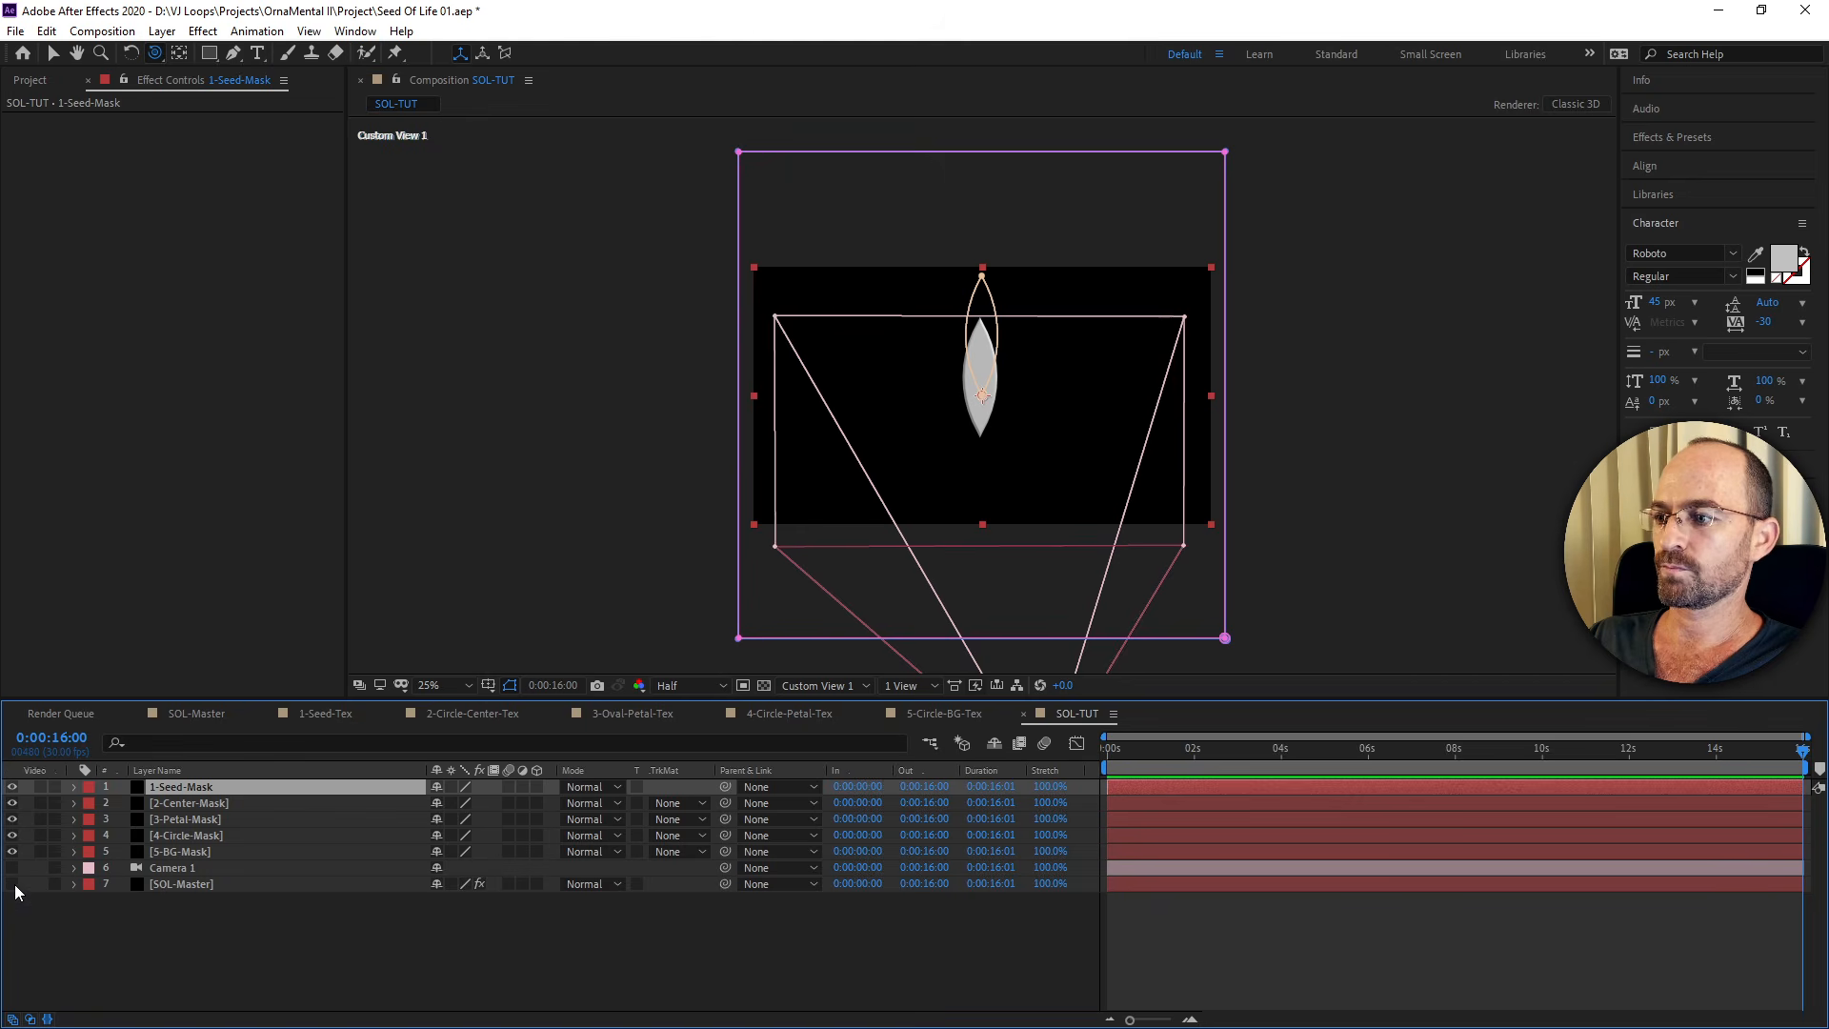
Check the outlines on mask layers 2 through 5, then paste the copied background circle and its square frames onto 5-BG-Mask.
{"action": "left_click", "coordinate": [221, 802]}
{"action": "left_click", "coordinate": [222, 819]}
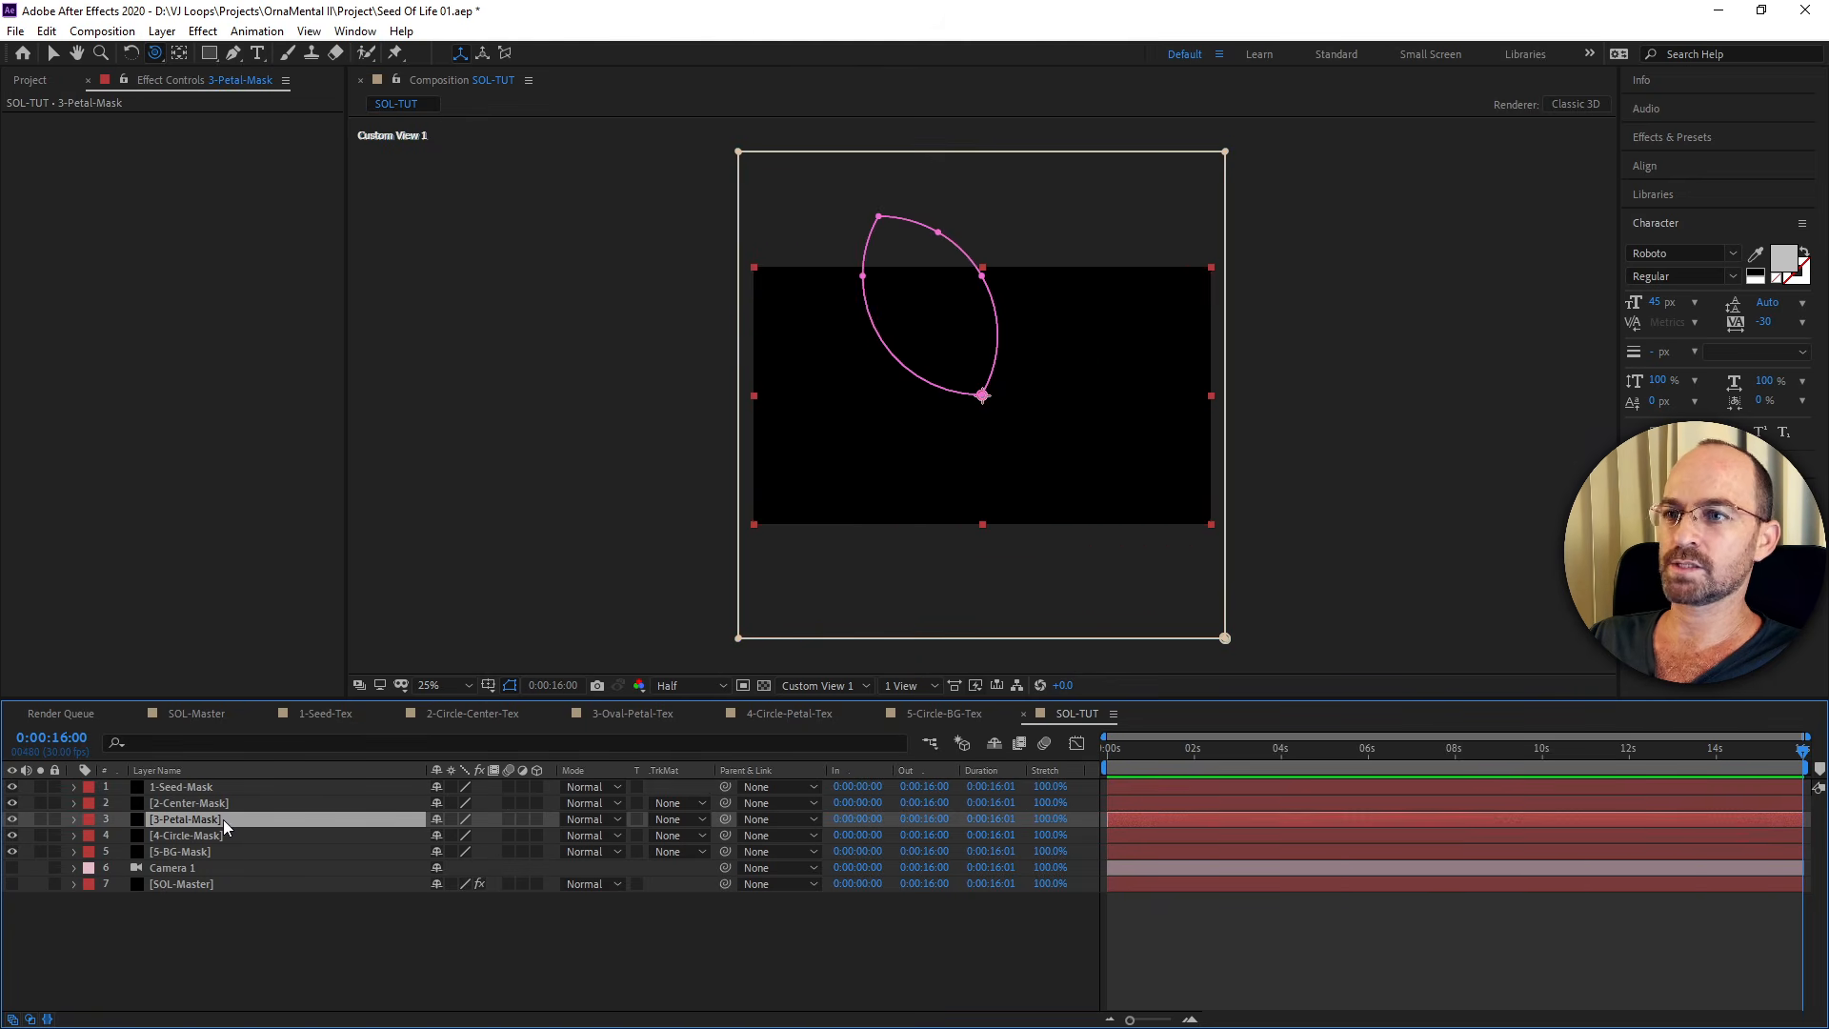
{"action": "left_click", "coordinate": [225, 837]}
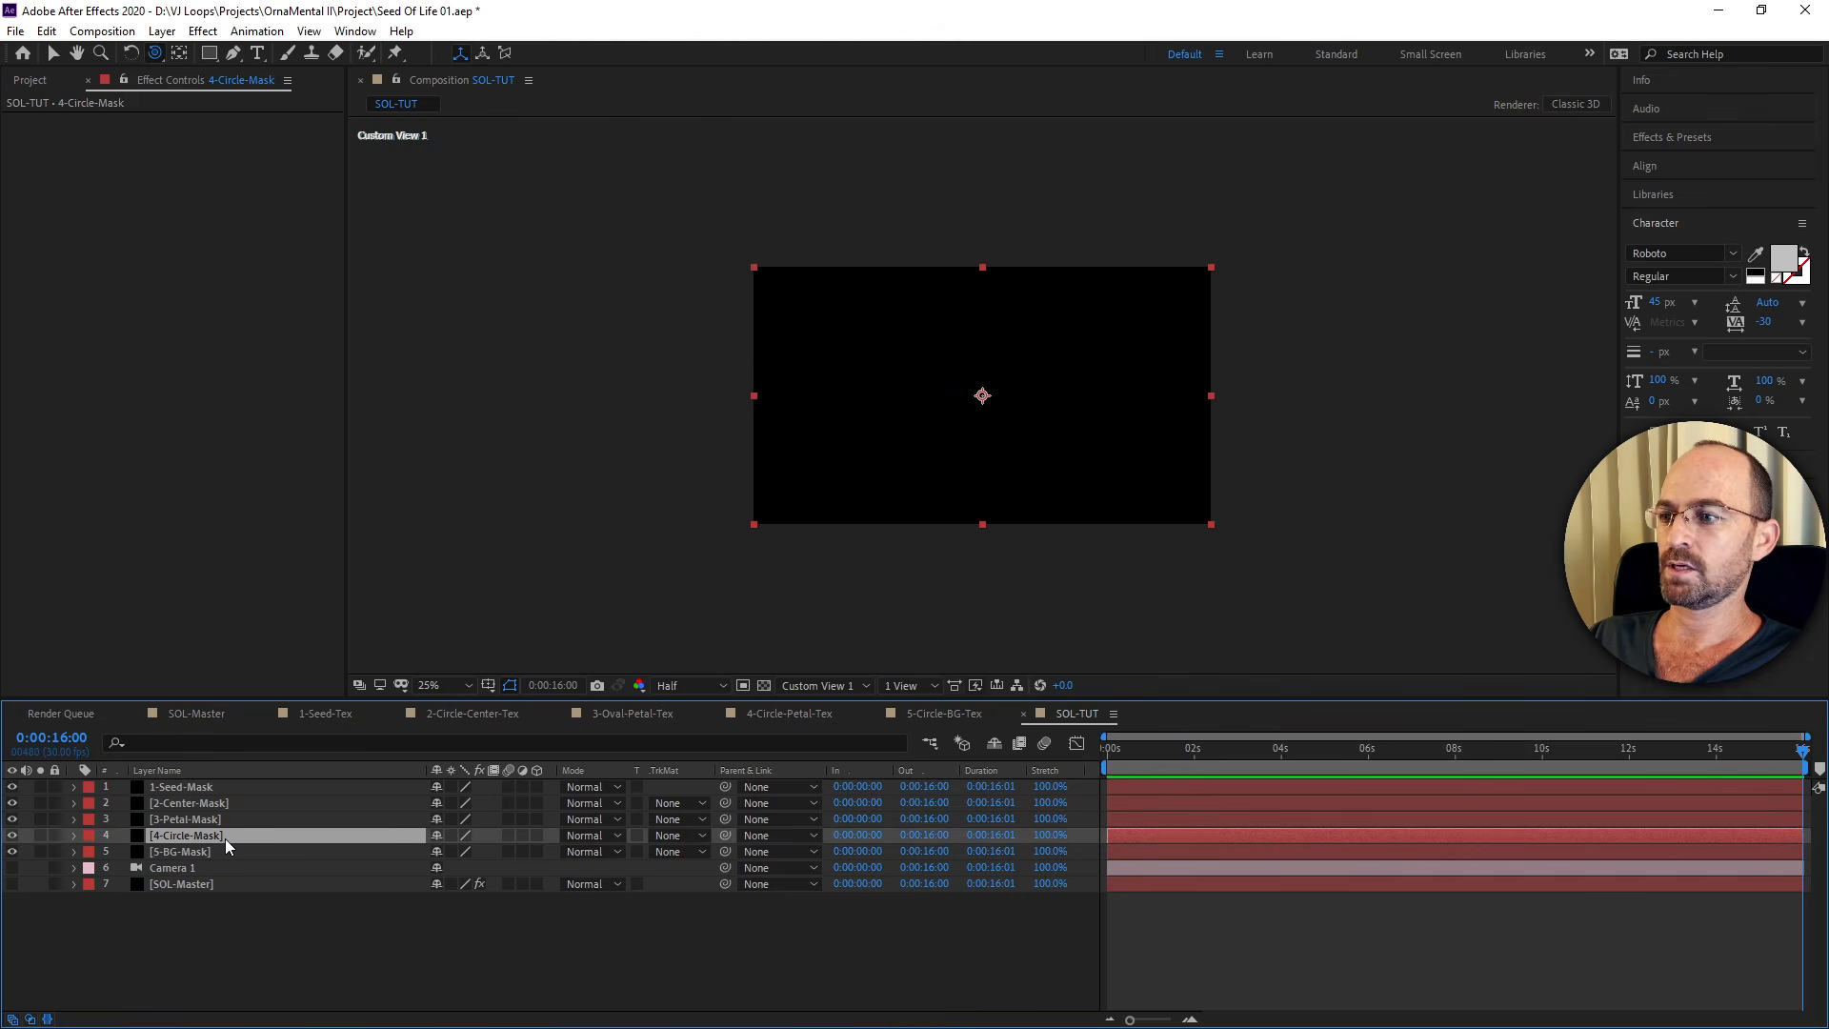
{"action": "left_click", "coordinate": [211, 851]}
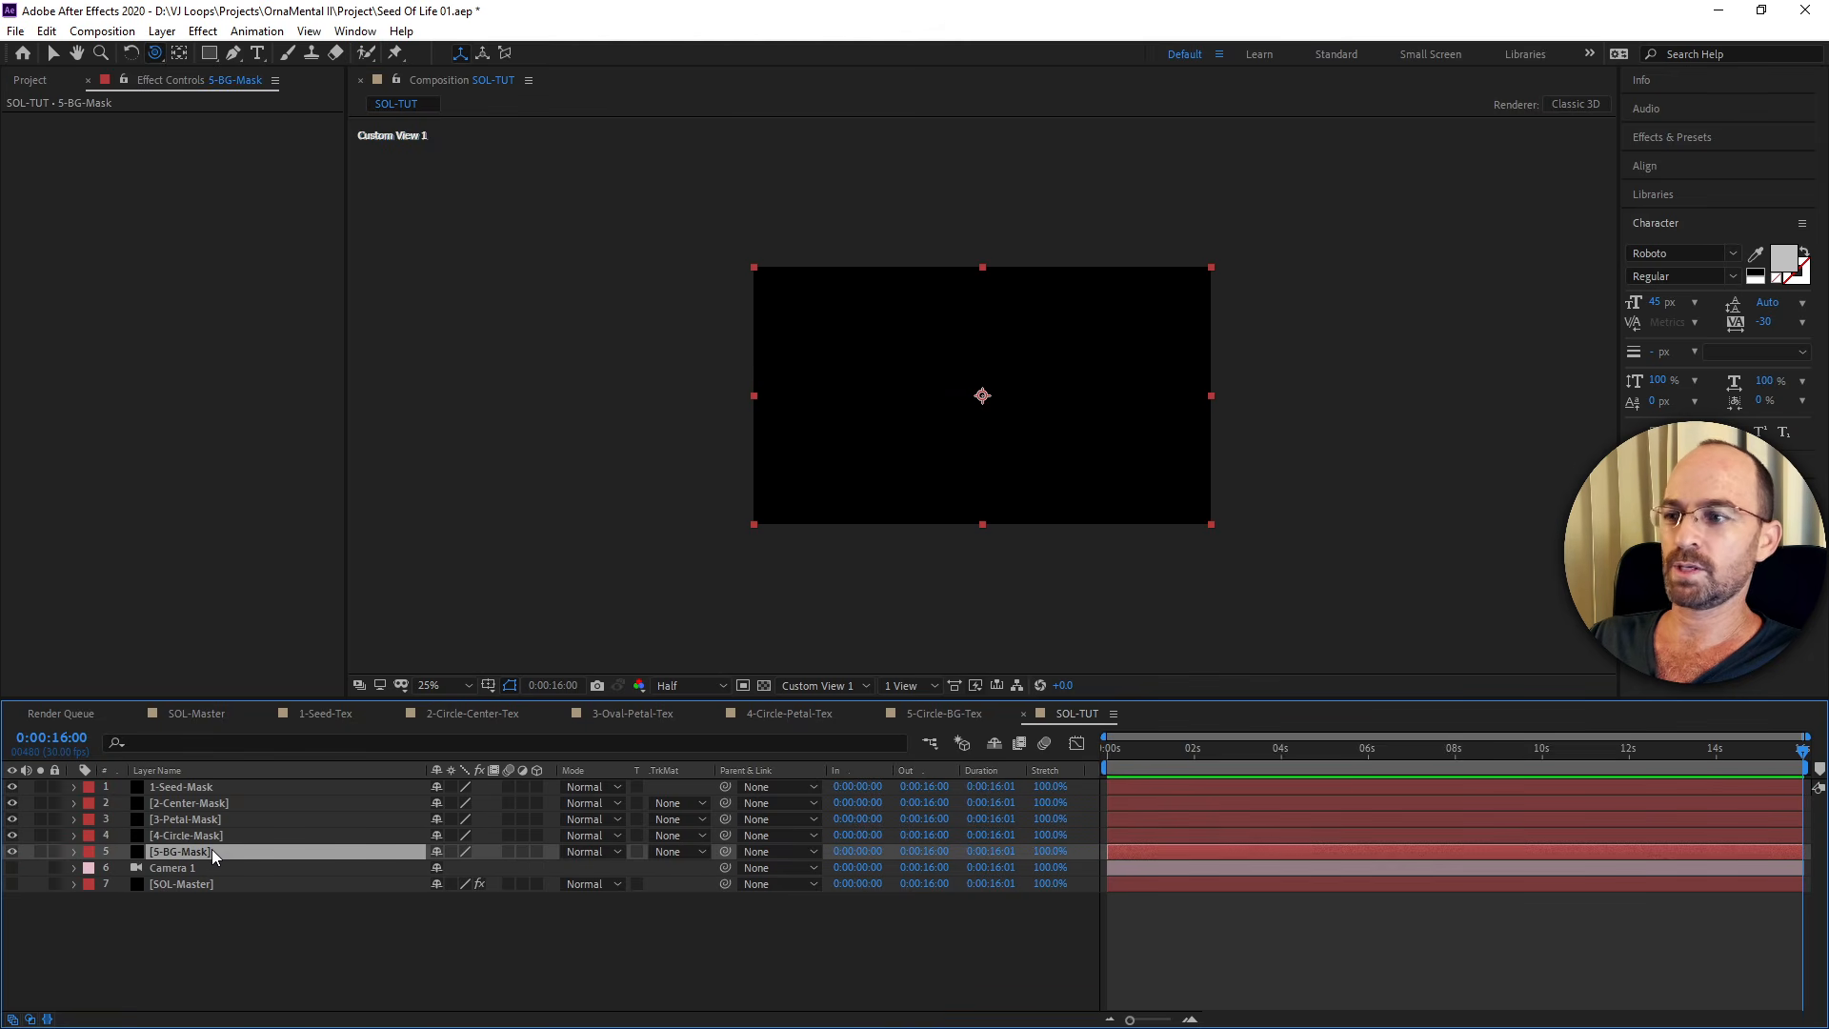
{"action": "key", "text": "ctrl"}
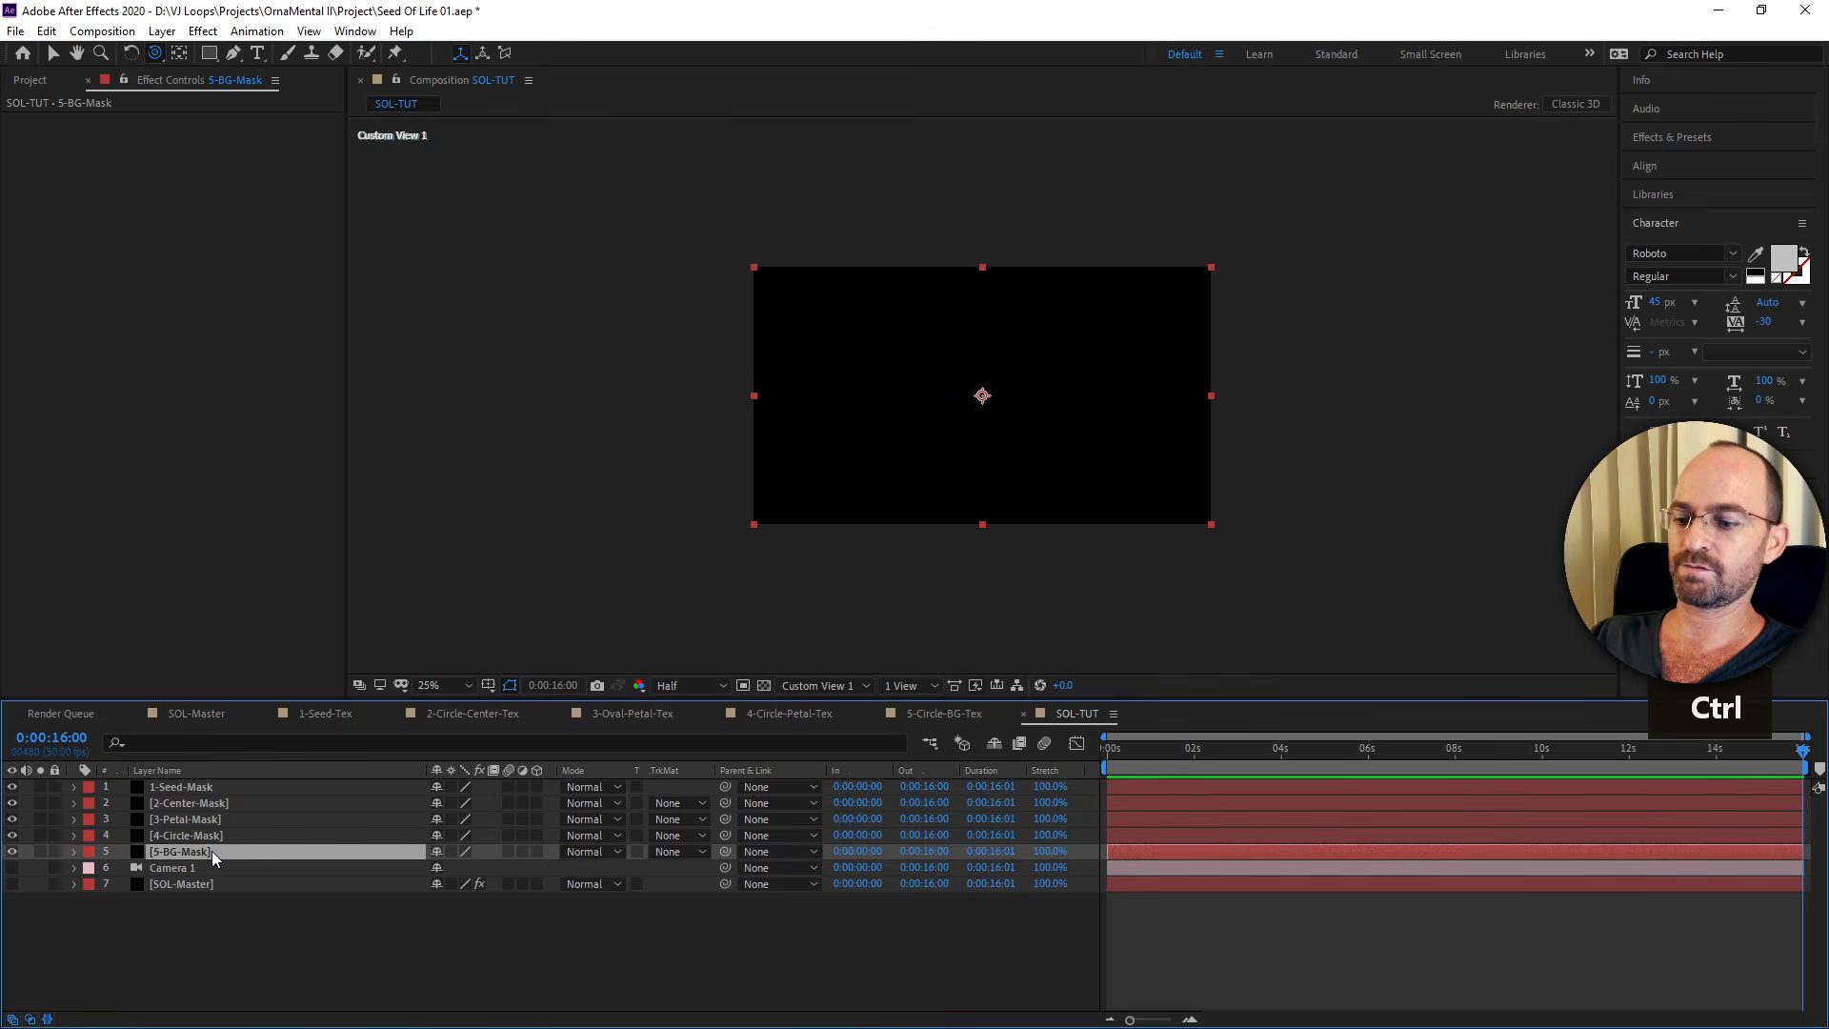
{"action": "key", "text": "ctrl+v"}
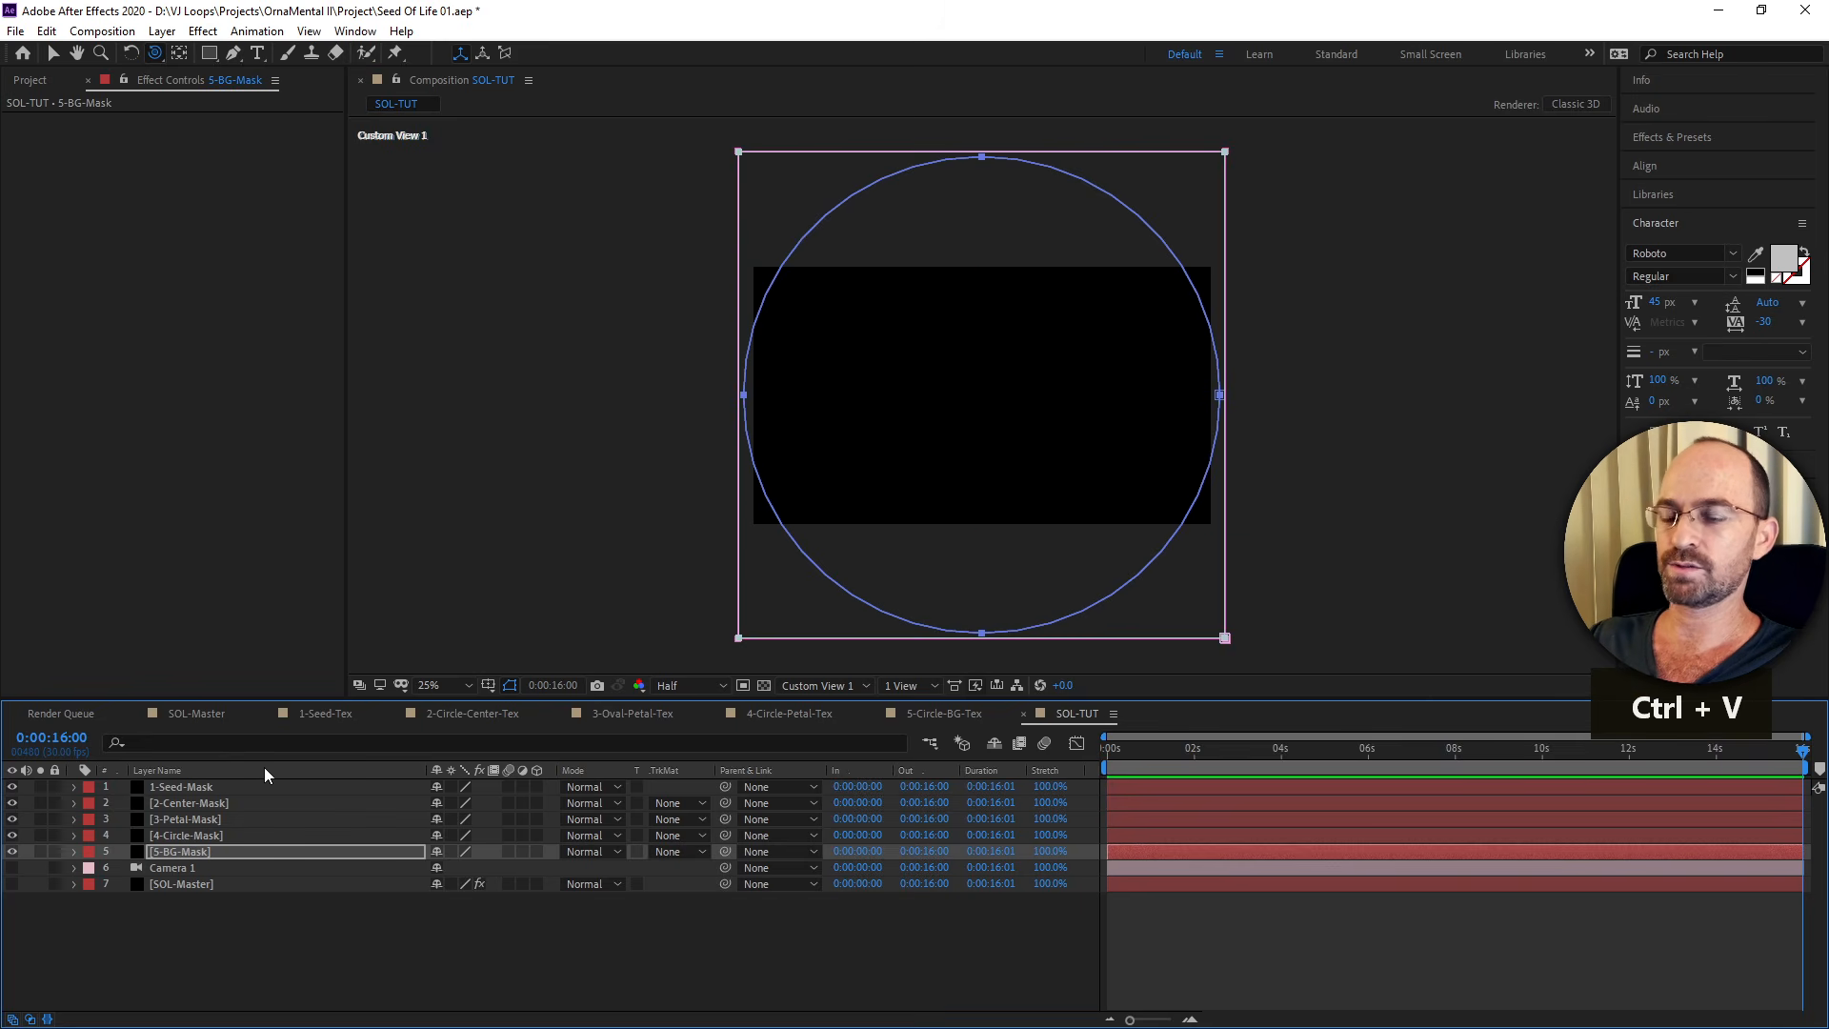
Switch to Illustrator, copy the 4-Circle shape with the square frames, and paste them as masks onto the 4-Circle-Mask layer in After Effects.
{"action": "key", "text": "alt+Tab"}
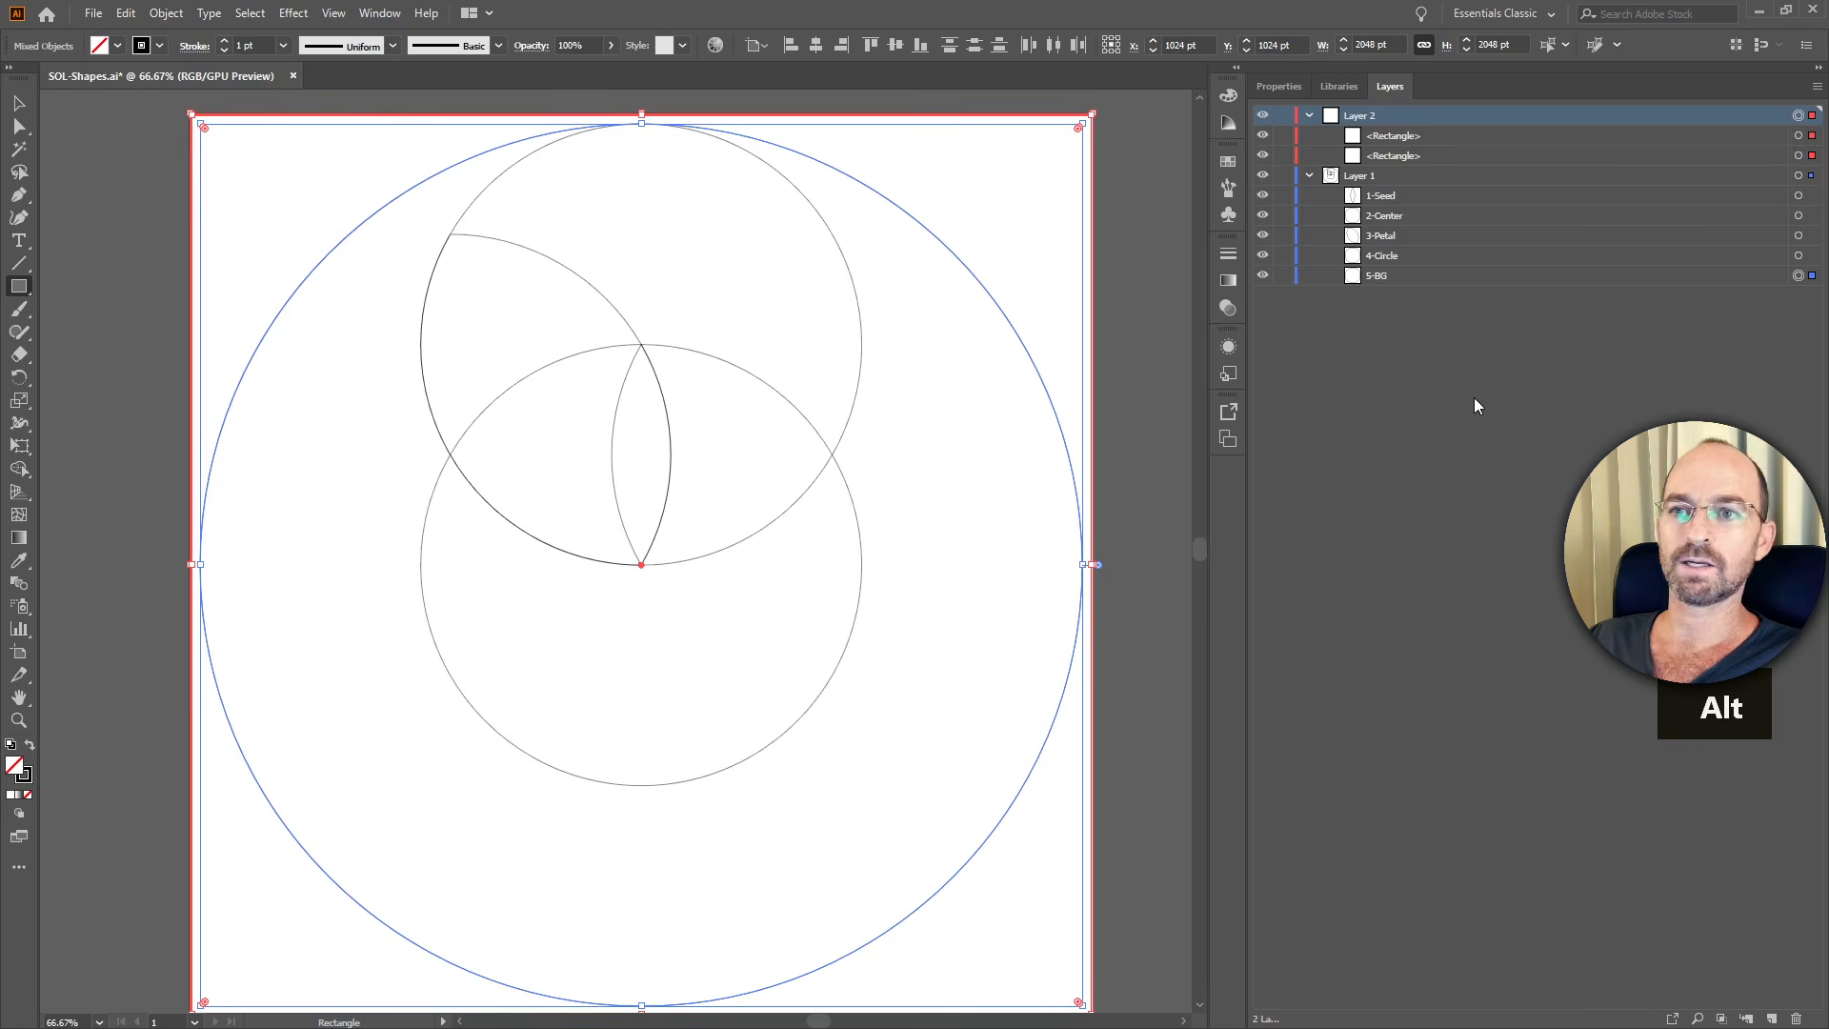
{"action": "left_click", "coordinate": [1797, 257]}
{"action": "key", "text": "ctrl+c"}
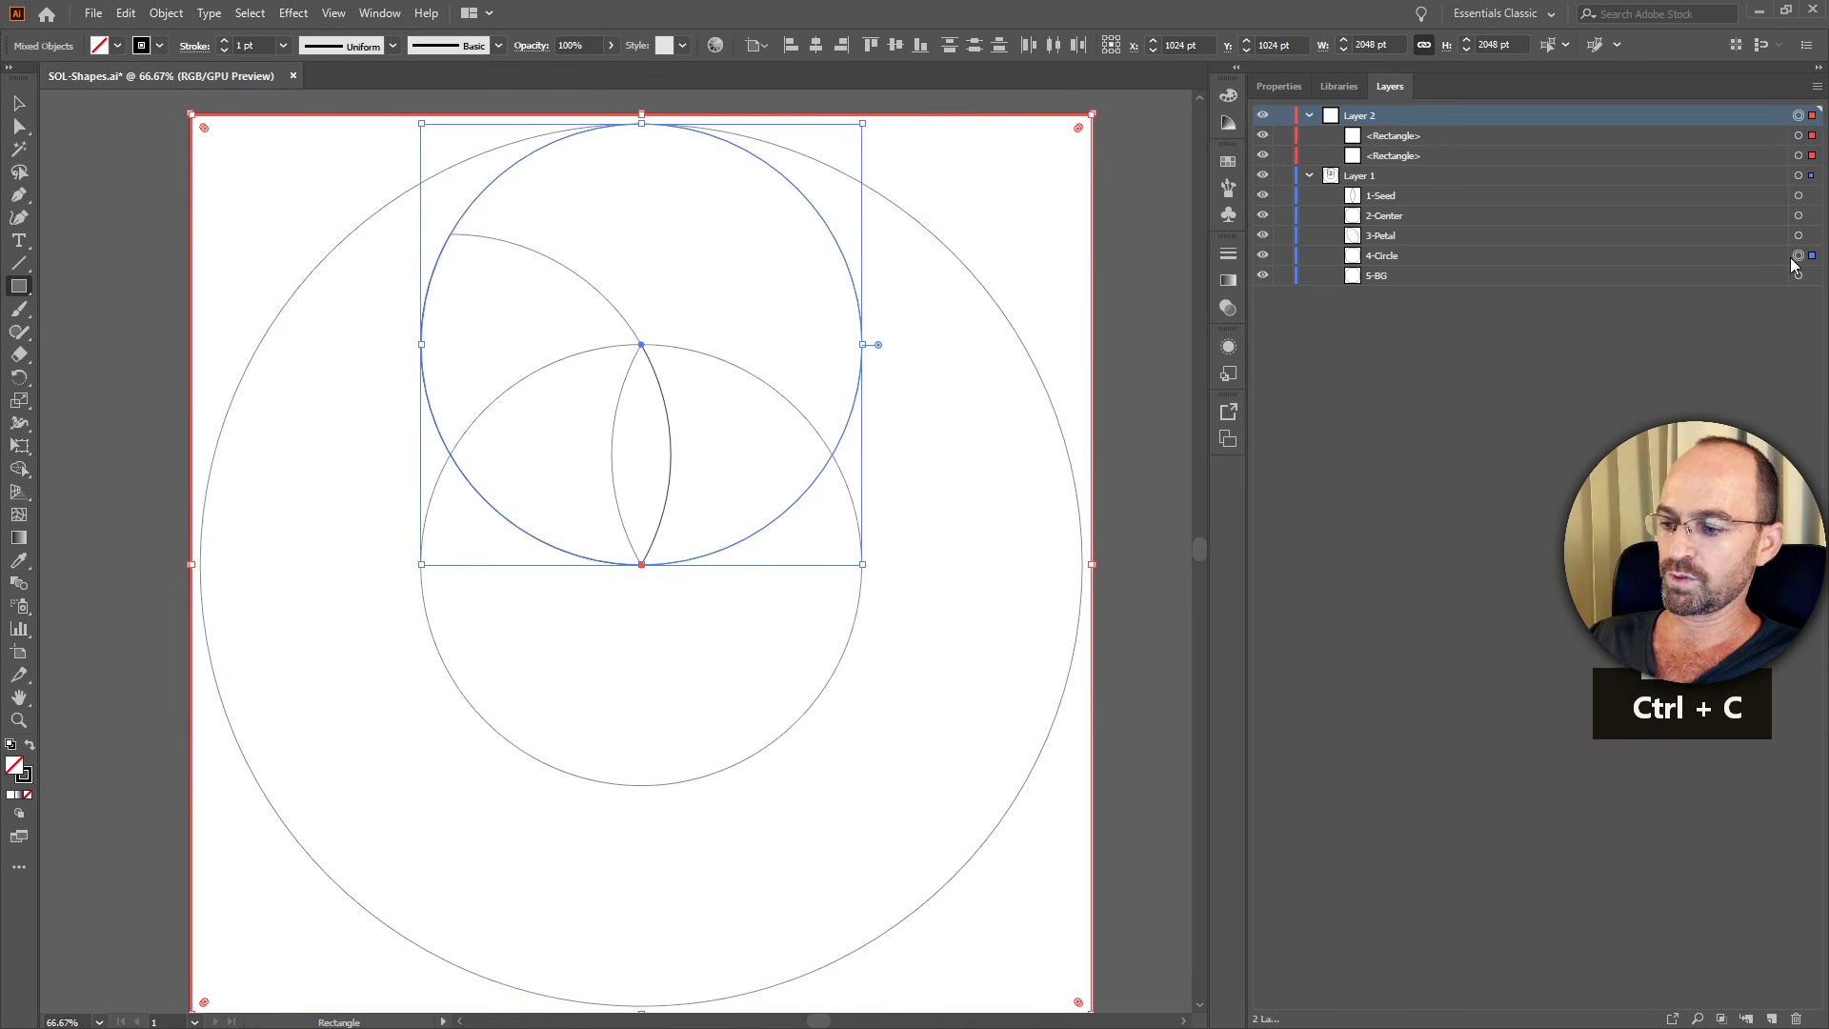
{"action": "key", "text": "alt+Tab"}
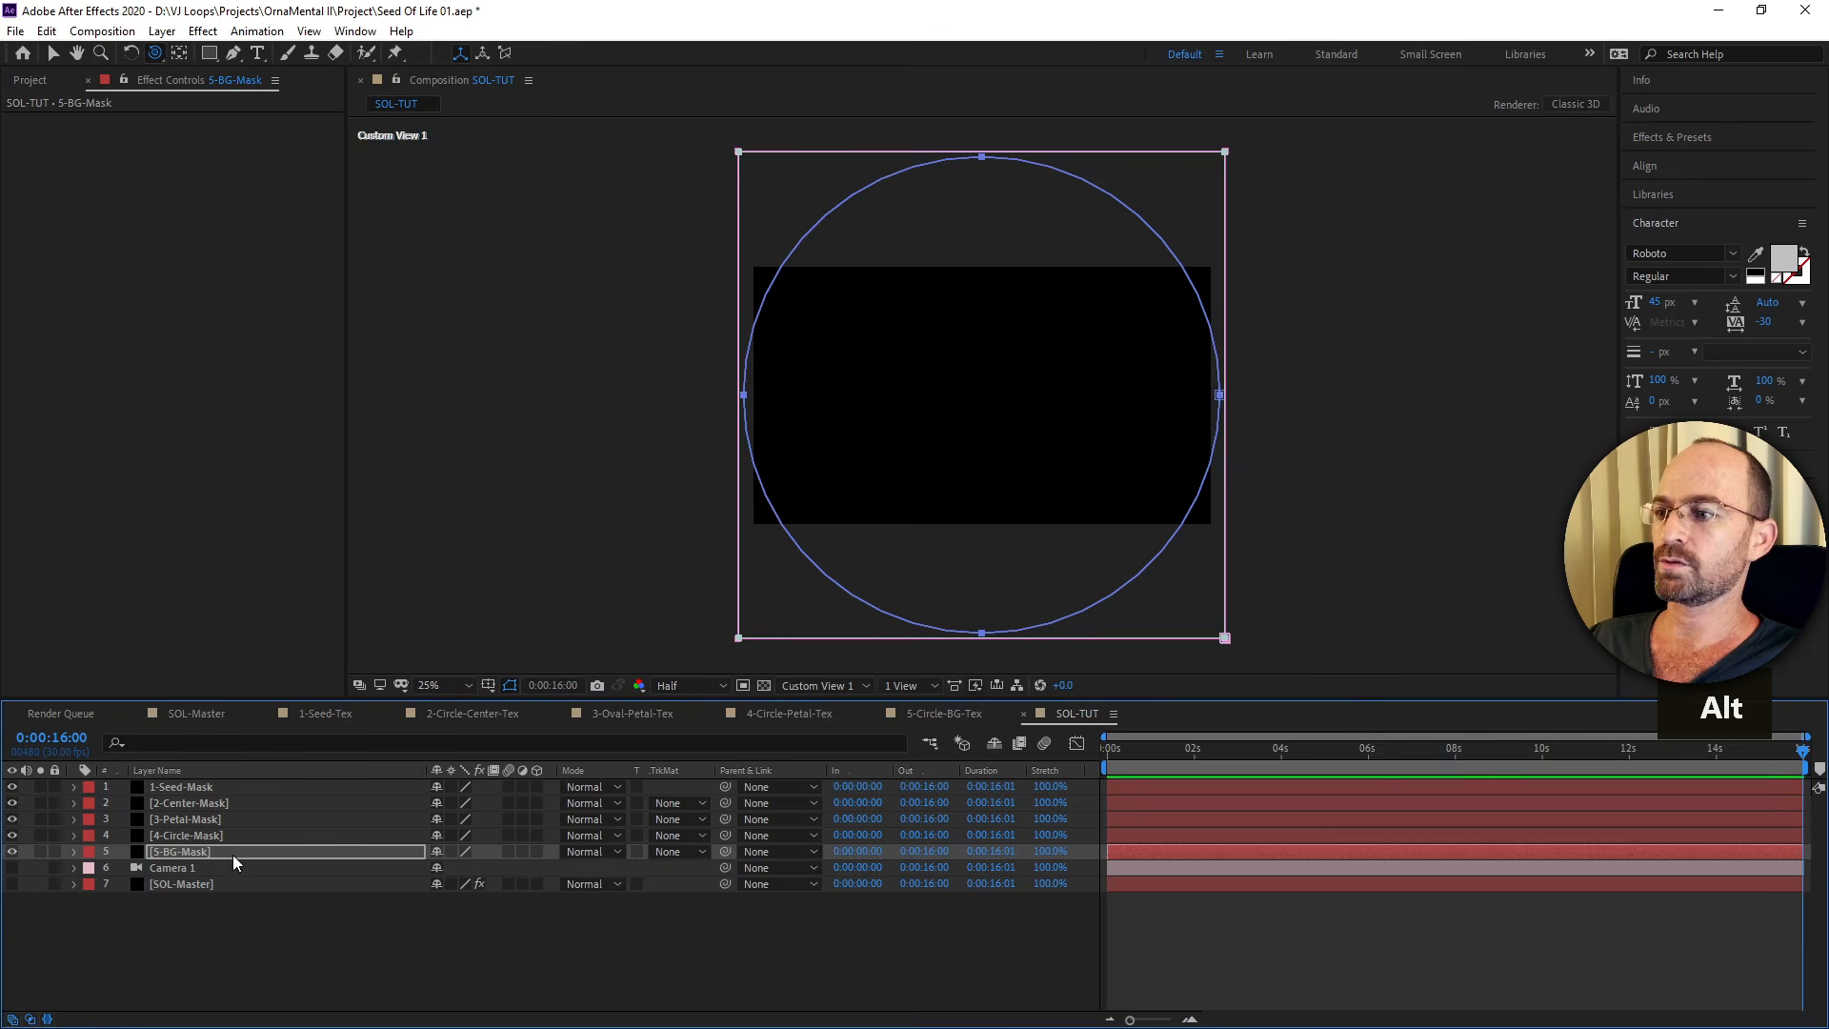
{"action": "left_click", "coordinate": [232, 837]}
{"action": "key", "text": "ctrl+v"}
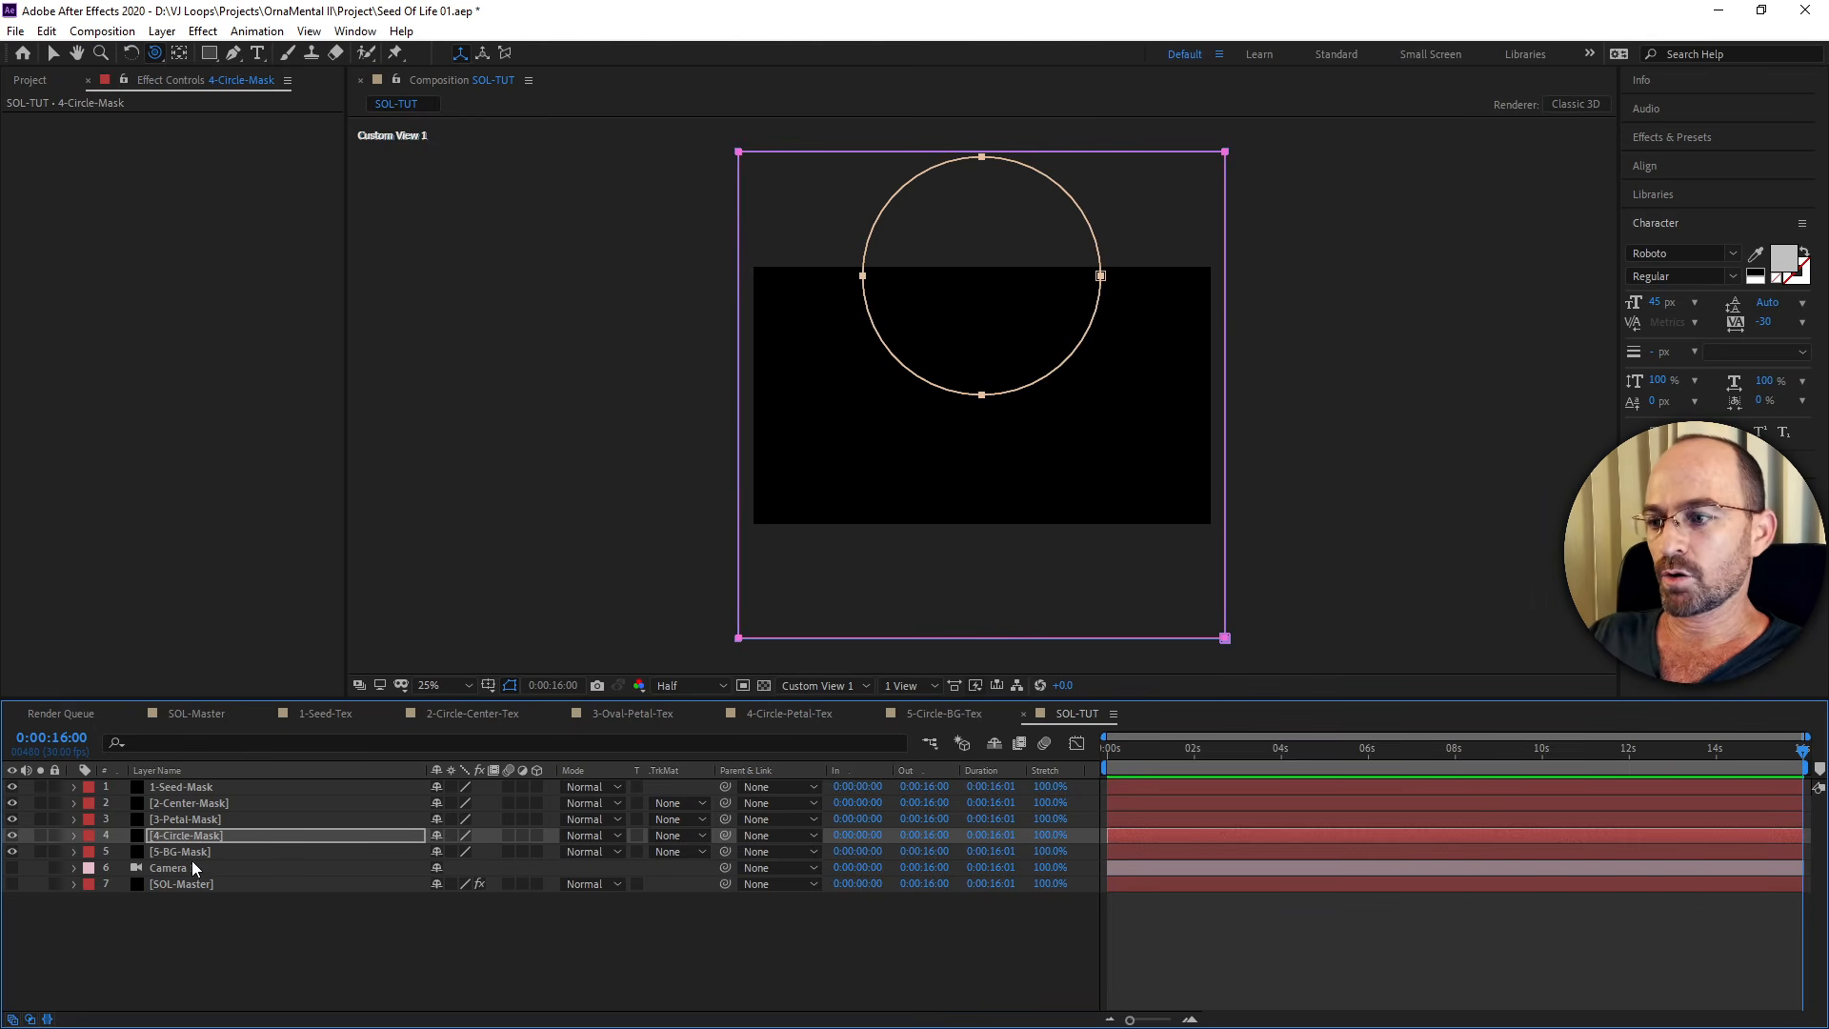
{"action": "left_click", "coordinate": [181, 945]}
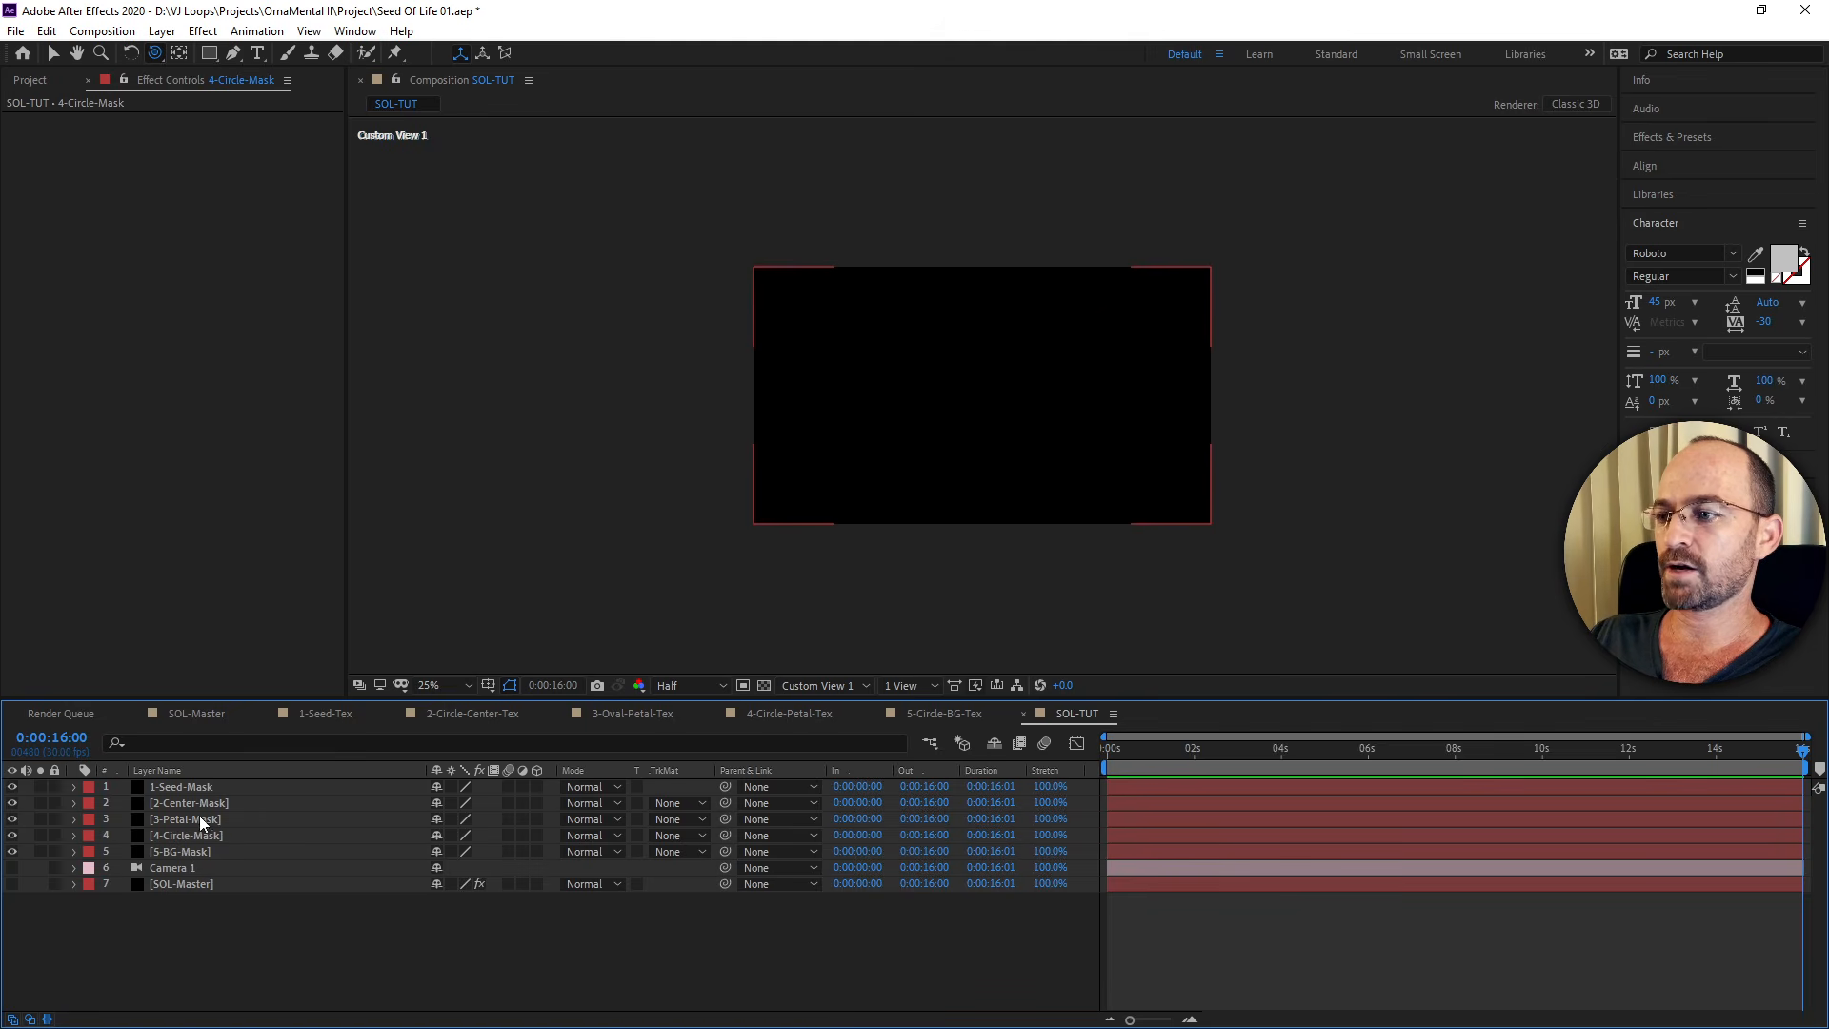
In SOL-Master's Element effect, assign 2-Center-Mask to Path Layer 2 and 3-Petal-Mask to Path Layer 3, and open the layer choices for Path Layer 4.
{"action": "left_click", "coordinate": [218, 882]}
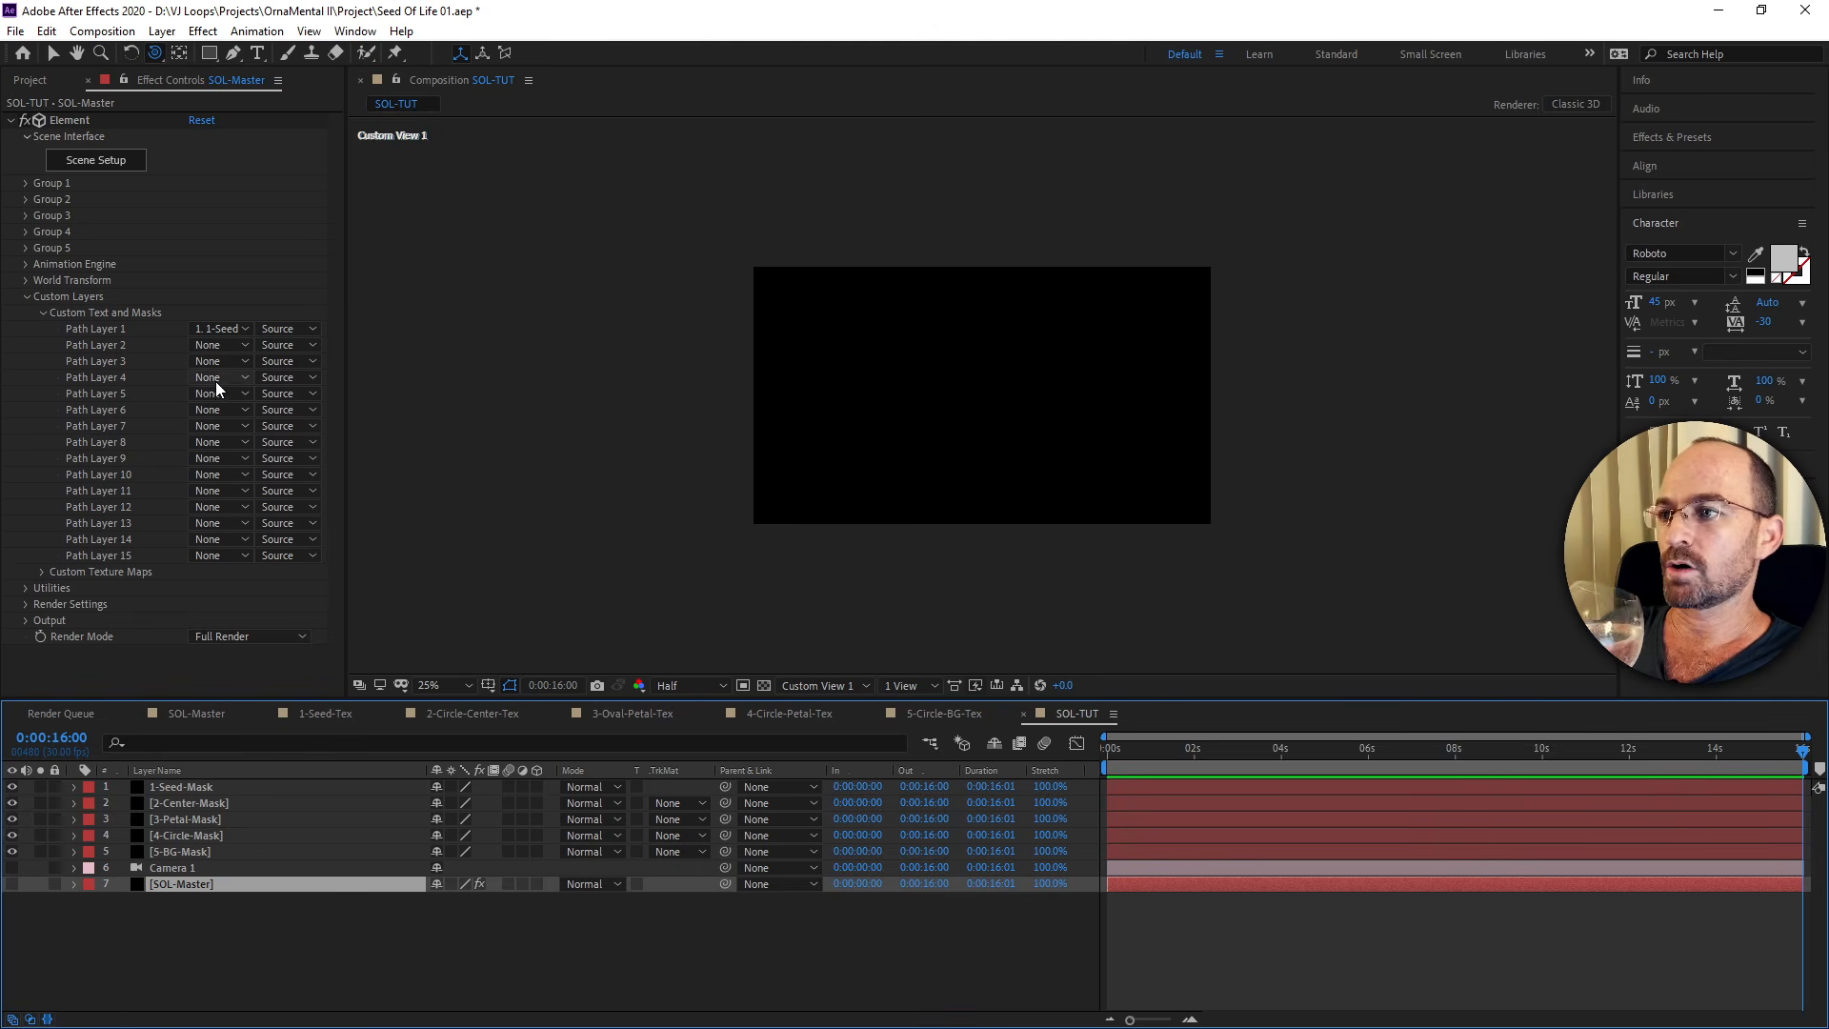
{"action": "left_click", "coordinate": [225, 328]}
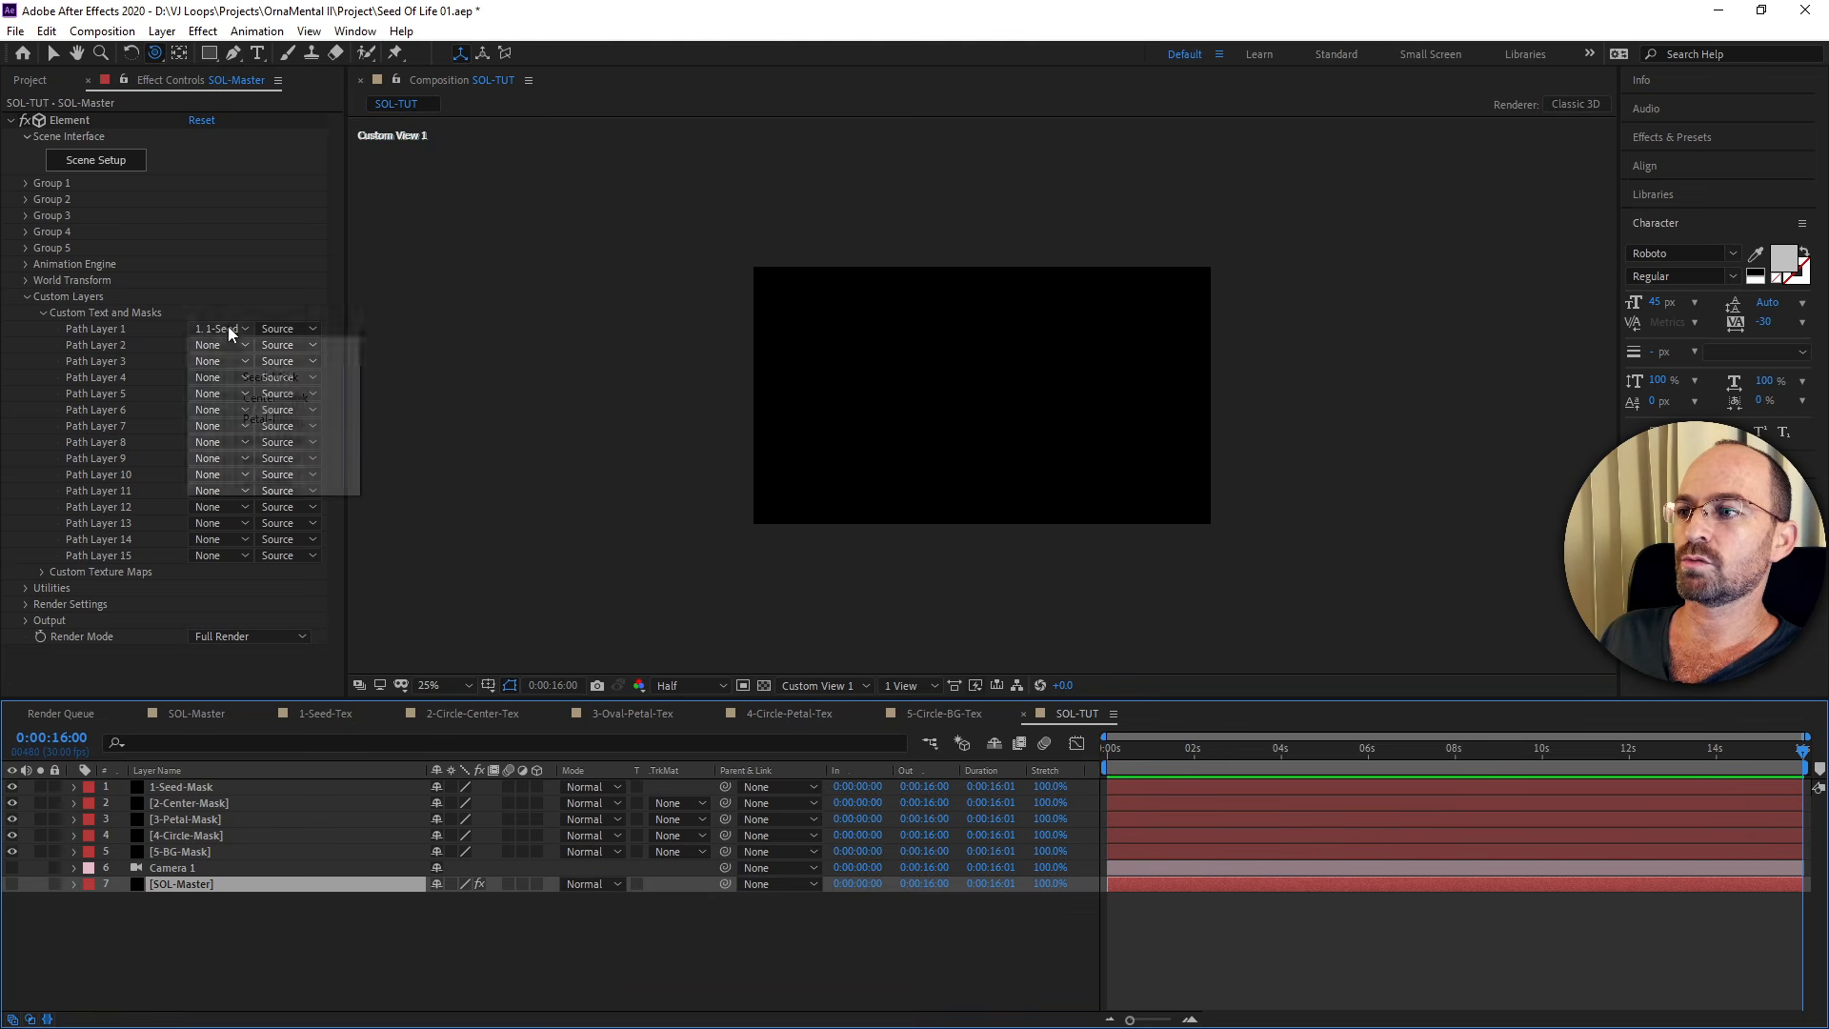
{"action": "left_click", "coordinate": [231, 282]}
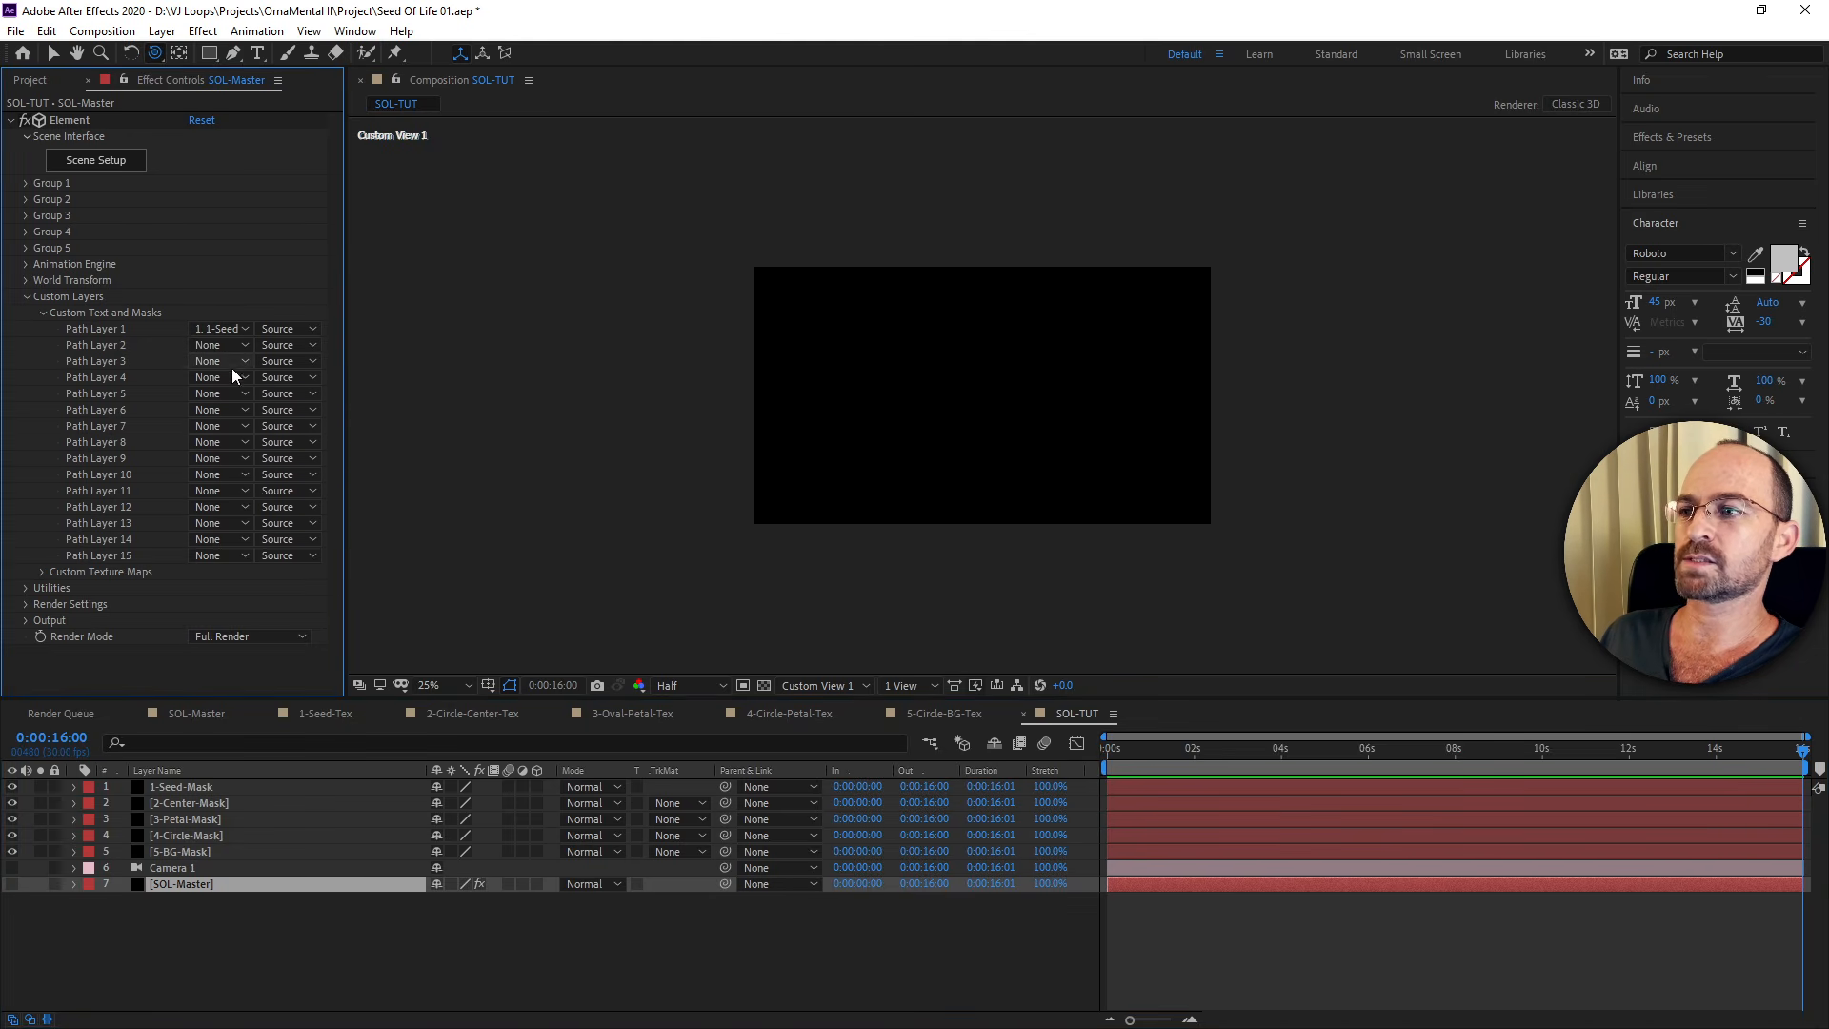
{"action": "left_click", "coordinate": [221, 345]}
{"action": "left_click", "coordinate": [250, 415]}
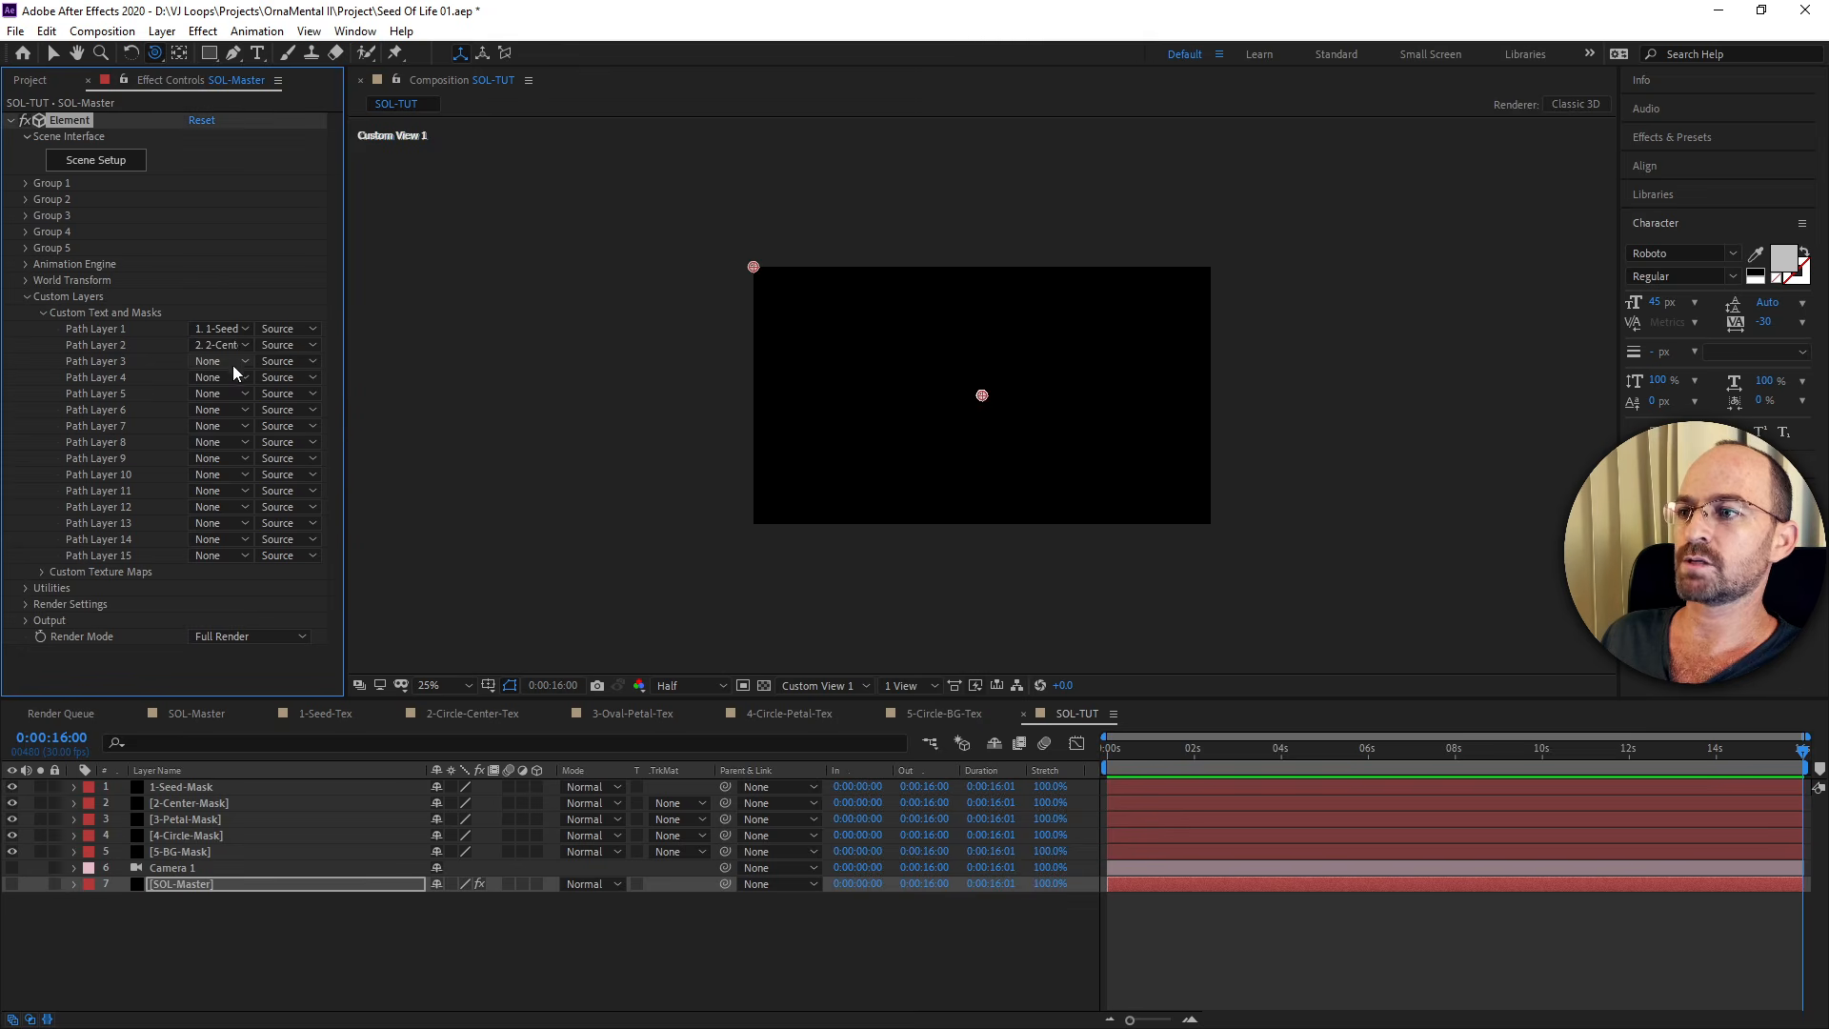
{"action": "left_click", "coordinate": [229, 362]}
{"action": "left_click", "coordinate": [246, 455]}
{"action": "left_click", "coordinate": [232, 377]}
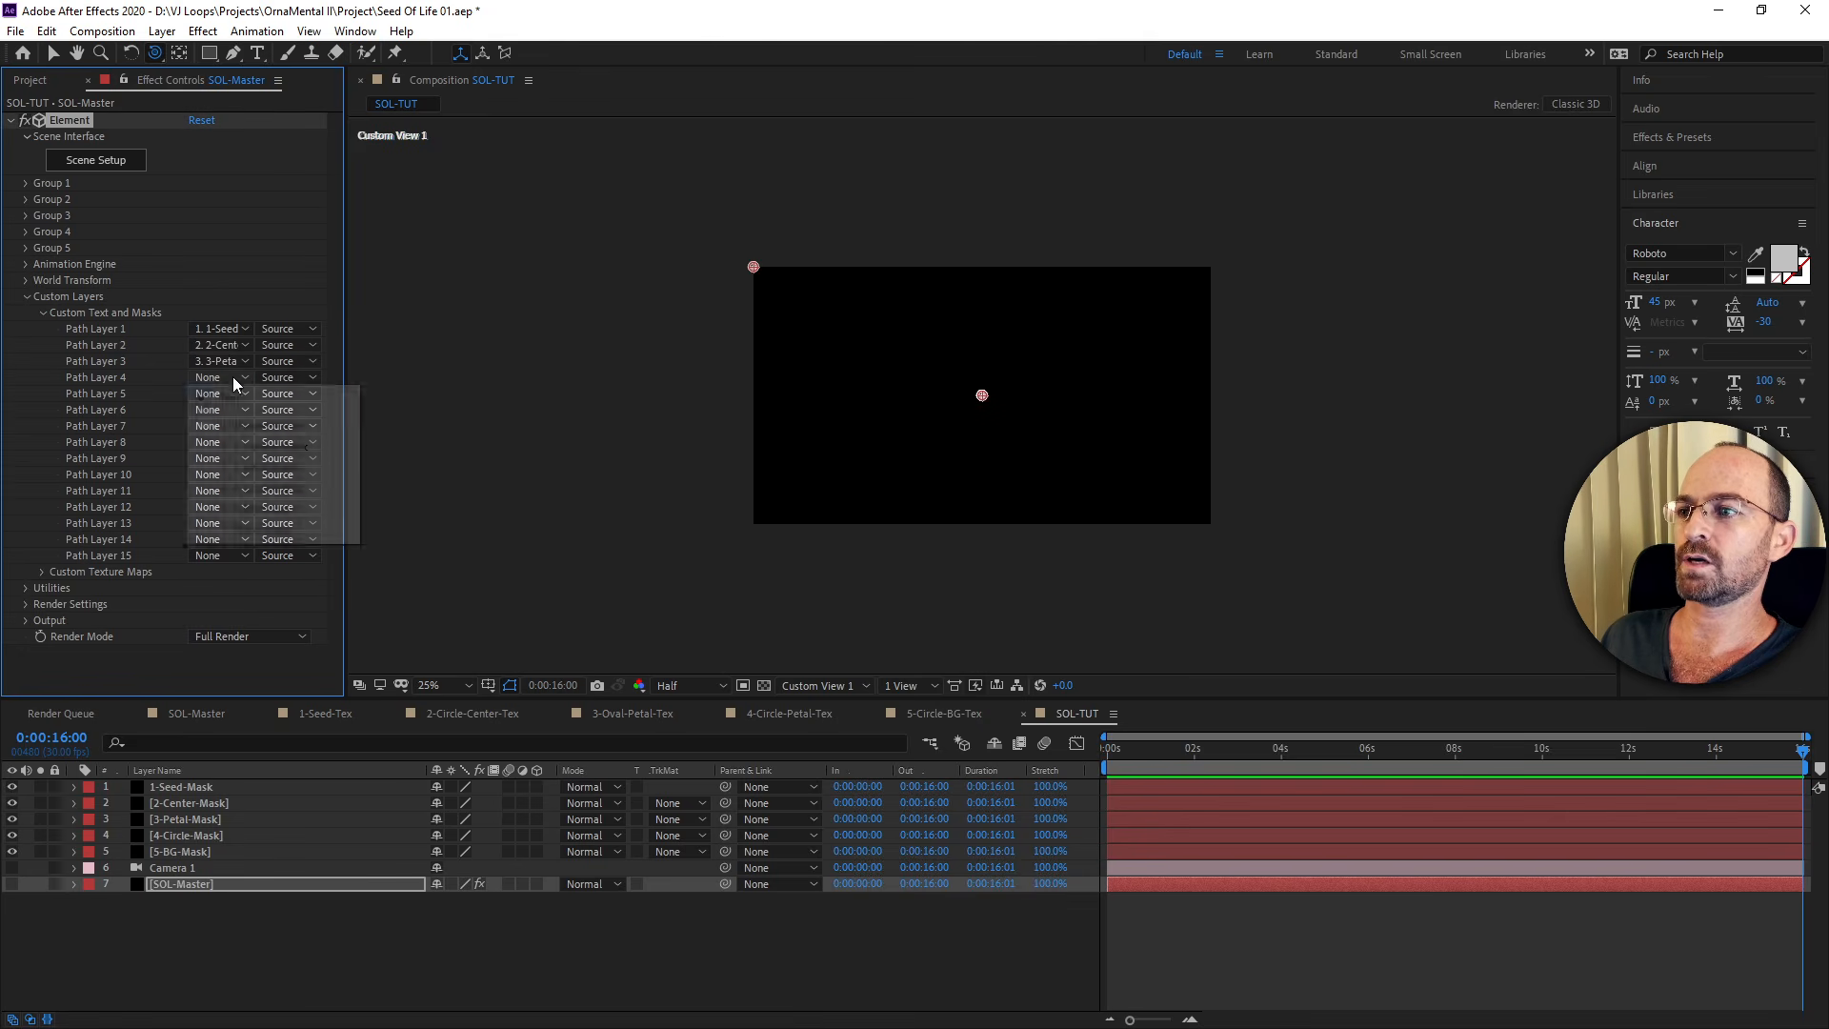
Set Path Layer 4 to 4-Circle-Mask and Path Layer 5 to 5-BG-Mask, and save the project.
{"action": "left_click", "coordinate": [250, 487]}
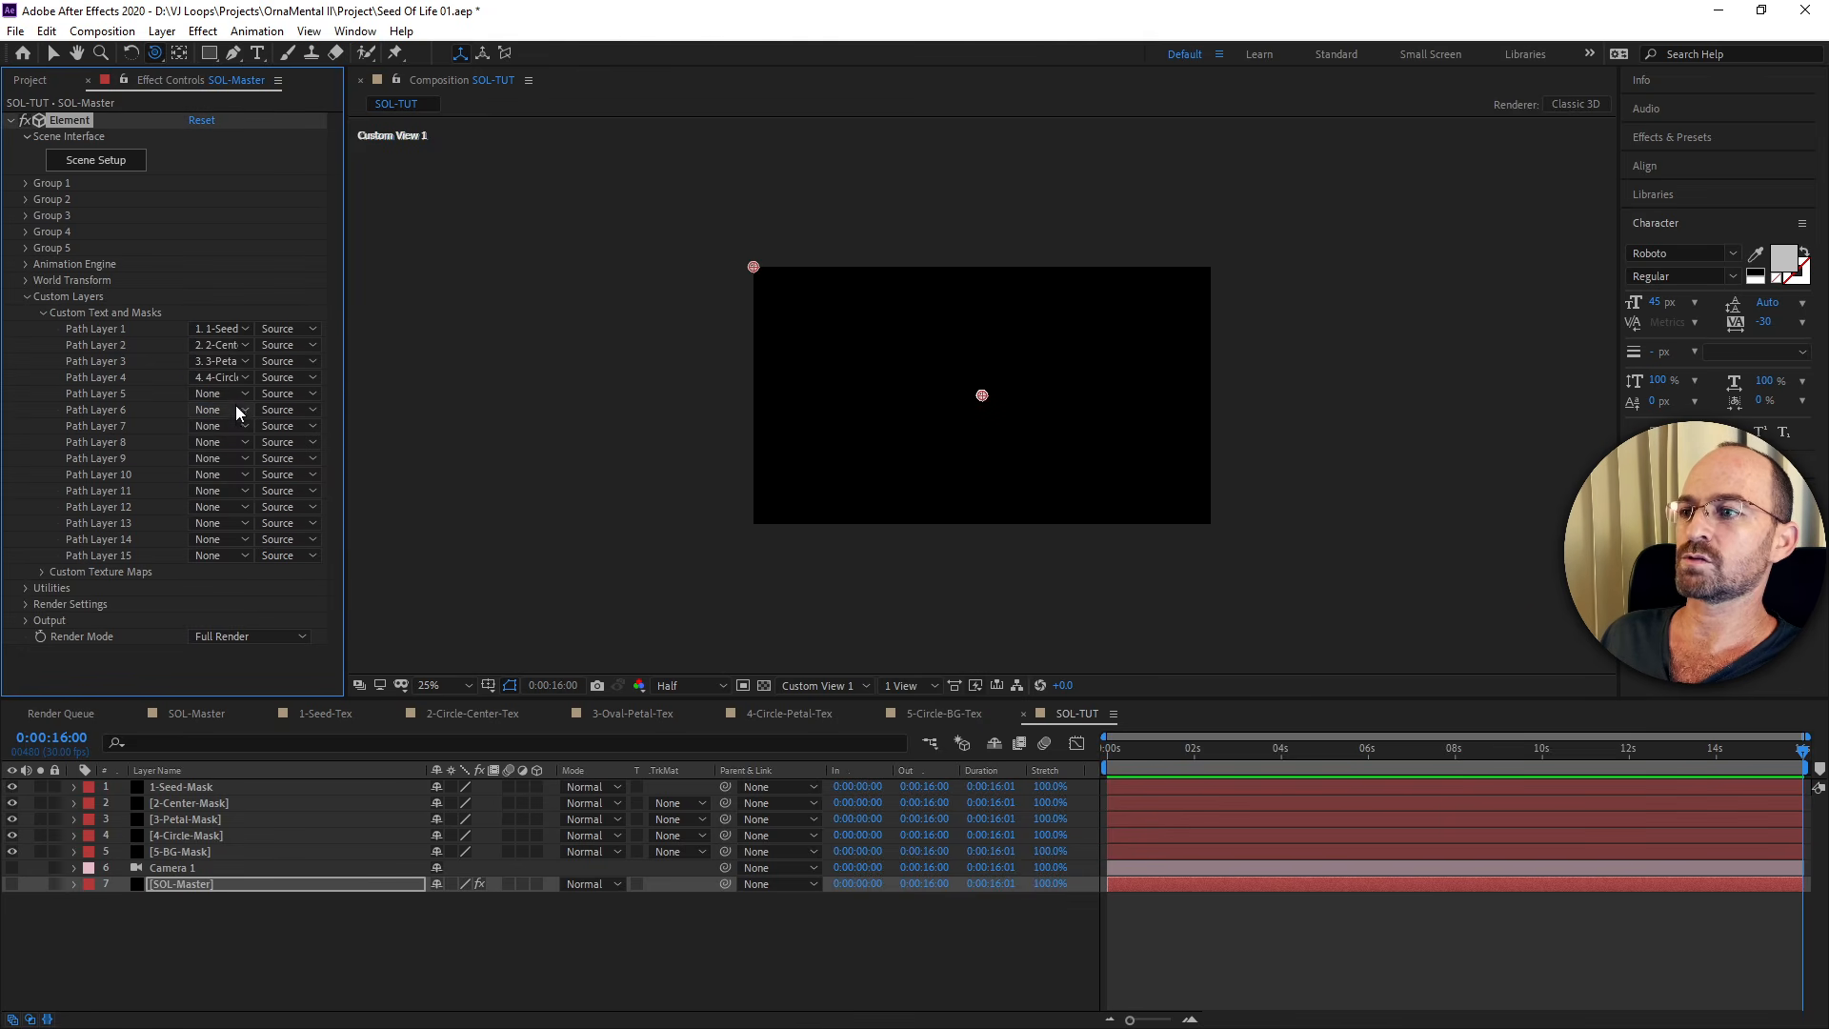
{"action": "left_click", "coordinate": [237, 395]}
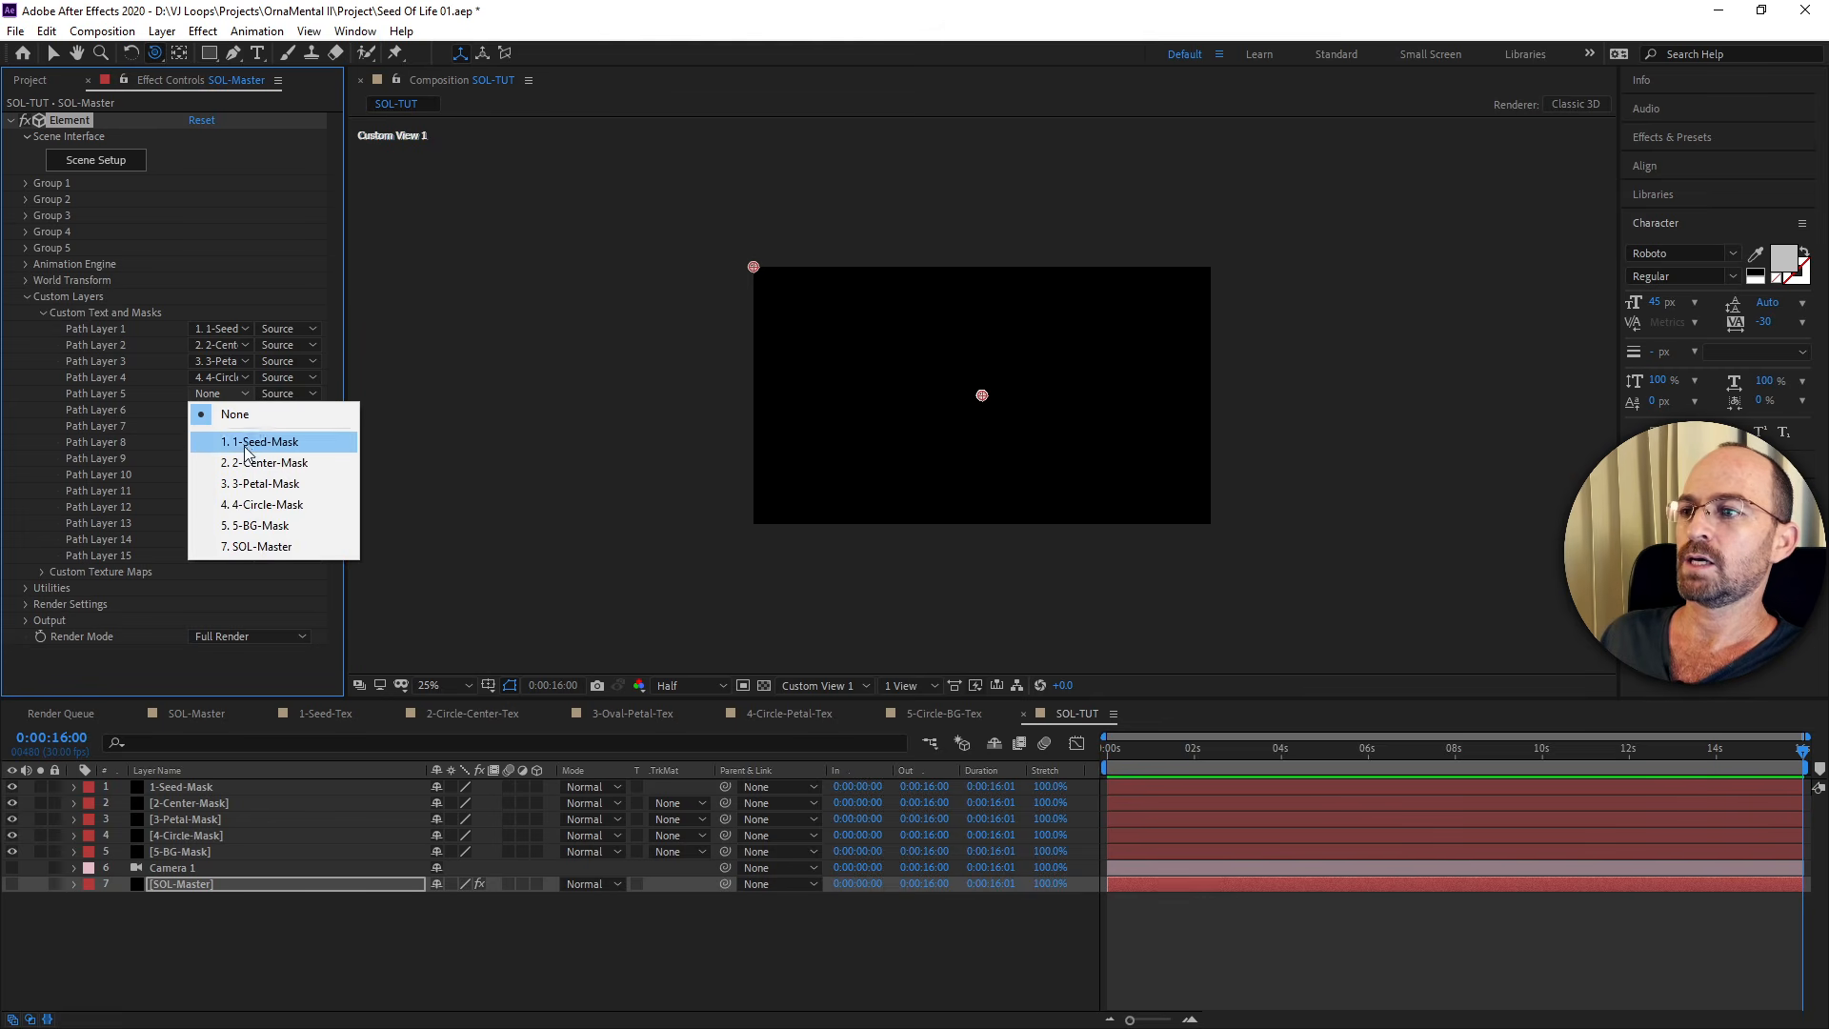
{"action": "left_click", "coordinate": [251, 524]}
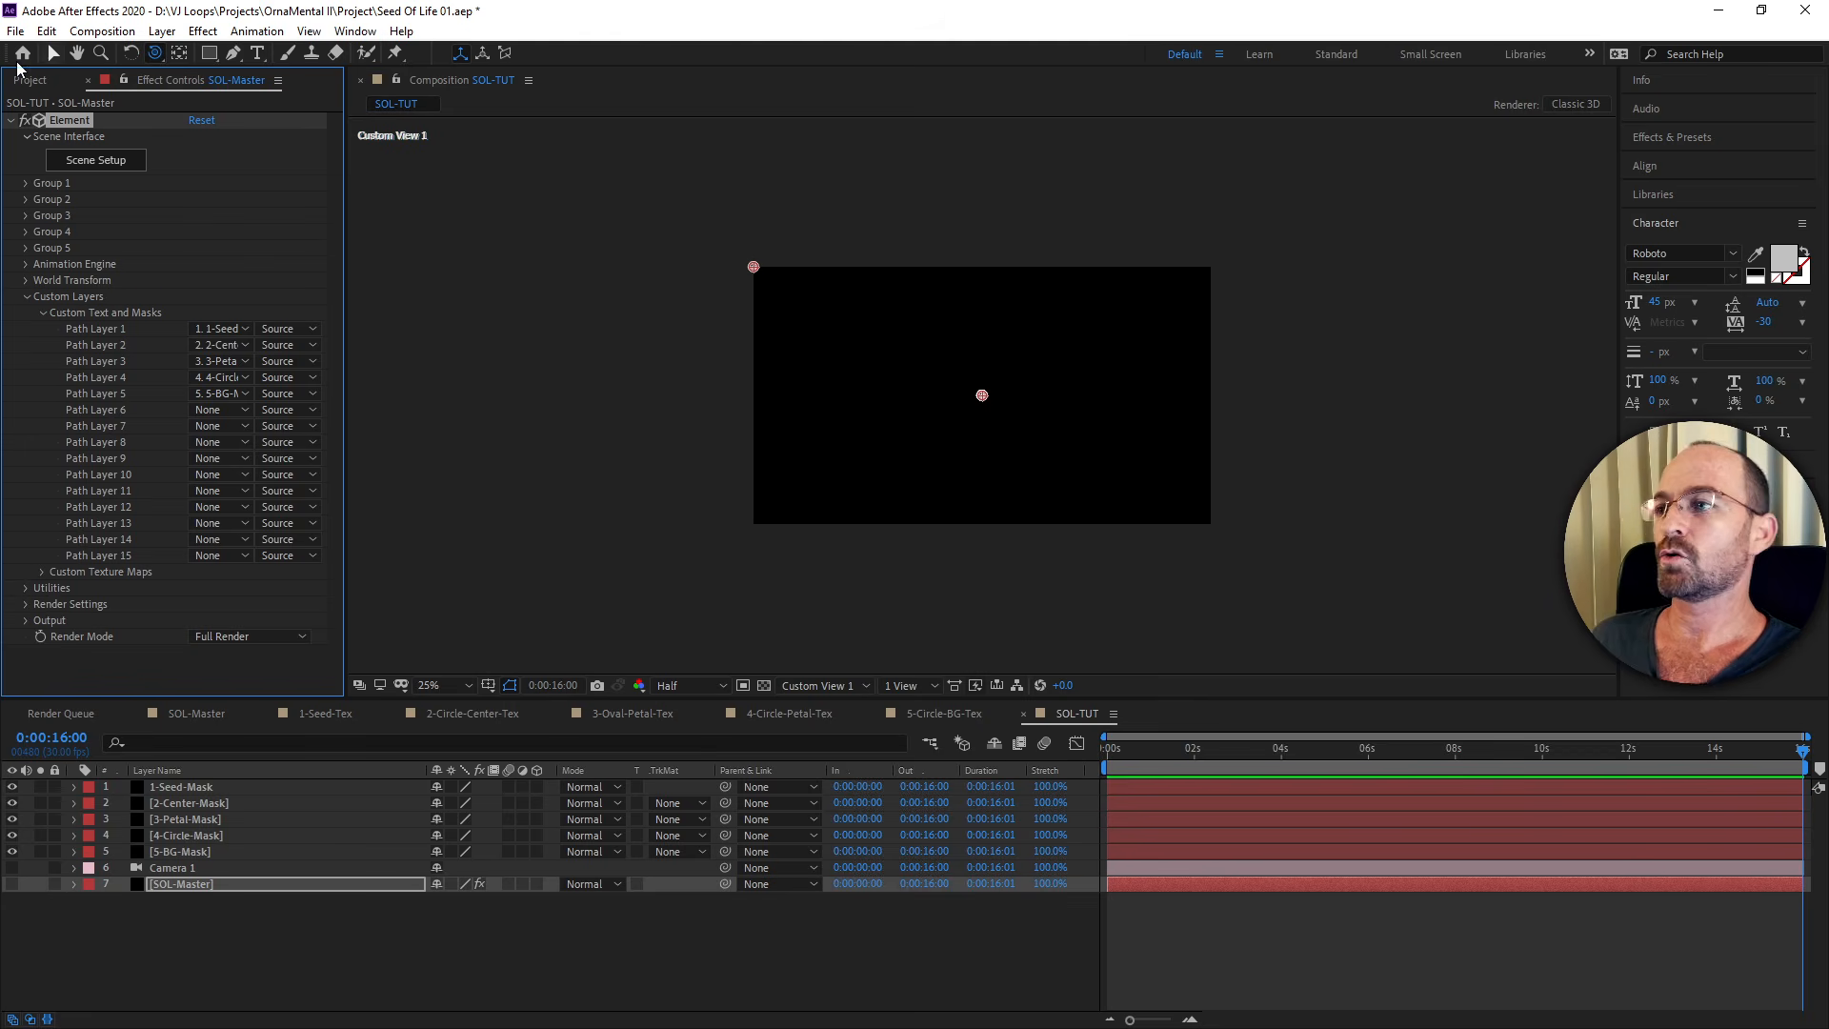
{"action": "key", "text": "ctrl+s"}
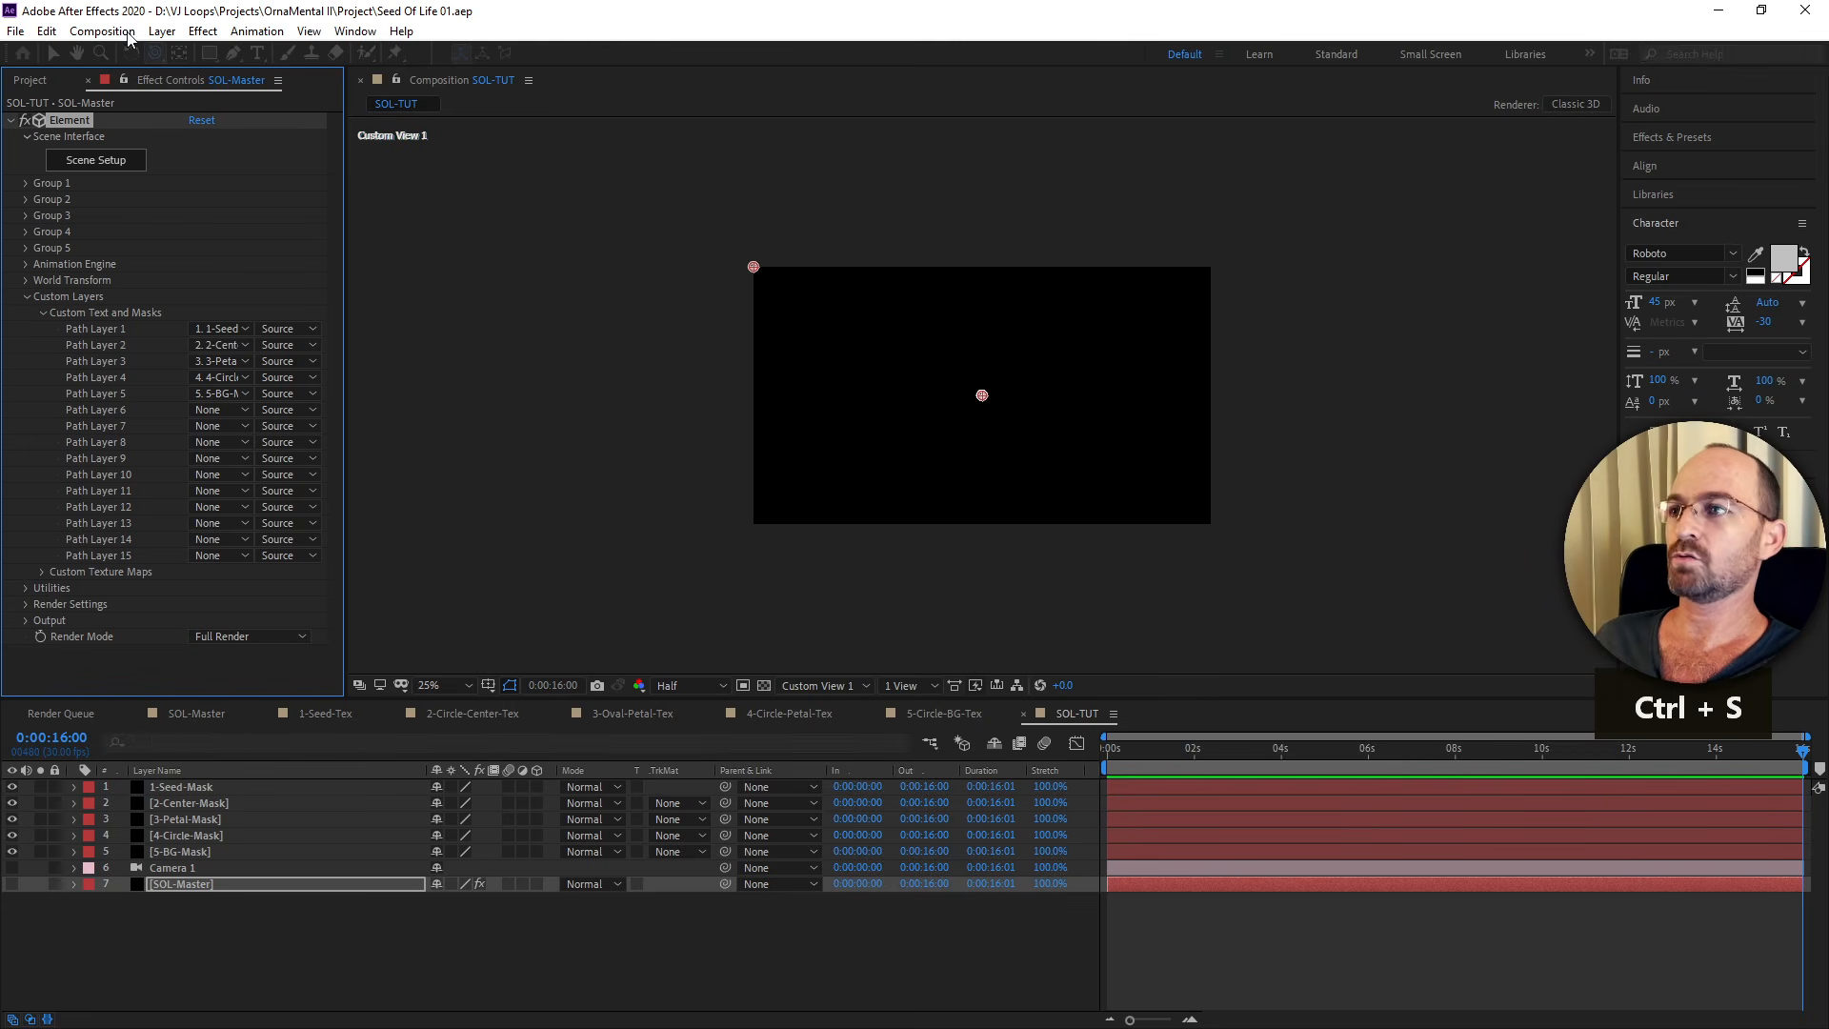
Open Element's Scene Setup and duplicate the group folder containing the extrusion model.
{"action": "left_click", "coordinate": [82, 166]}
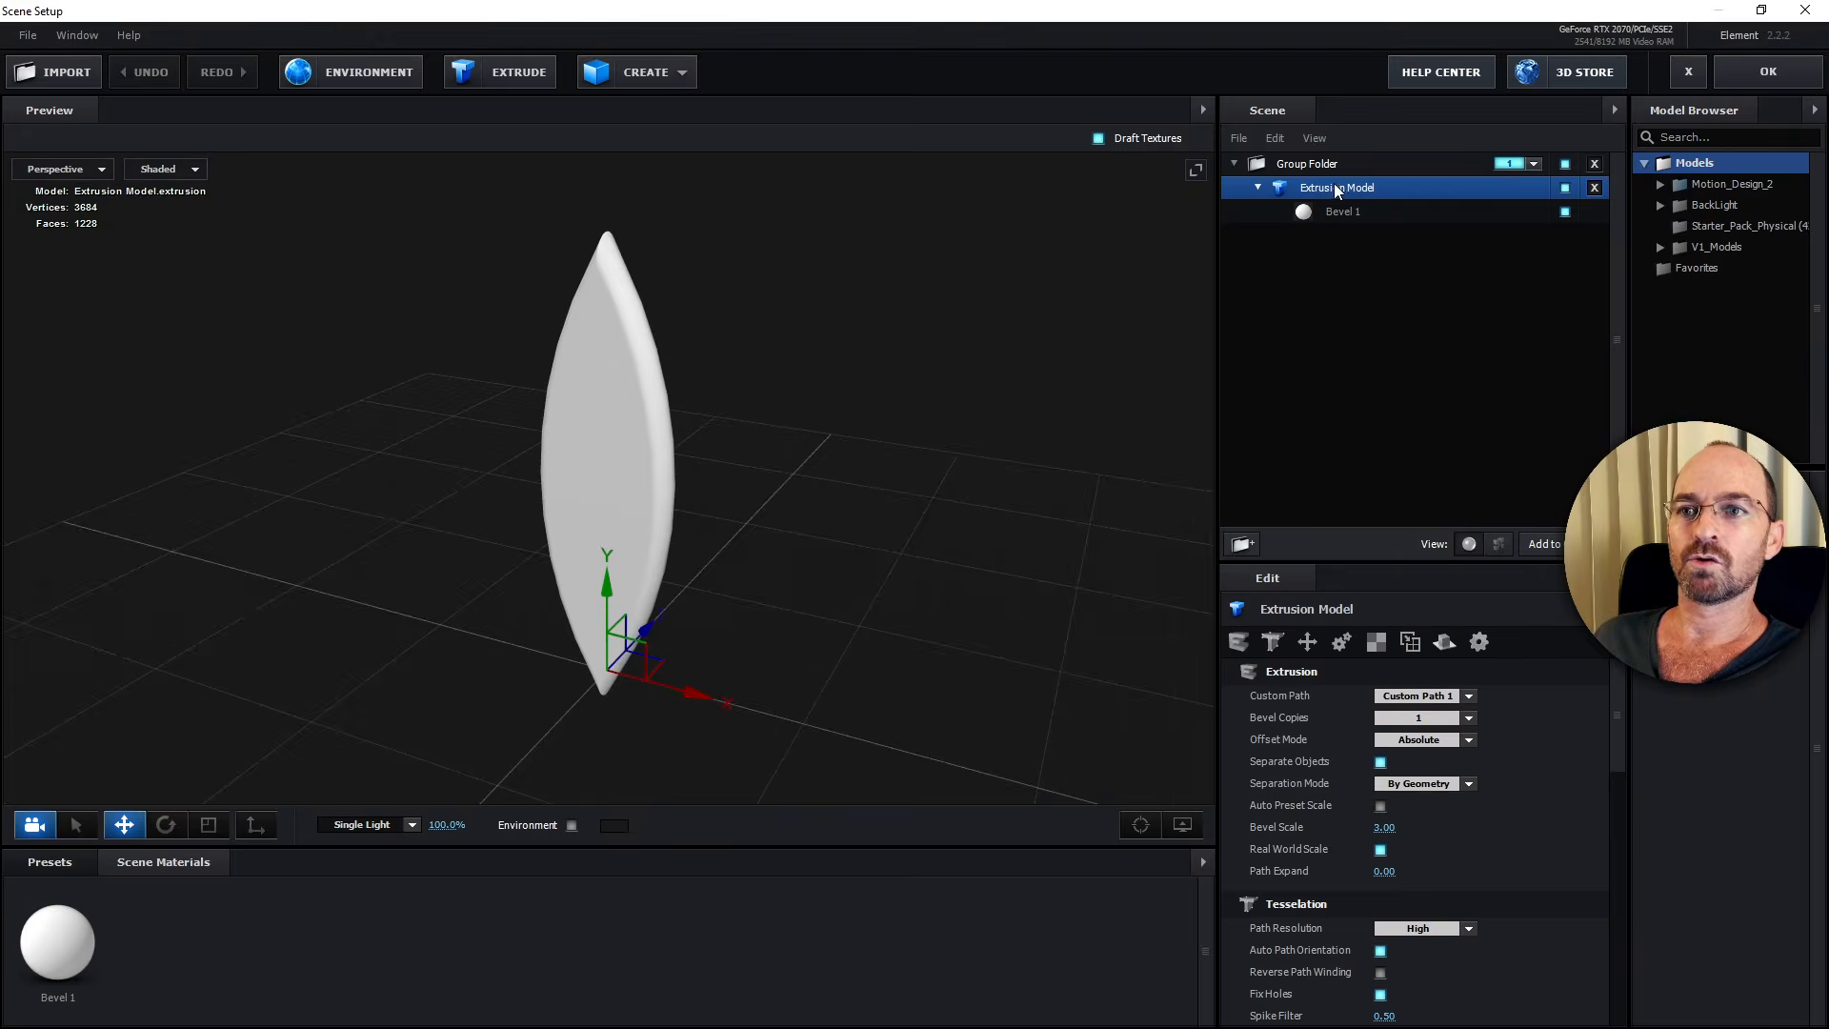
{"action": "left_click", "coordinate": [1372, 169]}
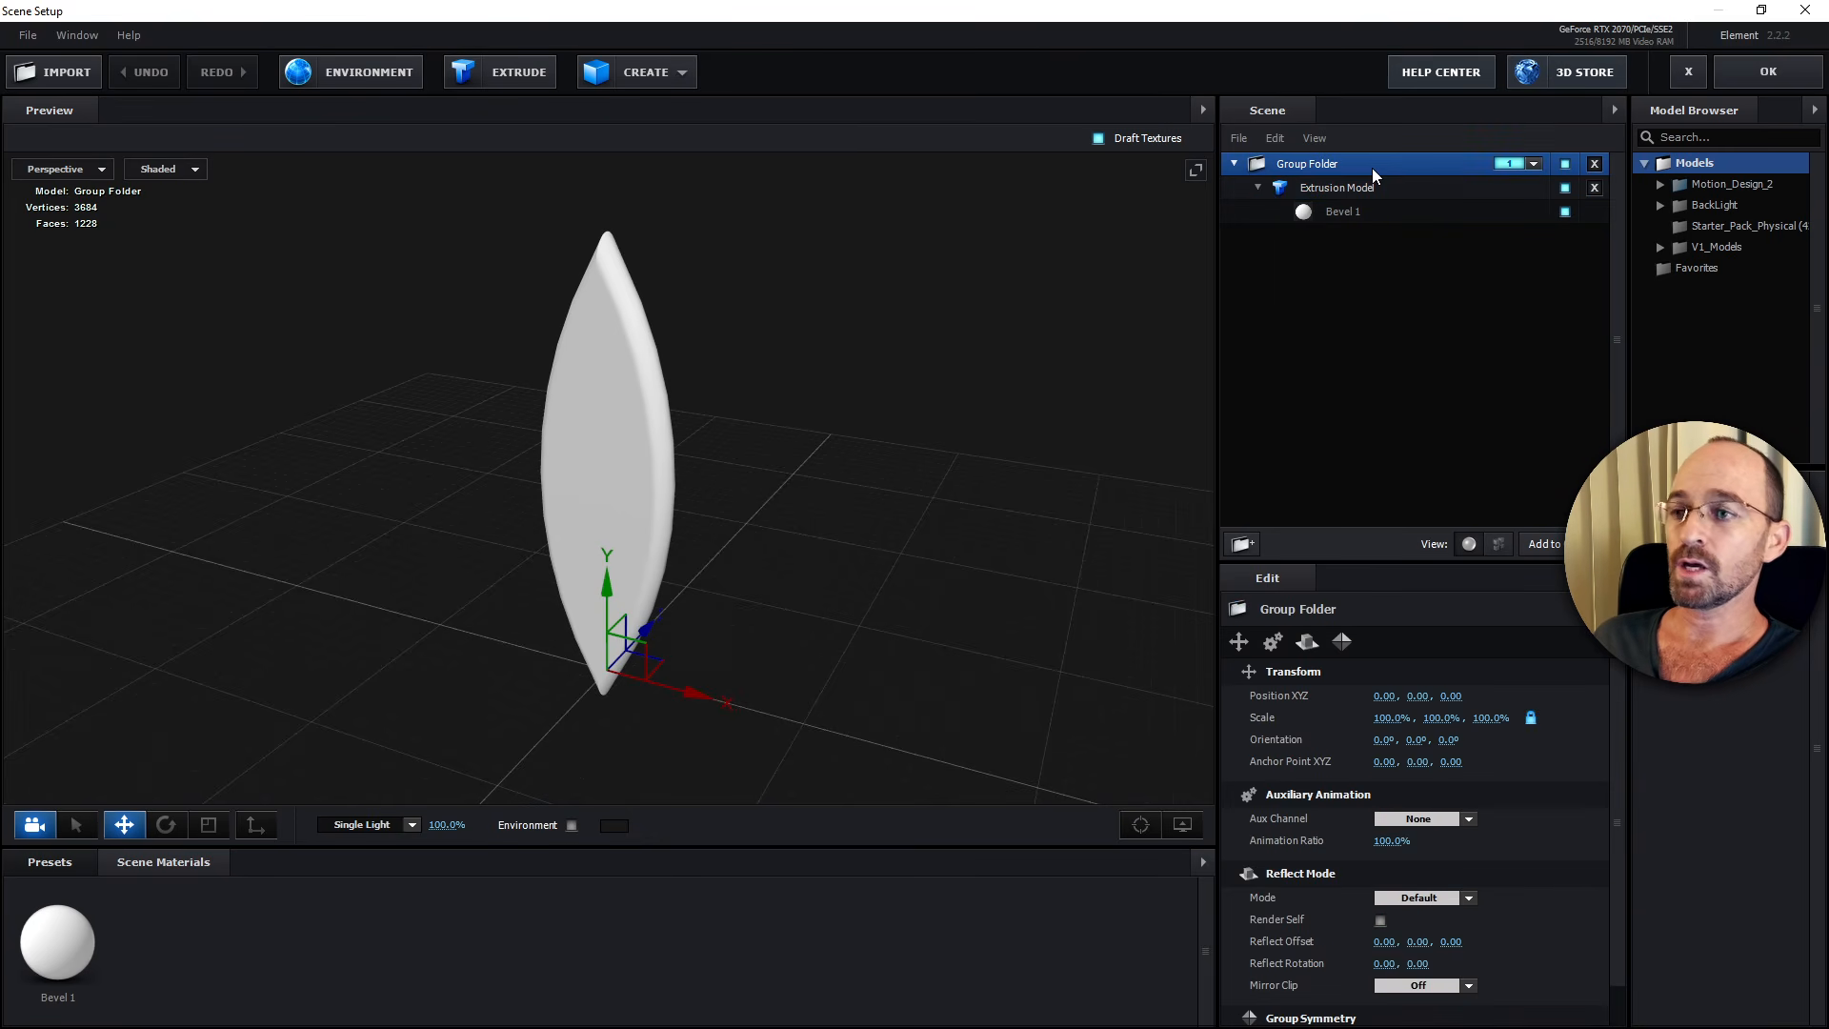
{"action": "left_click", "coordinate": [1369, 191]}
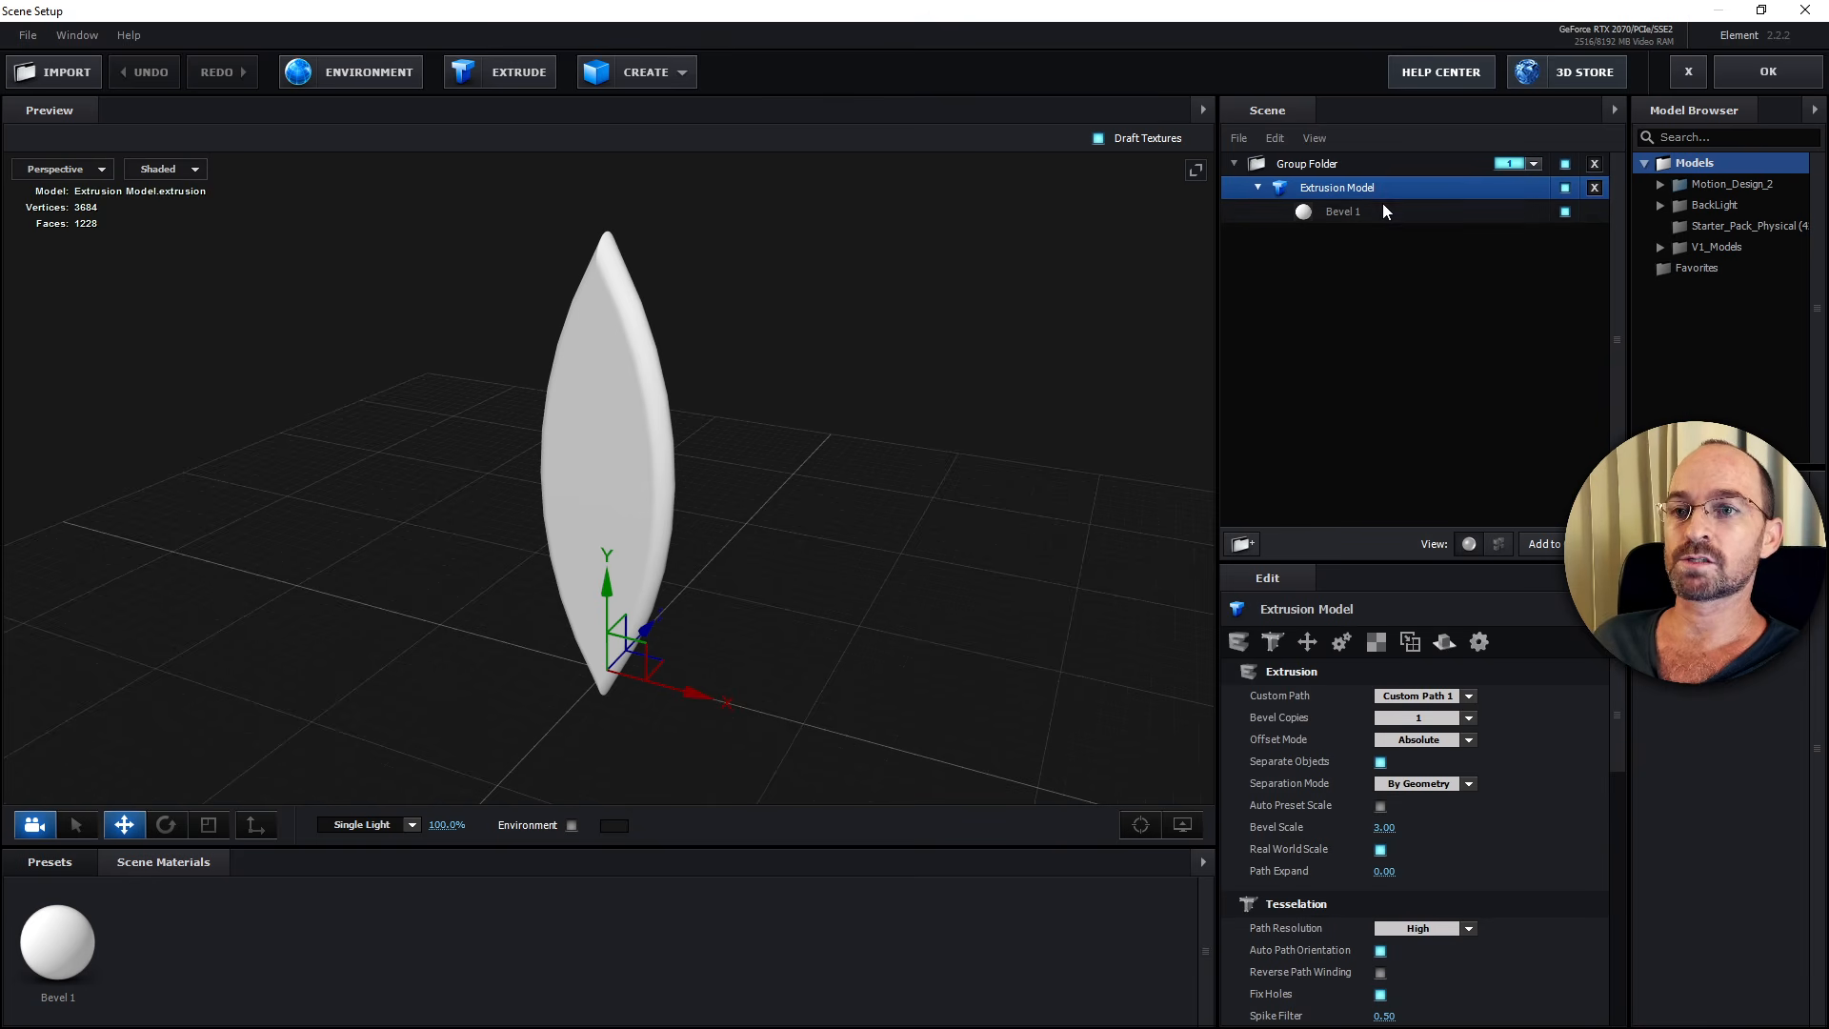
{"action": "left_click", "coordinate": [1375, 170]}
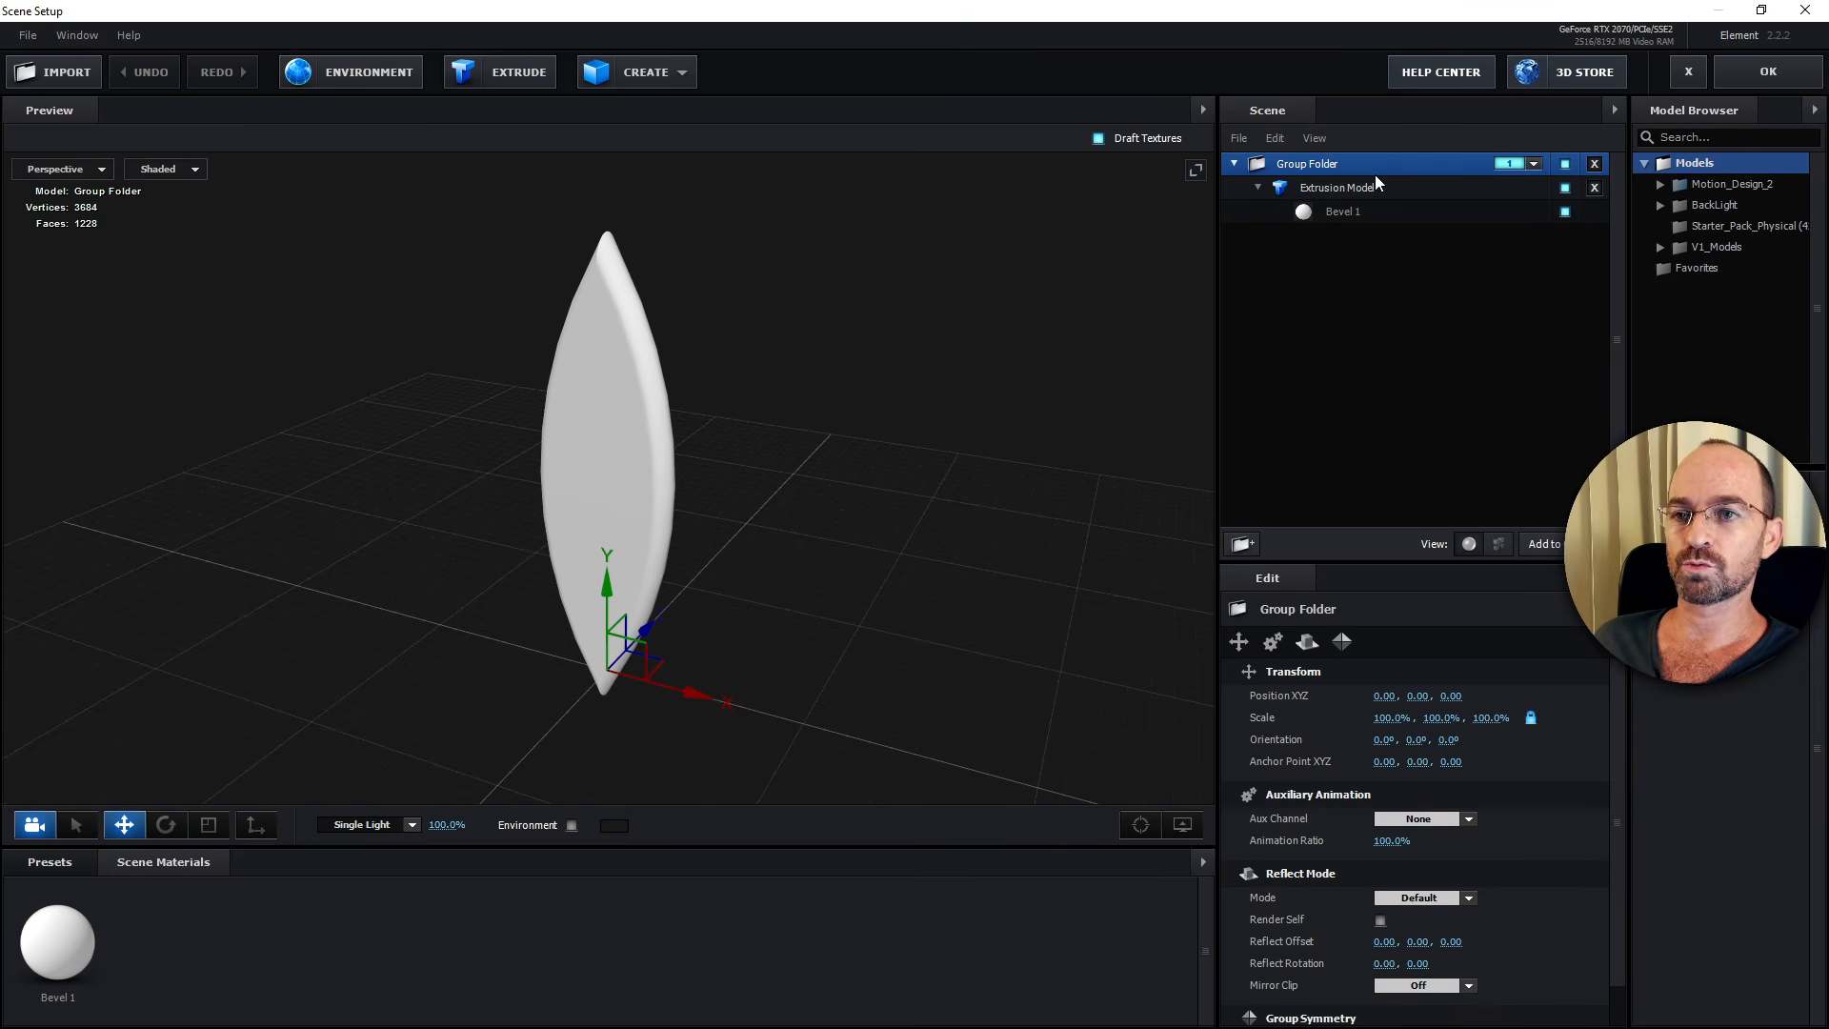
{"action": "key", "text": "ctrl+d"}
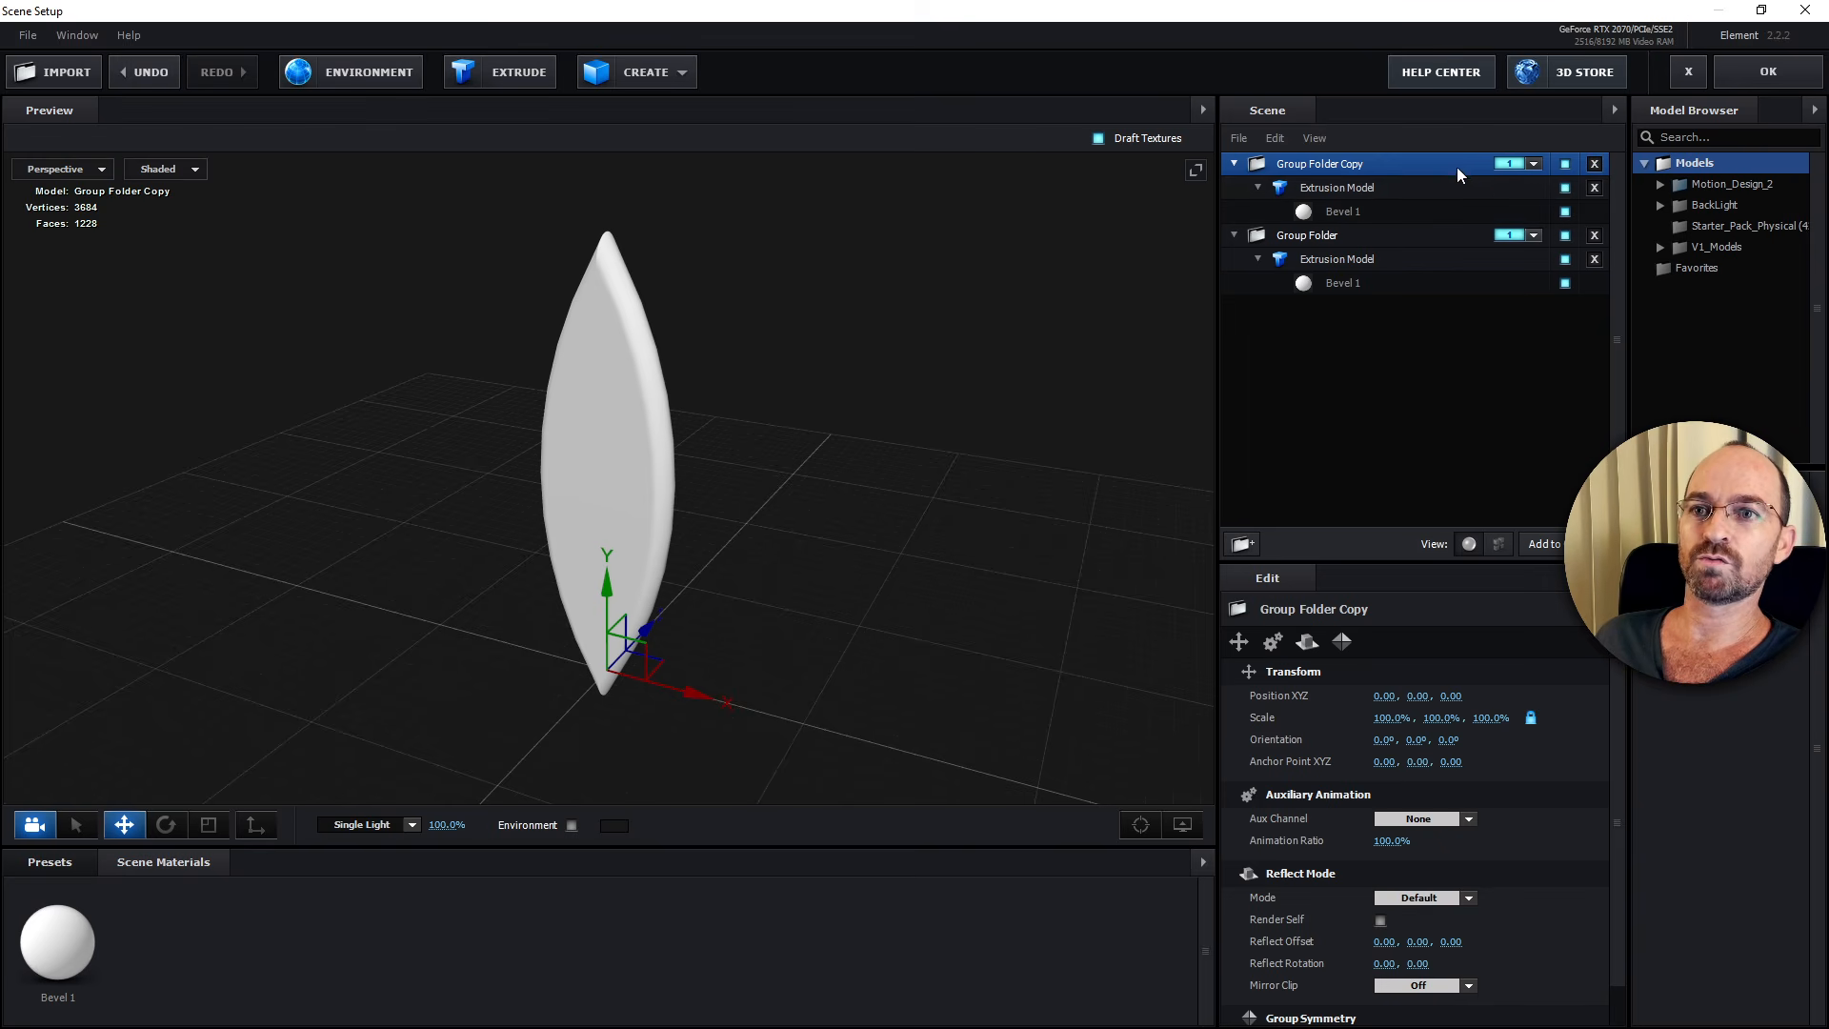
Rename the duplicated group folder as 2 and assign it to group 2.
{"action": "double_click", "coordinate": [1369, 163]}
{"action": "type", "text": "2"}
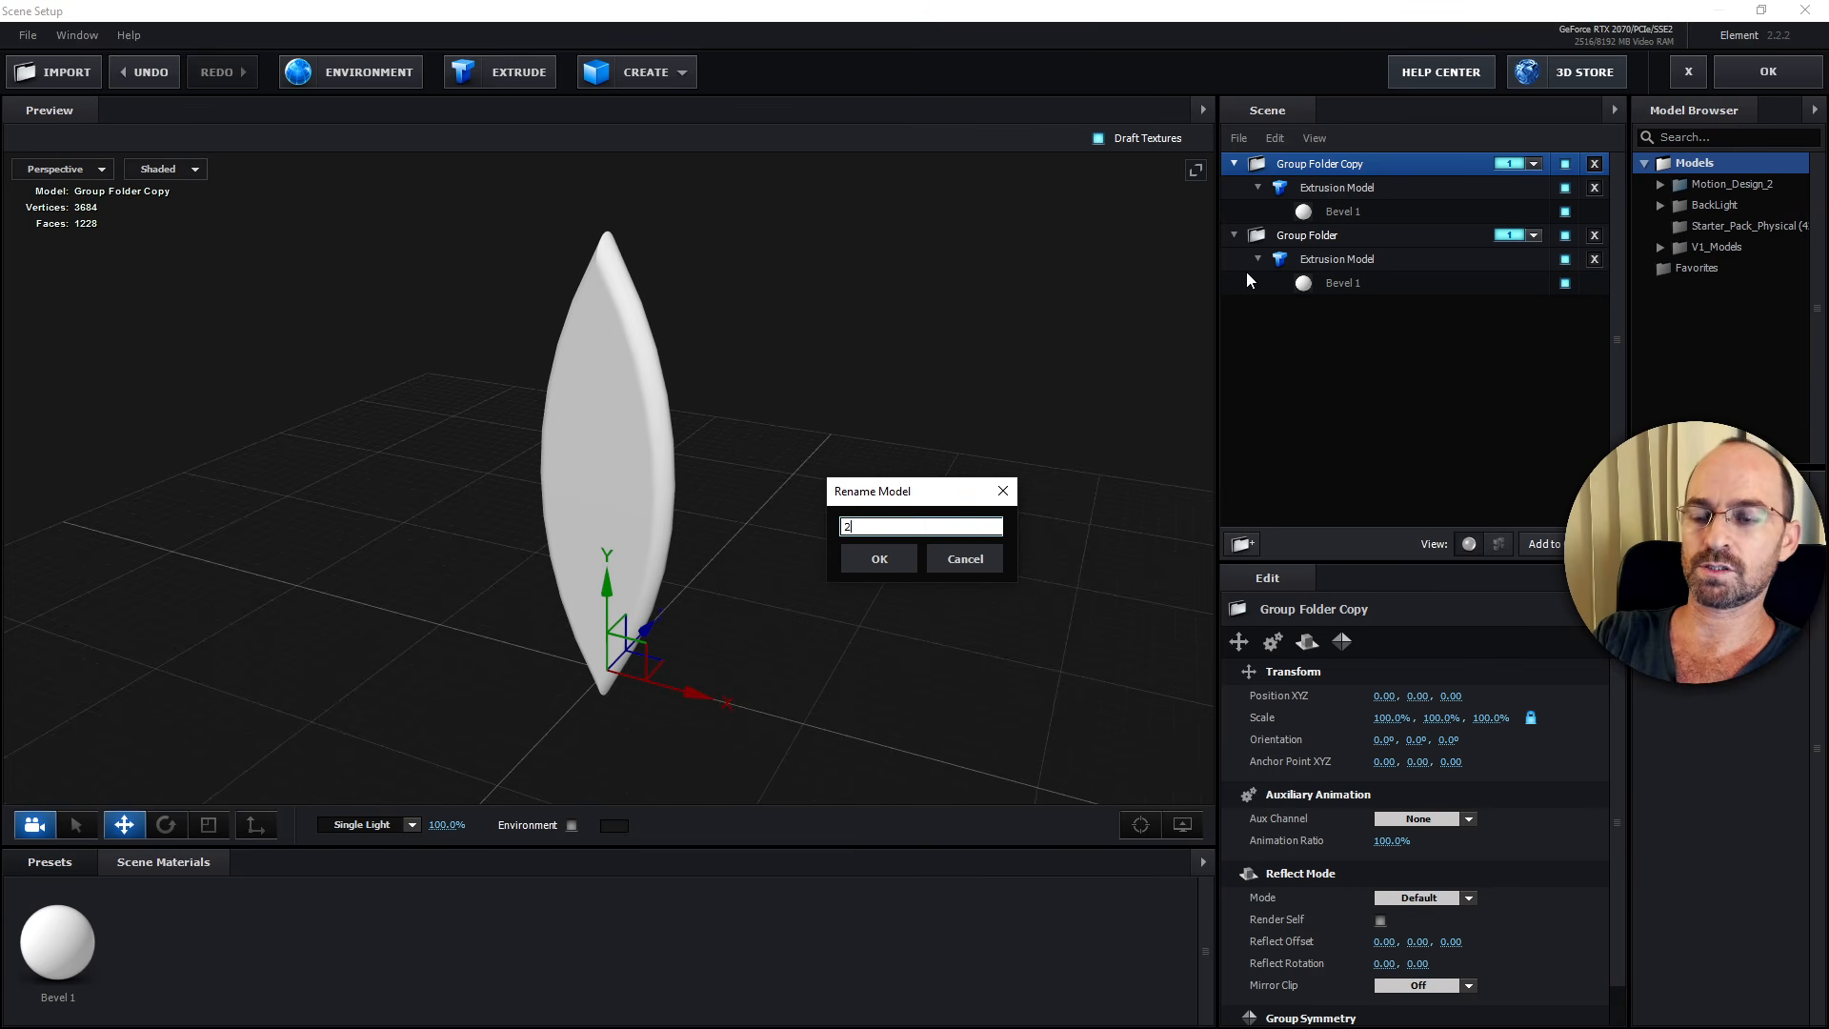
{"action": "key", "text": "Return"}
{"action": "left_click", "coordinate": [1533, 164]}
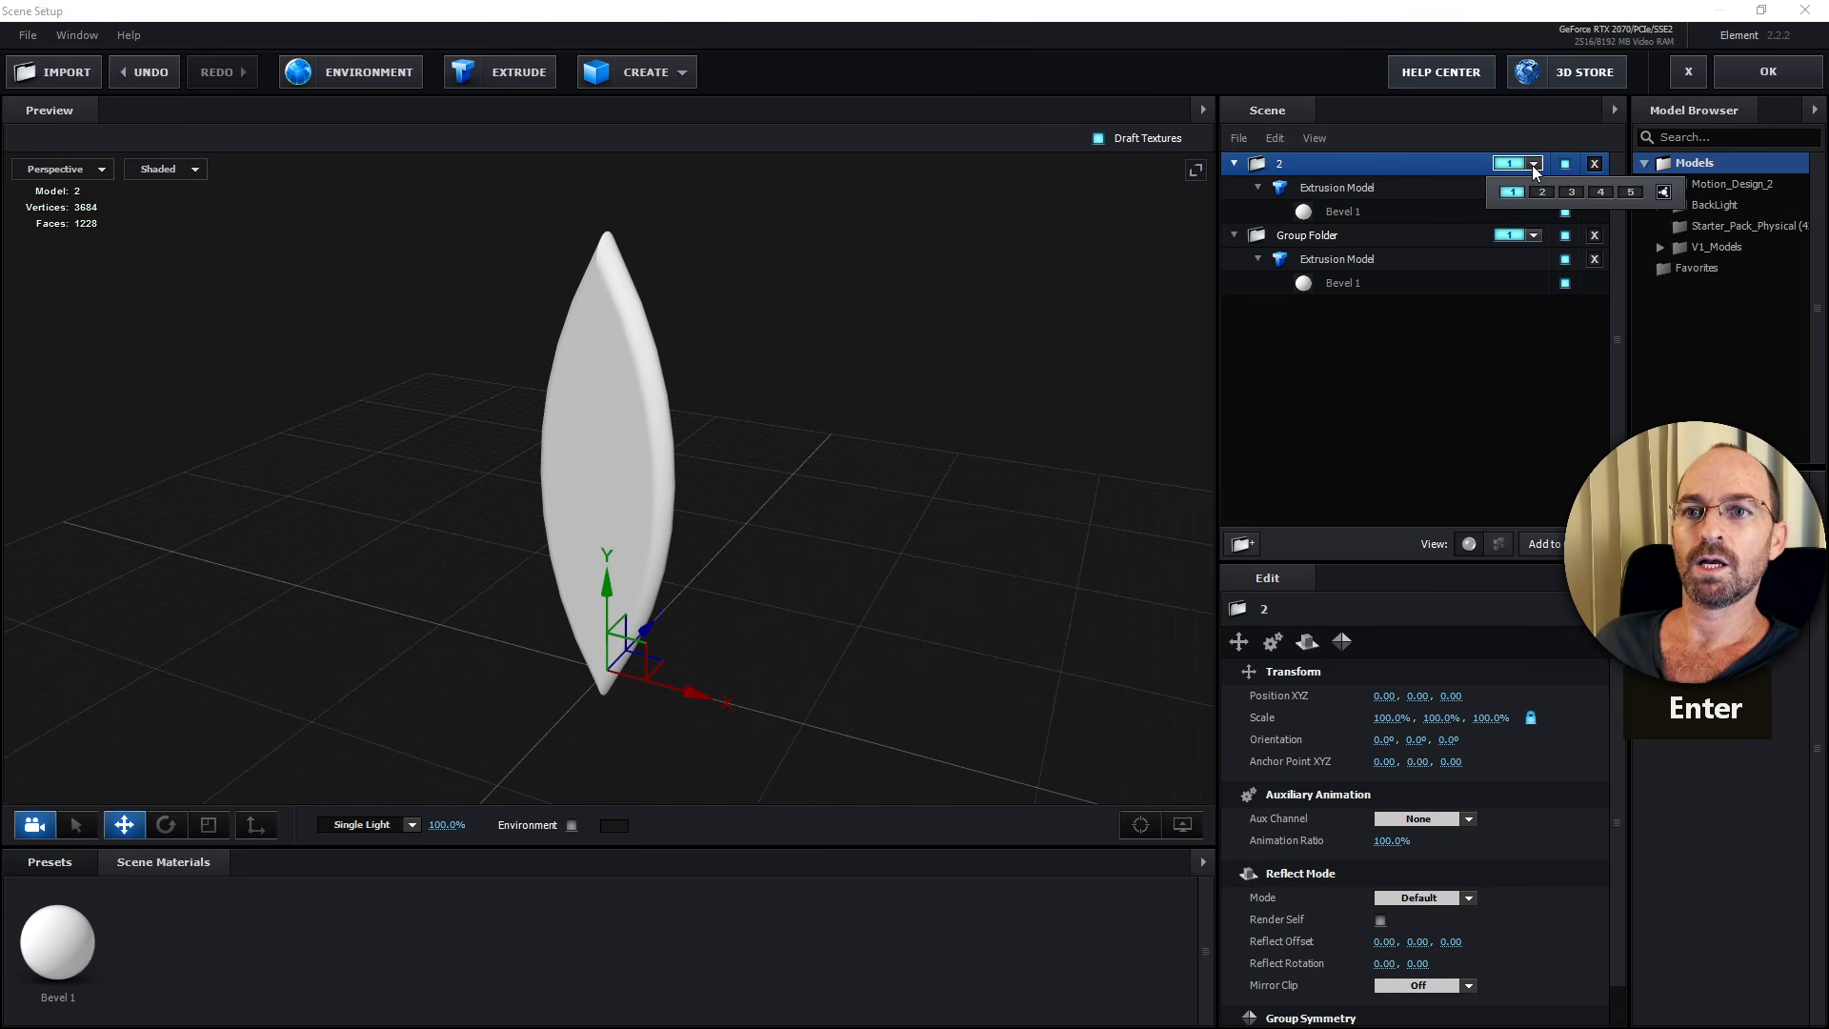
{"action": "left_click", "coordinate": [1542, 192]}
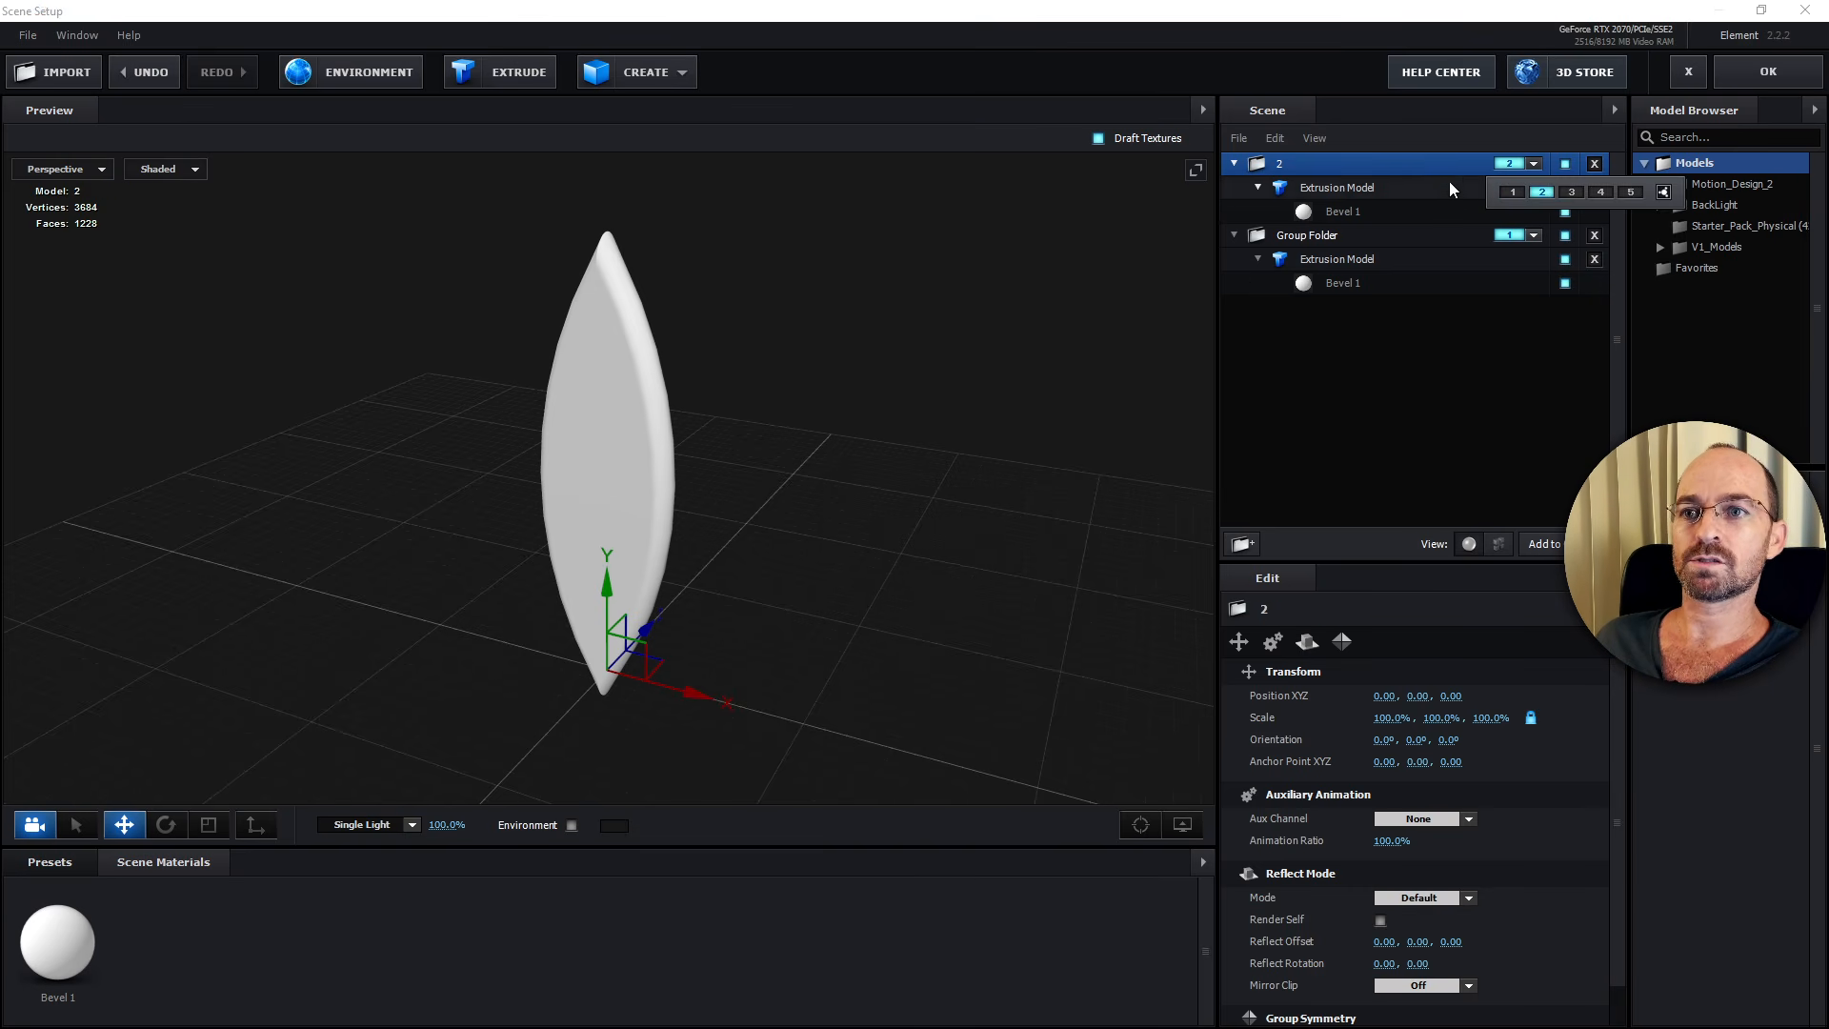
{"action": "left_click", "coordinate": [1535, 164]}
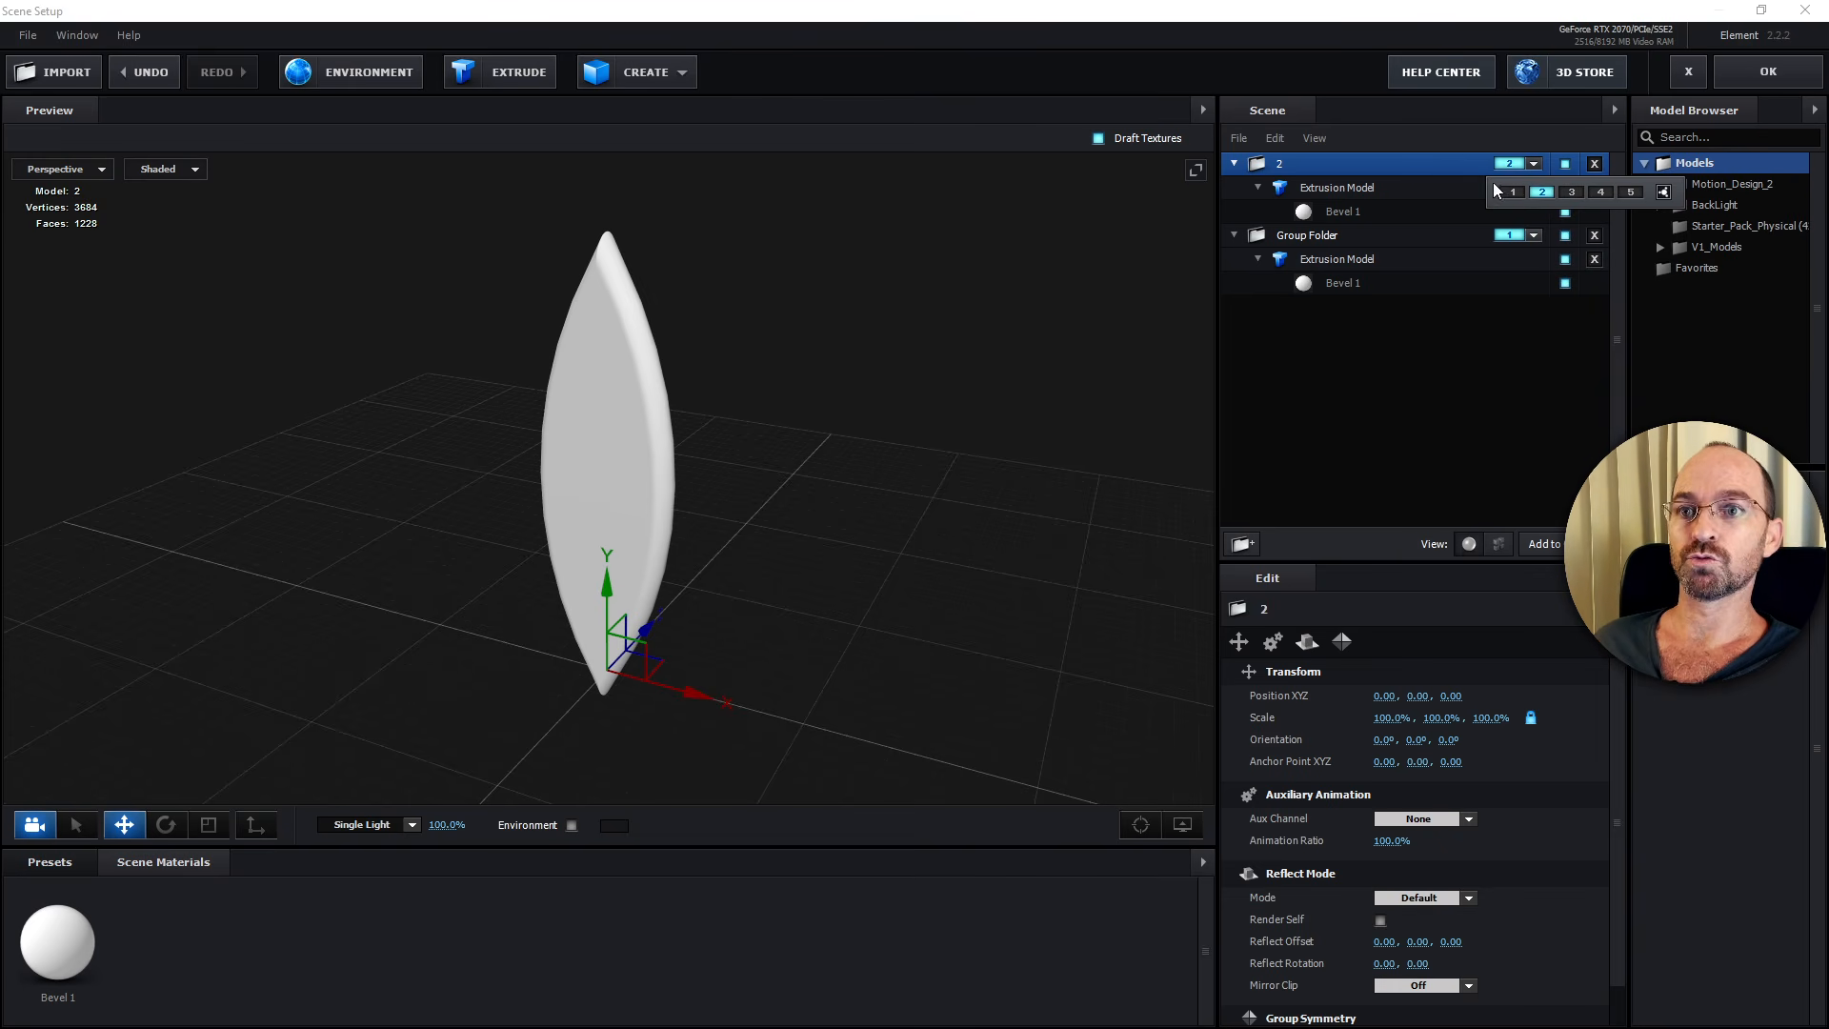
{"action": "left_click", "coordinate": [1460, 169]}
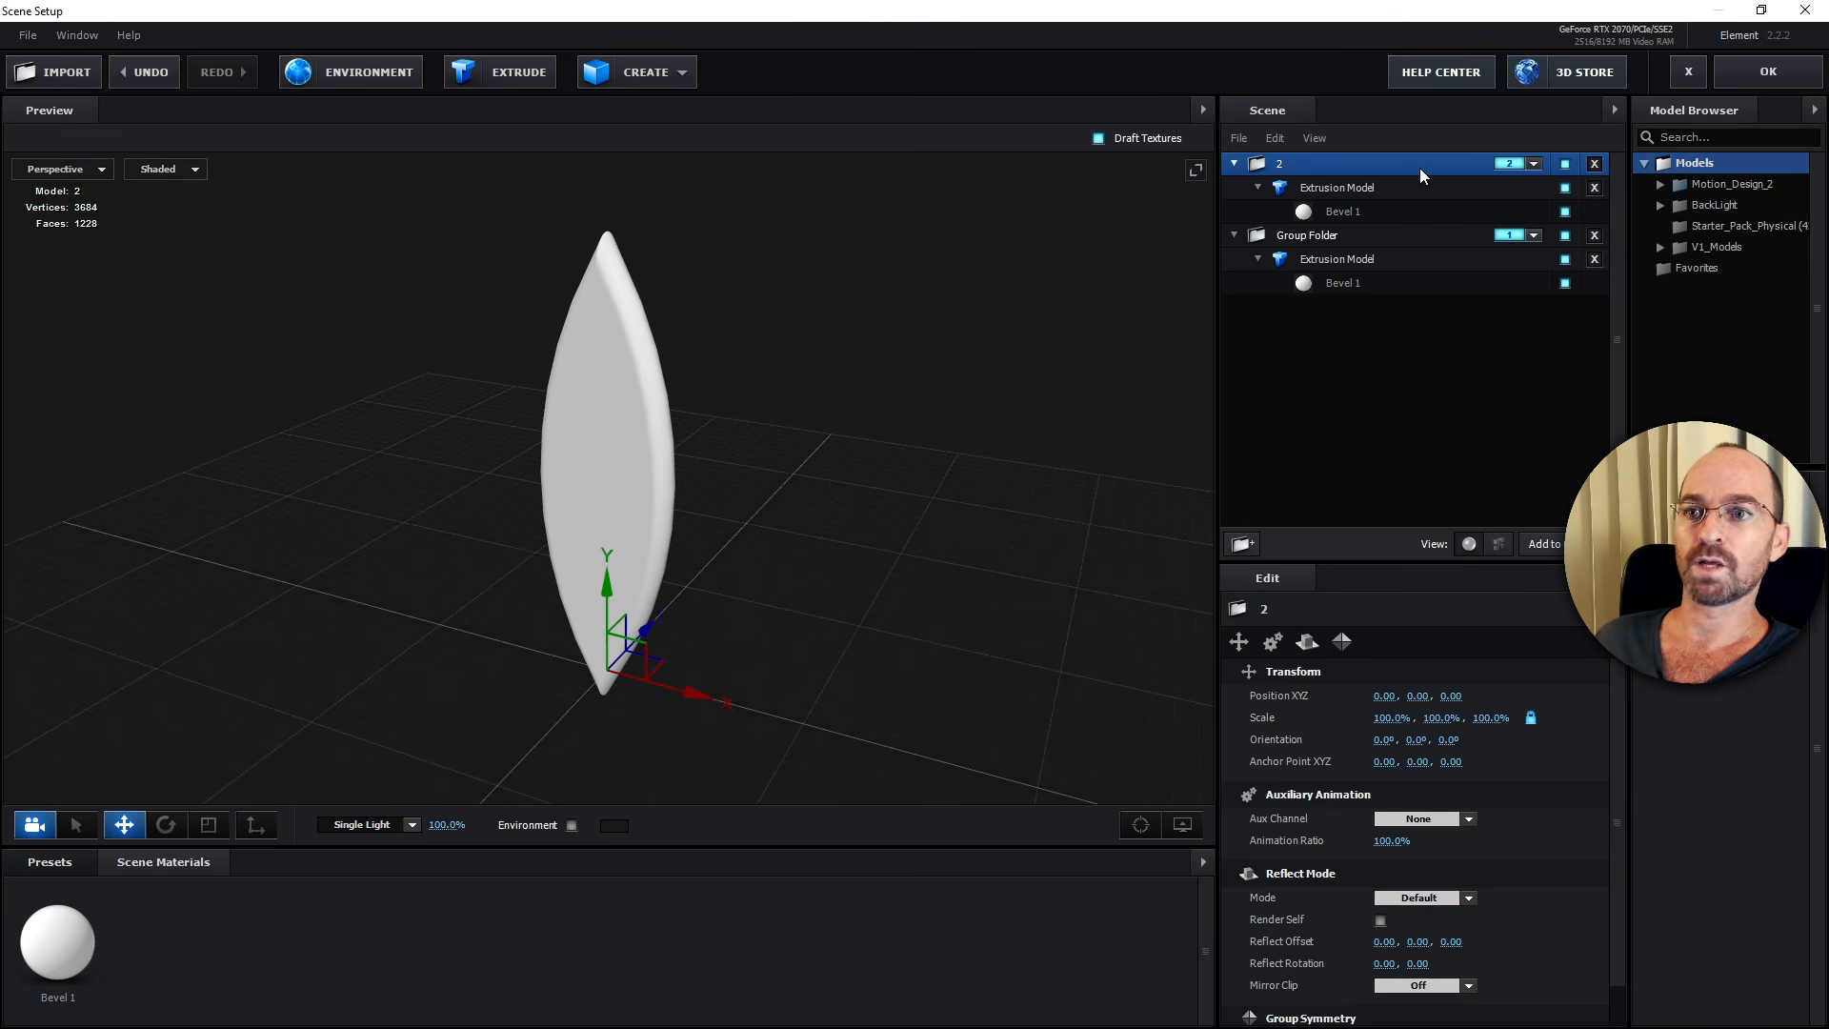
Set folder 2's extrusion model to Custom Path 2 and check the shape in the preview.
{"action": "left_click", "coordinate": [1403, 187]}
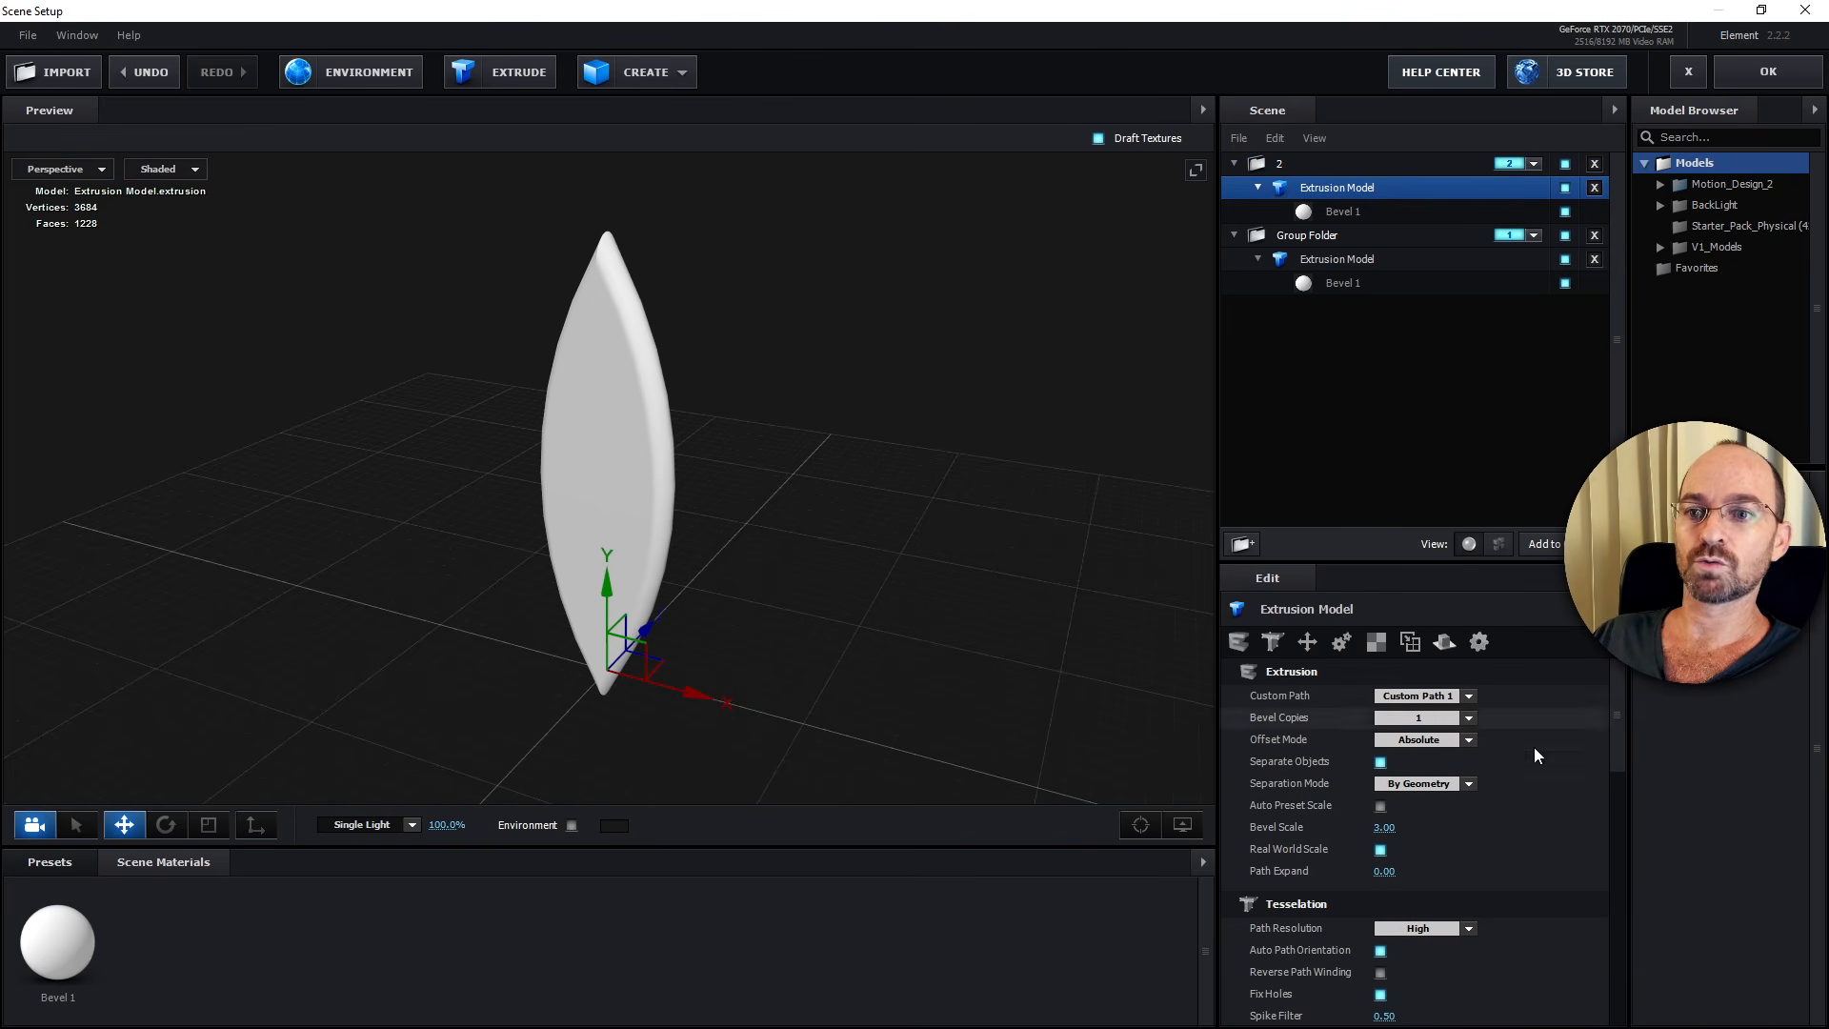
{"action": "left_click", "coordinate": [1470, 701]}
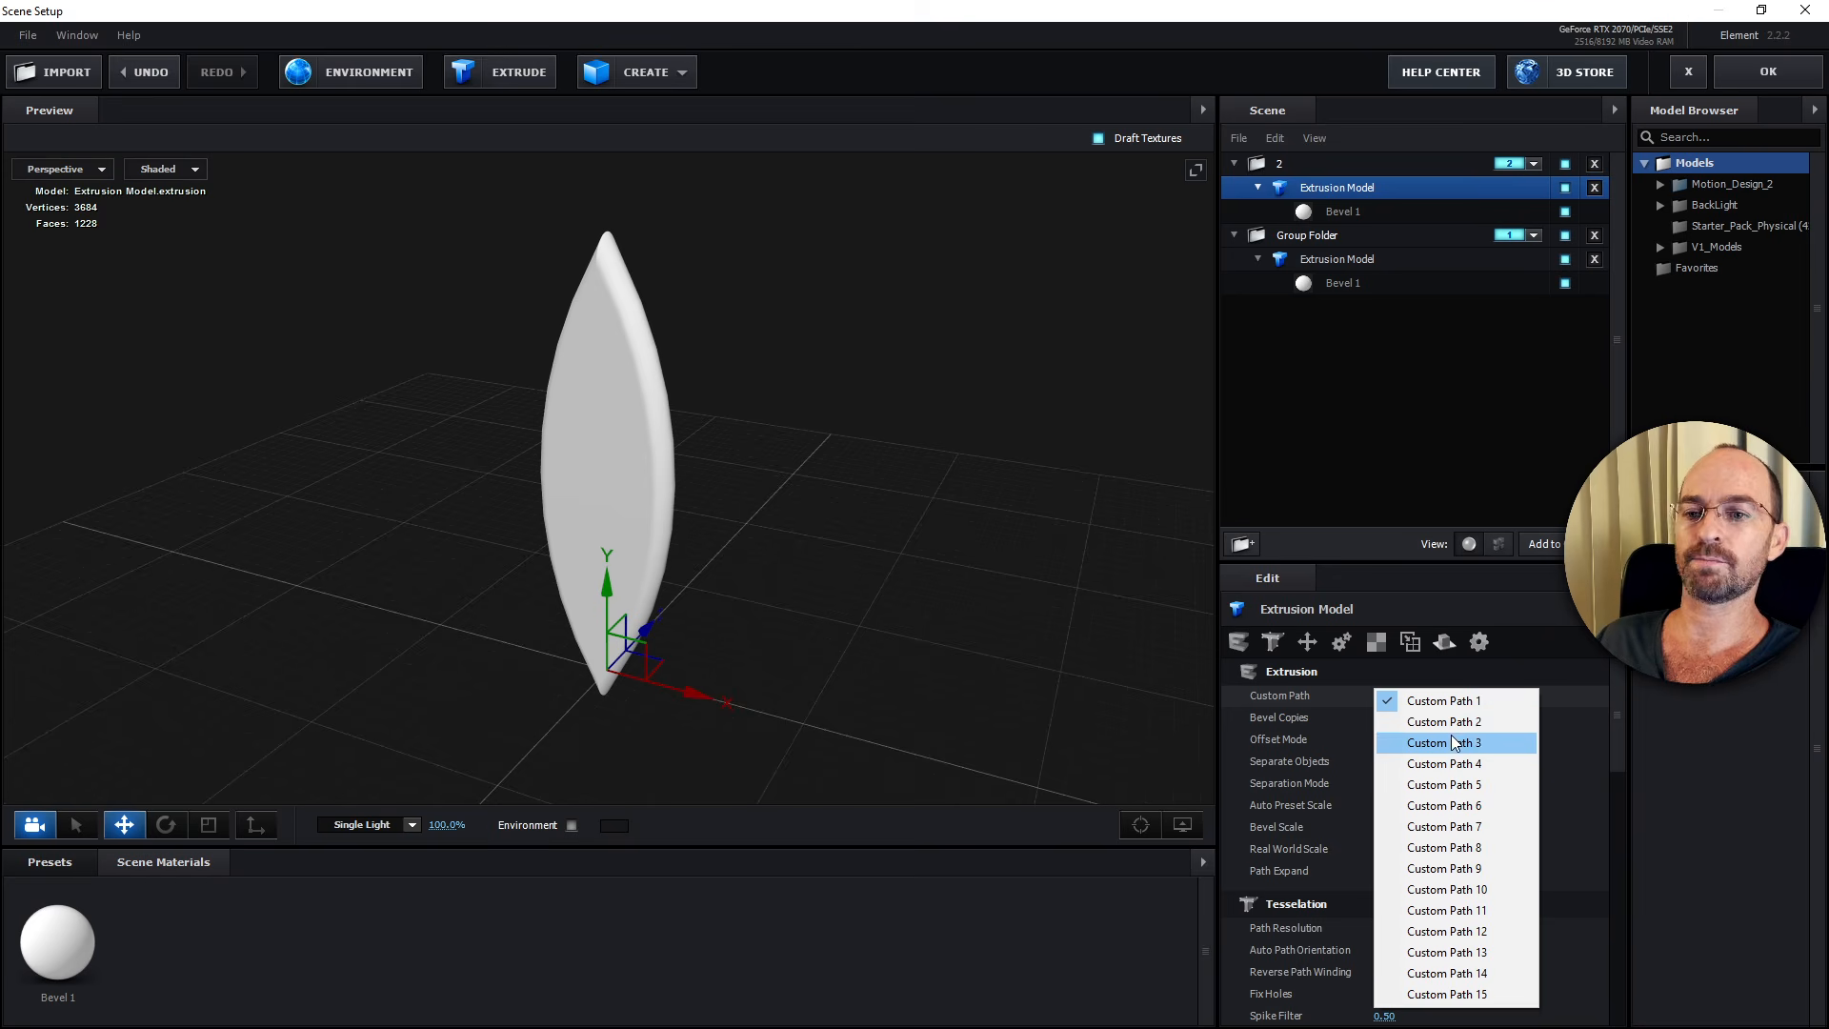
{"action": "left_click", "coordinate": [1446, 722]}
{"action": "scroll", "coordinate": [962, 621], "scroll_direction": "down", "scroll_amount": 5}
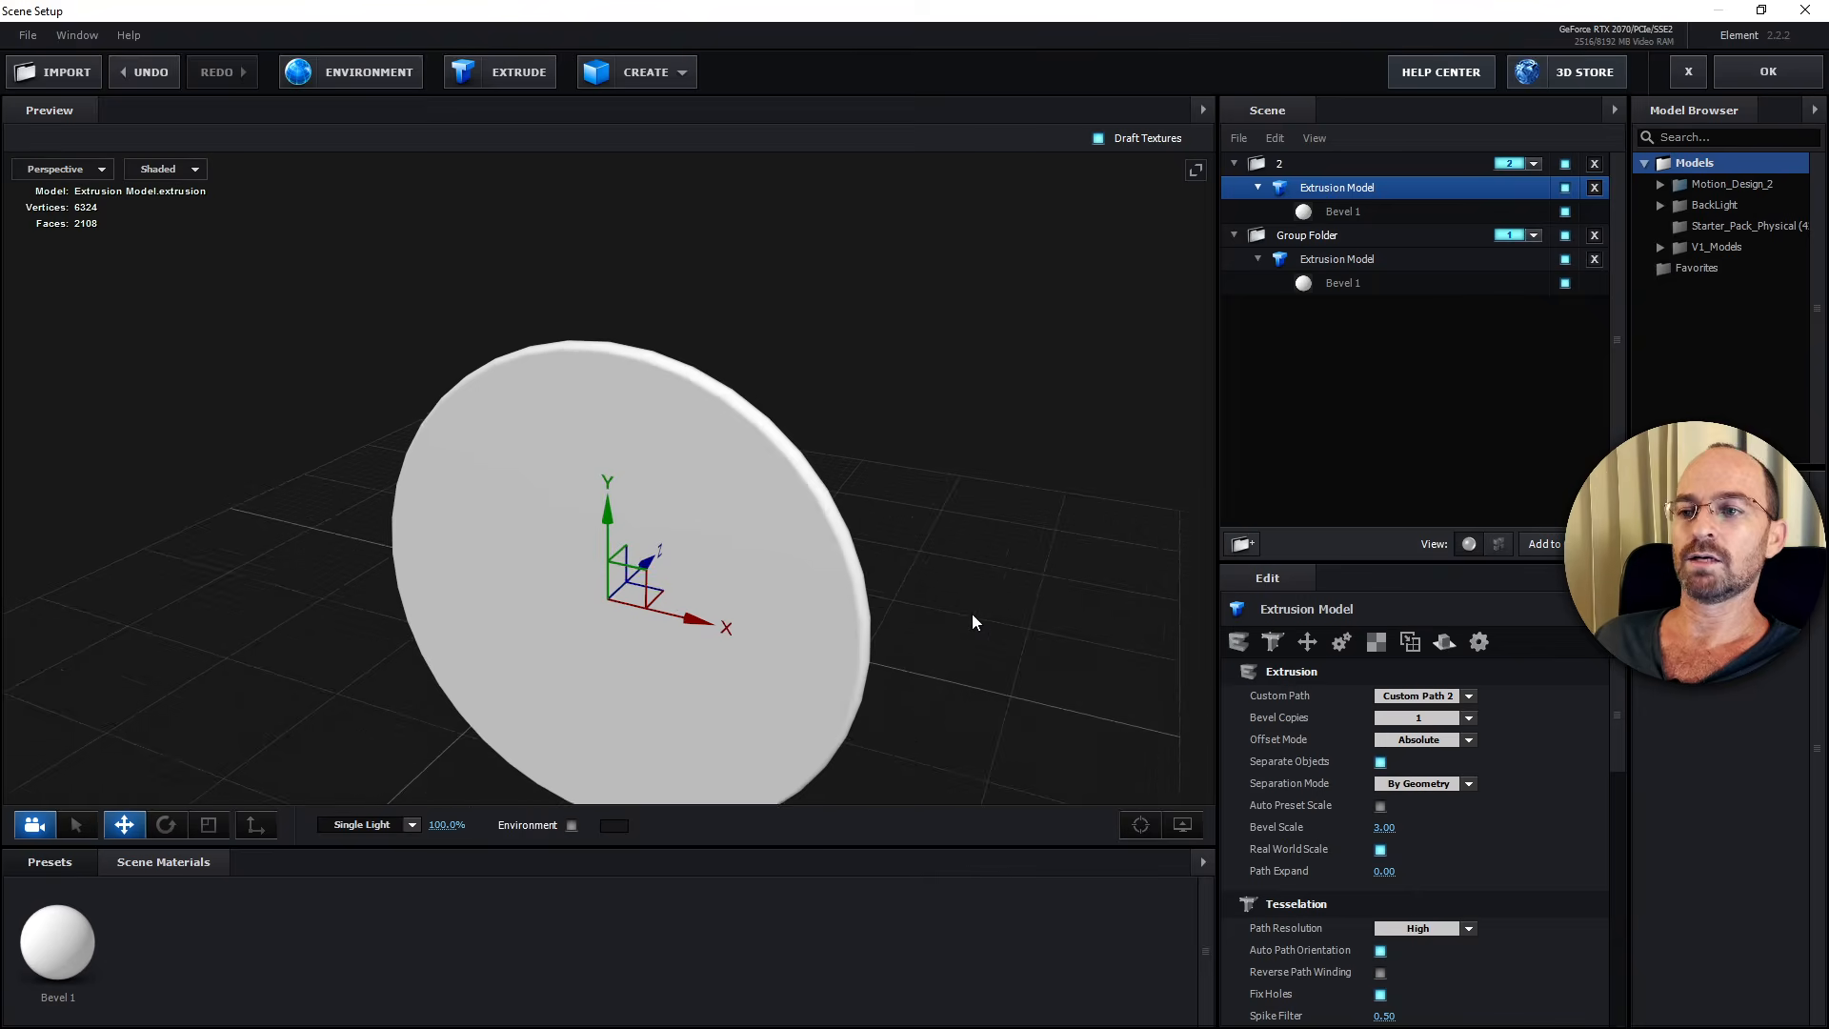
{"action": "key", "text": "space"}
{"action": "left_click_drag", "start_coordinate": [988, 593], "coordinate": [962, 510]}
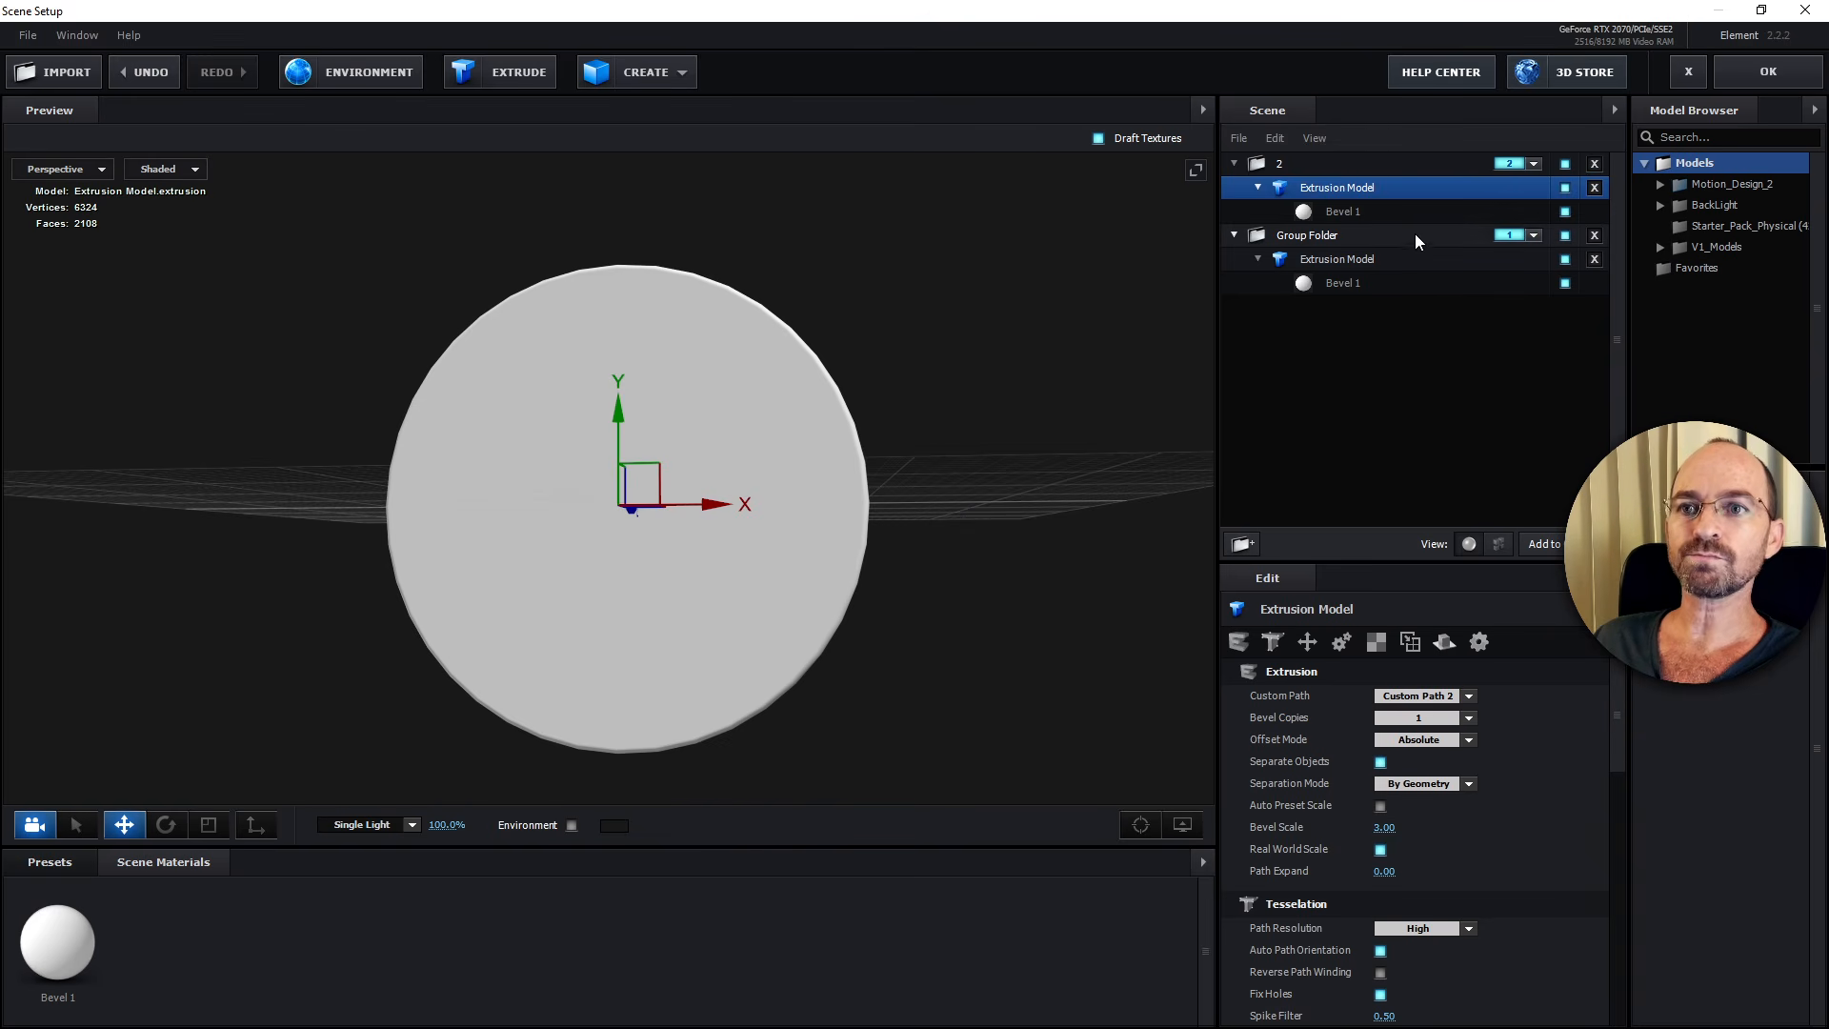
Duplicate folder 2, assign the copy to group 3 and rename it as 3.
{"action": "left_click", "coordinate": [1427, 168]}
{"action": "key", "text": "ctrl"}
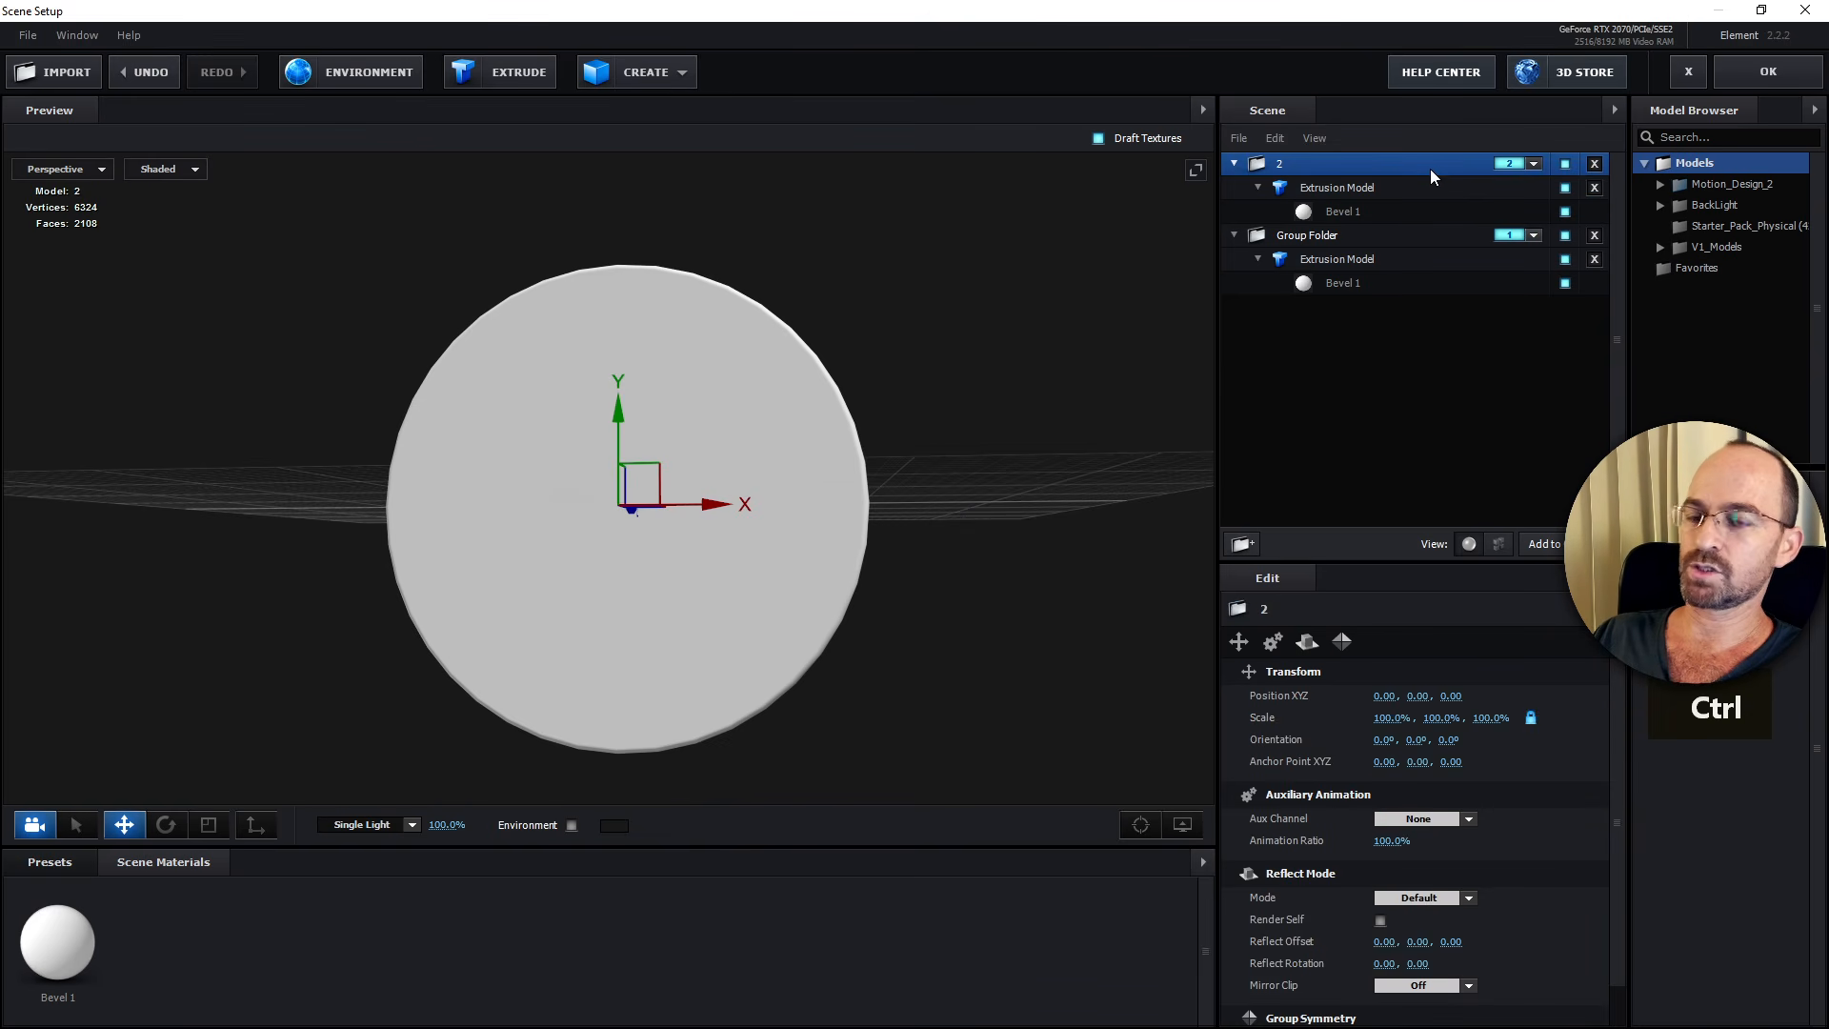
{"action": "key", "text": "ctrl+d"}
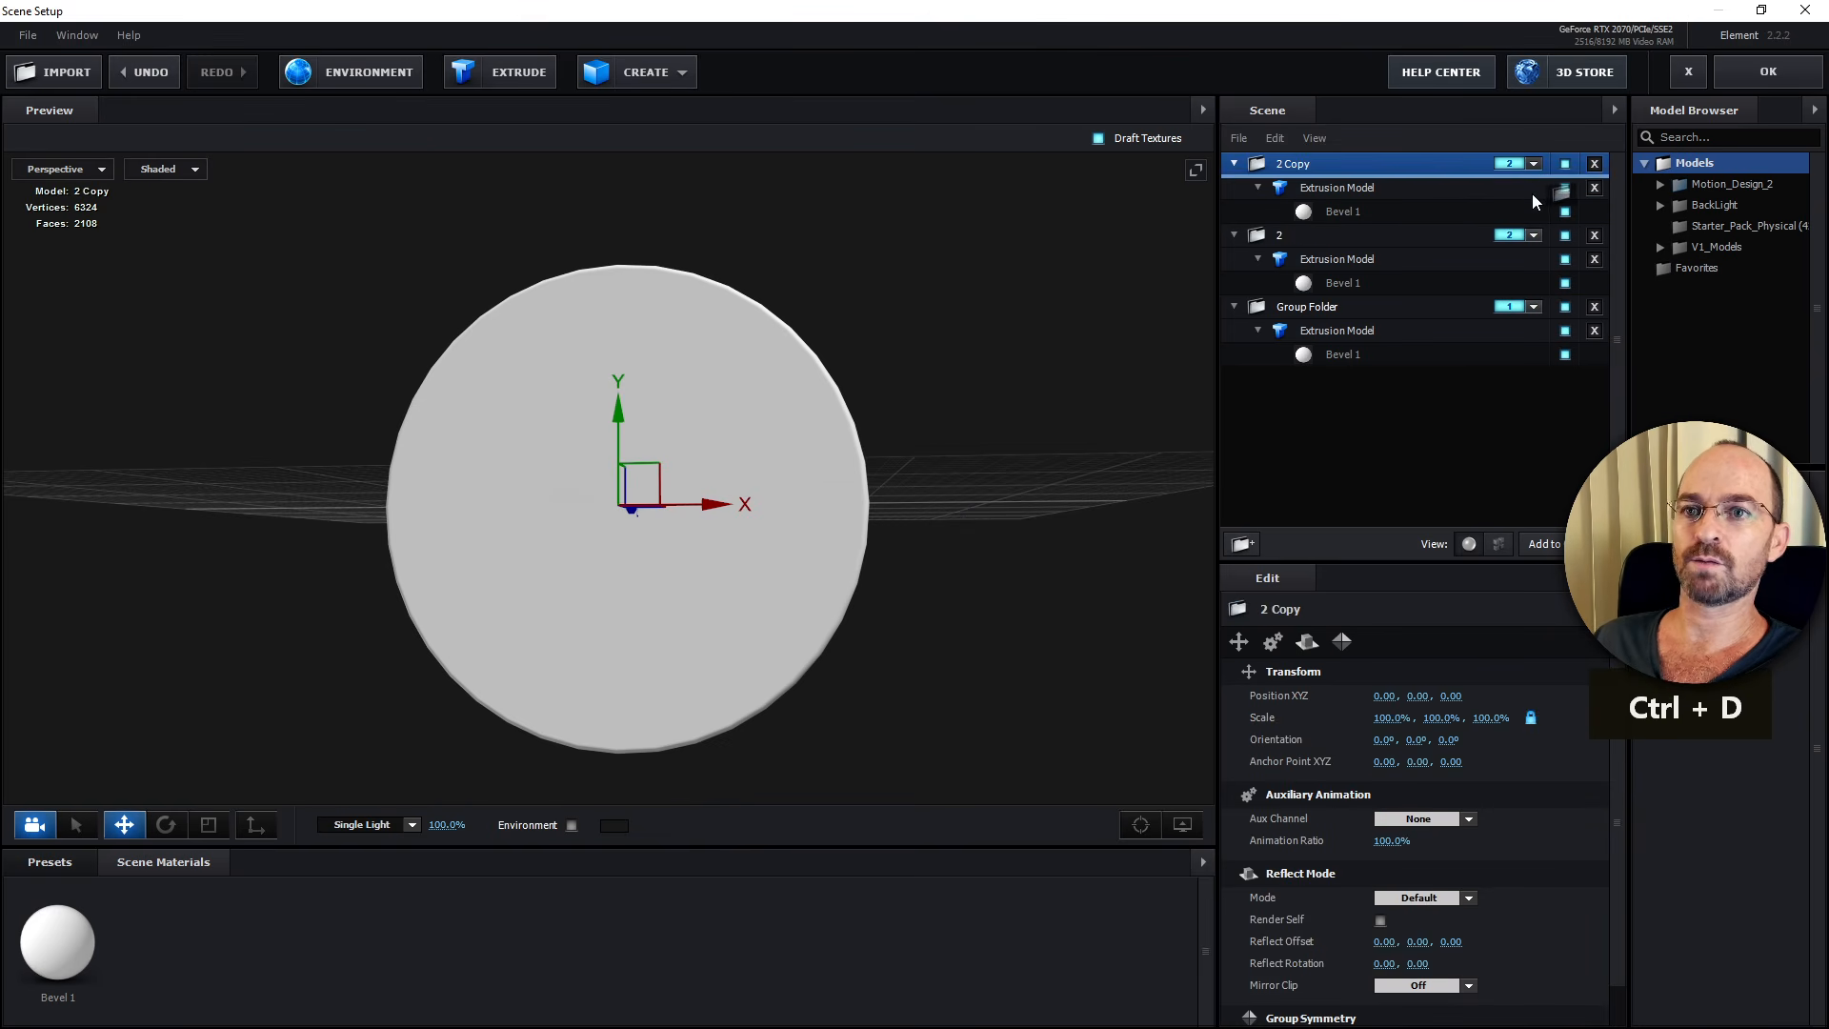
{"action": "left_click", "coordinate": [1534, 164]}
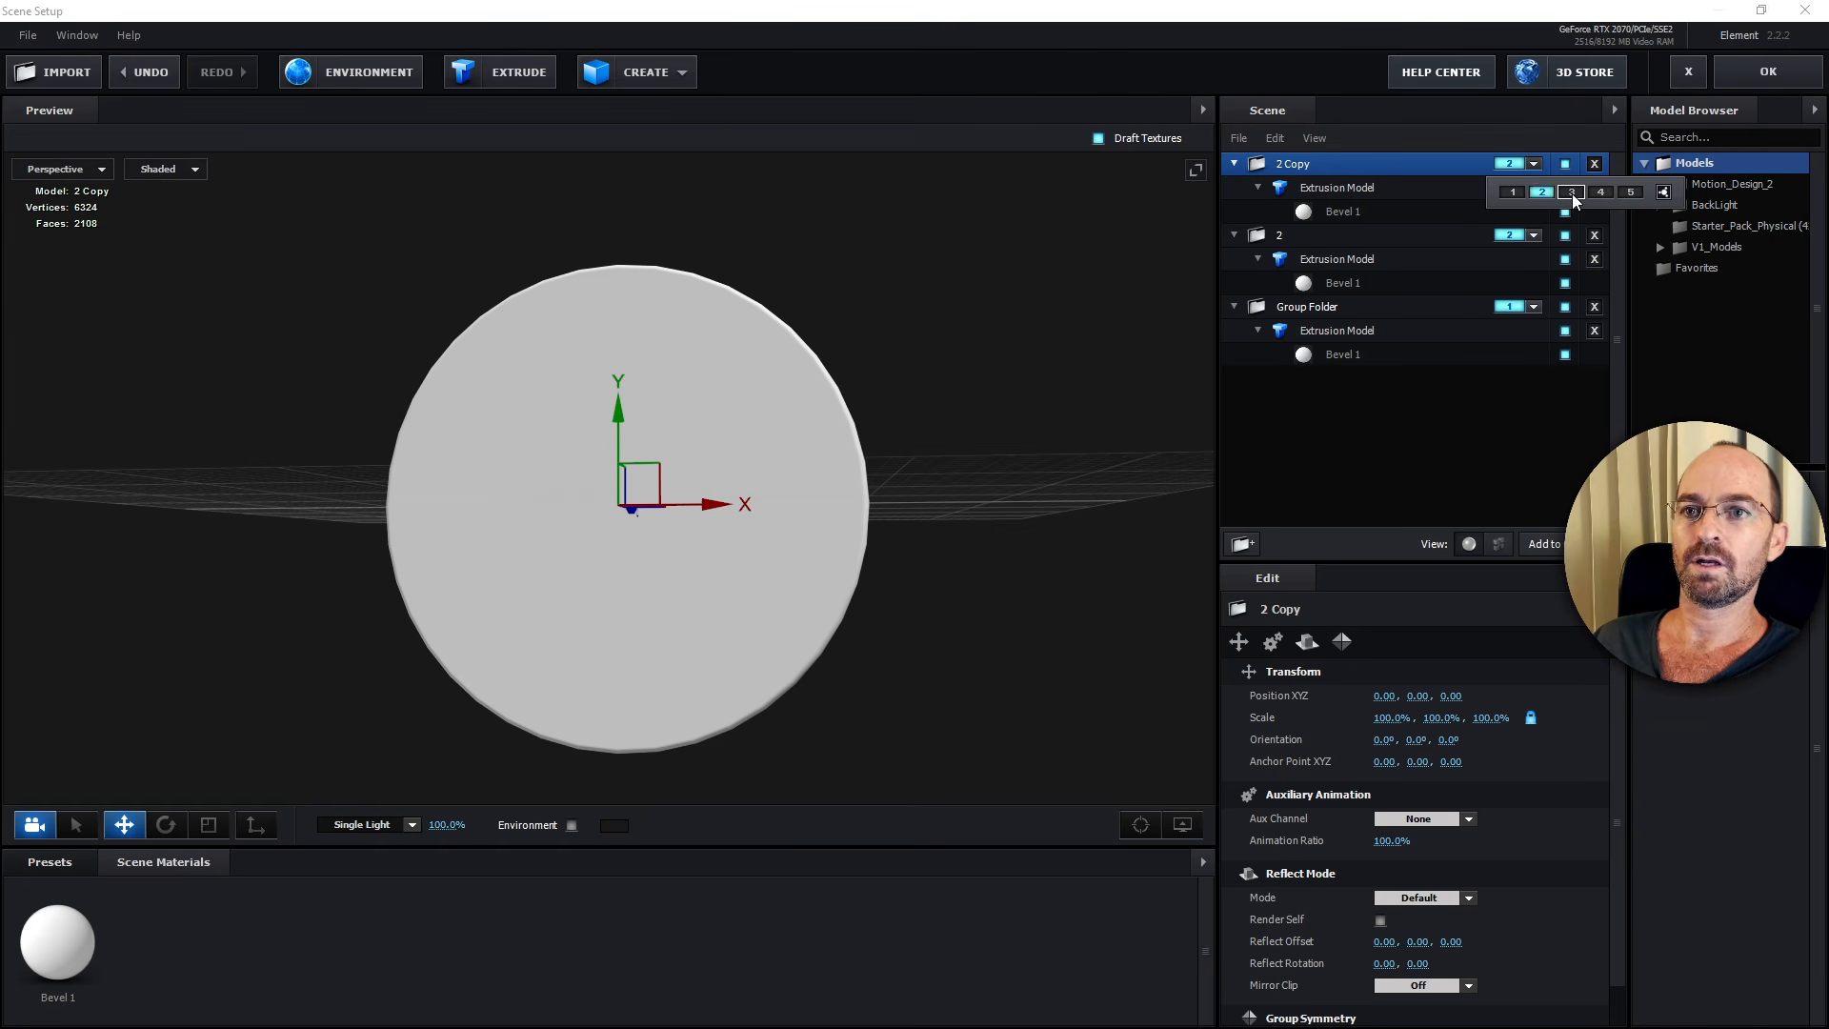
{"action": "double_click", "coordinate": [1334, 164]}
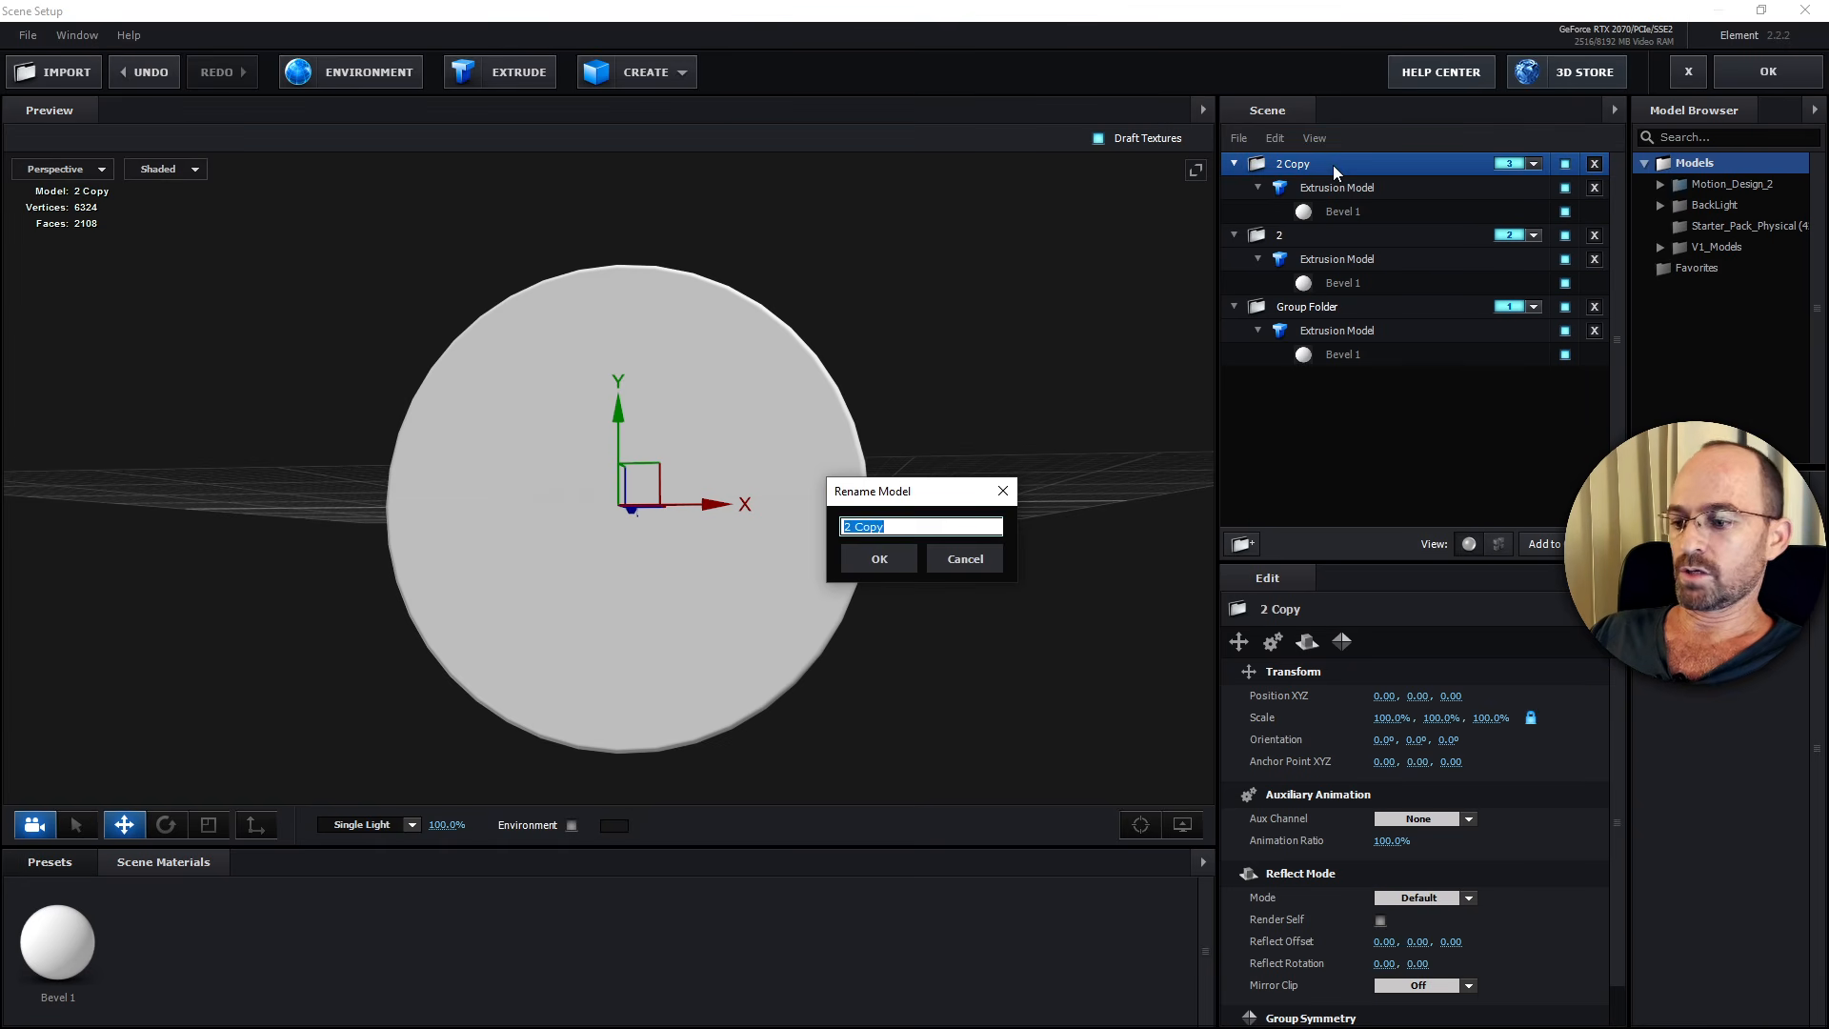
{"action": "type", "text": "e"}
{"action": "key", "text": "BackSpace"}
{"action": "type", "text": "3"}
{"action": "key", "text": "Return"}
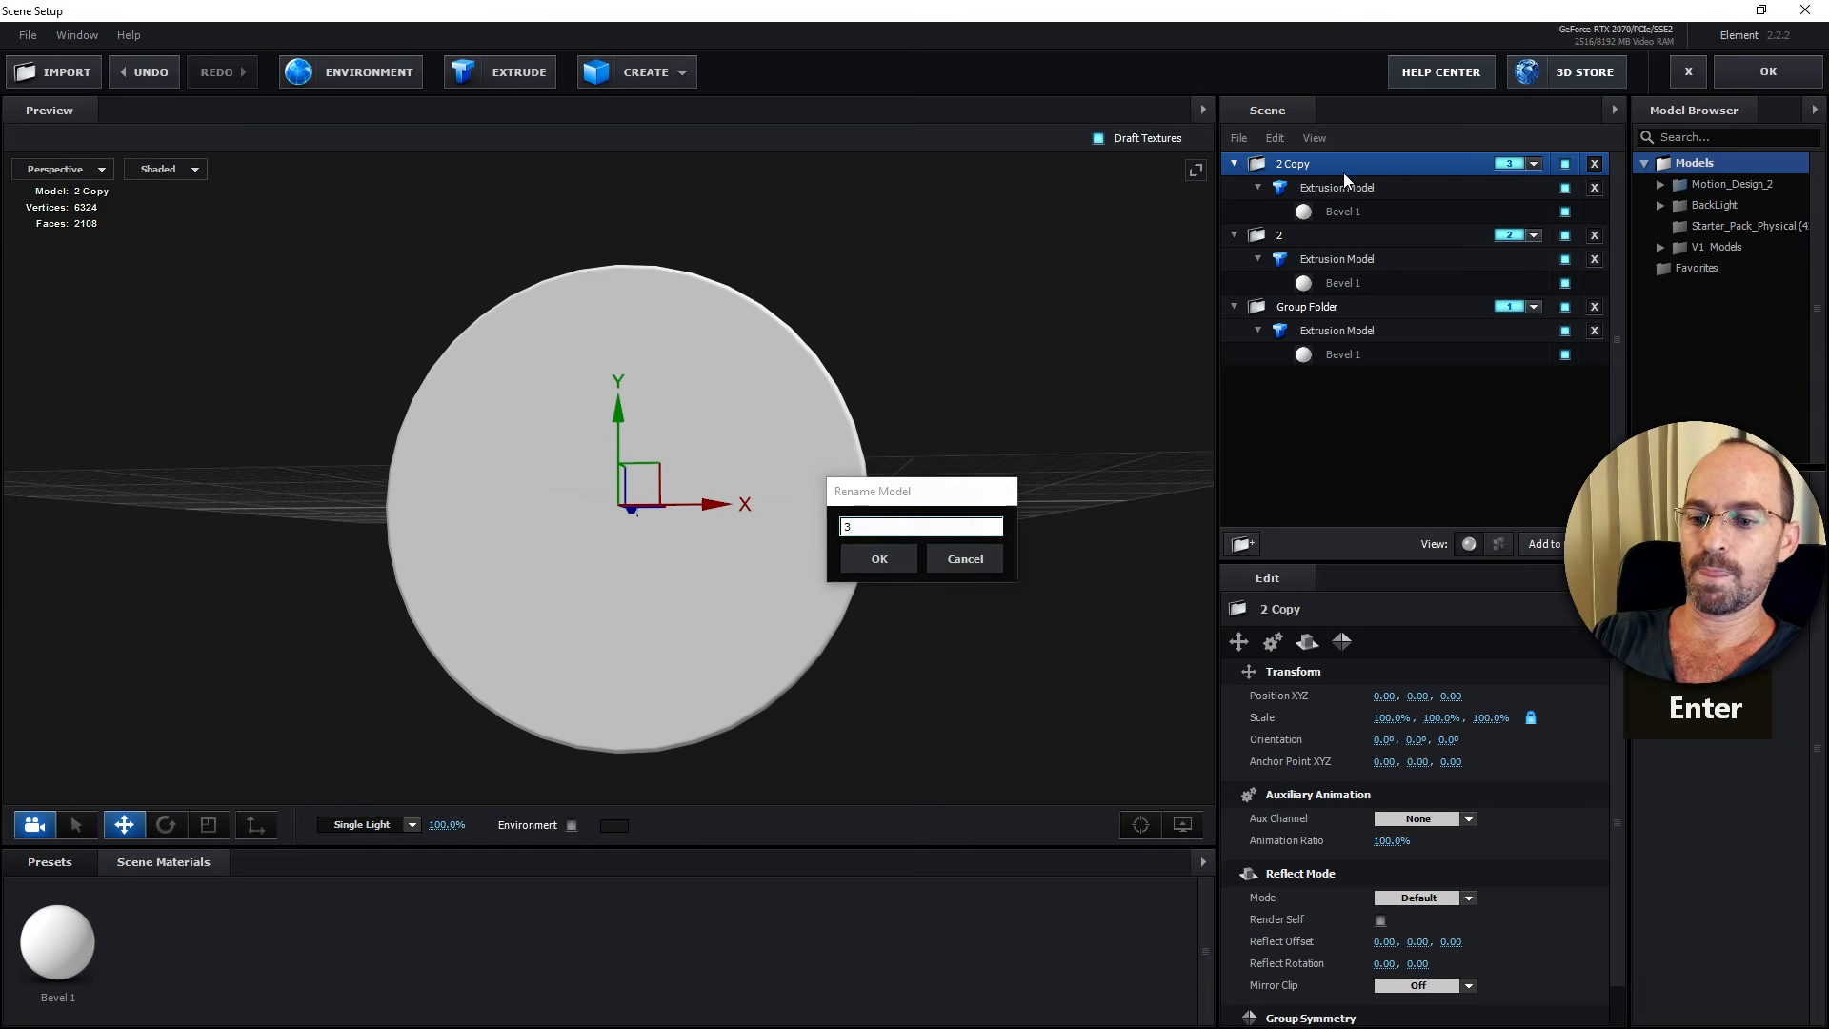
Set folder 3's extrusion model to Custom Path 3 and check the shape in the preview.
{"action": "left_click", "coordinate": [1345, 187]}
{"action": "left_click", "coordinate": [1429, 696]}
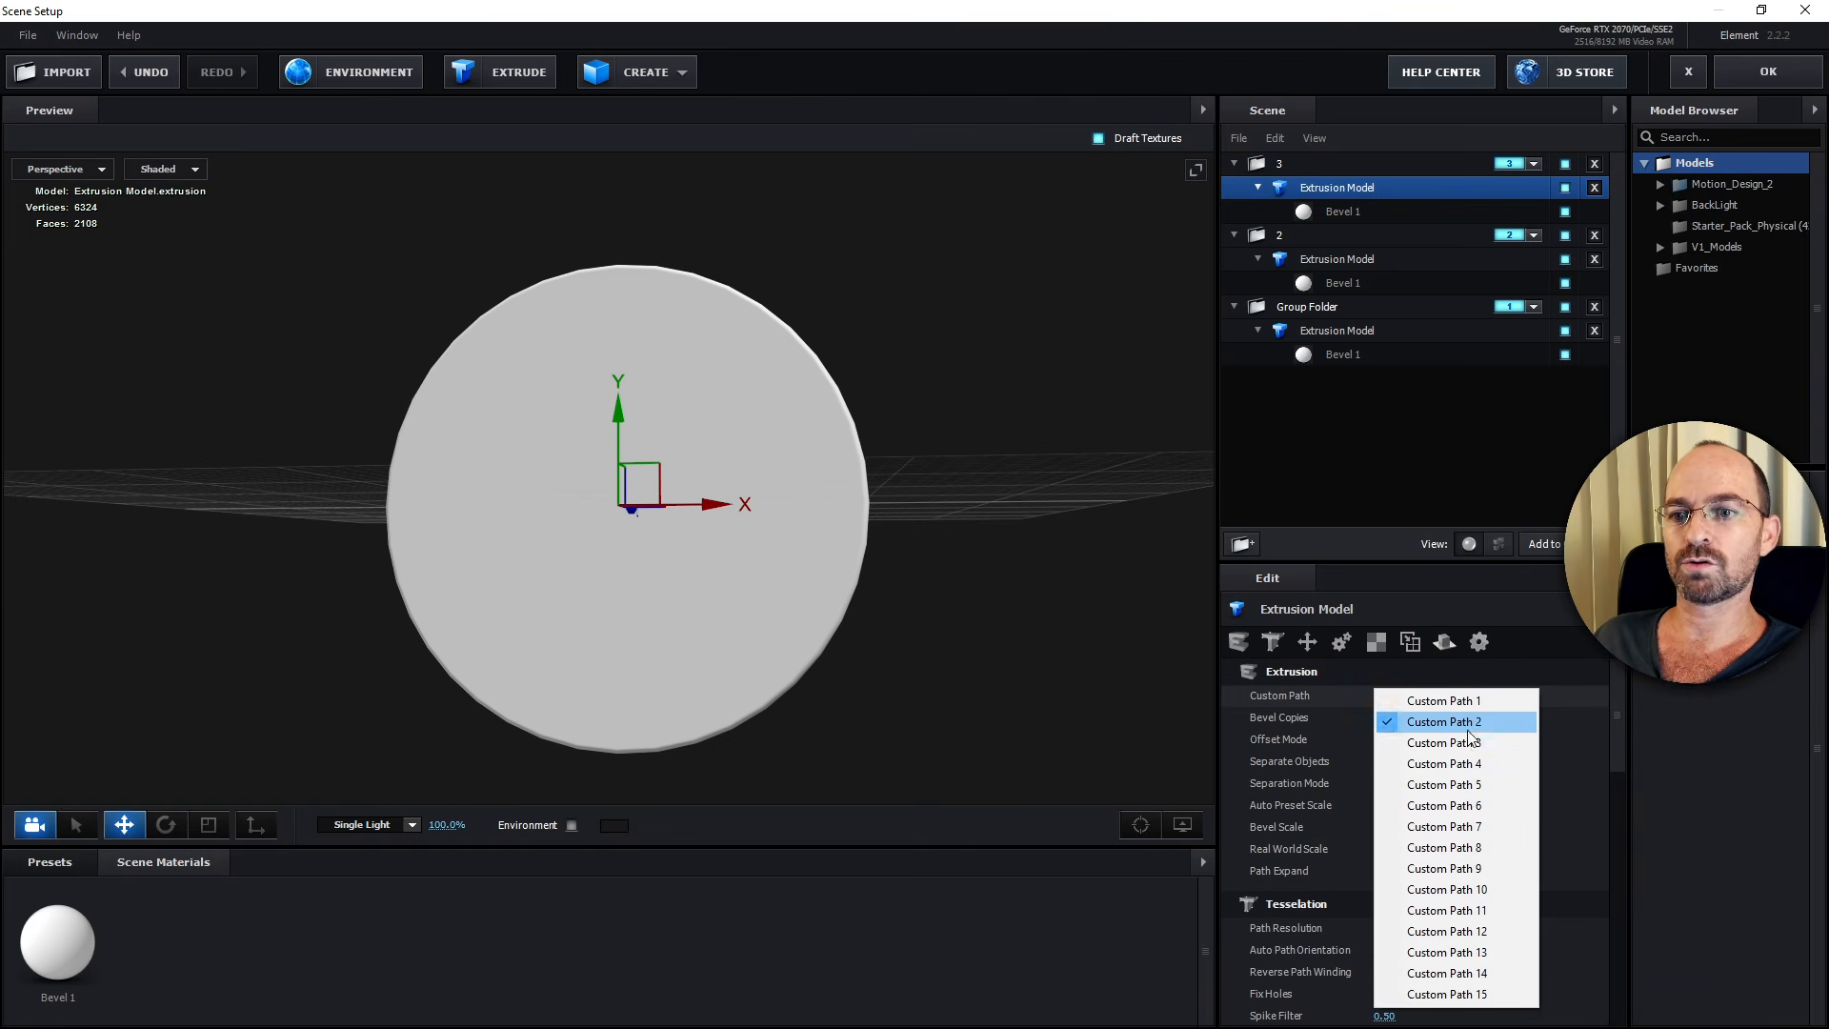
{"action": "left_click", "coordinate": [1468, 750]}
{"action": "left_click_drag", "start_coordinate": [848, 490], "coordinate": [888, 405]}
{"action": "left_click", "coordinate": [1336, 212]}
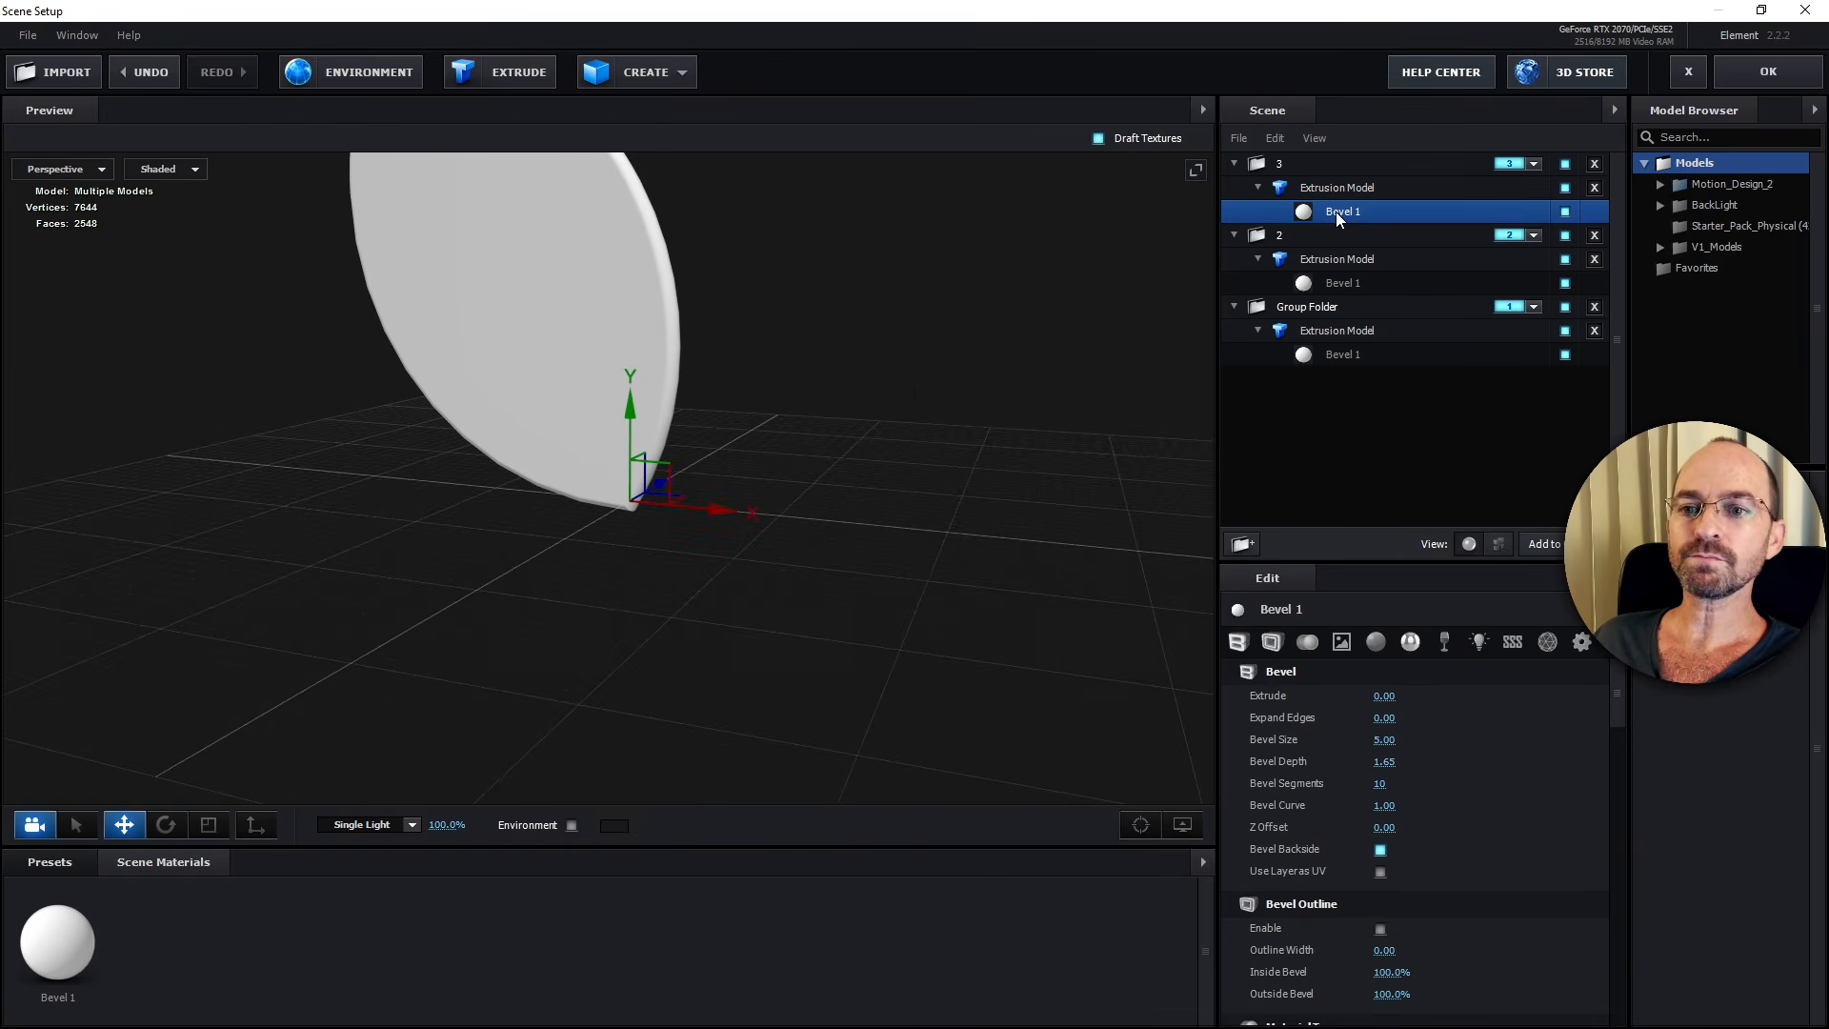
Duplicate folder 3, assign the copy to group 4 and rename it as 4.
{"action": "left_click", "coordinate": [1352, 164]}
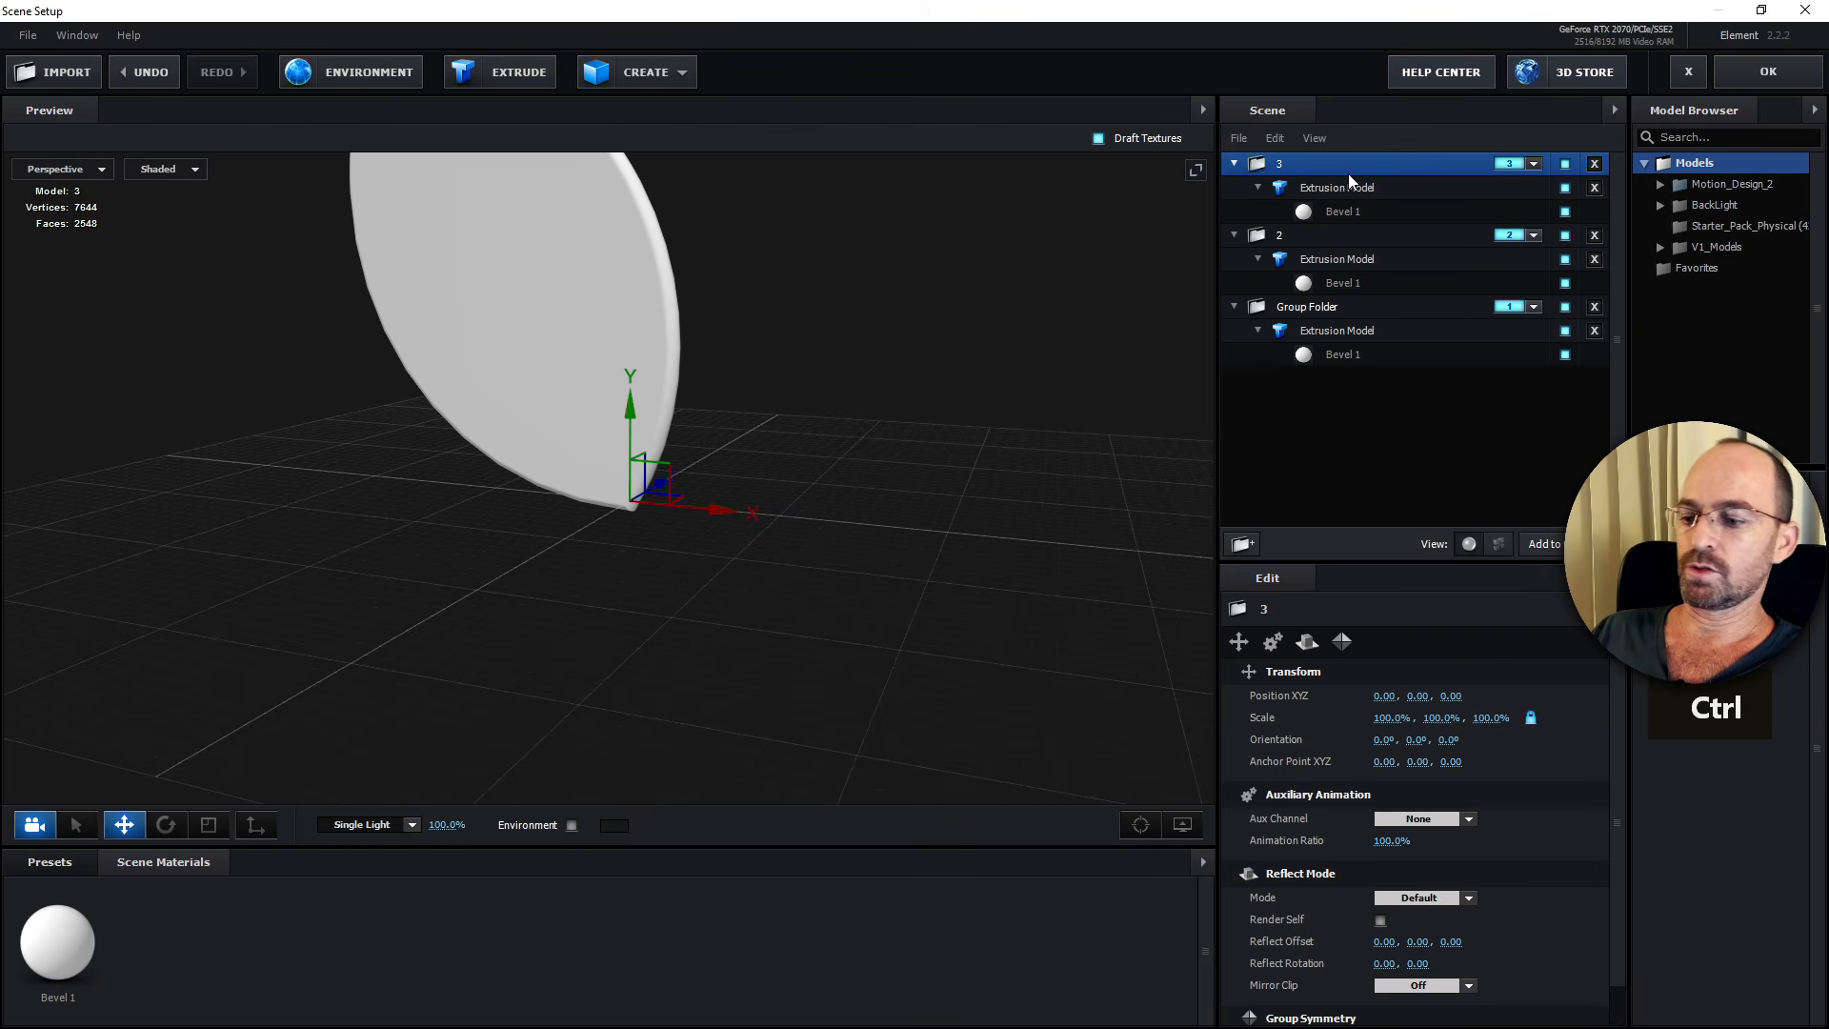
{"action": "key", "text": "ctrl+d"}
{"action": "left_click", "coordinate": [1538, 164]}
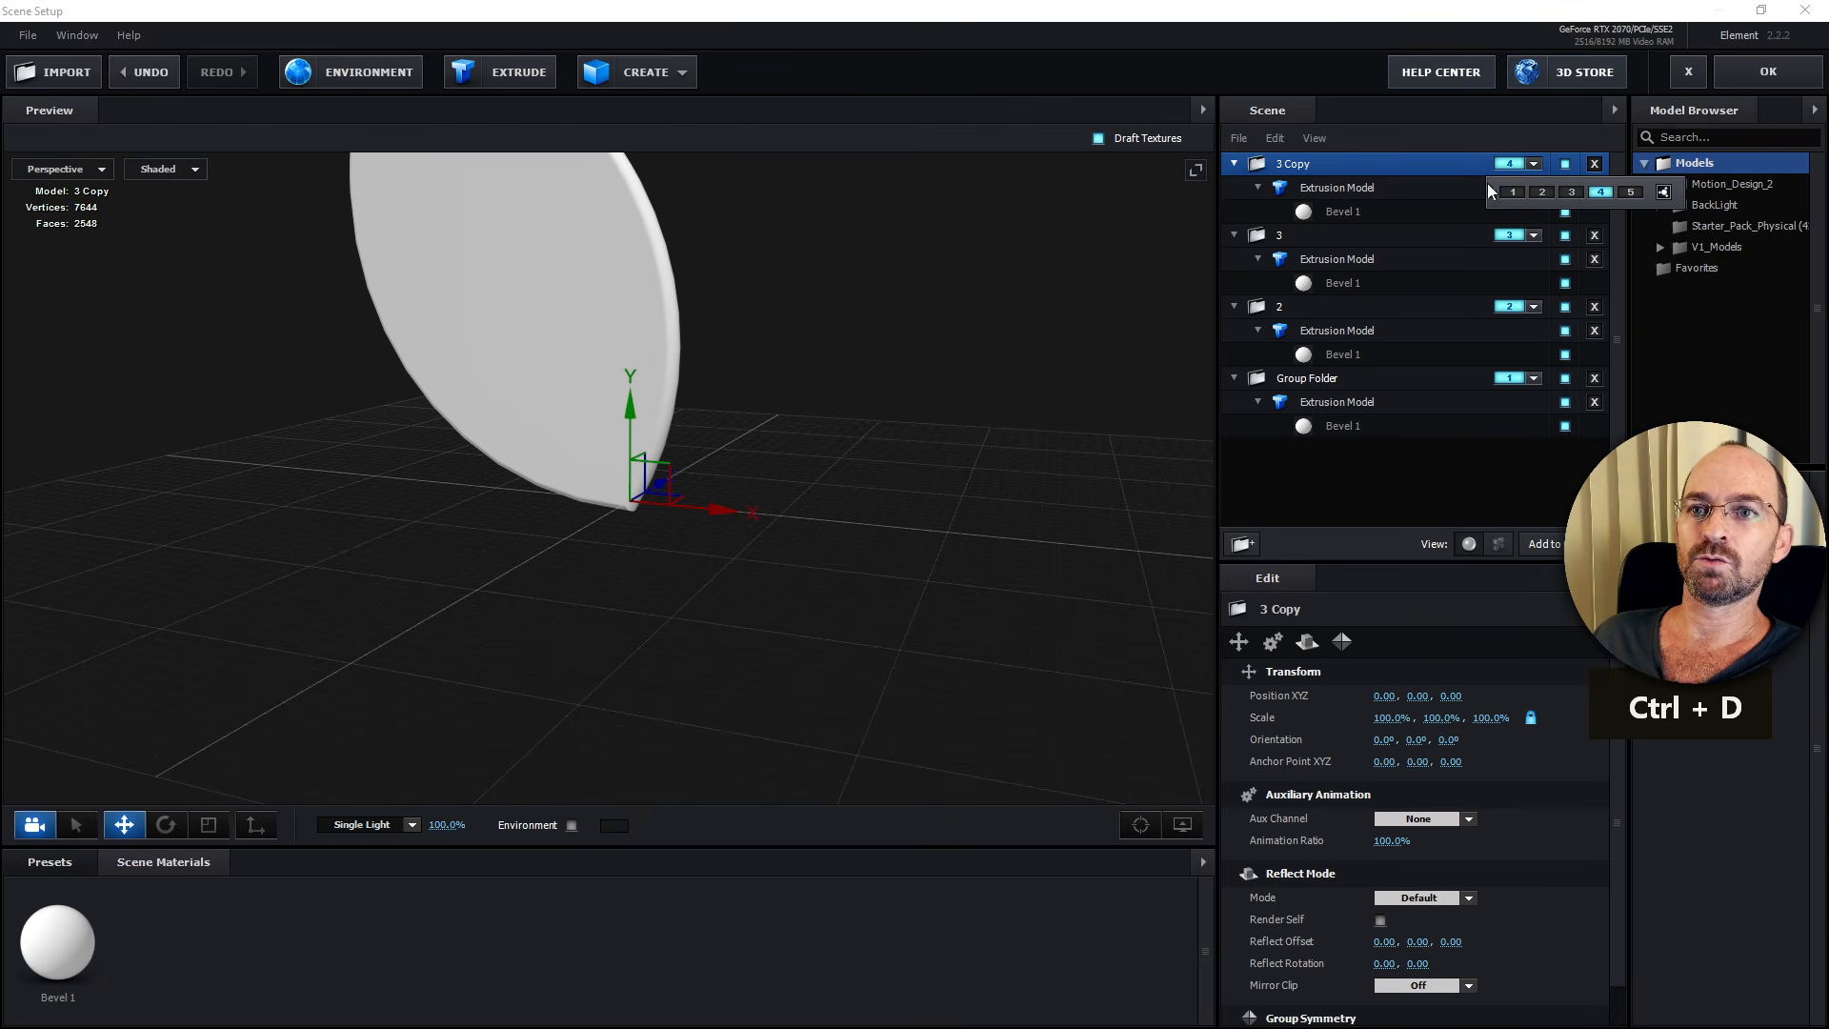
{"action": "double_click", "coordinate": [1349, 169]}
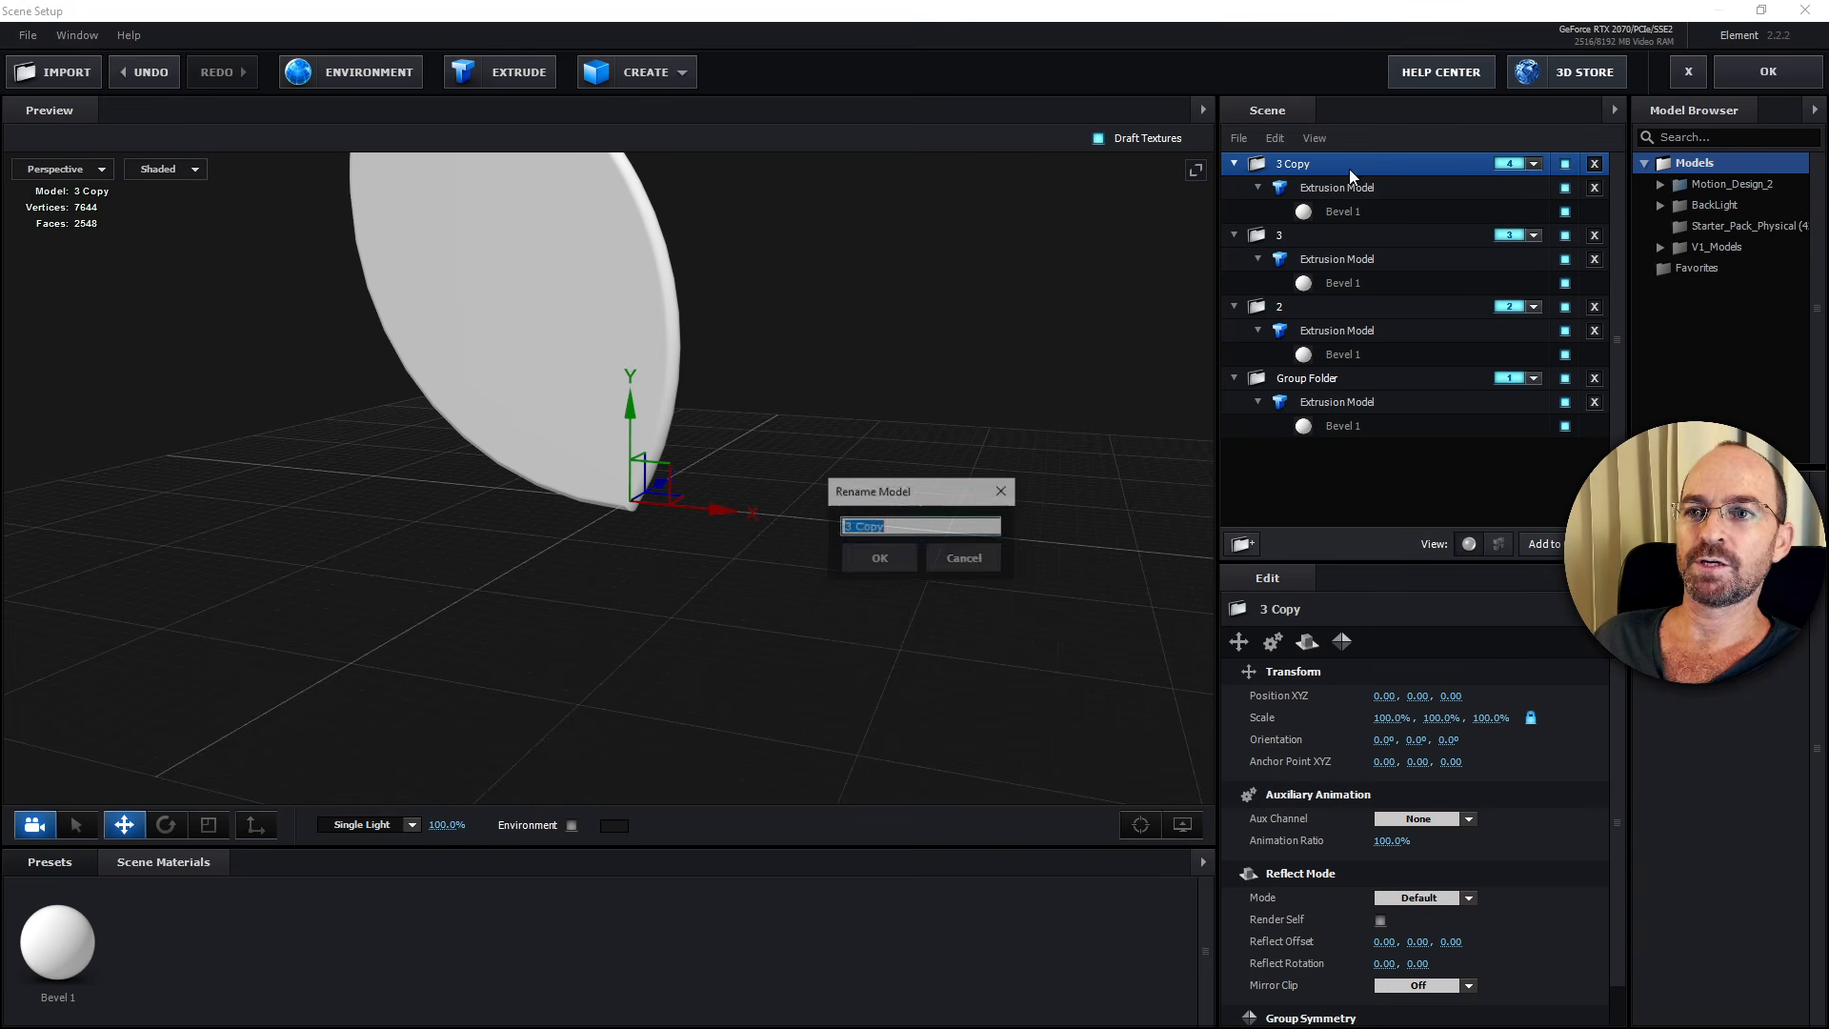
{"action": "type", "text": "4"}
{"action": "key", "text": "Return"}
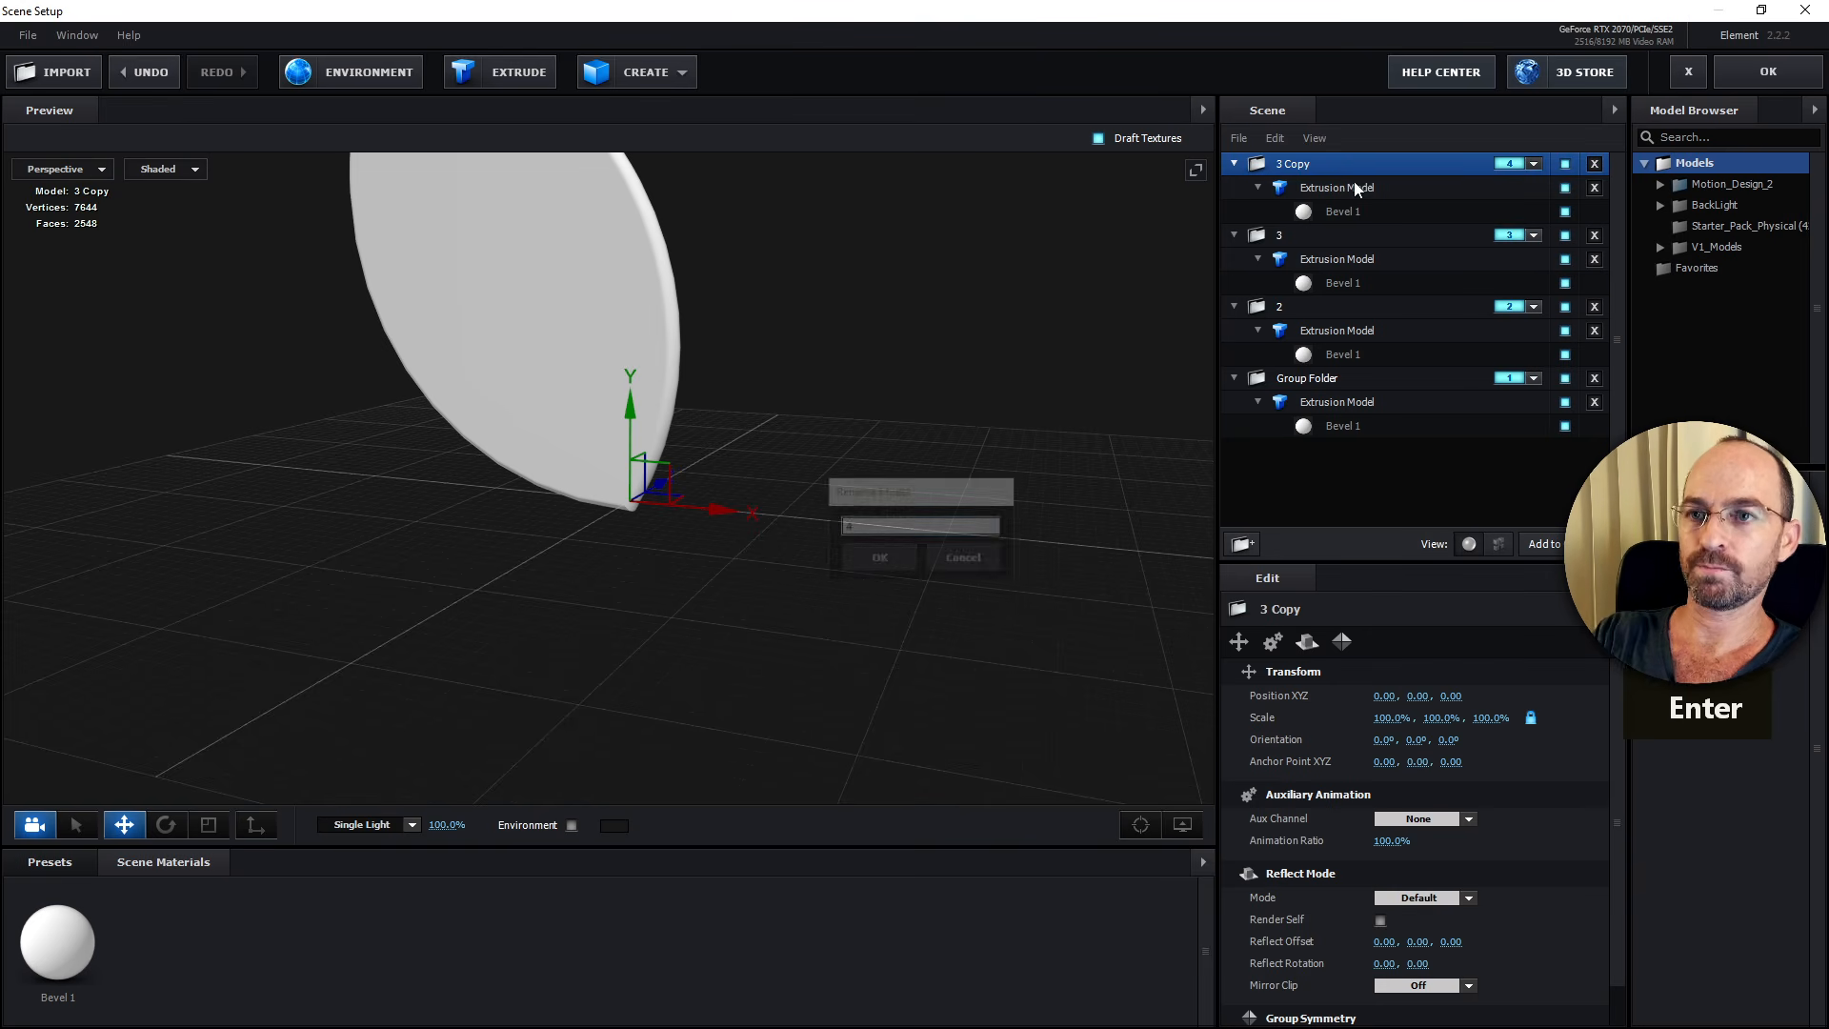
Set folder 4's extrusion model to Custom Path 4 and check the shape in the preview.
{"action": "left_click", "coordinate": [1438, 190]}
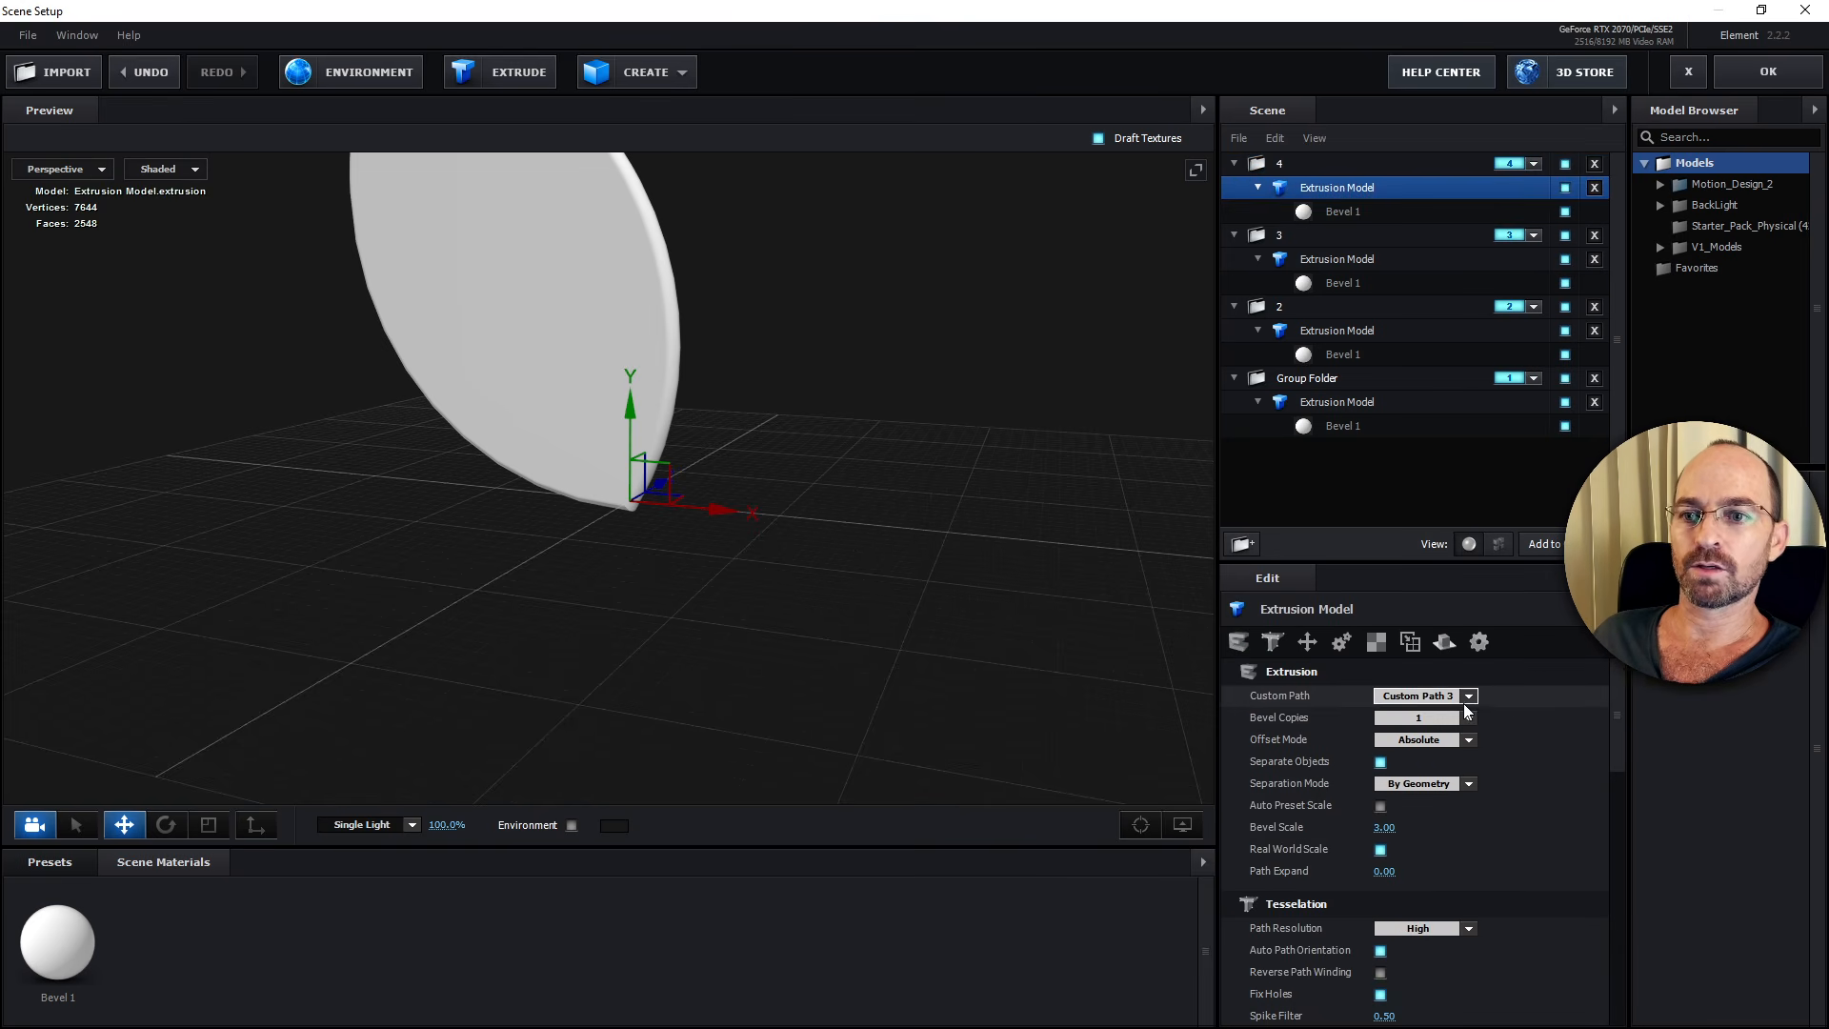
{"action": "left_click", "coordinate": [1468, 697]}
{"action": "left_click", "coordinate": [1419, 762]}
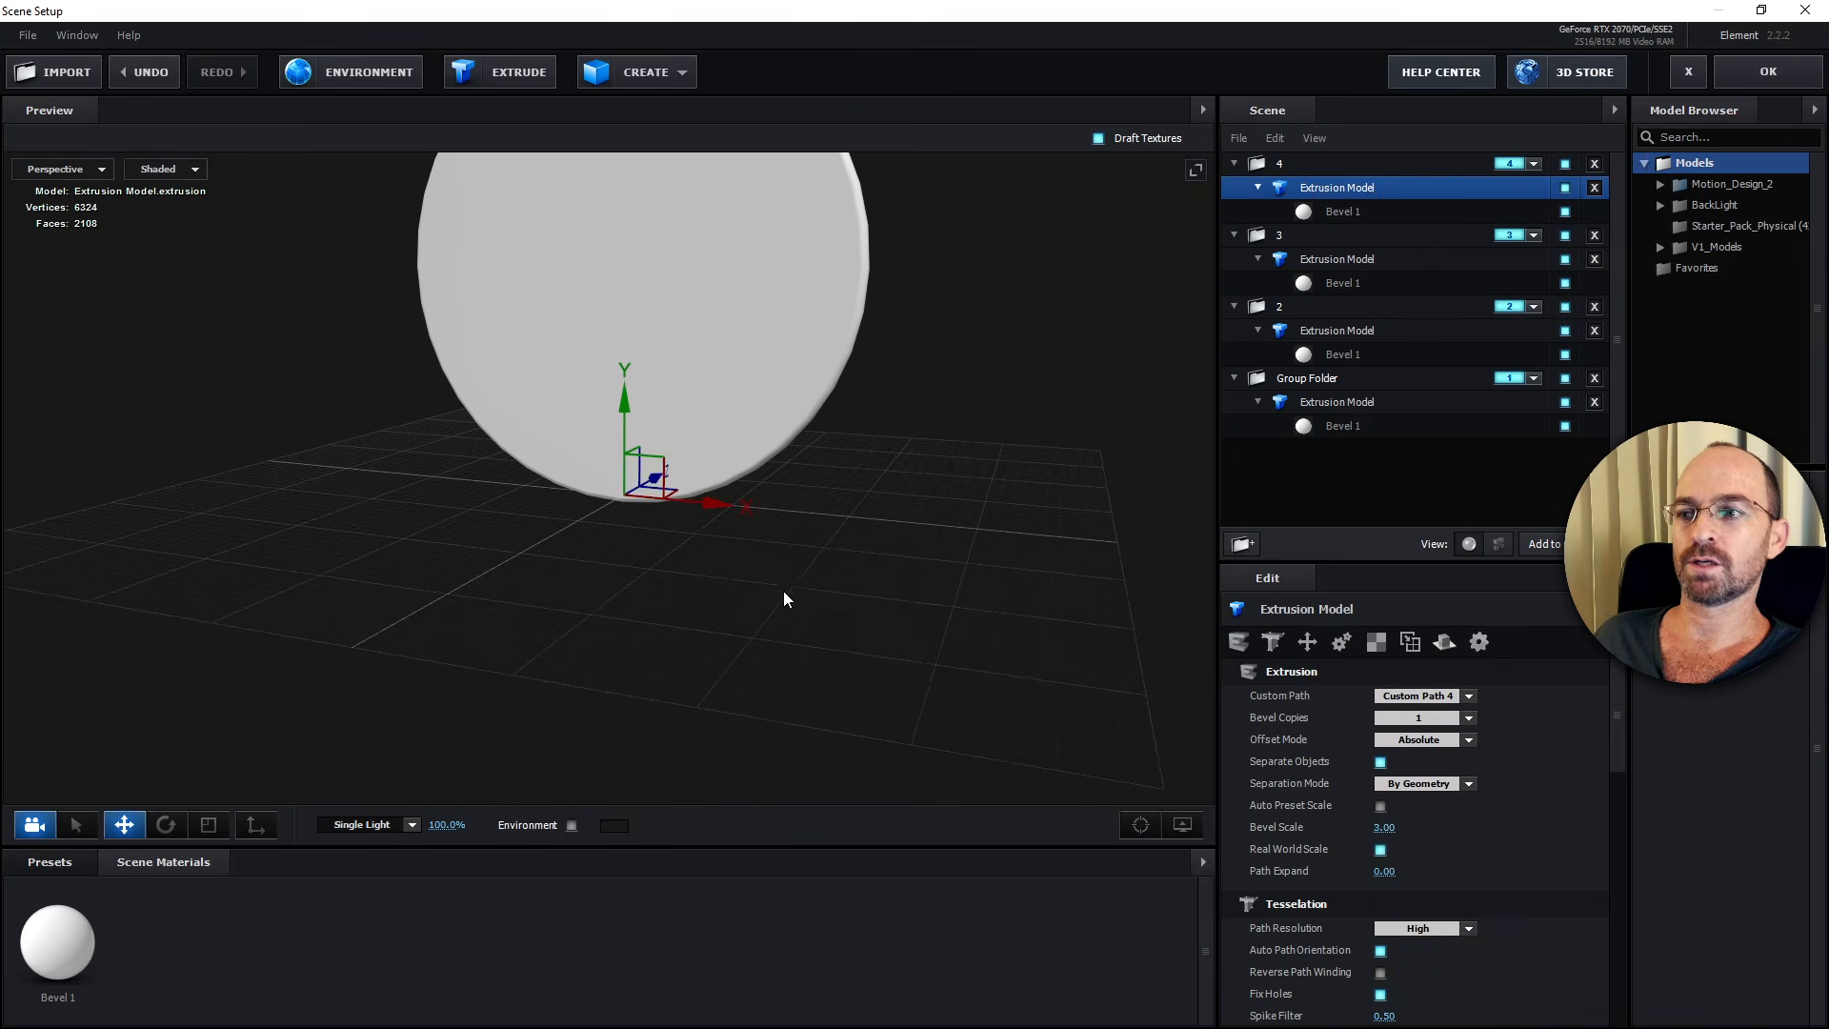
{"action": "scroll", "coordinate": [783, 591], "scroll_direction": "down", "scroll_amount": 2}
{"action": "left_click_drag", "start_coordinate": [809, 576], "coordinate": [865, 575]}
{"action": "key", "text": "space"}
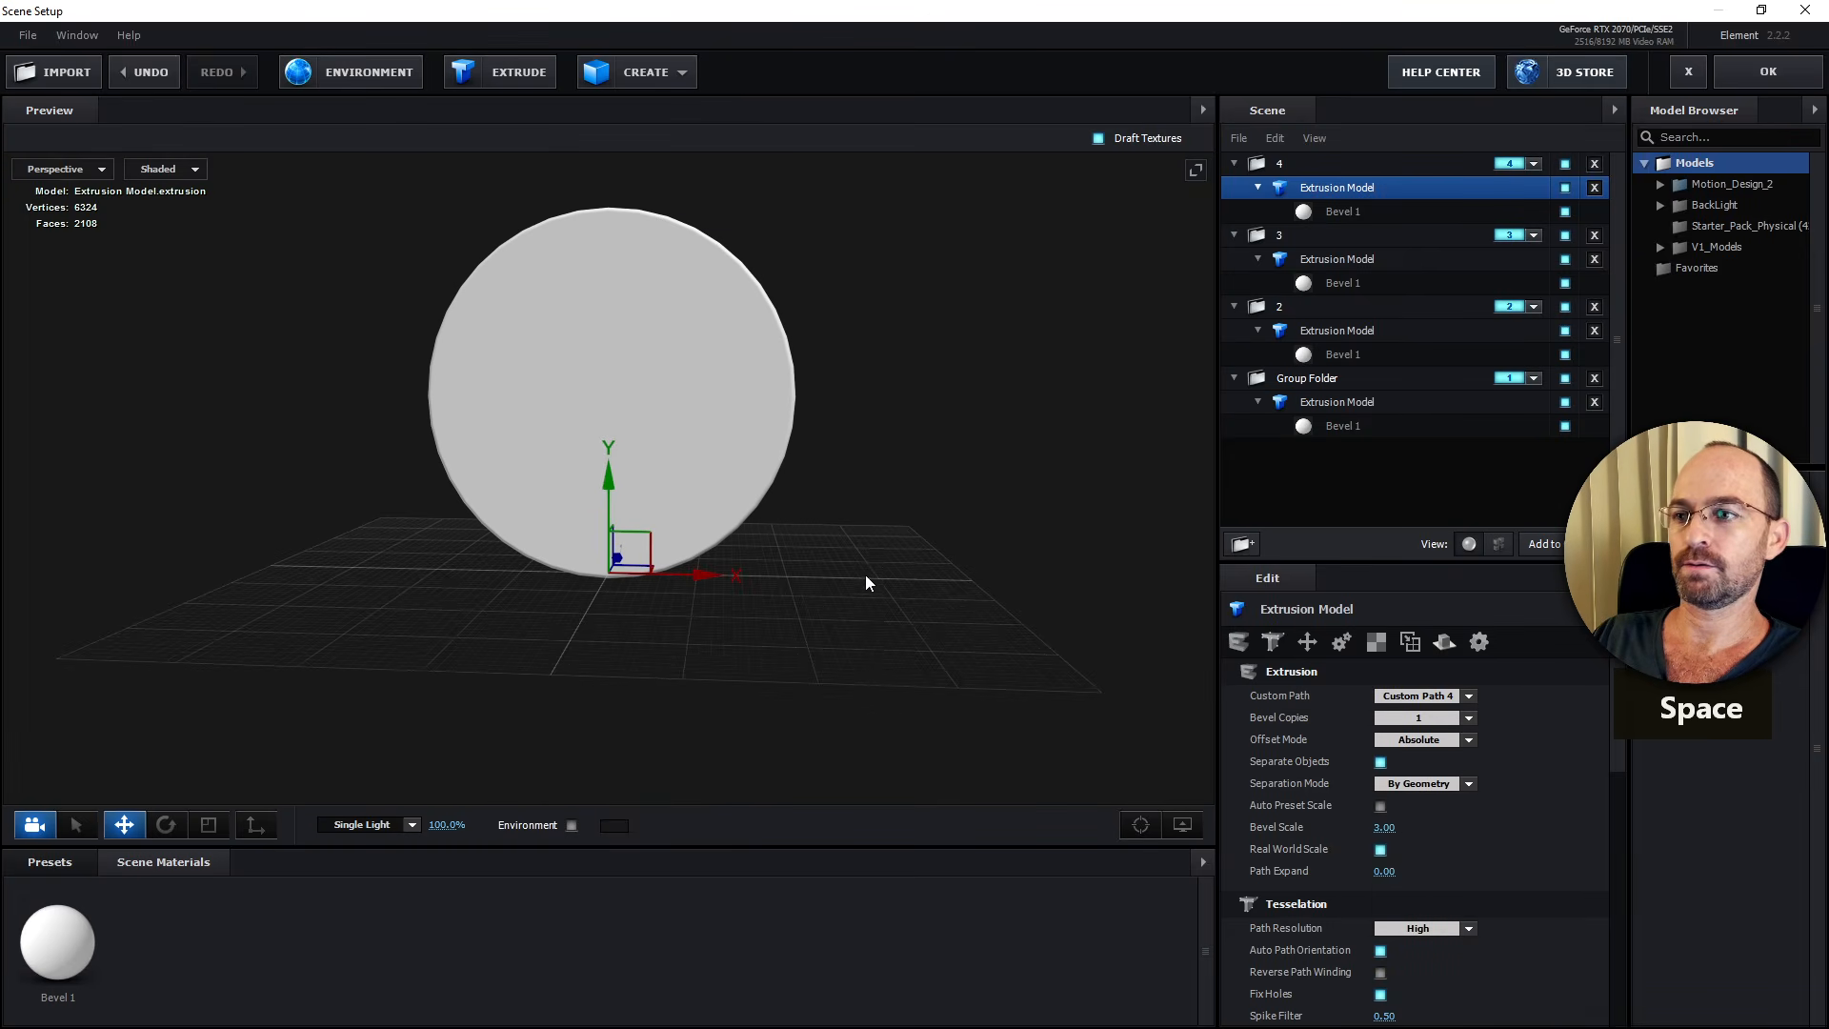
Duplicate folder 4 and assign the copy to group 5.
{"action": "left_click", "coordinate": [1467, 164]}
{"action": "key", "text": "ctrl+d"}
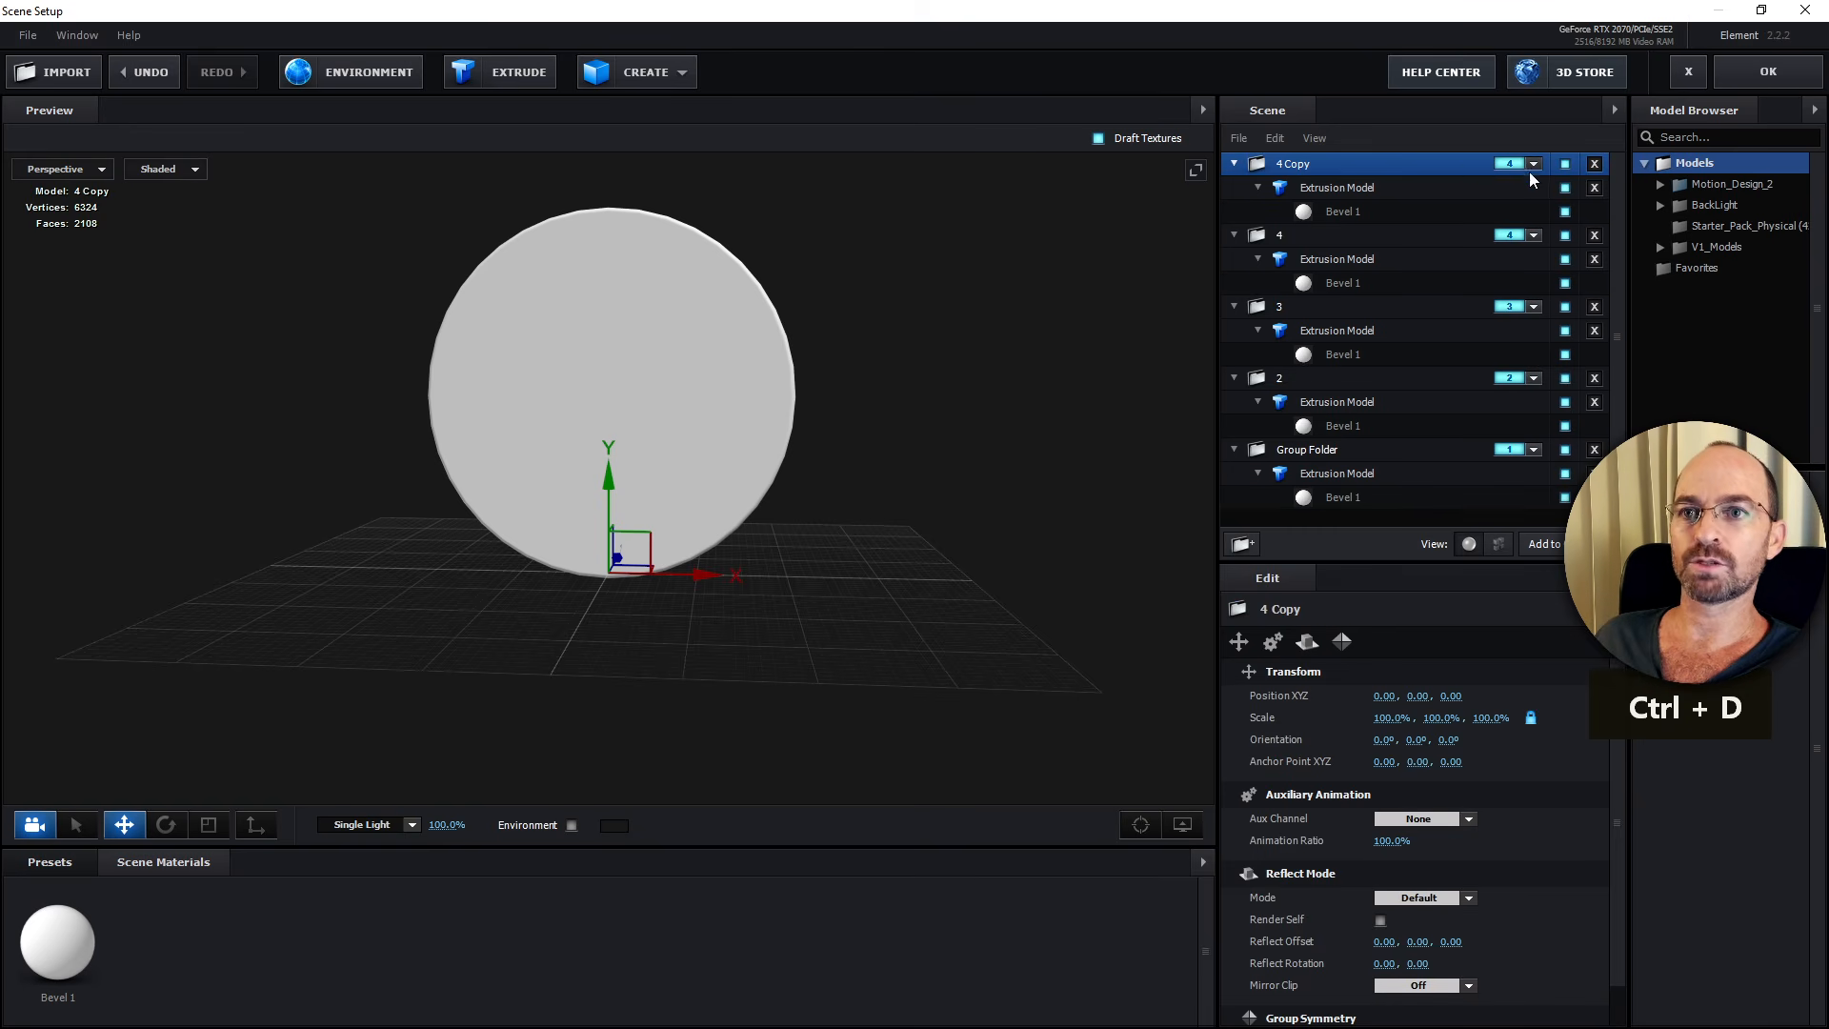
{"action": "left_click", "coordinate": [1533, 166]}
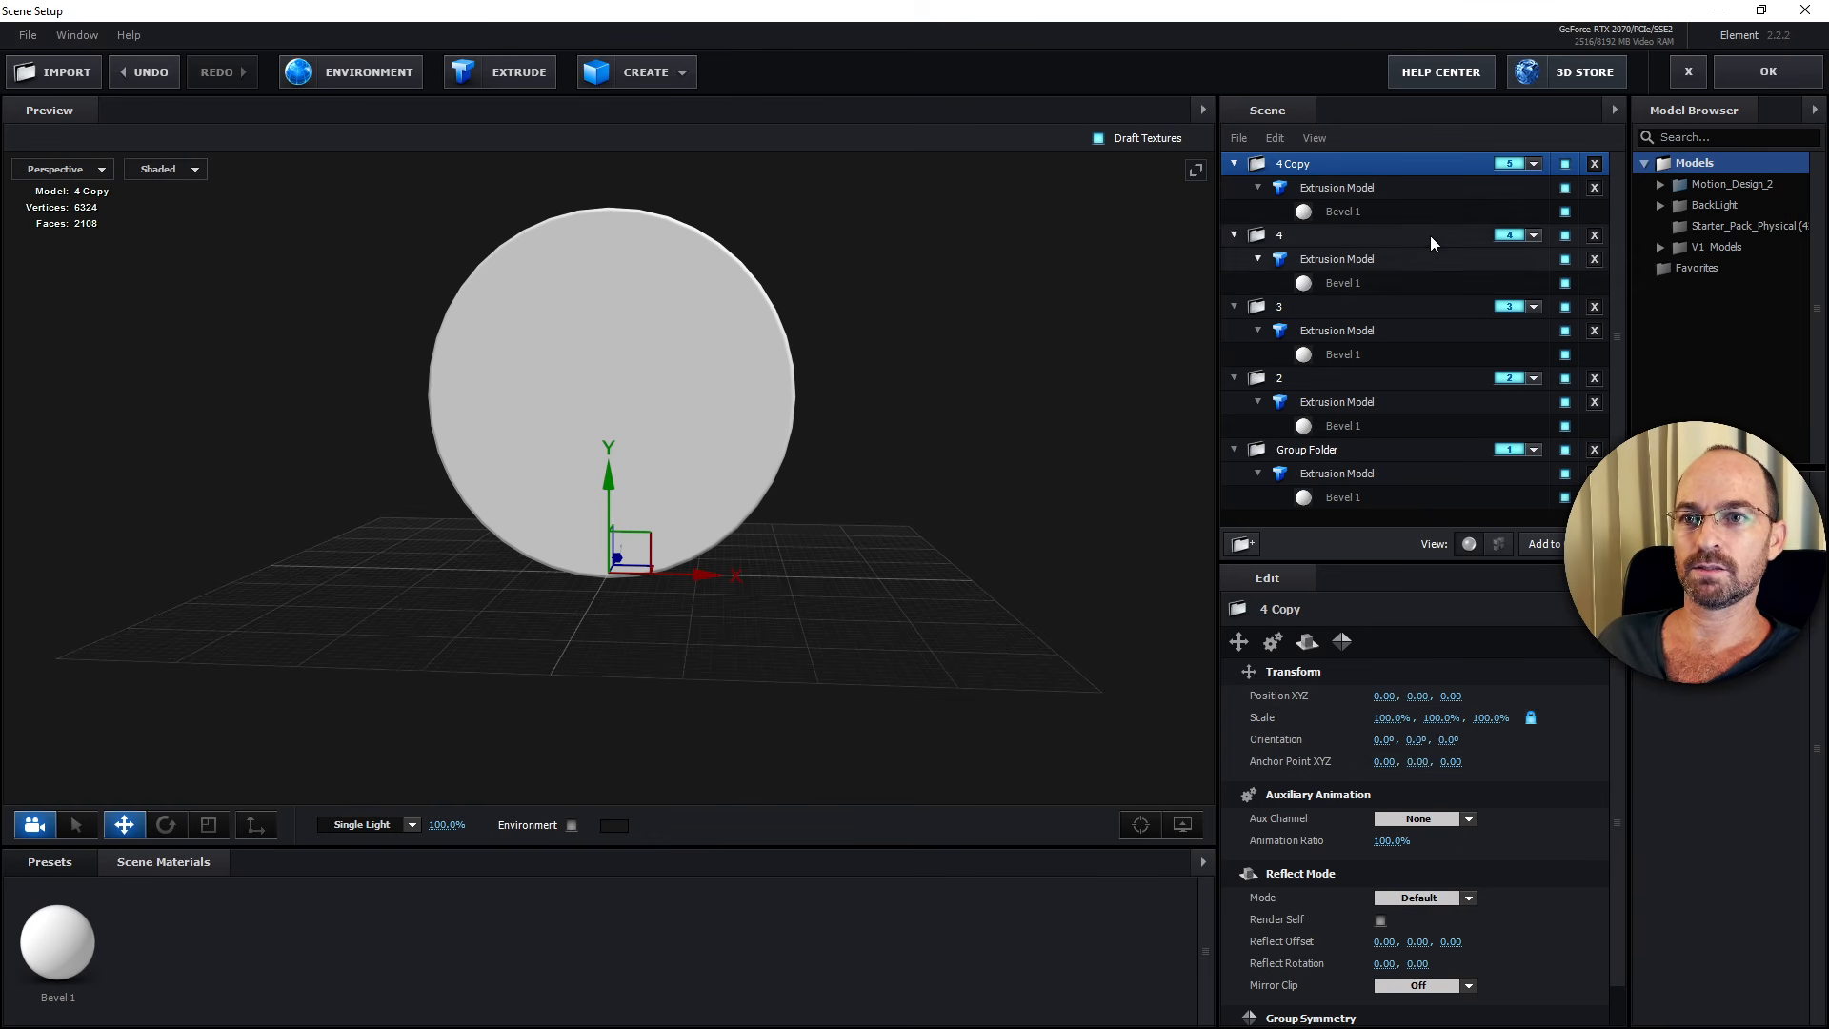
Set the 4 Copy folder's extrusion model to Custom Path 5 and check the shape in the preview.
{"action": "left_click", "coordinate": [1417, 191]}
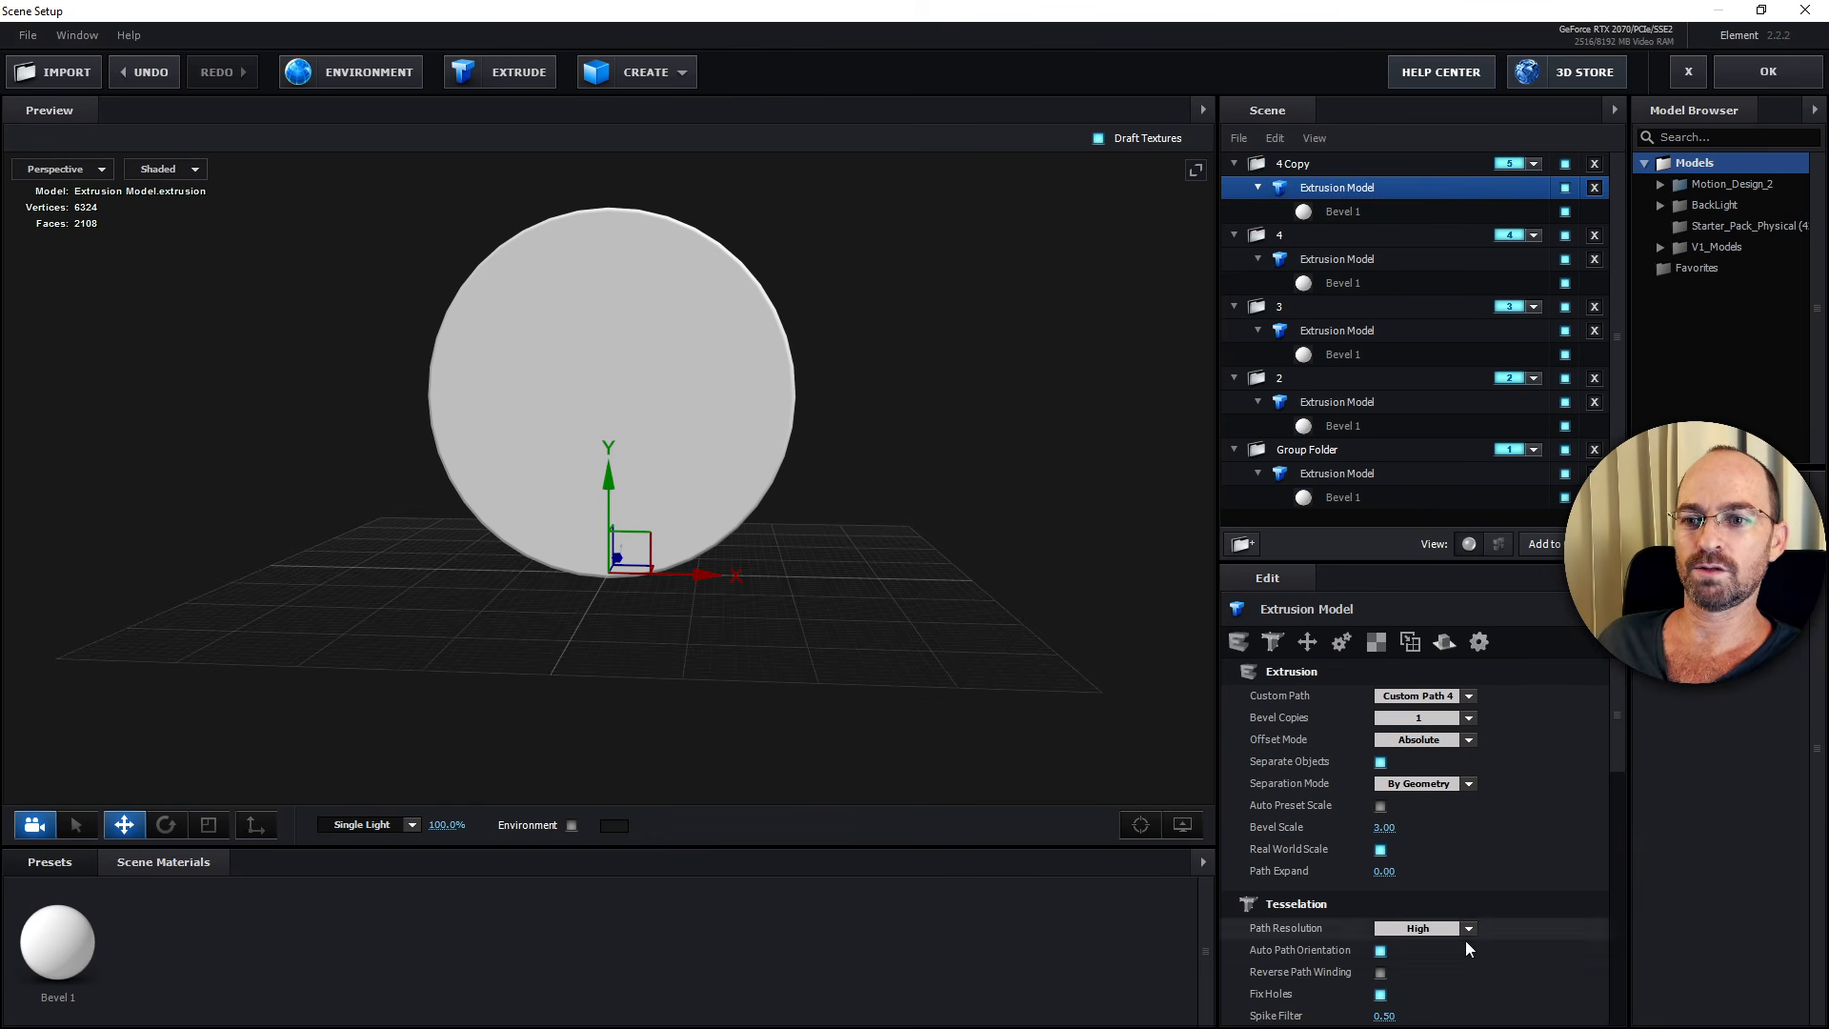
{"action": "left_click", "coordinate": [1469, 698]}
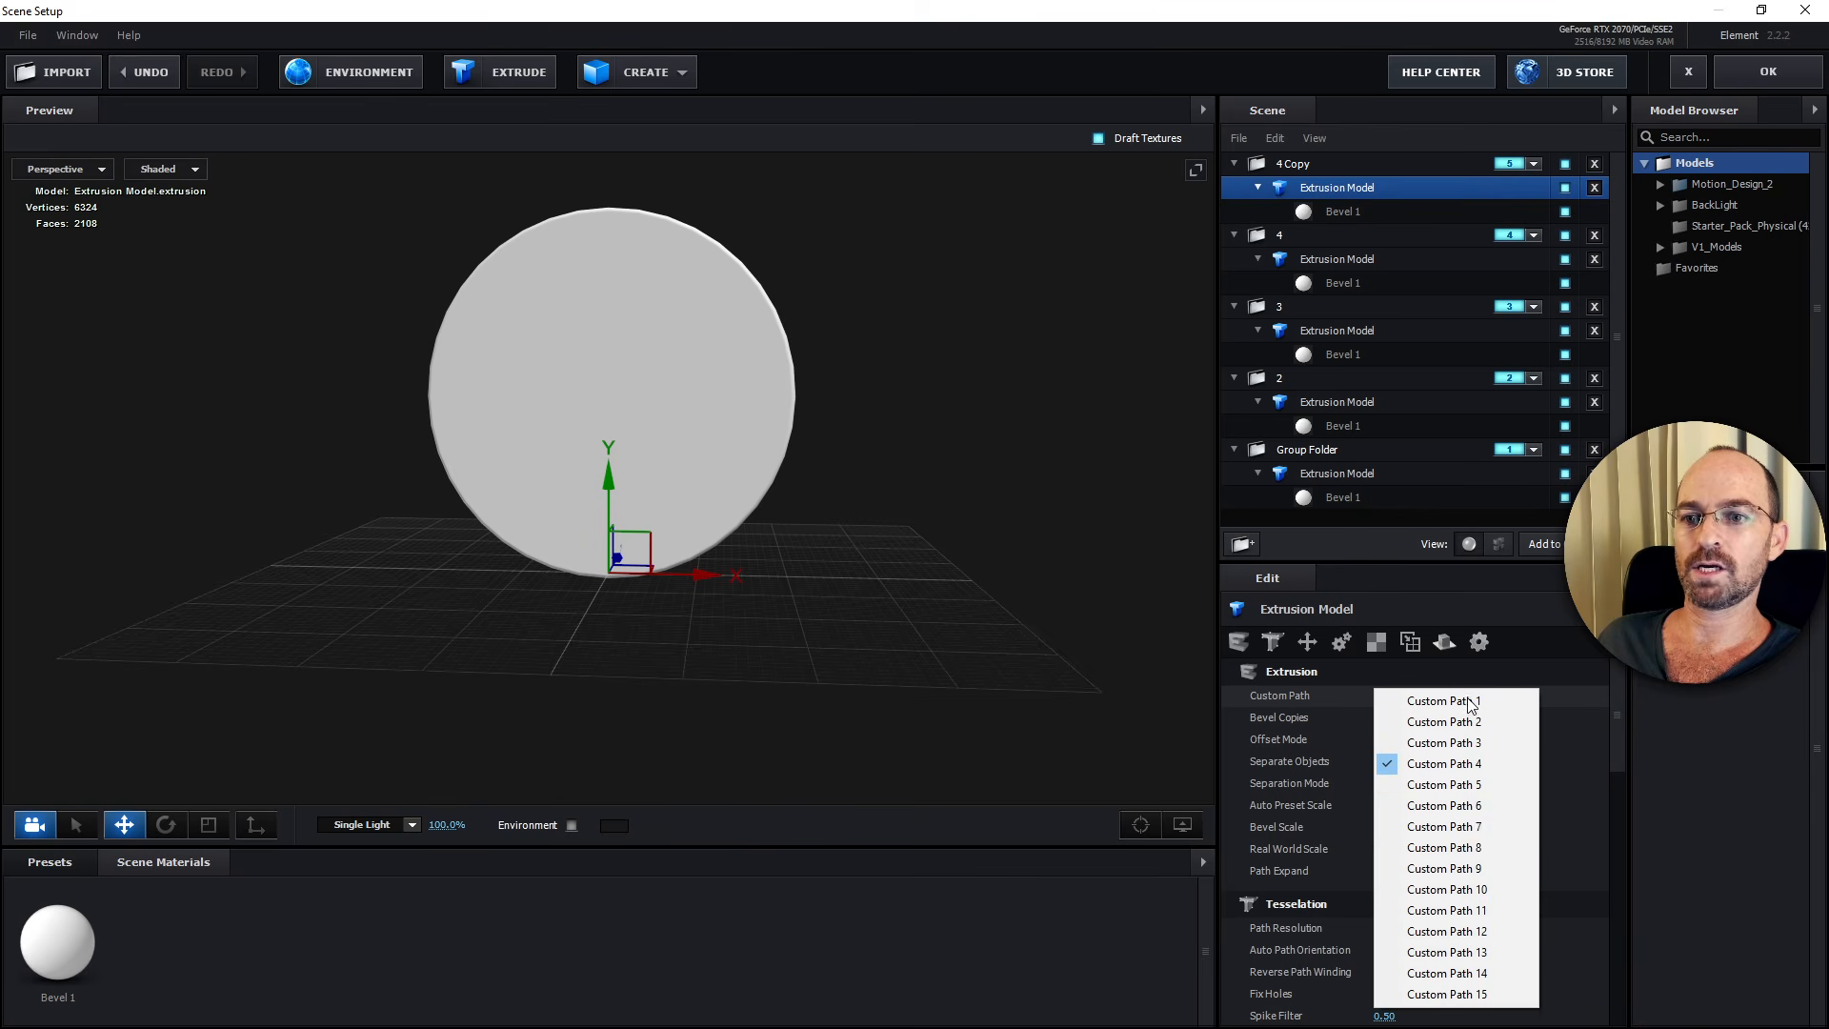
{"action": "left_click", "coordinate": [1466, 787]}
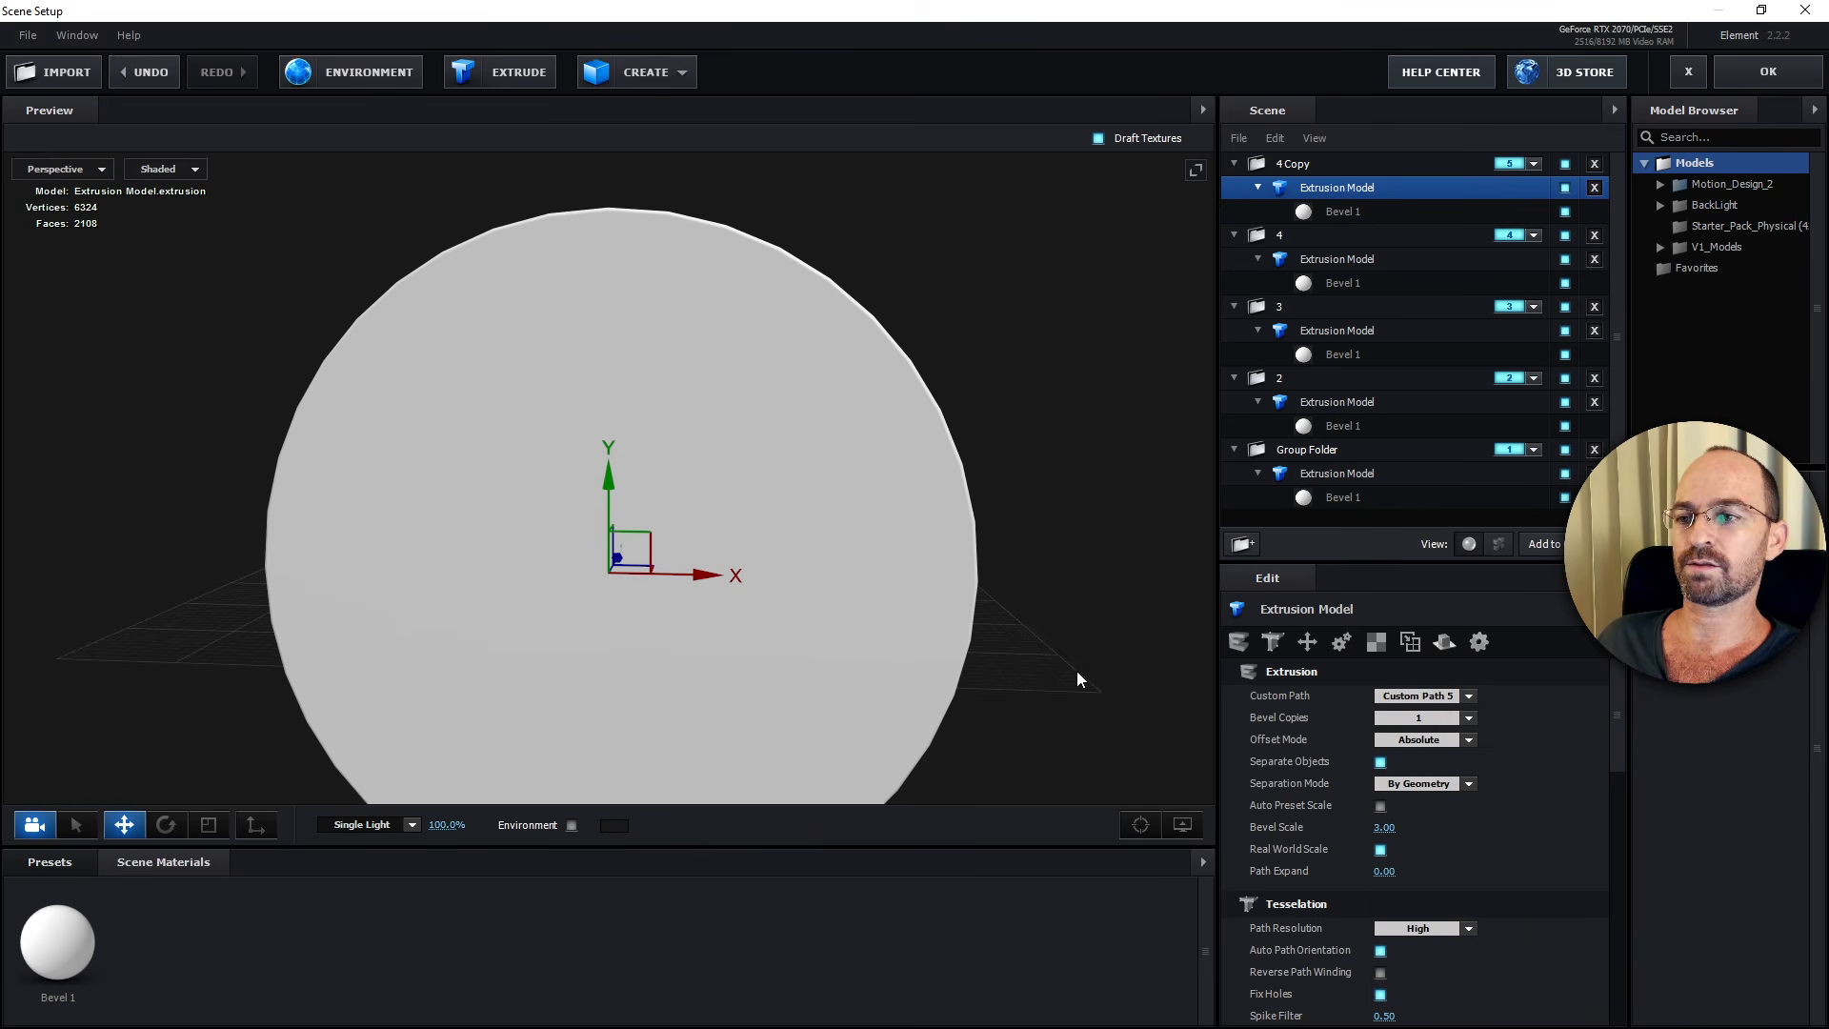
{"action": "scroll", "coordinate": [1065, 677], "scroll_direction": "down", "scroll_amount": 3}
{"action": "left_click_drag", "start_coordinate": [1065, 676], "coordinate": [1004, 569]}
{"action": "key", "text": "space"}
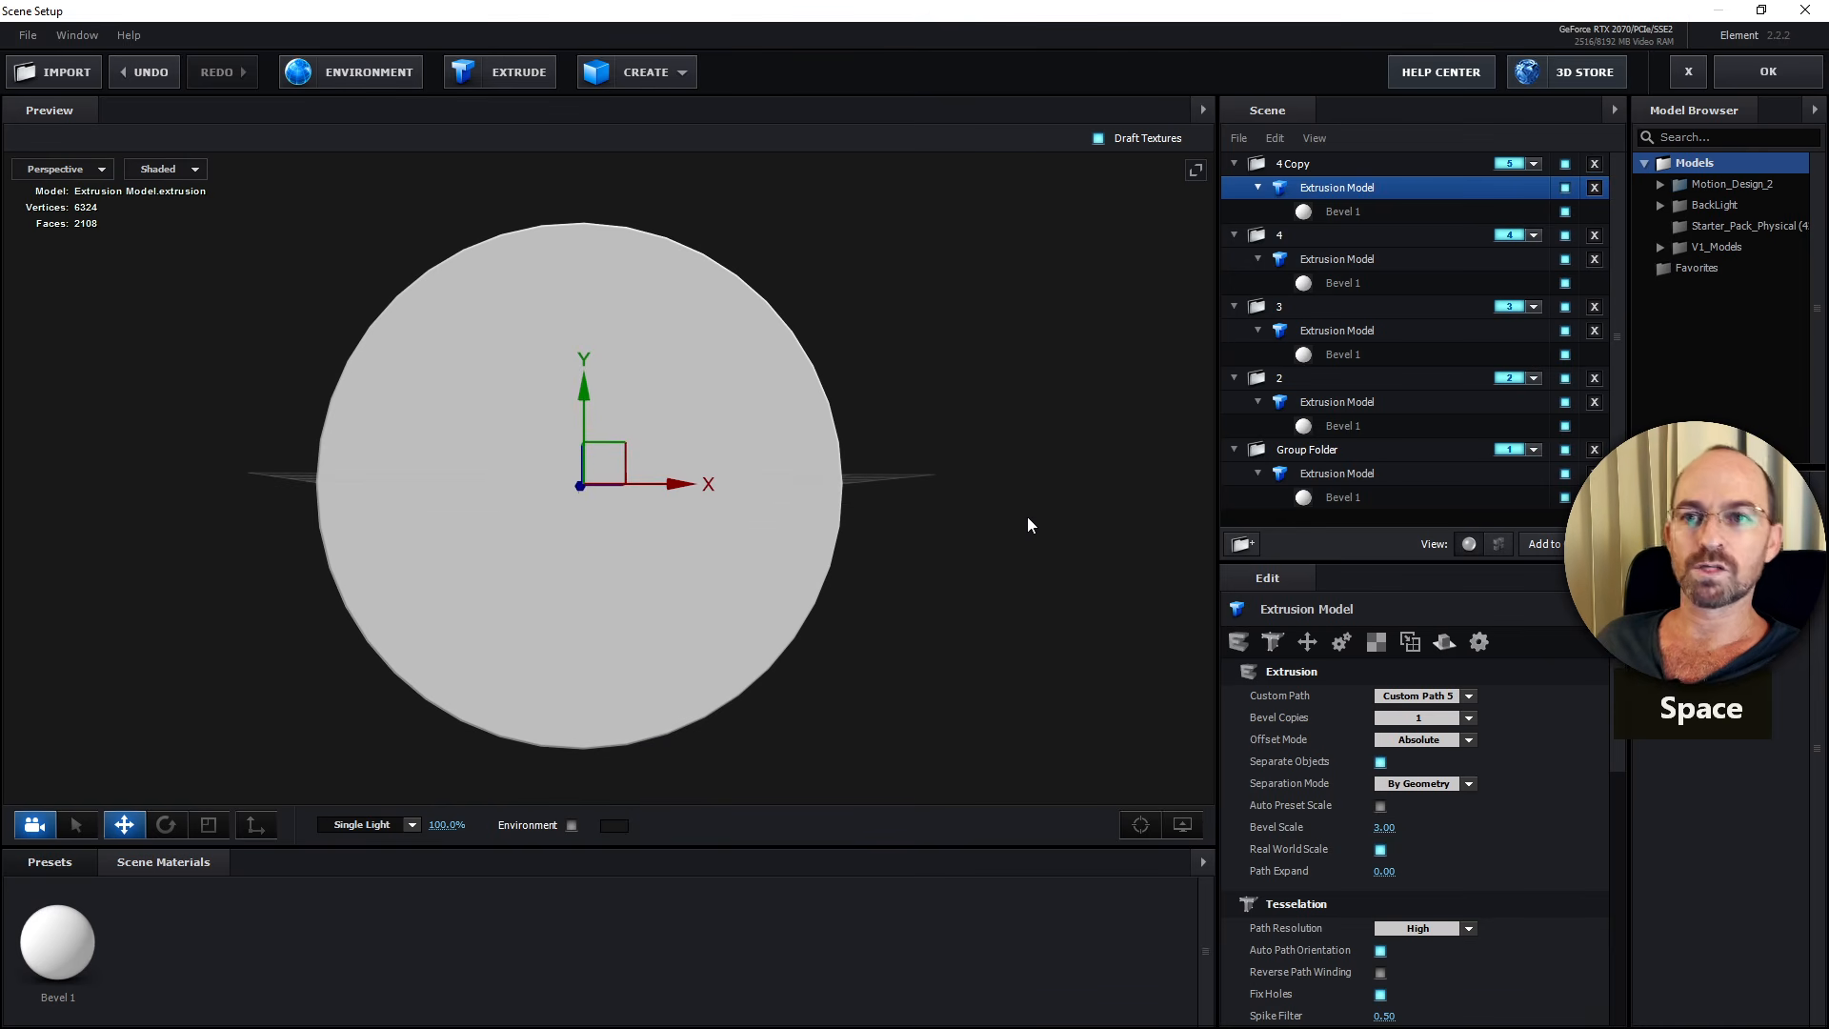
Review the model of each group folder in the preview, from 4 Copy down to Group Folder.
{"action": "left_click", "coordinate": [1437, 165]}
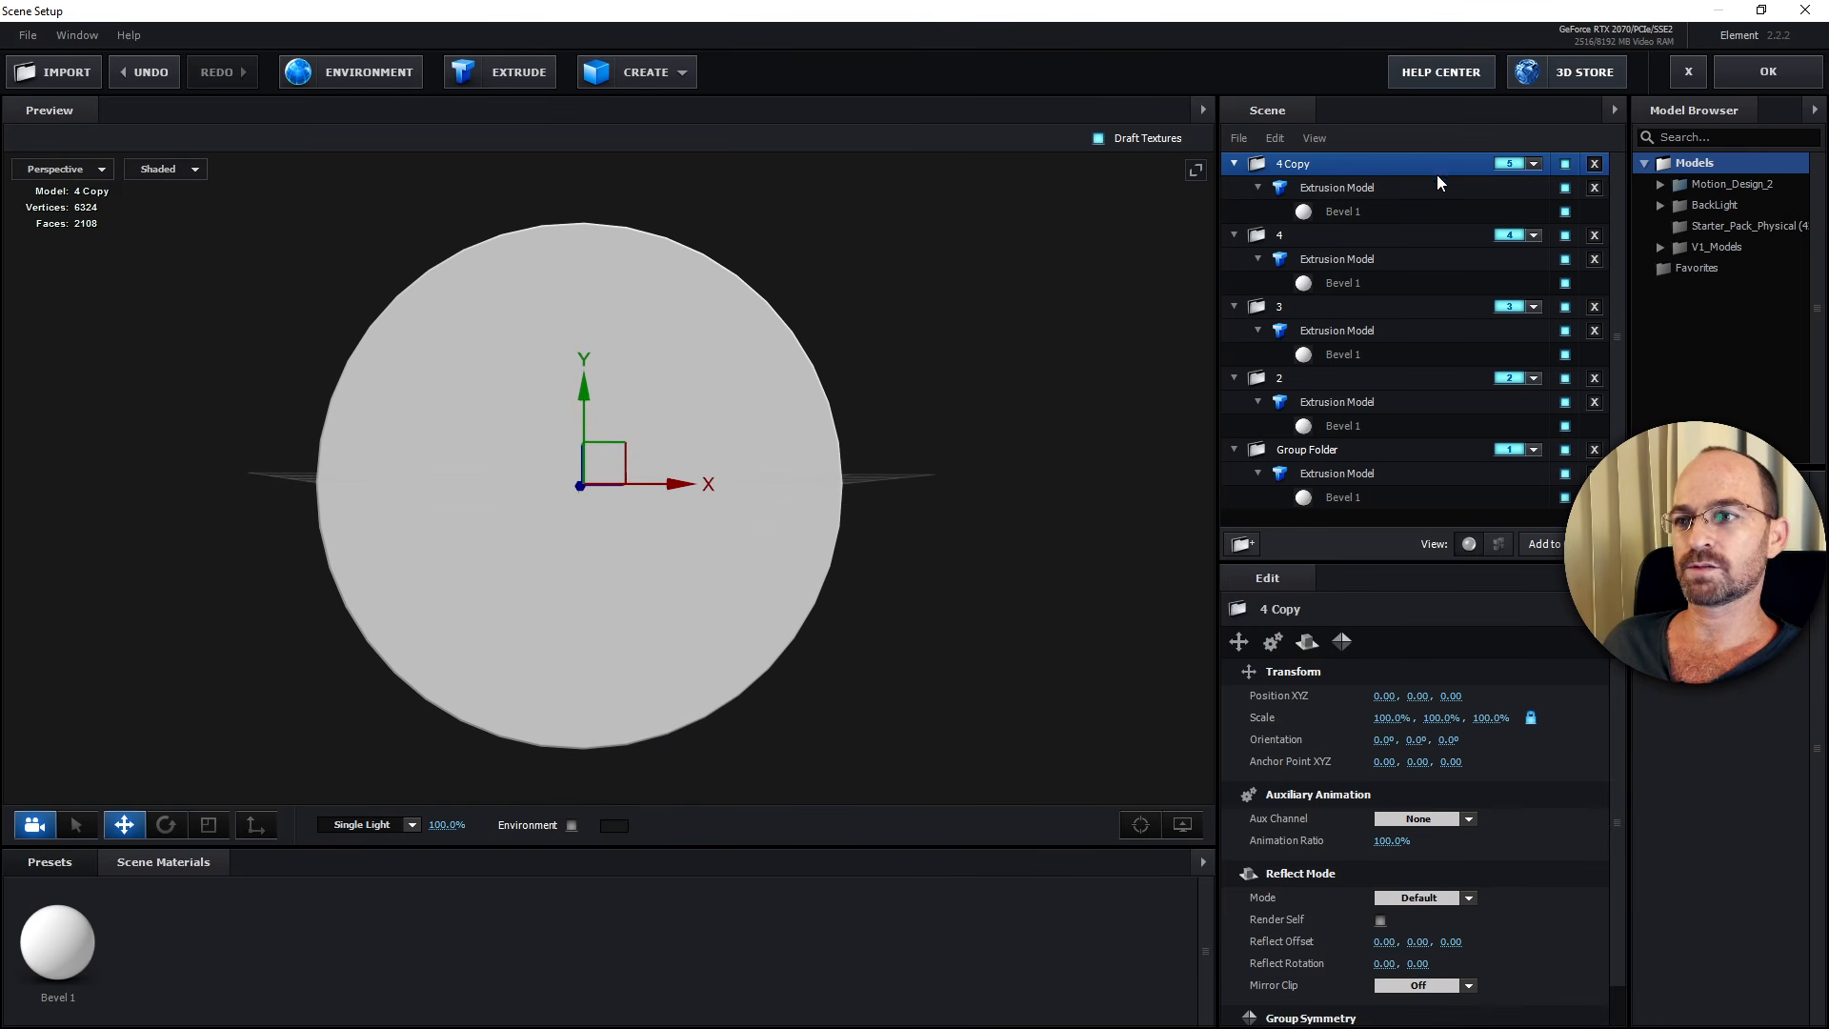
{"action": "left_click", "coordinate": [1436, 231]}
{"action": "left_click", "coordinate": [1439, 307]}
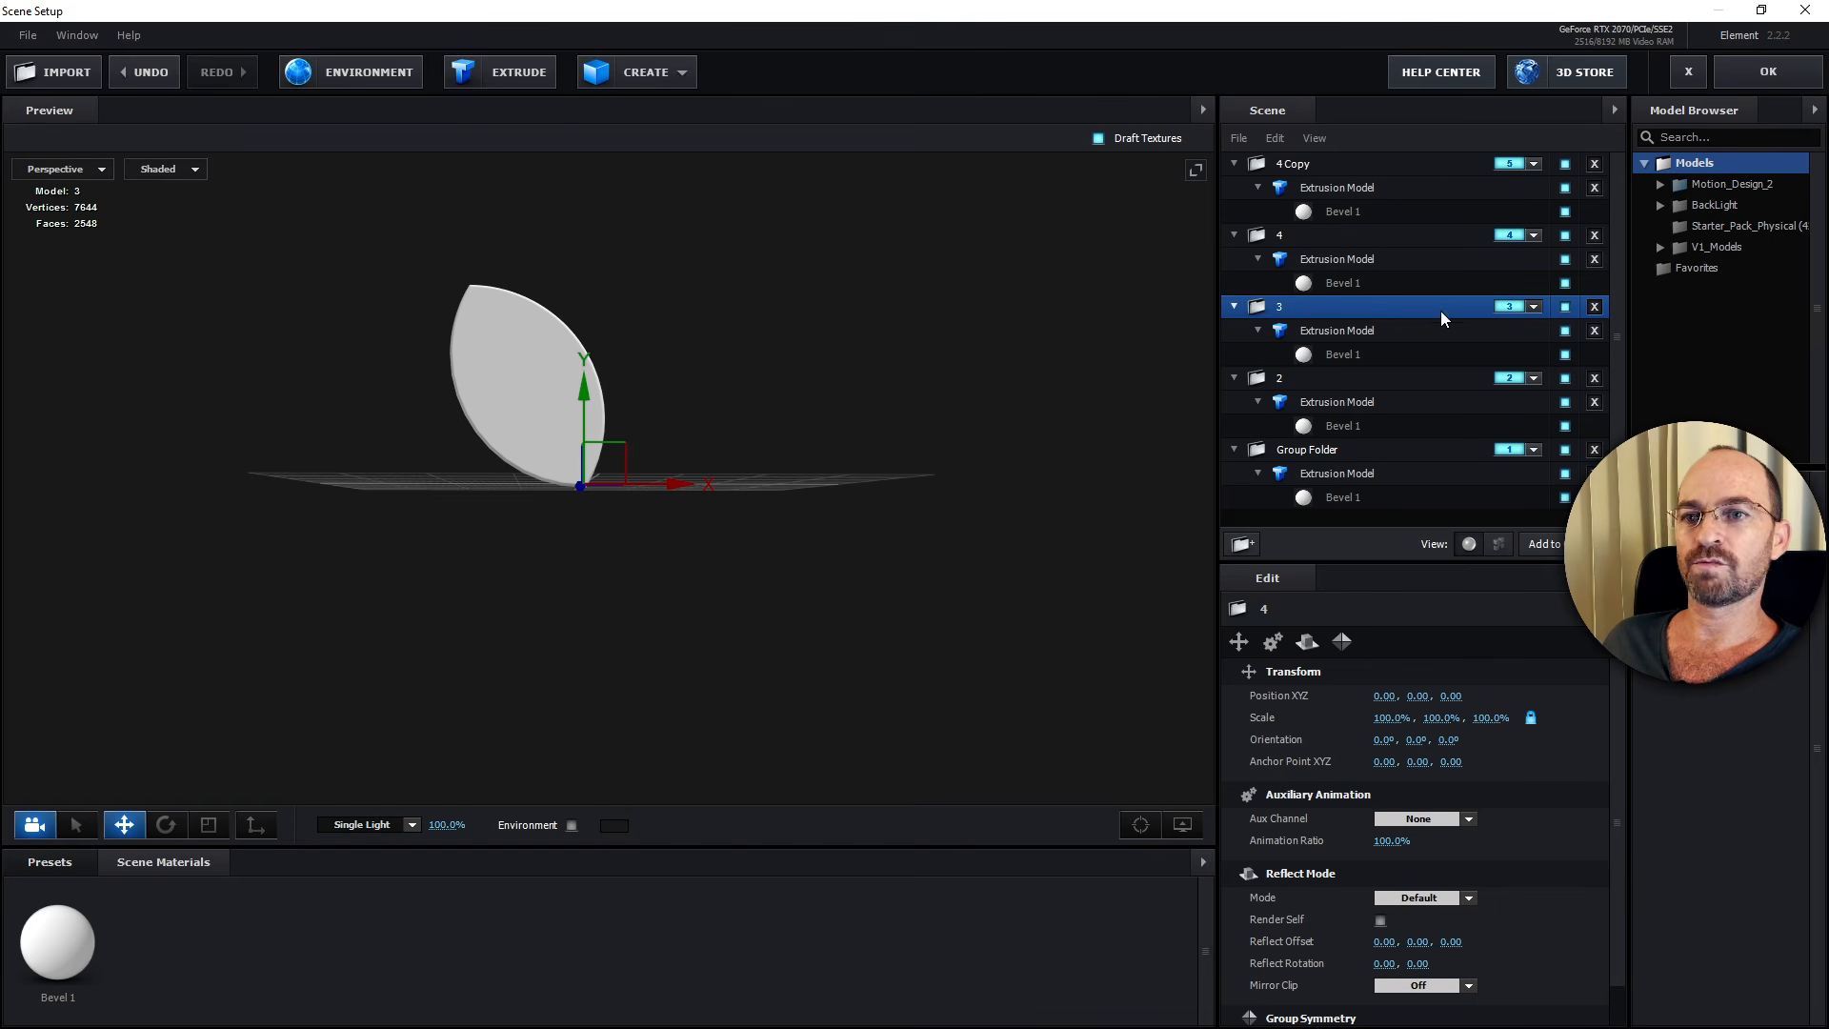
{"action": "left_click", "coordinate": [1440, 380]}
{"action": "left_click", "coordinate": [1434, 448]}
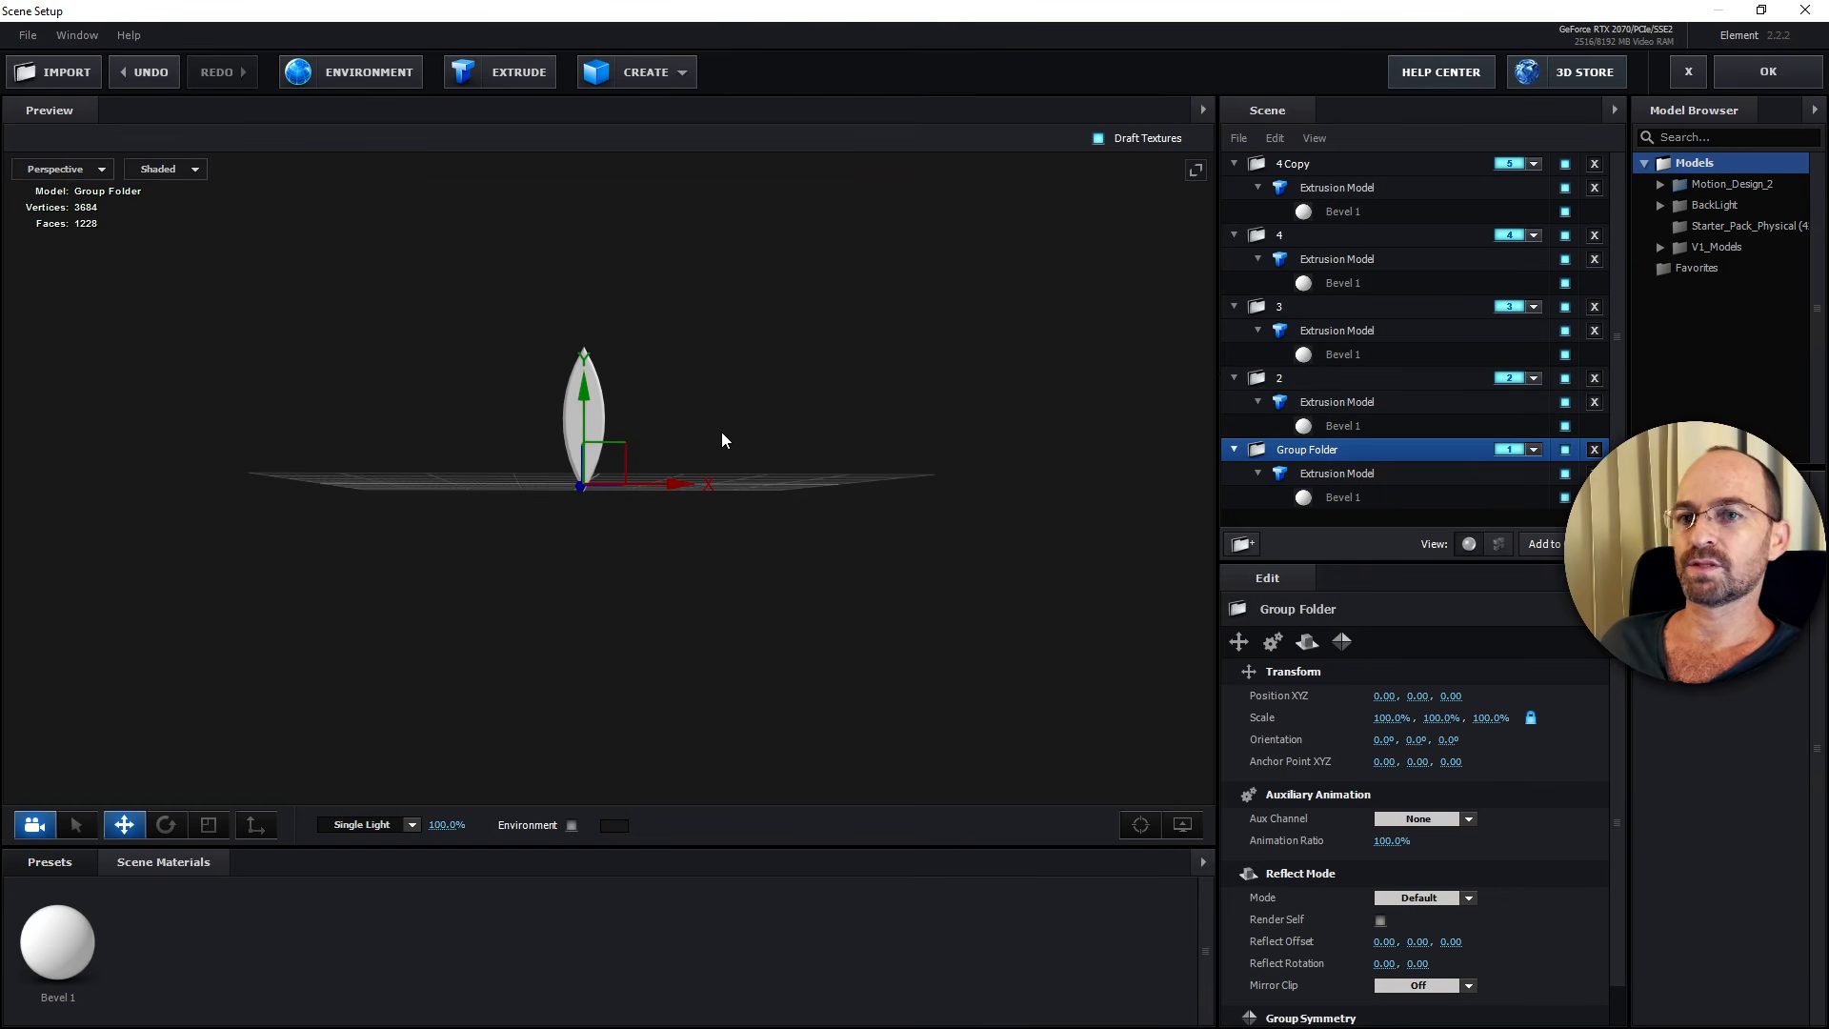
Accept the Scene Setup changes and save the project.
{"action": "left_click", "coordinate": [1761, 82]}
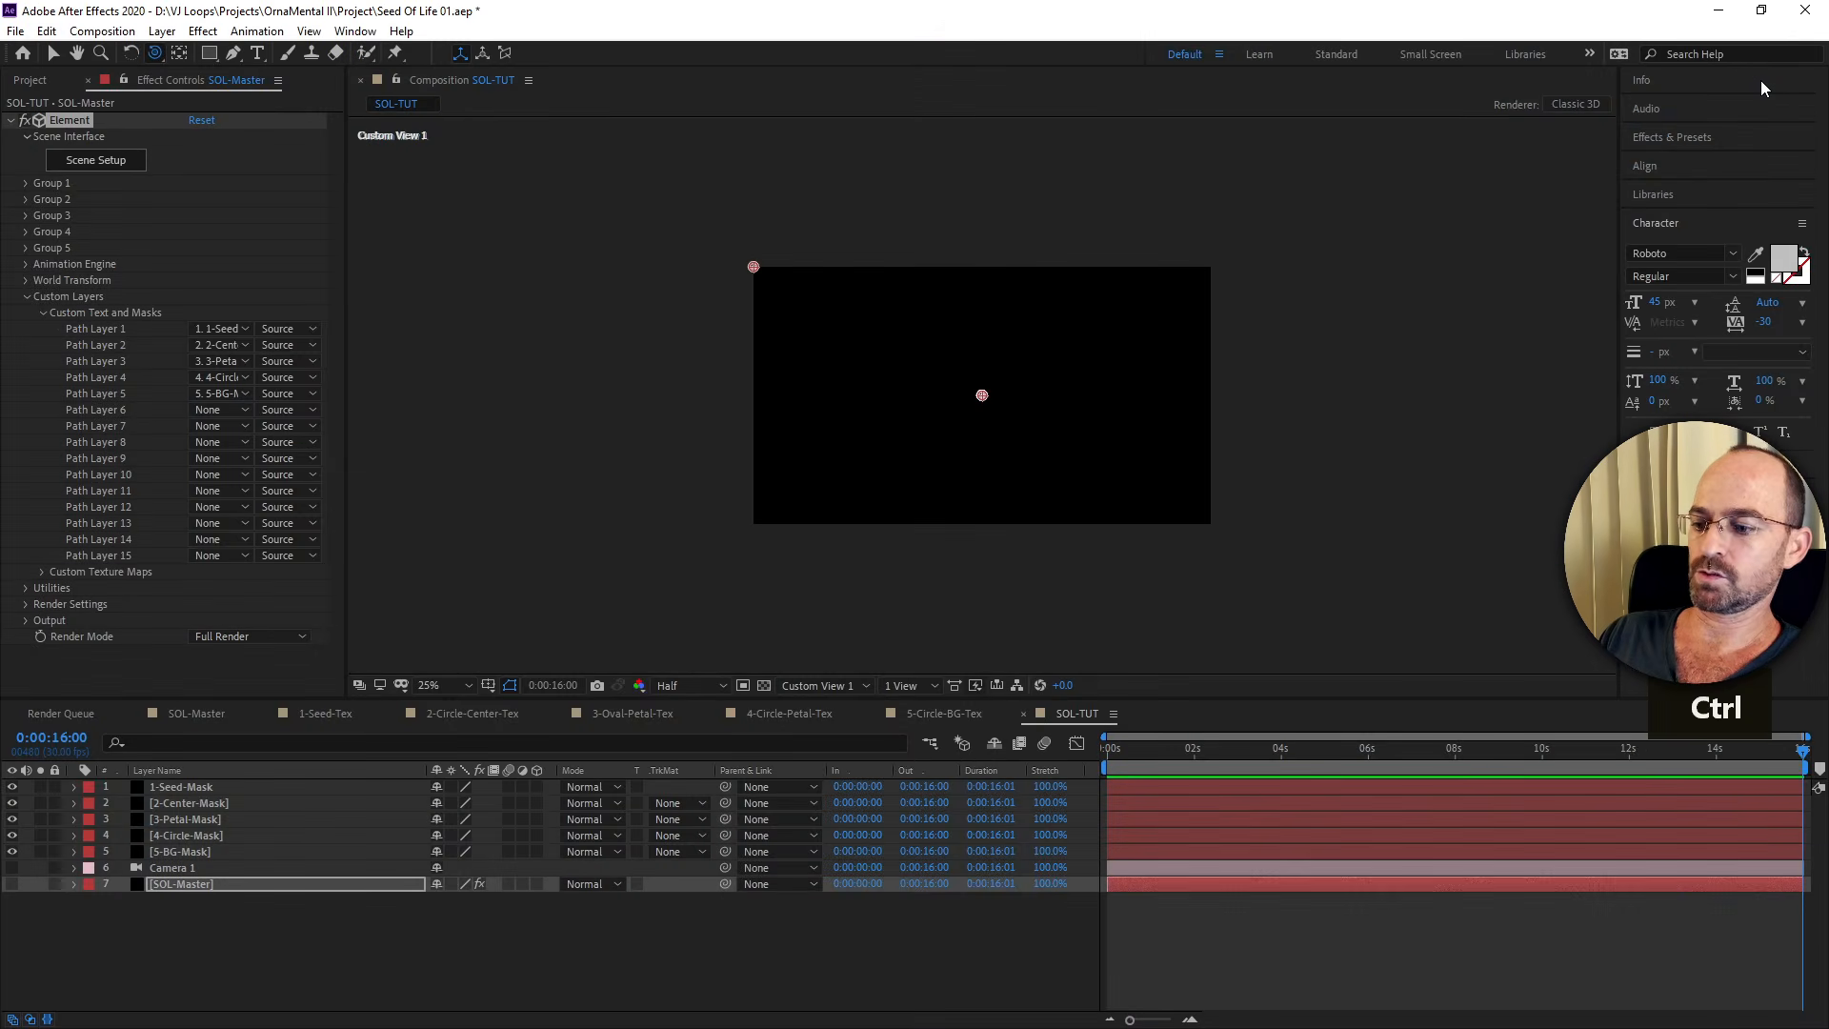
{"action": "key", "text": "ctrl+s"}
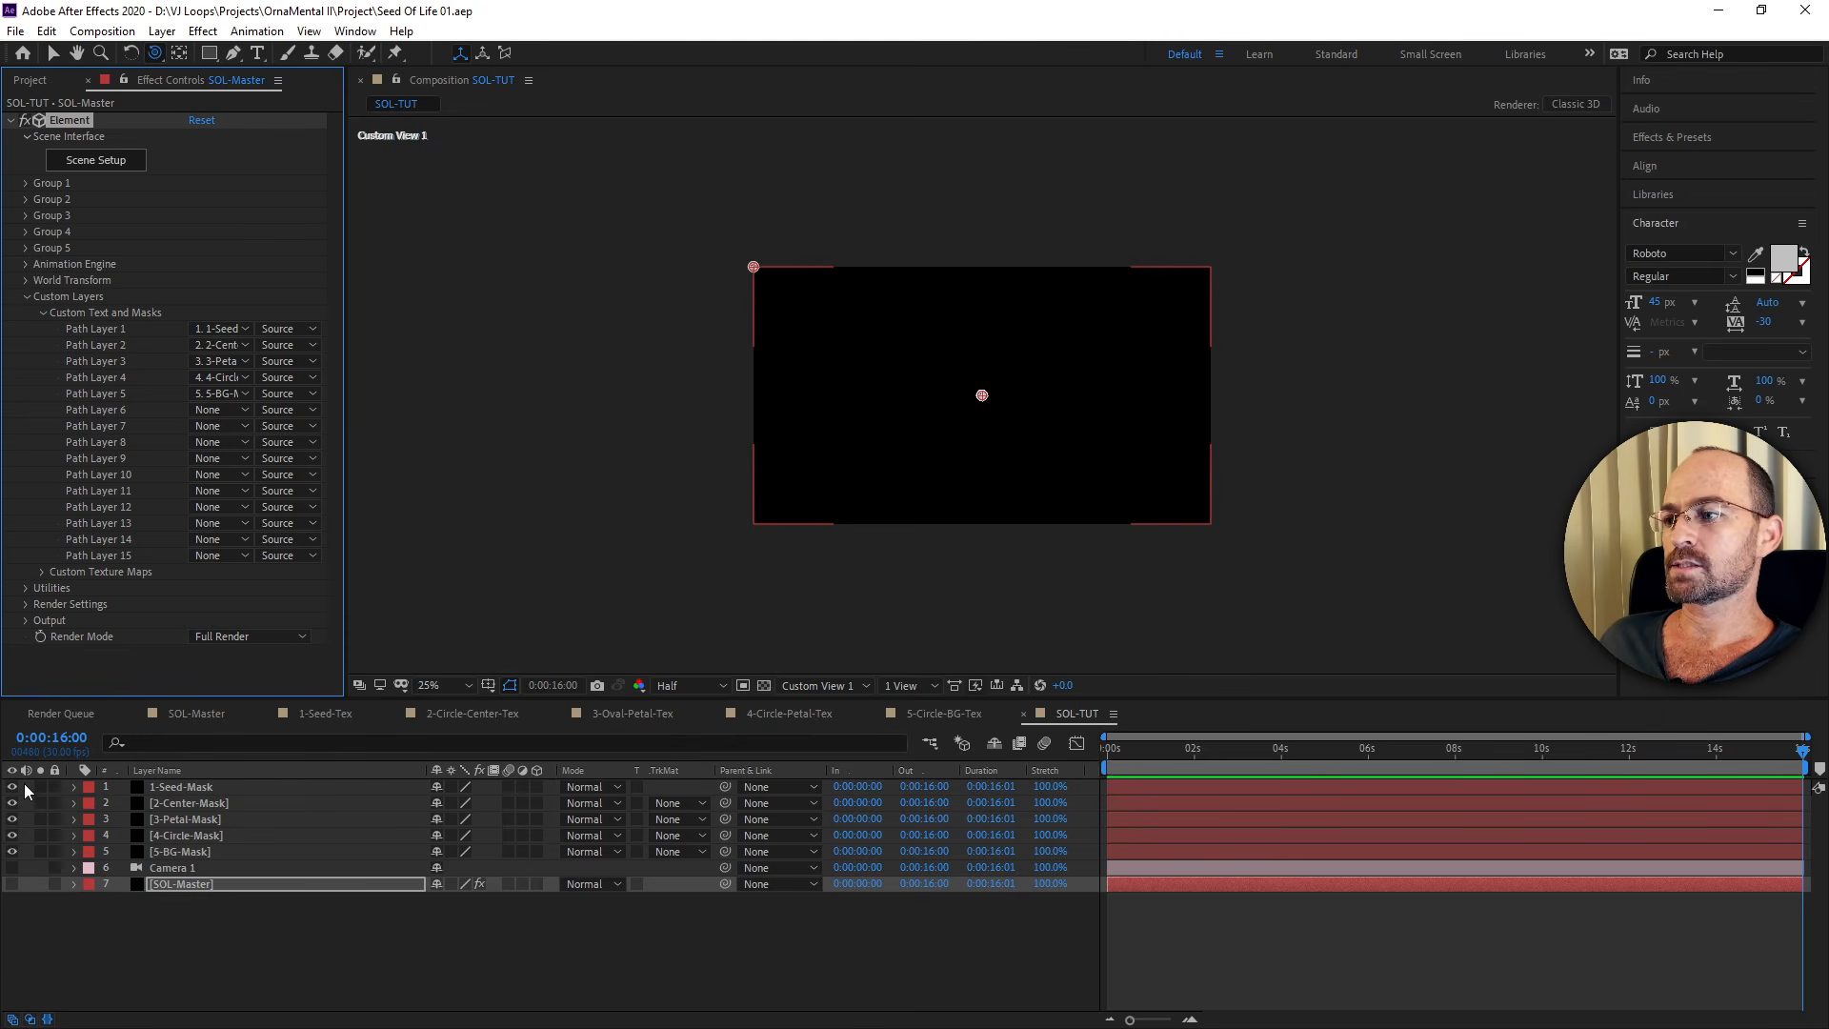
Turn off the visibility of the five mask layers, mark them as shy and hide the shy layers in the timeline.
{"action": "left_click_drag", "start_coordinate": [11, 787], "coordinate": [11, 861]}
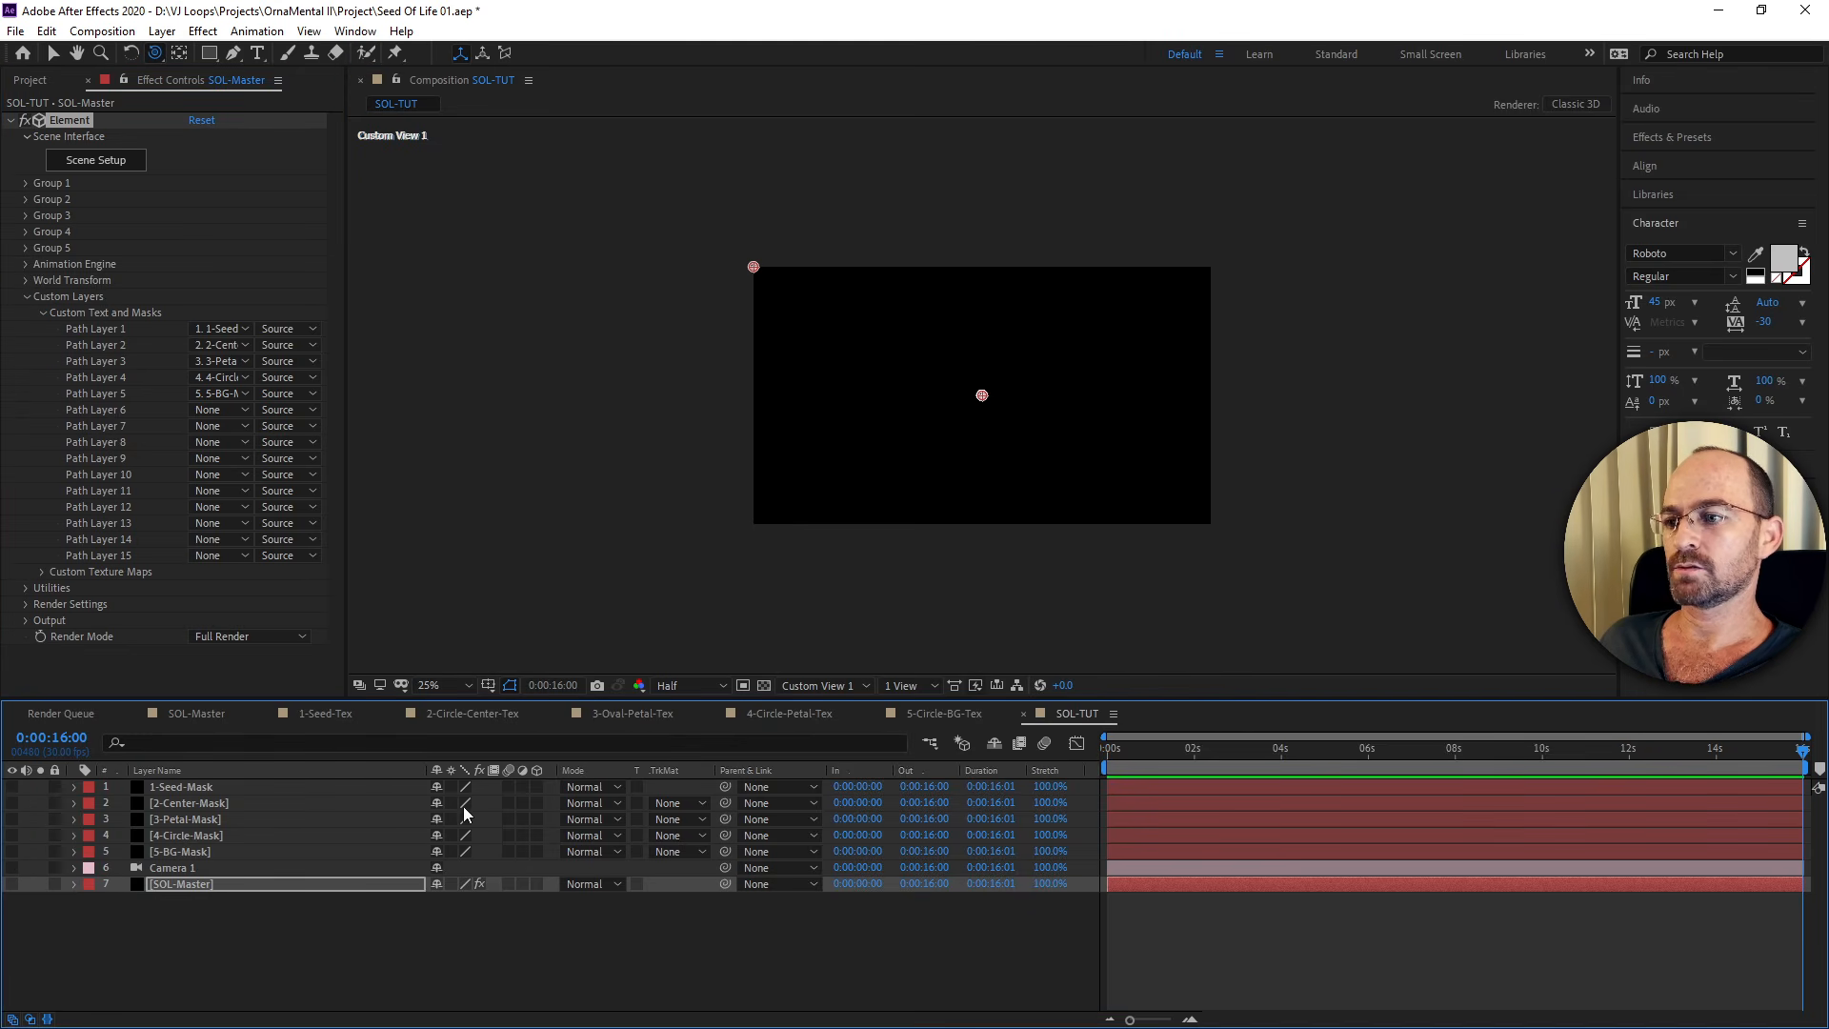
{"action": "left_click_drag", "start_coordinate": [437, 787], "coordinate": [436, 852]}
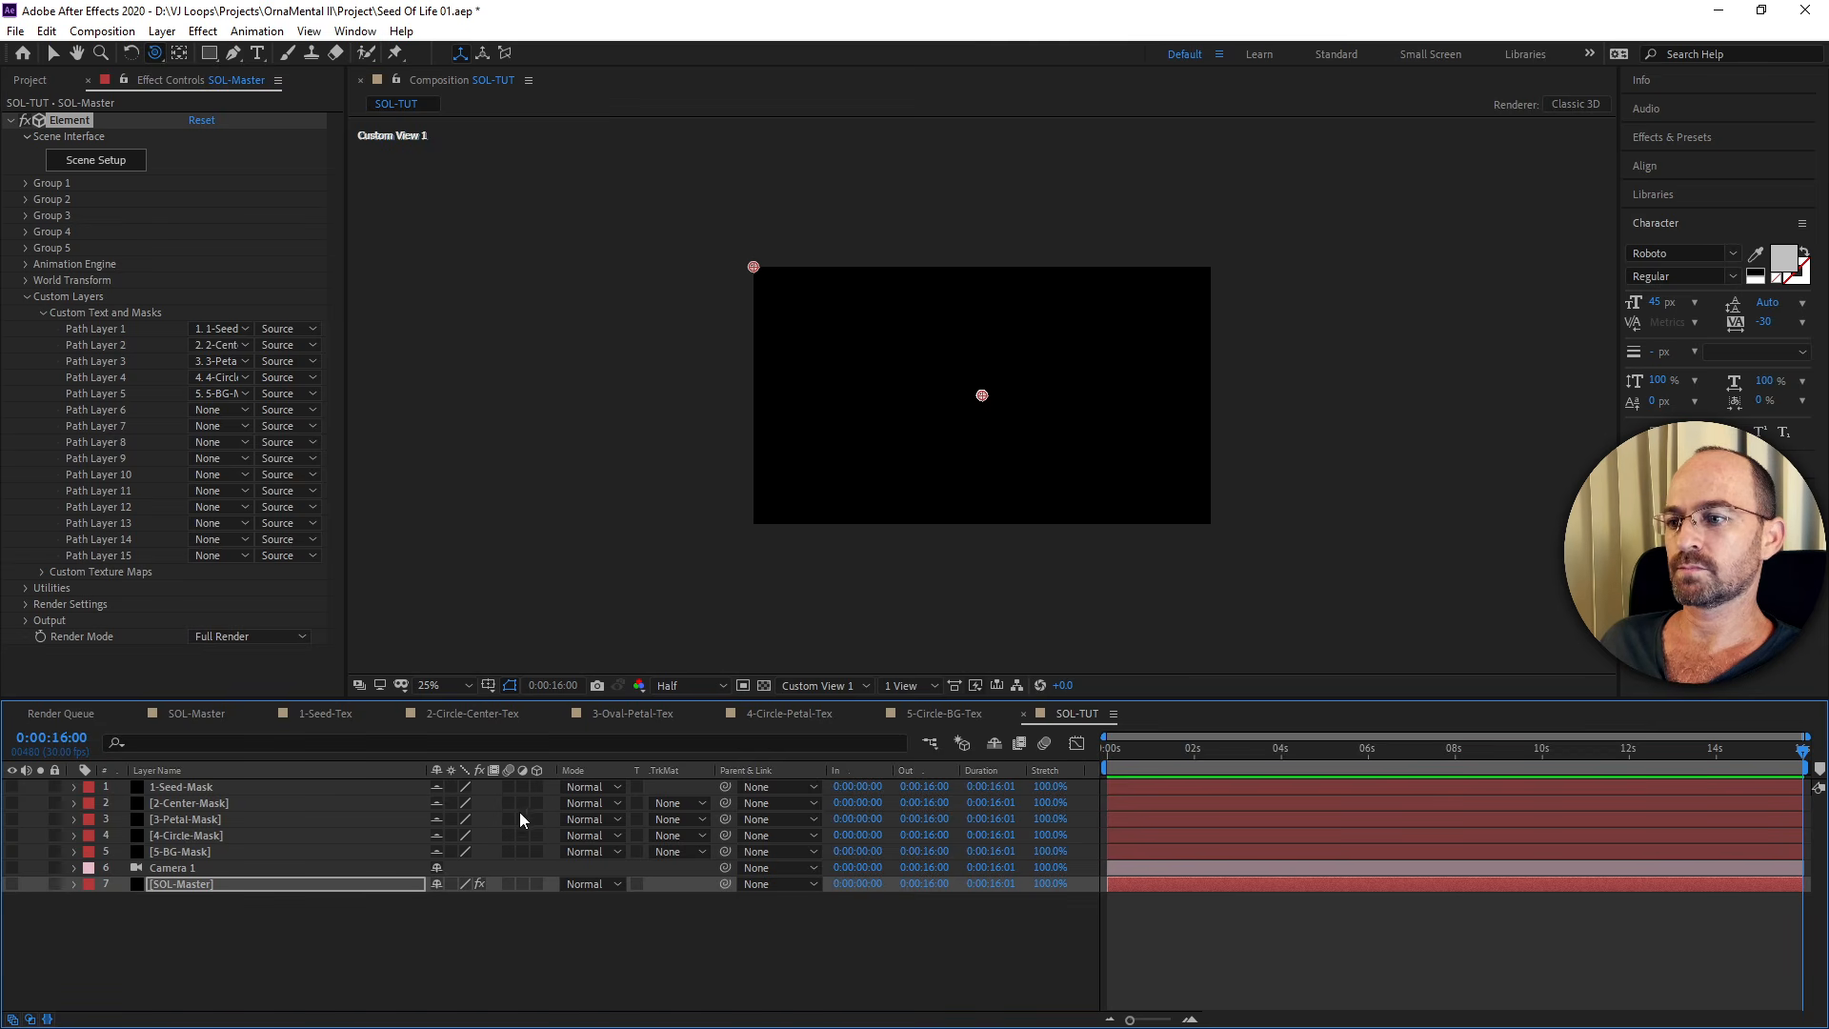
{"action": "left_click", "coordinate": [996, 744]}
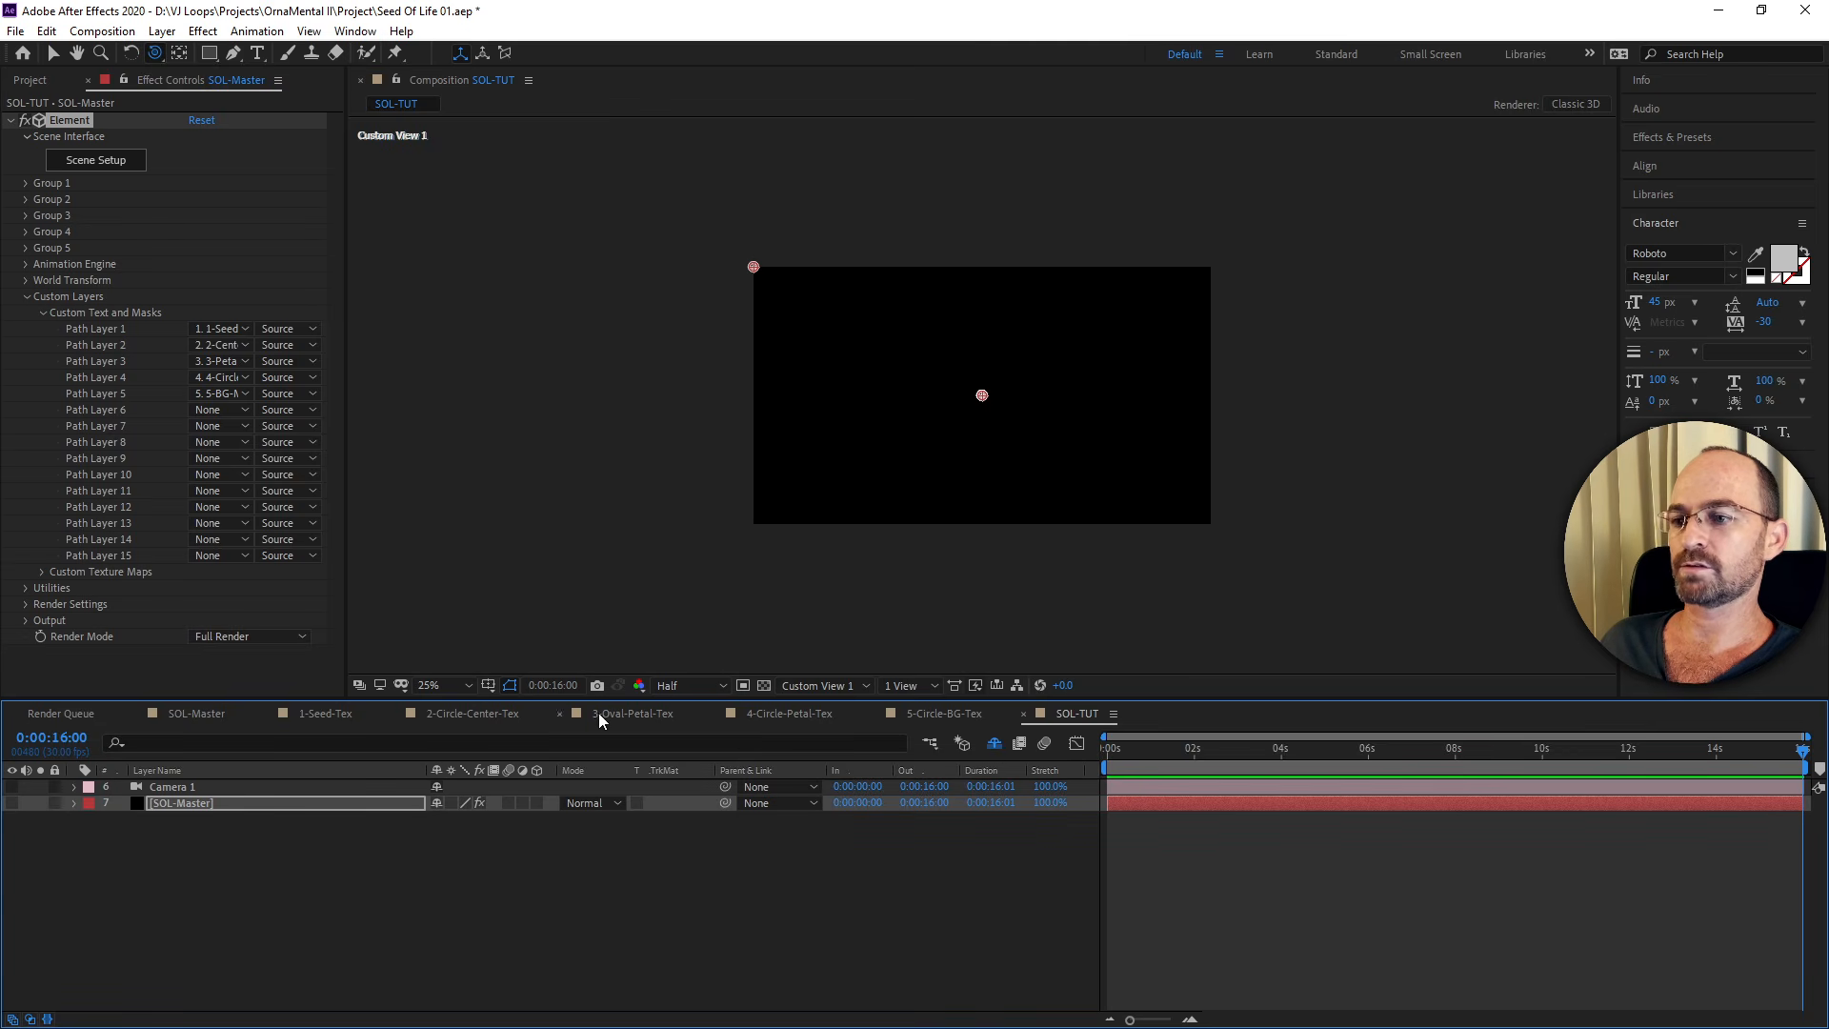
Turn on the visibility of the SOL-Master and Camera 1 layers.
{"action": "left_click", "coordinate": [175, 789]}
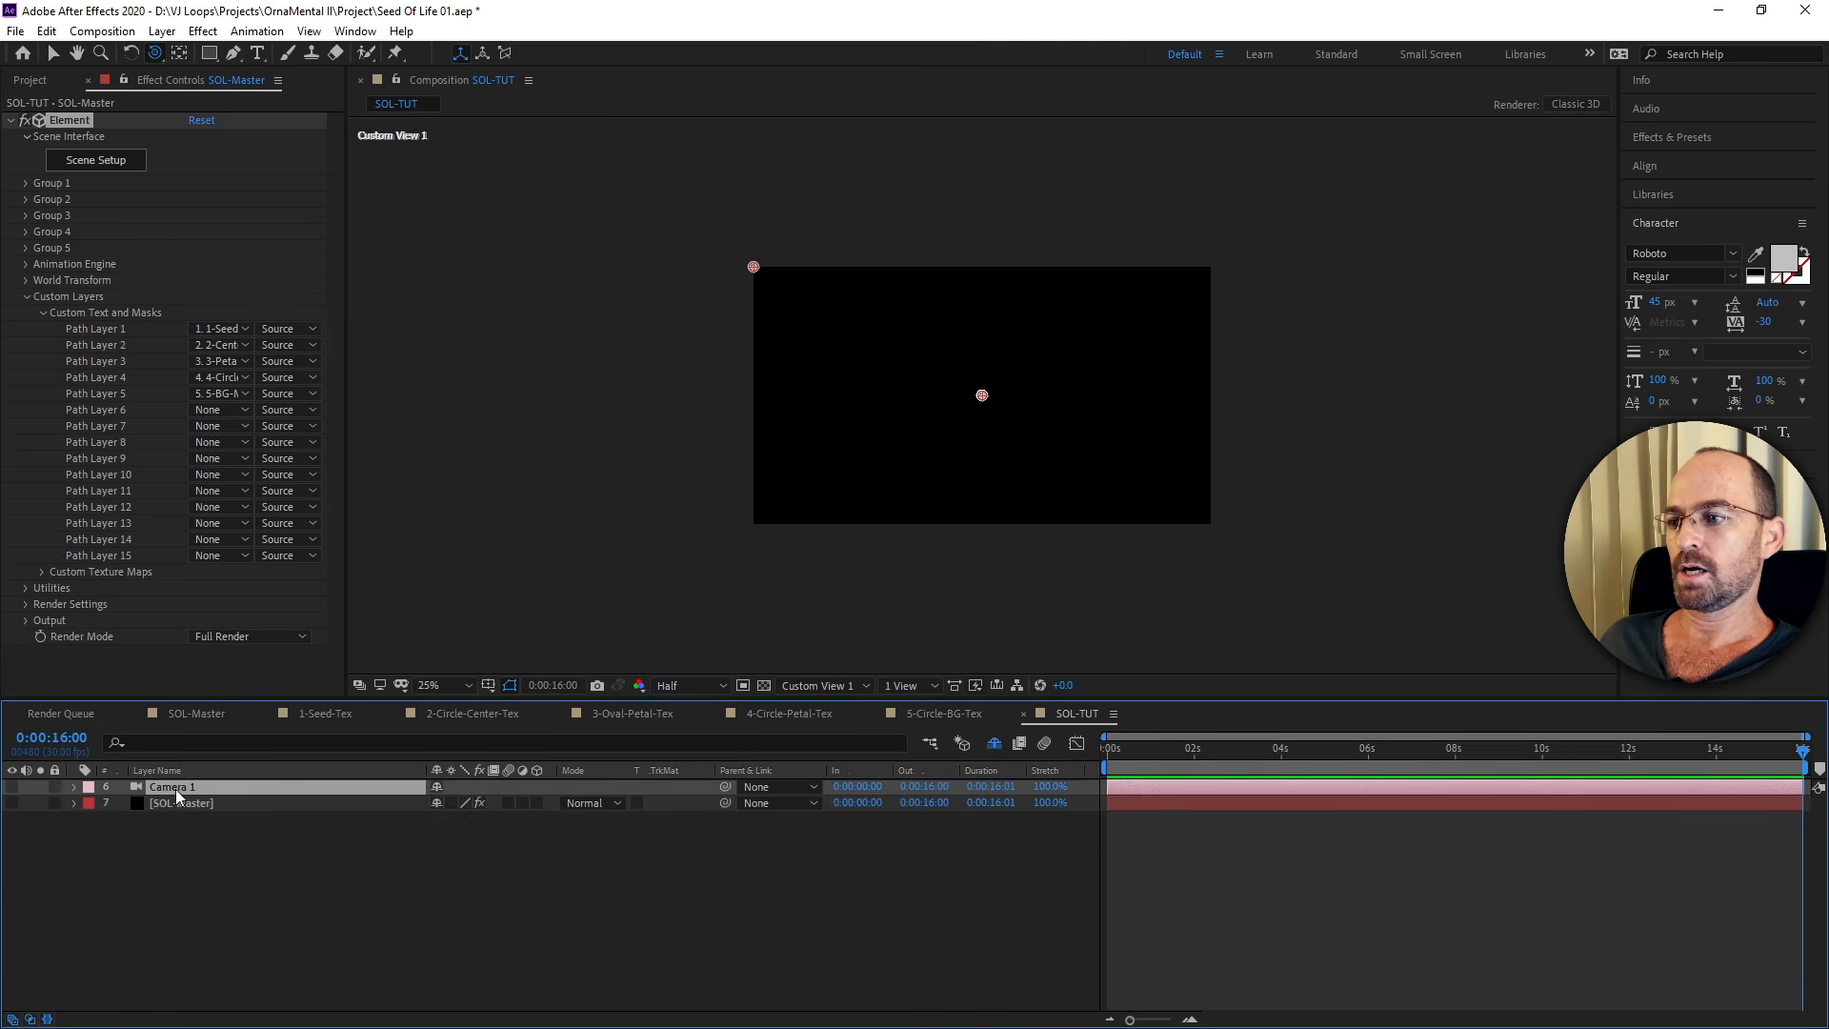
{"action": "left_click", "coordinate": [13, 804]}
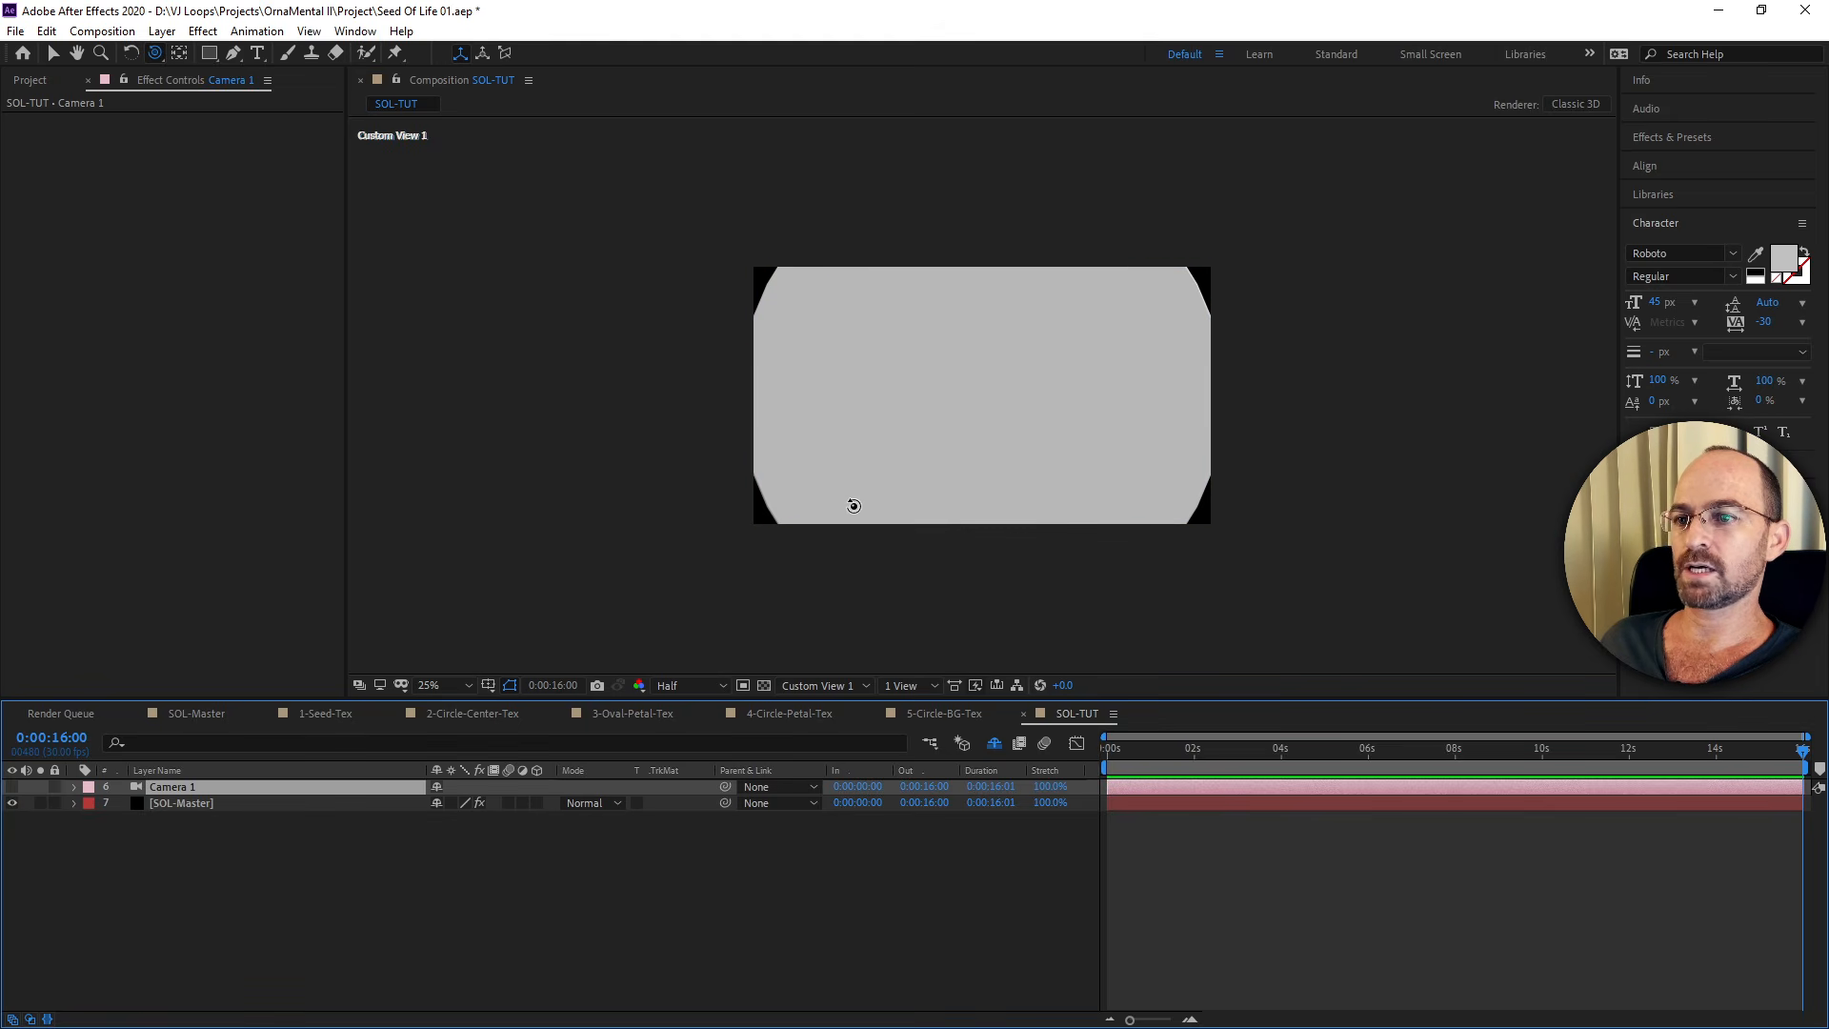
{"action": "left_click", "coordinate": [12, 787]}
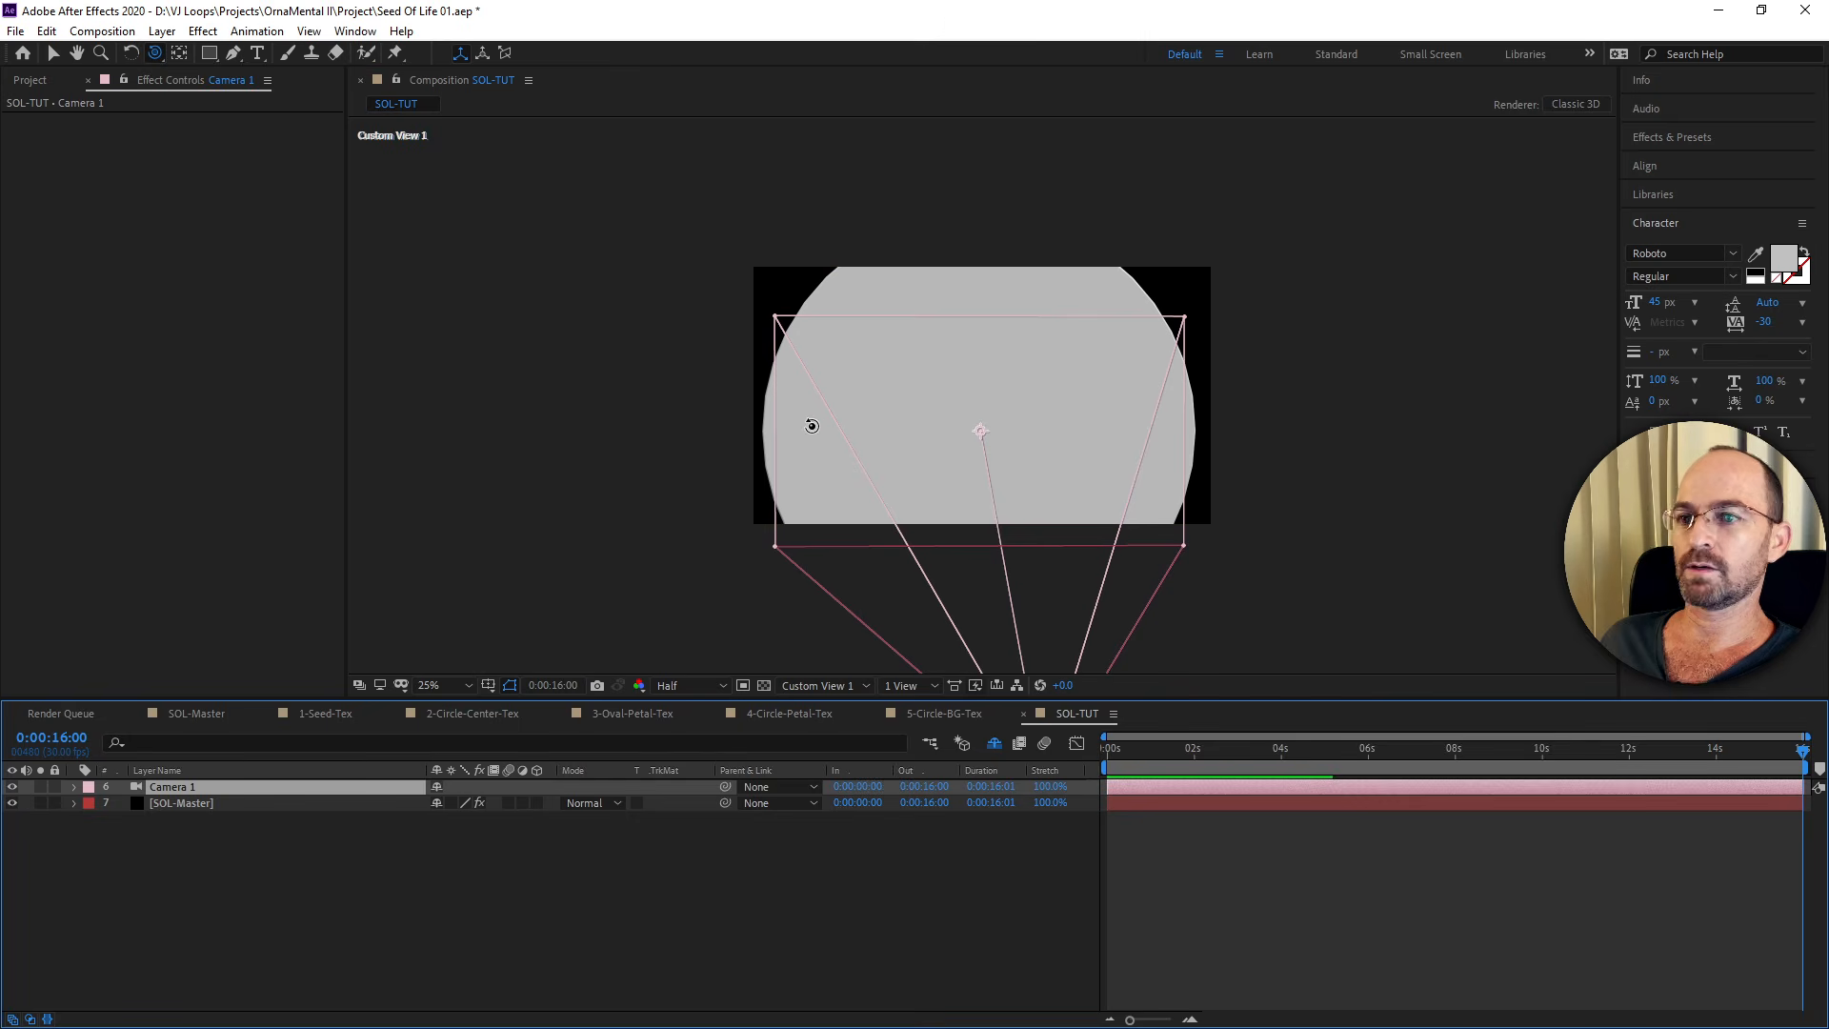
{"action": "key", "text": "period"}
{"action": "key", "text": "period"}
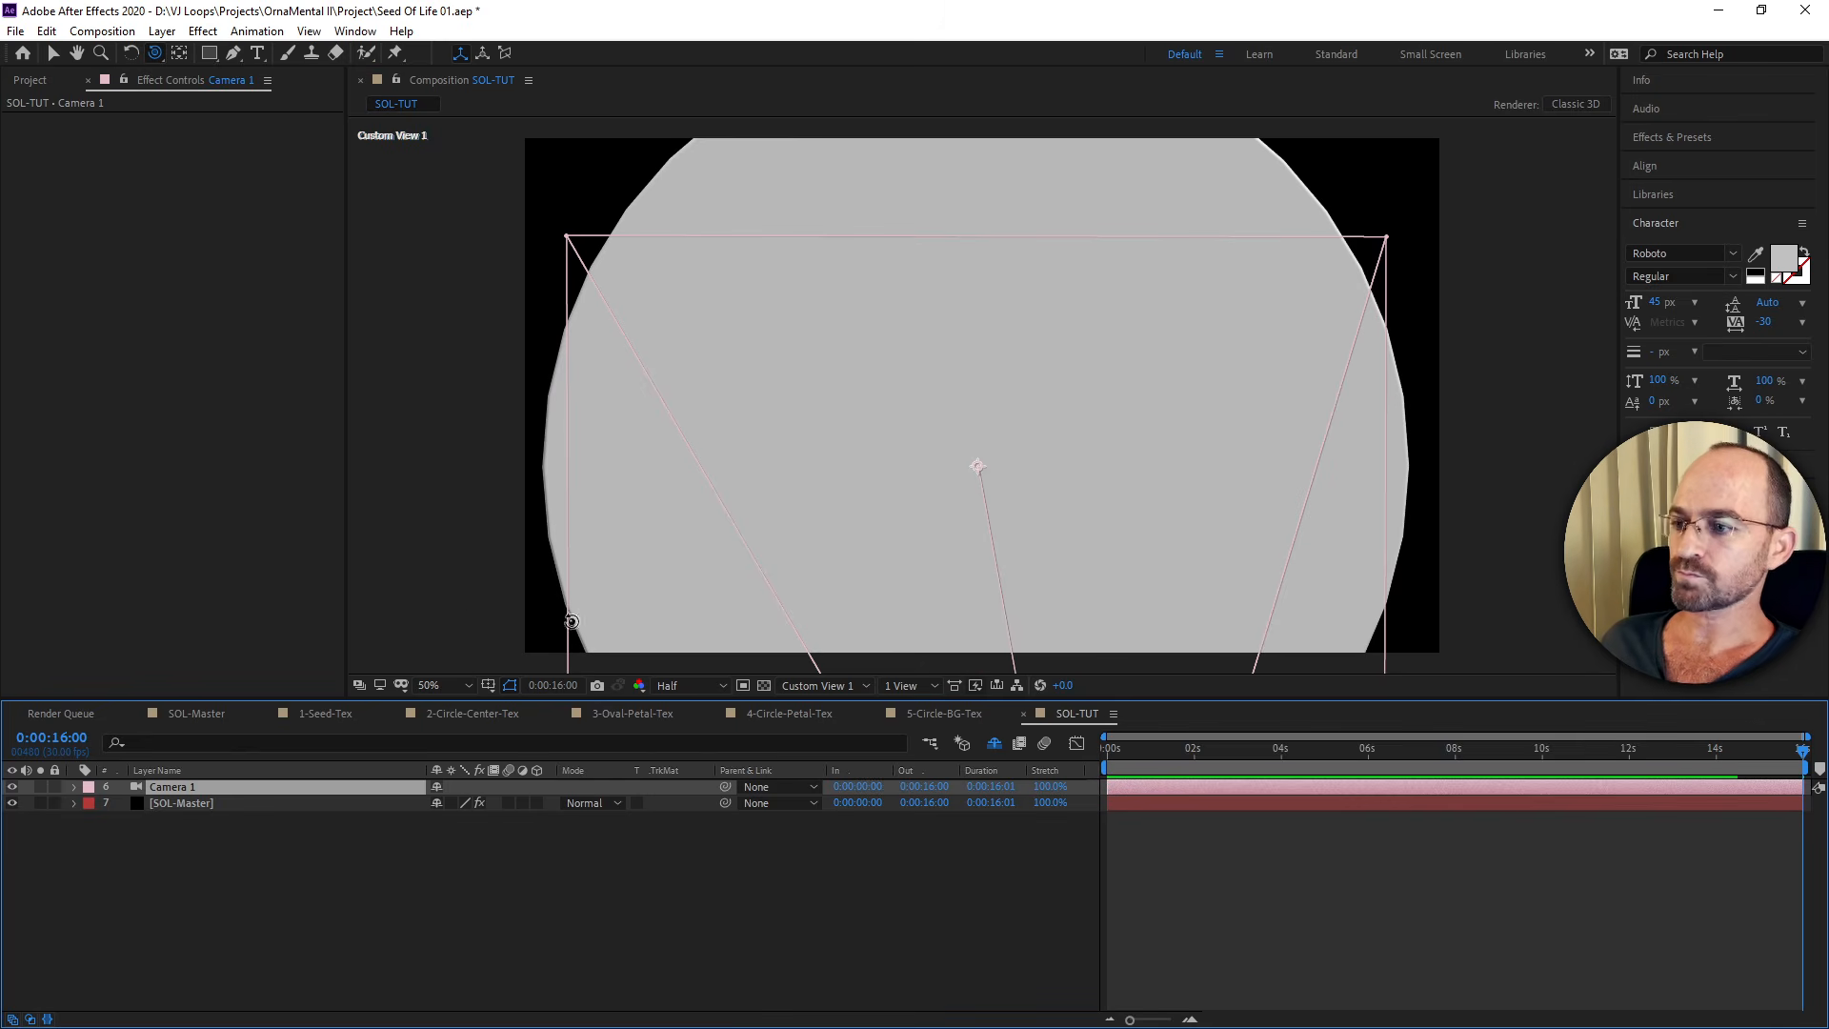
Disable Groups 5, 4, 3 and 2 in SOL-Master's Element effect, leaving only Group 1 enabled.
{"action": "left_click", "coordinate": [210, 805]}
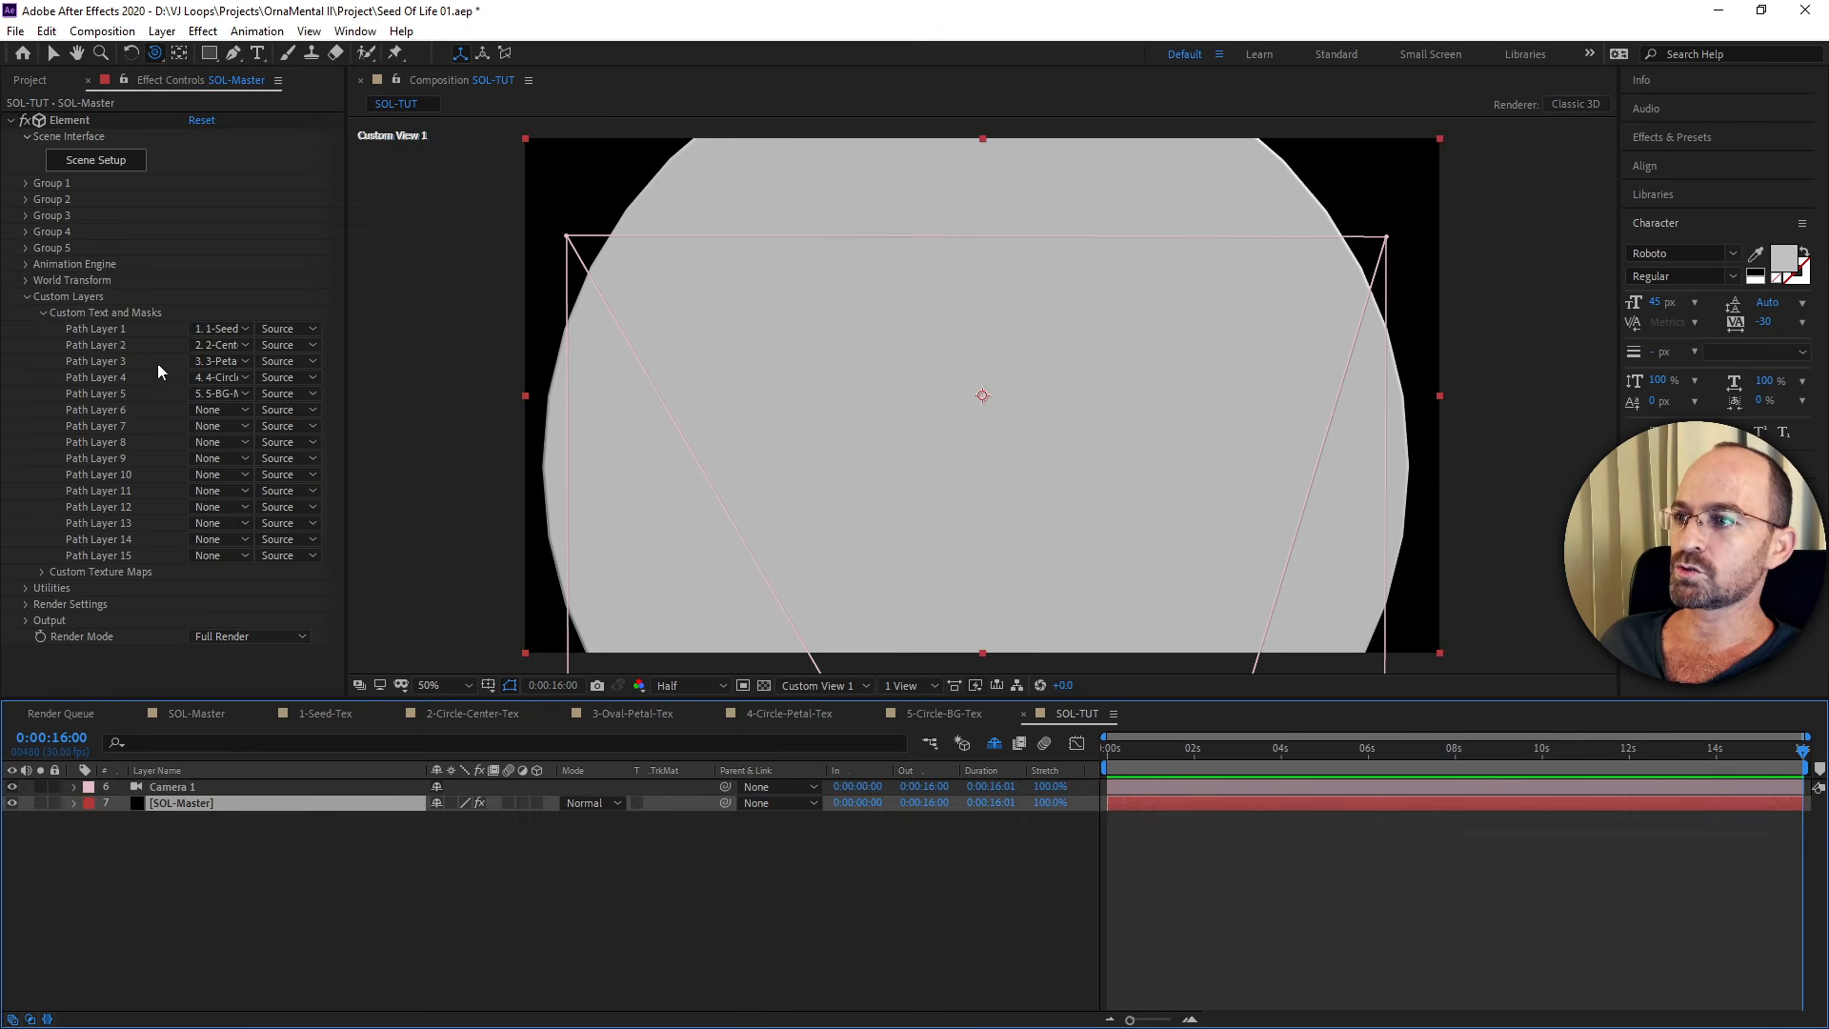
{"action": "left_click", "coordinate": [26, 248]}
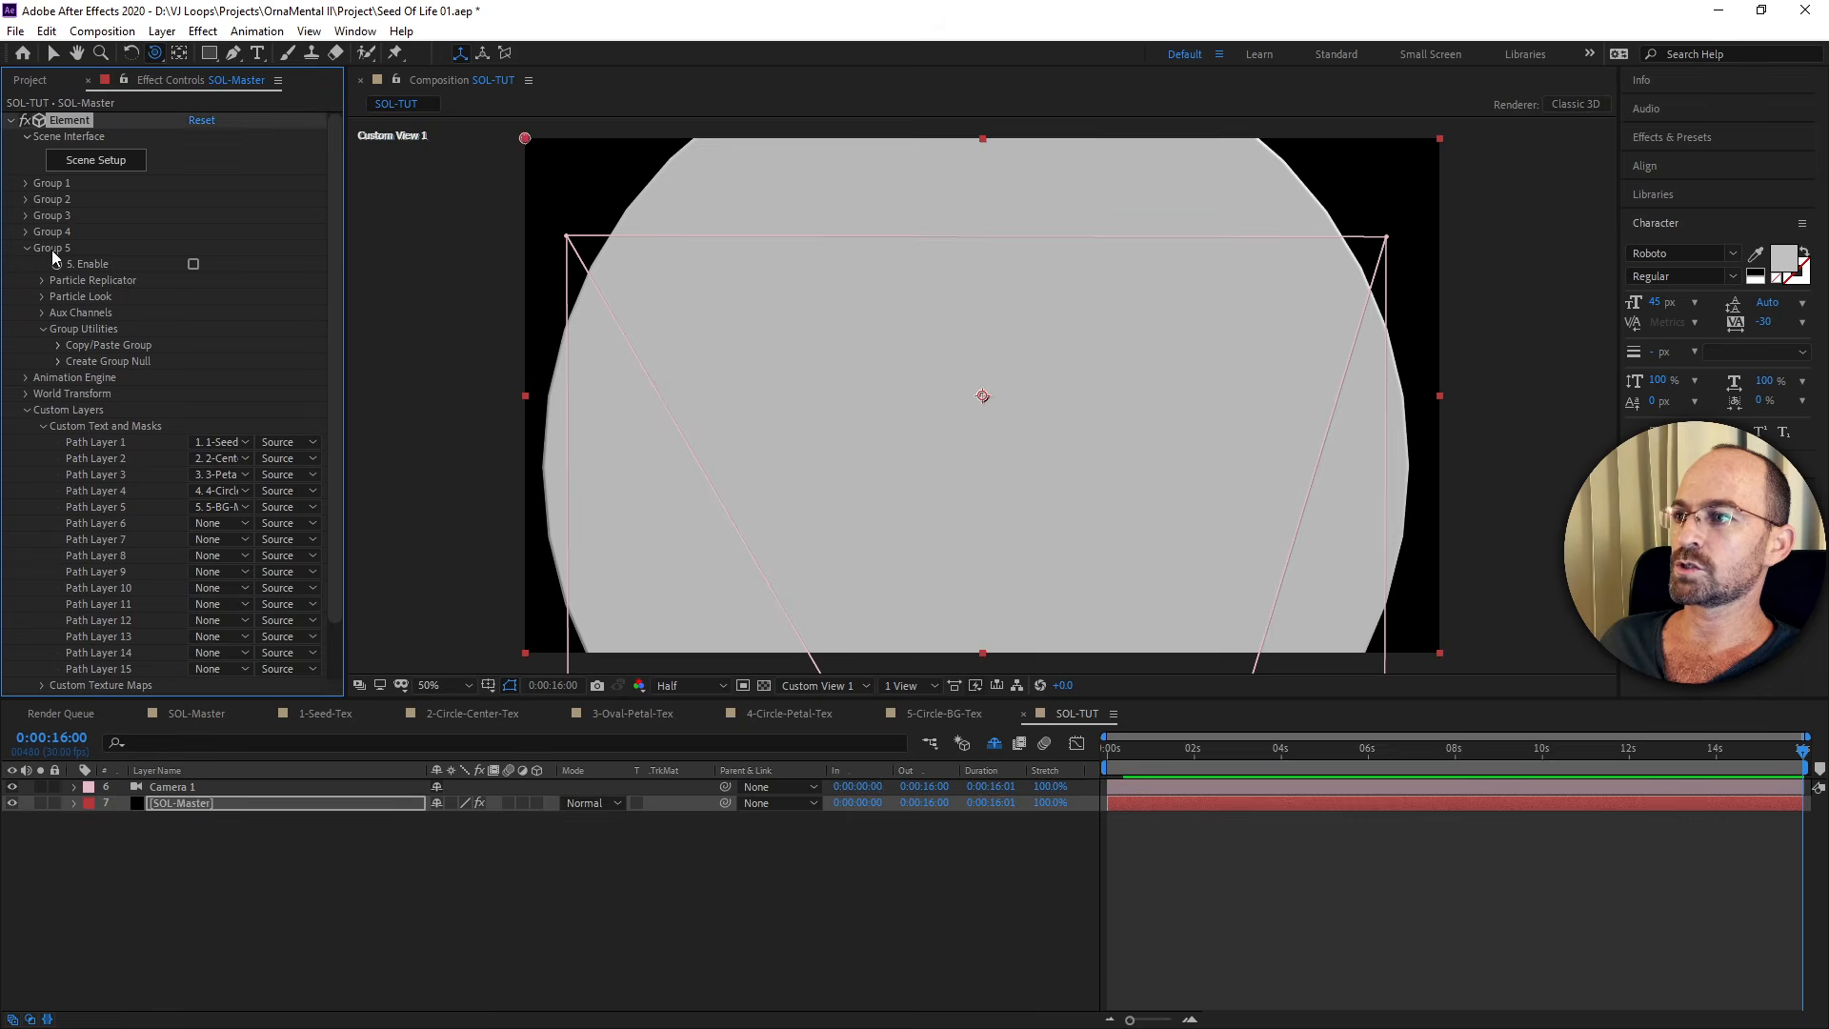
{"action": "left_click", "coordinate": [27, 247]}
{"action": "left_click", "coordinate": [27, 232]}
{"action": "left_click", "coordinate": [193, 248]}
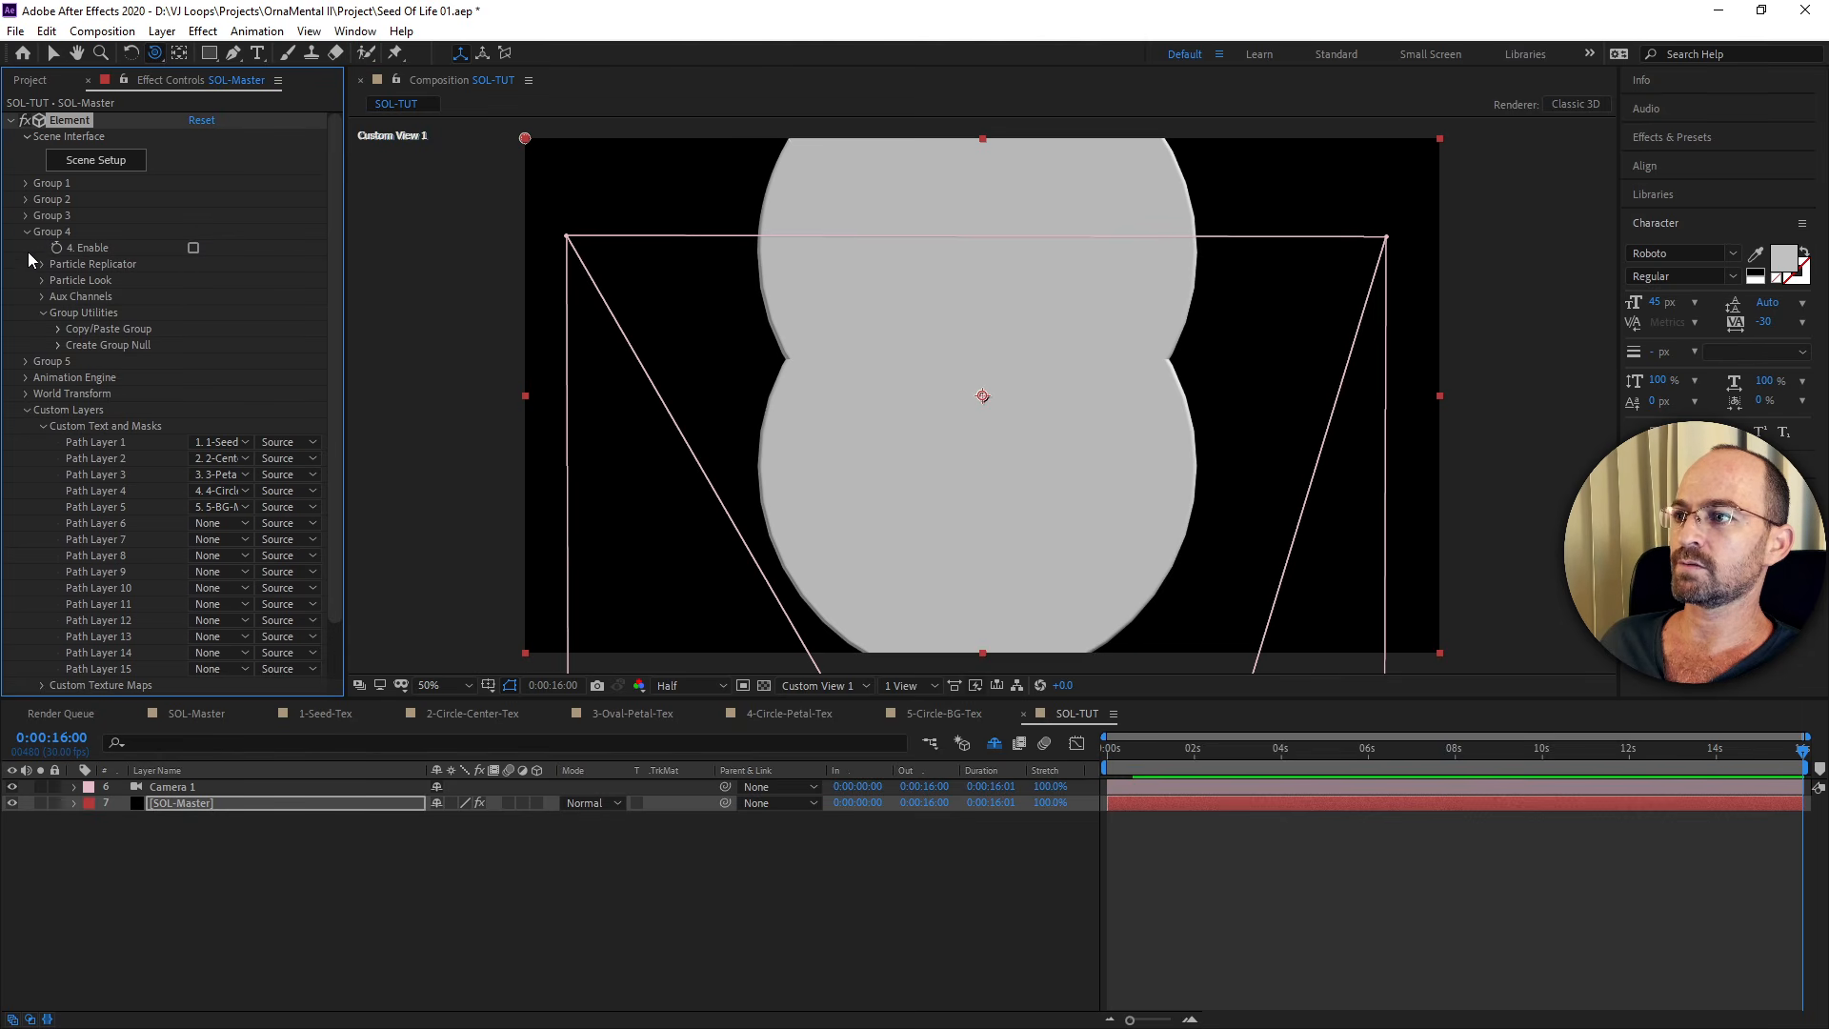
{"action": "left_click", "coordinate": [27, 231]}
{"action": "left_click", "coordinate": [27, 215]}
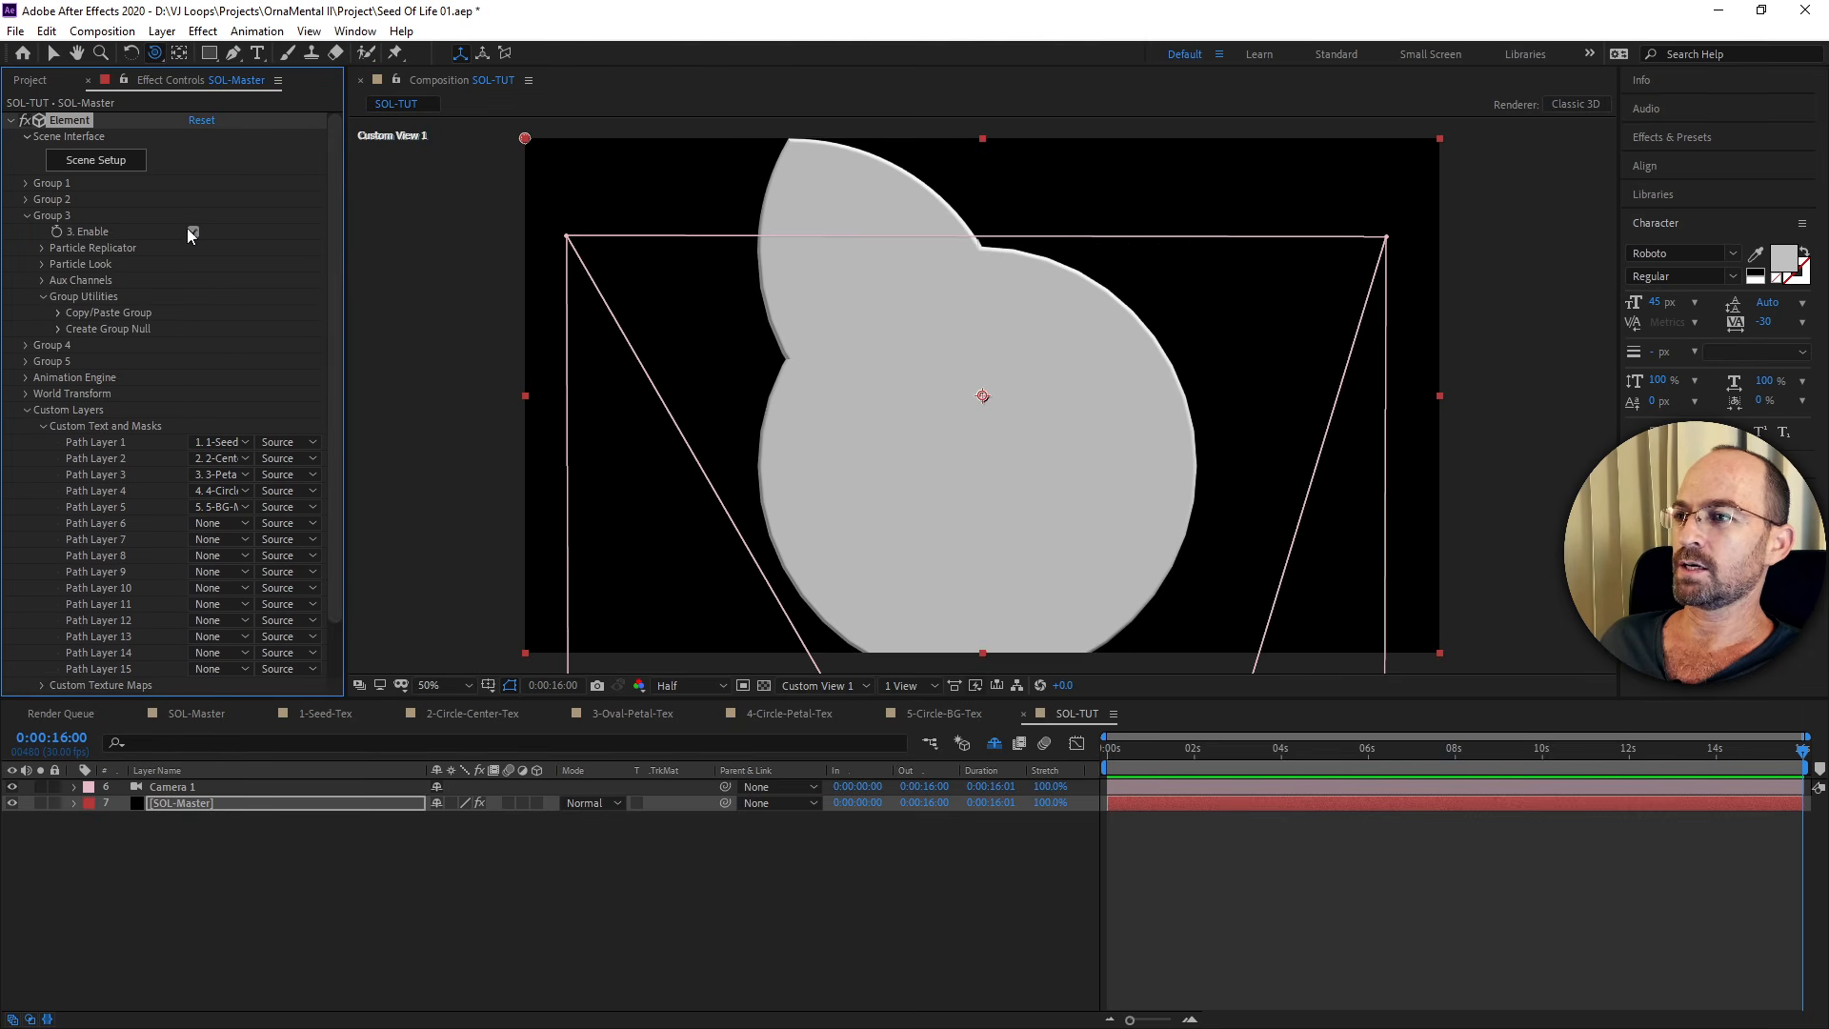
{"action": "left_click", "coordinate": [193, 233]}
{"action": "left_click", "coordinate": [27, 215]}
{"action": "left_click", "coordinate": [27, 199]}
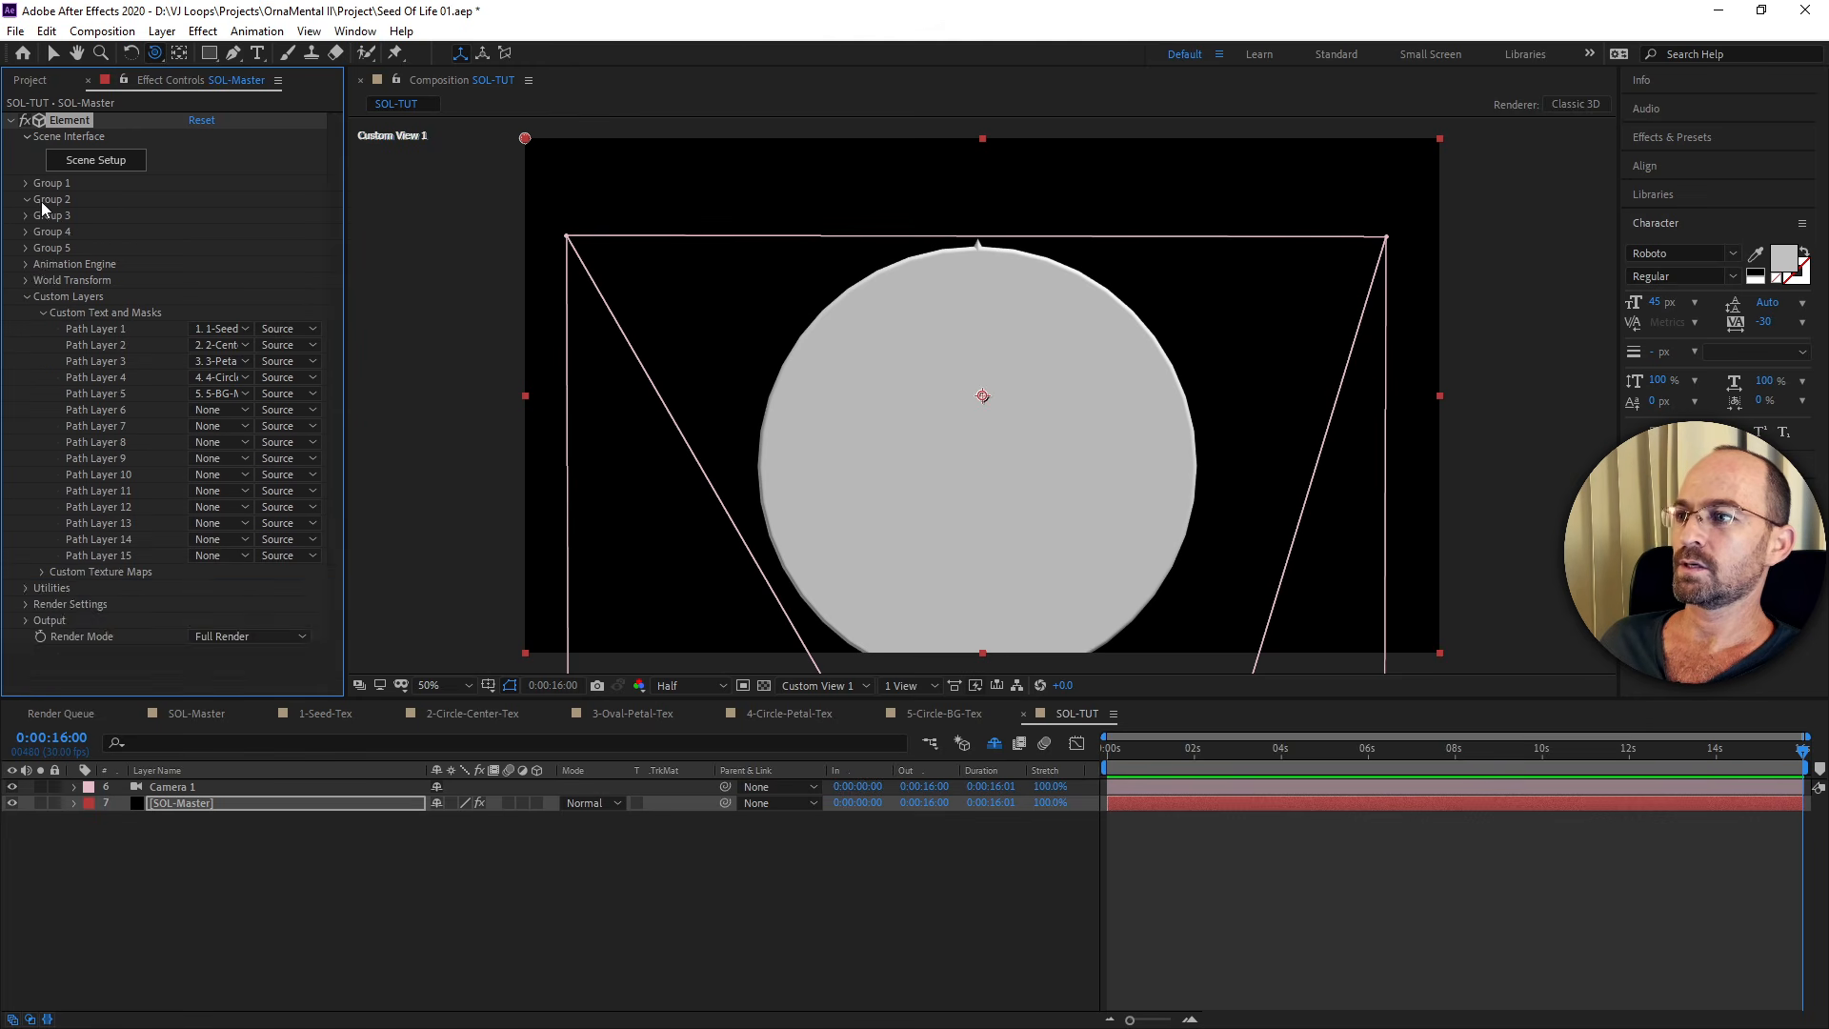
{"action": "left_click", "coordinate": [193, 217]}
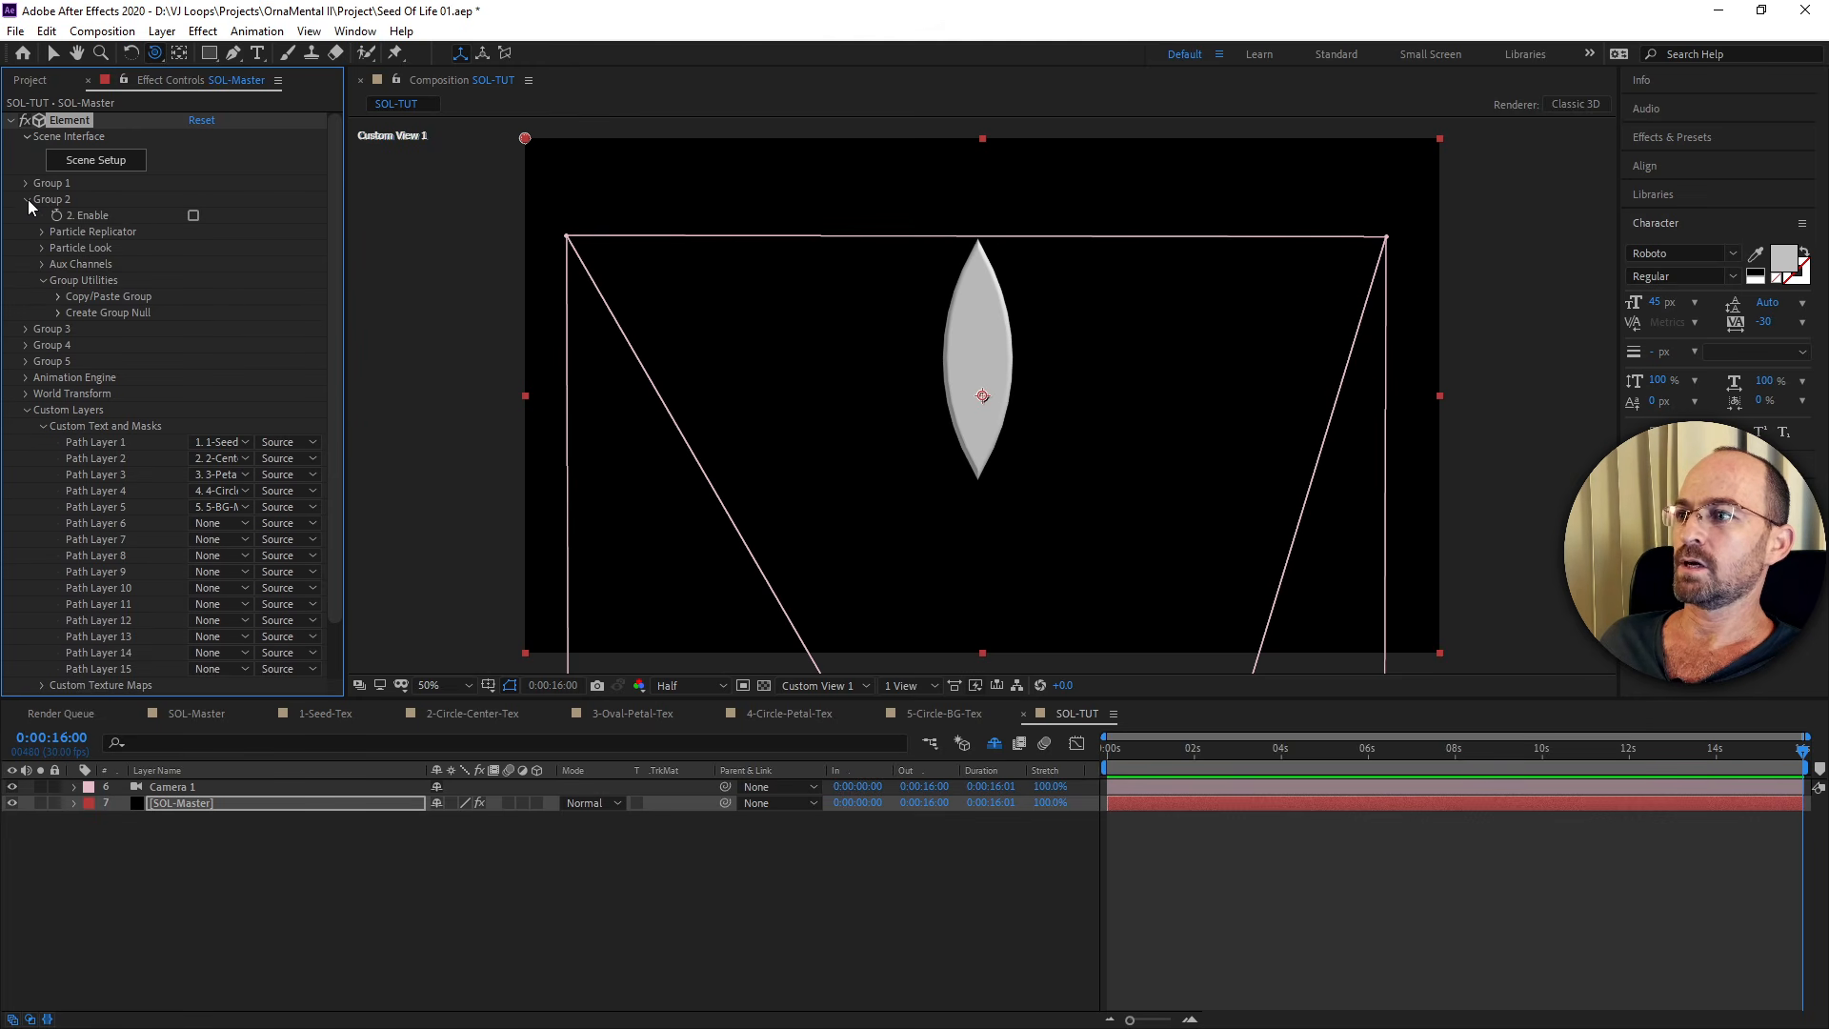
{"action": "left_click", "coordinate": [27, 200]}
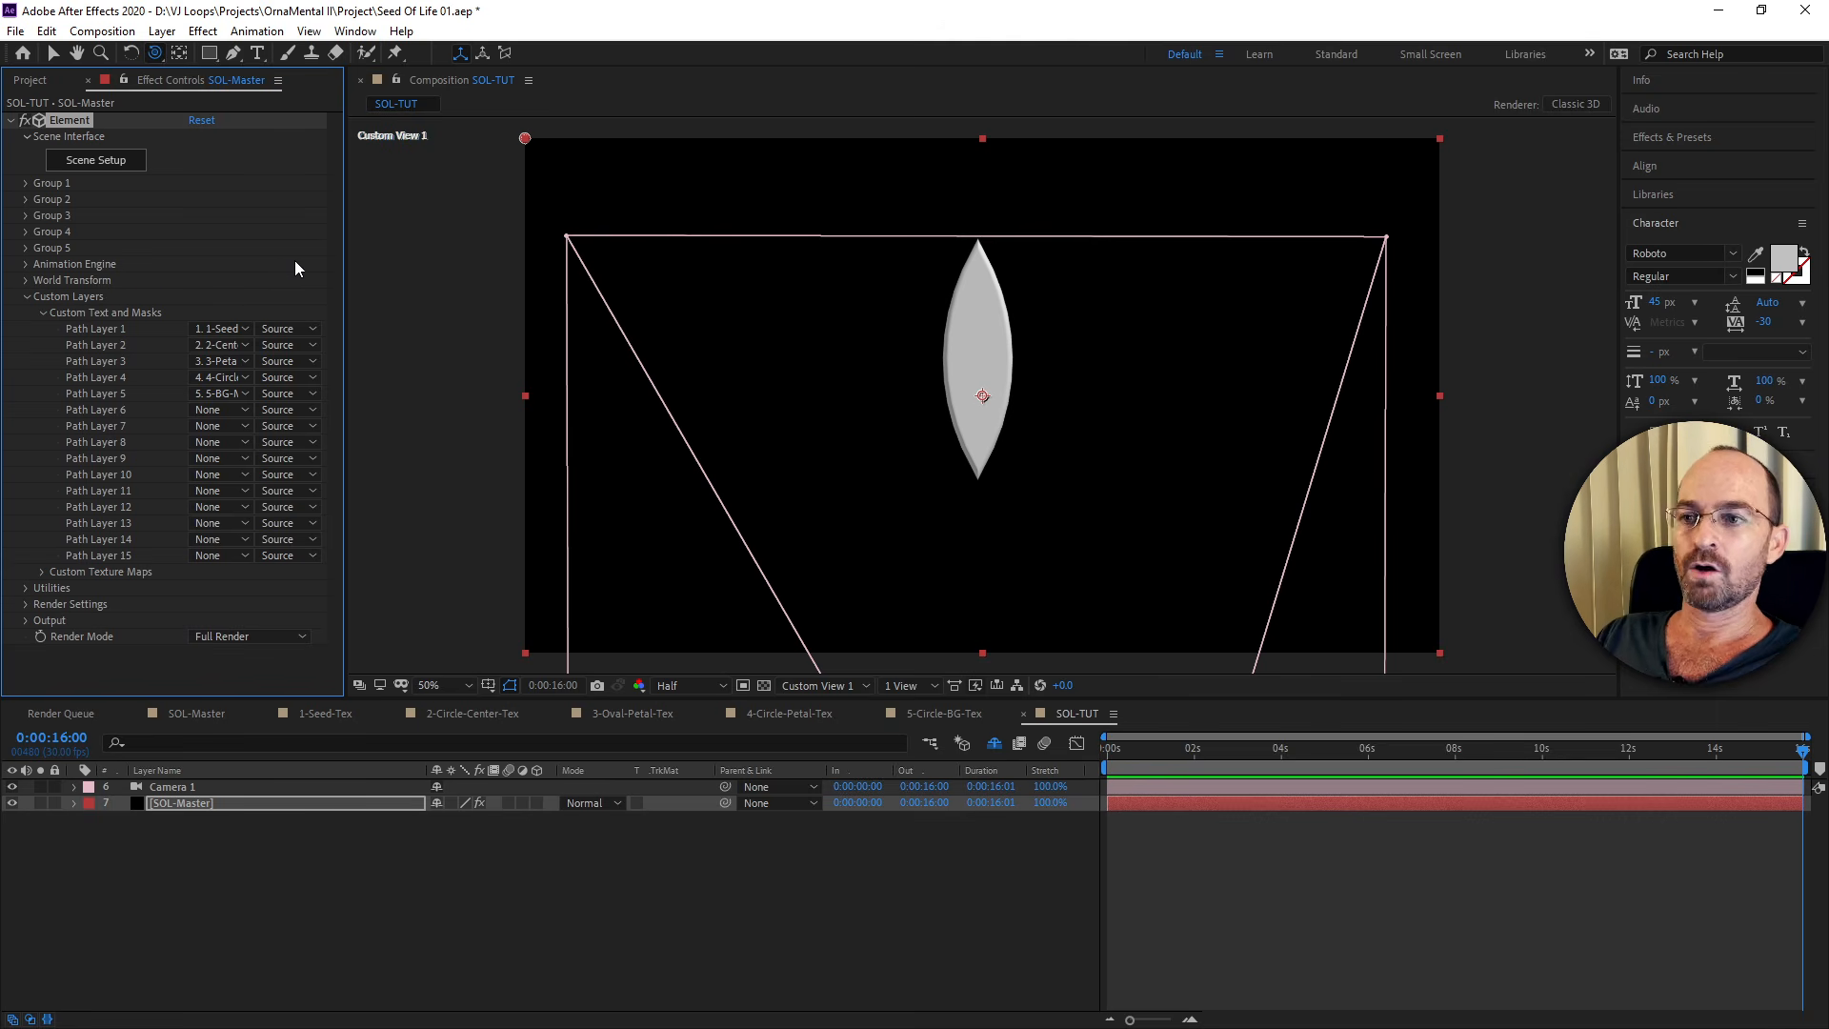
Switch to the presentation slide titled Extruding in Element3D.
{"action": "key", "text": "alt+Tab"}
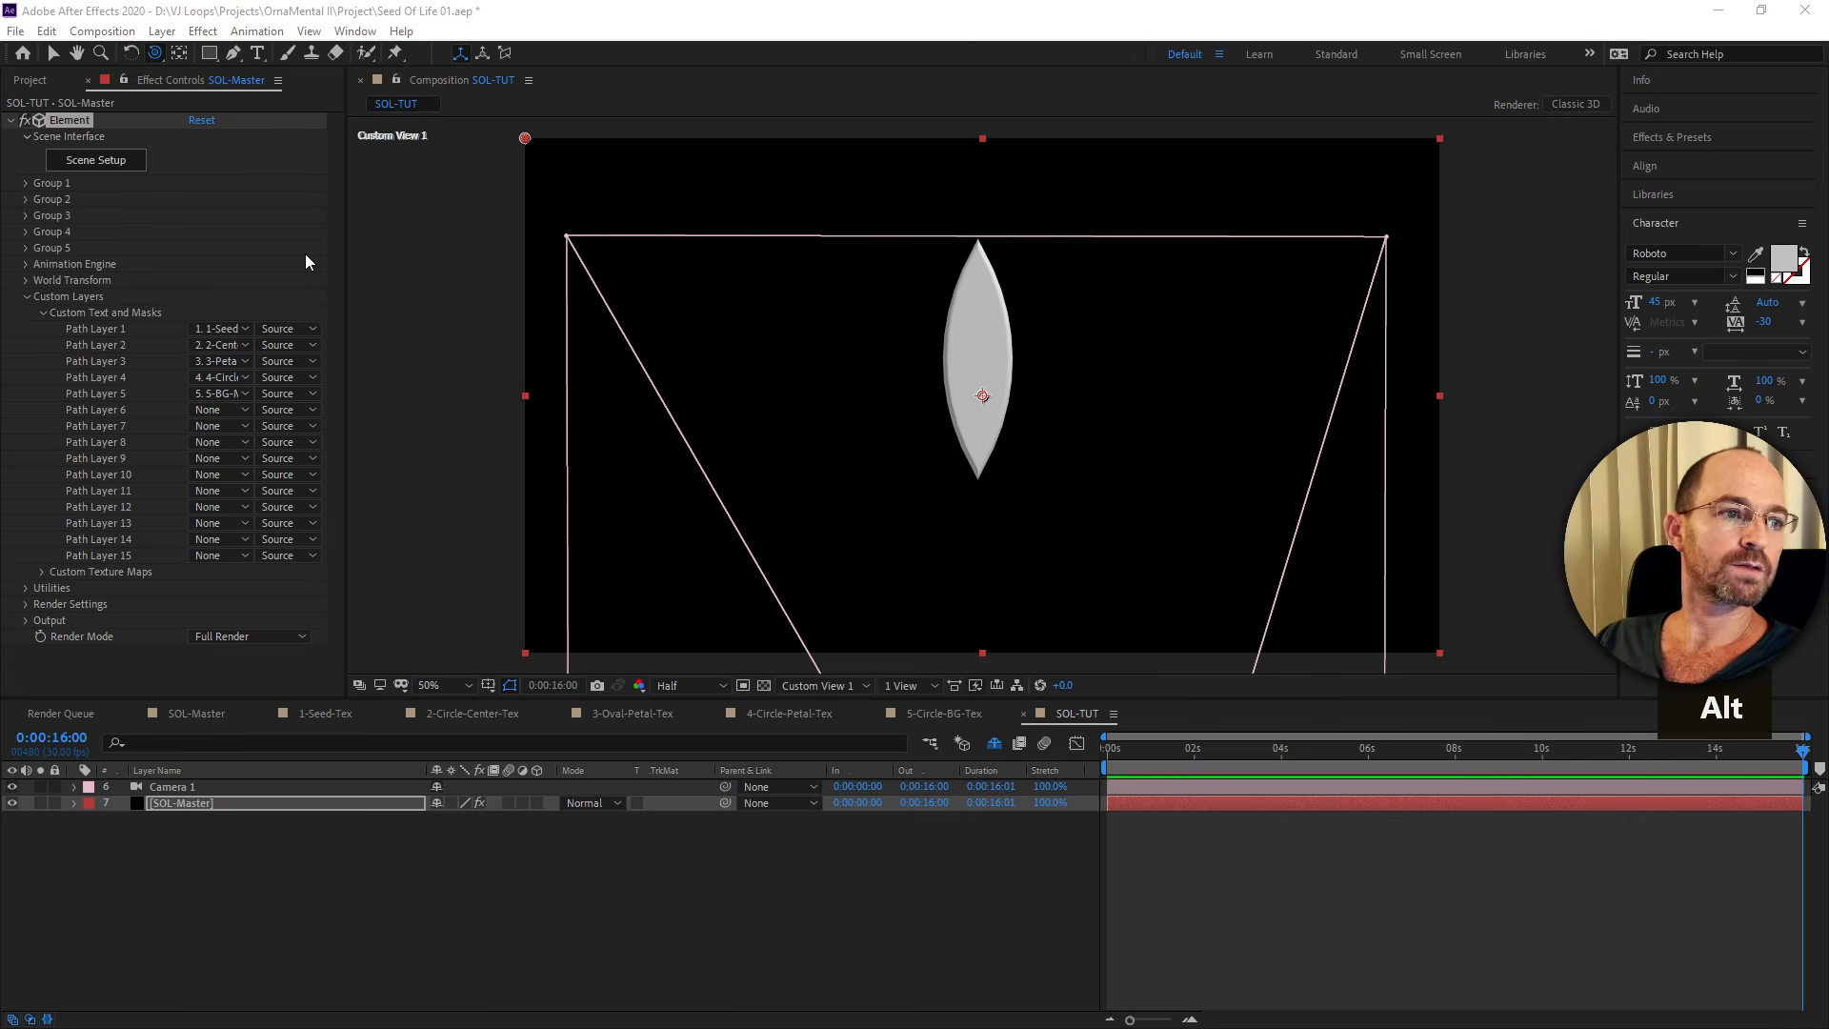
{"action": "key", "text": "alt+Tab"}
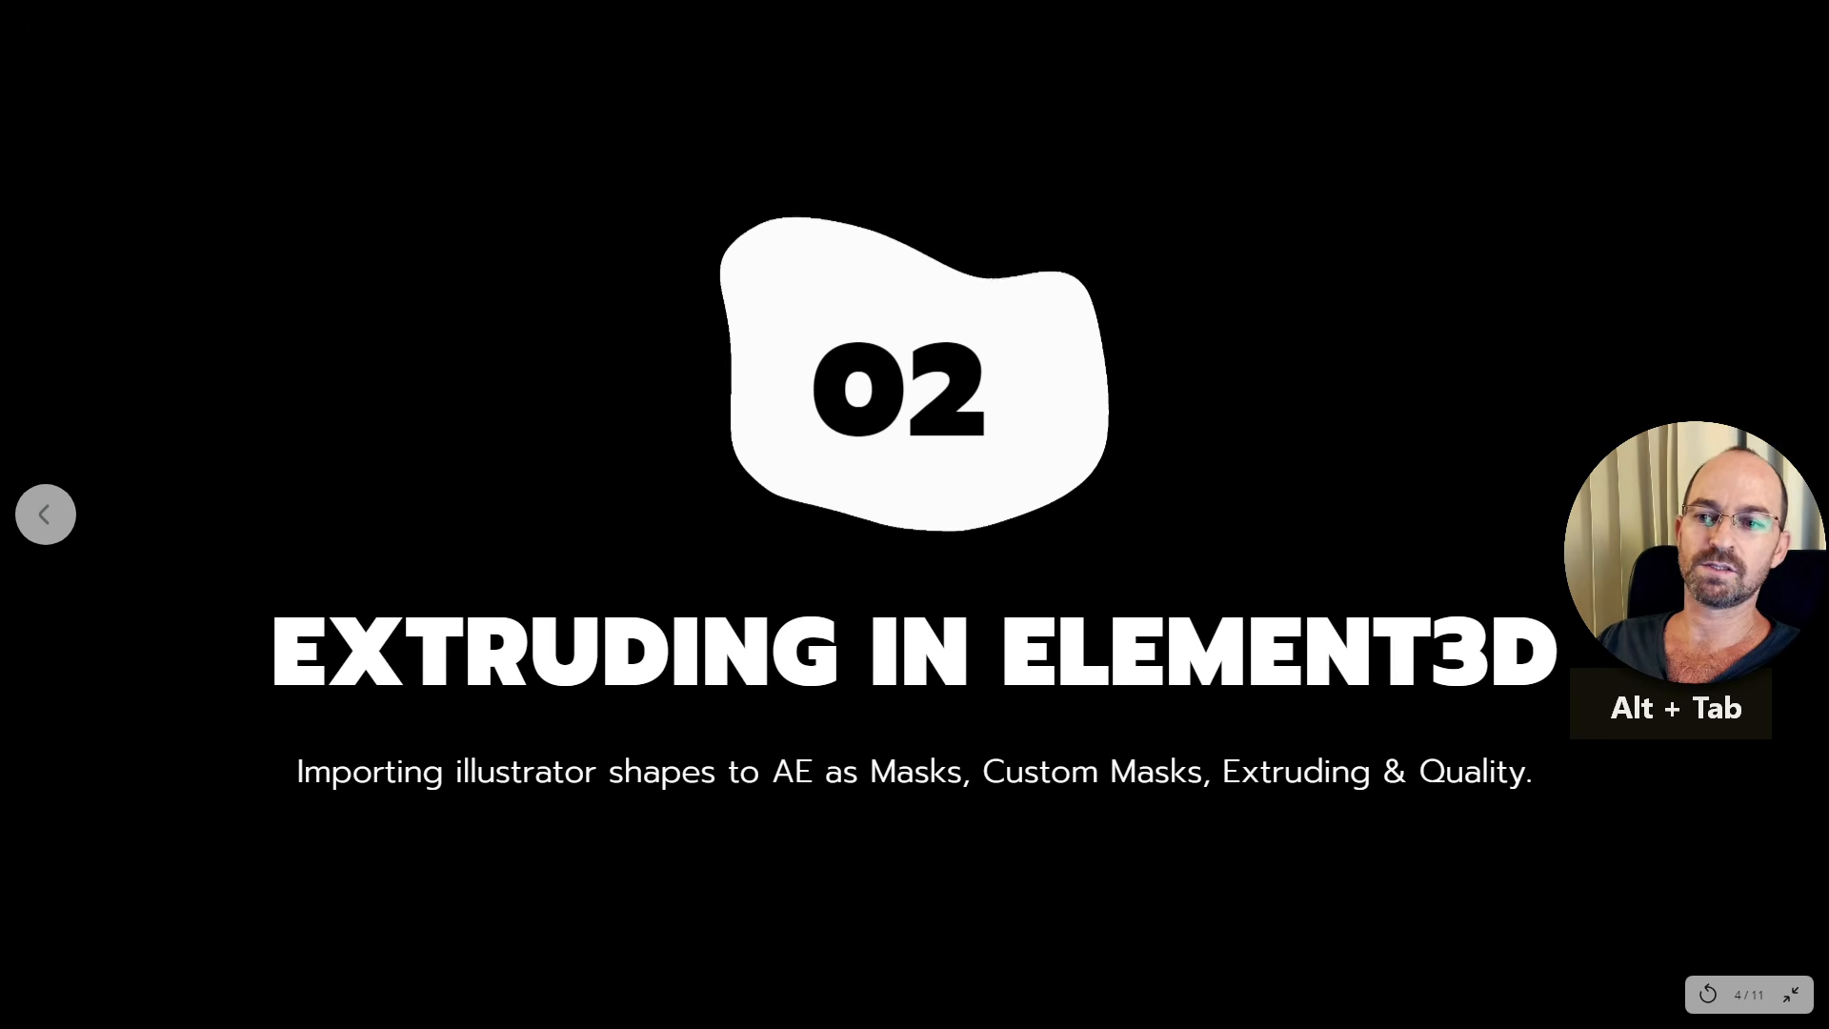
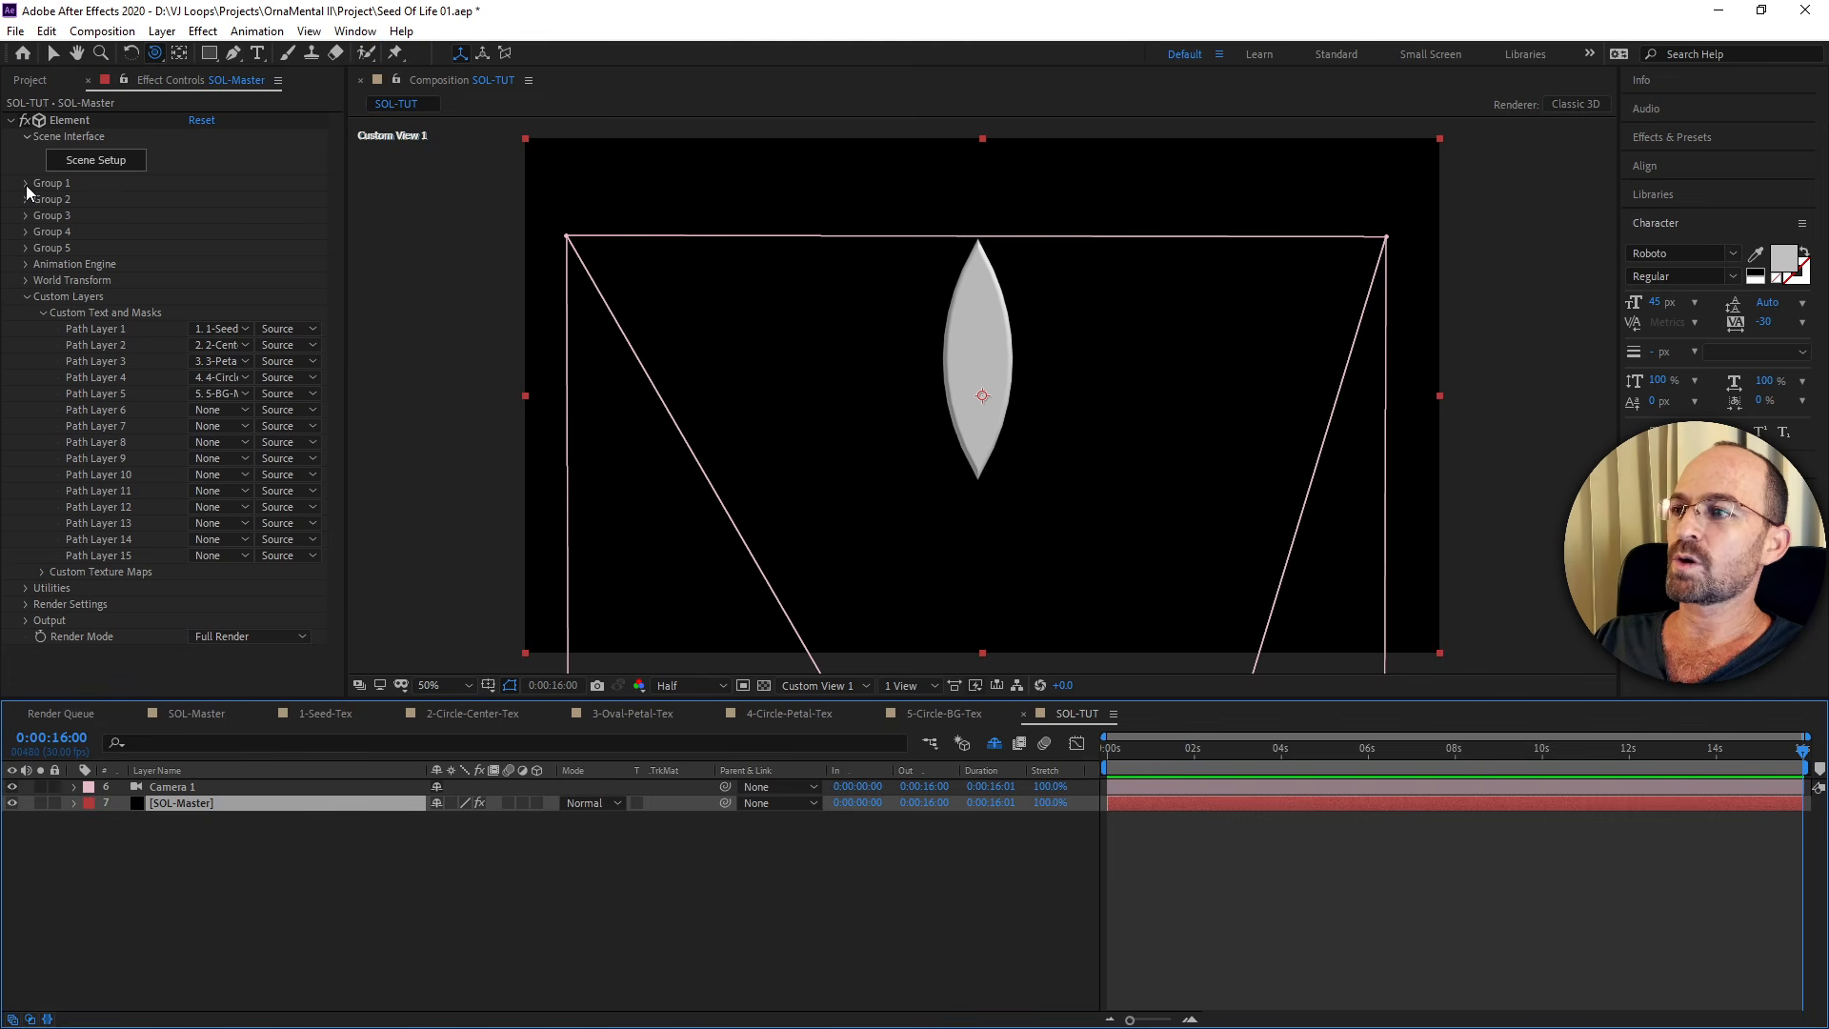
Expand Group 1's settings, collapse Custom Layers and switch the composition view to Active Camera.
{"action": "left_click", "coordinate": [26, 185]}
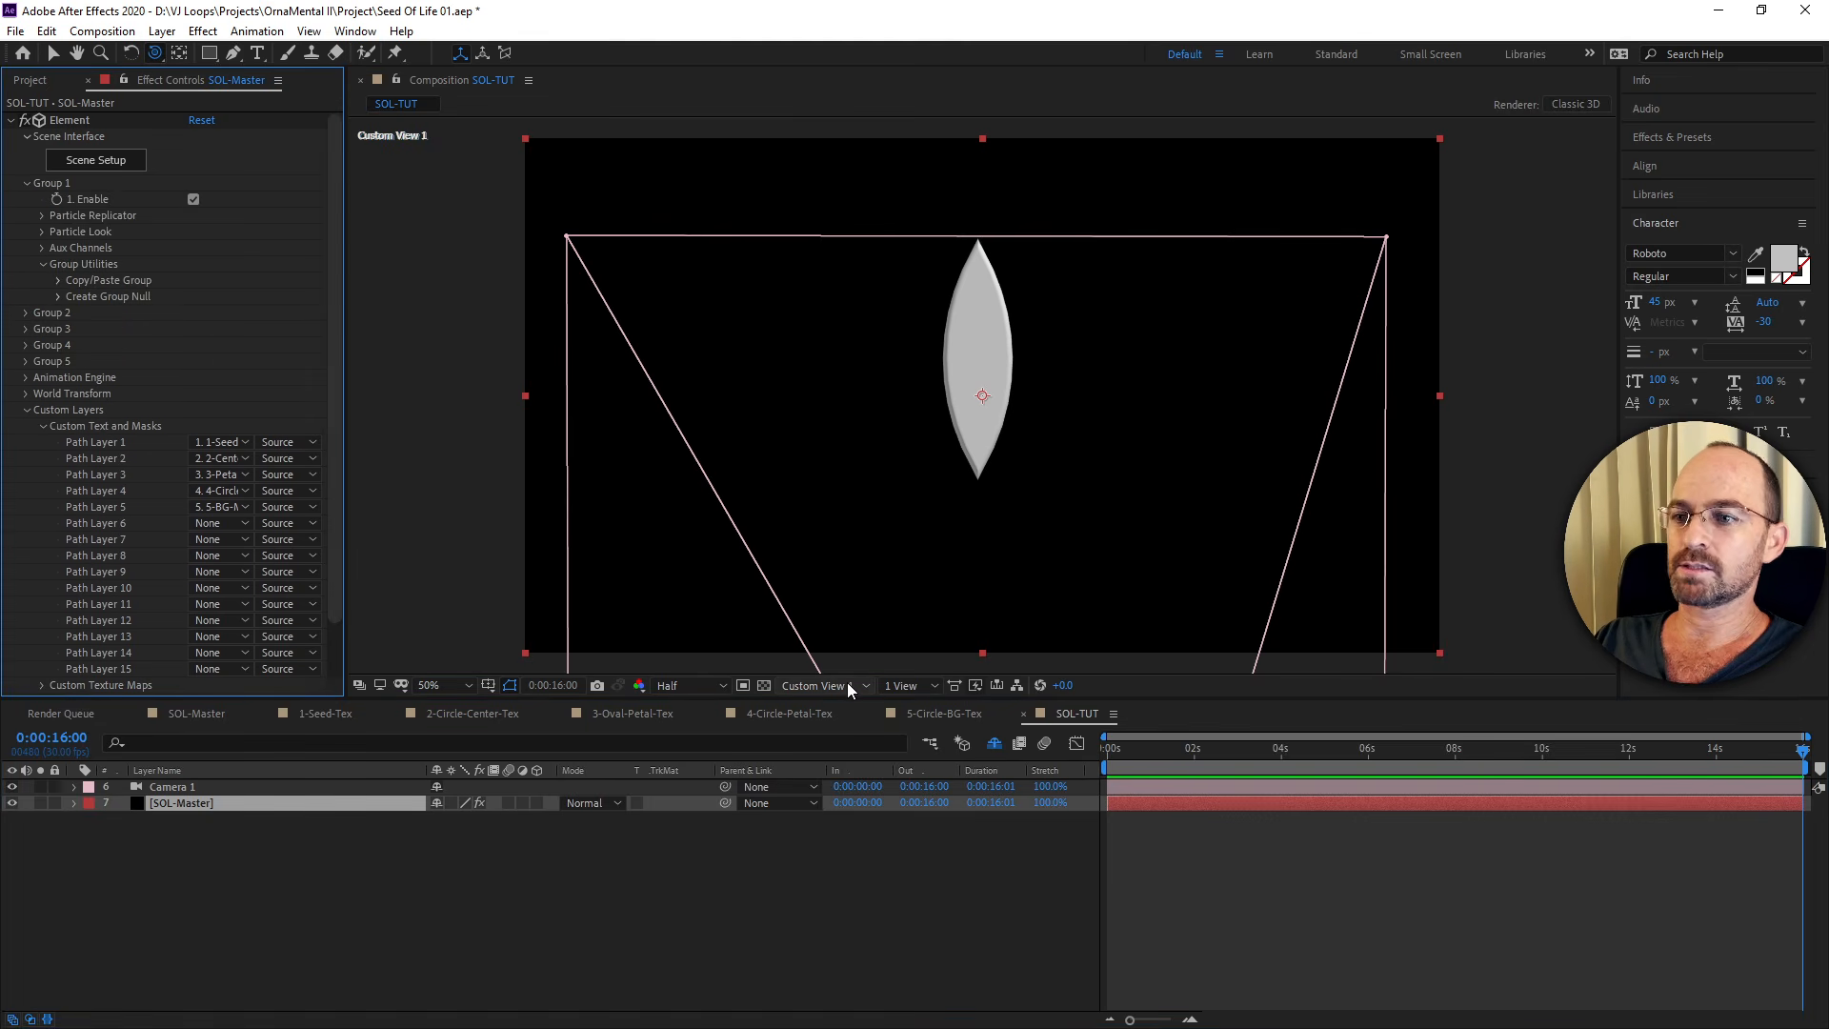
{"action": "key", "text": "F12"}
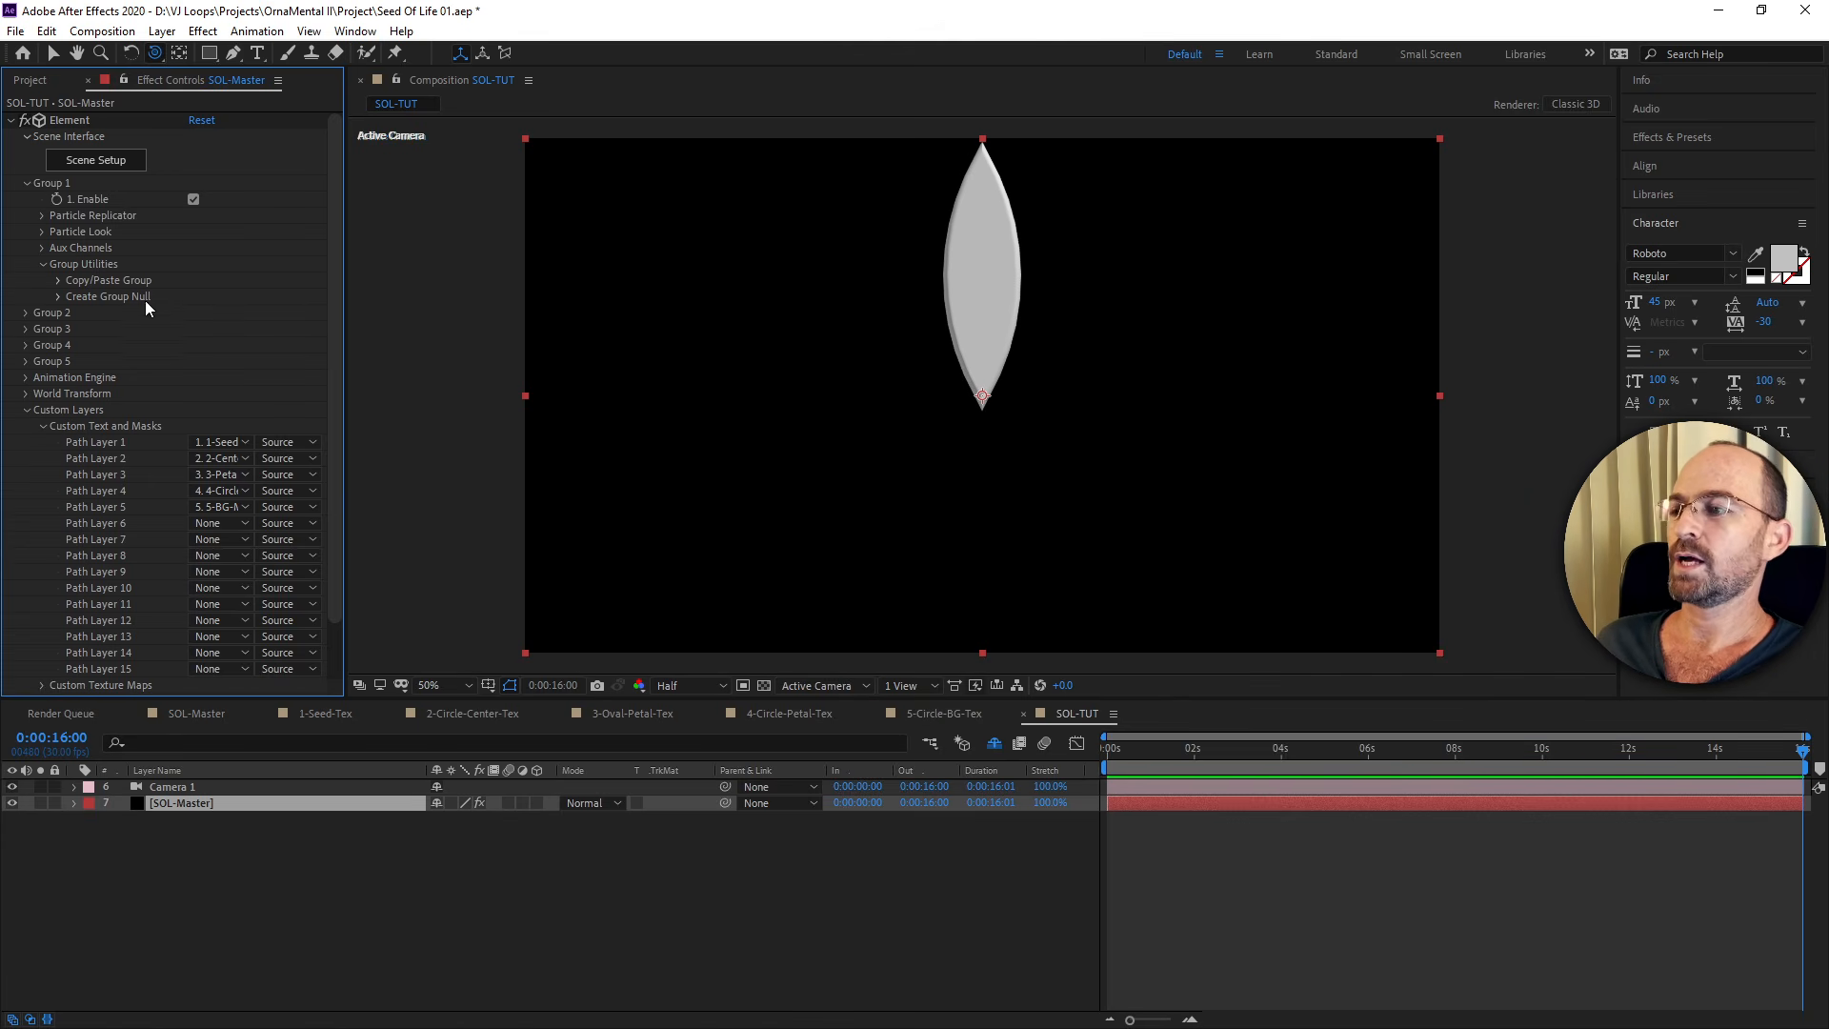
{"action": "left_click", "coordinate": [25, 411]}
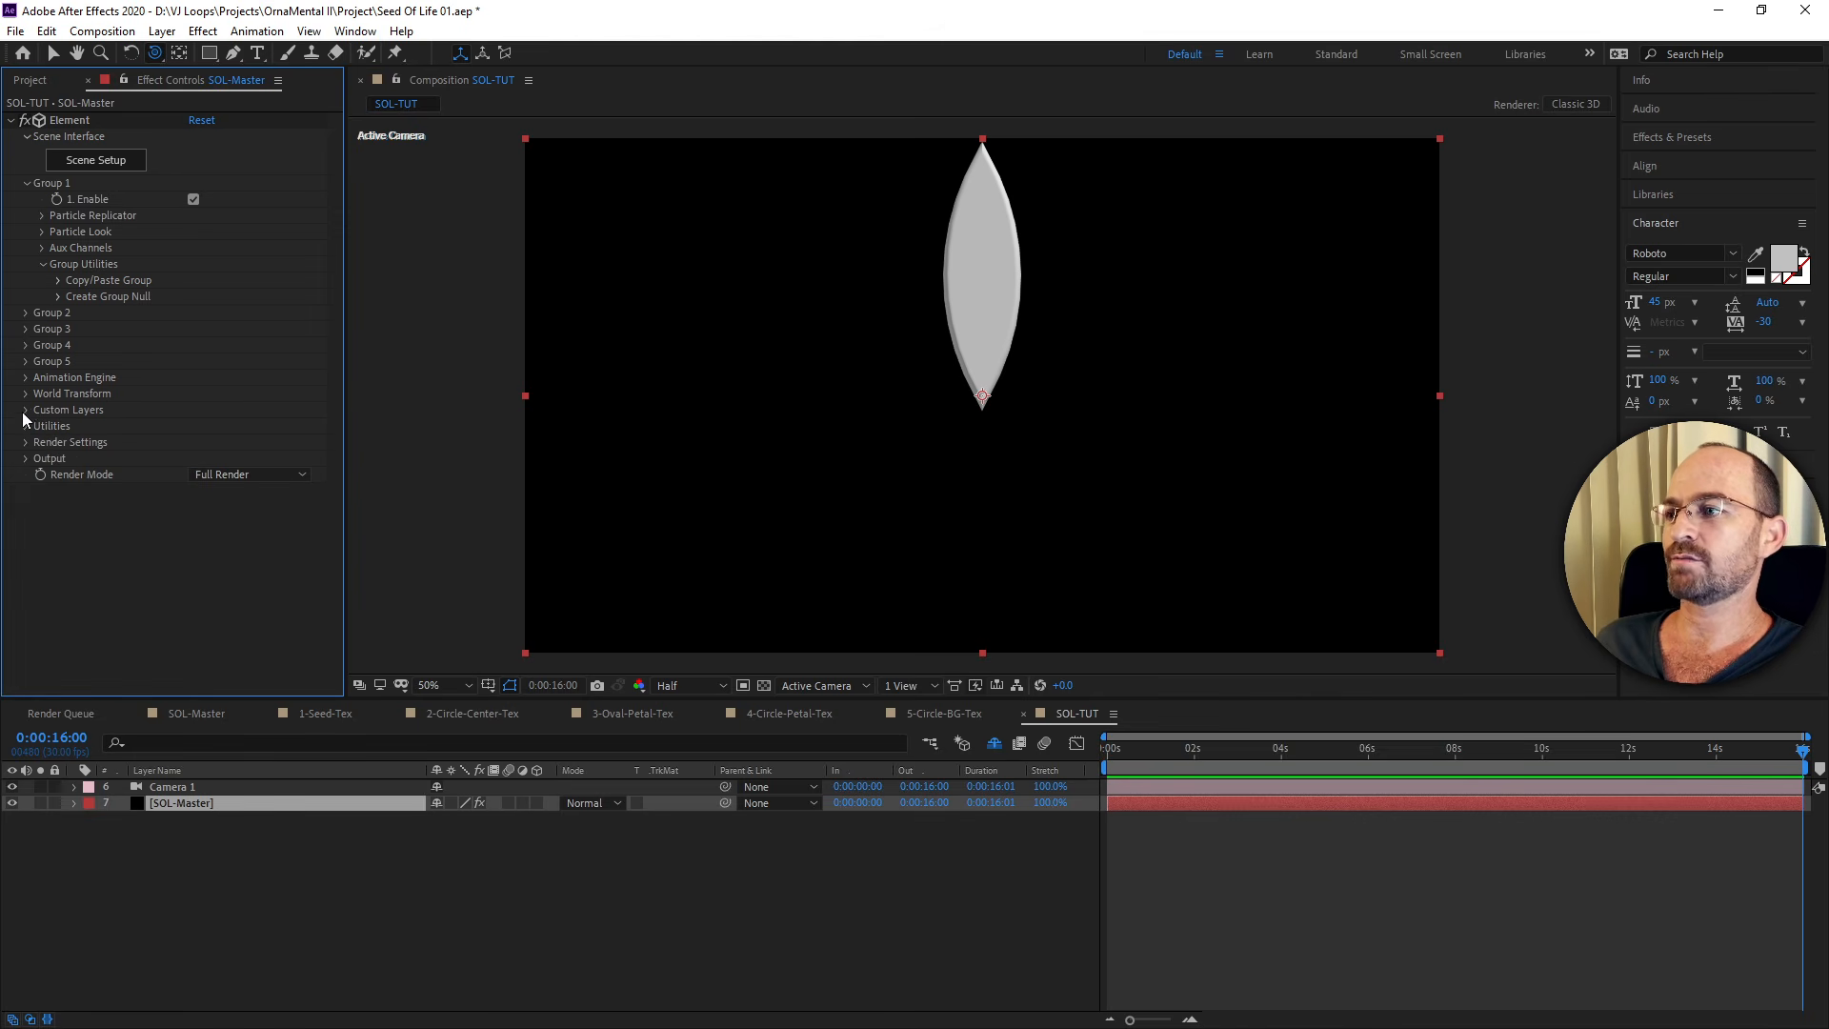
Set Group 1's particle replicator shape to Ring with a particle count of 6.
{"action": "left_click", "coordinate": [42, 215]}
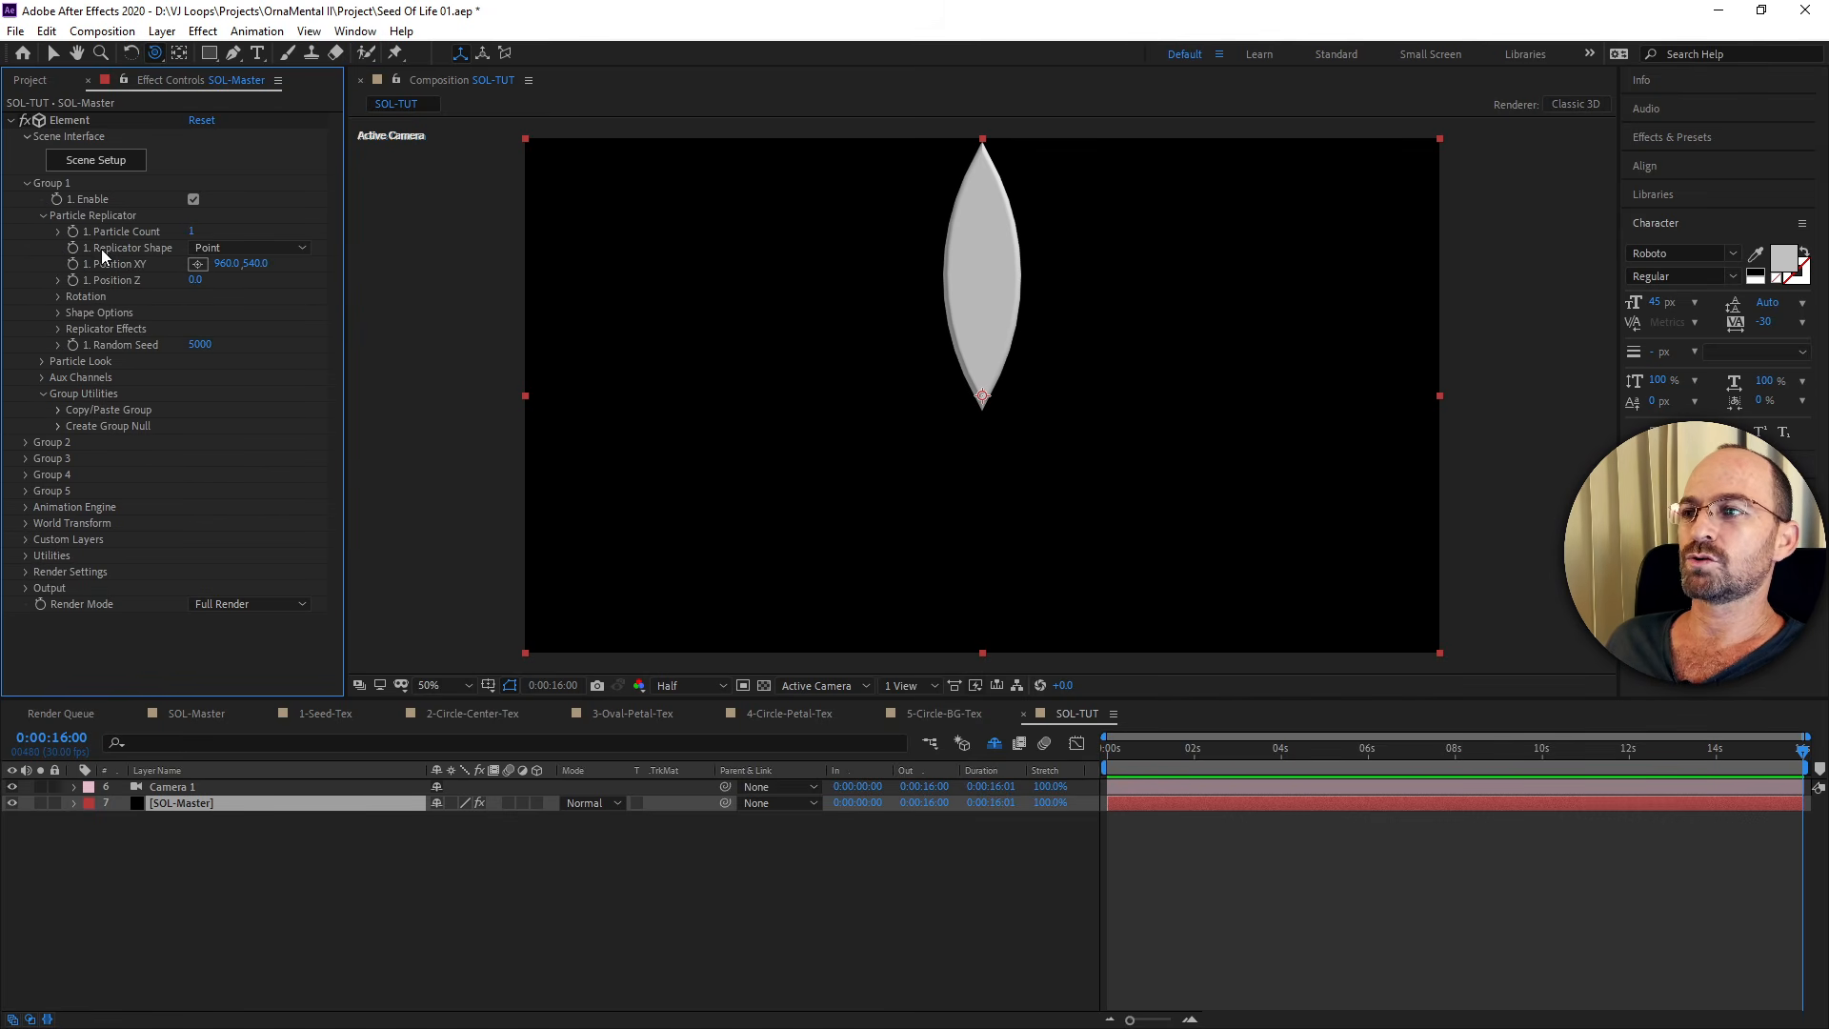
{"action": "left_click", "coordinate": [215, 247]}
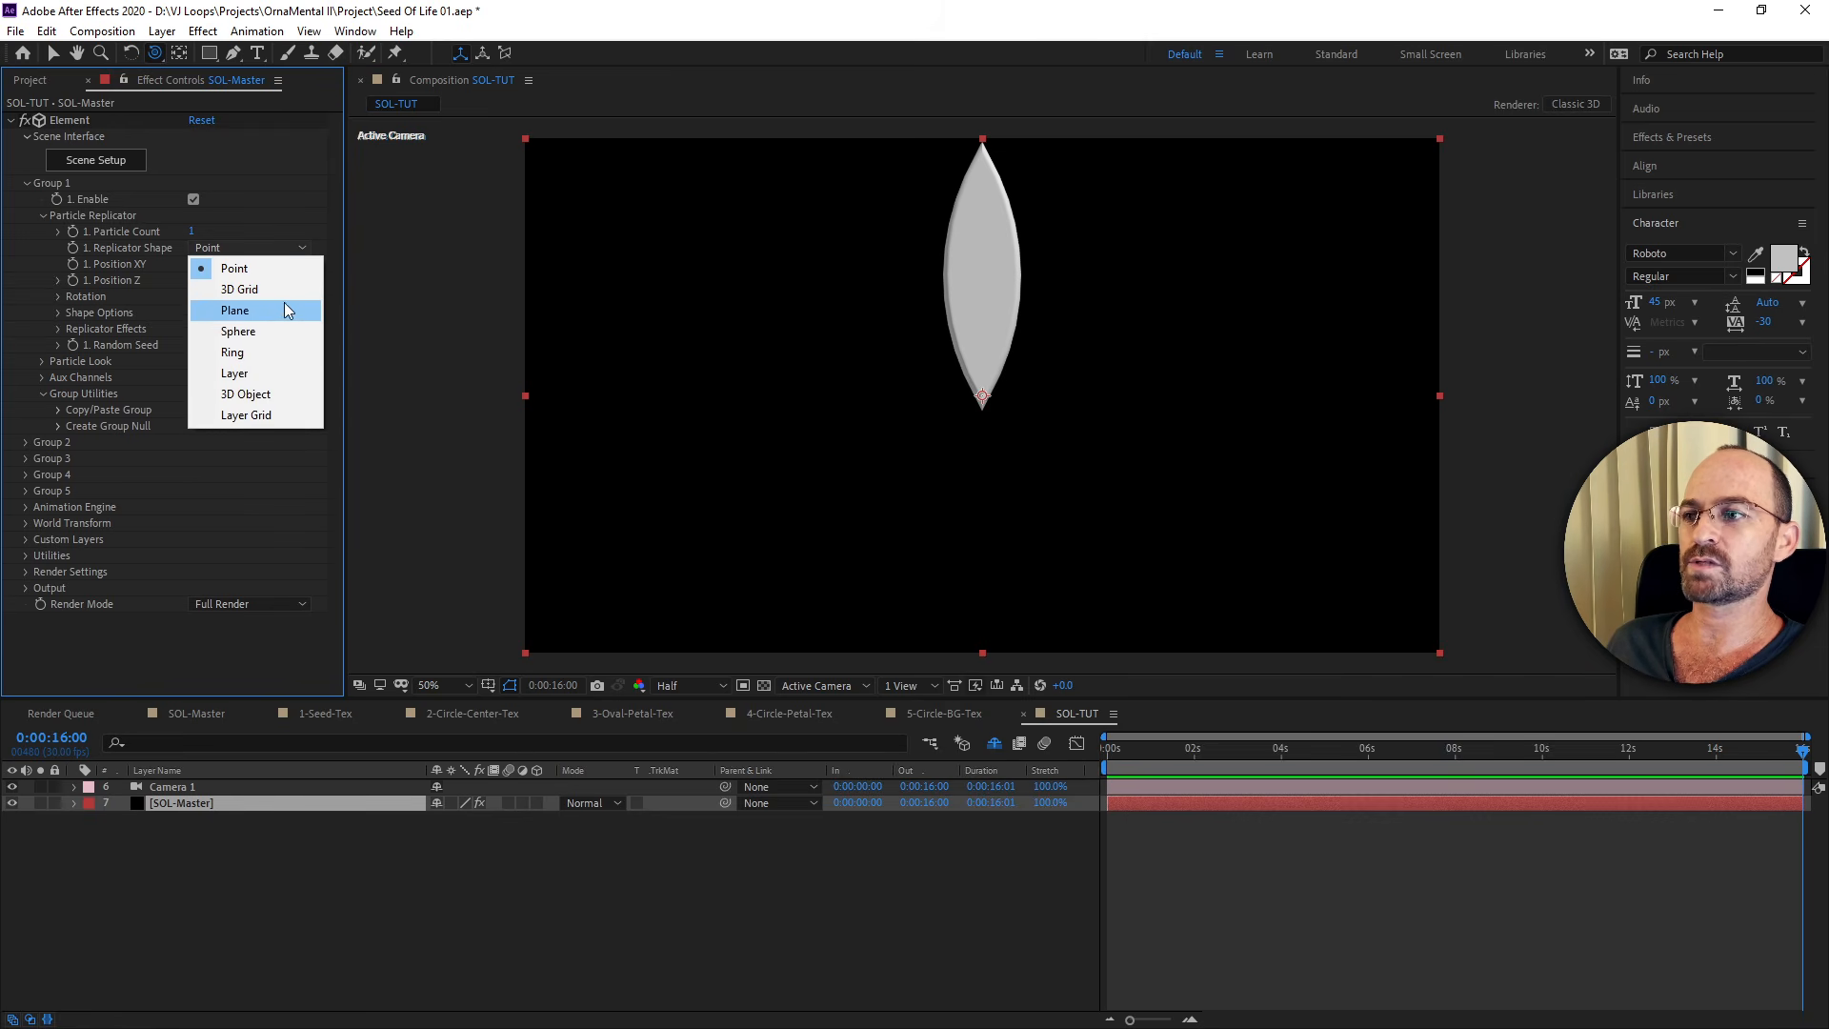
{"action": "left_click", "coordinate": [266, 353]}
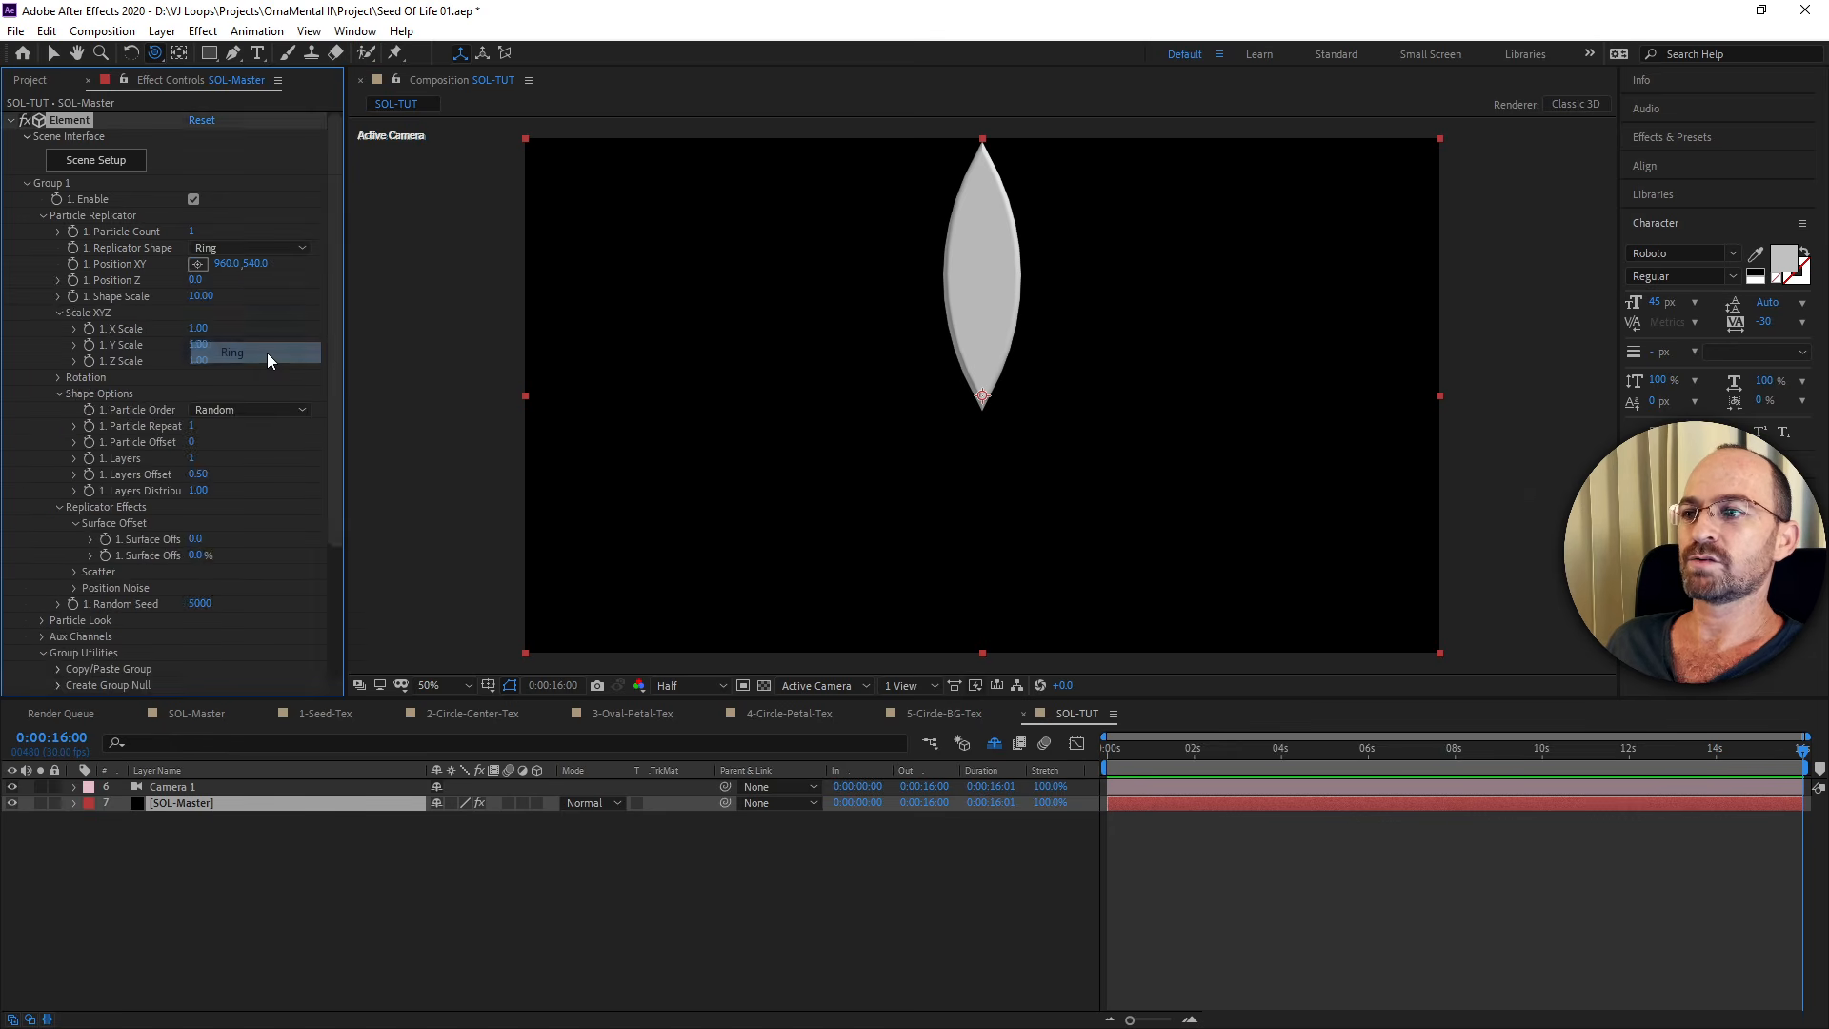
{"action": "left_click", "coordinate": [193, 231]}
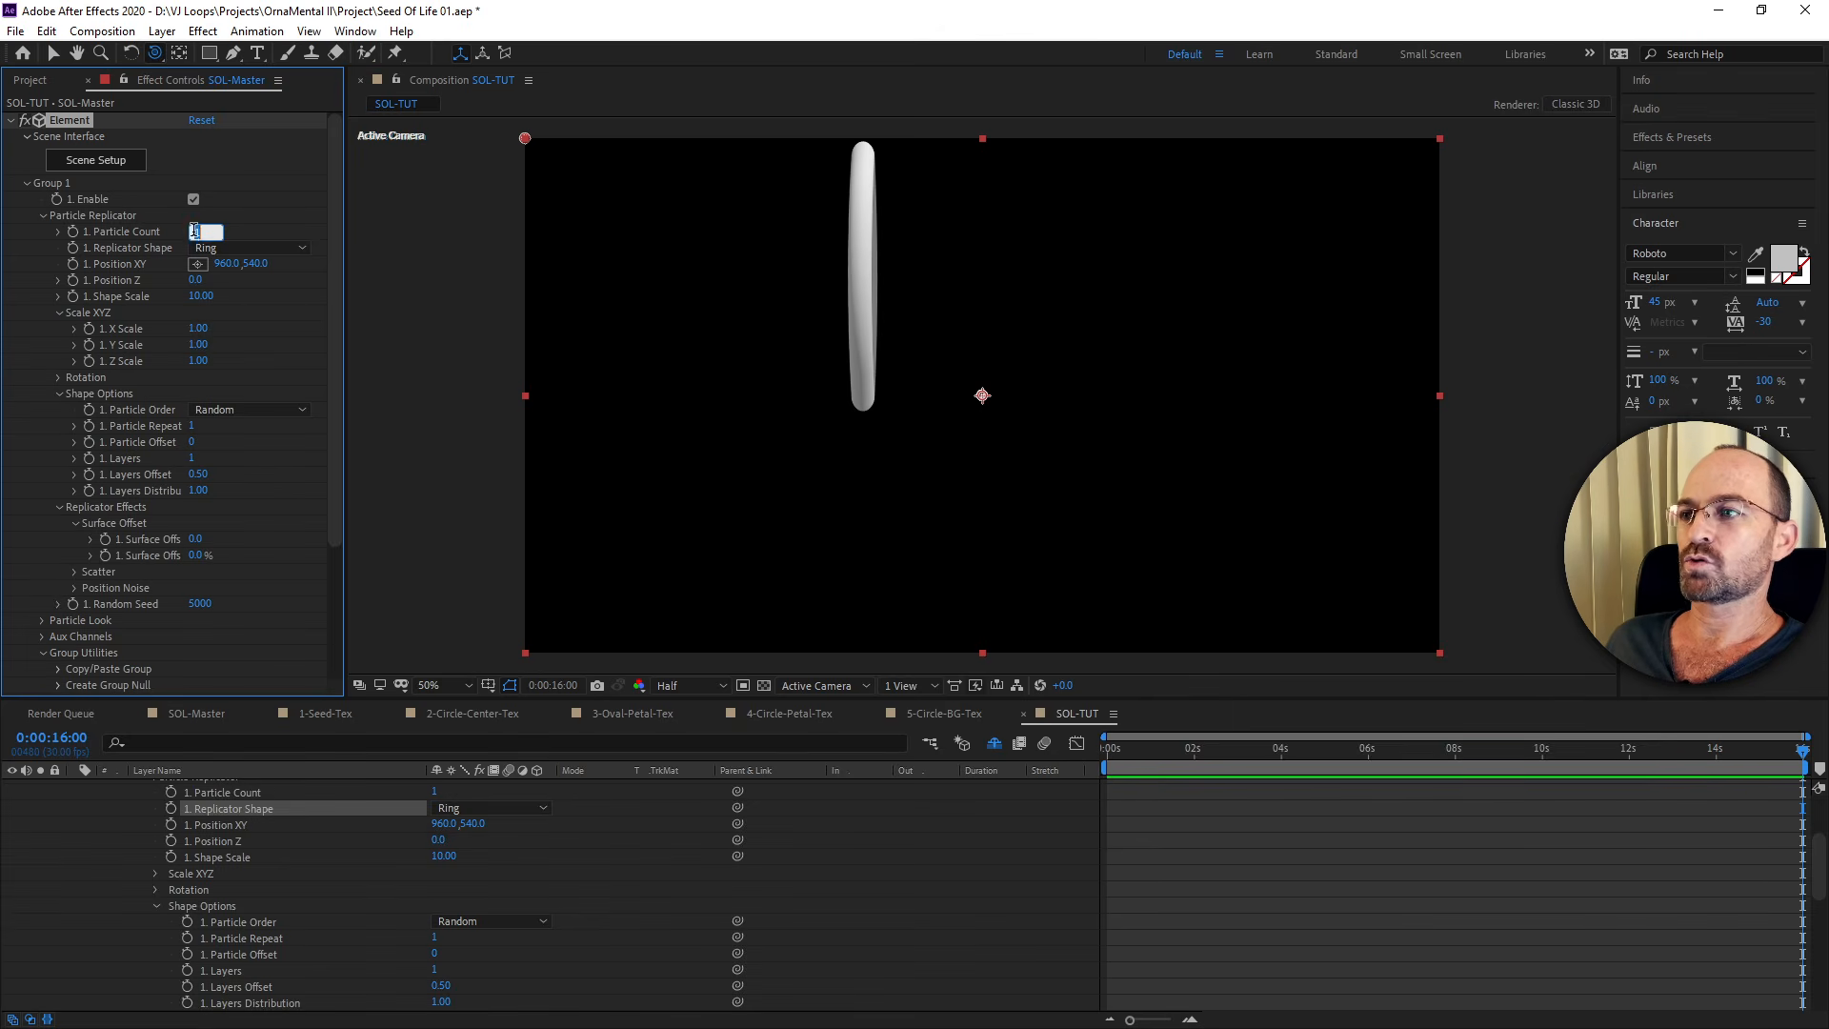
{"action": "type", "text": "6"}
{"action": "key", "text": "Return"}
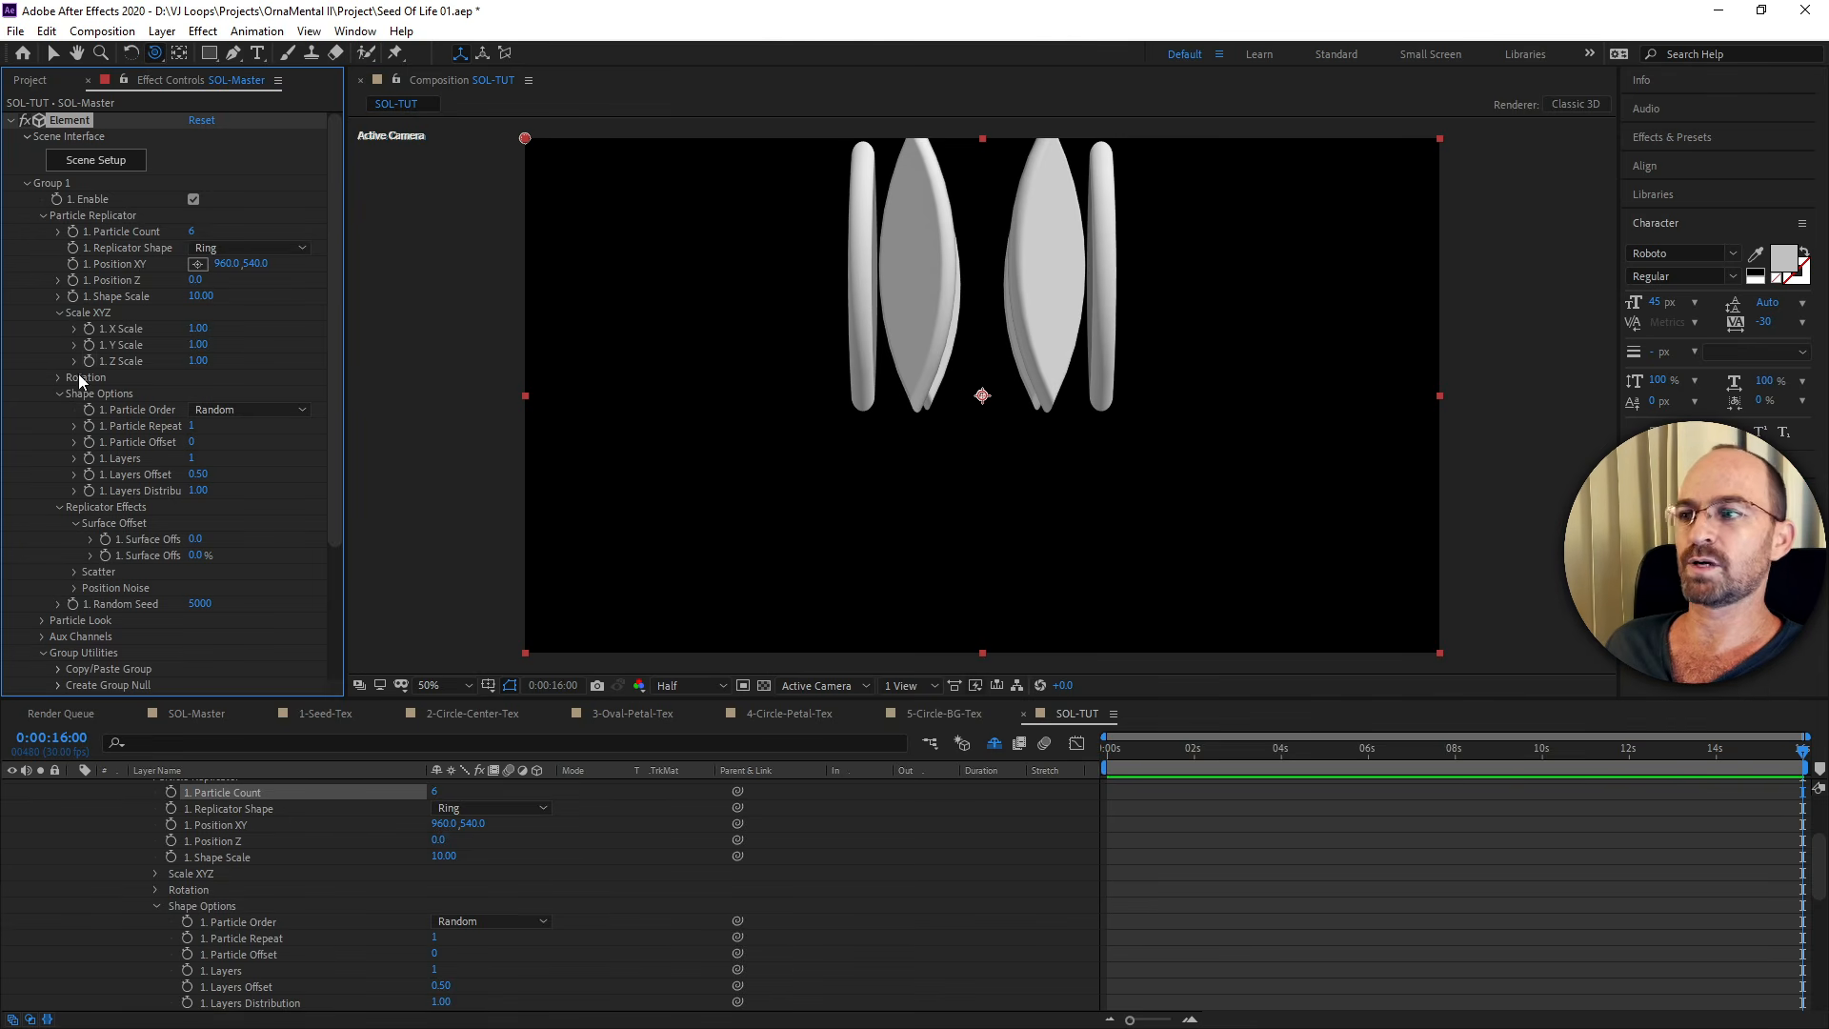
Set the X Rotation of Group 1's particle replicator to 90°.
{"action": "left_click", "coordinate": [57, 376]}
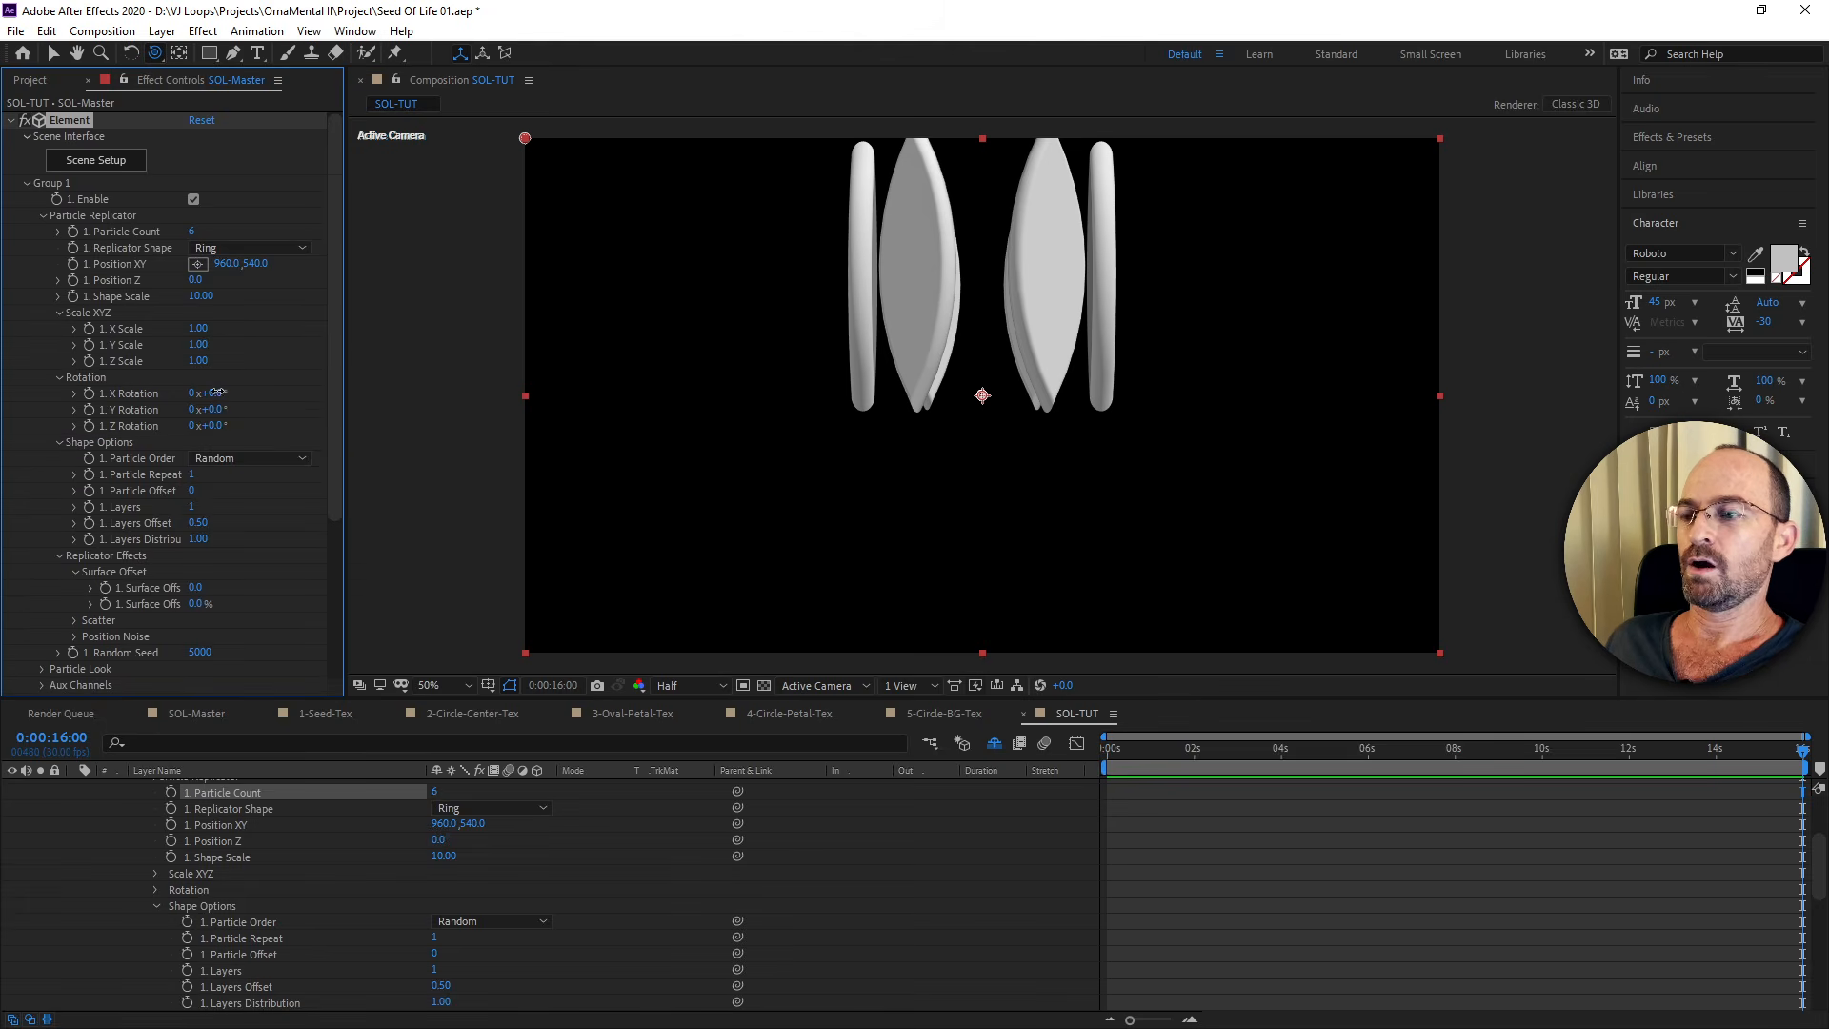
{"action": "left_click_drag", "start_coordinate": [218, 392], "coordinate": [288, 382]}
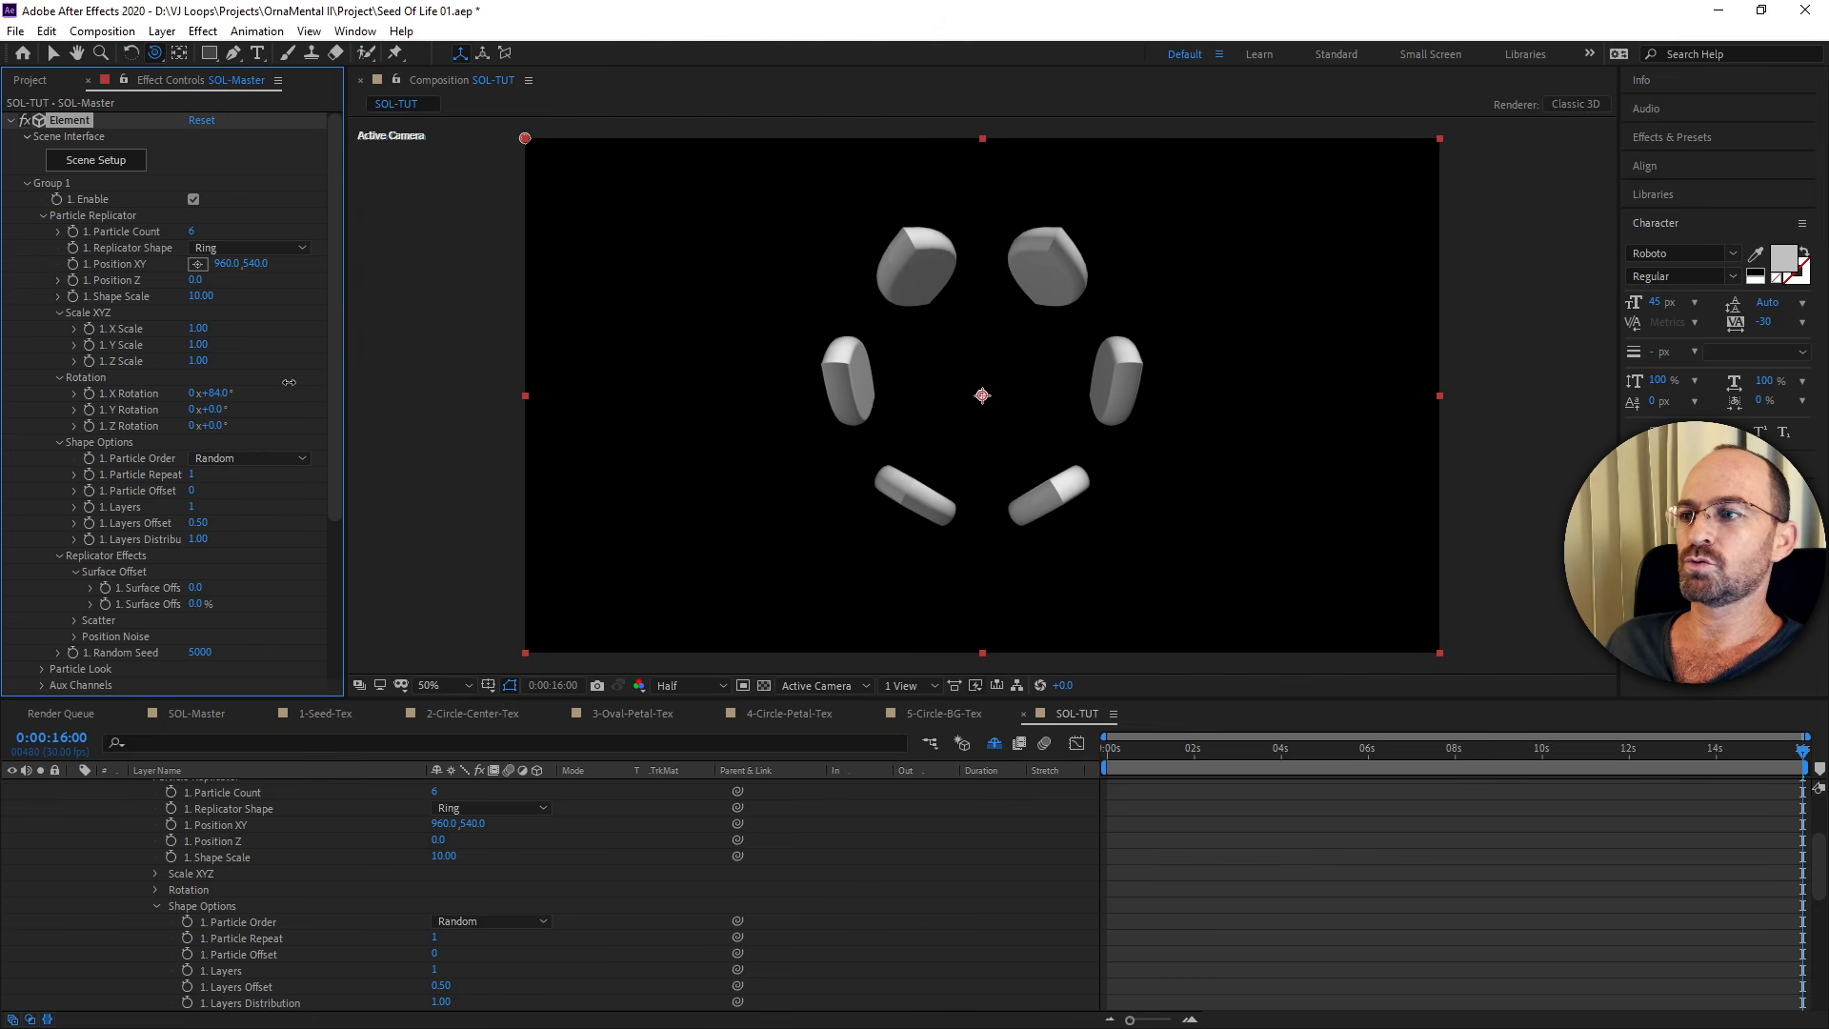
{"action": "left_click", "coordinate": [220, 393]}
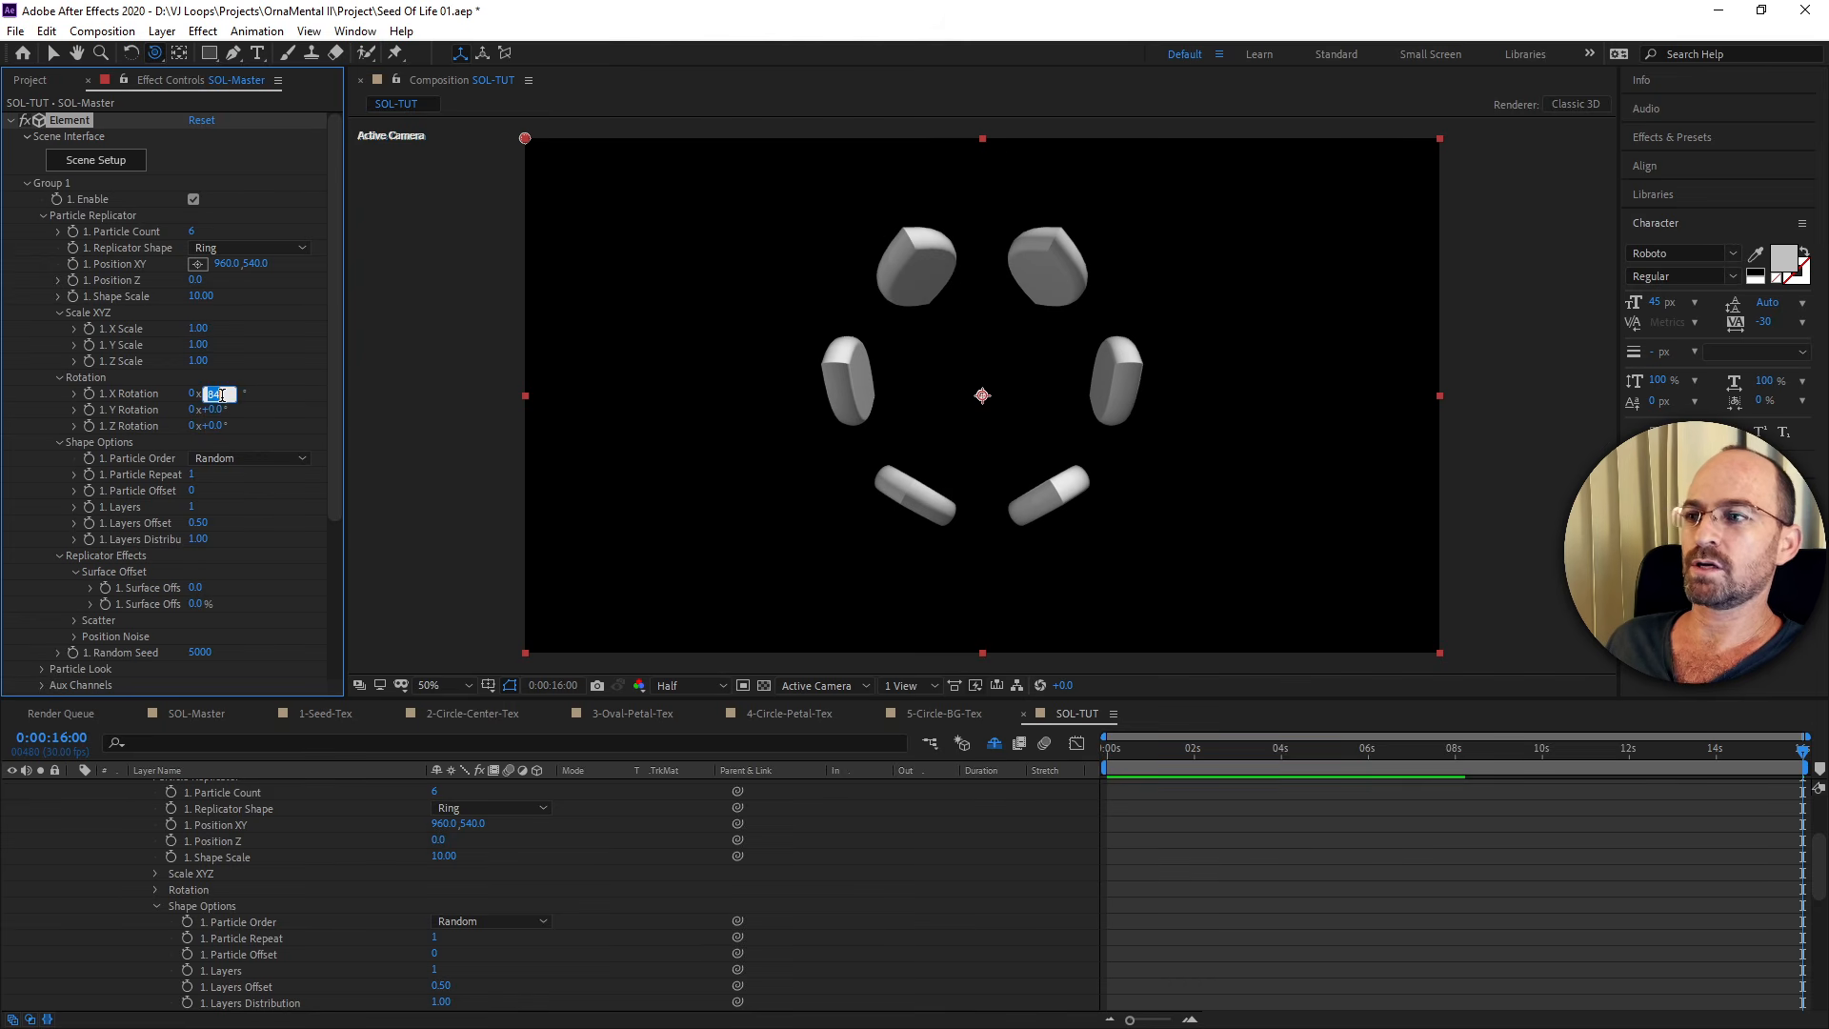
{"action": "type", "text": "90"}
{"action": "key", "text": "Return"}
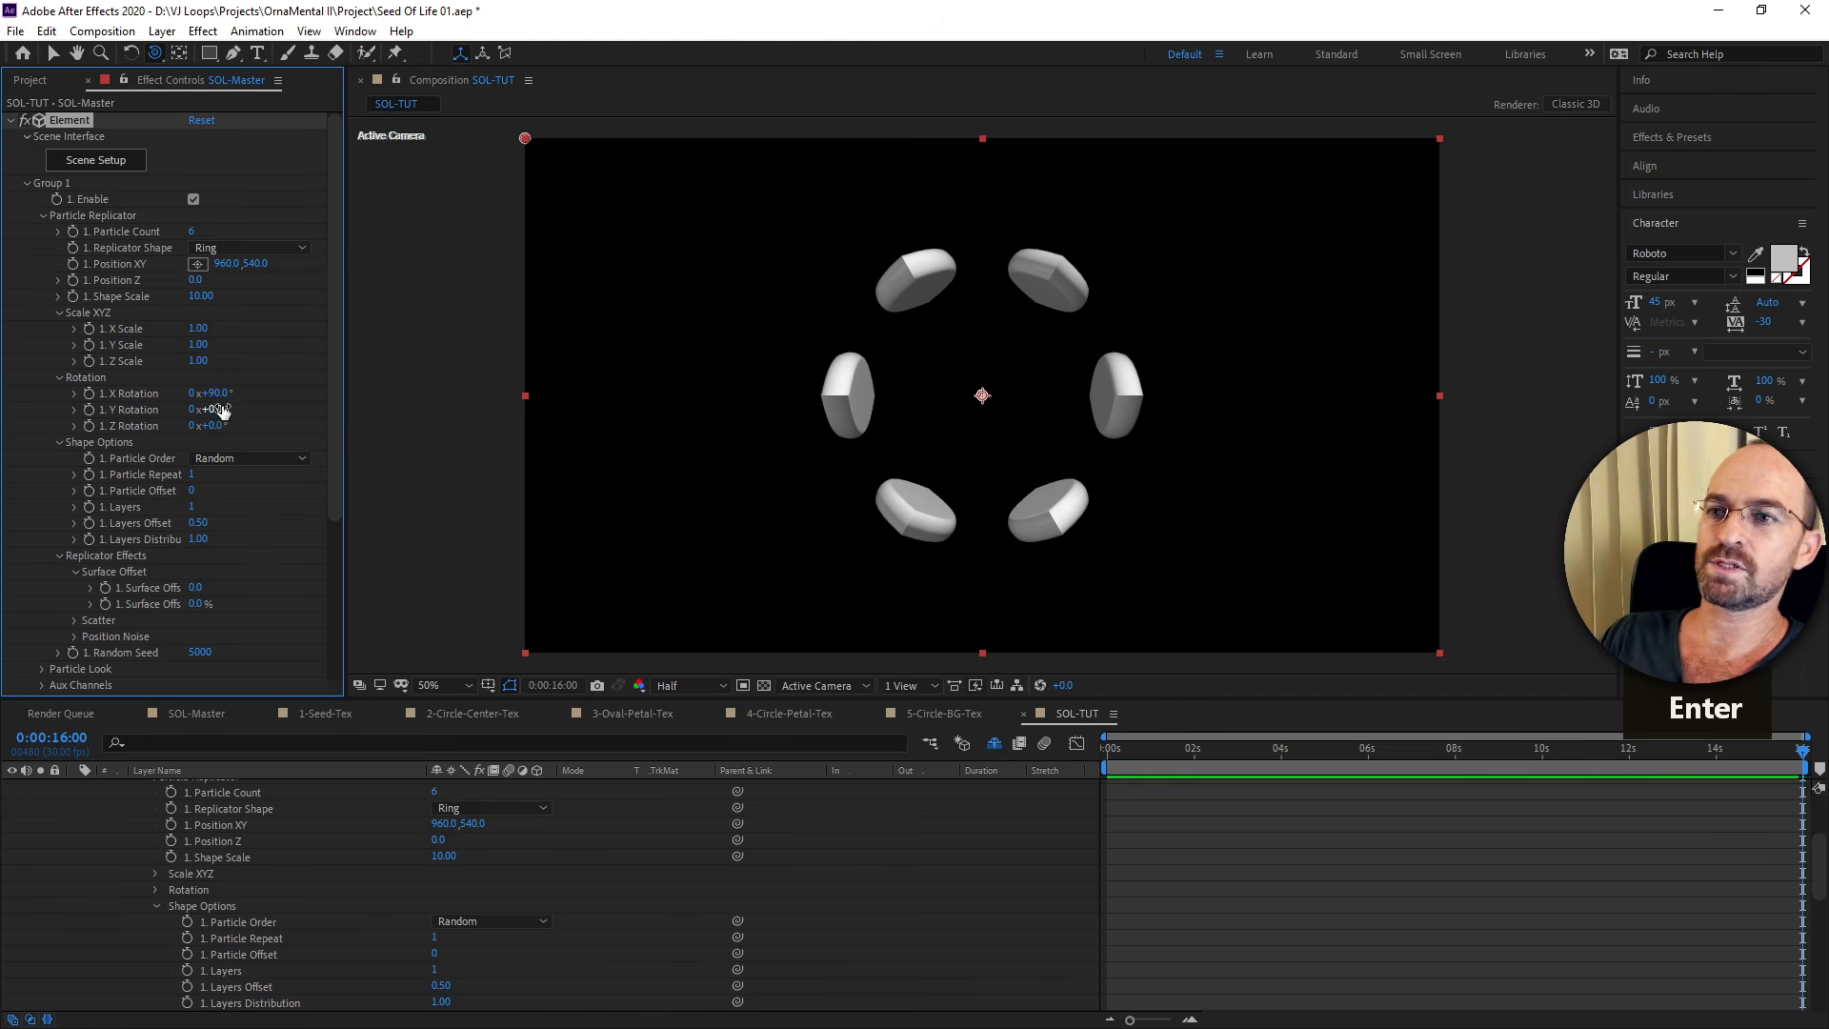
Set Group 1's X particle rotation to 90° in Particle Look and its replicator Shape Scale to 0.
{"action": "left_click", "coordinate": [41, 216]}
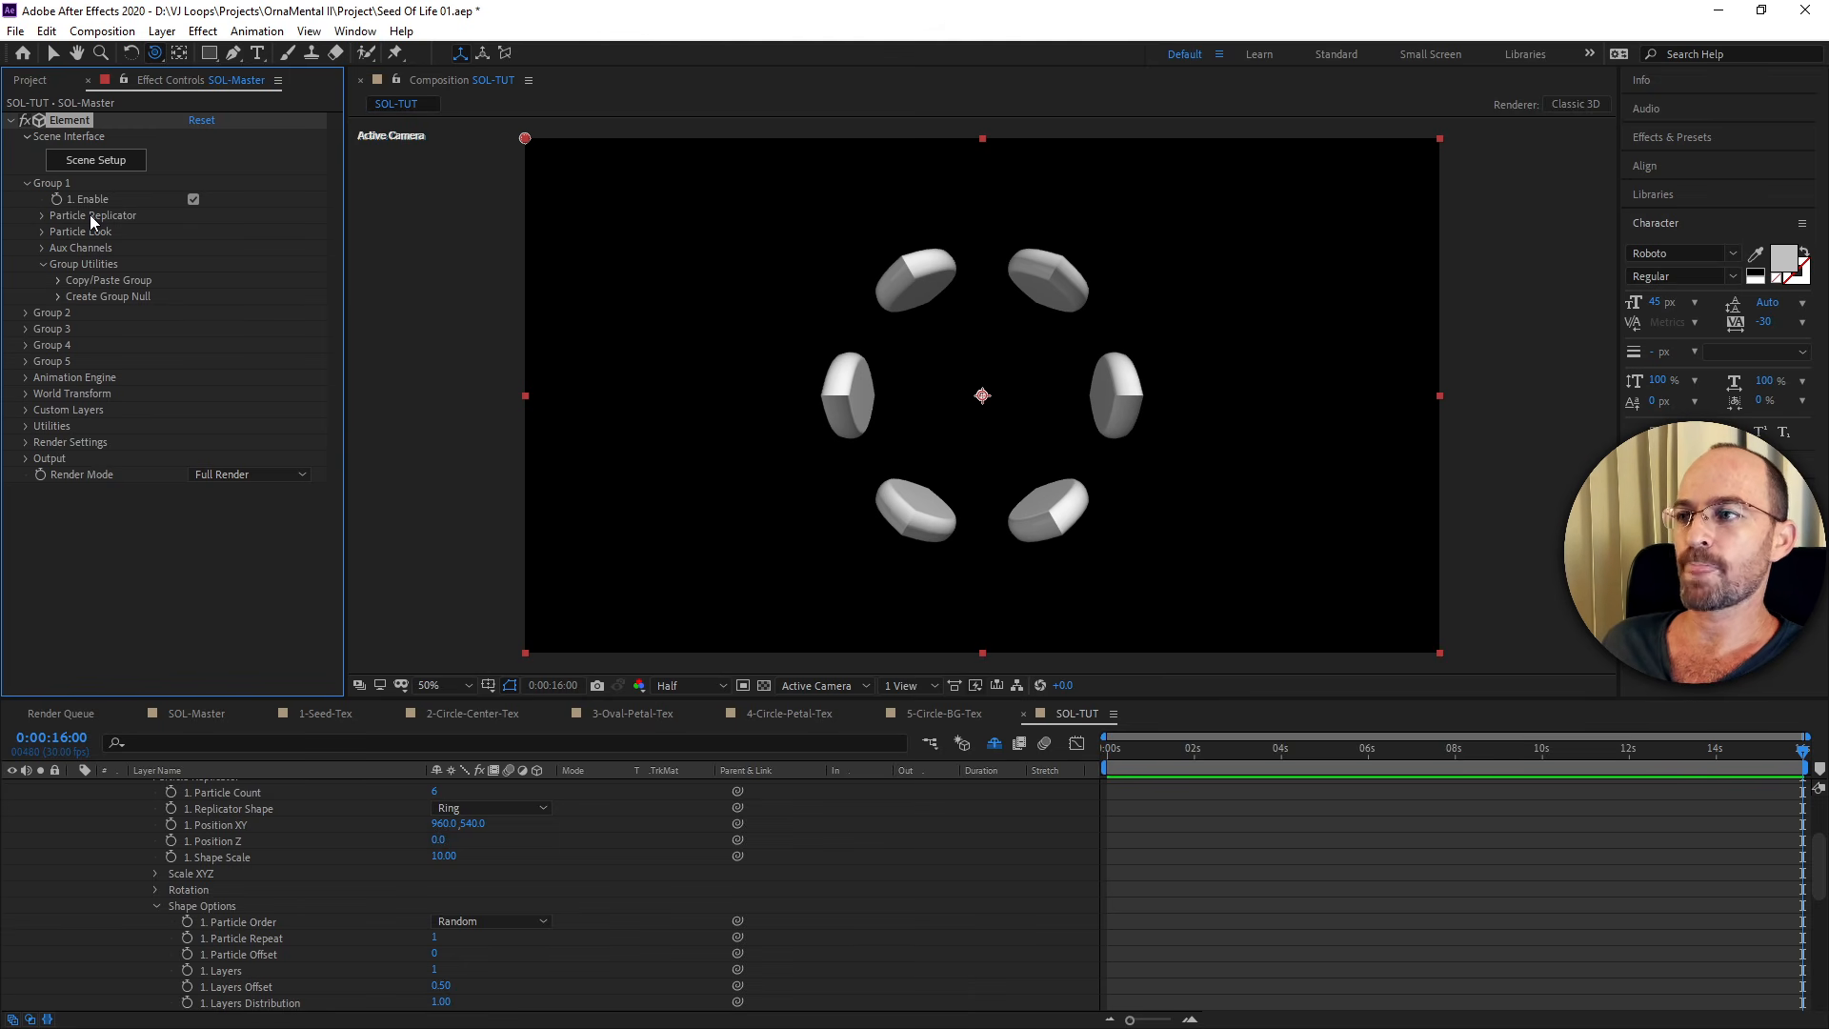
{"action": "left_click", "coordinate": [42, 232]}
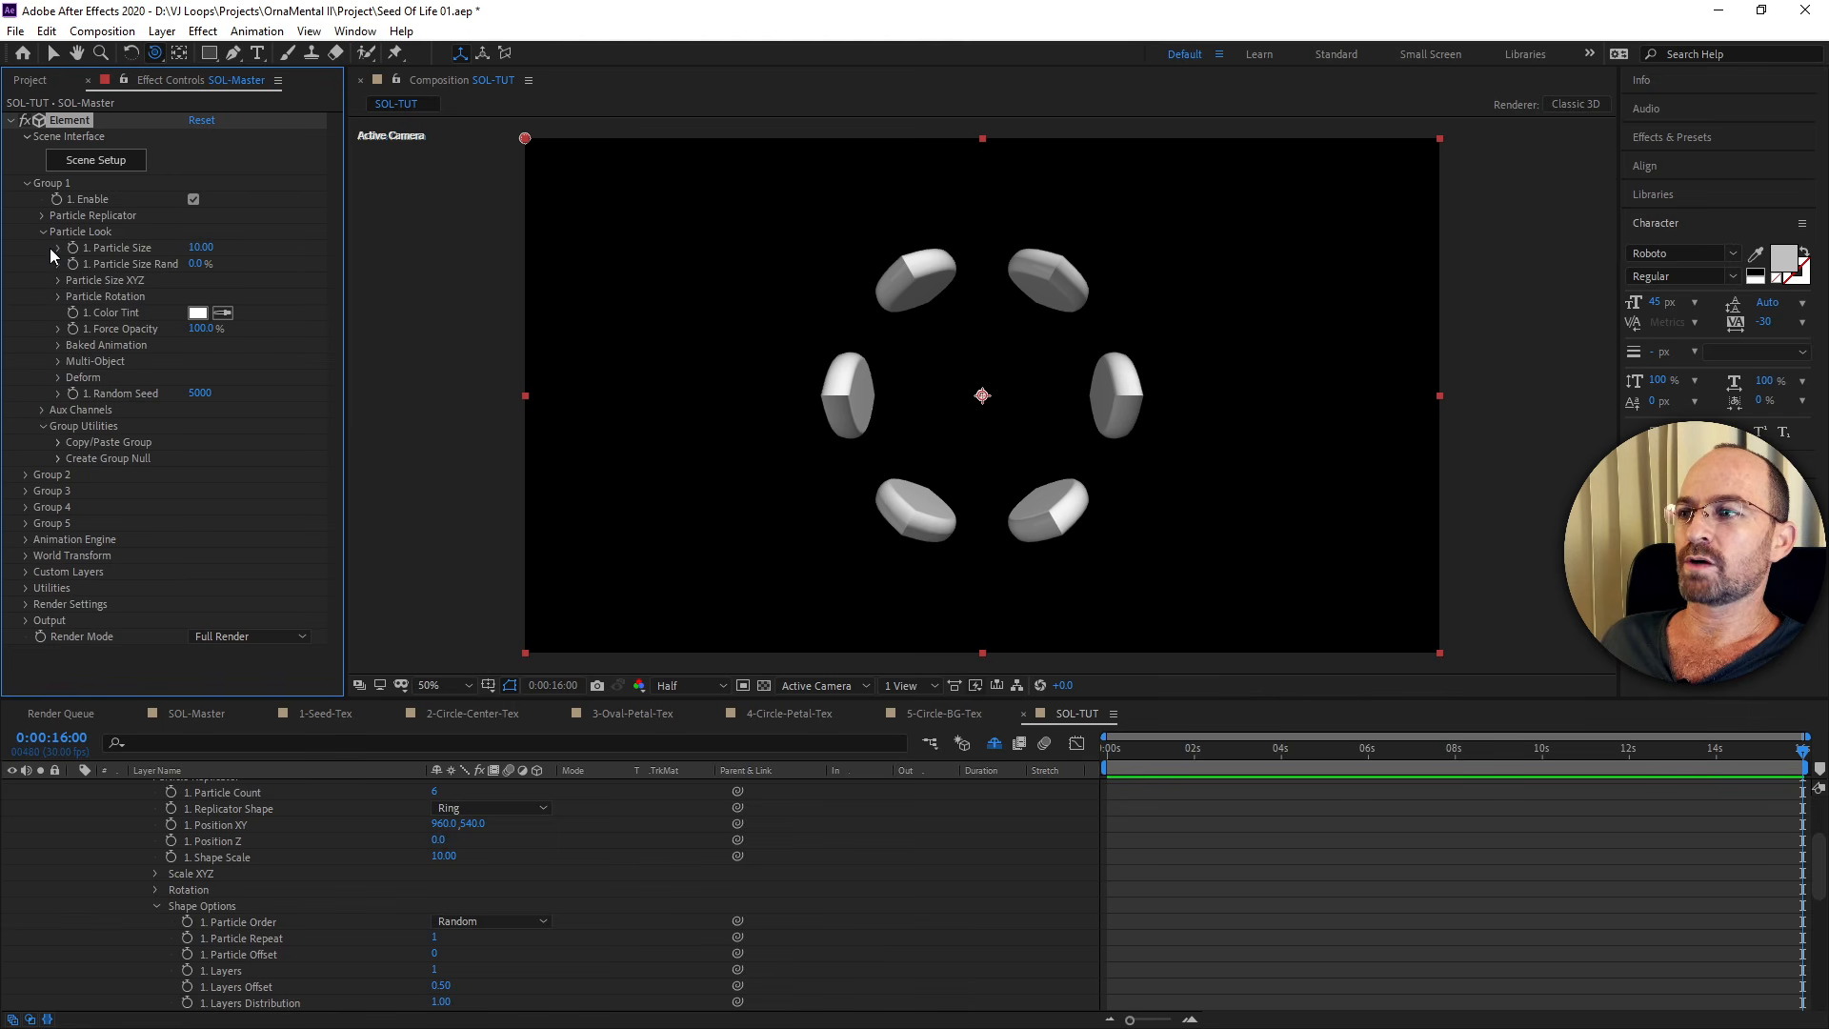
{"action": "left_click", "coordinate": [57, 296]}
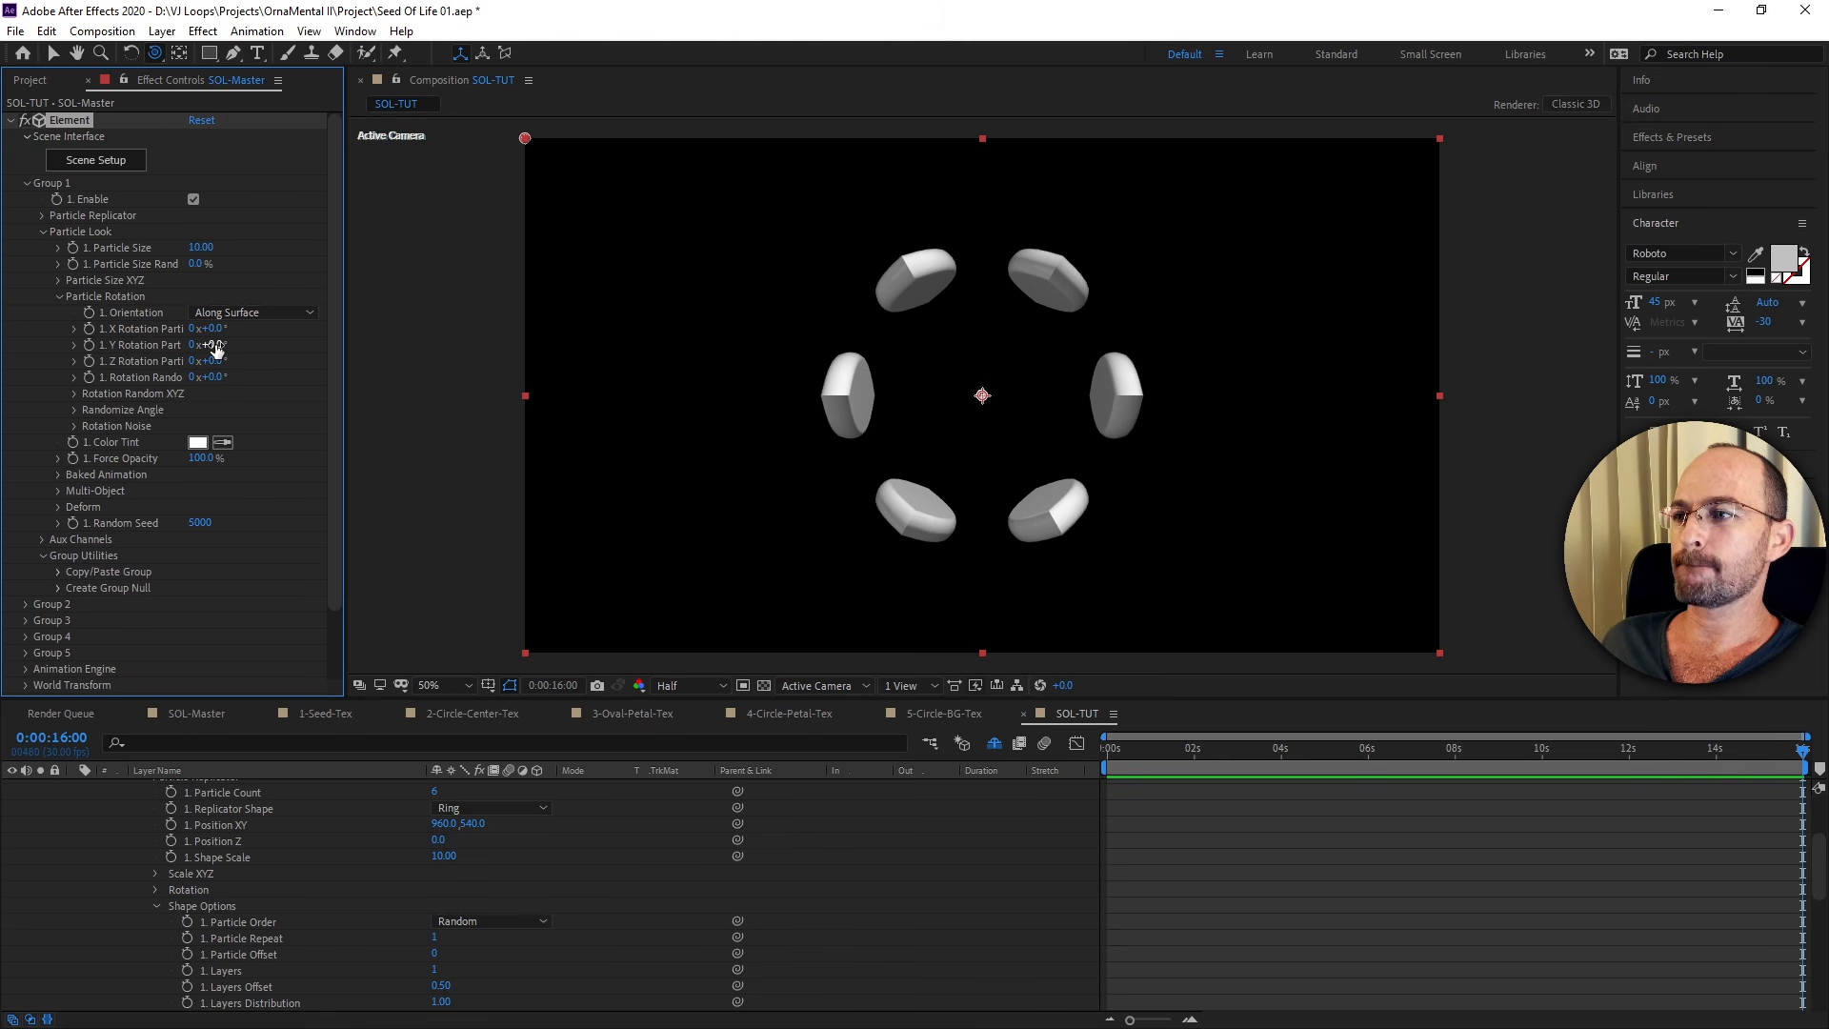
{"action": "left_click_drag", "start_coordinate": [211, 328], "coordinate": [272, 334]}
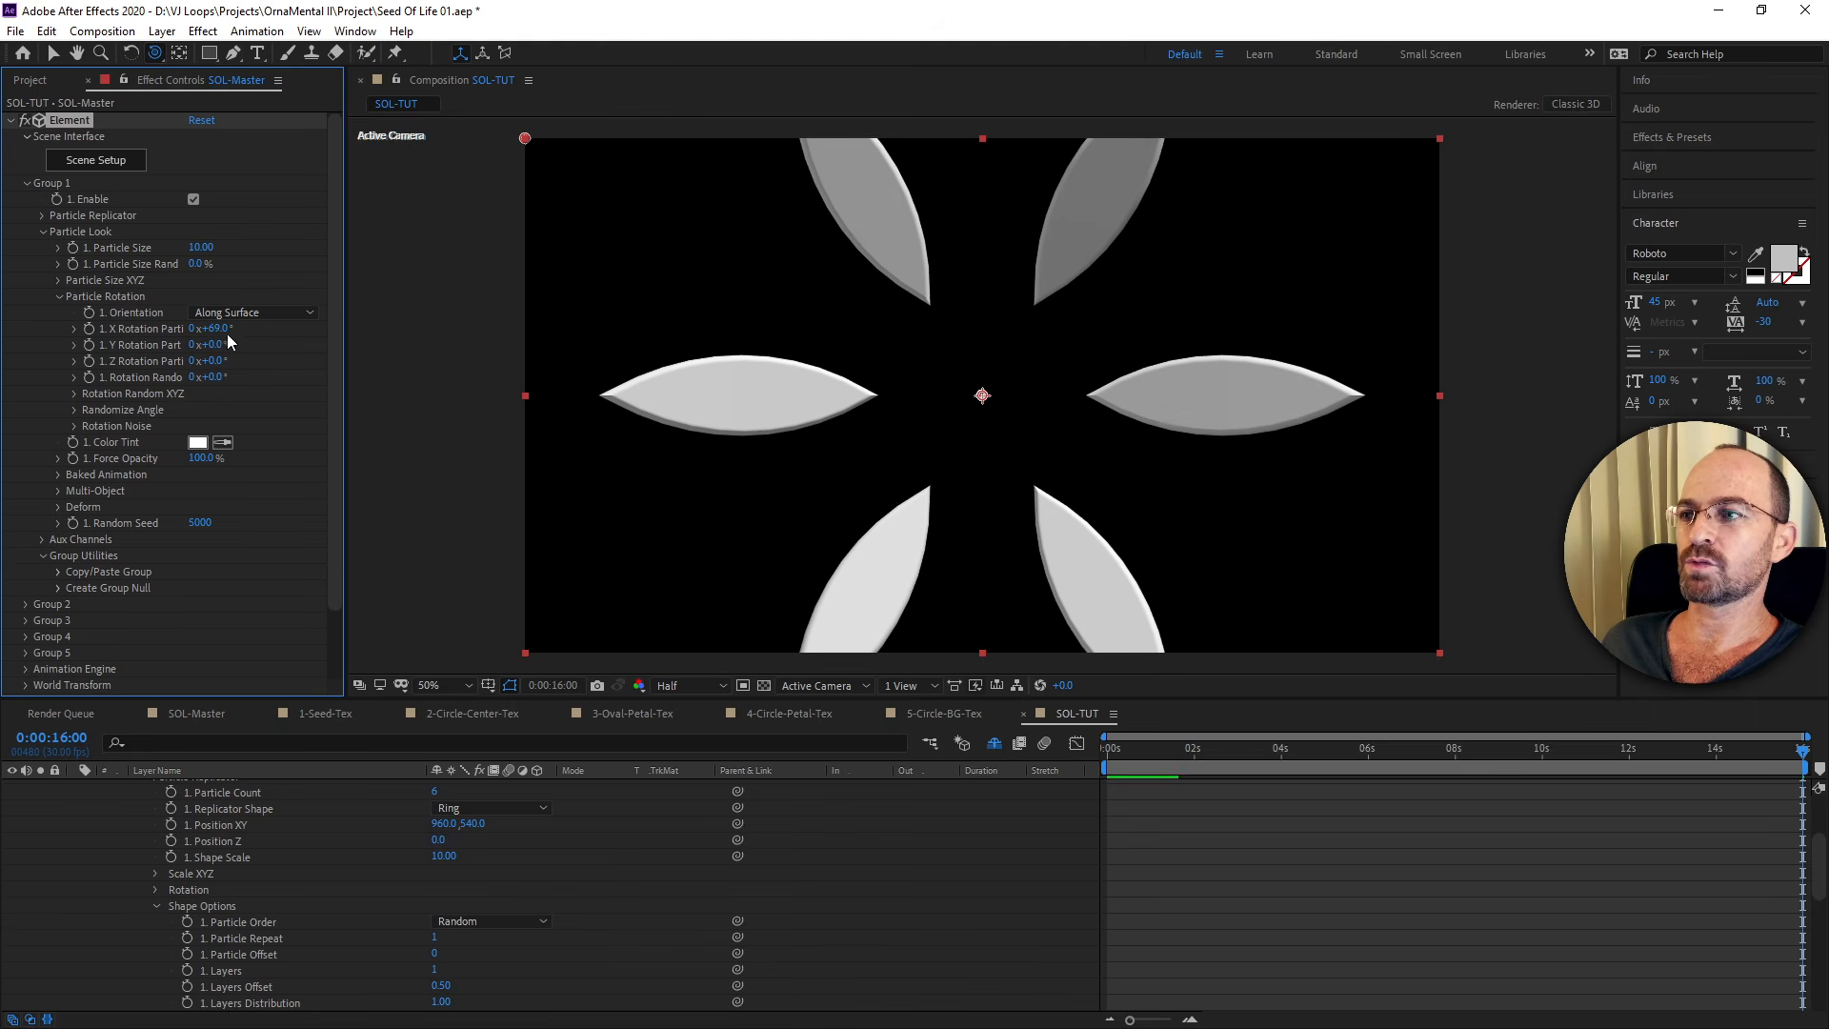
{"action": "left_click", "coordinate": [226, 332]}
{"action": "type", "text": "90"}
{"action": "key", "text": "Return"}
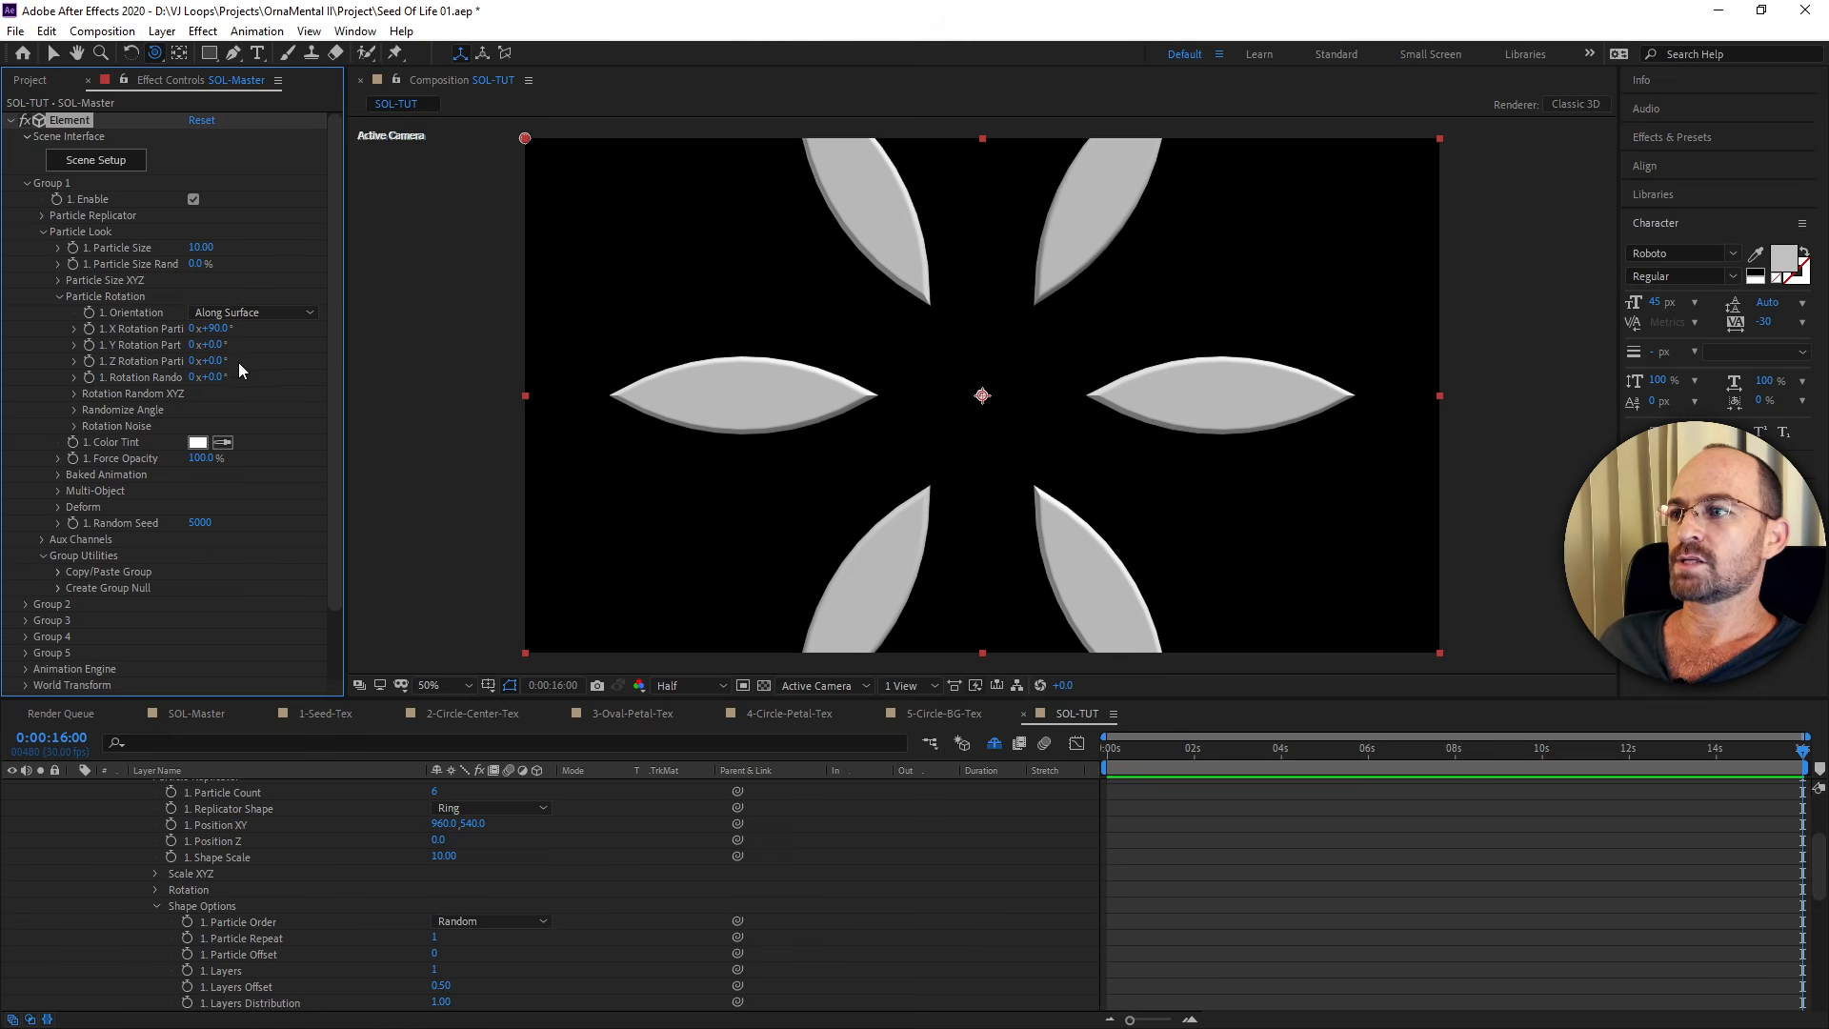
{"action": "left_click", "coordinate": [42, 216]}
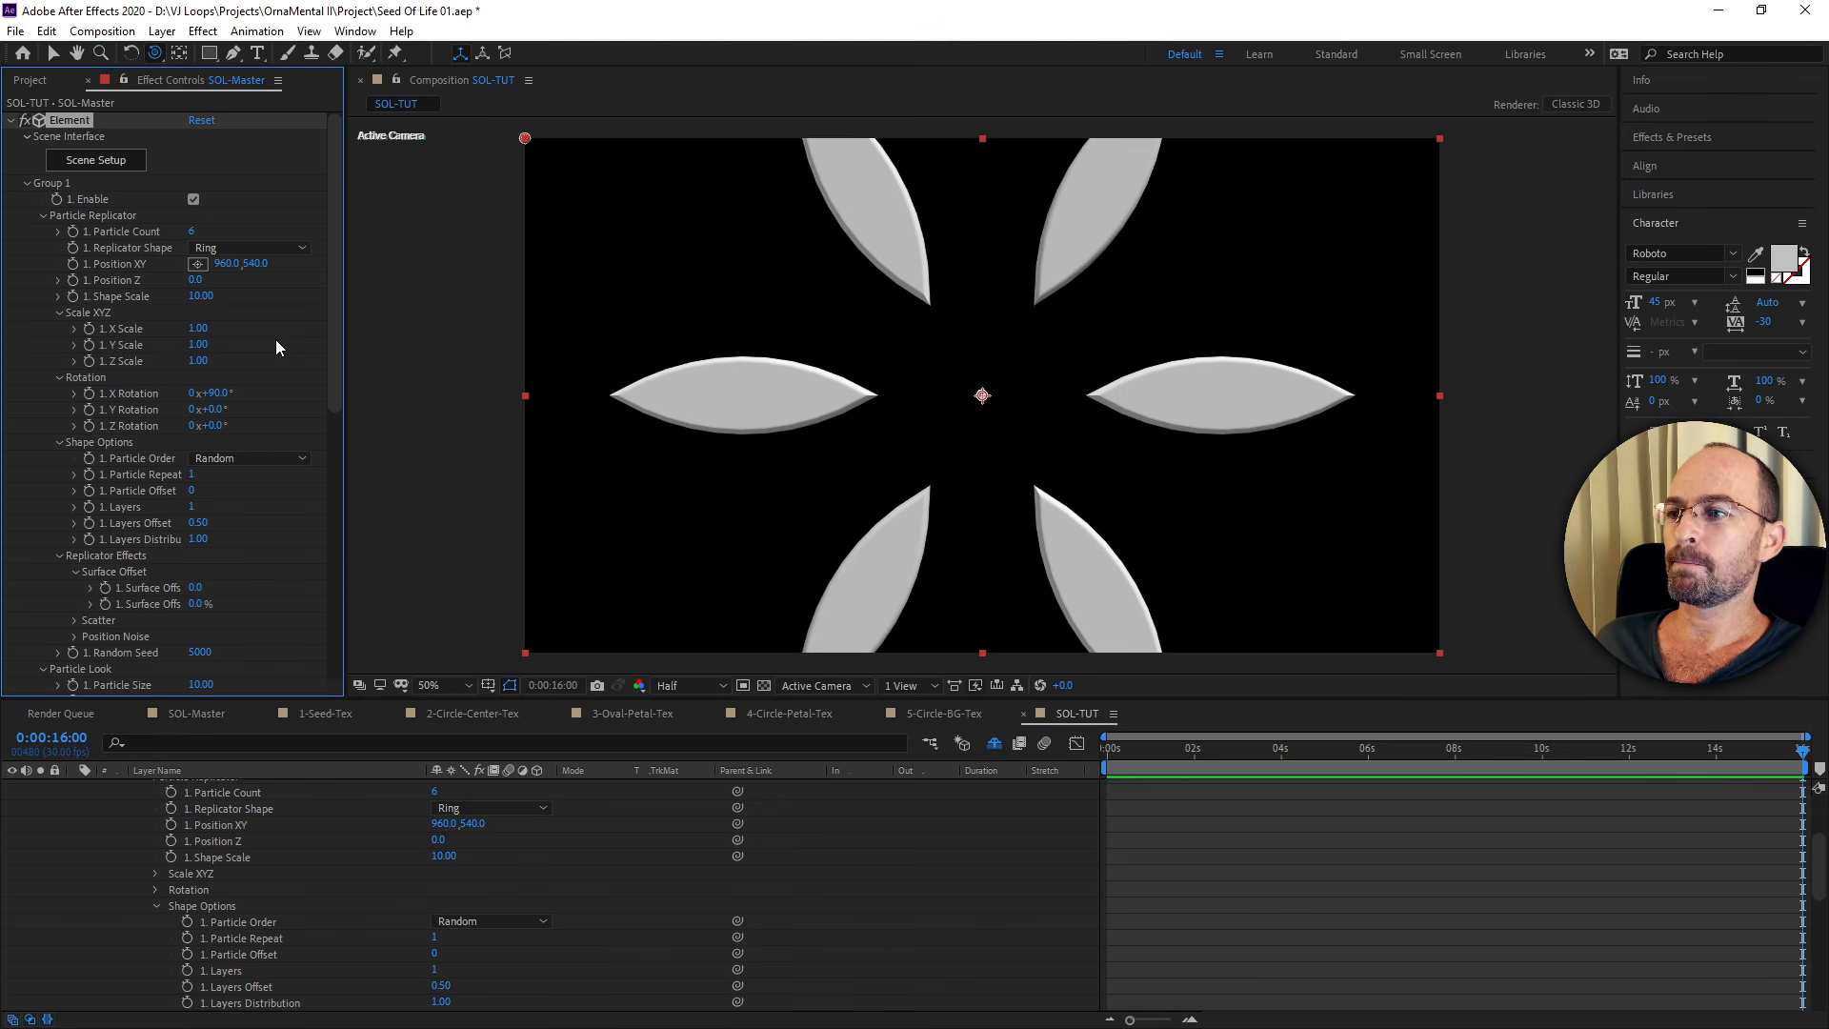
{"action": "left_click_drag", "start_coordinate": [207, 297], "coordinate": [106, 332]}
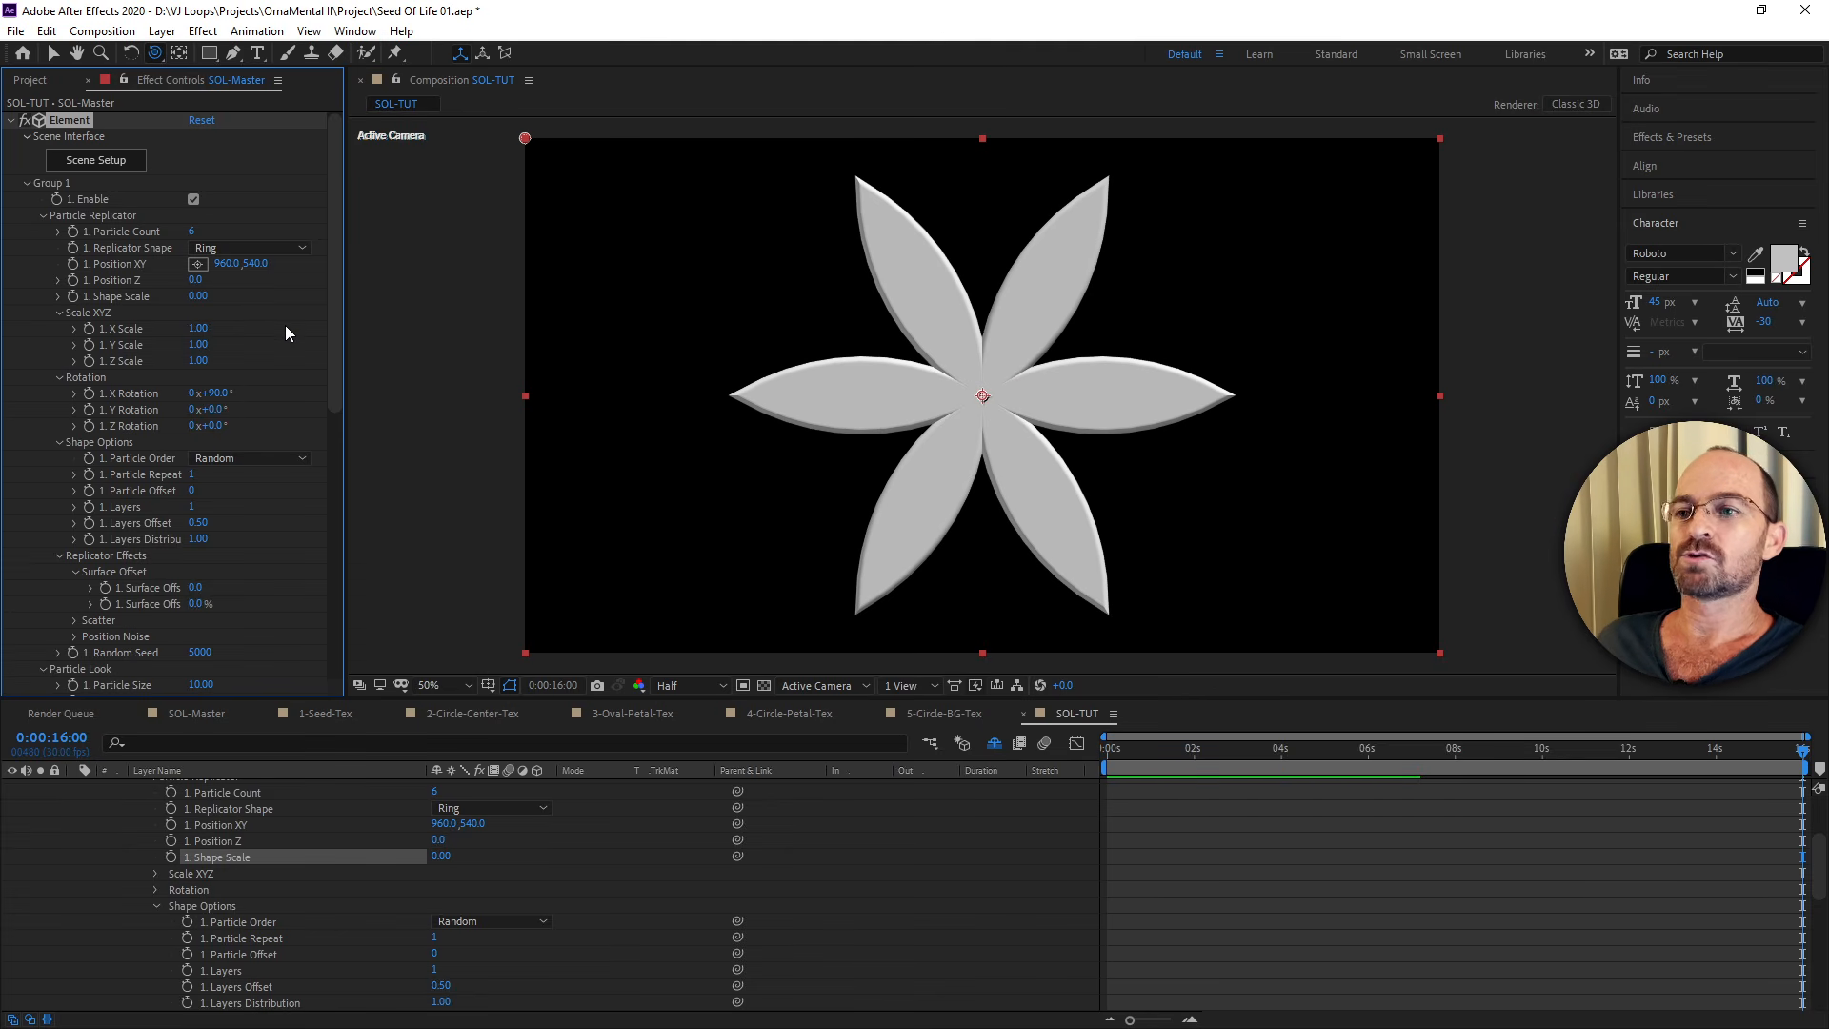
Switch to the video player to examine the petals in the SOL-01-60fps.mp4 reference render, and return to After Effects.
{"action": "key", "text": "alt+Tab"}
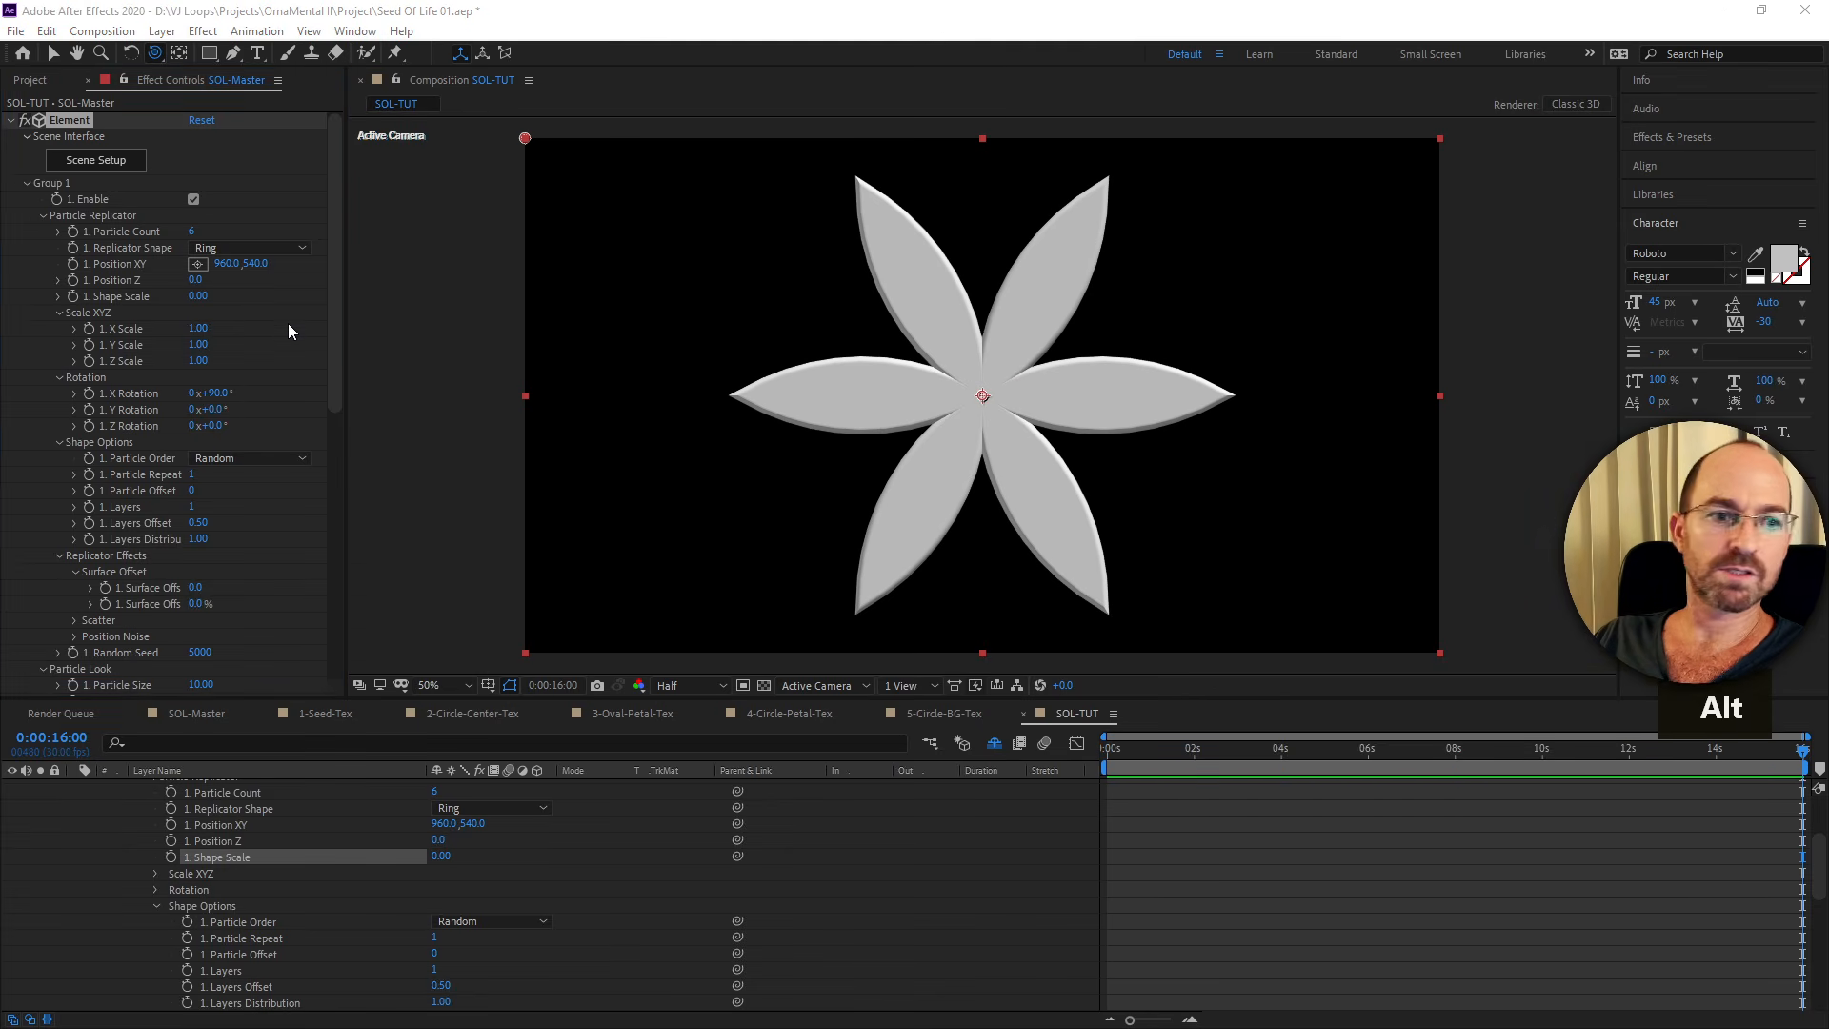
{"action": "key", "text": "alt+Tab"}
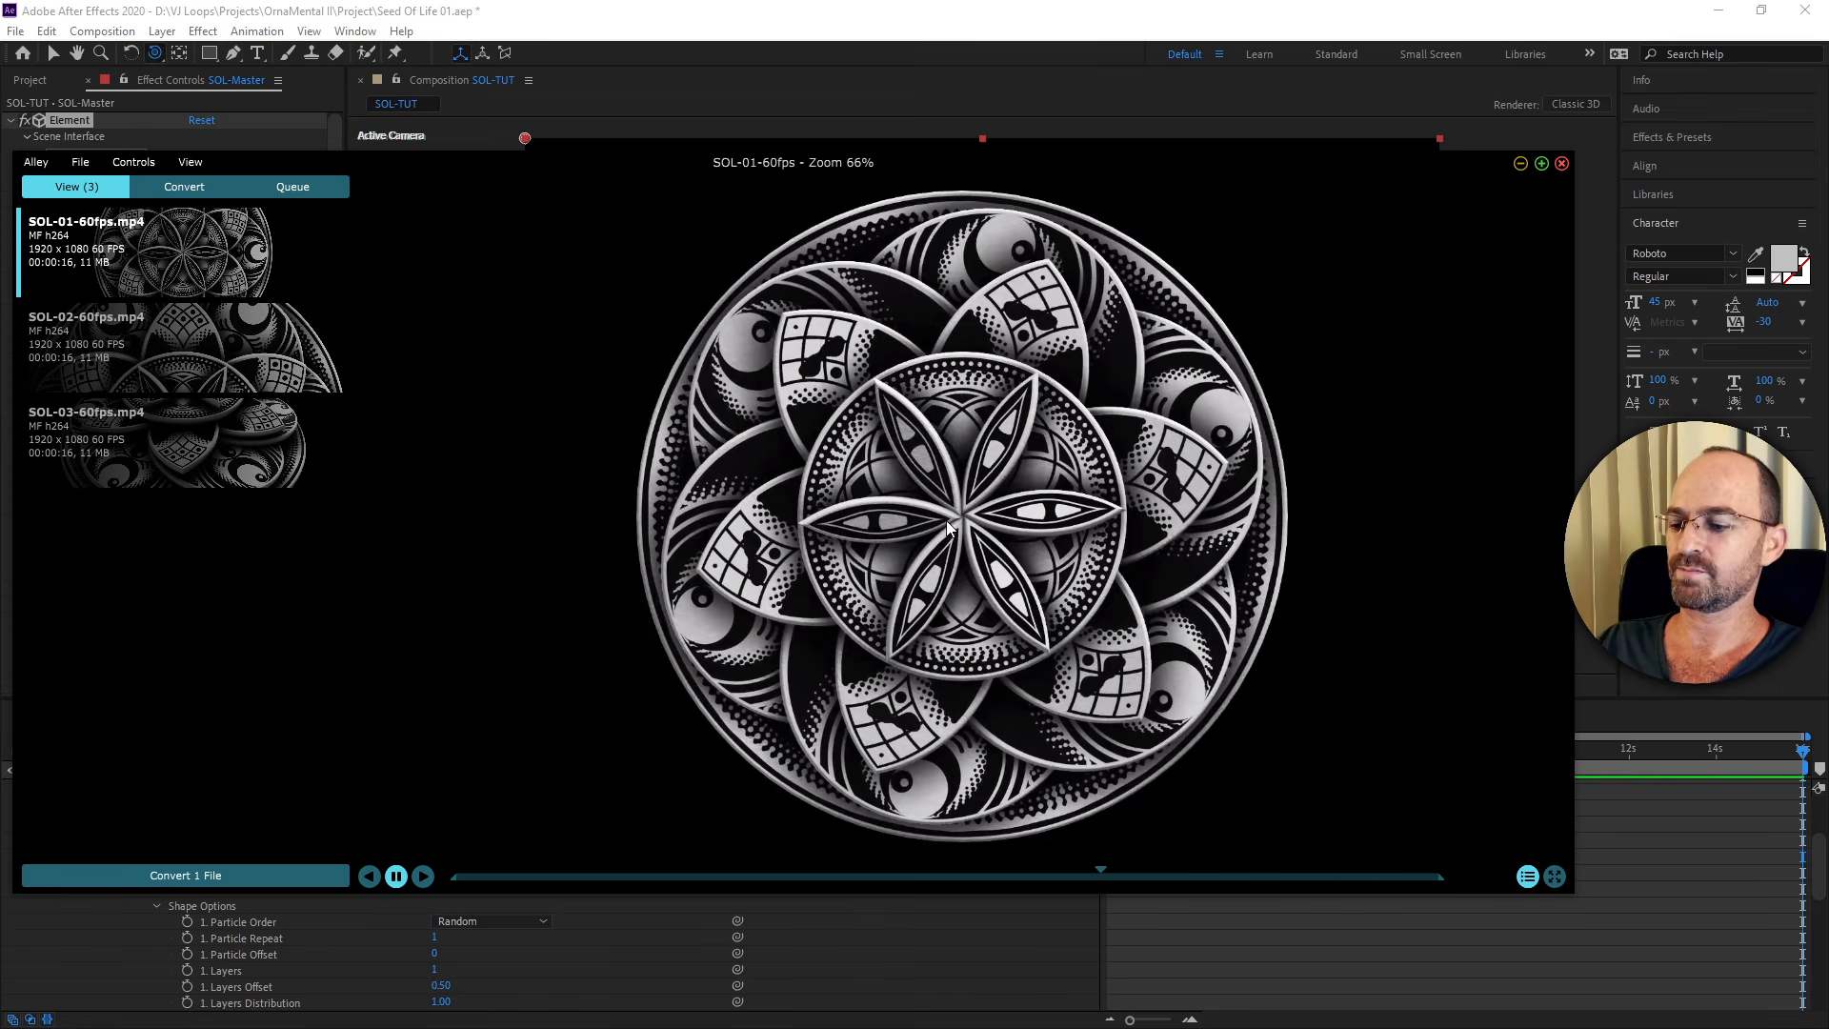
{"action": "left_click", "coordinate": [1299, 9]}
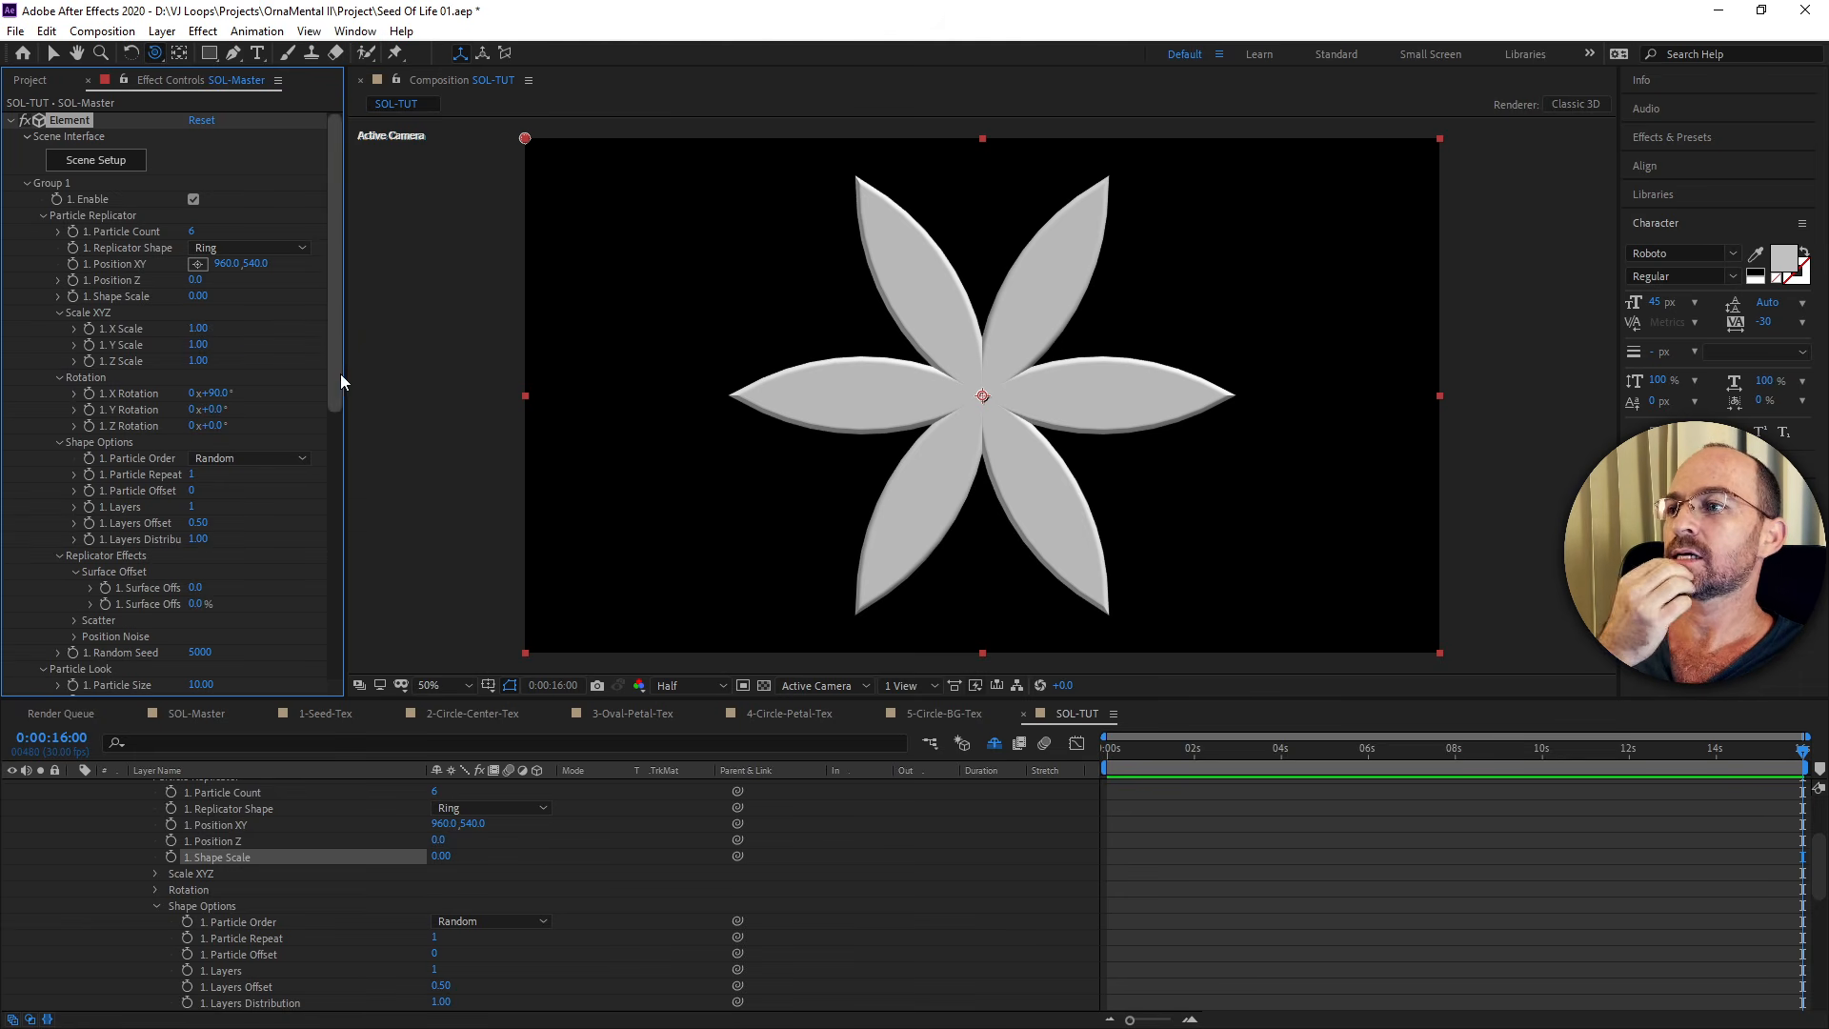
Set Group 1's Y particle rotation to 15° in Particle Look and collapse the group's settings.
{"action": "left_click", "coordinate": [41, 214]}
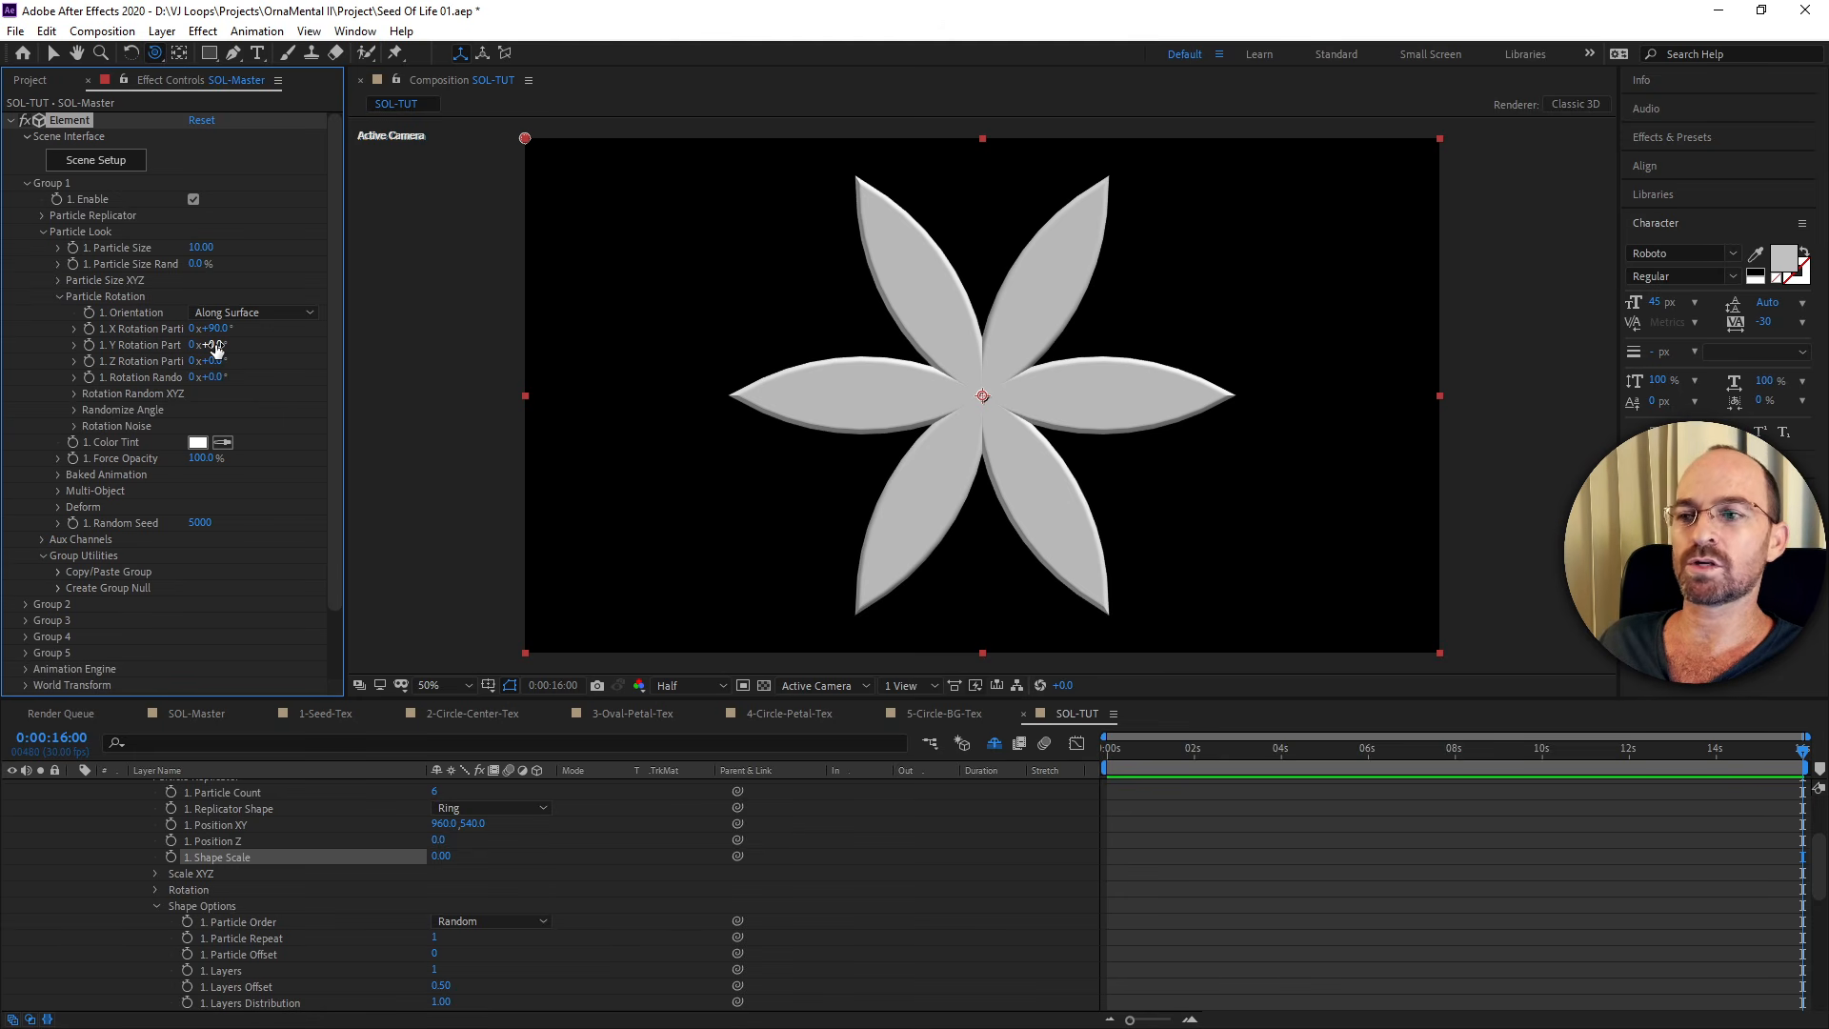
{"action": "mouse_move", "coordinate": [217, 350]}
{"action": "left_mouse_down"}
{"action": "mouse_move", "coordinate": [286, 347]}
{"action": "mouse_move", "coordinate": [229, 386]}
{"action": "mouse_move", "coordinate": [345, 362]}
{"action": "mouse_move", "coordinate": [218, 344]}
{"action": "mouse_move", "coordinate": [239, 403]}
{"action": "mouse_move", "coordinate": [271, 386]}
{"action": "mouse_move", "coordinate": [240, 366]}
{"action": "left_mouse_up"}
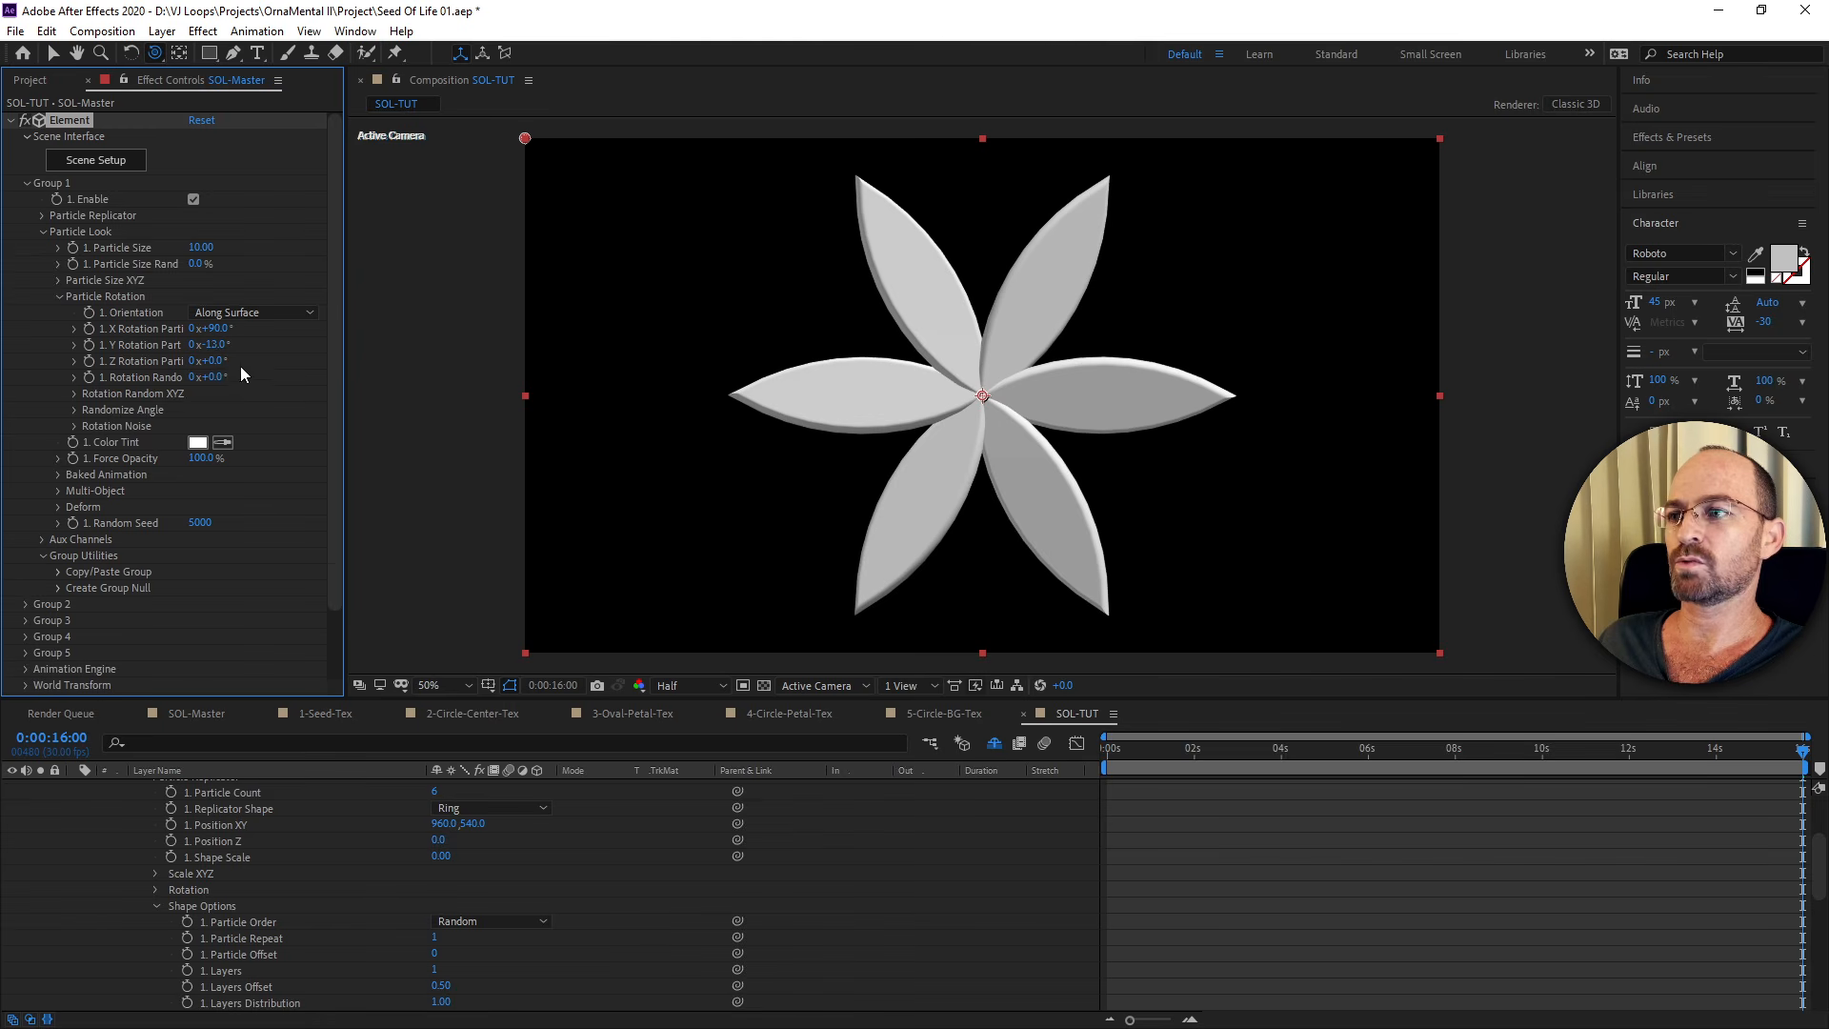
{"action": "left_click", "coordinate": [218, 346]}
{"action": "type", "text": "15"}
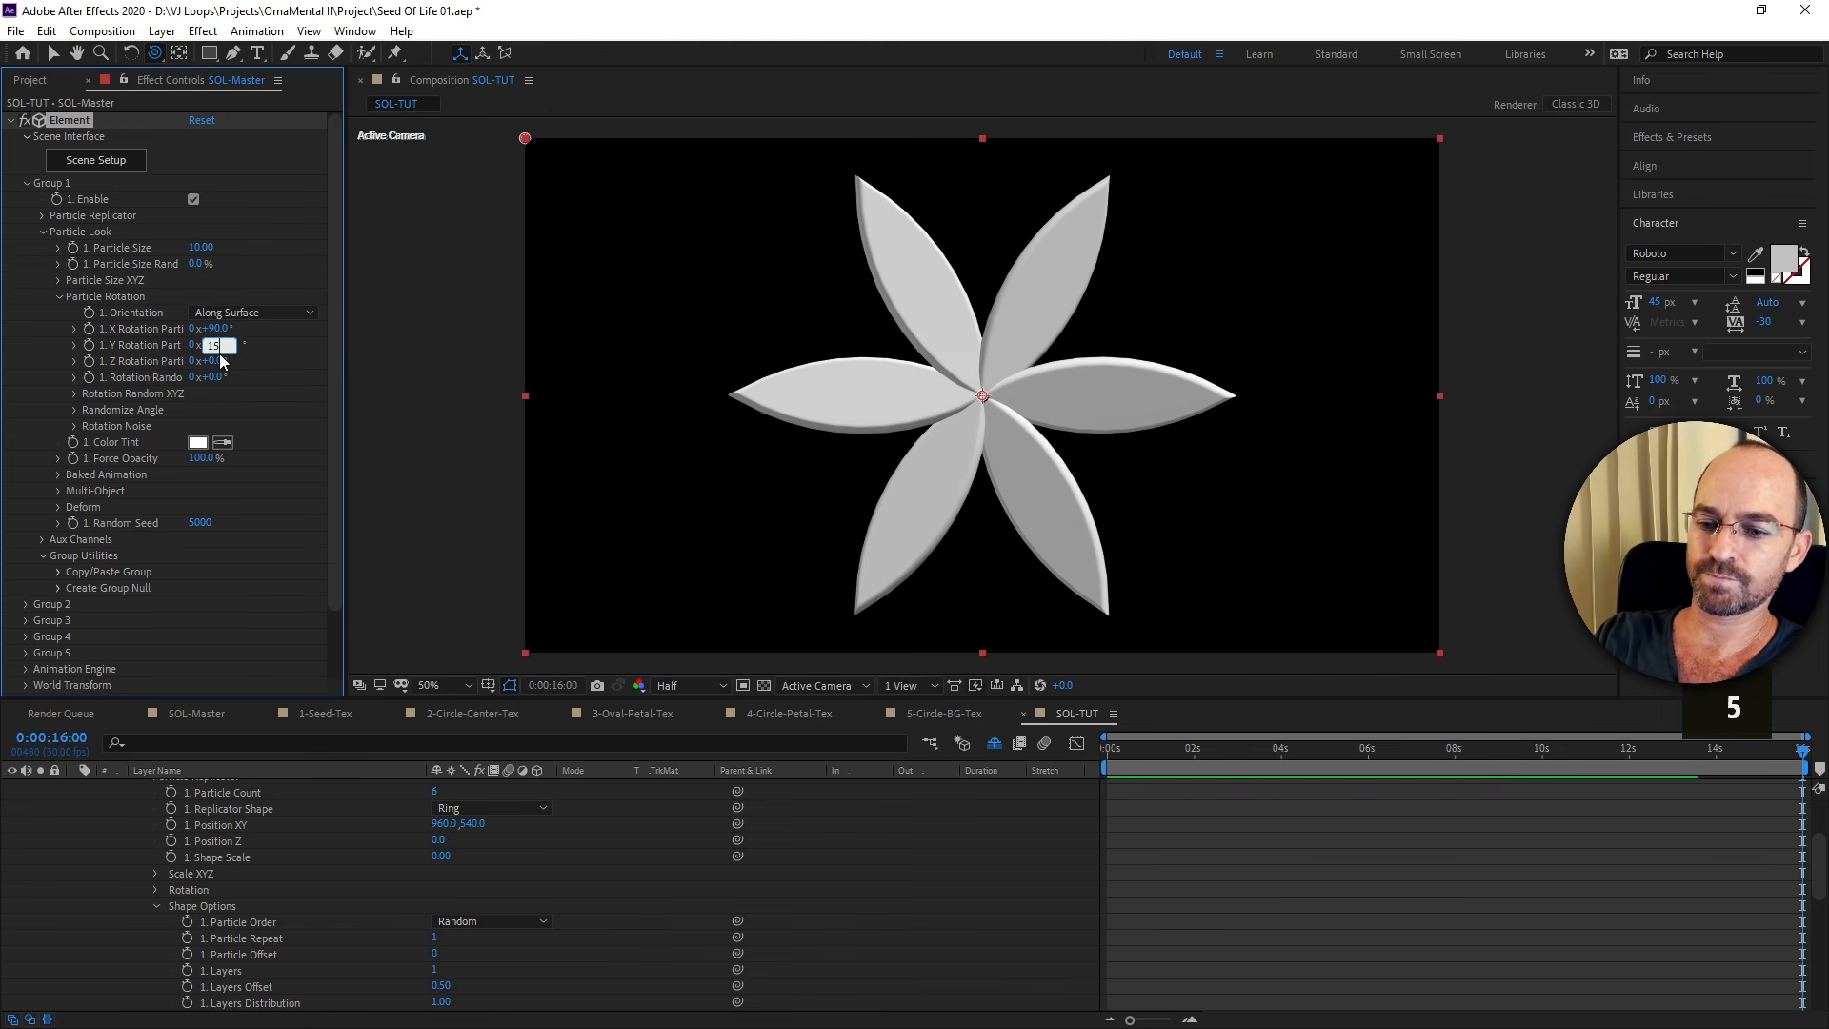
{"action": "key", "text": "Return"}
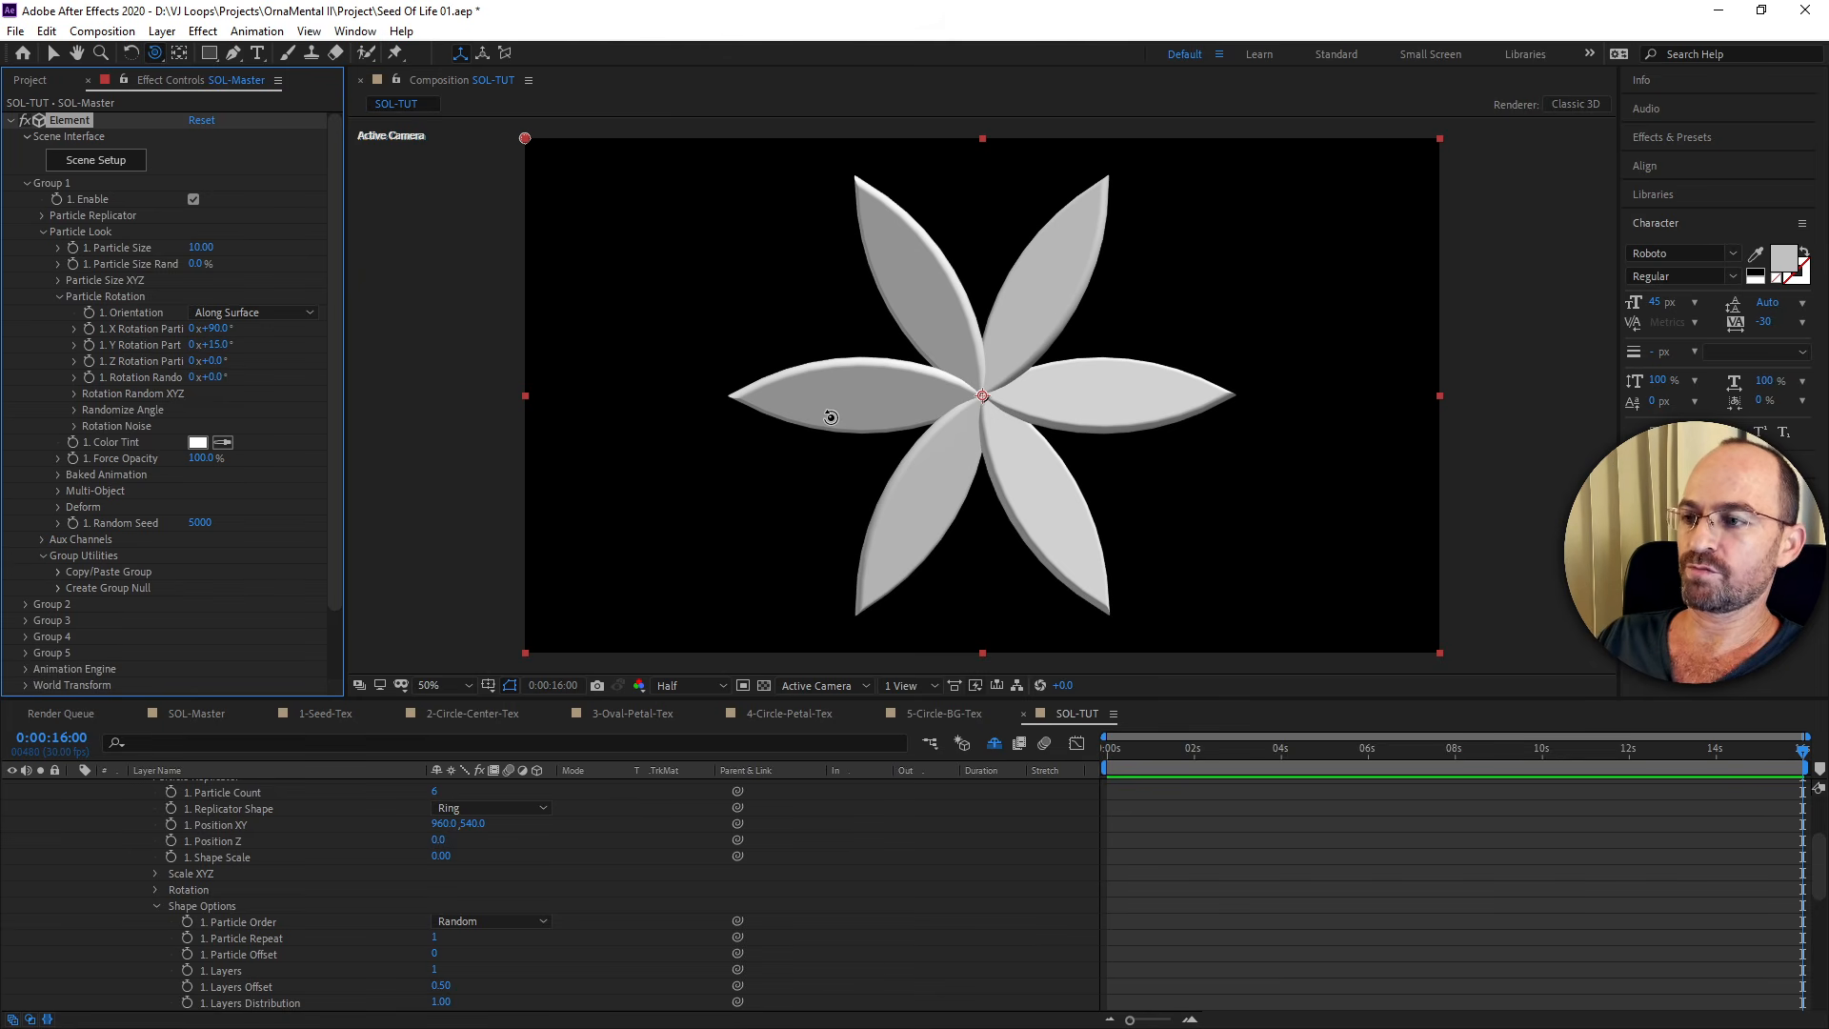
{"action": "left_click", "coordinate": [27, 184]}
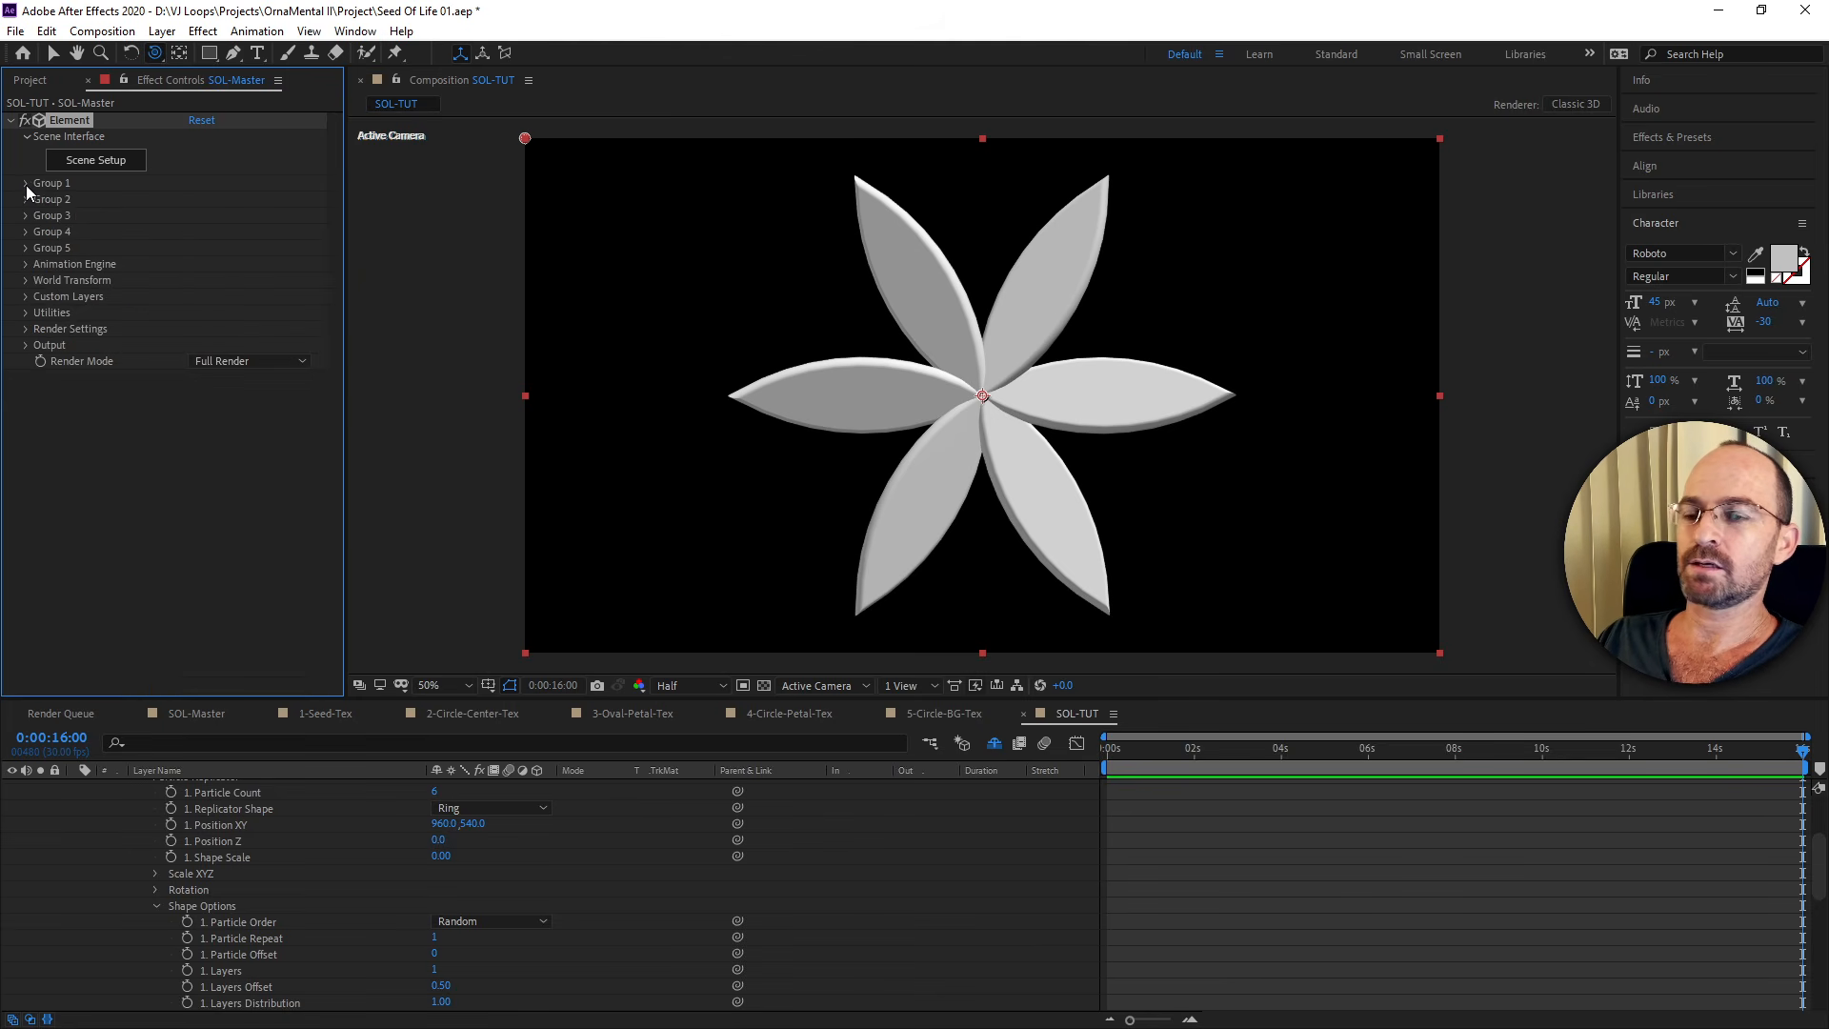
{"action": "key", "text": "alt+Tab"}
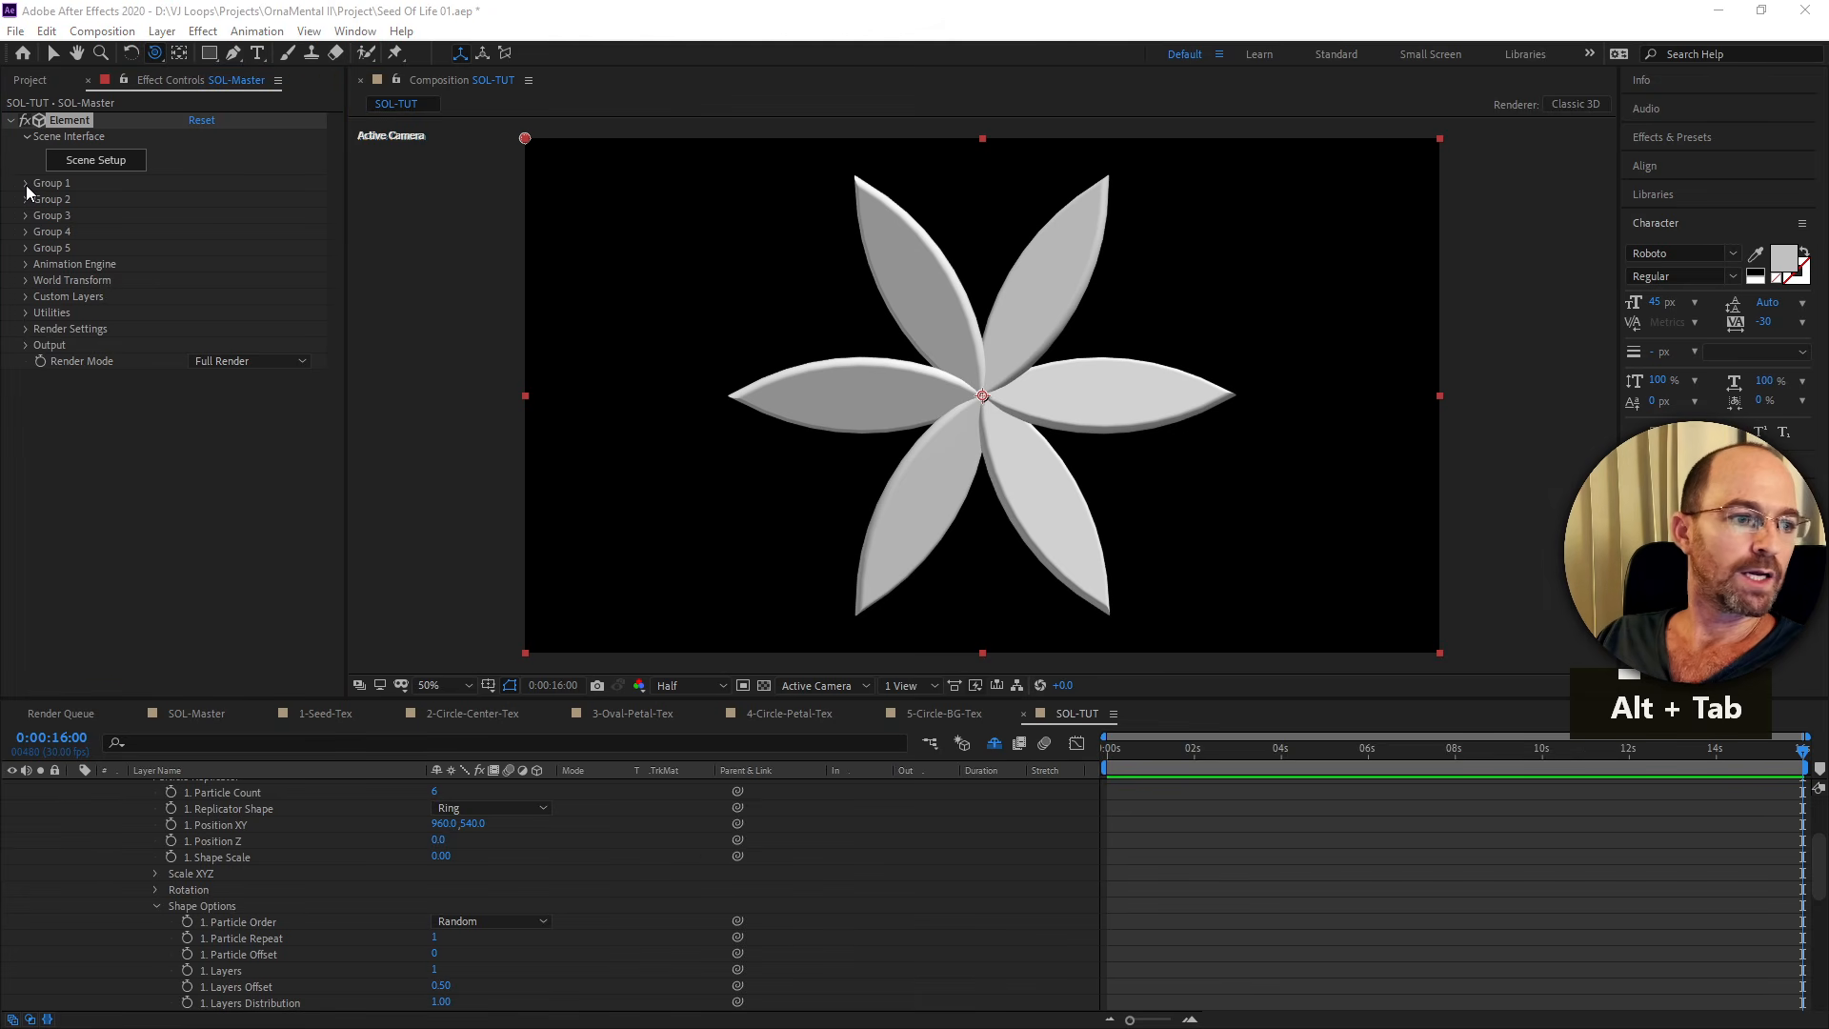
{"action": "key", "text": "alt+Tab"}
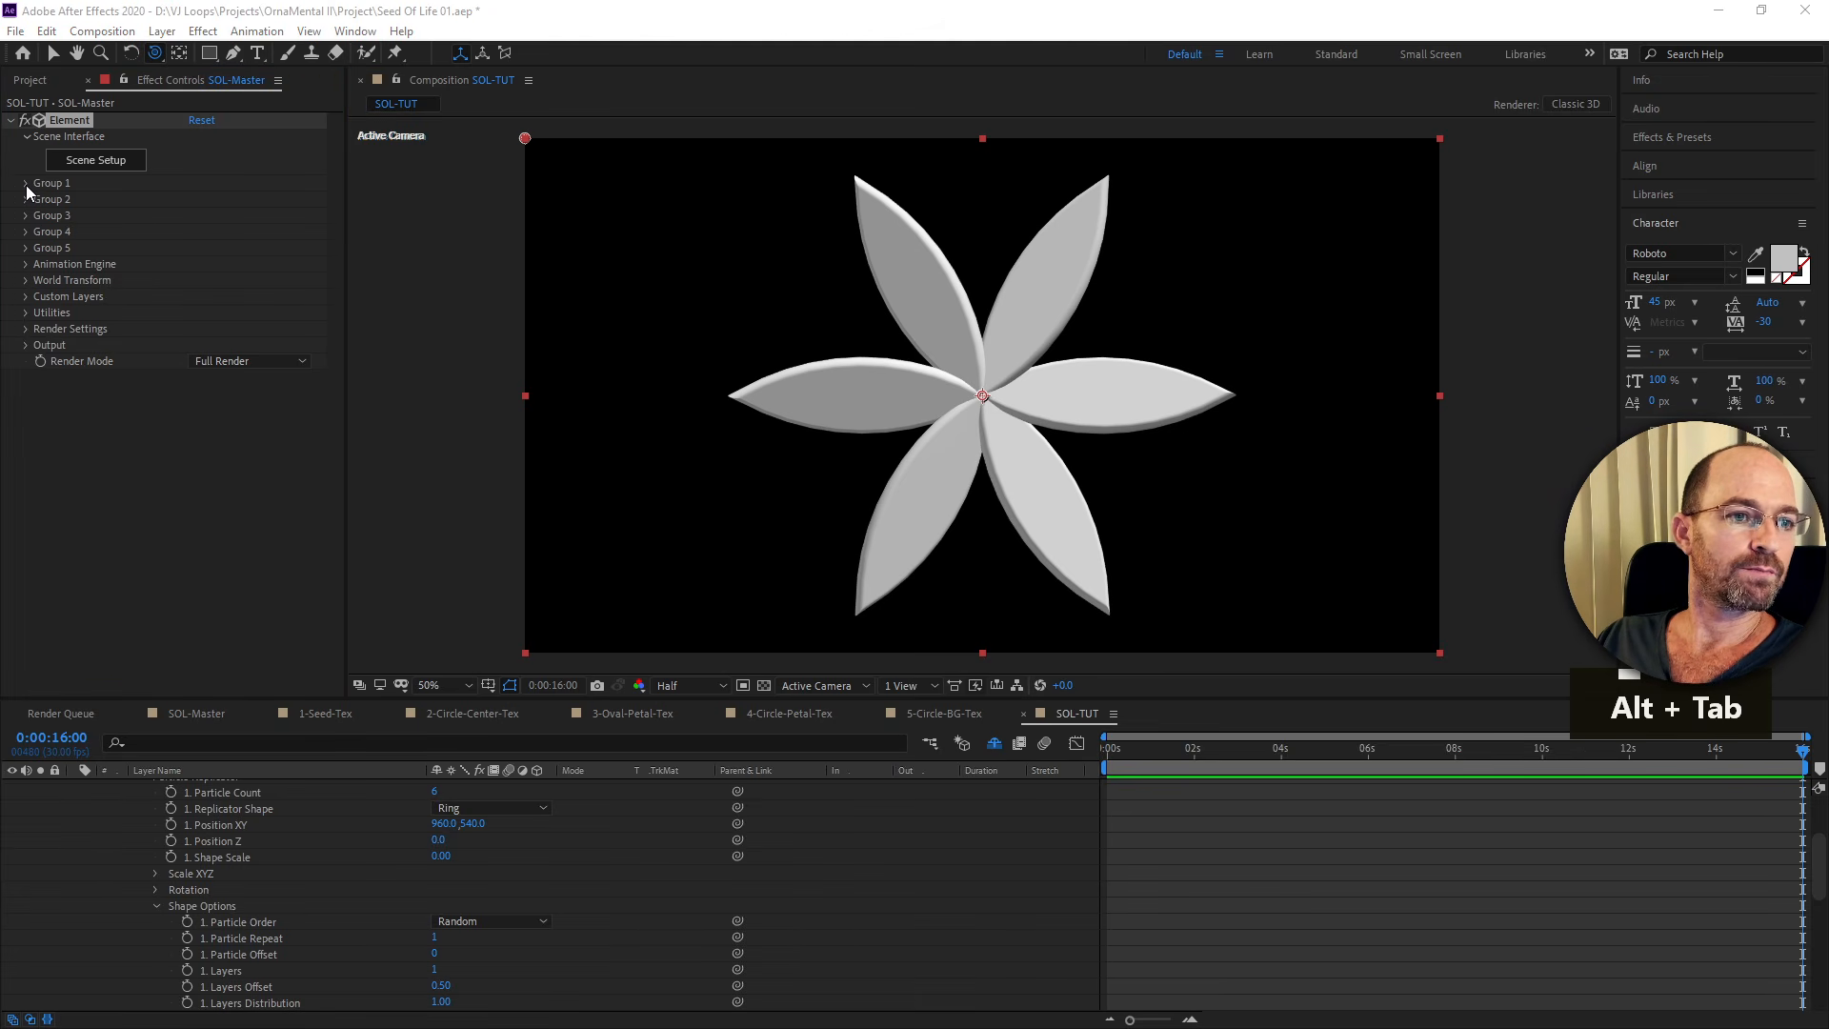
{"action": "key", "text": "alt"}
{"action": "key", "text": "alt+Tab"}
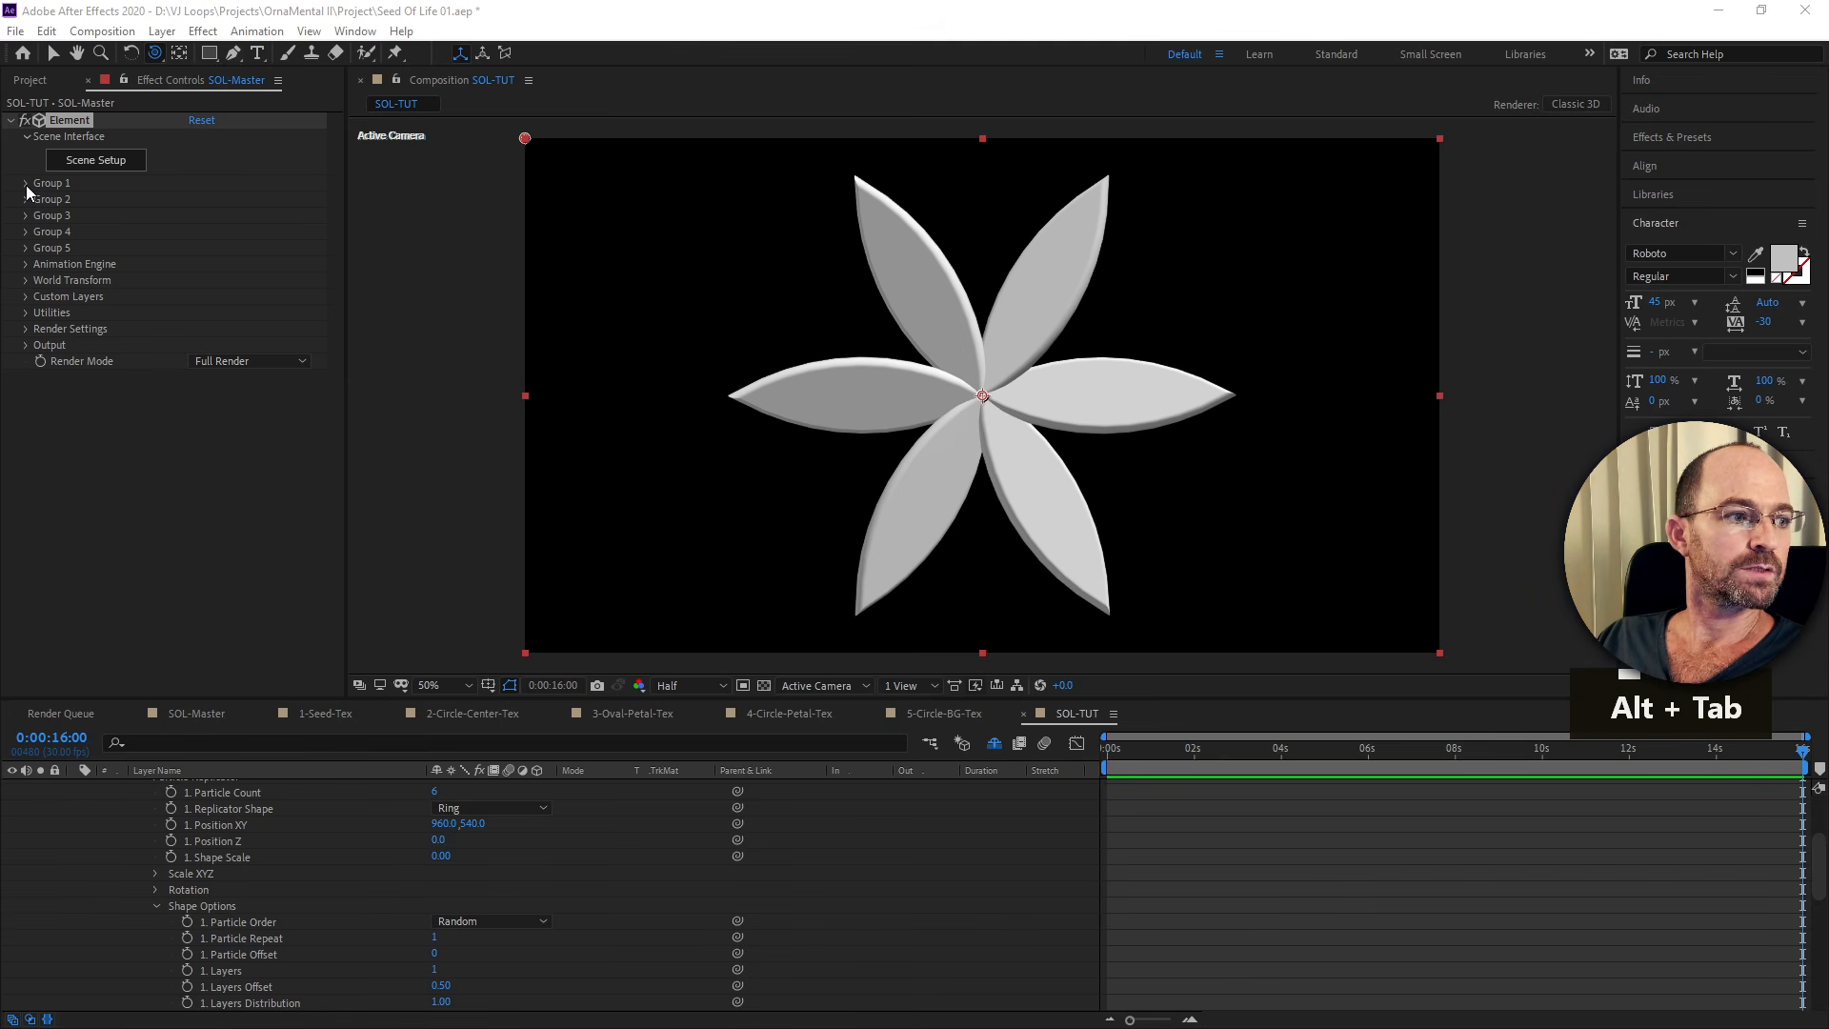
{"action": "key", "text": "alt+Tab"}
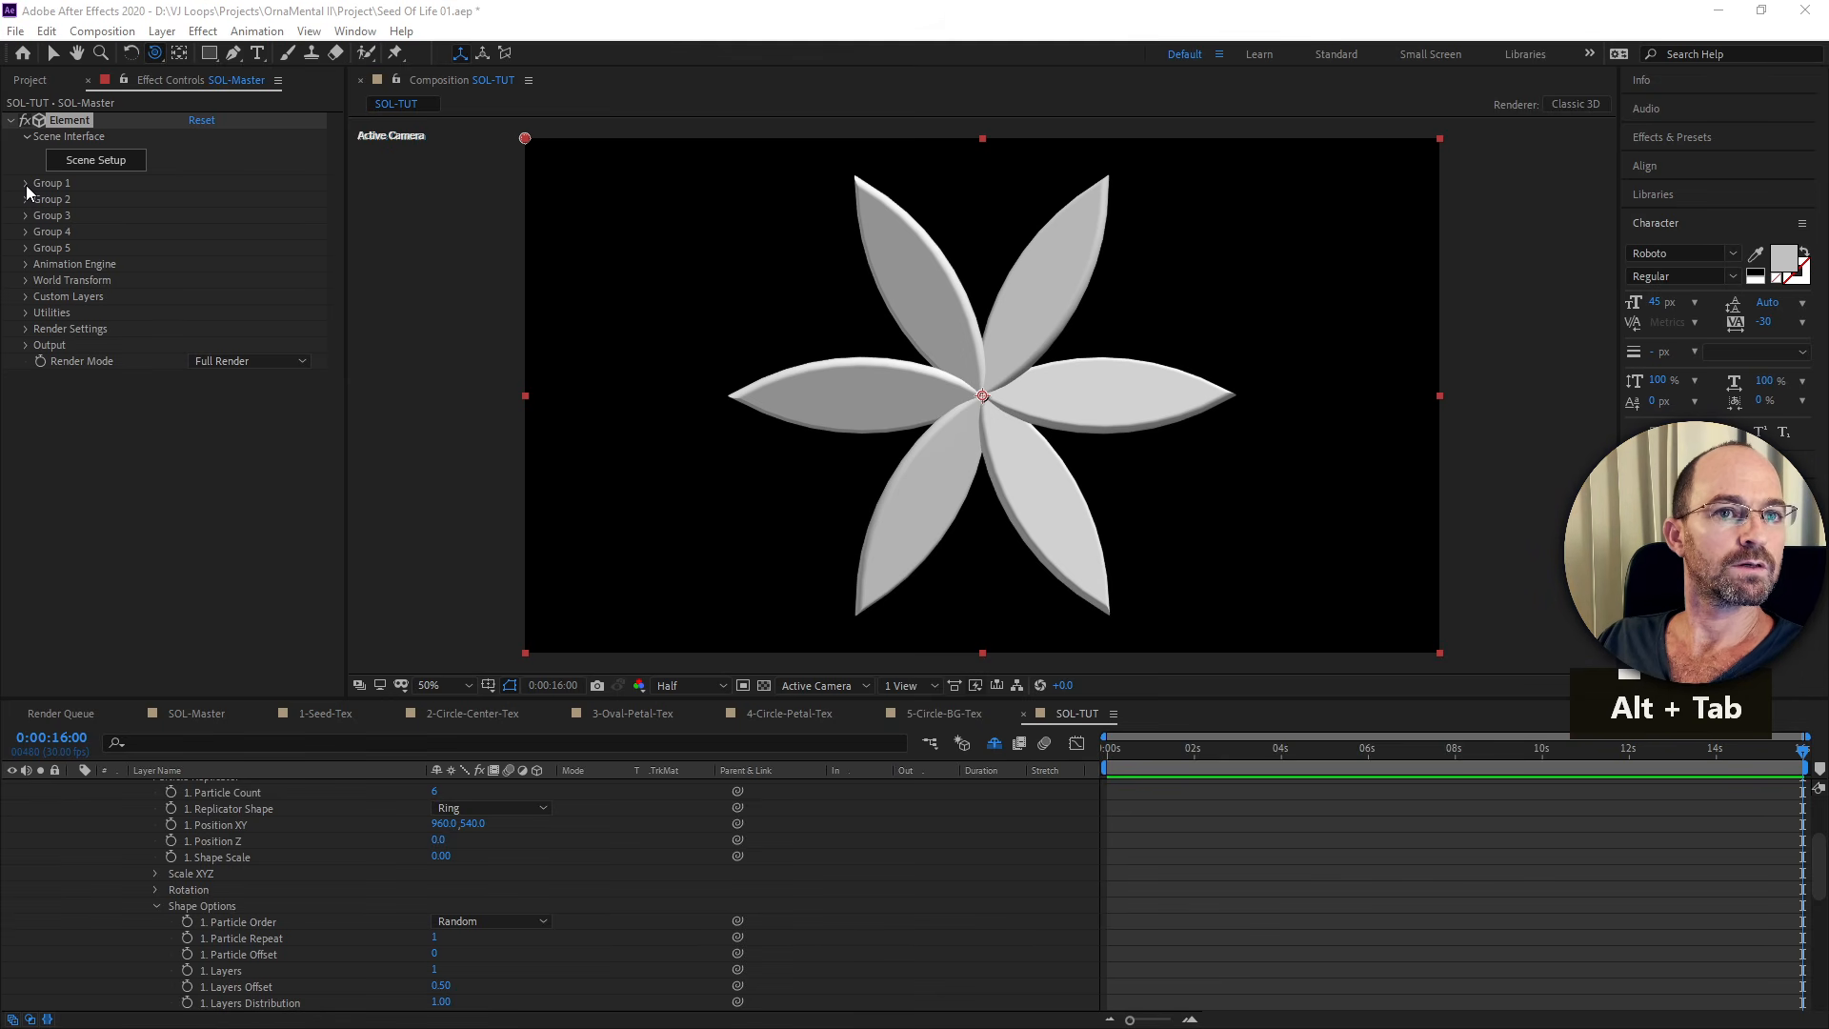
{"action": "key", "text": "alt+Tab"}
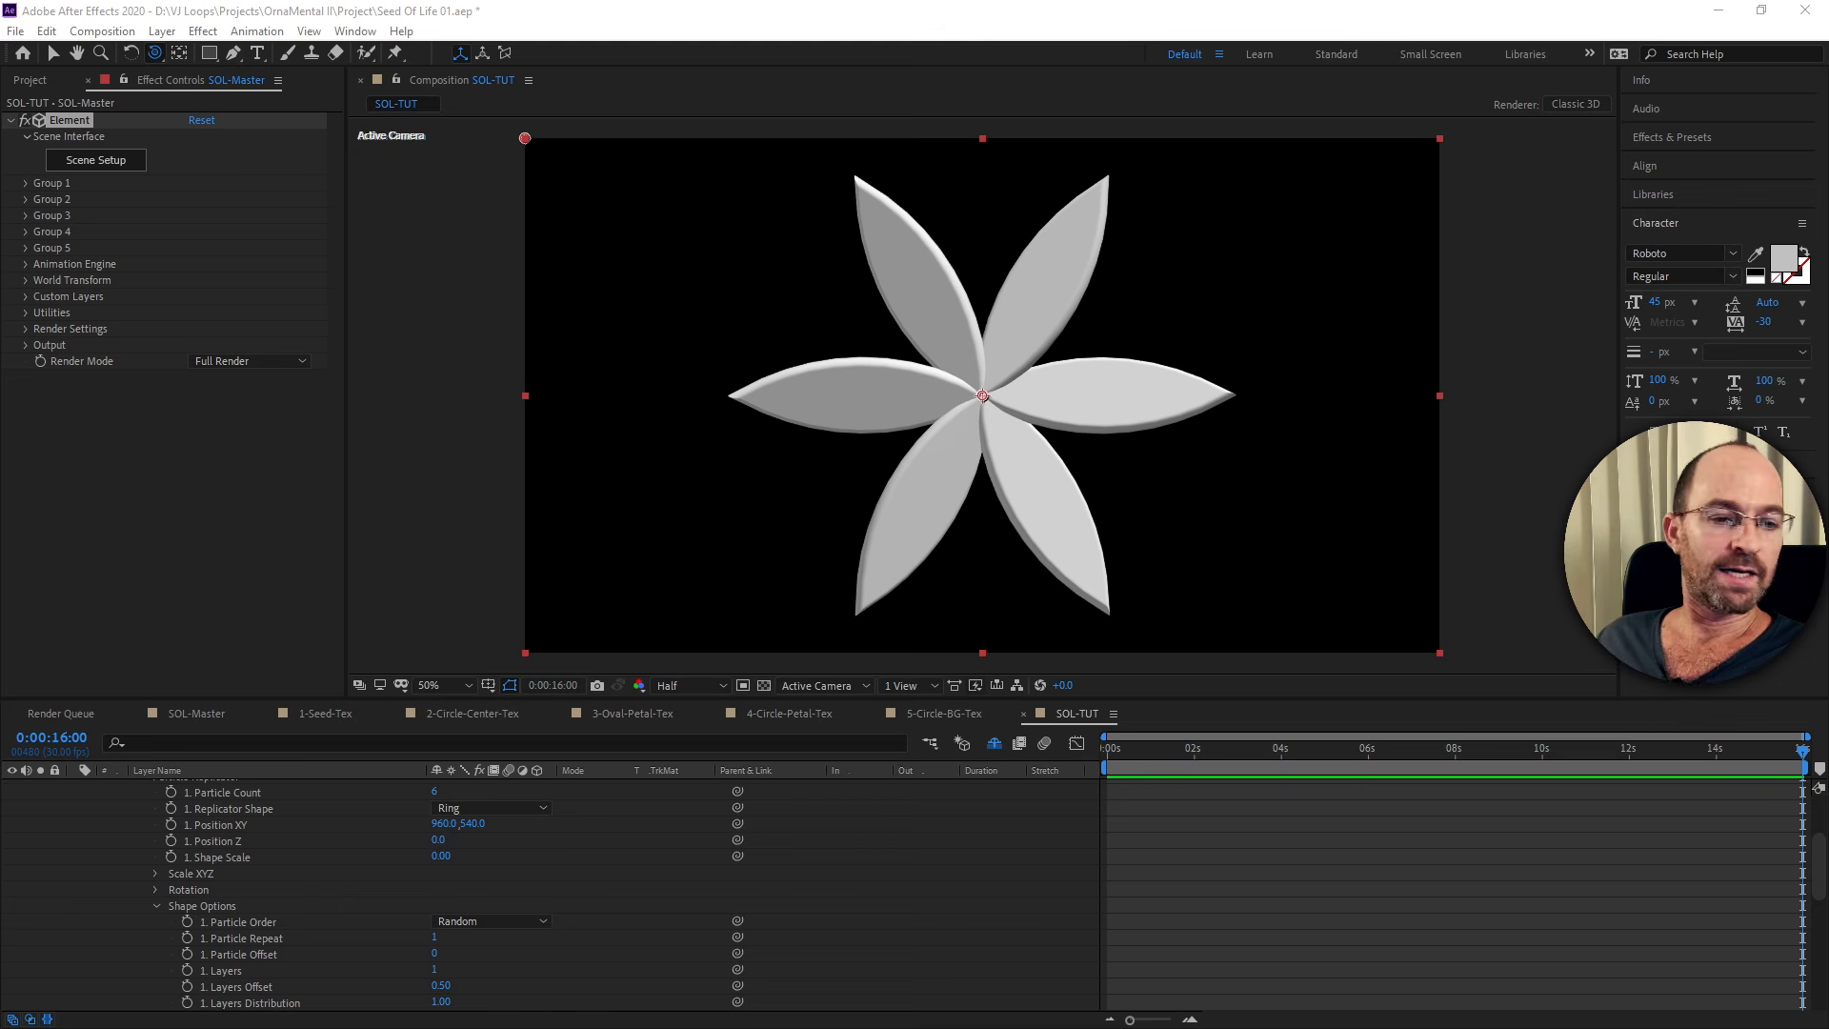
Enable Group 2 and move its particle replicator back to a Position Z of 60.
{"action": "left_click", "coordinate": [27, 199]}
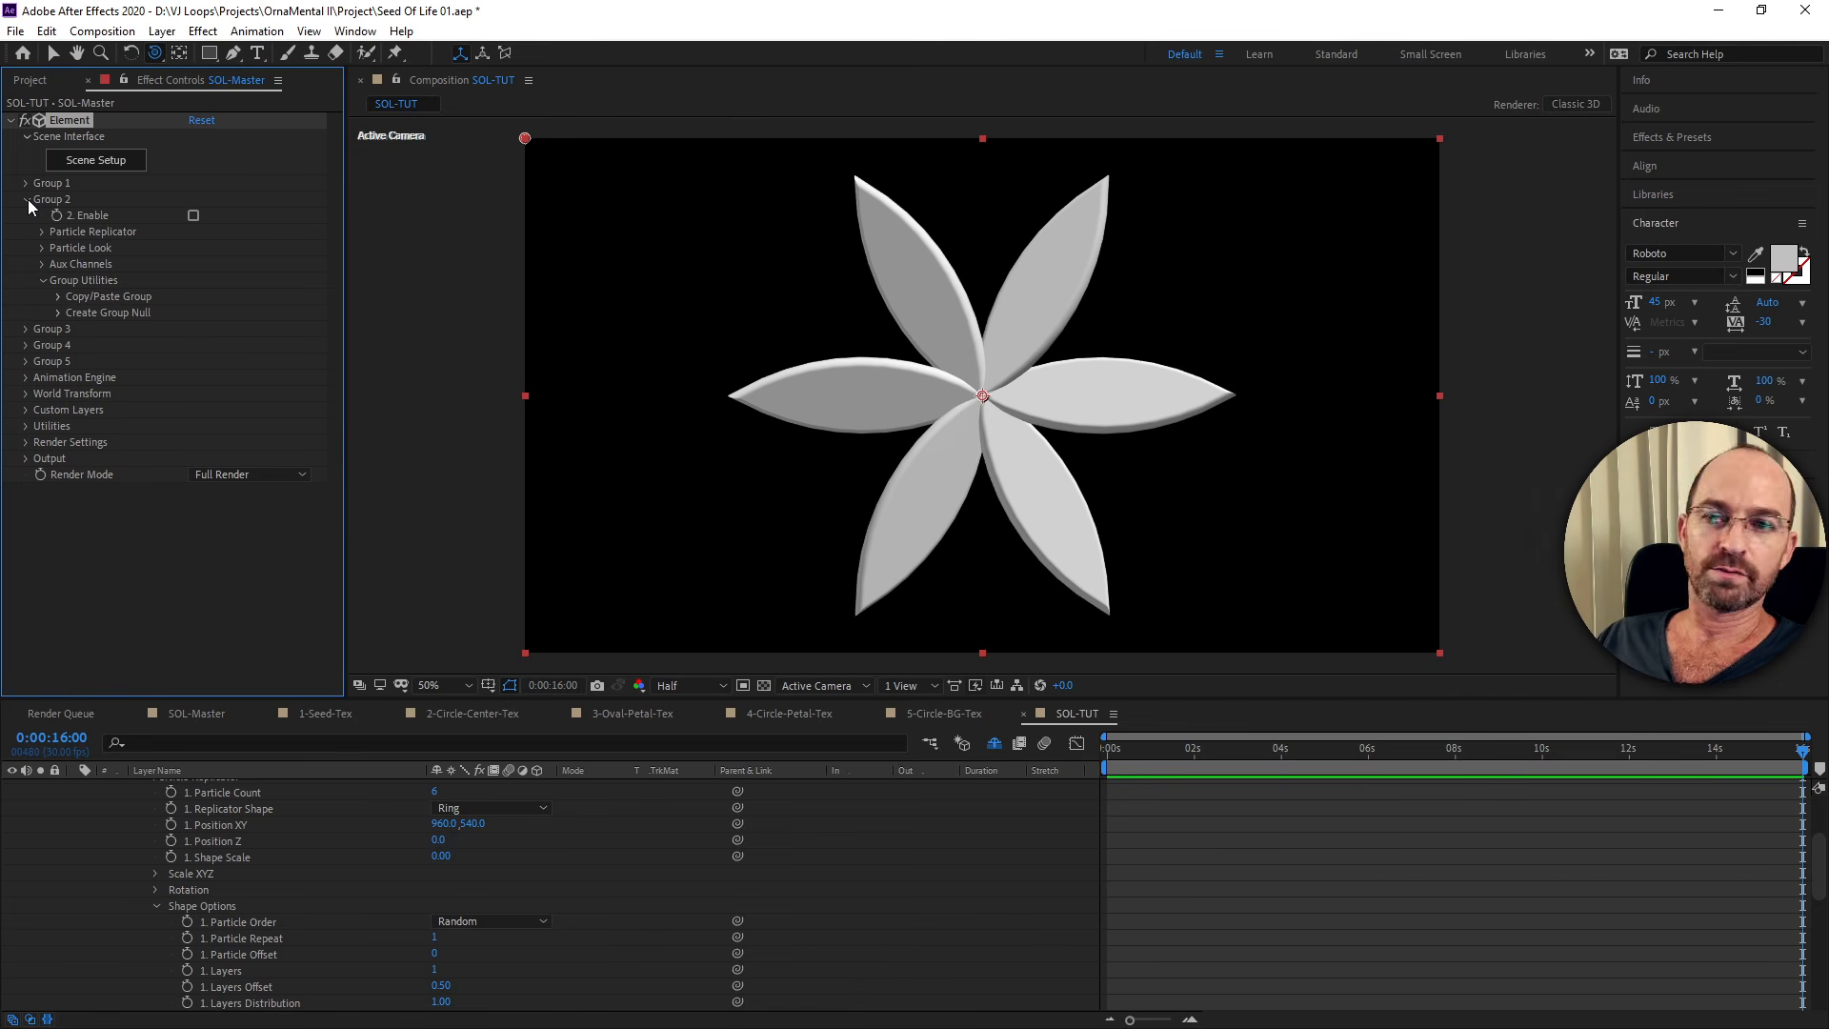
{"action": "left_click", "coordinate": [194, 216]}
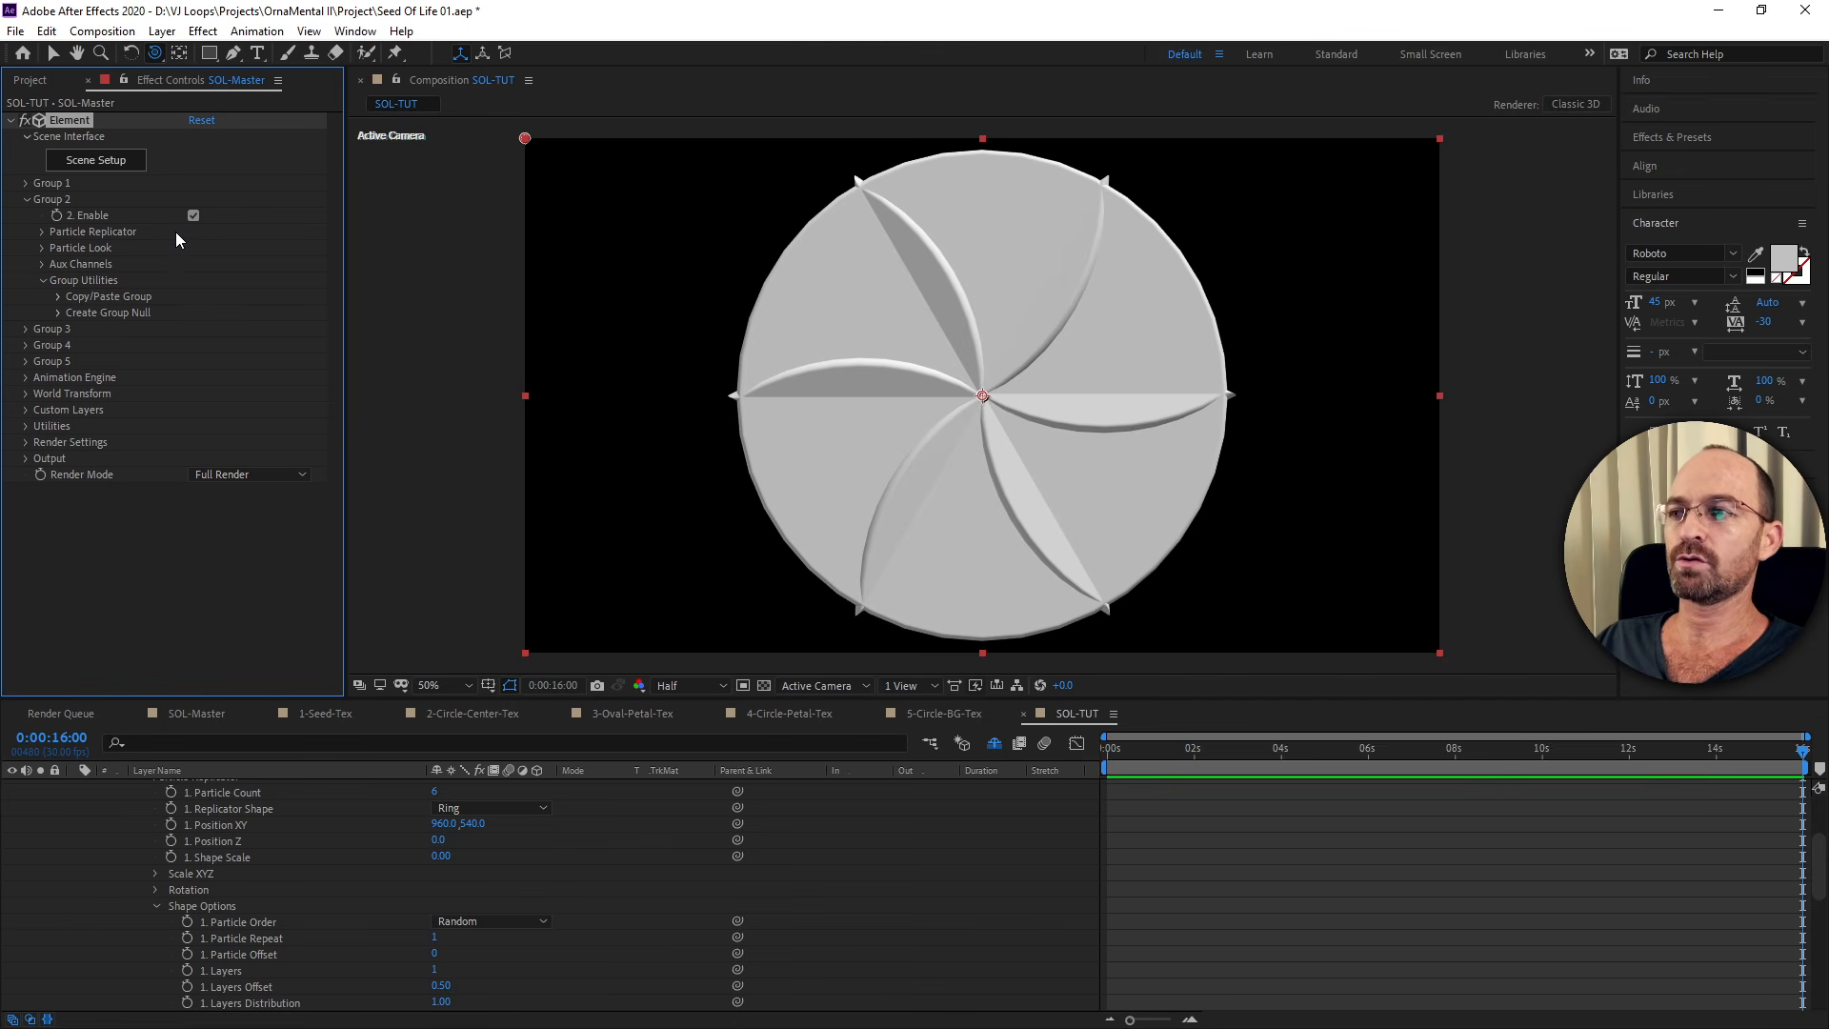
{"action": "left_click", "coordinate": [42, 231]}
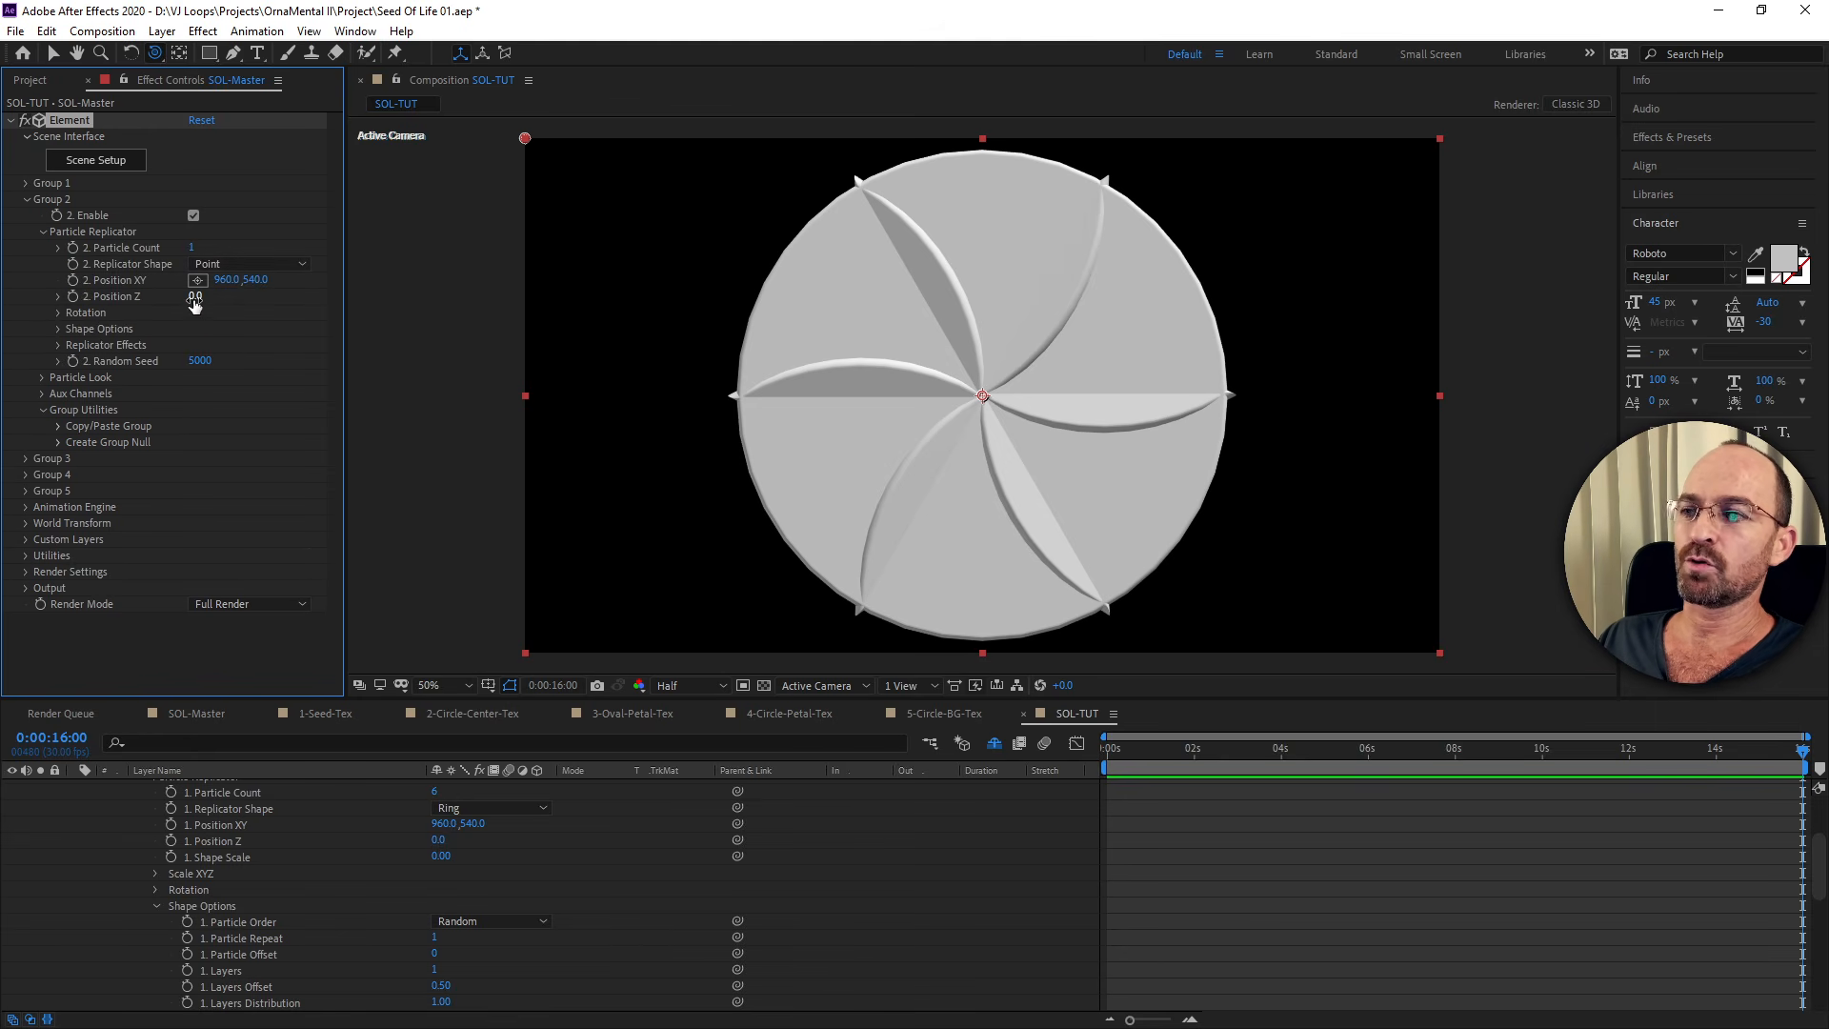
{"action": "left_click_drag", "start_coordinate": [195, 296], "coordinate": [225, 302]}
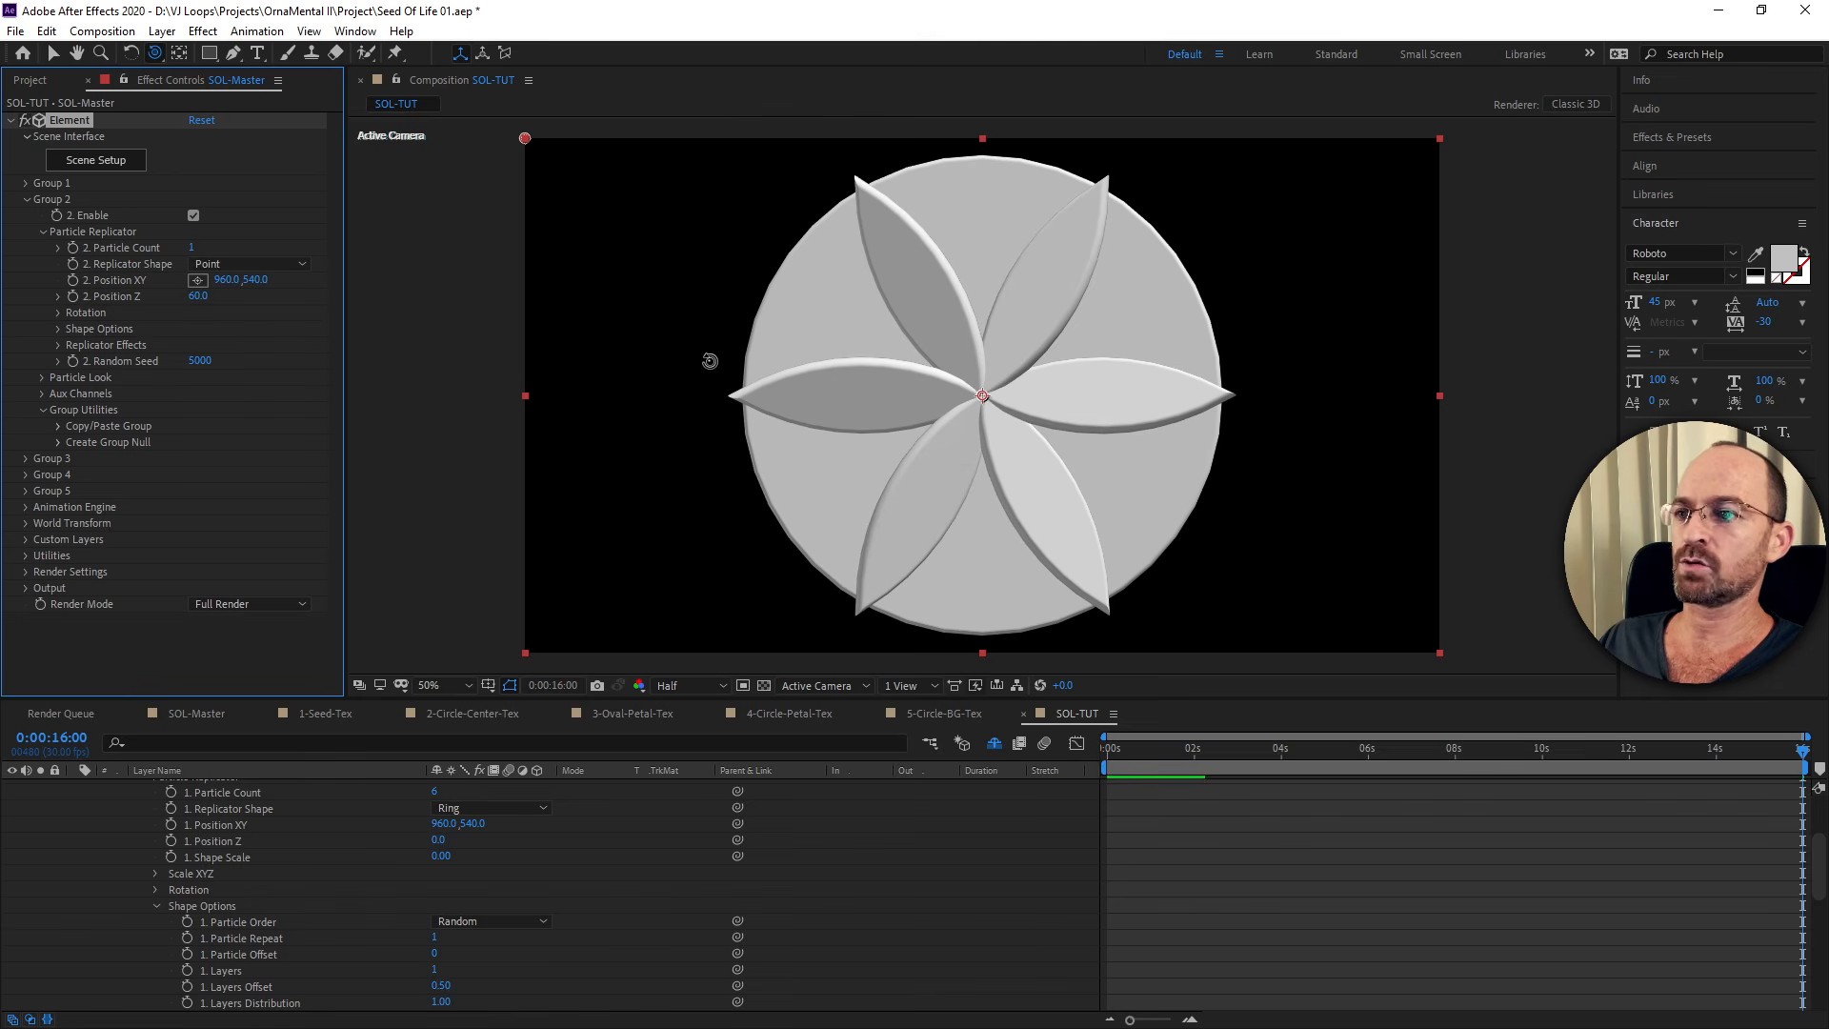
Set Group 2's replicator Position Z to 70, checking its distance behind the petals from the side in Custom View 1.
{"action": "key", "text": "F11"}
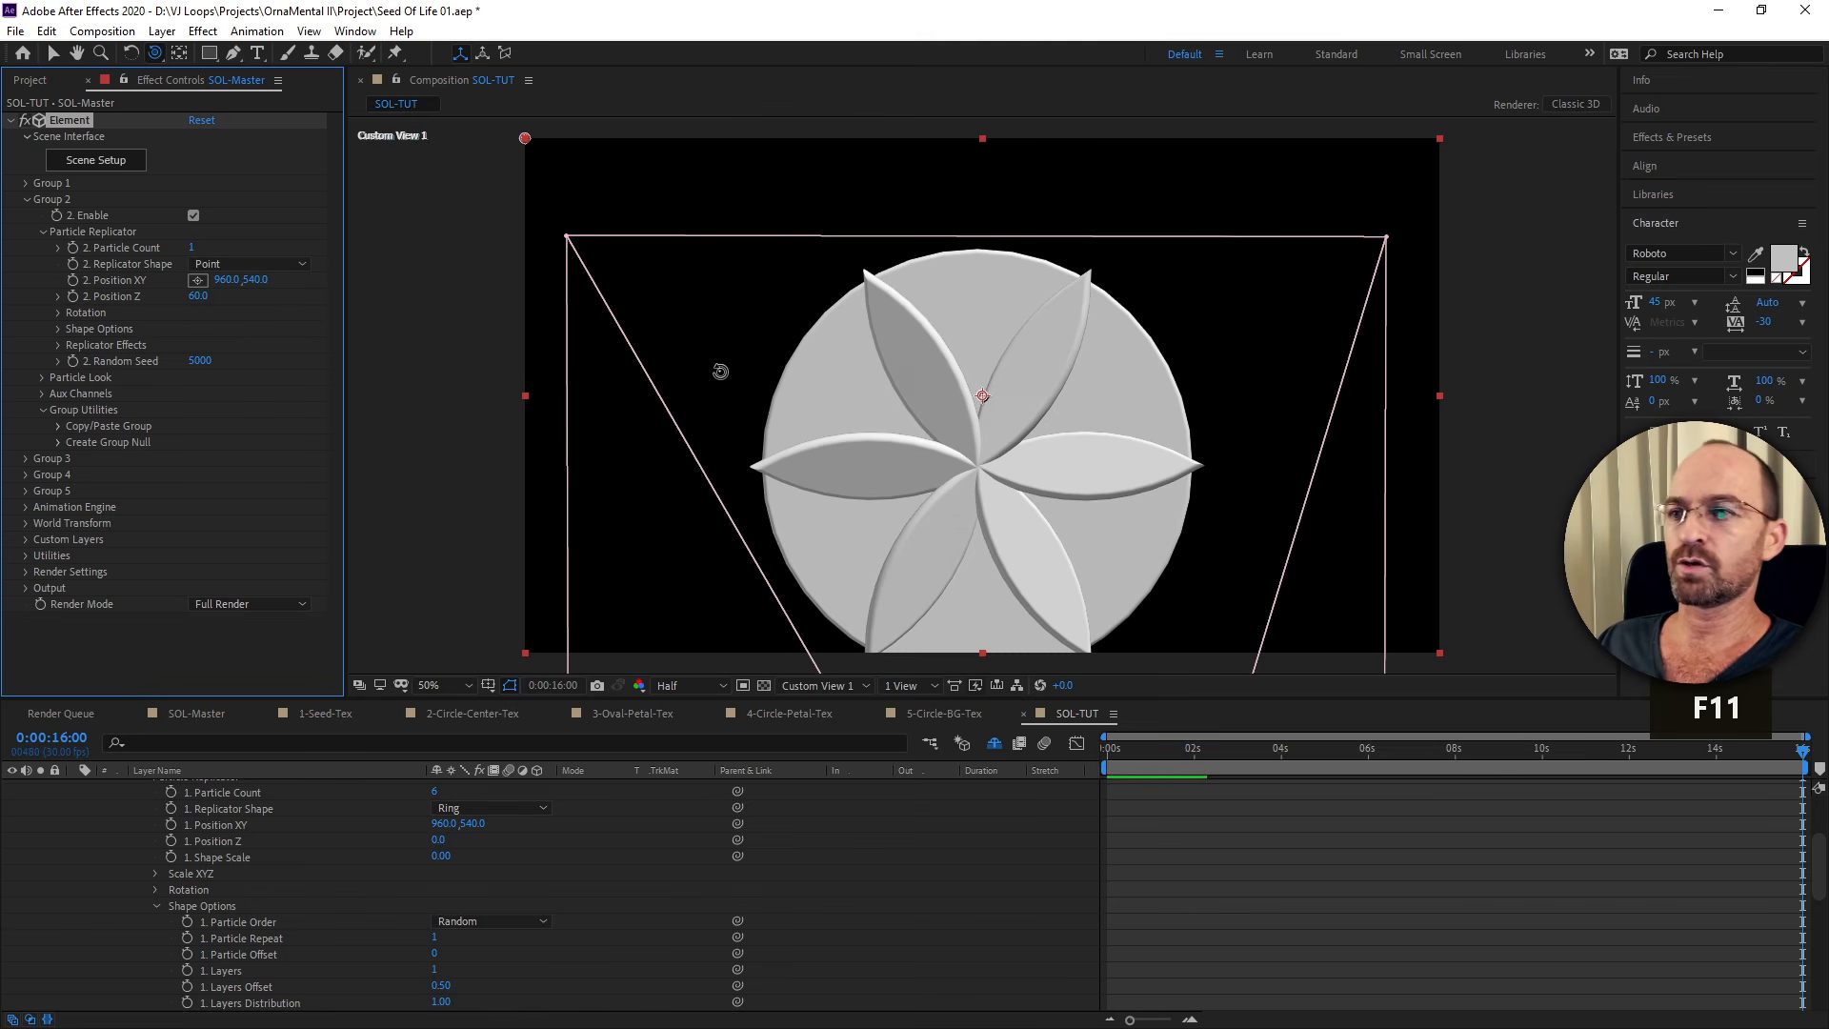
{"action": "left_click_drag", "start_coordinate": [718, 372], "coordinate": [857, 380]}
{"action": "key", "text": "space"}
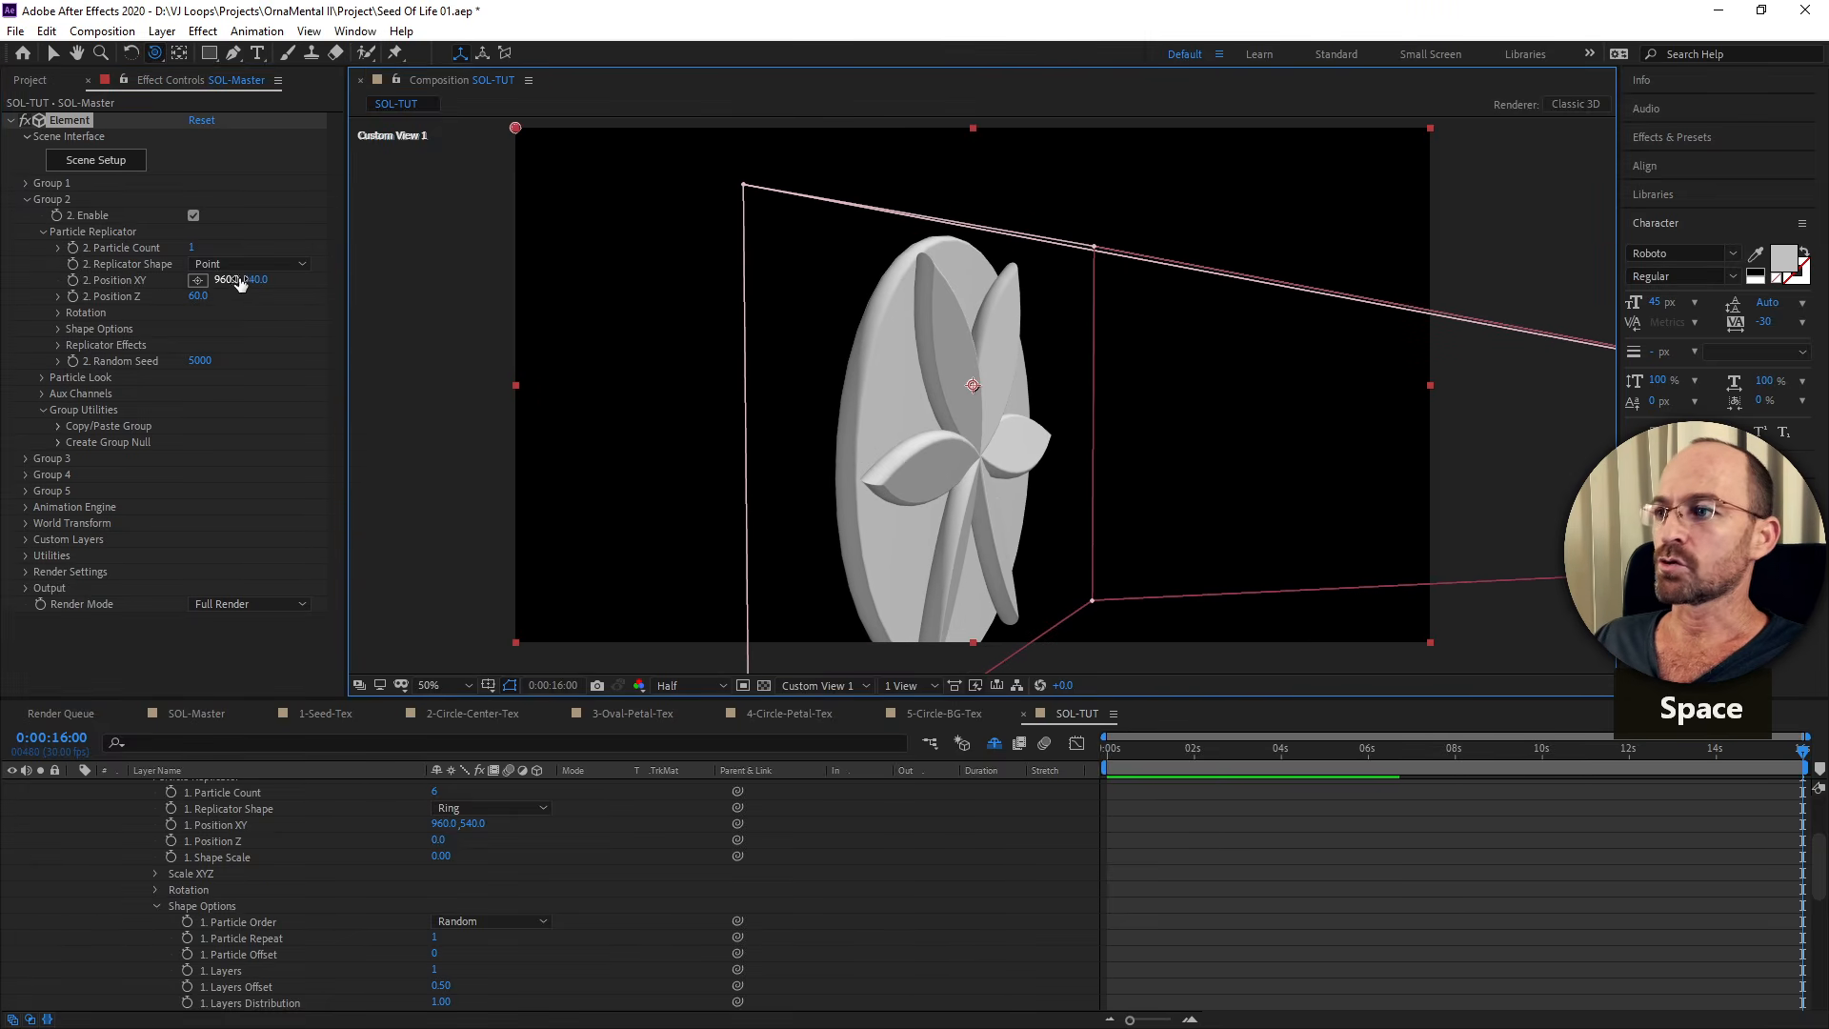
{"action": "mouse_move", "coordinate": [199, 298]}
{"action": "left_mouse_down"}
{"action": "mouse_move", "coordinate": [231, 291]}
{"action": "mouse_move", "coordinate": [187, 313]}
{"action": "mouse_move", "coordinate": [220, 307]}
{"action": "left_mouse_up"}
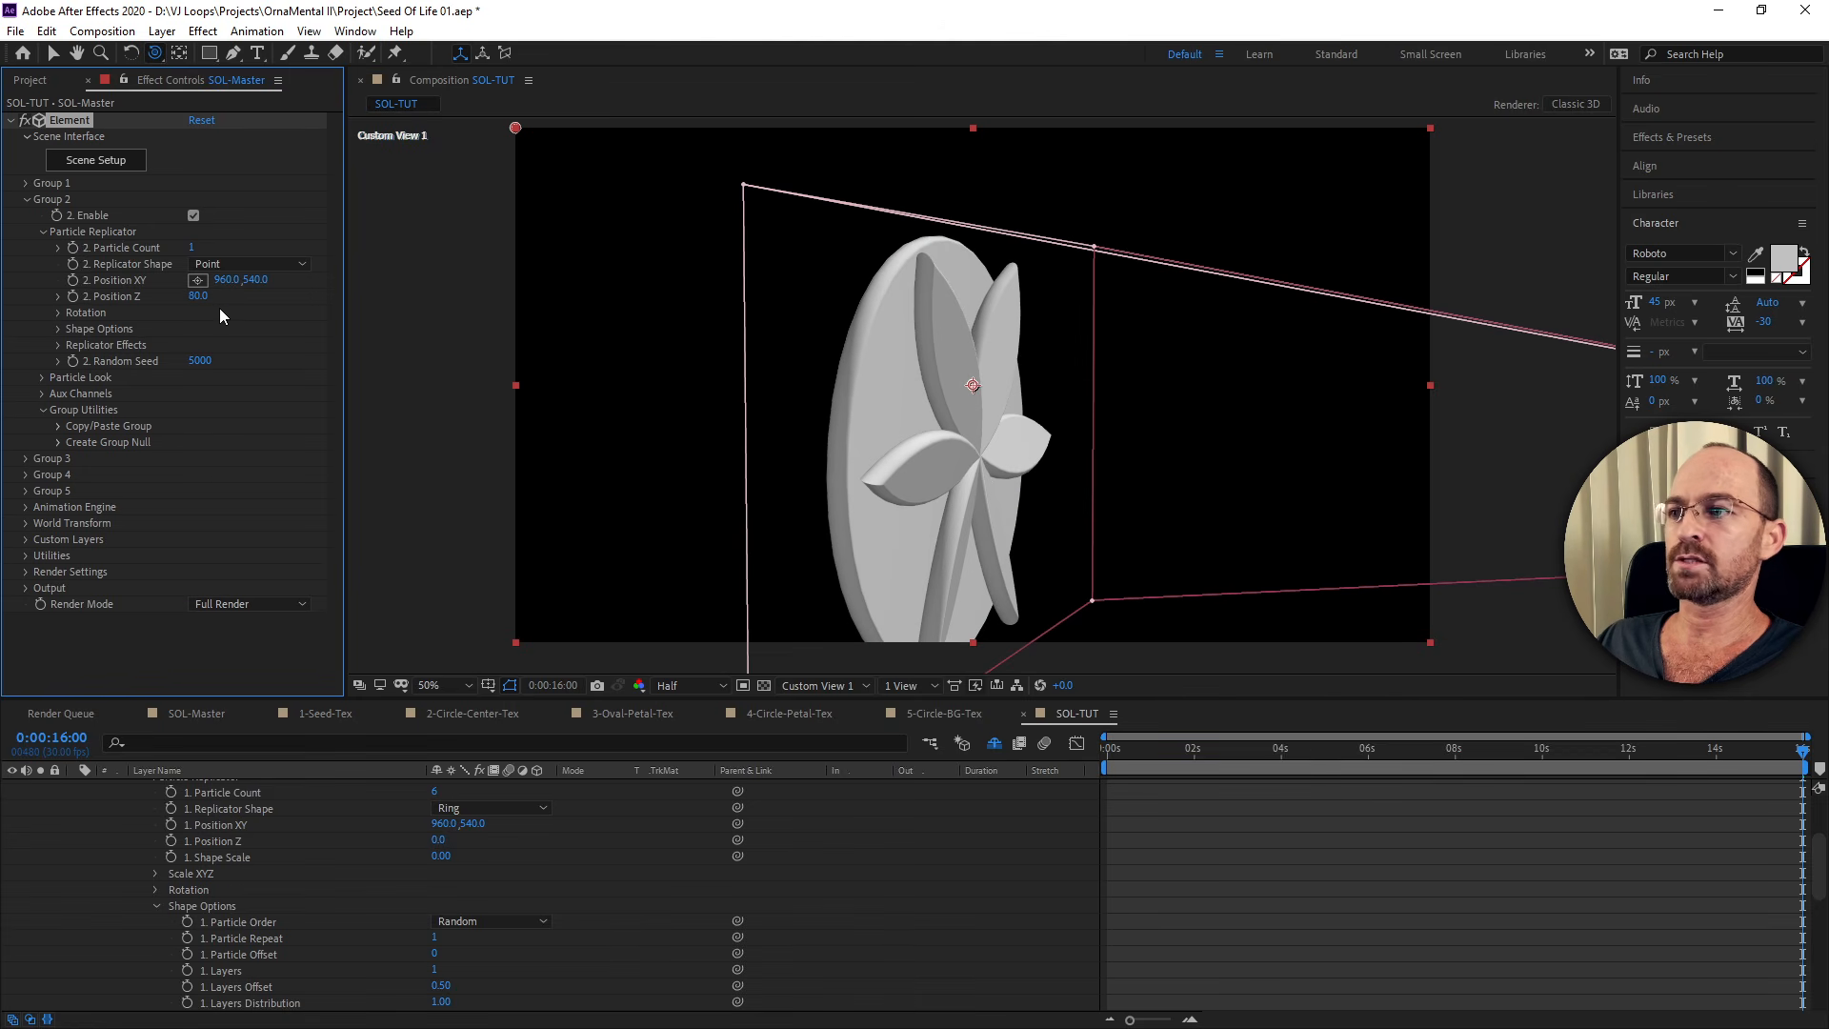
{"action": "left_click", "coordinate": [197, 297]}
{"action": "type", "text": "70"}
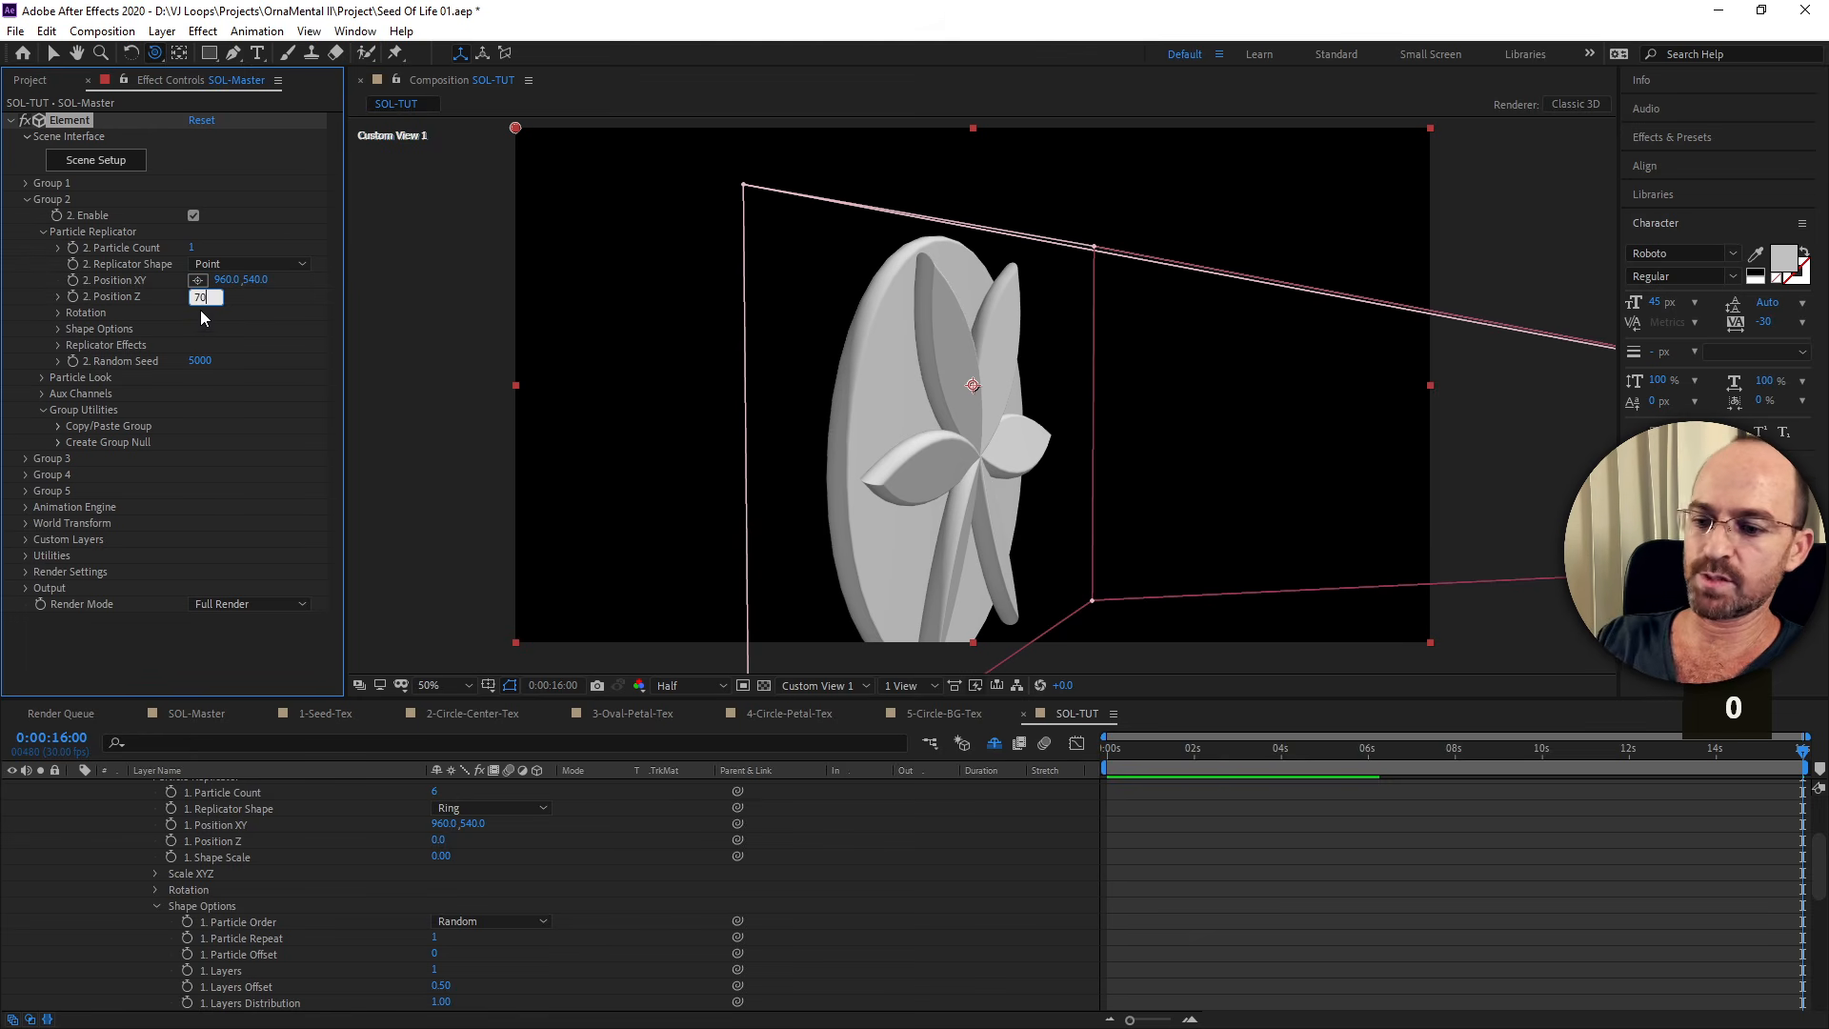
{"action": "key", "text": "Return"}
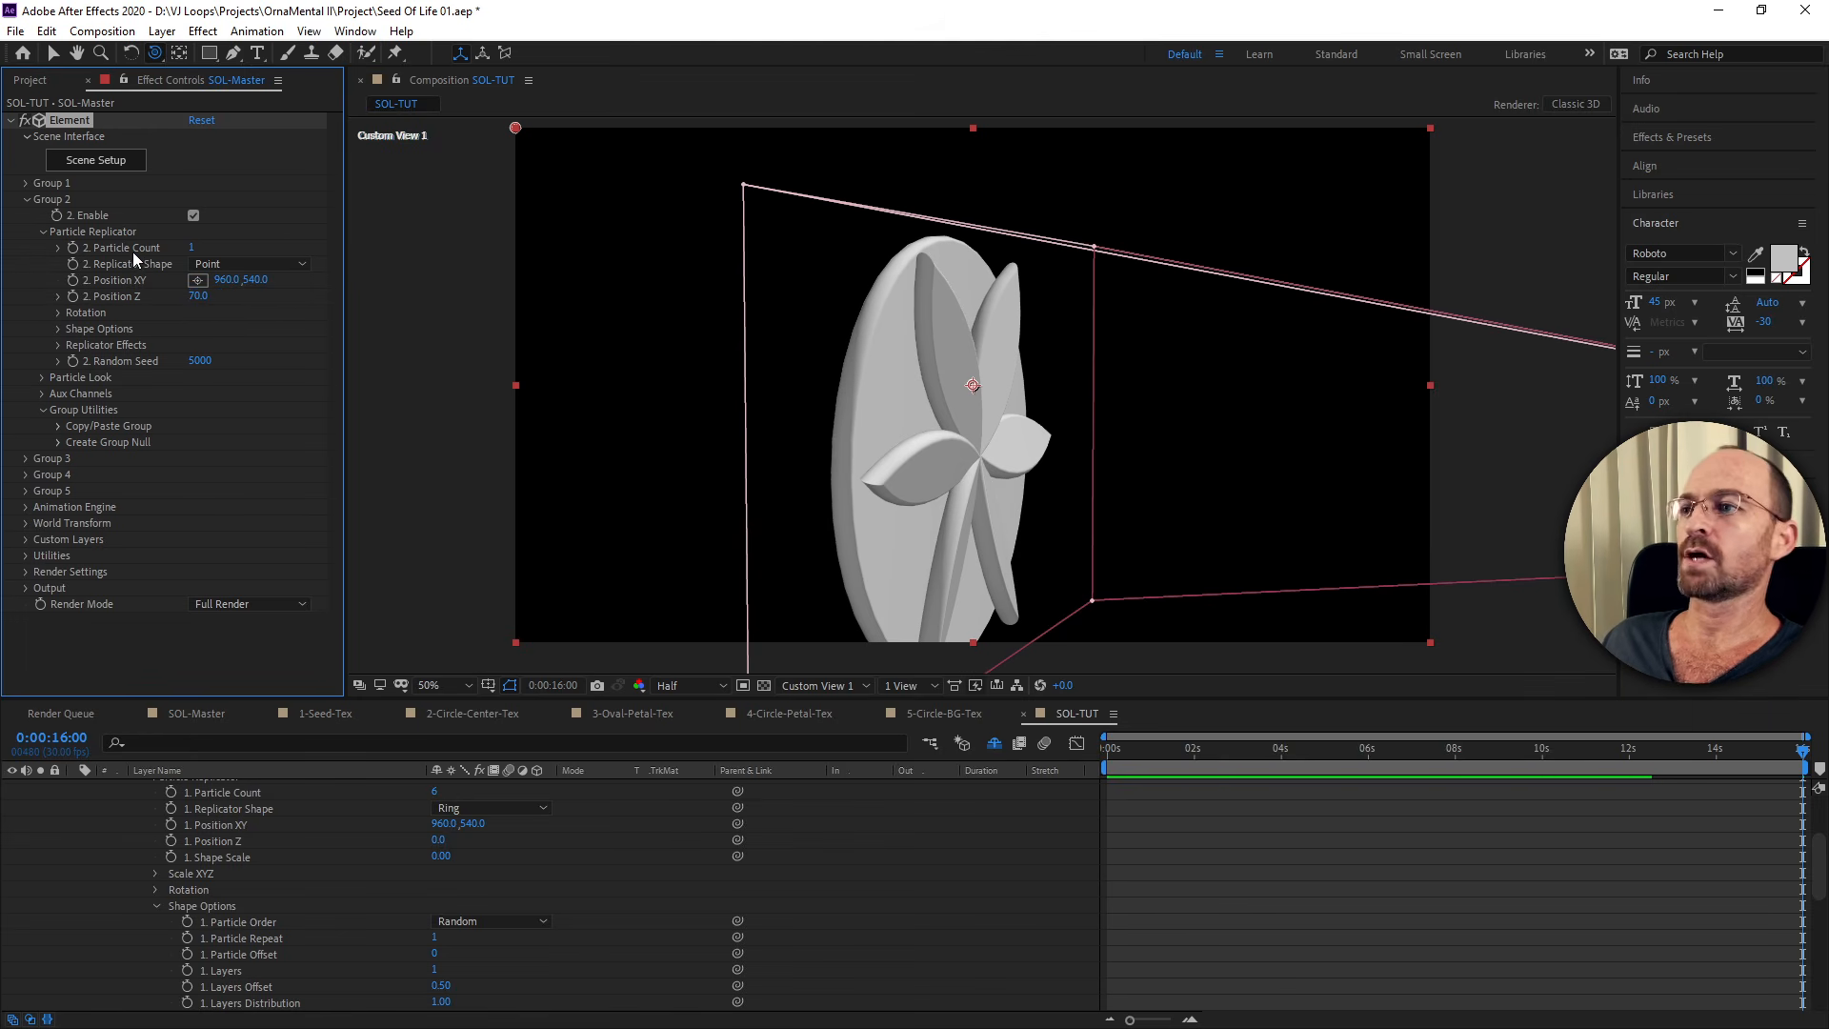
{"action": "left_click_drag", "start_coordinate": [886, 329], "coordinate": [761, 322]}
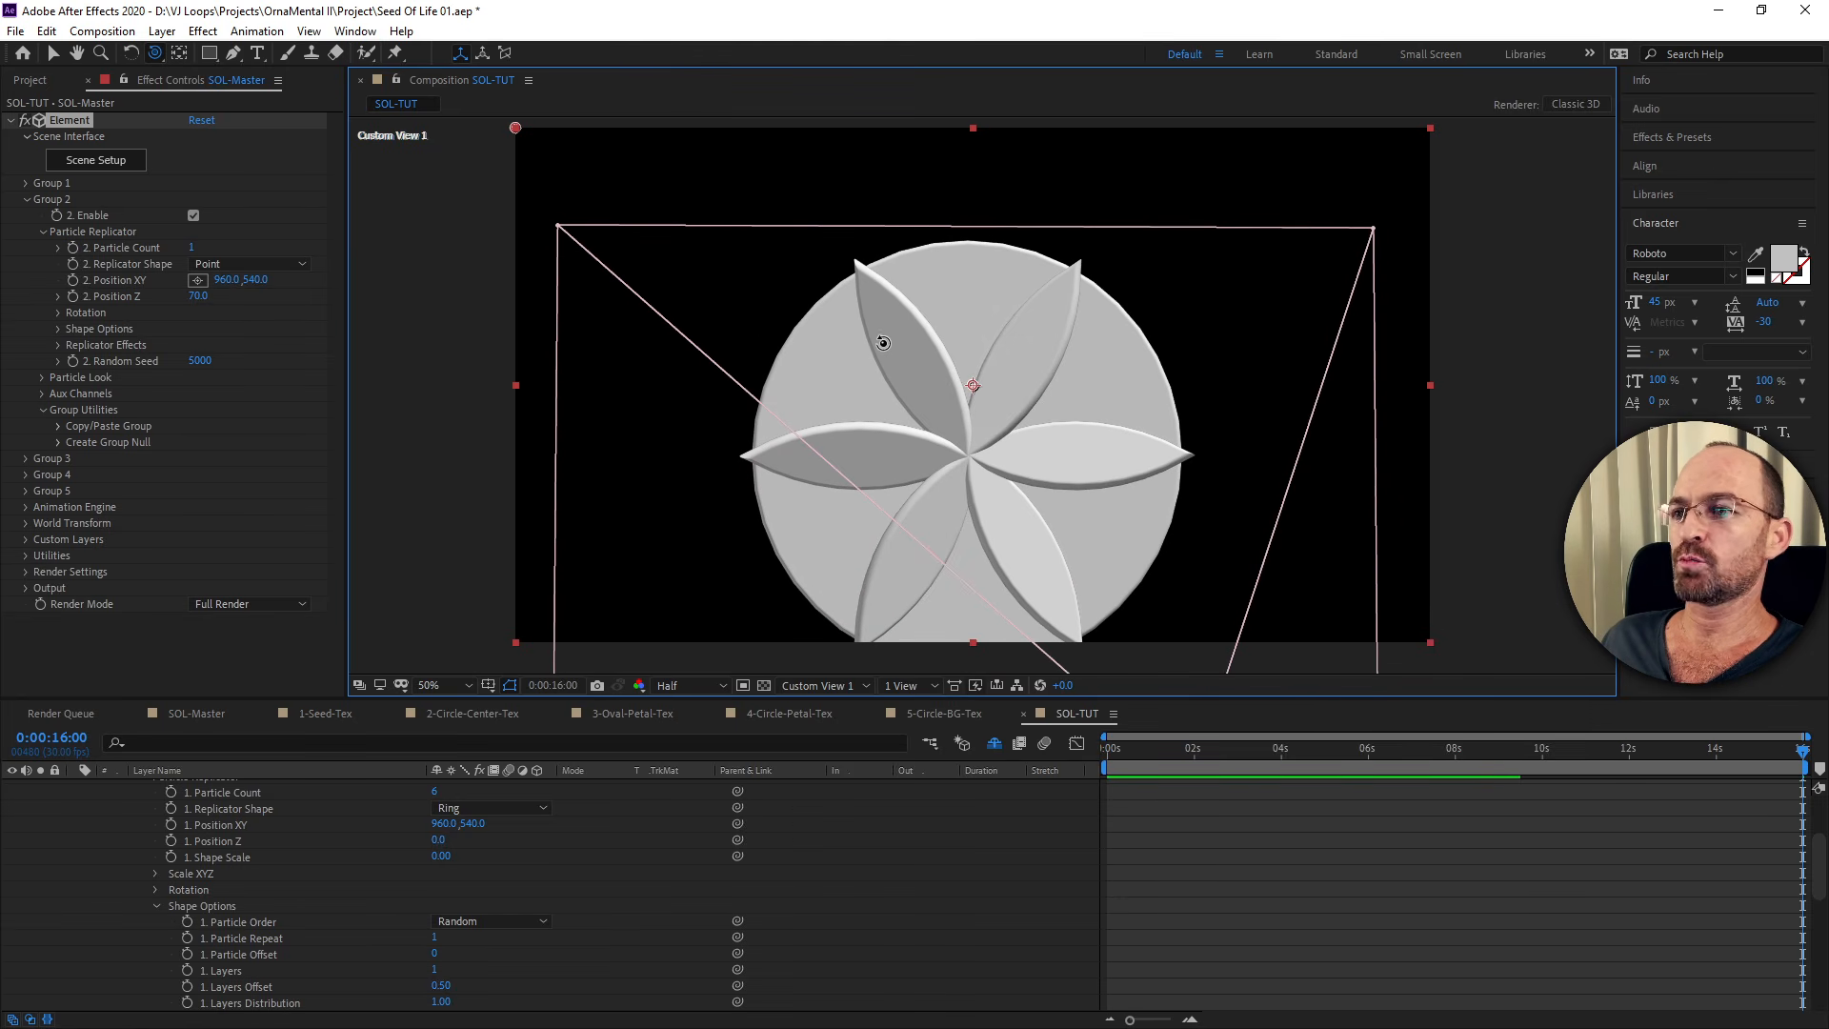
Collapse Group 2's settings and enable Group 3 in the Element effect.
{"action": "left_click", "coordinate": [26, 198]}
{"action": "left_click", "coordinate": [26, 215]}
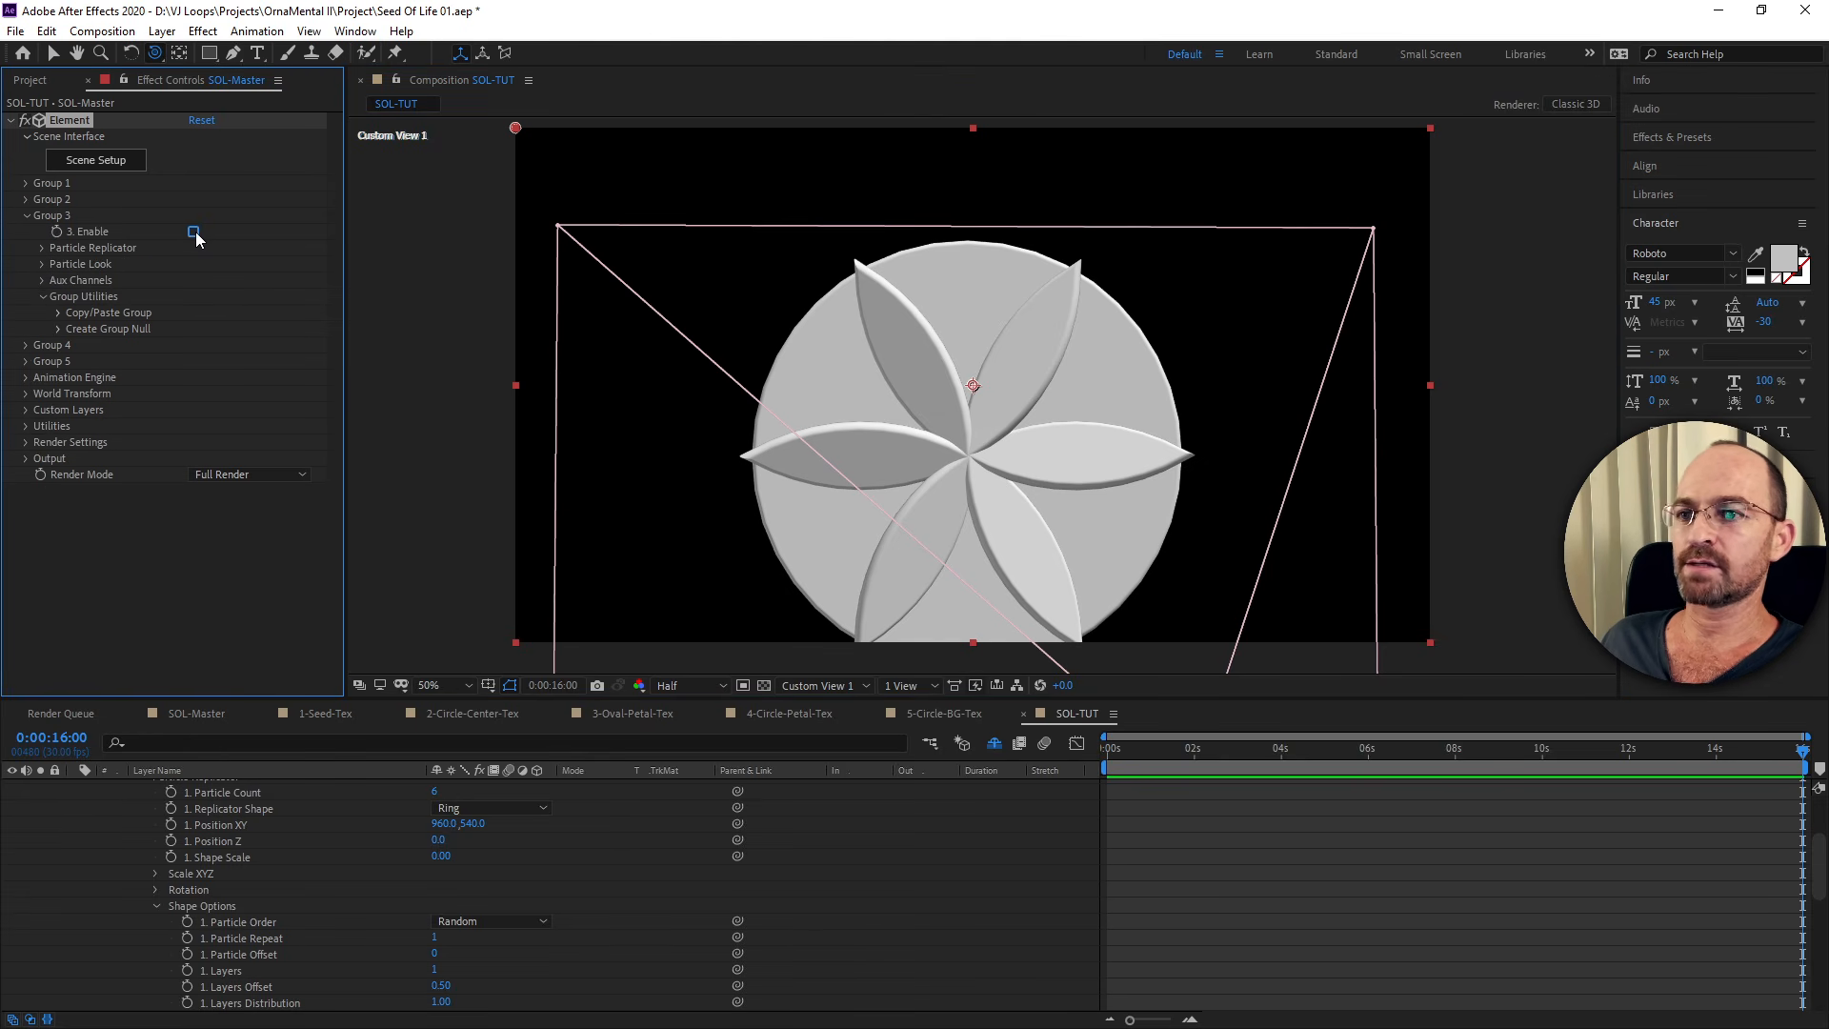
{"action": "left_click", "coordinate": [194, 232]}
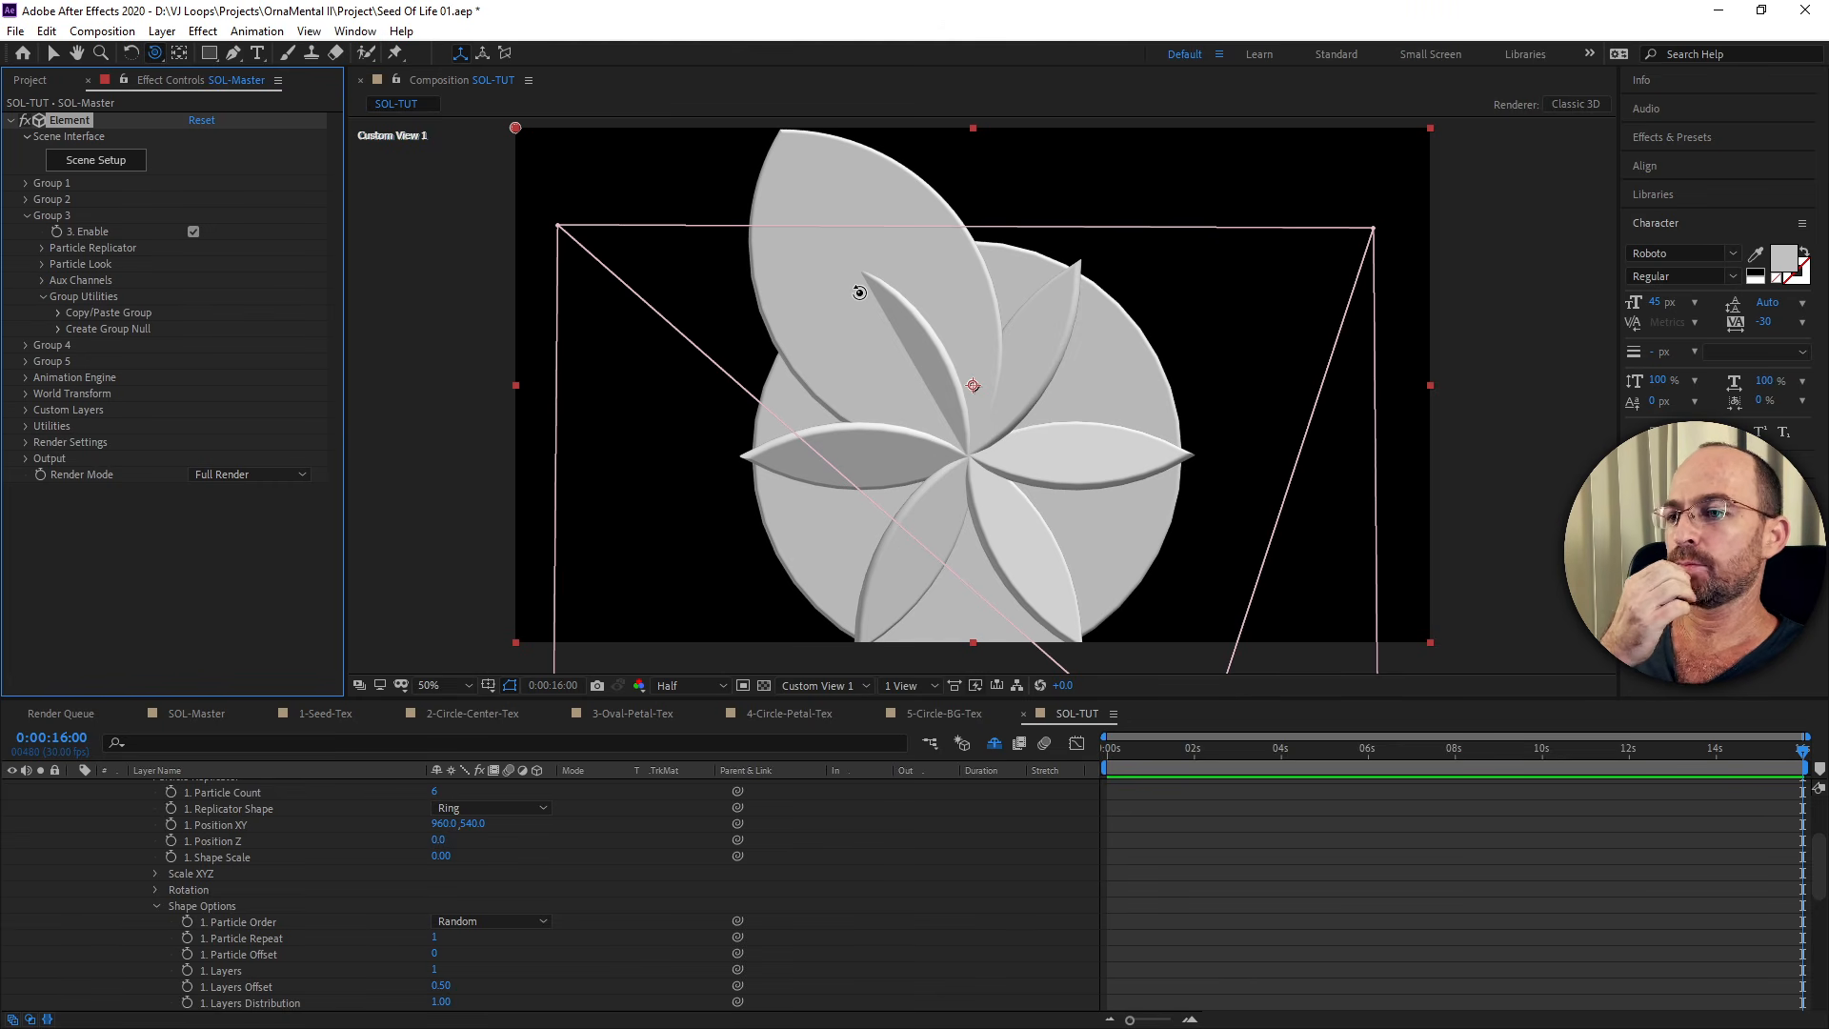
Switch to the SOL-Shape.jpg reference in Photos and place it beside the ornament to examine the large petal's orientation.
{"action": "key", "text": "alt"}
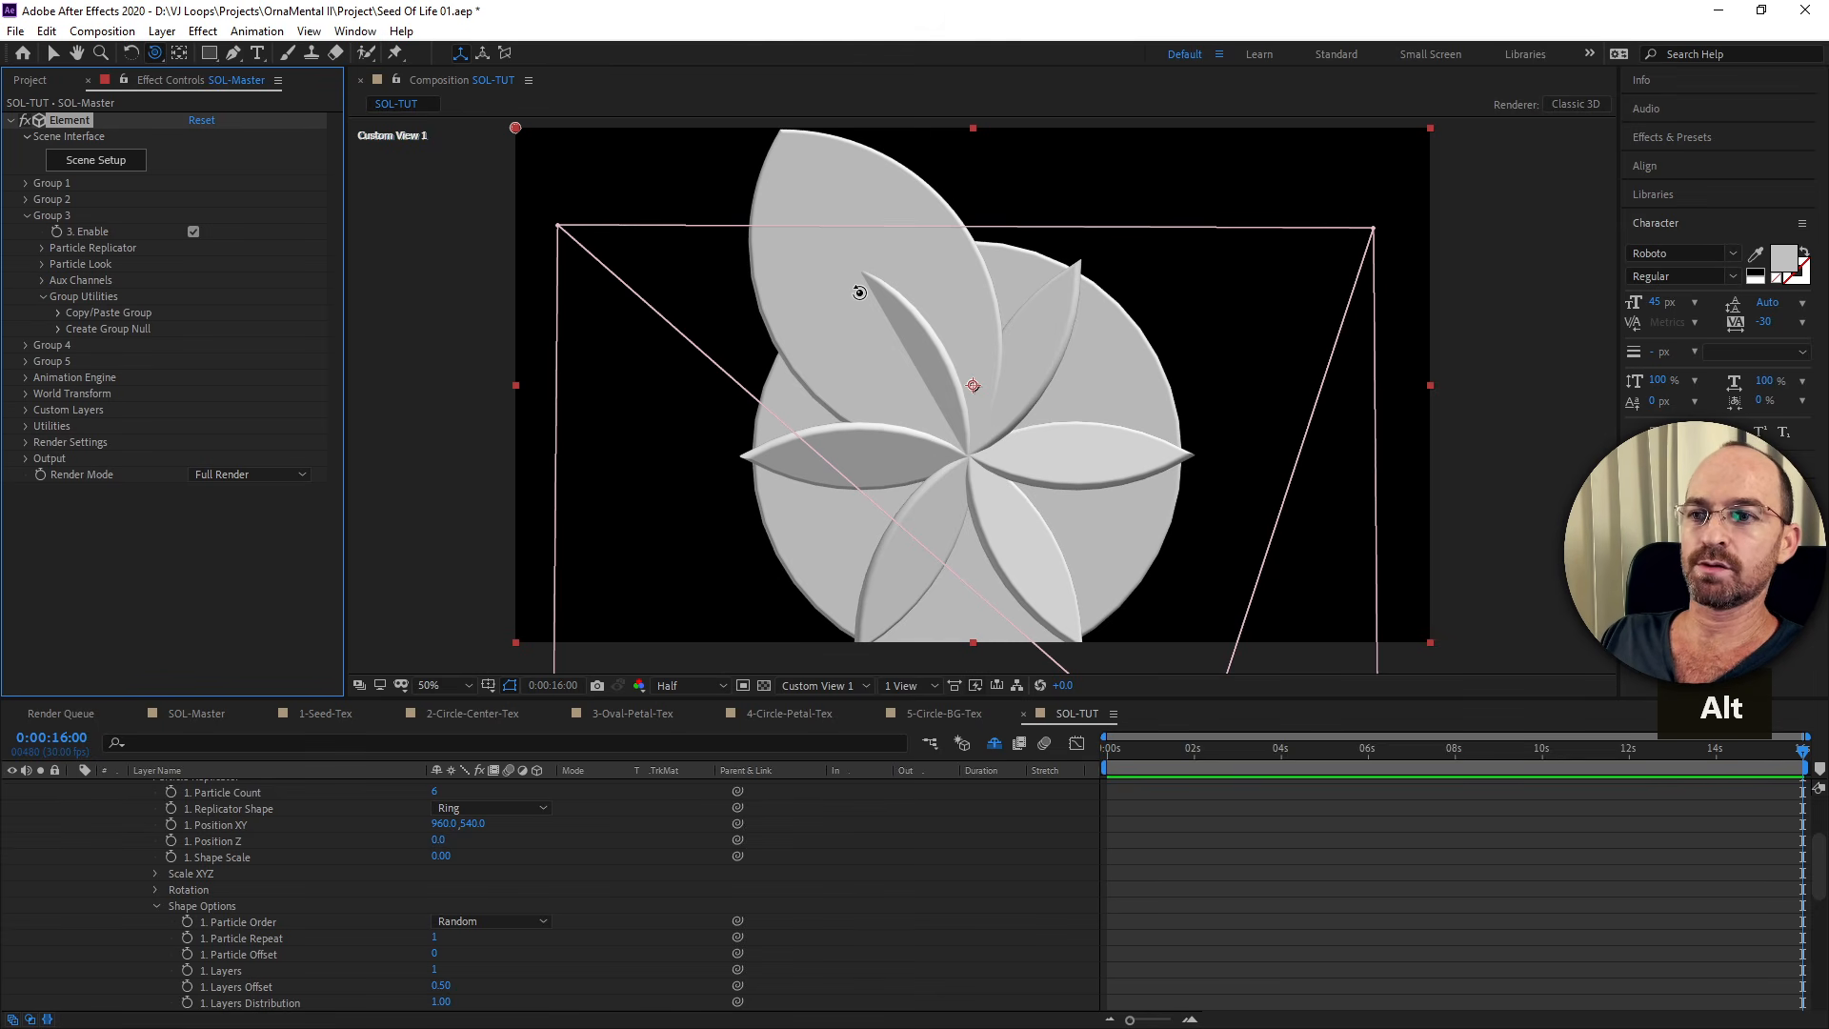
{"action": "key", "text": "alt+Tab"}
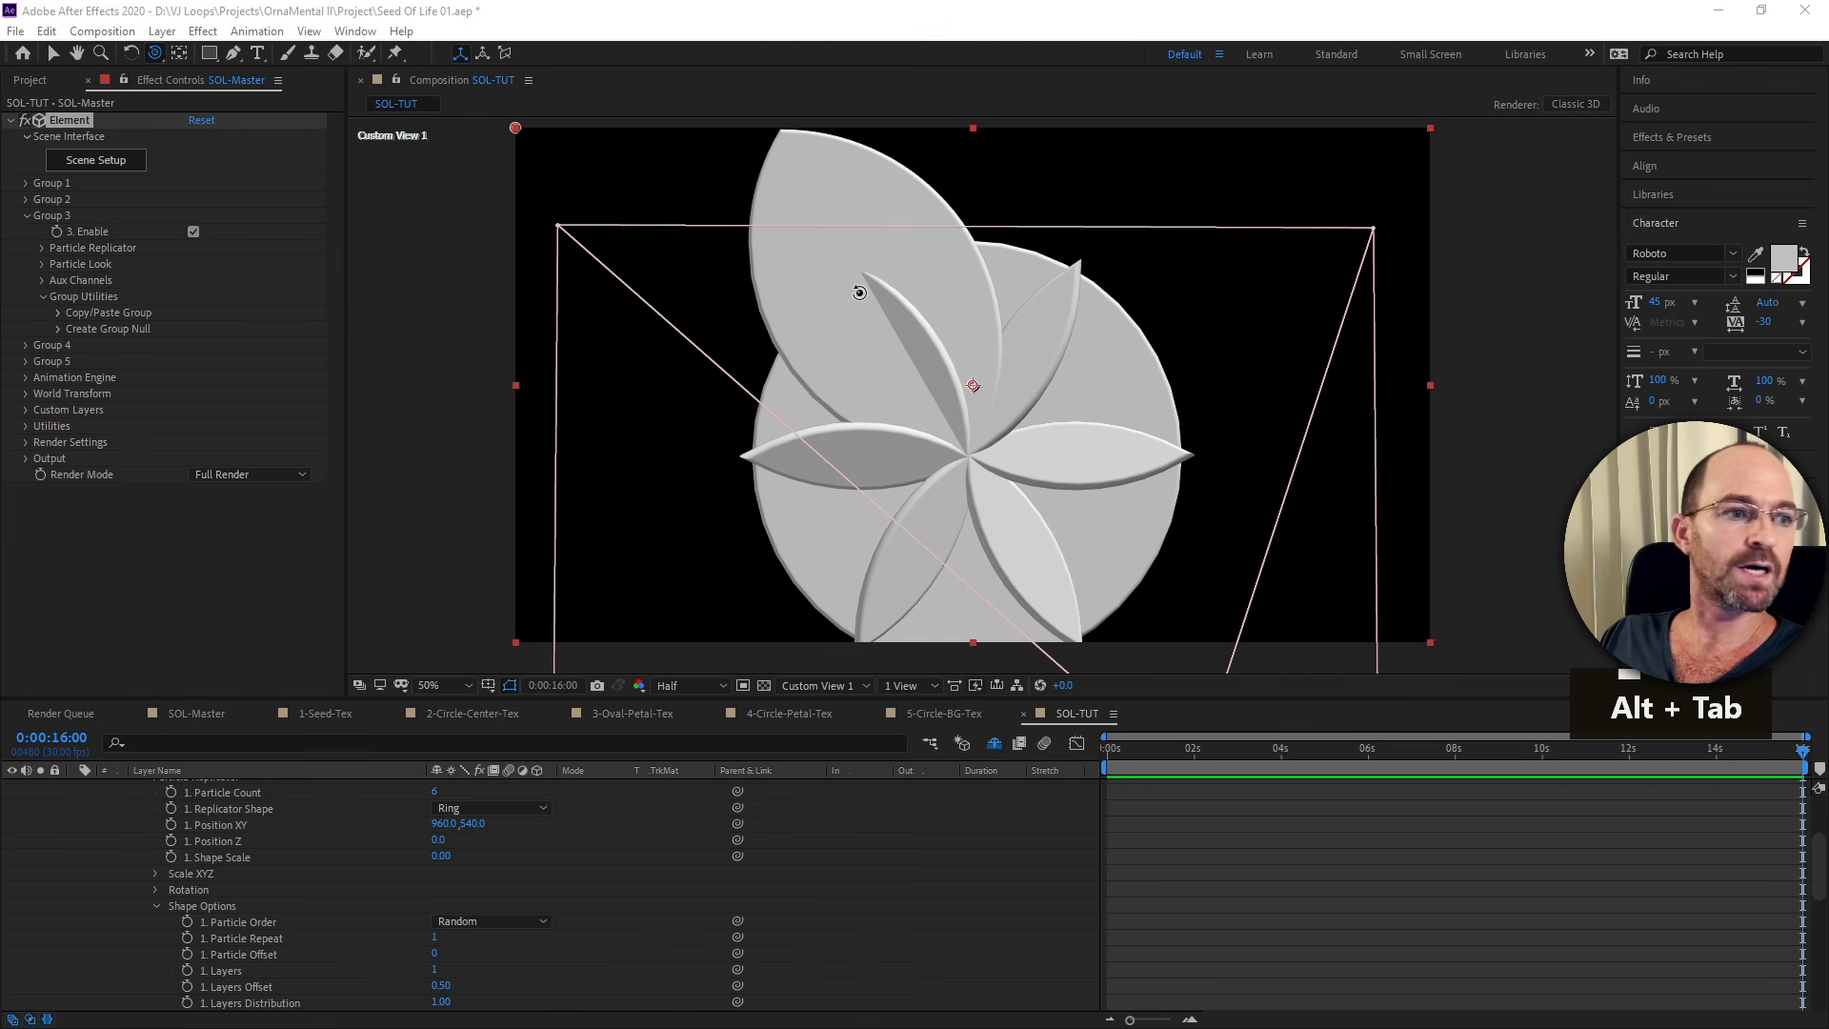
{"action": "key", "text": "alt"}
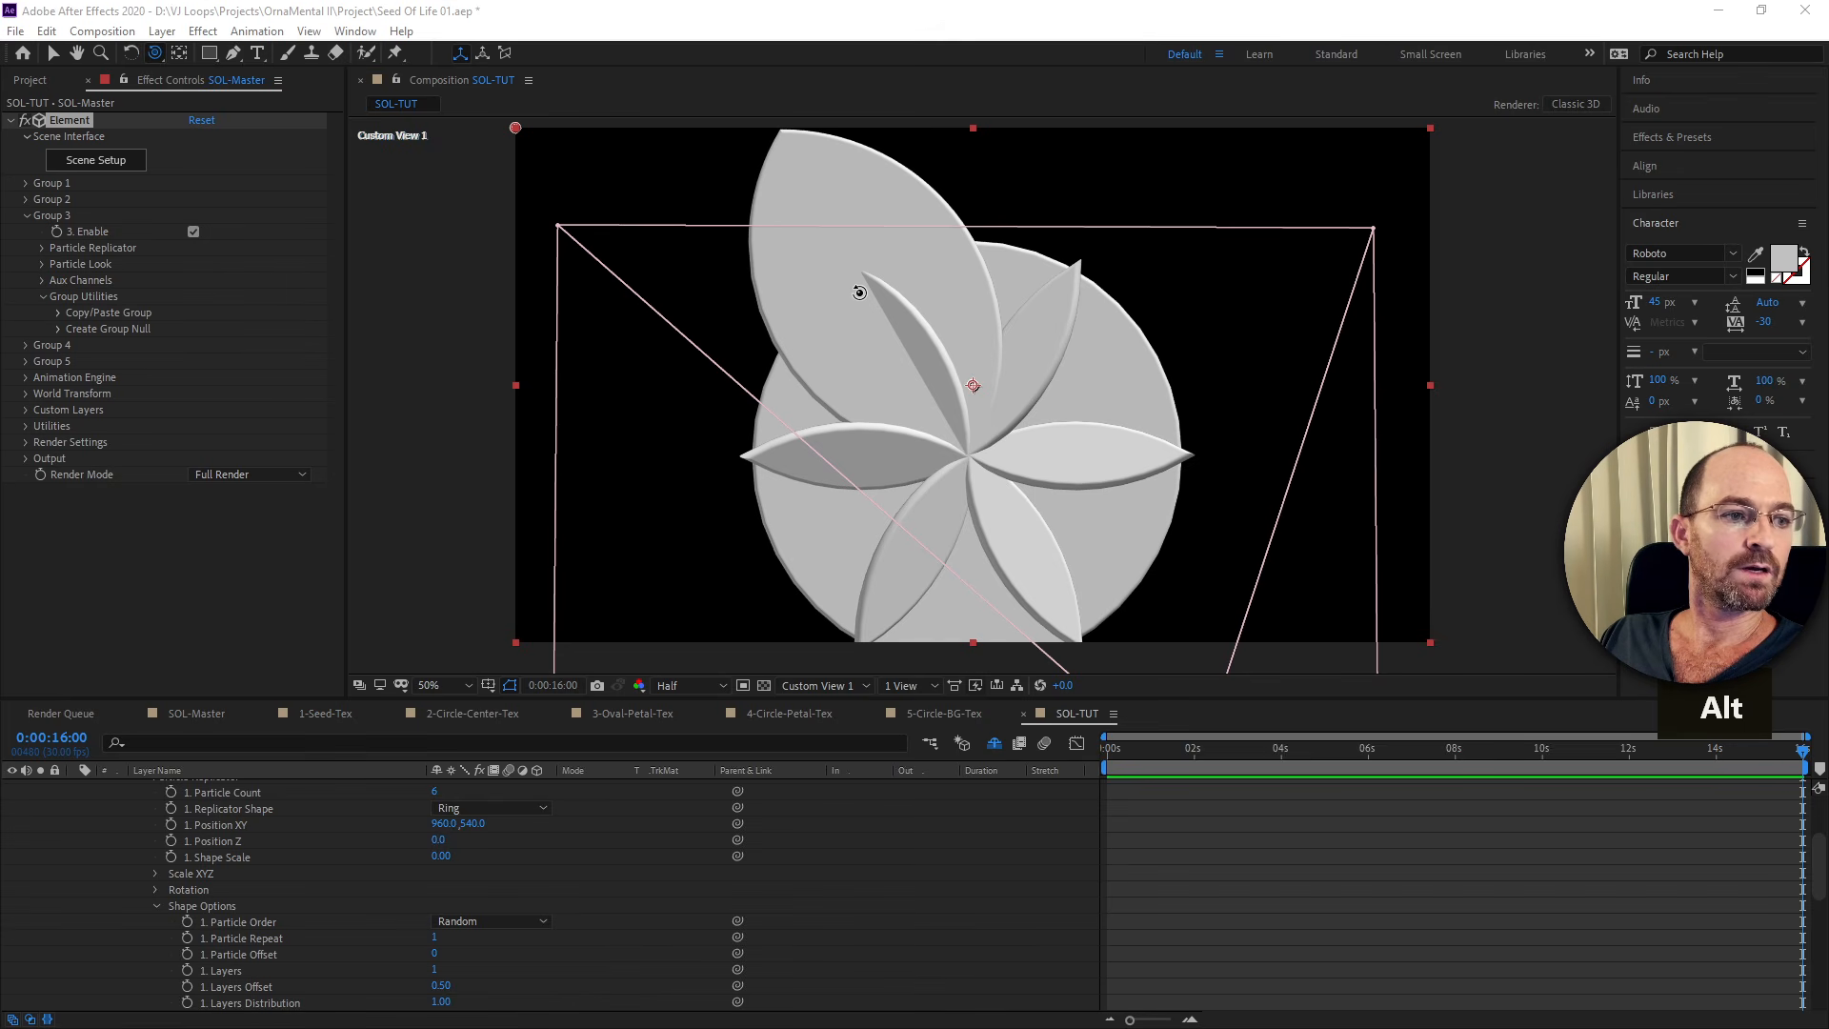
{"action": "key", "text": "alt+Tab"}
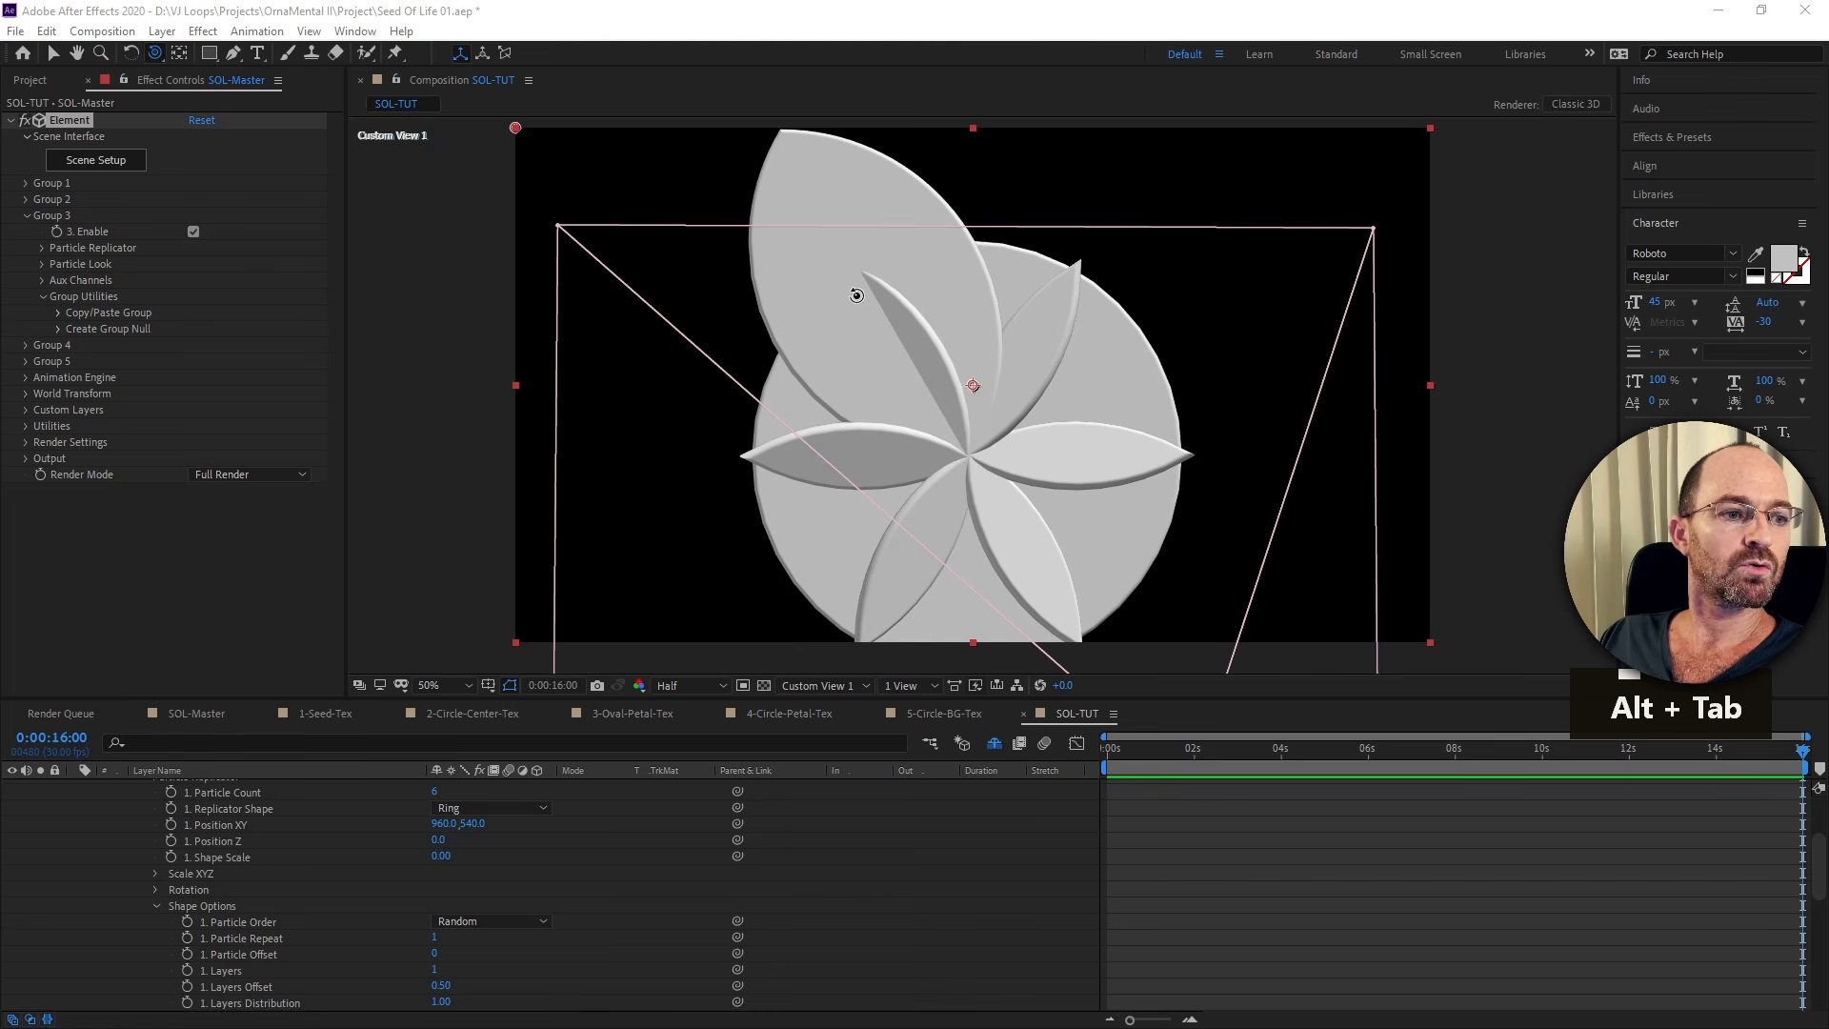
{"action": "key", "text": "alt"}
{"action": "key", "text": "alt+Tab"}
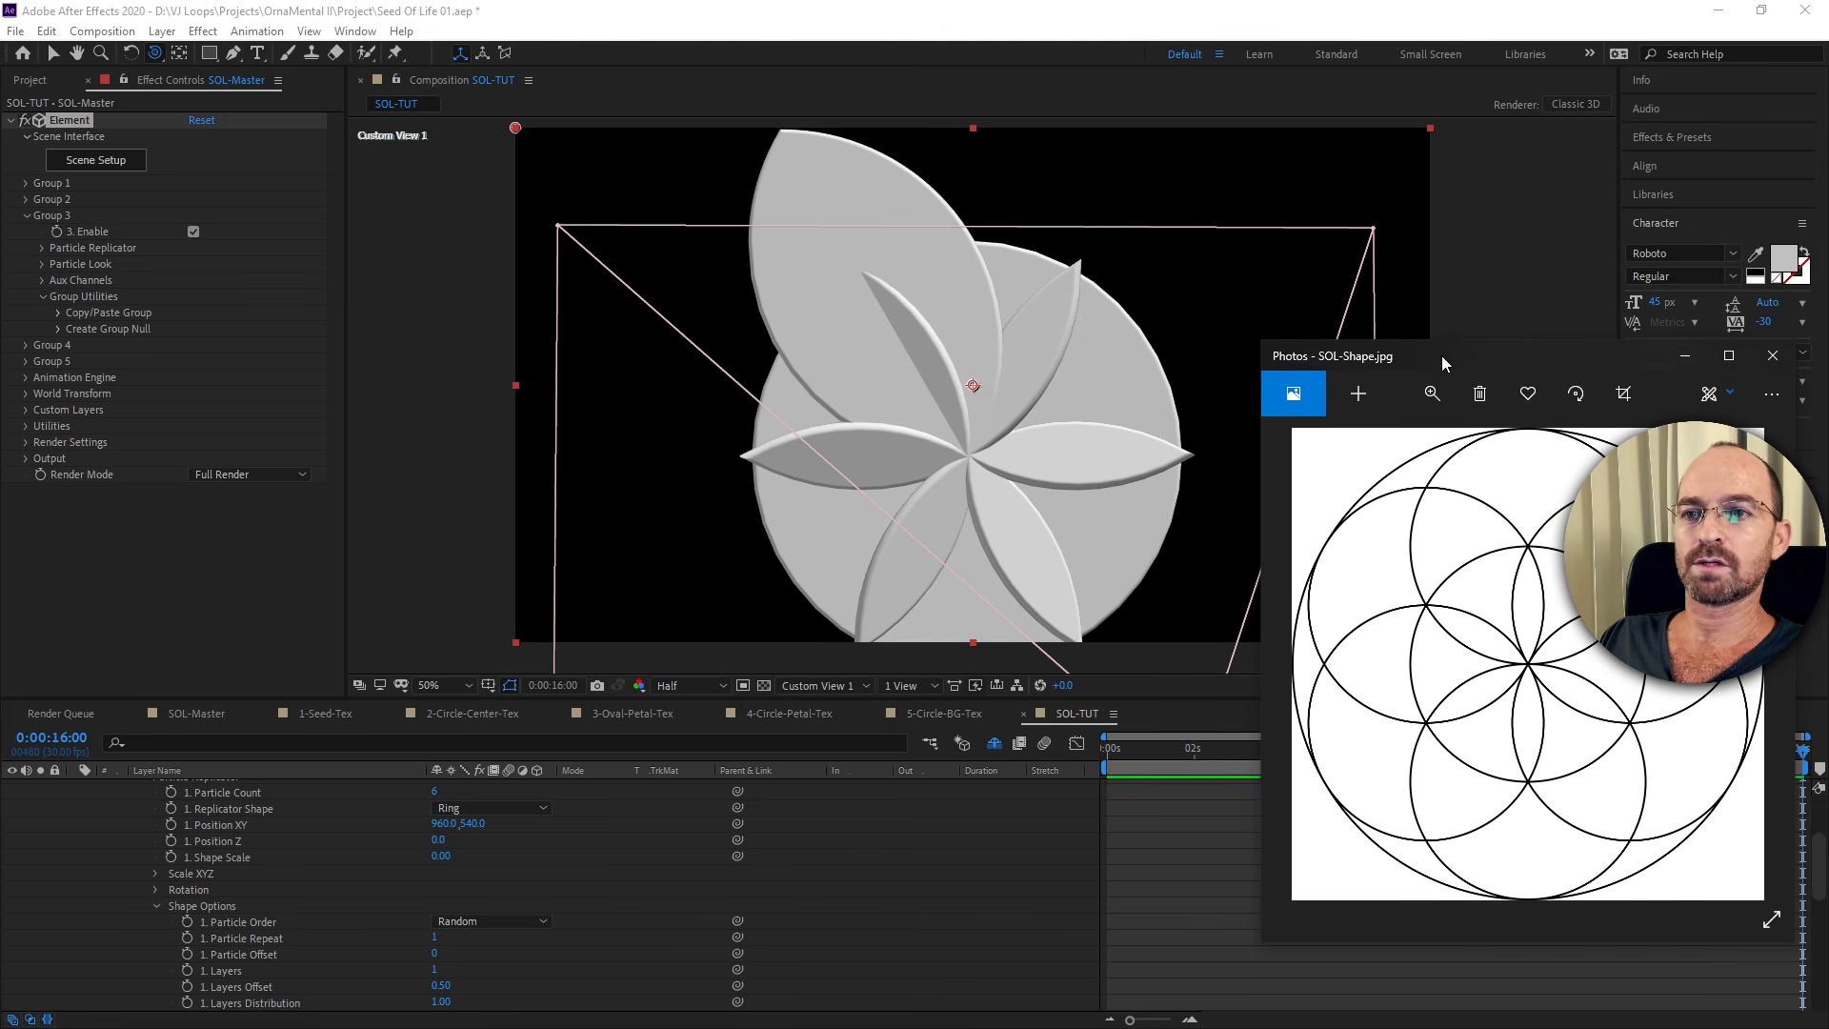
{"action": "left_click_drag", "start_coordinate": [1439, 360], "coordinate": [261, 291]}
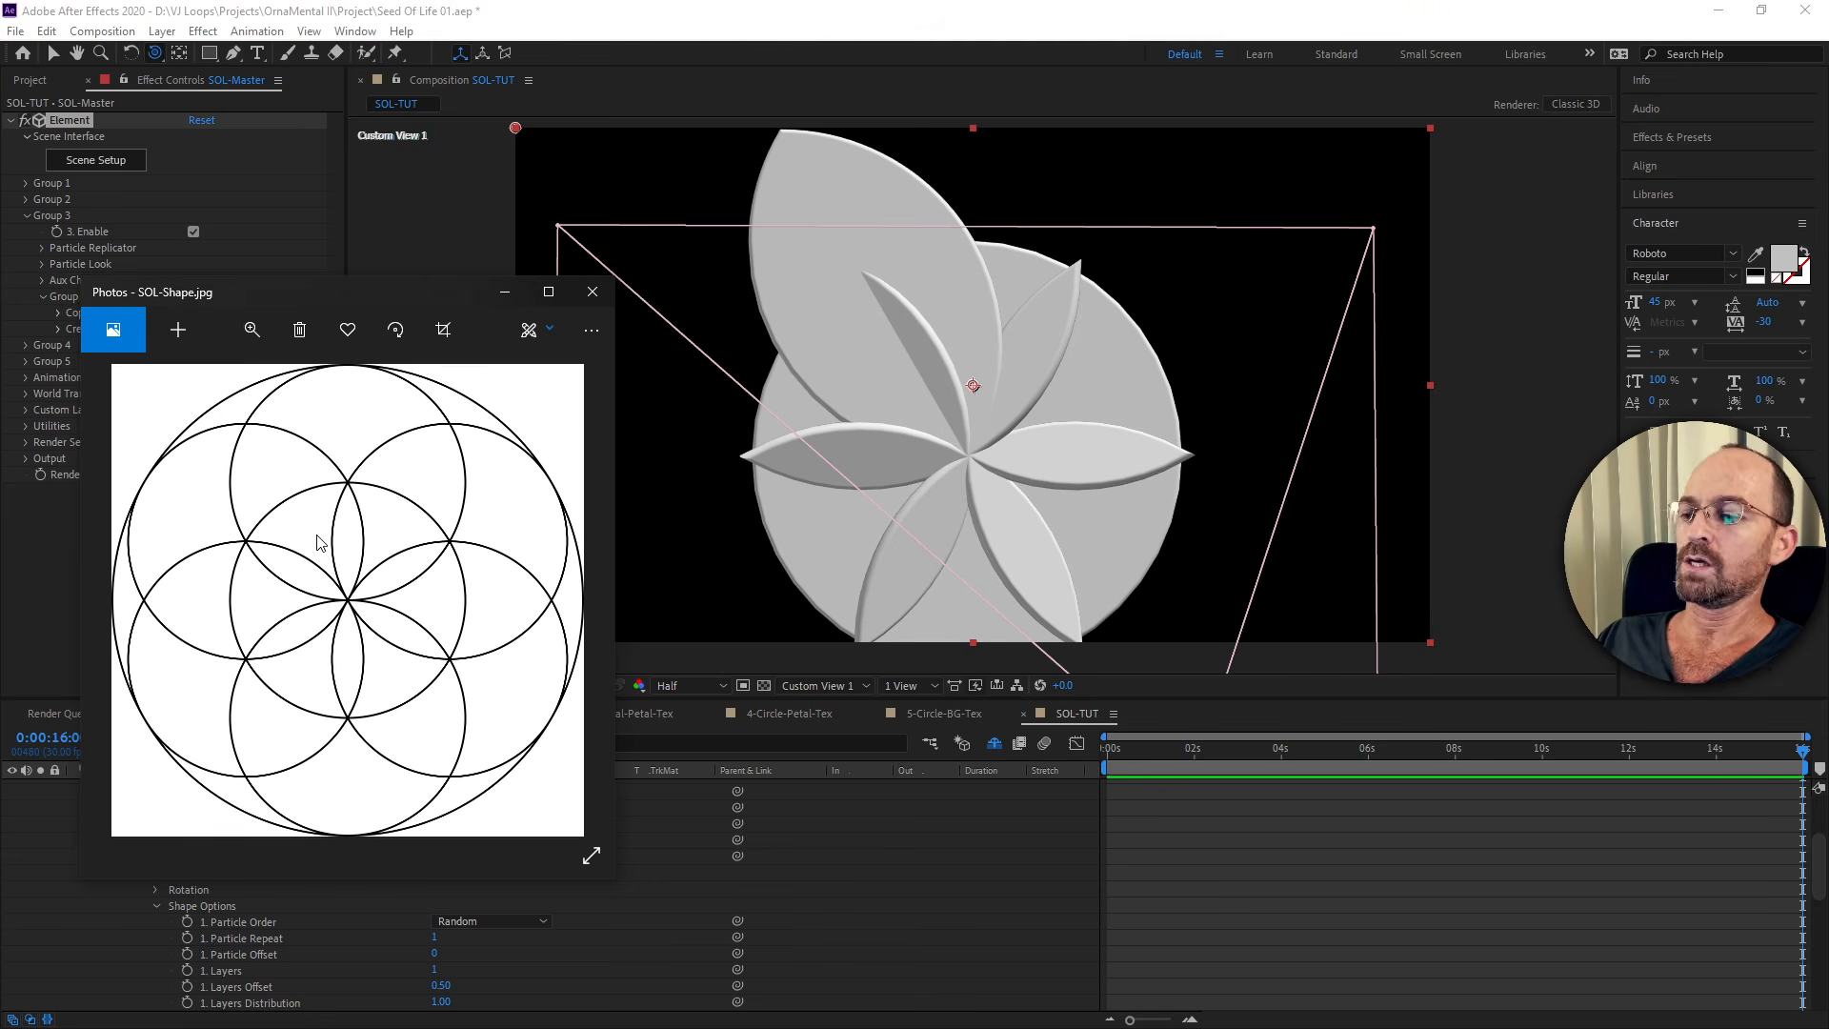
Switch to Illustrator and select the 3-Petal path in SOL-Shapes.ai.
{"action": "key", "text": "alt+Tab"}
{"action": "key", "text": "alt+Tab"}
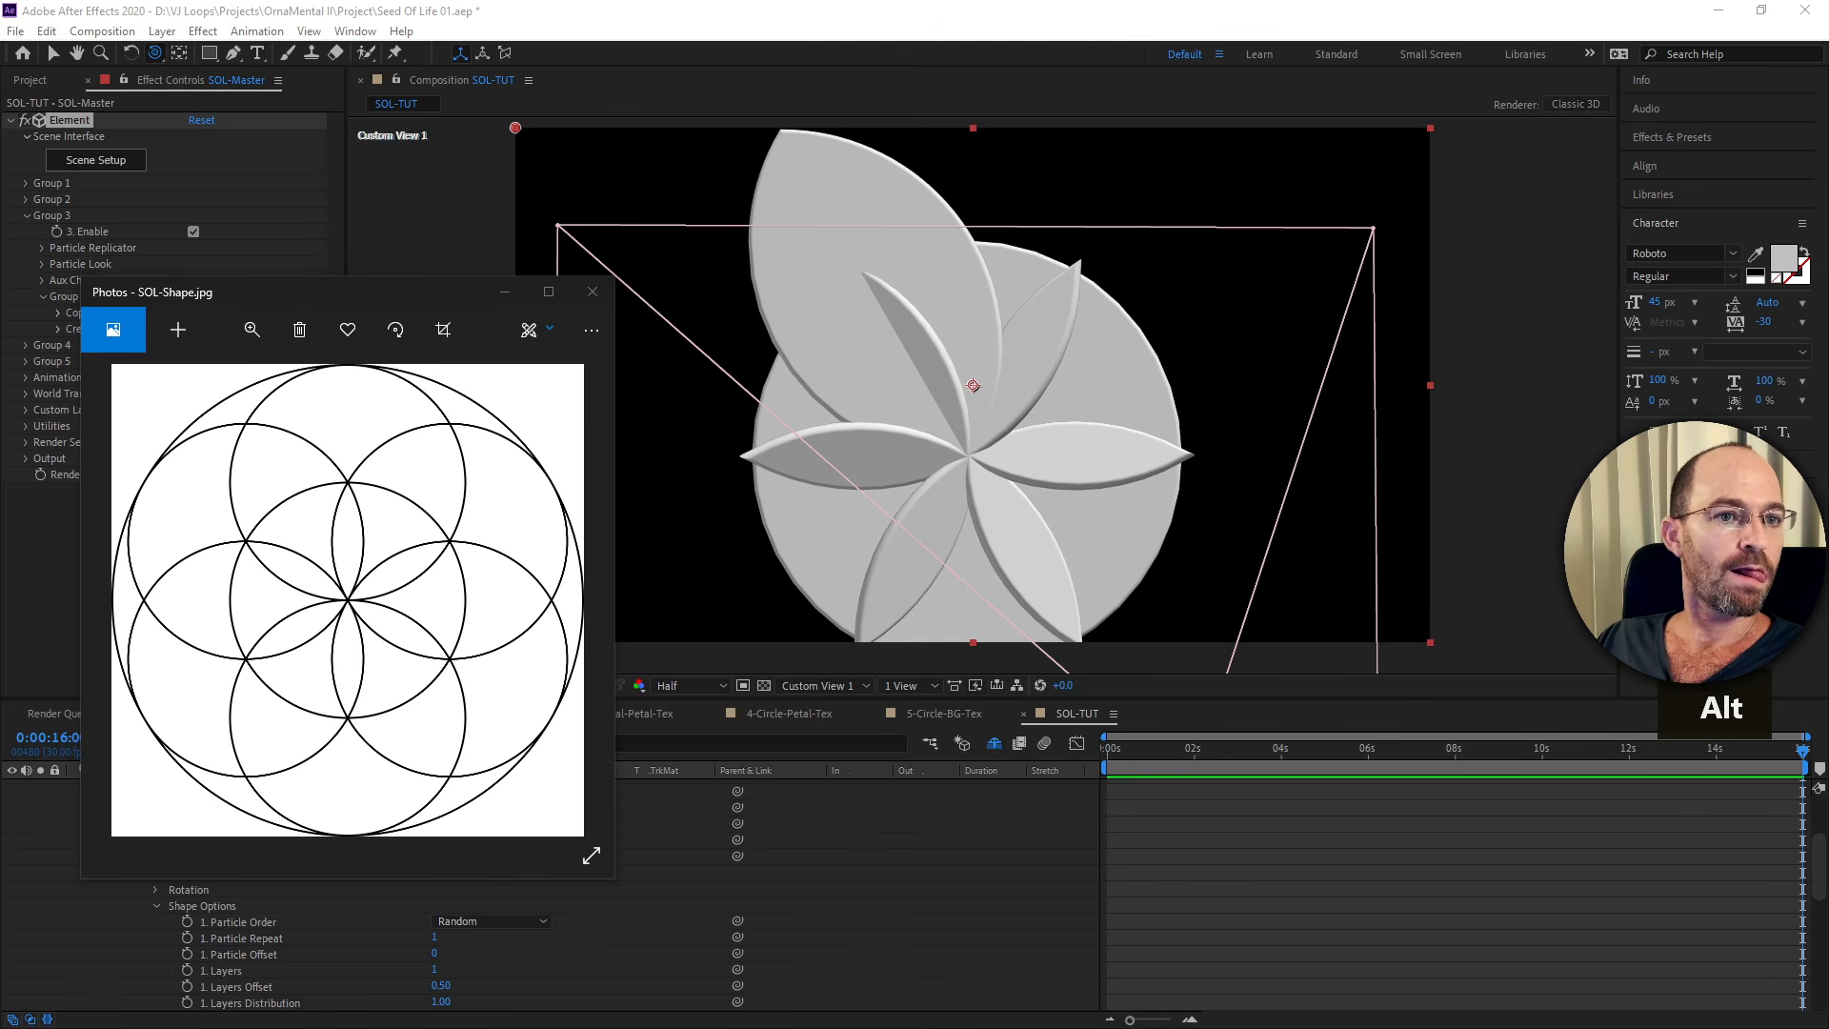
{"action": "key", "text": "alt+Tab"}
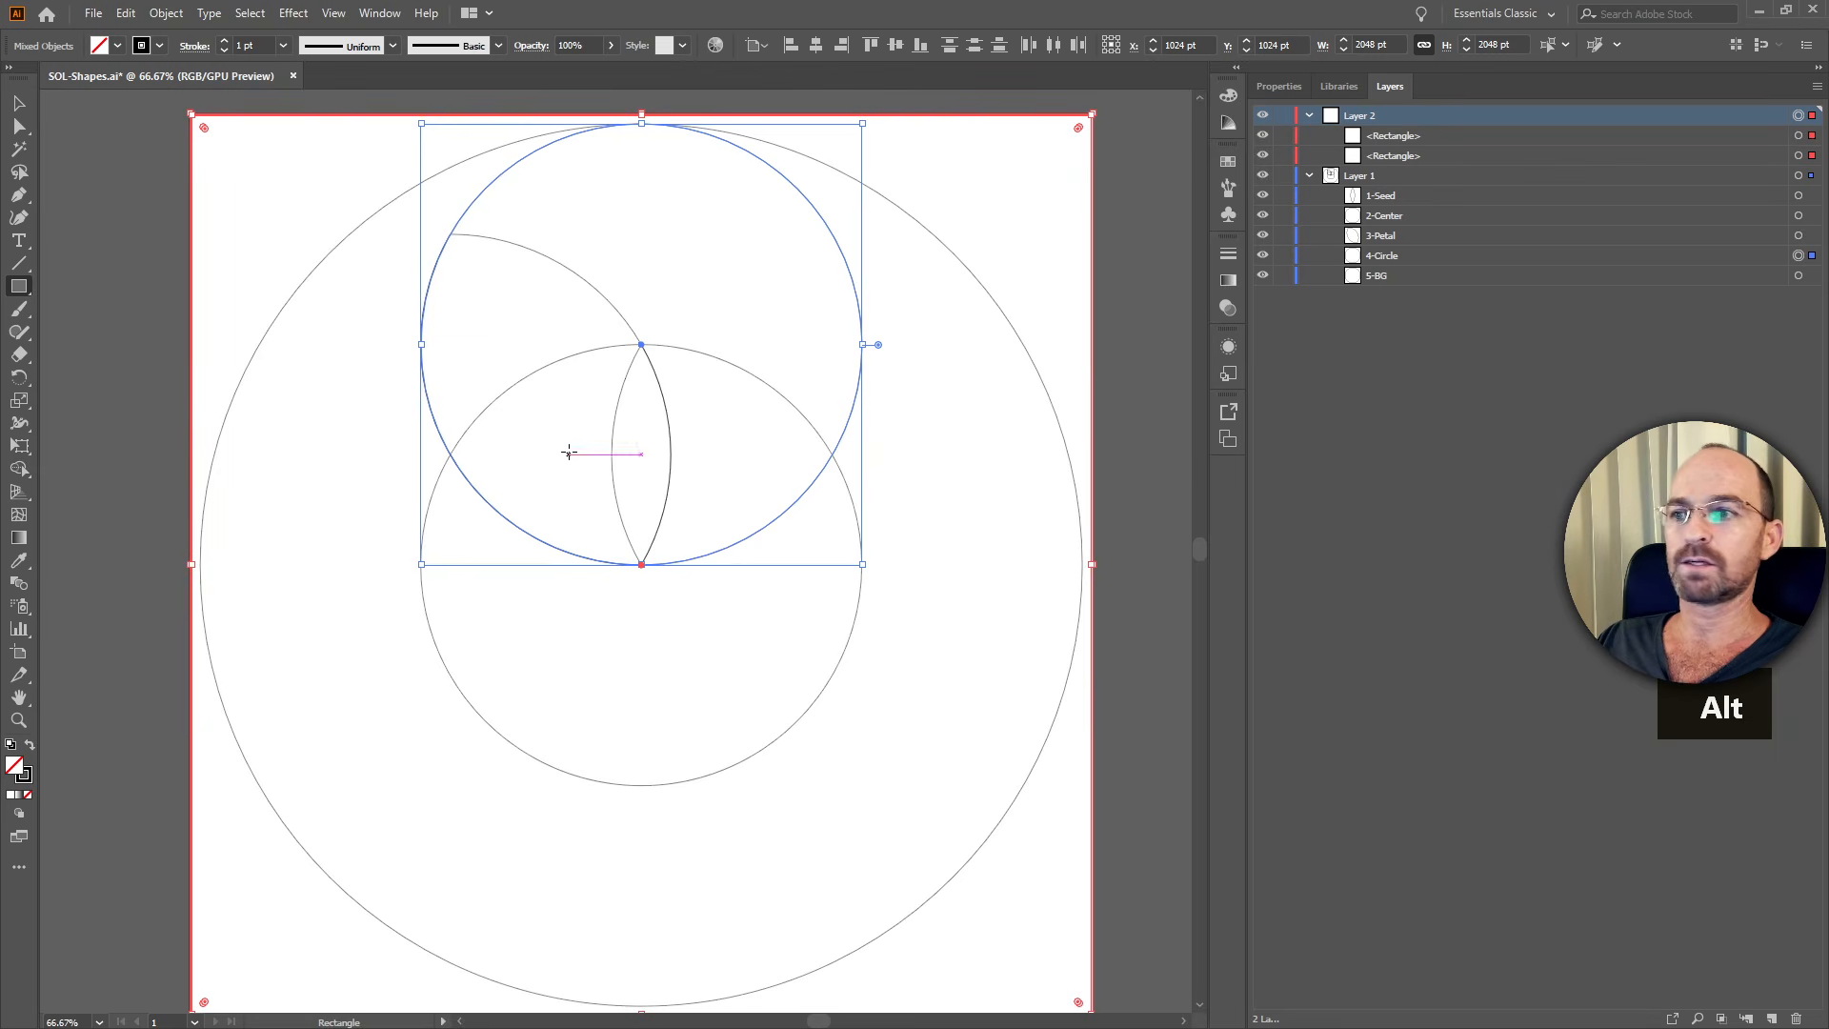
{"action": "left_click", "coordinate": [1798, 216]}
{"action": "left_click", "coordinate": [1798, 236]}
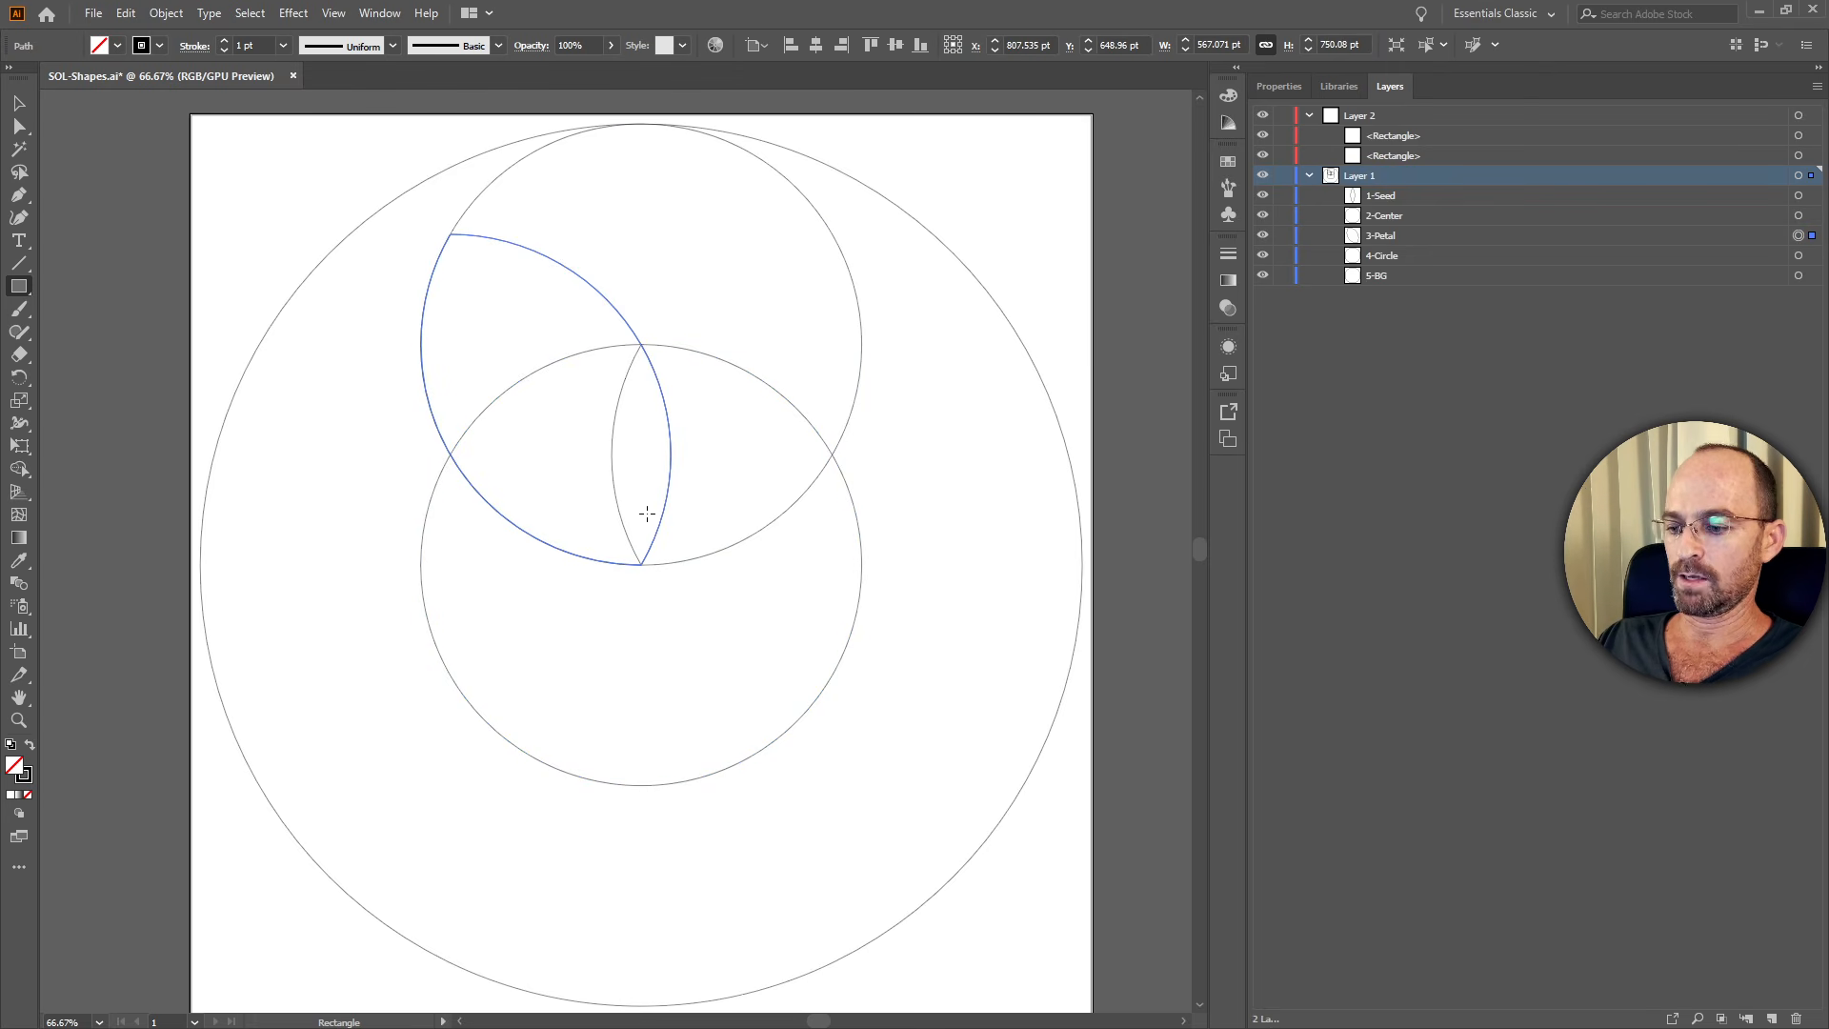
Rotate the 3-Petal path by -30° around its tip at the artboard centre, without making a copy.
{"action": "key", "text": "alt"}
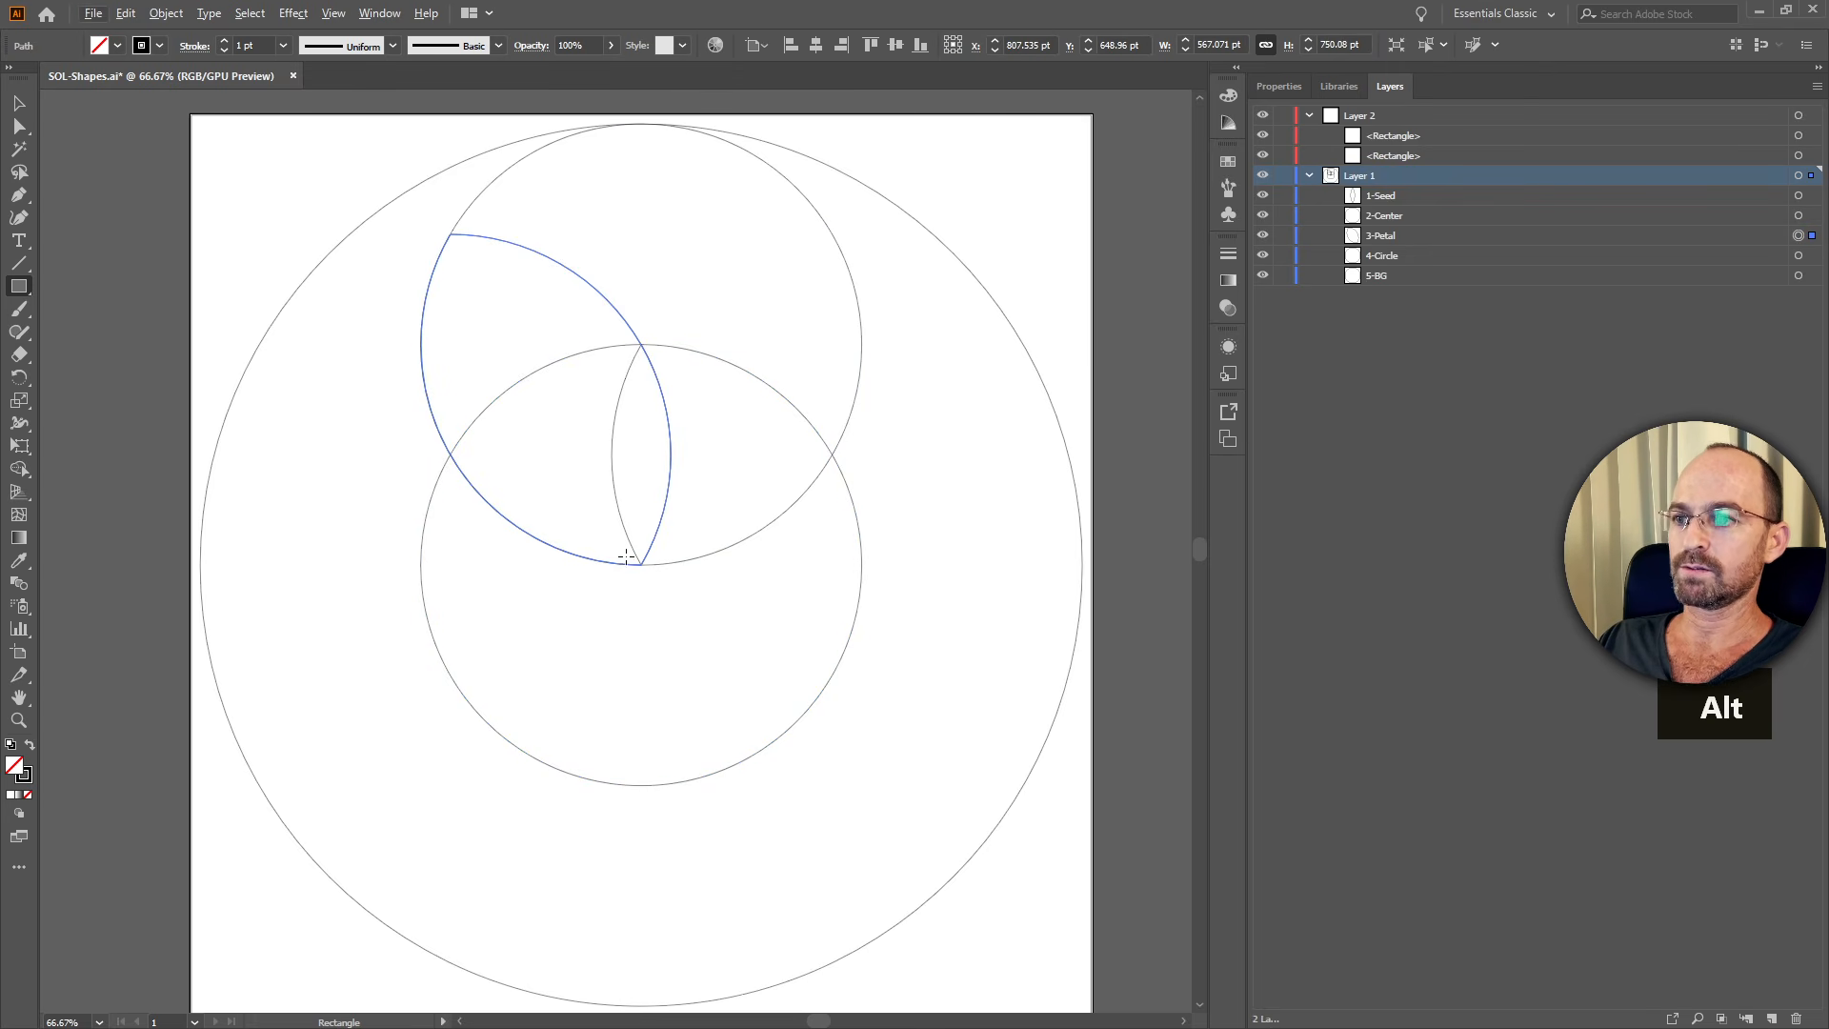
{"action": "left_click", "coordinate": [21, 378]}
{"action": "key", "text": "alt"}
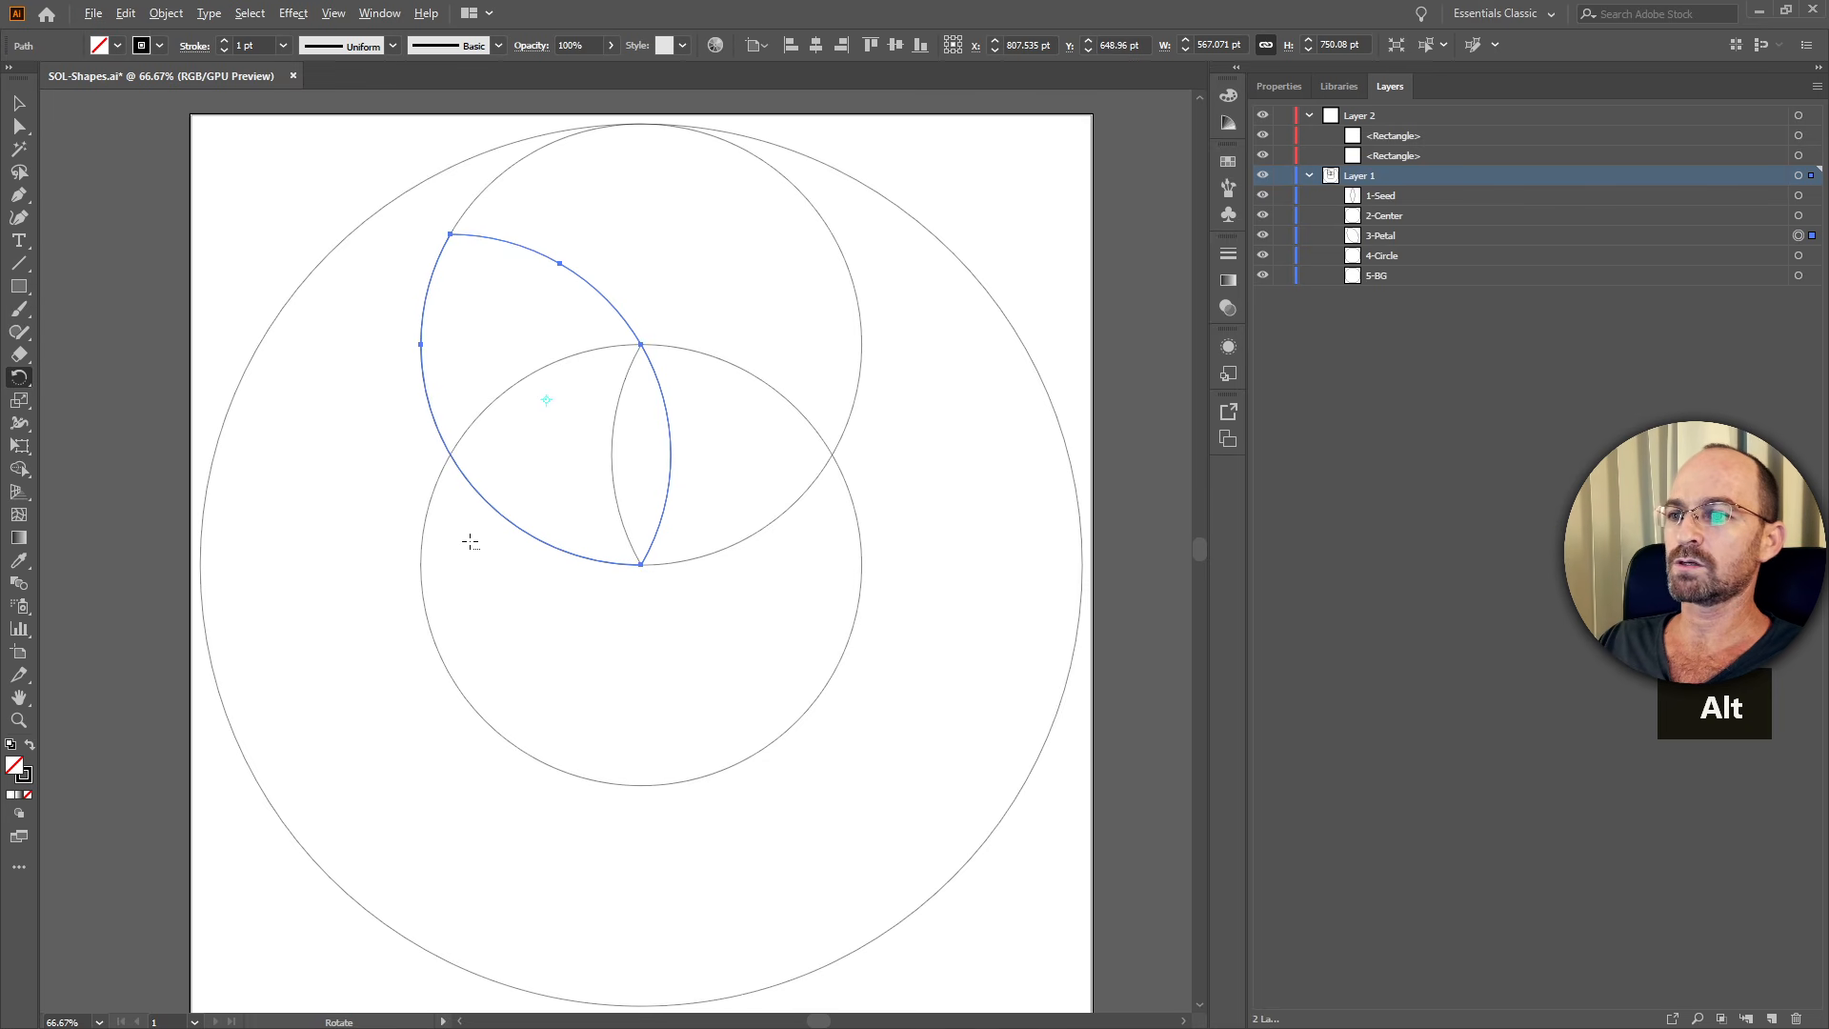
{"action": "left_click", "coordinate": [641, 564], "text": "alt"}
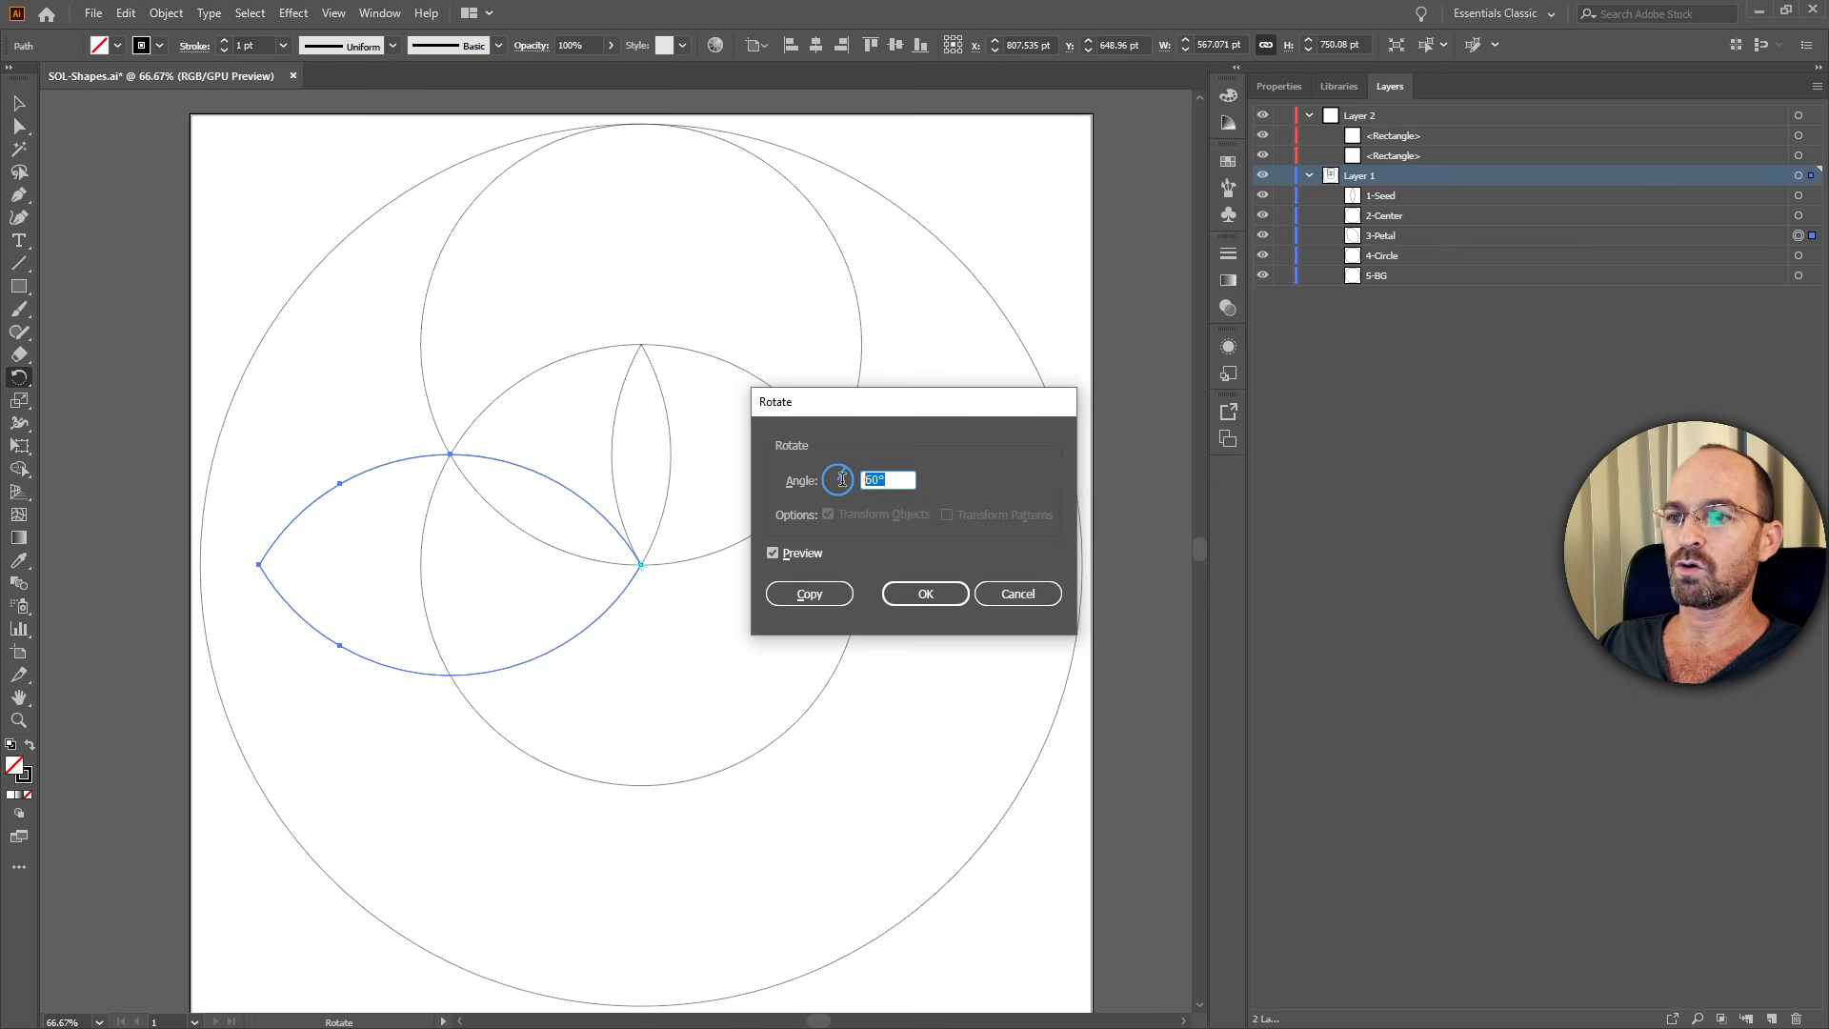
{"action": "type", "text": "-30"}
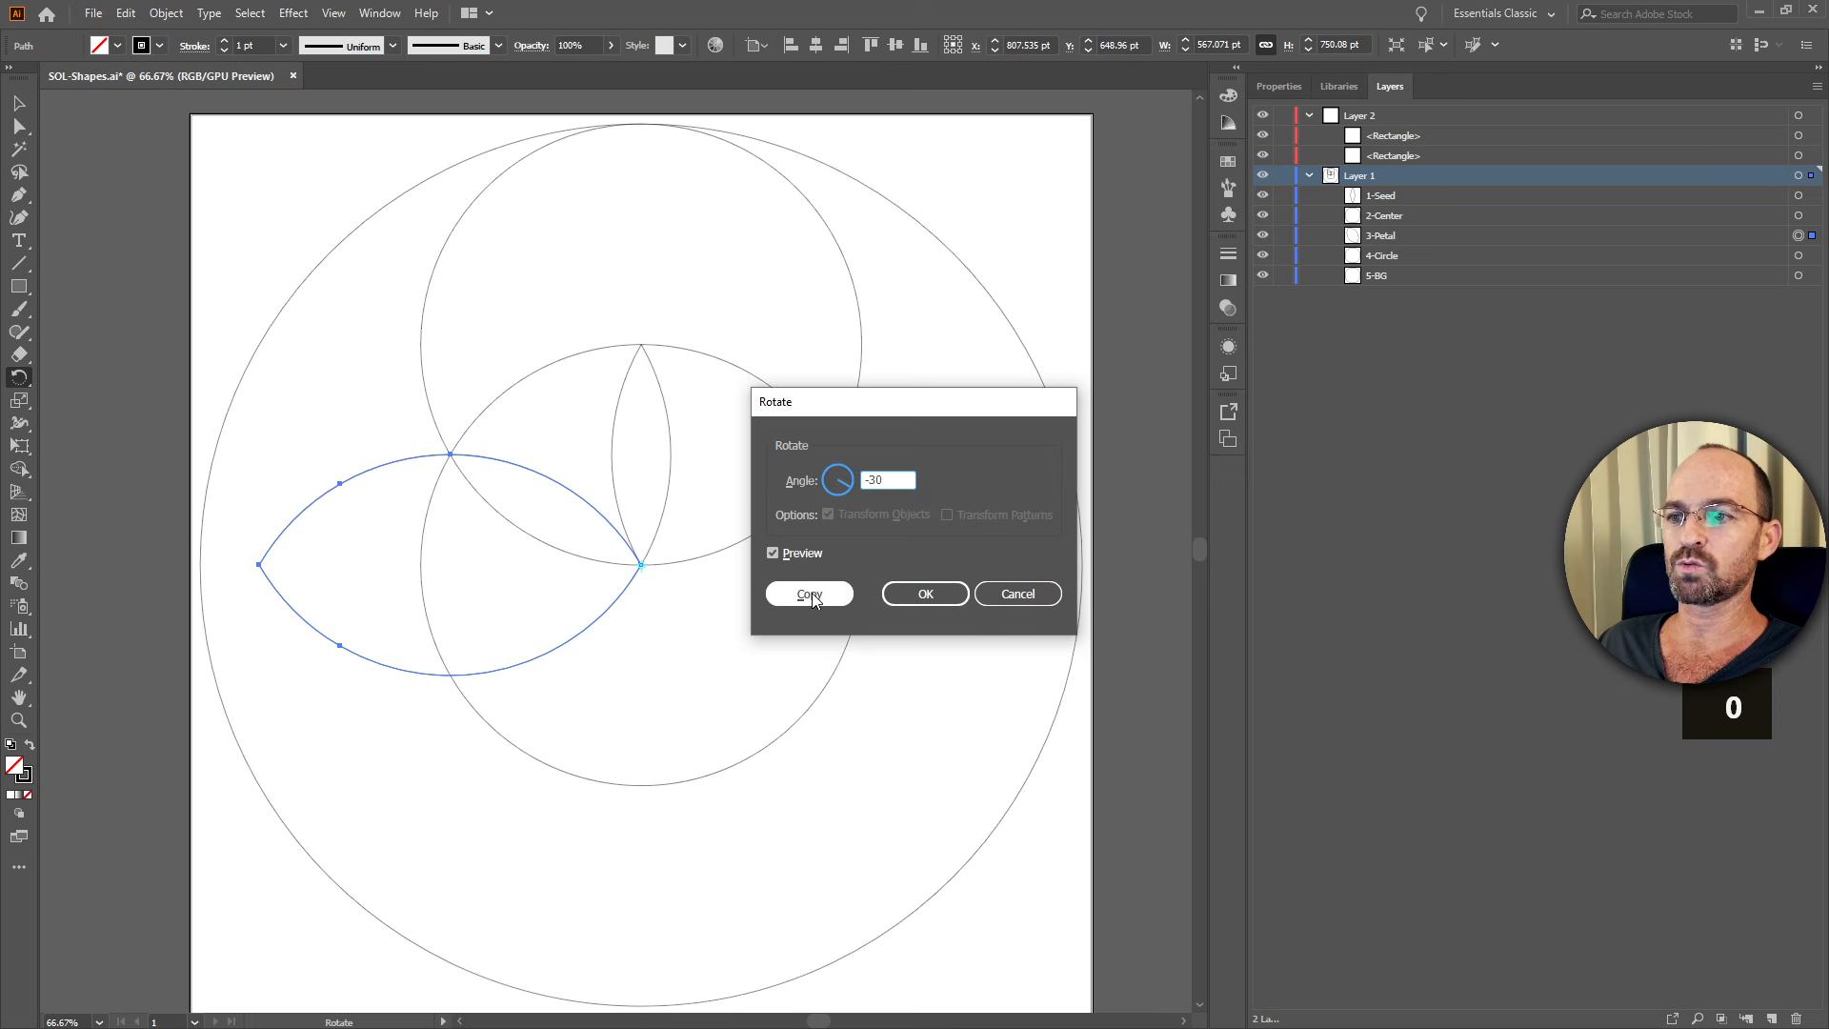
{"action": "left_click", "coordinate": [929, 595]}
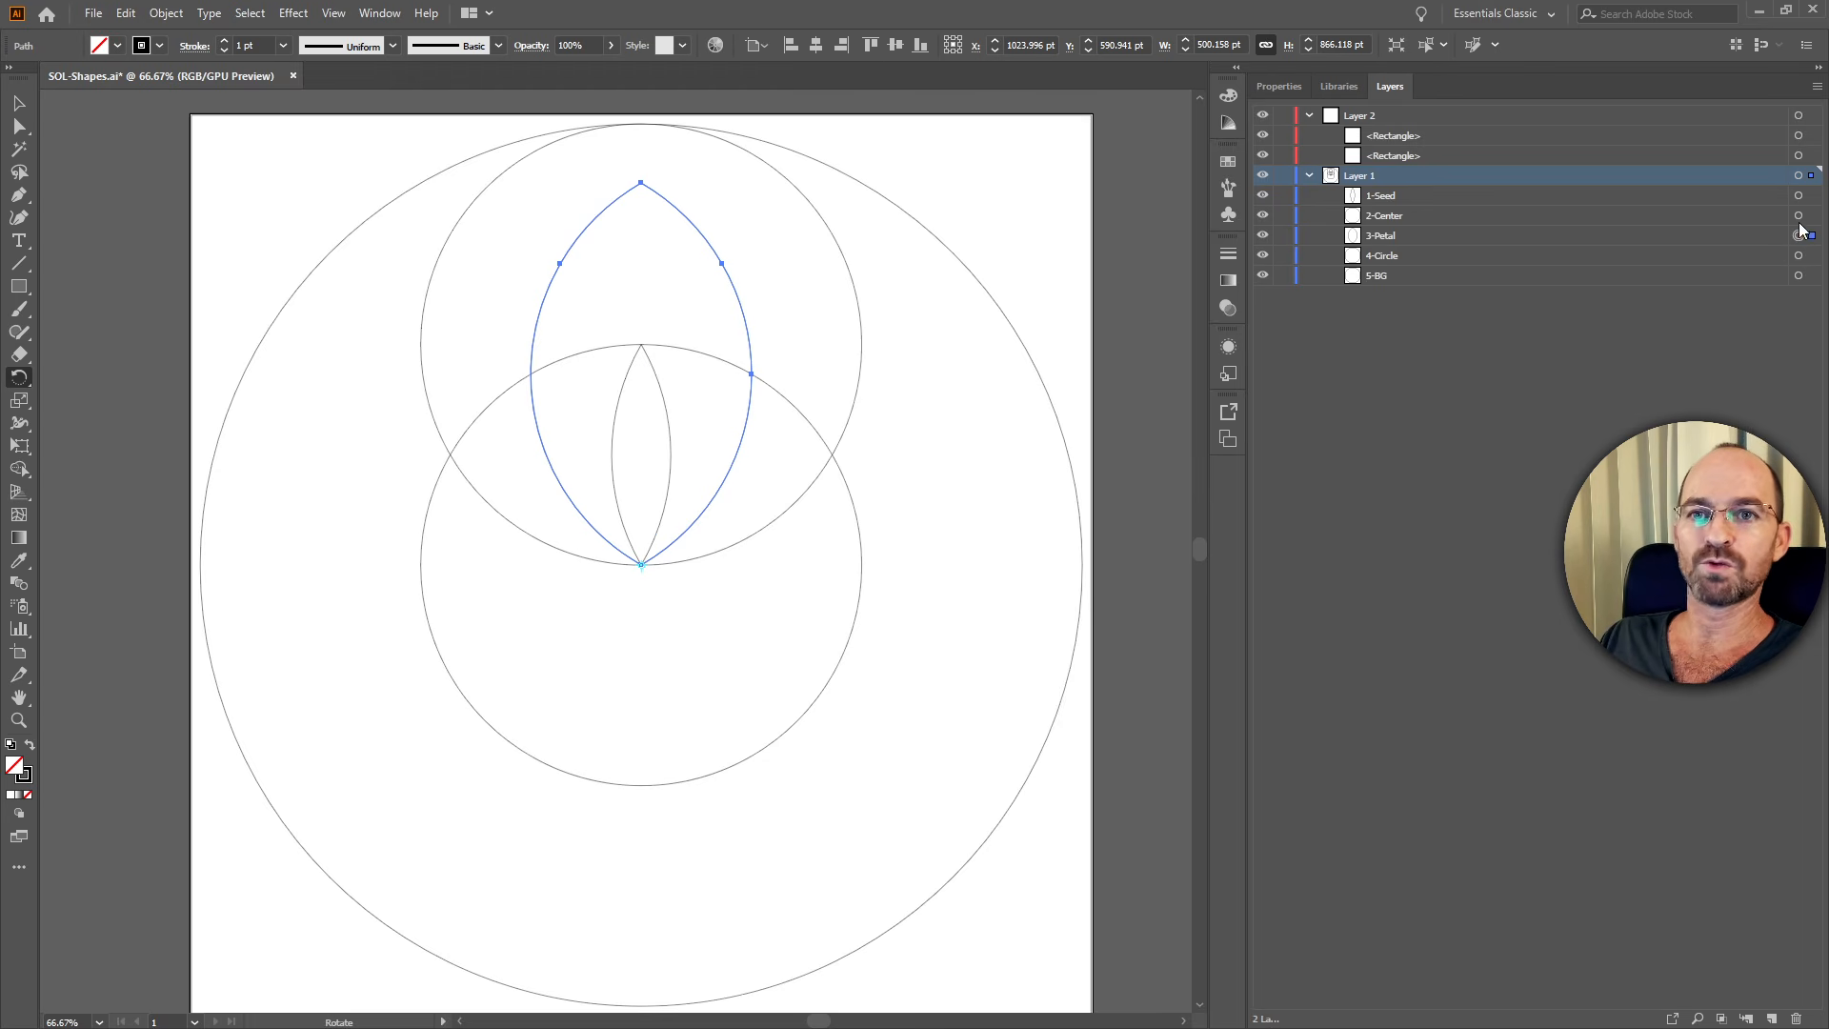
Add Layer 2's rectangles to the petal selection, copy everything selected, and switch back to After Effects.
{"action": "left_click", "coordinate": [1798, 115], "text": "ctrl"}
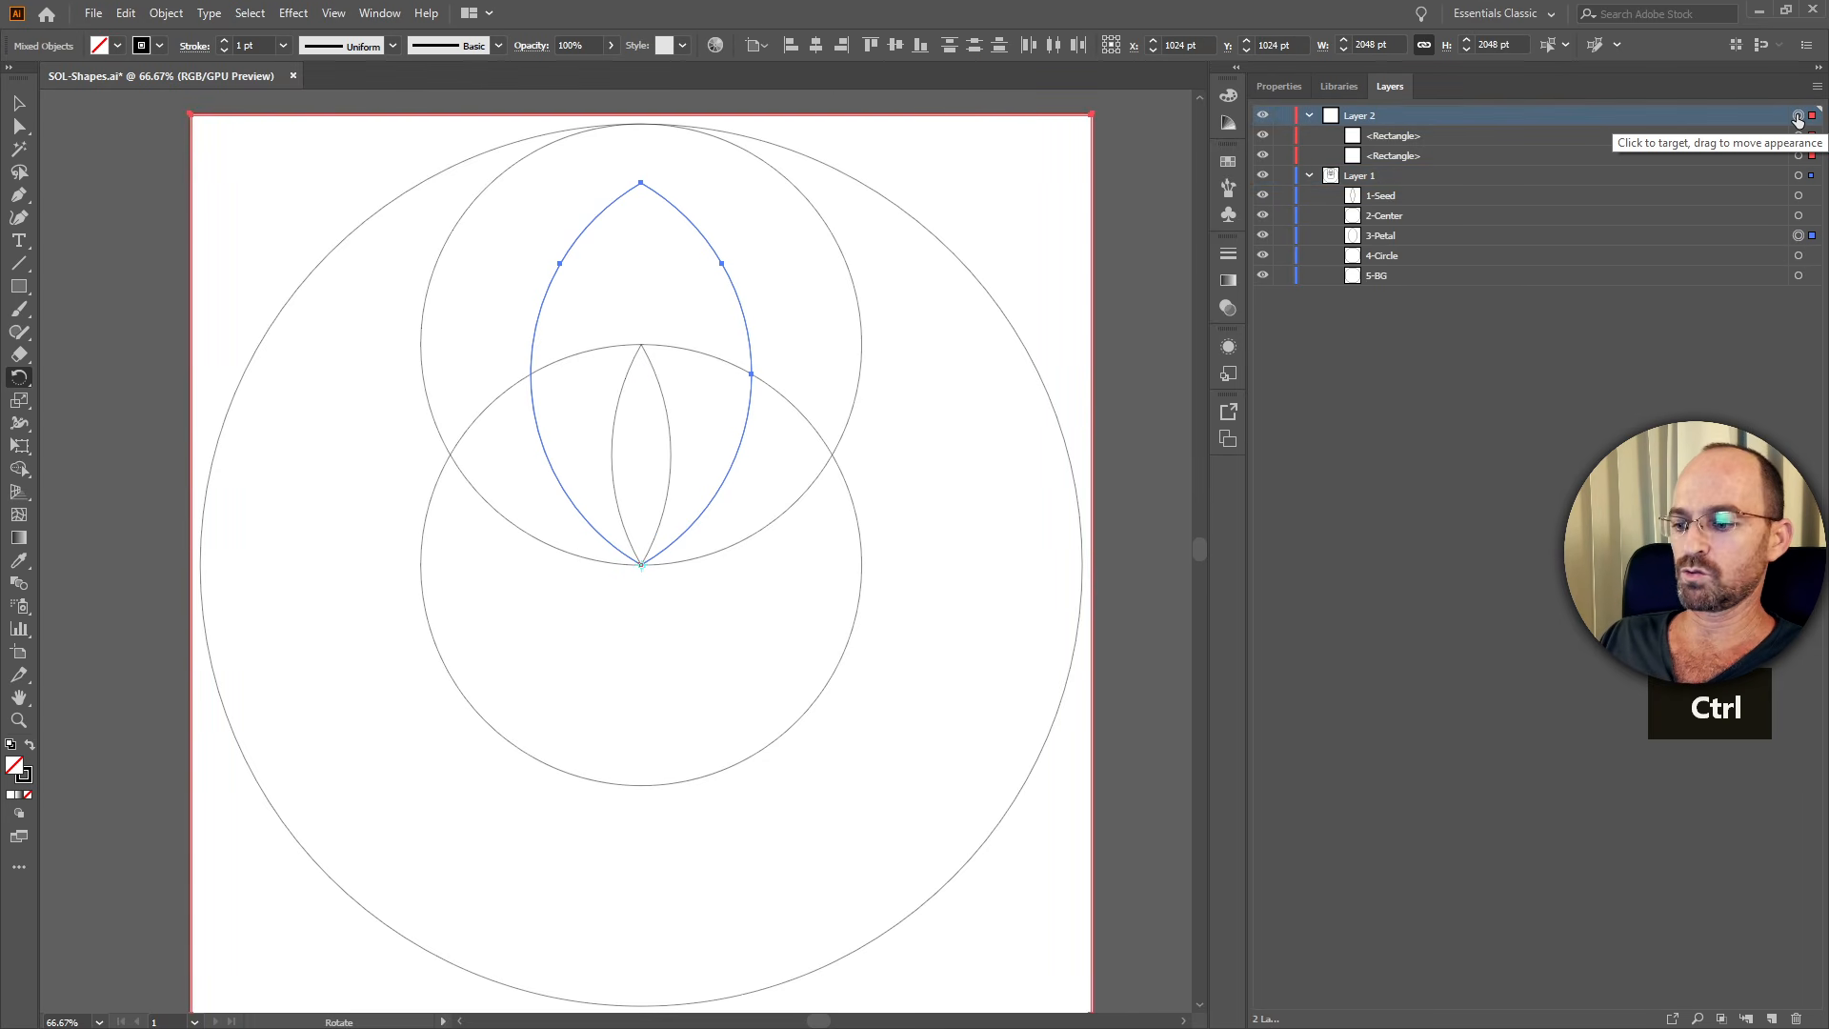
{"action": "key", "text": "ctrl+c"}
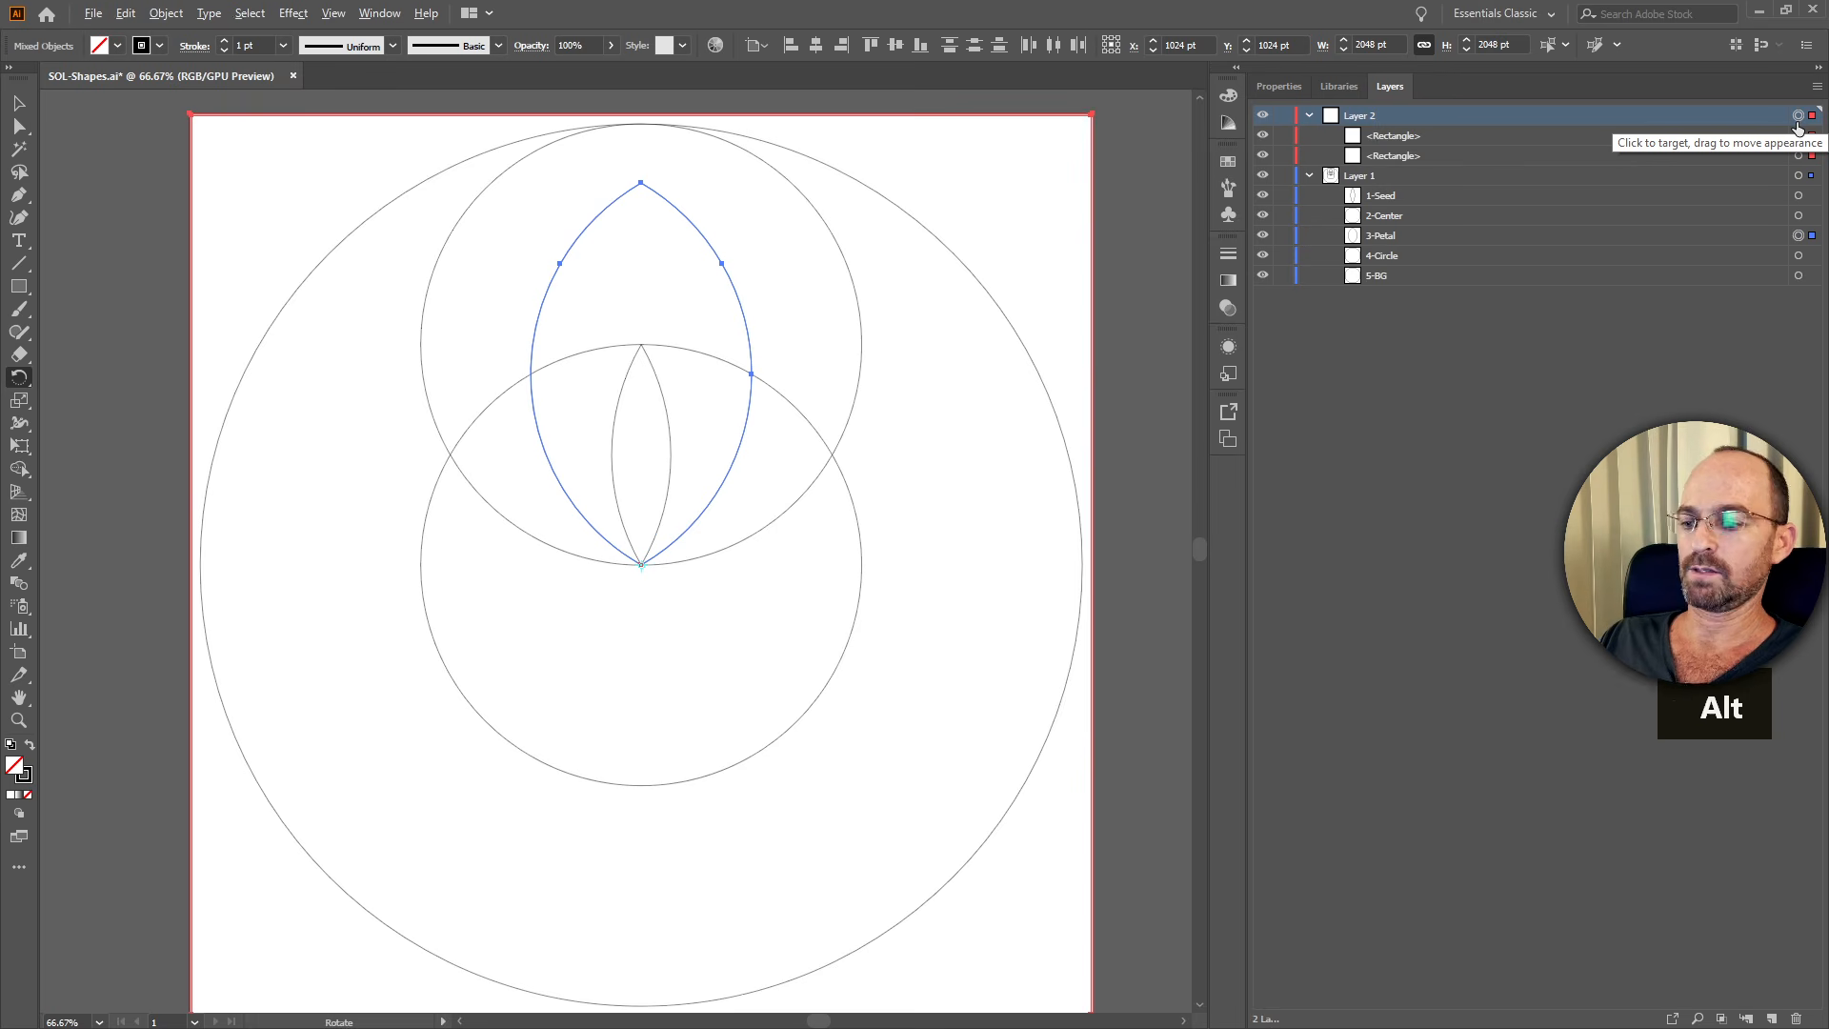
{"action": "key", "text": "alt+Tab"}
{"action": "key", "text": "alt+Tab"}
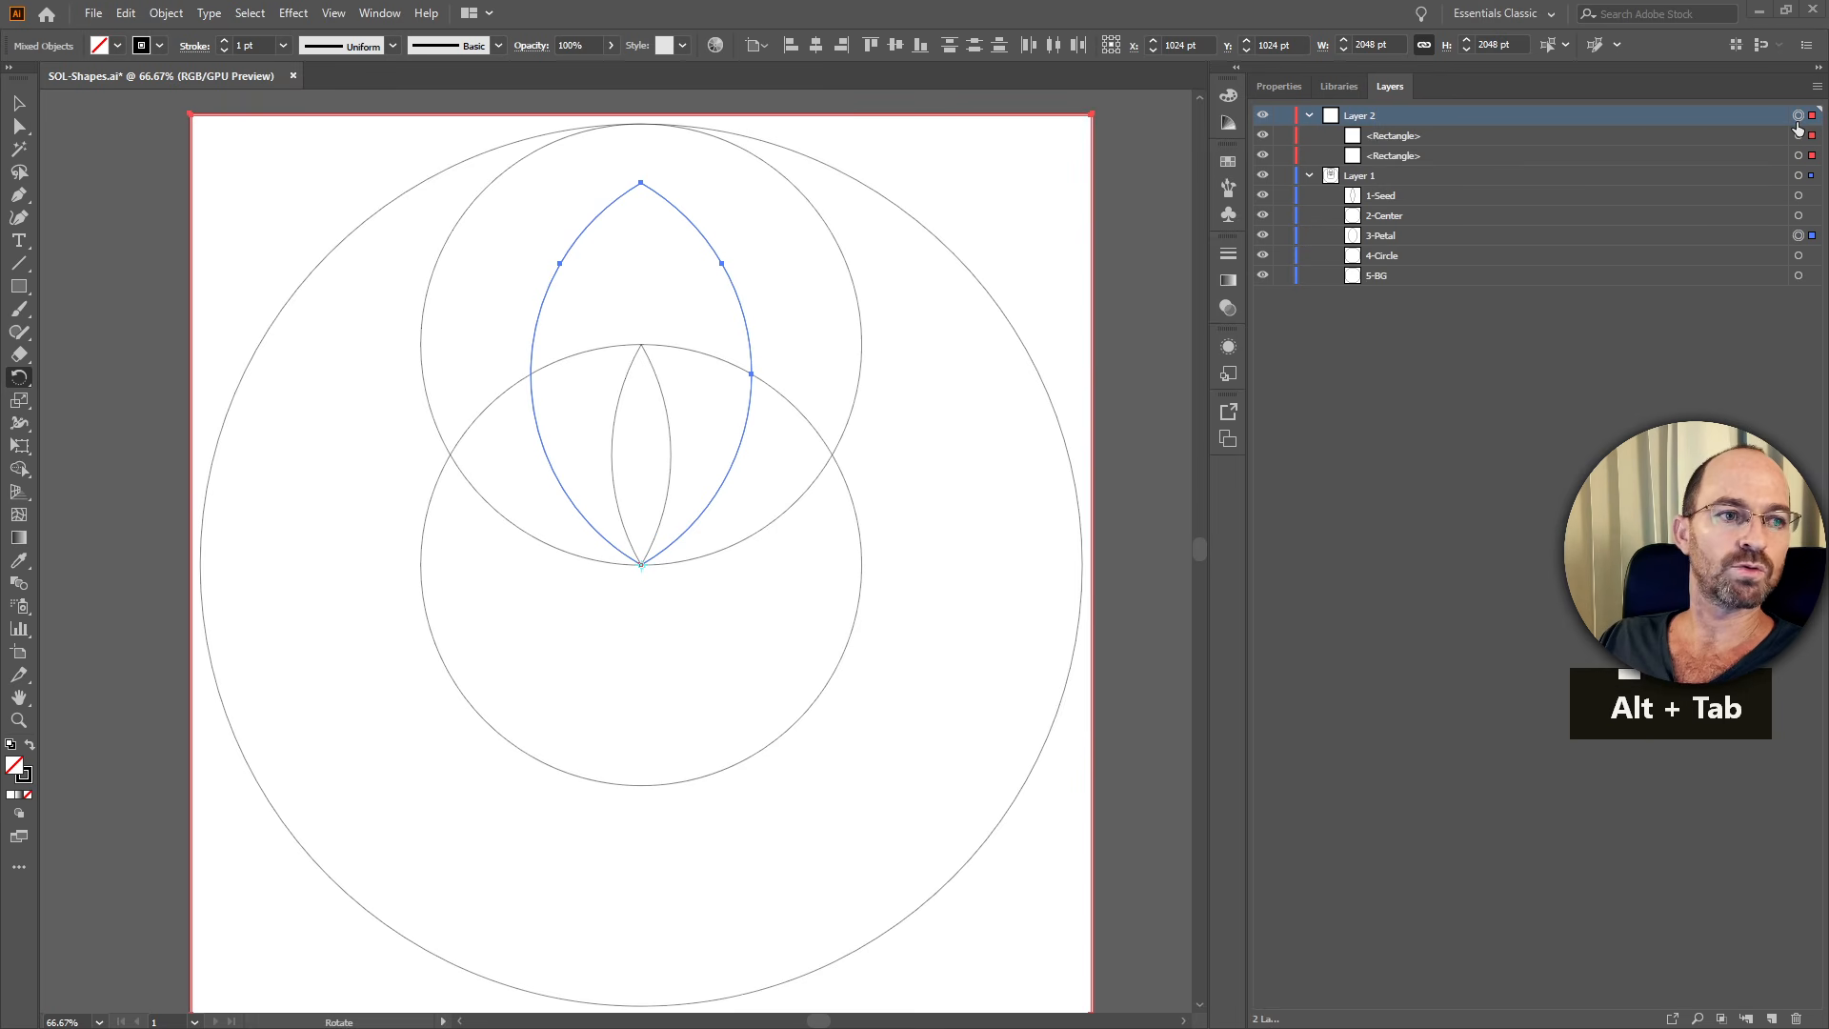
Collapse the SOL-Master layer's properties and reveal the hidden shy layers in the SOL-TUT timeline.
{"action": "scroll", "coordinate": [244, 889], "scroll_direction": "up", "scroll_amount": 1}
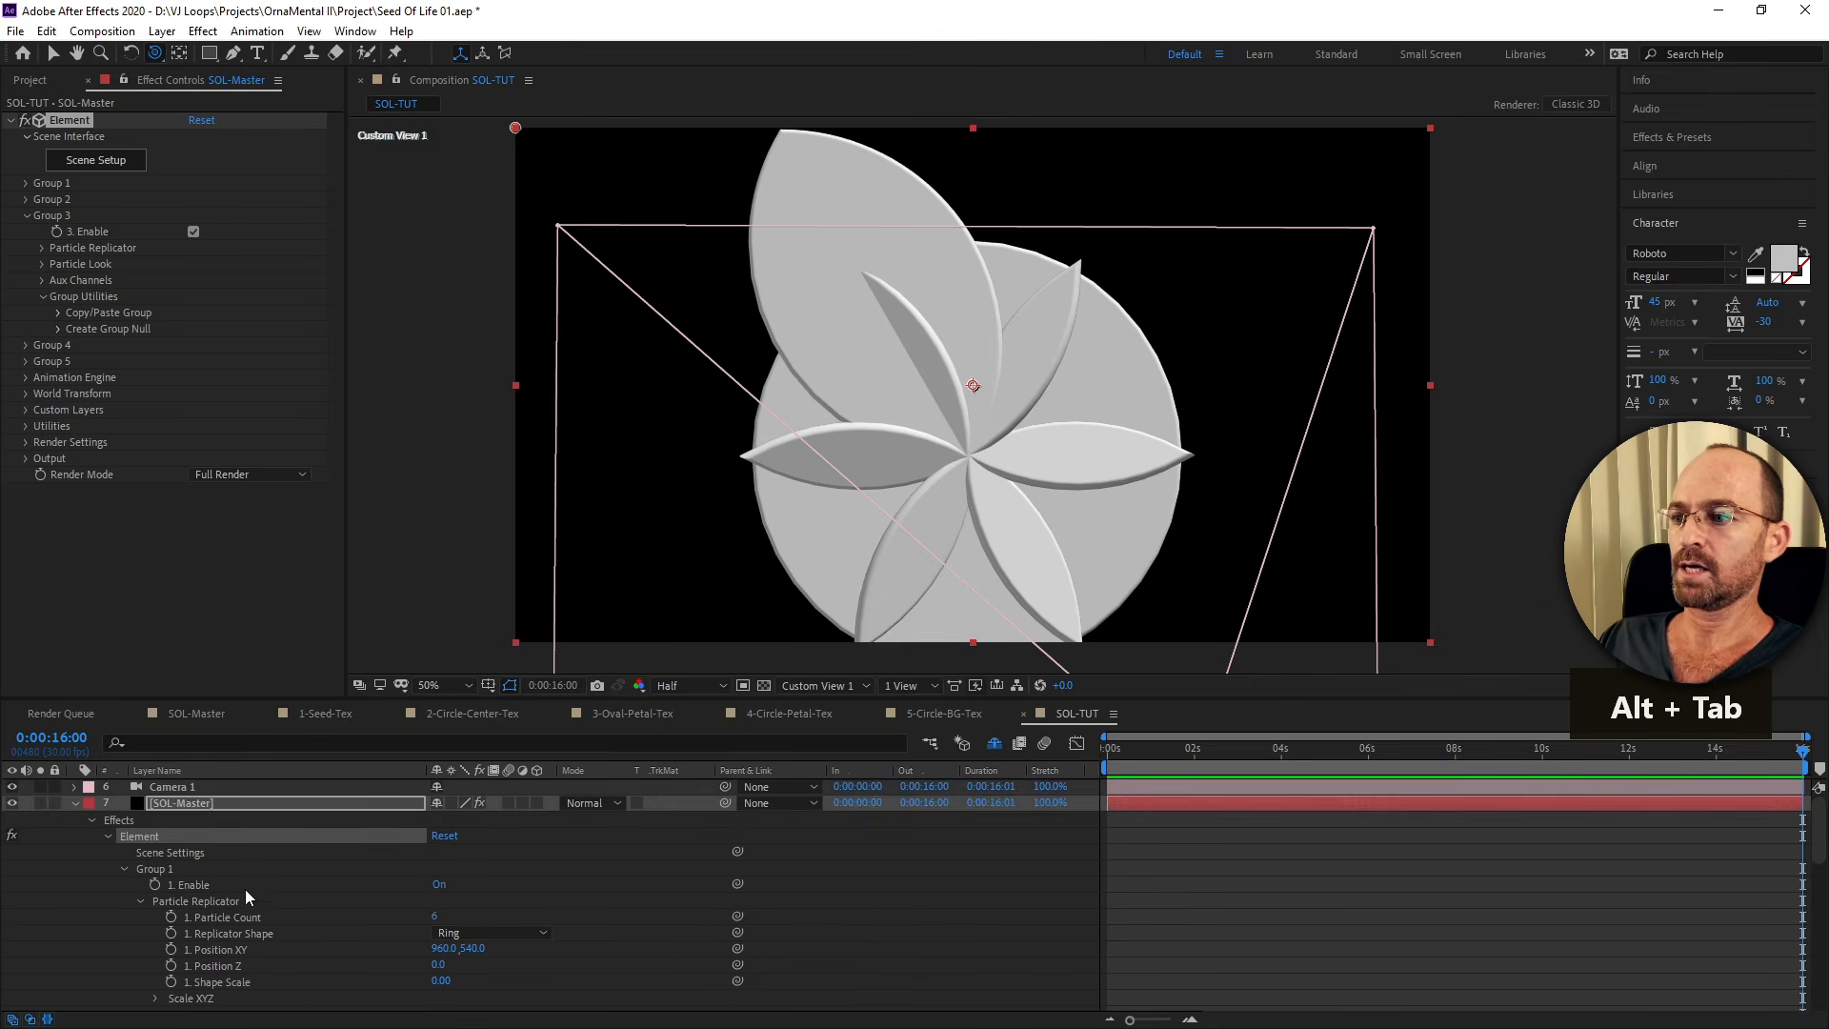
{"action": "left_click", "coordinate": [73, 803]}
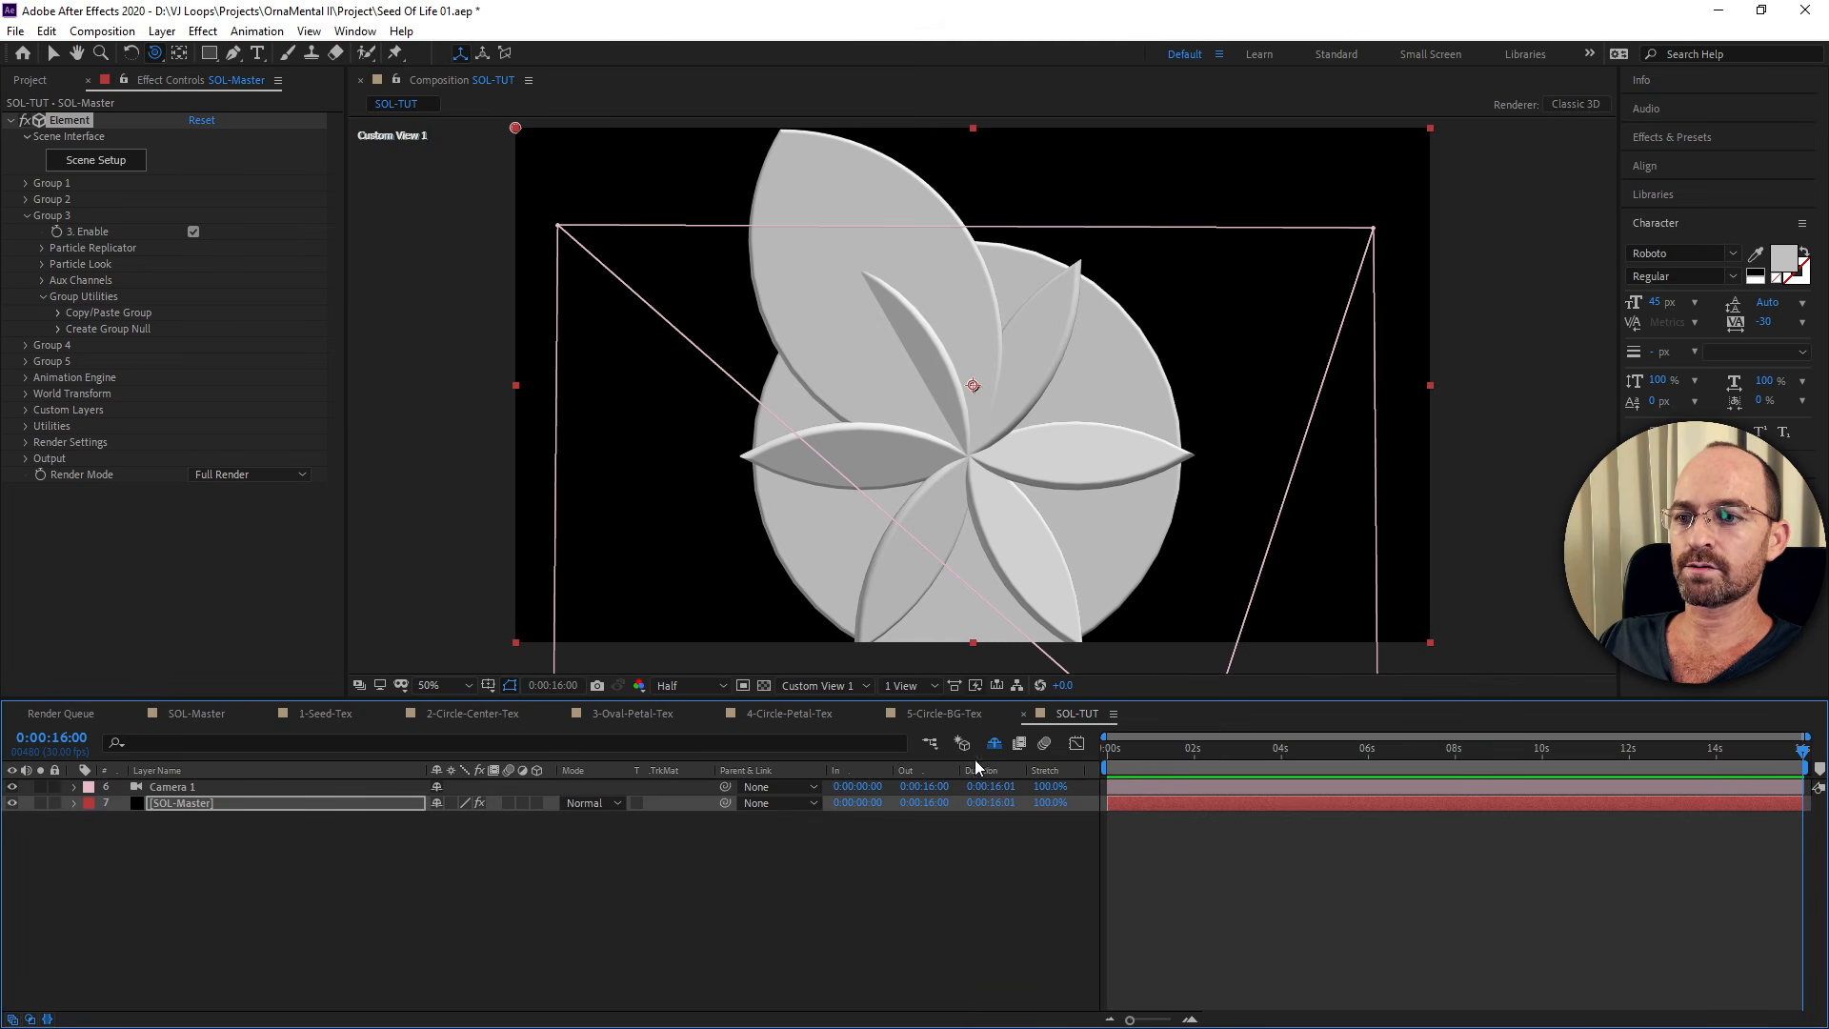
{"action": "left_click", "coordinate": [993, 743]}
Replace all three masks on the 3-Petal-Mask layer with the copied petal and rectangle paths.
{"action": "left_click", "coordinate": [187, 819]}
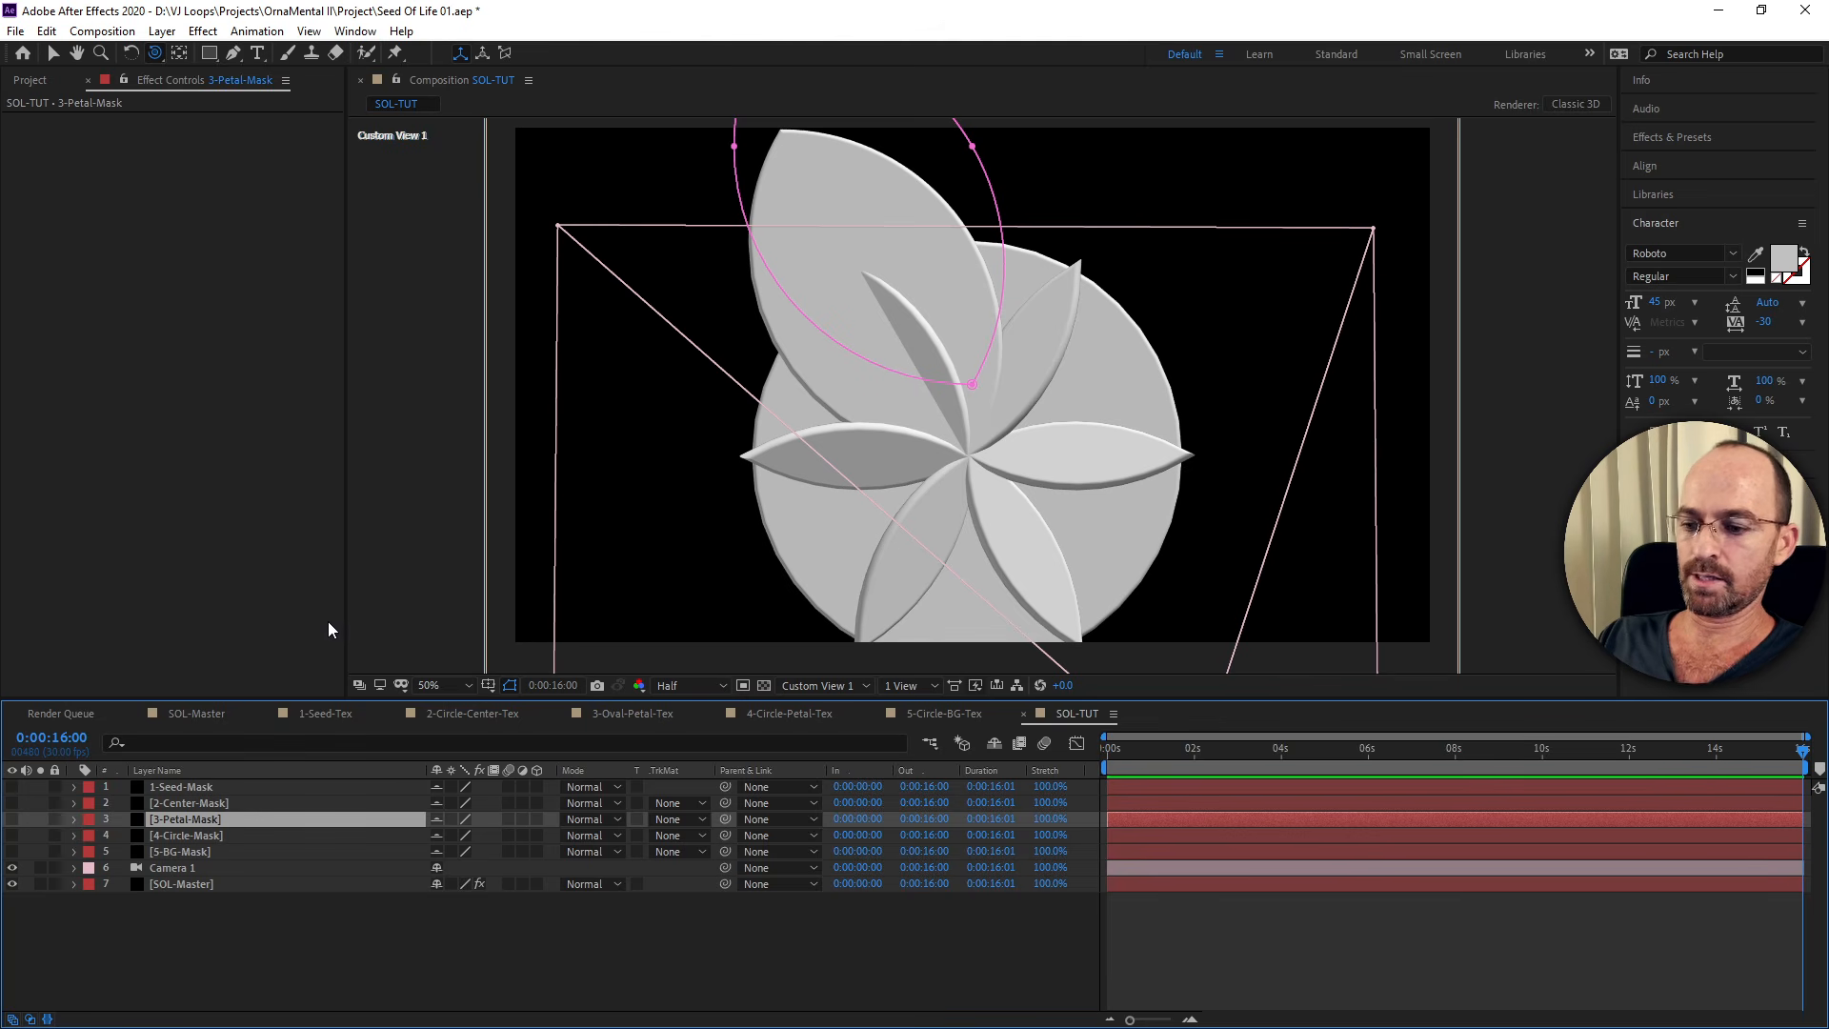
{"action": "key", "text": "m"}
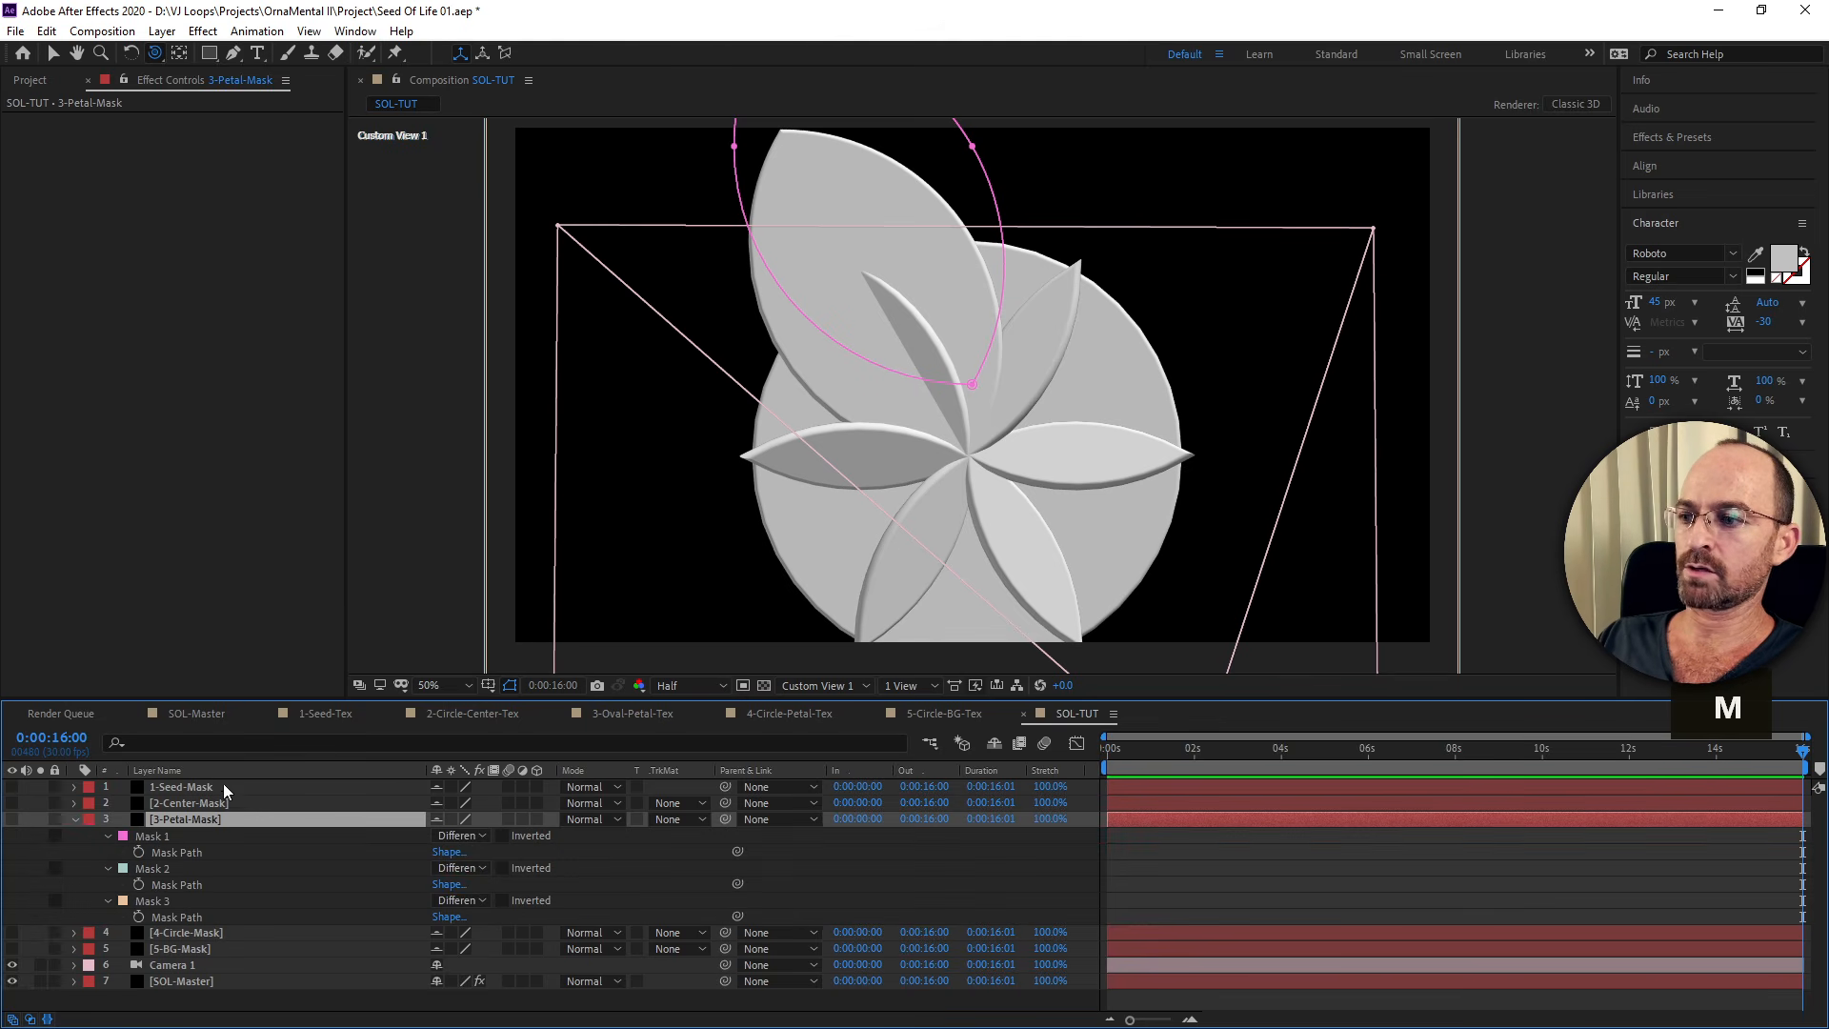
{"action": "left_click", "coordinate": [155, 868], "text": "ctrl"}
{"action": "left_click", "coordinate": [157, 902], "text": "ctrl"}
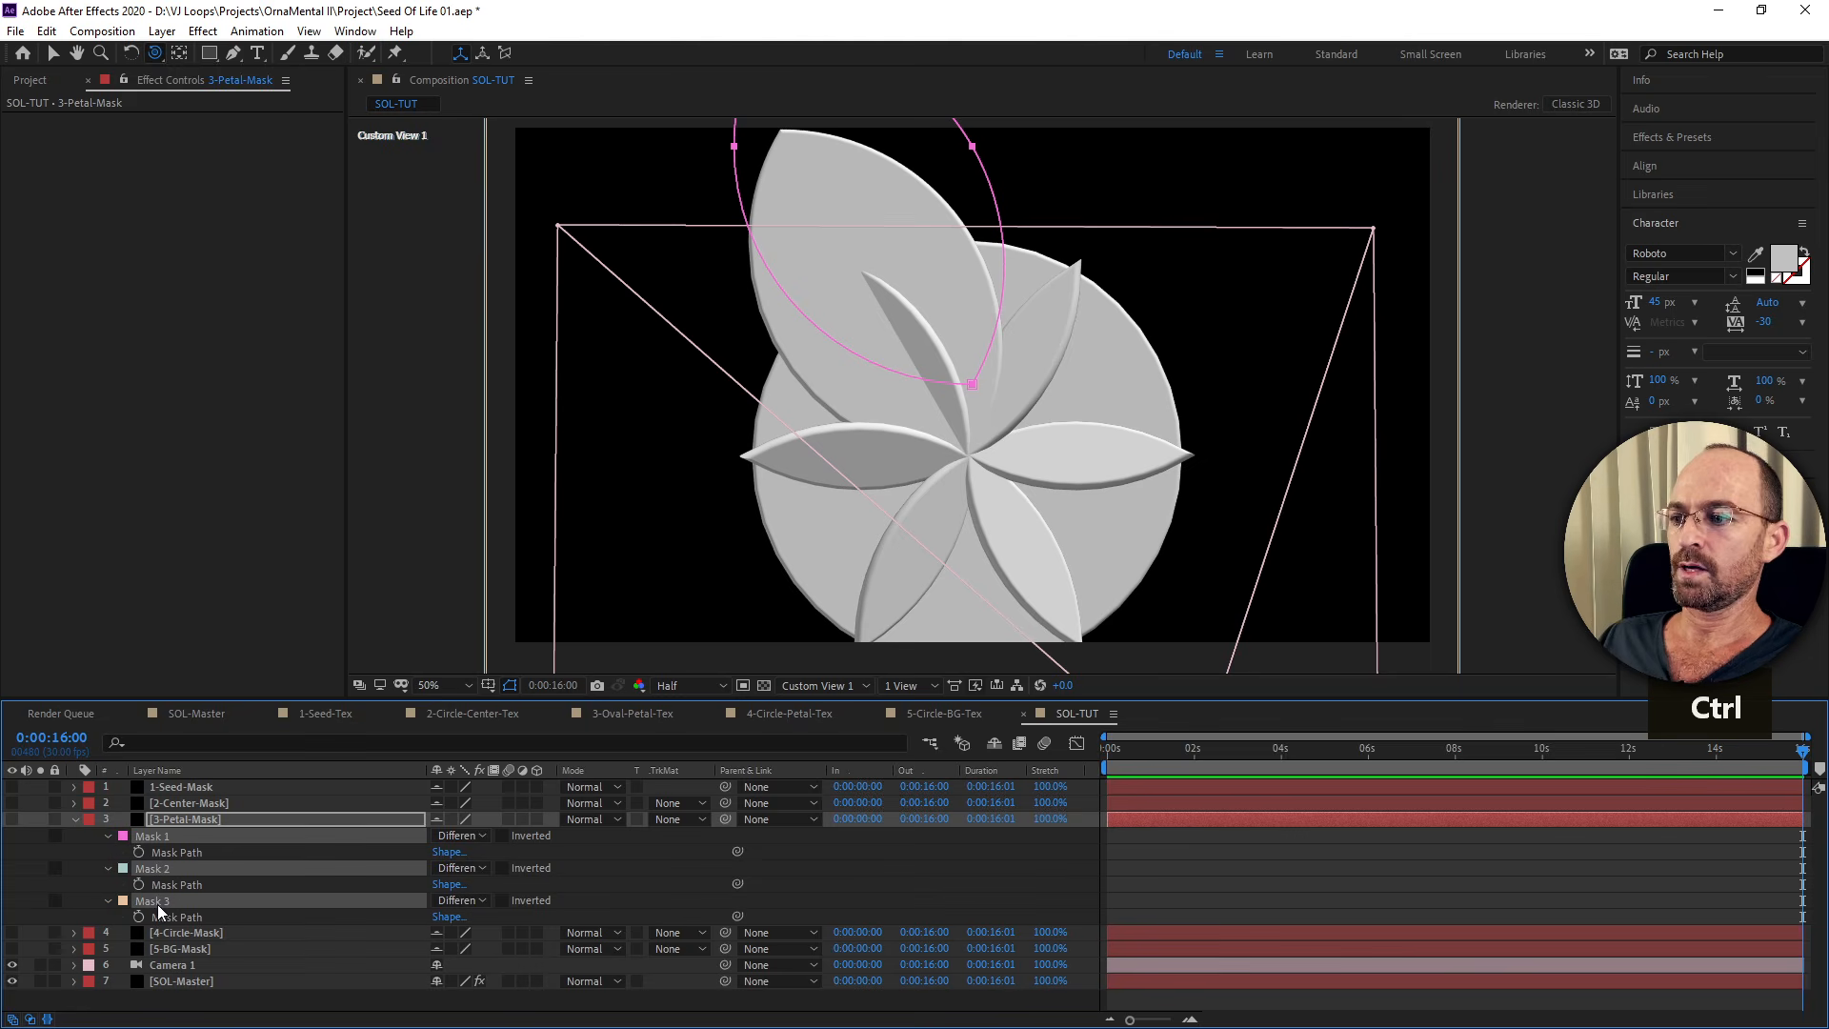
{"action": "key", "text": "Delete"}
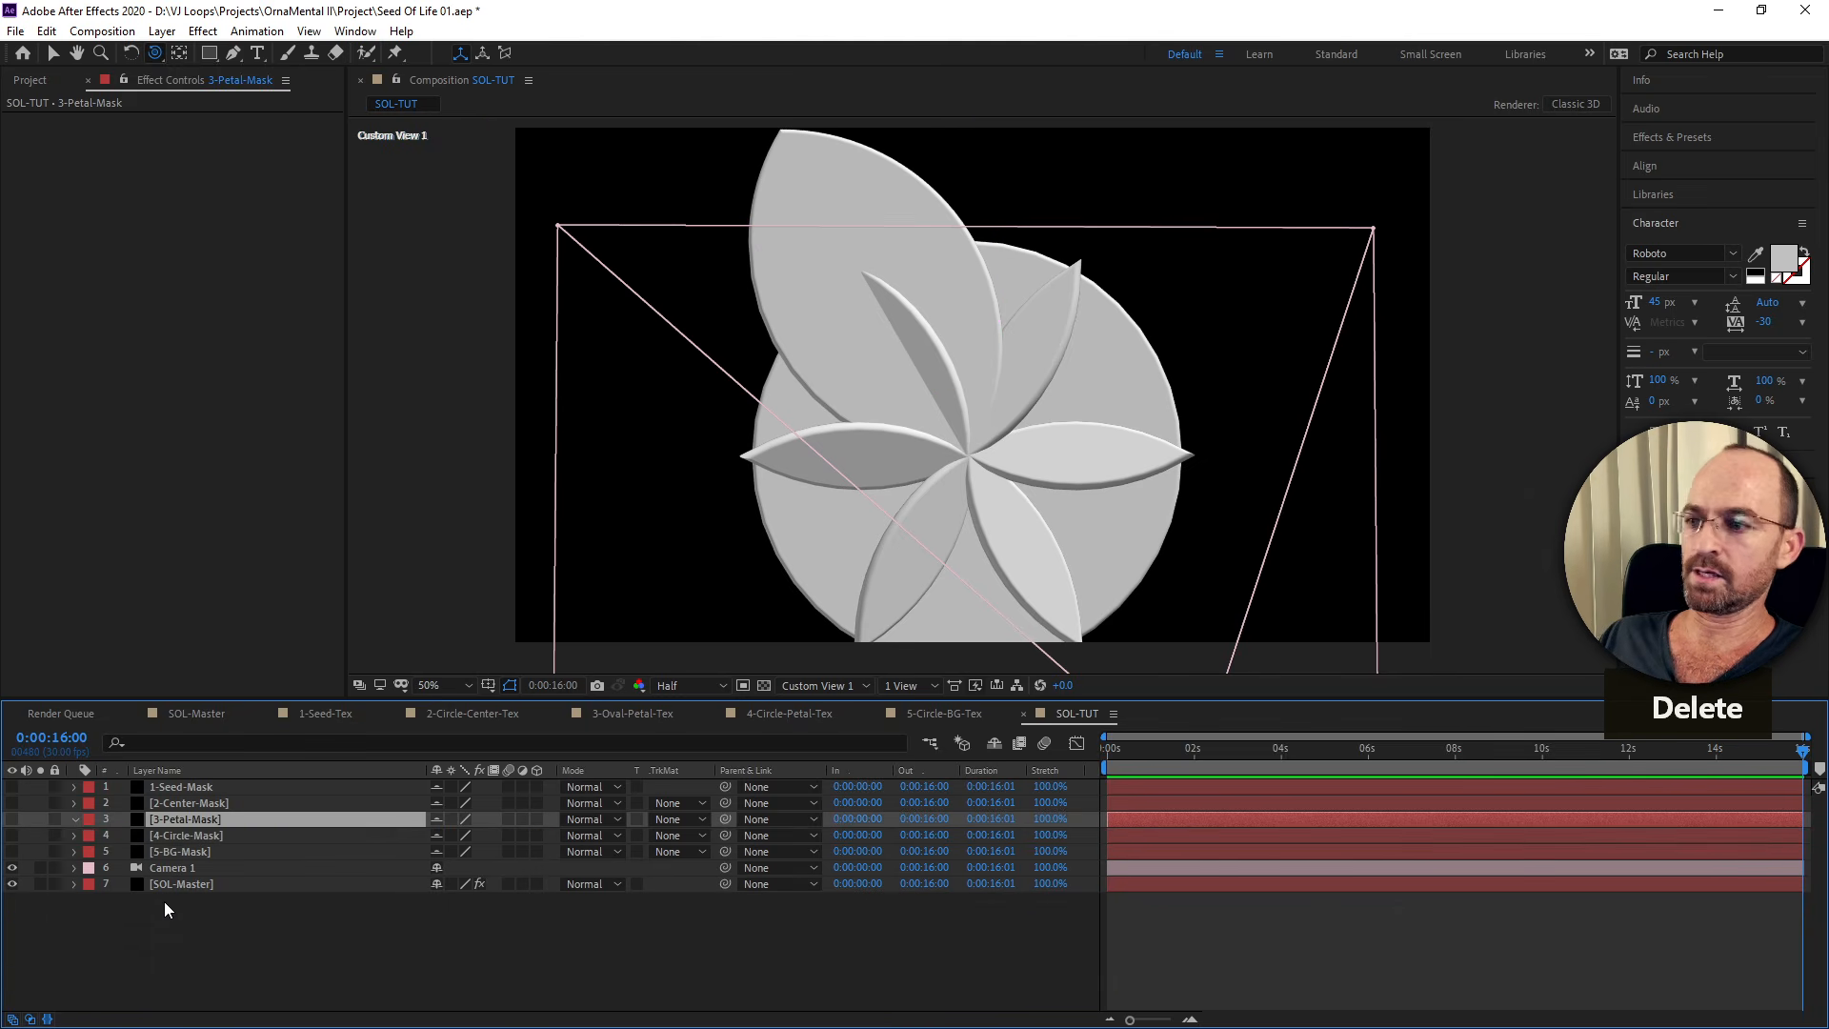
{"action": "key", "text": "ctrl+v"}
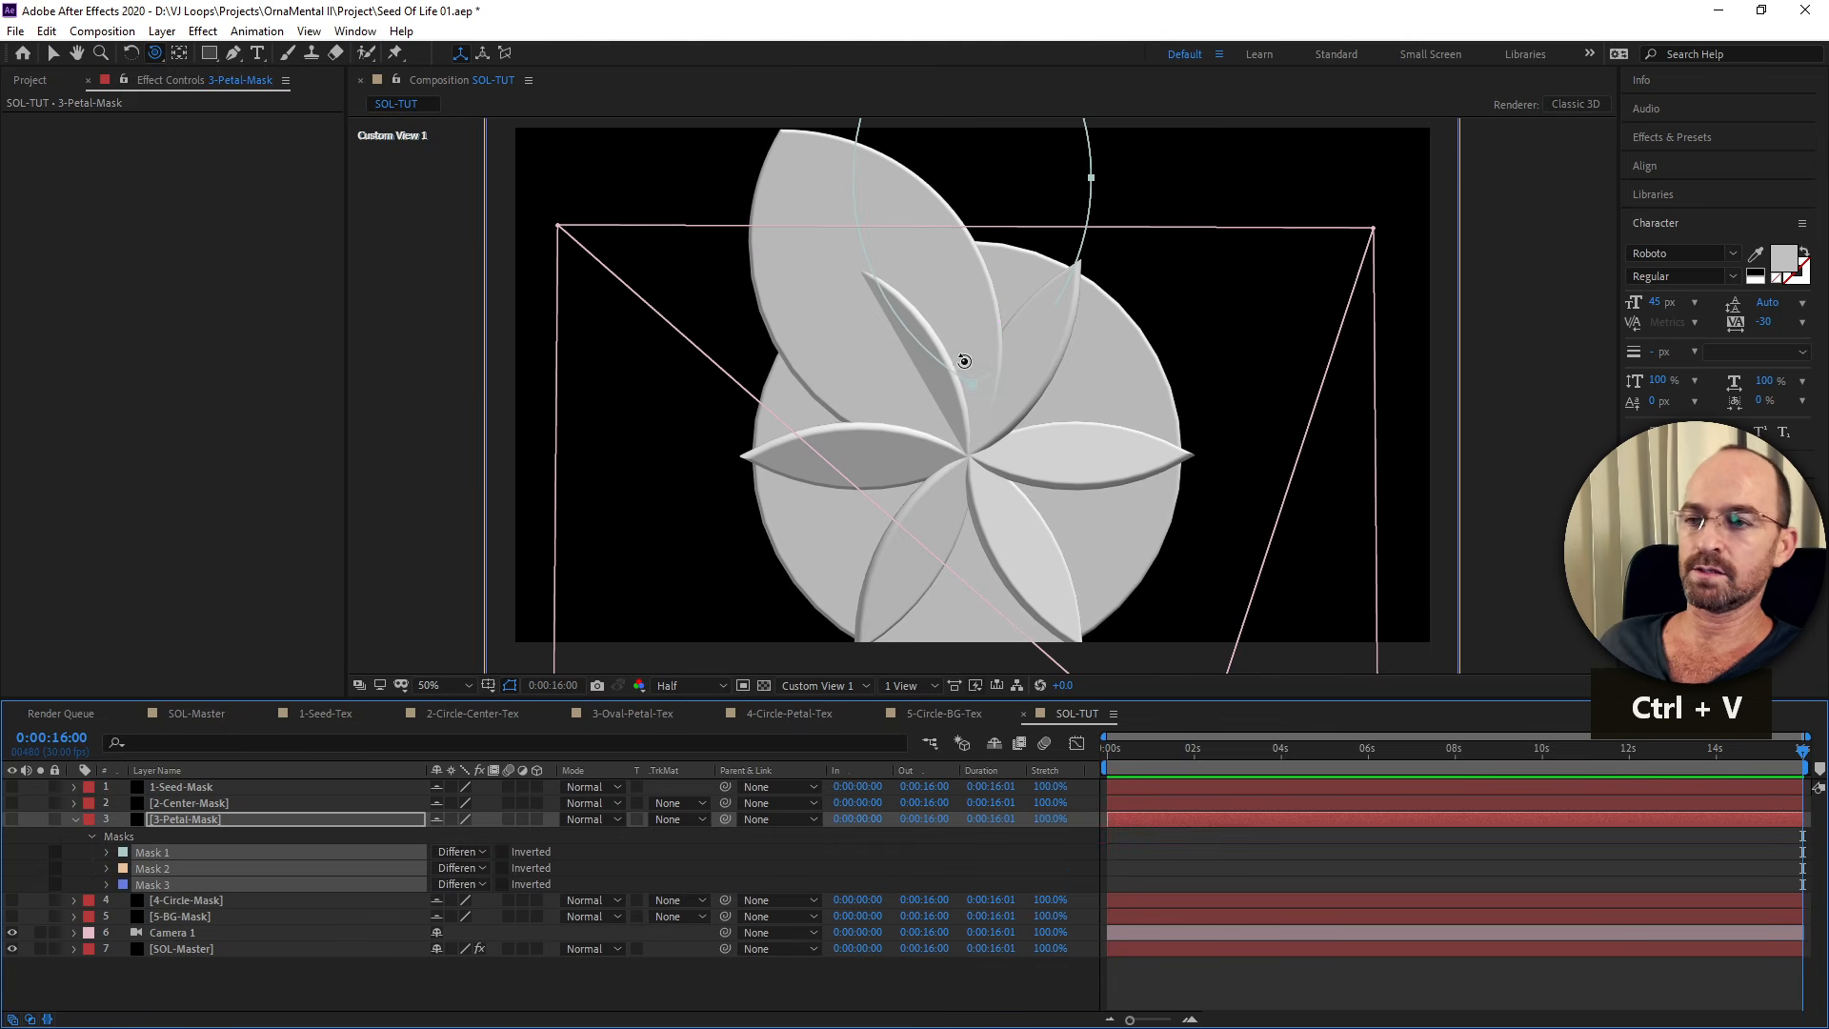
{"action": "scroll", "coordinate": [1037, 381], "scroll_direction": "down", "scroll_amount": 2}
{"action": "scroll", "coordinate": [1036, 381], "scroll_direction": "up", "scroll_amount": 2}
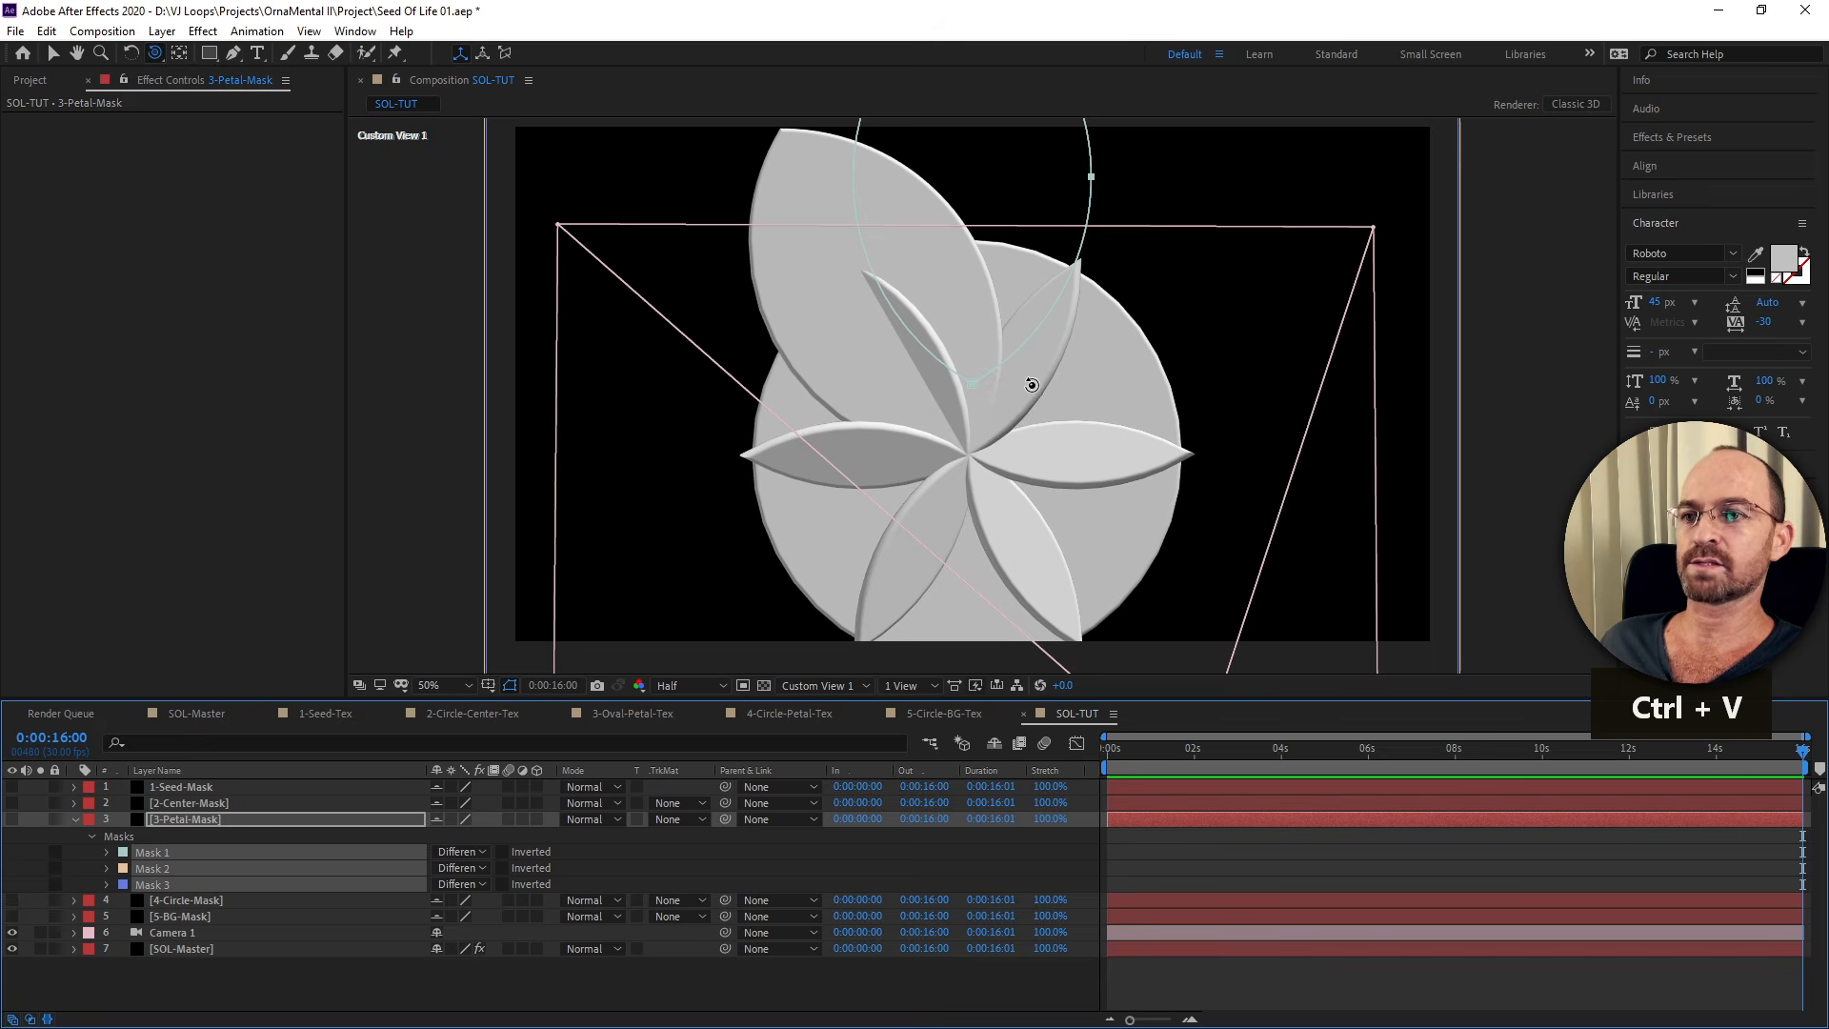
Purge all memory and disk cache to refresh the Element render, and hide the shy mask layers again.
{"action": "left_click", "coordinate": [226, 980]}
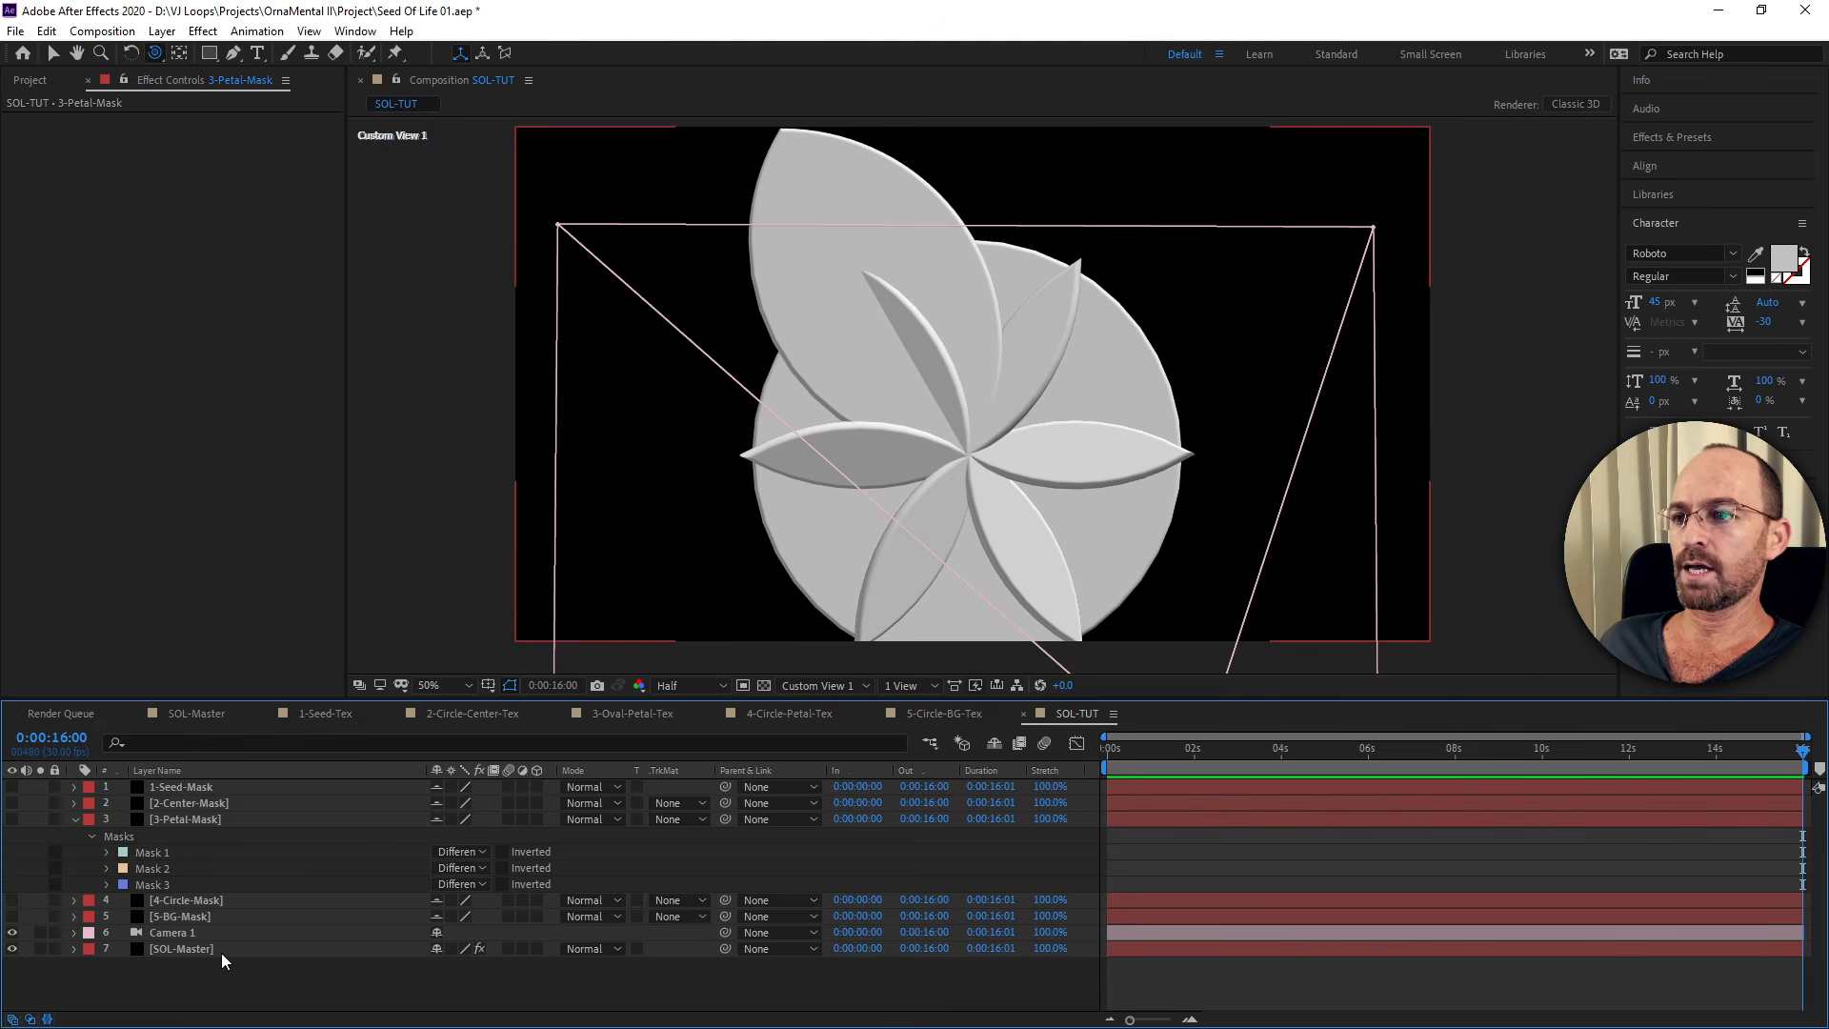
{"action": "left_click", "coordinate": [48, 31]}
{"action": "mouse_move", "coordinate": [168, 437]}
{"action": "left_click", "coordinate": [389, 437]}
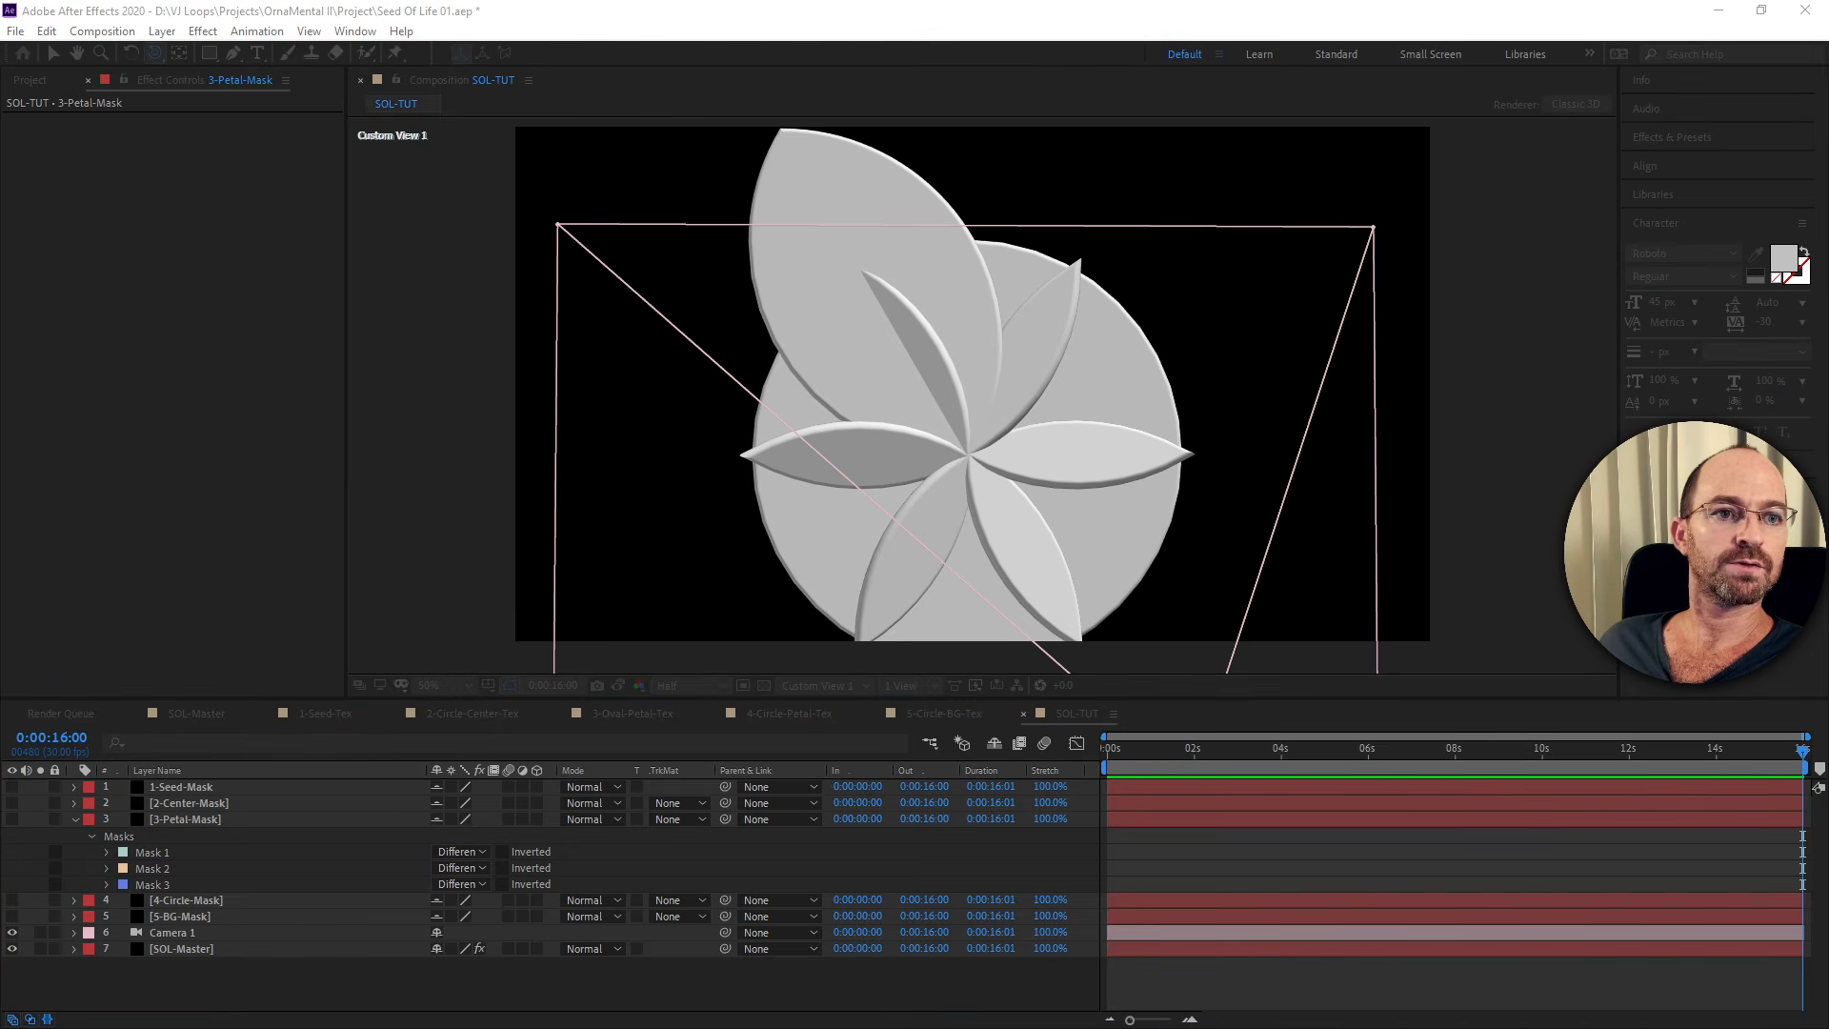
{"action": "left_click", "coordinate": [1315, 444]}
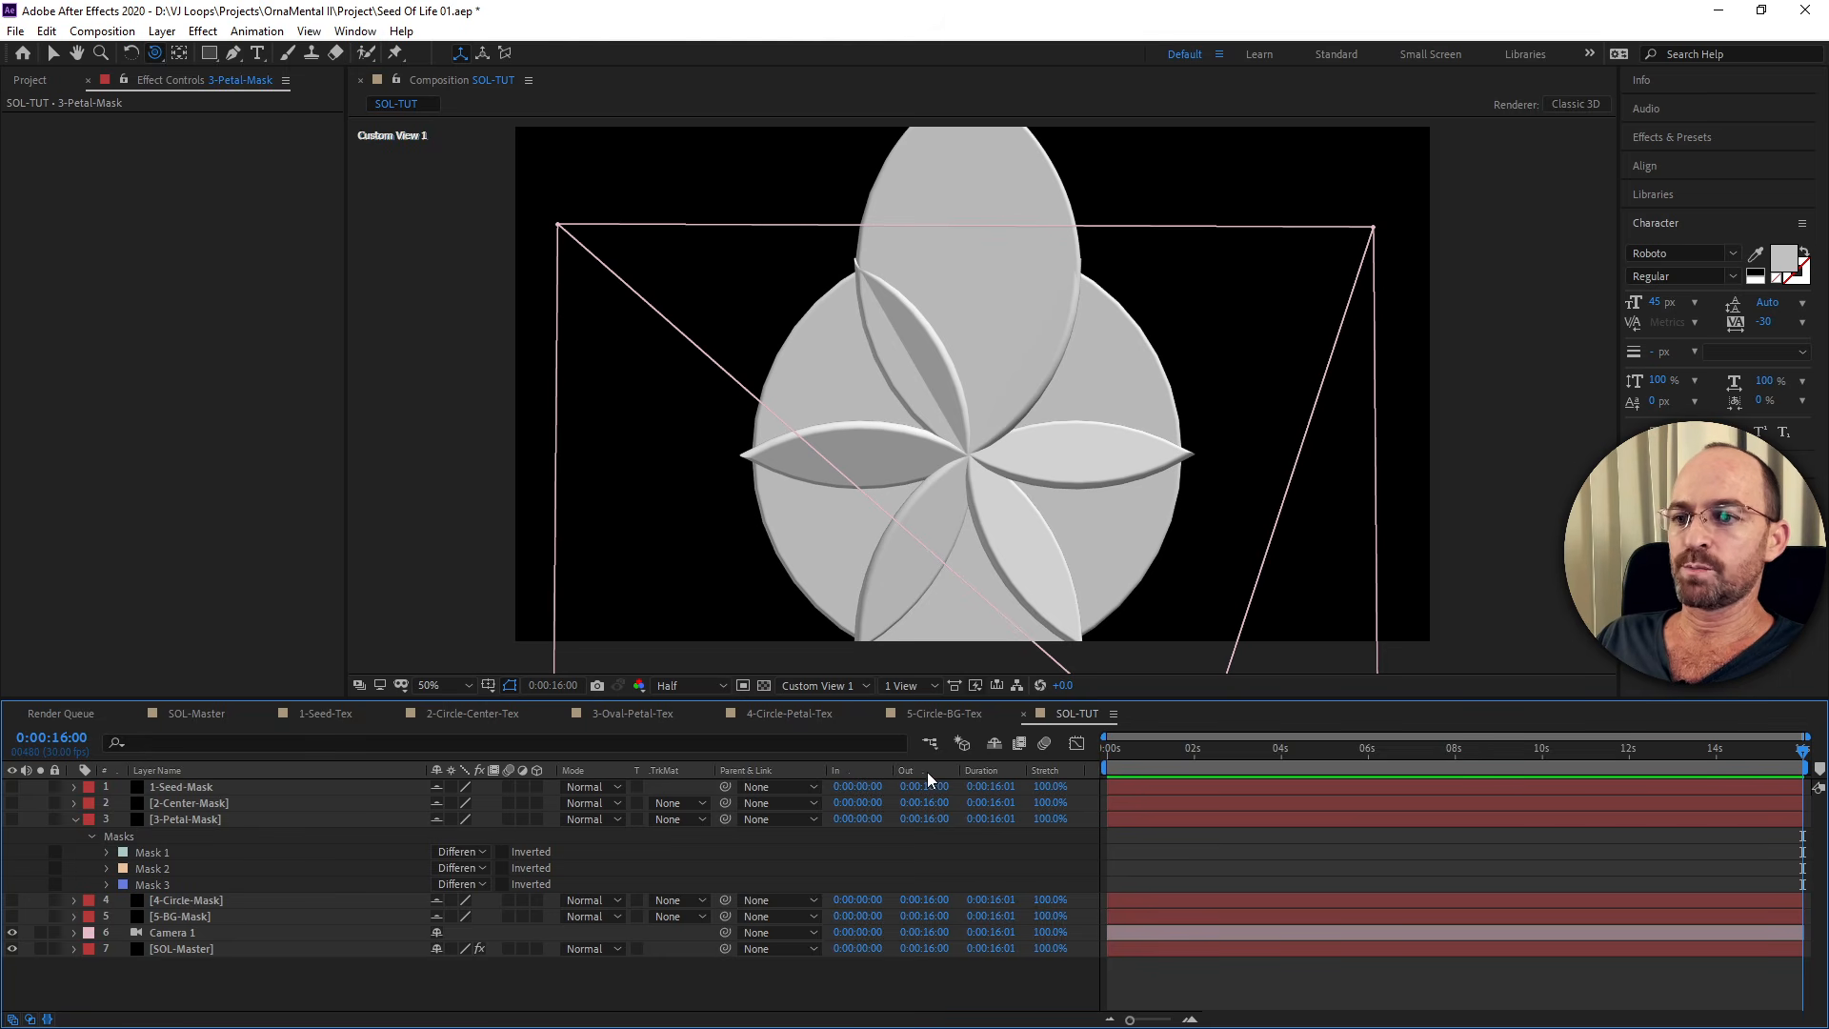
{"action": "left_click", "coordinate": [993, 744]}
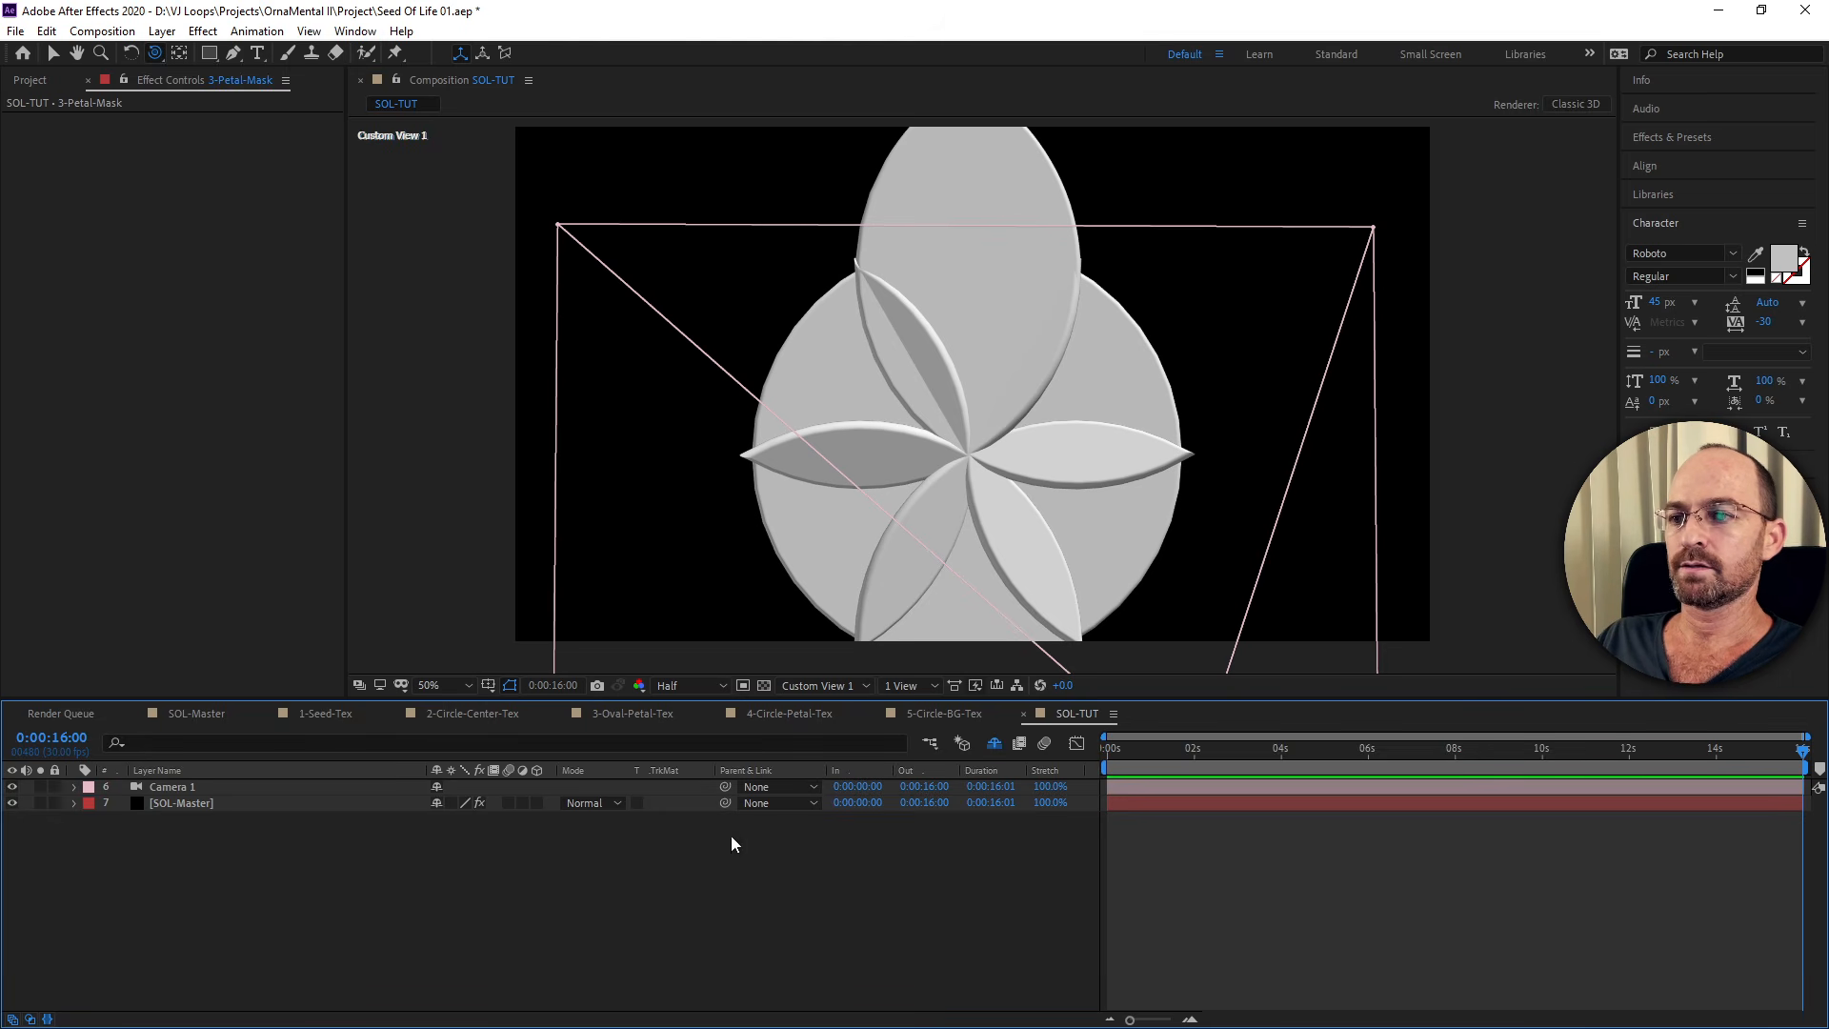
Copy the Group 1 settings from the Element effect on the SOL-Master layer.
{"action": "left_click", "coordinate": [283, 806]}
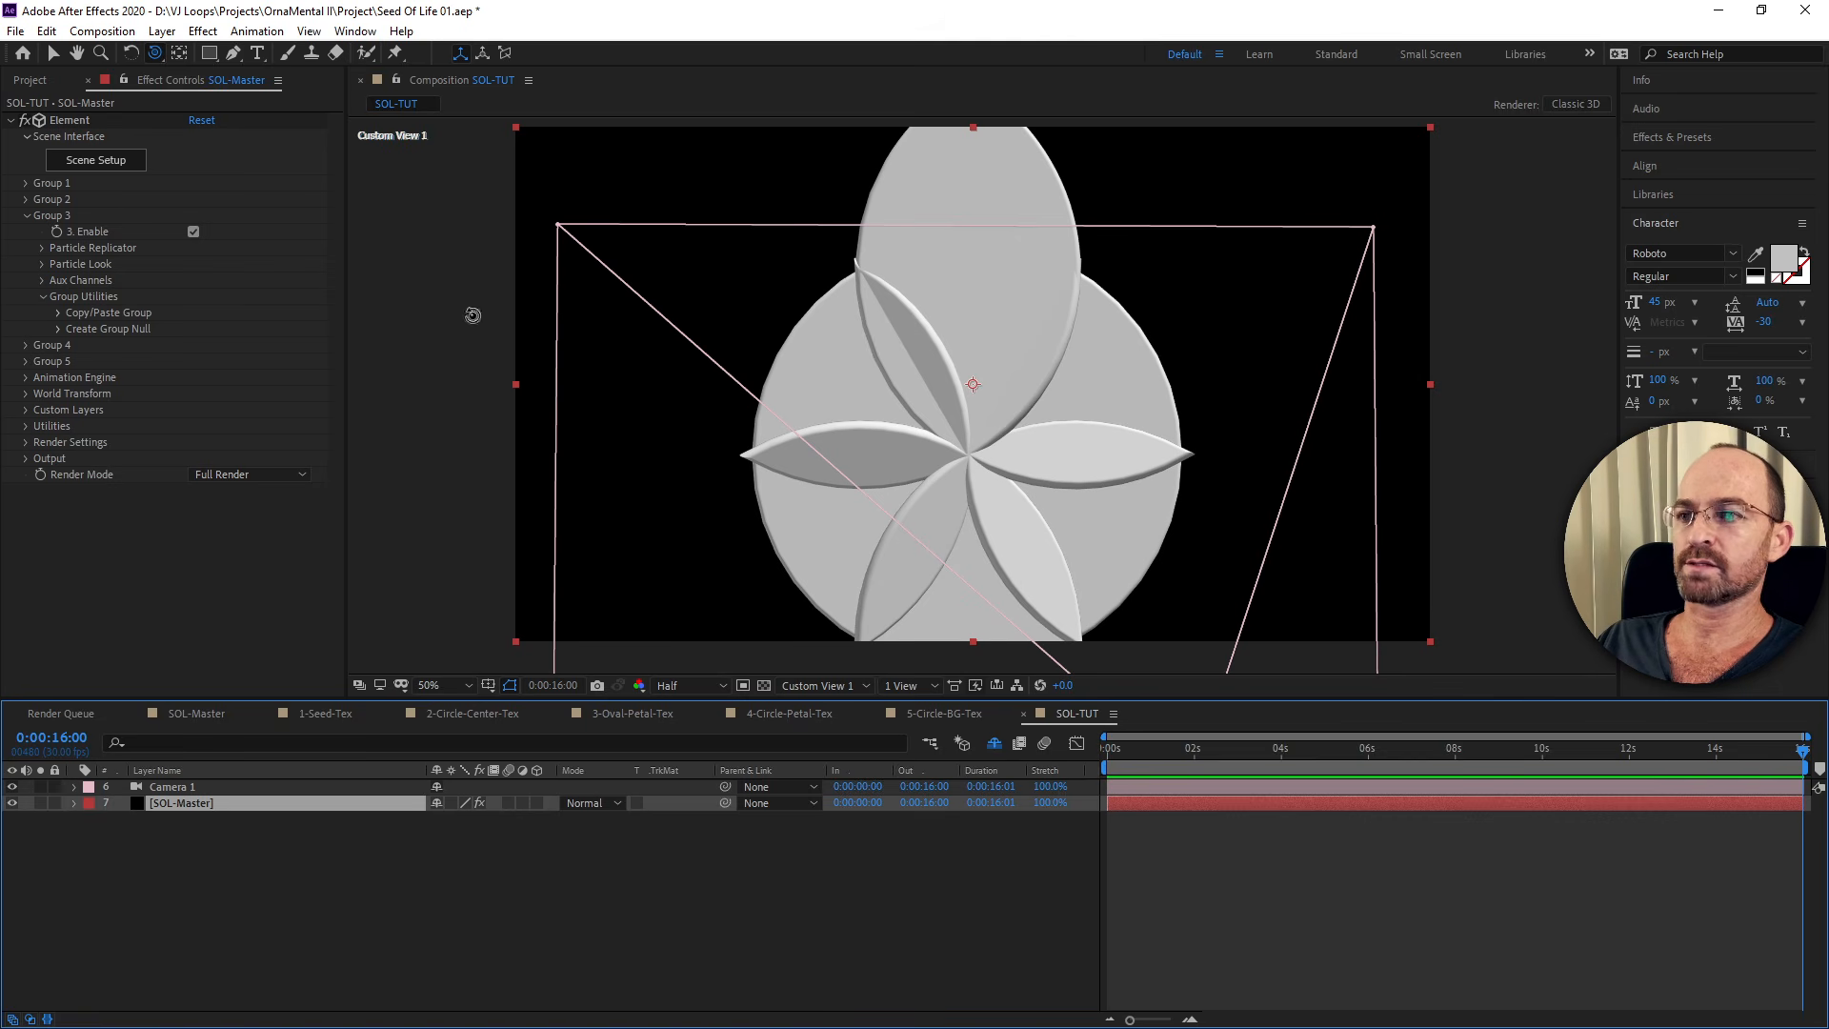
{"action": "left_click", "coordinate": [27, 217]}
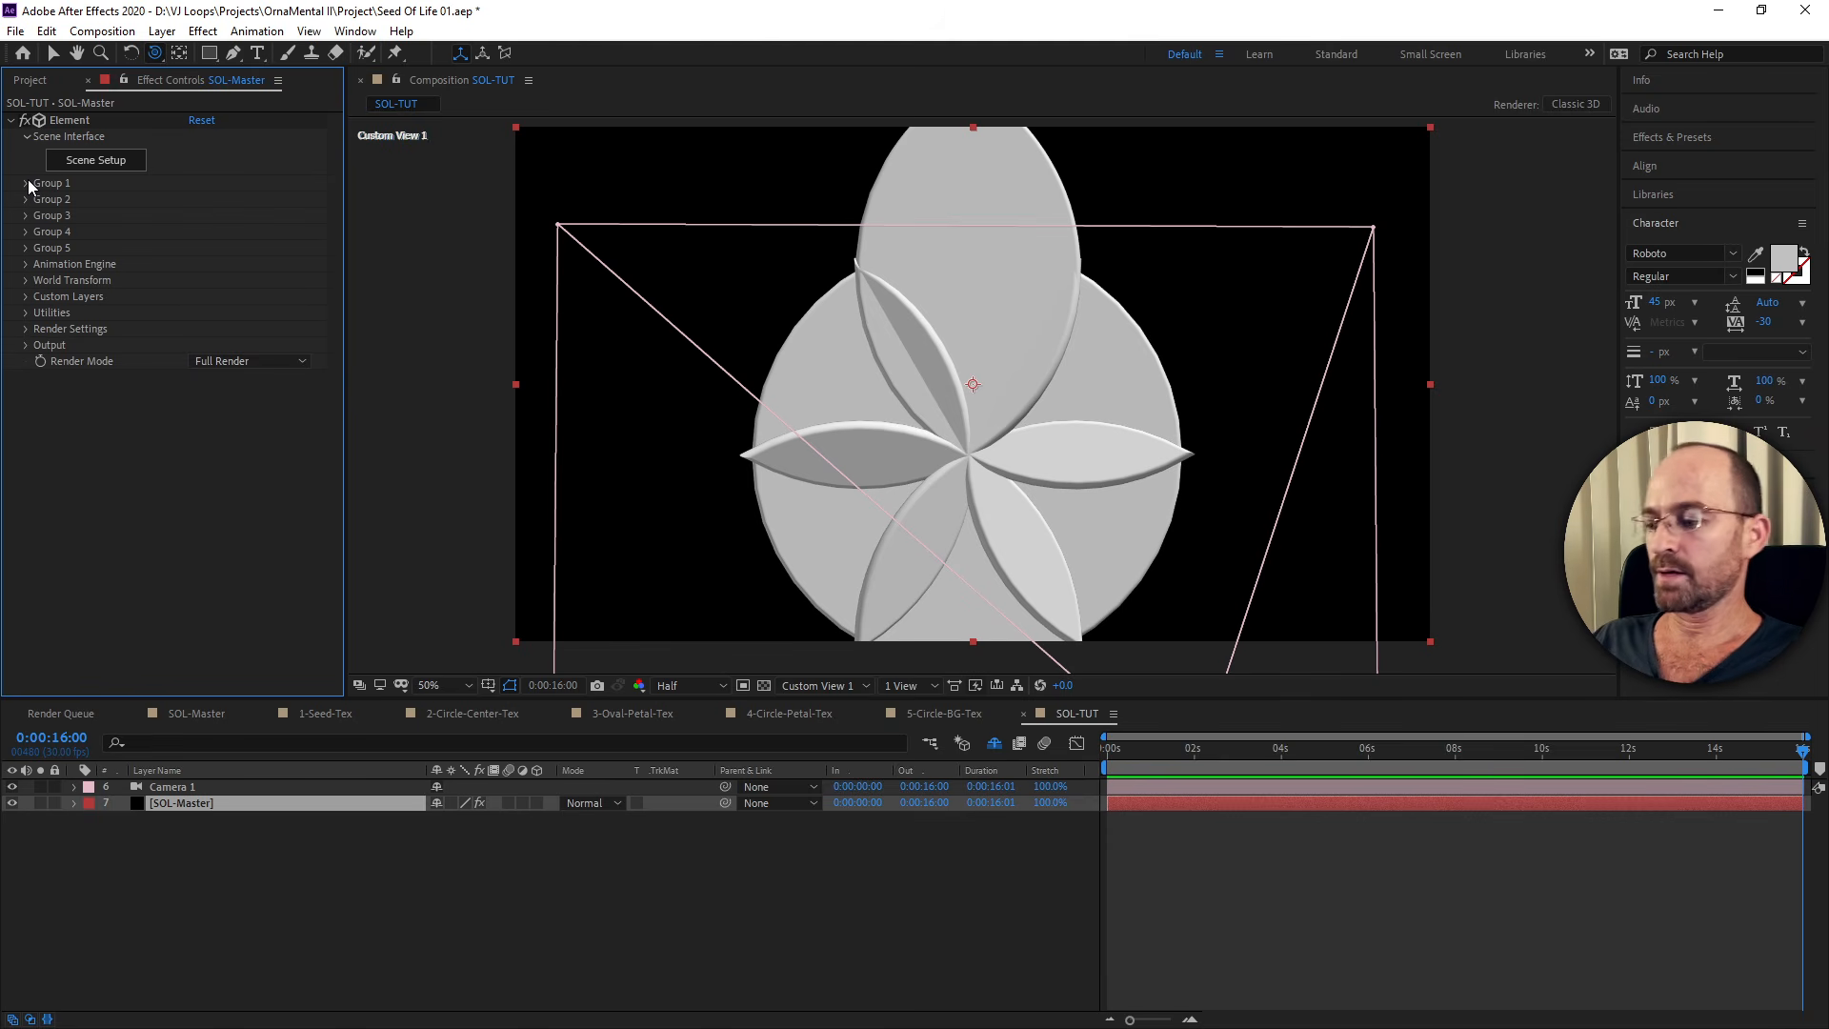
{"action": "left_click", "coordinate": [27, 183]}
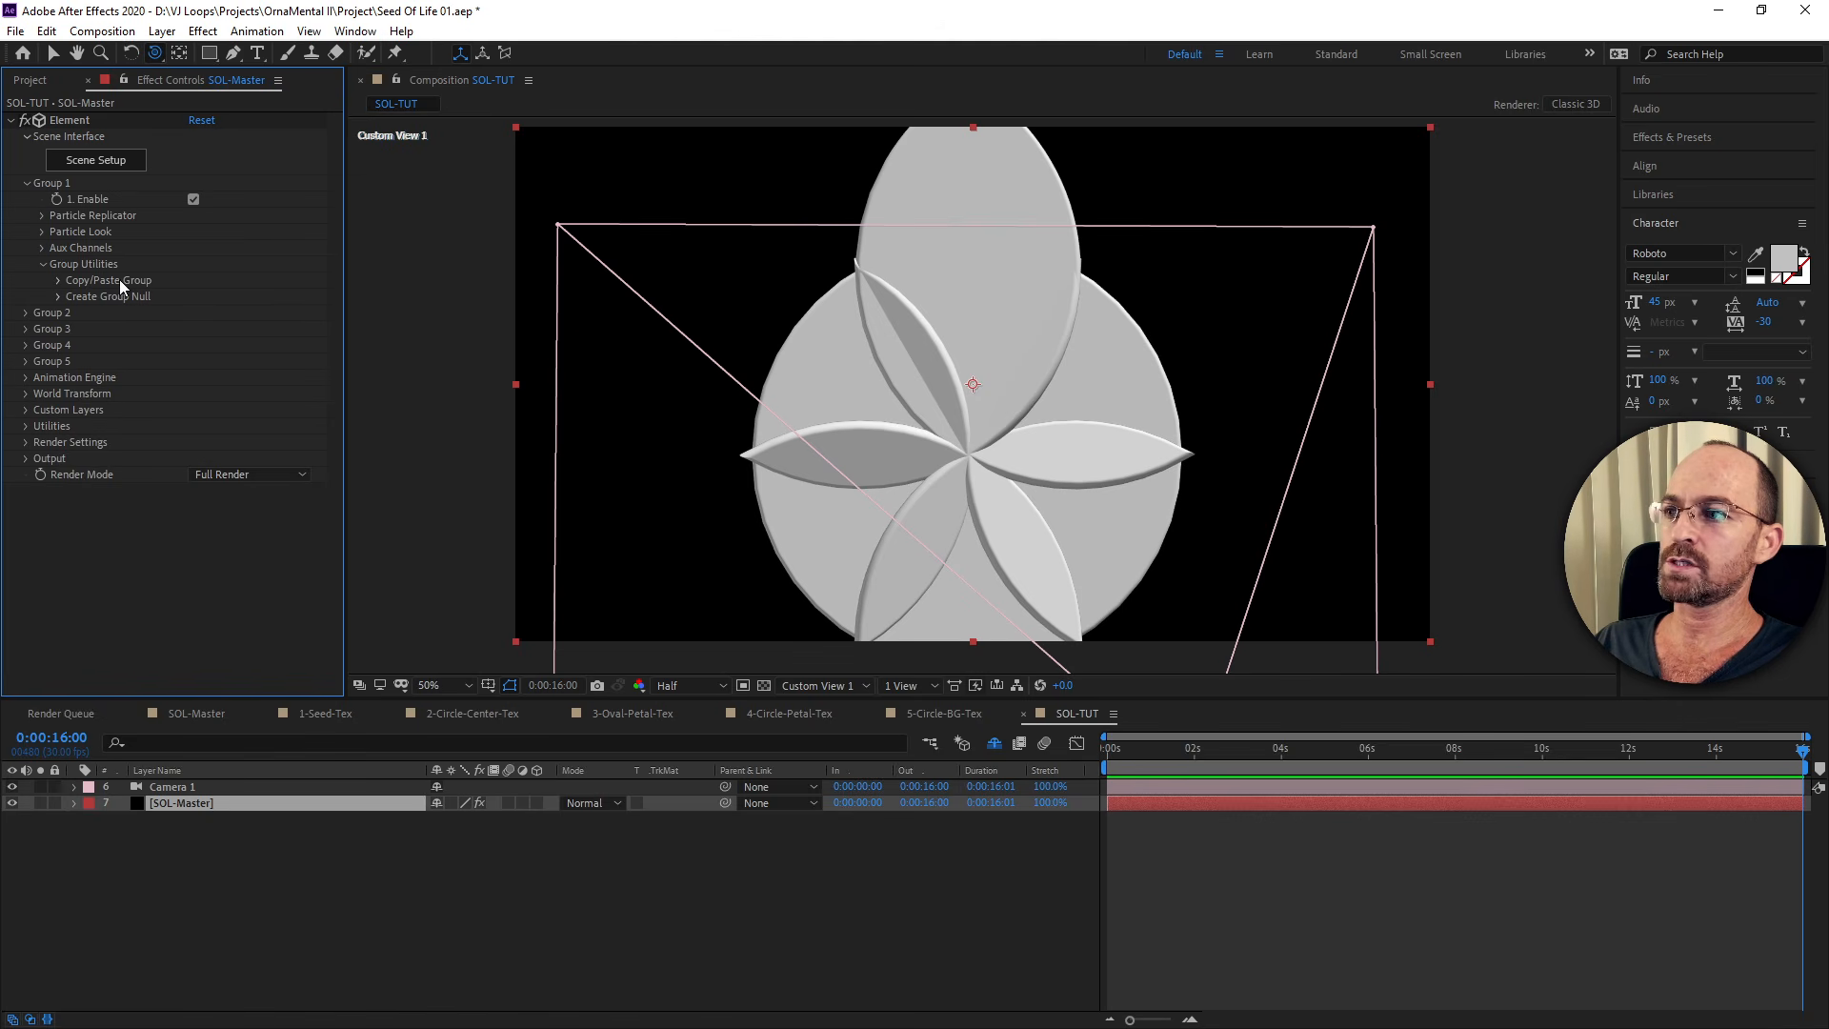
{"action": "left_click", "coordinate": [59, 282]}
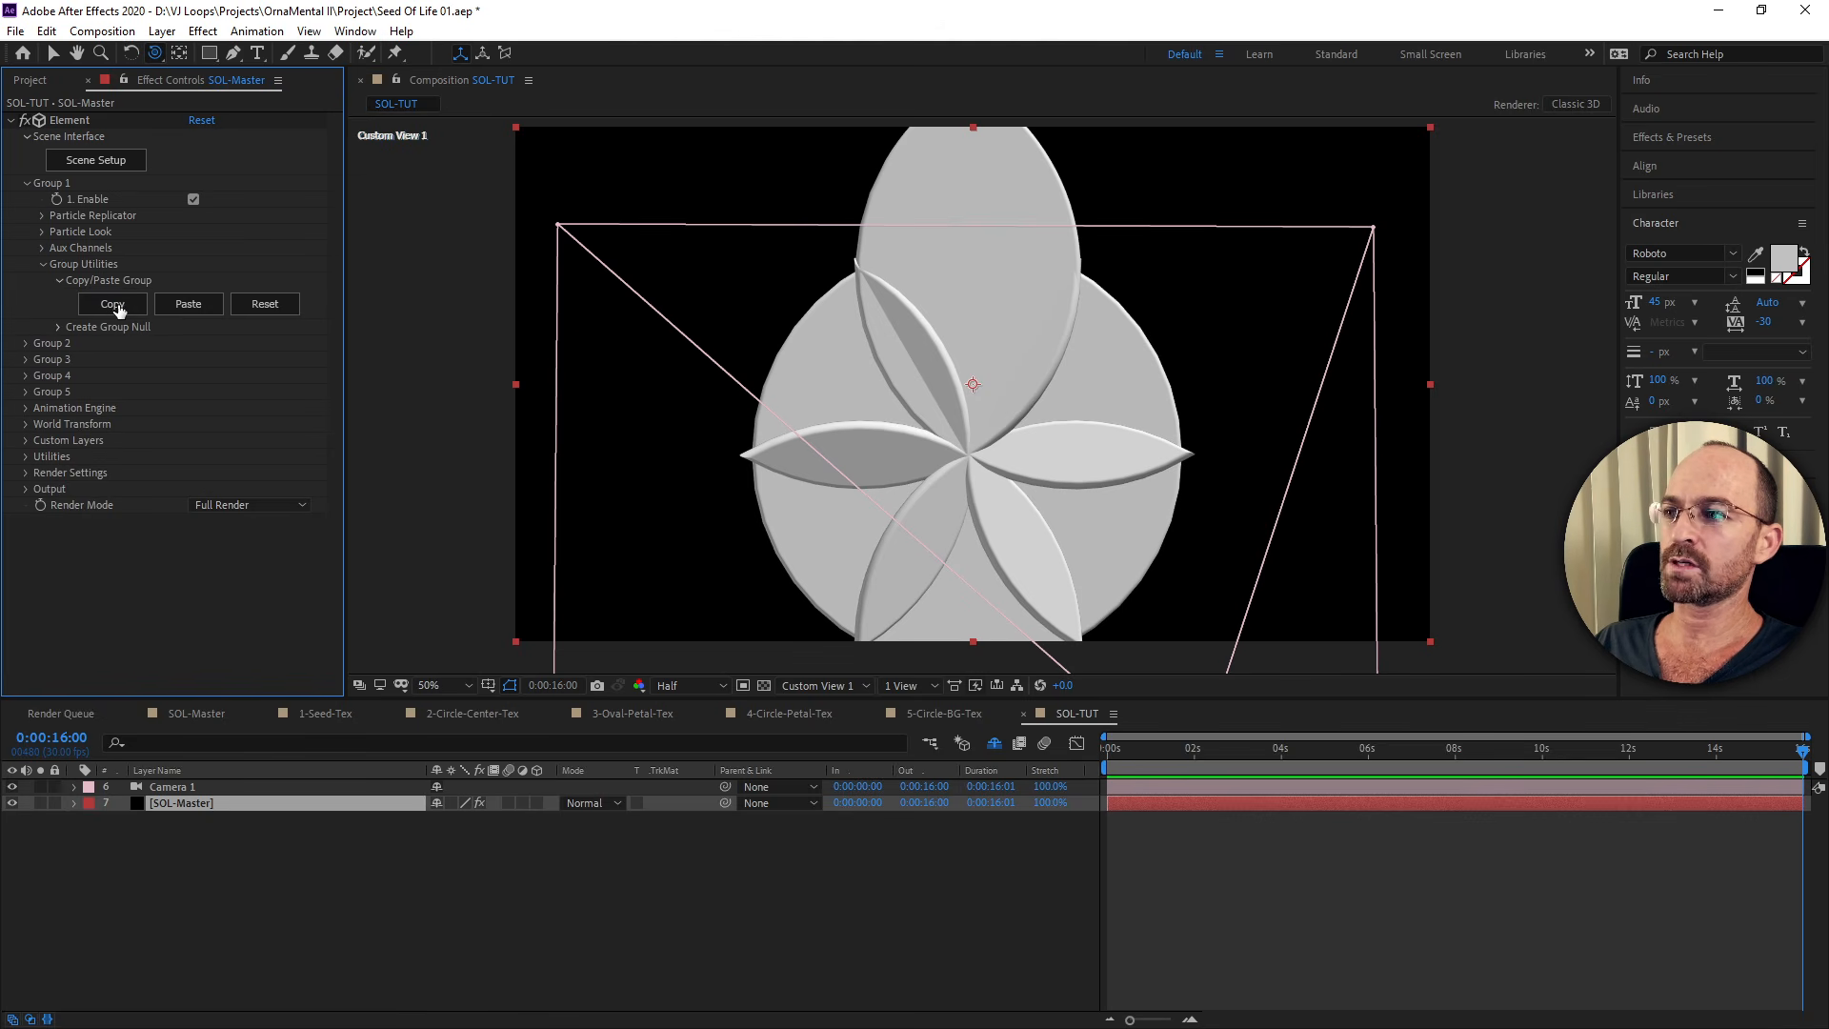
{"action": "left_click", "coordinate": [115, 307]}
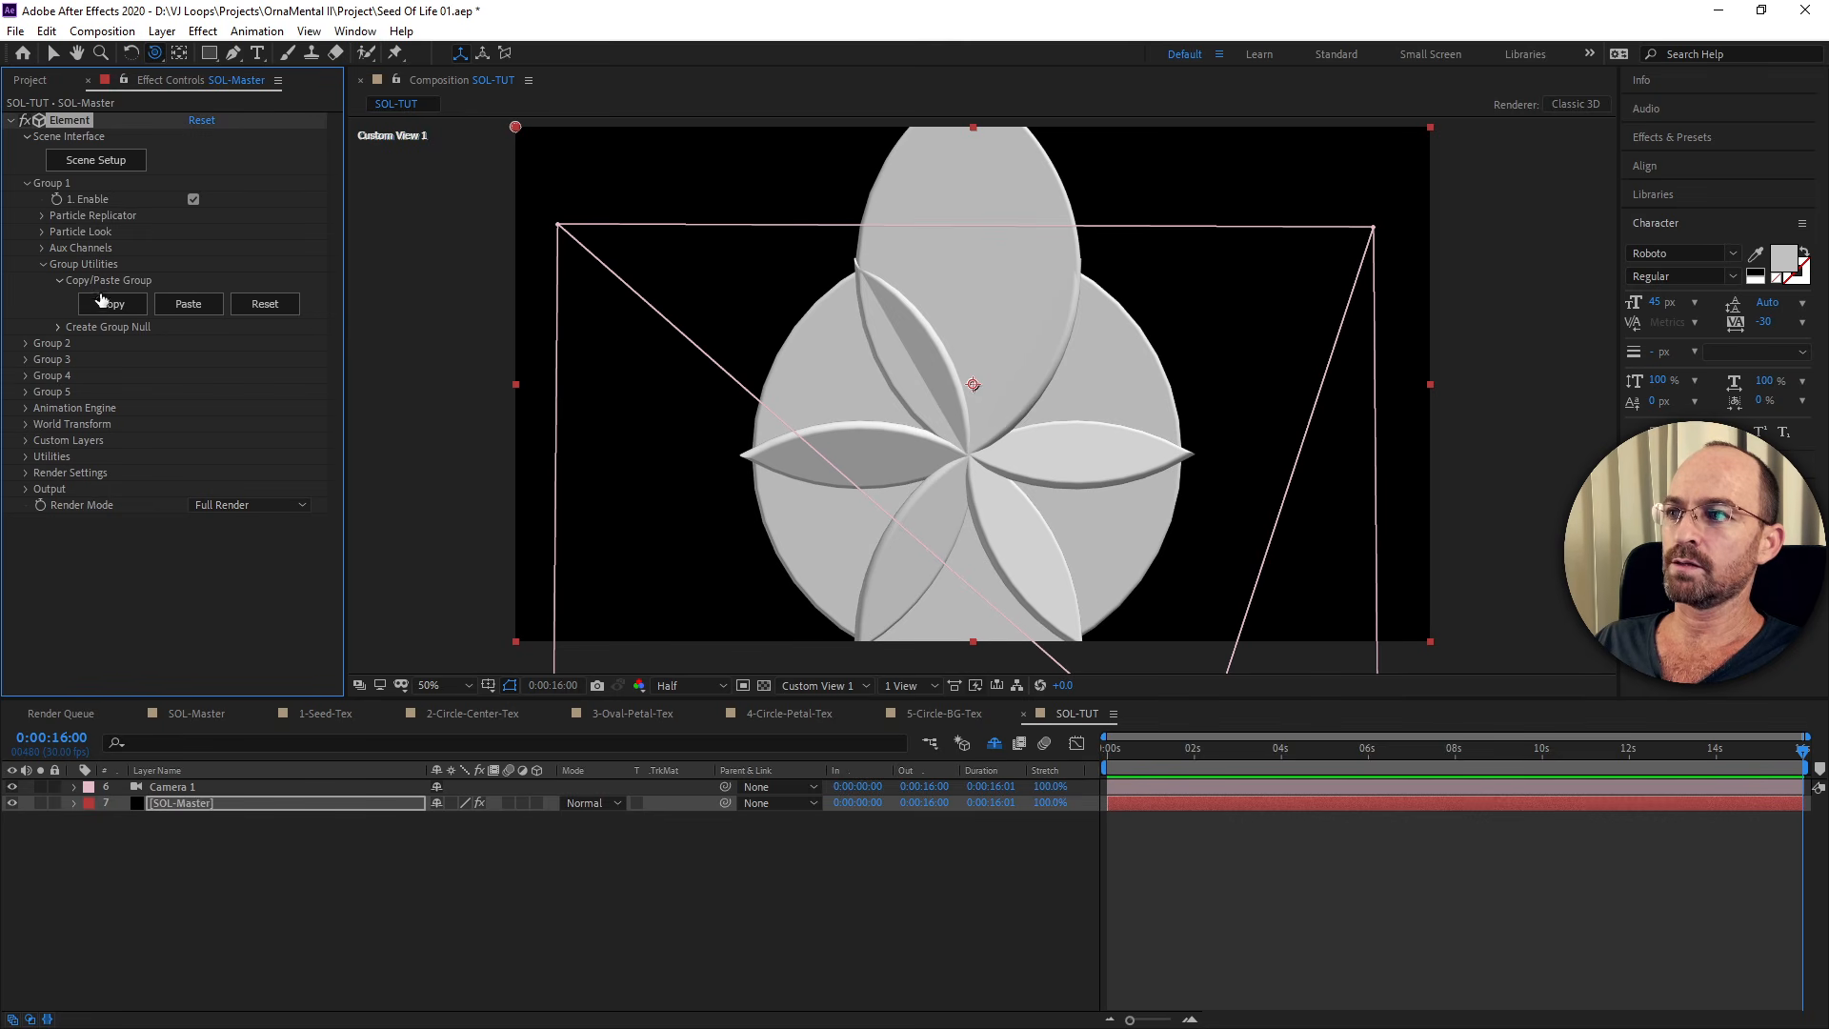
{"action": "left_click", "coordinate": [28, 184]}
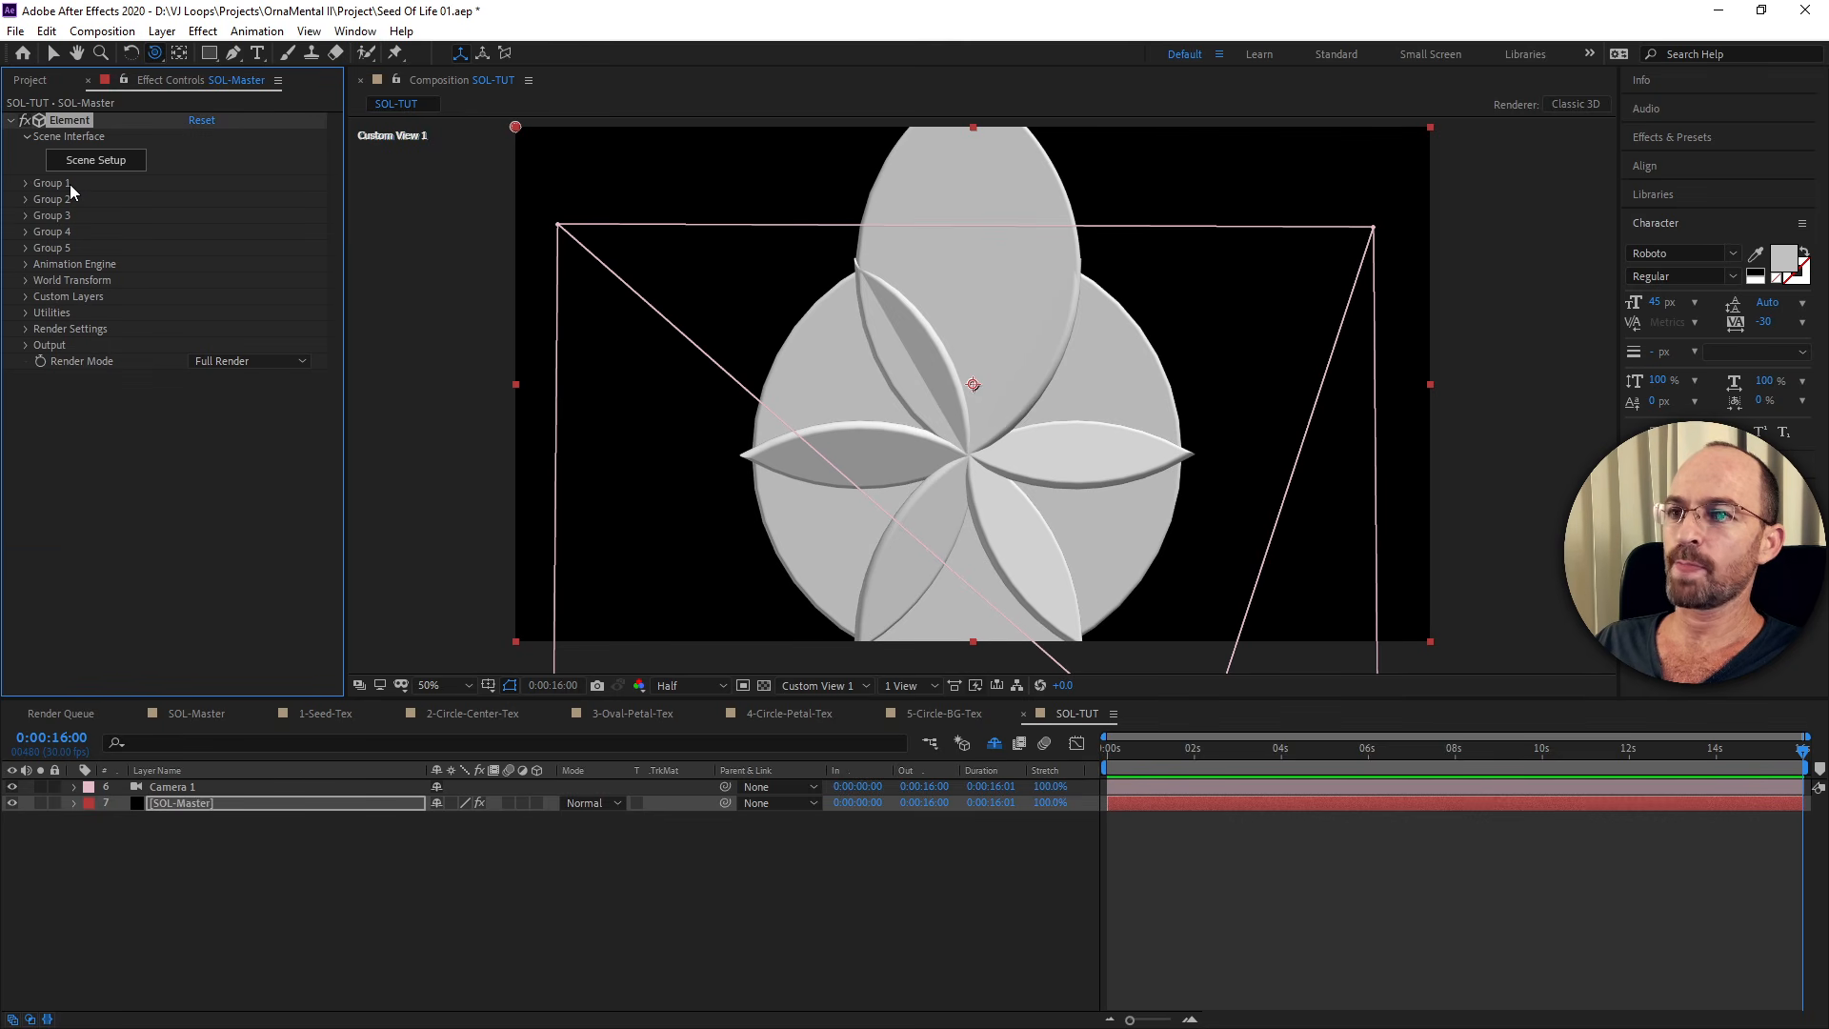
Paste the copied Group 1 settings onto Group 3.
{"action": "left_click", "coordinate": [27, 216]}
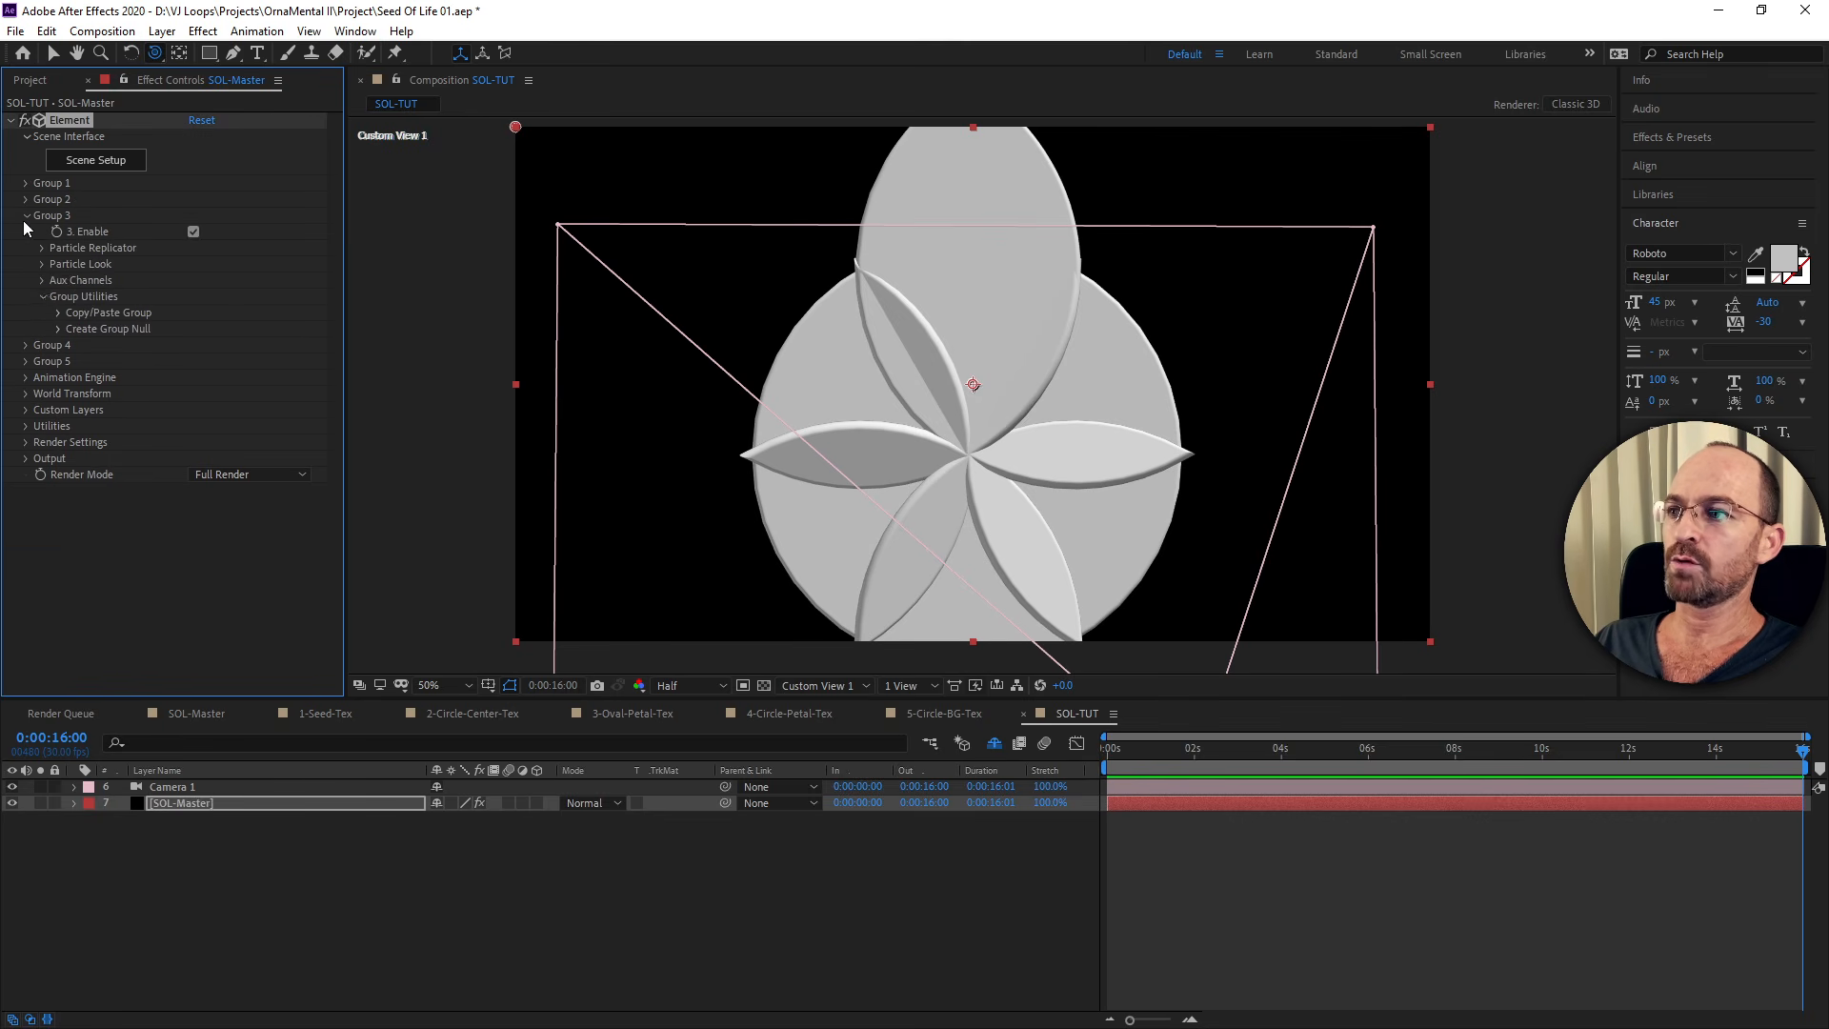
{"action": "left_click", "coordinate": [58, 313]}
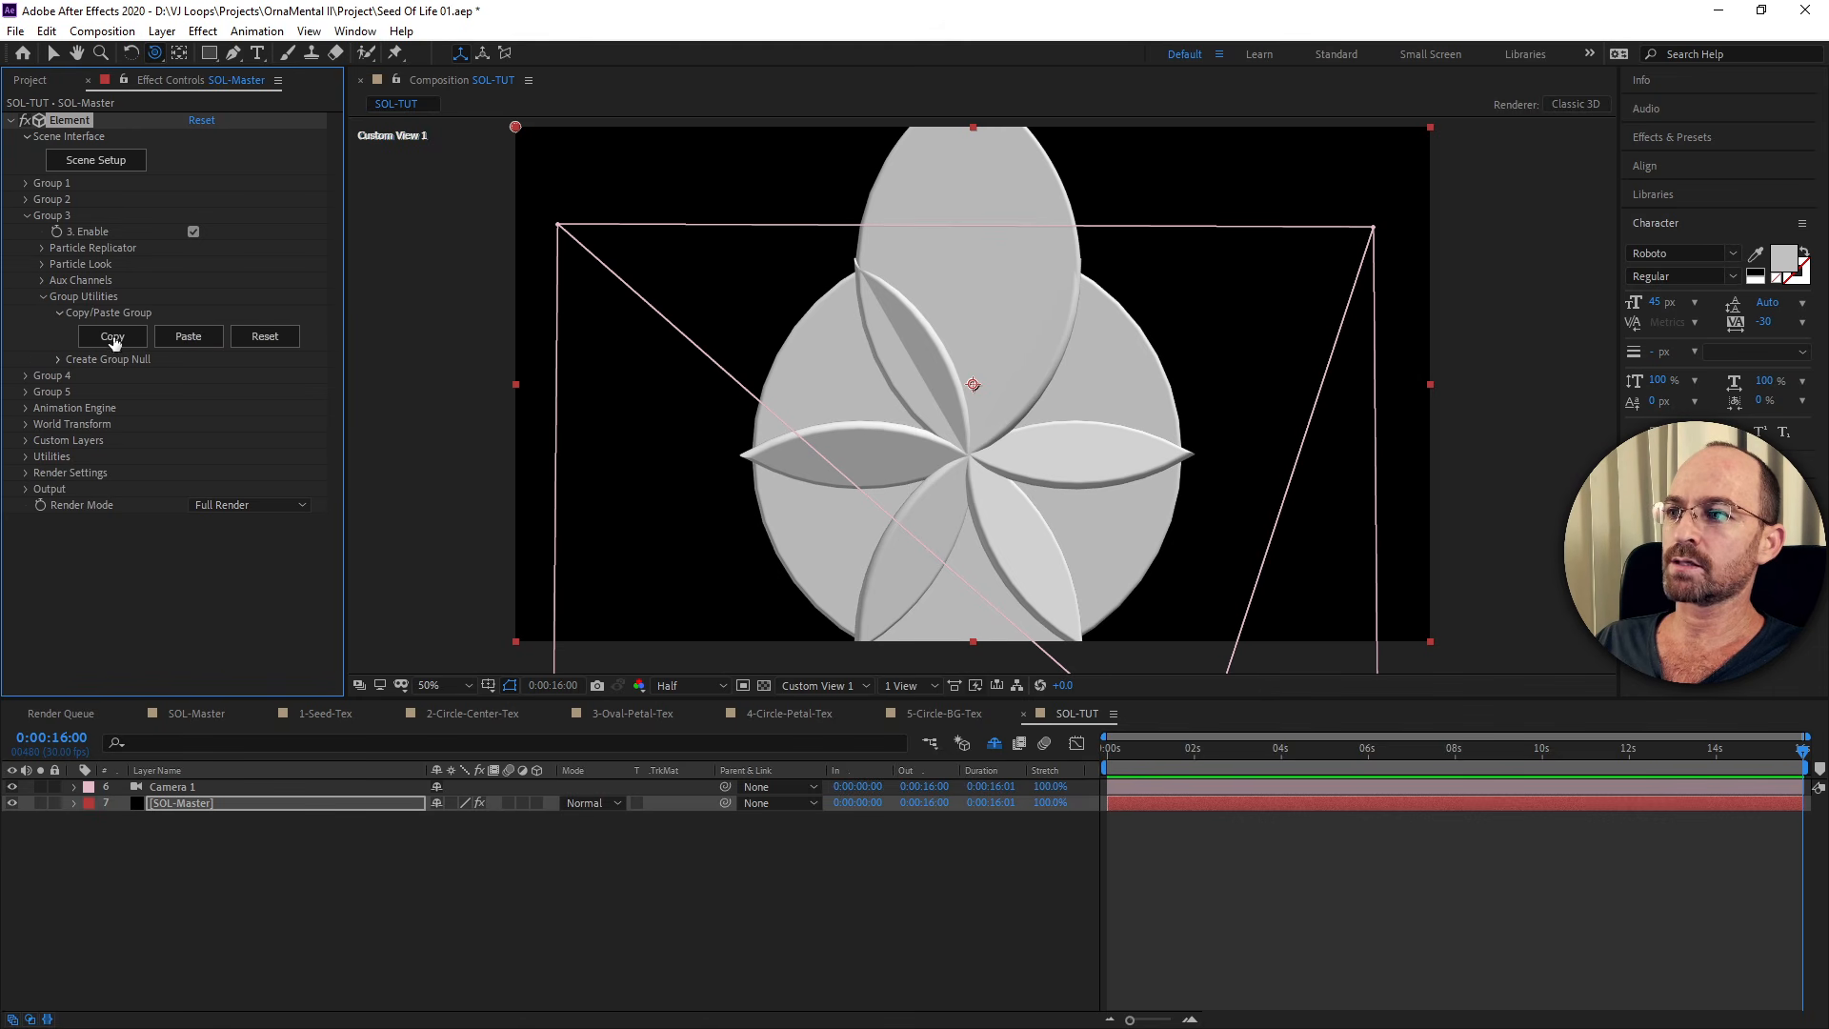
{"action": "left_click", "coordinate": [198, 342]}
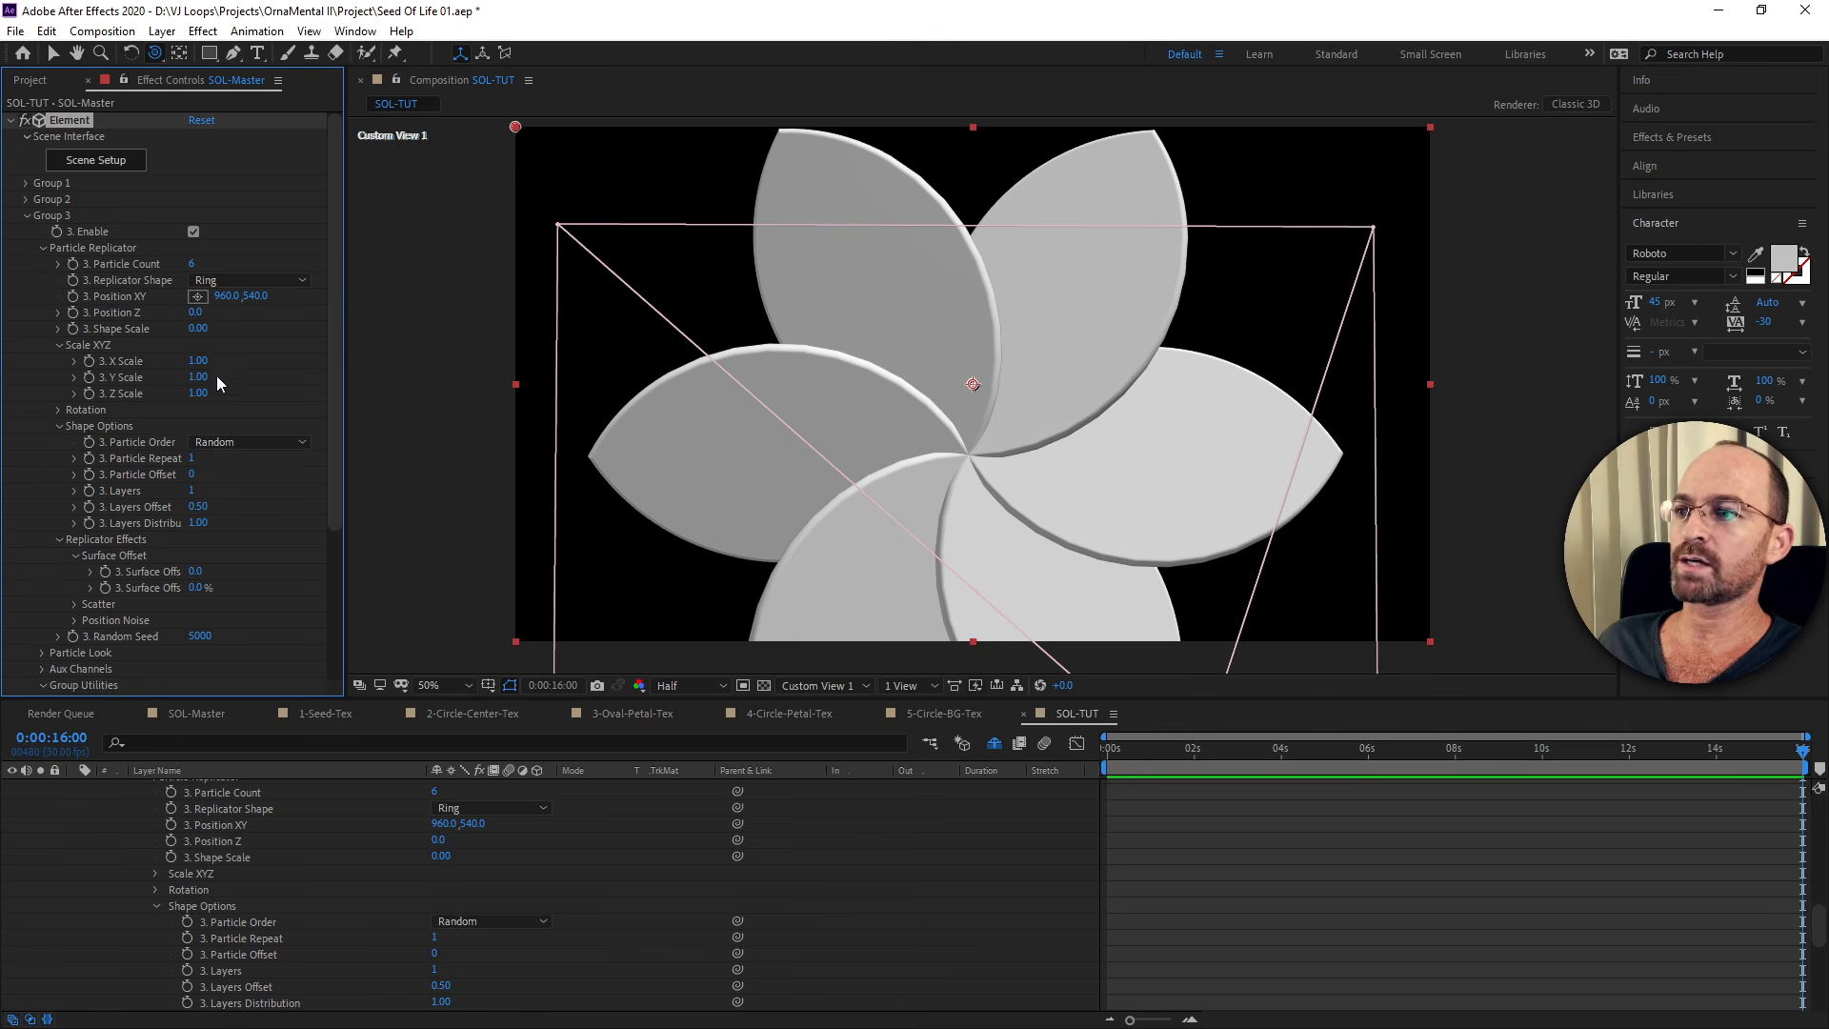
Set Group 3's replicator Position Z to 140 and check the petal ring's depth from the side.
{"action": "mouse_move", "coordinate": [341, 273]}
{"action": "left_mouse_down"}
{"action": "mouse_move", "coordinate": [333, 300]}
{"action": "mouse_move", "coordinate": [325, 270]}
{"action": "left_mouse_up"}
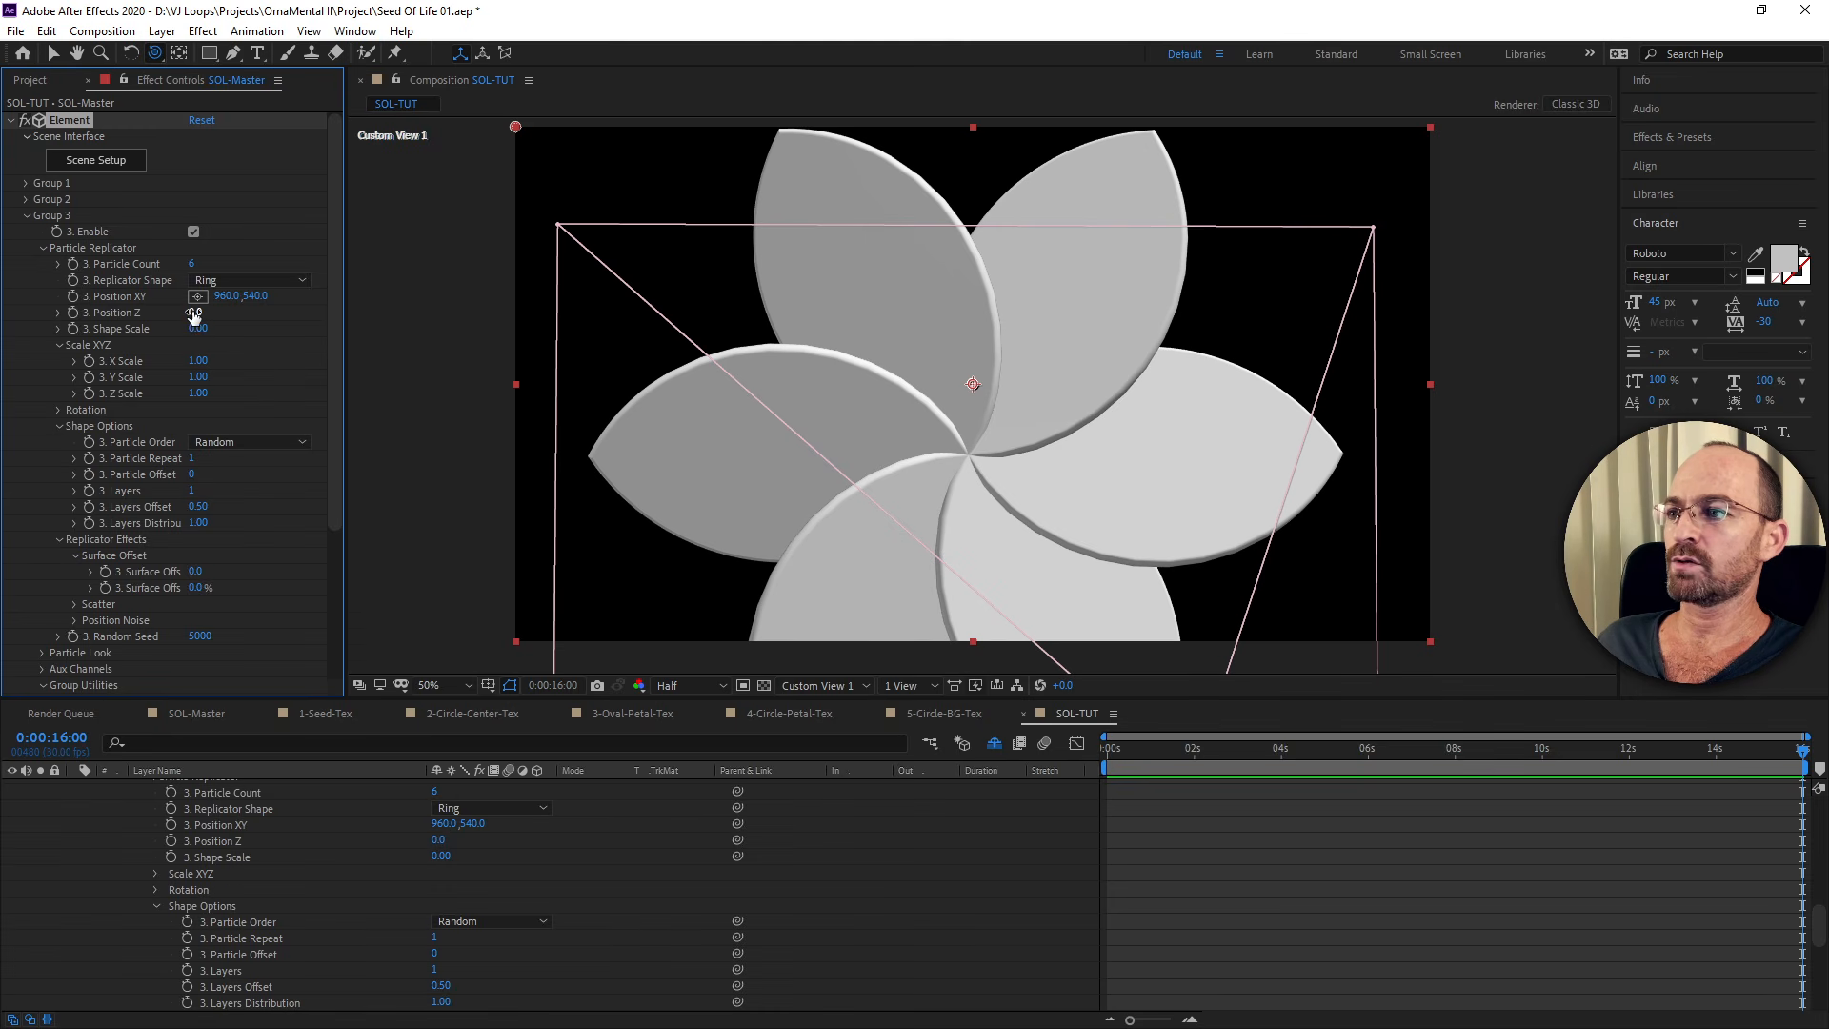
{"action": "left_click_drag", "start_coordinate": [194, 312], "coordinate": [213, 324]}
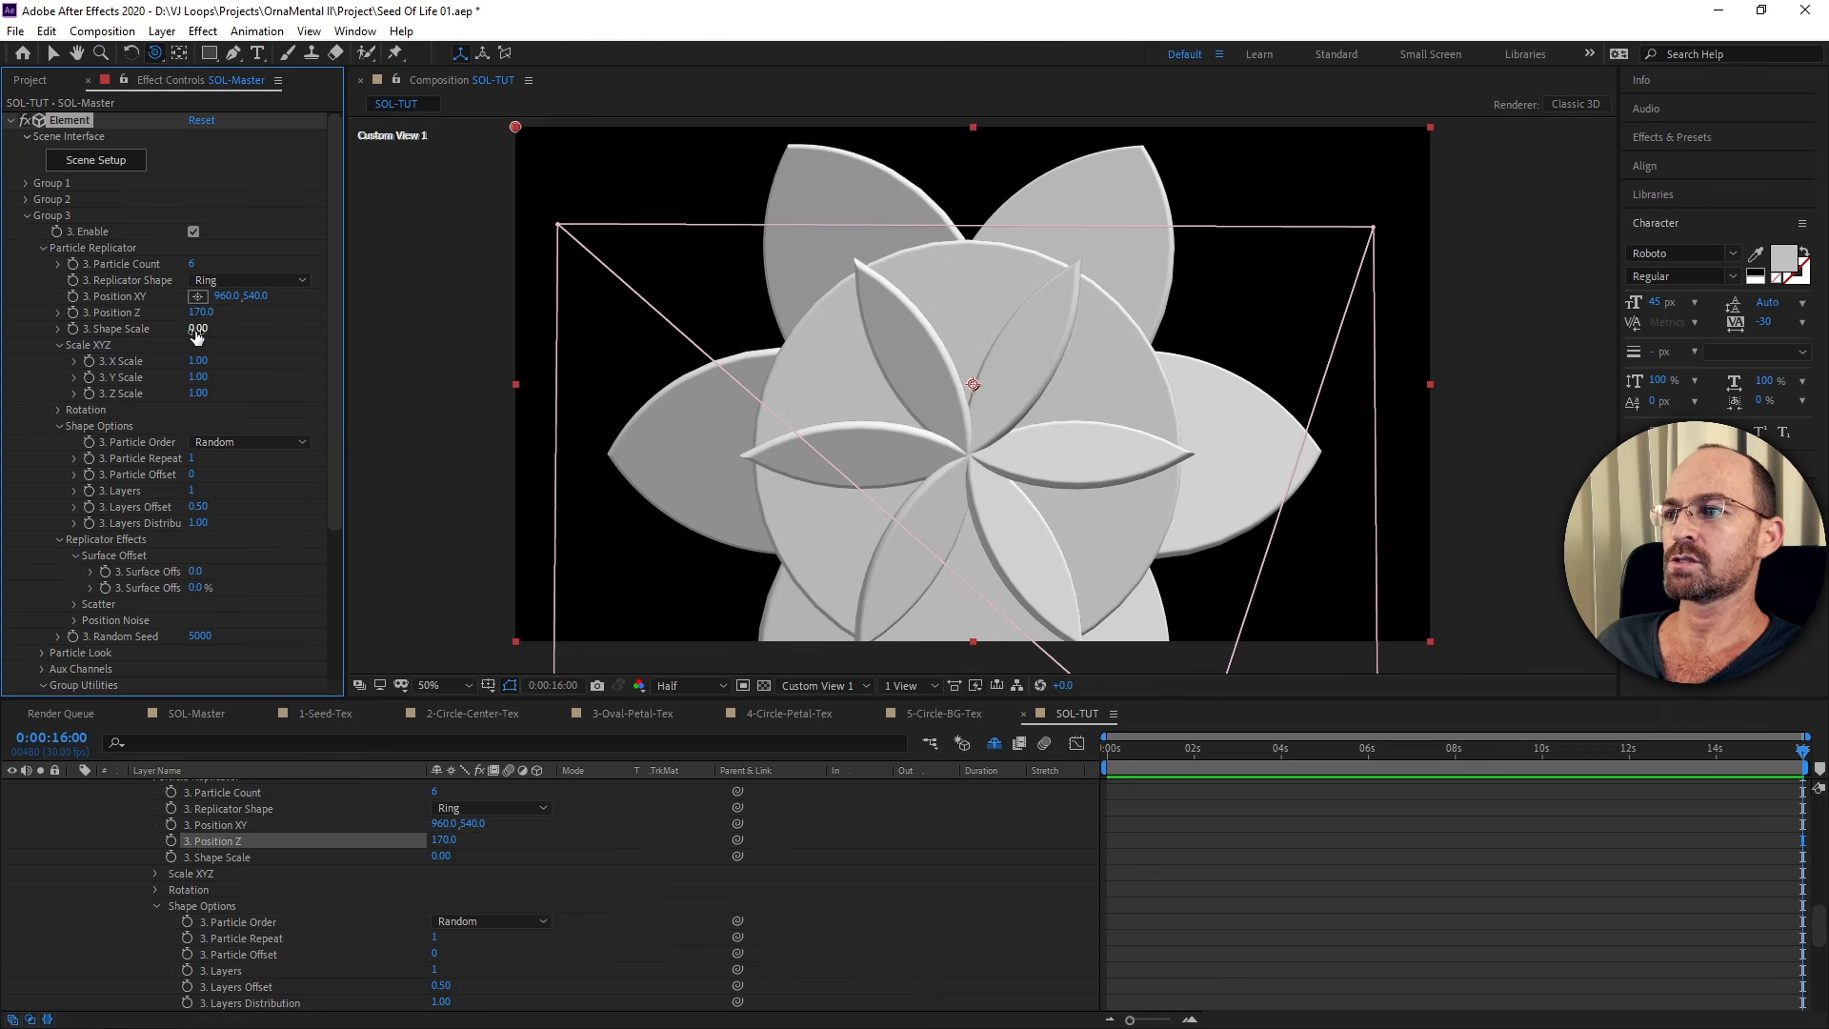
{"action": "left_click", "coordinate": [202, 314]}
{"action": "type", "text": "140"}
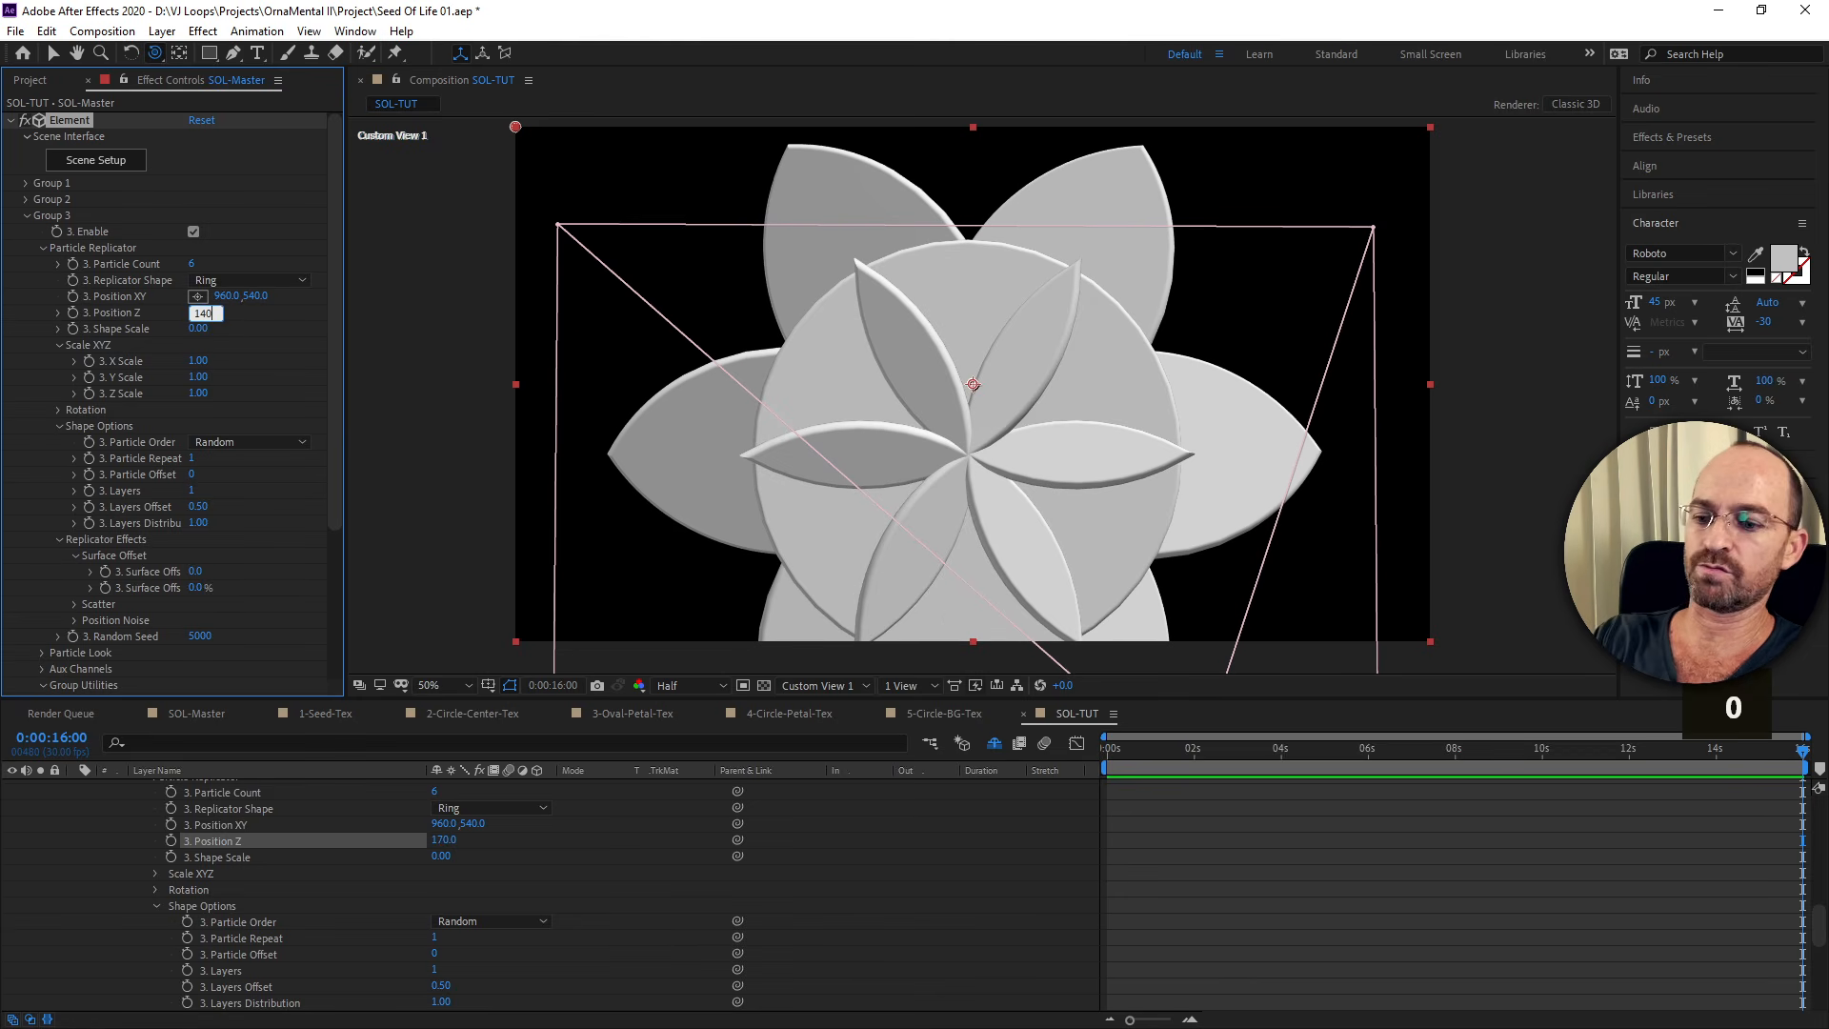
{"action": "key", "text": "Return"}
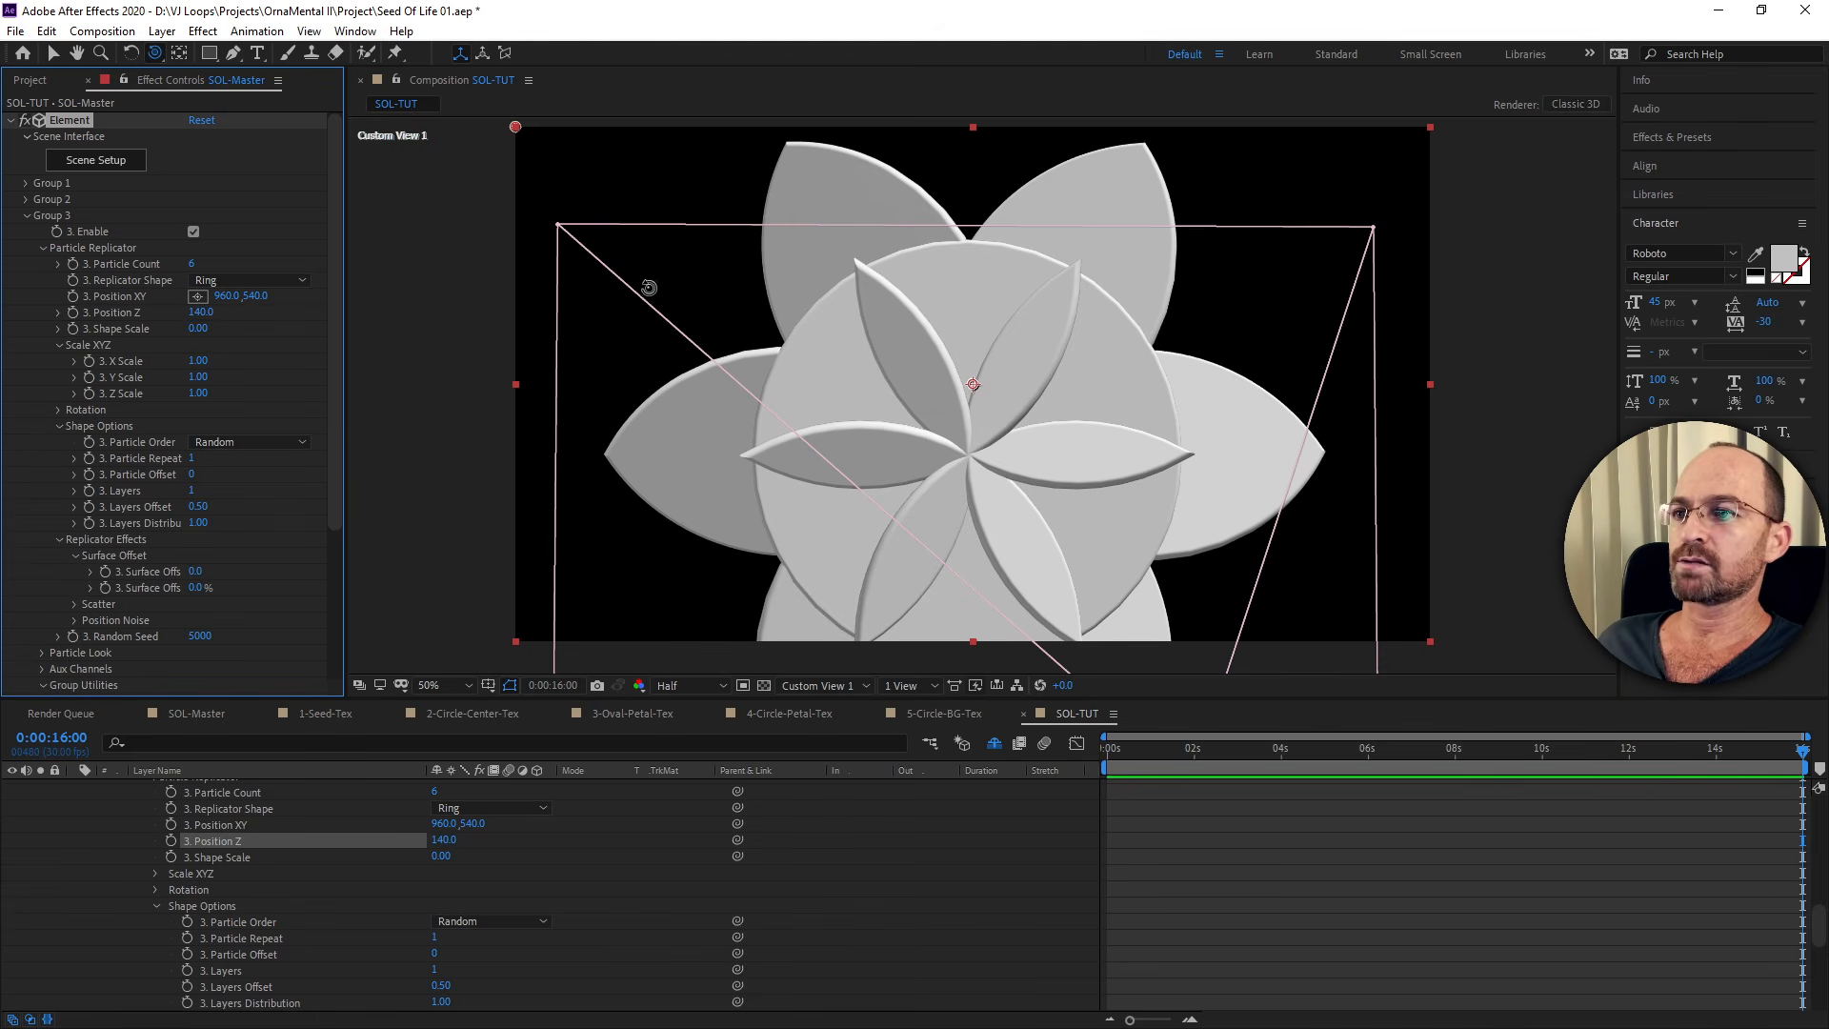
{"action": "left_click_drag", "start_coordinate": [720, 309], "coordinate": [847, 324]}
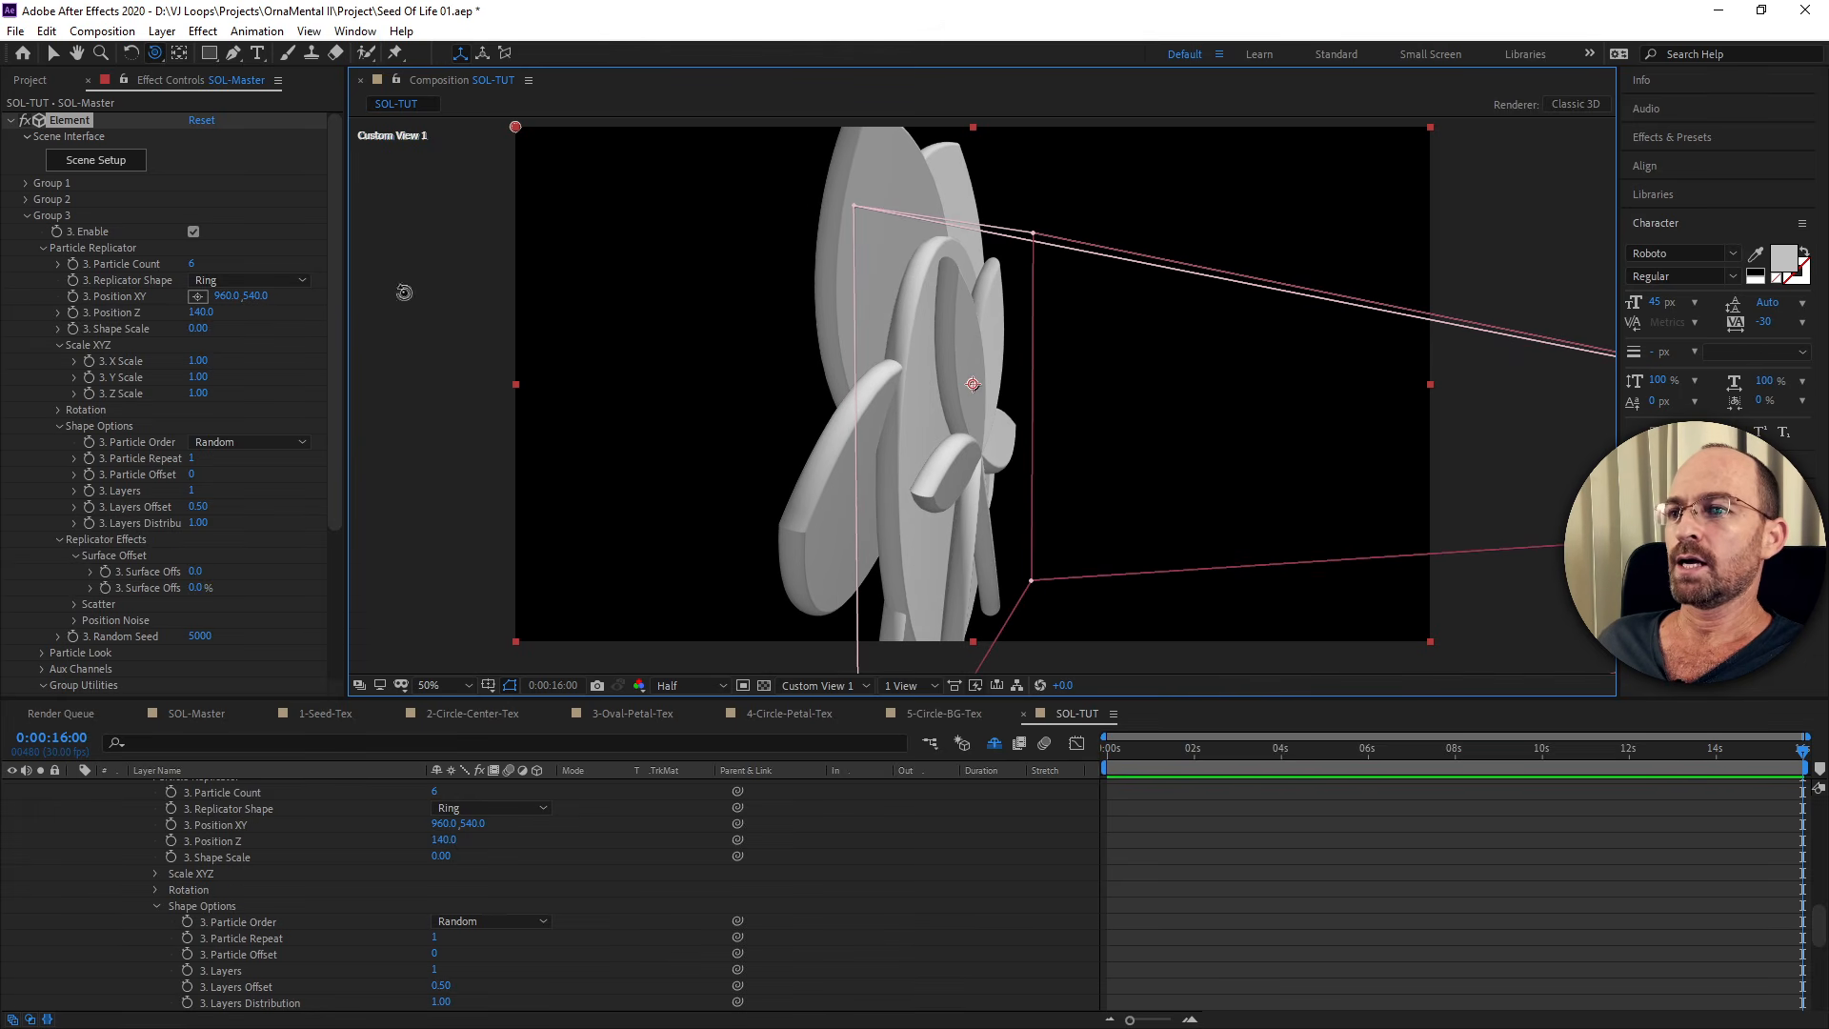
{"action": "left_click_drag", "start_coordinate": [838, 375], "coordinate": [659, 365]}
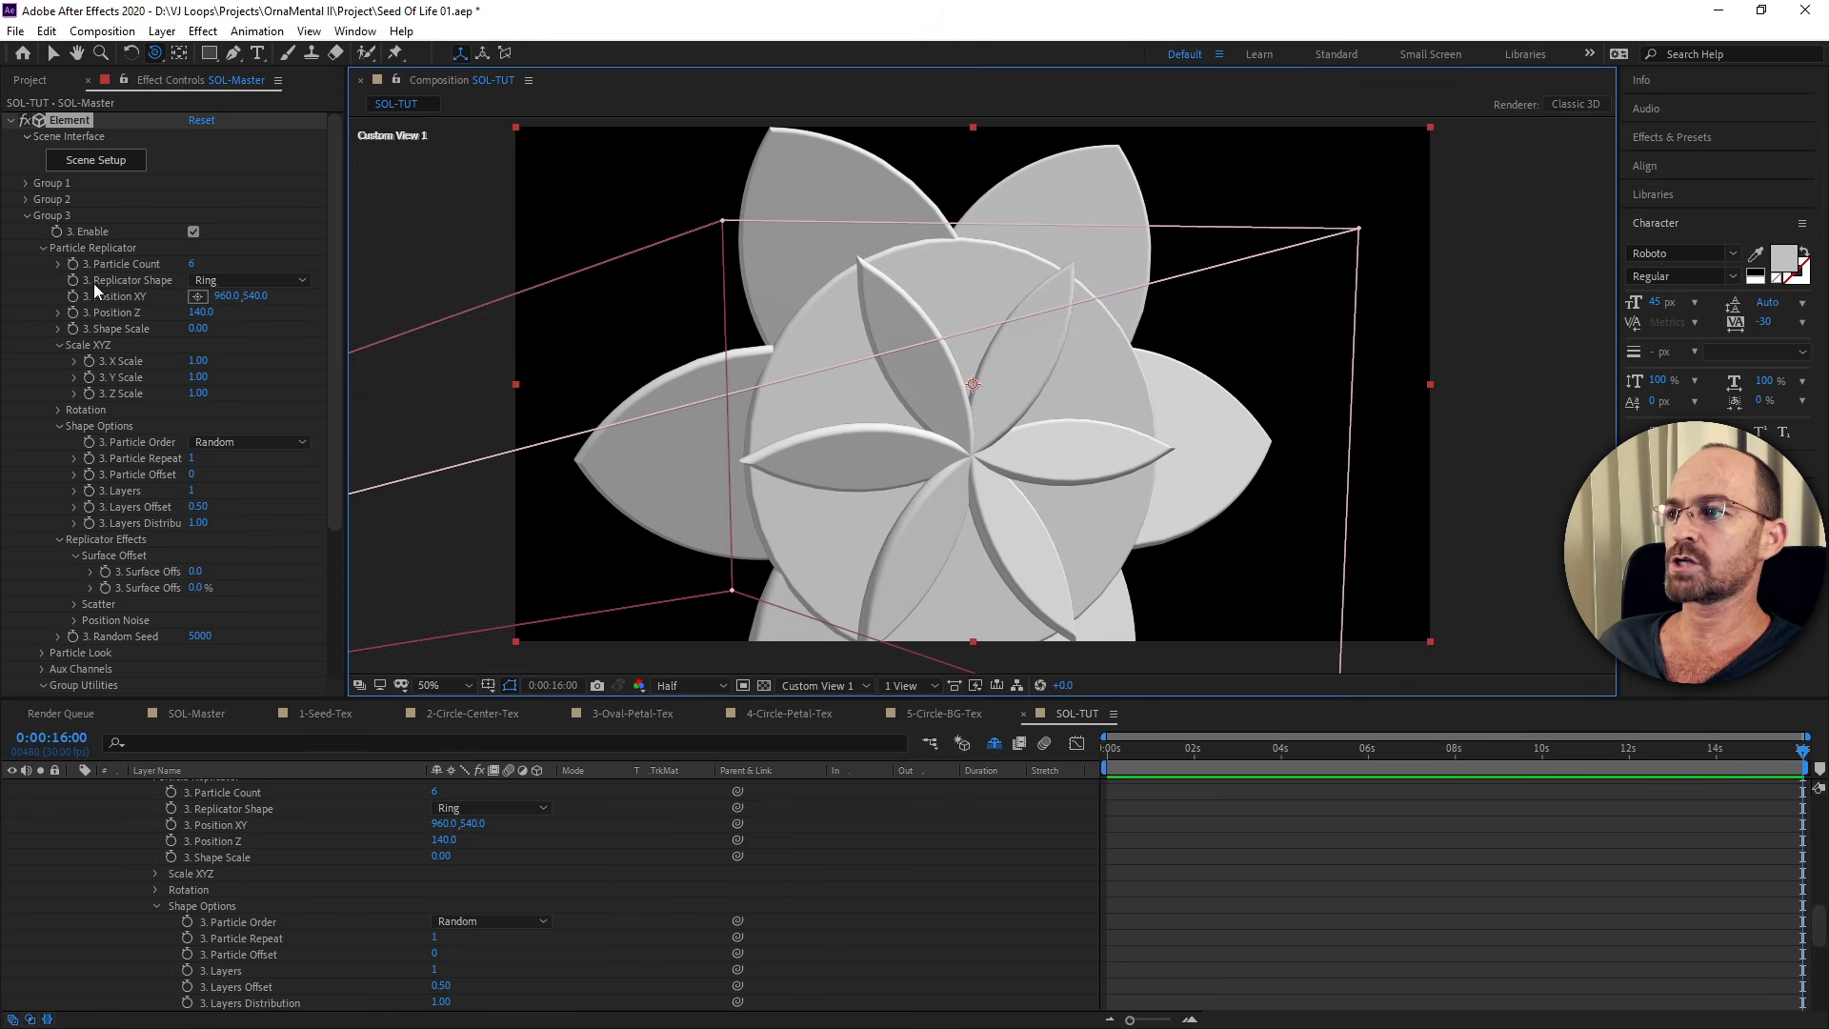
Set Group 3's particle Y rotation to -5° and inspect the tilted petals from several angles.
{"action": "left_click", "coordinate": [42, 247]}
{"action": "left_click", "coordinate": [42, 262]}
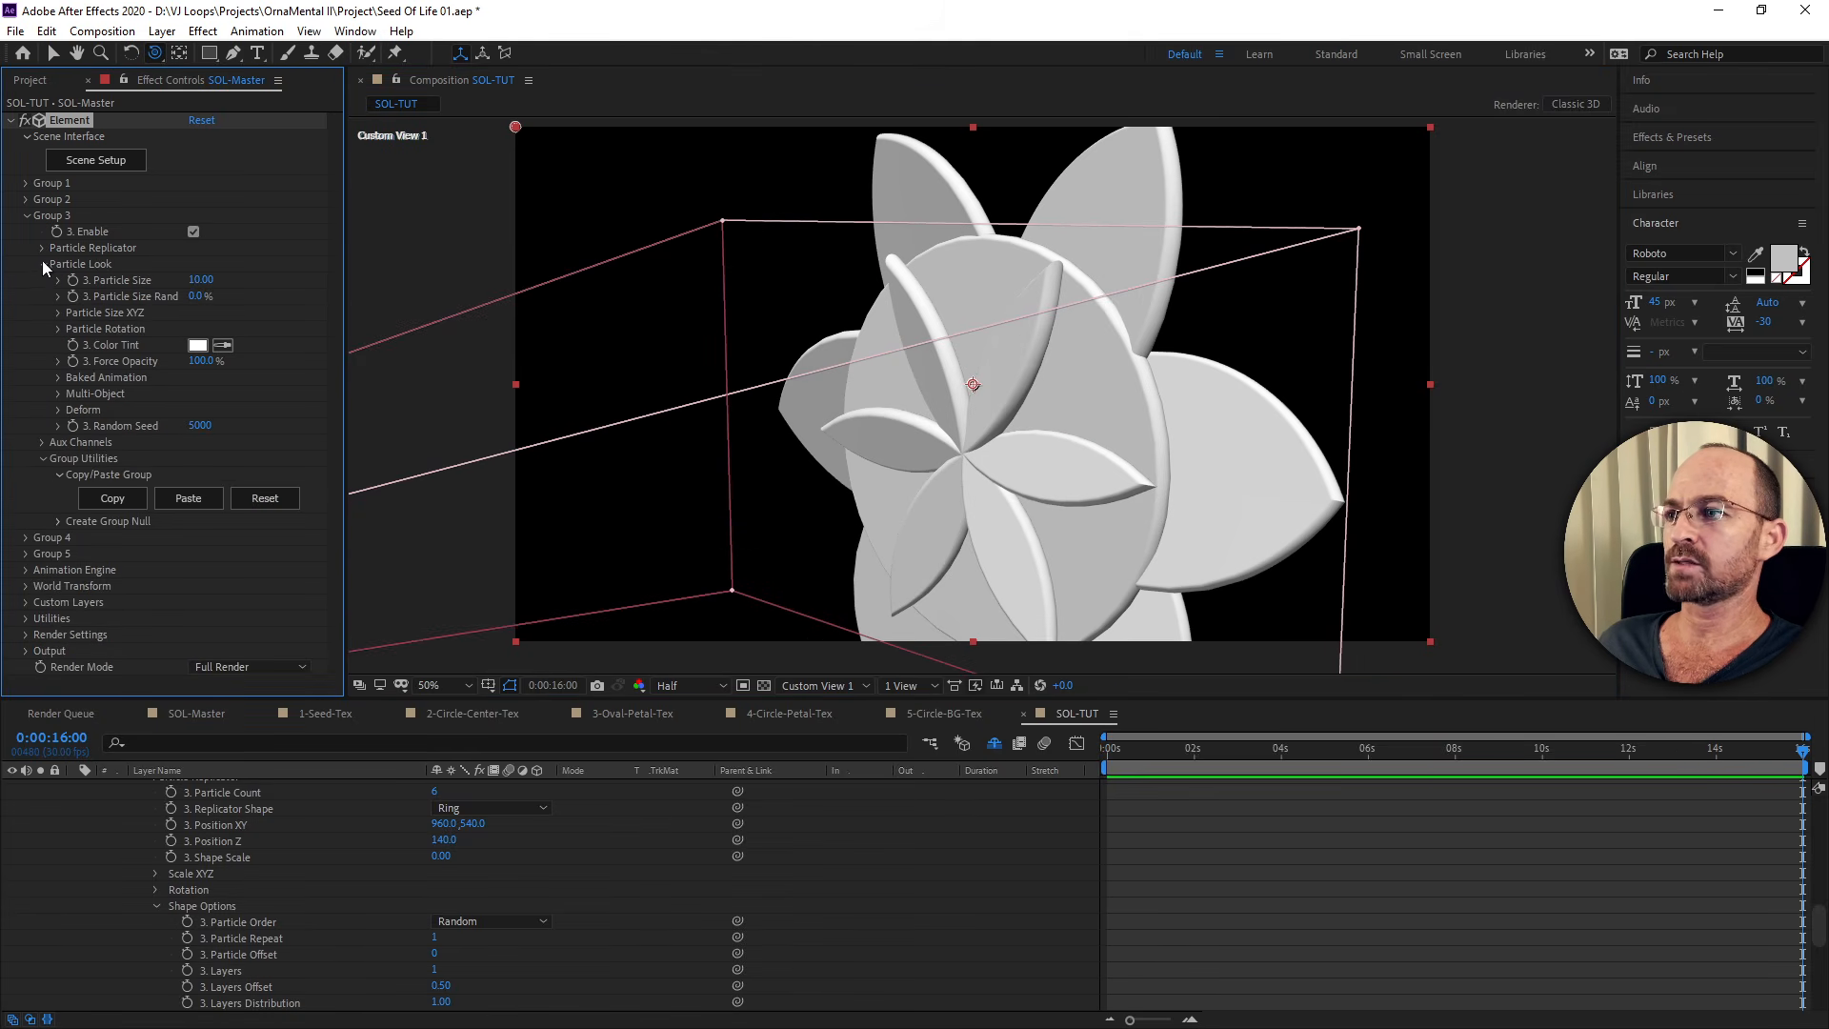
{"action": "left_click", "coordinate": [58, 329]}
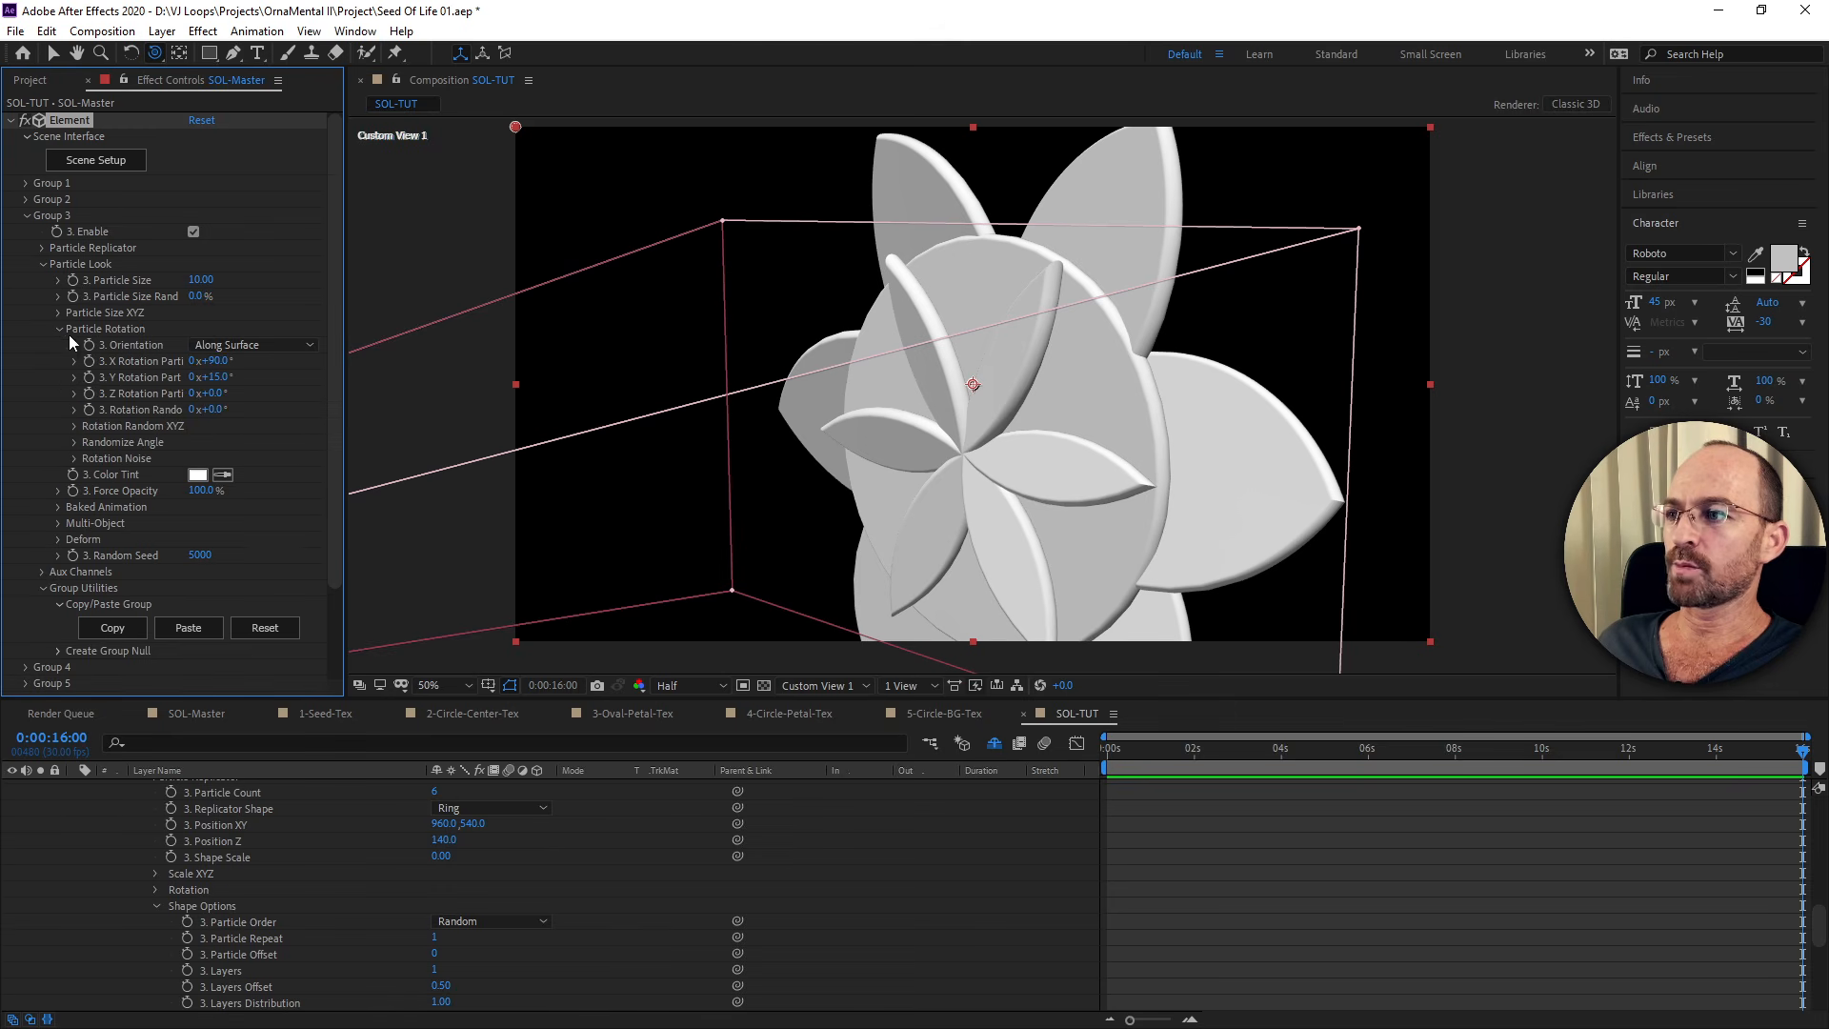
{"action": "left_click", "coordinate": [214, 377]}
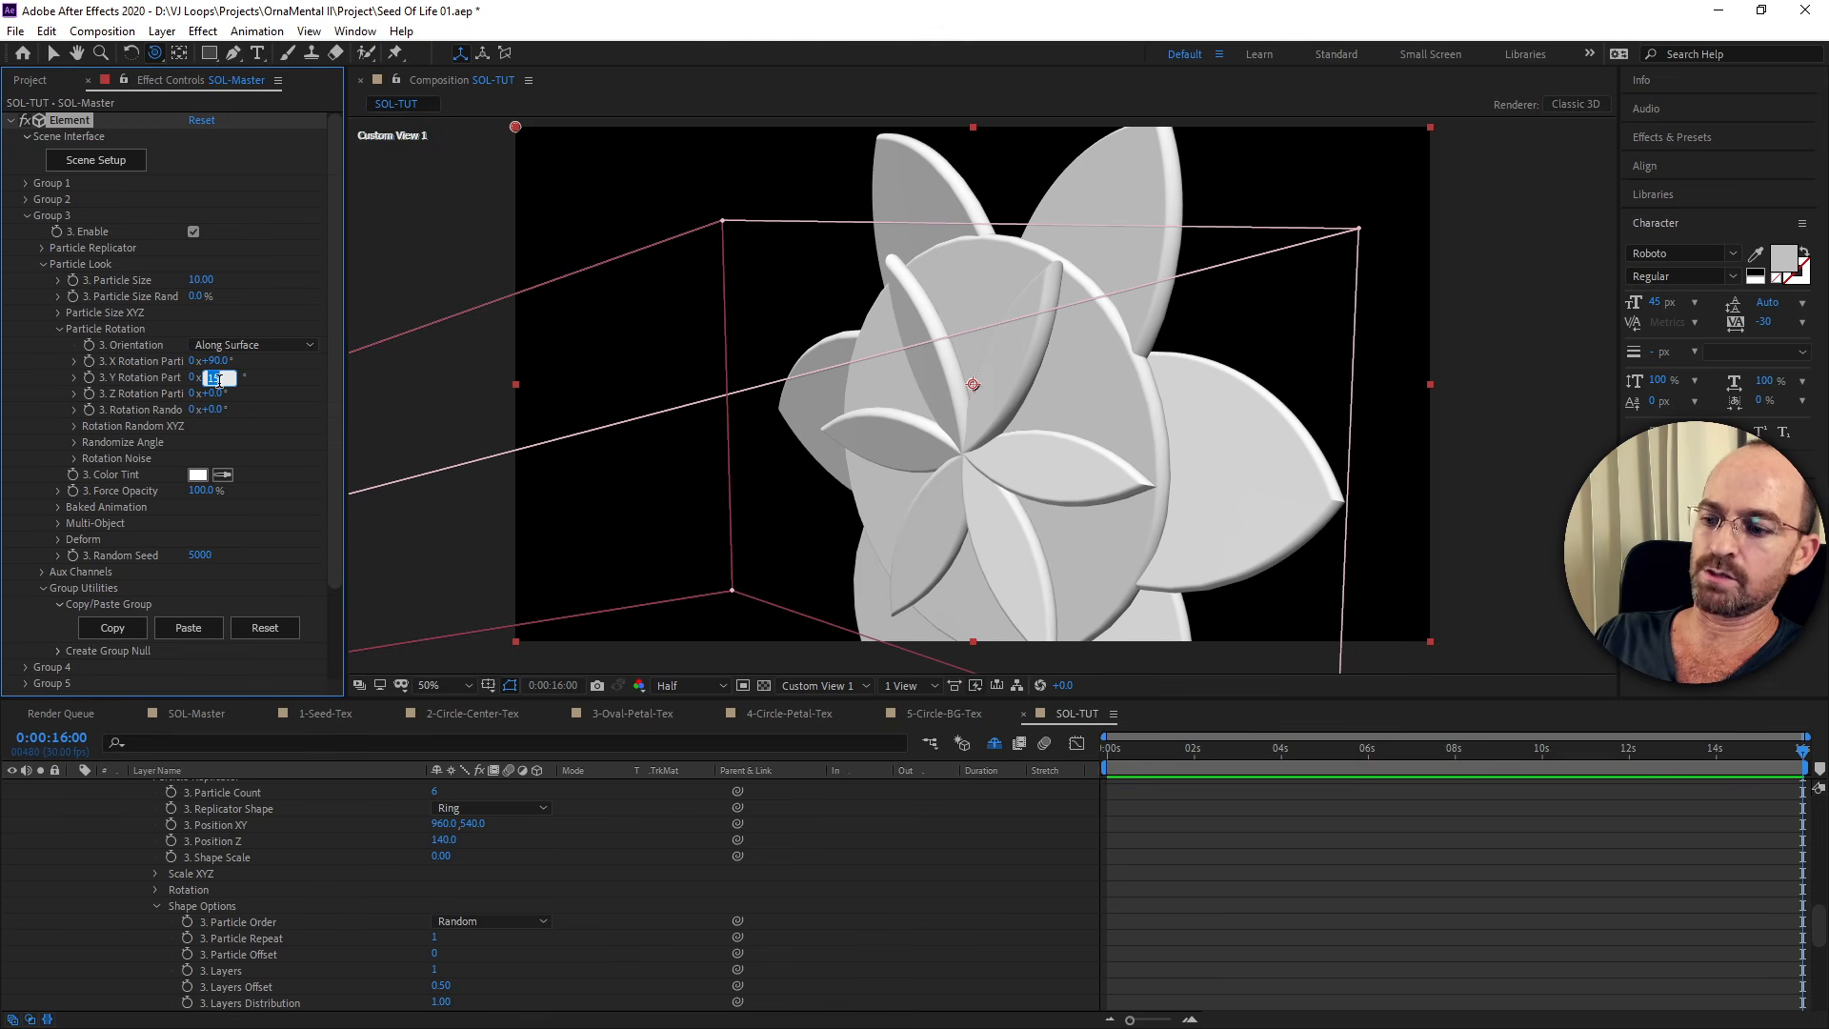
{"action": "type", "text": "-5"}
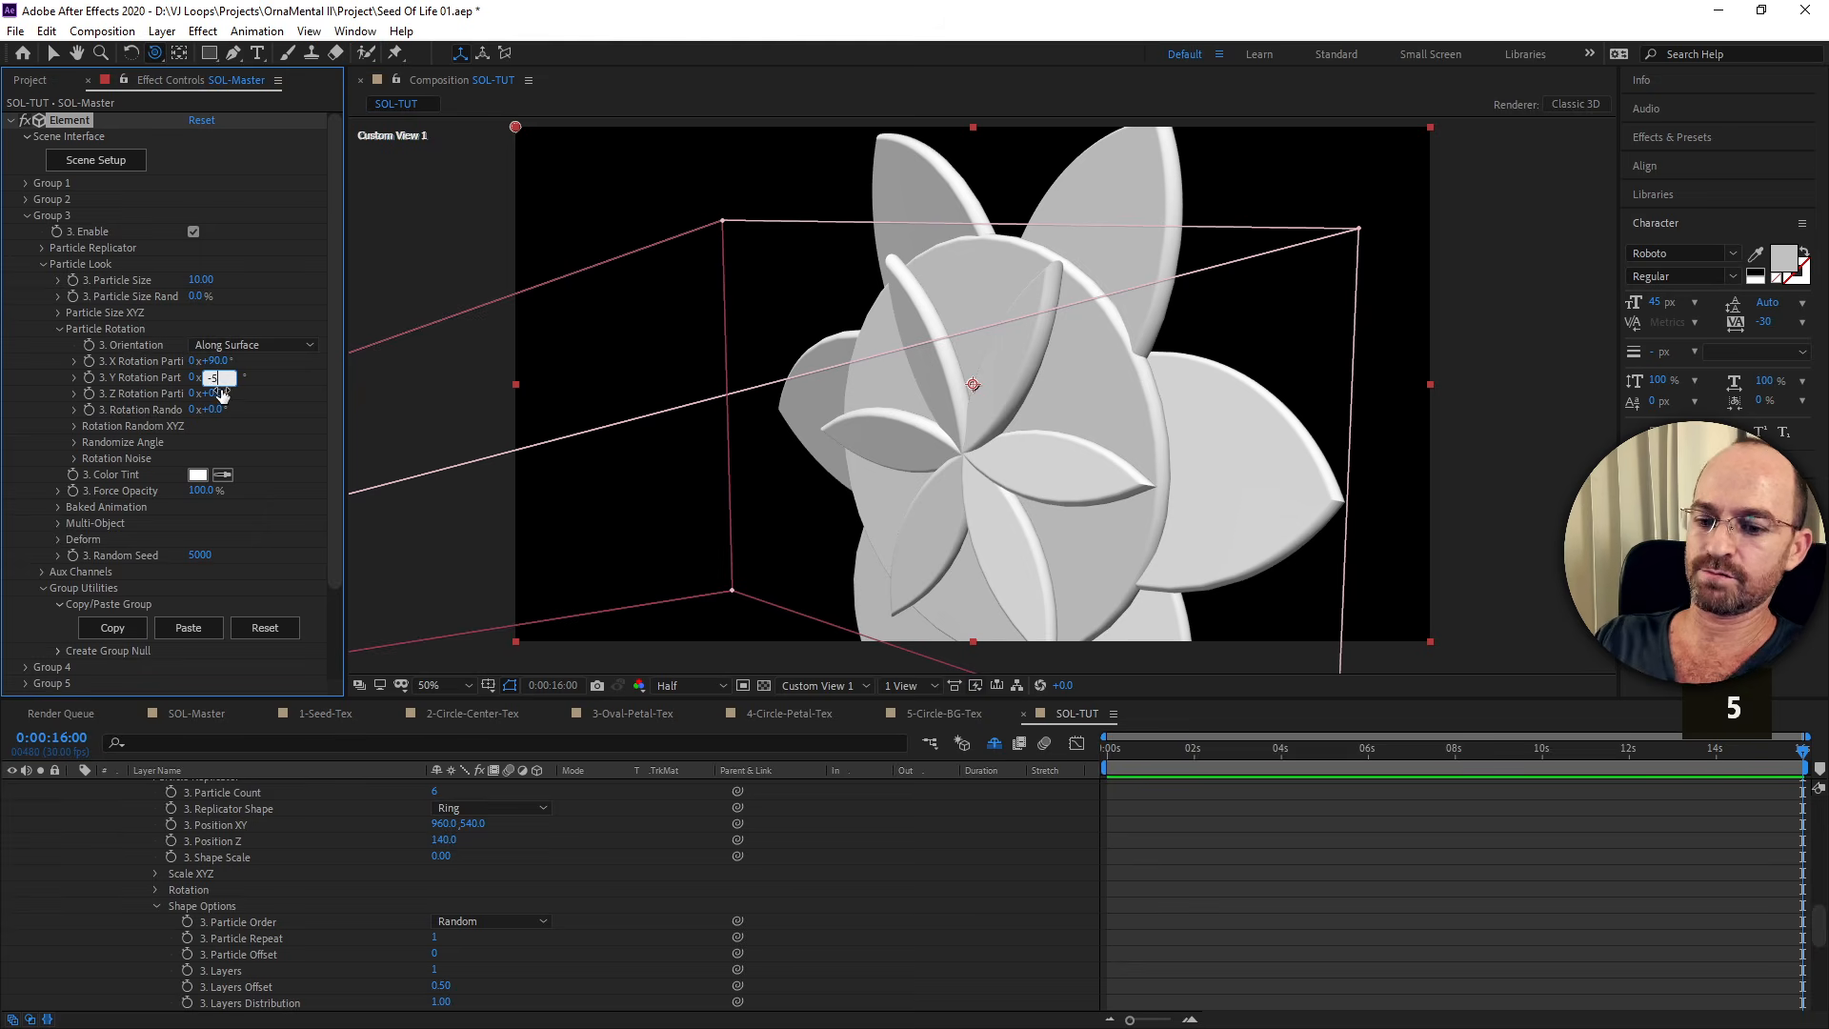
{"action": "key", "text": "Return"}
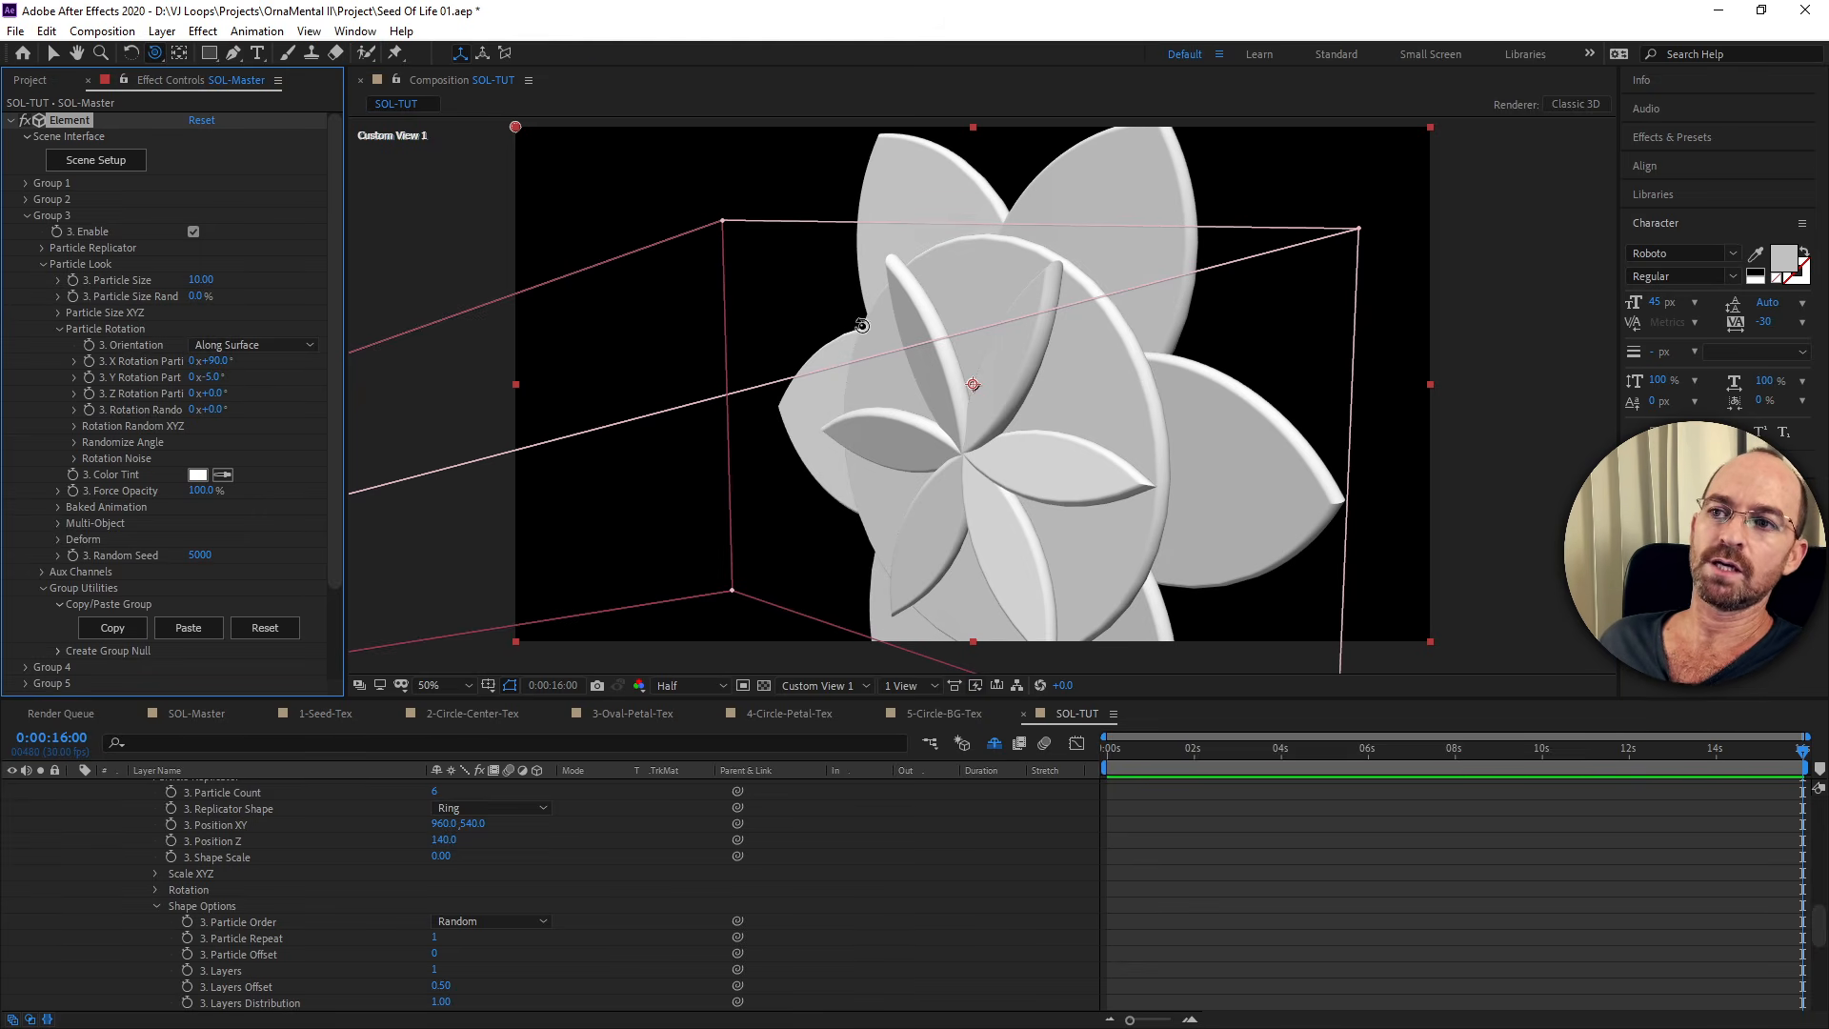
{"action": "left_click_drag", "start_coordinate": [863, 326], "coordinate": [1084, 319]}
{"action": "left_click_drag", "start_coordinate": [836, 378], "coordinate": [809, 320]}
{"action": "left_click_drag", "start_coordinate": [887, 372], "coordinate": [829, 375]}
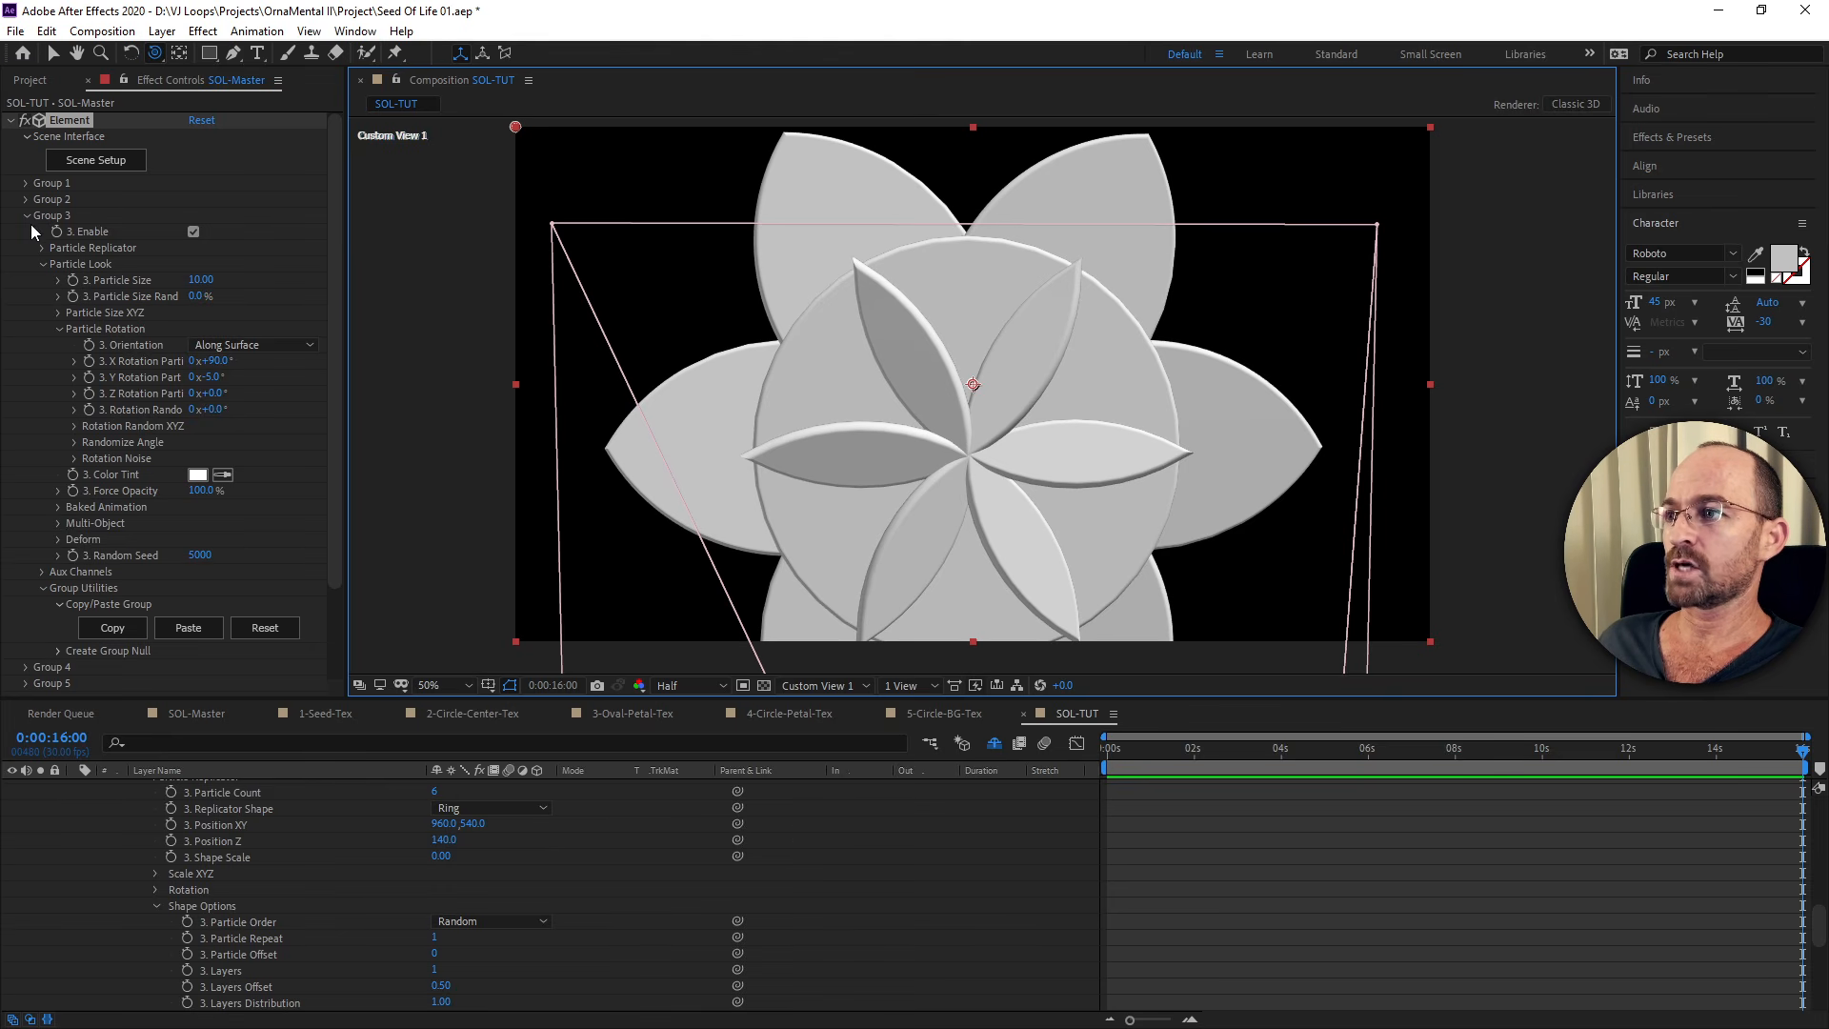
{"action": "left_click", "coordinate": [42, 263]}
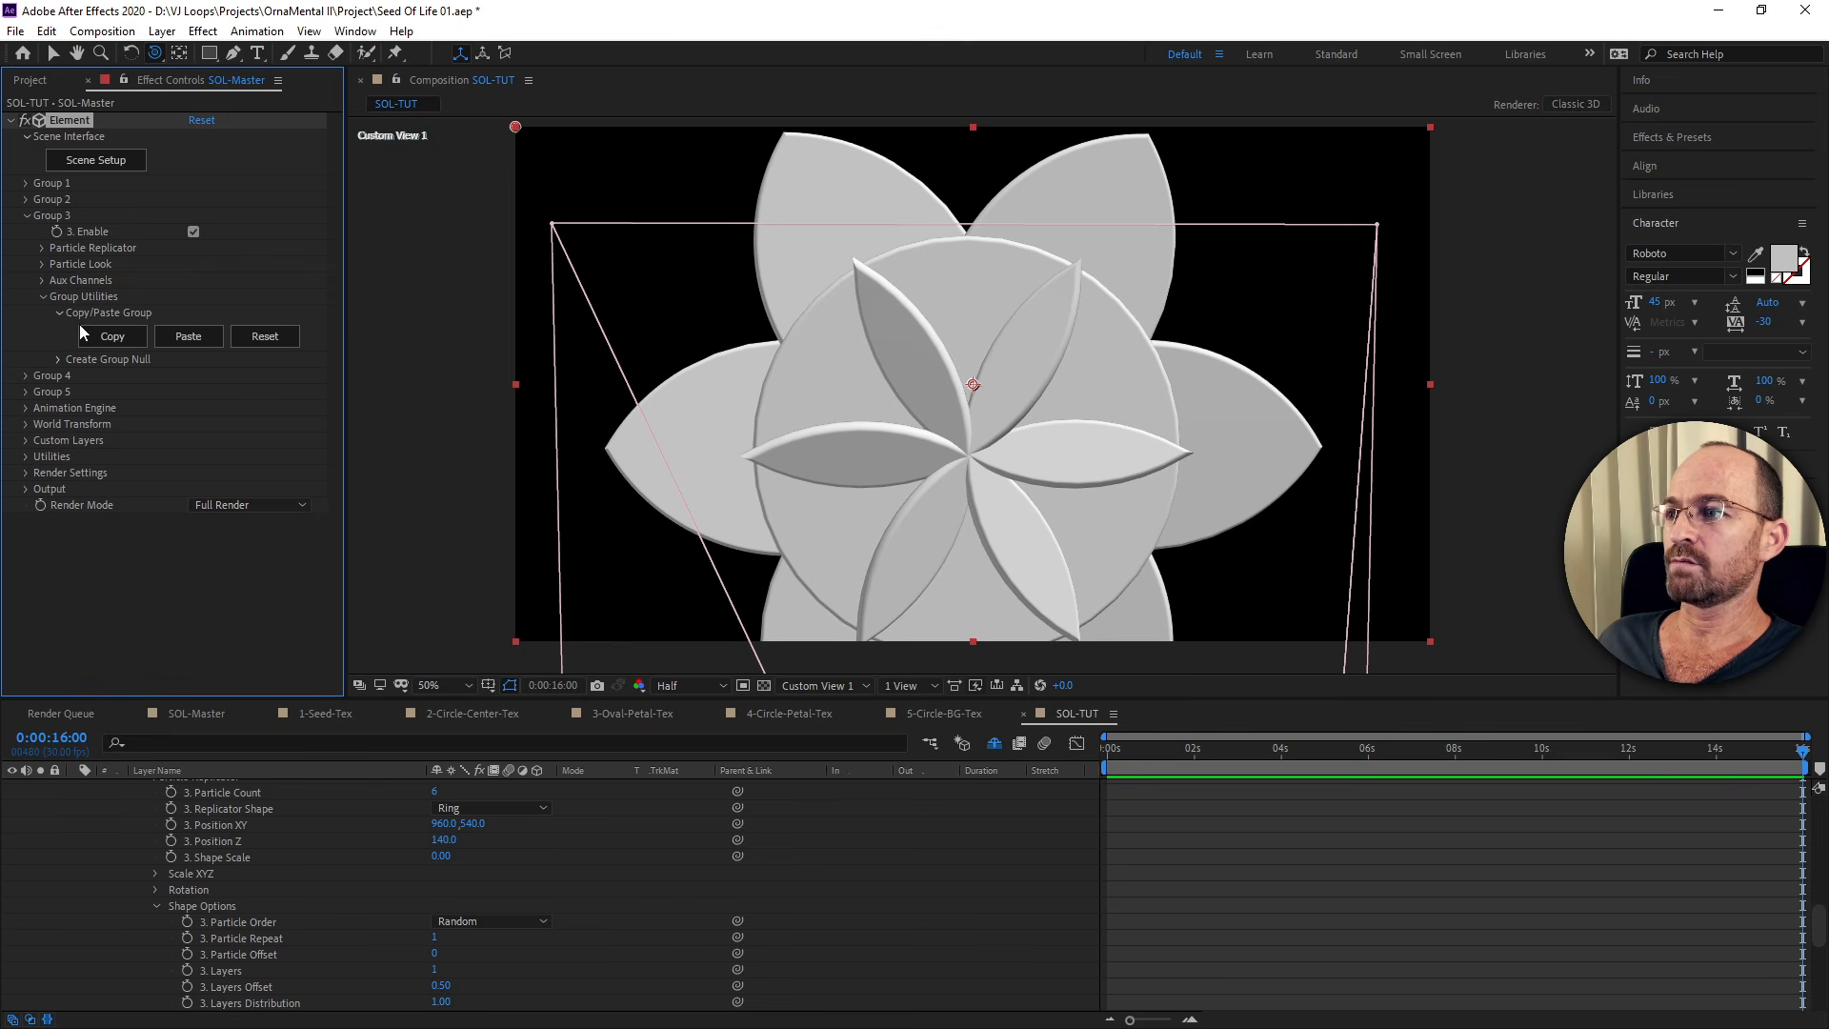
Paste the copied group settings onto Group 4 to replicate its circle petal in a ring.
{"action": "left_click", "coordinate": [26, 377]}
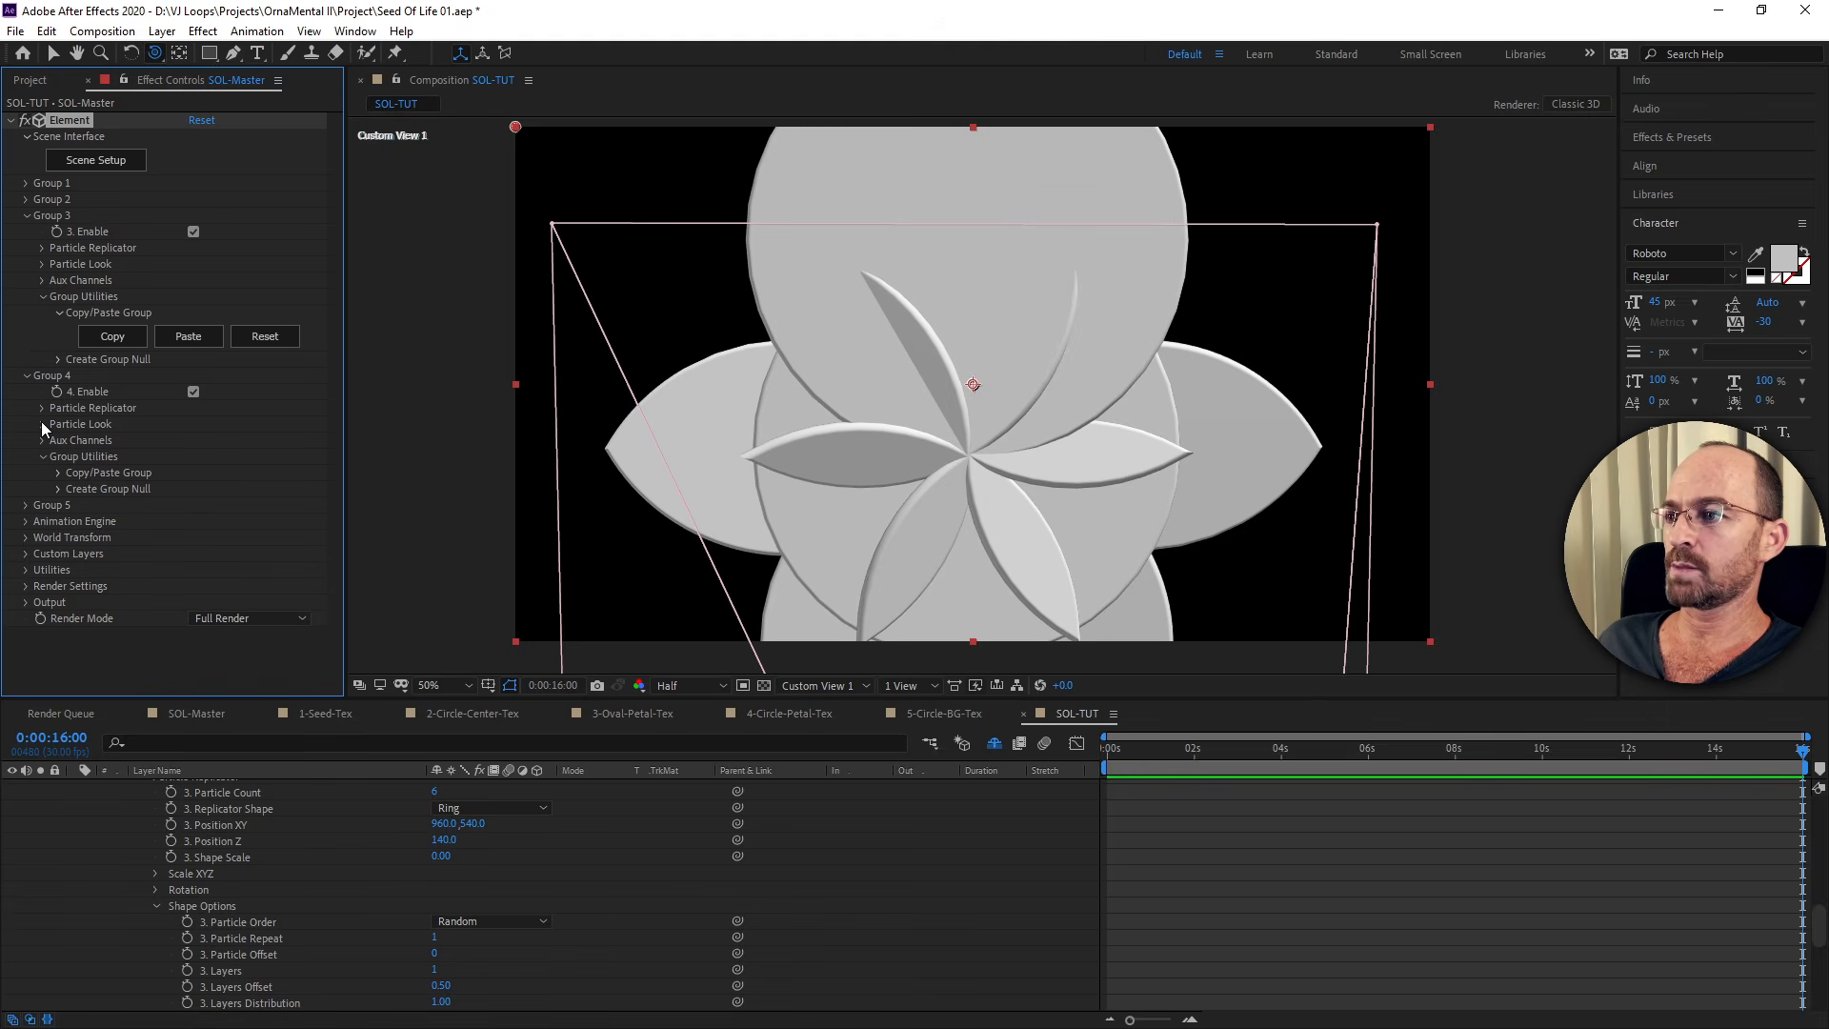
{"action": "left_click", "coordinate": [59, 473]}
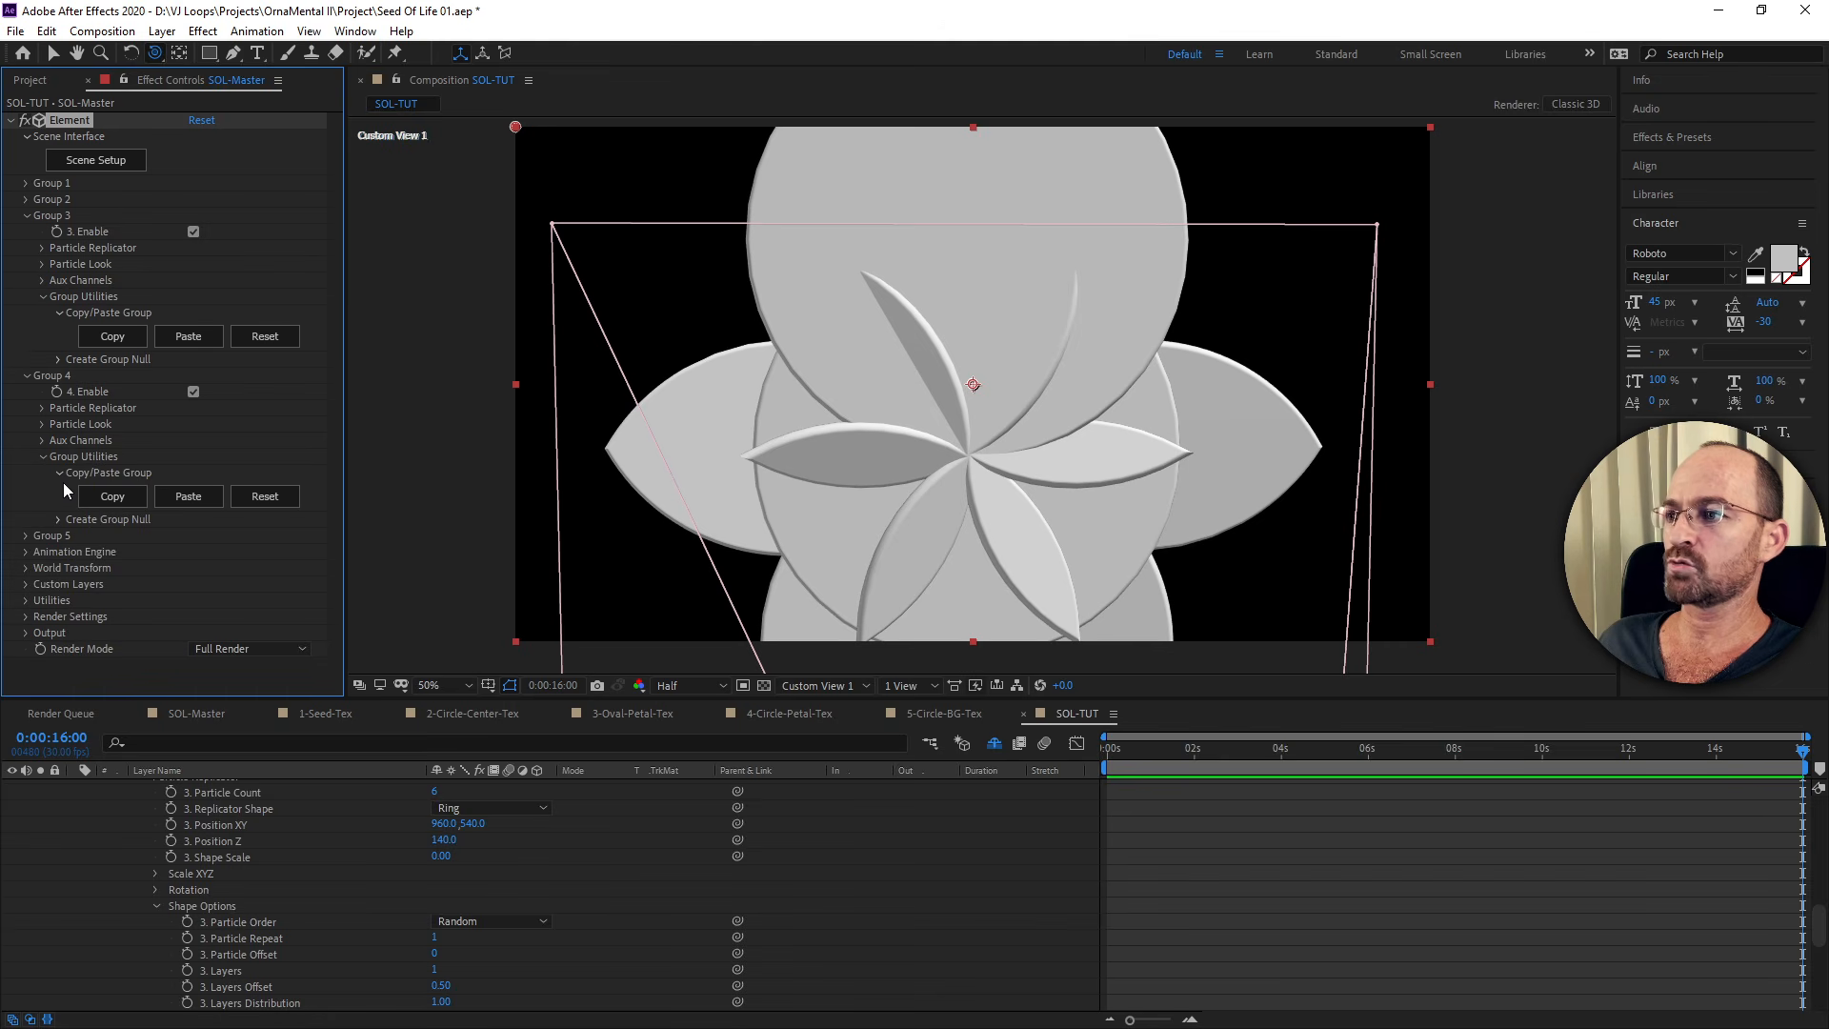
{"action": "left_click", "coordinate": [186, 503]}
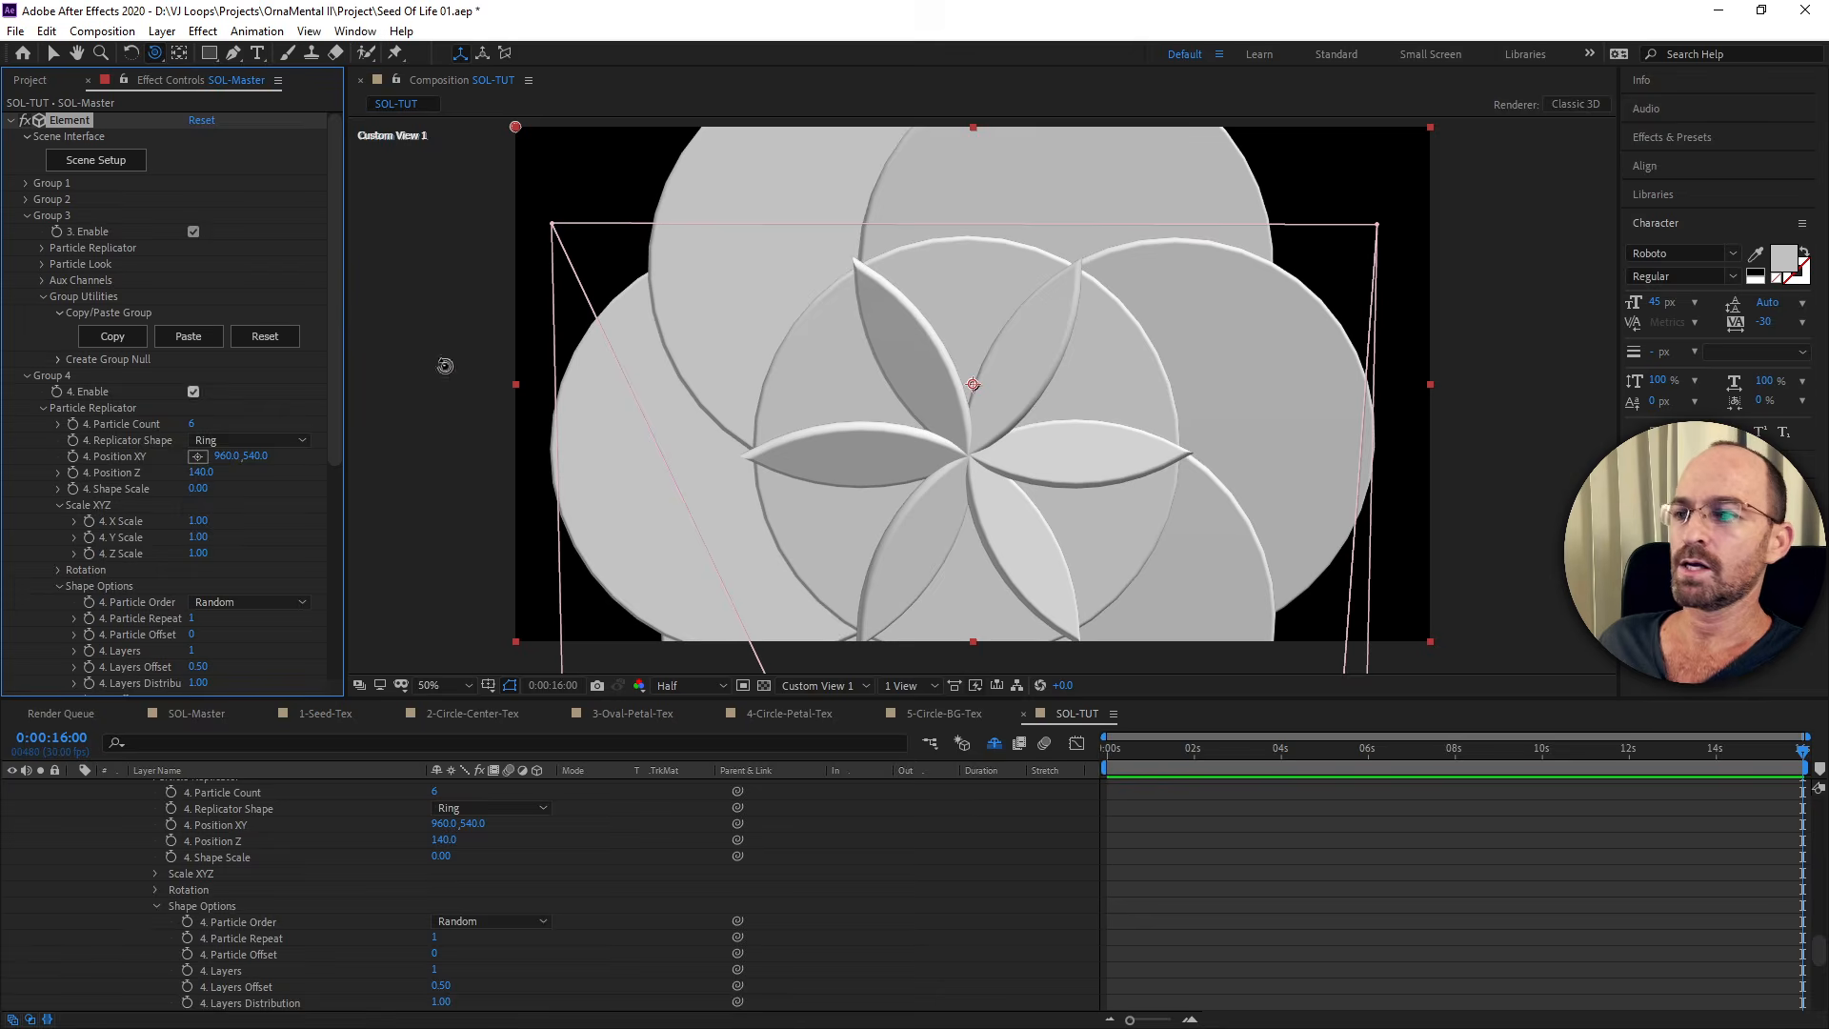
Set Group 4's replicator Position Z to 210 and check its placement behind the Group 3 petals.
{"action": "mouse_move", "coordinate": [920, 341]}
{"action": "left_mouse_down"}
{"action": "mouse_move", "coordinate": [939, 343]}
{"action": "mouse_move", "coordinate": [919, 347]}
{"action": "left_mouse_up"}
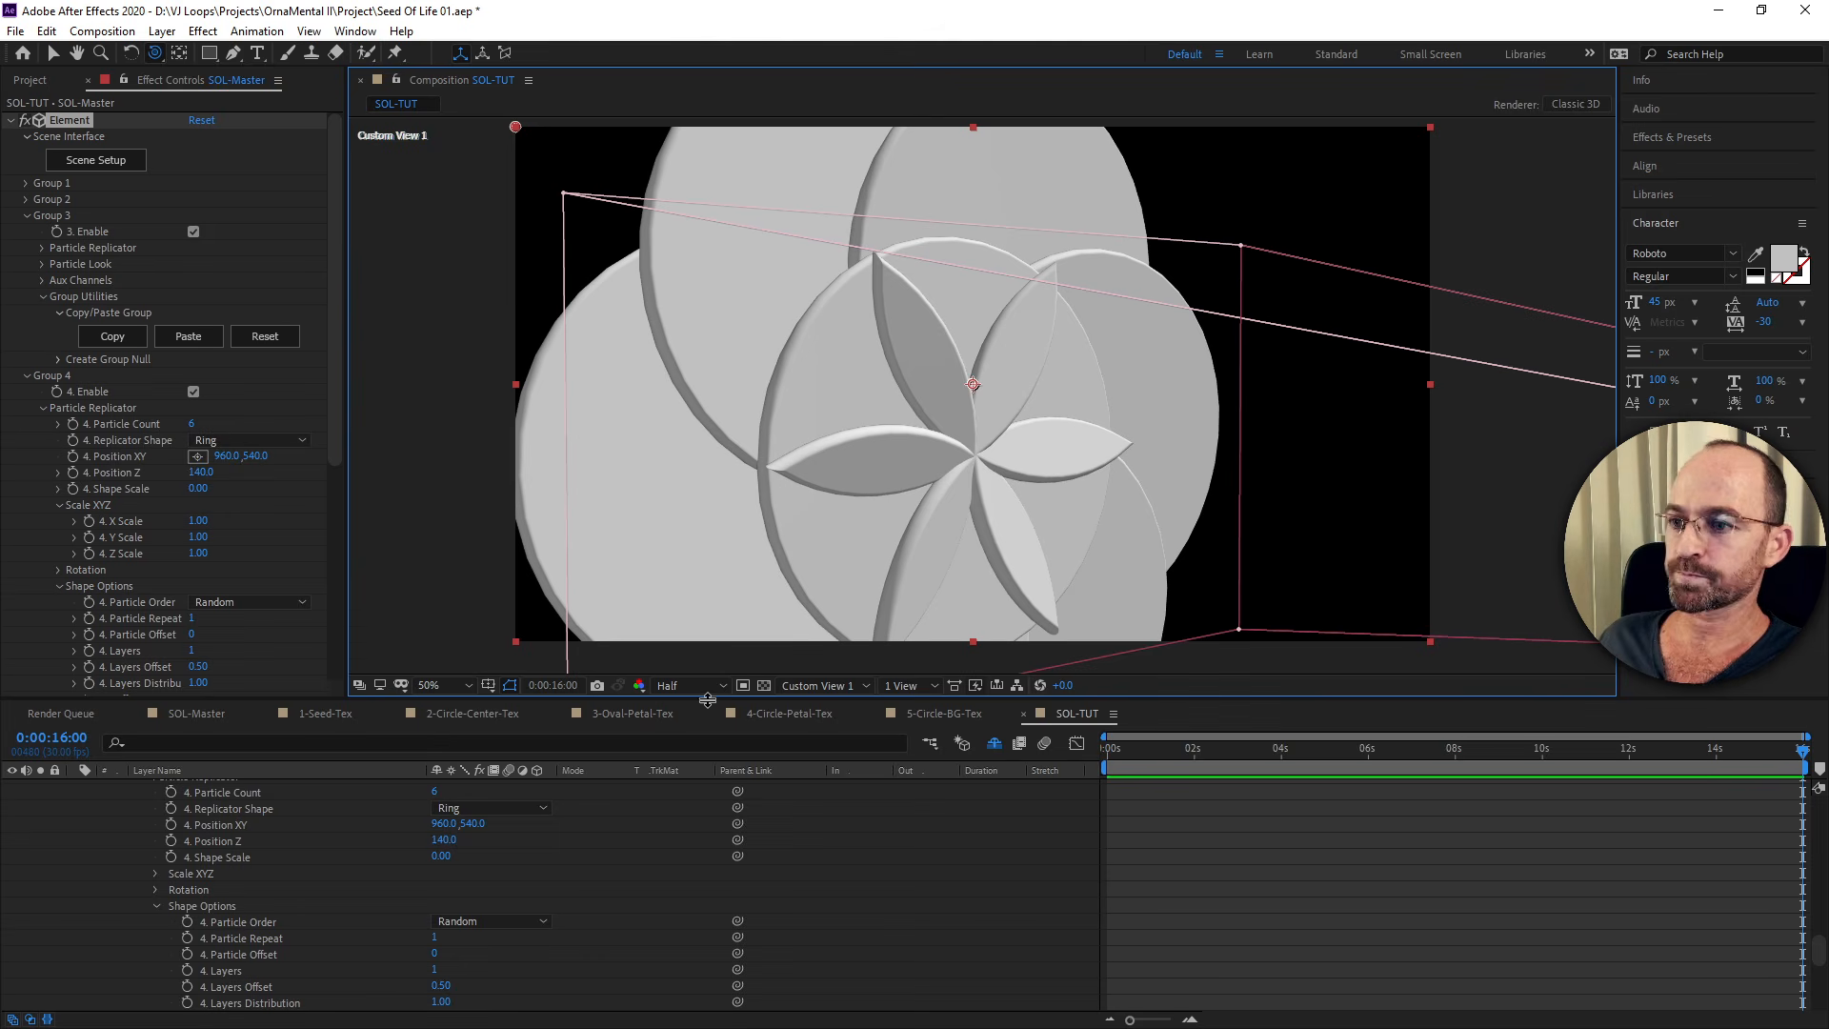
{"action": "scroll", "coordinate": [331, 467], "scroll_direction": "down", "scroll_amount": 1}
{"action": "scroll", "coordinate": [332, 458], "scroll_direction": "up", "scroll_amount": 1}
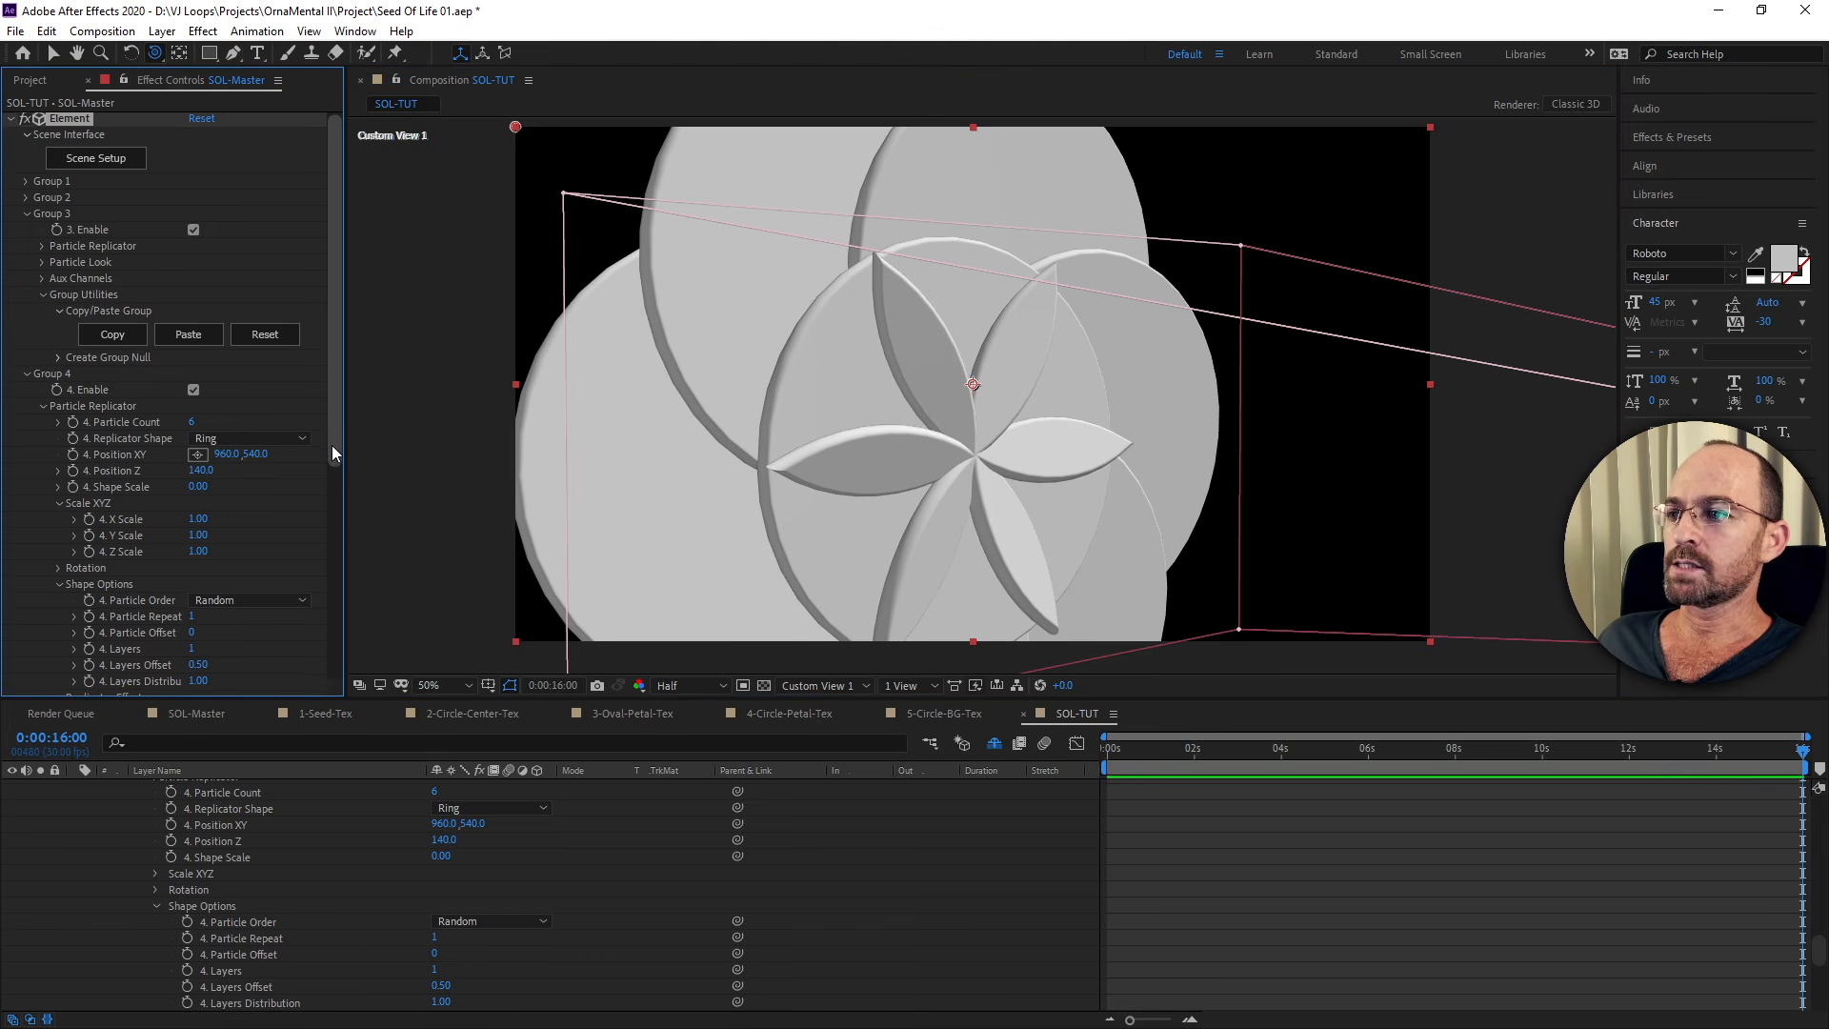
{"action": "left_click", "coordinate": [202, 472]}
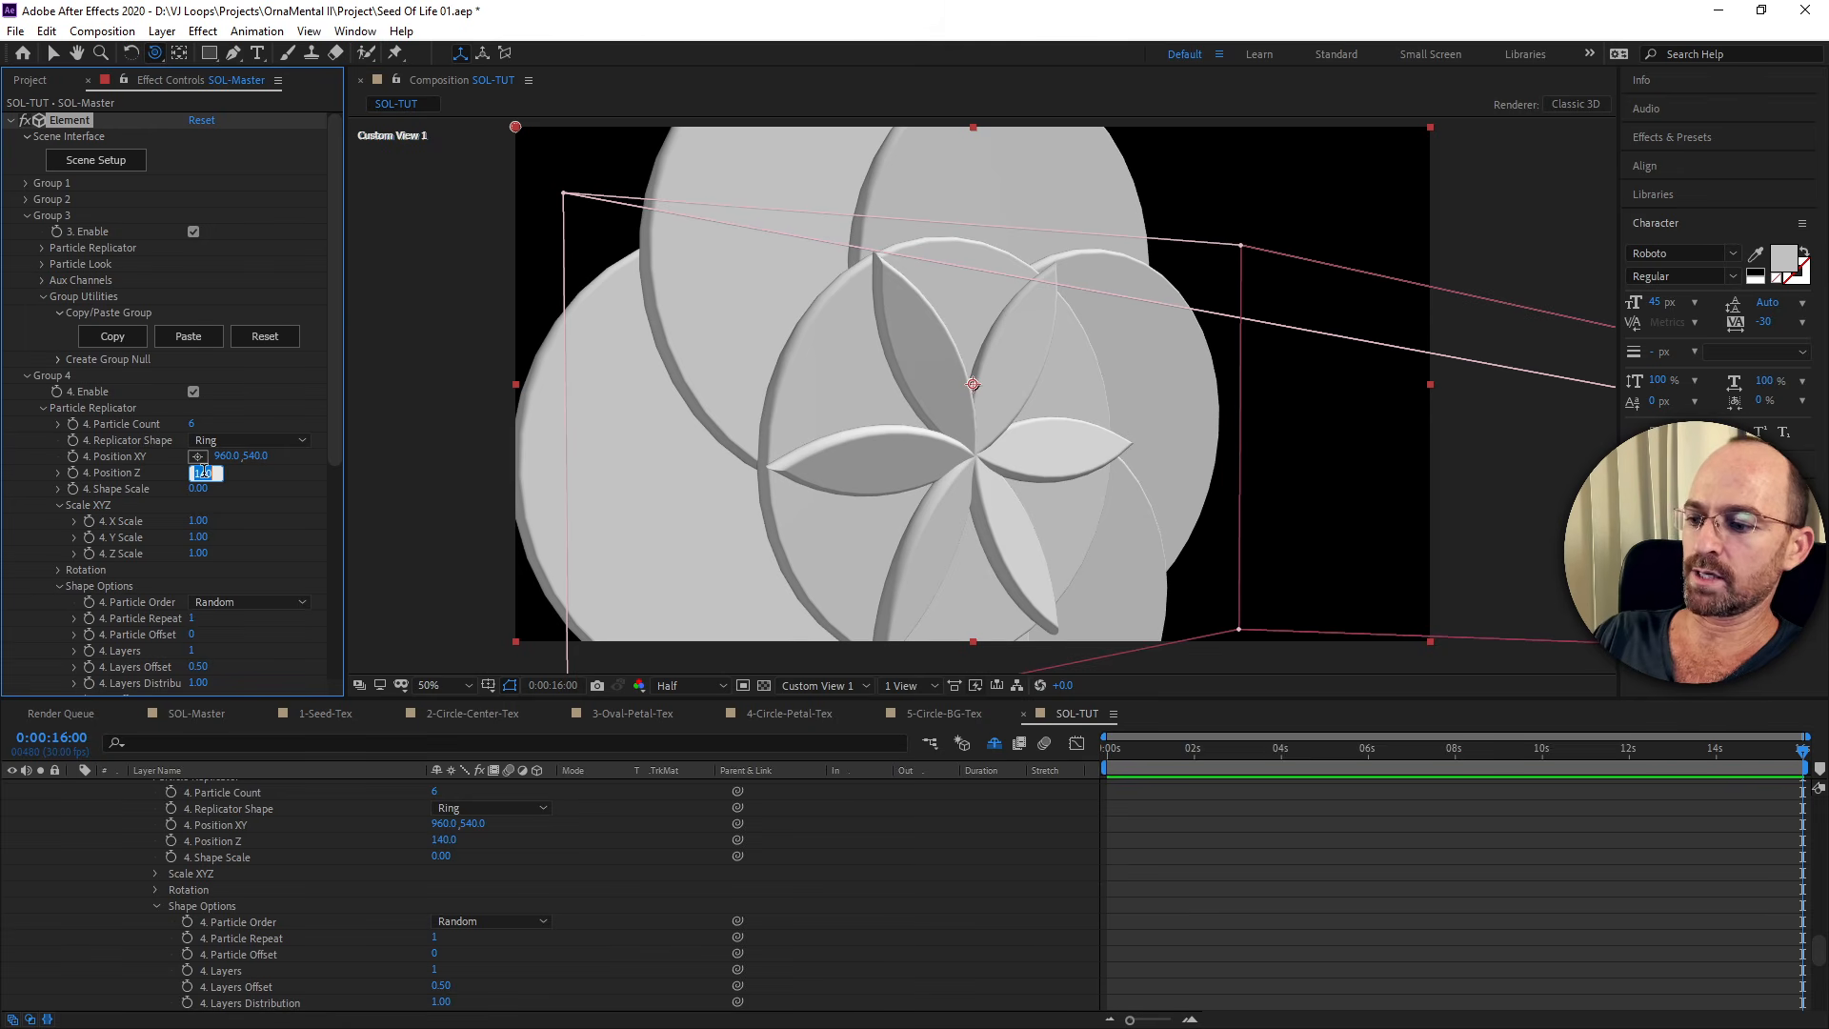
{"action": "type", "text": "21"}
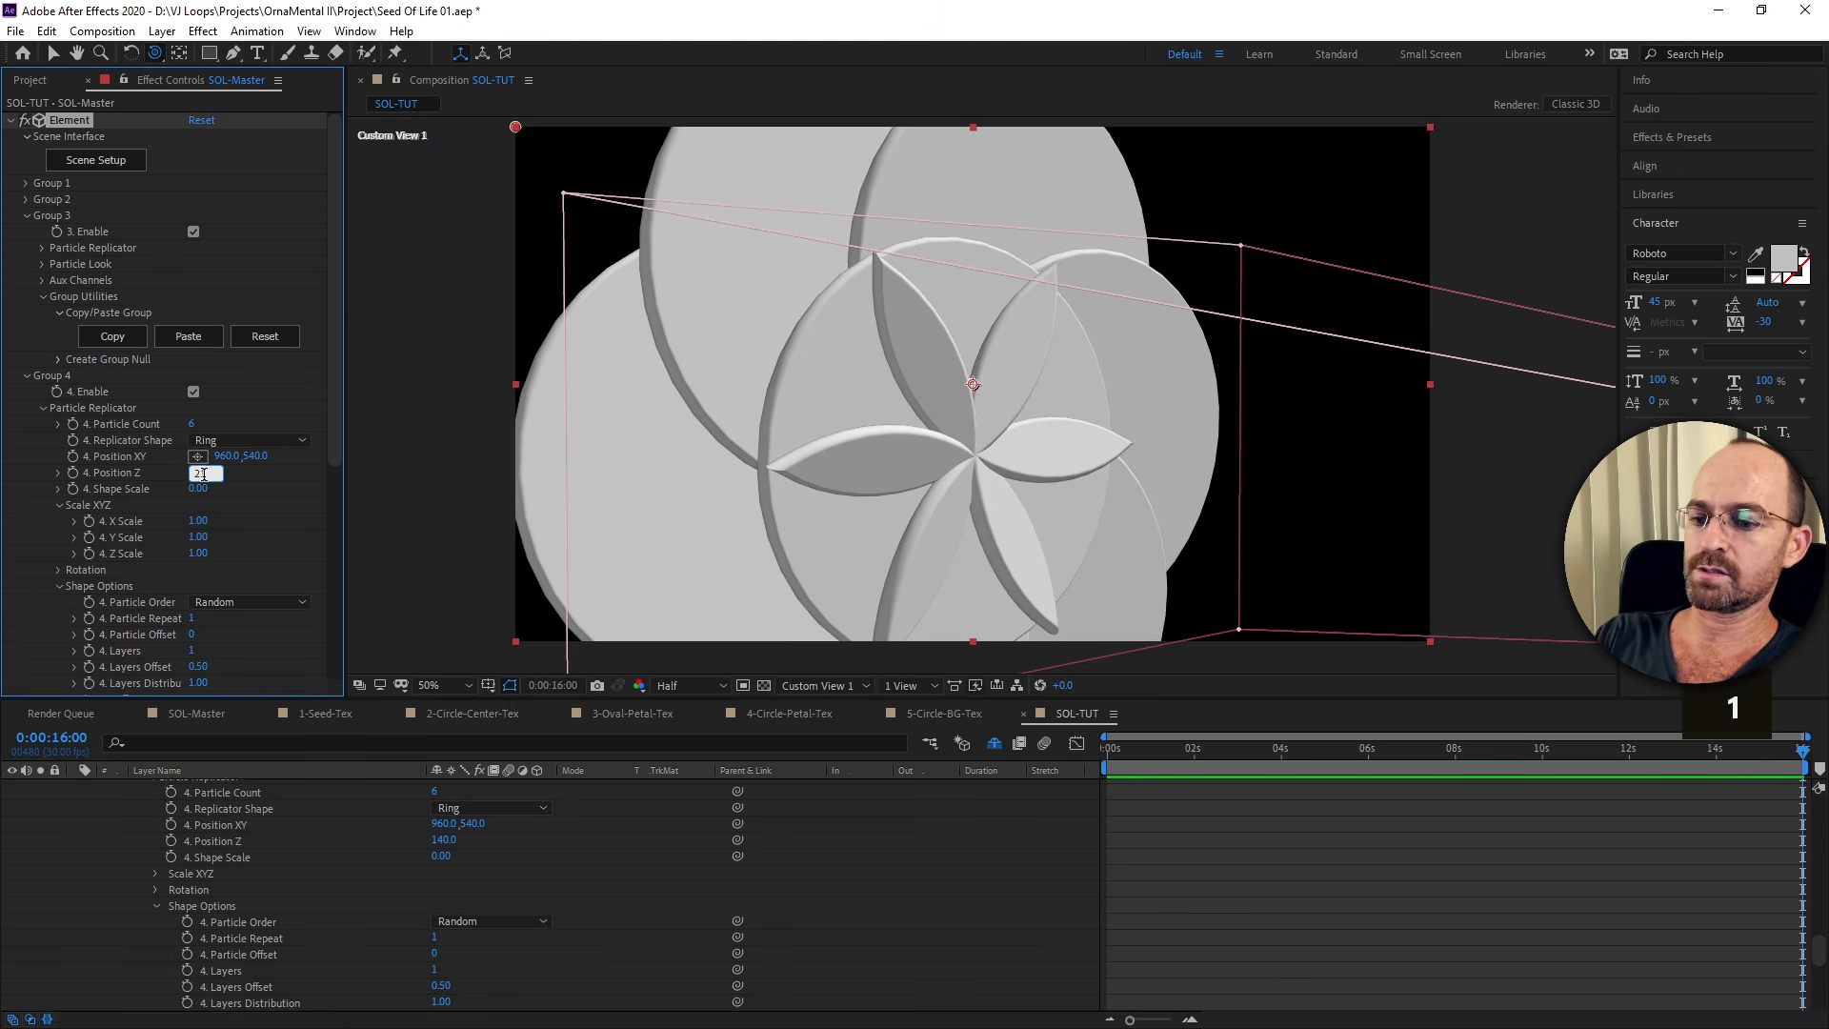
{"action": "type", "text": "0"}
{"action": "key", "text": "Return"}
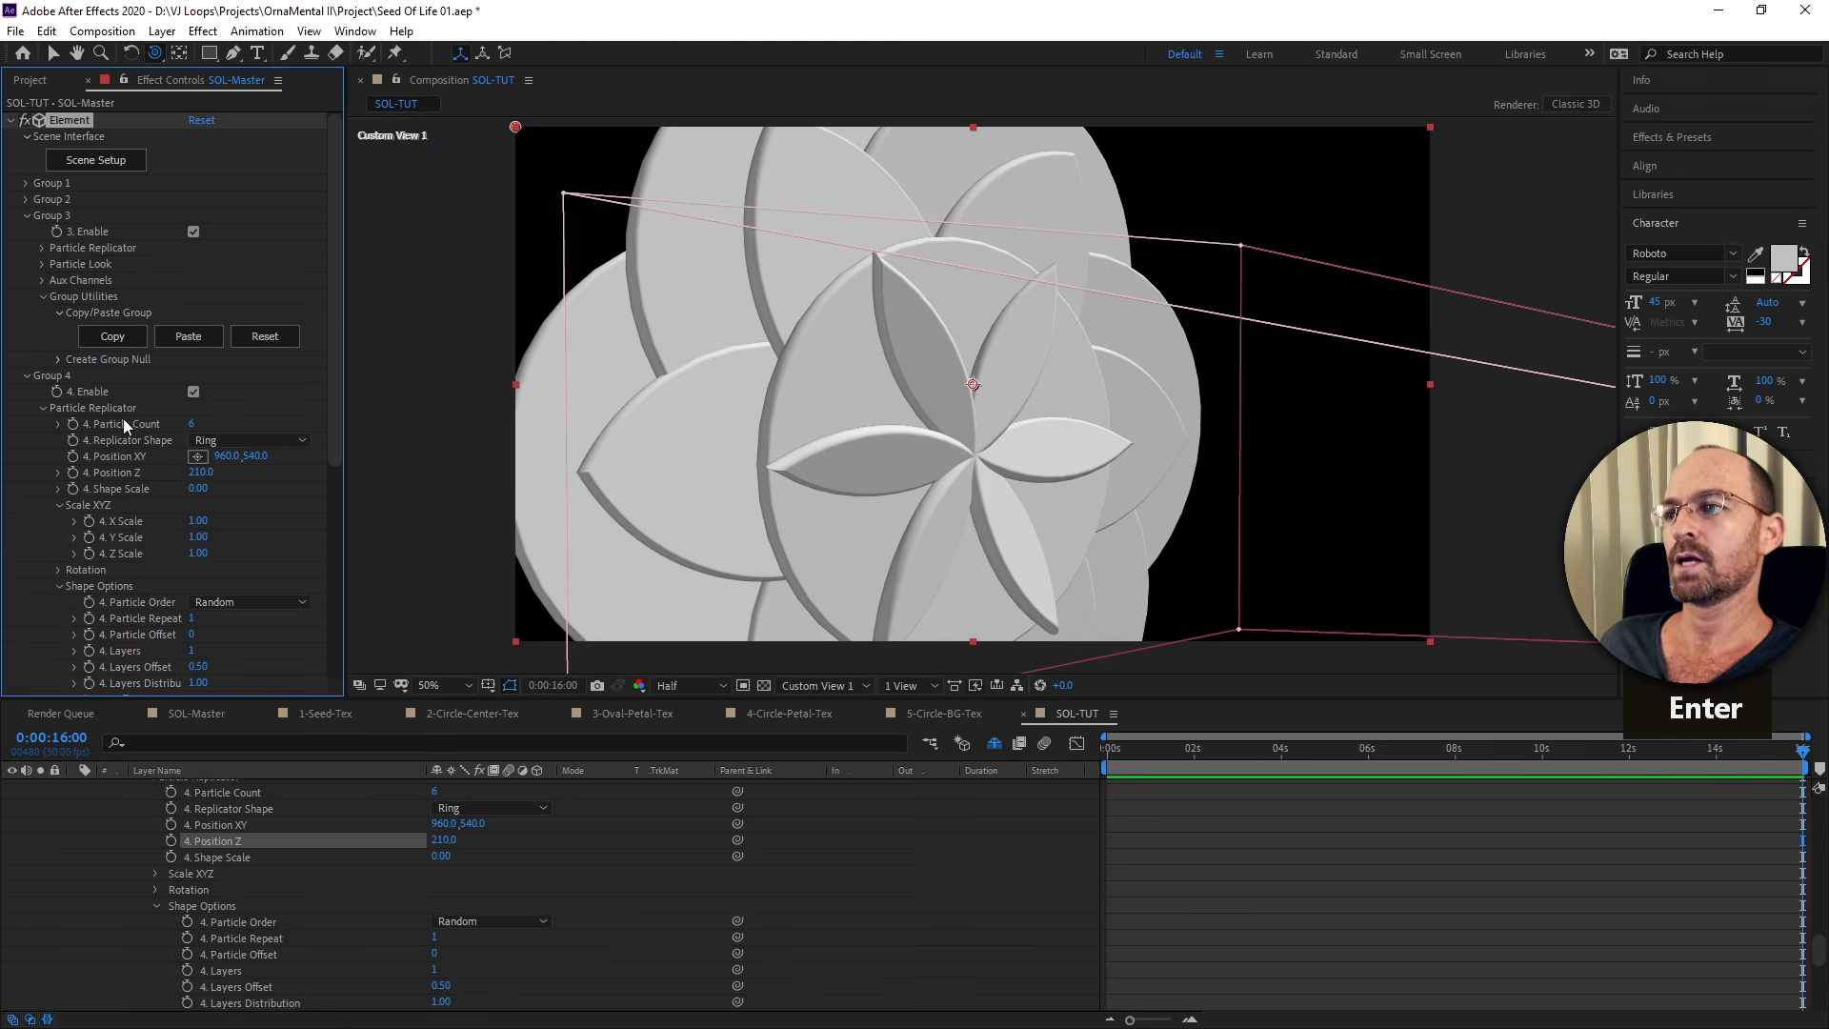
{"action": "left_click_drag", "start_coordinate": [770, 363], "coordinate": [715, 359]}
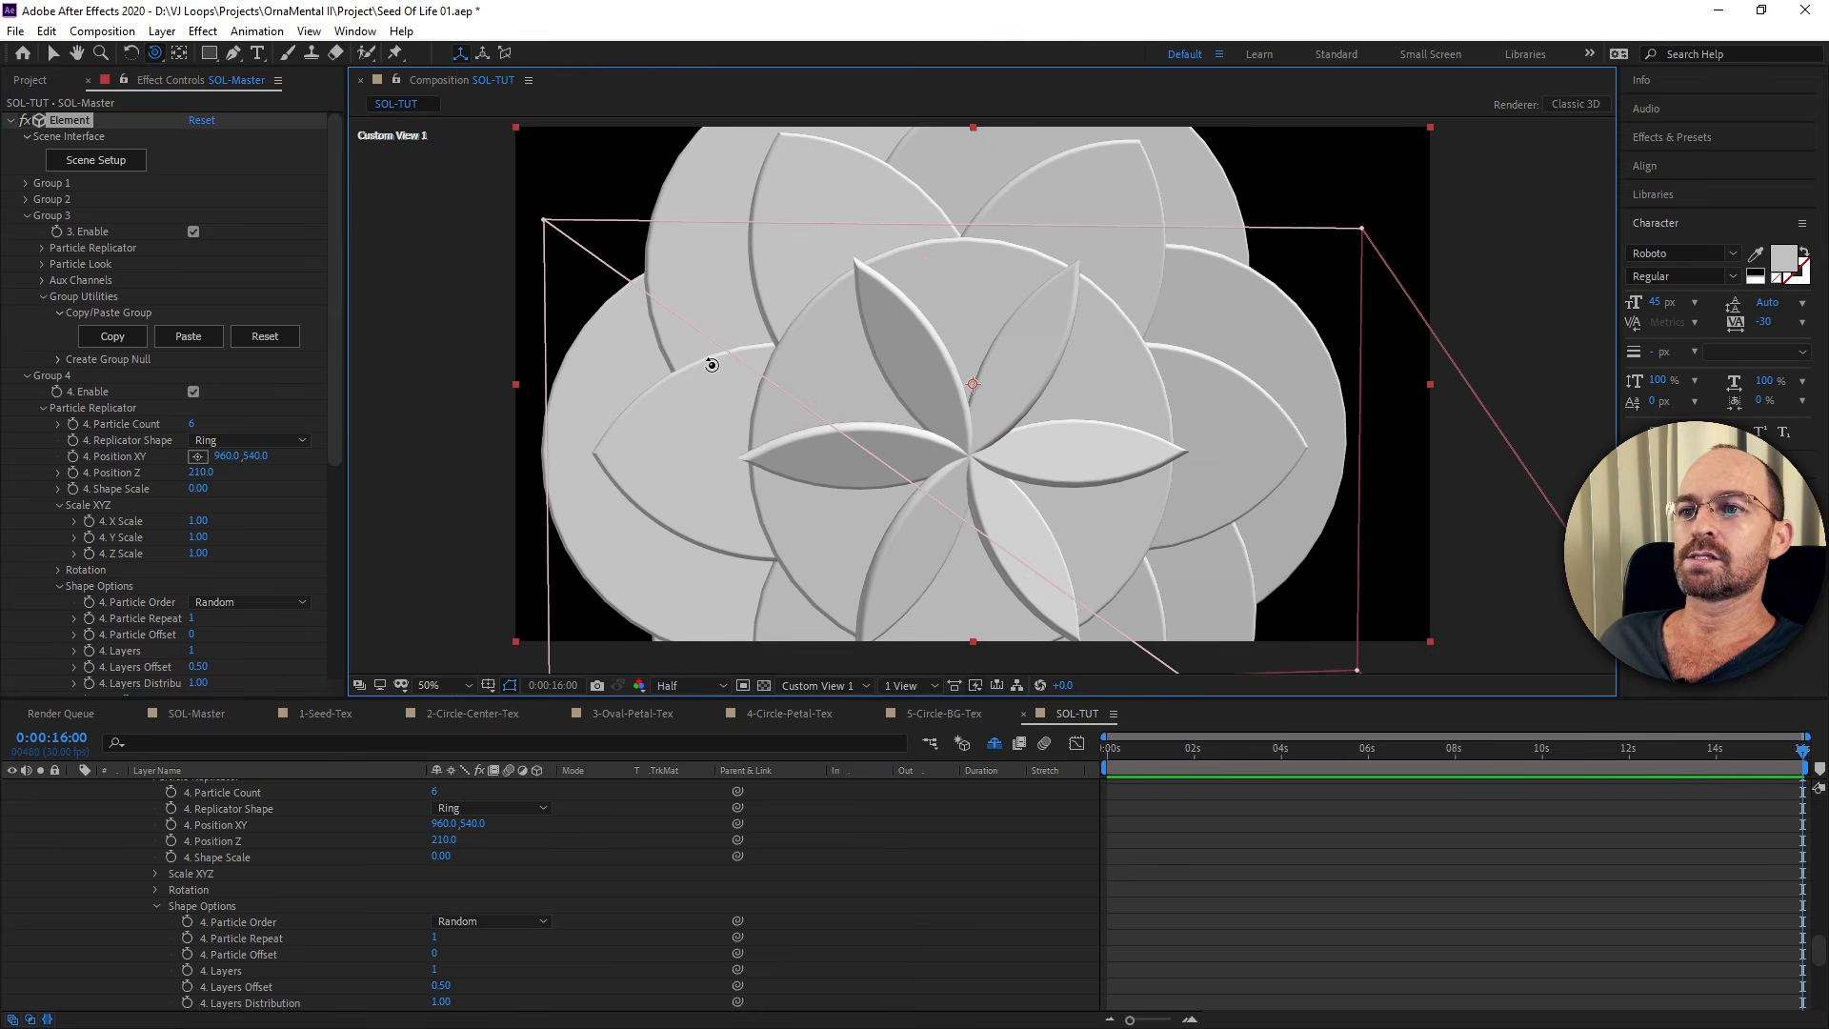
Try a particle Y rotation of 5° on Group 3 and undo the change.
{"action": "left_click_drag", "start_coordinate": [337, 402], "coordinate": [303, 479]}
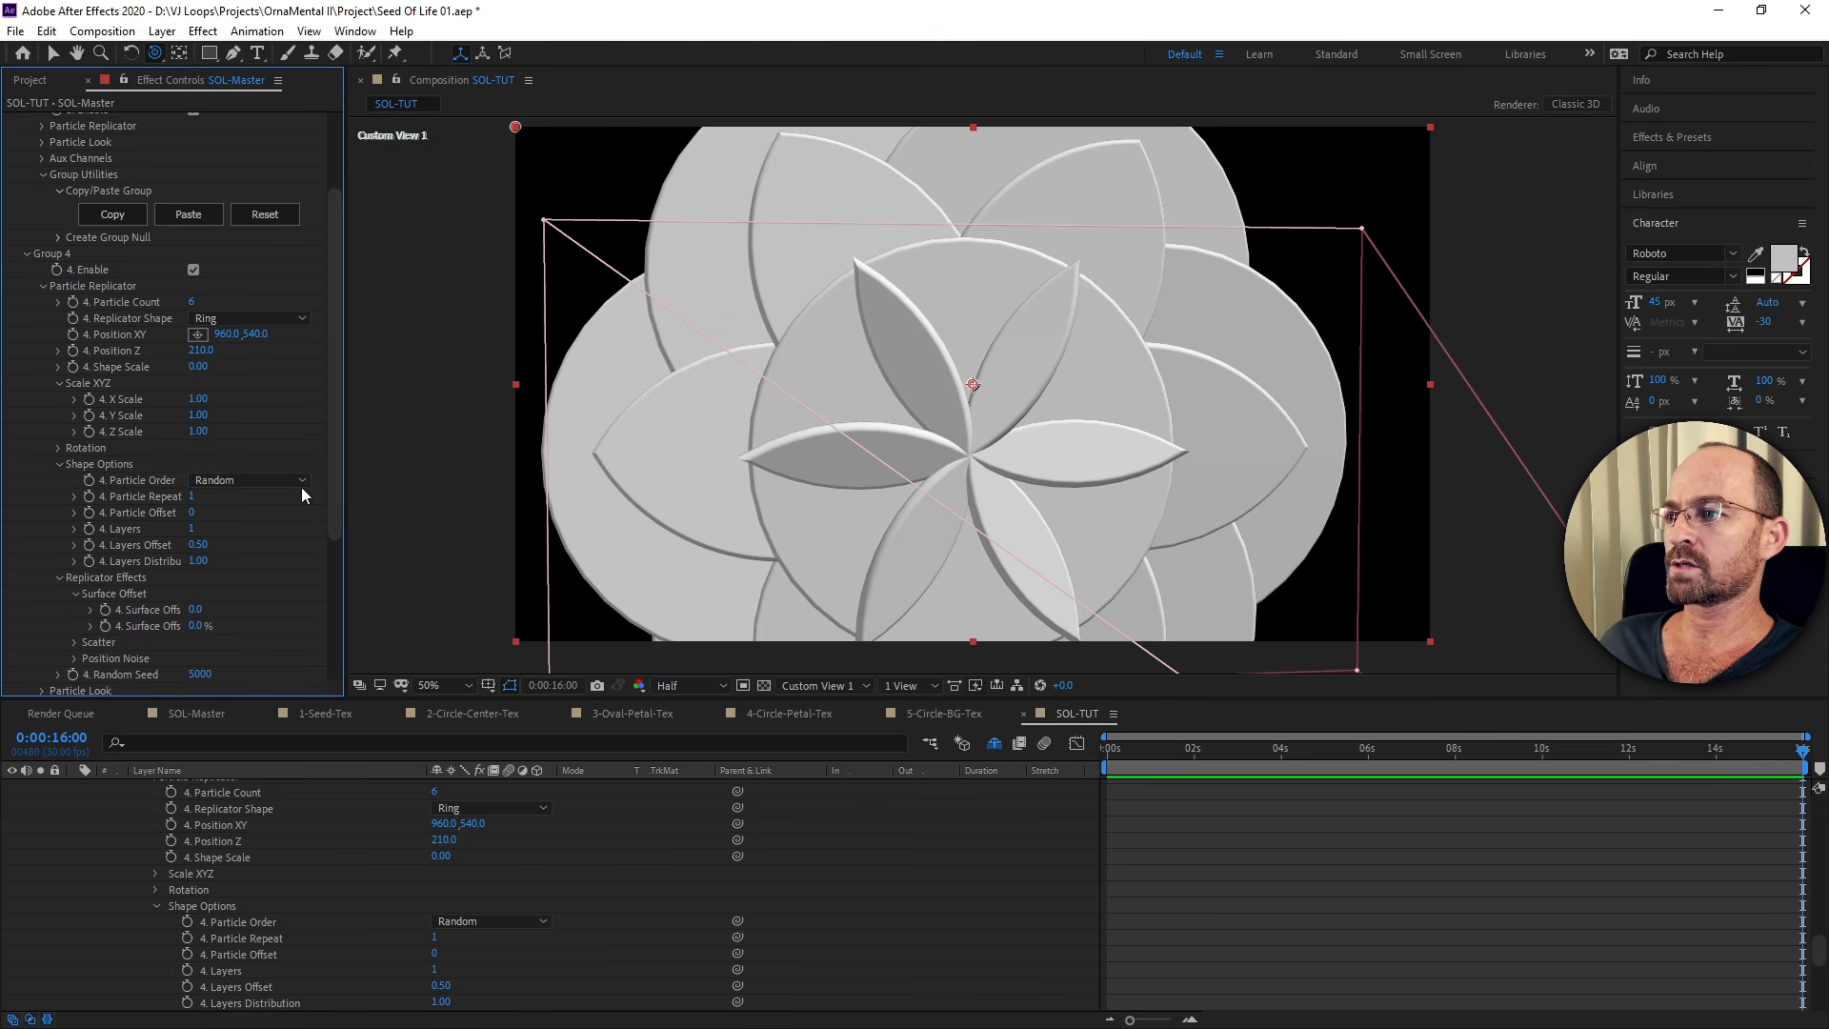
{"action": "left_click", "coordinate": [57, 449]}
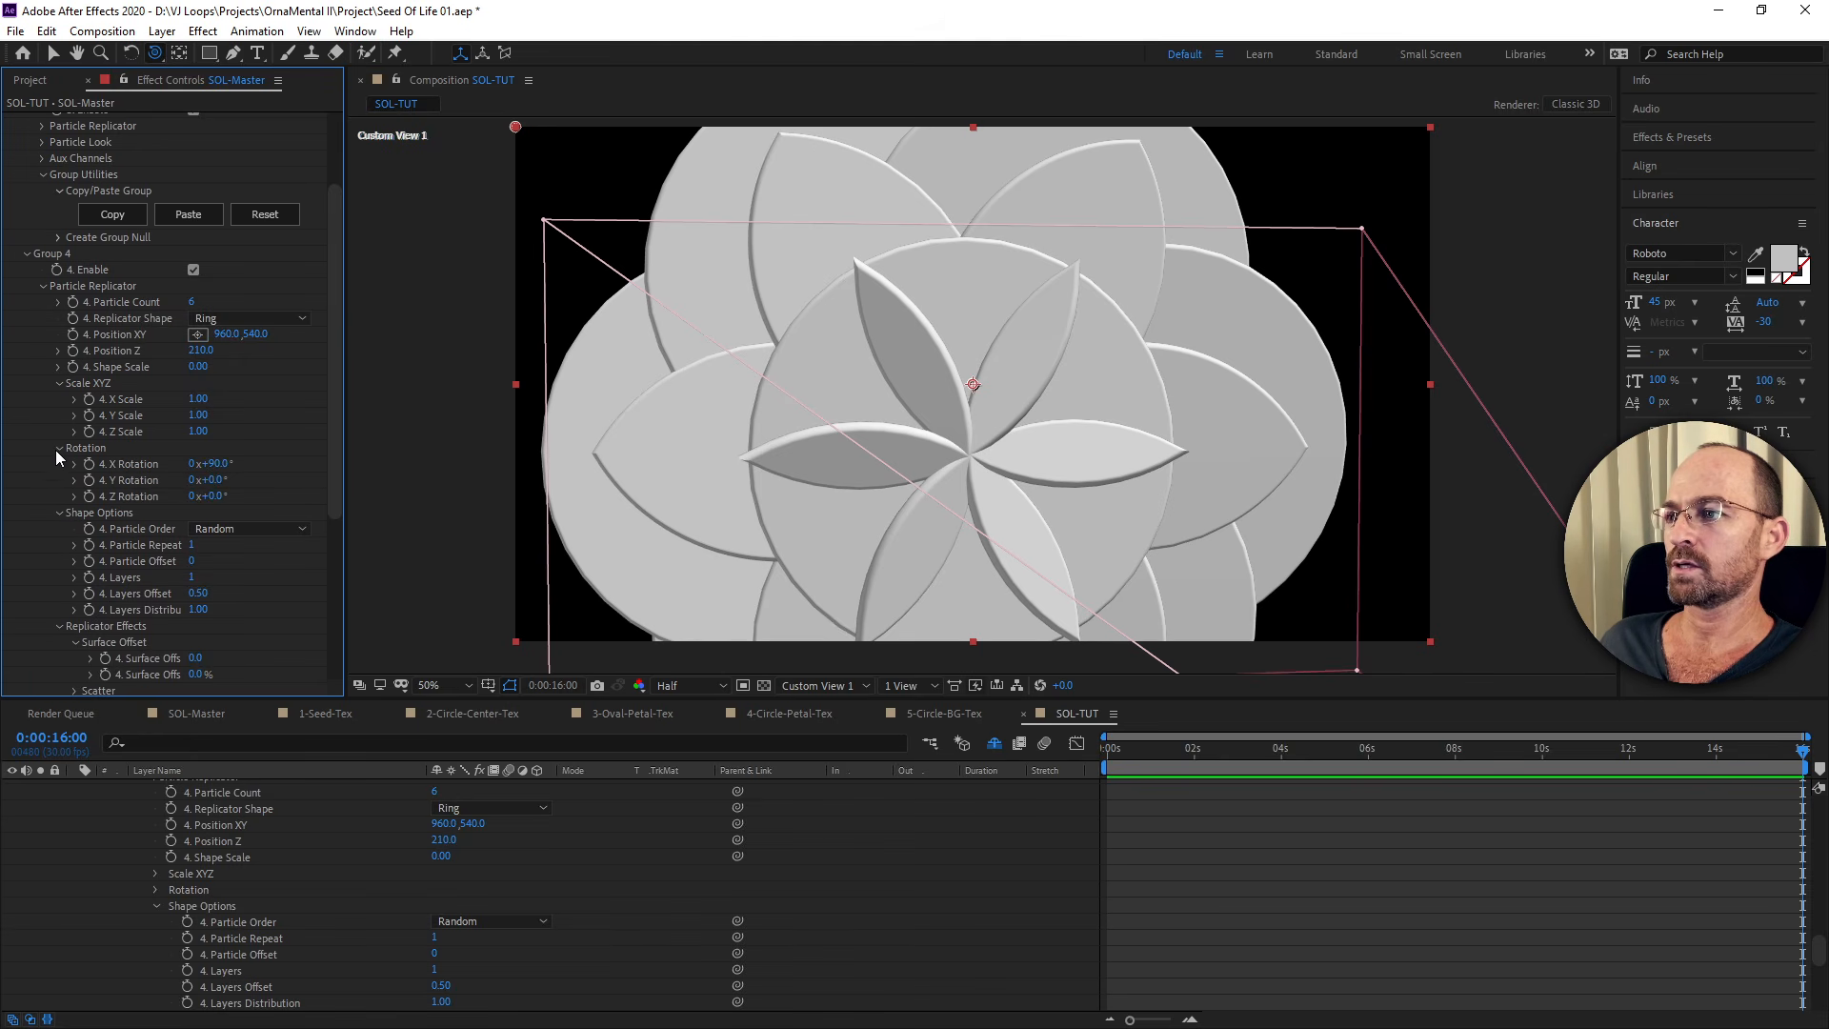
{"action": "left_click", "coordinate": [43, 287]}
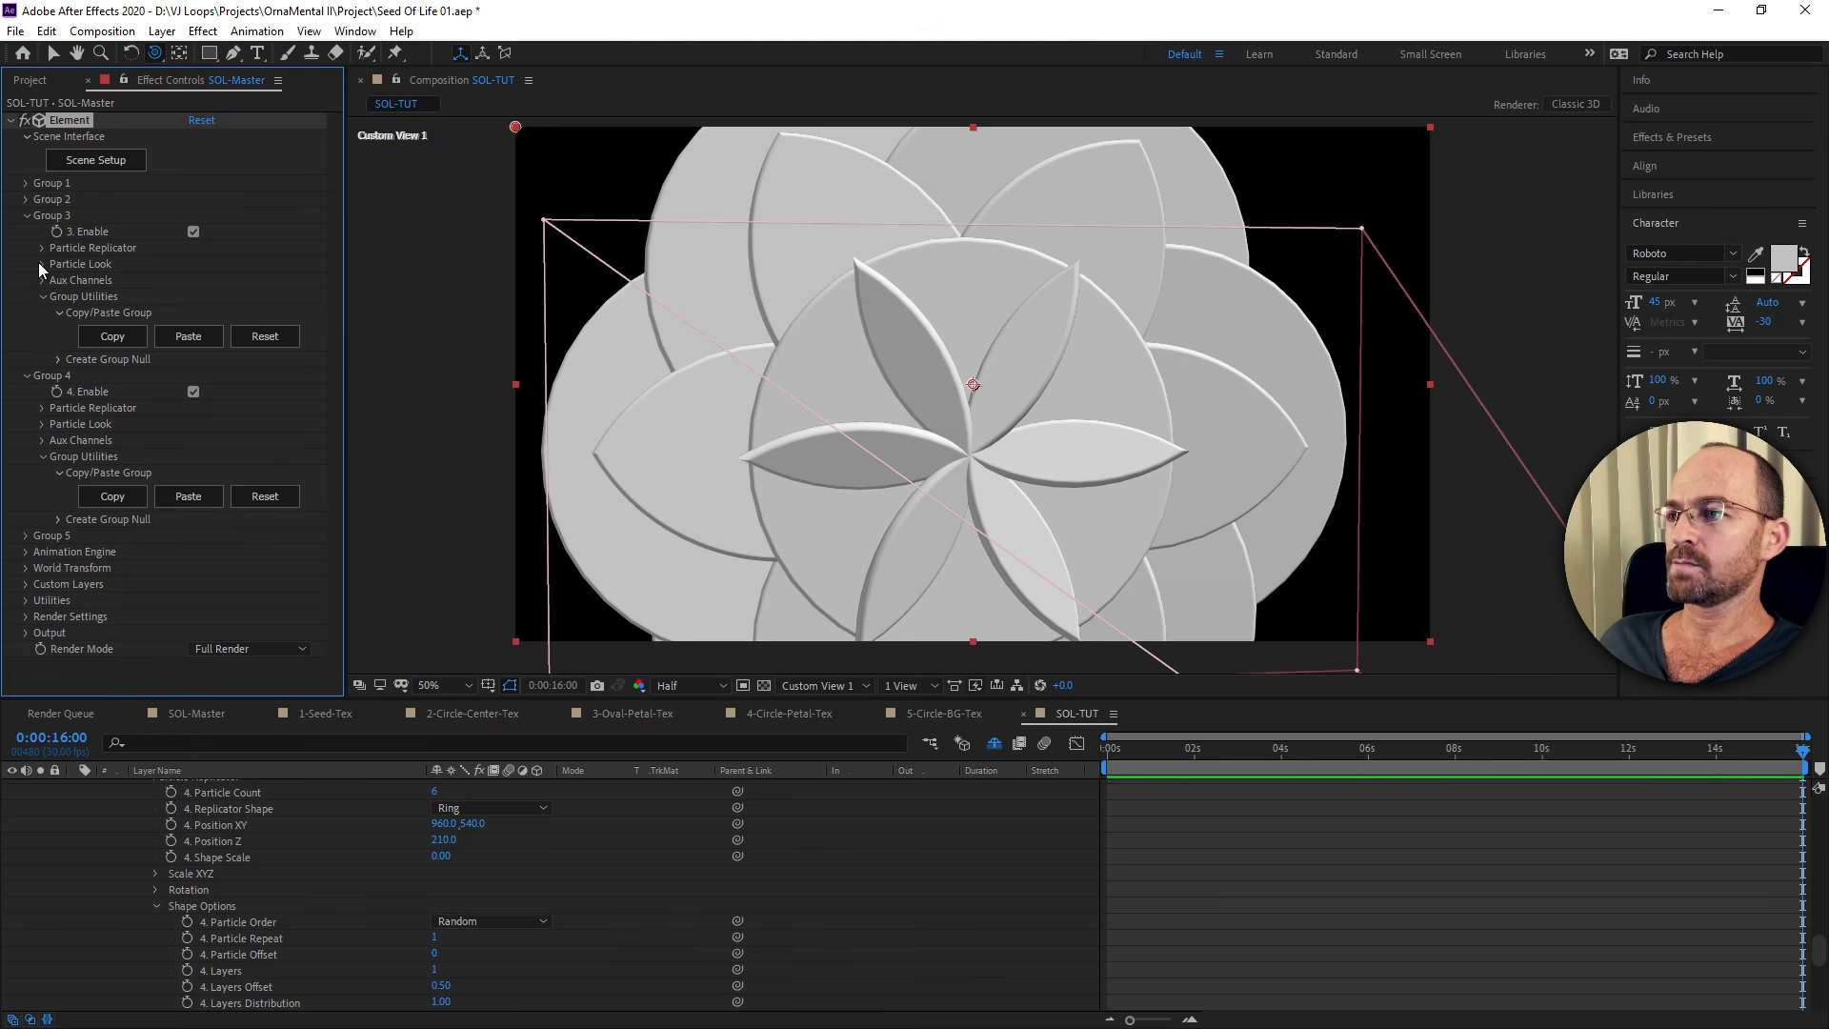
{"action": "left_click", "coordinate": [41, 264]}
{"action": "left_click", "coordinate": [59, 329]}
{"action": "left_click", "coordinate": [214, 379]}
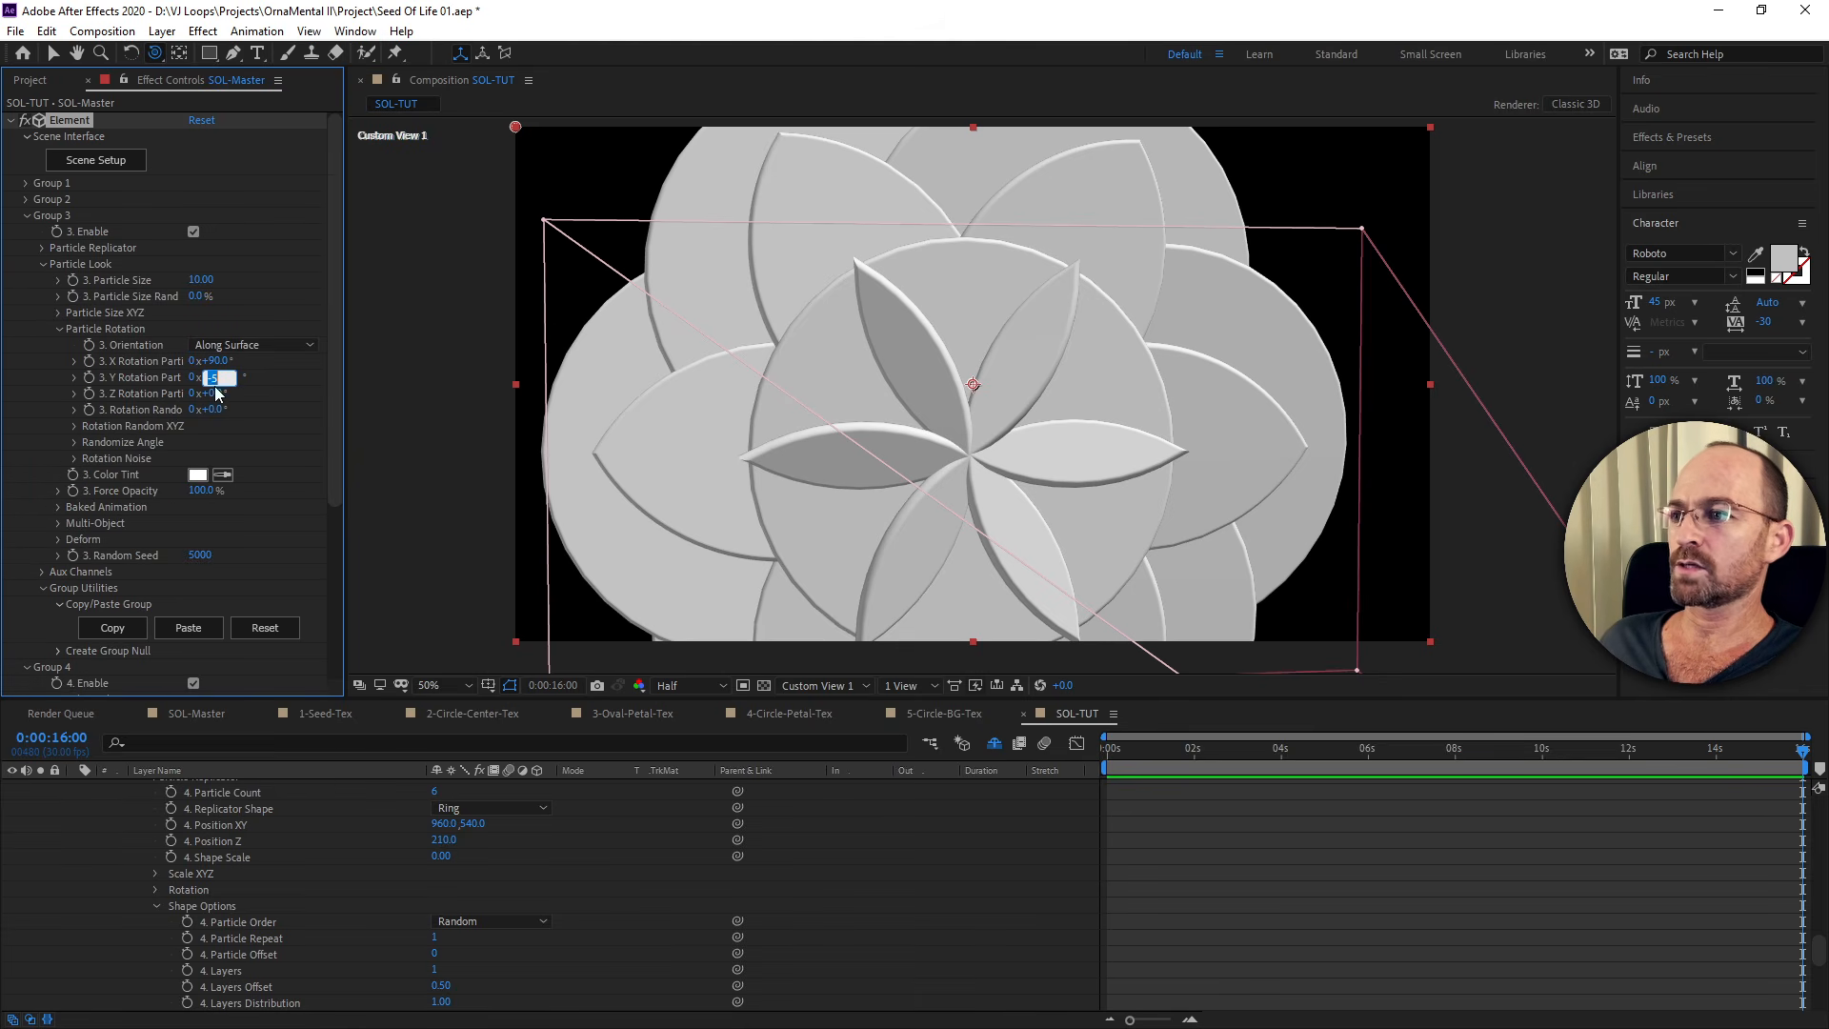
{"action": "type", "text": "5"}
{"action": "key", "text": "Return"}
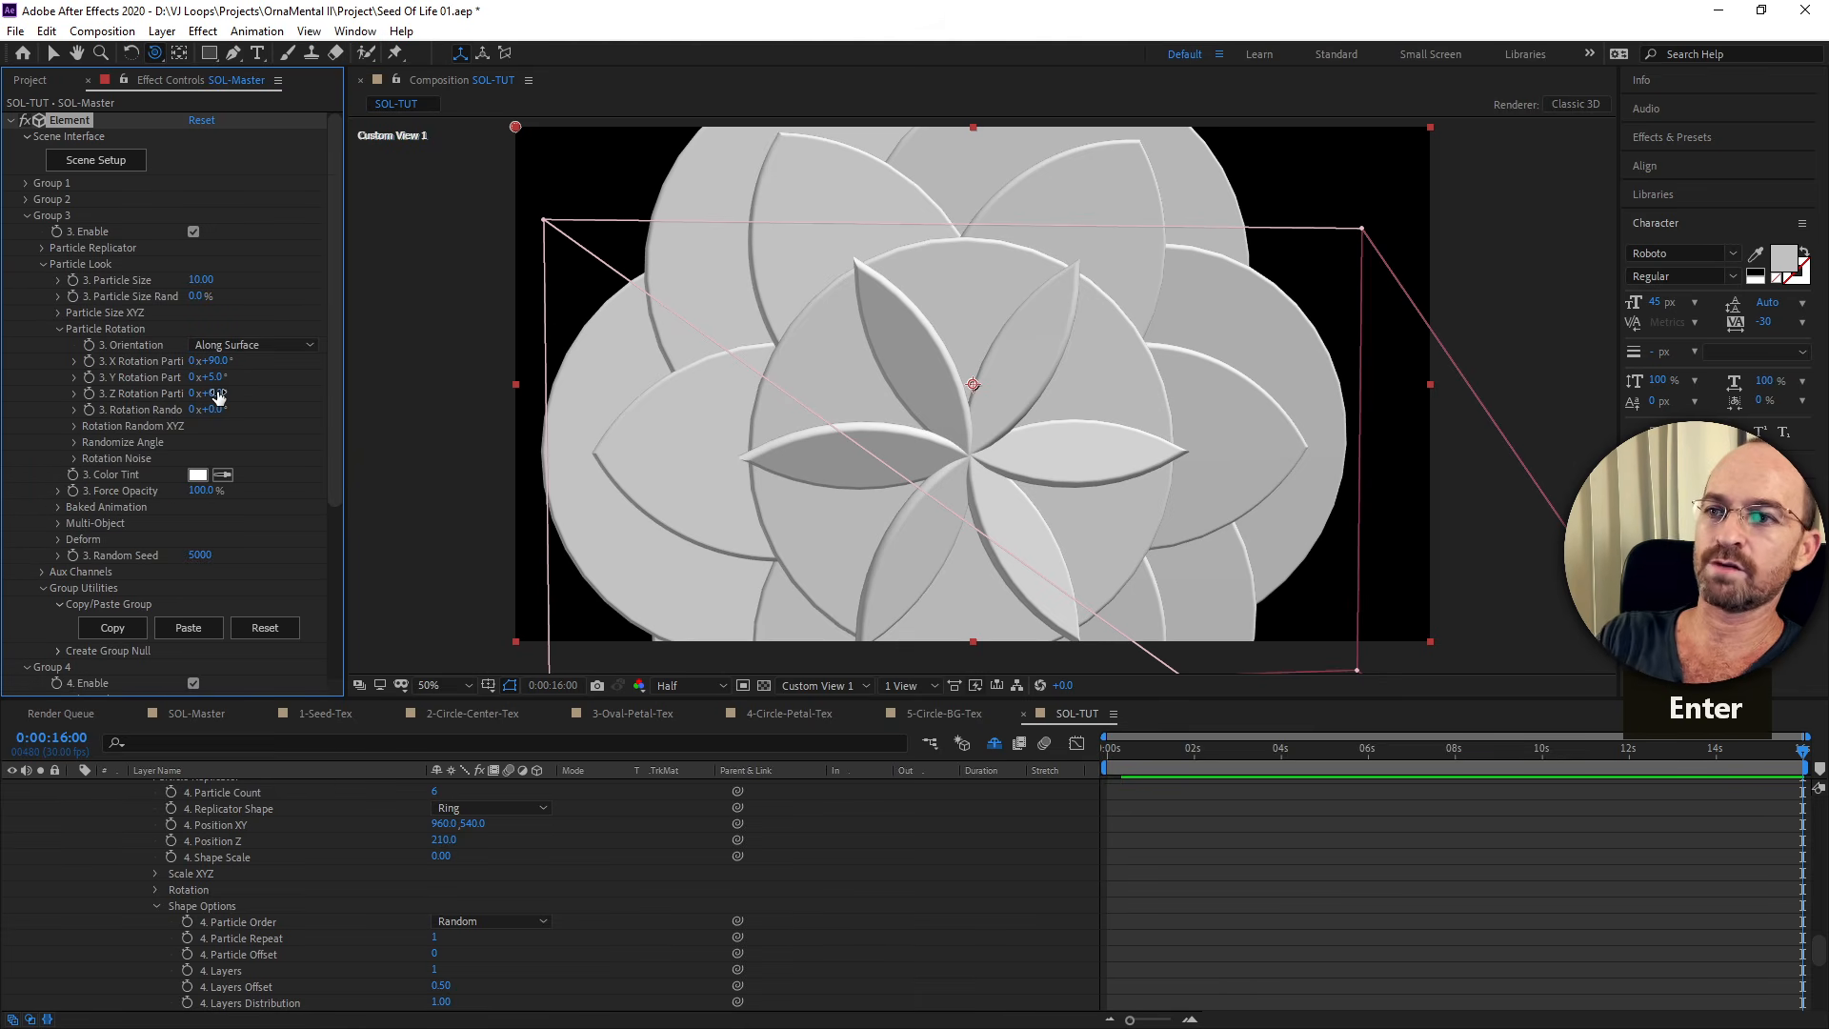
{"action": "key", "text": "ctrl+z"}
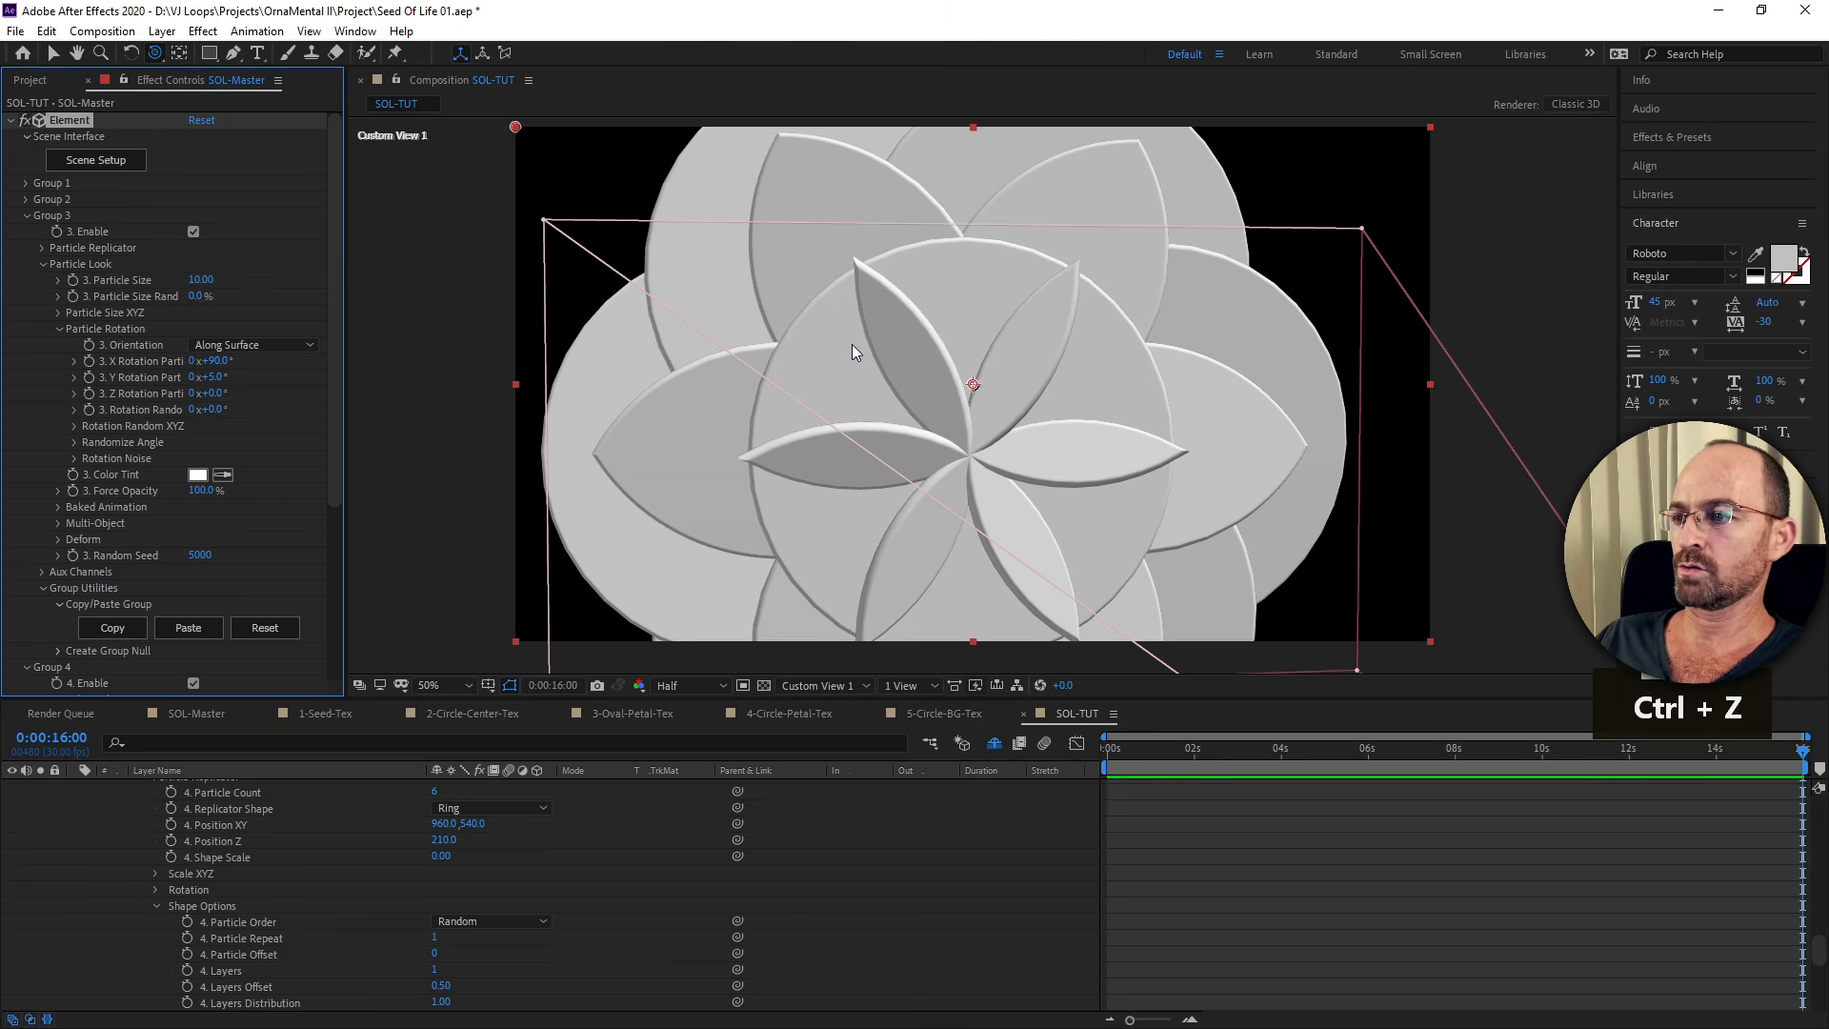
Set Group 4's particle Y rotation to 5° and inspect the tilted circle petals from the side and front.
{"action": "left_click", "coordinate": [27, 215]}
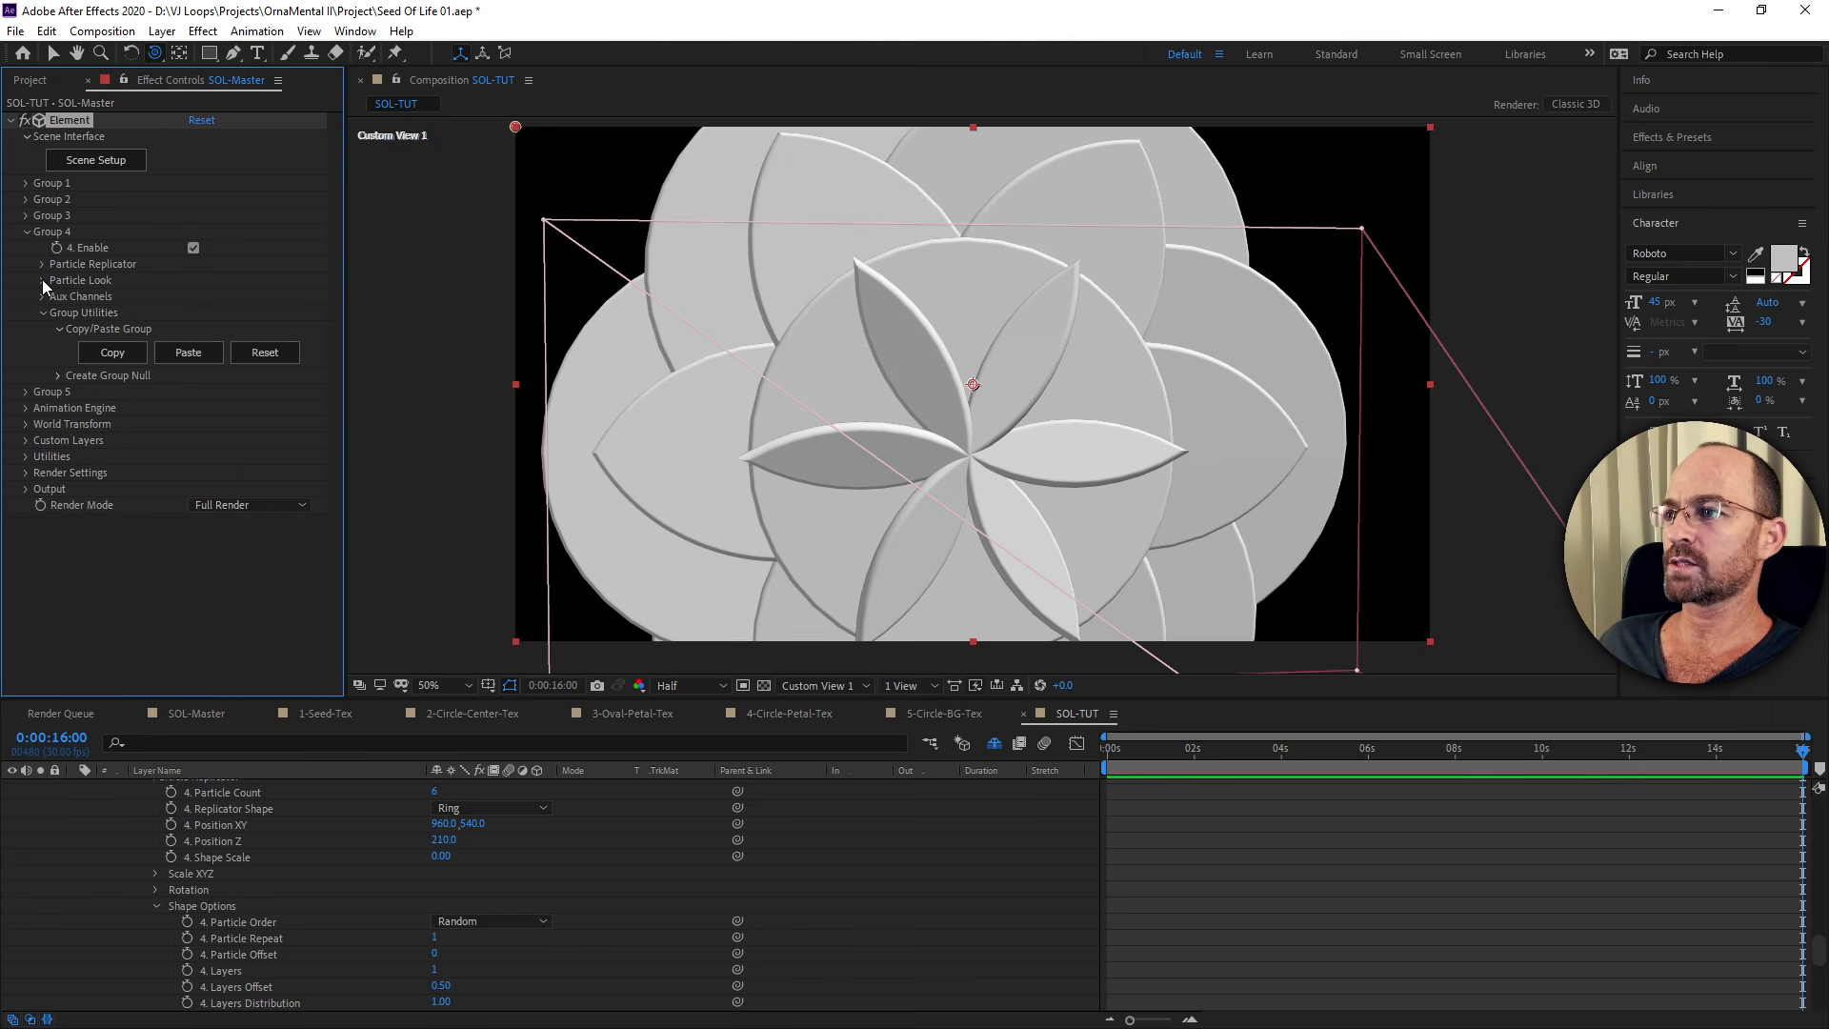
{"action": "left_click", "coordinate": [42, 281]}
{"action": "left_click", "coordinate": [58, 345]}
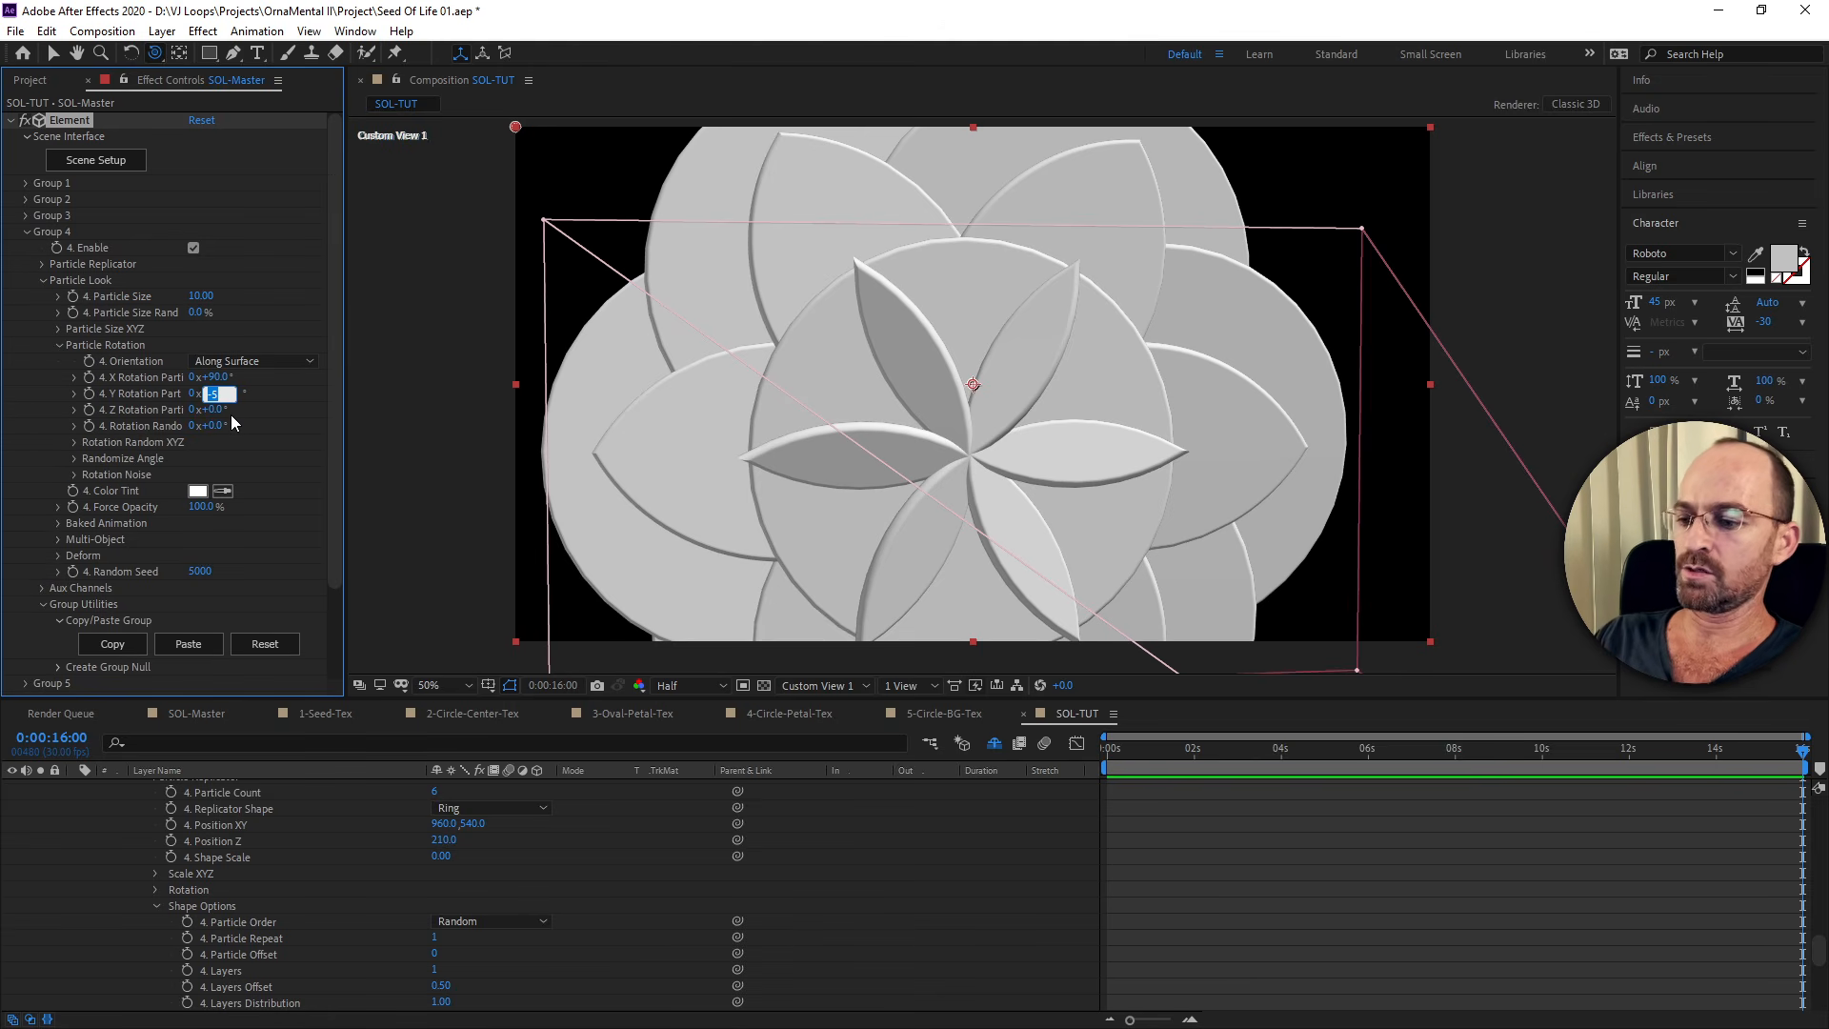
{"action": "type", "text": "5"}
{"action": "key", "text": "Return"}
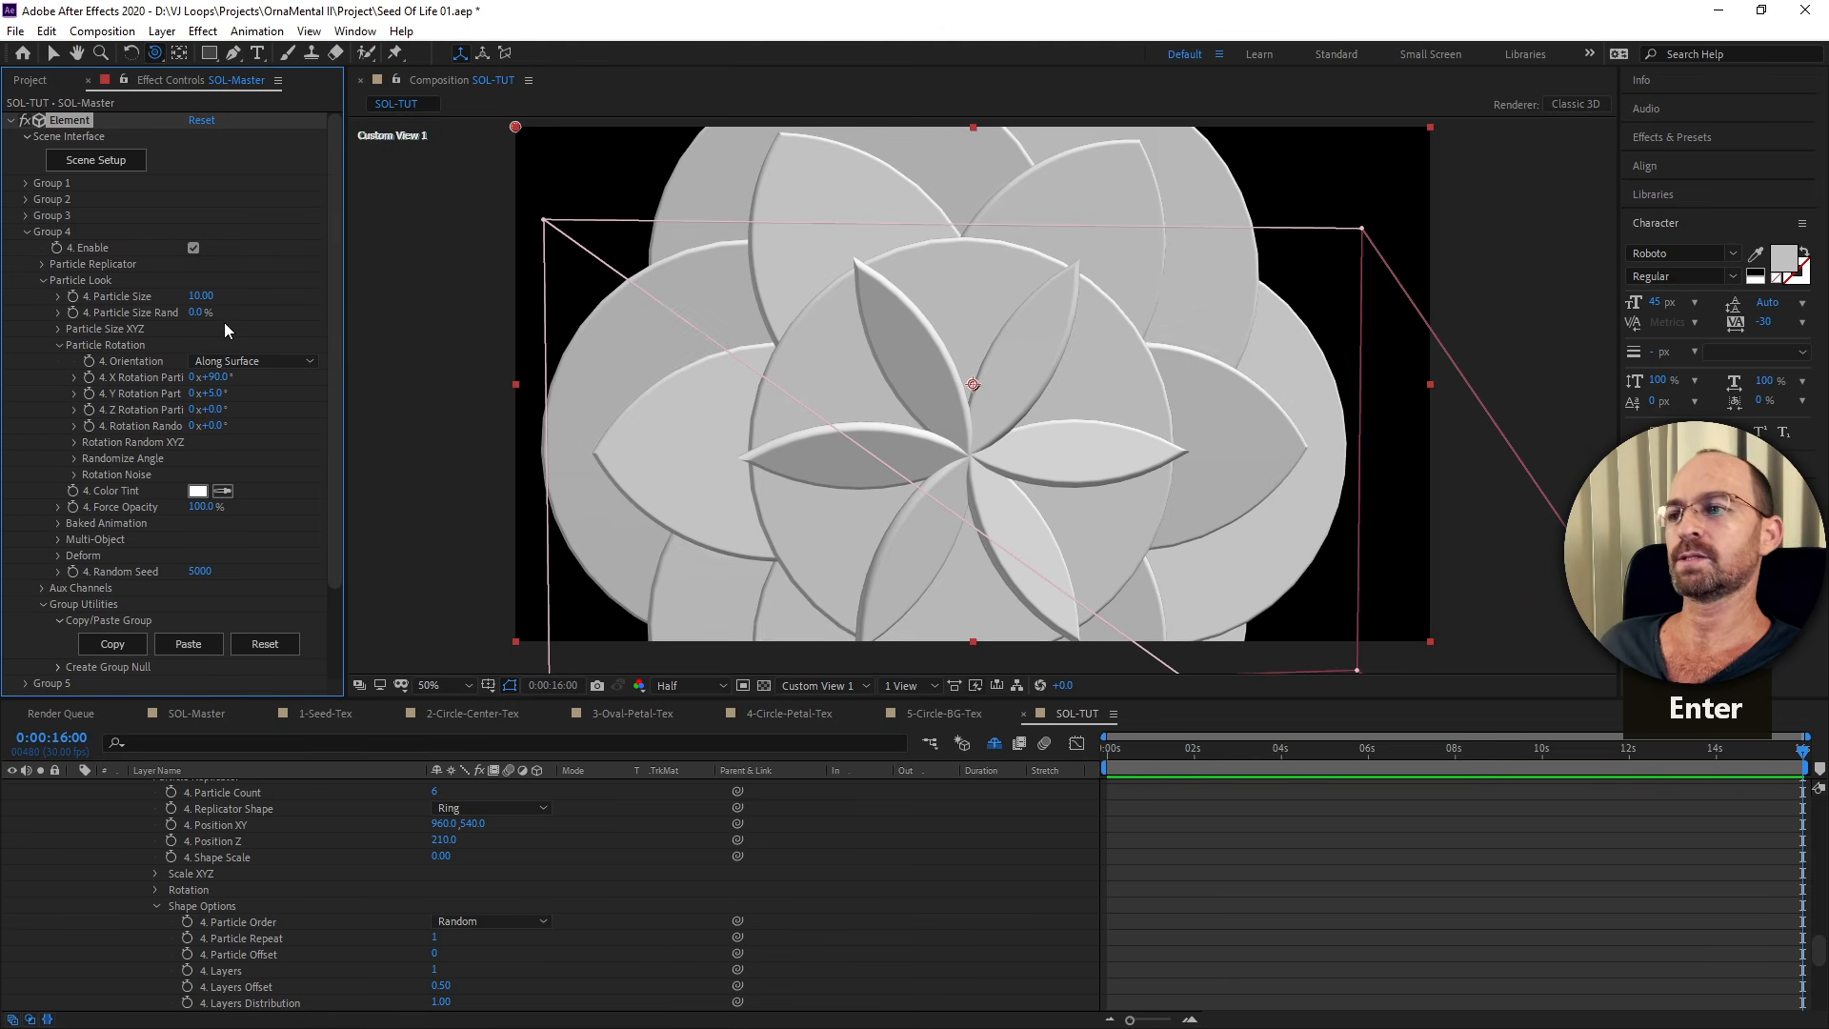
{"action": "scroll", "coordinate": [907, 363], "scroll_direction": "down", "scroll_amount": 1}
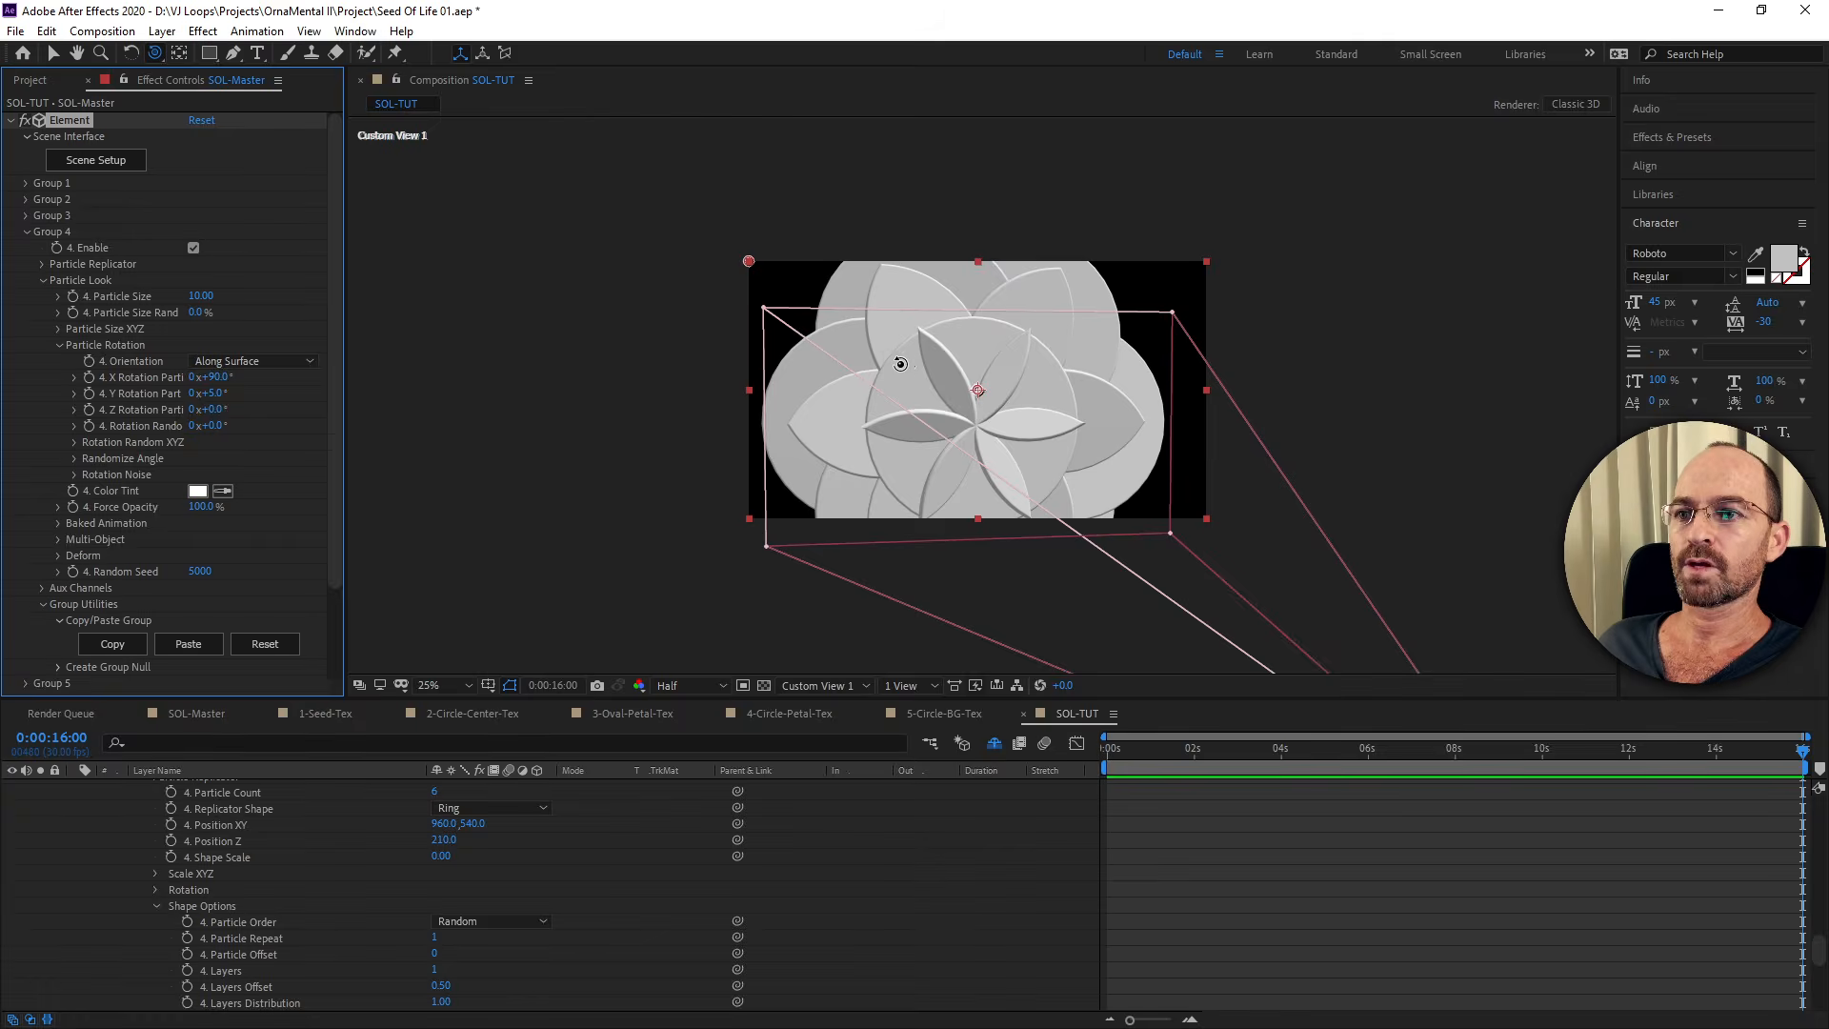
{"action": "scroll", "coordinate": [898, 362], "scroll_direction": "up", "scroll_amount": 1}
{"action": "left_click_drag", "start_coordinate": [933, 360], "coordinate": [832, 358]}
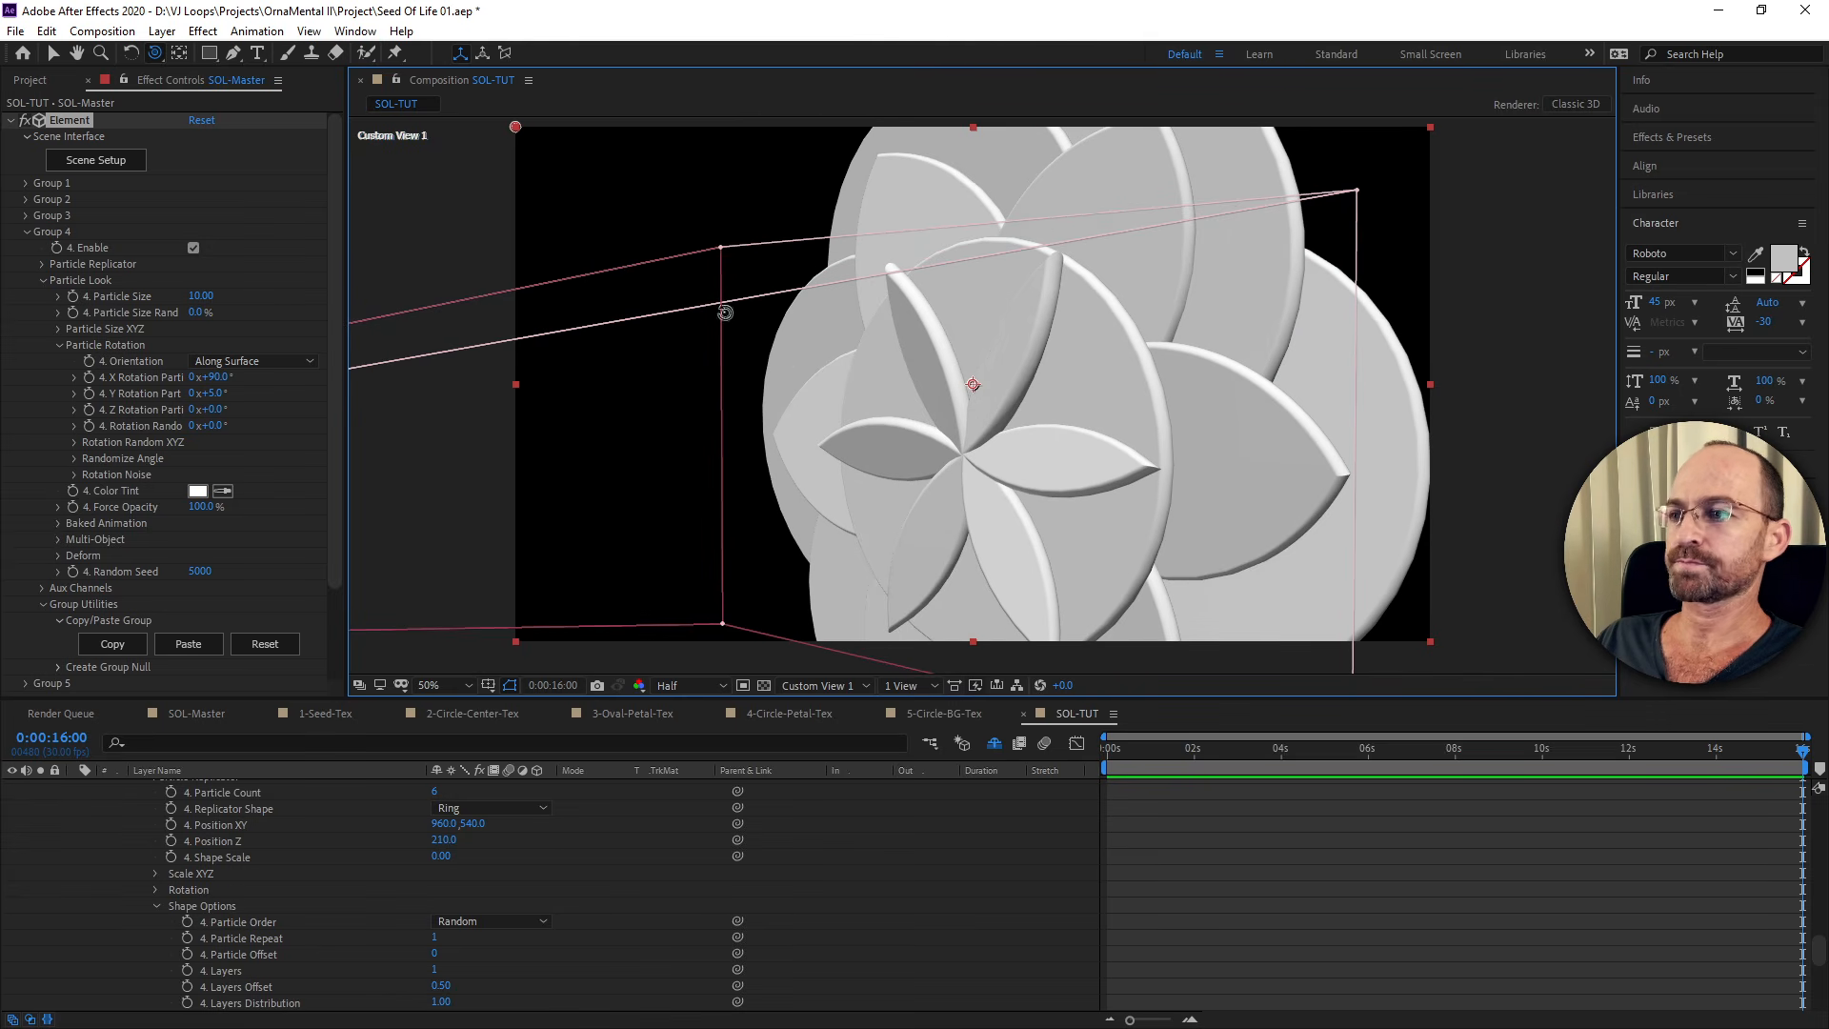
{"action": "left_click", "coordinate": [336, 311]}
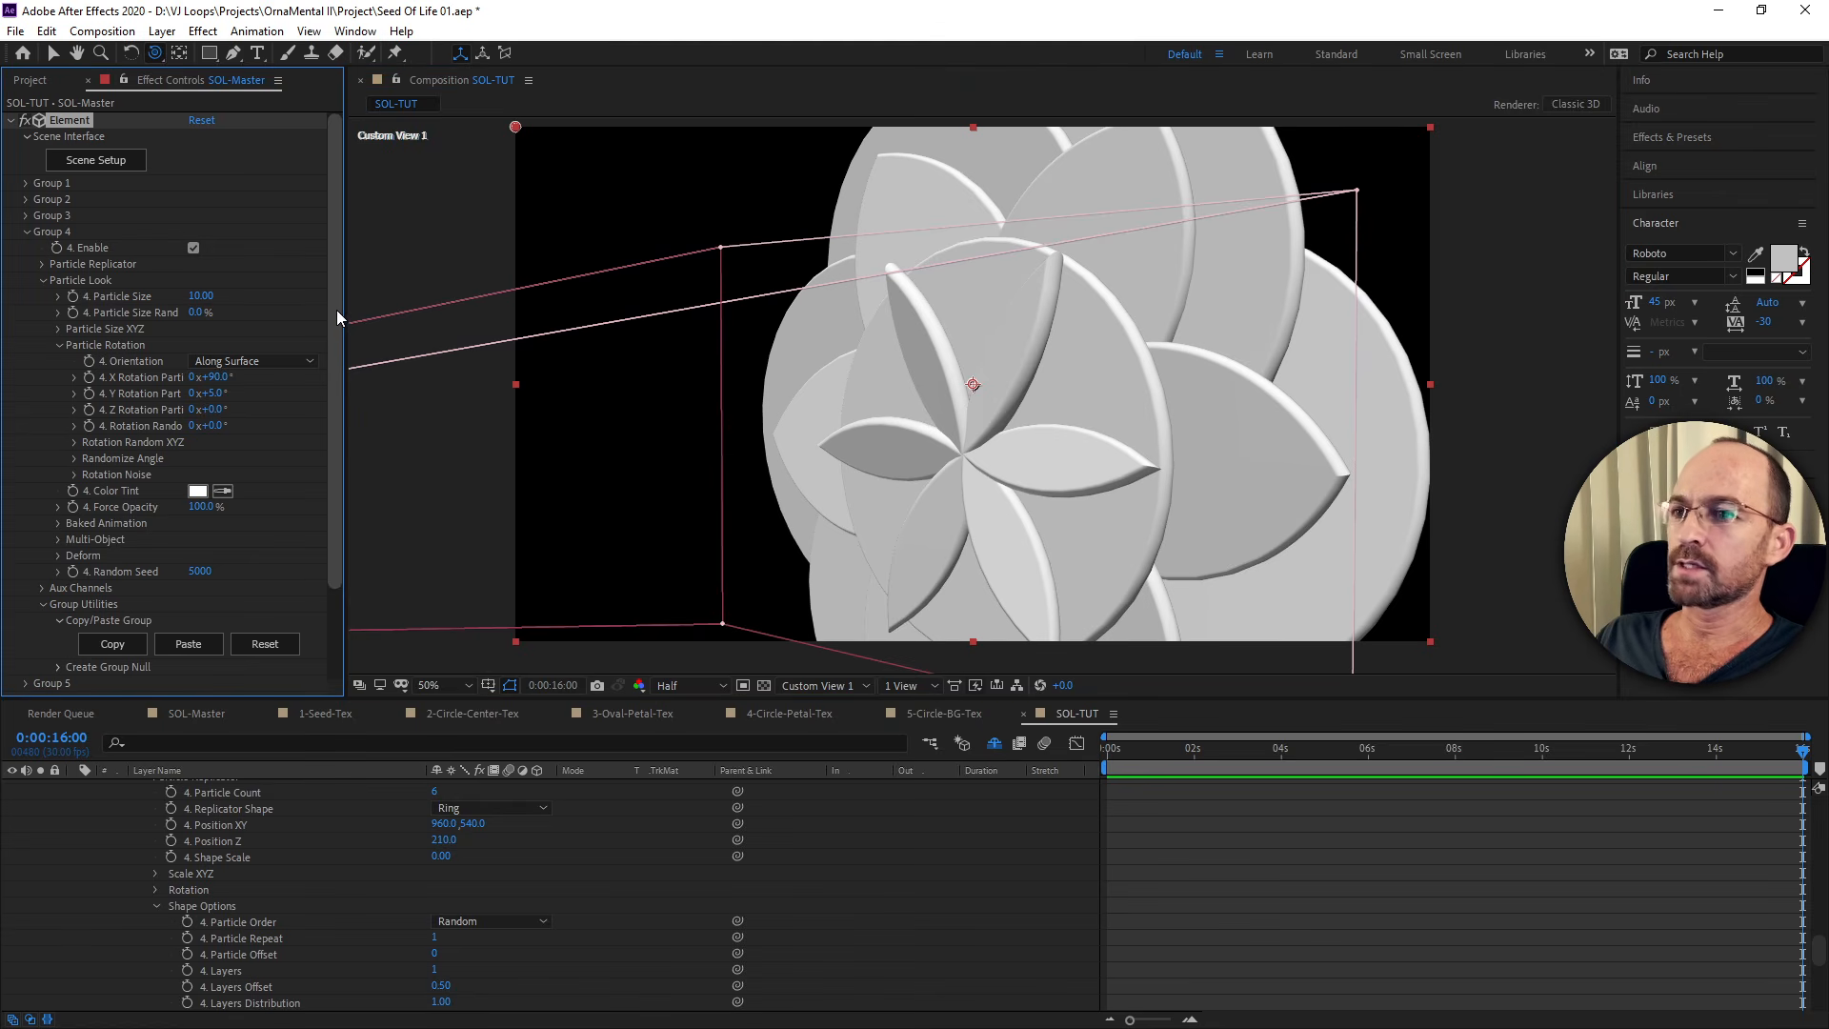
{"action": "mouse_move", "coordinate": [851, 385]}
{"action": "left_mouse_down"}
{"action": "mouse_move", "coordinate": [920, 380]}
{"action": "mouse_move", "coordinate": [857, 394]}
{"action": "left_mouse_up"}
Enable Group 5 and set its replicator Position Z to 280, checking the background circle's depth behind the petals.
{"action": "left_click_drag", "start_coordinate": [334, 406], "coordinate": [340, 501]}
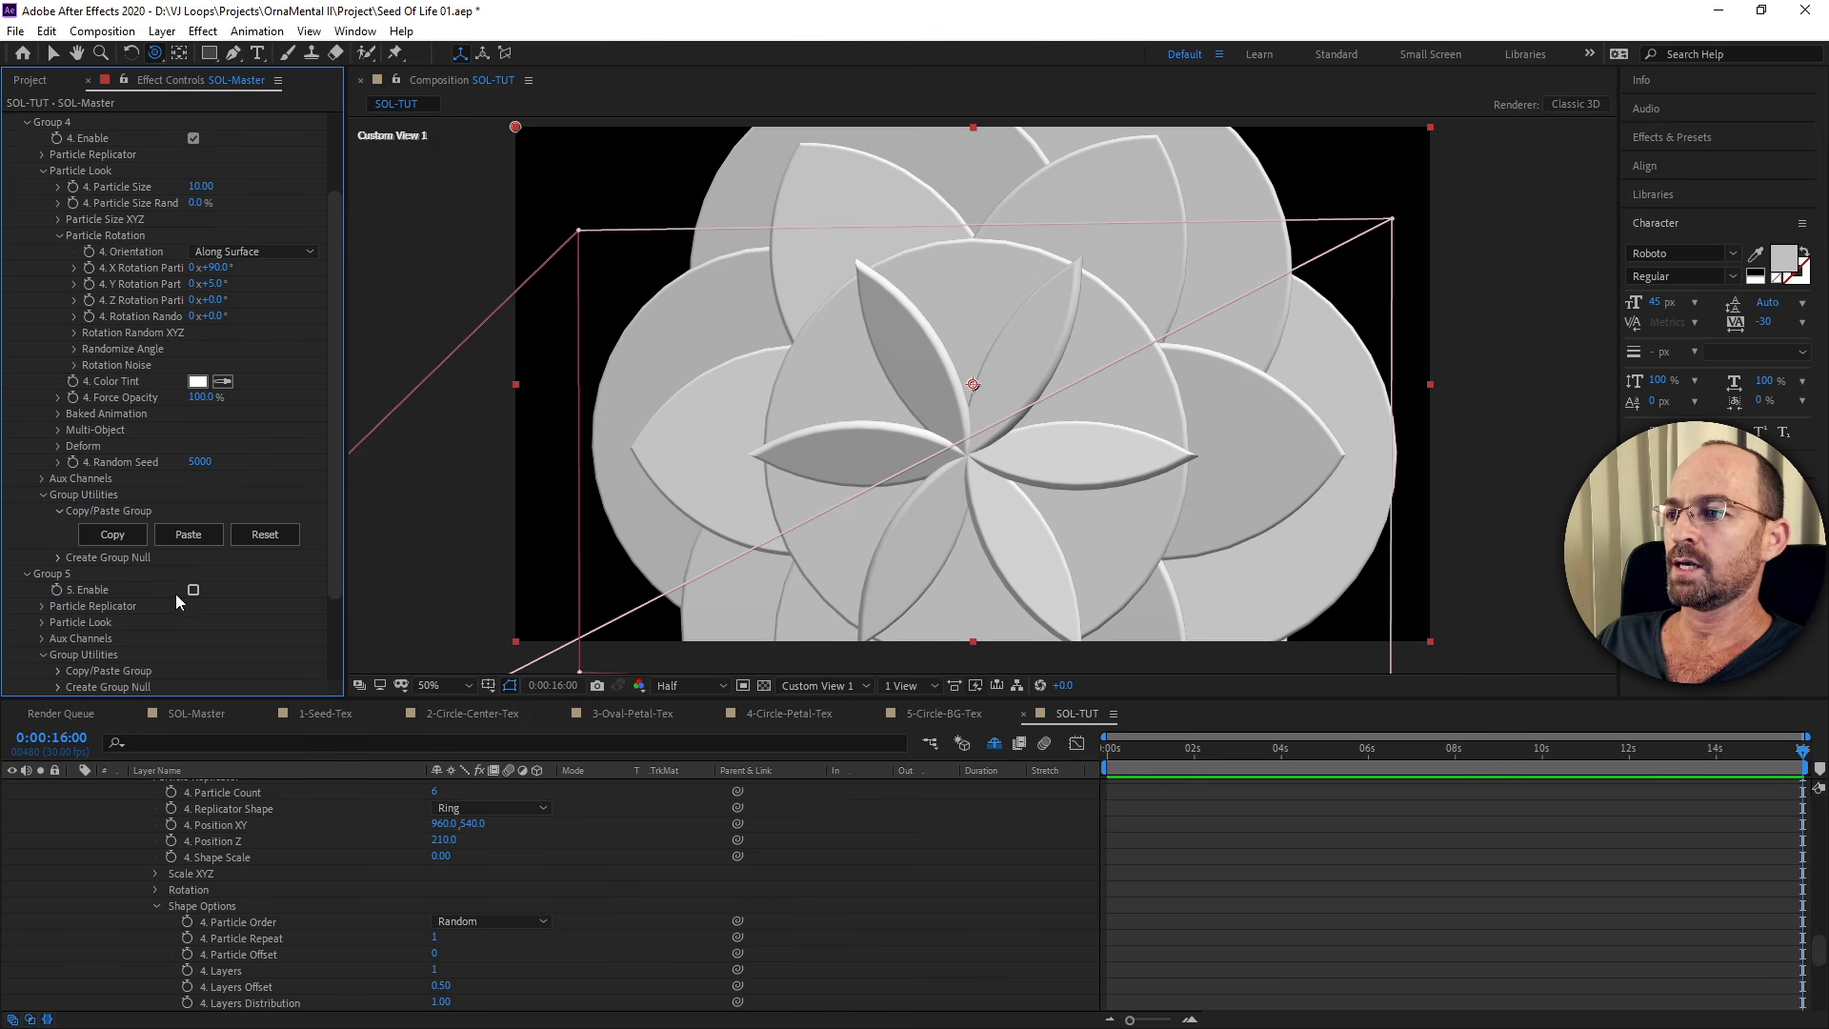
{"action": "left_click", "coordinate": [193, 590]}
{"action": "left_click", "coordinate": [42, 606]}
{"action": "scroll", "coordinate": [163, 619], "scroll_direction": "down", "scroll_amount": 1}
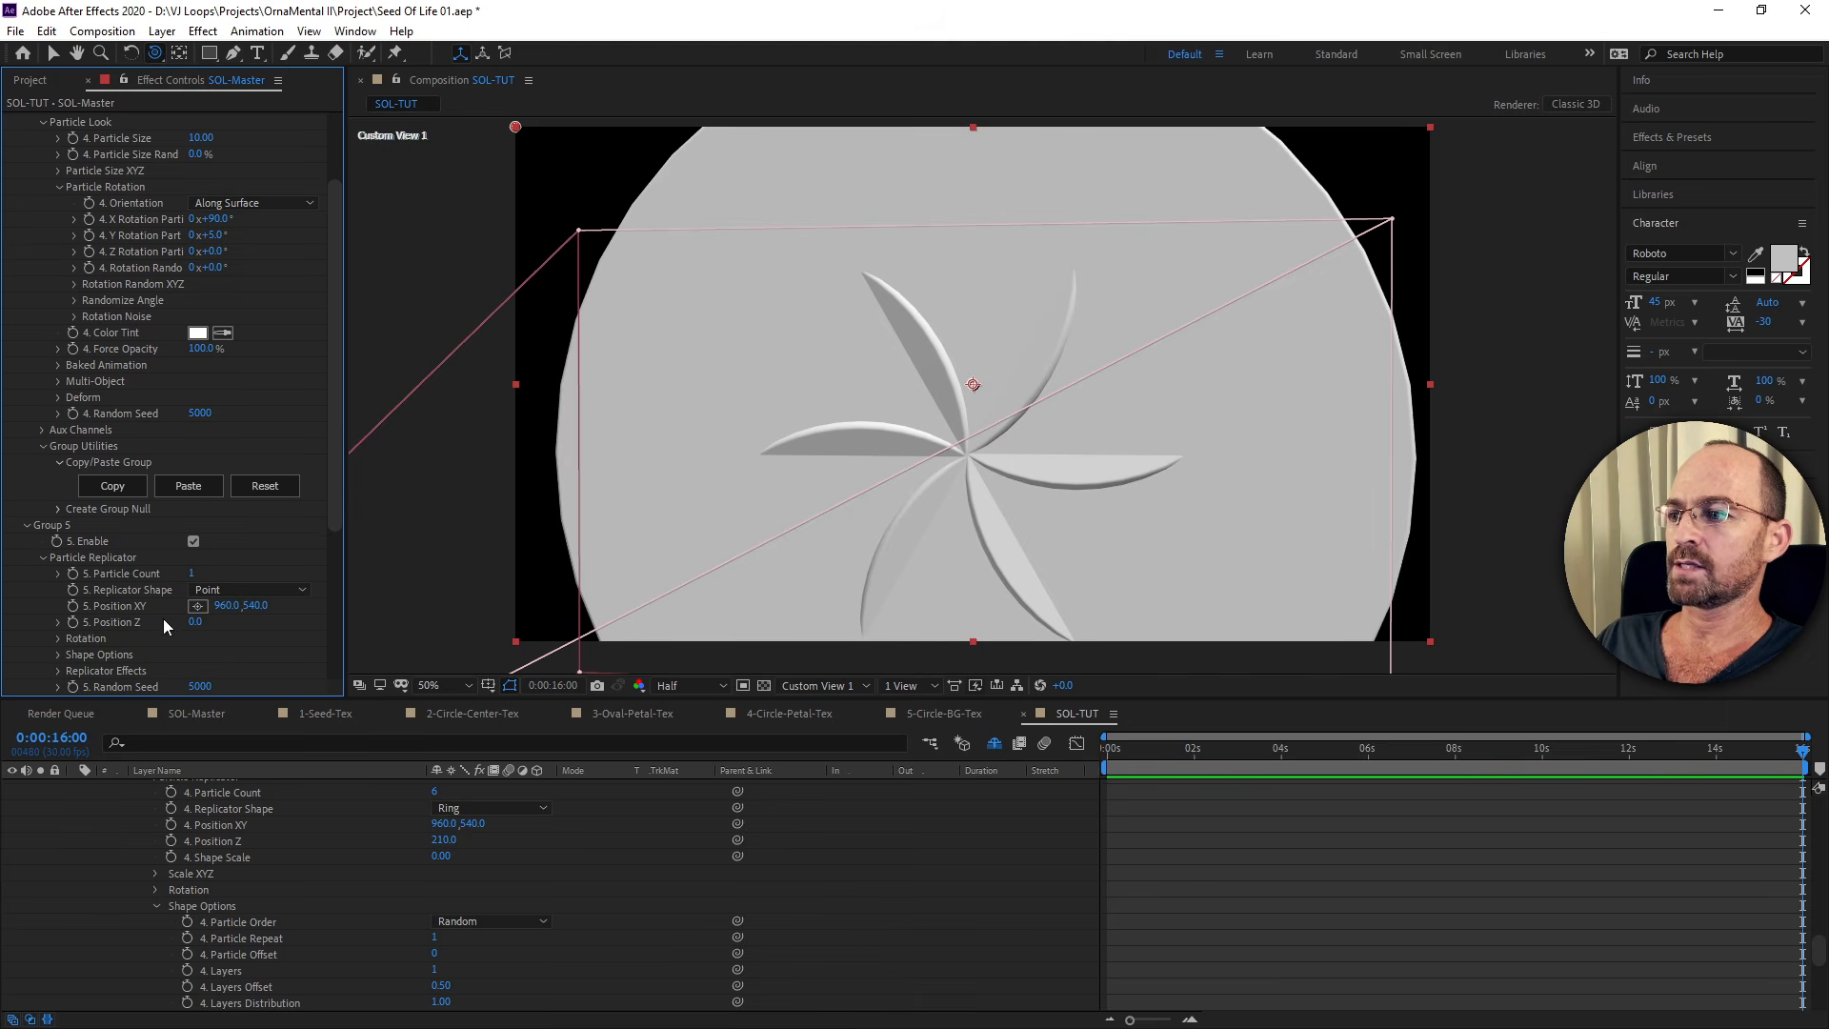
{"action": "scroll", "coordinate": [169, 547], "scroll_direction": "down", "scroll_amount": 1}
{"action": "scroll", "coordinate": [172, 547], "scroll_direction": "down", "scroll_amount": 3}
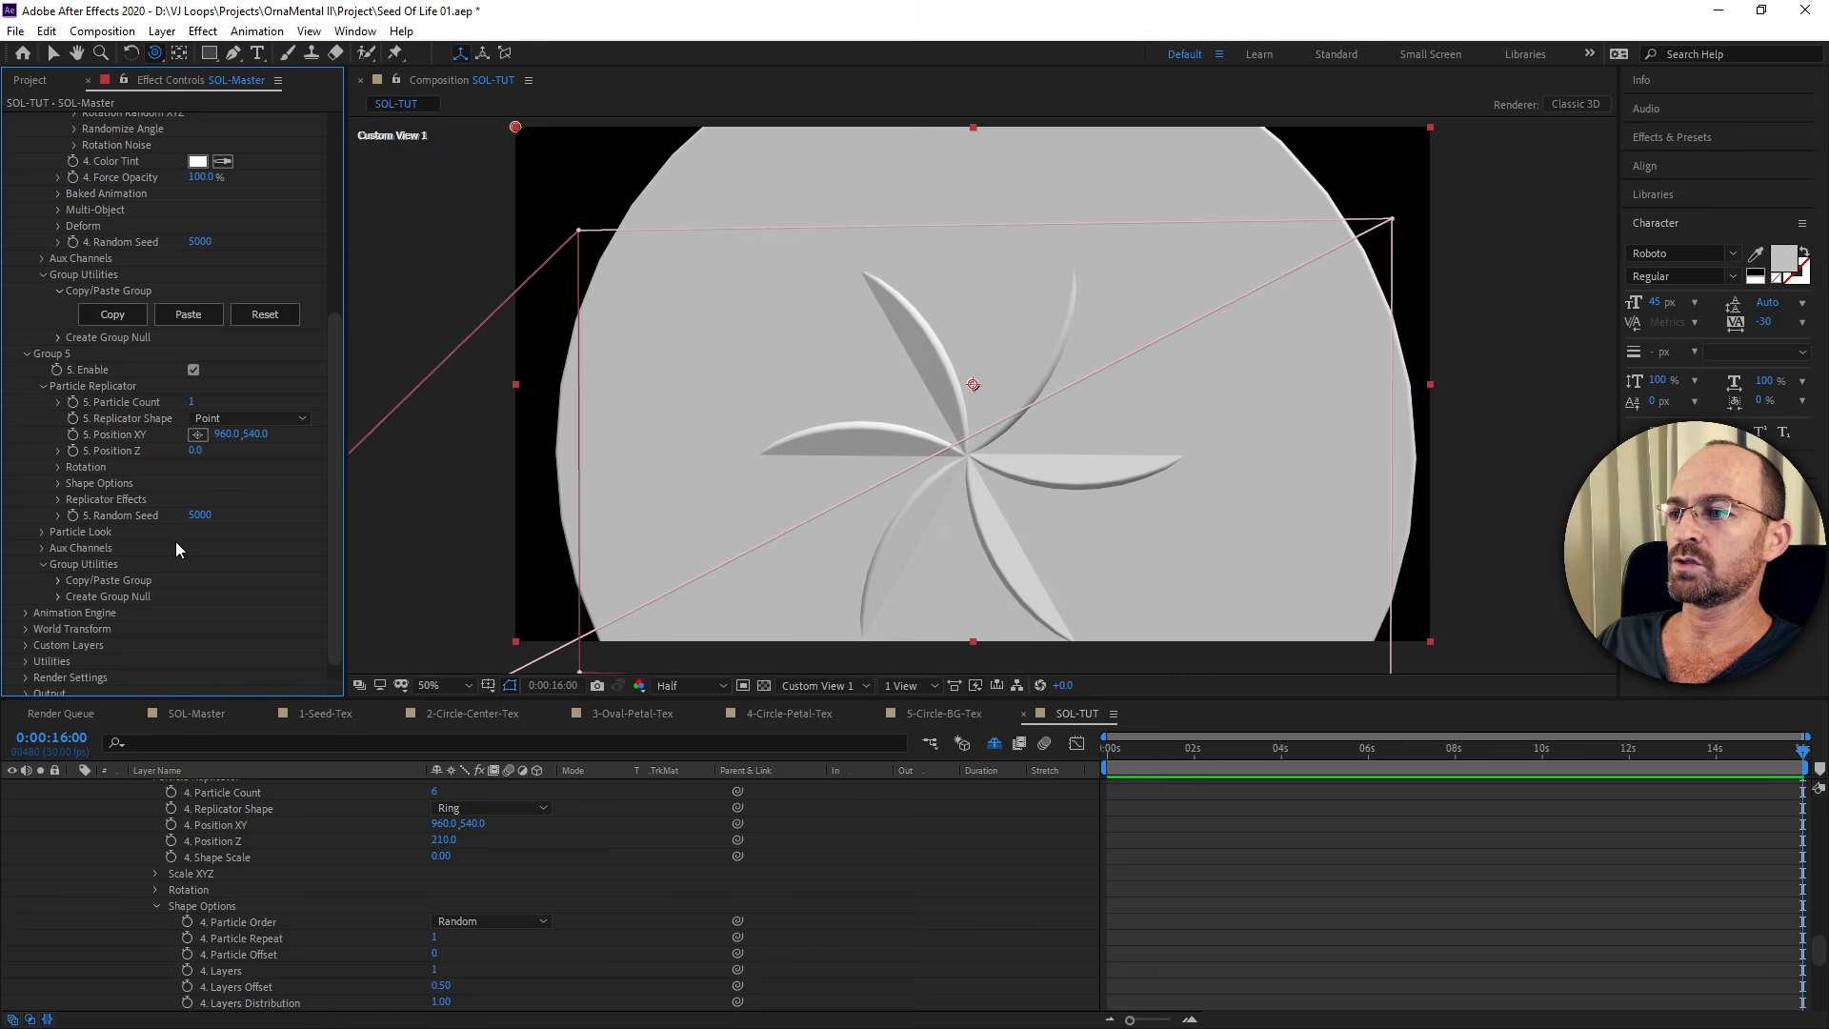
{"action": "left_click", "coordinate": [195, 451]}
{"action": "type", "text": "280"}
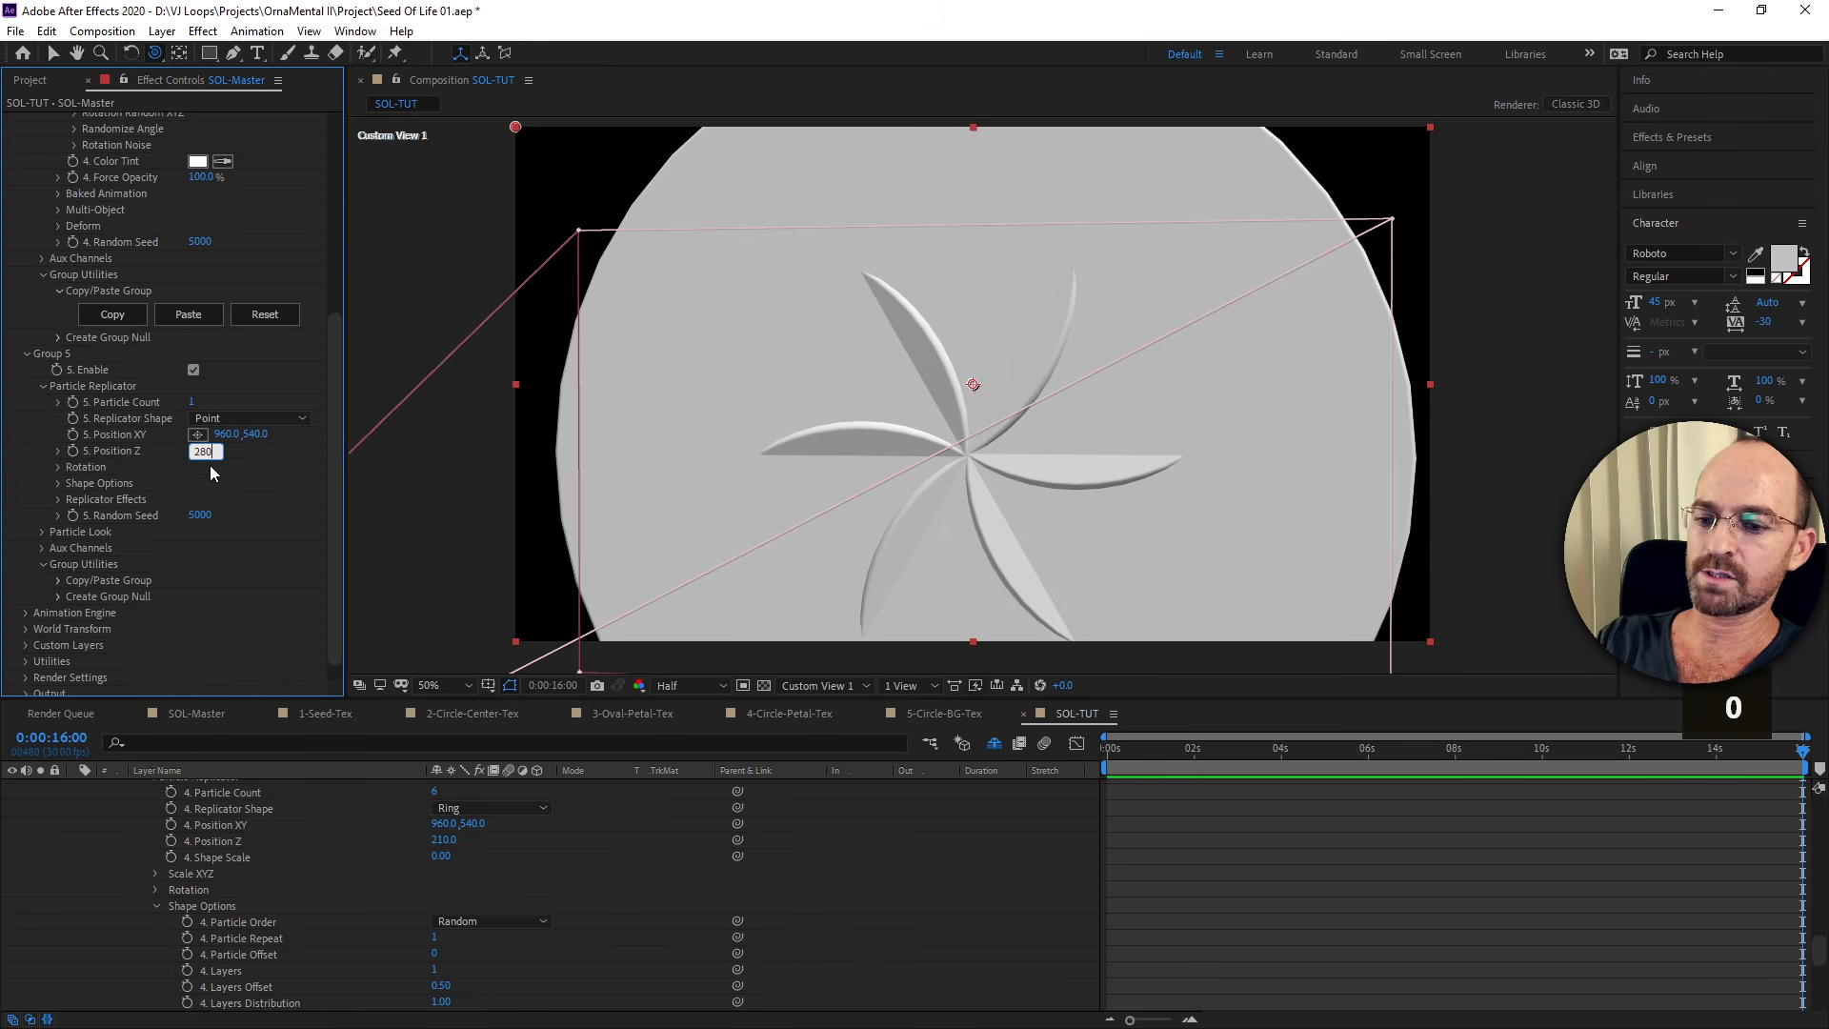
{"action": "key", "text": "Return"}
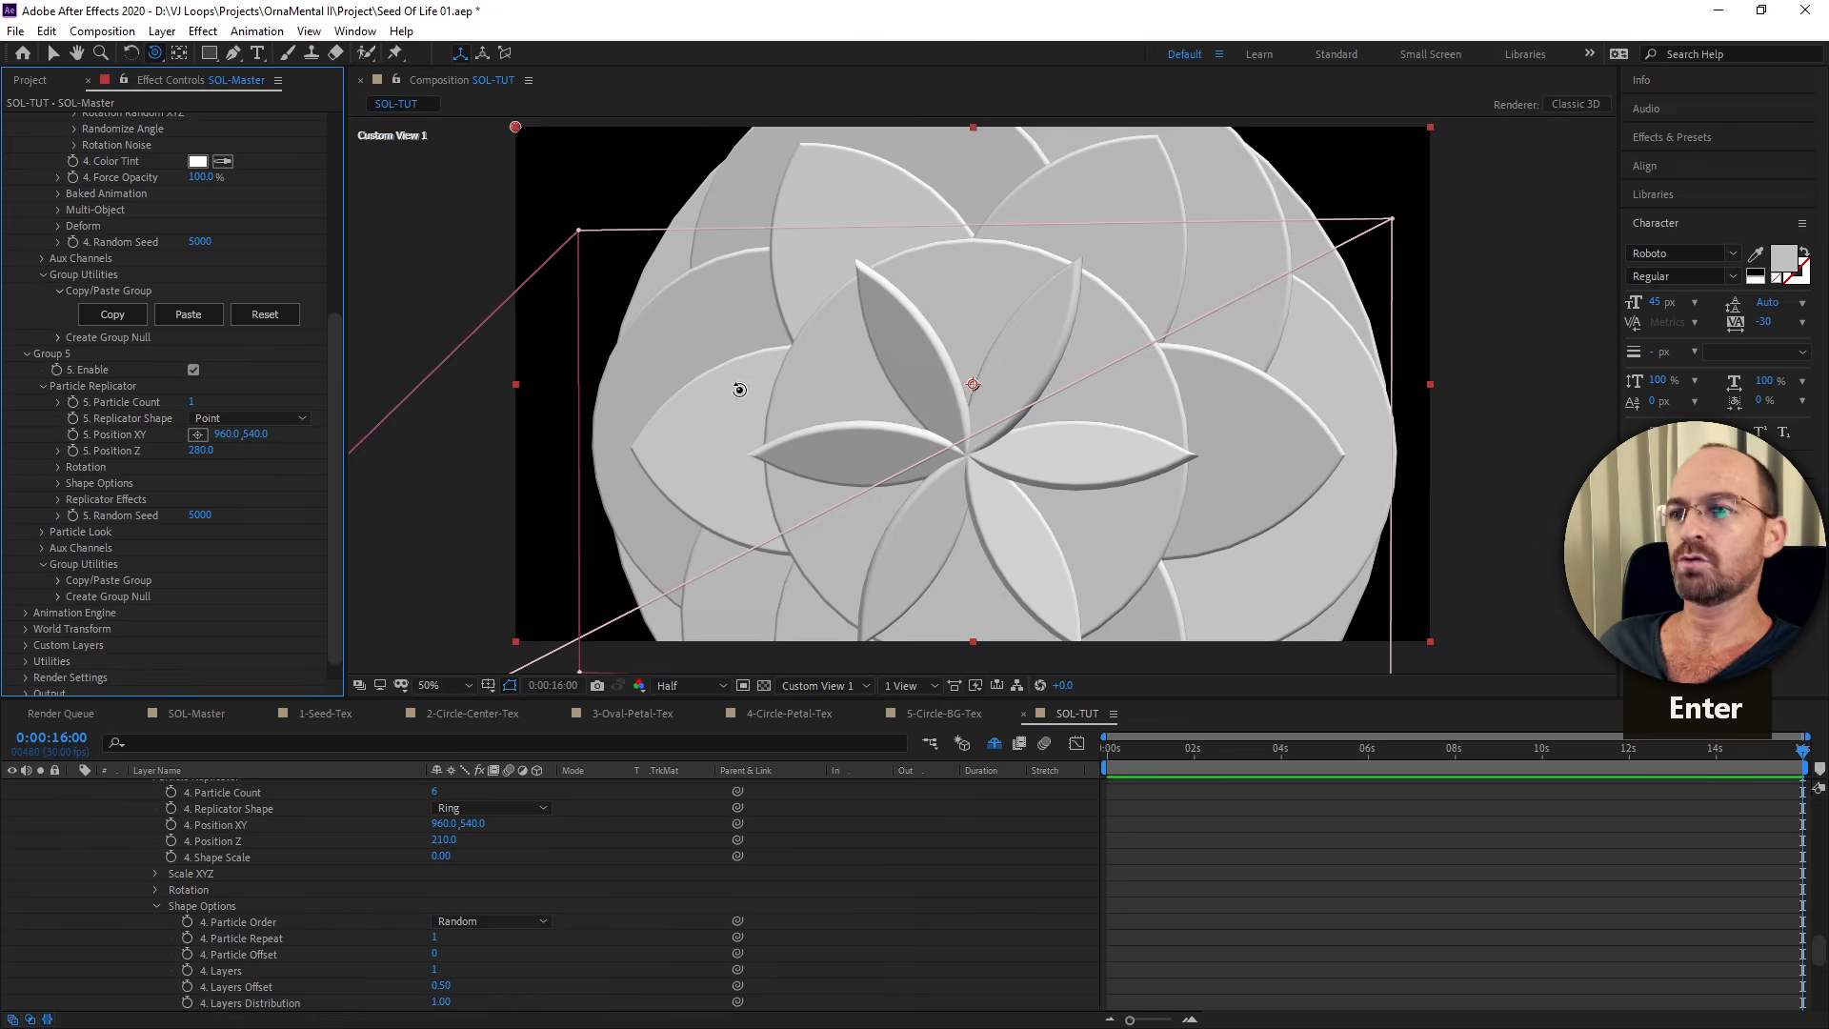
{"action": "mouse_move", "coordinate": [739, 387]}
{"action": "left_mouse_down"}
{"action": "mouse_move", "coordinate": [845, 416]}
{"action": "mouse_move", "coordinate": [905, 404]}
{"action": "mouse_move", "coordinate": [805, 405]}
{"action": "mouse_move", "coordinate": [770, 386]}
{"action": "mouse_move", "coordinate": [780, 357]}
{"action": "mouse_move", "coordinate": [769, 391]}
{"action": "left_mouse_up"}
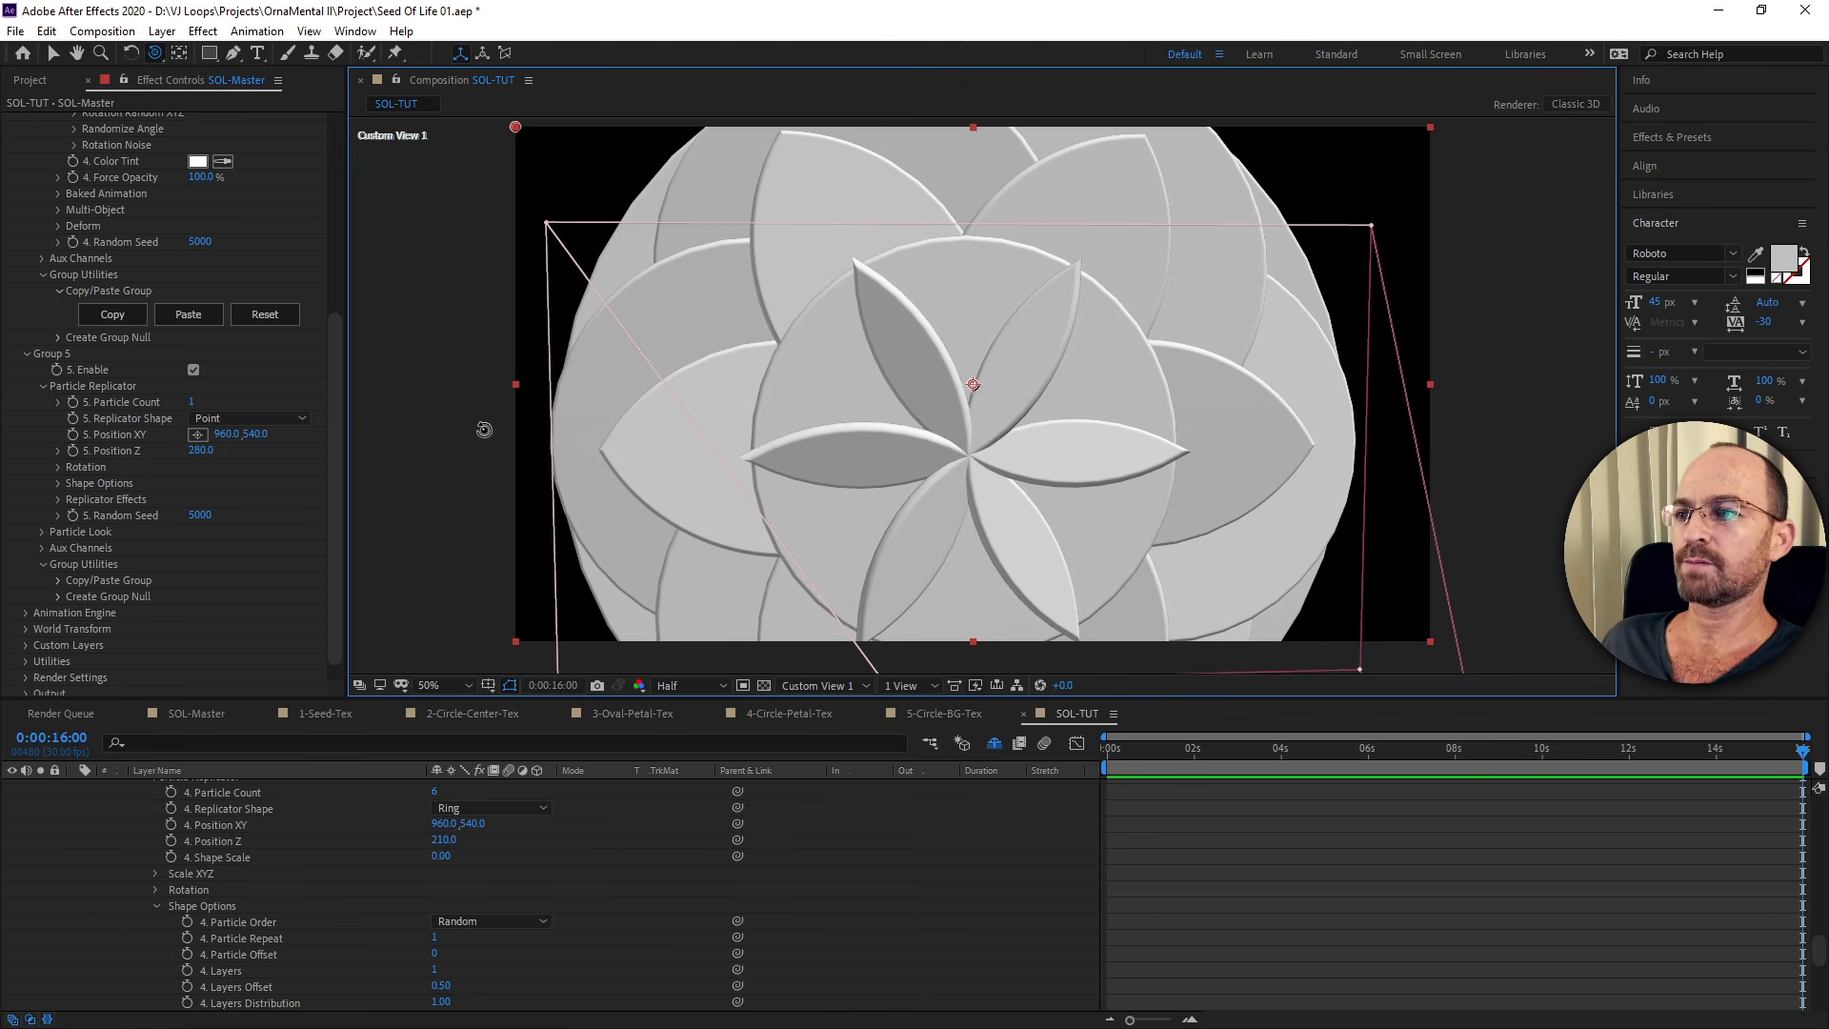
Set Group 3's replicator Y Rotation to -30° to offset its oval petal ring between the center petals.
{"action": "left_click_drag", "start_coordinate": [333, 398], "coordinate": [335, 171]}
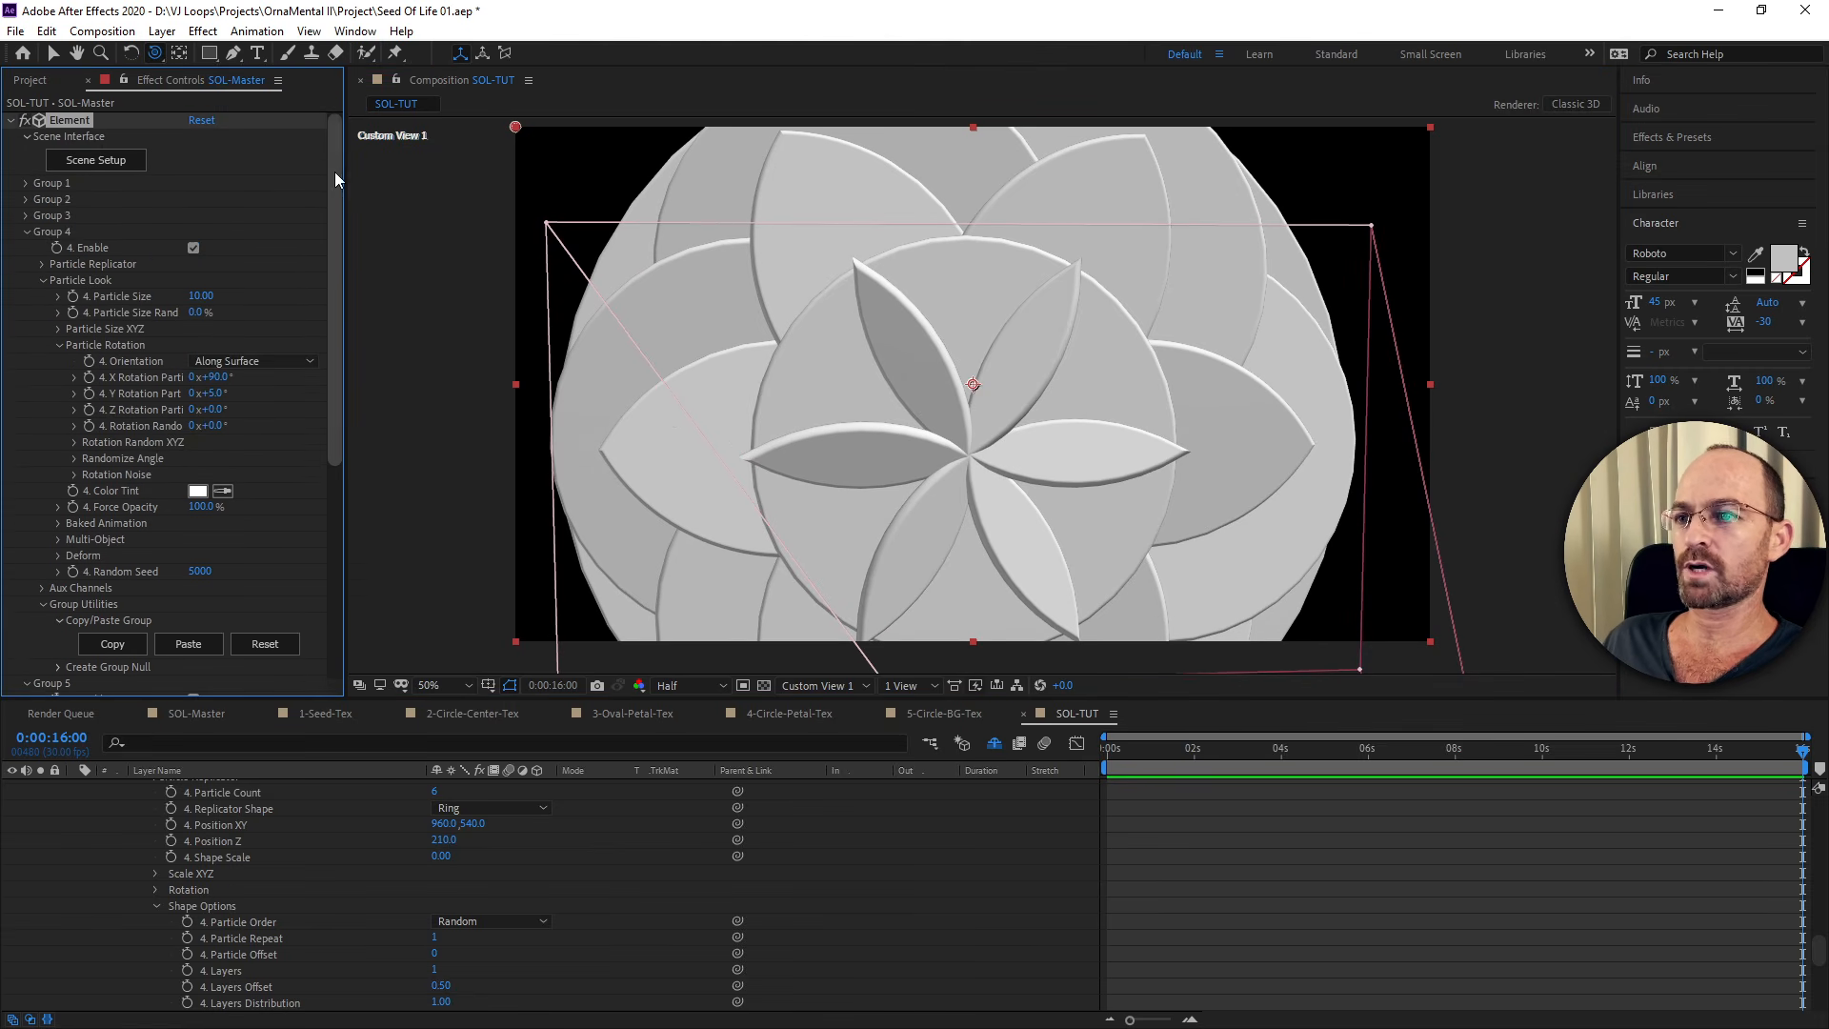
{"action": "left_click", "coordinate": [27, 232]}
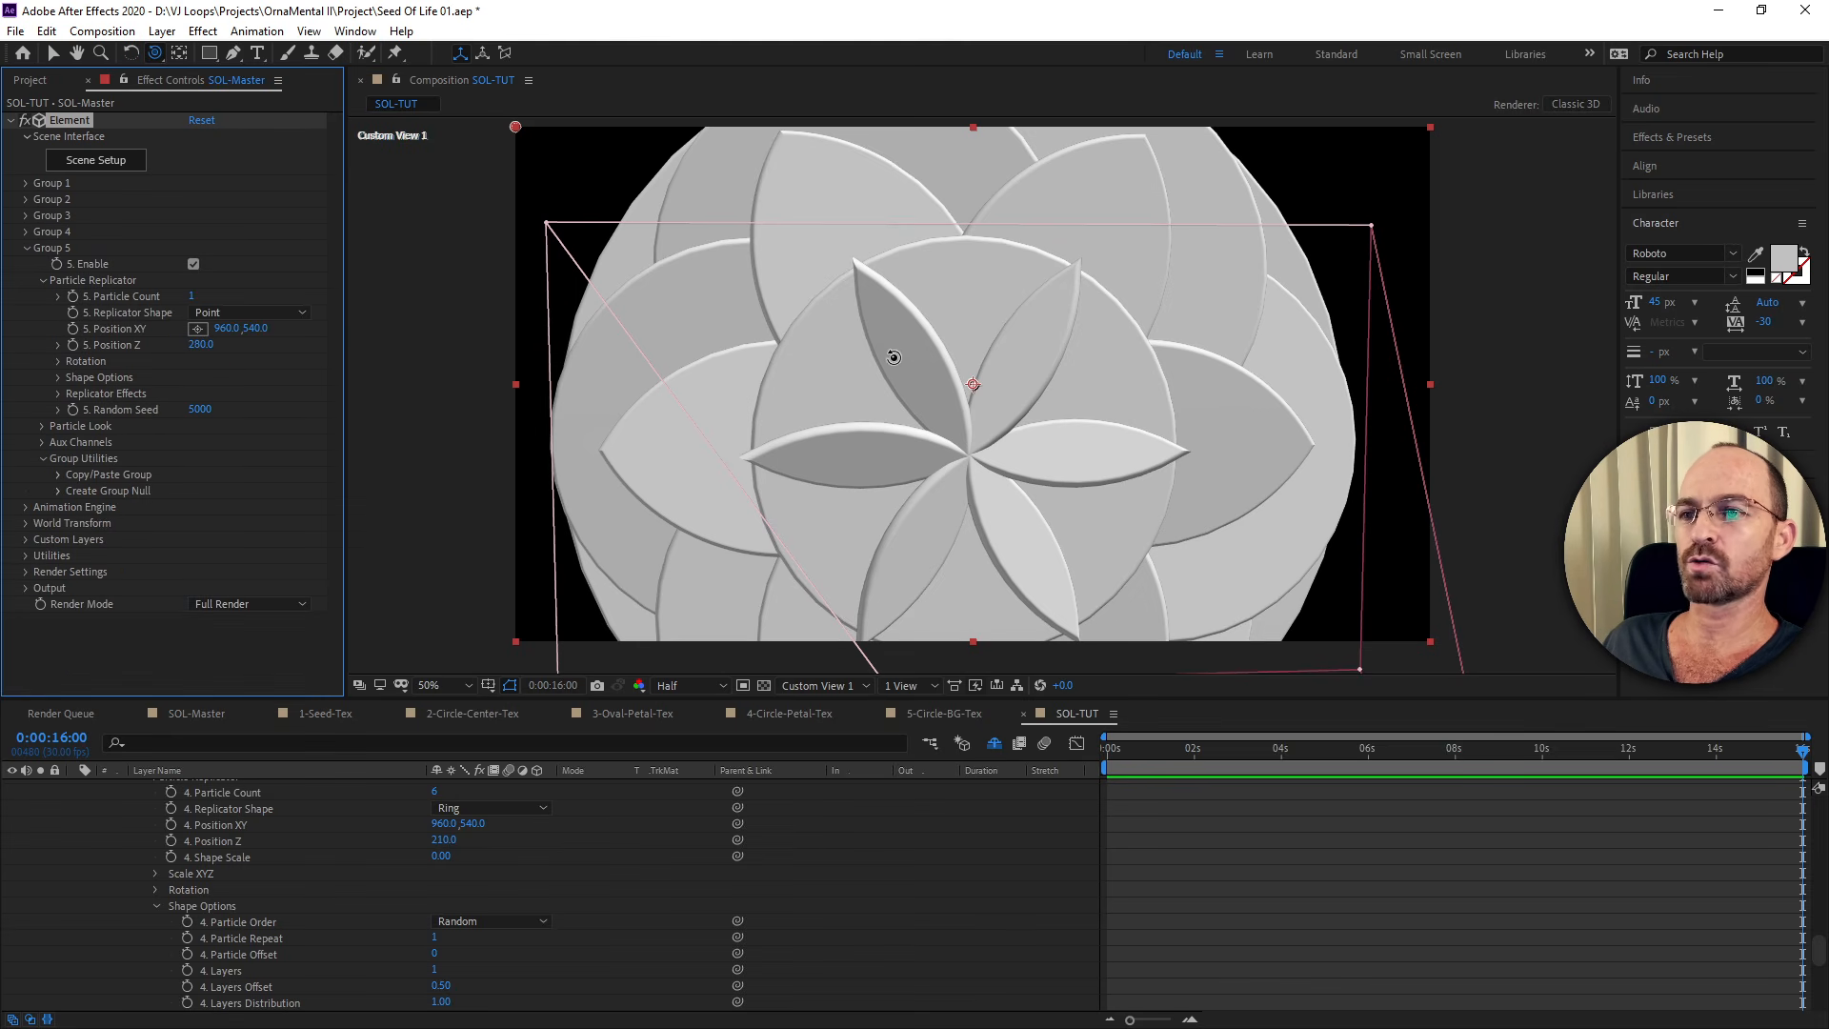
{"action": "left_click", "coordinate": [25, 216]}
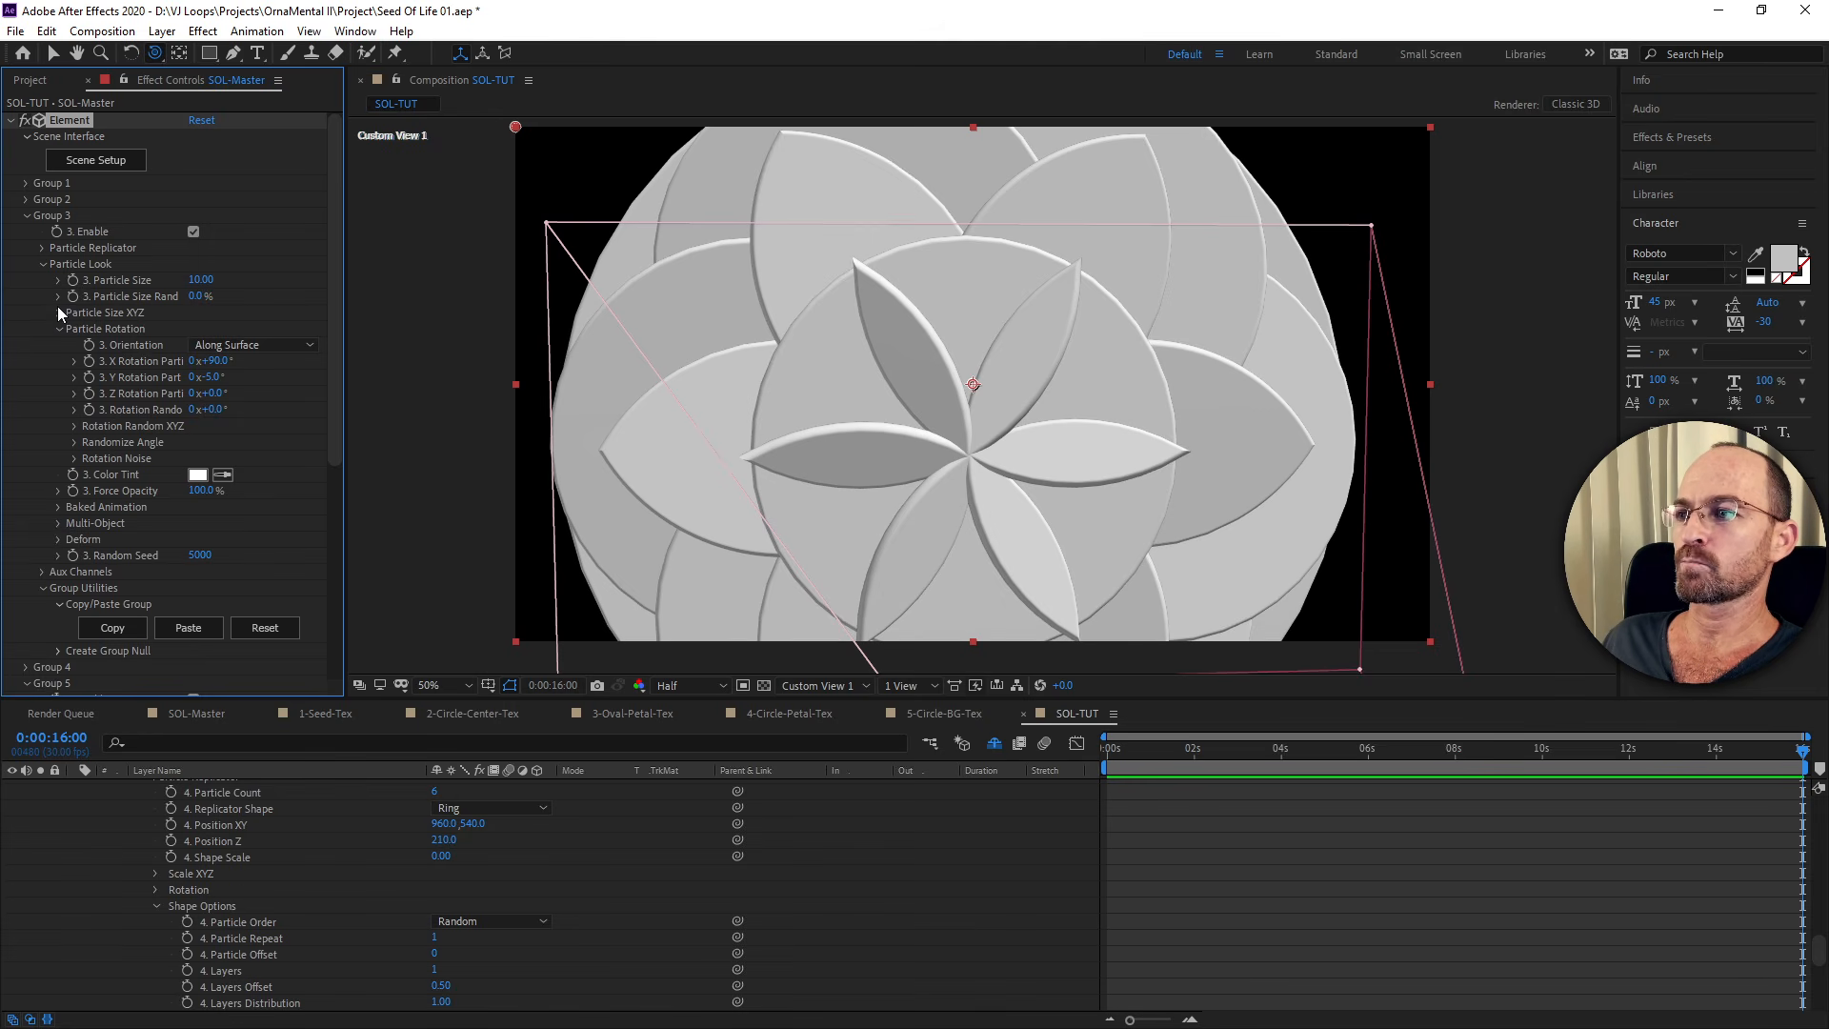
{"action": "left_click", "coordinate": [46, 253]}
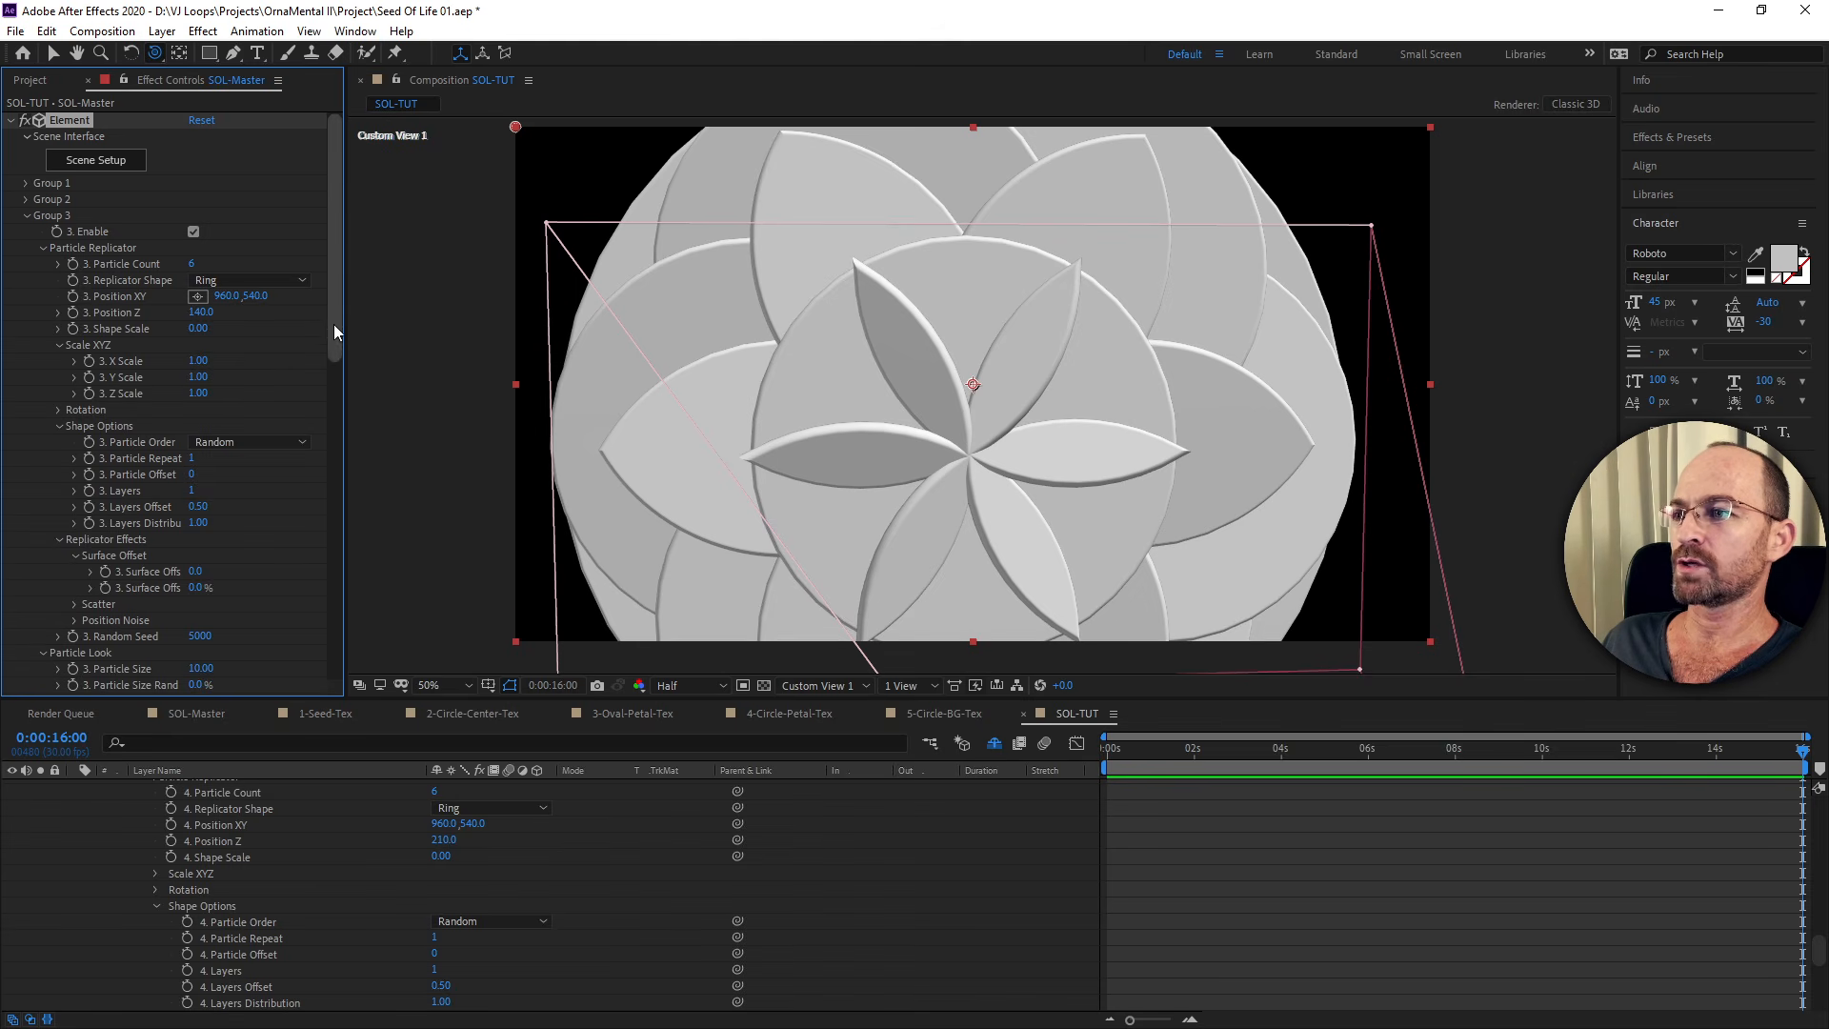
{"action": "left_click_drag", "start_coordinate": [333, 324], "coordinate": [333, 334]}
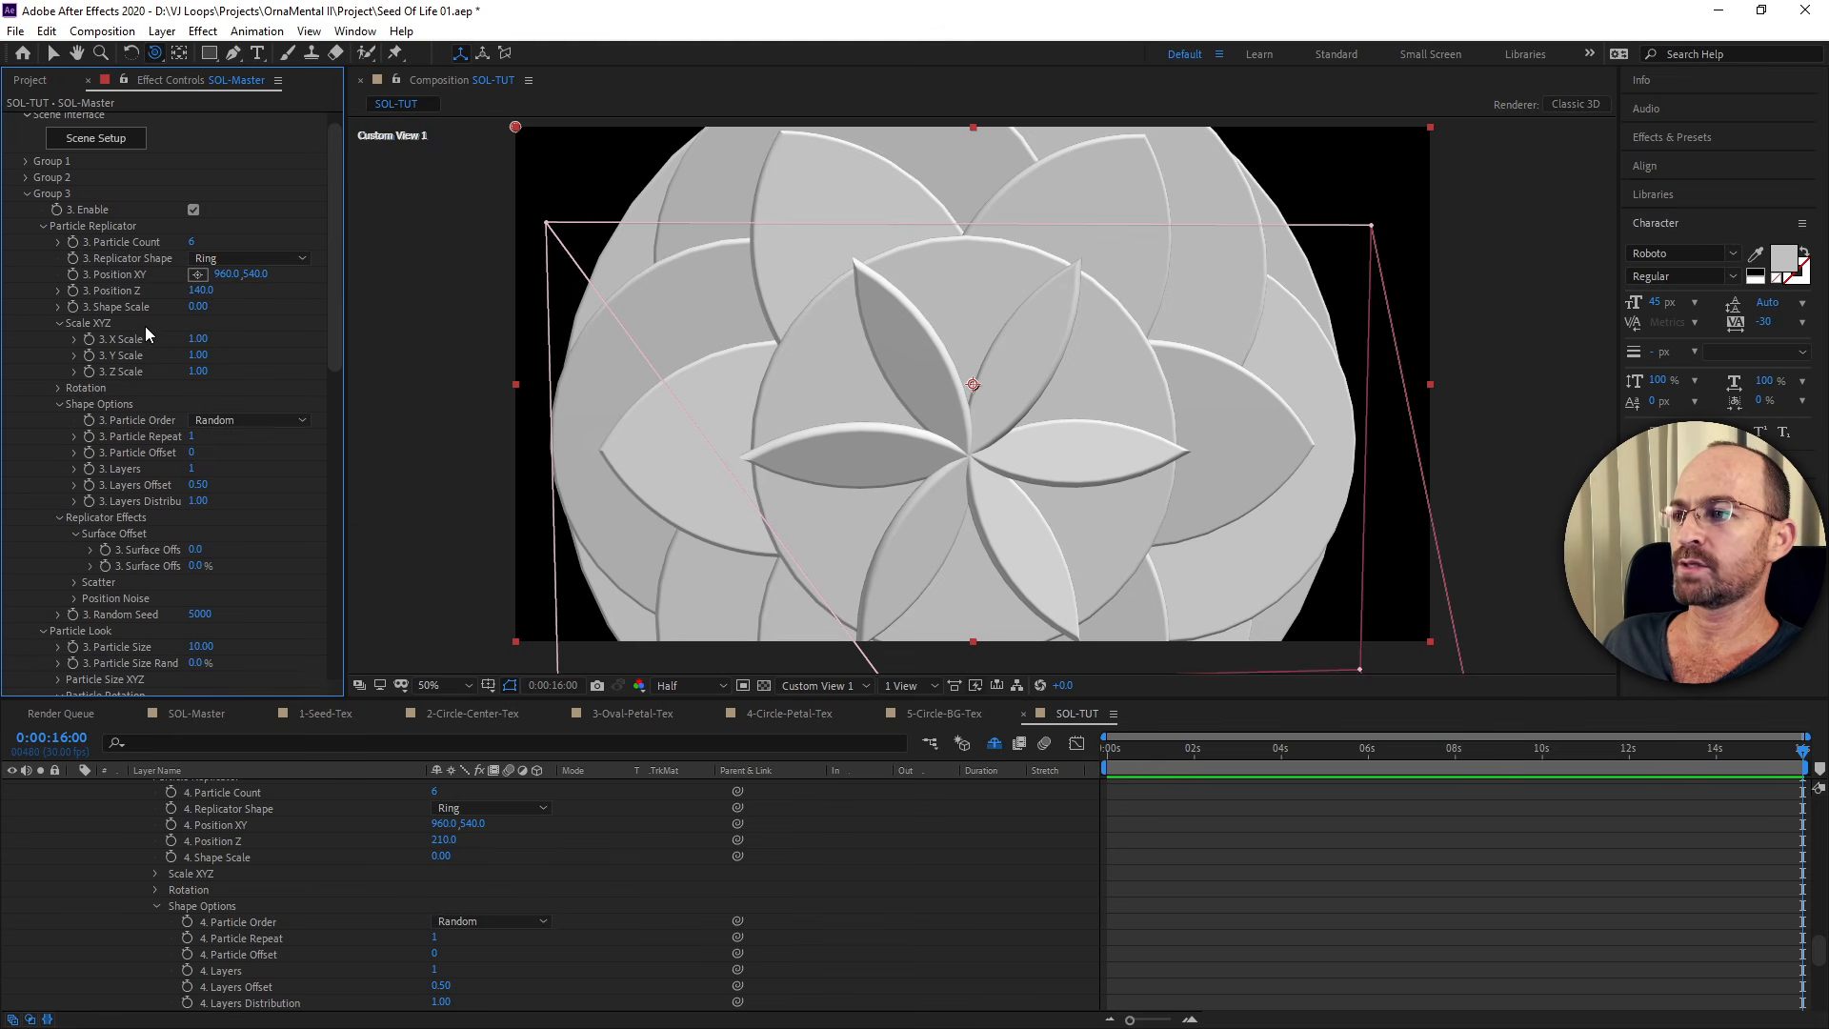
{"action": "left_click", "coordinate": [56, 388]}
{"action": "left_click_drag", "start_coordinate": [225, 416], "coordinate": [200, 438]}
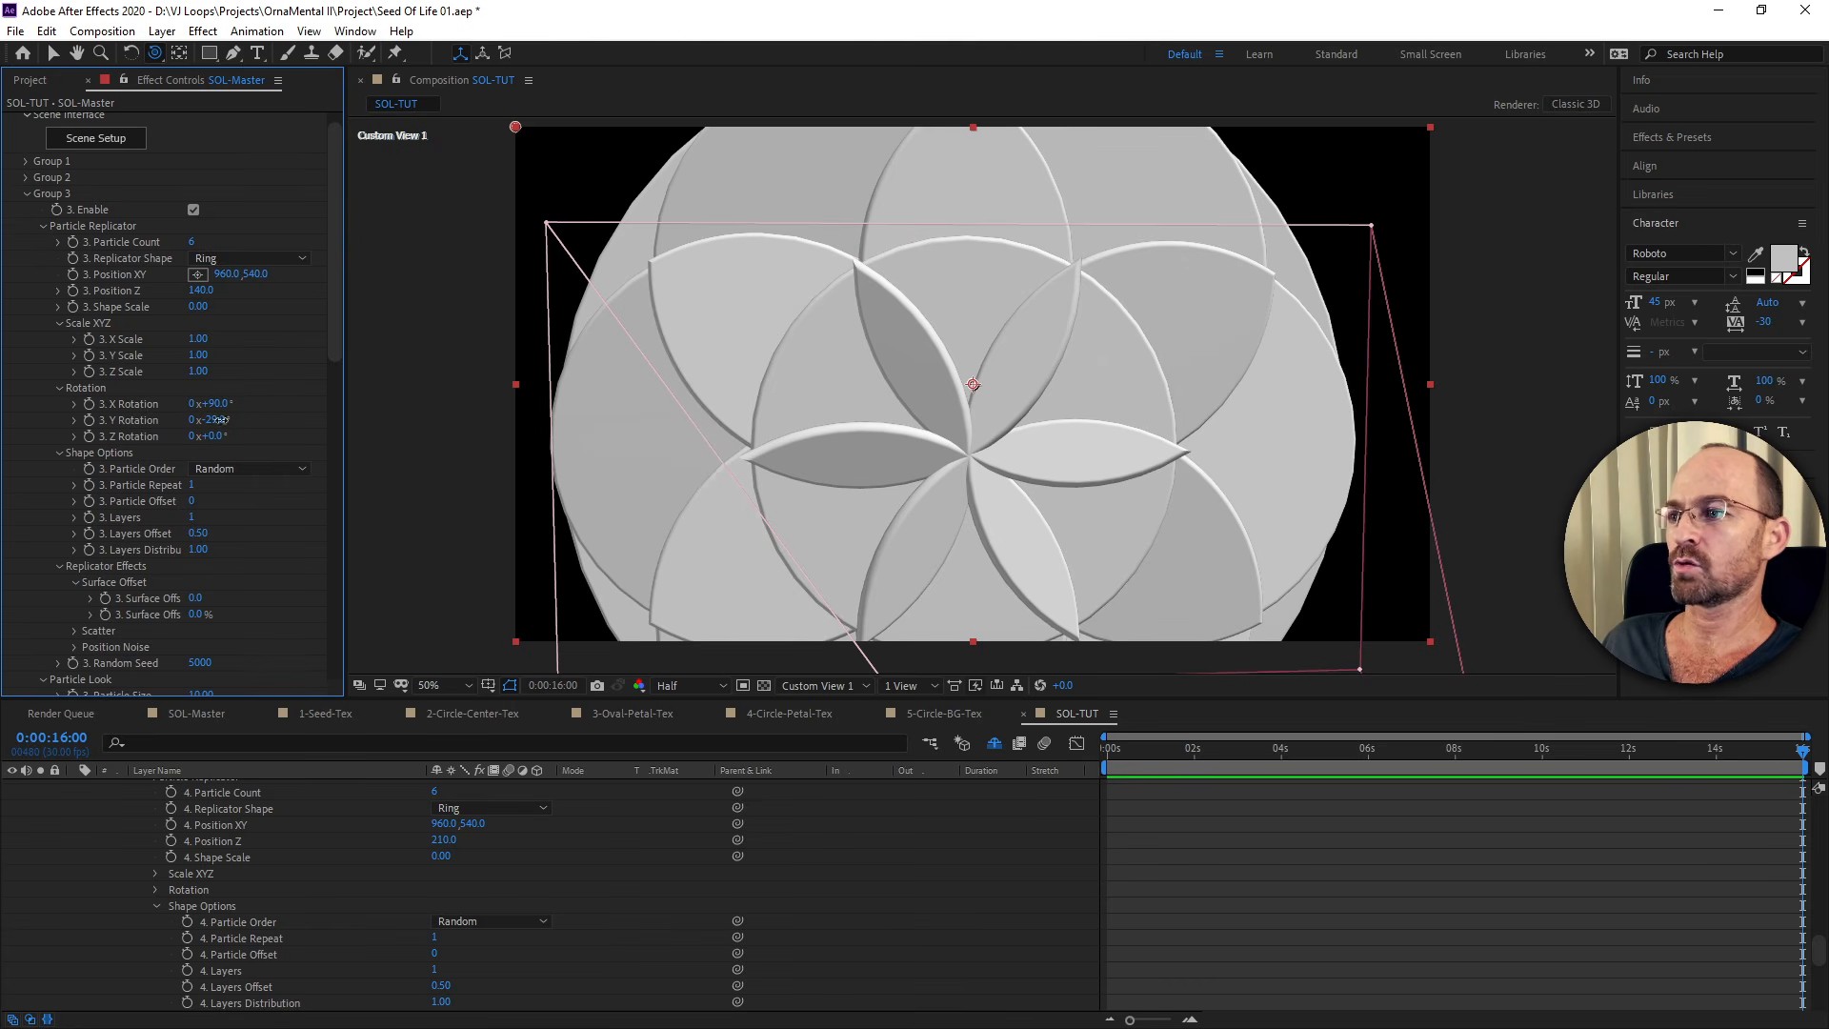
{"action": "left_click", "coordinate": [220, 419]}
{"action": "type", "text": "-3"}
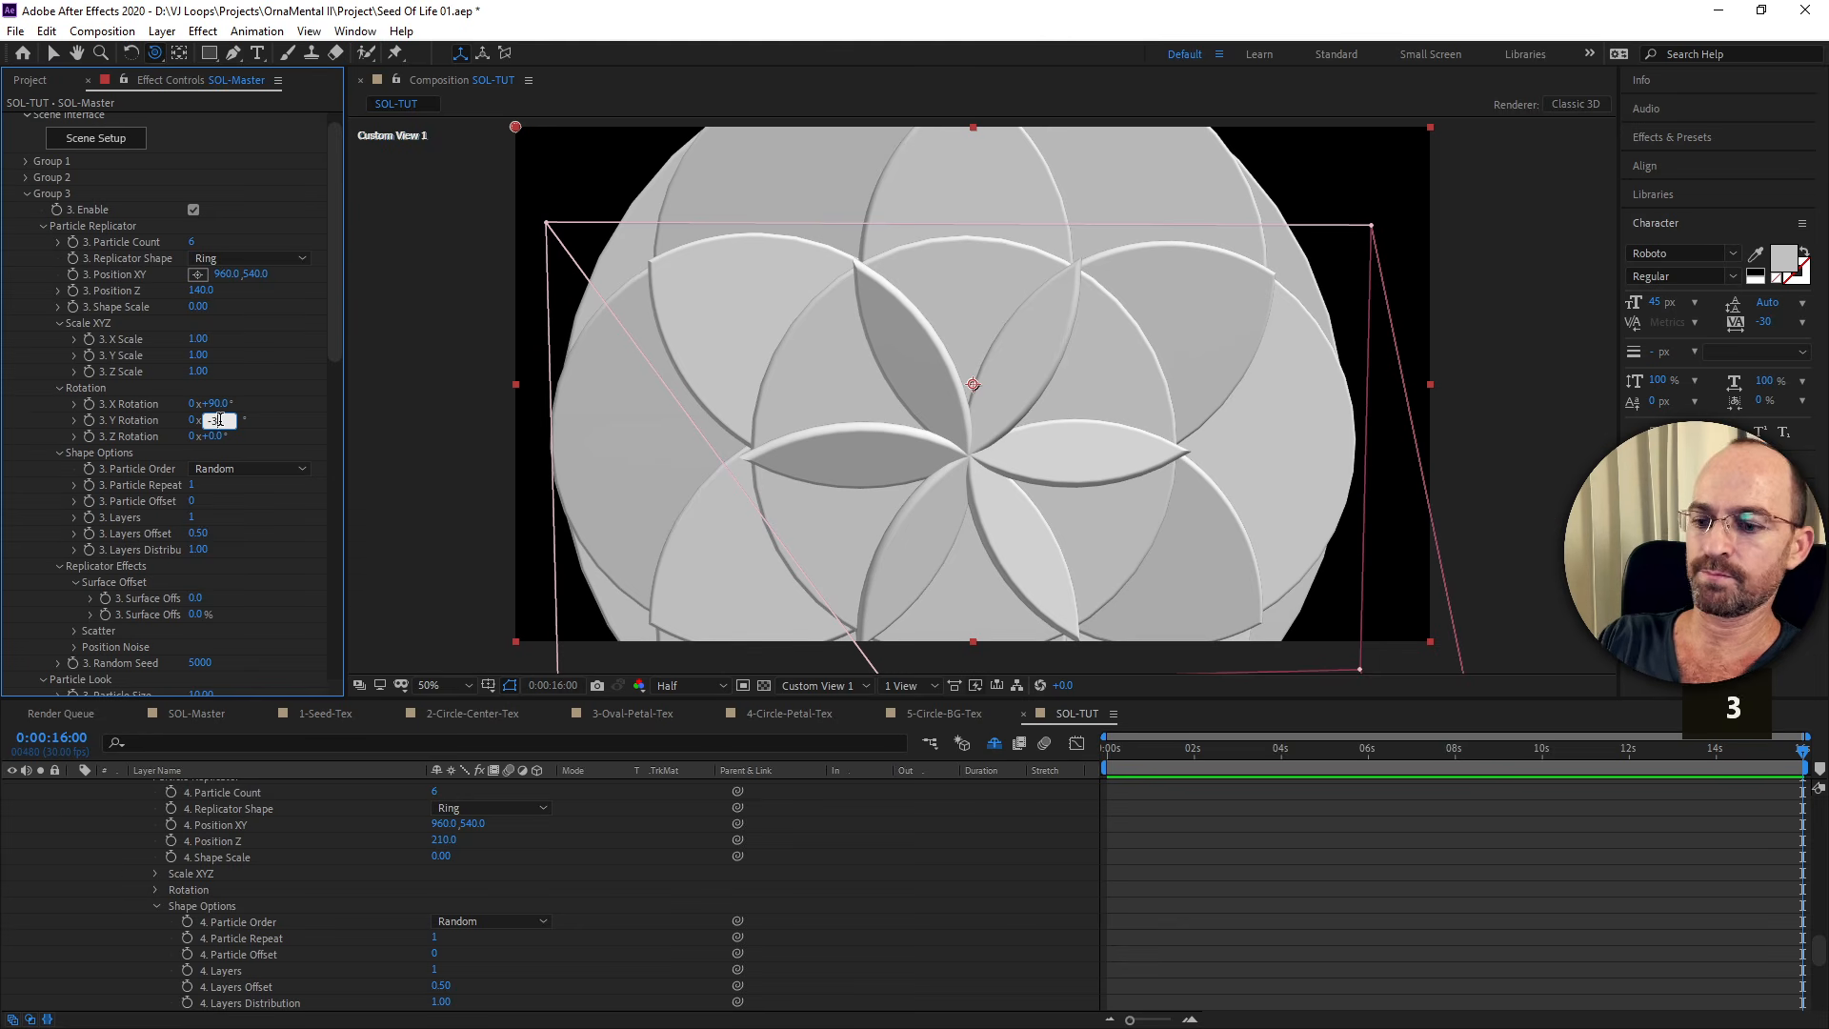
{"action": "type", "text": "0"}
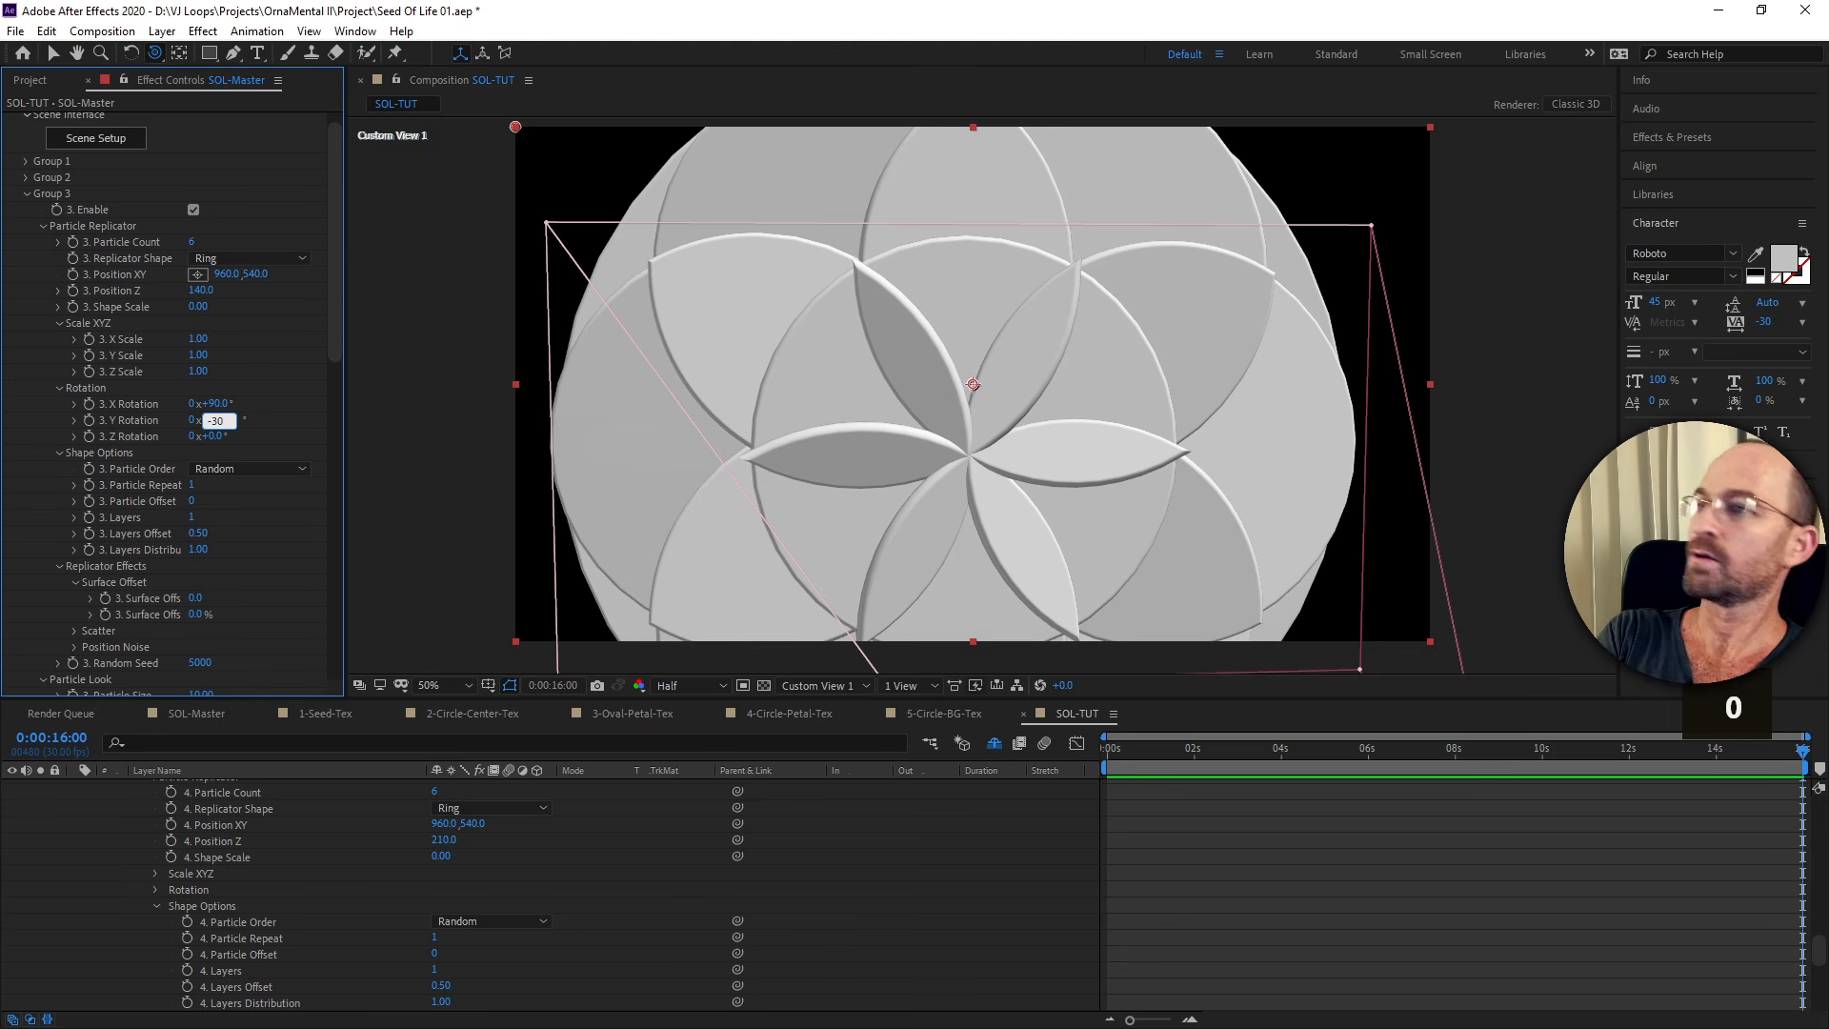
{"action": "key", "text": "Return"}
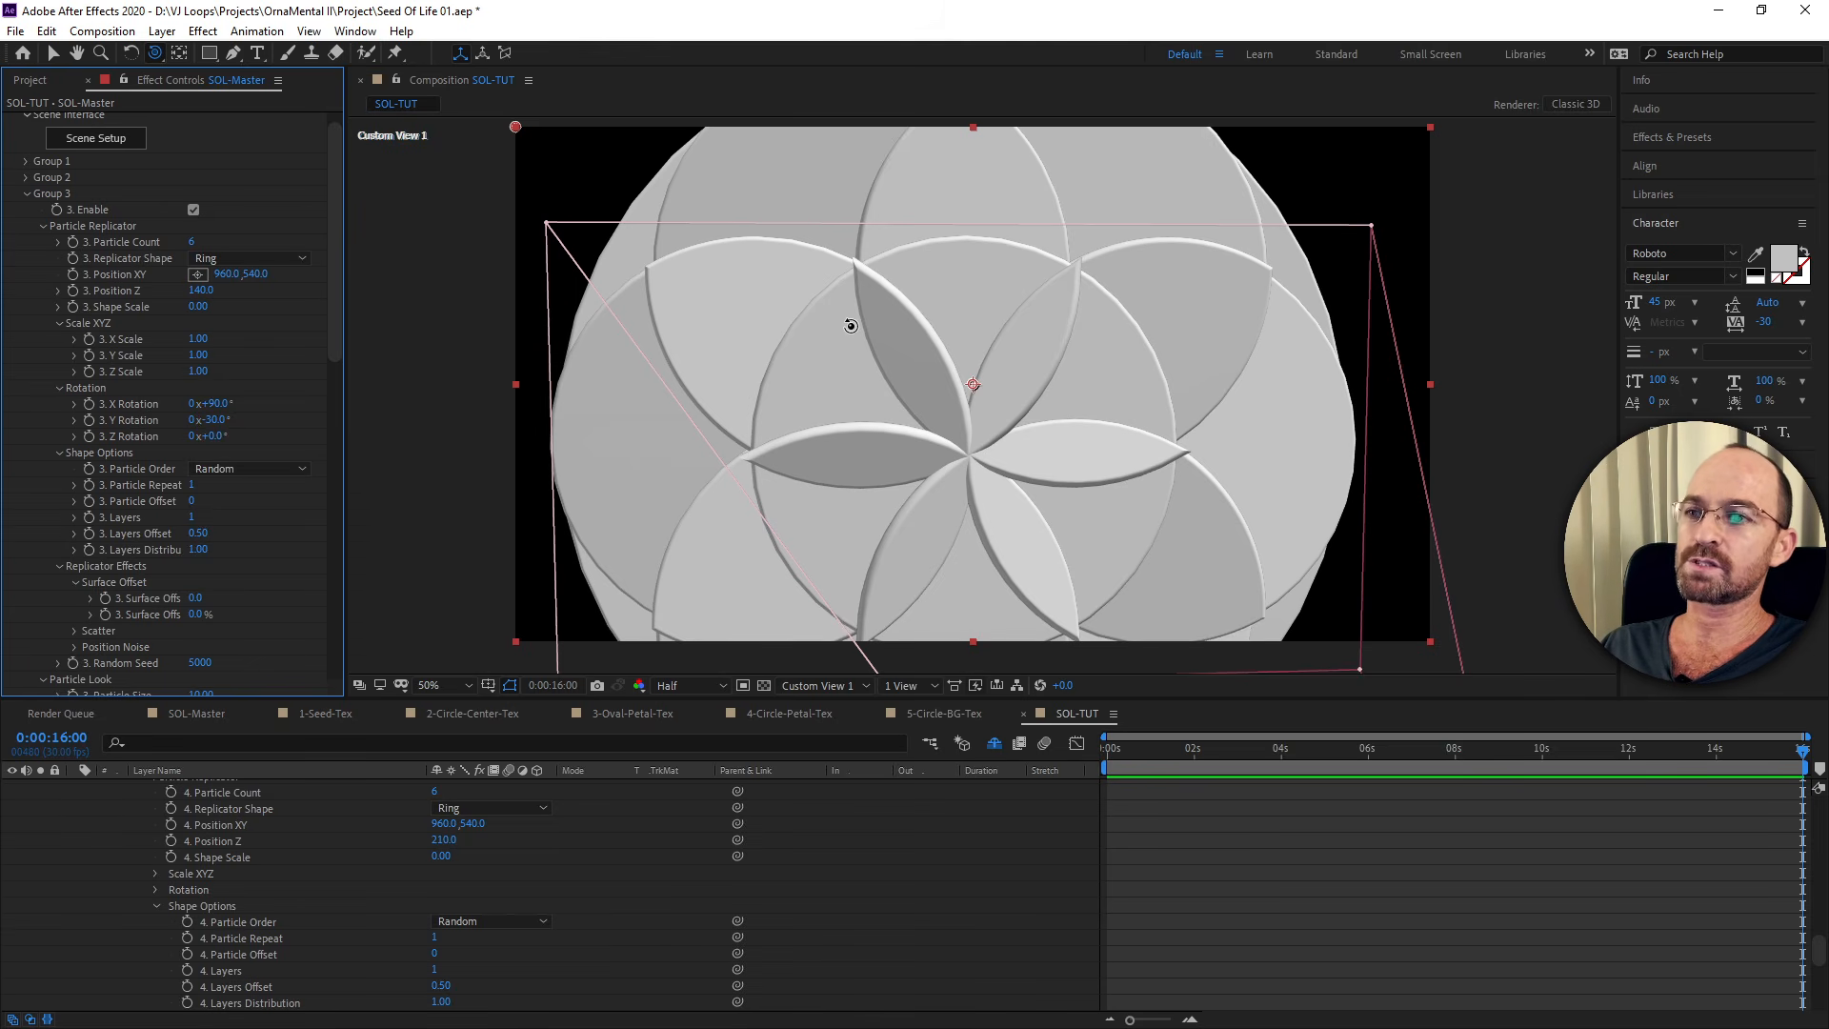
Examine the whole layered ornament from farther back and from several angles.
{"action": "key", "text": "c"}
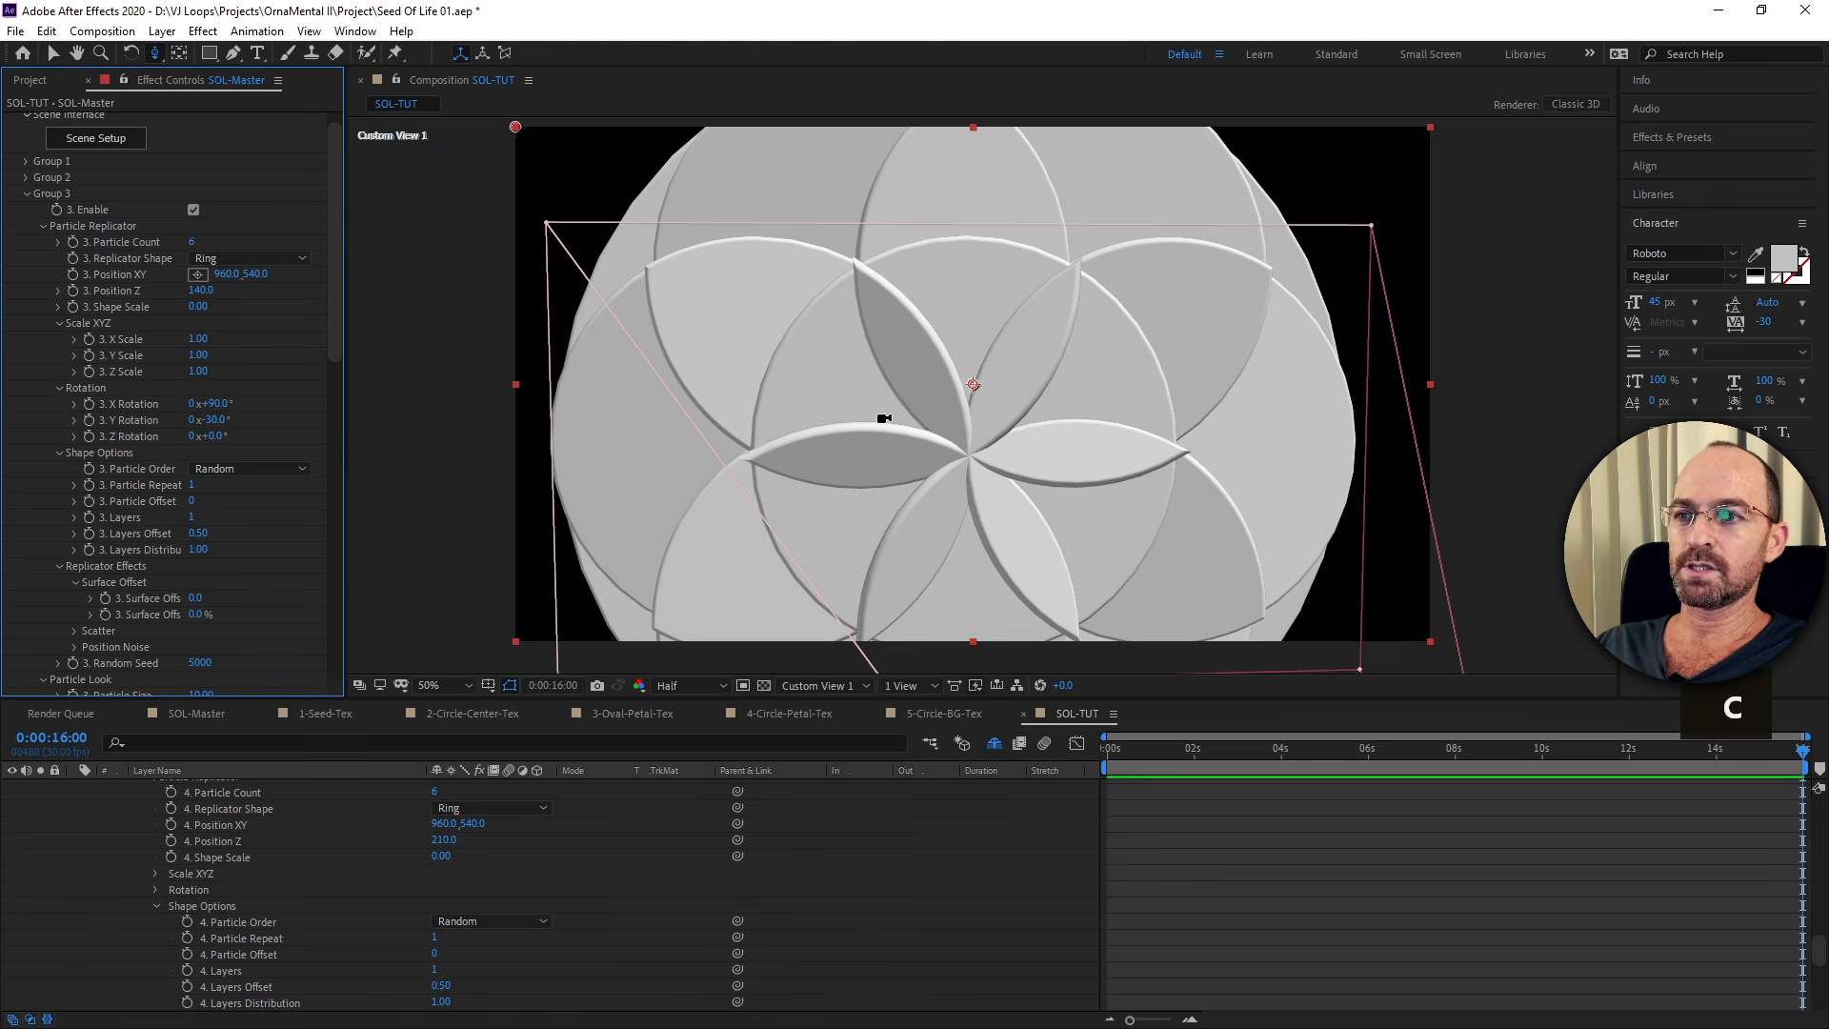
{"action": "key", "text": "c"}
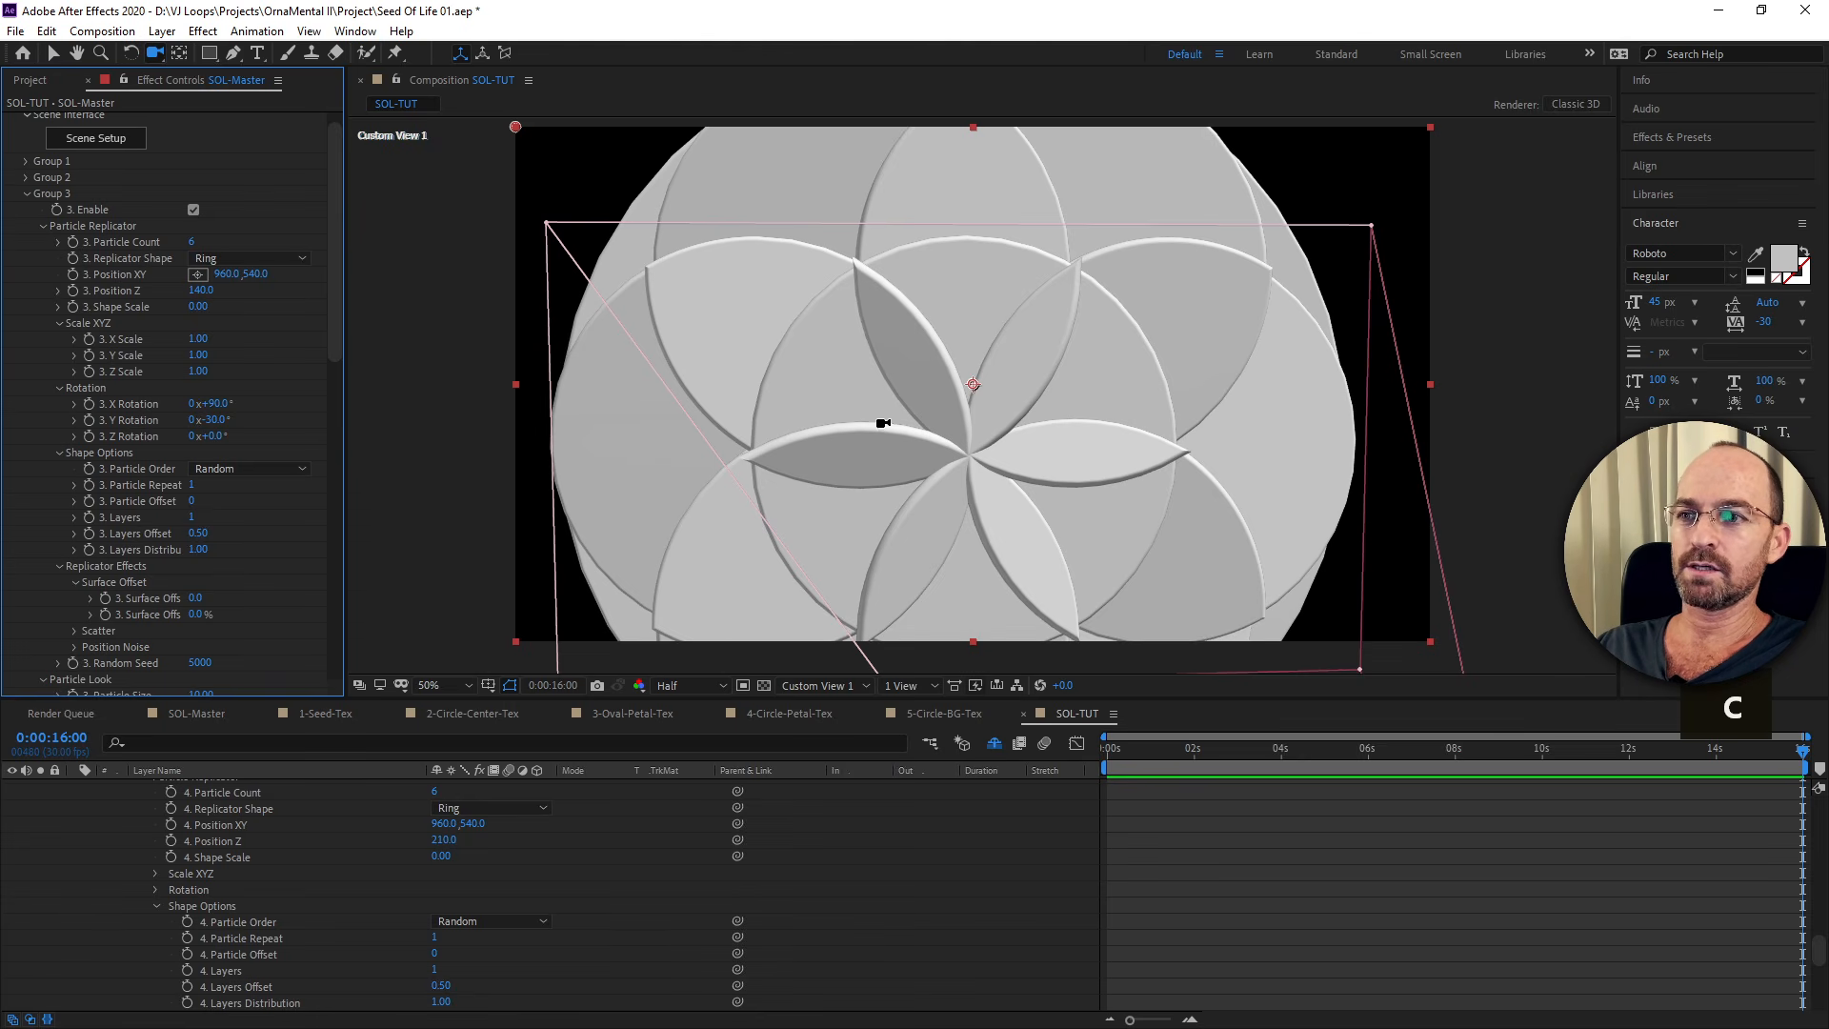
{"action": "key", "text": "c"}
{"action": "key", "text": "c"}
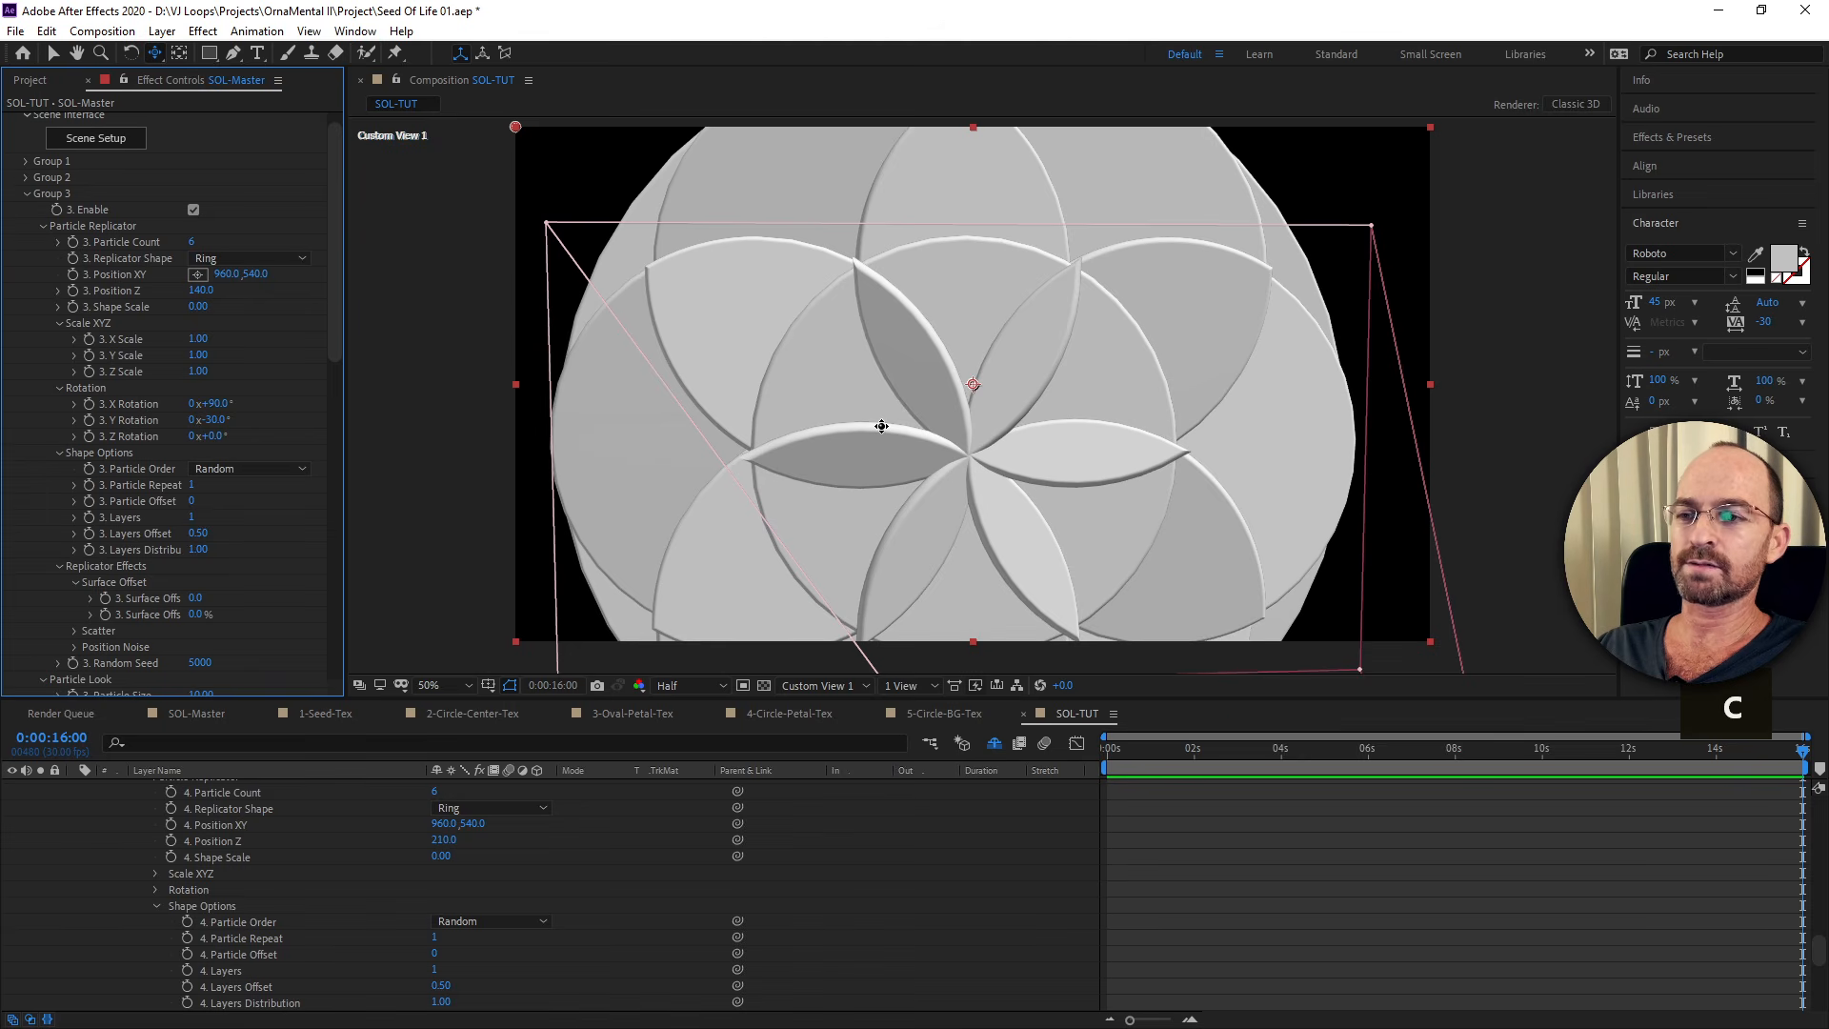
{"action": "left_click_drag", "start_coordinate": [881, 426], "coordinate": [834, 705]}
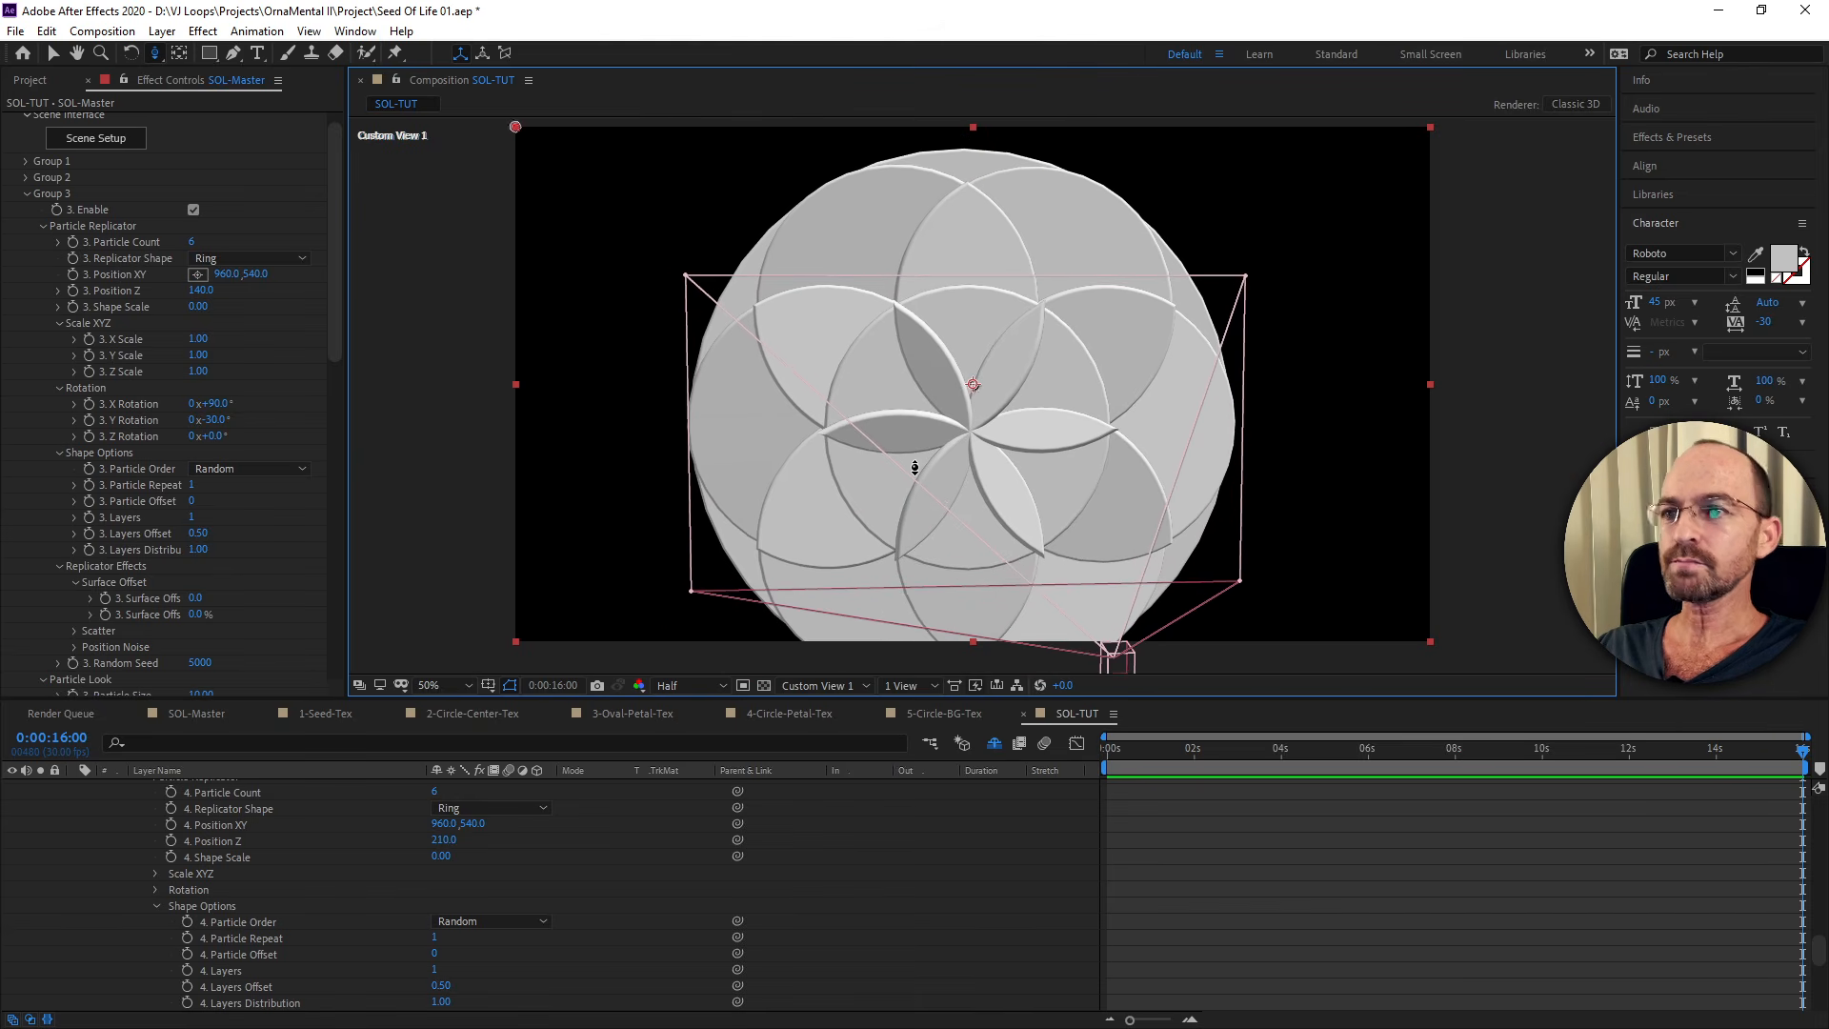
{"action": "key", "text": "c"}
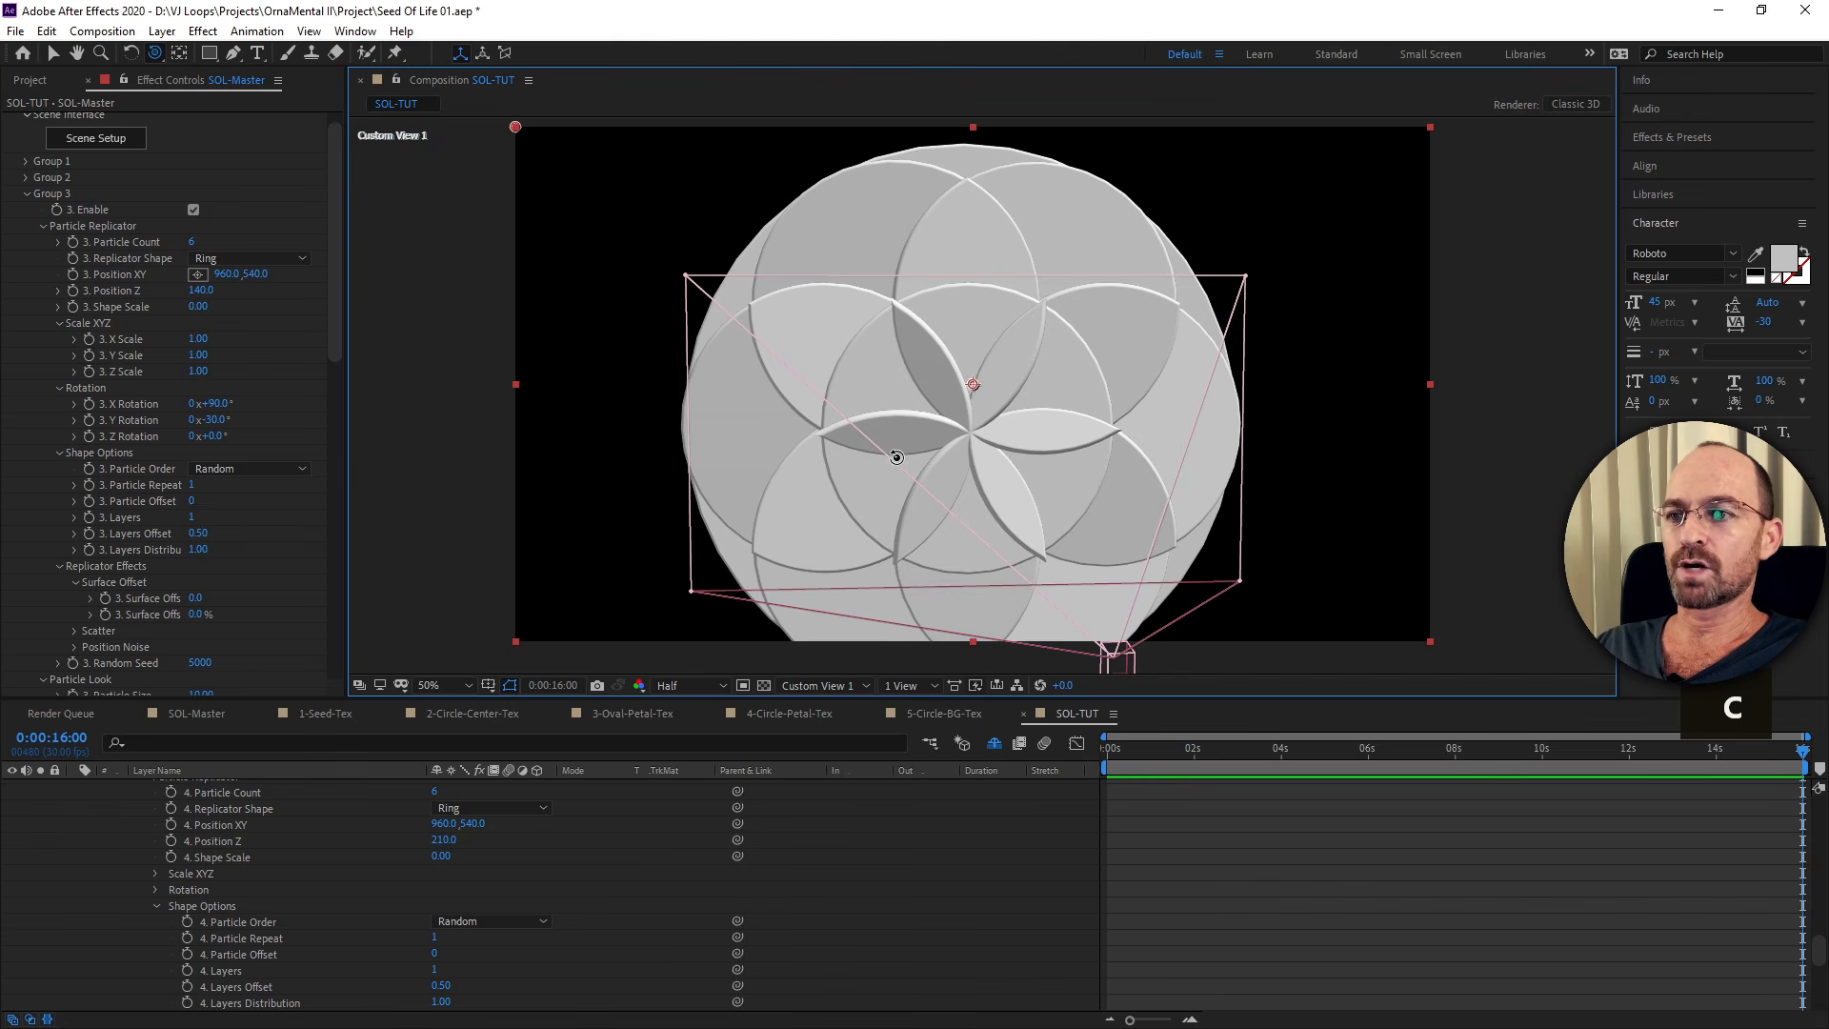
{"action": "mouse_move", "coordinate": [890, 454]}
{"action": "left_mouse_down"}
{"action": "mouse_move", "coordinate": [1019, 457]}
{"action": "mouse_move", "coordinate": [819, 448]}
{"action": "mouse_move", "coordinate": [797, 381]}
{"action": "mouse_move", "coordinate": [783, 406]}
{"action": "mouse_move", "coordinate": [804, 461]}
{"action": "mouse_move", "coordinate": [857, 498]}
{"action": "mouse_move", "coordinate": [946, 478]}
{"action": "mouse_move", "coordinate": [898, 429]}
{"action": "mouse_move", "coordinate": [878, 434]}
{"action": "left_mouse_up"}
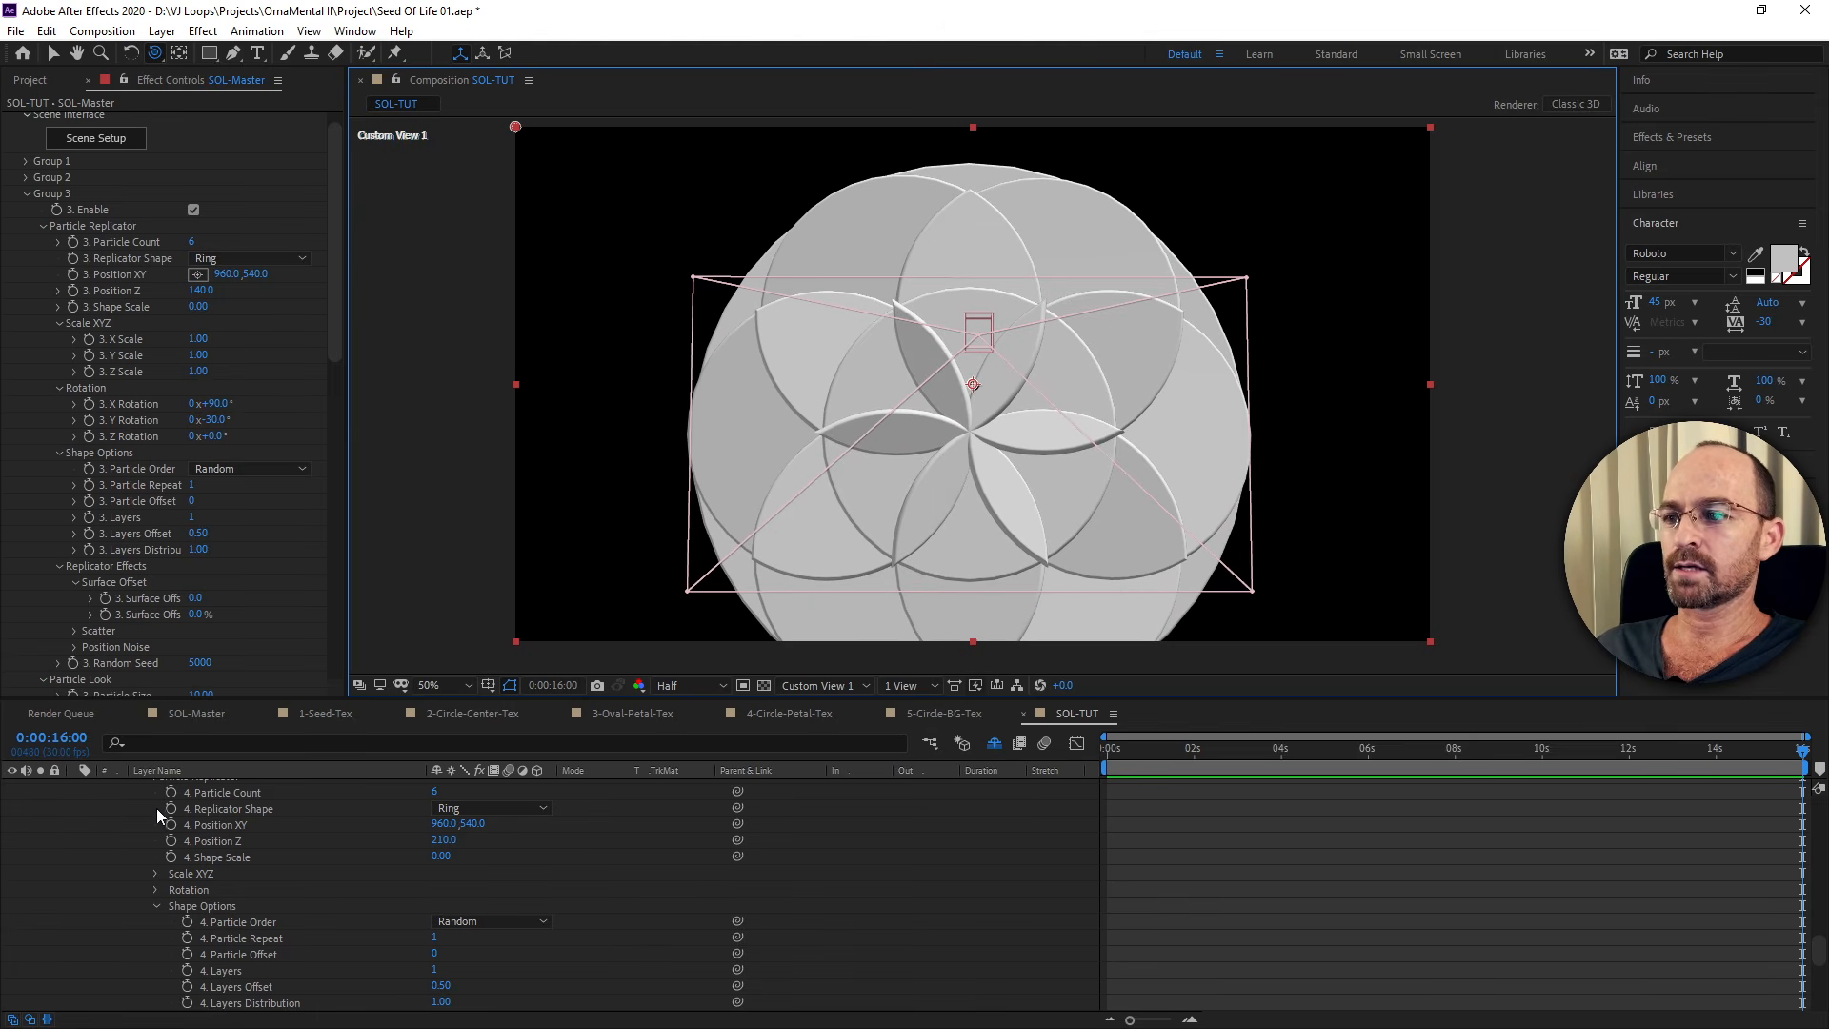
Return to the SOL-Master and Camera 1 layers in the timeline and view the composition through the Active Camera.
{"action": "left_click", "coordinate": [76, 837]}
{"action": "scroll", "coordinate": [77, 836], "scroll_direction": "up", "scroll_amount": 10}
{"action": "scroll", "coordinate": [80, 829], "scroll_direction": "up", "scroll_amount": 10}
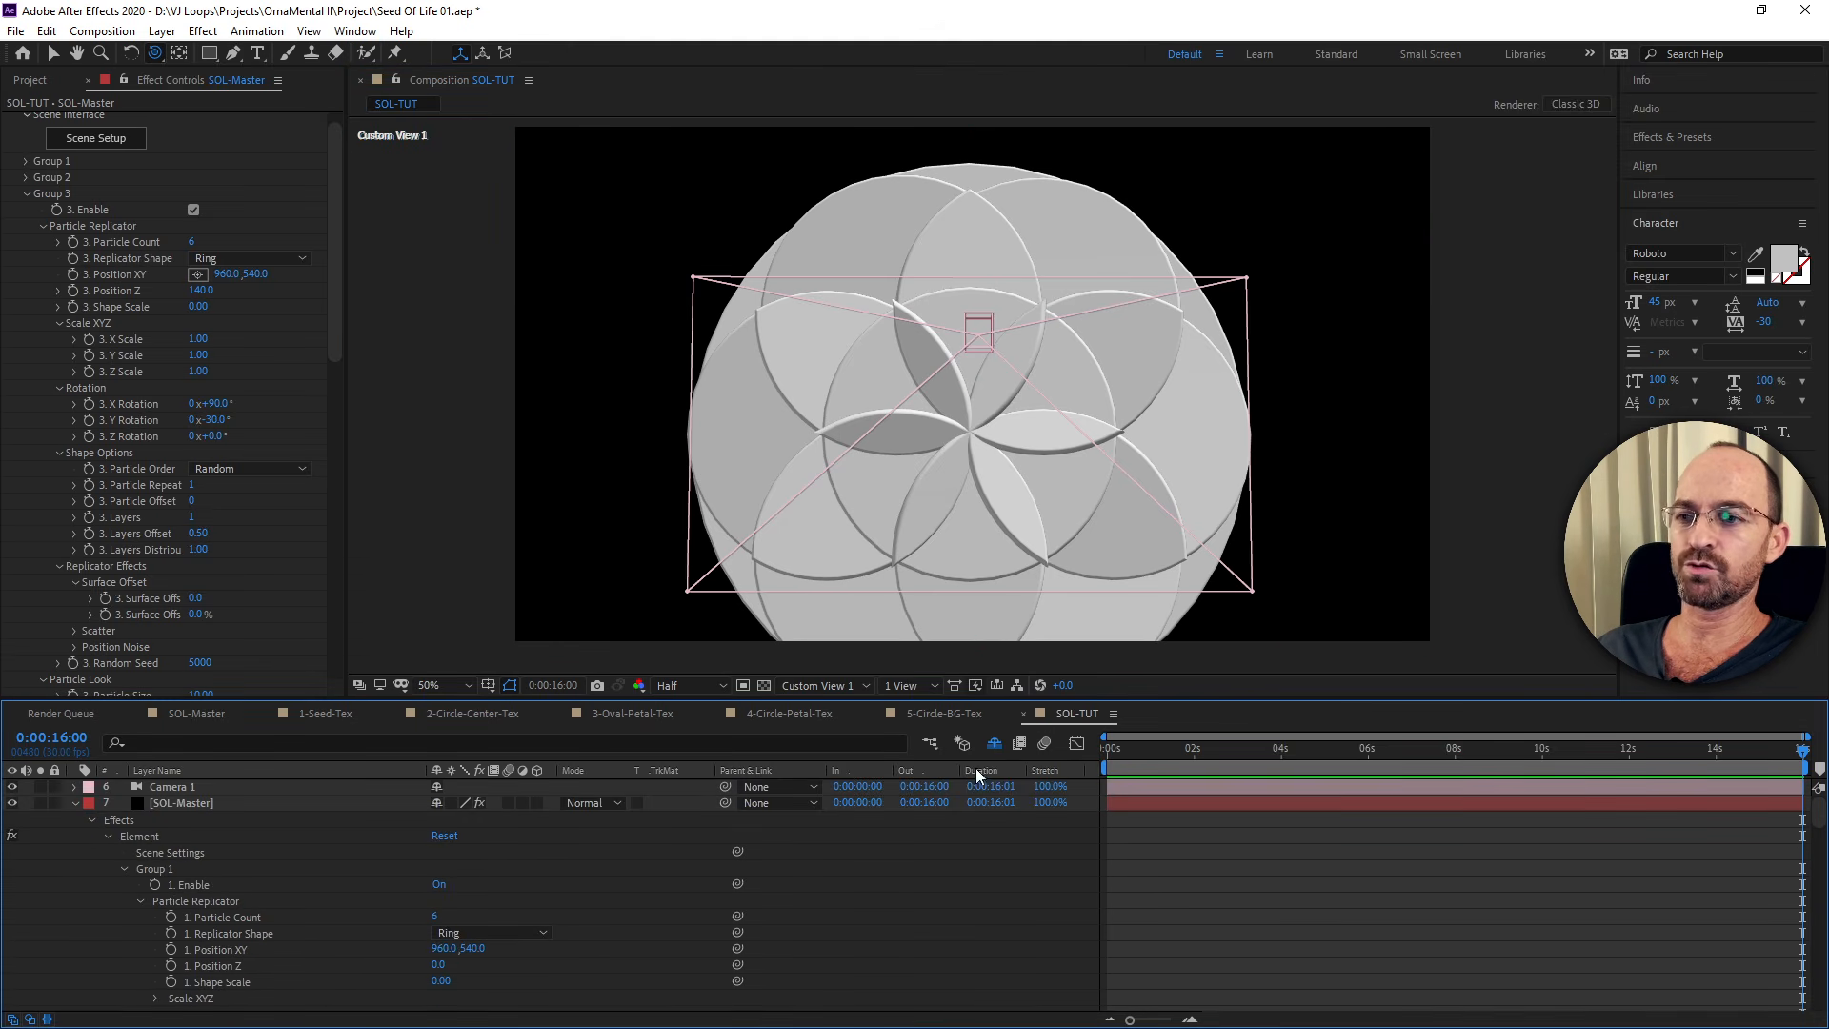
{"action": "key", "text": "F12"}
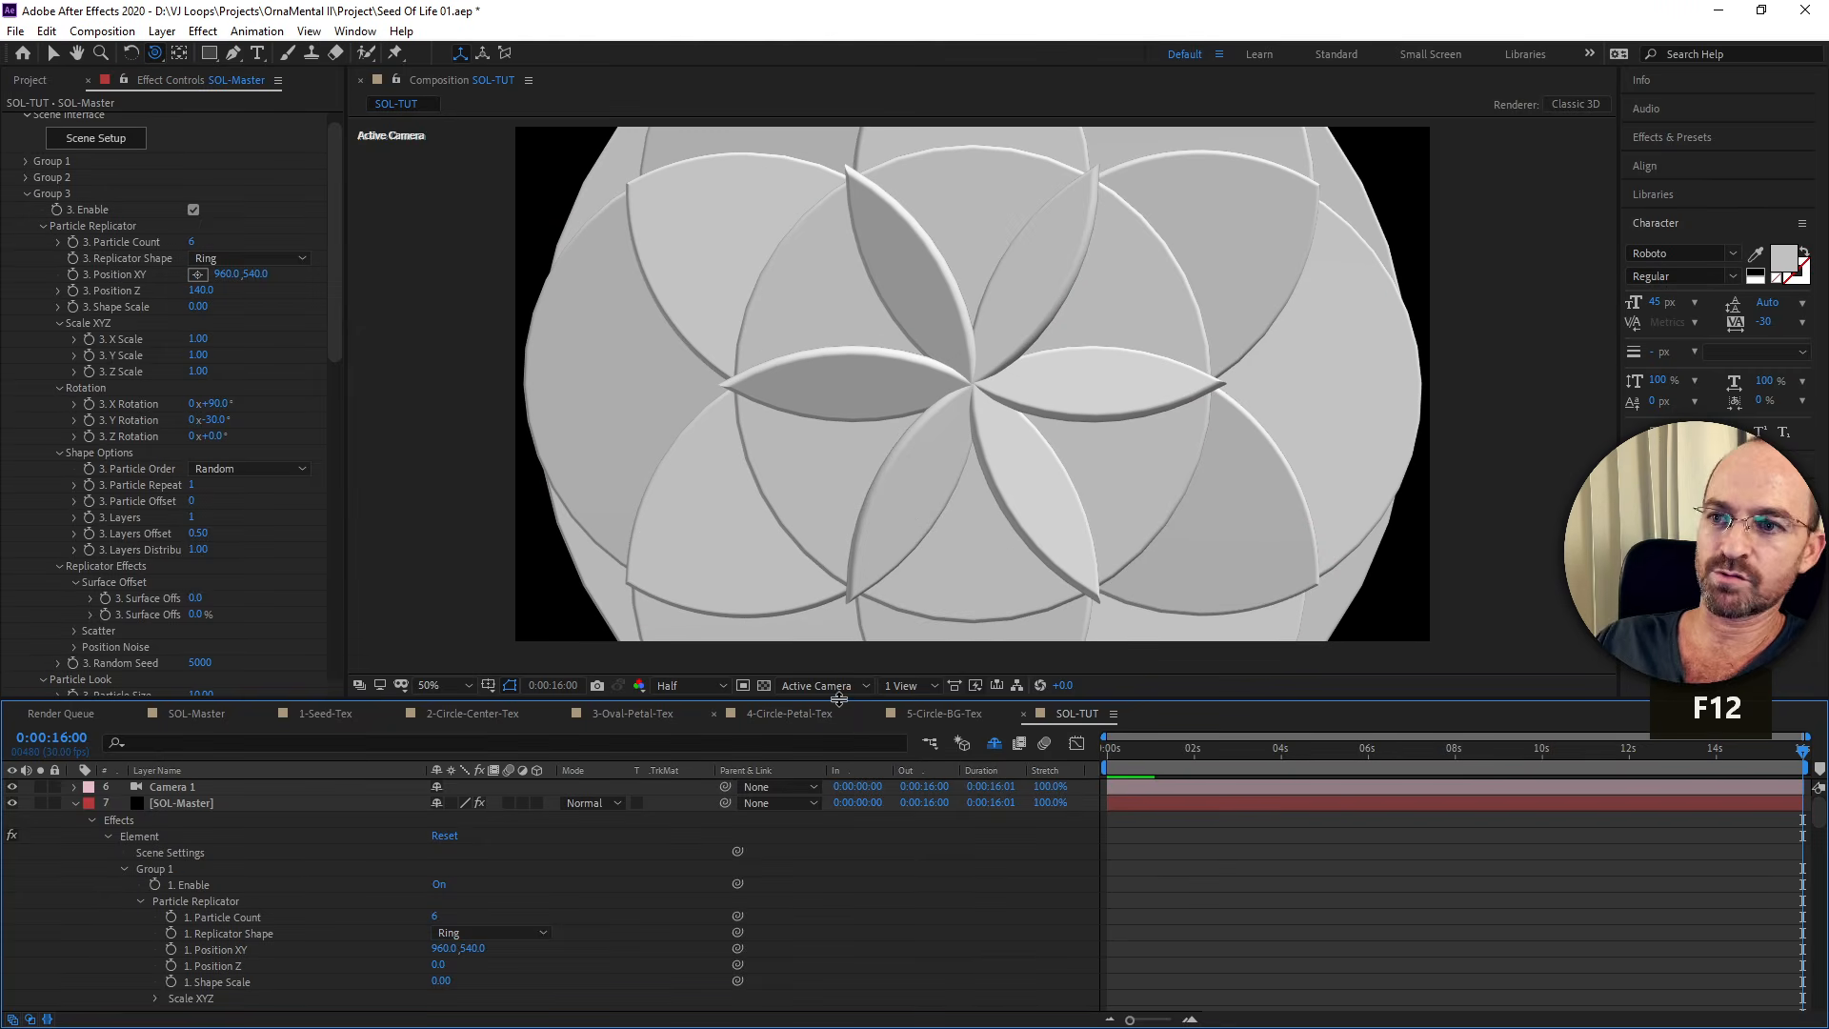
Move Camera 1 back by setting its Position Z to about -4867.7 so the whole ornament fits in the frame.
{"action": "left_click", "coordinate": [143, 787]}
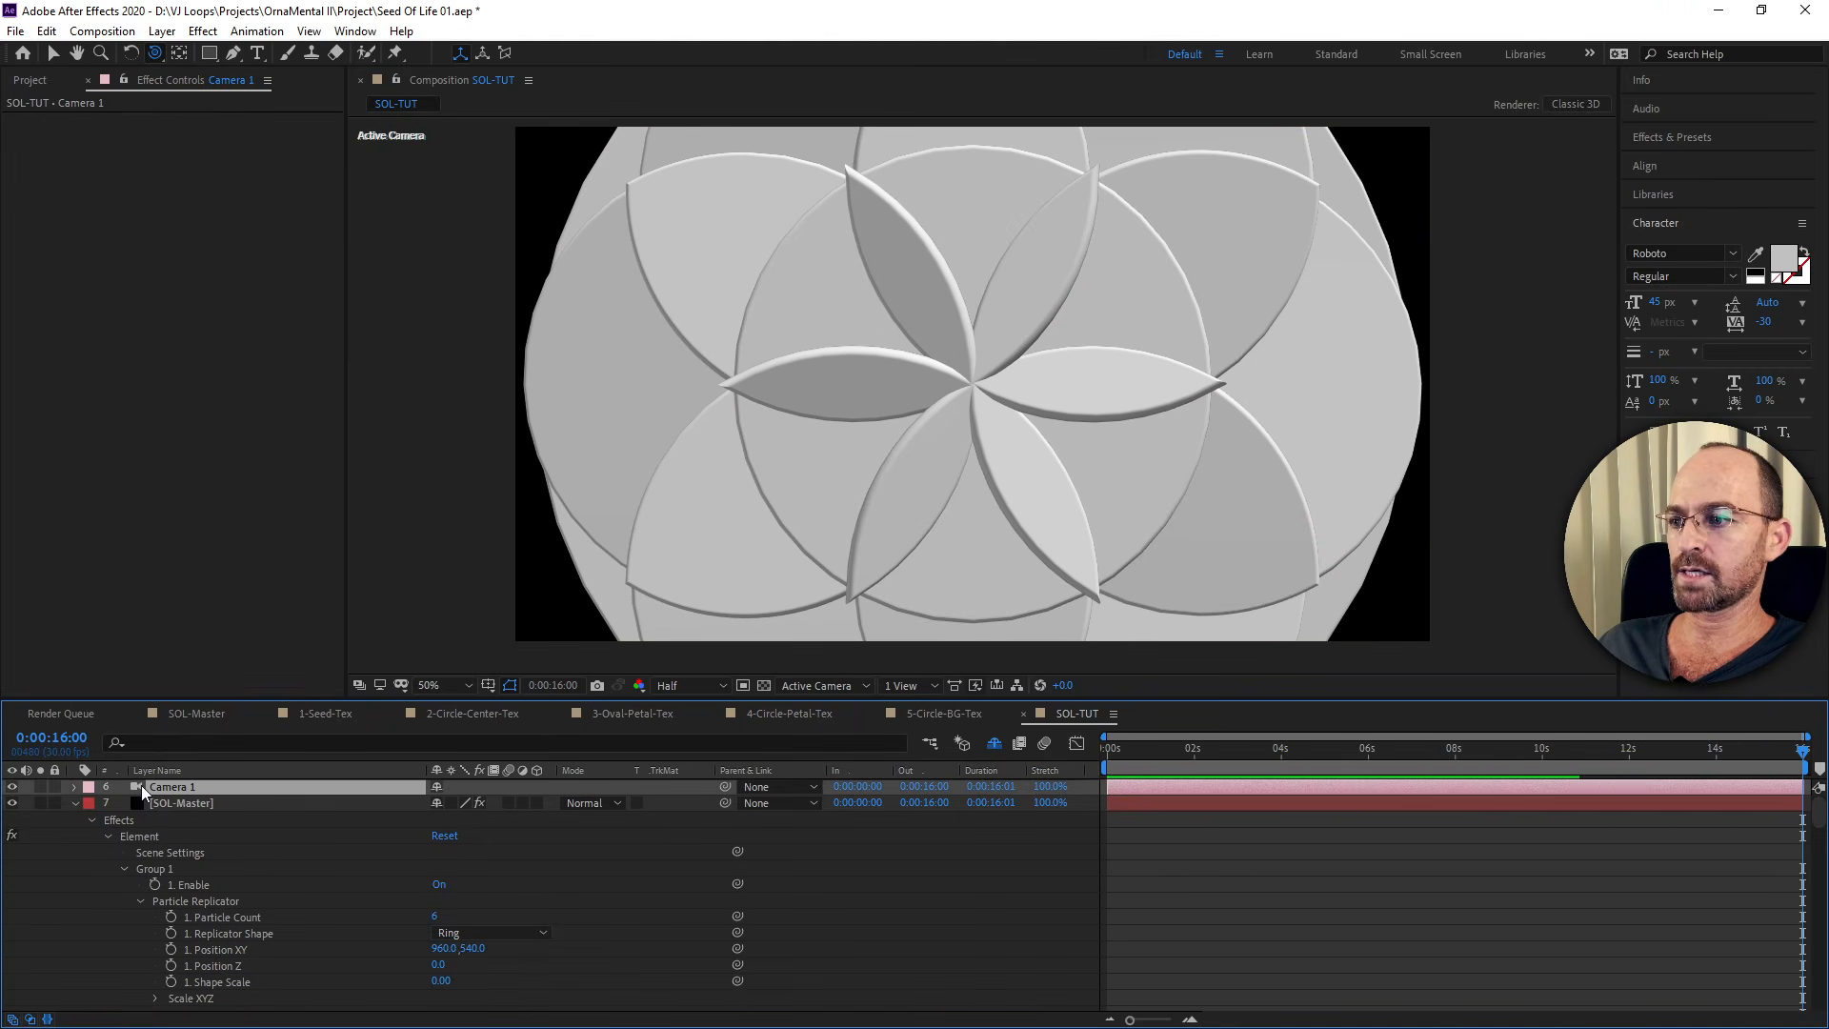
{"action": "left_click", "coordinate": [75, 787]}
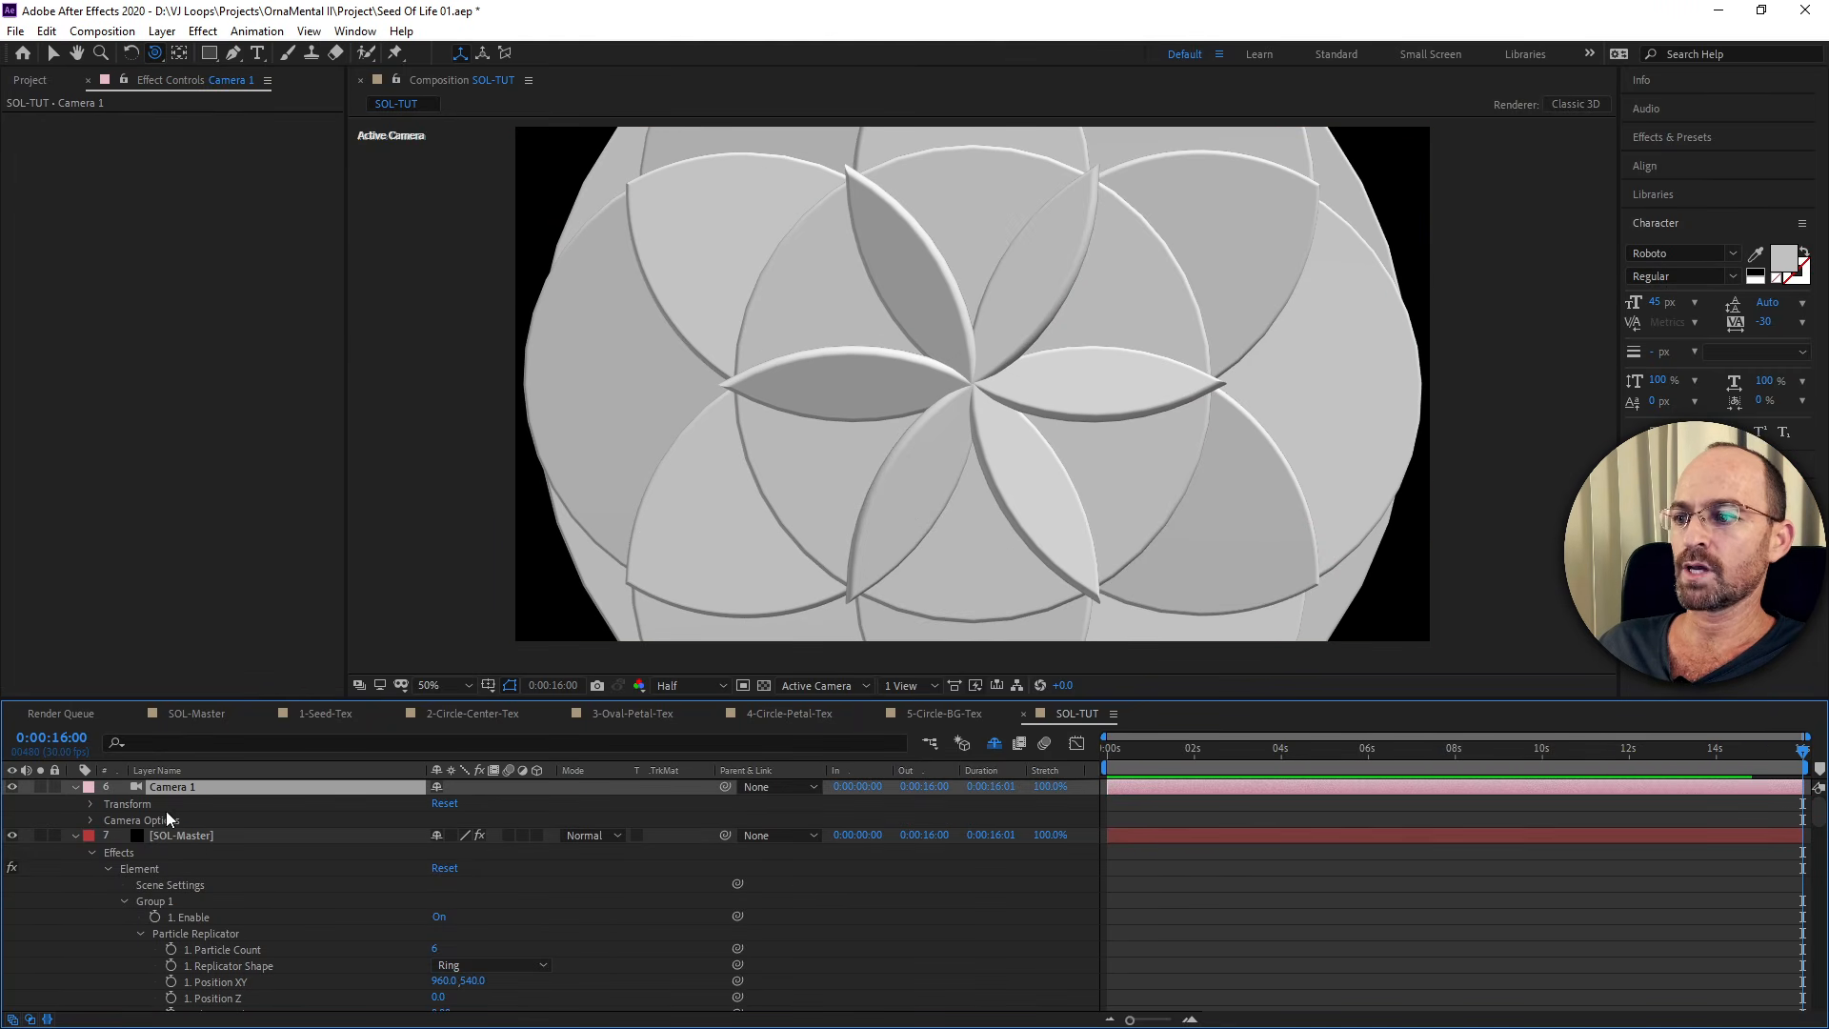
{"action": "left_click", "coordinate": [91, 803]}
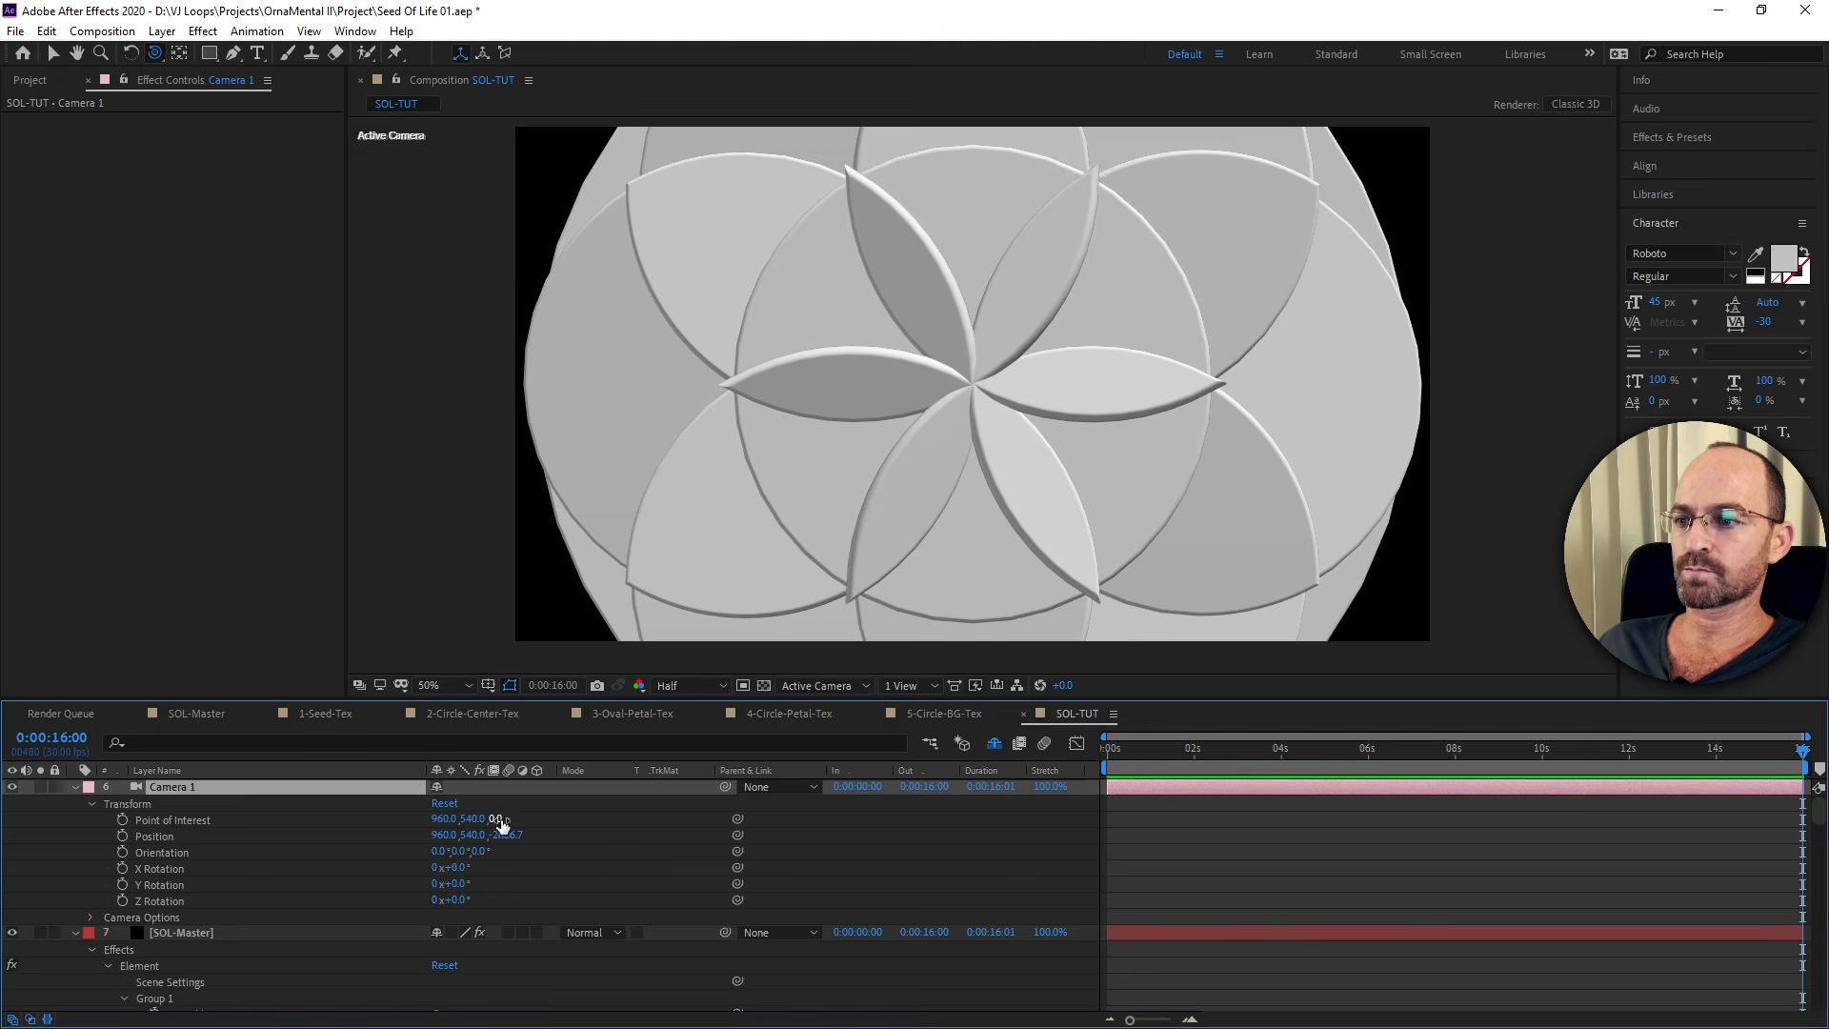
{"action": "left_click_drag", "start_coordinate": [496, 818], "coordinate": [415, 846]}
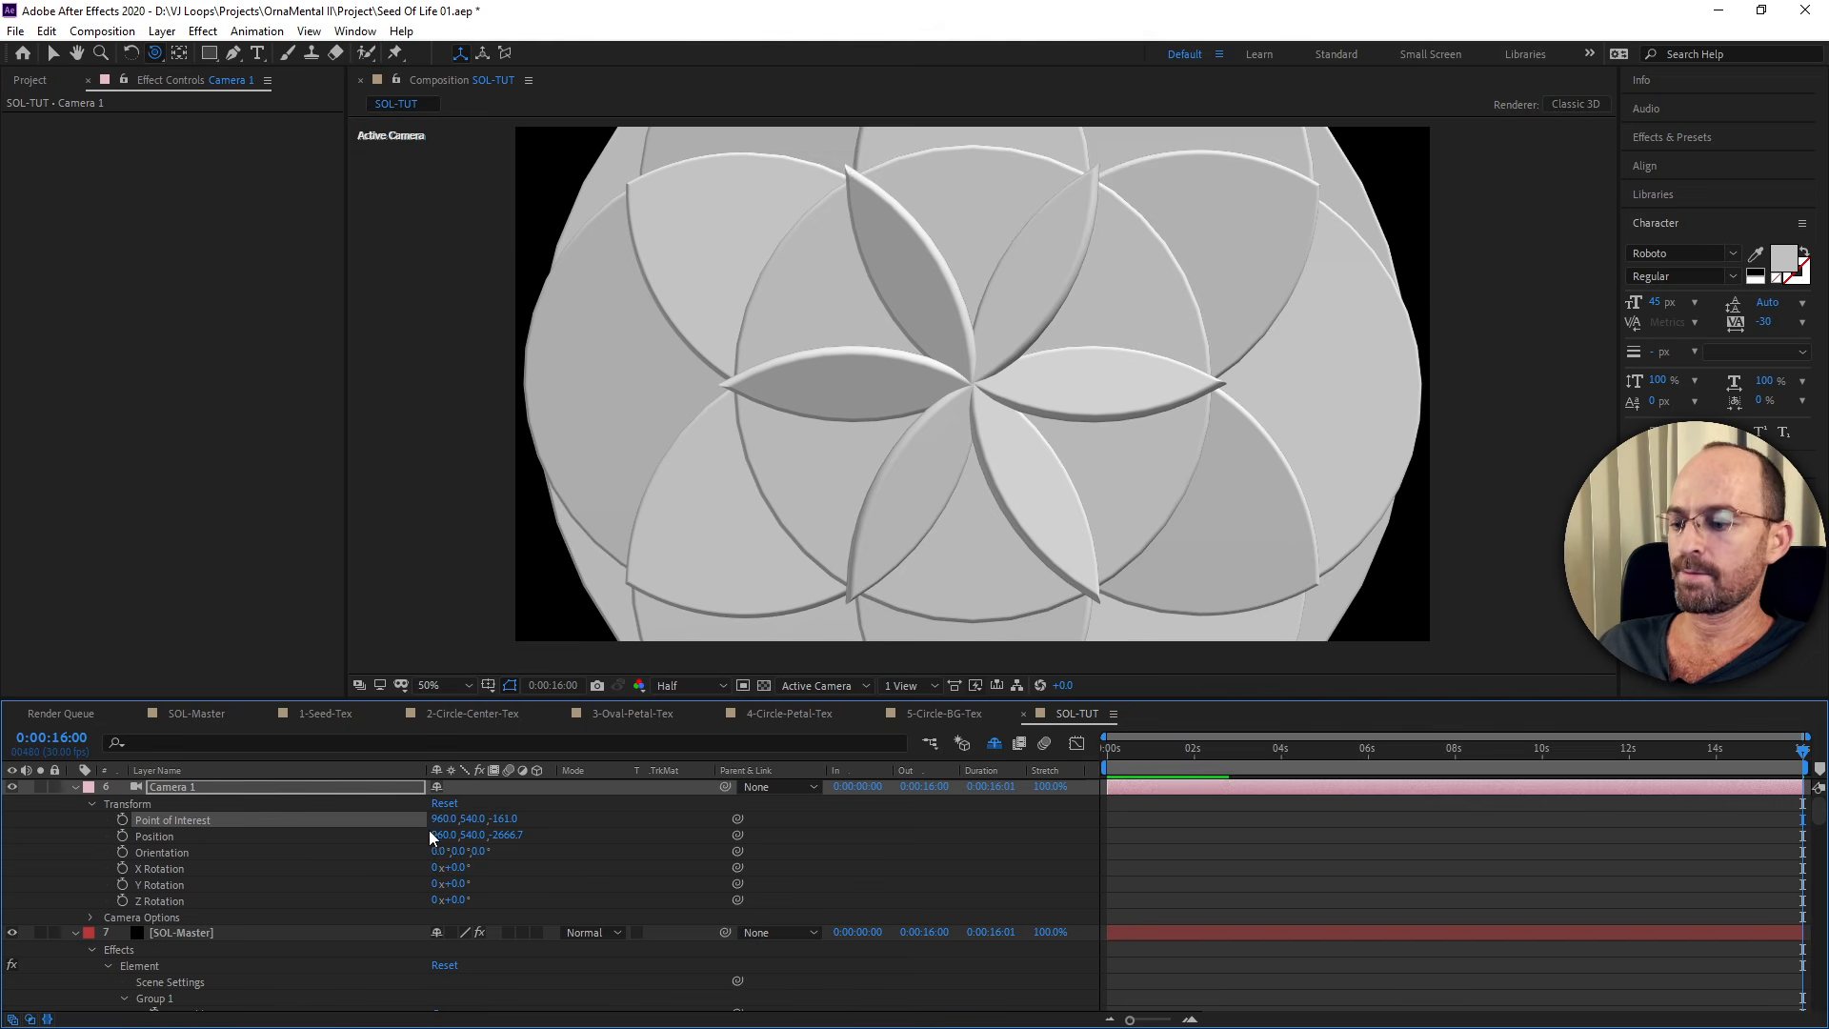
{"action": "key", "text": "ctrl+z"}
{"action": "left_click_drag", "start_coordinate": [514, 838], "coordinate": [3, 877]}
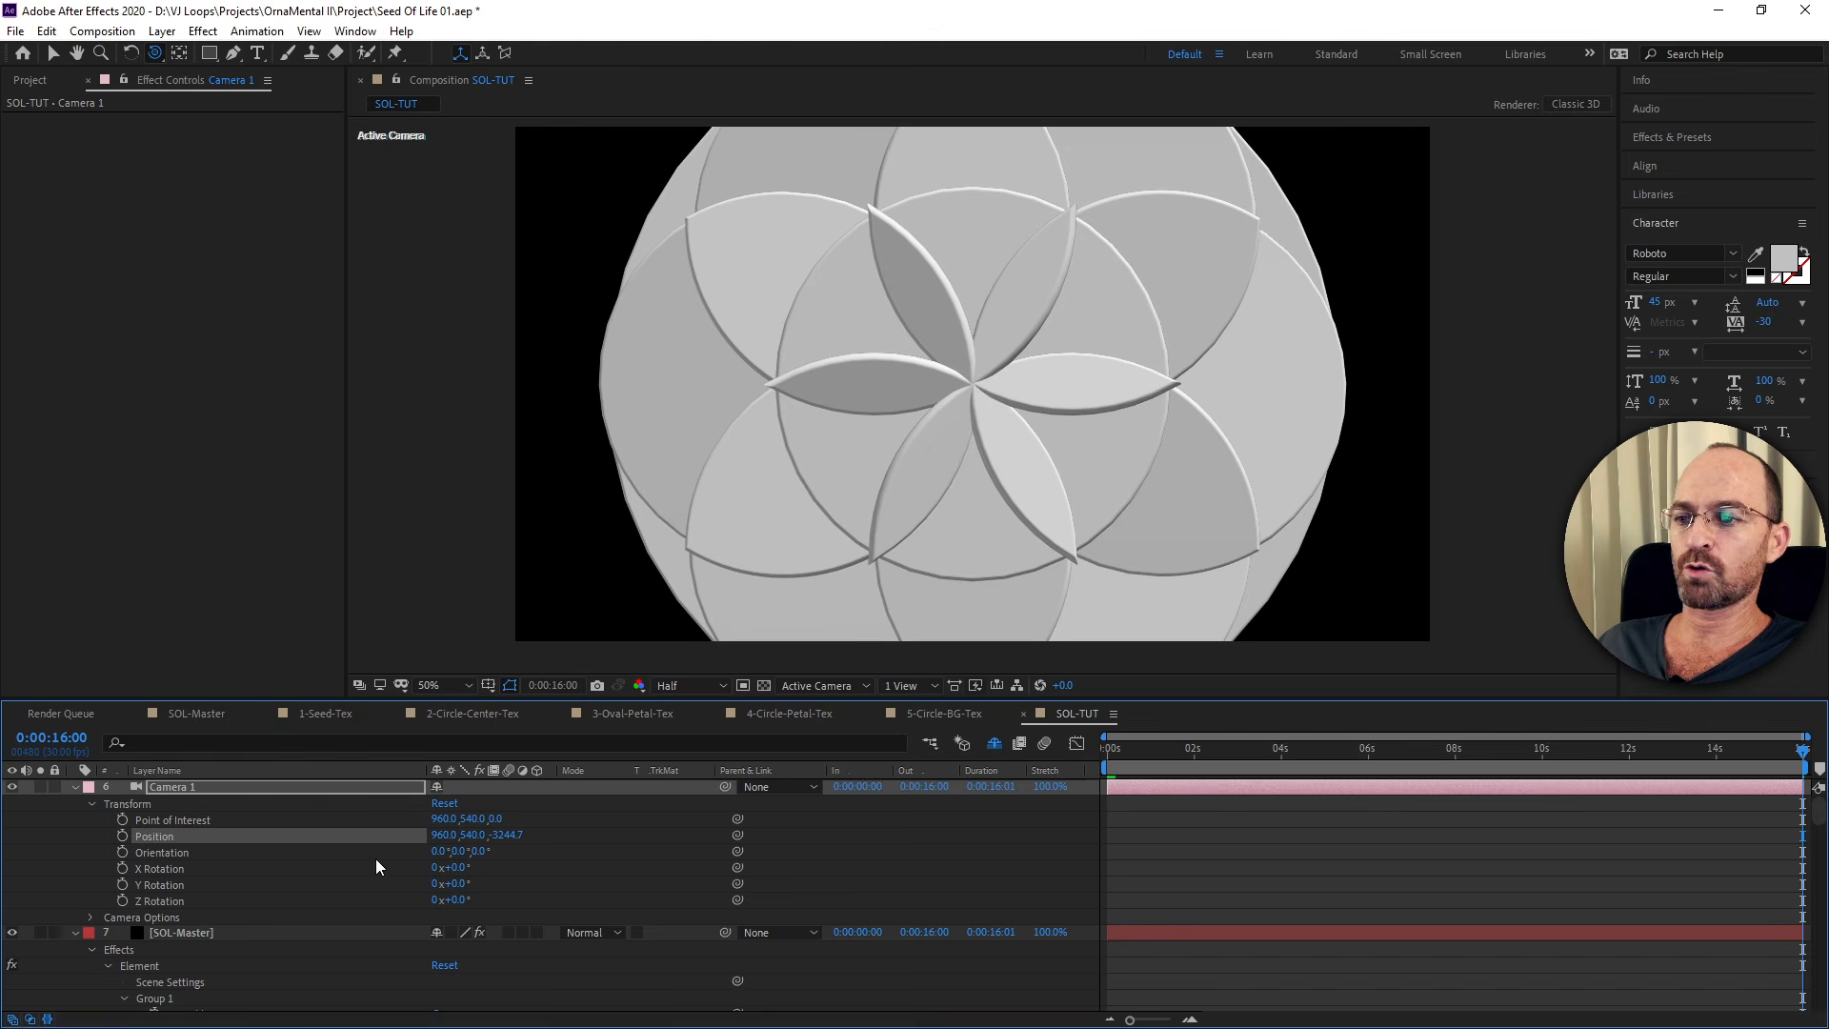
{"action": "left_click_drag", "start_coordinate": [511, 839], "coordinate": [381, 844]}
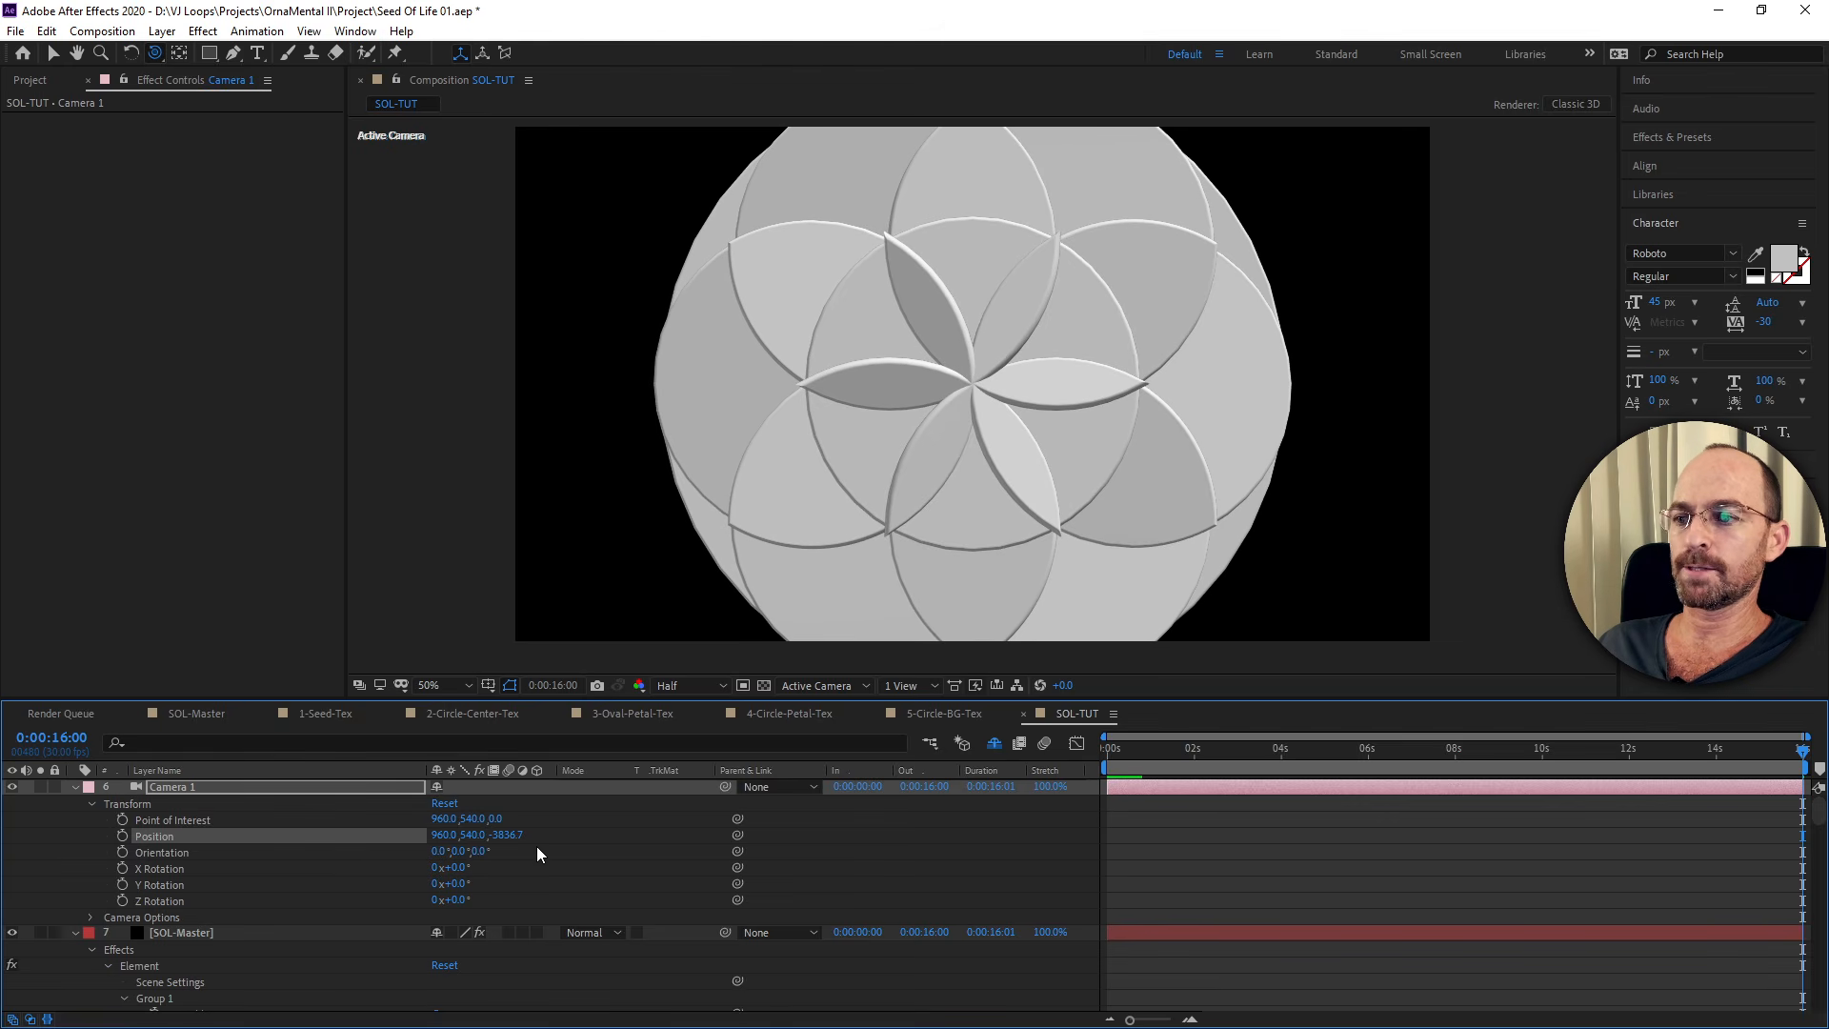
{"action": "left_click_drag", "start_coordinate": [511, 834], "coordinate": [257, 858]}
{"action": "left_click_drag", "start_coordinate": [498, 841], "coordinate": [534, 848]}
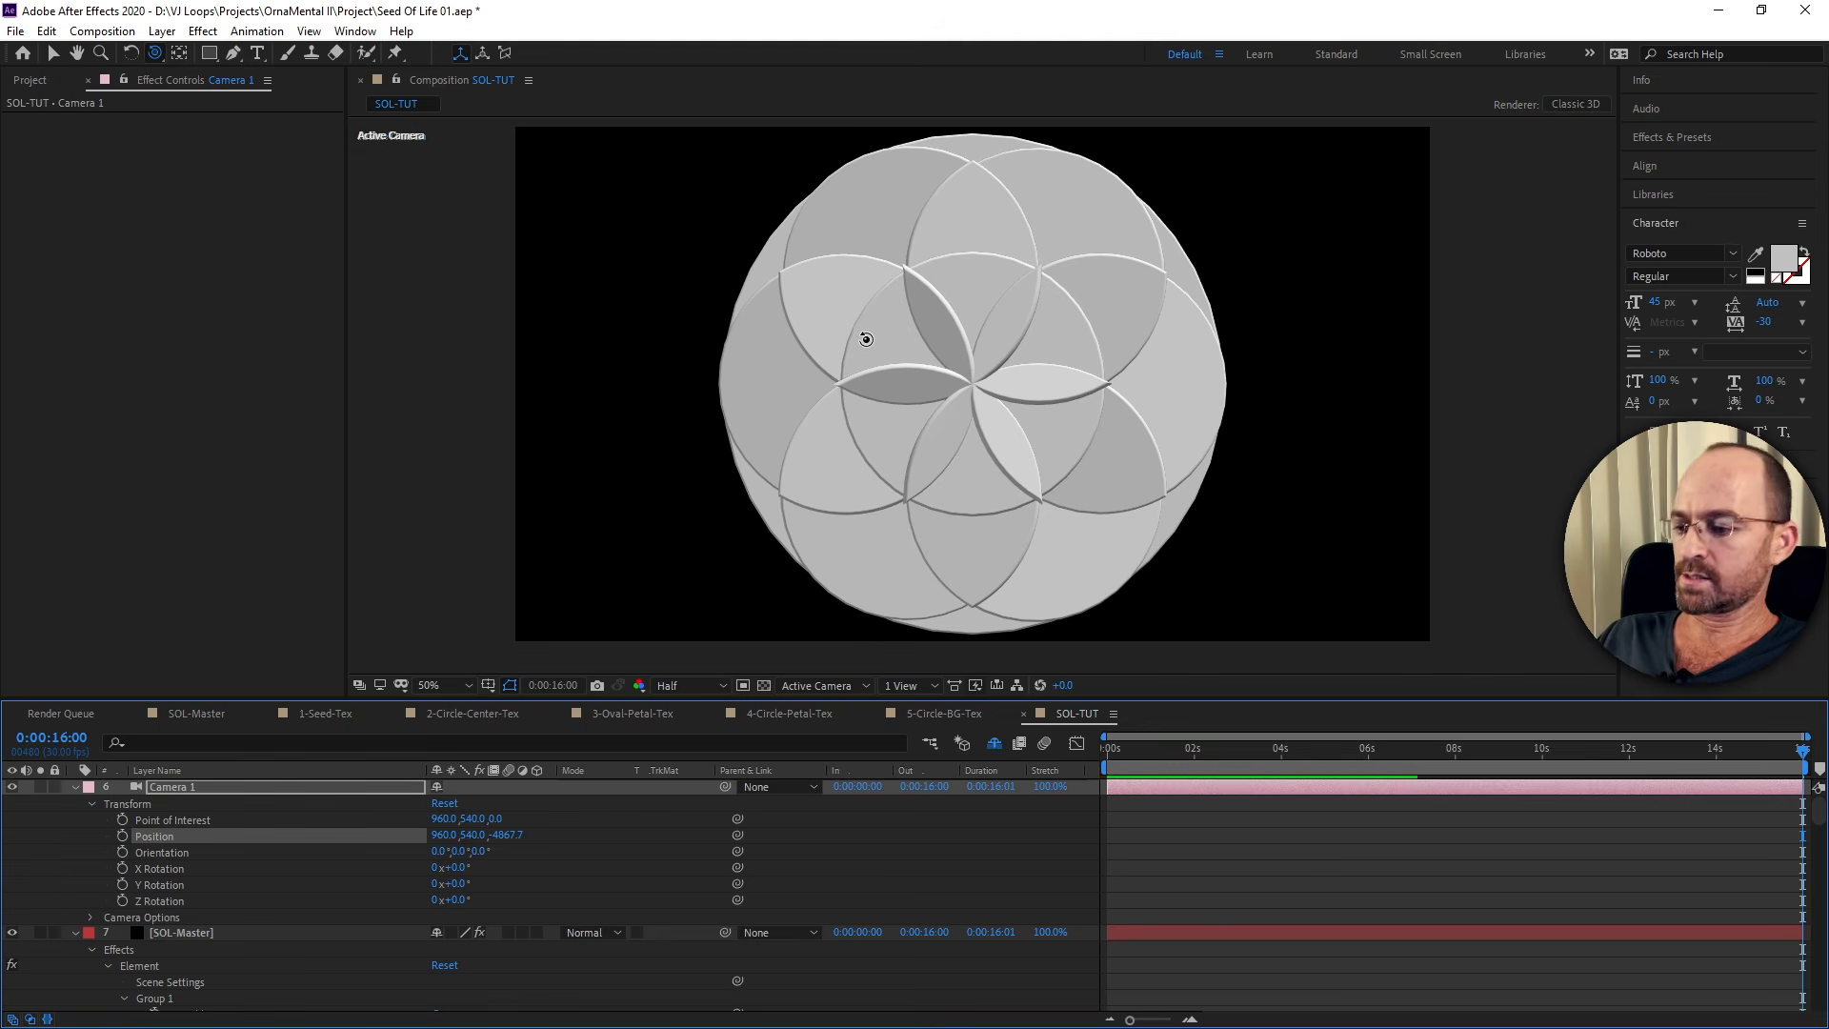
Switch to the SOL-Shape.jpg reference in Photos and place it beside the rendered ornament for comparison.
{"action": "key", "text": "alt+Tab"}
{"action": "key", "text": "alt+Tab"}
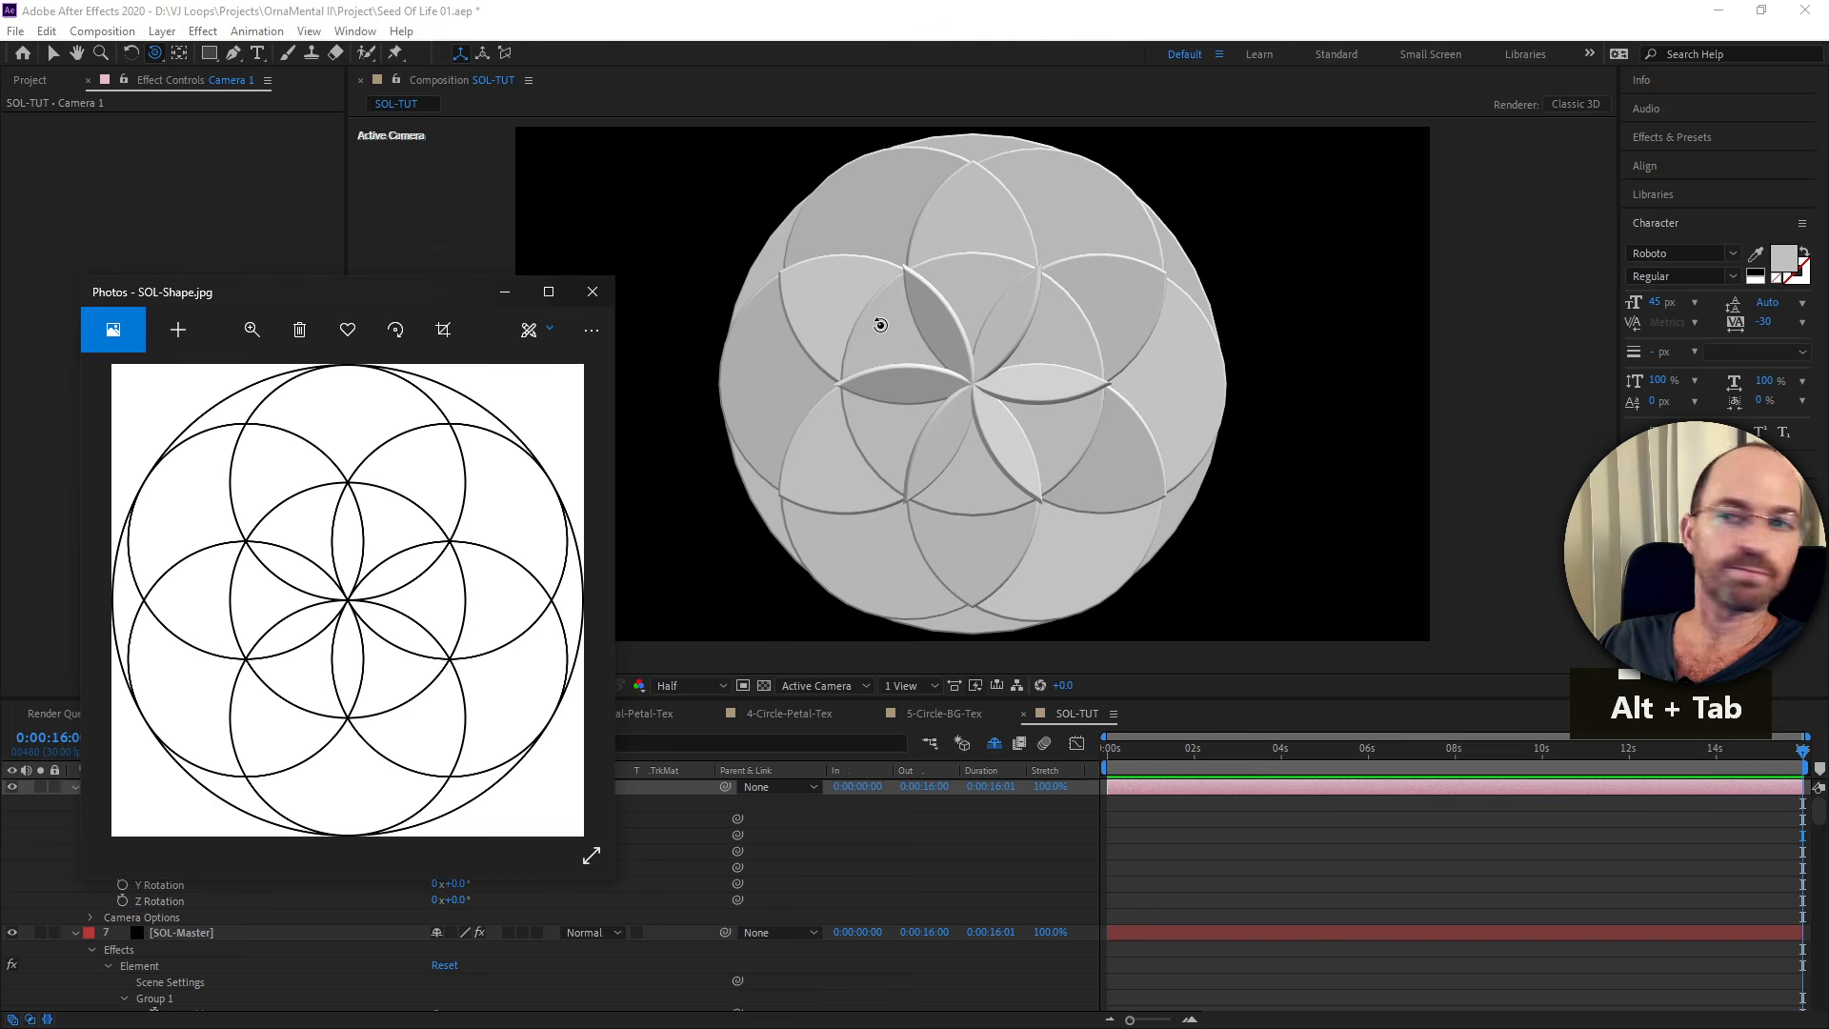
{"action": "left_click_drag", "start_coordinate": [360, 283], "coordinate": [372, 167]}
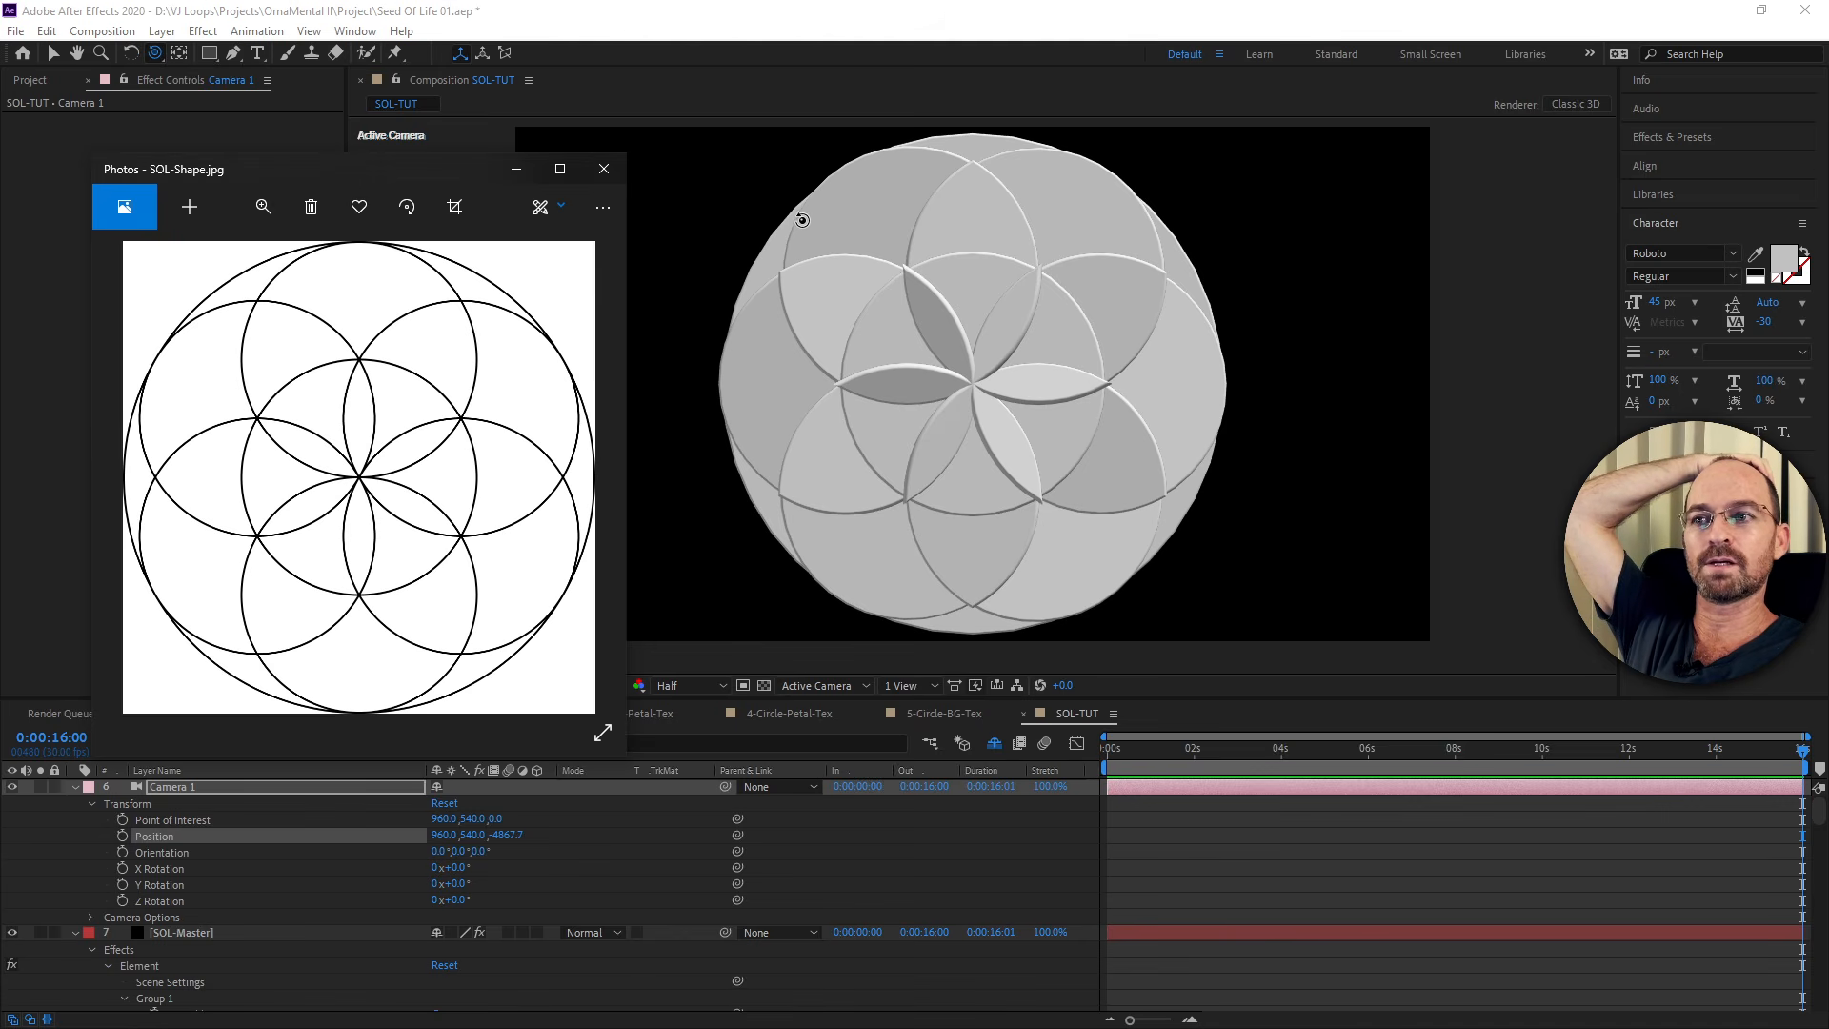
Inspect the petal and circle intersections close up, then fit the whole composition back in the viewer.
{"action": "scroll", "coordinate": [793, 269], "scroll_direction": "up", "scroll_amount": 2}
{"action": "left_click_drag", "start_coordinate": [805, 279], "coordinate": [1066, 436]}
{"action": "key", "text": "space"}
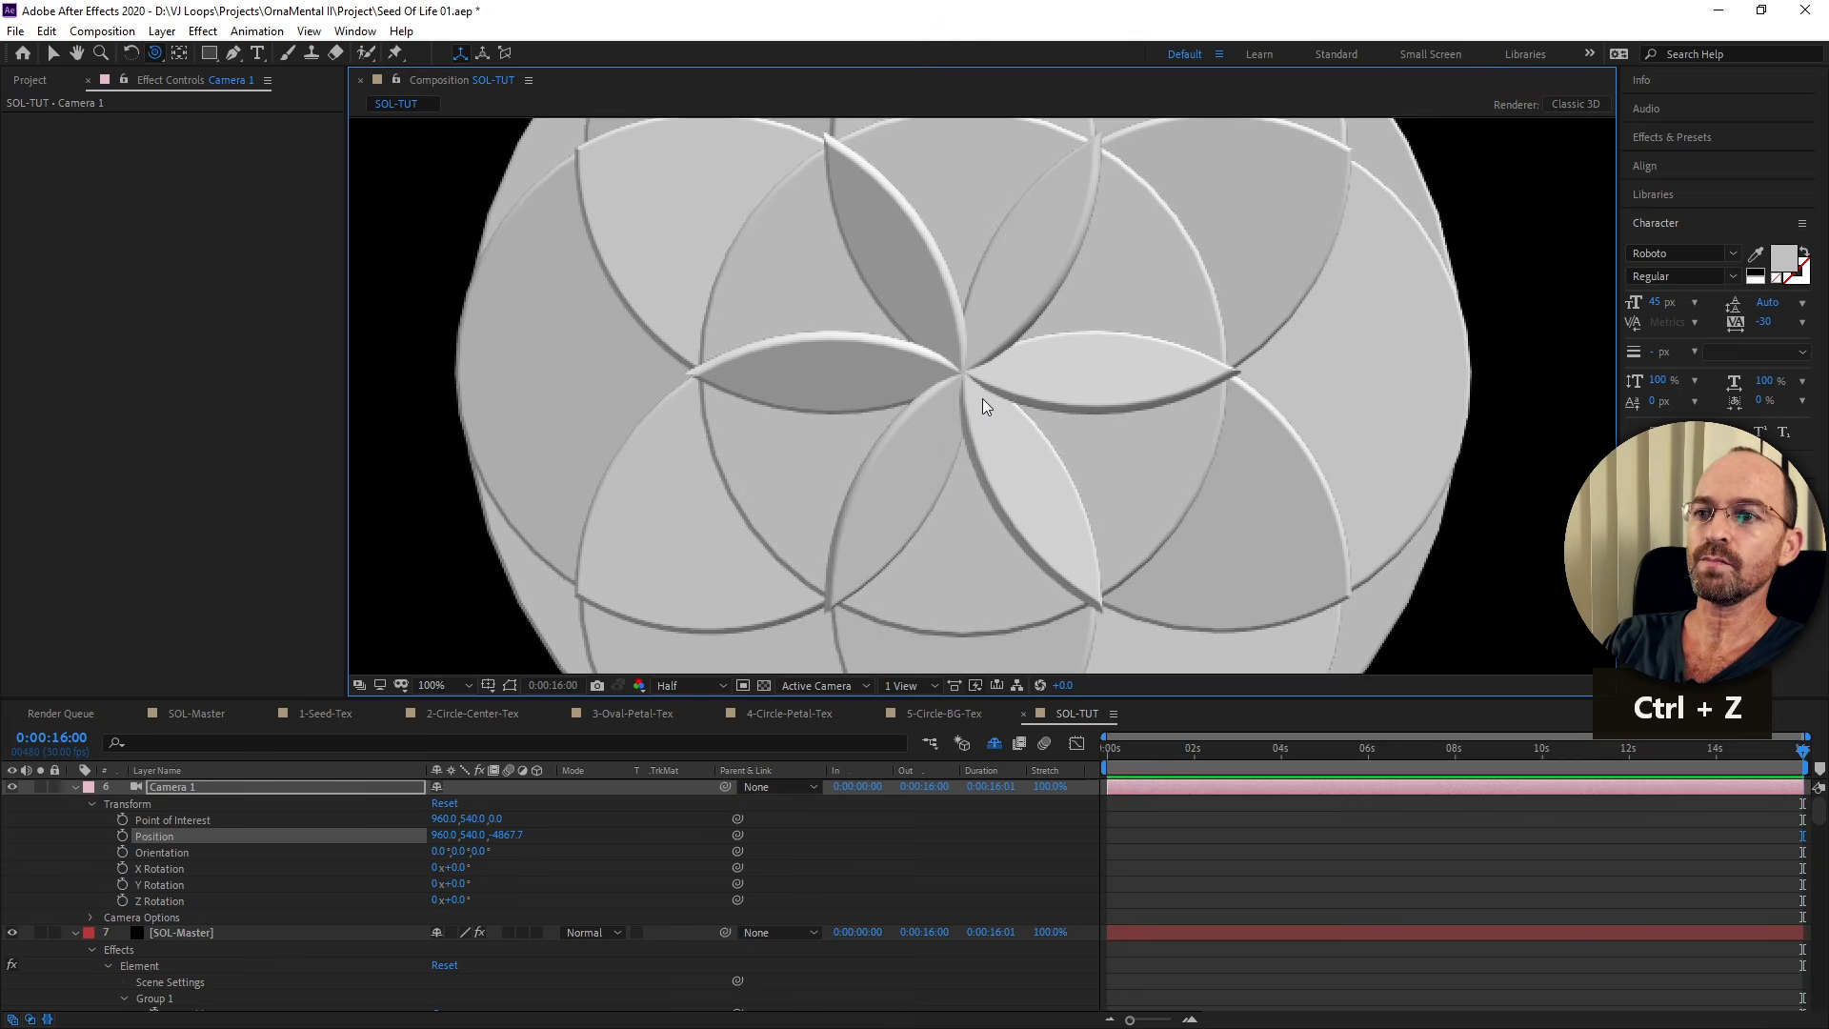
{"action": "key", "text": "space"}
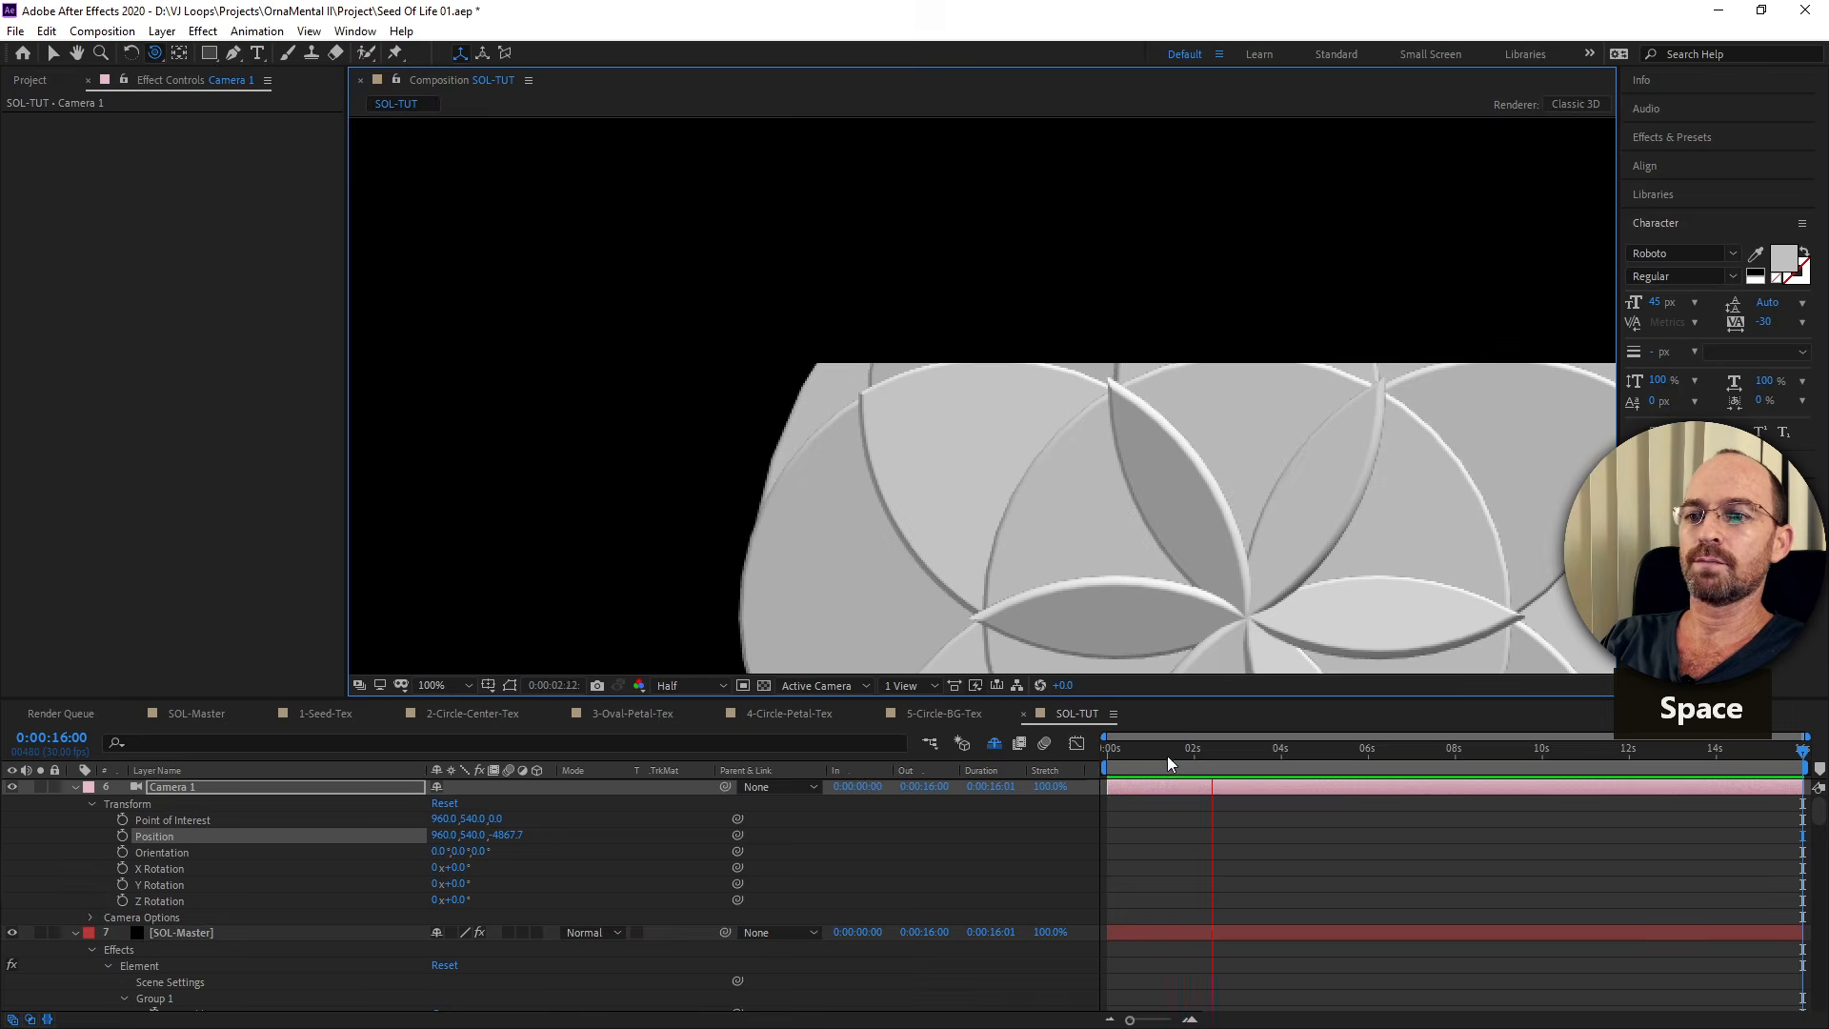
{"action": "key", "text": "space"}
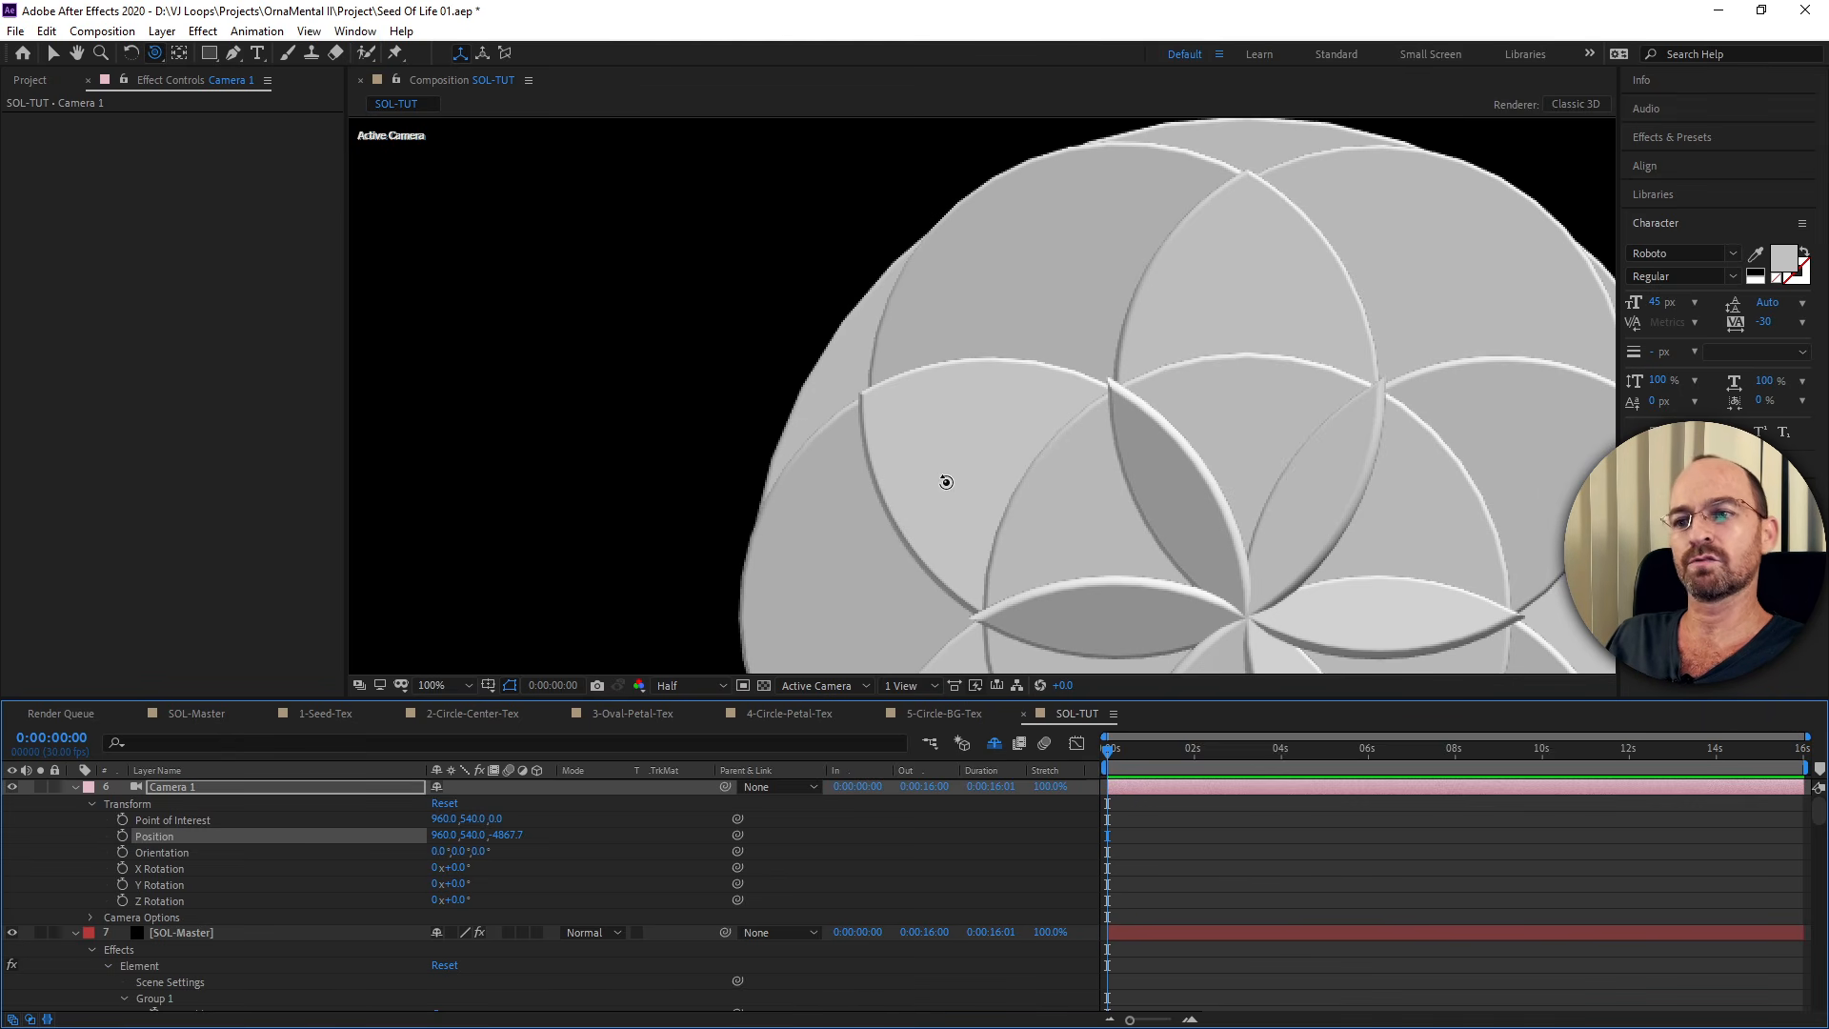
{"action": "left_click_drag", "start_coordinate": [1081, 437], "coordinate": [1004, 375]}
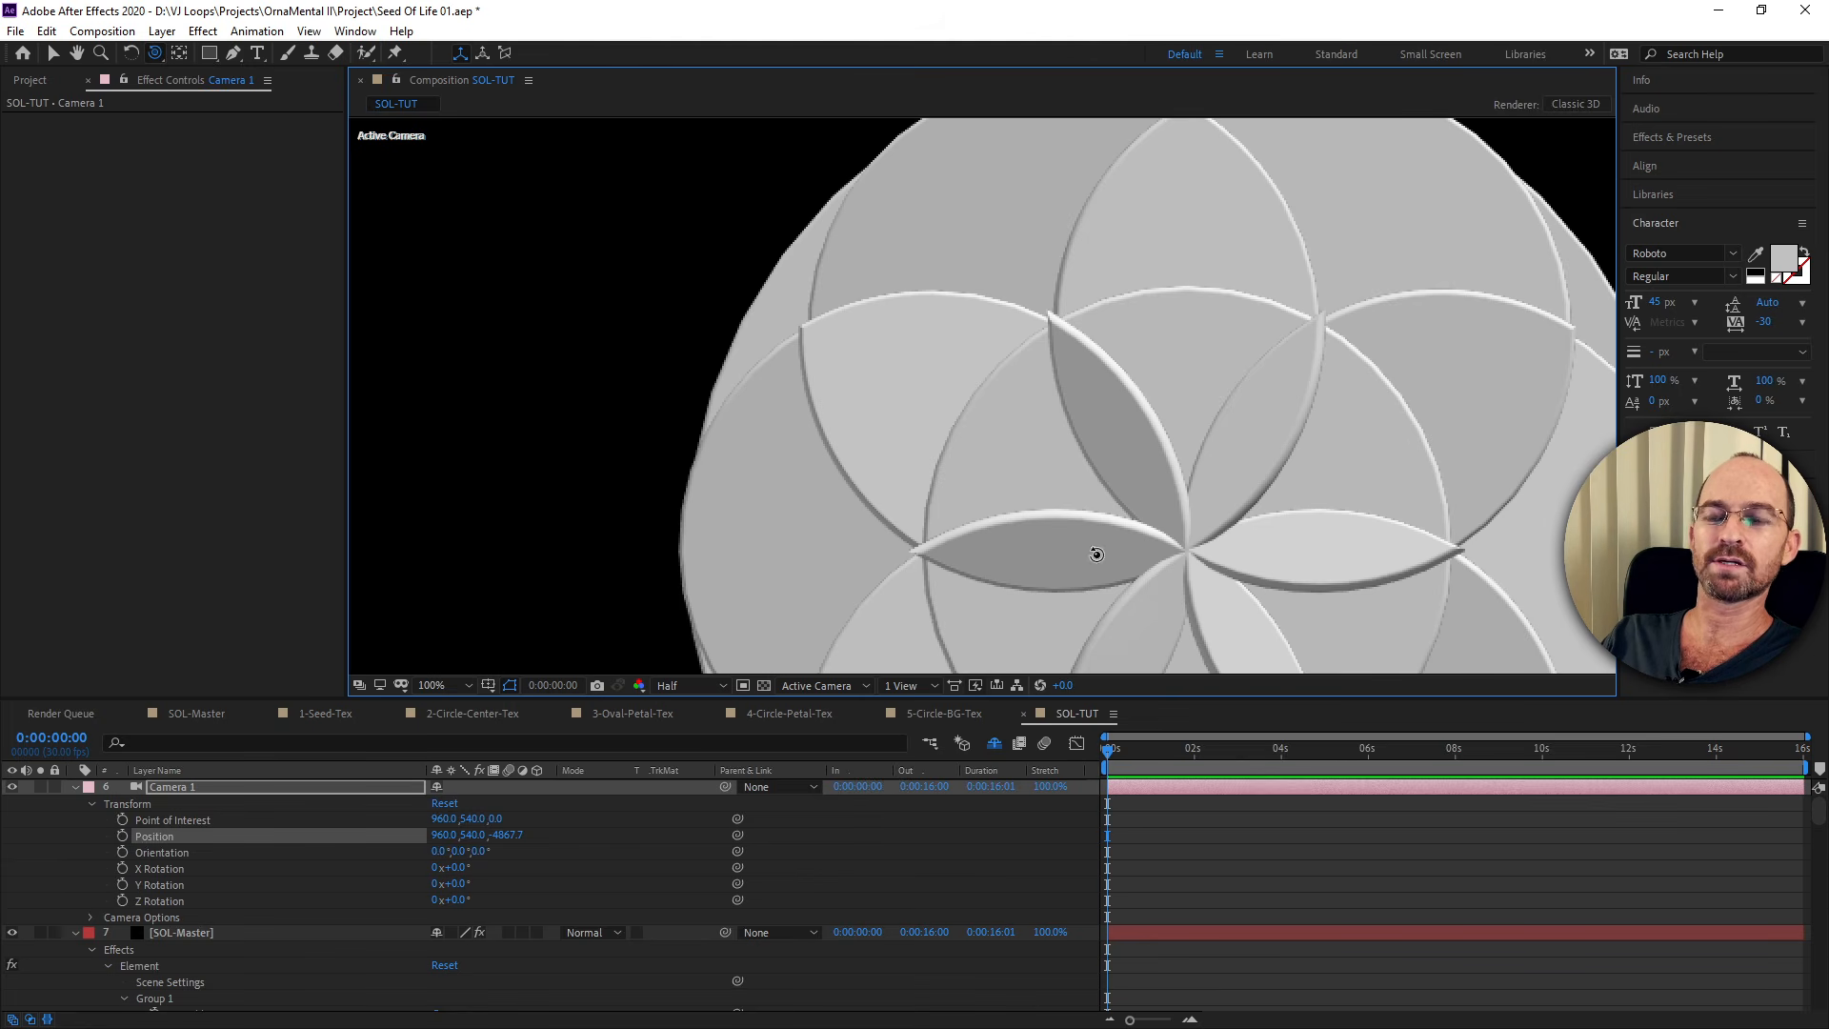
{"action": "key", "text": "shift+slash"}
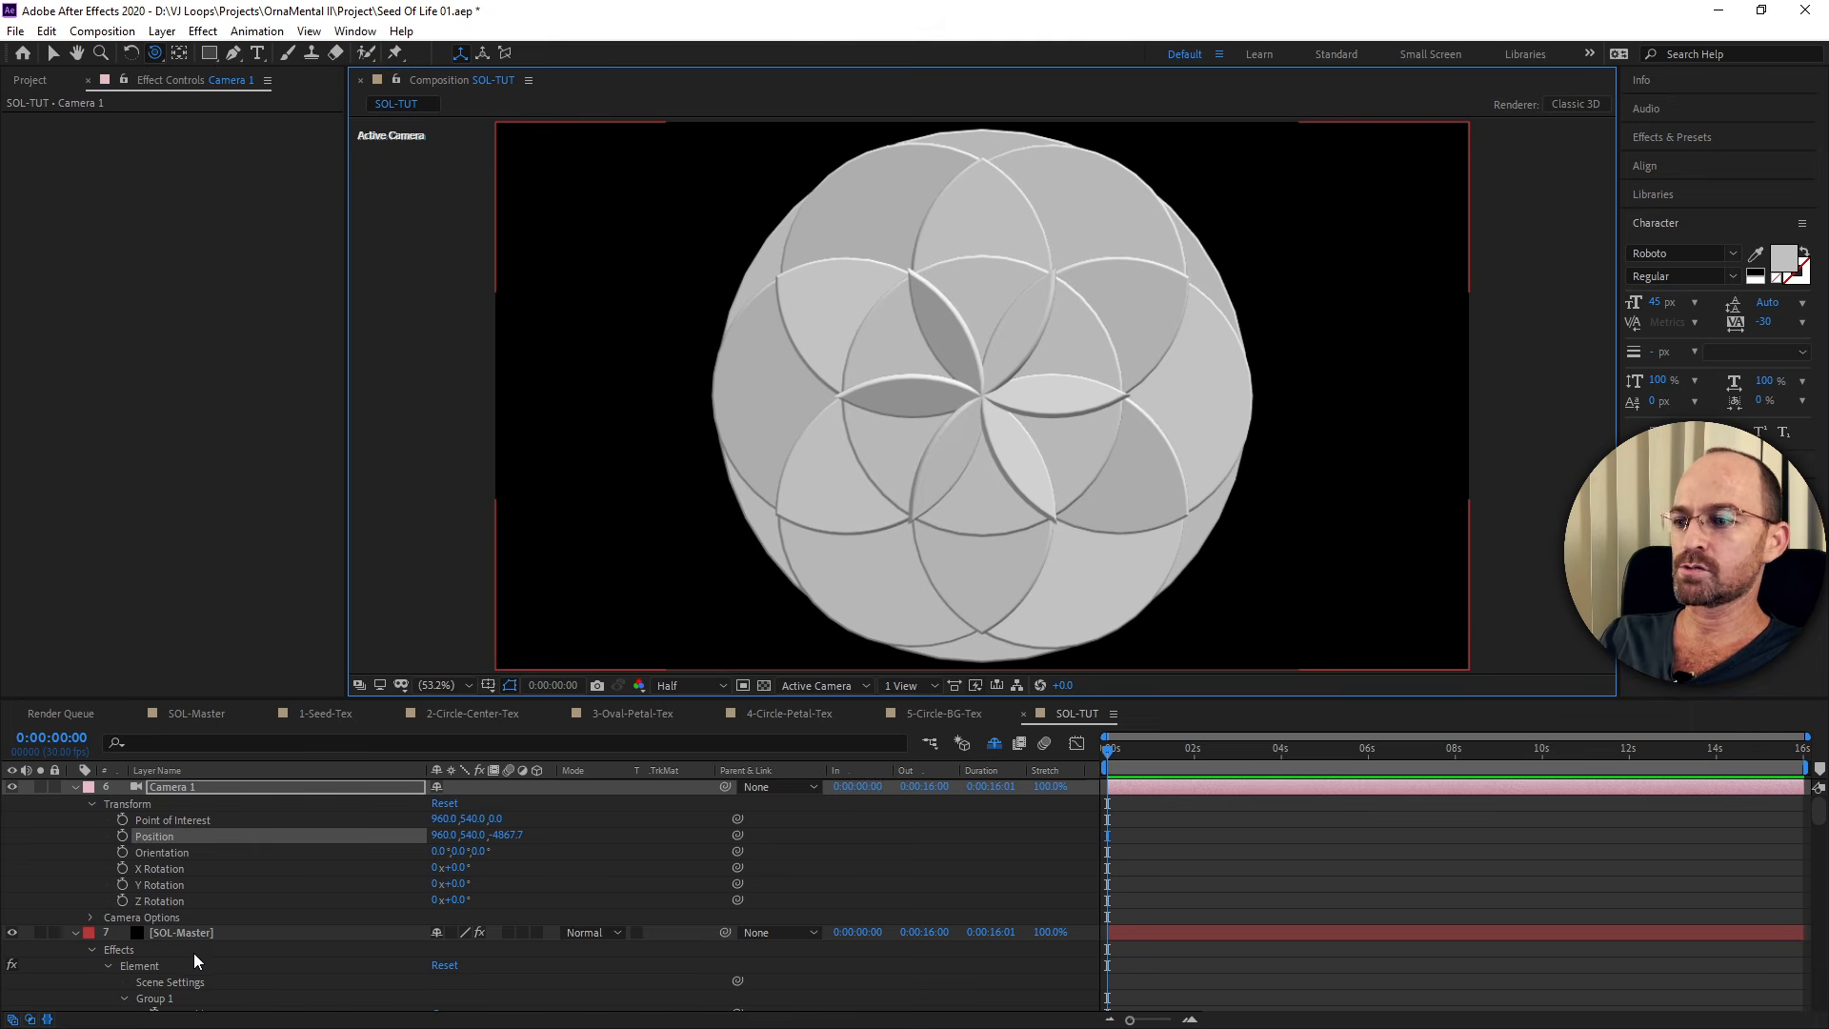
Select the SOL-Master layer and collapse the expanded Group 3 and Group 5 settings of its Element effect.
{"action": "left_click", "coordinate": [210, 934]}
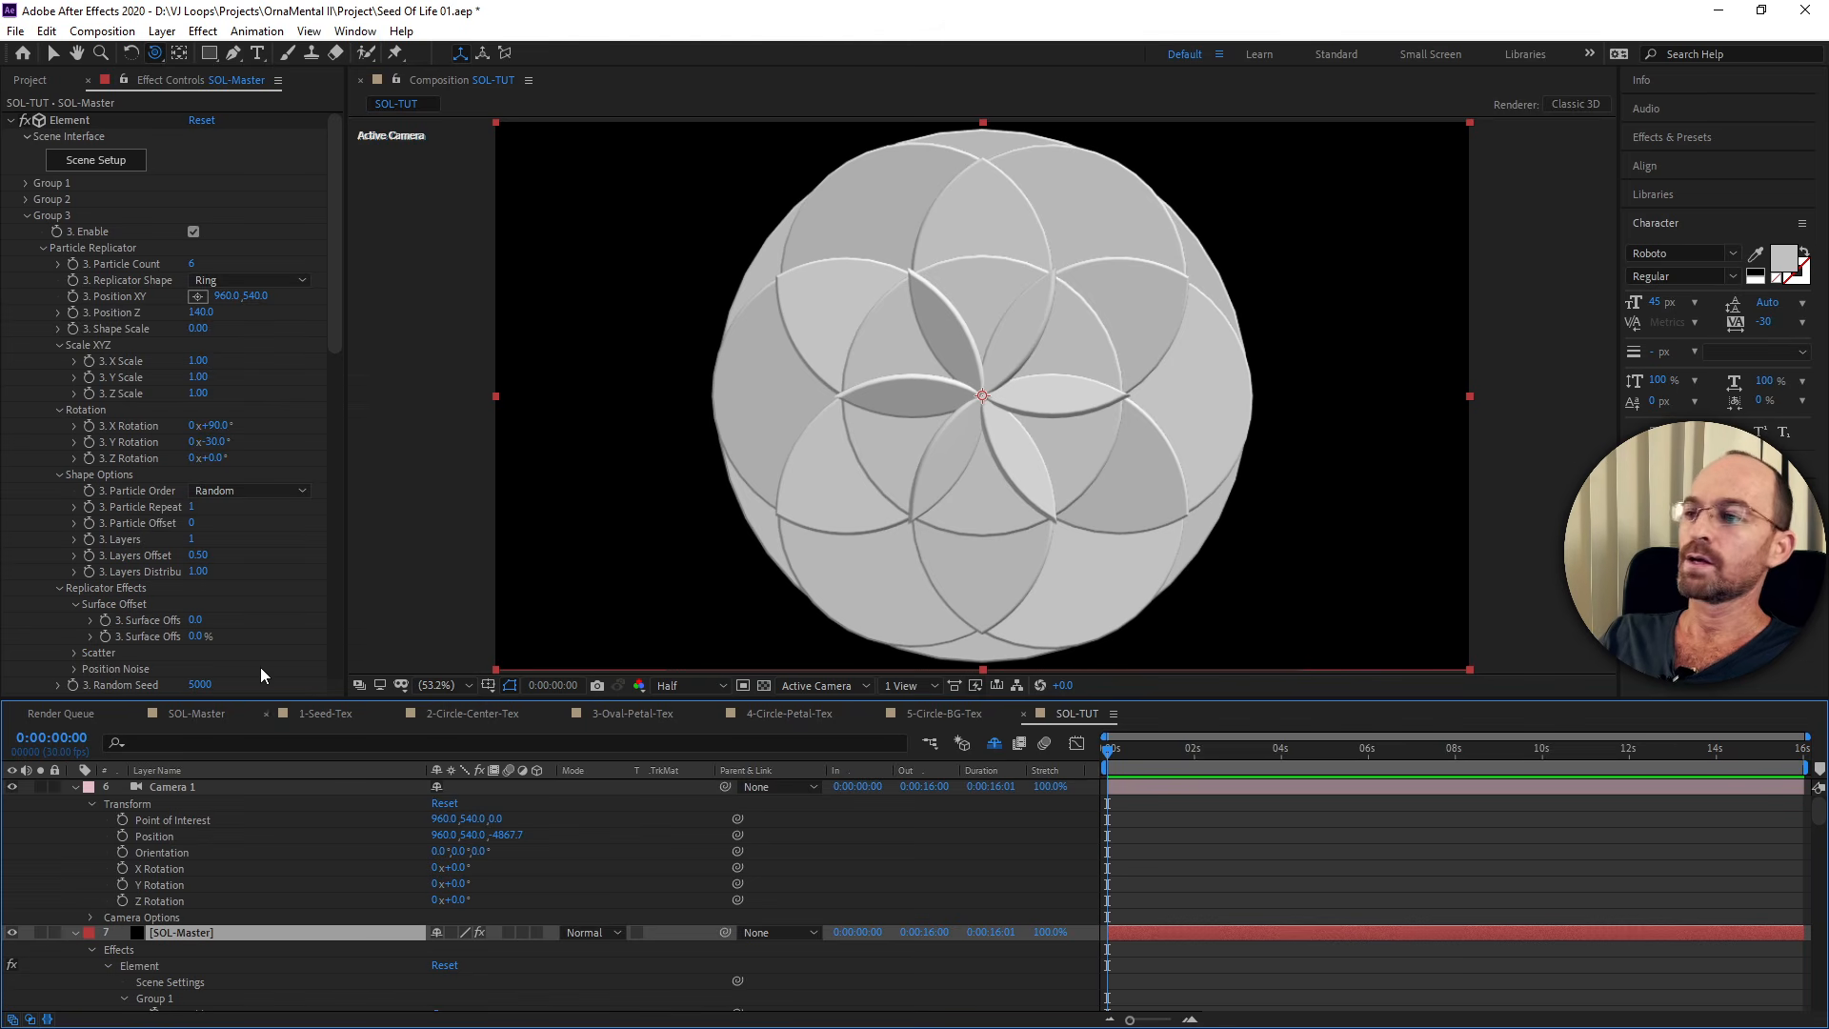
{"action": "left_click", "coordinate": [328, 316]}
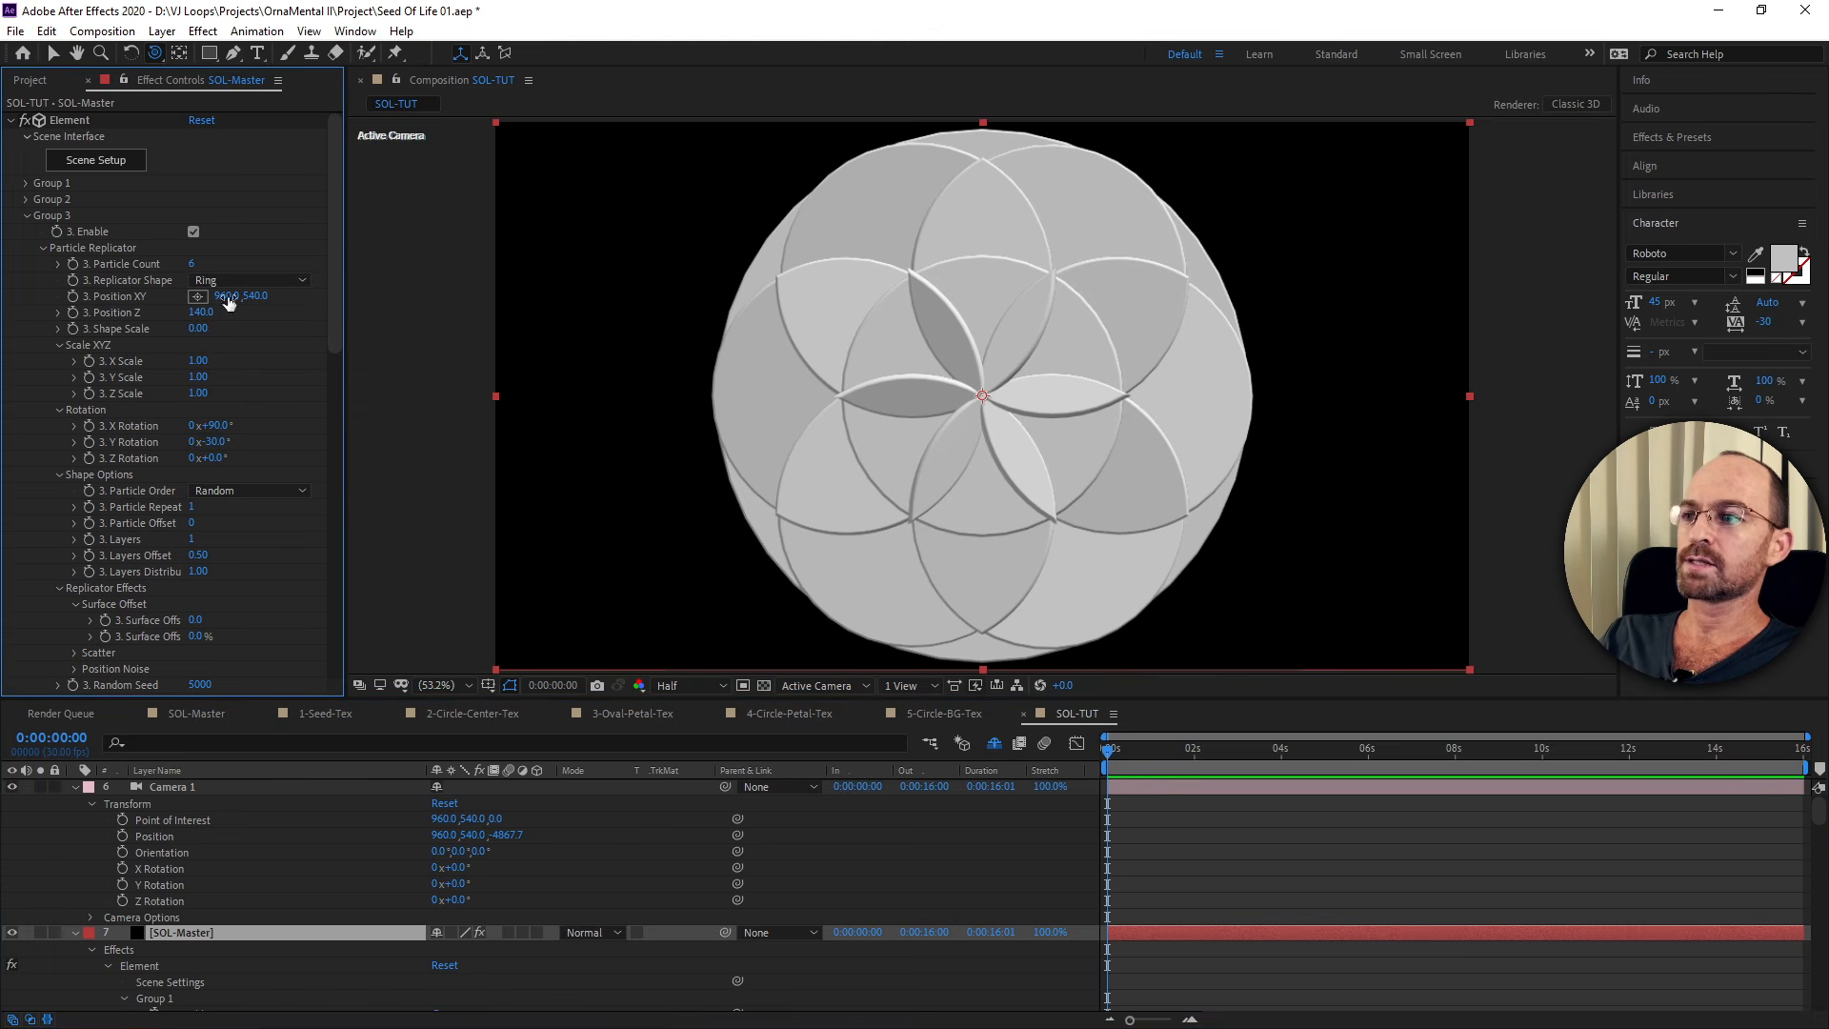
{"action": "left_click", "coordinate": [26, 215]}
{"action": "left_click", "coordinate": [27, 247]}
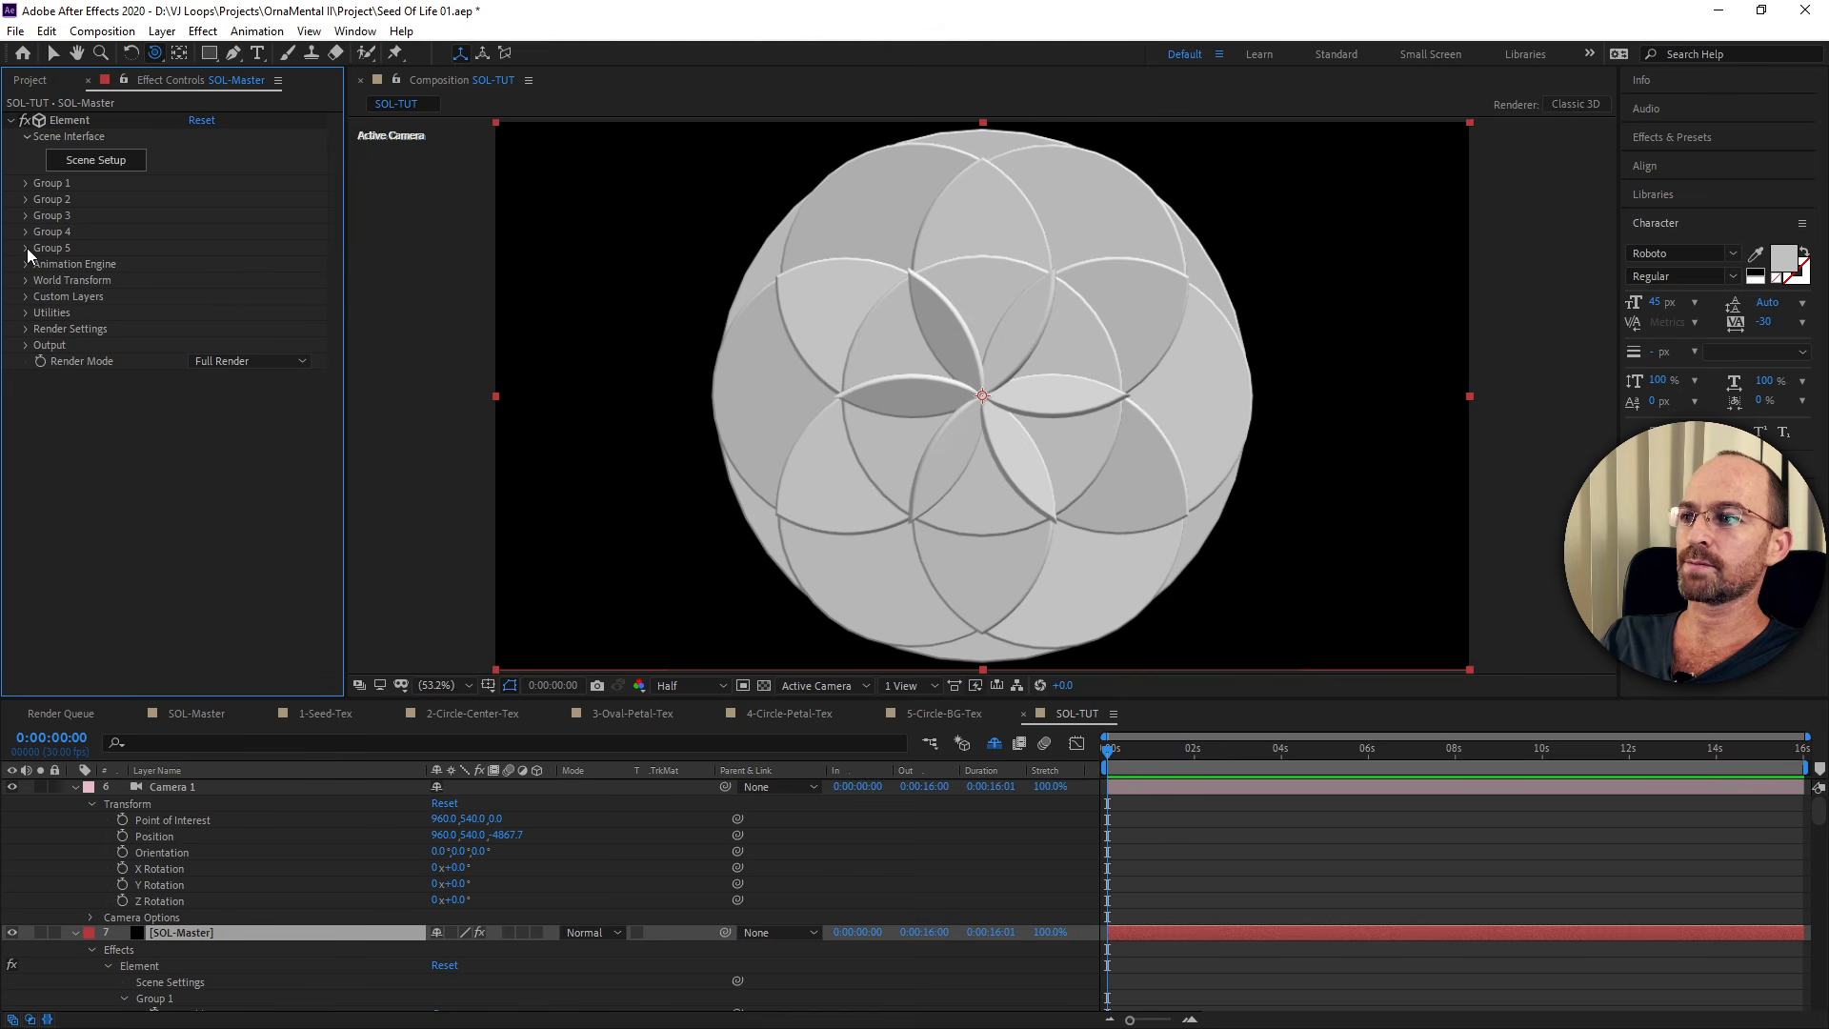
Try a Particle Size of 9.40 on Group 1's center petals and undo it.
{"action": "left_click", "coordinate": [25, 183]}
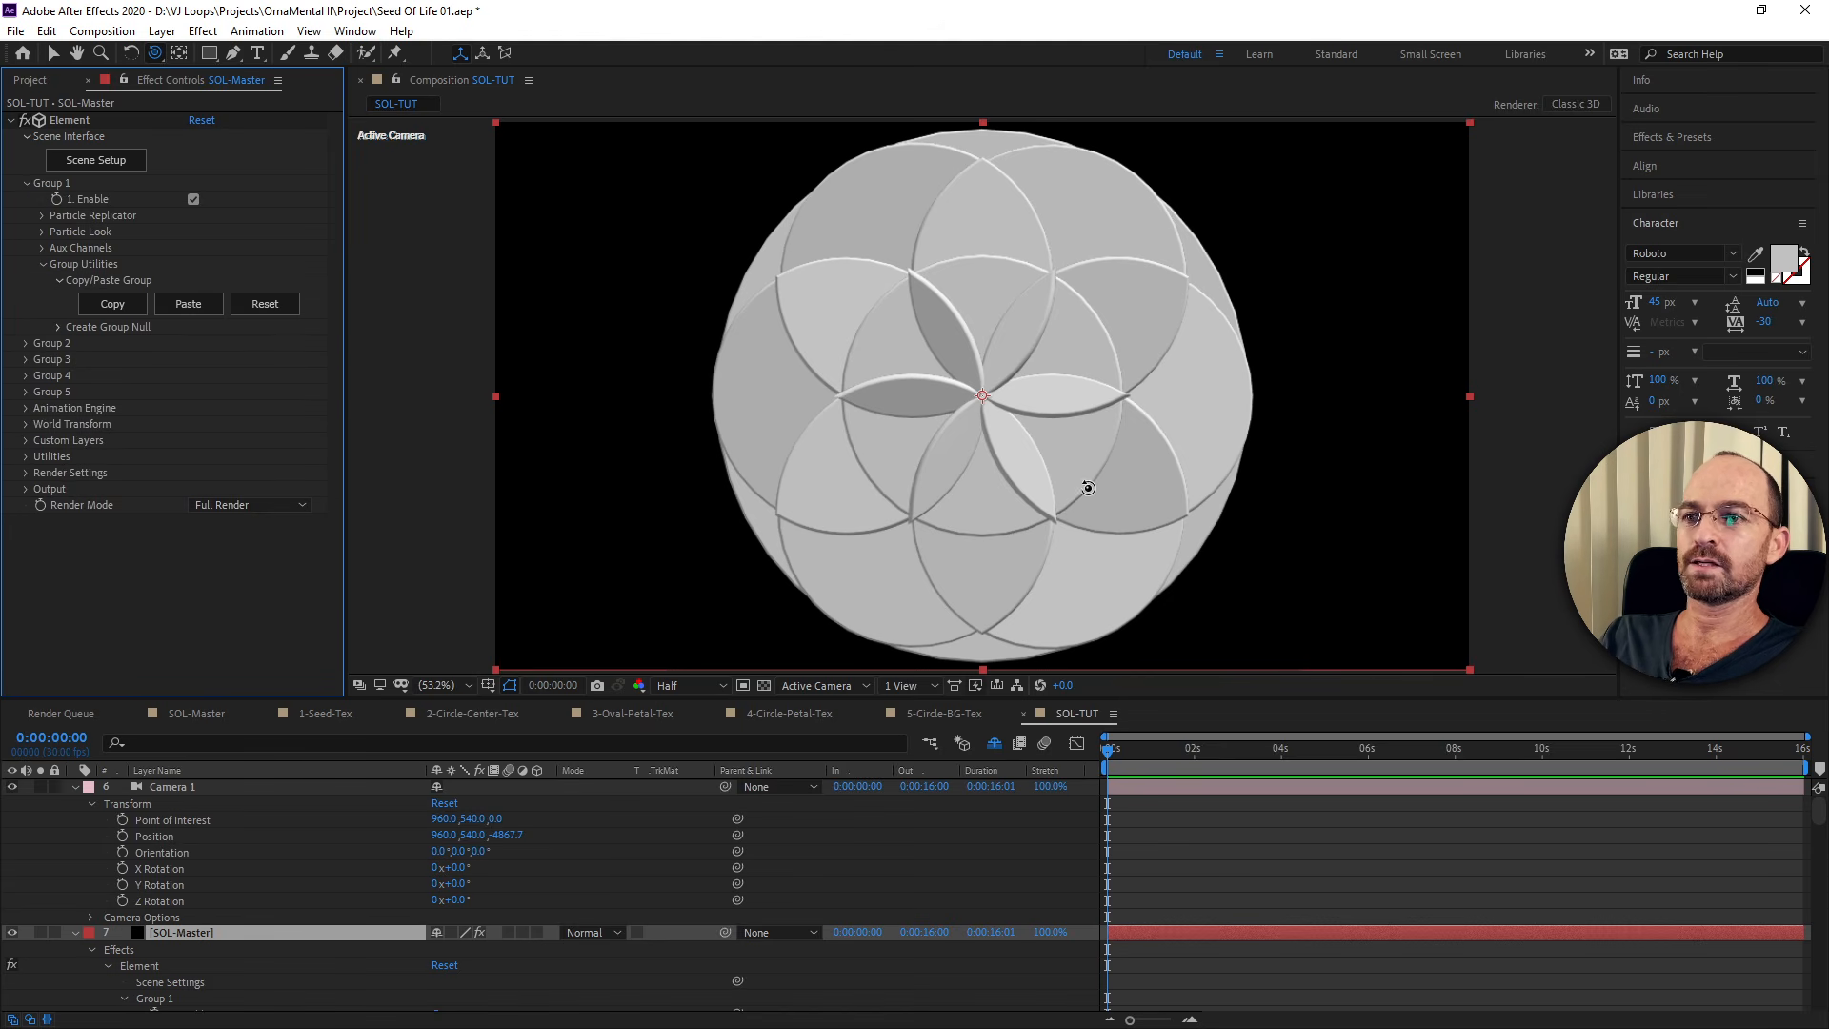
{"action": "key", "text": "slash"}
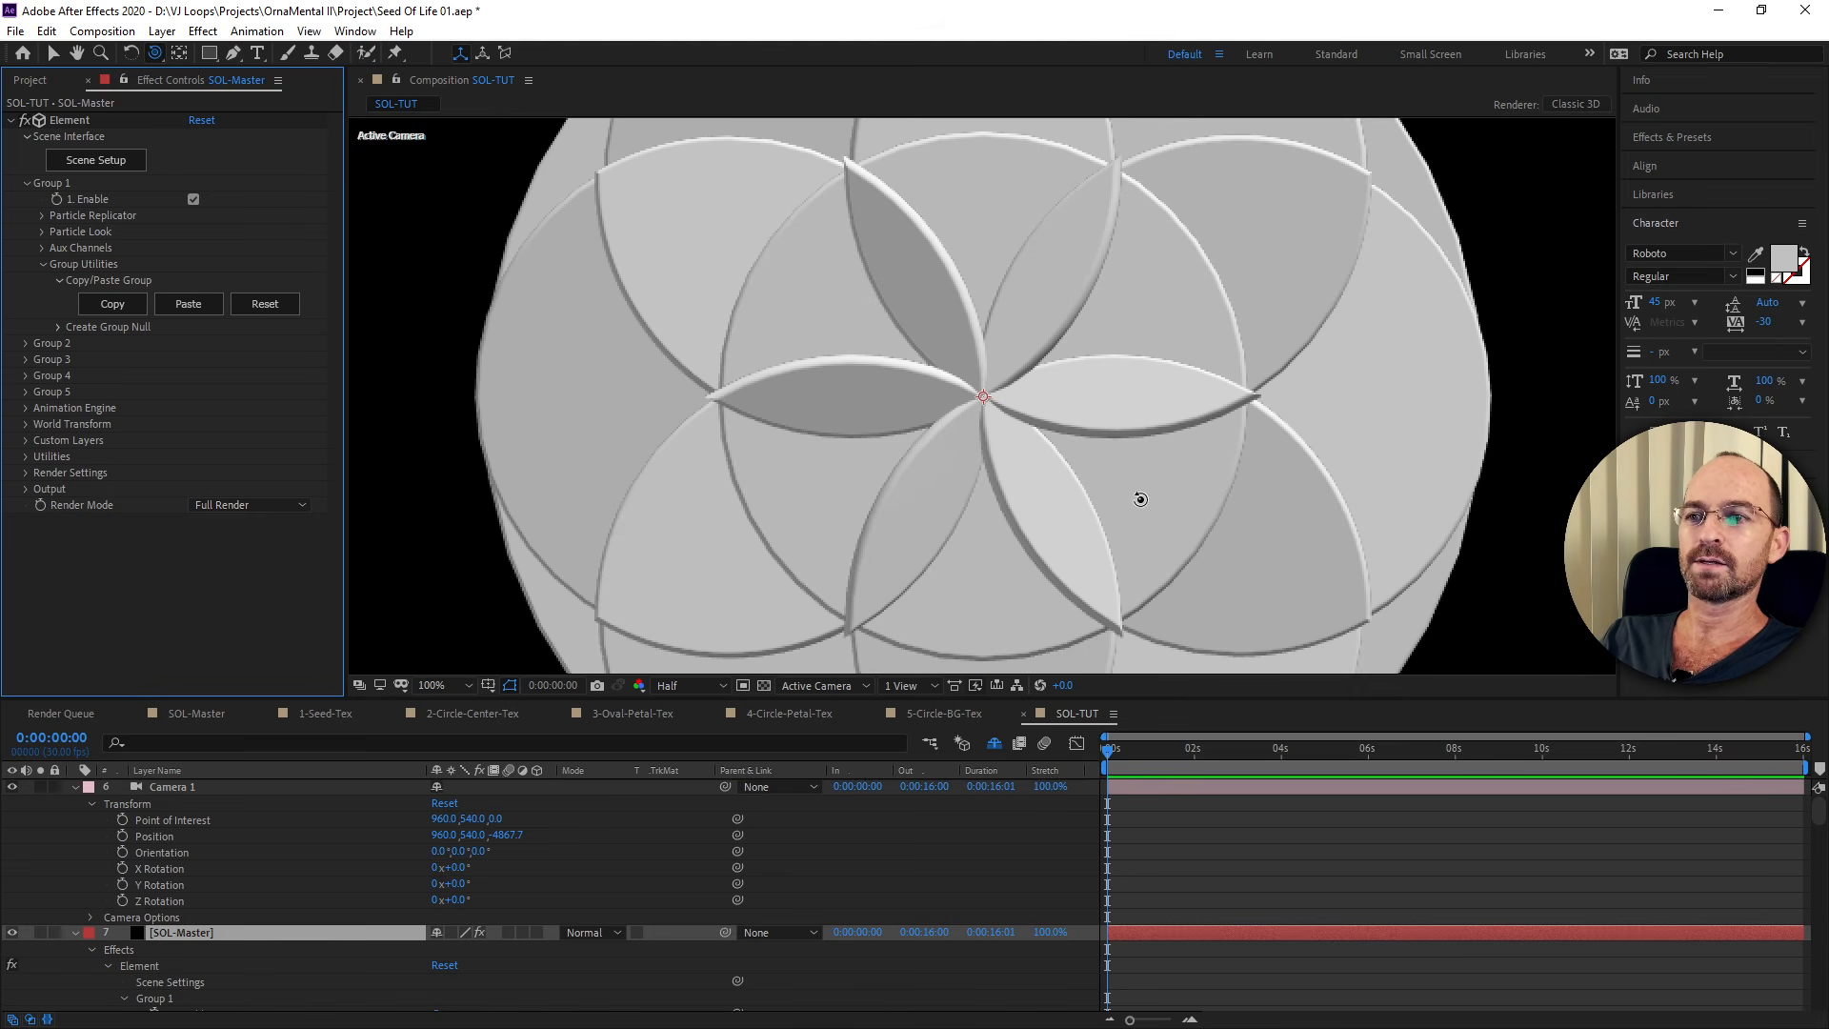
{"action": "left_click", "coordinate": [42, 231]}
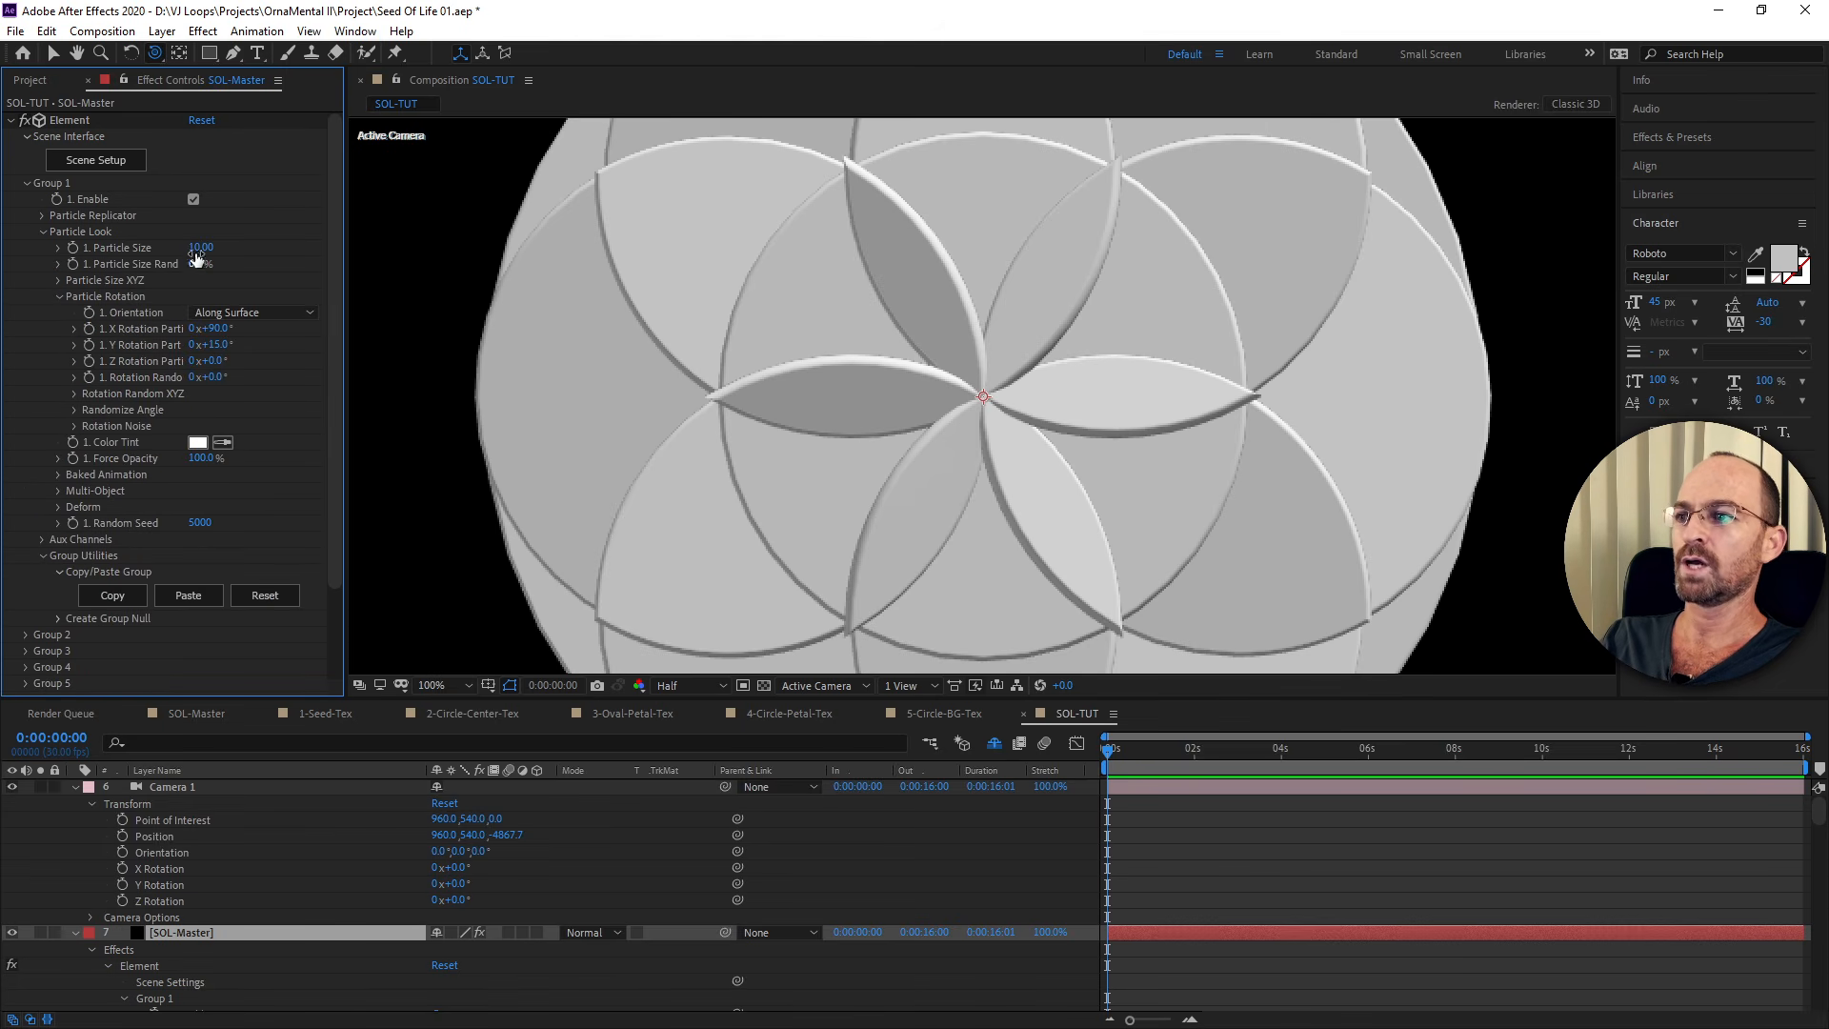
{"action": "left_click_drag", "start_coordinate": [199, 247], "coordinate": [193, 247]}
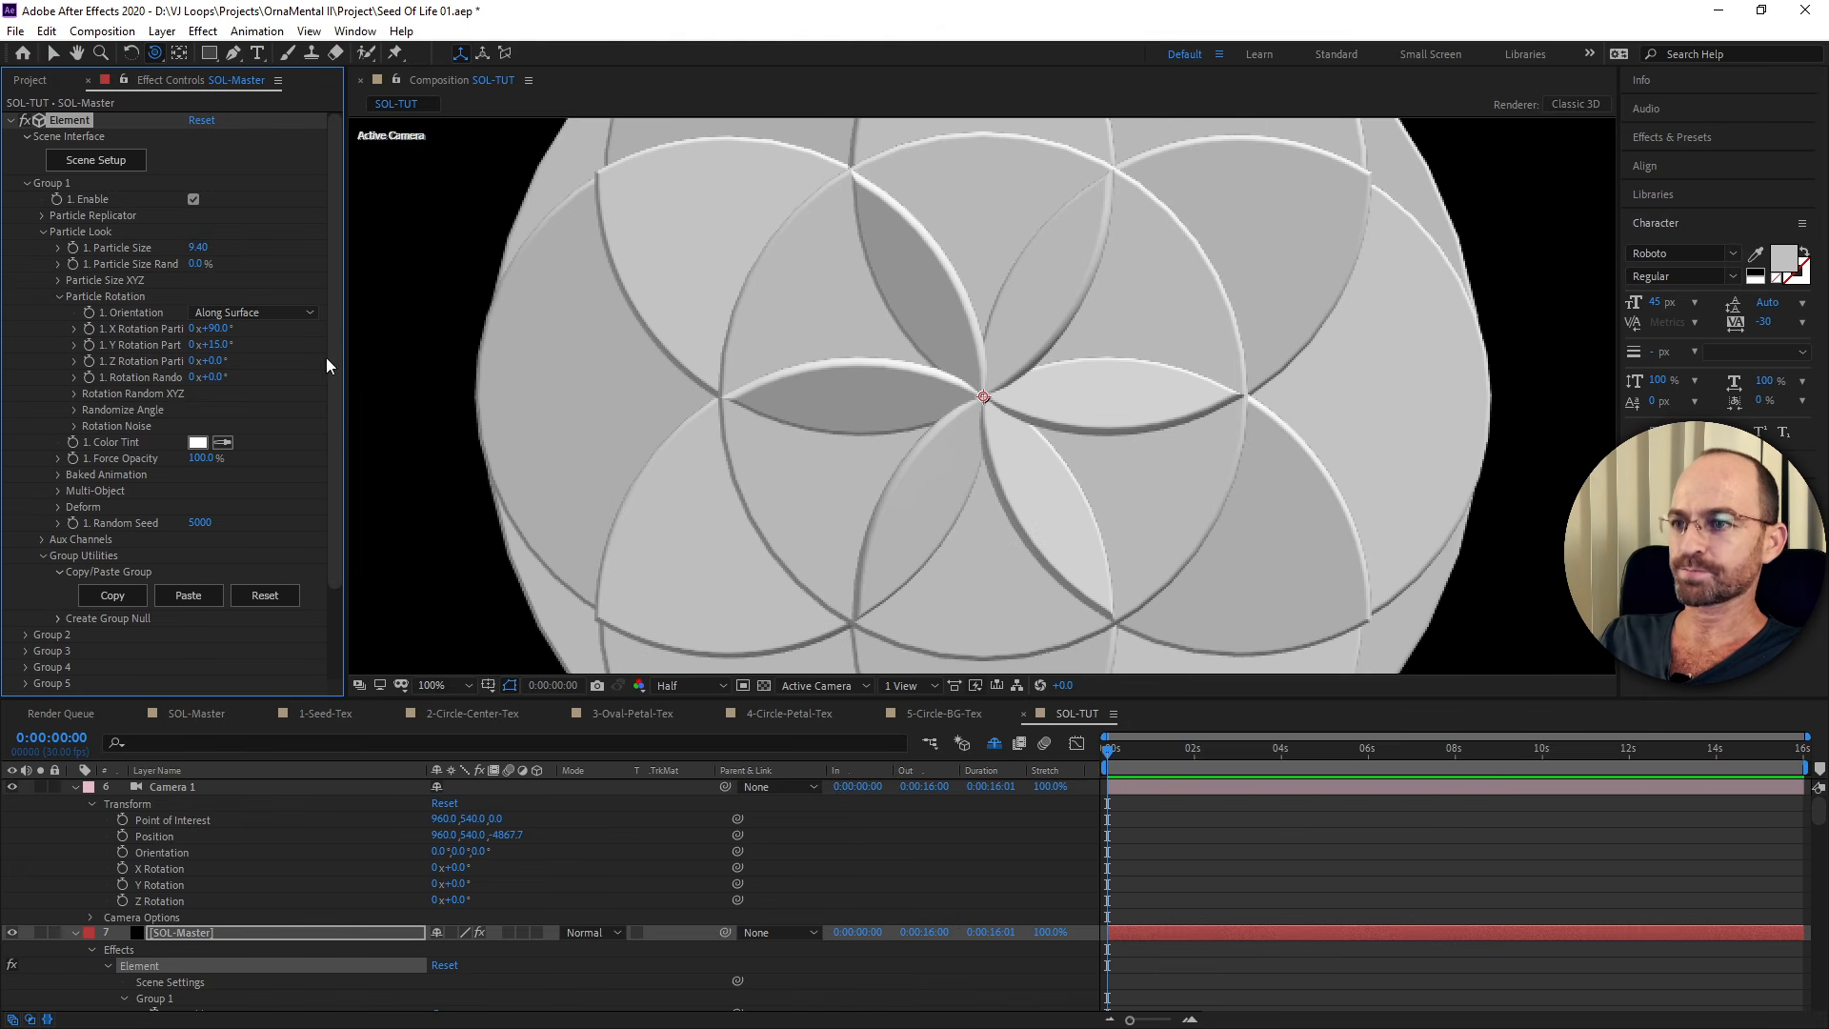
{"action": "left_click", "coordinate": [26, 184]}
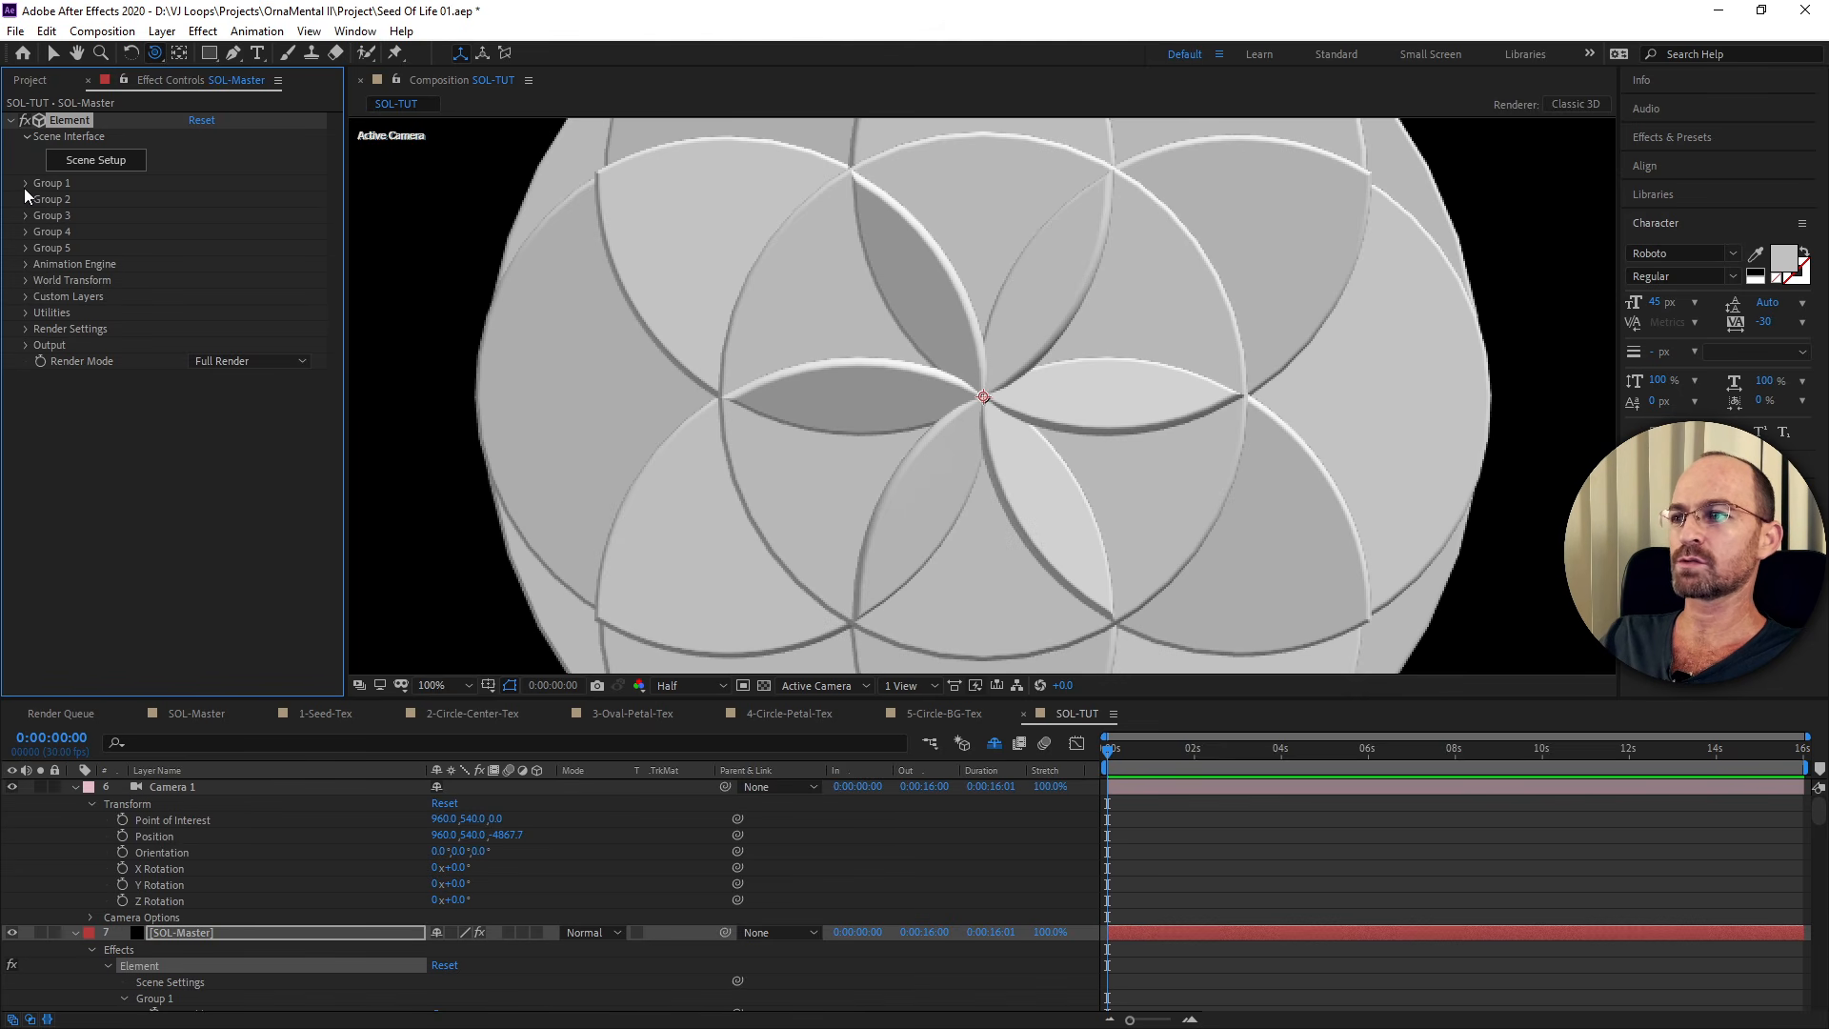
{"action": "key", "text": "ctrl+z"}
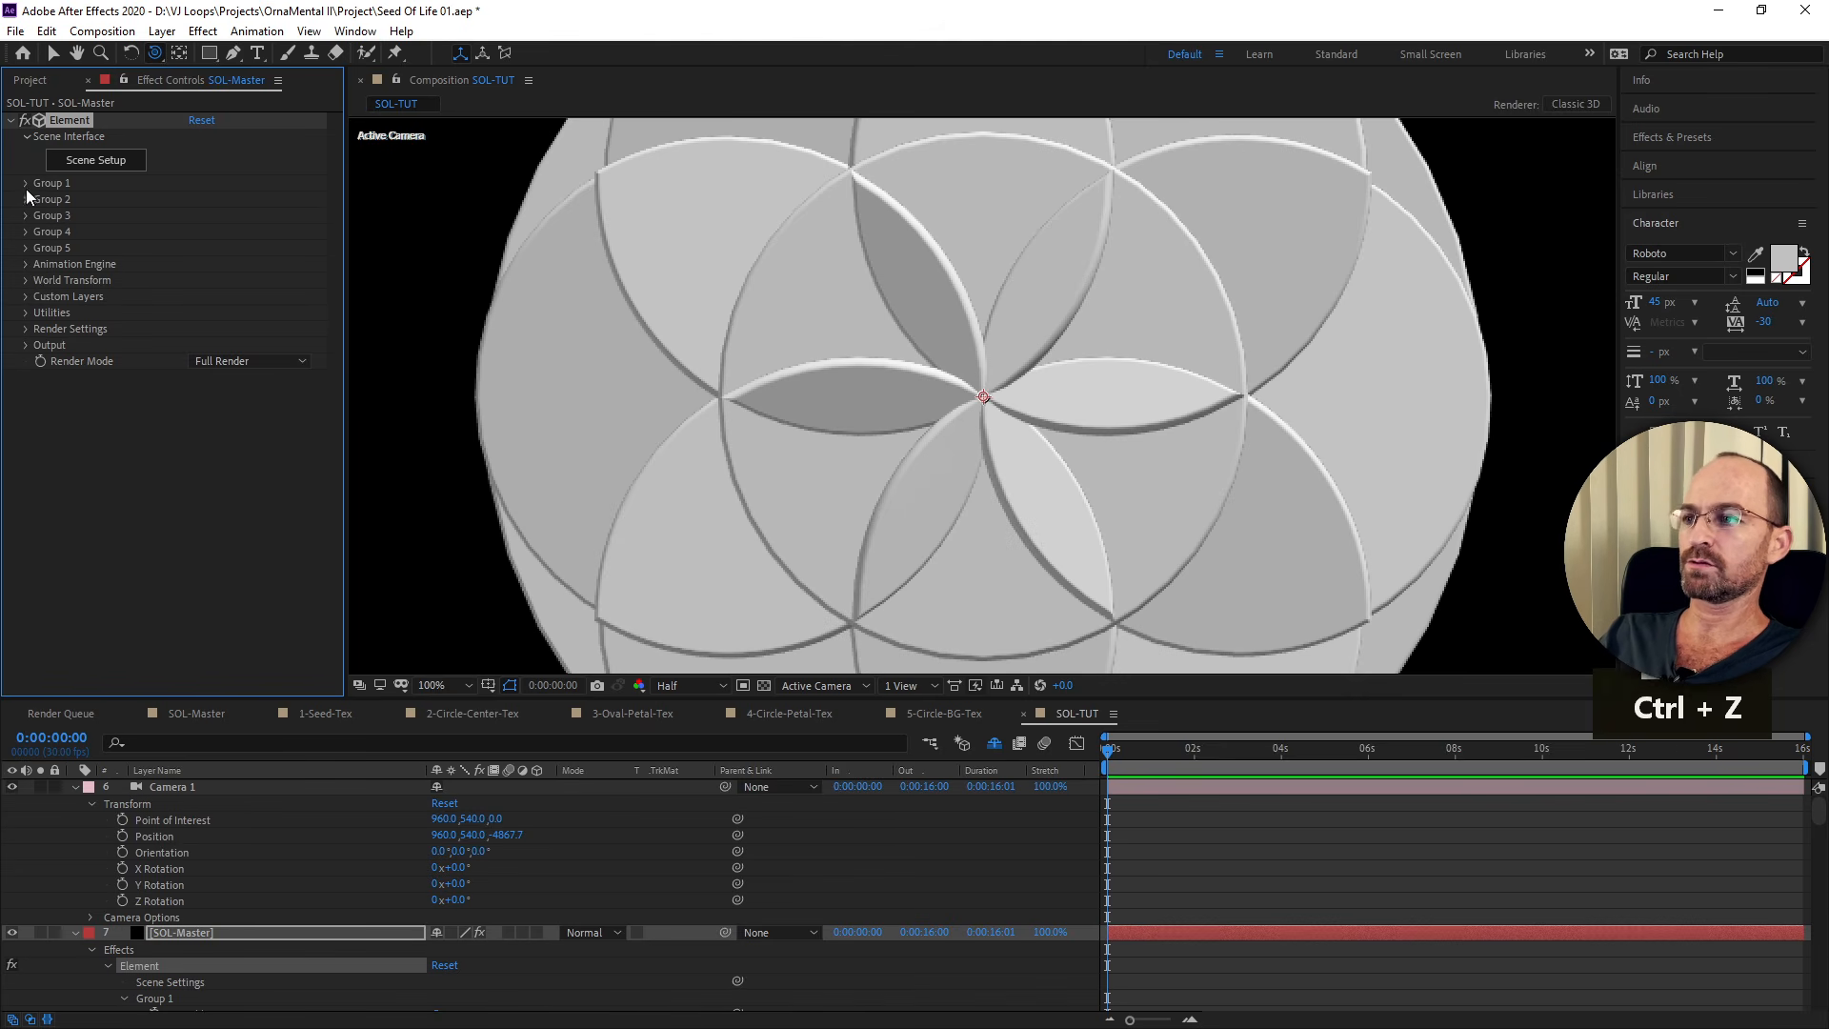
{"action": "left_click", "coordinate": [27, 184]}
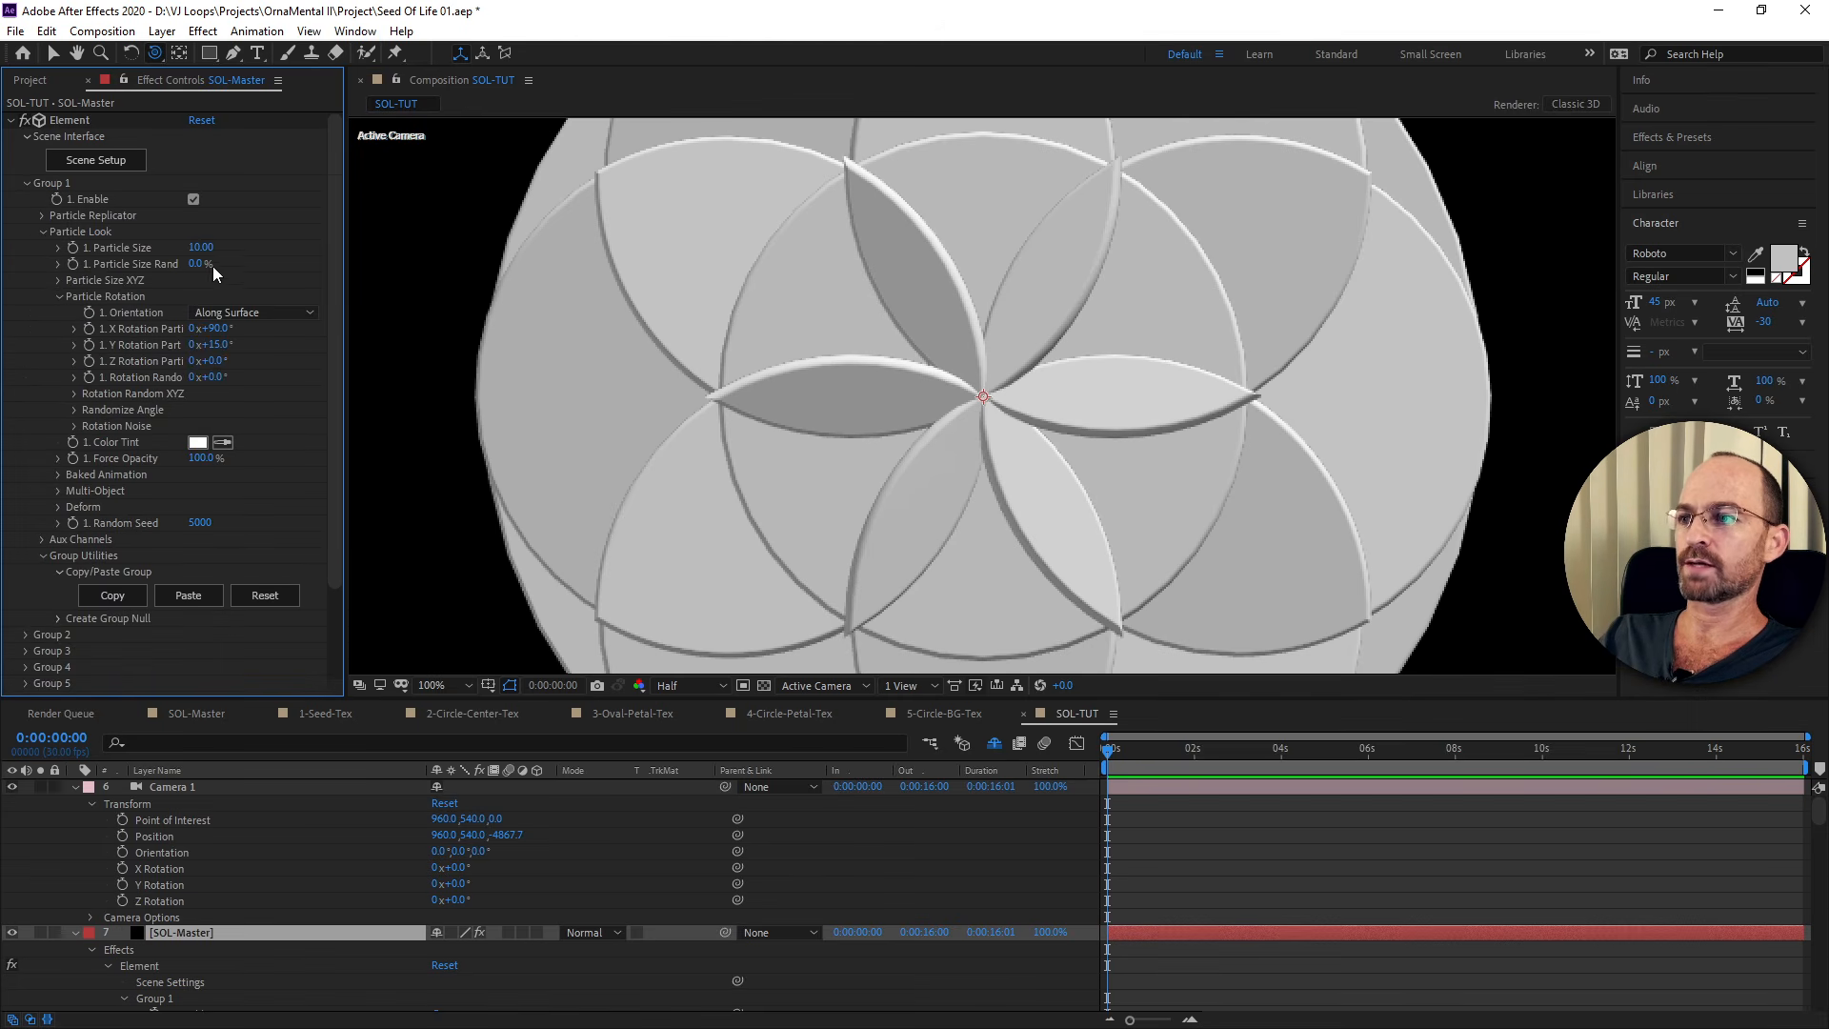
{"action": "left_click", "coordinate": [27, 183]}
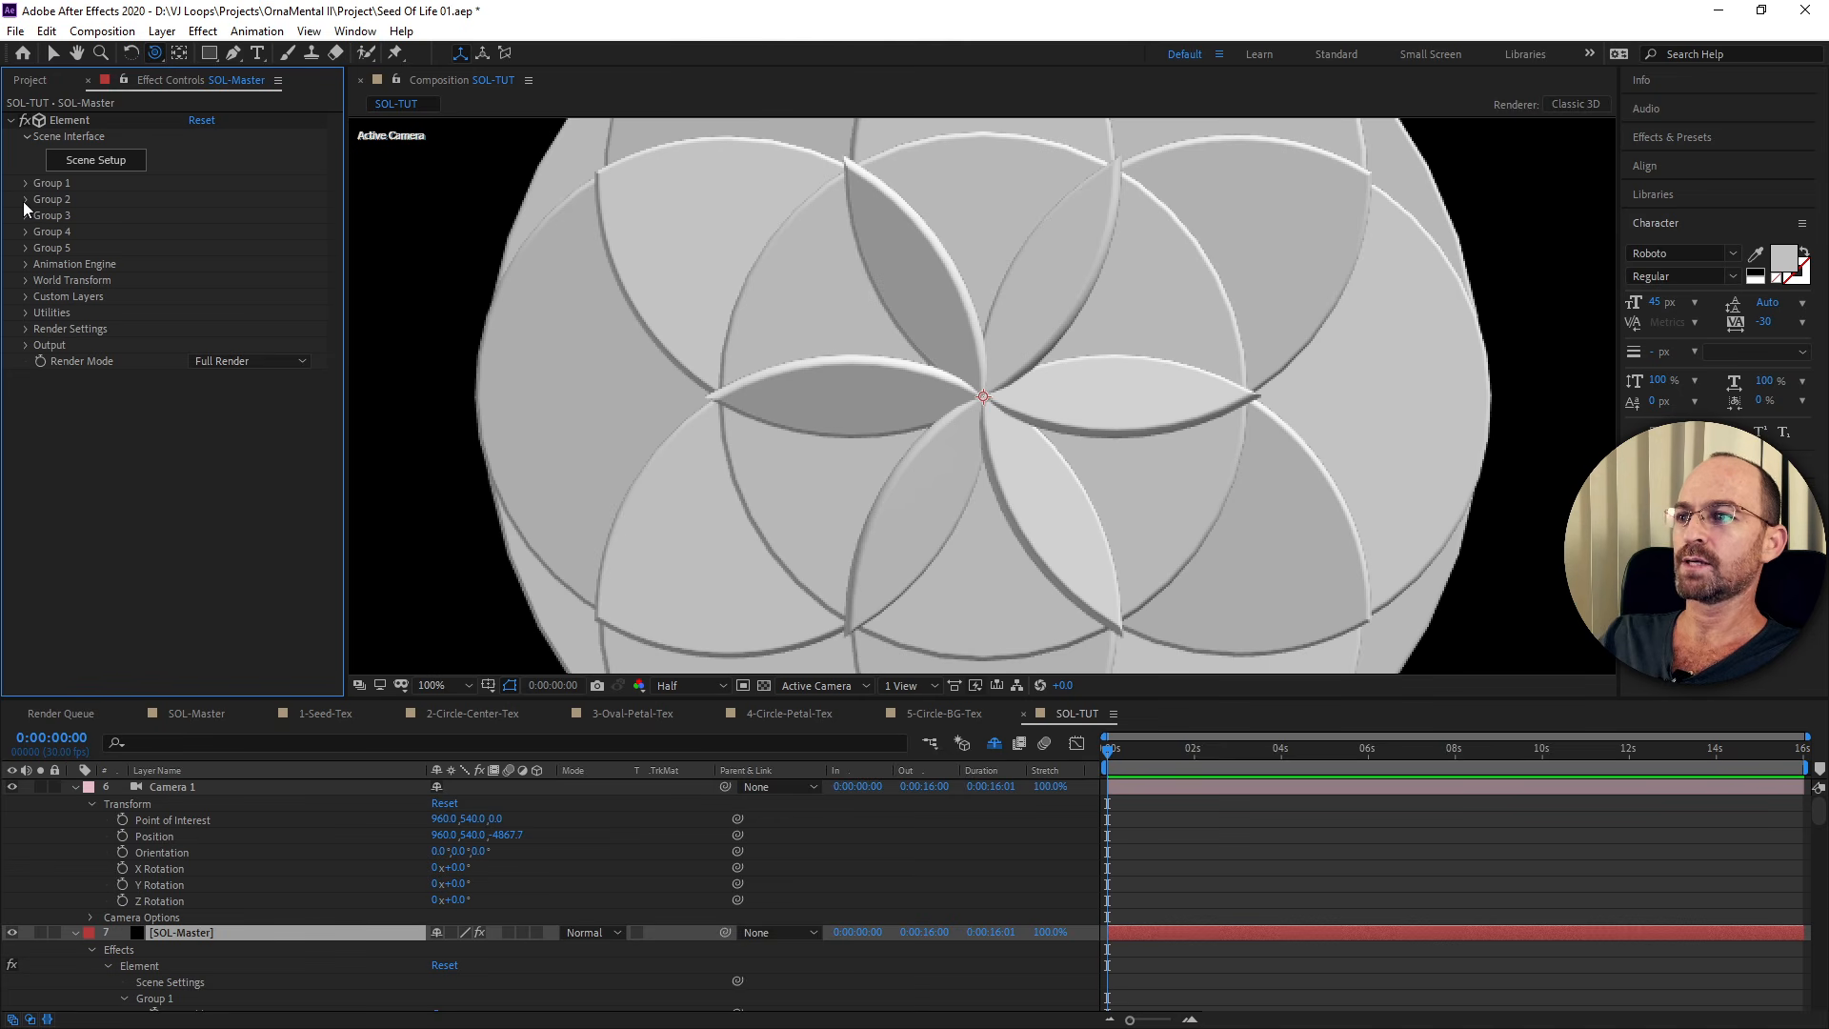
Set Group 2's Particle Size to 10.5 so the center circle meets the petal tips.
{"action": "left_click", "coordinate": [26, 199]}
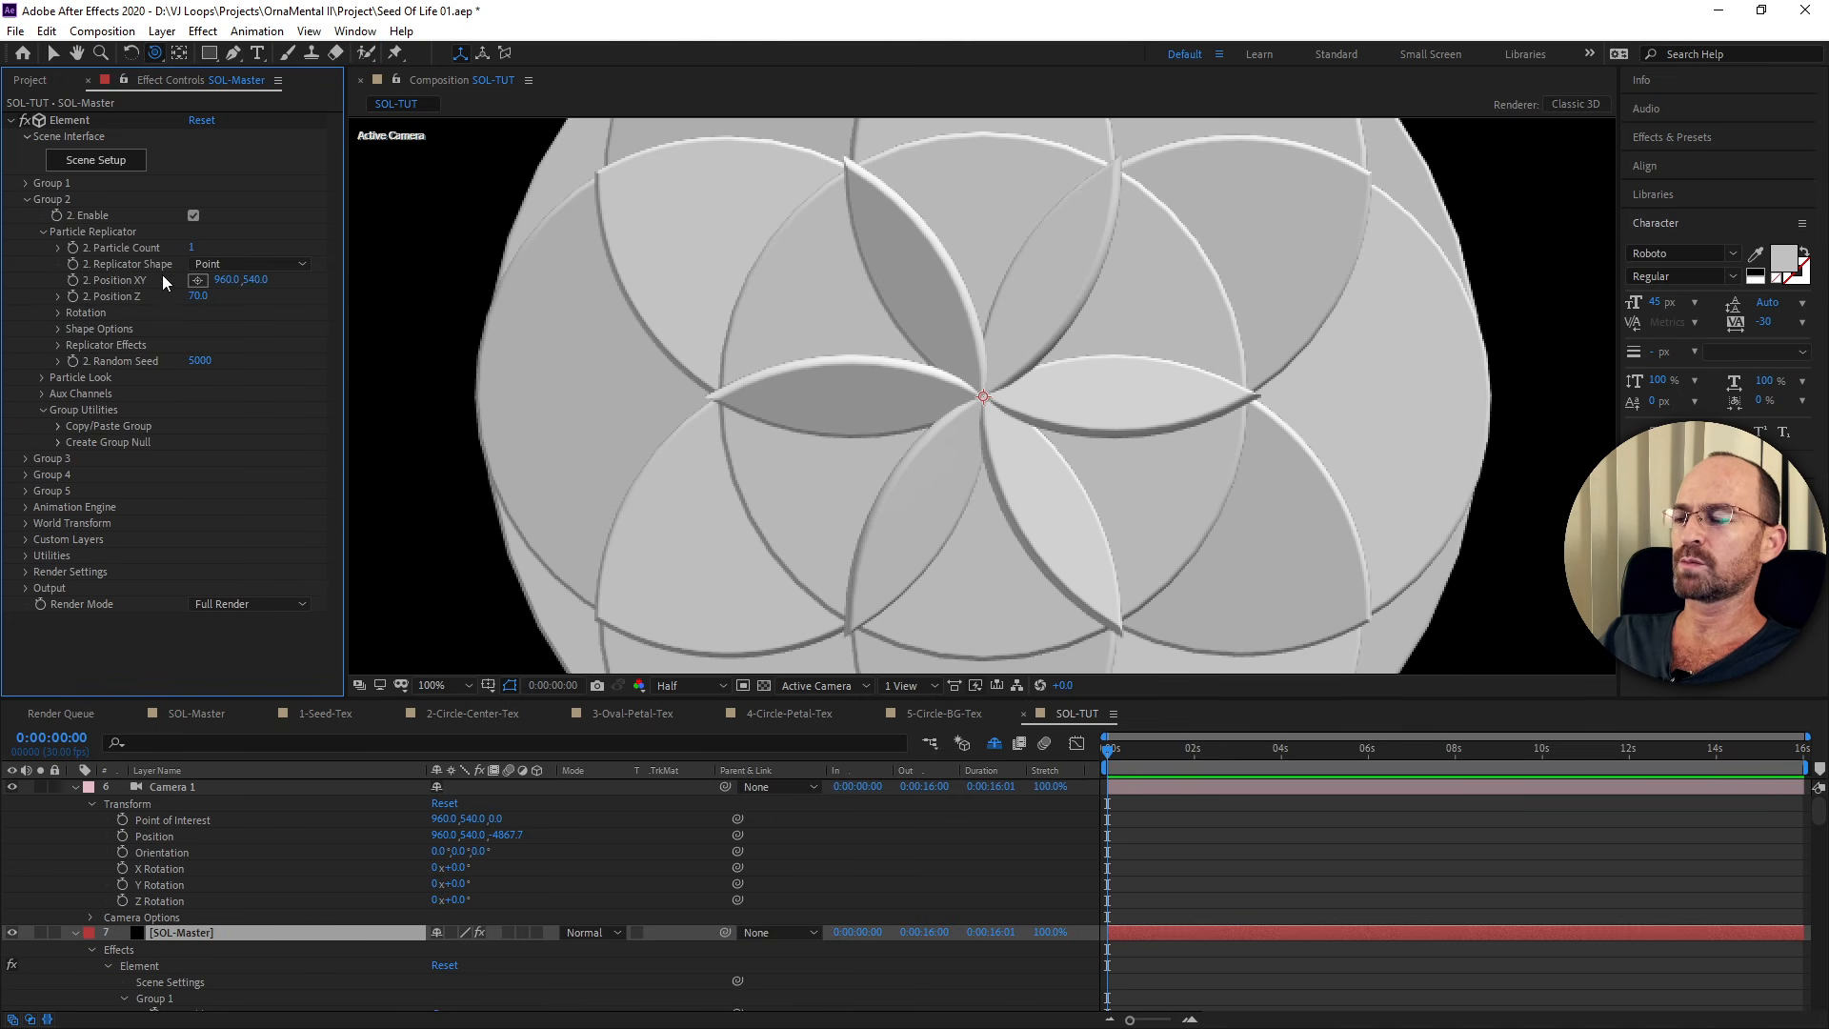
{"action": "left_click", "coordinate": [41, 377]}
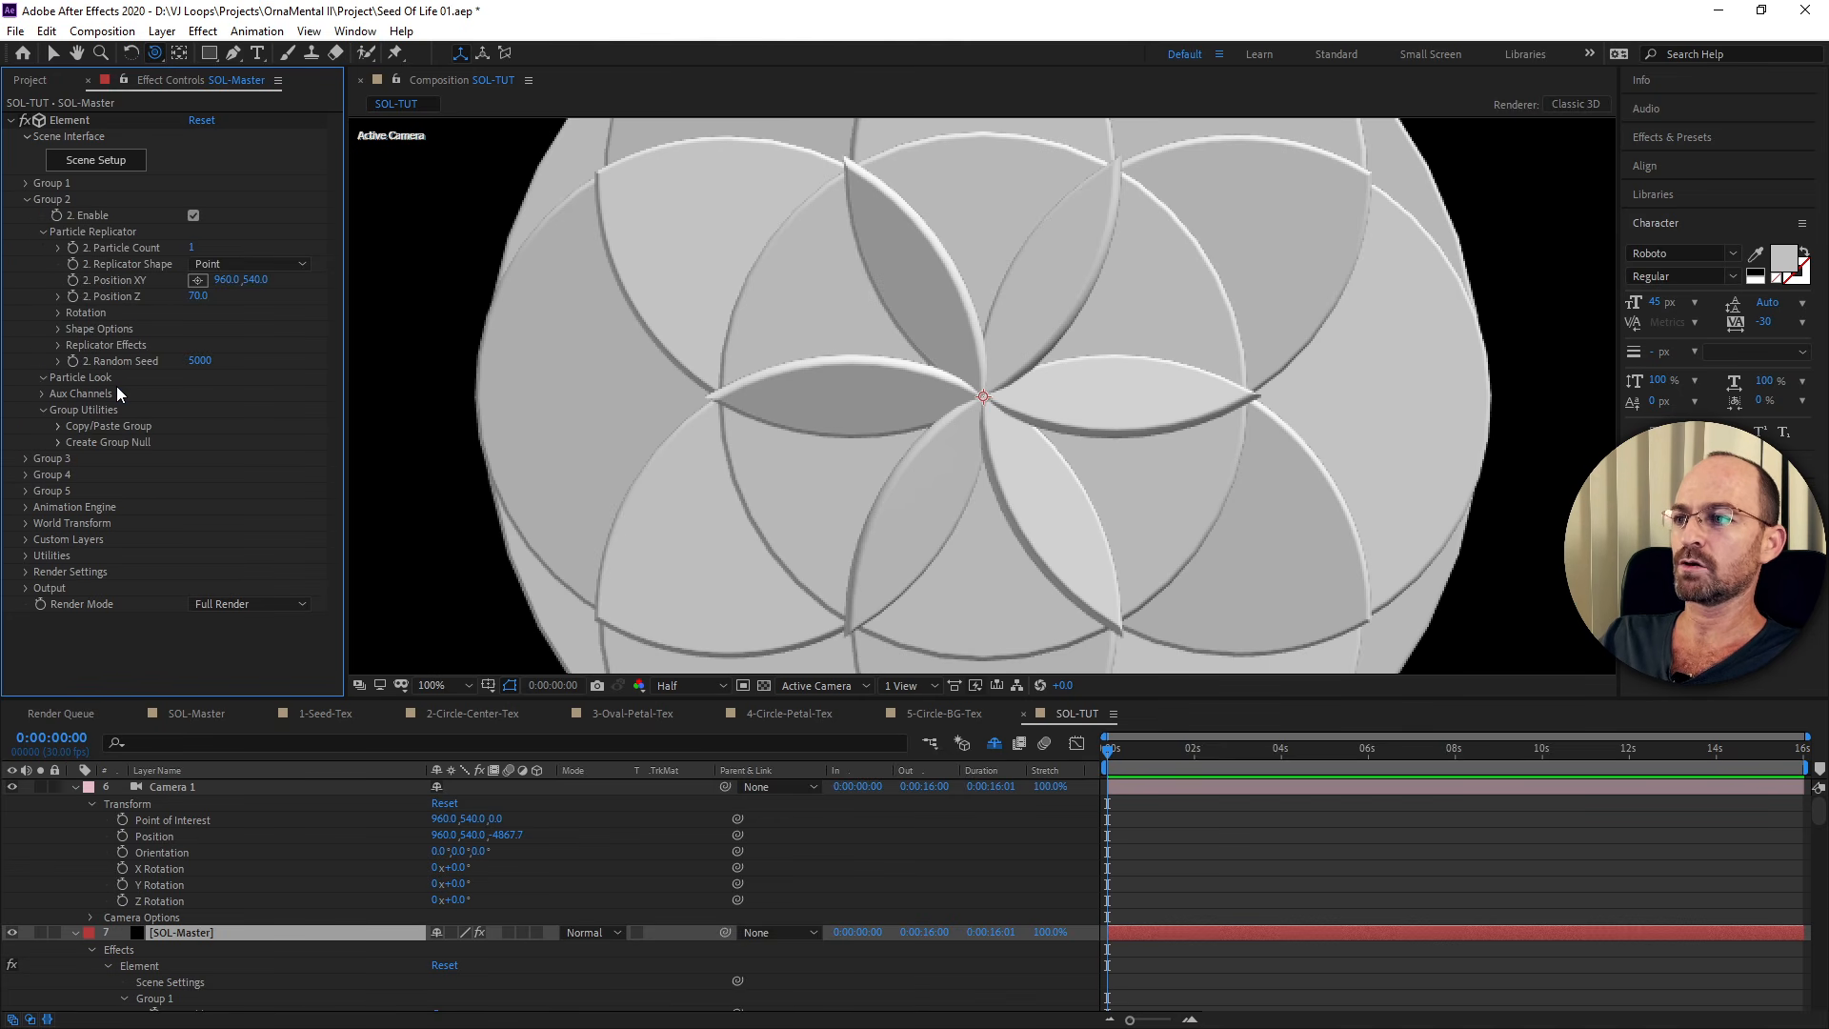
{"action": "left_click_drag", "start_coordinate": [200, 398], "coordinate": [266, 391]}
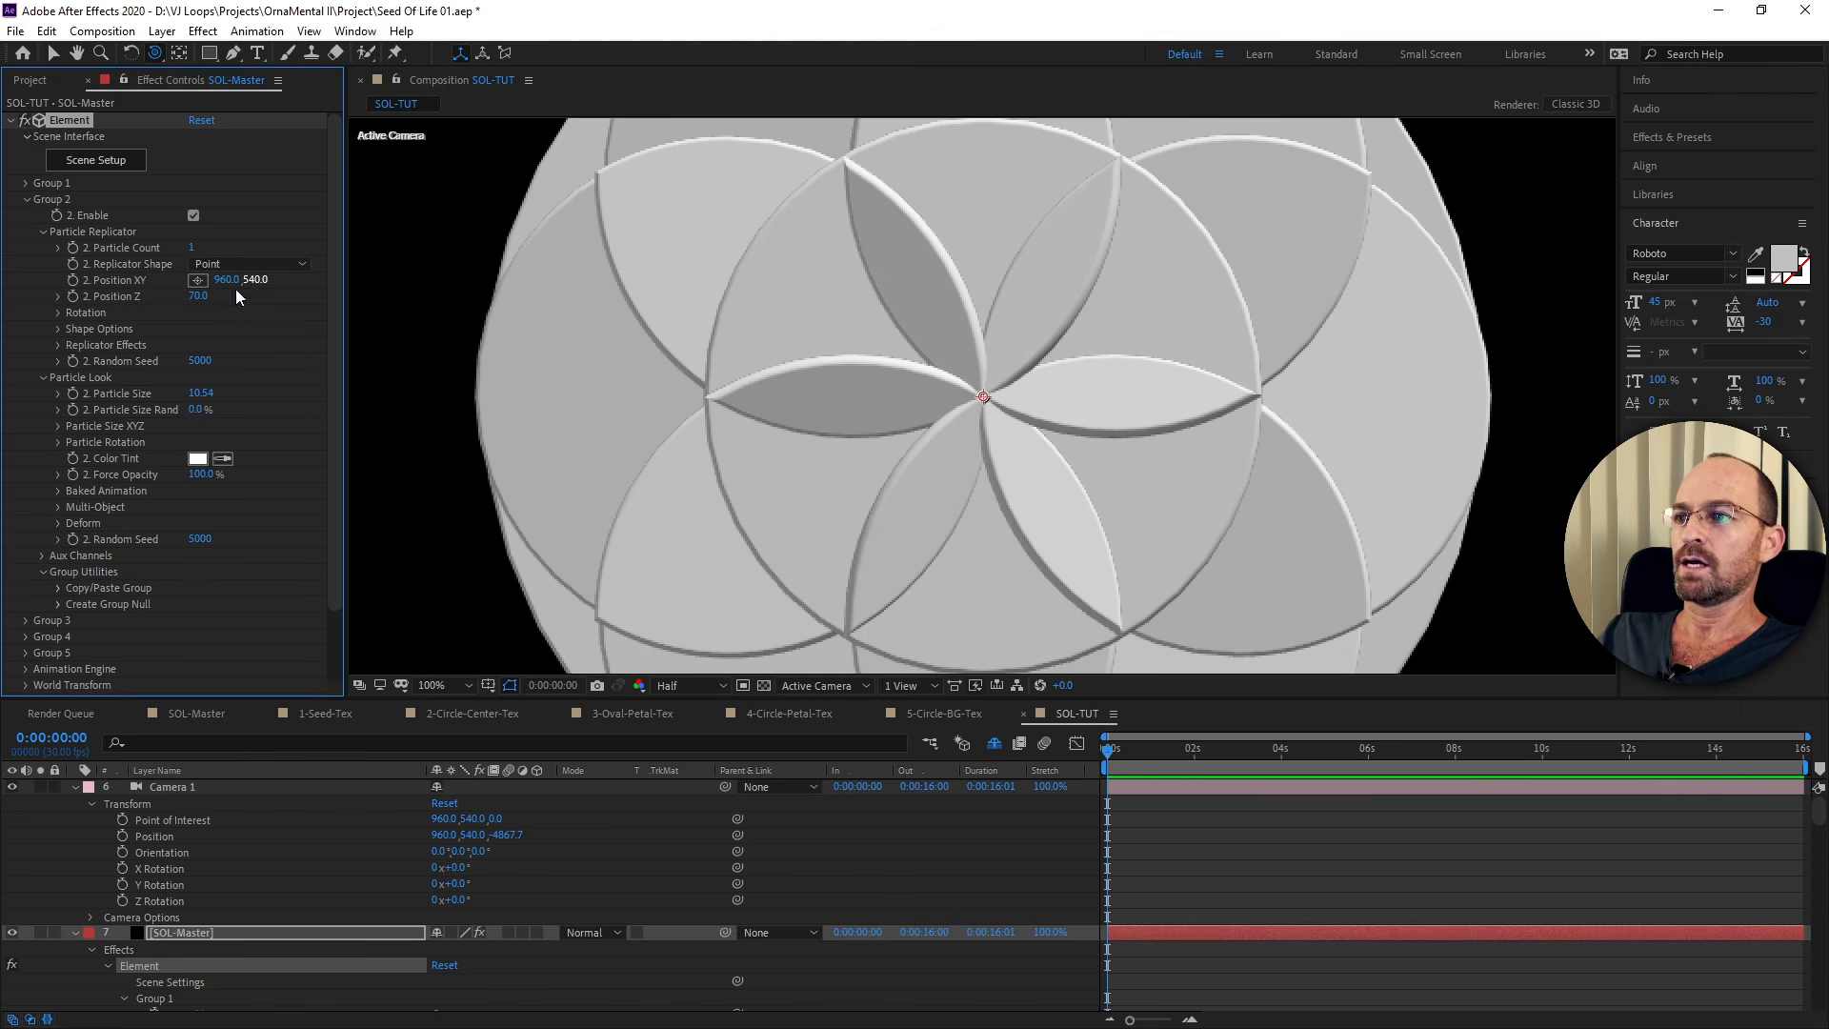
{"action": "left_click", "coordinate": [200, 393]}
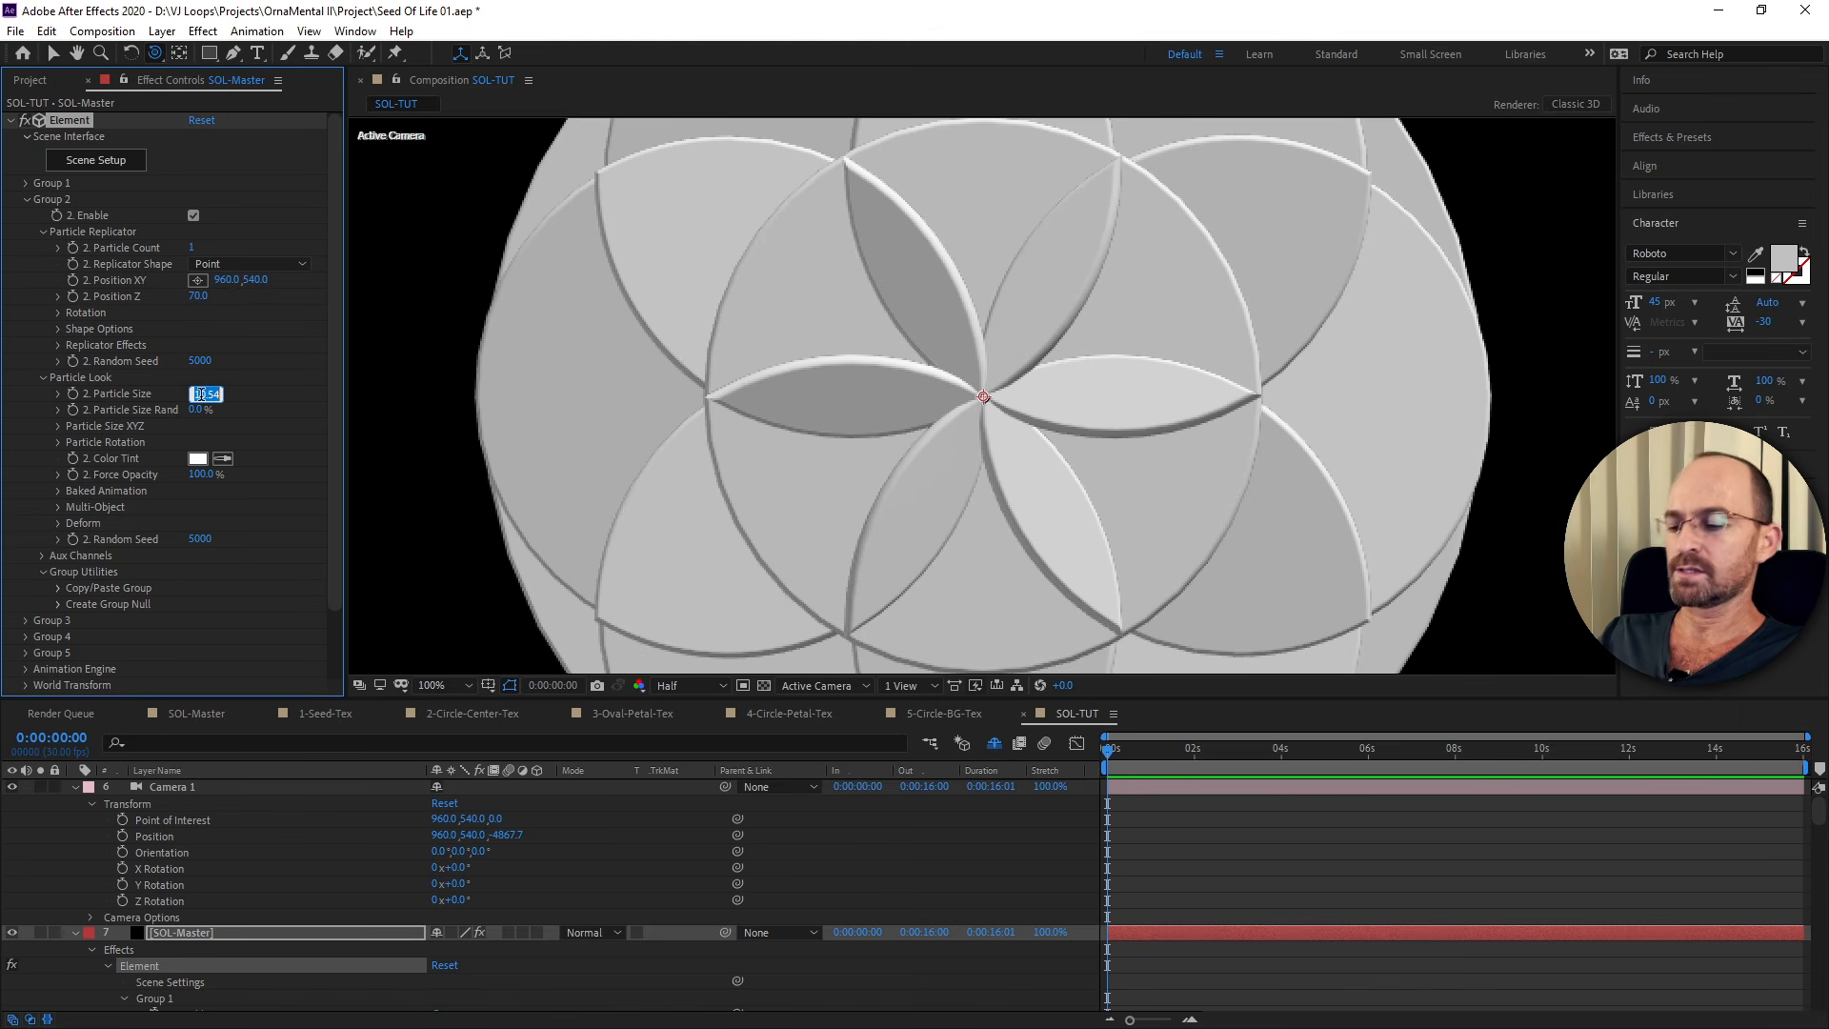
{"action": "type", "text": "10.5"}
{"action": "key", "text": "Return"}
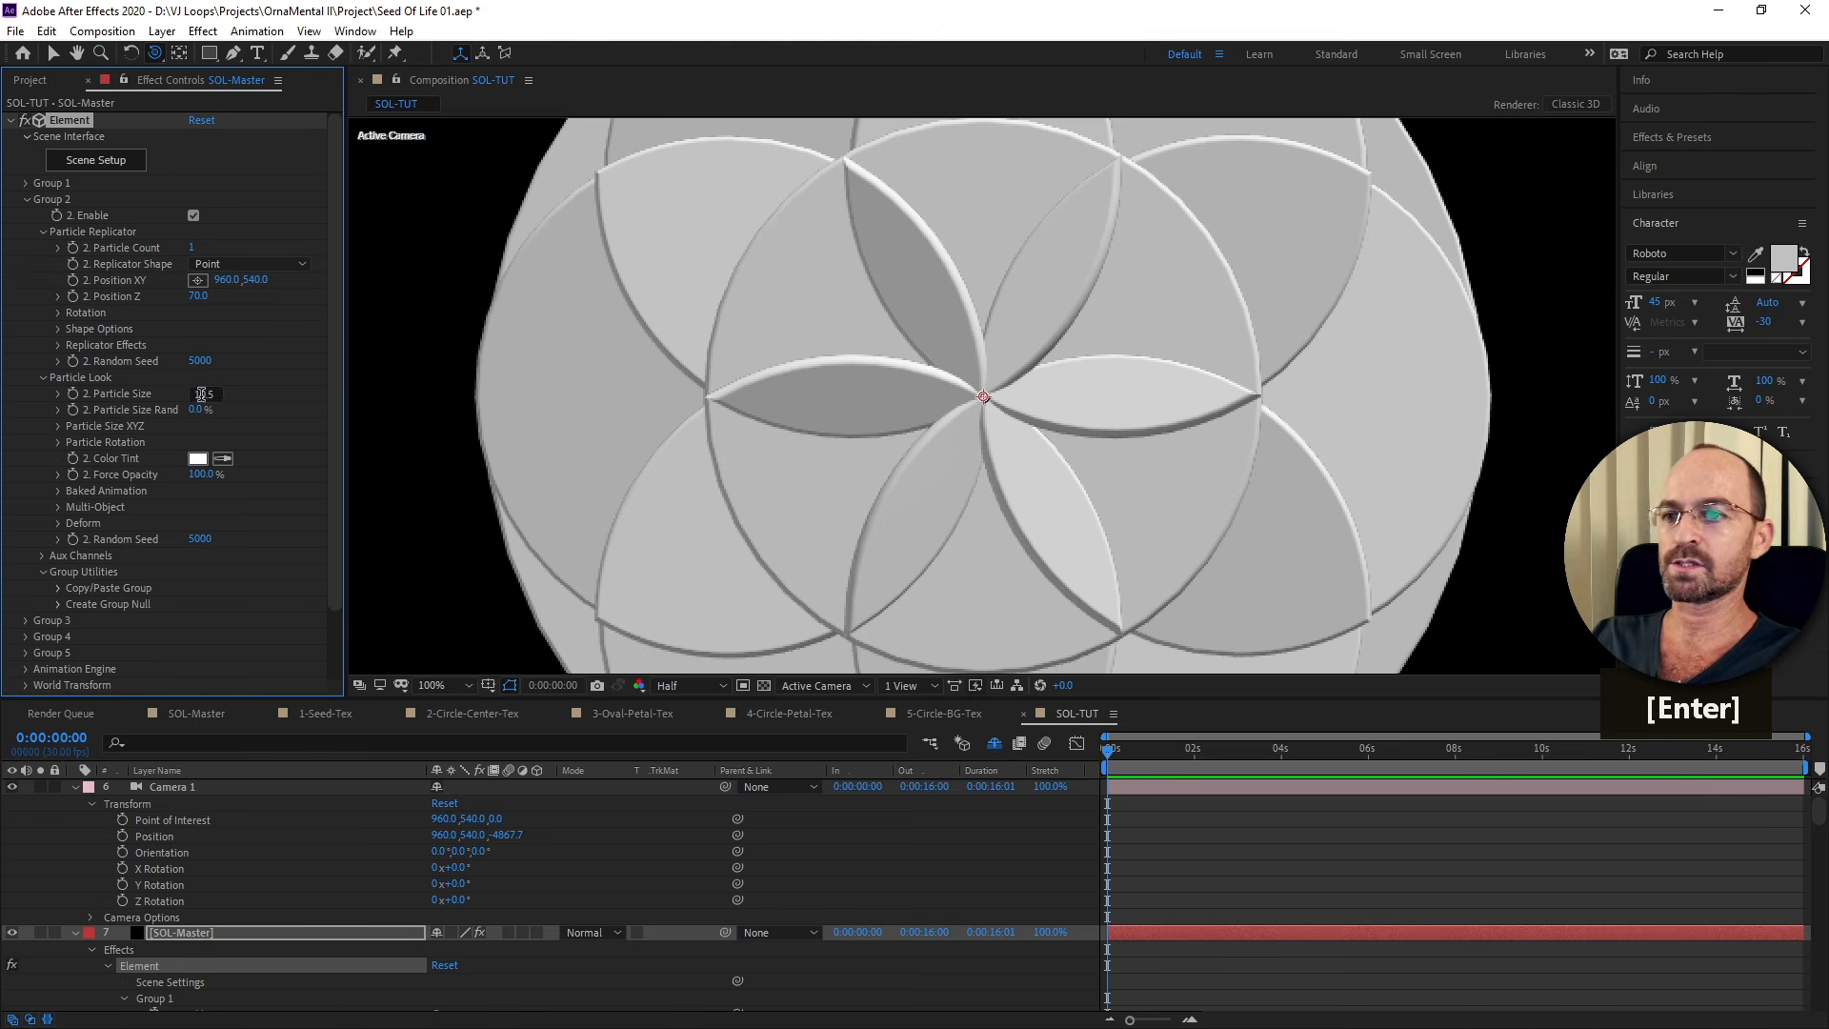
{"action": "left_click", "coordinate": [236, 335]}
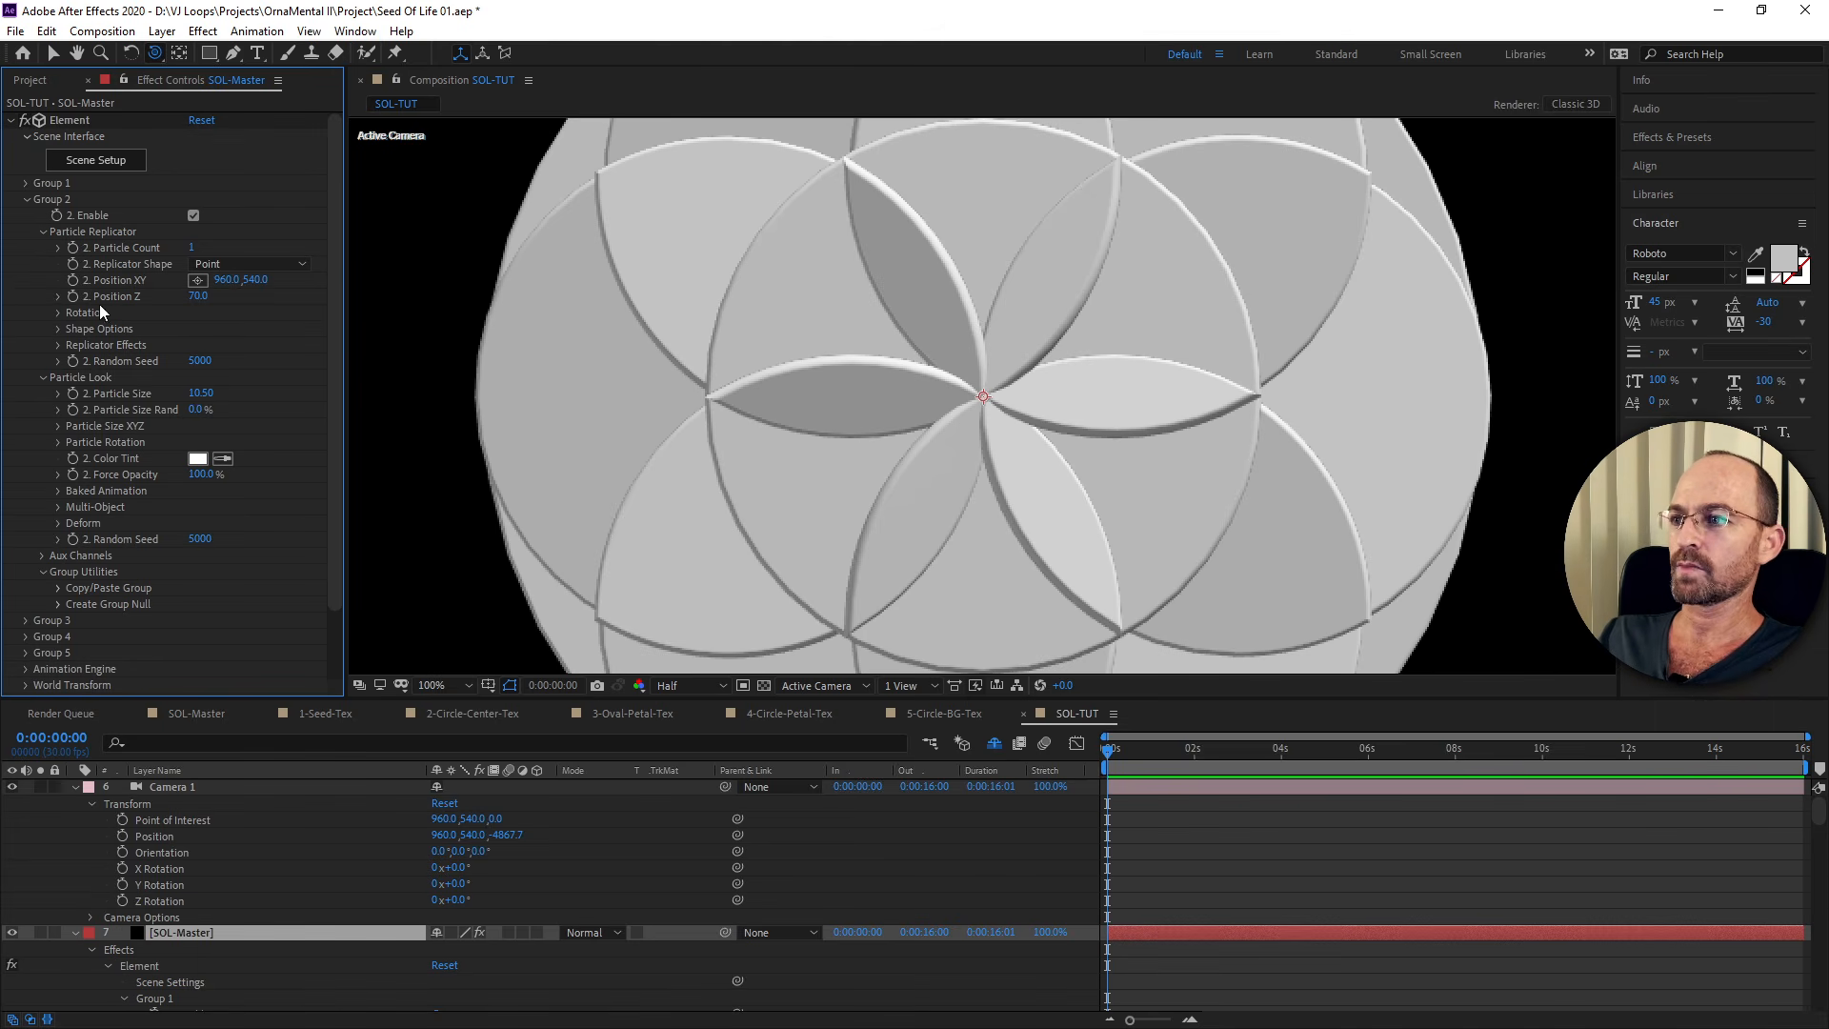
{"action": "left_click", "coordinate": [26, 201]}
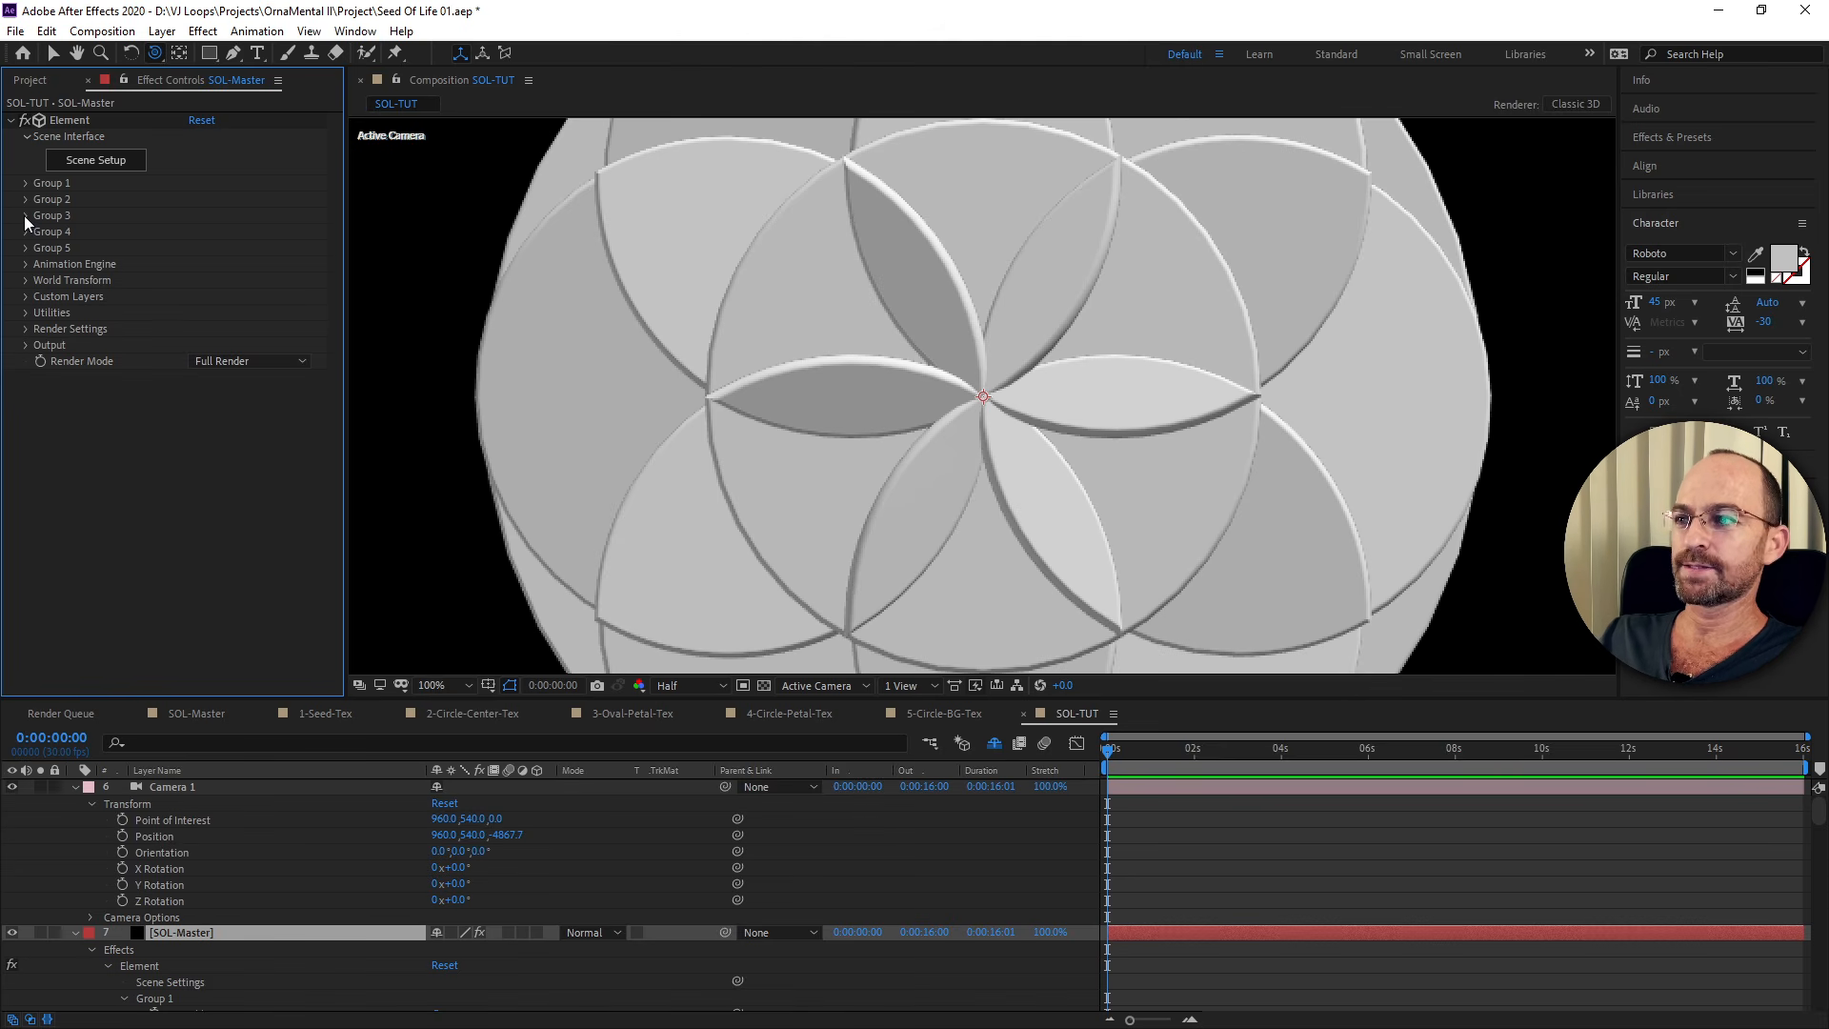
Set Group 3's Particle Size to 10.50 so the outer petals reach the neighbouring circle intersections.
{"action": "left_click", "coordinate": [25, 216]}
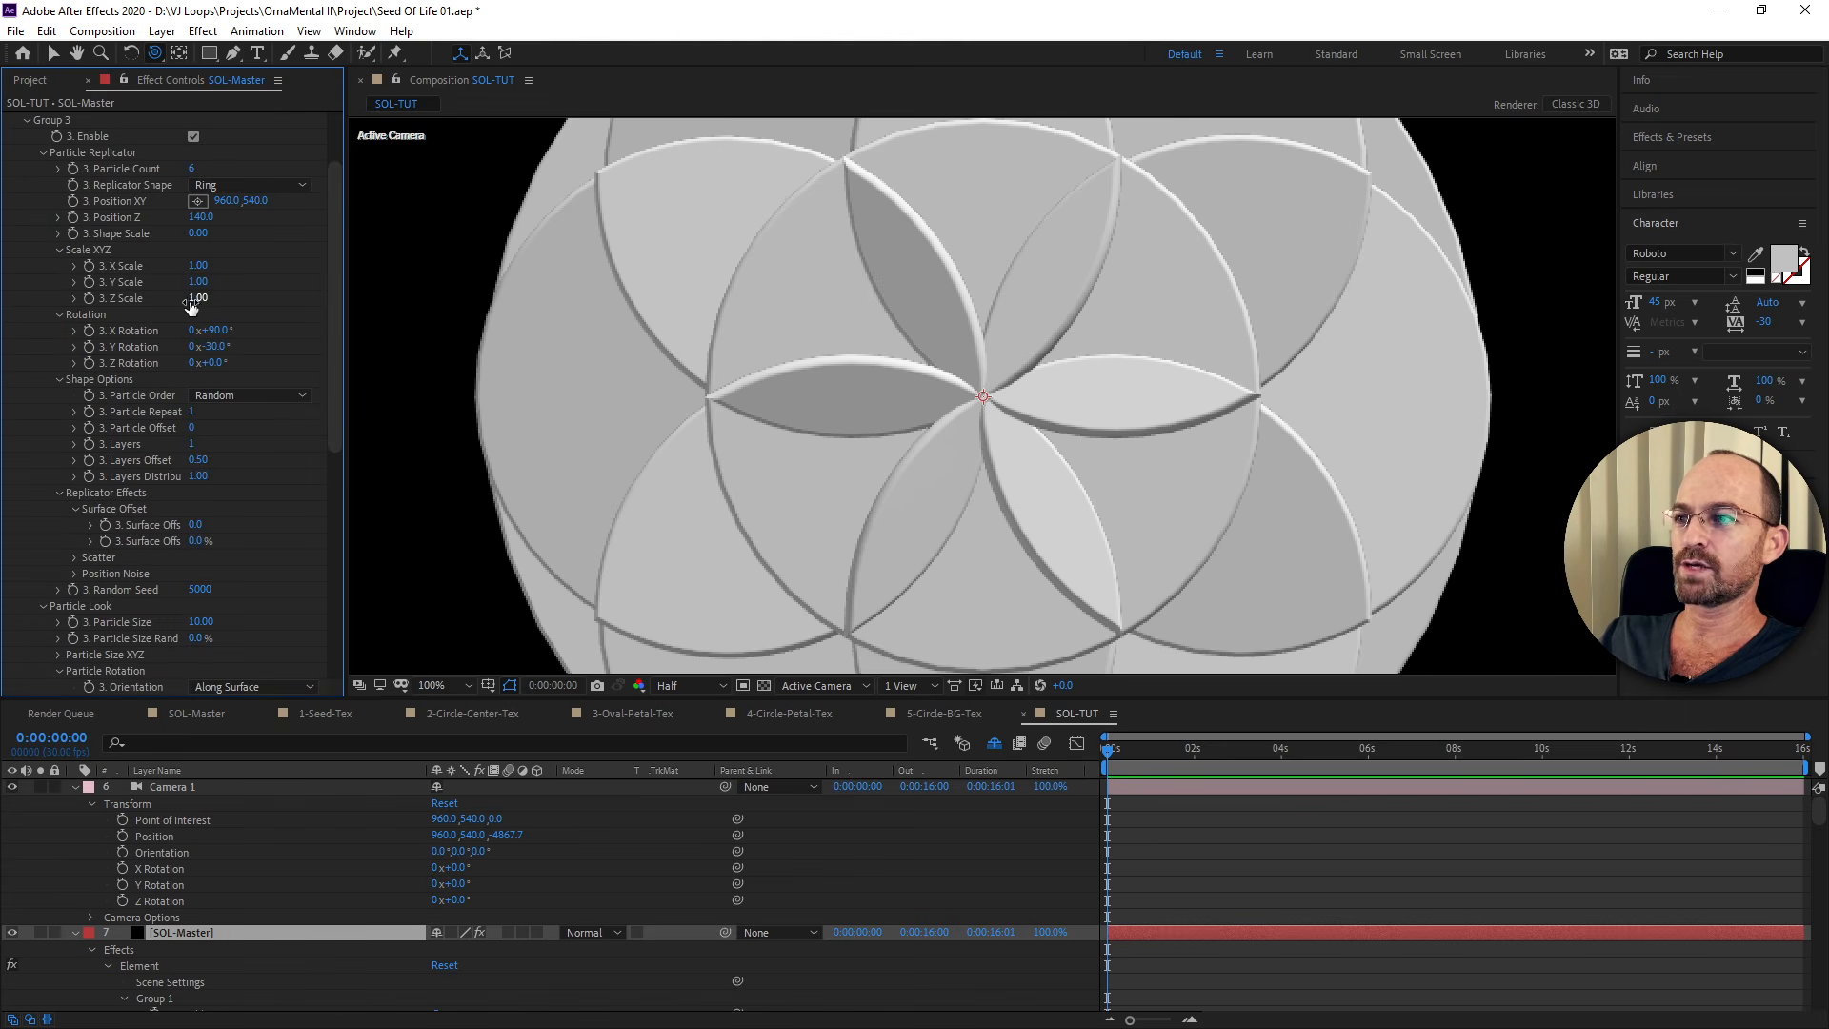
{"action": "scroll", "coordinate": [192, 304], "scroll_direction": "up", "scroll_amount": 1}
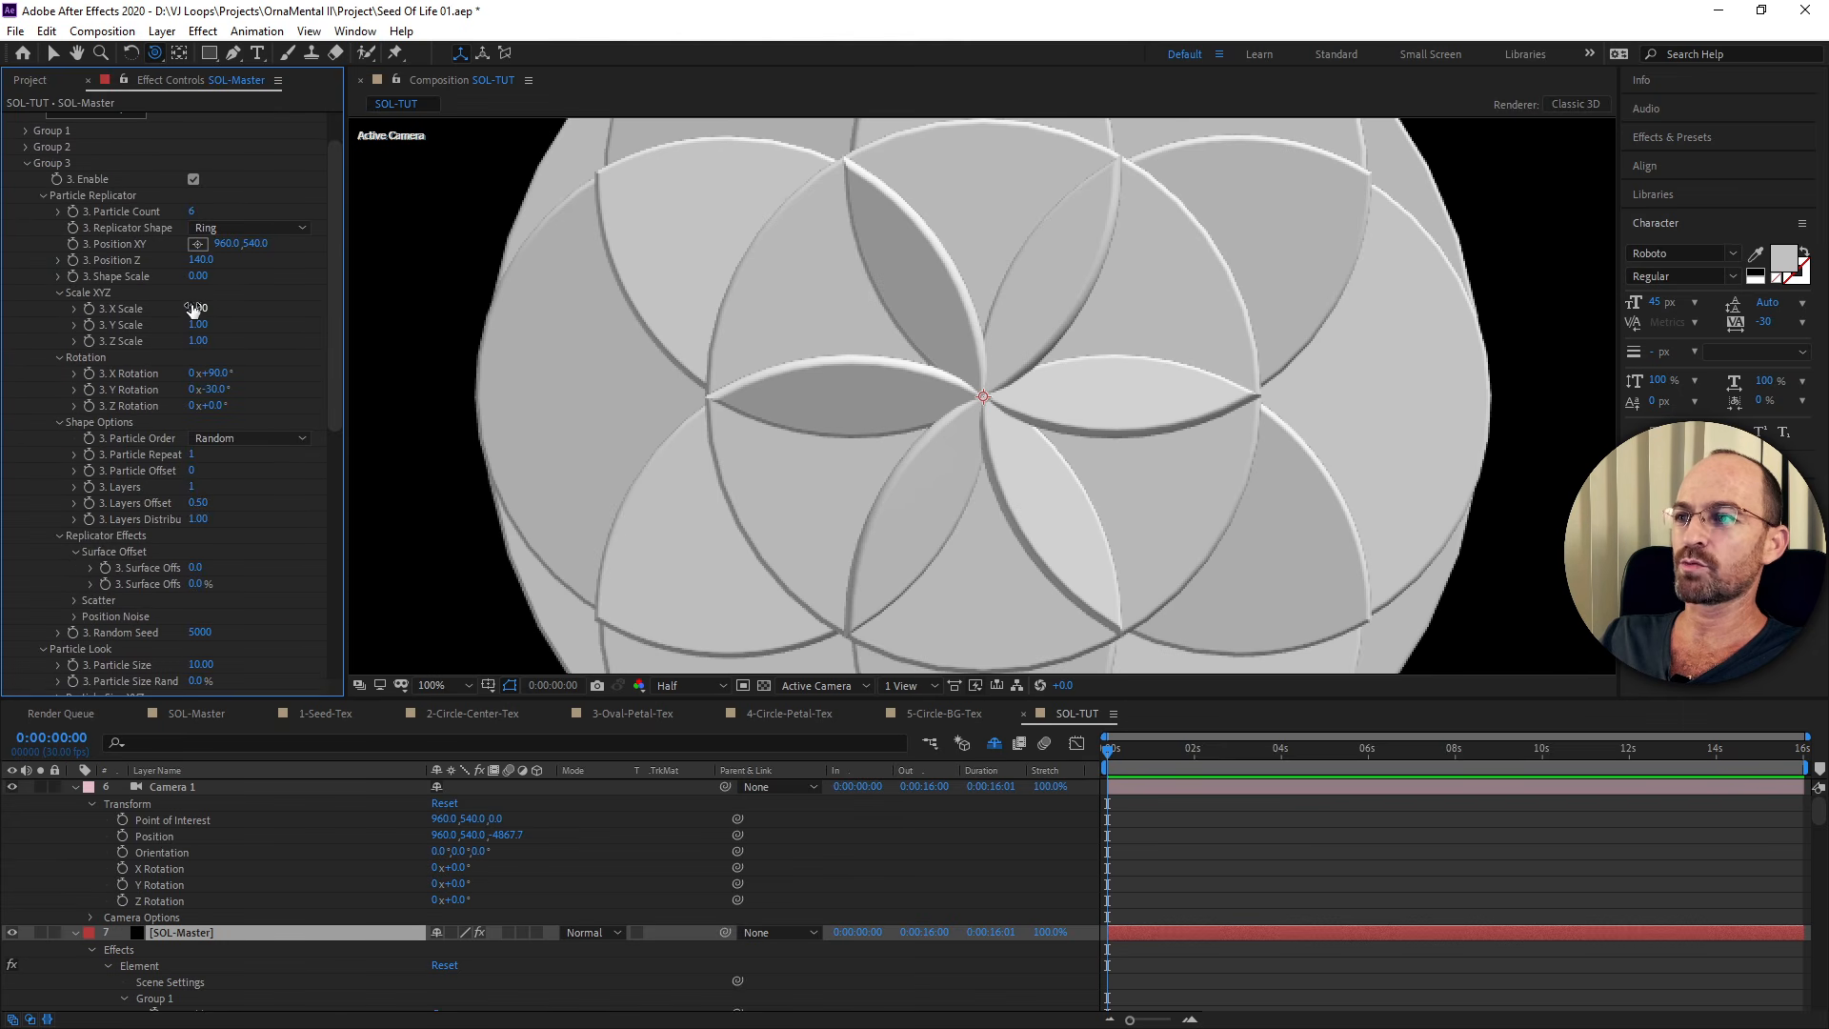
{"action": "left_click", "coordinate": [42, 197]}
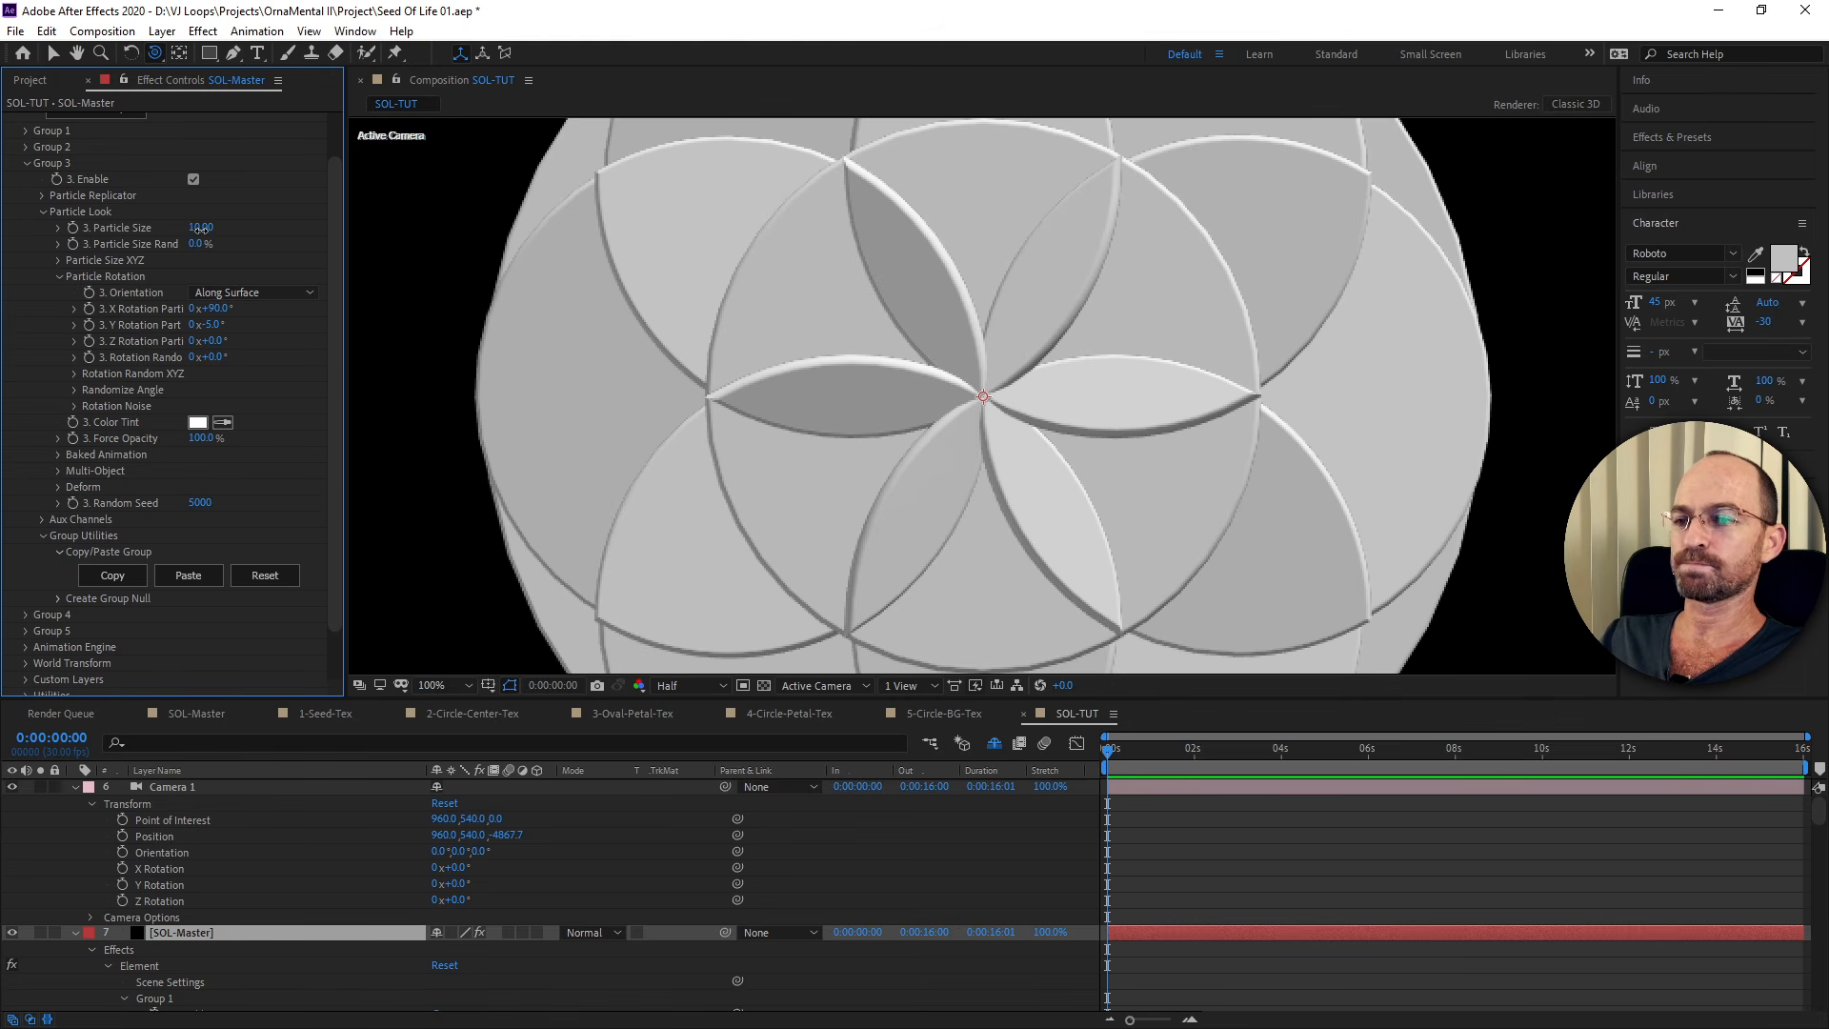
{"action": "left_click_drag", "start_coordinate": [201, 230], "coordinate": [278, 261]}
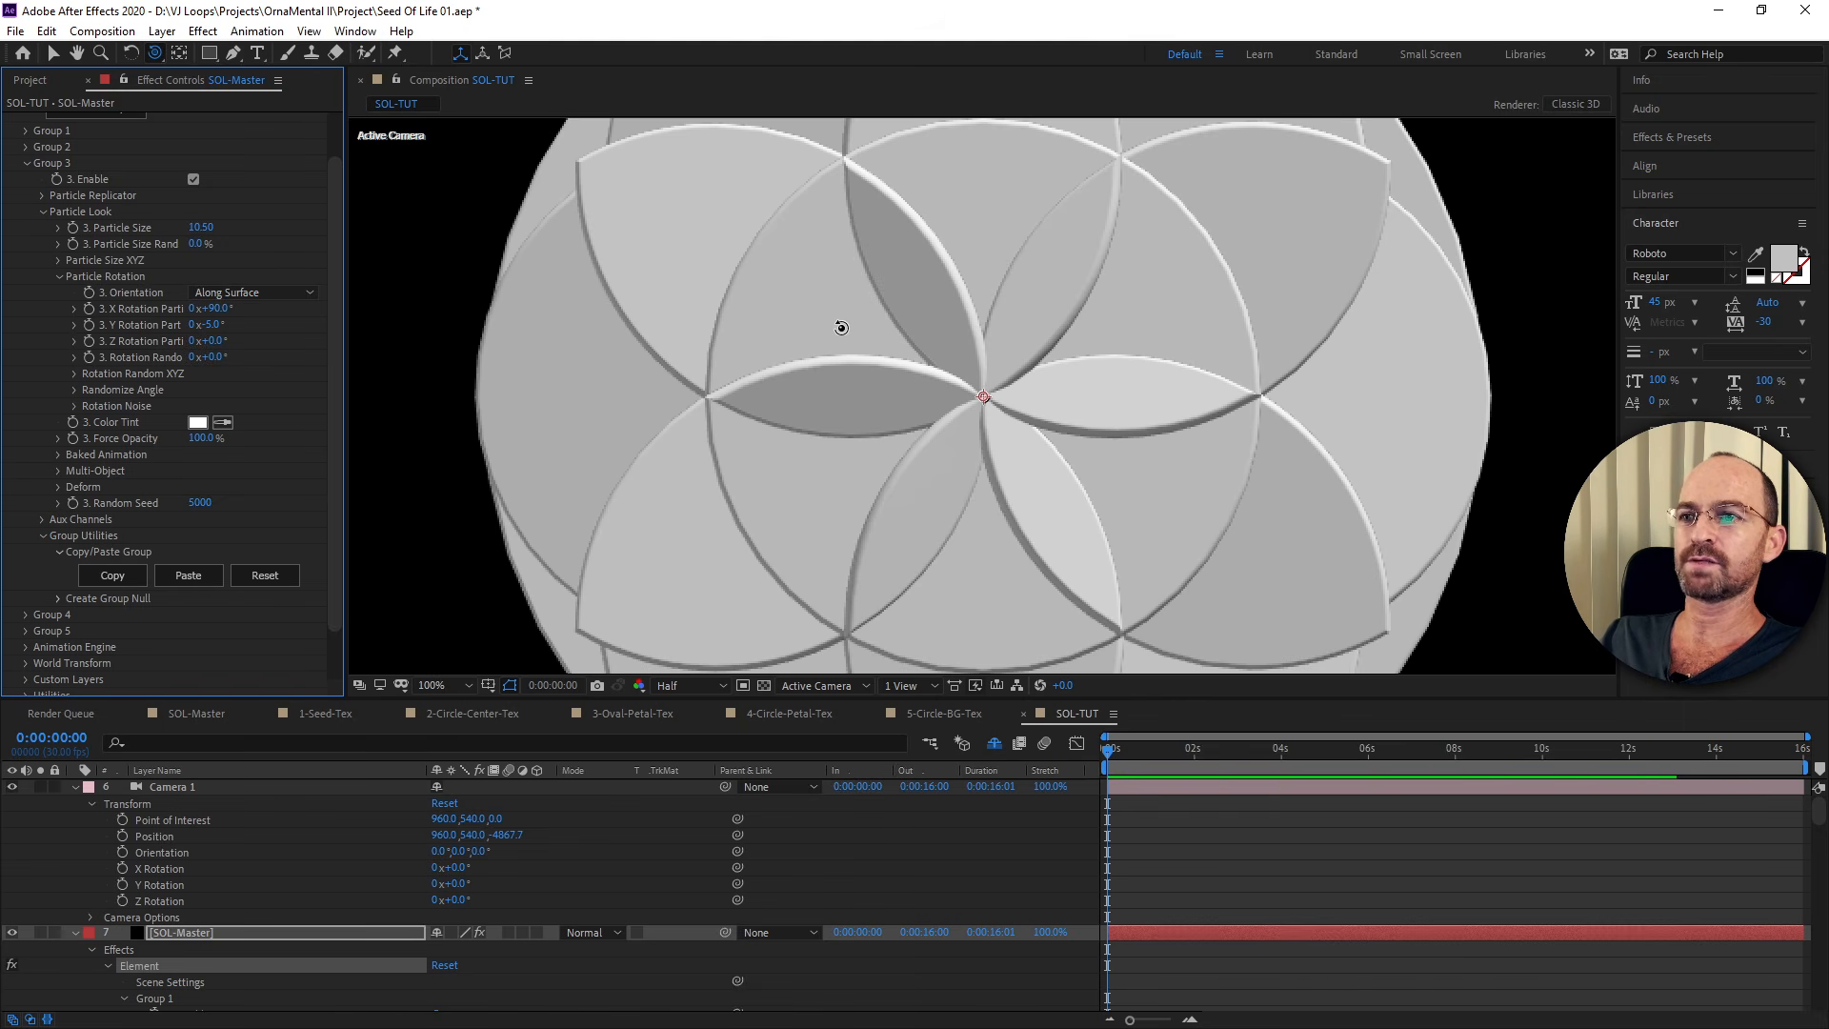
{"action": "left_click_drag", "start_coordinate": [854, 340], "coordinate": [931, 486]}
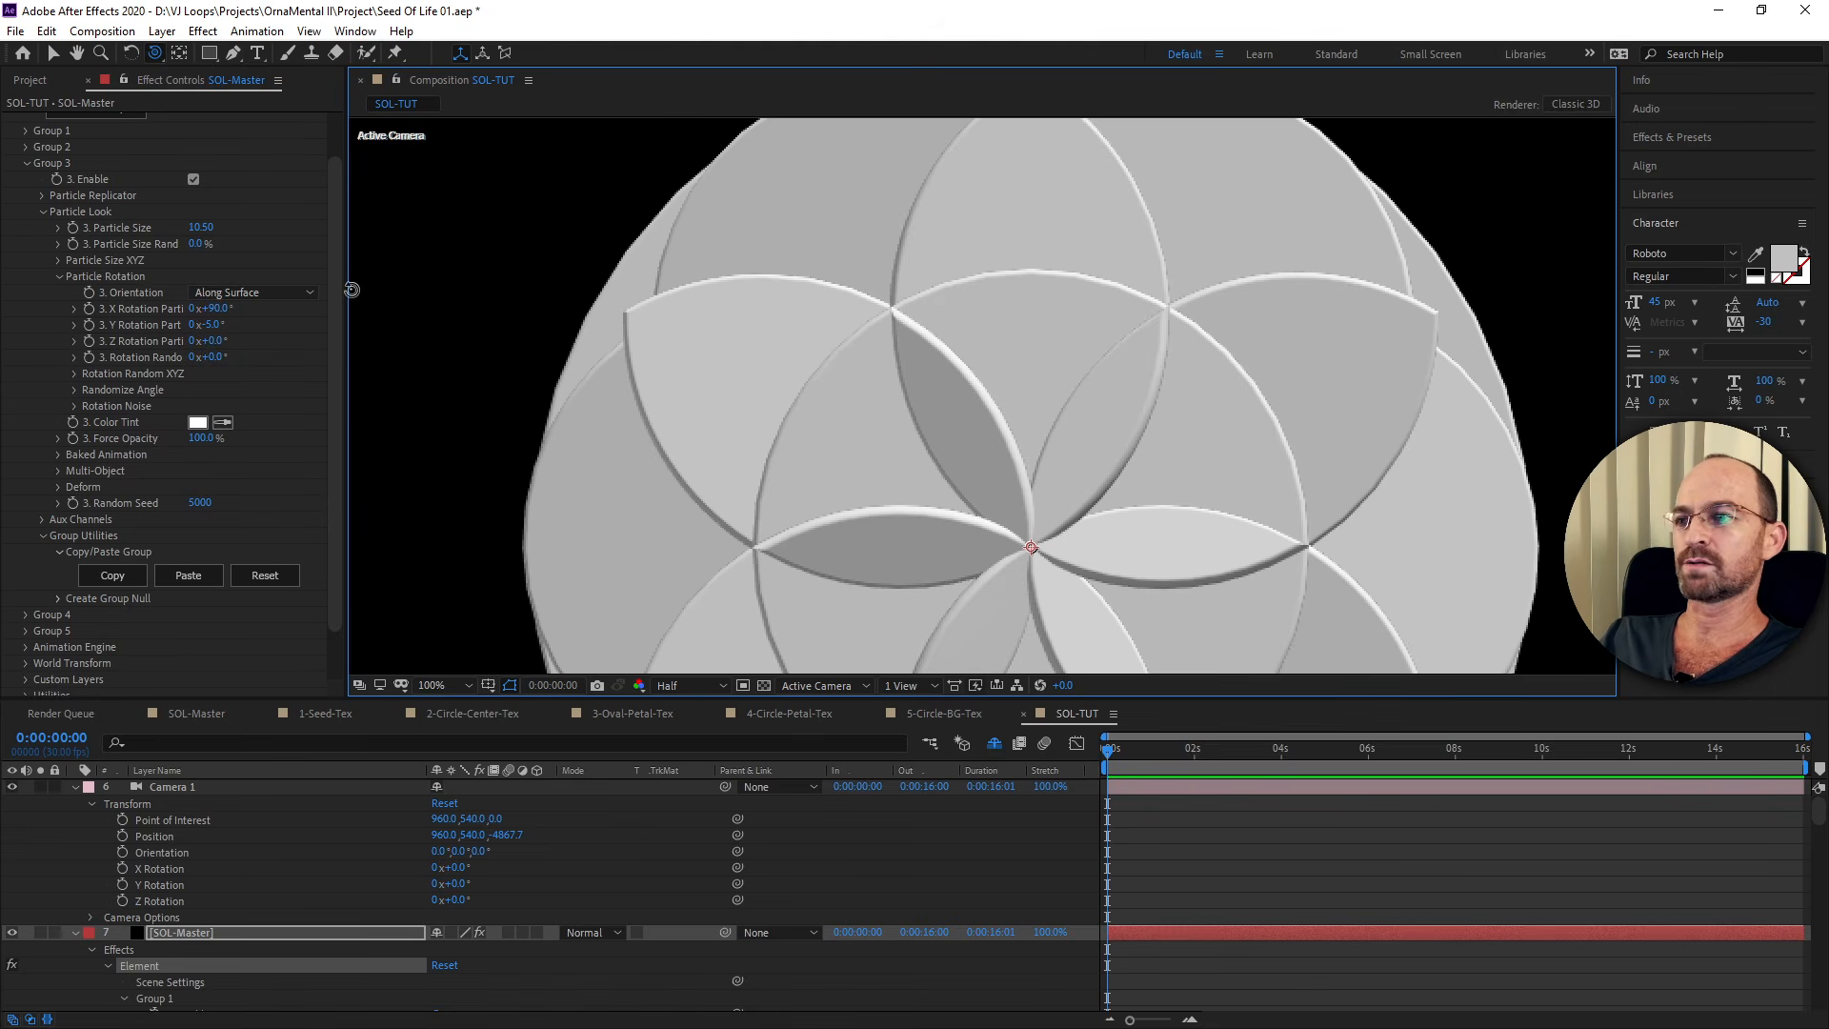
{"action": "left_click", "coordinate": [26, 163]}
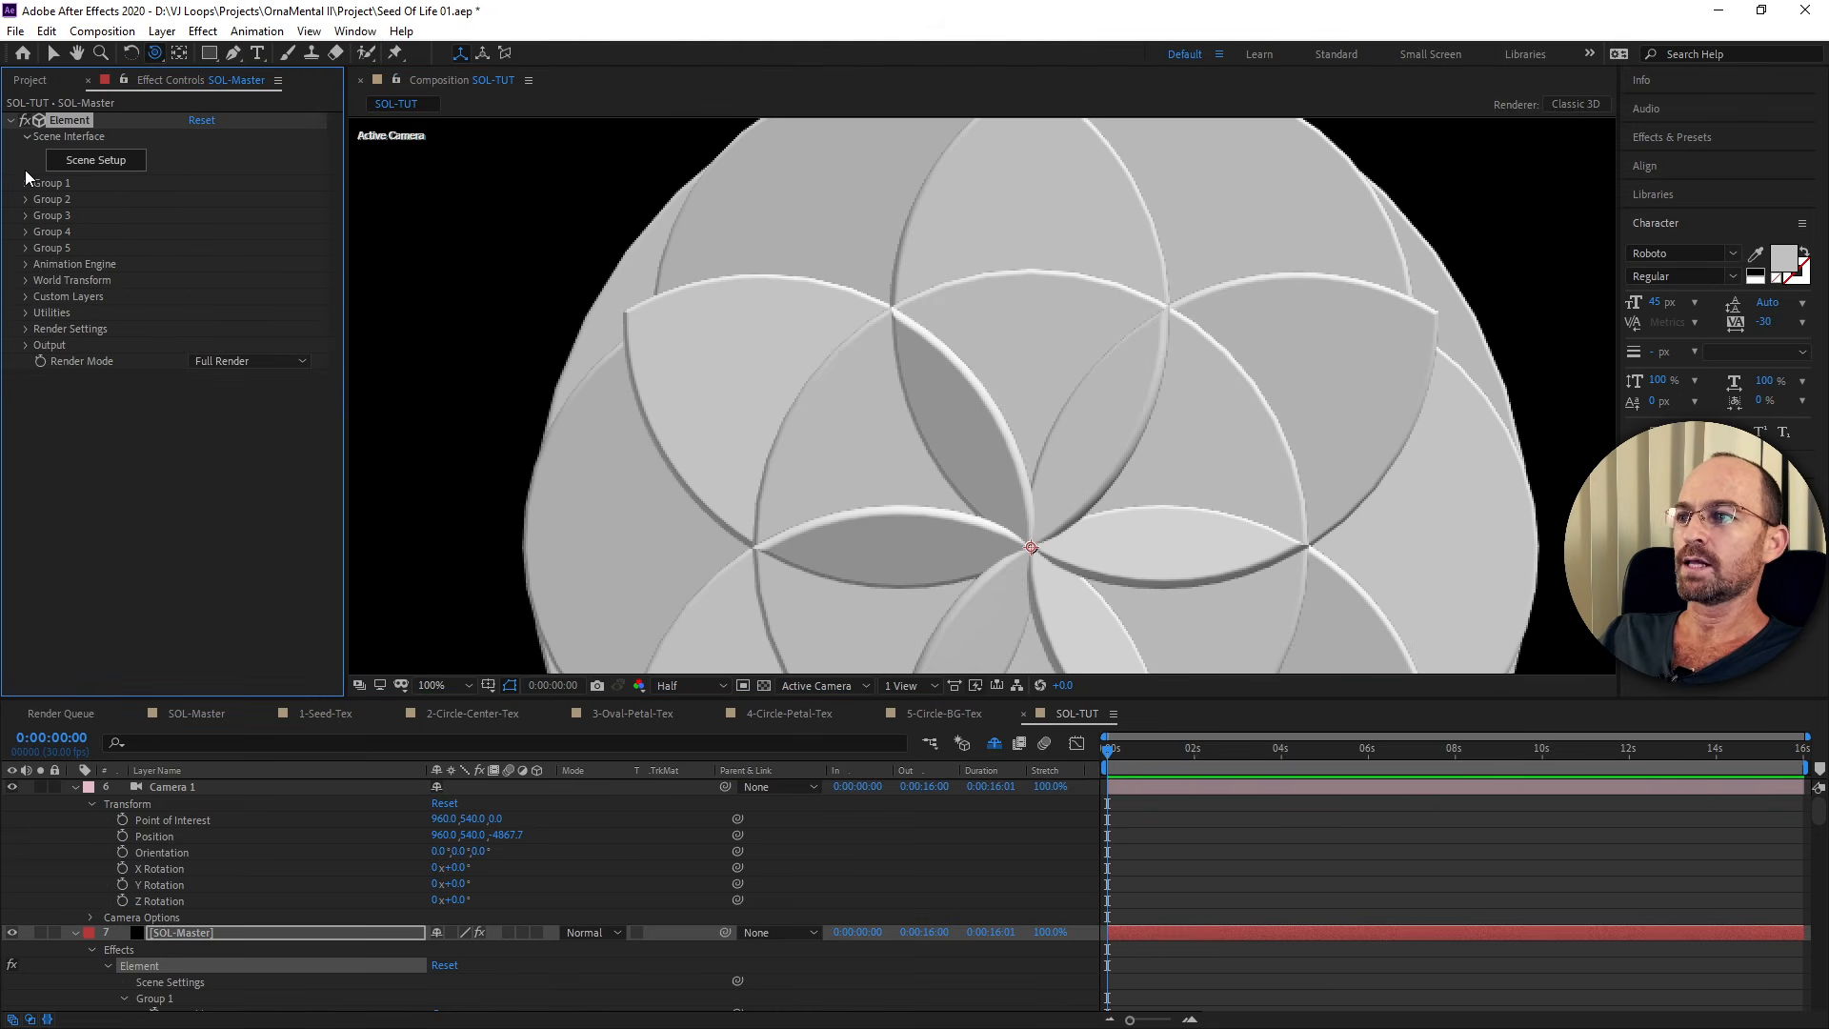
Set Group 4's Particle Size to 10.66 to enlarge the ring of circles behind the outer petals.
{"action": "left_click", "coordinate": [24, 233]}
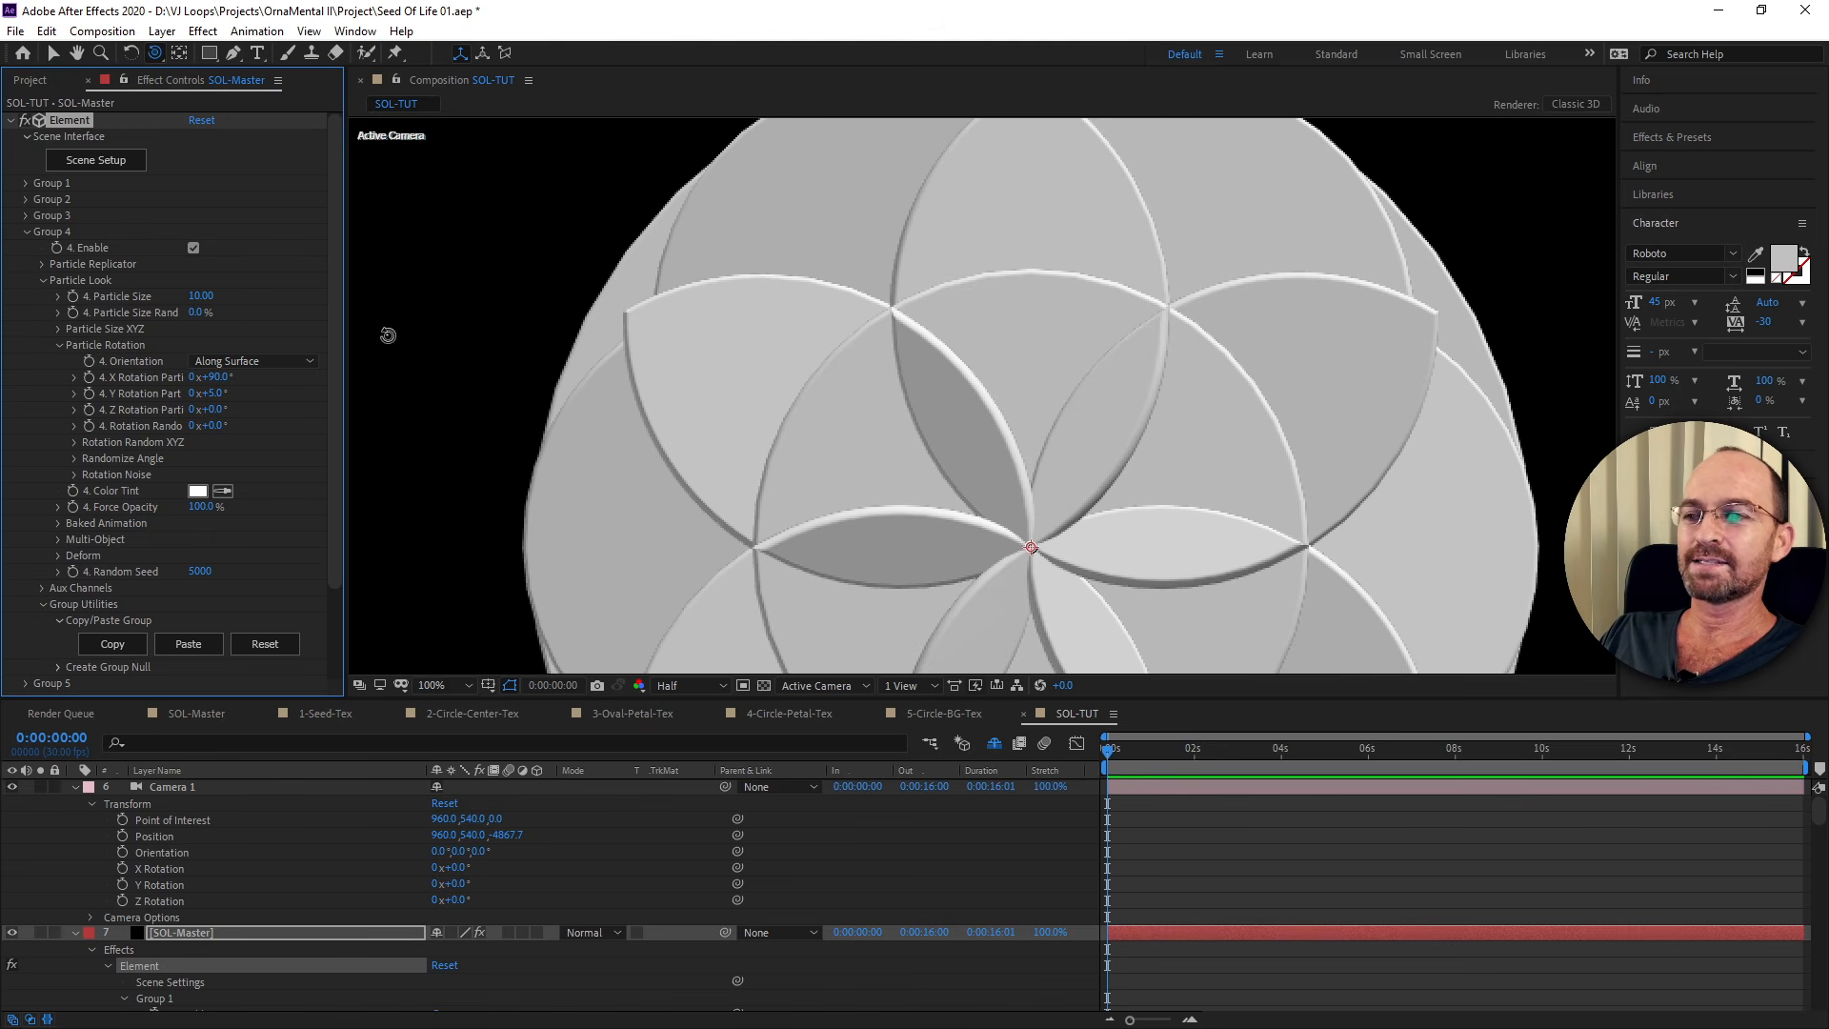
{"action": "left_click_drag", "start_coordinate": [199, 303], "coordinate": [246, 287]}
{"action": "key", "text": "comma"}
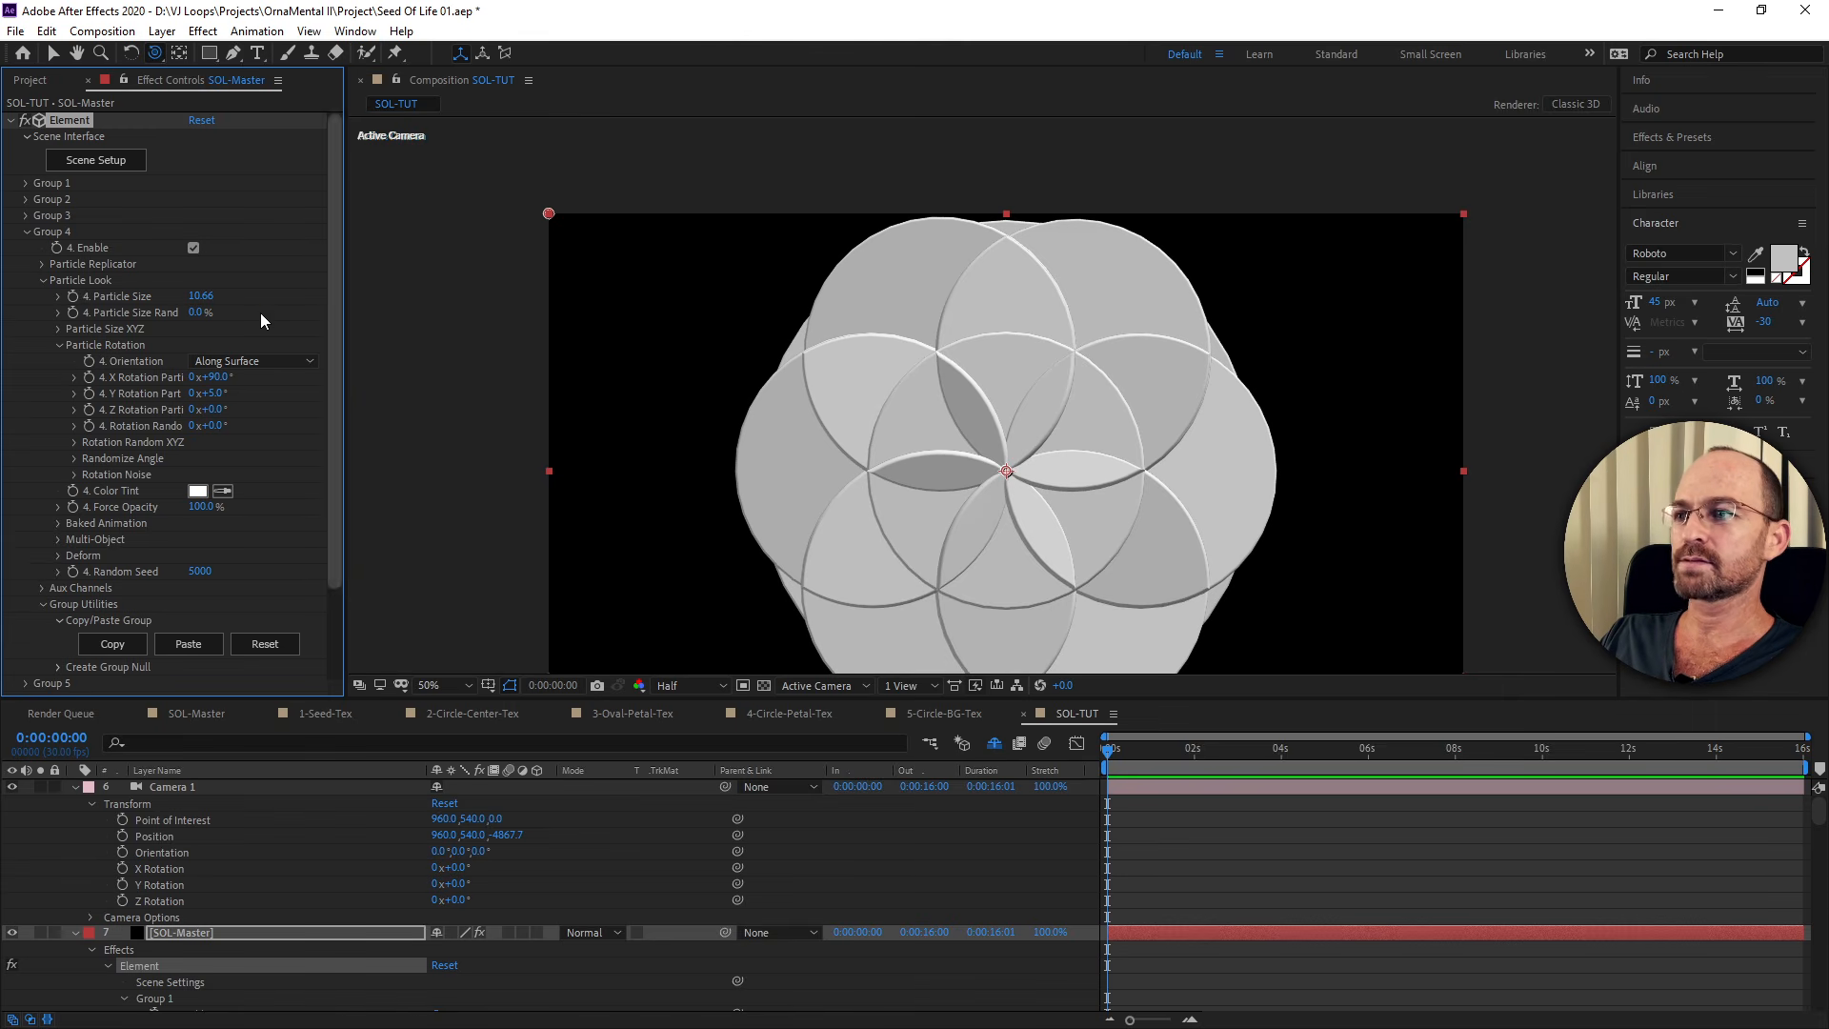
{"action": "left_click", "coordinate": [26, 233]}
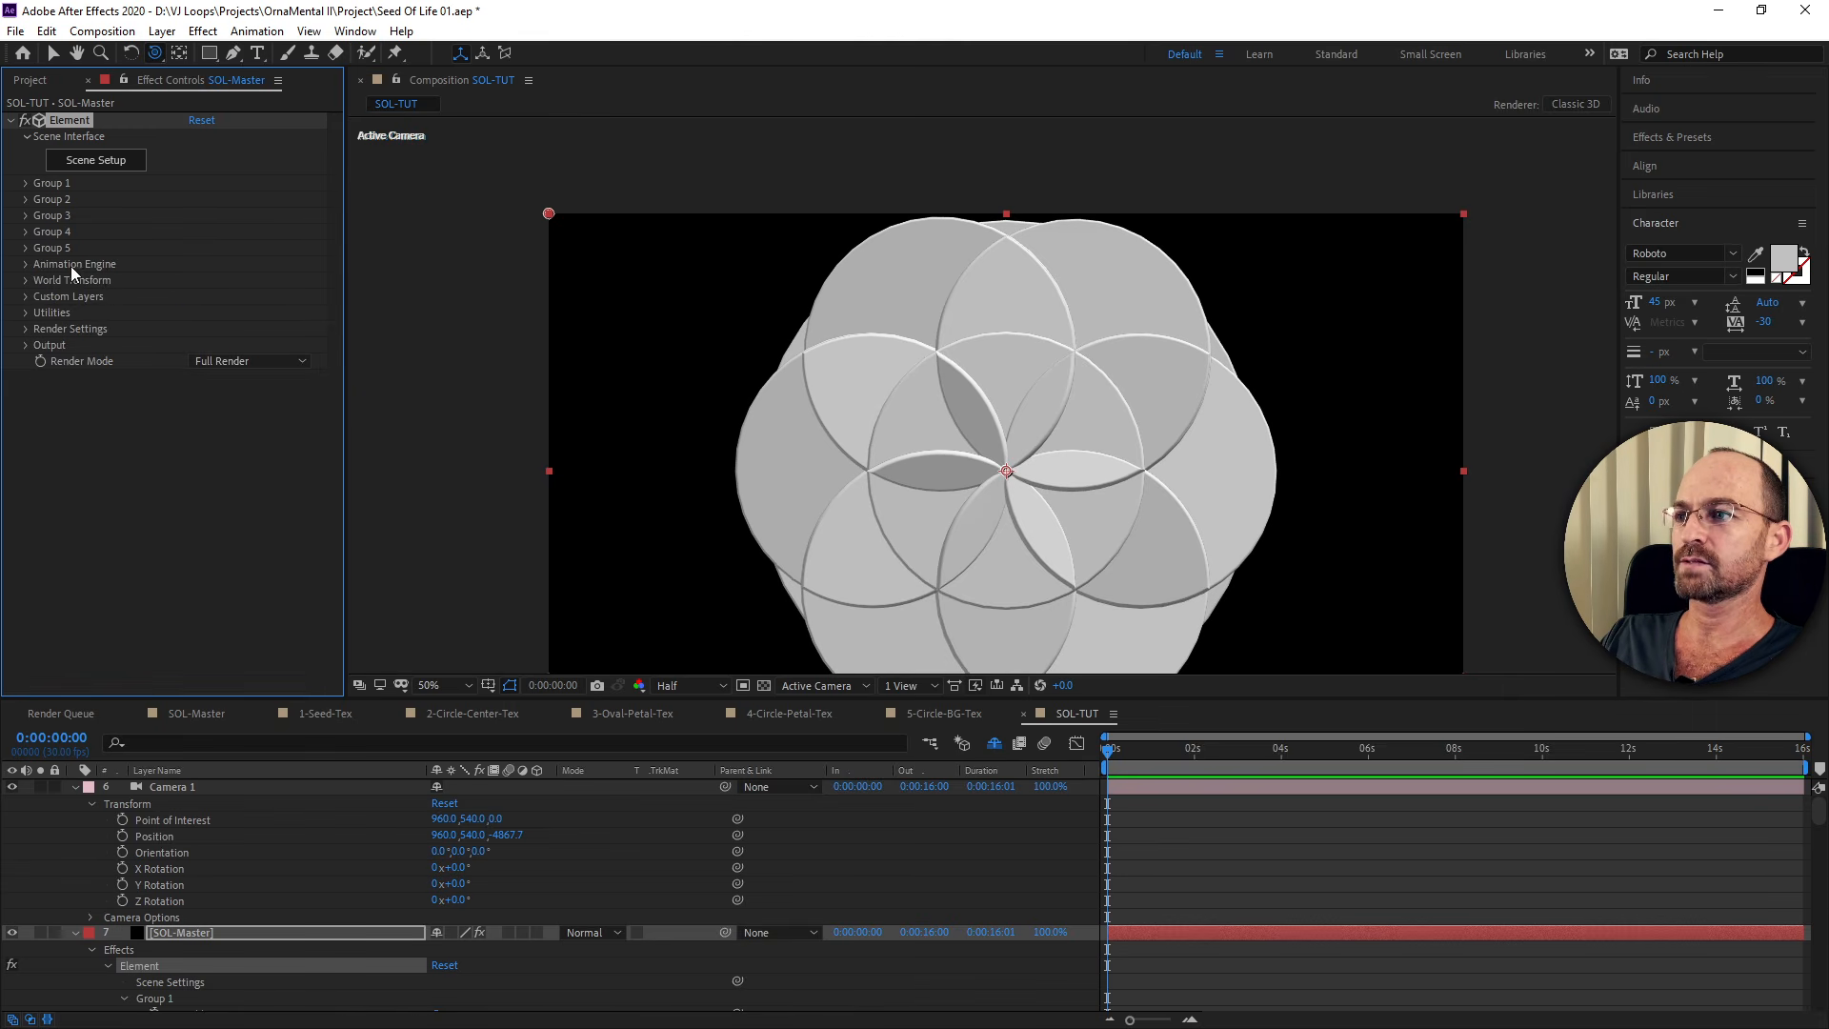
Set Group 5's Particle Size to 10.85 so the background circle encloses the whole ornament.
{"action": "left_click", "coordinate": [27, 249]}
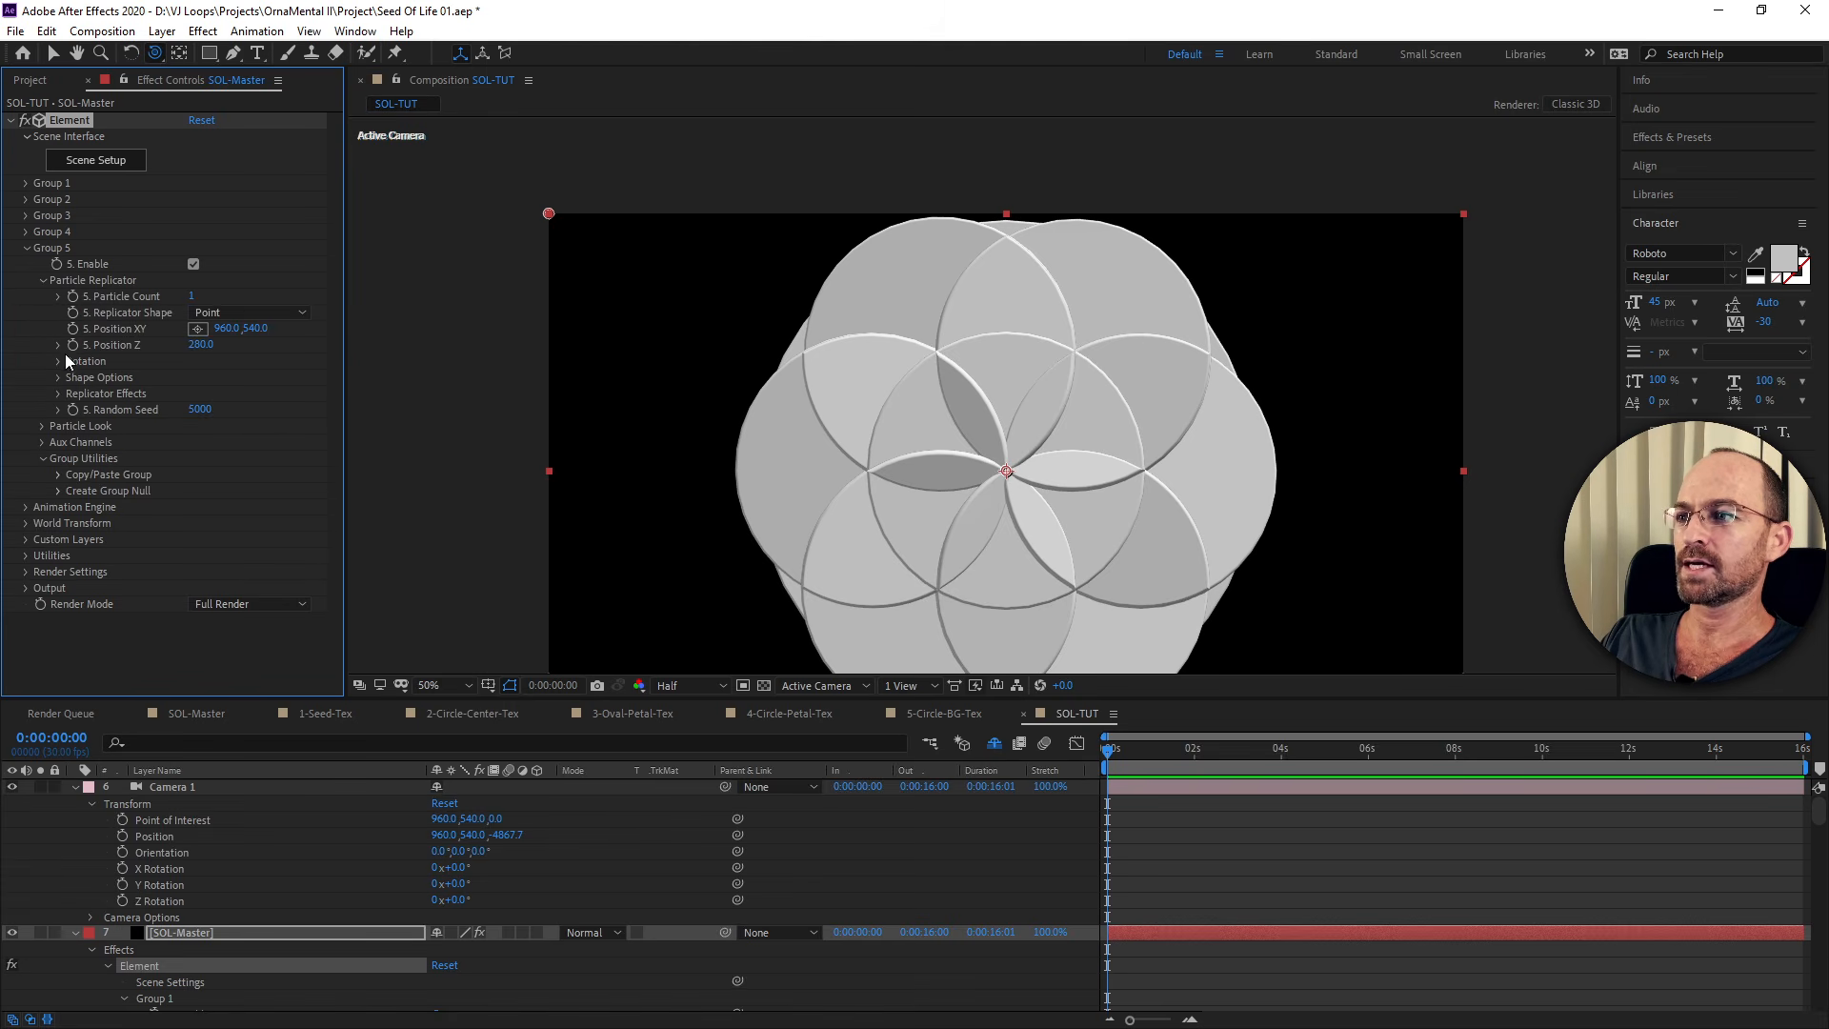
{"action": "left_click", "coordinate": [43, 282]}
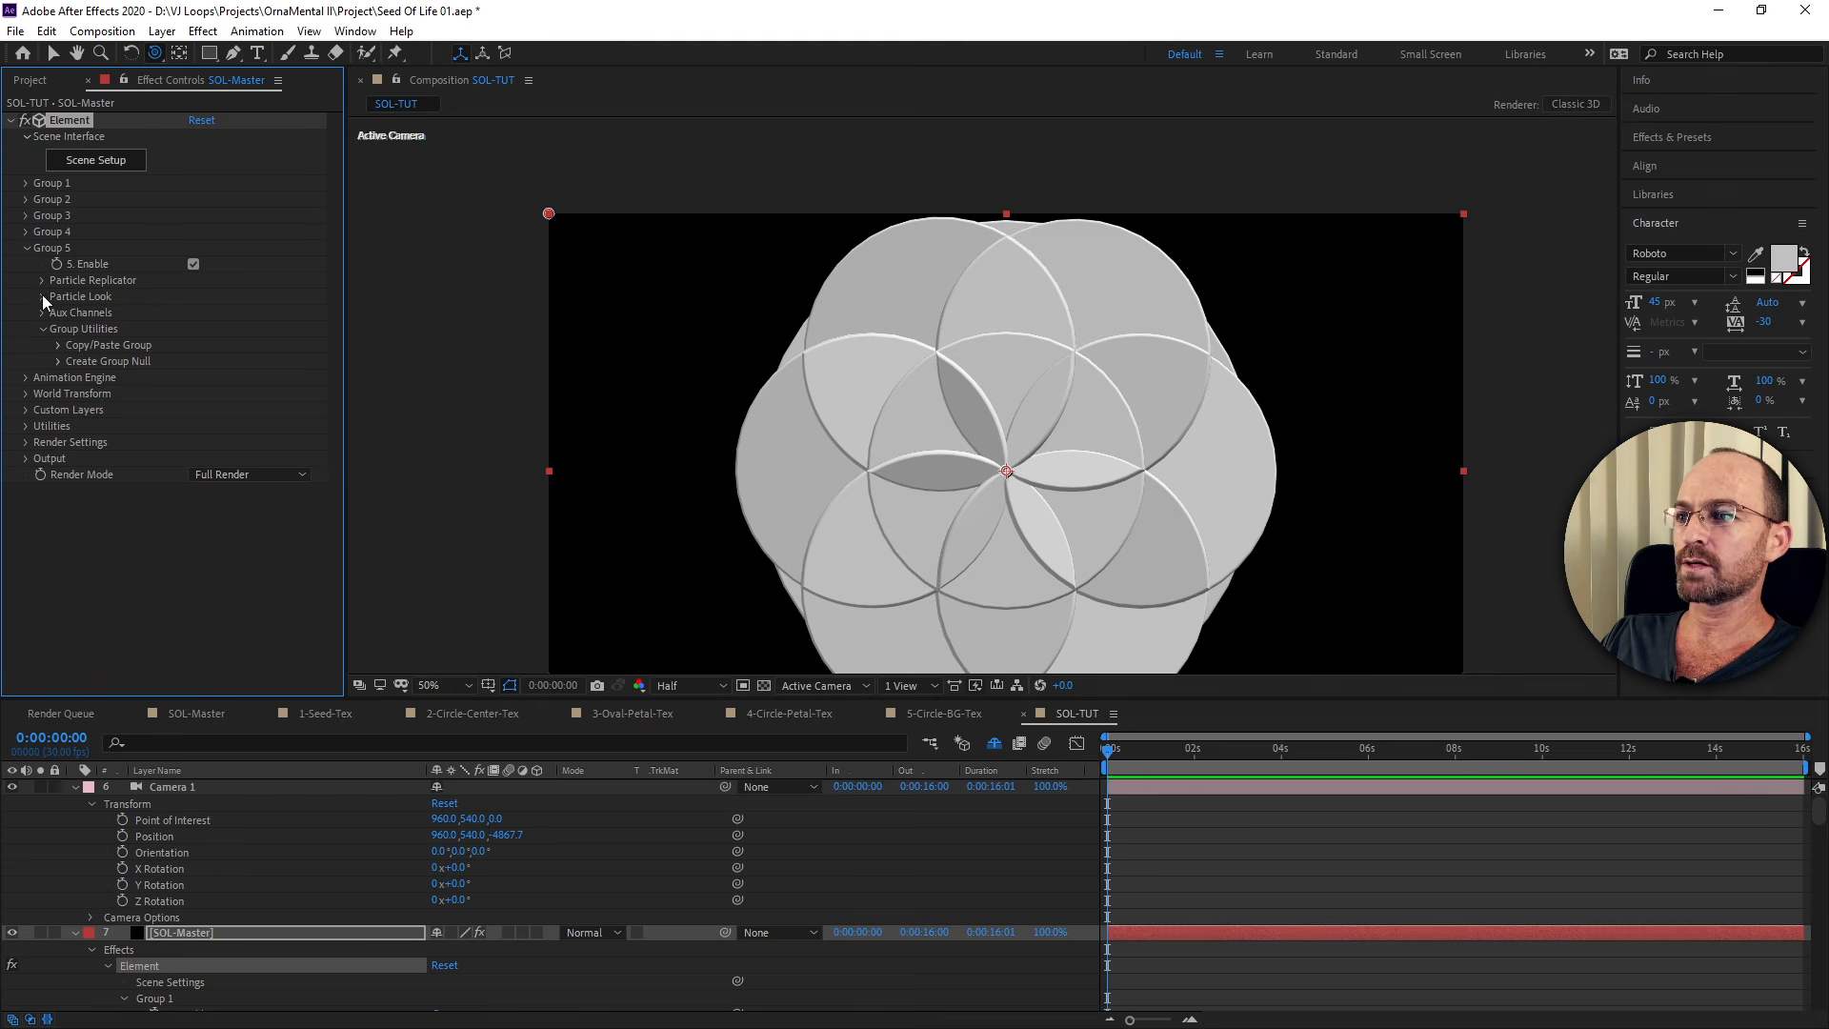
{"action": "left_click", "coordinate": [43, 296]}
{"action": "left_click_drag", "start_coordinate": [201, 312], "coordinate": [278, 310]}
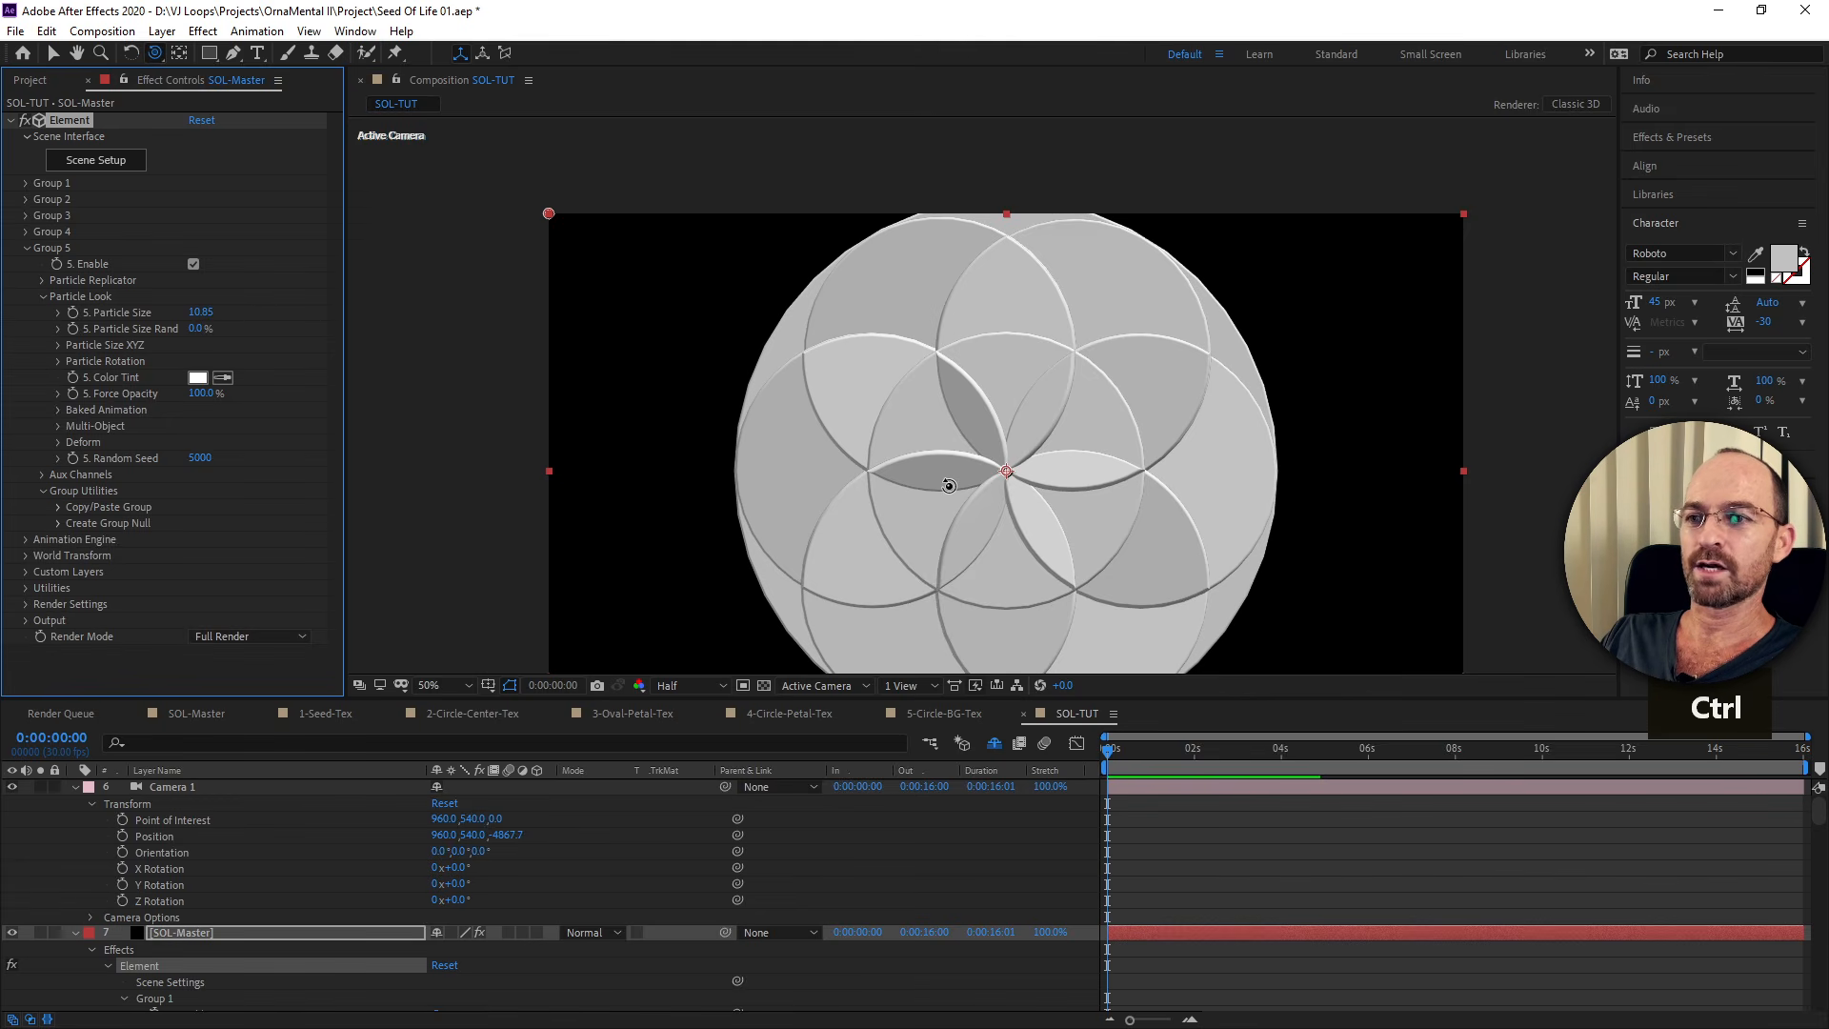
Dolly the camera back to a Z position of about -5787.7 to frame the entire ornament, and collapse Group 5's settings.
{"action": "key", "text": "c"}
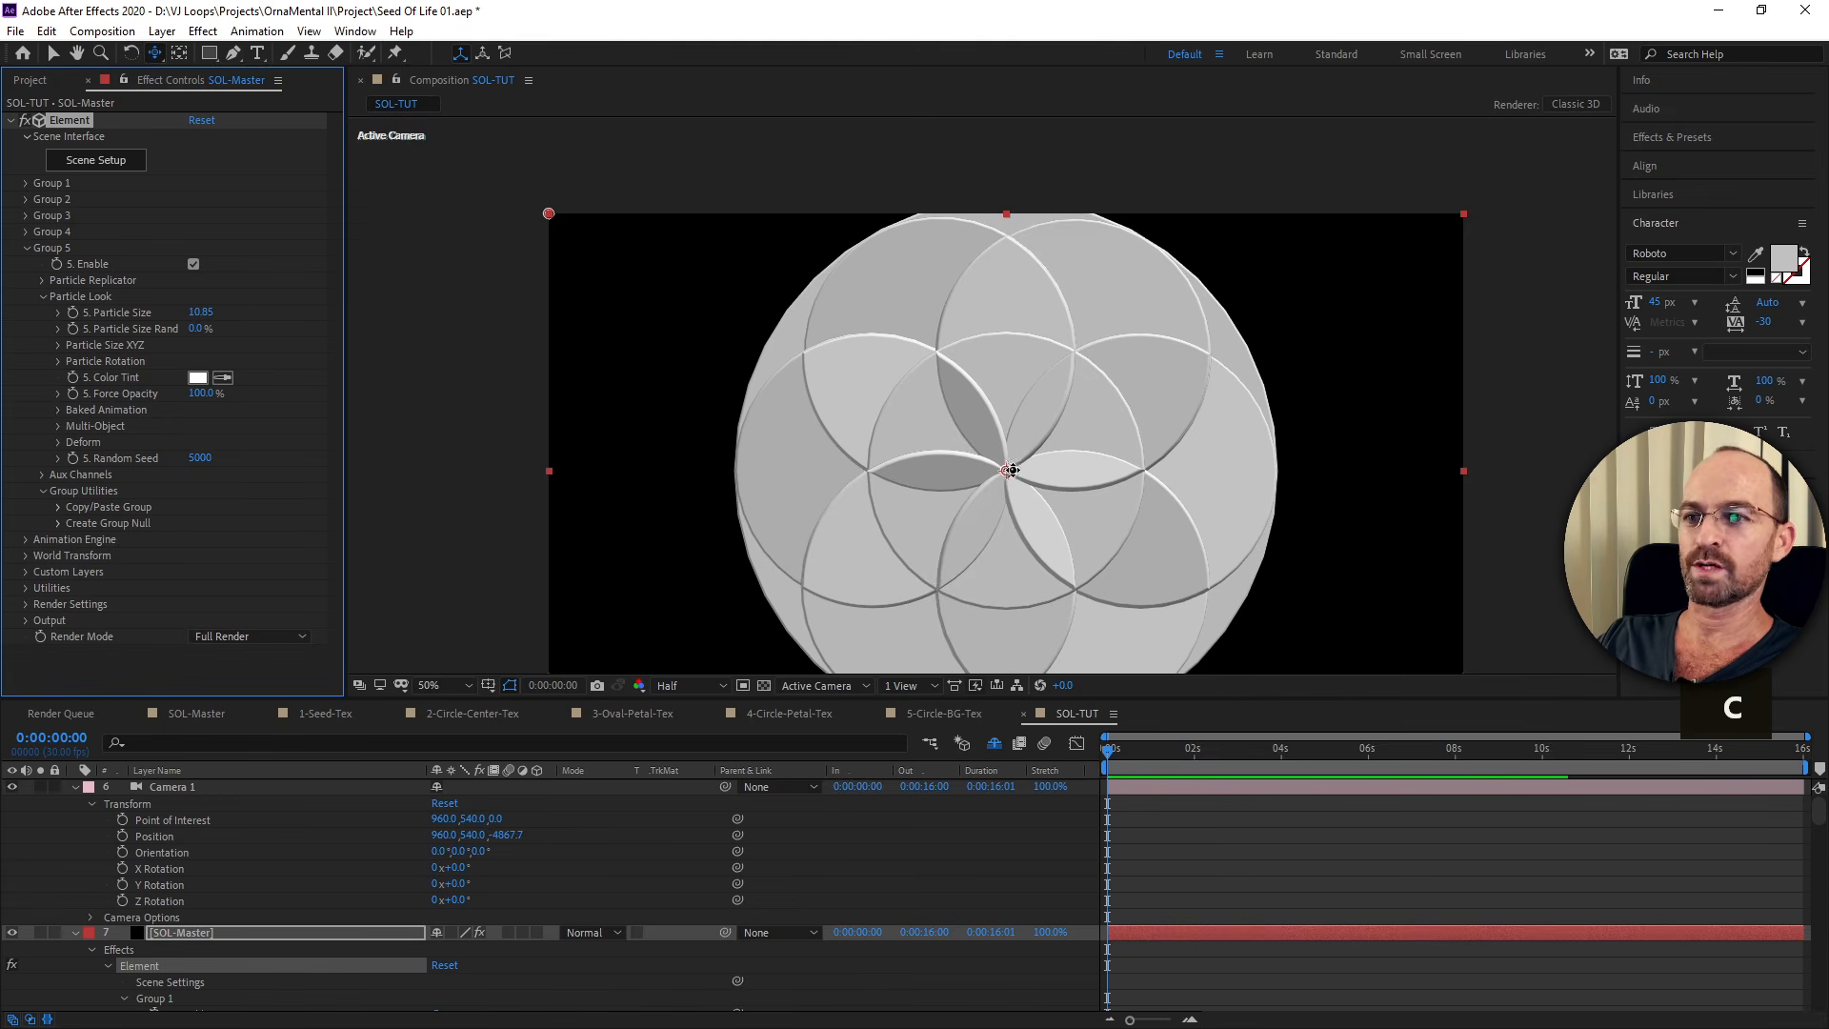
{"action": "key", "text": "c"}
{"action": "left_click_drag", "start_coordinate": [1035, 463], "coordinate": [1023, 572]}
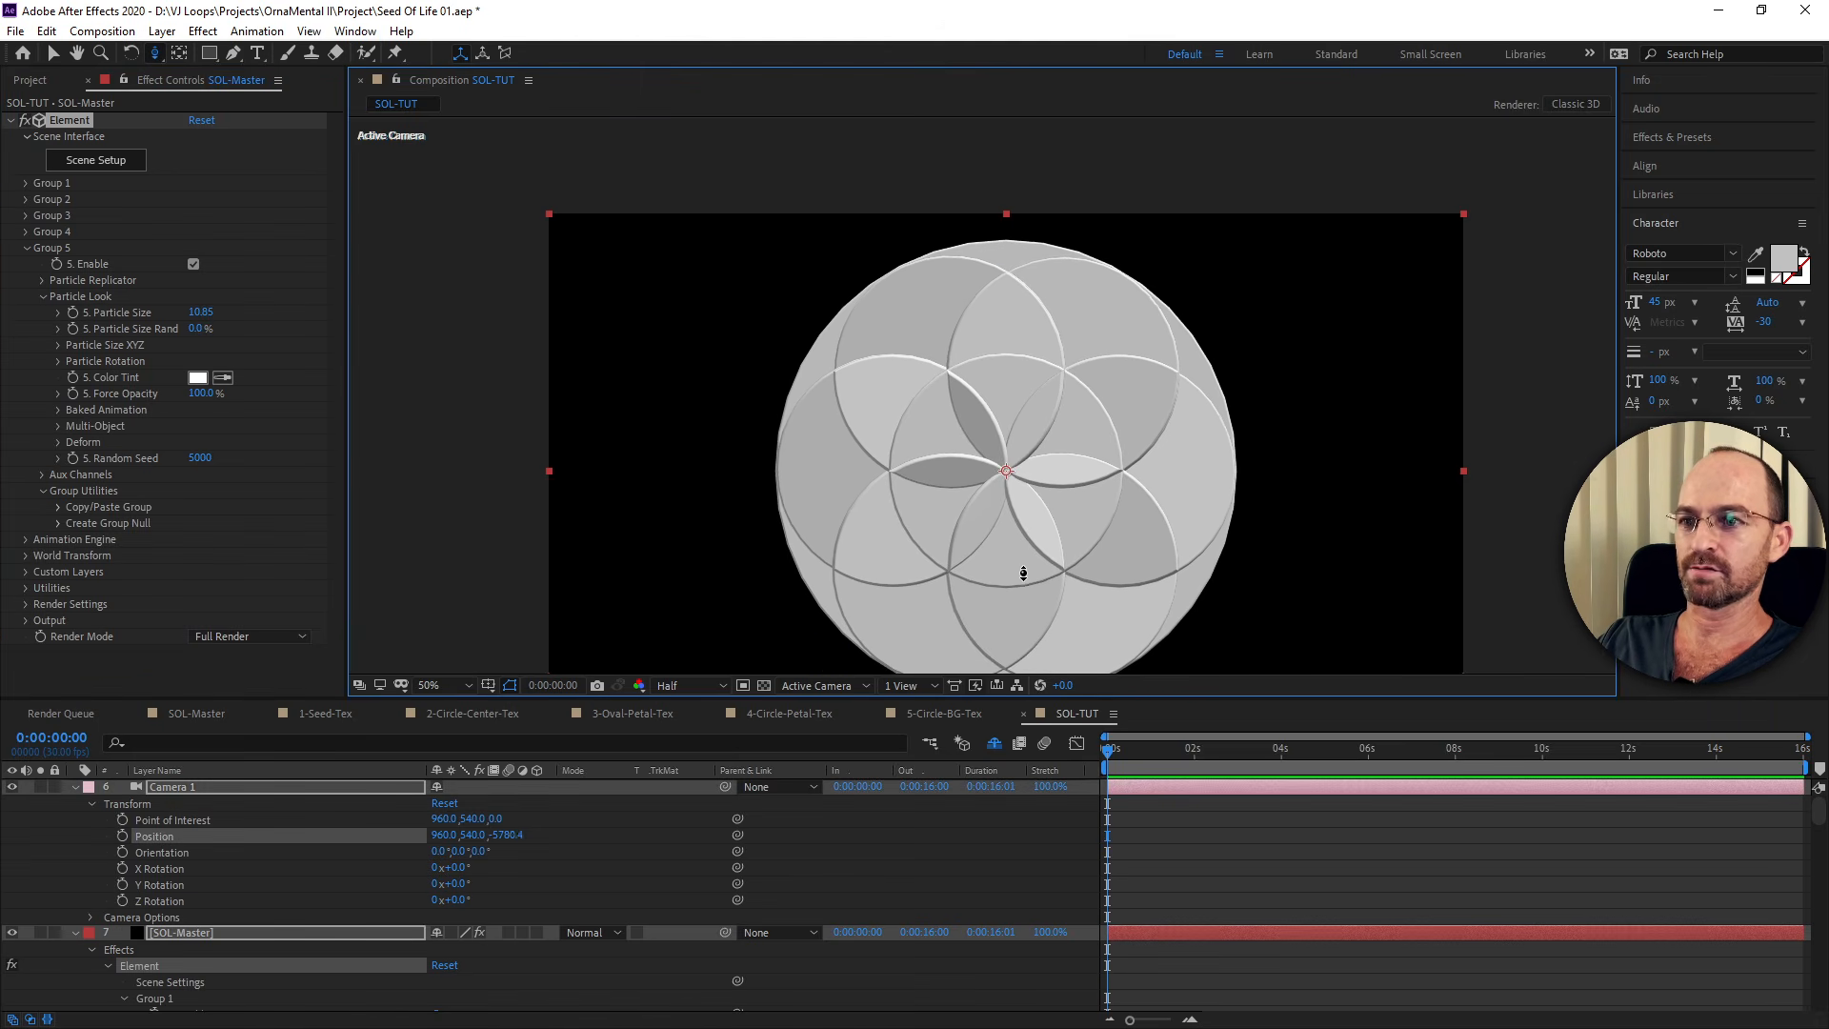
{"action": "key", "text": "shift+slash"}
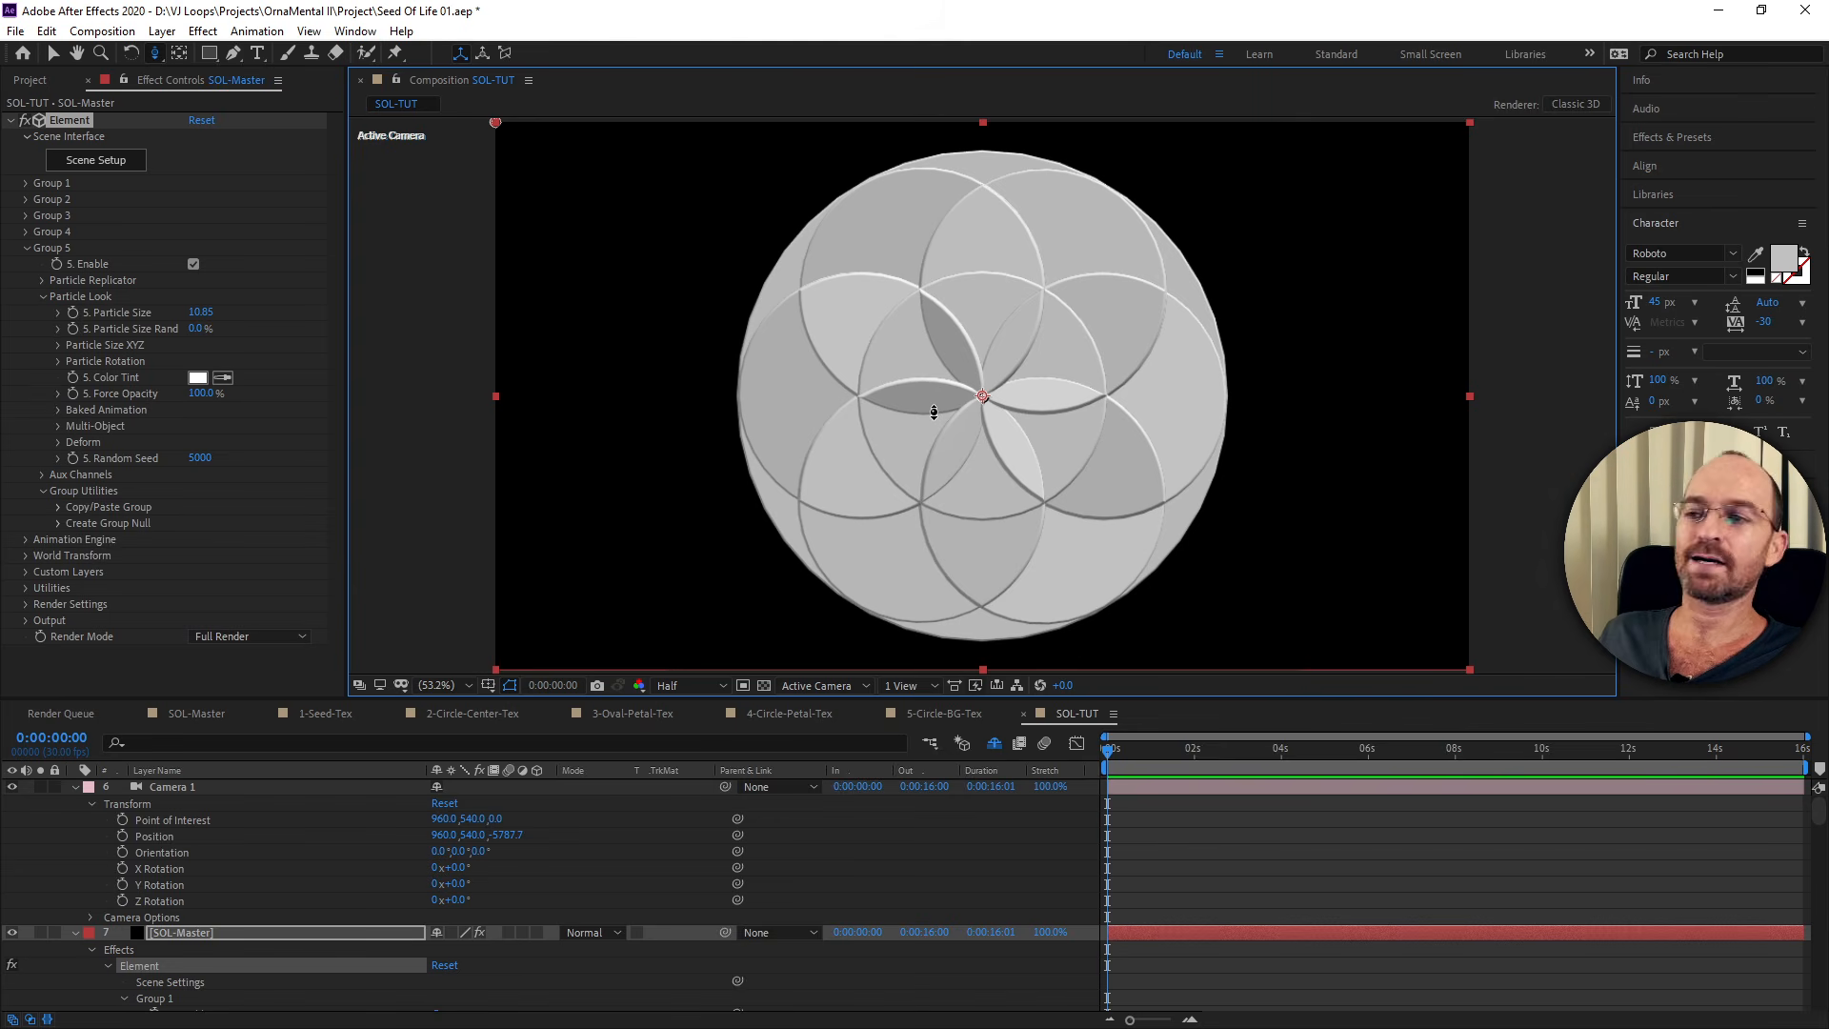
{"action": "left_click", "coordinate": [29, 257]}
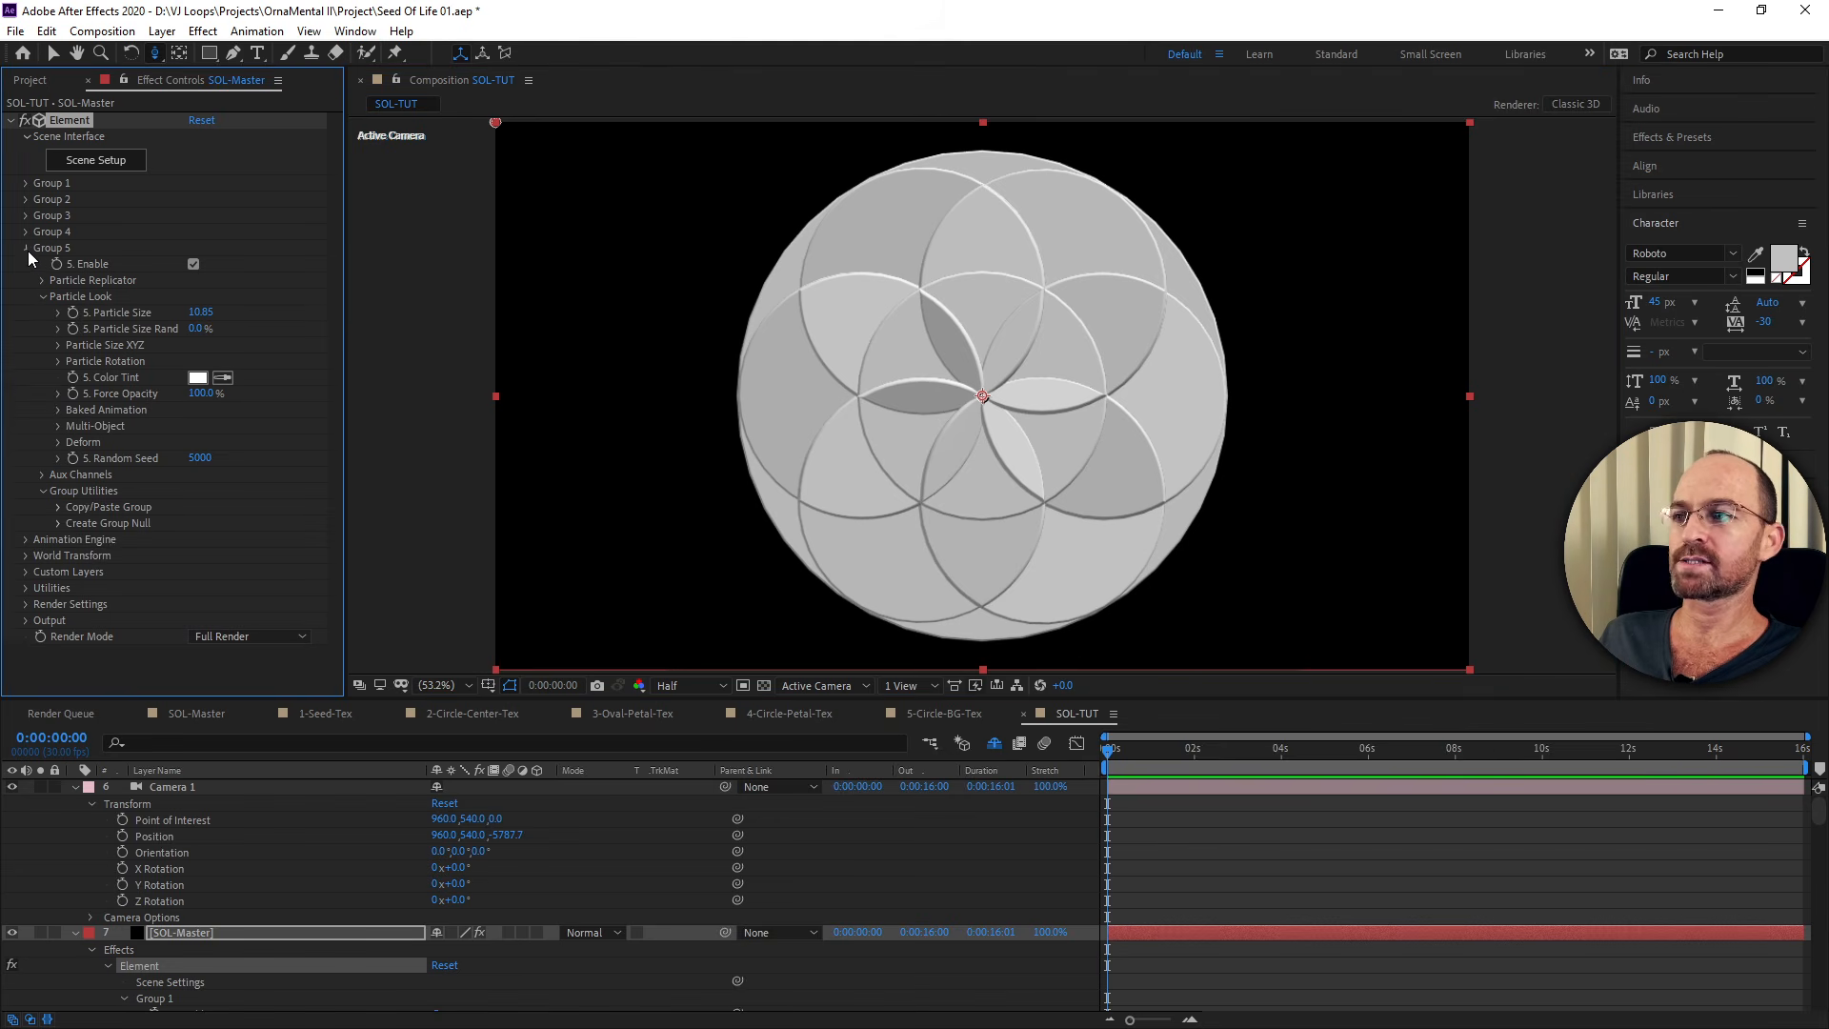
{"action": "left_click", "coordinate": [27, 250]}
{"action": "scroll", "coordinate": [974, 408], "scroll_direction": "up", "scroll_amount": 2}
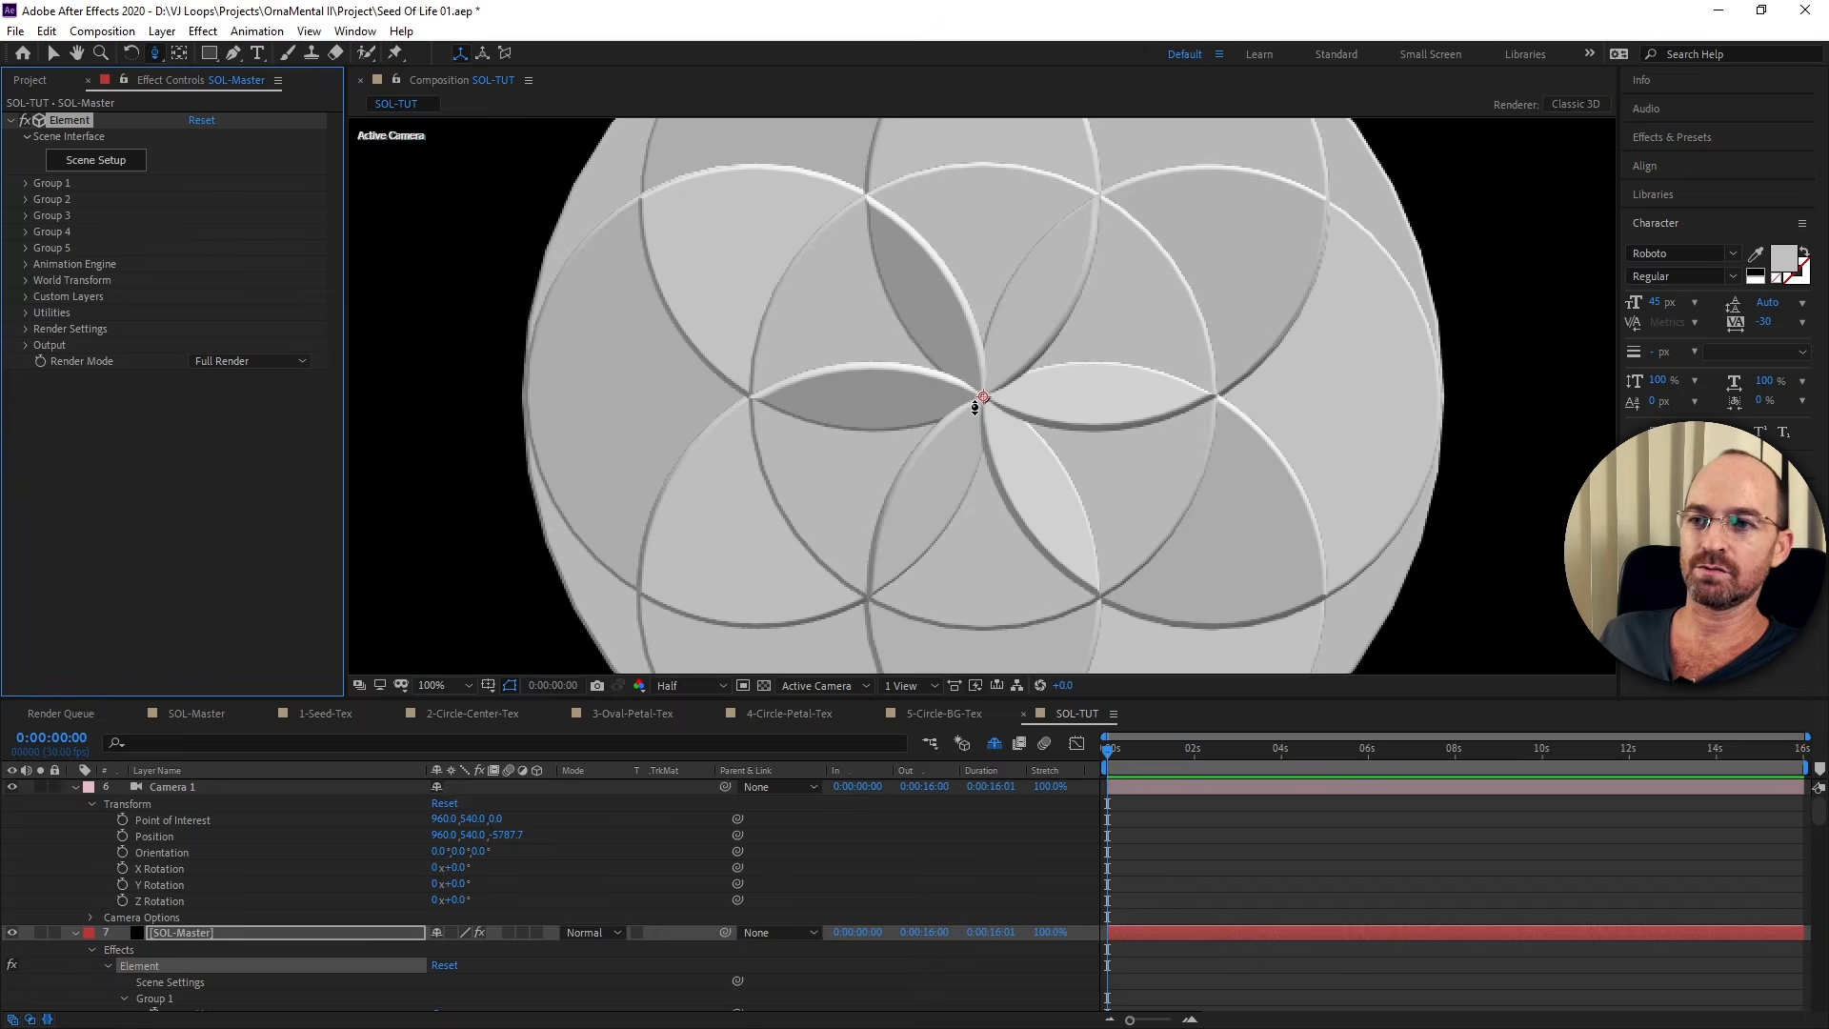
{"action": "scroll", "coordinate": [977, 410], "scroll_direction": "down", "scroll_amount": 2}
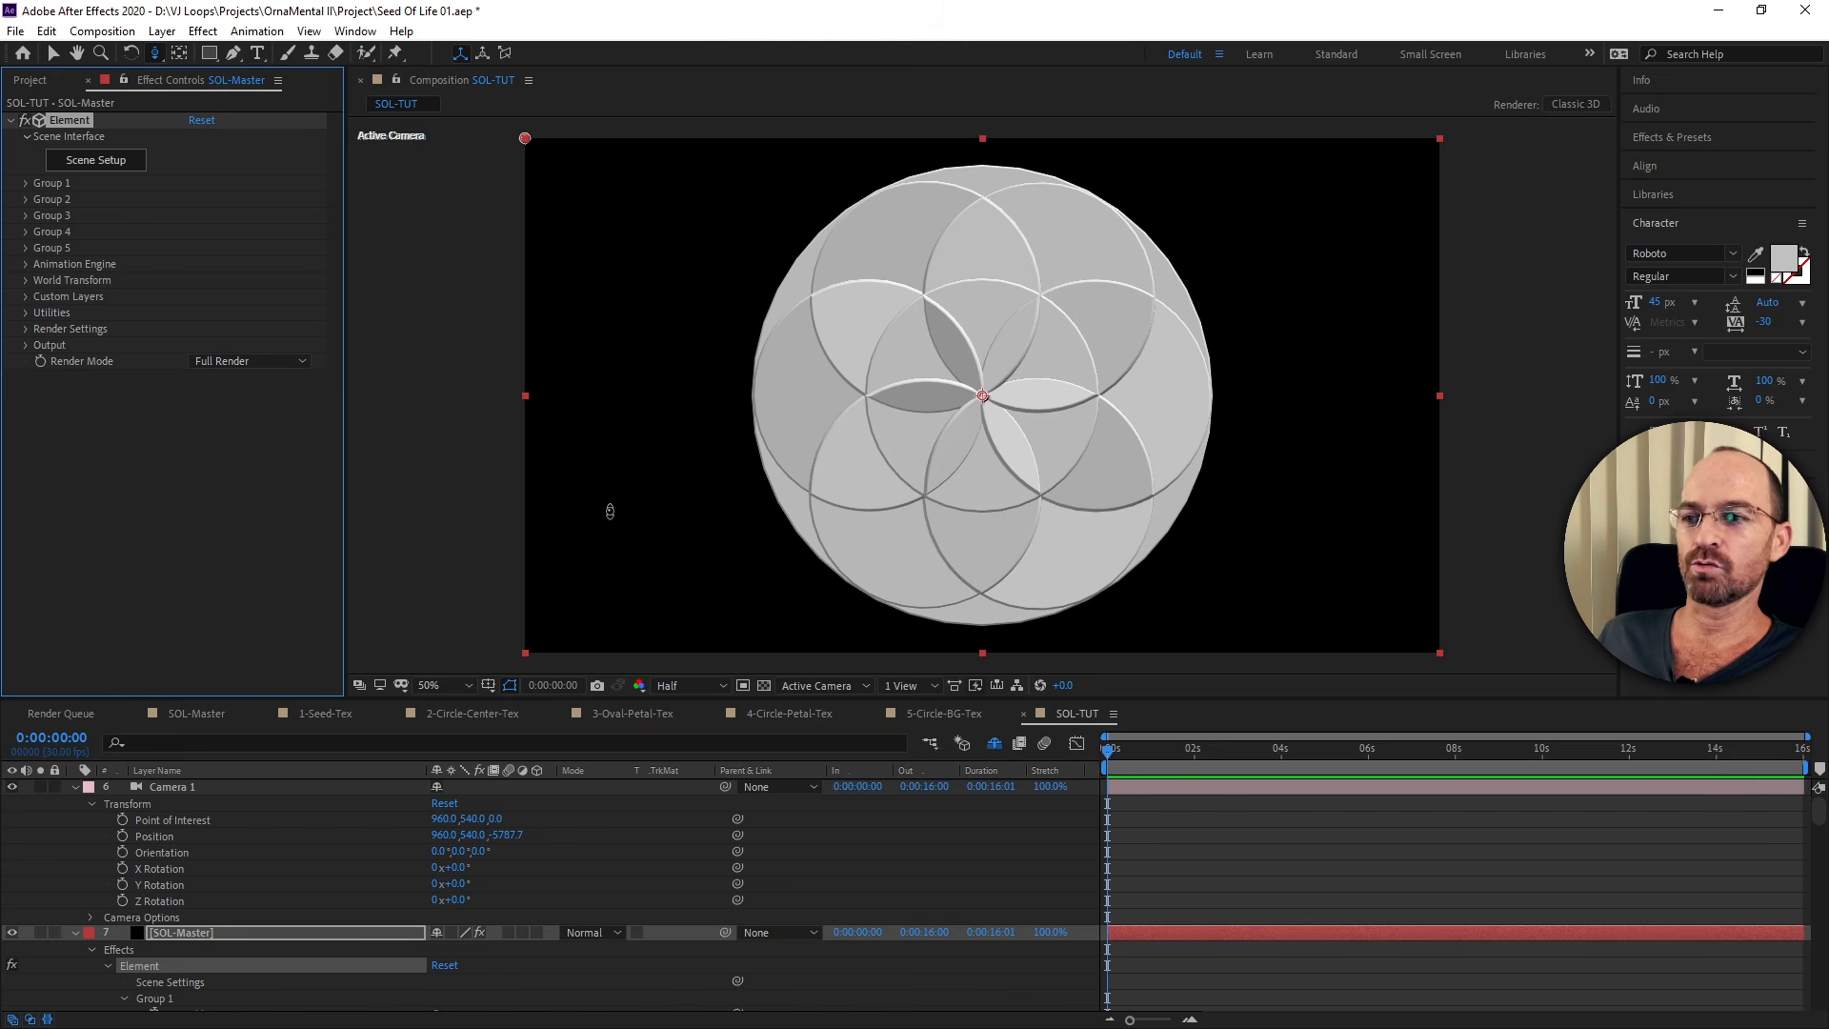
Set the Ambient Occlusion mode to Ray-Traced in Element's render settings.
{"action": "left_click", "coordinate": [27, 329]}
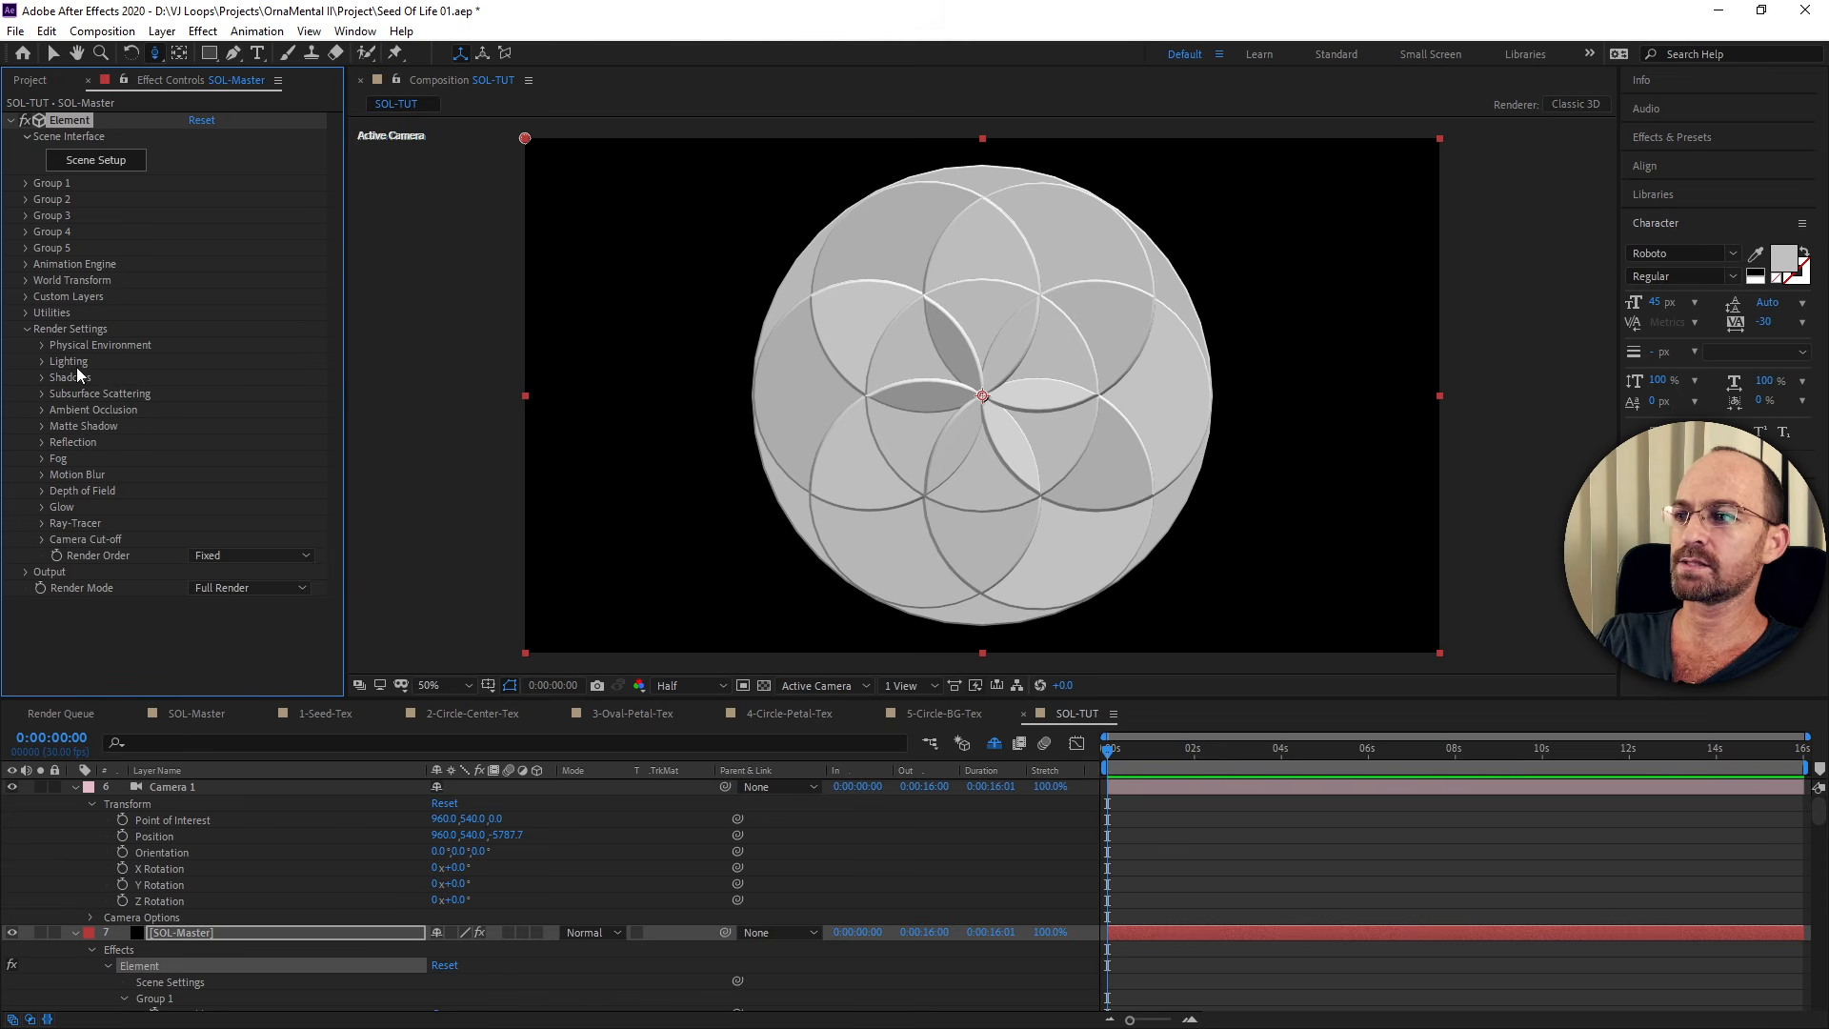
{"action": "left_click", "coordinate": [43, 394]}
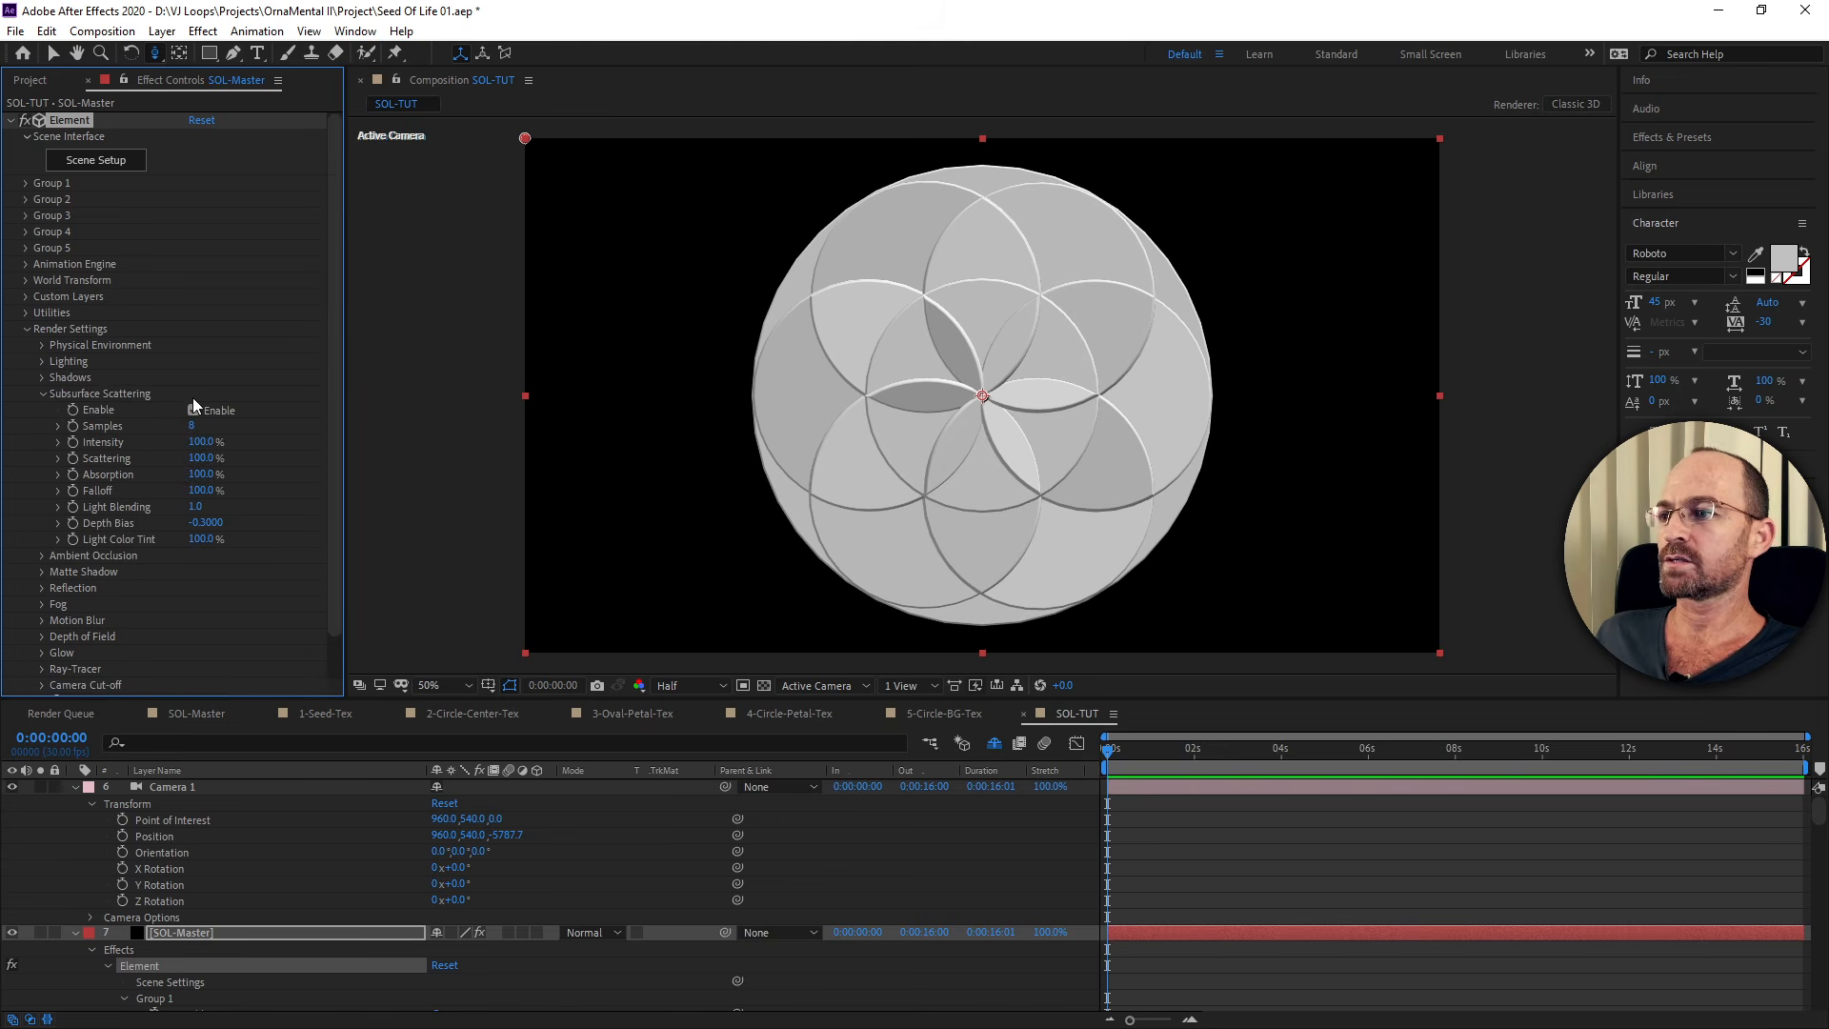
{"action": "left_click", "coordinate": [42, 393]}
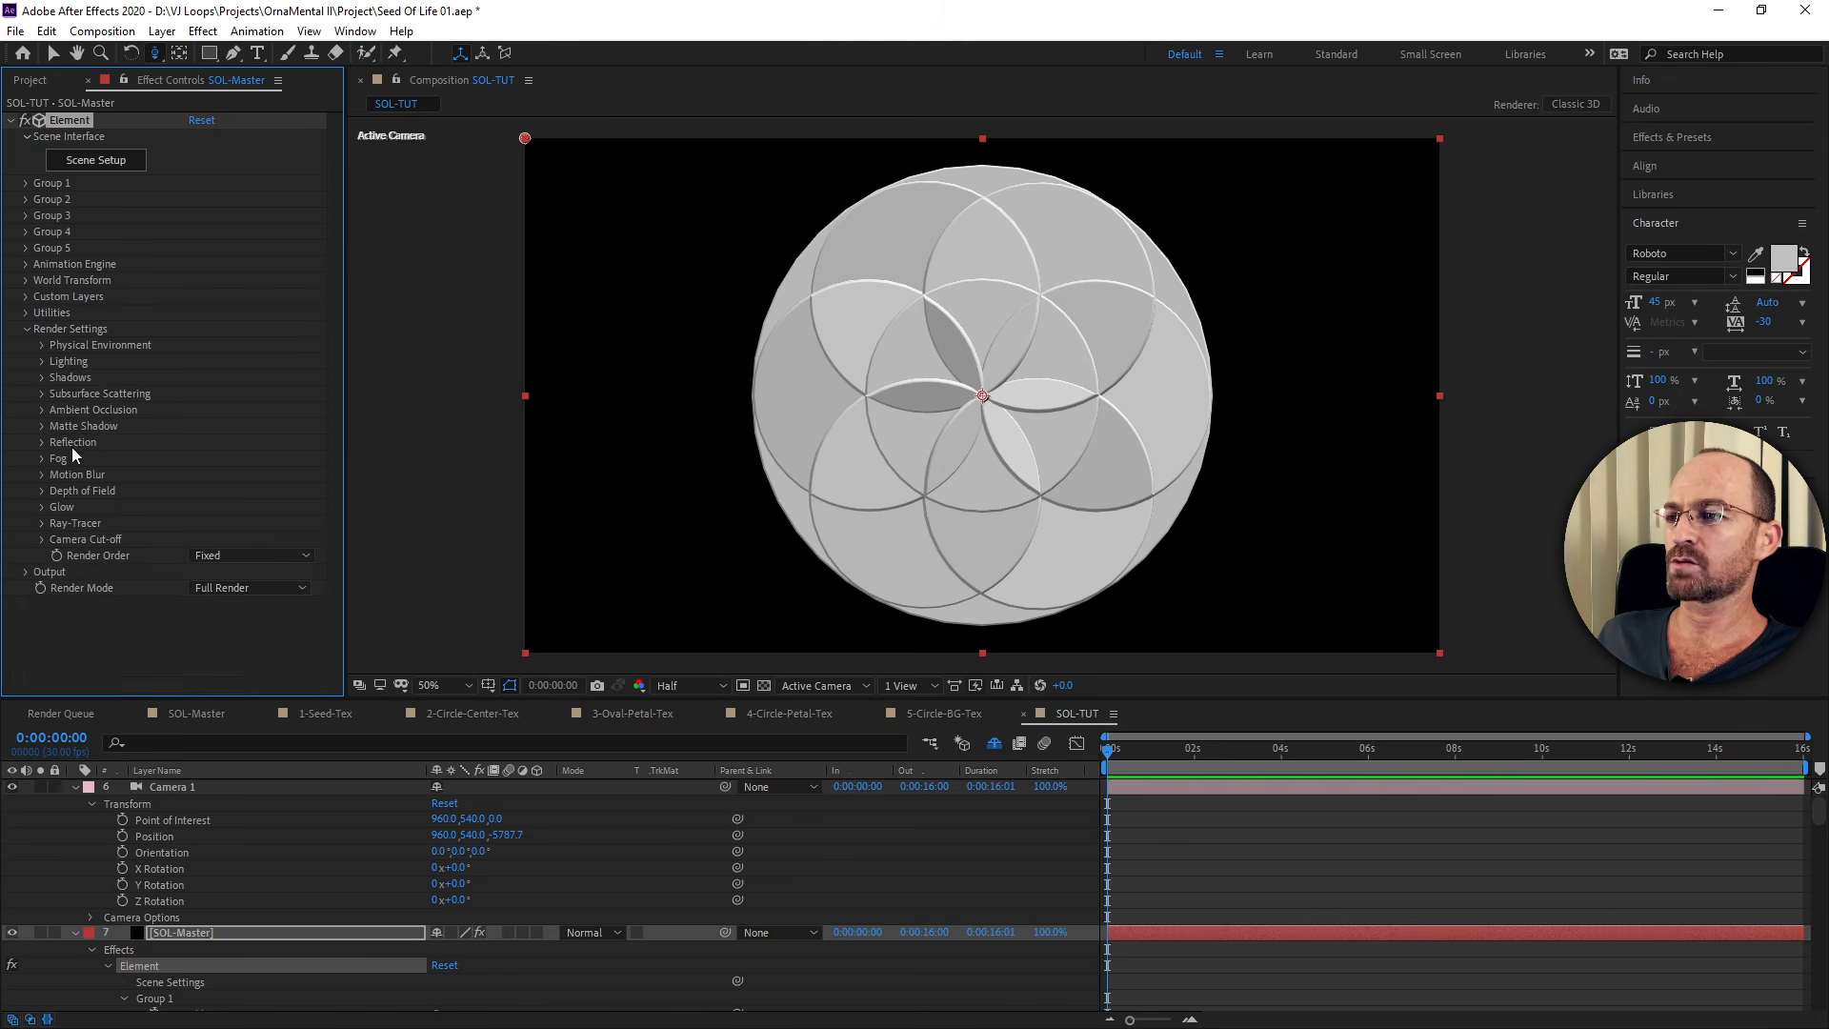
{"action": "left_click", "coordinate": [42, 410]}
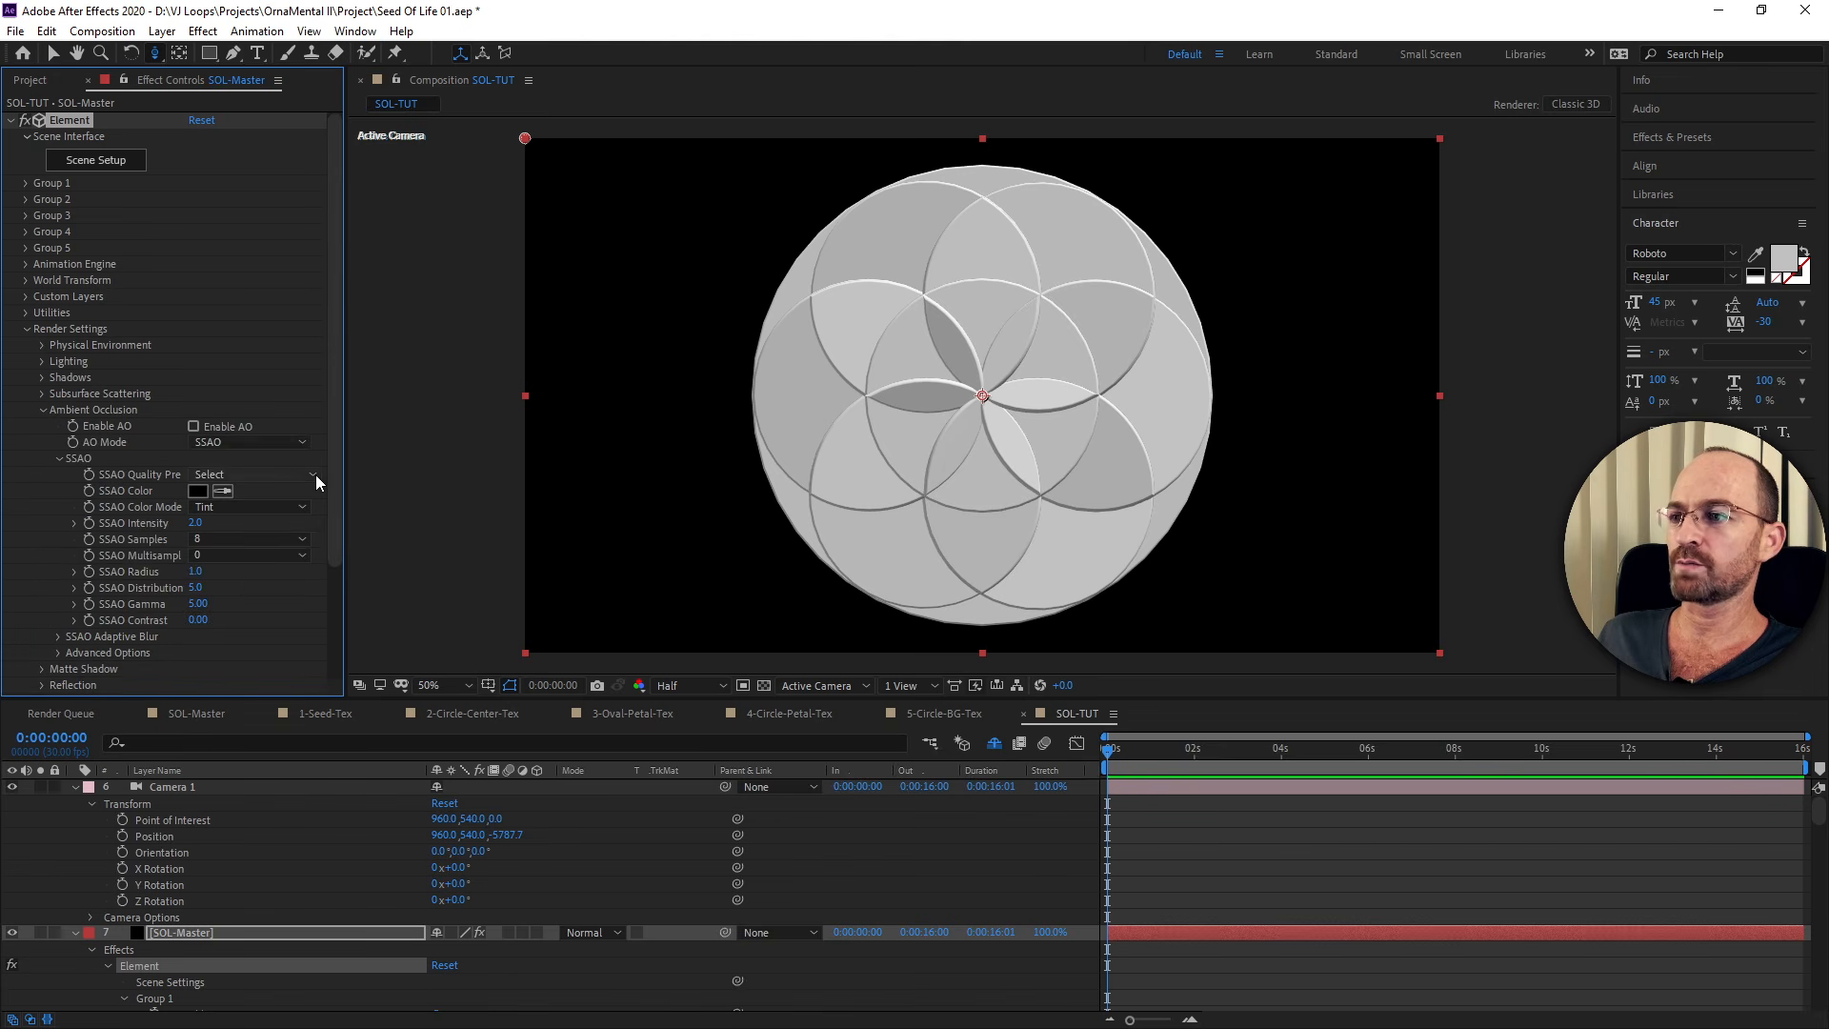
{"action": "left_click", "coordinate": [259, 443]}
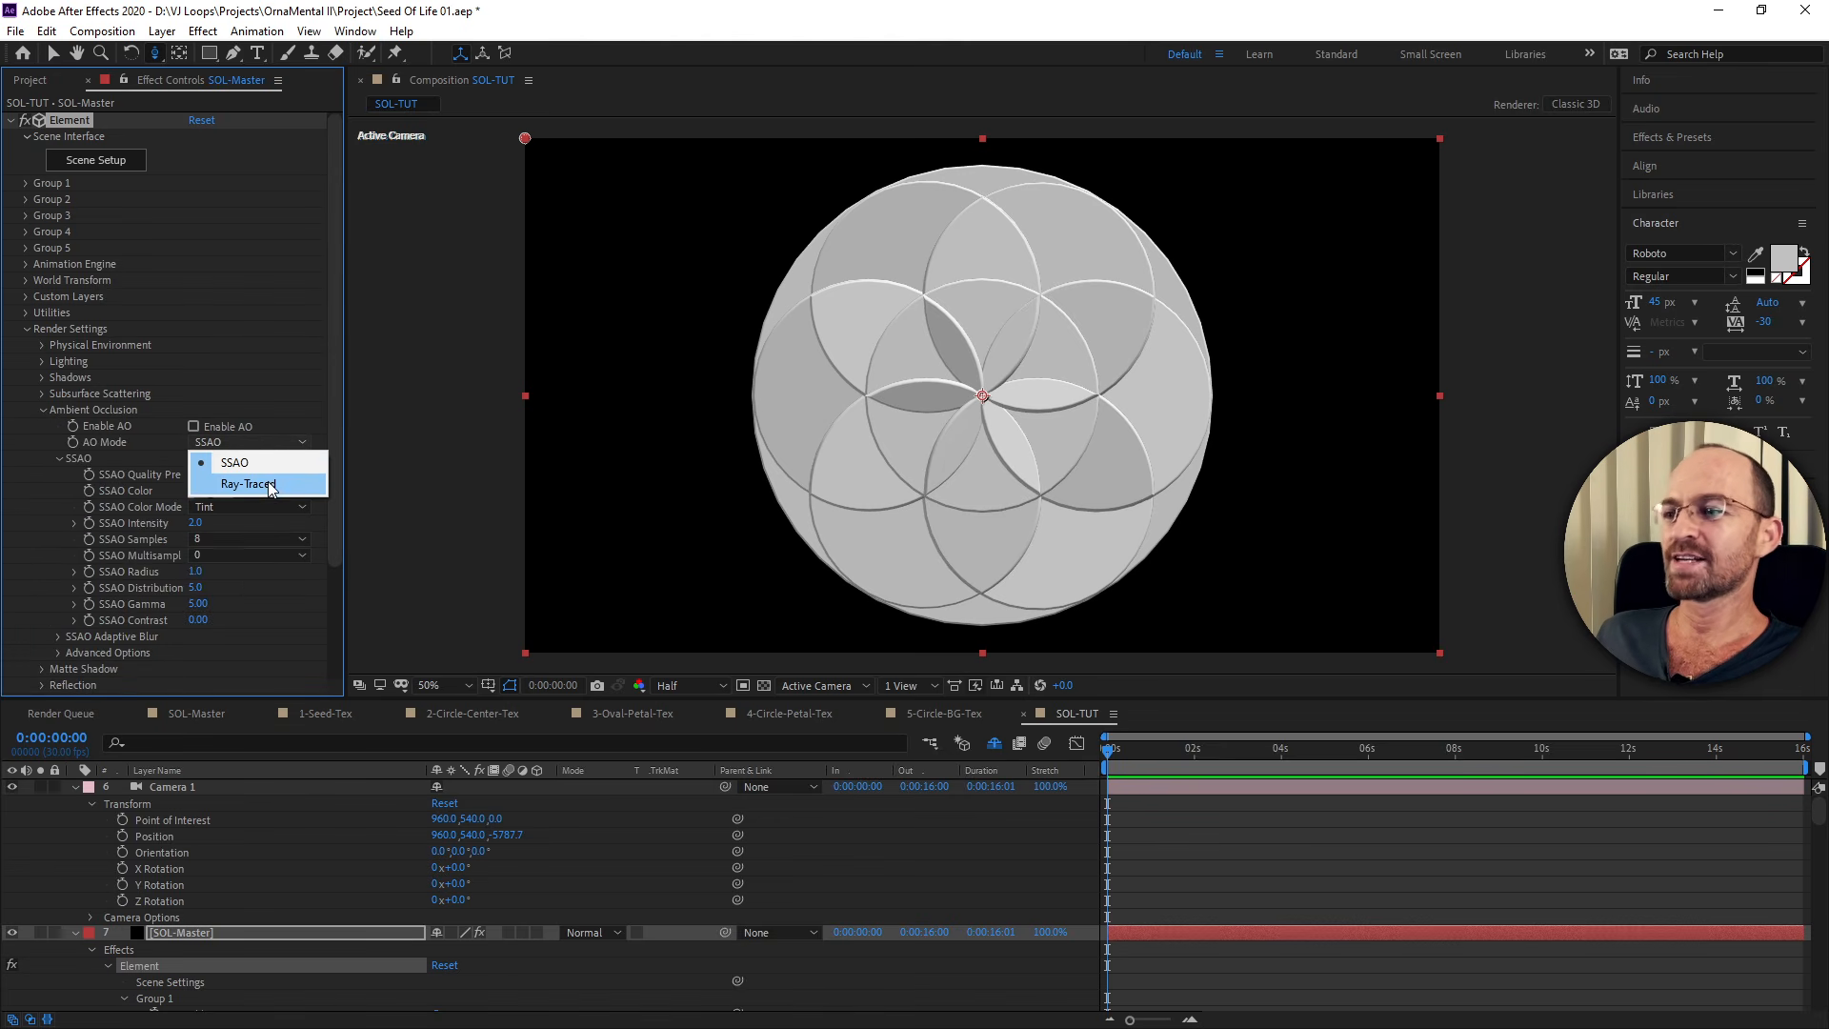
{"action": "left_click", "coordinate": [259, 483]}
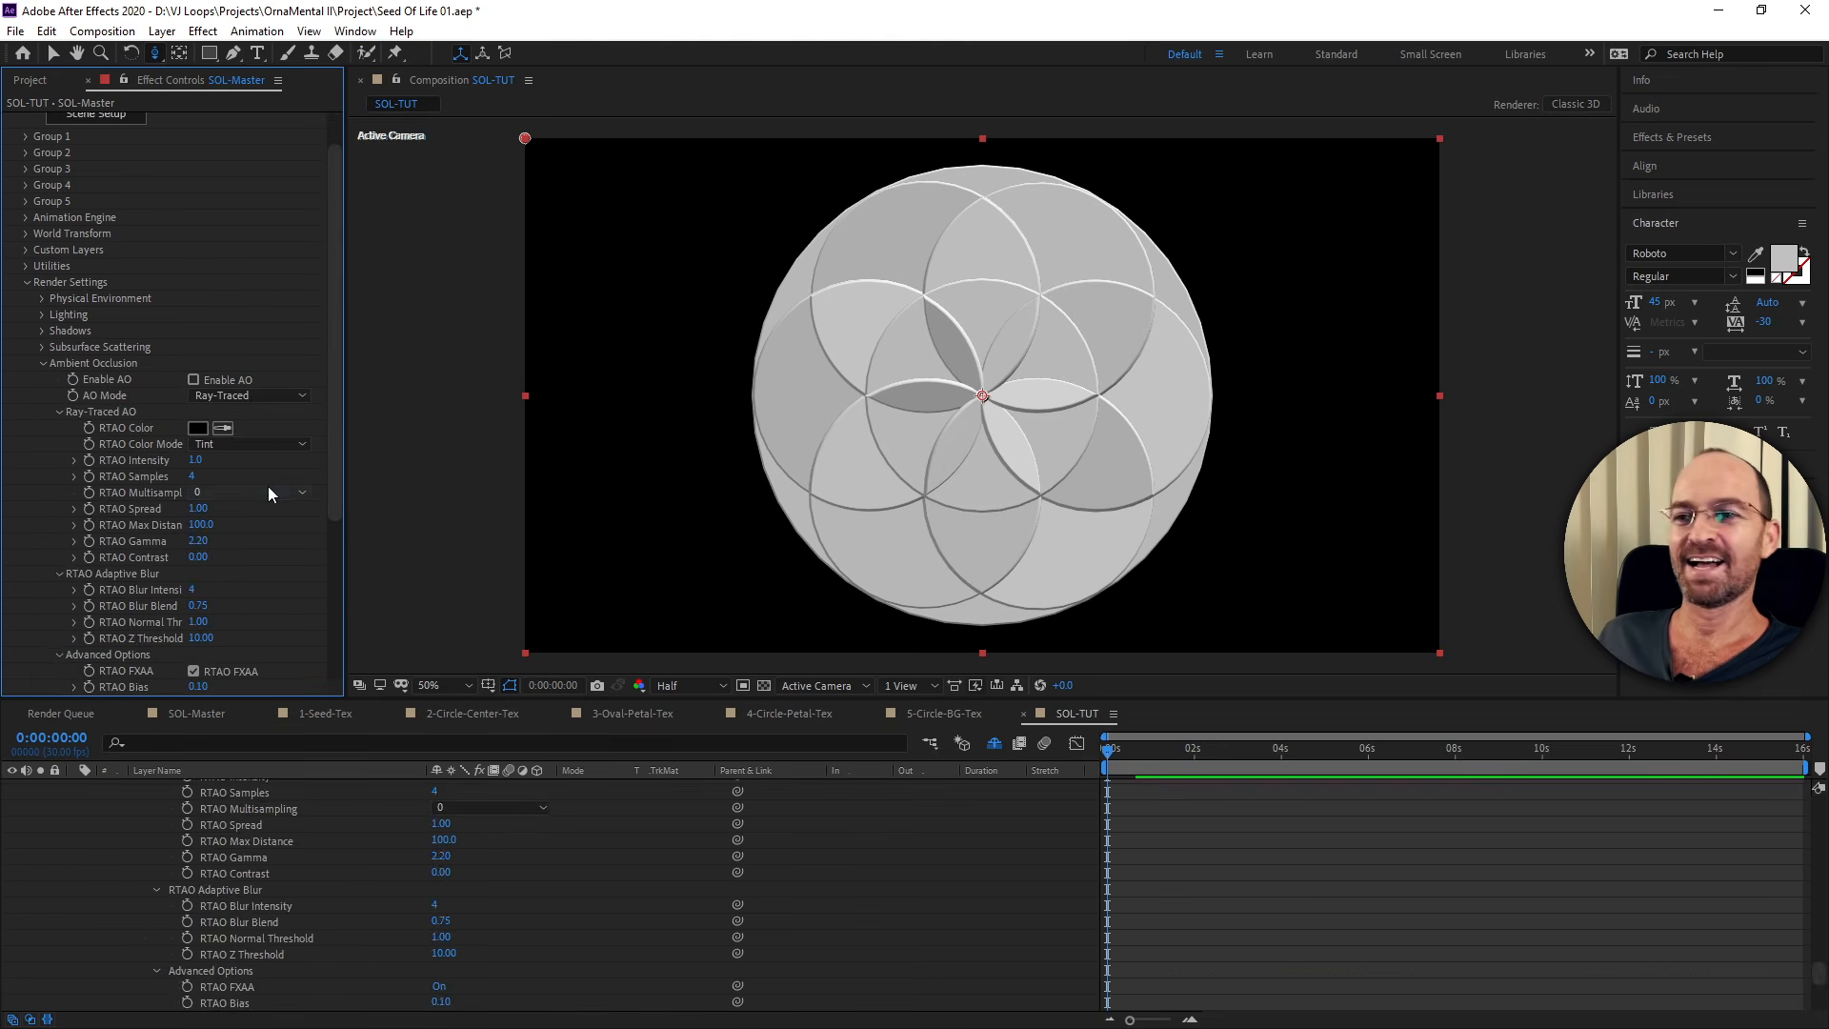
Enable ambient occlusion and compare the shading with it off and on, leaving it on.
{"action": "left_click", "coordinate": [195, 380]}
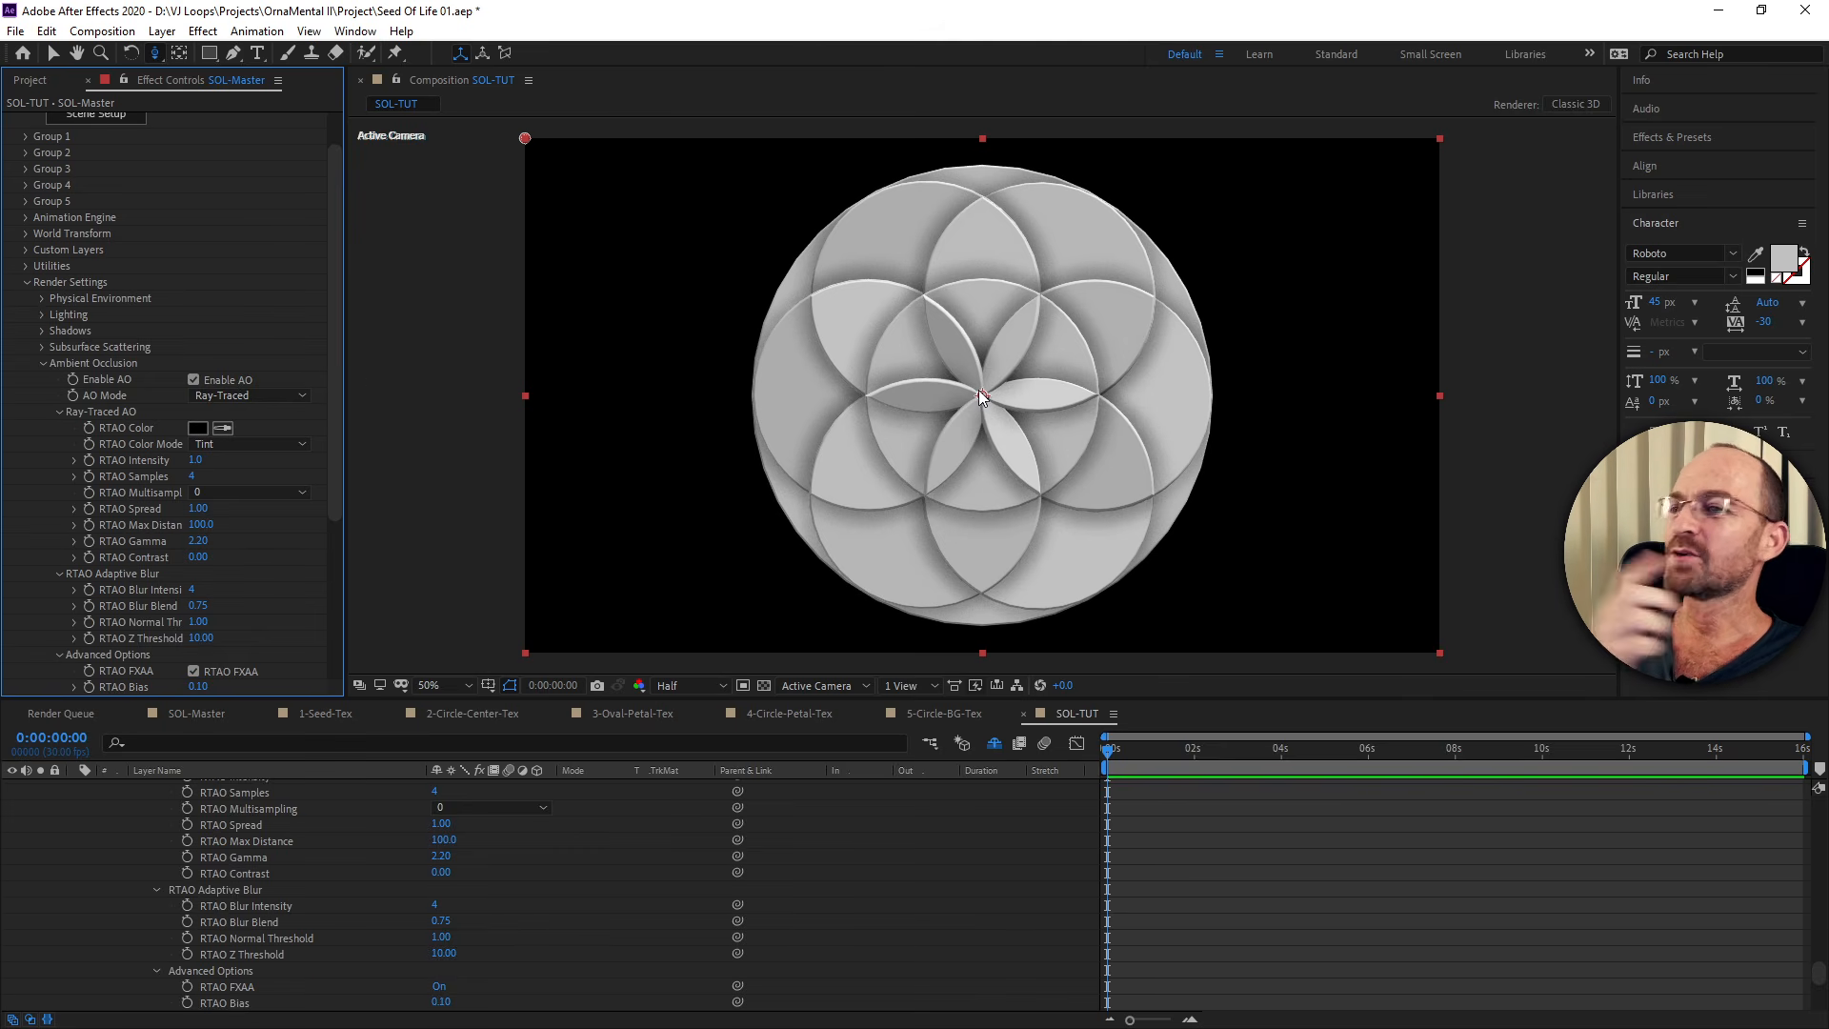
{"action": "left_click", "coordinate": [194, 379]}
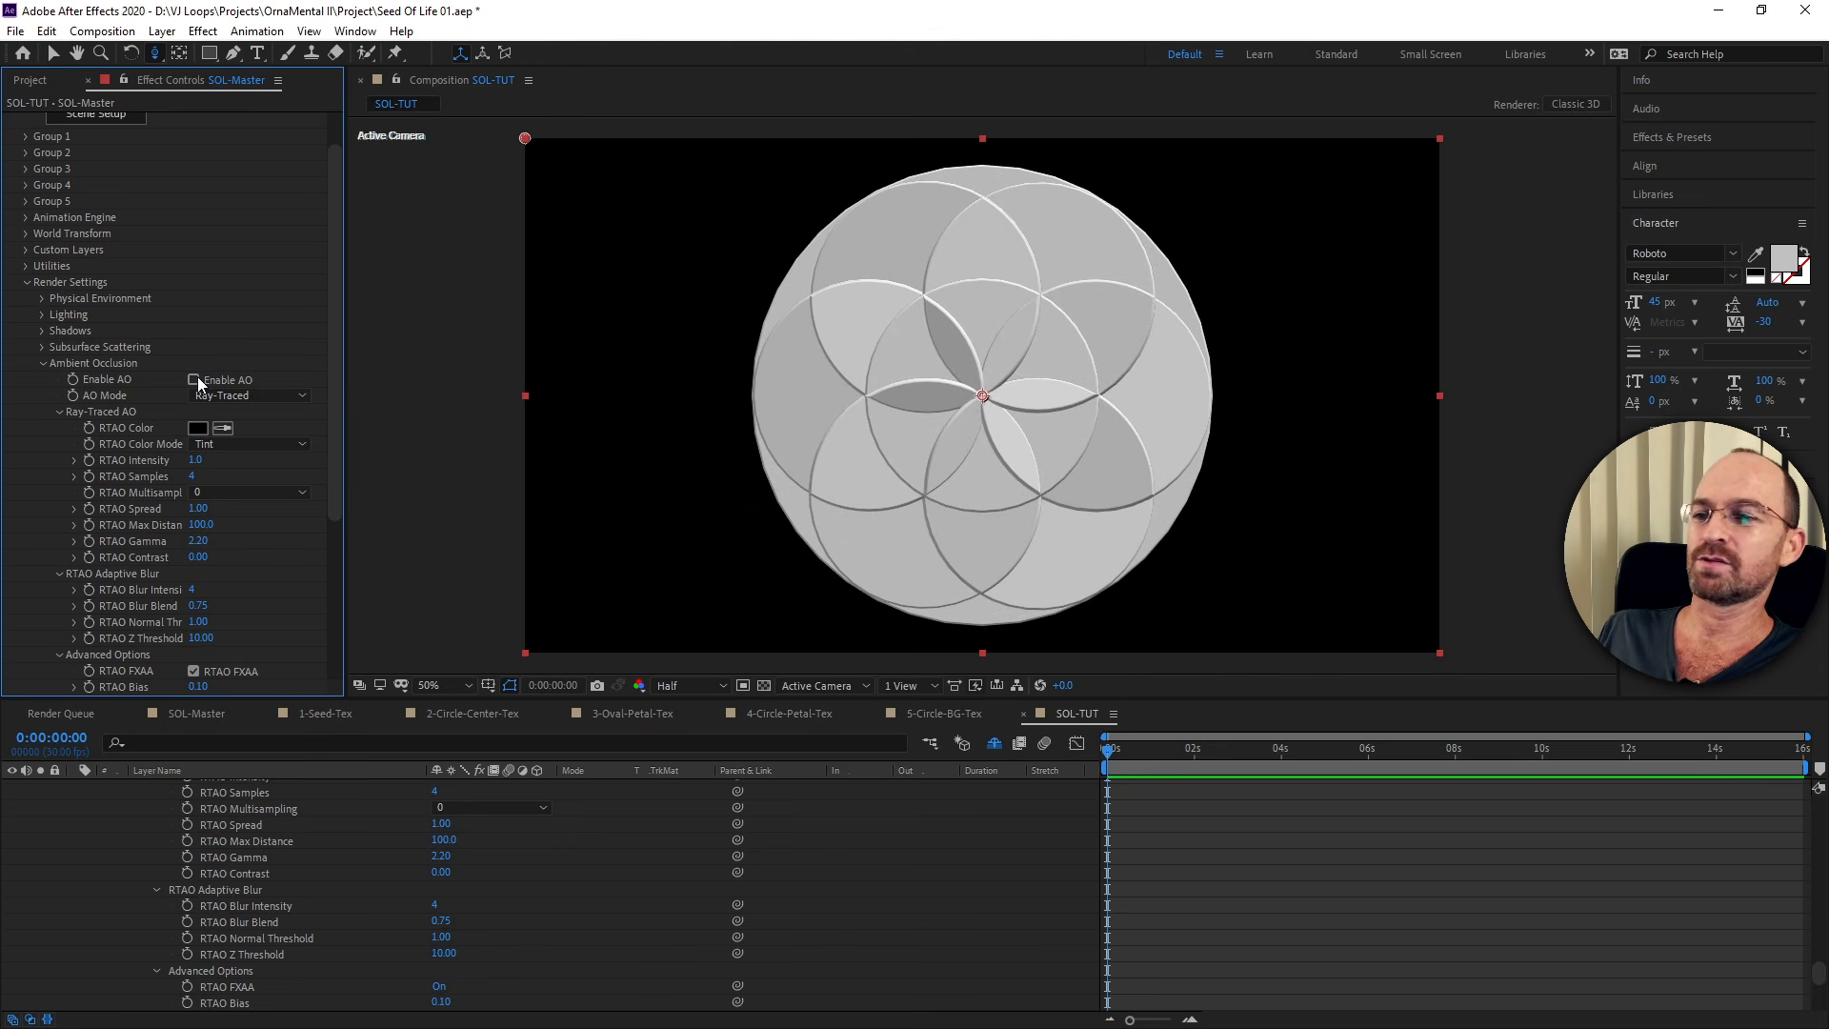
{"action": "left_click", "coordinate": [194, 380]}
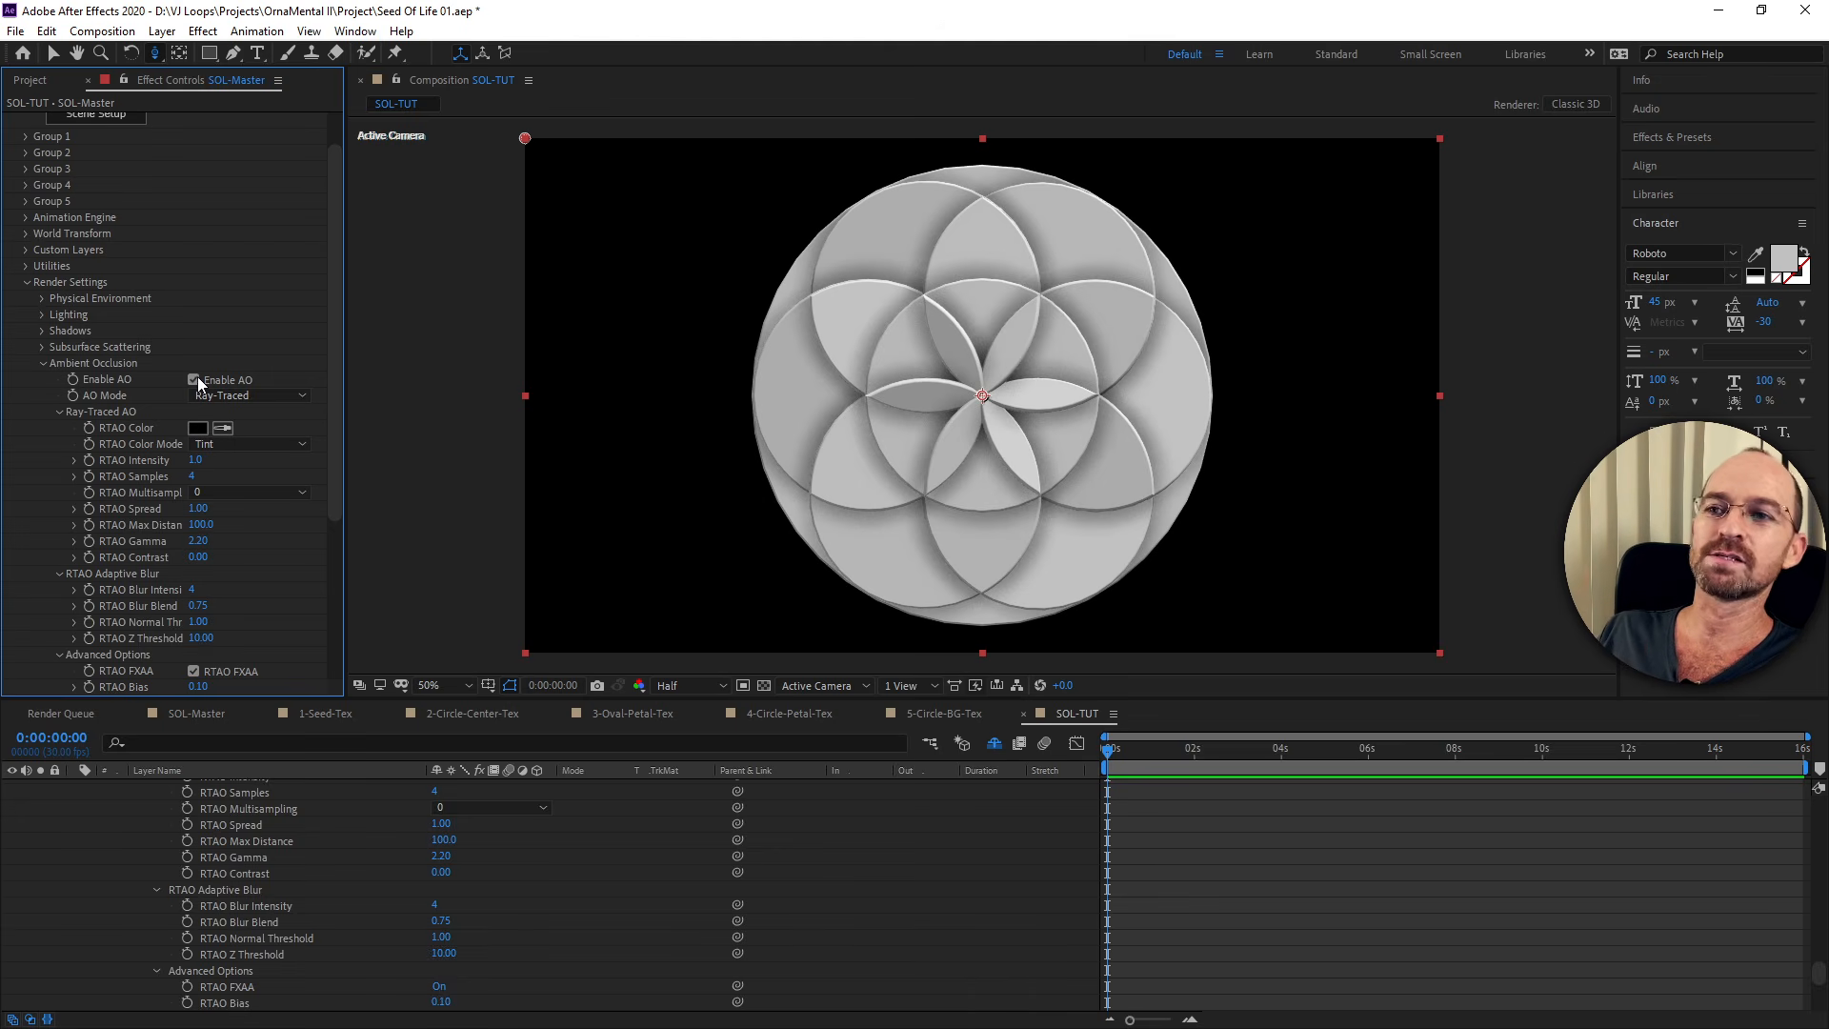
Switch the preview resolution to Full and examine the ambient occlusion shading close up.
{"action": "left_click", "coordinate": [691, 691]}
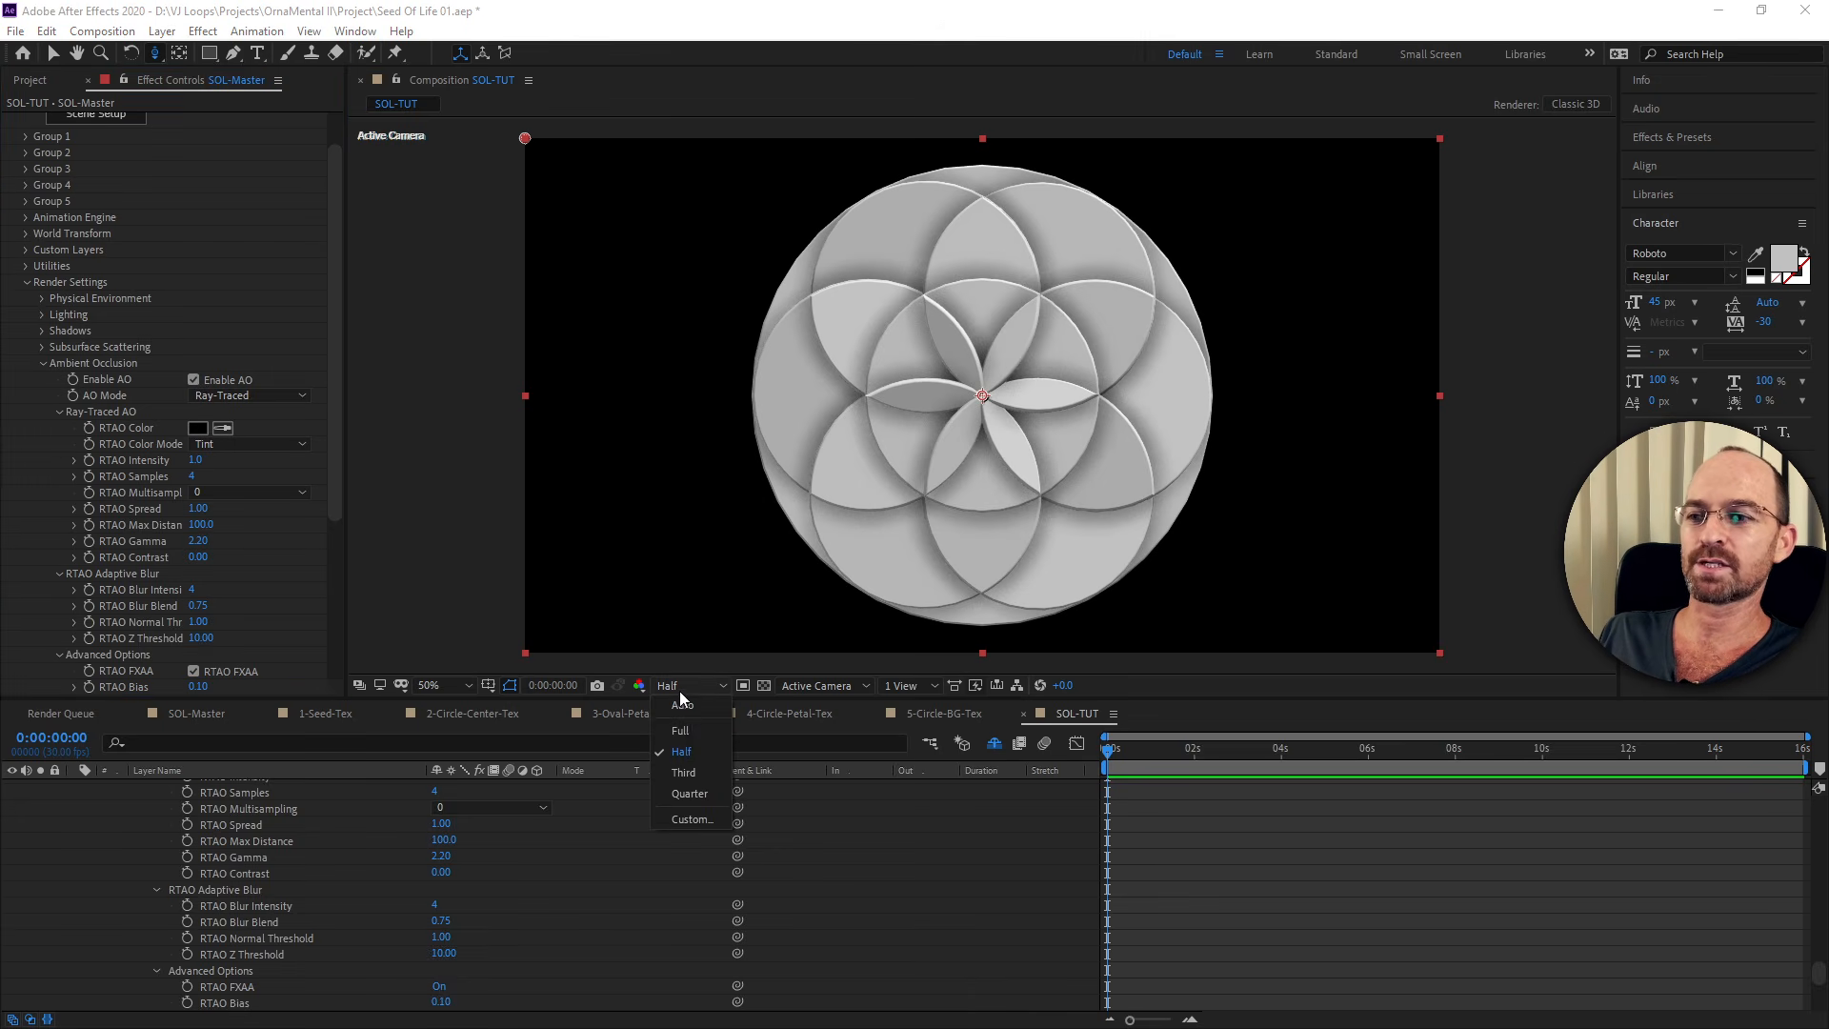
{"action": "left_click", "coordinate": [692, 728]}
{"action": "key", "text": "period"}
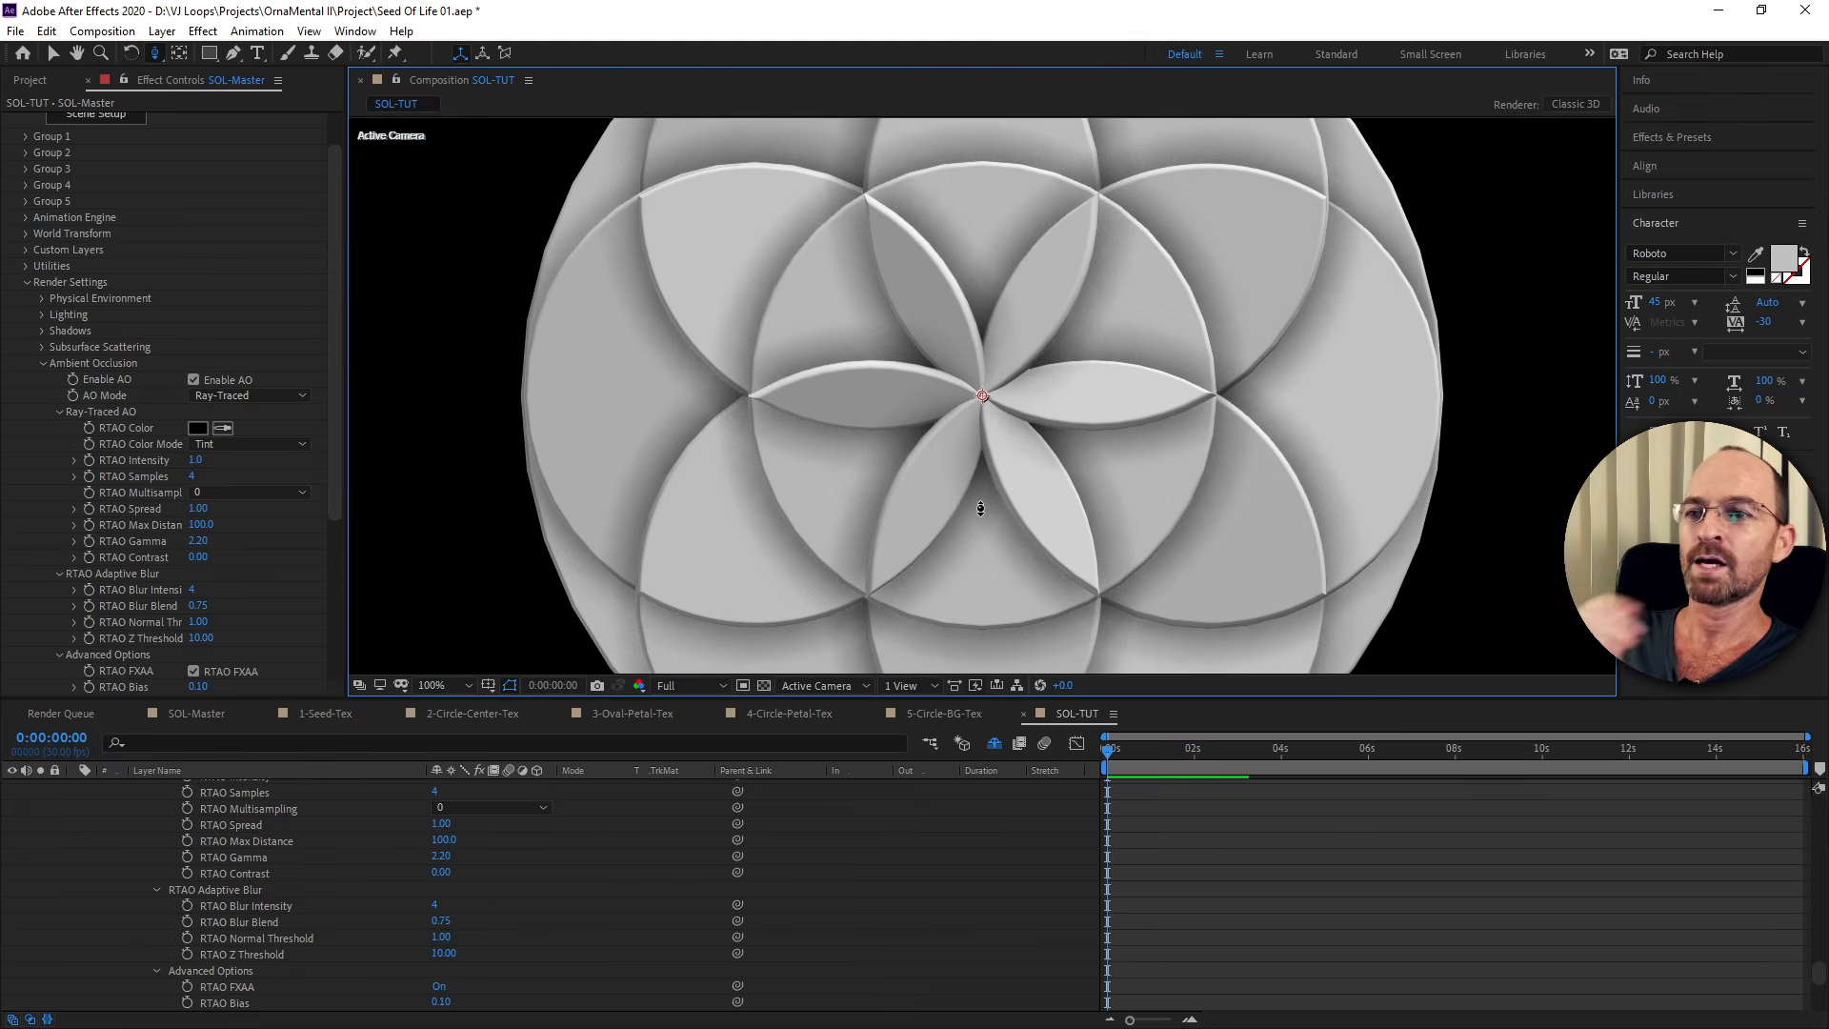
{"action": "key", "text": "comma"}
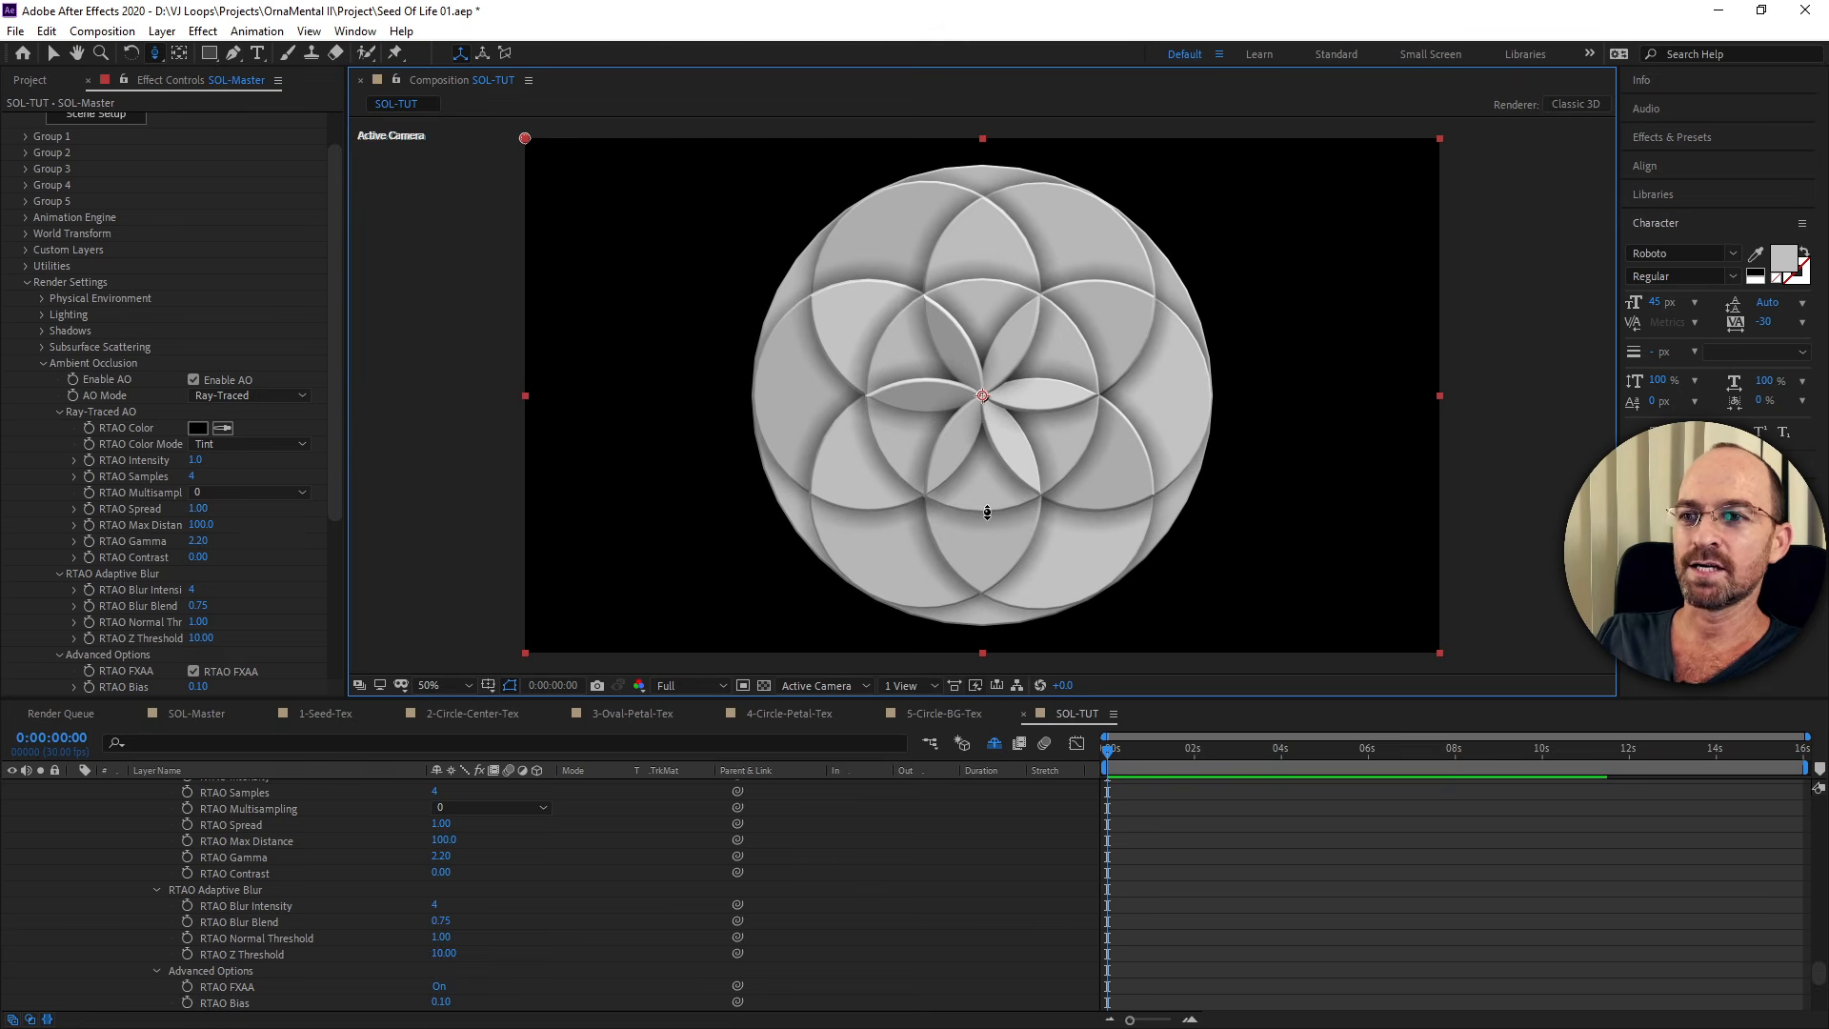
Set the ray-traced ambient occlusion's RTAO Spread to 0.7 and RTAO Max Distance to 200.
{"action": "left_click", "coordinate": [199, 507]}
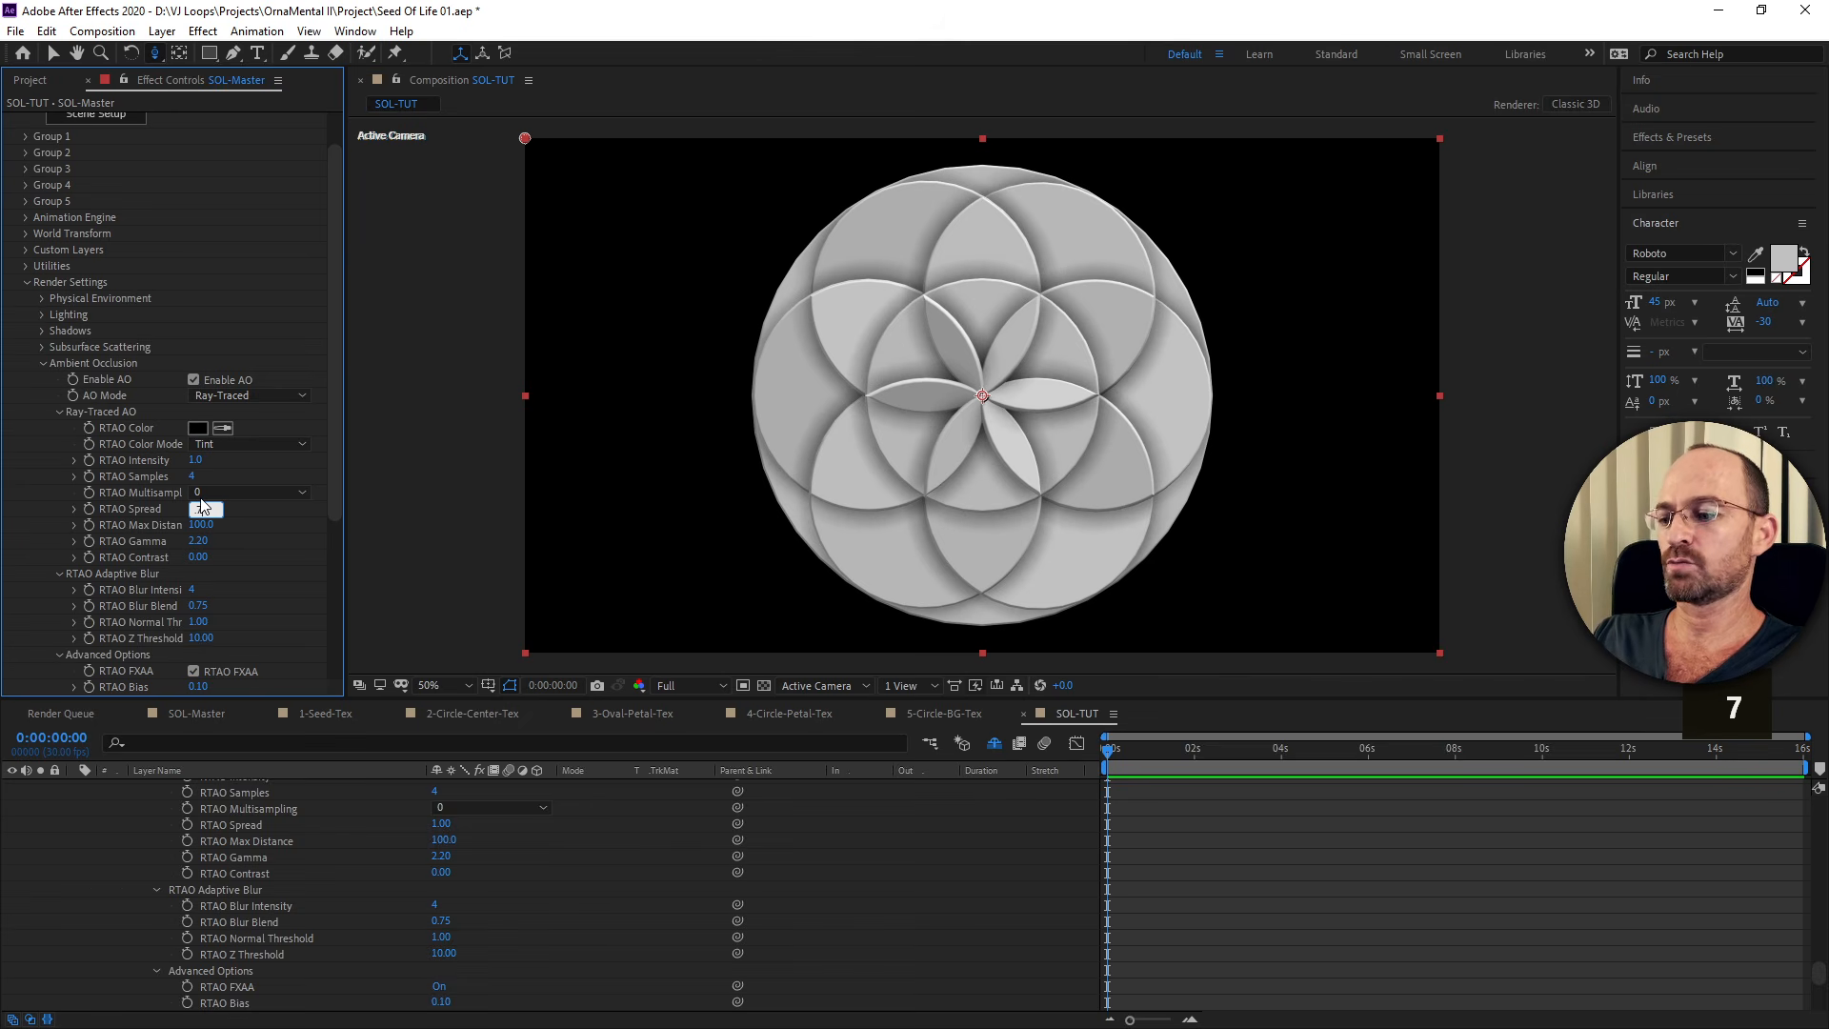
{"action": "type", "text": ".7"}
{"action": "key", "text": "Tab"}
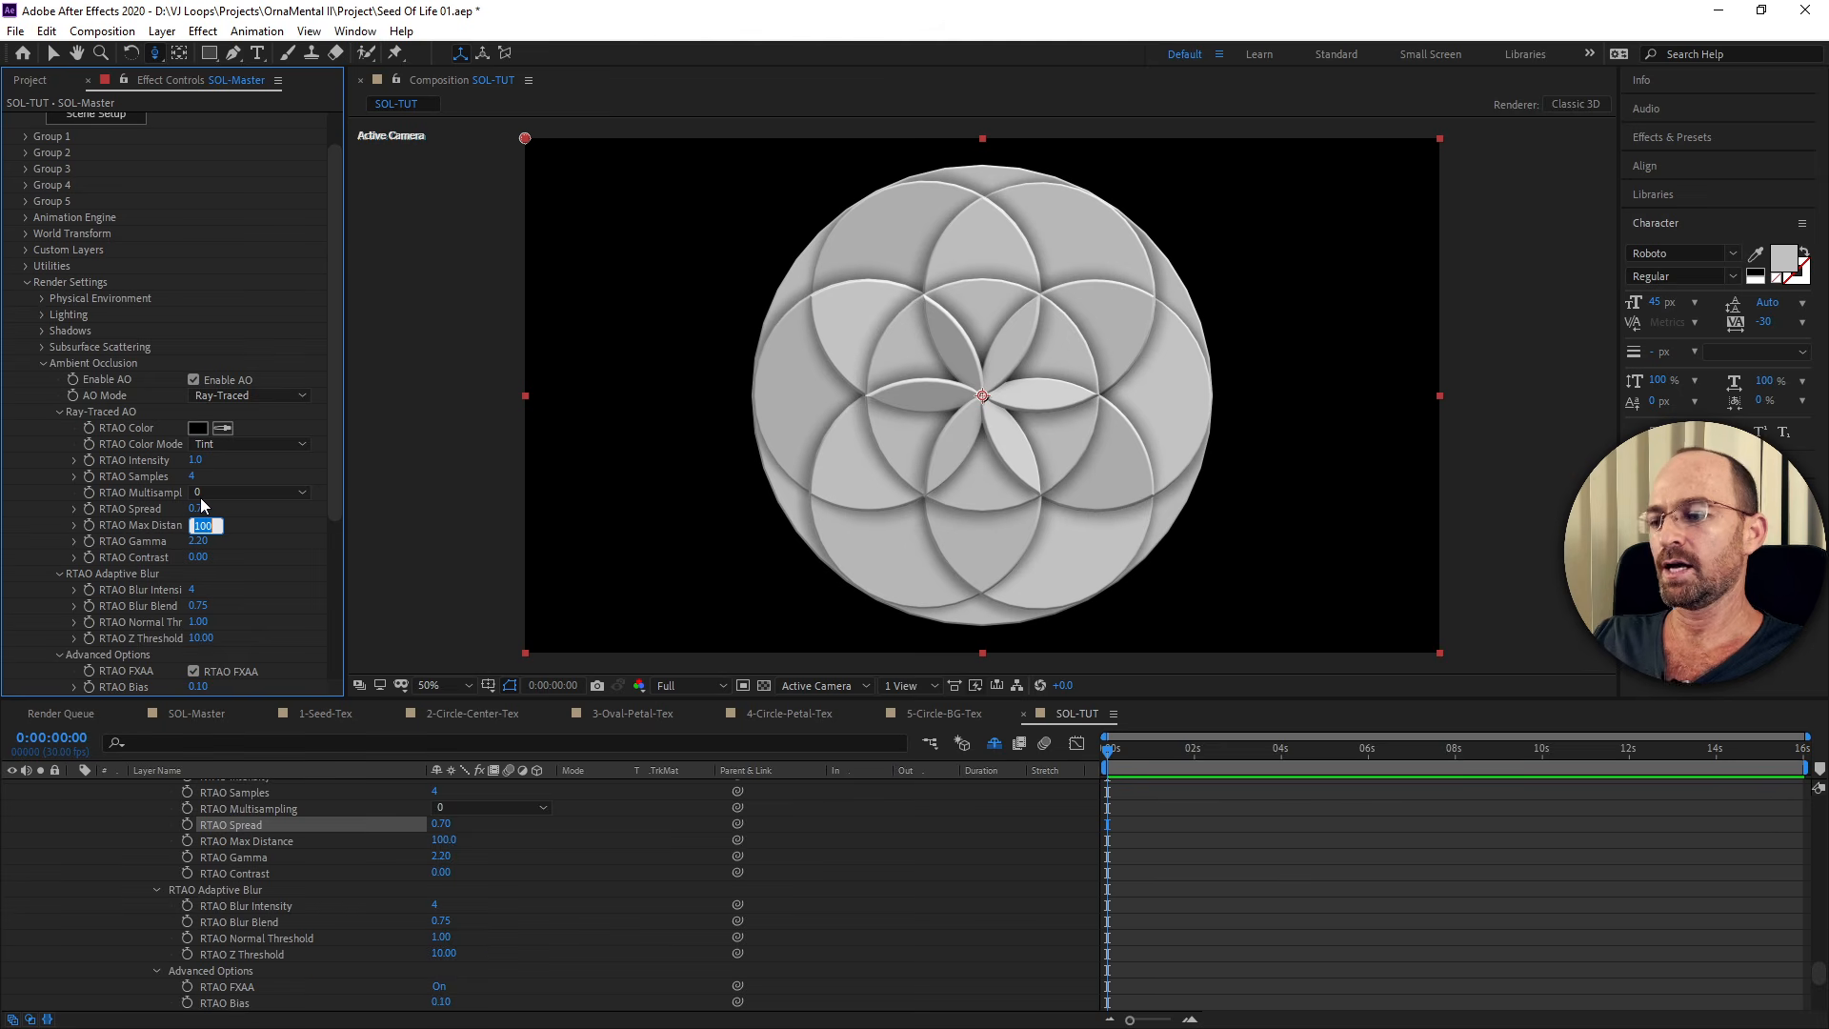
{"action": "type", "text": "200"}
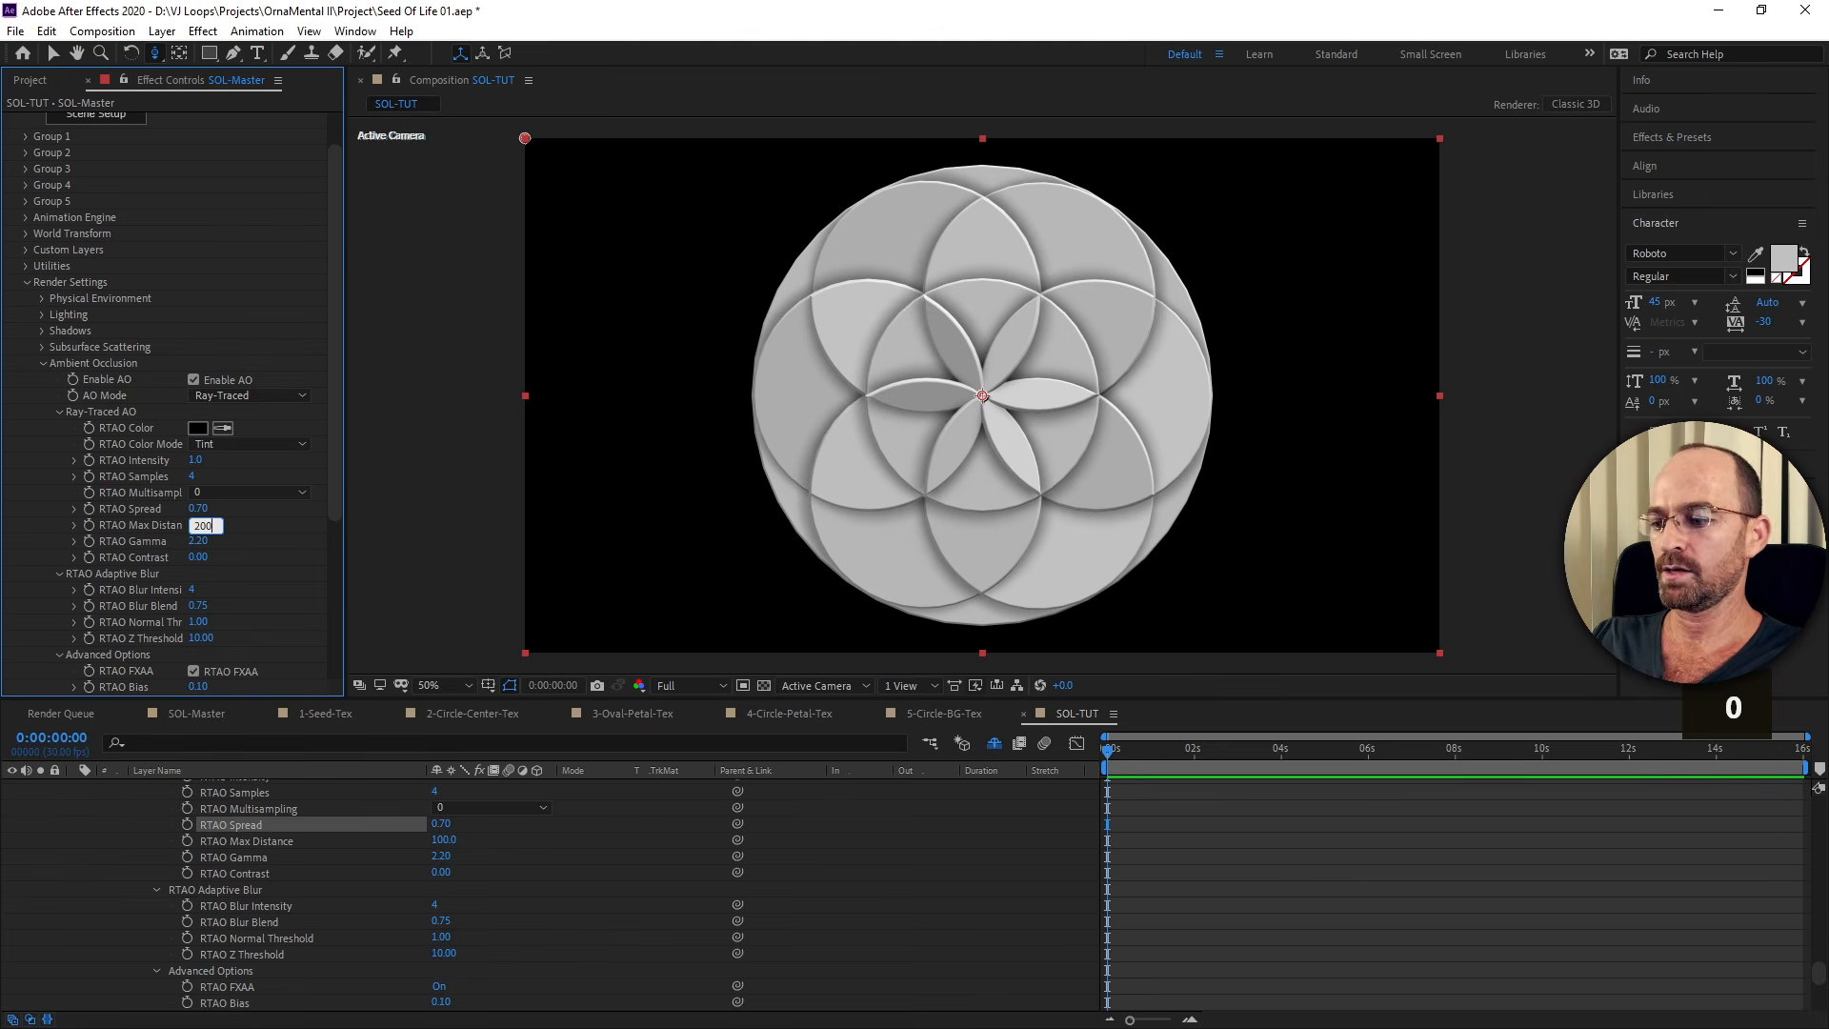
{"action": "key", "text": "Tab"}
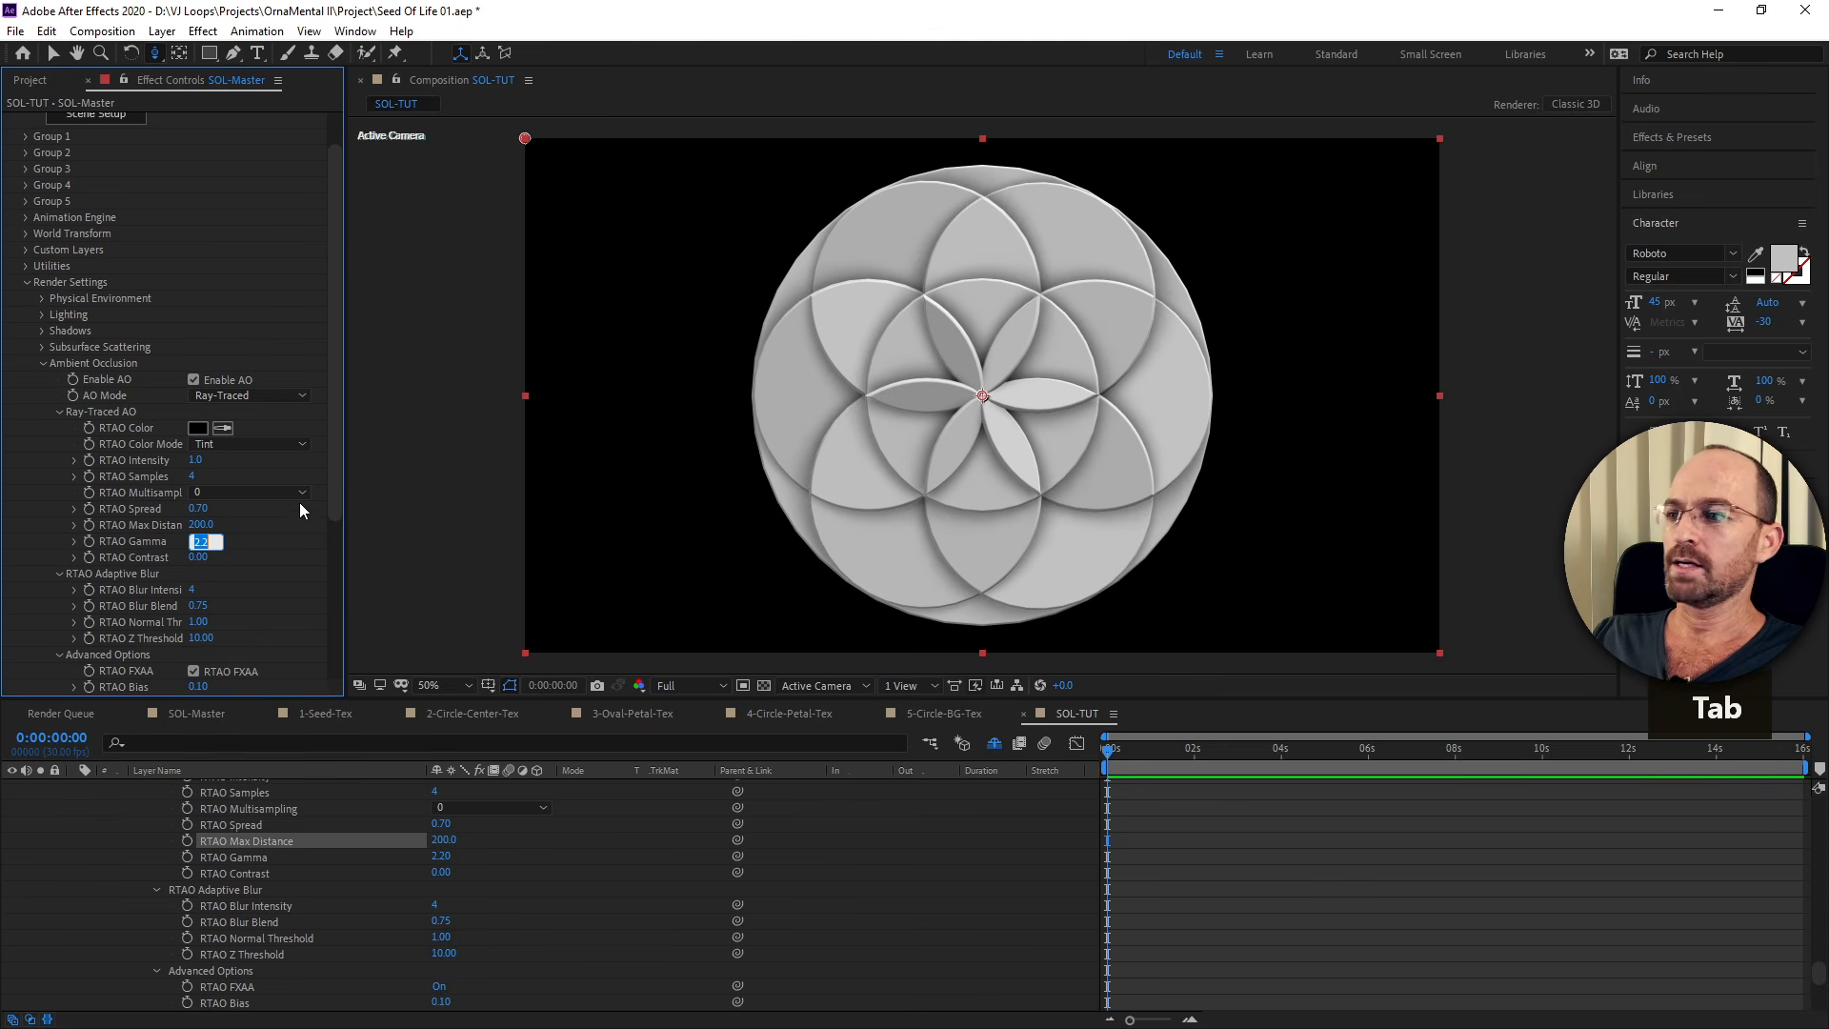
{"action": "left_click", "coordinate": [269, 548]}
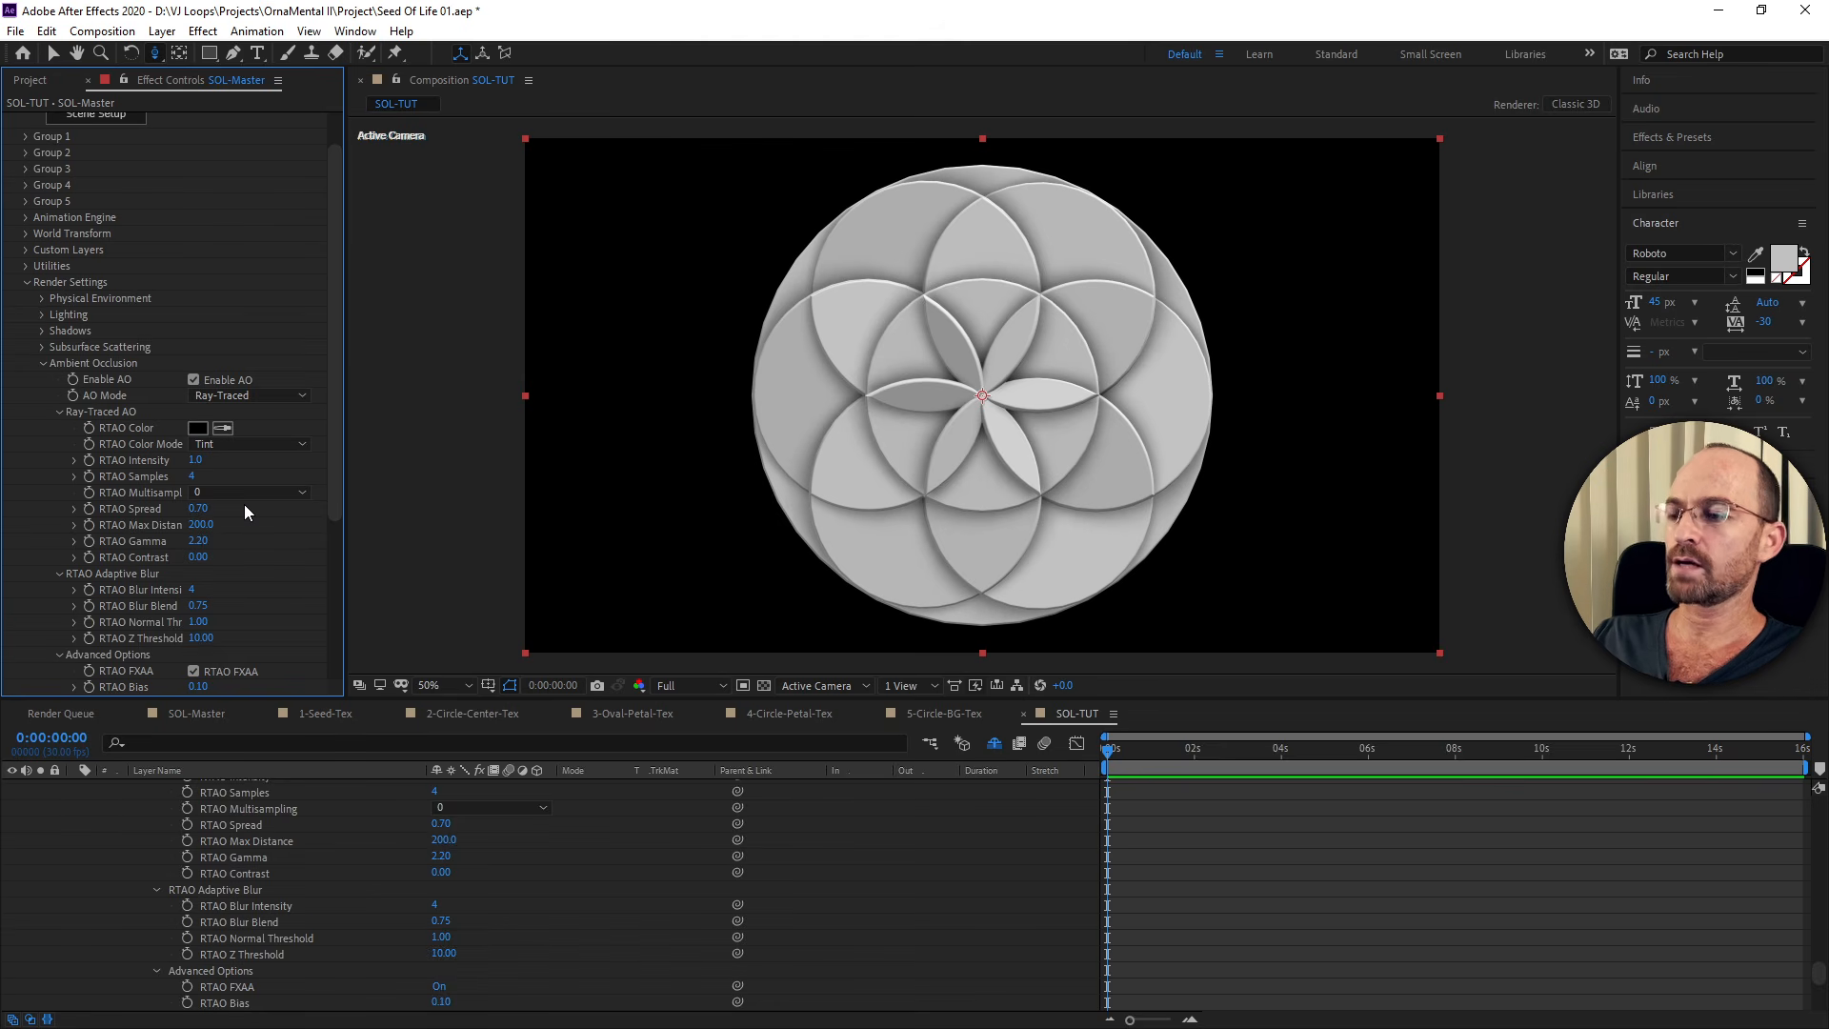
Set the ray-traced ambient occlusion's RTAO Samples to 8.
{"action": "left_click", "coordinate": [193, 477]}
{"action": "type", "text": "8"}
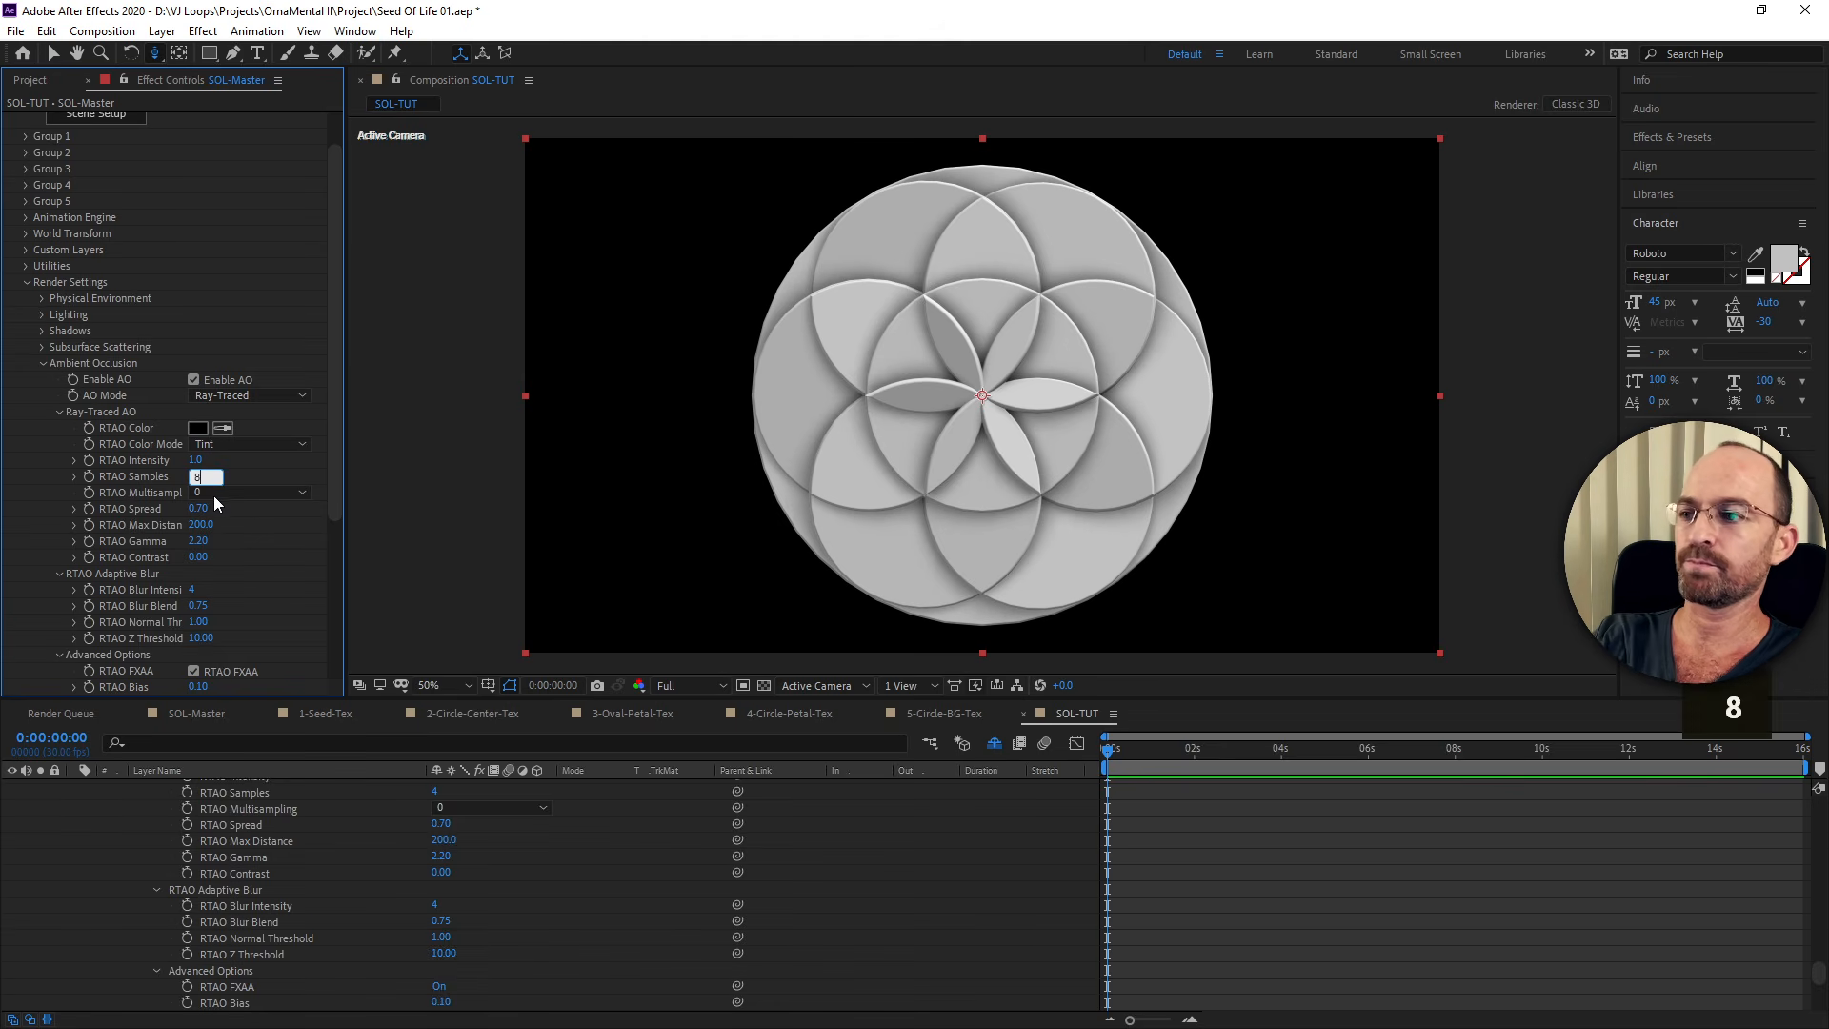
{"action": "left_click", "coordinate": [31, 490]}
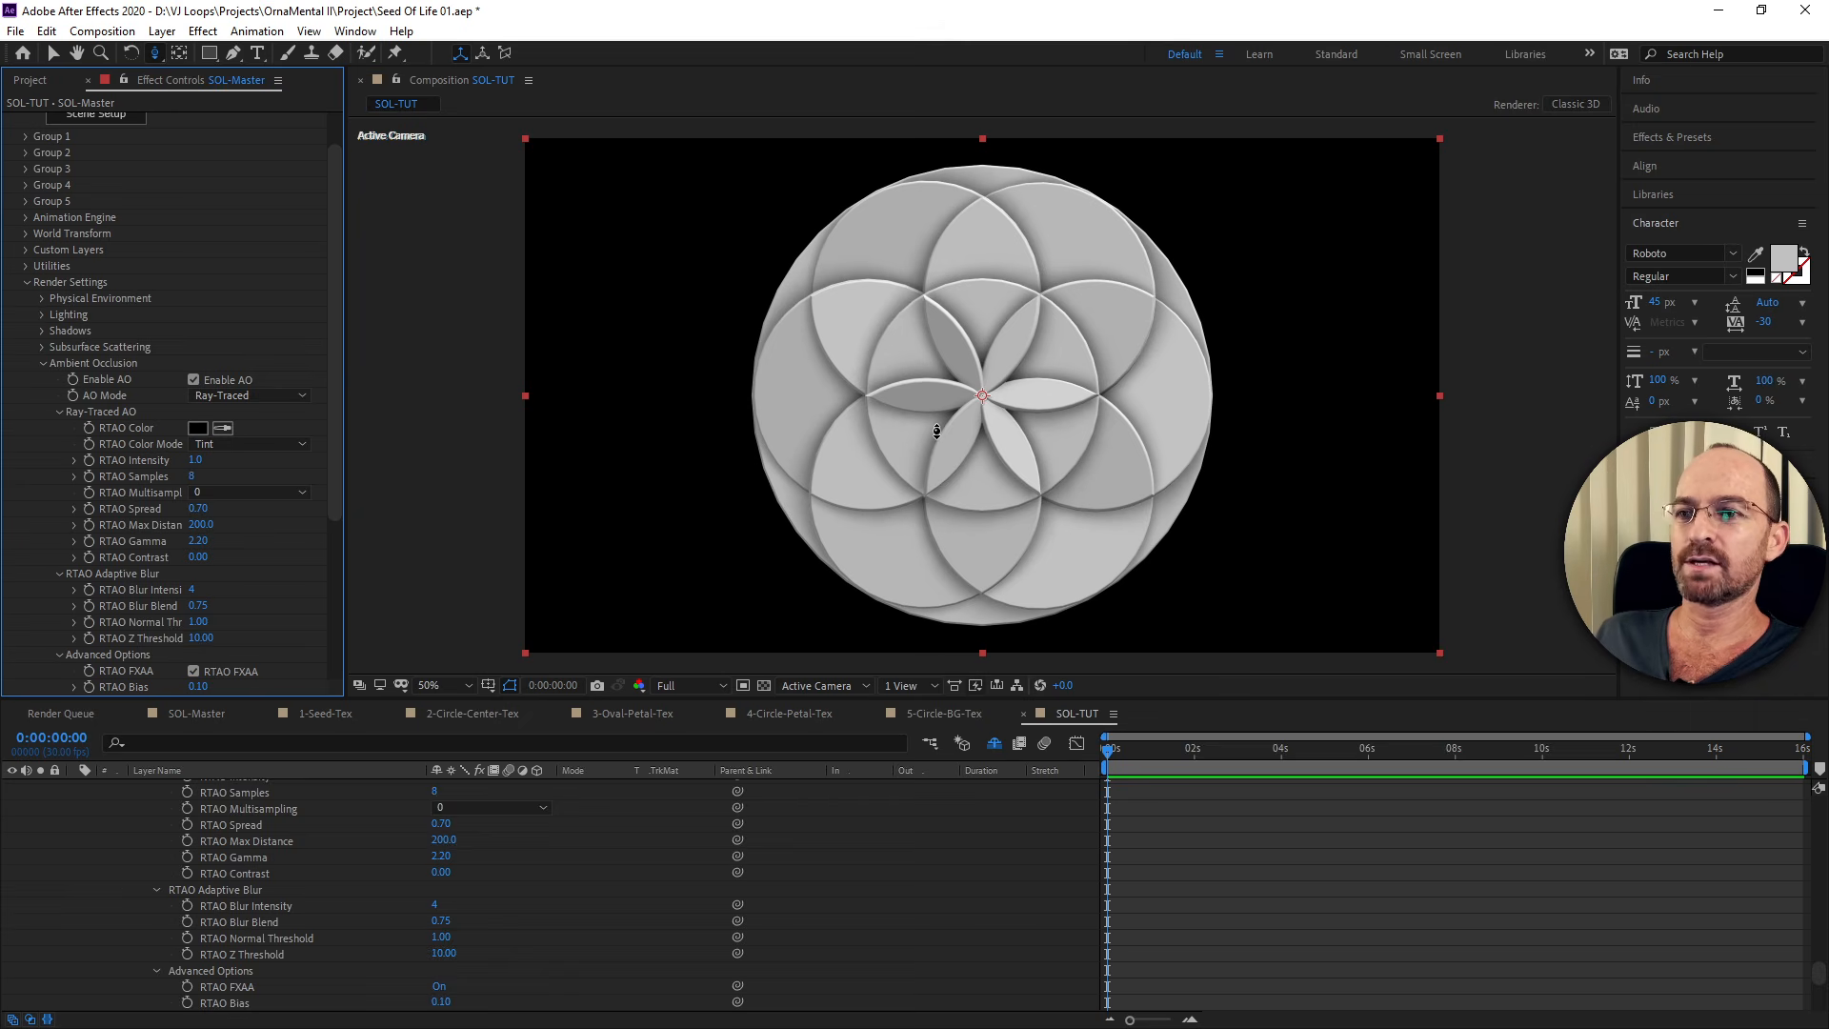
Examine the ornament's ambient occlusion shading close up, from an angled custom view and through the active camera.
{"action": "key", "text": "period"}
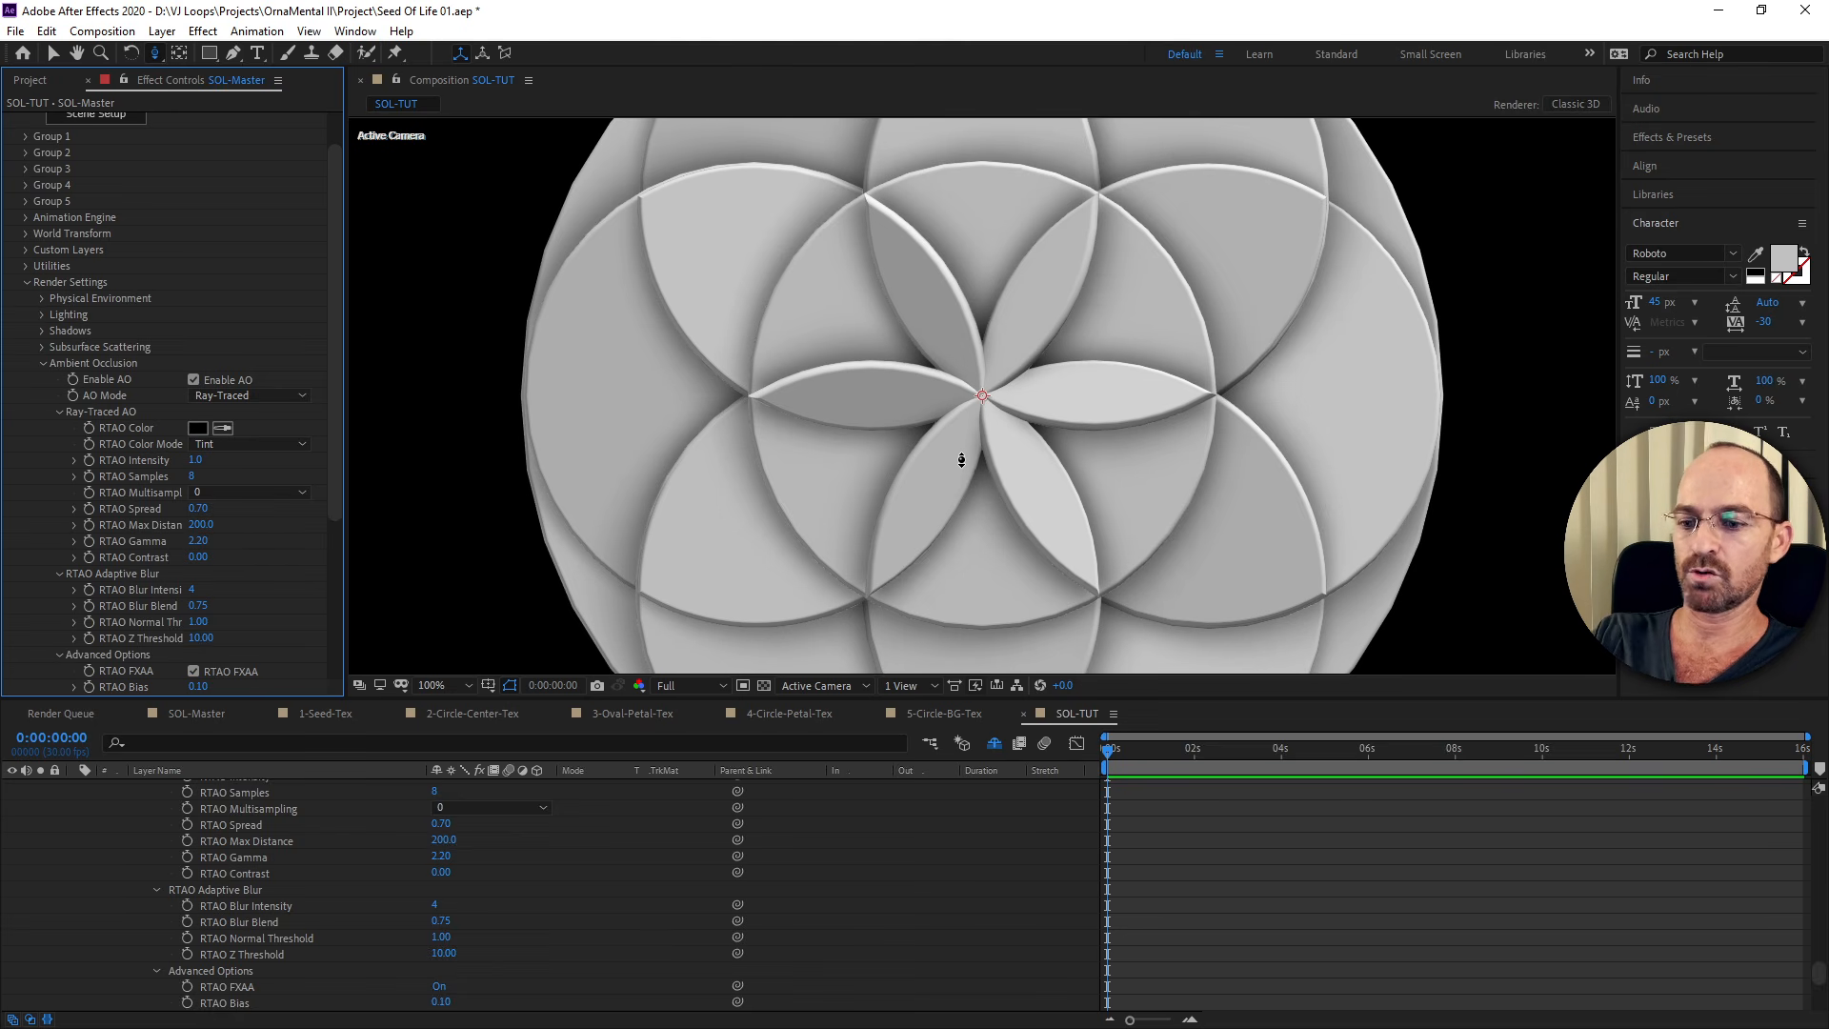
{"action": "key", "text": "F12"}
{"action": "key", "text": "F11"}
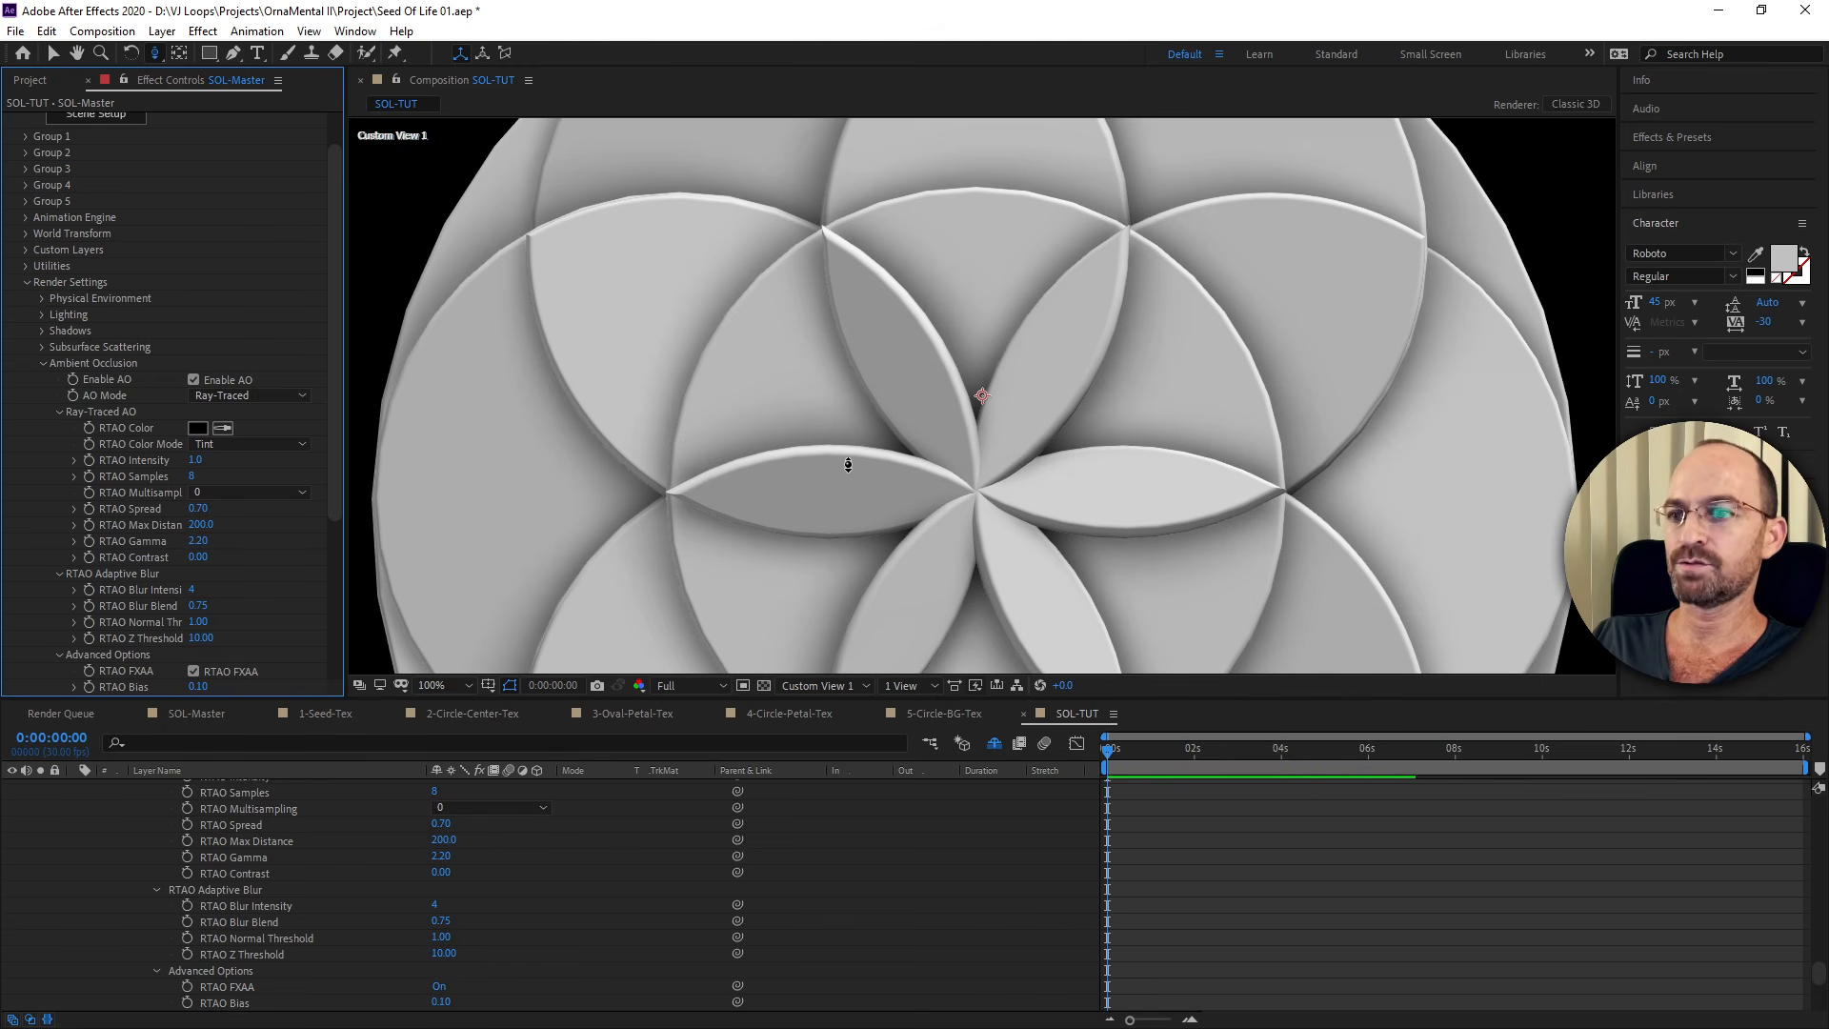
{"action": "key", "text": "c"}
{"action": "key", "text": "c"}
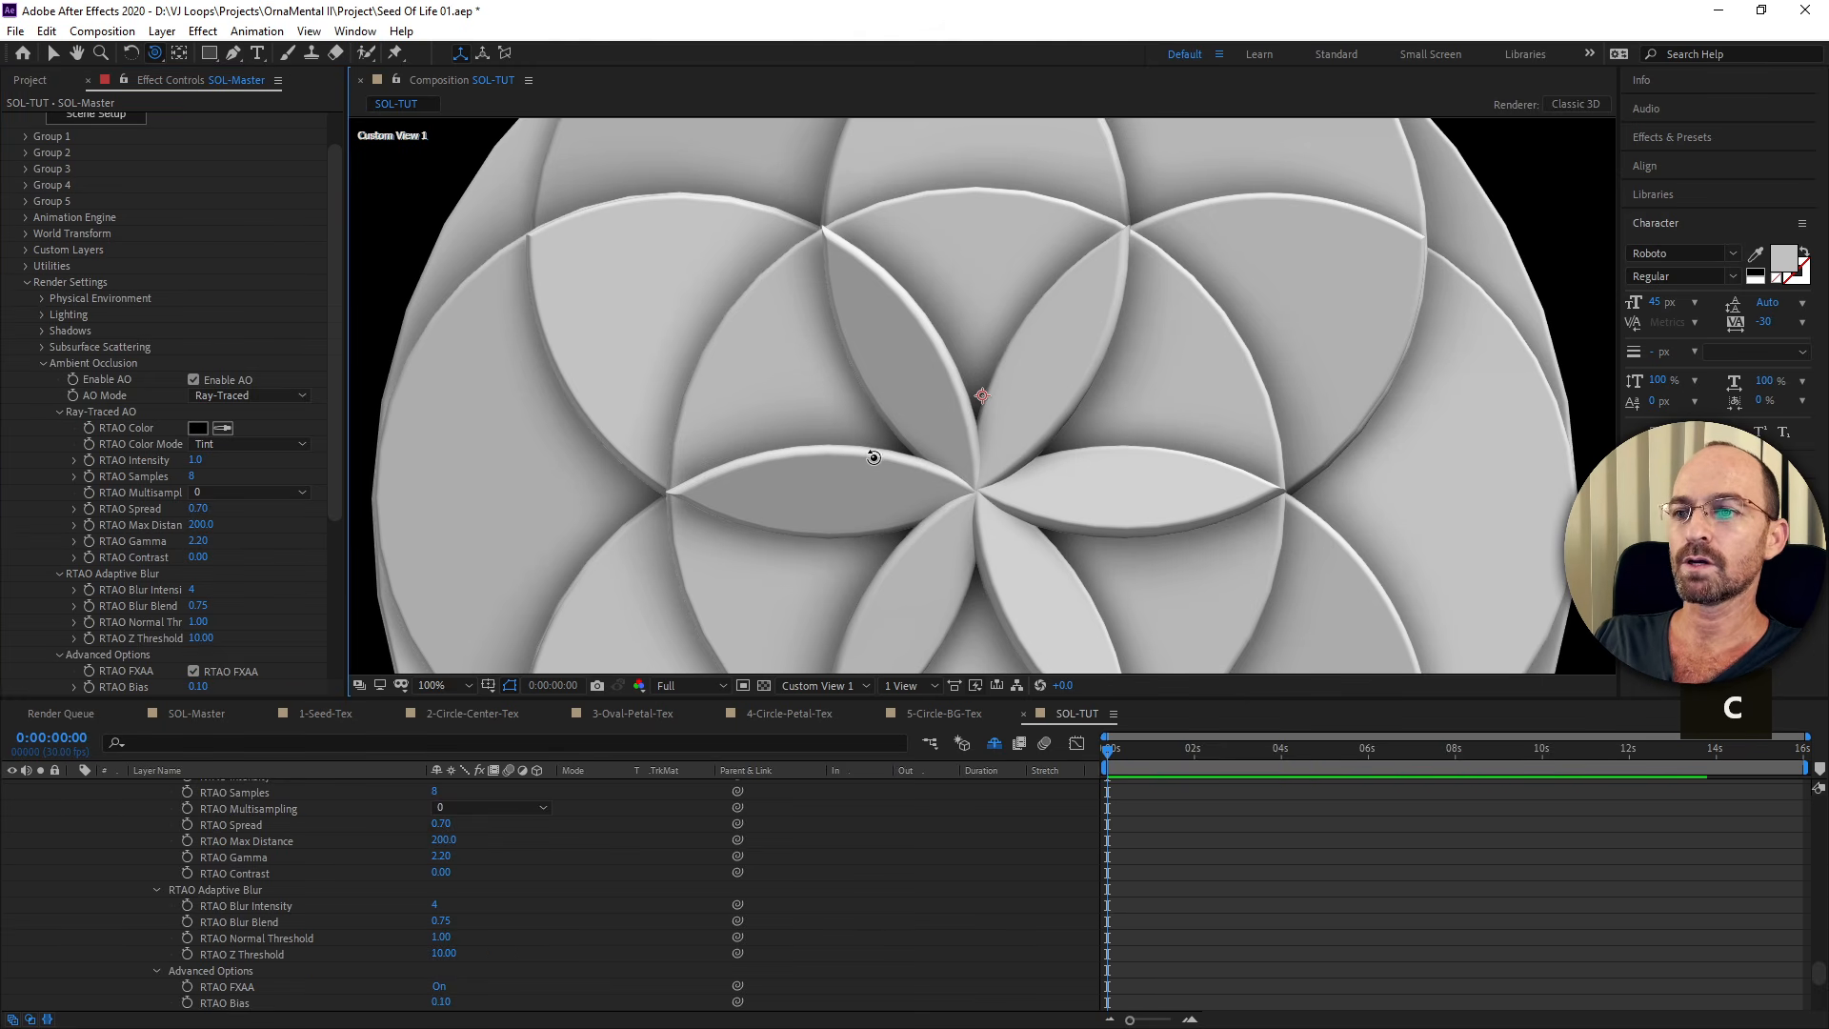
{"action": "left_click_drag", "start_coordinate": [870, 453], "coordinate": [1060, 481]}
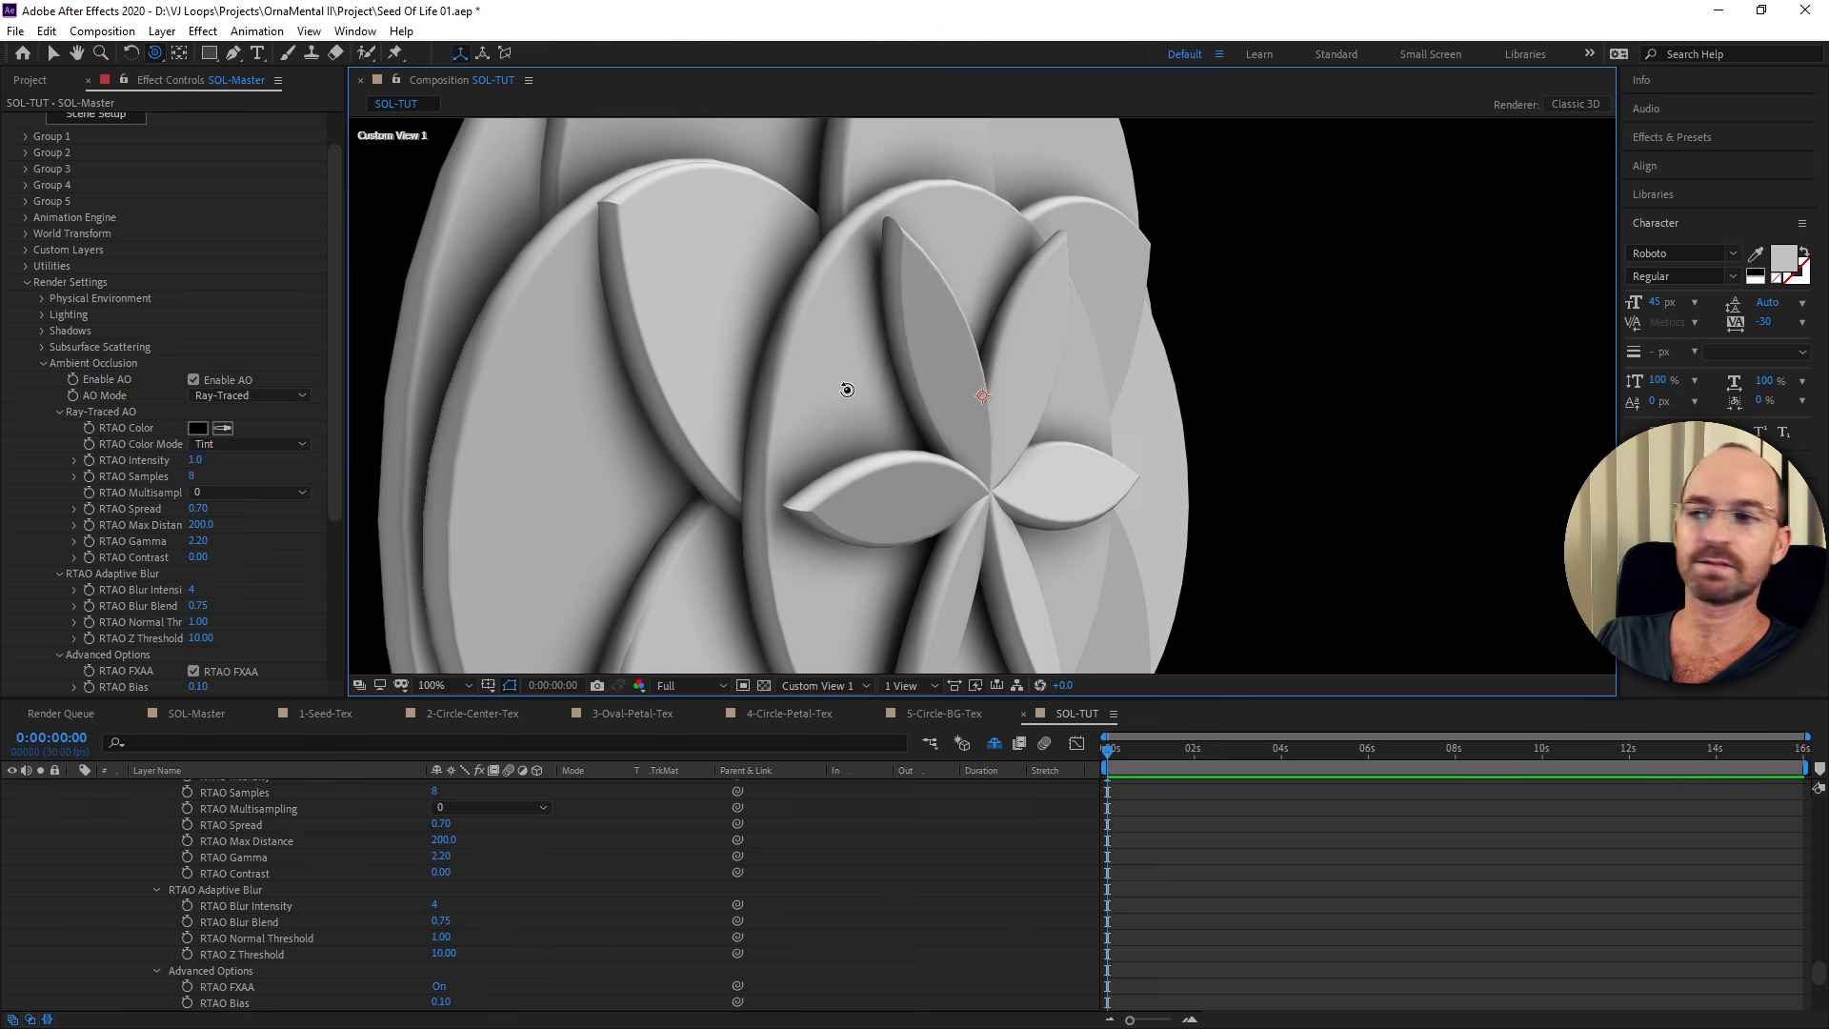
{"action": "key", "text": "c"}
{"action": "key", "text": "F12"}
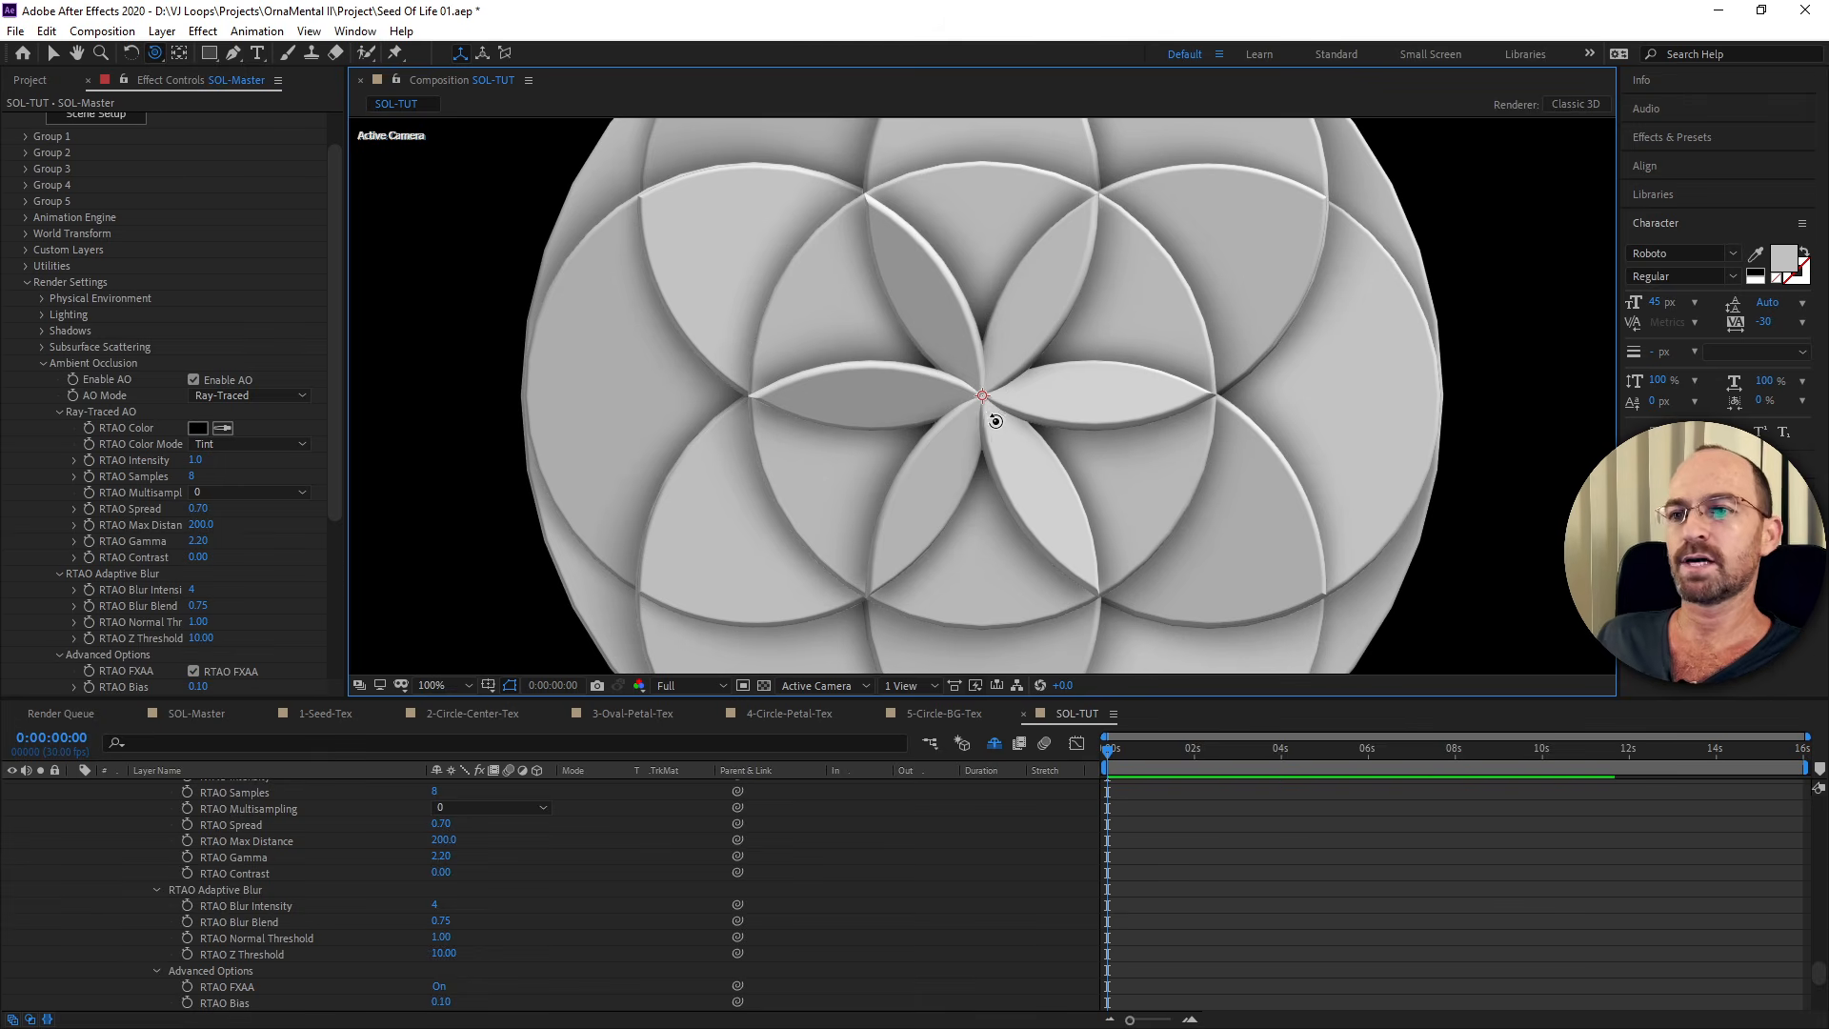
{"action": "scroll", "coordinate": [992, 415], "scroll_direction": "down", "scroll_amount": 2}
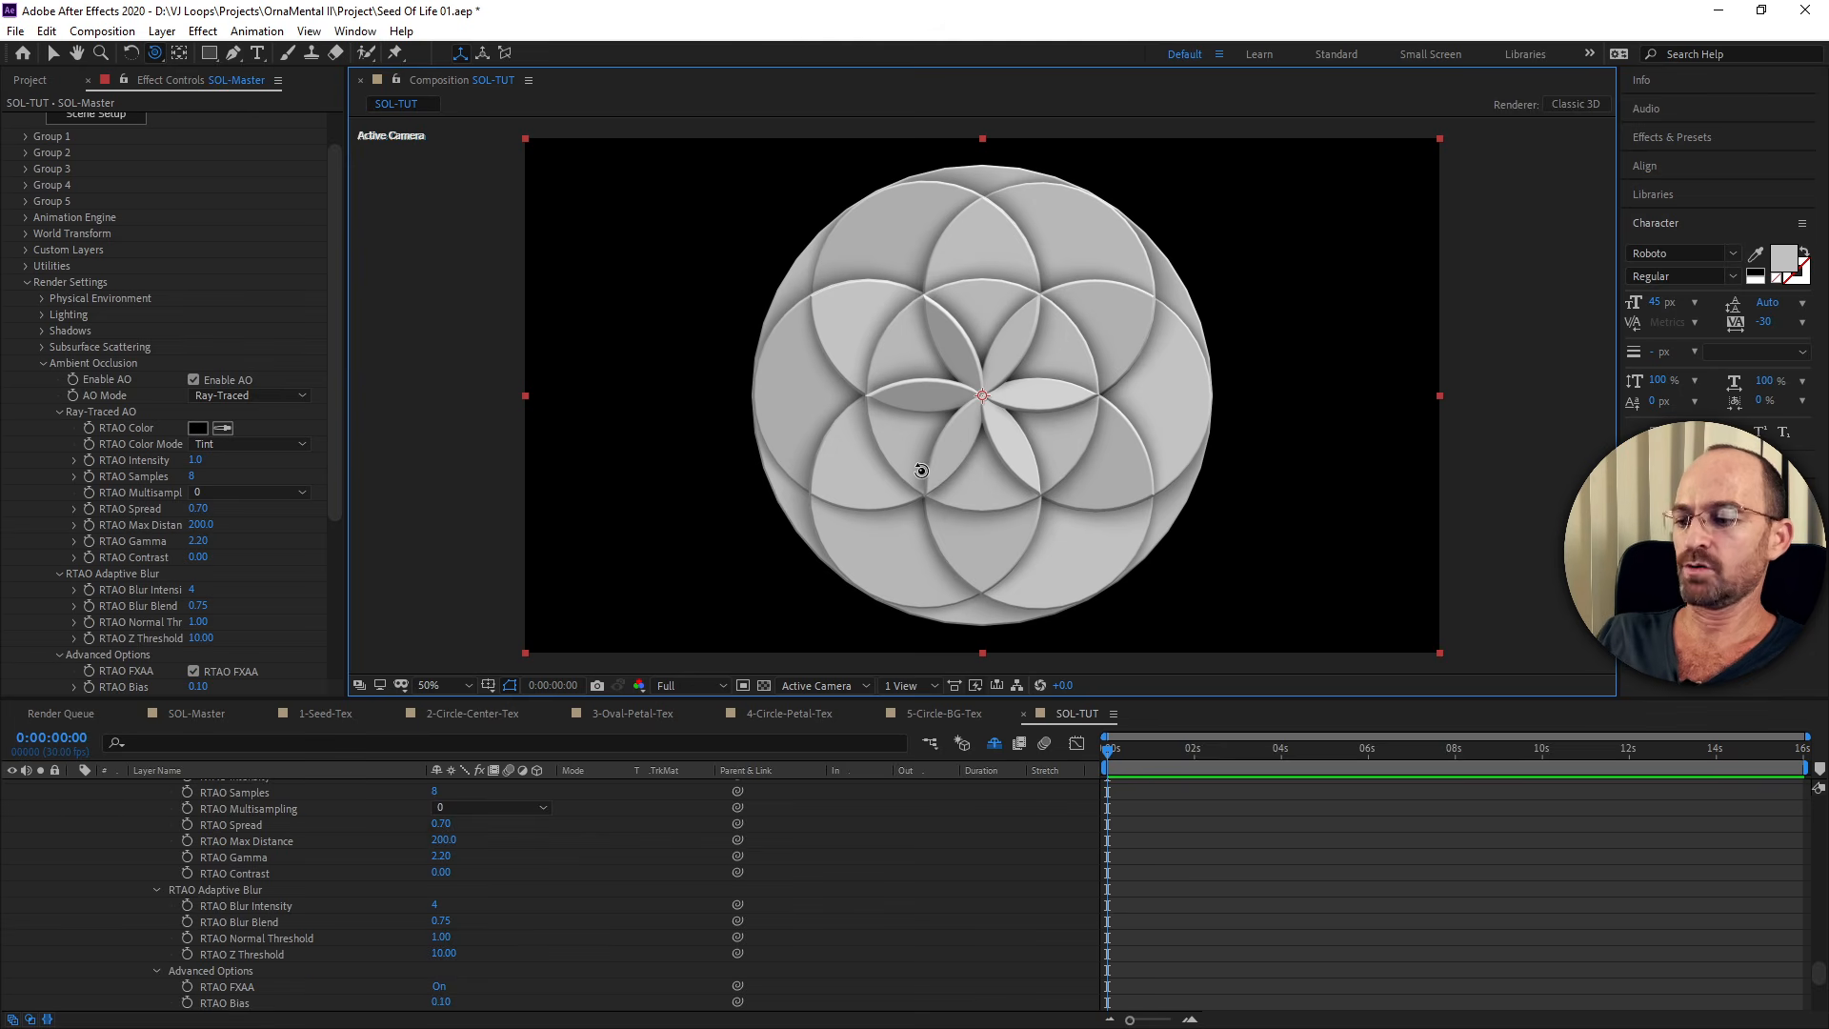
{"action": "key", "text": "alt+Tab"}
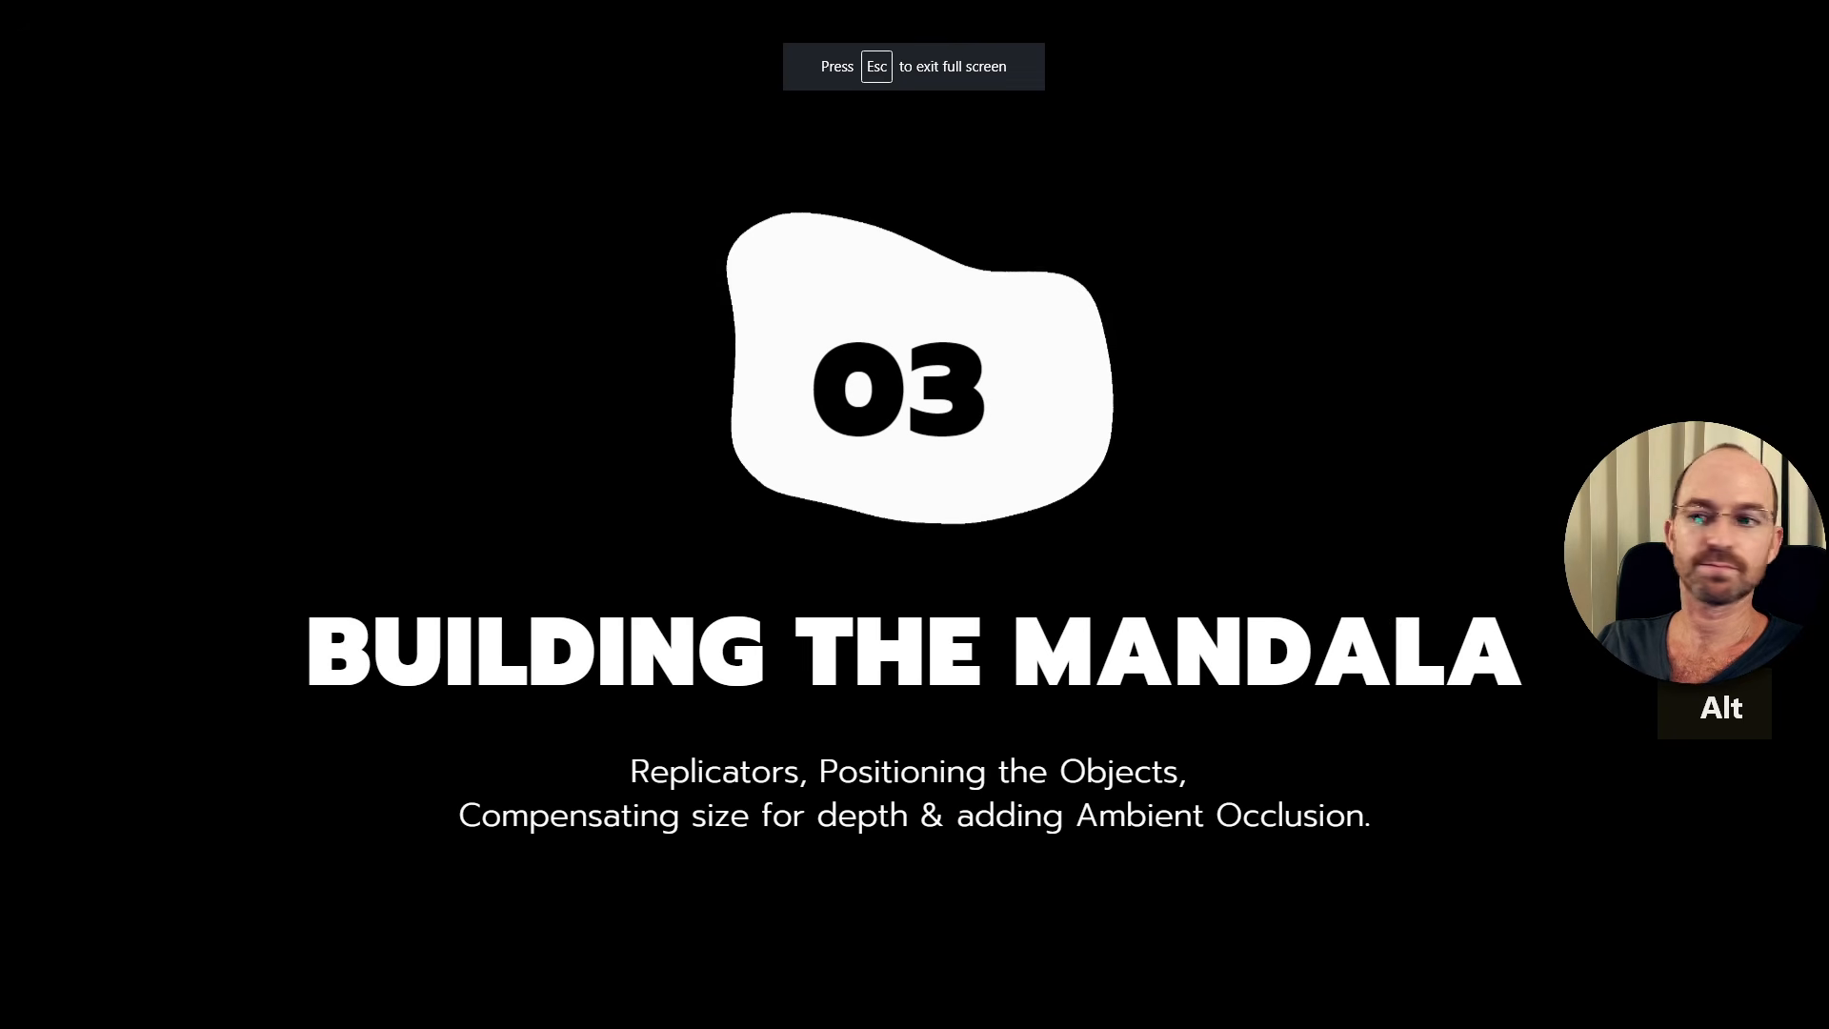
{"action": "key", "text": "space"}
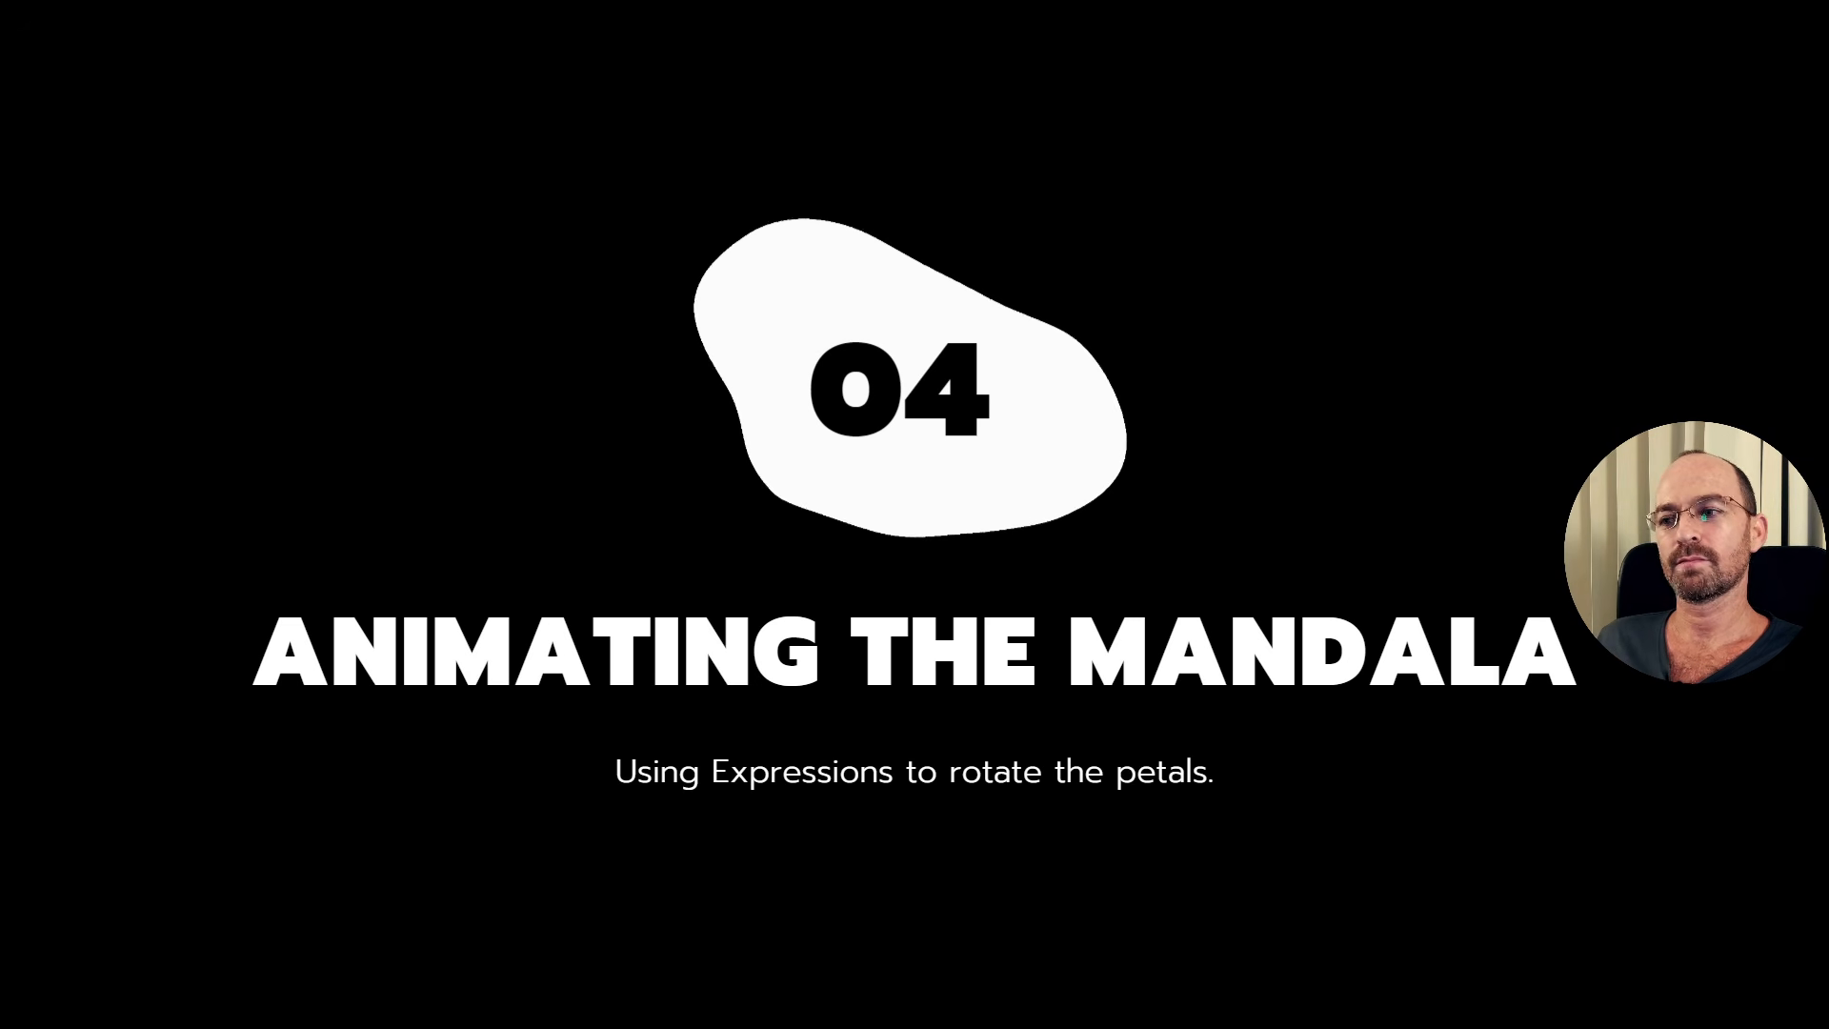
Switch to the video player and play, pause and scrub the rendered SOL-01-60fps.mp4 to study how the mandala's layers rotate.
{"action": "key", "text": "alt+Tab"}
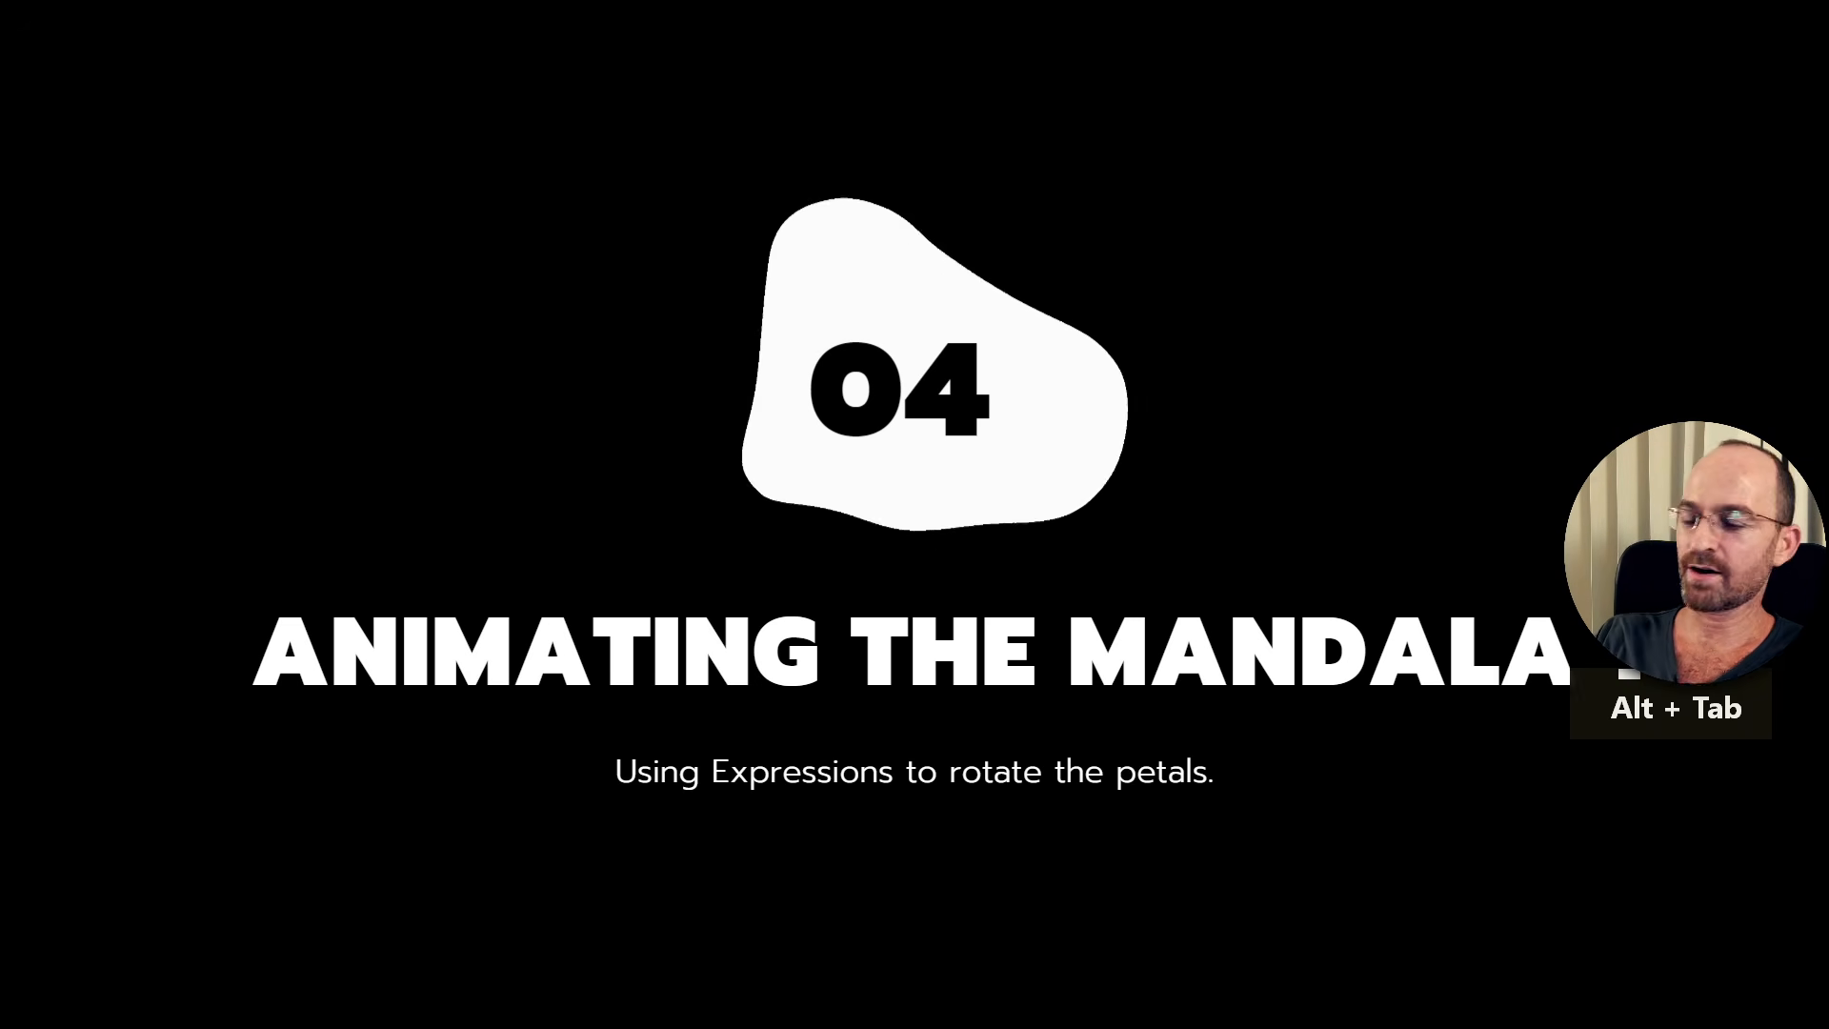
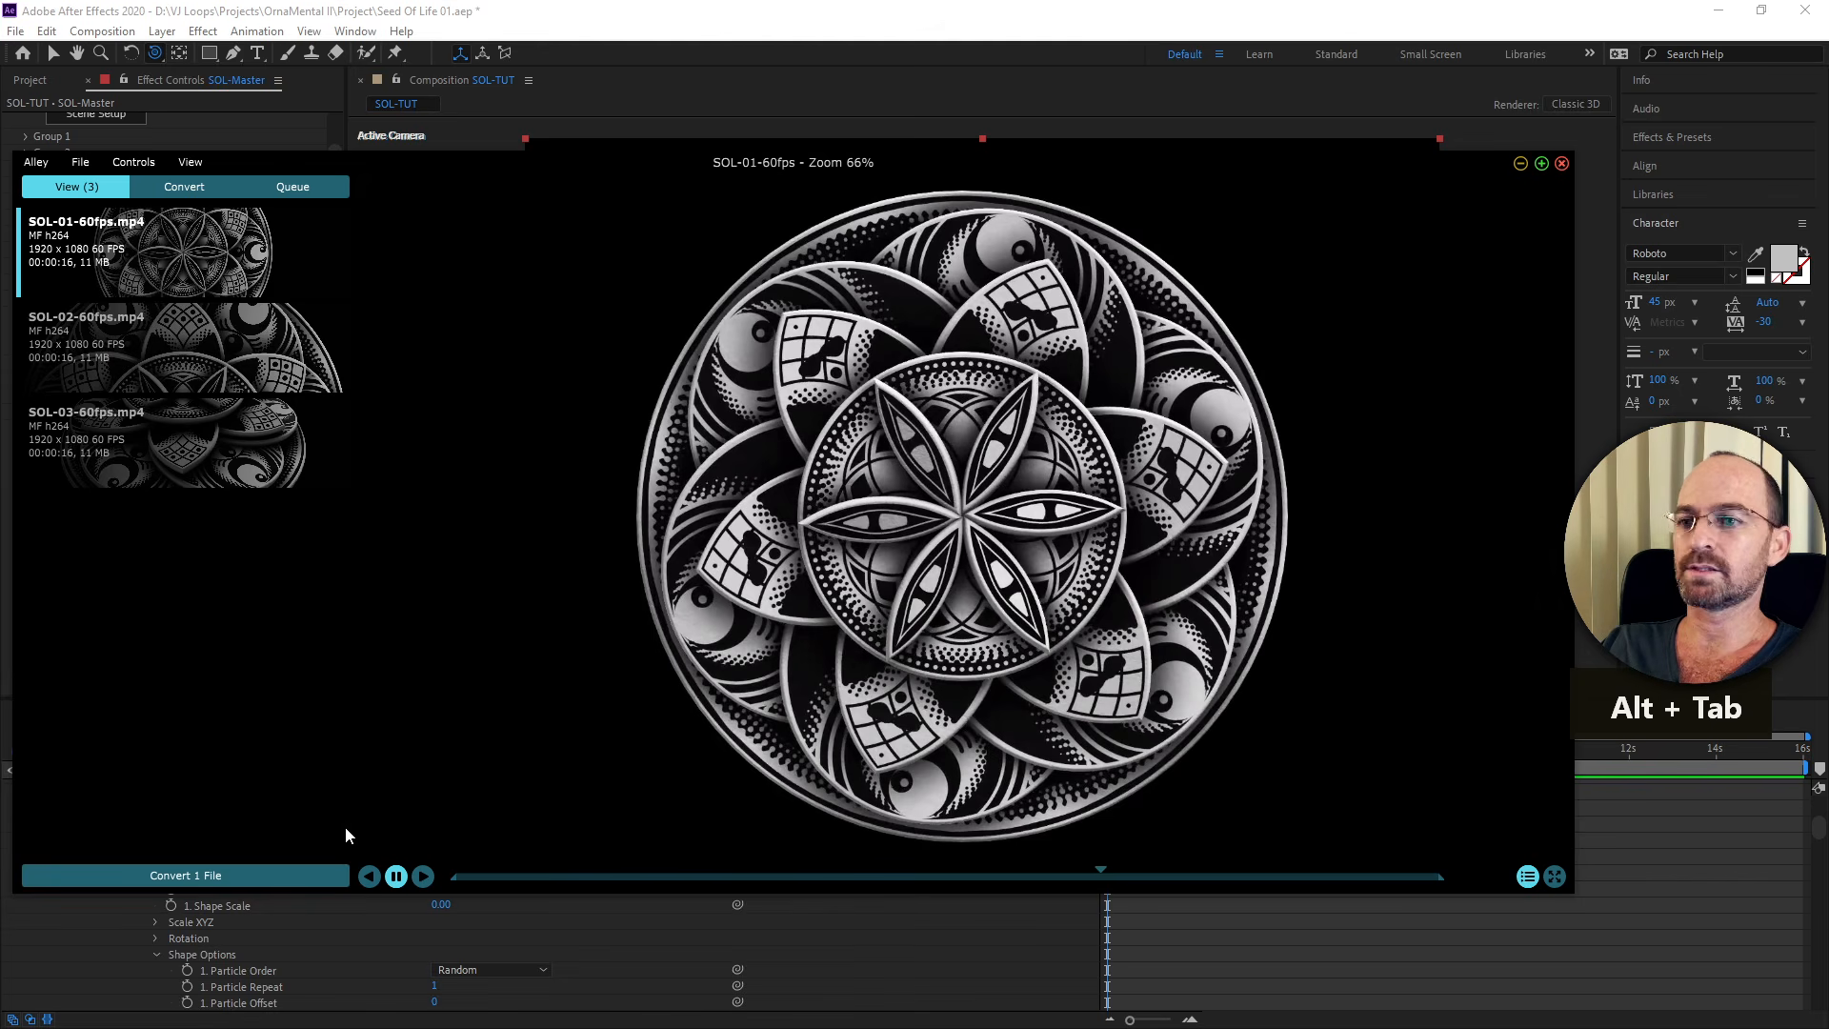
{"action": "left_click", "coordinate": [422, 876]}
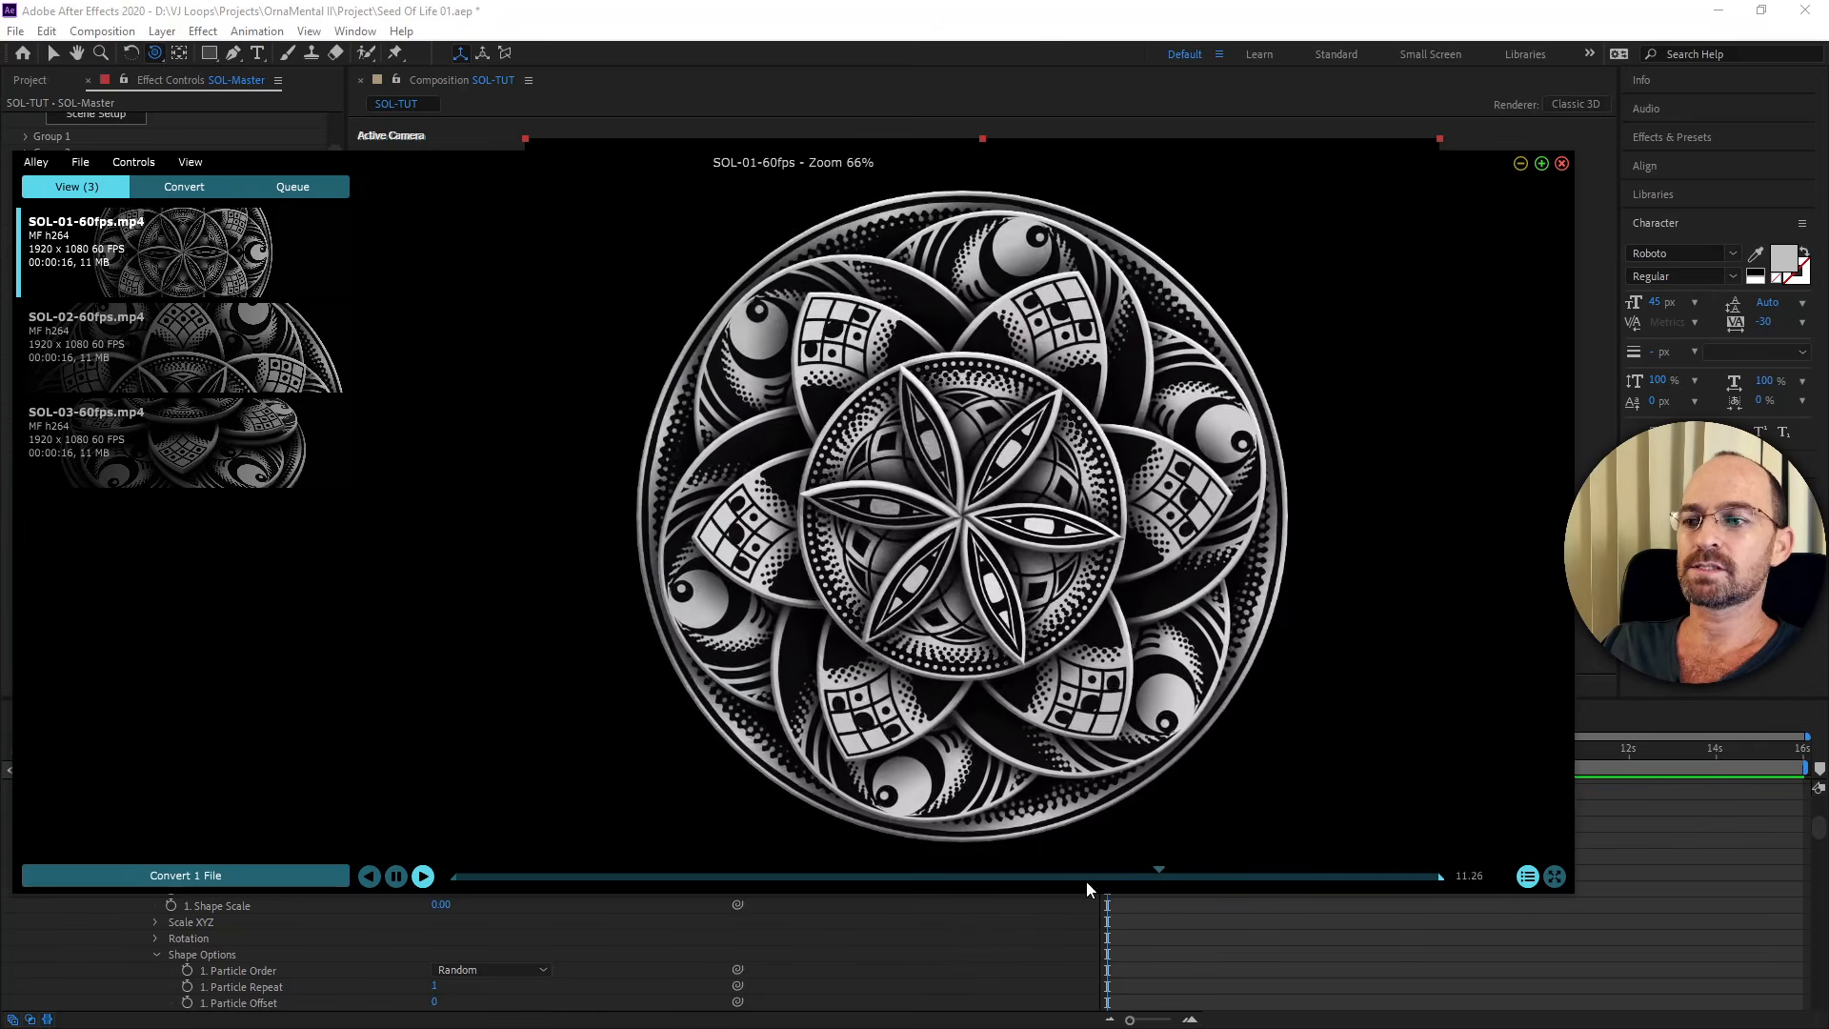
{"action": "left_click_drag", "start_coordinate": [1158, 875], "coordinate": [644, 890]}
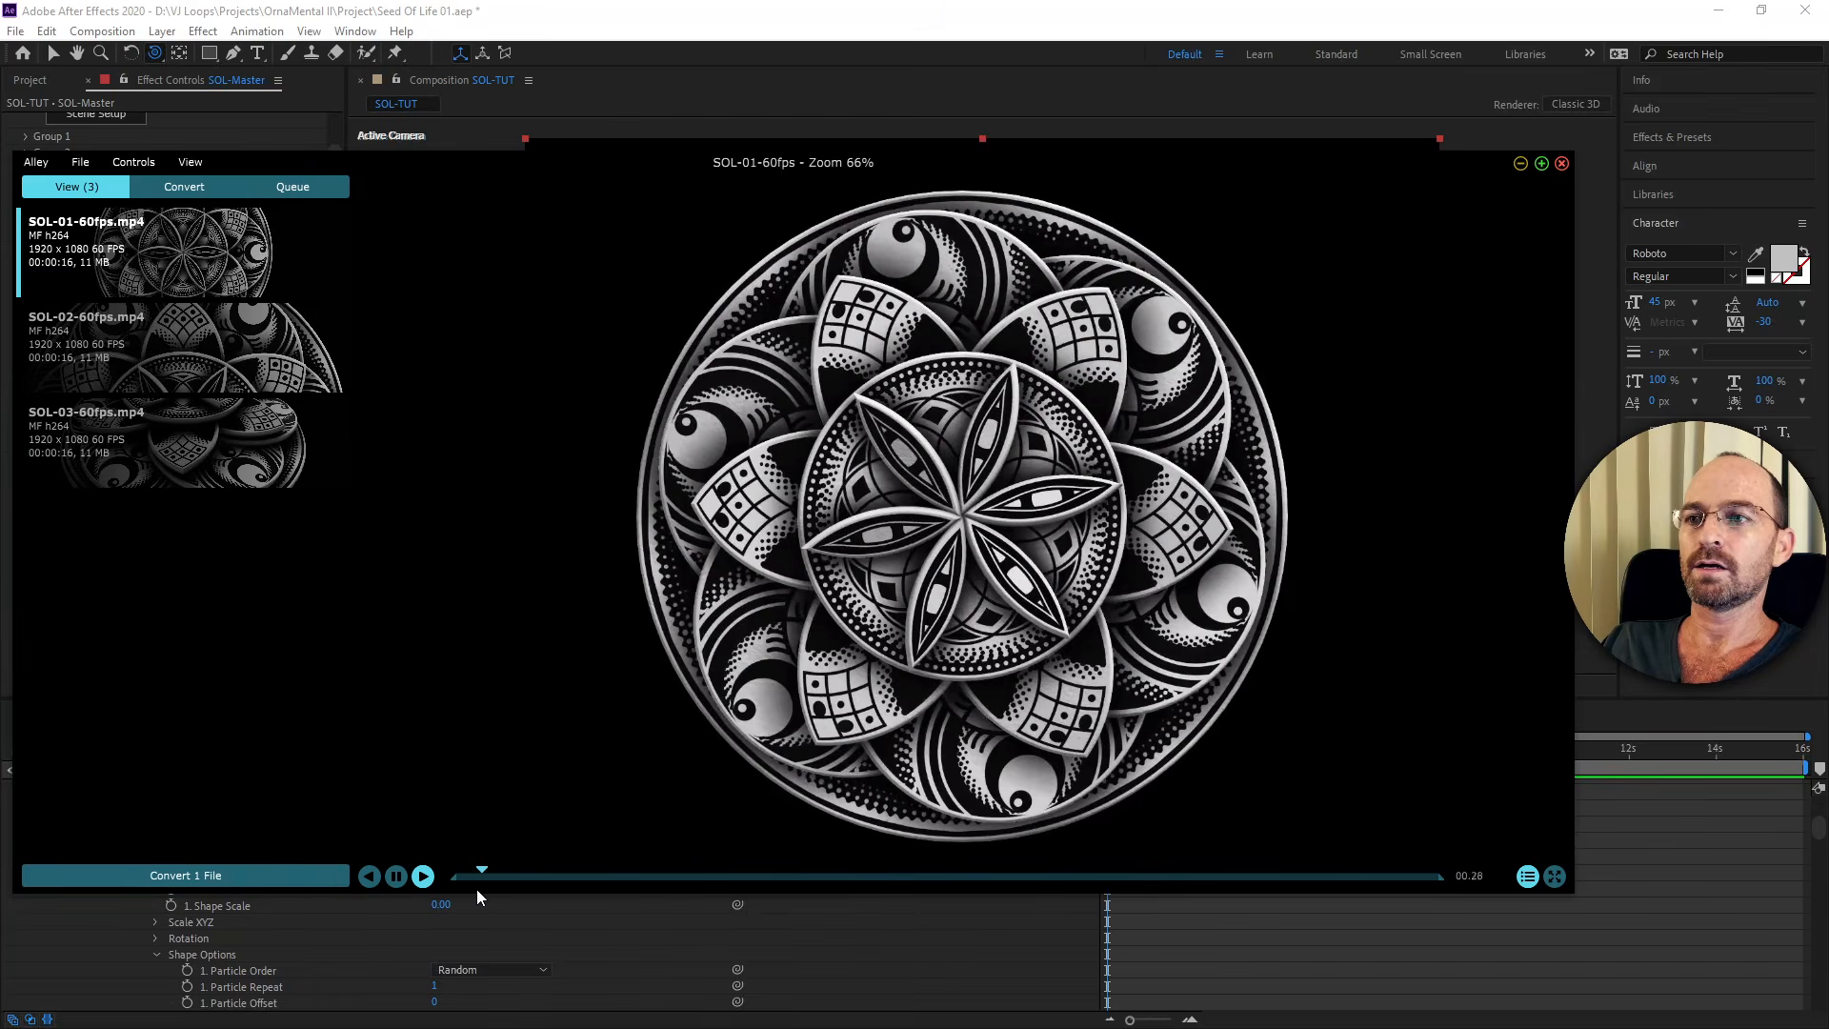
{"action": "left_click_drag", "start_coordinate": [477, 890], "coordinate": [450, 890]}
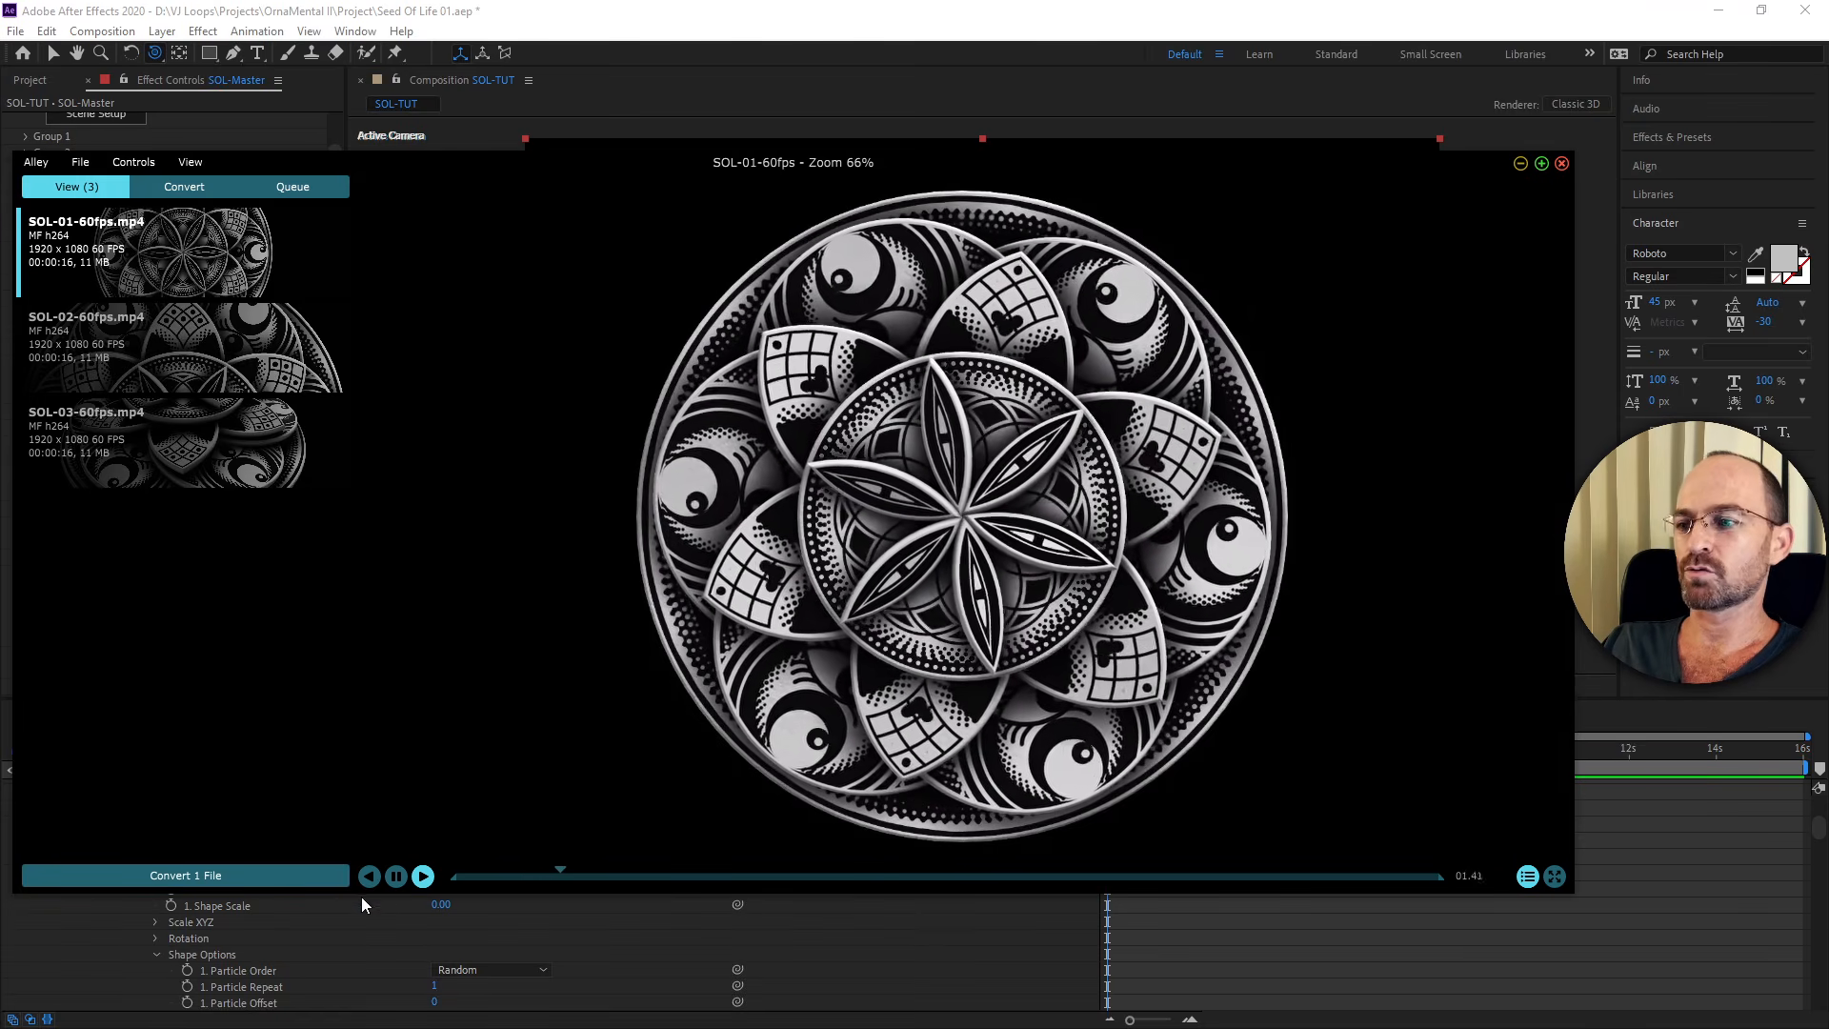
{"action": "left_click", "coordinate": [396, 877]}
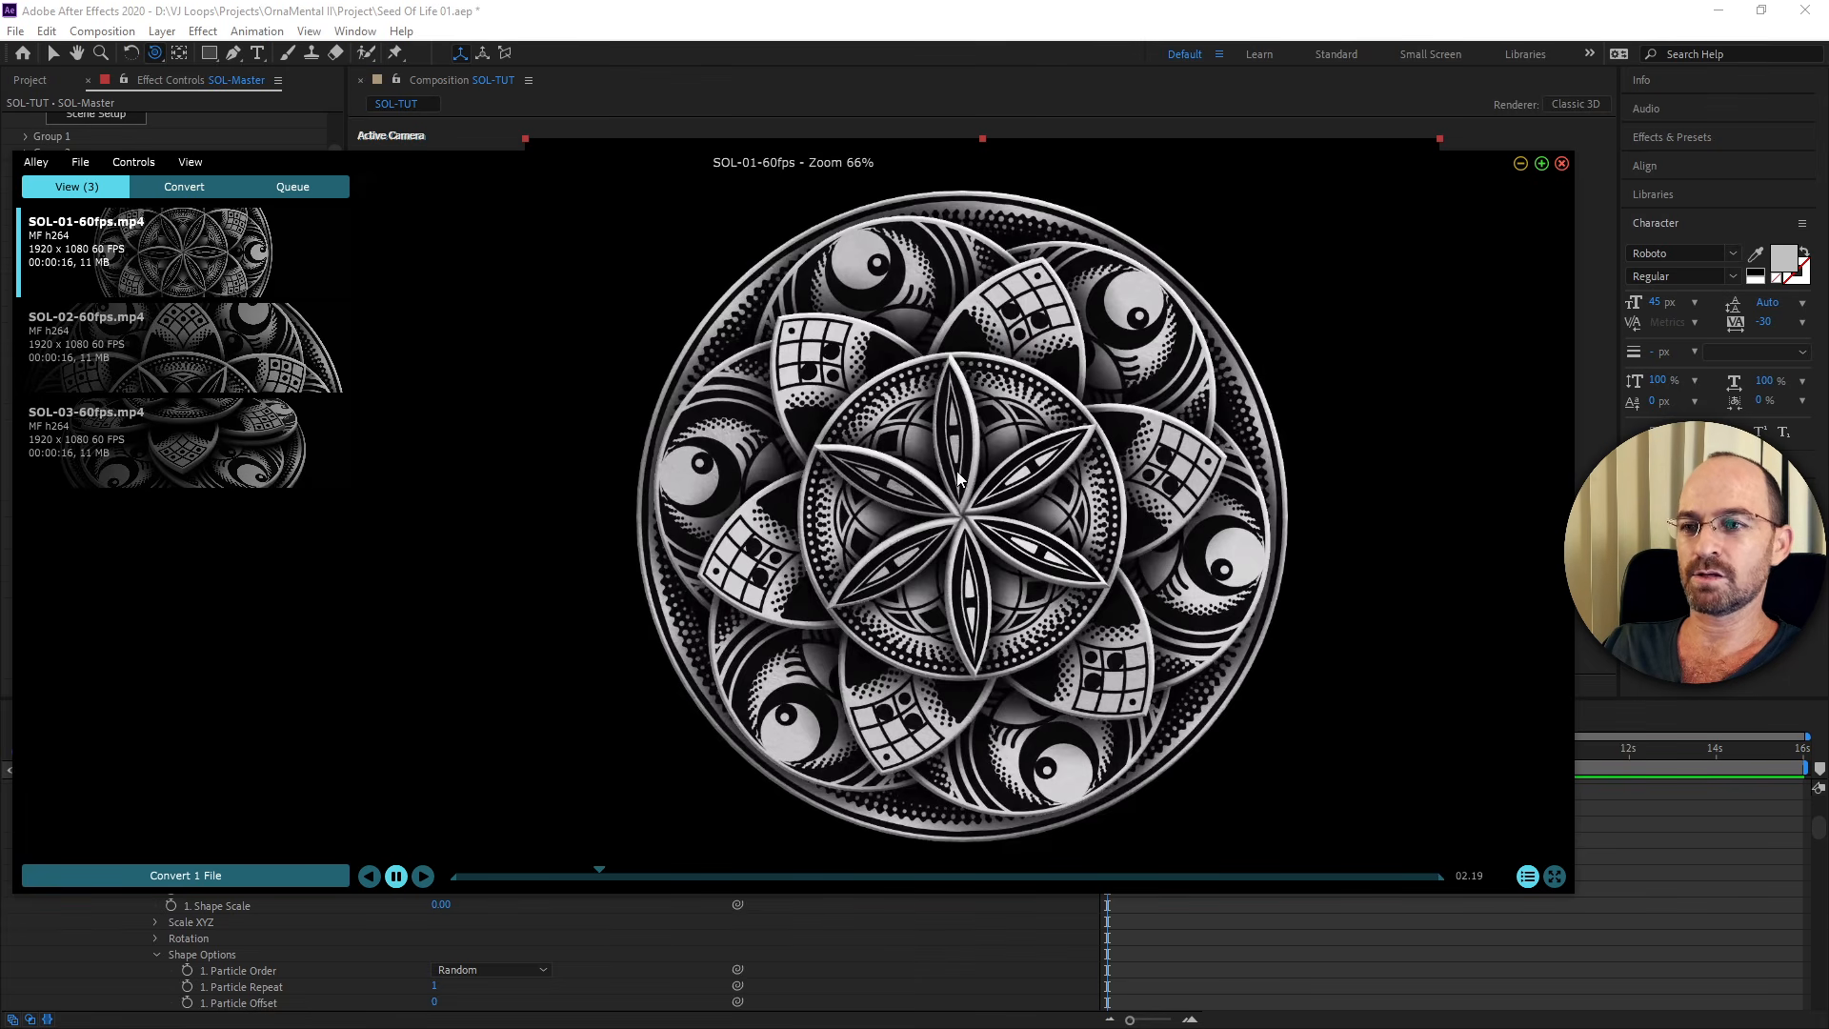
{"action": "left_click", "coordinate": [423, 877]}
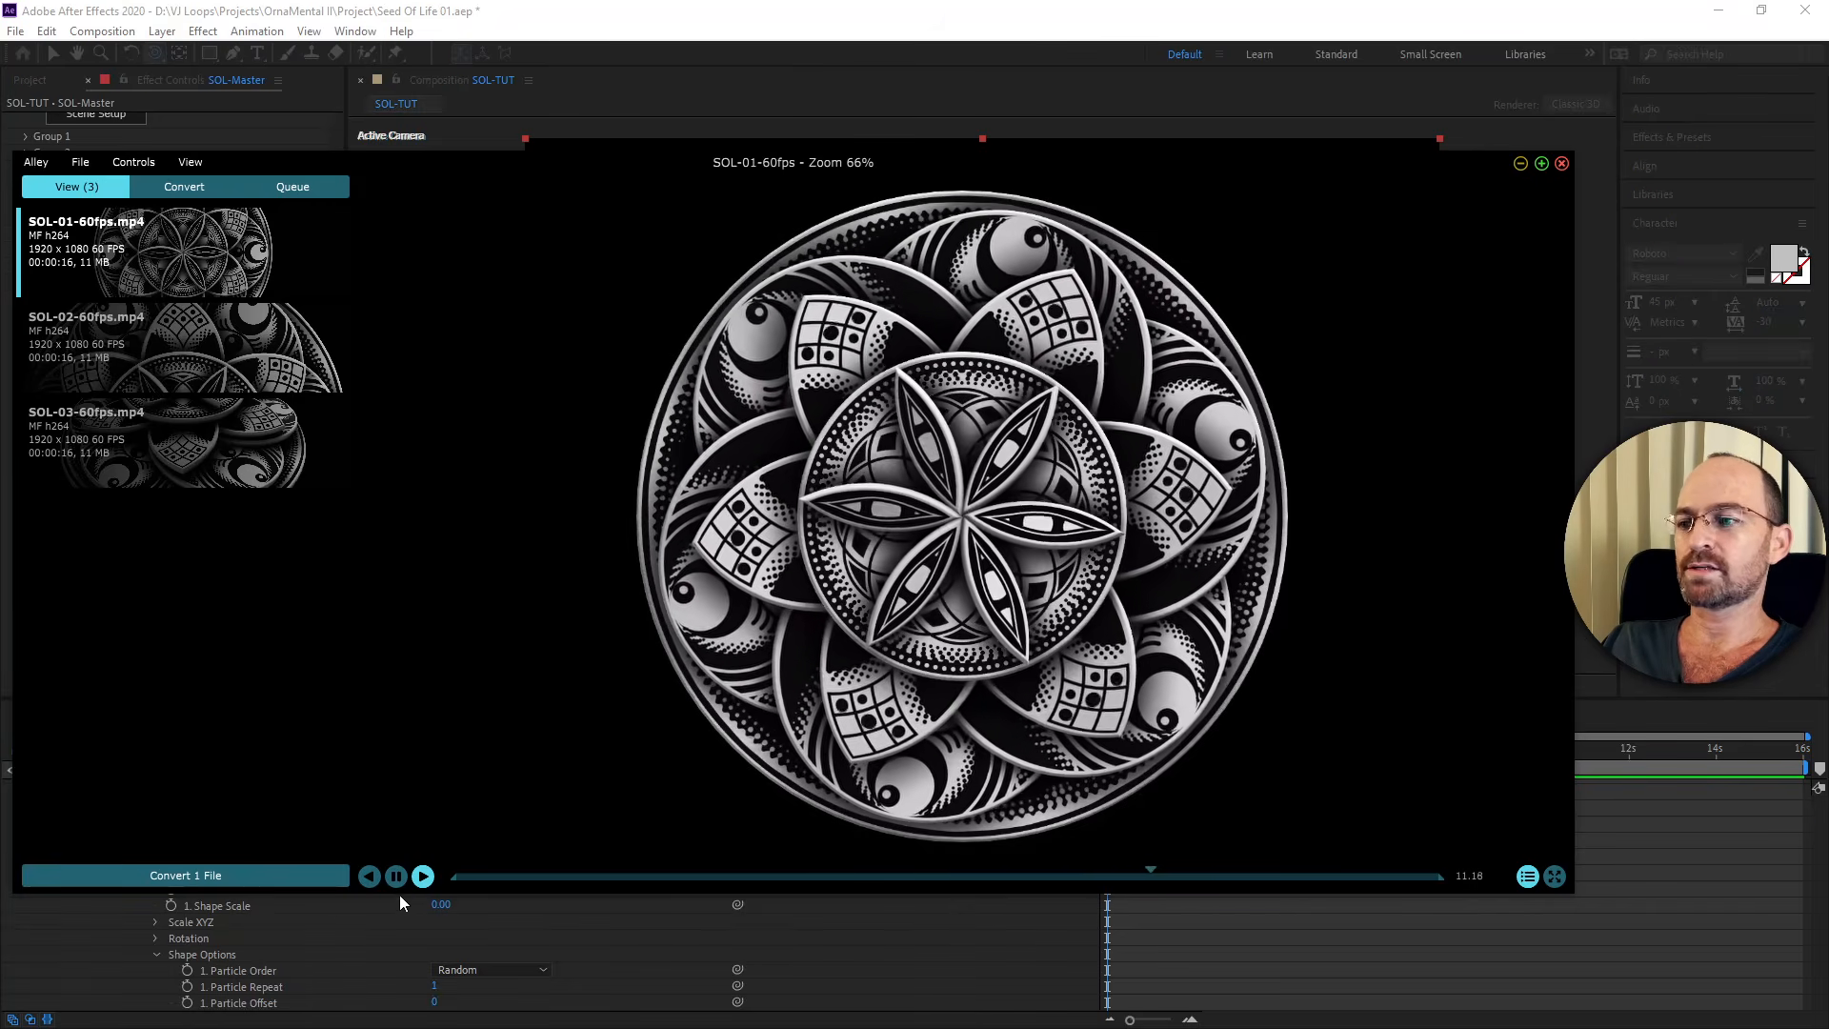
{"action": "left_click", "coordinate": [396, 877]}
{"action": "left_click_drag", "start_coordinate": [1177, 872], "coordinate": [416, 901]}
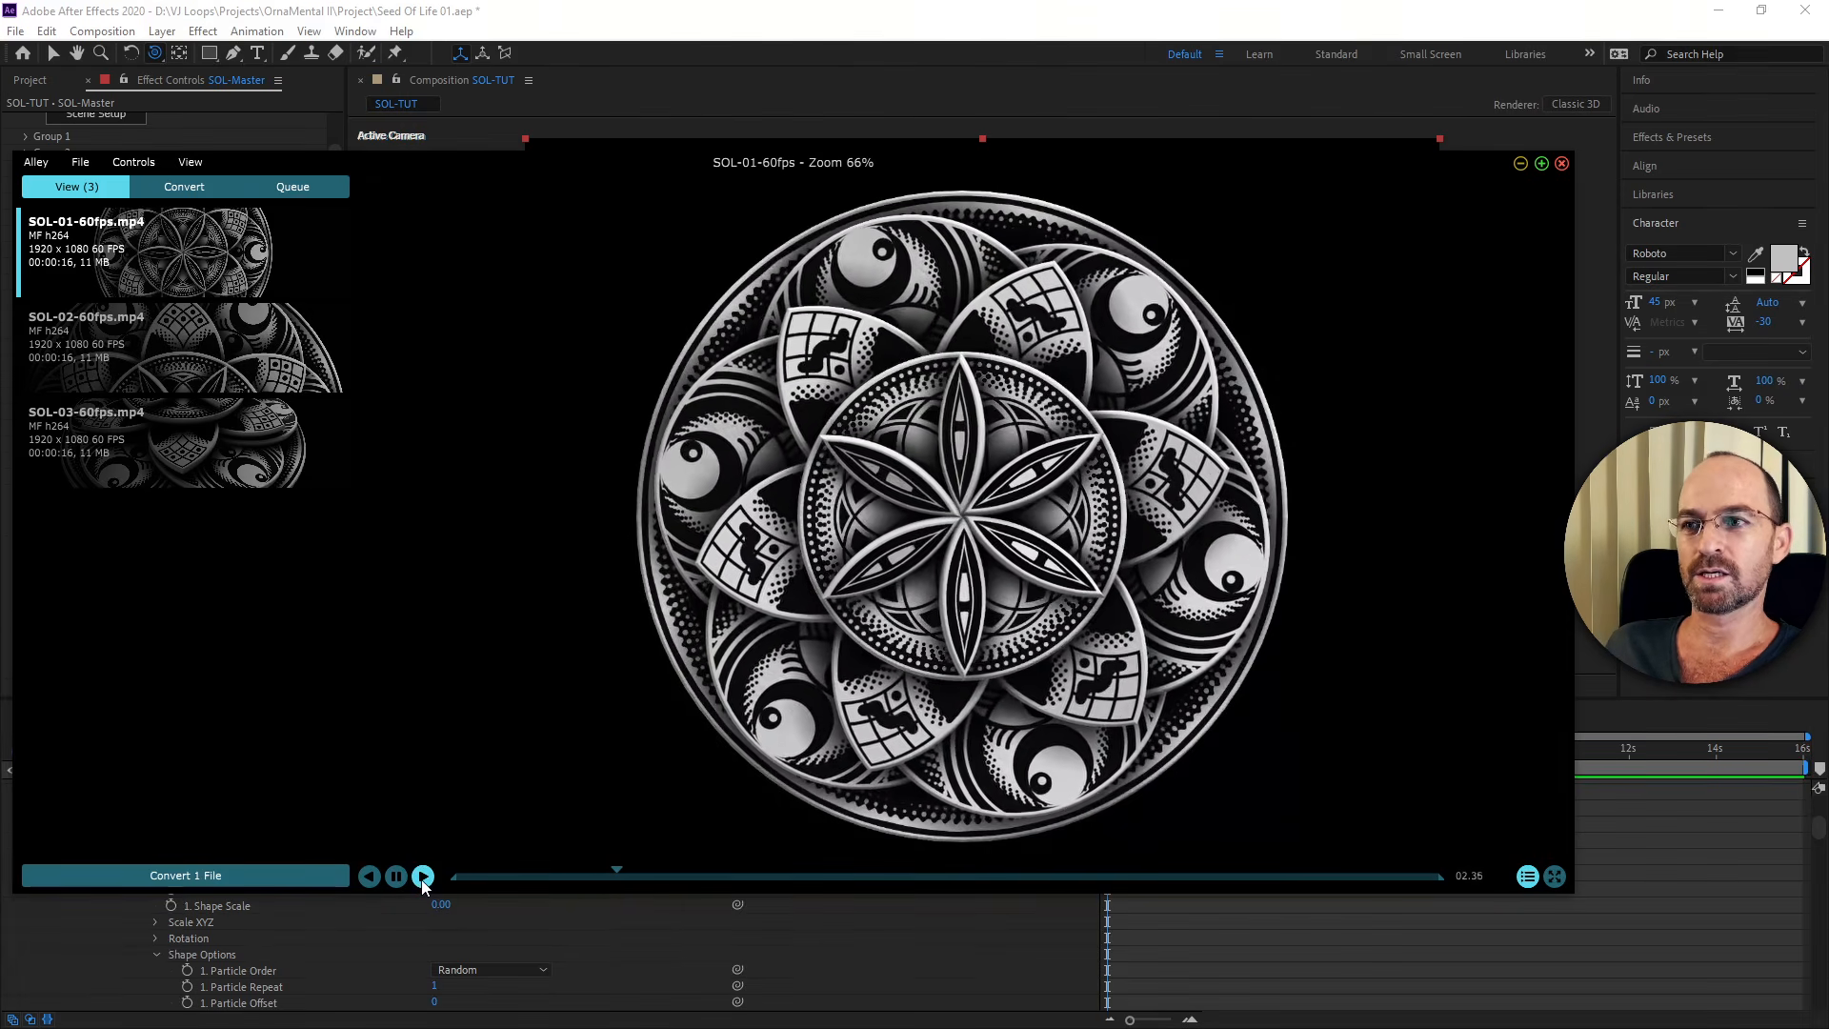
{"action": "left_click", "coordinate": [396, 876]}
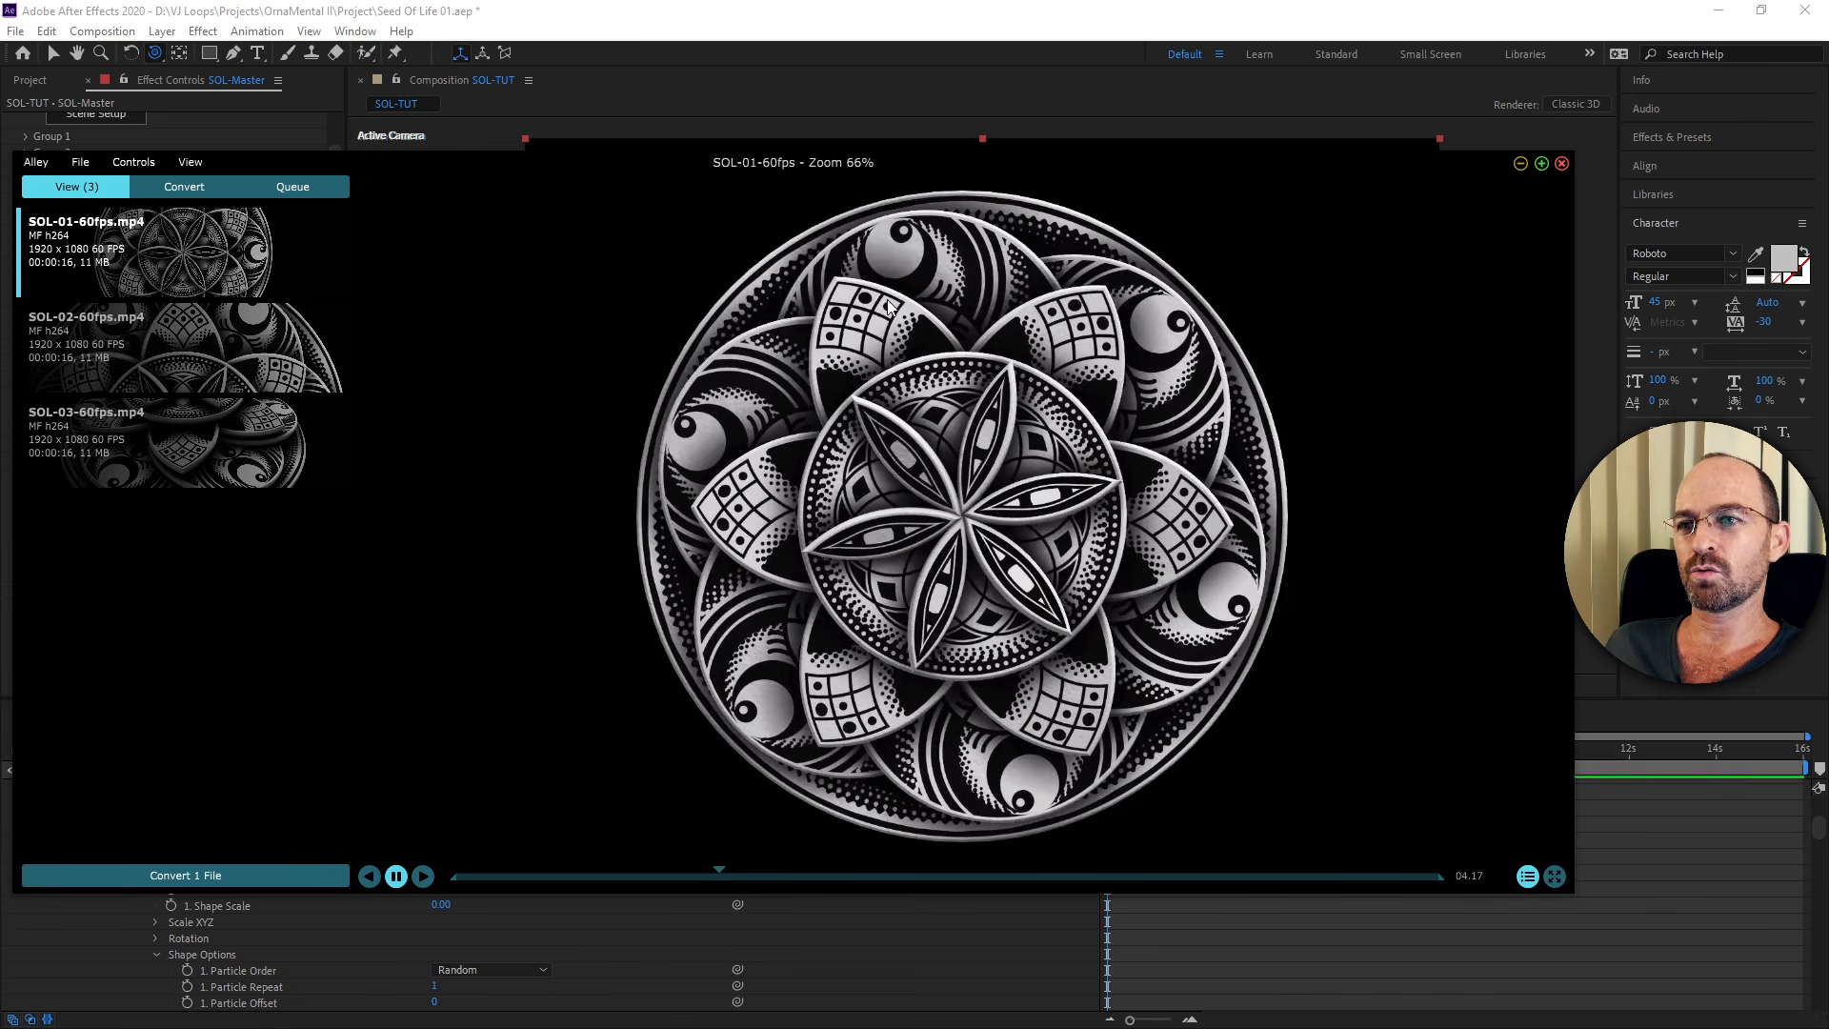
{"action": "left_click", "coordinate": [422, 876]}
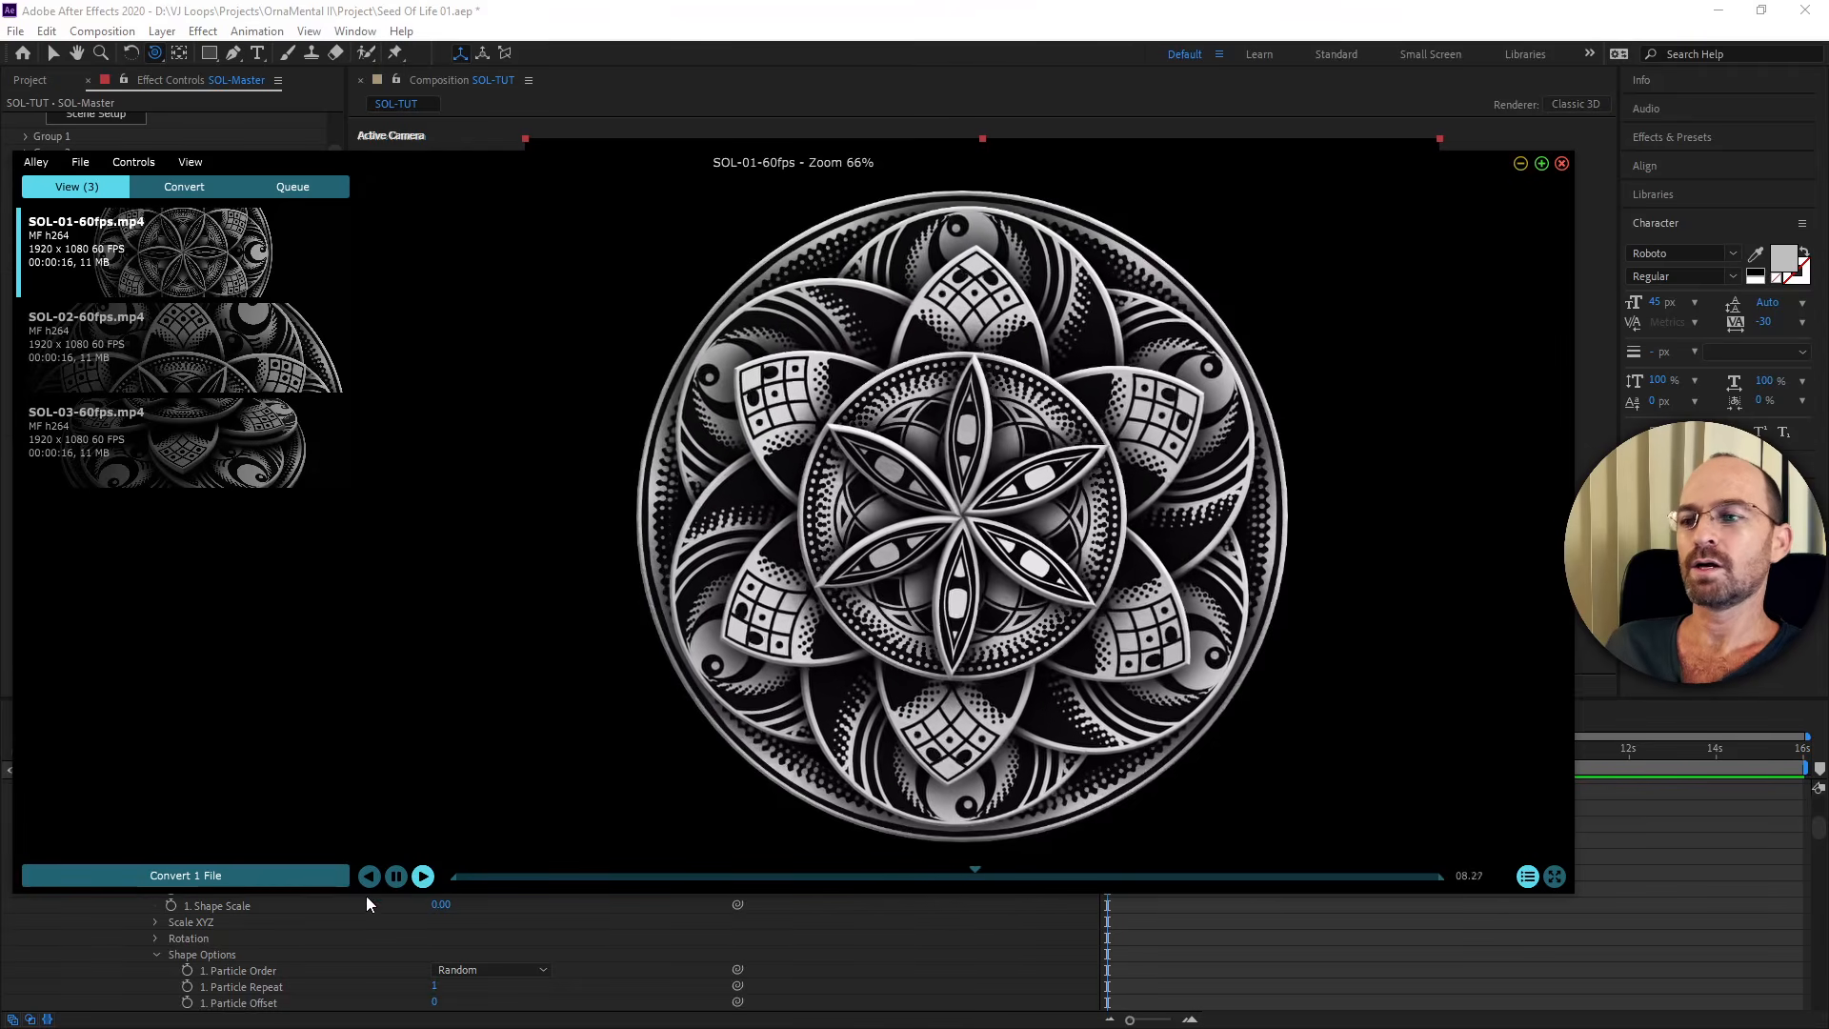
{"action": "left_click", "coordinate": [396, 875]}
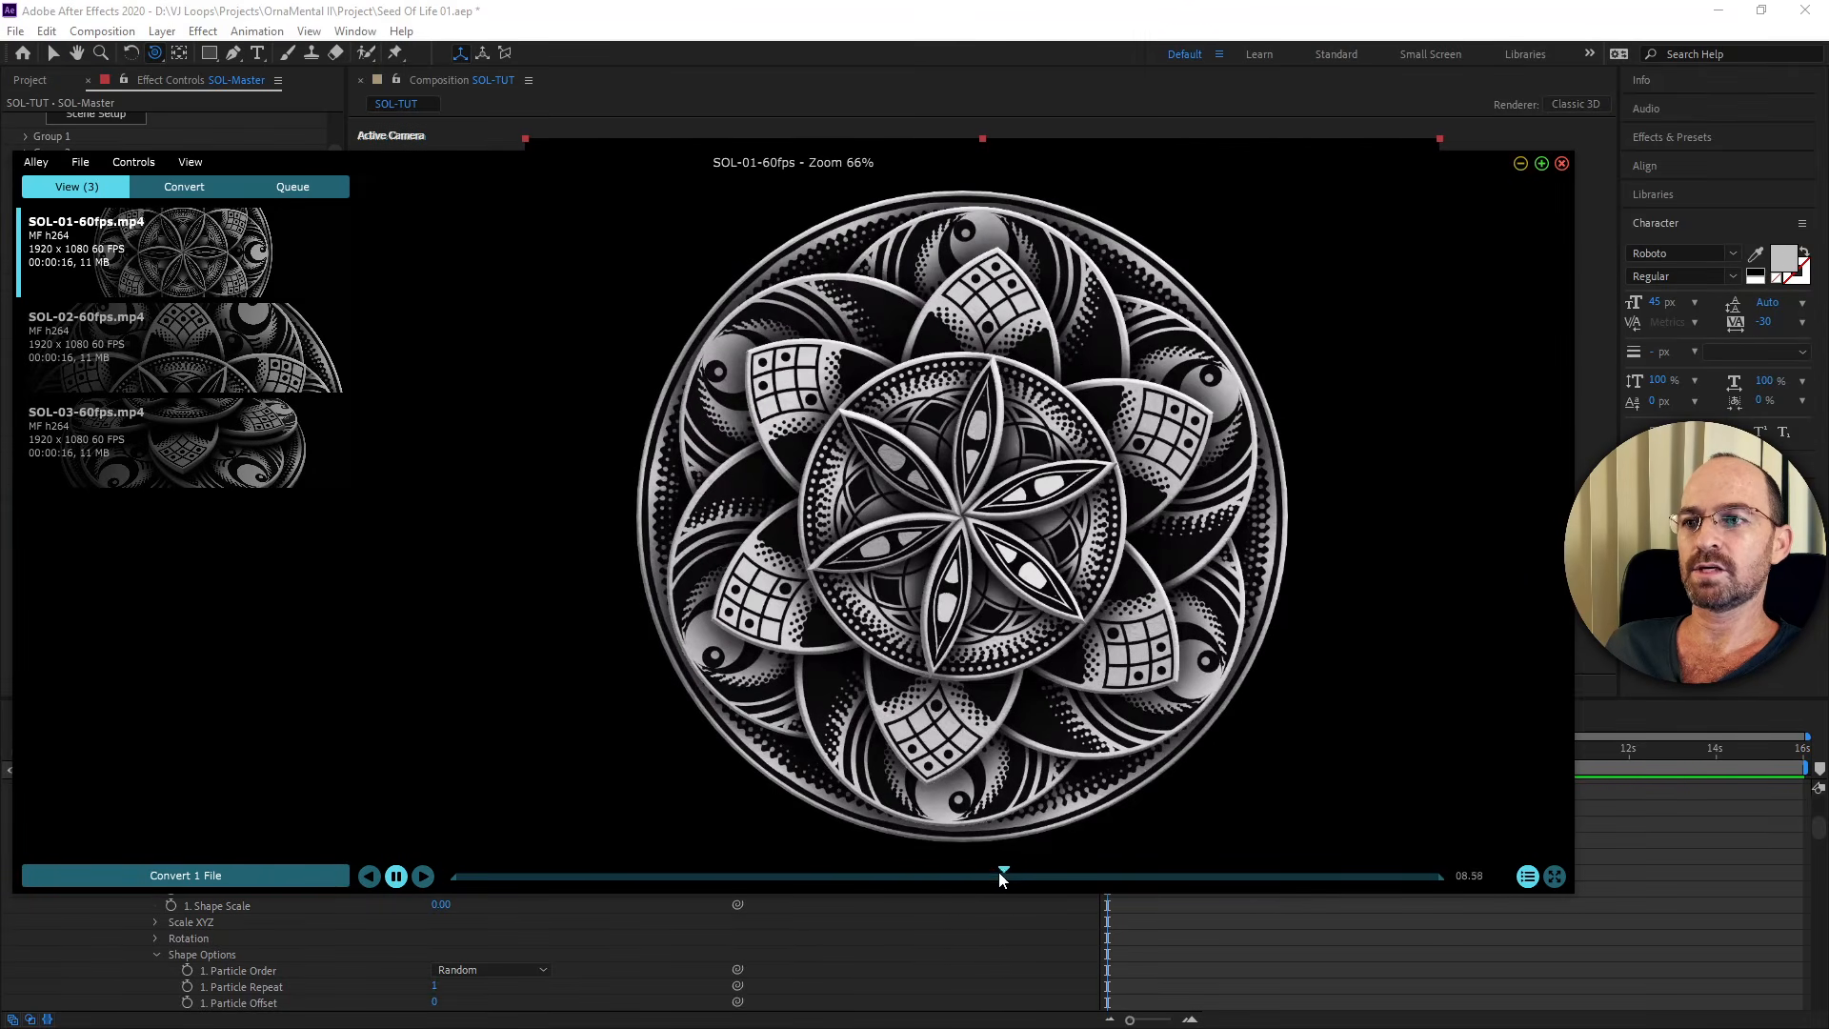
{"action": "left_click_drag", "start_coordinate": [1002, 877], "coordinate": [960, 883]}
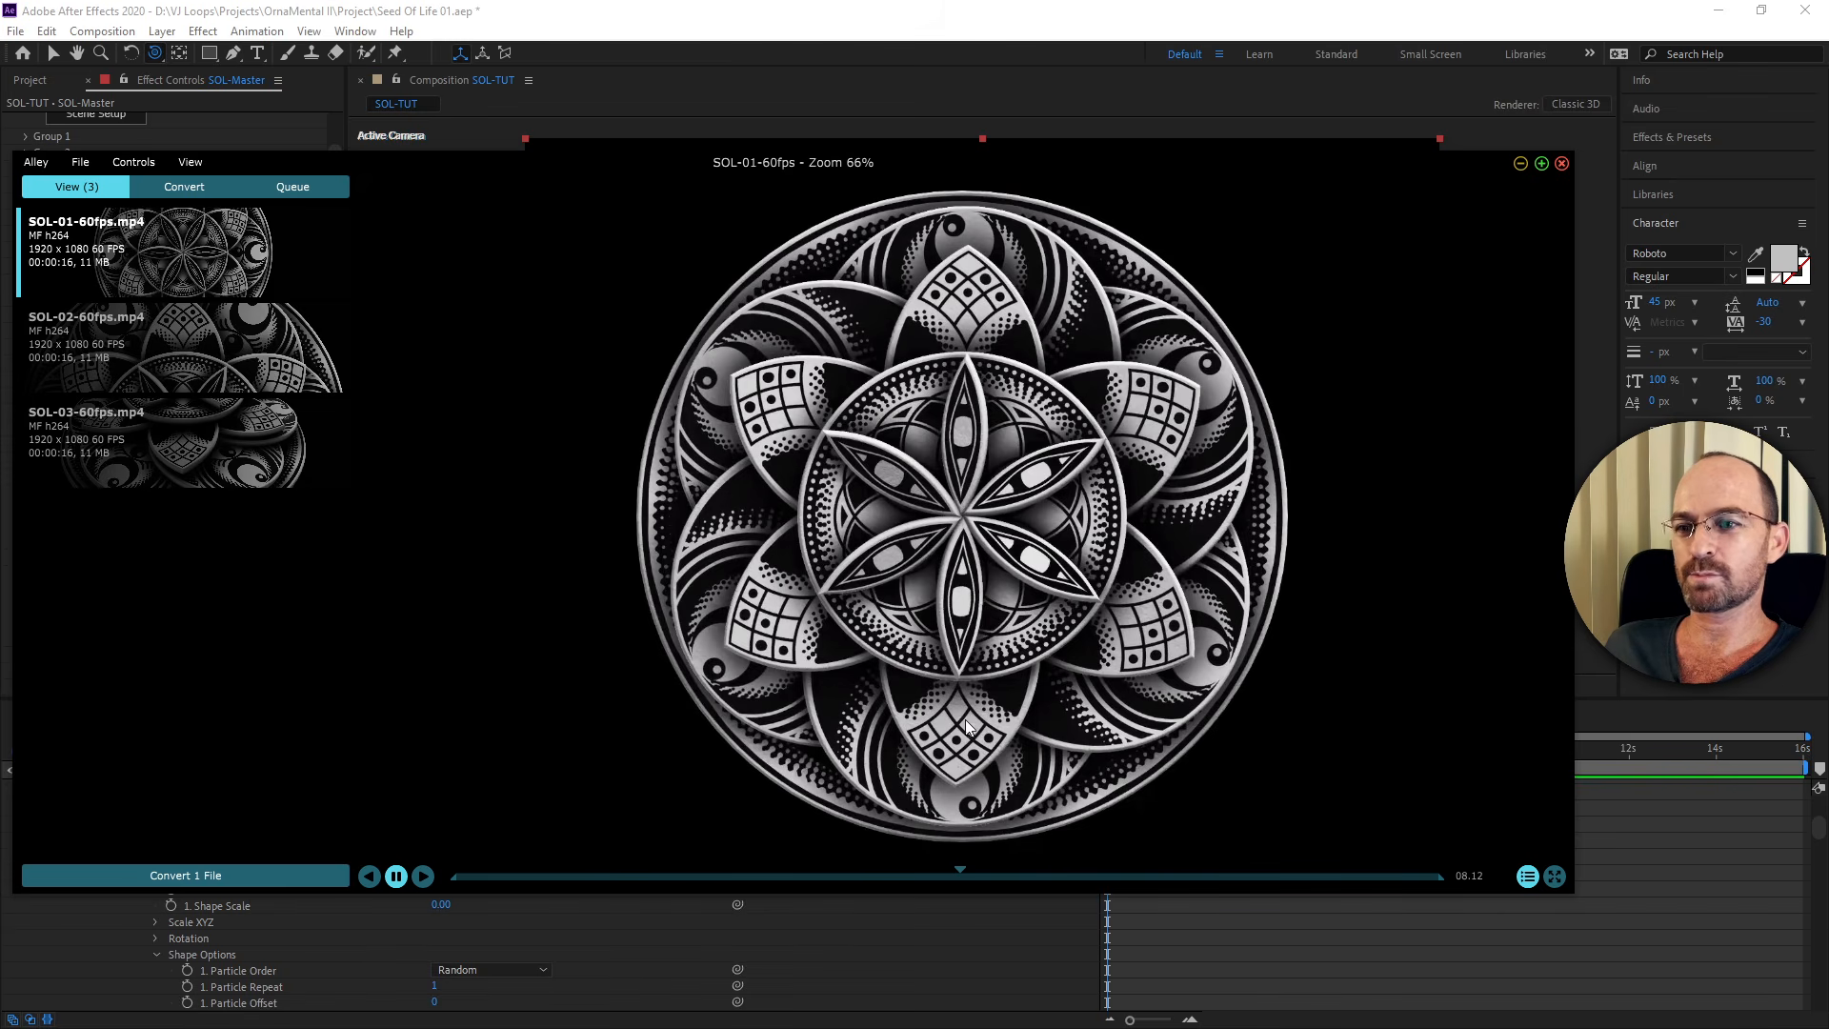
{"action": "left_click", "coordinate": [420, 877]}
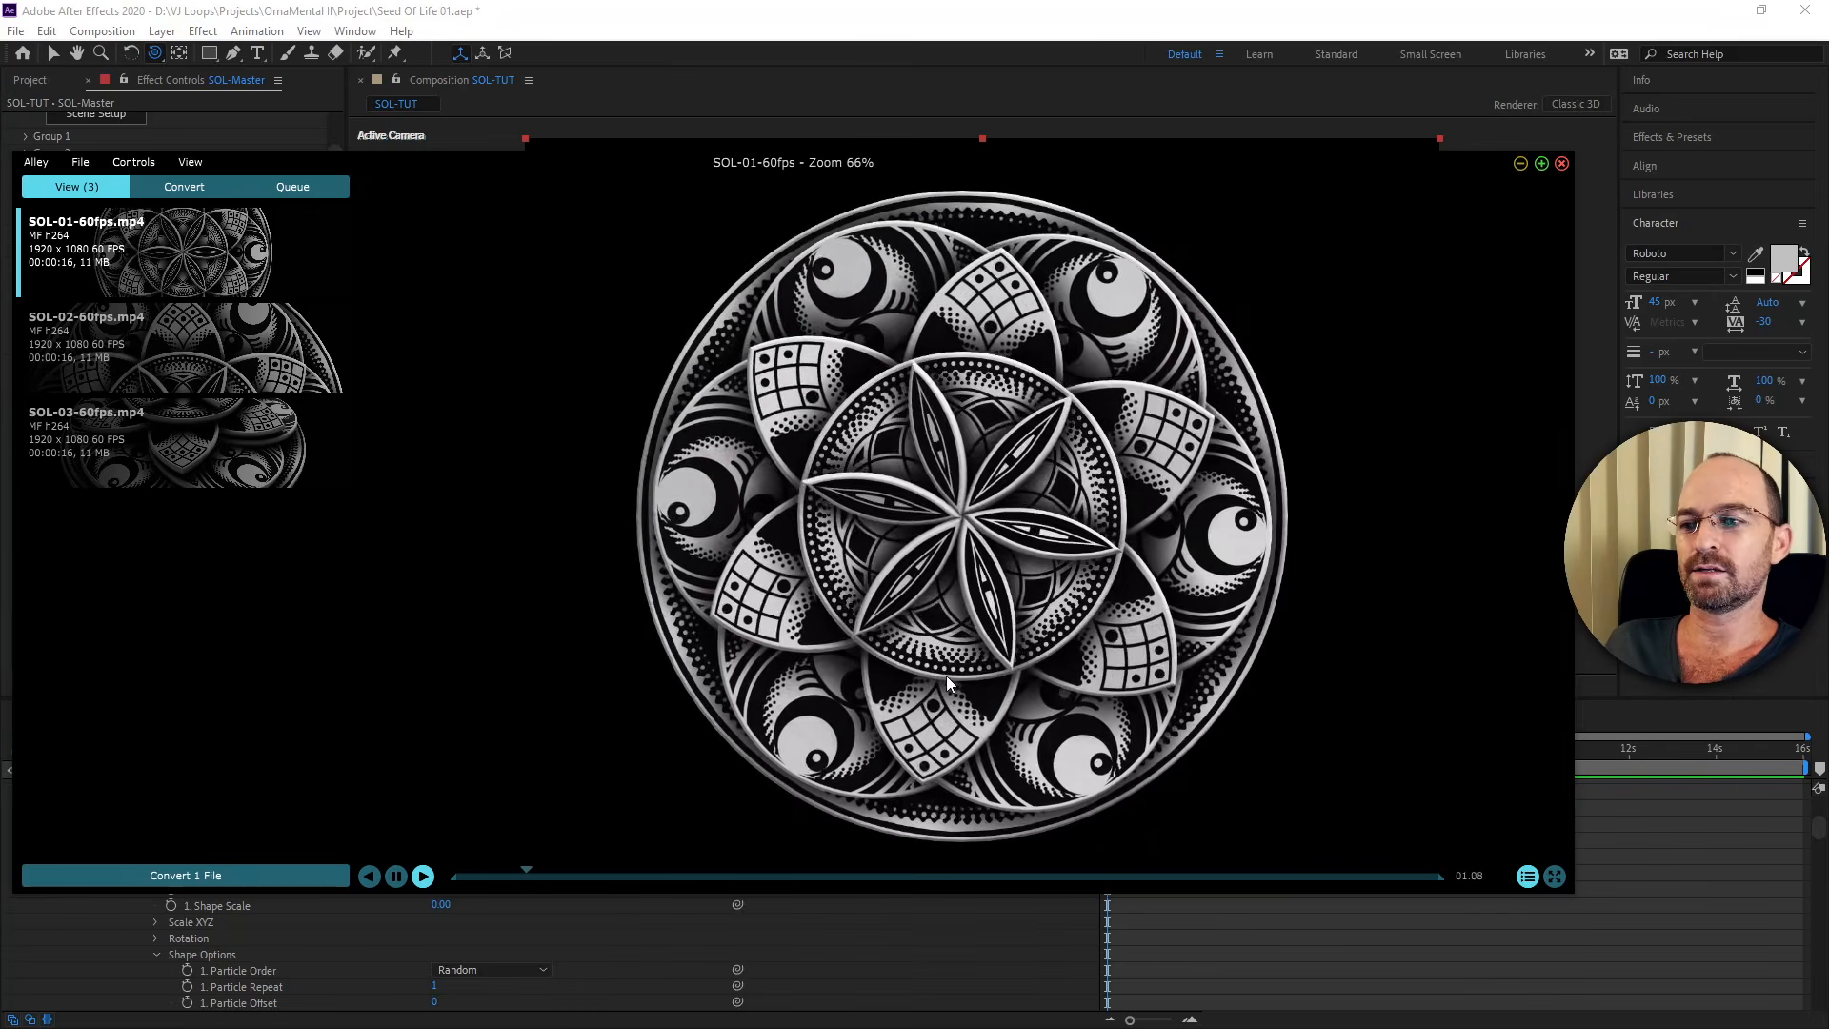
{"action": "left_click", "coordinate": [396, 876]}
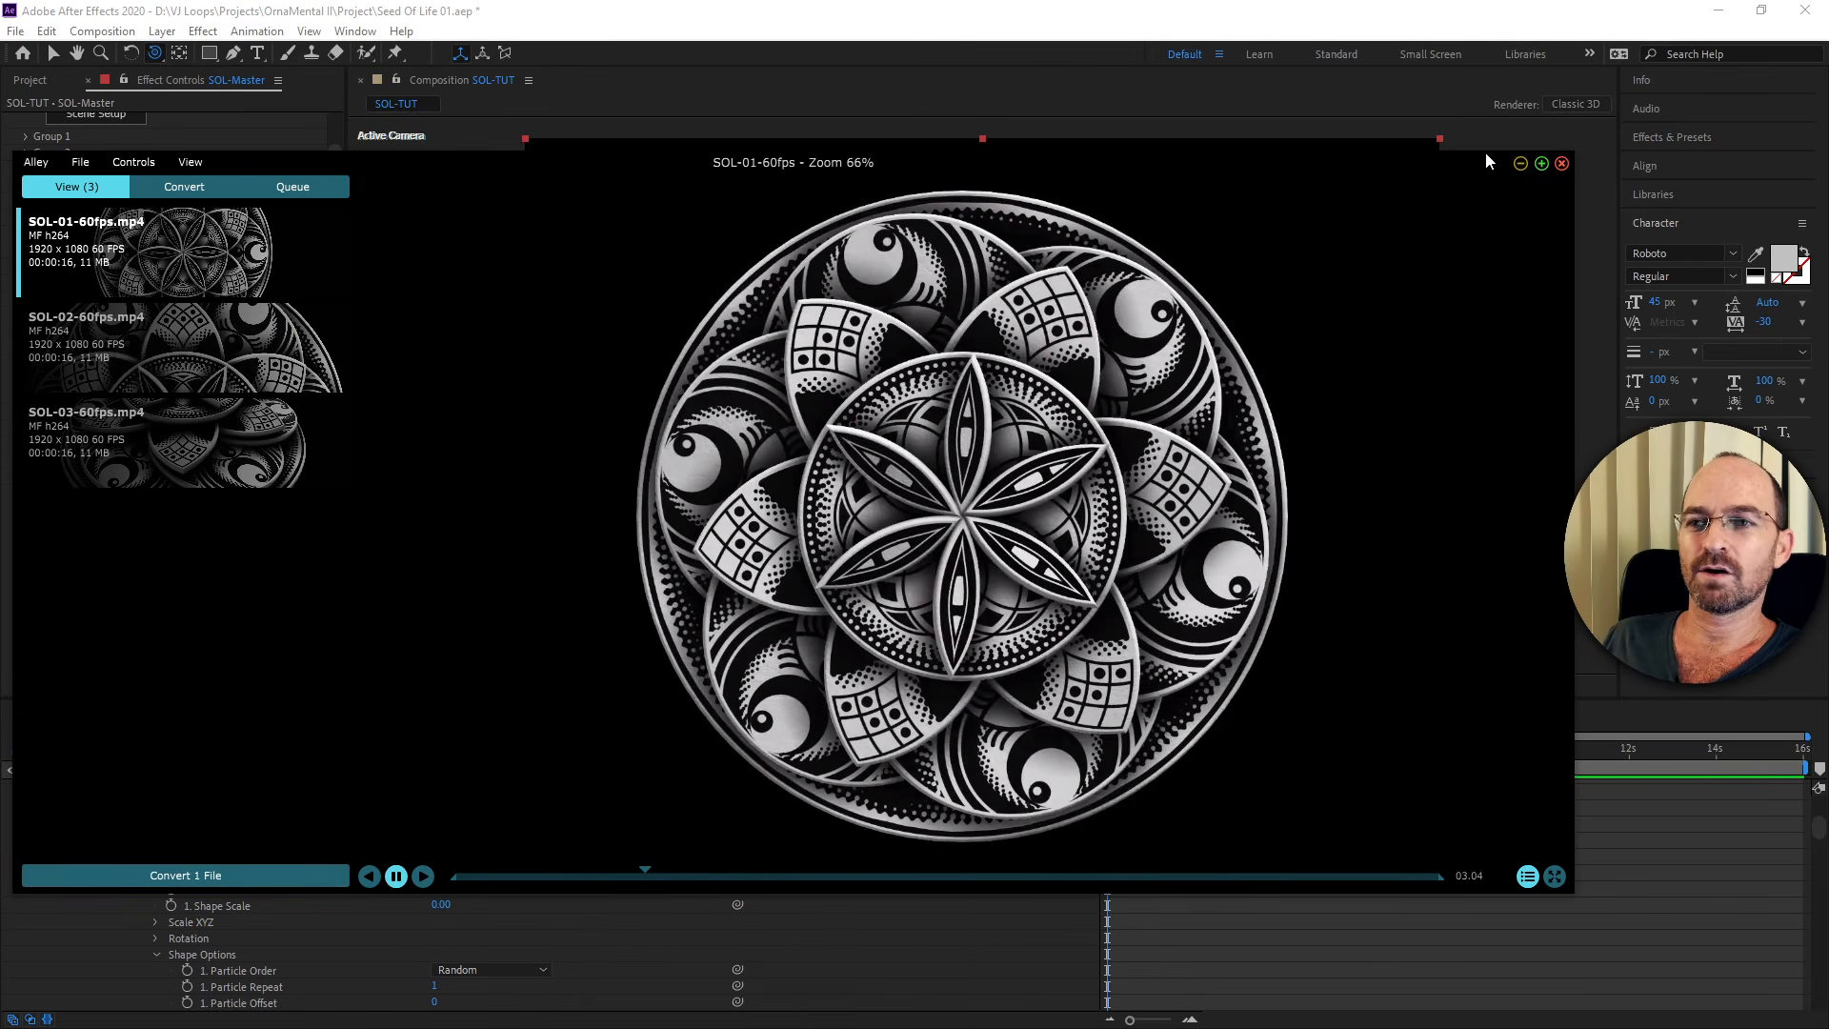
Return to After Effects and collapse Camera 1's properties and Element's Render Settings on the SOL-Master layer.
{"action": "left_click", "coordinate": [1499, 13]}
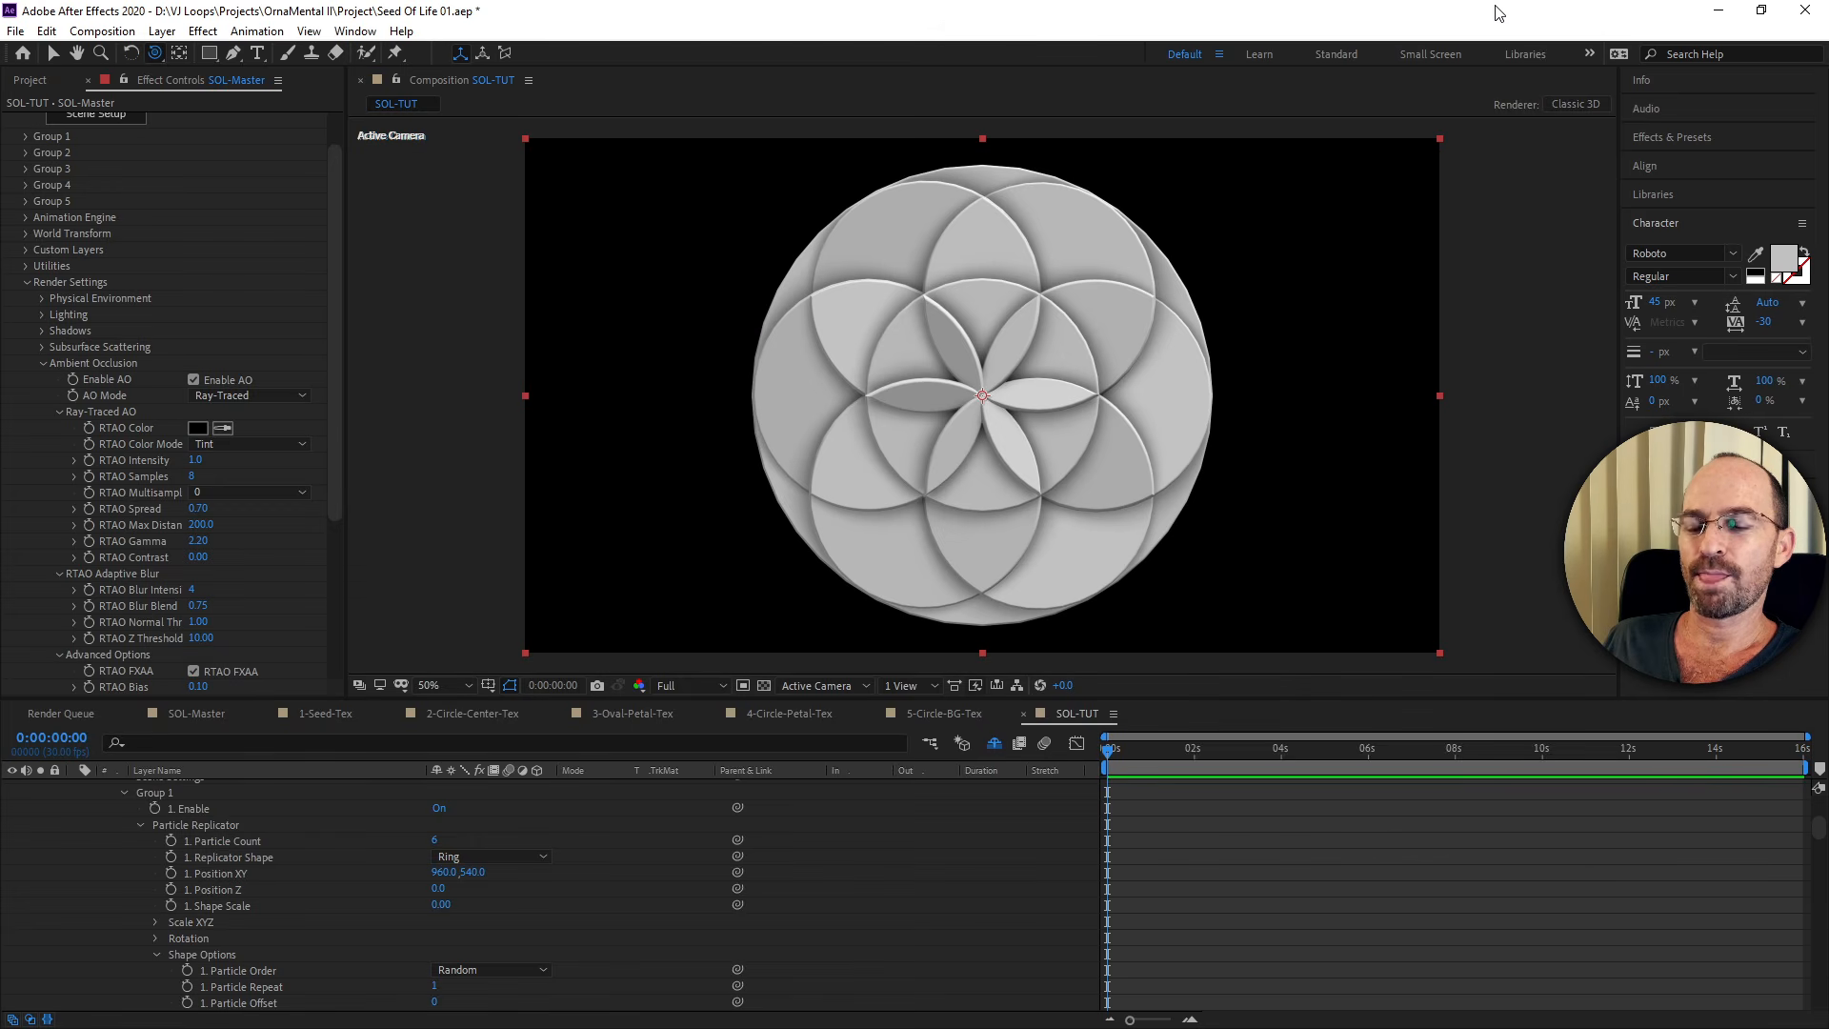
{"action": "scroll", "coordinate": [295, 918], "scroll_direction": "up", "scroll_amount": 4}
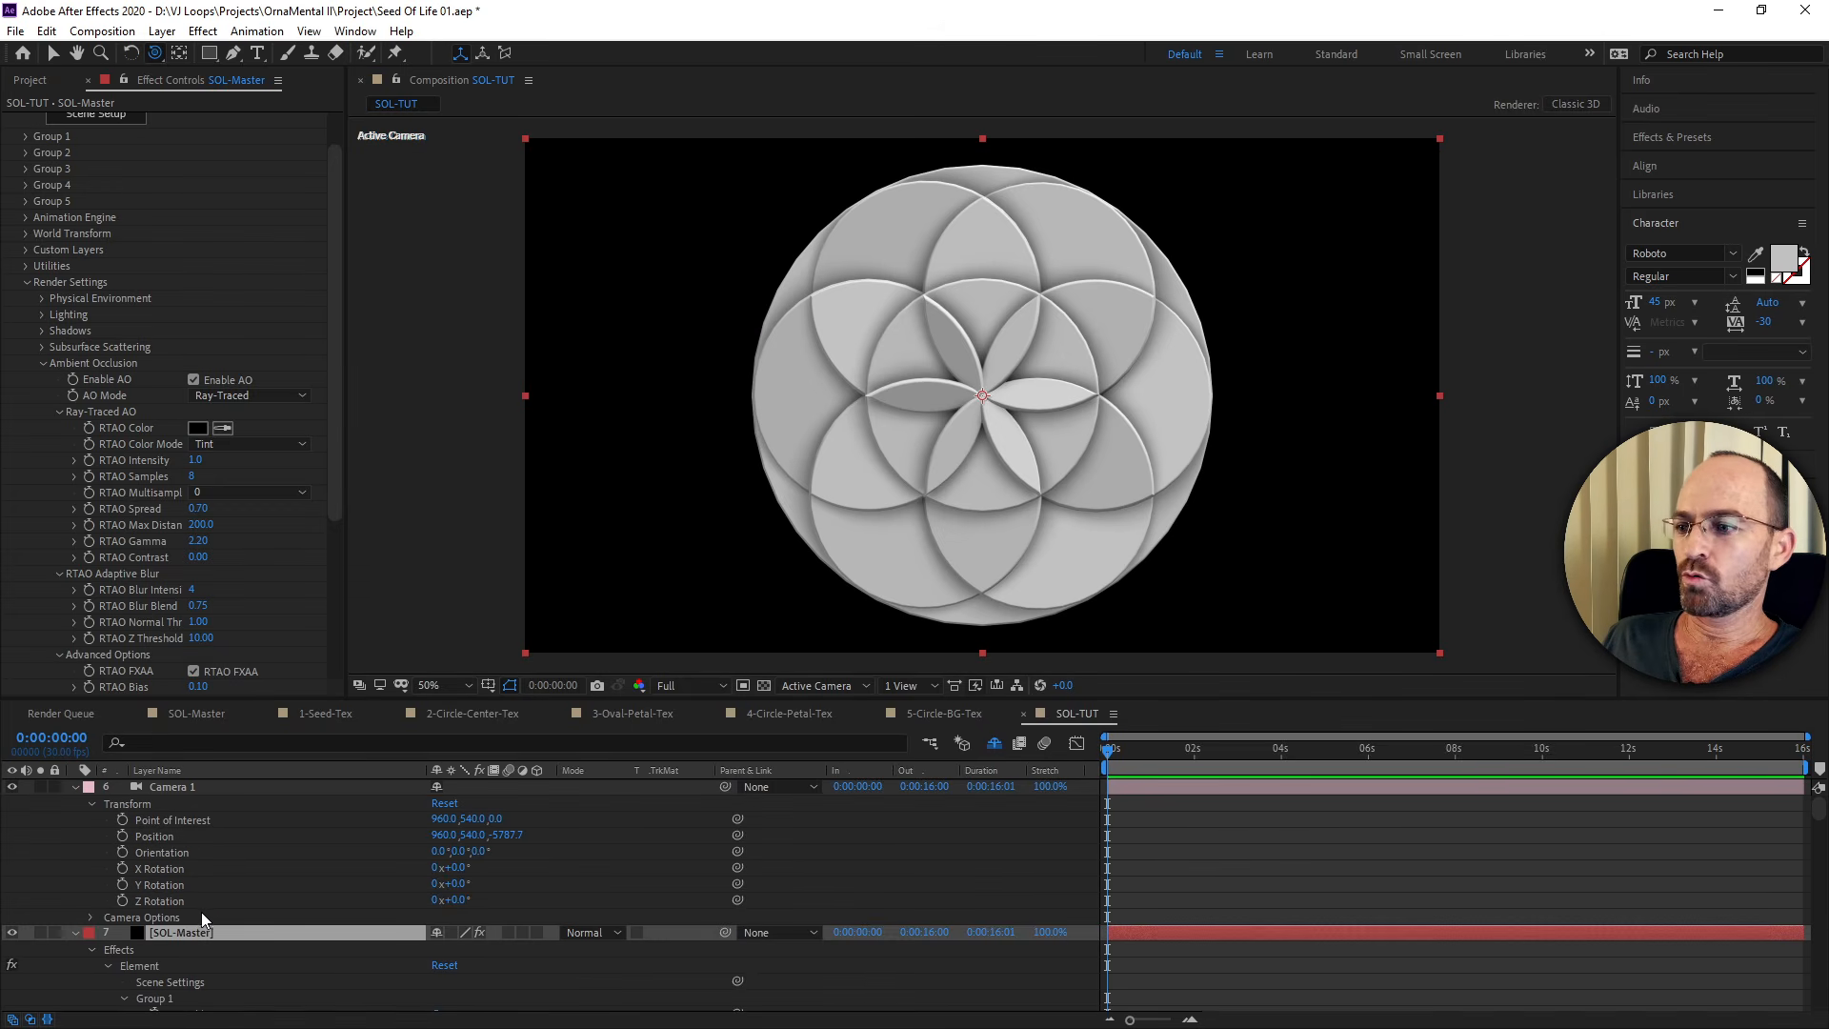
{"action": "left_click", "coordinate": [76, 787]}
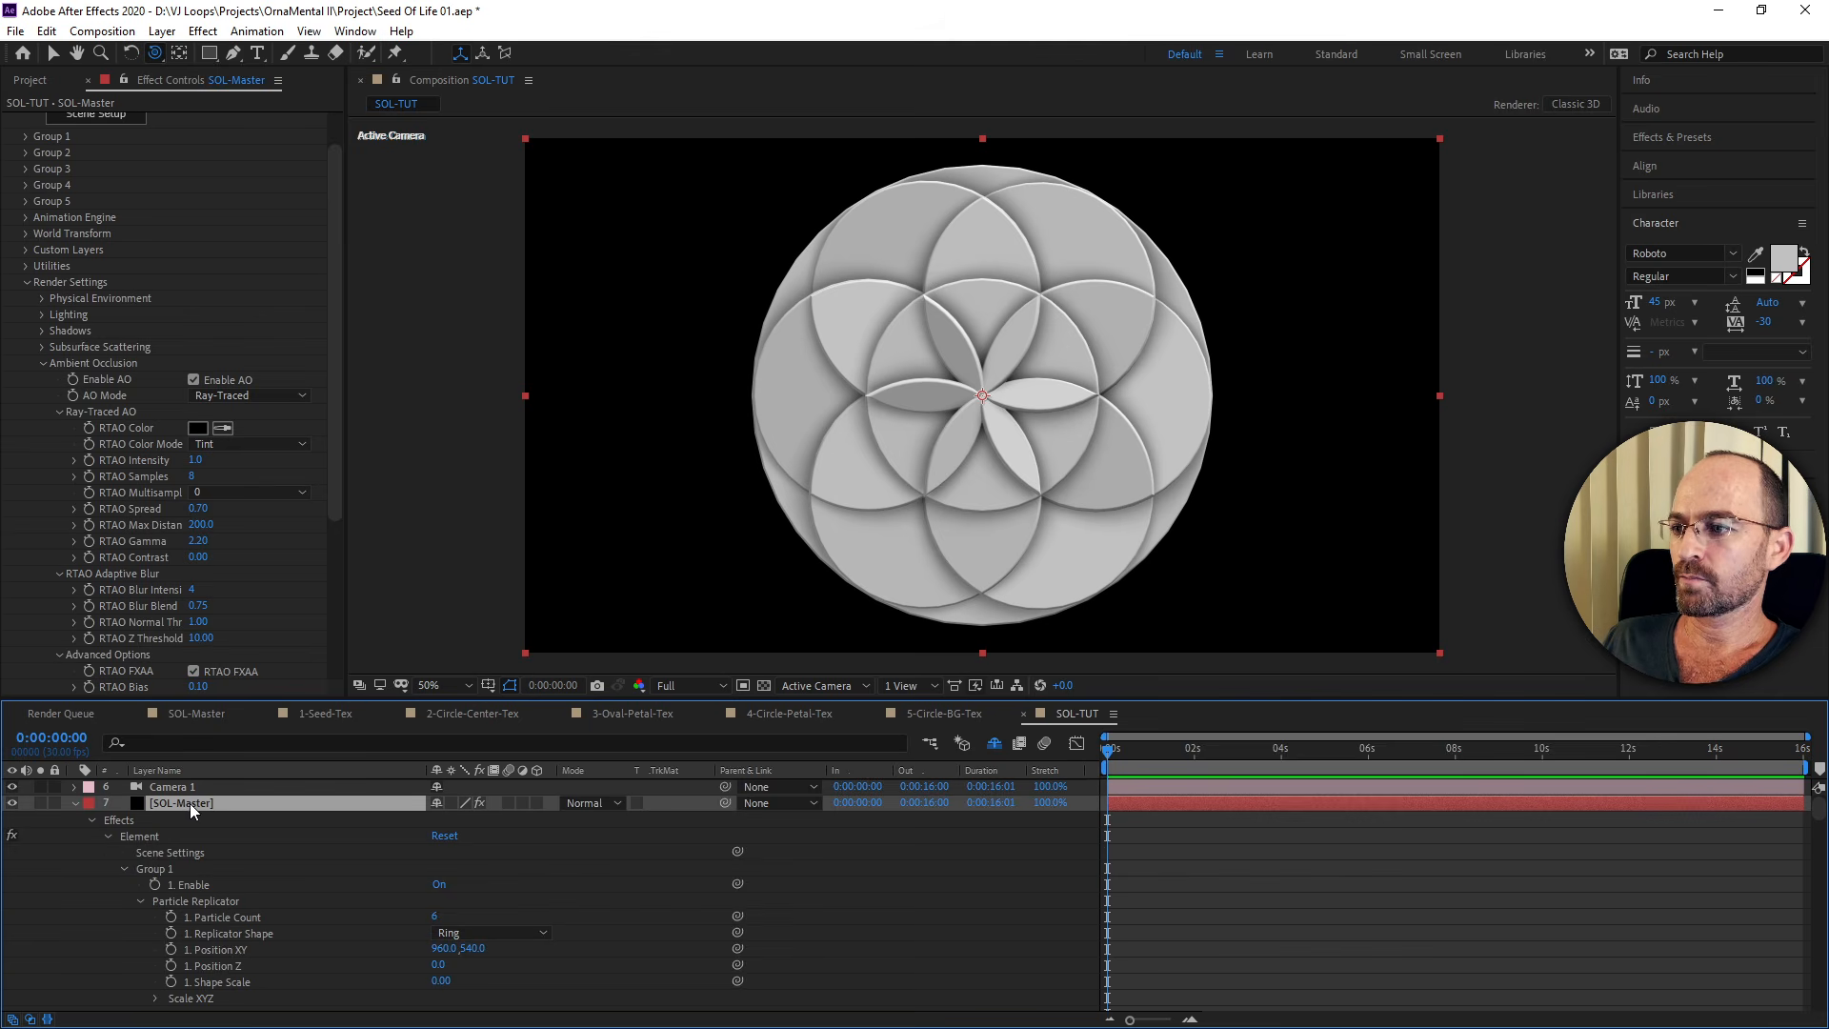
{"action": "left_click", "coordinate": [27, 284]}
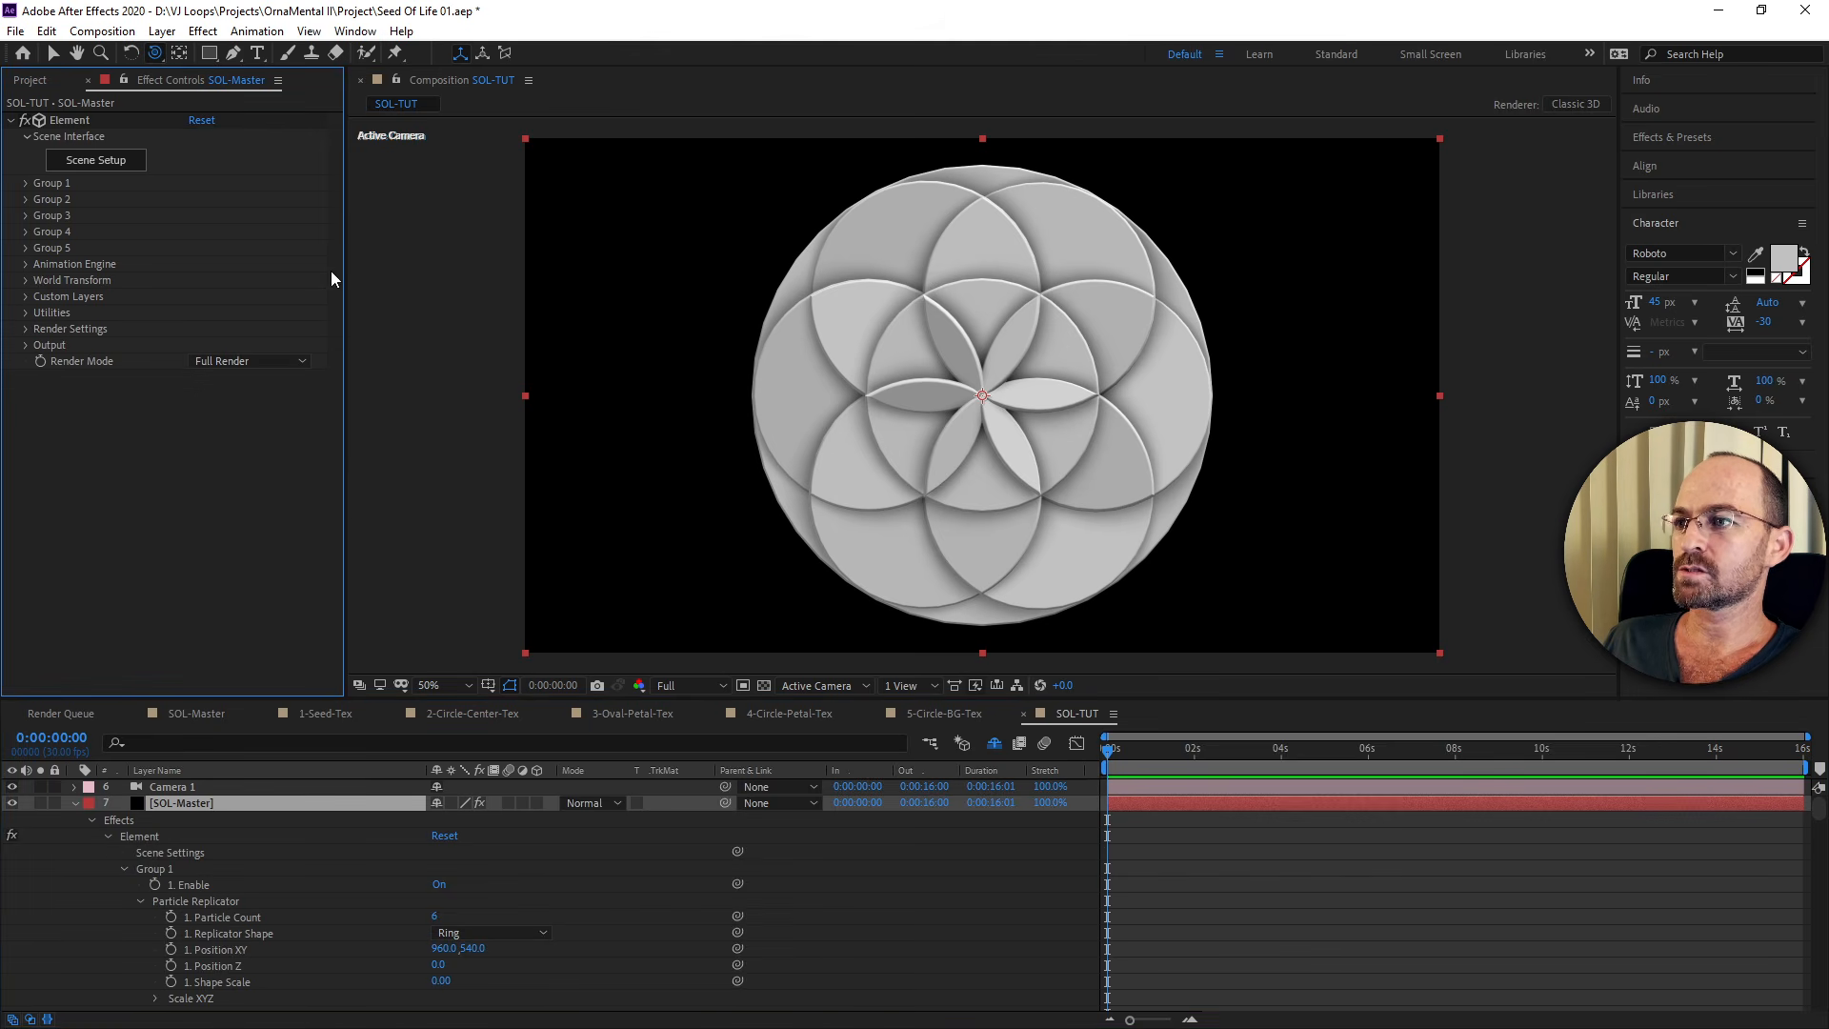
Collapse Group 1's Particle Look settings and set its Particle Replicator's Y Rotation to 72°.
{"action": "left_click", "coordinate": [26, 183]}
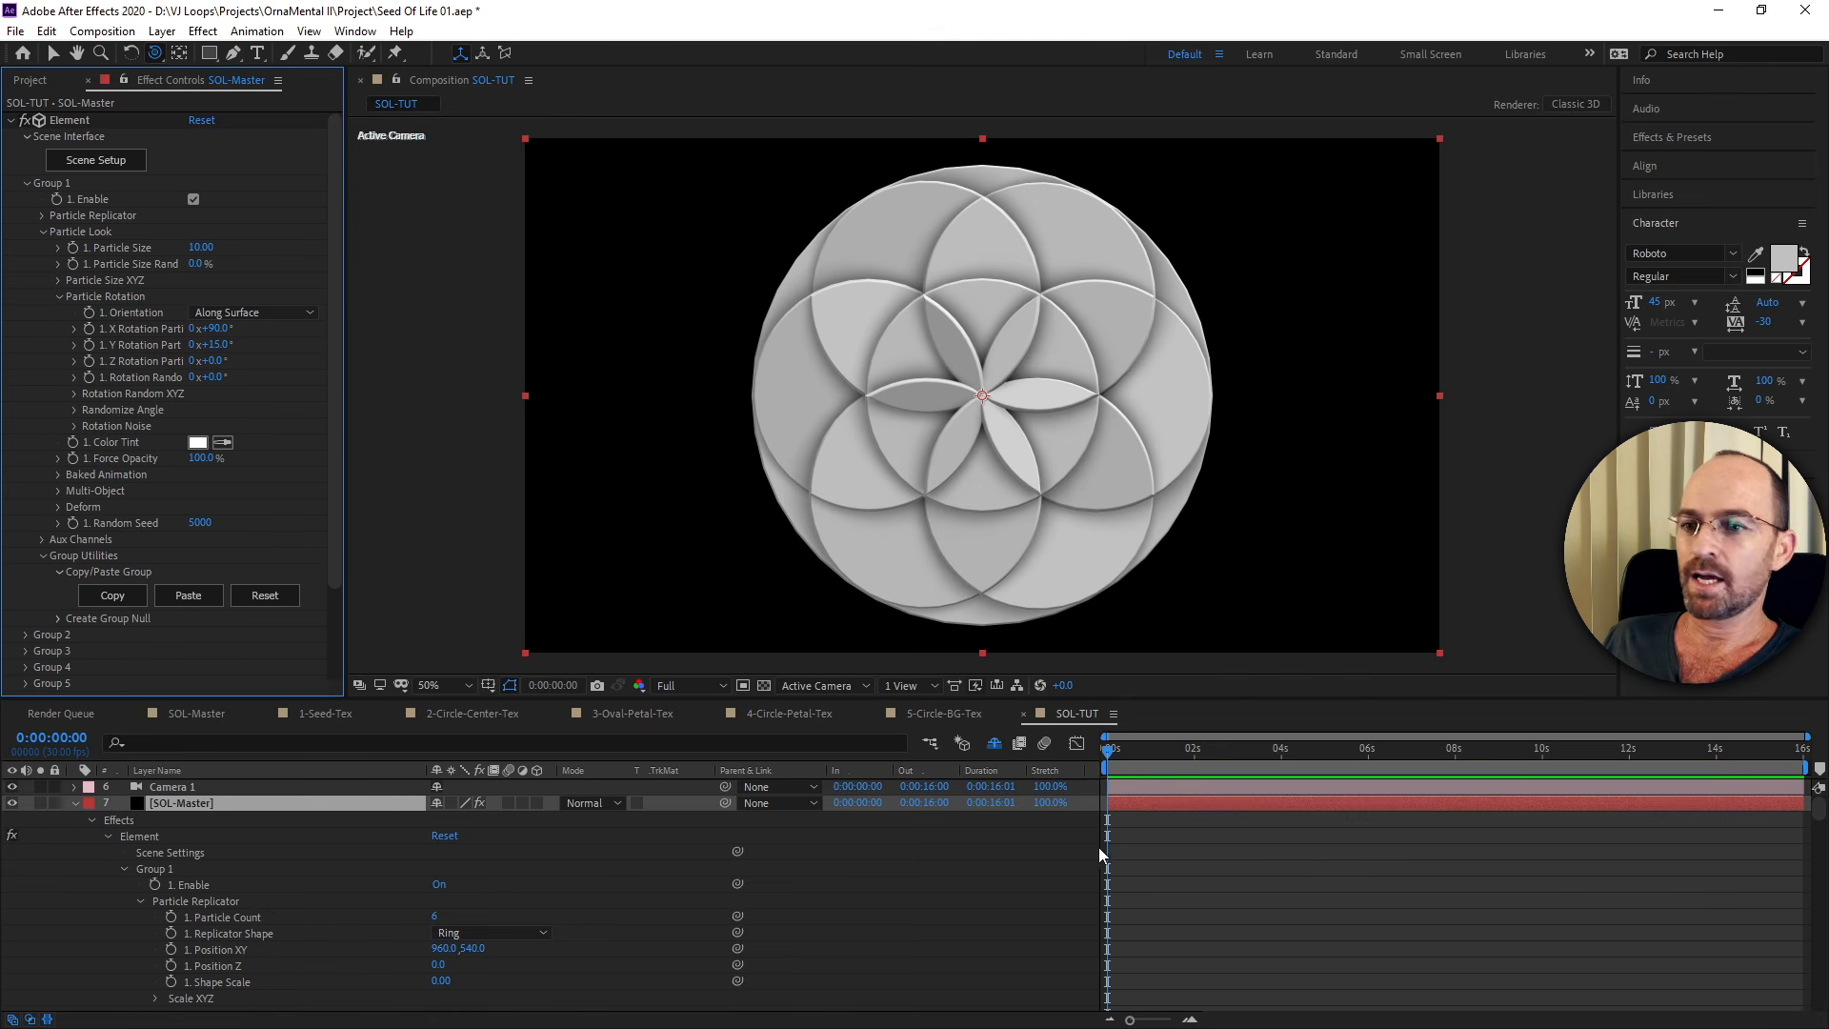
{"action": "left_click", "coordinate": [61, 295]}
{"action": "left_click", "coordinate": [43, 228]}
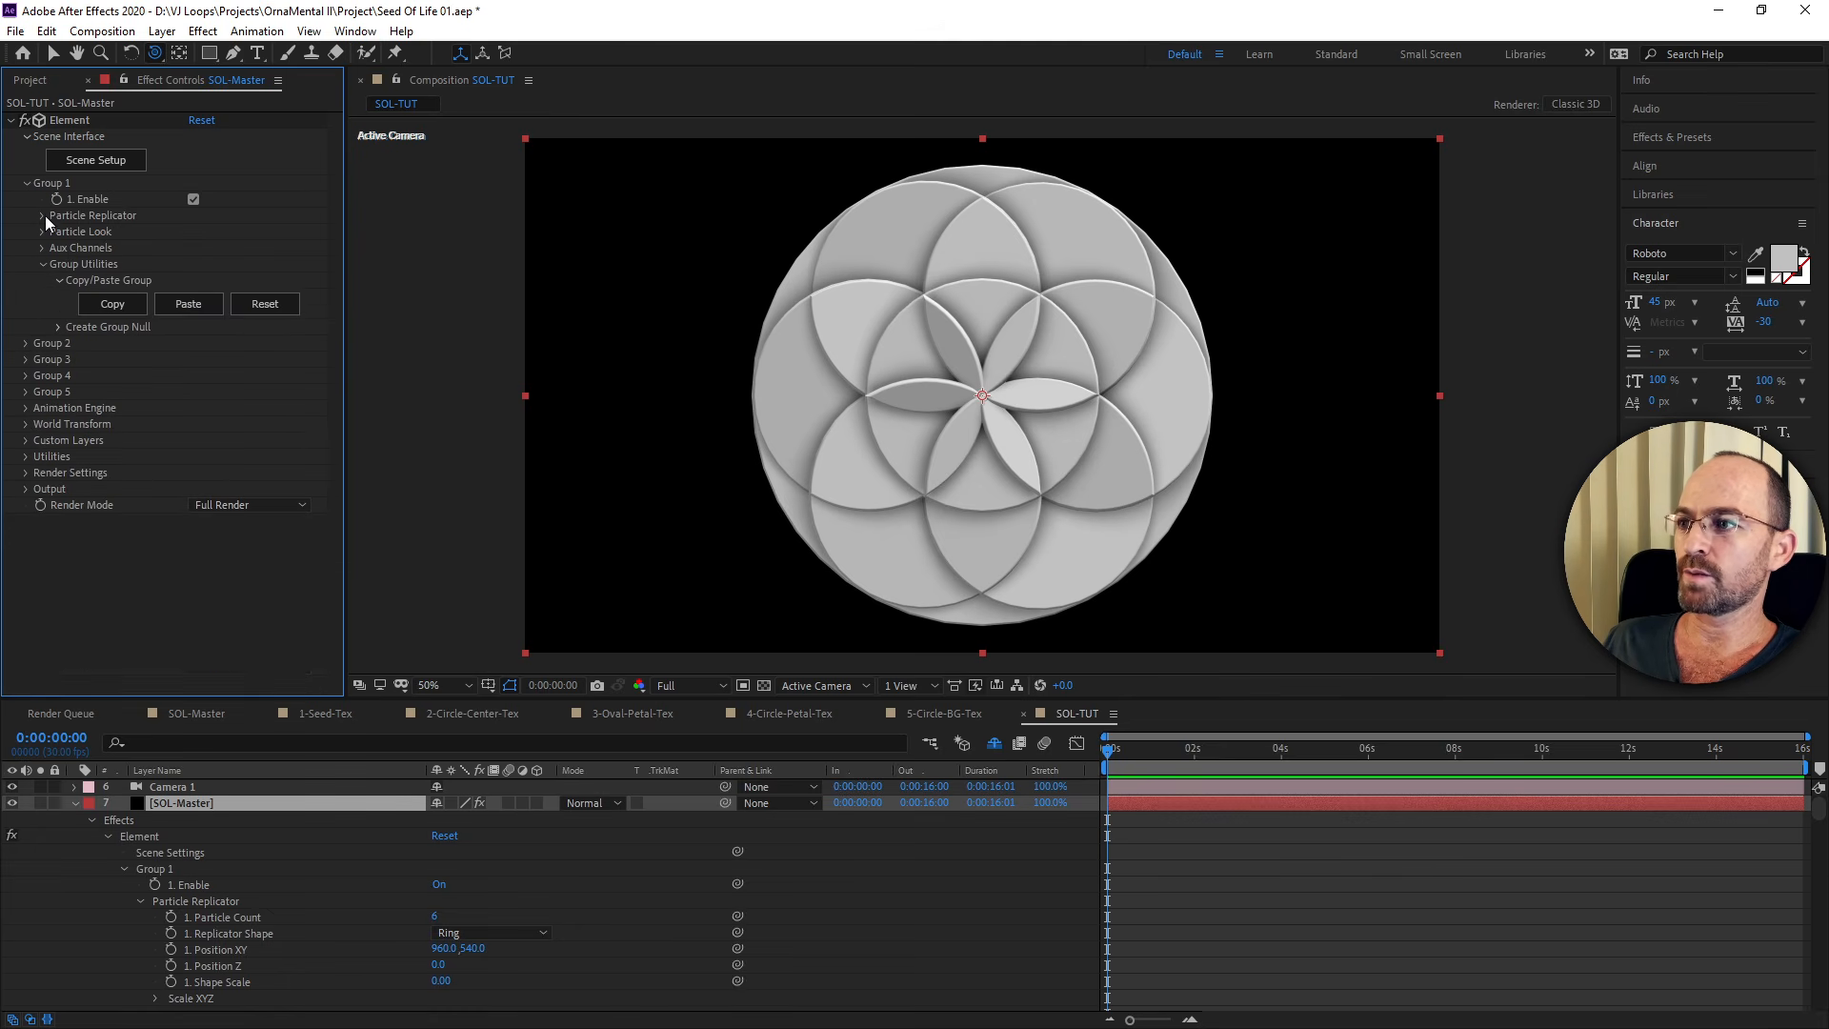
{"action": "left_click", "coordinate": [44, 215]}
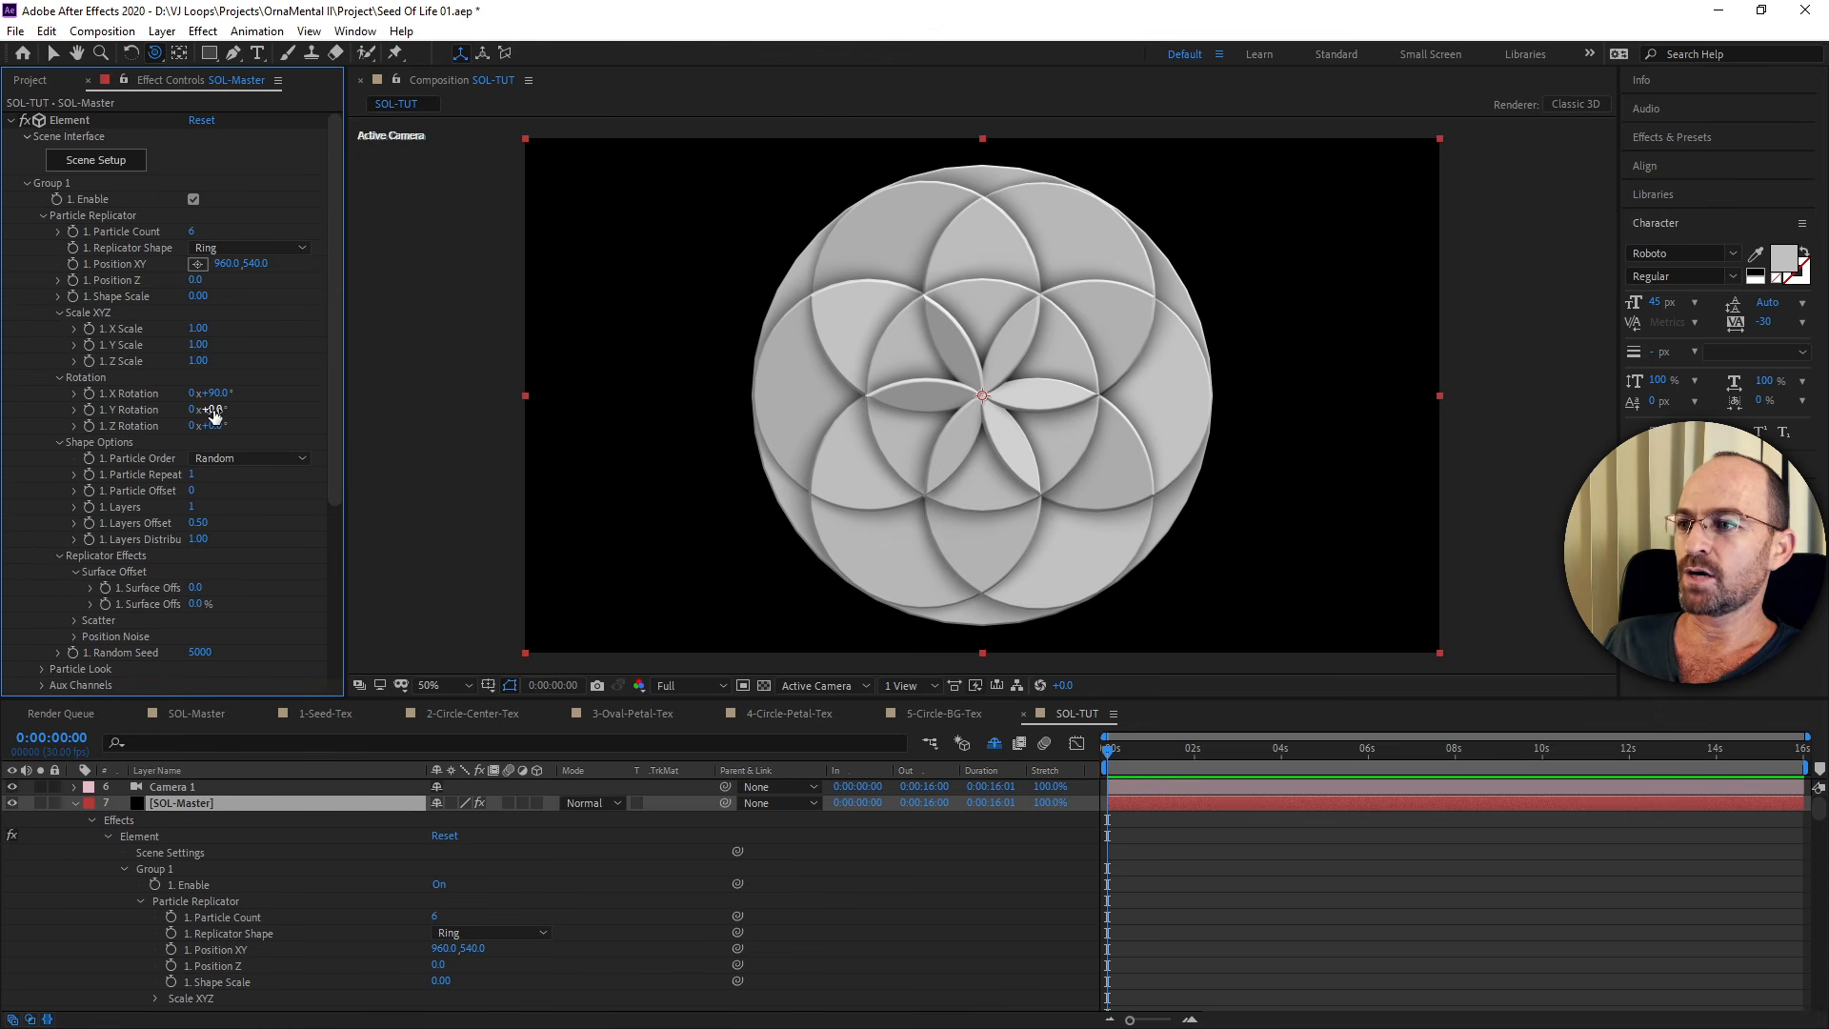
{"action": "left_click_drag", "start_coordinate": [215, 415], "coordinate": [290, 421]}
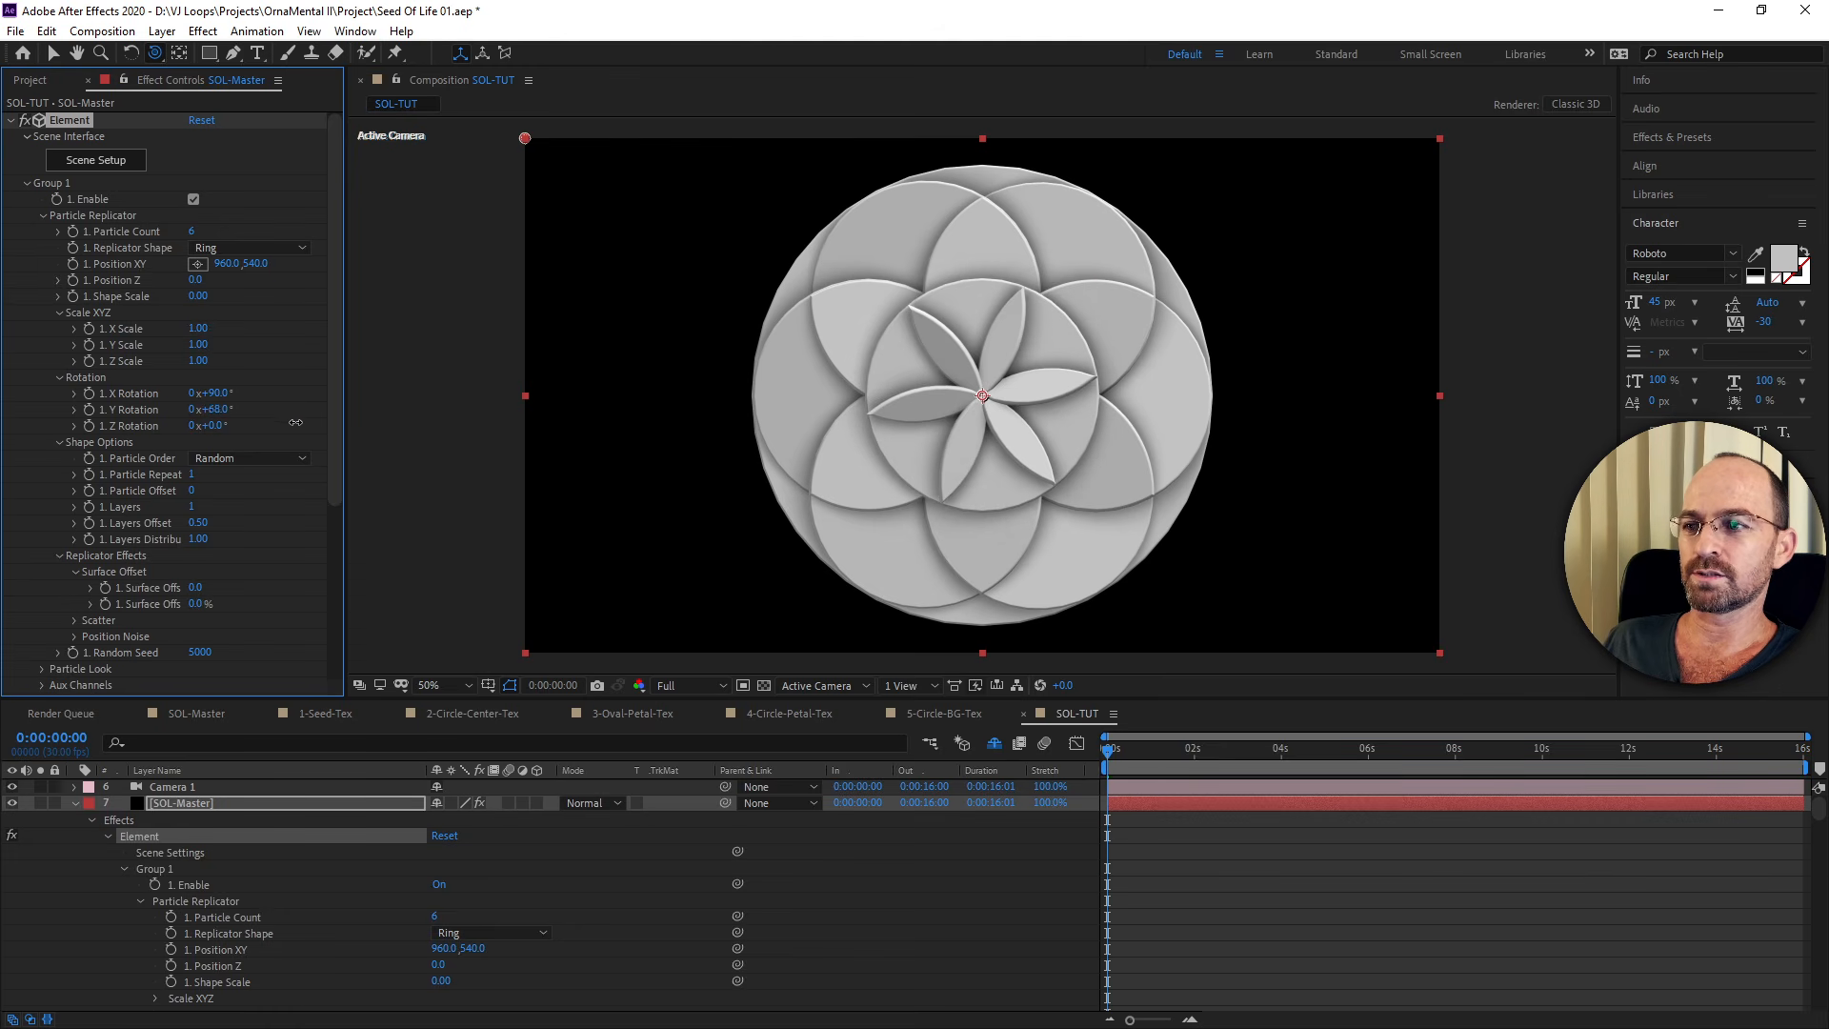
Set the composition's preview resolution to Half and Element's Render Mode to Preview.
{"action": "left_click", "coordinate": [694, 689]}
{"action": "left_click", "coordinate": [705, 755]}
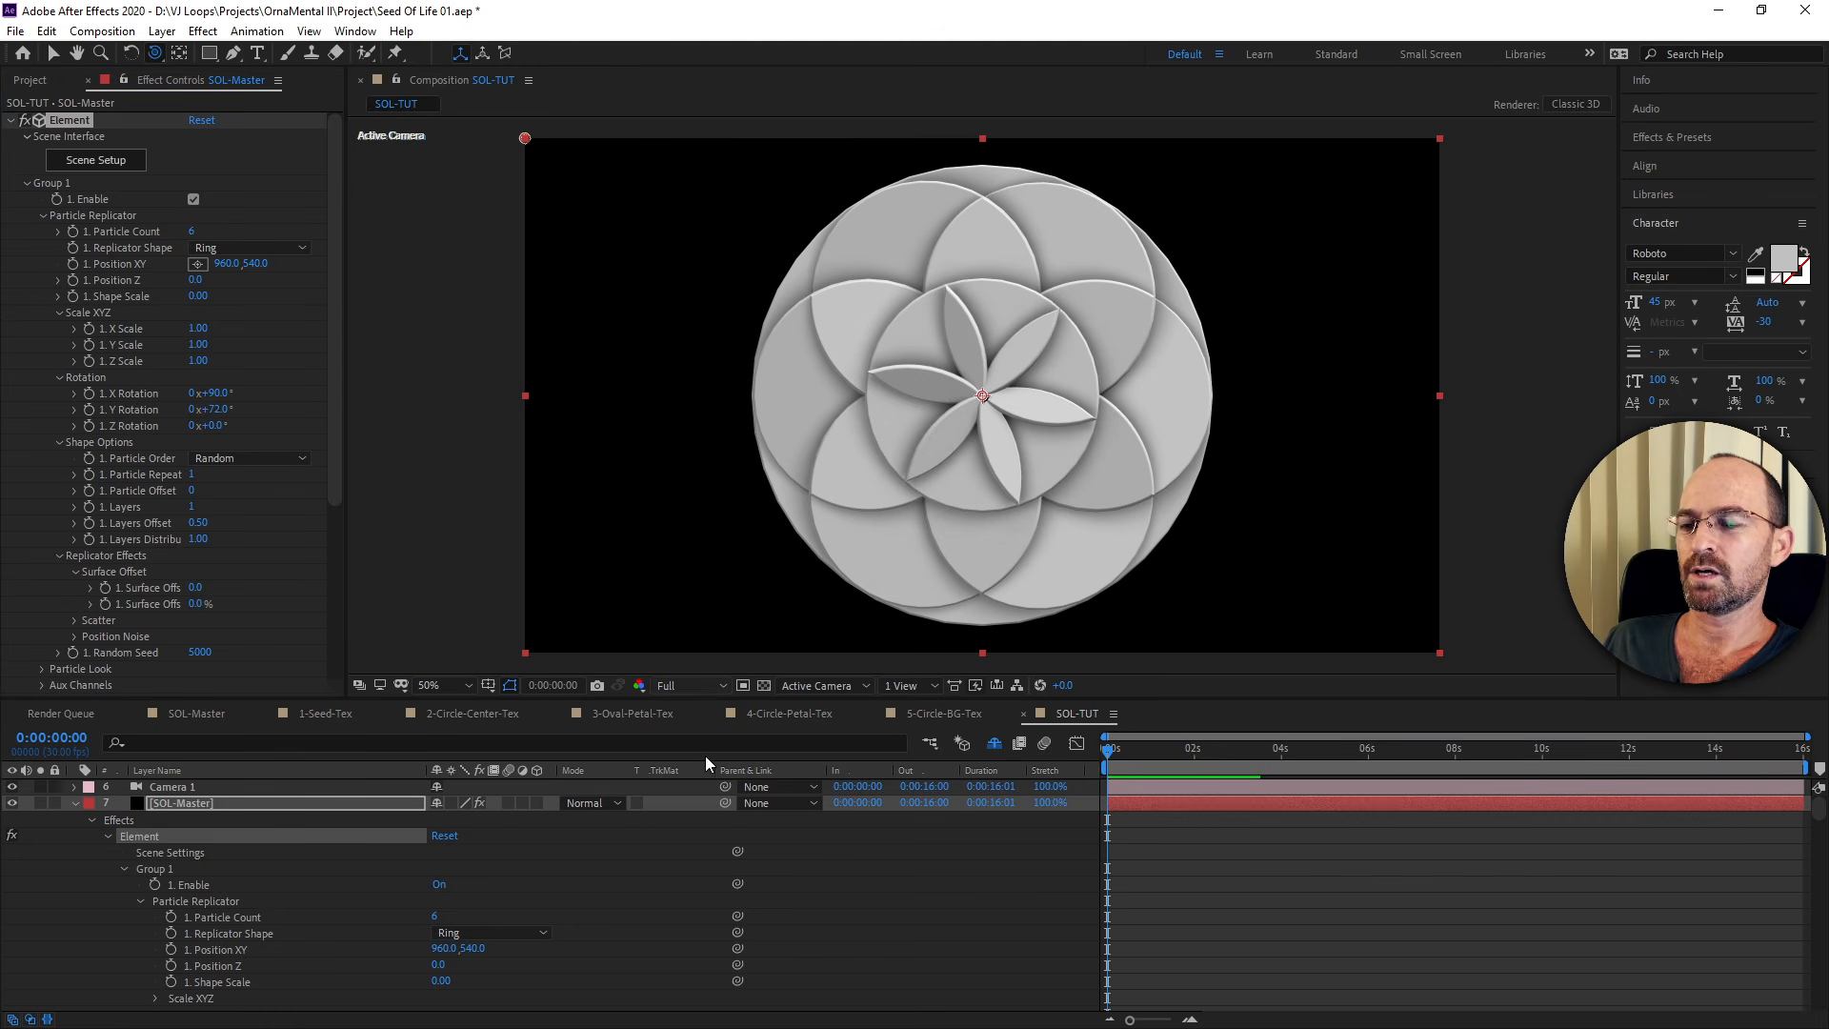
{"action": "left_click_drag", "start_coordinate": [340, 490], "coordinate": [352, 684]}
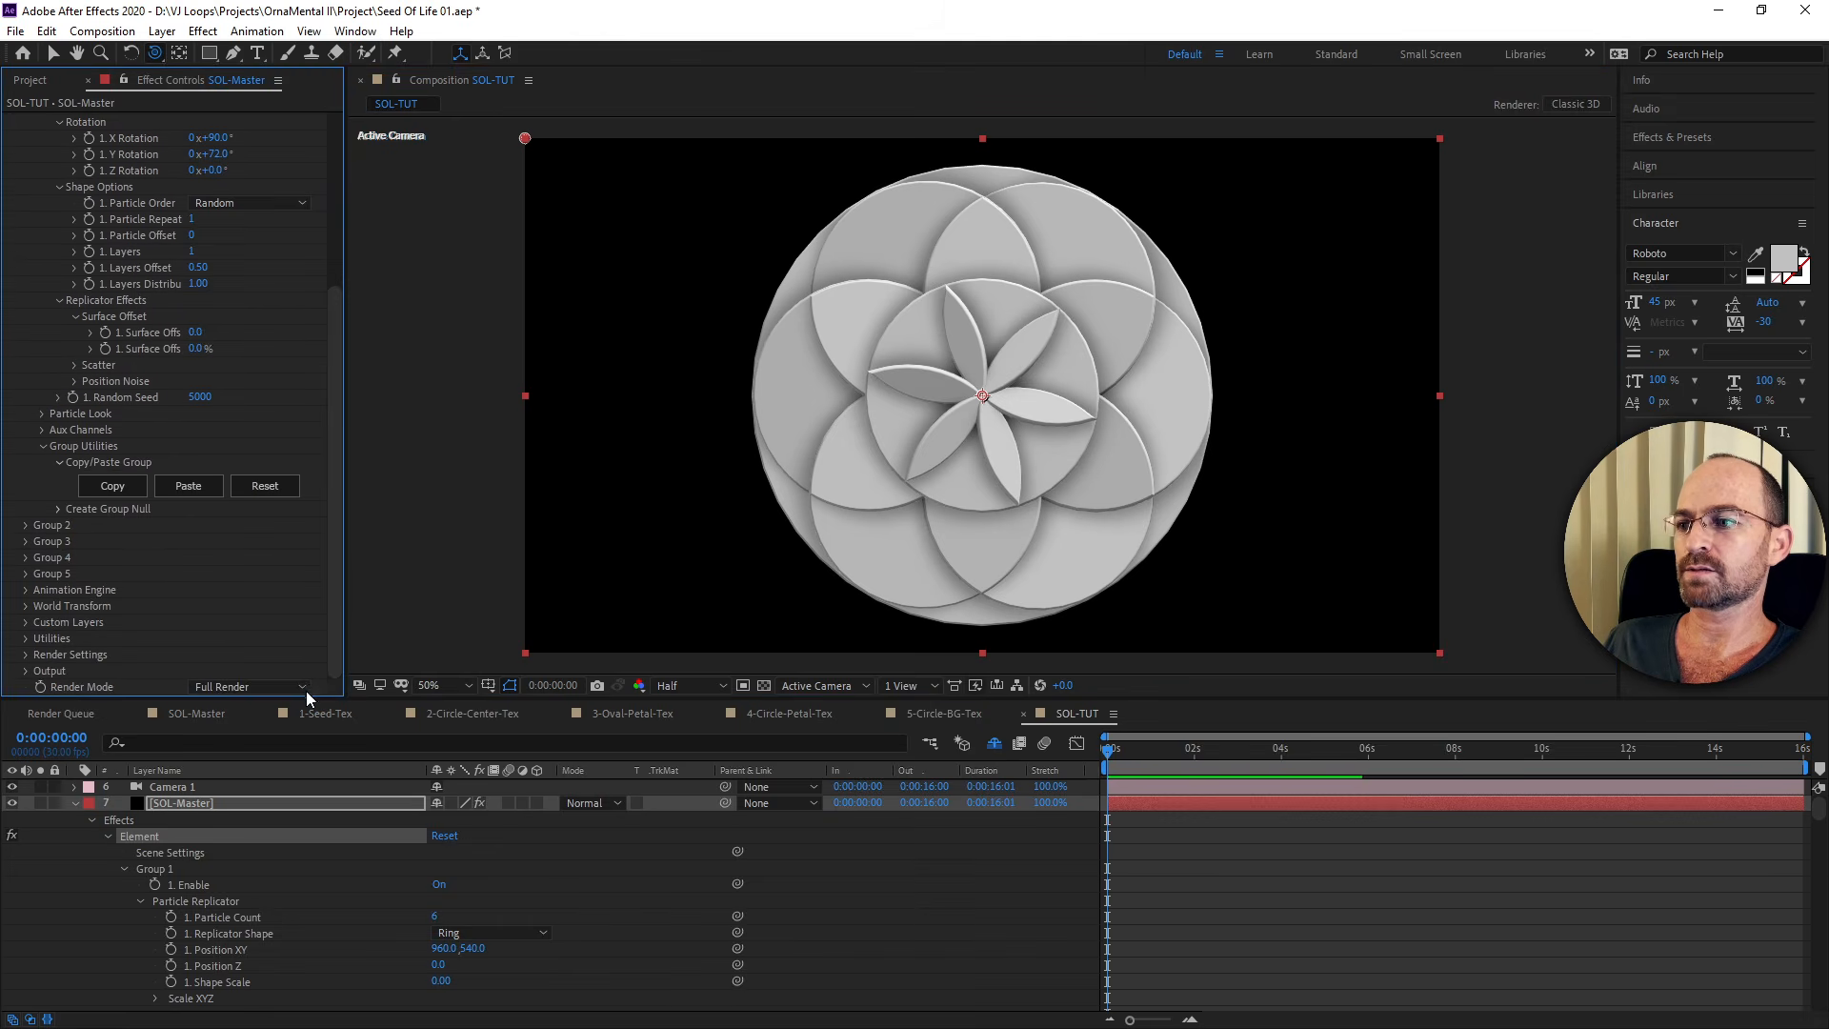
{"action": "left_click", "coordinate": [284, 687]}
{"action": "left_click", "coordinate": [288, 728]}
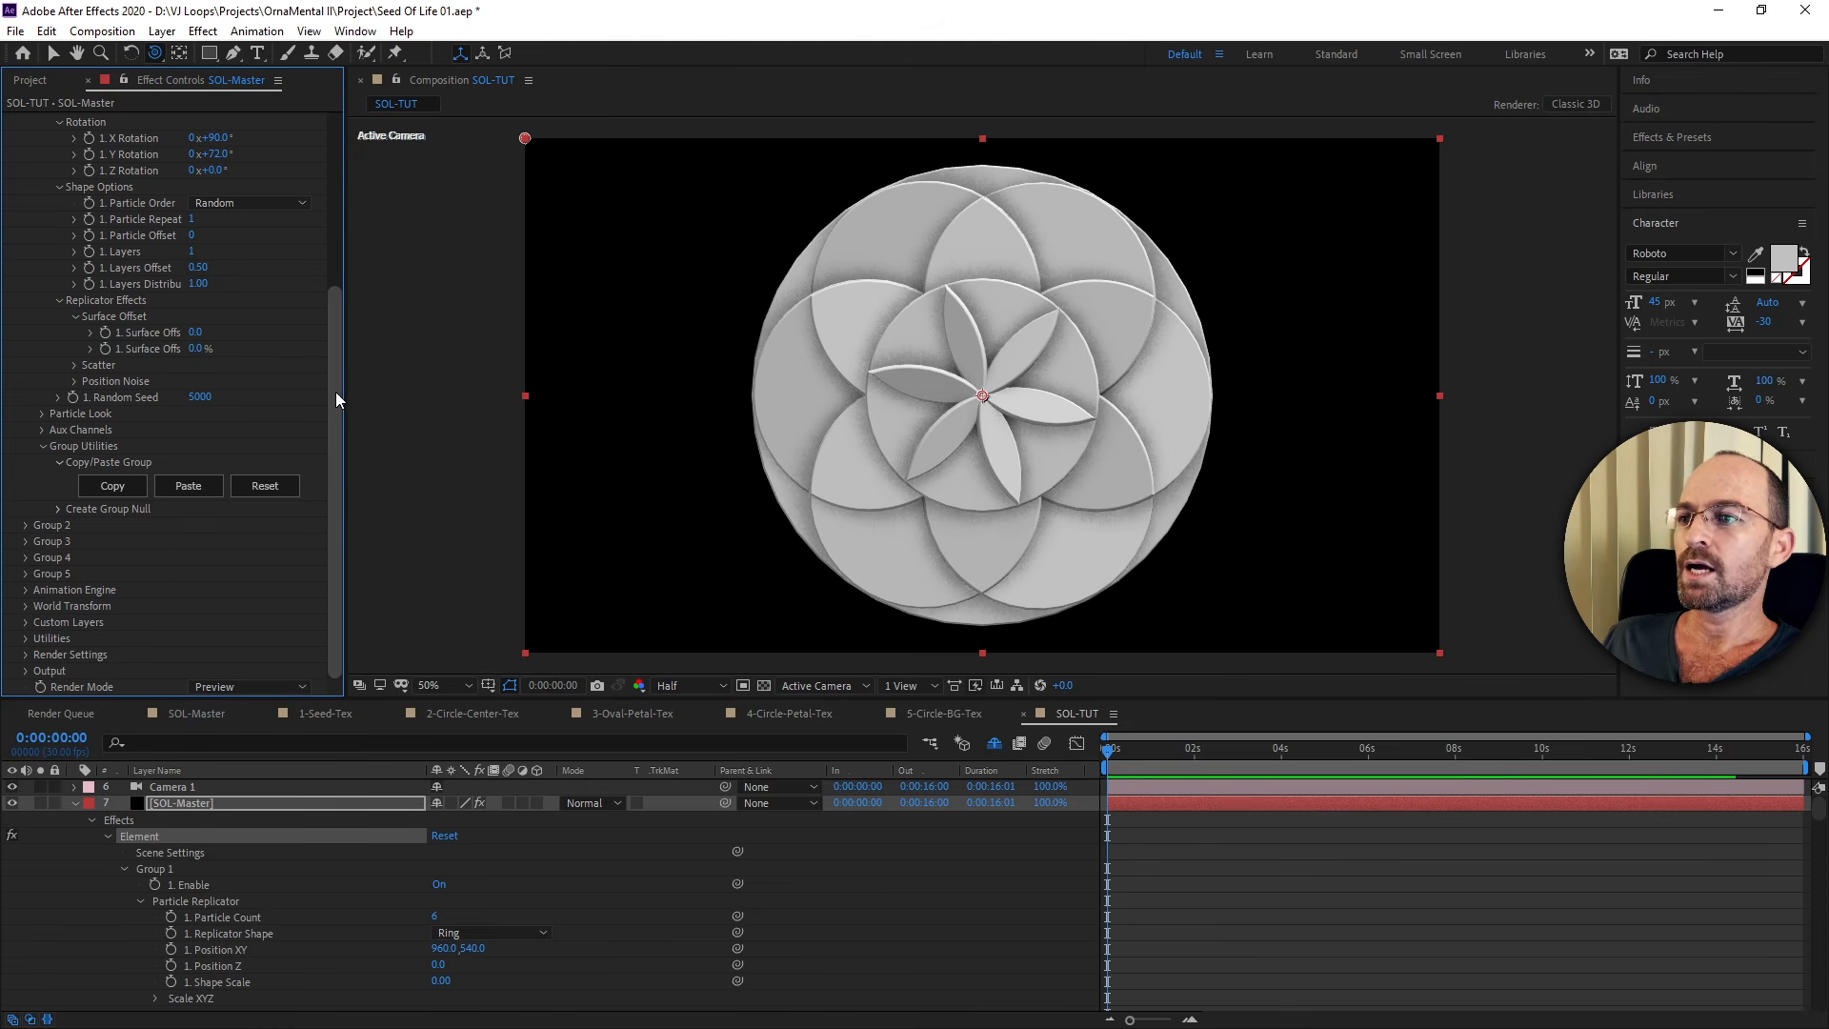
Switch Element's ambient occlusion mode to SSAO in the Render Settings and raise its SSAO Intensity to about 32.4.
{"action": "left_click_drag", "start_coordinate": [335, 391], "coordinate": [341, 158]}
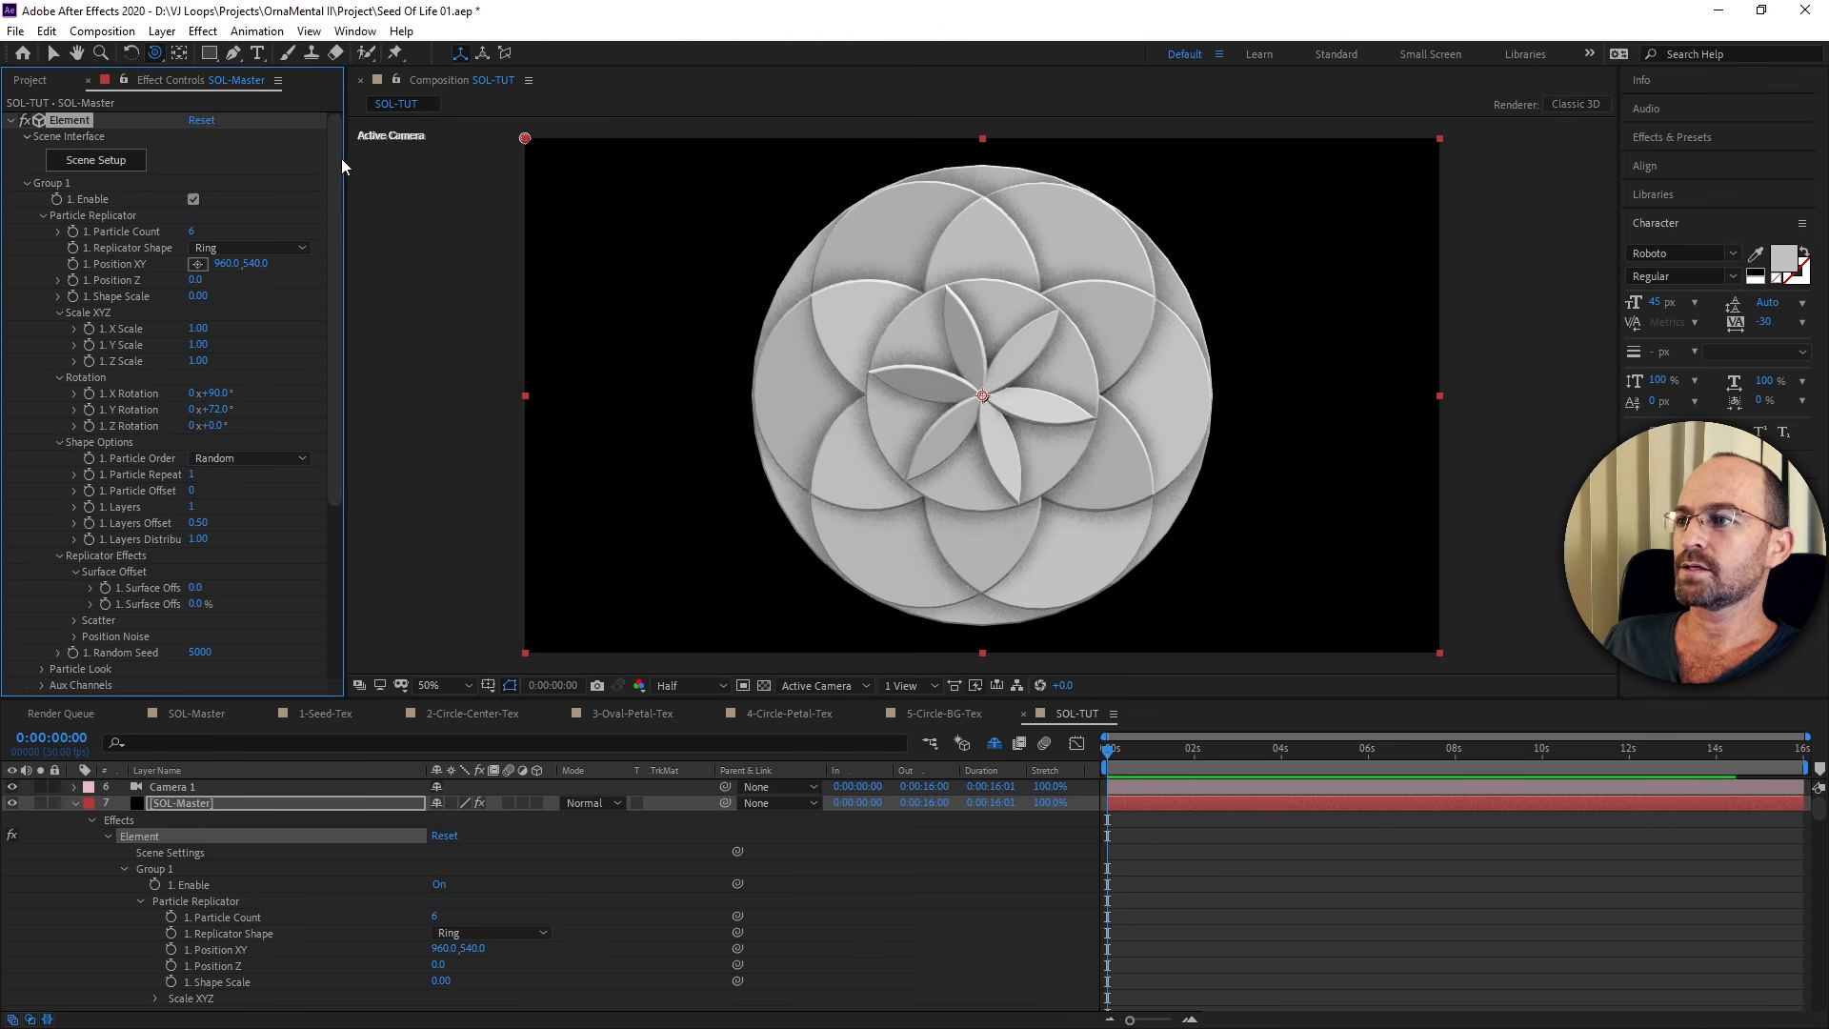
{"action": "left_click", "coordinate": [26, 182]}
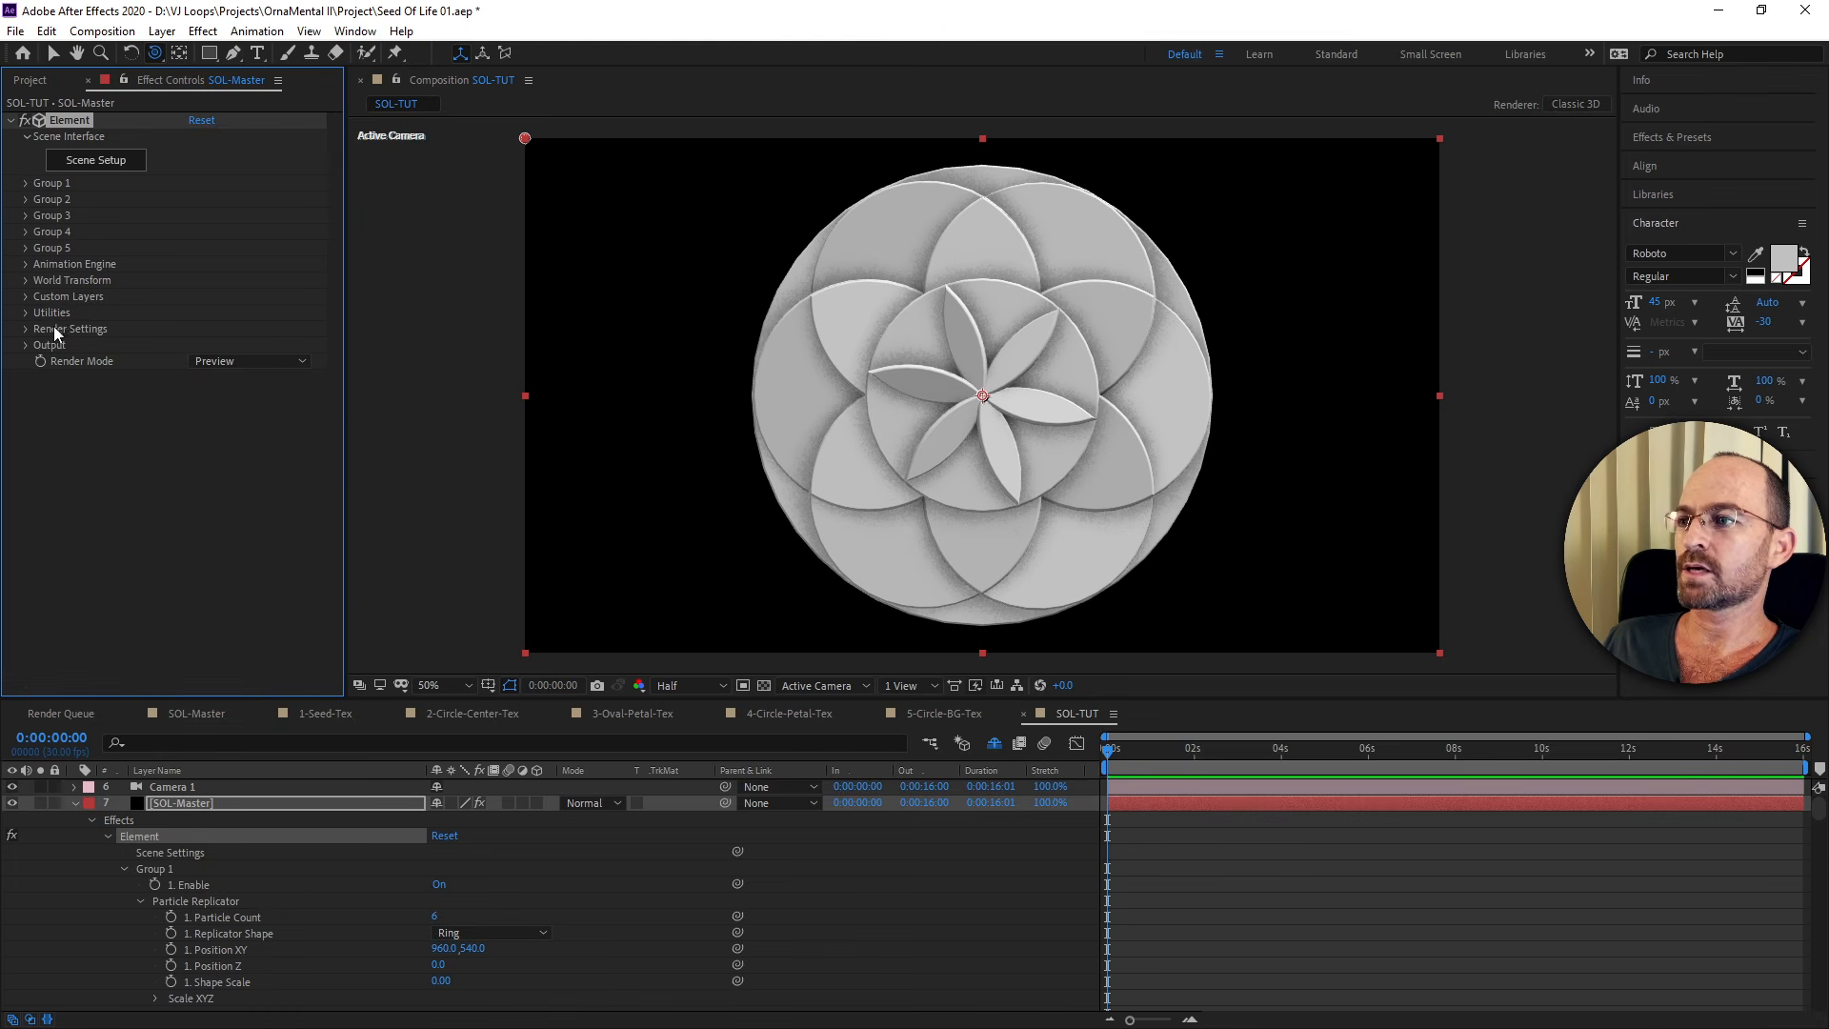
{"action": "left_click", "coordinate": [26, 329]}
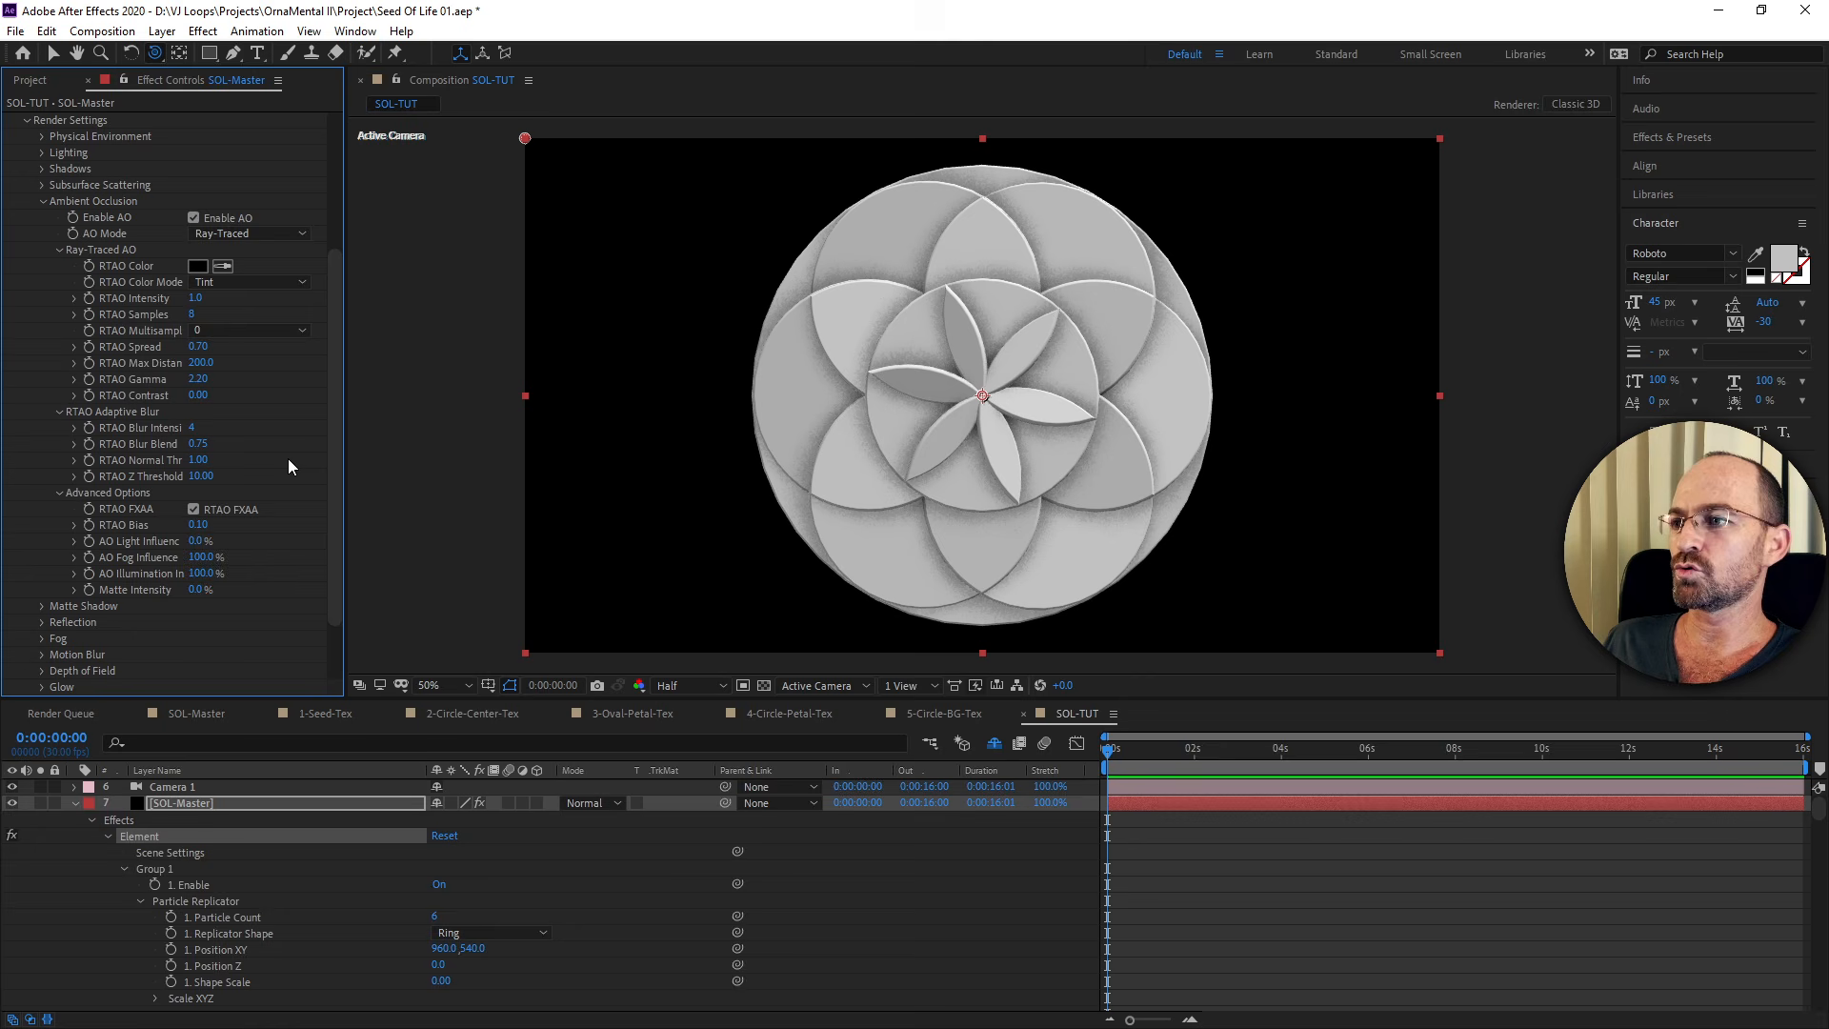
{"action": "left_click", "coordinate": [265, 234]}
{"action": "left_click", "coordinate": [265, 248]}
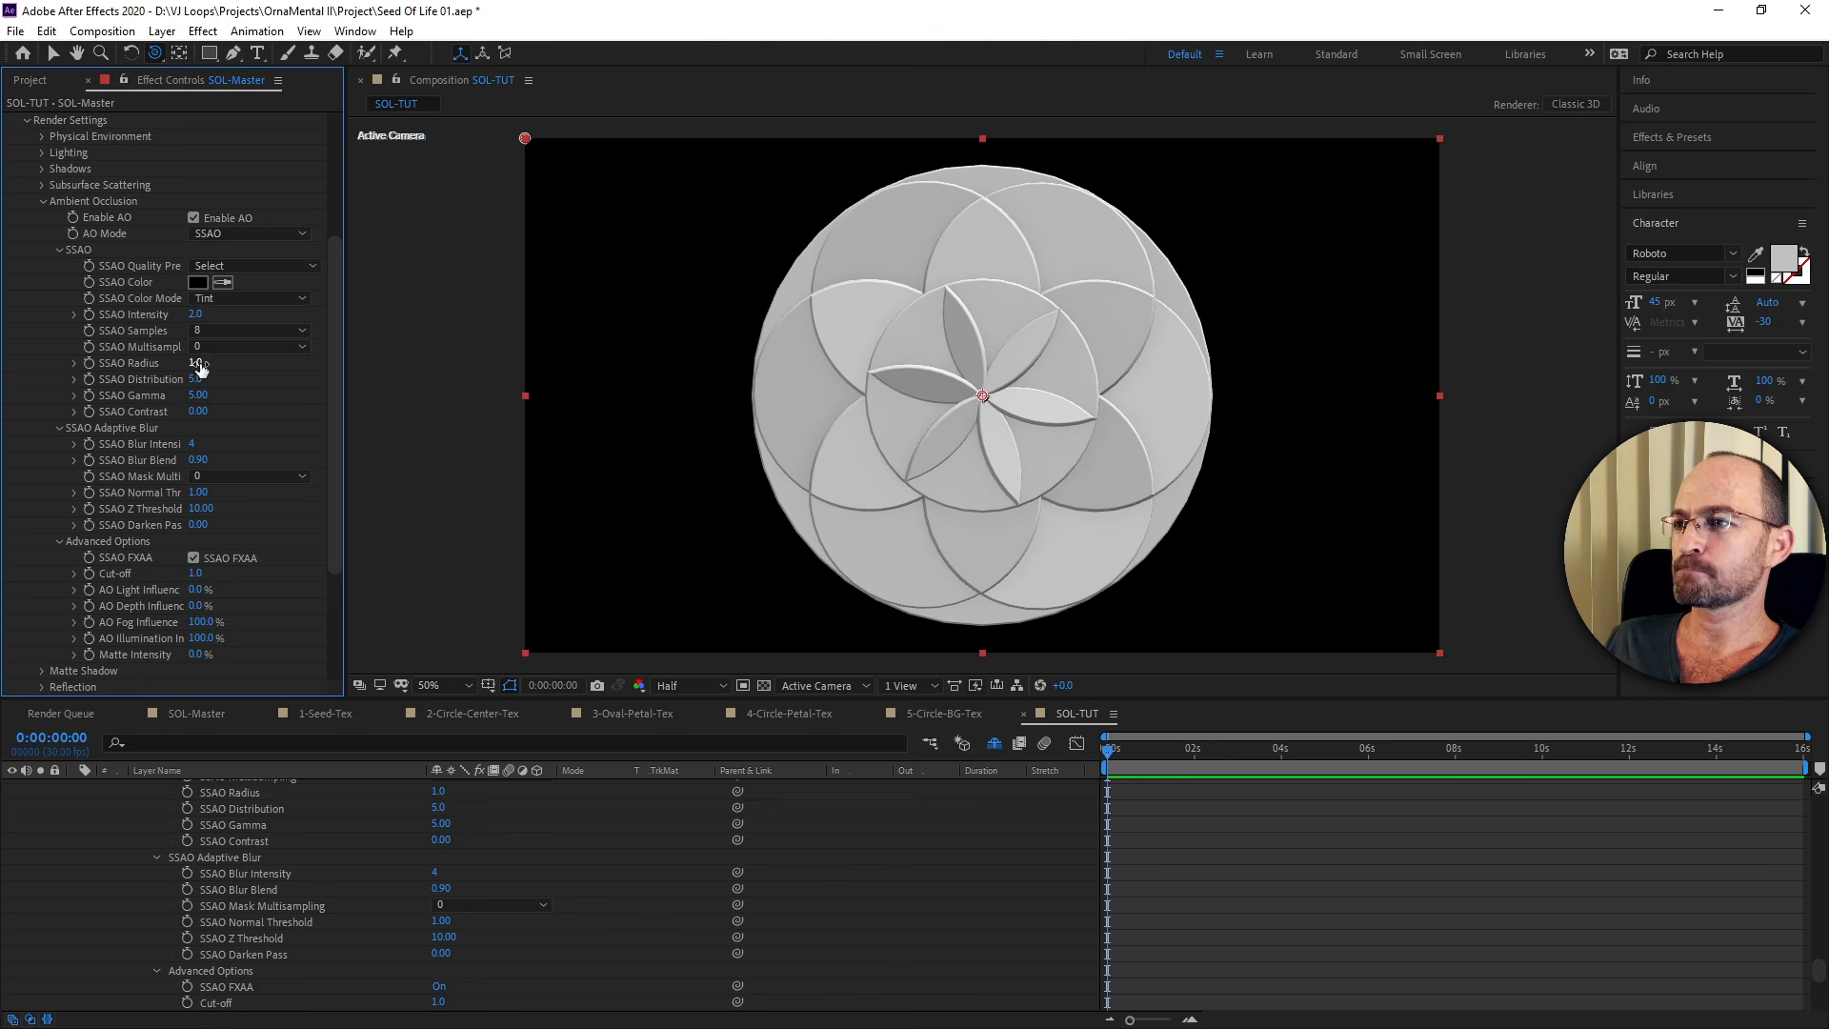
{"action": "left_click_drag", "start_coordinate": [302, 317], "coordinate": [392, 306]}
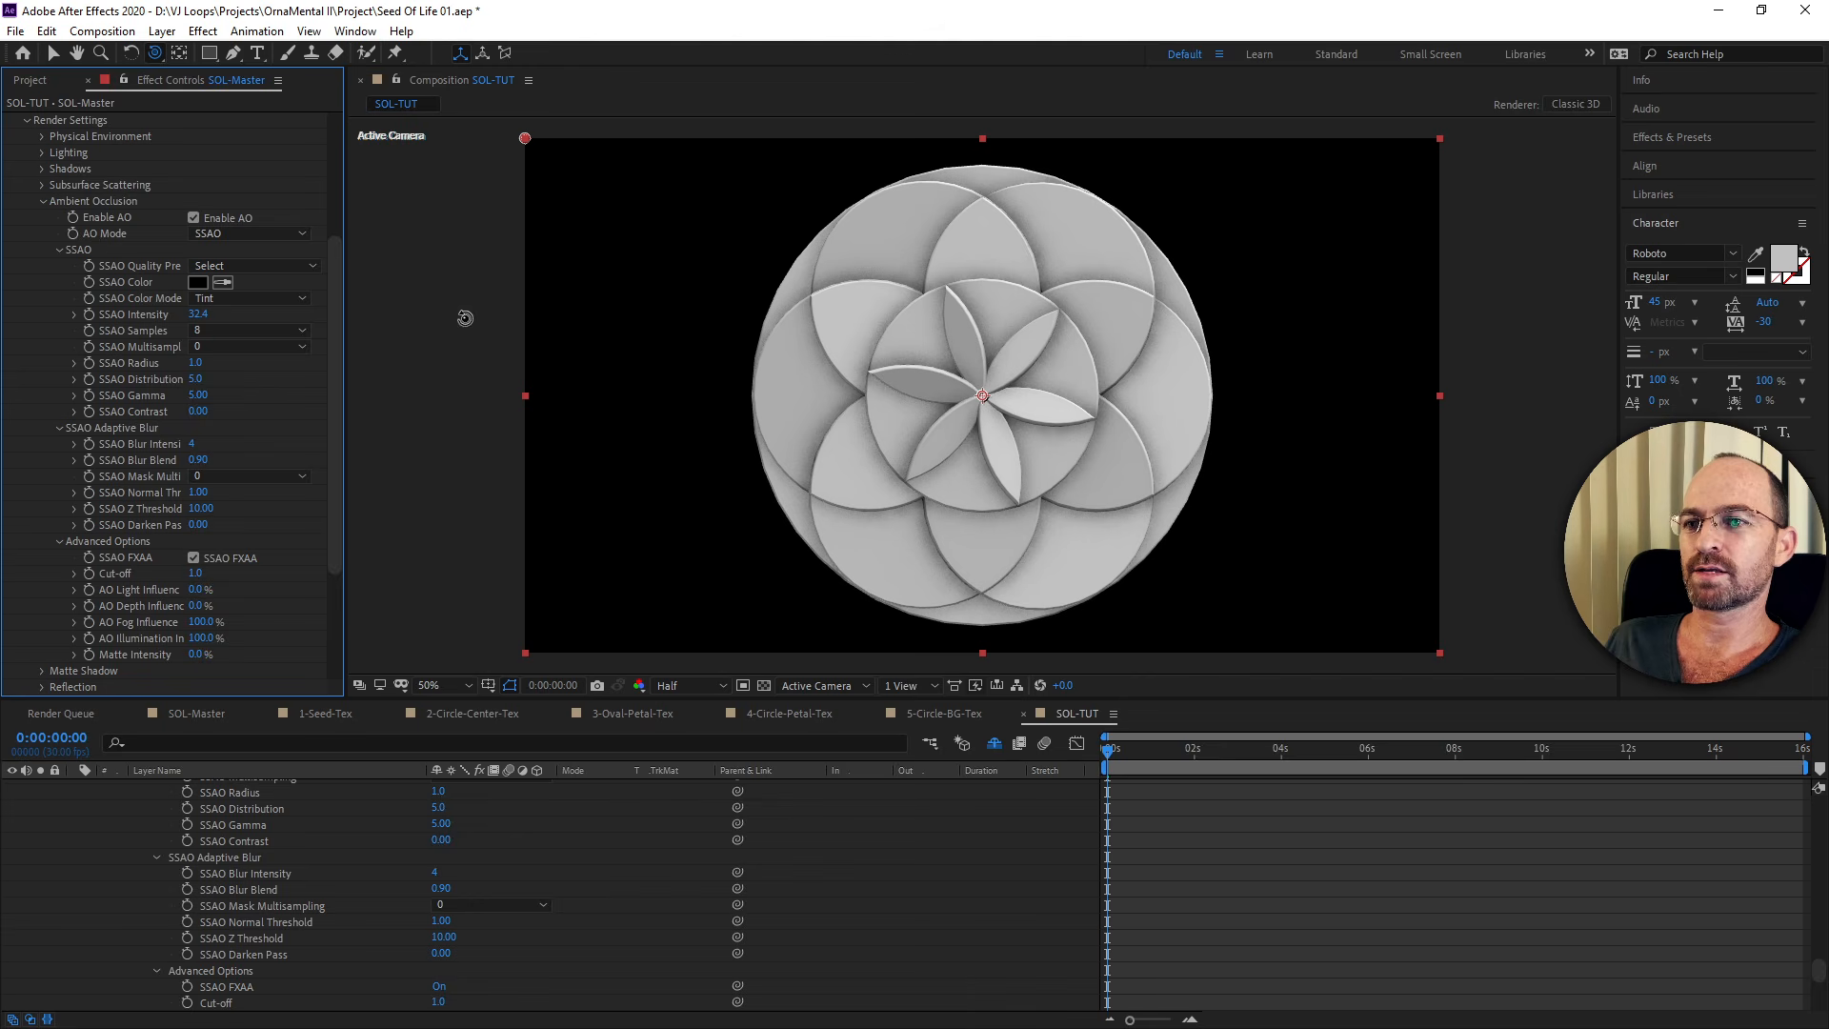
{"action": "left_click", "coordinate": [42, 202]}
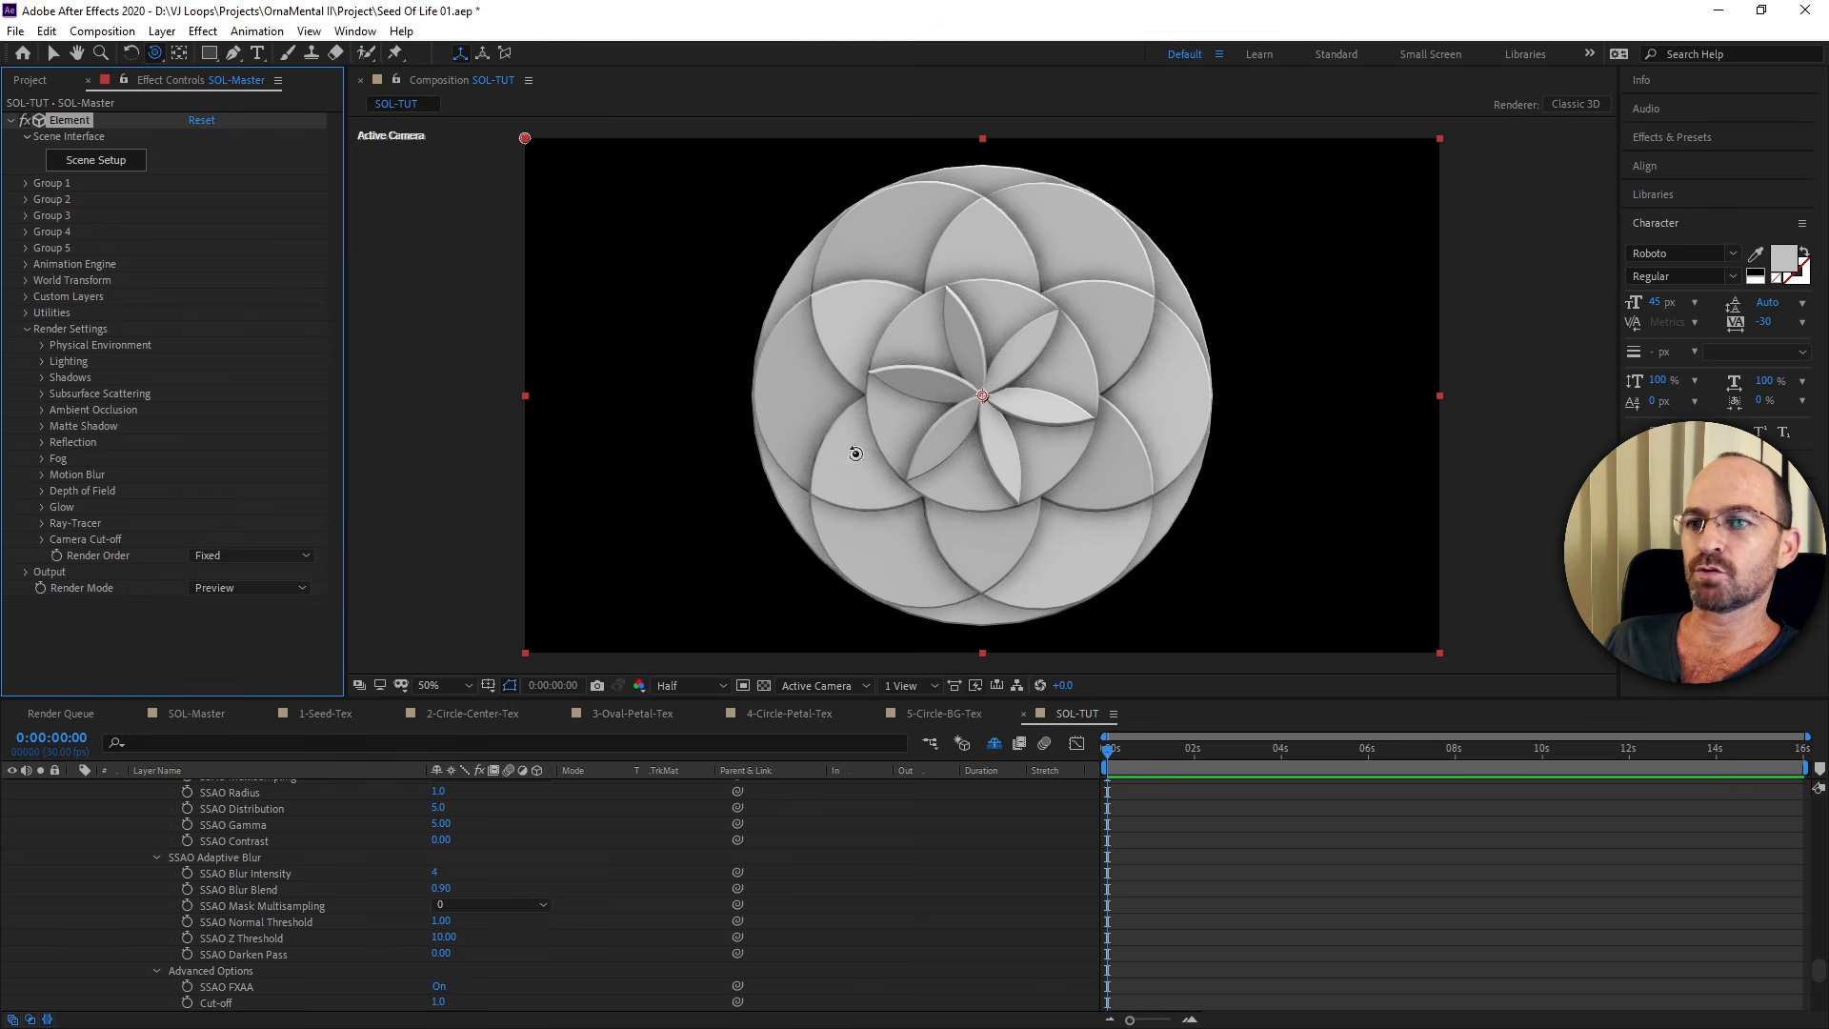
{"action": "mouse_move", "coordinate": [1019, 471]}
{"action": "left_mouse_down"}
{"action": "mouse_move", "coordinate": [1070, 470]}
{"action": "mouse_move", "coordinate": [963, 477]}
{"action": "mouse_move", "coordinate": [938, 447]}
{"action": "mouse_move", "coordinate": [992, 474]}
{"action": "left_mouse_up"}
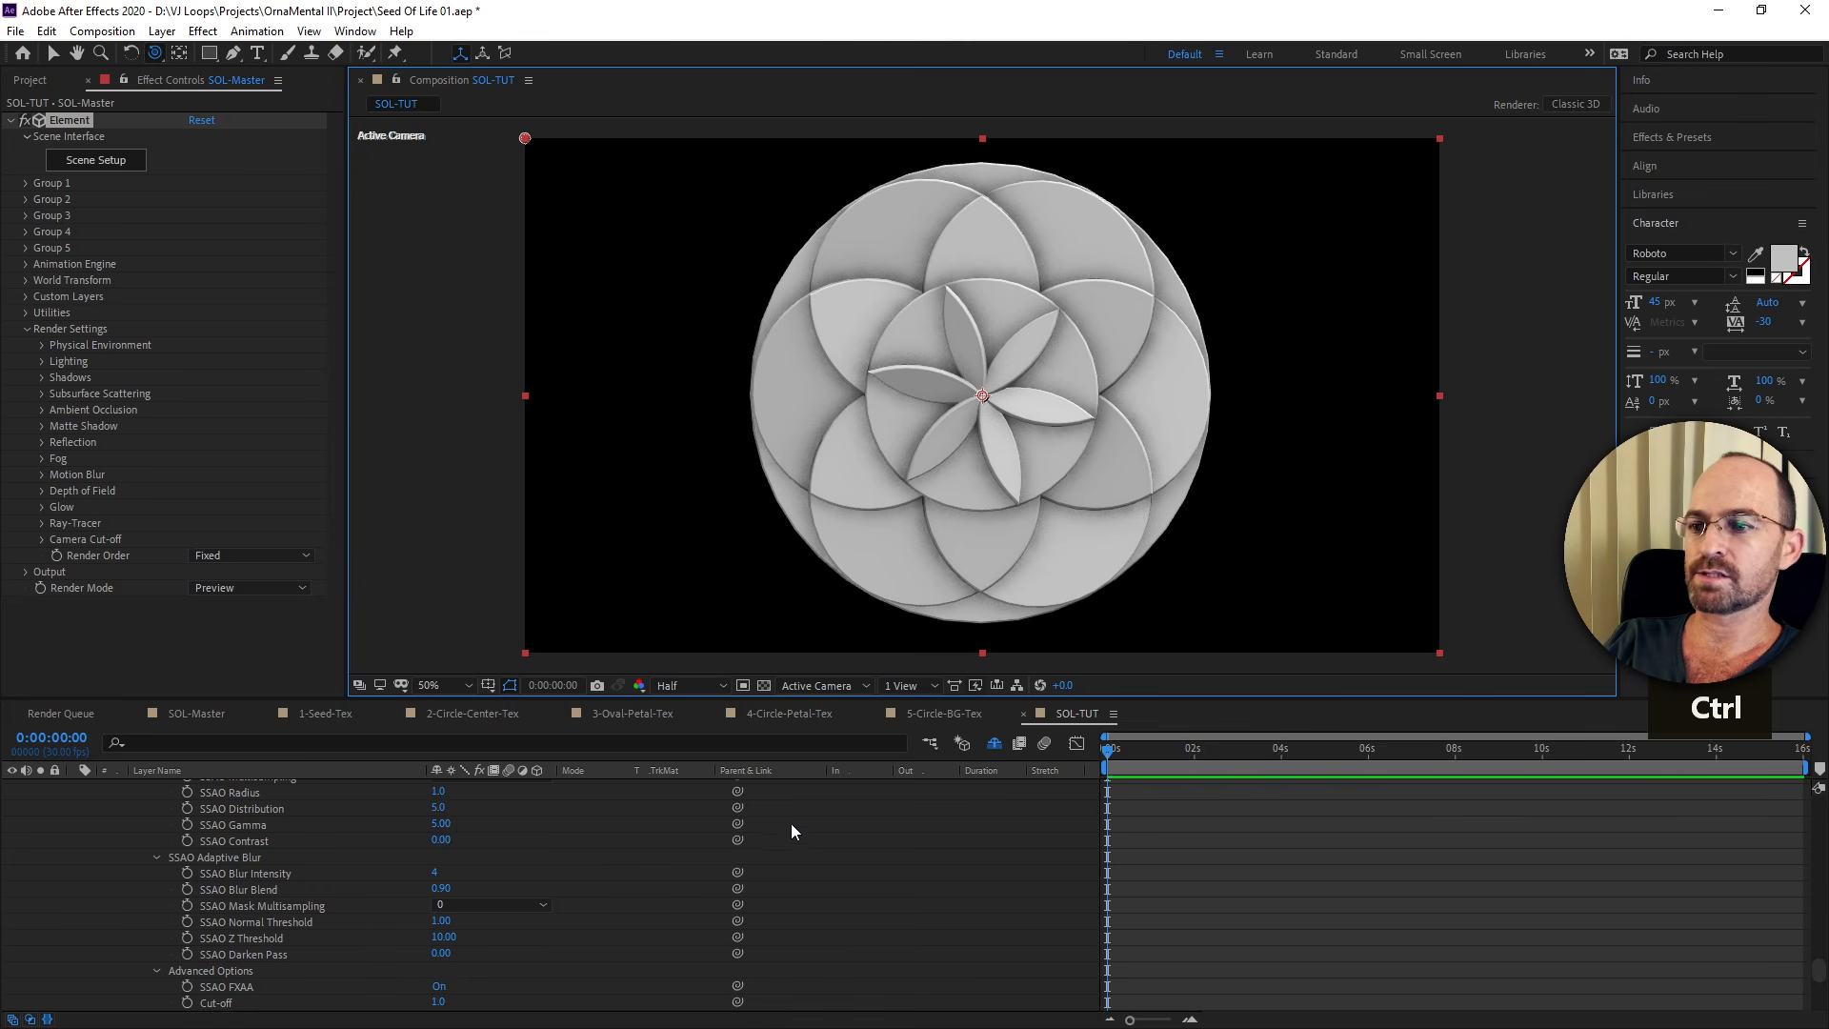
{"action": "key", "text": "ctrl+z"}
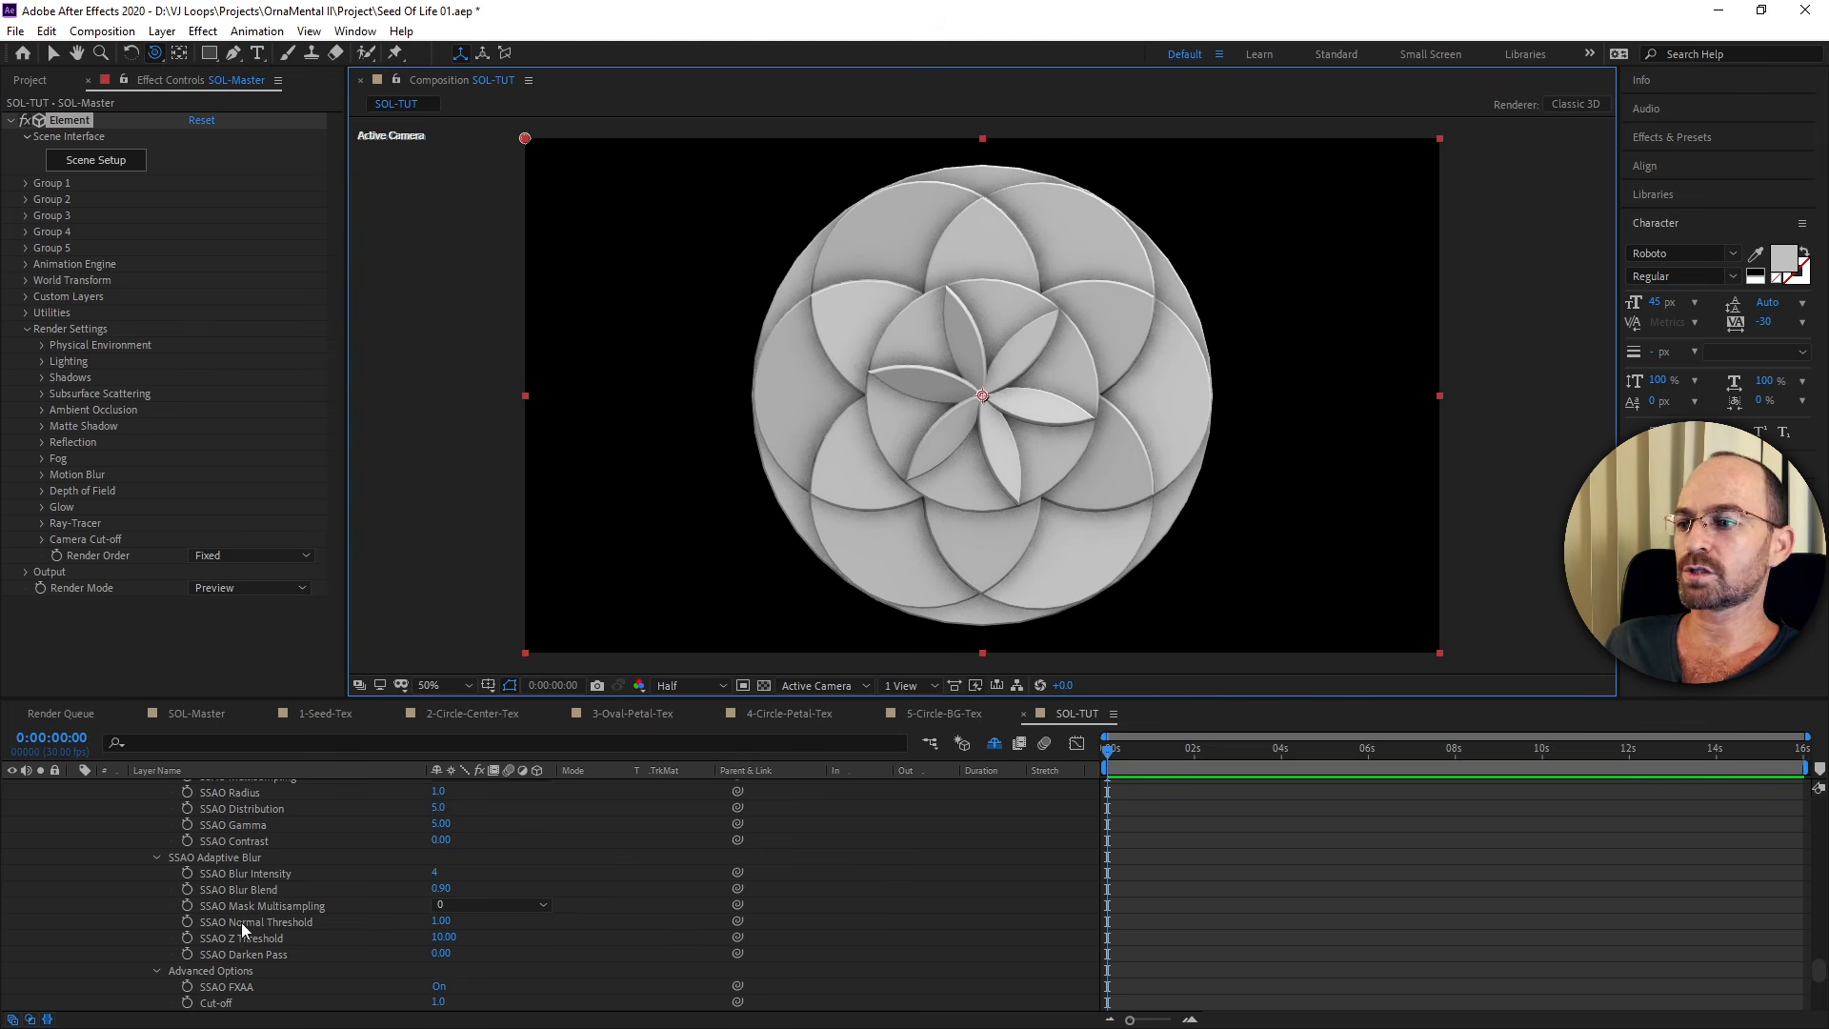
Enable keyframing for Group 1's Particle Replicator Y Rotation at the composition start and set it to 0°.
{"action": "left_click", "coordinate": [26, 183]}
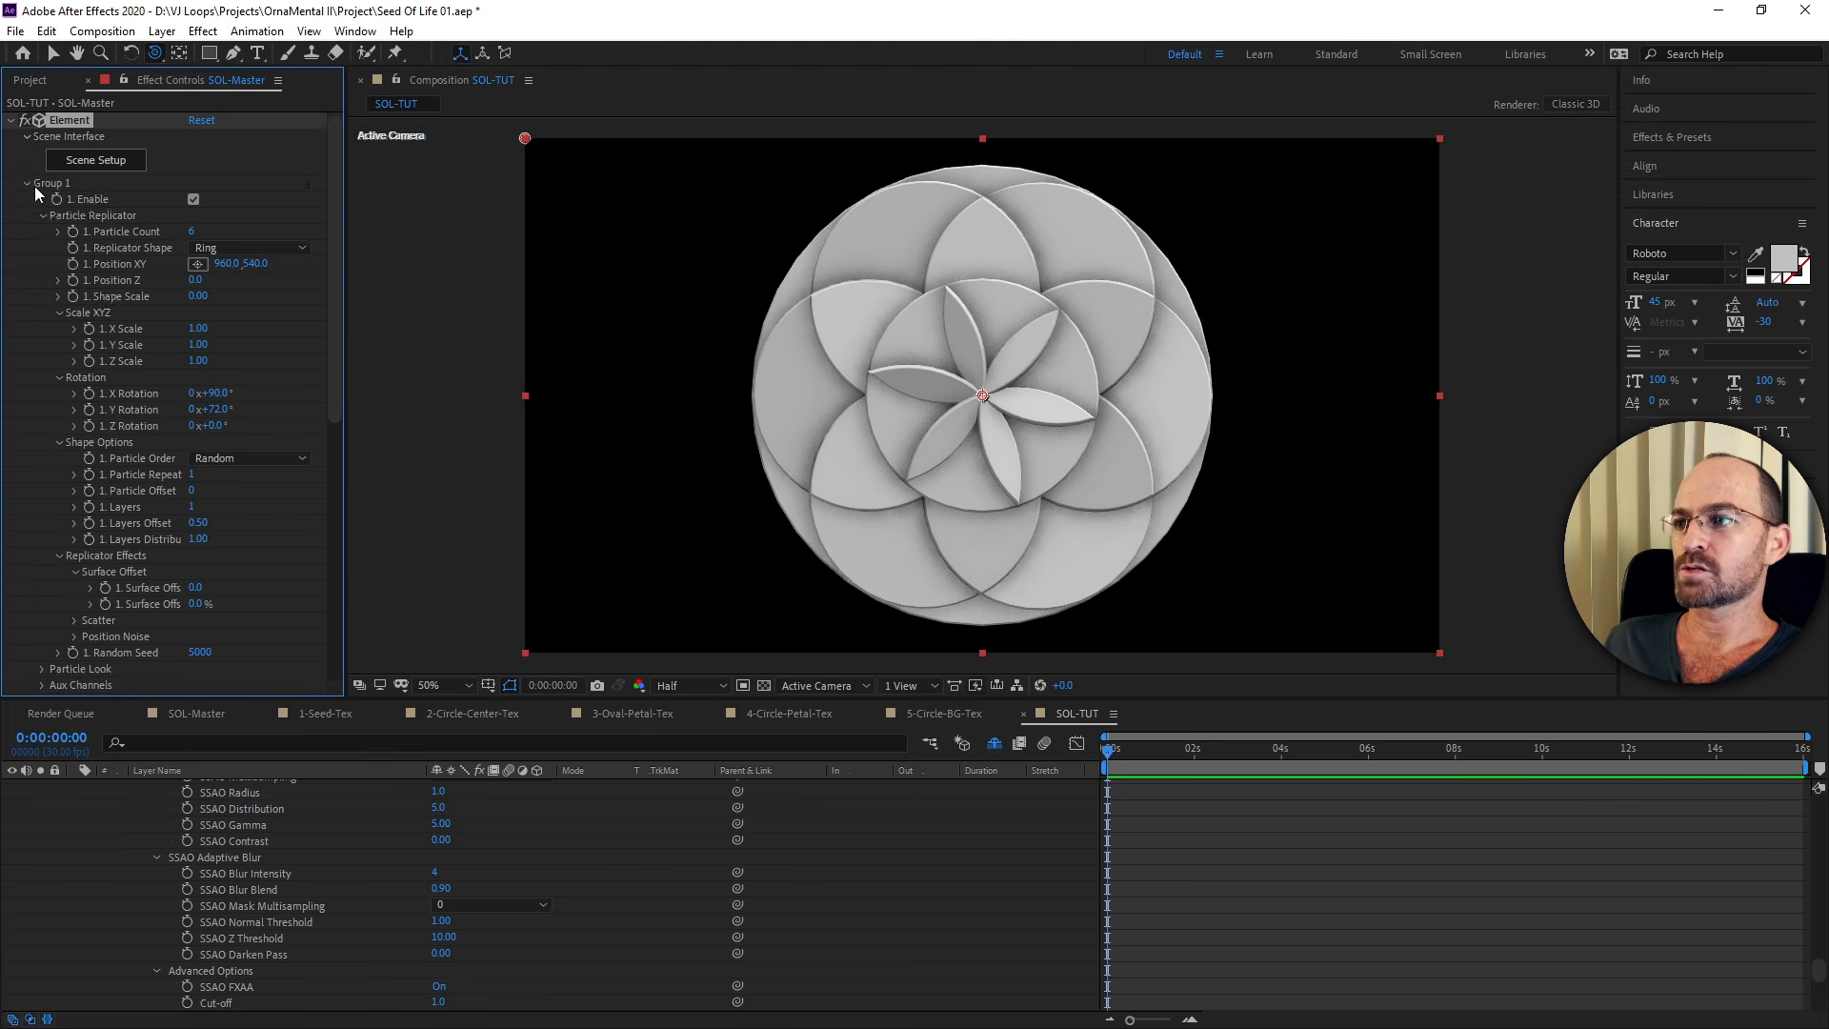
{"action": "scroll", "coordinate": [34, 186], "scroll_direction": "down", "scroll_amount": 2}
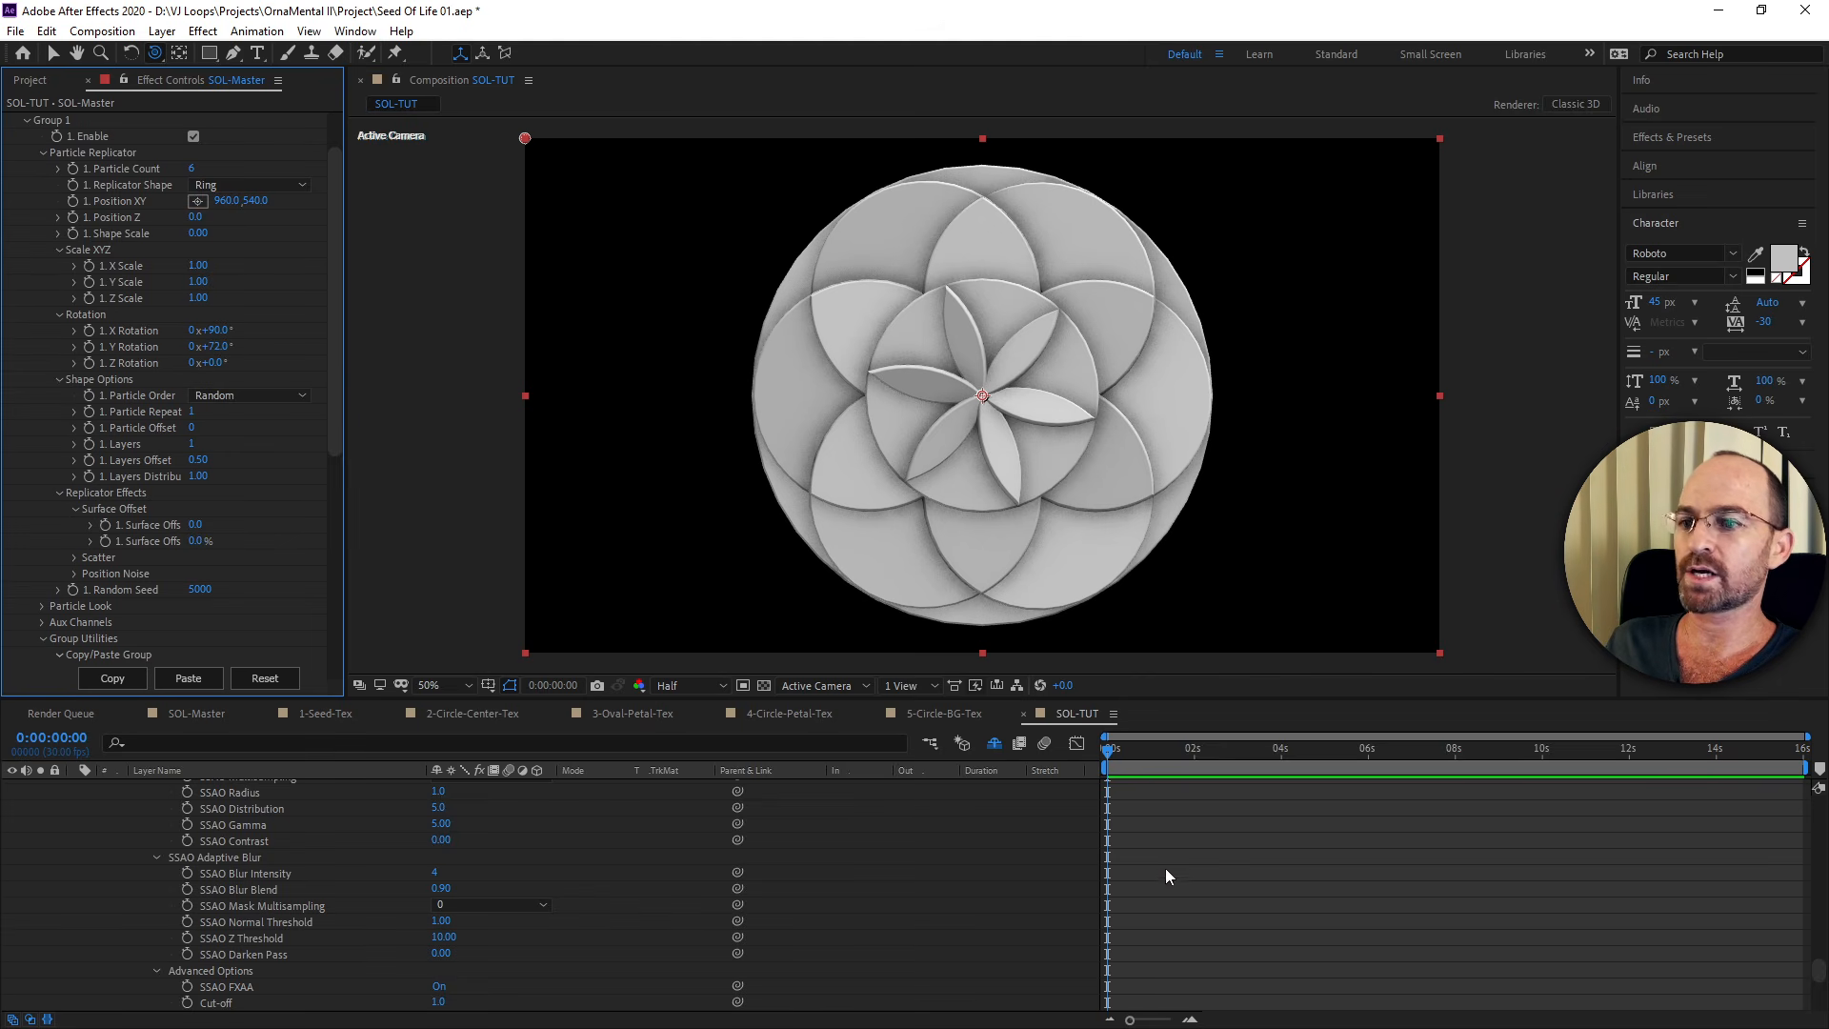
{"action": "left_click", "coordinate": [87, 346]}
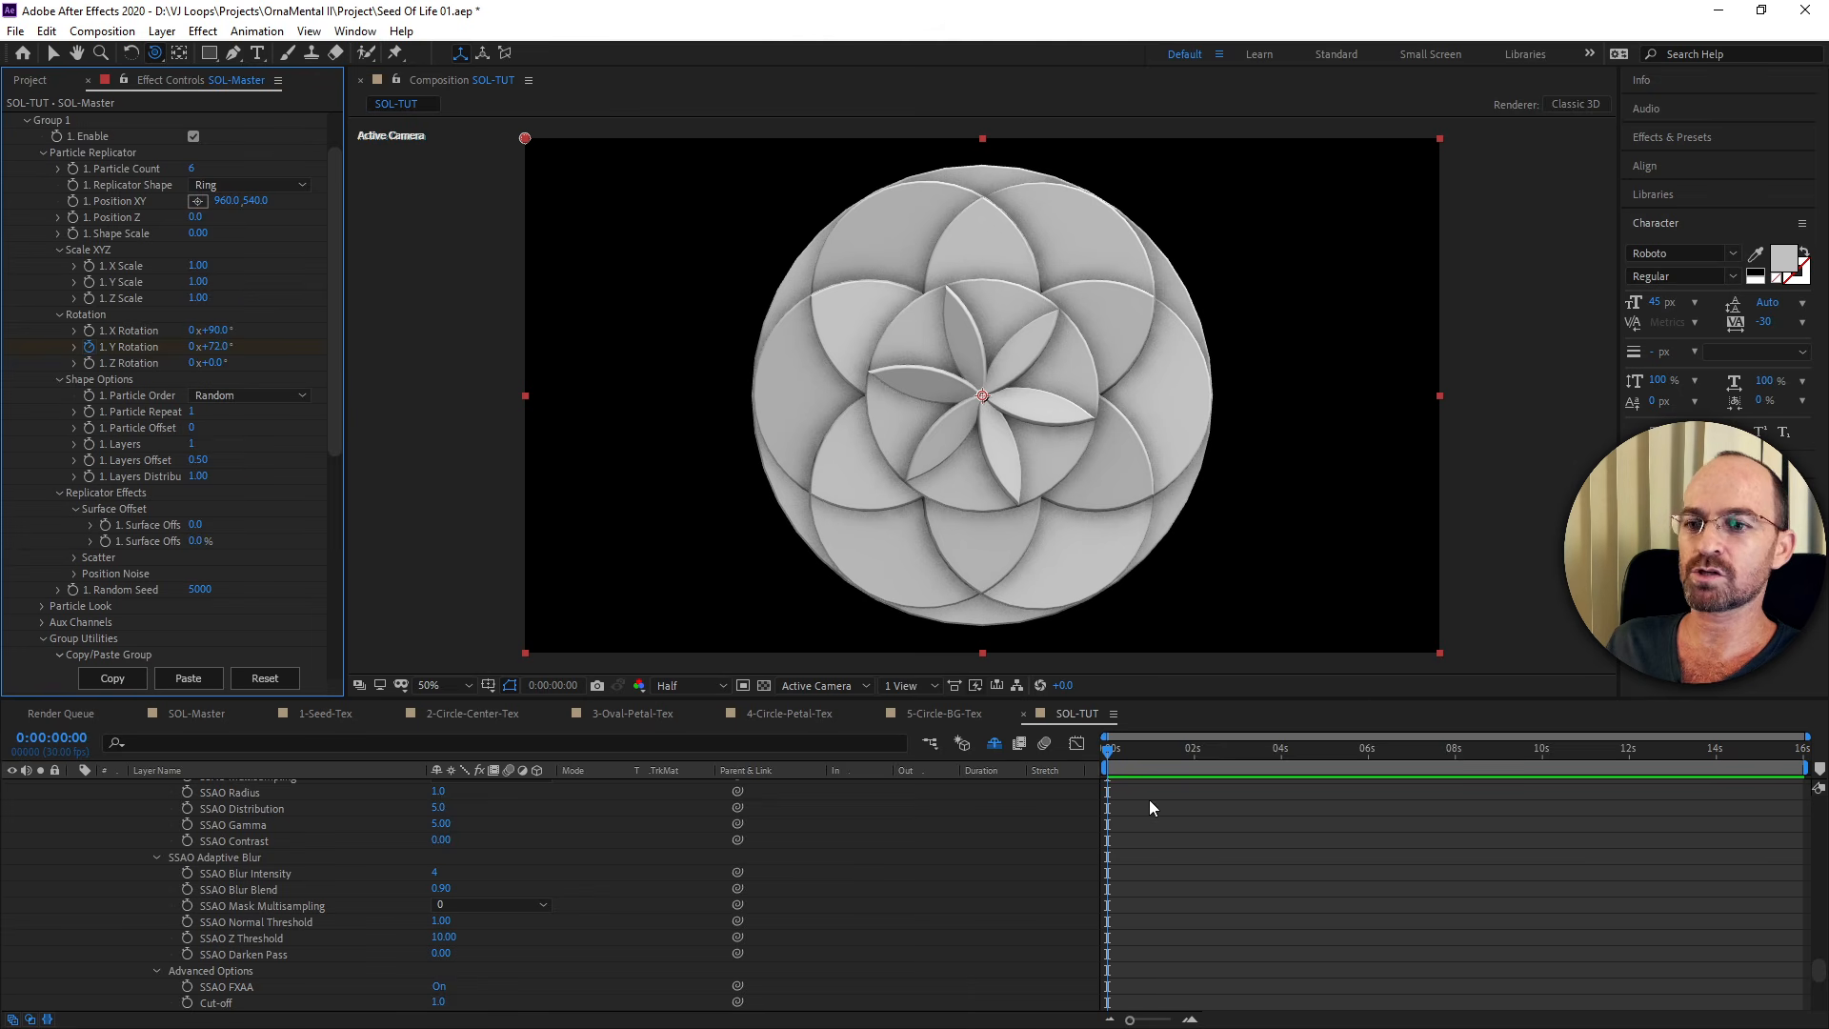
{"action": "left_click", "coordinate": [215, 347]}
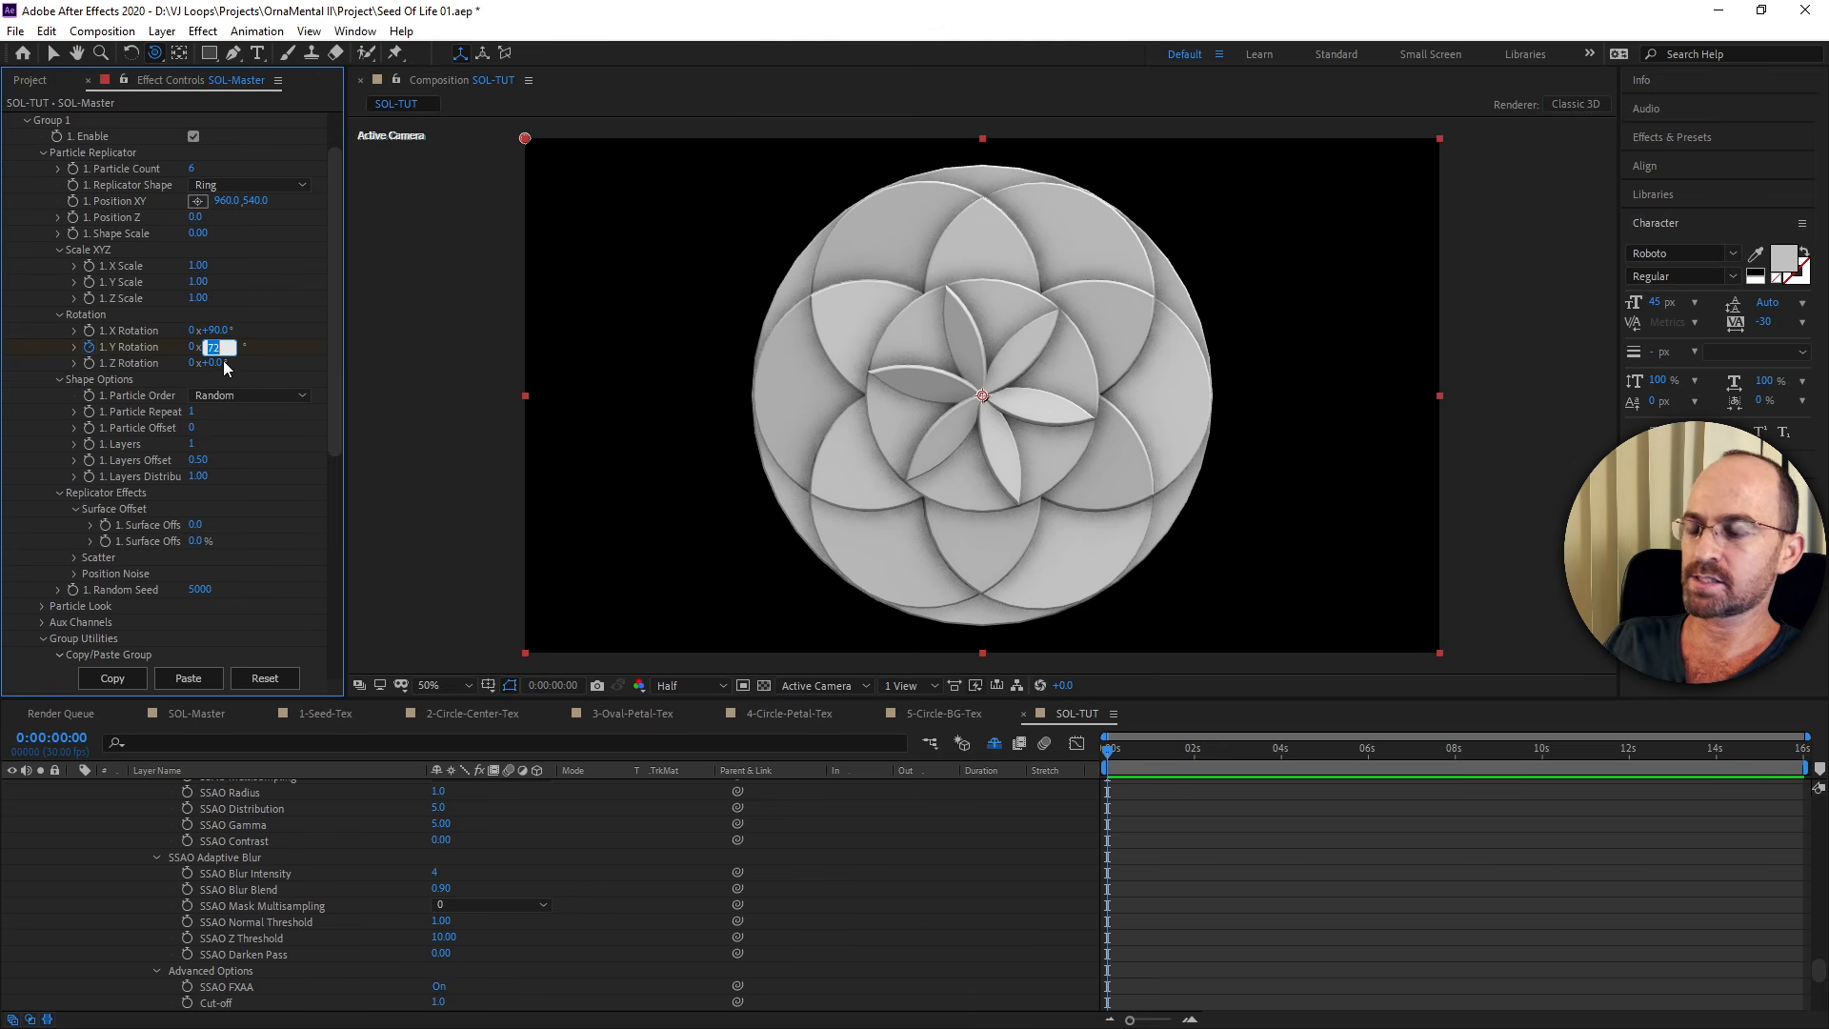
{"action": "type", "text": "0"}
{"action": "key", "text": "Return"}
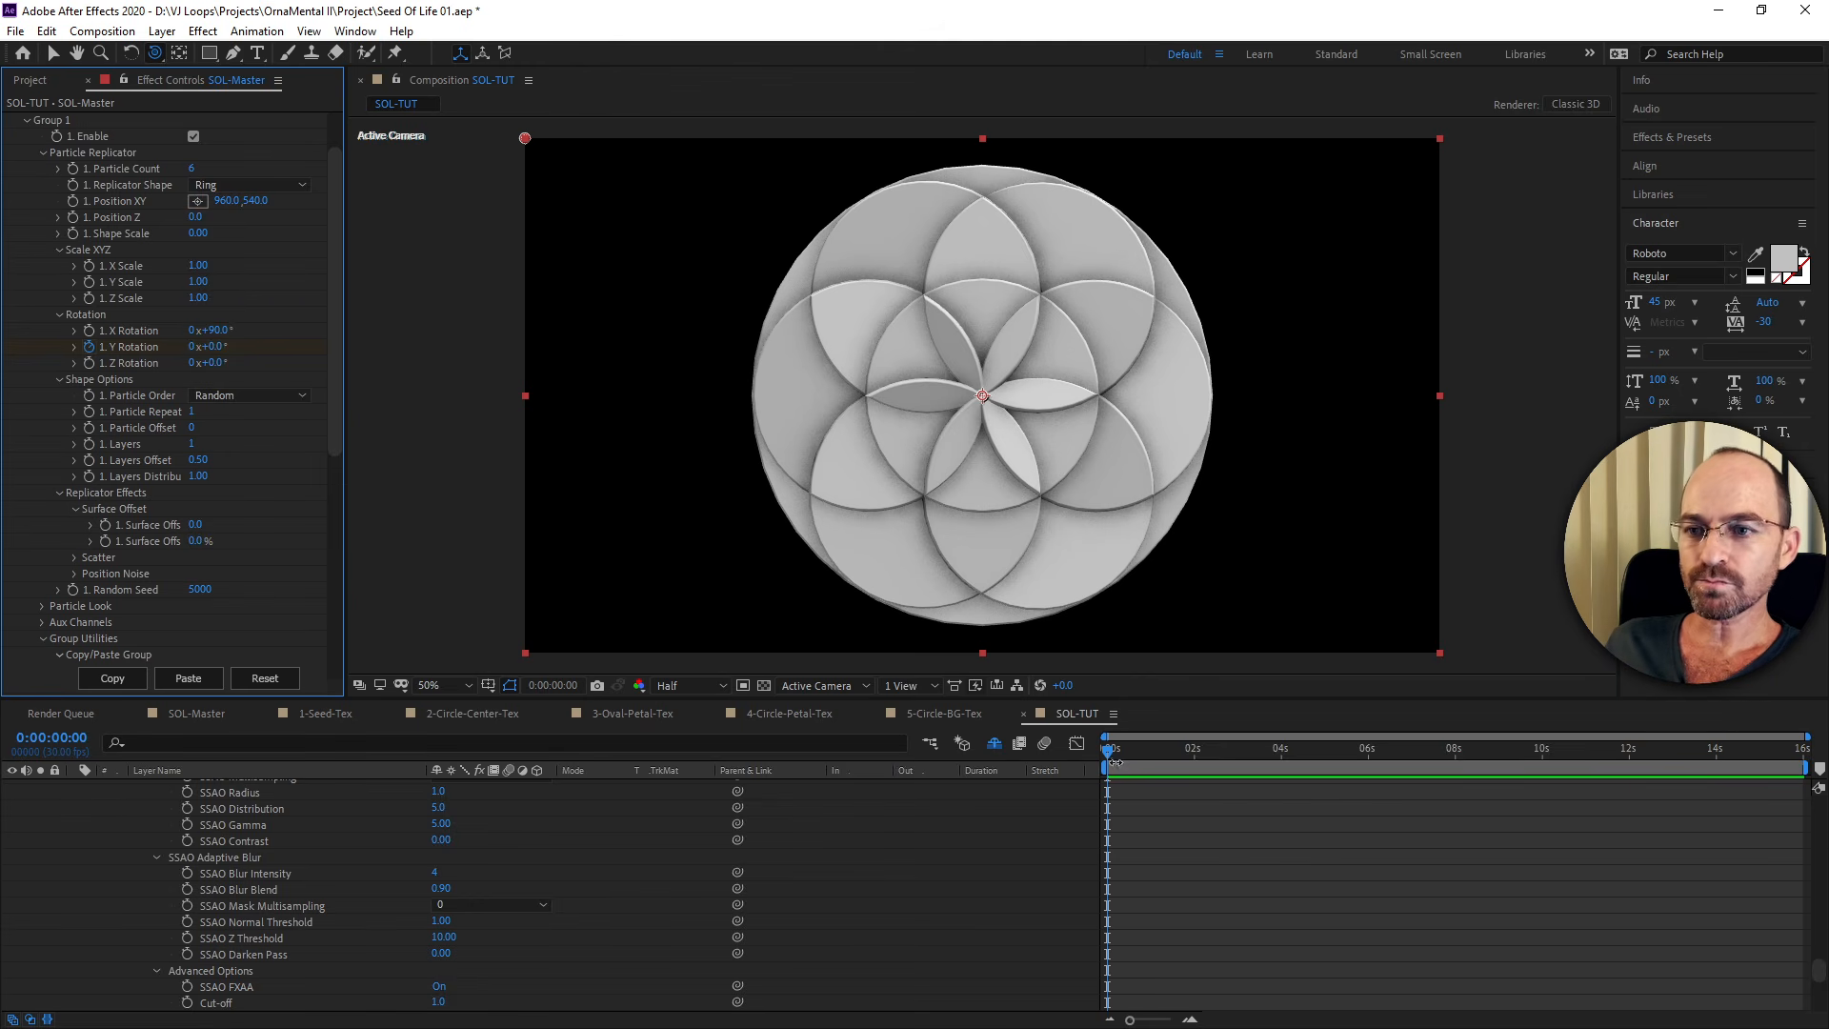
Try a Y Rotation keyframe of 180 full revolutions at 0:00:16:00, preview the animation and undo the value.
{"action": "left_click_drag", "start_coordinate": [1124, 760], "coordinate": [1805, 768]}
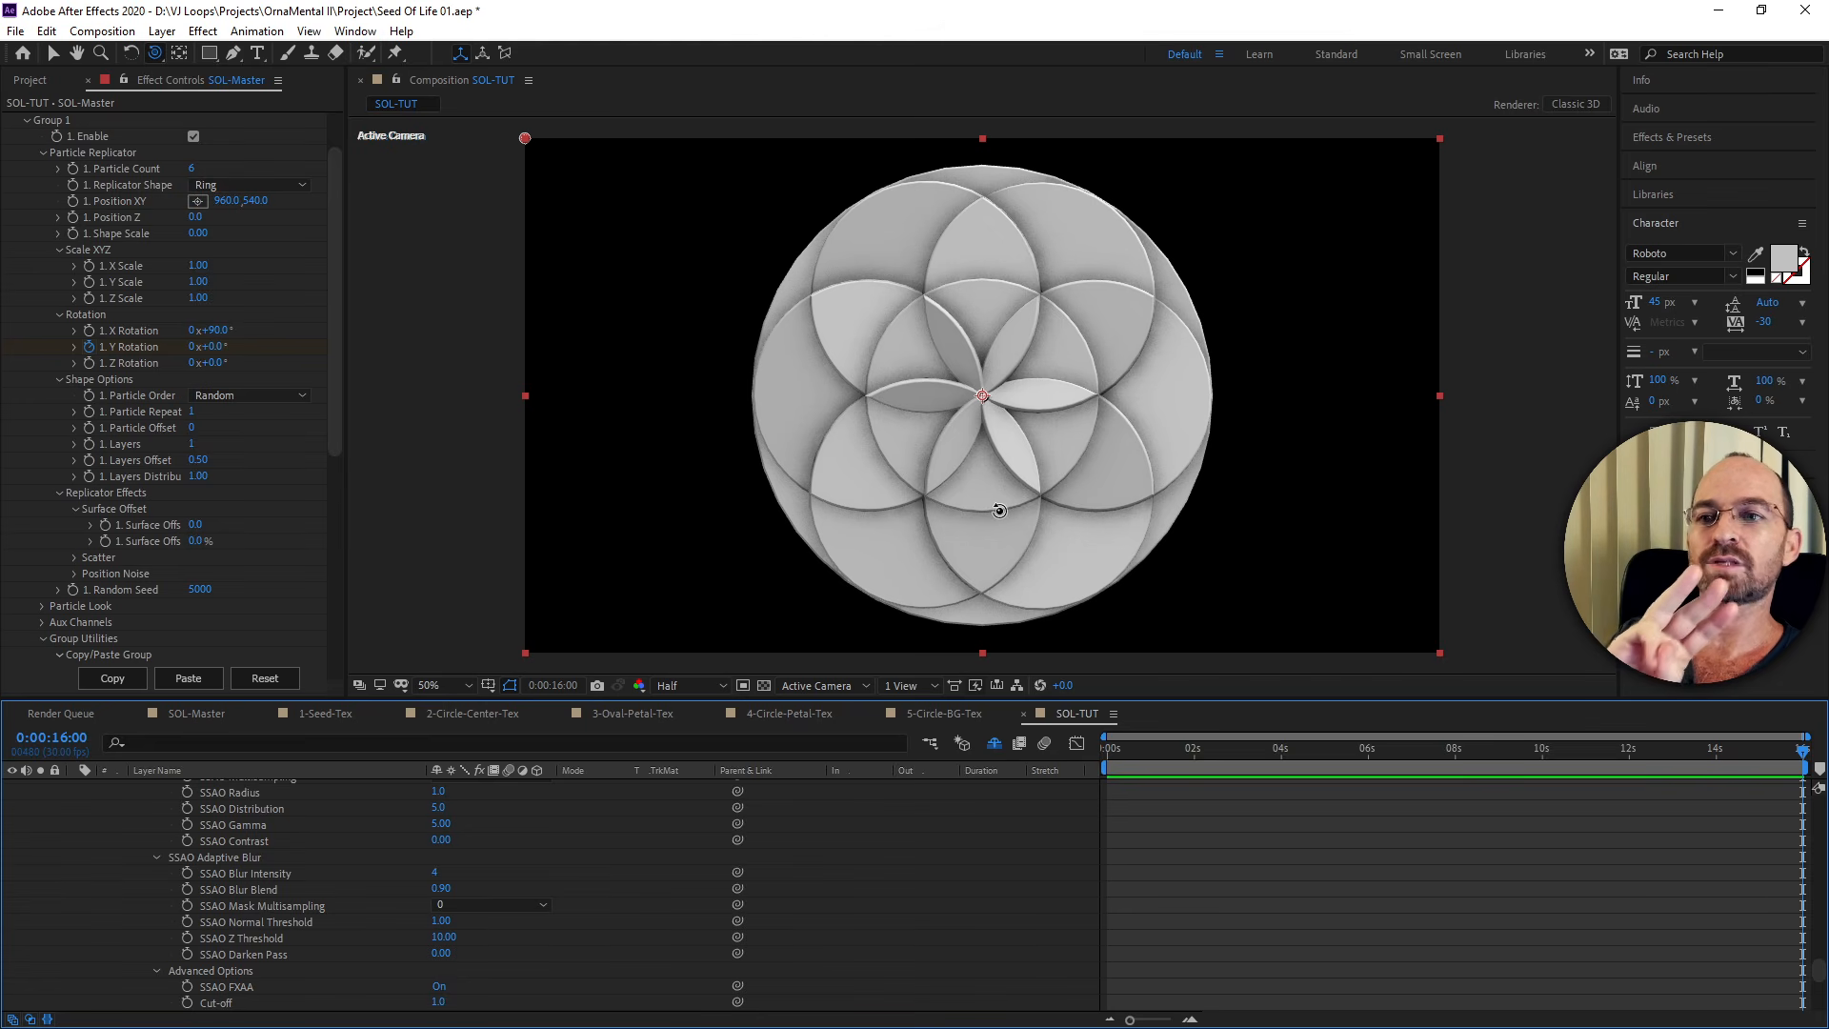
{"action": "left_click", "coordinate": [191, 347]}
{"action": "type", "text": "18"}
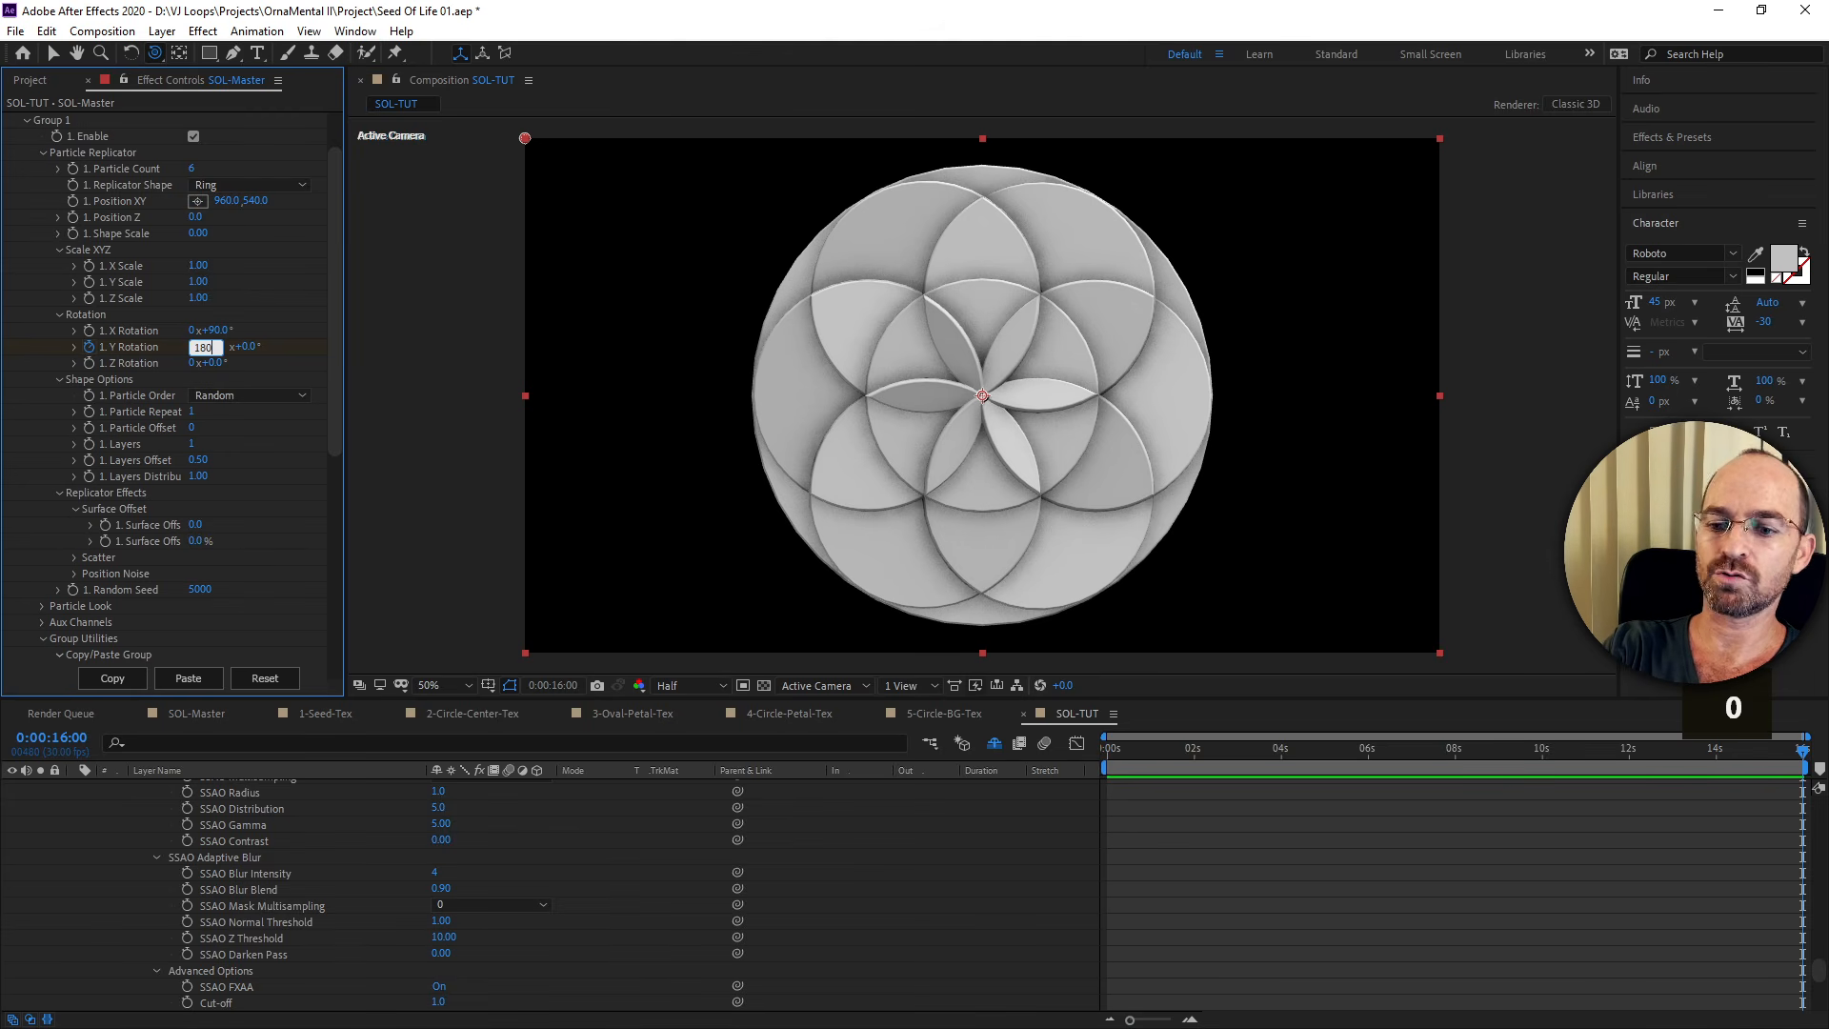
{"action": "key", "text": "Return"}
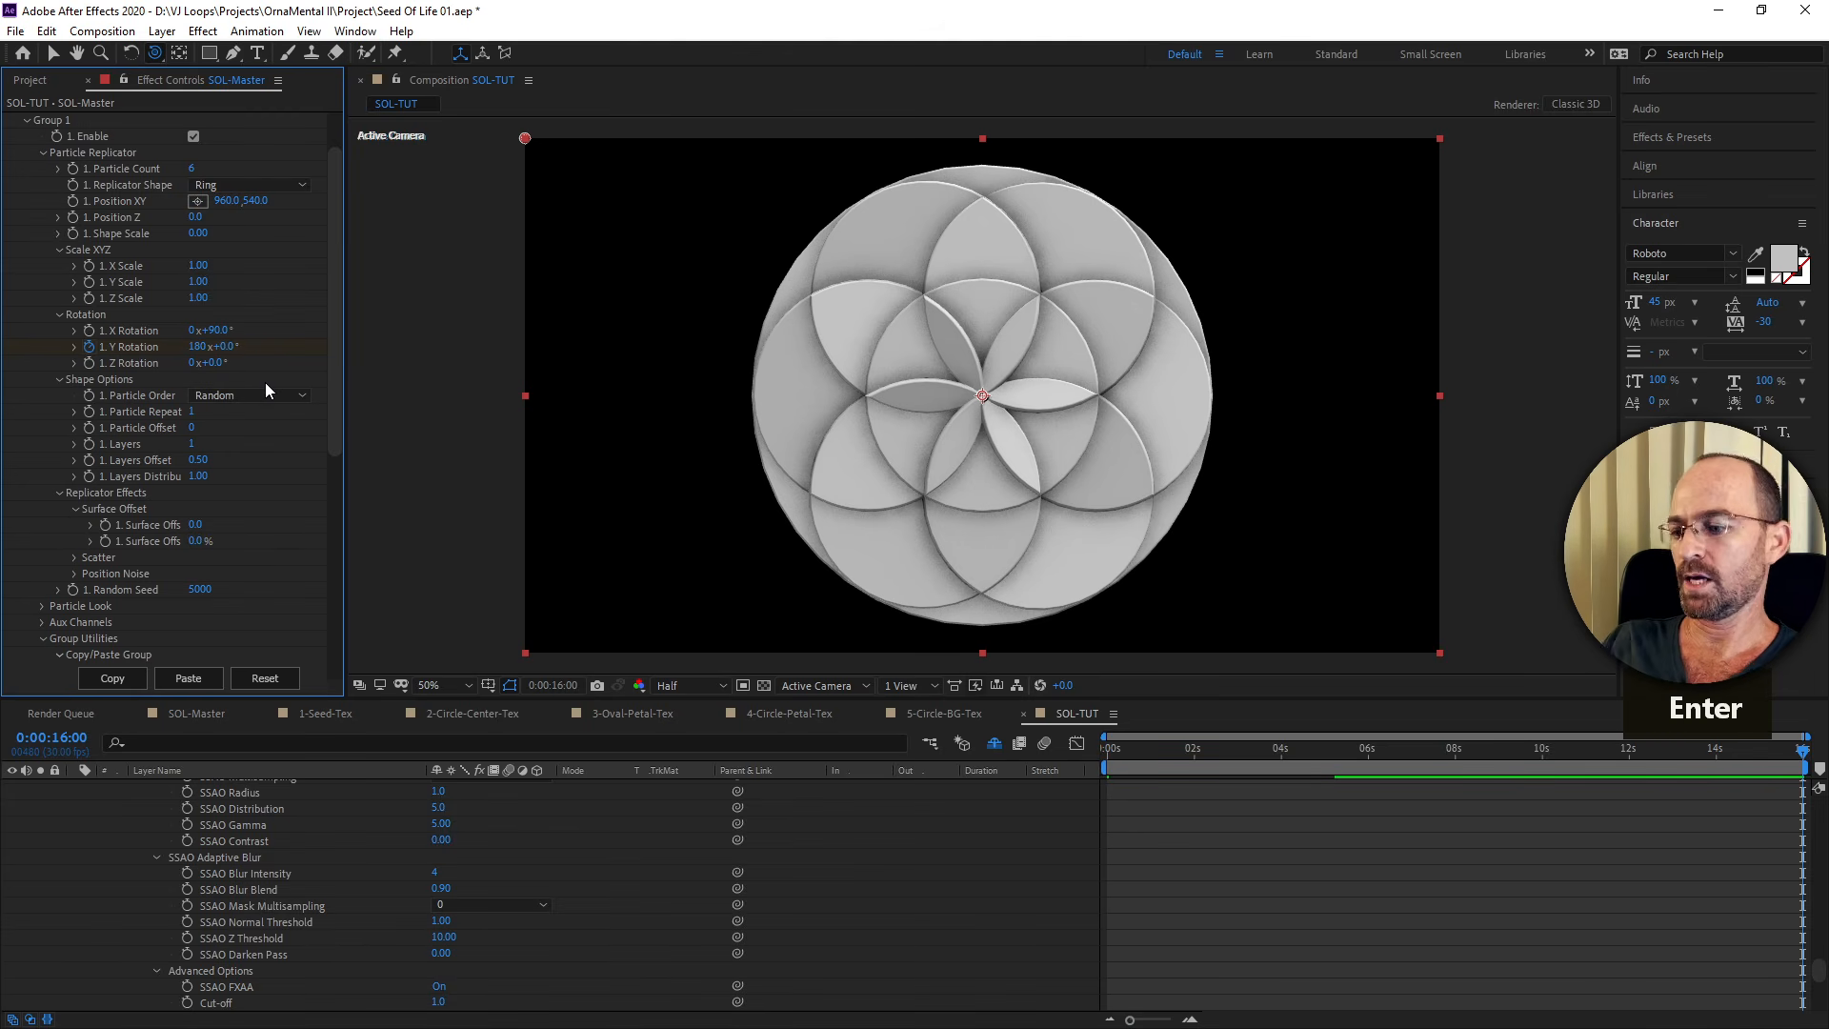
{"action": "key", "text": "shift+1"}
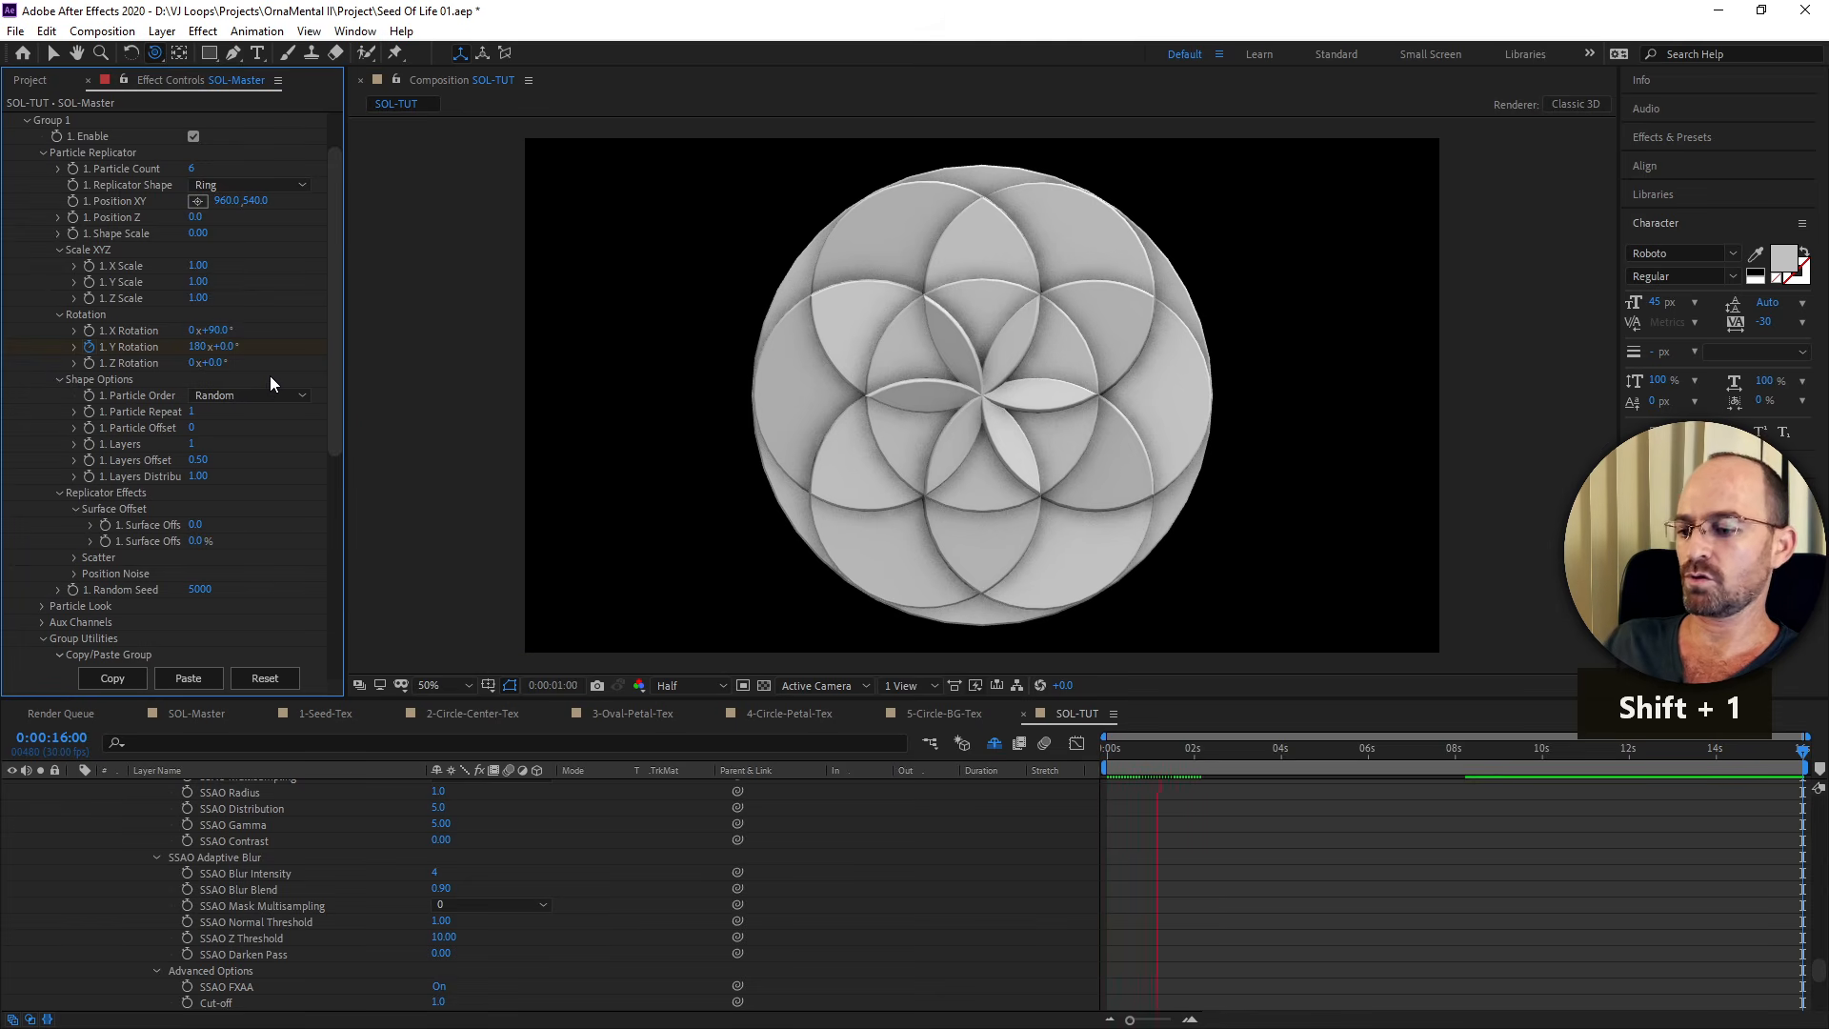
{"action": "key", "text": "space"}
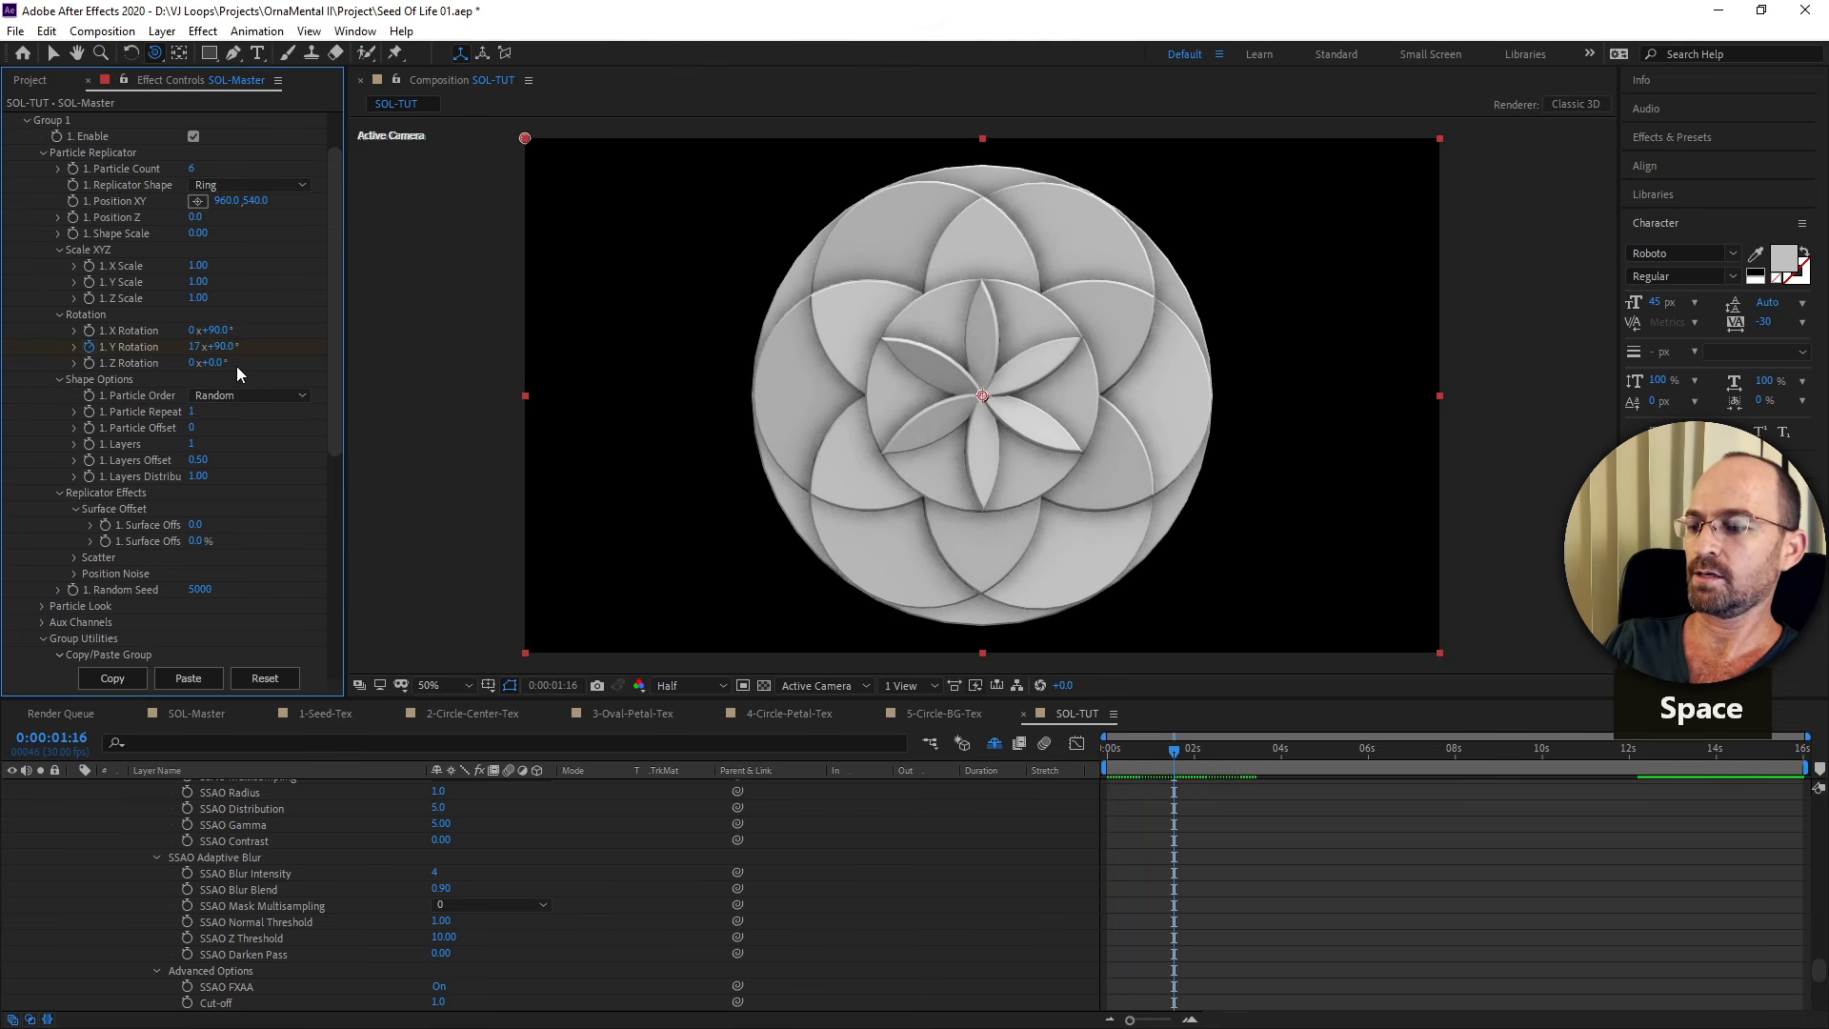
{"action": "key", "text": "ctrl+z"}
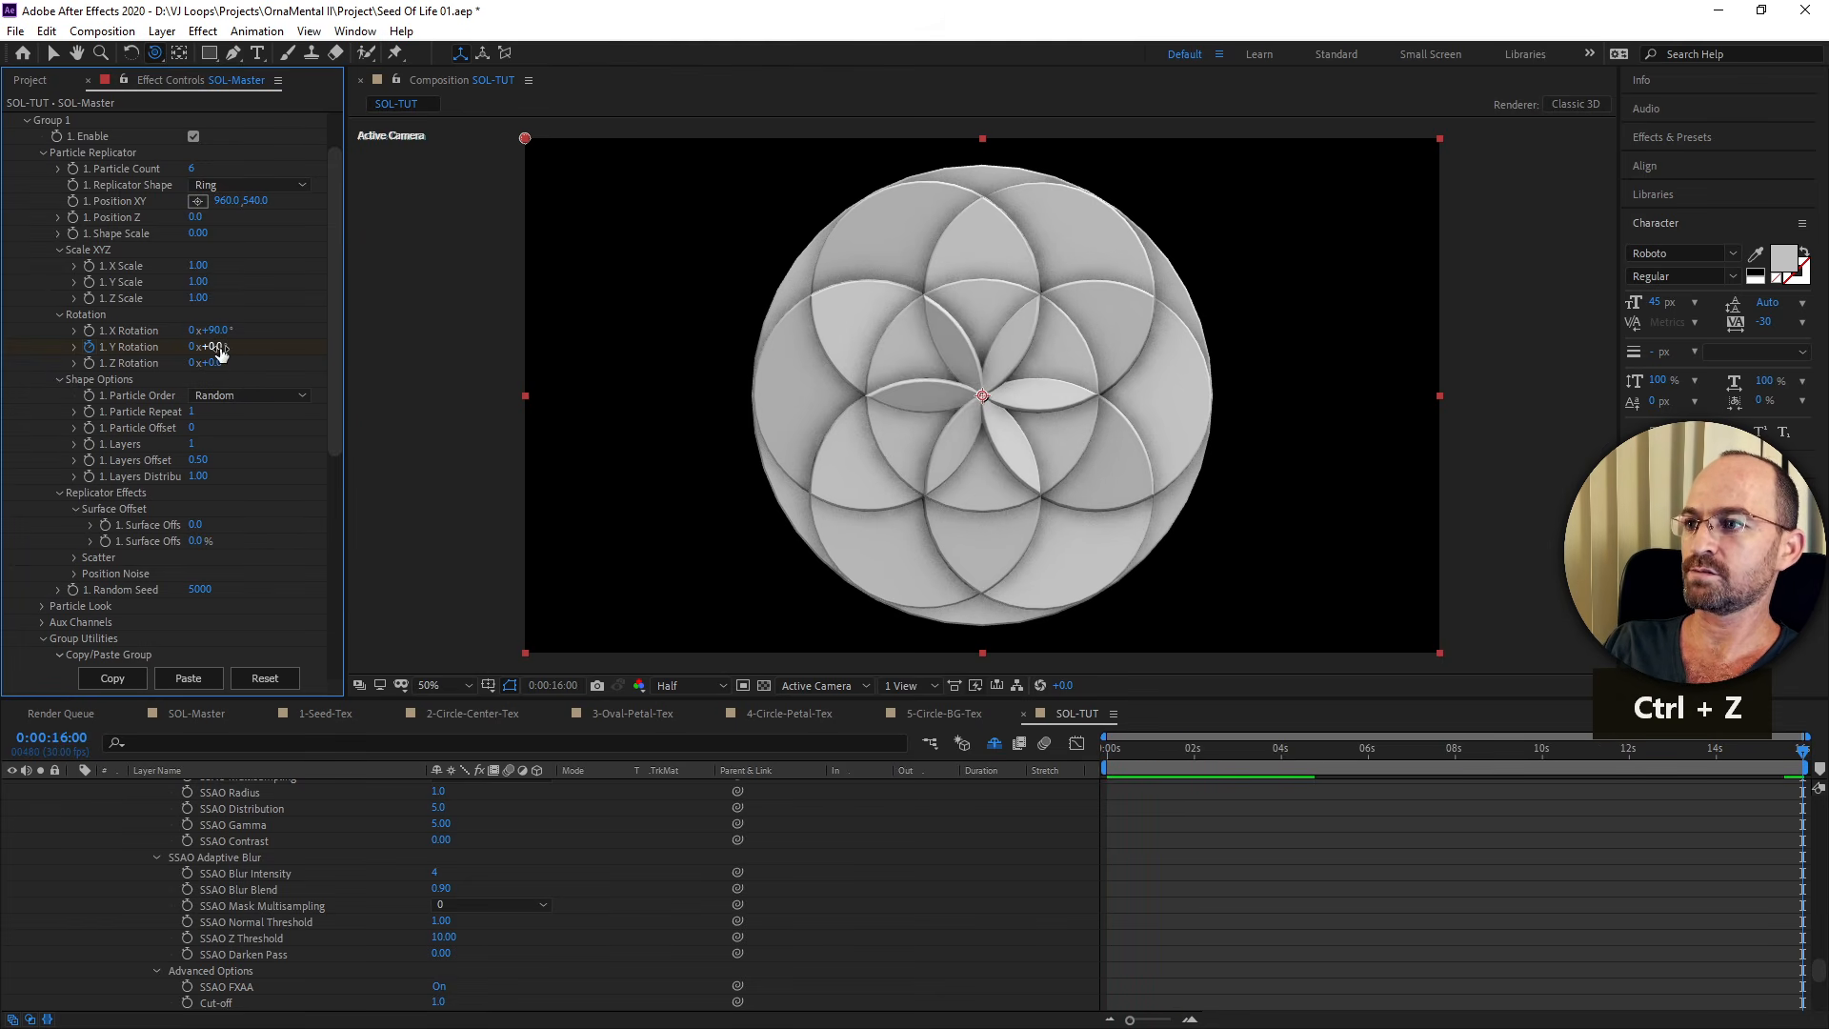
Set Group 1's Y Rotation keyframe at 0:00:16:00 to 180° and preview the petals' rotation.
{"action": "left_click", "coordinate": [213, 347]}
{"action": "type", "text": "18"}
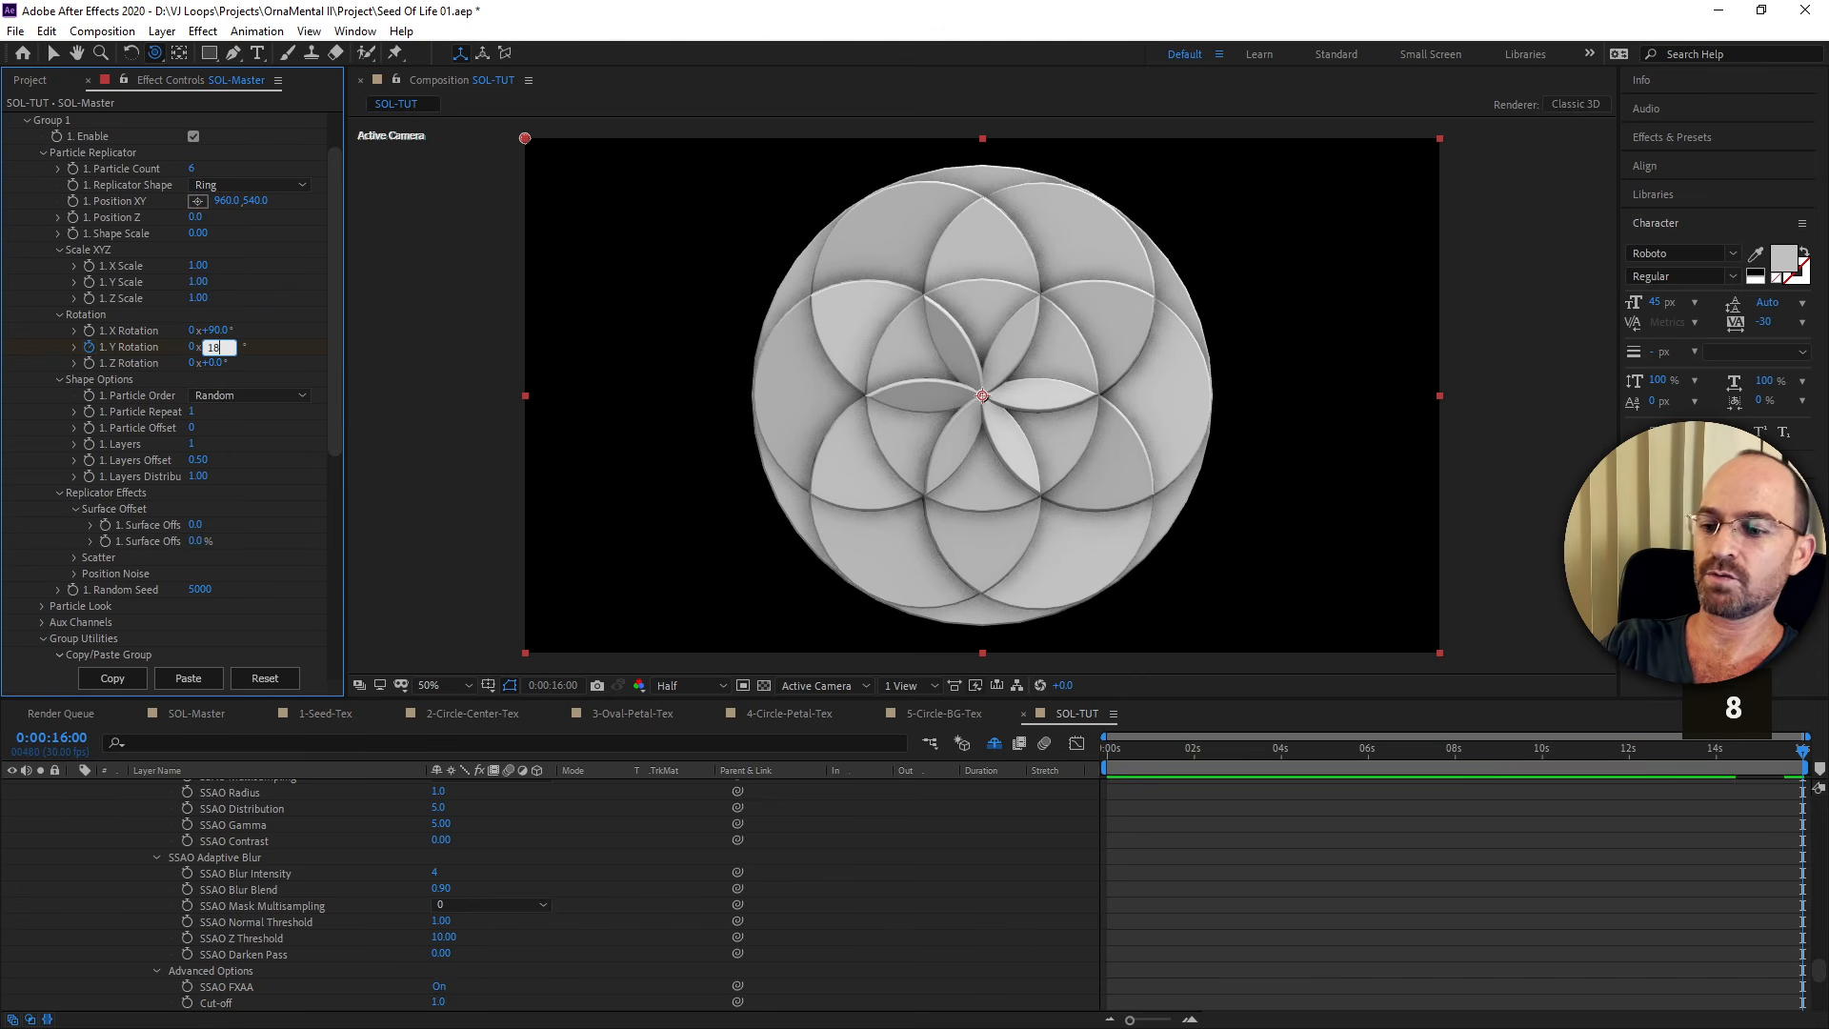
{"action": "type", "text": "0"}
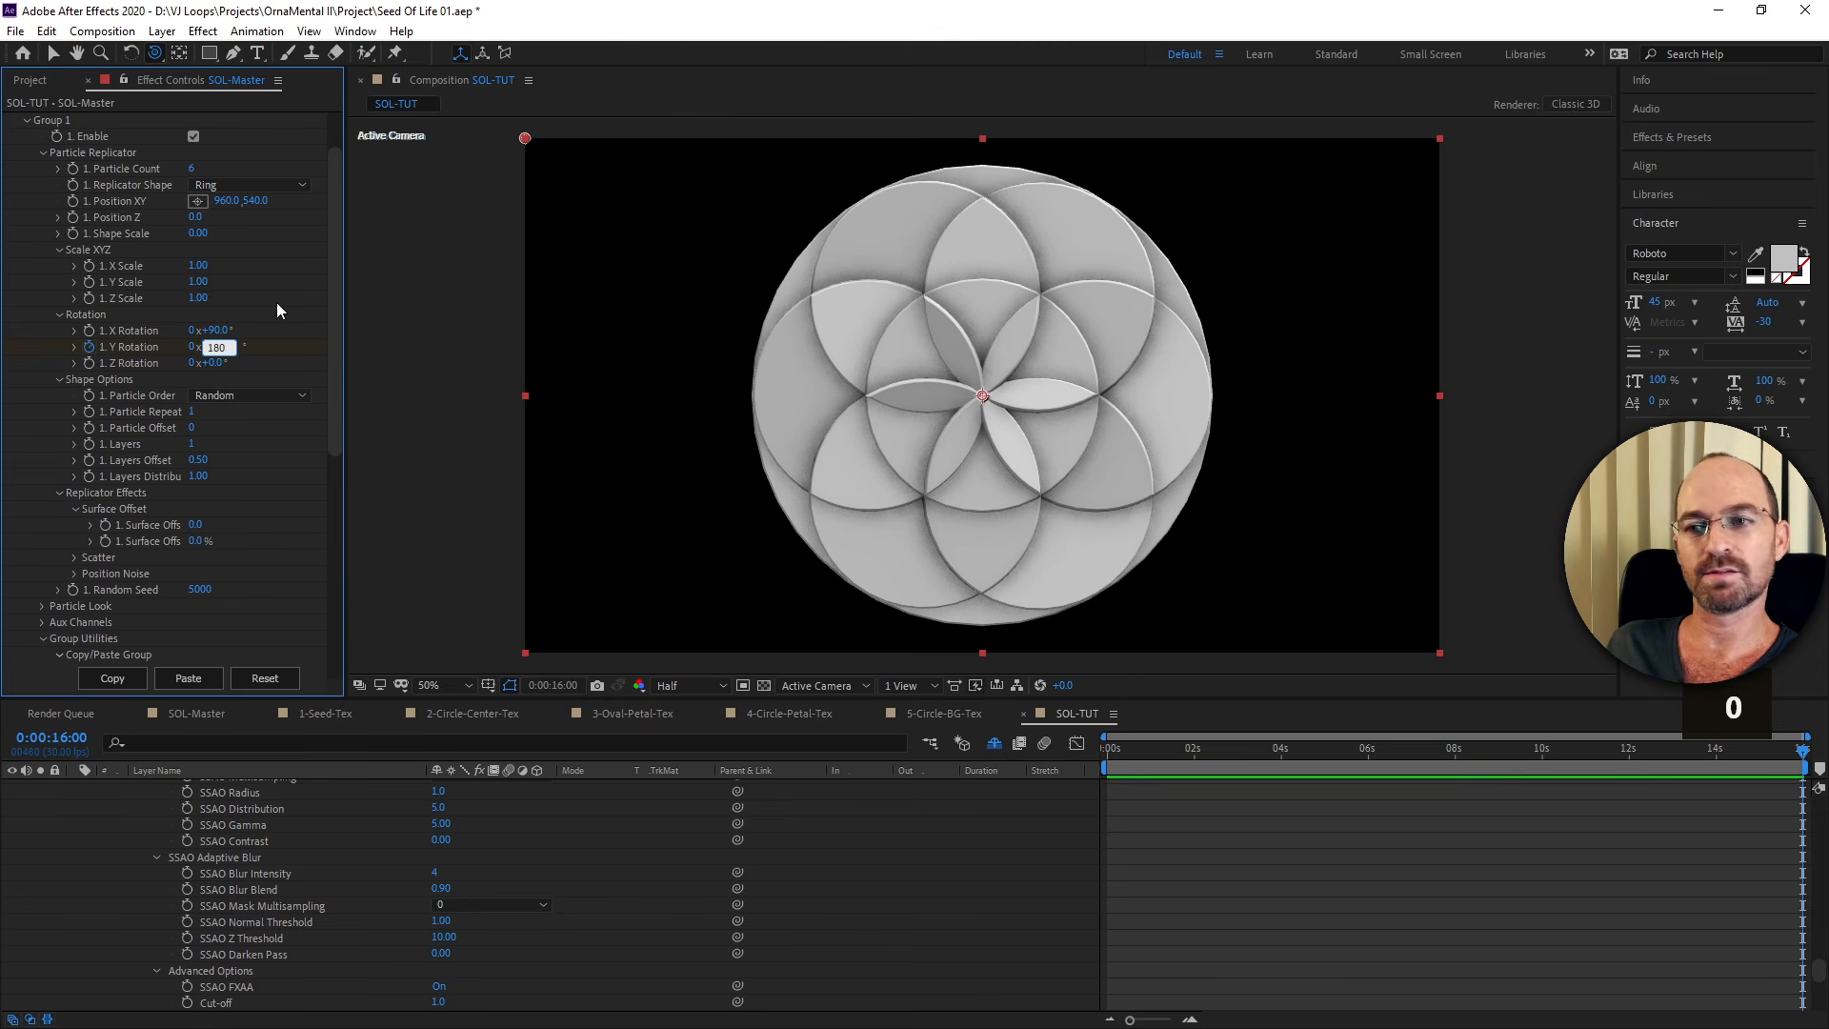
{"action": "key", "text": "Return"}
{"action": "key", "text": "shift+1"}
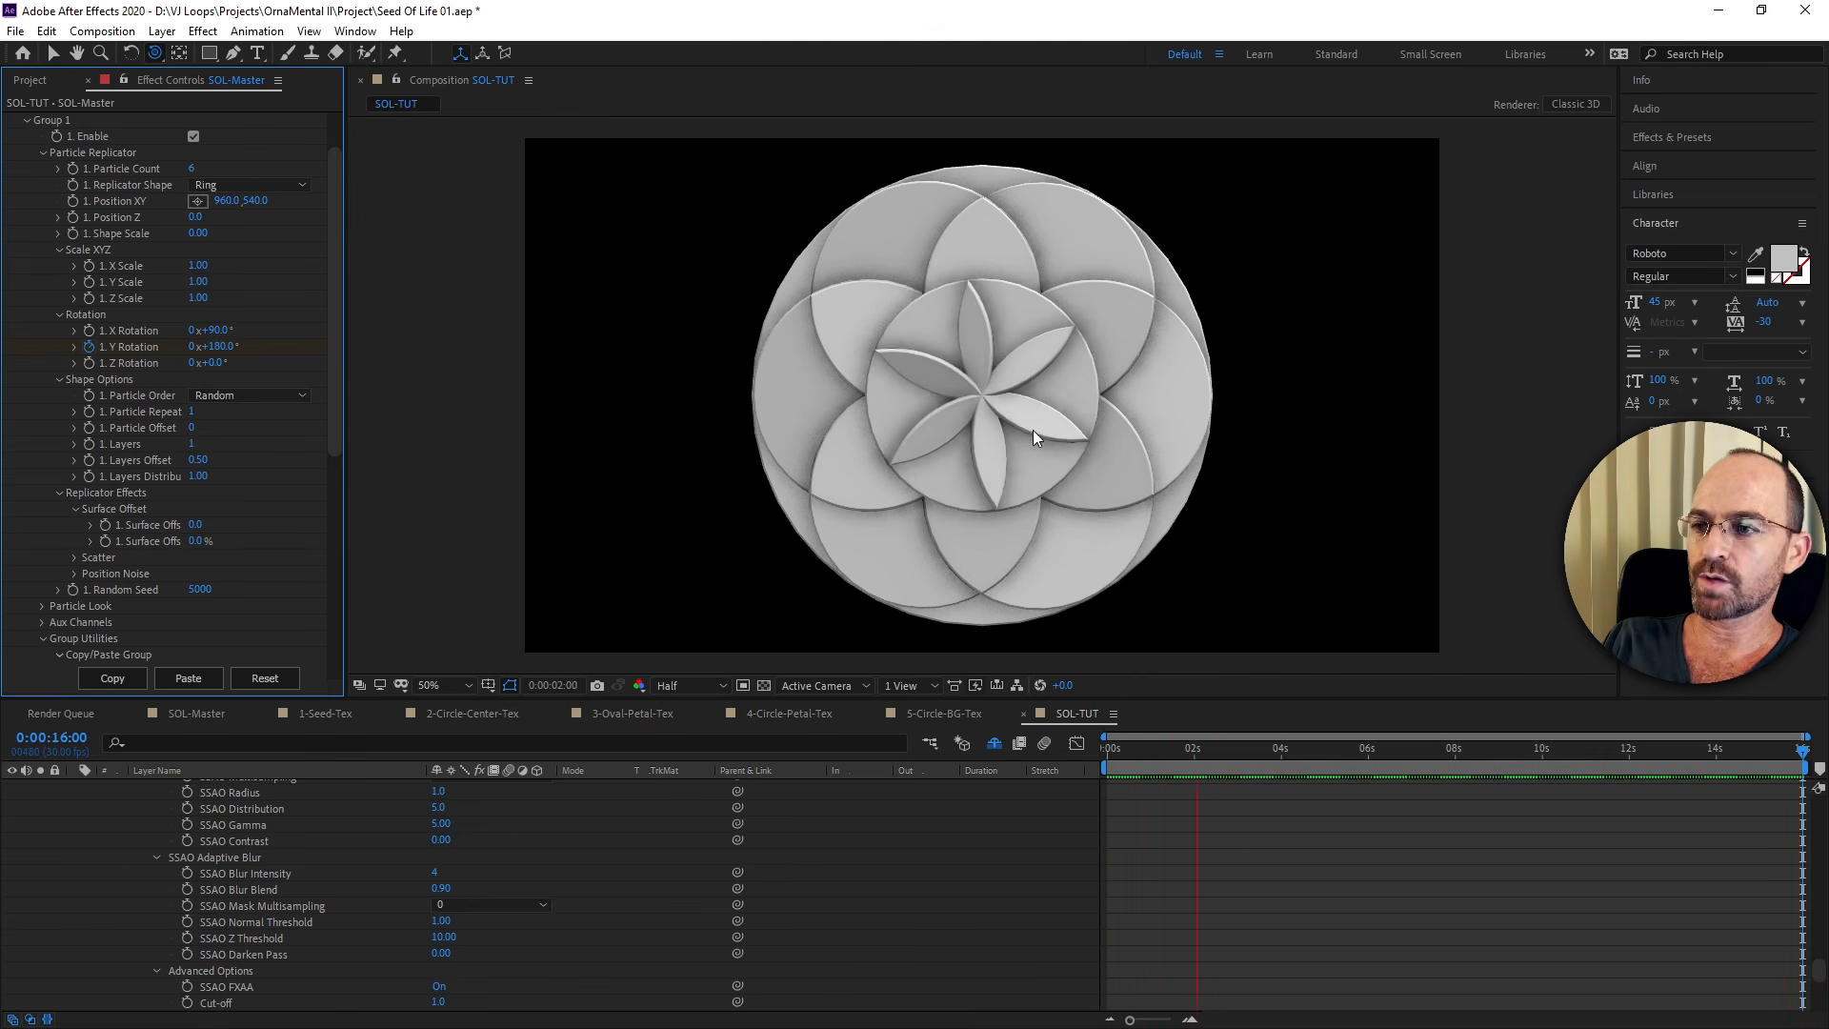
{"action": "key", "text": "space"}
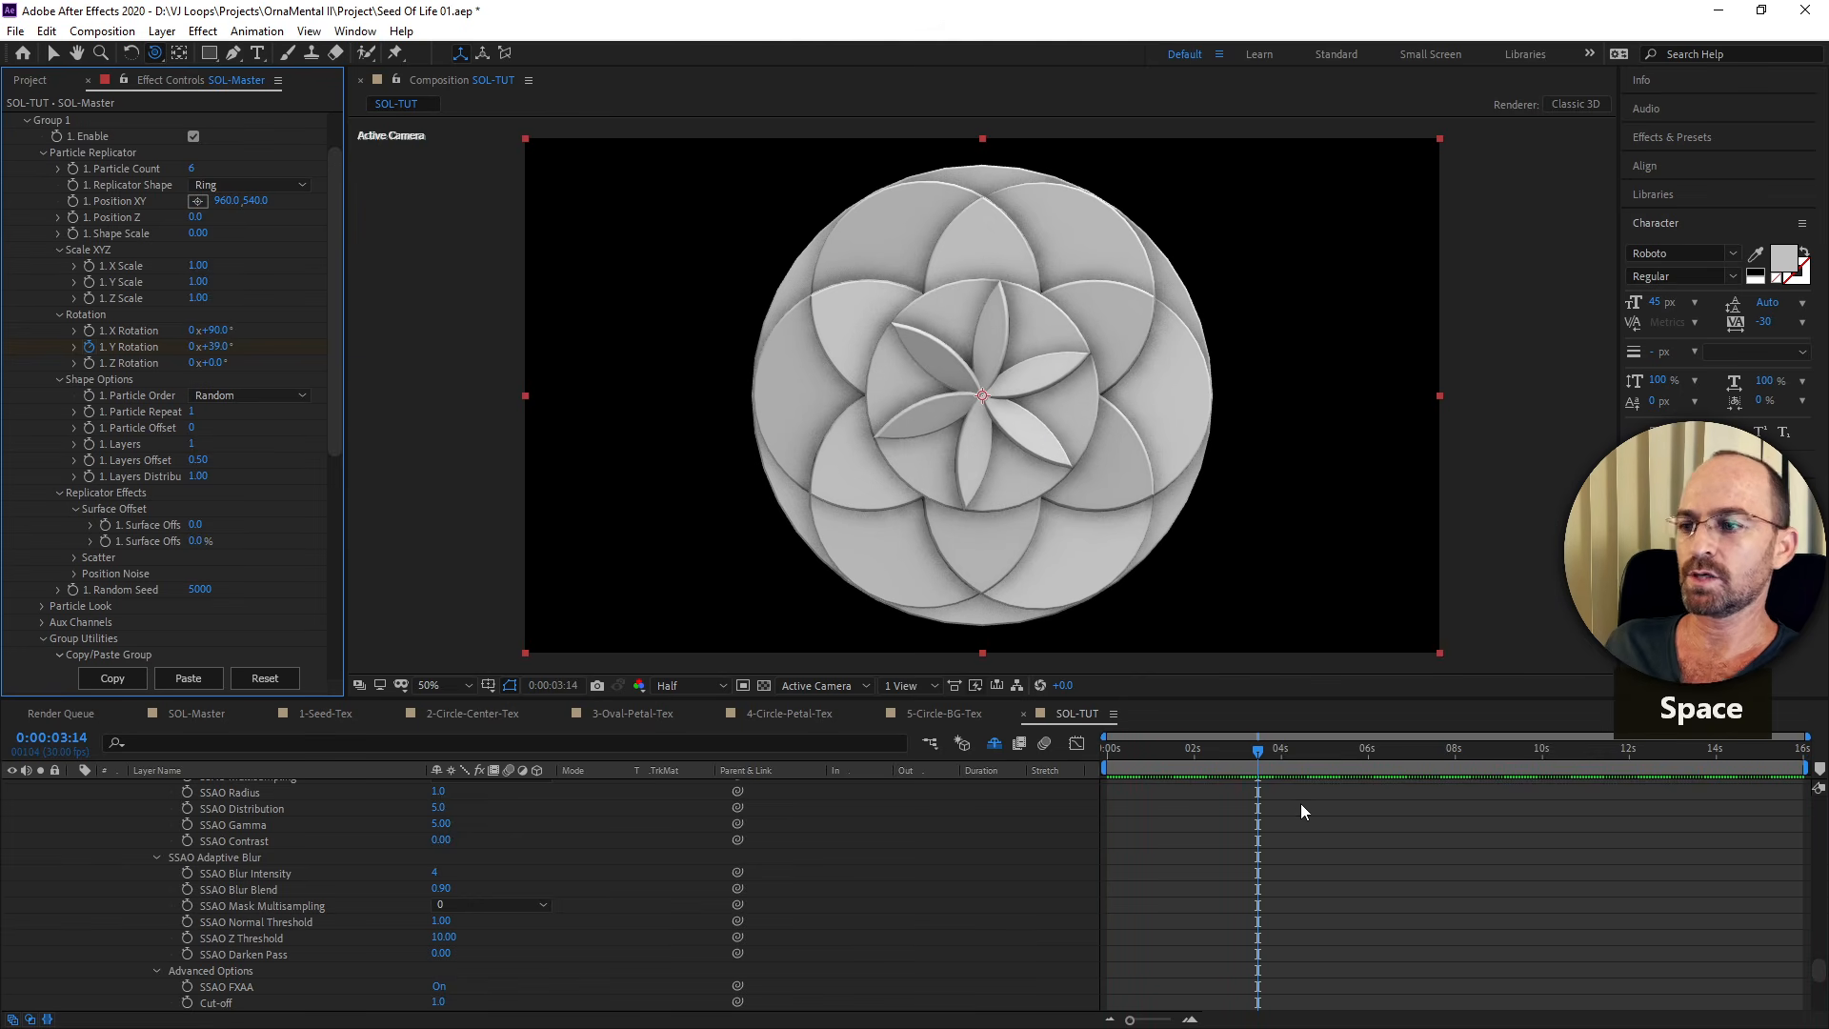
Select the SOL-Master layer, return to the start of the composition and remove all keyframes from Group 1's Y Rotation.
{"action": "scroll", "coordinate": [951, 940], "scroll_direction": "up", "scroll_amount": 4}
{"action": "scroll", "coordinate": [951, 953], "scroll_direction": "up", "scroll_amount": 2}
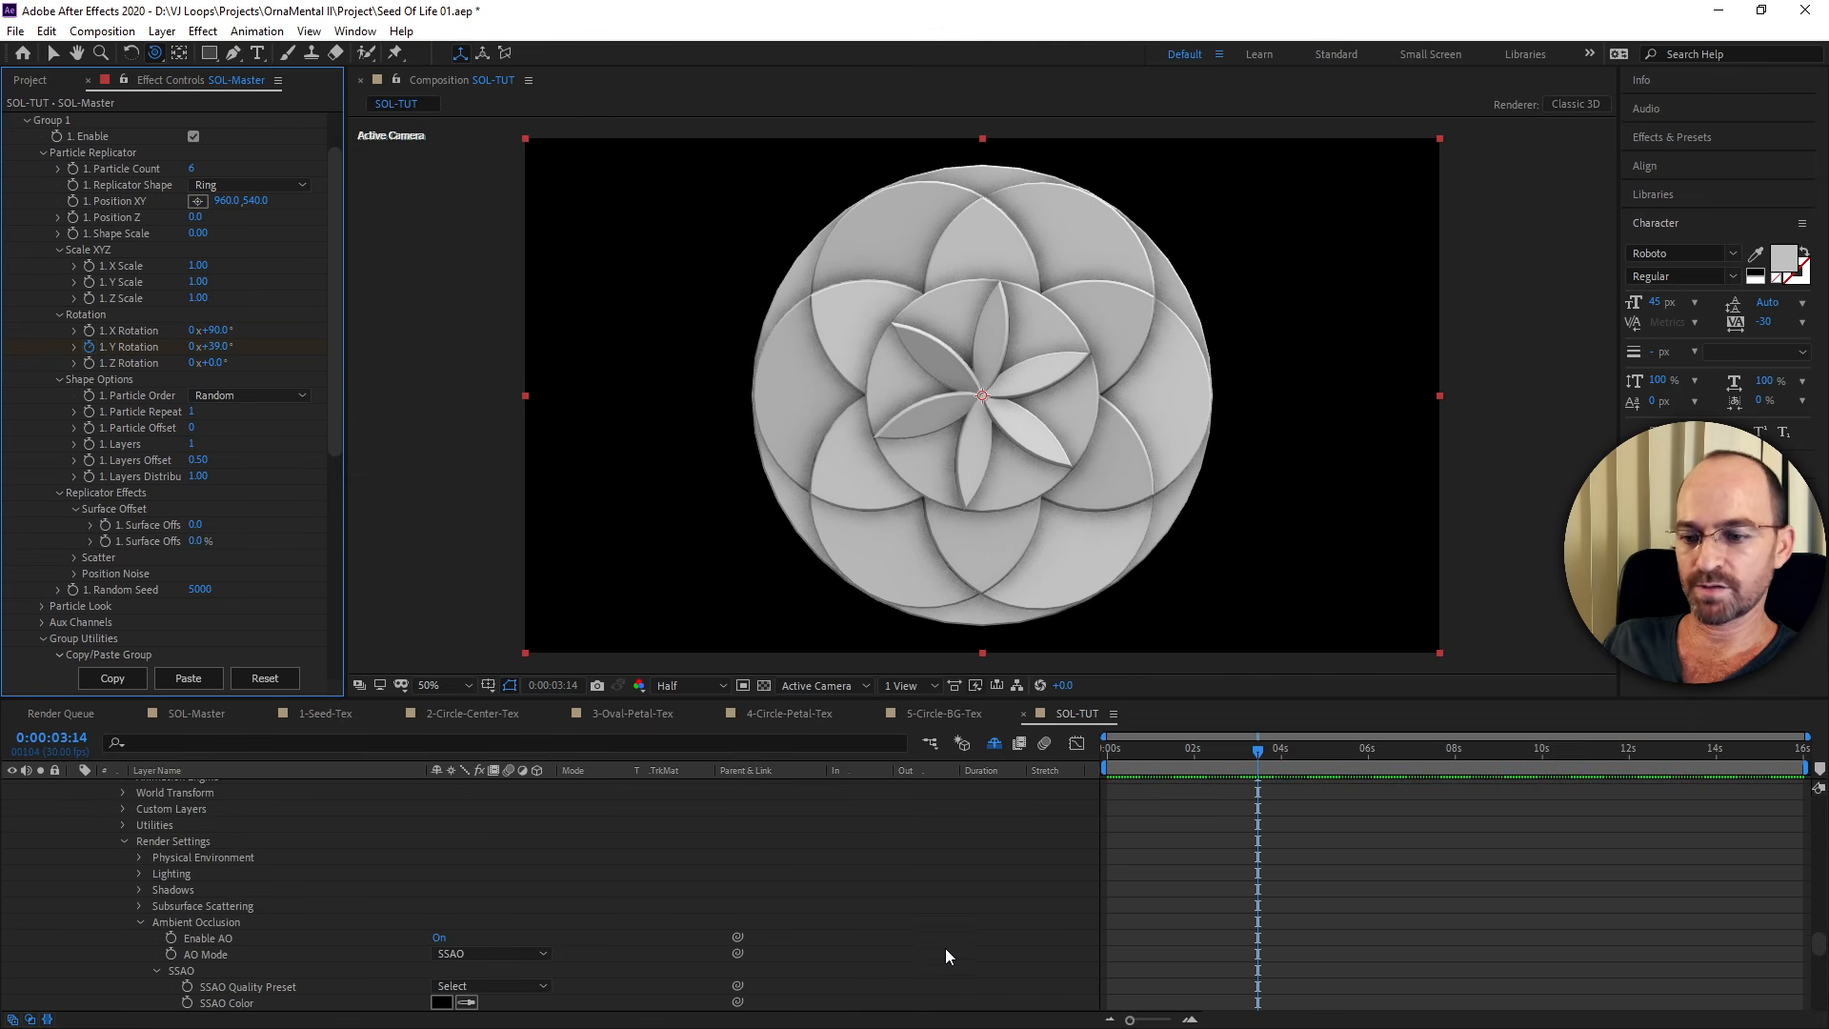
{"action": "scroll", "coordinate": [1049, 962], "scroll_direction": "up", "scroll_amount": 15}
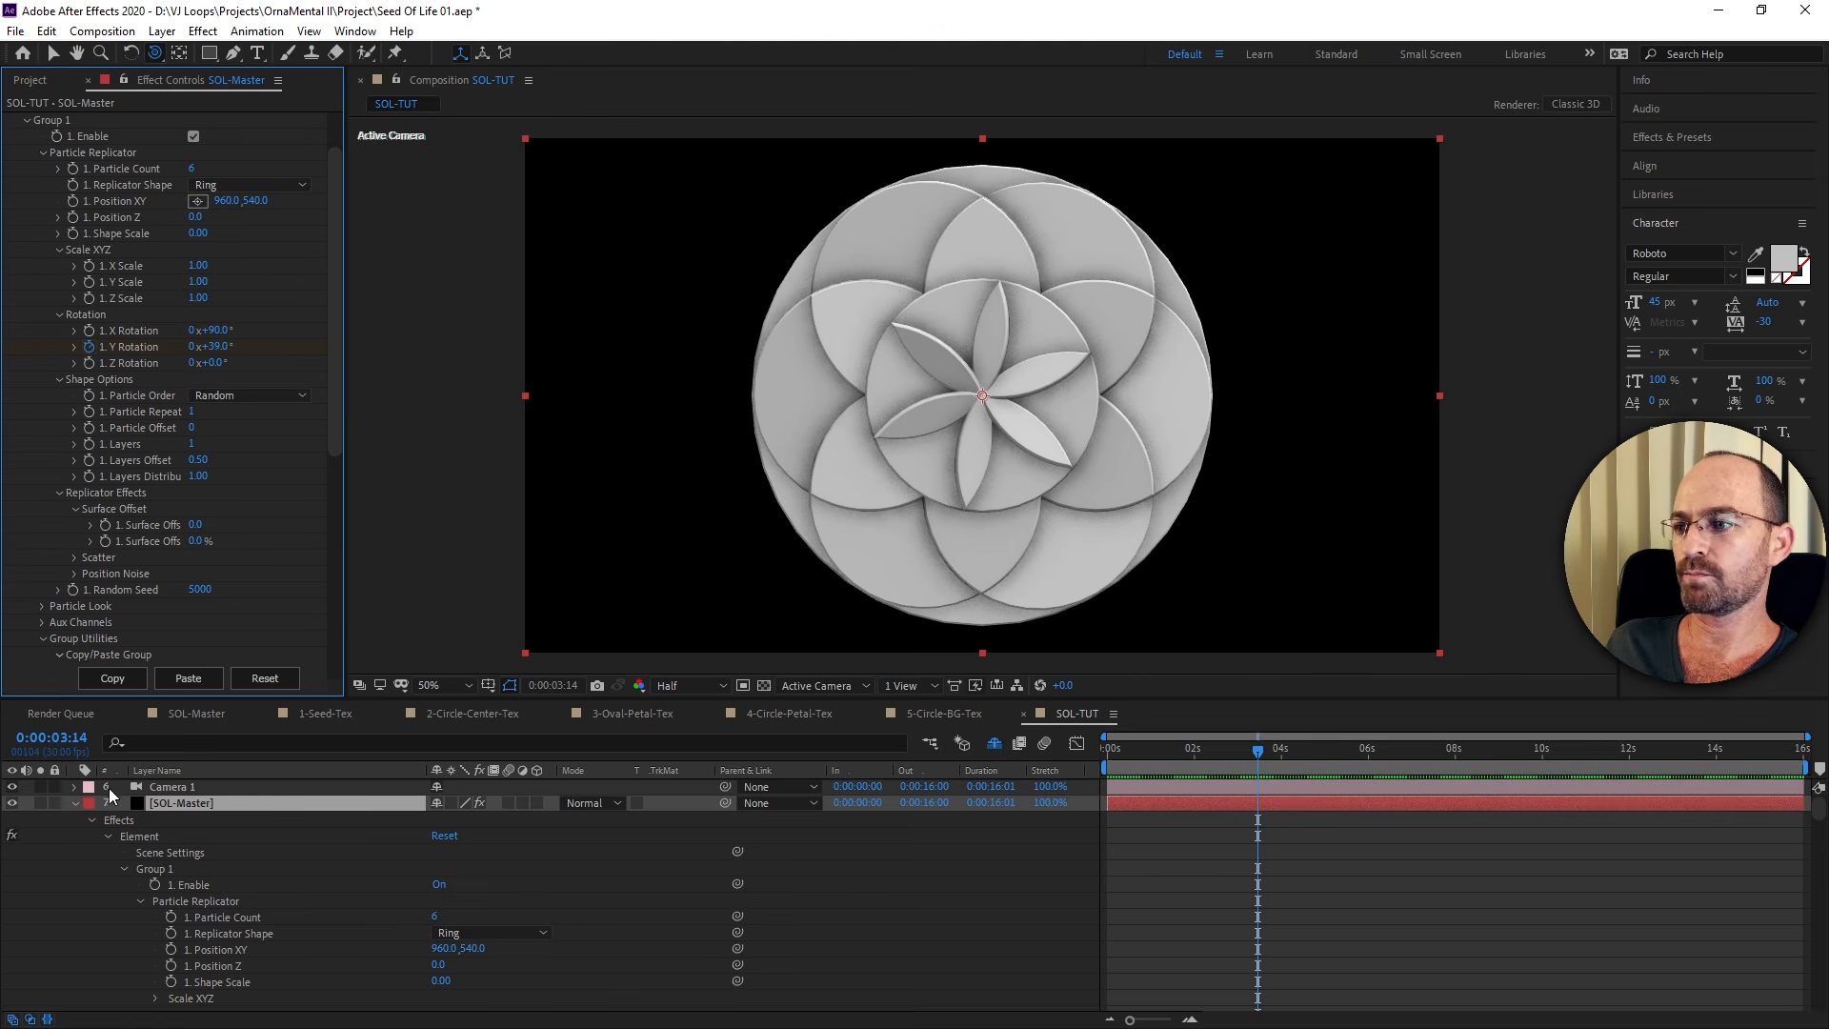
{"action": "left_click", "coordinate": [185, 803]}
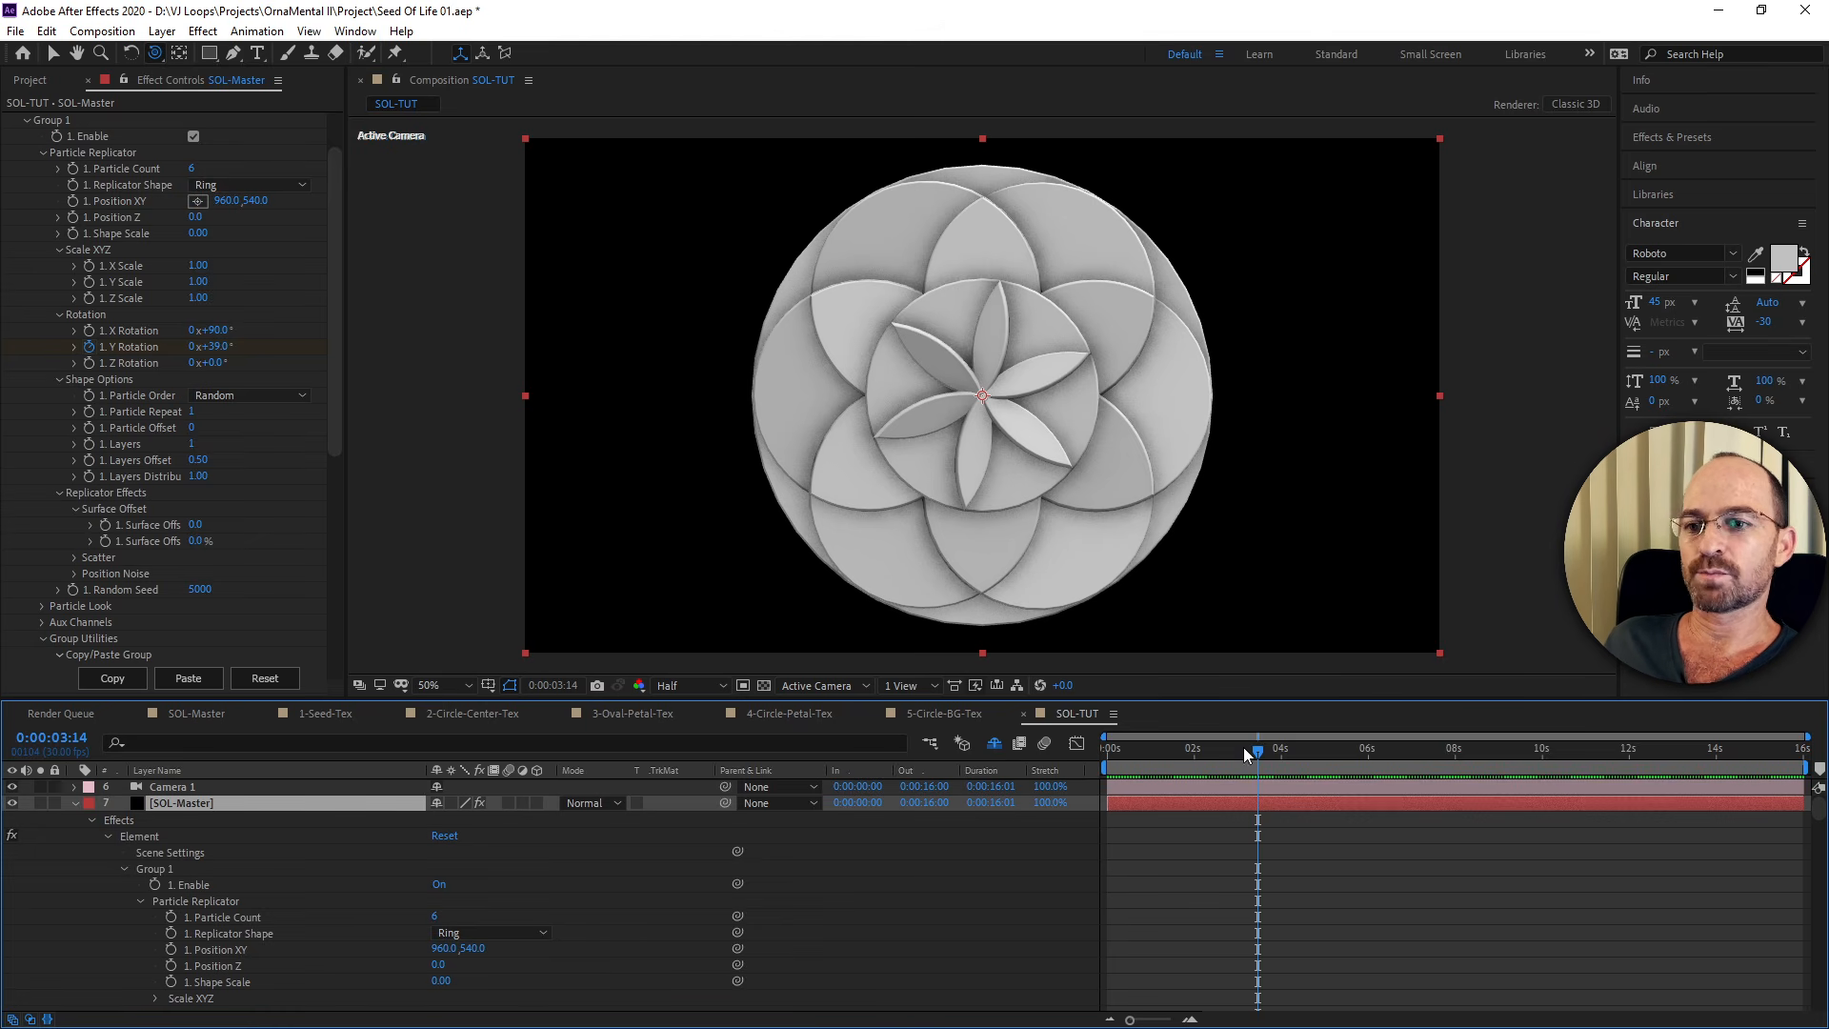
{"action": "key", "text": "Home"}
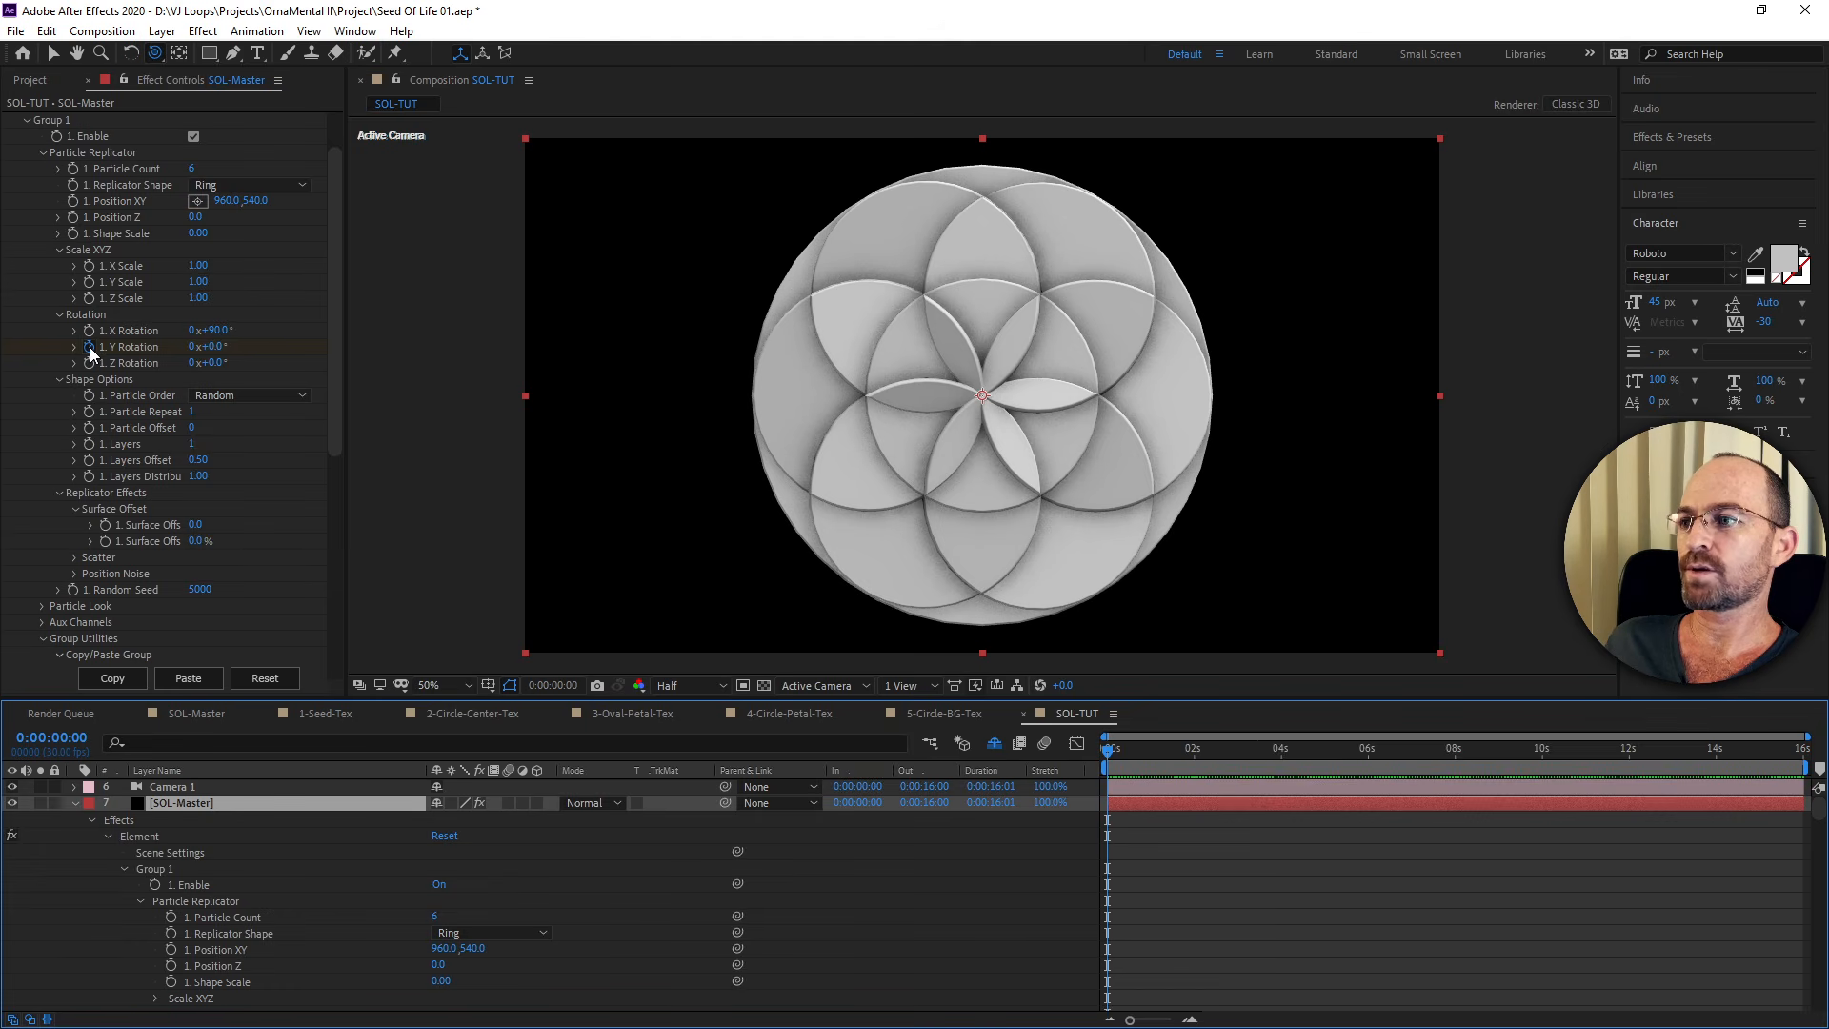
{"action": "left_click", "coordinate": [89, 347]}
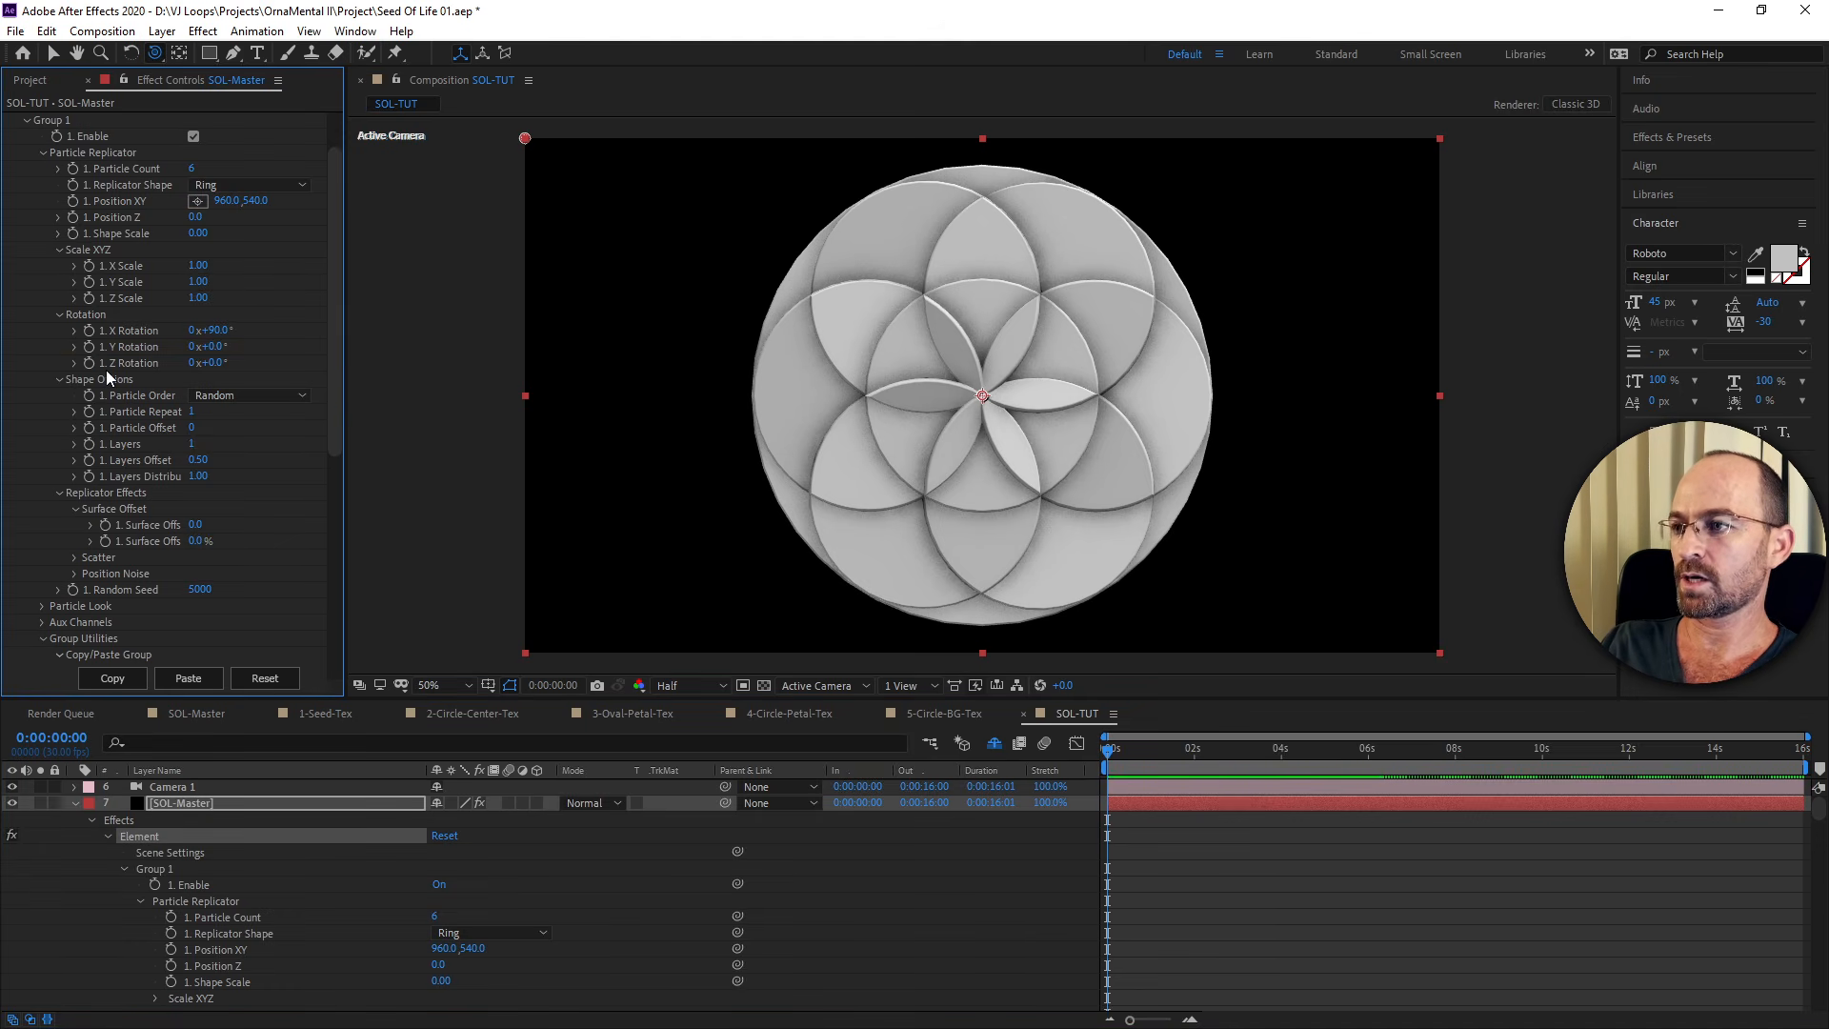
Add the expression time*(180/16) to Group 1's Particle Replicator Y Rotation and preview the animation.
{"action": "left_click", "coordinate": [89, 346], "text": "alt"}
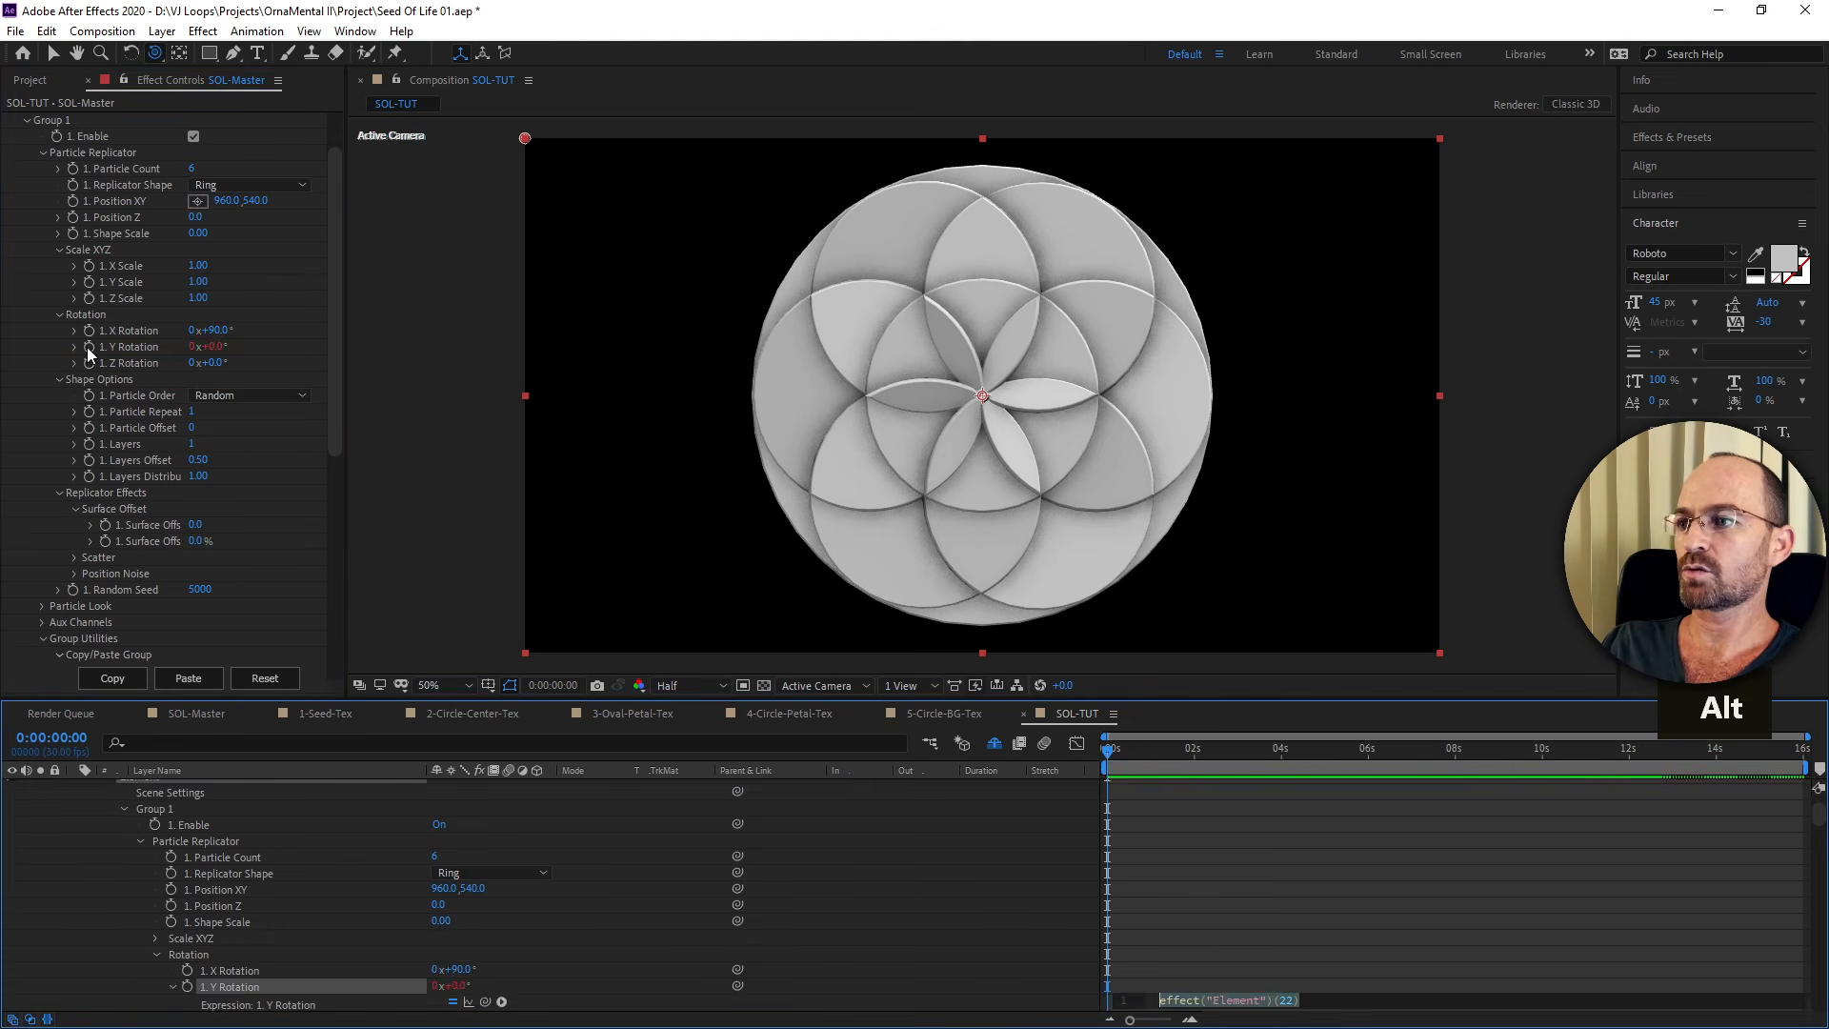
{"action": "scroll", "coordinate": [1191, 910], "scroll_direction": "down", "scroll_amount": 2}
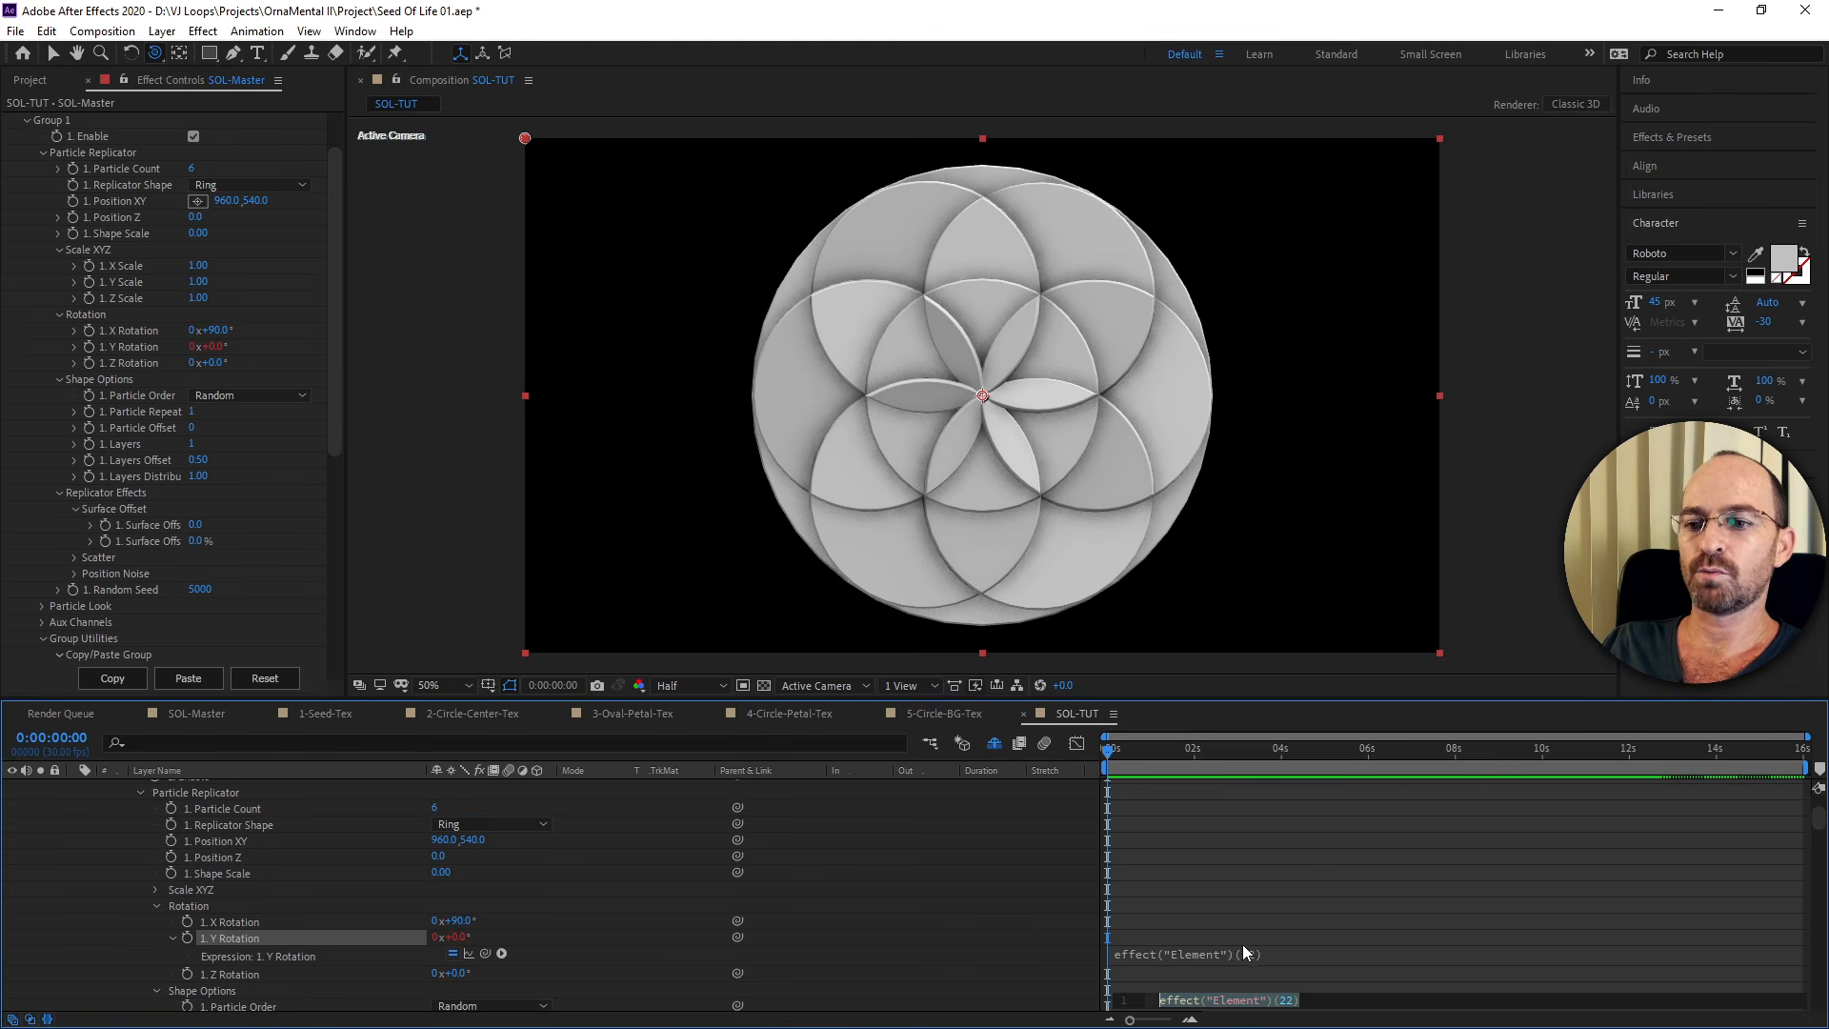
{"action": "scroll", "coordinate": [1255, 946], "scroll_direction": "down", "scroll_amount": 2}
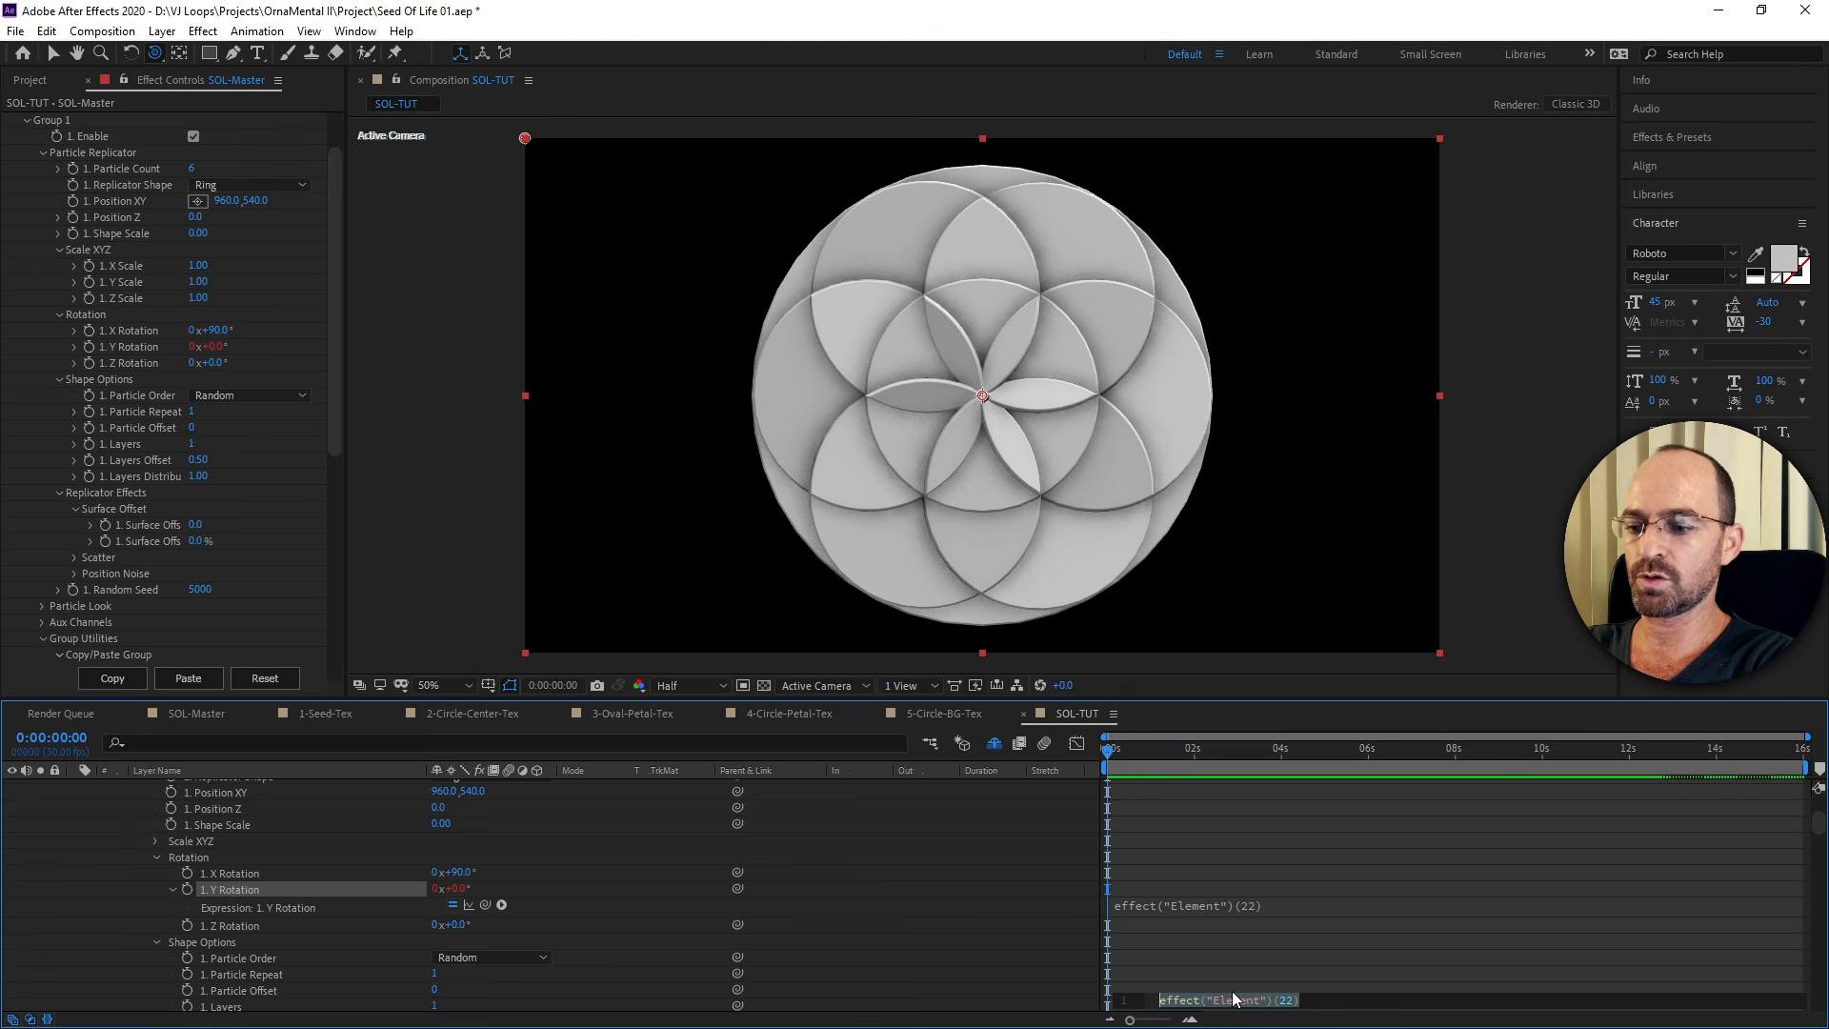
{"action": "type", "text": "ti"}
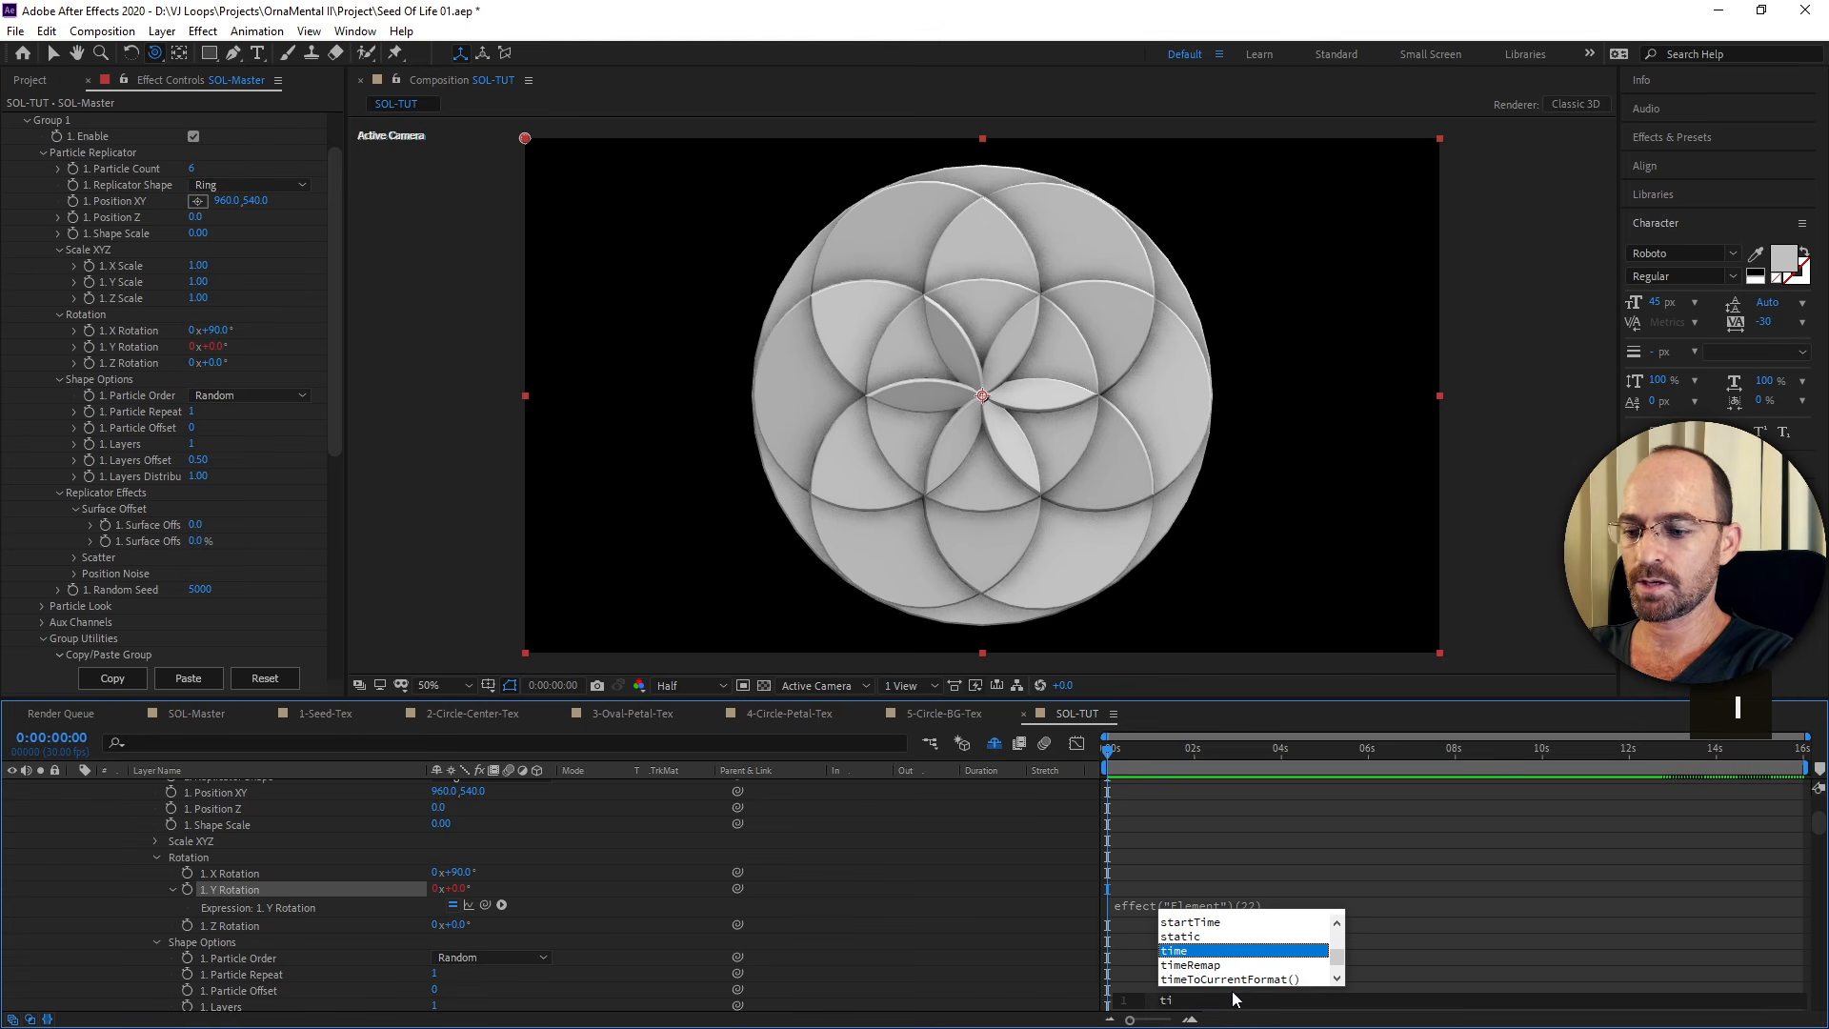
{"action": "type", "text": "me*"}
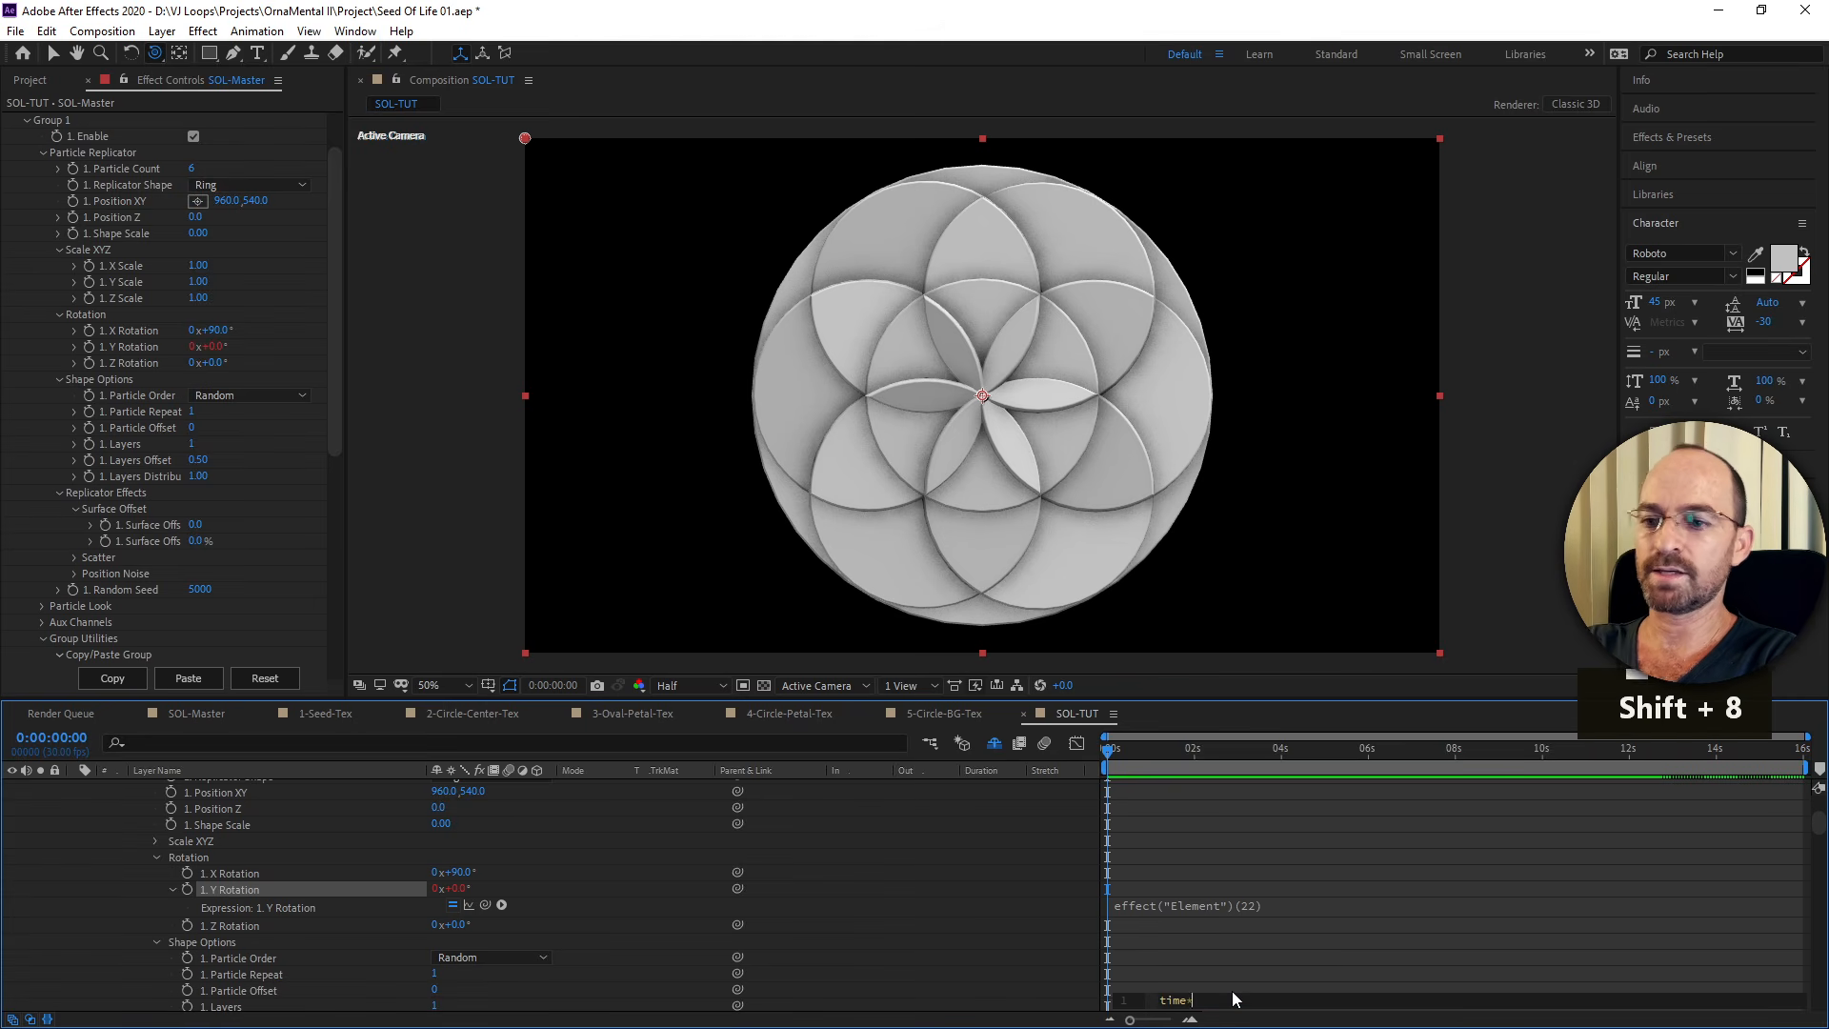
{"action": "type", "text": "("}
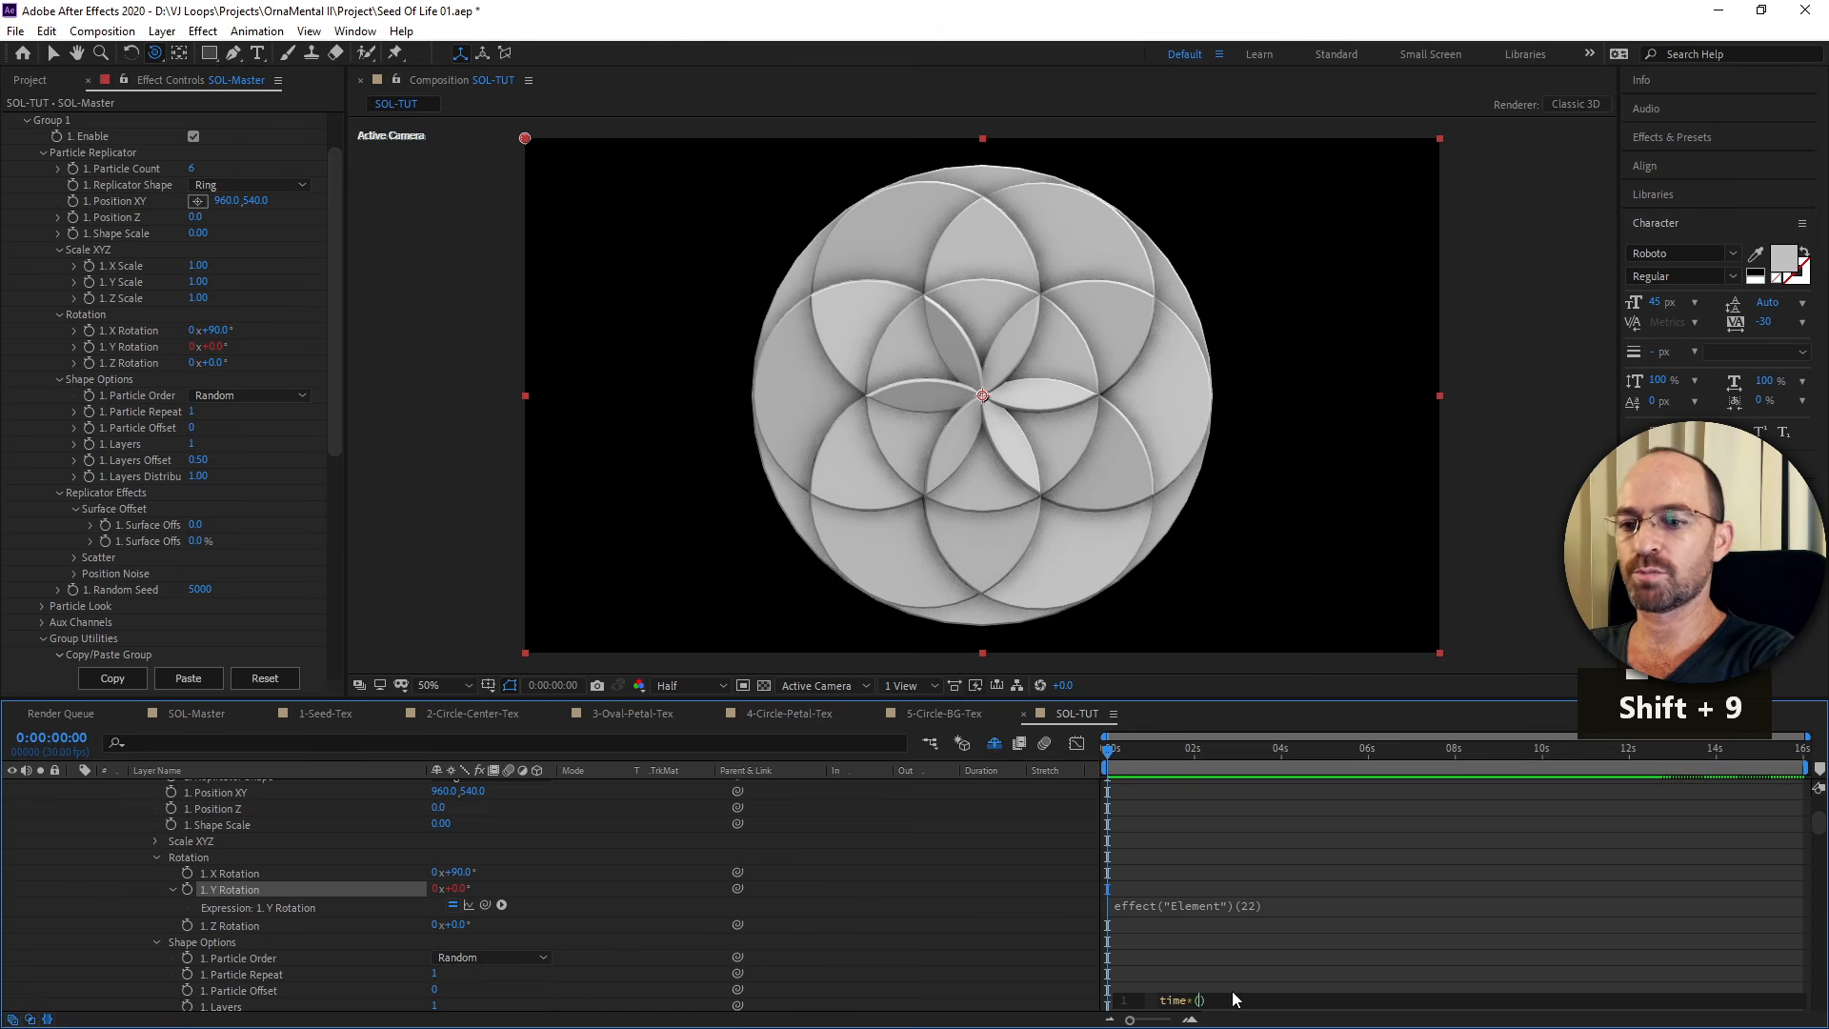
{"action": "type", "text": "18-"}
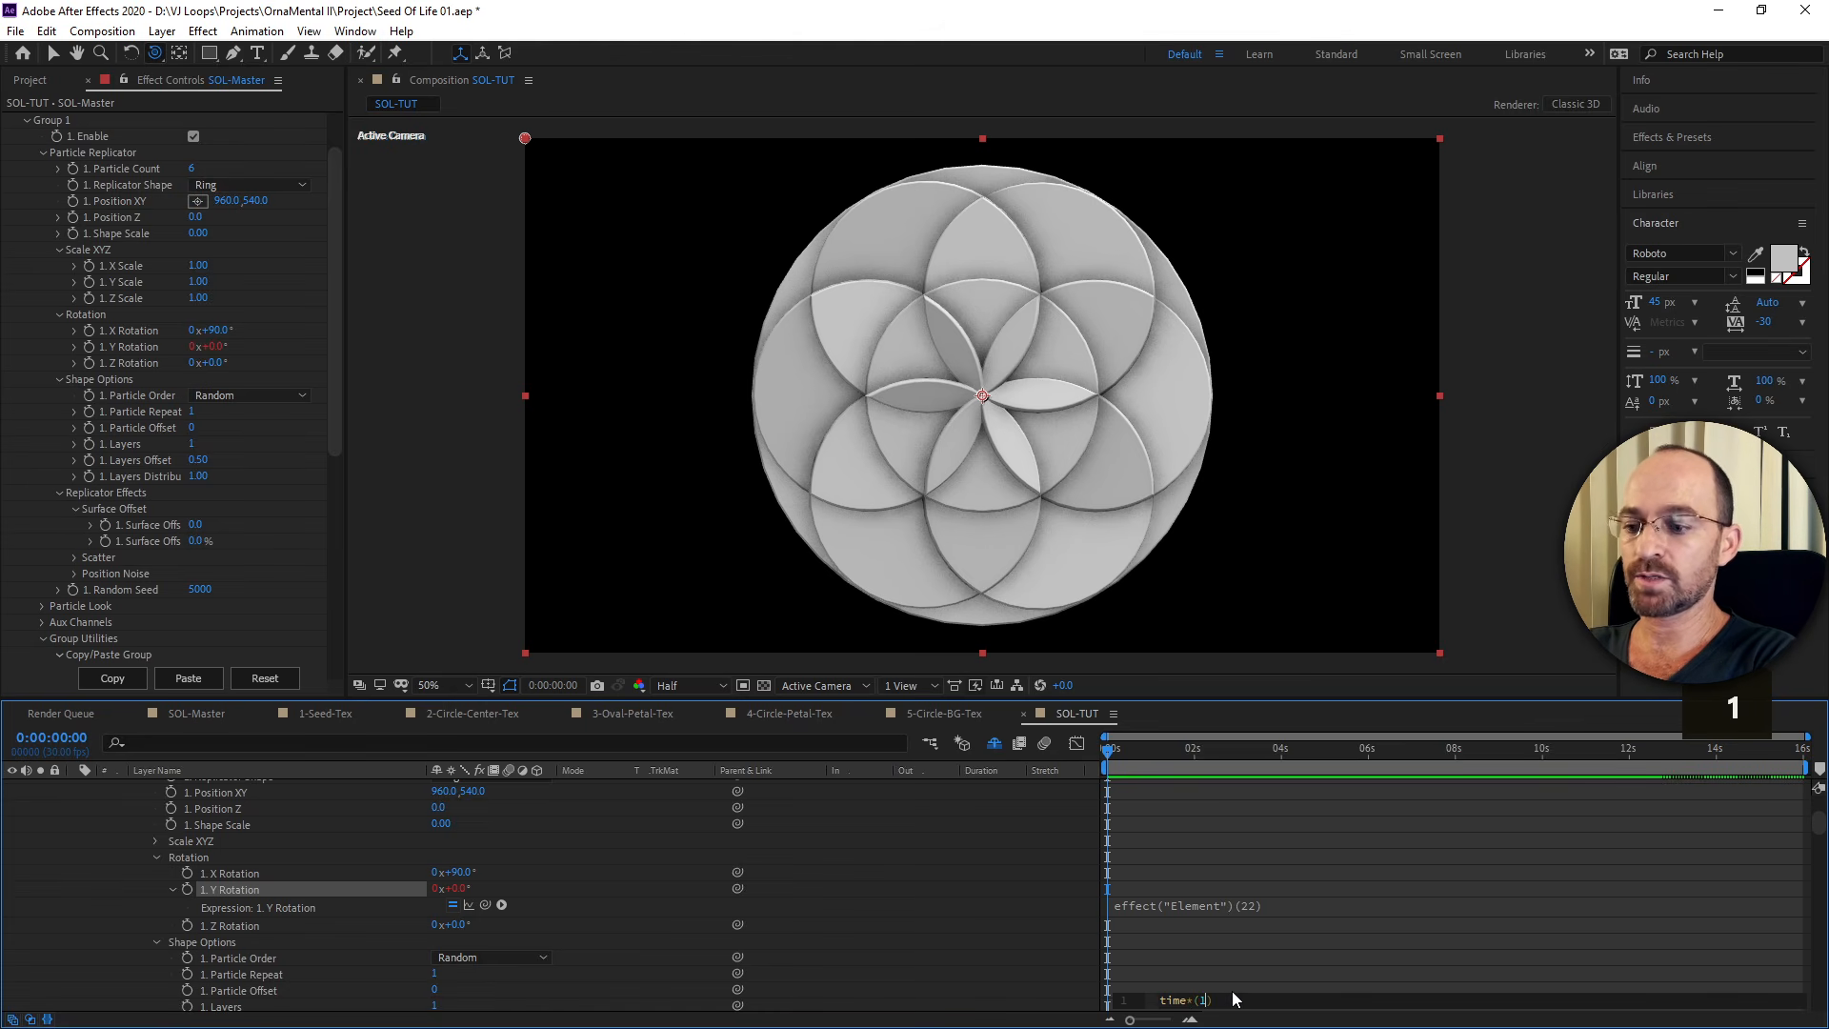
{"action": "key", "text": "BackSpace"}
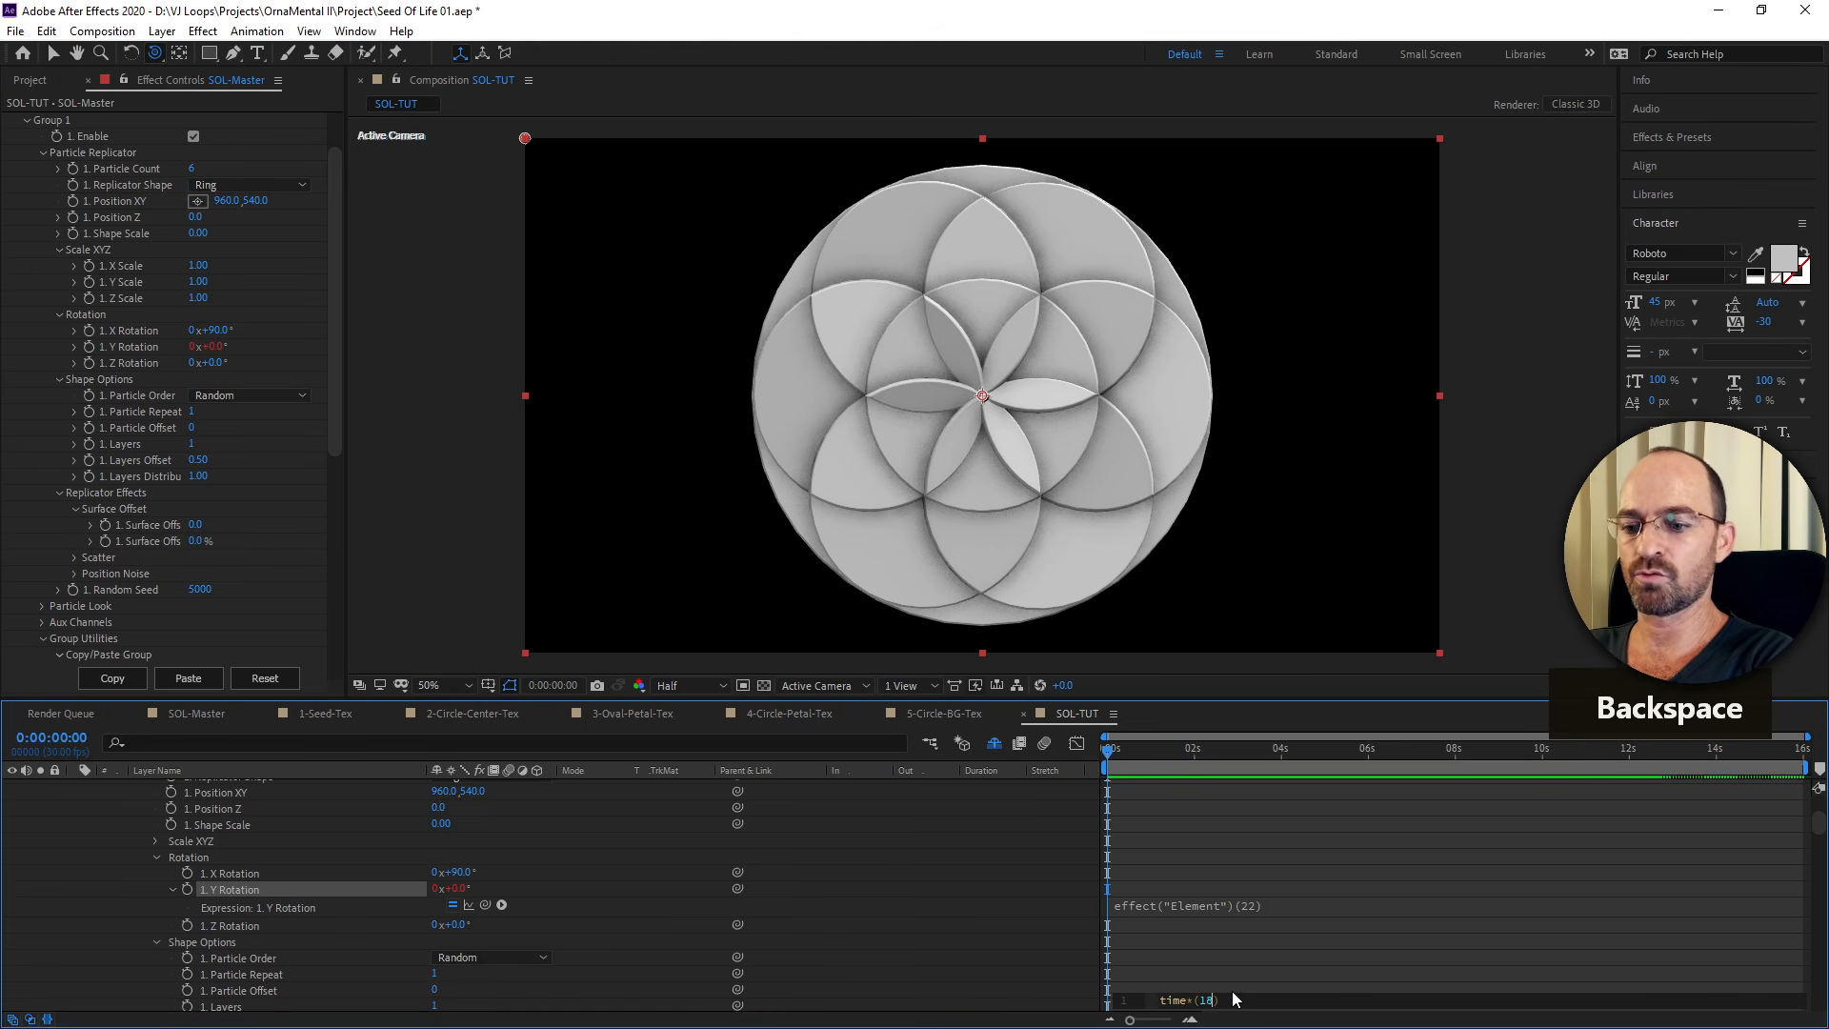
{"action": "type", "text": "0/"}
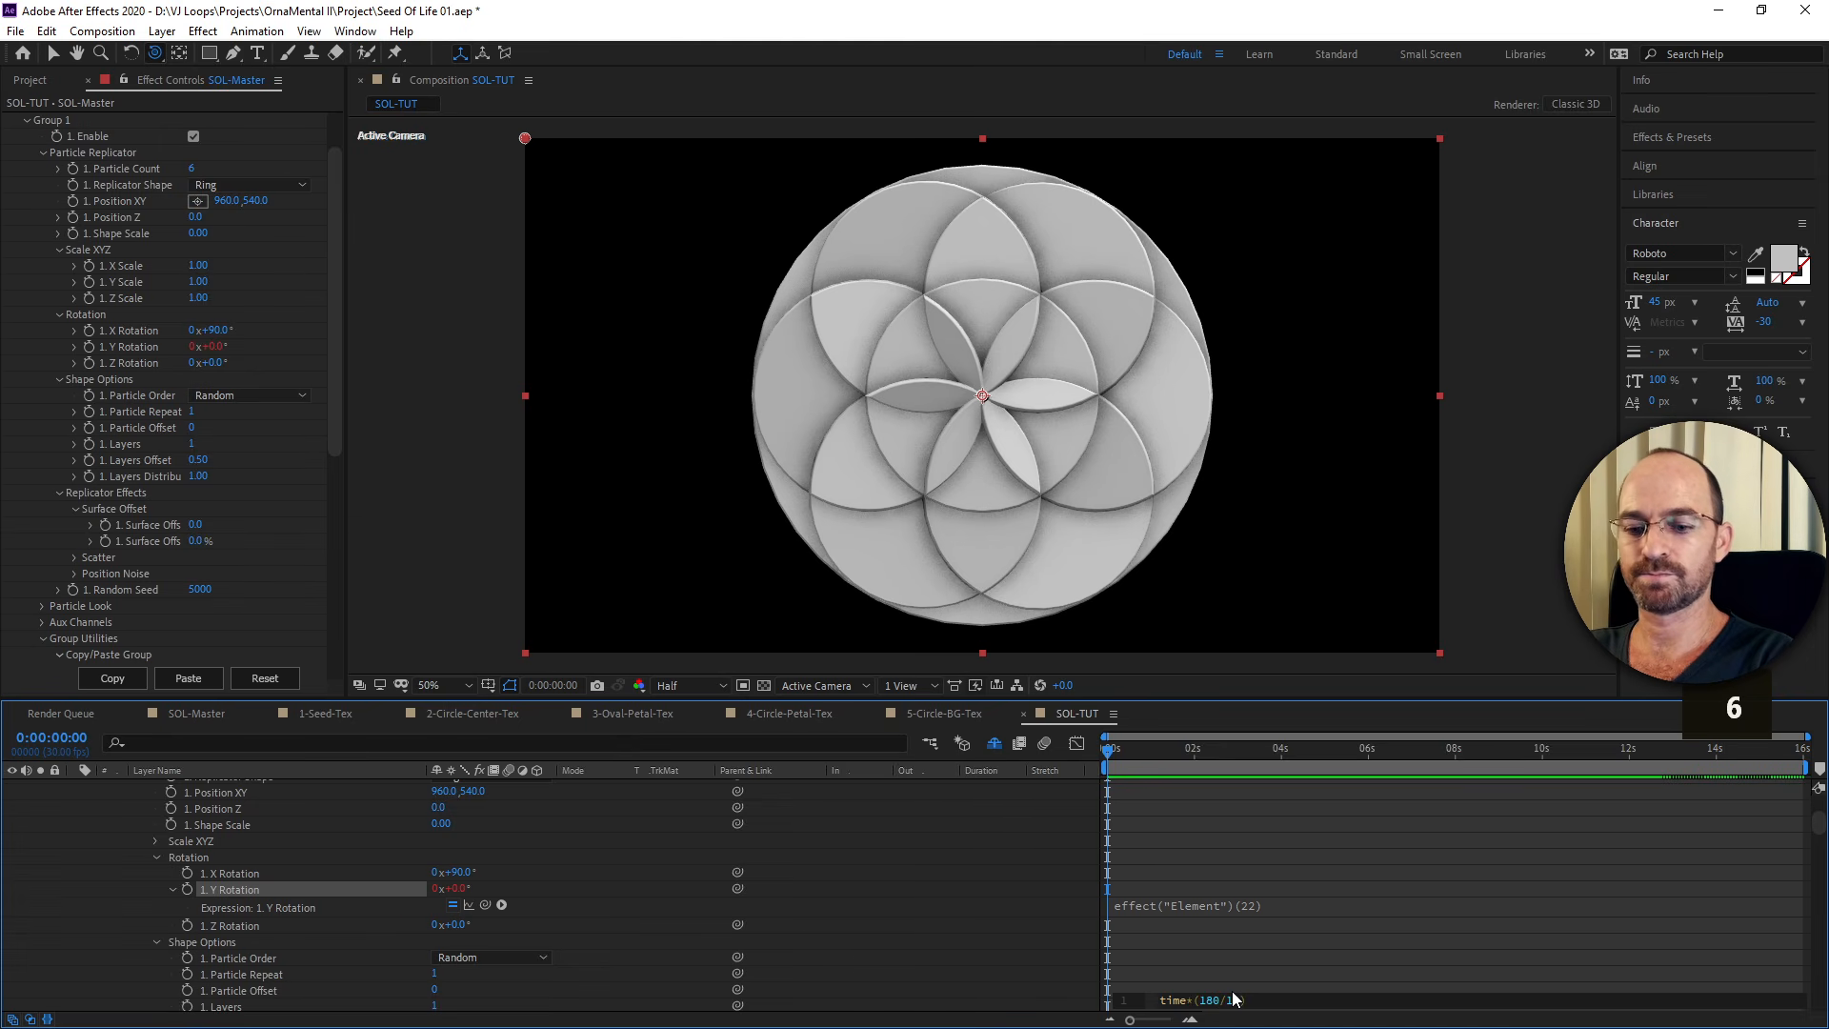
{"action": "type", "text": "16"}
{"action": "key", "text": "Return"}
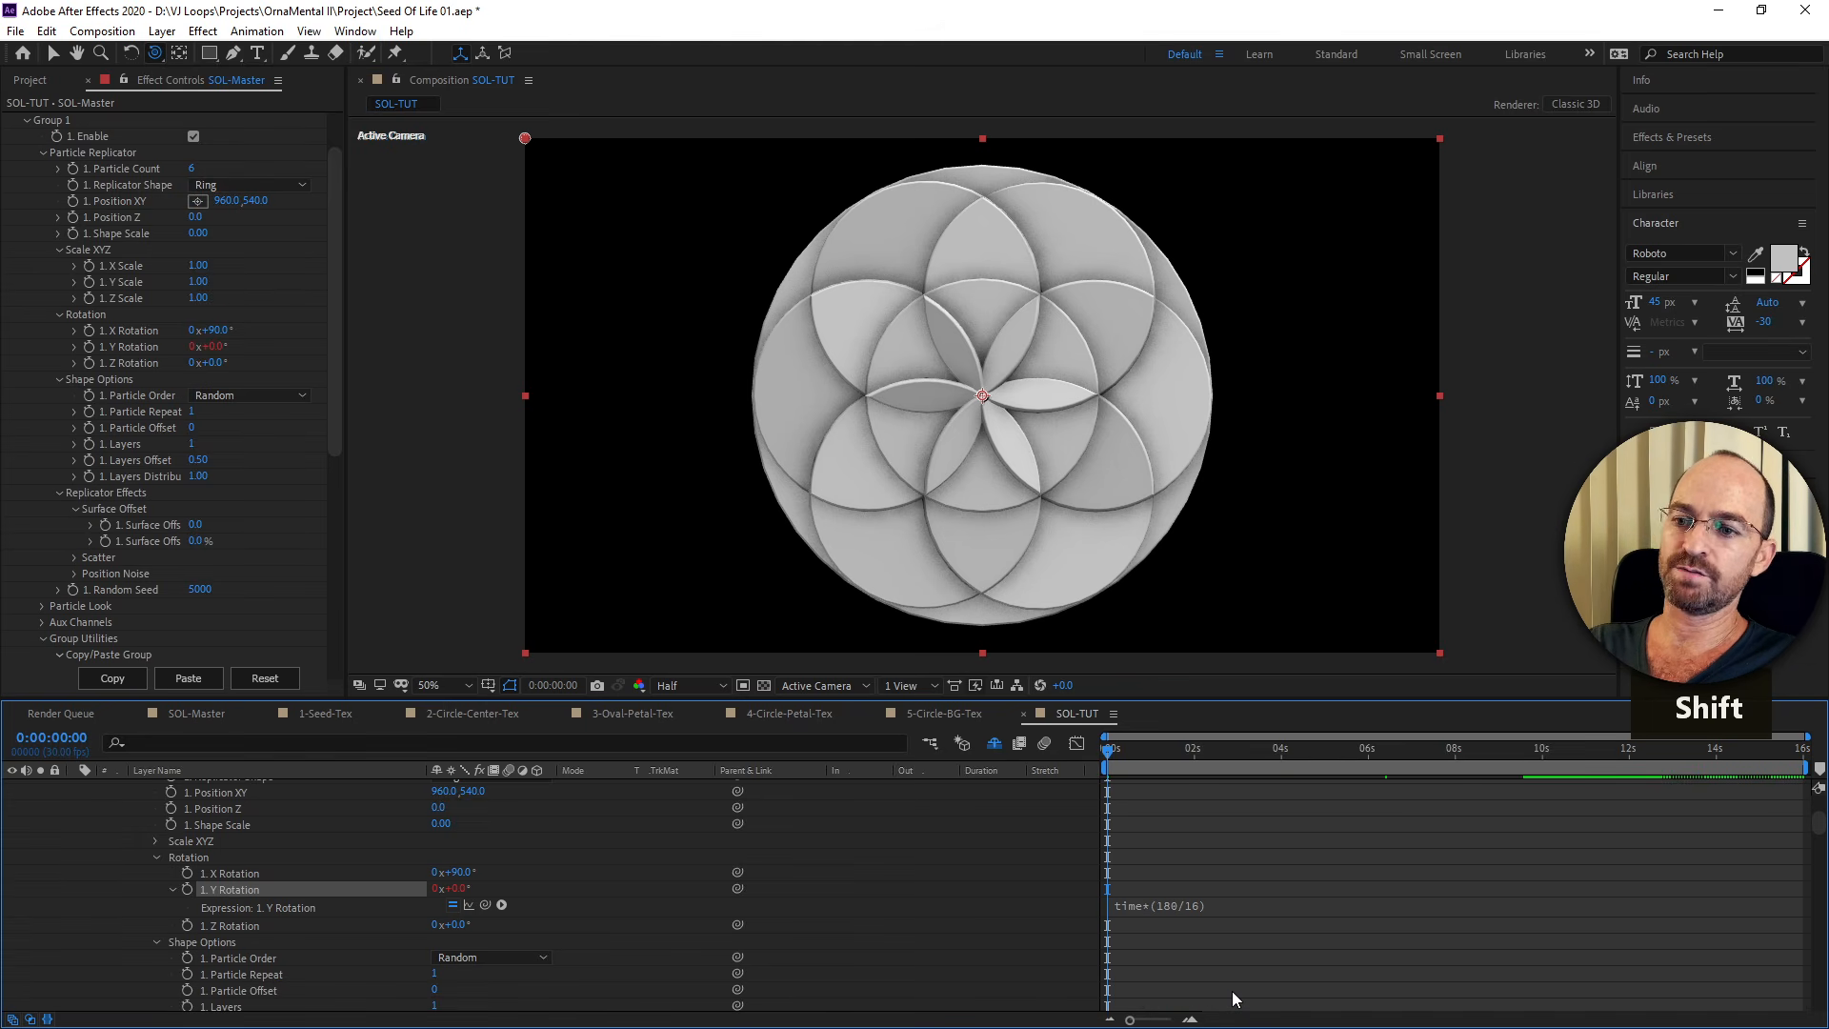
{"action": "key", "text": "shift+1"}
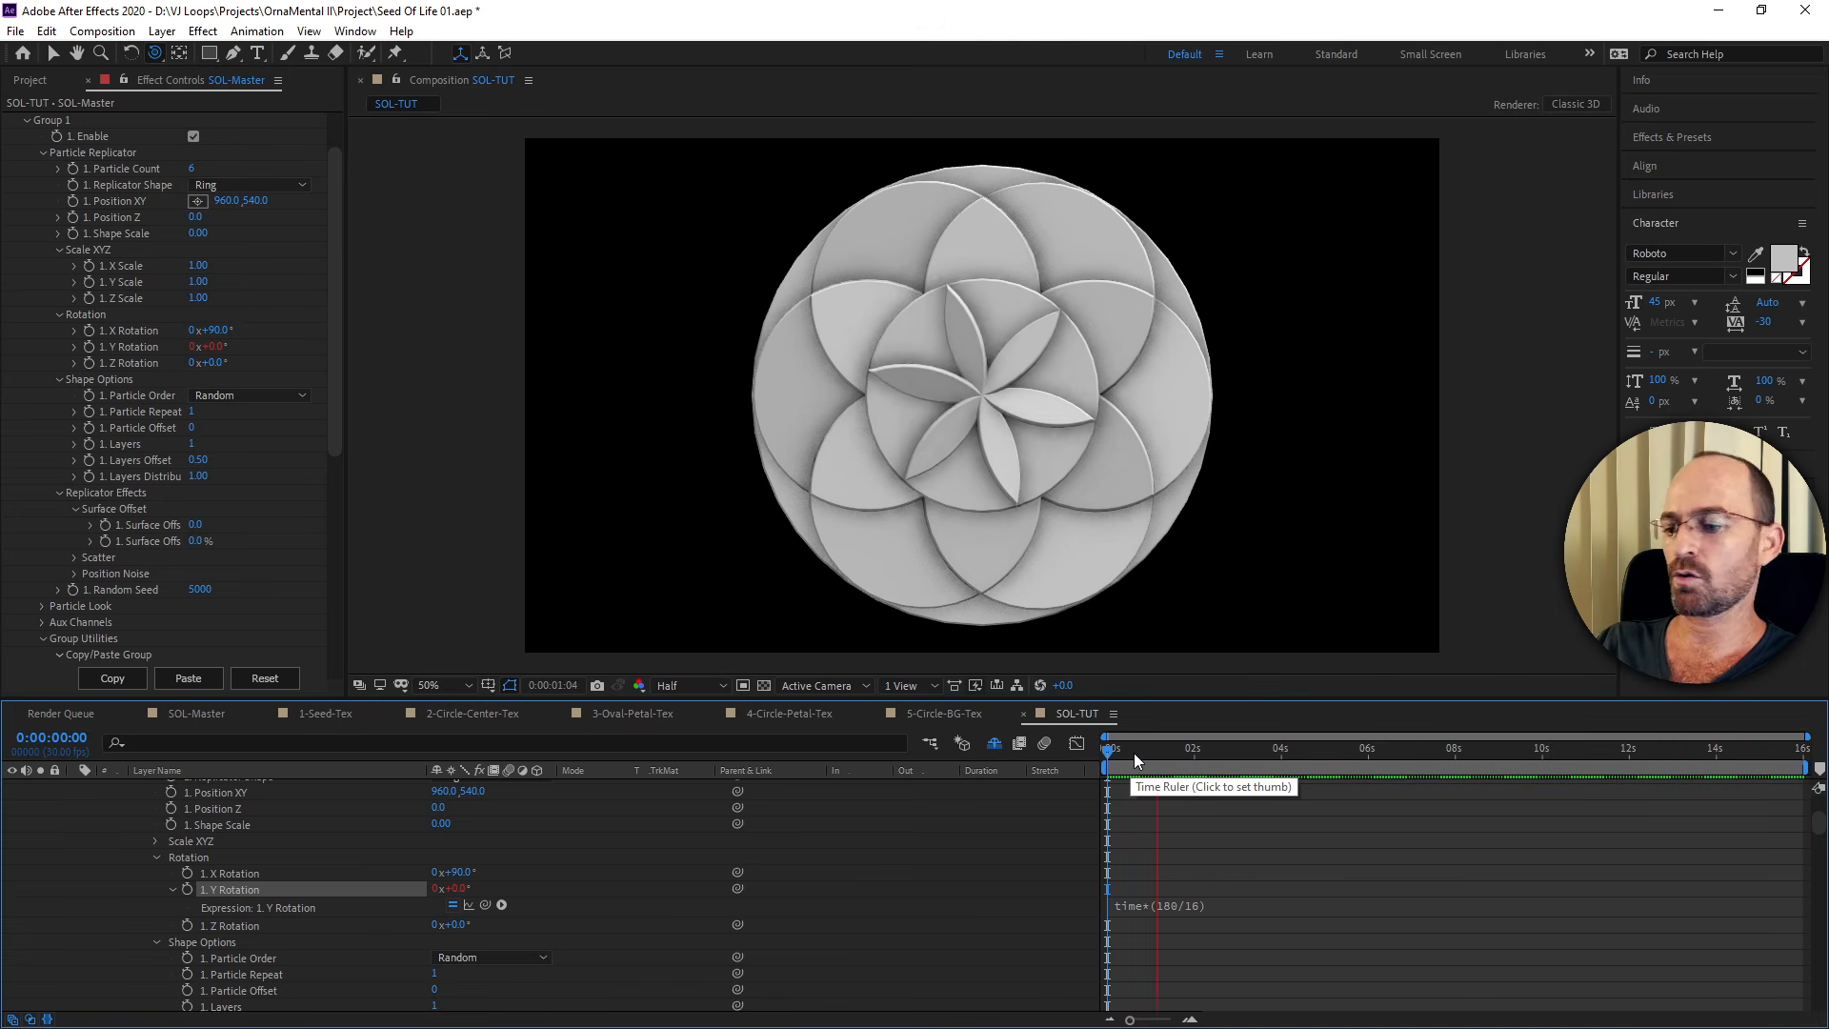
{"action": "key", "text": "space"}
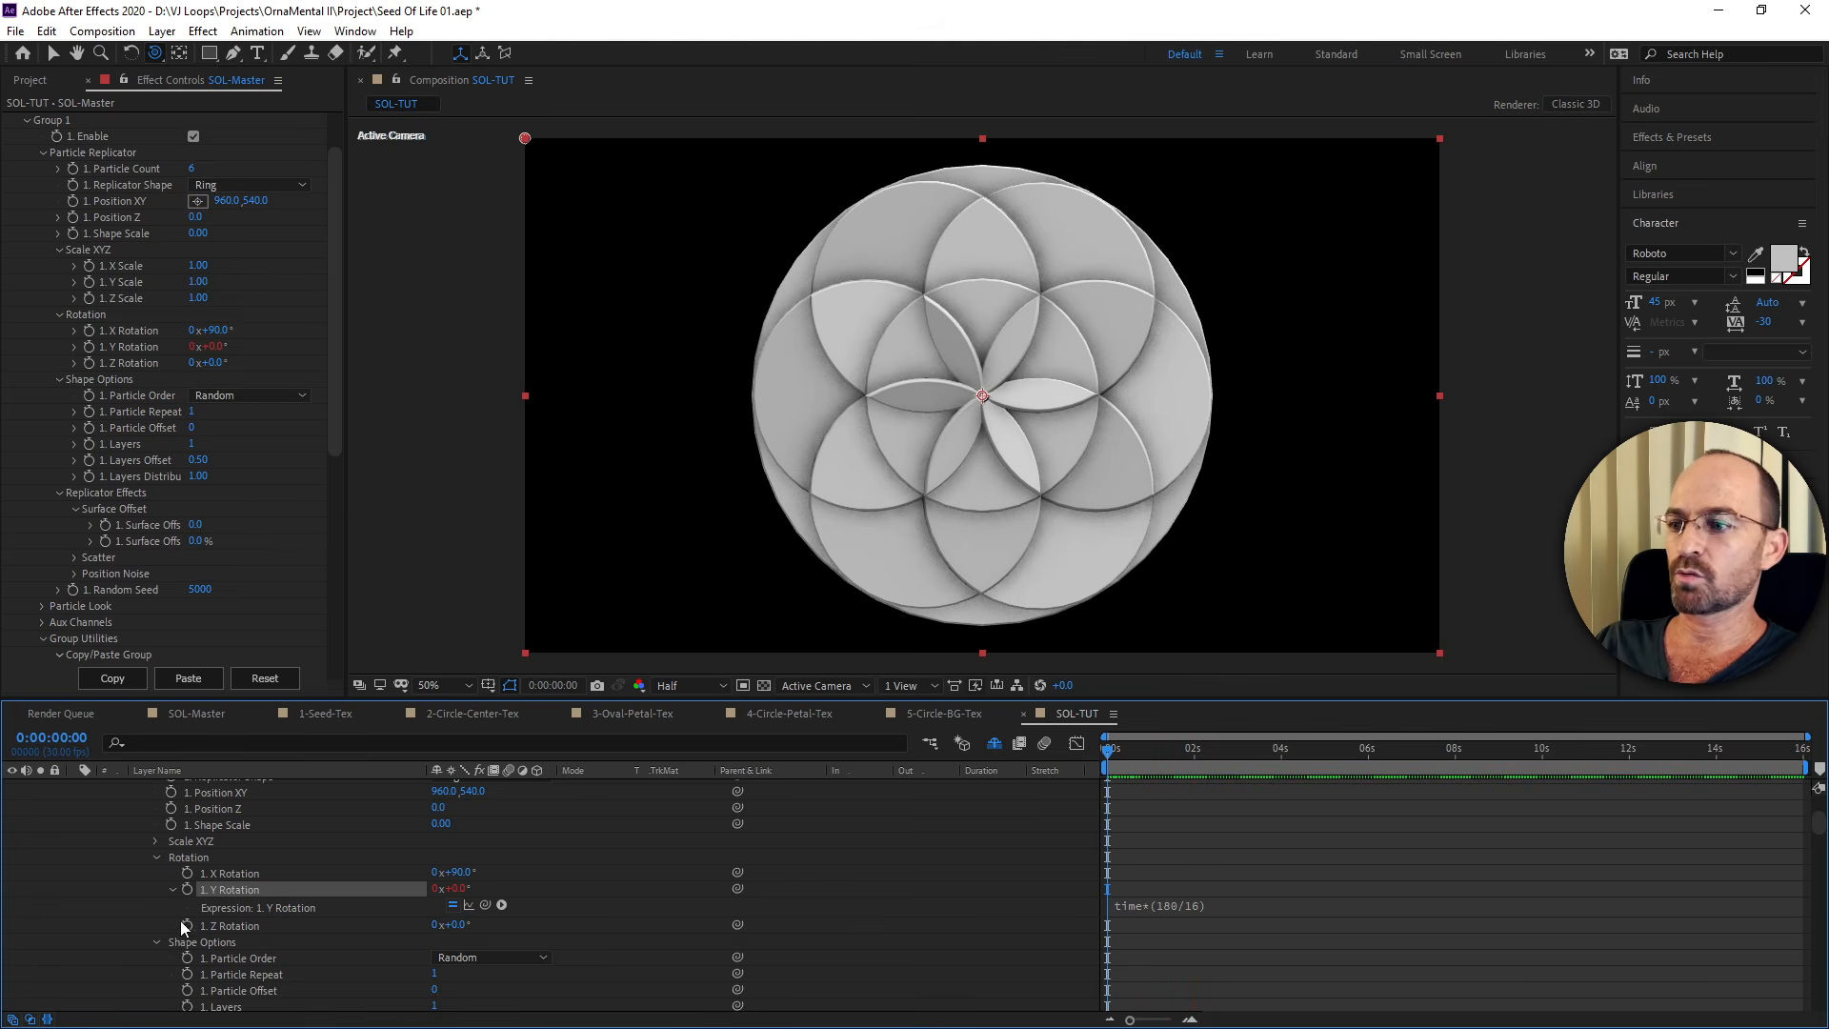
Copy only the expression from Group 1's Y Rotation and check Group 2's Particle Replicator rotation settings.
{"action": "right_click", "coordinate": [228, 890]}
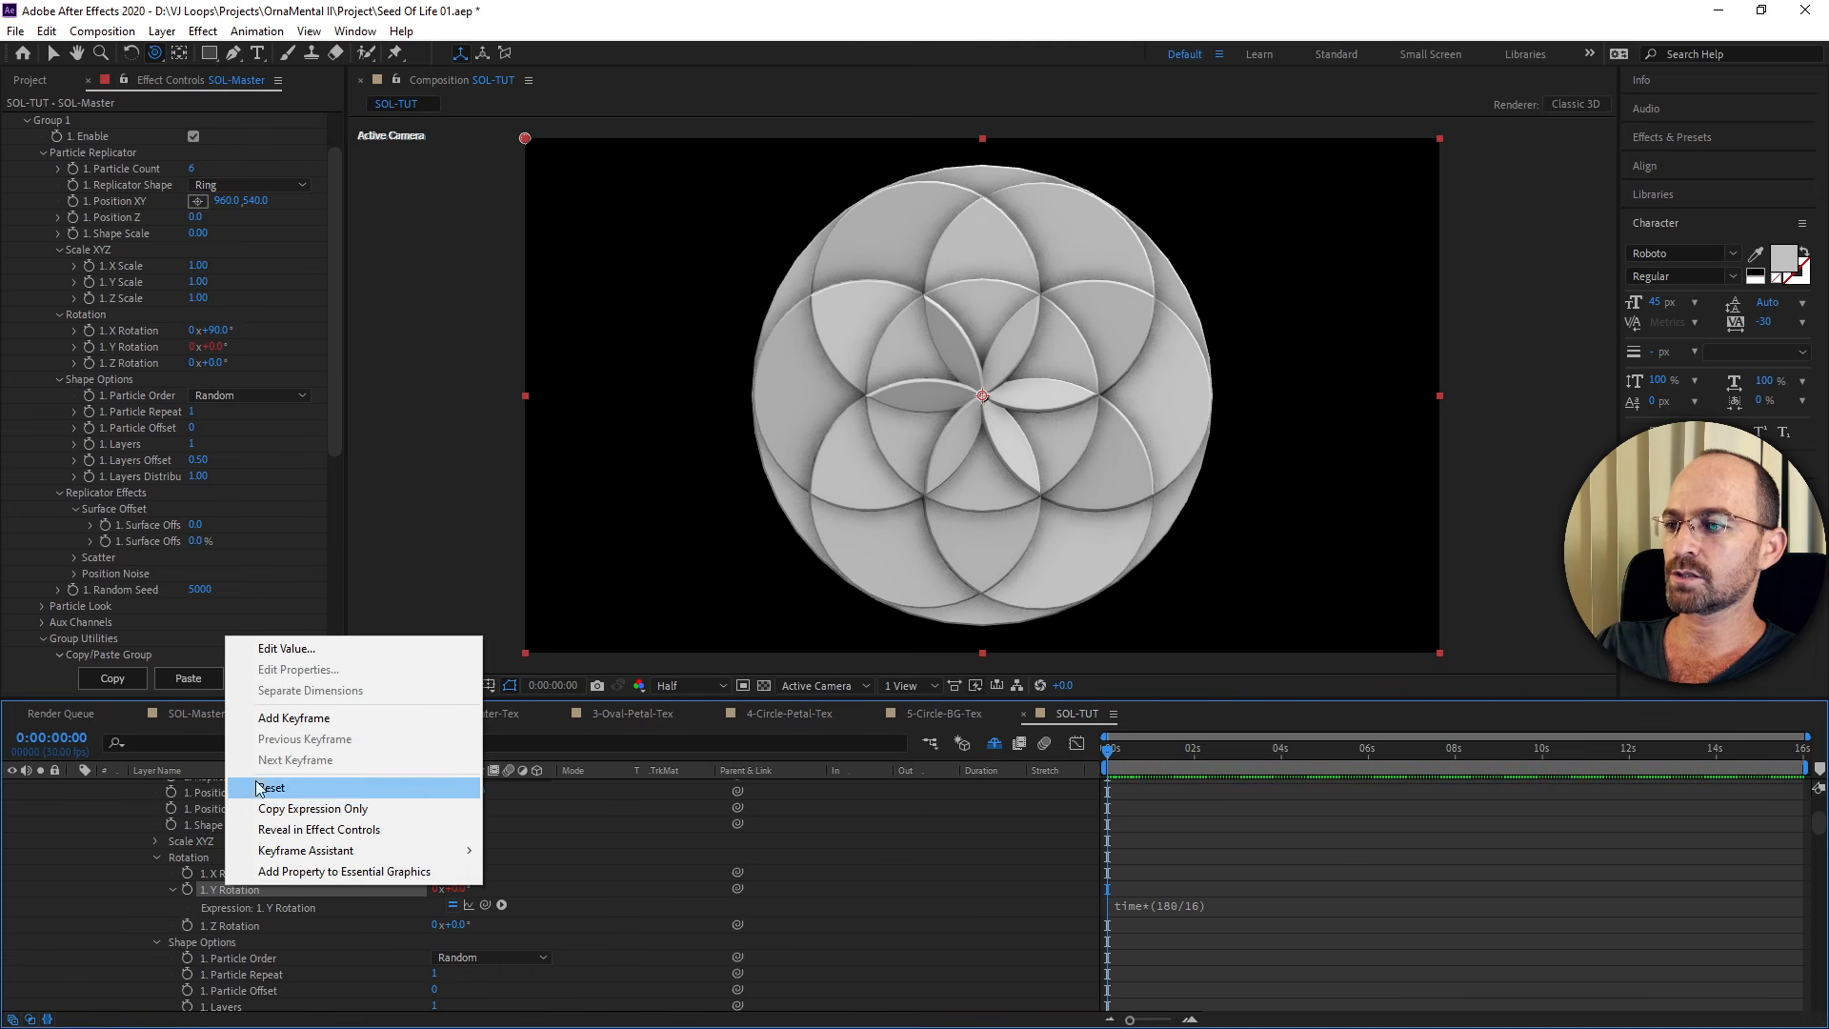
{"action": "left_click", "coordinate": [303, 808]}
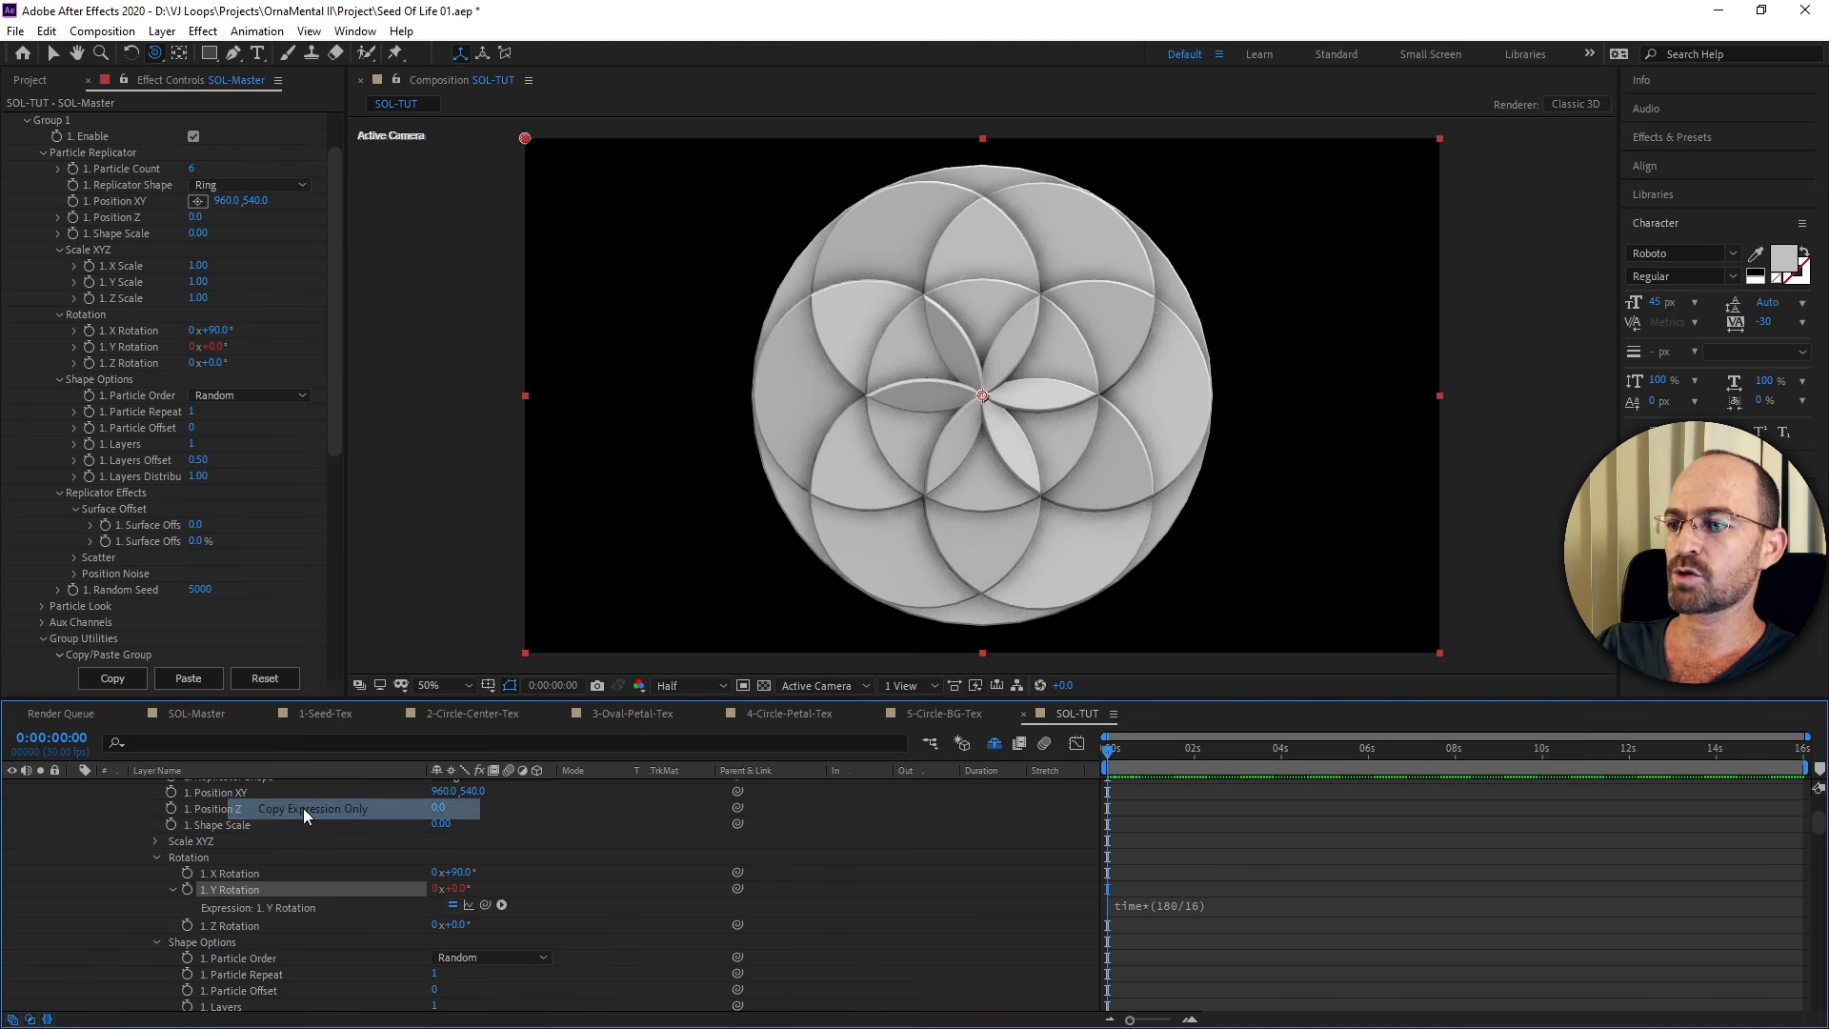
{"action": "left_click_drag", "start_coordinate": [340, 379], "coordinate": [330, 554]}
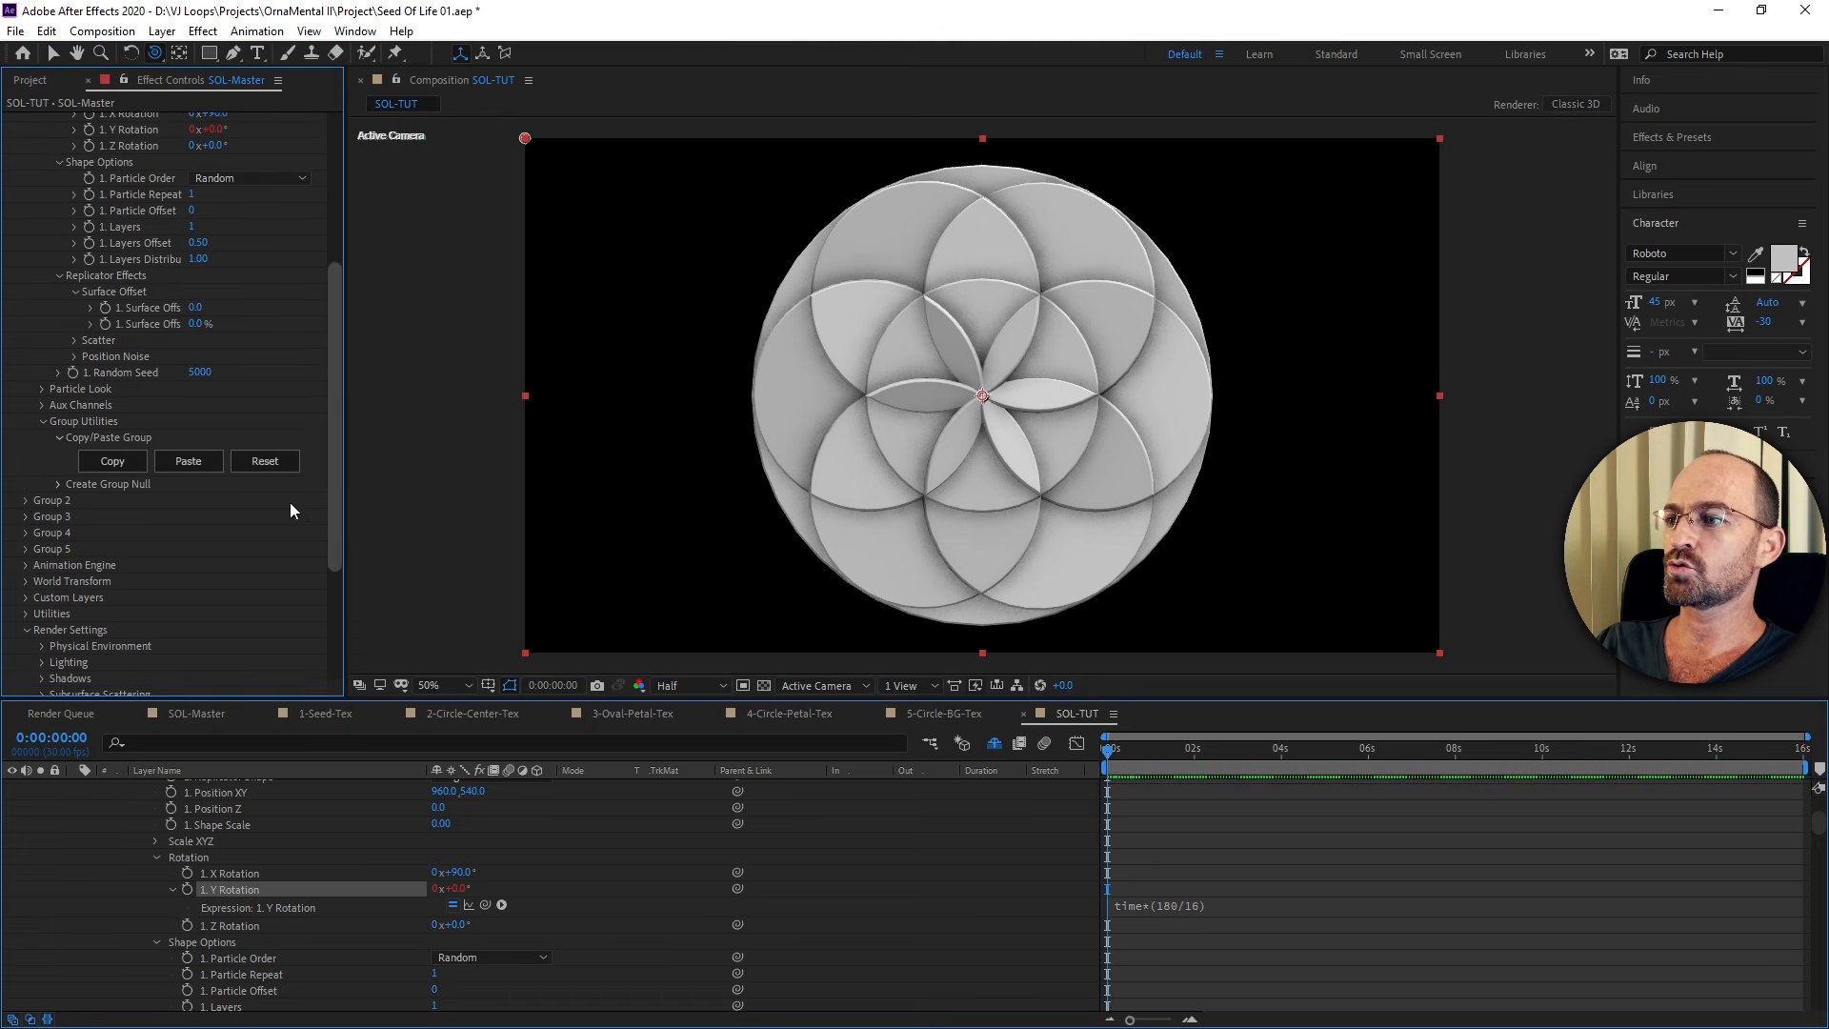
{"action": "left_click", "coordinate": [26, 499]}
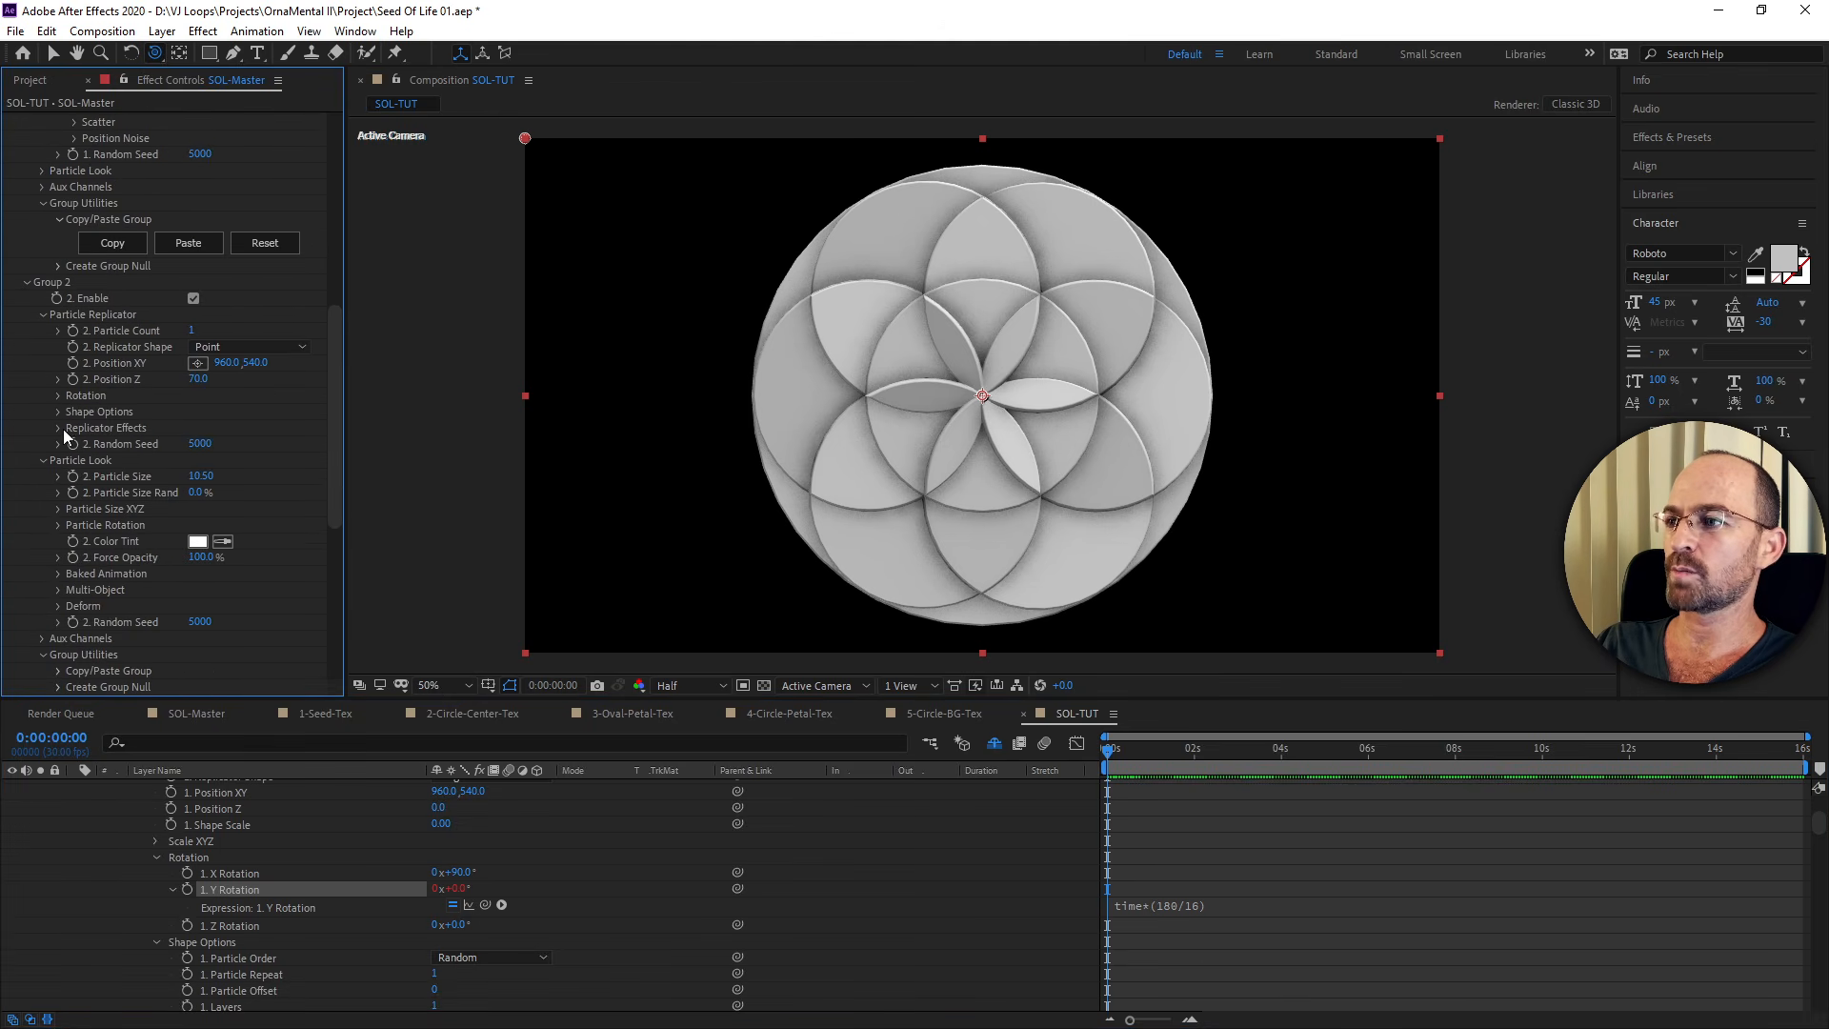
{"action": "left_click", "coordinate": [58, 396]}
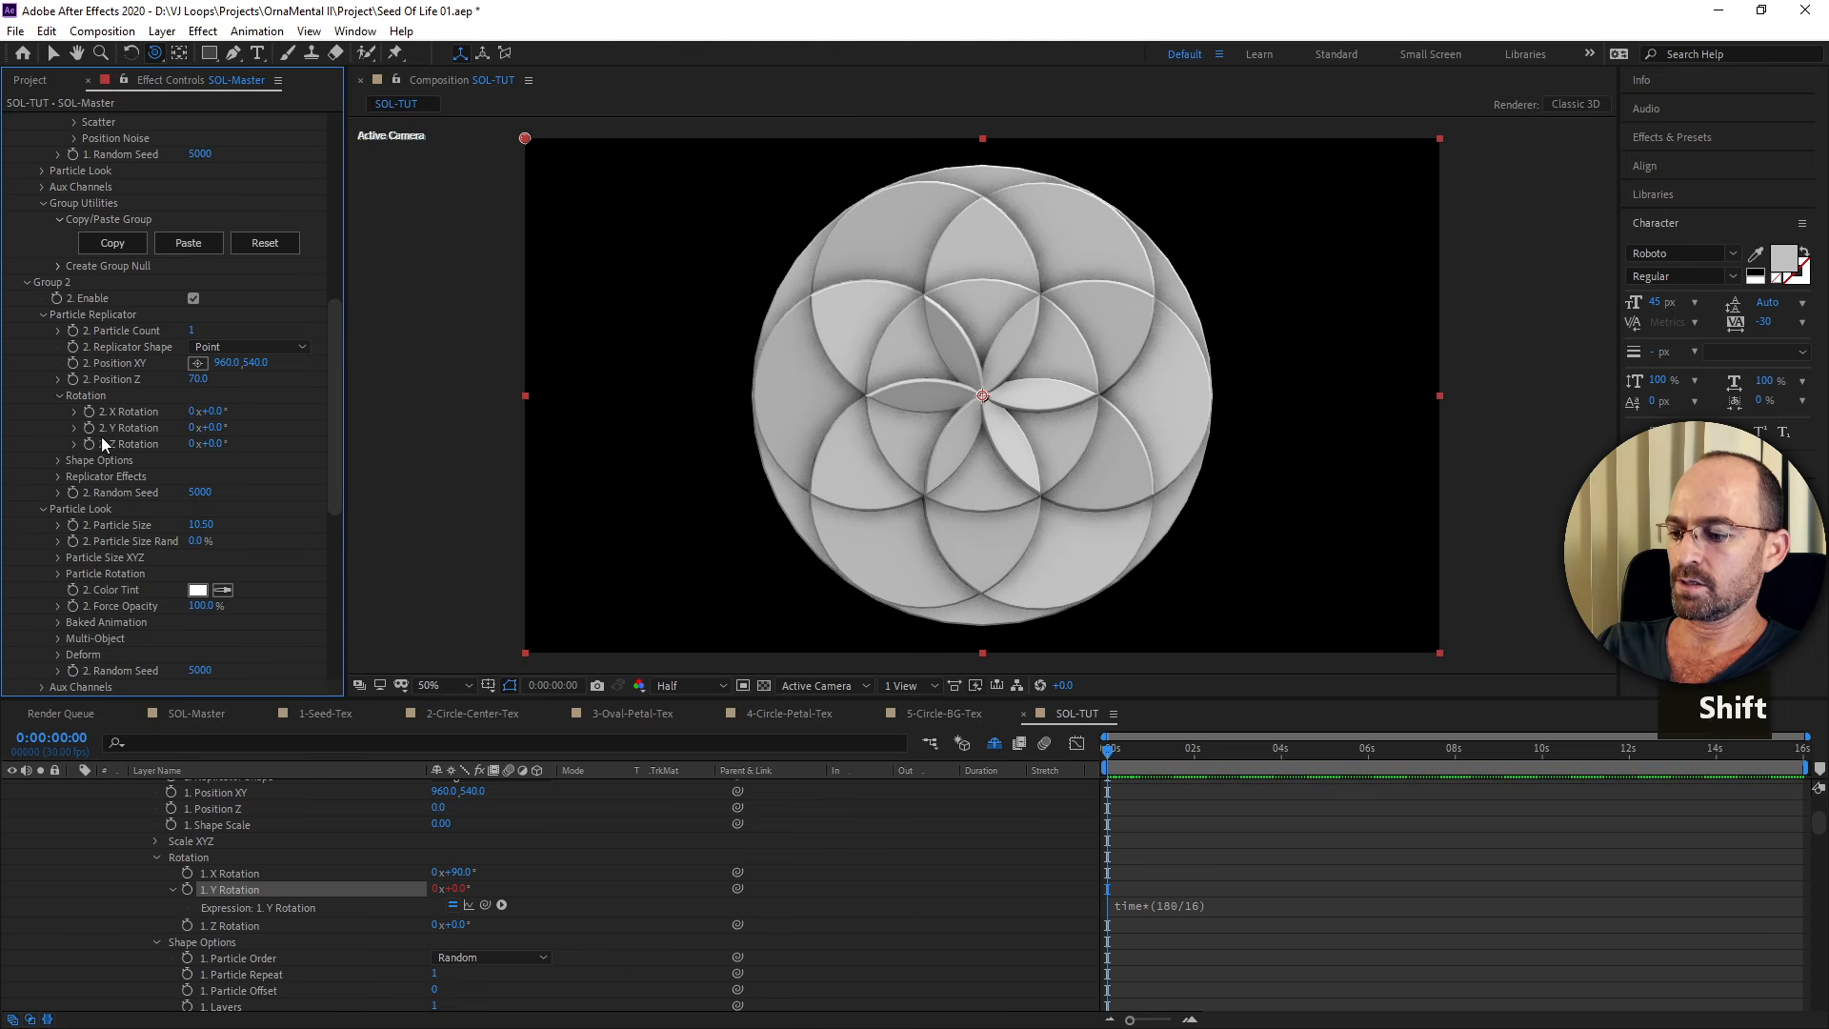
{"action": "left_click", "coordinate": [19, 284], "text": "alt"}
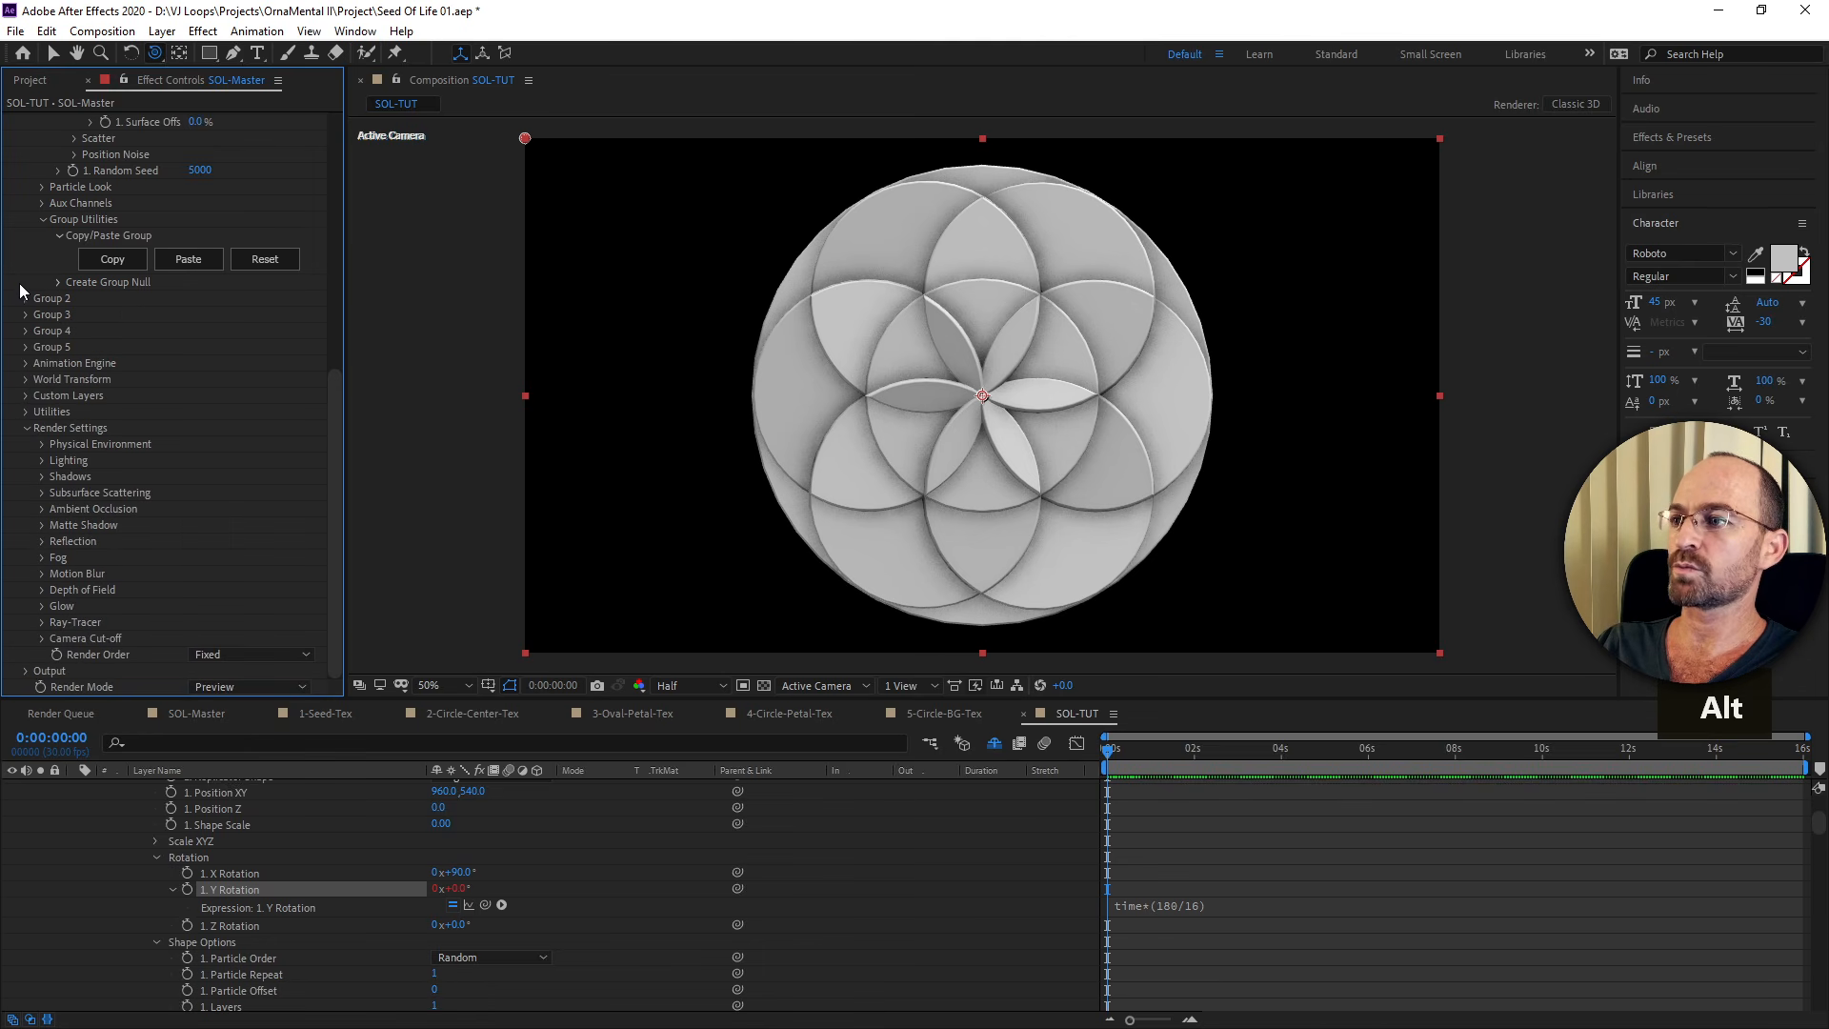
Expand Group 3's Particle Replicator, enable an expression on its Y Rotation and try pasting the copied expression into the editor.
{"action": "left_click", "coordinate": [25, 315]}
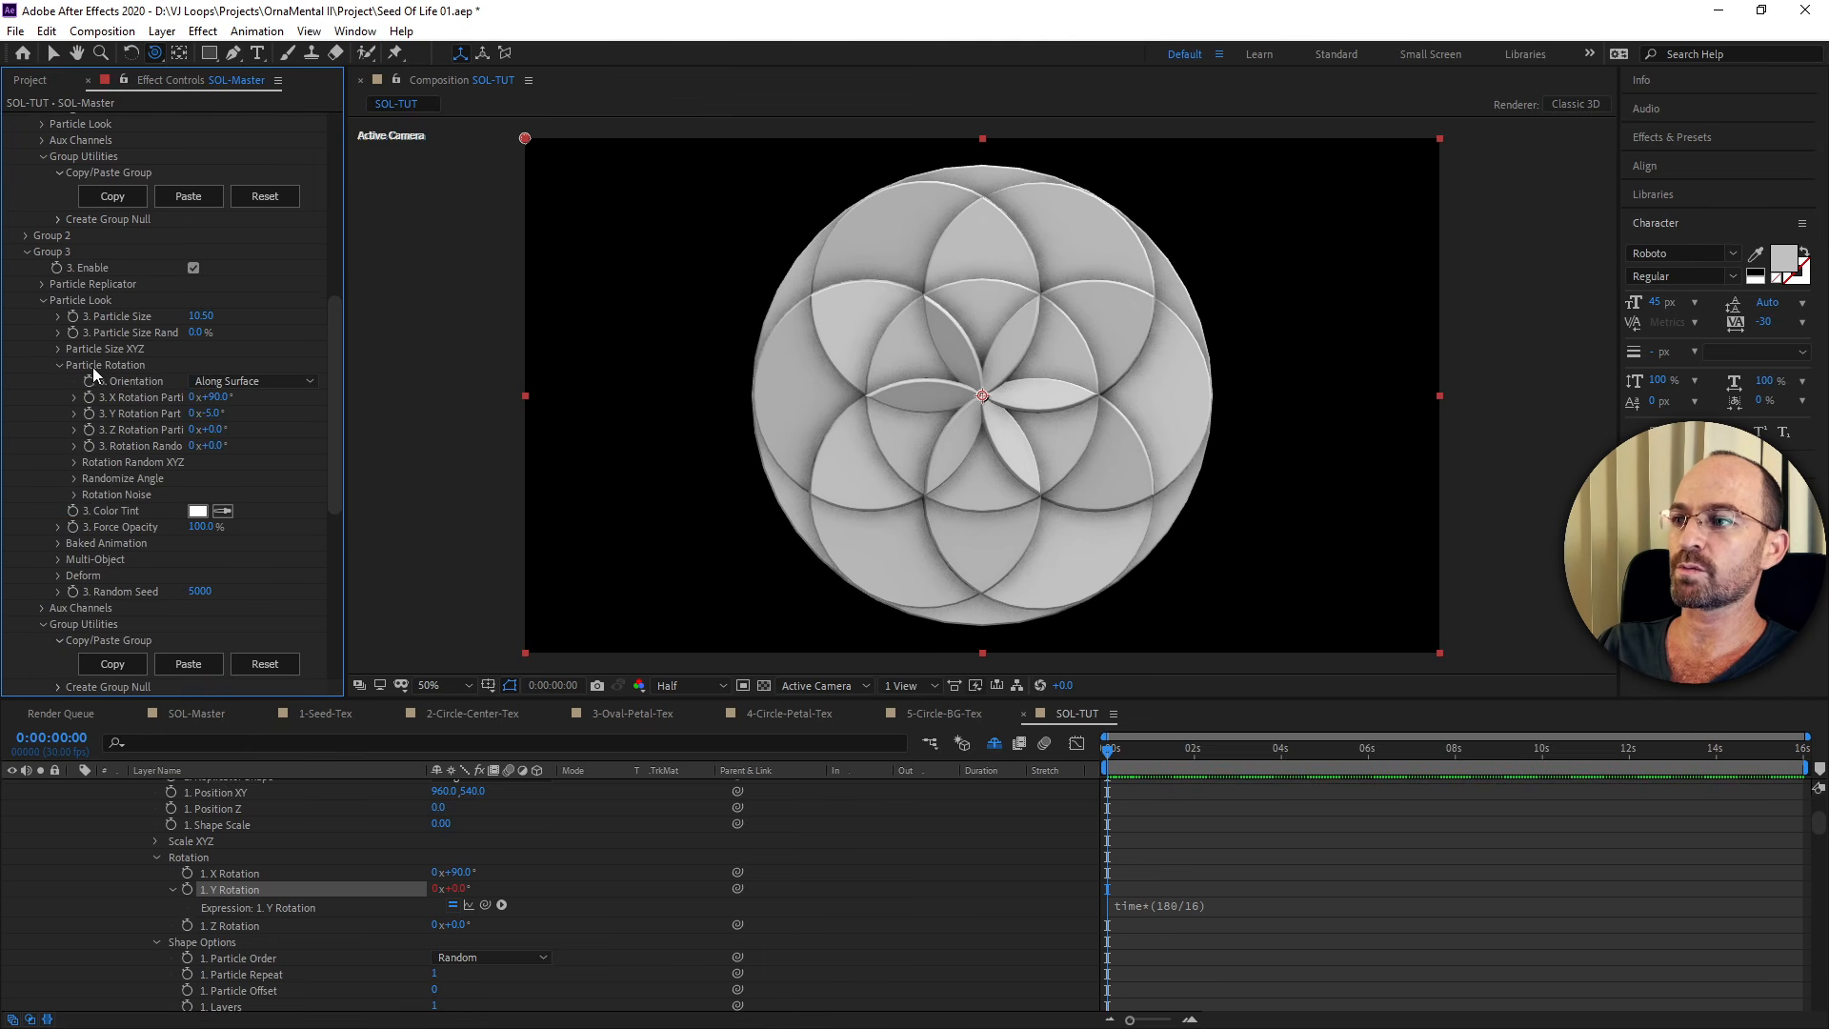
{"action": "scroll", "coordinate": [157, 419], "scroll_direction": "down", "scroll_amount": 2}
{"action": "left_click", "coordinate": [44, 299]}
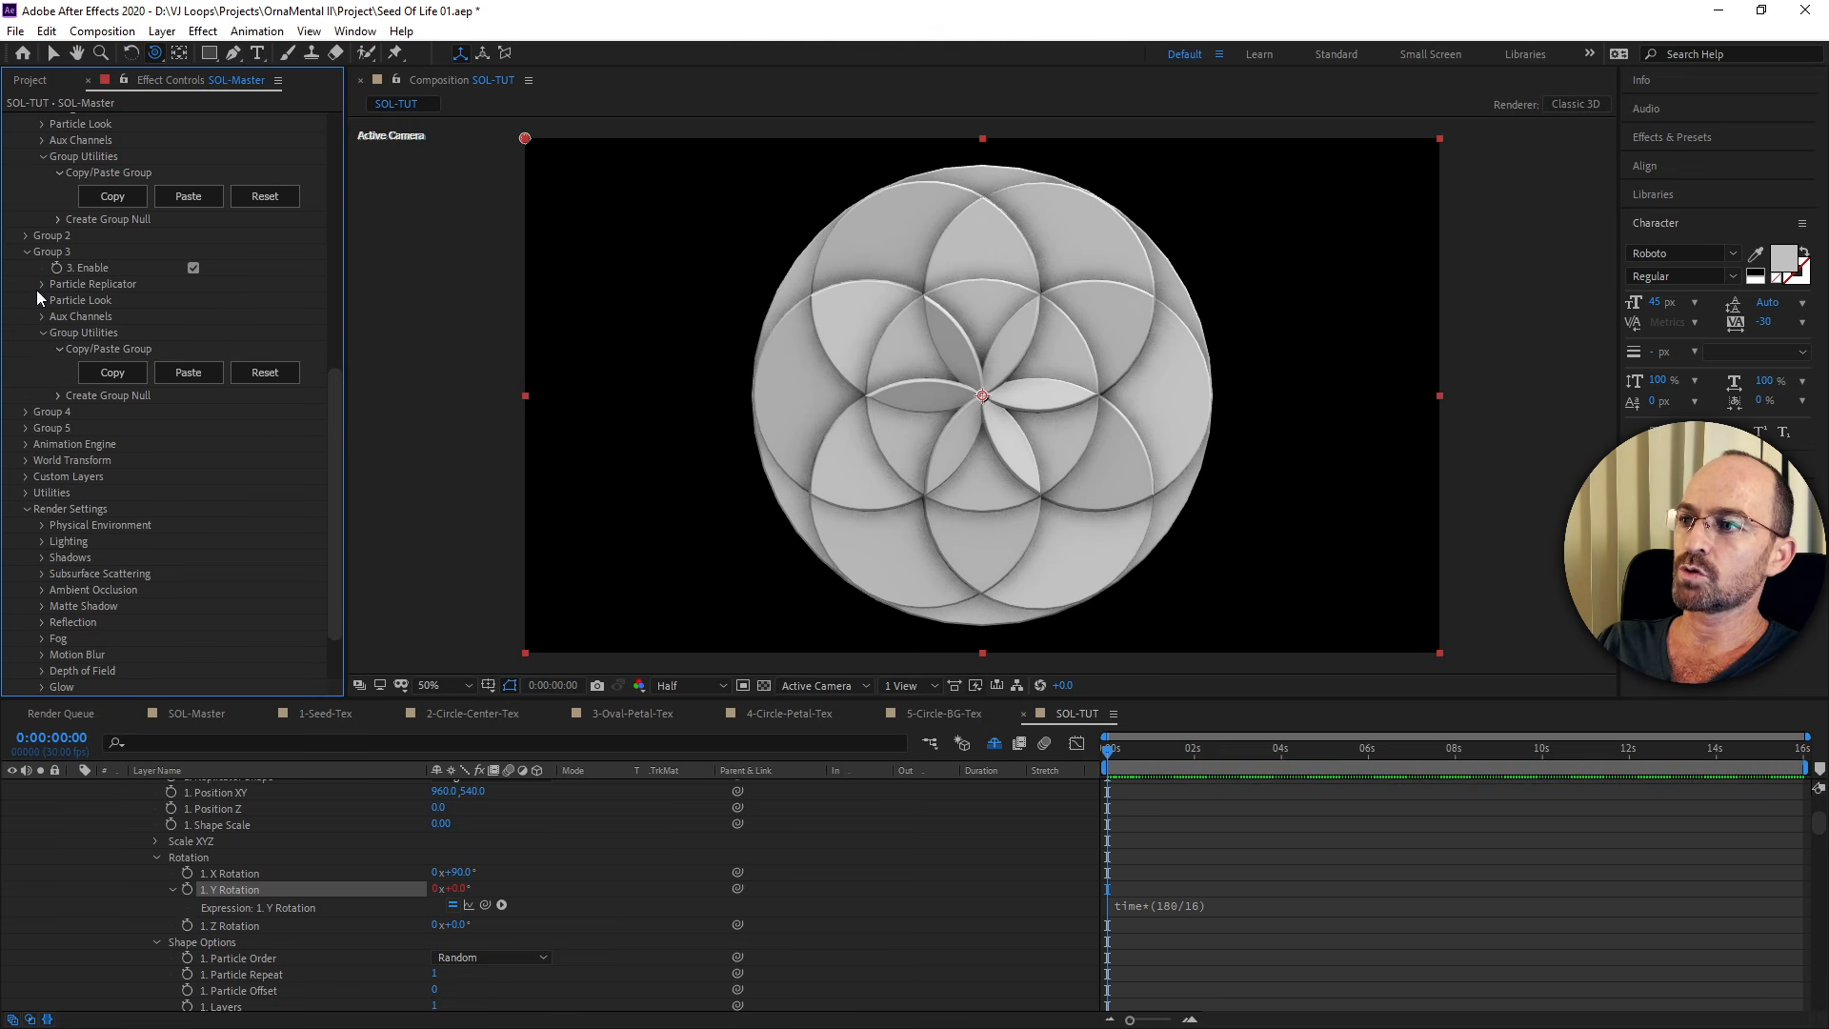
{"action": "left_click", "coordinate": [38, 286]}
{"action": "scroll", "coordinate": [65, 314], "scroll_direction": "down", "scroll_amount": 1}
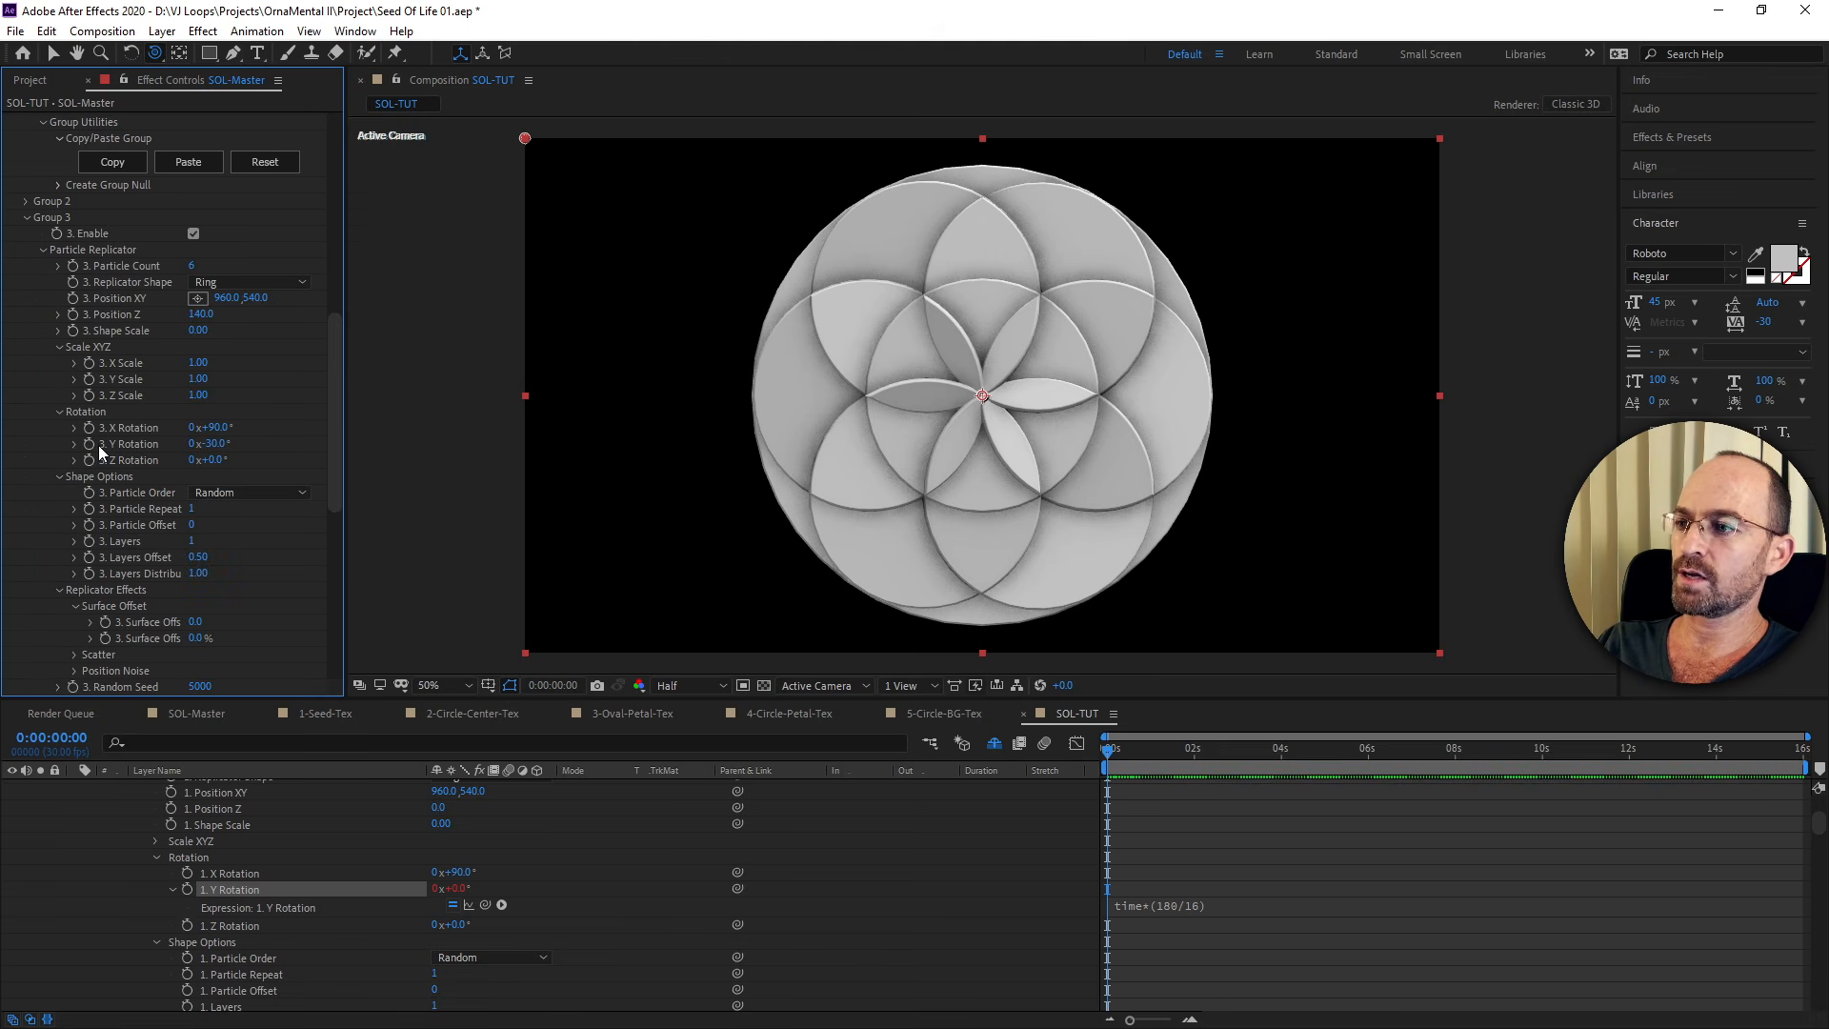
{"action": "key", "text": "alt"}
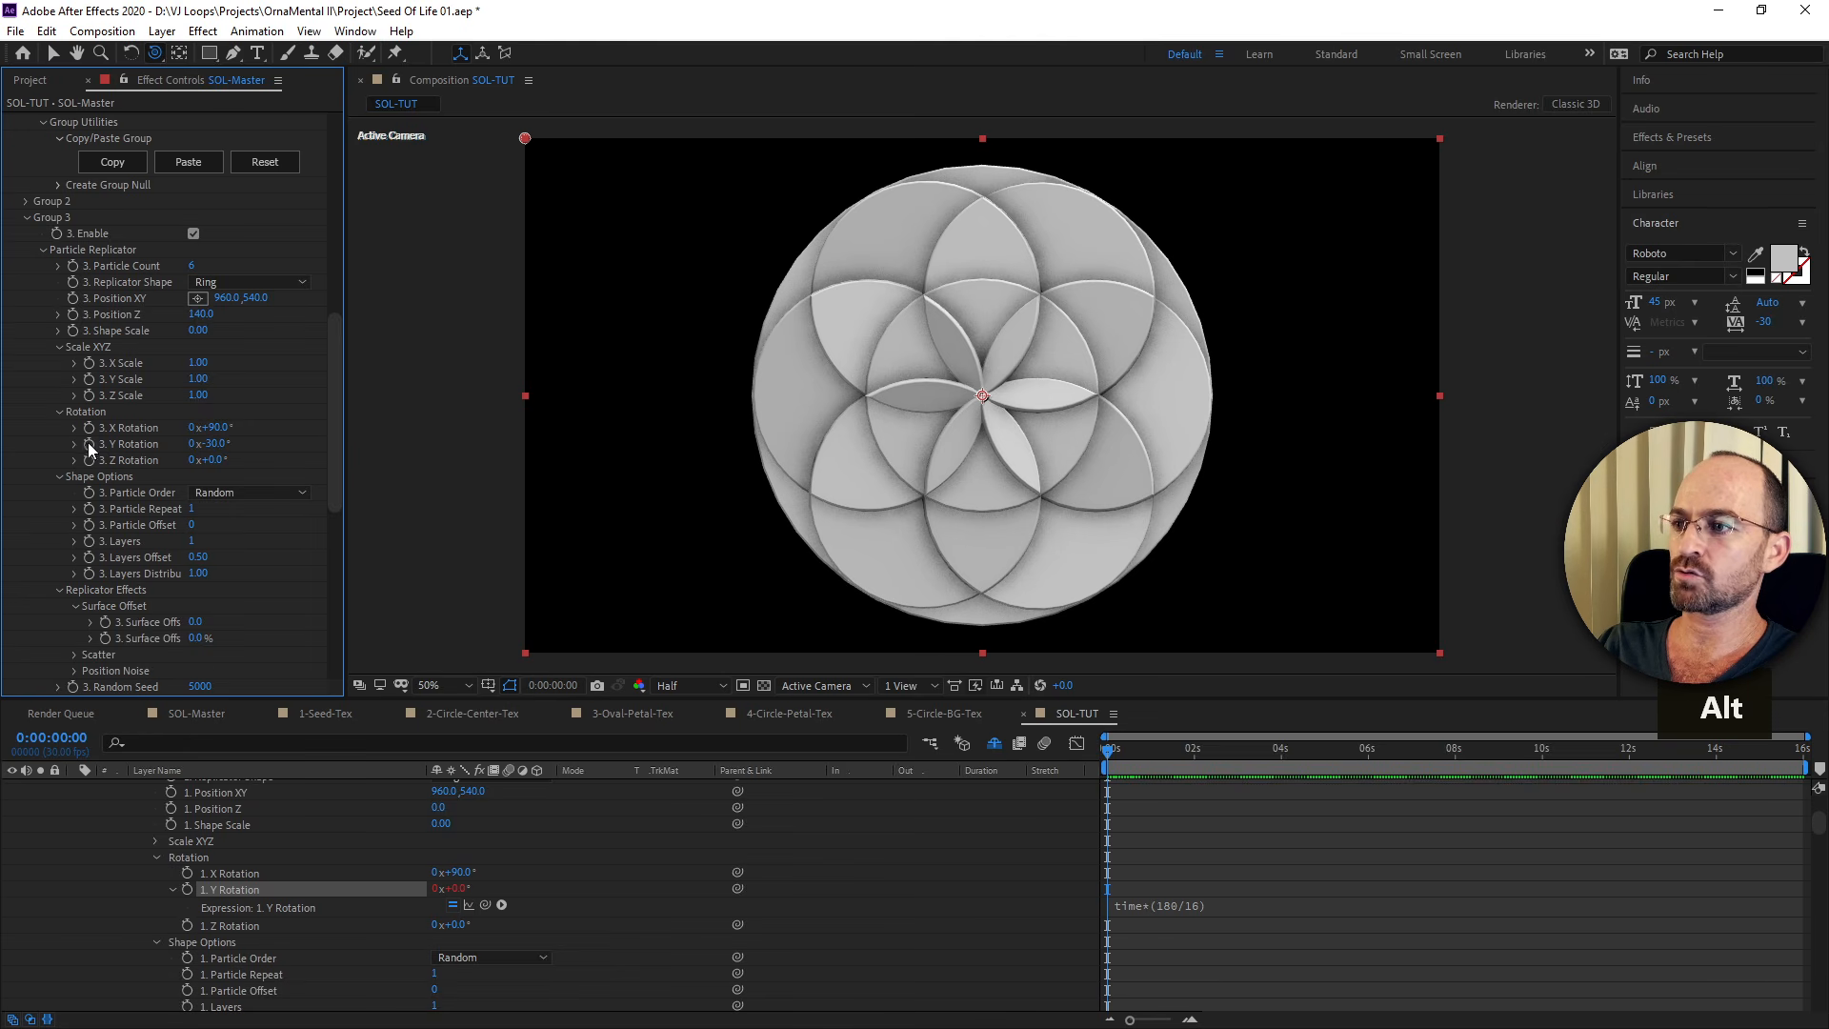
{"action": "left_click", "coordinate": [88, 442], "text": "alt"}
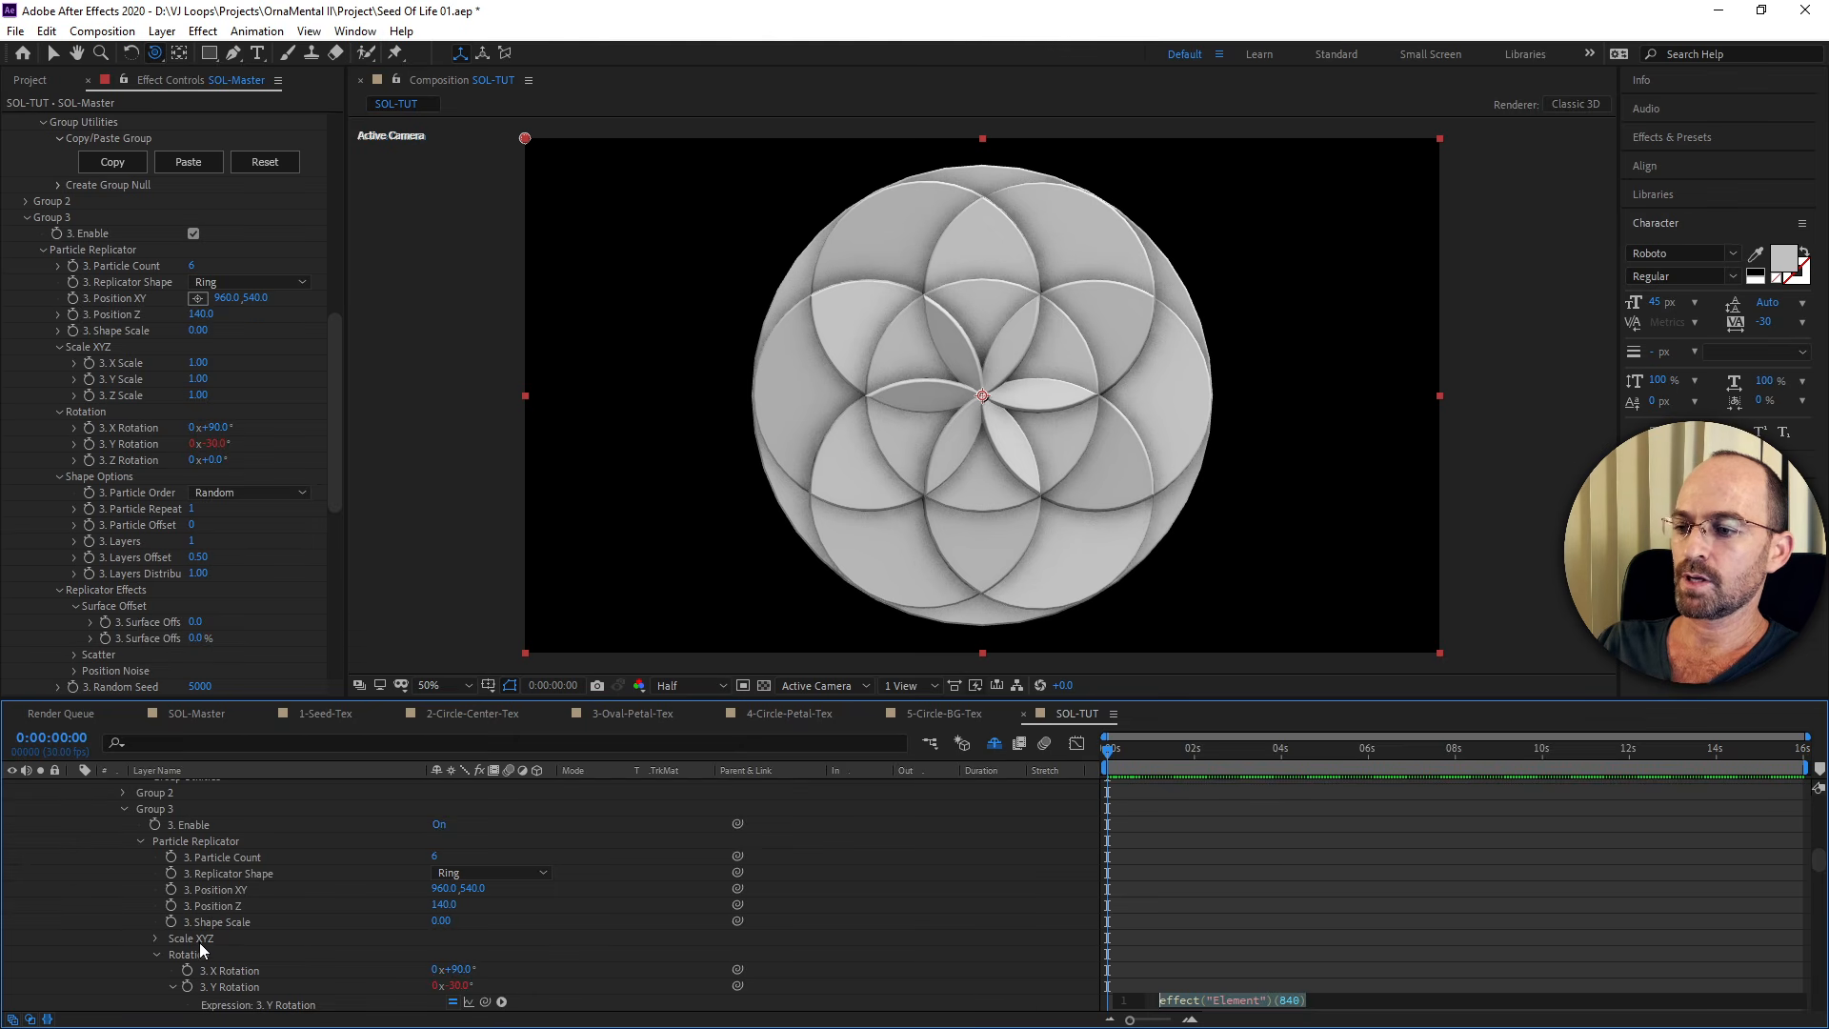
{"action": "key", "text": "ctrl+v"}
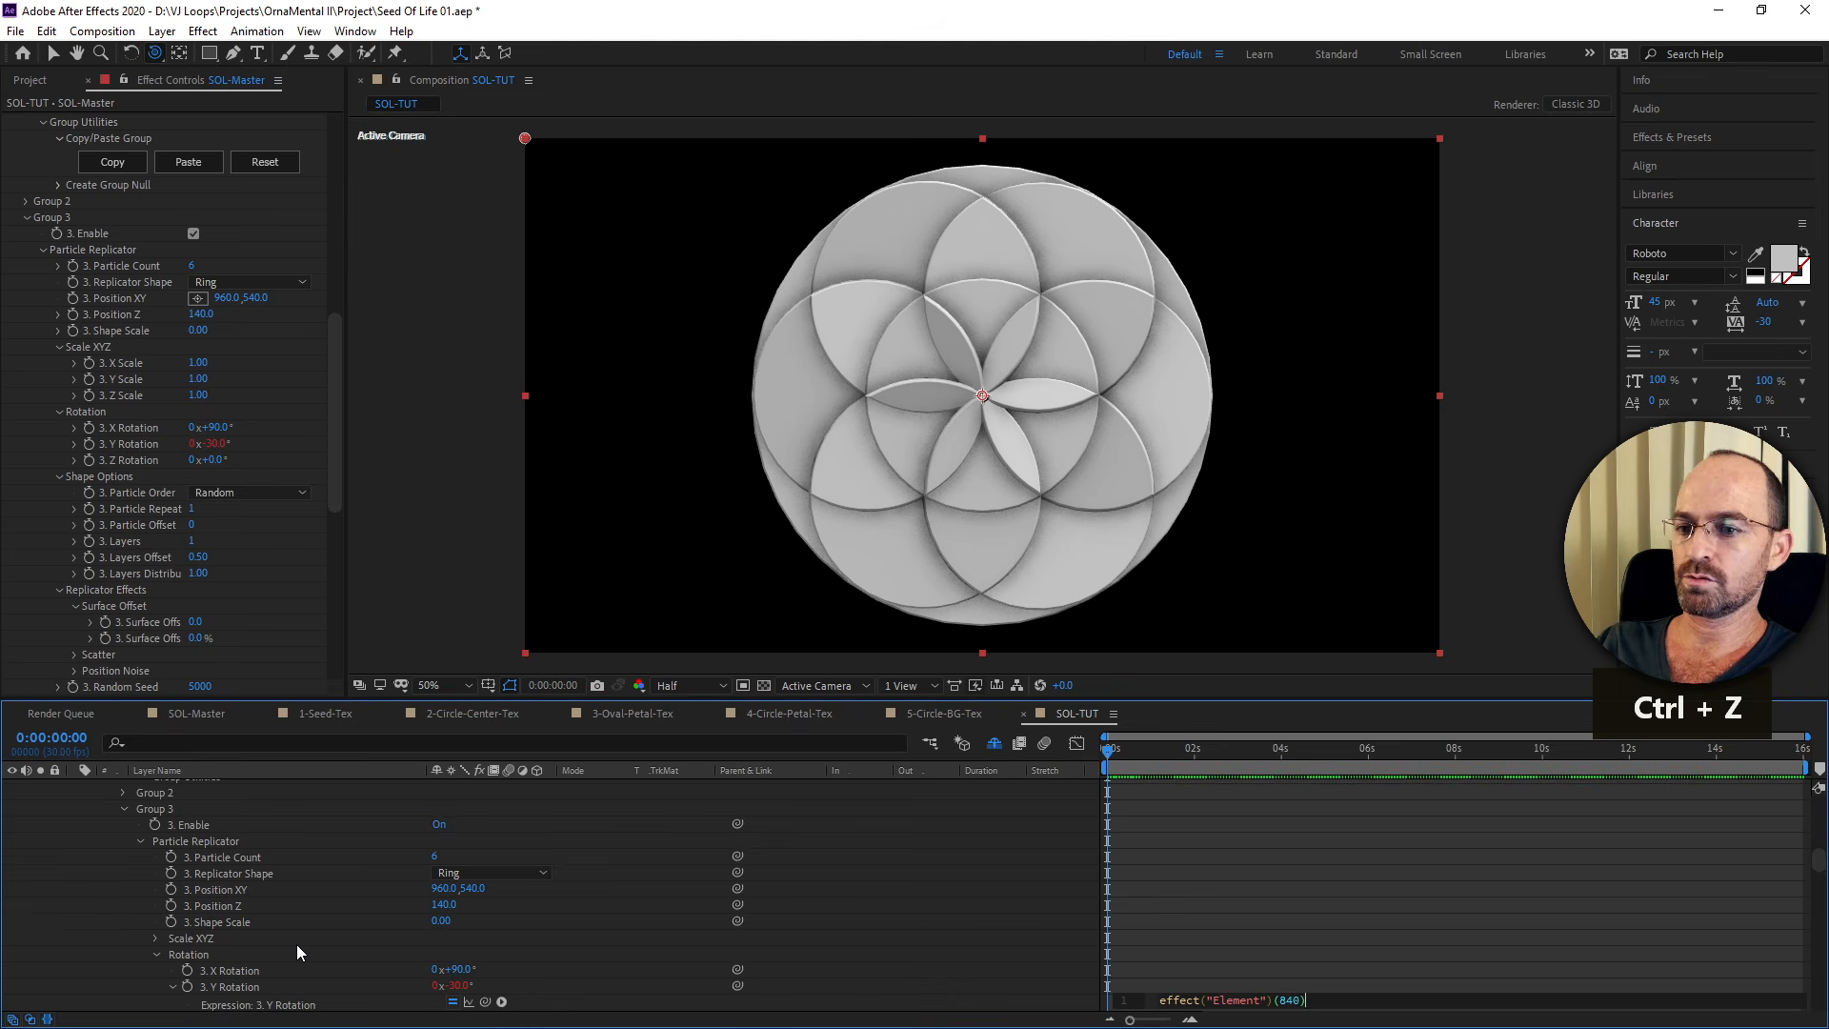
{"action": "left_click", "coordinate": [95, 952]}
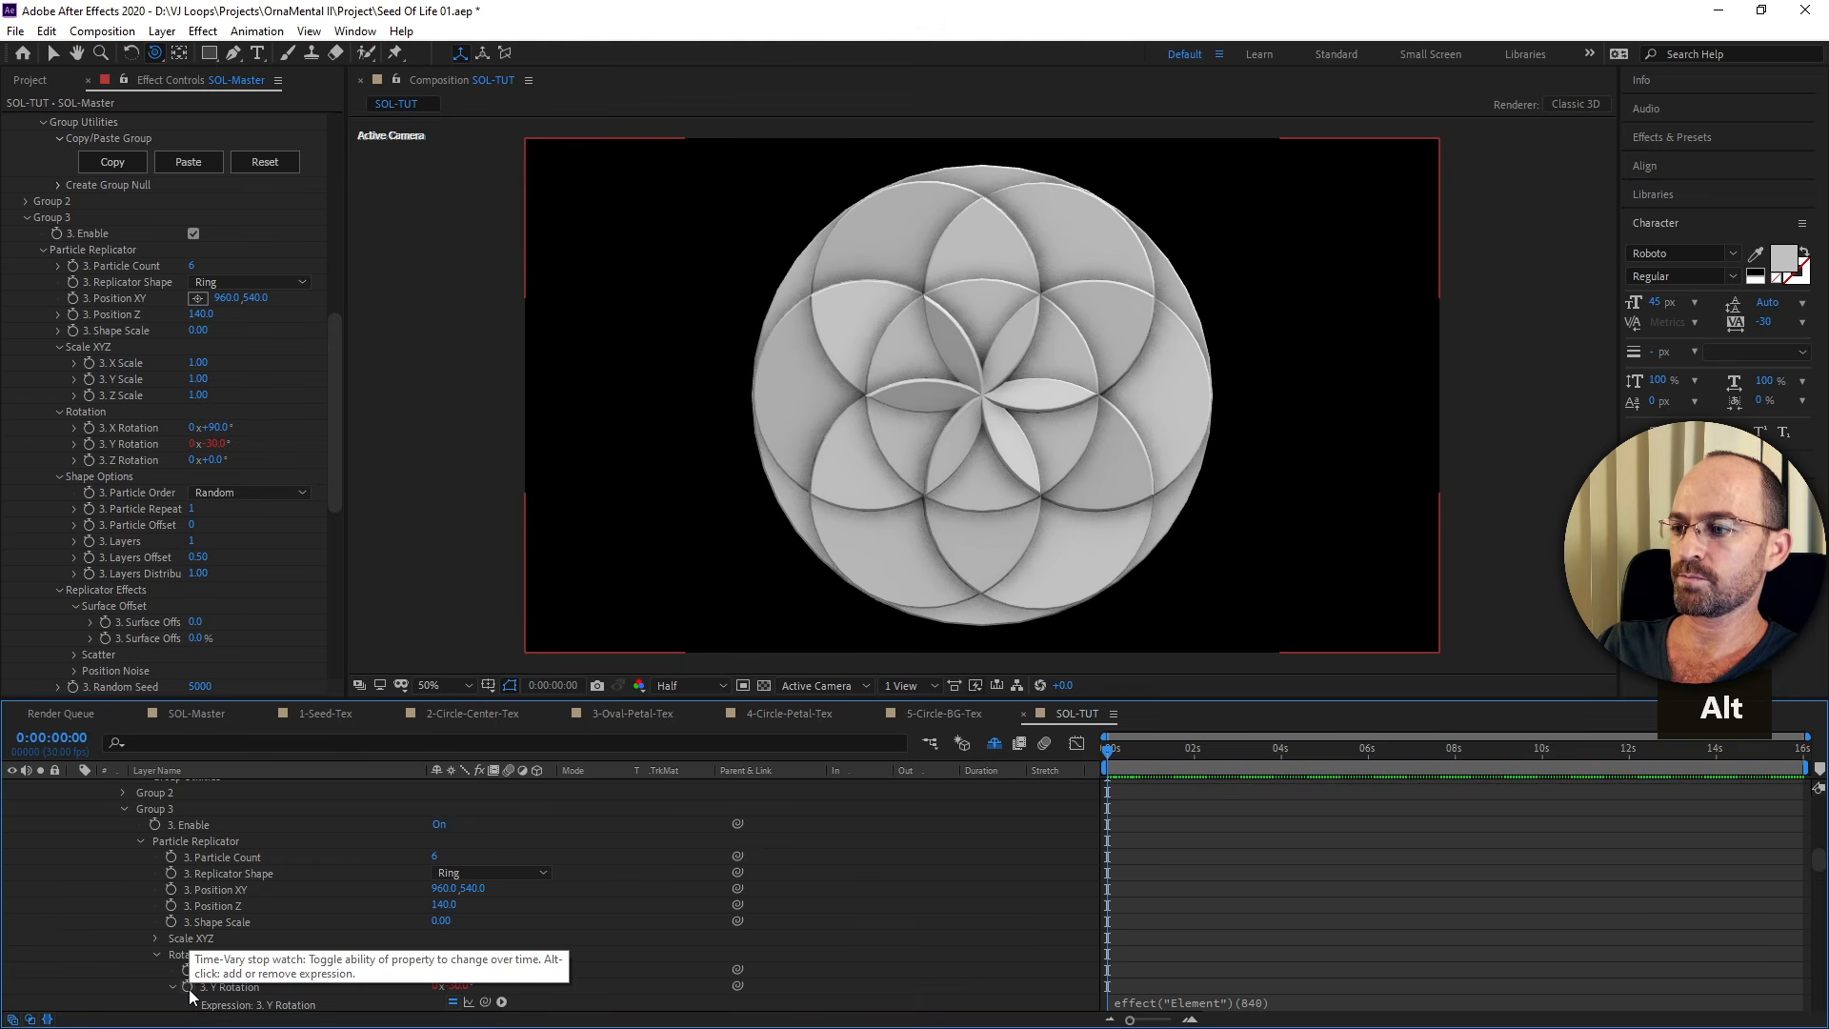
Paste the copied time*(180/16) expression onto Group 3's Y Rotation property and scrub through the start of the animation.
{"action": "left_click", "coordinate": [189, 987]}
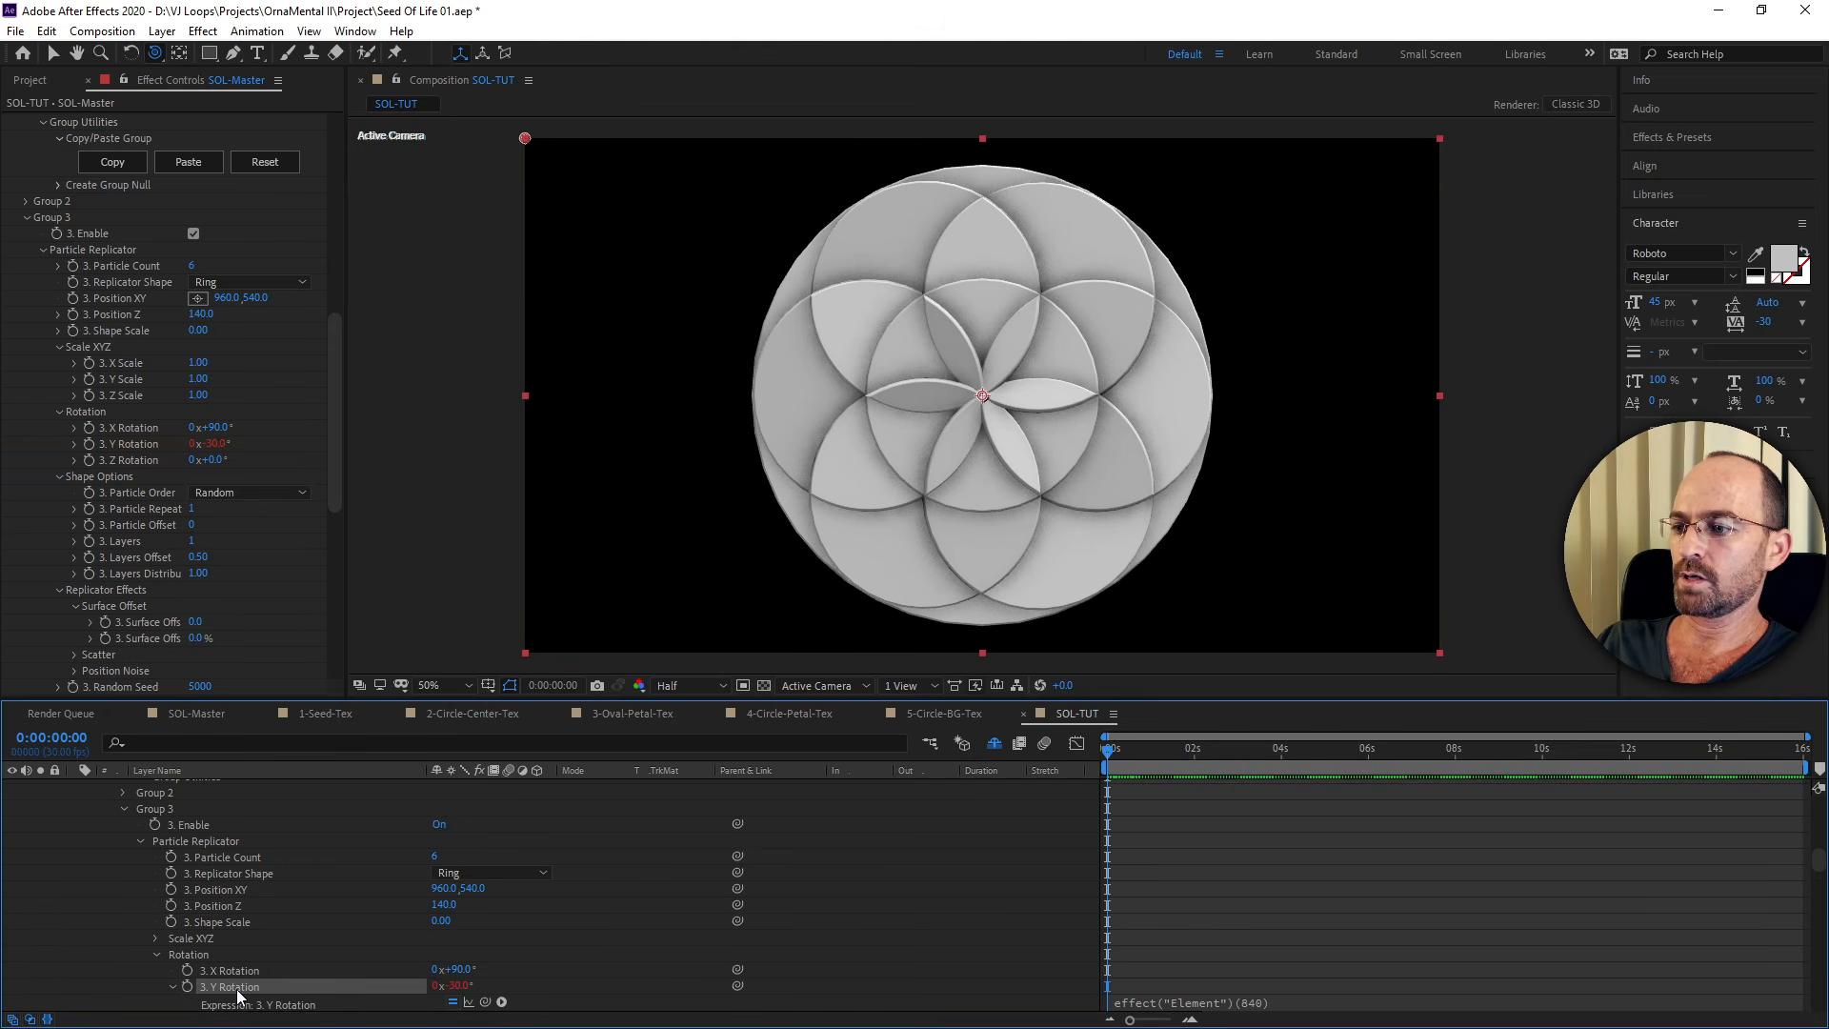
{"action": "right_click", "coordinate": [237, 989]}
{"action": "left_click", "coordinate": [232, 992]}
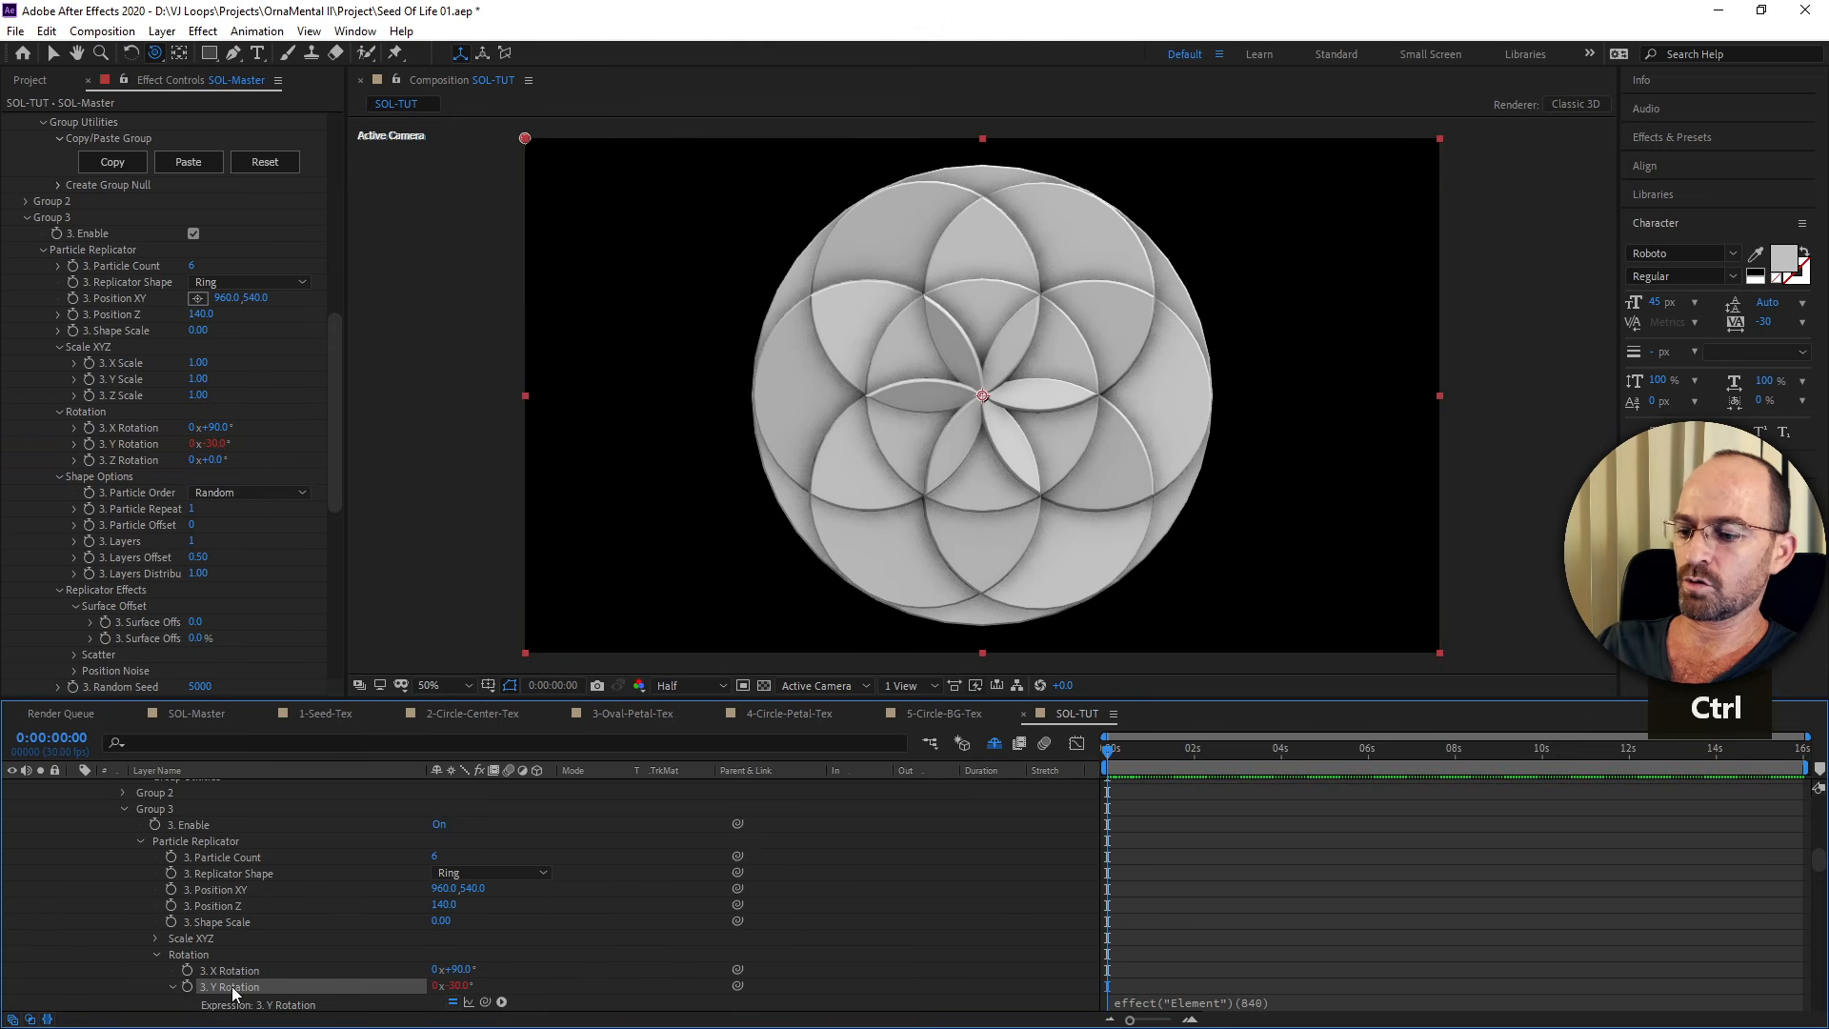
{"action": "key", "text": "ctrl+v"}
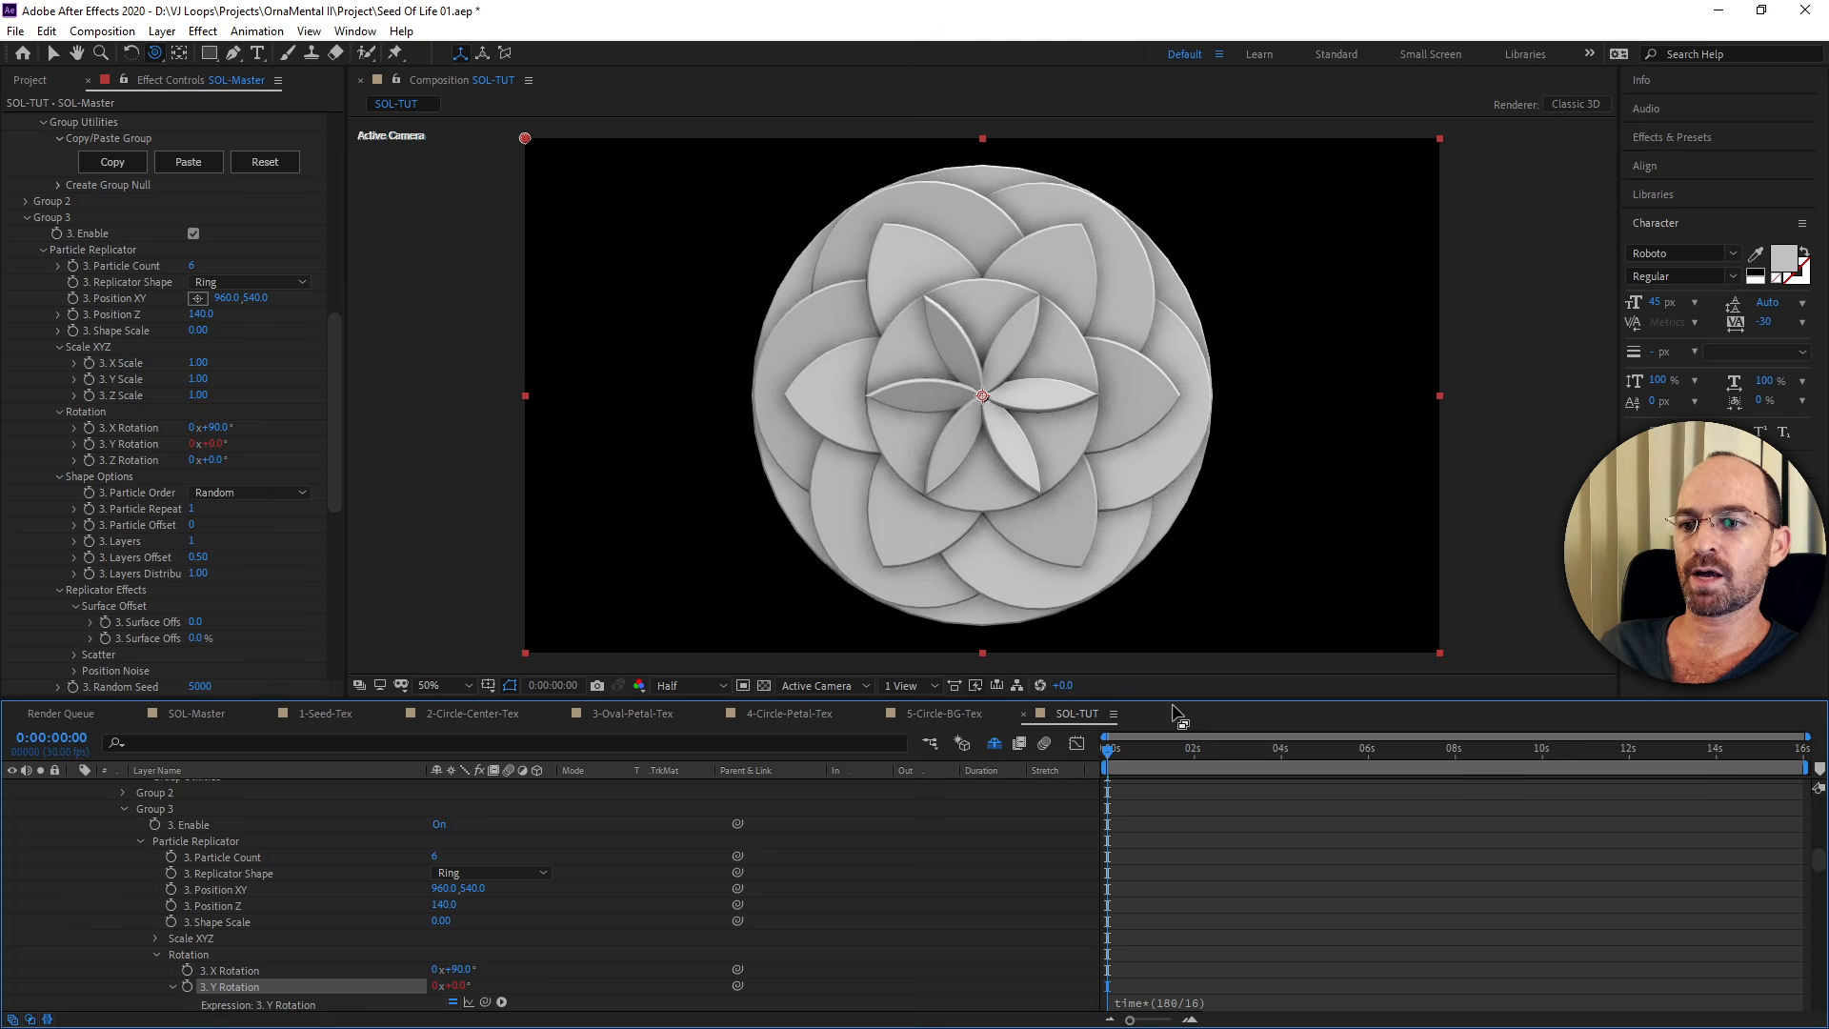
{"action": "left_click_drag", "start_coordinate": [1151, 747], "coordinate": [1069, 861]}
Change Group 3's Y Rotation expression to time*(120/16) and scrub the start of the timeline to check the motion.
{"action": "left_click", "coordinate": [1171, 1009]}
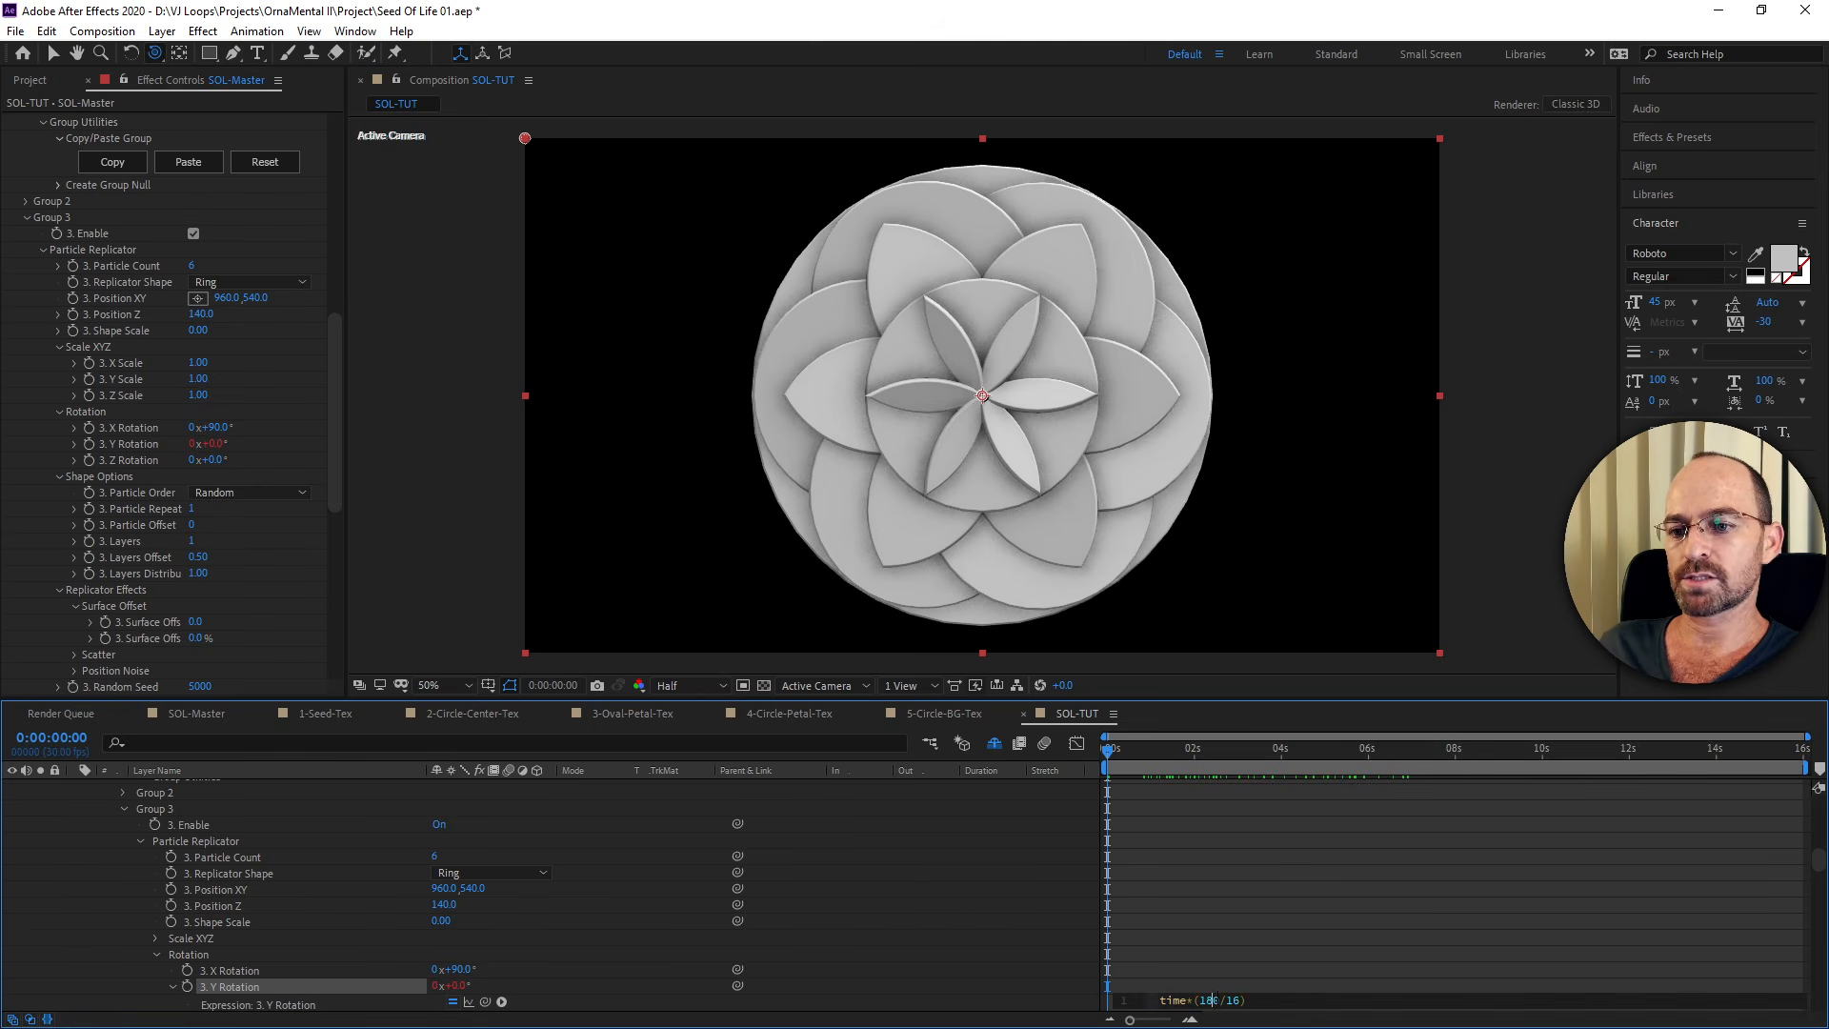
{"action": "key", "text": "BackSpace"}
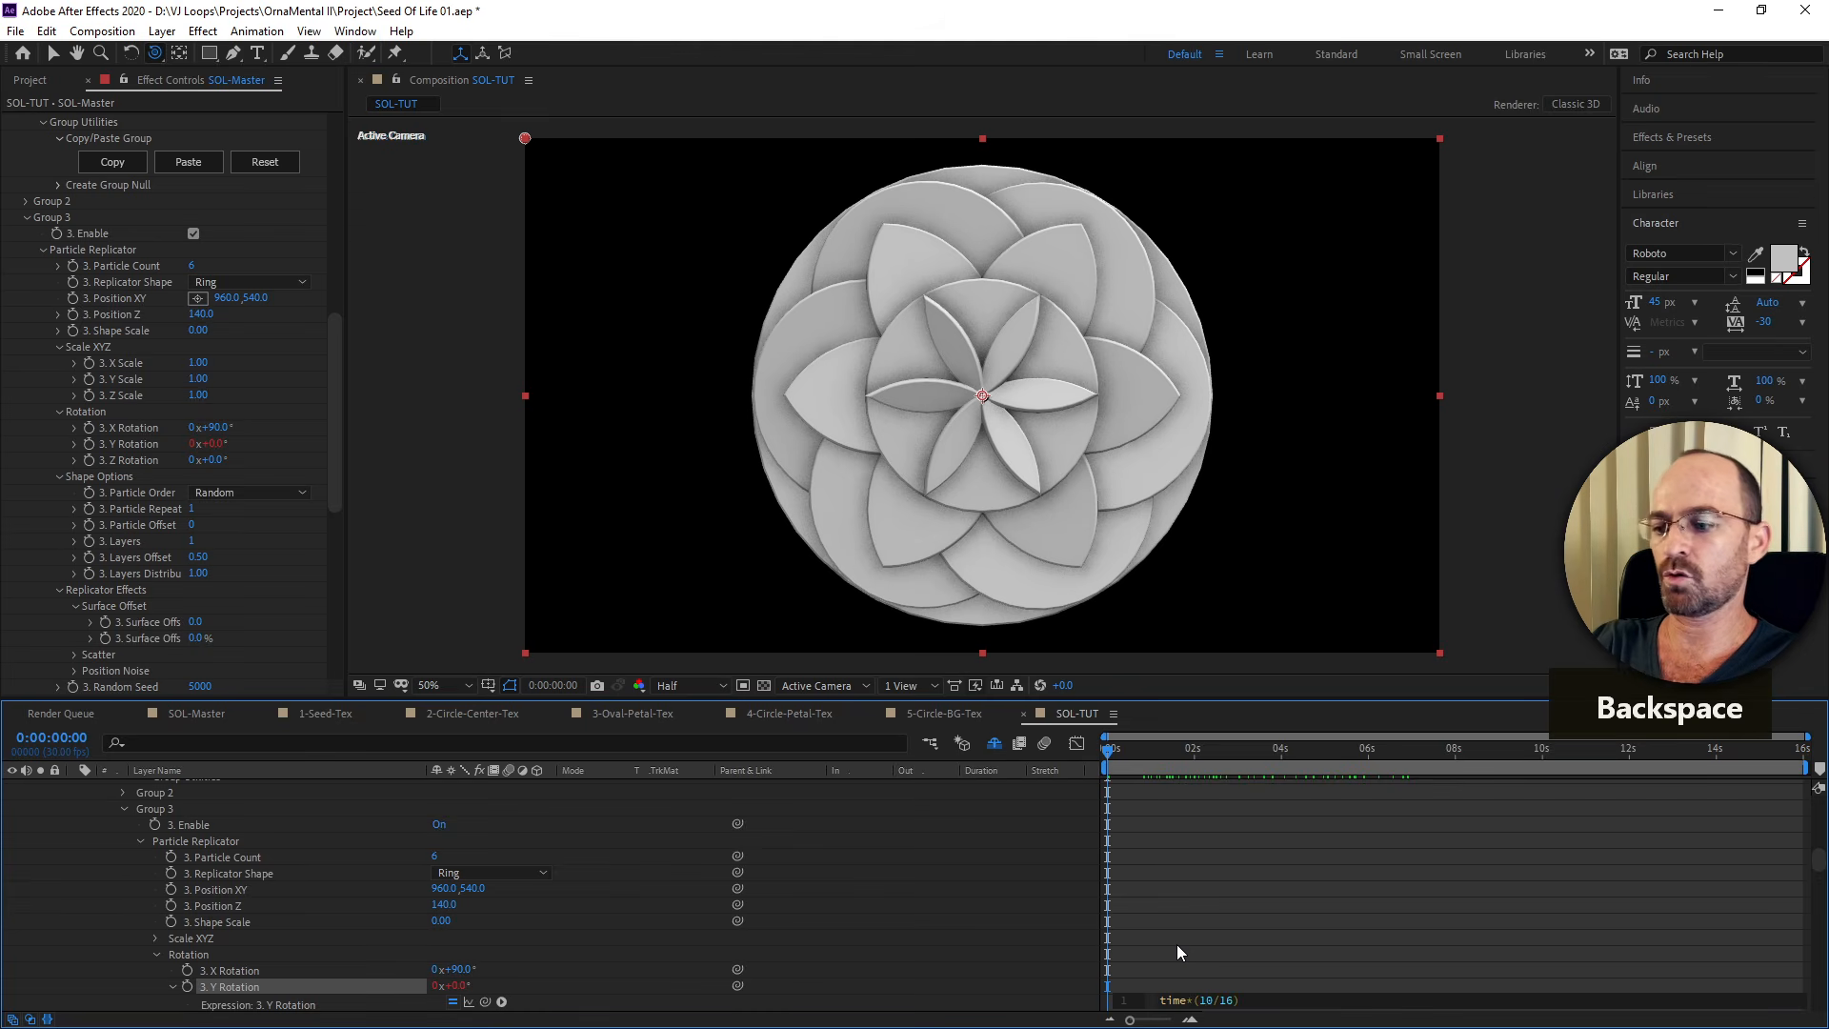
{"action": "type", "text": "2"}
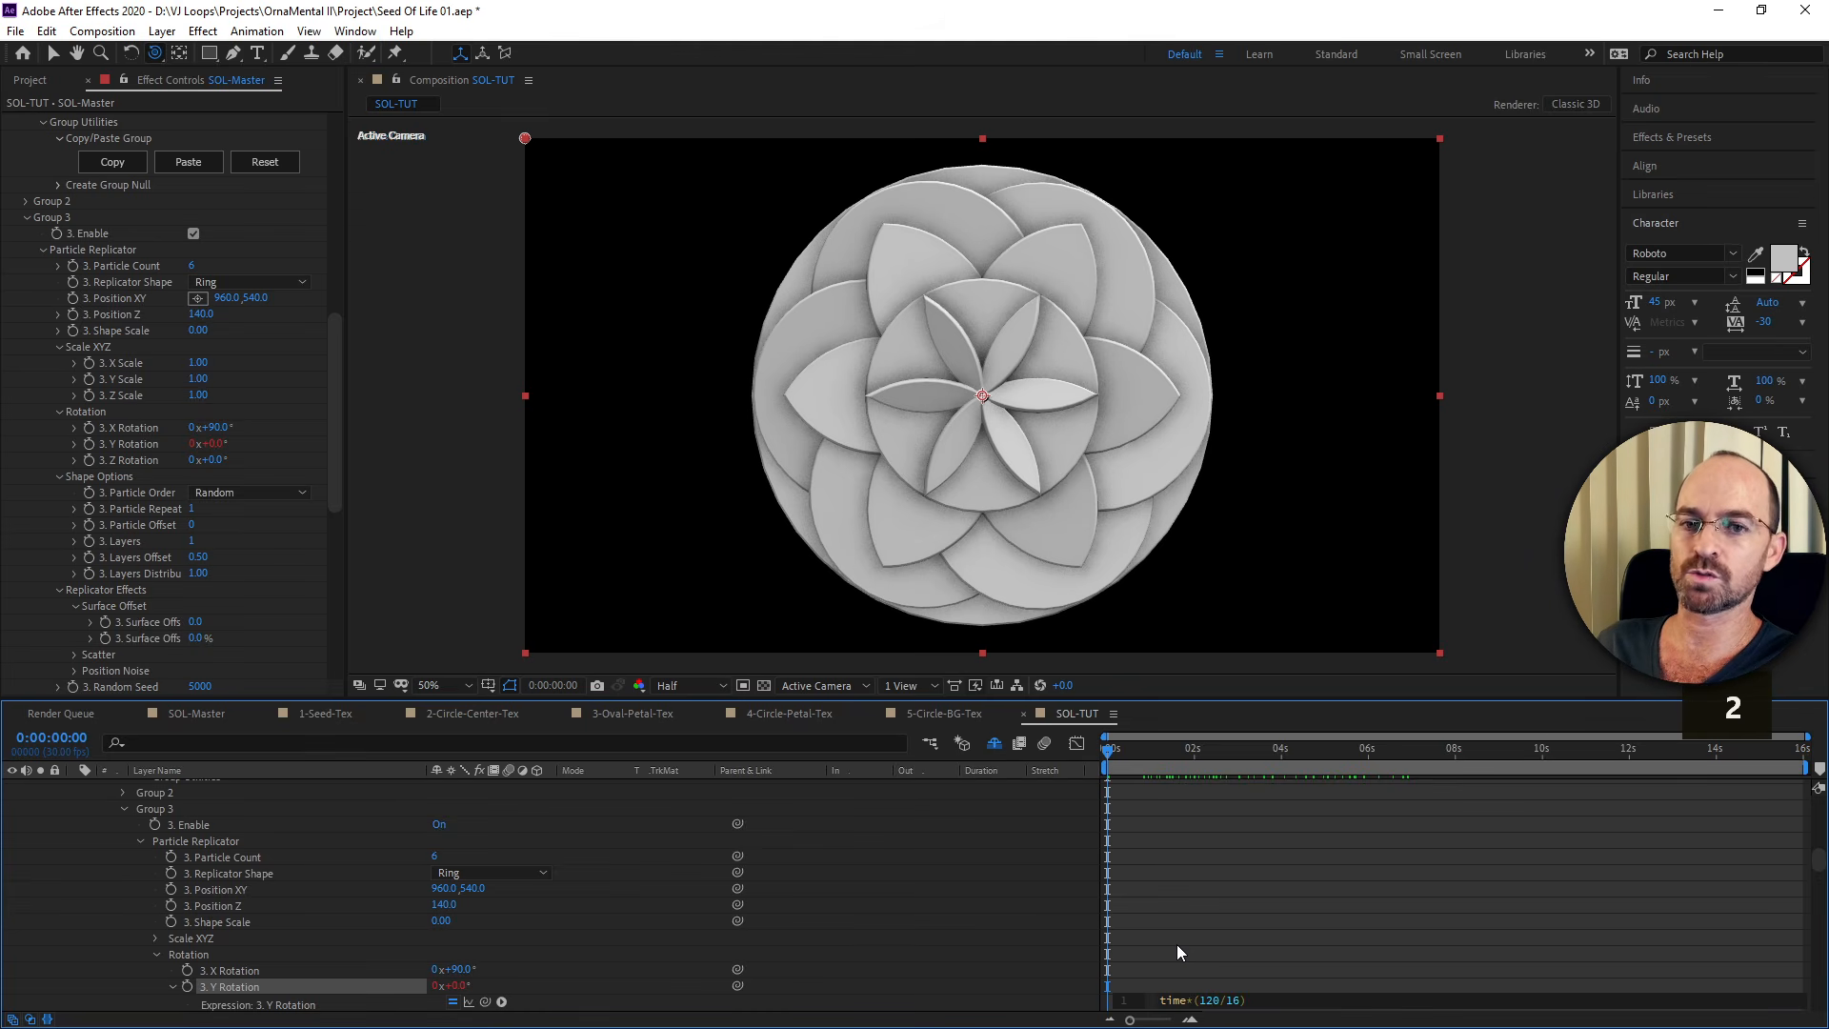
{"action": "key", "text": "Return"}
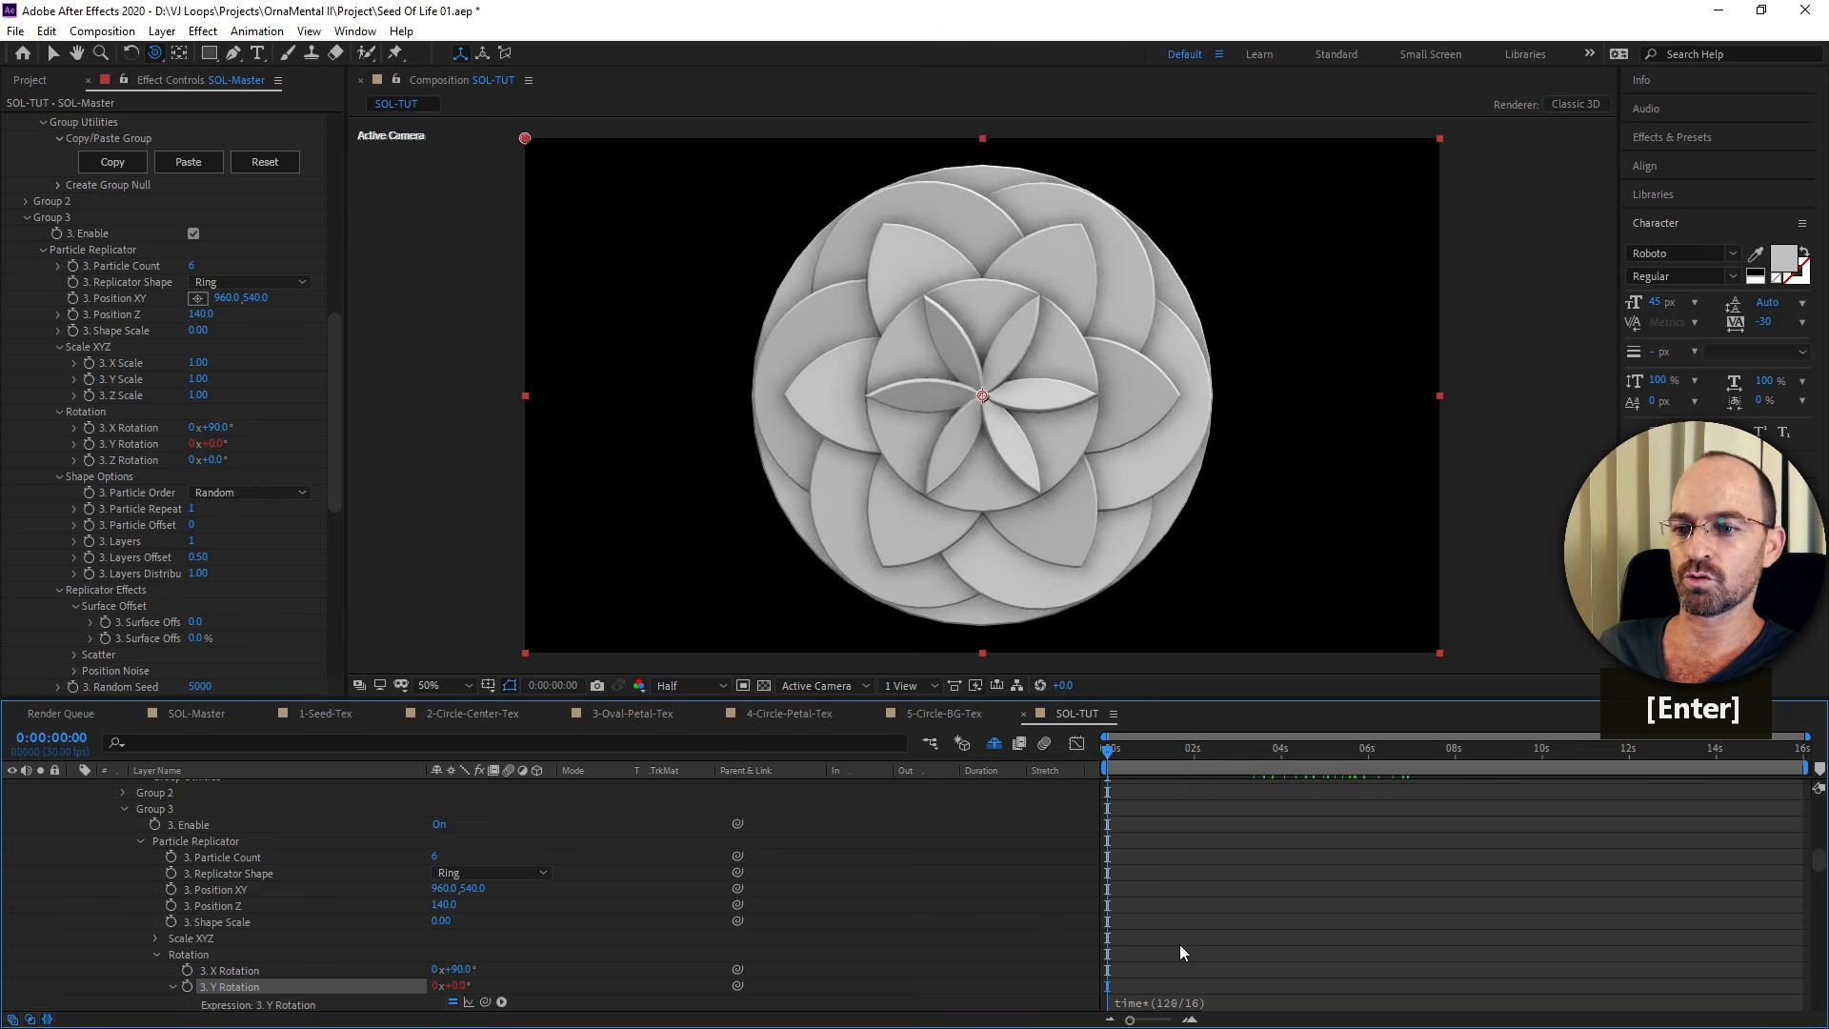
{"action": "left_click_drag", "start_coordinate": [1122, 752], "coordinate": [1054, 840]}
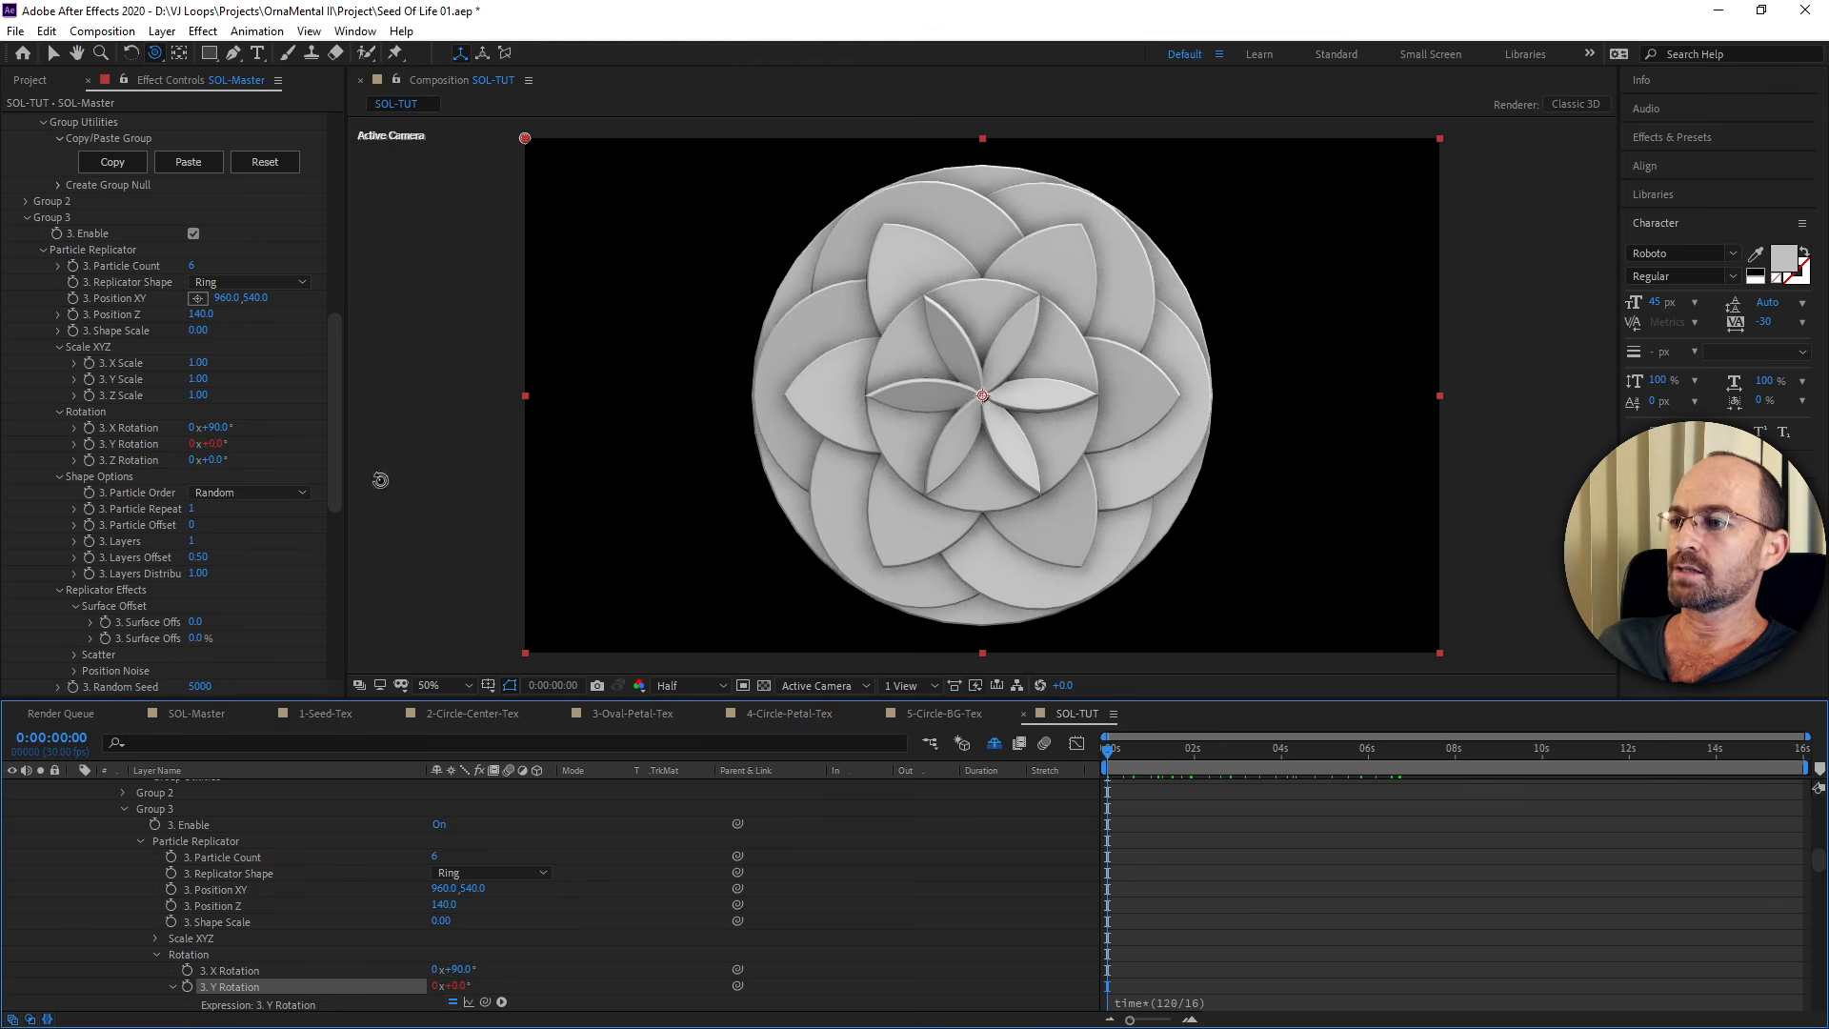
Append a plus sign to Group 3's Y Rotation expression, and undo the mistaken expression link made from Z Rotation.
{"action": "scroll", "coordinate": [1175, 952], "scroll_direction": "down", "scroll_amount": 2}
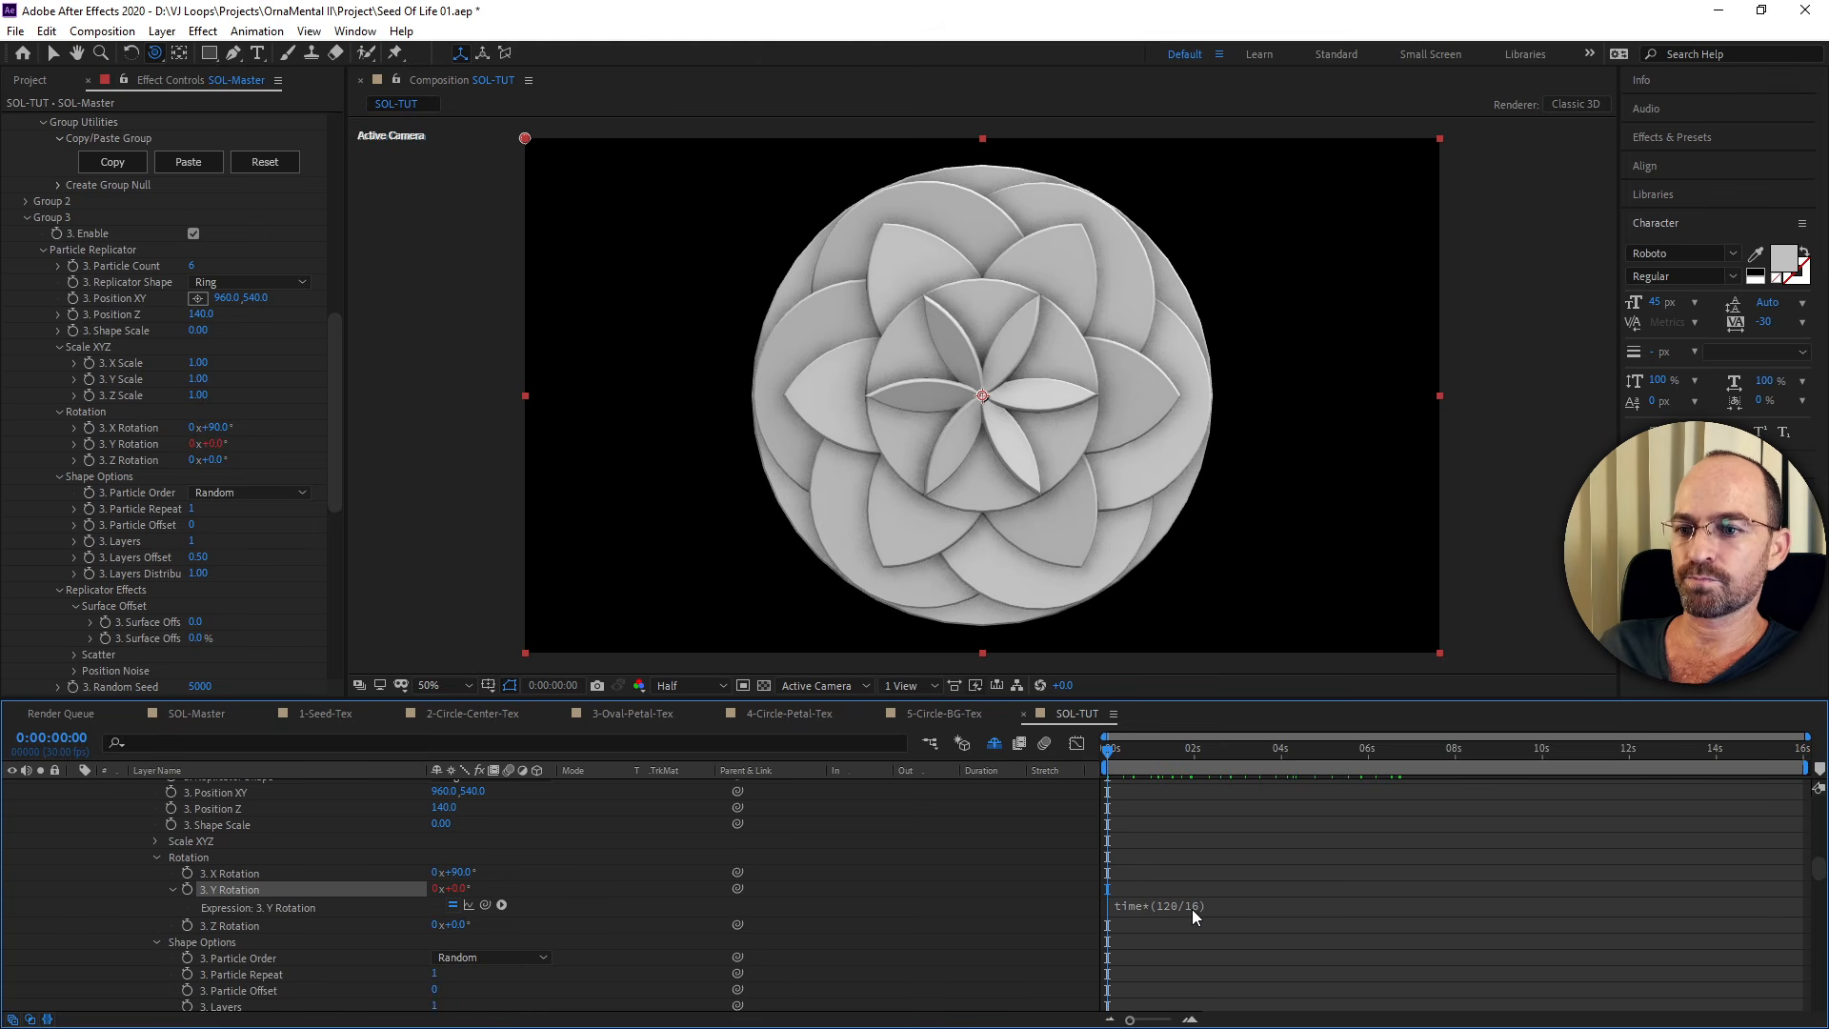
{"action": "left_click", "coordinate": [1192, 909]}
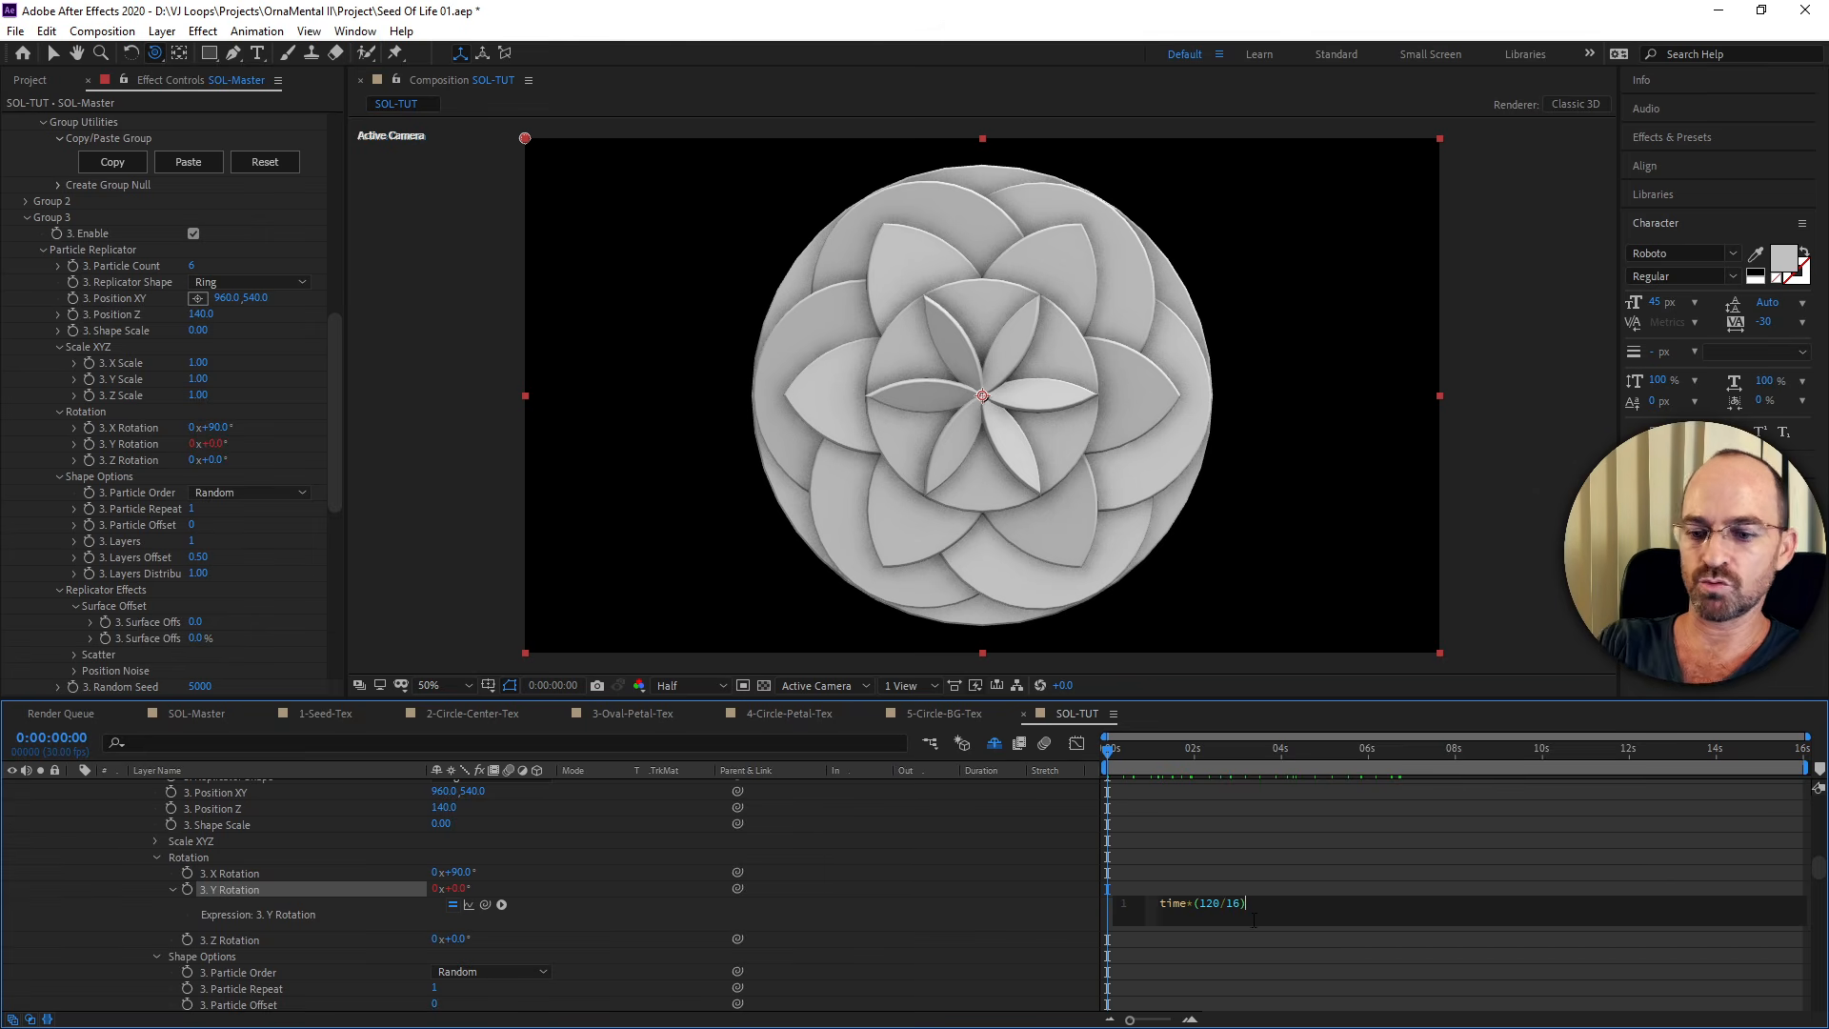
{"action": "type", "text": "+"}
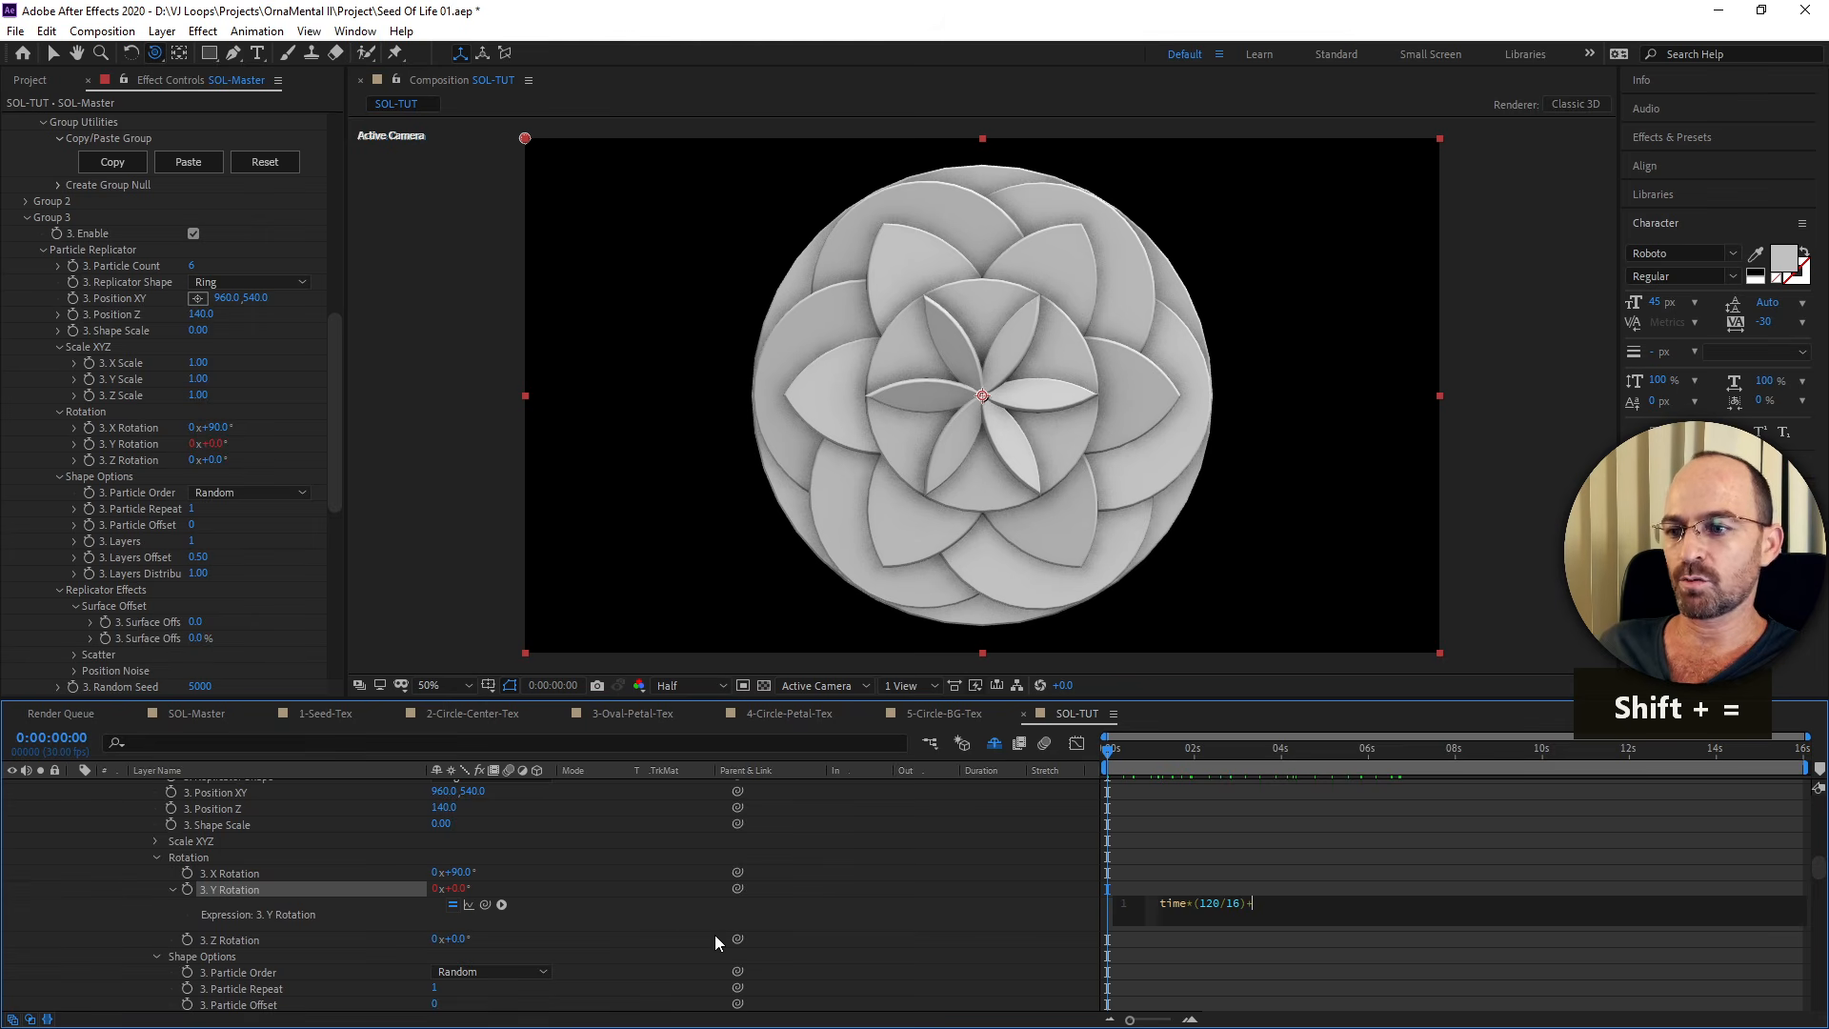
{"action": "left_click_drag", "start_coordinate": [736, 938], "coordinate": [137, 444]}
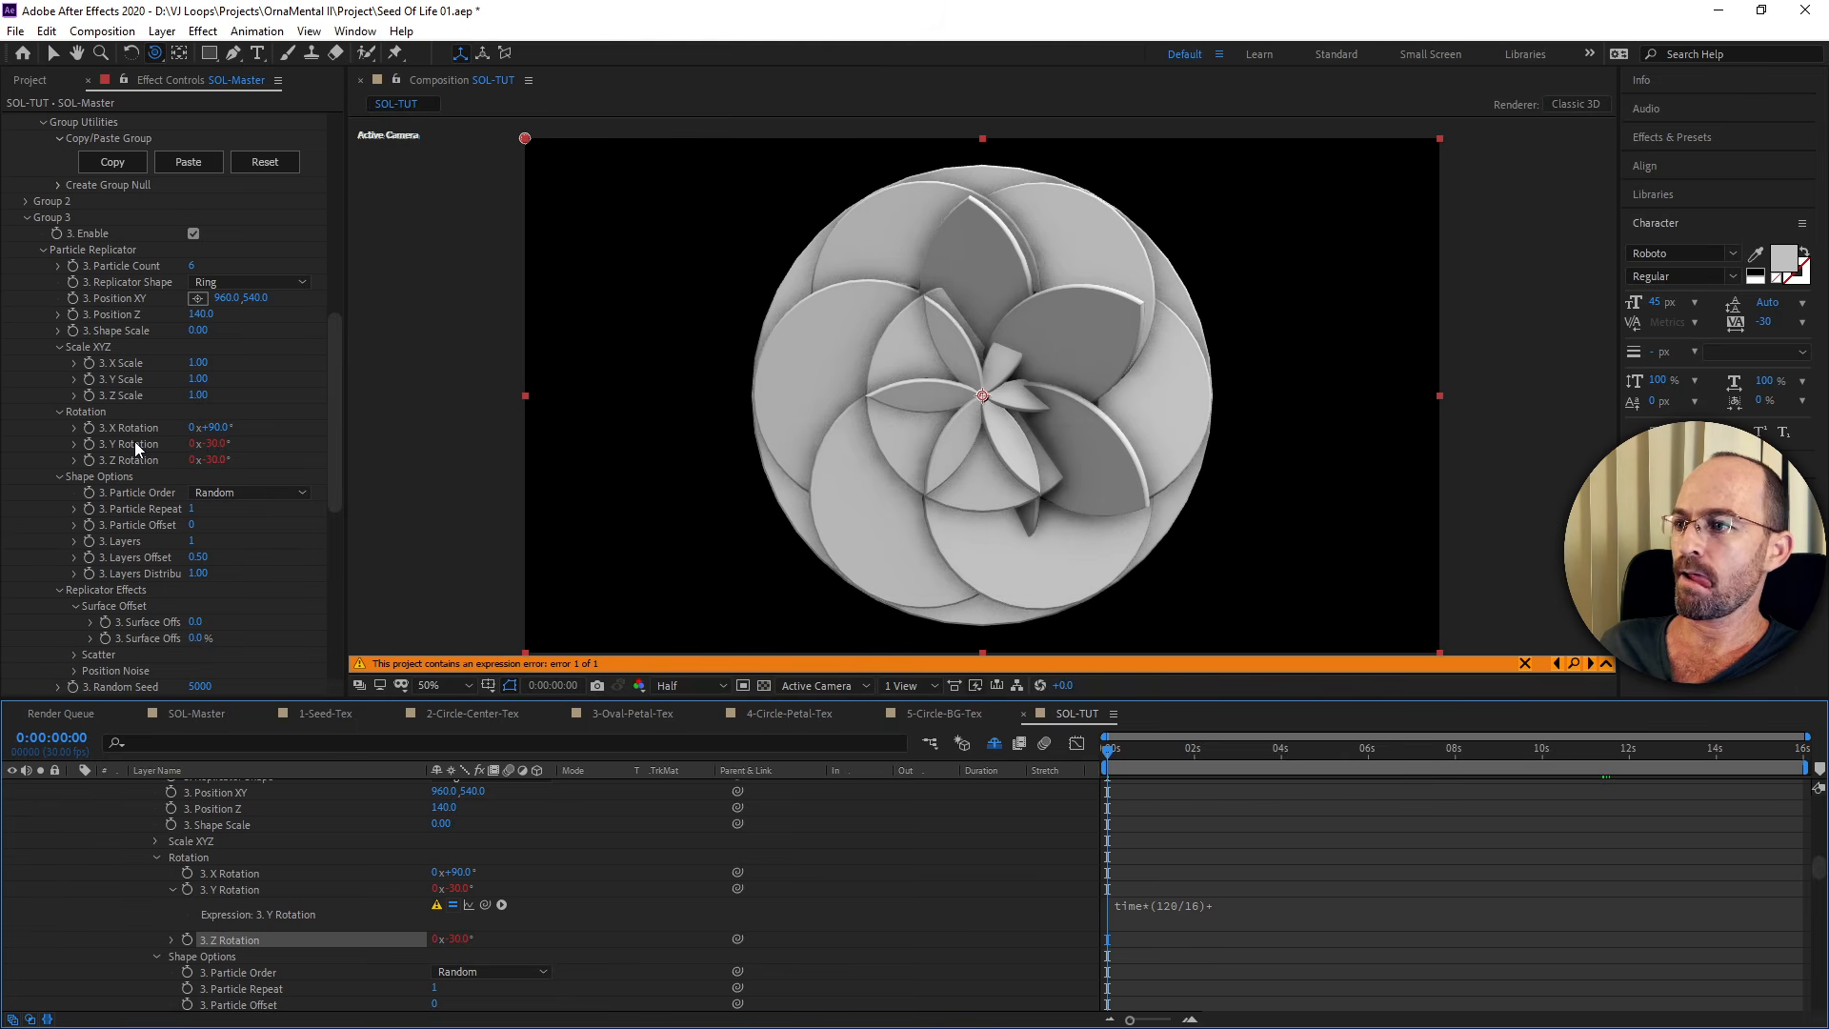
{"action": "key", "text": "ctrl+z"}
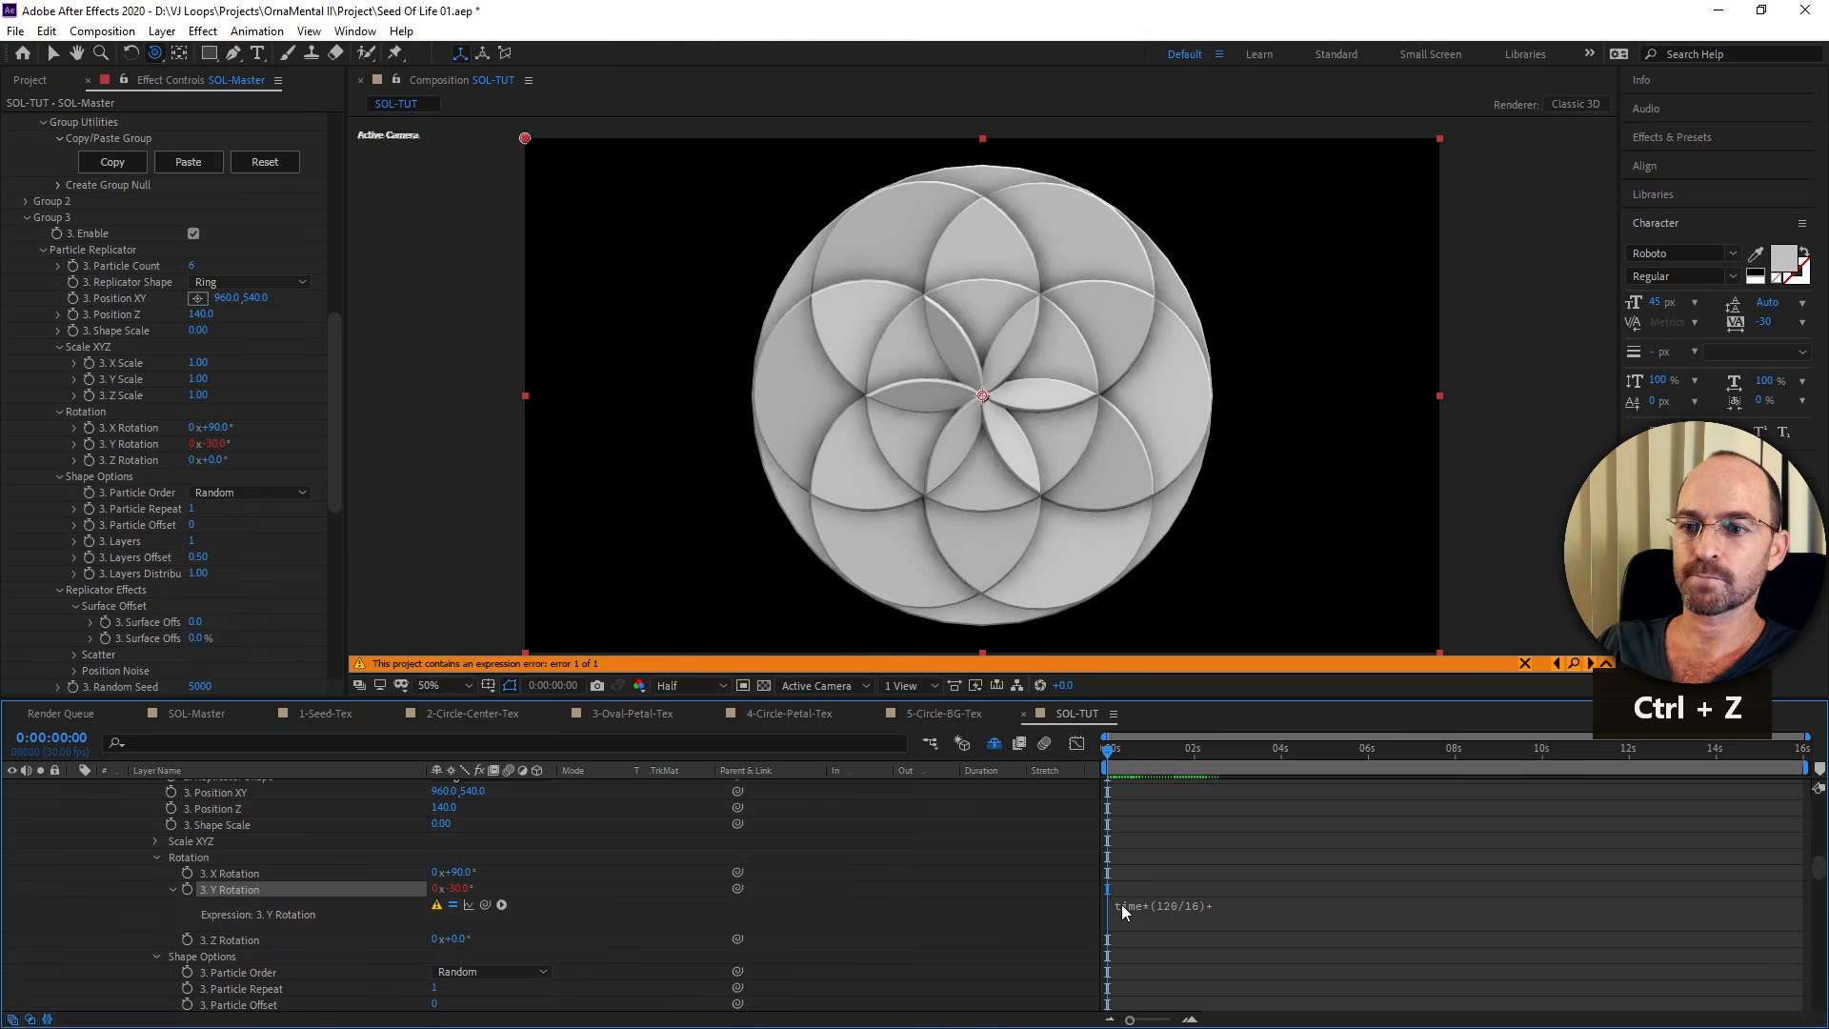
Link Group 3's Y Rotation expression to its own base value so it reads time*(120/16)+effect("Element")("3. Y Rotation").
{"action": "left_click", "coordinate": [1217, 907]}
{"action": "left_click", "coordinate": [1263, 904]}
{"action": "type", "text": "+"}
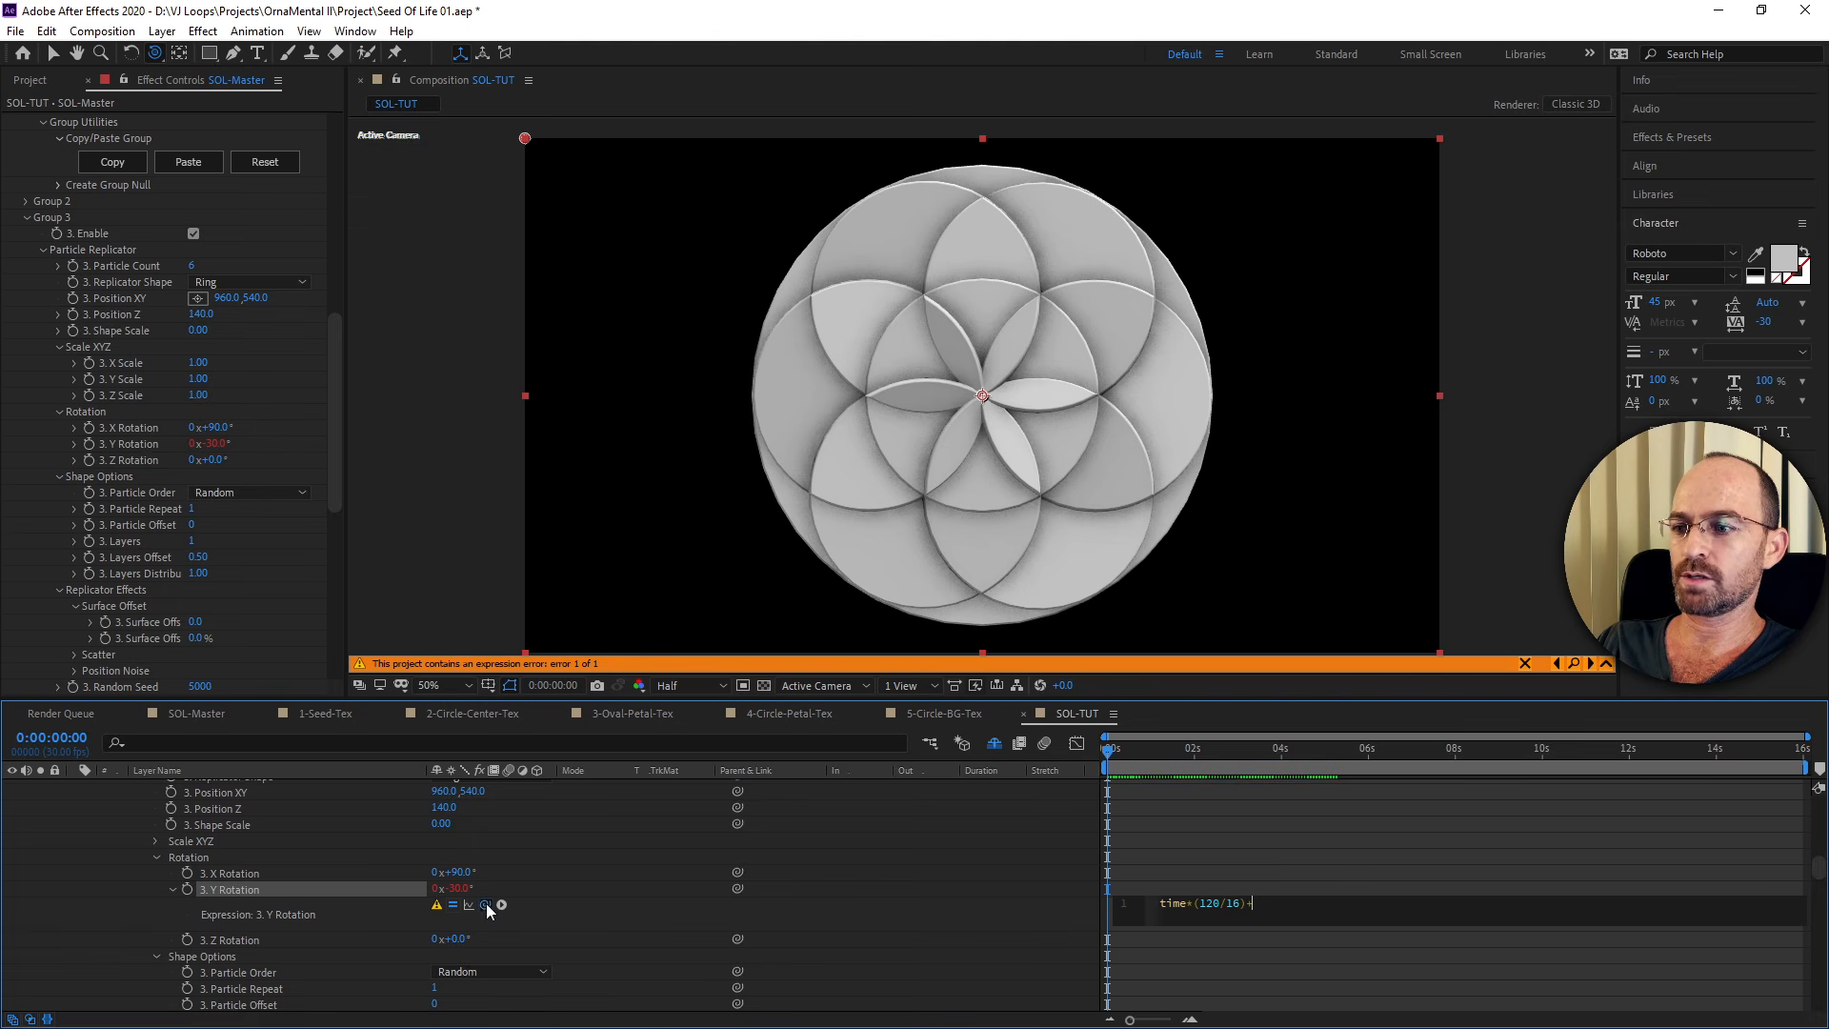
{"action": "left_click_drag", "start_coordinate": [485, 903], "coordinate": [141, 441]}
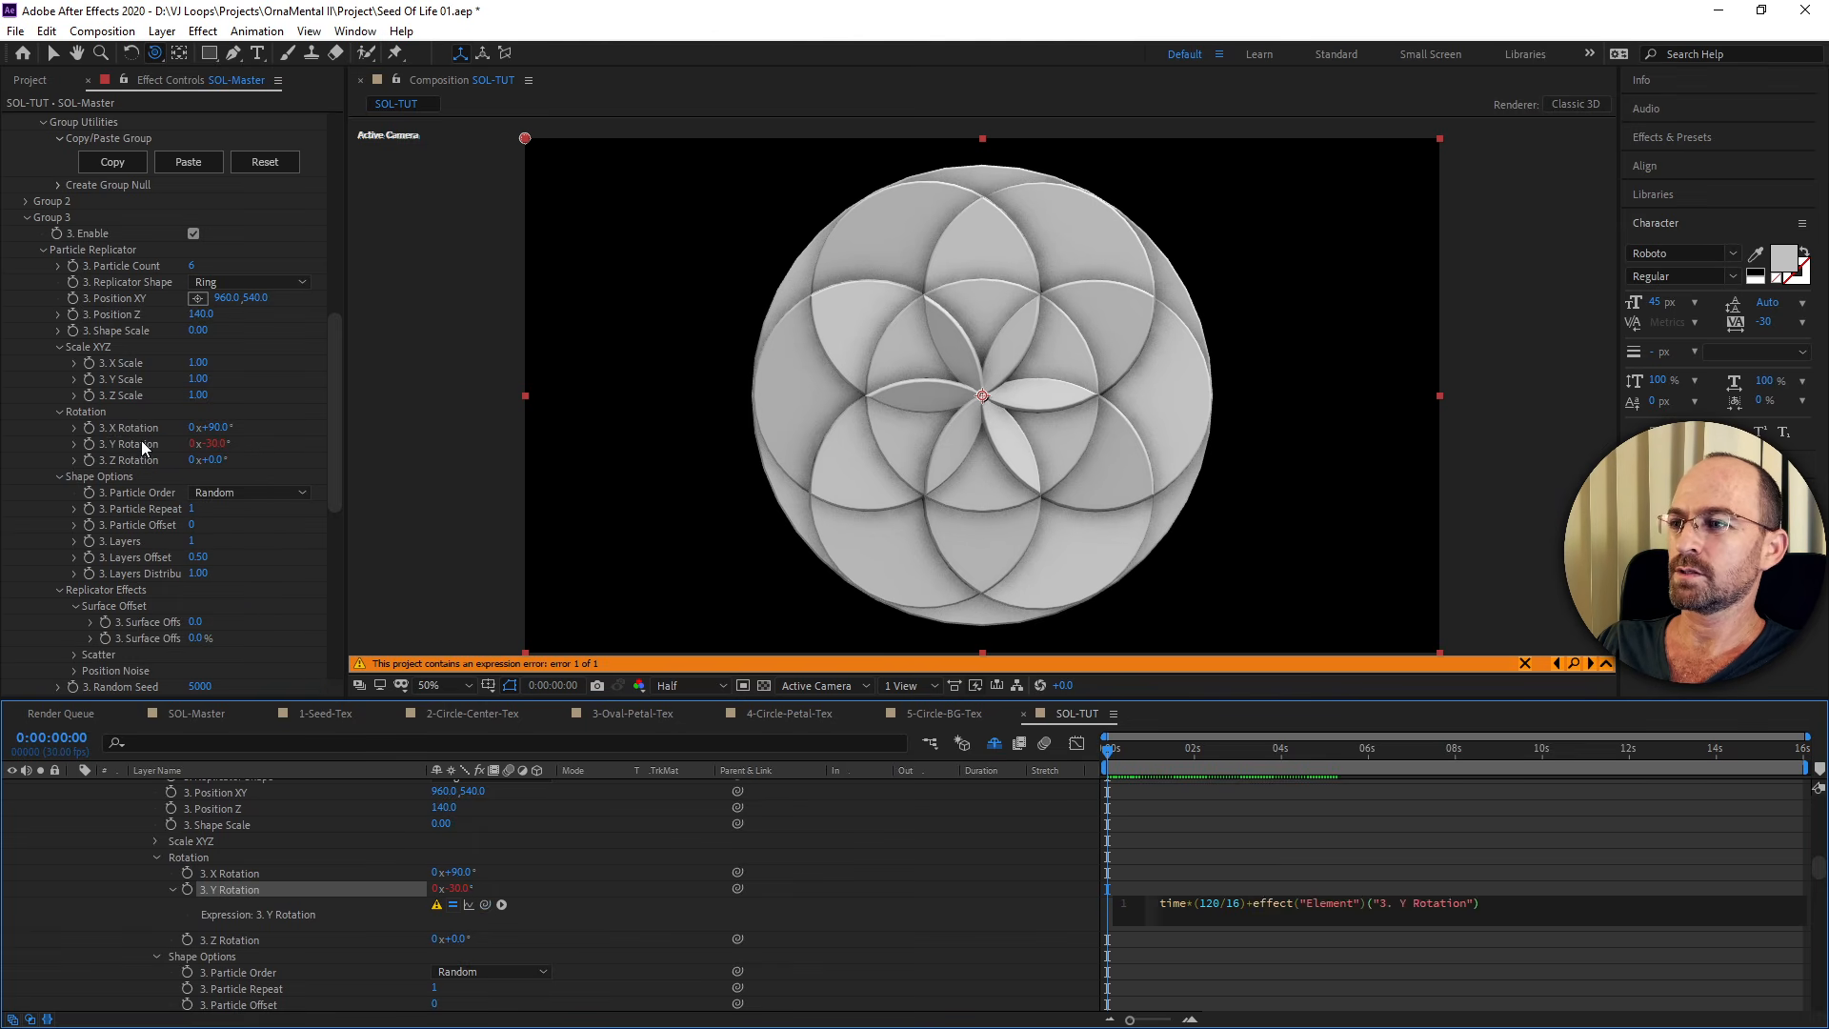
{"action": "key", "text": "Return"}
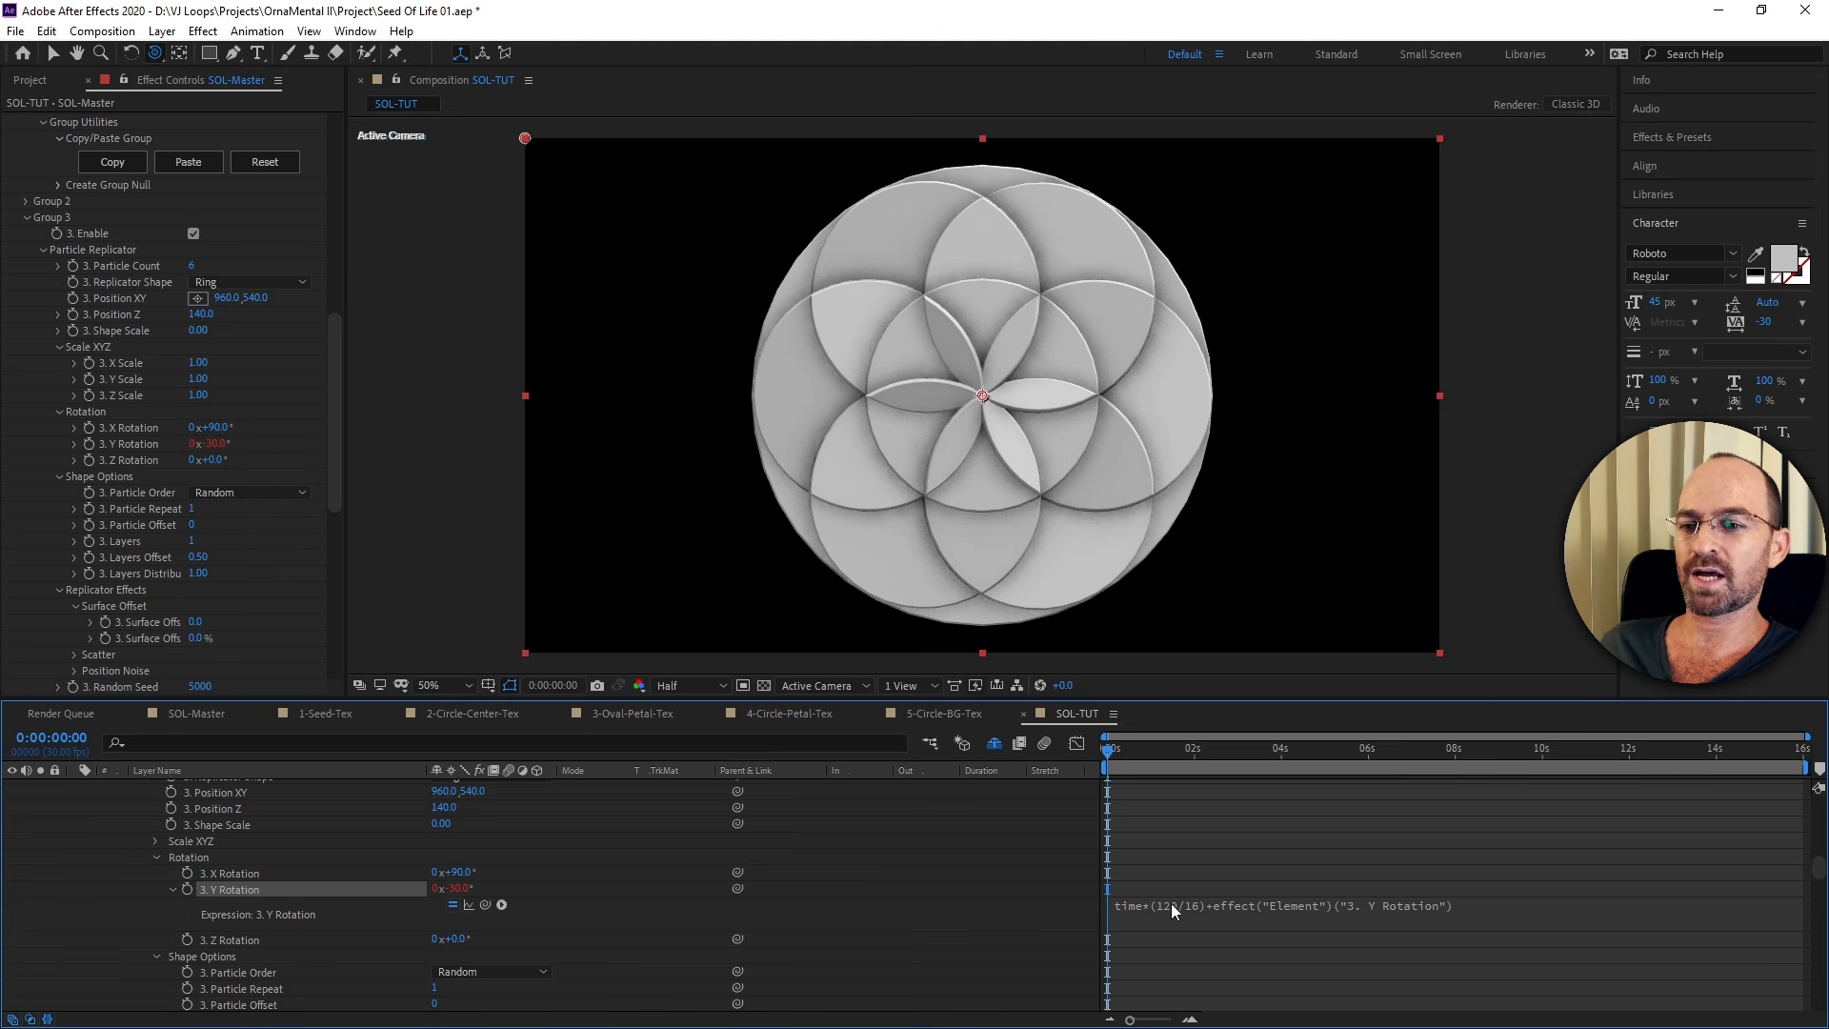
Compare the mandala at the first frame and at 0:00:16:00 to check that Group 3's rotation loops.
{"action": "left_click_drag", "start_coordinate": [1146, 743], "coordinate": [1805, 829]}
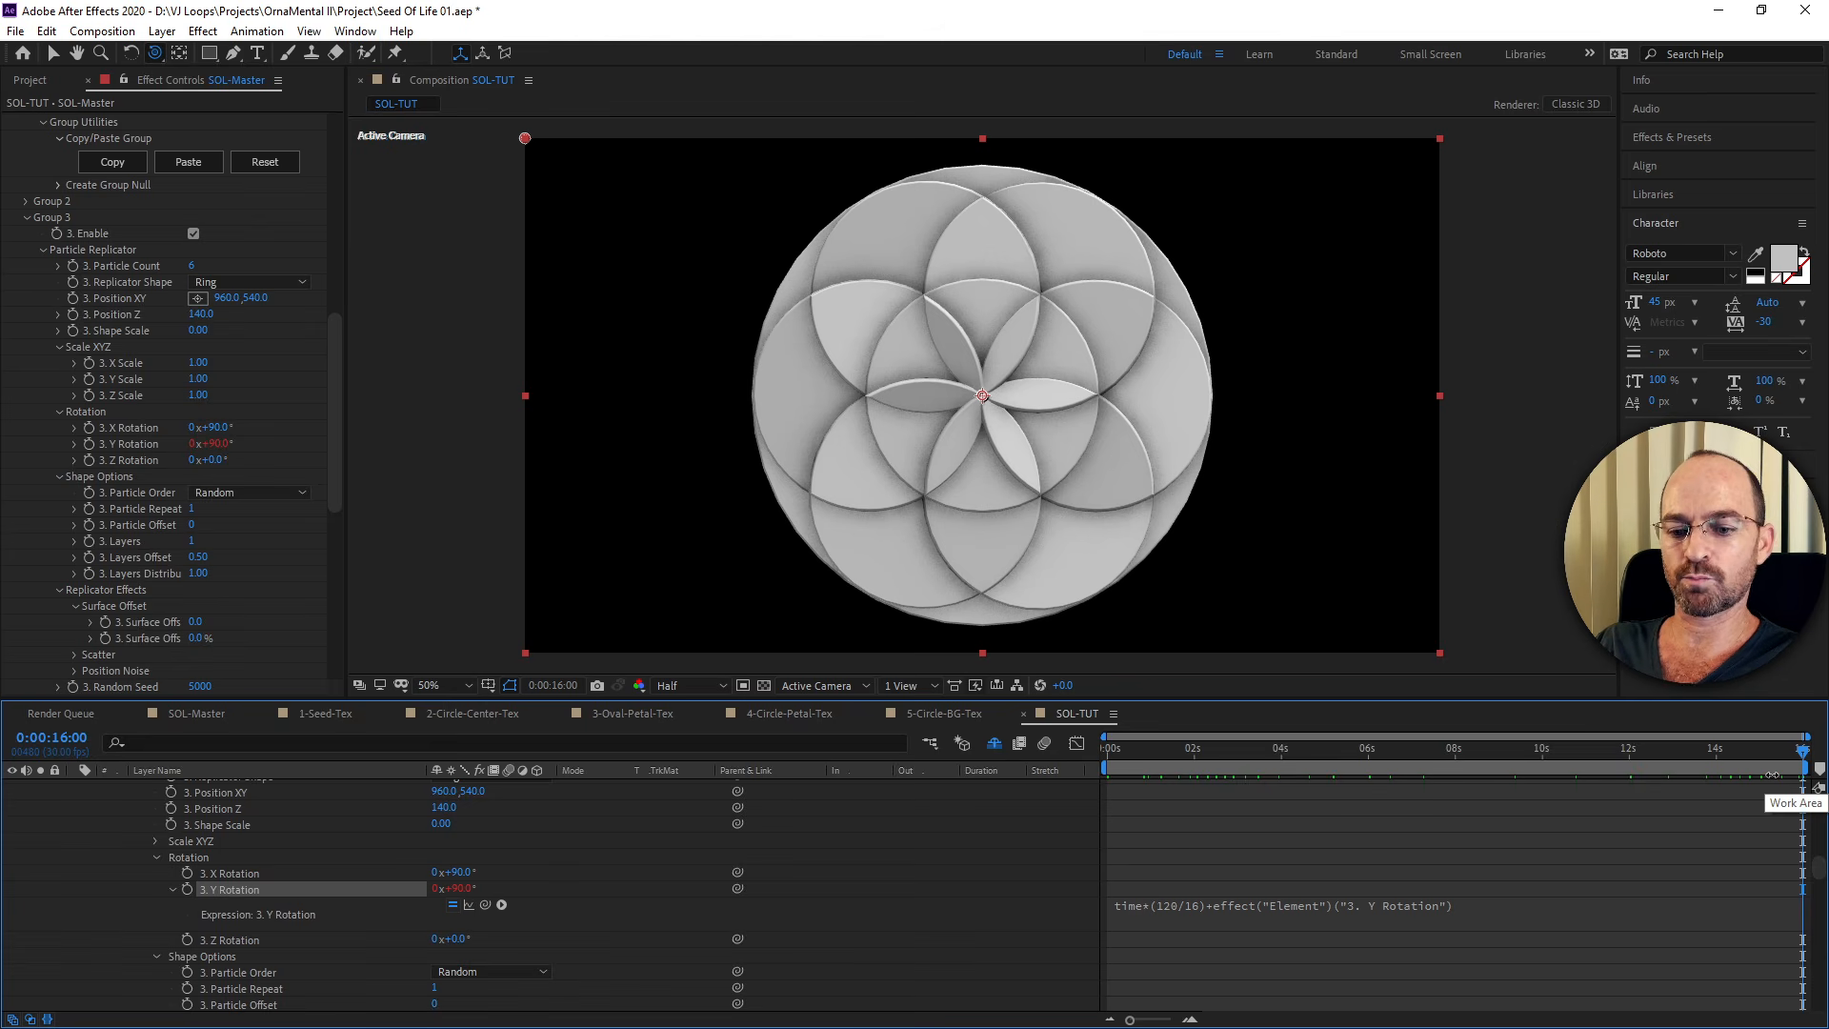
{"action": "key", "text": "Home"}
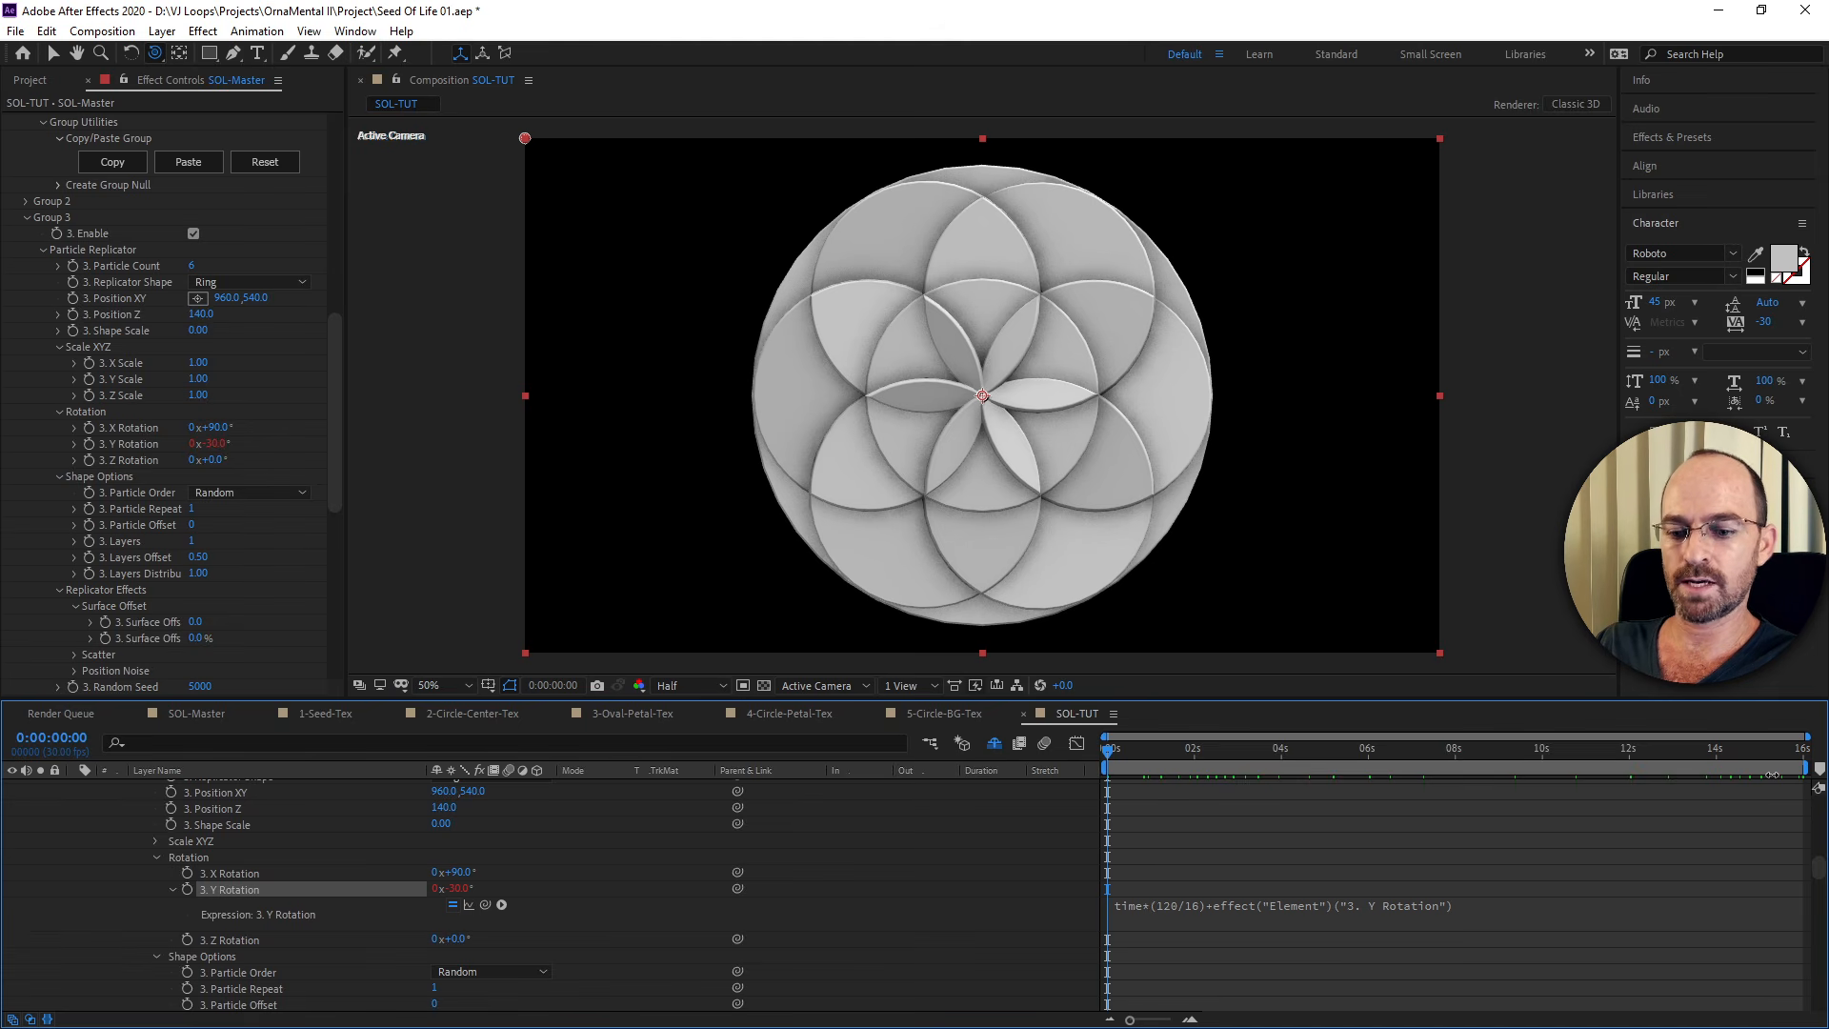
{"action": "key", "text": "End"}
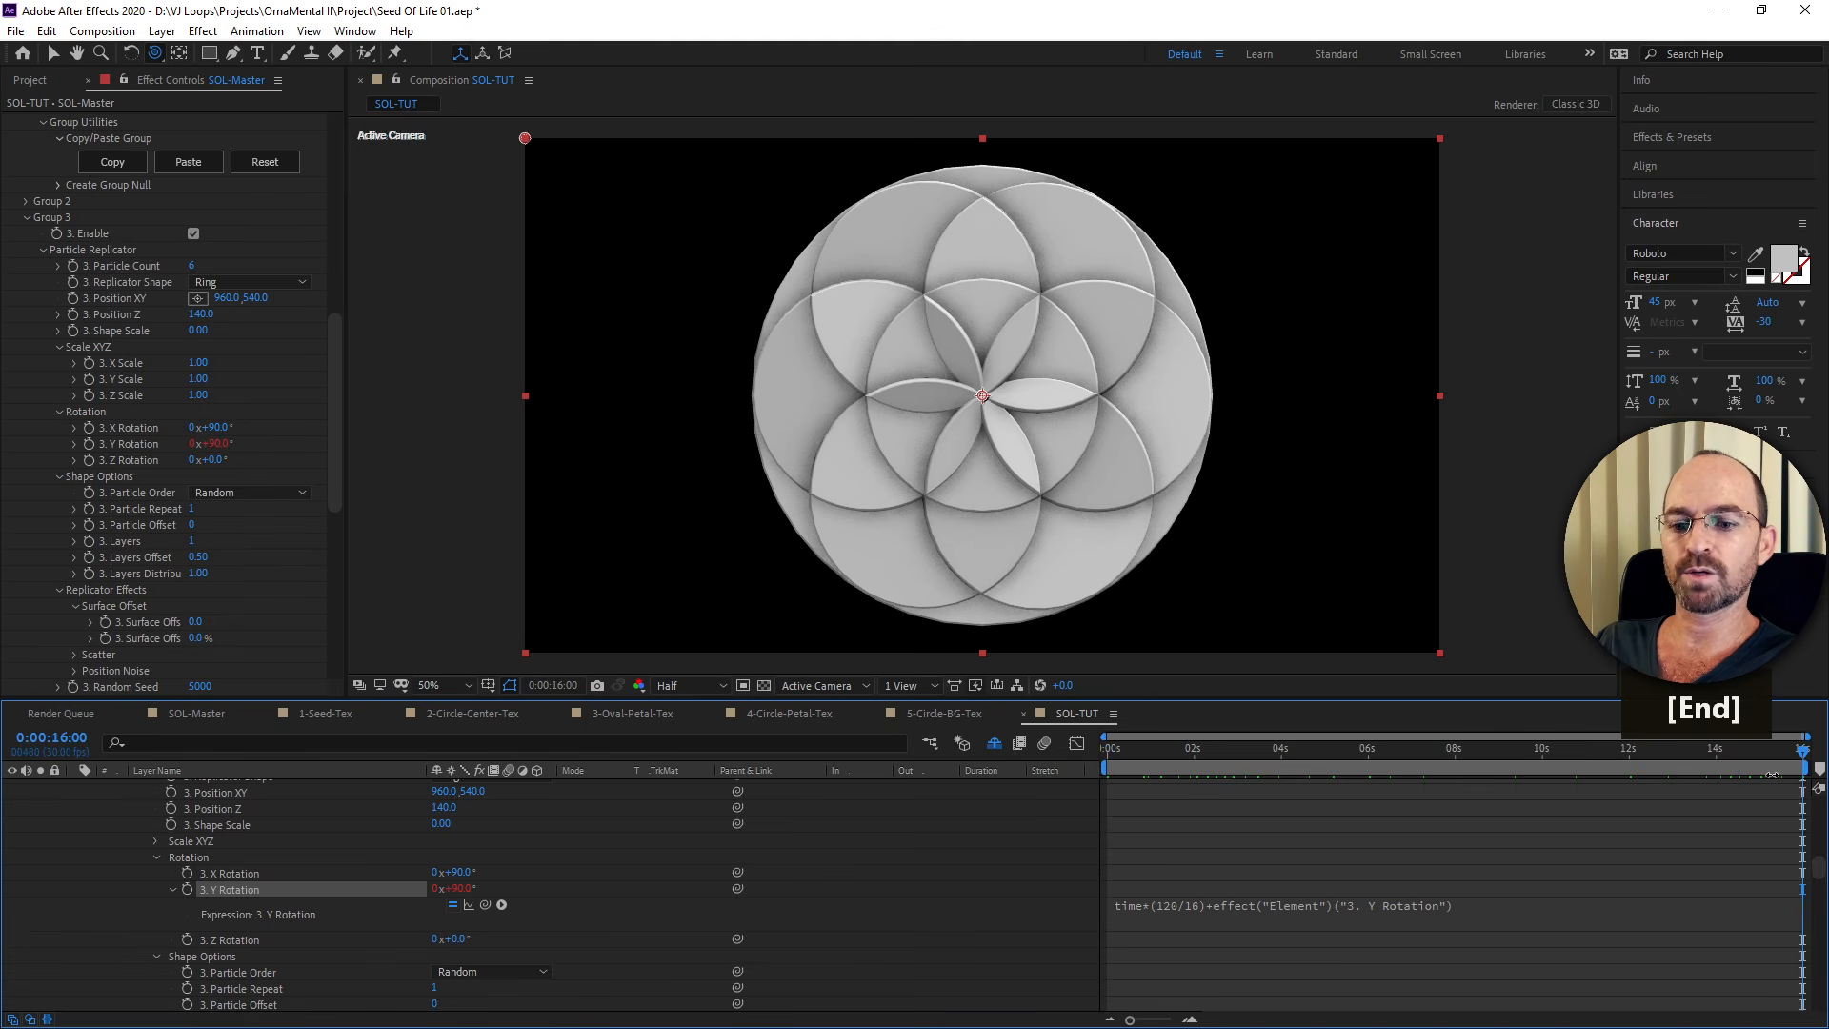
{"action": "key", "text": "End"}
{"action": "key", "text": "Home"}
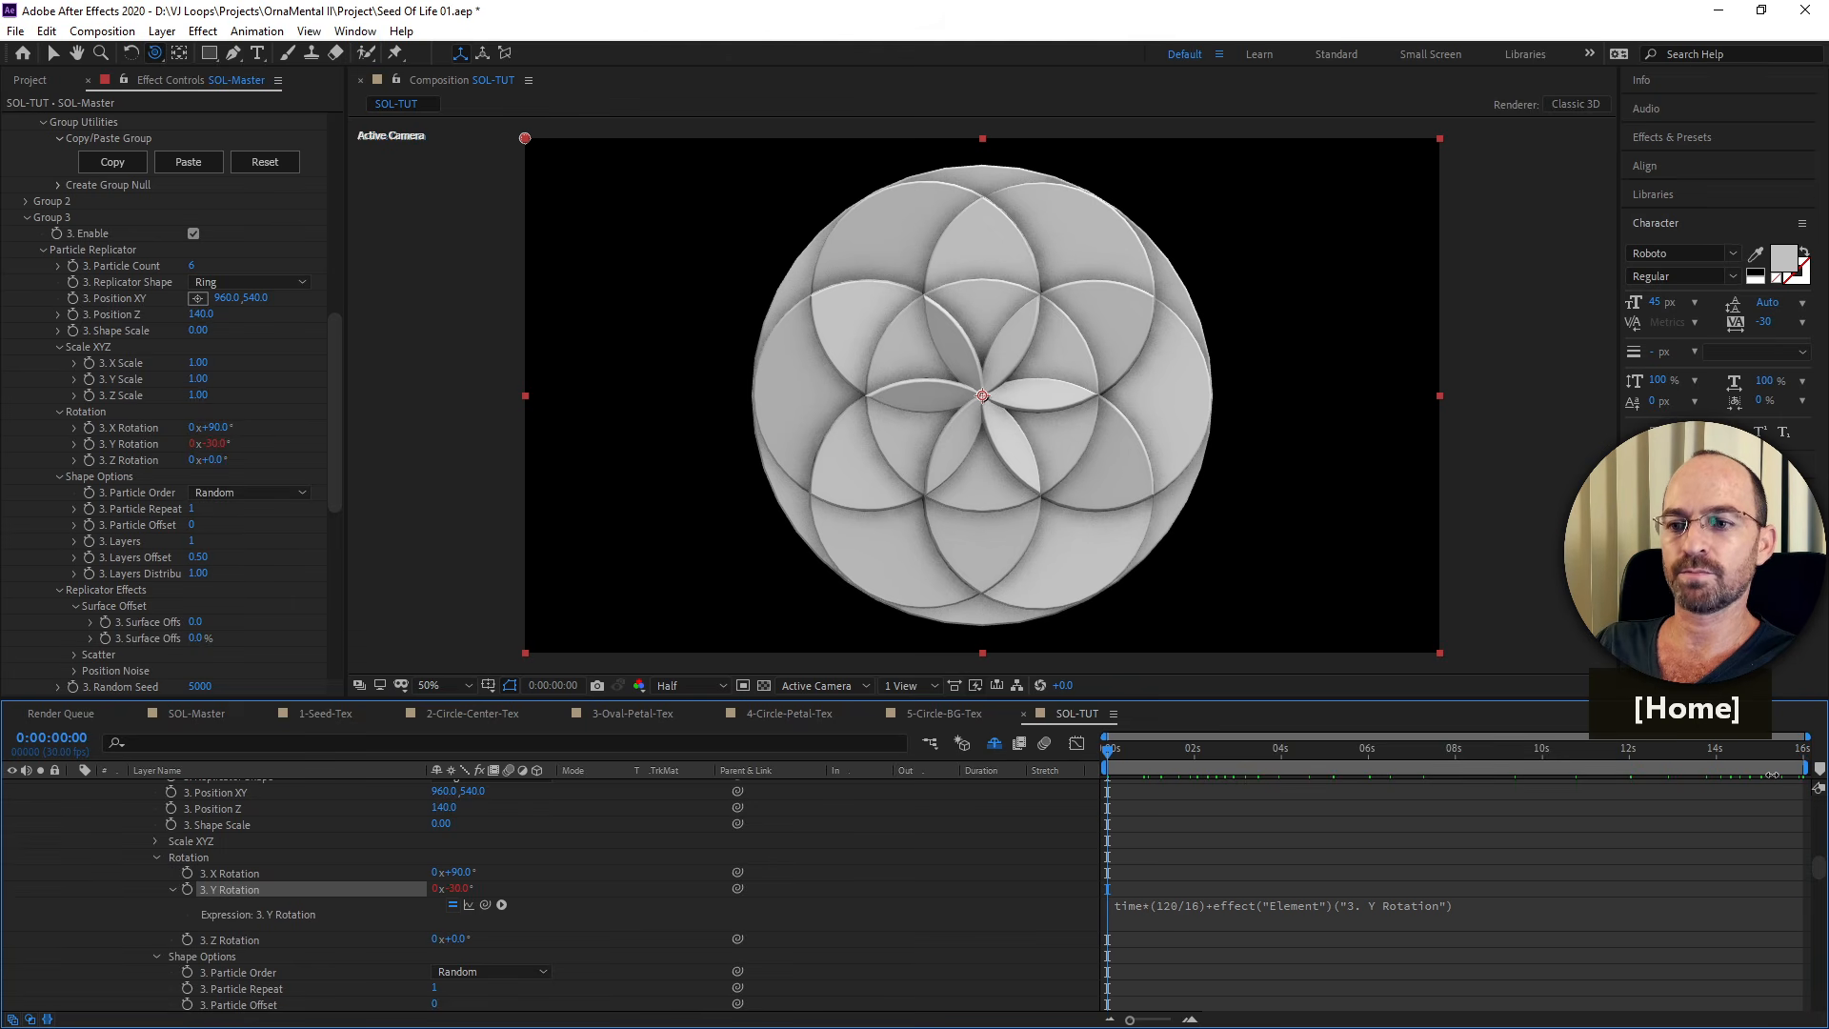
{"action": "key", "text": "End"}
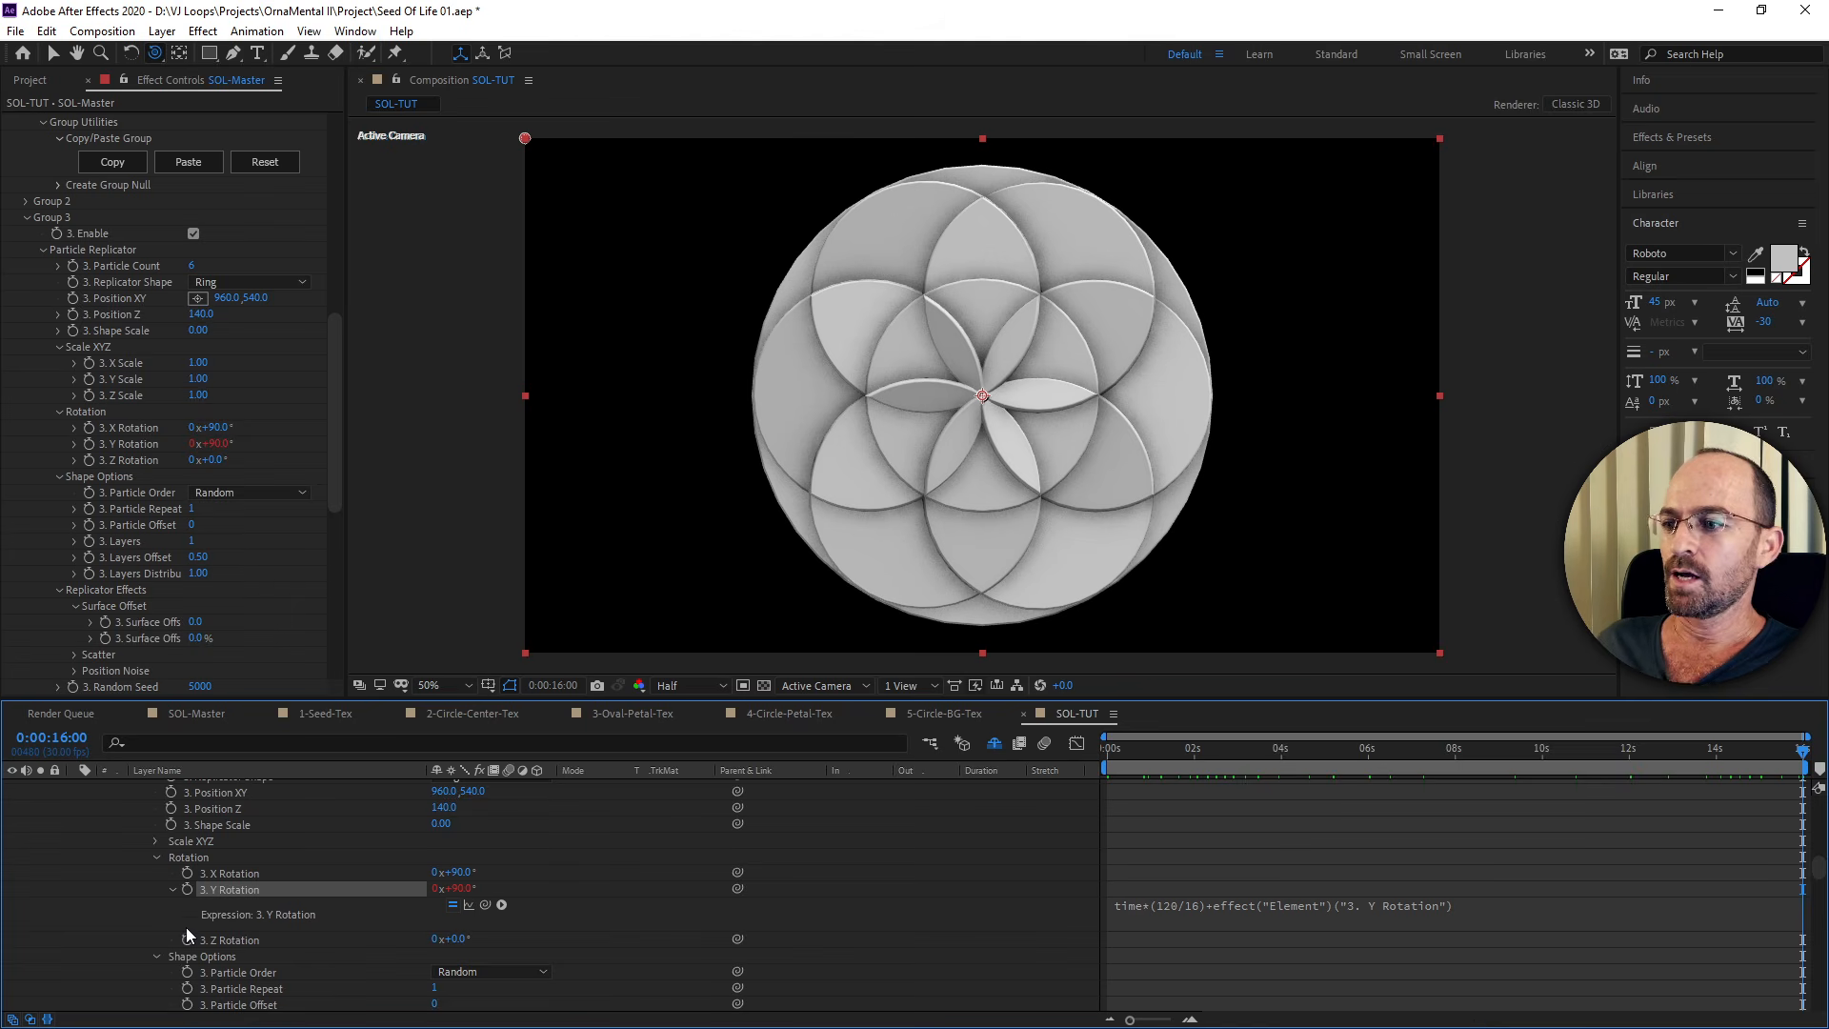
Copy only the expression from Group 1's Y Rotation.
{"action": "left_click", "coordinate": [143, 890]}
{"action": "scroll", "coordinate": [150, 894], "scroll_direction": "up", "scroll_amount": 3}
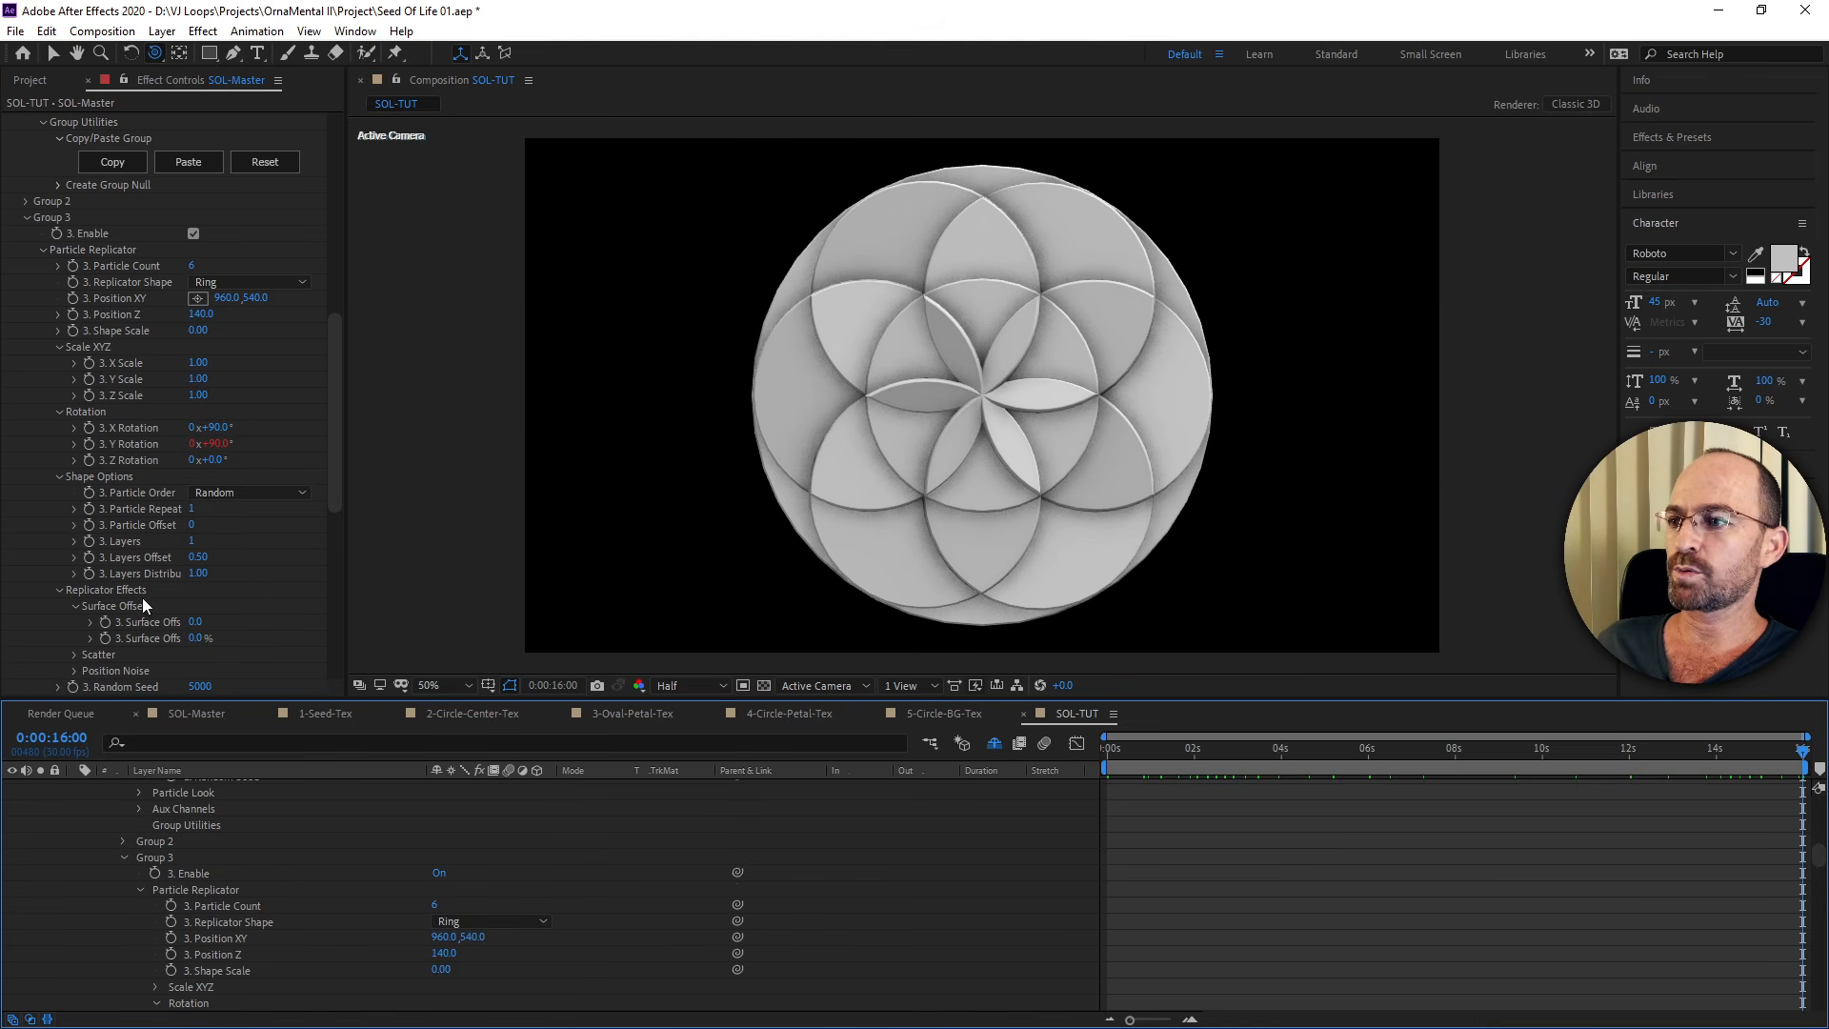
{"action": "scroll", "coordinate": [101, 844], "scroll_direction": "up", "scroll_amount": 3}
{"action": "scroll", "coordinate": [101, 844], "scroll_direction": "up", "scroll_amount": 5}
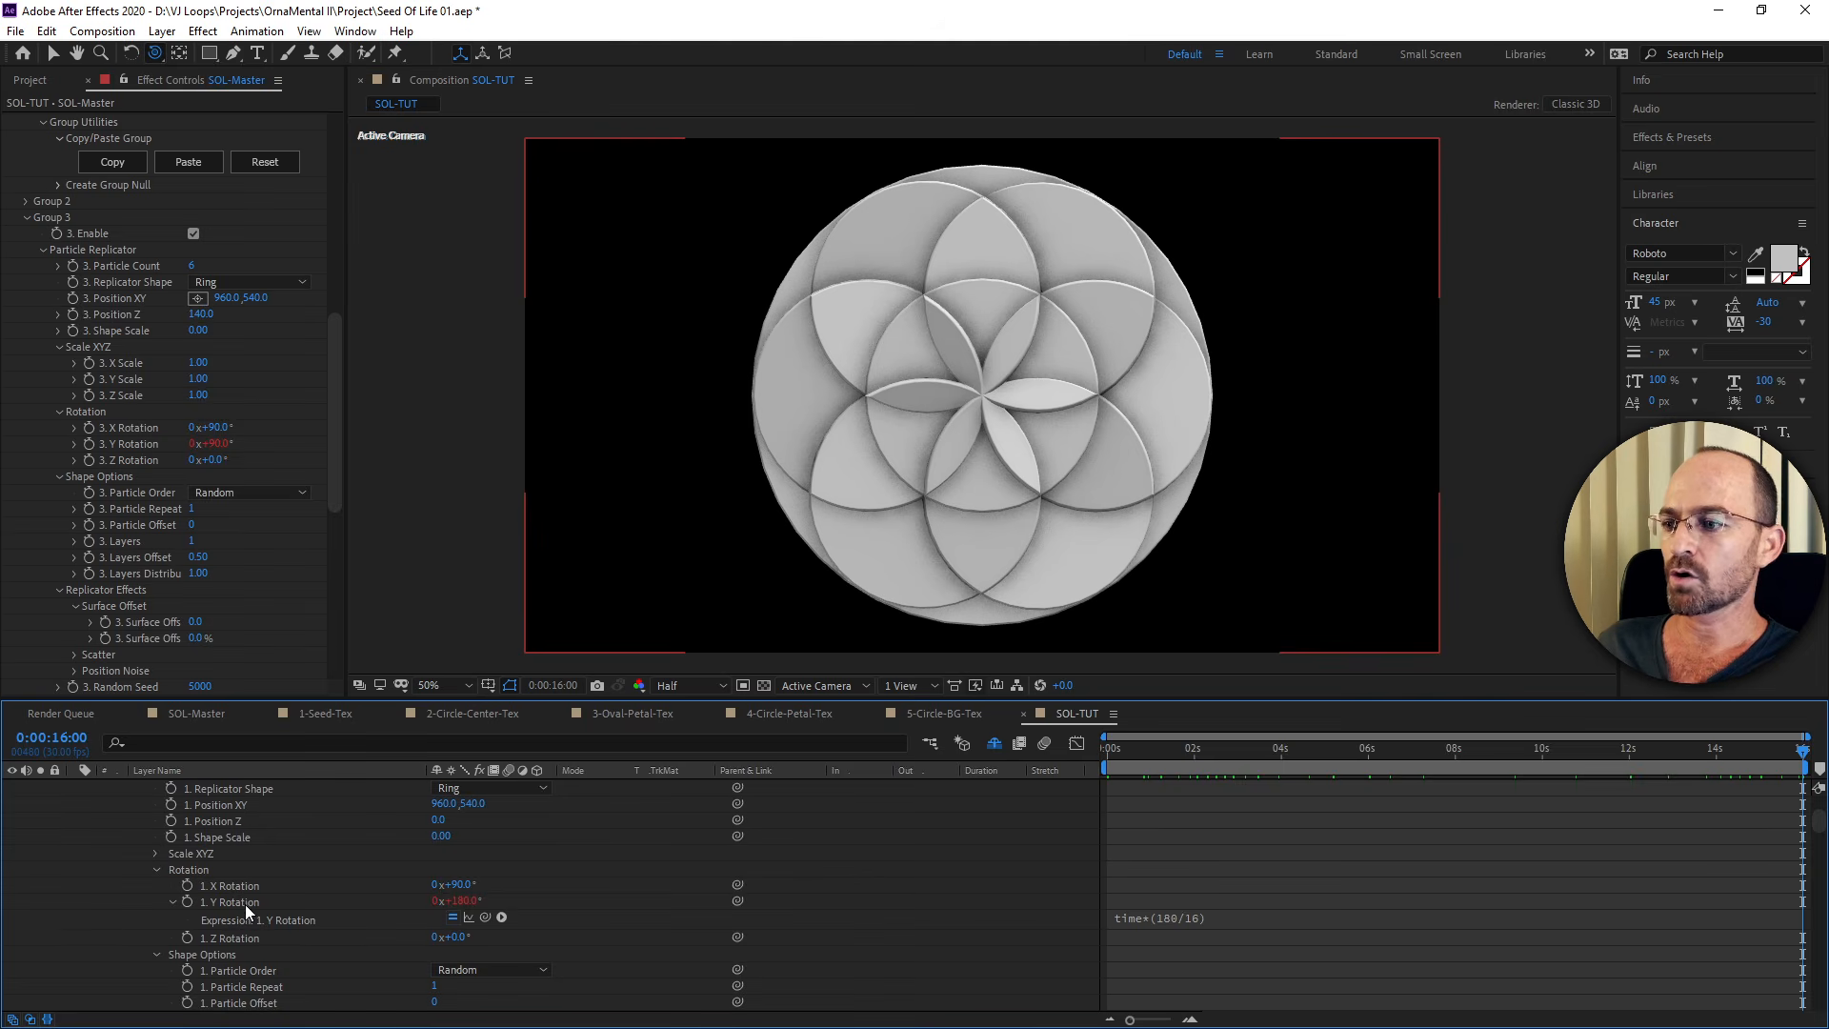
{"action": "left_click", "coordinate": [244, 903]}
{"action": "right_click", "coordinate": [245, 905]}
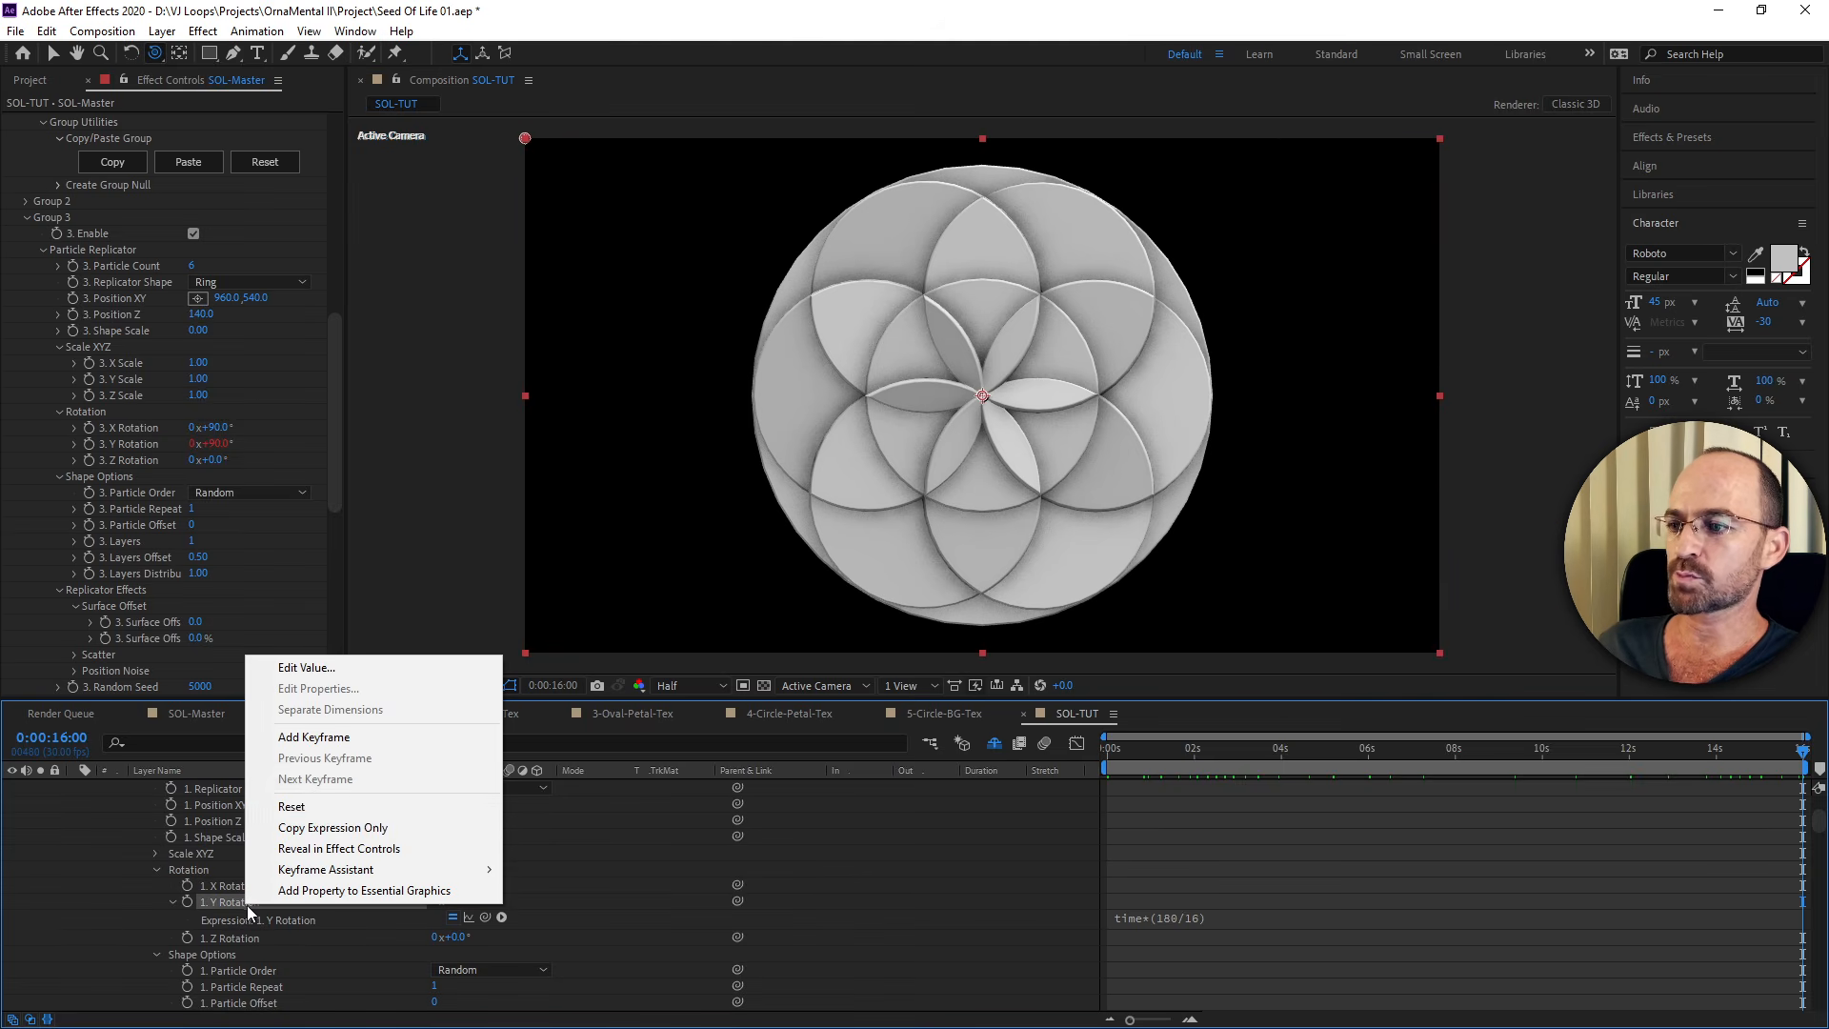
{"action": "left_click", "coordinate": [314, 827]}
Look through the Element groups in the timeline and collapse Group 1 to shorten the property list.
{"action": "scroll", "coordinate": [78, 922], "scroll_direction": "down", "scroll_amount": 3}
{"action": "scroll", "coordinate": [84, 429], "scroll_direction": "up", "scroll_amount": 10}
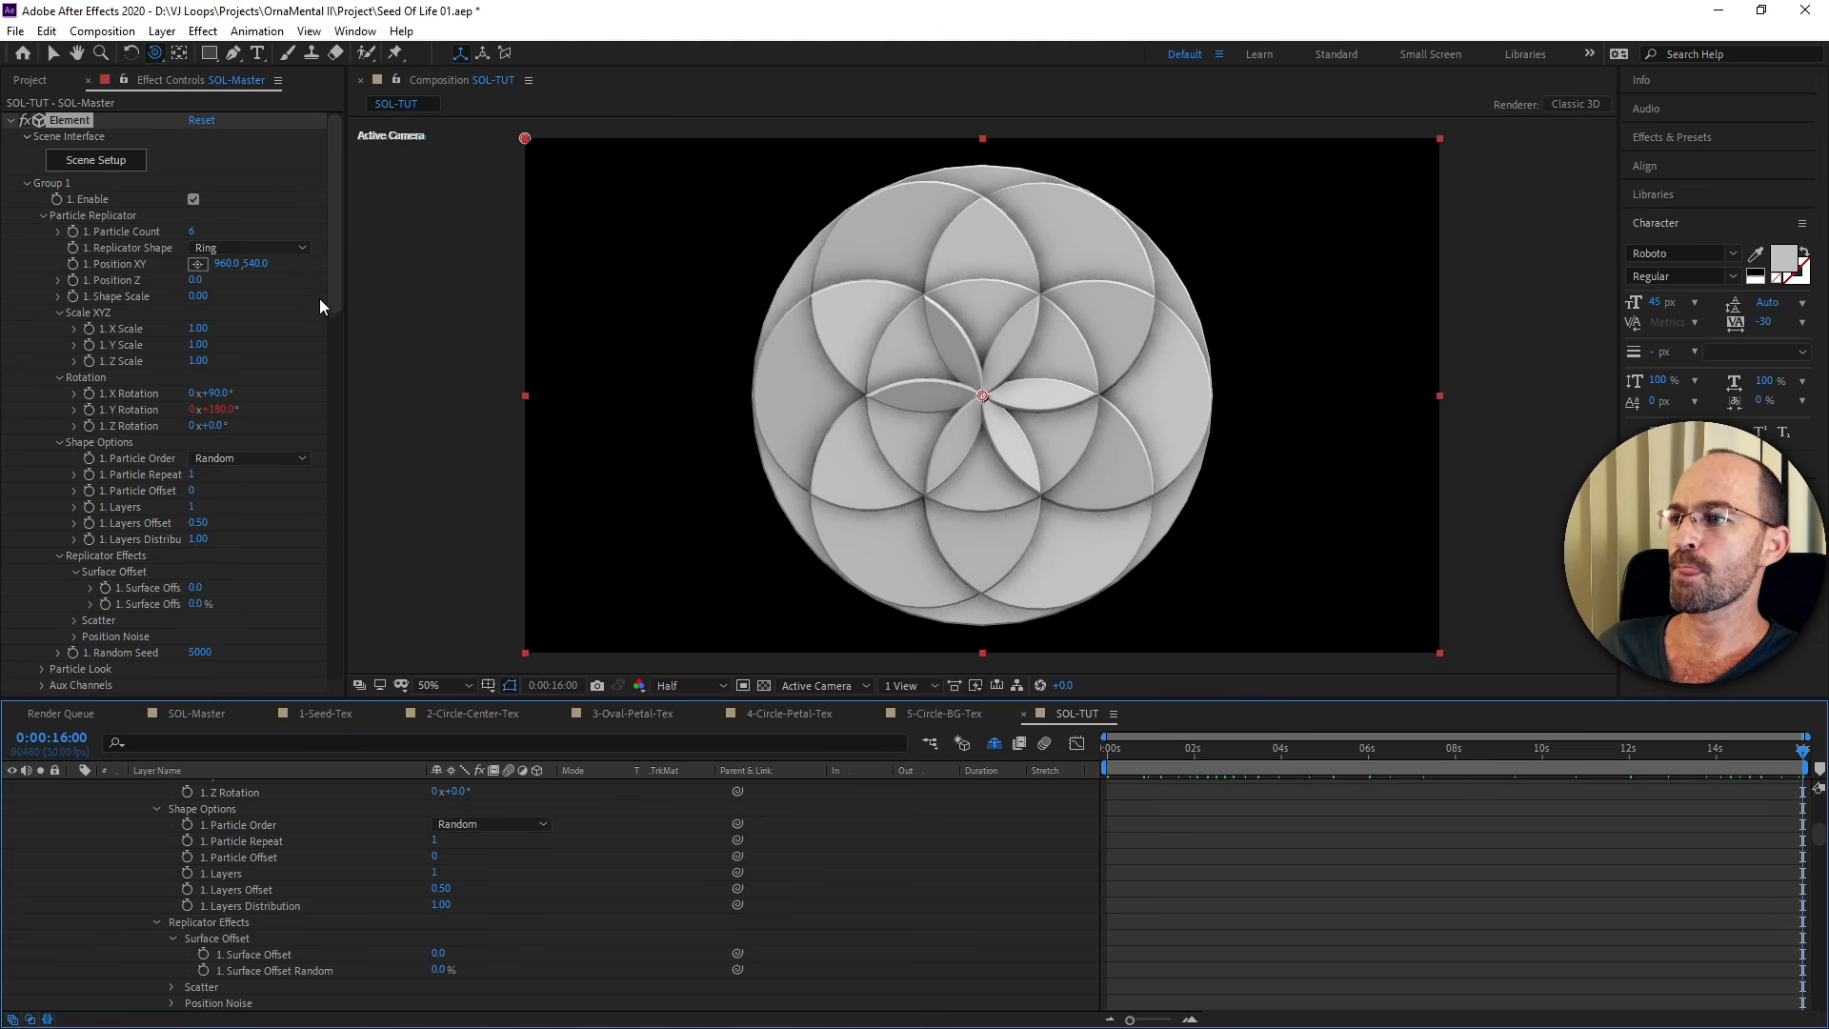
{"action": "scroll", "coordinate": [189, 857], "scroll_direction": "down", "scroll_amount": 15}
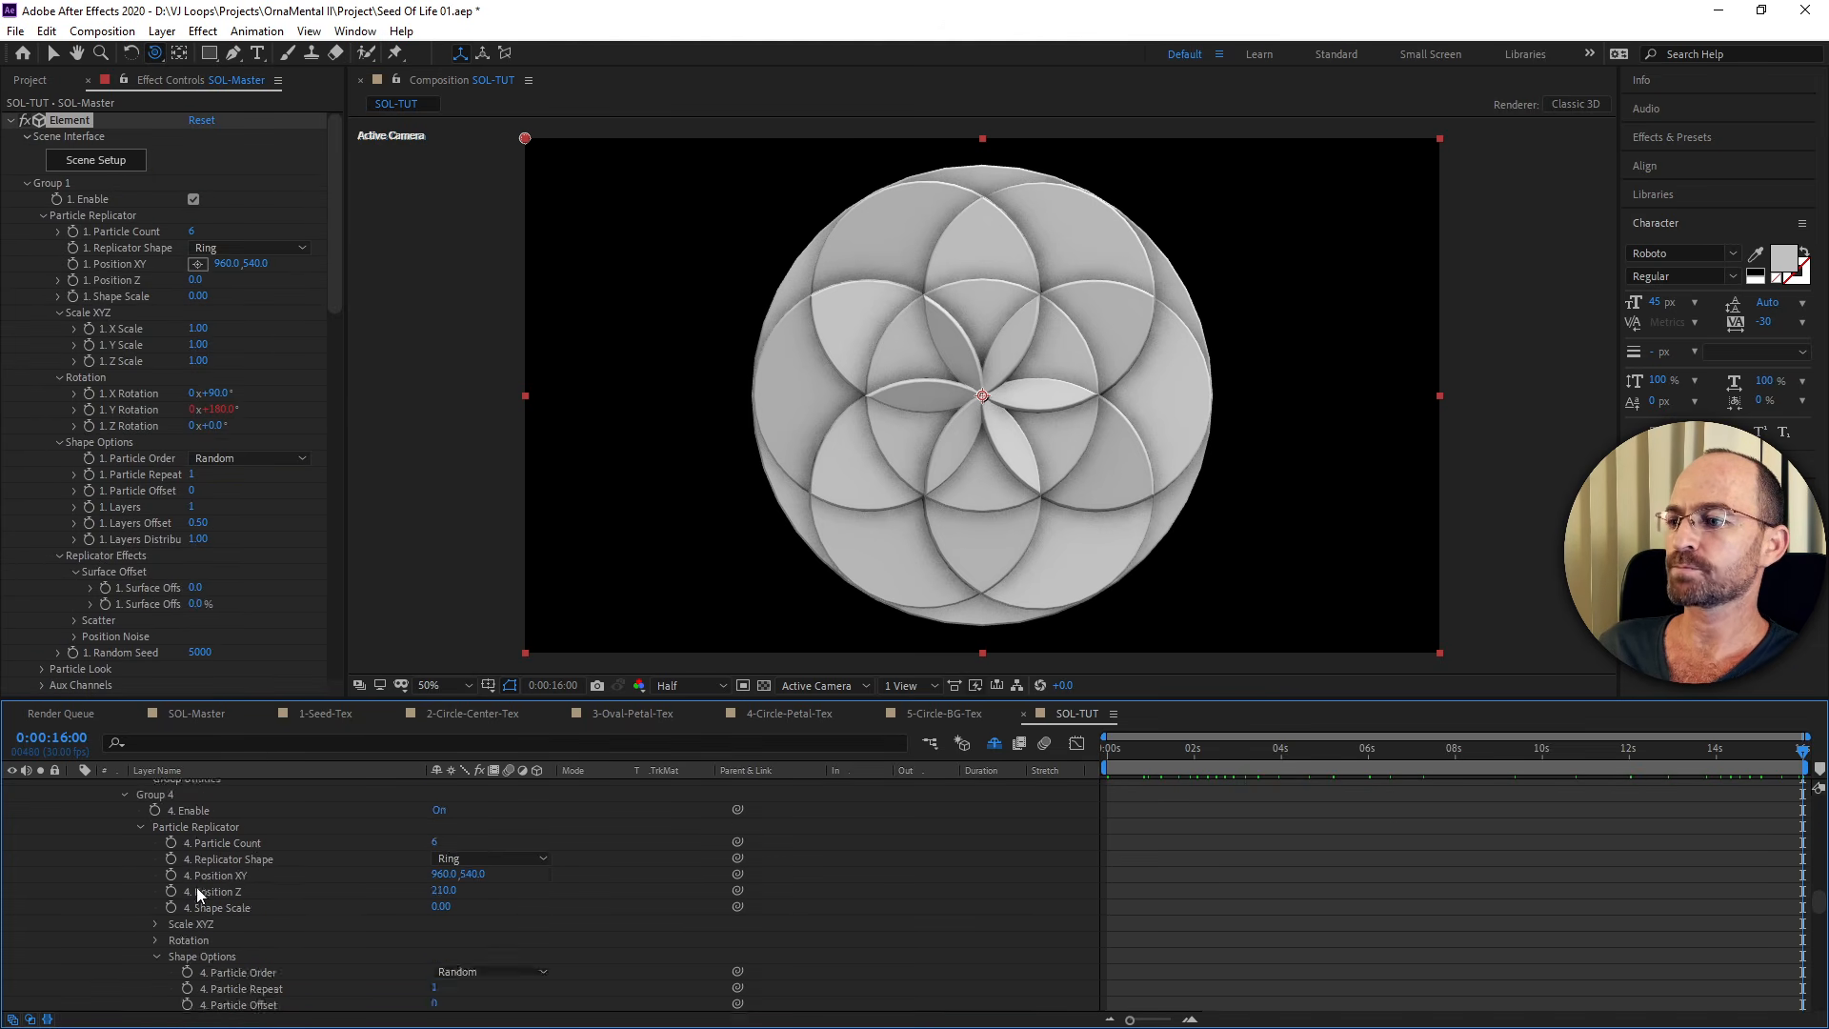
{"action": "scroll", "coordinate": [196, 894], "scroll_direction": "down", "scroll_amount": 8}
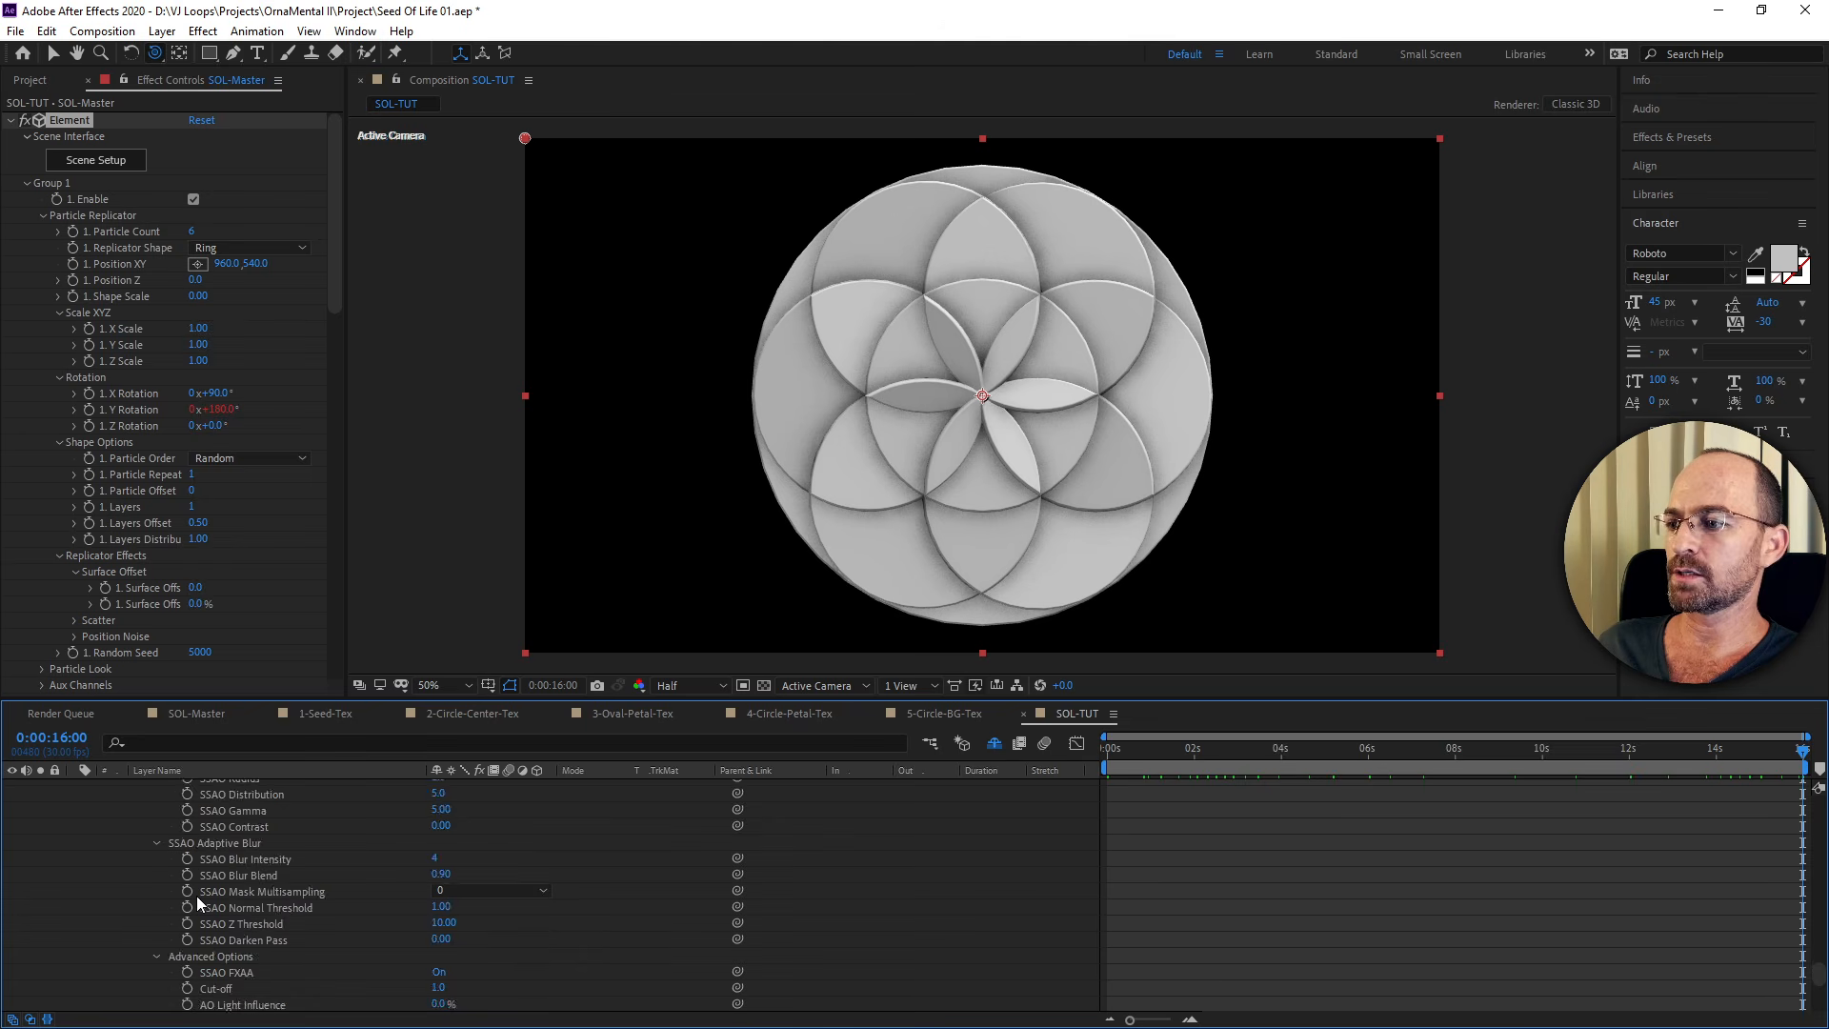
{"action": "scroll", "coordinate": [188, 899], "scroll_direction": "up", "scroll_amount": 14}
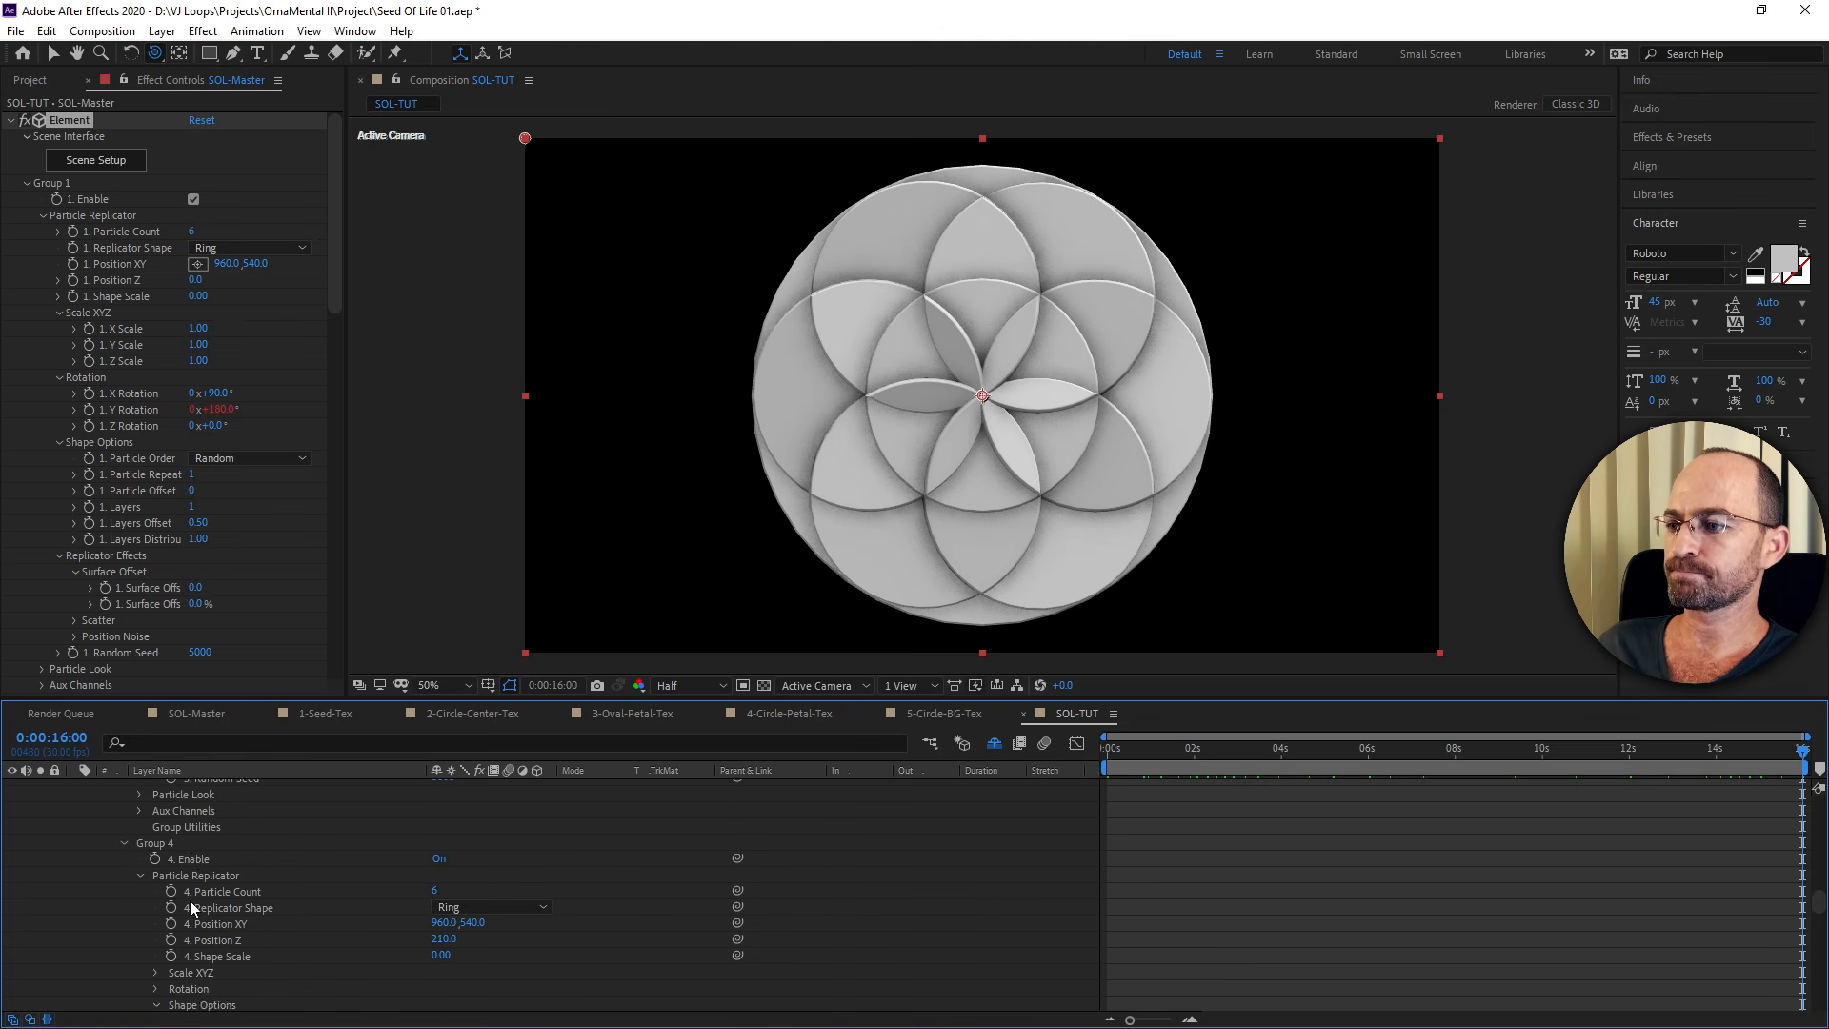
{"action": "scroll", "coordinate": [191, 901], "scroll_direction": "up", "scroll_amount": 6}
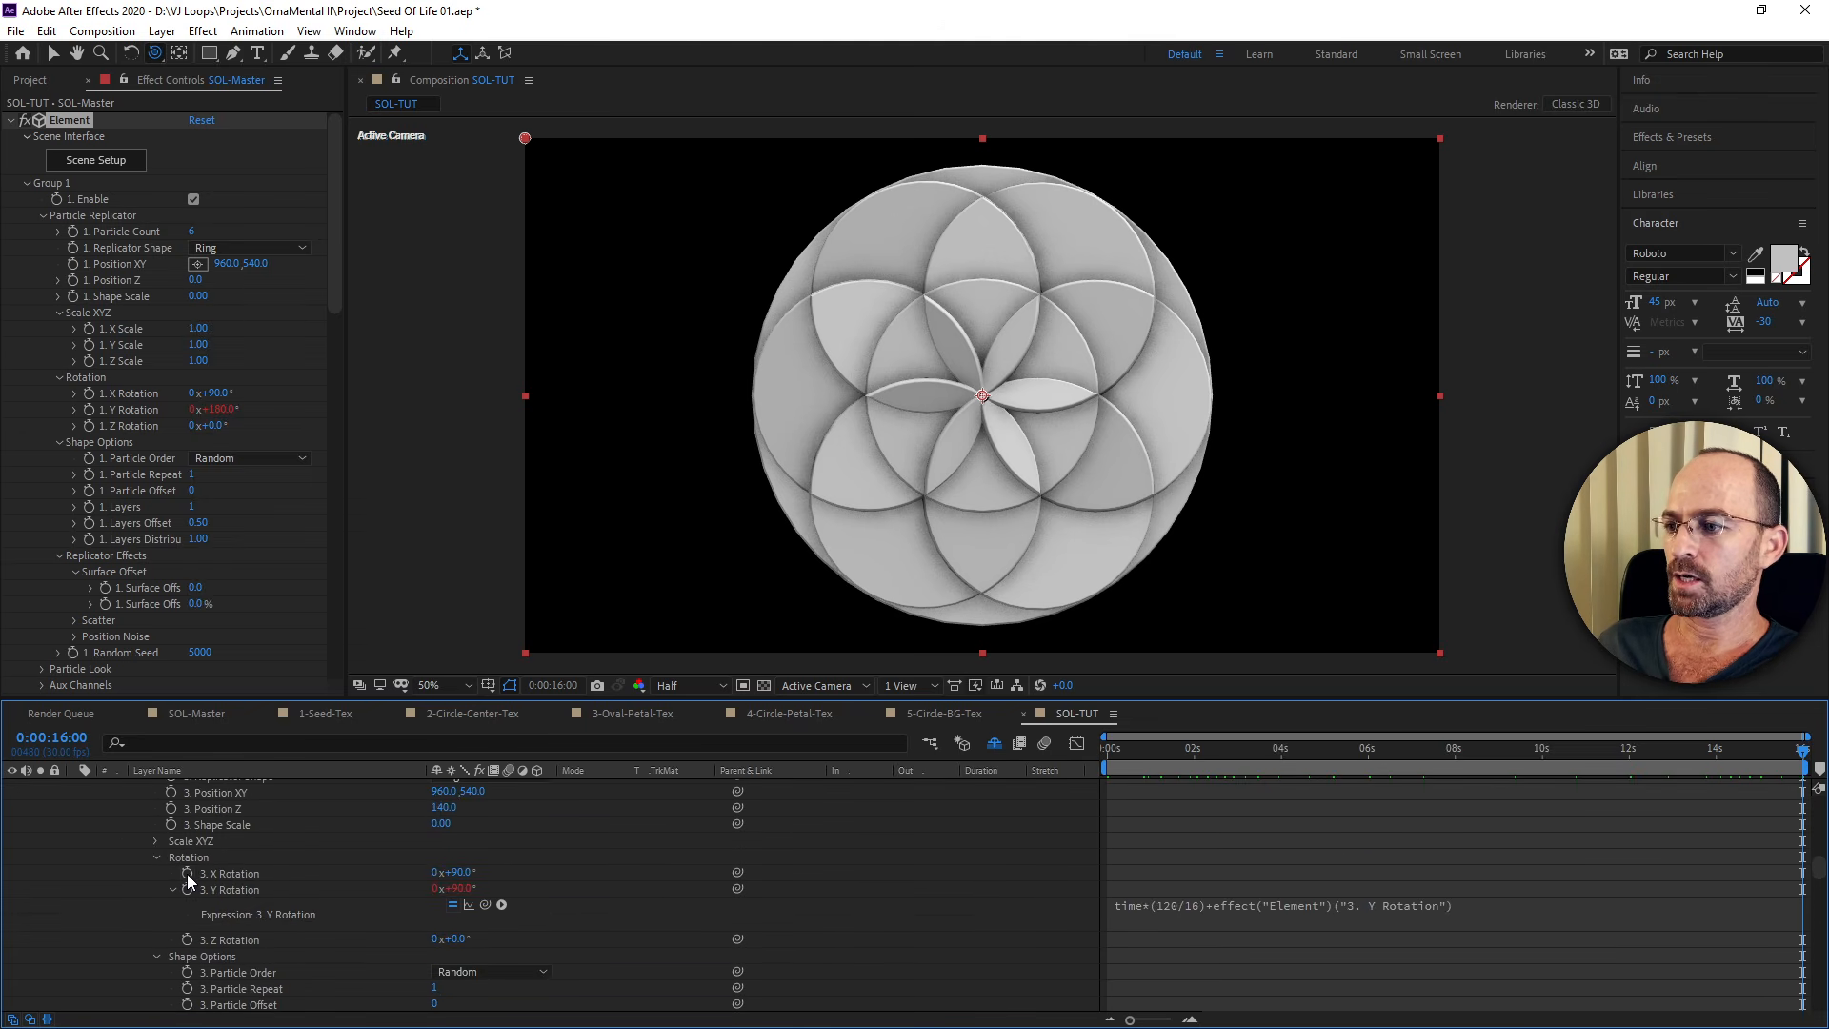
{"action": "scroll", "coordinate": [187, 889], "scroll_direction": "up", "scroll_amount": 12}
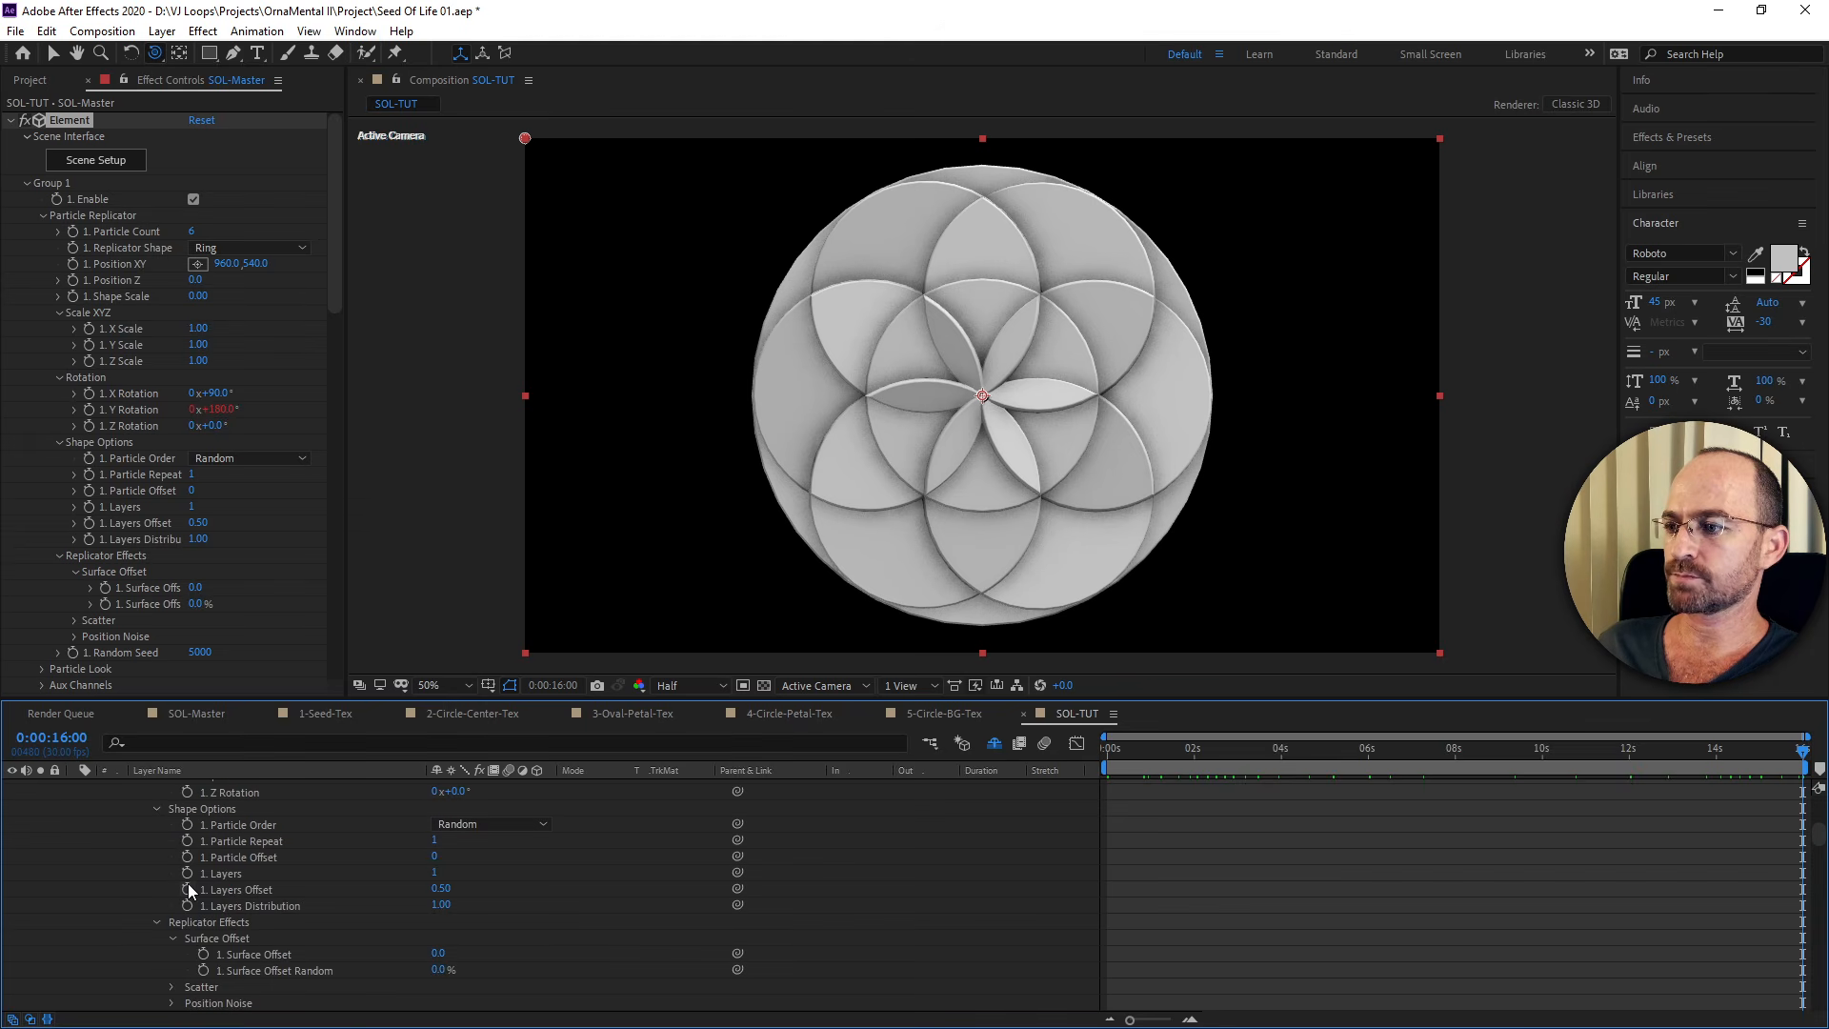
{"action": "scroll", "coordinate": [187, 883], "scroll_direction": "up", "scroll_amount": 6}
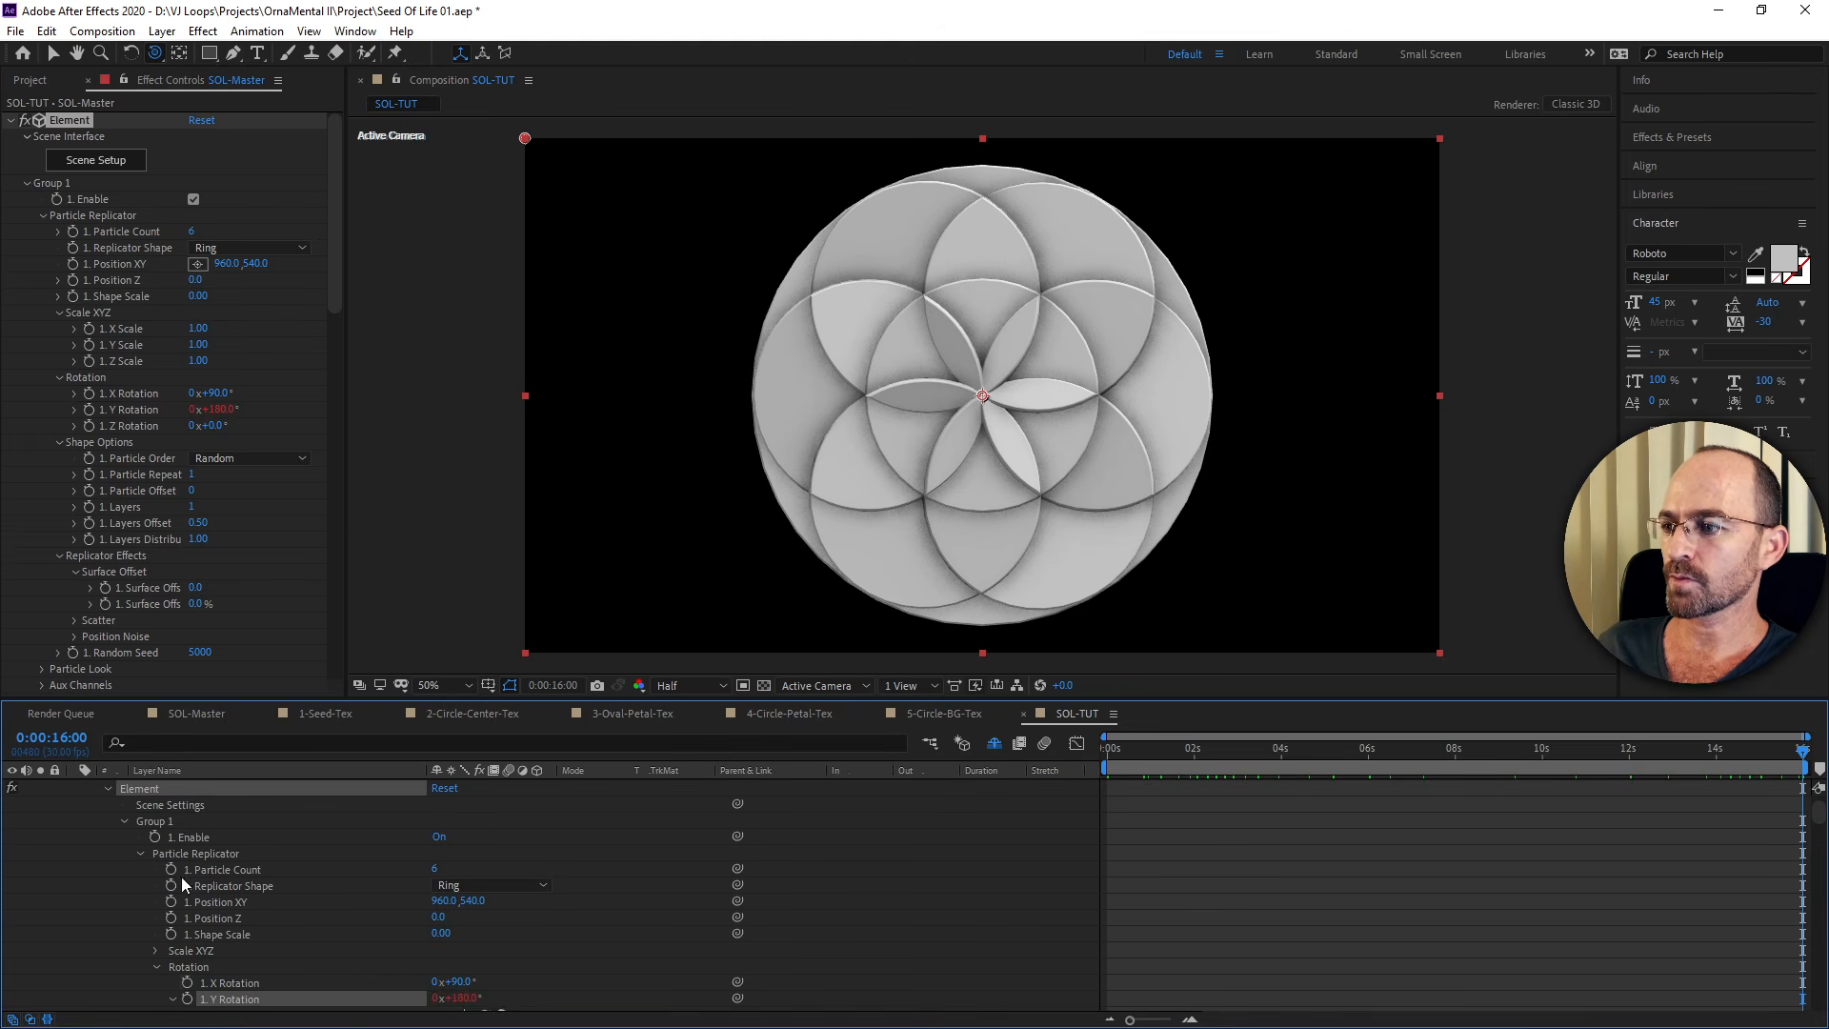
{"action": "left_click", "coordinate": [123, 821]}
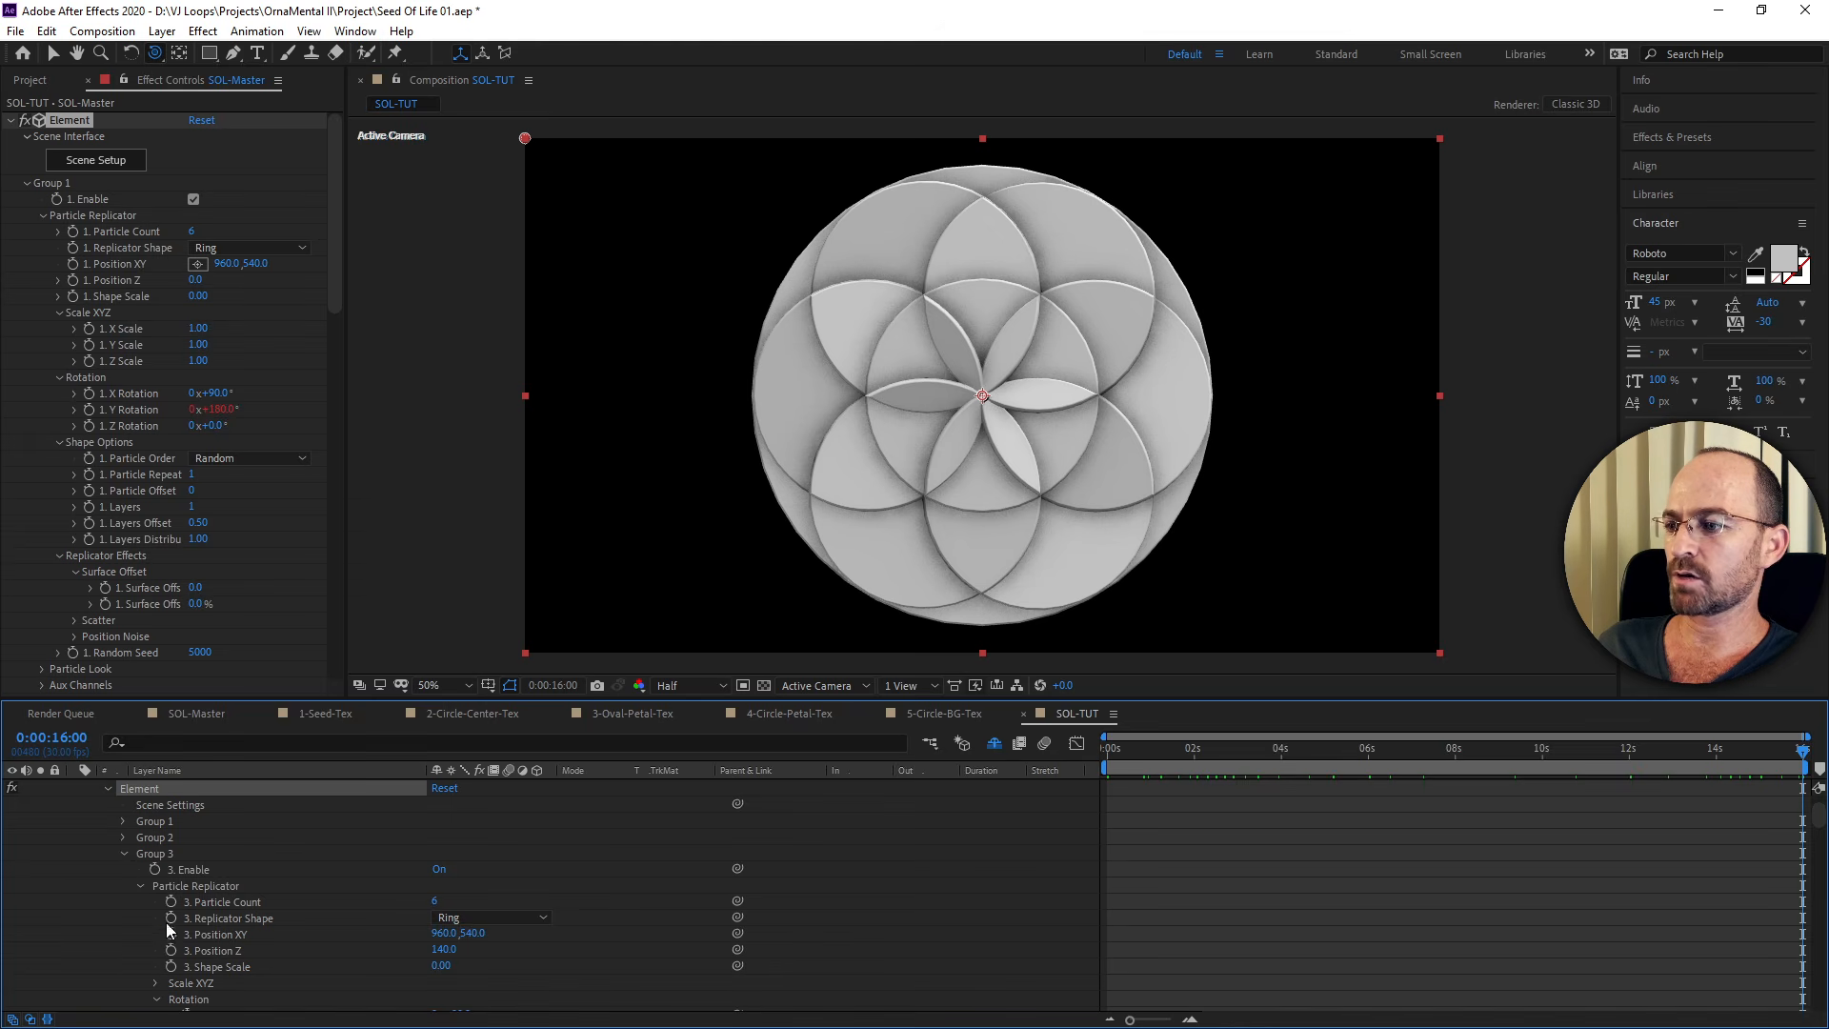
Look for Group 4's rotation settings below Group 3's properties in the timeline.
{"action": "scroll", "coordinate": [95, 950], "scroll_direction": "down", "scroll_amount": 1}
{"action": "scroll", "coordinate": [240, 951], "scroll_direction": "down", "scroll_amount": 2}
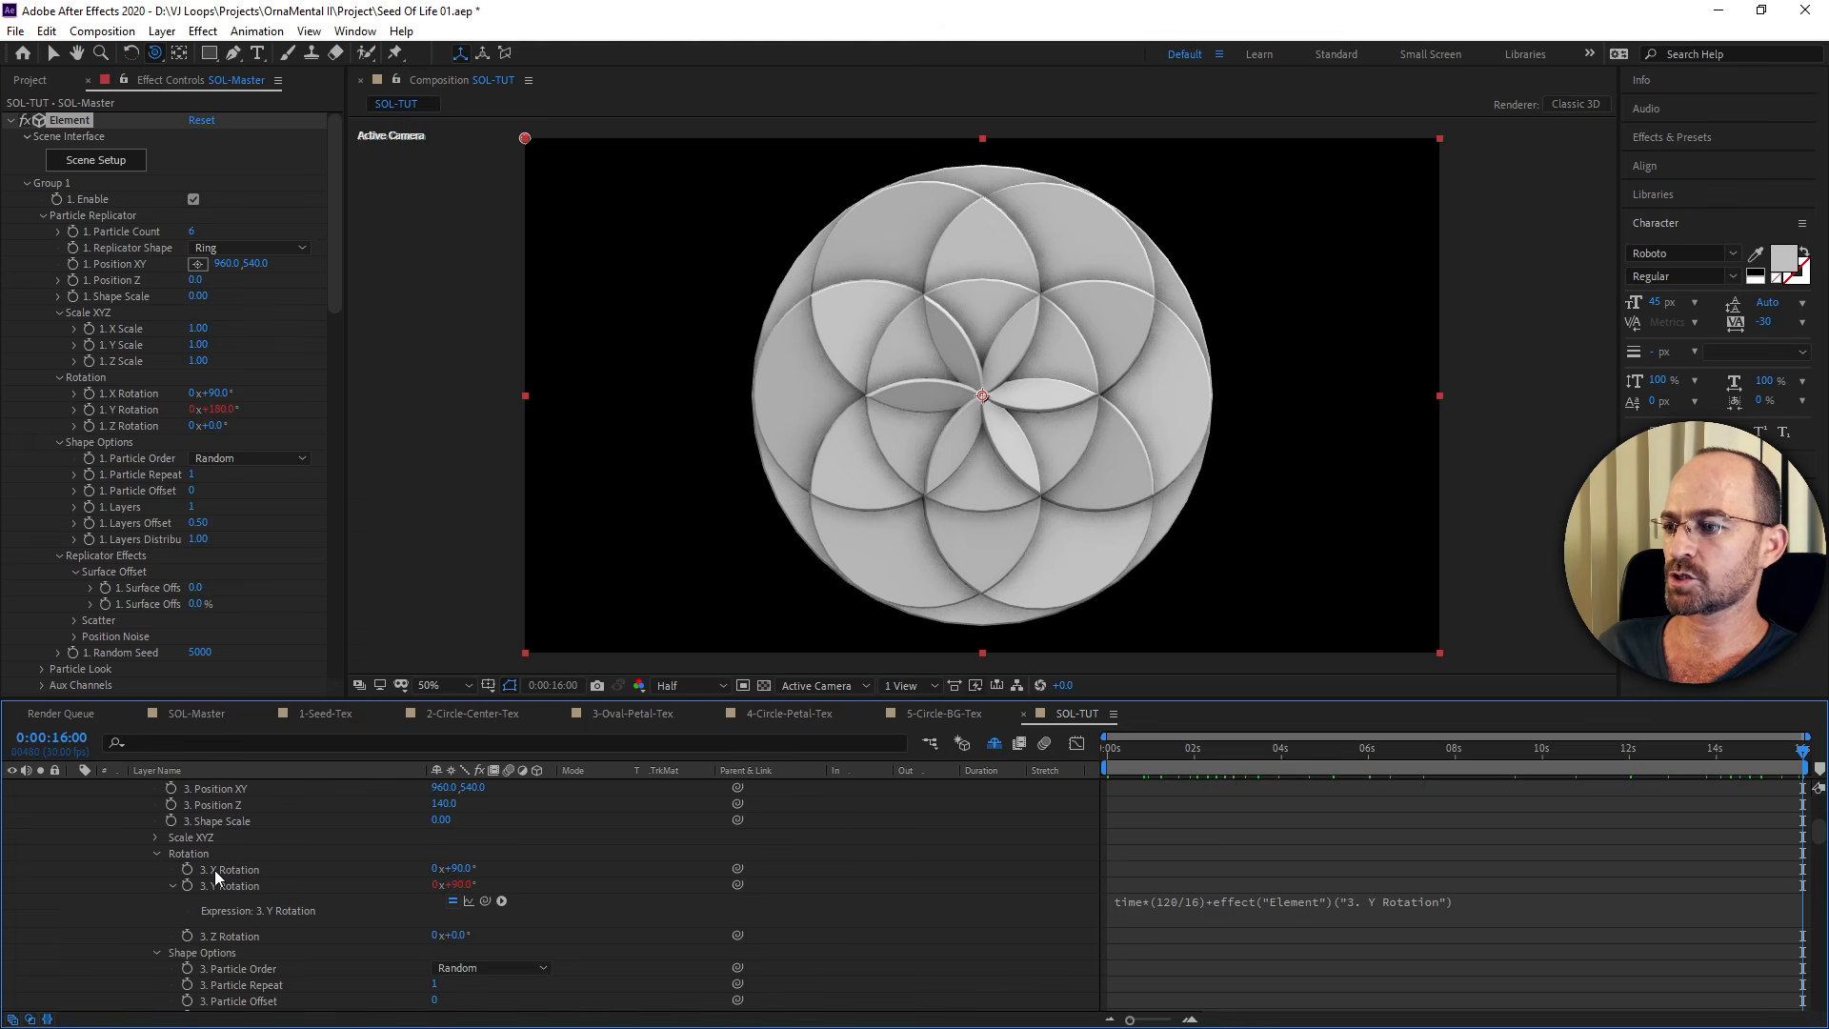
{"action": "key", "text": "alt"}
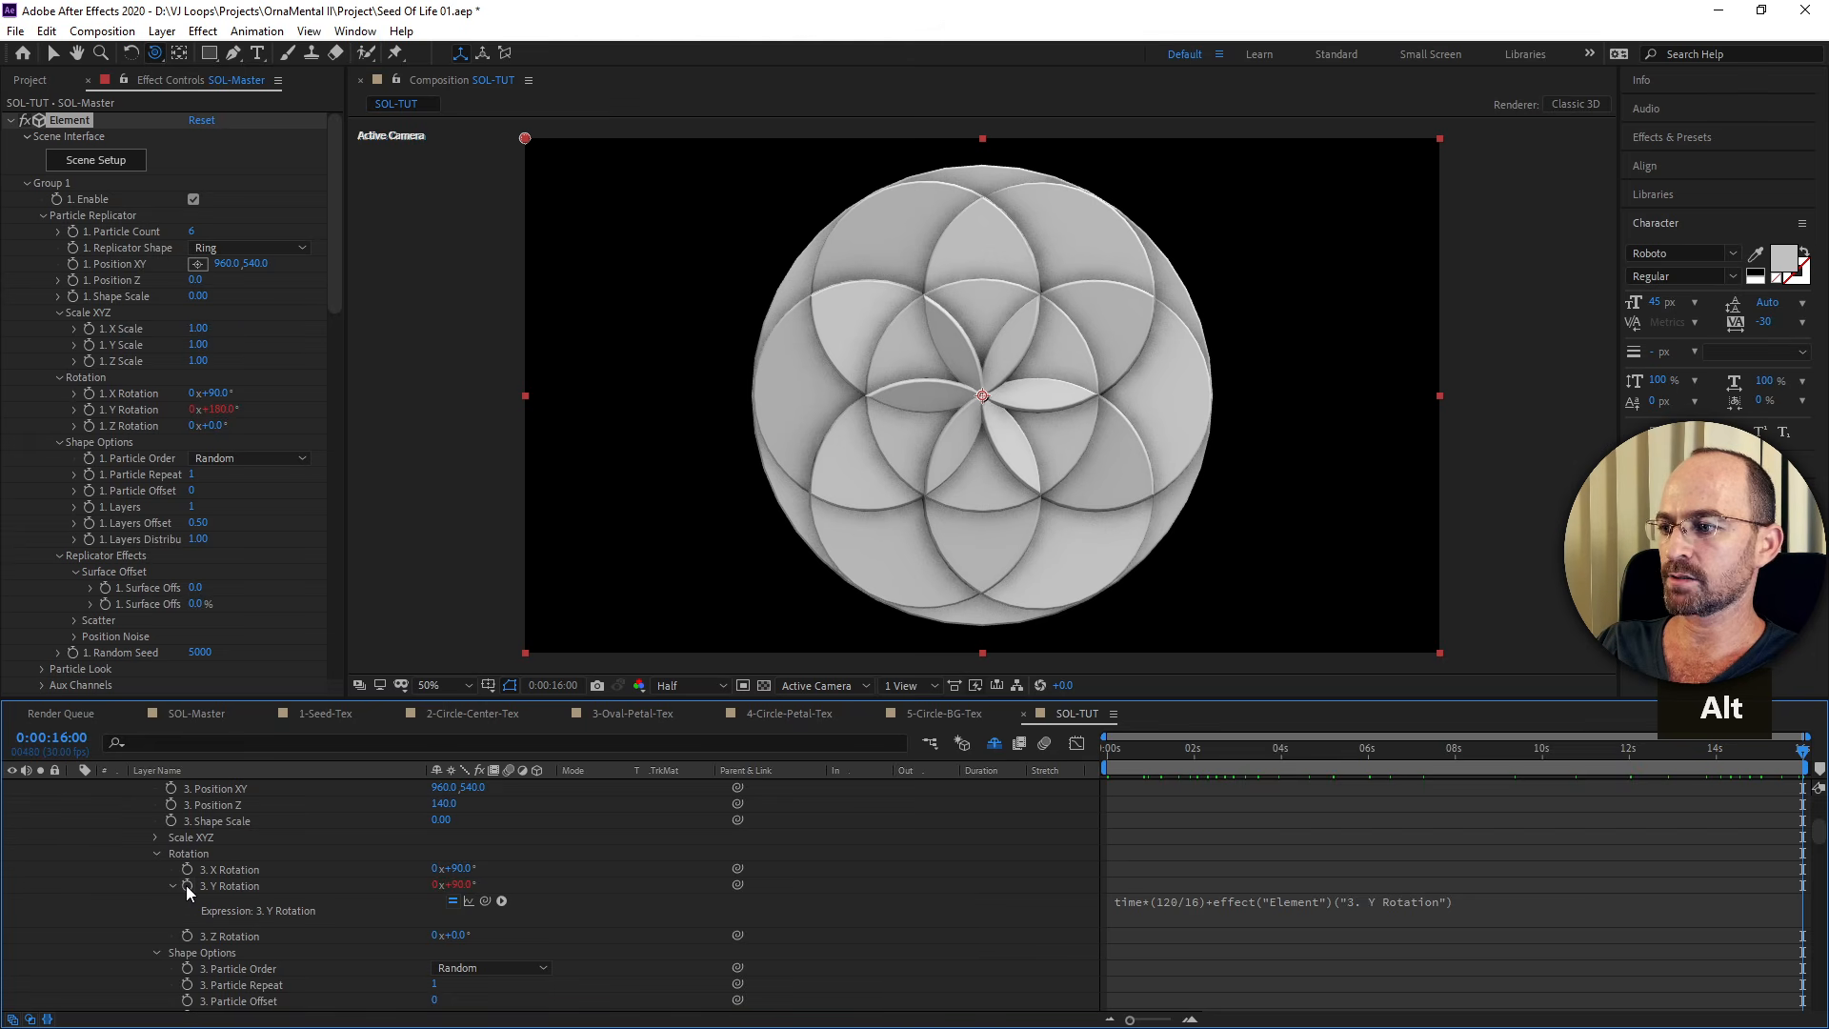
{"action": "scroll", "coordinate": [117, 900], "scroll_direction": "down", "scroll_amount": 2}
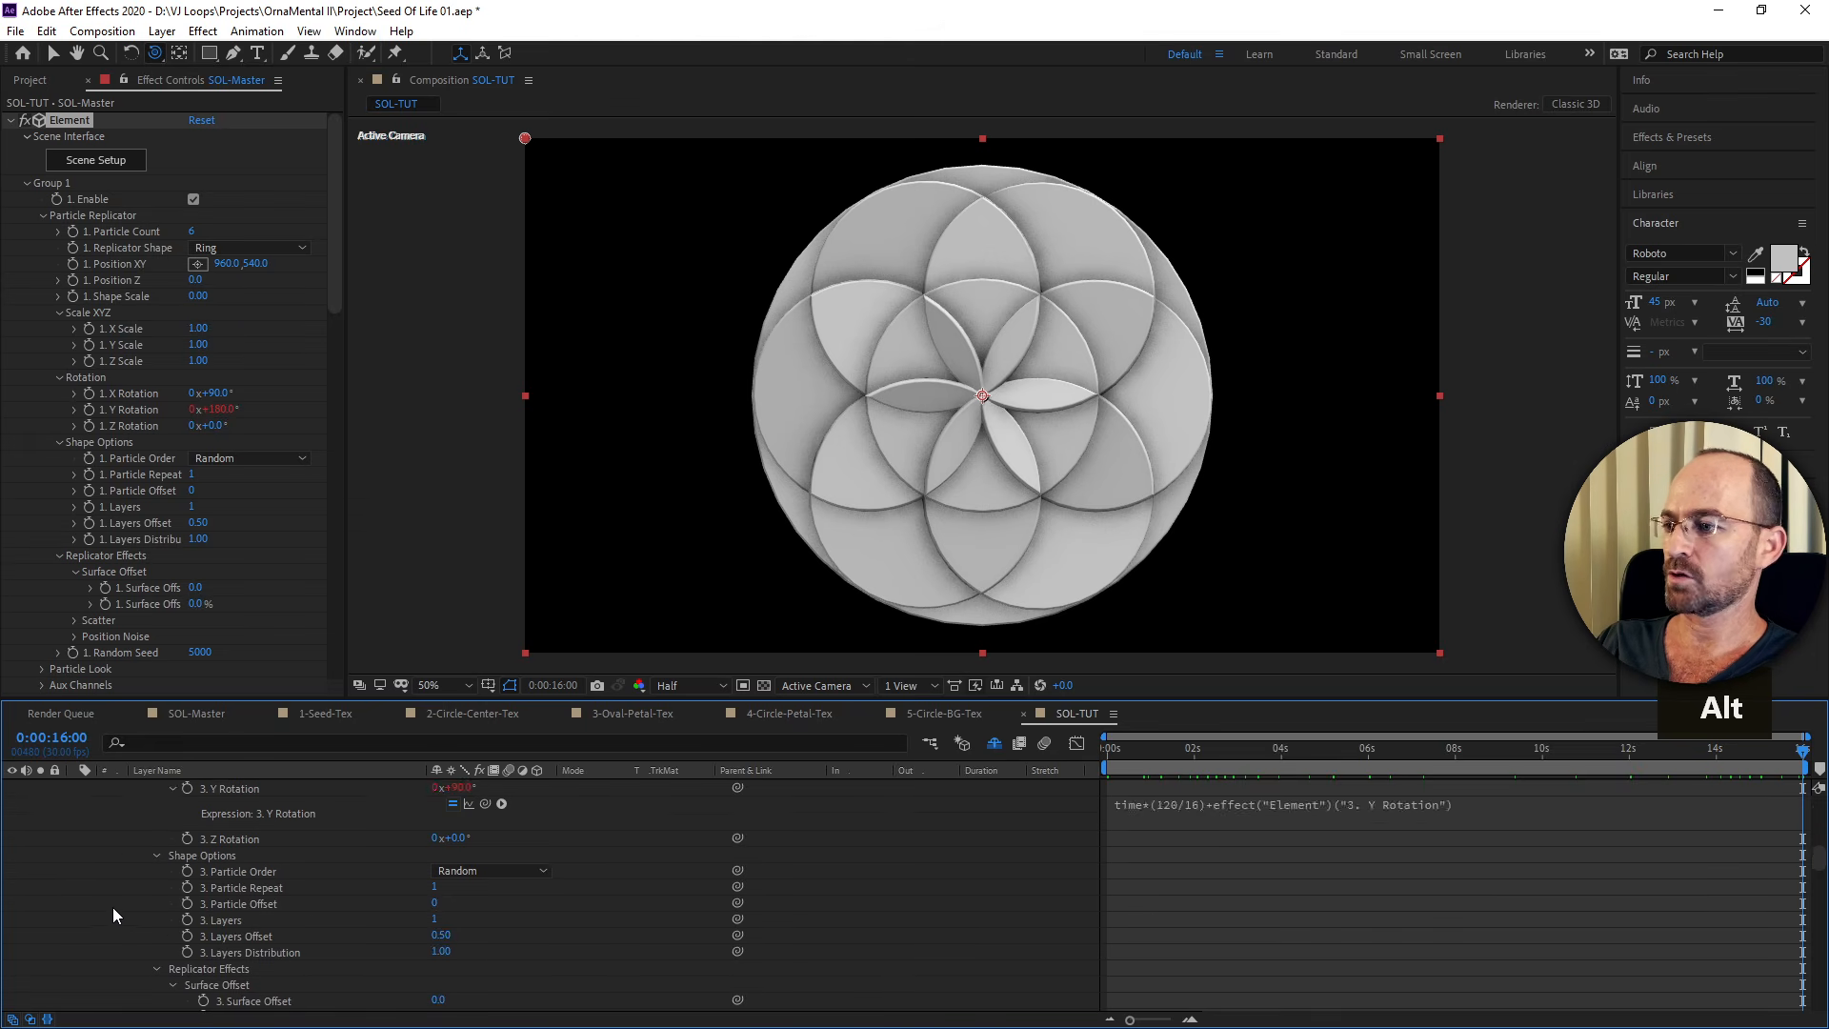
Collapse Group 3 of the Element effect and reveal the rotation properties of Group 4.
{"action": "scroll", "coordinate": [112, 907], "scroll_direction": "up", "scroll_amount": 5}
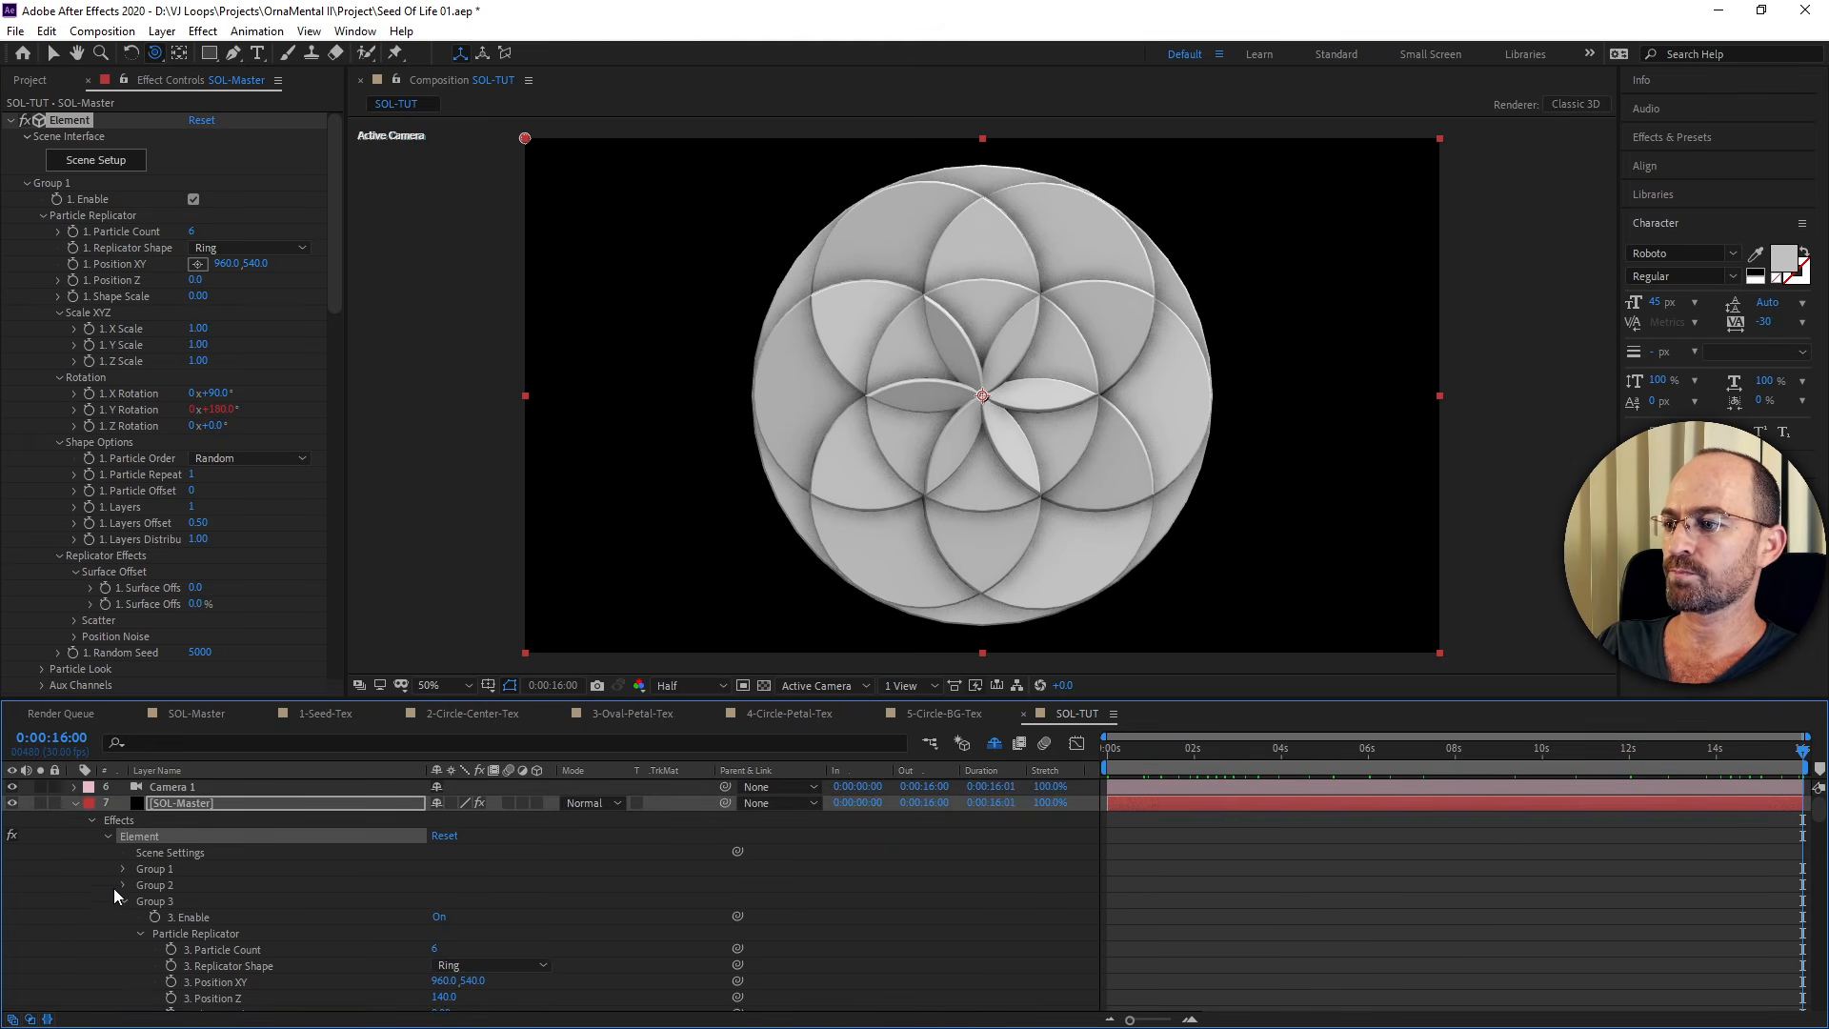
{"action": "left_click", "coordinate": [123, 901]}
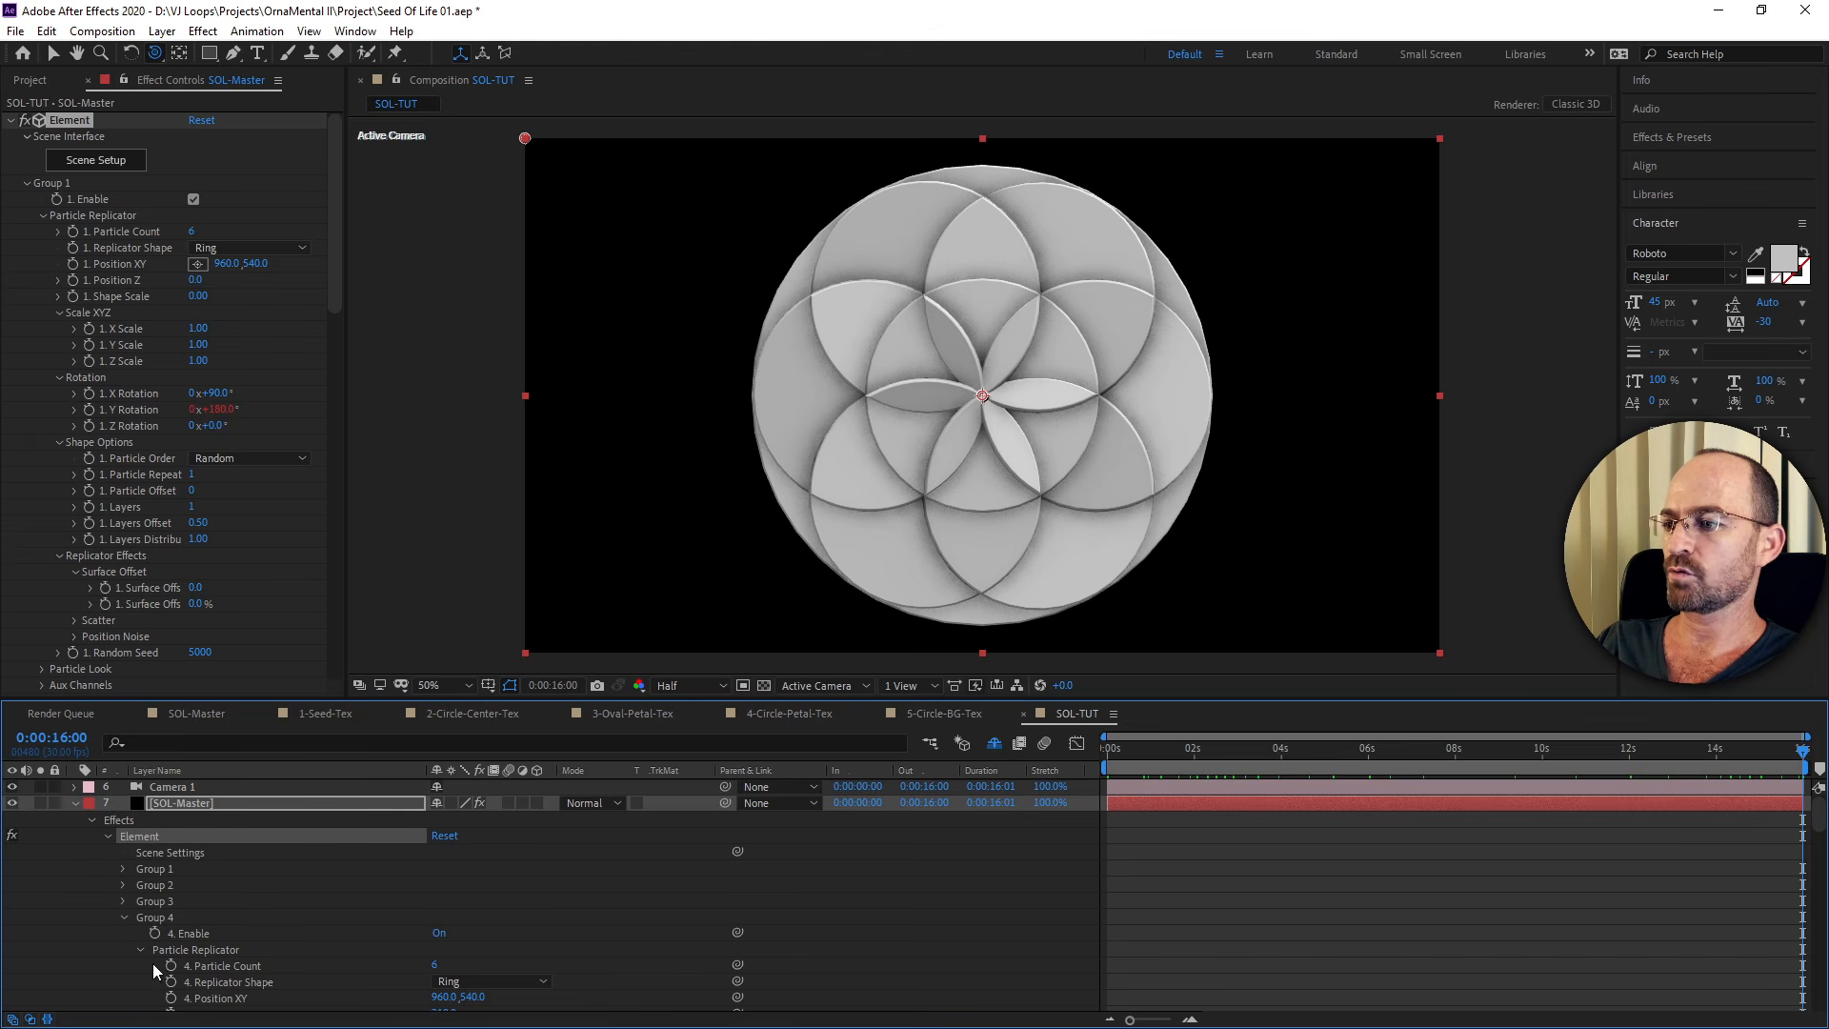
{"action": "scroll", "coordinate": [160, 948], "scroll_direction": "down", "scroll_amount": 3}
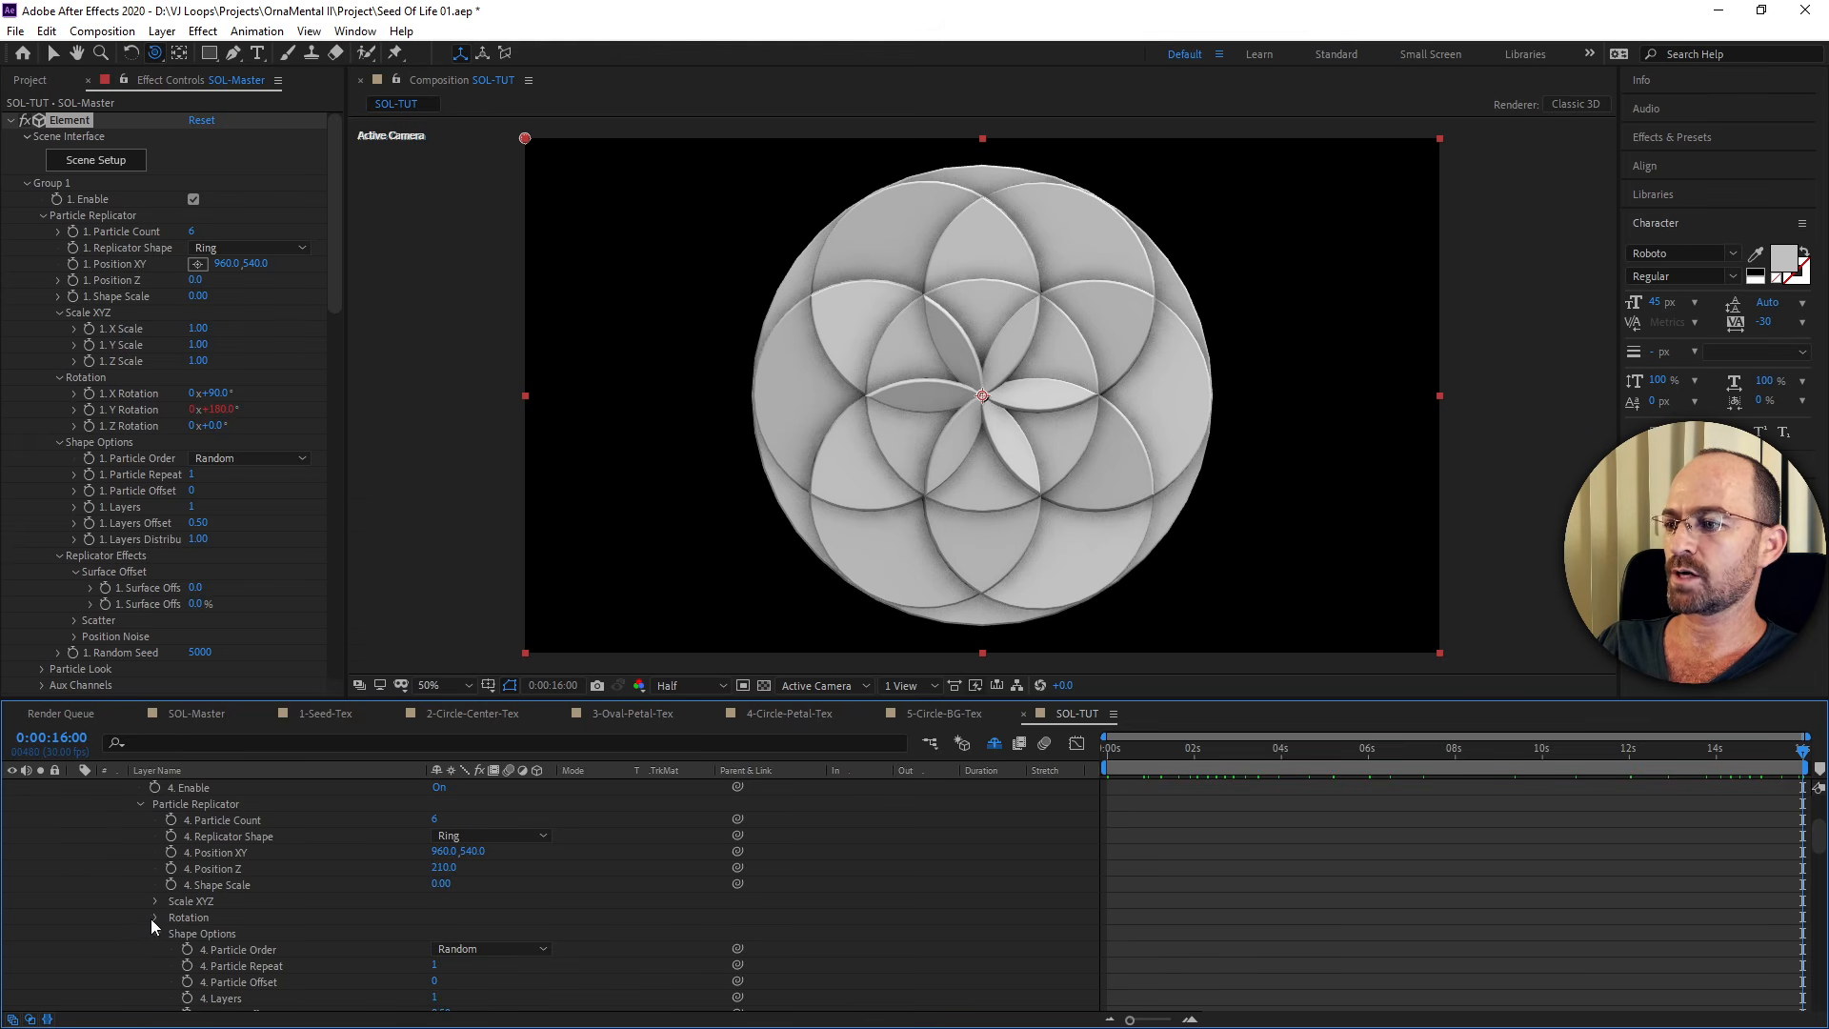
{"action": "left_click", "coordinate": [154, 918]}
{"action": "scroll", "coordinate": [289, 925], "scroll_direction": "down", "scroll_amount": 1}
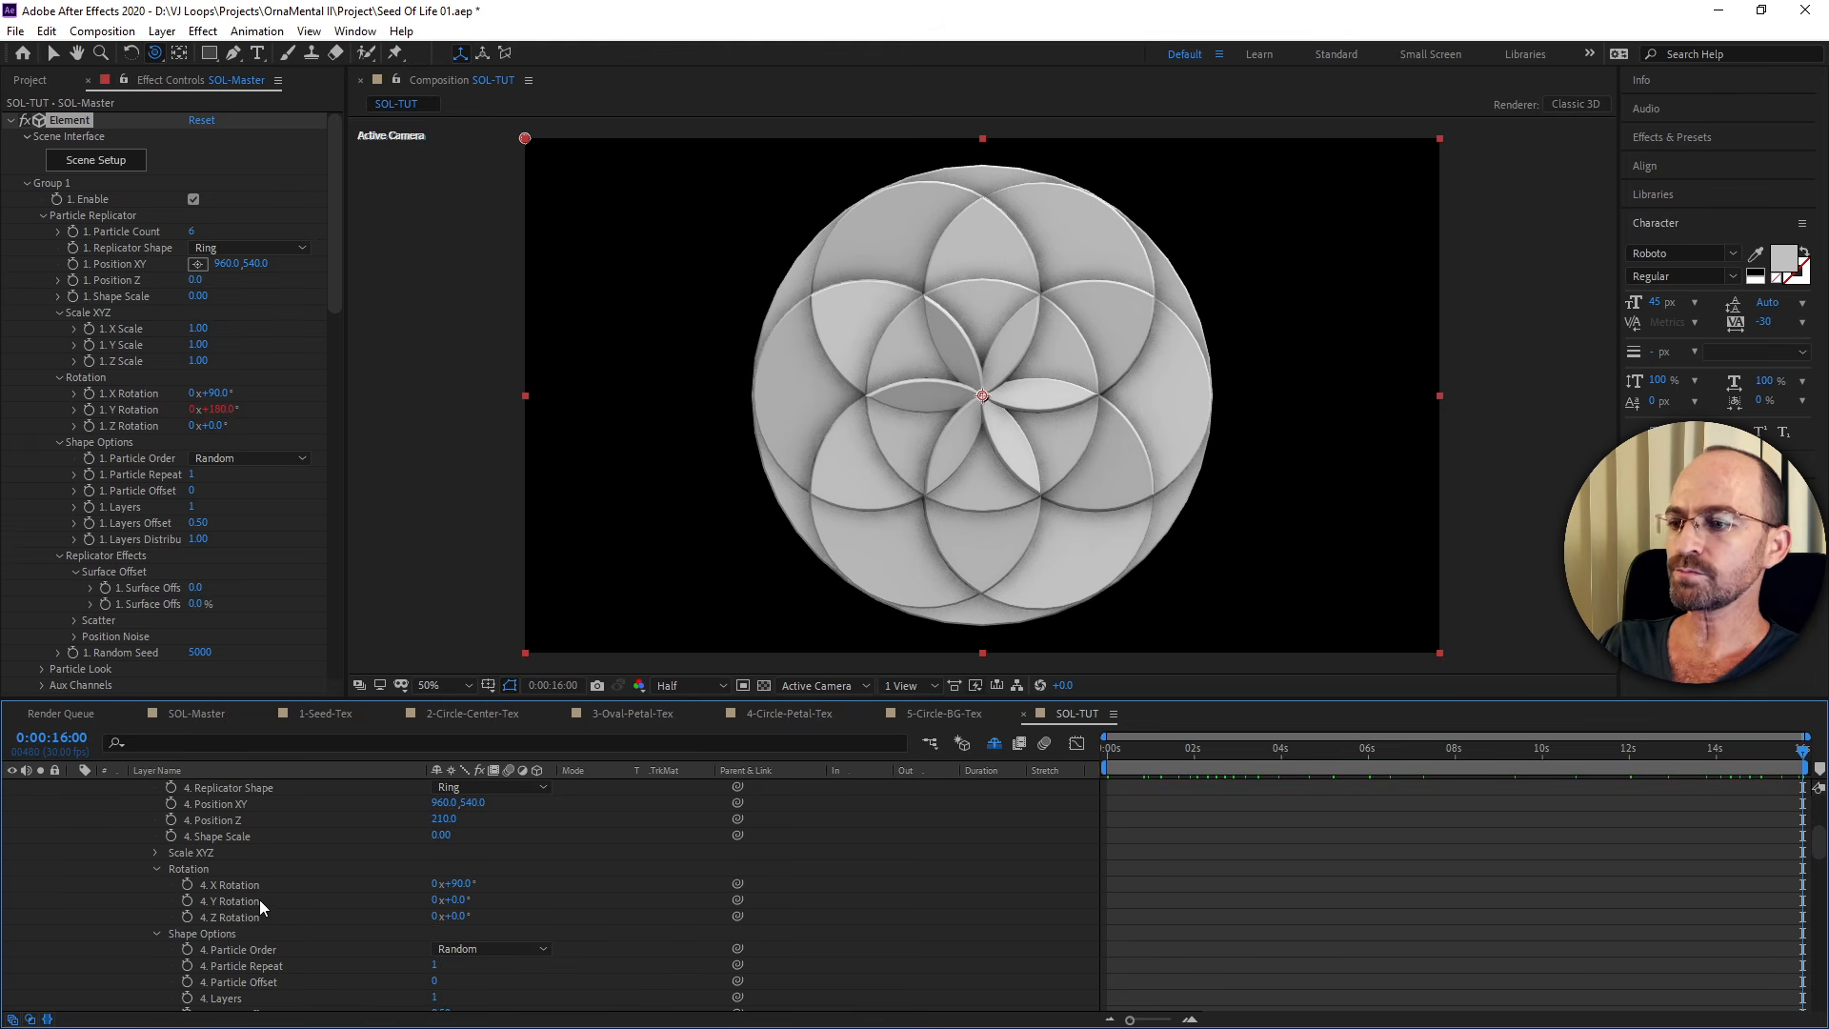
{"action": "left_click", "coordinate": [187, 901], "text": "alt"}
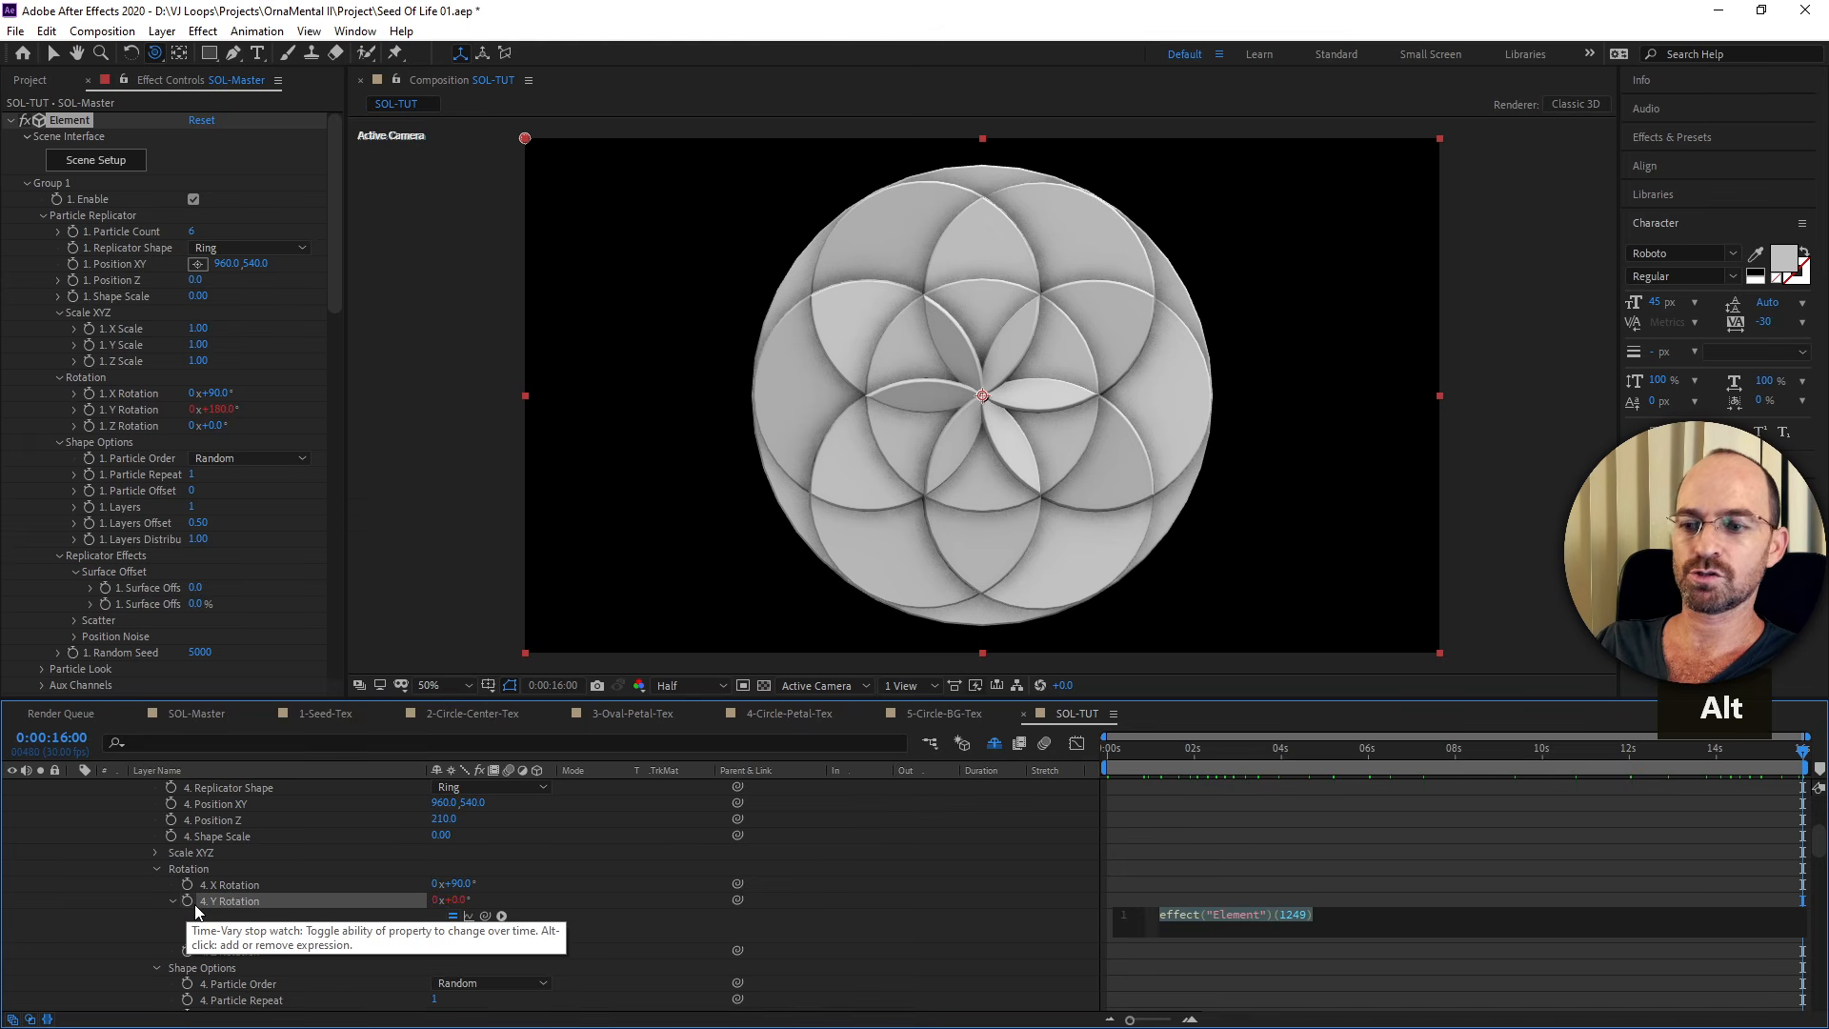
{"action": "left_click", "coordinate": [134, 922]}
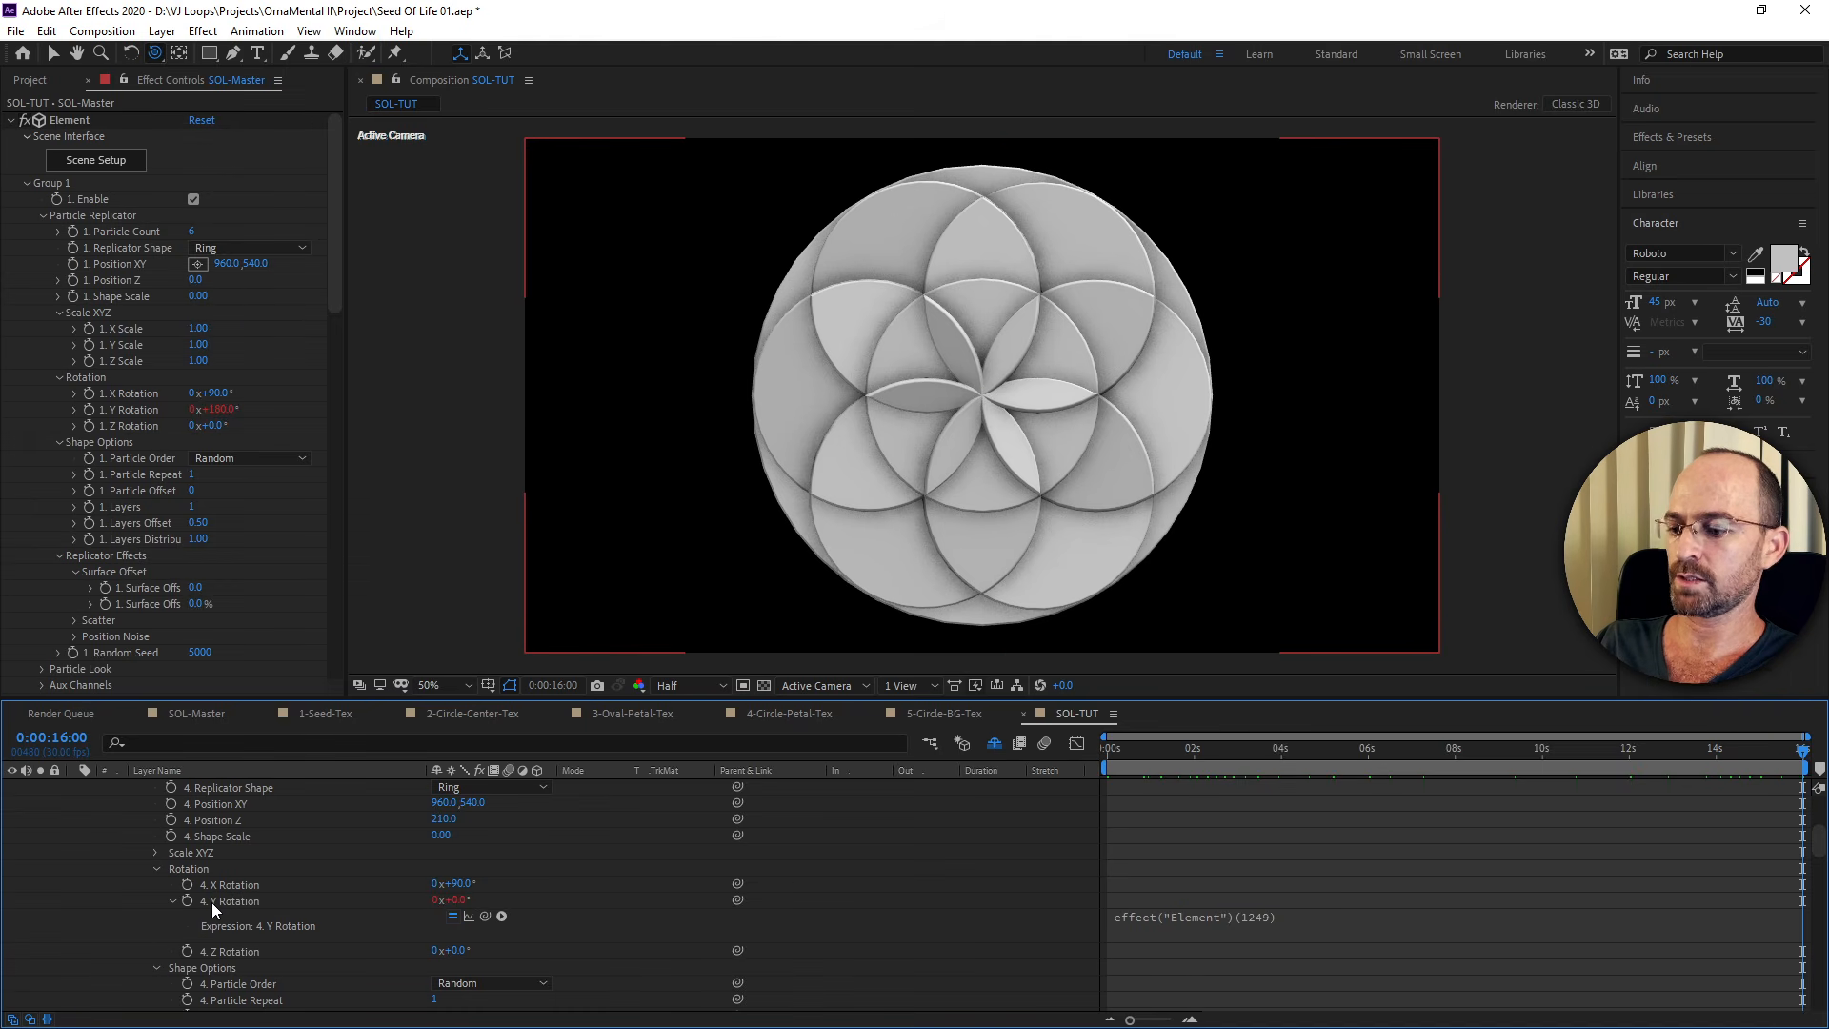
{"action": "key", "text": "alt"}
{"action": "left_click", "coordinate": [191, 901], "text": "alt"}
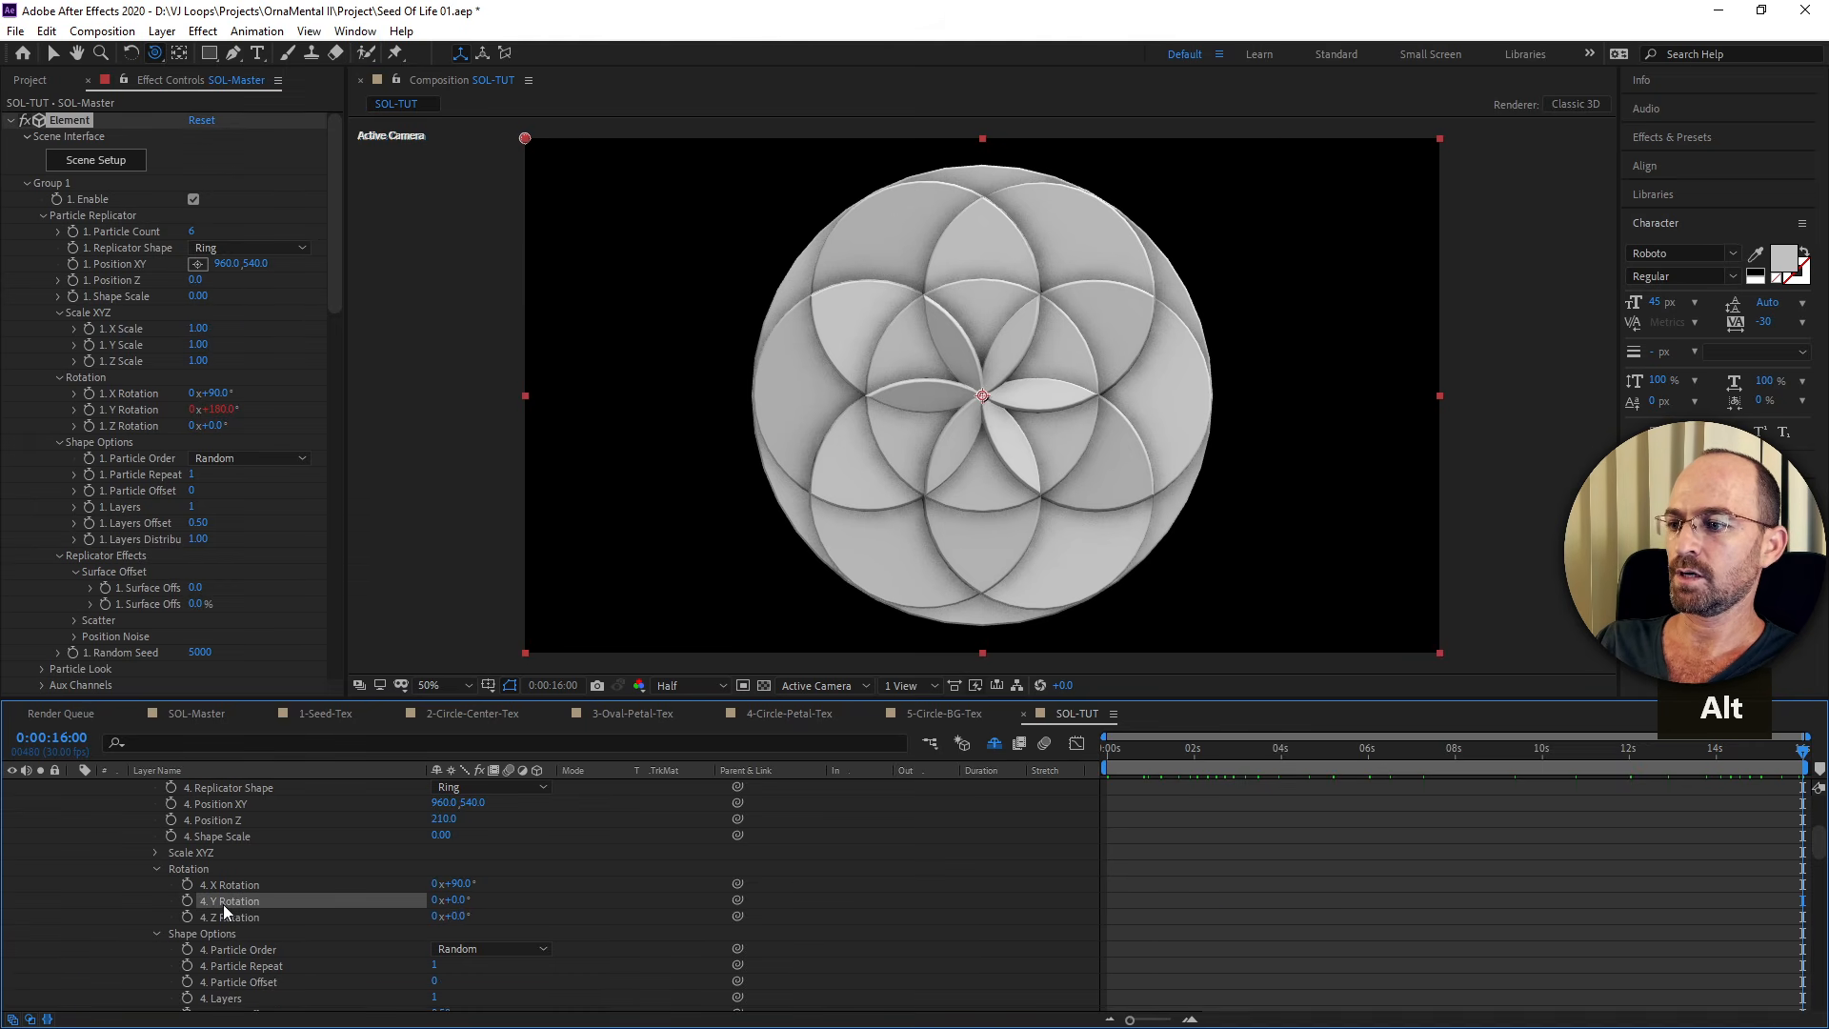
{"action": "right_click", "coordinate": [223, 906]}
{"action": "left_click", "coordinate": [76, 825]}
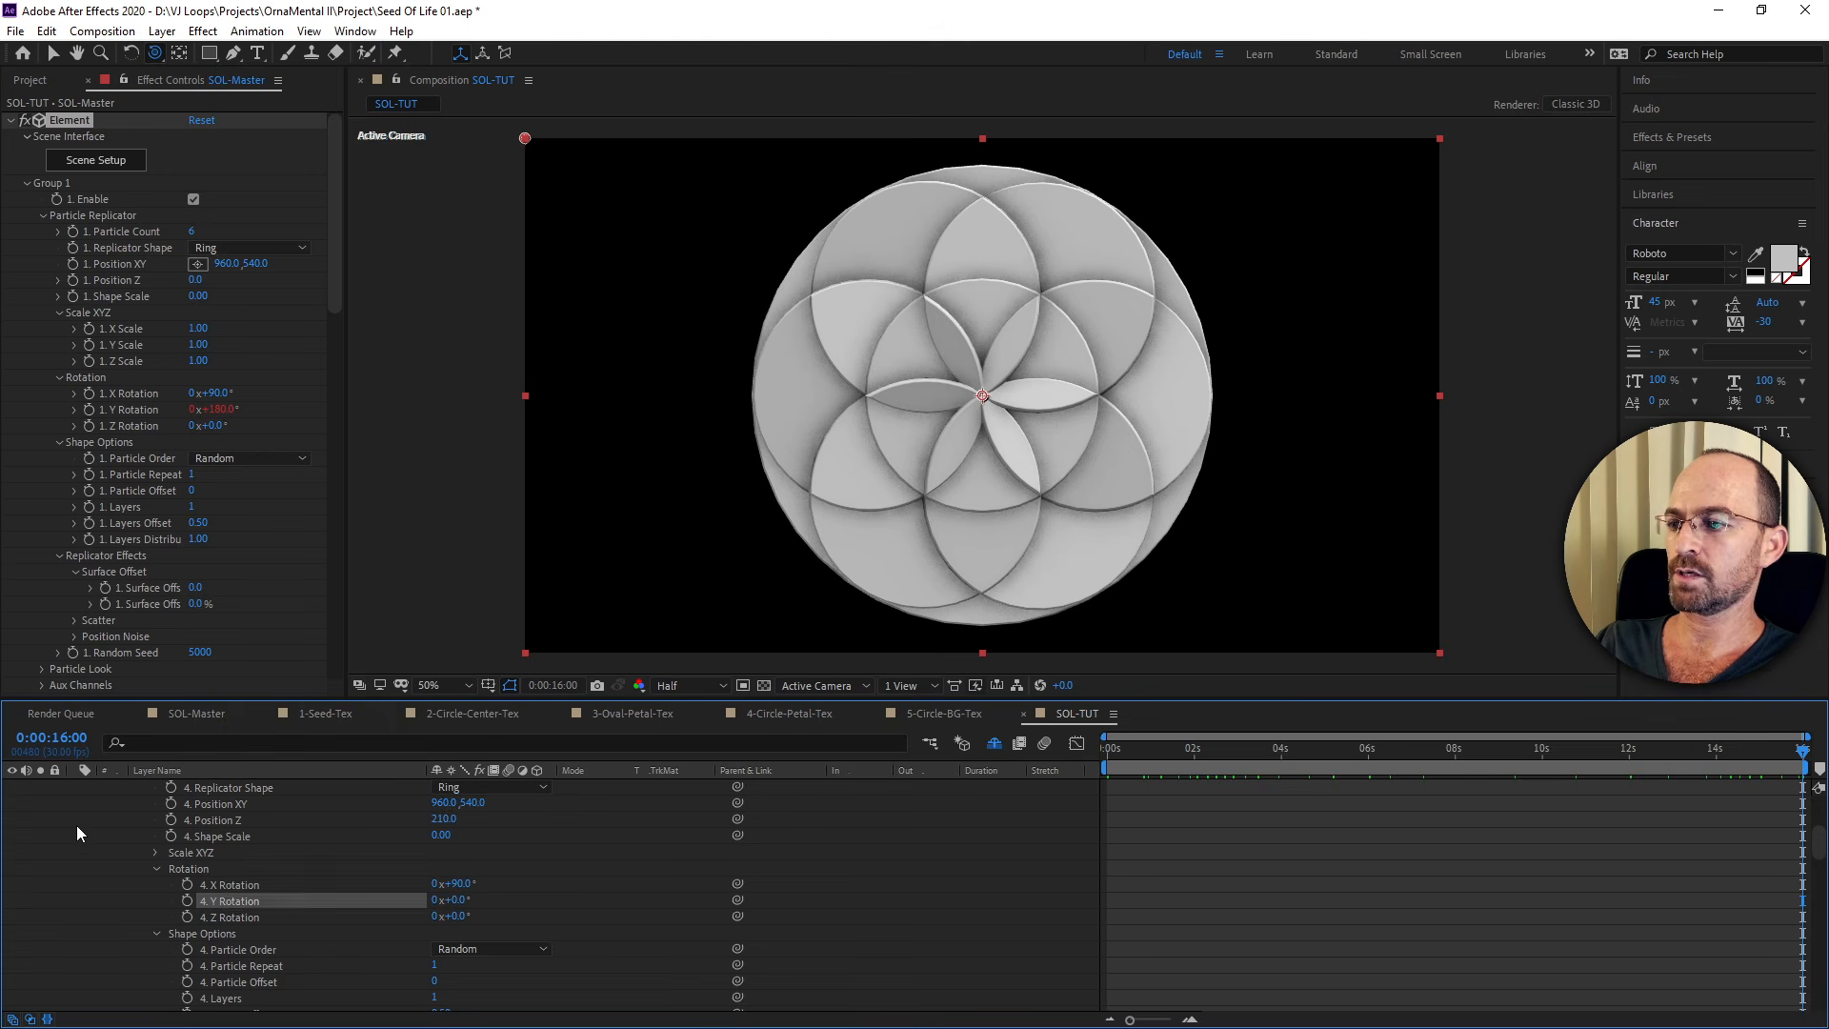
Paste the copied time*(180/16) expression onto Group 4's Y Rotation and reveal its expression.
{"action": "left_click", "coordinate": [221, 900]}
{"action": "key", "text": "ctrl+v"}
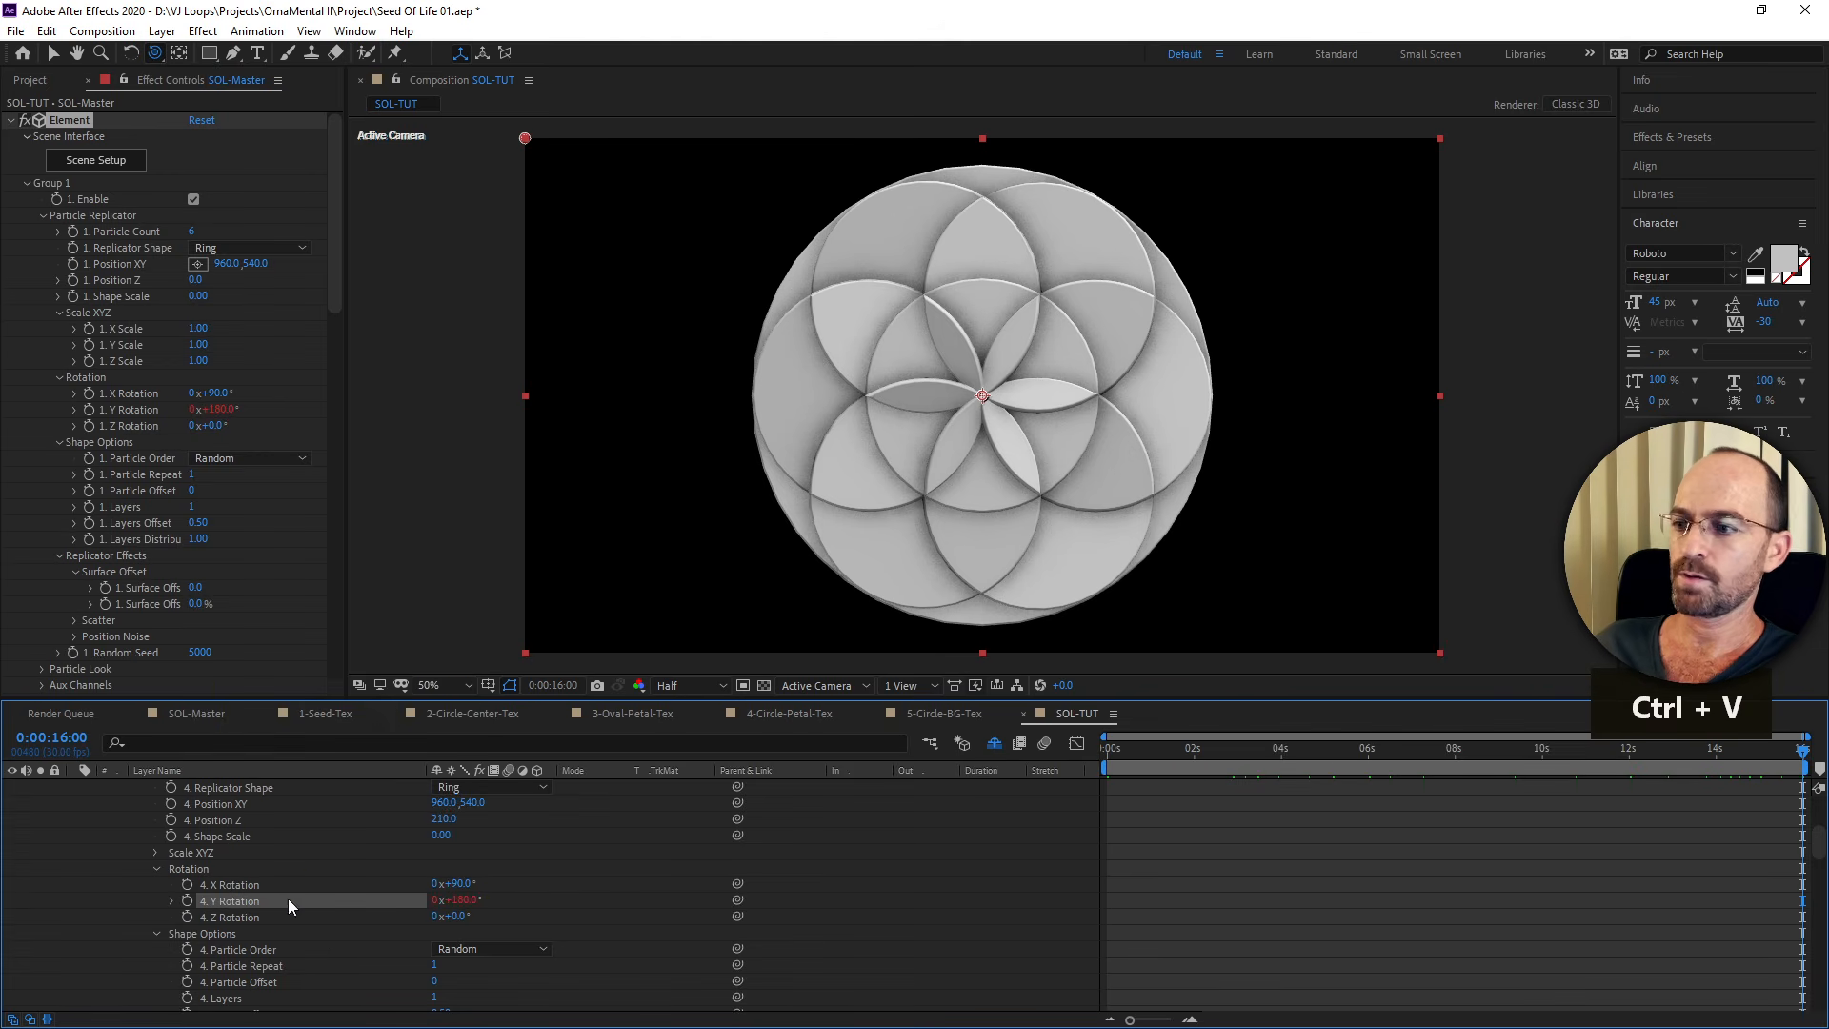
{"action": "left_click", "coordinate": [173, 900]}
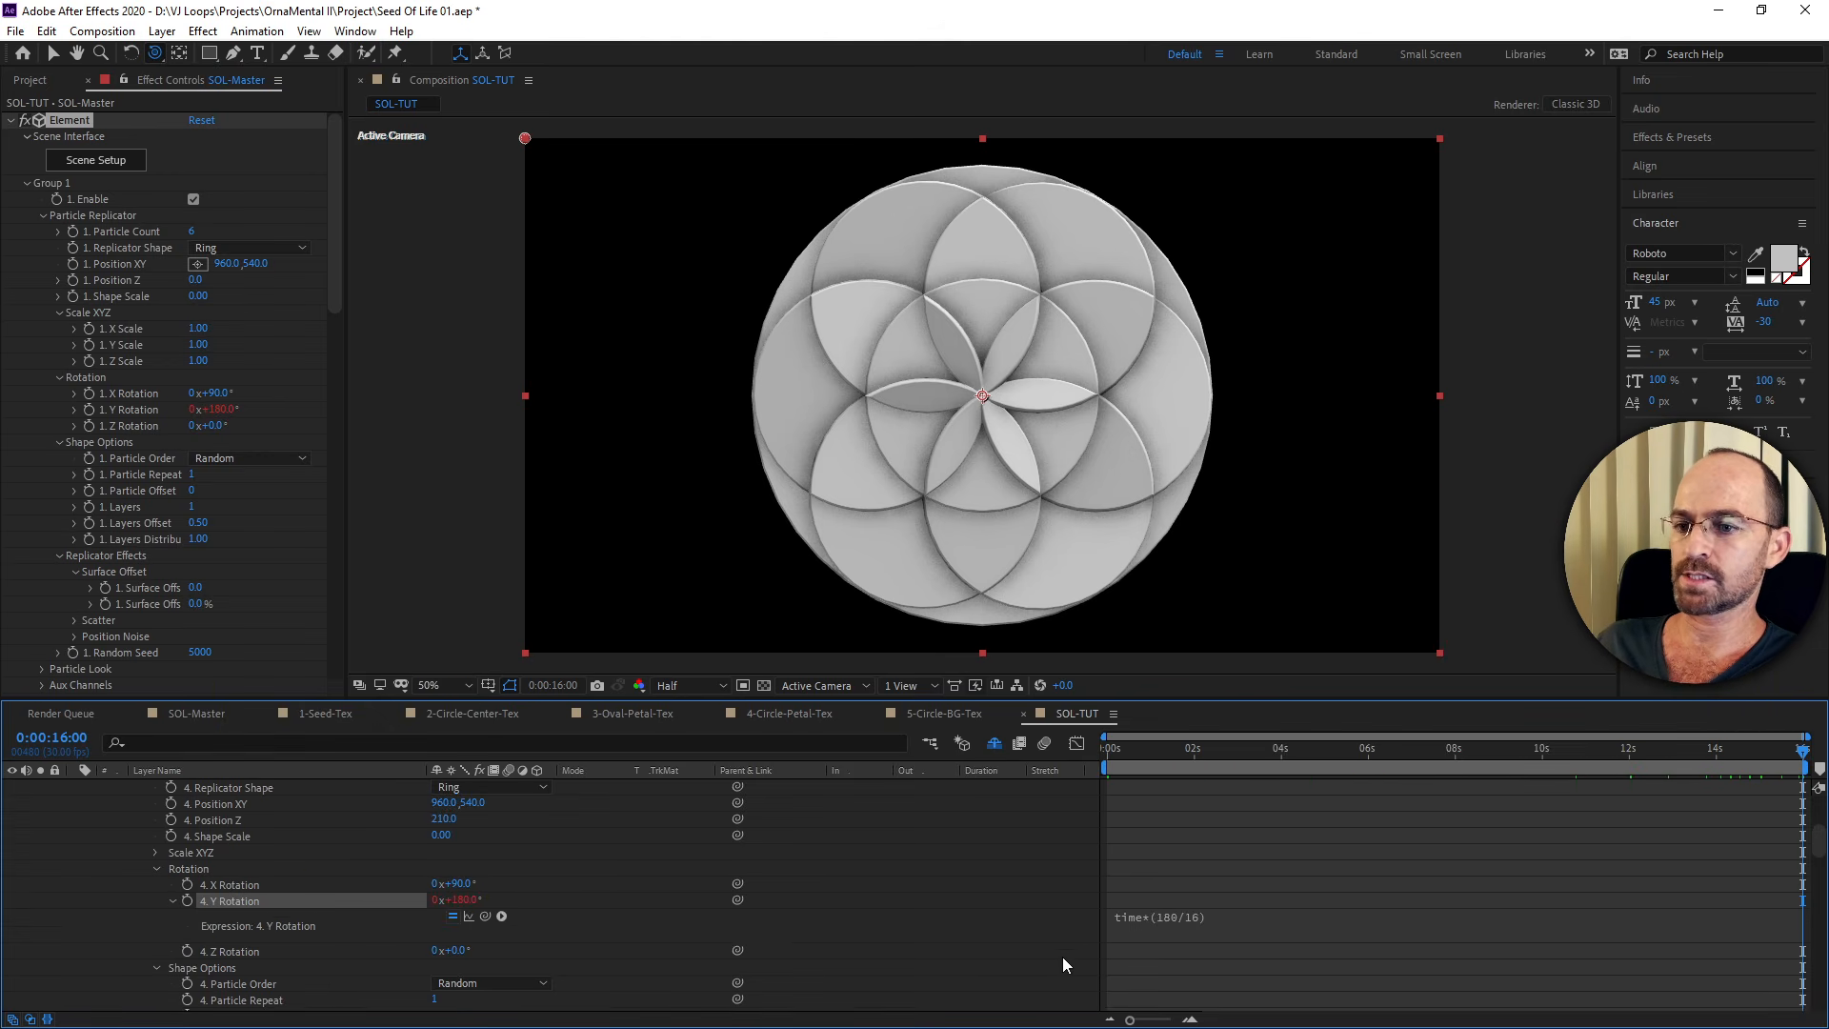
Change the Group 4 Y Rotation expression to time*(60/16).
{"action": "left_click", "coordinate": [1164, 919]}
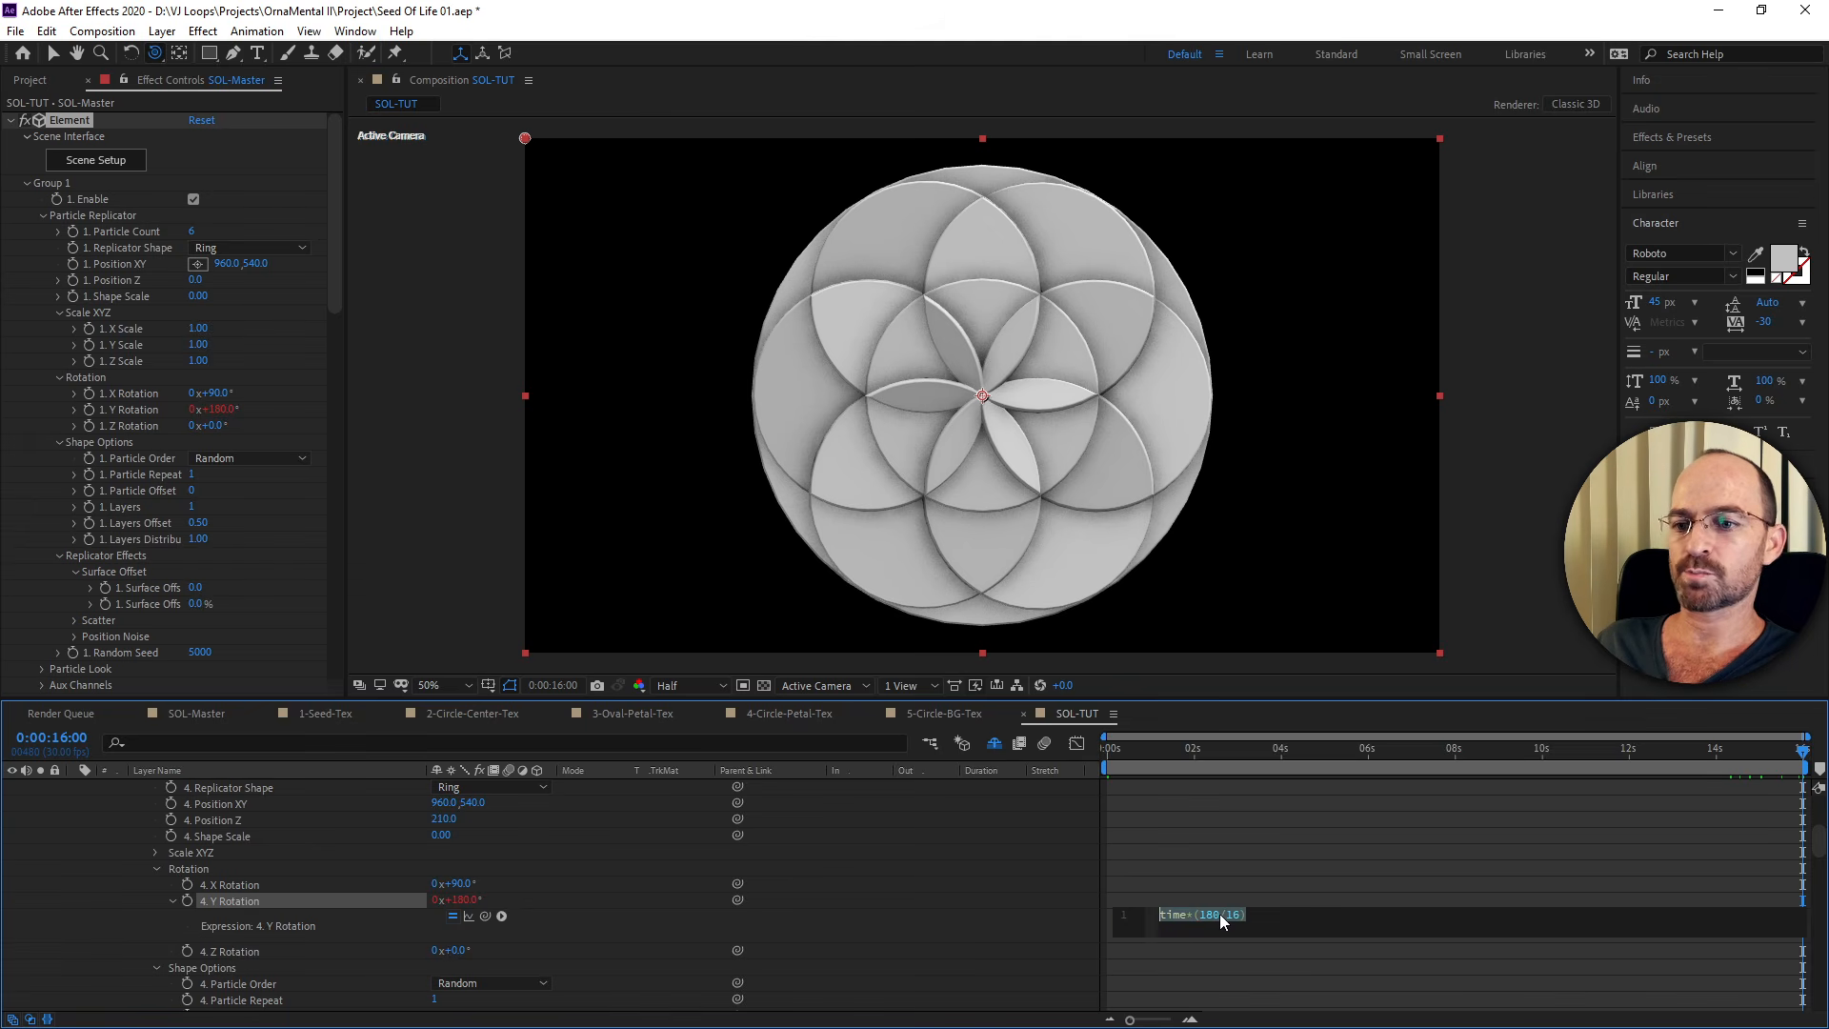
{"action": "left_click", "coordinate": [1220, 914]}
{"action": "key", "text": "BackSpace"}
{"action": "key", "text": "BackSpace"}
{"action": "key", "text": "BackSpace"}
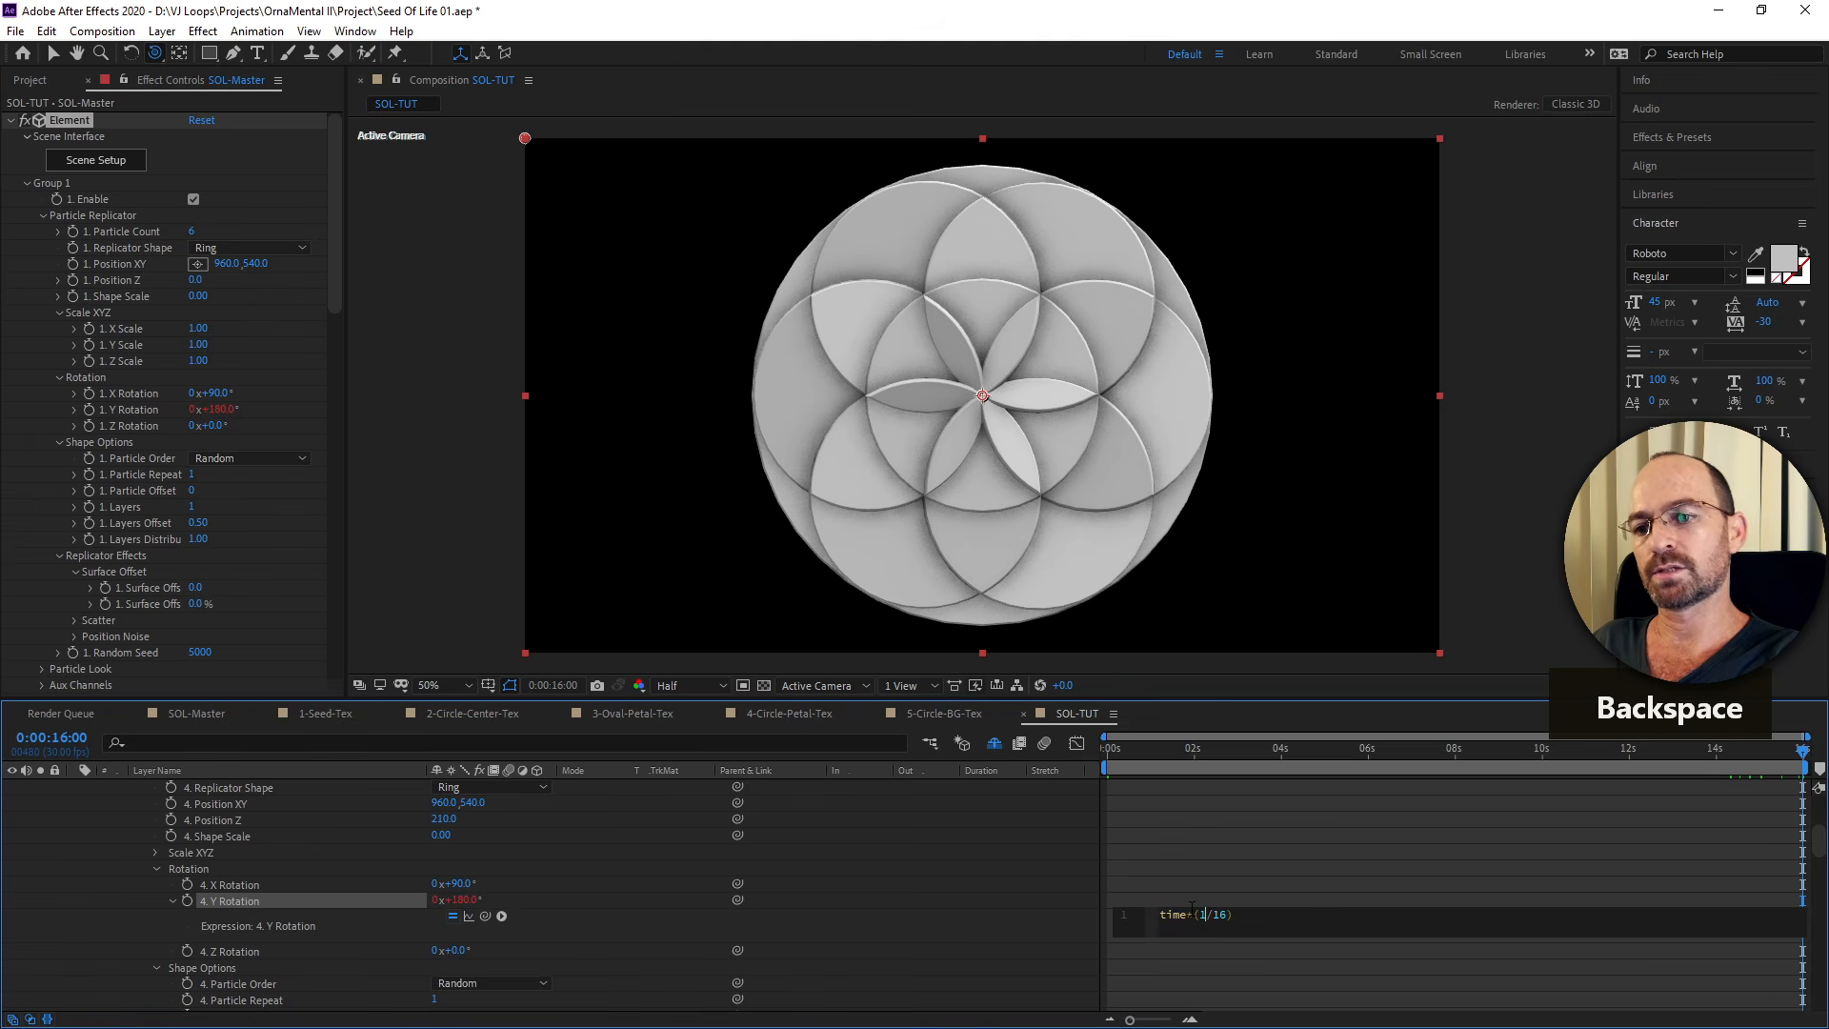
{"action": "type", "text": "60"}
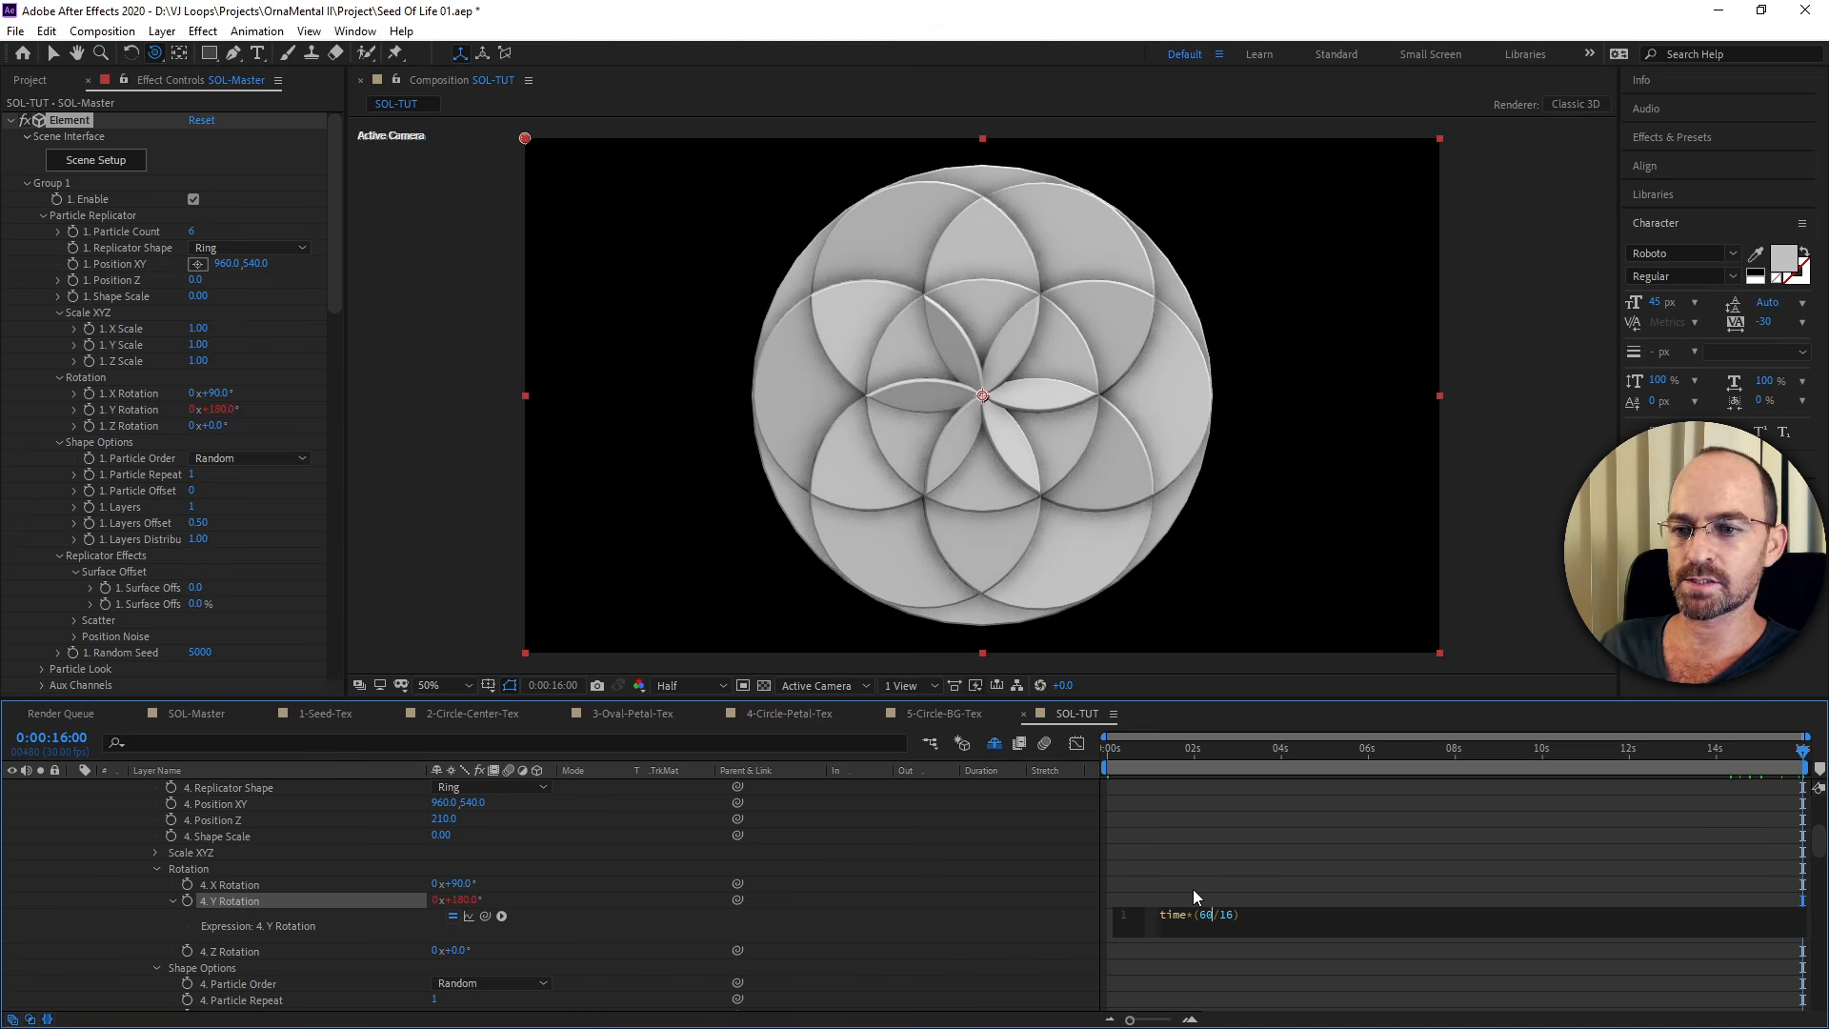
{"action": "left_click", "coordinate": [1188, 867]}
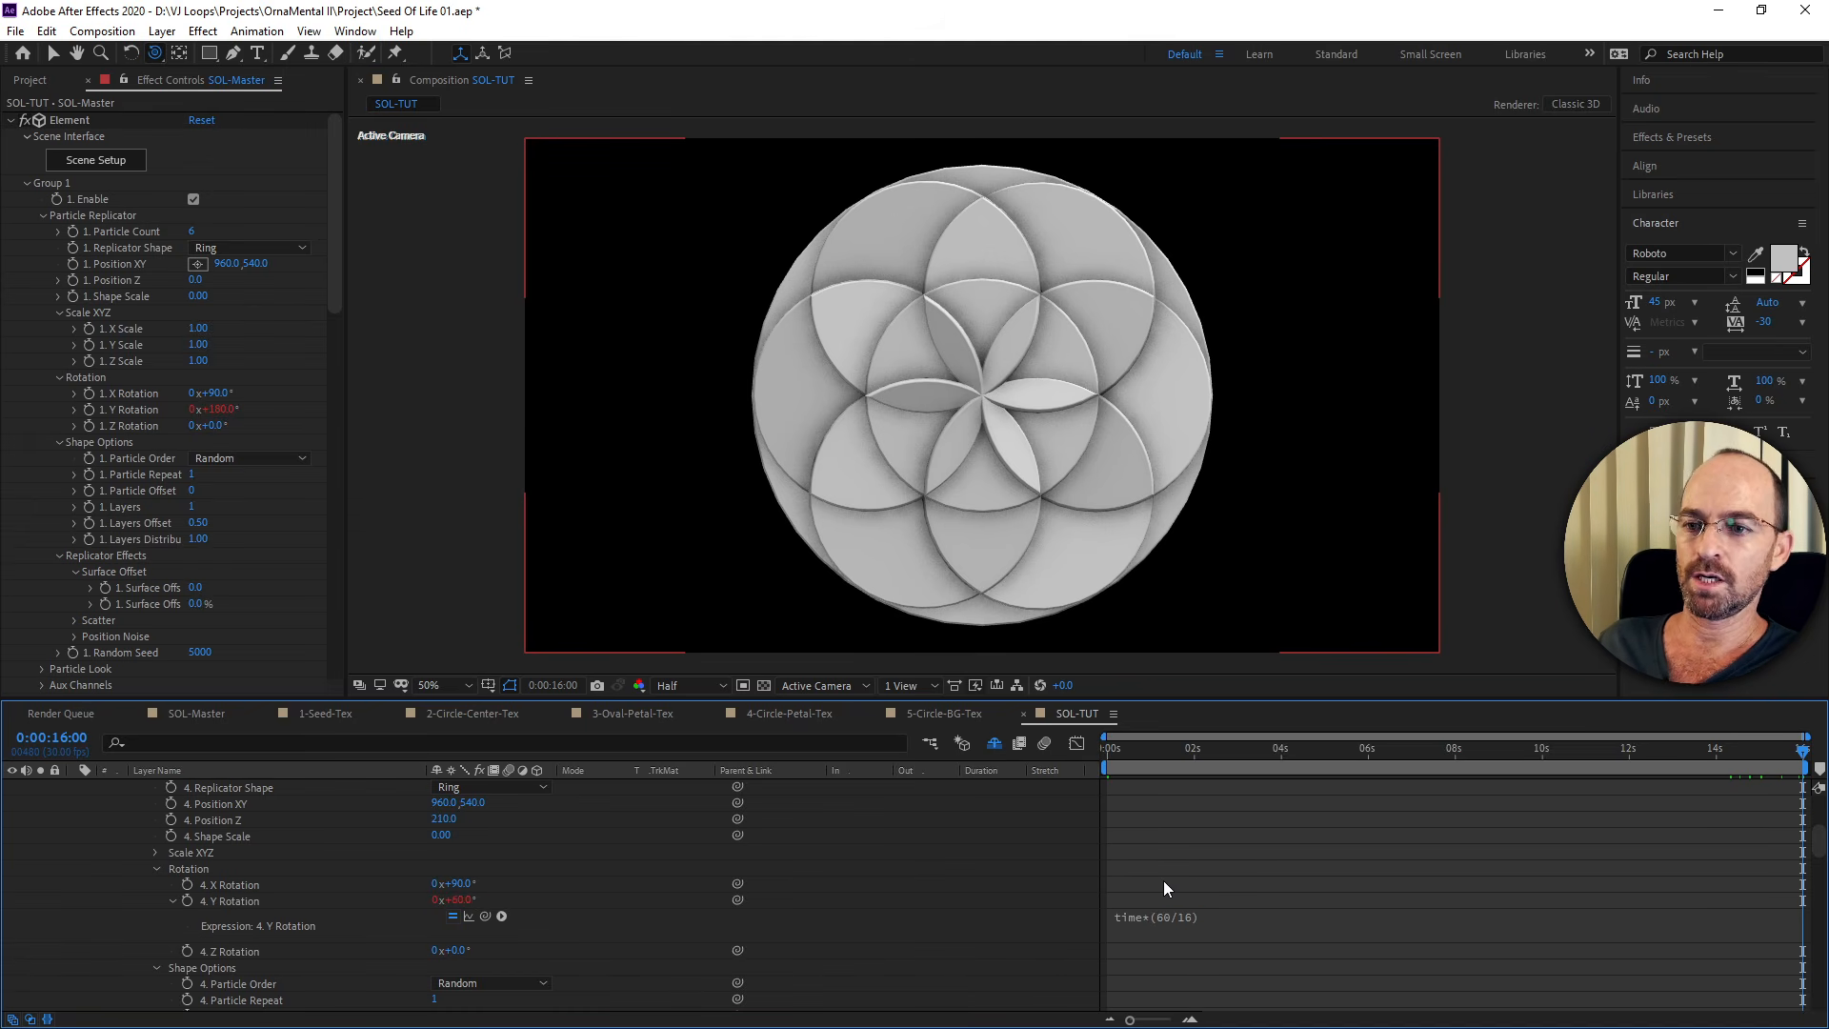
Show only the properties with expressions on the SOL-Master layer.
{"action": "scroll", "coordinate": [1164, 888], "scroll_direction": "up", "scroll_amount": 4}
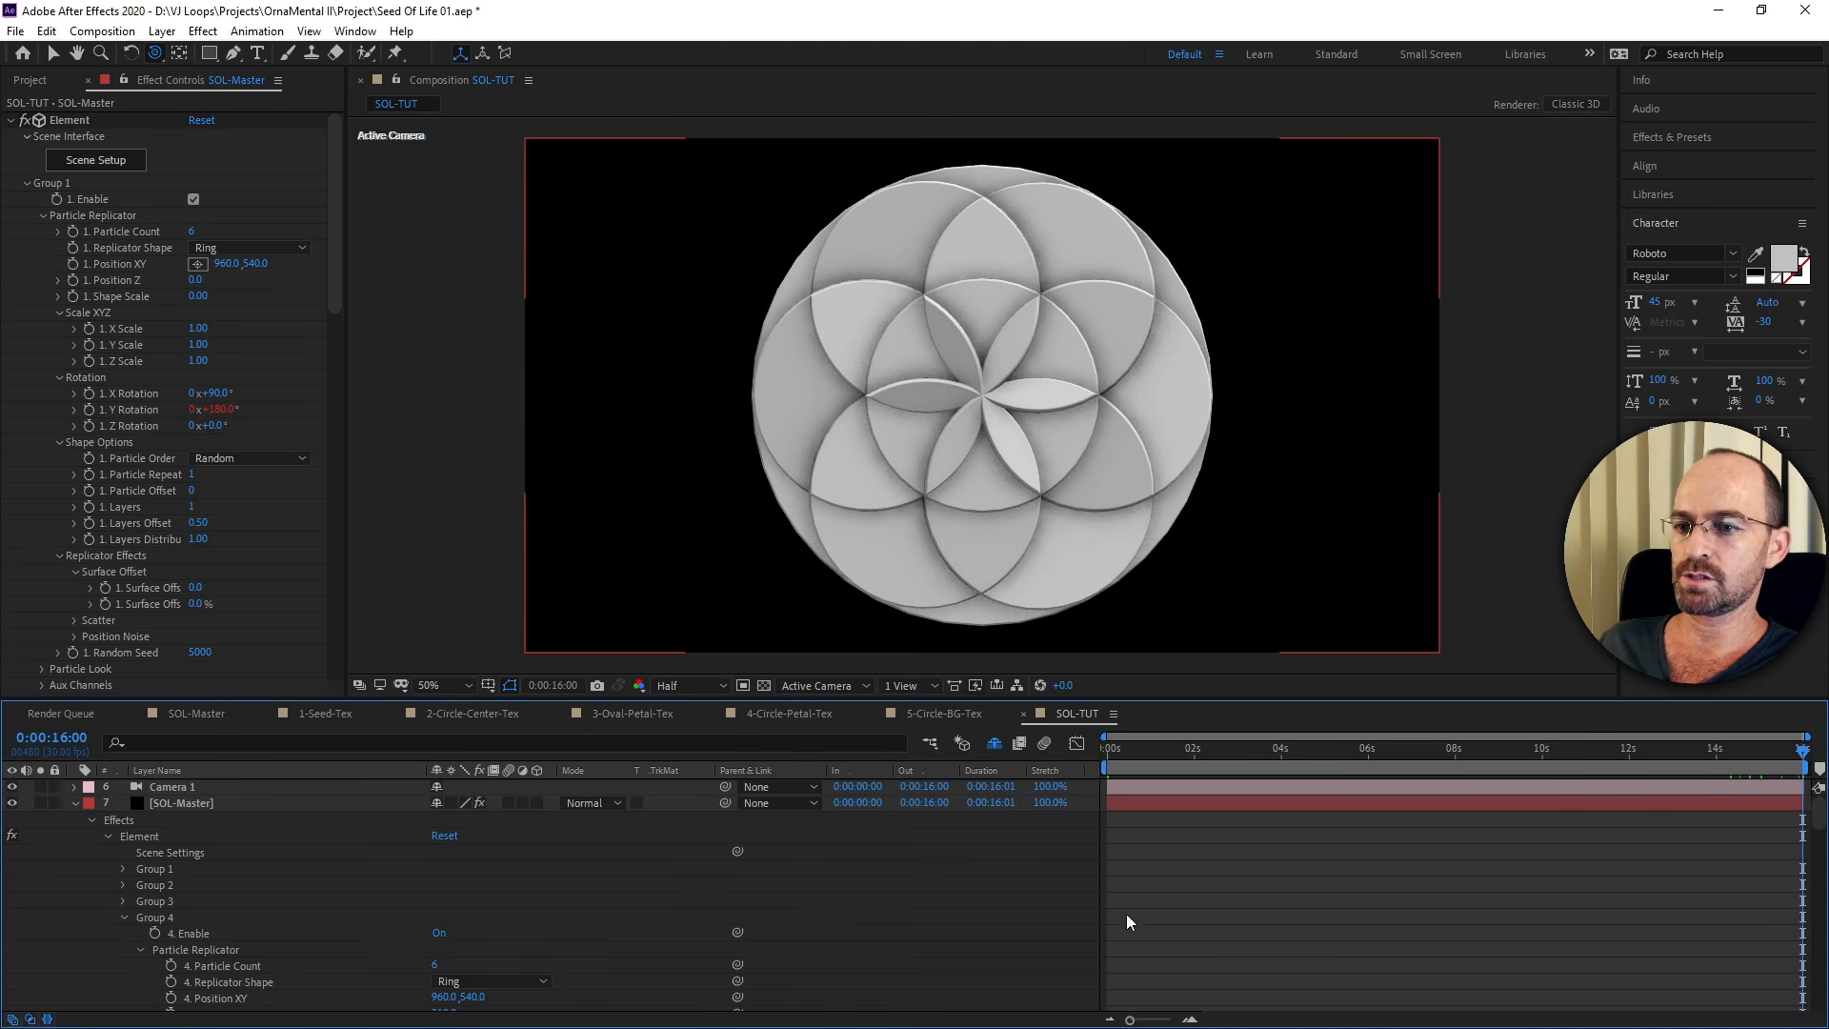
{"action": "left_click", "coordinate": [398, 806]}
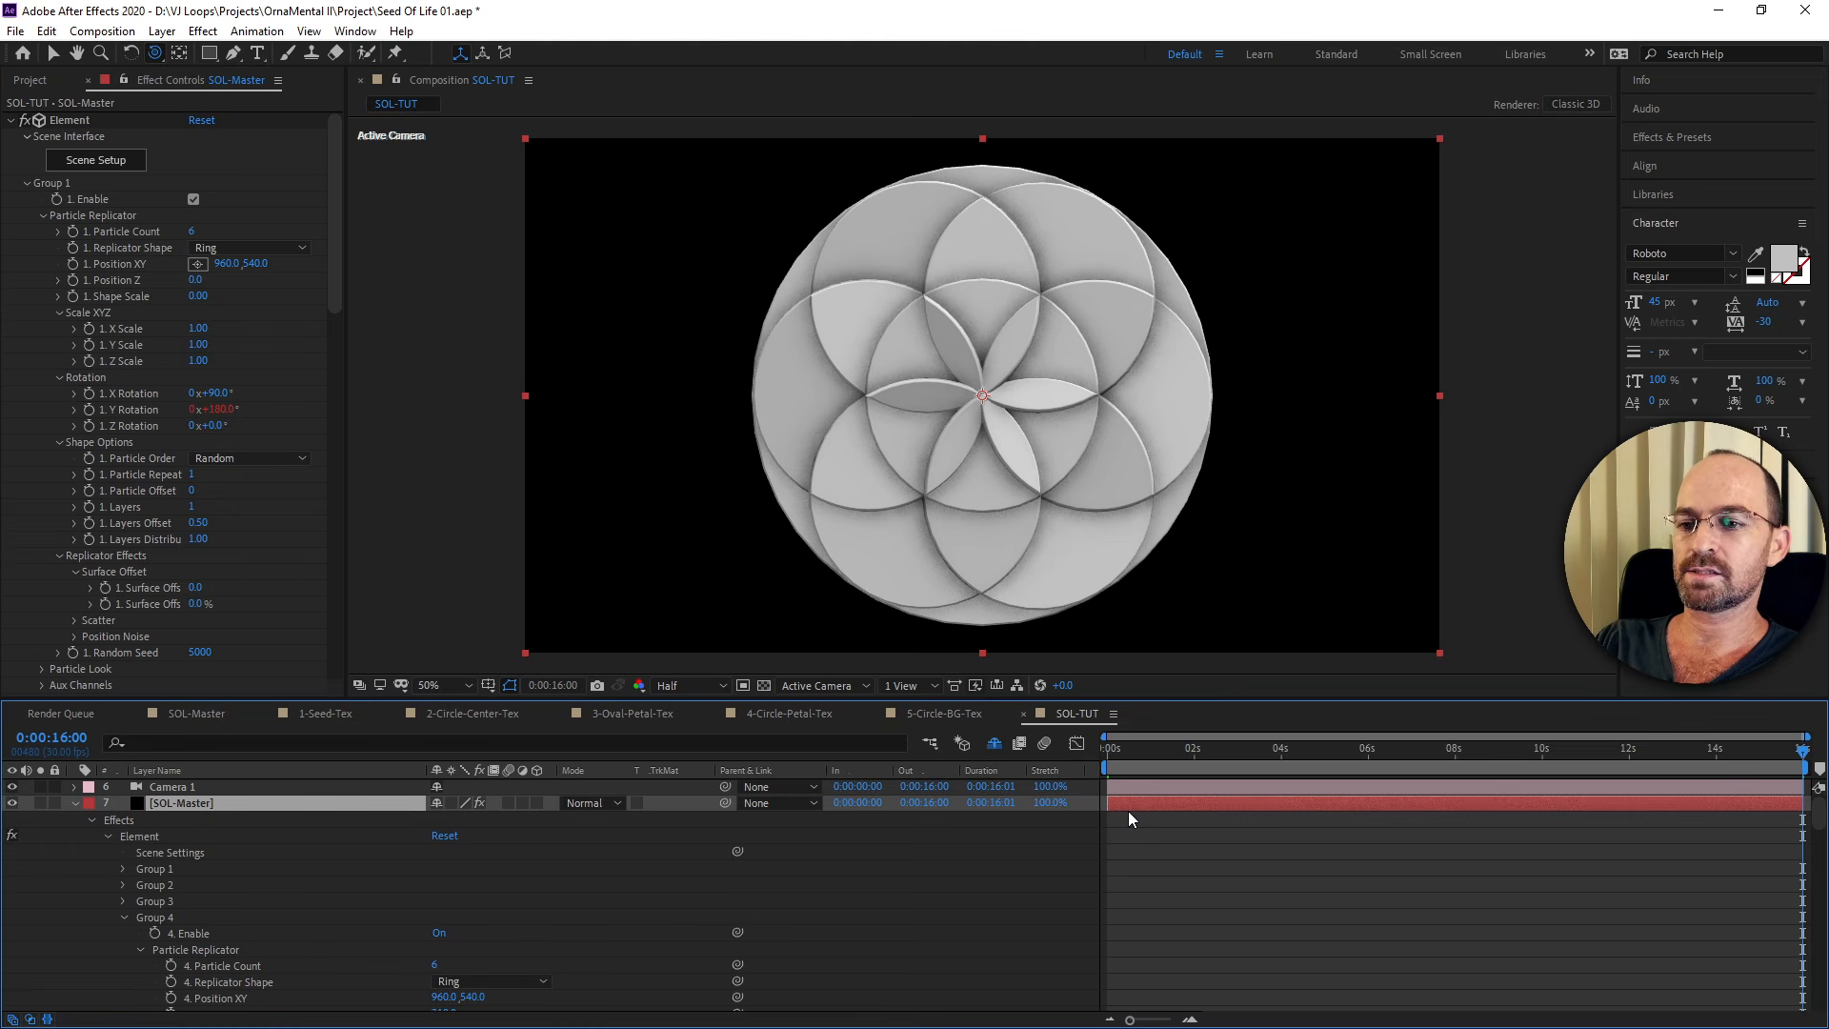
{"action": "key", "text": "e"}
{"action": "key", "text": "e"}
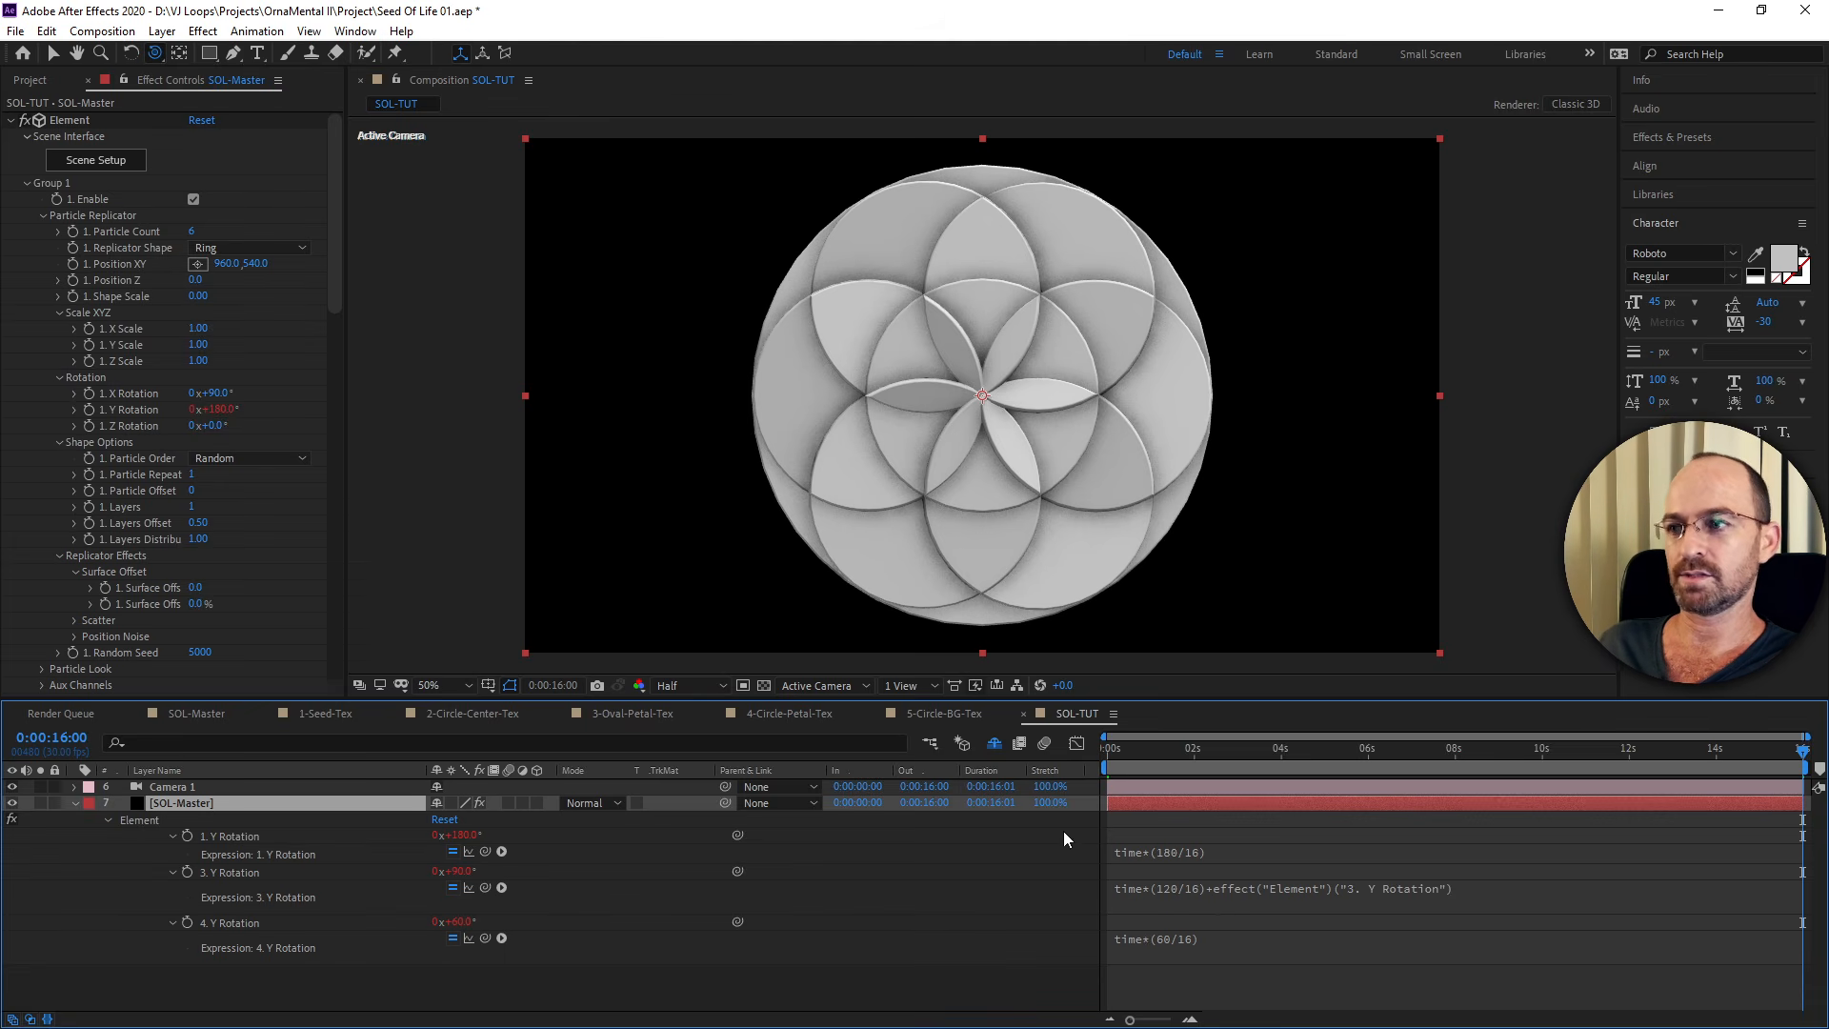
Go to the start of the composition and preview the mandala's rotation animation.
{"action": "left_click_drag", "start_coordinate": [336, 298], "coordinate": [331, 467]}
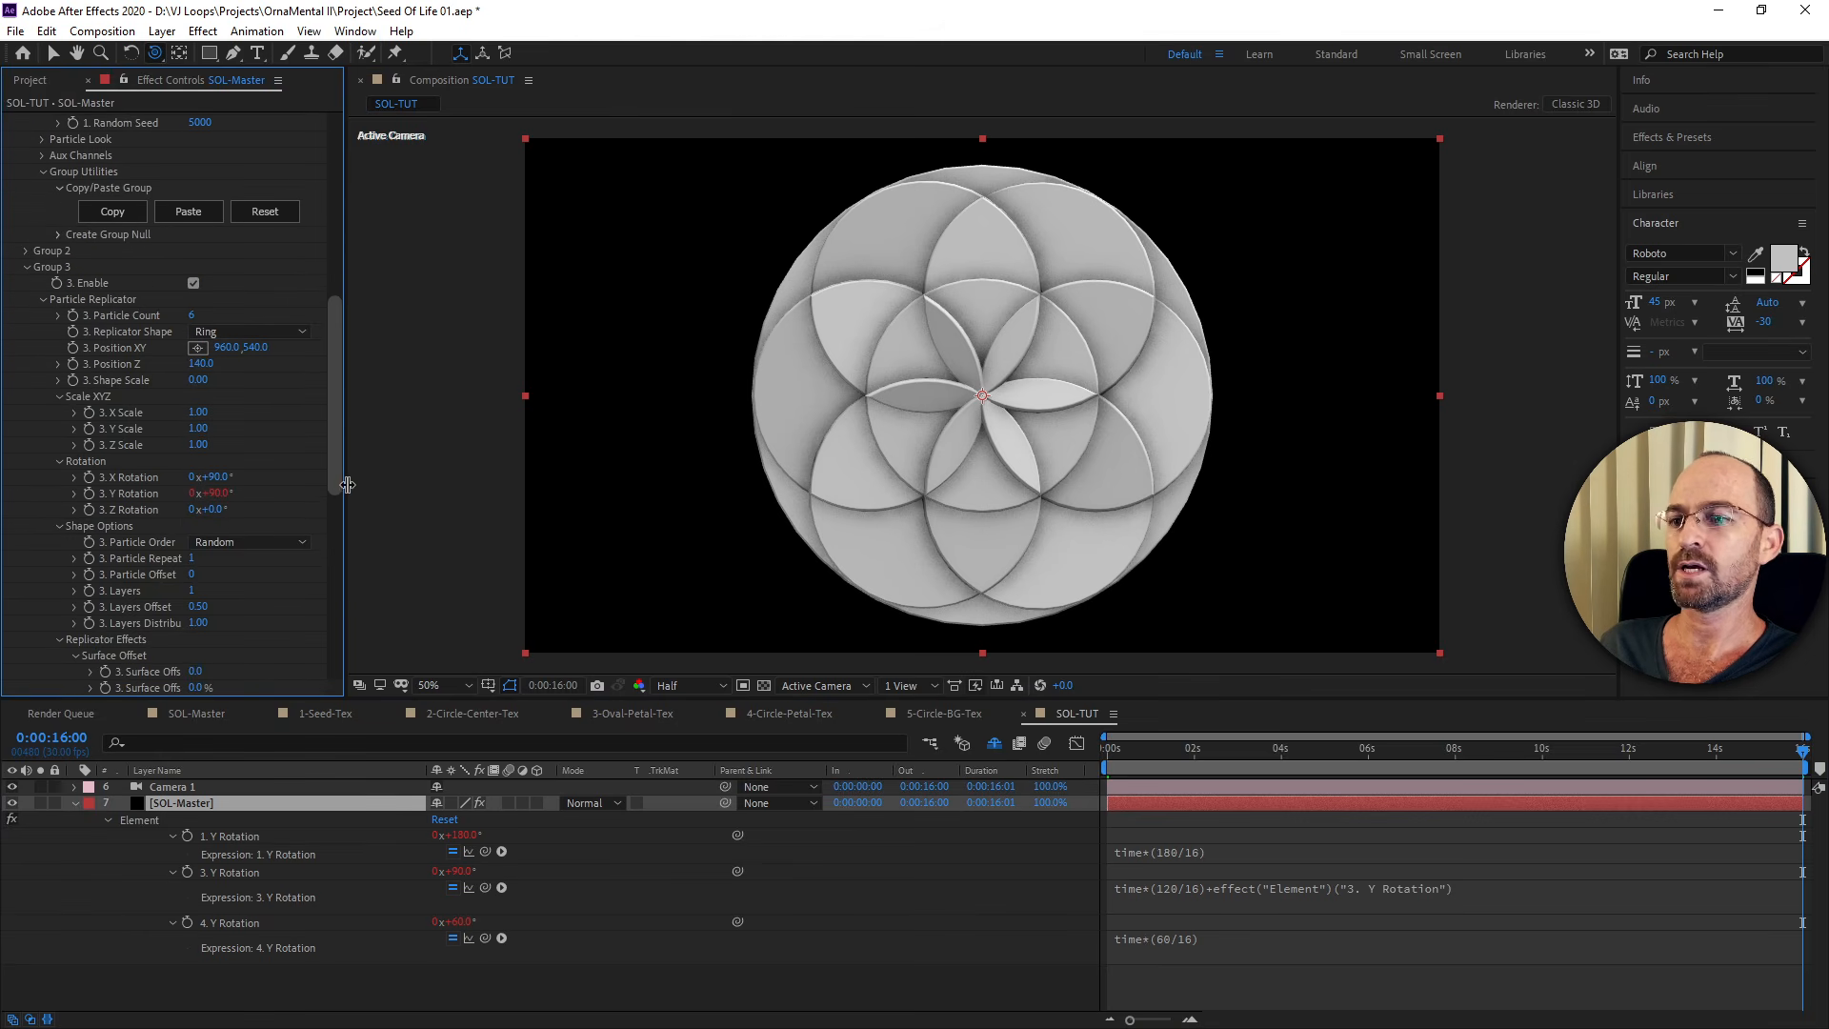
{"action": "left_click_drag", "start_coordinate": [1184, 753], "coordinate": [1033, 774]}
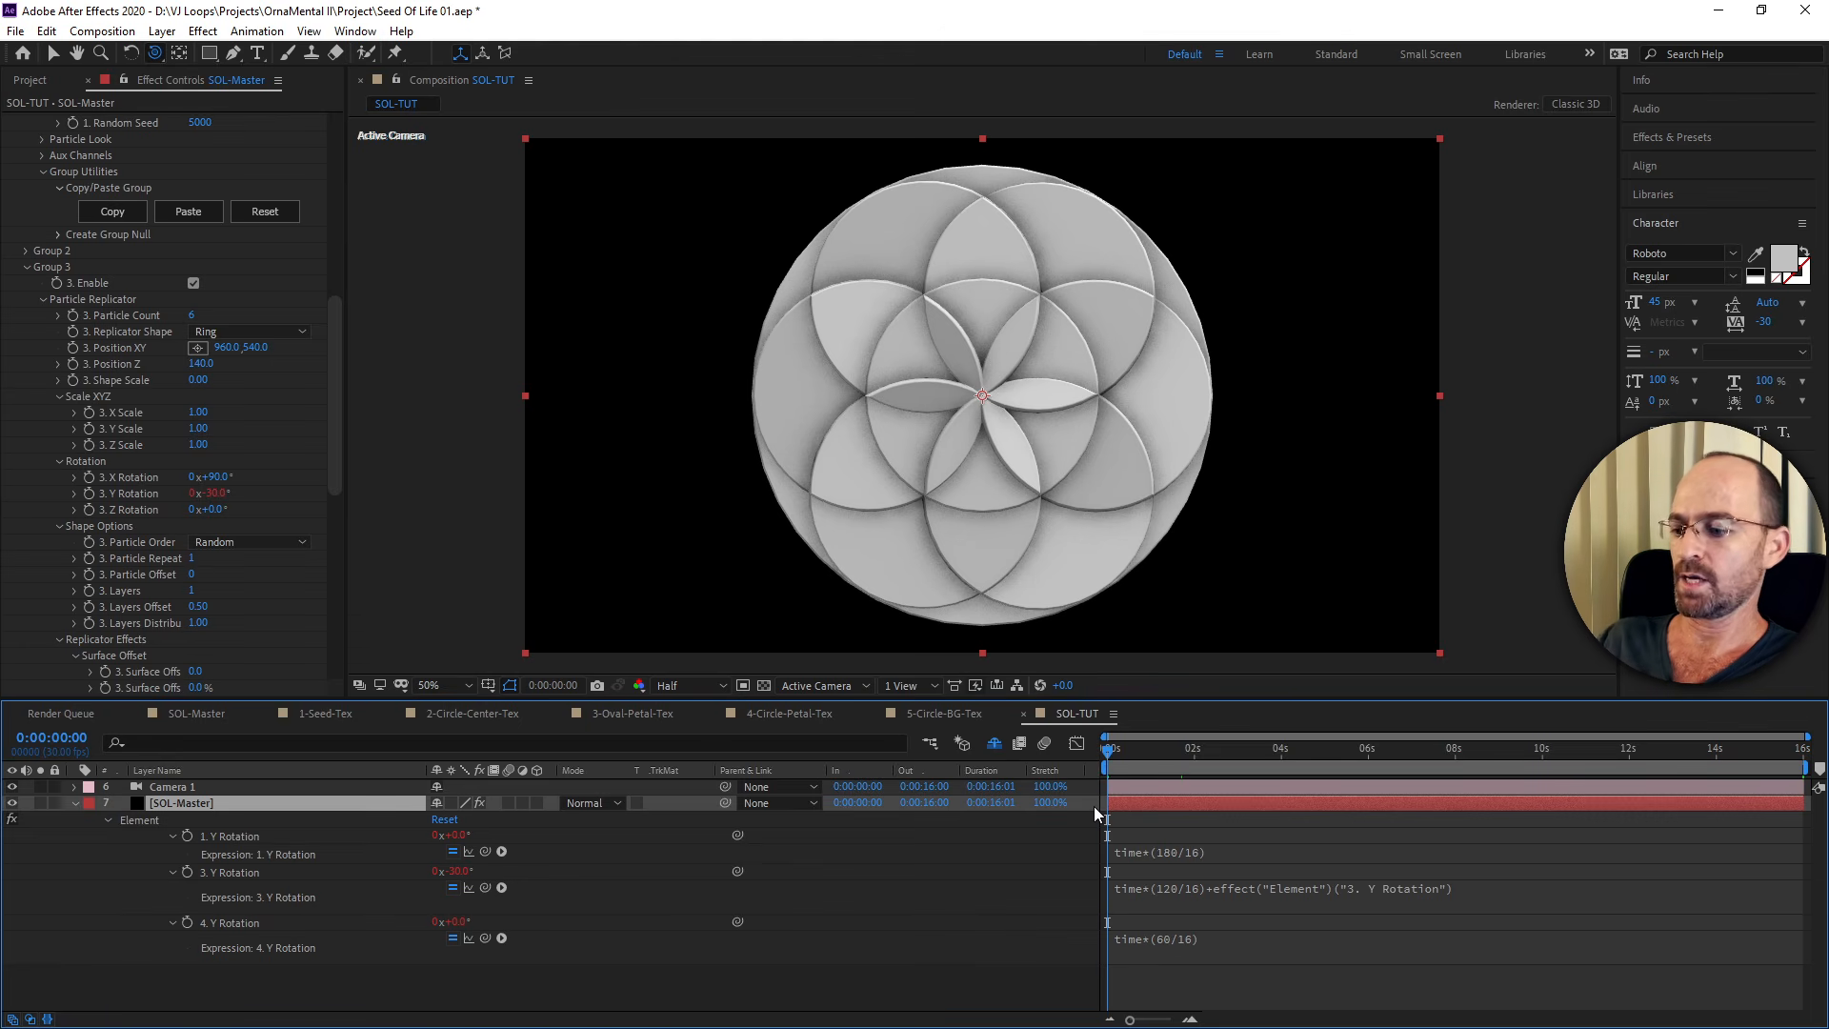
{"action": "key", "text": "shift+1"}
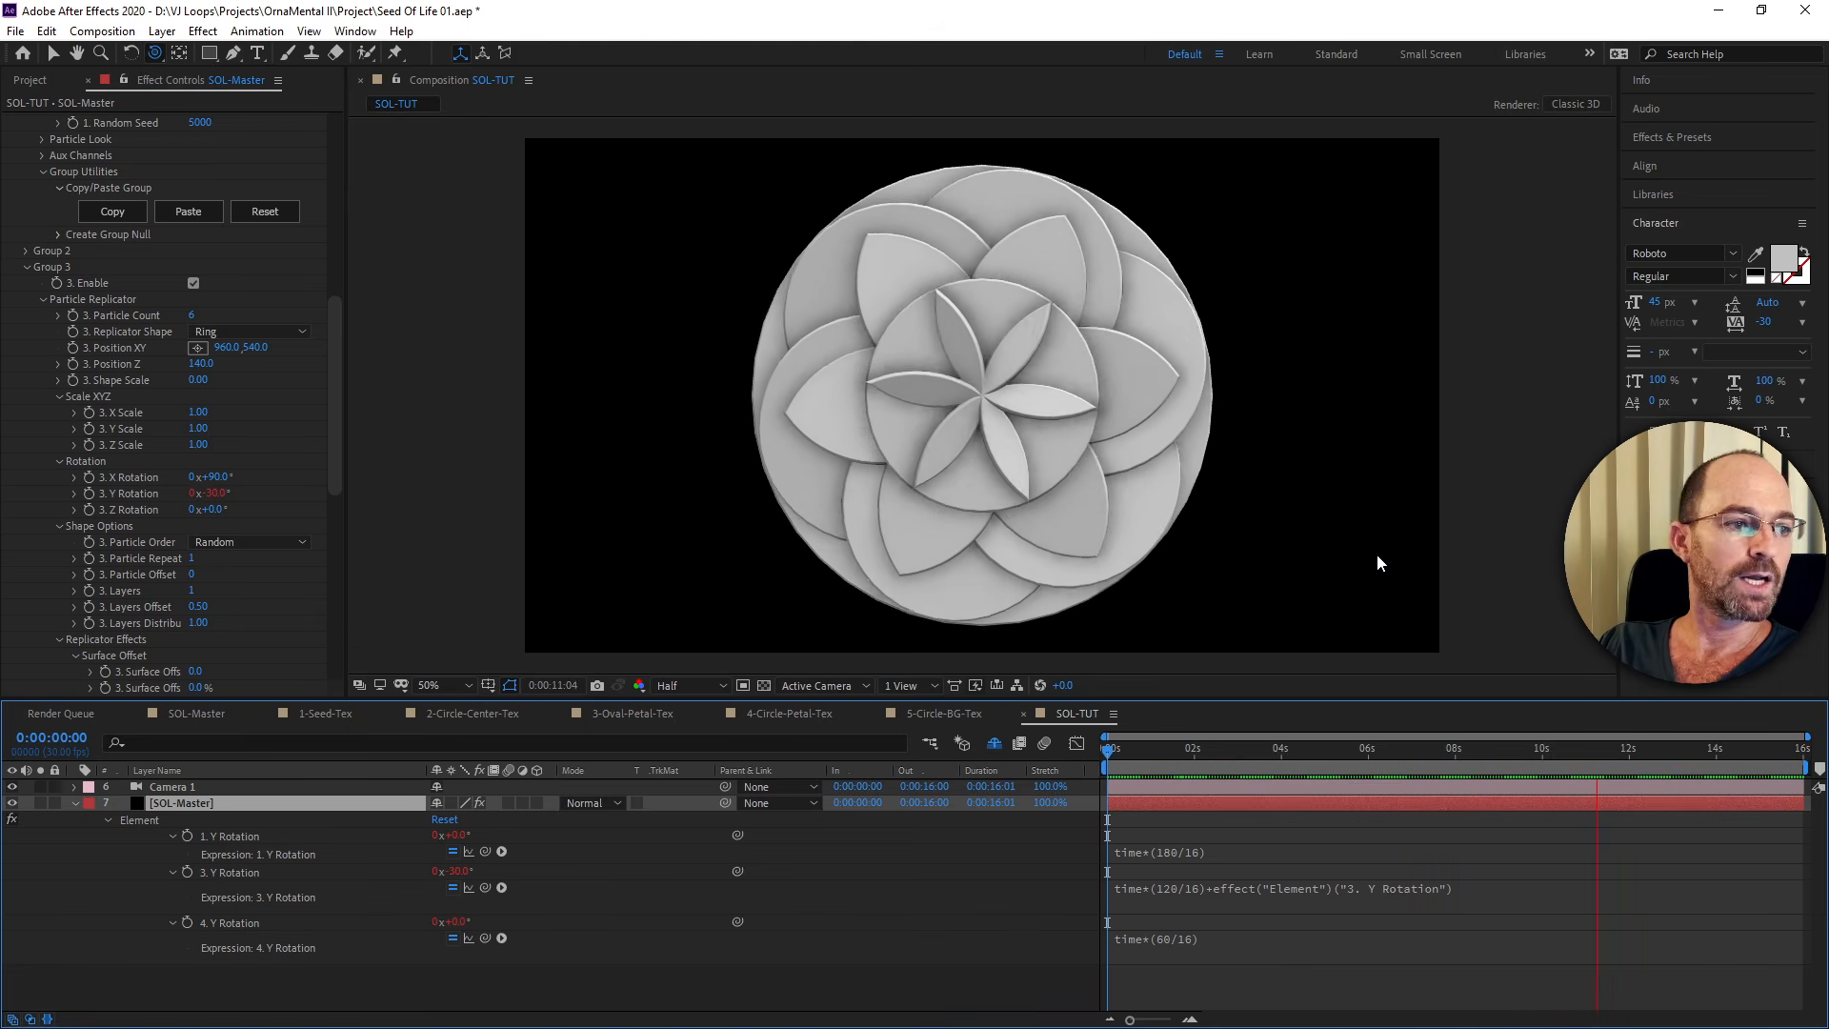
Switch to Alley to compare the previewed rotation with the finished SOL-01-60fps.mp4 loop.
{"action": "key", "text": "alt+Tab"}
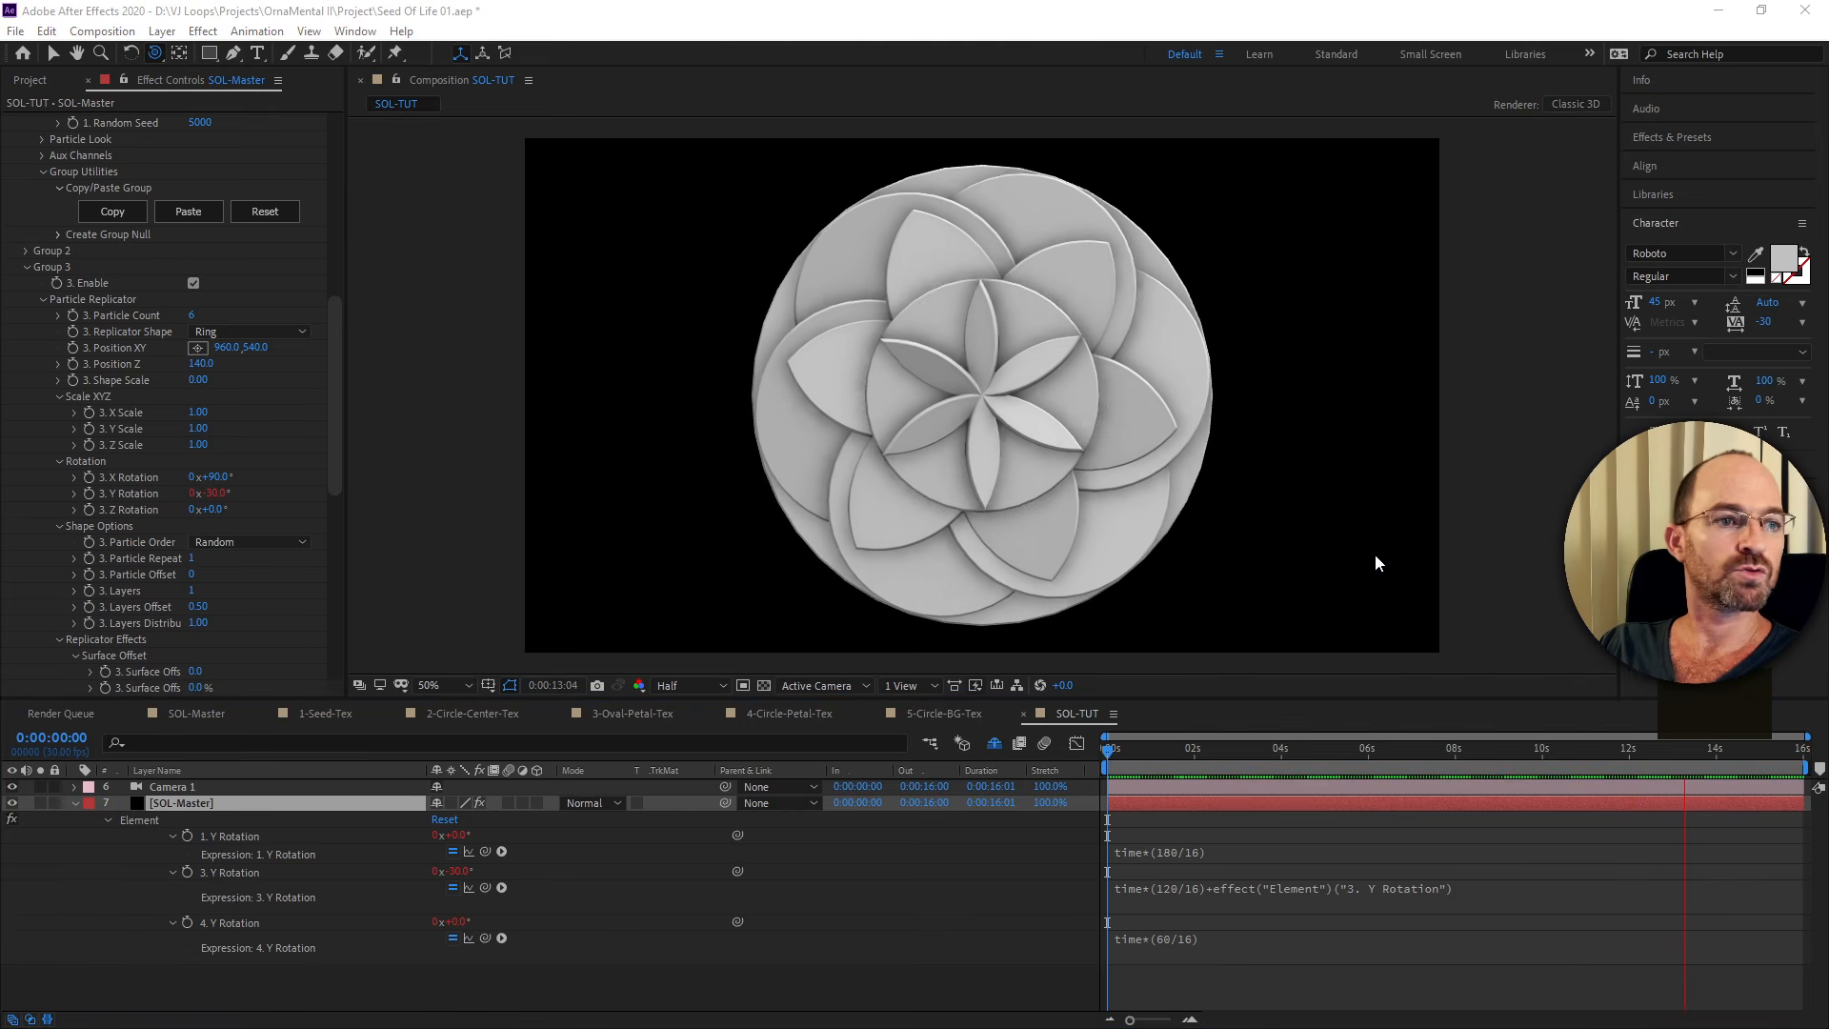
{"action": "key", "text": "alt+Tab"}
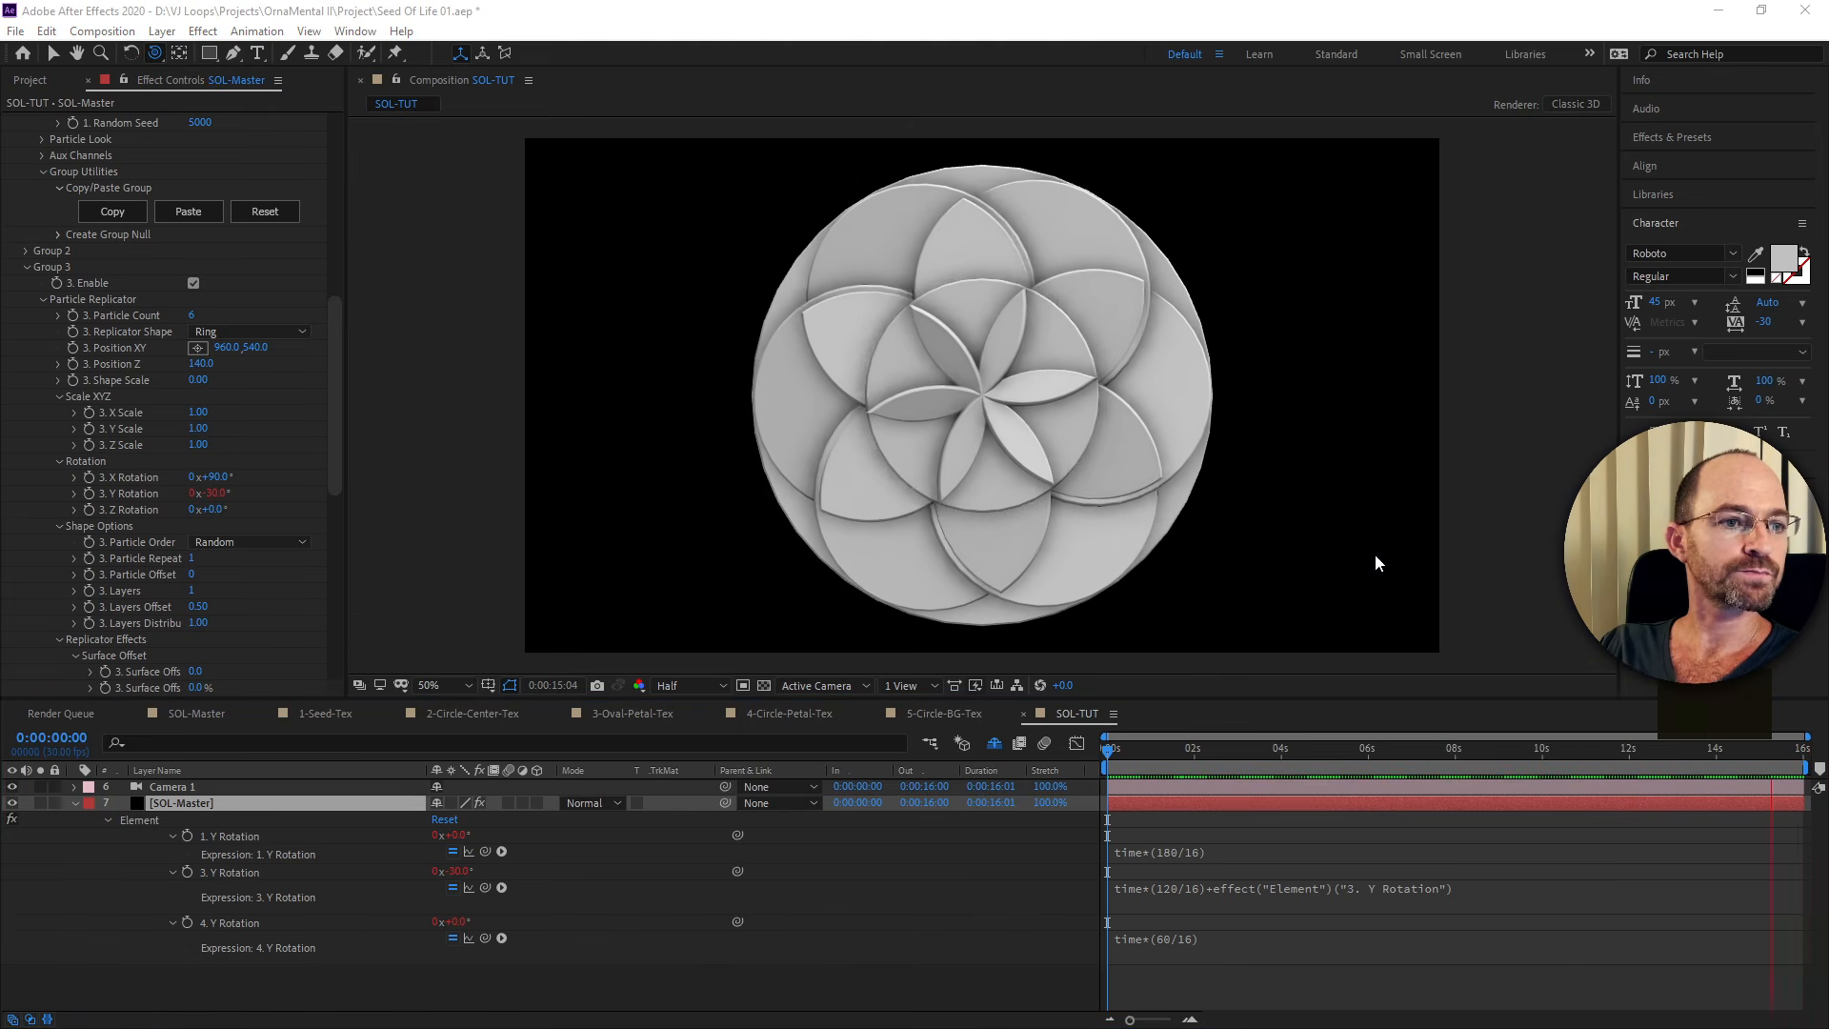
{"action": "key", "text": "alt+Tab"}
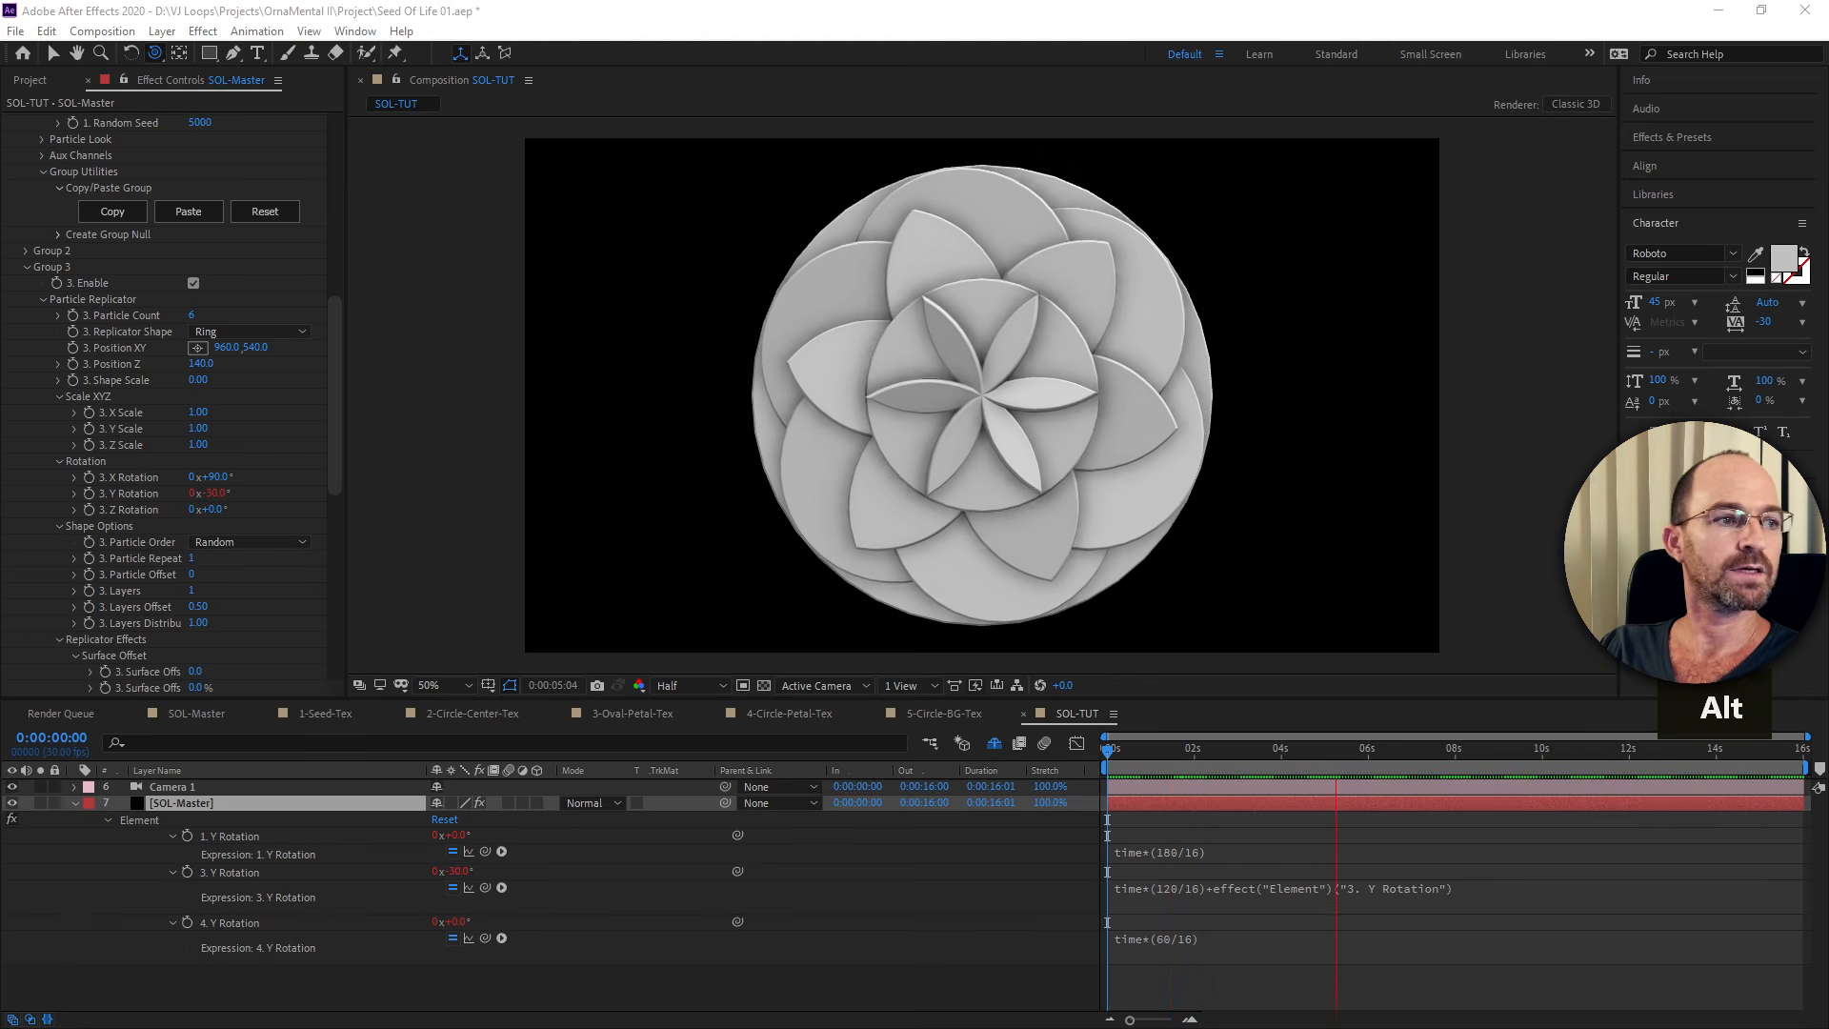
{"action": "key", "text": "alt+Tab"}
{"action": "key", "text": "alt+Tab"}
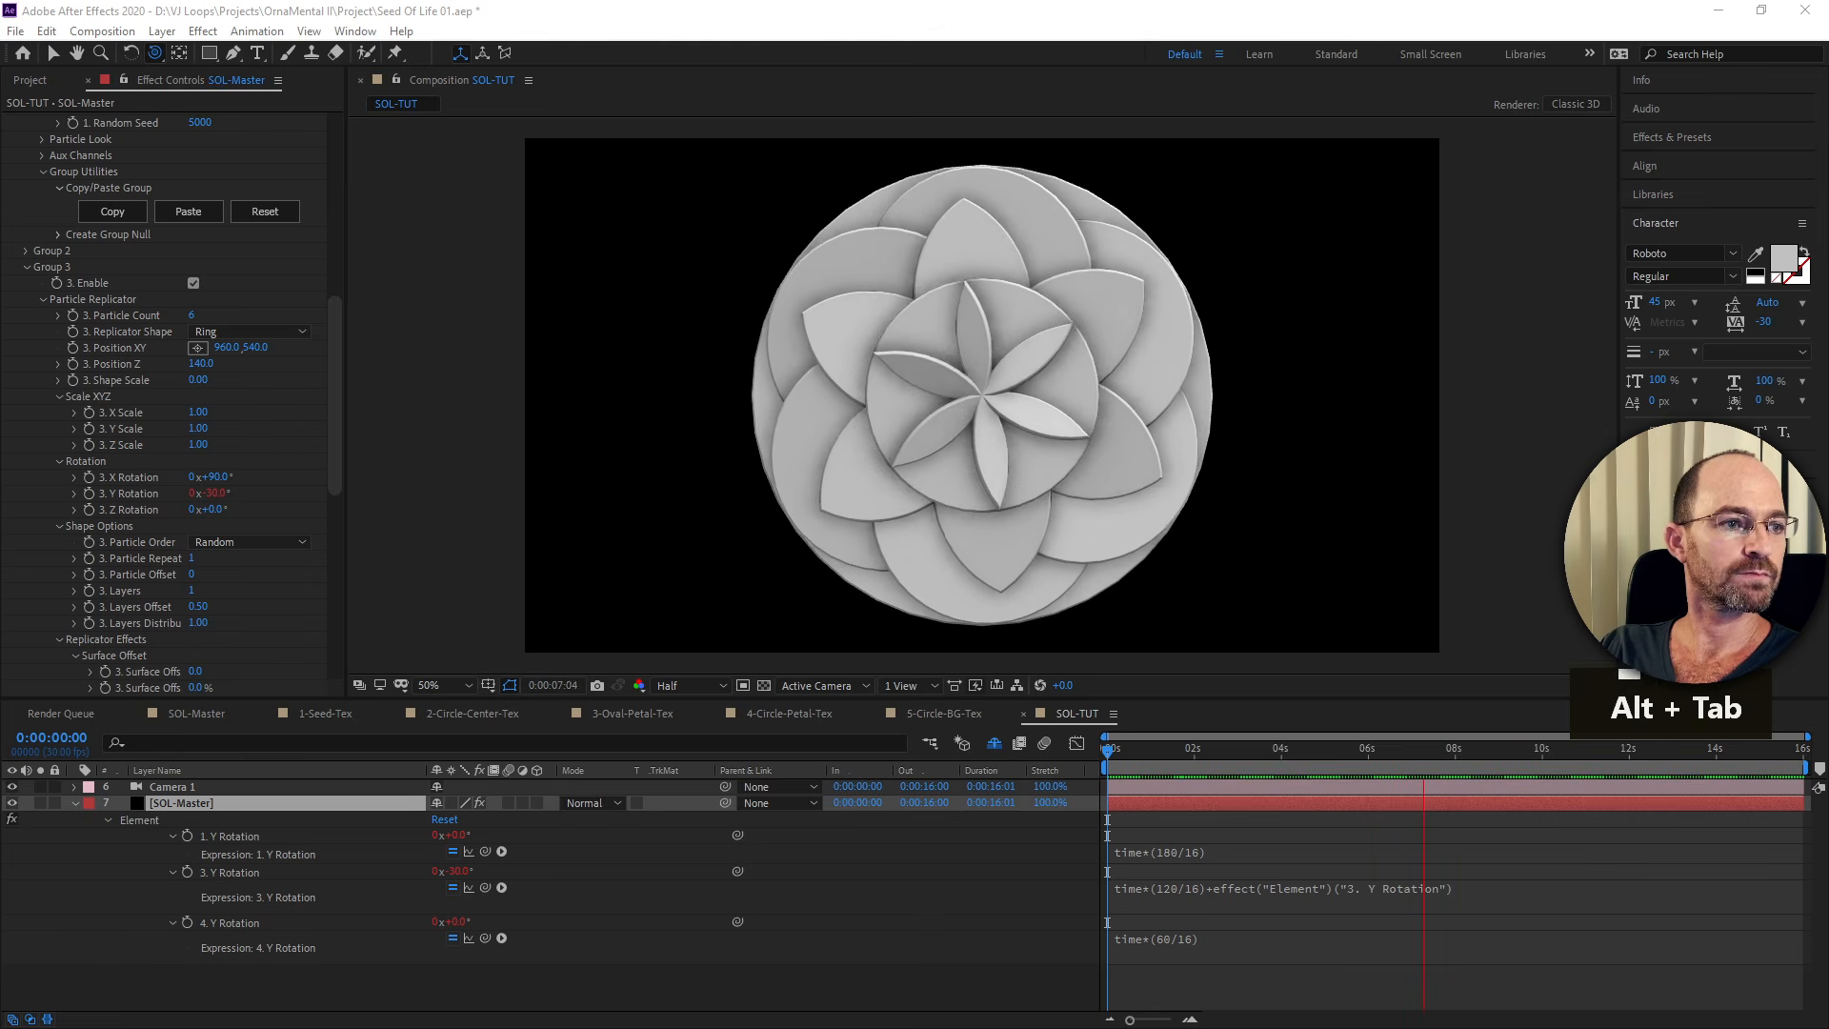
{"action": "key", "text": "alt+Tab"}
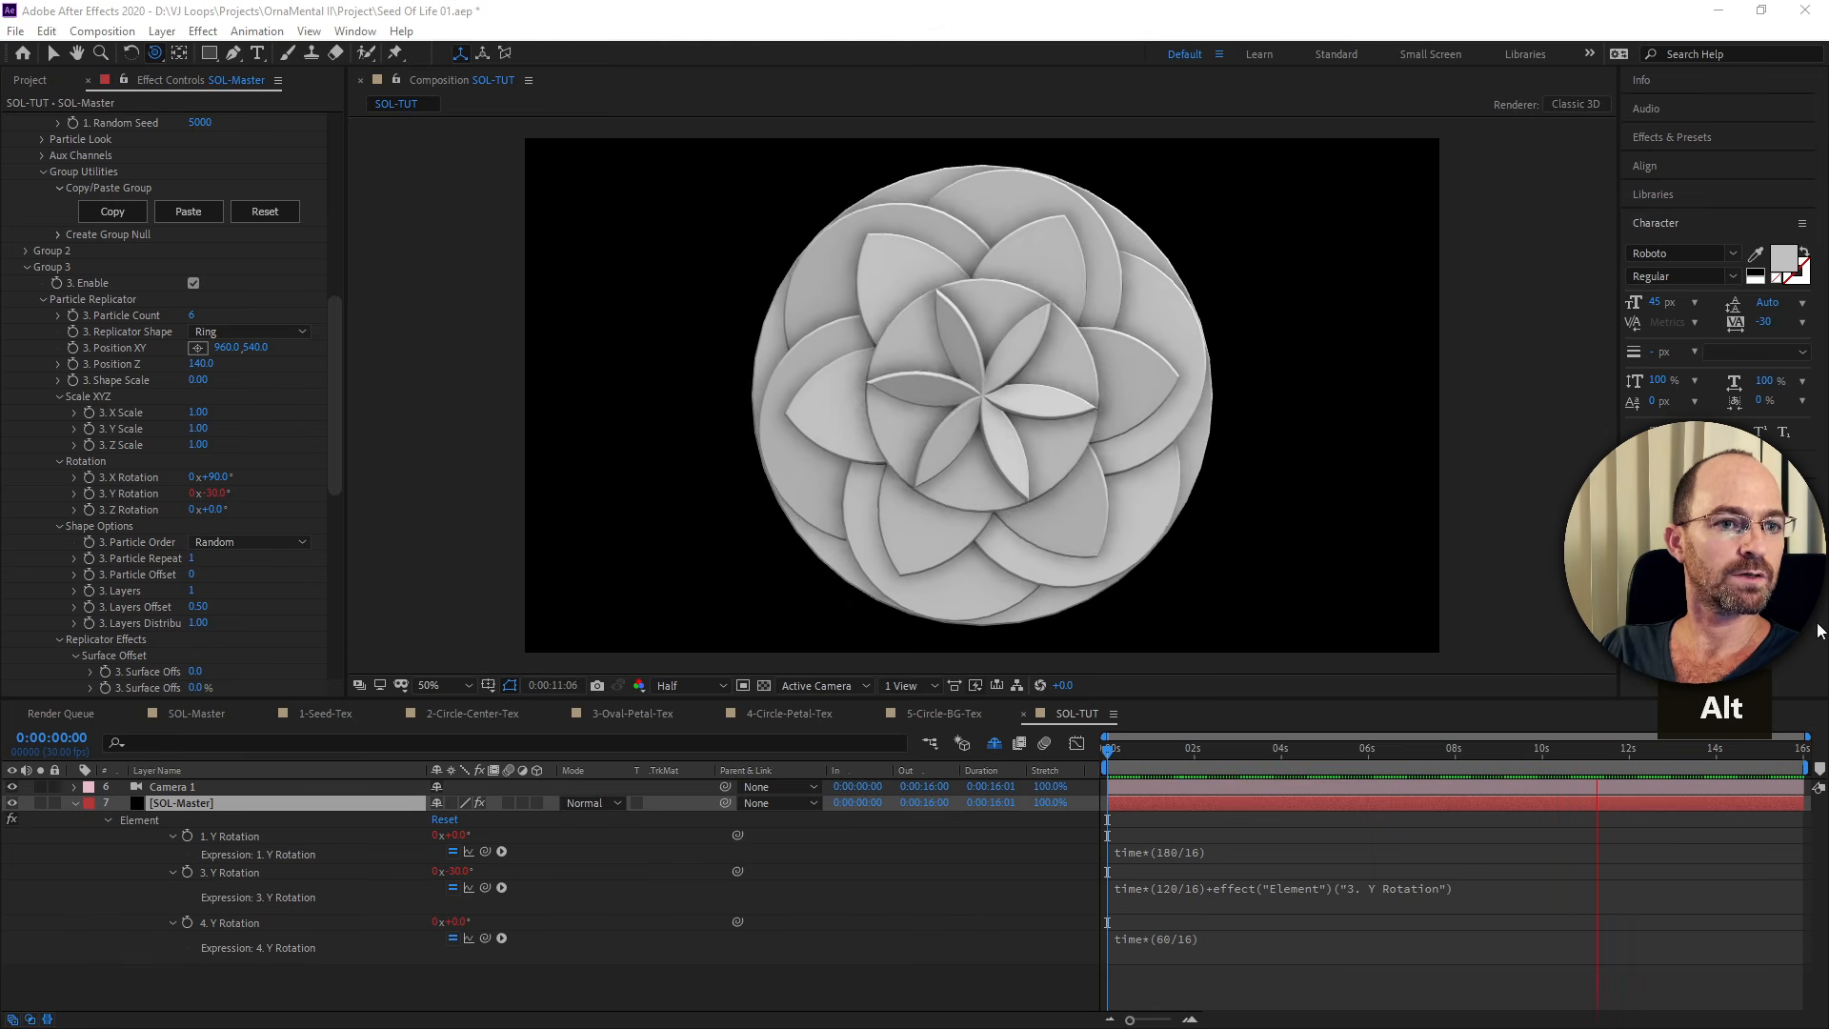
{"action": "key", "text": "alt+Tab"}
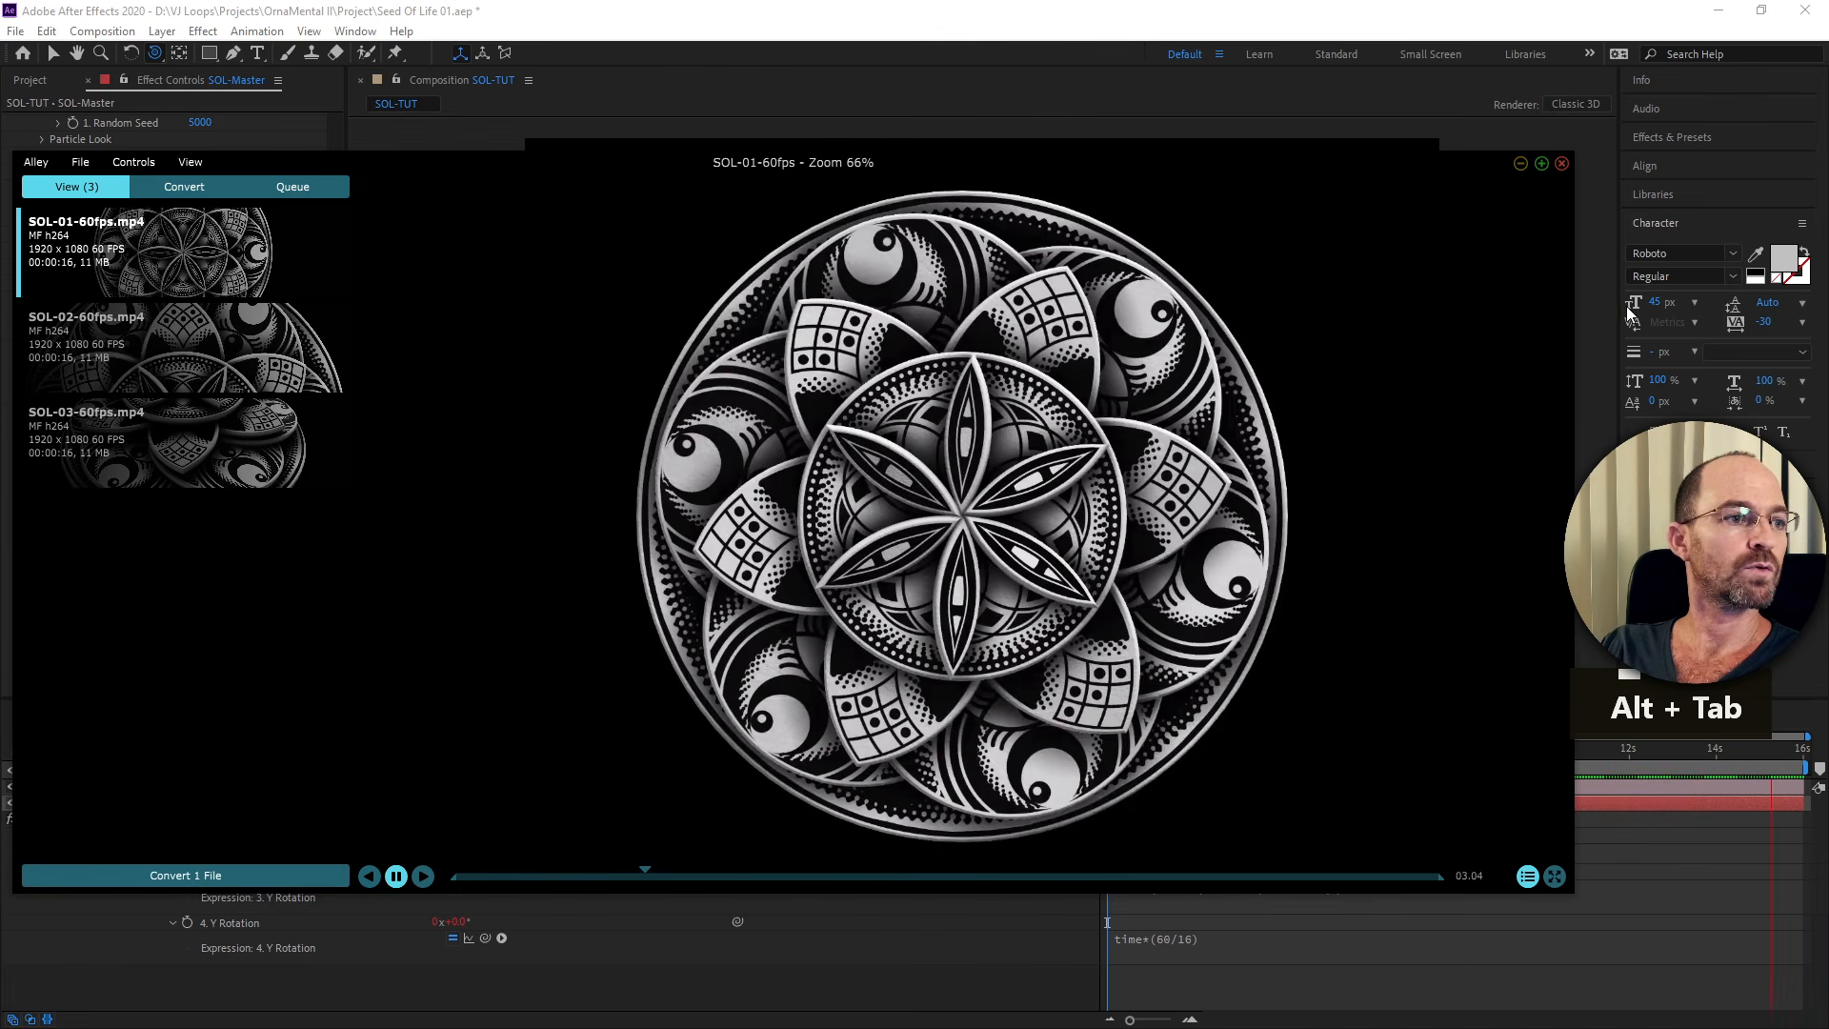
{"action": "key", "text": "alt+Tab"}
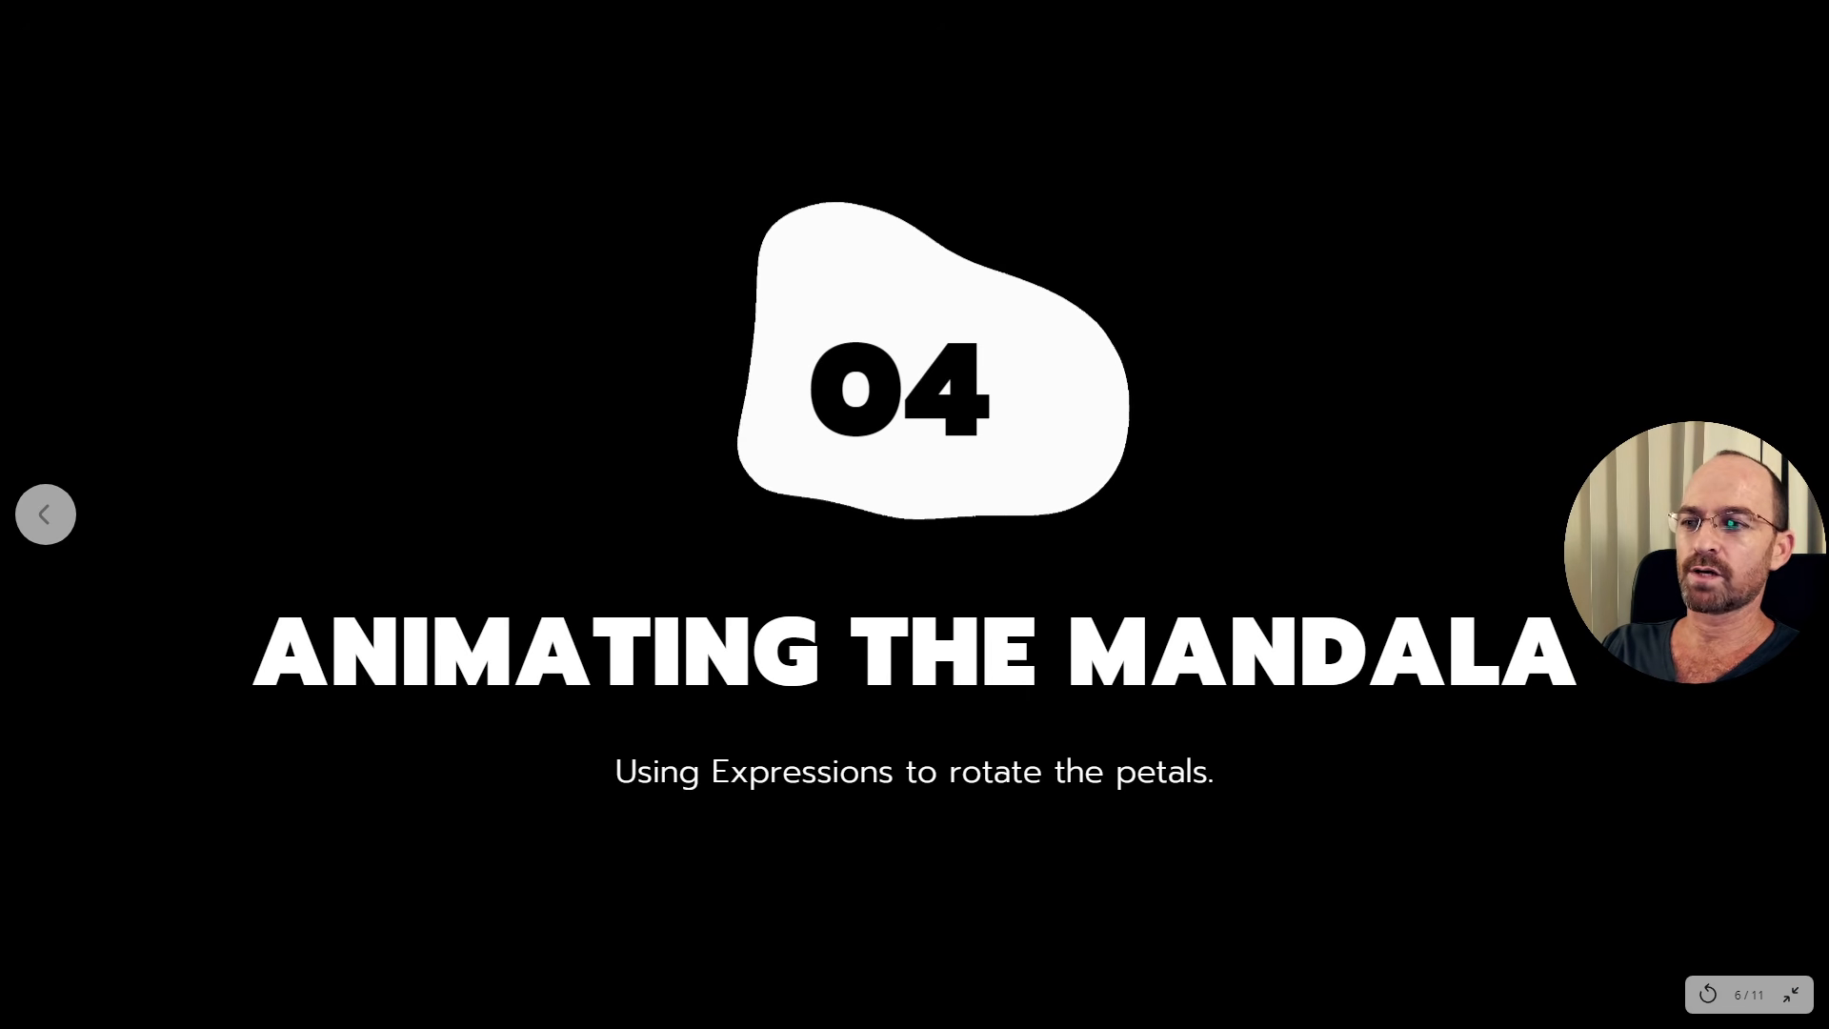
{"action": "key", "text": "Right"}
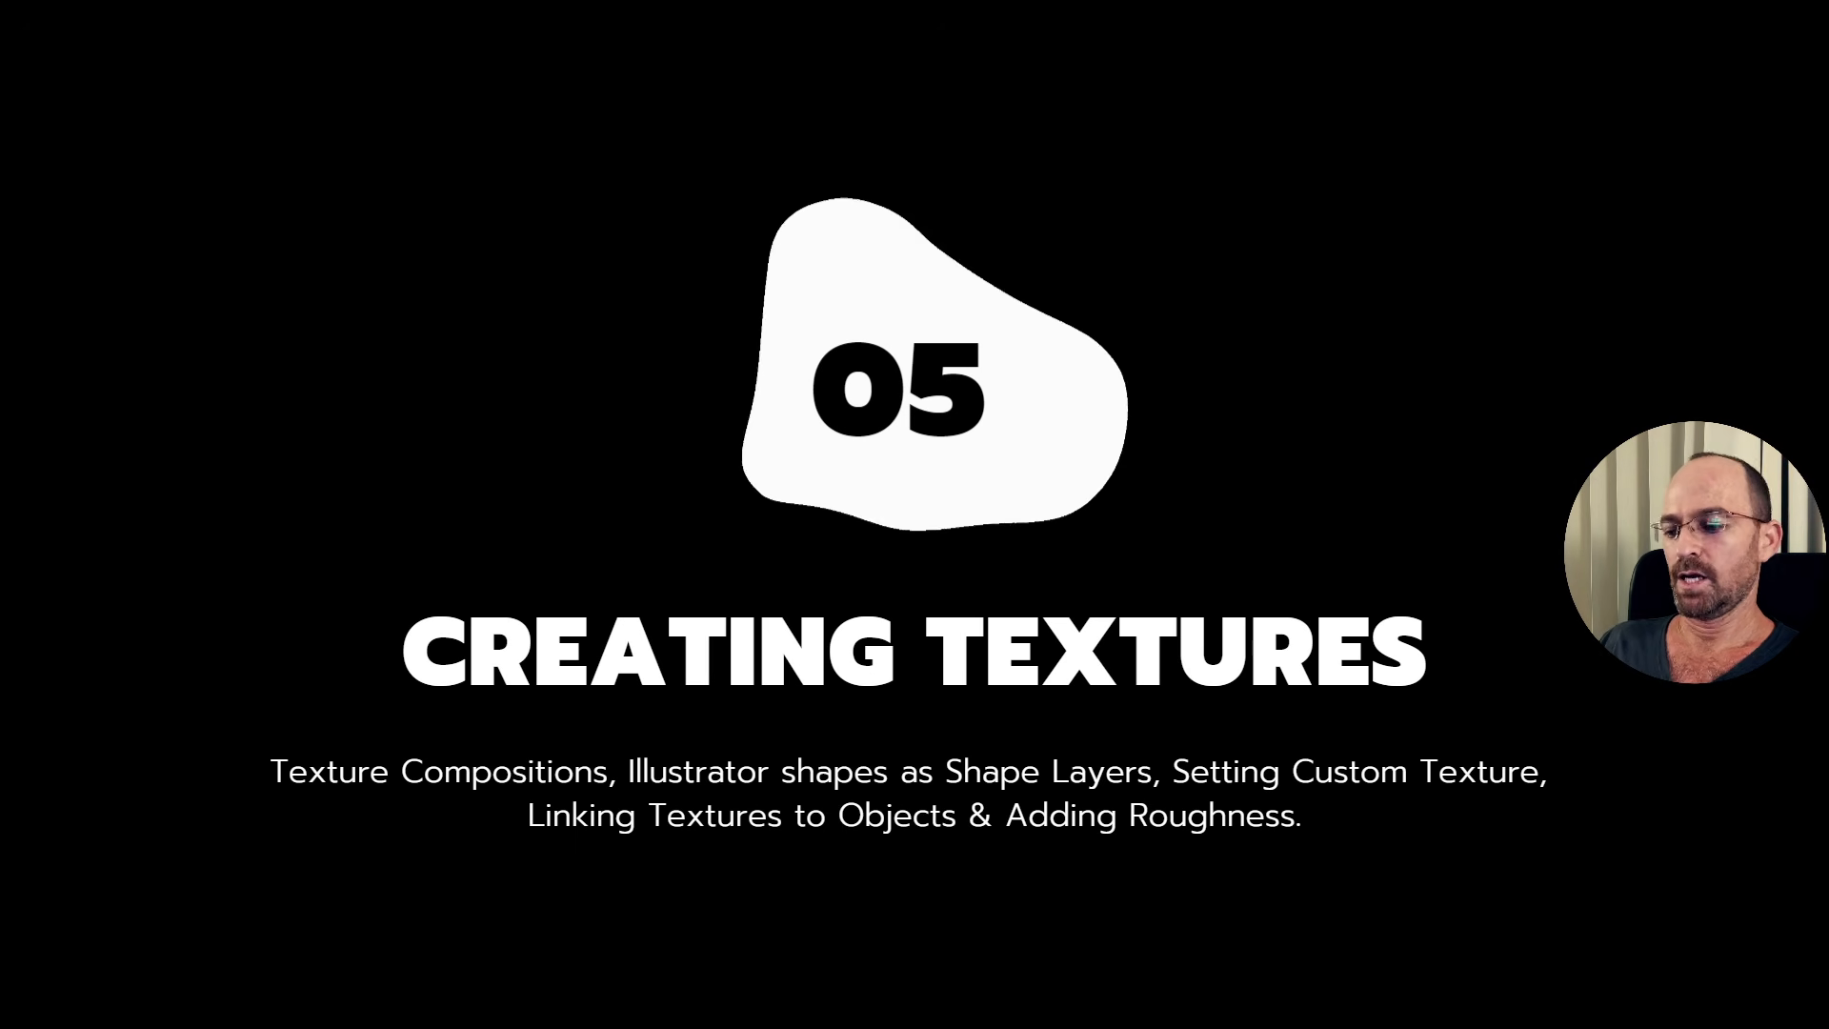
{"action": "key", "text": "alt+Tab"}
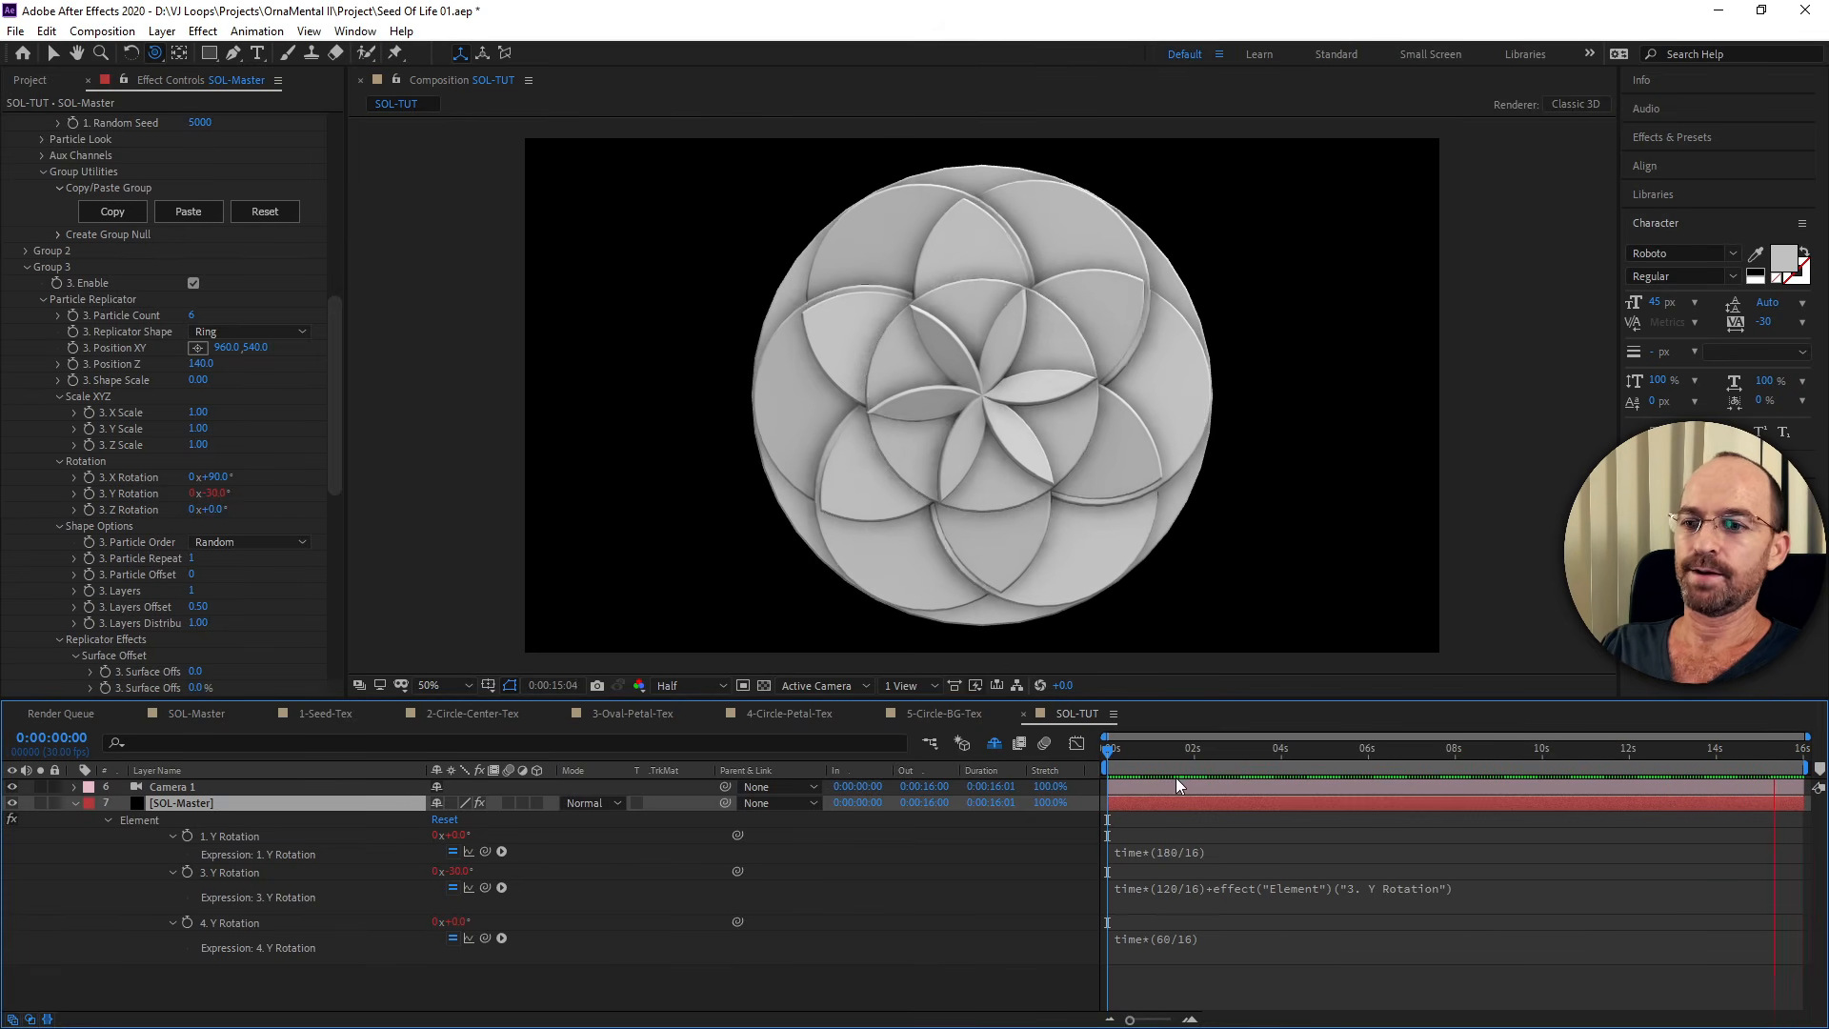
Stop the preview and return to the first frame of the SOL-TUT composition.
{"action": "left_click", "coordinate": [1172, 753]}
{"action": "key", "text": "Home"}
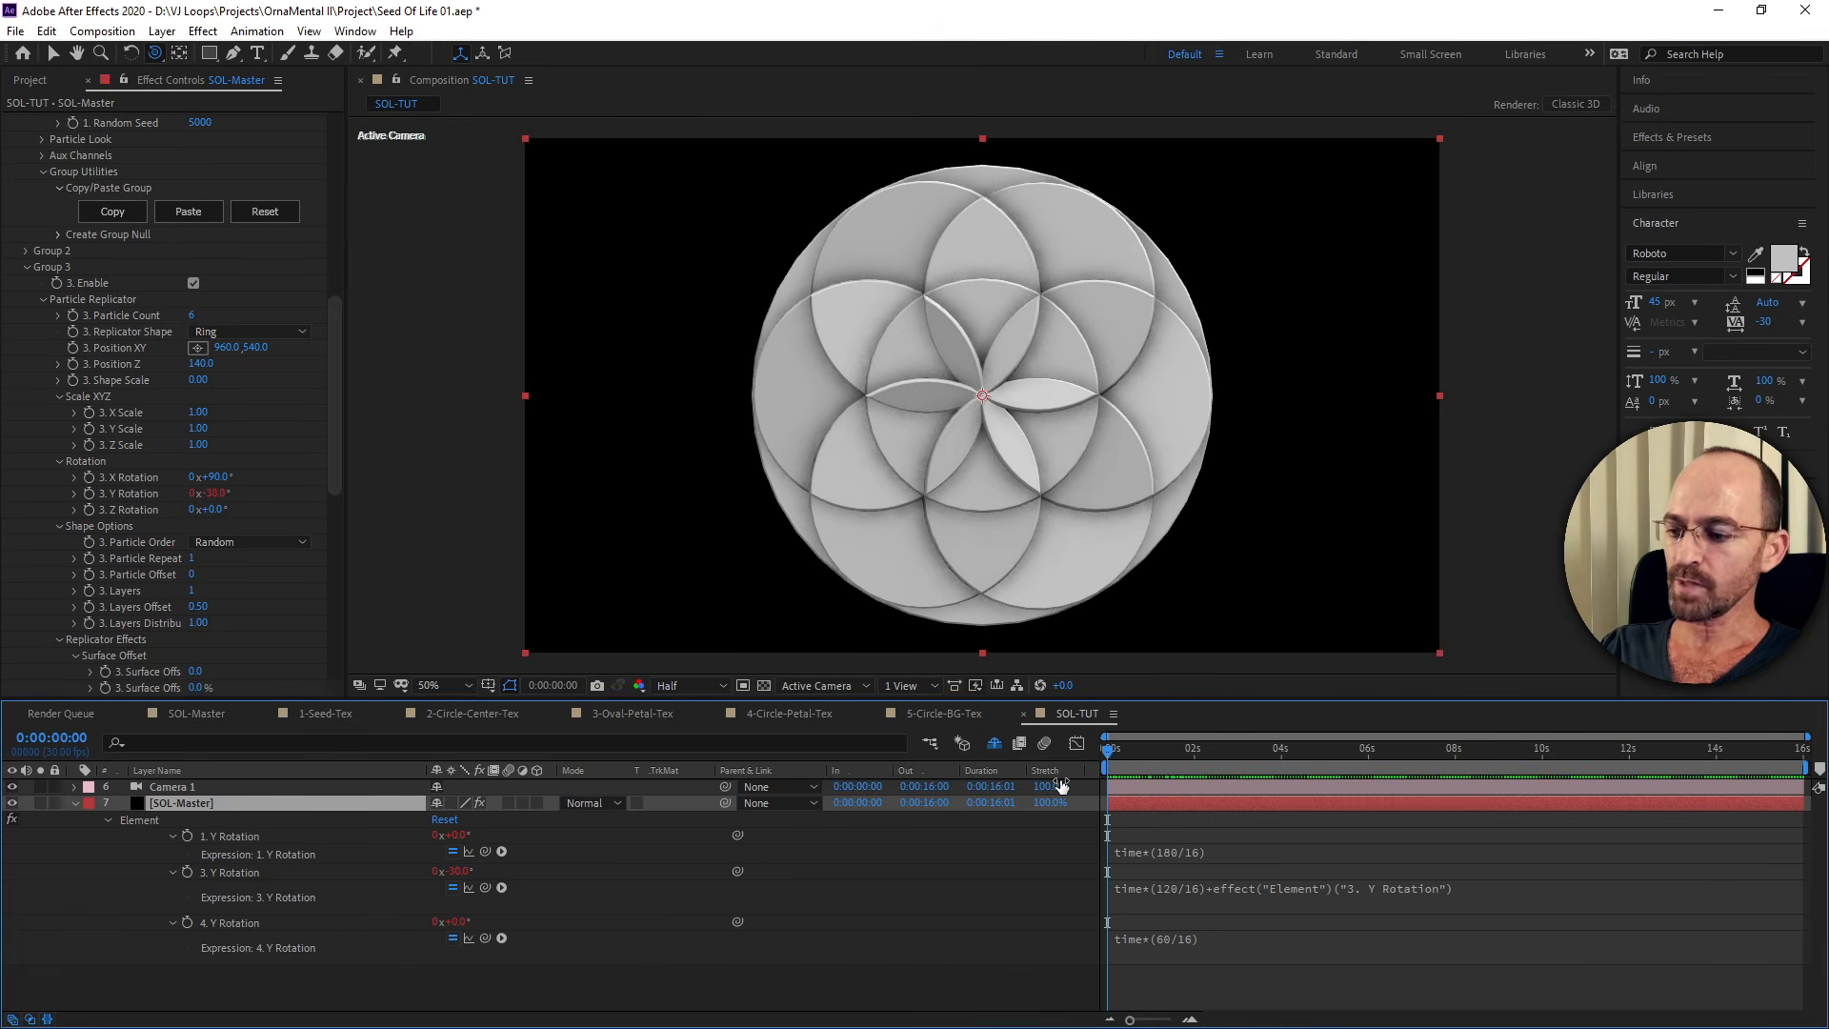
{"action": "key", "text": "alt+Tab"}
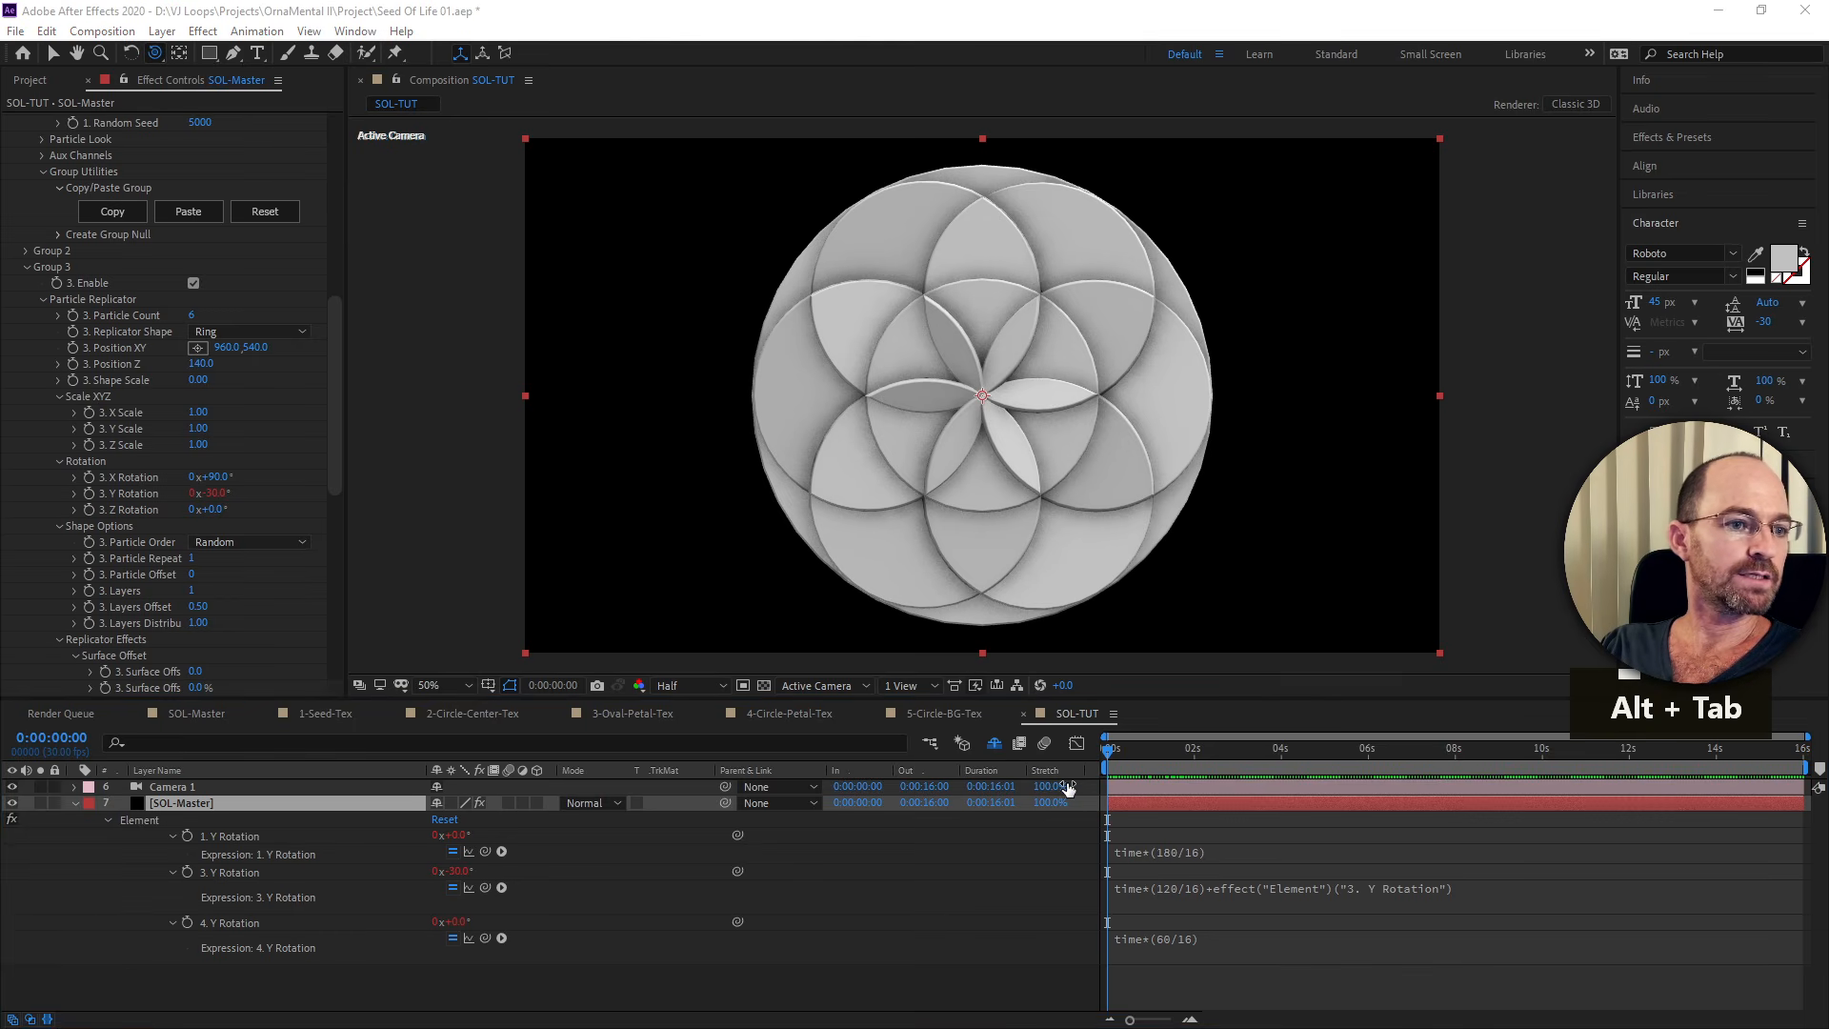
{"action": "key", "text": "alt+Tab"}
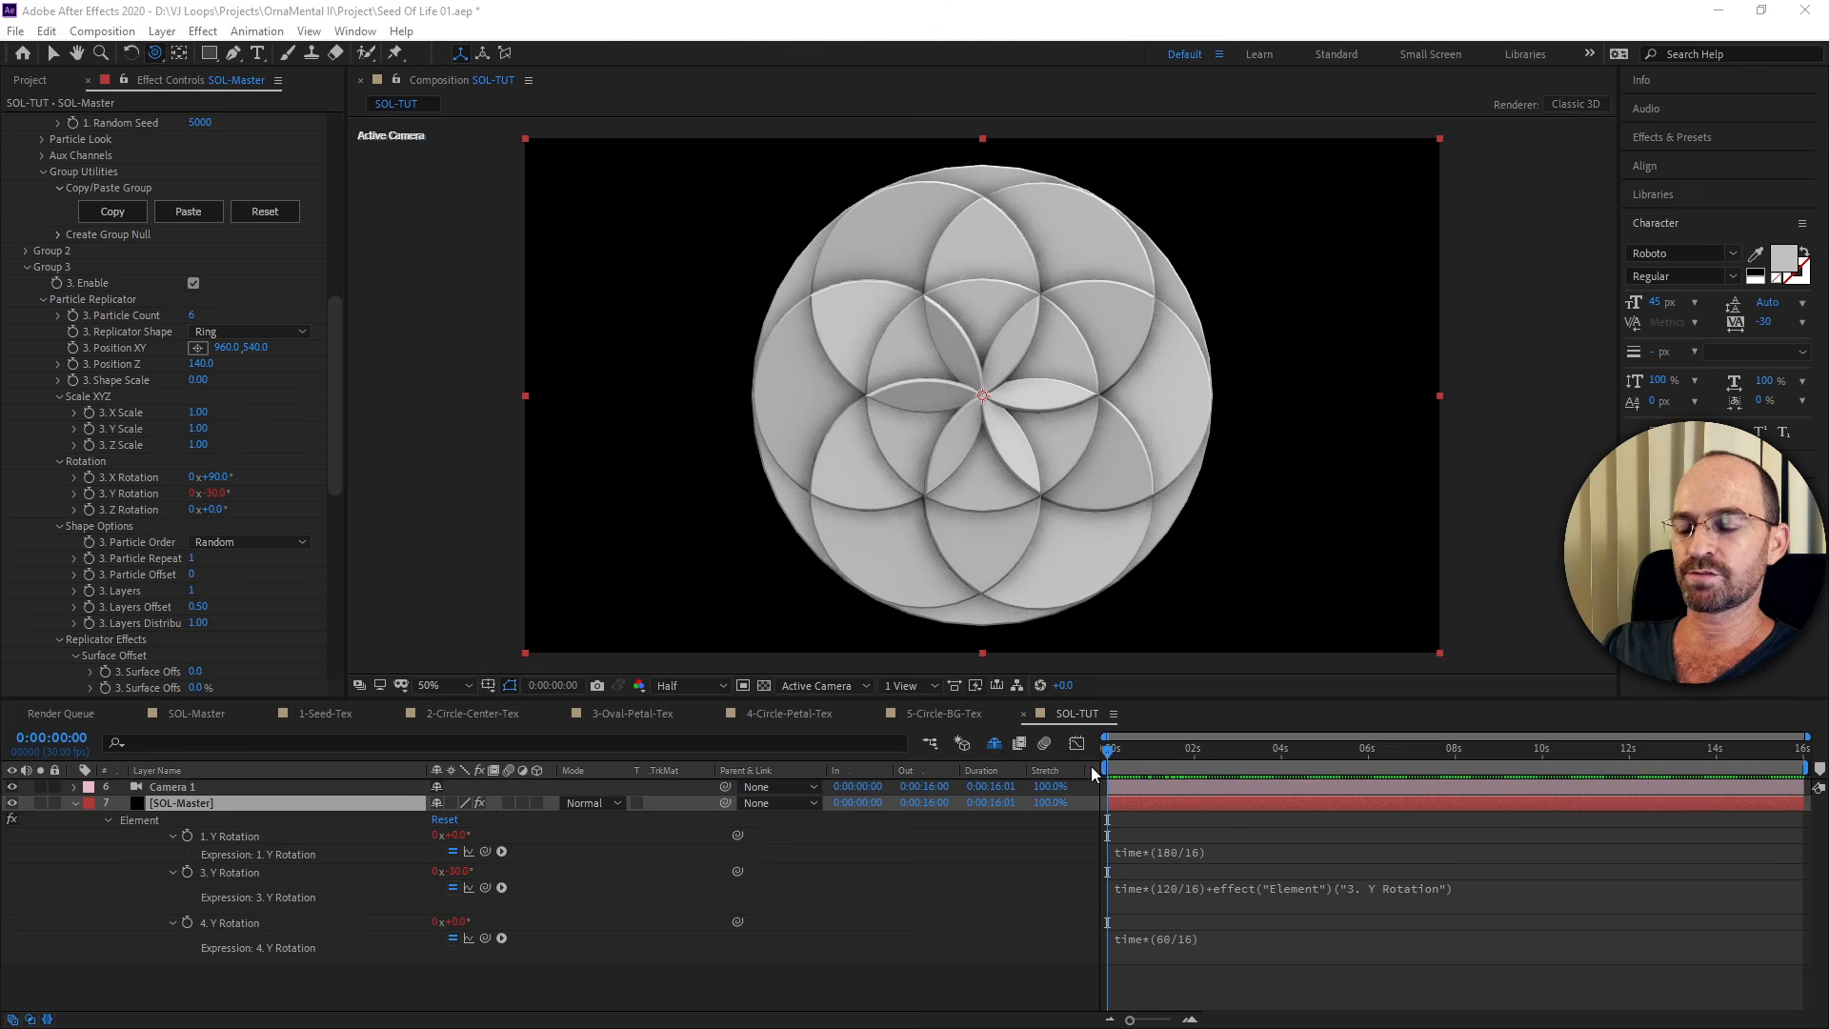
Place the playhead one frame after the start of the composition, at 0:00:00:01.
{"action": "left_click_drag", "start_coordinate": [1143, 758], "coordinate": [1082, 758]}
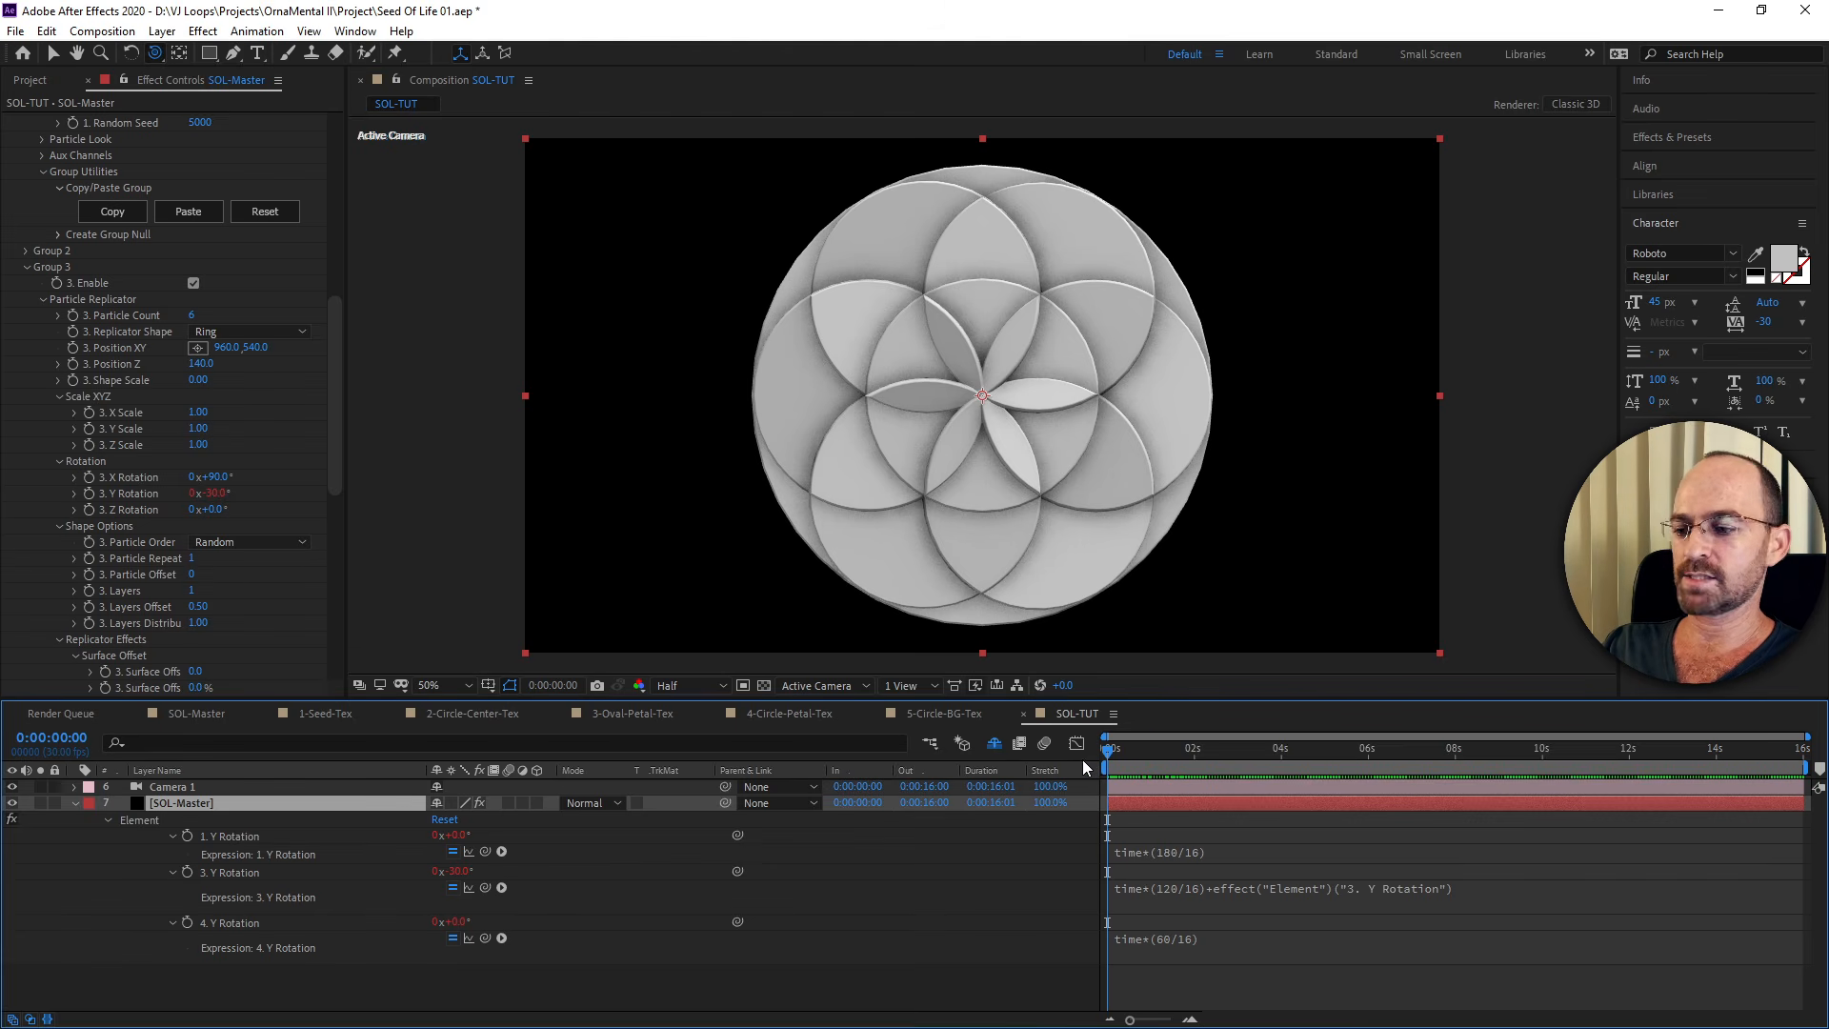
{"action": "key", "text": "shift"}
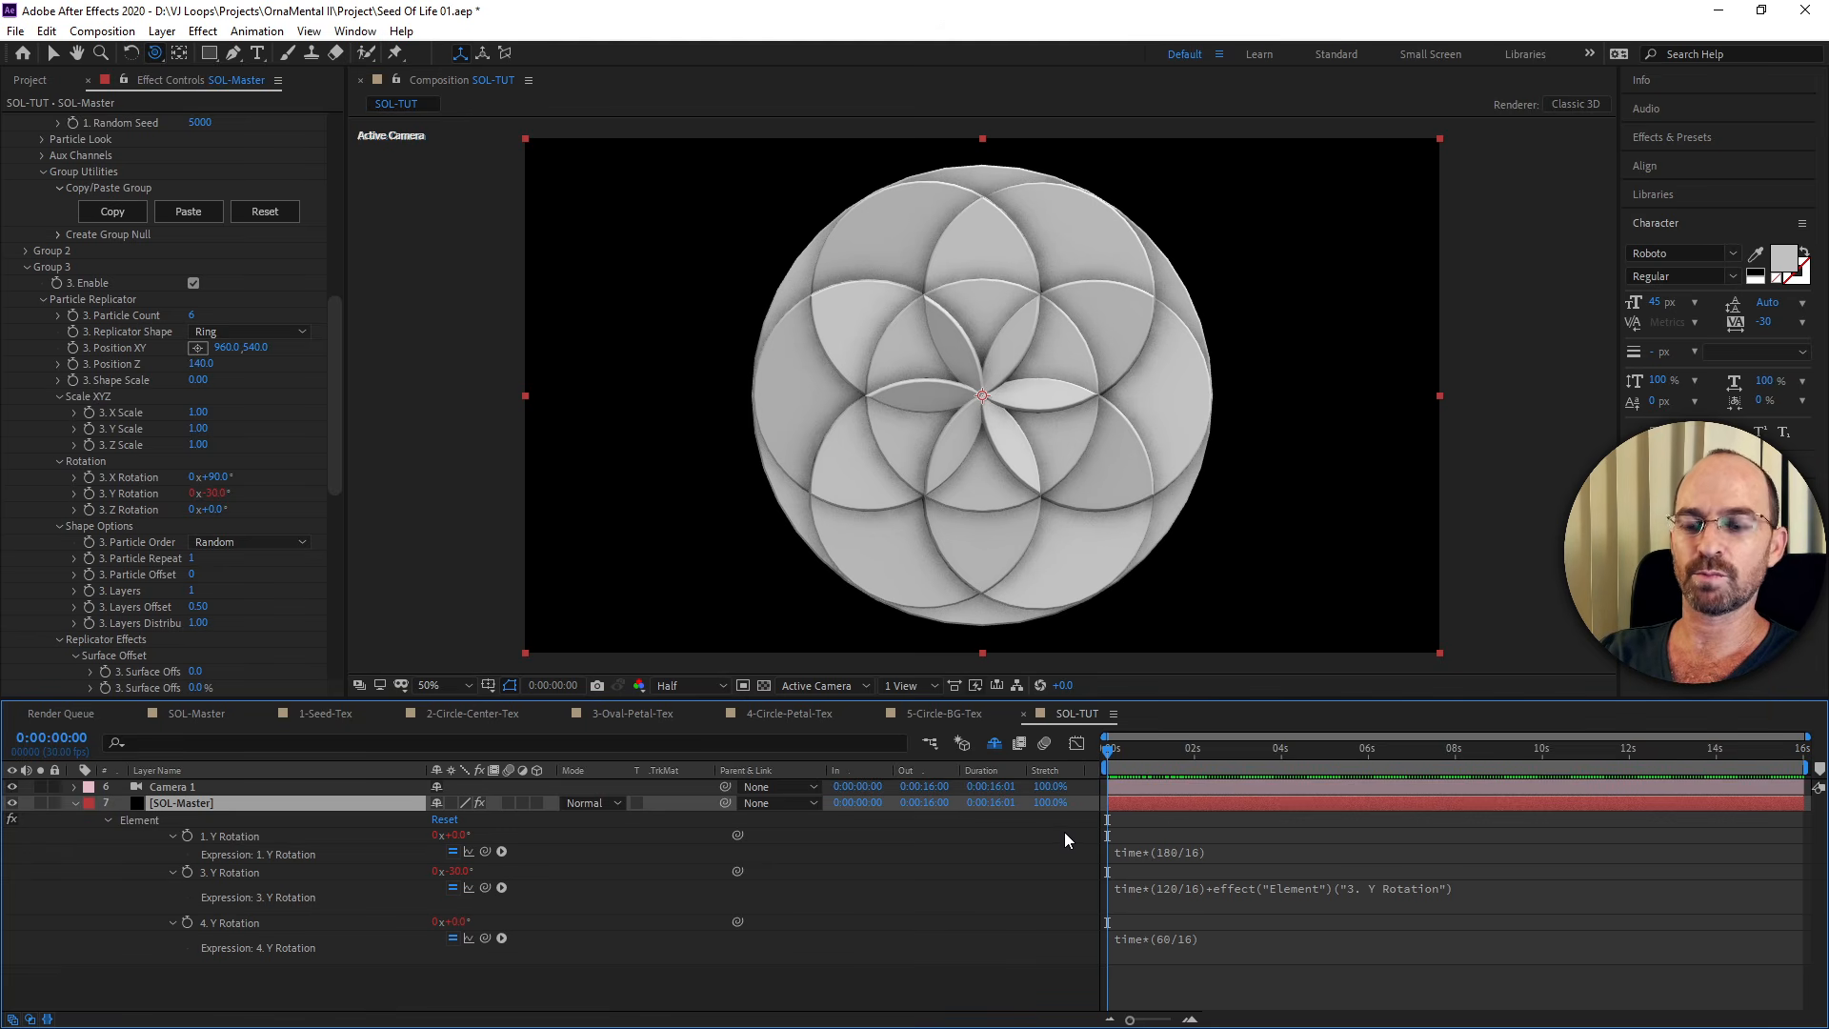
{"action": "key", "text": "3"}
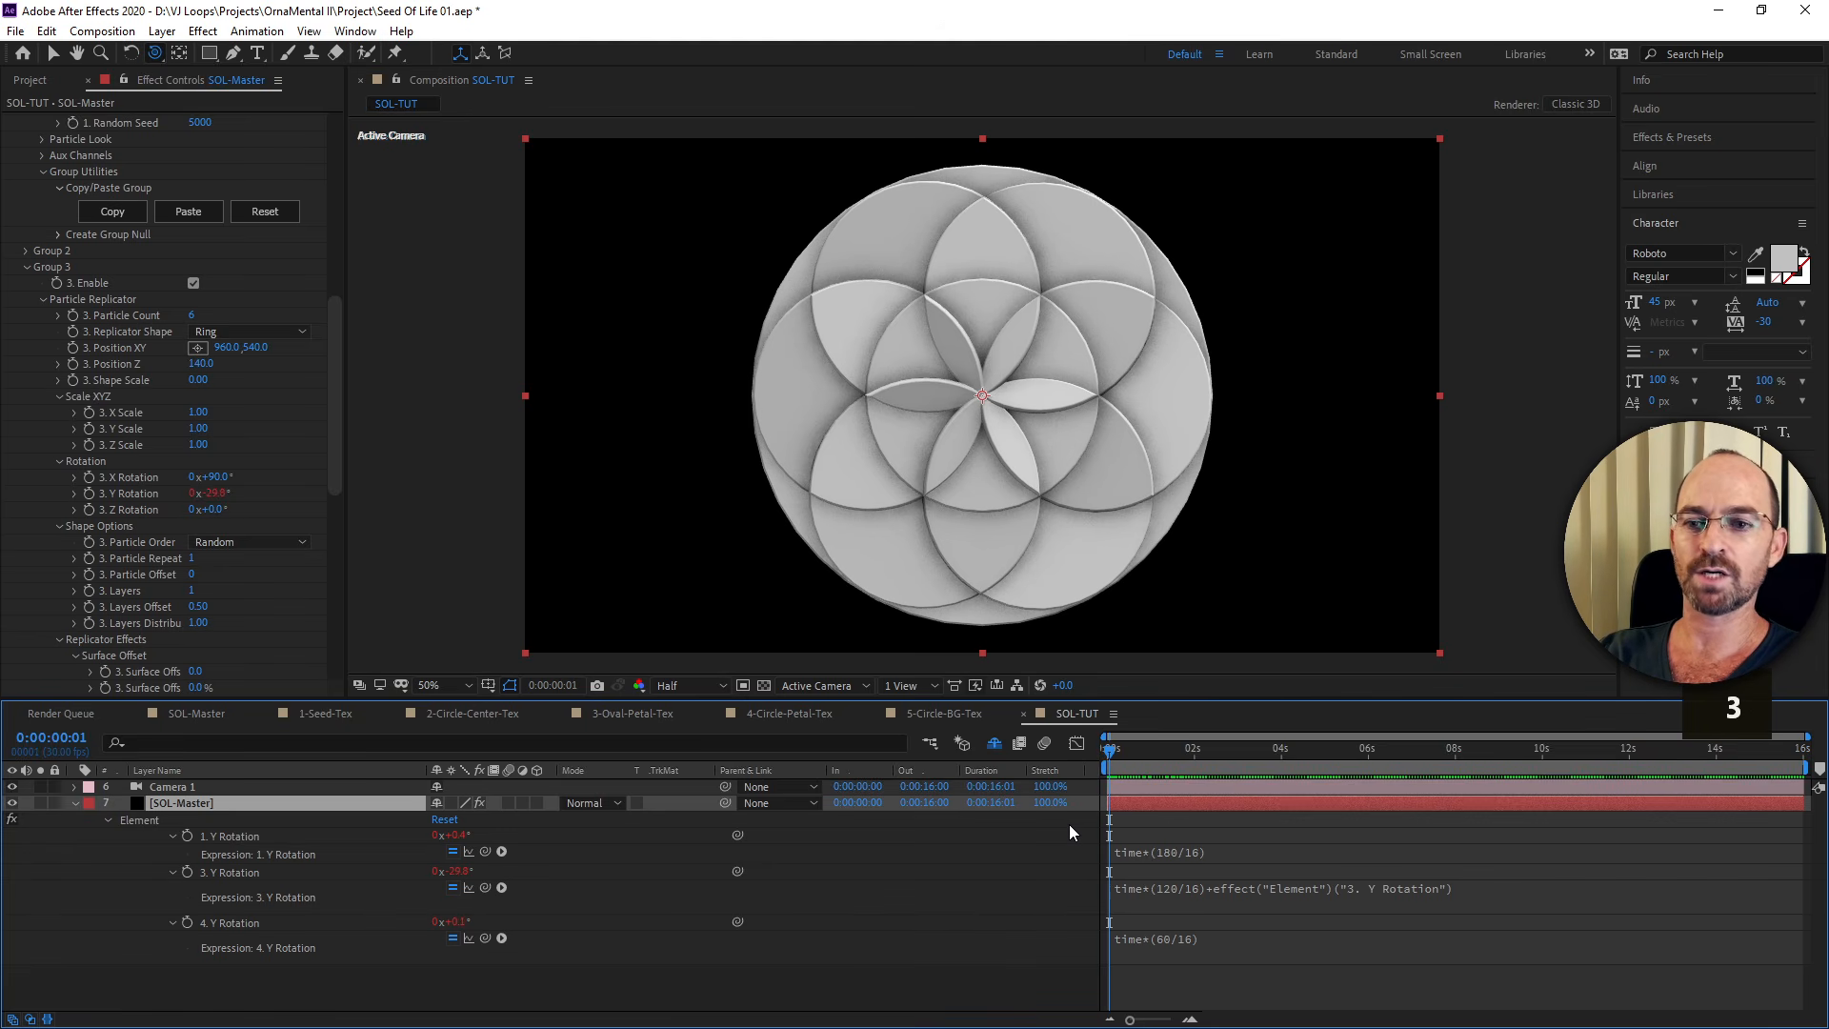
Step the mandala rotation forward and back frame by frame near the start of the SOL-TUT composition.
{"action": "key", "text": "3"}
{"action": "key", "text": "3"}
{"action": "key", "text": "3"}
{"action": "key", "text": "3"}
{"action": "key", "text": "2"}
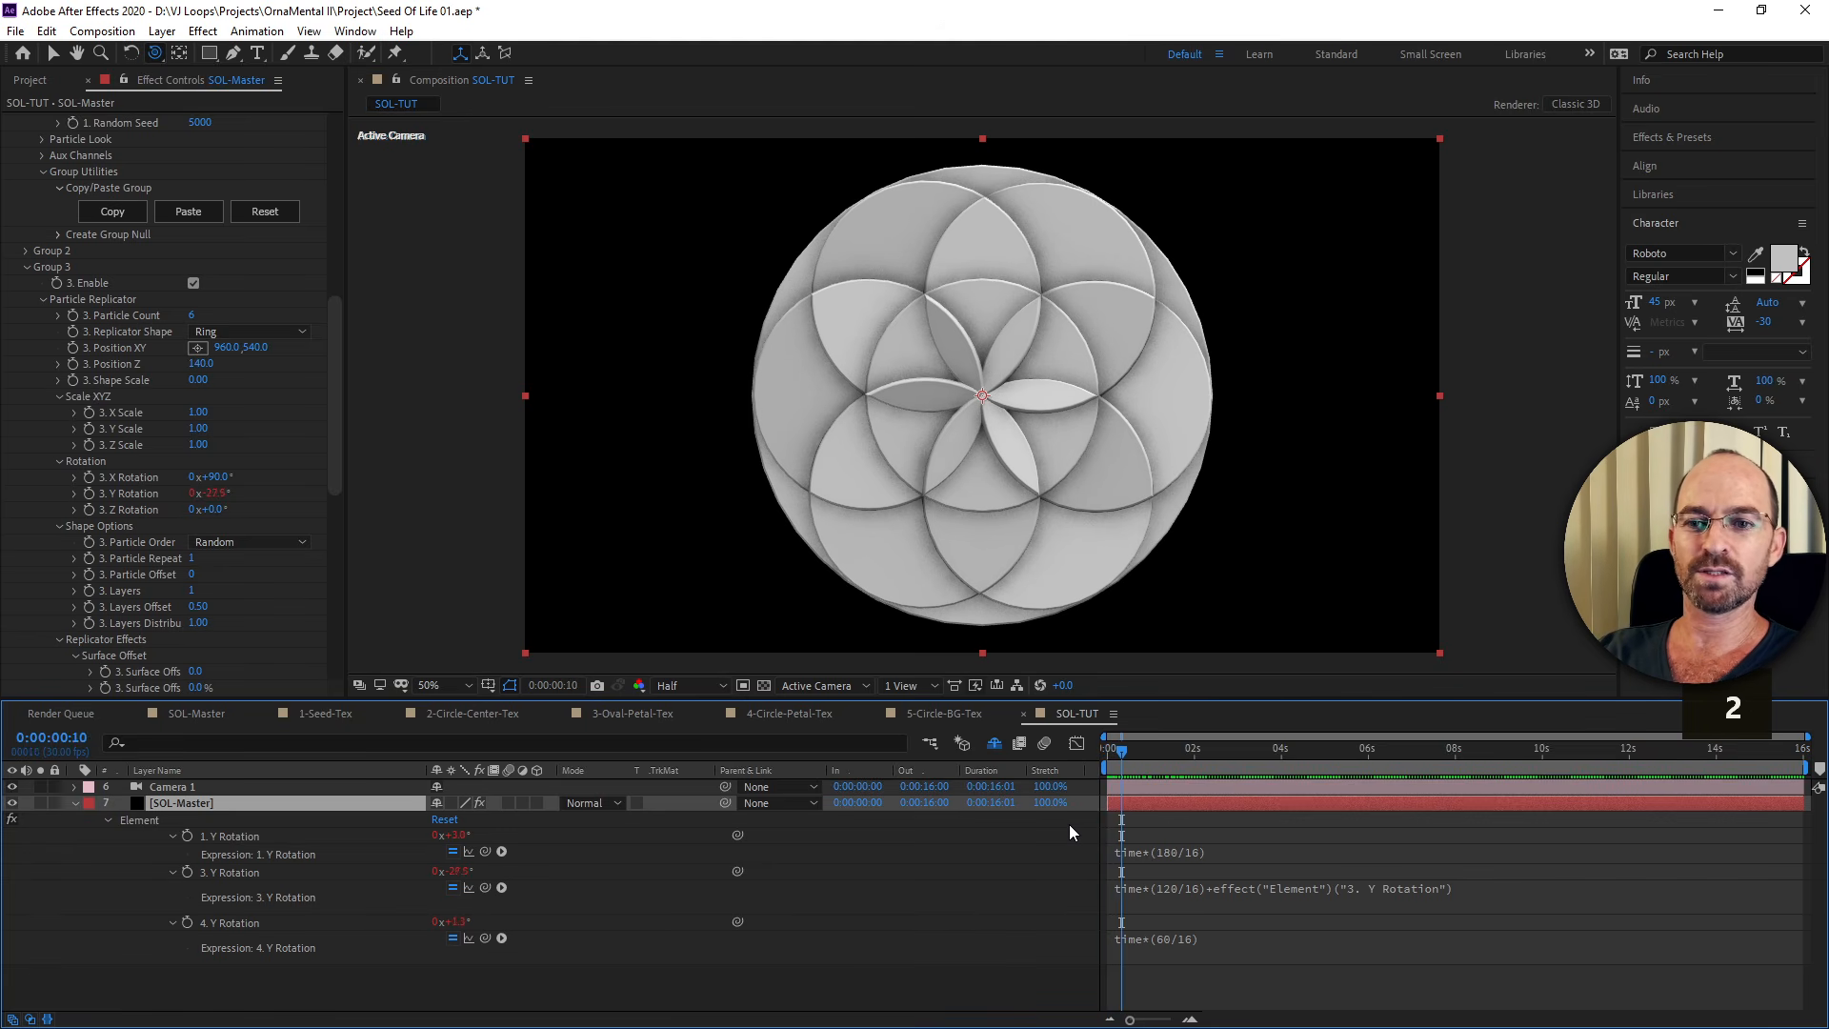
{"action": "key", "text": "3"}
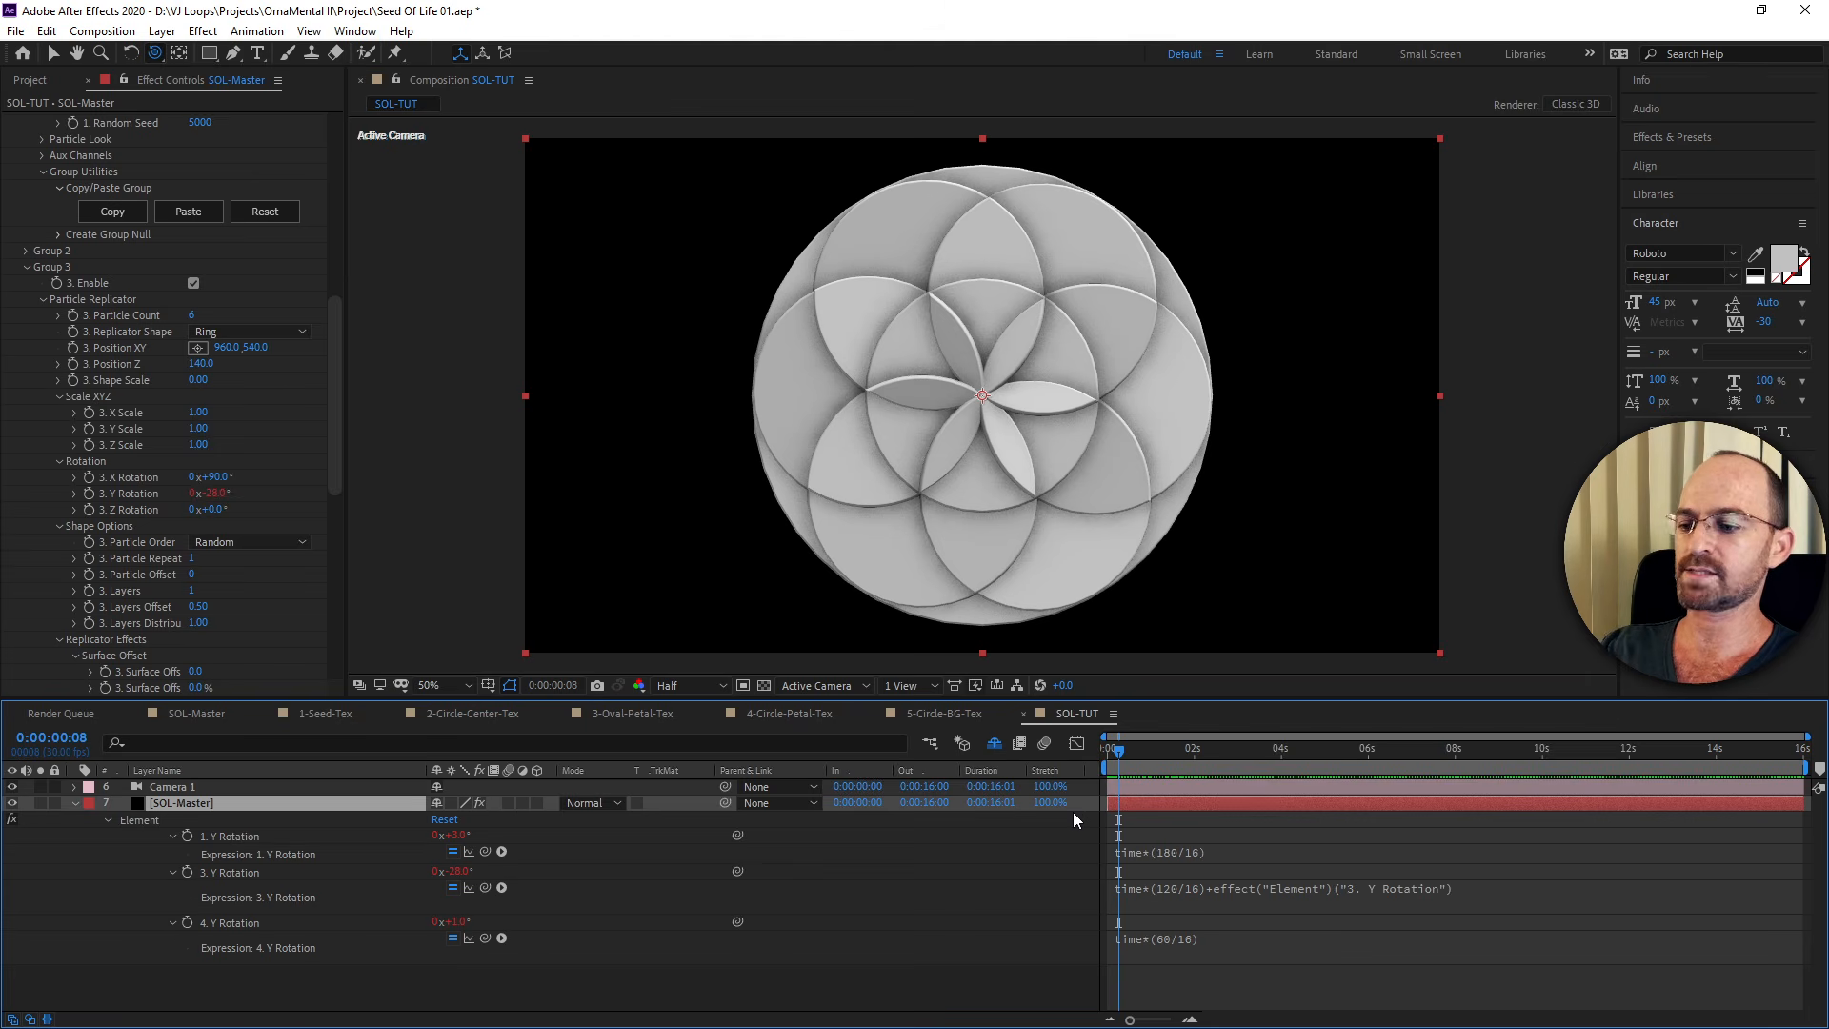
Jump ahead to 0:00:02:08, preview the rotation from there and return the playhead to the first frame.
{"action": "key", "text": "shift+3"}
{"action": "key", "text": "shift+3"}
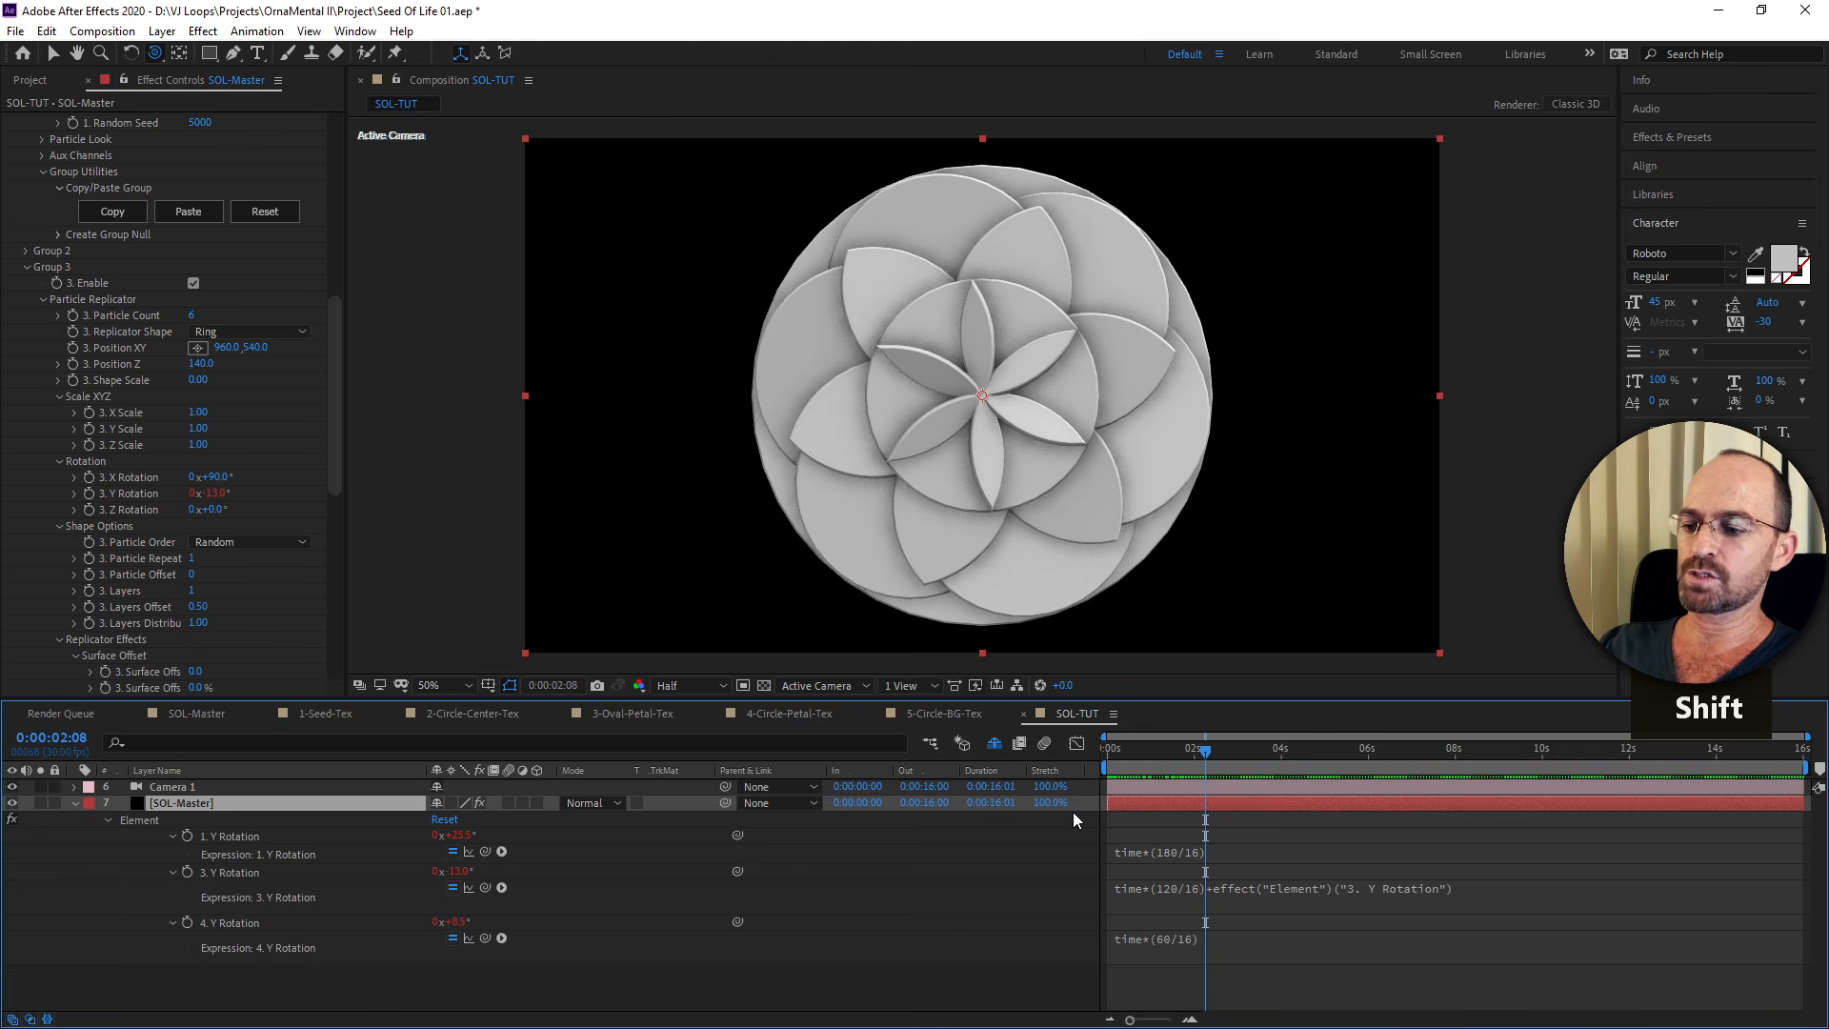
{"action": "key", "text": "shift+1"}
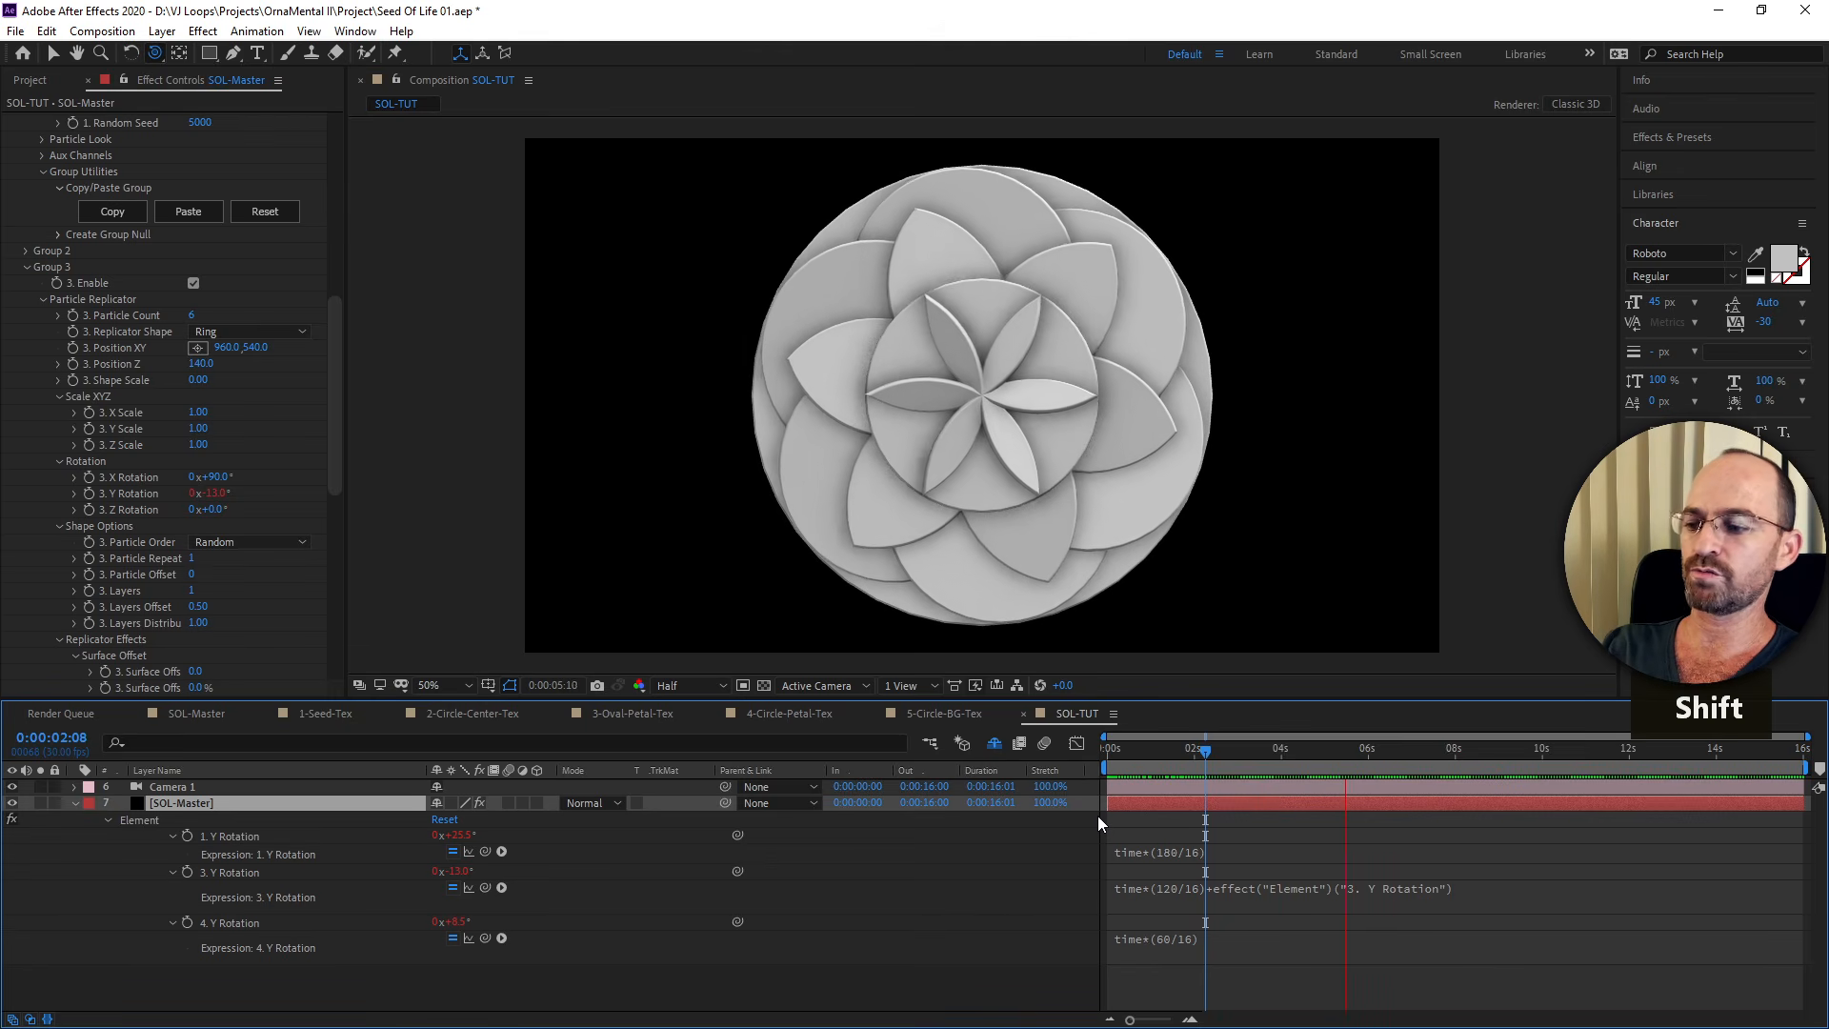
{"action": "key", "text": "shift+1"}
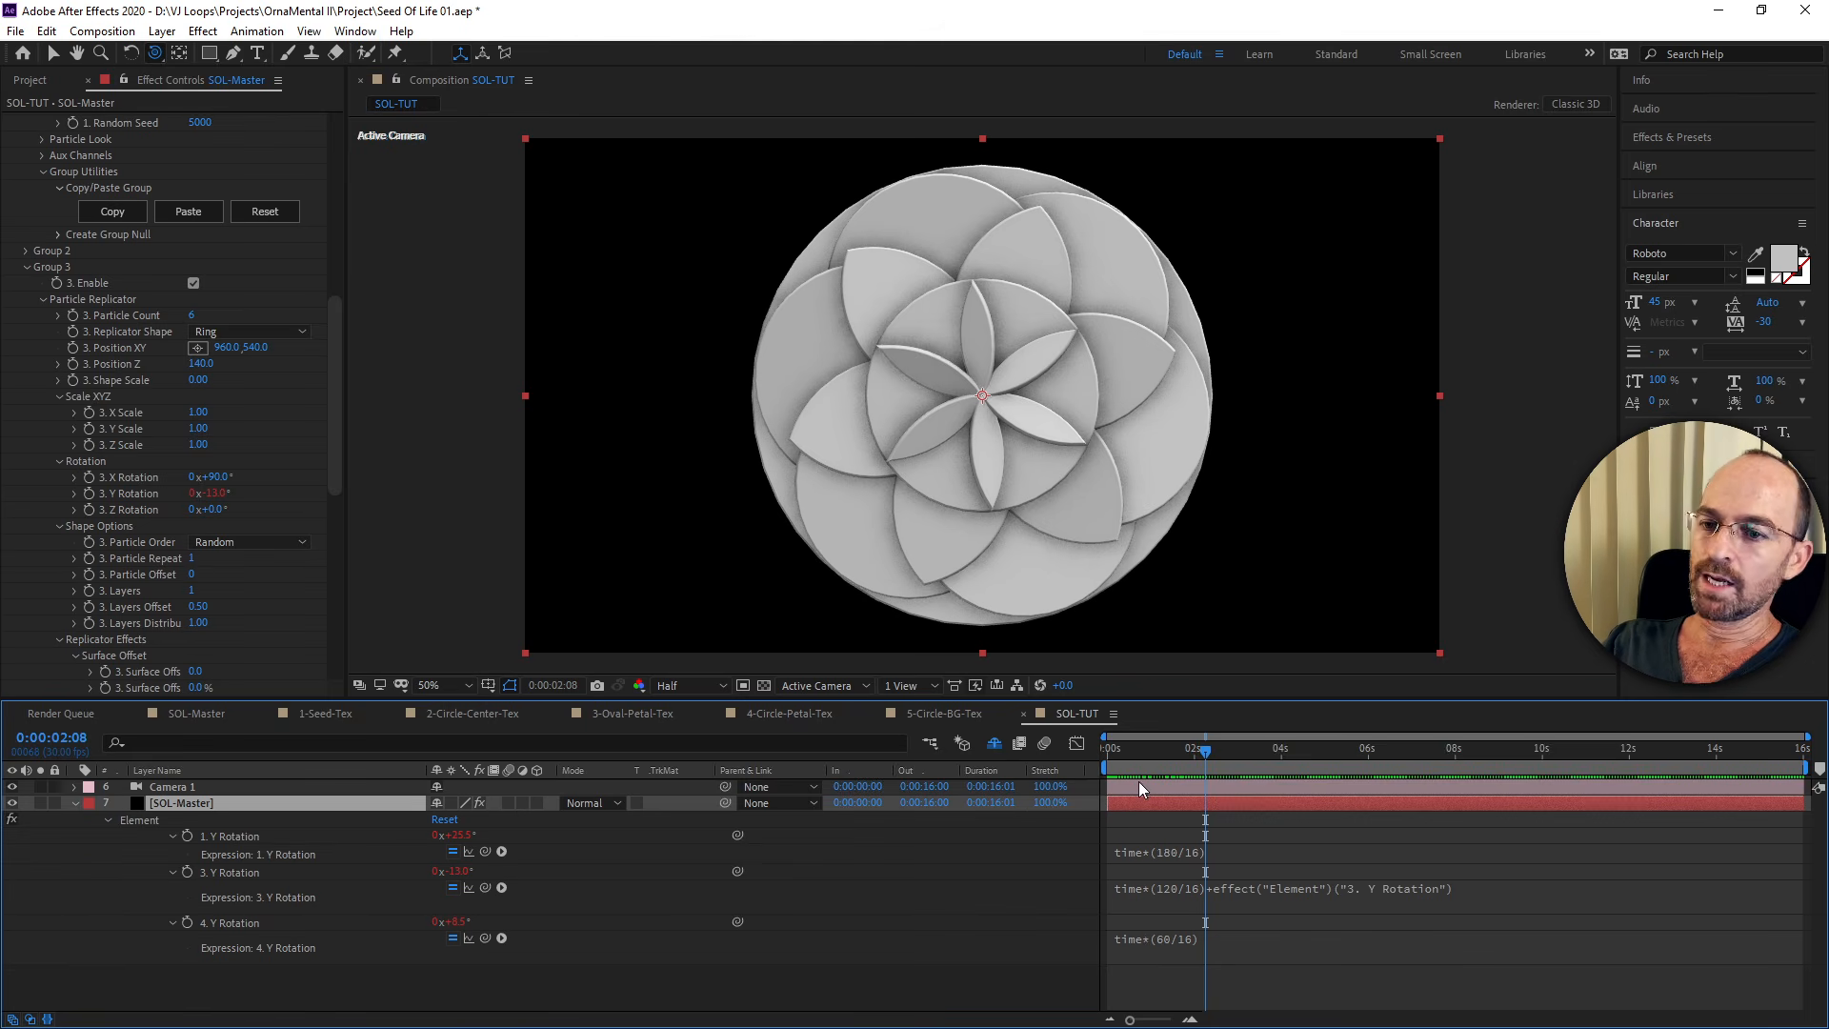
{"action": "left_click_drag", "start_coordinate": [1137, 752], "coordinate": [1047, 789]}
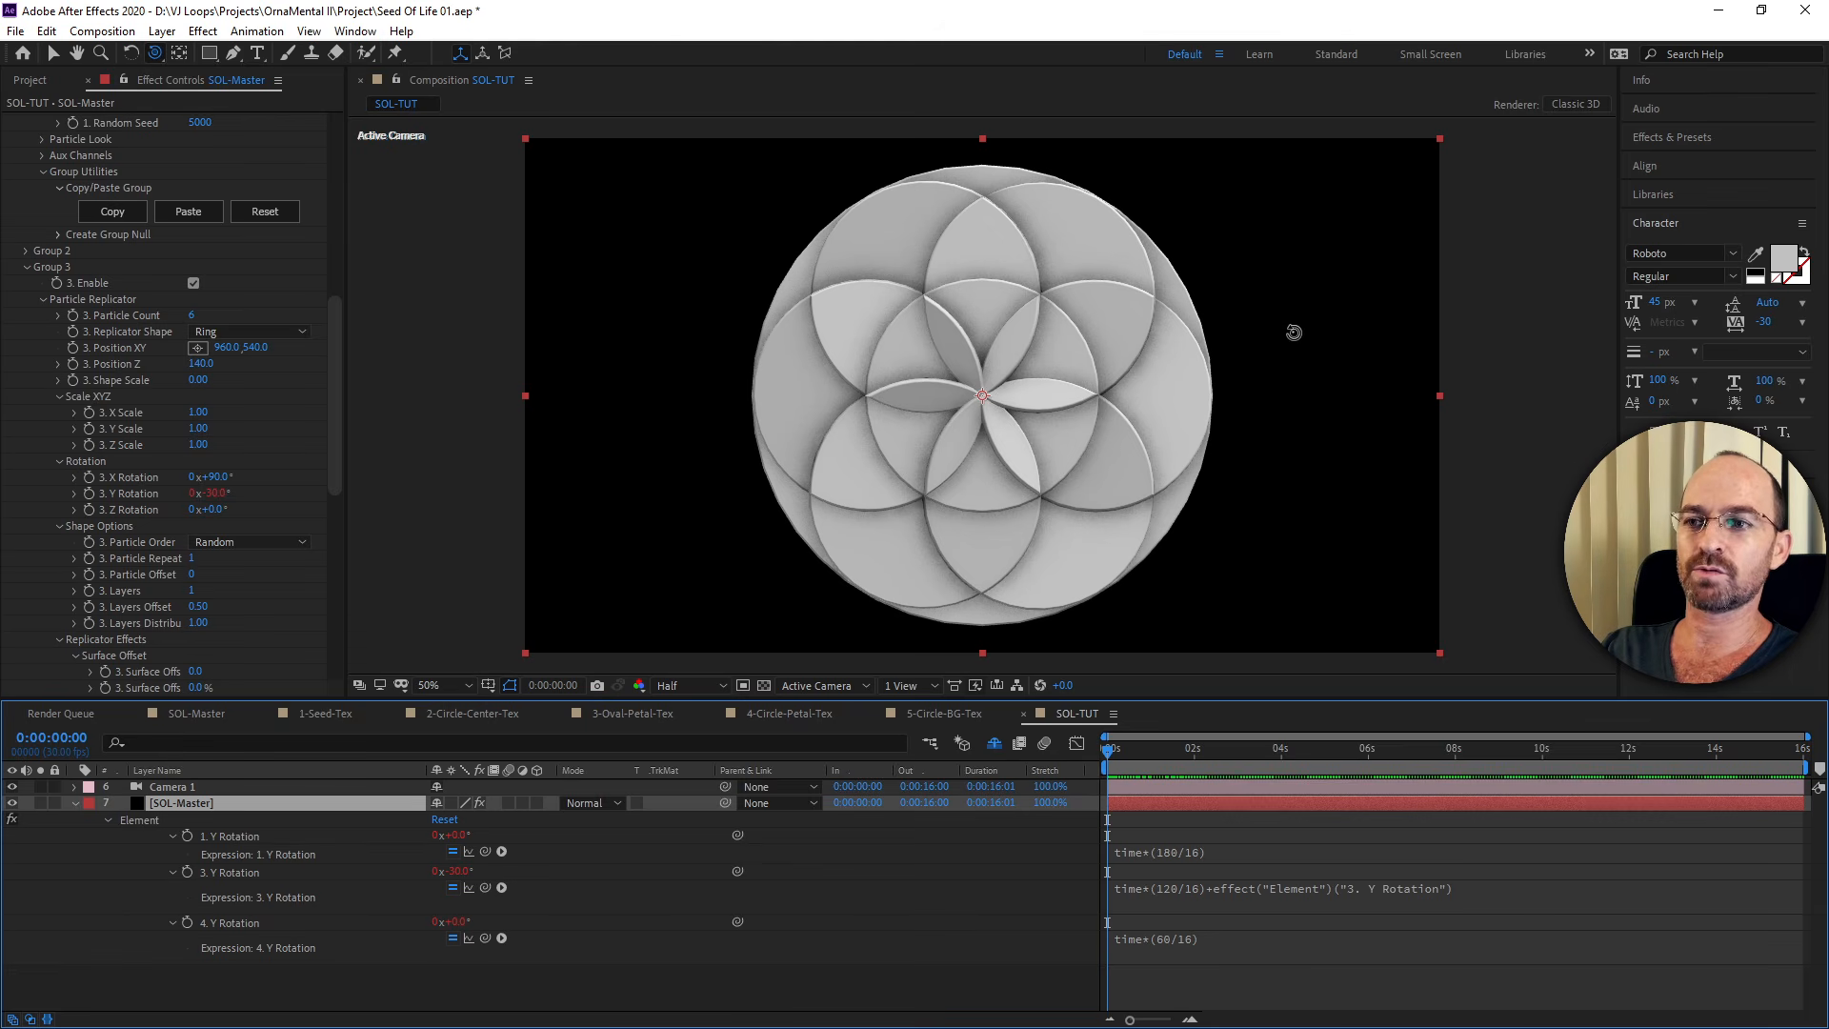
{"action": "key", "text": "alt+Tab"}
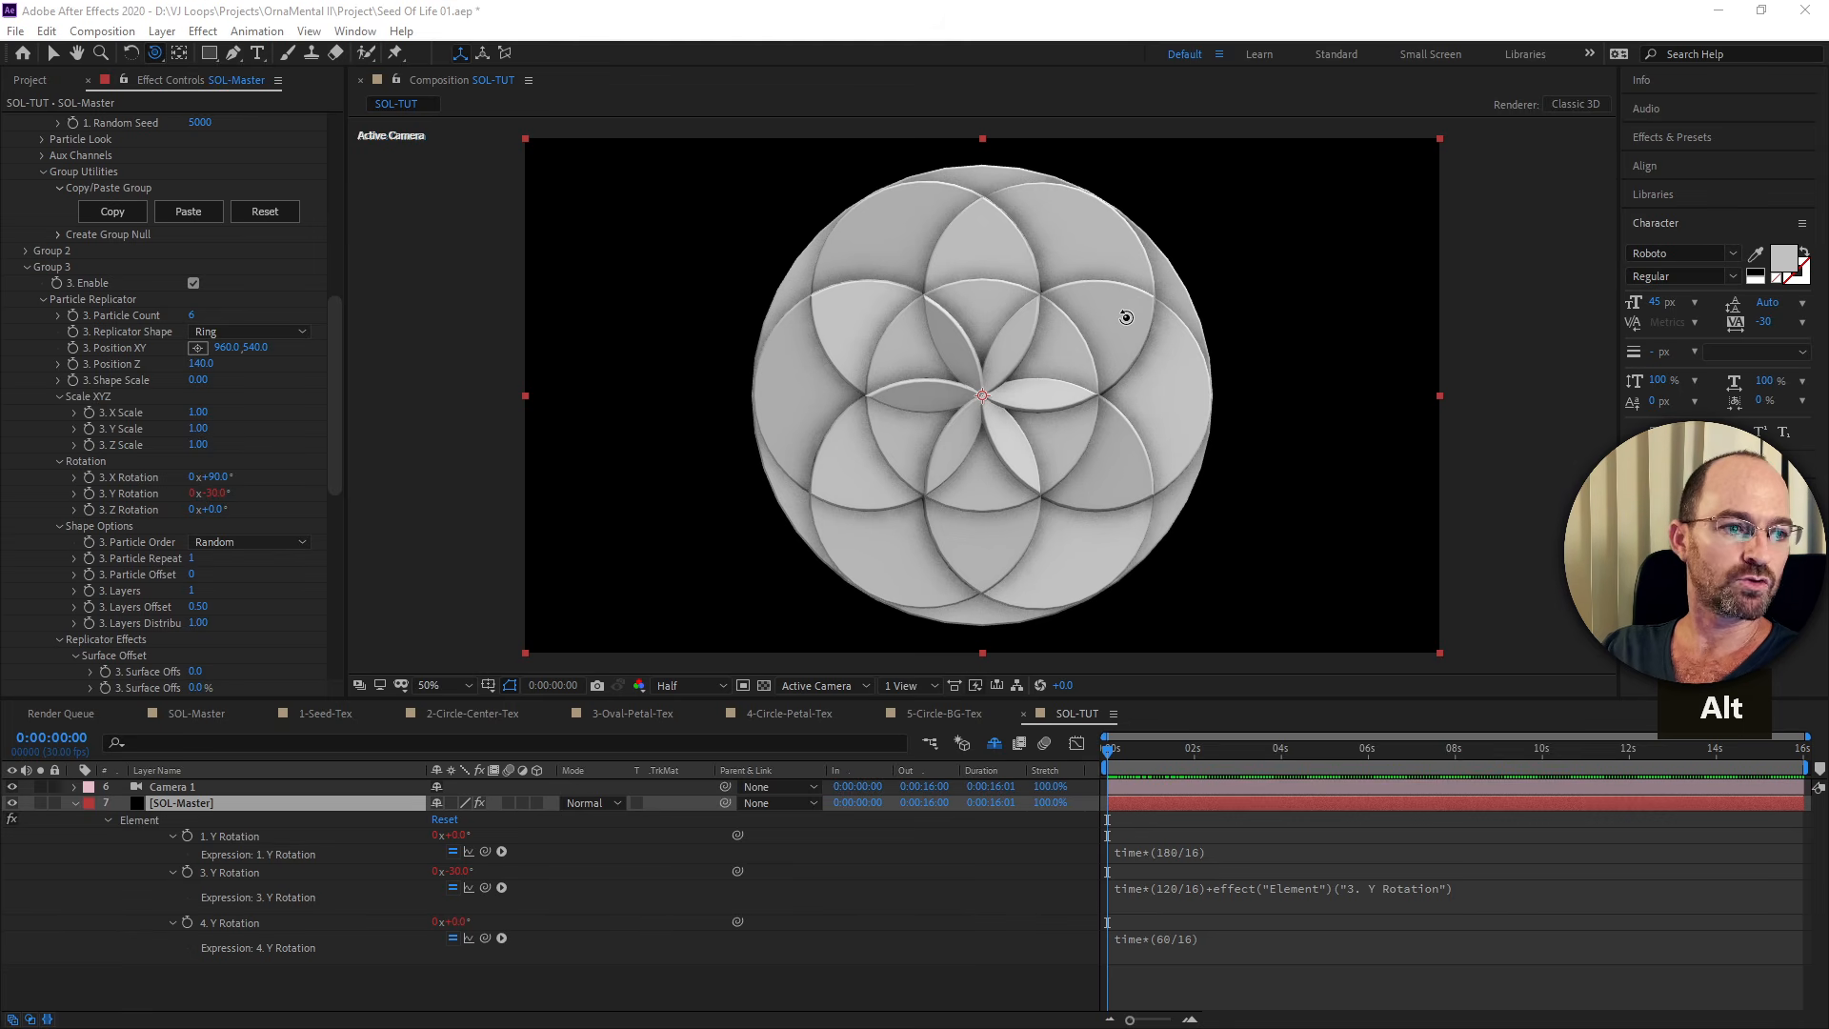
{"action": "key", "text": "alt+Tab"}
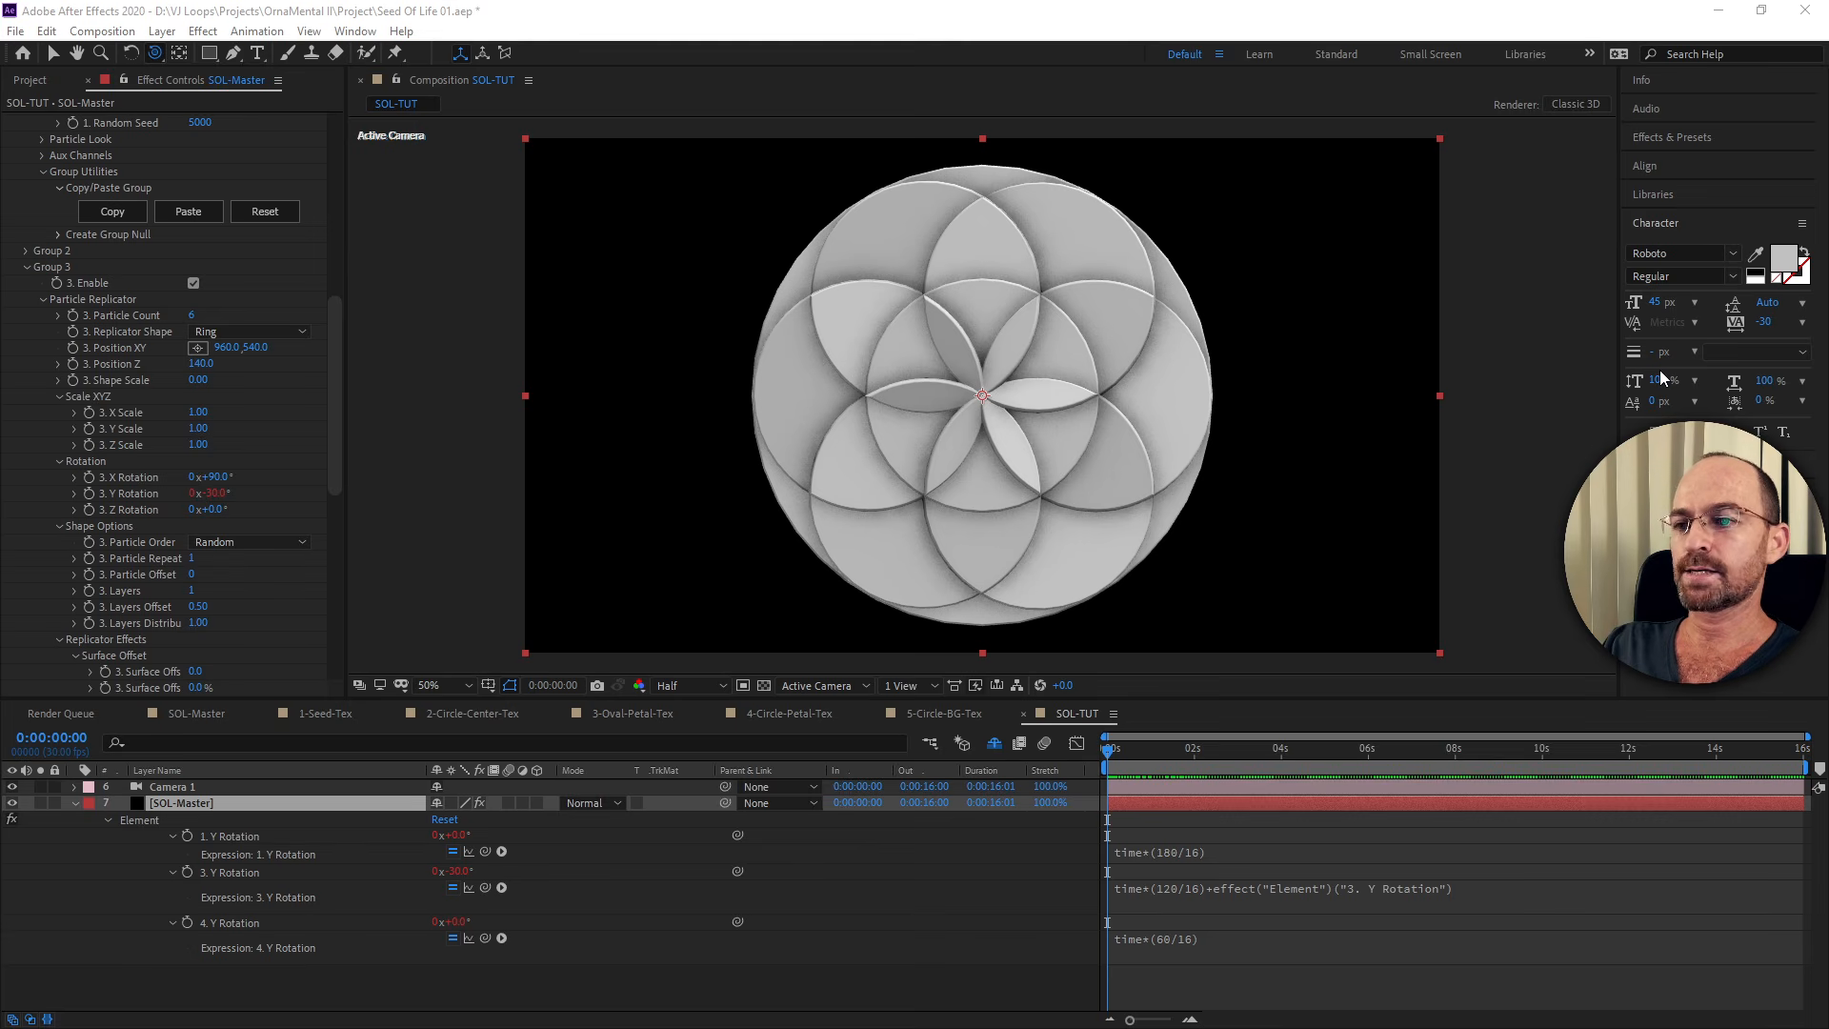
{"action": "left_click", "coordinate": [1382, 14]}
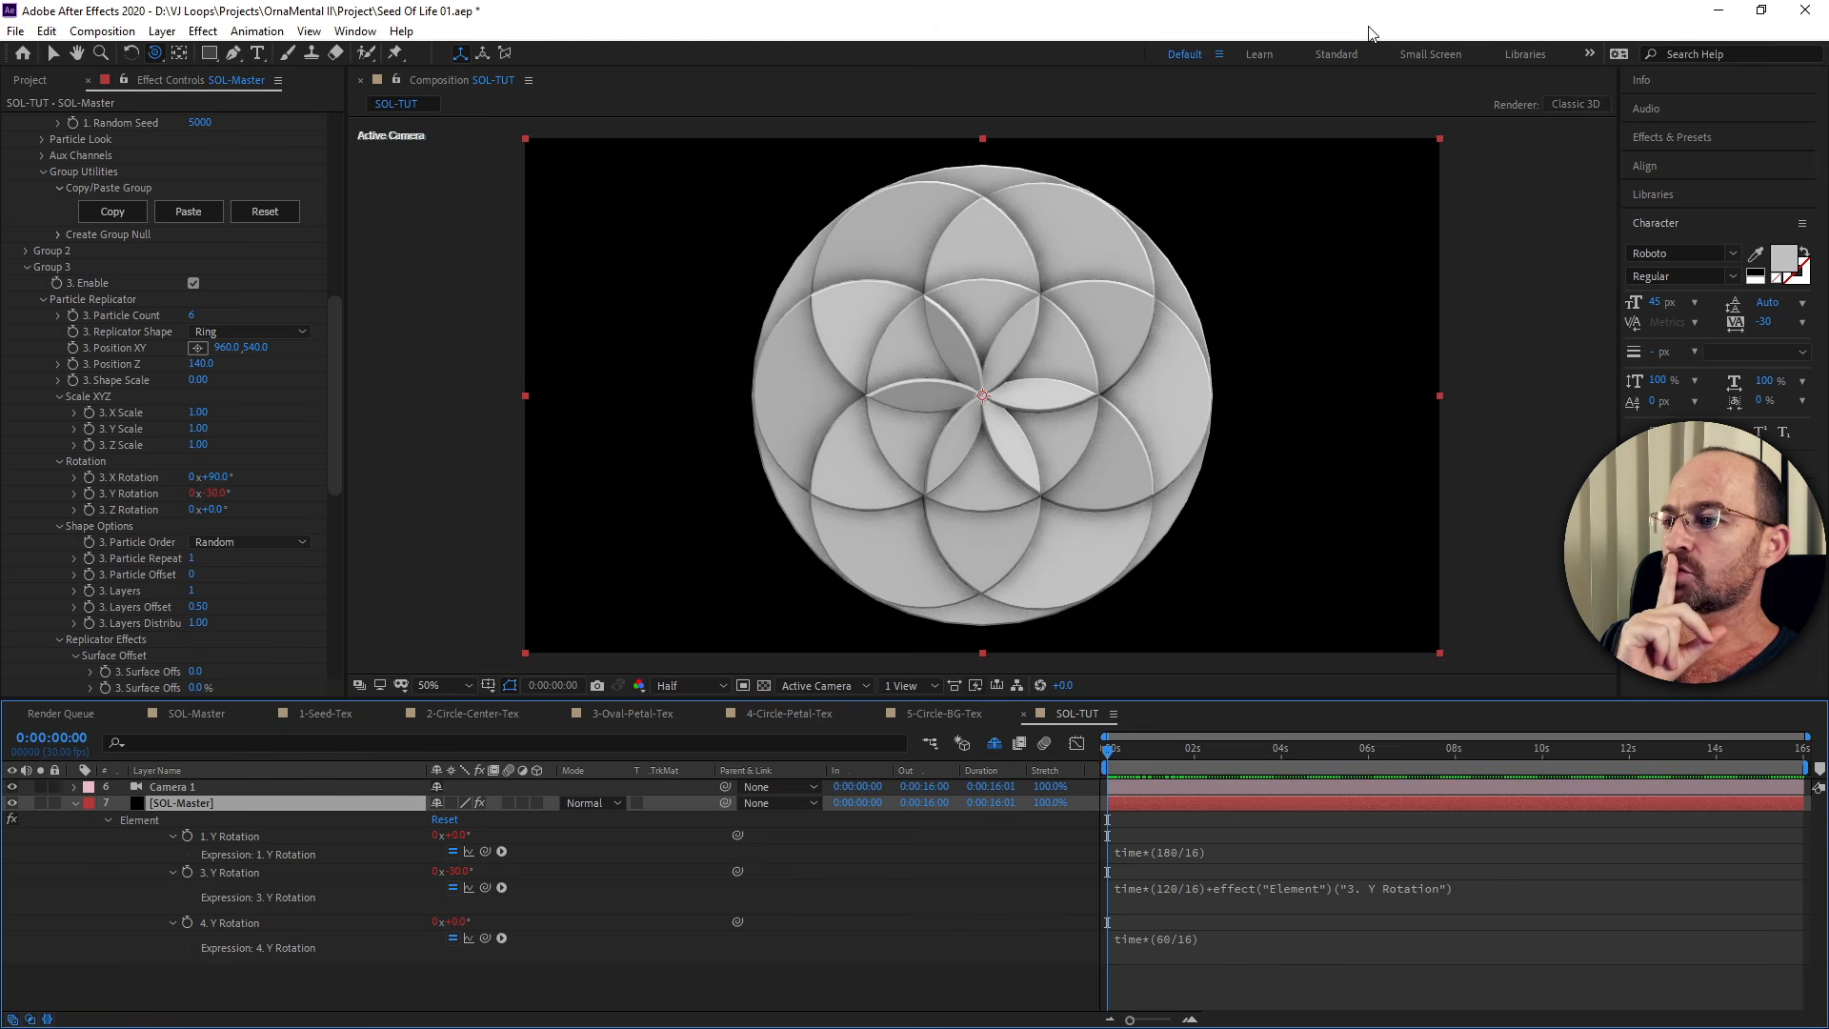
Open the finished SOL-Master composition and its 1-Seed-Tex texture composition to examine them as reference.
{"action": "left_click", "coordinate": [206, 713]}
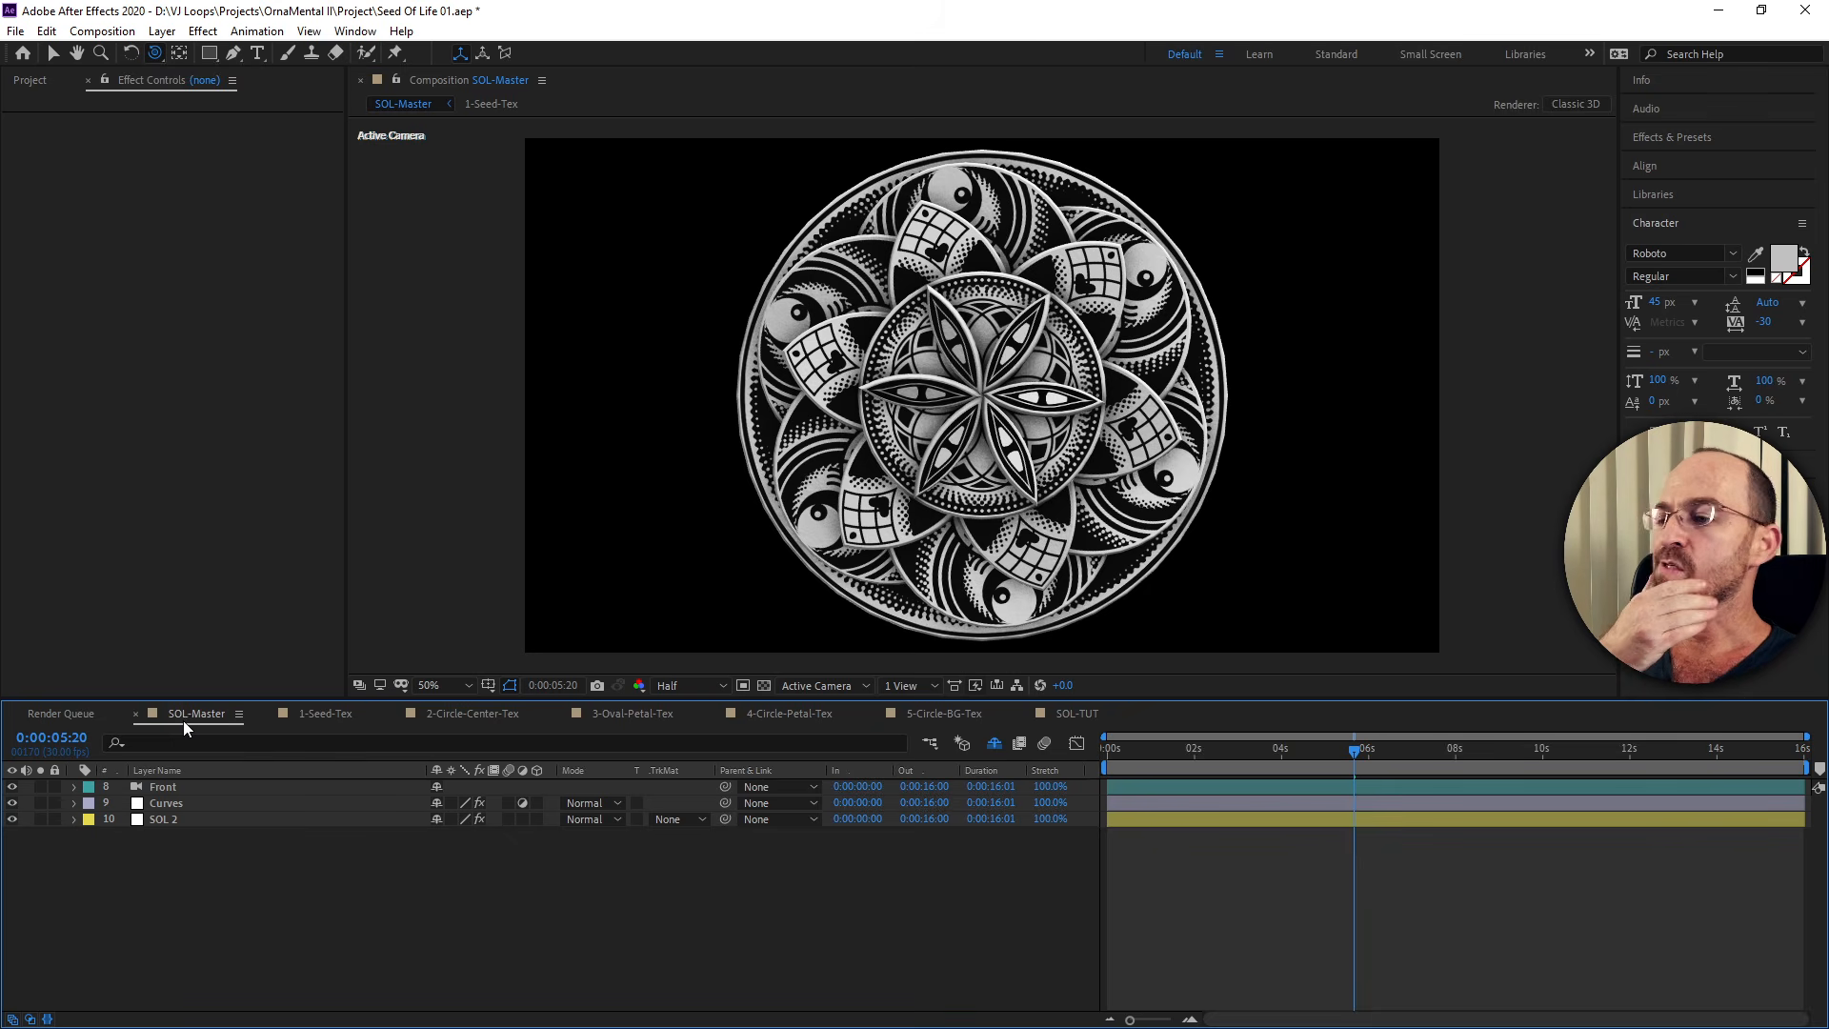
{"action": "left_click", "coordinate": [312, 712]}
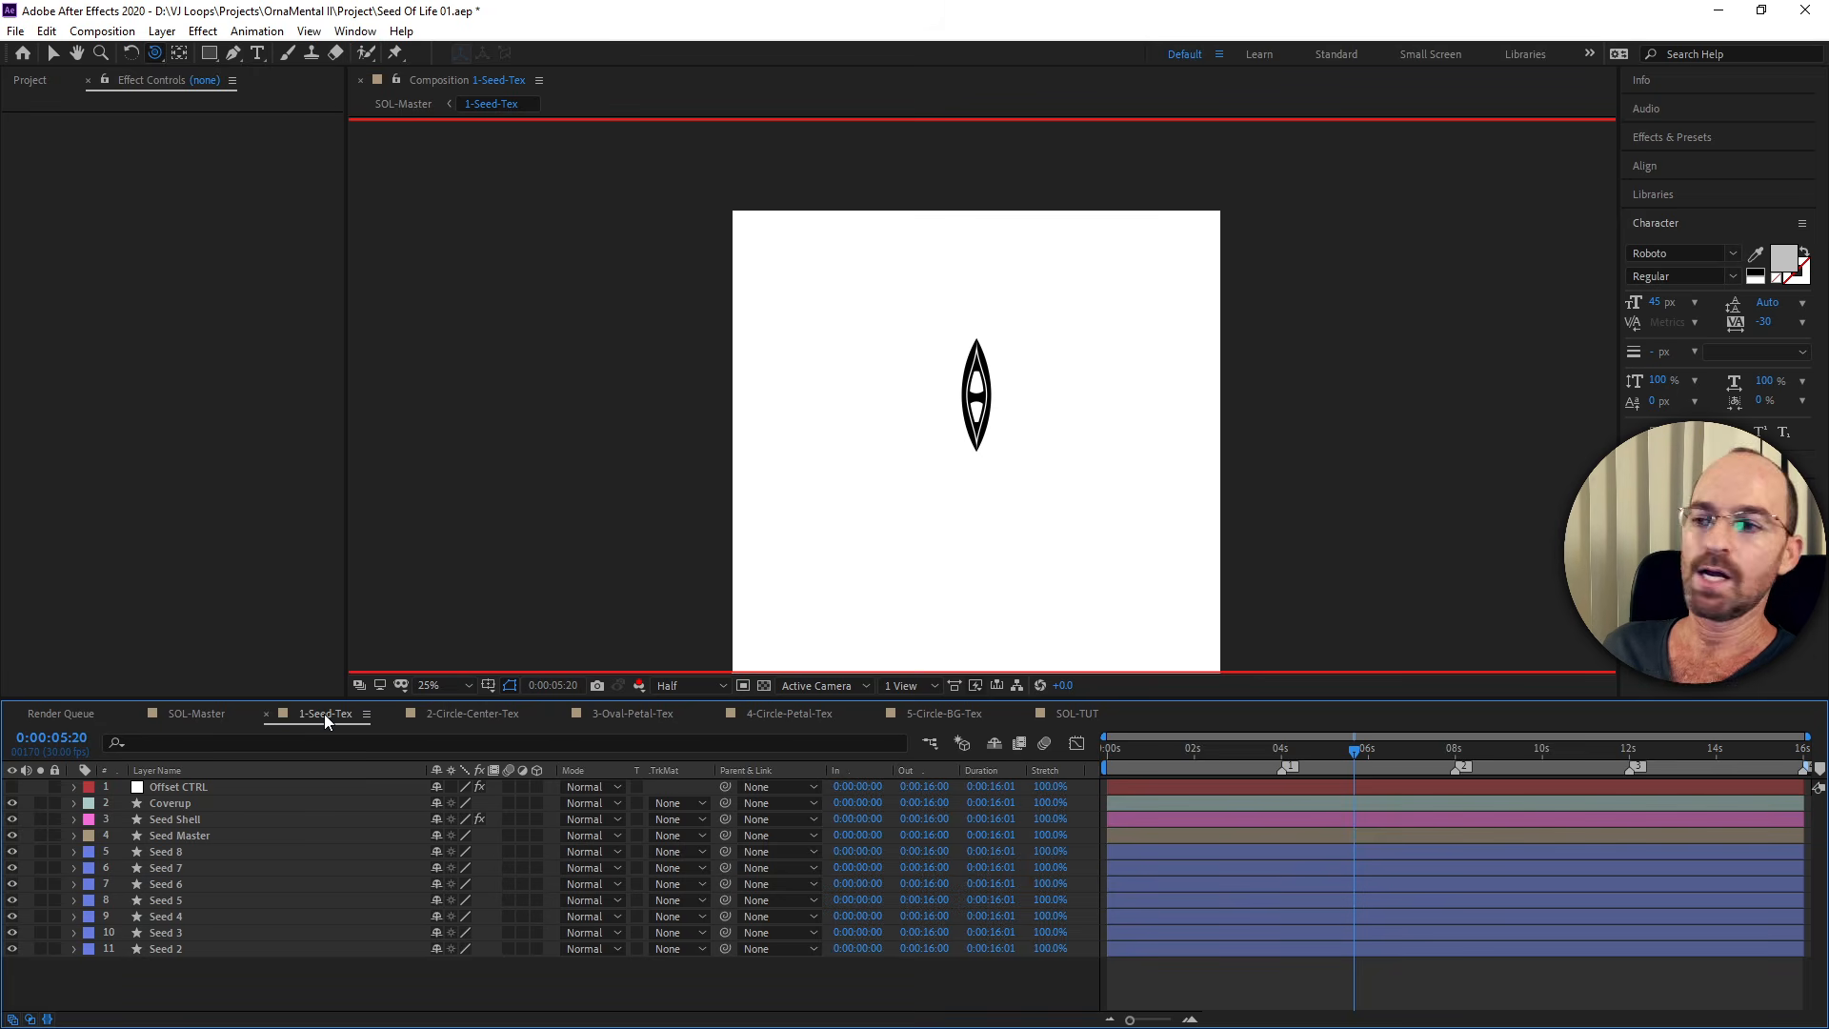
Start a new composition and name it 1-Seed-Tex-Tut.
{"action": "left_click", "coordinate": [112, 35]}
{"action": "left_click", "coordinate": [145, 54]}
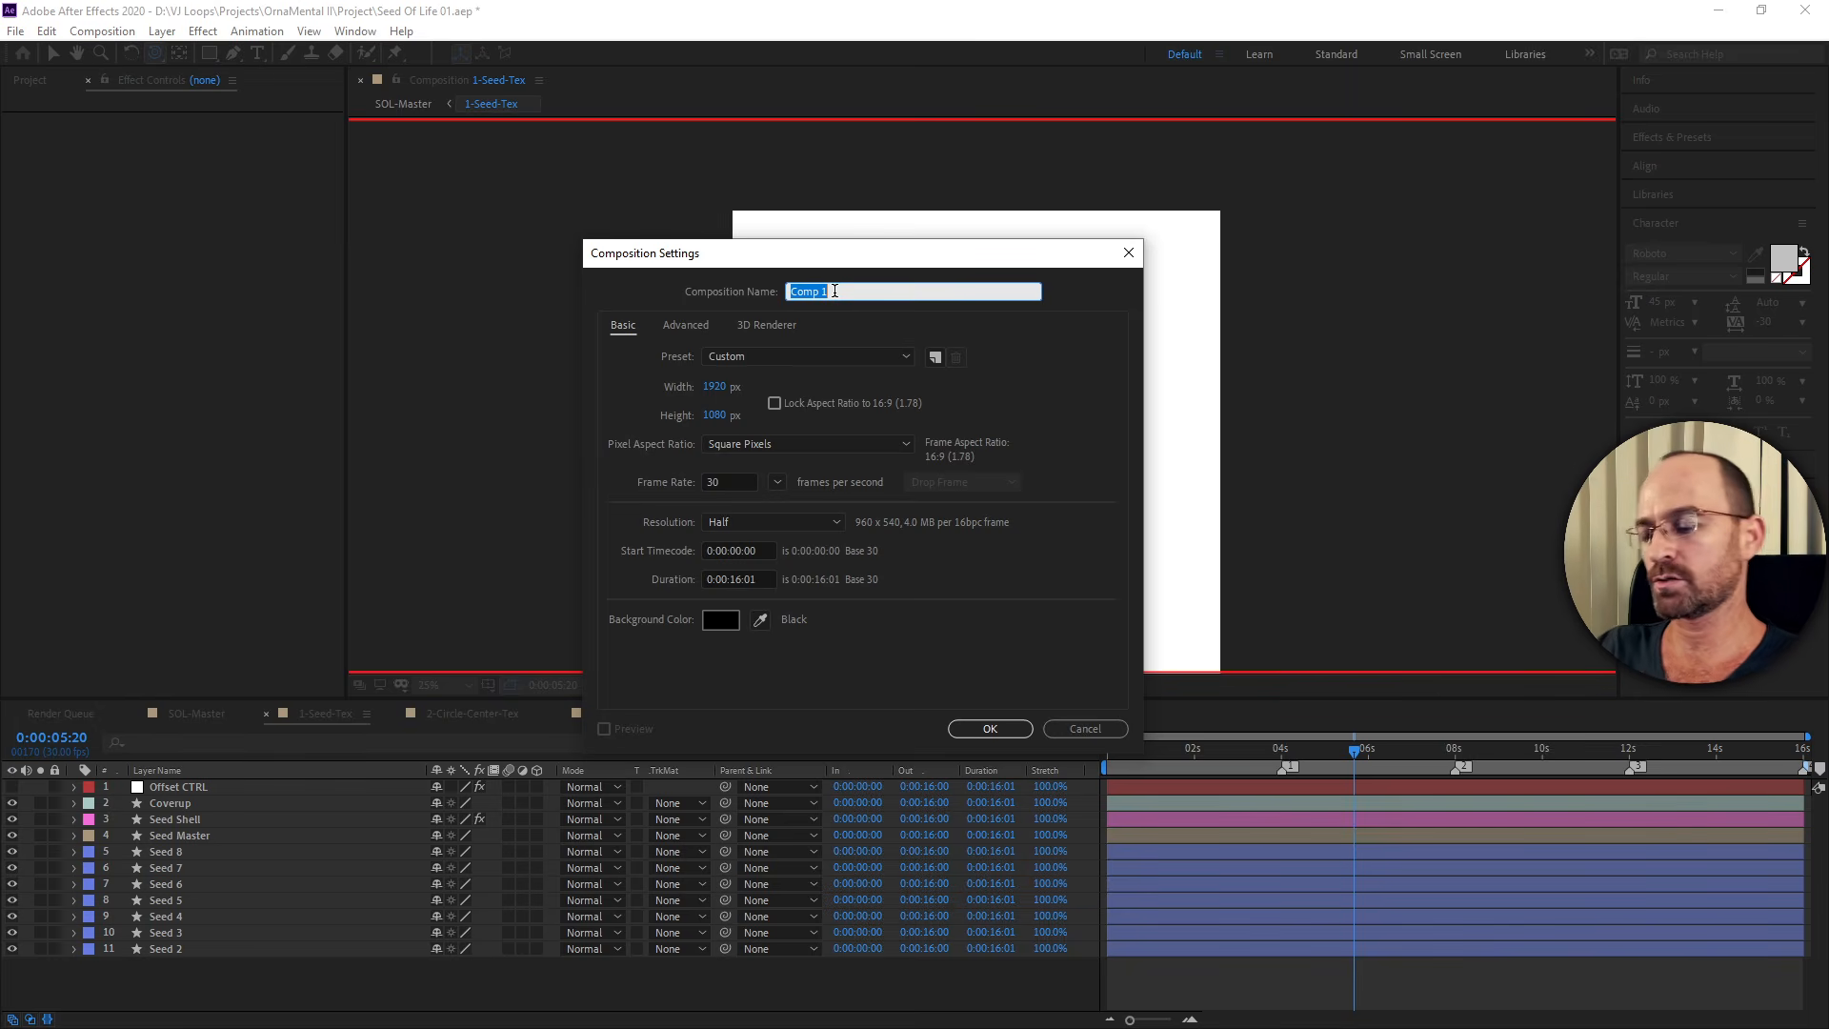
{"action": "type", "text": "1-"}
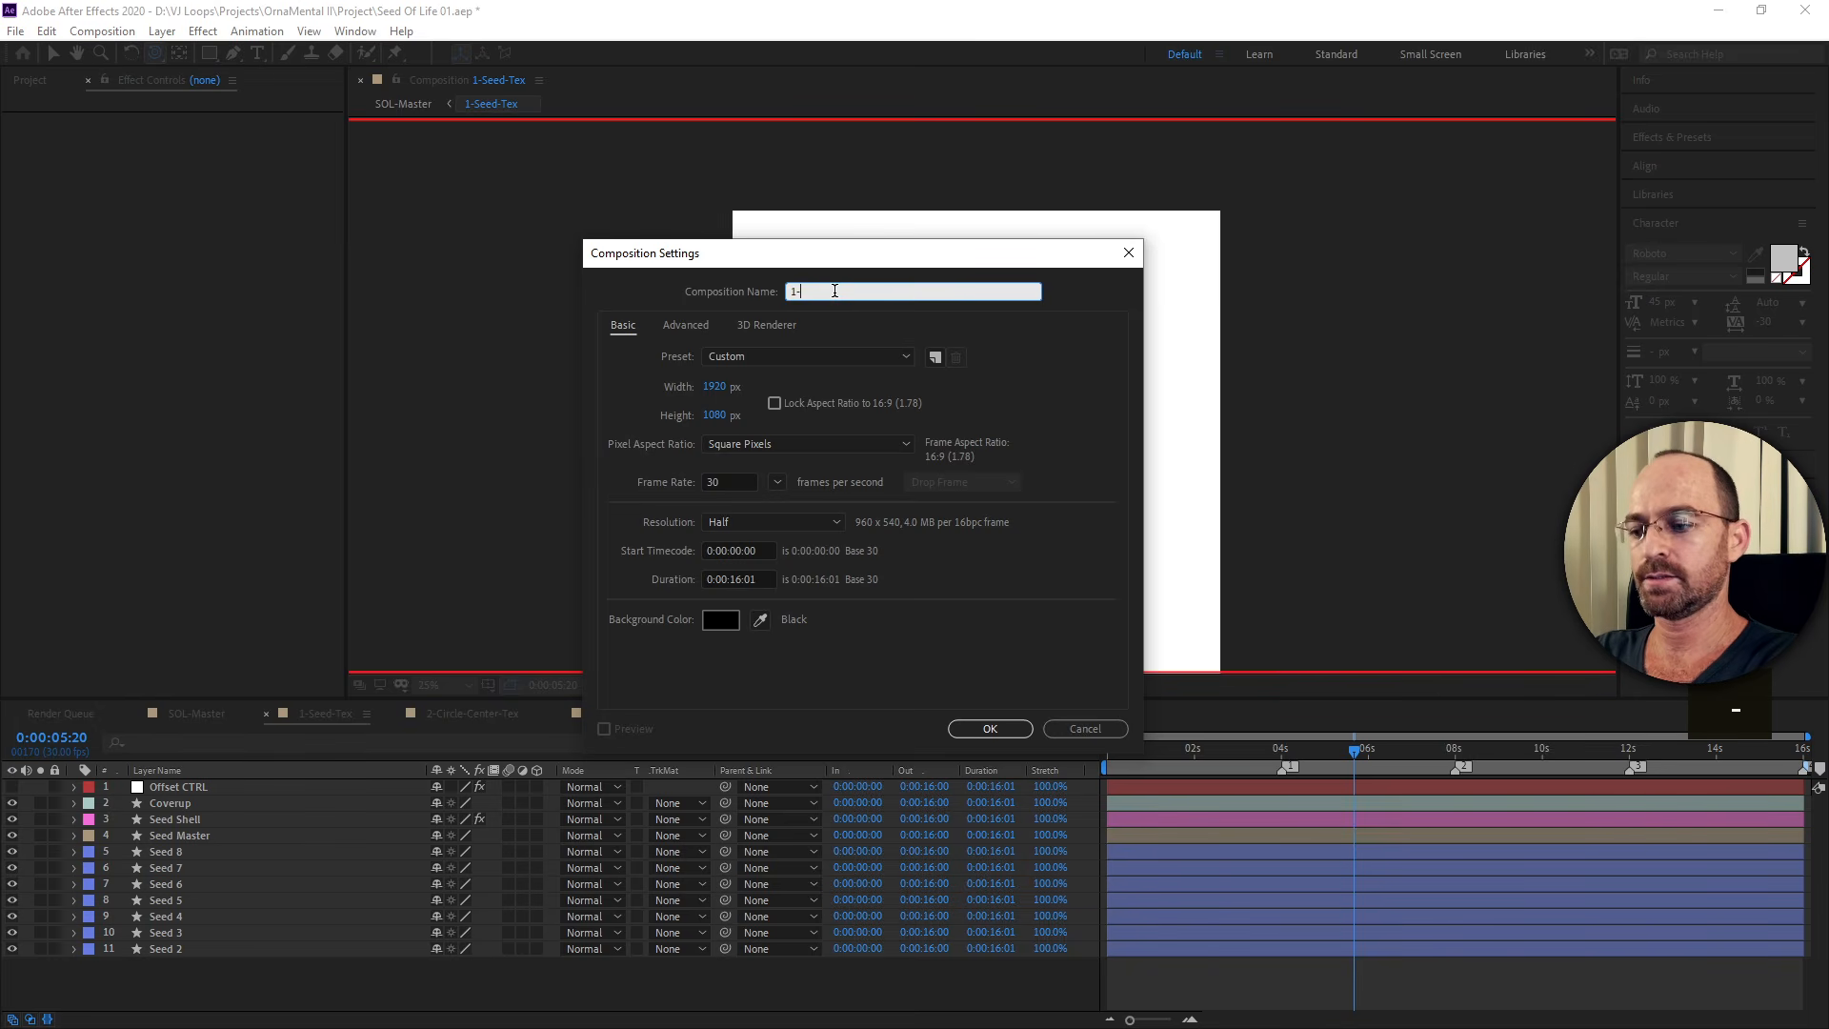
{"action": "type", "text": "Seed-"}
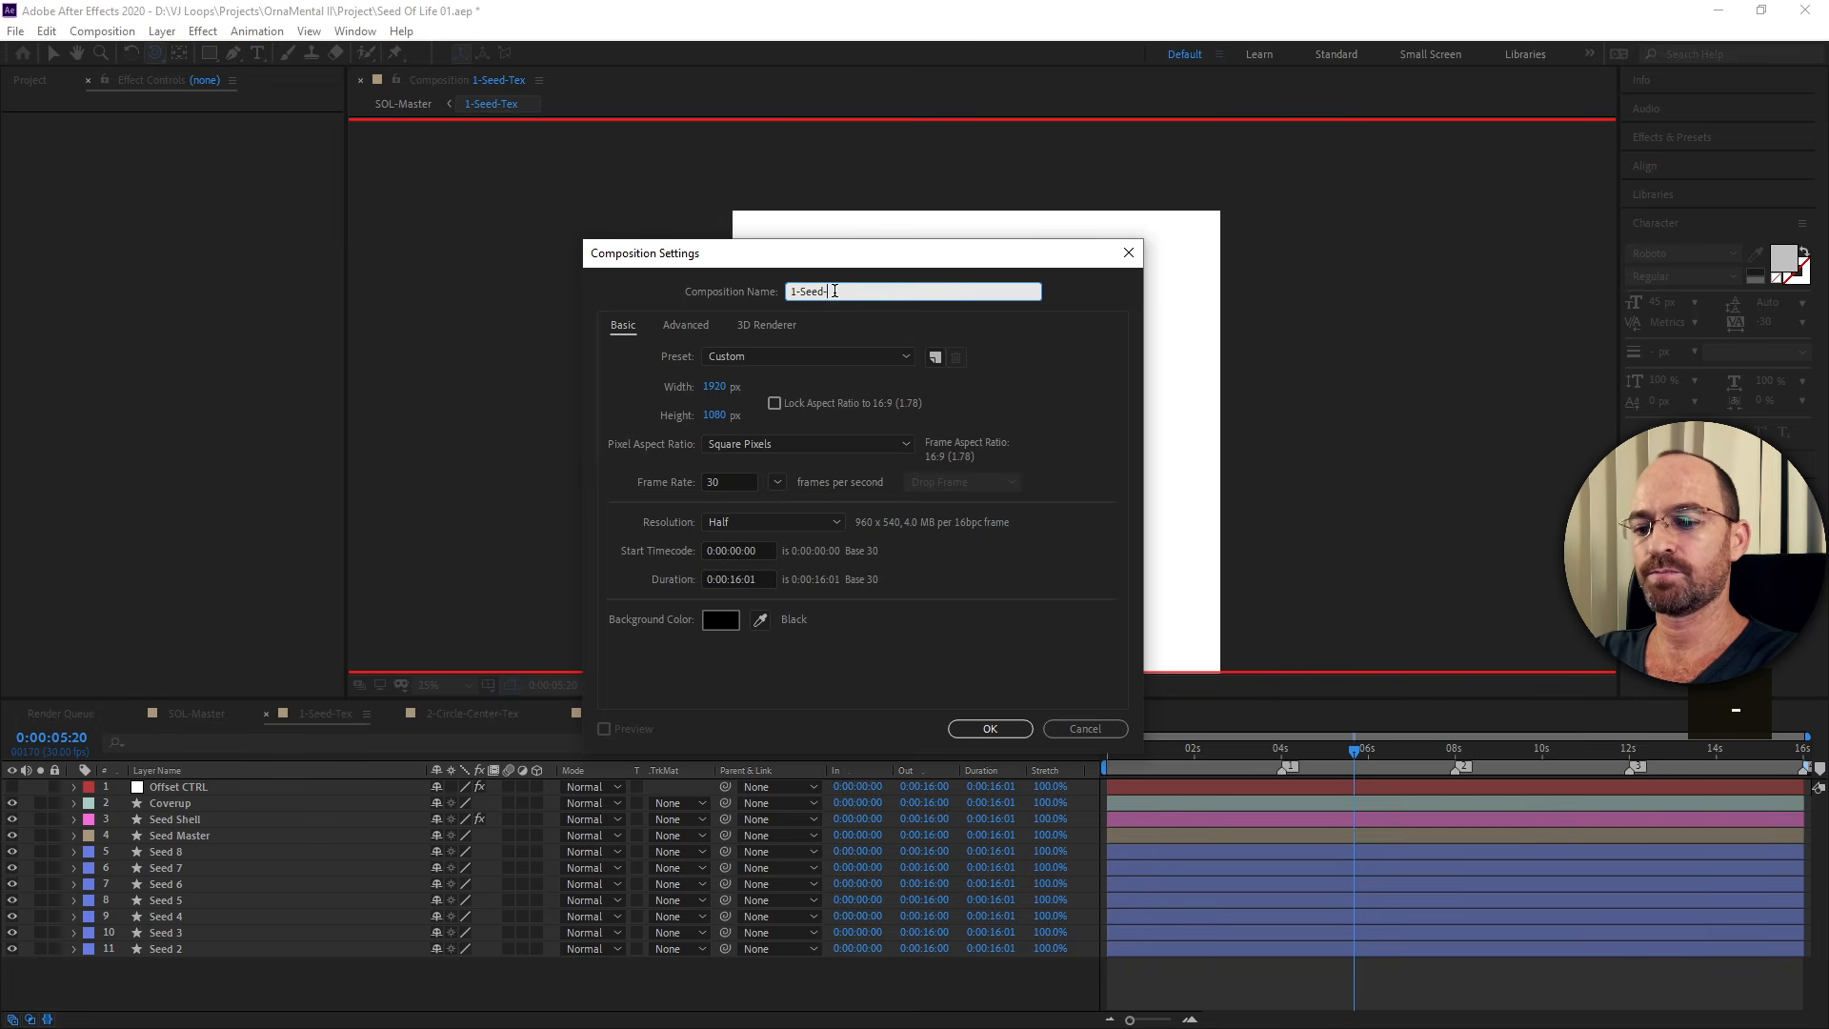
{"action": "type", "text": "Tex"}
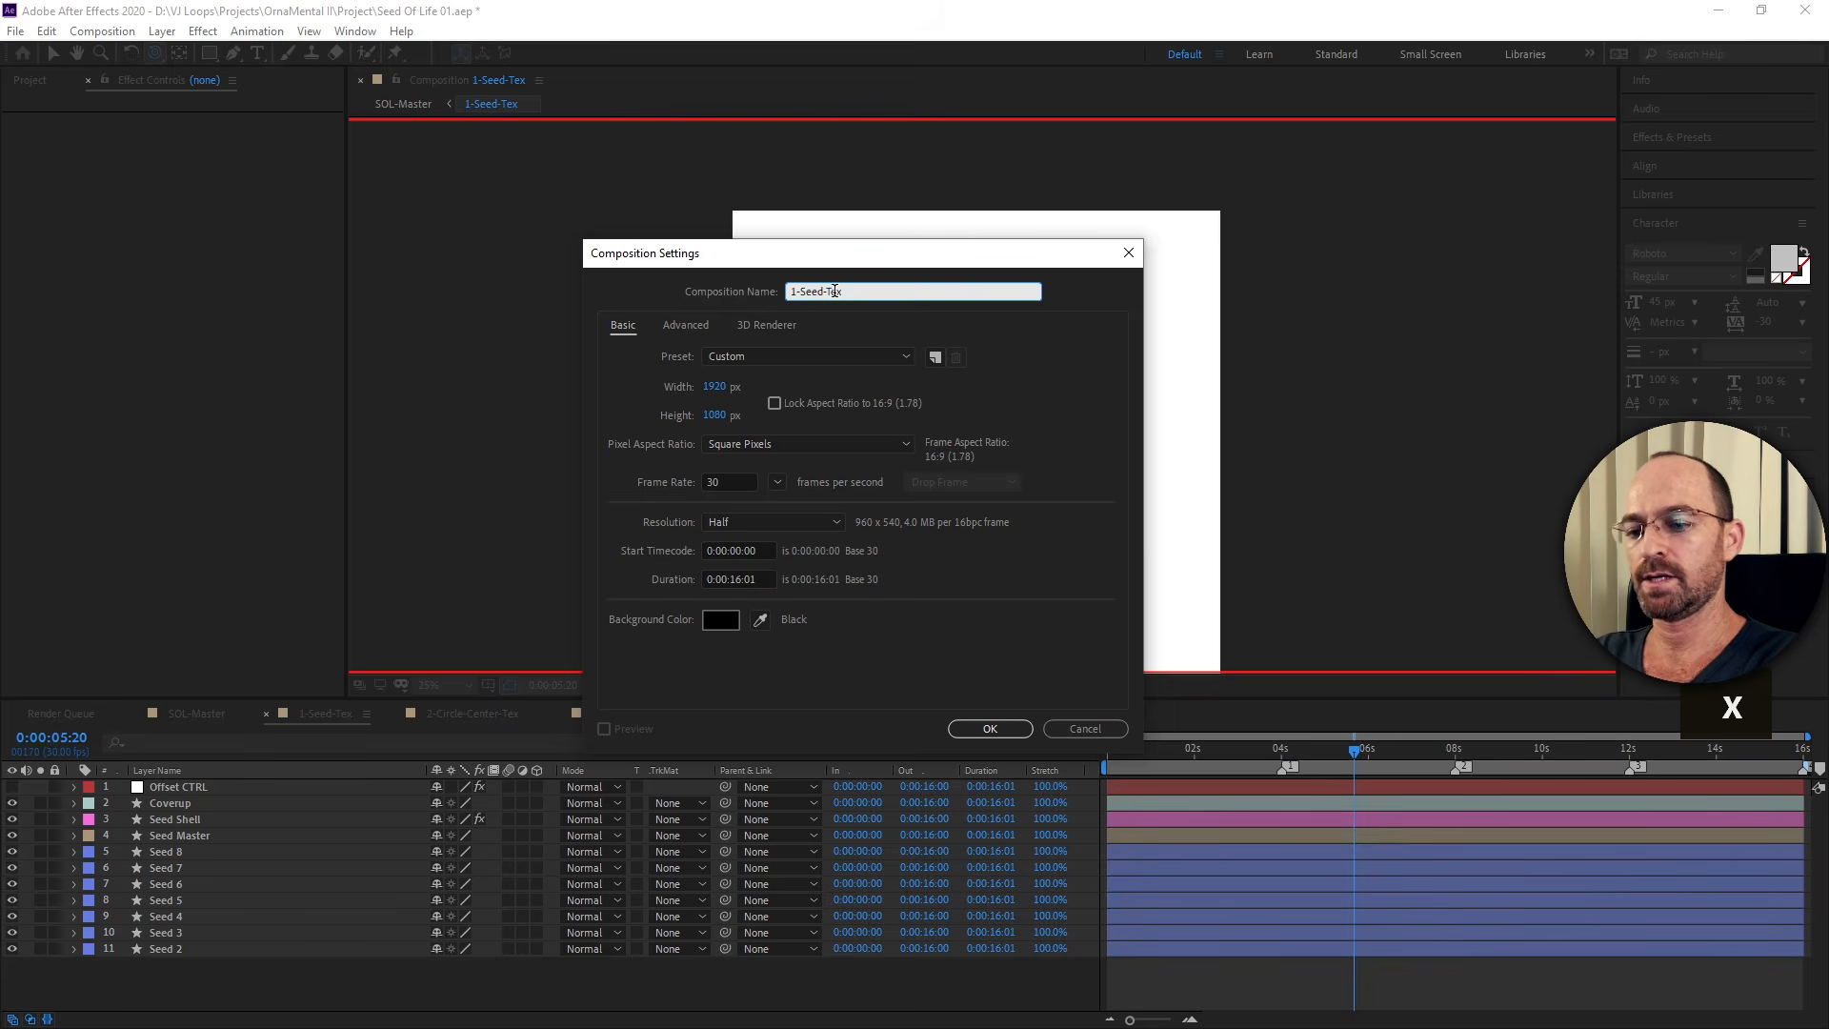
{"action": "type", "text": "-Tut"}
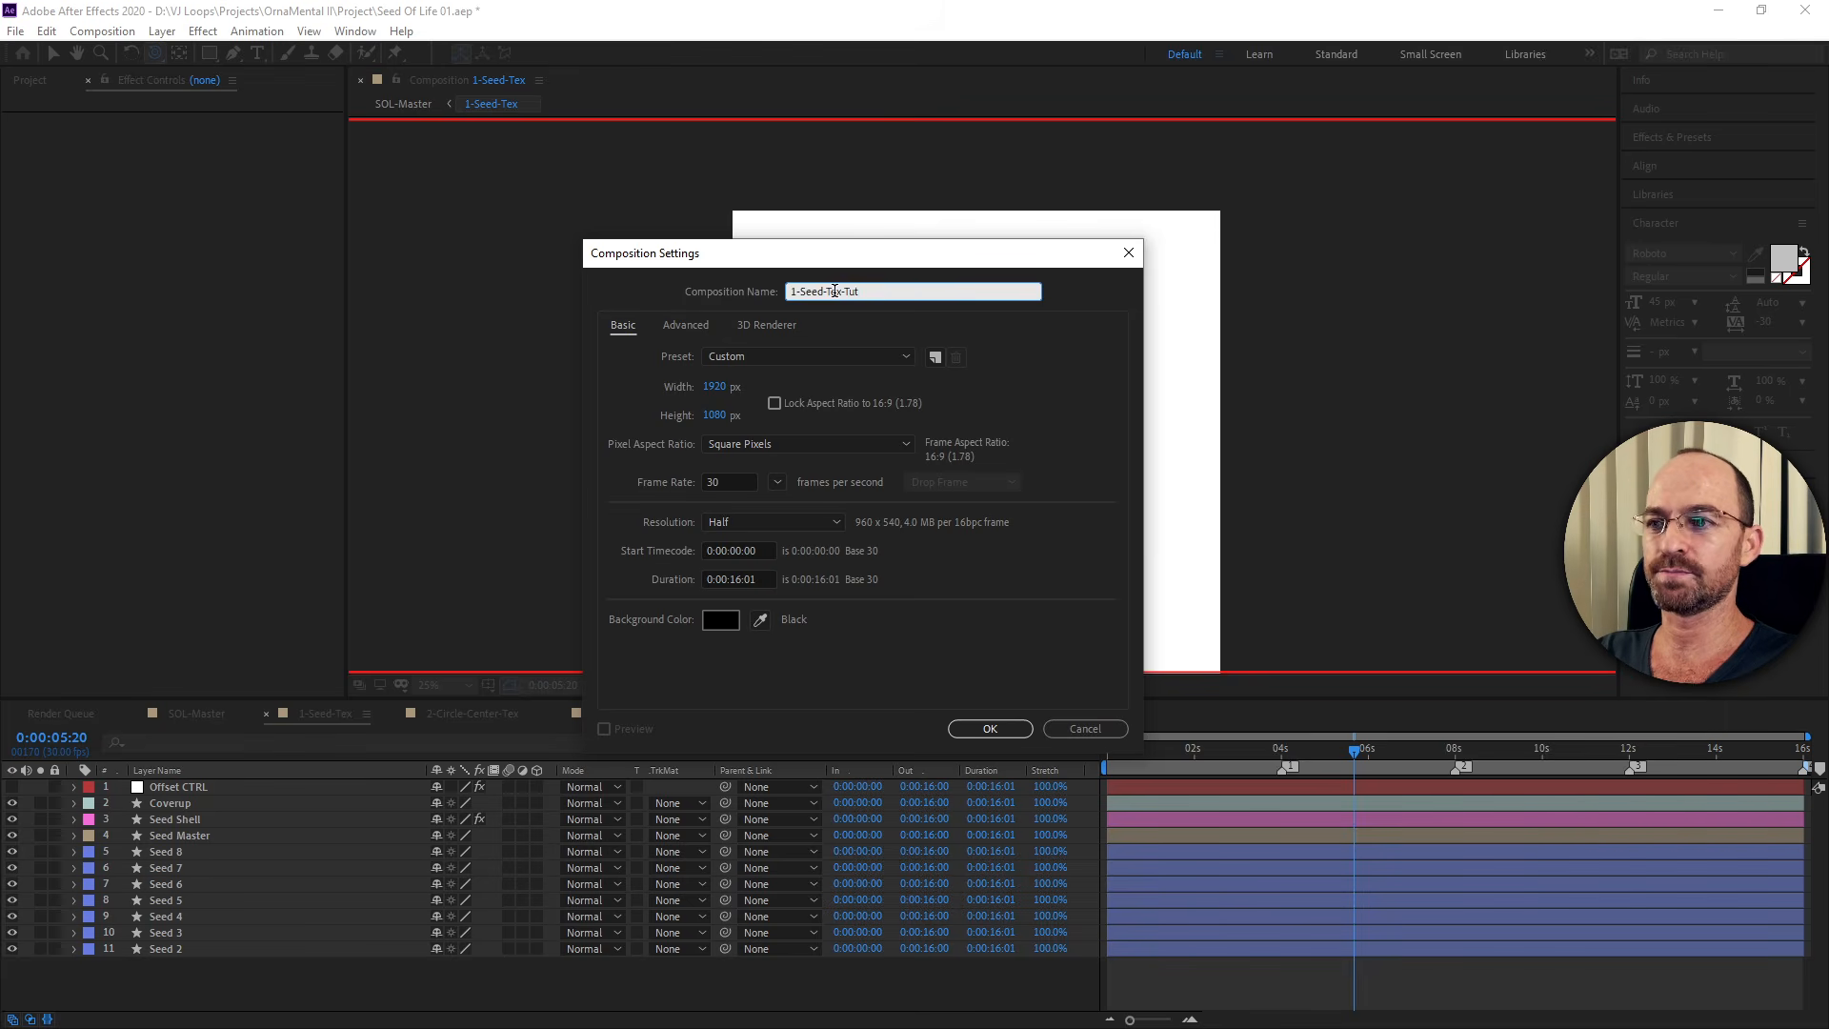
Set the new composition's width and height to 2048 px and create it.
{"action": "left_click", "coordinate": [716, 387]}
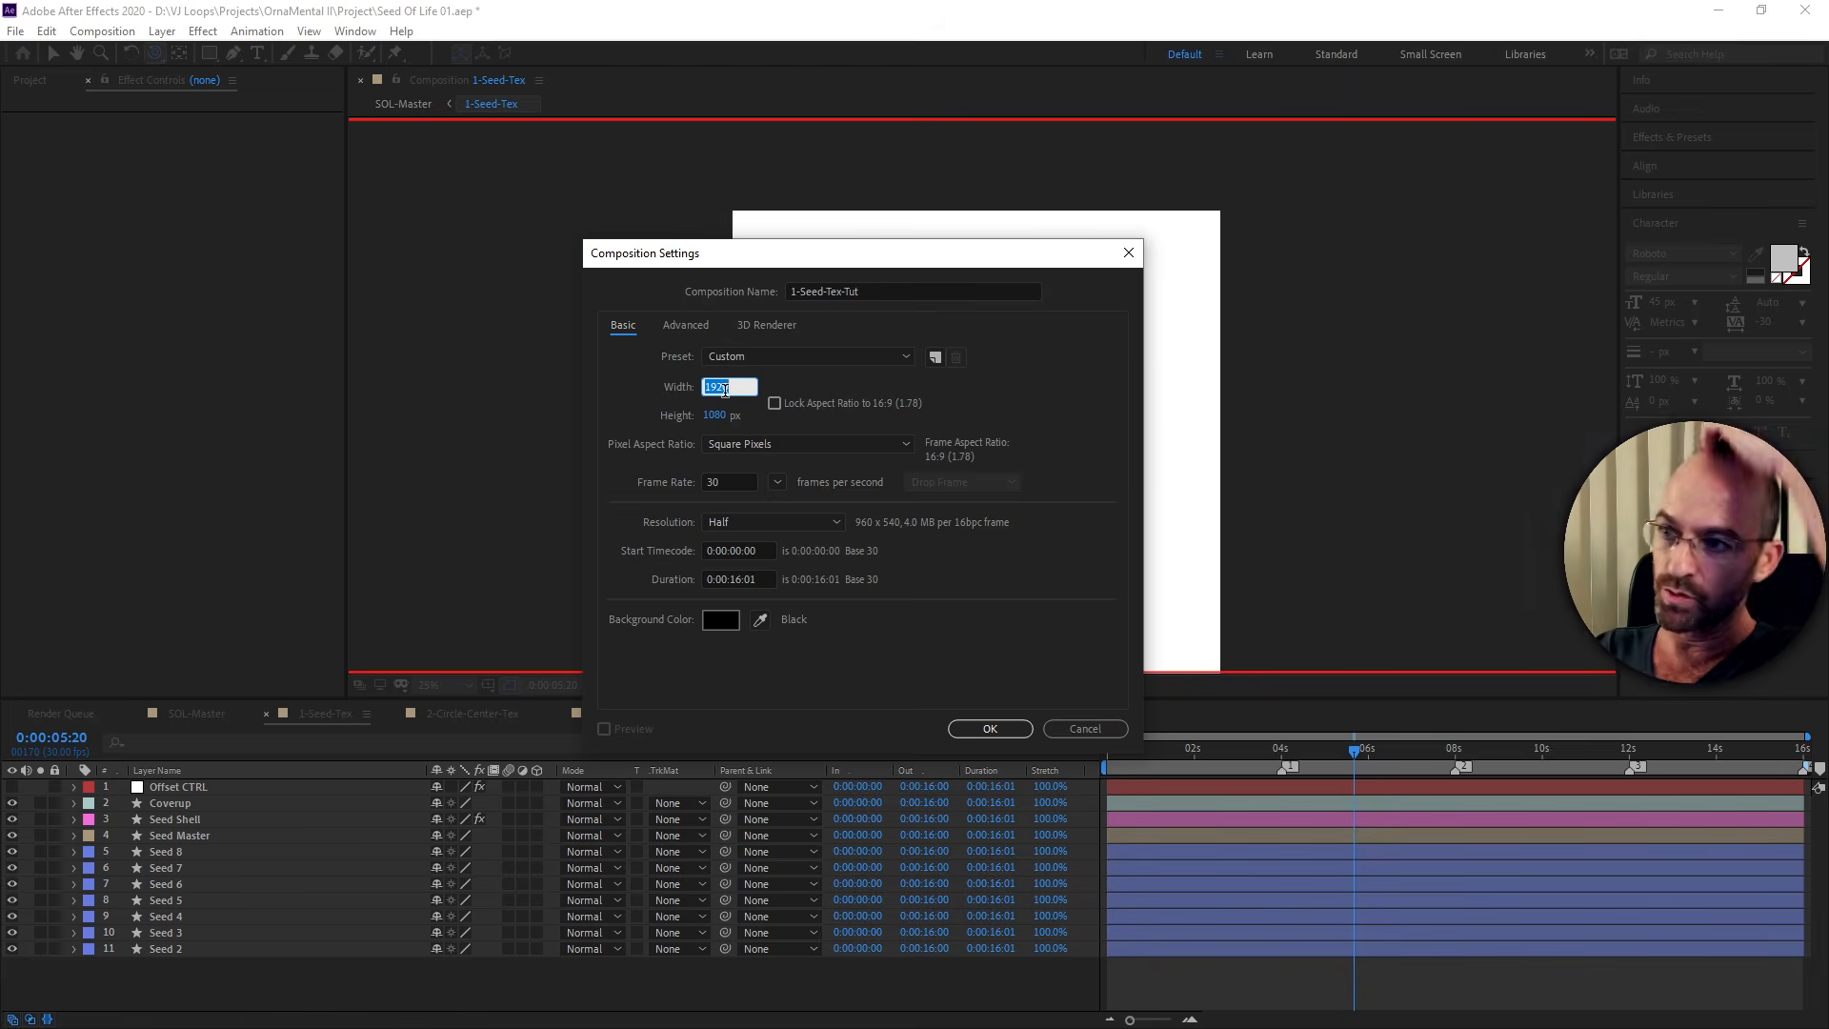
{"action": "type", "text": "20"}
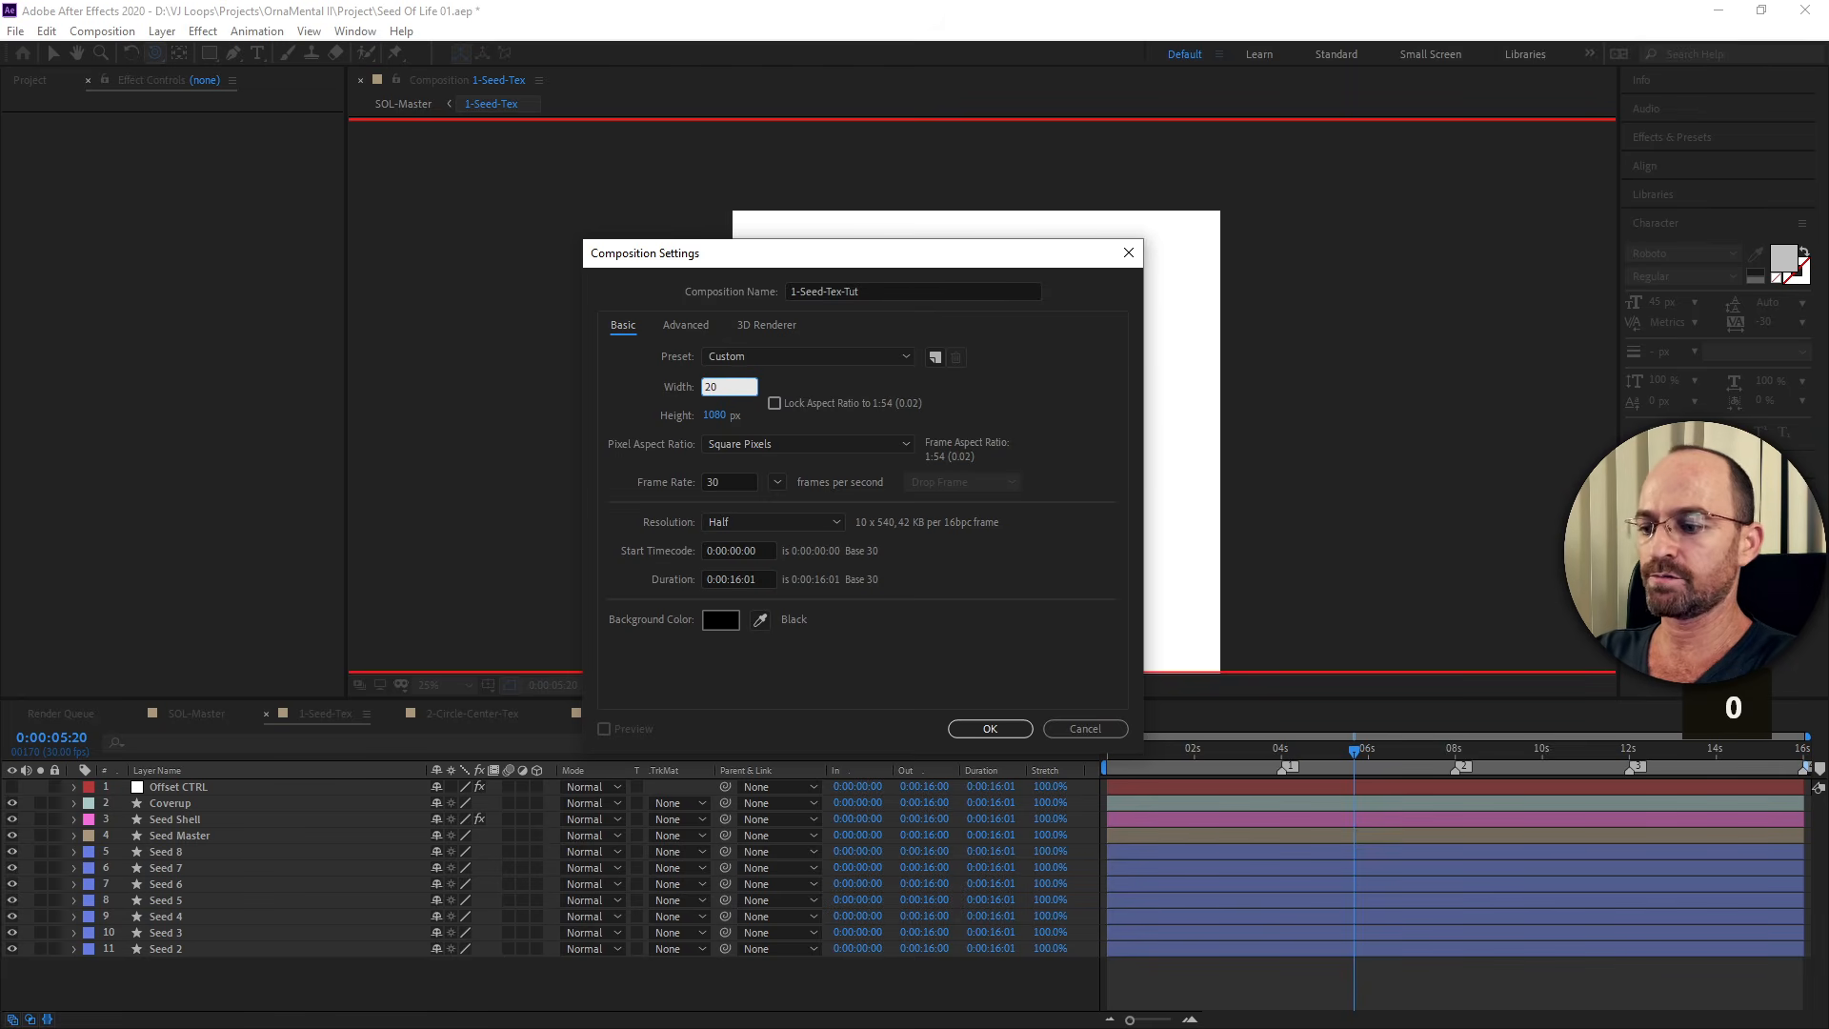
{"action": "type", "text": "48"}
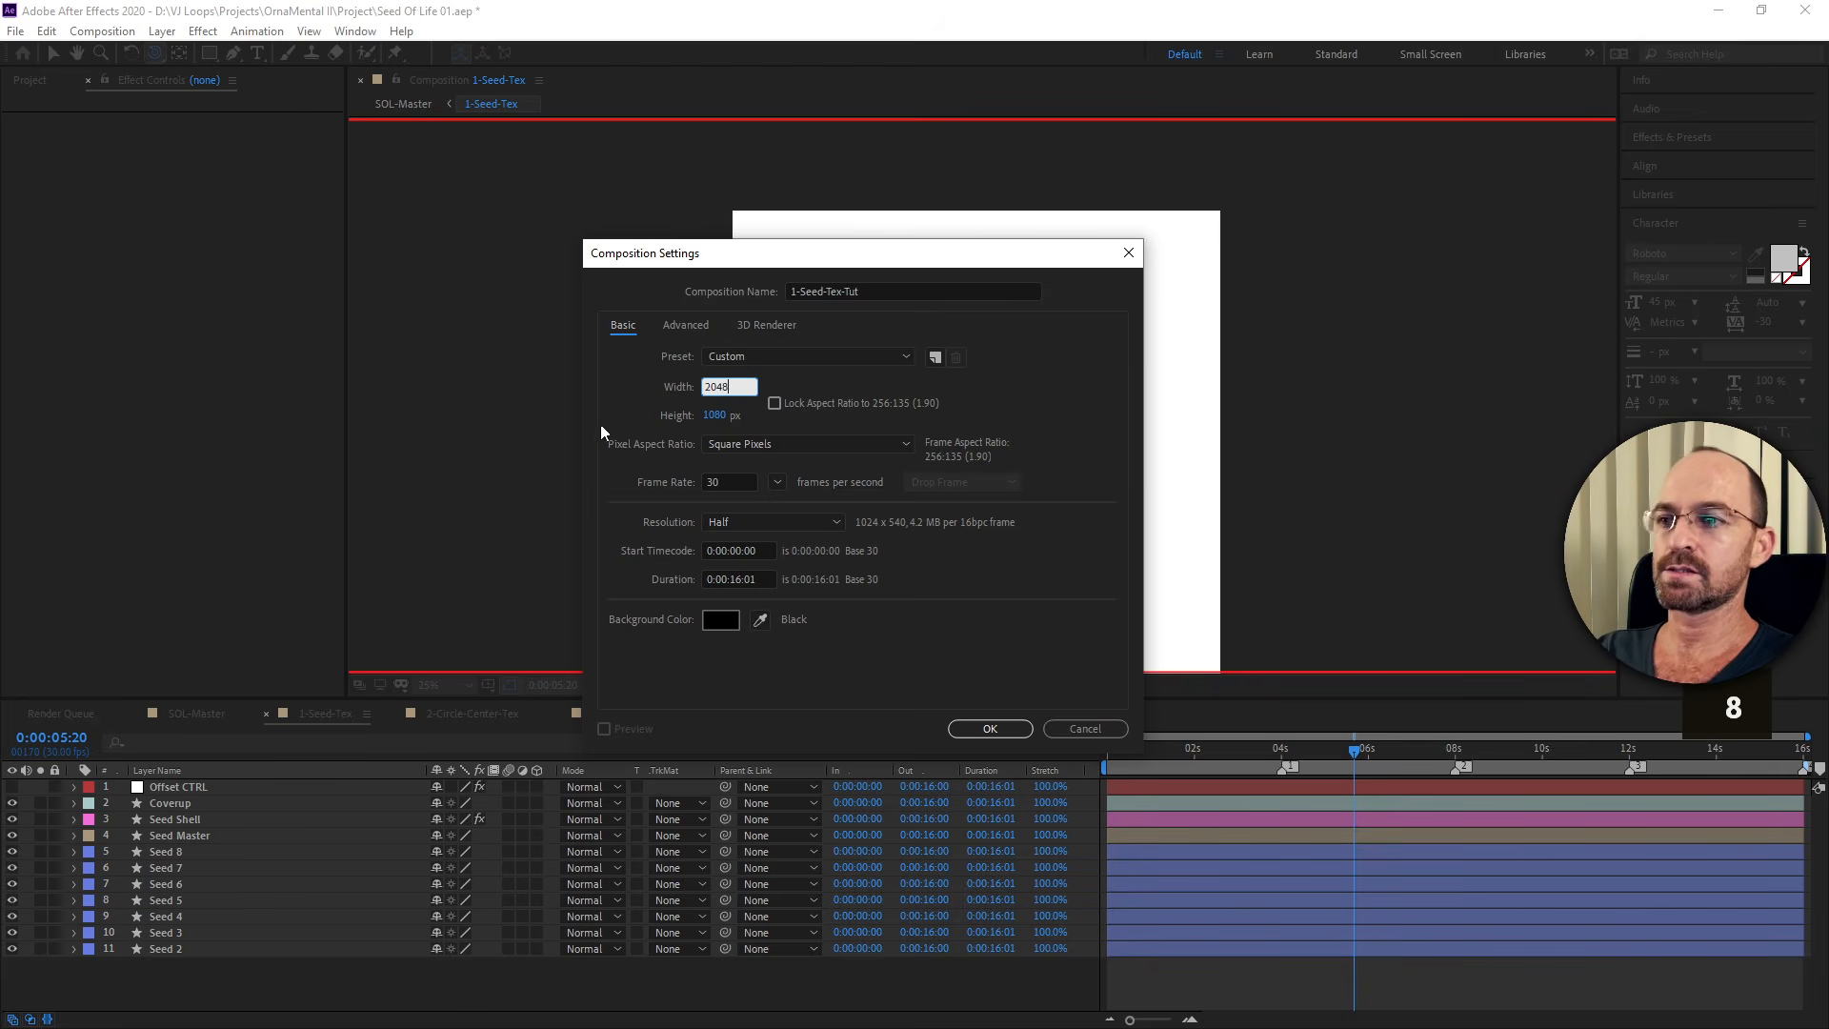
{"action": "left_click", "coordinate": [711, 416]}
{"action": "type", "text": "2048"}
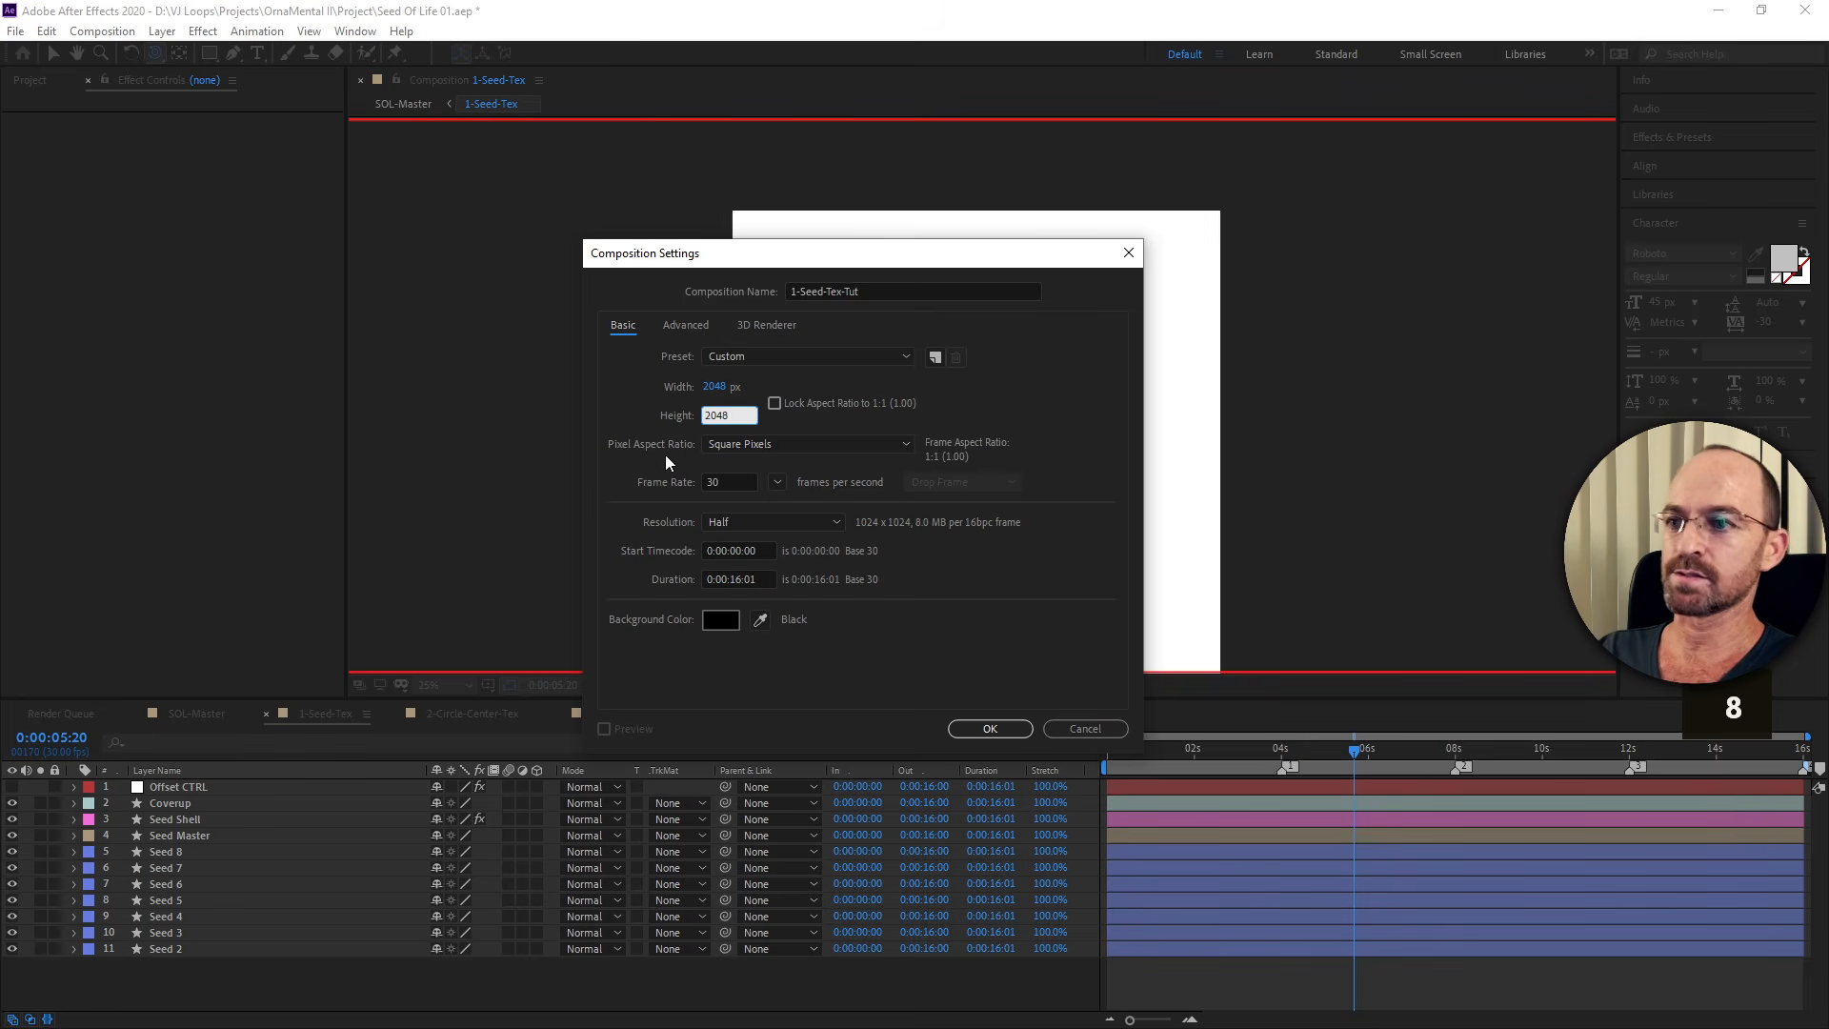
{"action": "left_click", "coordinate": [629, 413]}
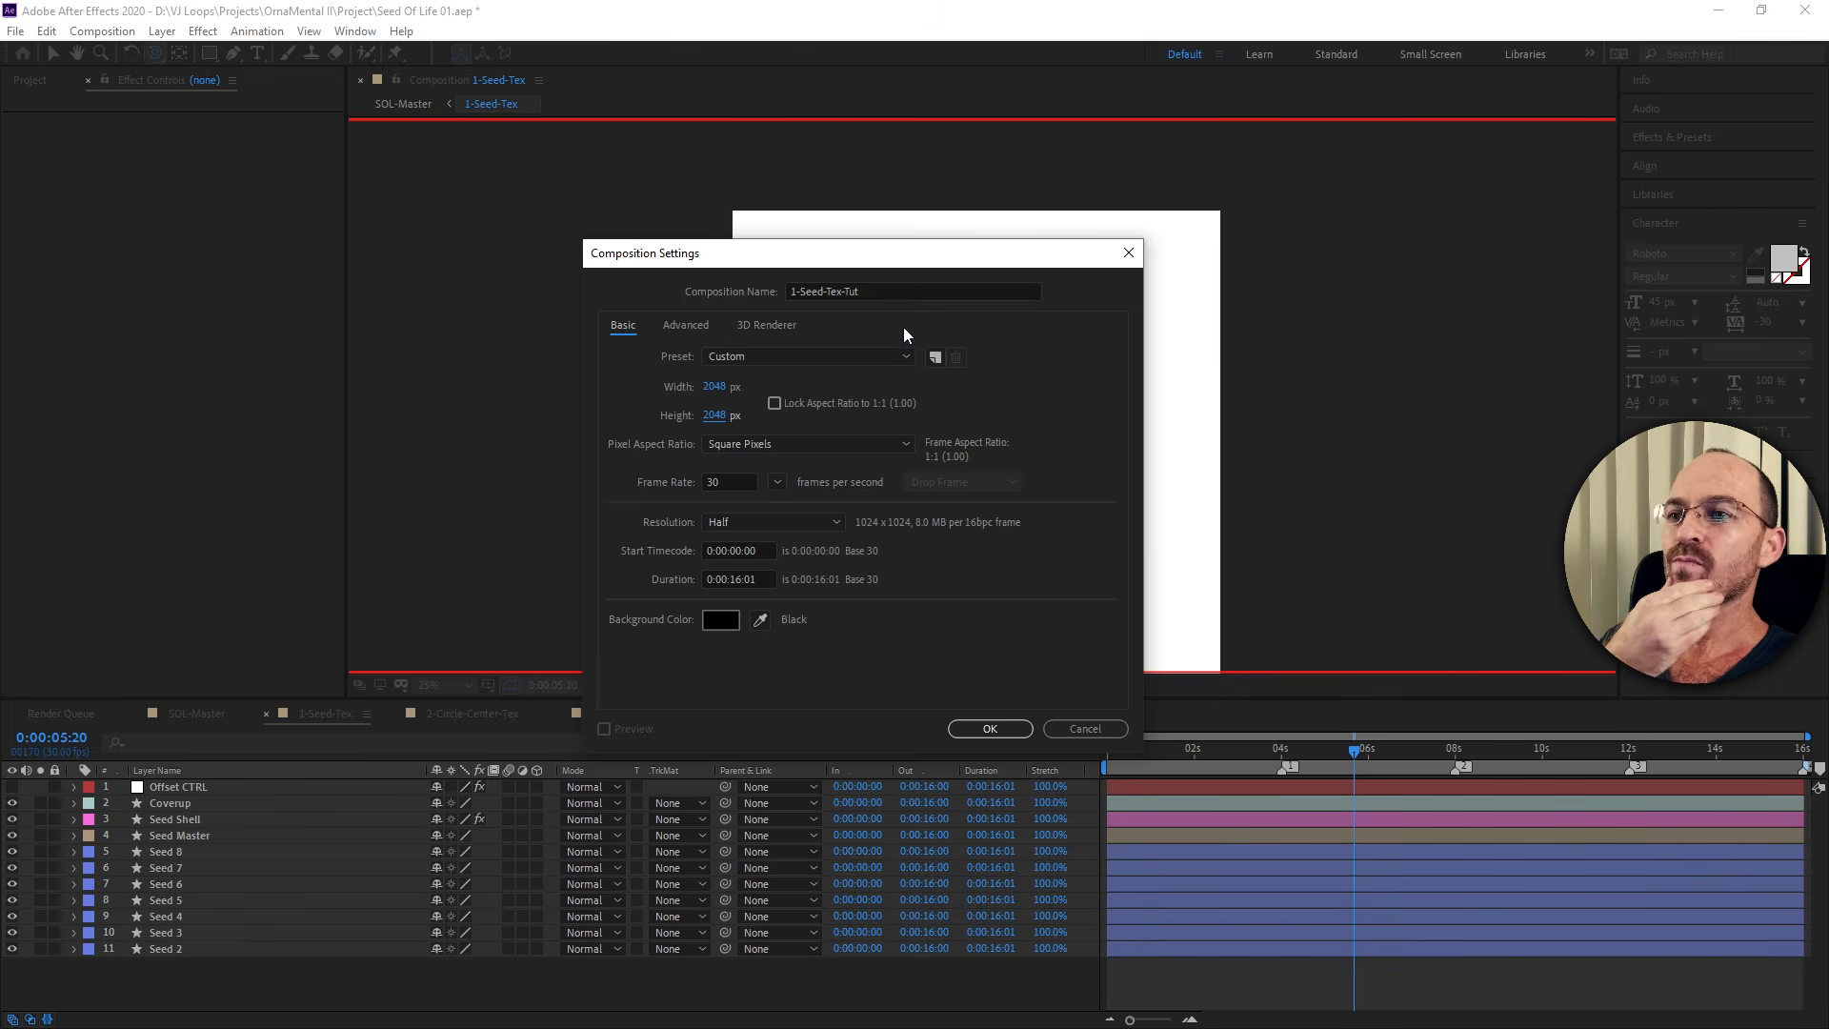
{"action": "left_click", "coordinate": [990, 729]}
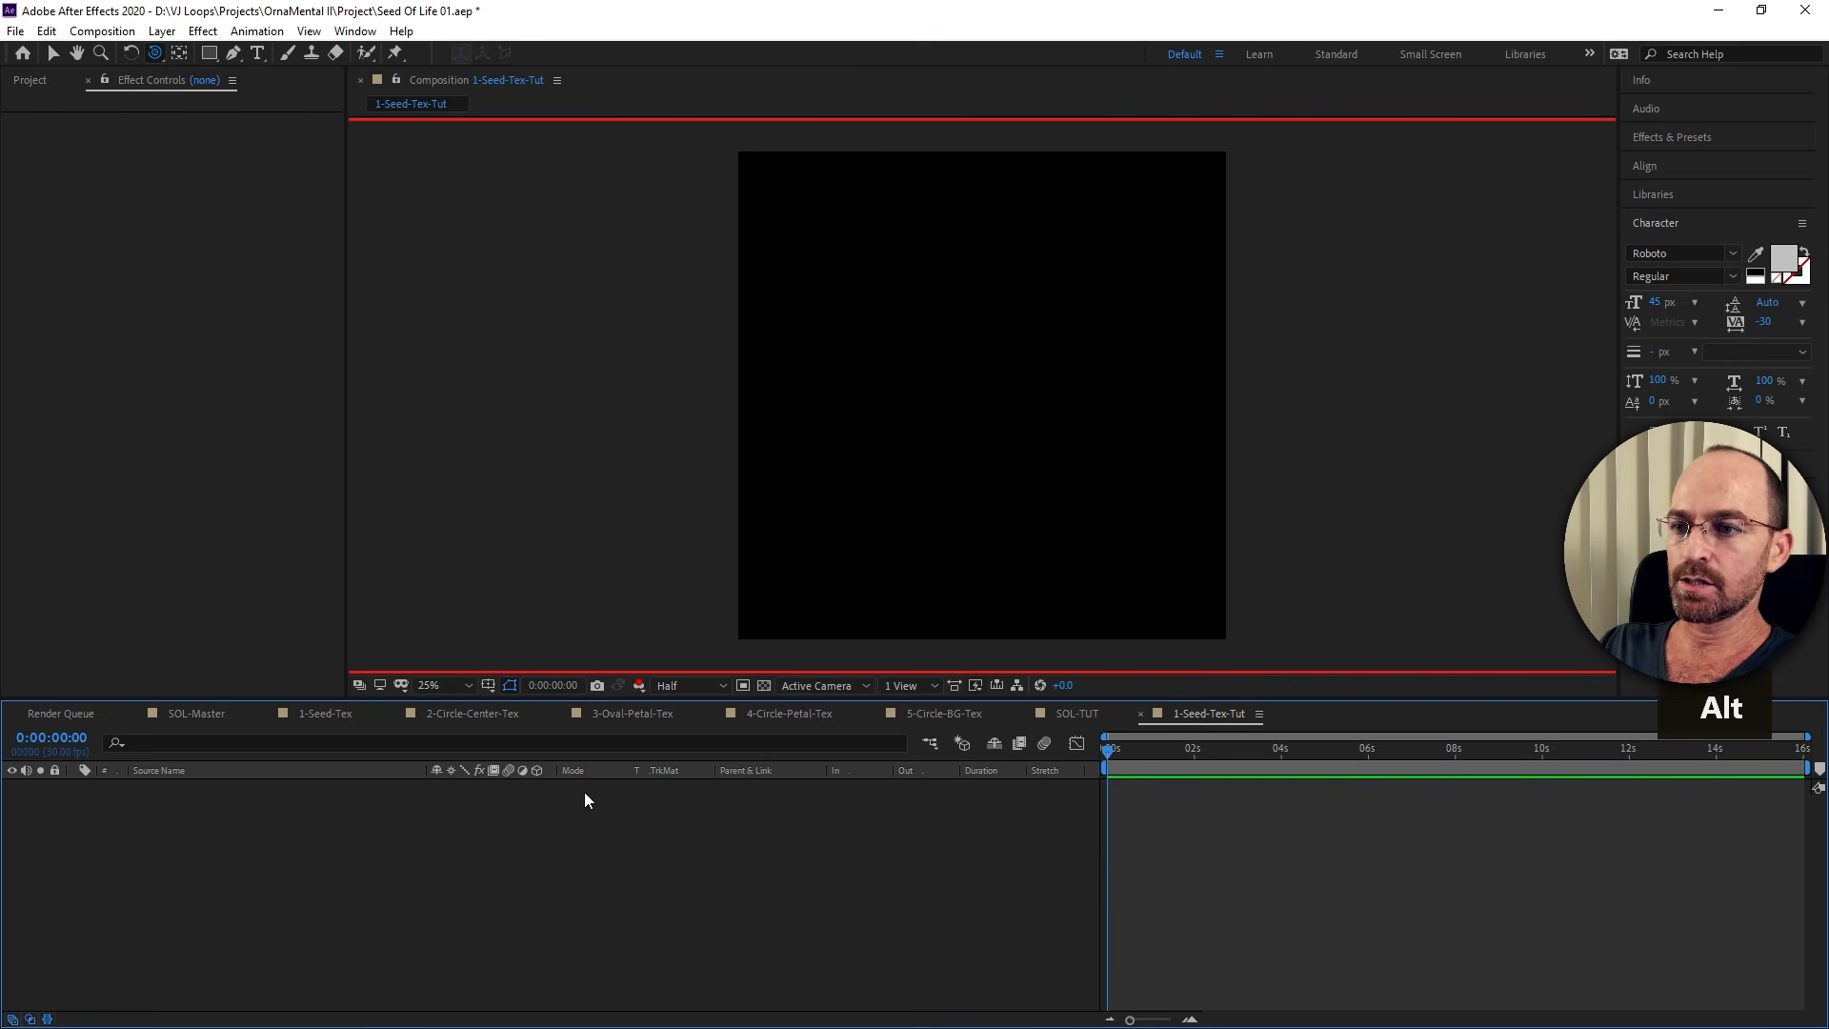
Switch to SOL-Shapes.ai in Illustrator and copy the 1-Seed path together with the Layer 2 rectangles.
{"action": "key", "text": "alt+Tab"}
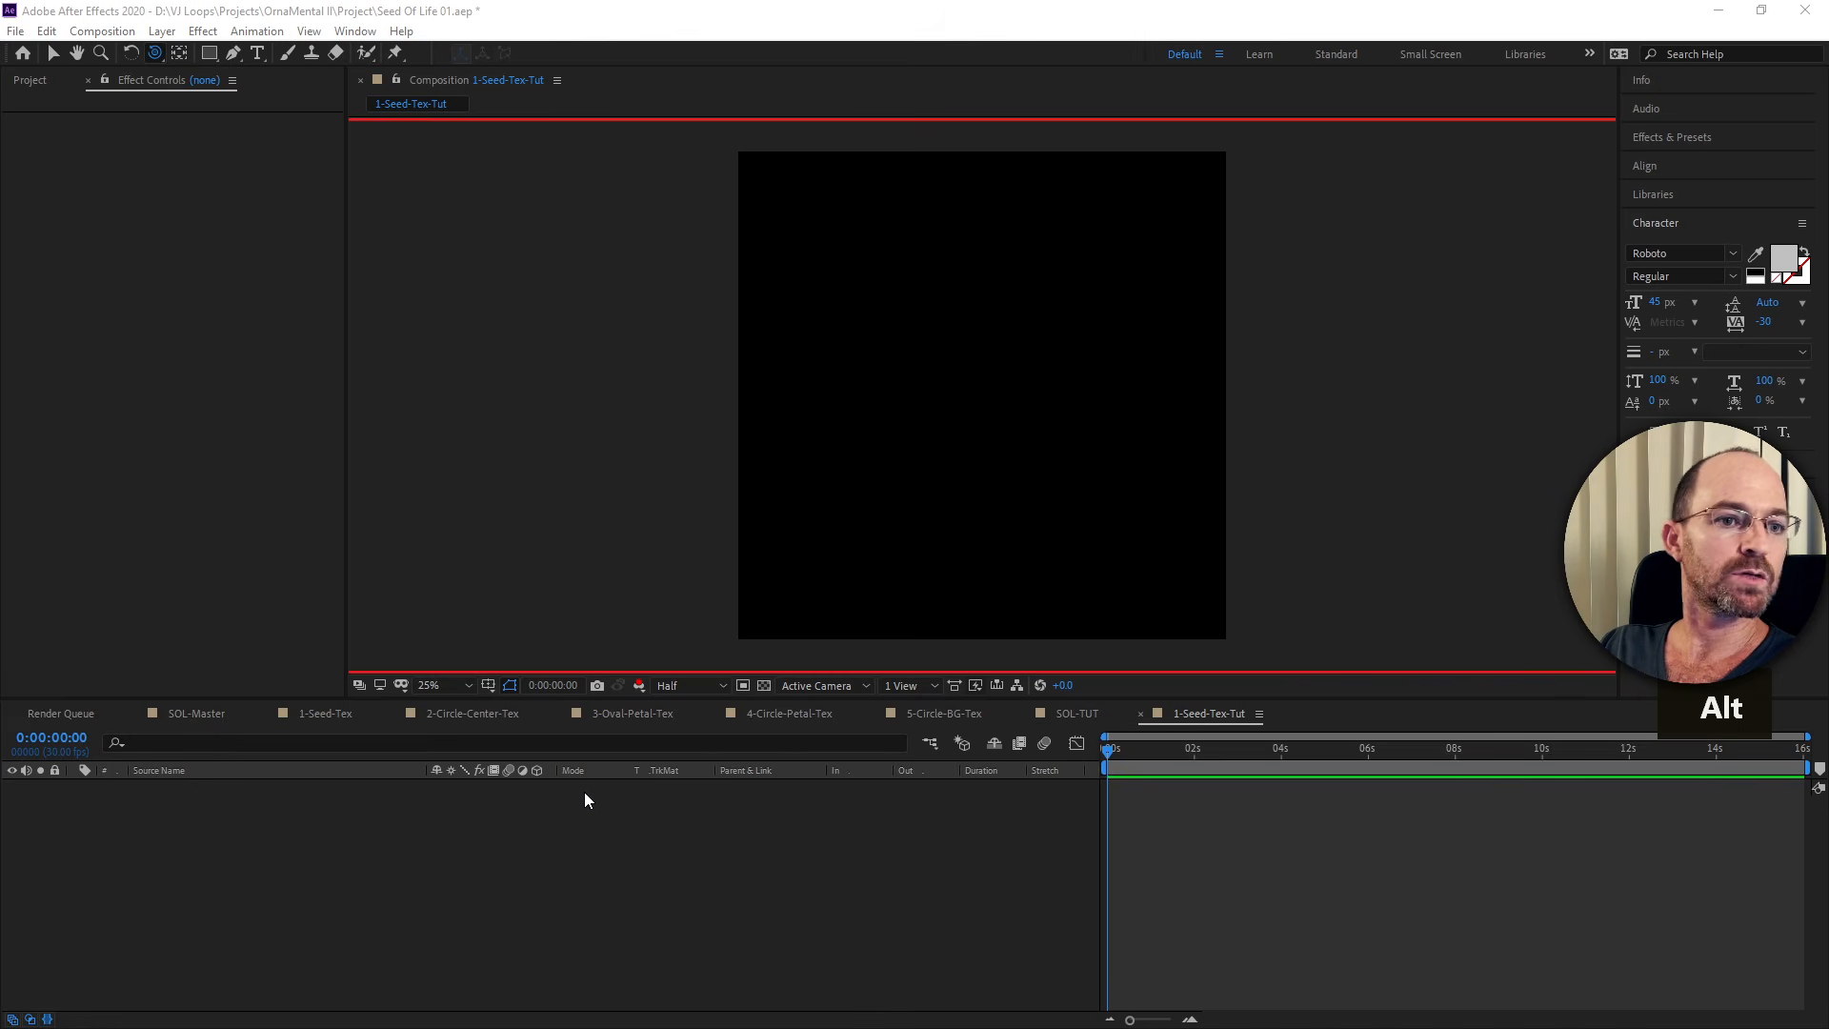
{"action": "key", "text": "alt+Tab"}
{"action": "key", "text": "alt+Tab"}
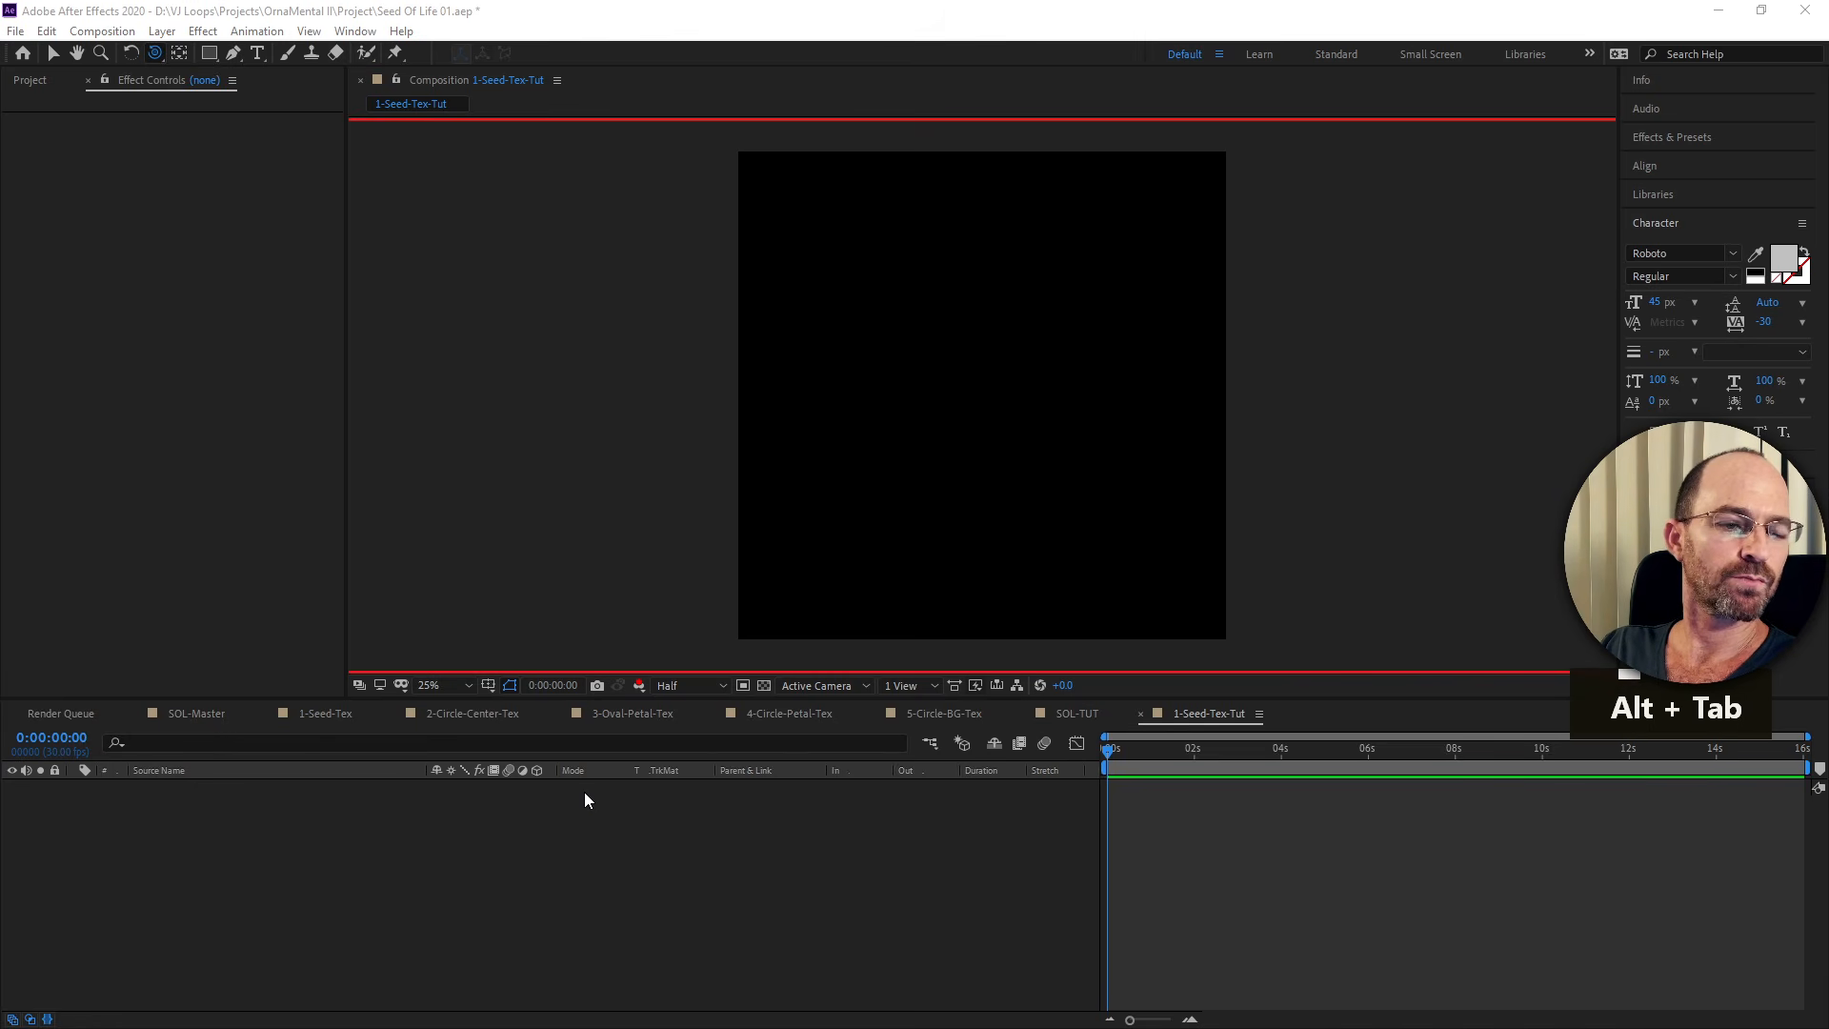
{"action": "key", "text": "alt+Tab"}
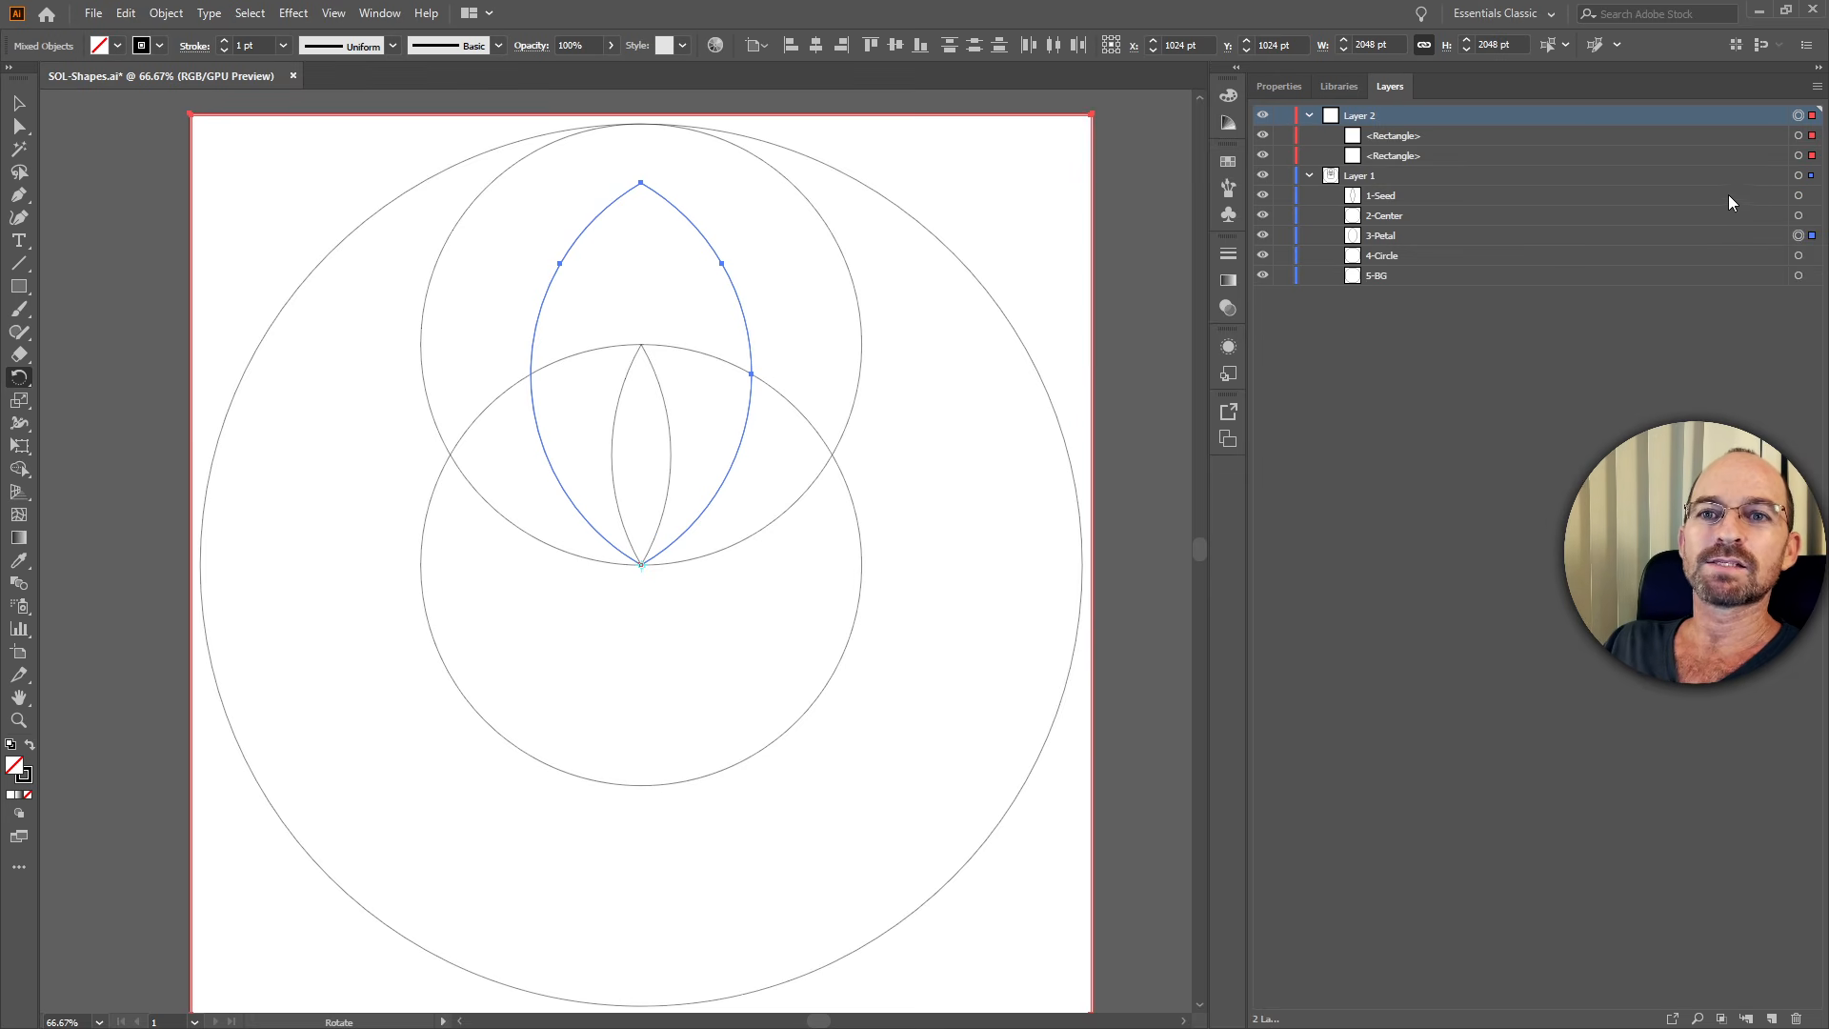
{"action": "left_click", "coordinate": [1797, 195]}
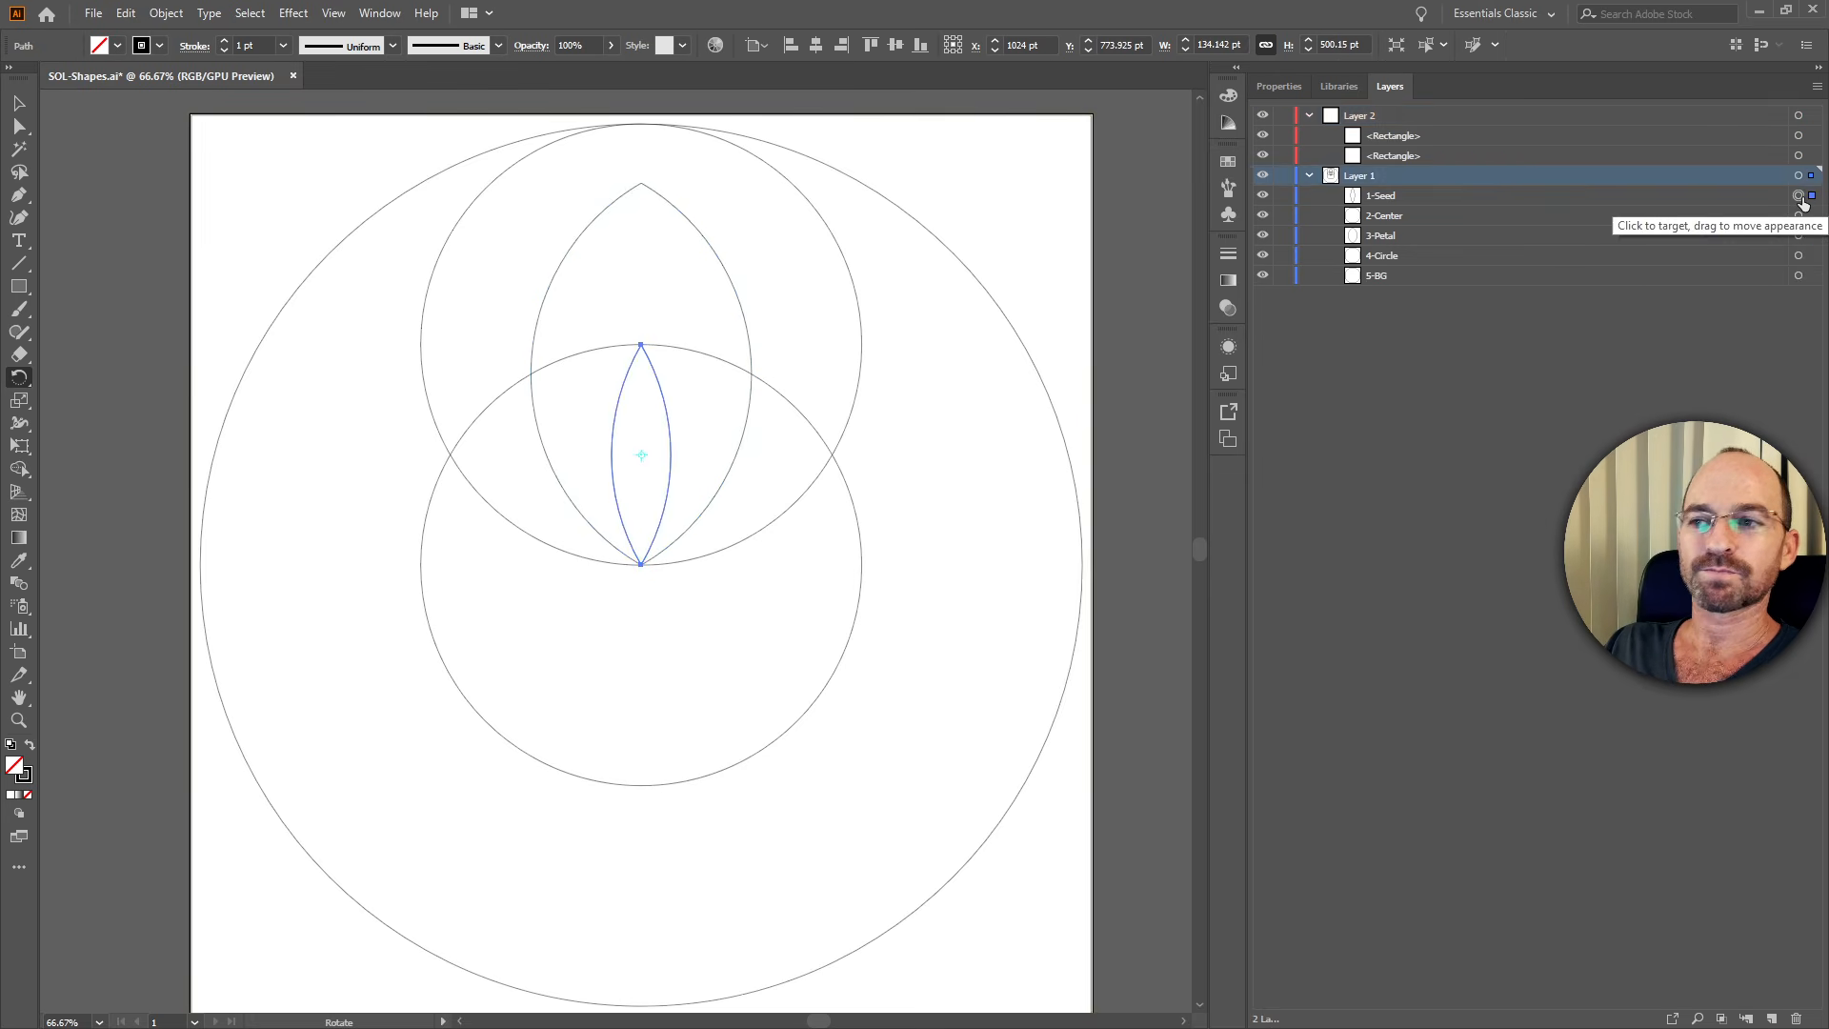
{"action": "left_click", "coordinate": [1797, 115], "text": "shift"}
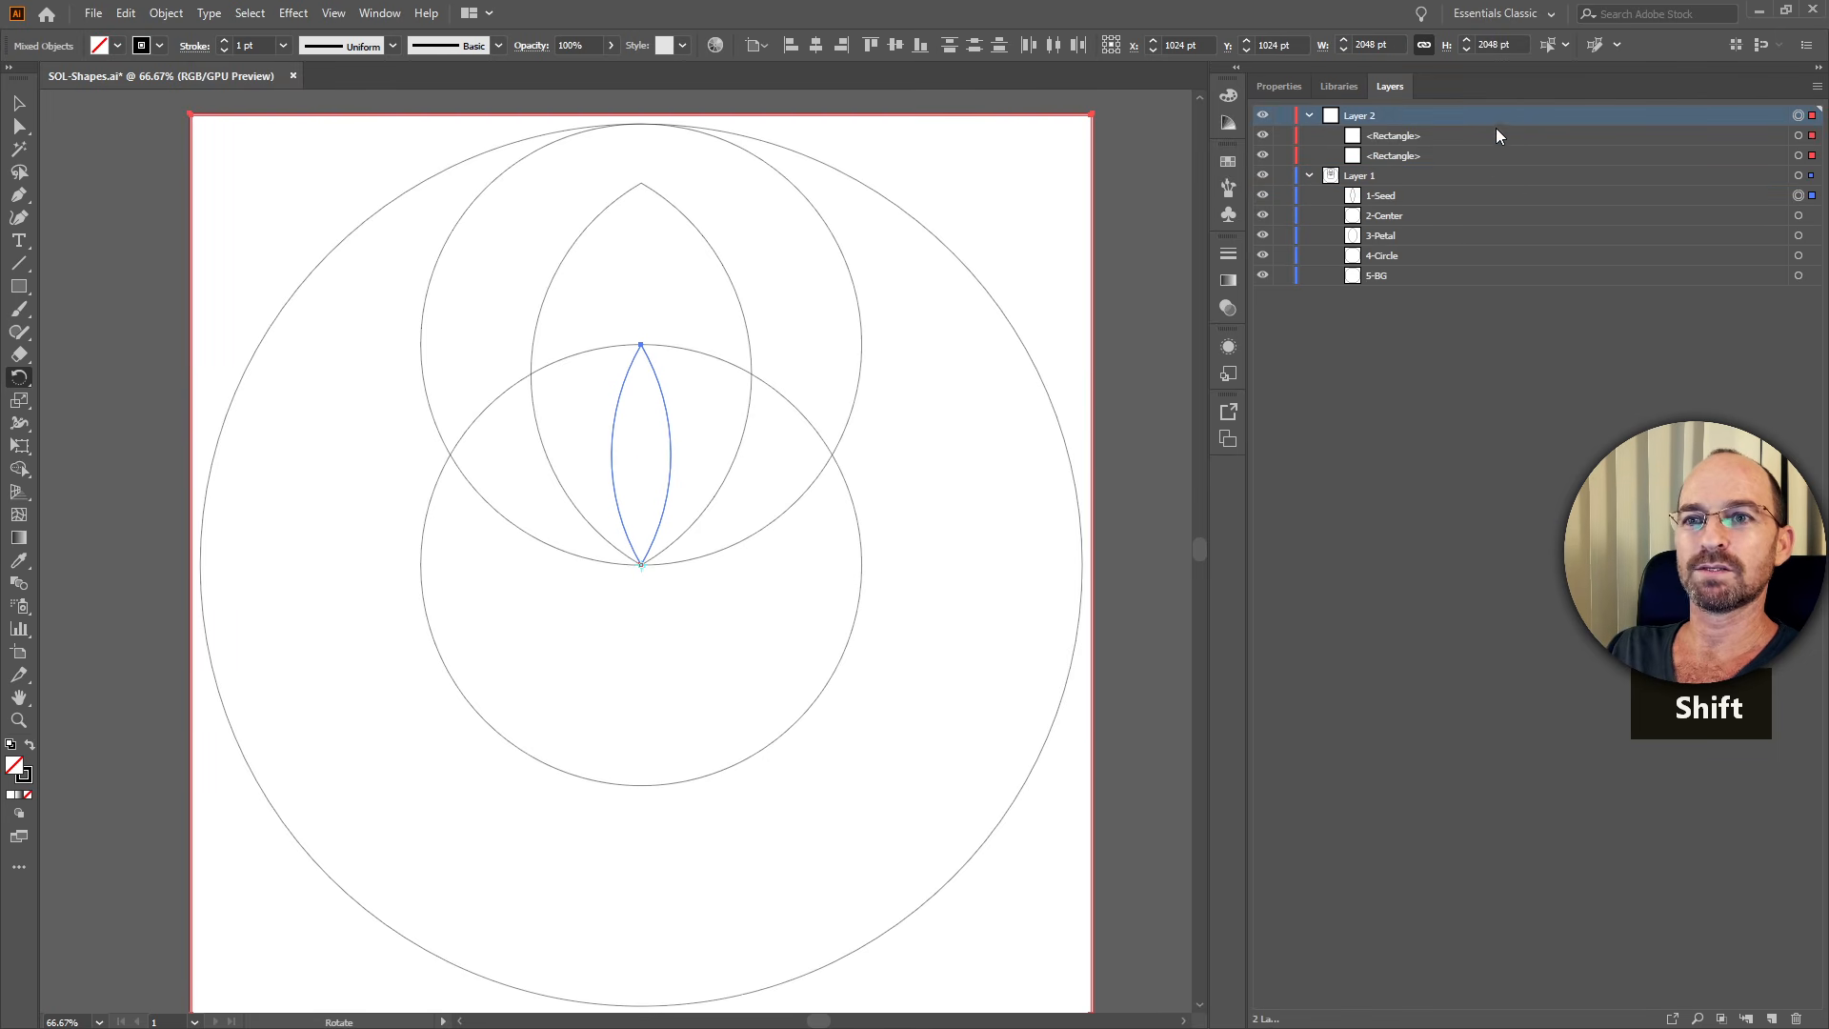
{"action": "key", "text": "ctrl+c"}
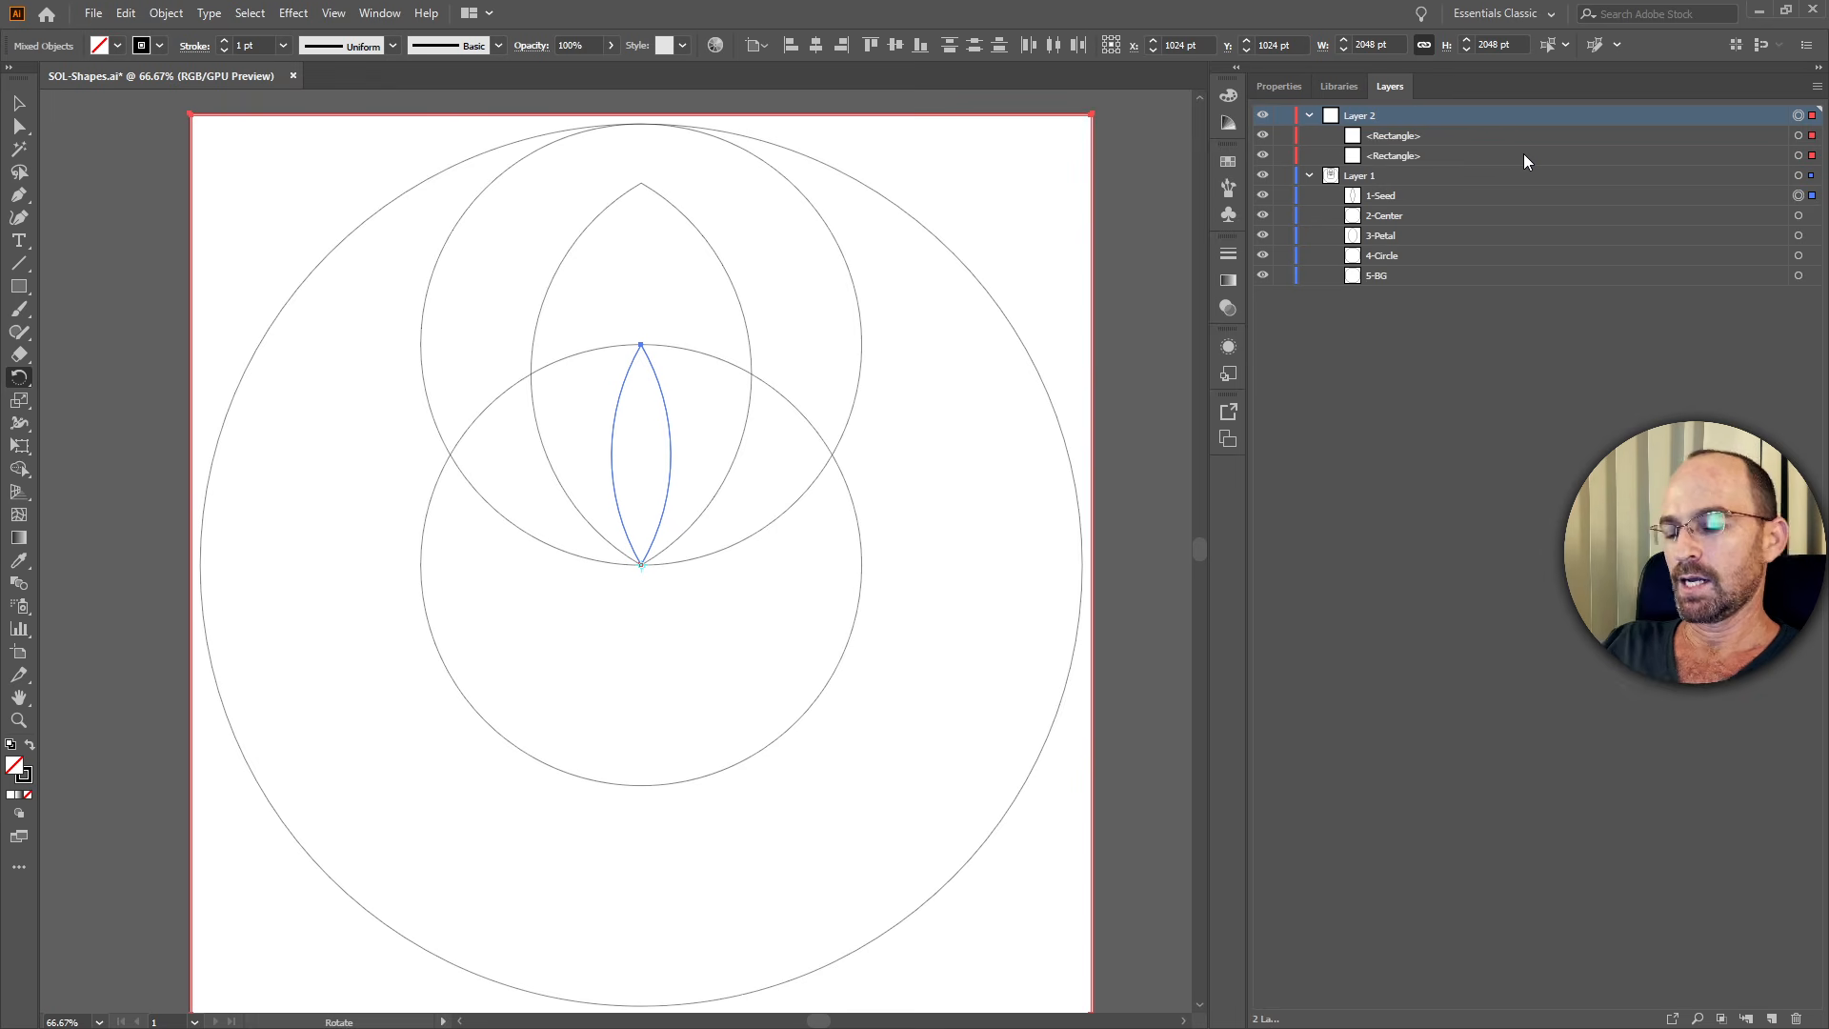
Return to After Effects and add a new shape layer to the 1-Seed-Tex-Tut composition.
{"action": "key", "text": "alt+Tab"}
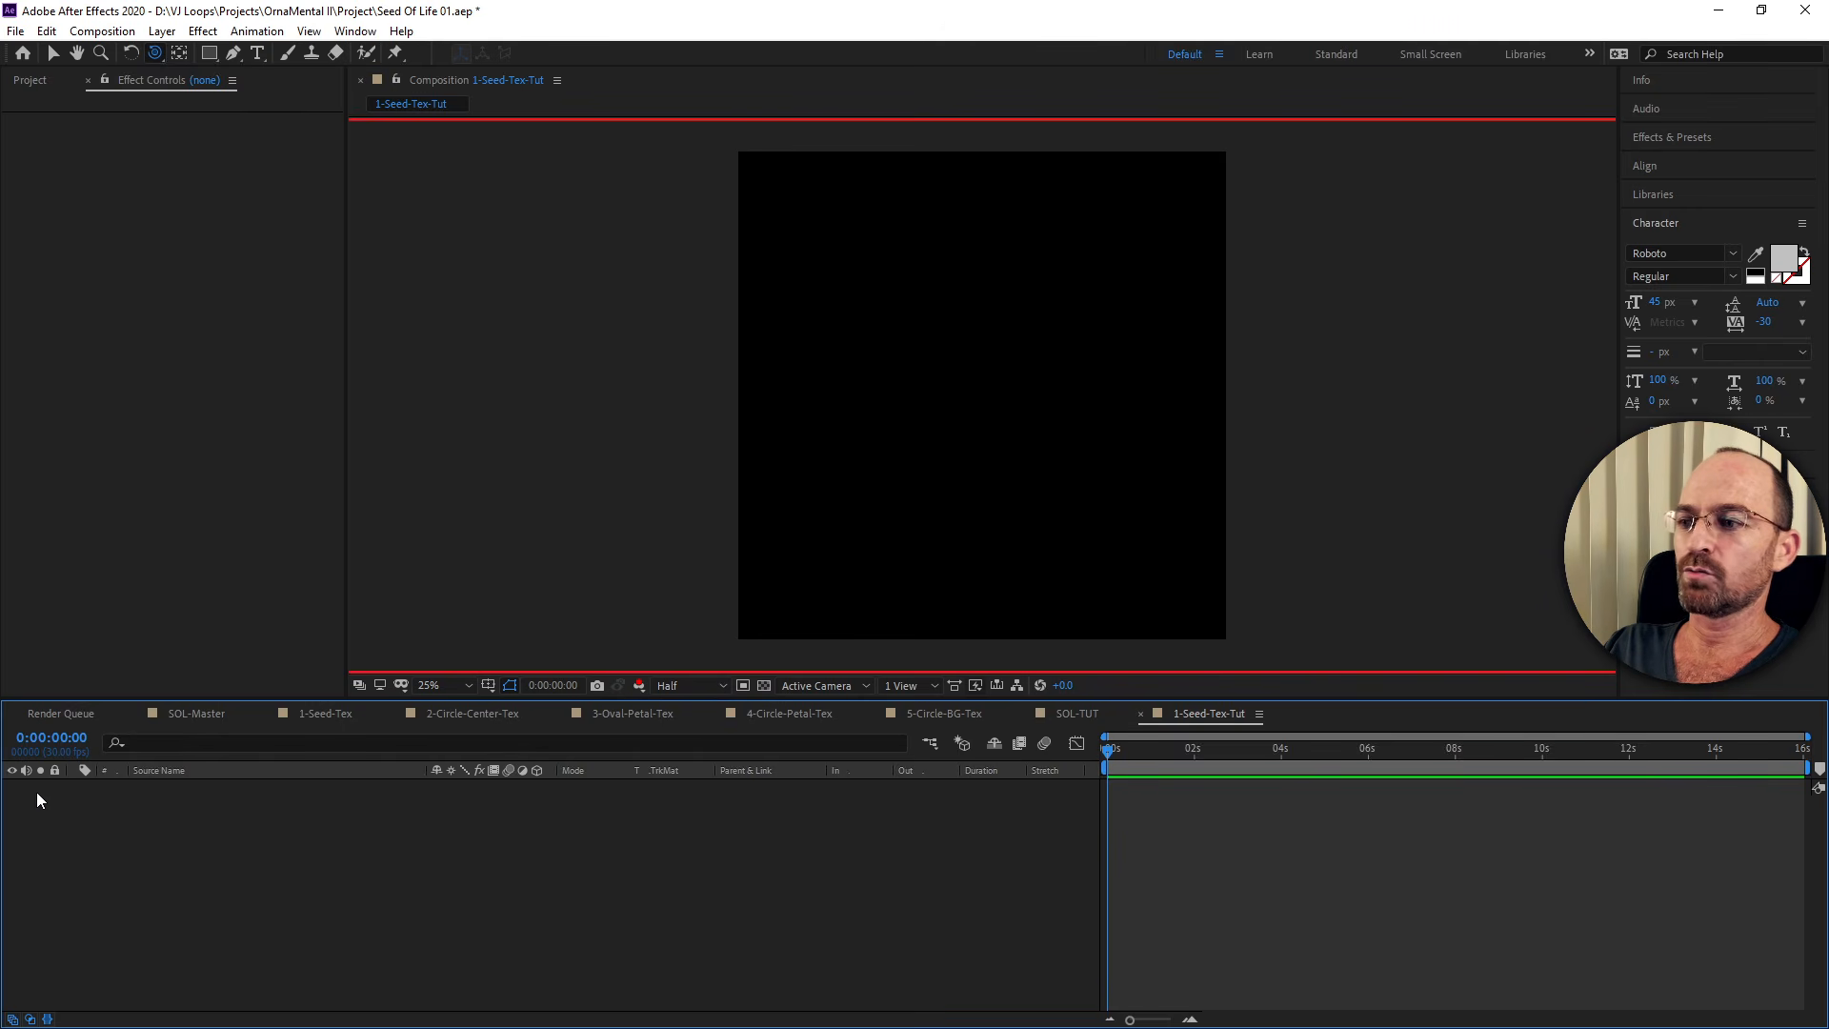
{"action": "right_click", "coordinate": [203, 822]}
{"action": "mouse_move", "coordinate": [362, 611]}
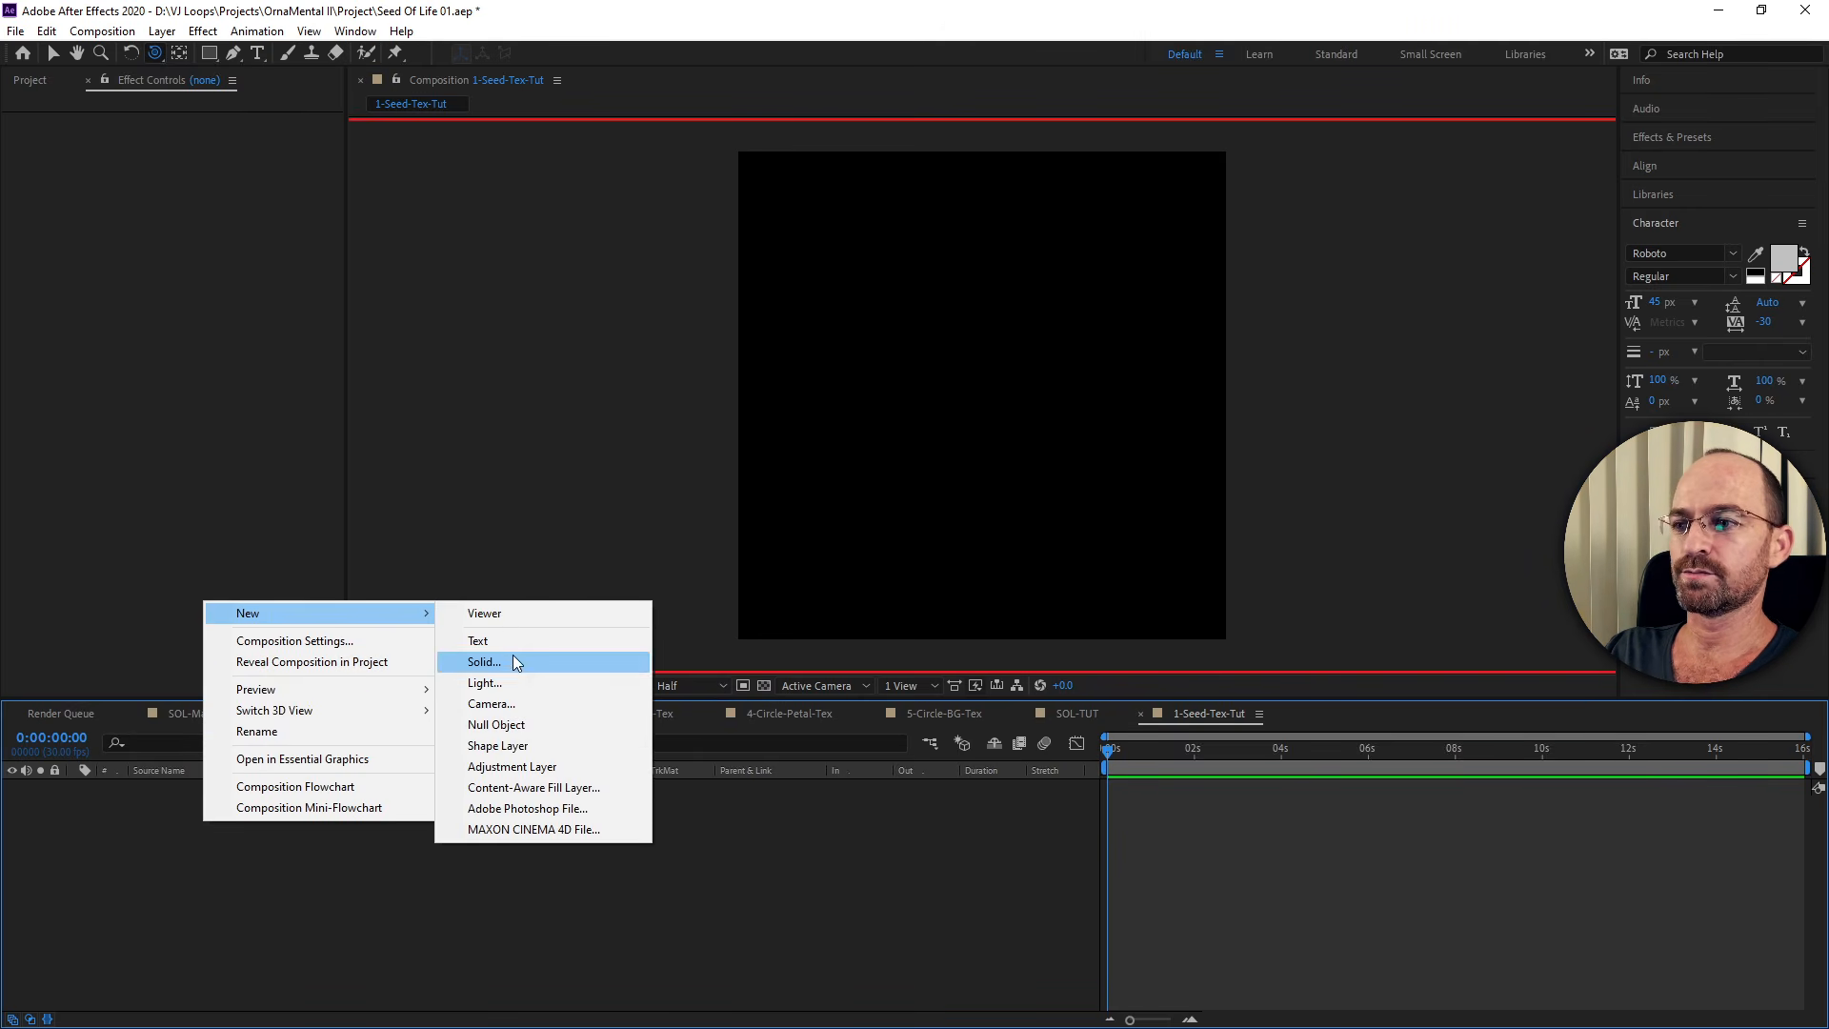
{"action": "left_click", "coordinate": [516, 748]}
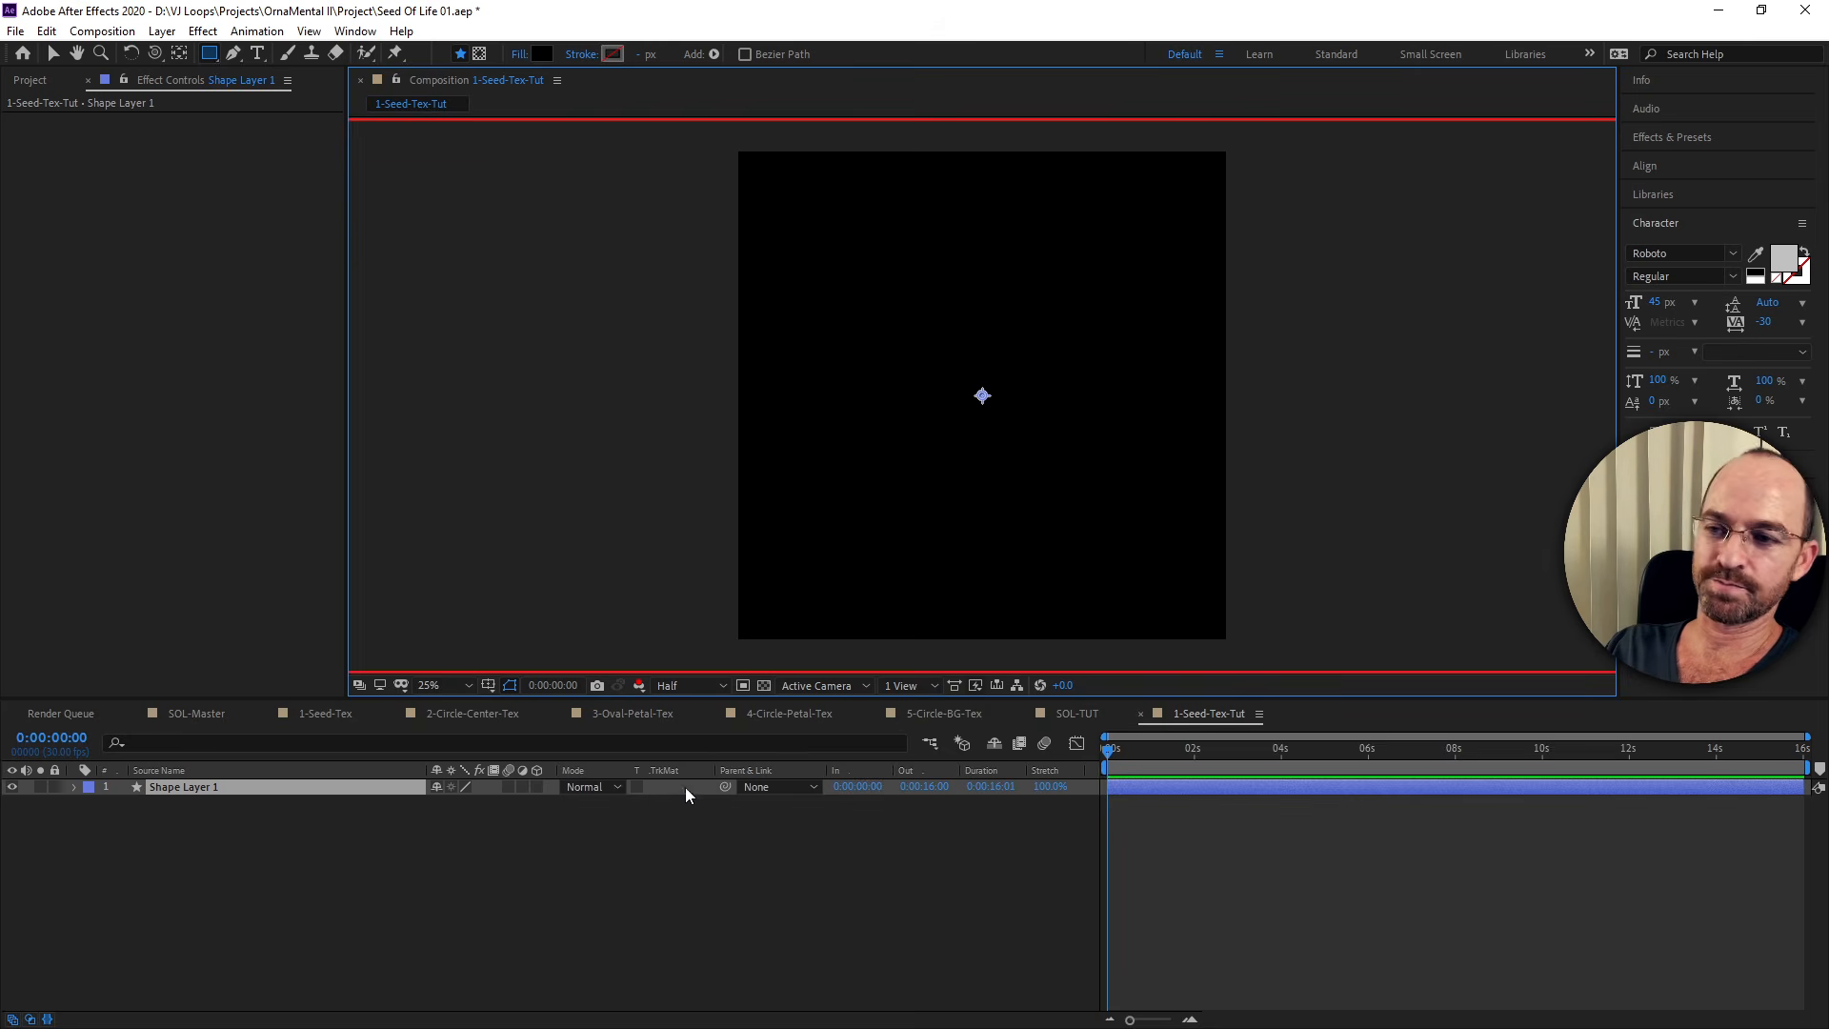
{"action": "left_click", "coordinate": [588, 900]}
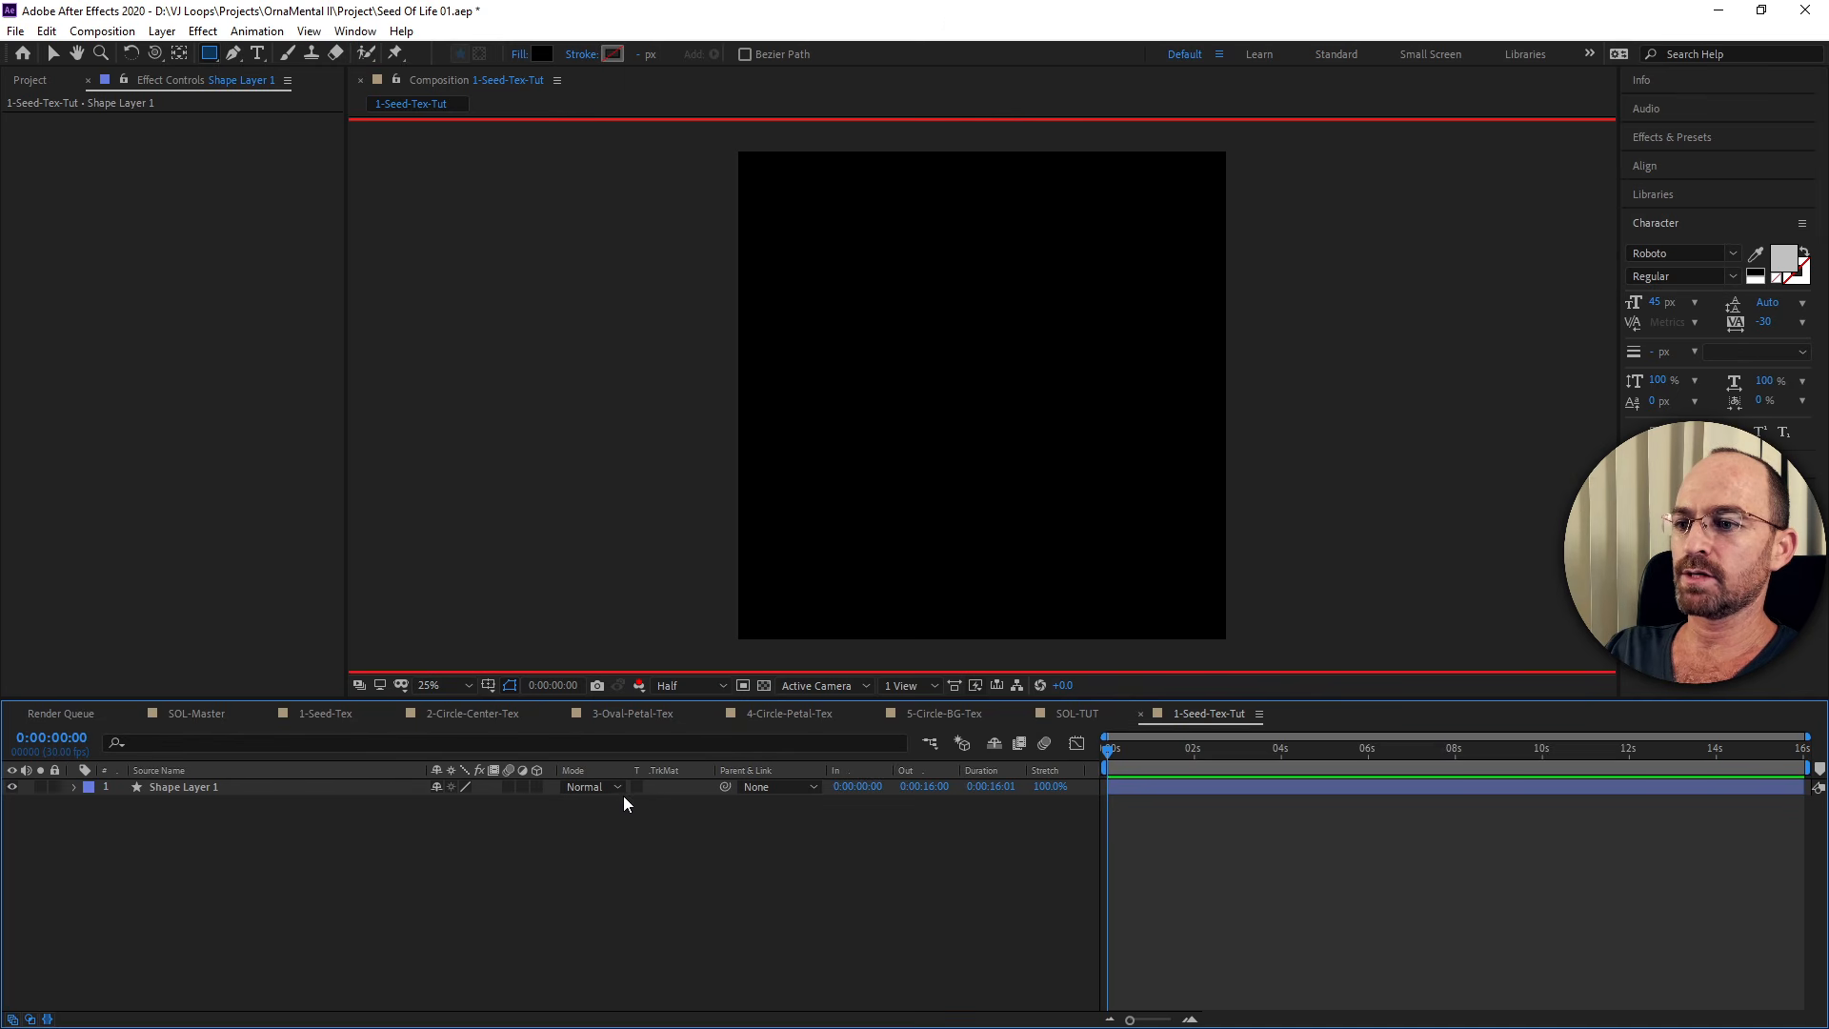
Expand the new shape layer and add an empty group to its contents.
{"action": "left_click", "coordinate": [74, 787]}
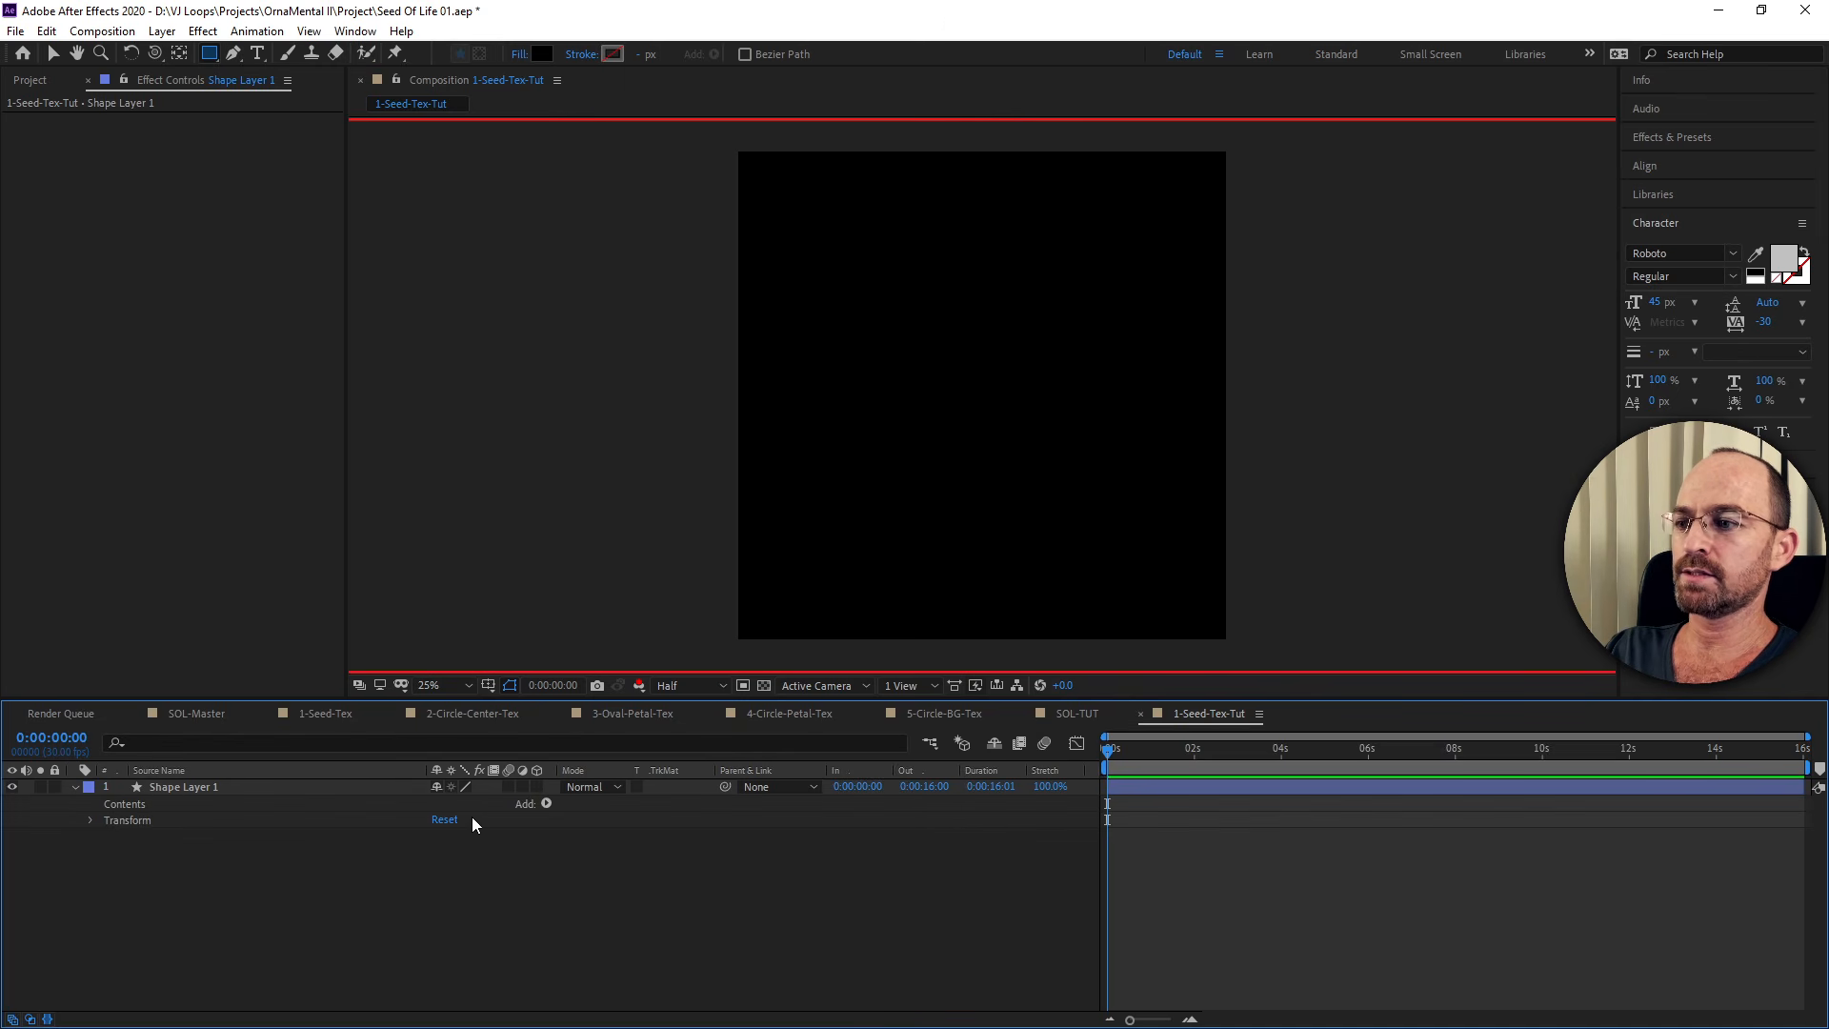
{"action": "left_click", "coordinate": [547, 803]}
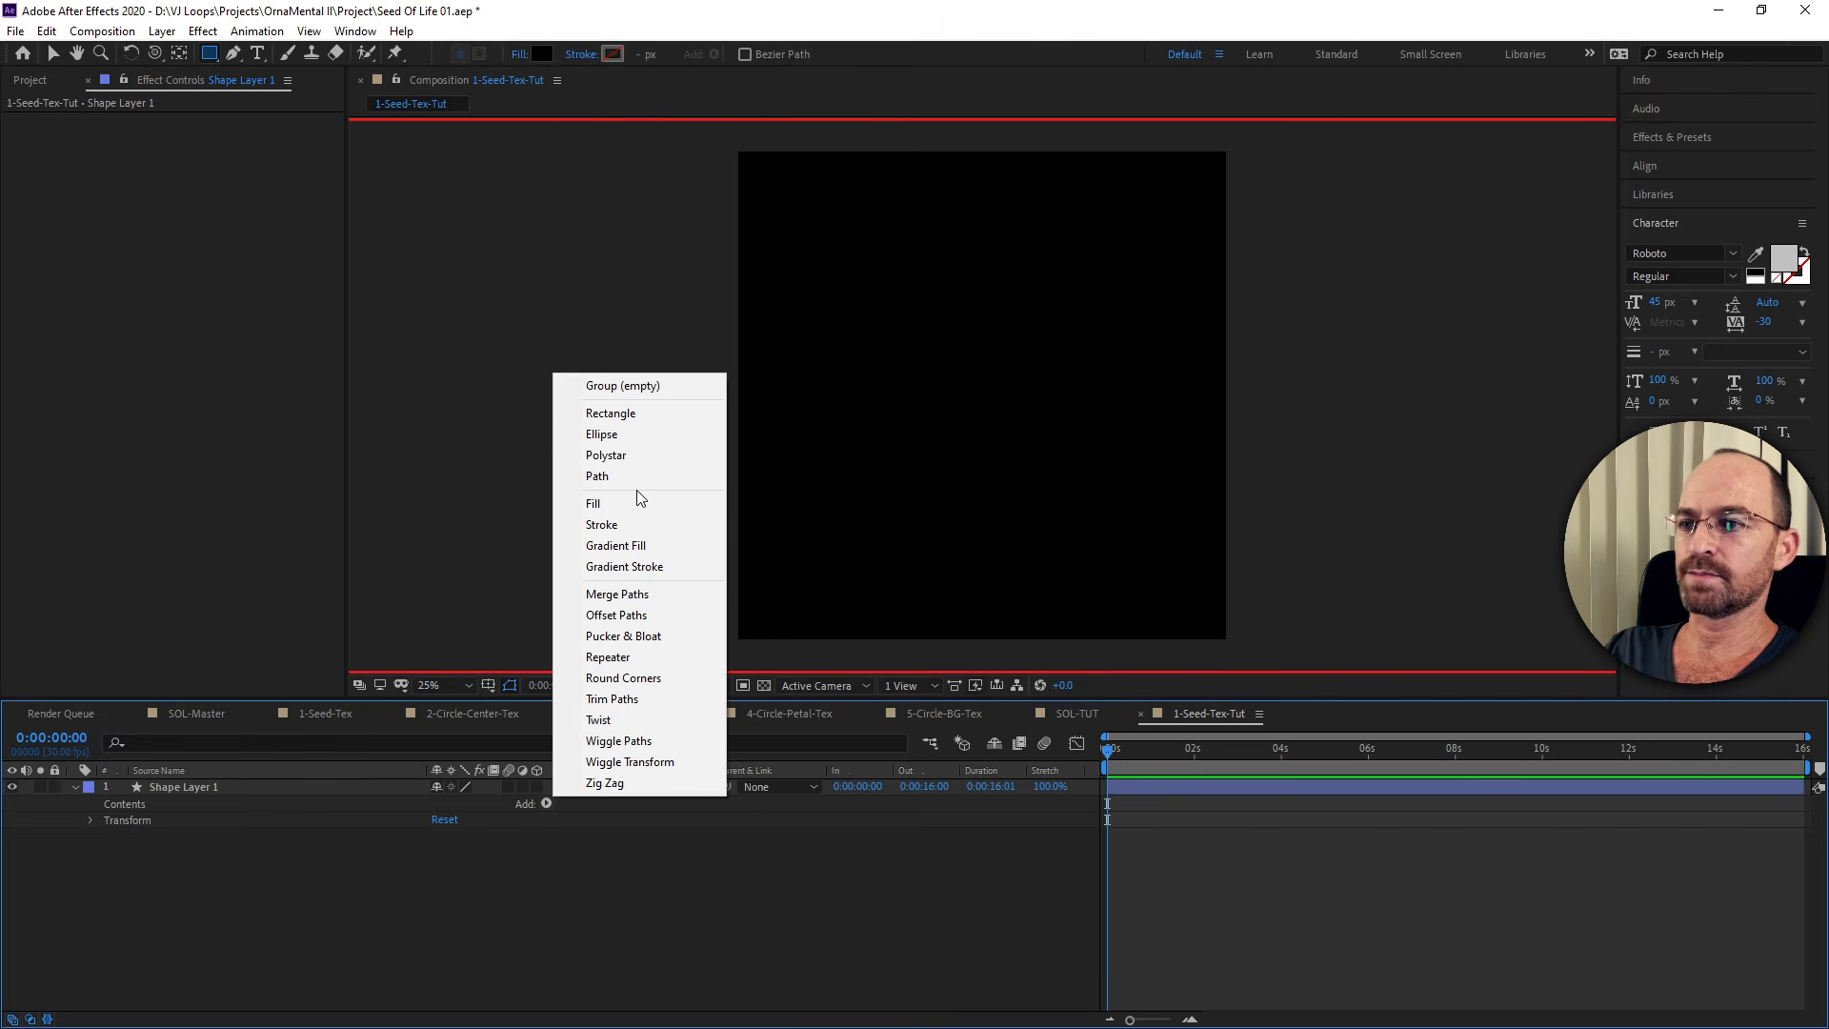
{"action": "left_click", "coordinate": [629, 386]}
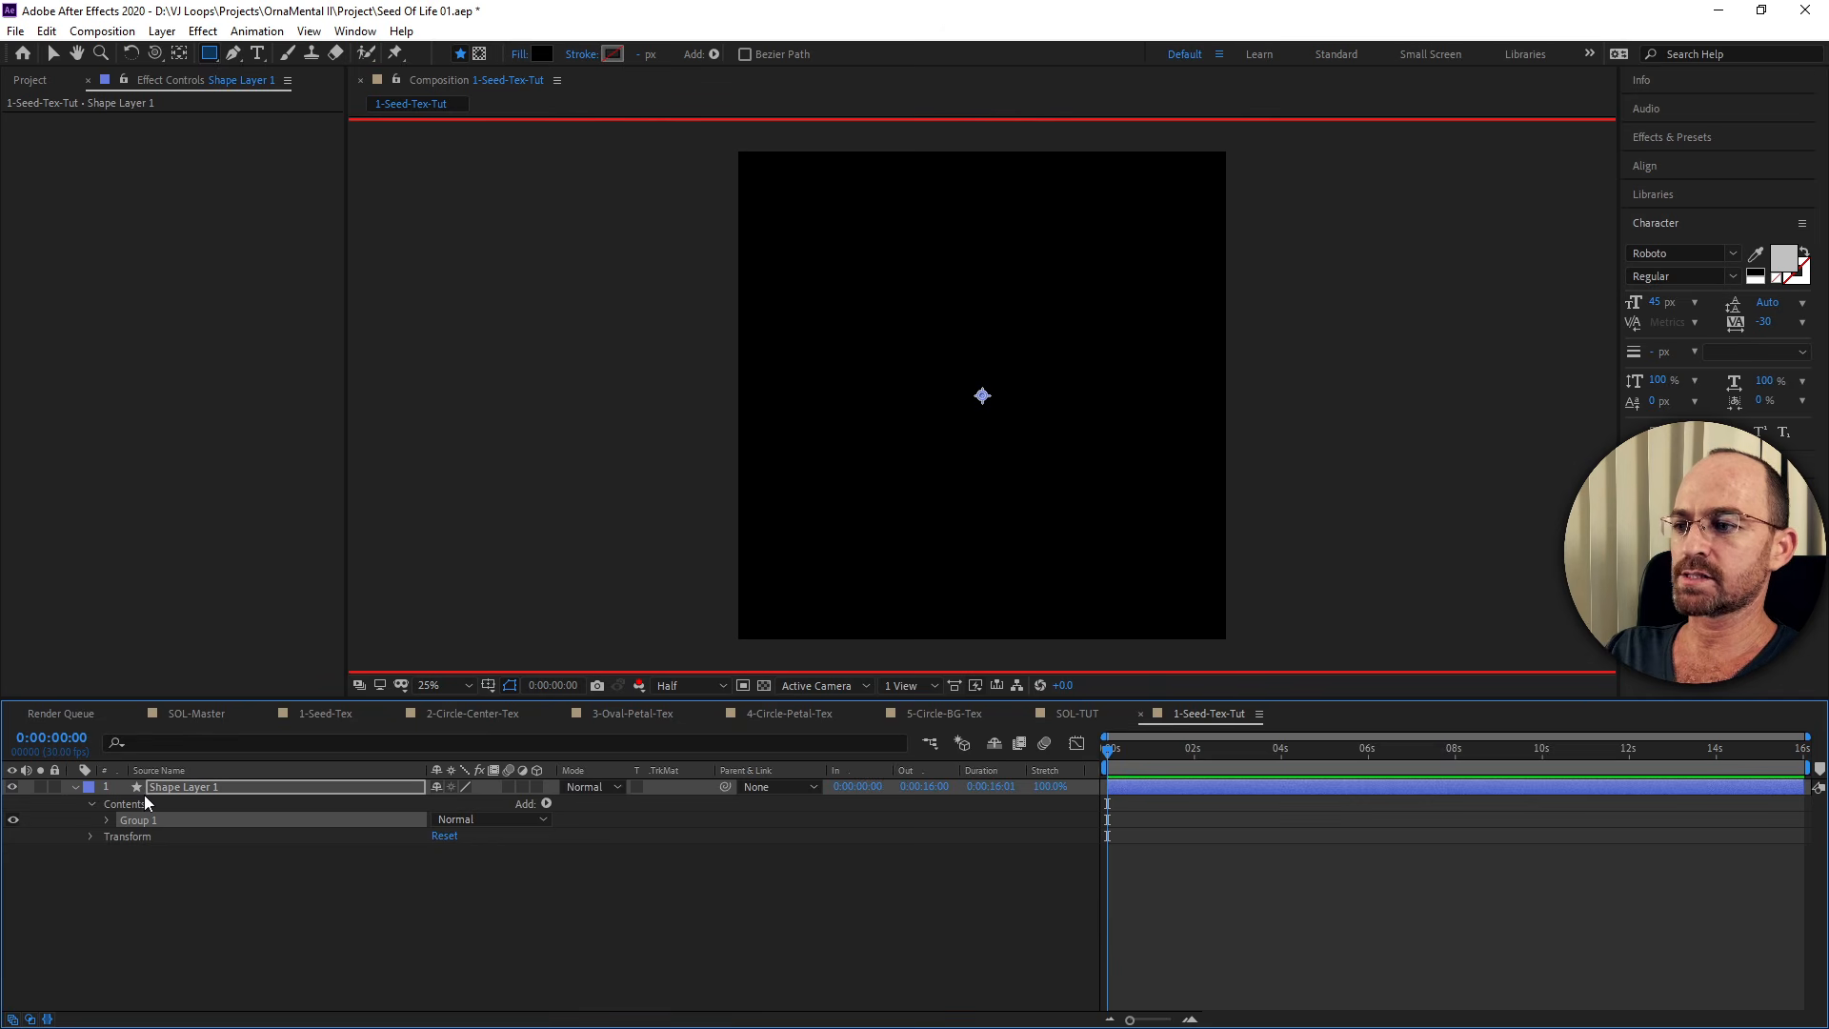
Add an empty path to Group 1 of the shape layer.
{"action": "left_click", "coordinate": [124, 871]}
{"action": "left_click", "coordinate": [141, 821]}
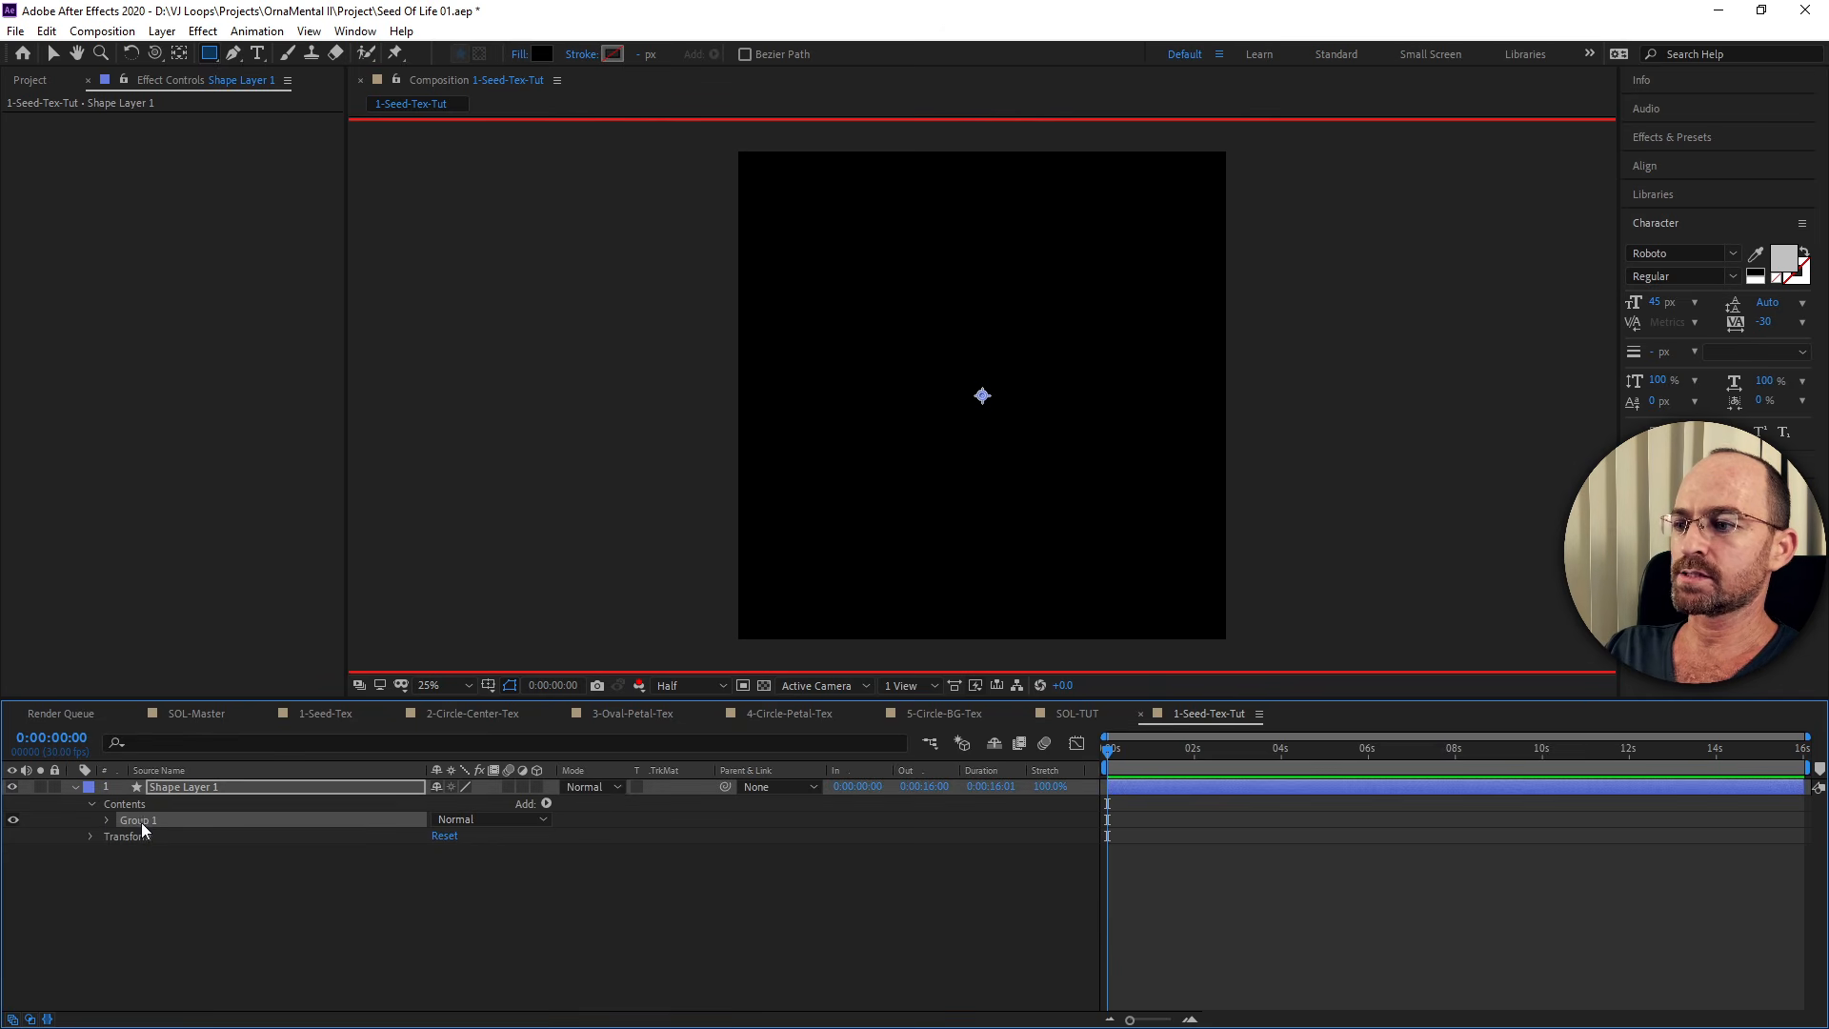
{"action": "left_click", "coordinate": [546, 804]}
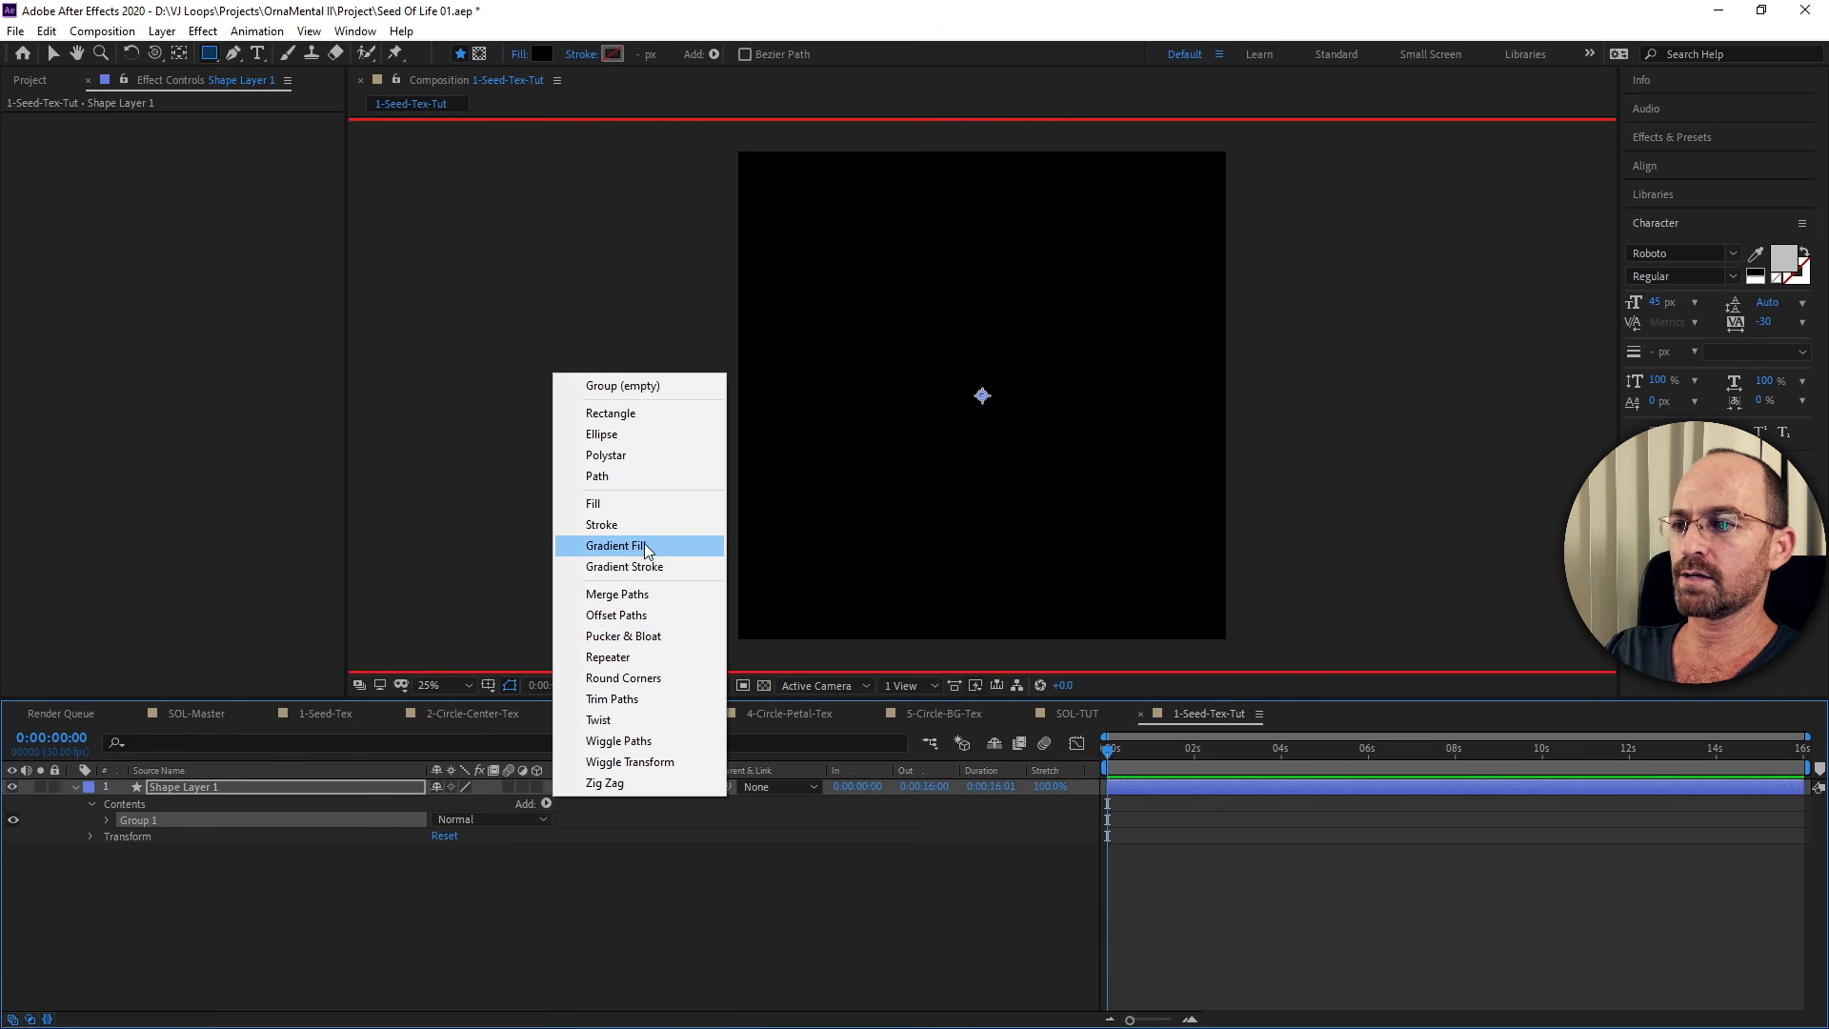
{"action": "left_click", "coordinate": [643, 476]}
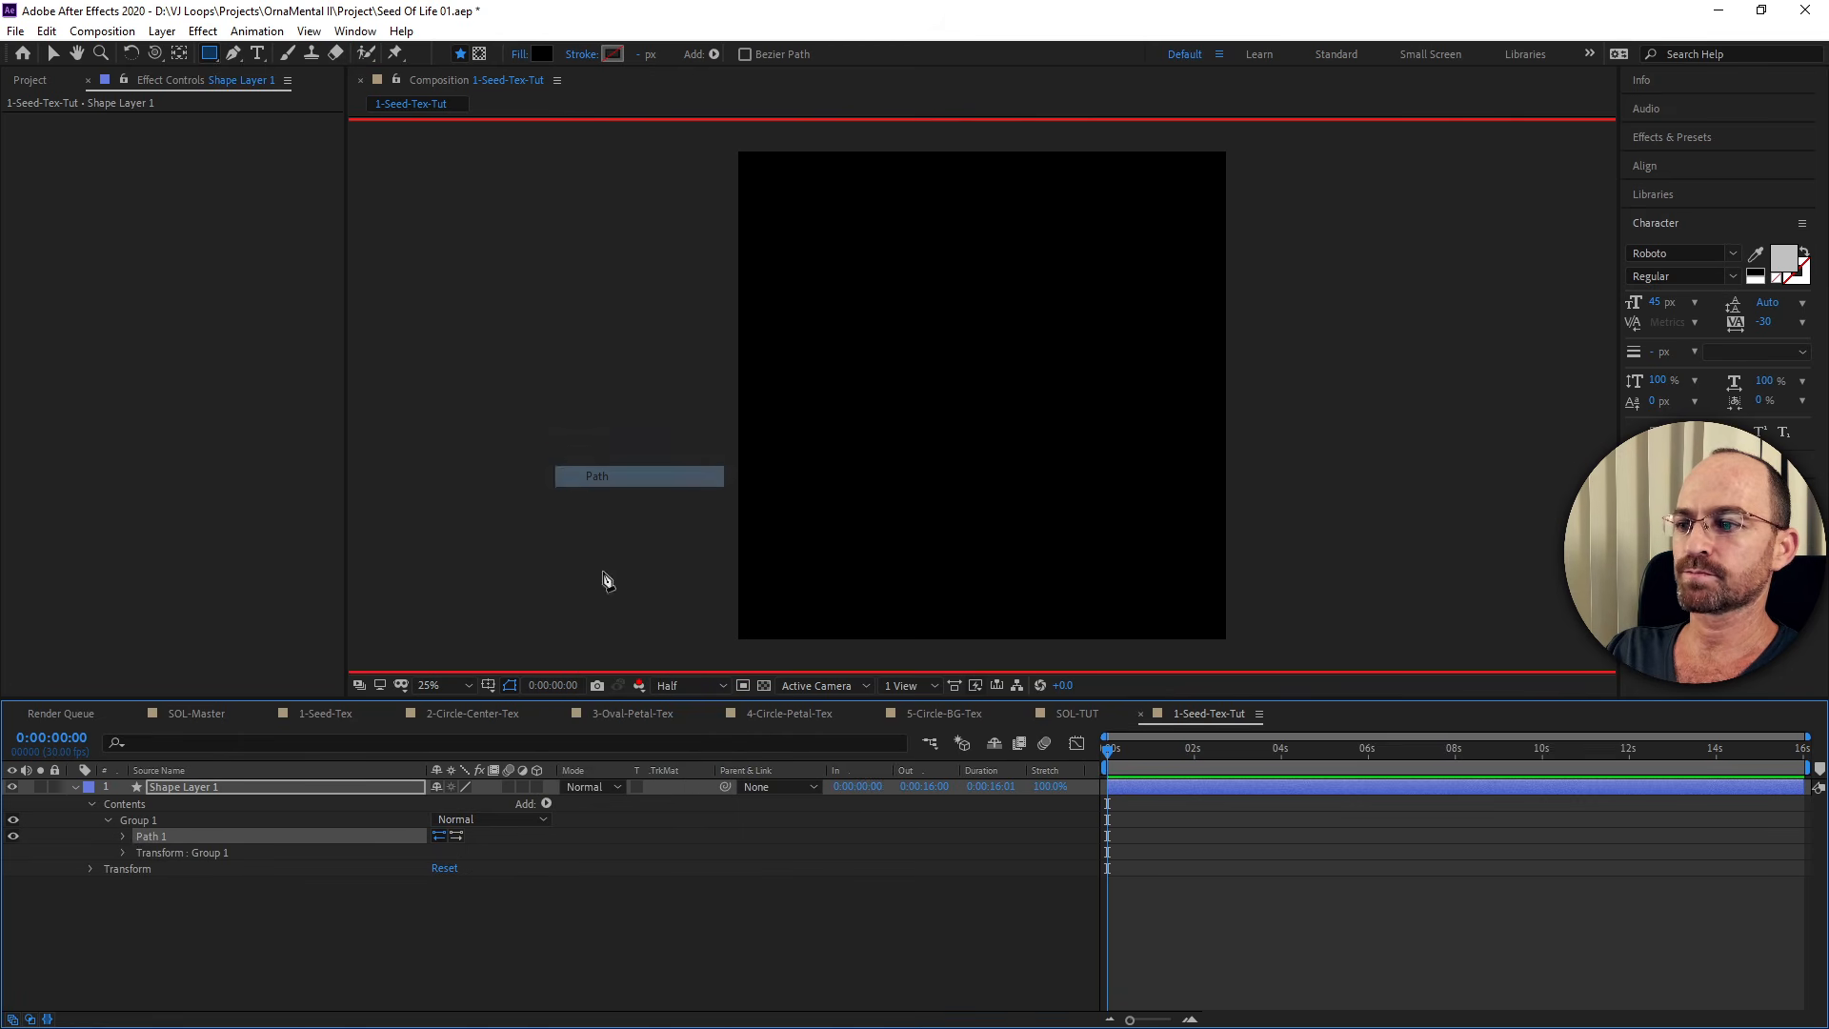
Paste the copied Illustrator seed outline into the Path property of Path 1 in Group 1.
{"action": "key", "text": "g"}
{"action": "left_click", "coordinate": [123, 837]}
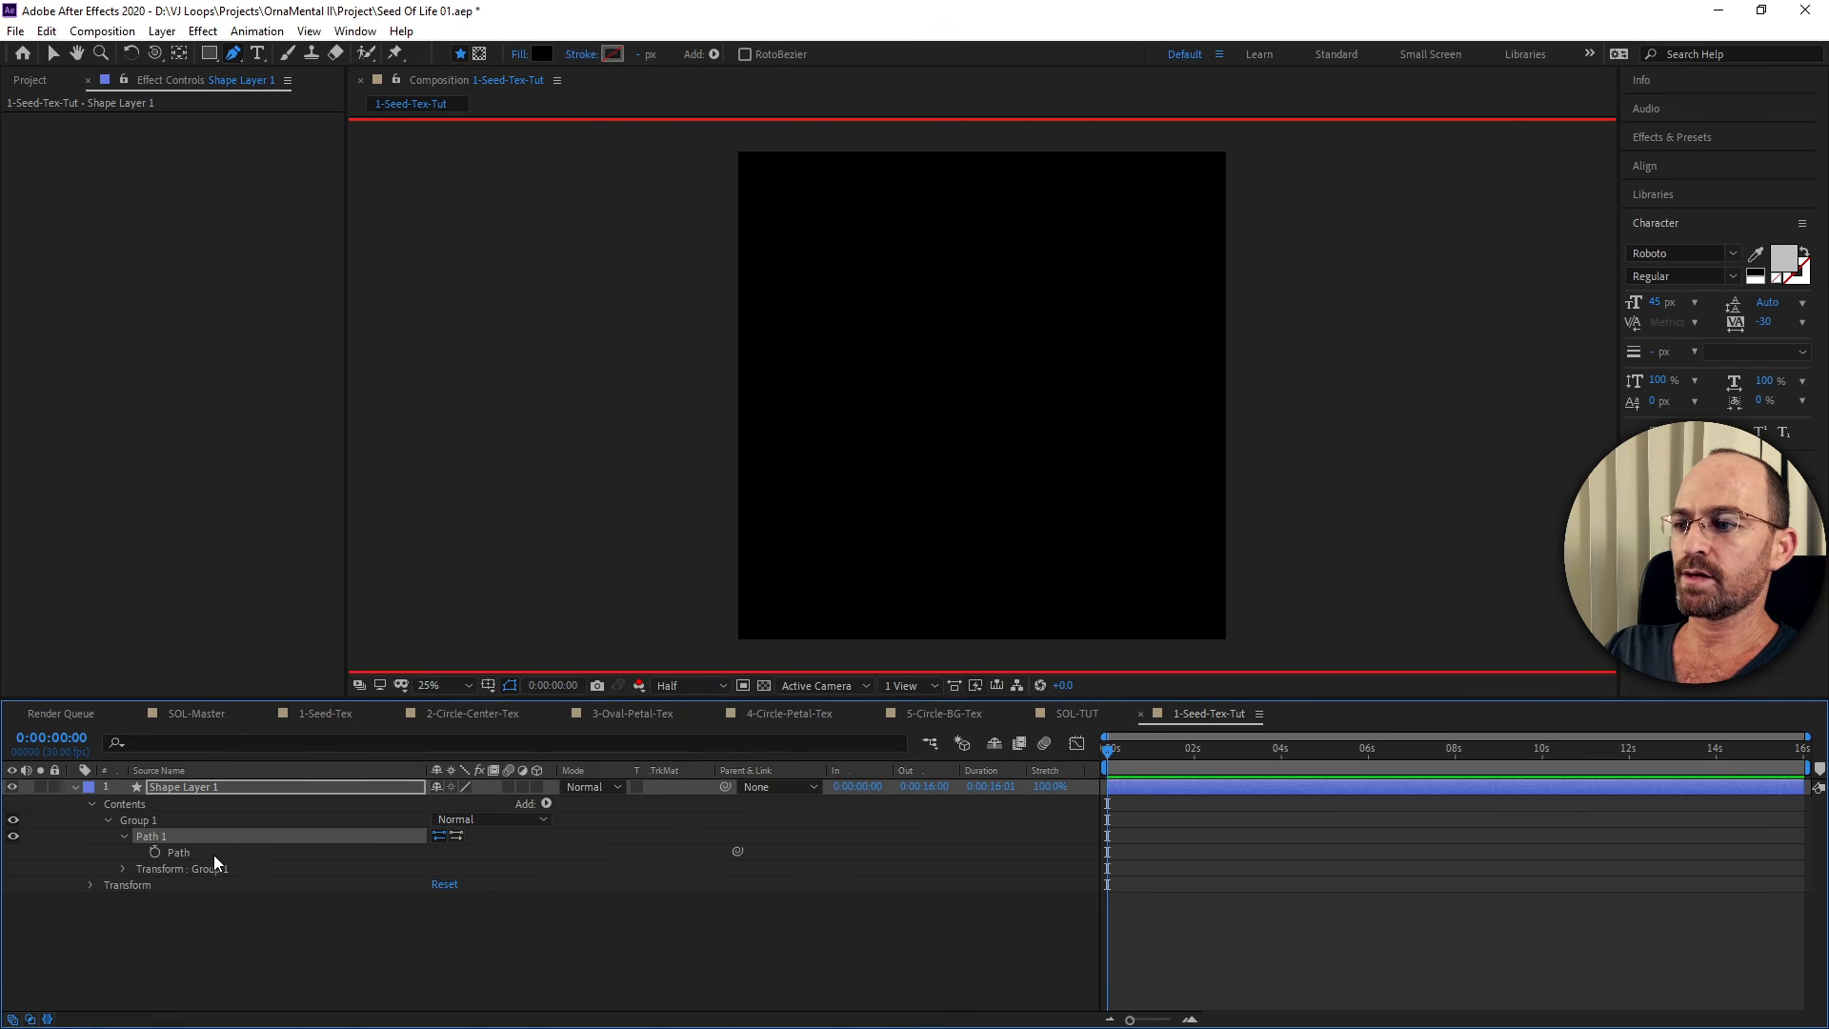
{"action": "left_click", "coordinate": [180, 853]}
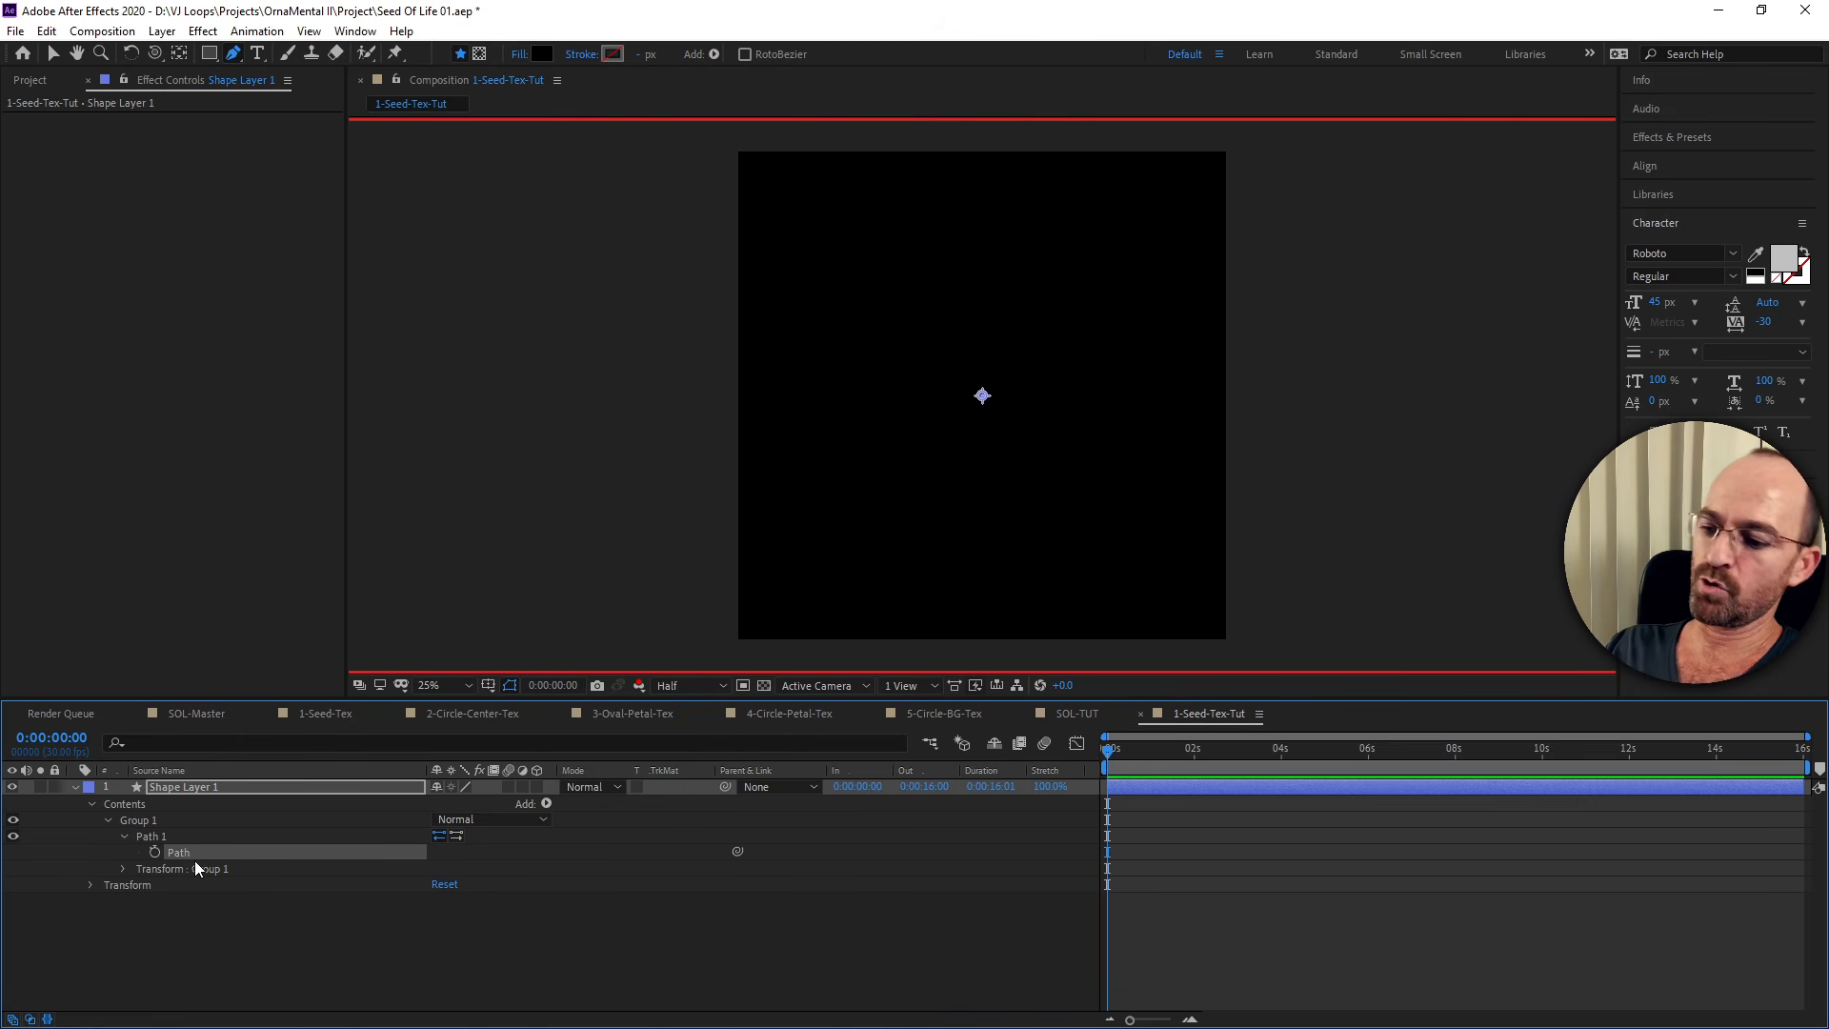
{"action": "key", "text": "ctrl+v"}
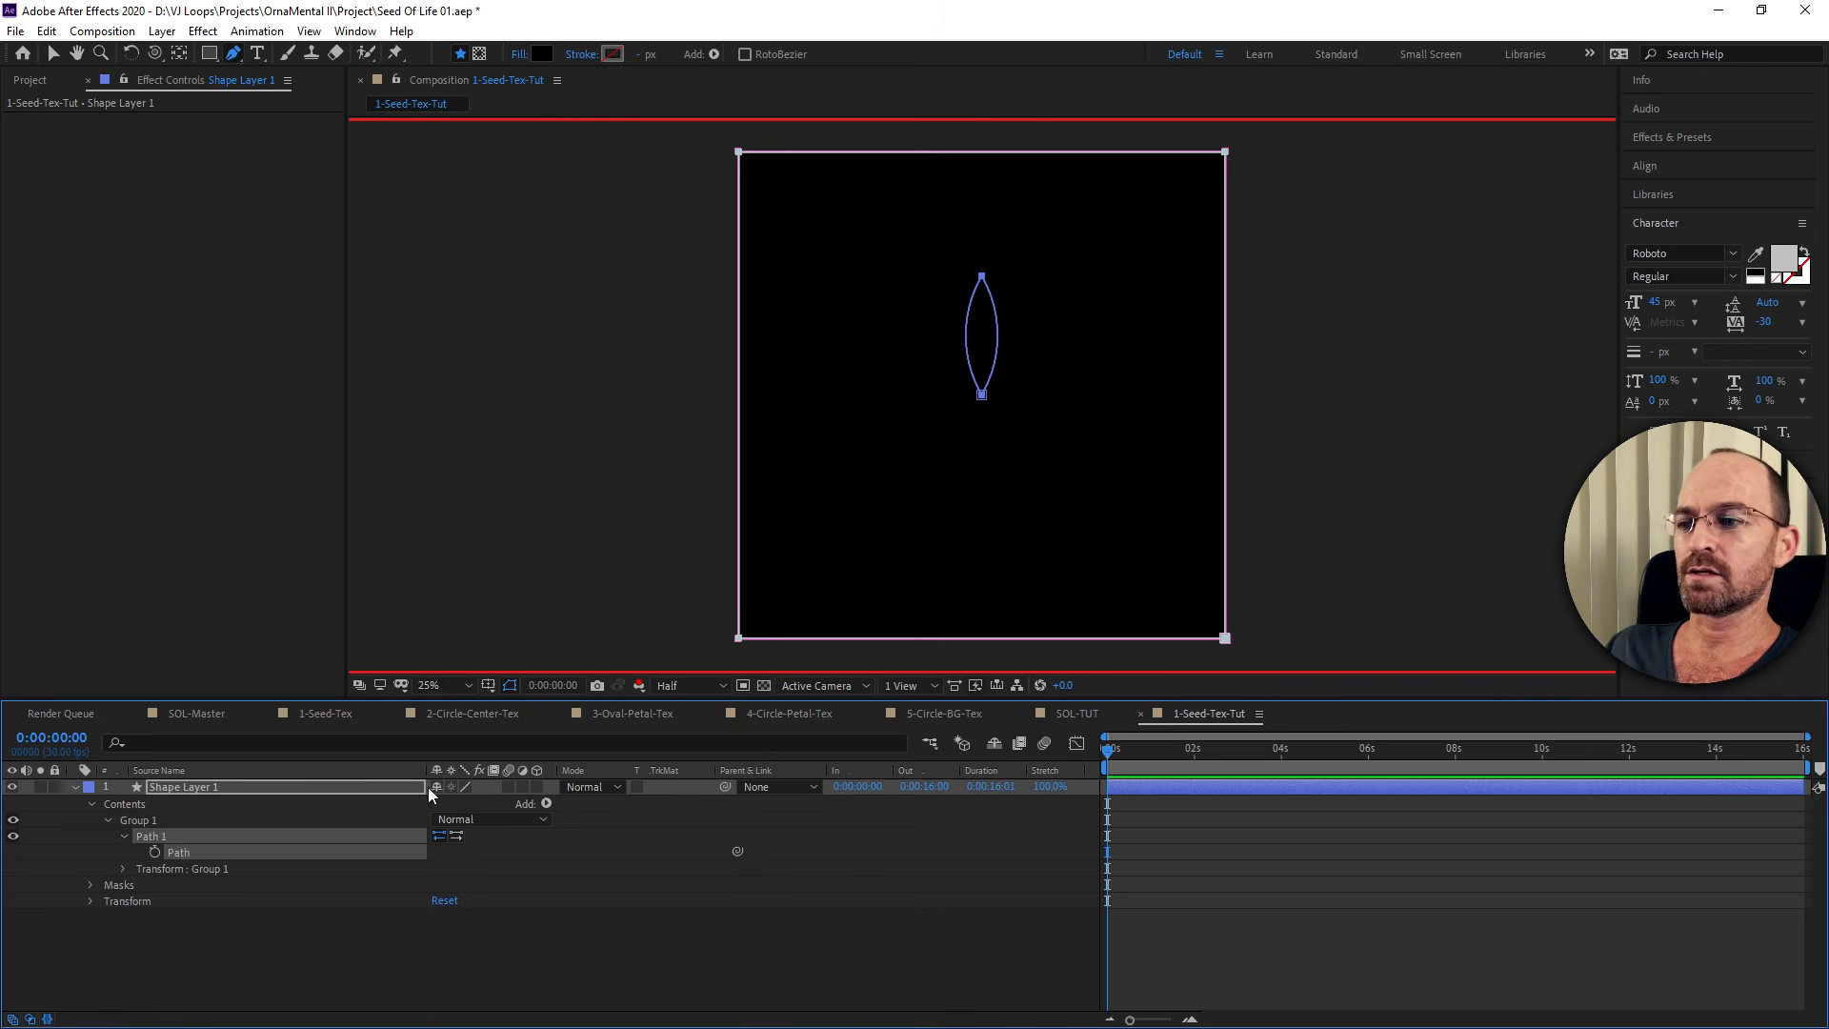
Delete Mask 1 and Mask 2, the two full-frame rectangles pasted along with the seed outline.
{"action": "left_click", "coordinate": [191, 786]}
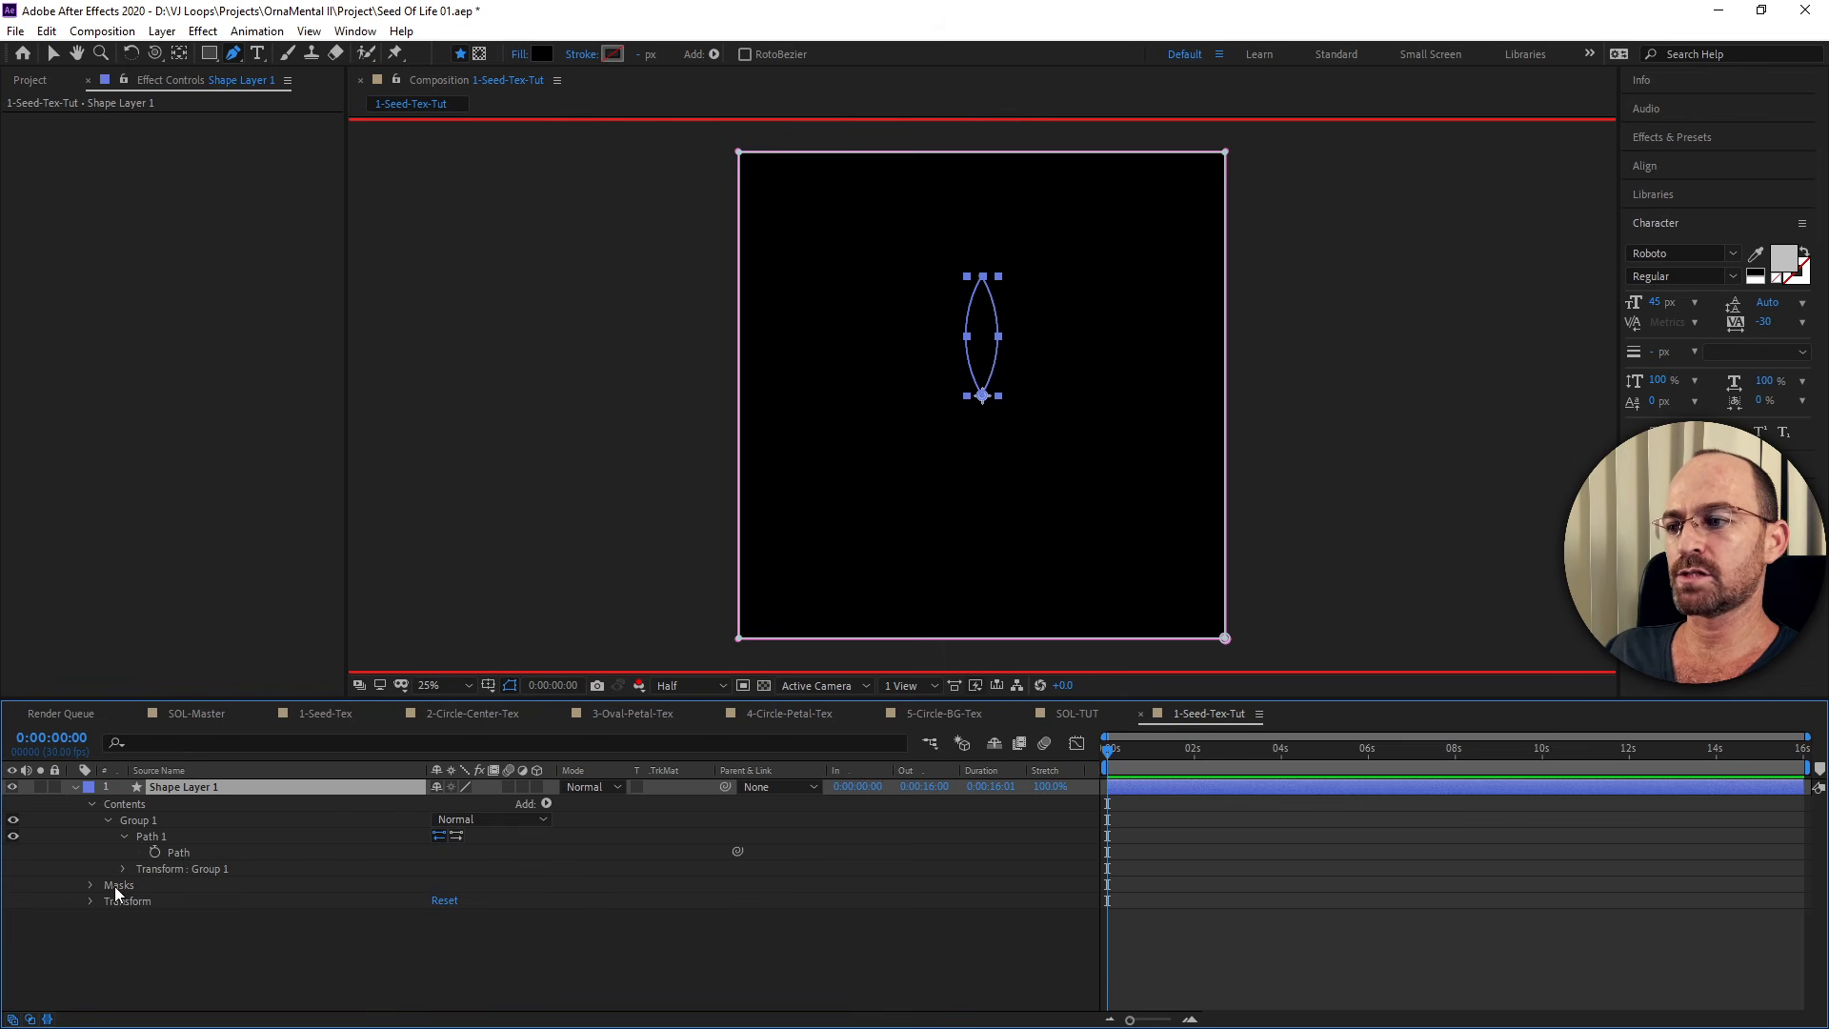
{"action": "left_click", "coordinate": [186, 852]}
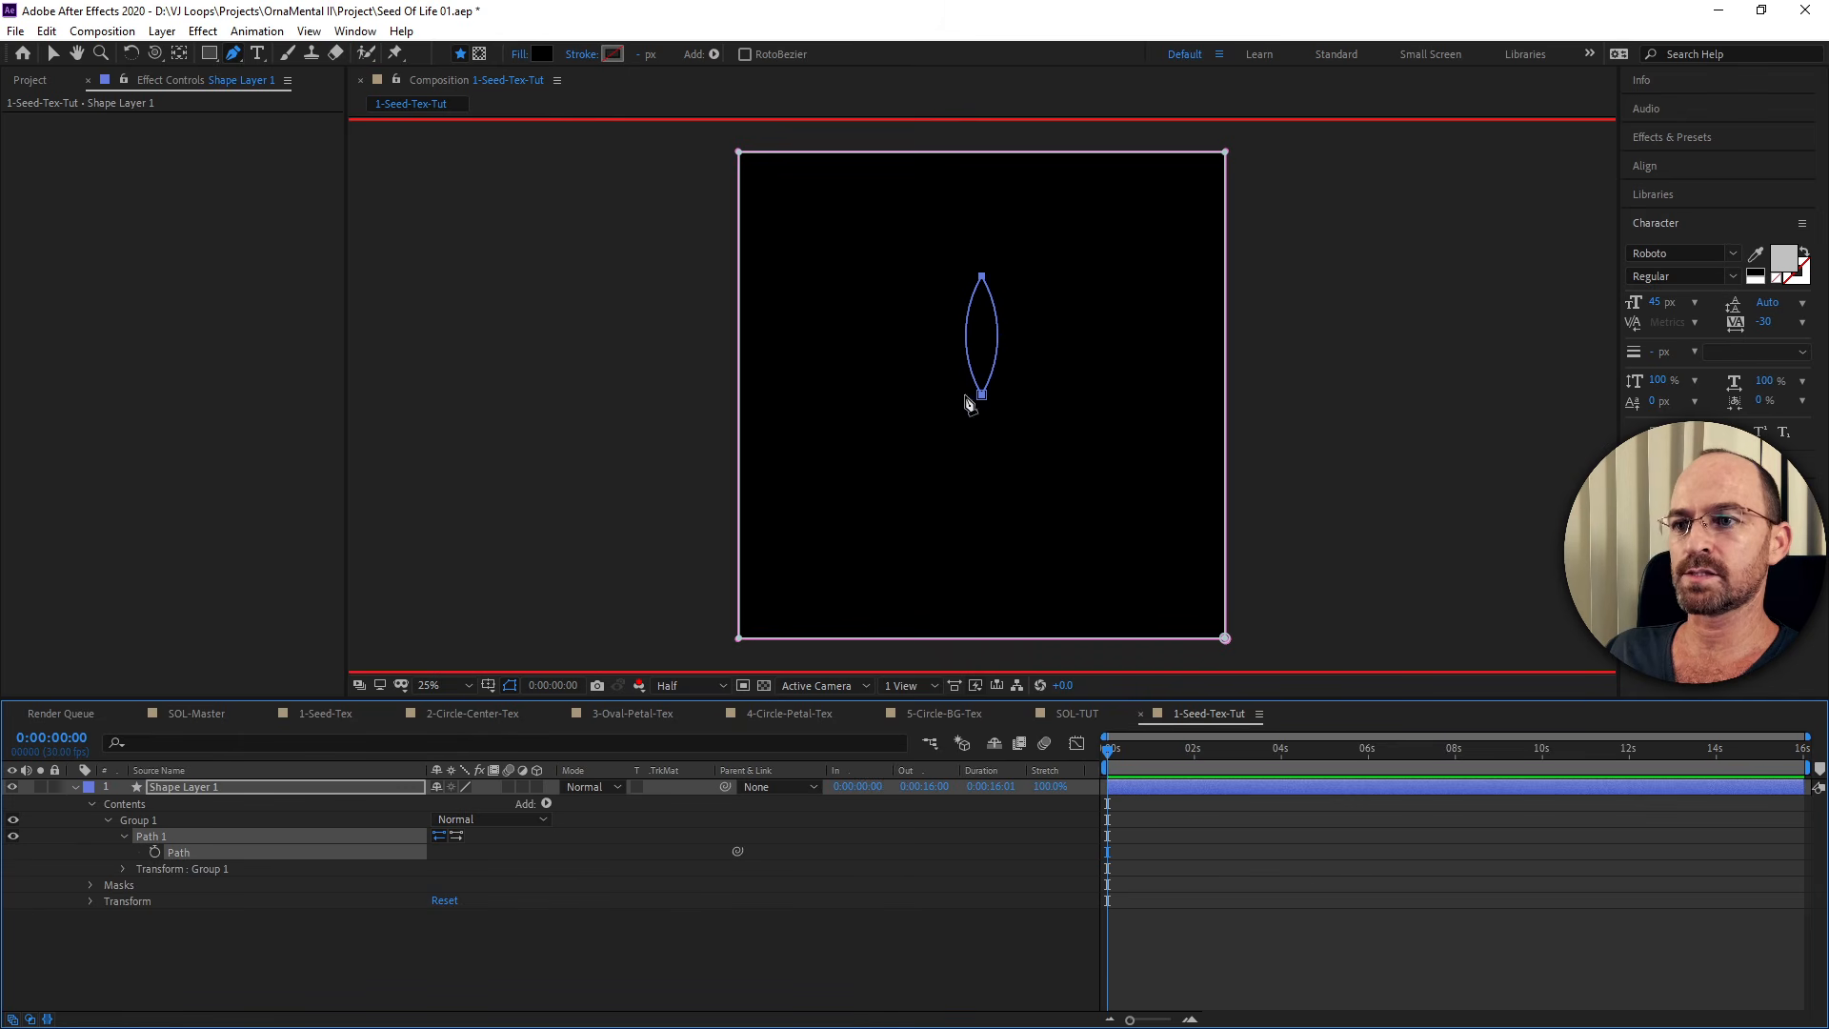
{"action": "left_click", "coordinate": [91, 885]}
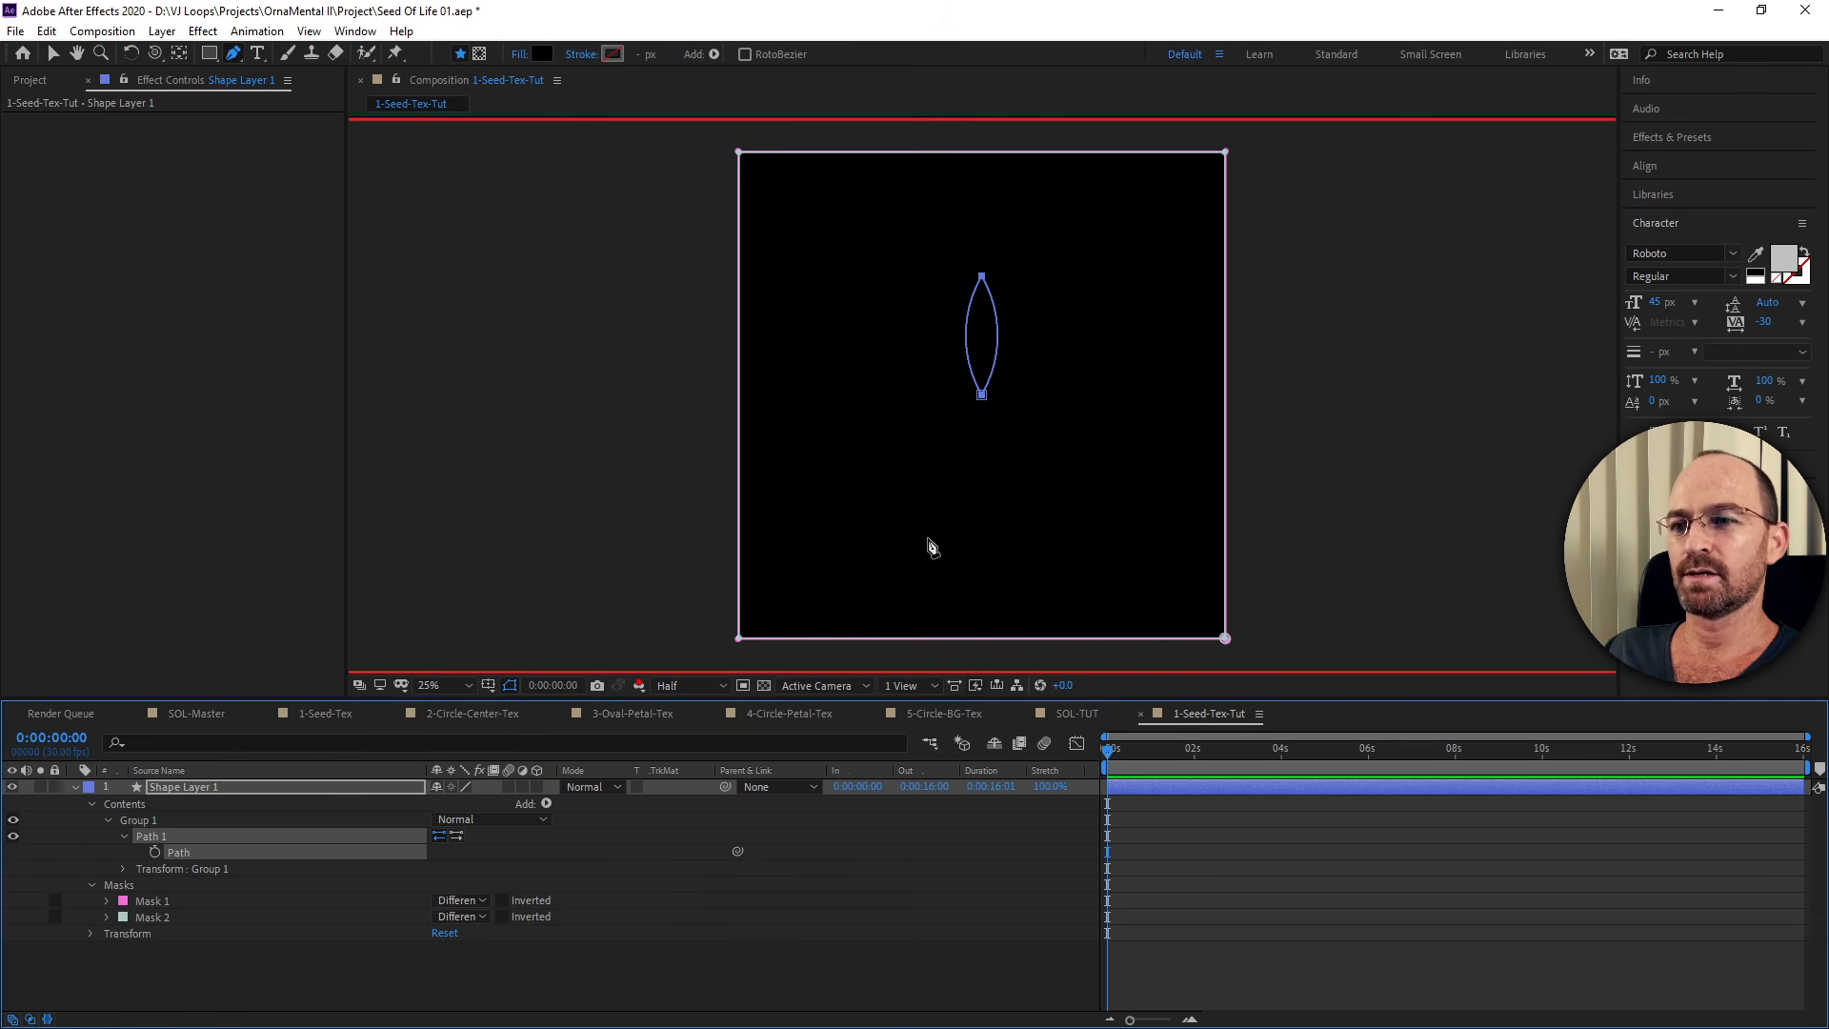
{"action": "left_click", "coordinate": [312, 981]}
{"action": "left_click", "coordinate": [187, 901]}
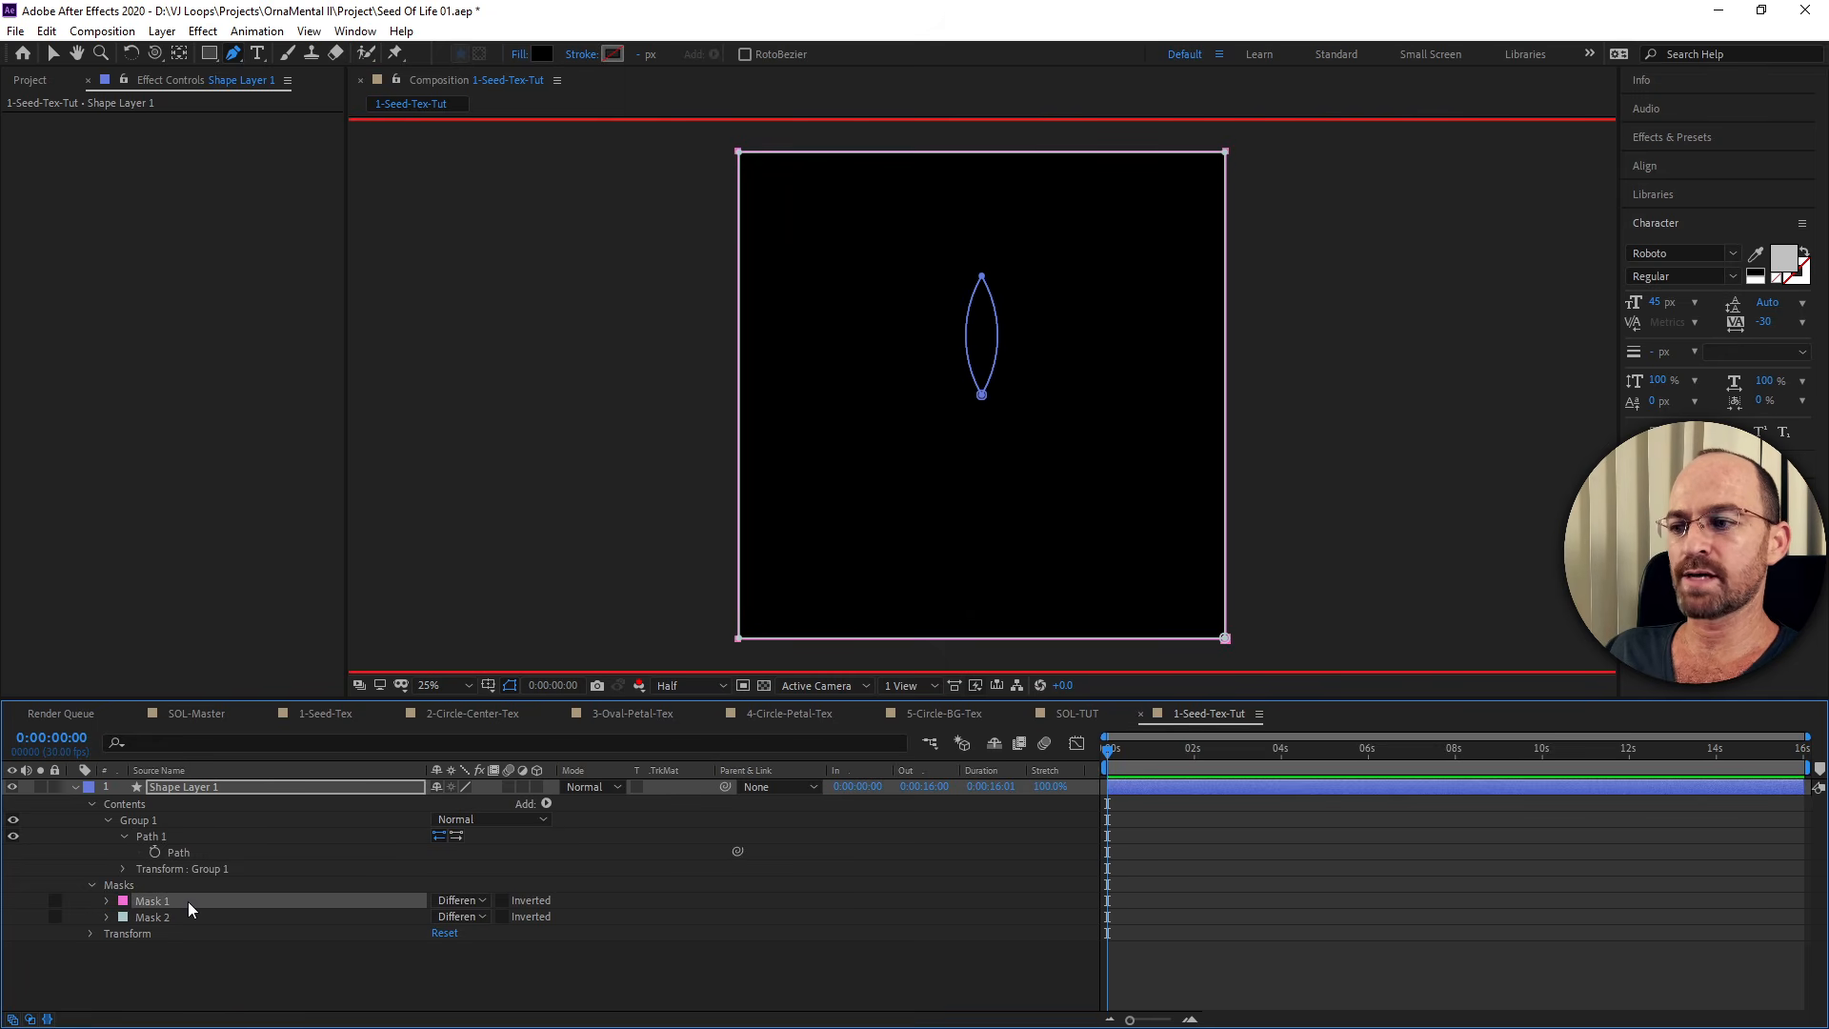
{"action": "left_click", "coordinate": [181, 915], "text": "ctrl"}
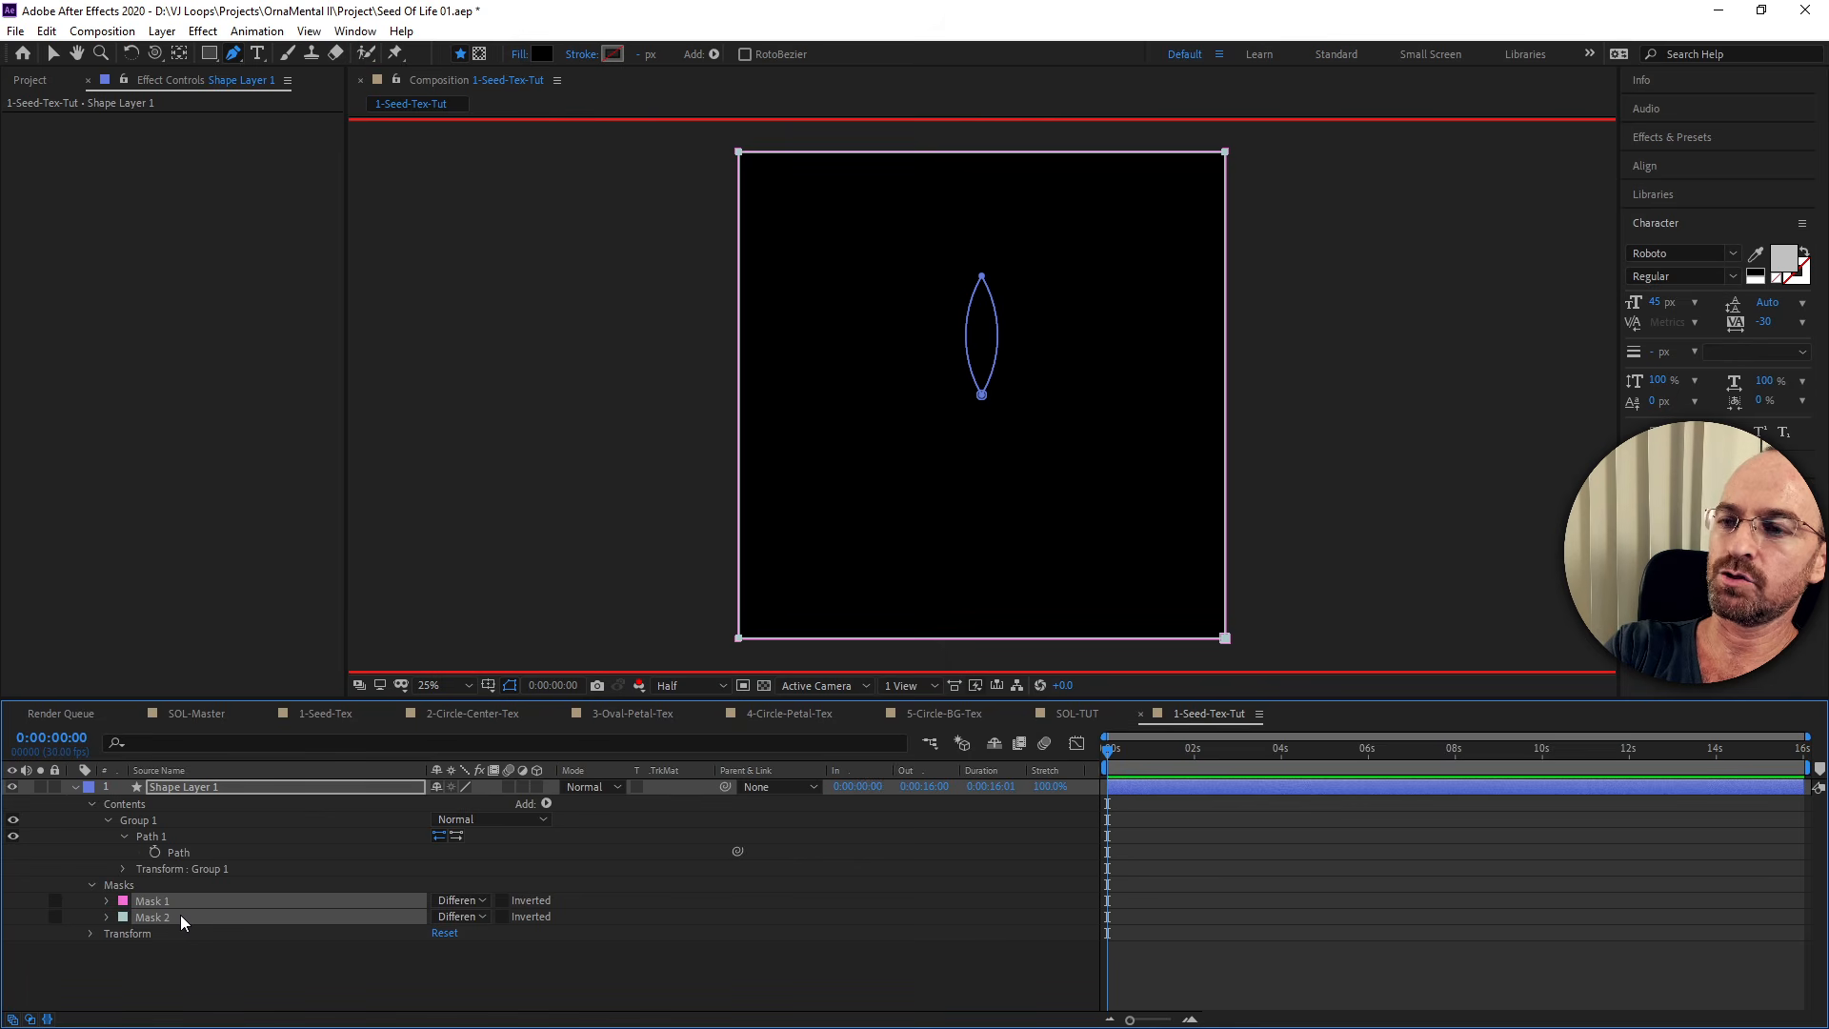
{"action": "key", "text": "Delete"}
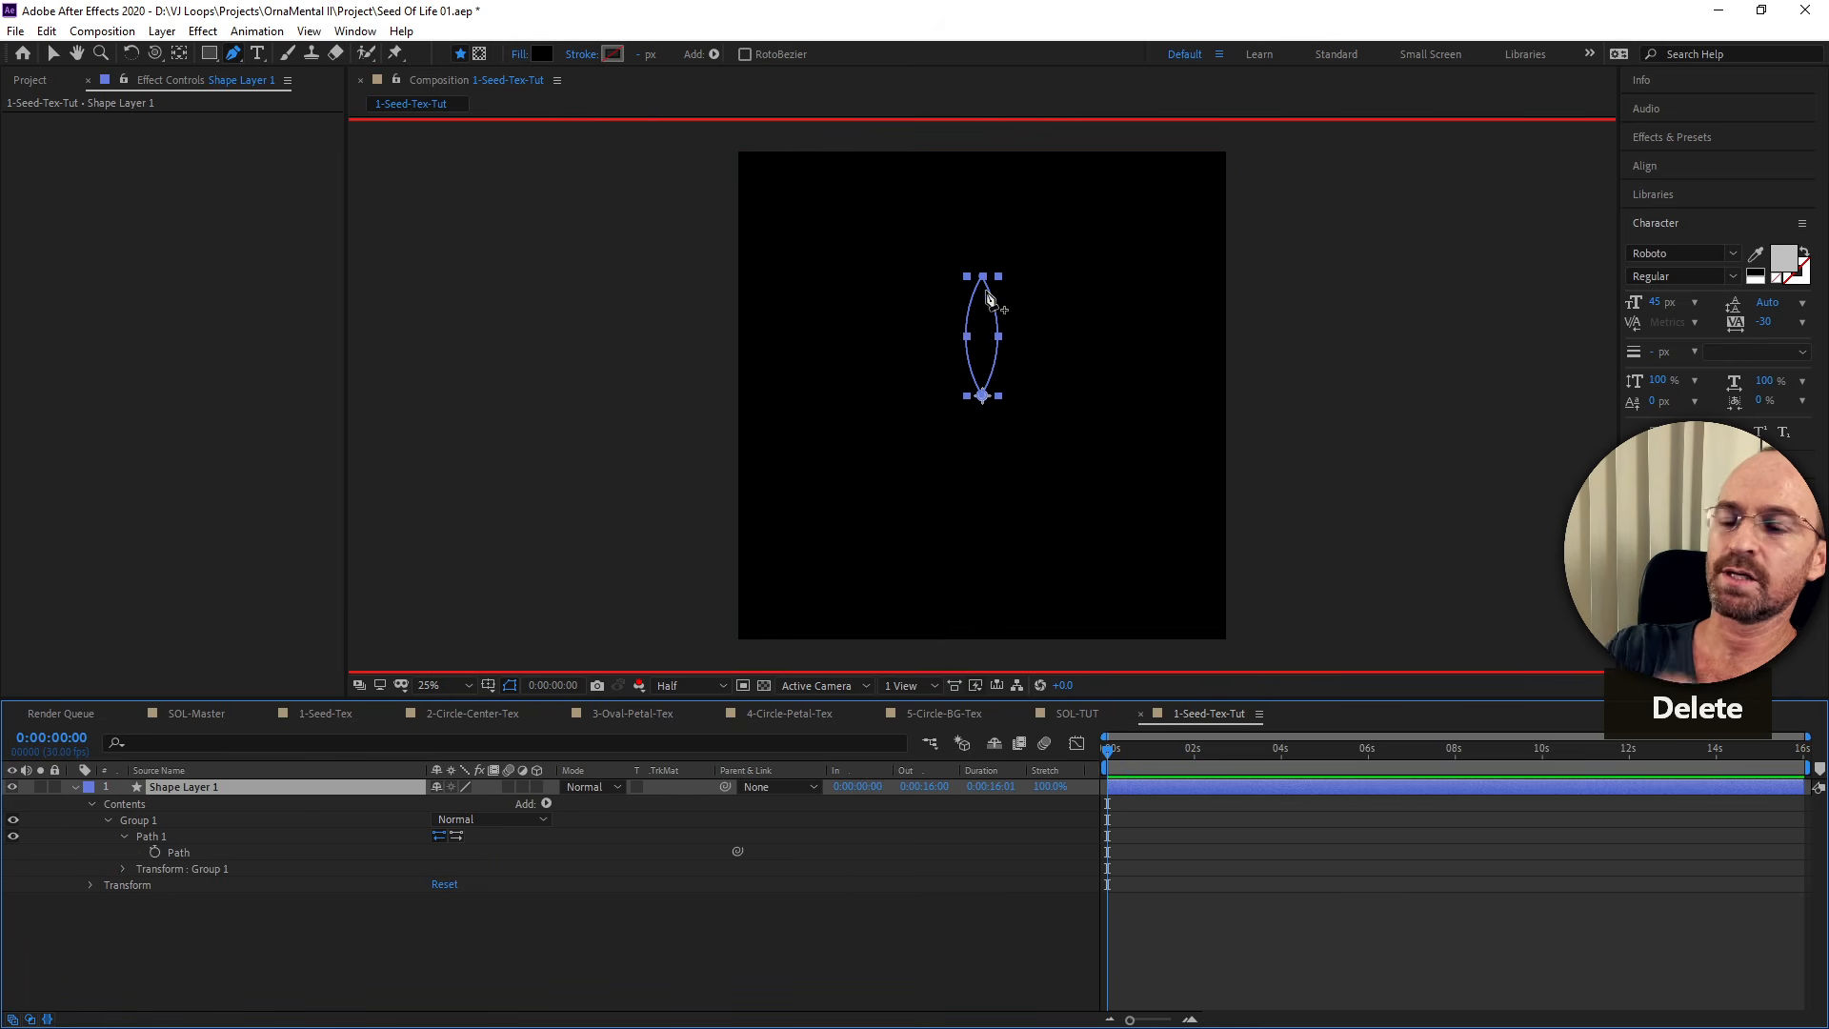
{"action": "left_click", "coordinate": [341, 947]}
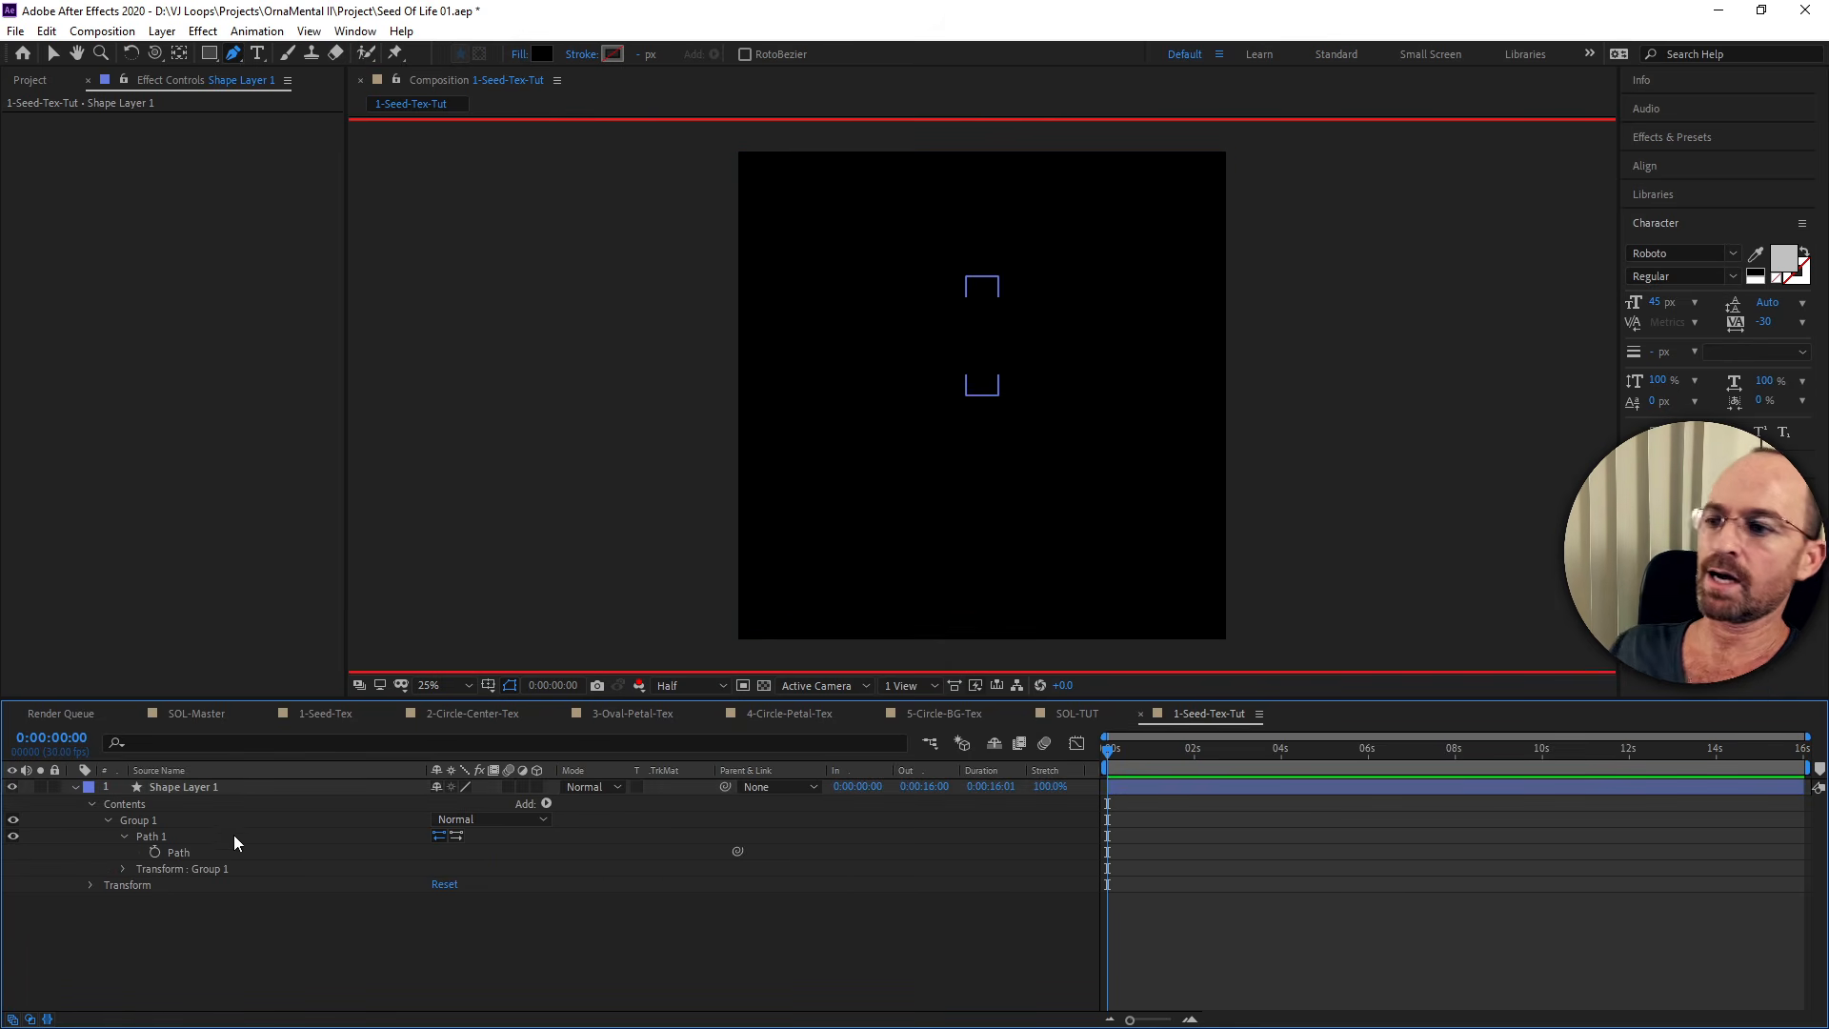
Turn on the transparency grid and add a fill to the seed path in Group 1.
{"action": "left_click", "coordinate": [172, 851]}
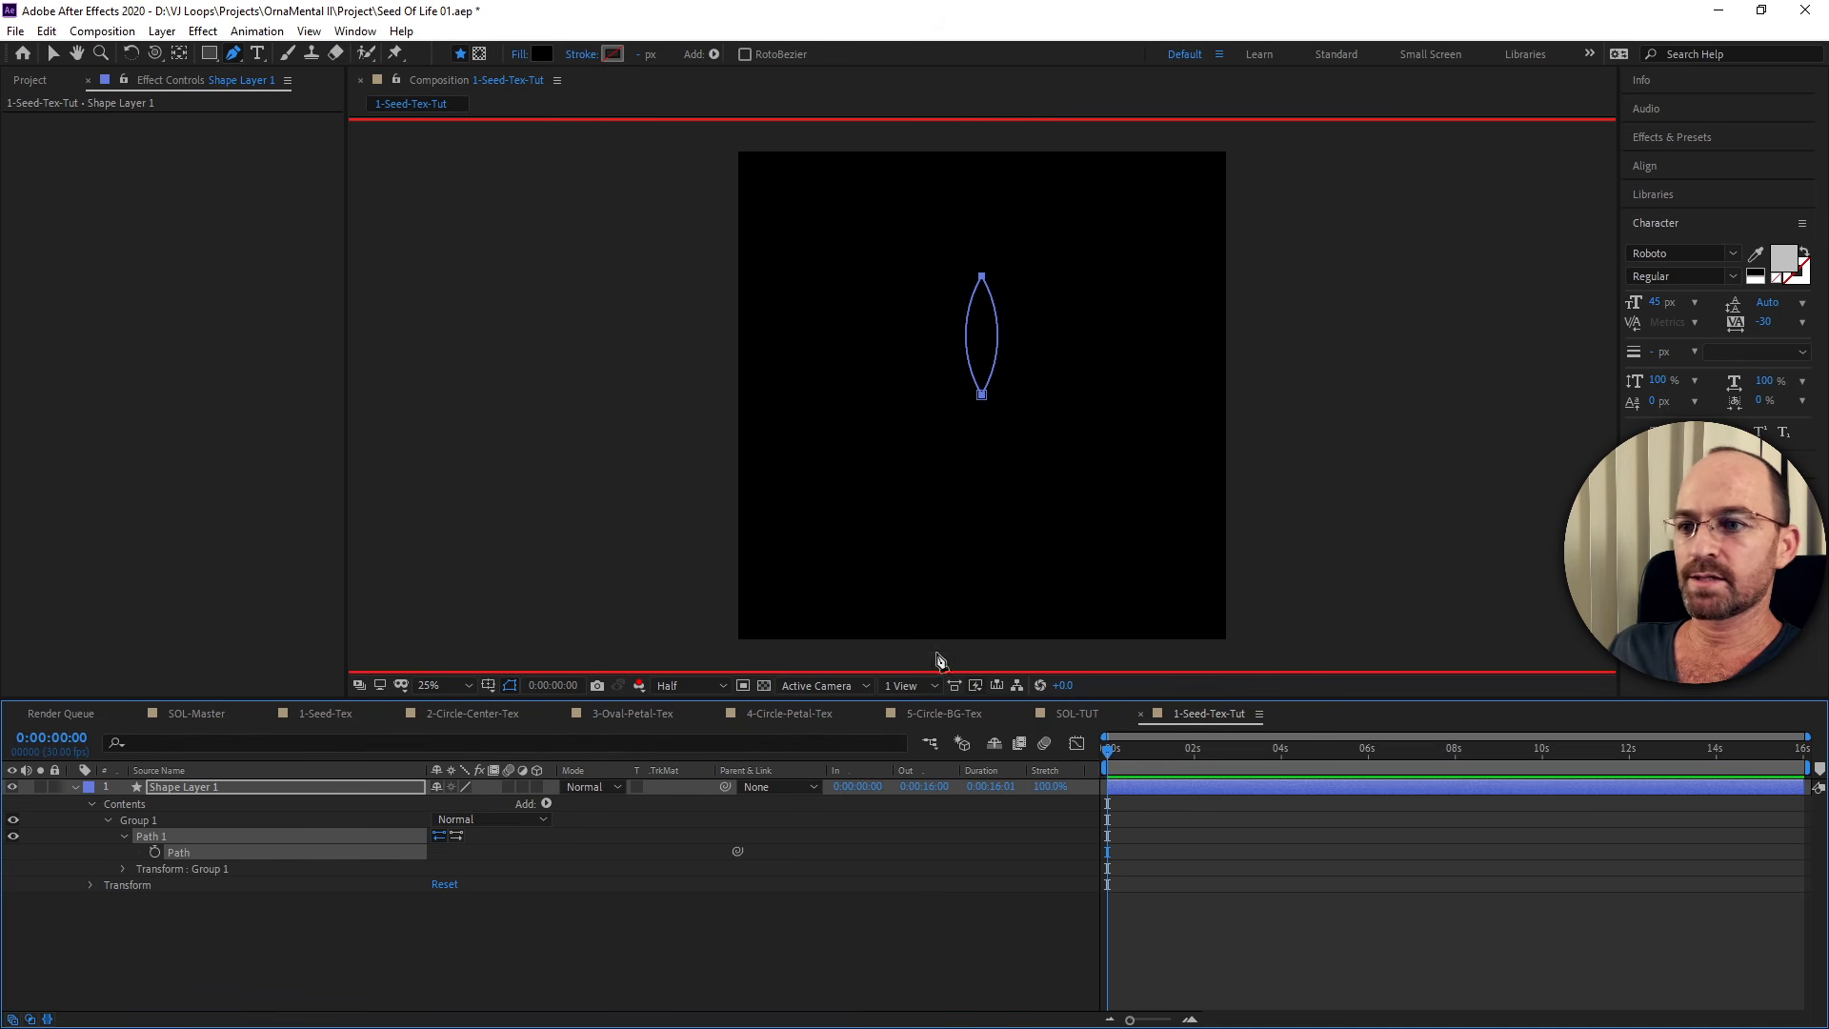
{"action": "left_click", "coordinate": [766, 687]}
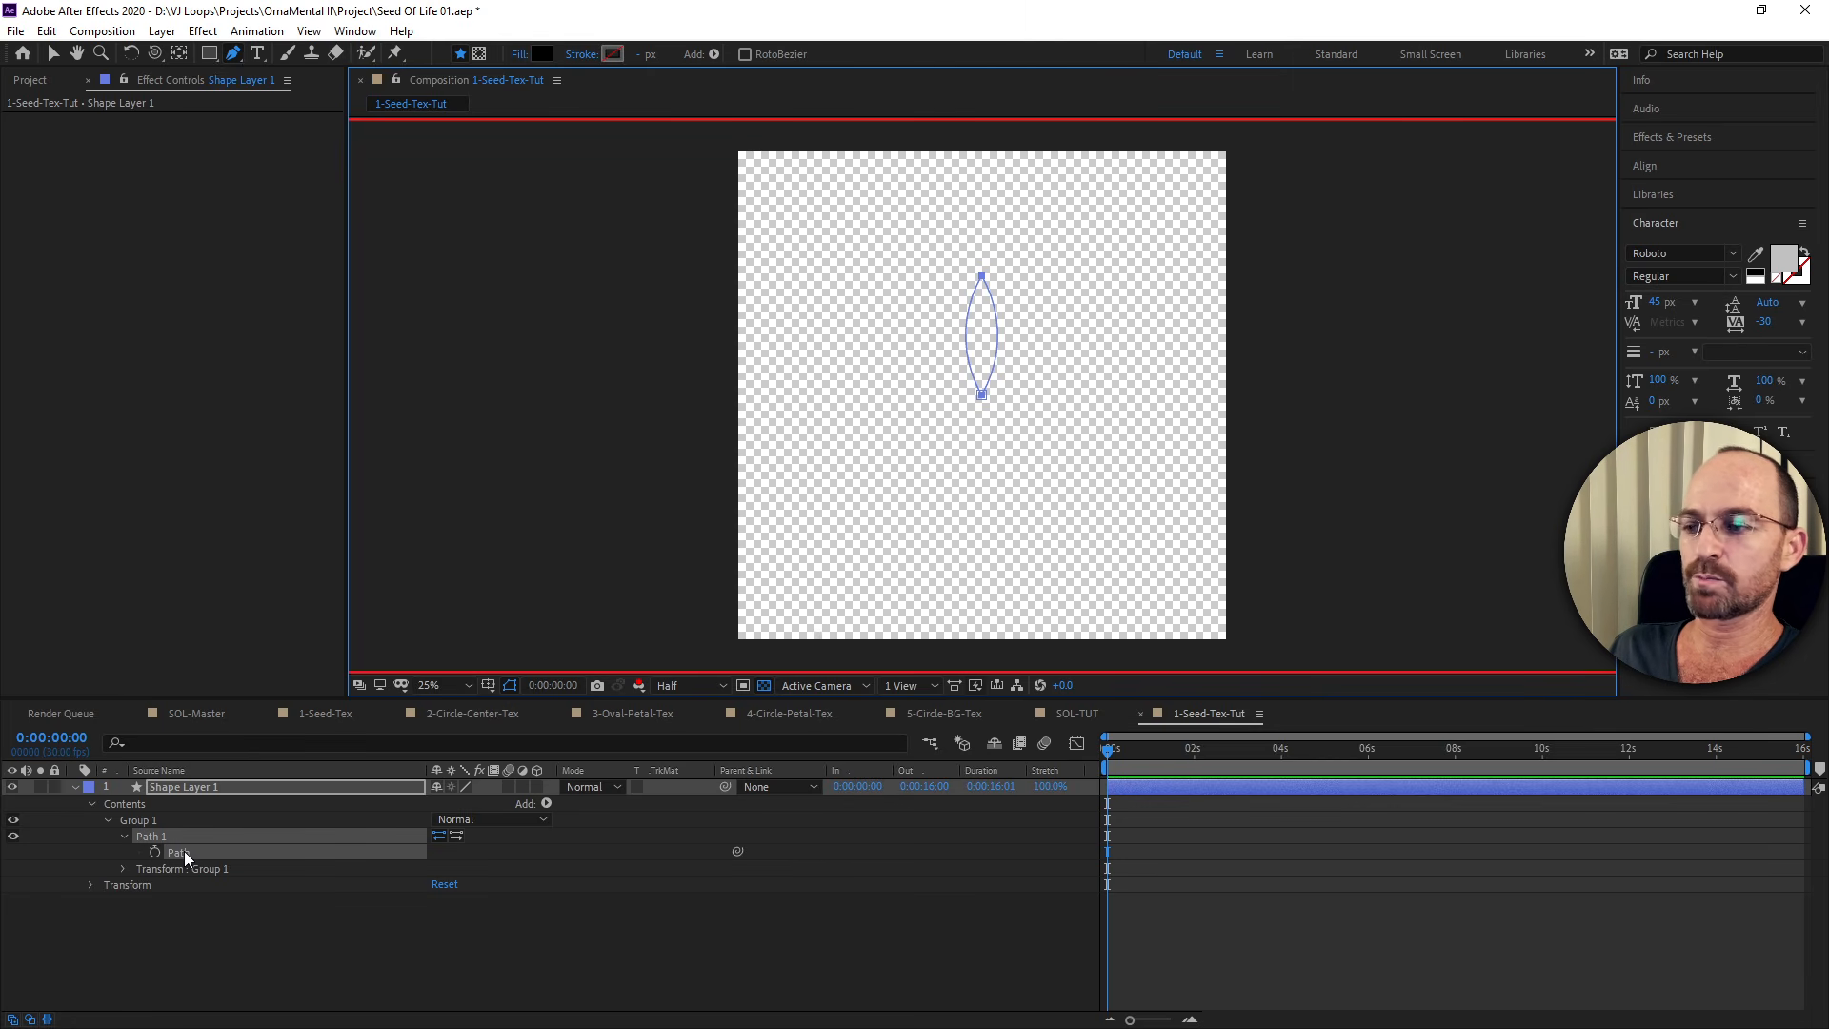
{"action": "left_click", "coordinate": [547, 805]}
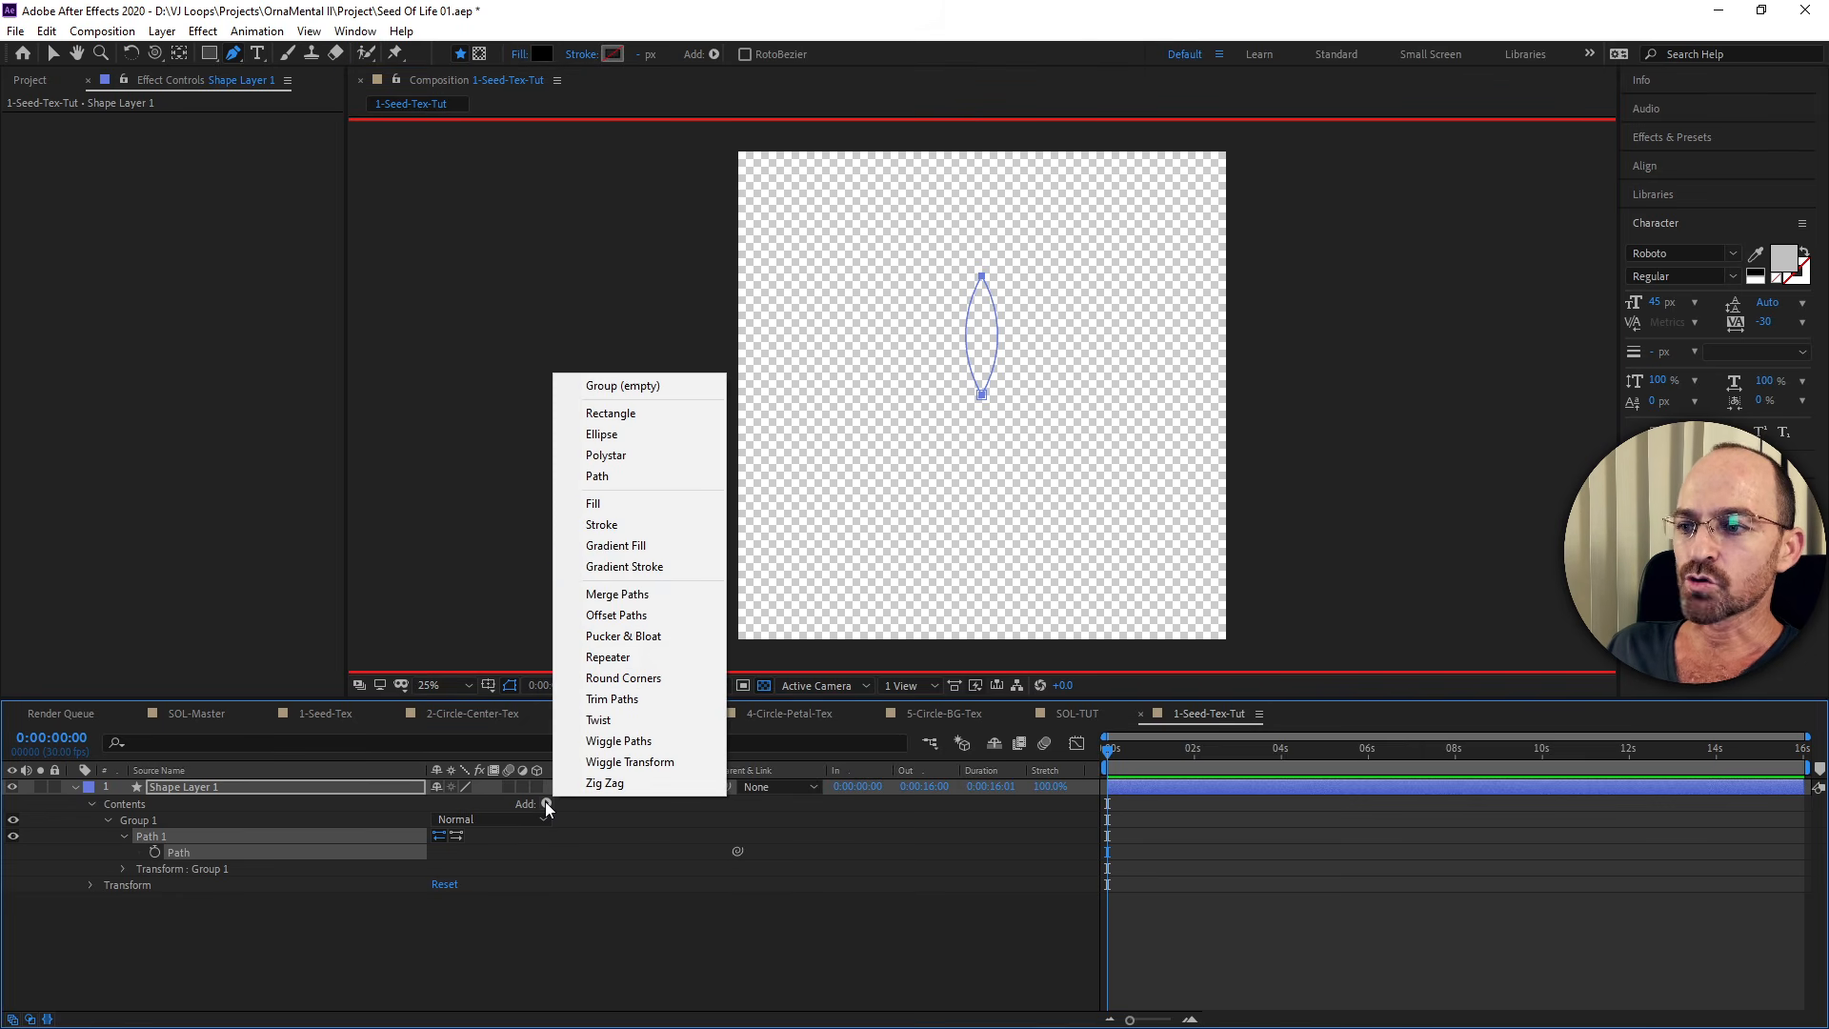
{"action": "left_click", "coordinate": [637, 505]}
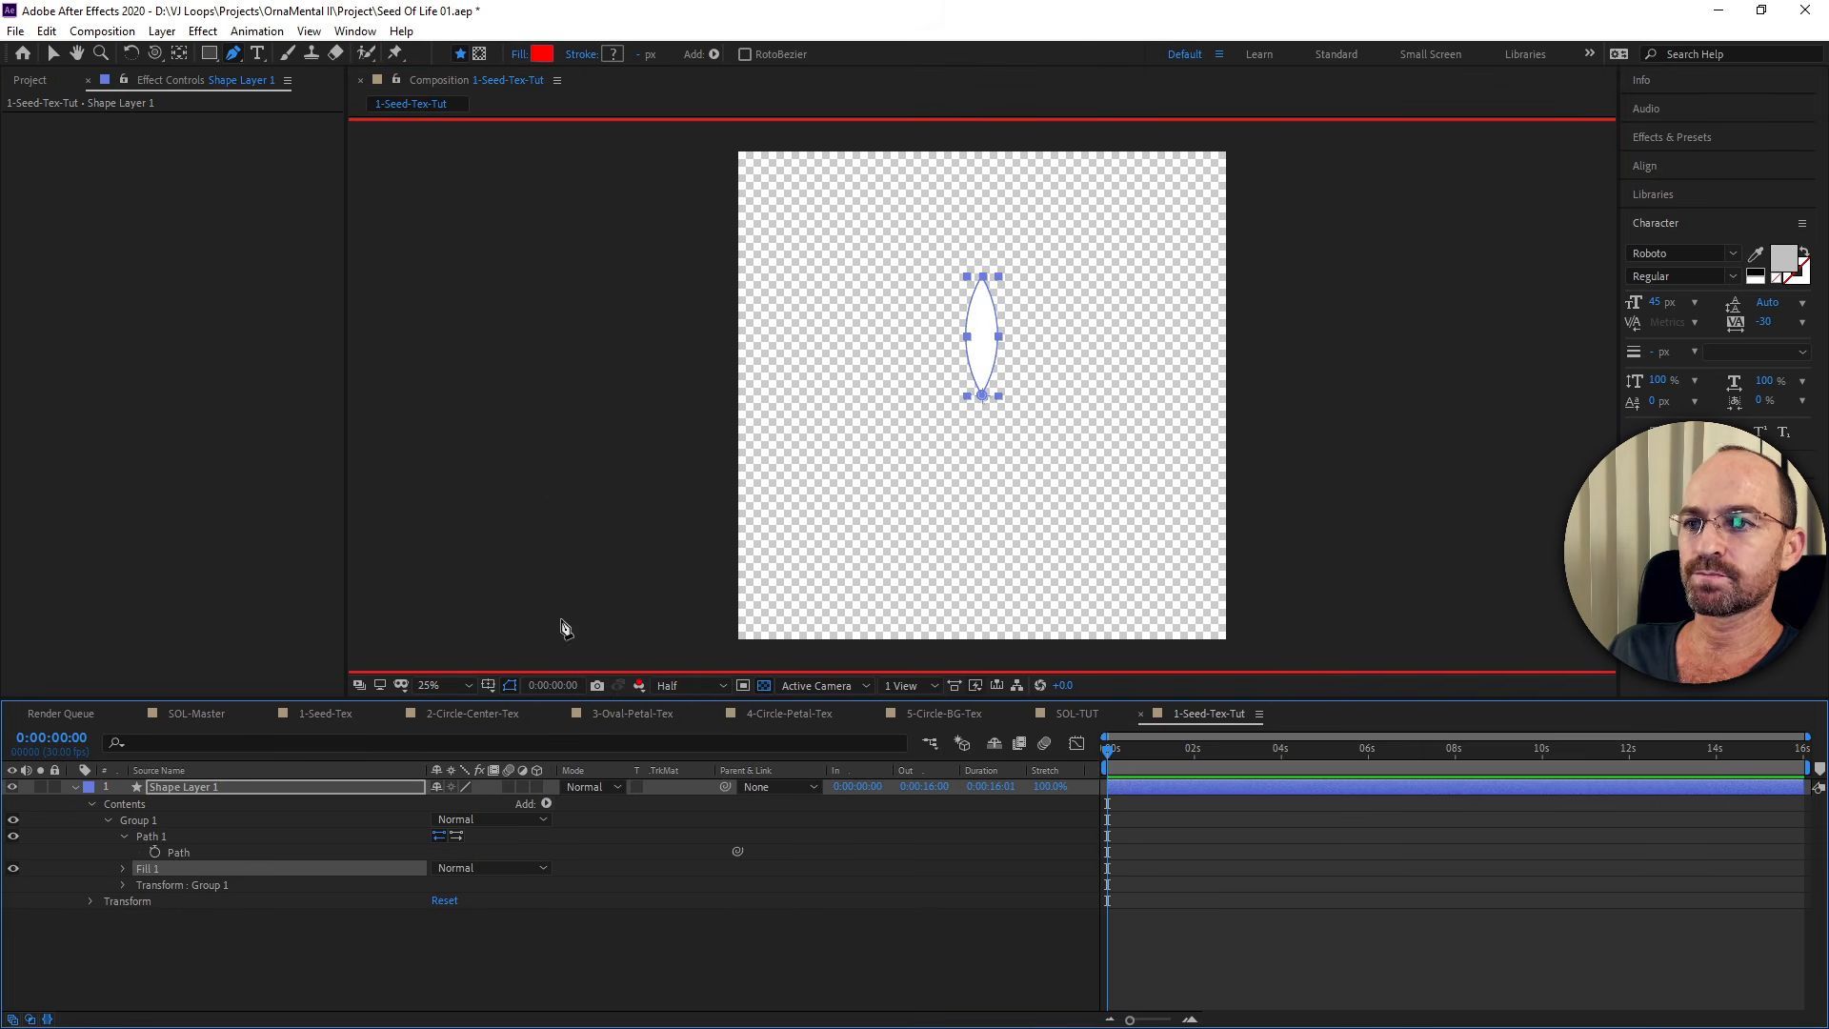
{"action": "left_click", "coordinate": [124, 868]}
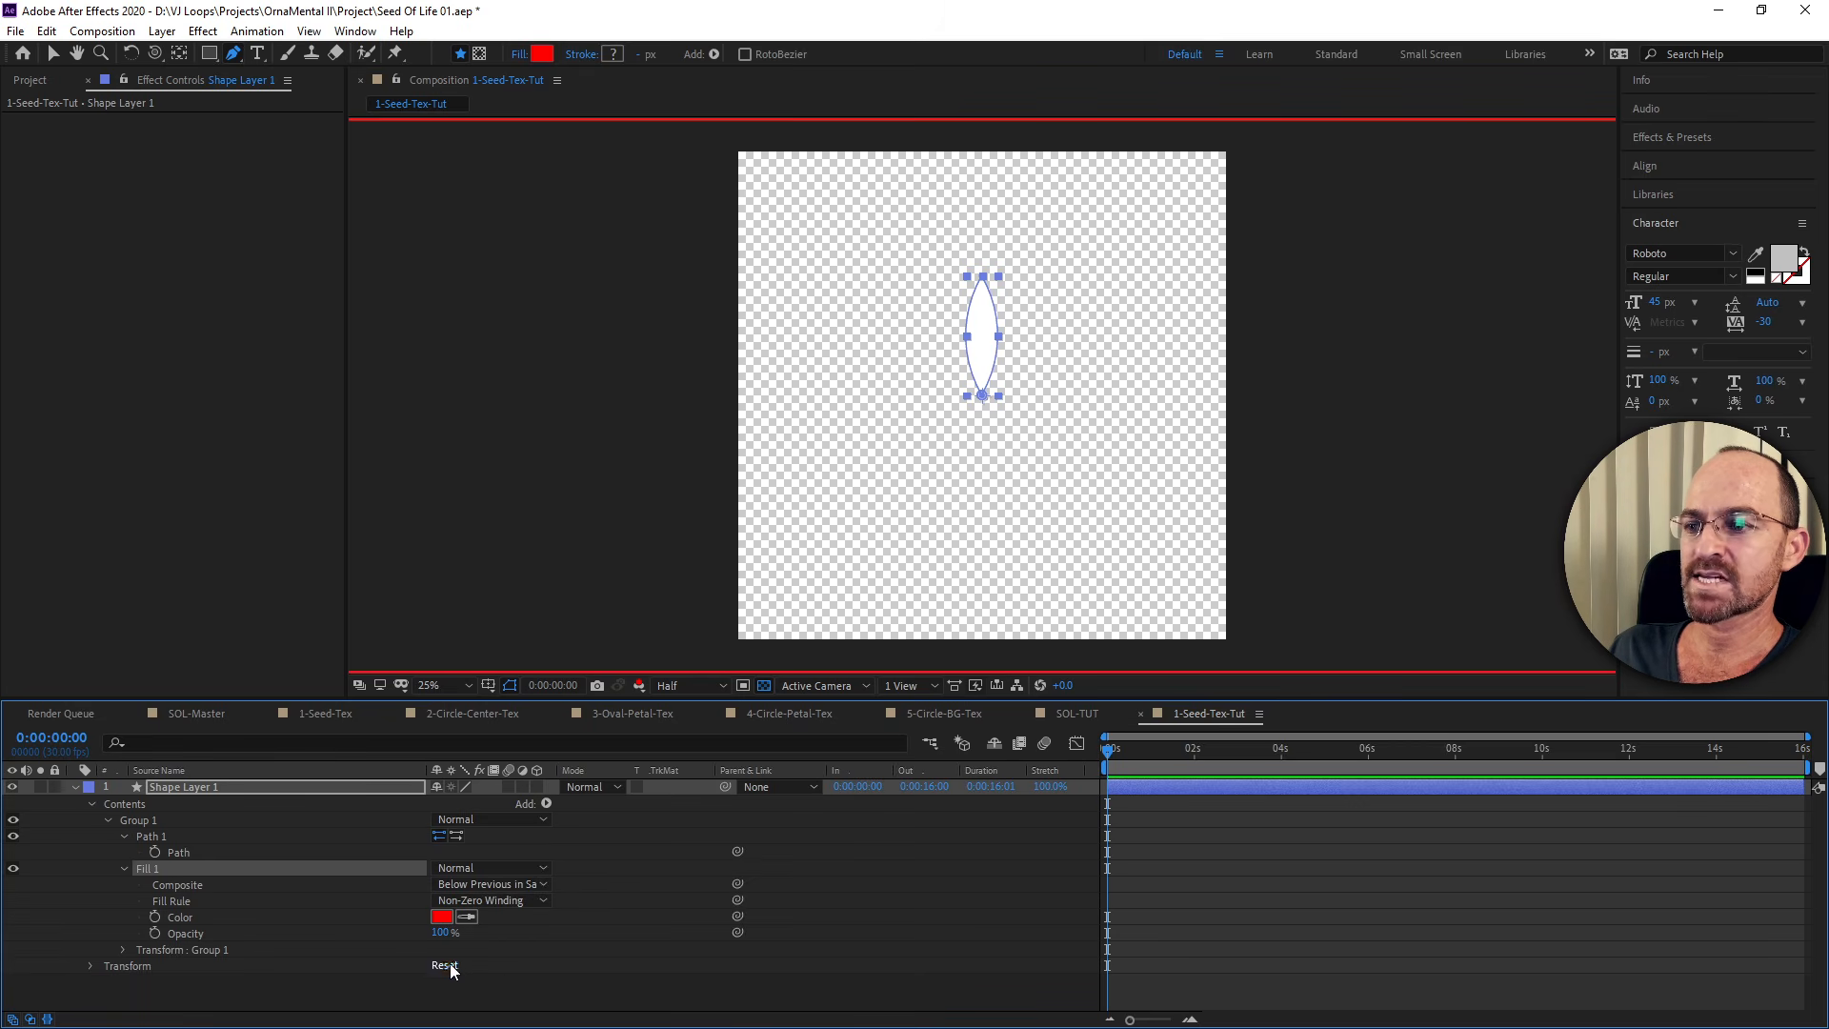
{"action": "left_click", "coordinate": [329, 993]}
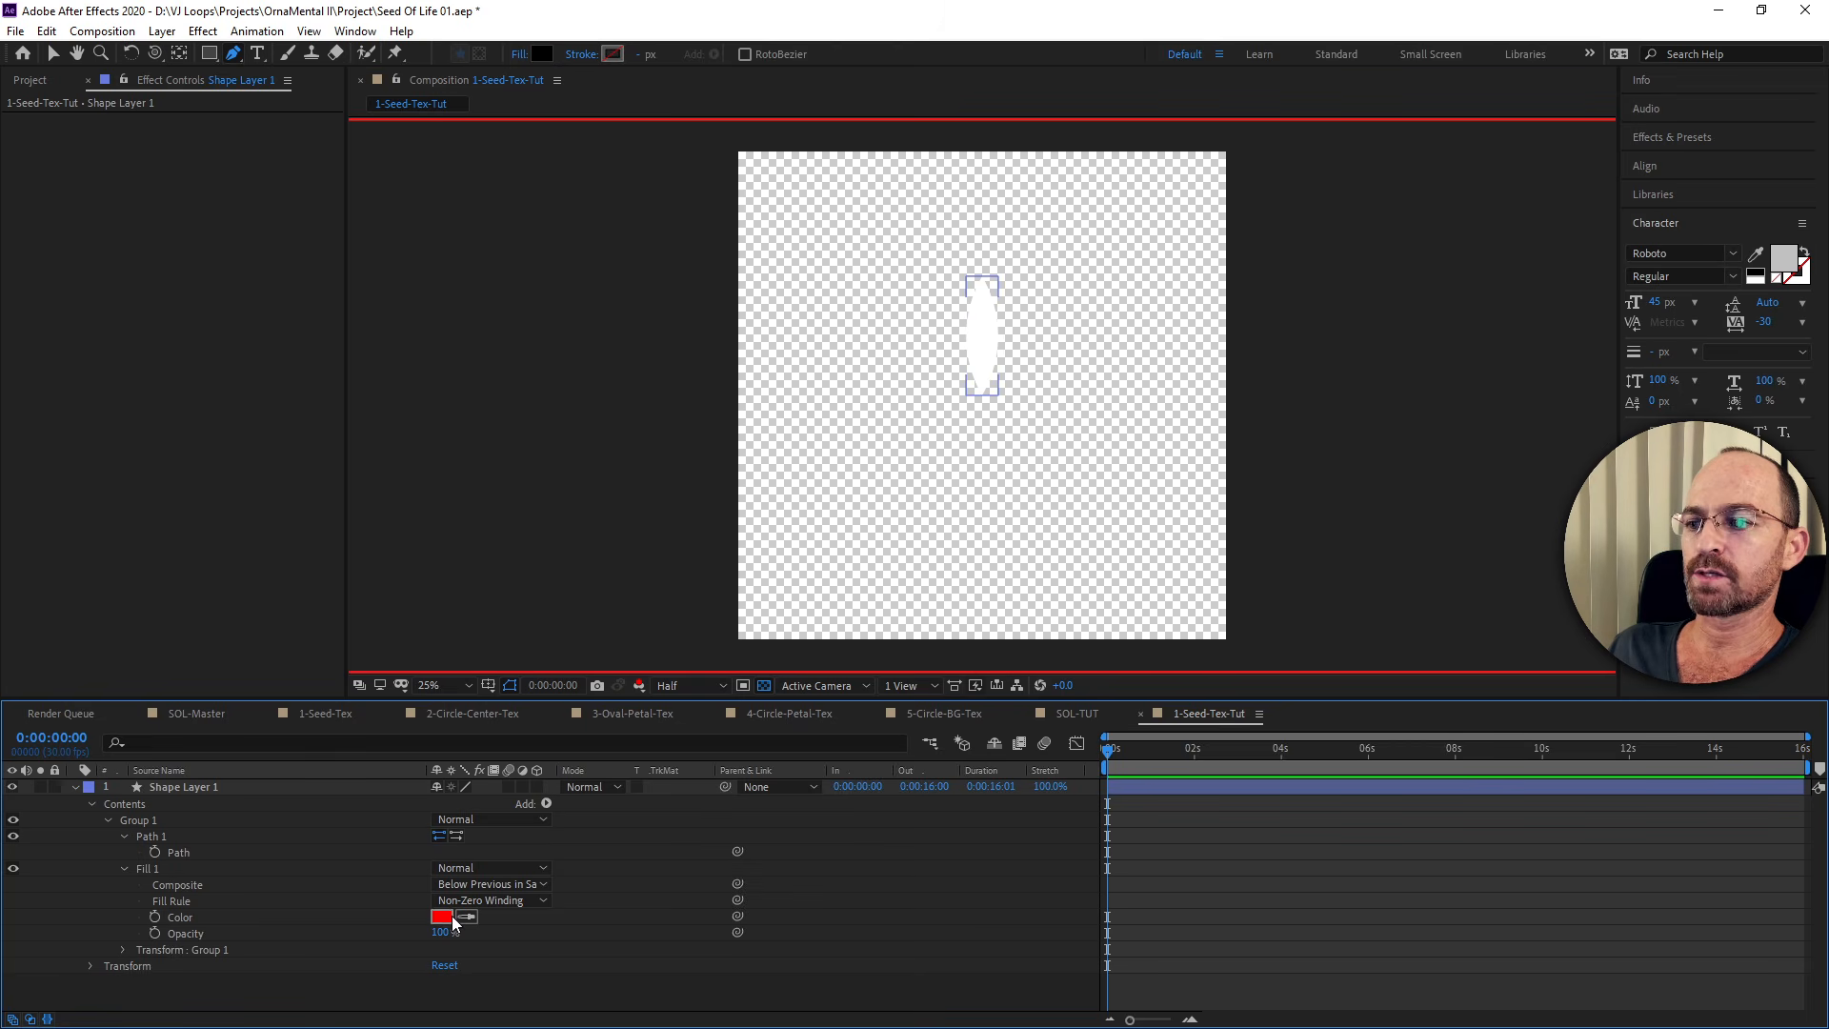
{"action": "left_click", "coordinate": [124, 869]}
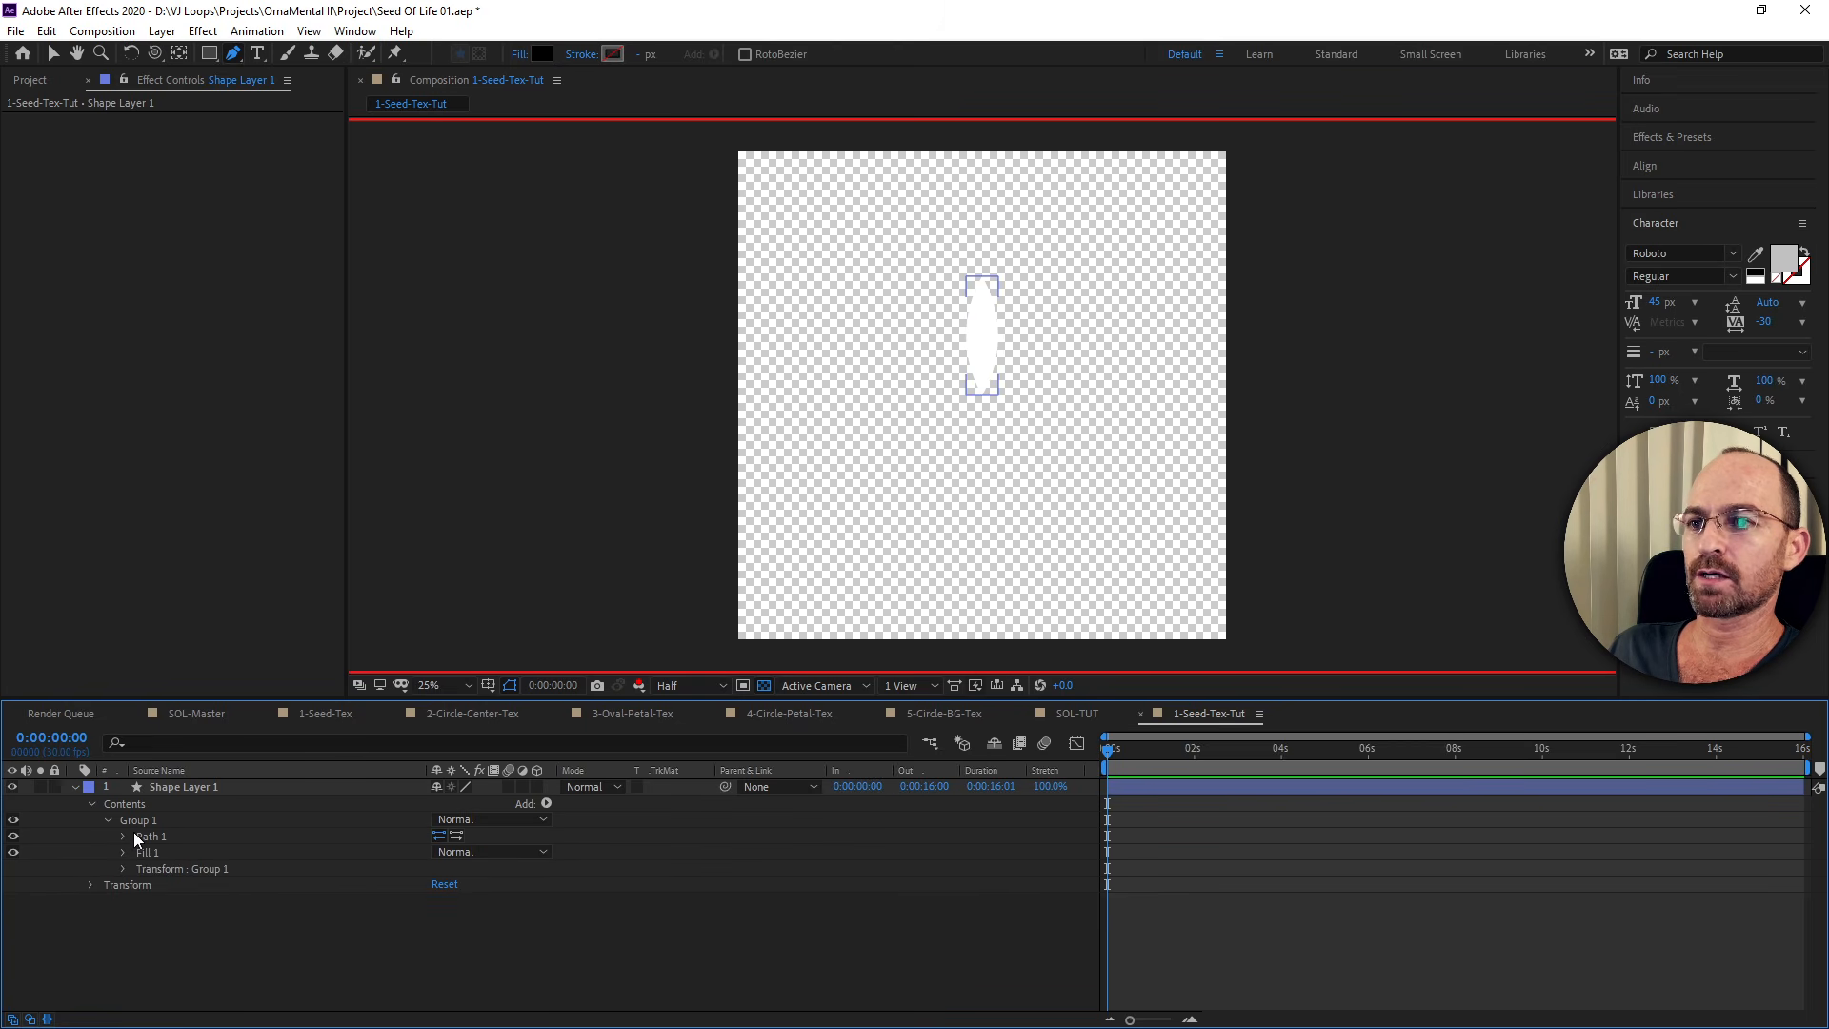
{"action": "left_click", "coordinate": [123, 835]}
Examine how the filled seed shape displays in the Front and Custom View 1 views.
{"action": "left_click", "coordinate": [805, 838]}
{"action": "scroll", "coordinate": [631, 580], "scroll_direction": "down", "scroll_amount": 1}
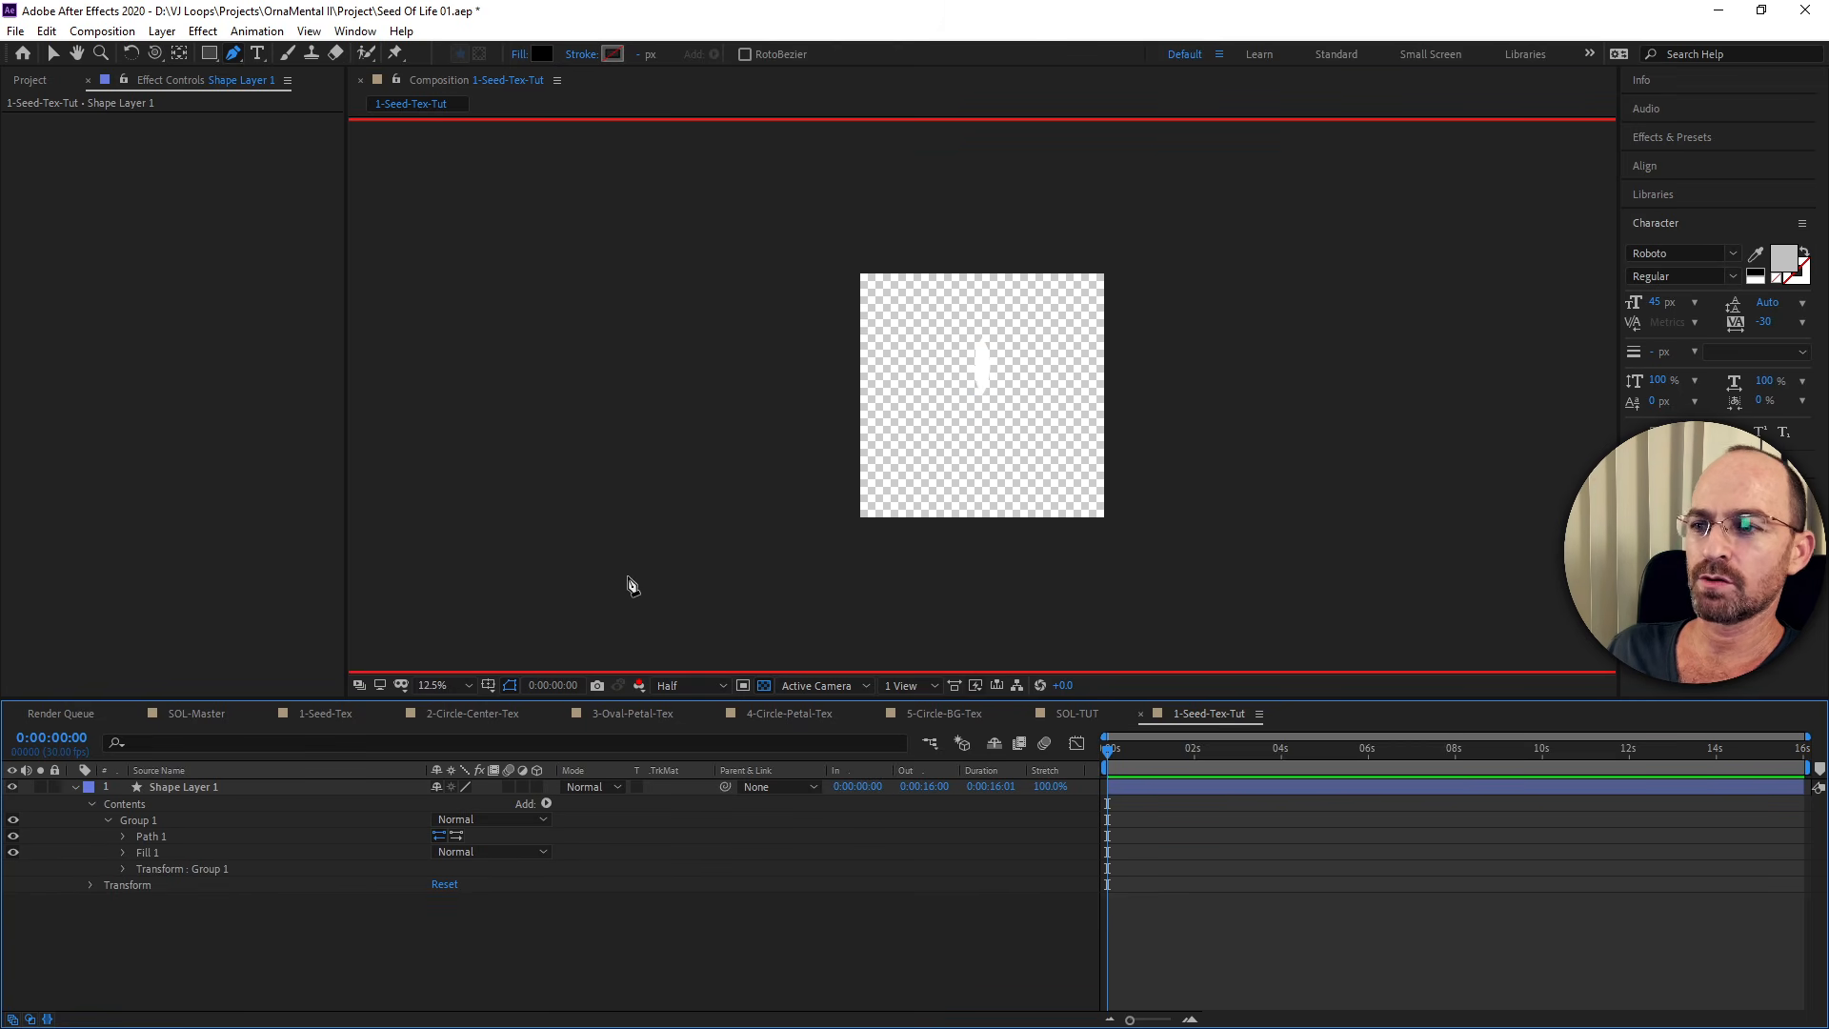
{"action": "scroll", "coordinate": [624, 577], "scroll_direction": "up", "scroll_amount": 1}
{"action": "key", "text": "F10"}
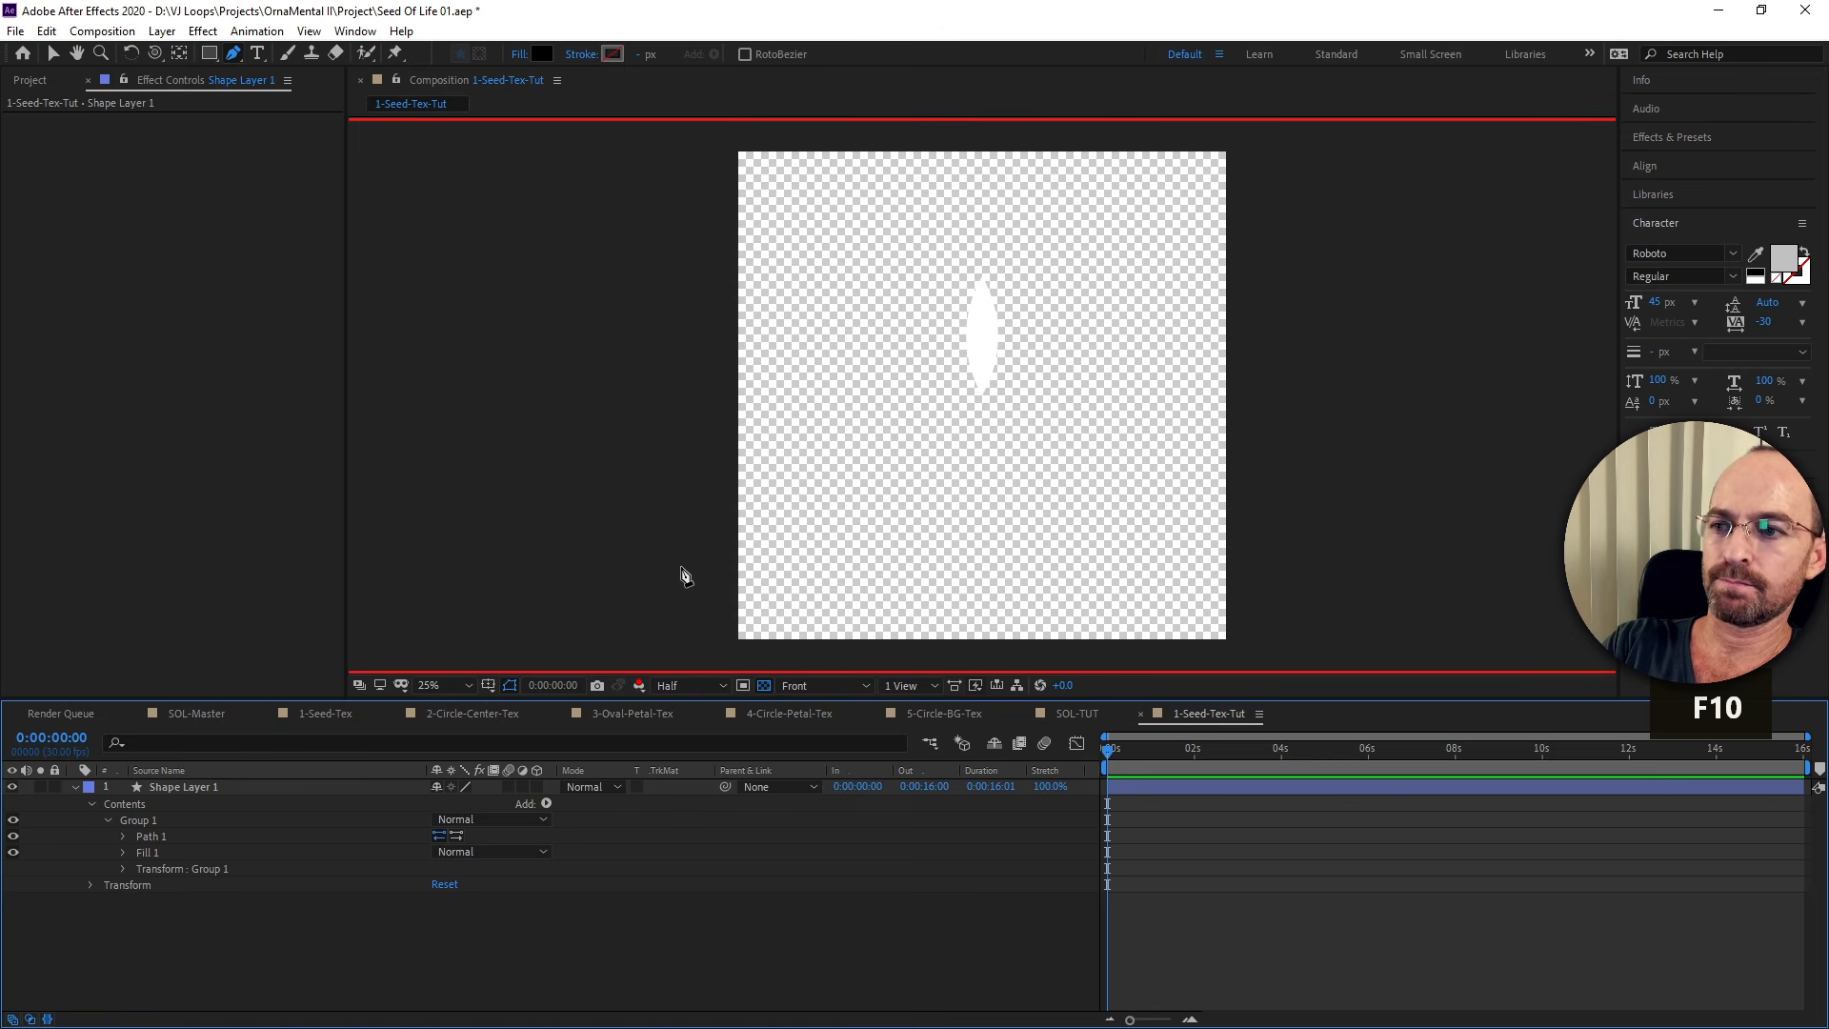
{"action": "key", "text": "F11"}
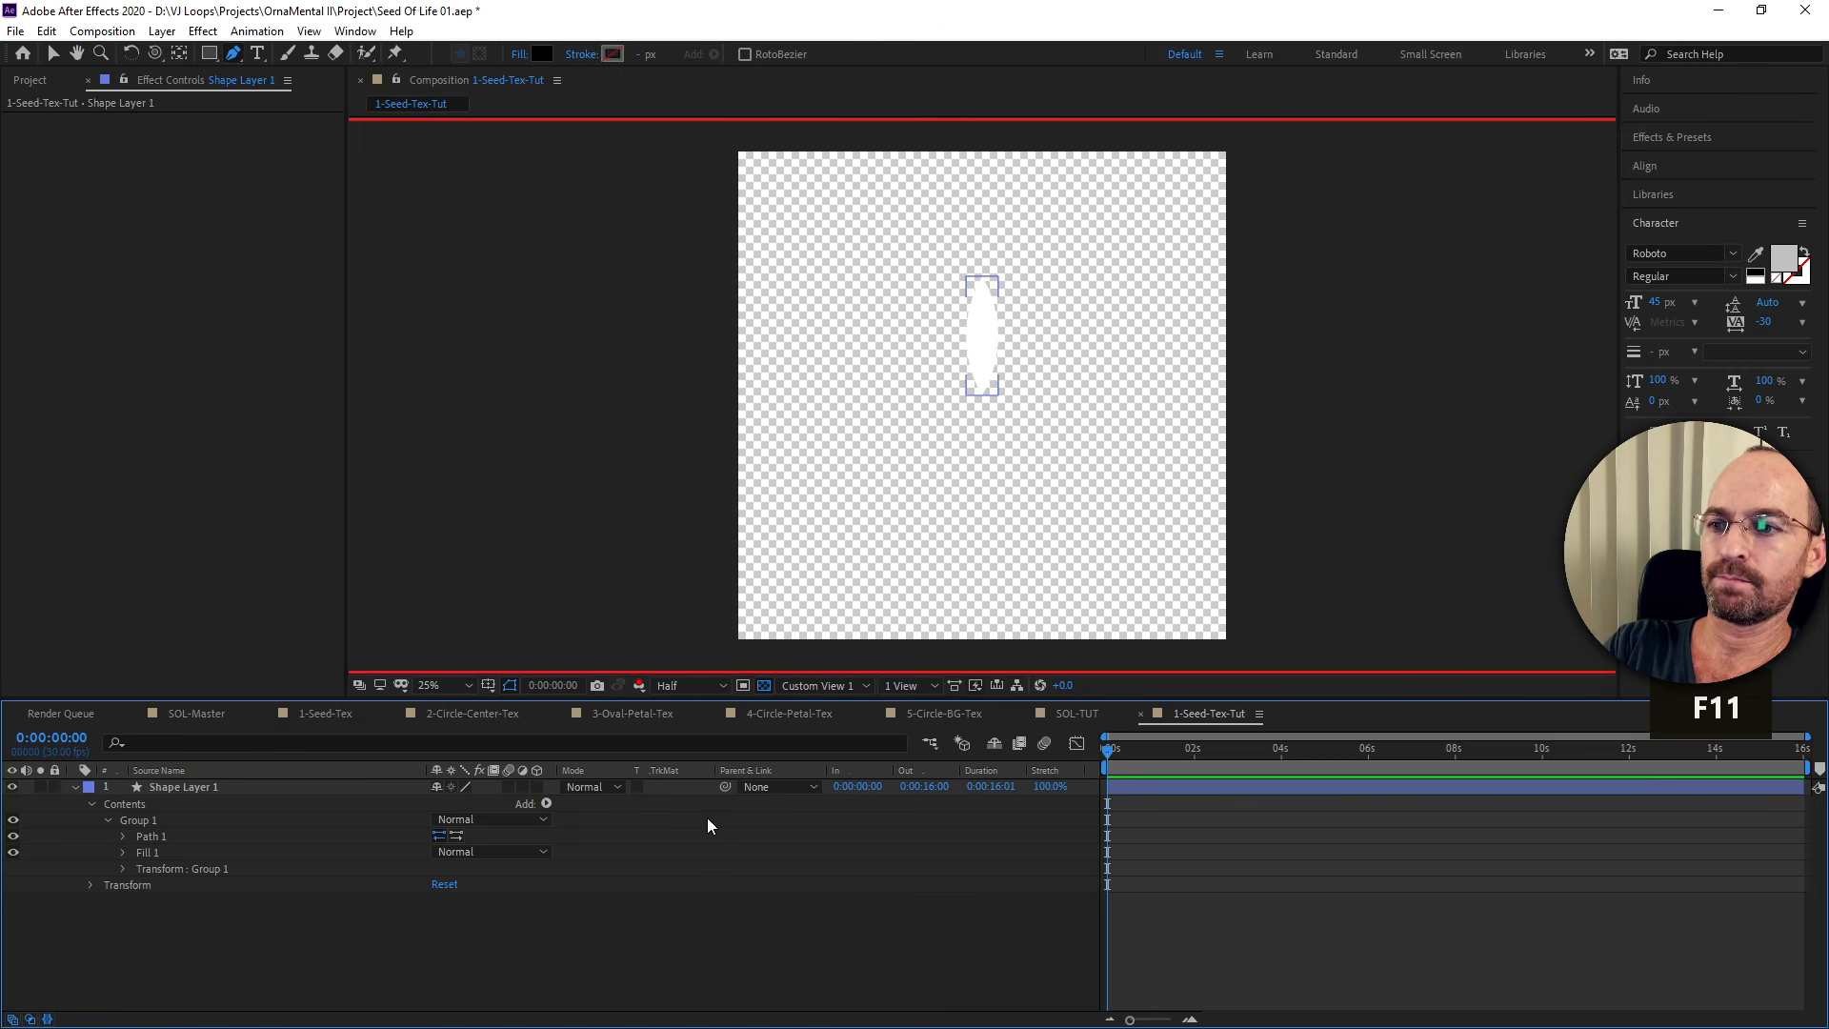
{"action": "left_click", "coordinate": [225, 787]}
{"action": "left_click", "coordinate": [397, 82]}
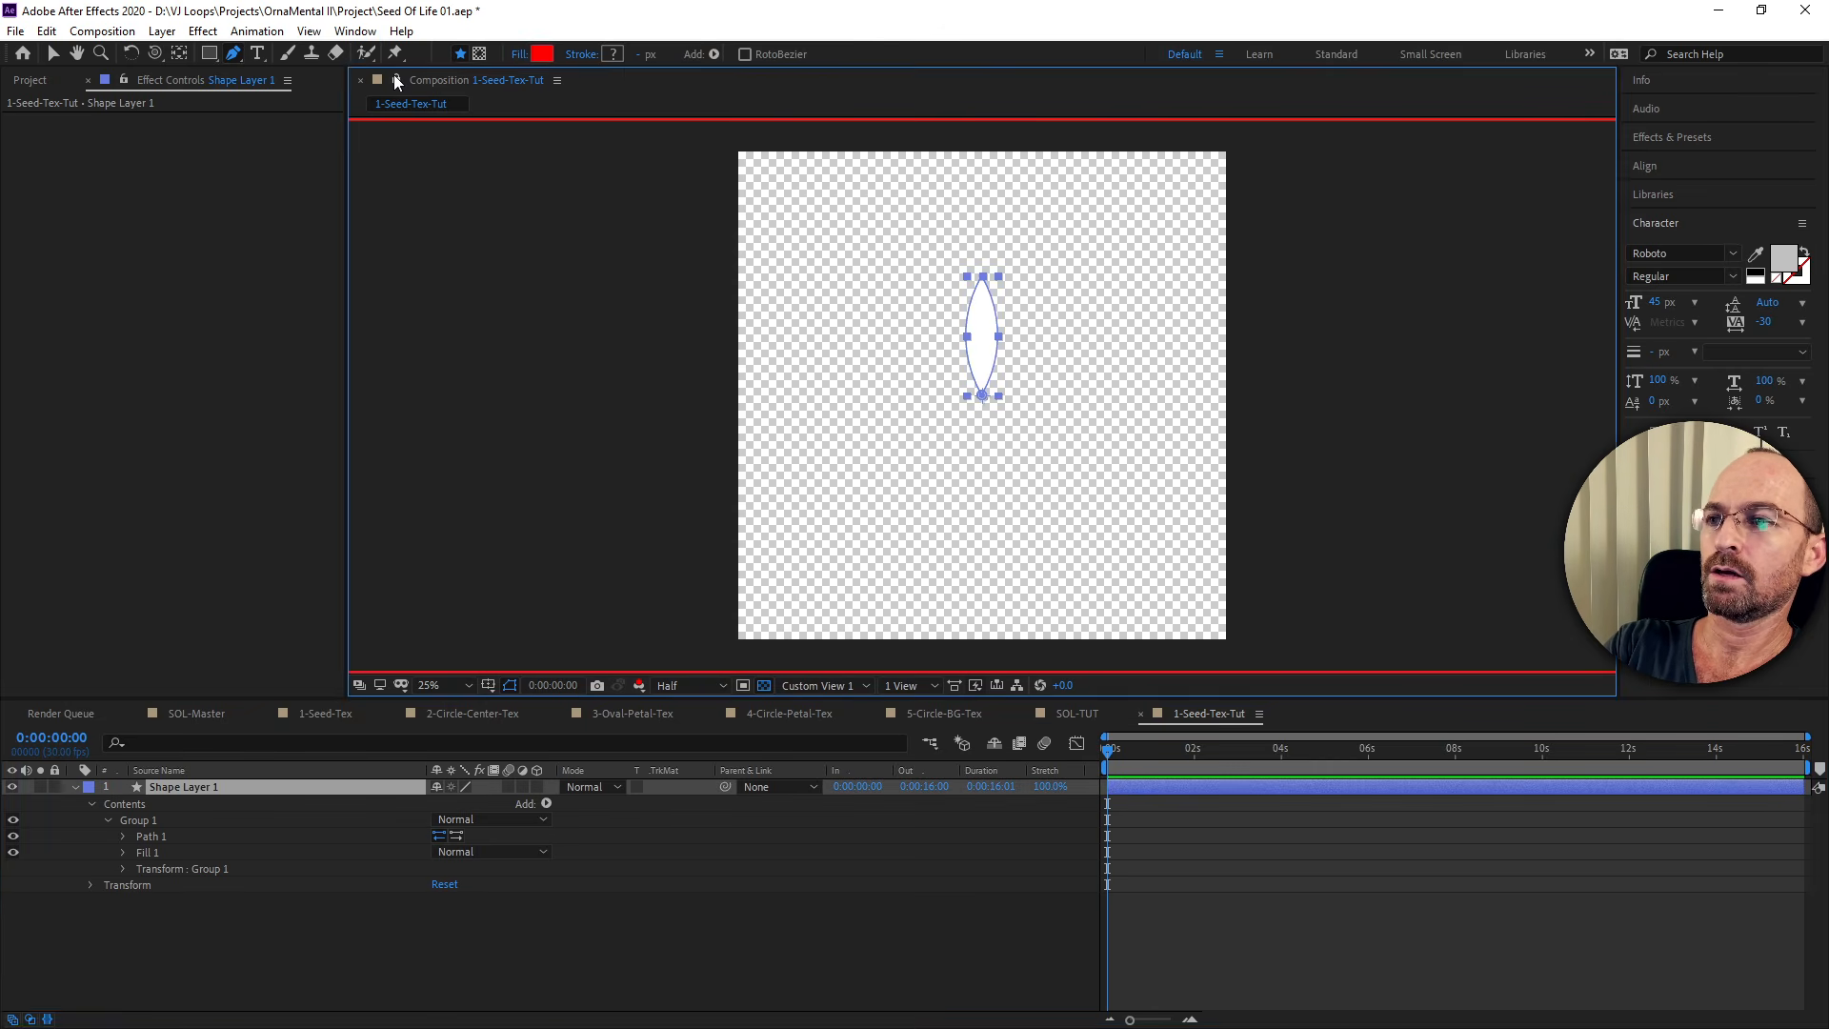
{"action": "scroll", "coordinate": [439, 251], "scroll_direction": "down", "scroll_amount": 1}
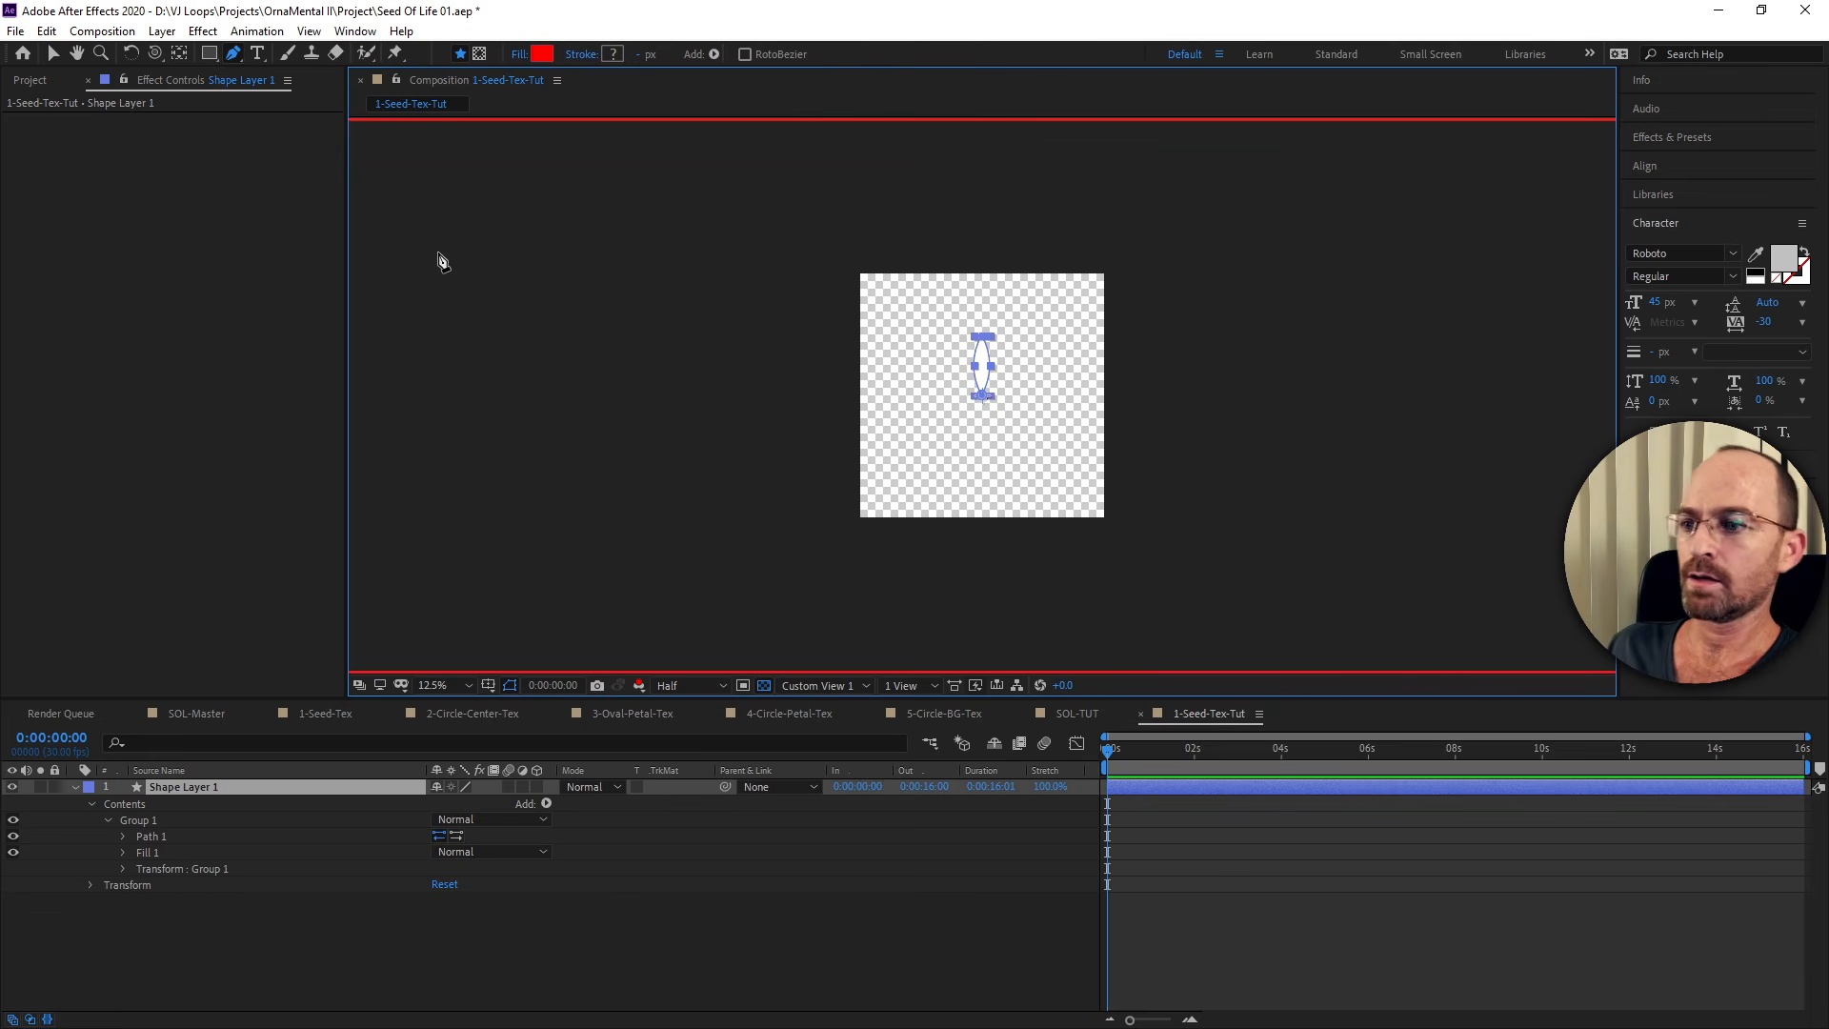
{"action": "scroll", "coordinate": [444, 260], "scroll_direction": "up", "scroll_amount": 1}
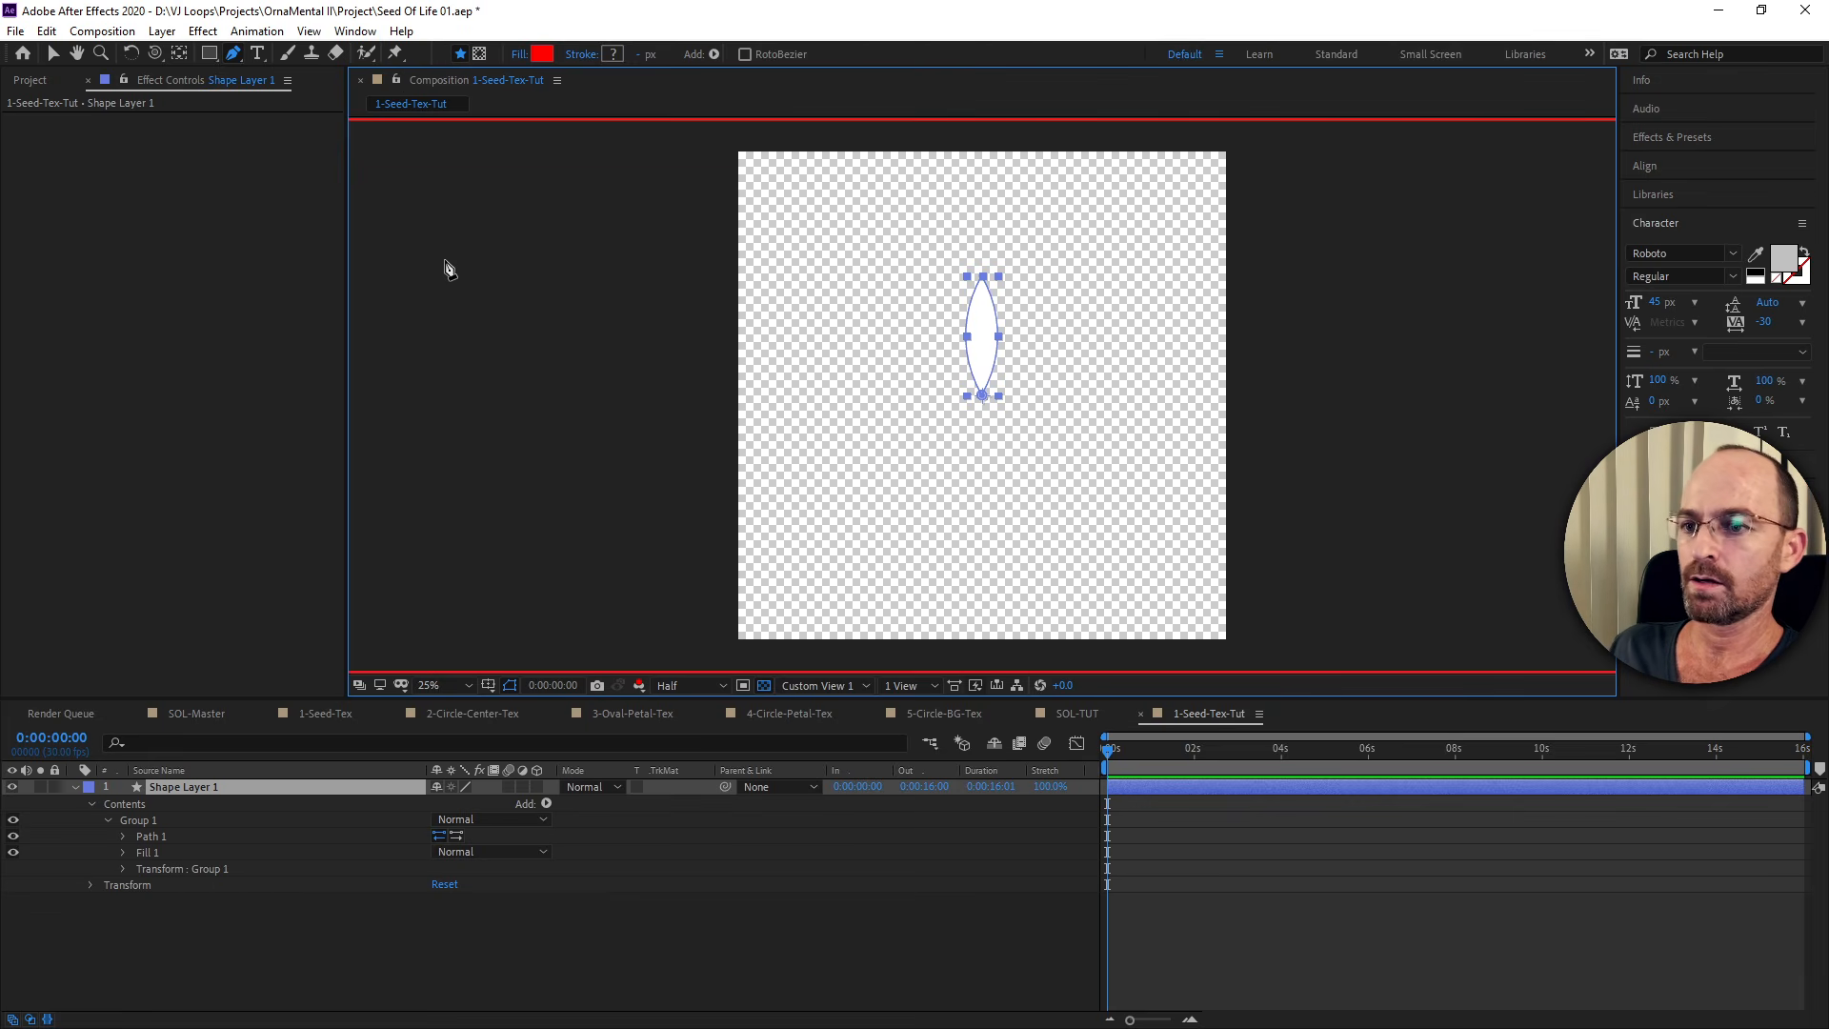
{"action": "left_click", "coordinate": [377, 964]}
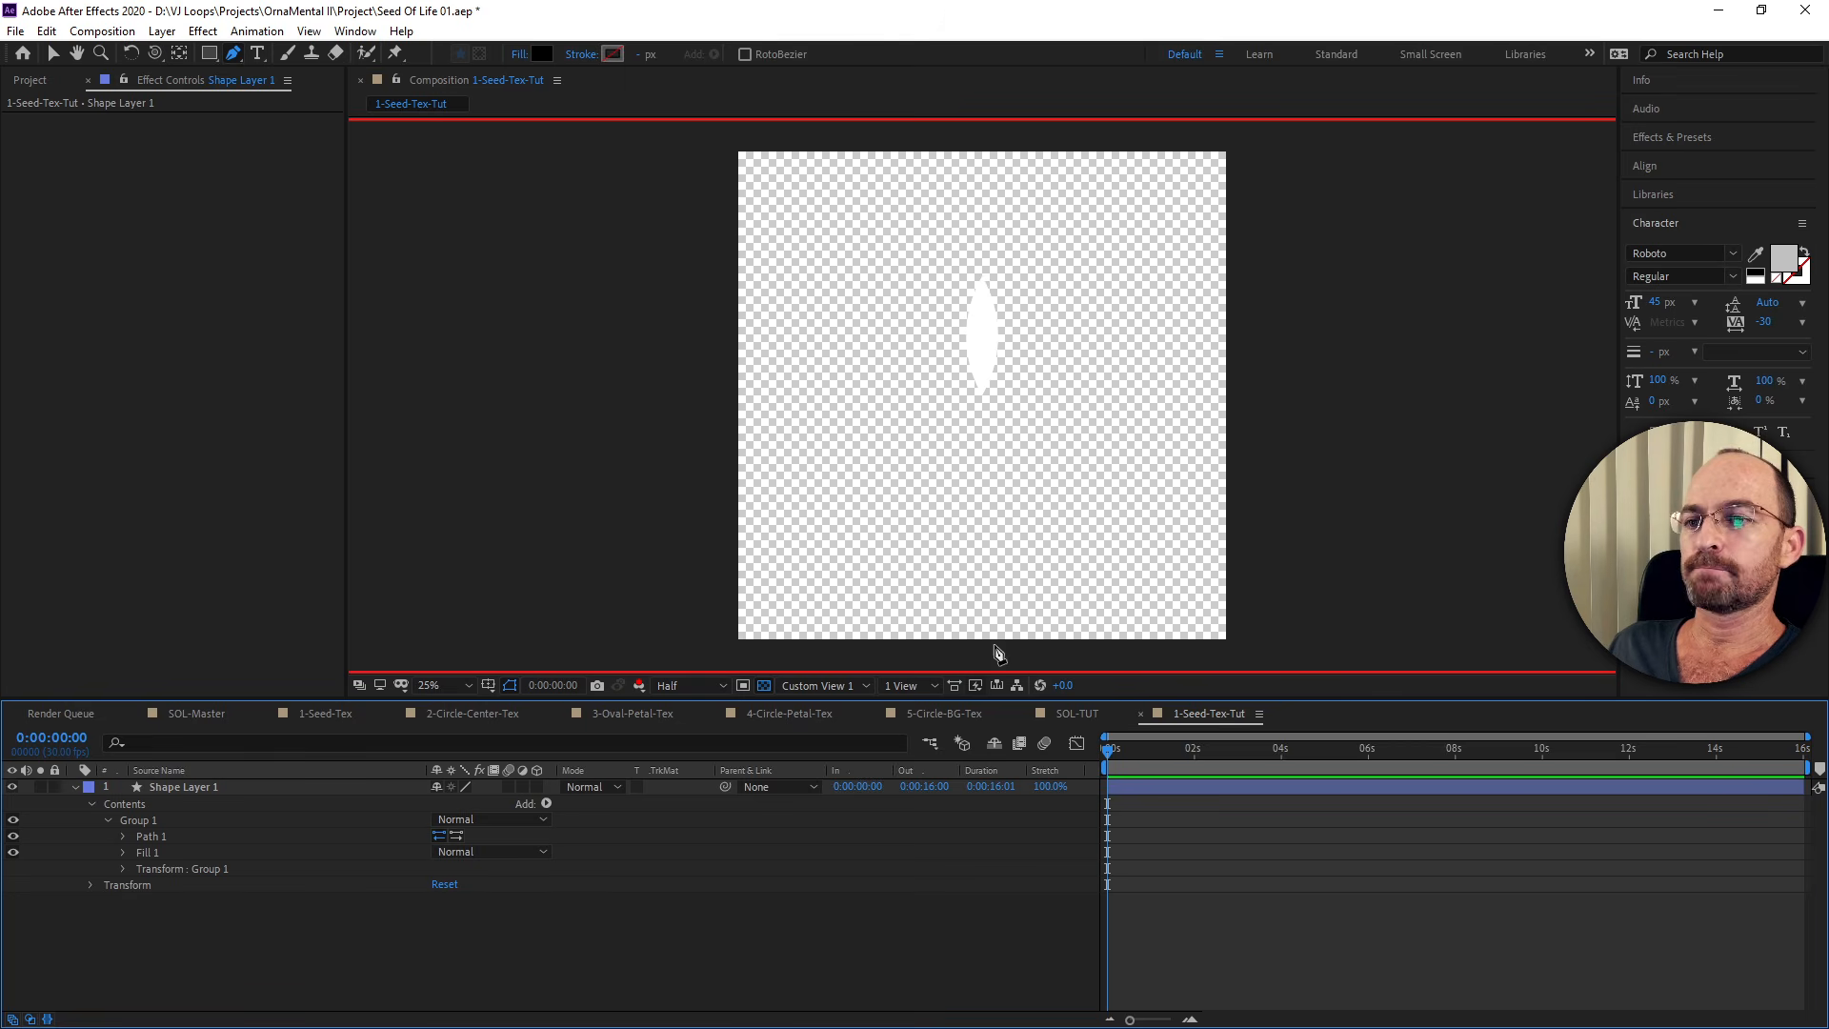
{"action": "left_click", "coordinate": [503, 785]}
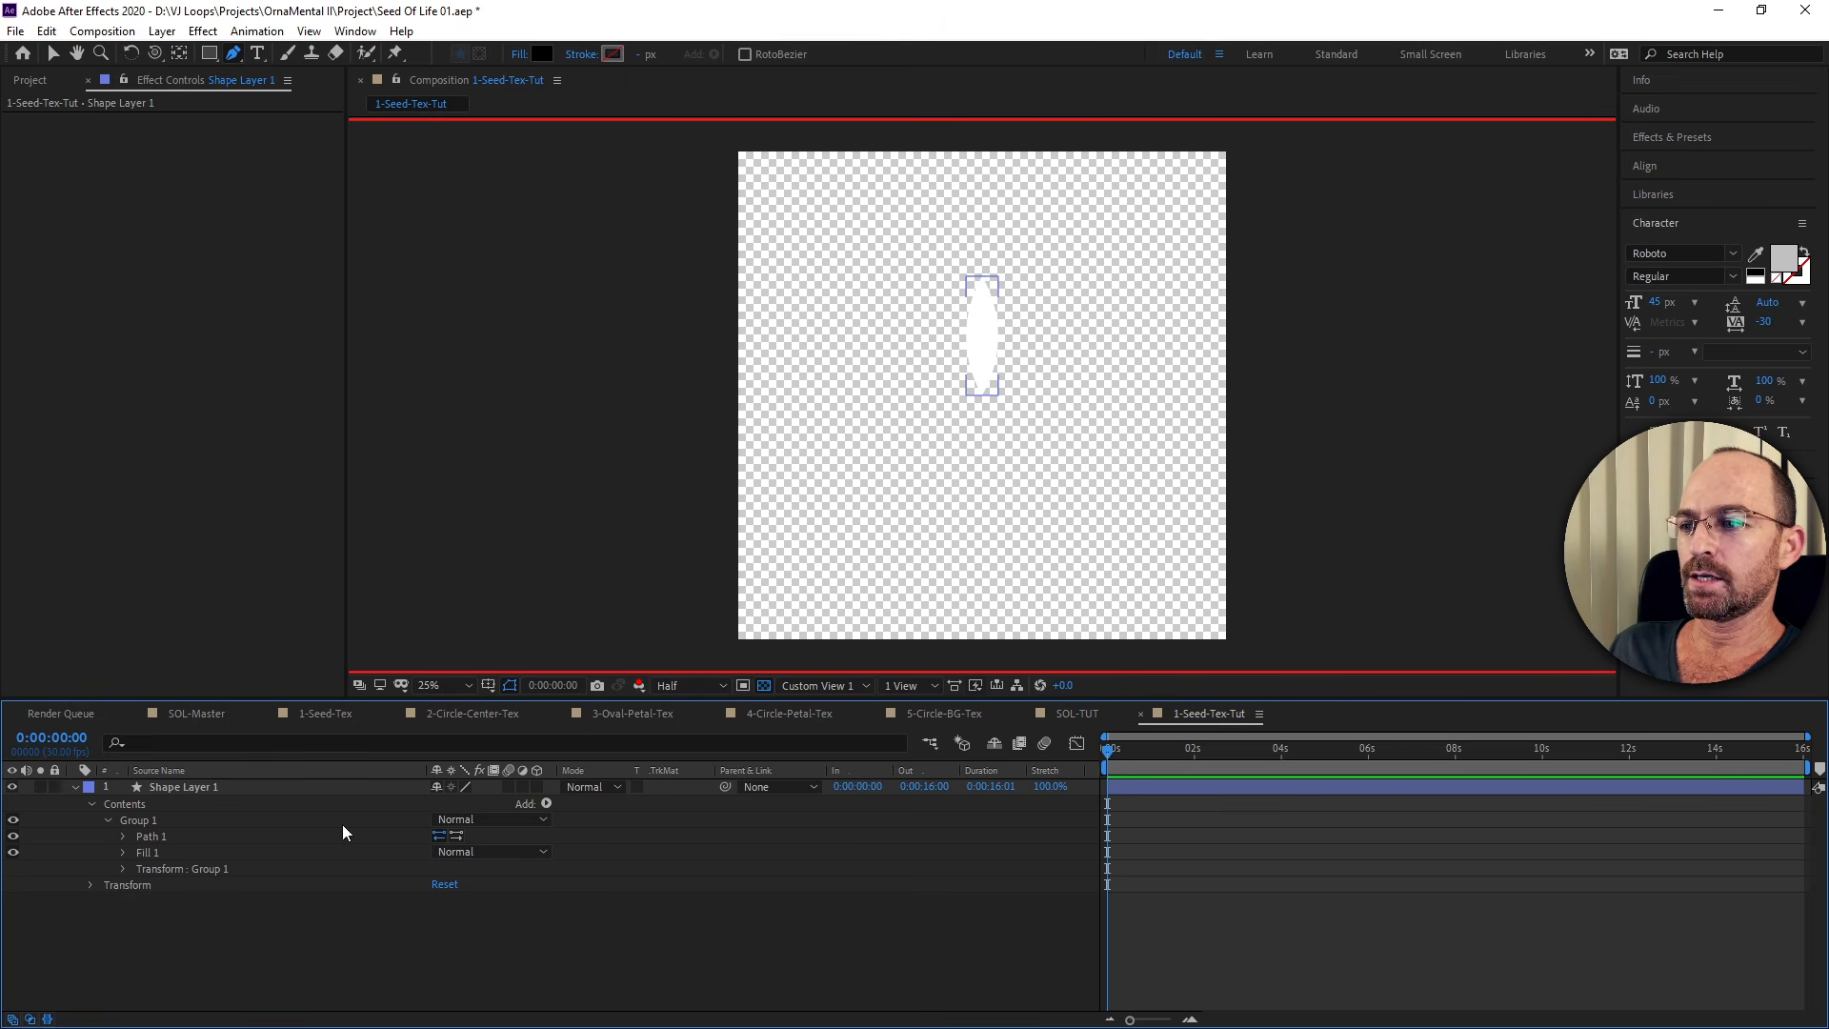
Set the color of Fill 1 to black (000000).
{"action": "left_click", "coordinate": [123, 852]}
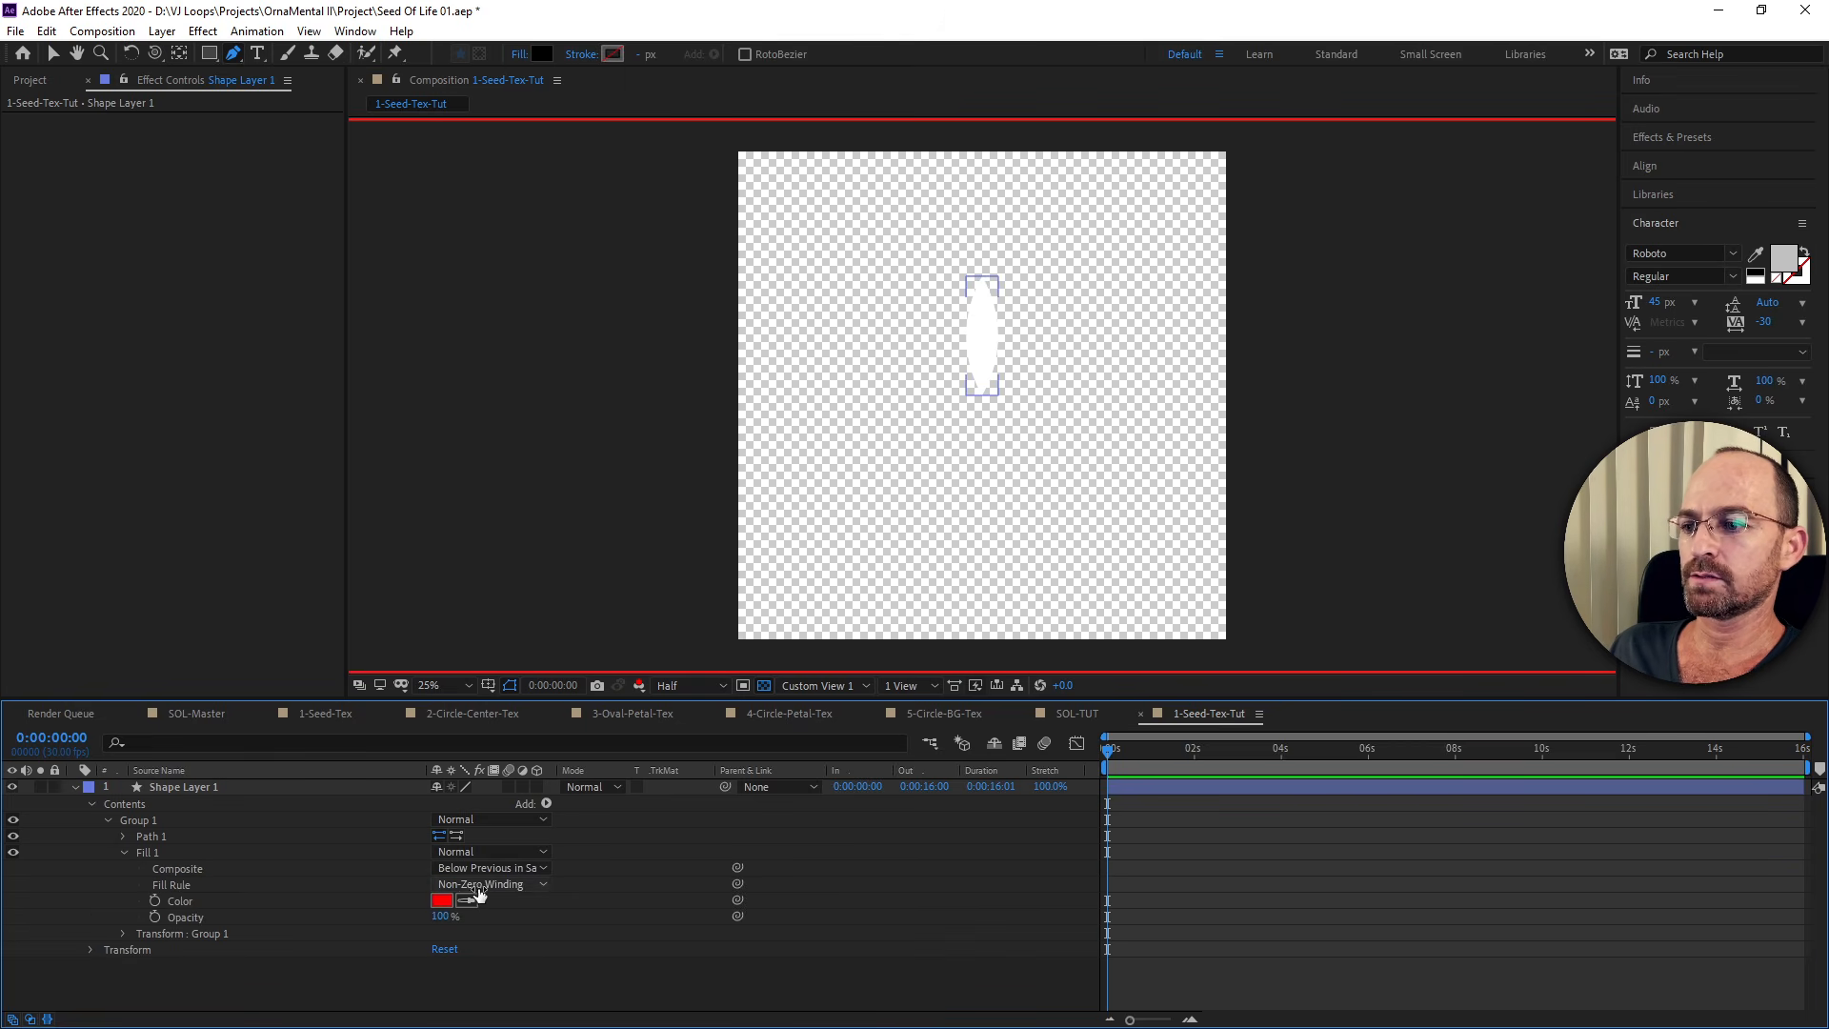
{"action": "left_click", "coordinate": [441, 903]}
{"action": "left_click", "coordinate": [821, 638]}
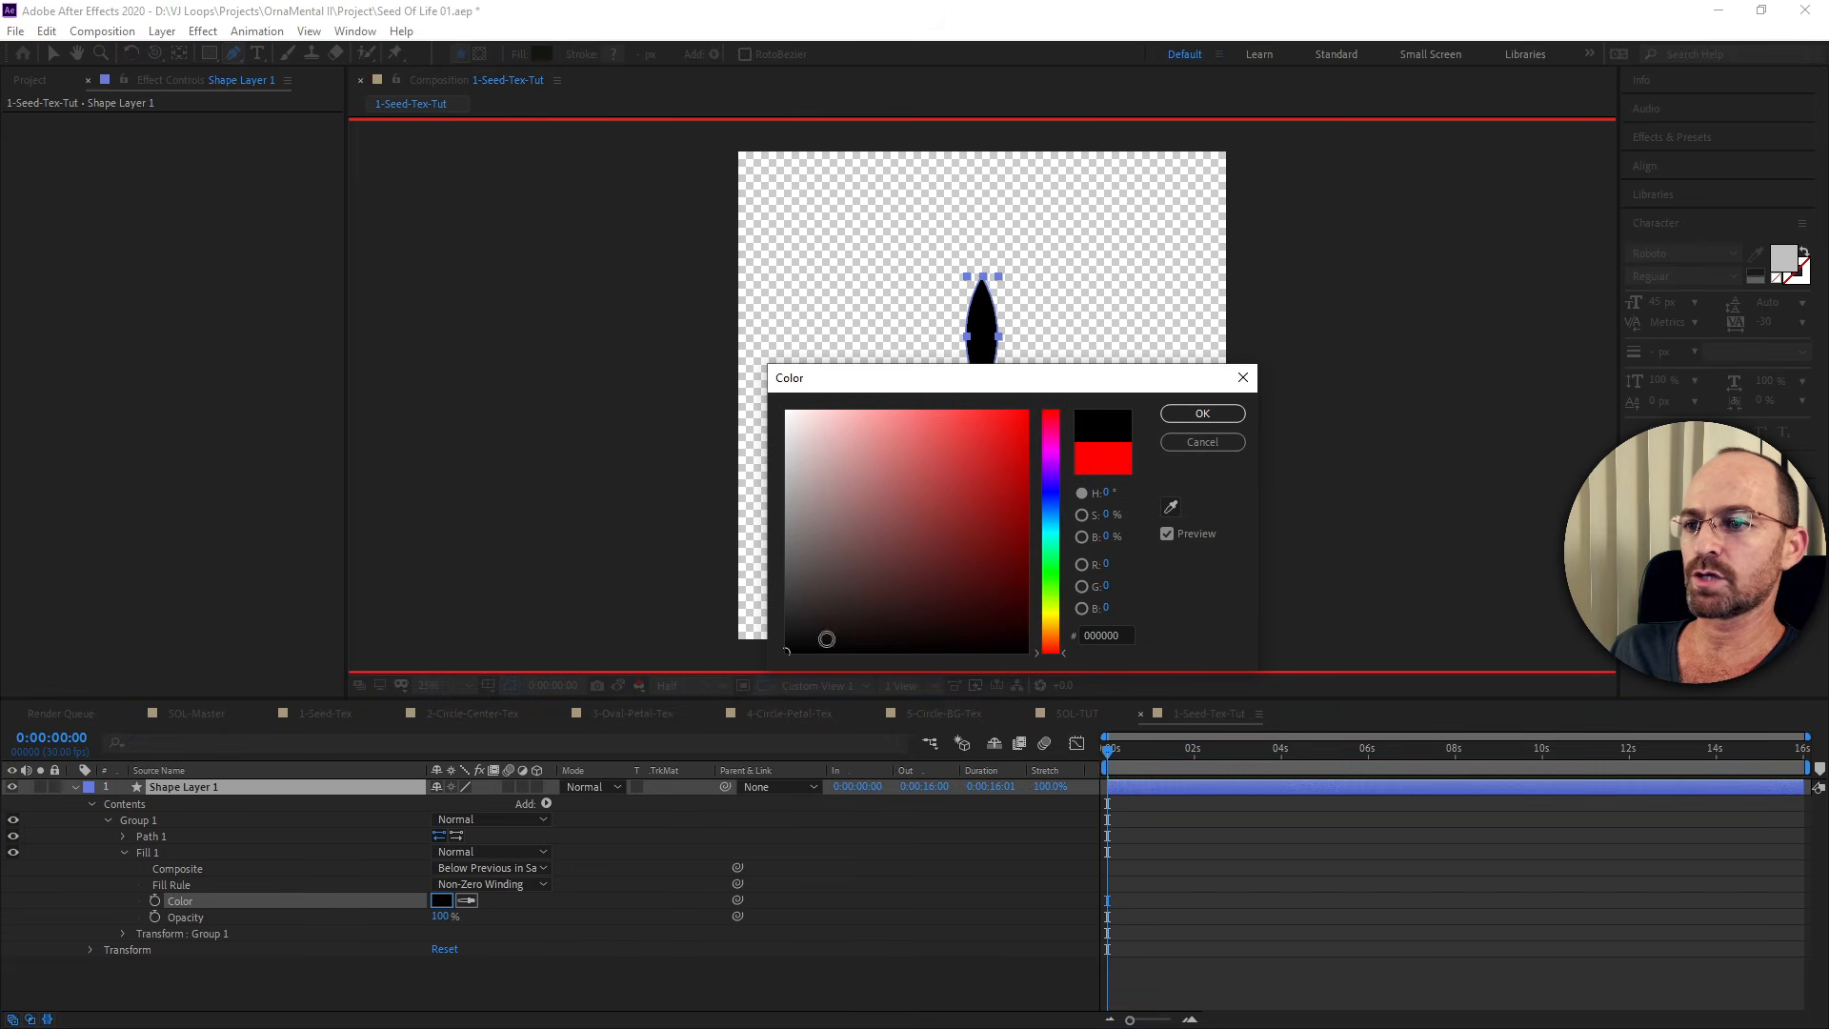
{"action": "left_click", "coordinate": [1164, 425]}
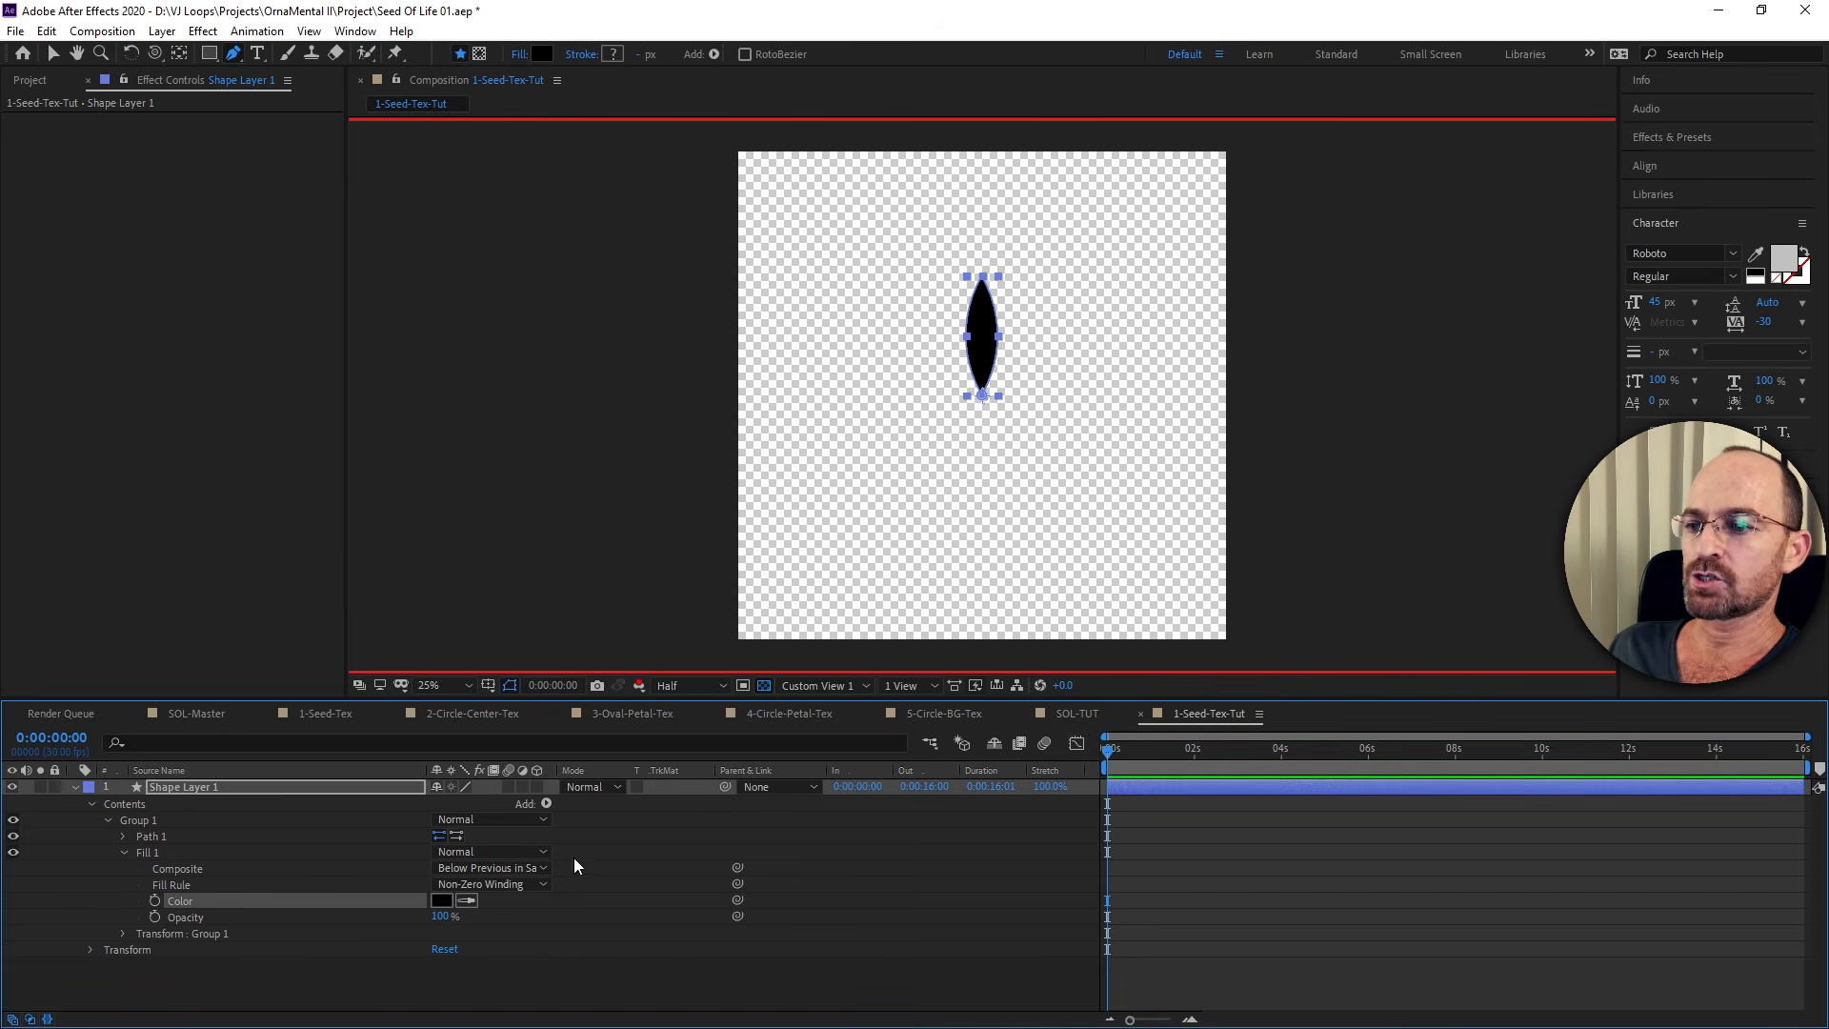
Add a second empty group to the shape layer's contents, outside Group 1, and collapse Group 1.
{"action": "left_click", "coordinate": [111, 892]}
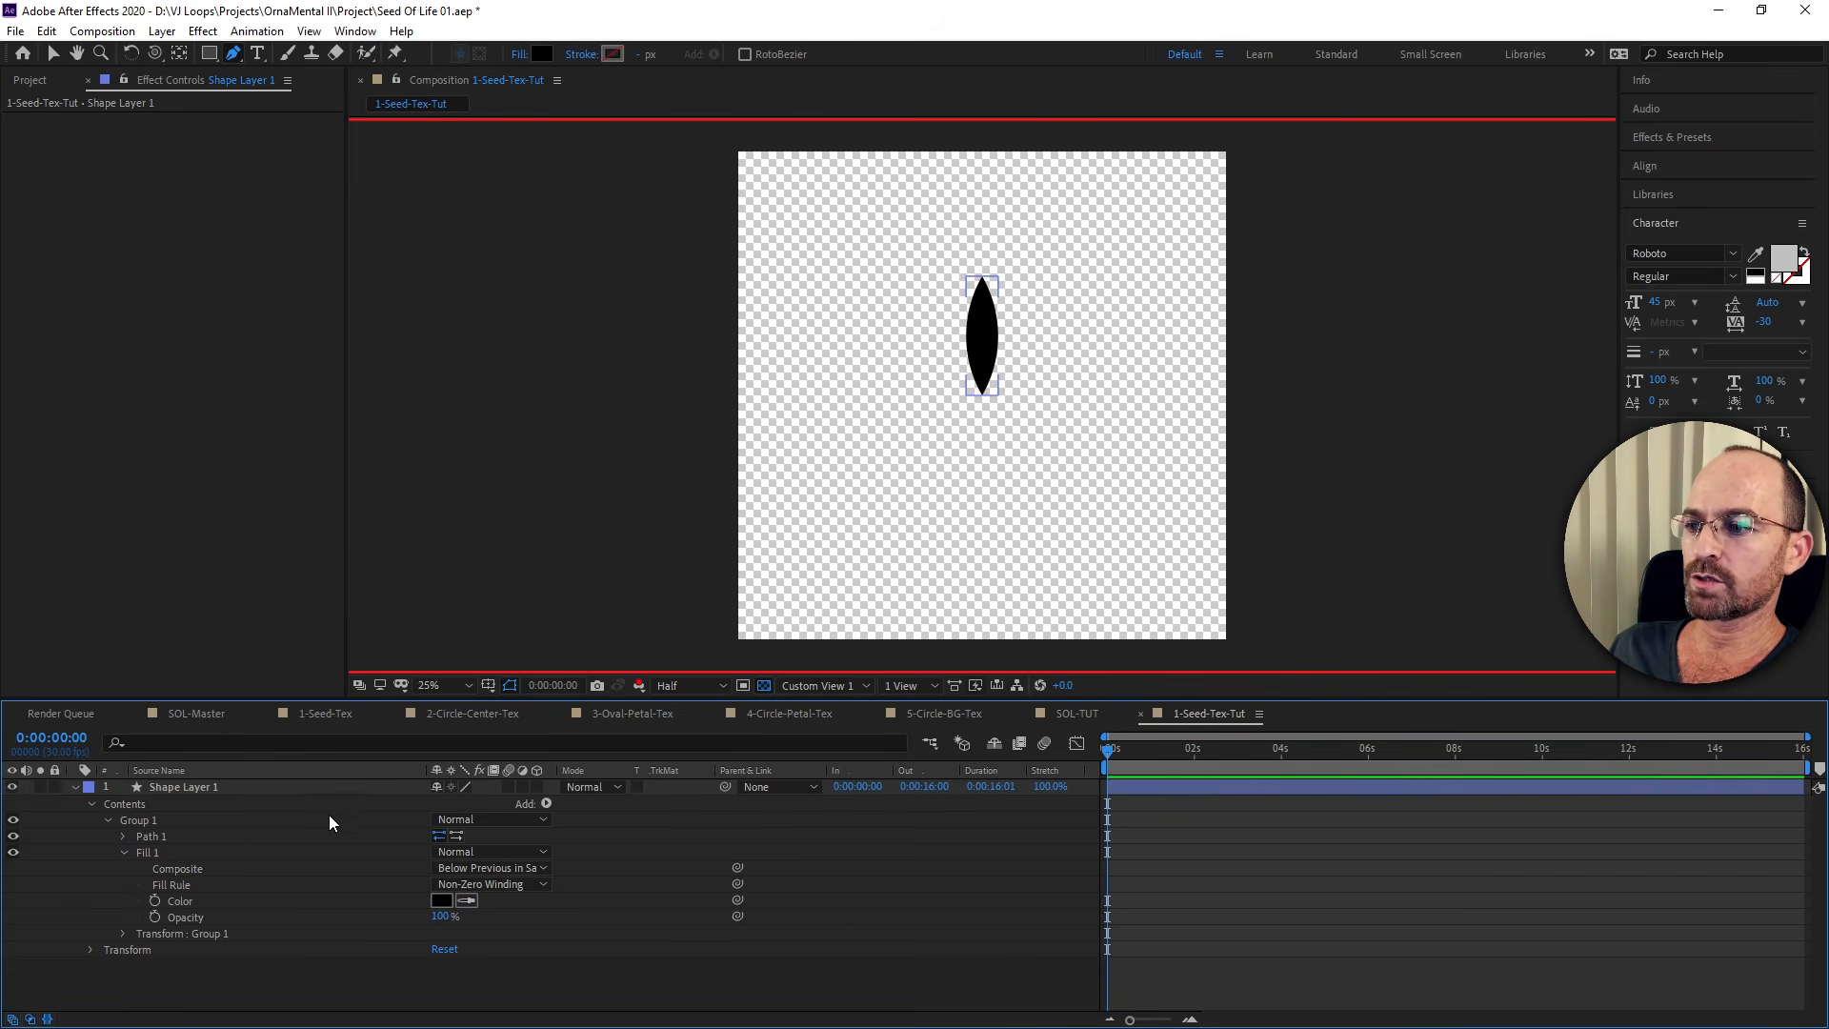
{"action": "left_click", "coordinate": [546, 804]}
{"action": "left_click", "coordinate": [610, 389]}
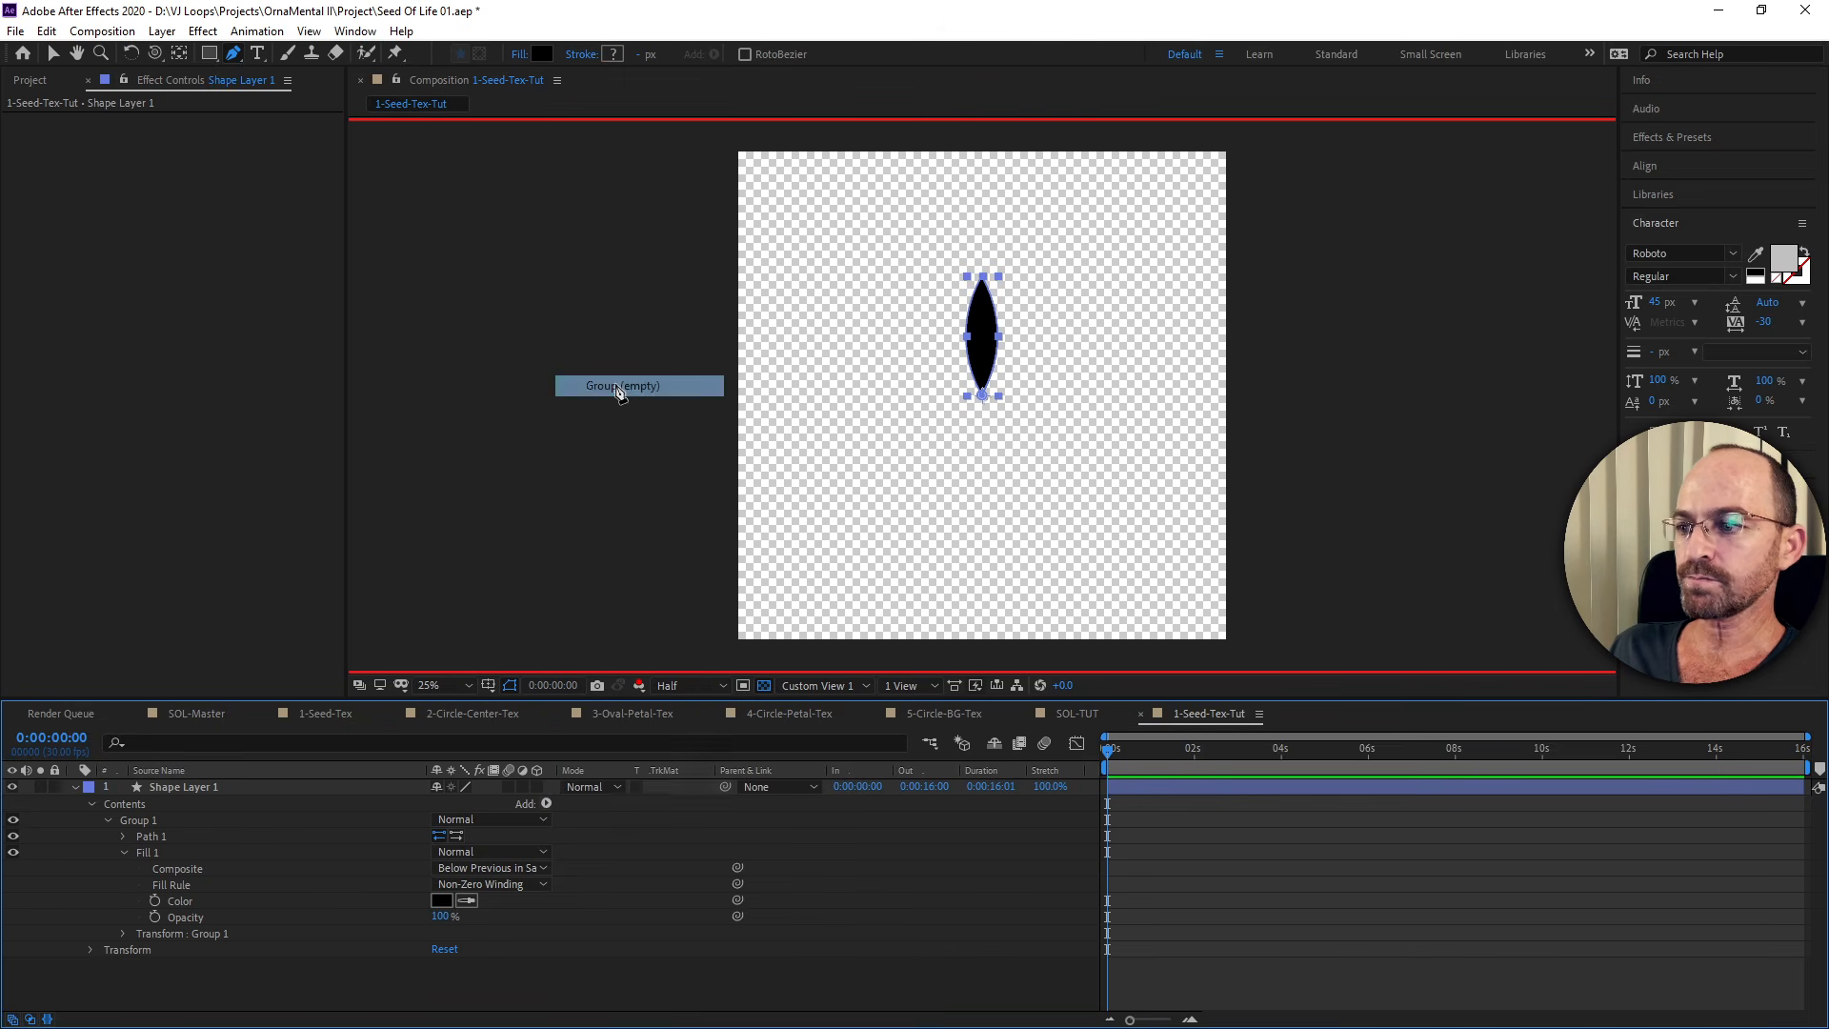
{"action": "left_click", "coordinate": [107, 819]}
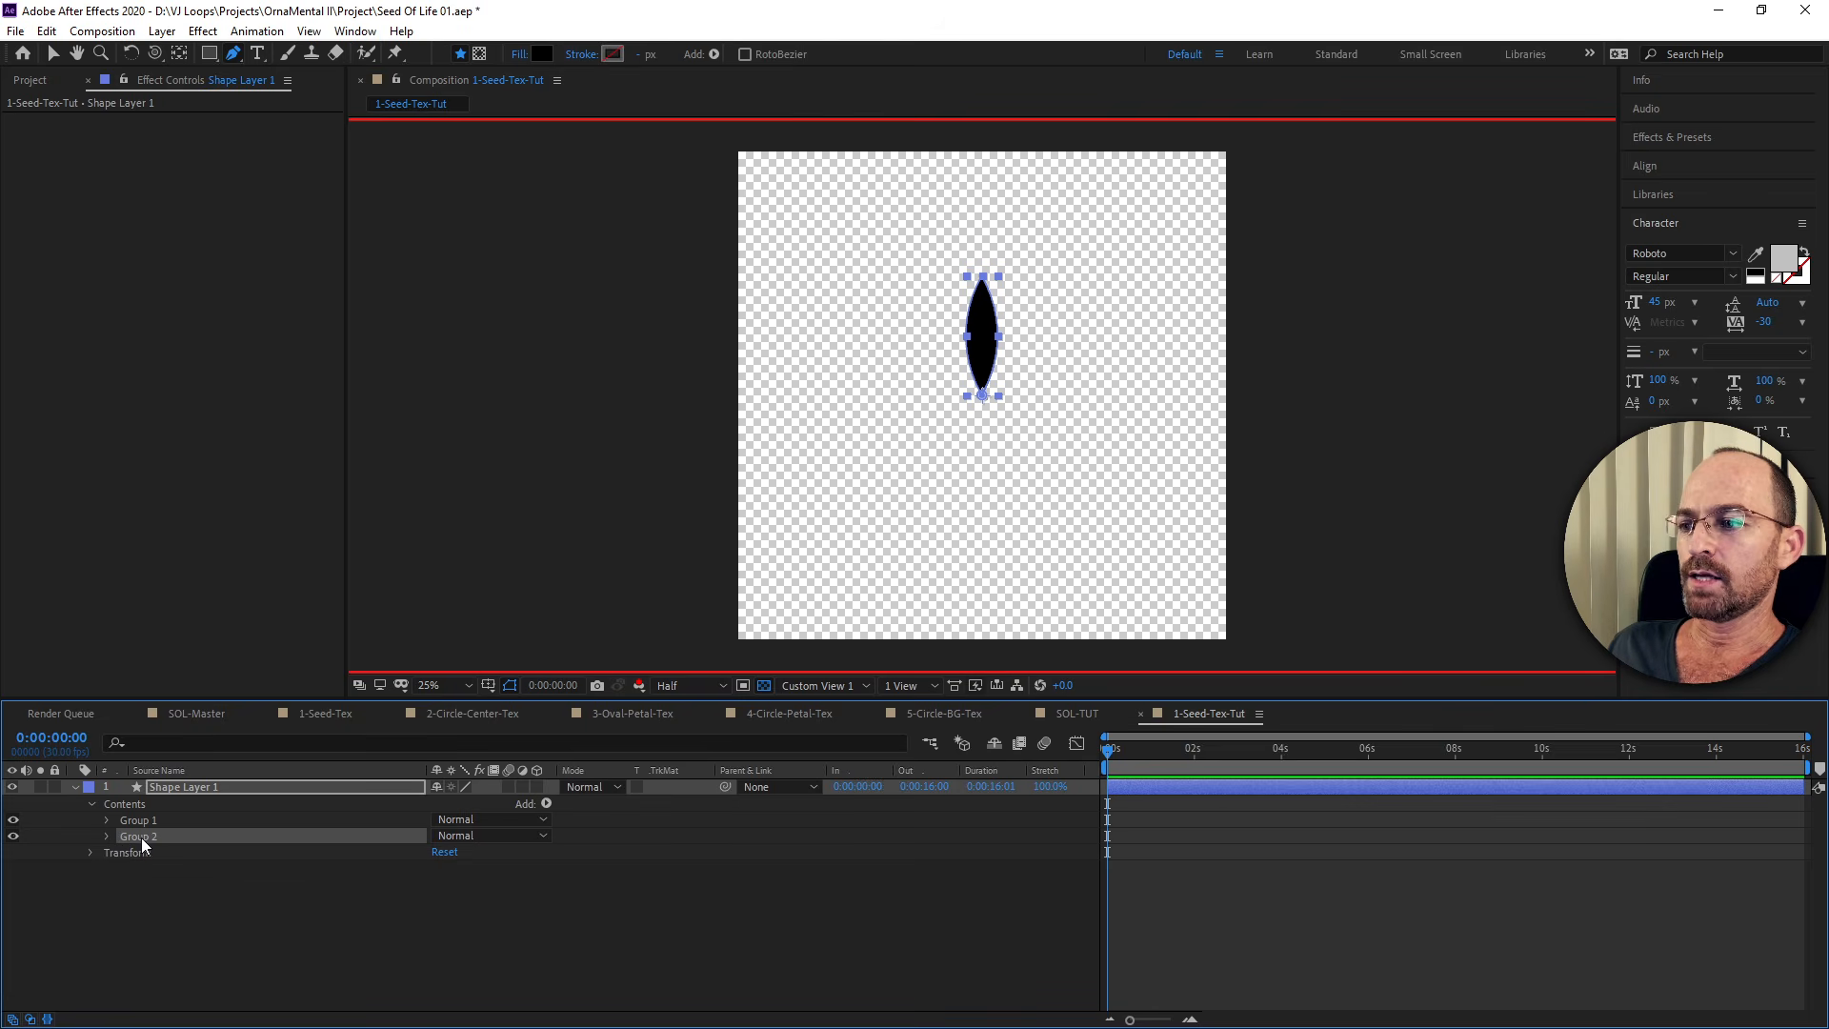
Add a rectangle path to Group 2 and set its size to 2048 by 2048.
{"action": "left_click", "coordinate": [547, 804]}
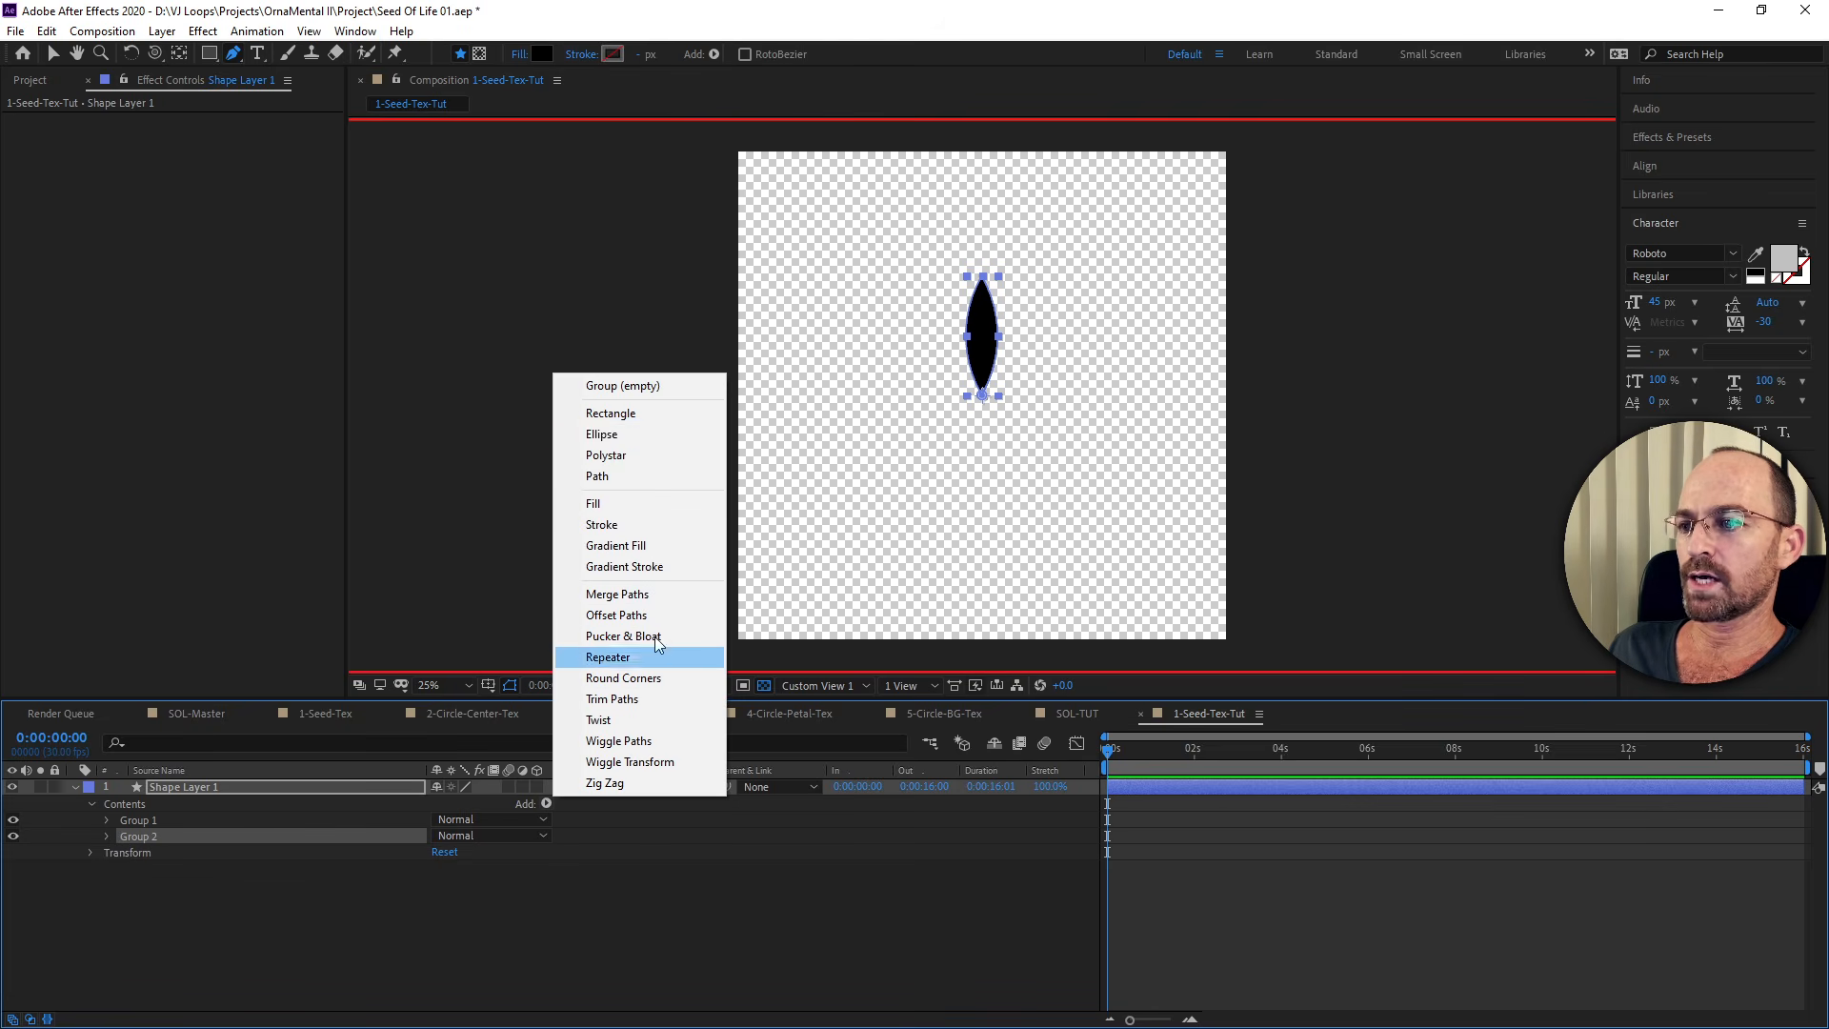
{"action": "left_click", "coordinate": [643, 420]}
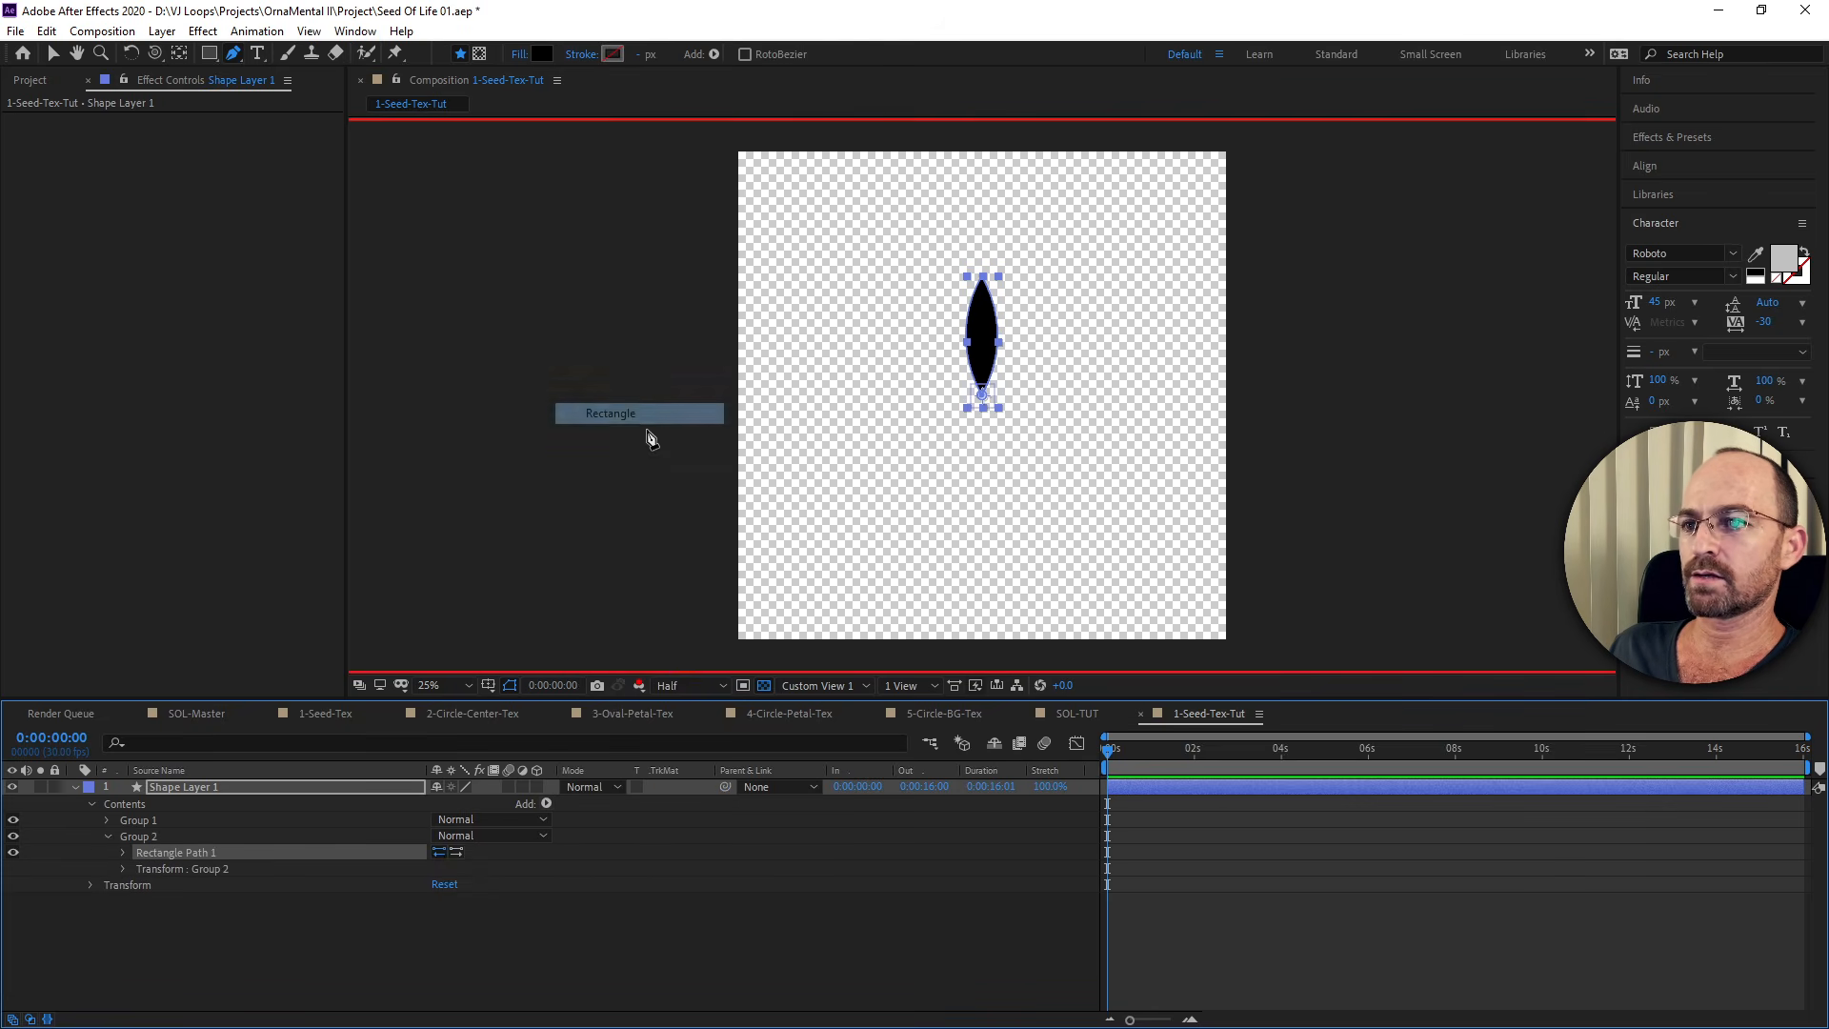
{"action": "left_click", "coordinate": [123, 853]}
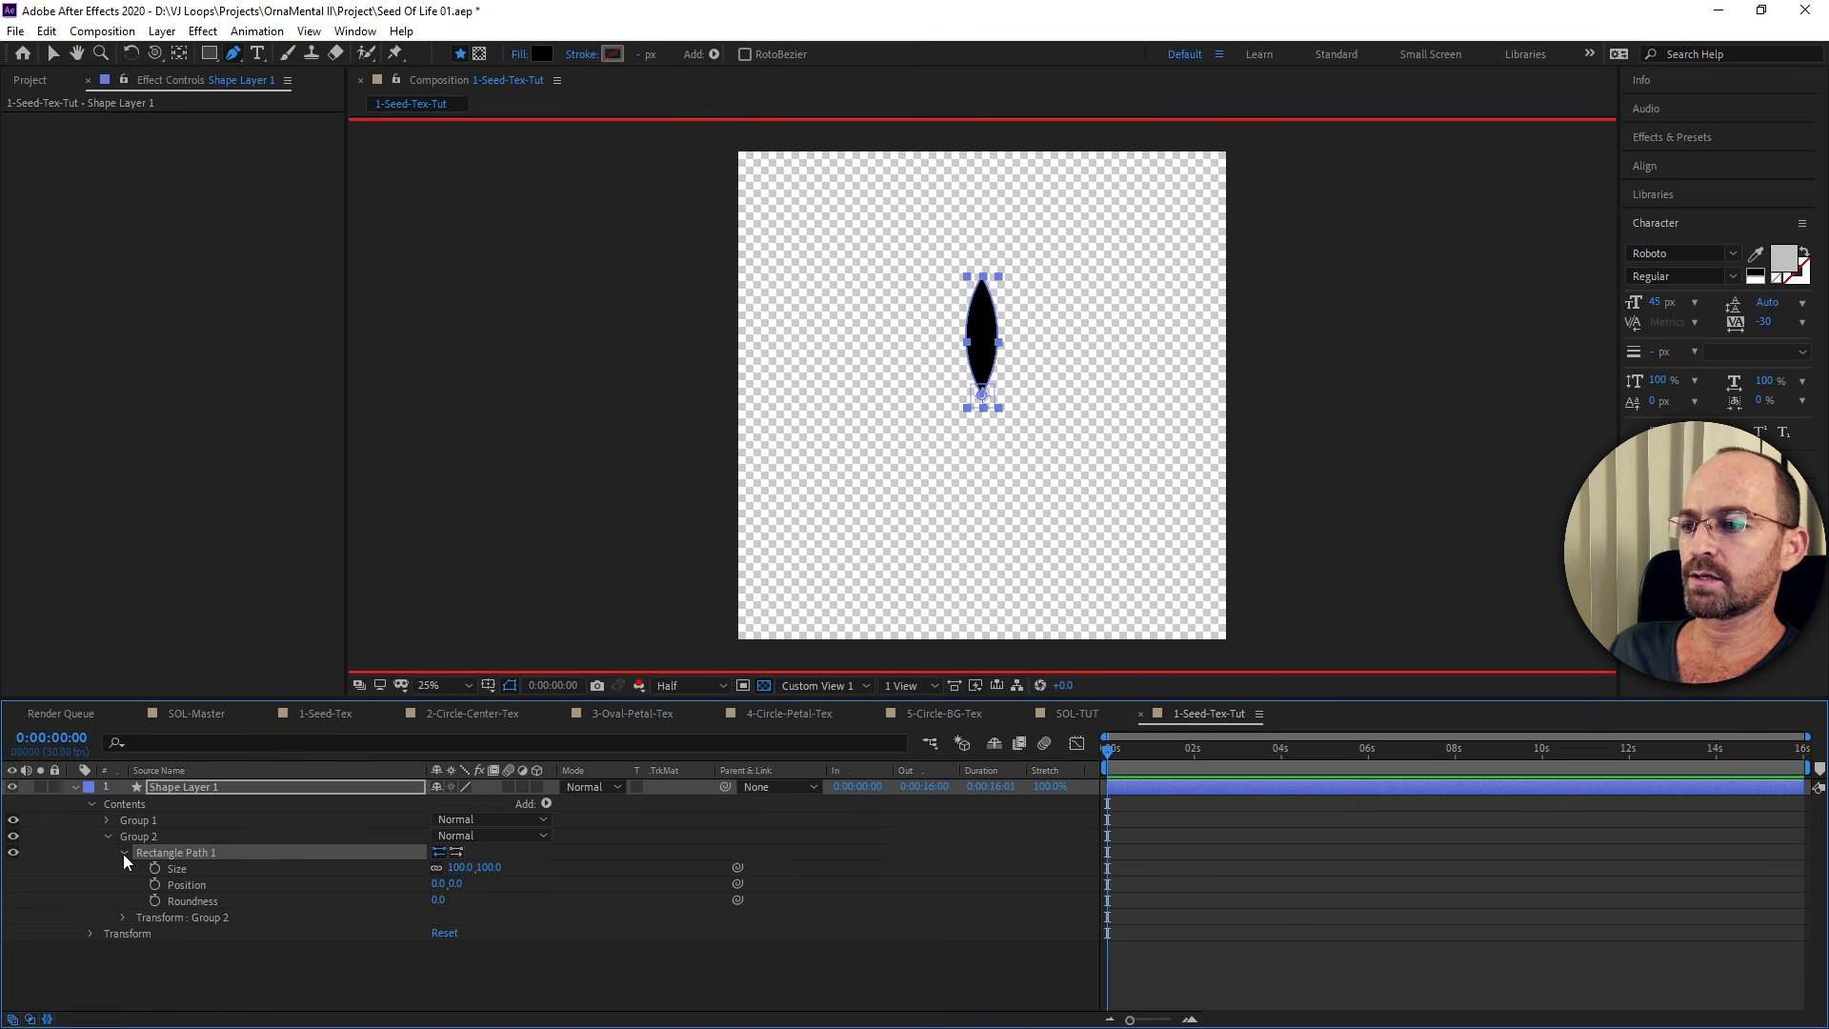
{"action": "left_click", "coordinate": [461, 868]}
{"action": "type", "text": "2048"}
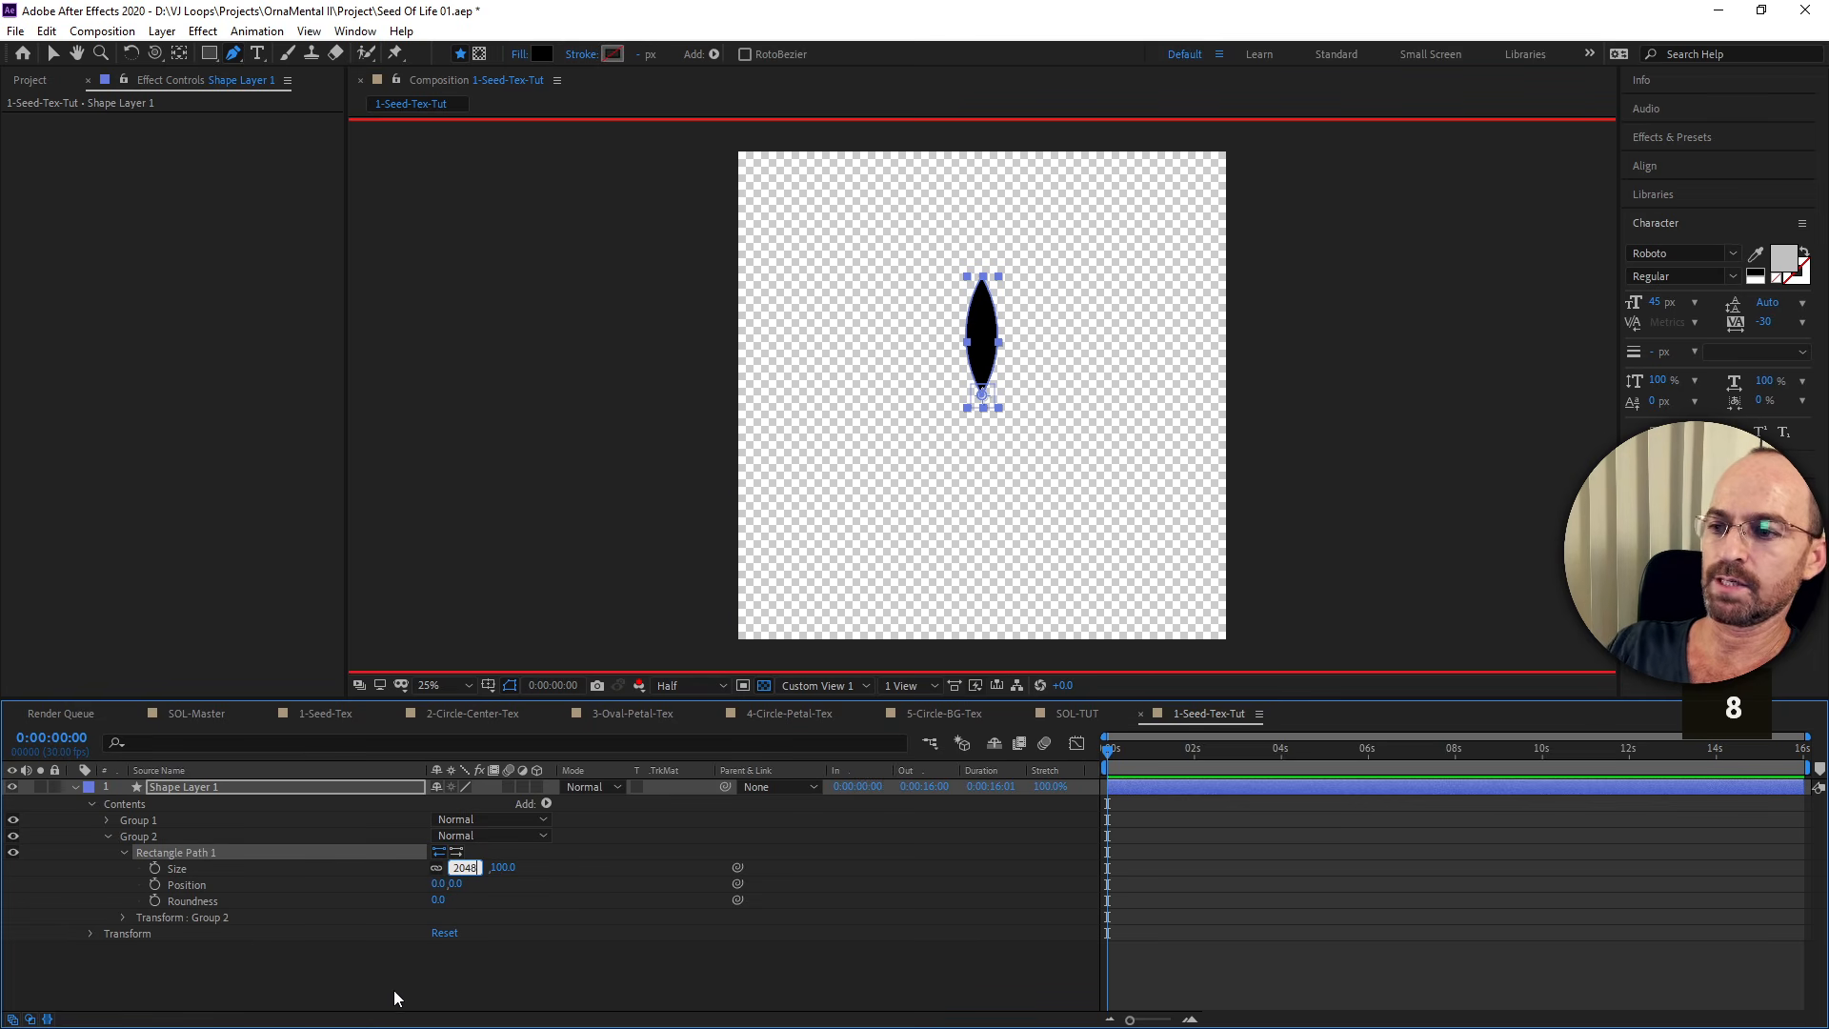
{"action": "key", "text": "Return"}
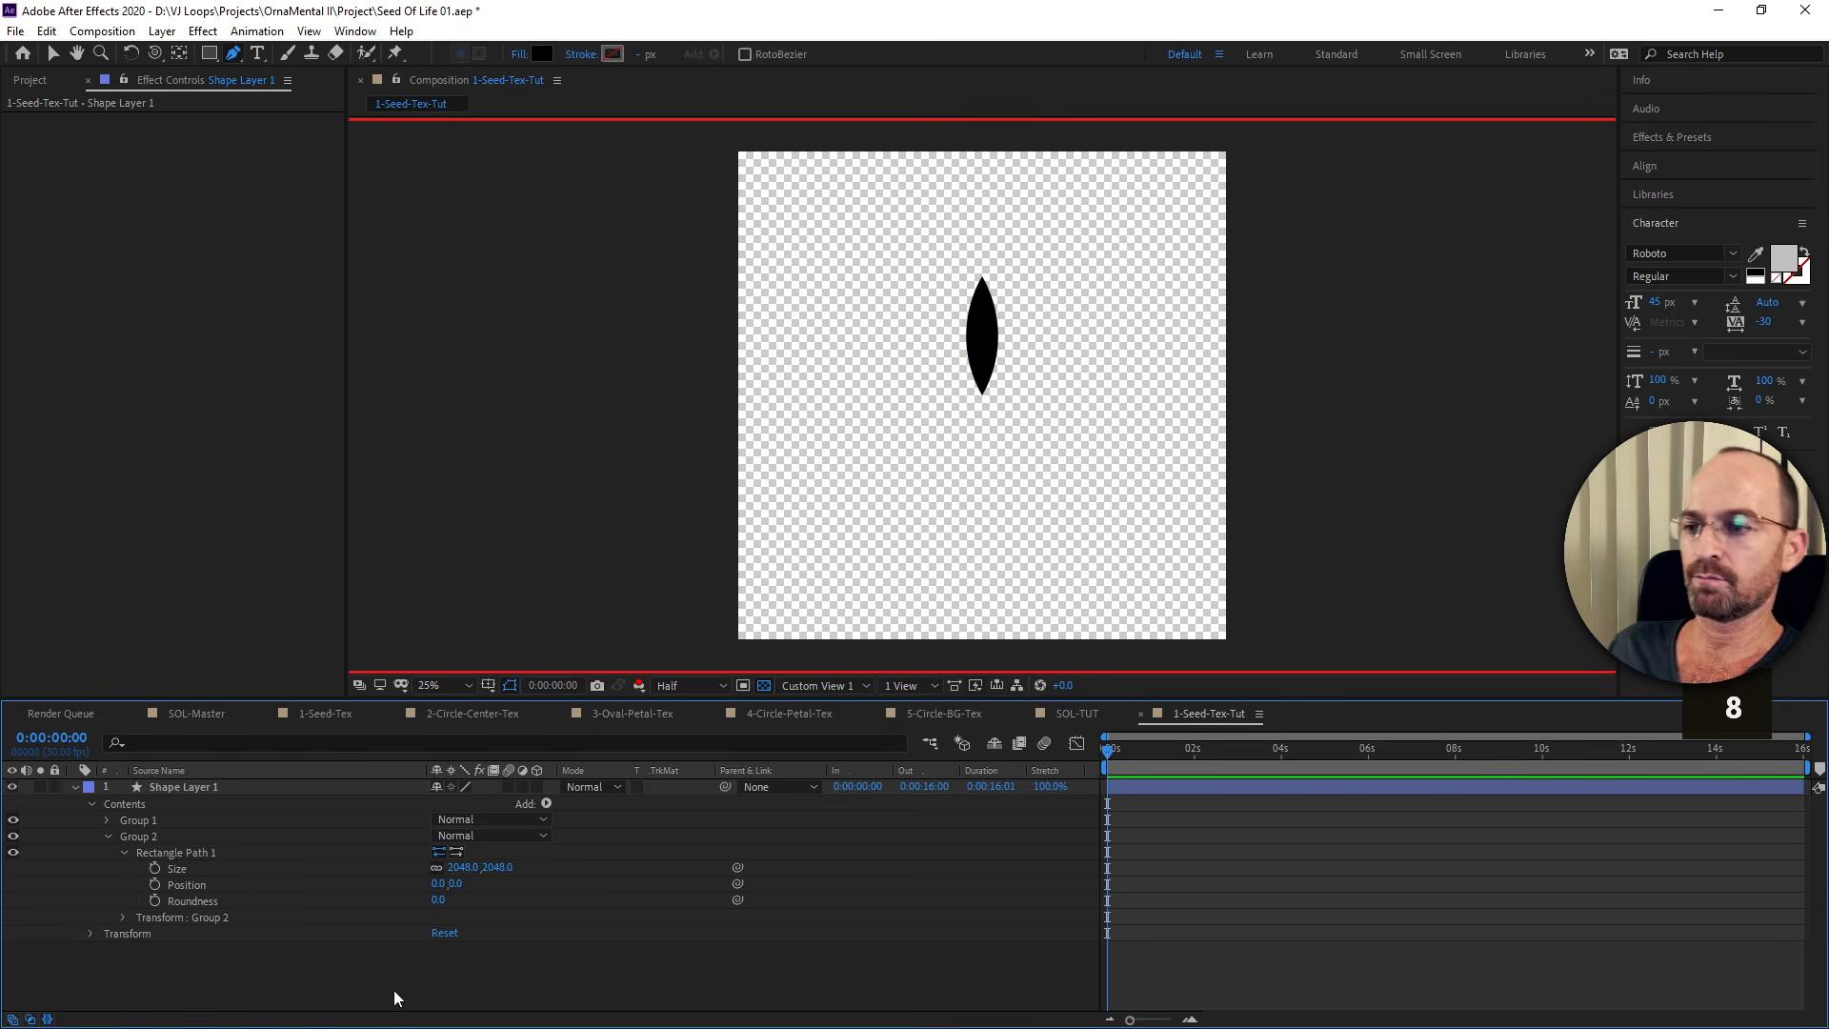
Add a fill to the rectangle in Group 2 and set its color to white.
{"action": "left_click", "coordinate": [190, 853]}
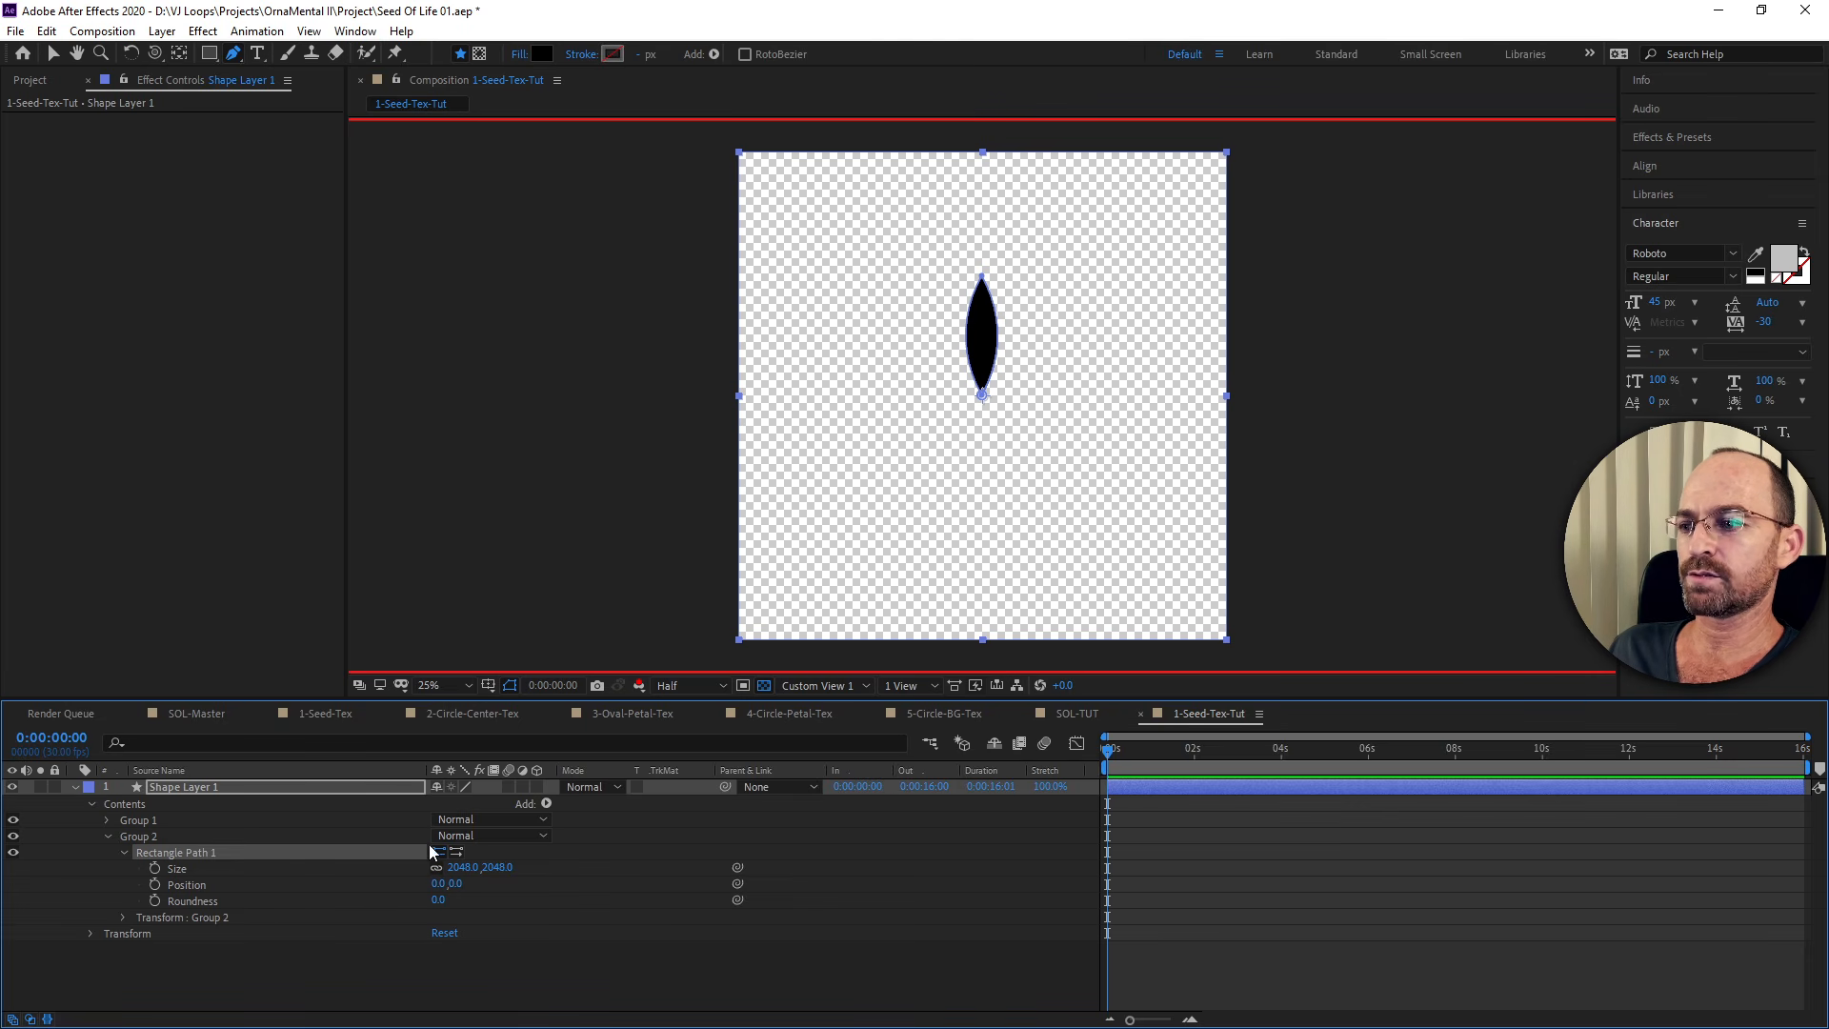
{"action": "left_click", "coordinate": [546, 803]}
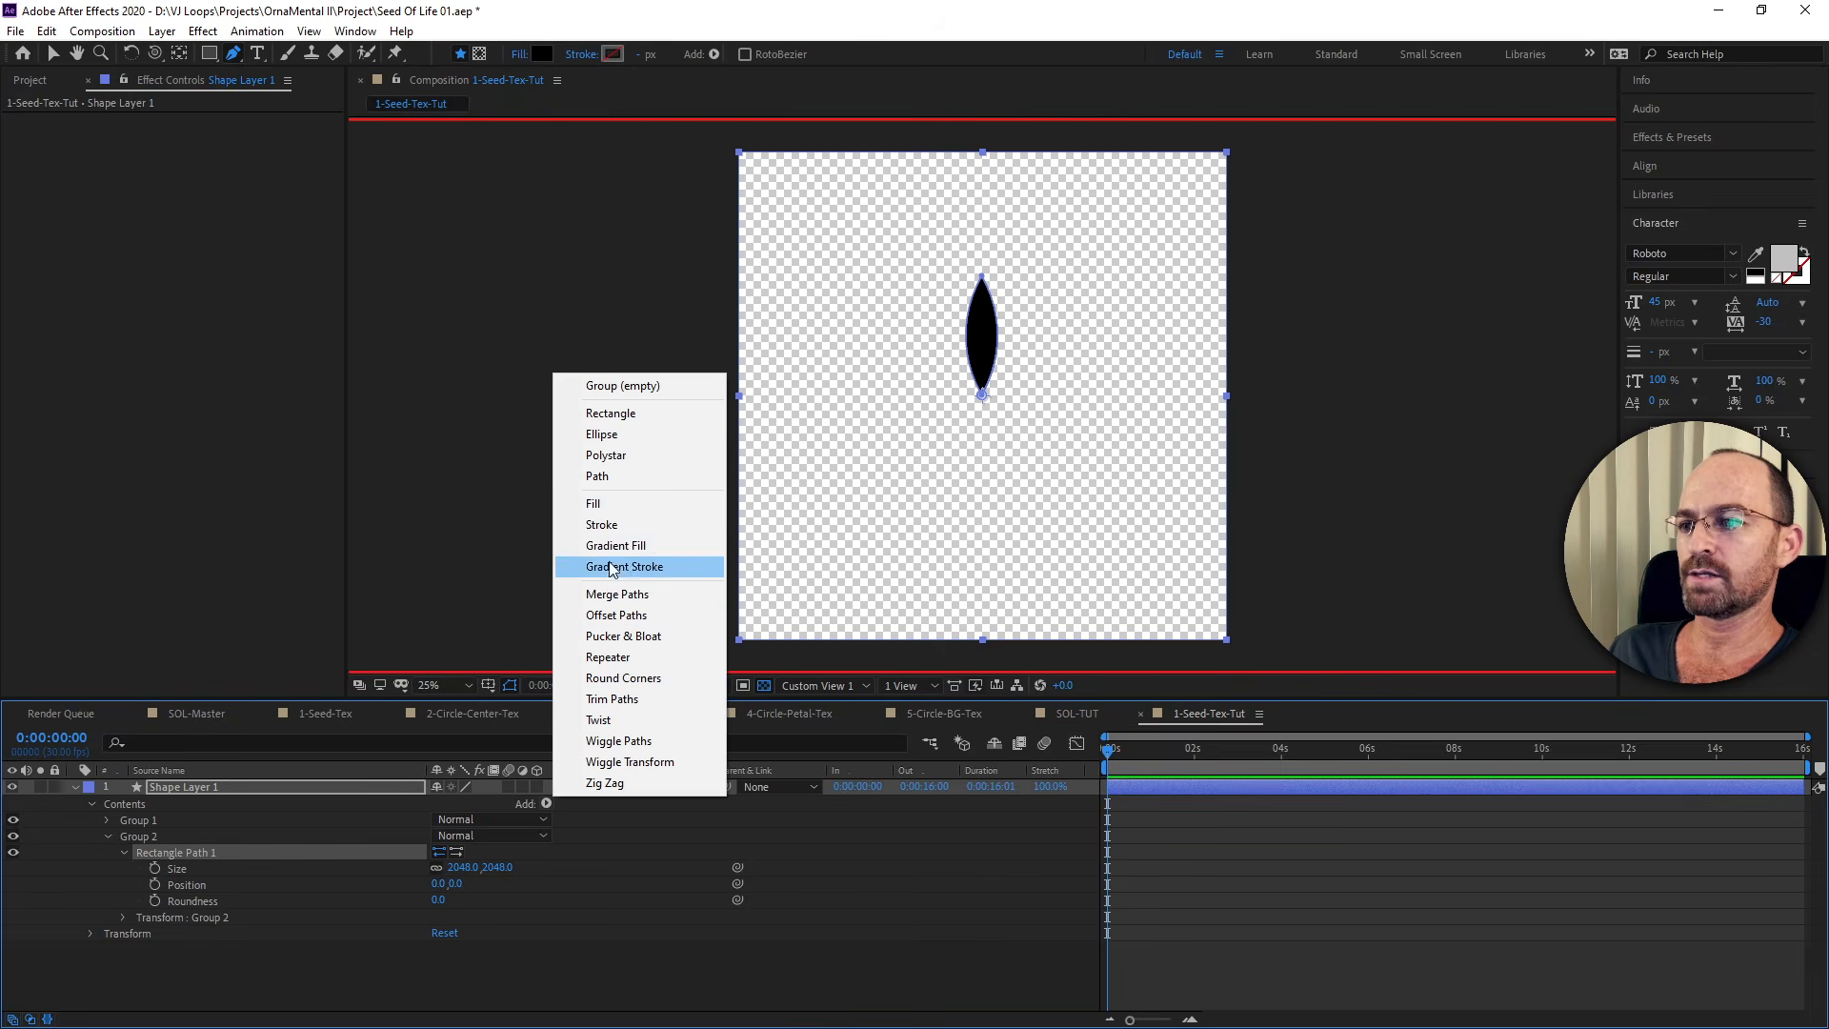
{"action": "left_click", "coordinate": [596, 503]}
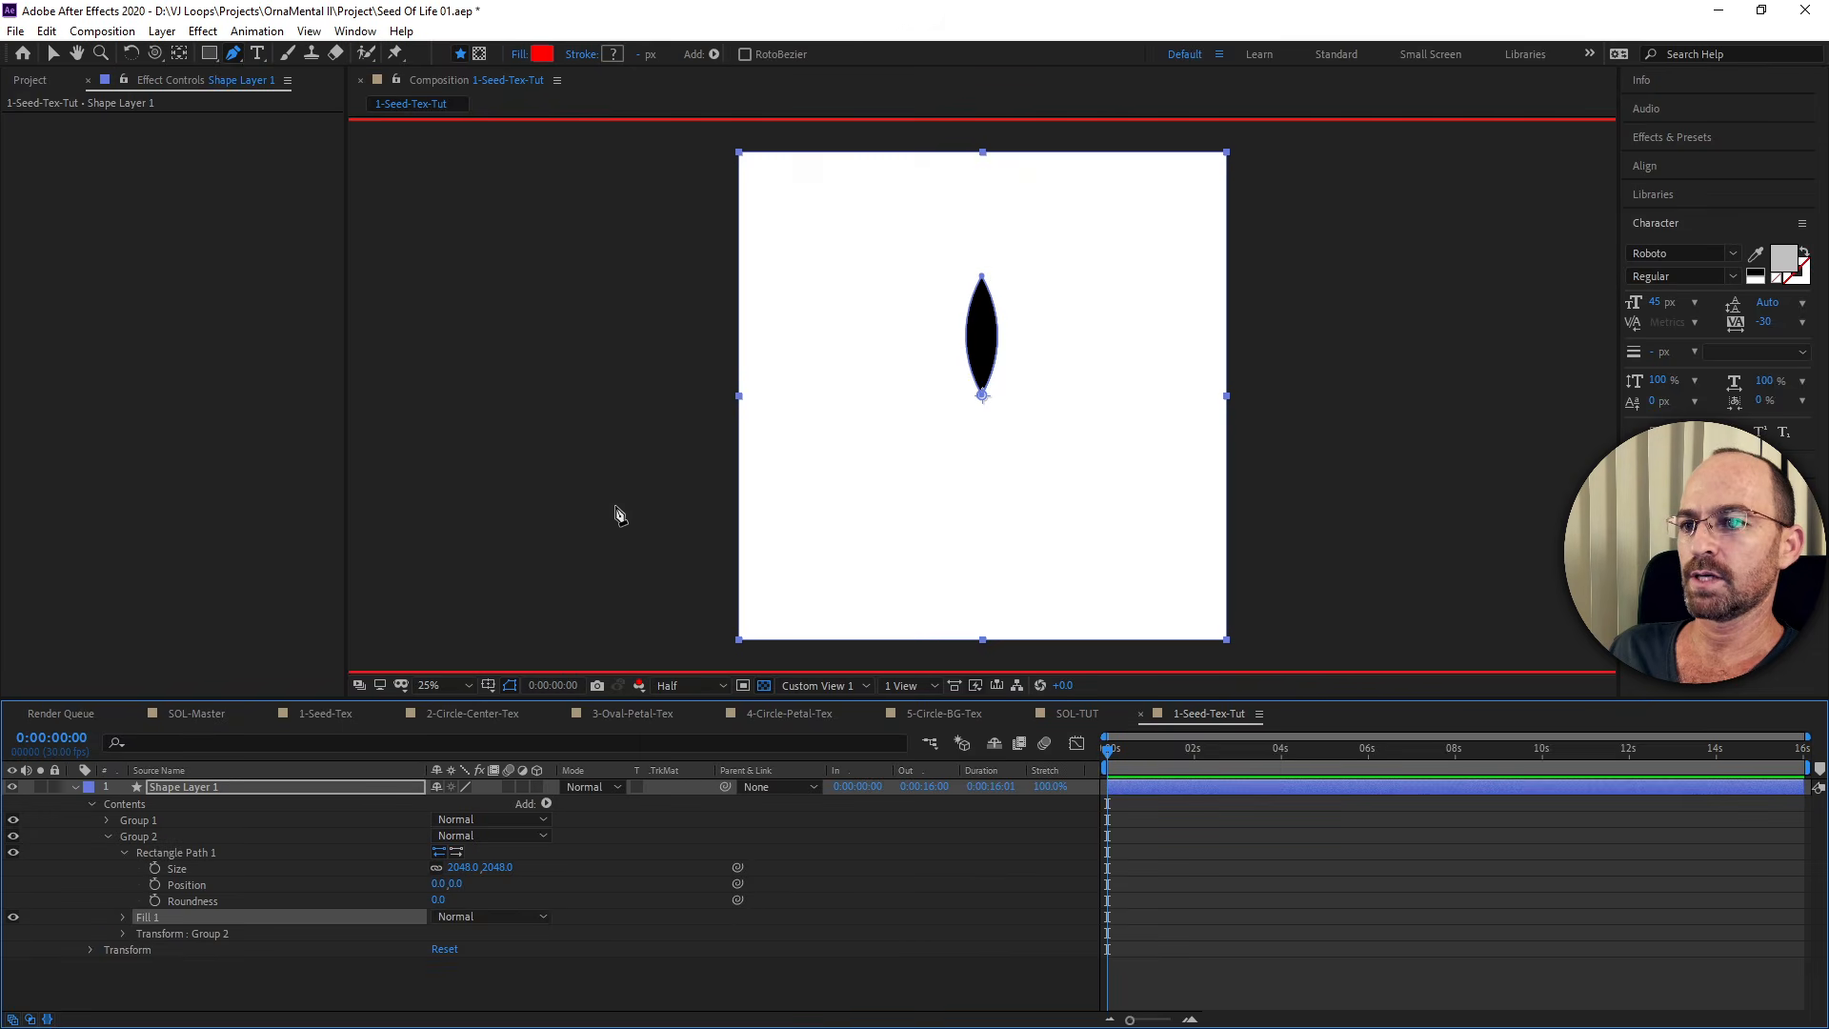
{"action": "left_click", "coordinate": [123, 917]}
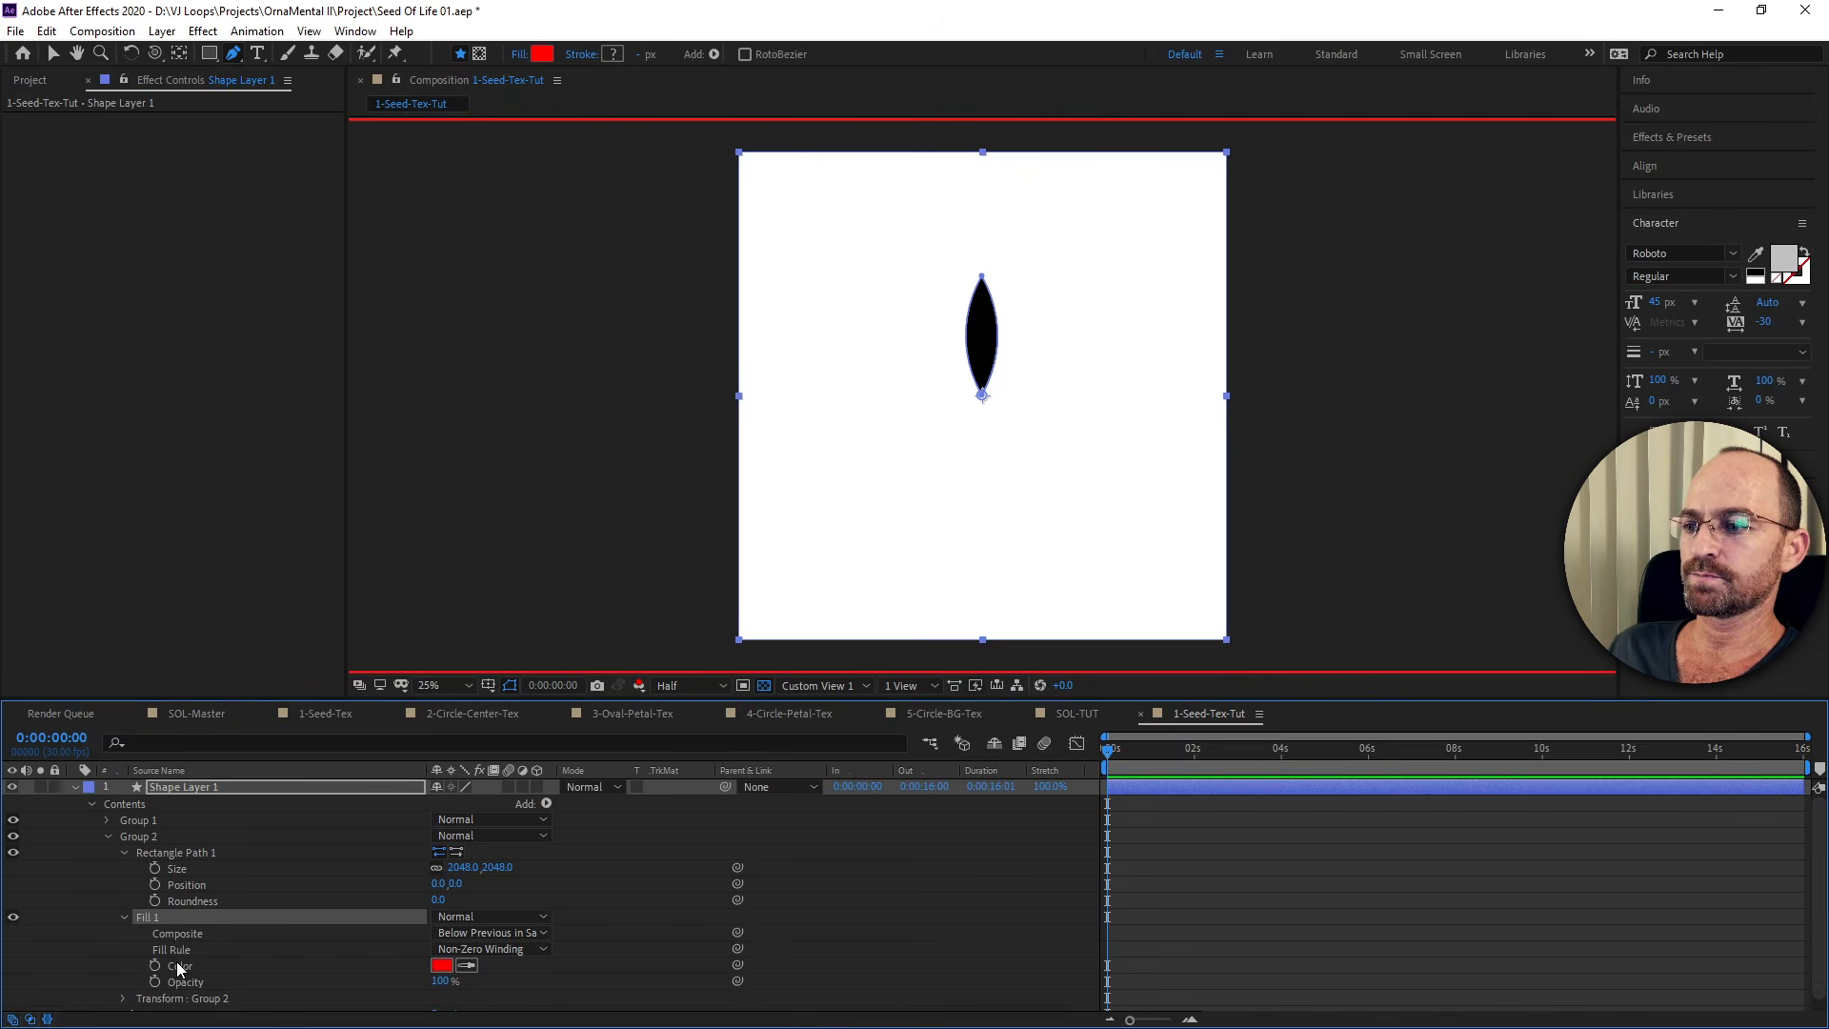
{"action": "left_click", "coordinate": [822, 585]}
{"action": "left_click", "coordinate": [442, 966]}
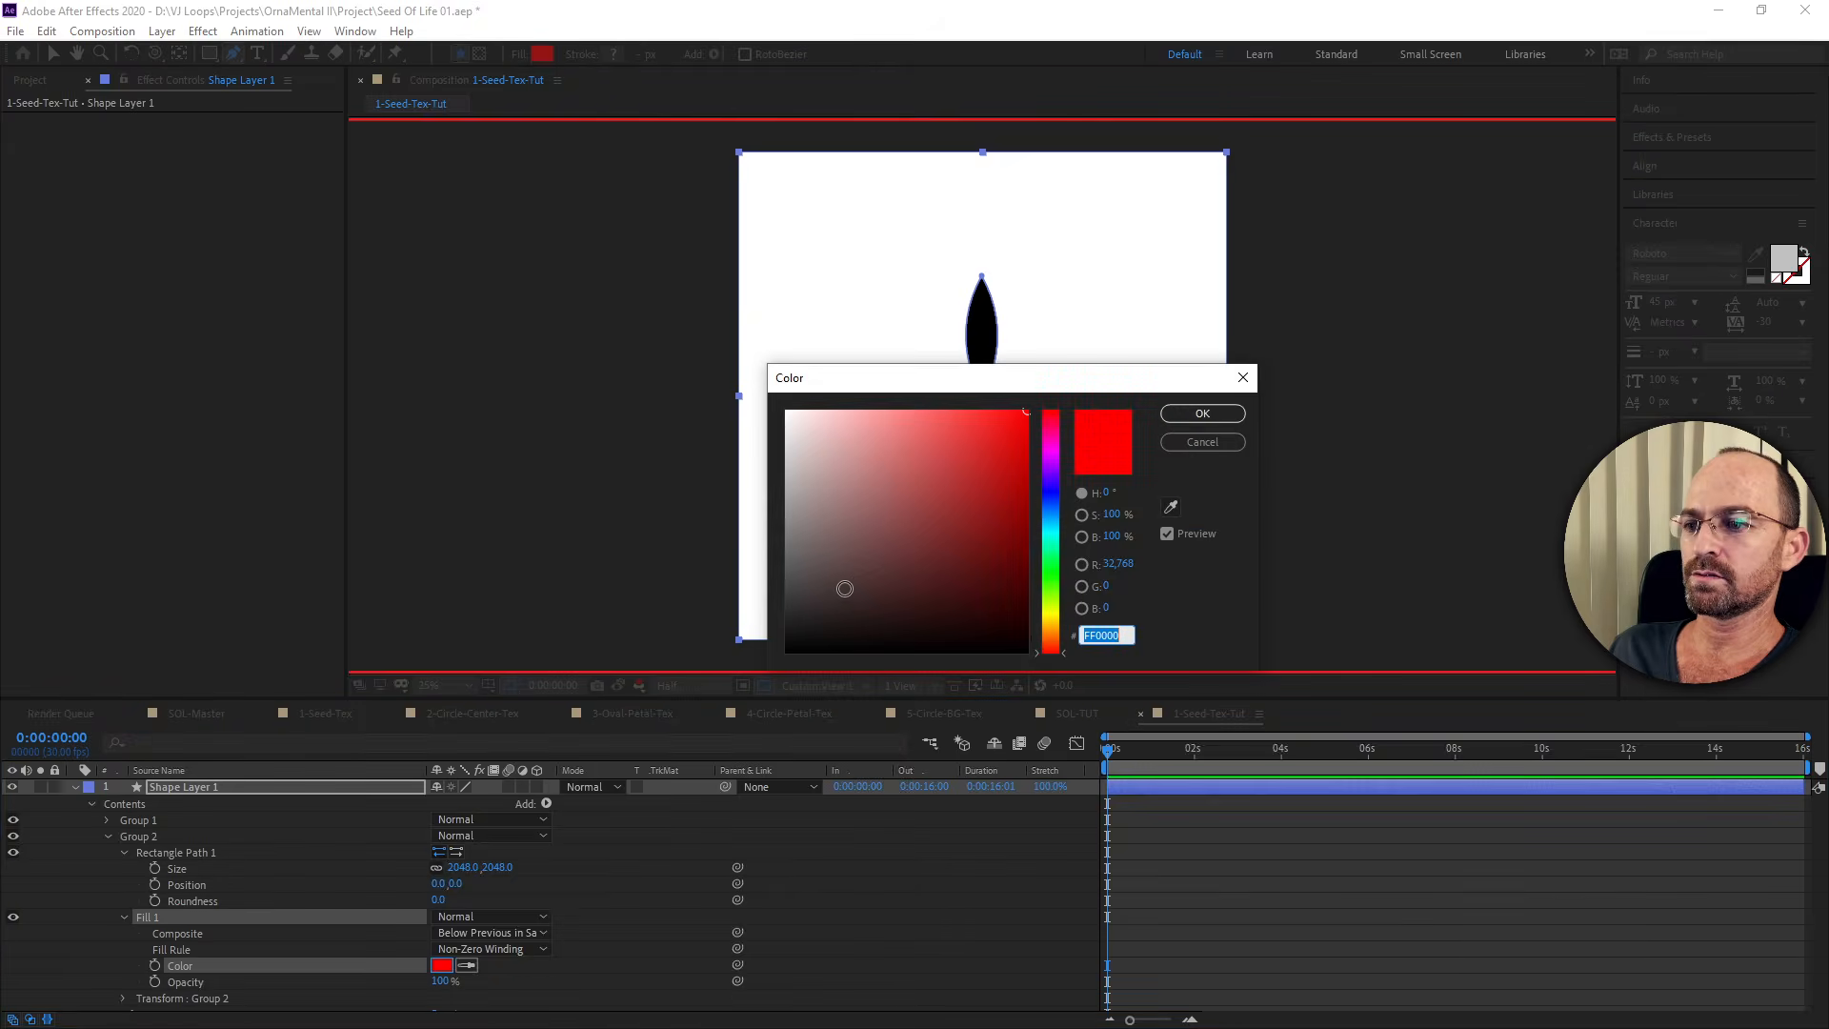
{"action": "left_click_drag", "start_coordinate": [845, 583], "coordinate": [787, 411]}
{"action": "left_click", "coordinate": [1162, 415]}
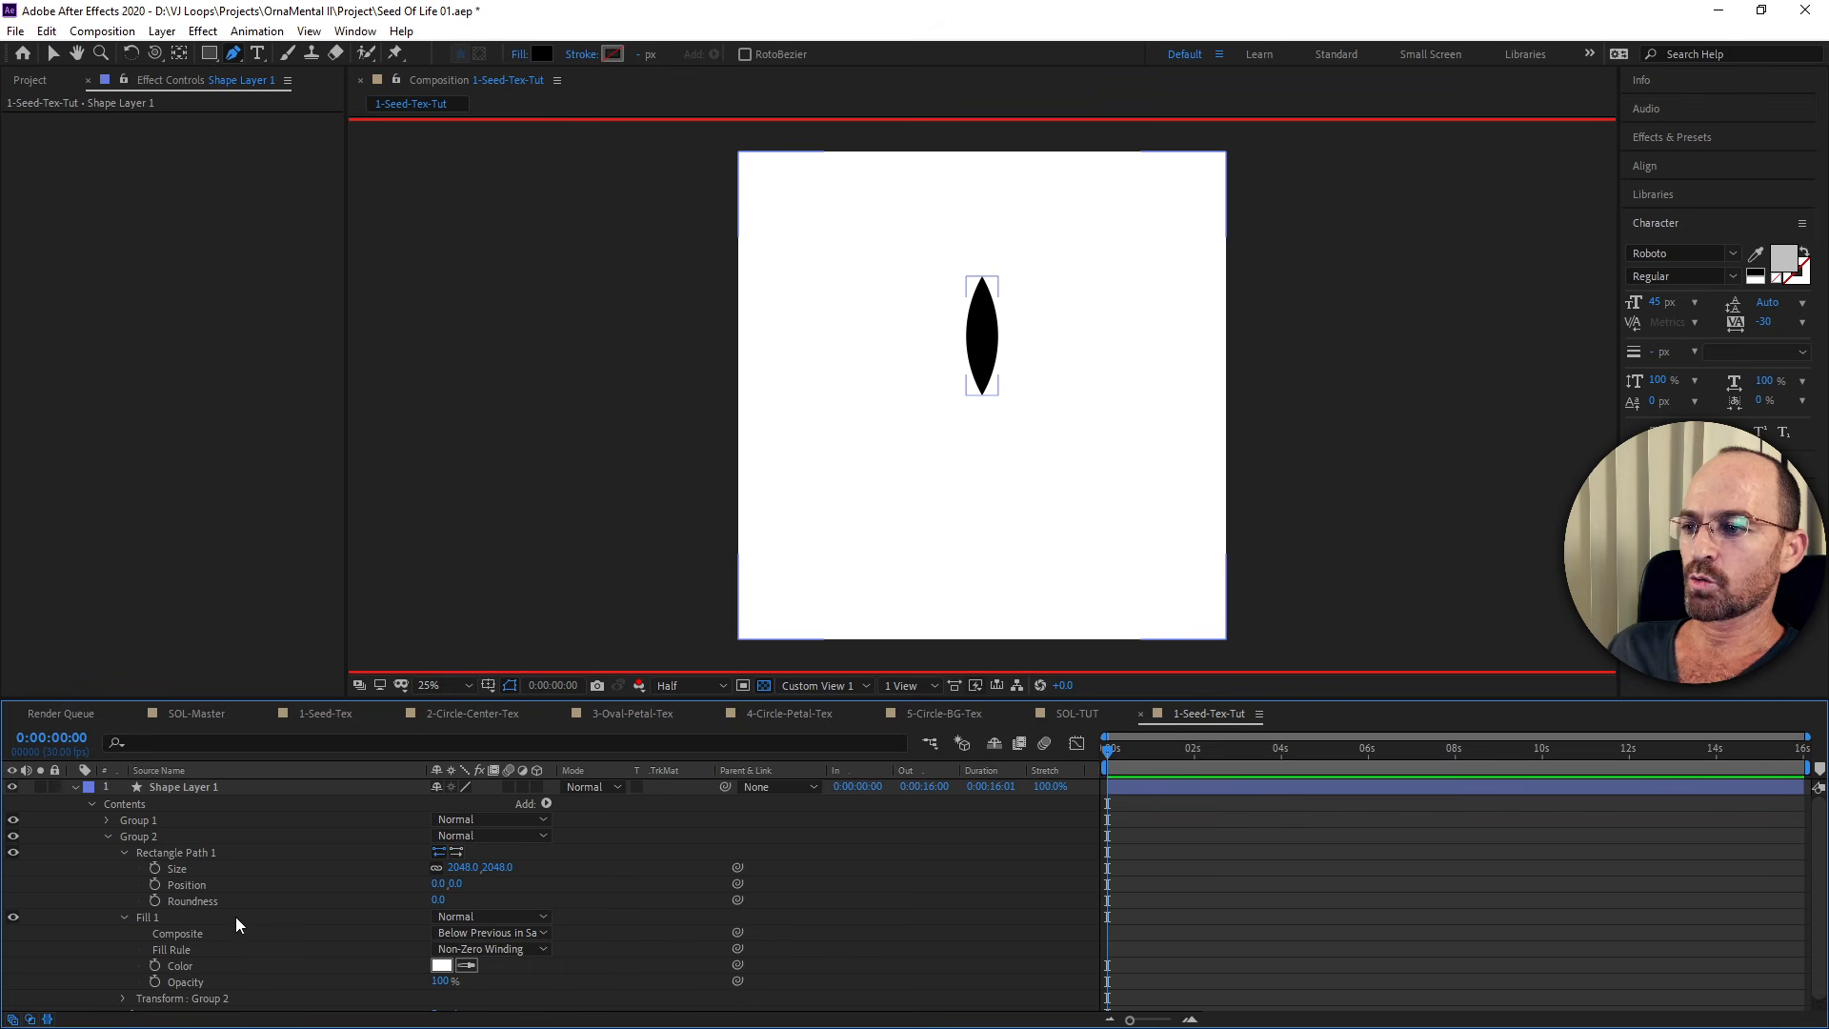
Collapse Group 2 of the shape layer and rename it W BG.
{"action": "left_click", "coordinate": [202, 790]}
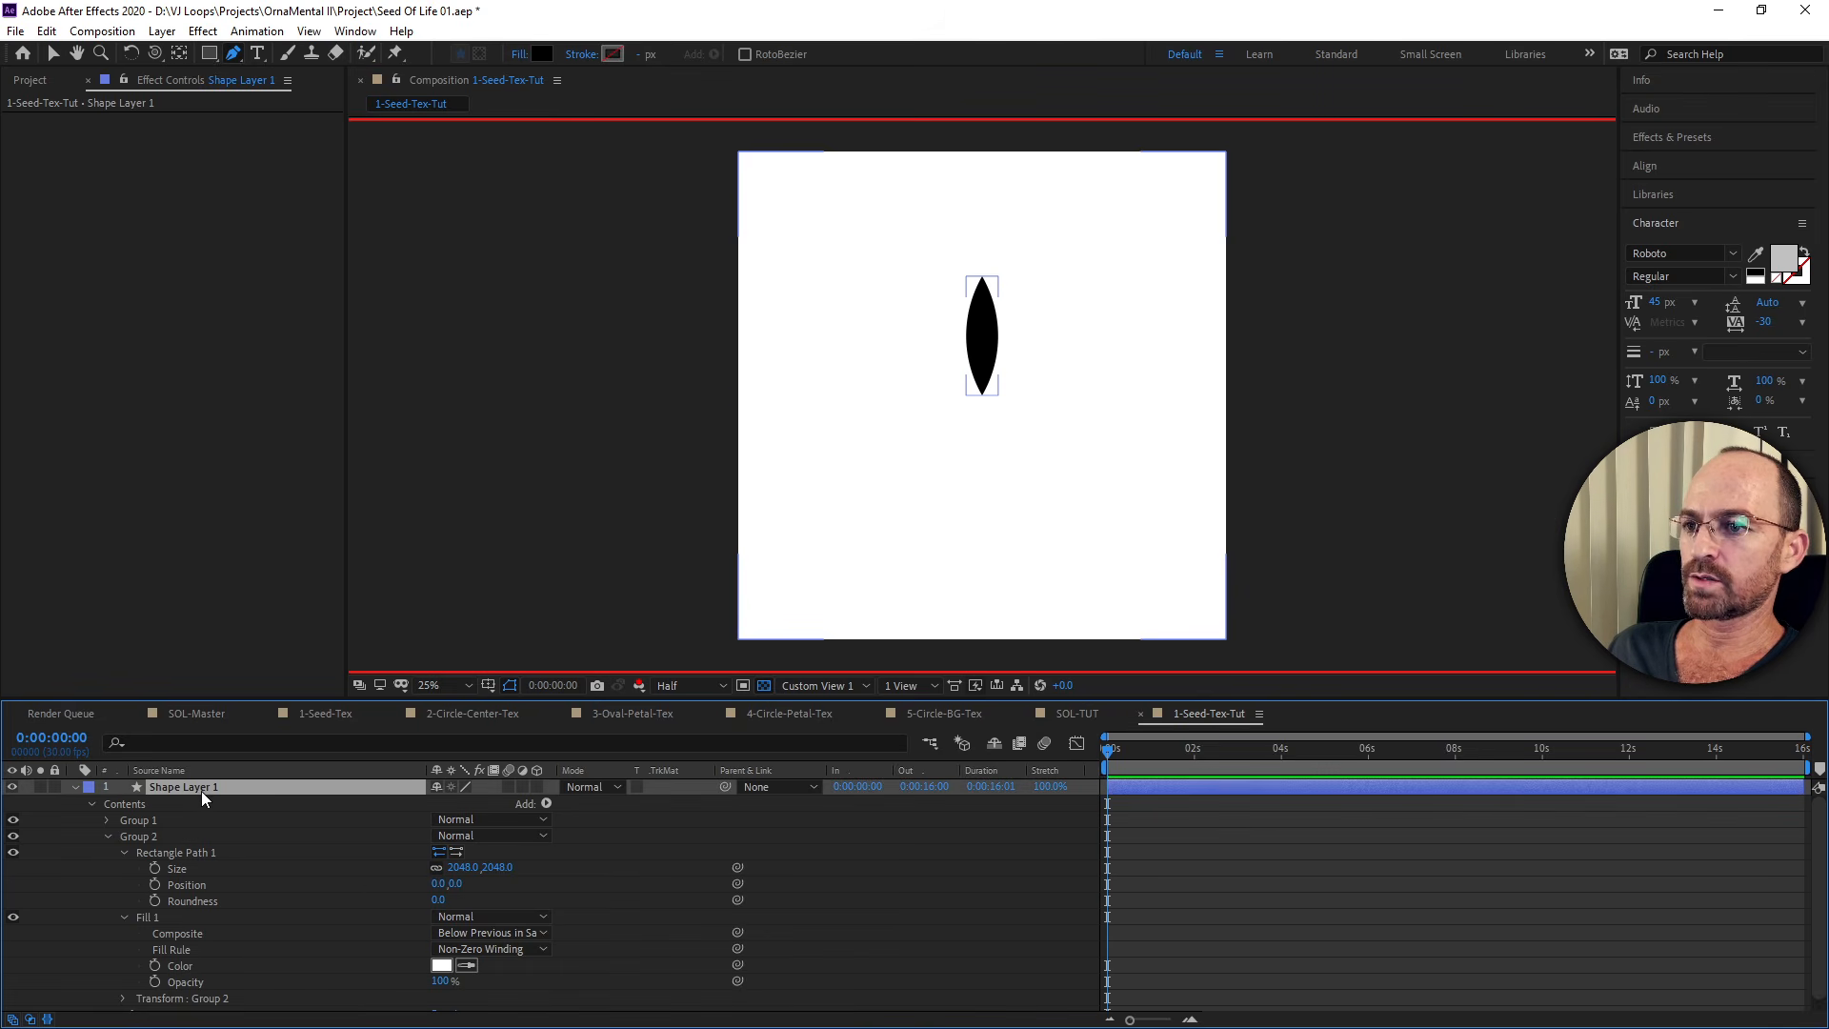
{"action": "left_click", "coordinate": [107, 836]}
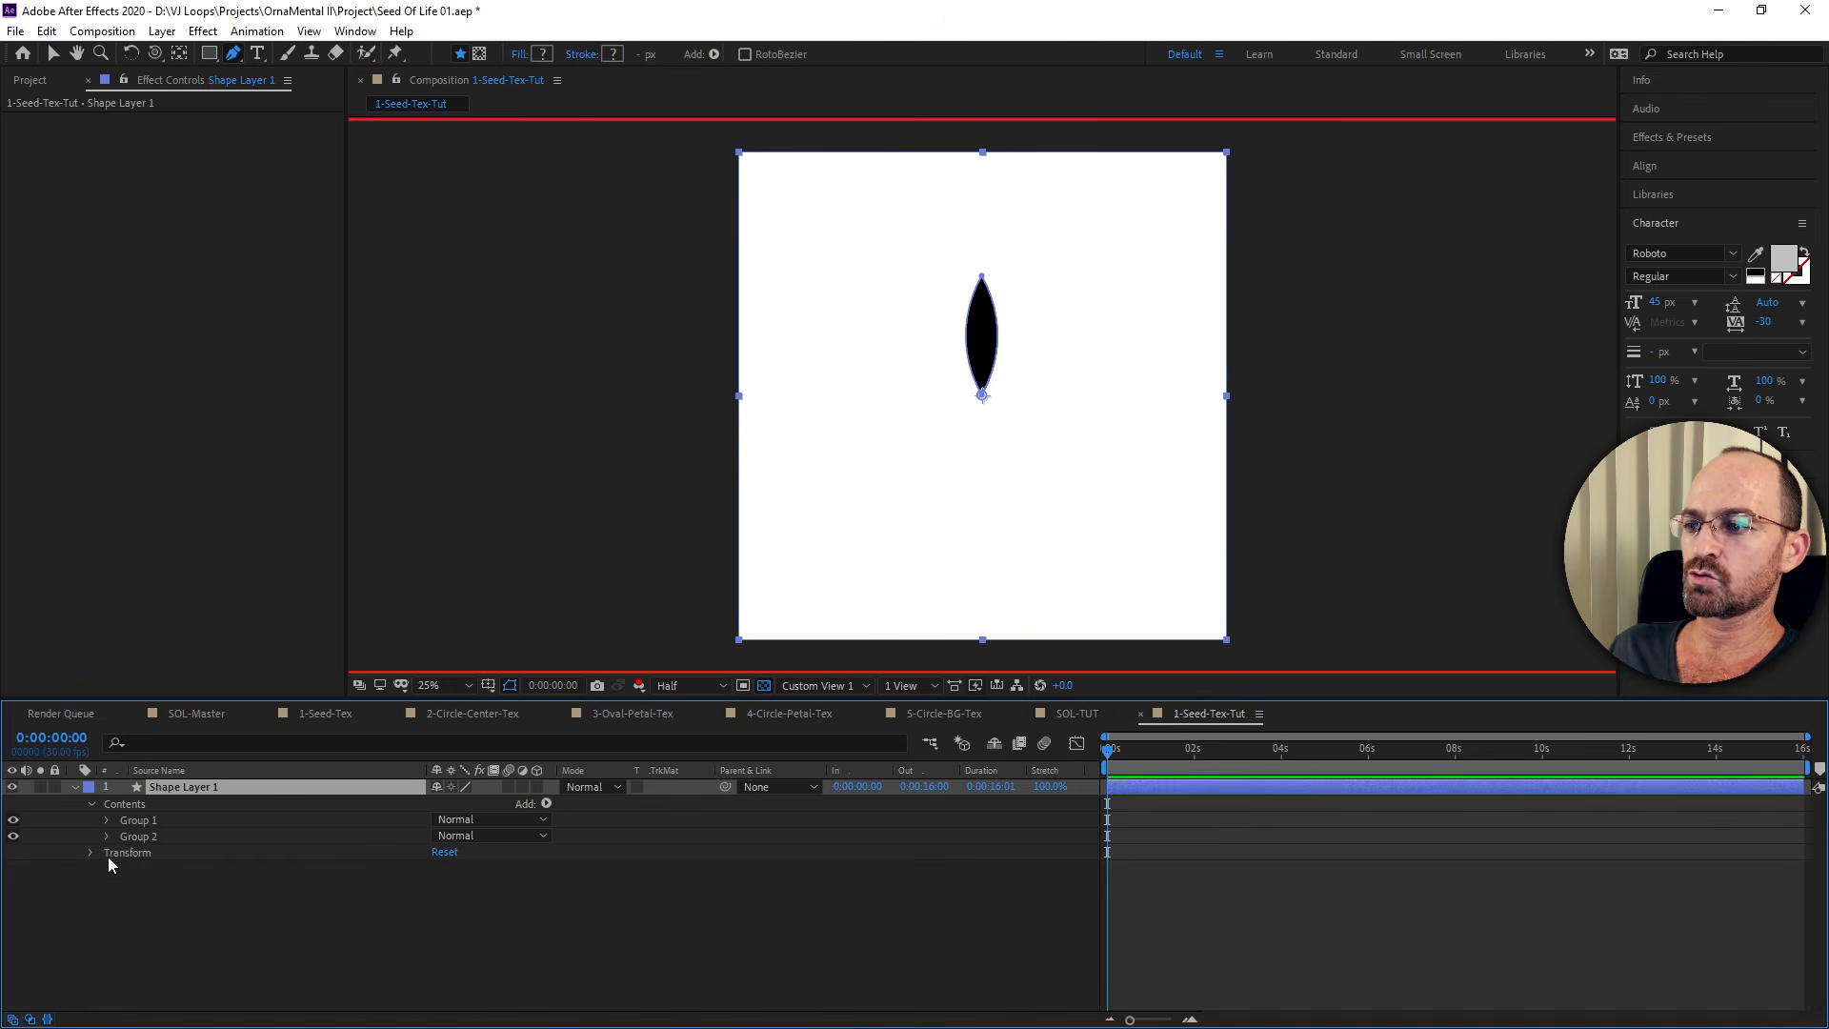
{"action": "left_click", "coordinate": [129, 837]}
{"action": "key", "text": "Return"}
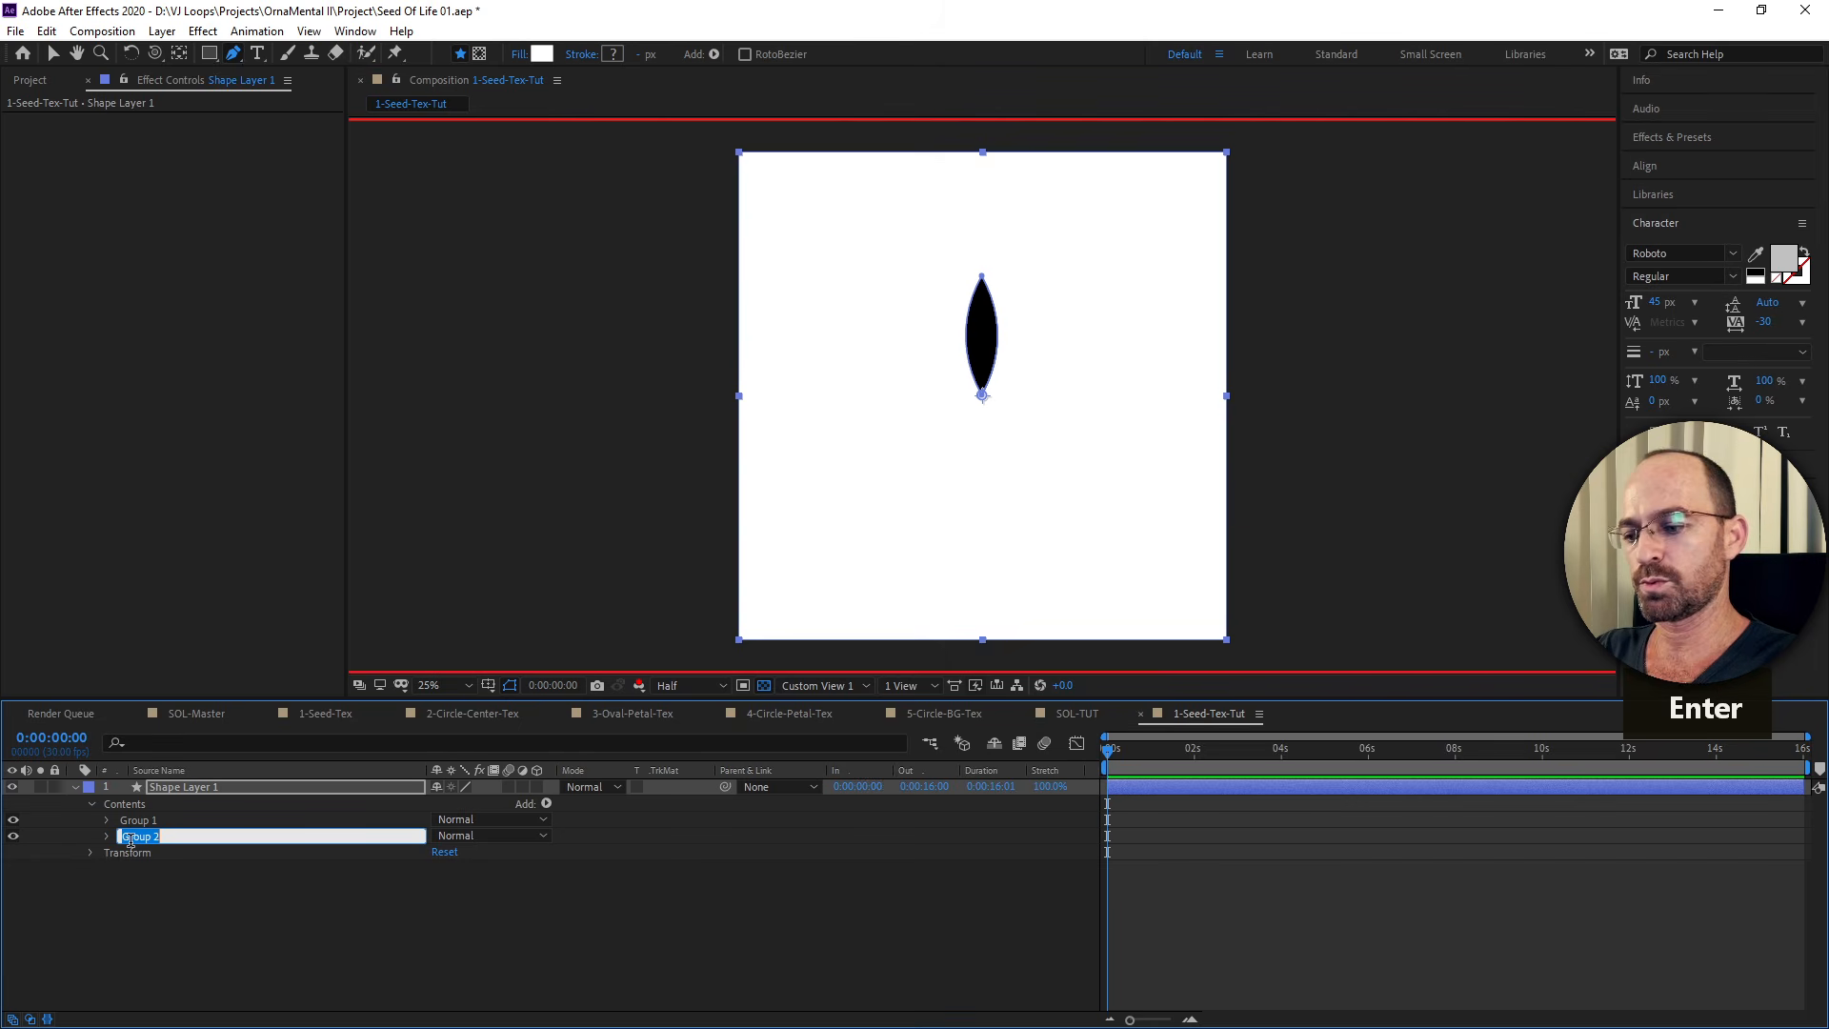
{"action": "type", "text": "W BG"}
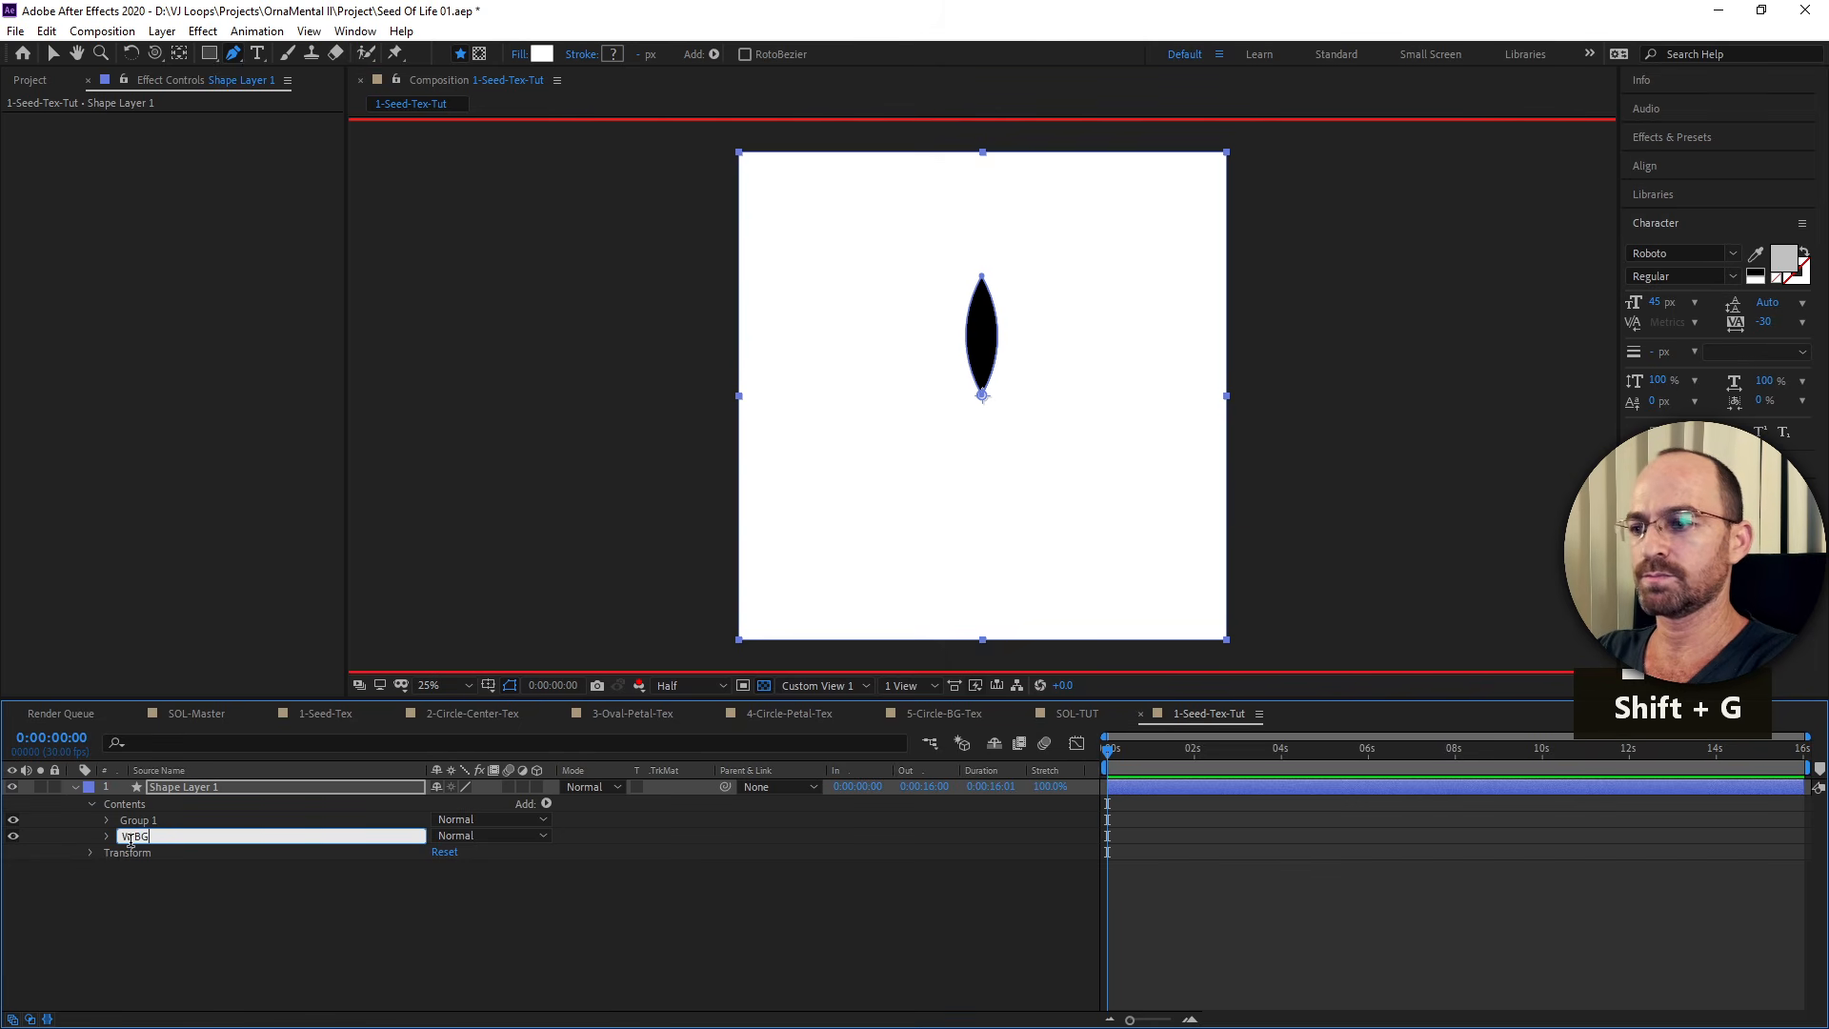
{"action": "key", "text": "Return"}
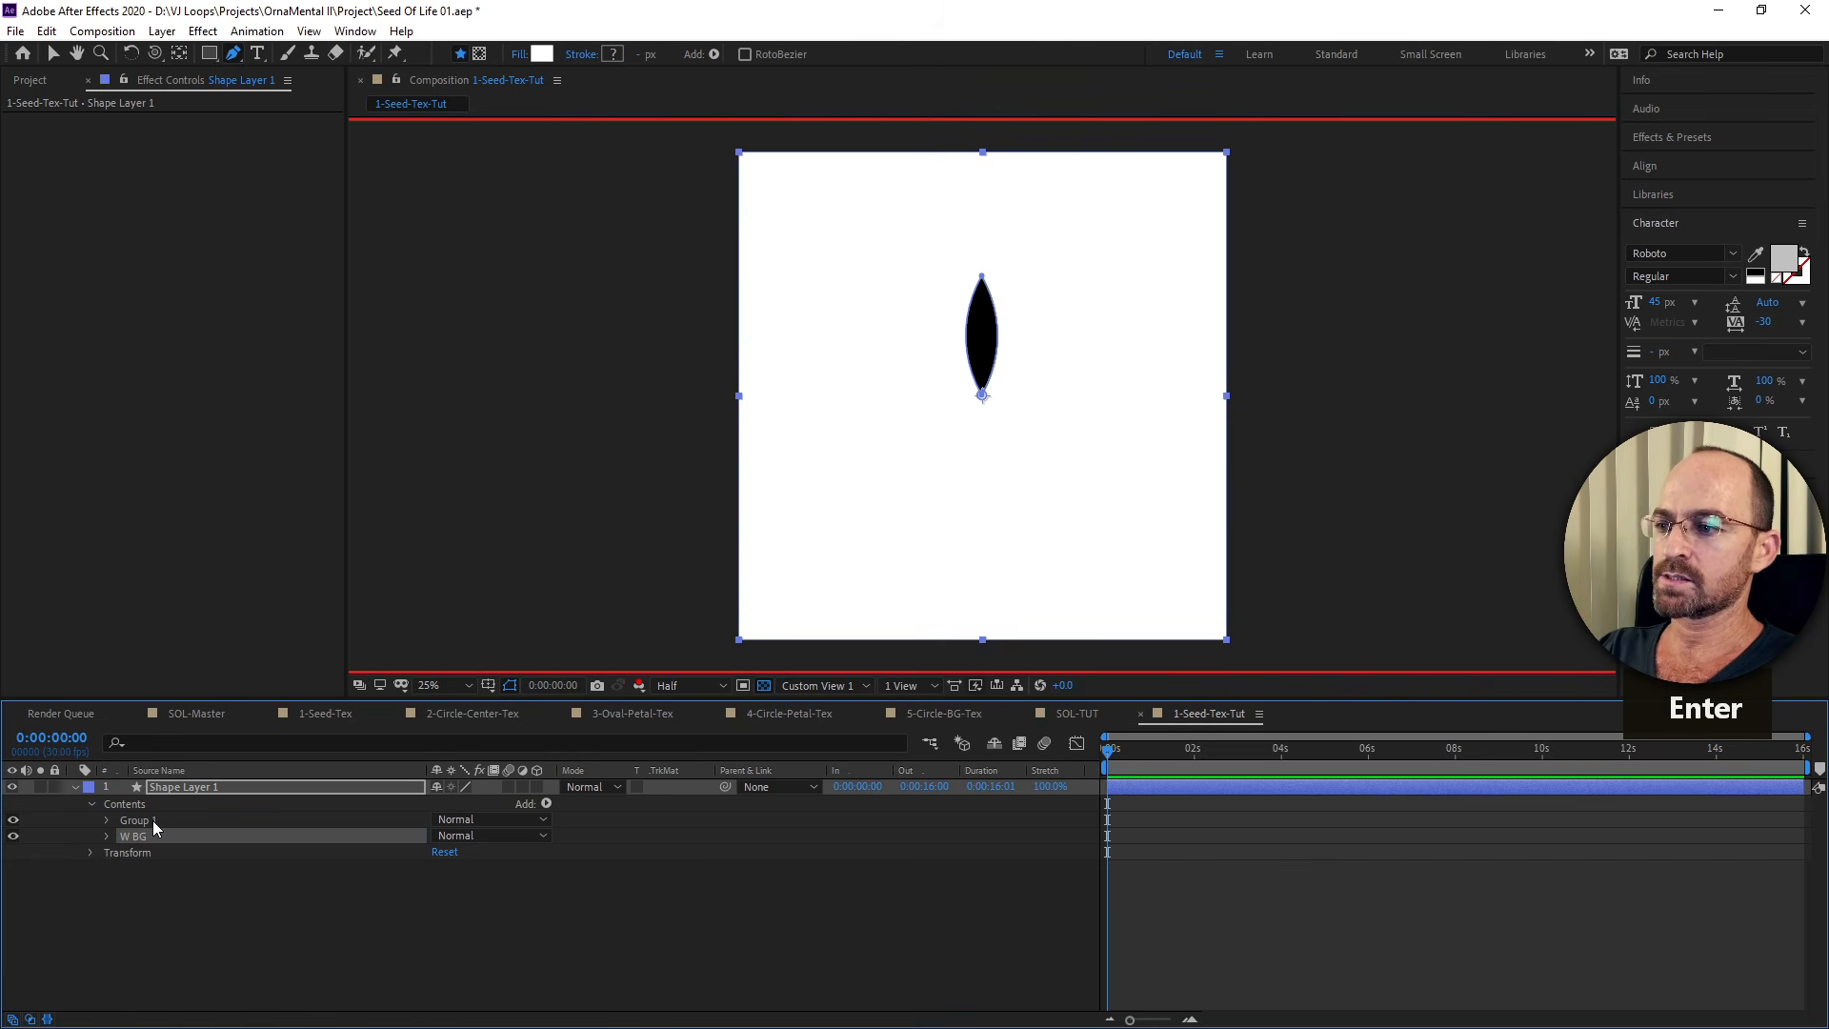
Rename Group 1, which holds the black seed shape, as Seed BG.
{"action": "left_click", "coordinate": [152, 820]}
{"action": "key", "text": "Return"}
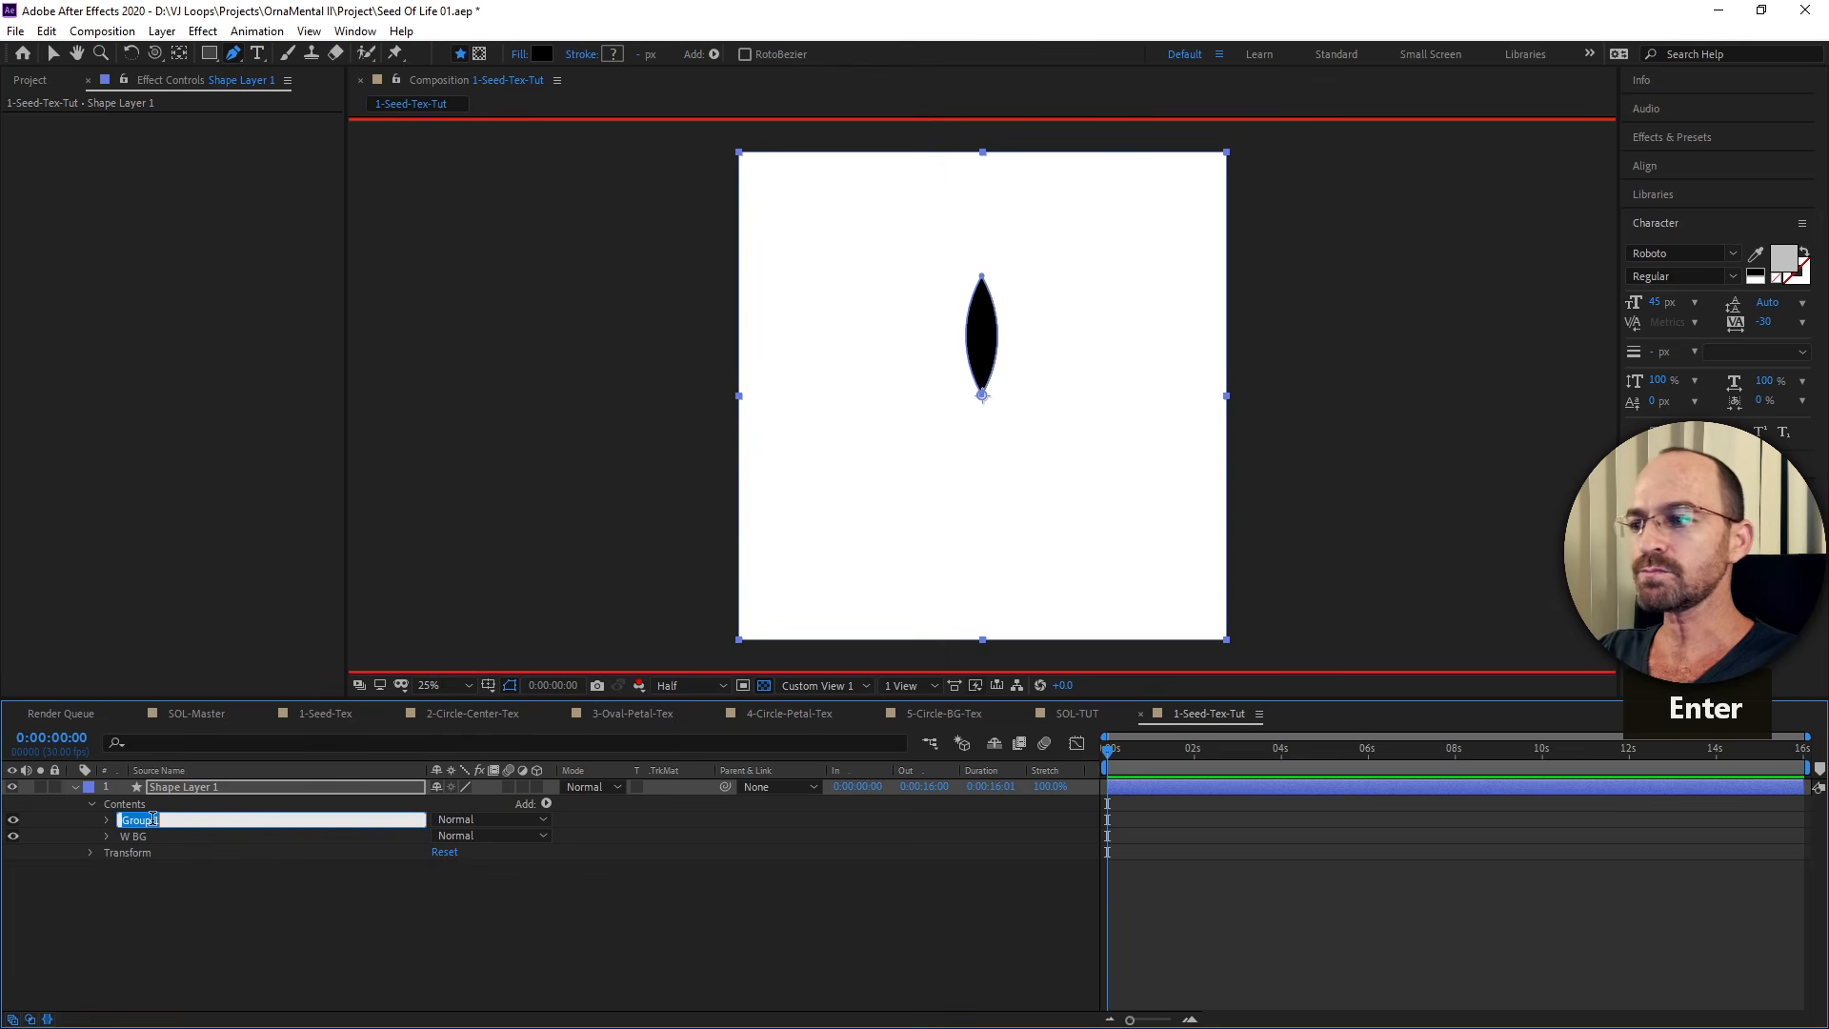
{"action": "type", "text": "See"}
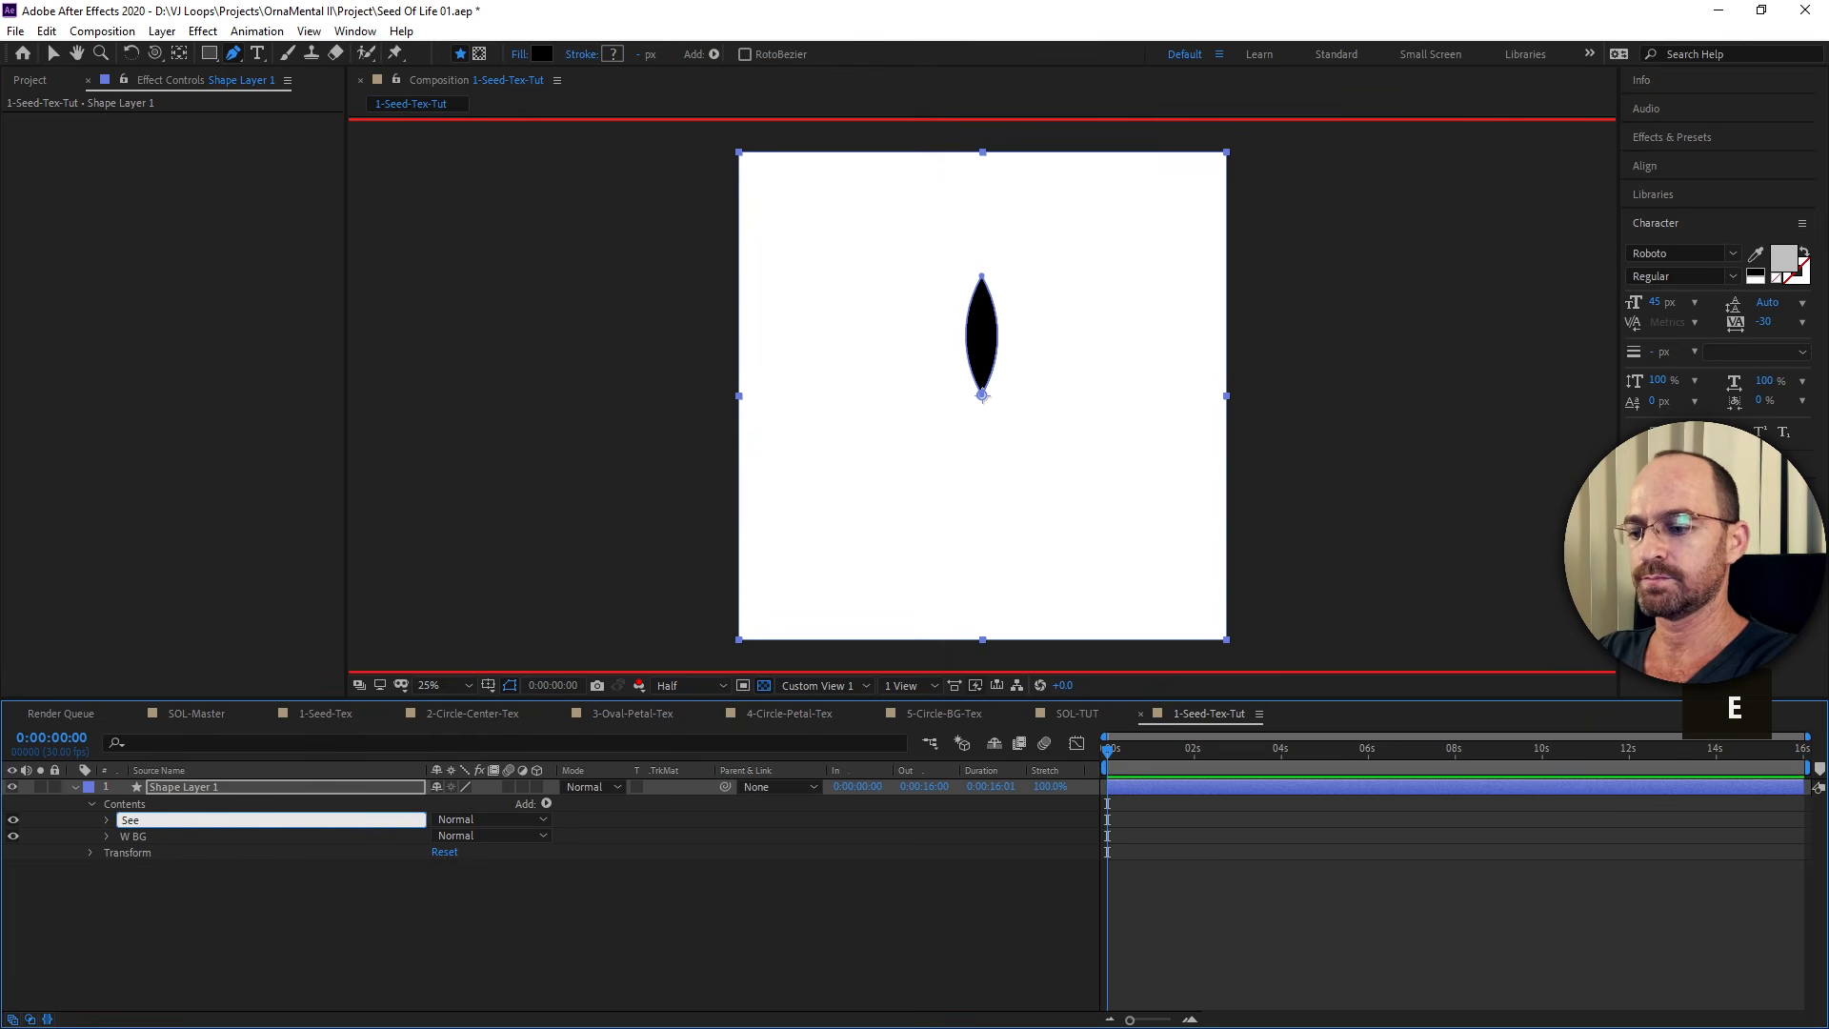
{"action": "type", "text": "d BG"}
{"action": "key", "text": "Return"}
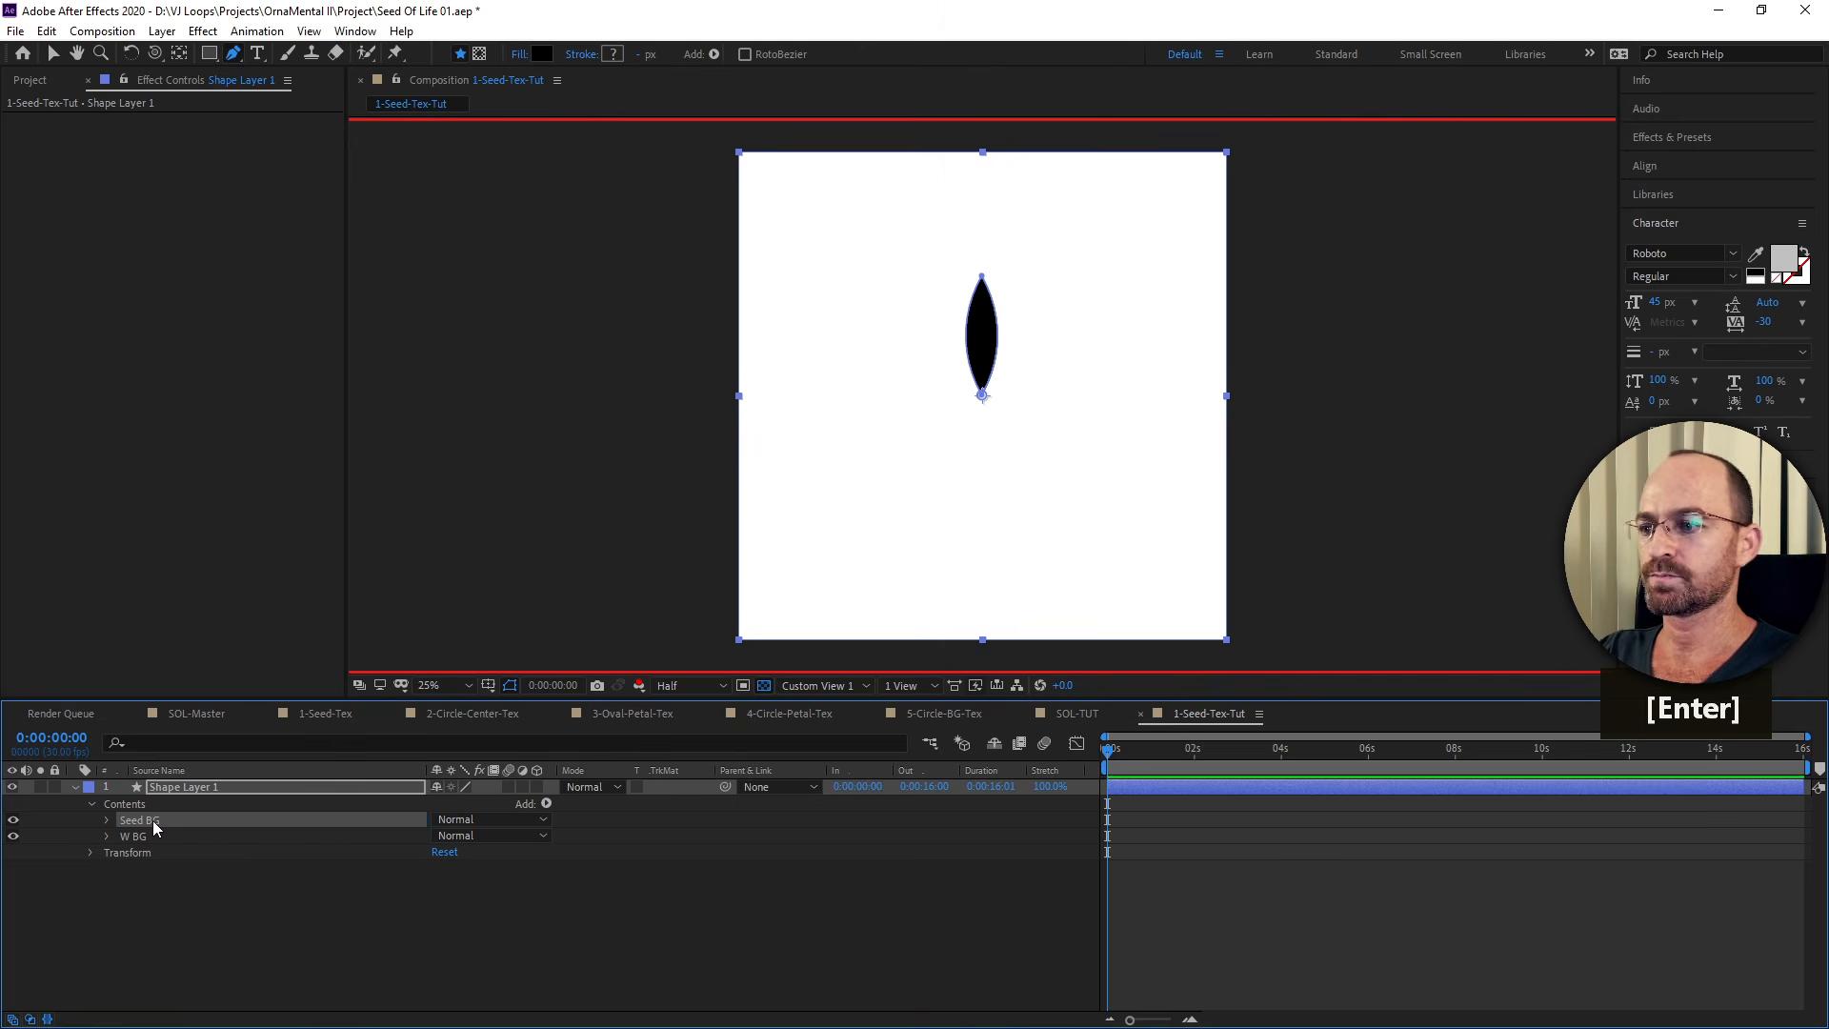
{"action": "left_click", "coordinate": [258, 972]}
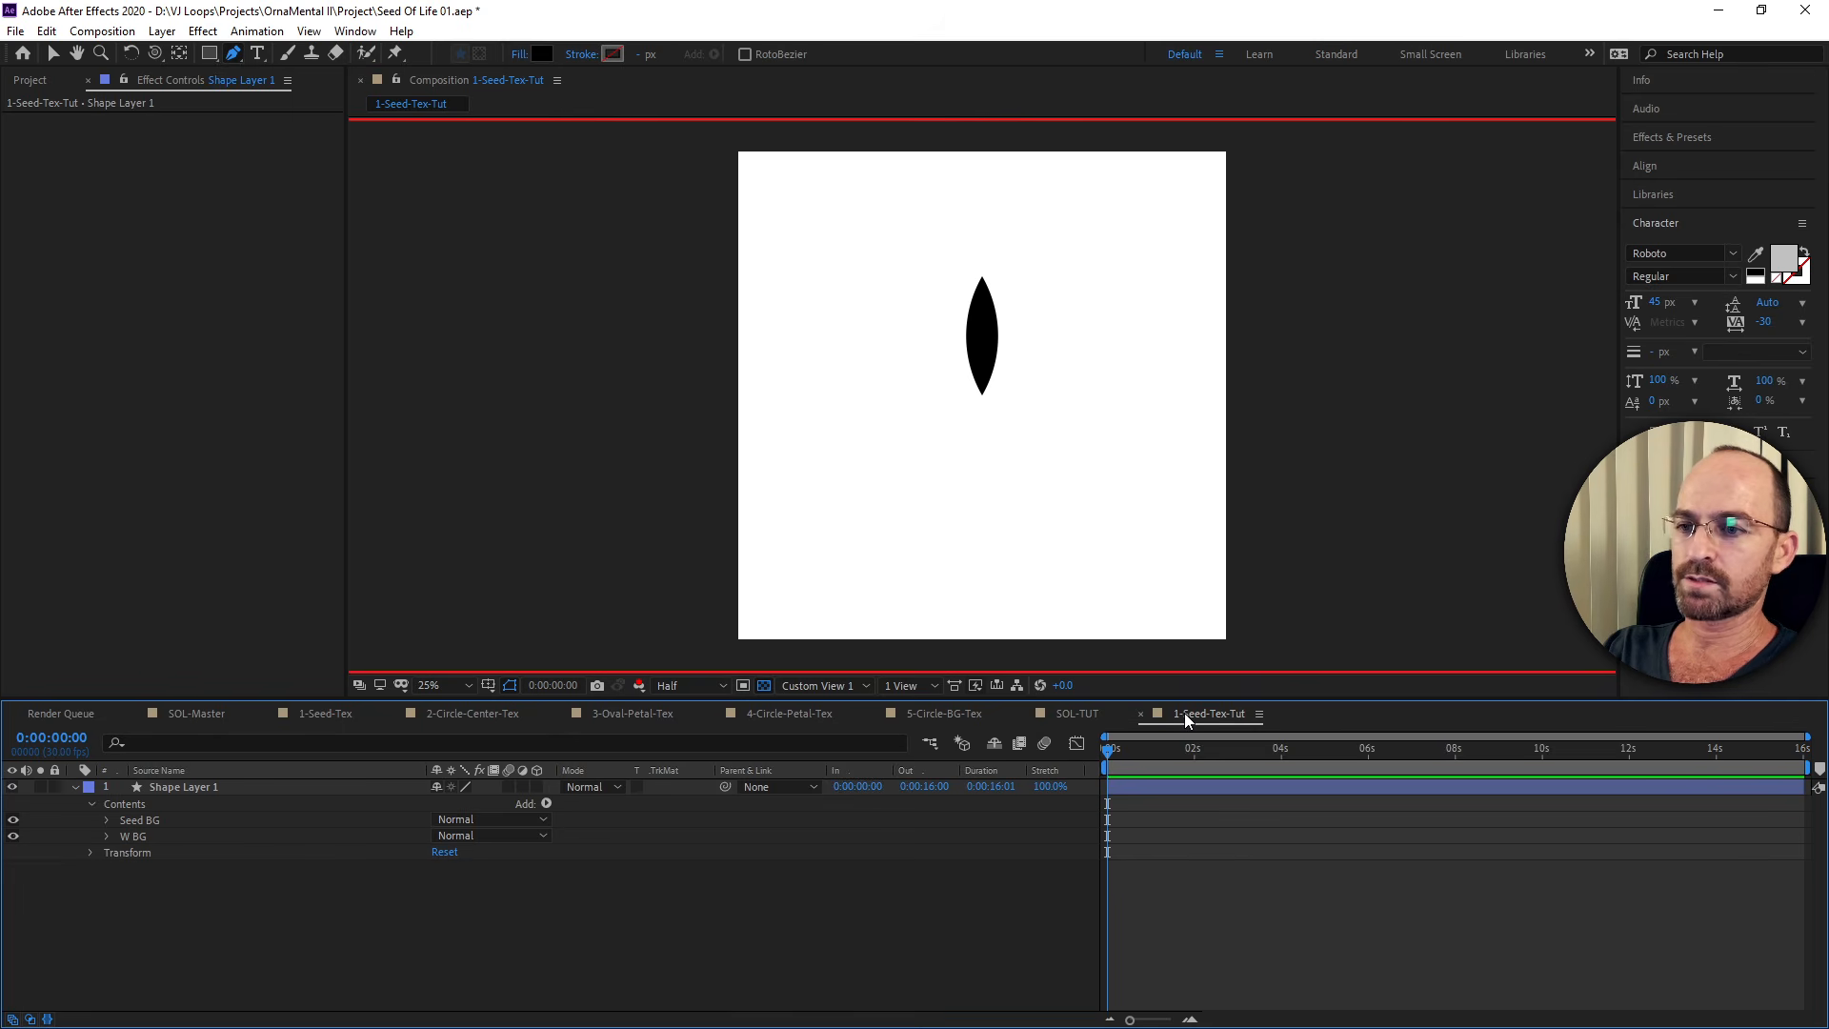
Place the 1-Seed-Tex-Tut composition in SOL-TUT as a layer directly above Camera 1 and hide it.
{"action": "left_click", "coordinate": [1080, 714]}
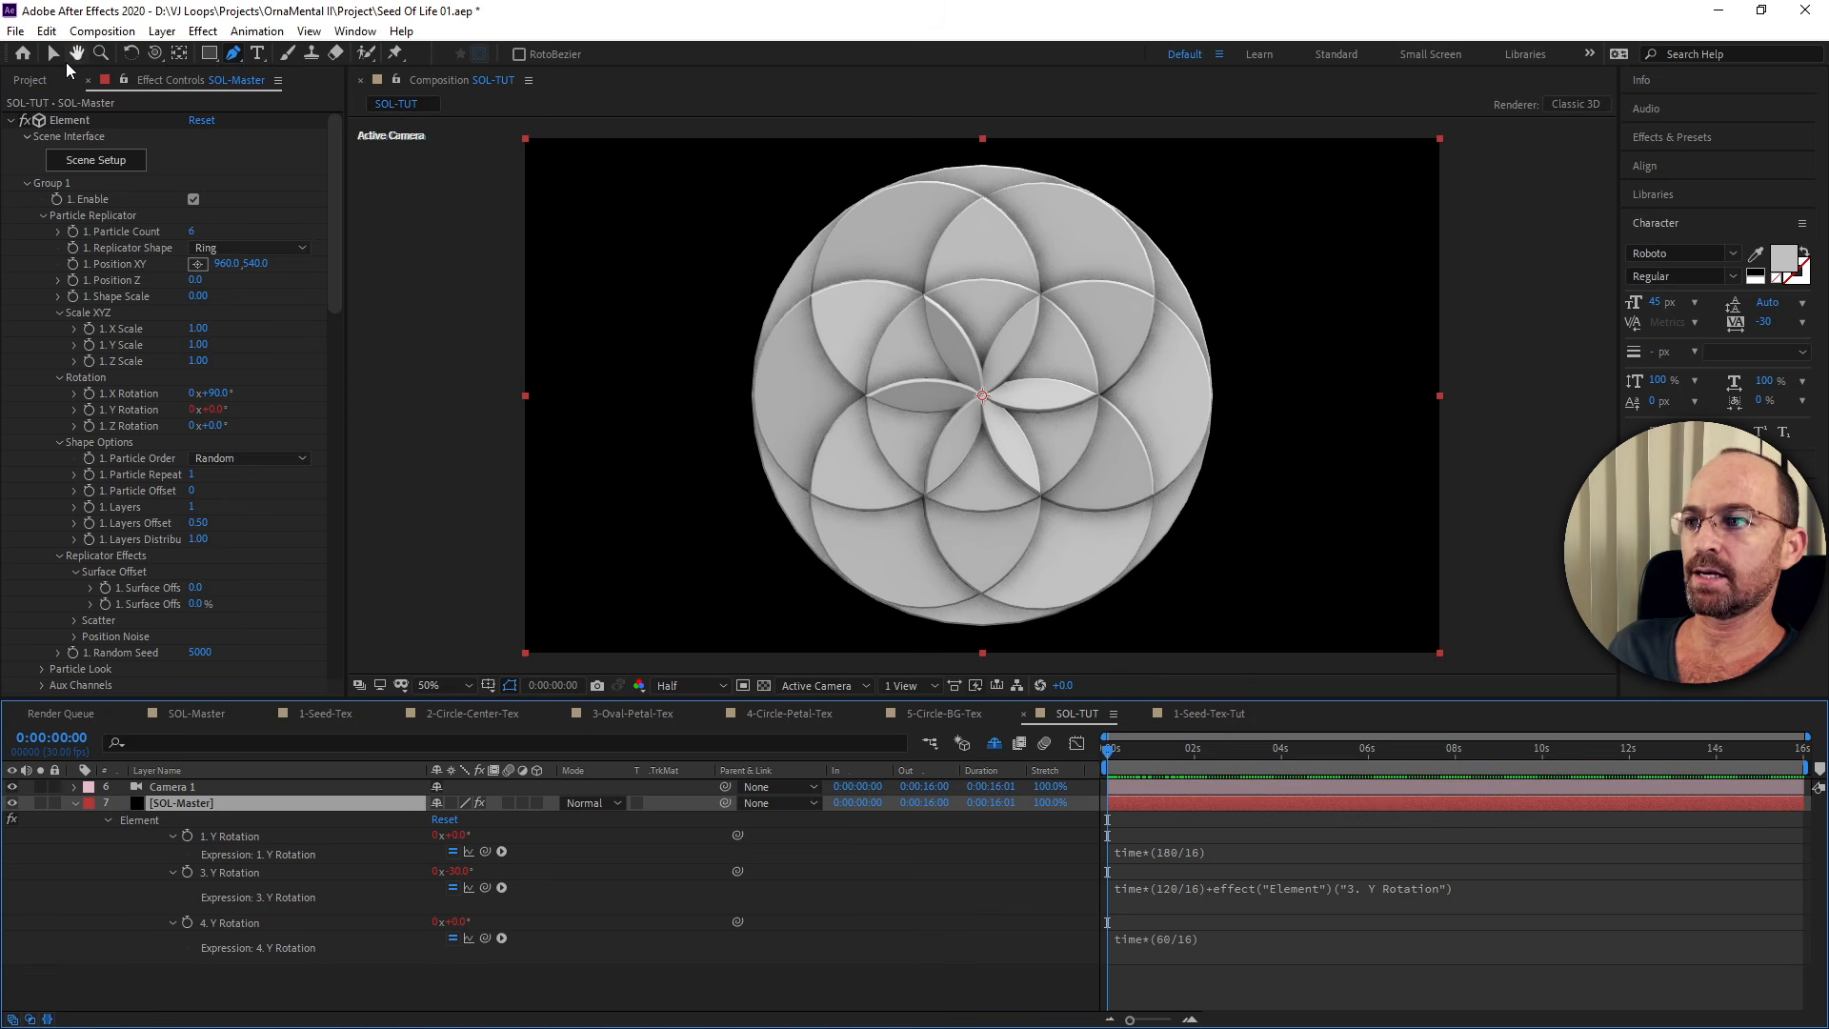
{"action": "left_click", "coordinate": [30, 87]}
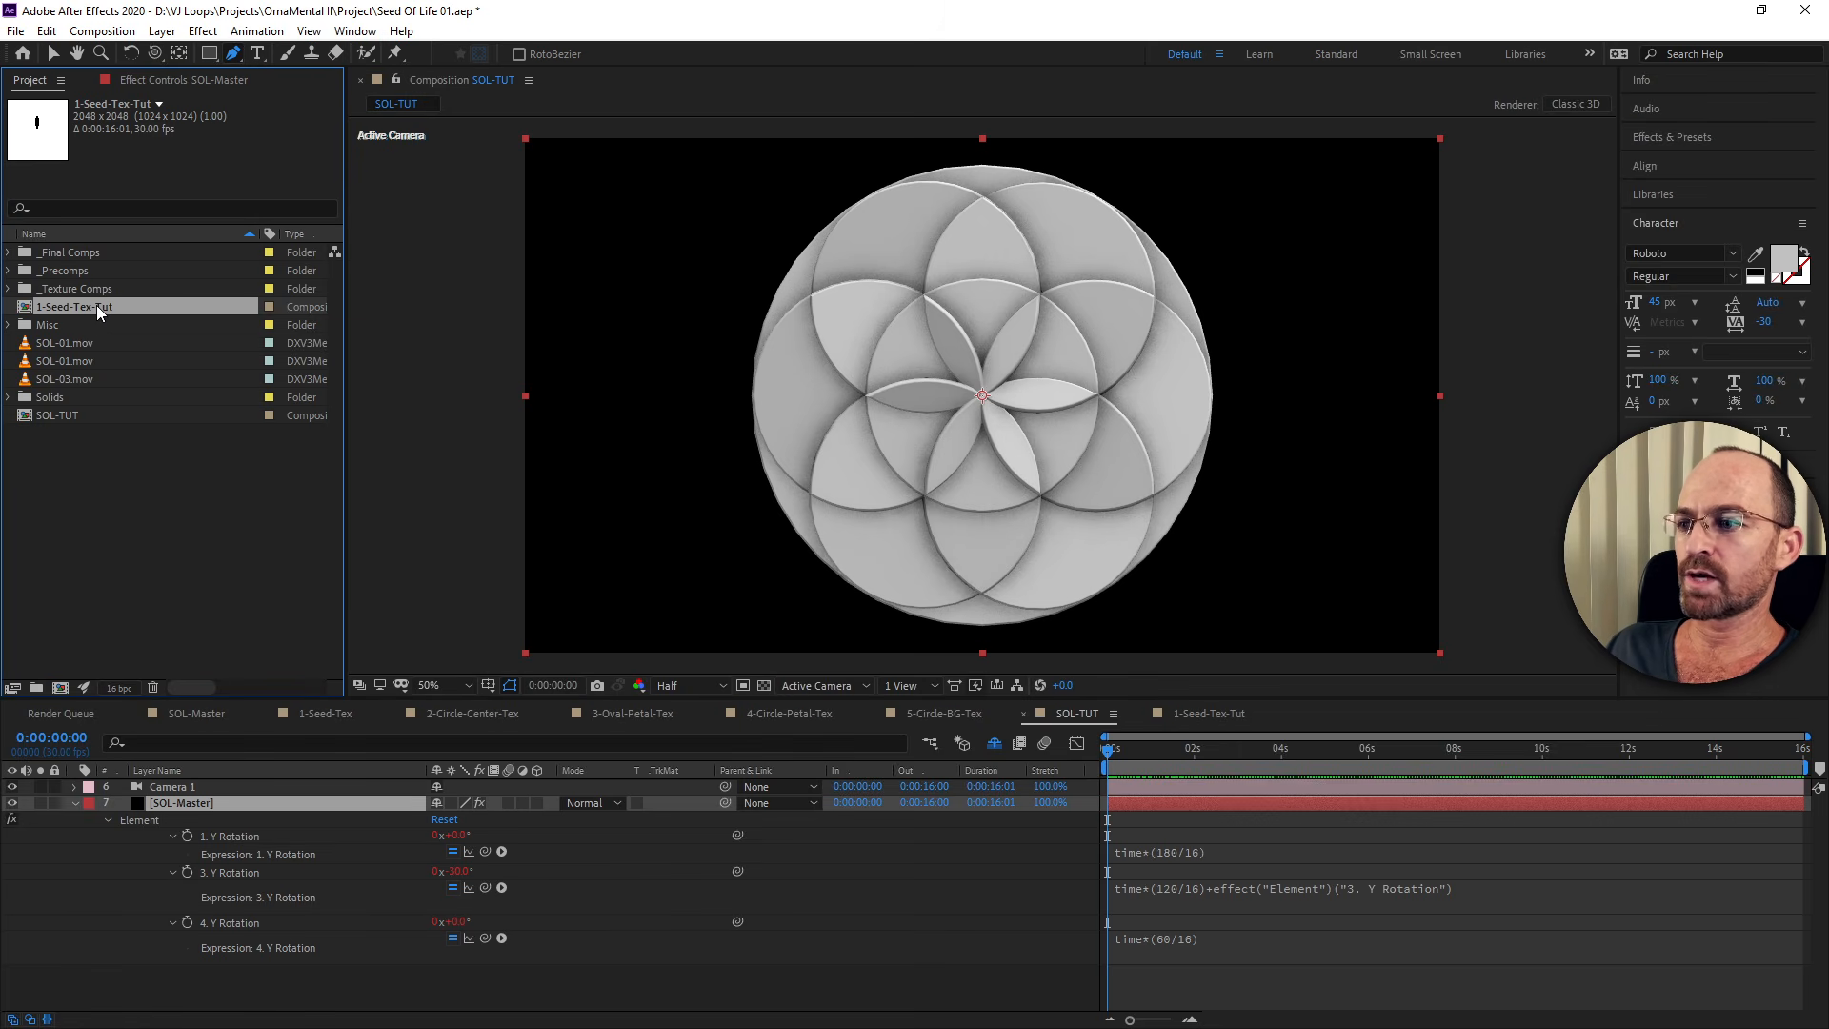
{"action": "left_click_drag", "start_coordinate": [96, 305], "coordinate": [214, 787]}
{"action": "left_click_drag", "start_coordinate": [213, 788], "coordinate": [216, 790]}
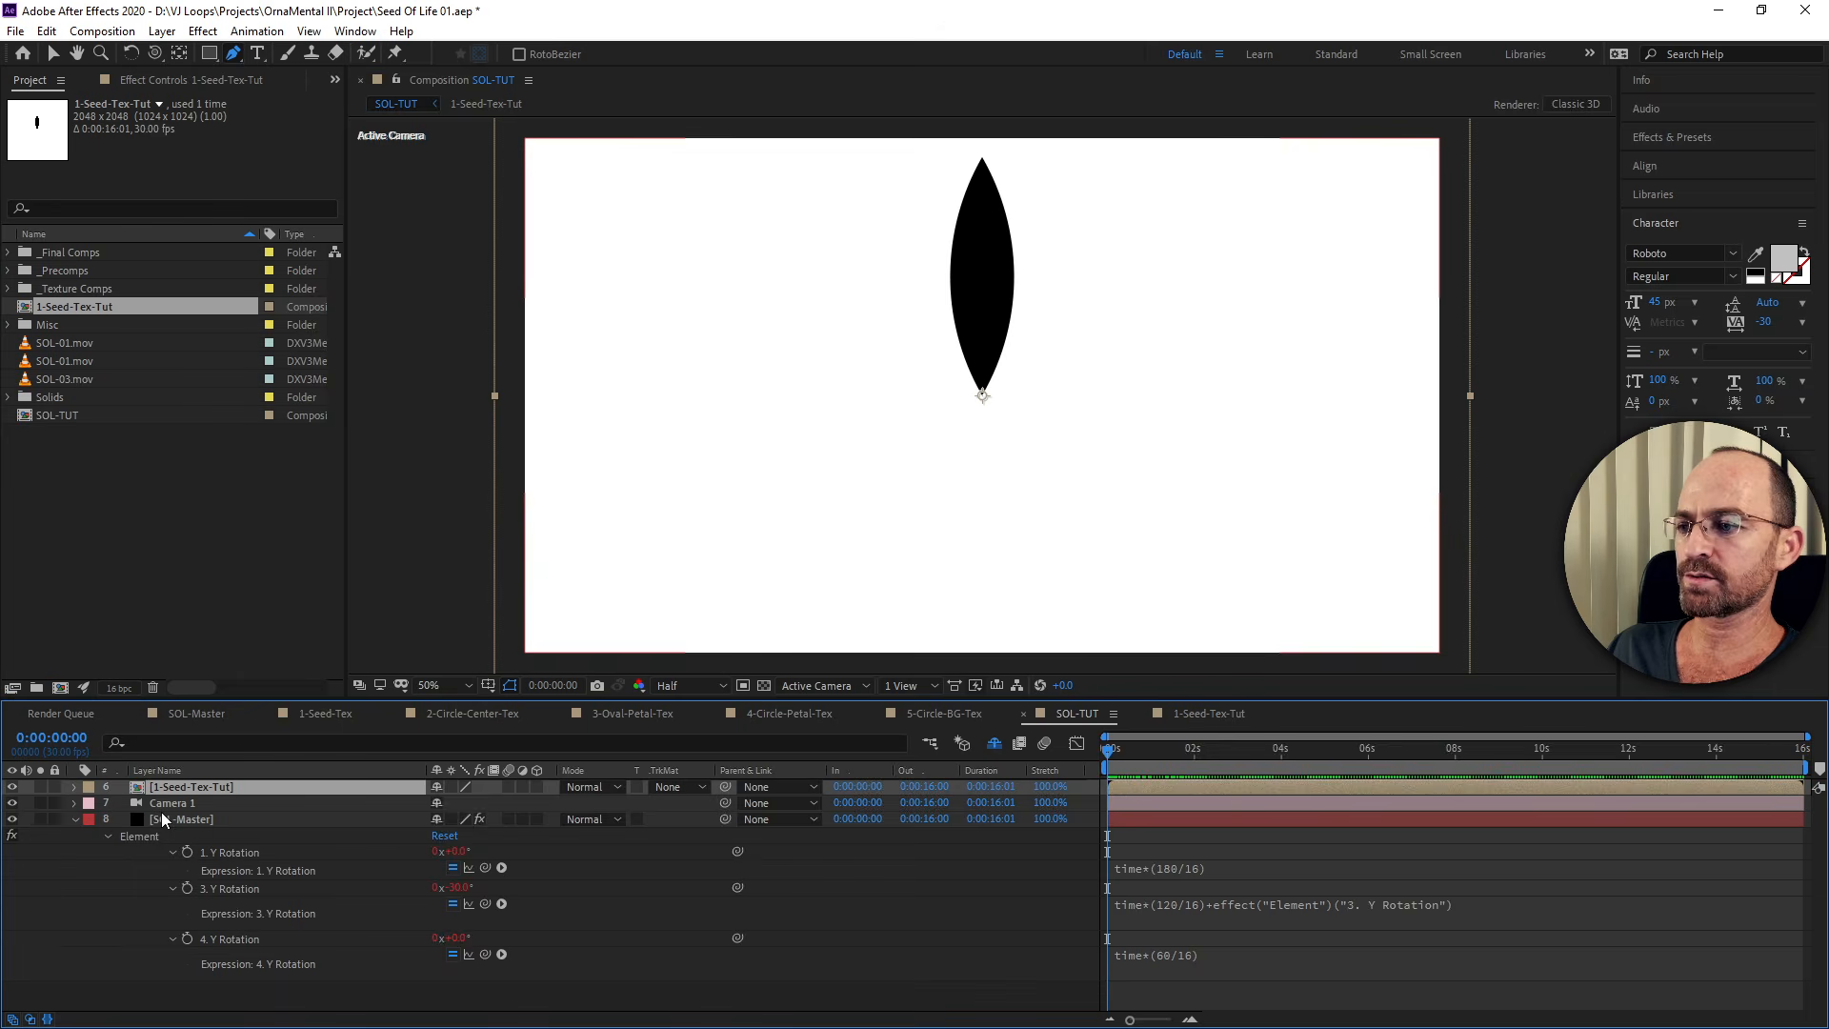
{"action": "key", "text": "comma"}
{"action": "key", "text": "comma"}
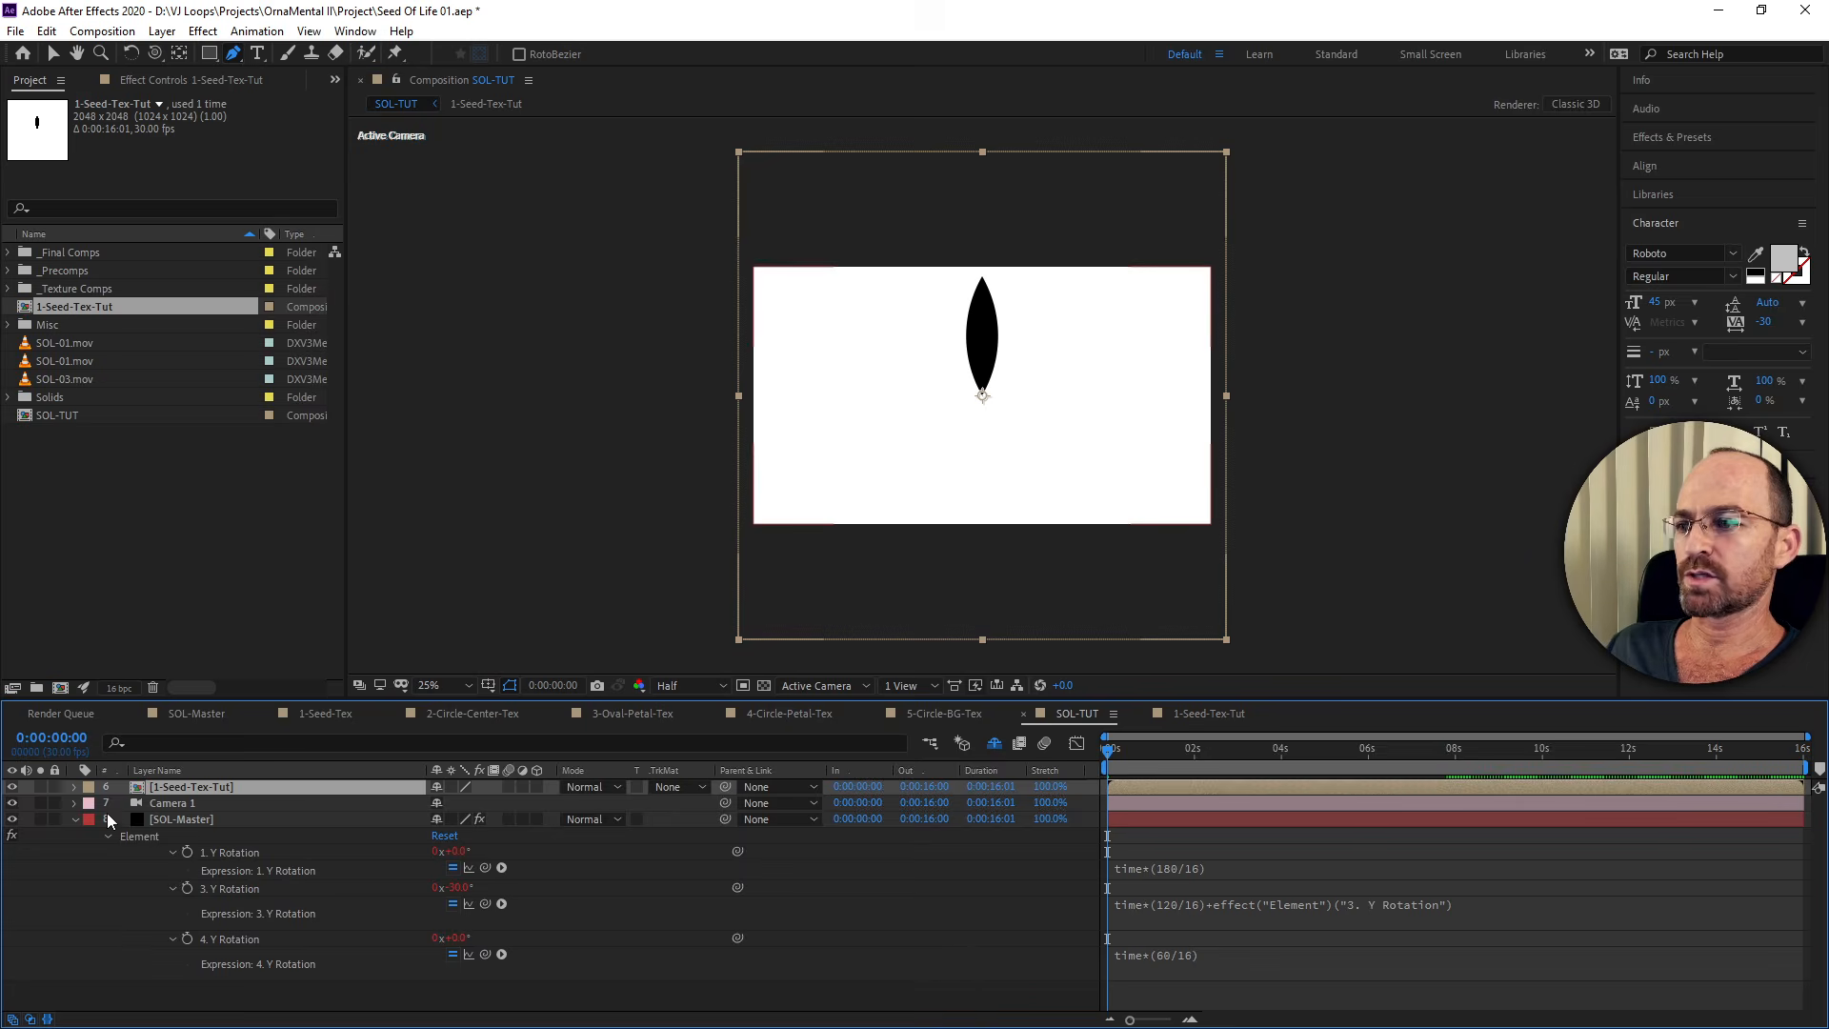
{"action": "left_click", "coordinate": [12, 787]}
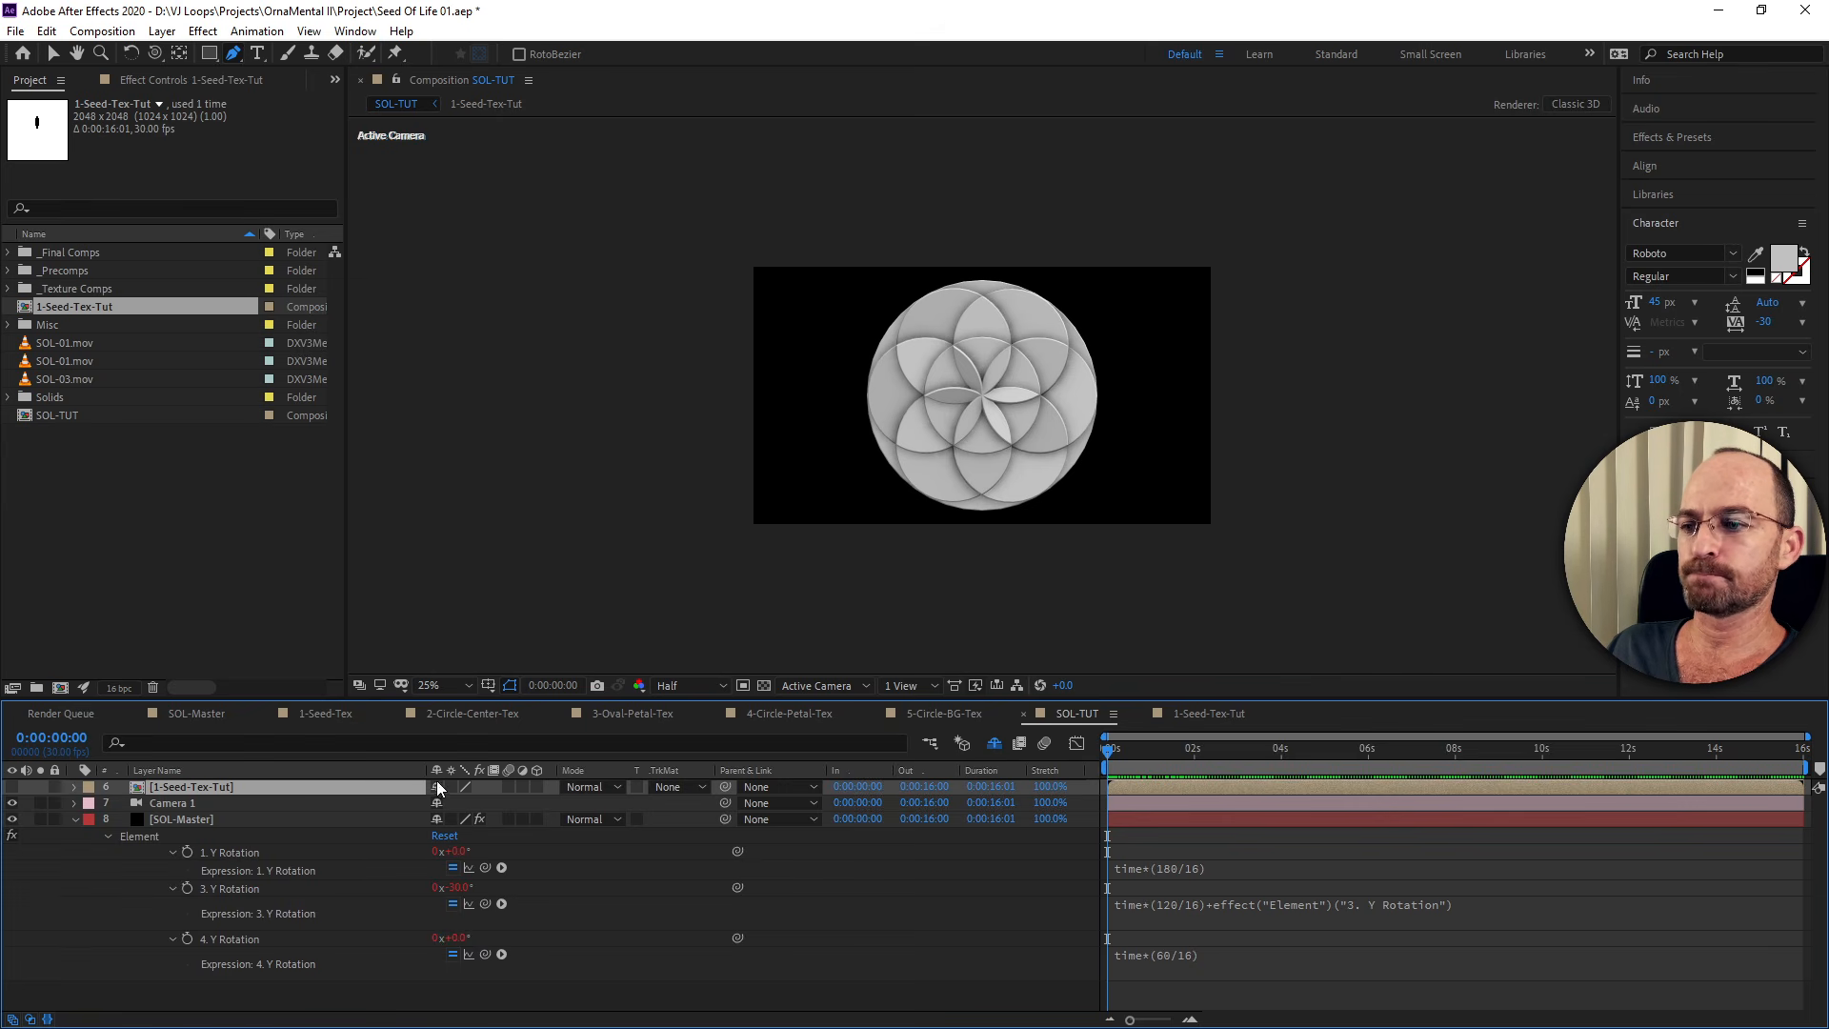
Show the Element effect settings of the SOL-Master layer and collapse its particle groups and Render Settings.
{"action": "left_click", "coordinate": [231, 817]}
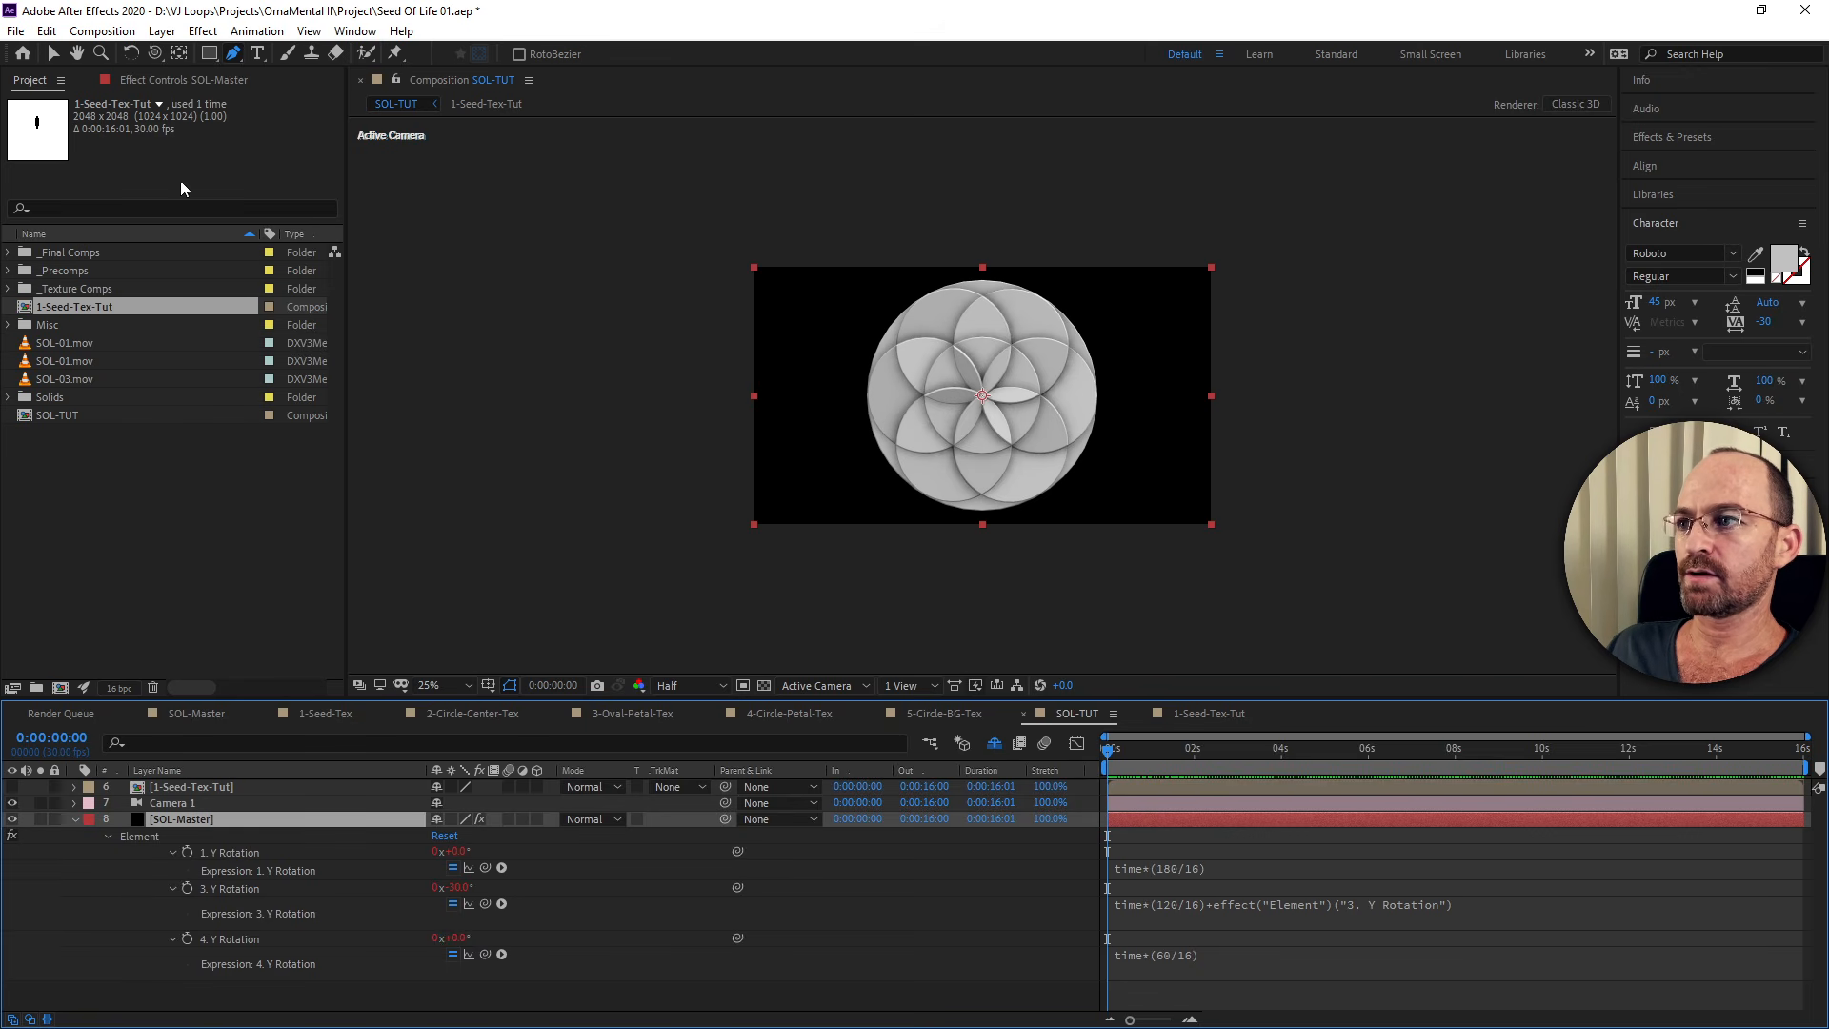
{"action": "left_click", "coordinate": [179, 80]}
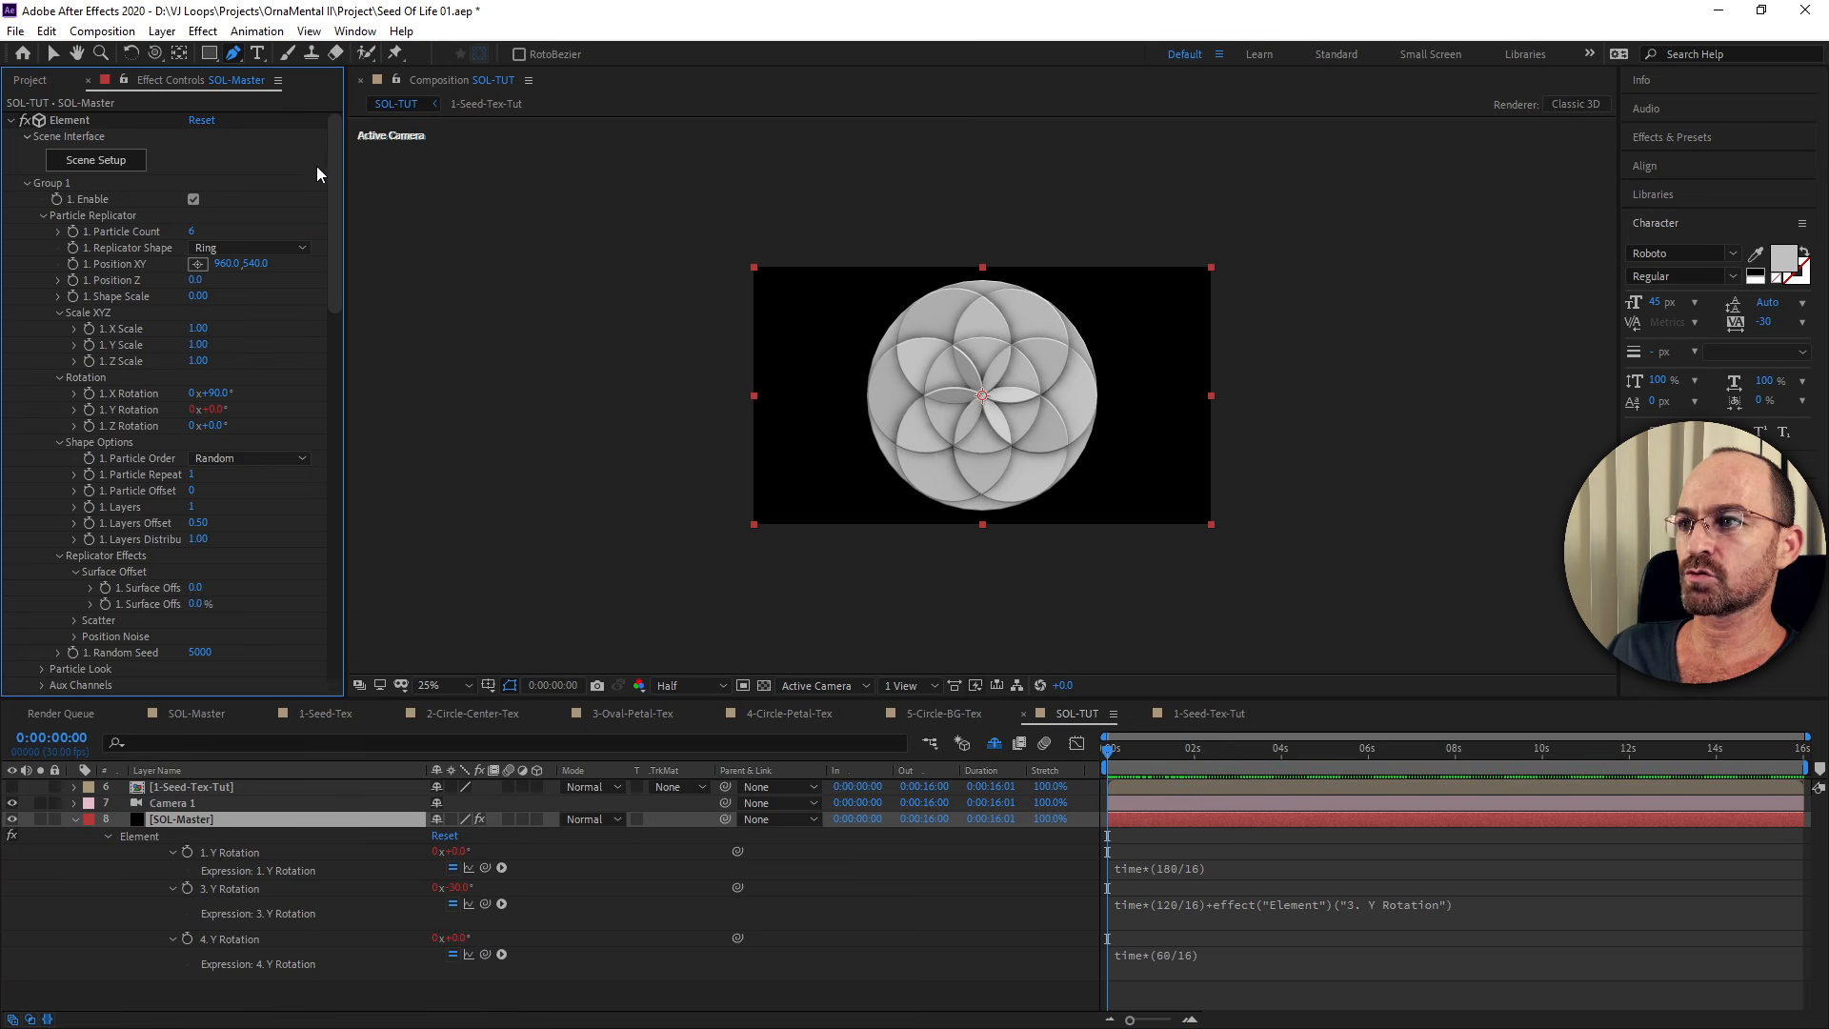
{"action": "mouse_move", "coordinate": [332, 171]}
{"action": "left_mouse_down"}
{"action": "mouse_move", "coordinate": [330, 189]}
{"action": "mouse_move", "coordinate": [329, 151]}
{"action": "left_mouse_up"}
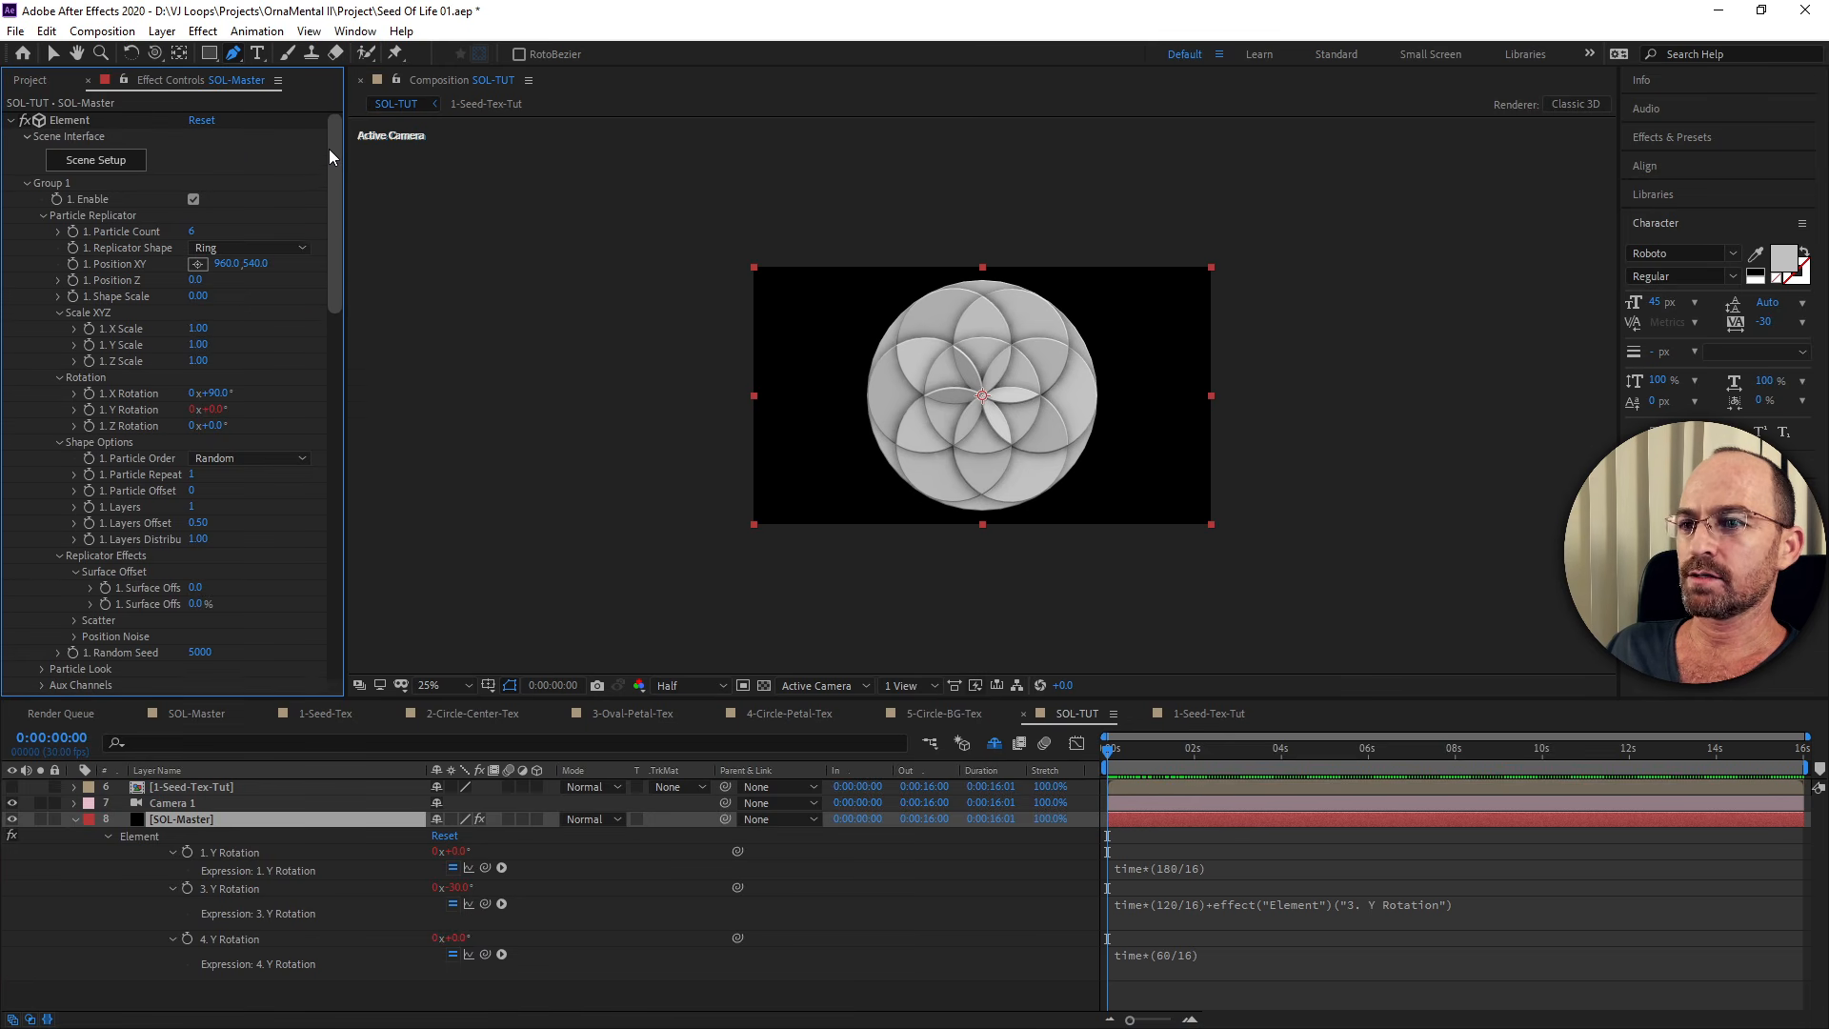
{"action": "left_click", "coordinate": [28, 184]}
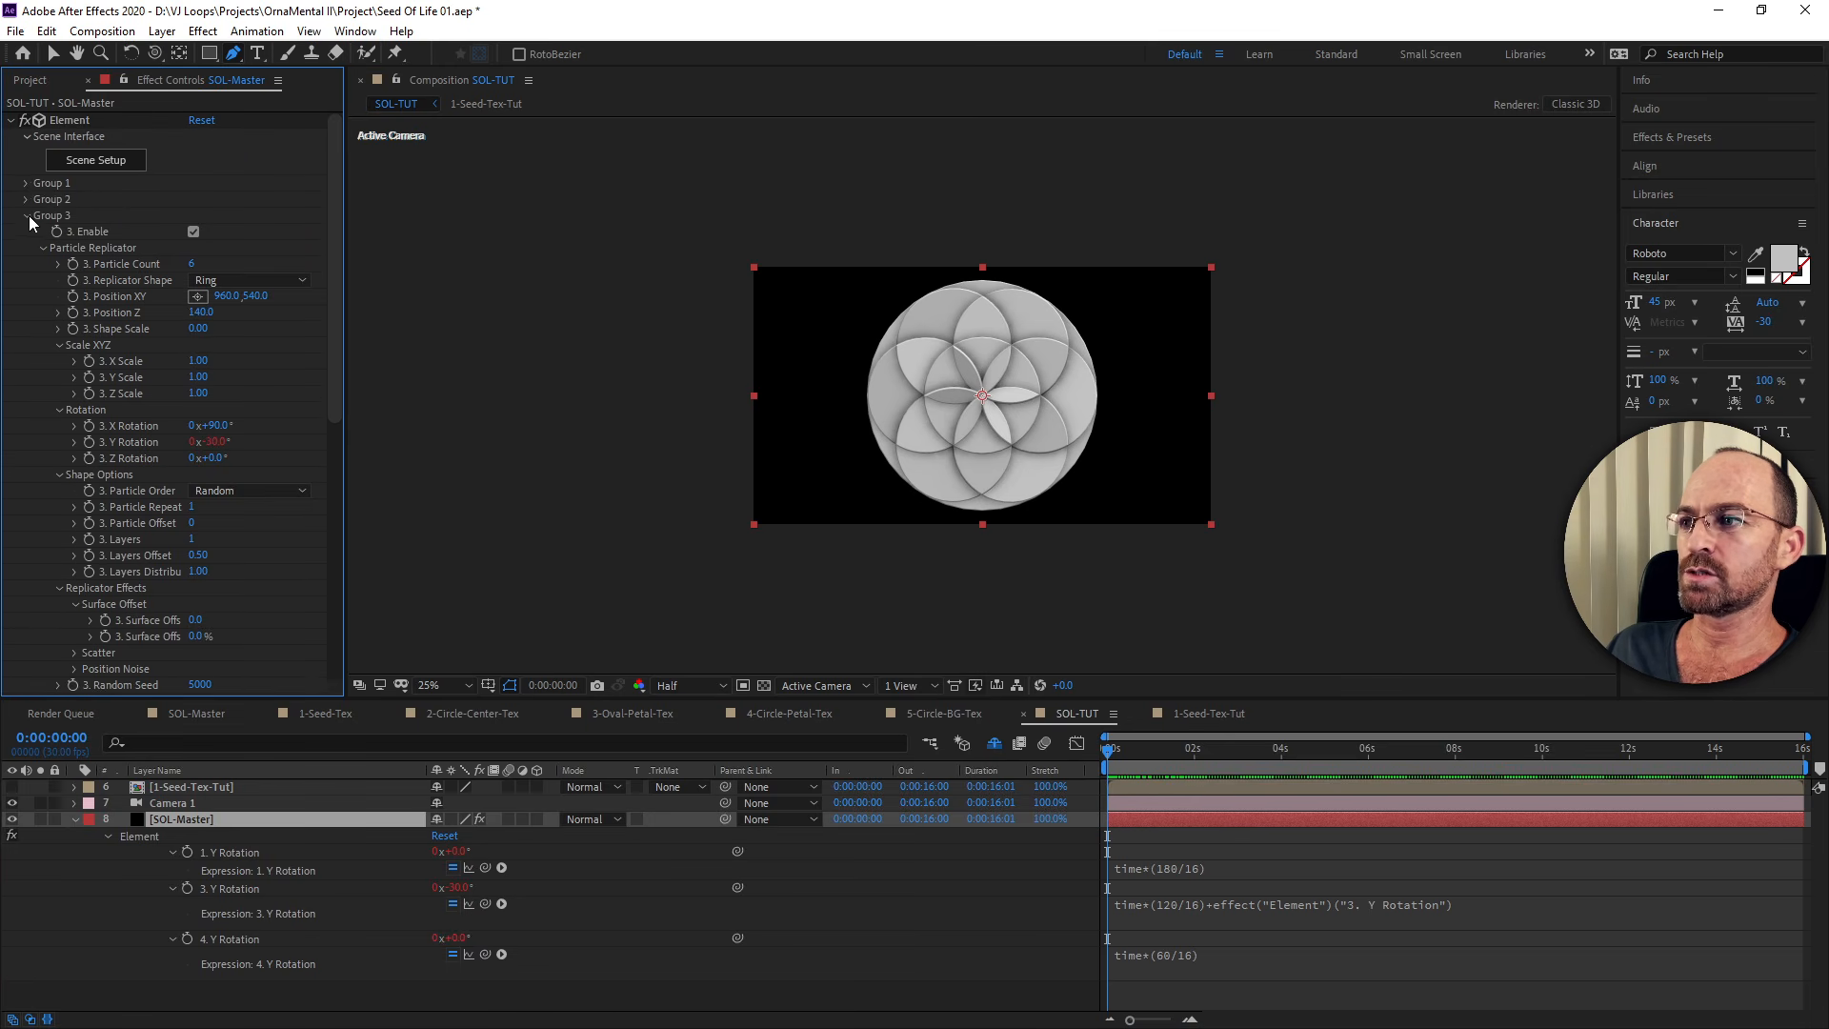
{"action": "left_click", "coordinate": [28, 217]}
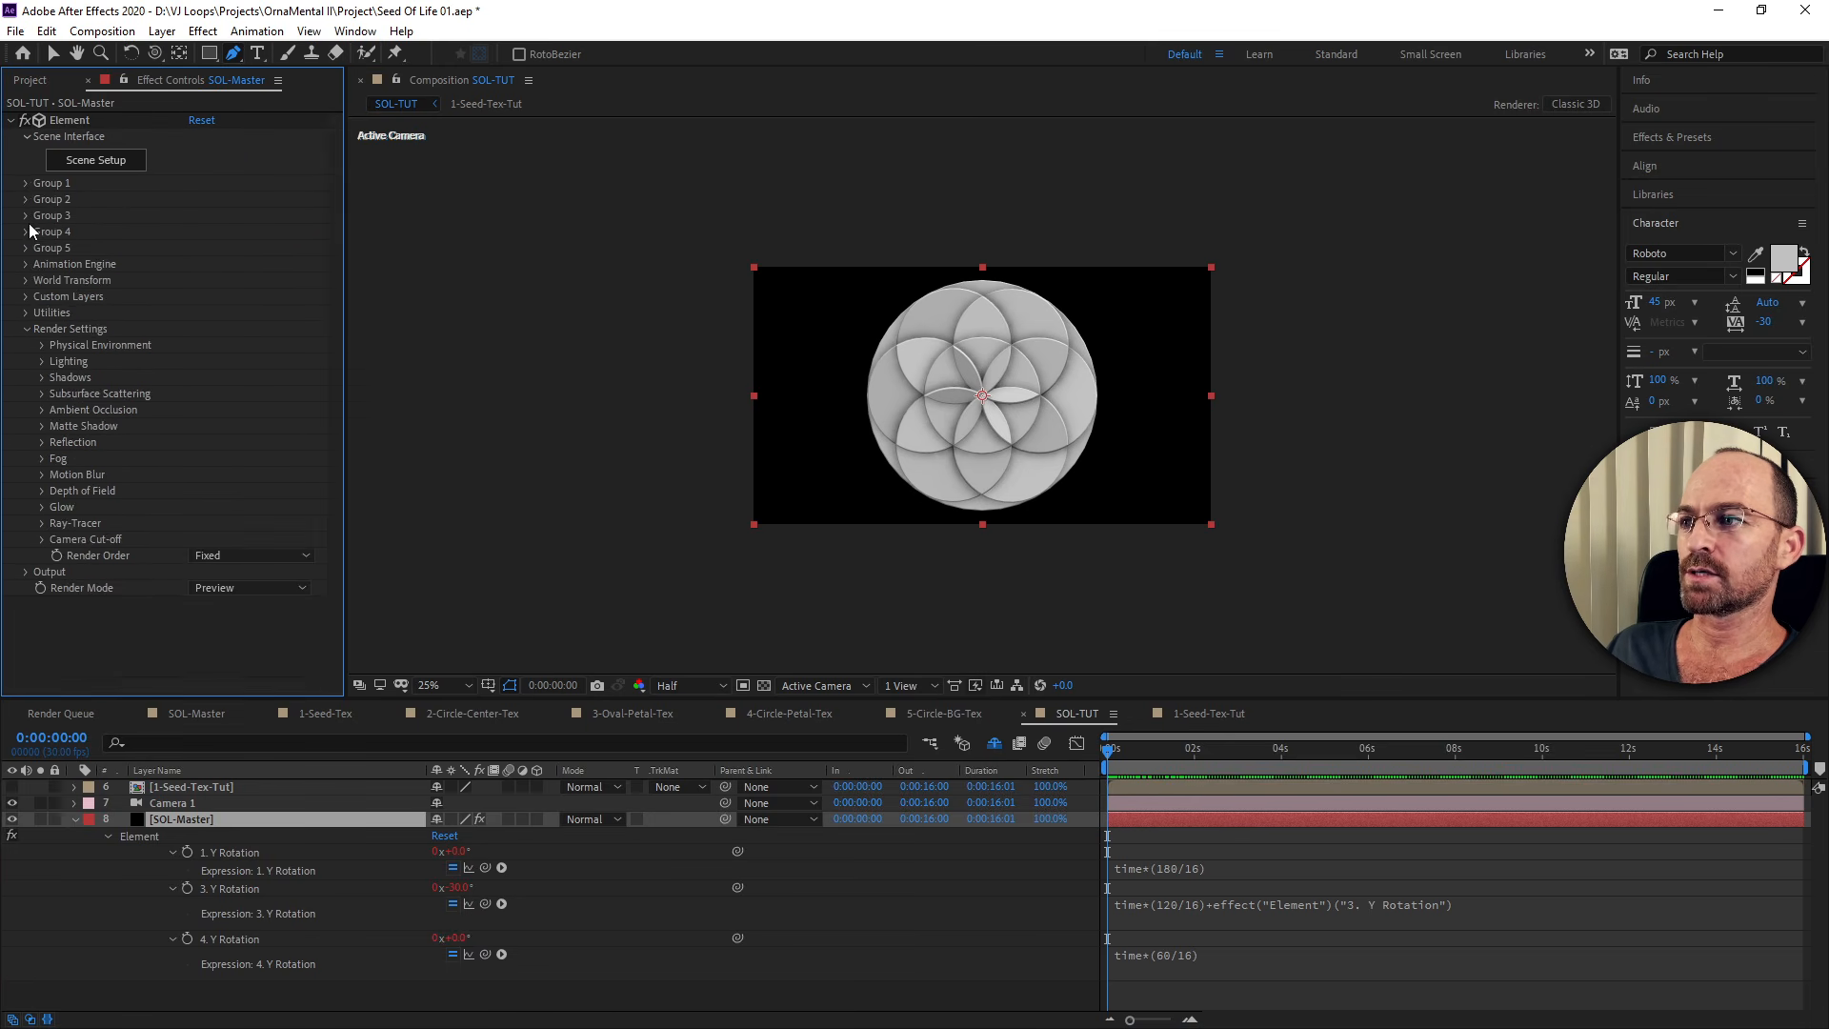
{"action": "left_click", "coordinate": [28, 328]}
In the Element effect's Custom Texture Maps, assign the 1-Seed-Tex-Tut layer as Layer 1.
{"action": "left_click", "coordinate": [27, 297]}
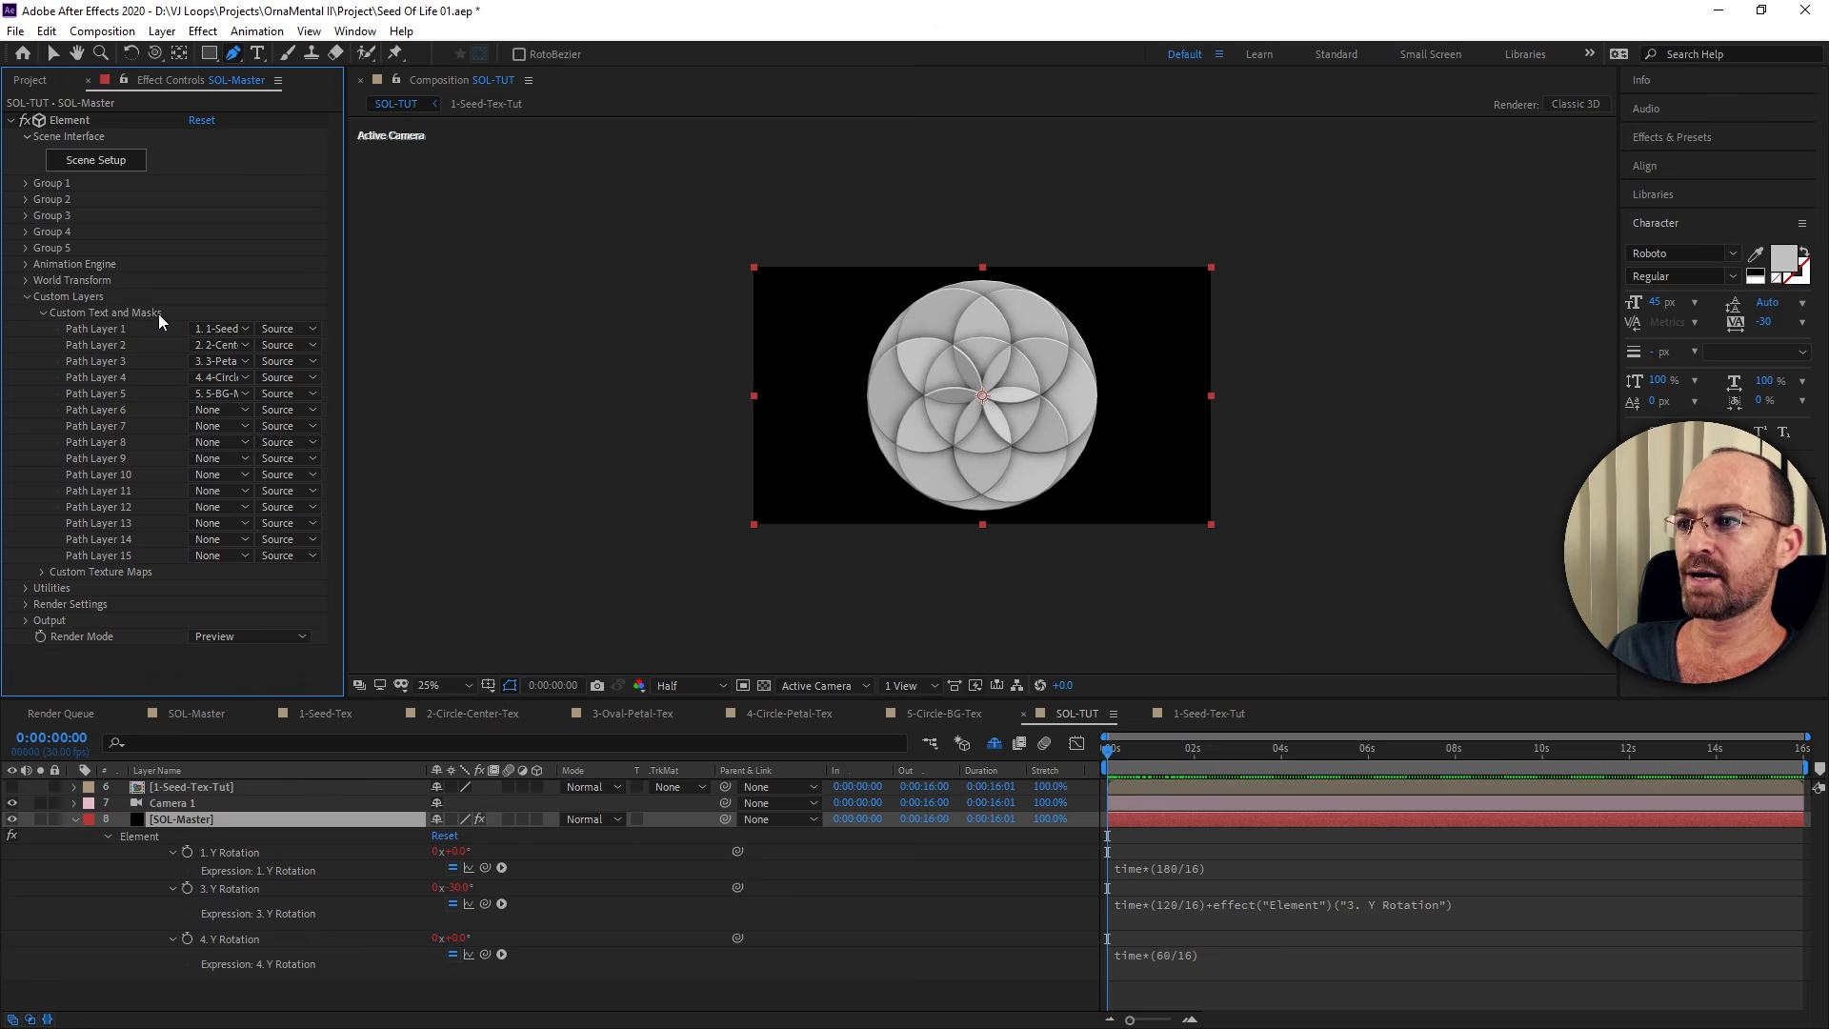
{"action": "left_click", "coordinate": [42, 315]}
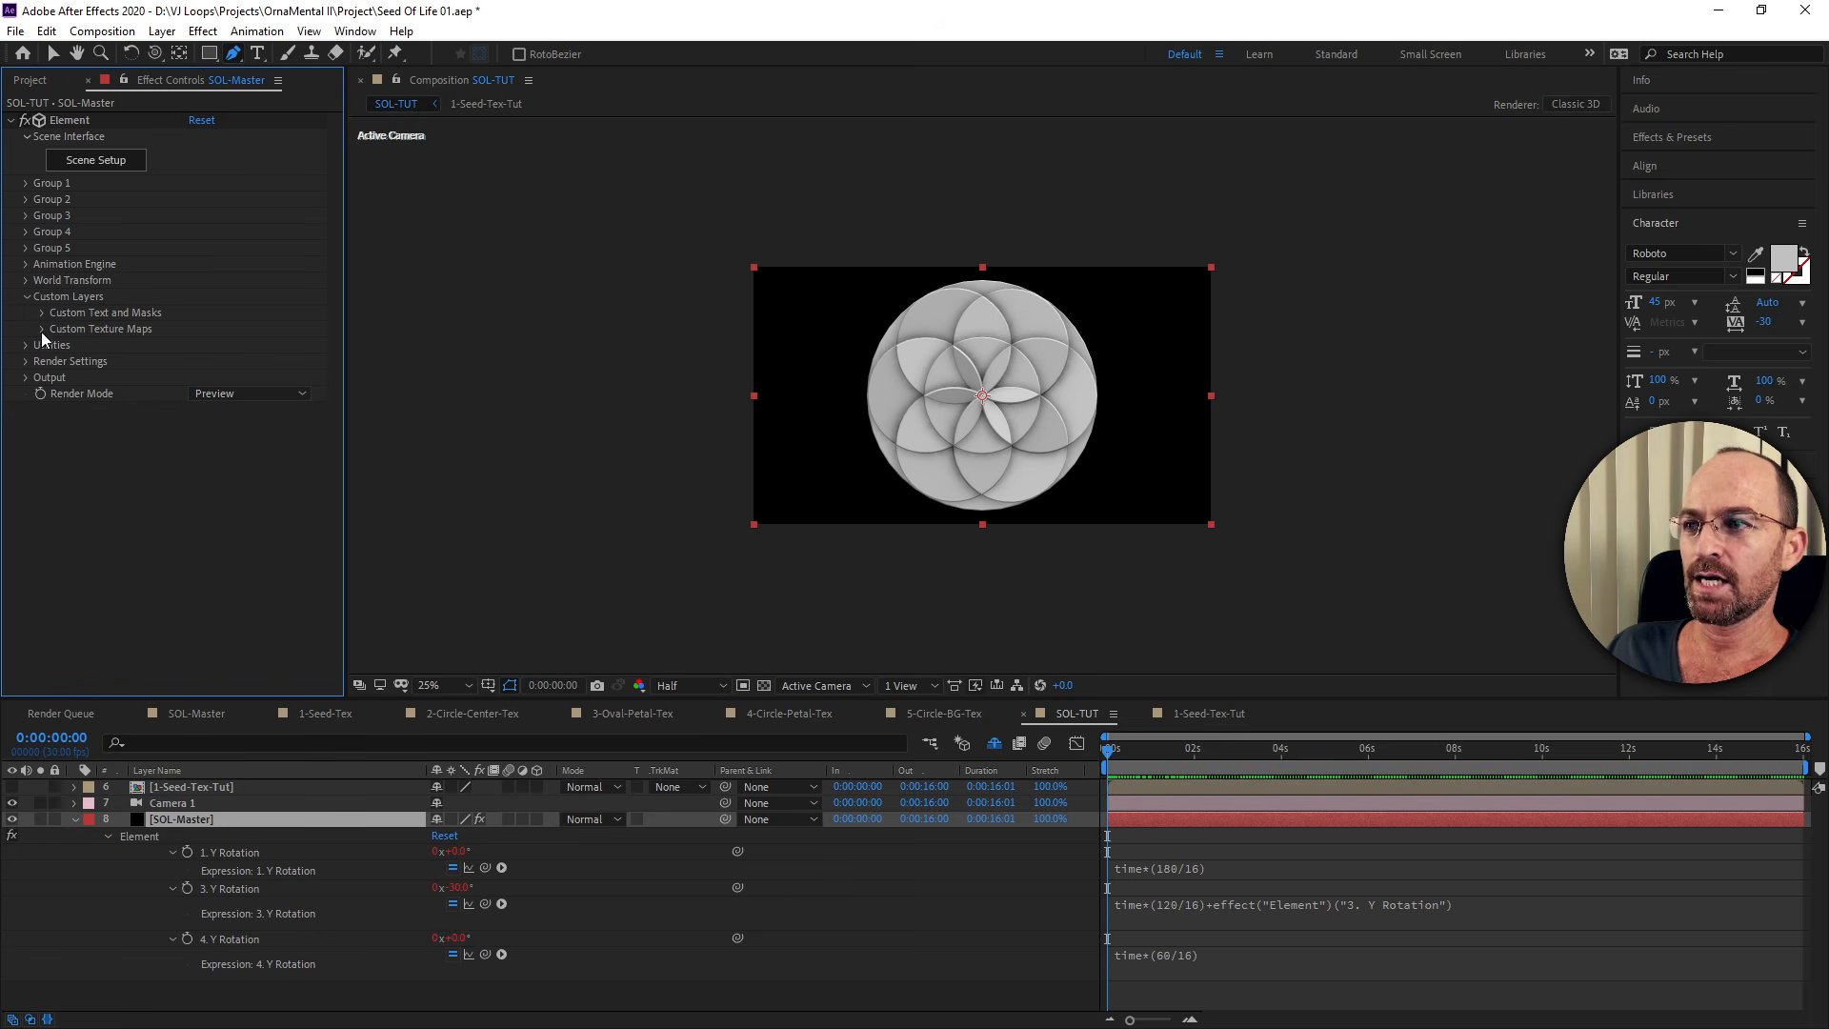
{"action": "left_click", "coordinate": [42, 329]}
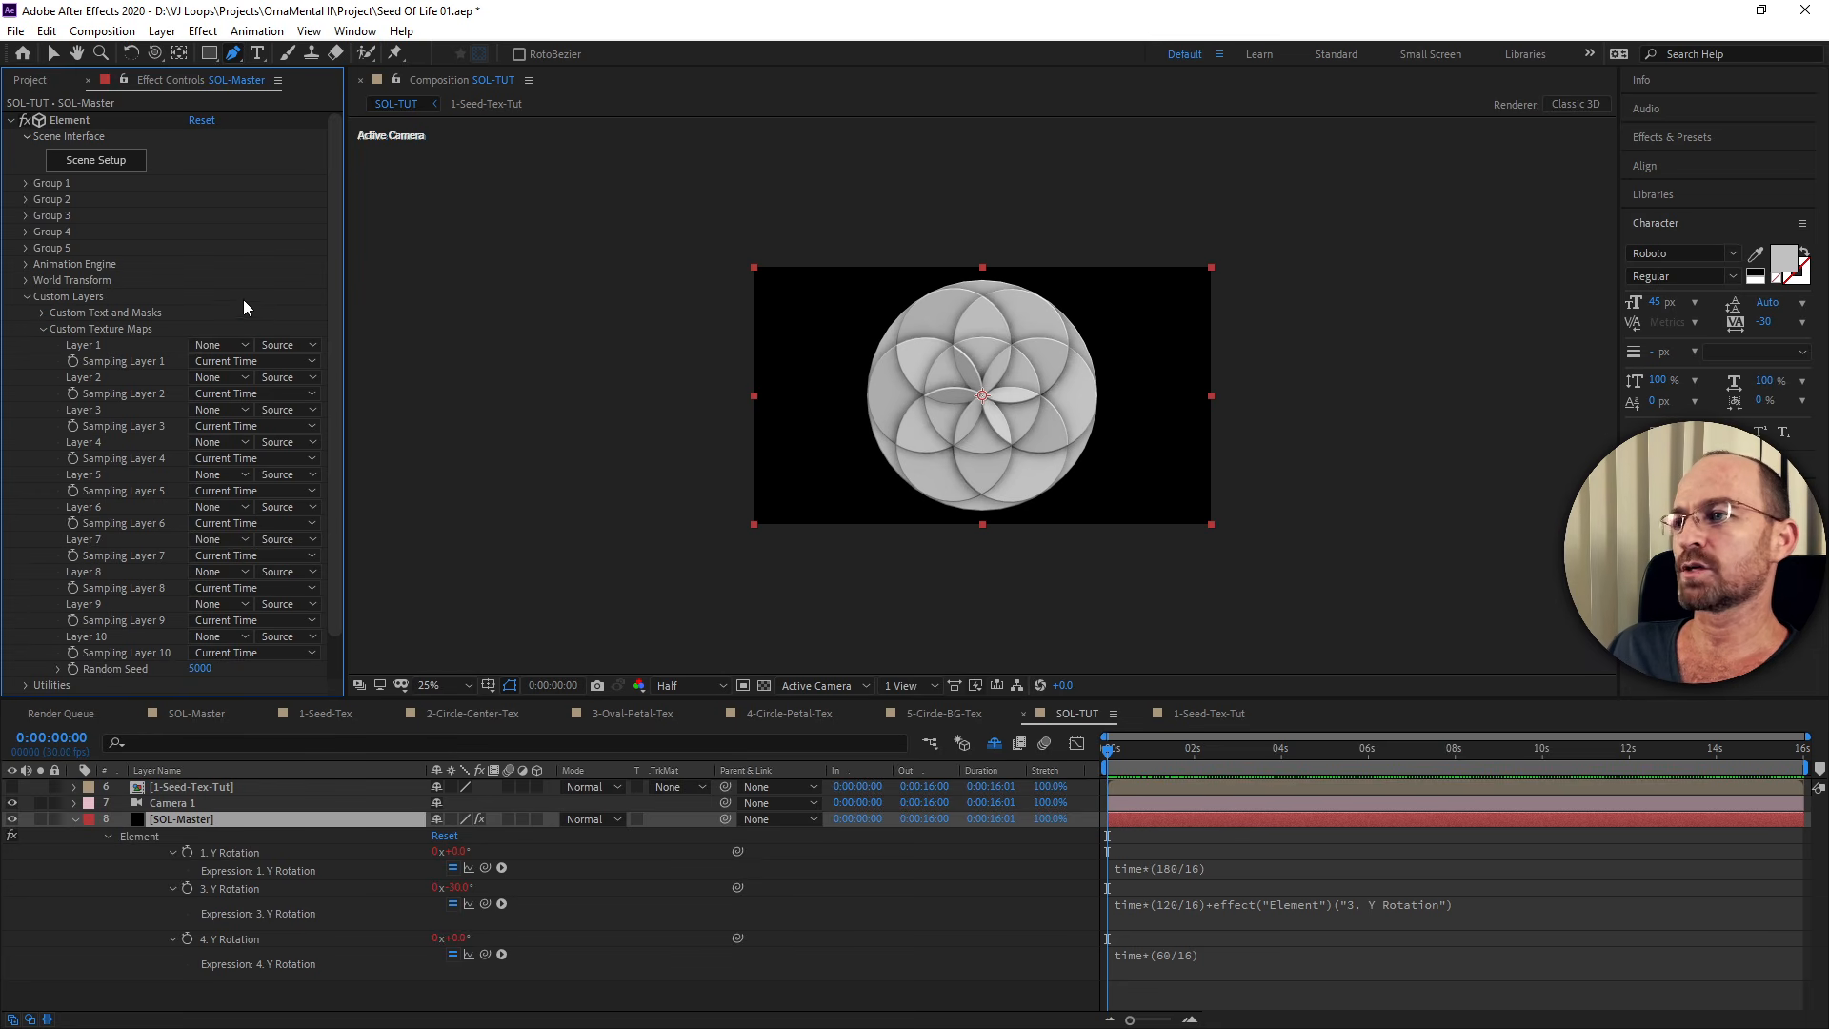
{"action": "left_click", "coordinate": [243, 347]}
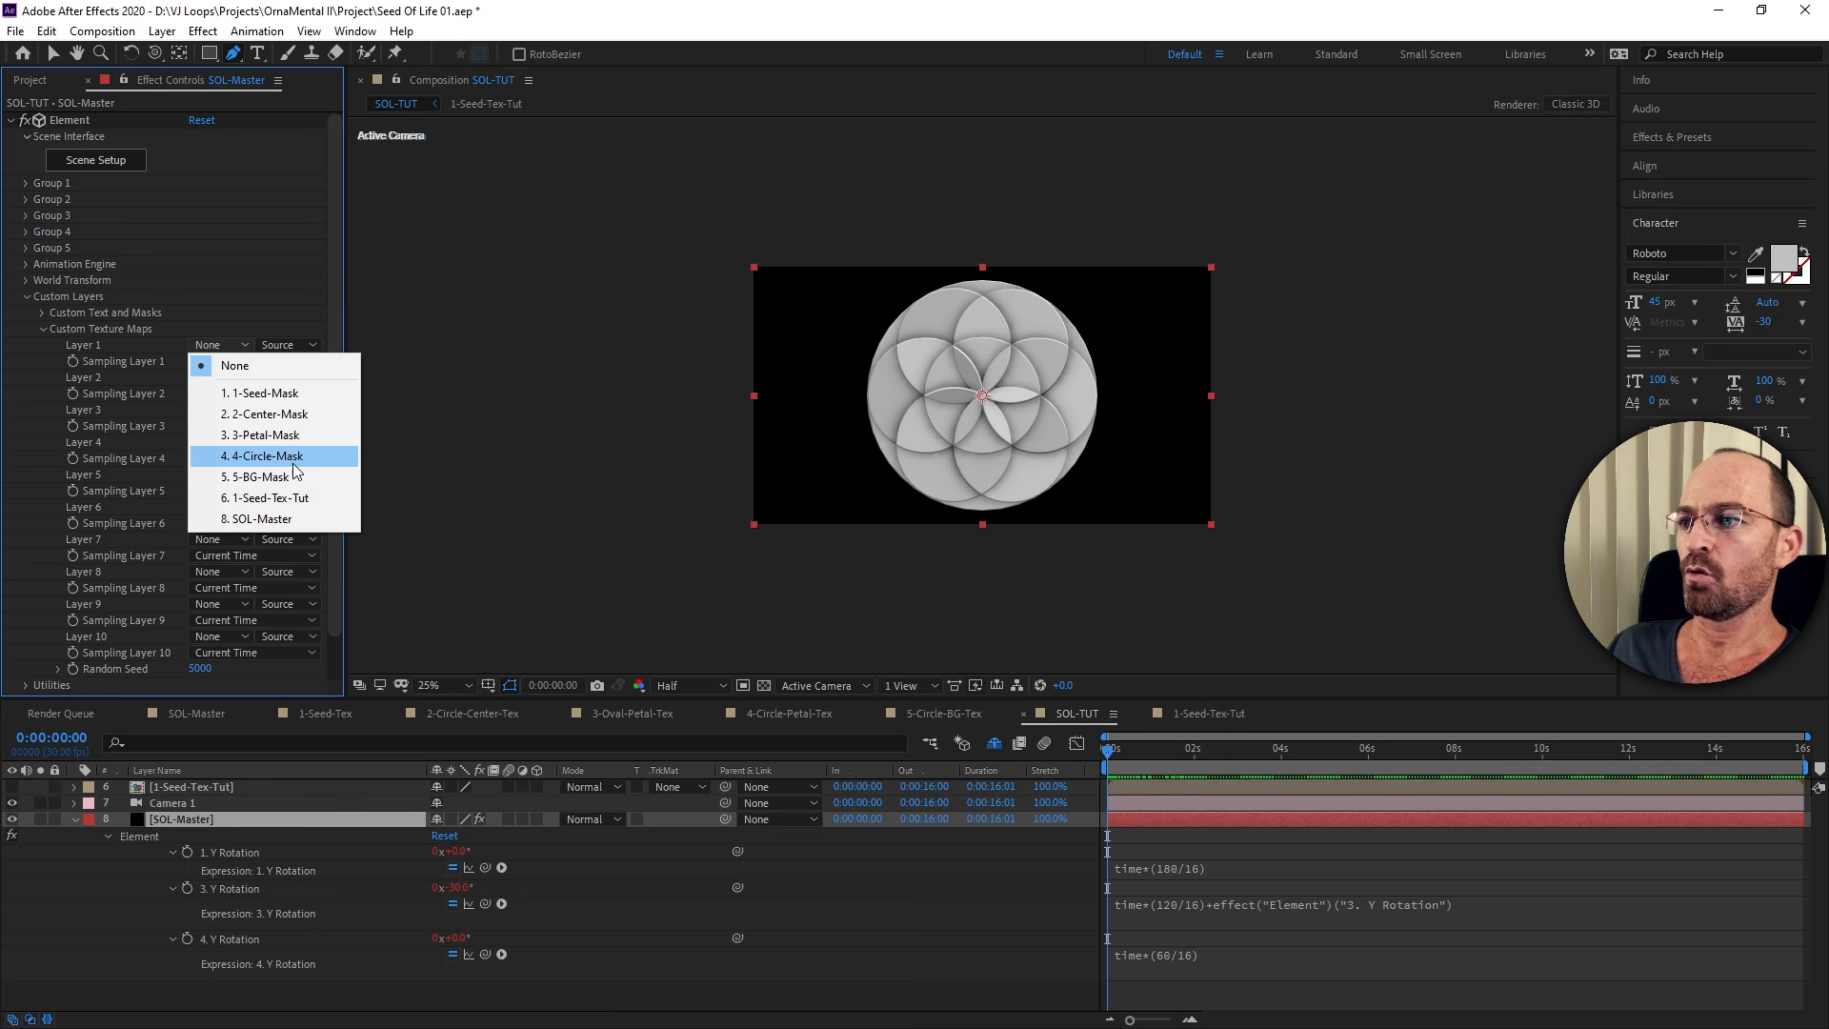
{"action": "left_click", "coordinate": [283, 499]}
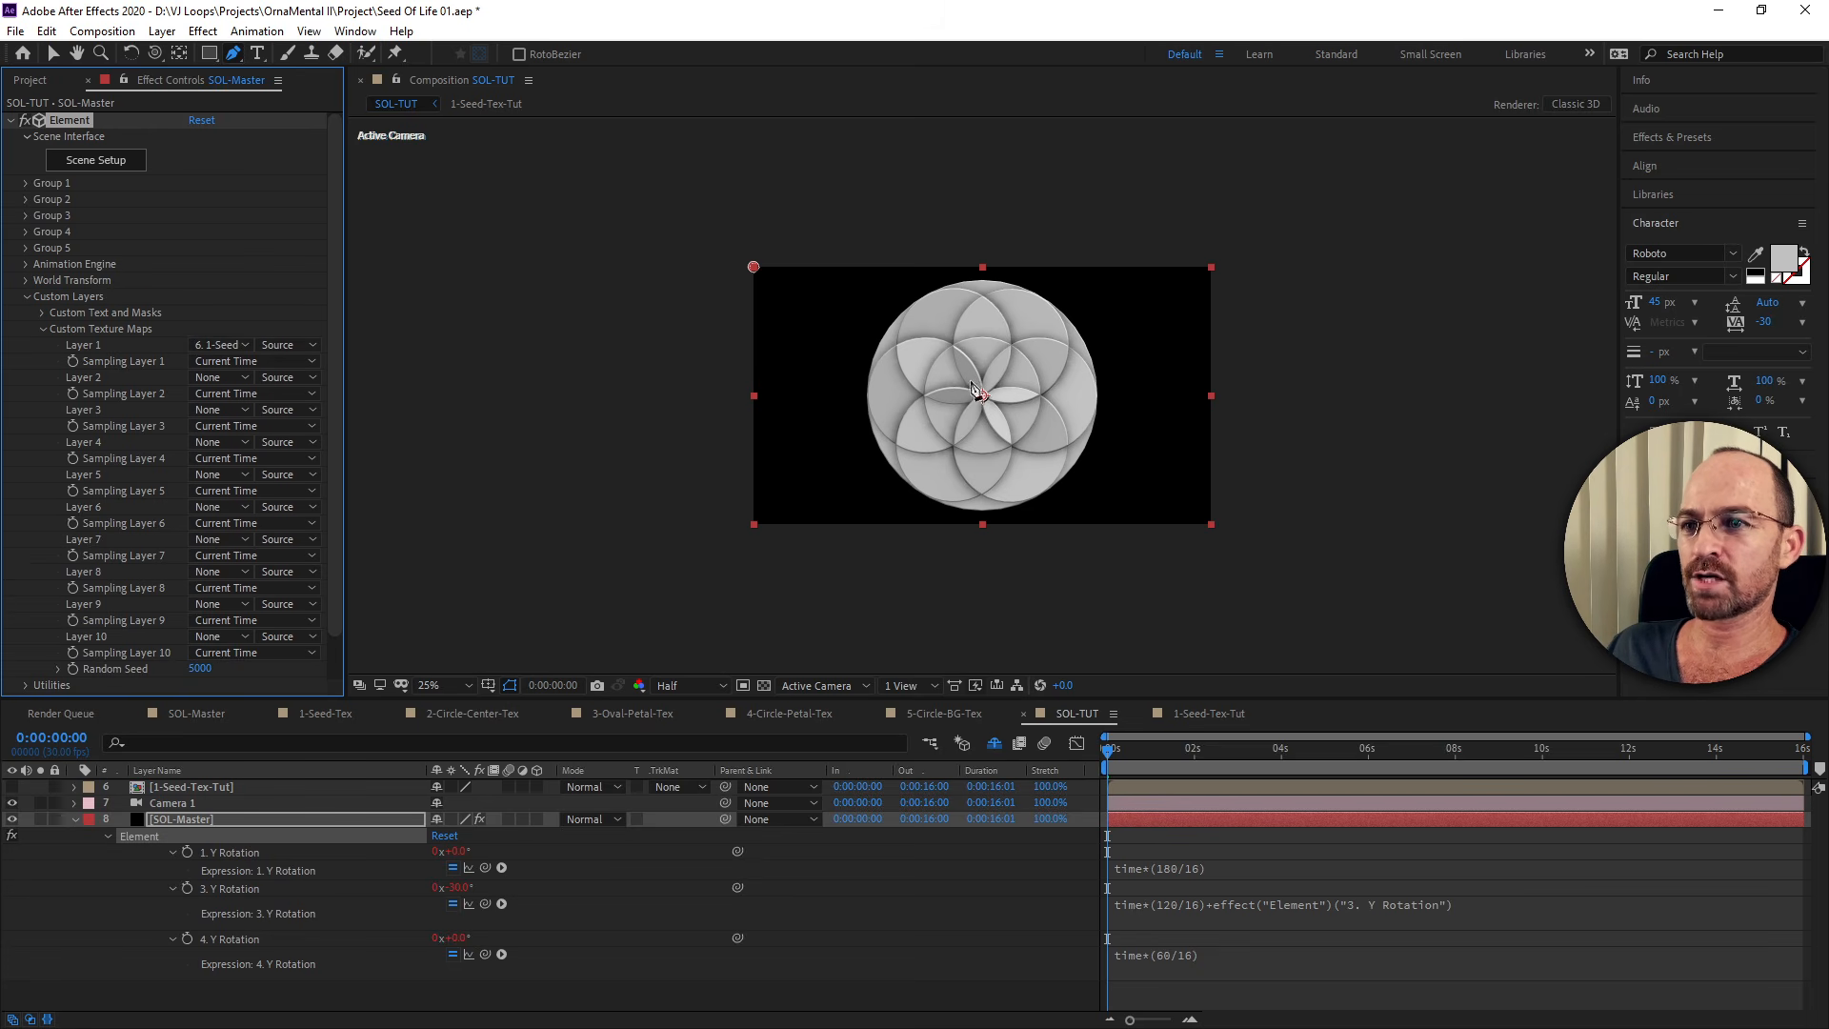
Save the project and open the Element Scene Setup of SOL-Master.
{"action": "key", "text": "v"}
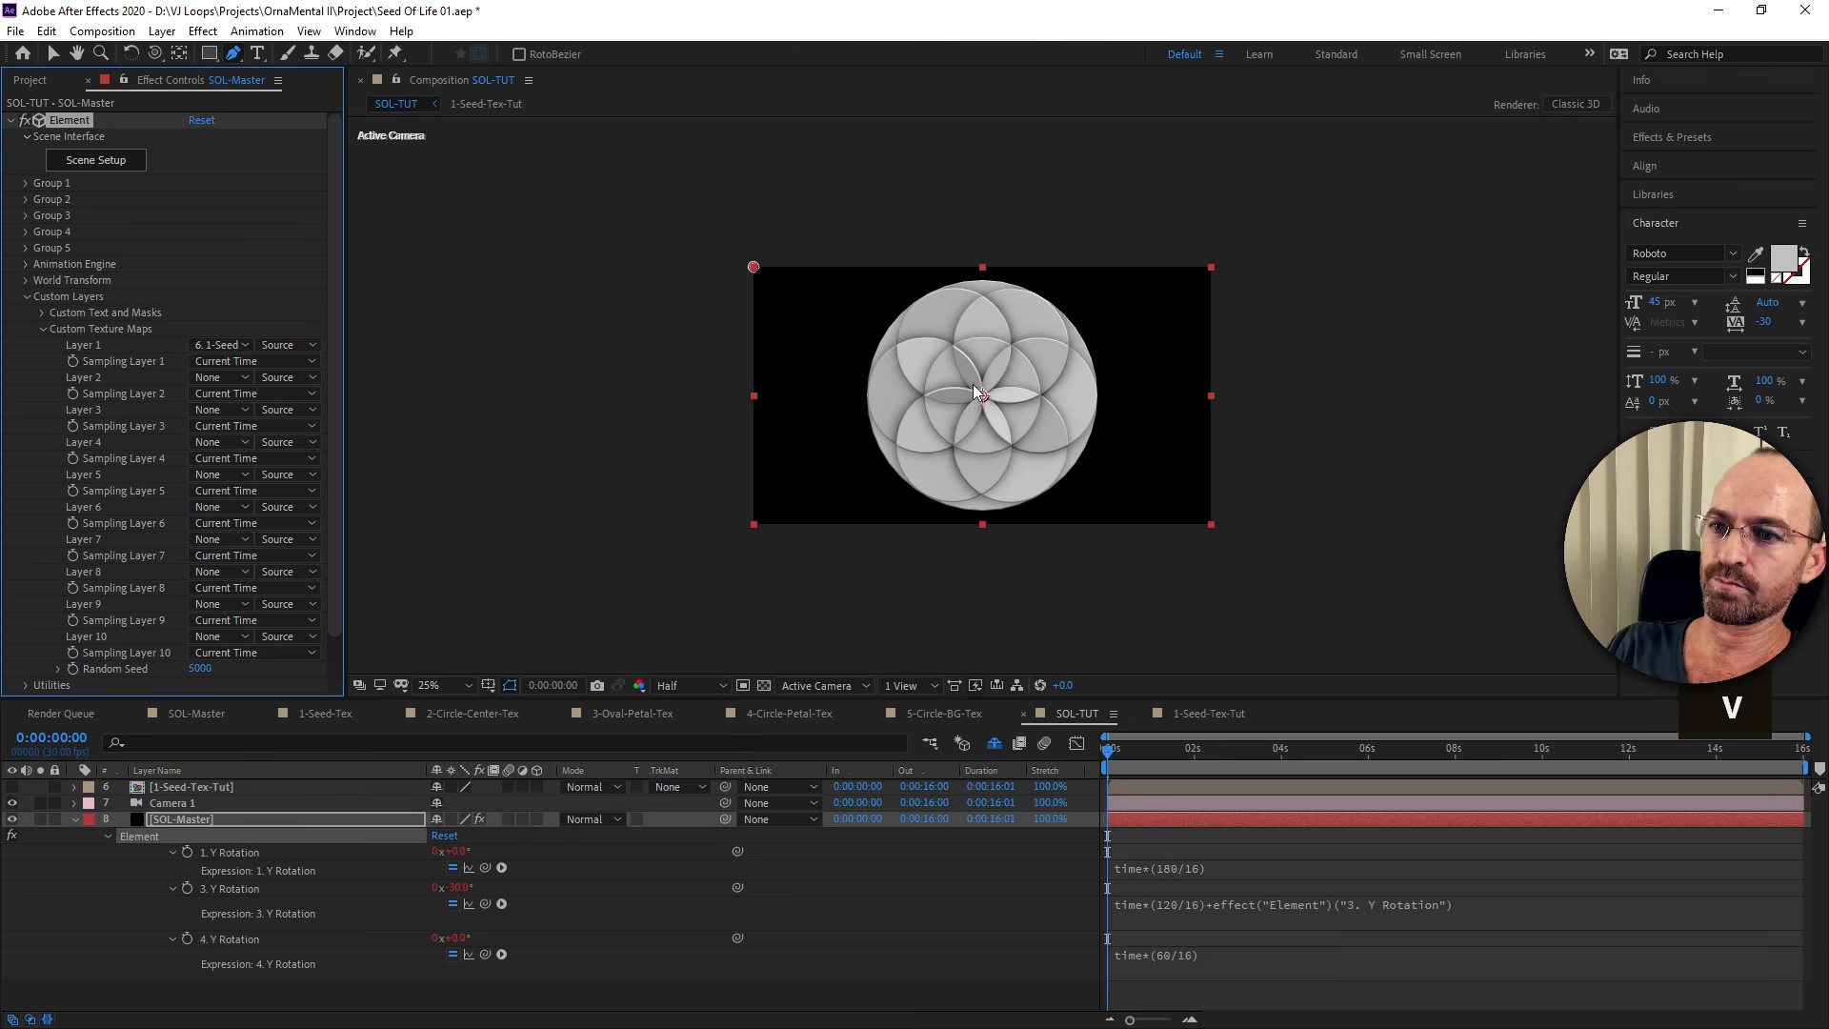
{"action": "key", "text": "ctrl+s"}
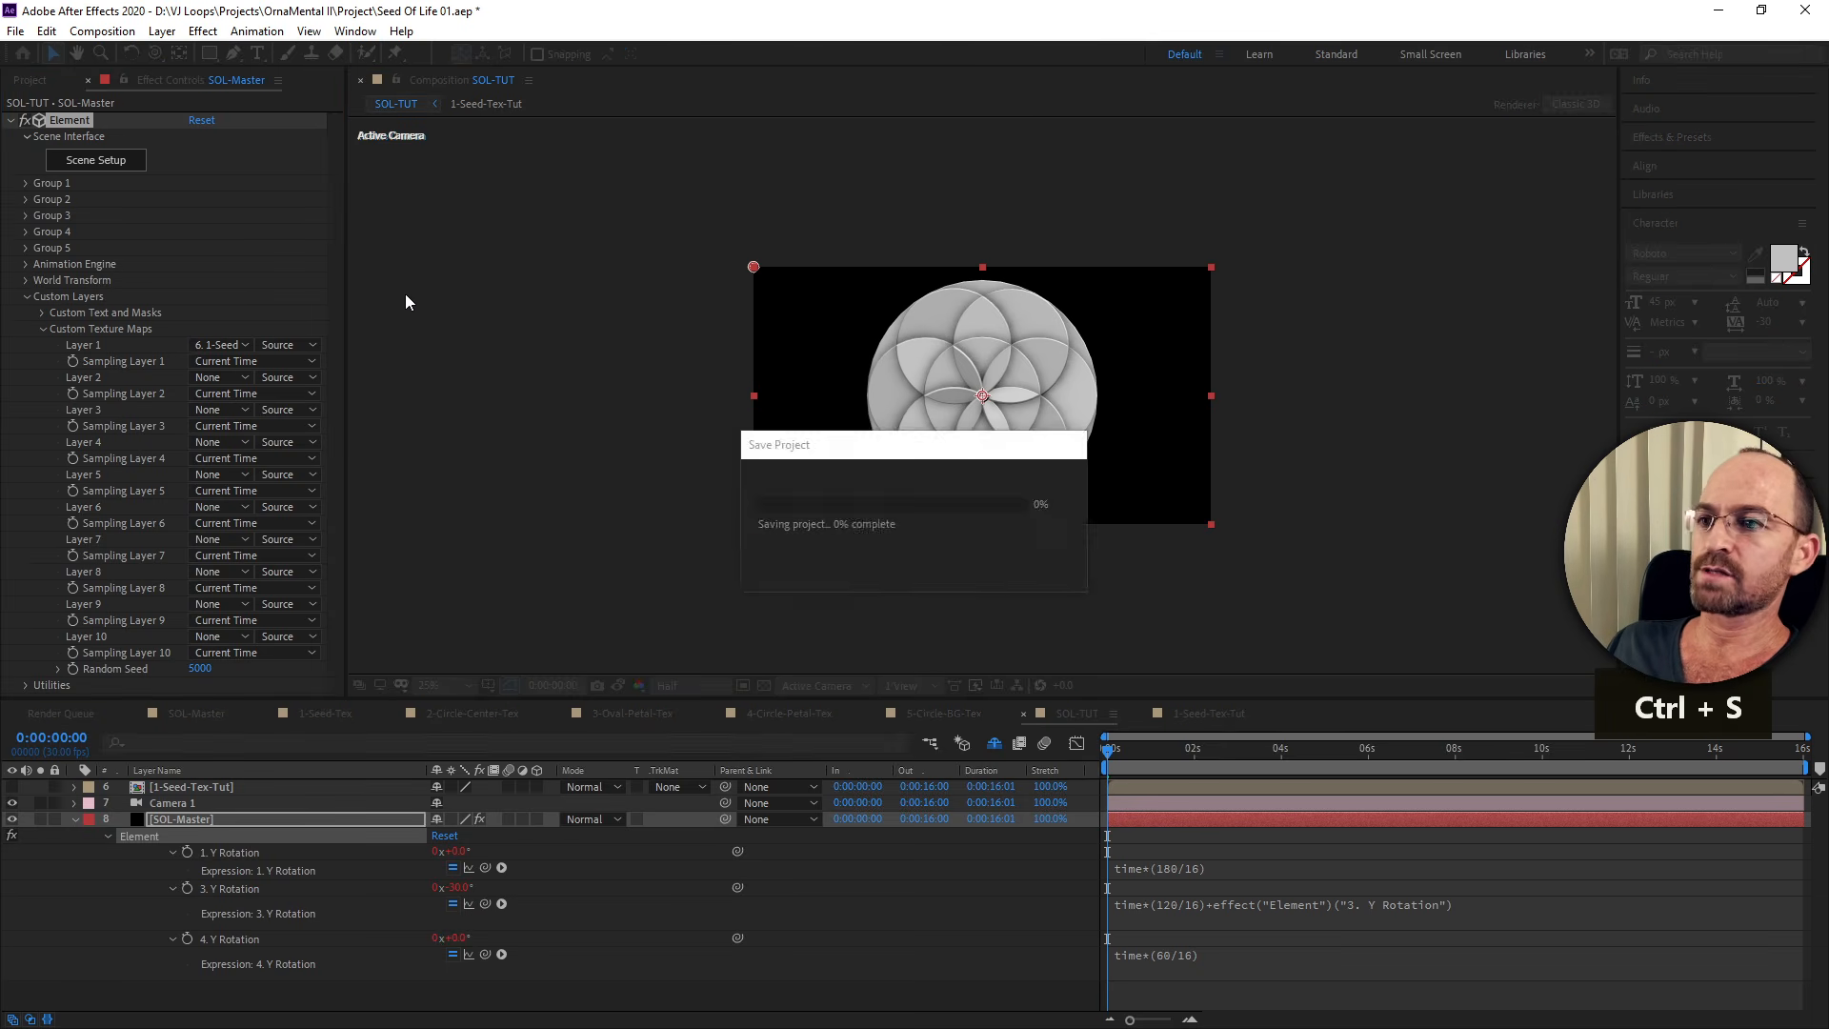
{"action": "left_click", "coordinate": [104, 171]}
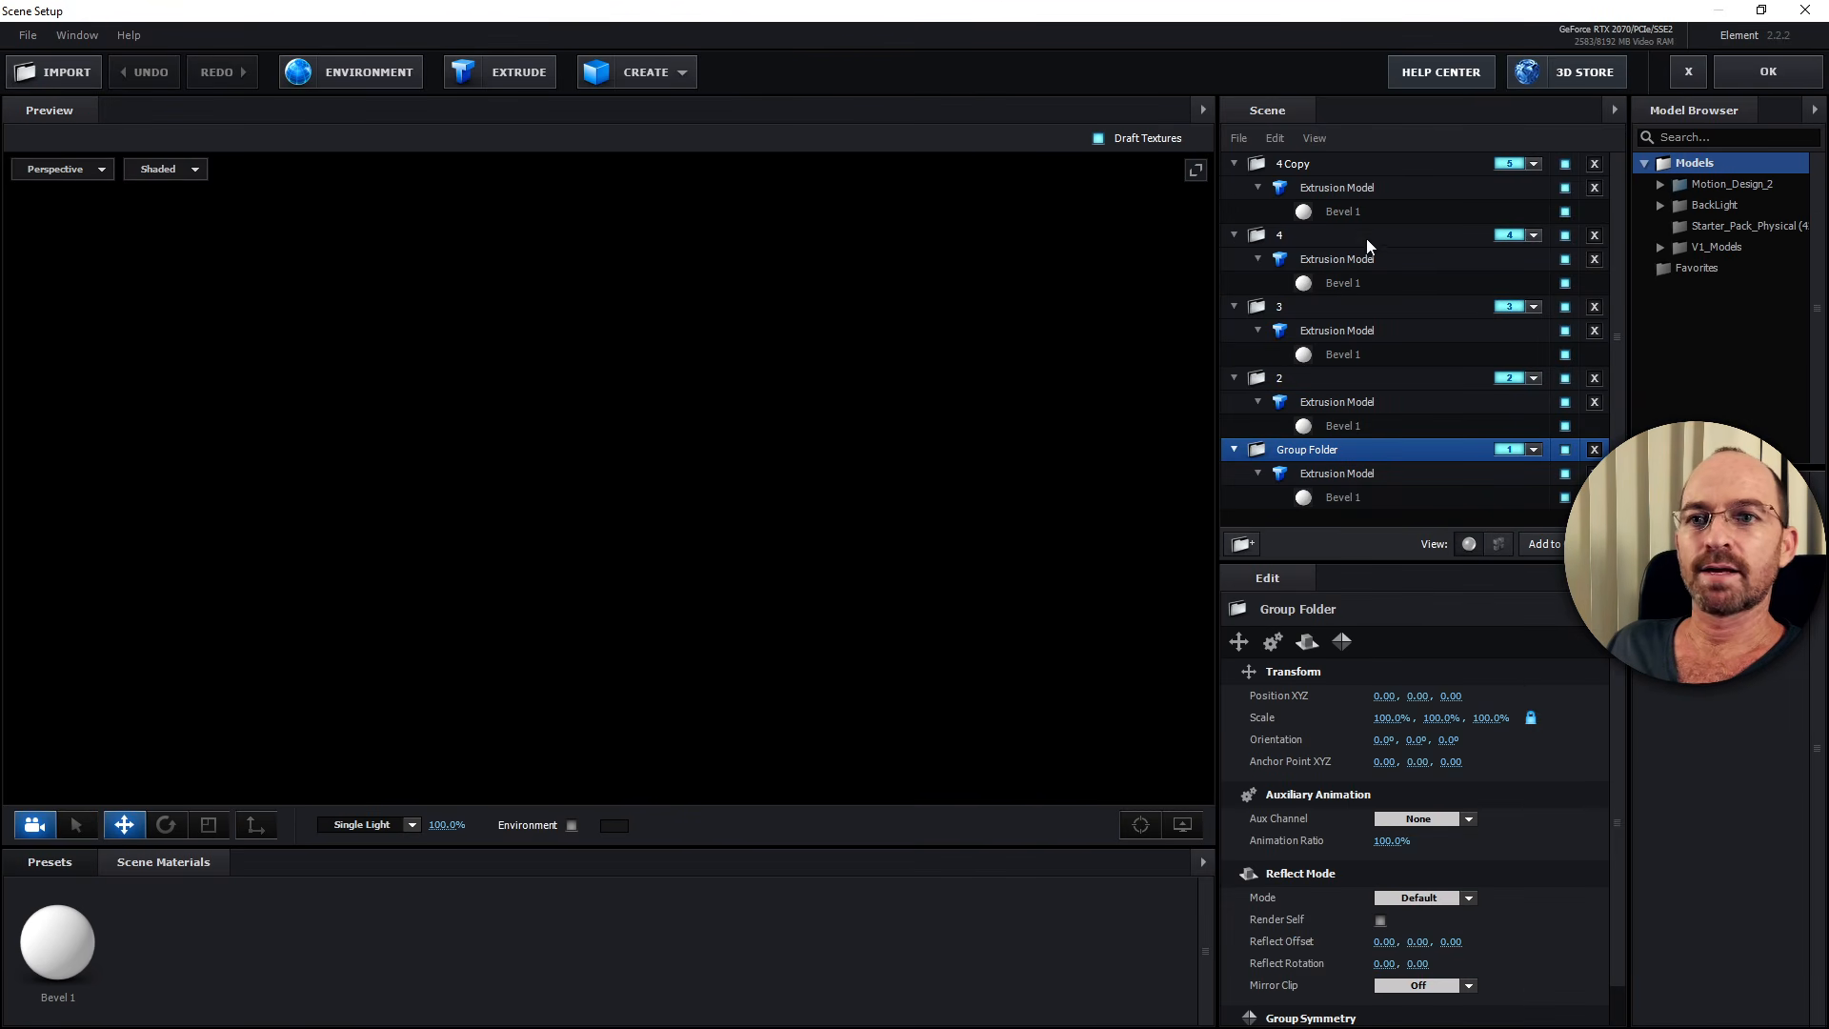
{"action": "left_click_drag", "start_coordinate": [851, 479], "coordinate": [827, 511]}
{"action": "scroll", "coordinate": [827, 508], "scroll_direction": "up", "scroll_amount": 5}
{"action": "key", "text": "space"}
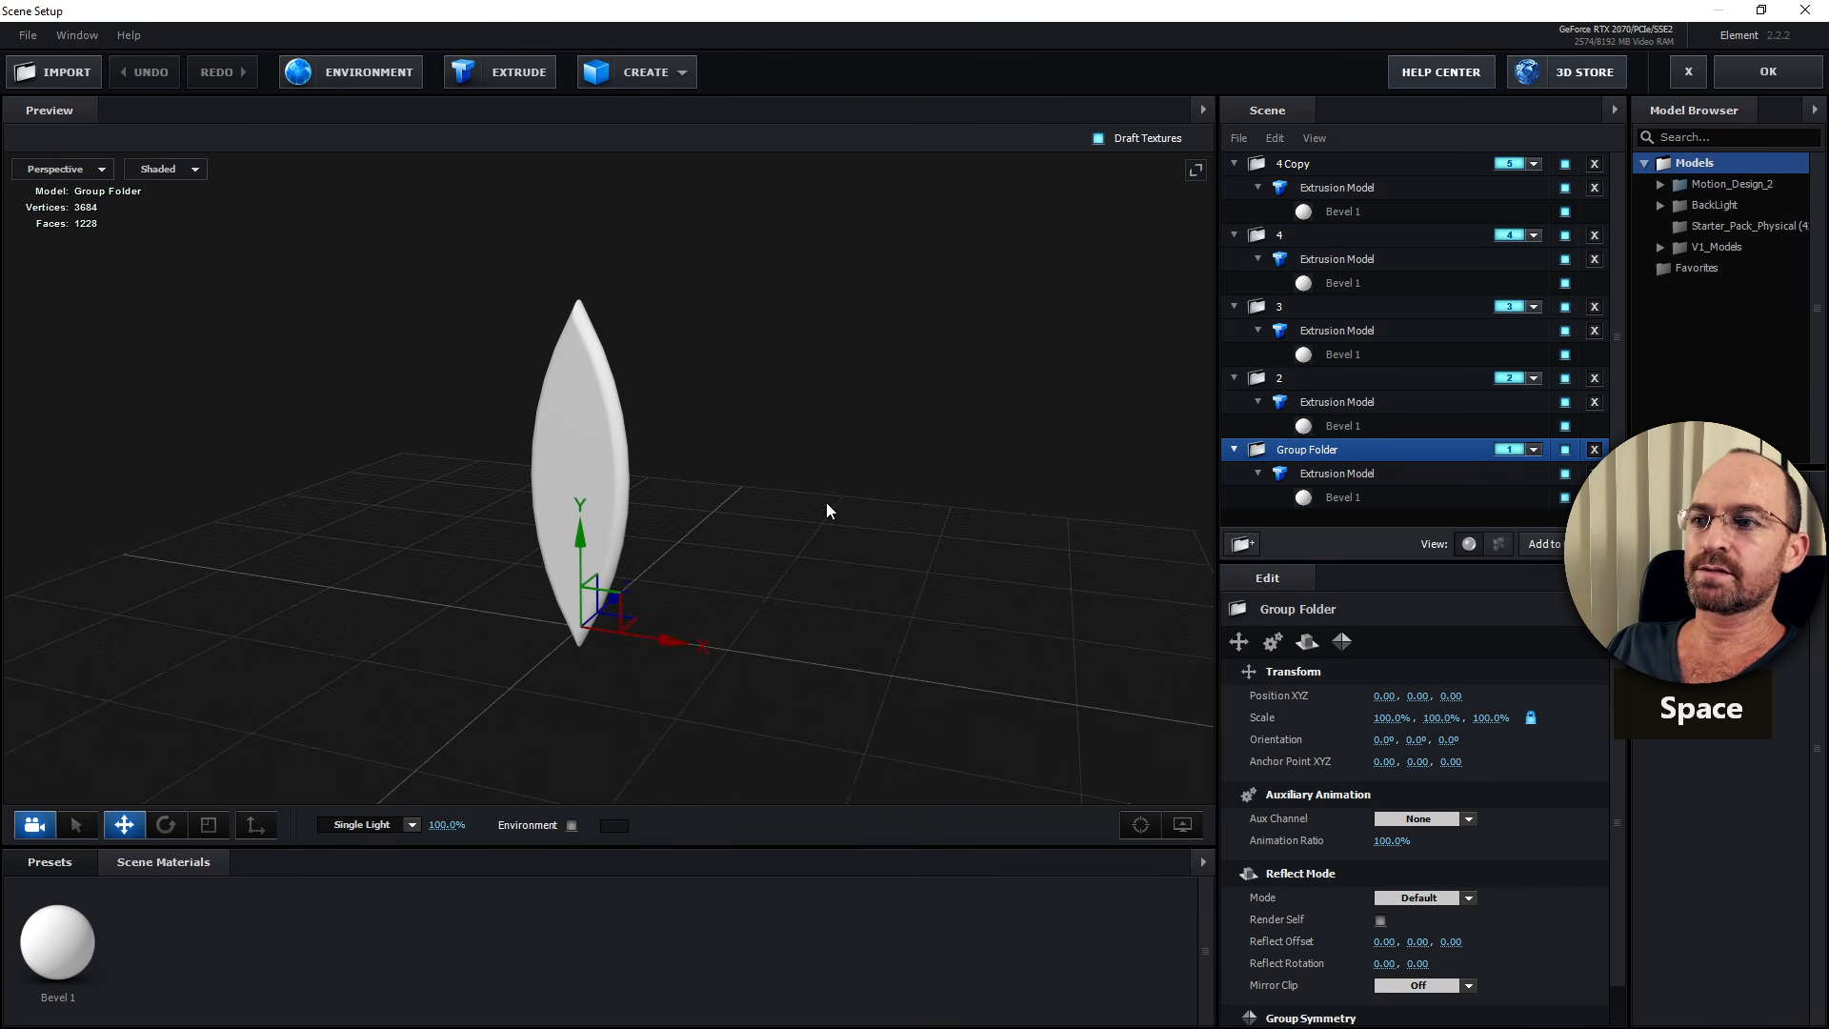
Duplicate and replace the Bevel 1 material of the extrusion model in Group Folder.
{"action": "left_click", "coordinate": [1330, 471]}
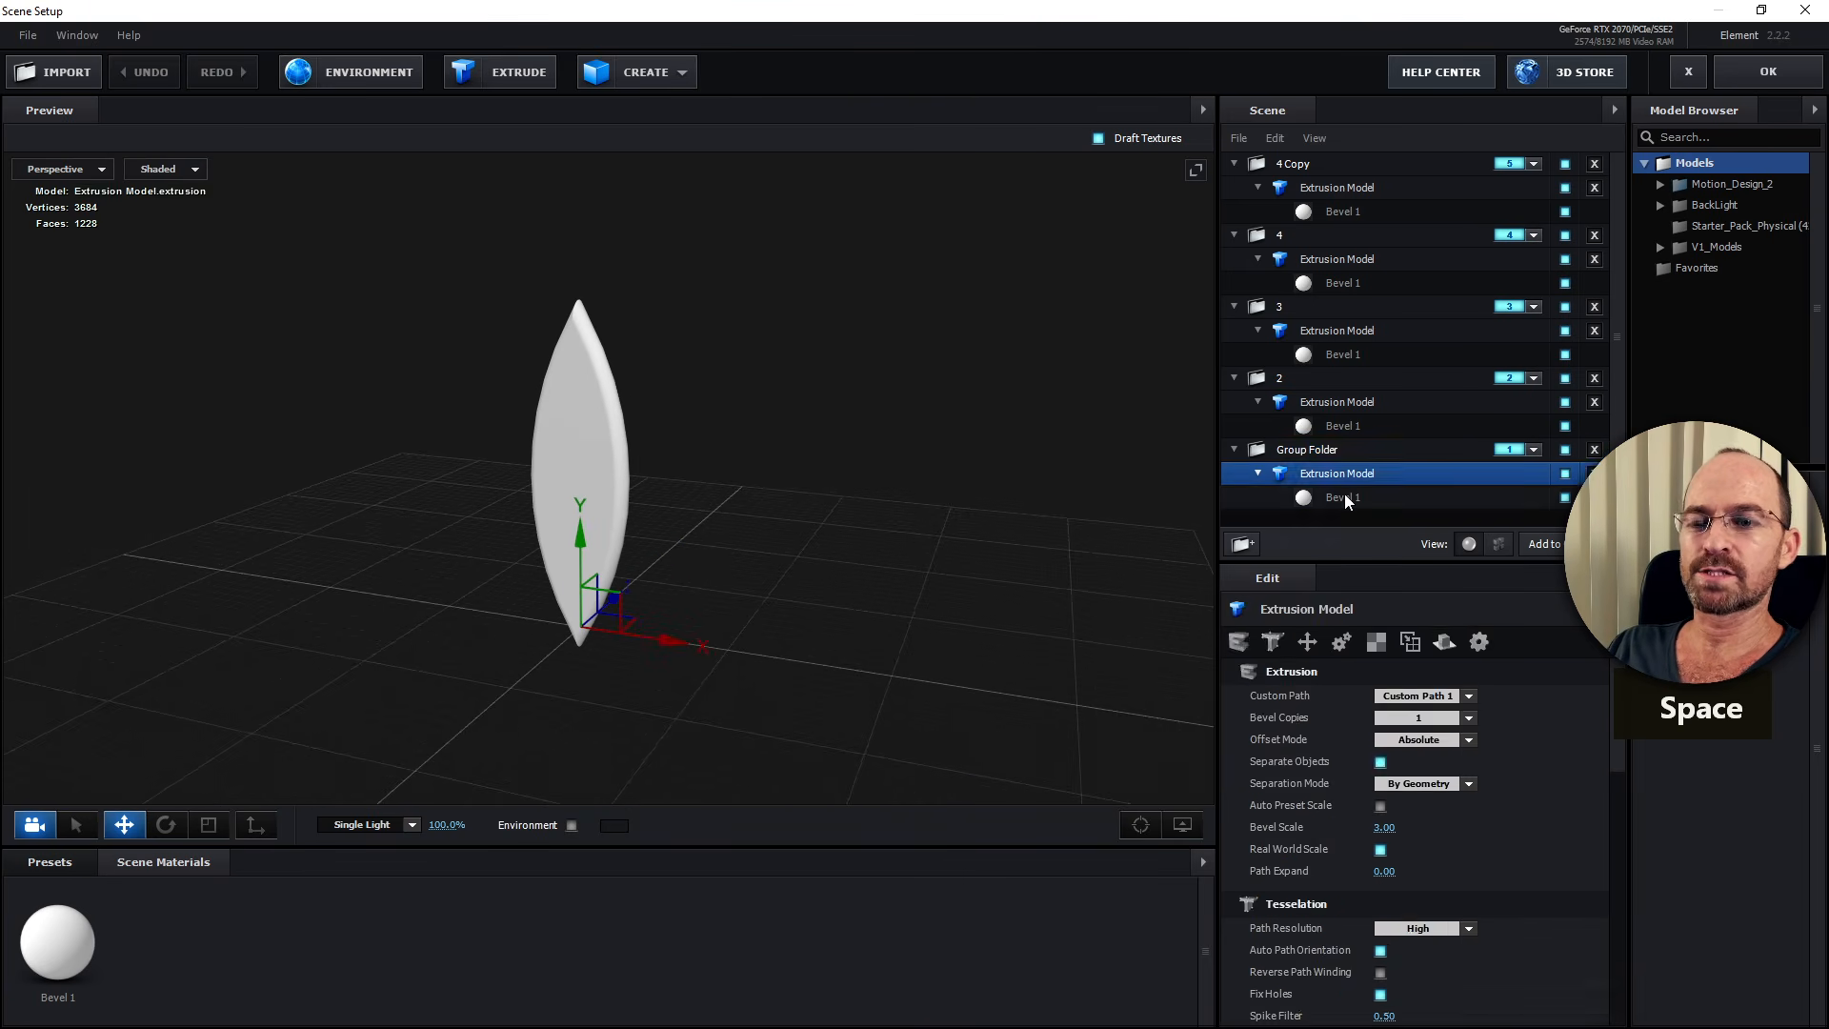
{"action": "left_click", "coordinate": [1346, 495]}
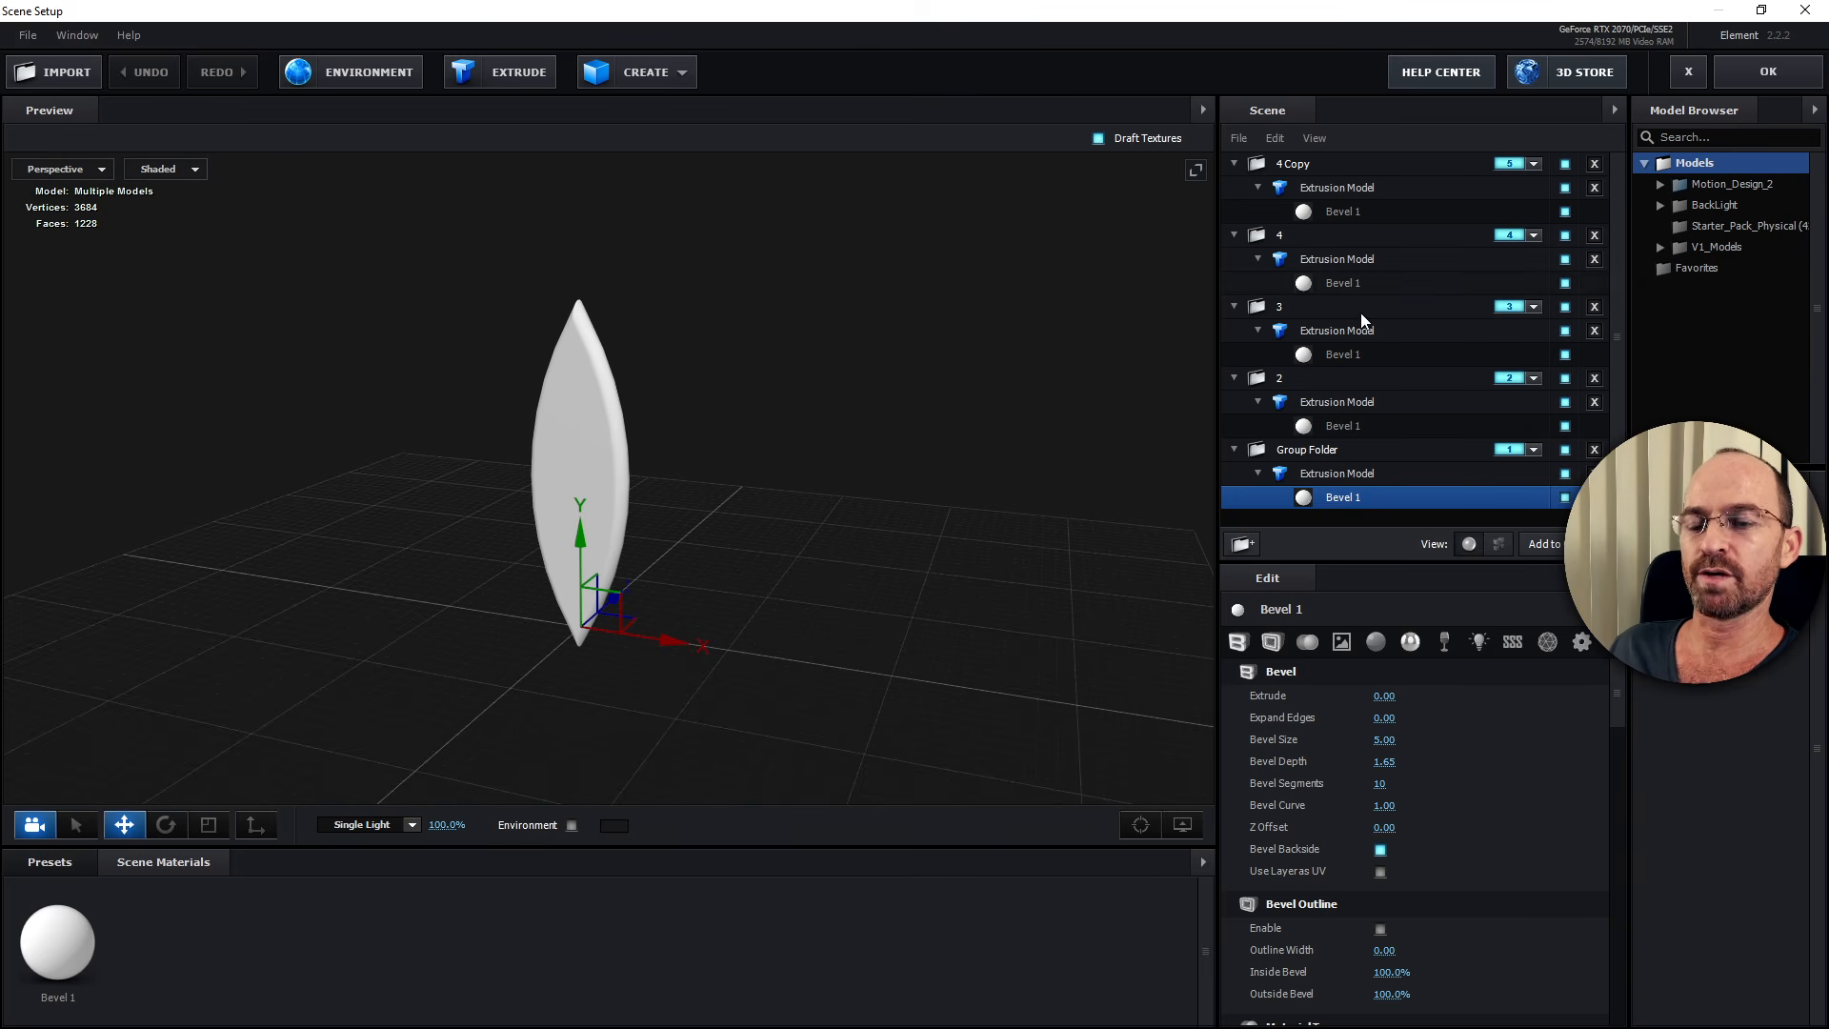
{"action": "right_click", "coordinate": [1380, 499]}
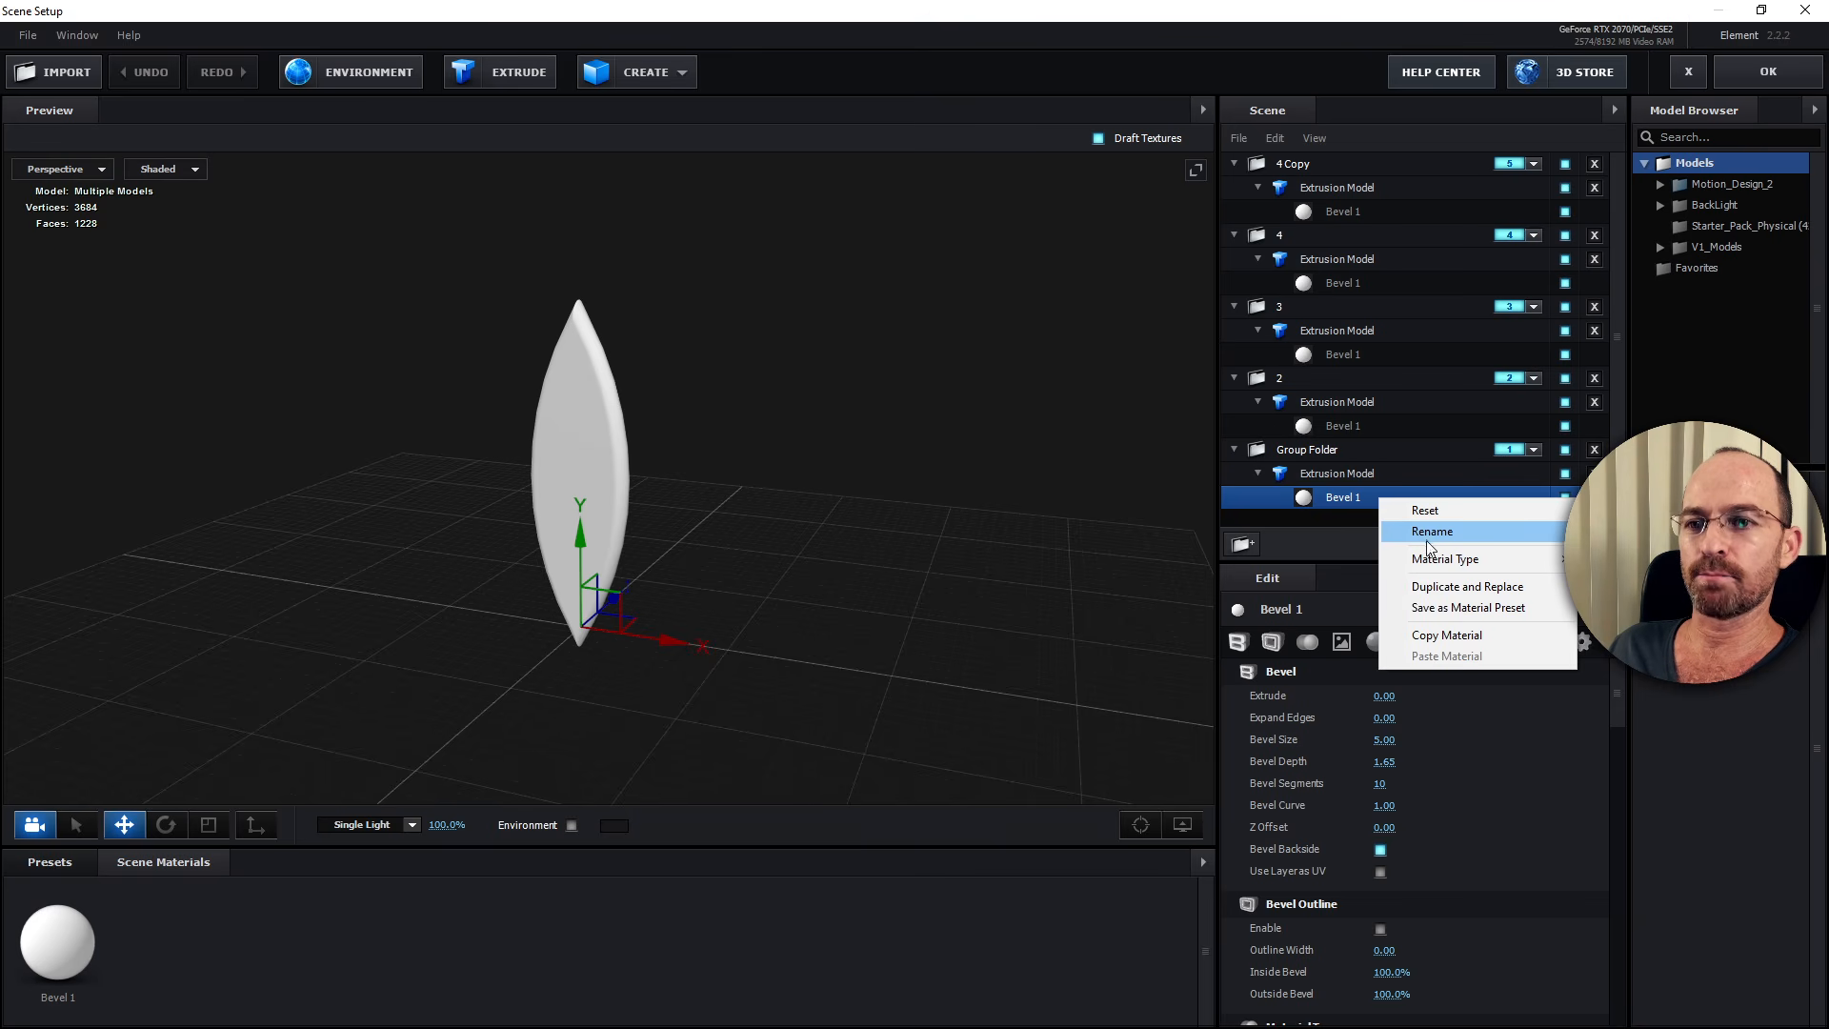
{"action": "left_click", "coordinate": [1451, 586]}
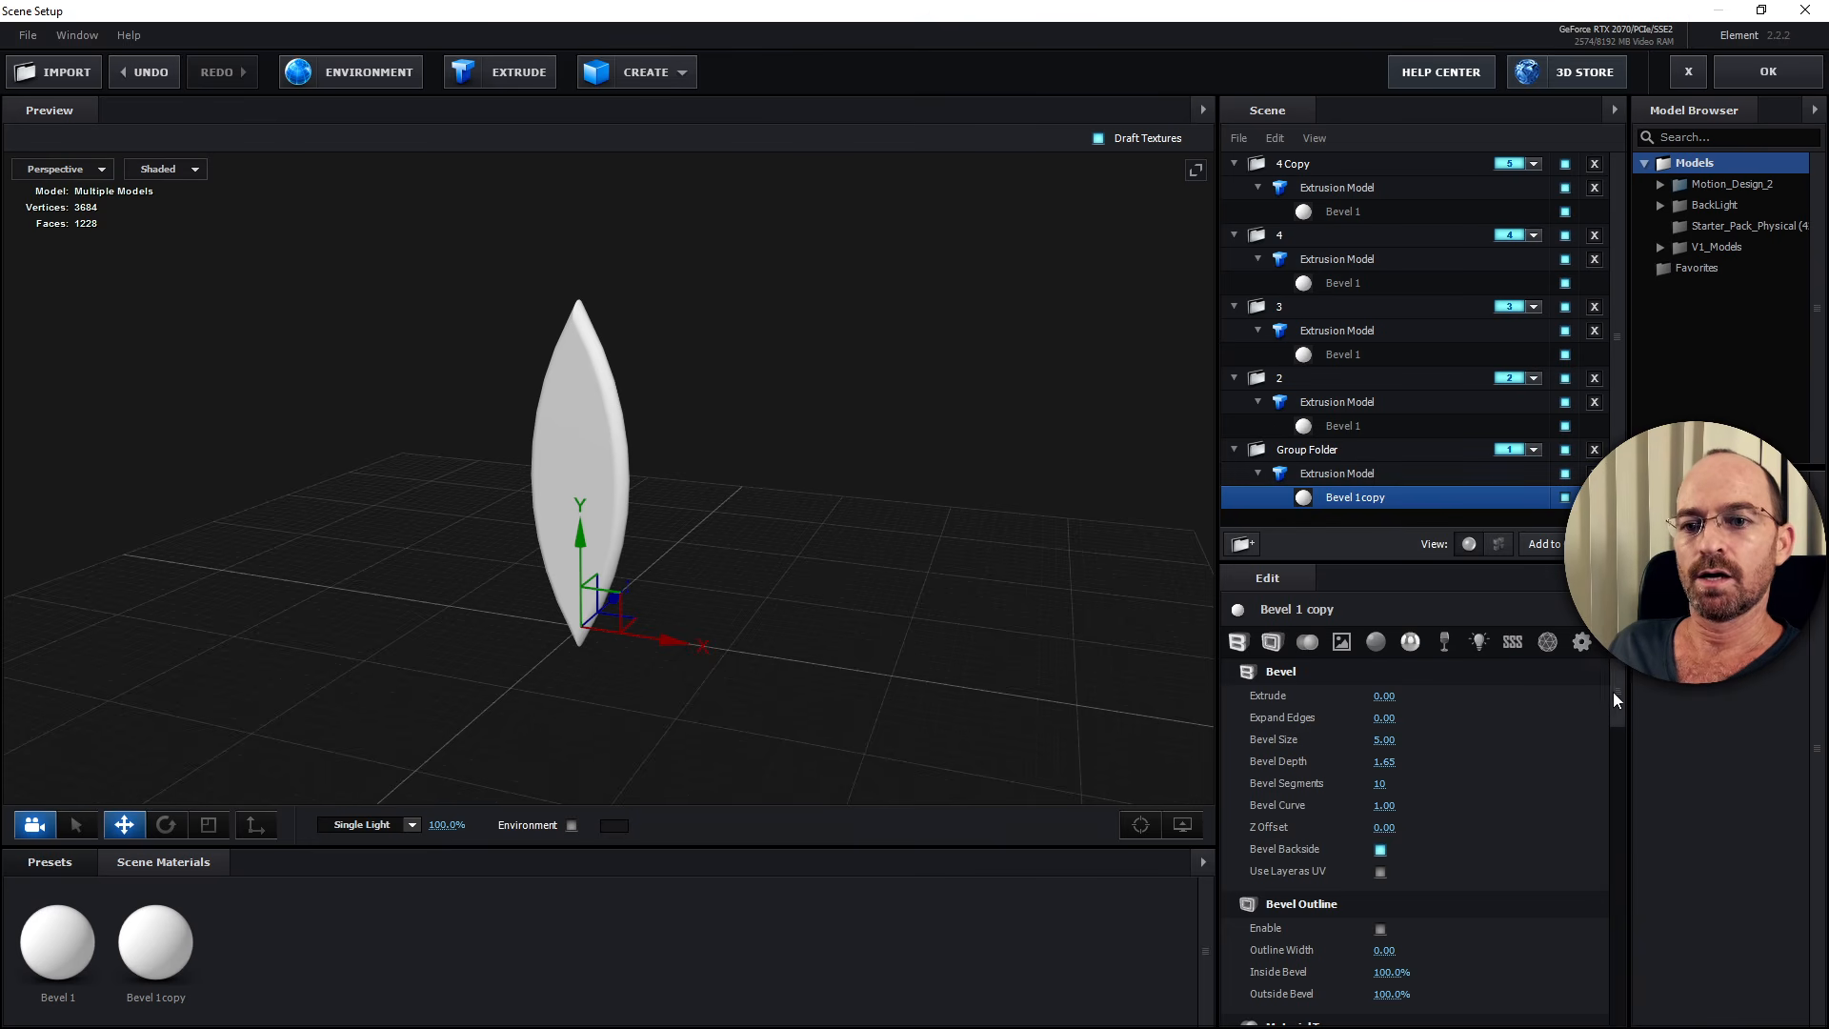
Load Custom Layer 1 [1-Seed-Tex-Tut] as the Diffuse texture of the Bevel 1 copy material and inspect the textured seed.
{"action": "left_click_drag", "start_coordinate": [1614, 692], "coordinate": [1616, 752]}
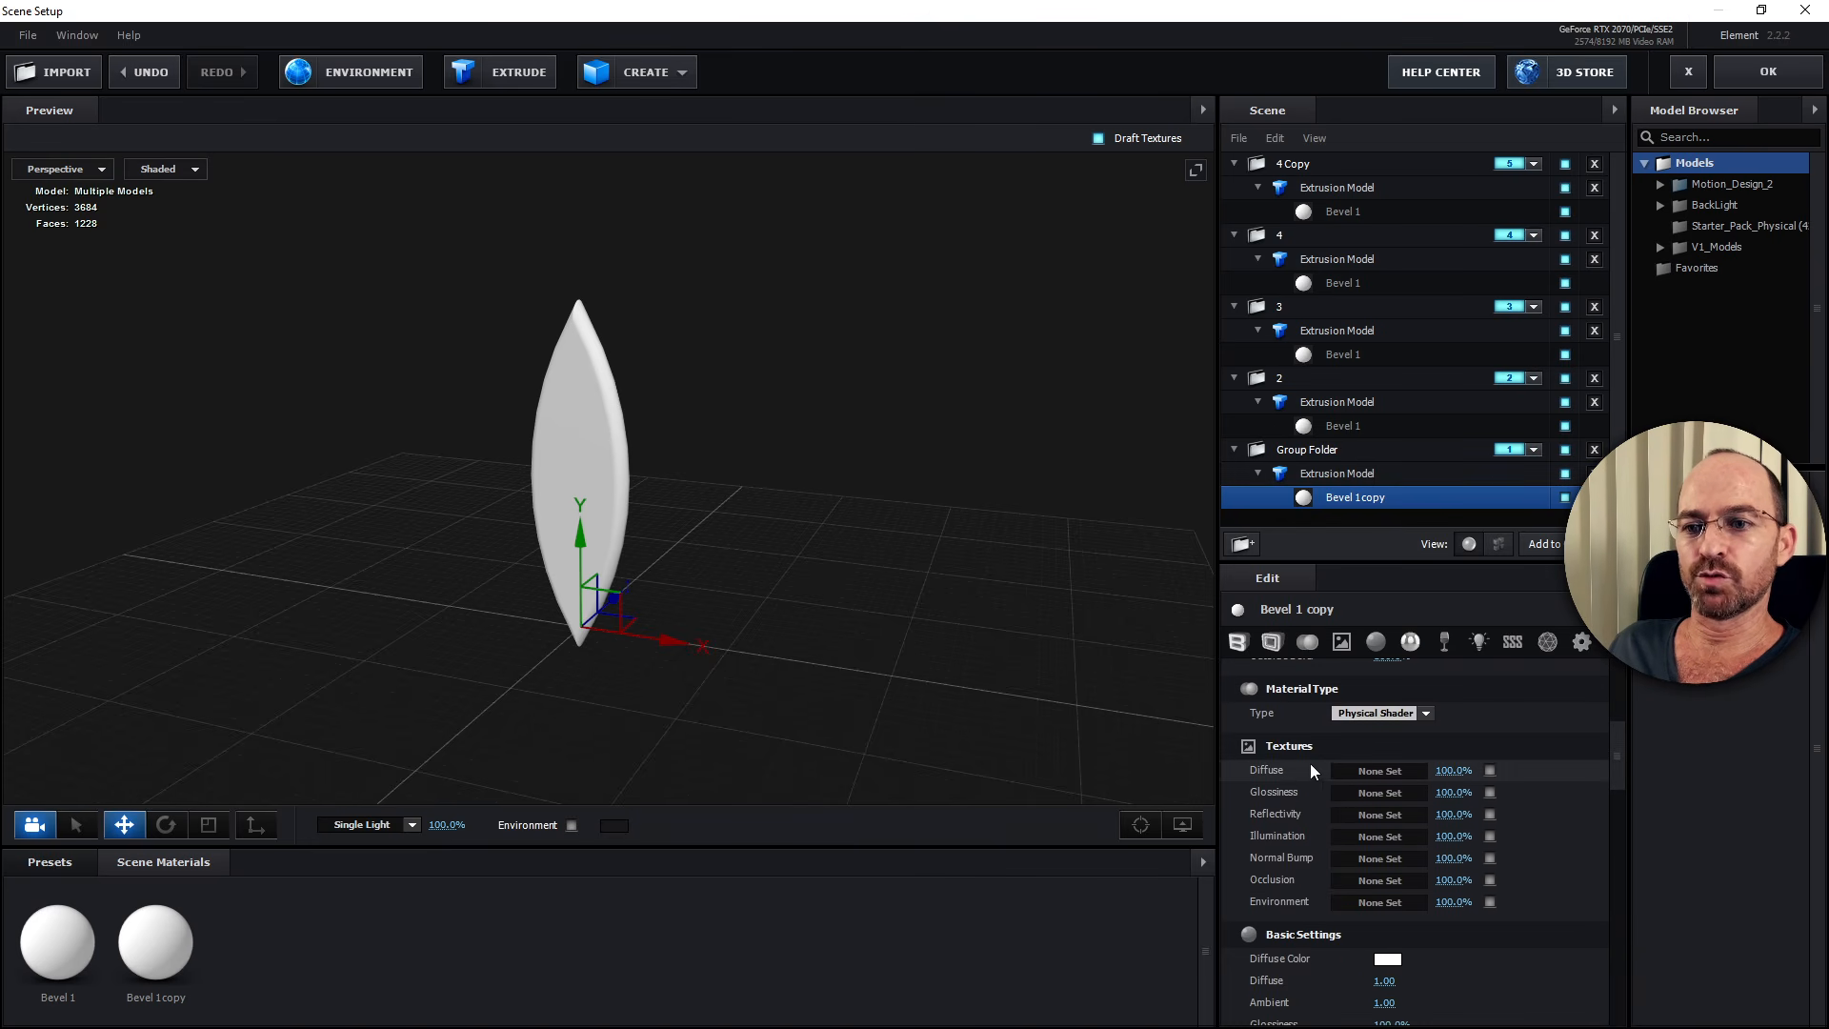
{"action": "left_click", "coordinate": [1381, 771]}
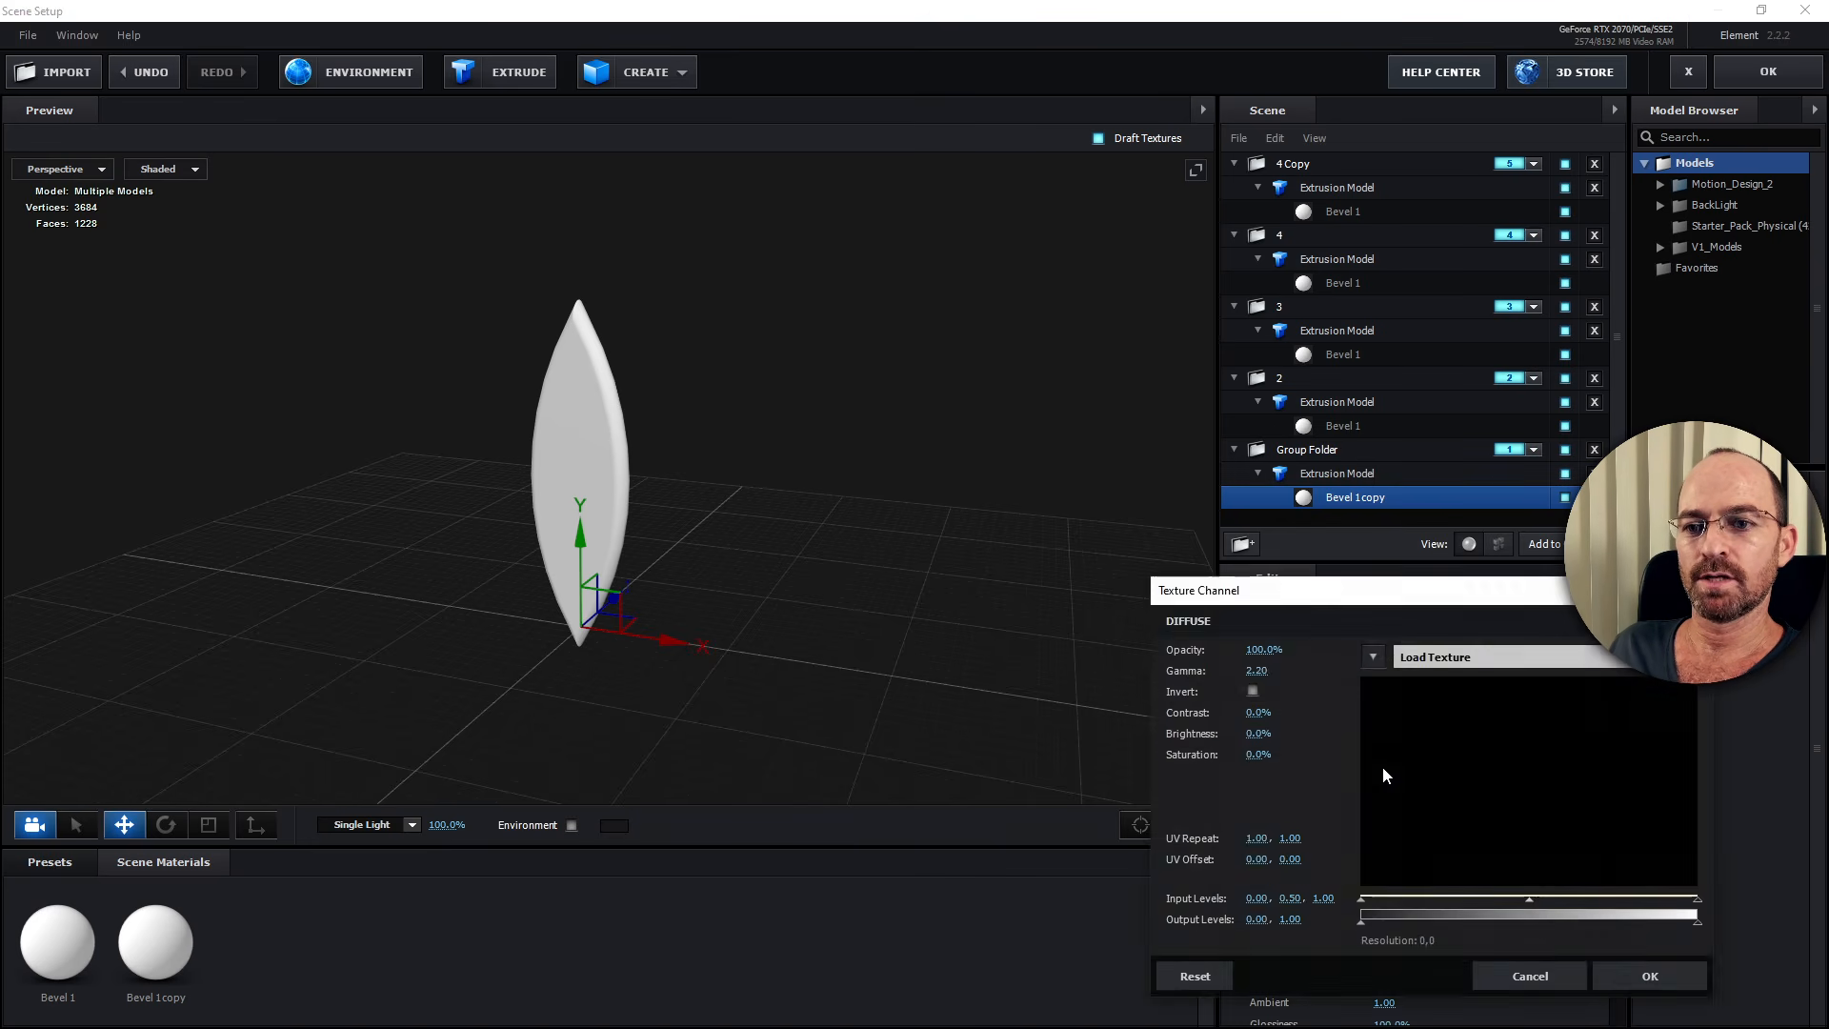
{"action": "left_click", "coordinate": [1373, 657]}
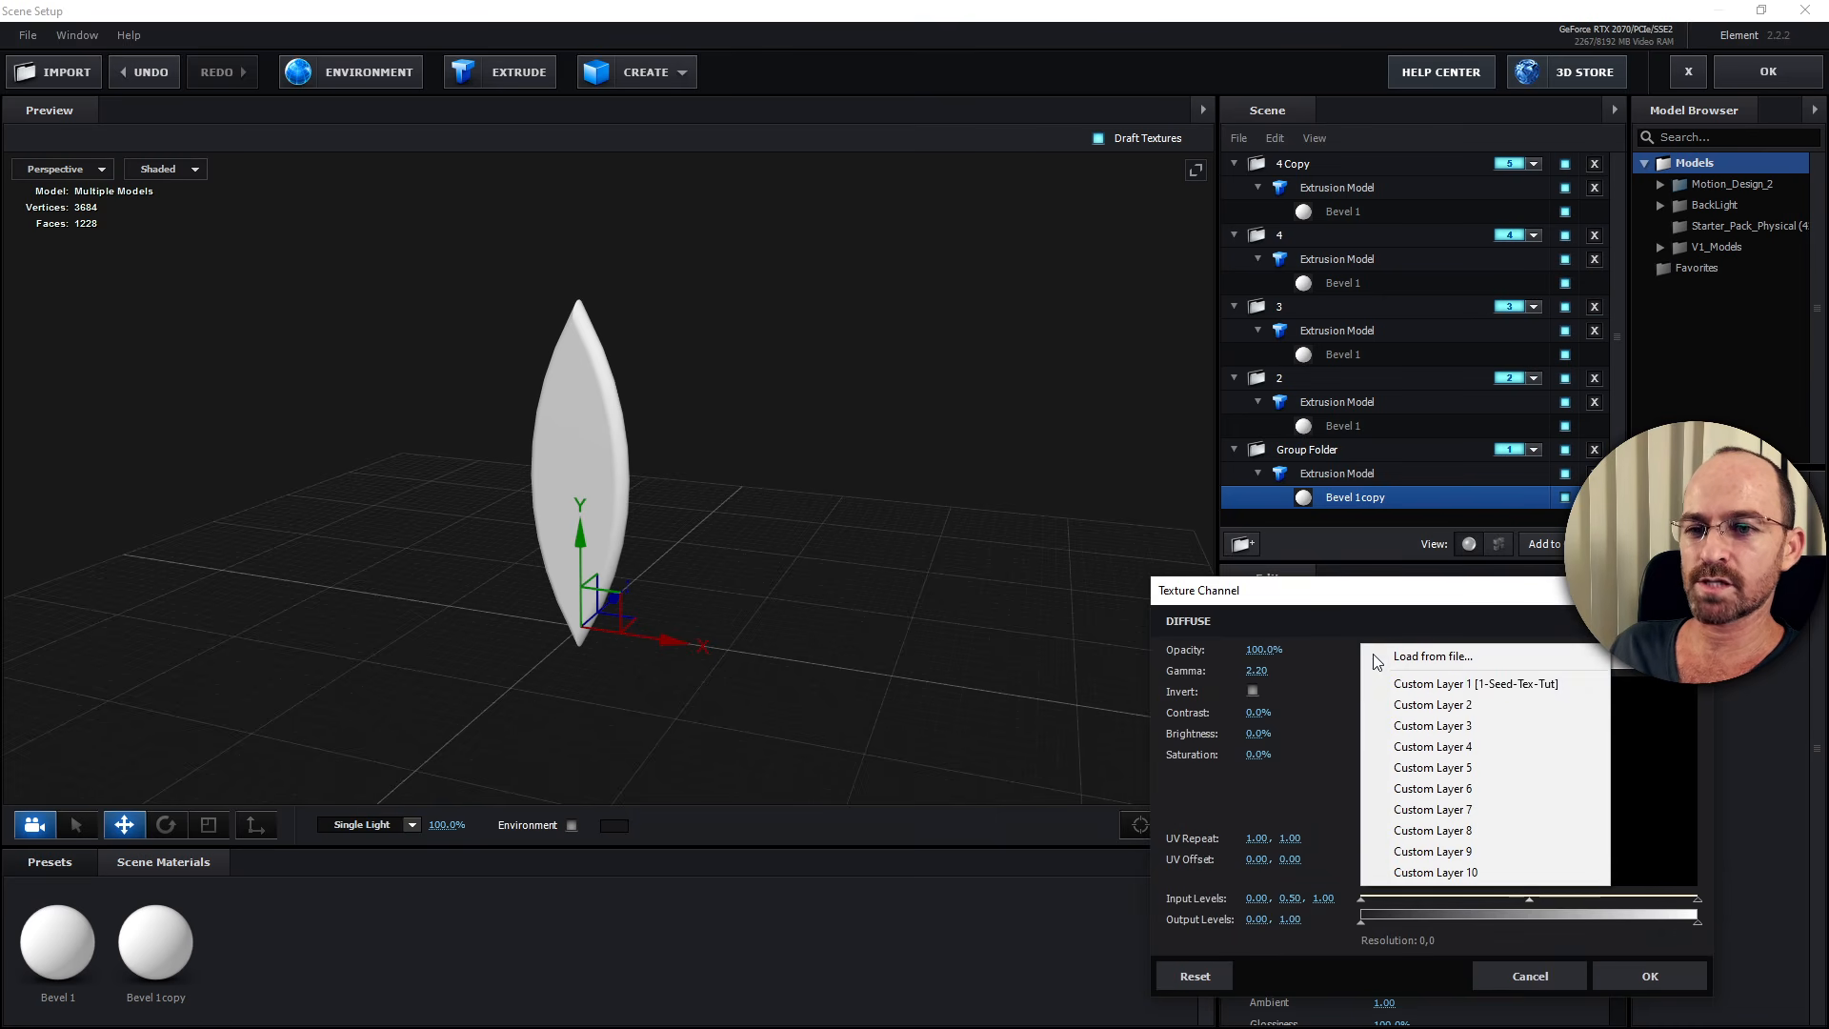
{"action": "left_click", "coordinate": [1507, 686]}
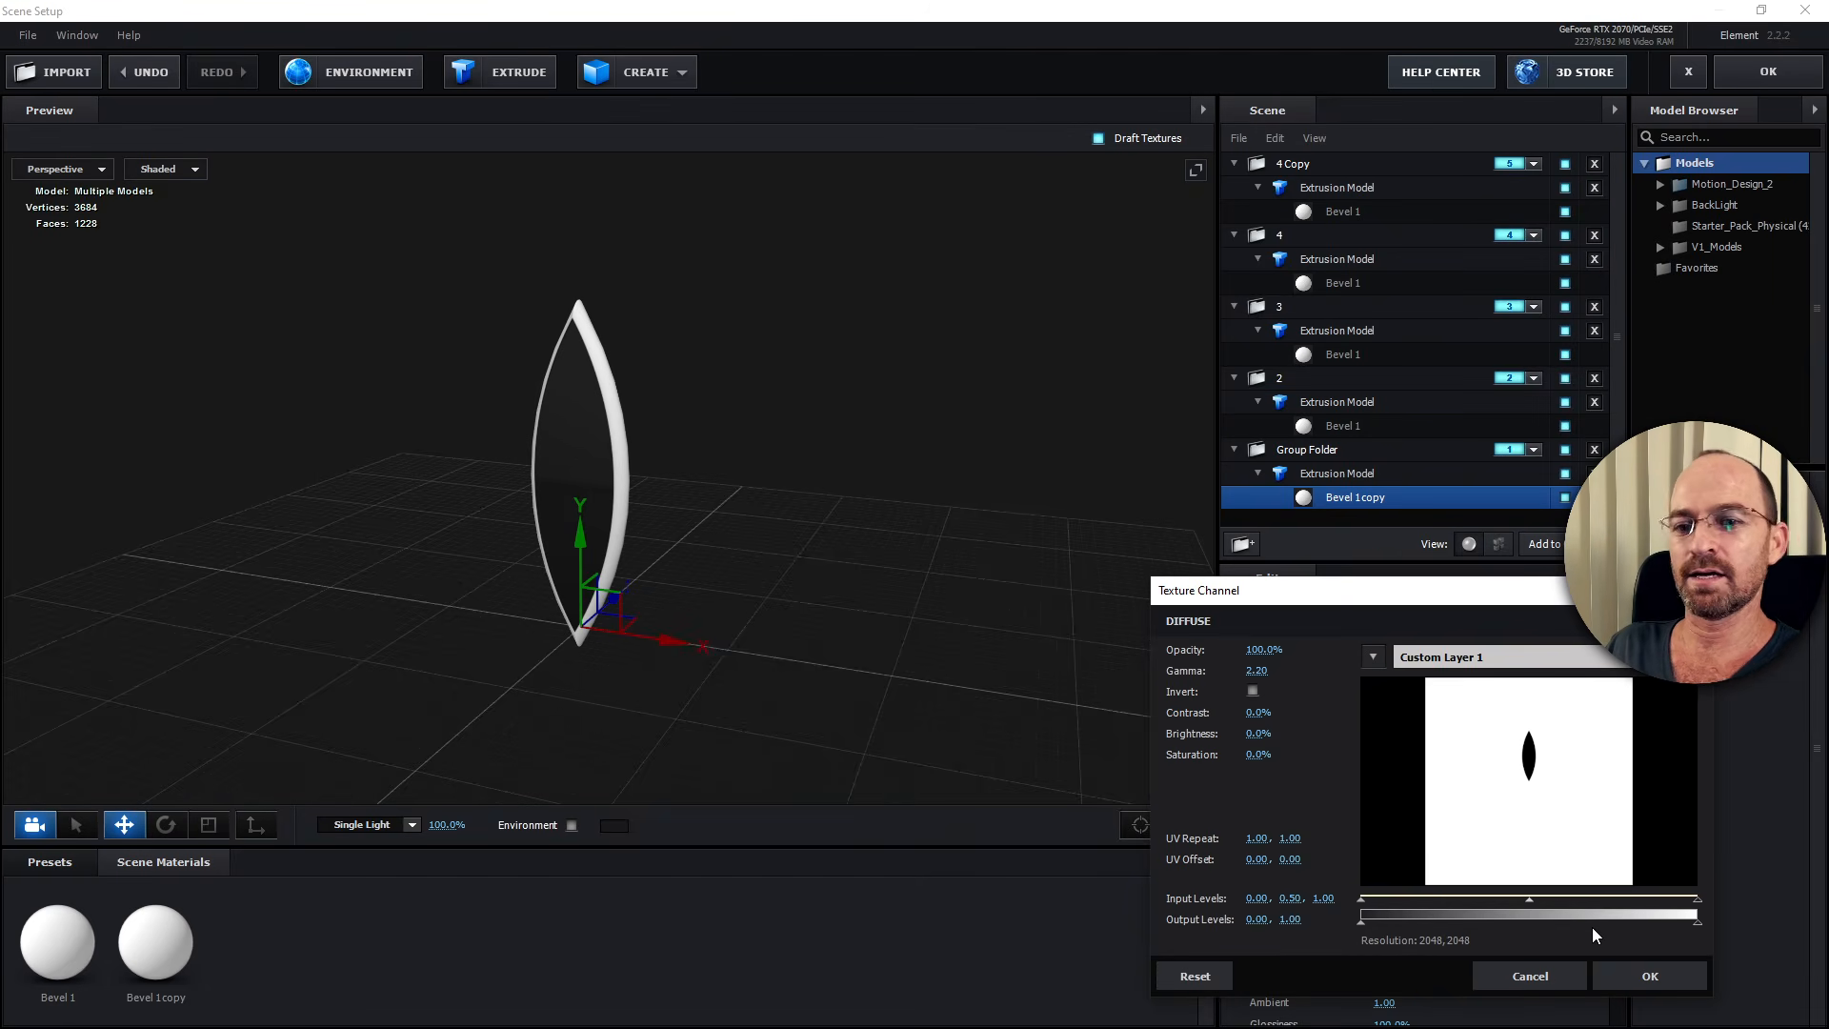
{"action": "left_click", "coordinate": [1637, 970]}
{"action": "left_click_drag", "start_coordinate": [778, 574], "coordinate": [824, 492]}
{"action": "key", "text": "space"}
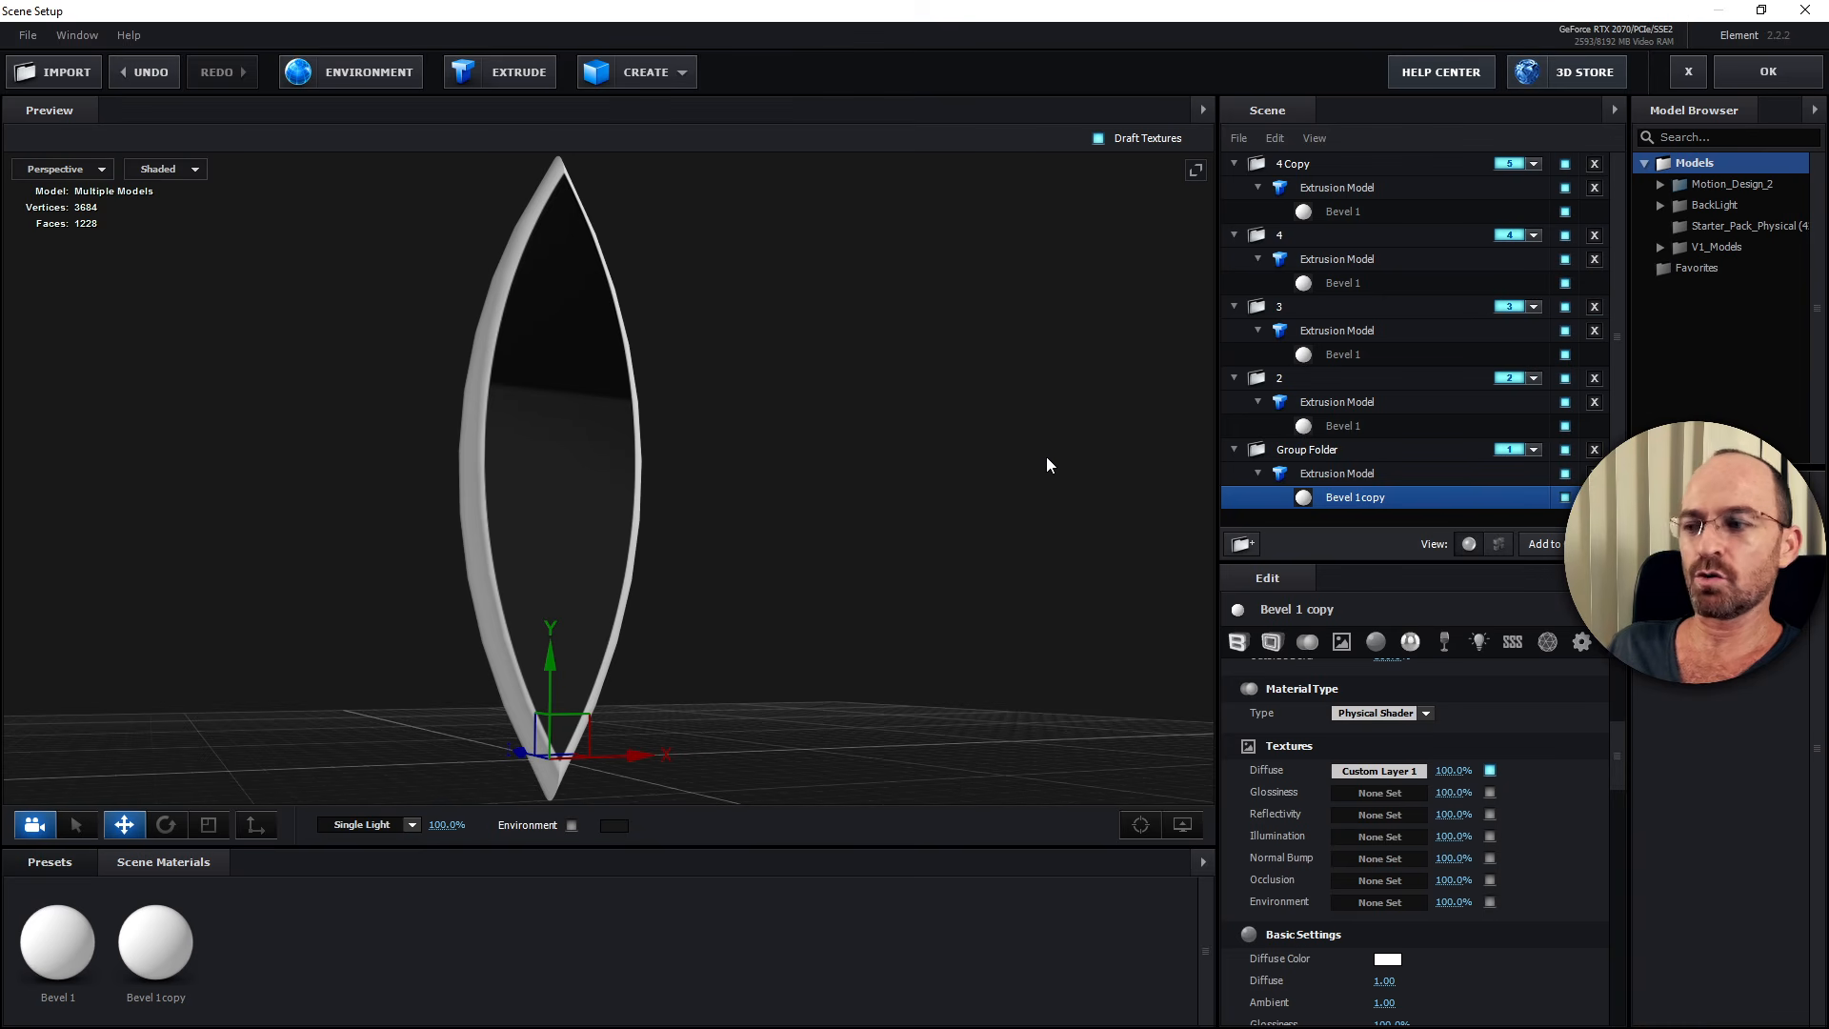
{"action": "left_click_drag", "start_coordinate": [769, 446], "coordinate": [657, 459]}
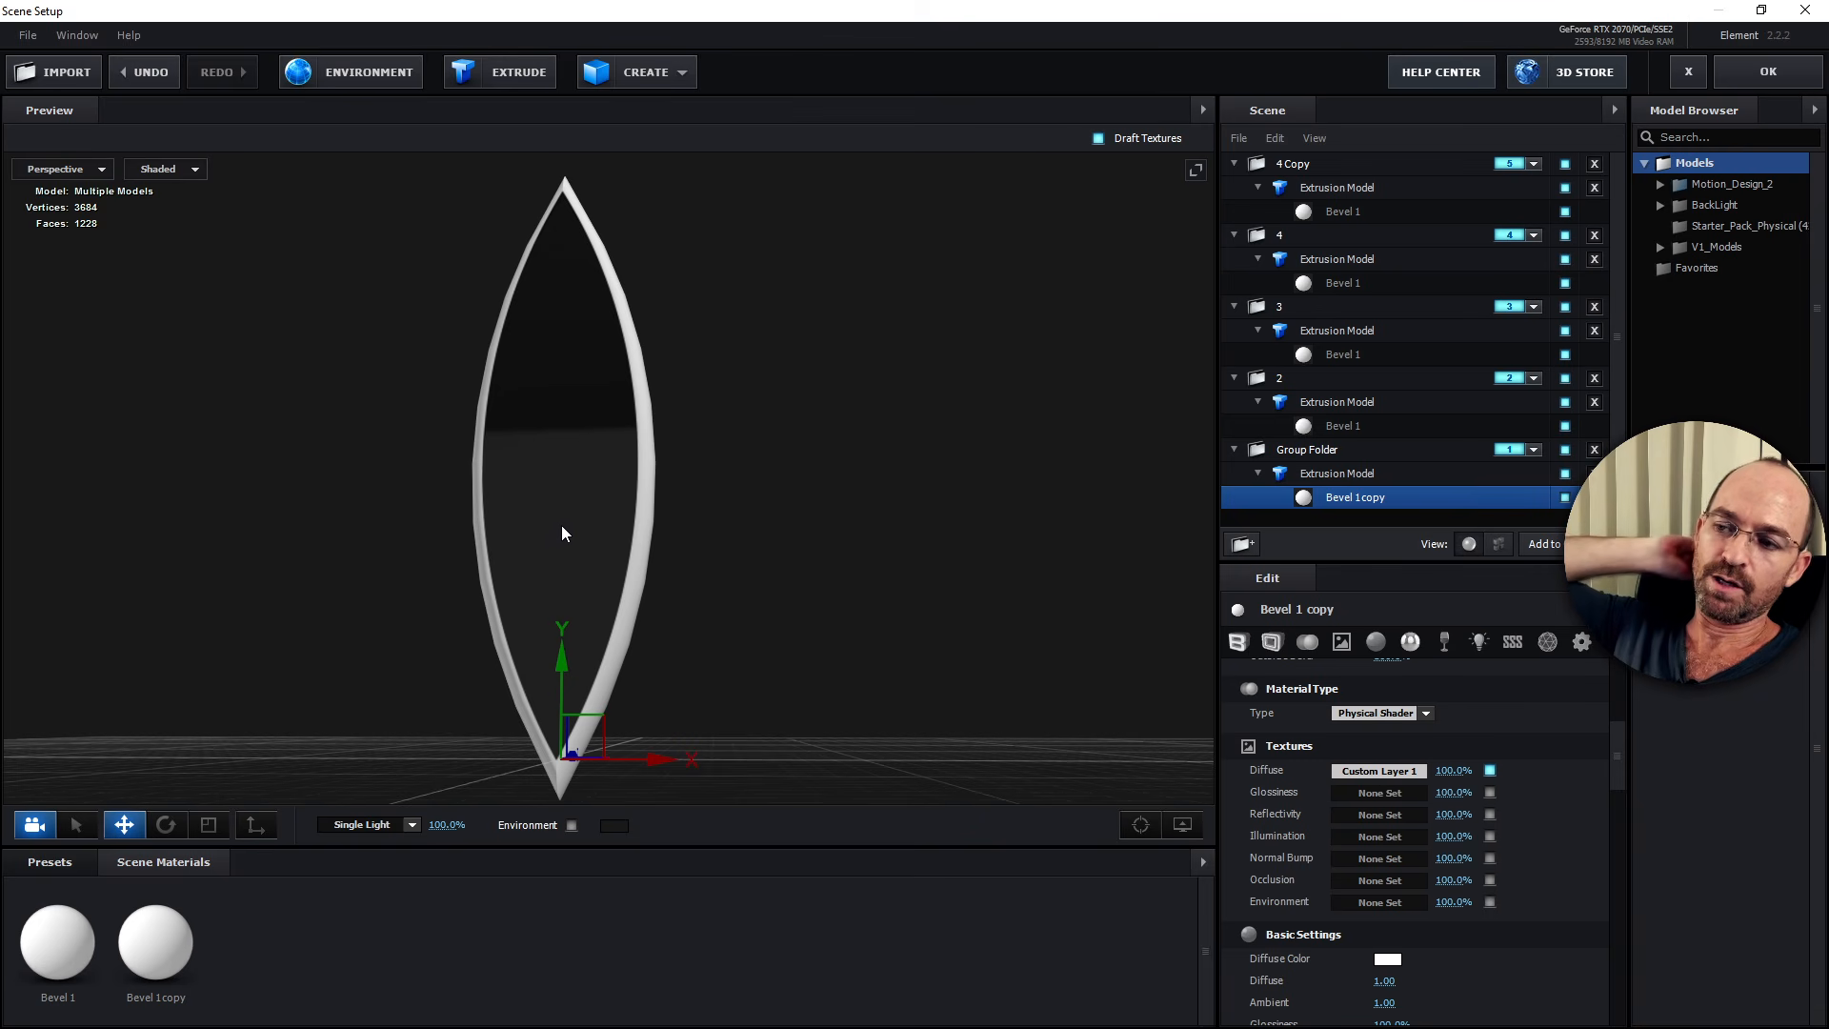
Apply the scene setup and preview SOL-TUT at 100% magnification in Full resolution.
{"action": "left_click", "coordinate": [1726, 71]}
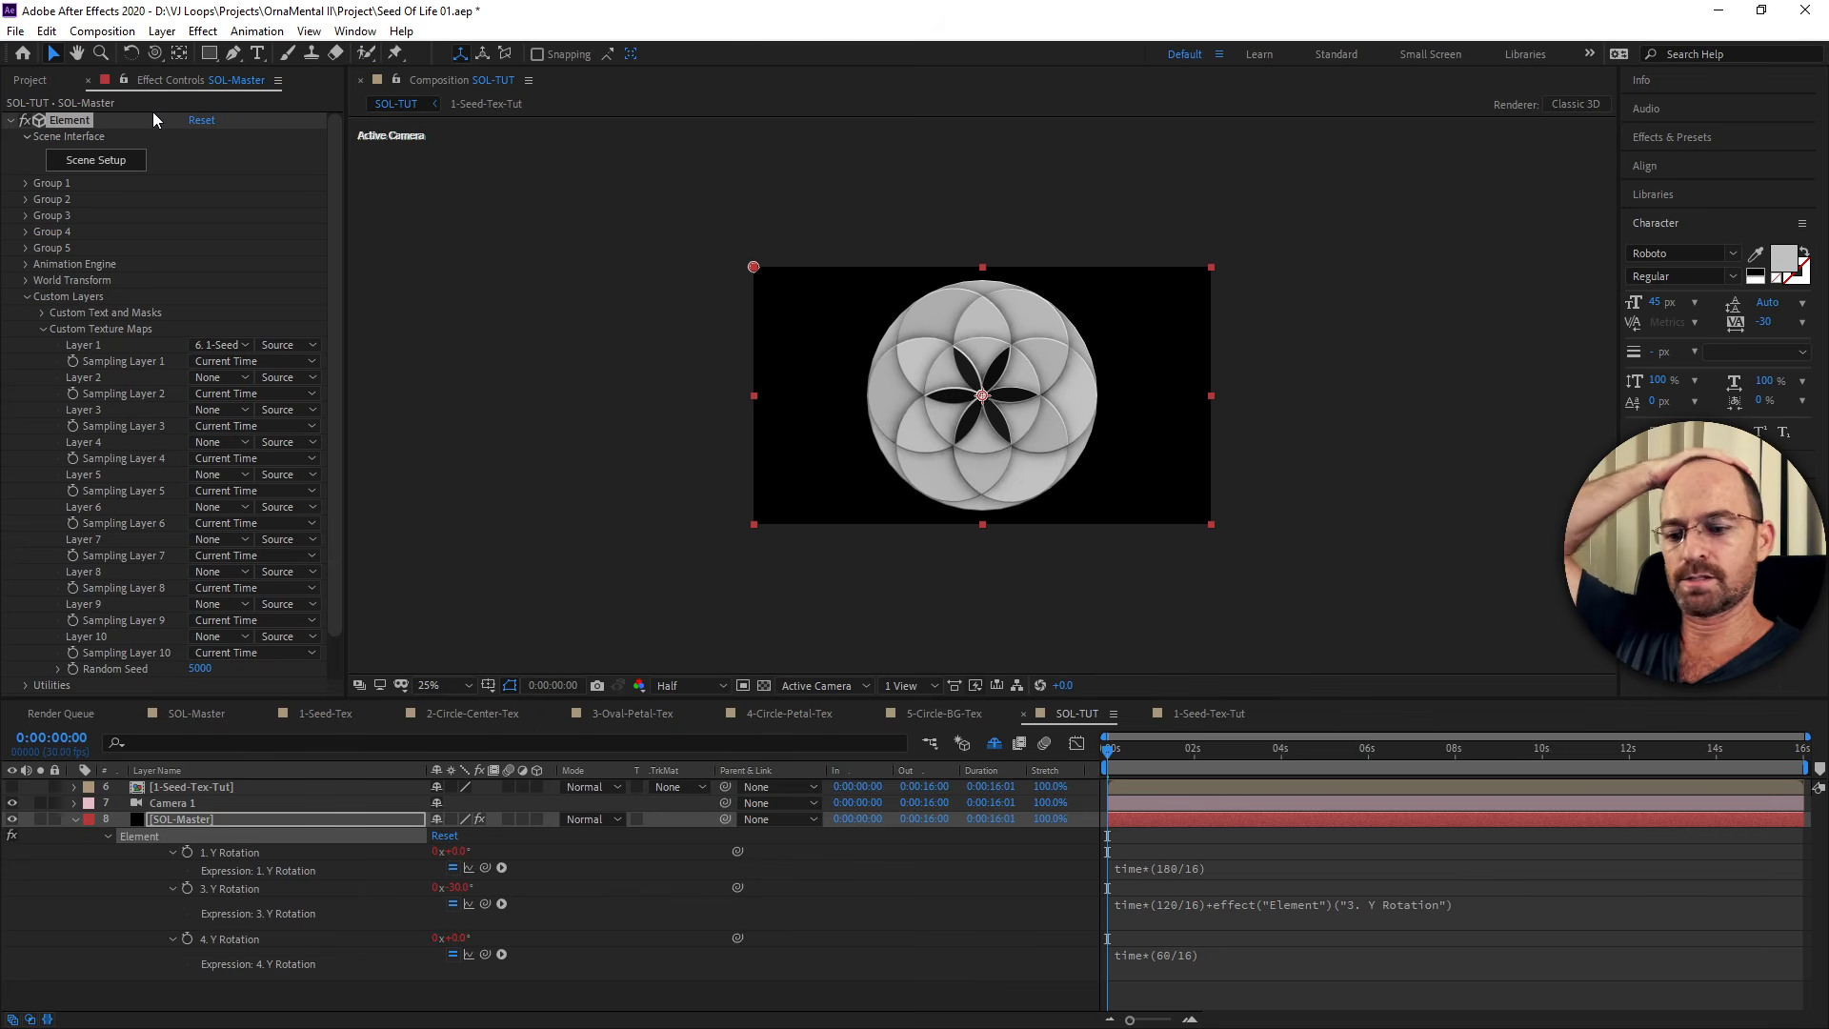
{"action": "key", "text": "shift+slash"}
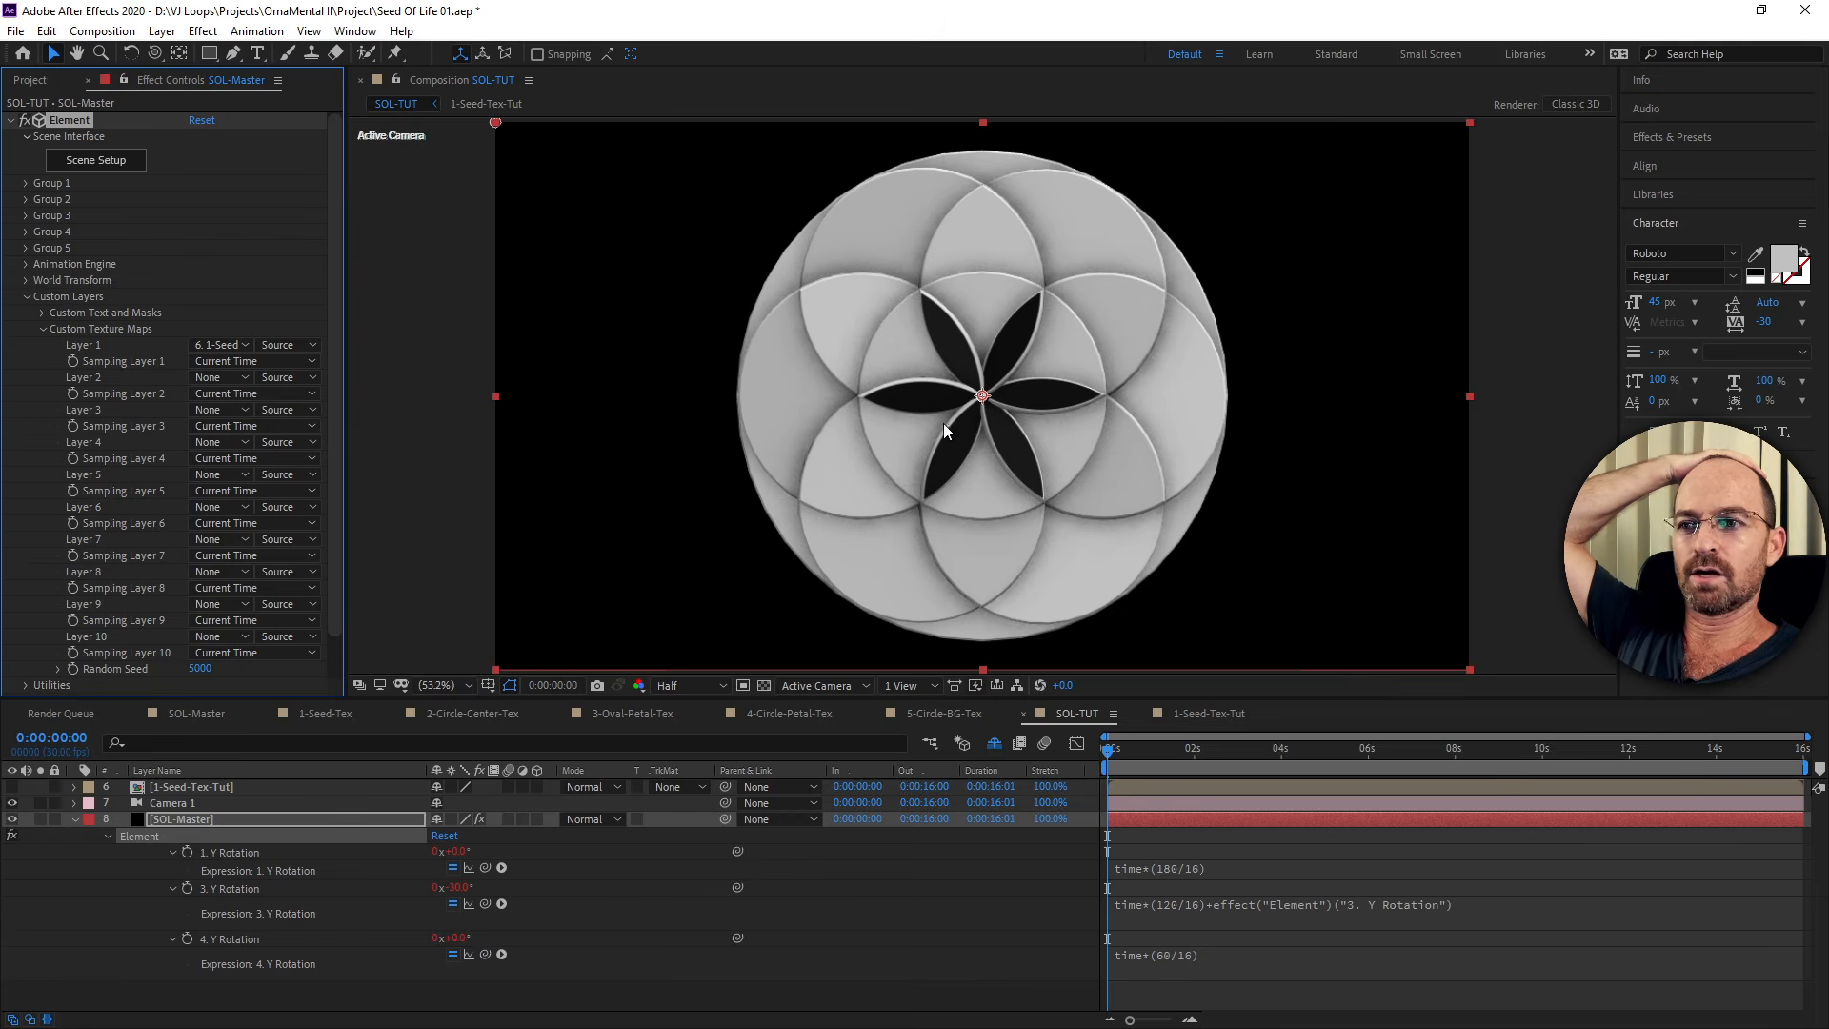
{"action": "key", "text": "slash"}
{"action": "left_click", "coordinate": [678, 686]}
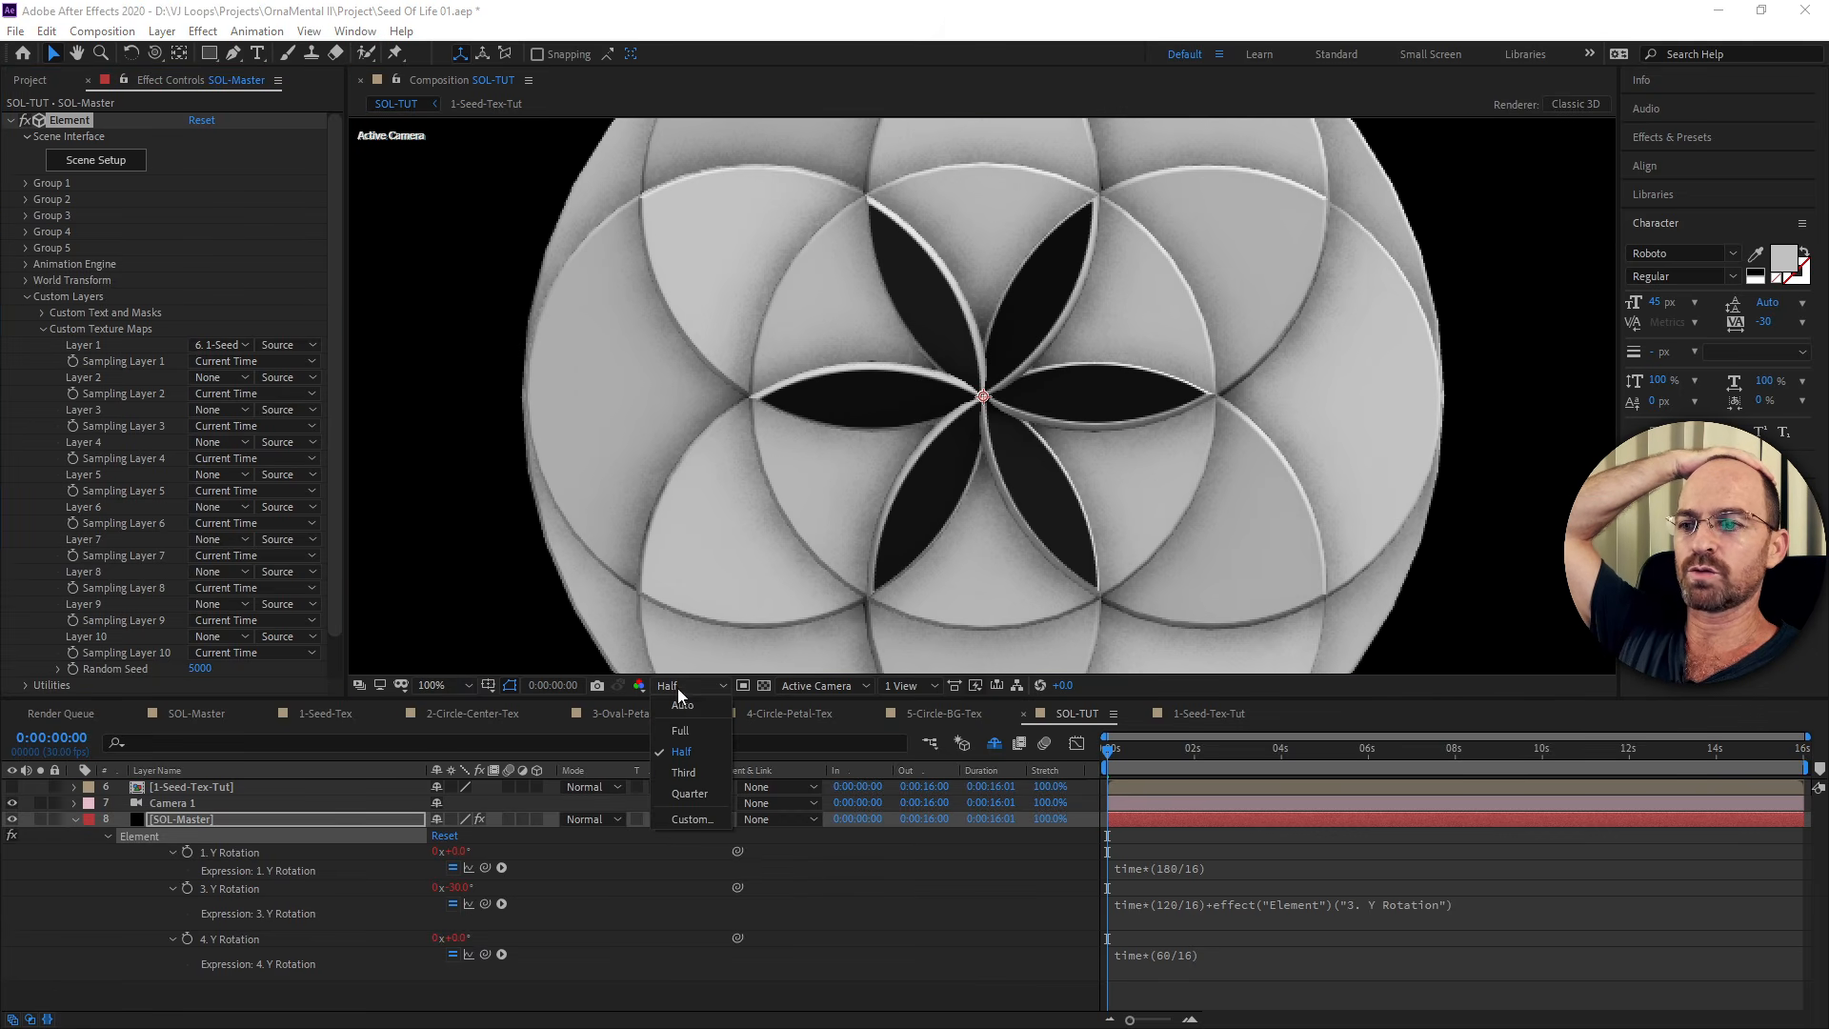
{"action": "left_click", "coordinate": [684, 730]}
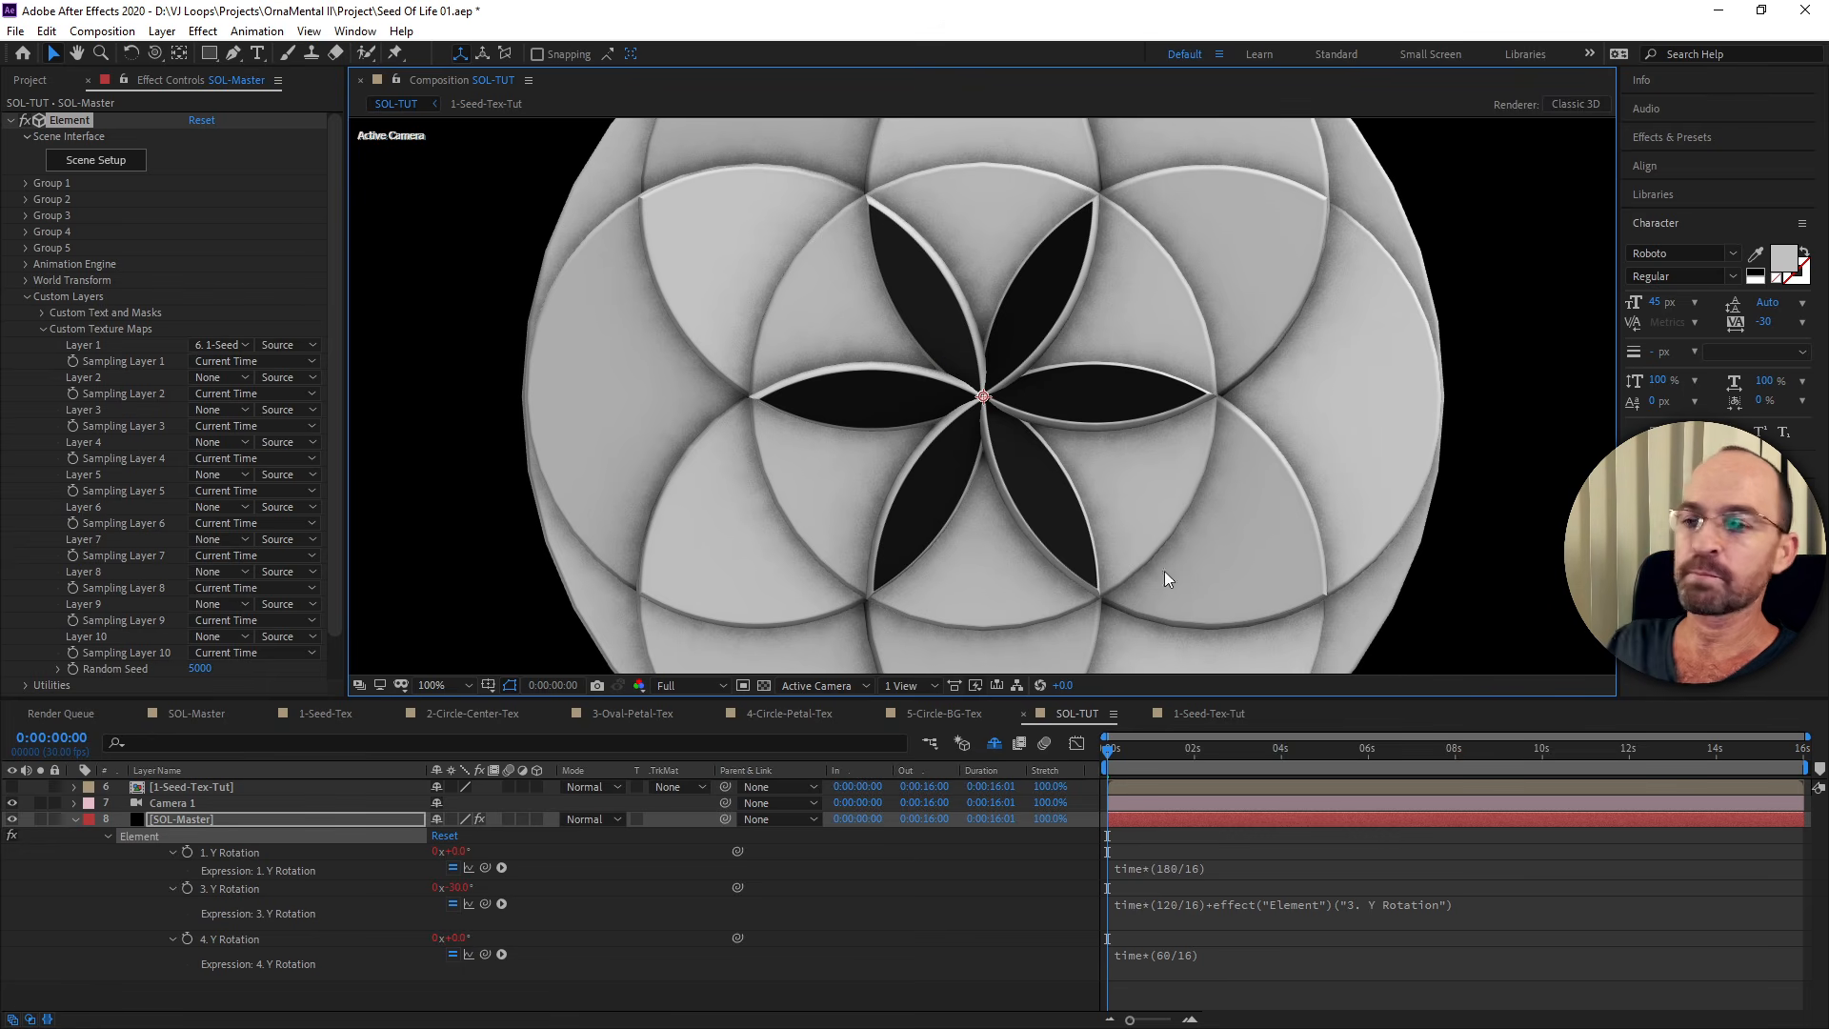
Open the 1-Seed-Tex-Tut composition.
{"action": "left_click", "coordinate": [1212, 715]}
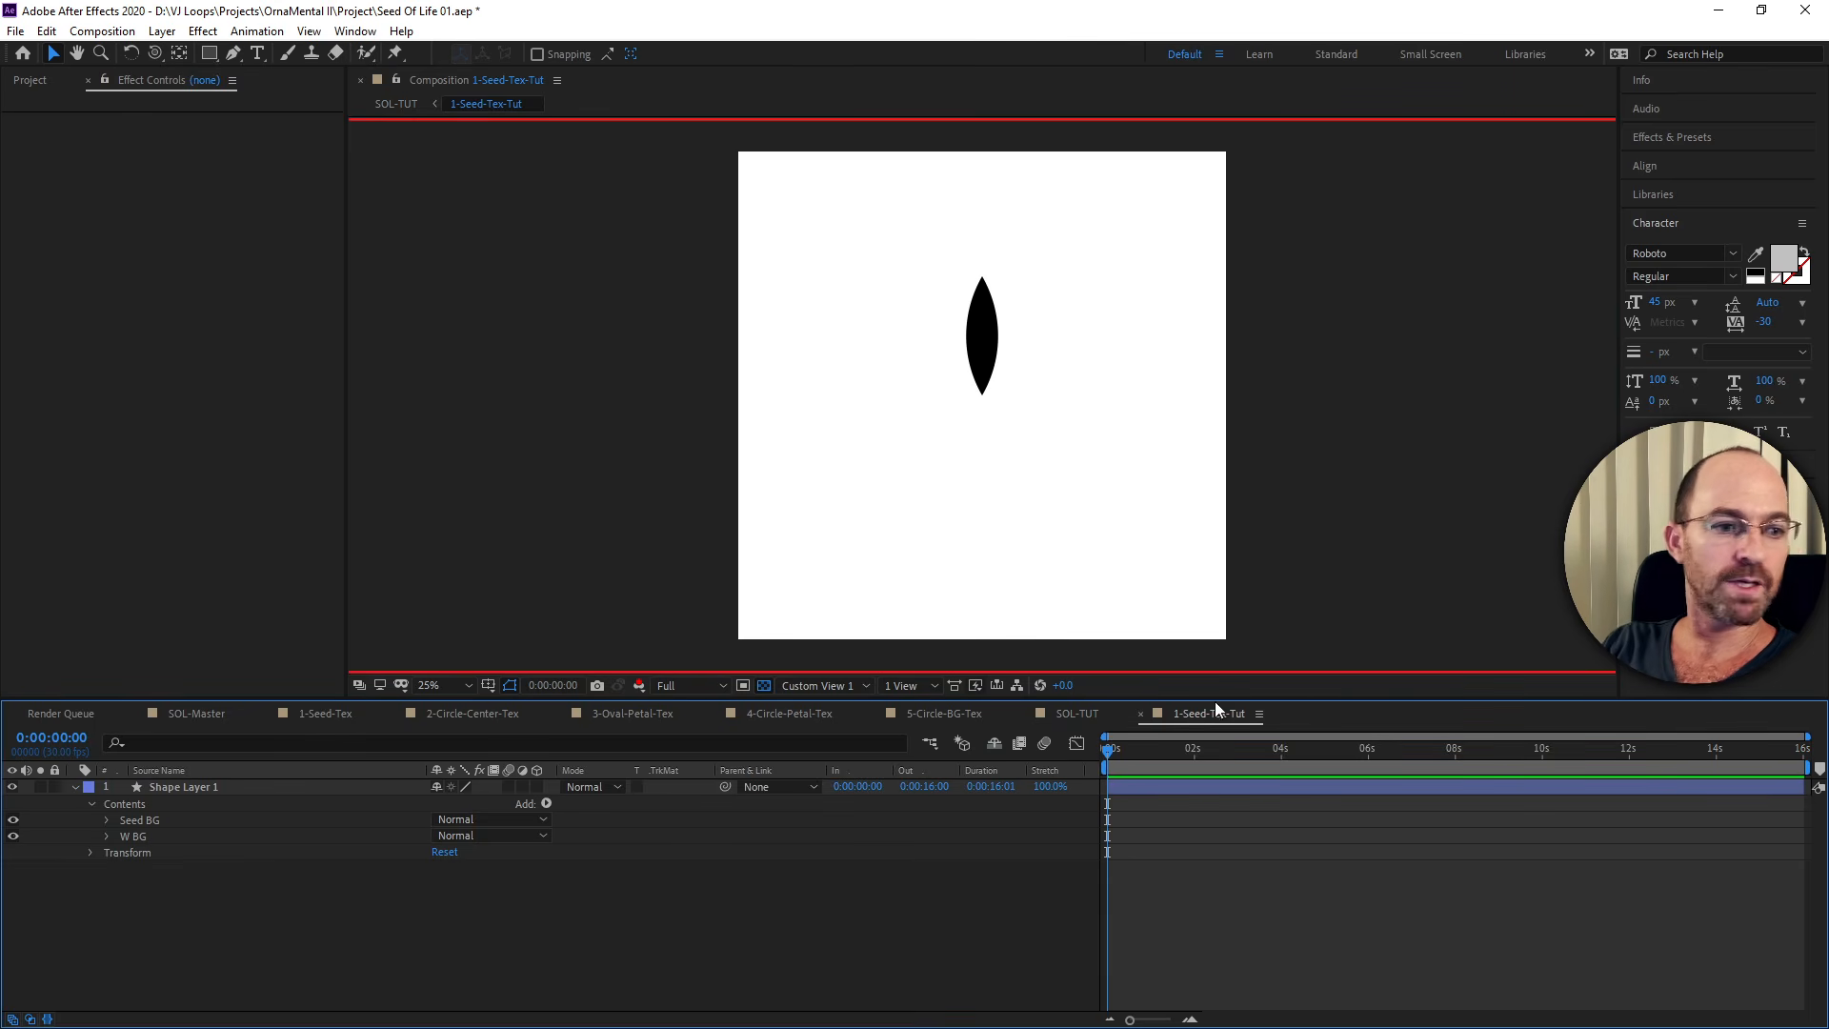
{"action": "key", "text": "alt+Tab"}
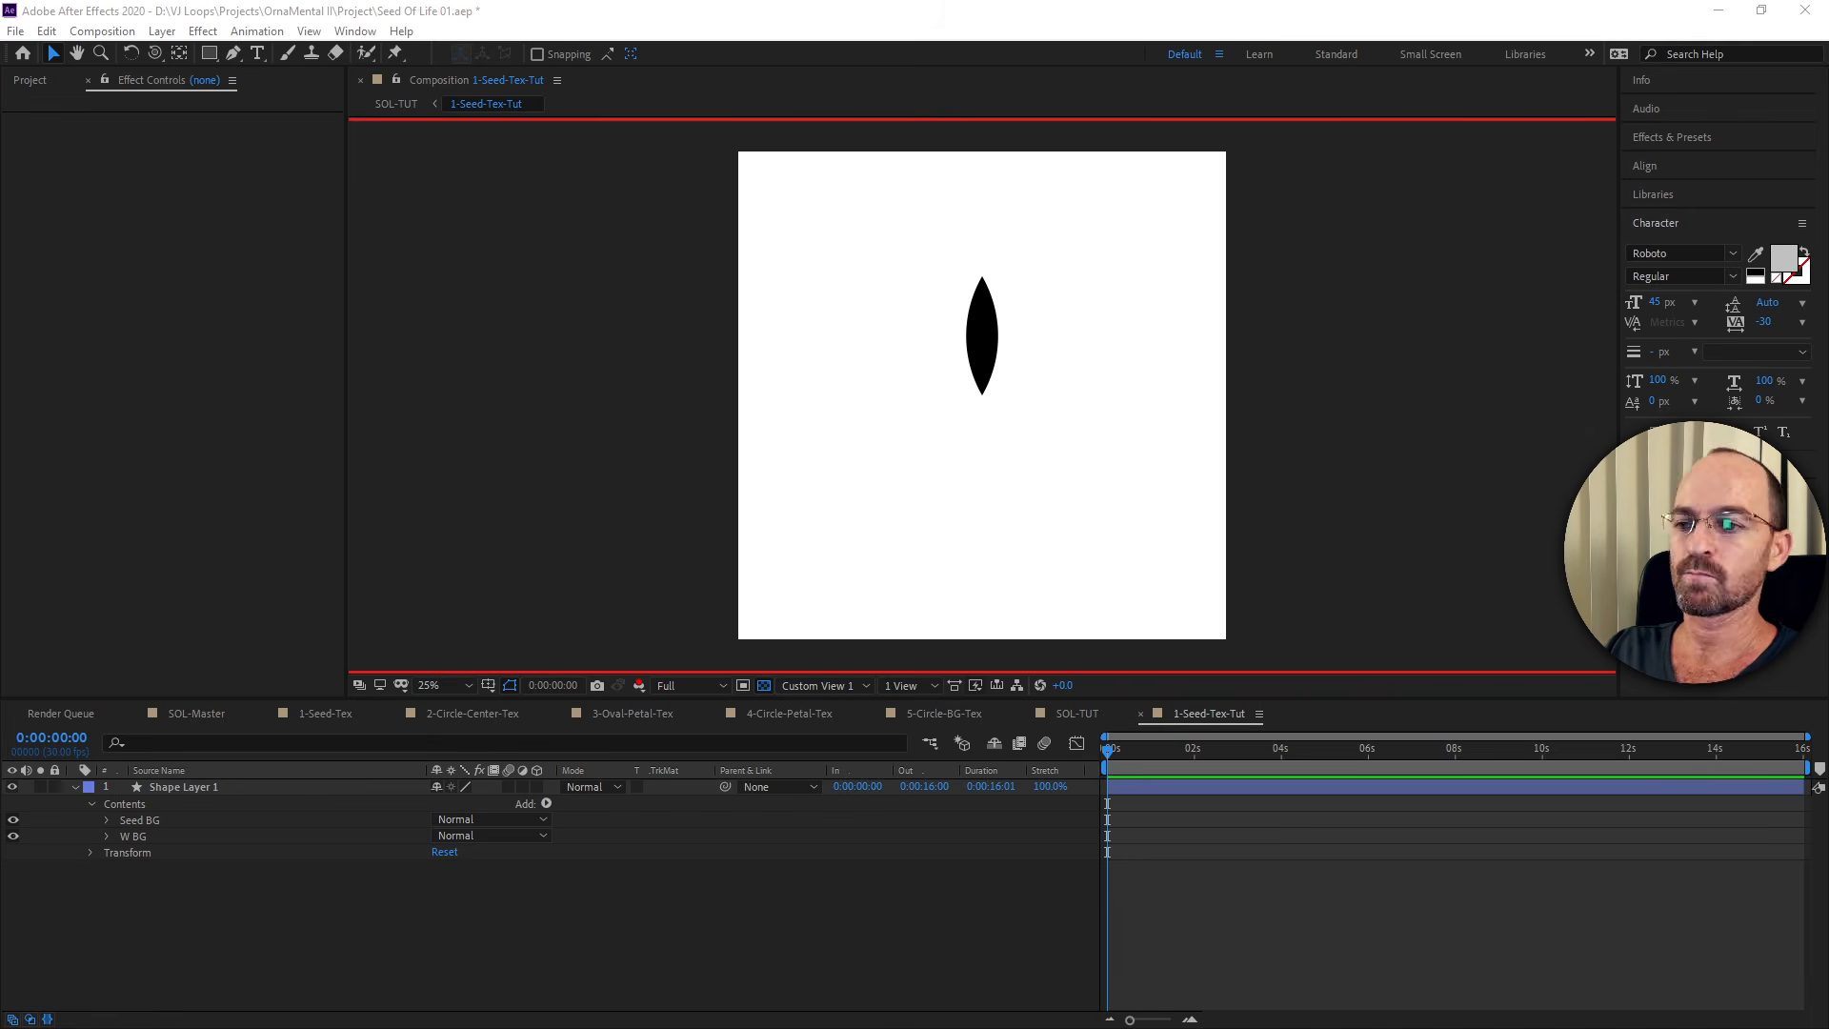
{"action": "key", "text": "alt+Tab"}
{"action": "key", "text": "alt+Tab"}
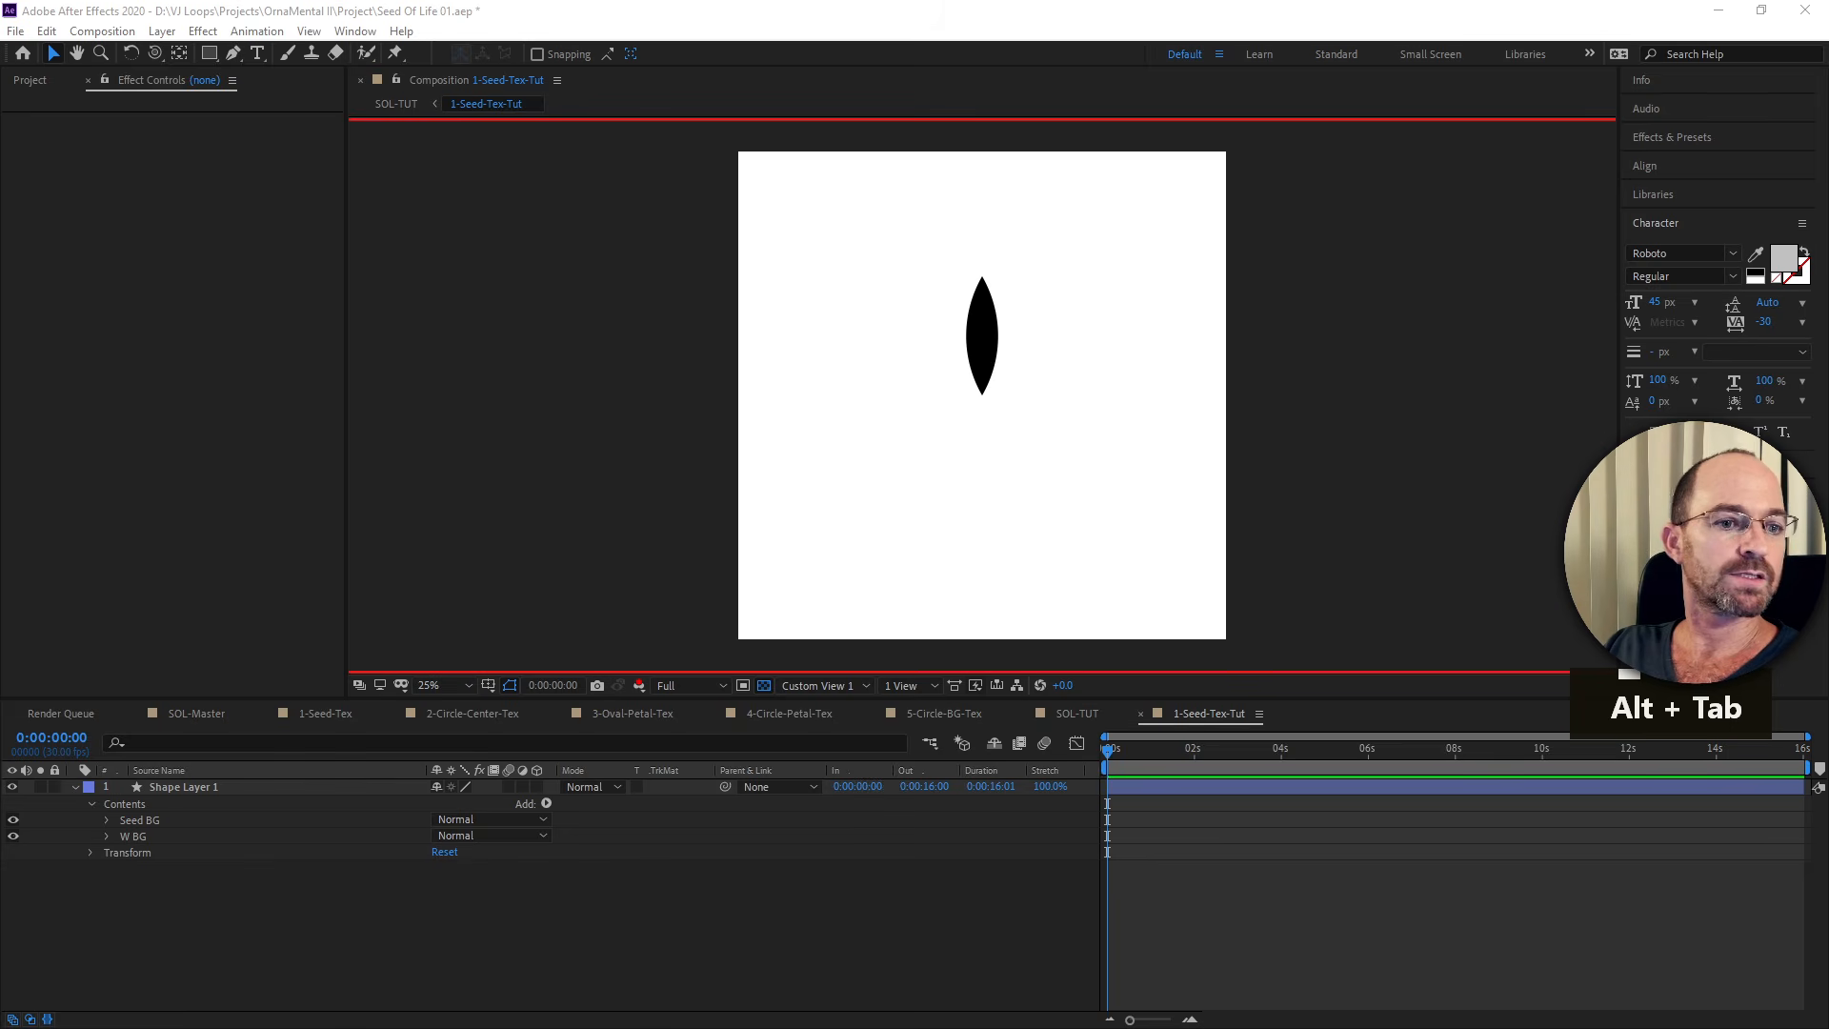
{"action": "key", "text": "alt+Tab"}
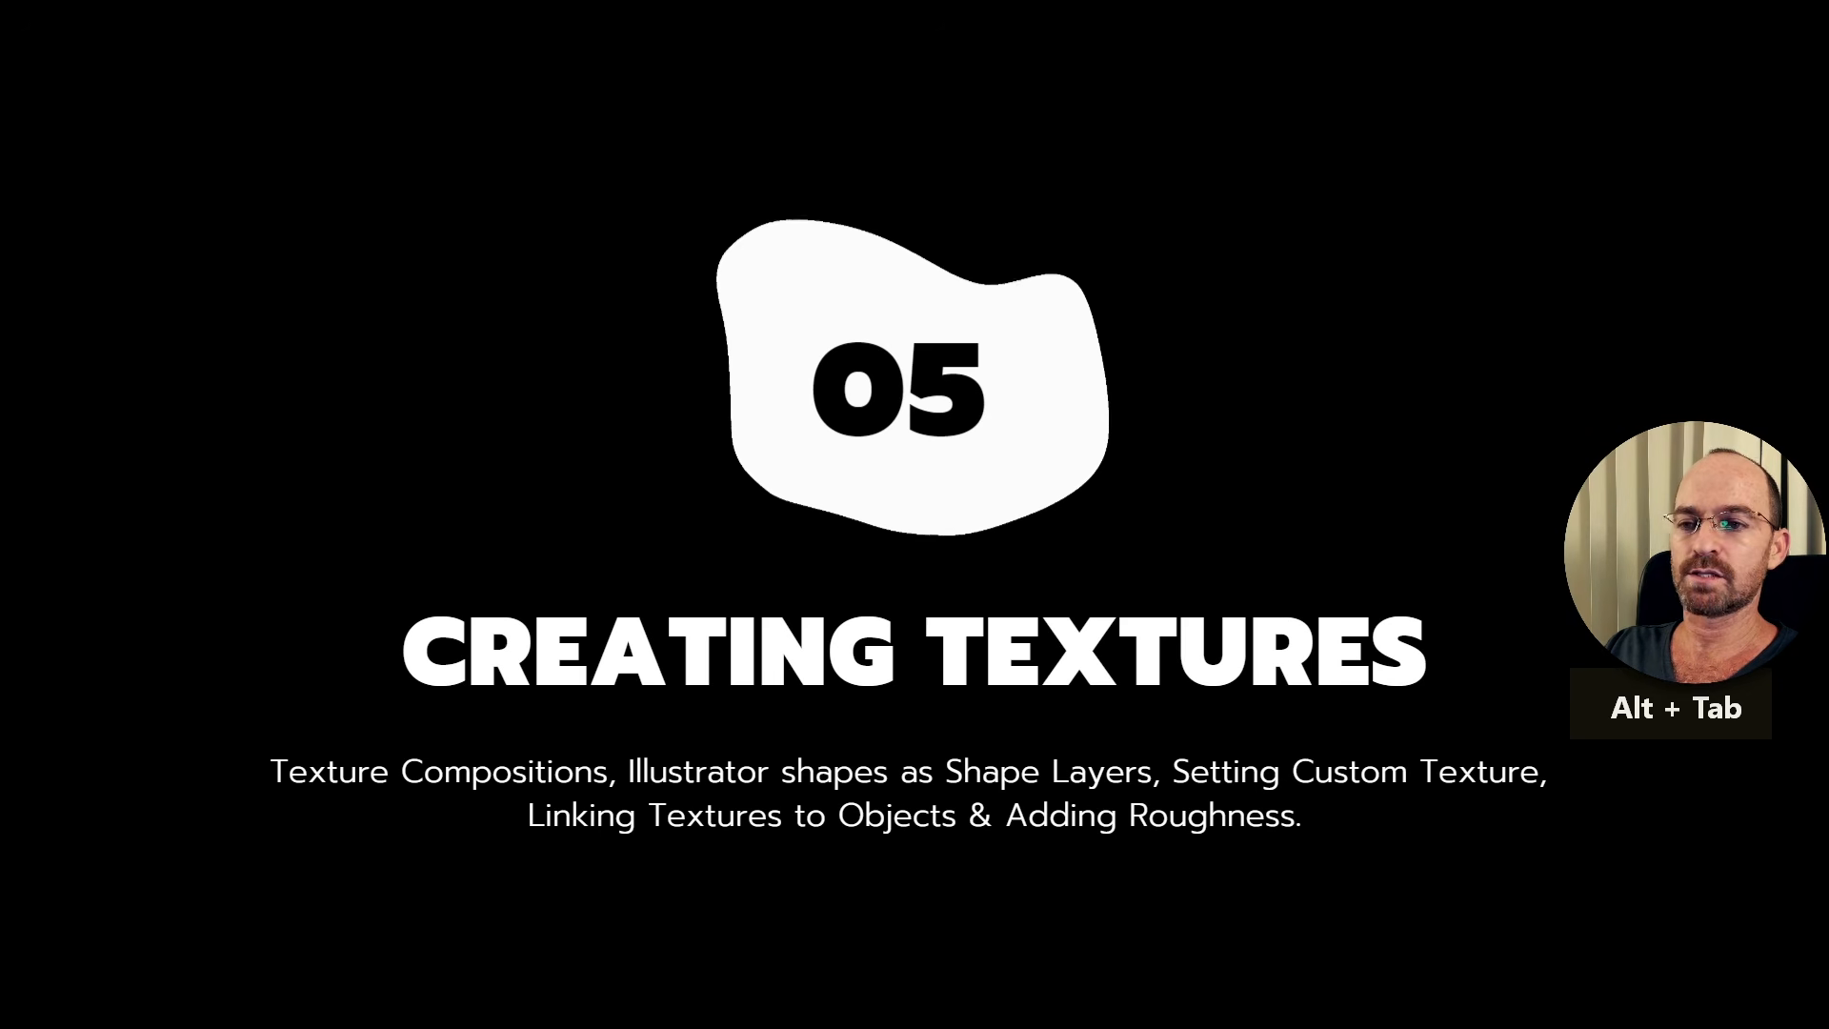
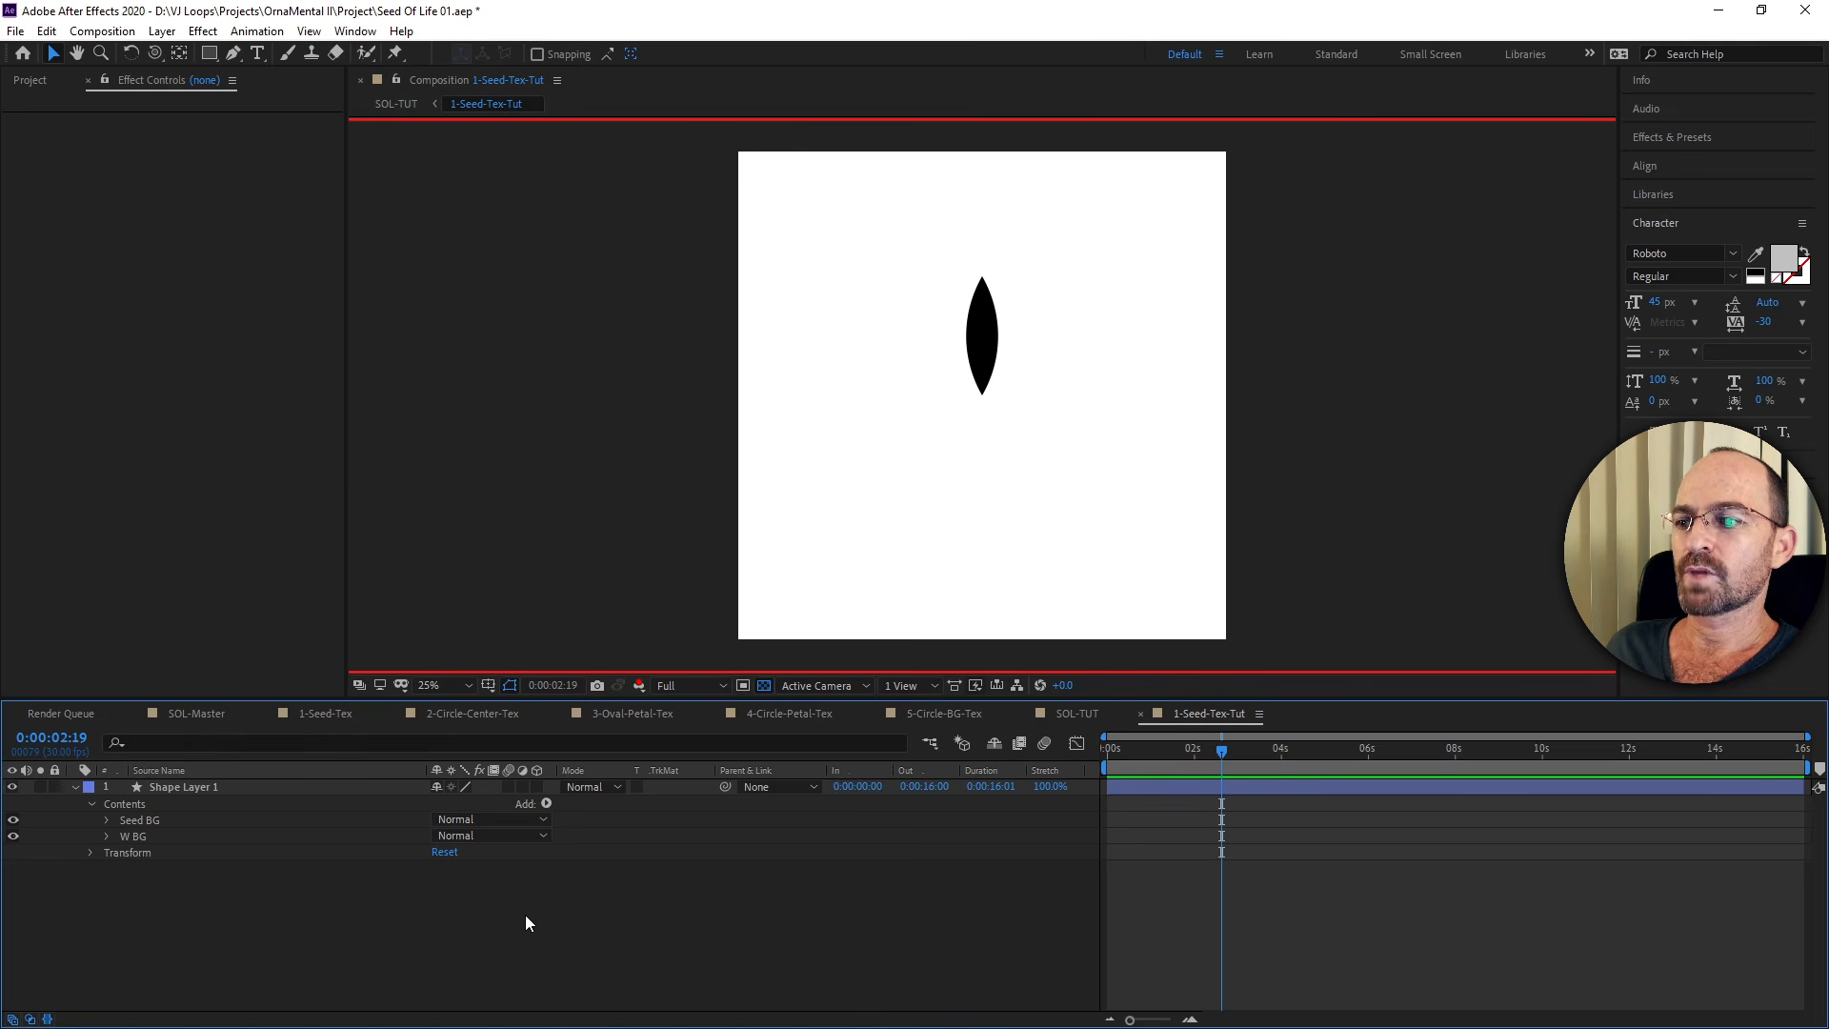
{"action": "left_click", "coordinate": [209, 787]}
{"action": "right_click", "coordinate": [216, 913]}
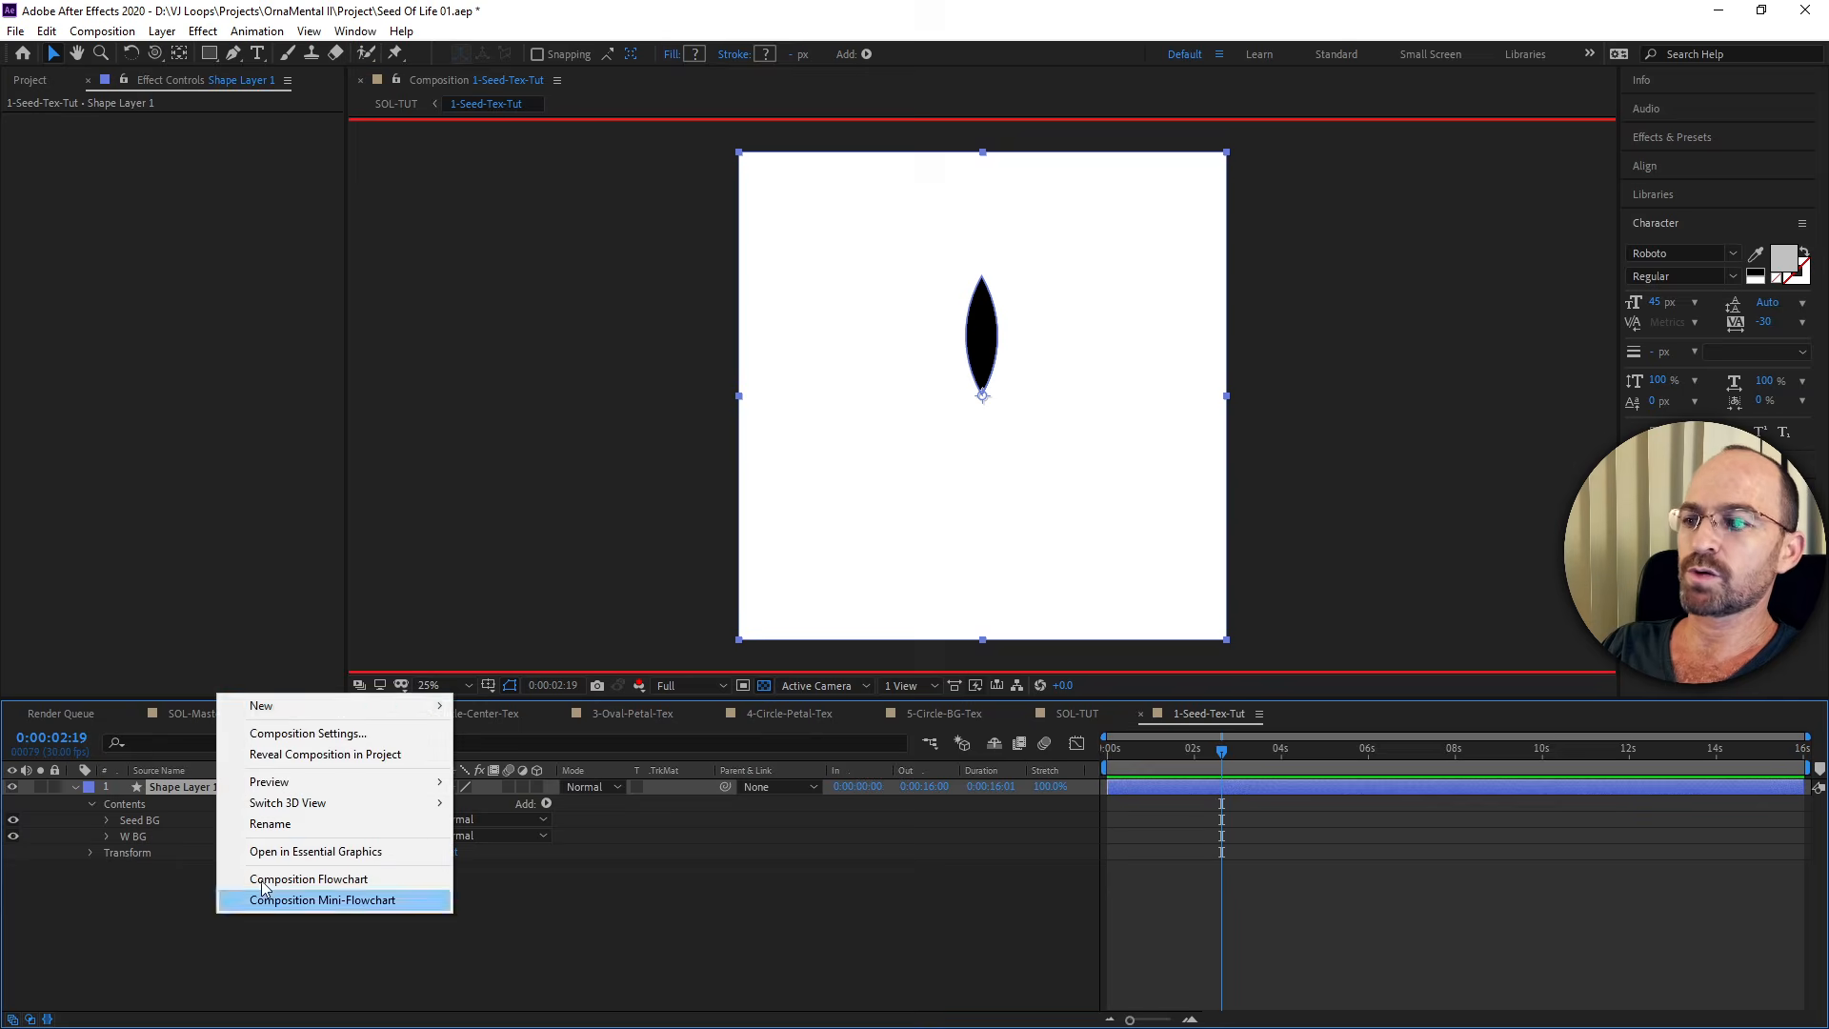
{"action": "mouse_move", "coordinate": [324, 705]}
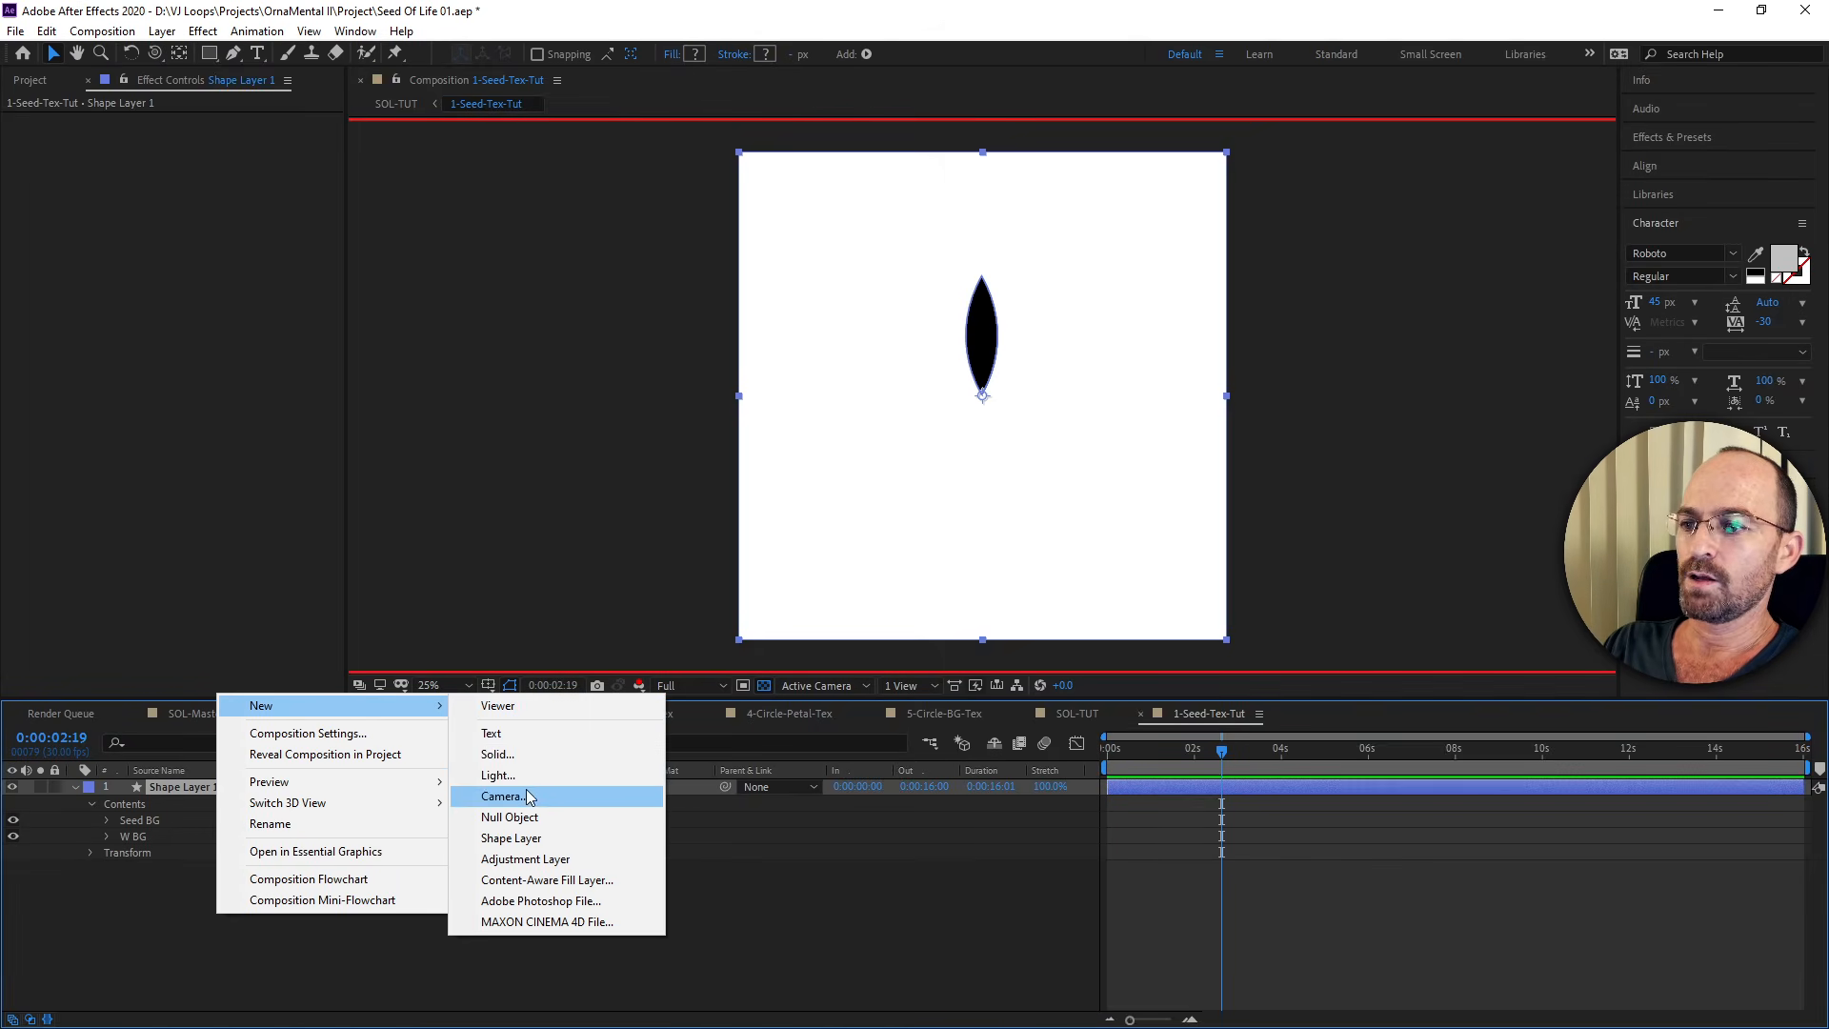
{"action": "left_click", "coordinate": [186, 930]}
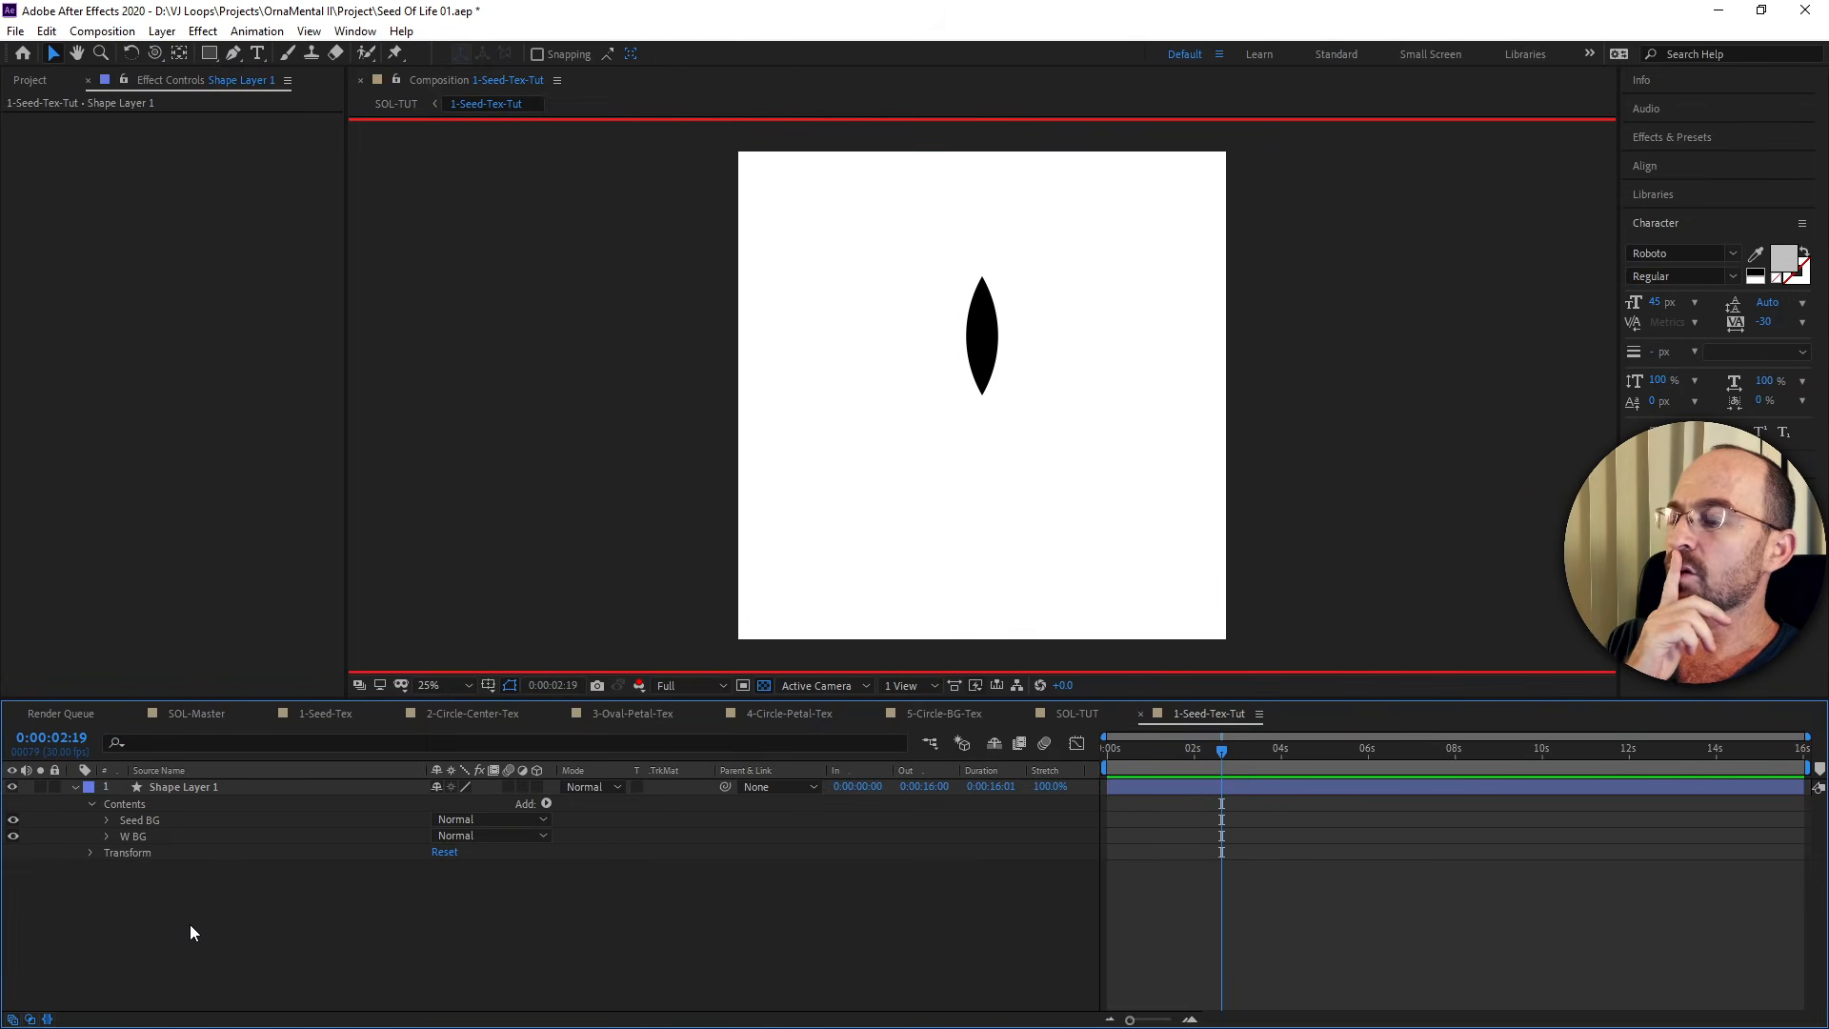
{"action": "left_click", "coordinate": [219, 803]}
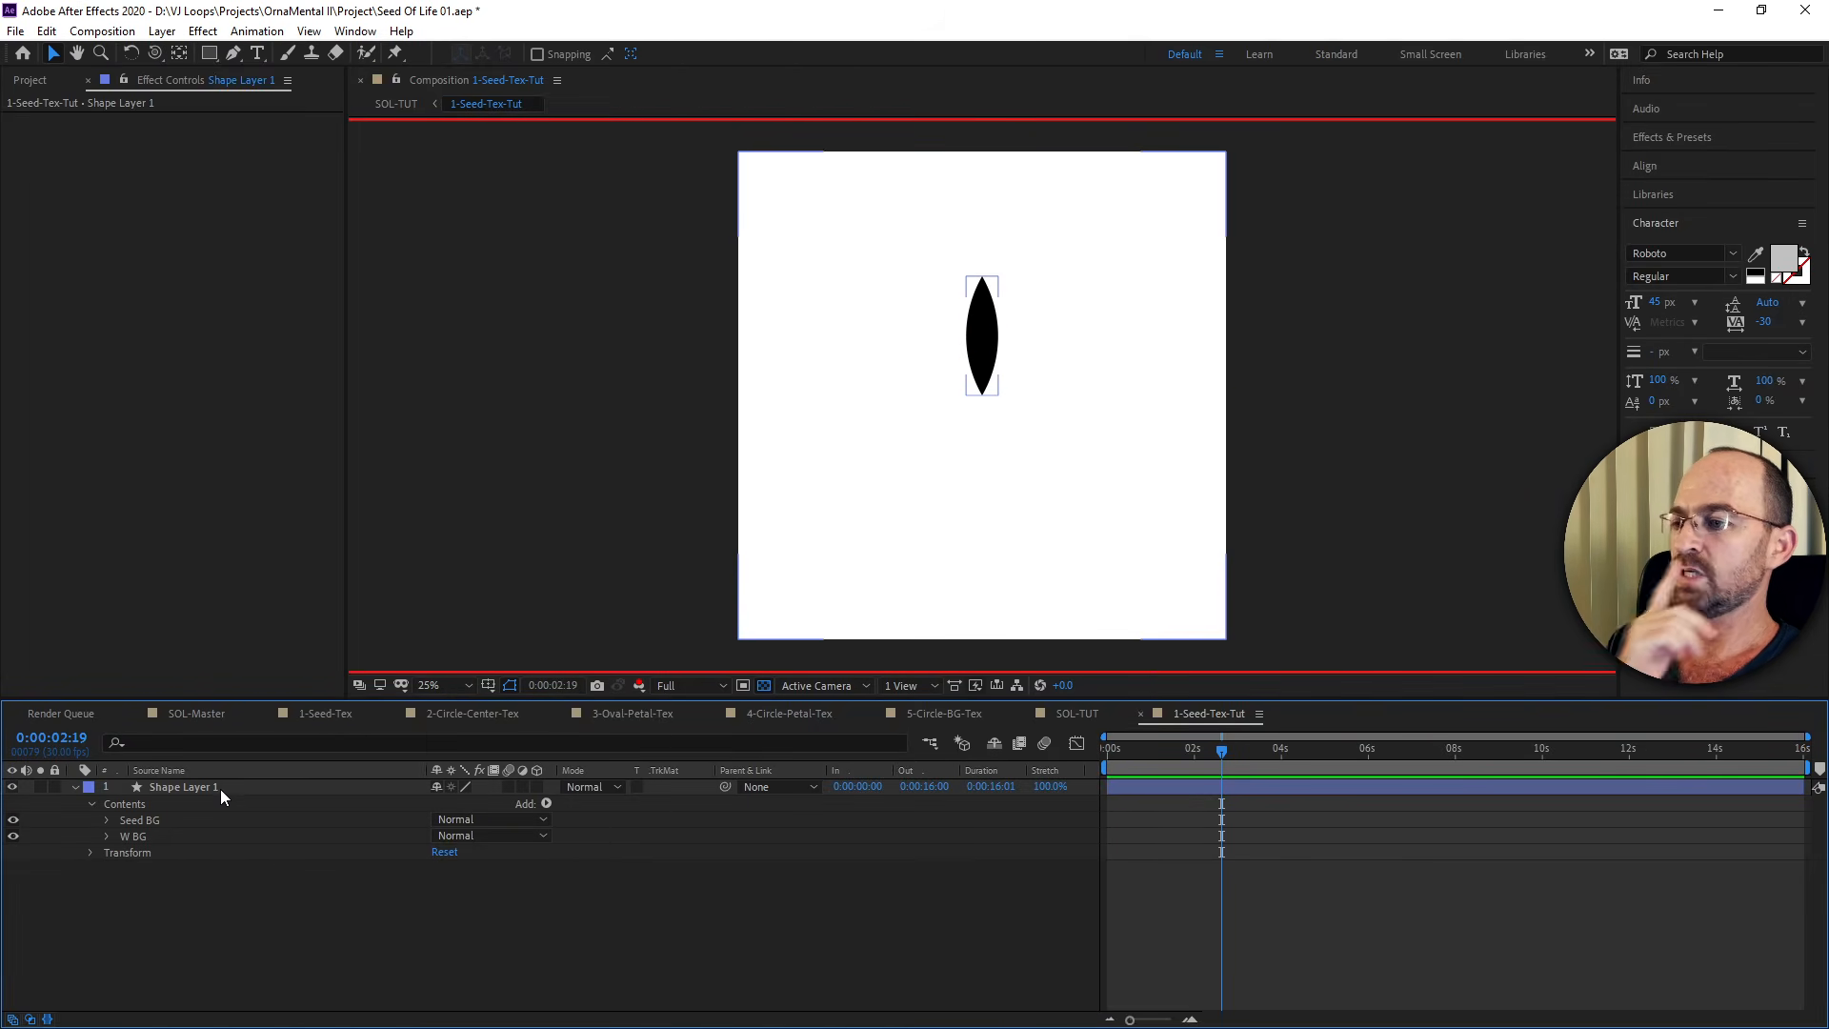
{"action": "left_click", "coordinate": [220, 787]}
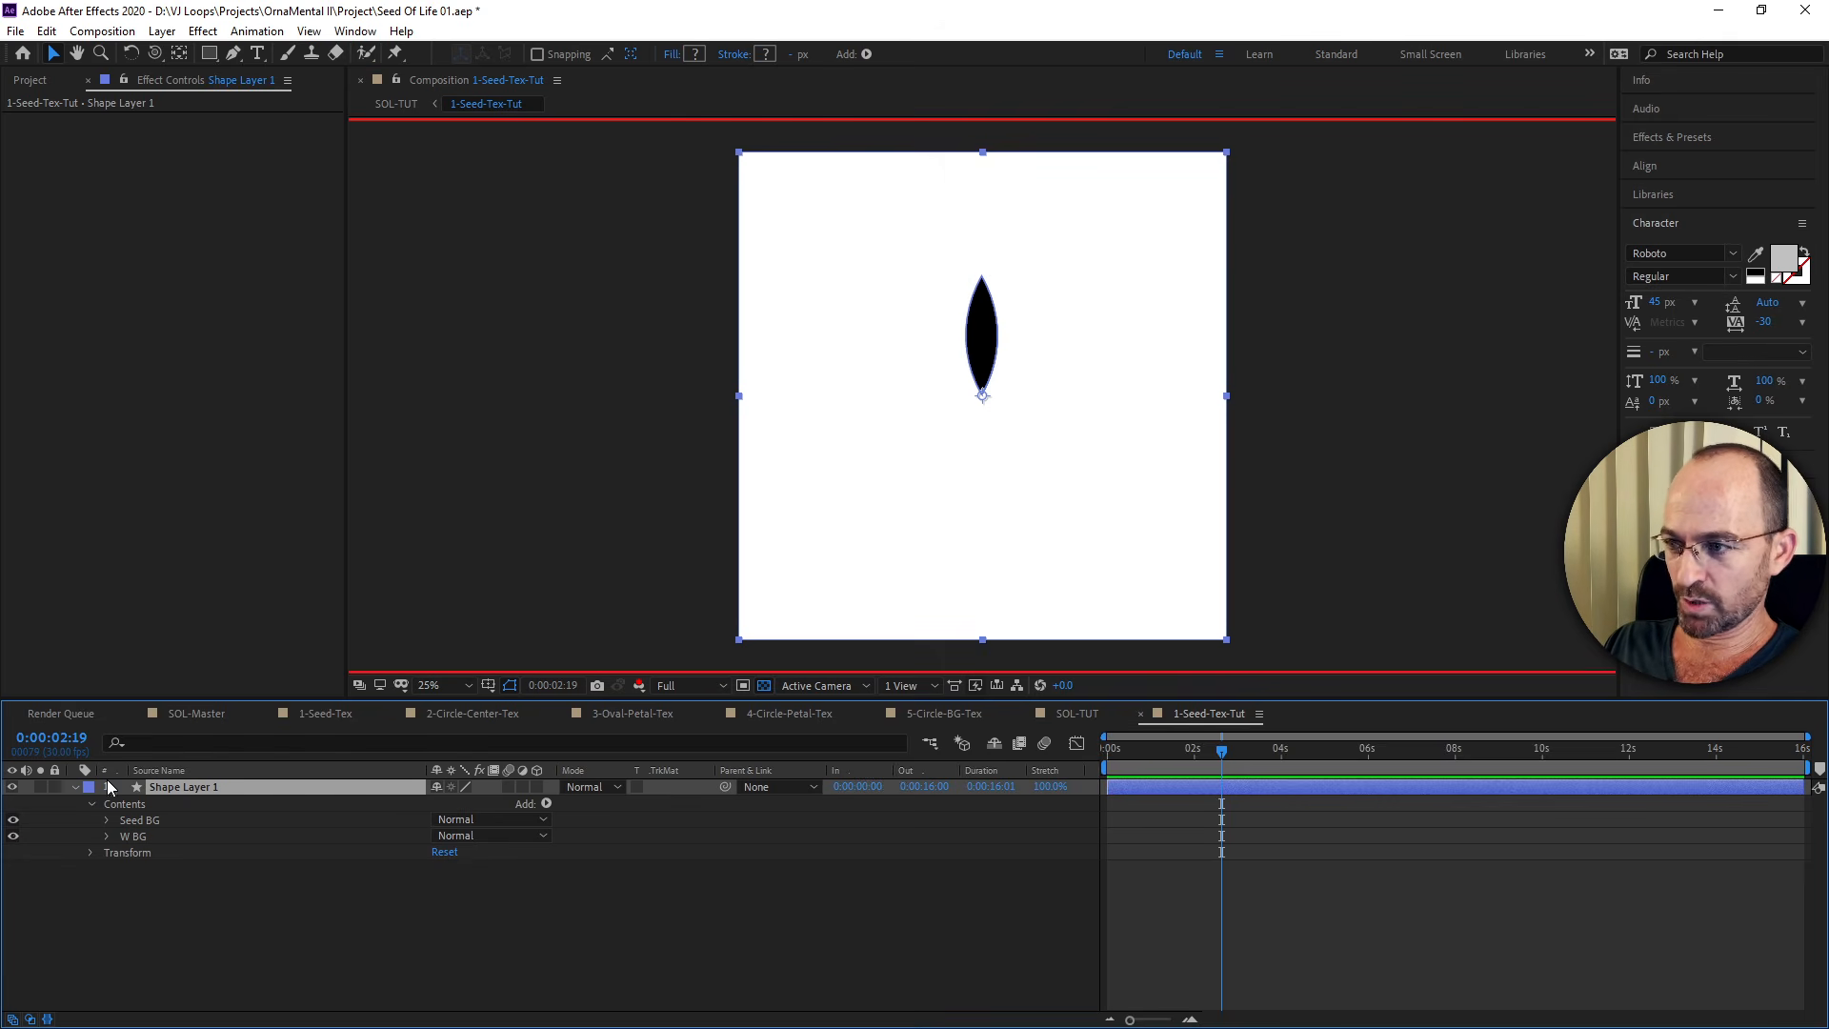
{"action": "left_click", "coordinate": [75, 787]}
{"action": "left_click", "coordinate": [73, 787]}
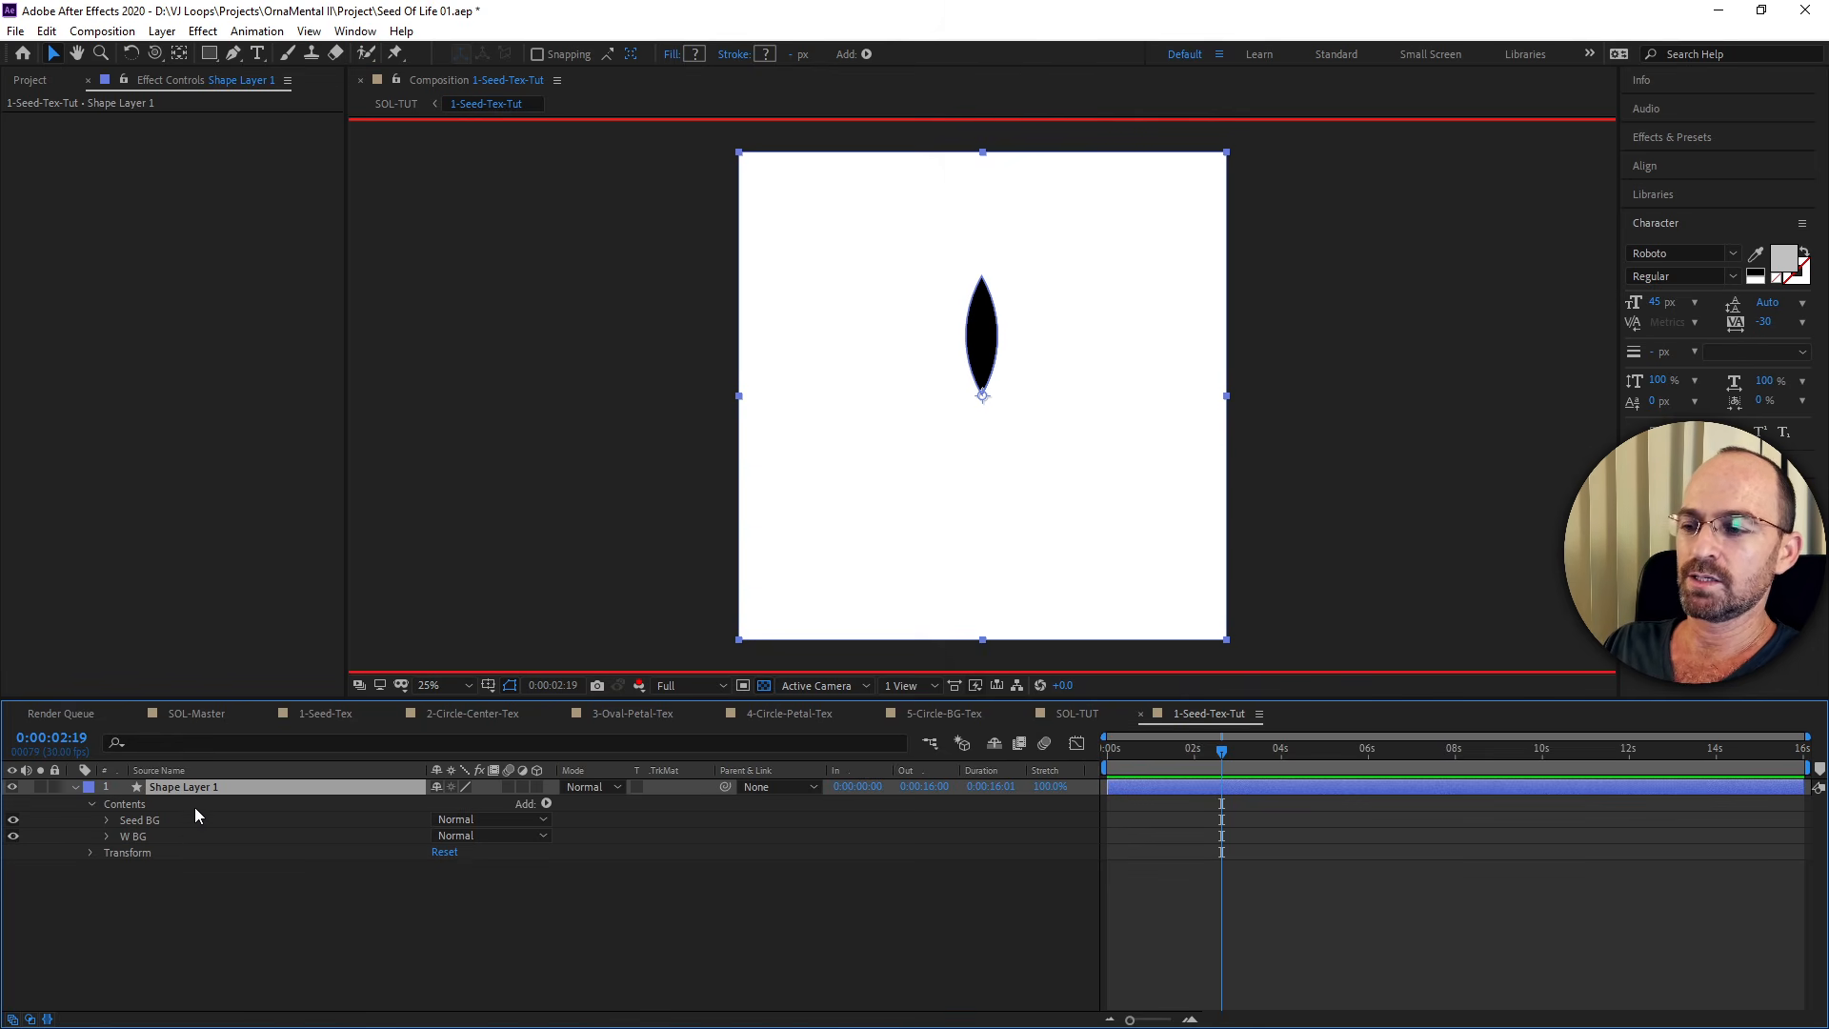
Create a new shape layer above Shape Layer 1 in 1-Seed-Tex-Tut and add an empty group to its contents.
{"action": "right_click", "coordinate": [321, 922]}
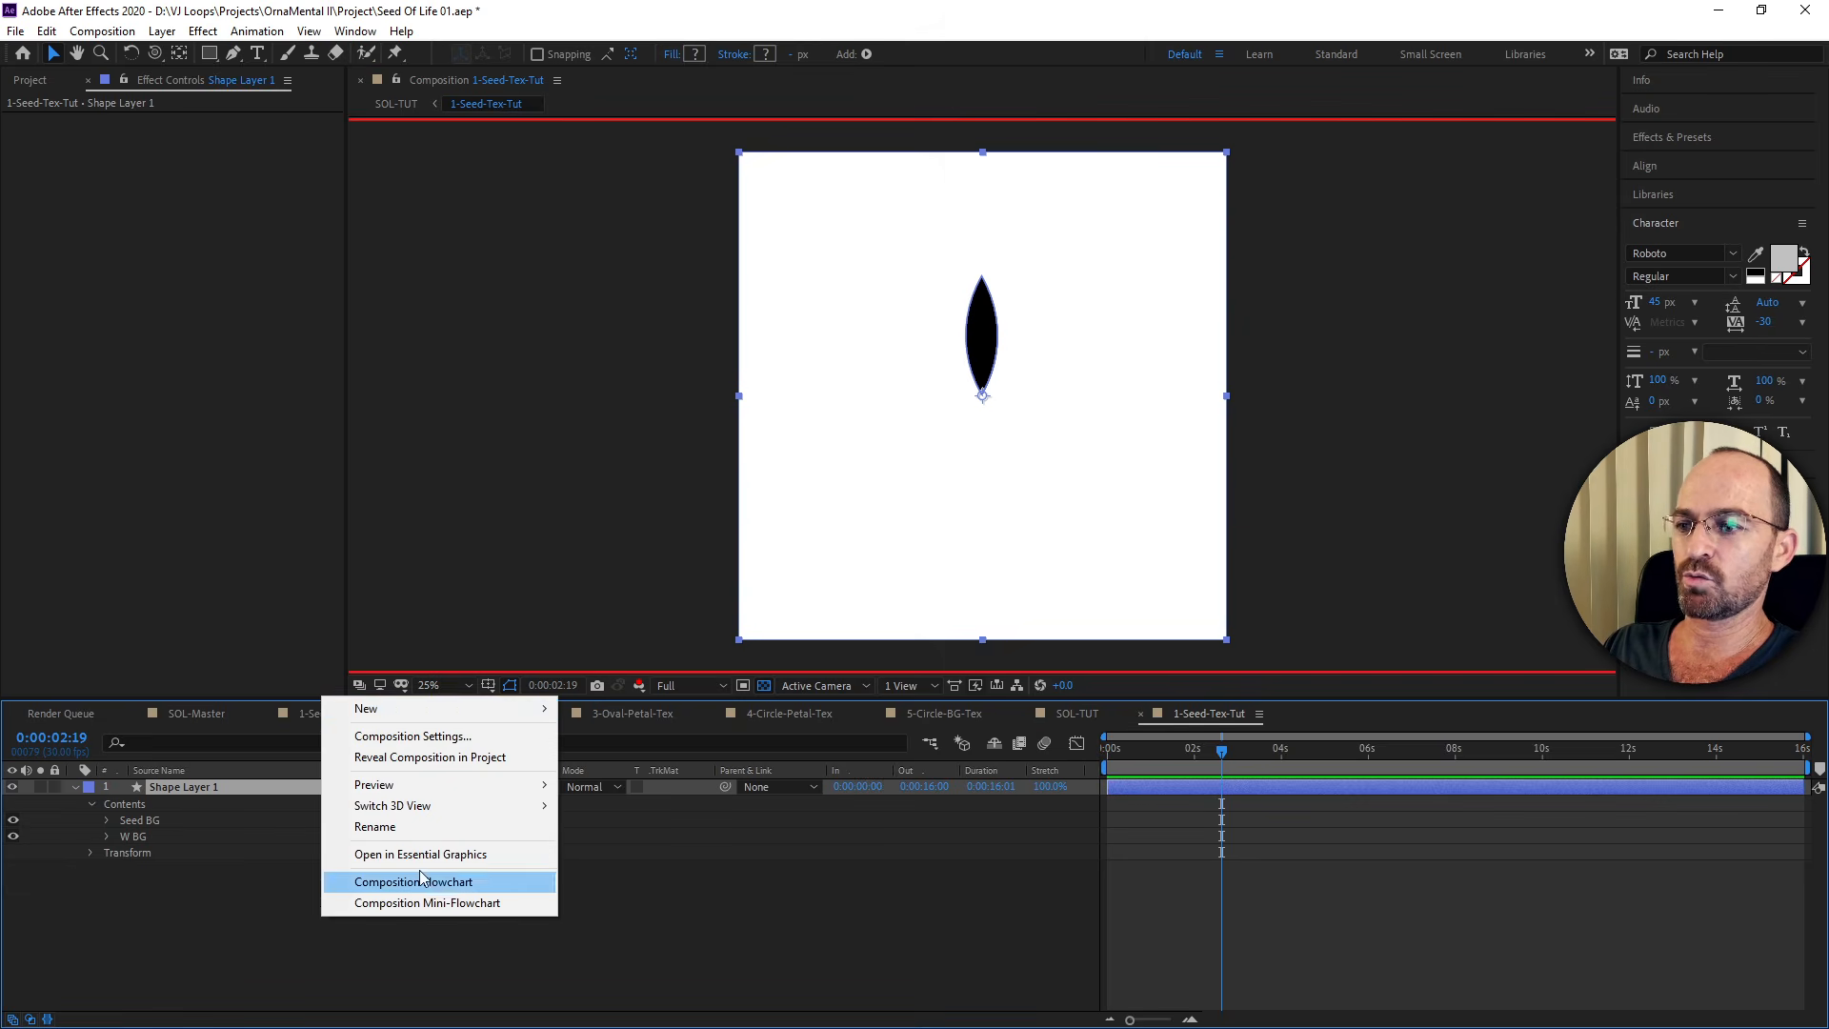
{"action": "mouse_move", "coordinate": [514, 708]}
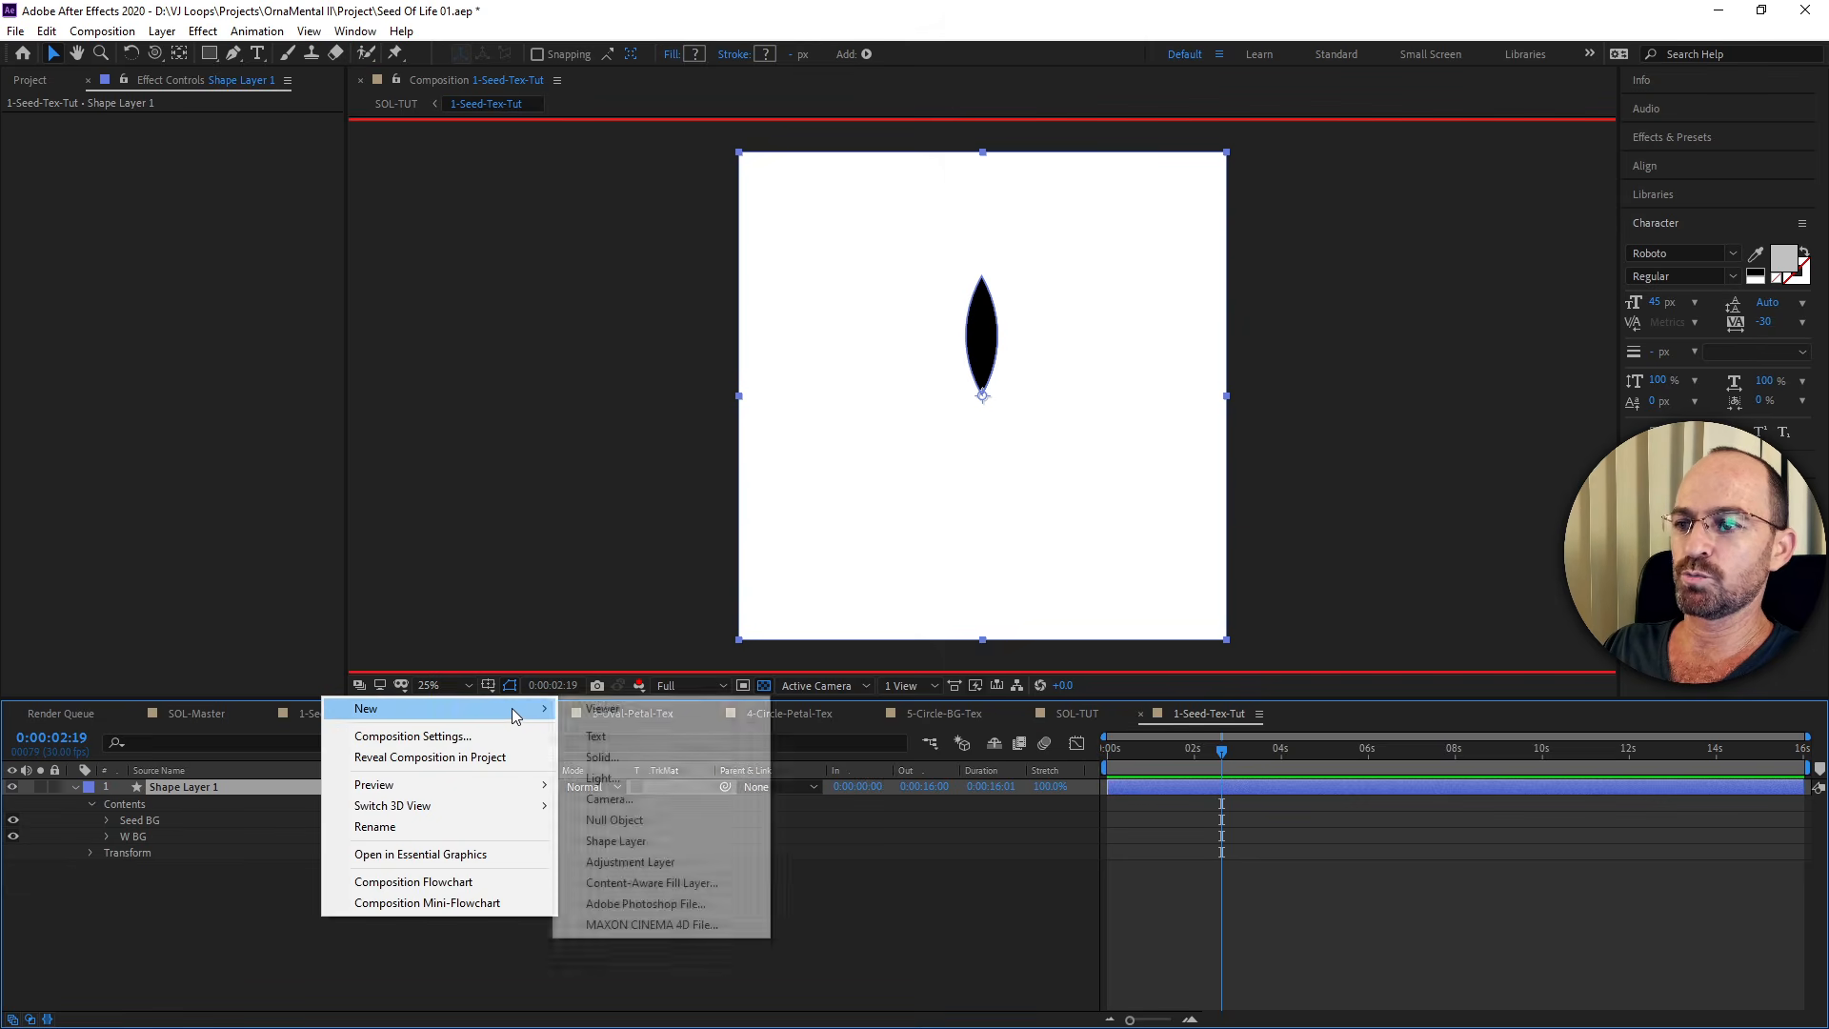
{"action": "left_click", "coordinate": [673, 836]}
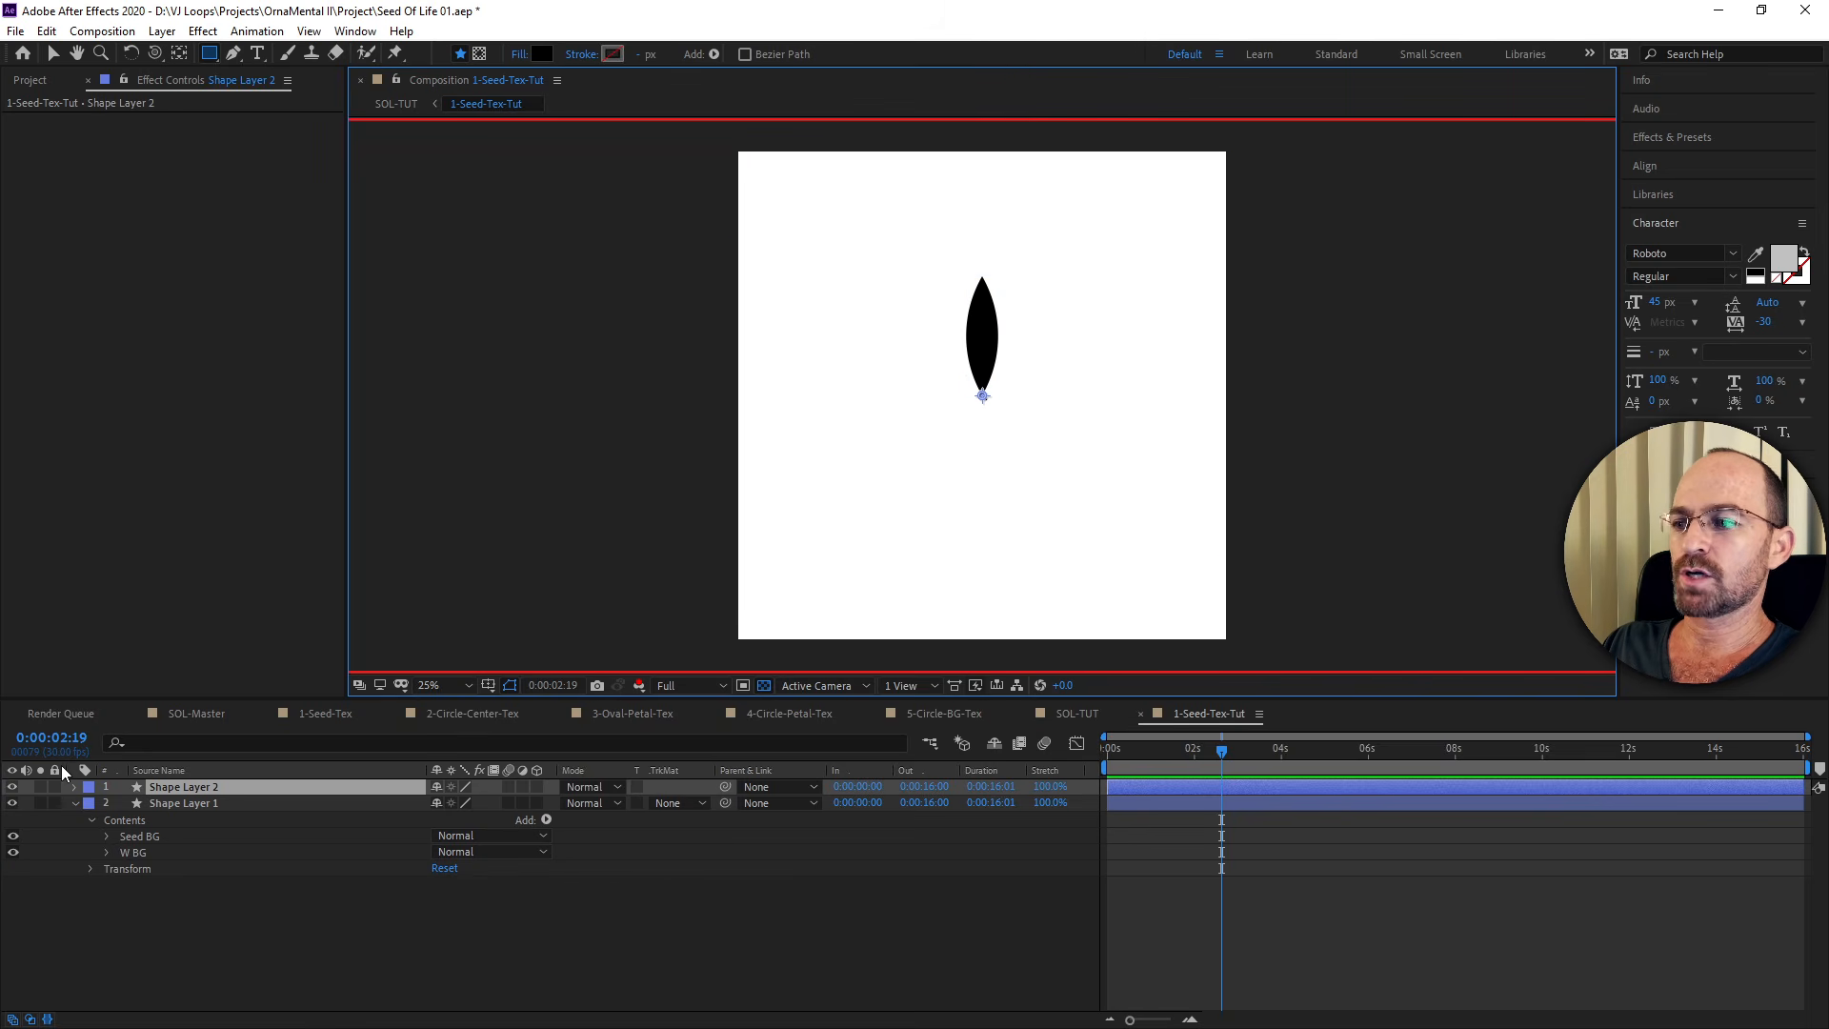
{"action": "left_click", "coordinate": [76, 787]}
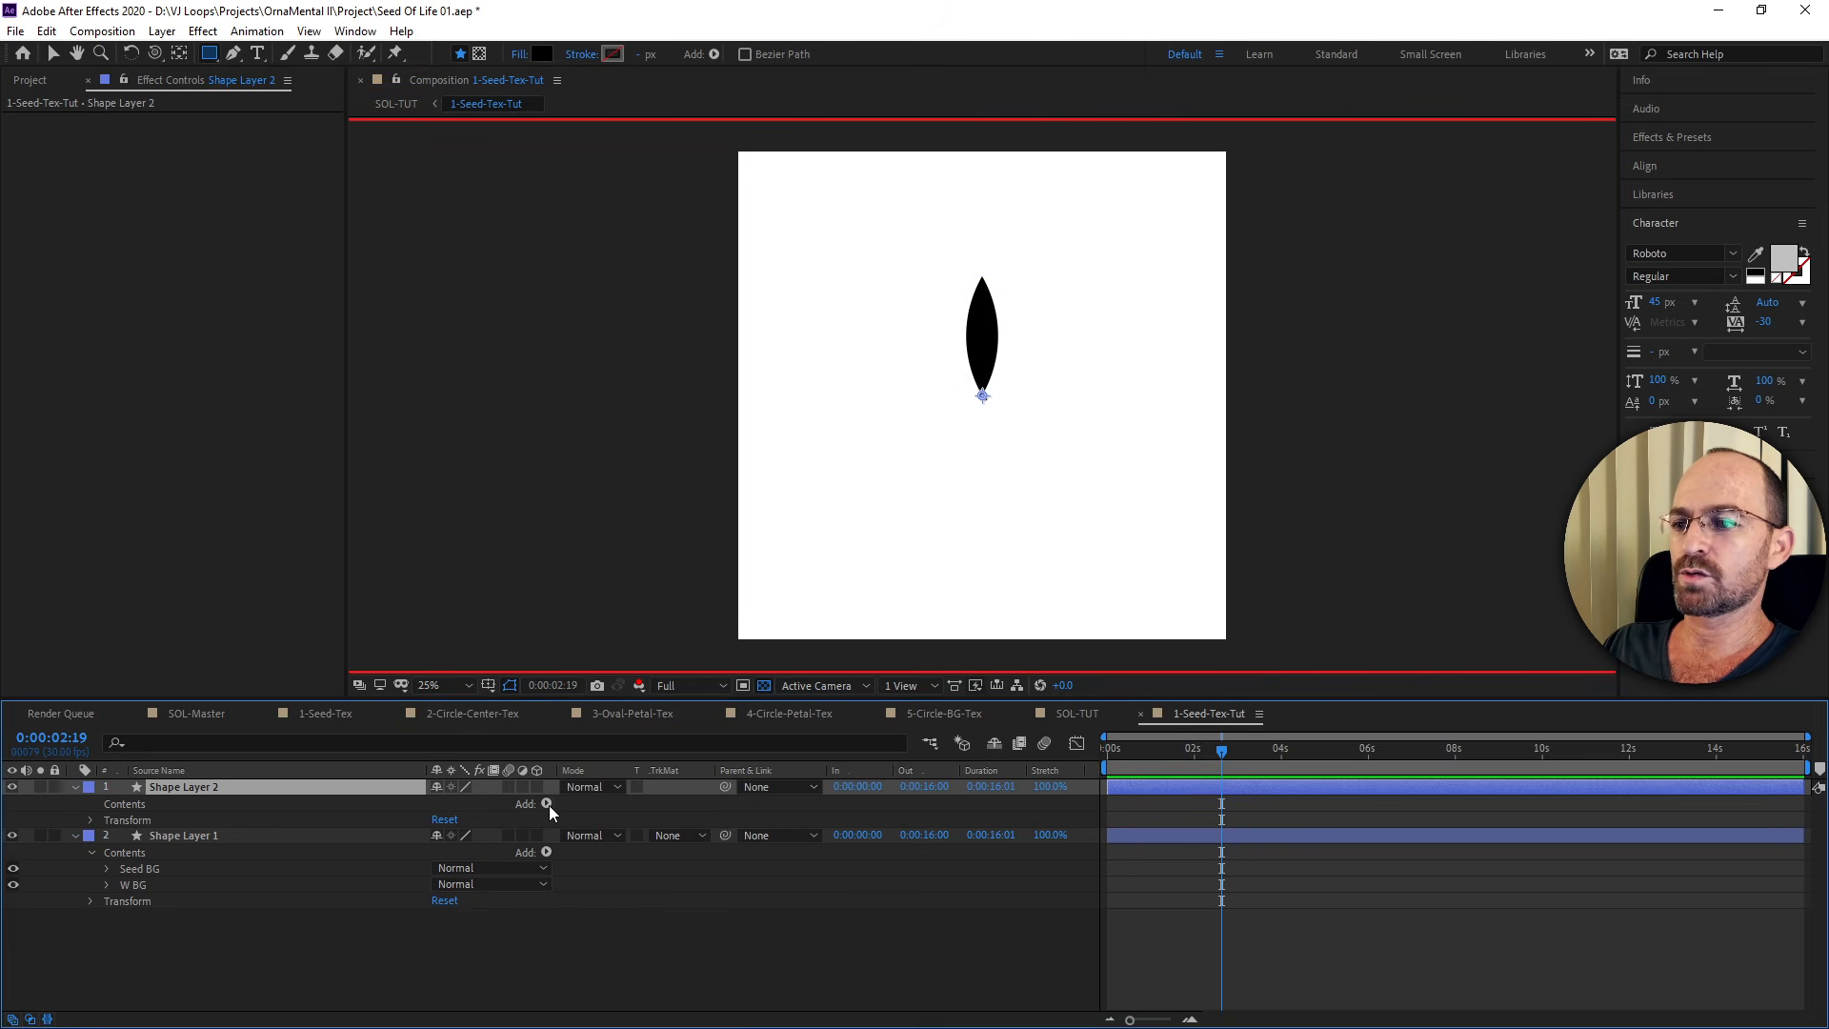
{"action": "left_click", "coordinate": [546, 805]}
{"action": "left_click", "coordinate": [622, 389]}
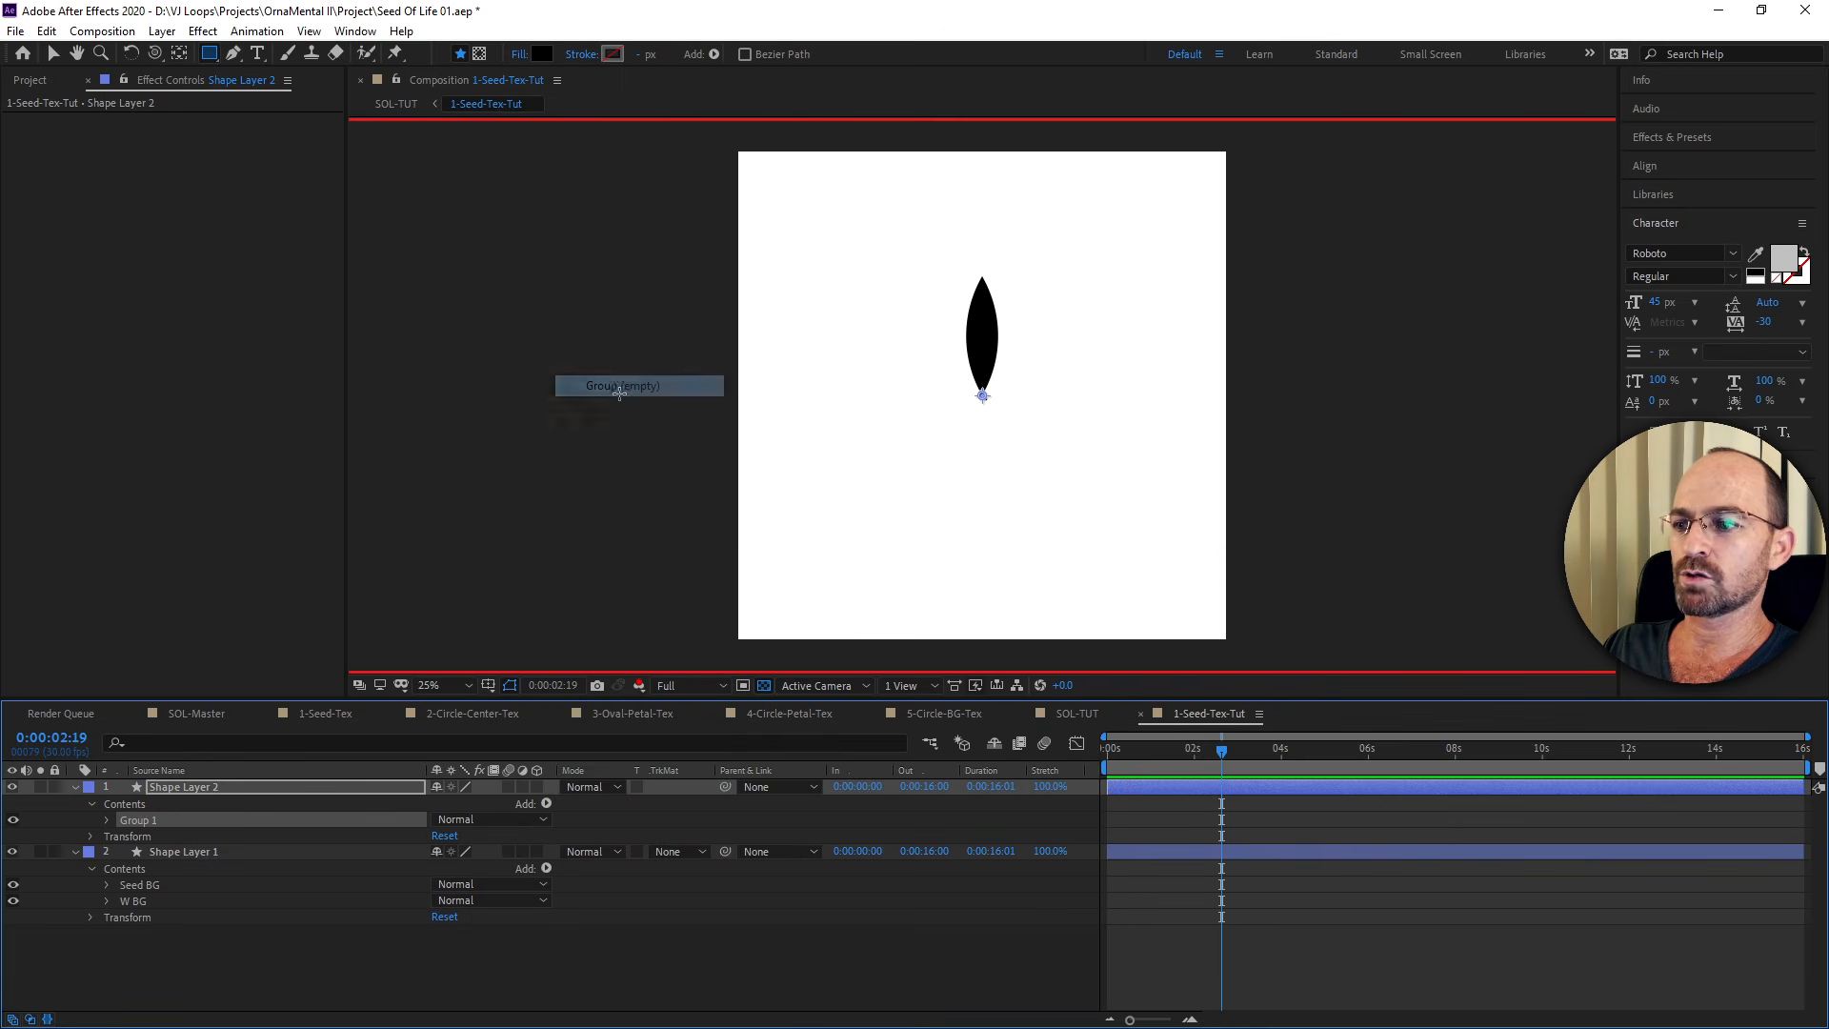
Add an ellipse path and a fill to Group 1 of Shape Layer 2.
{"action": "left_click", "coordinate": [546, 804]}
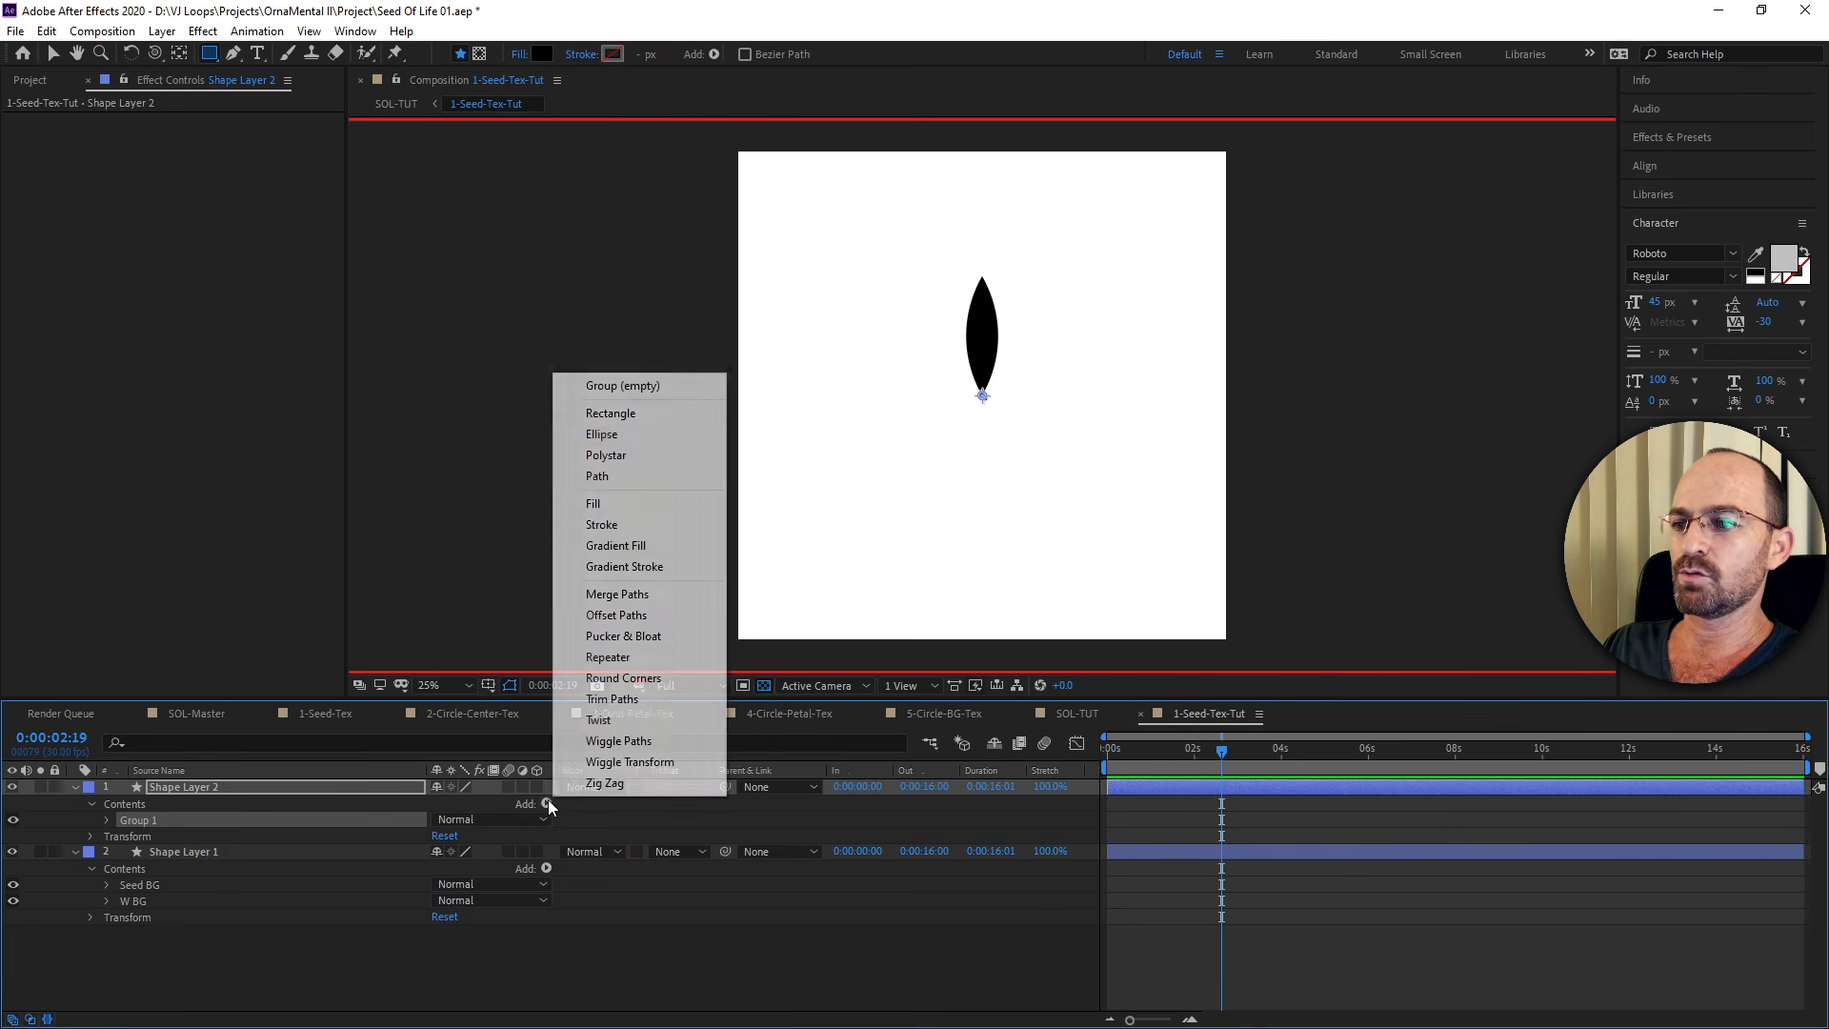
{"action": "left_click", "coordinate": [605, 433]}
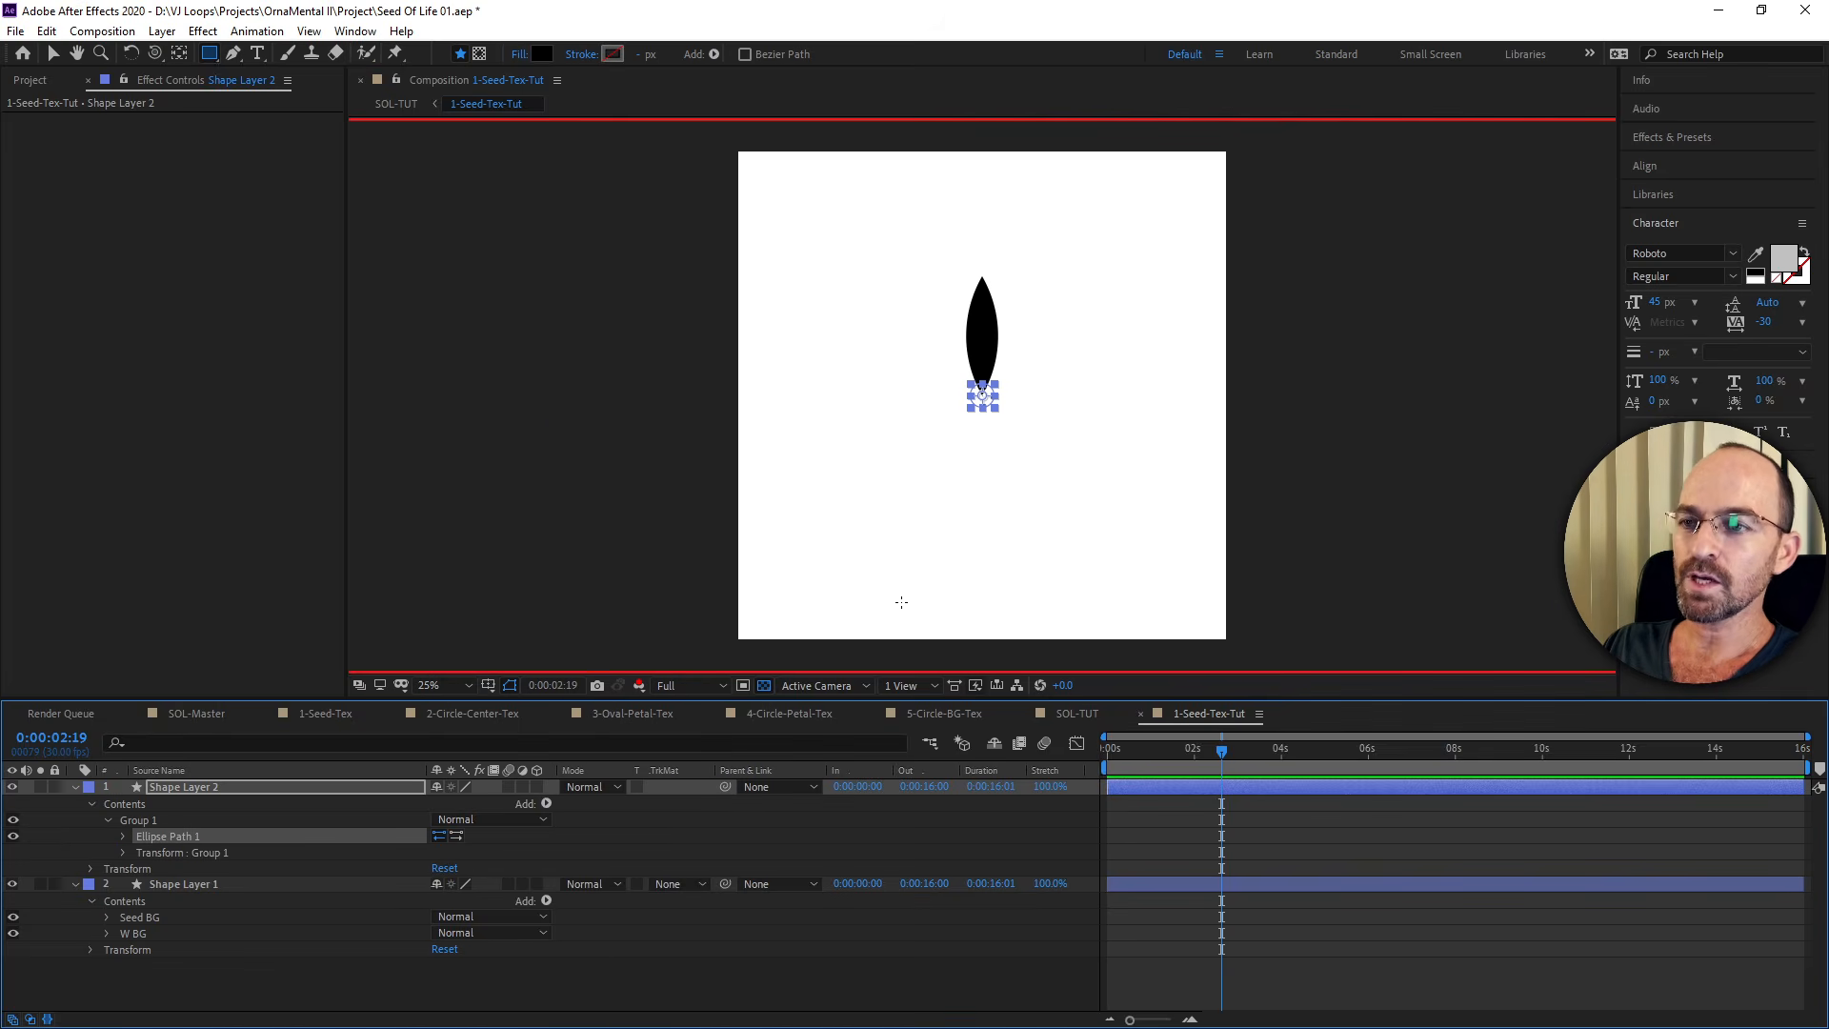
{"action": "key", "text": "period"}
{"action": "key", "text": "period"}
{"action": "left_click", "coordinate": [546, 804]}
{"action": "left_click", "coordinate": [617, 500]}
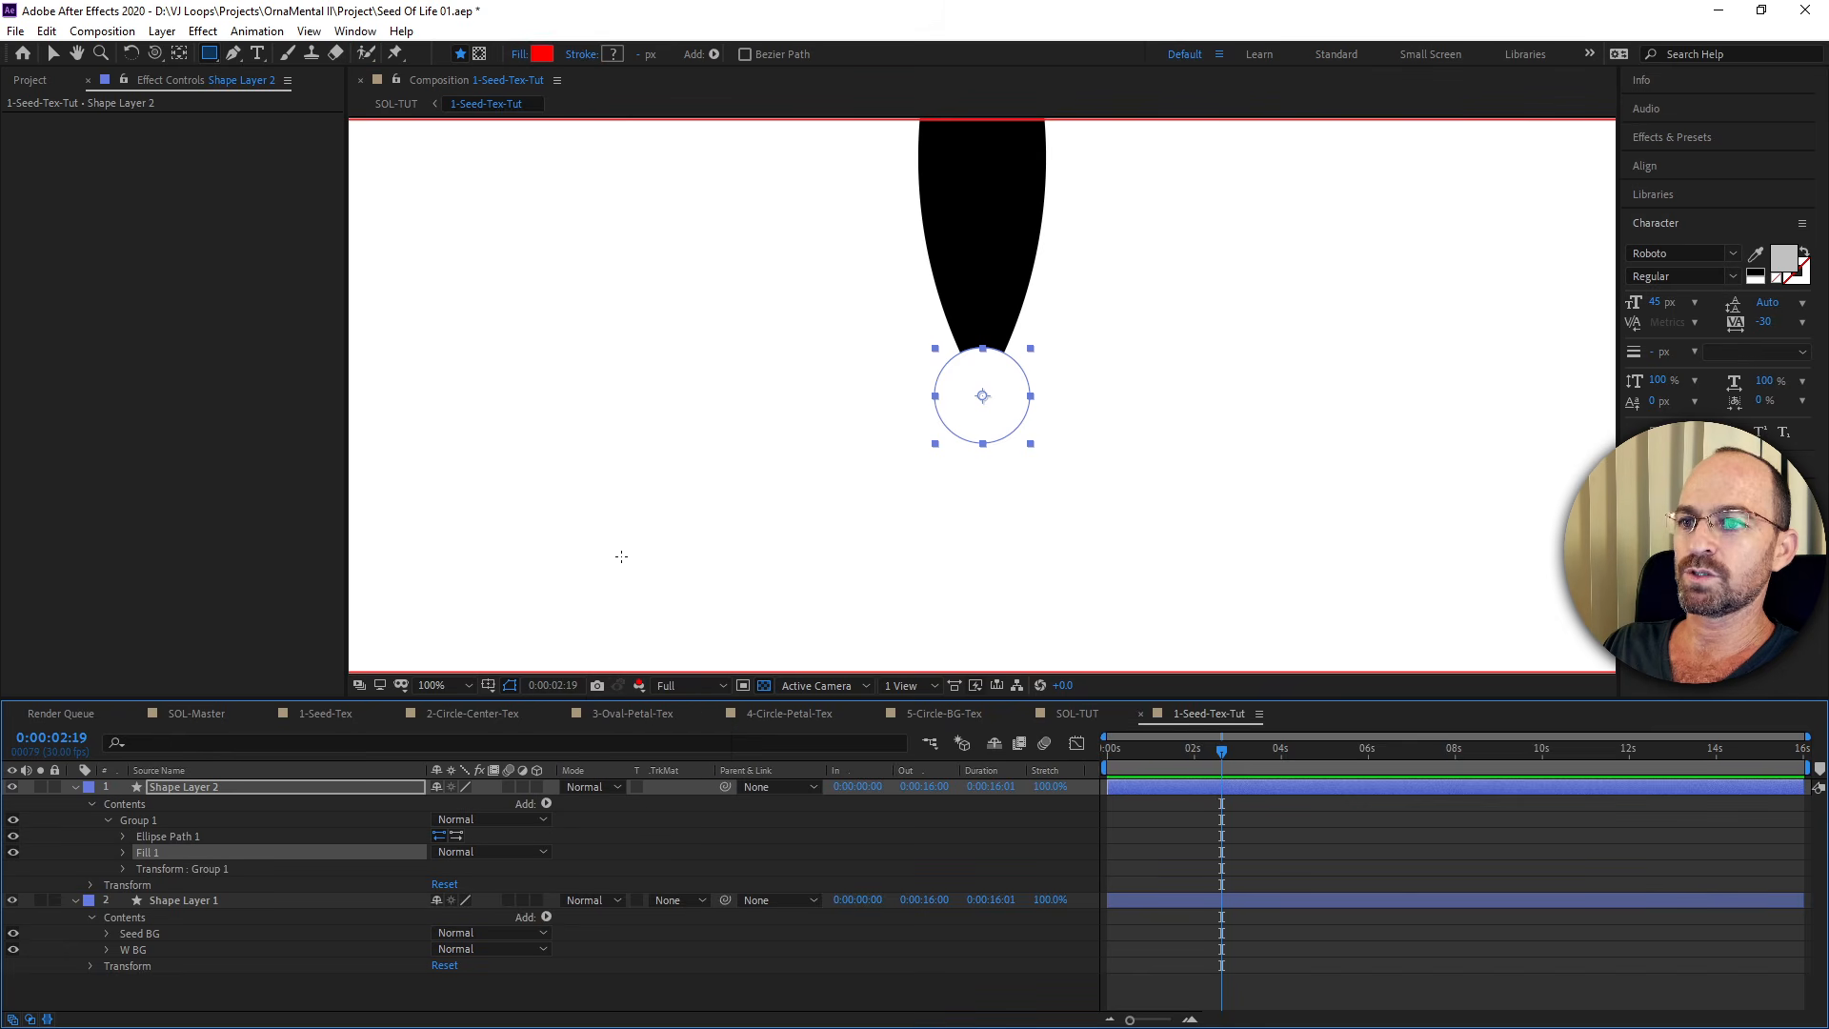
Sample the white background as the colour of Fill 1 and return the current time to 0:00:00:00.
{"action": "left_click", "coordinate": [121, 853]}
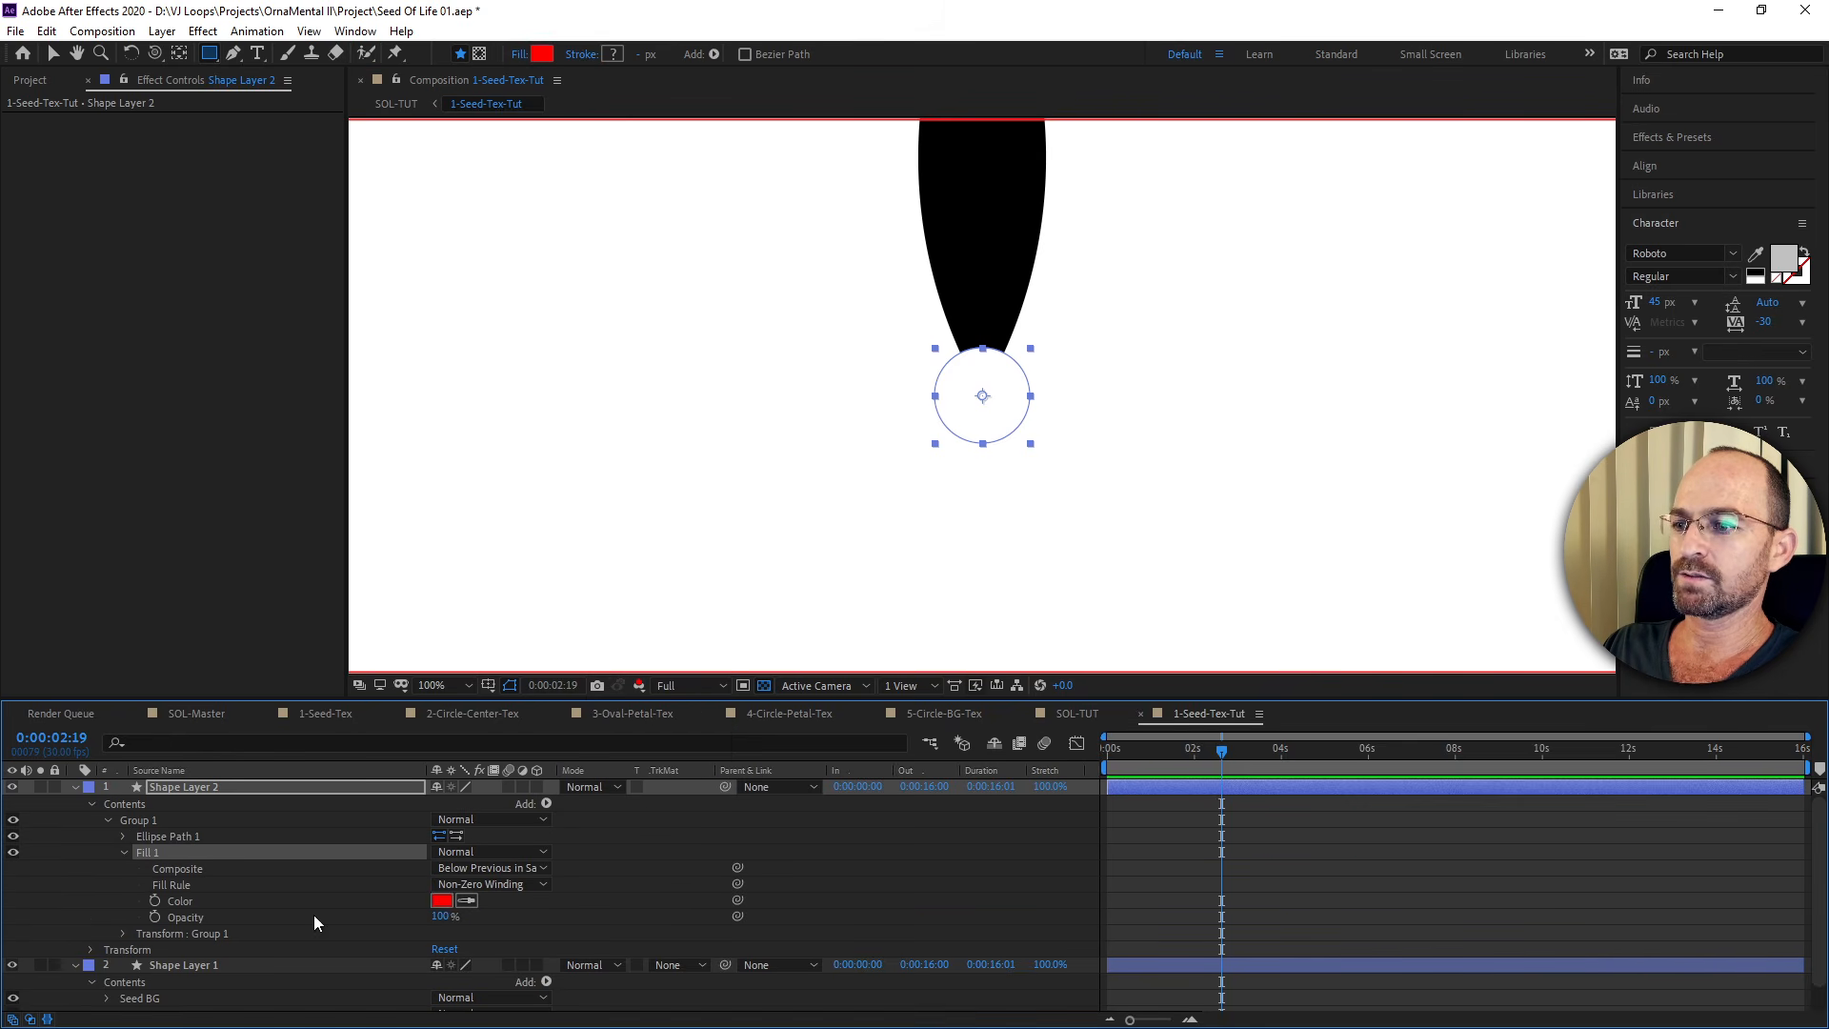
{"action": "left_click", "coordinate": [464, 902]}
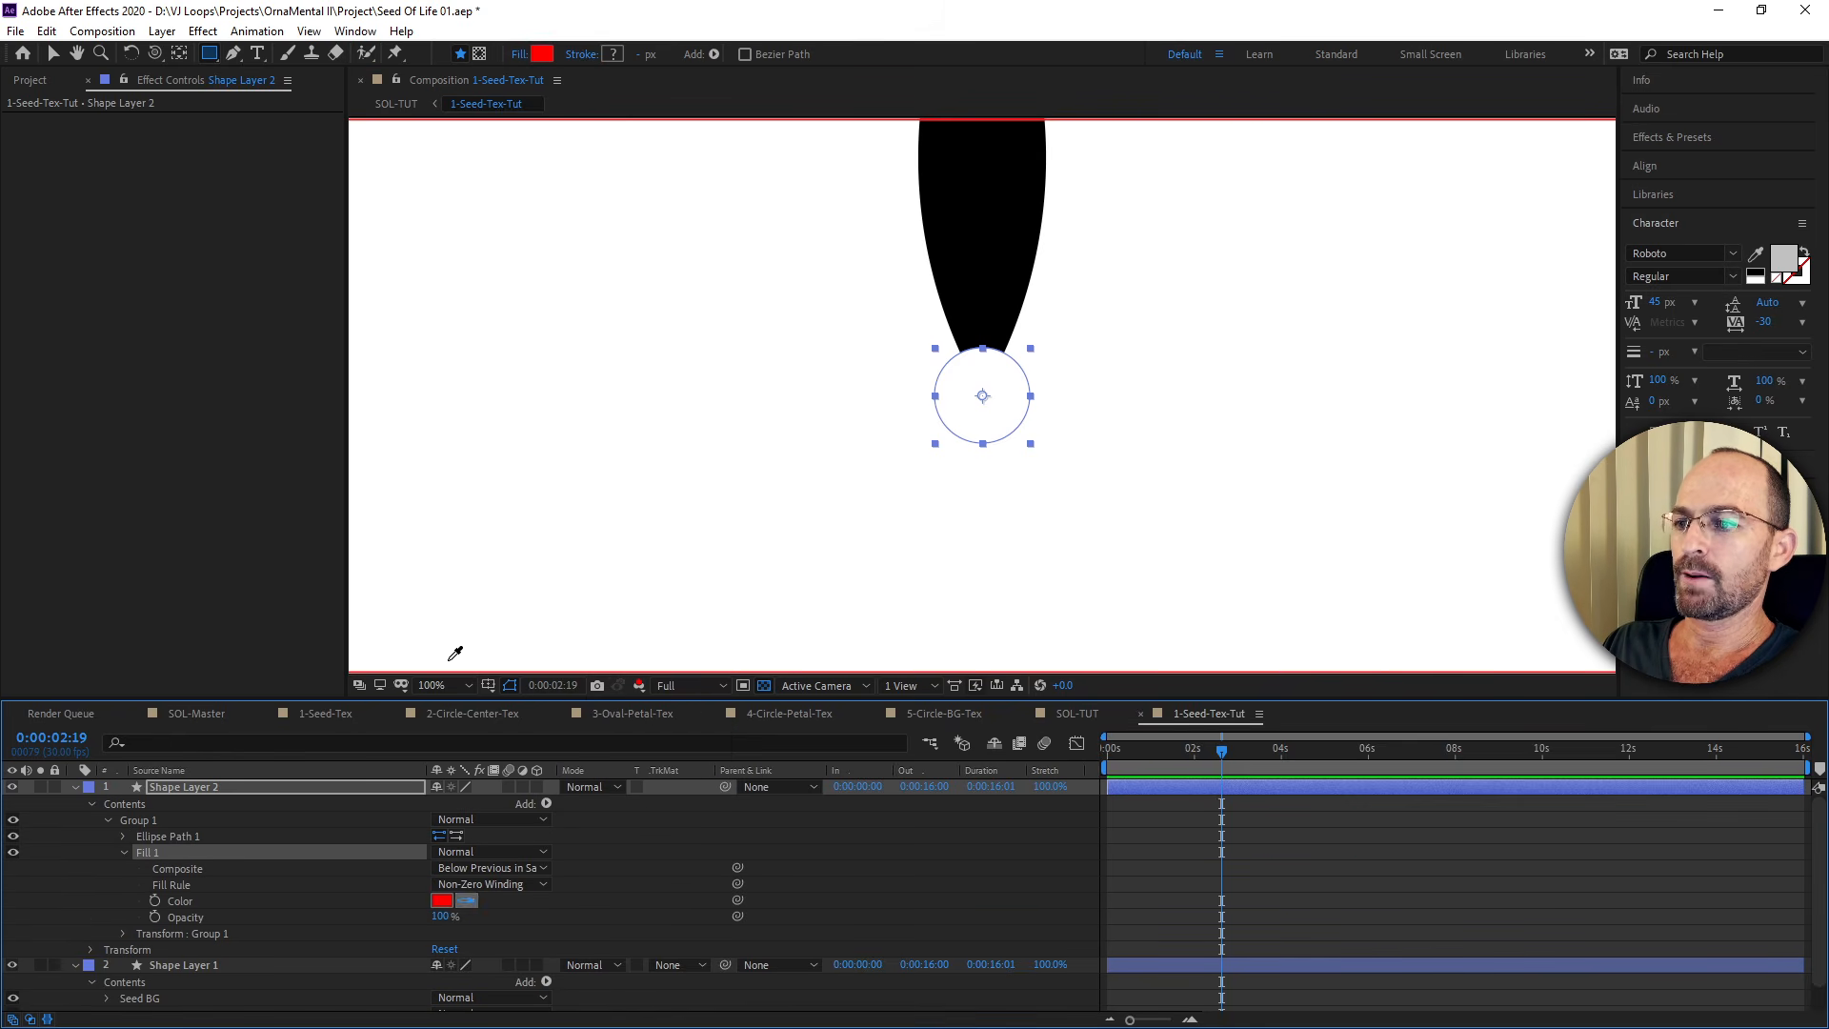
{"action": "left_click", "coordinate": [461, 599]}
{"action": "left_click_drag", "start_coordinate": [1146, 748], "coordinate": [1053, 743]}
{"action": "key", "text": "comma"}
{"action": "key", "text": "space"}
{"action": "left_click_drag", "start_coordinate": [1092, 386], "coordinate": [1075, 493]}
{"action": "scroll", "coordinate": [1034, 471], "scroll_direction": "up", "scroll_amount": 1}
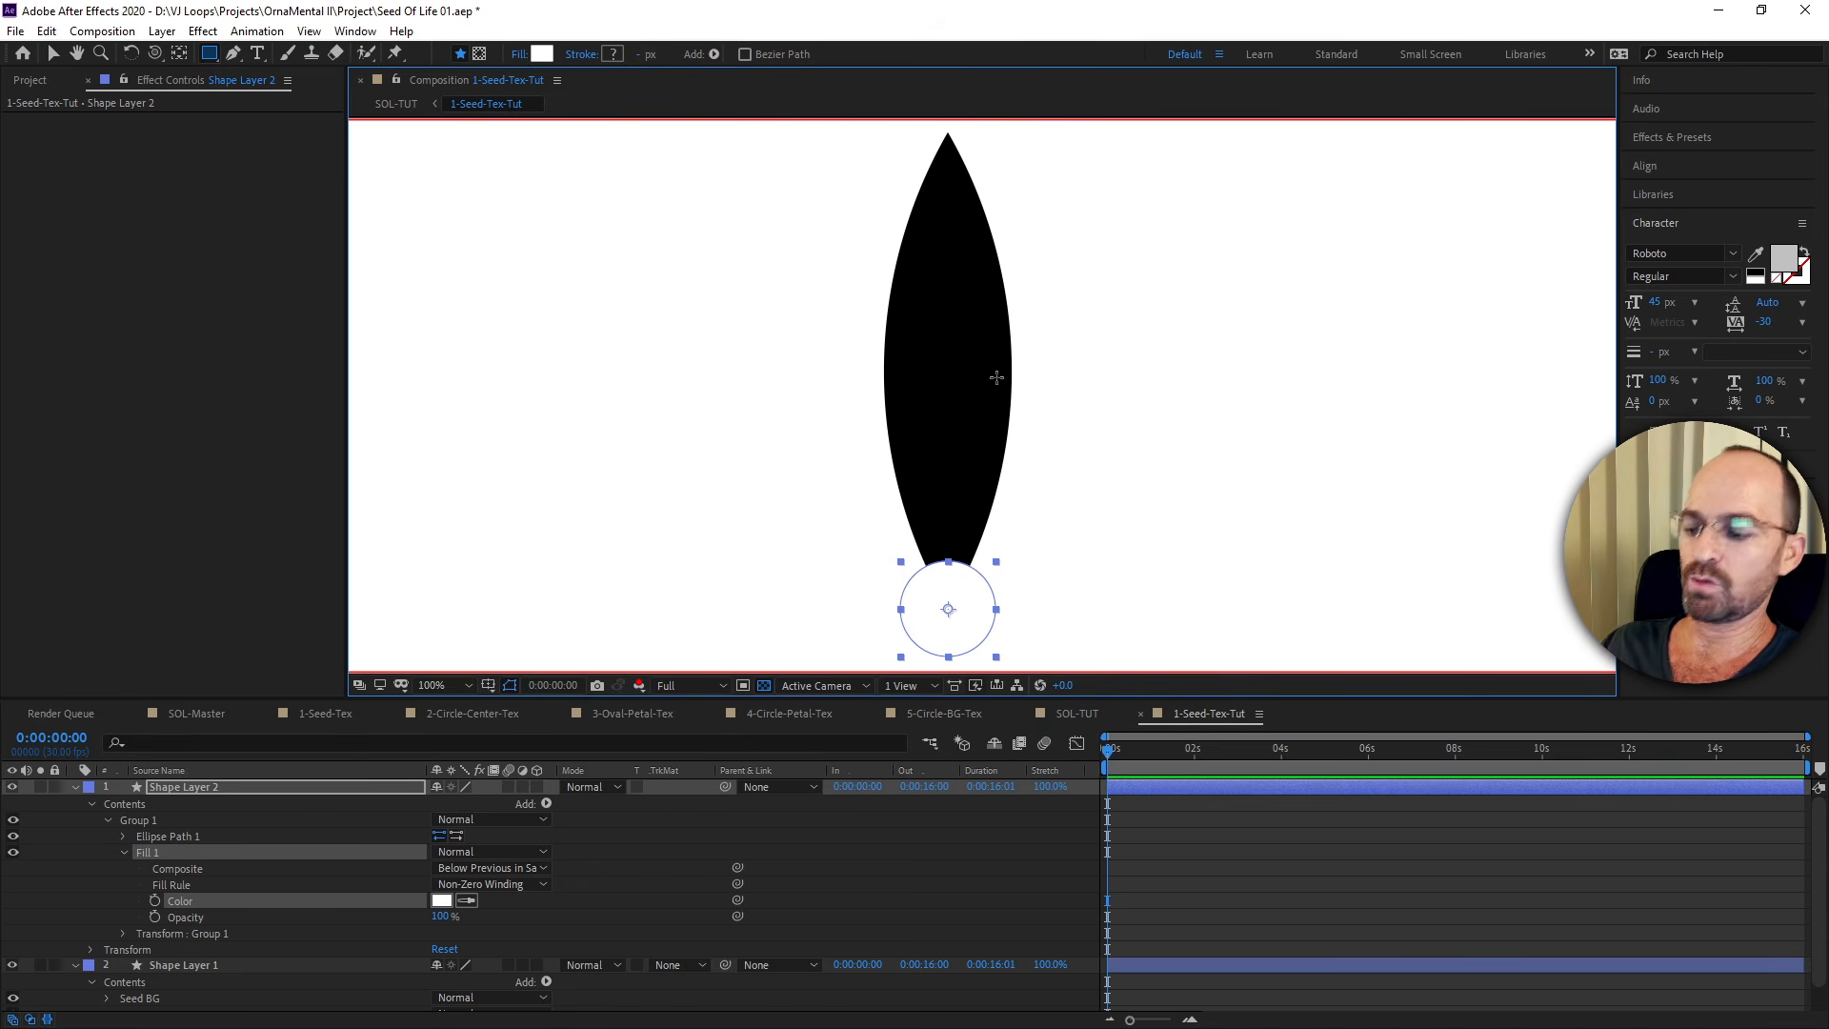
{"action": "key", "text": "comma"}
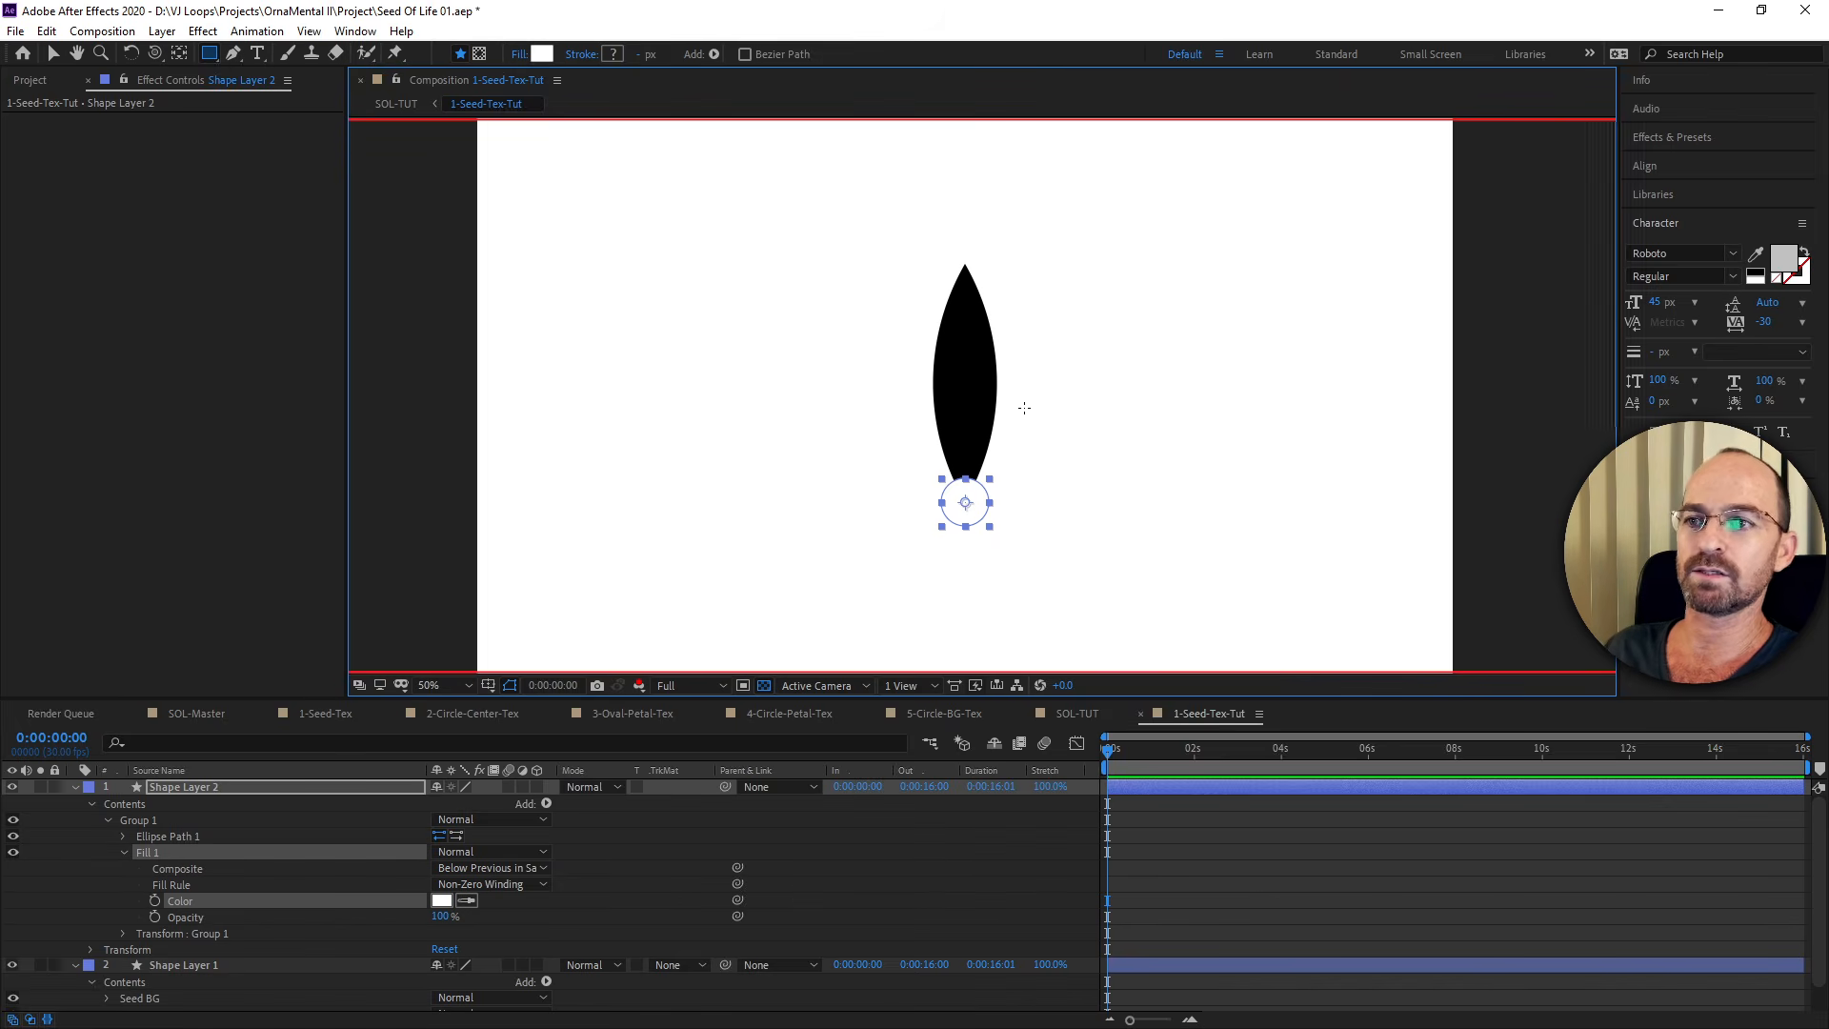
{"action": "left_click", "coordinate": [125, 852]}
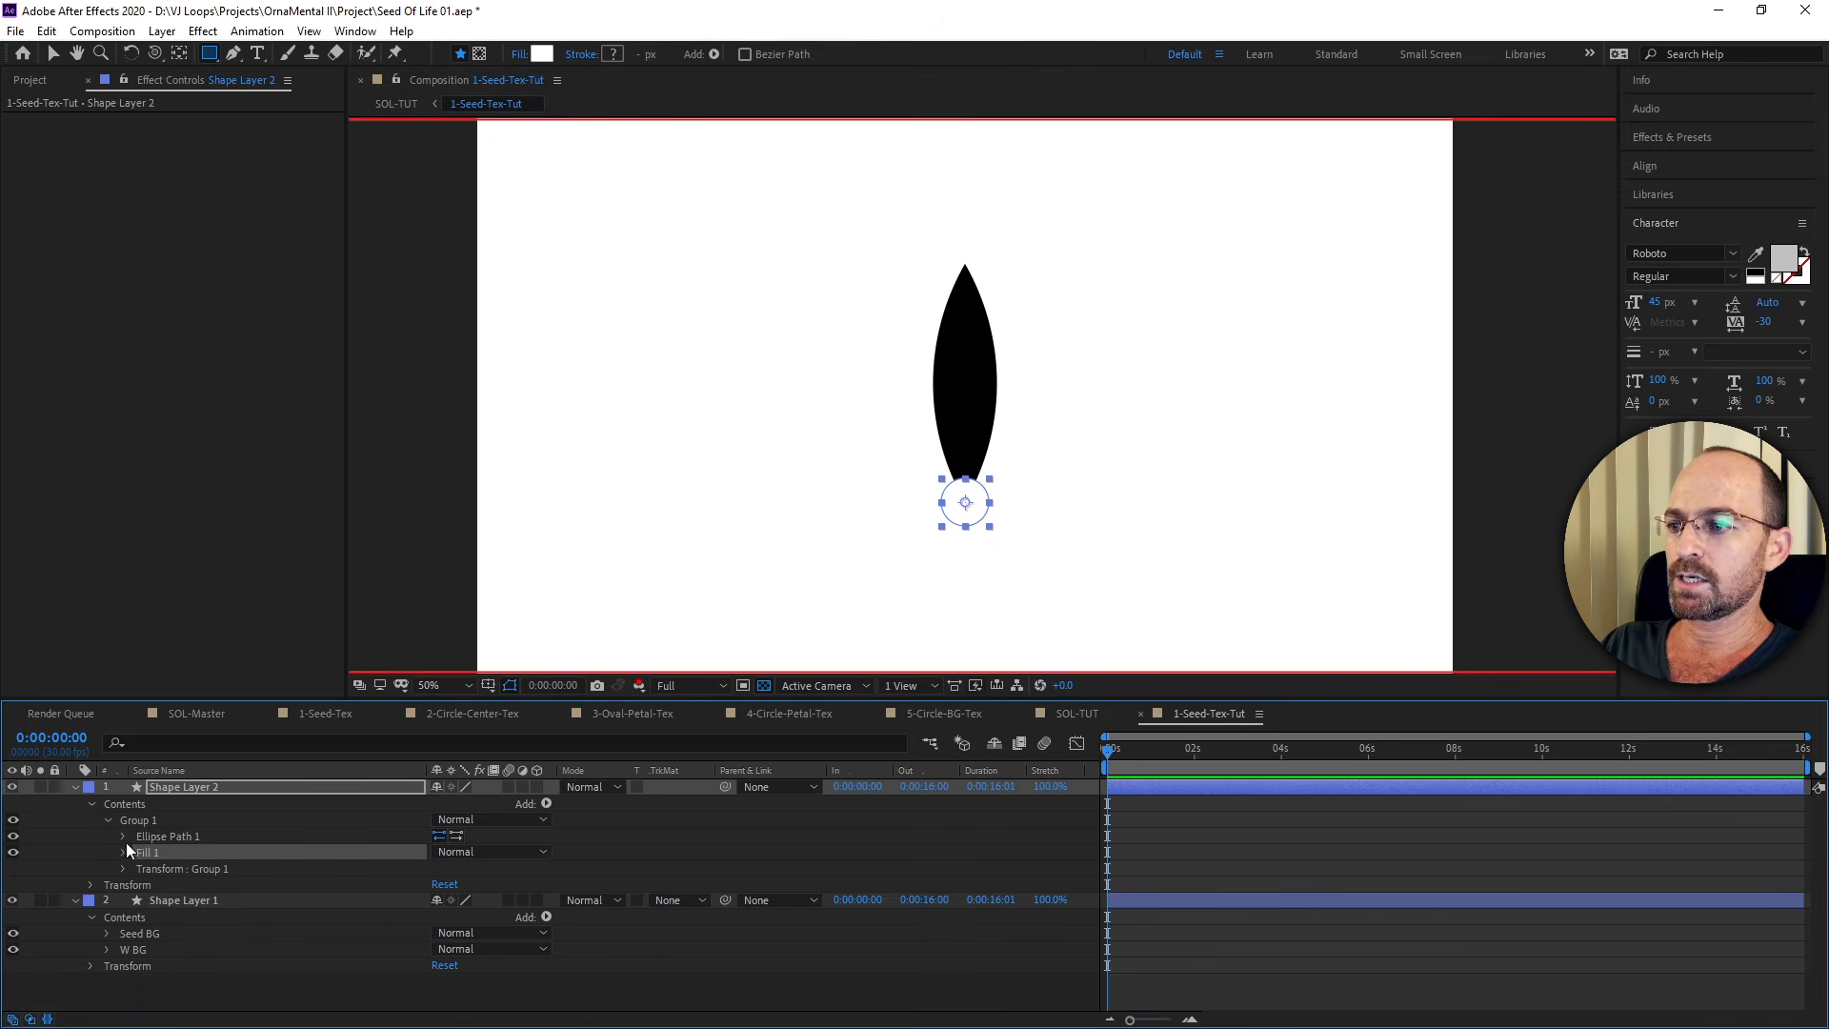
Try moving Ellipse Path 1 upward along the seed, and set its Y position back to 0.
{"action": "left_click", "coordinate": [159, 835]}
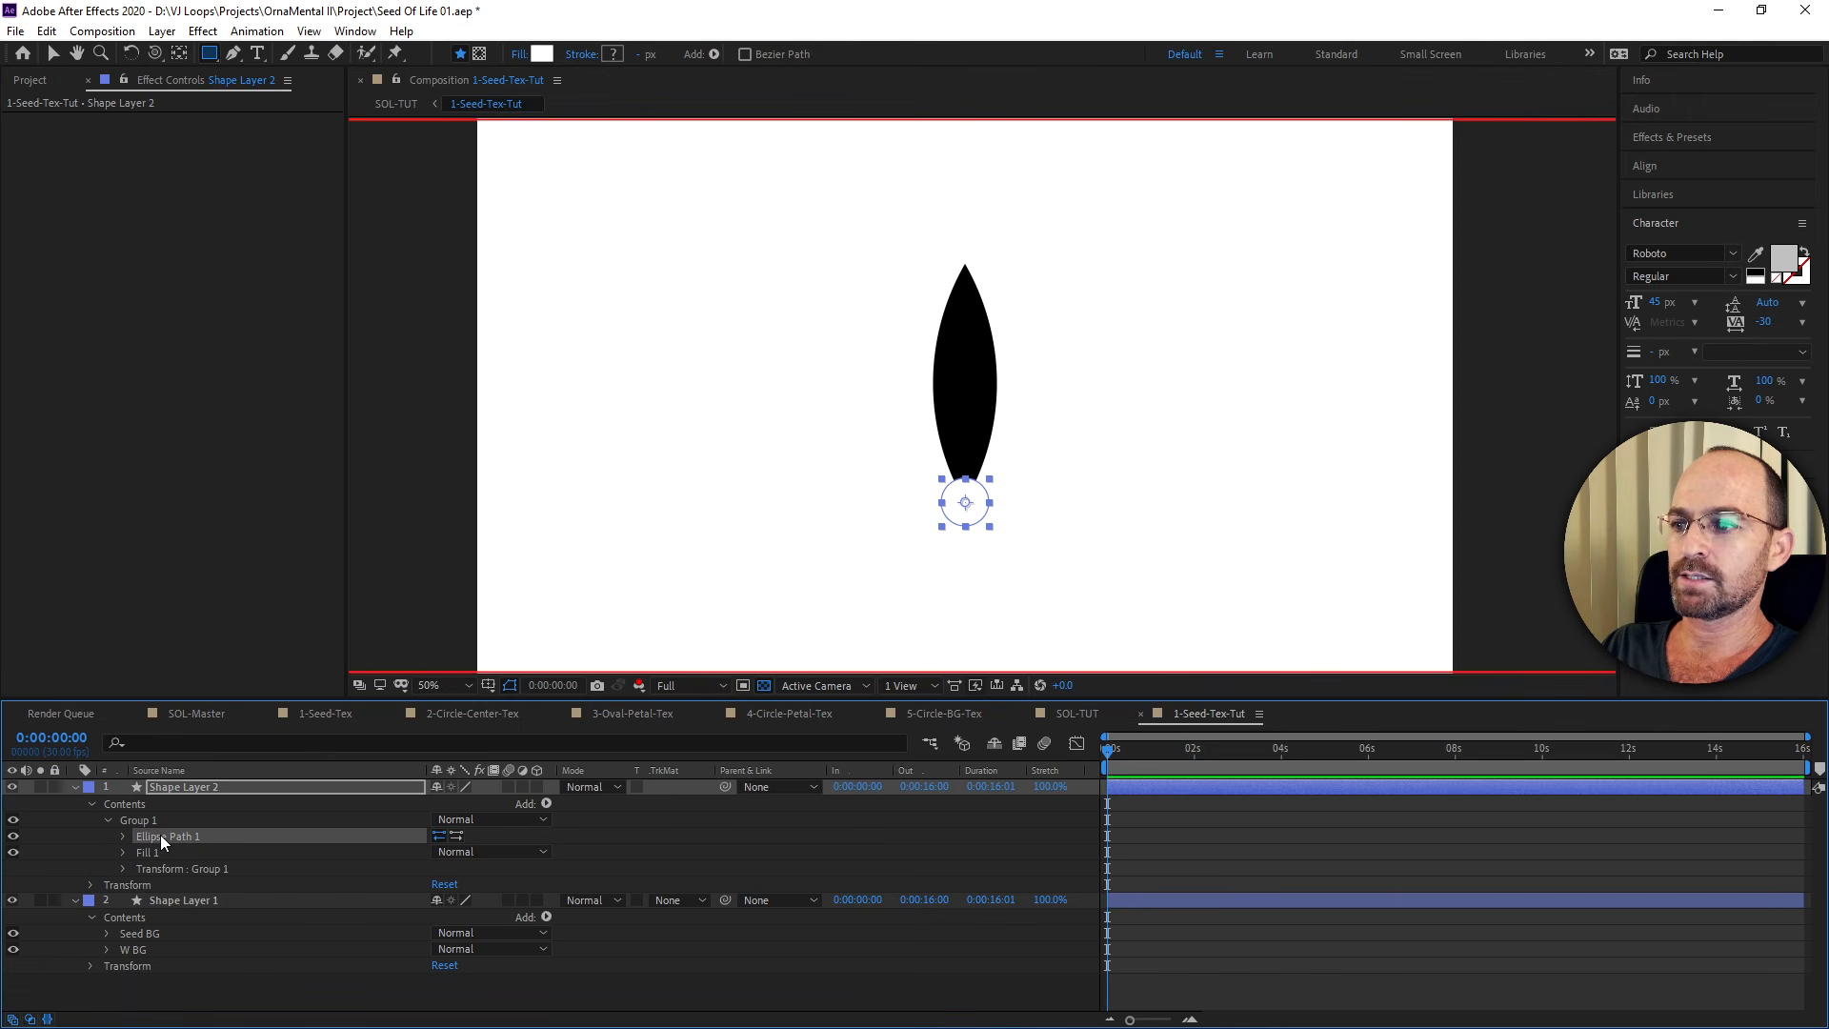
{"action": "left_click", "coordinate": [121, 838]}
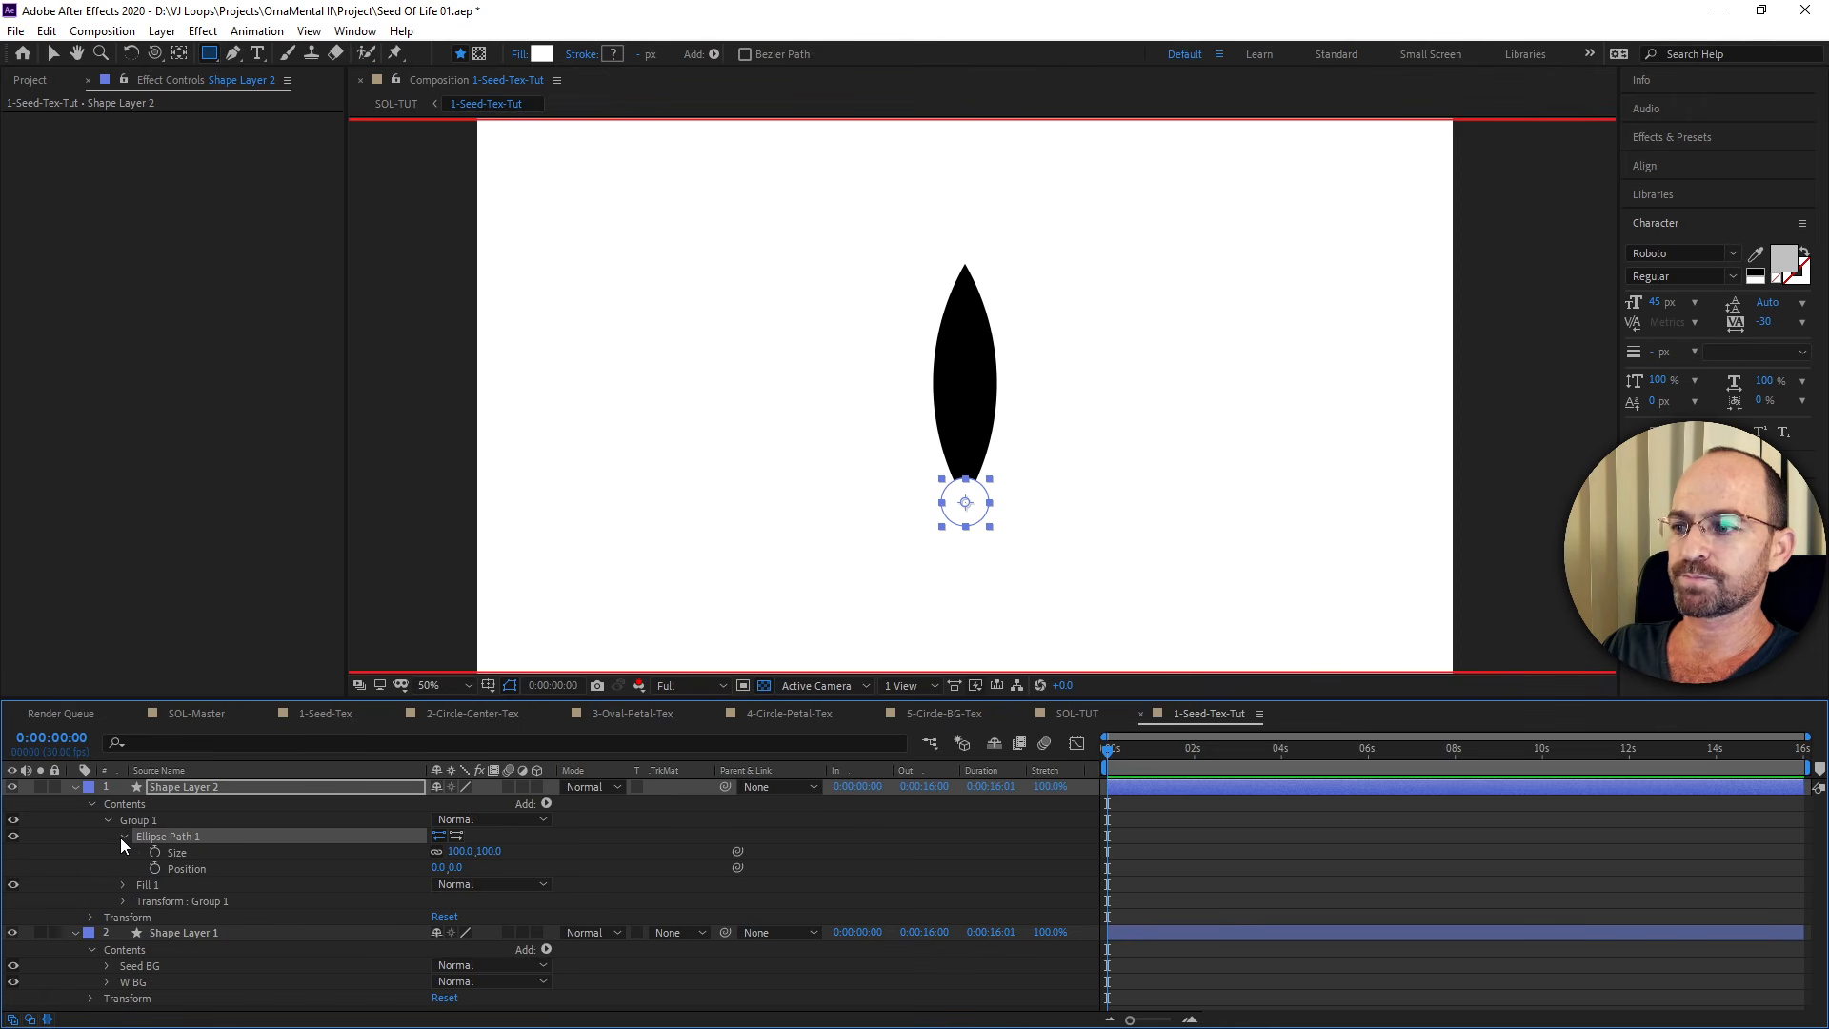
{"action": "left_click_drag", "start_coordinate": [456, 875], "coordinate": [245, 980]}
{"action": "left_click", "coordinate": [465, 867]}
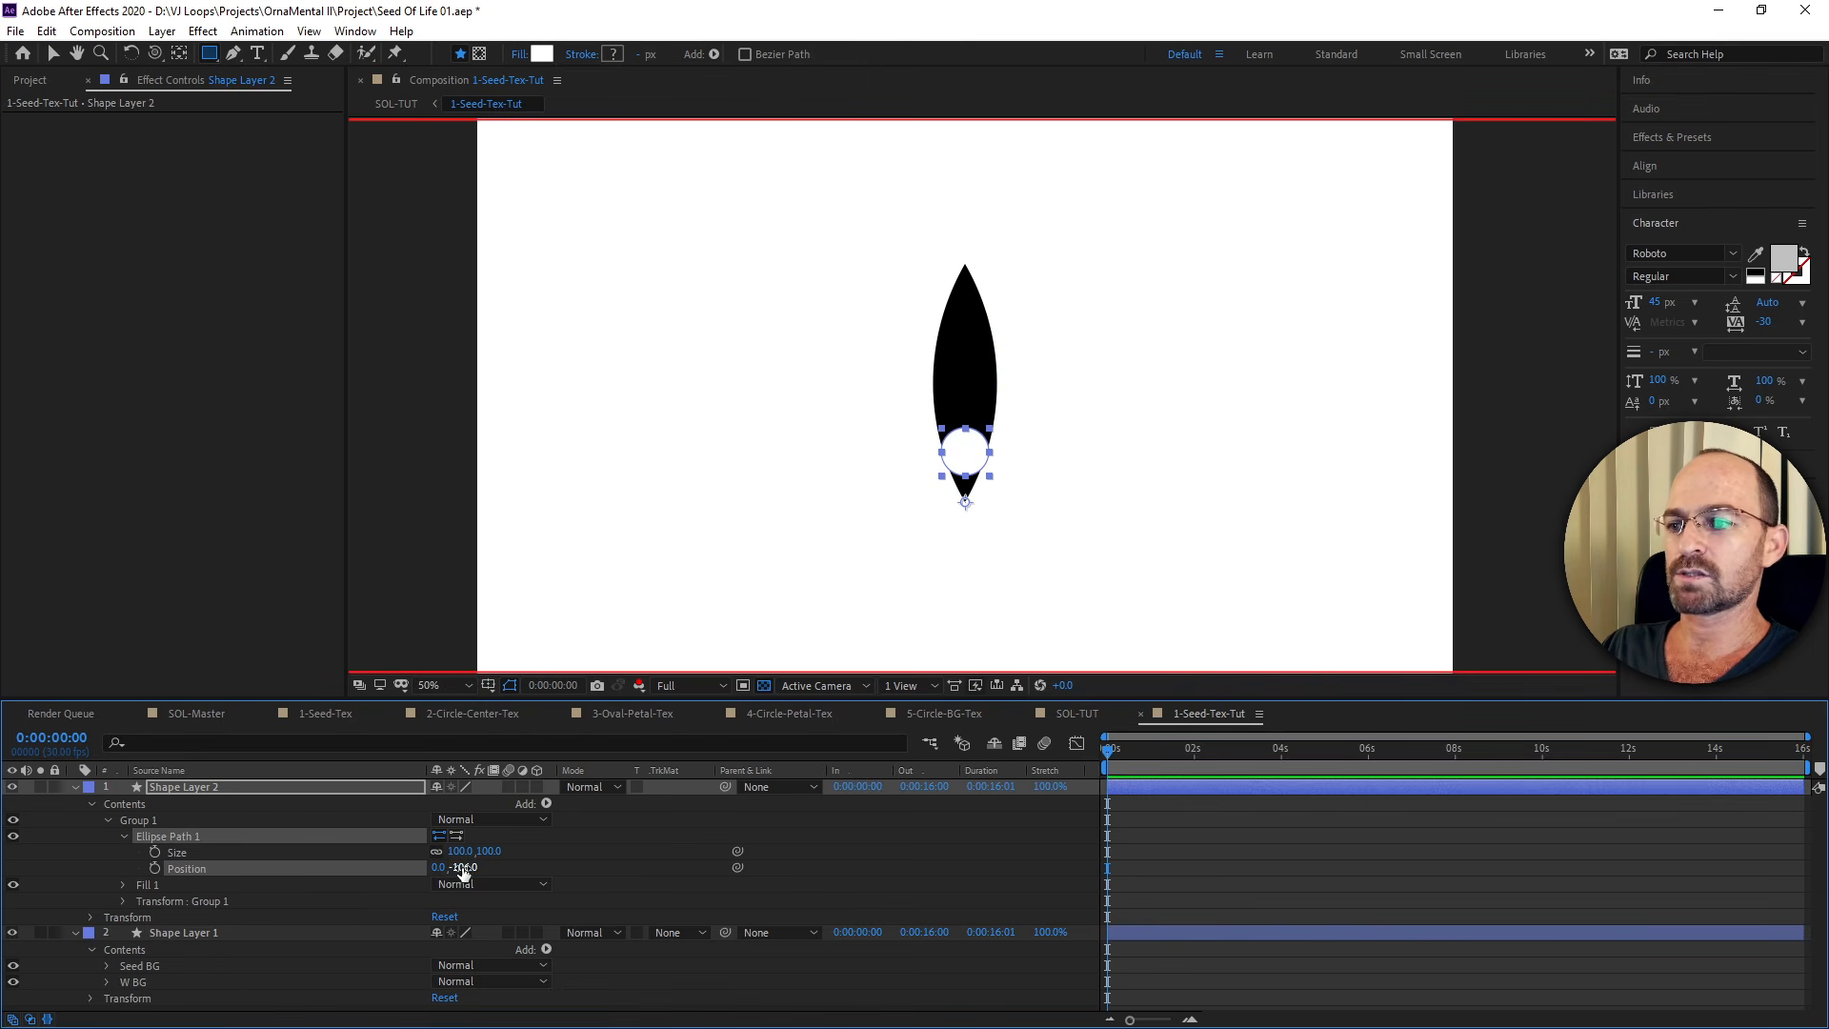
{"action": "type", "text": "0"}
{"action": "key", "text": "Return"}
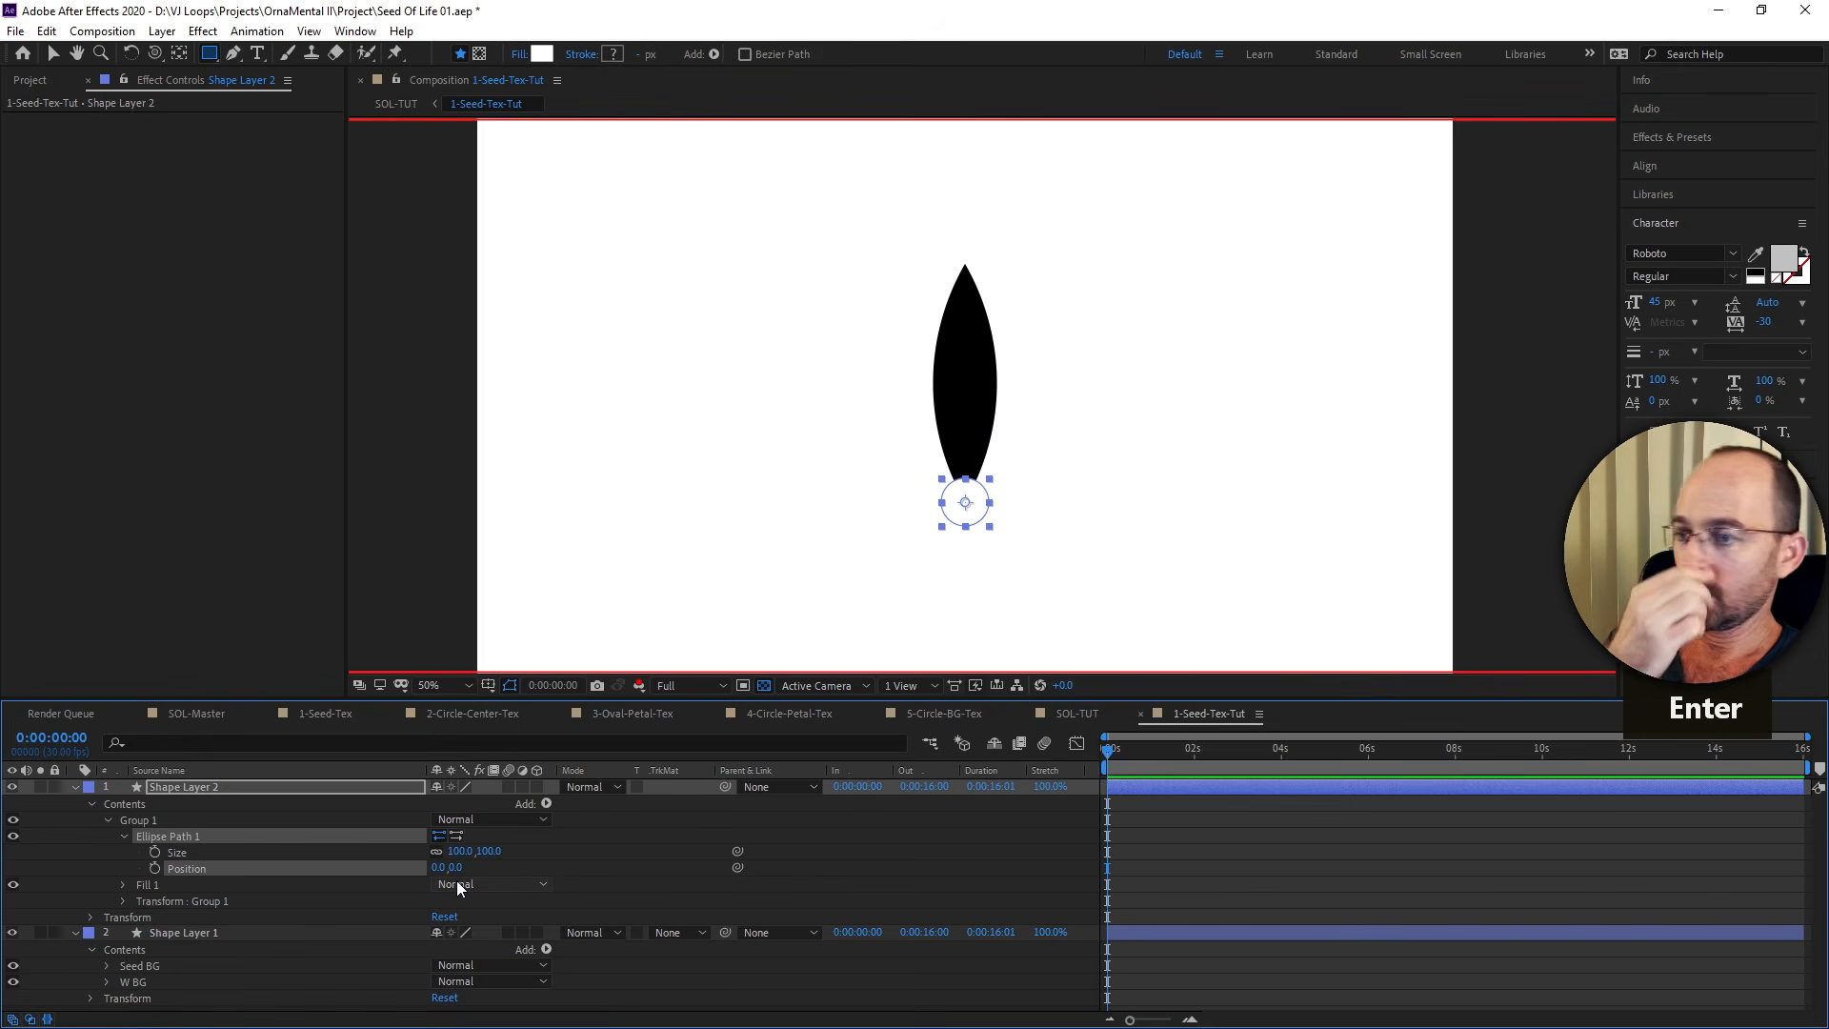
Keyframe the ellipse's Size from 0 at the start to 100 at about two seconds.
{"action": "left_click", "coordinate": [154, 853]}
{"action": "left_click_drag", "start_coordinate": [1109, 851], "coordinate": [1198, 848]}
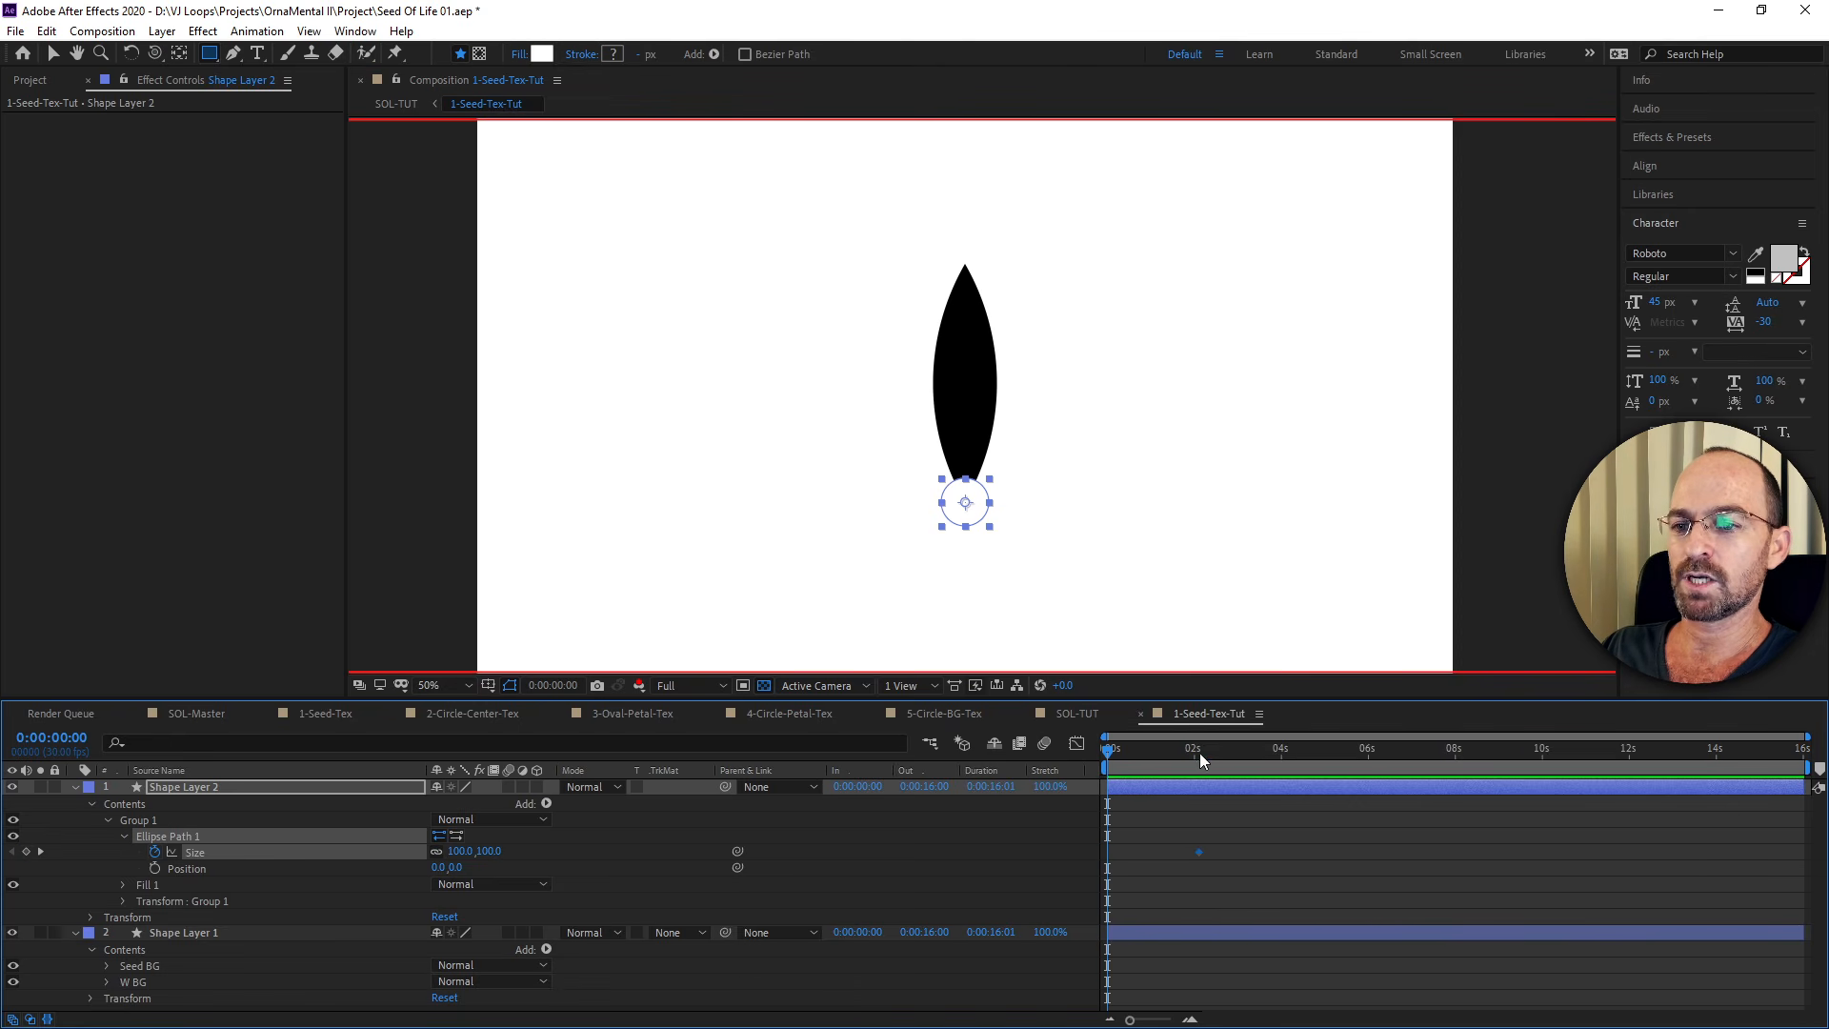
{"action": "left_click", "coordinate": [458, 852]}
{"action": "type", "text": "0"}
{"action": "key", "text": "Return"}
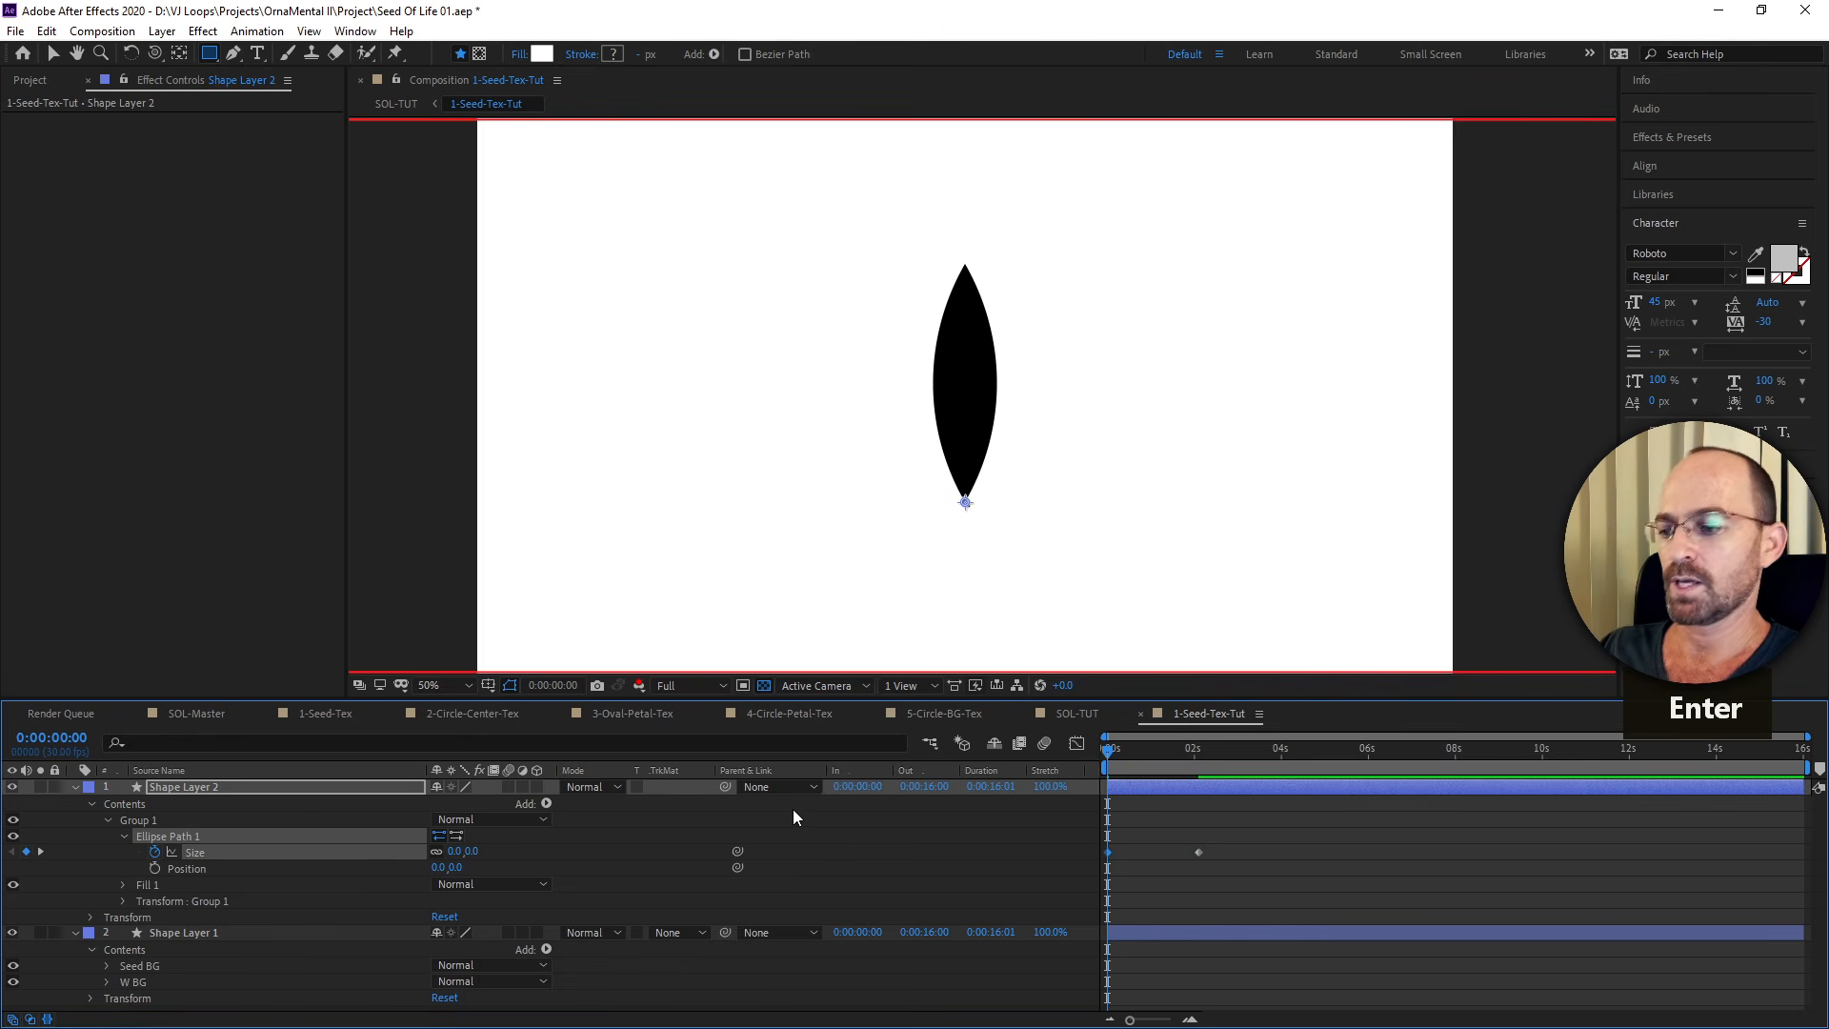
Place composition marker 1 at 0:00:02:00 and align the second Size keyframe to it.
{"action": "key", "text": "shift"}
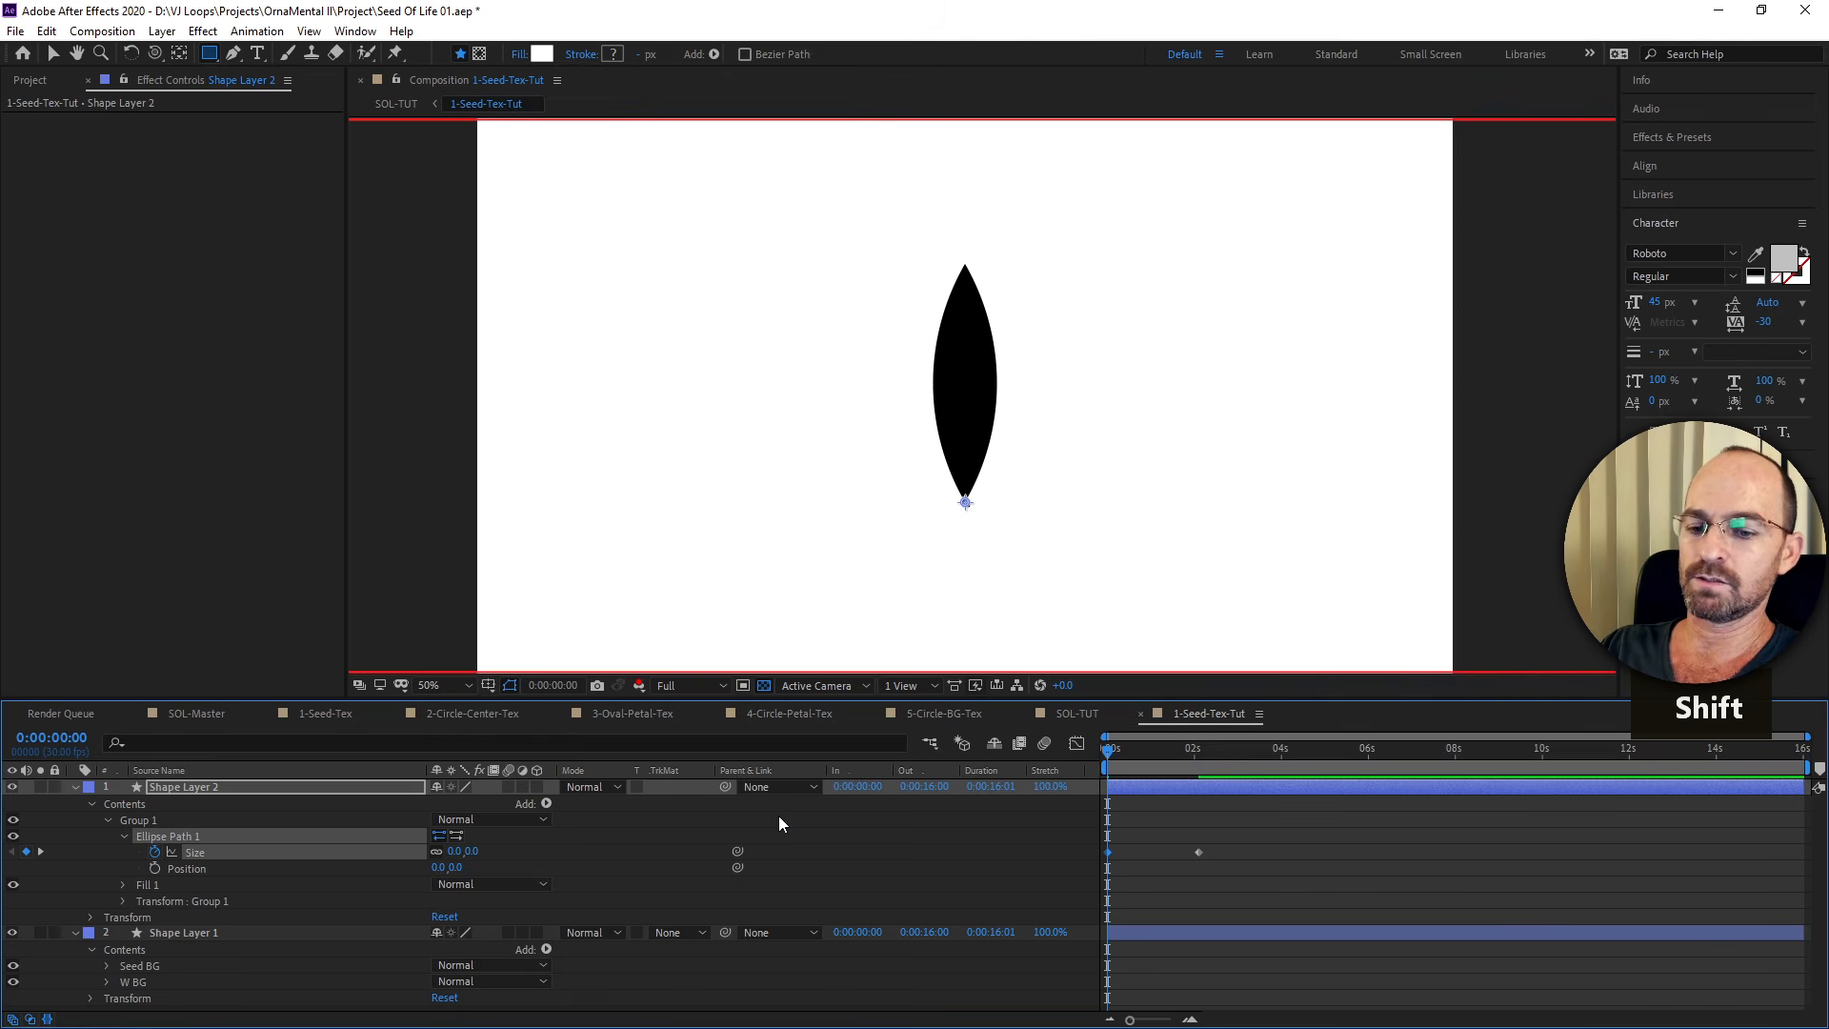
{"action": "key", "text": "shift+Page_Down"}
{"action": "key", "text": "shift+Page_Down"}
{"action": "key", "text": "shift+Page_Down"}
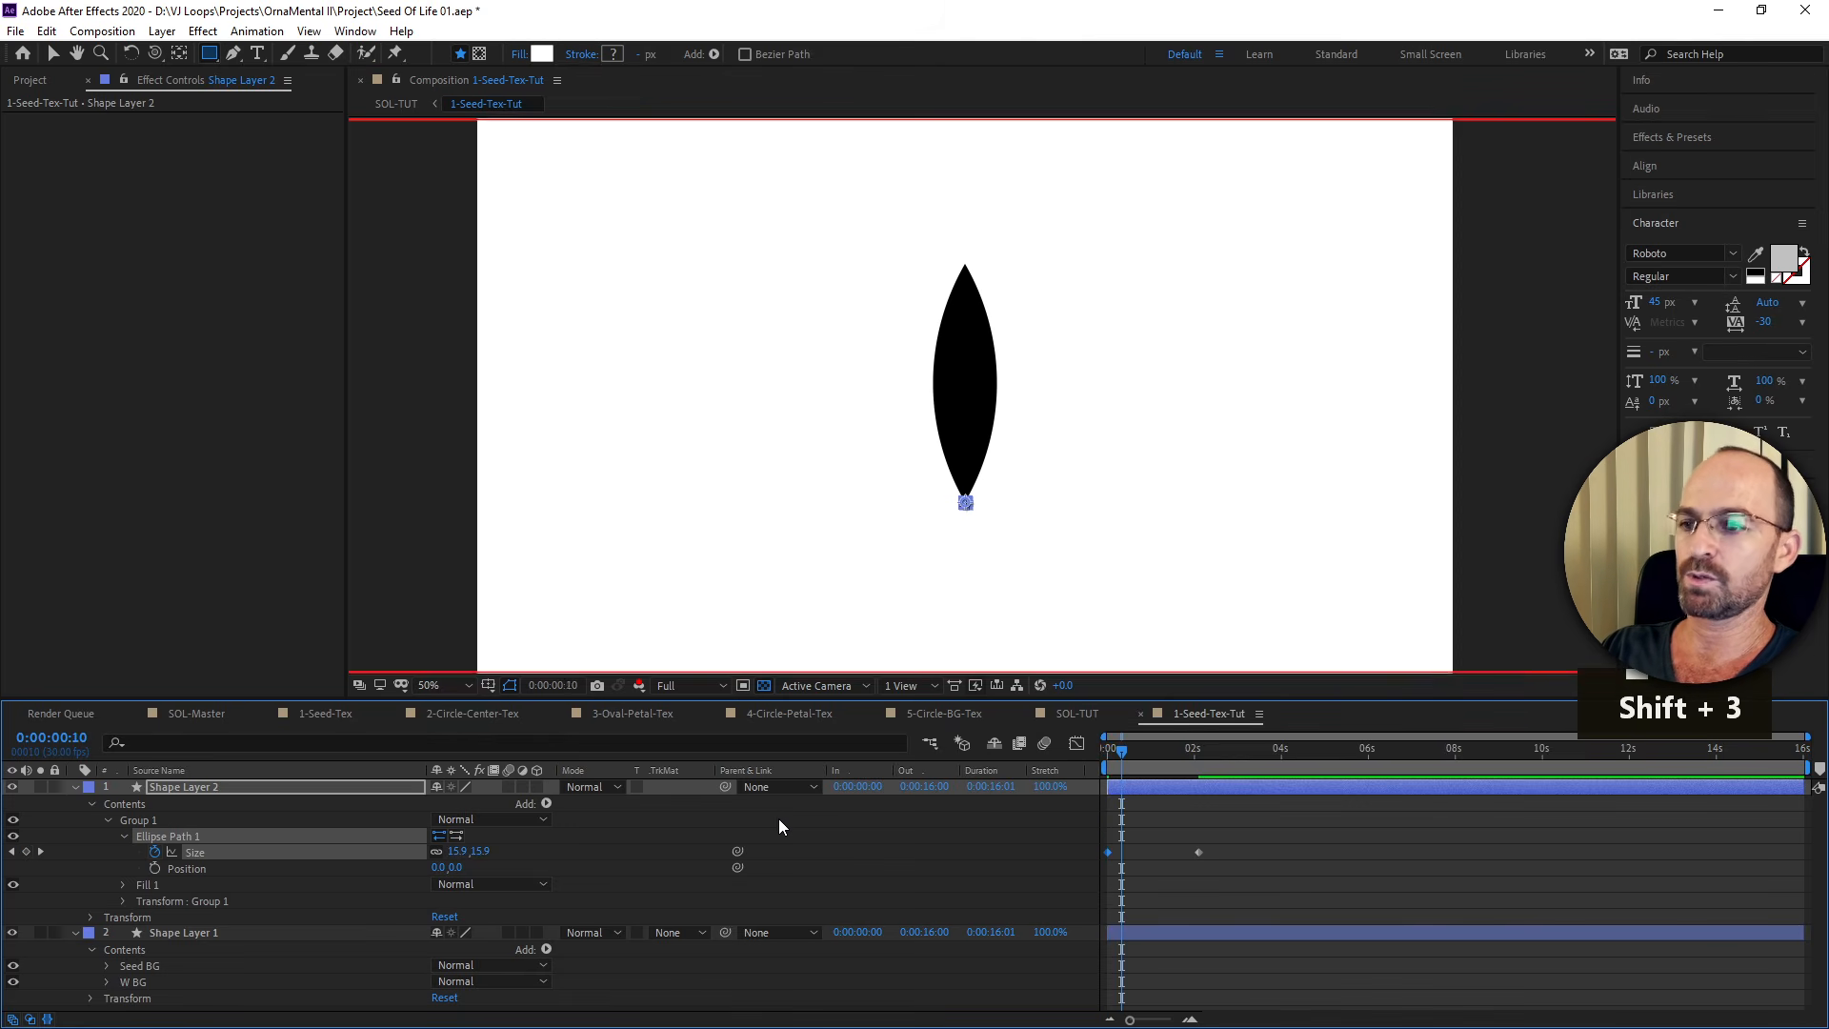
{"action": "key", "text": "shift+3"}
{"action": "key", "text": "shift+3"}
{"action": "key", "text": "shift+3"}
{"action": "key", "text": "shift+3"}
{"action": "key", "text": "shift+2"}
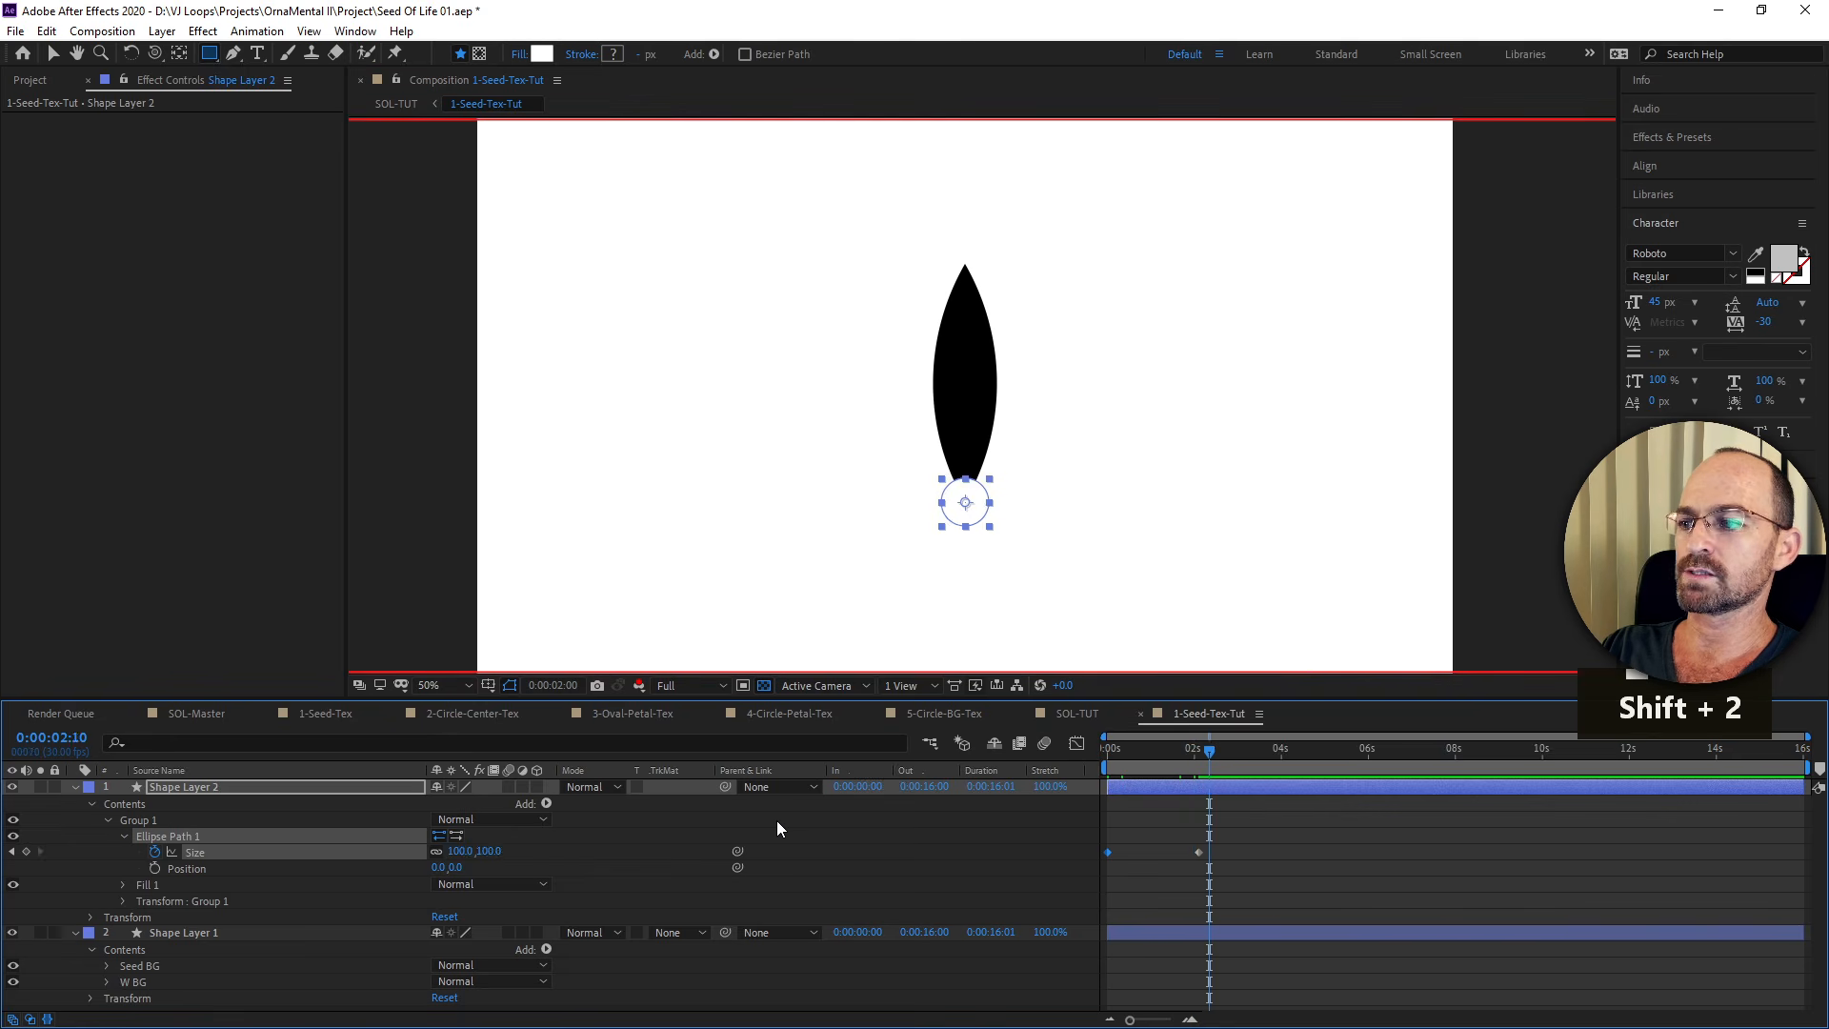
{"action": "key", "text": "shift"}
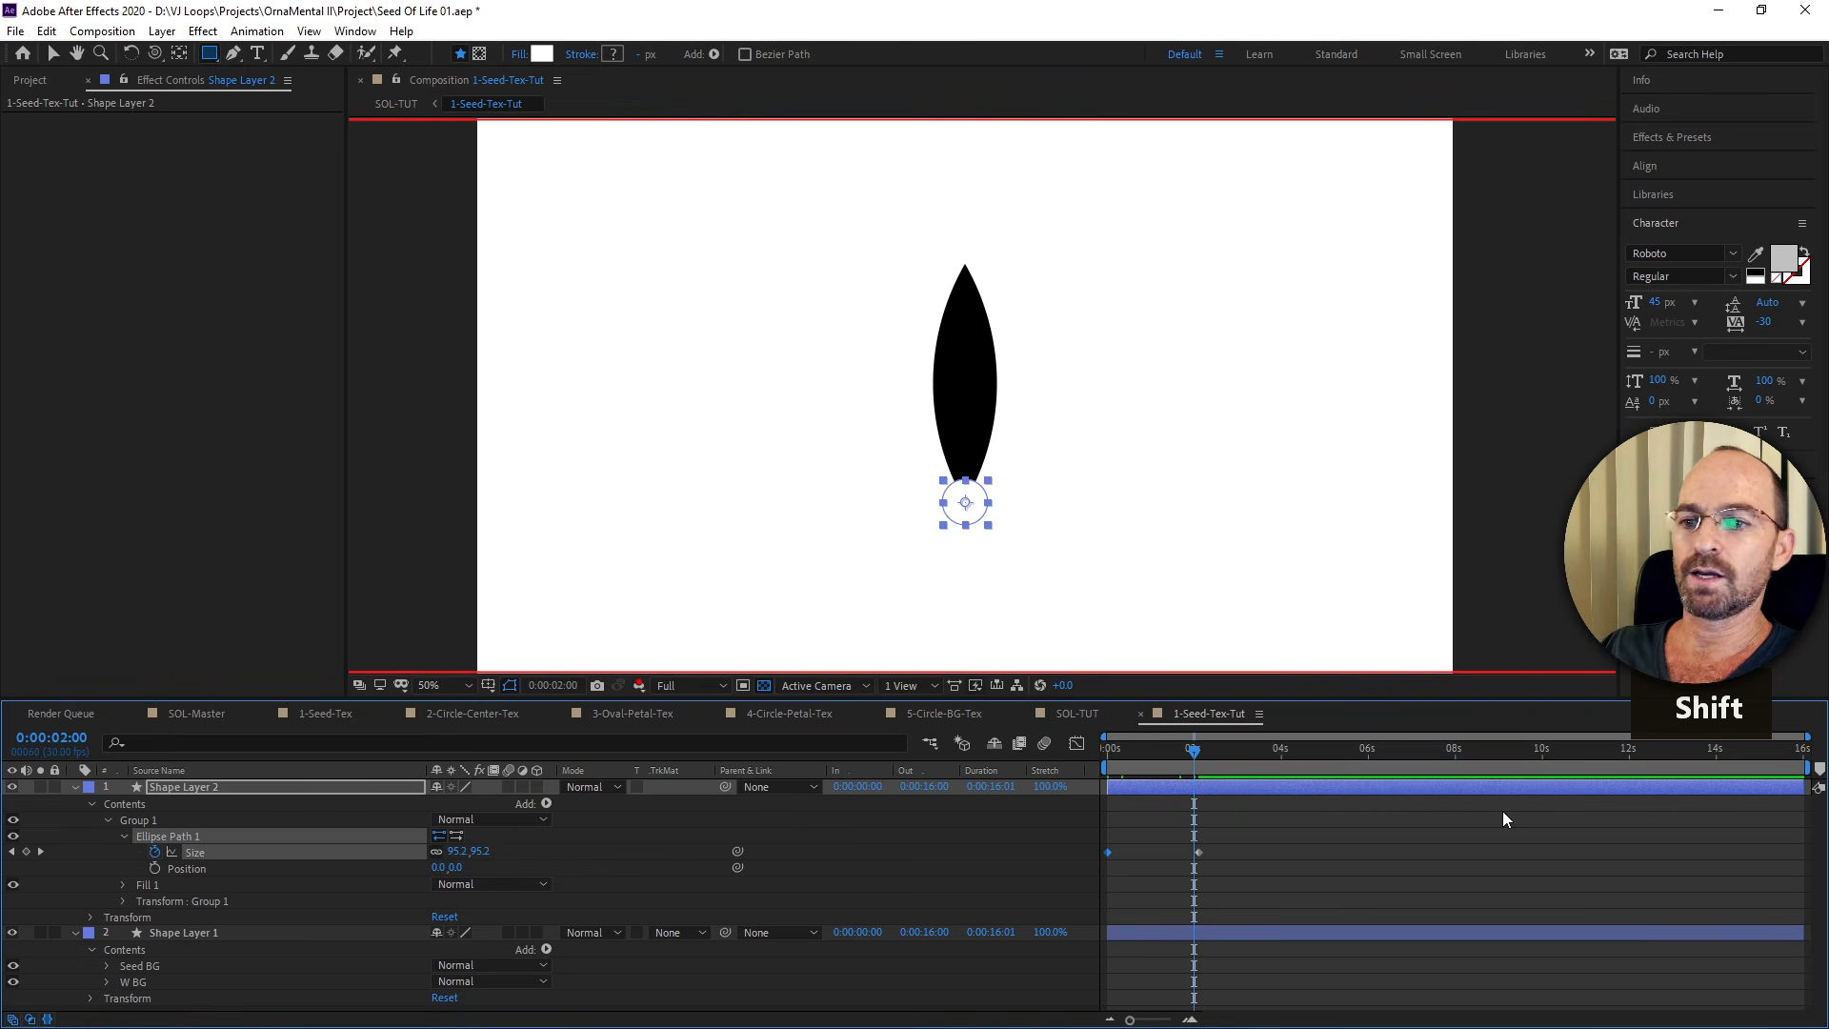
{"action": "mouse_move", "coordinate": [1820, 776]}
{"action": "left_mouse_down"}
{"action": "mouse_move", "coordinate": [1017, 834]}
{"action": "mouse_move", "coordinate": [1190, 842]}
{"action": "left_mouse_up"}
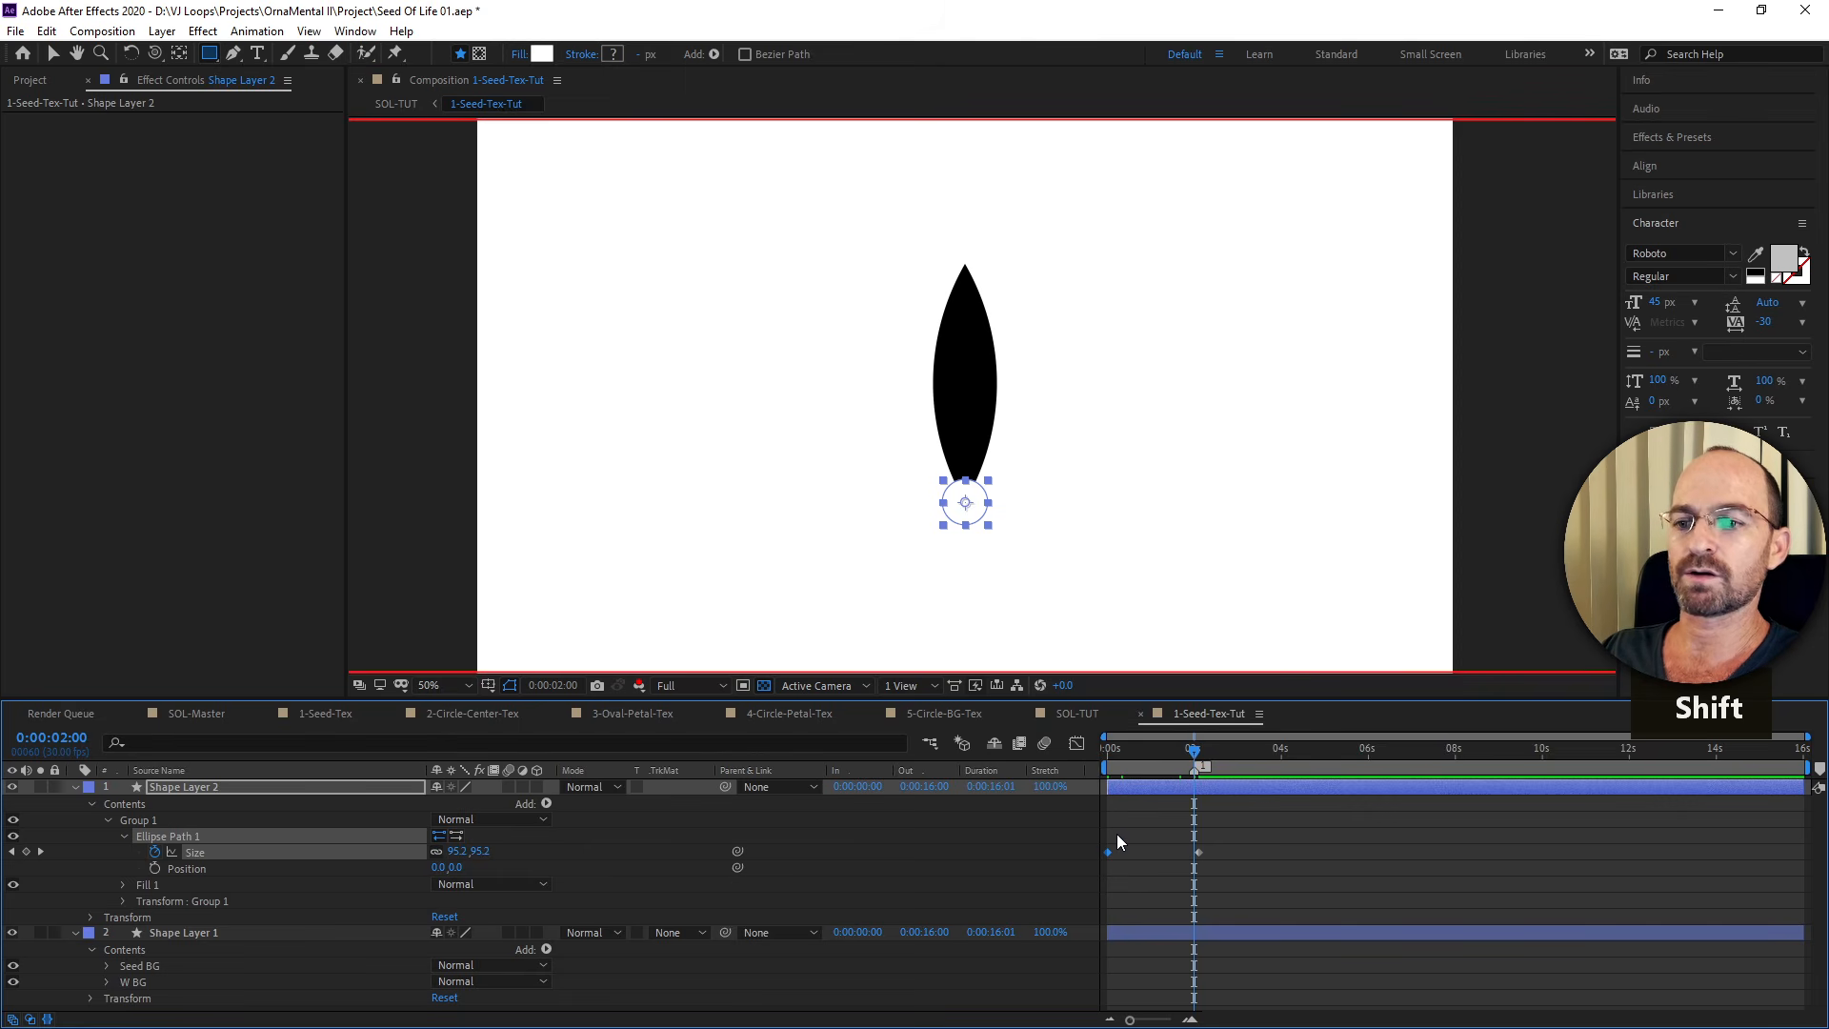
{"action": "left_click_drag", "start_coordinate": [1197, 851], "coordinate": [1185, 849]}
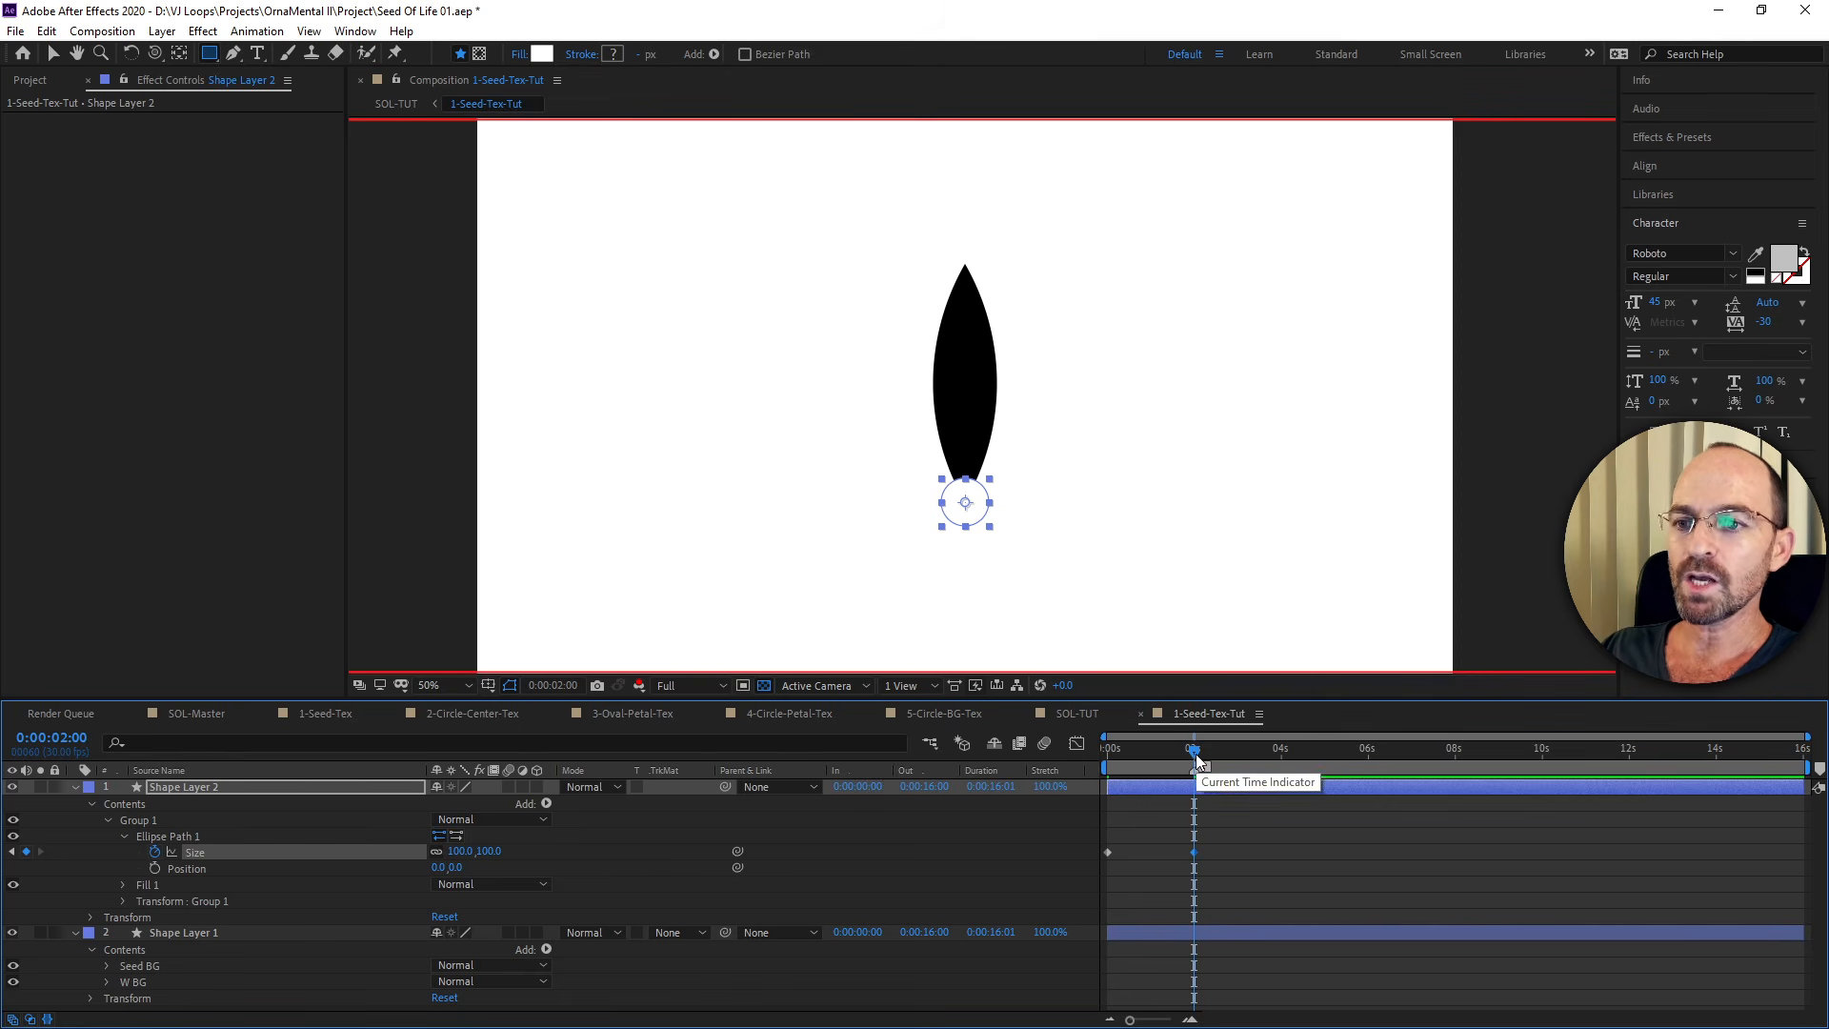
{"action": "mouse_move", "coordinate": [1194, 754]}
{"action": "left_mouse_down"}
{"action": "mouse_move", "coordinate": [1089, 777]}
{"action": "mouse_move", "coordinate": [1199, 789]}
{"action": "left_mouse_up"}
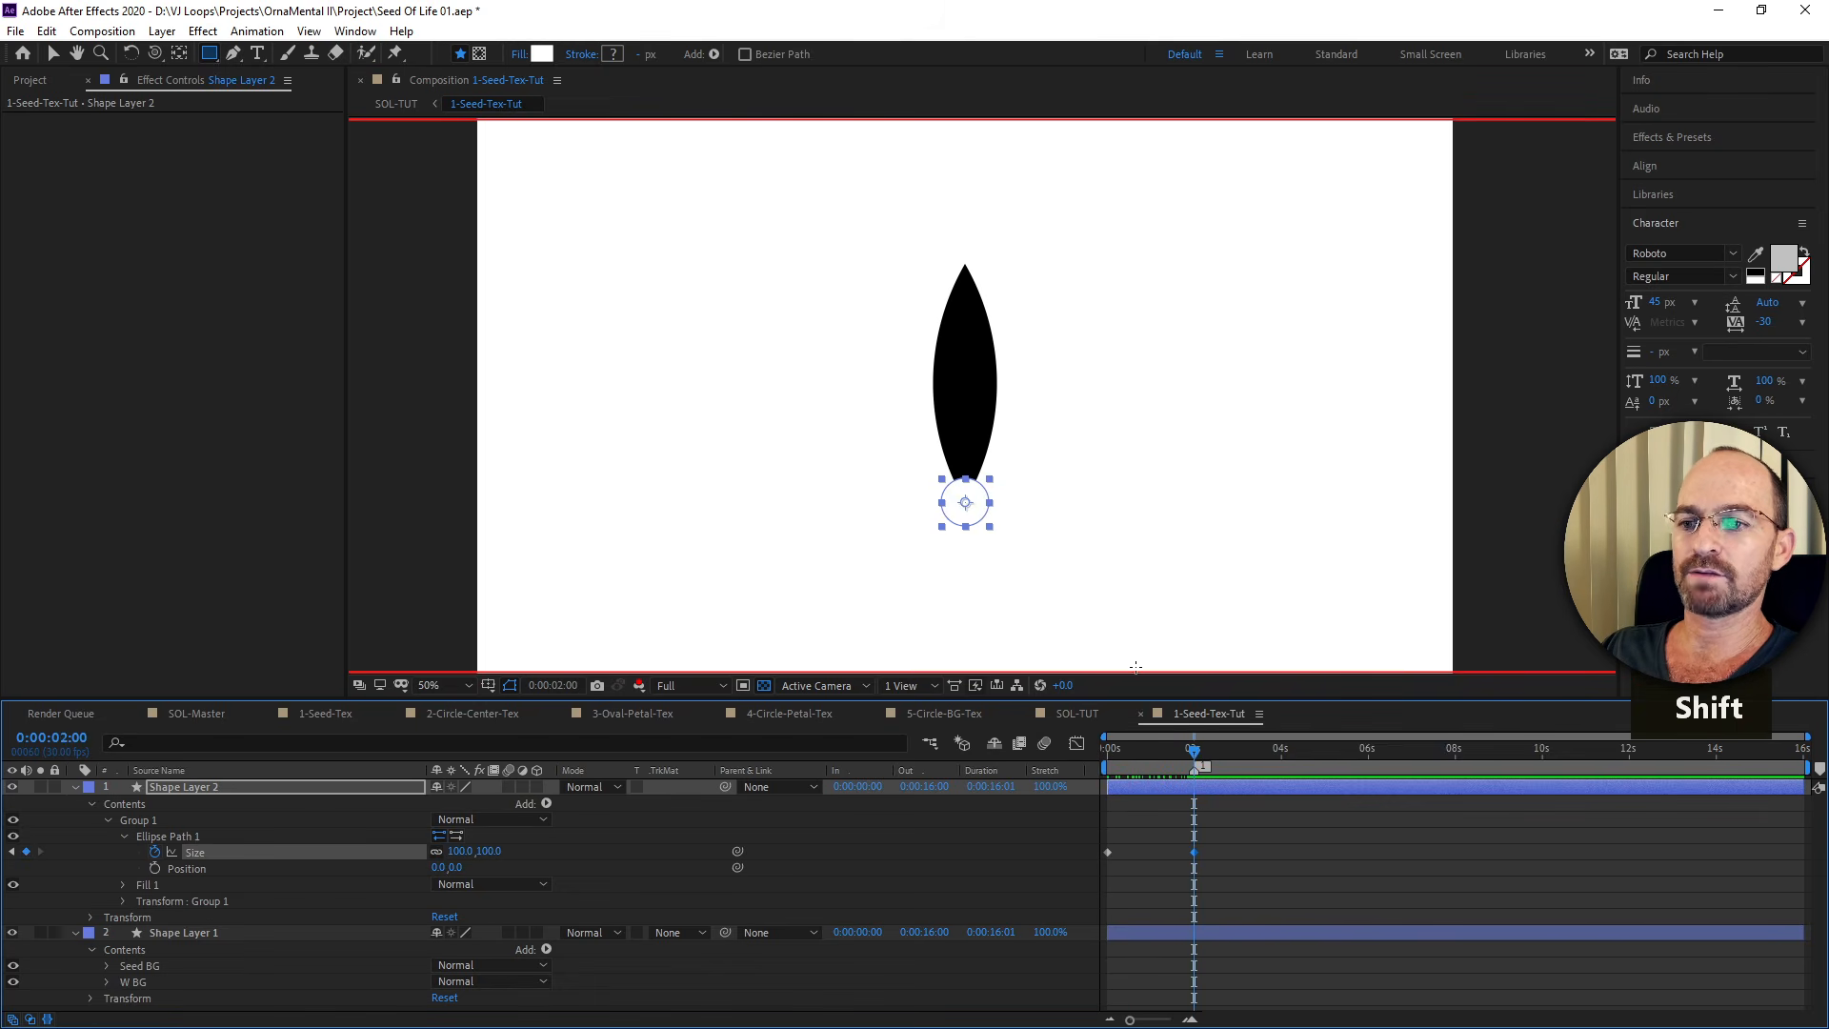
Raise the ellipse to the seed's upper tip at Y position -485 and scrub its growth from the start.
{"action": "left_click_drag", "start_coordinate": [463, 867], "coordinate": [128, 909]}
{"action": "left_click_drag", "start_coordinate": [461, 867], "coordinate": [310, 903]}
{"action": "left_click", "coordinate": [1110, 749]}
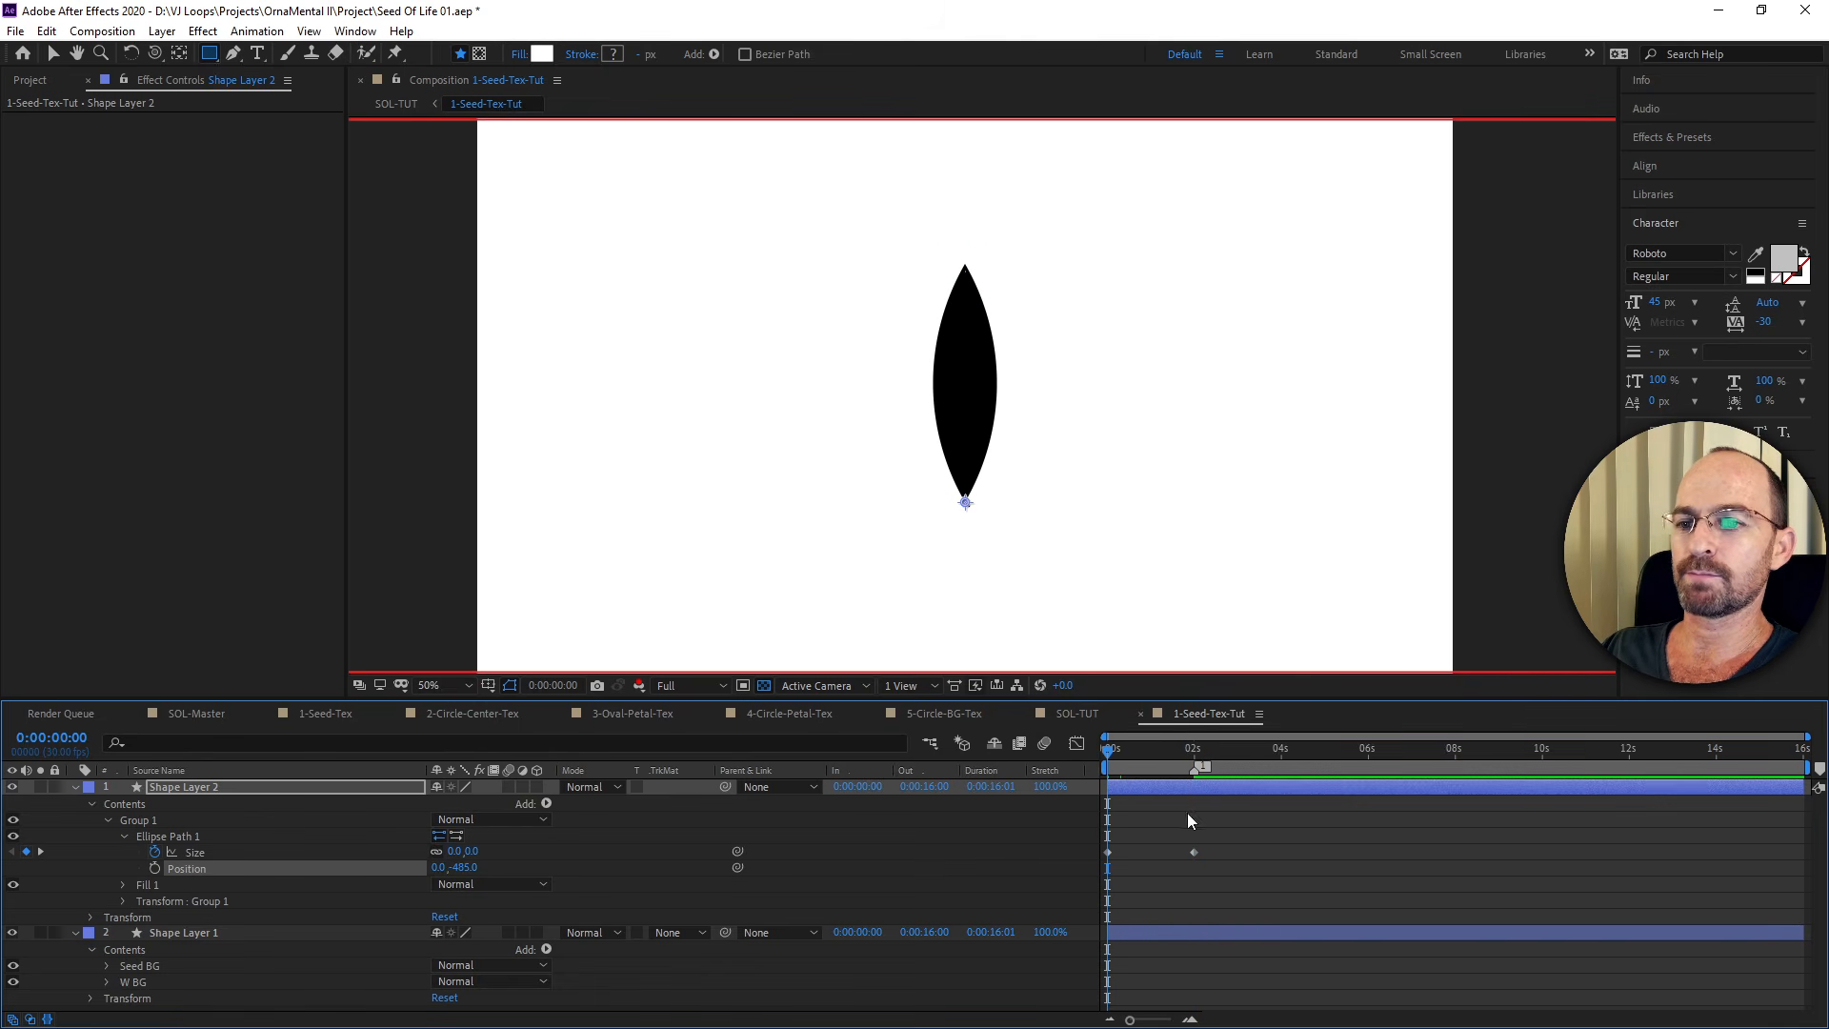
{"action": "left_click_drag", "start_coordinate": [1108, 757], "coordinate": [1088, 791]}
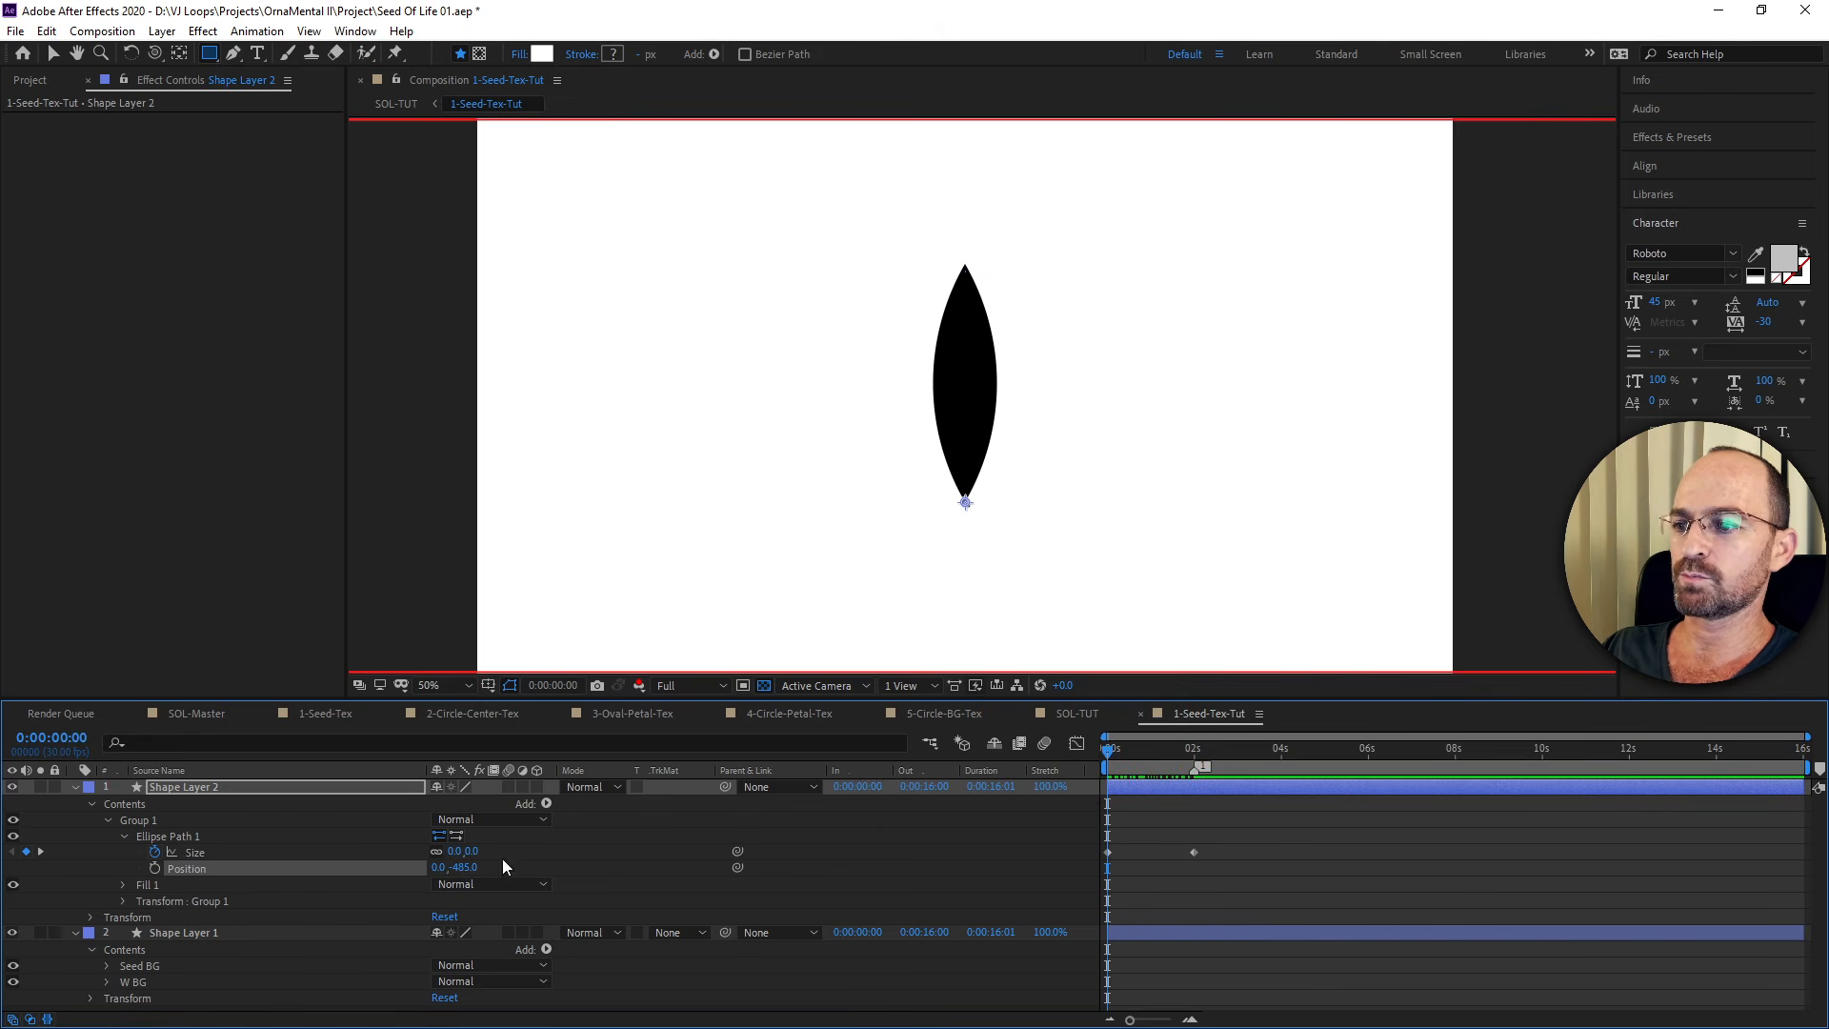
Keyframe the ellipse's Y Position from 0 at the start to -485 at marker 1 and scrub the movement.
{"action": "left_click", "coordinate": [156, 868]}
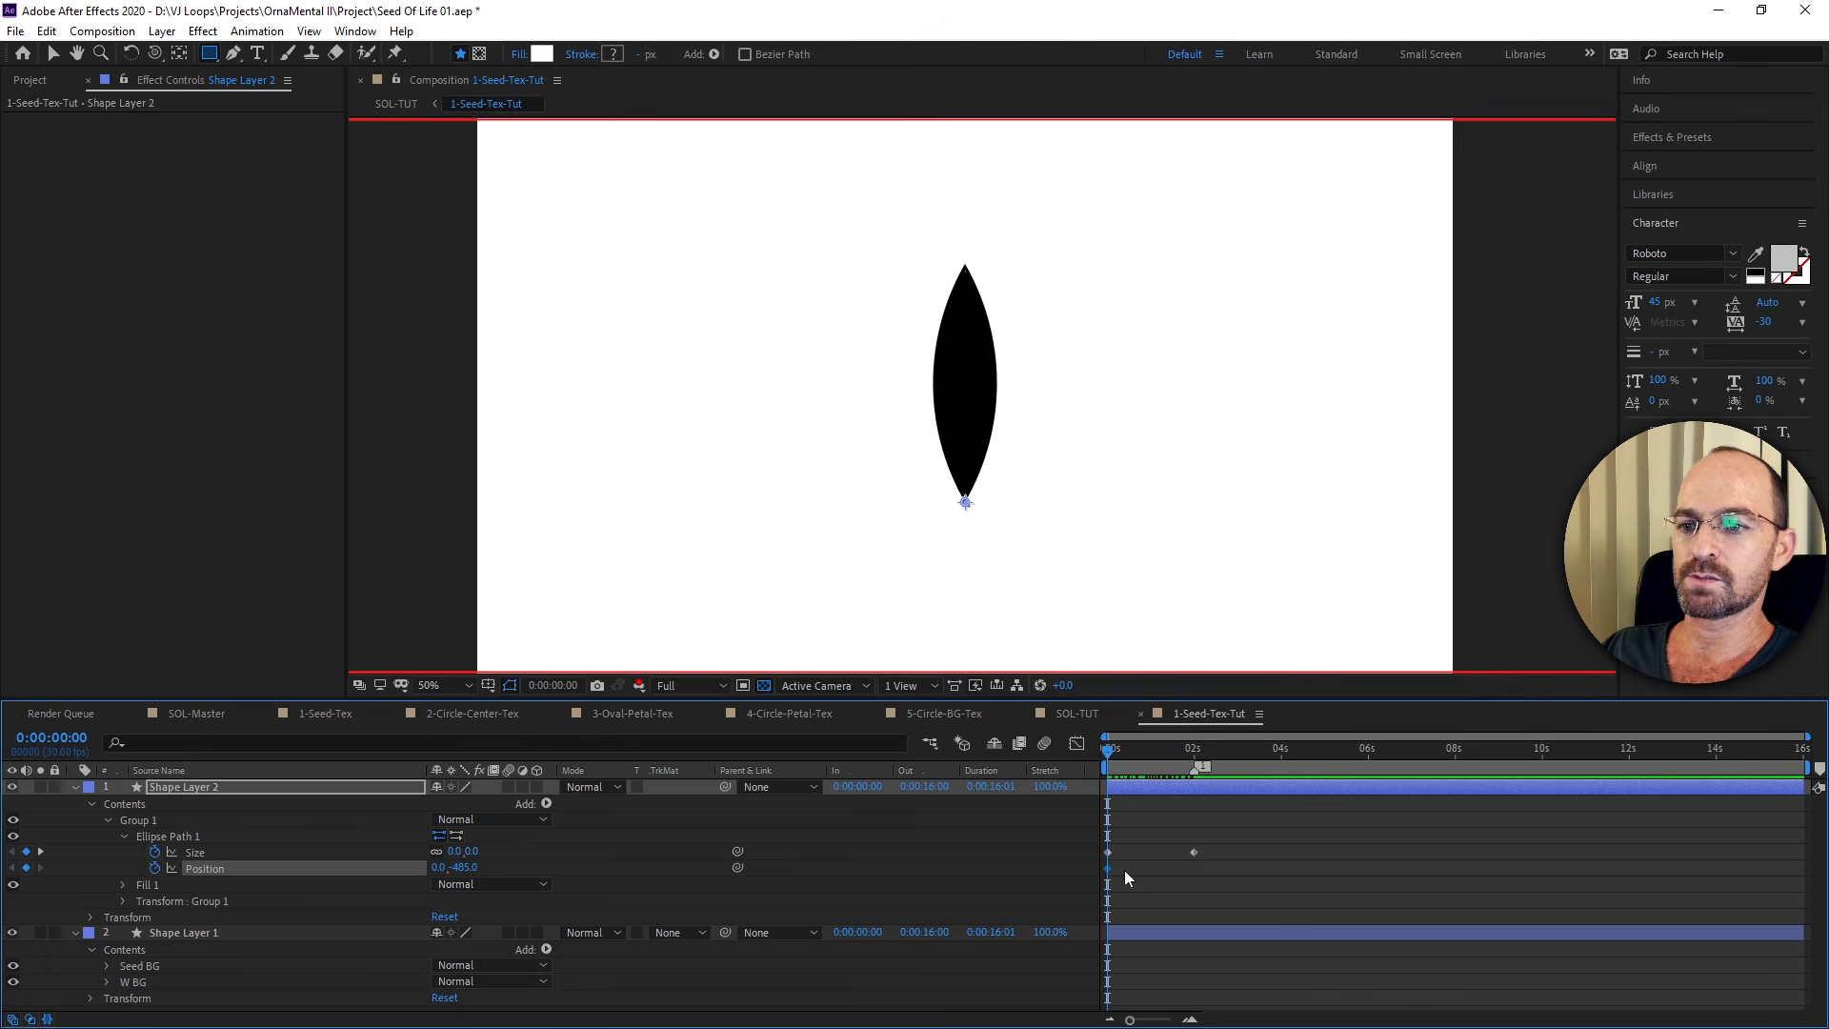
{"action": "left_click_drag", "start_coordinate": [1108, 868], "coordinate": [1187, 871]}
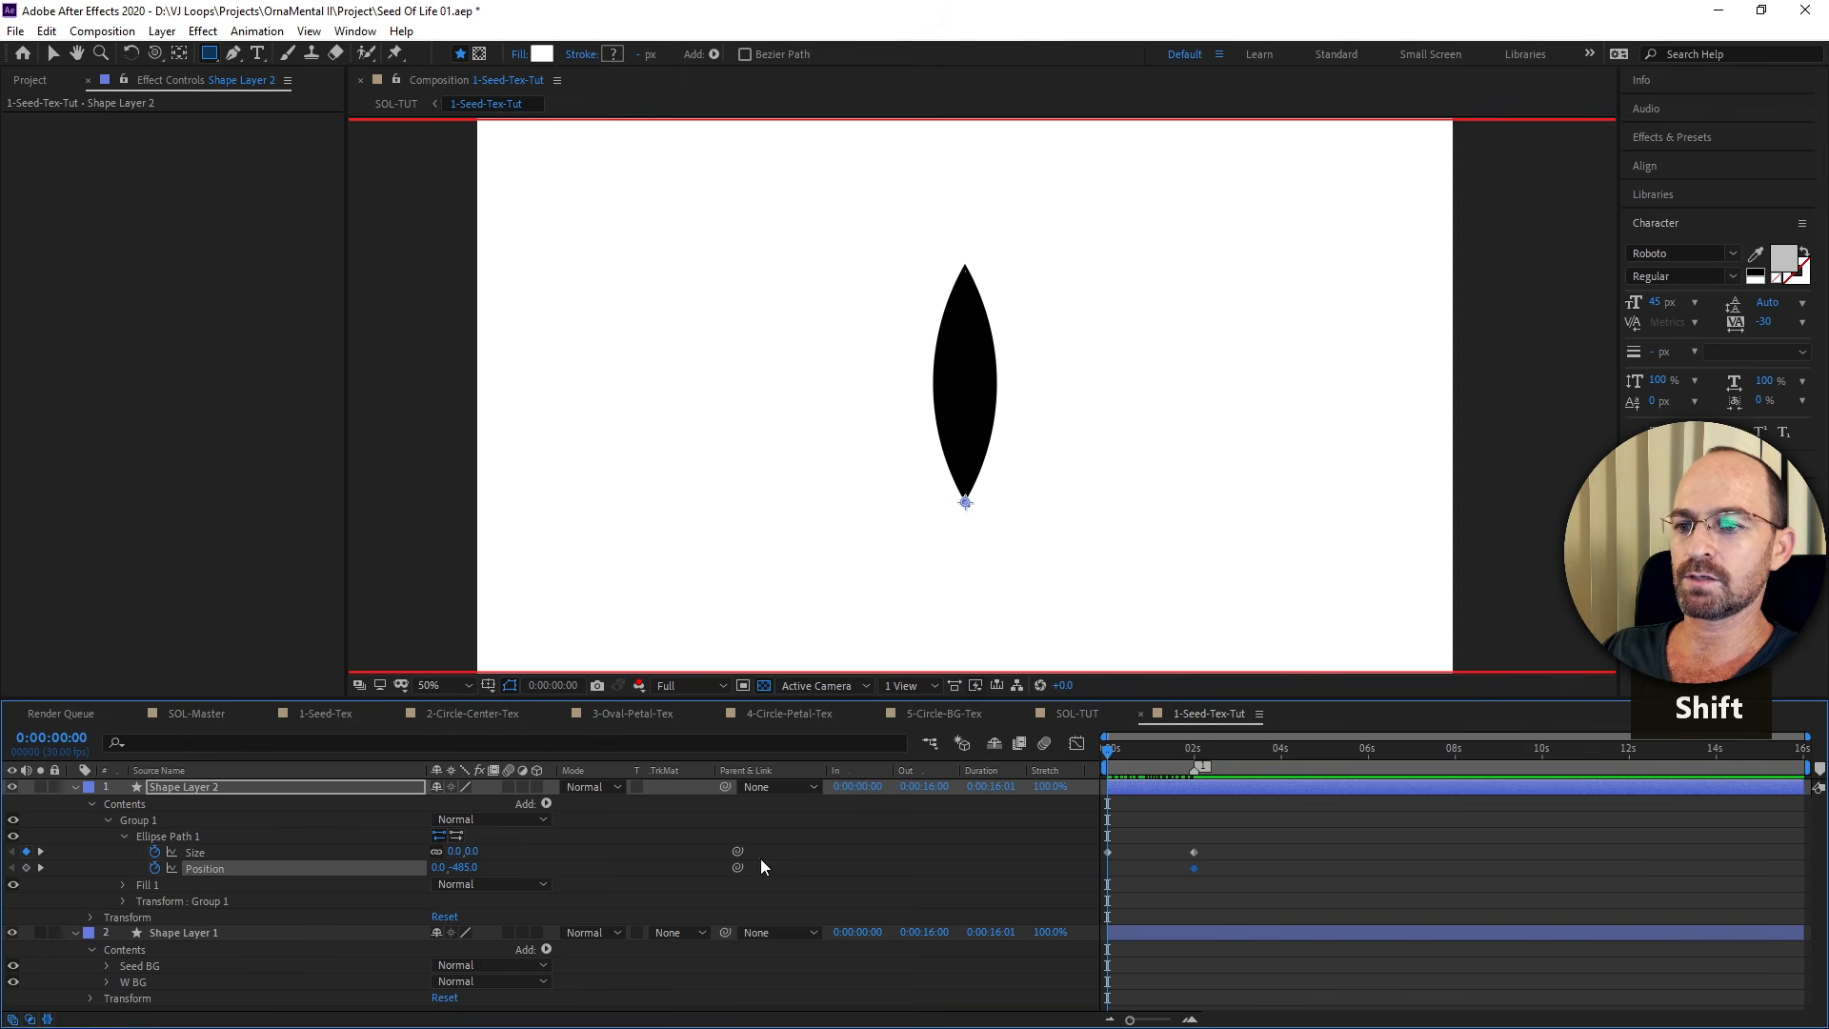
{"action": "left_click", "coordinate": [465, 867]}
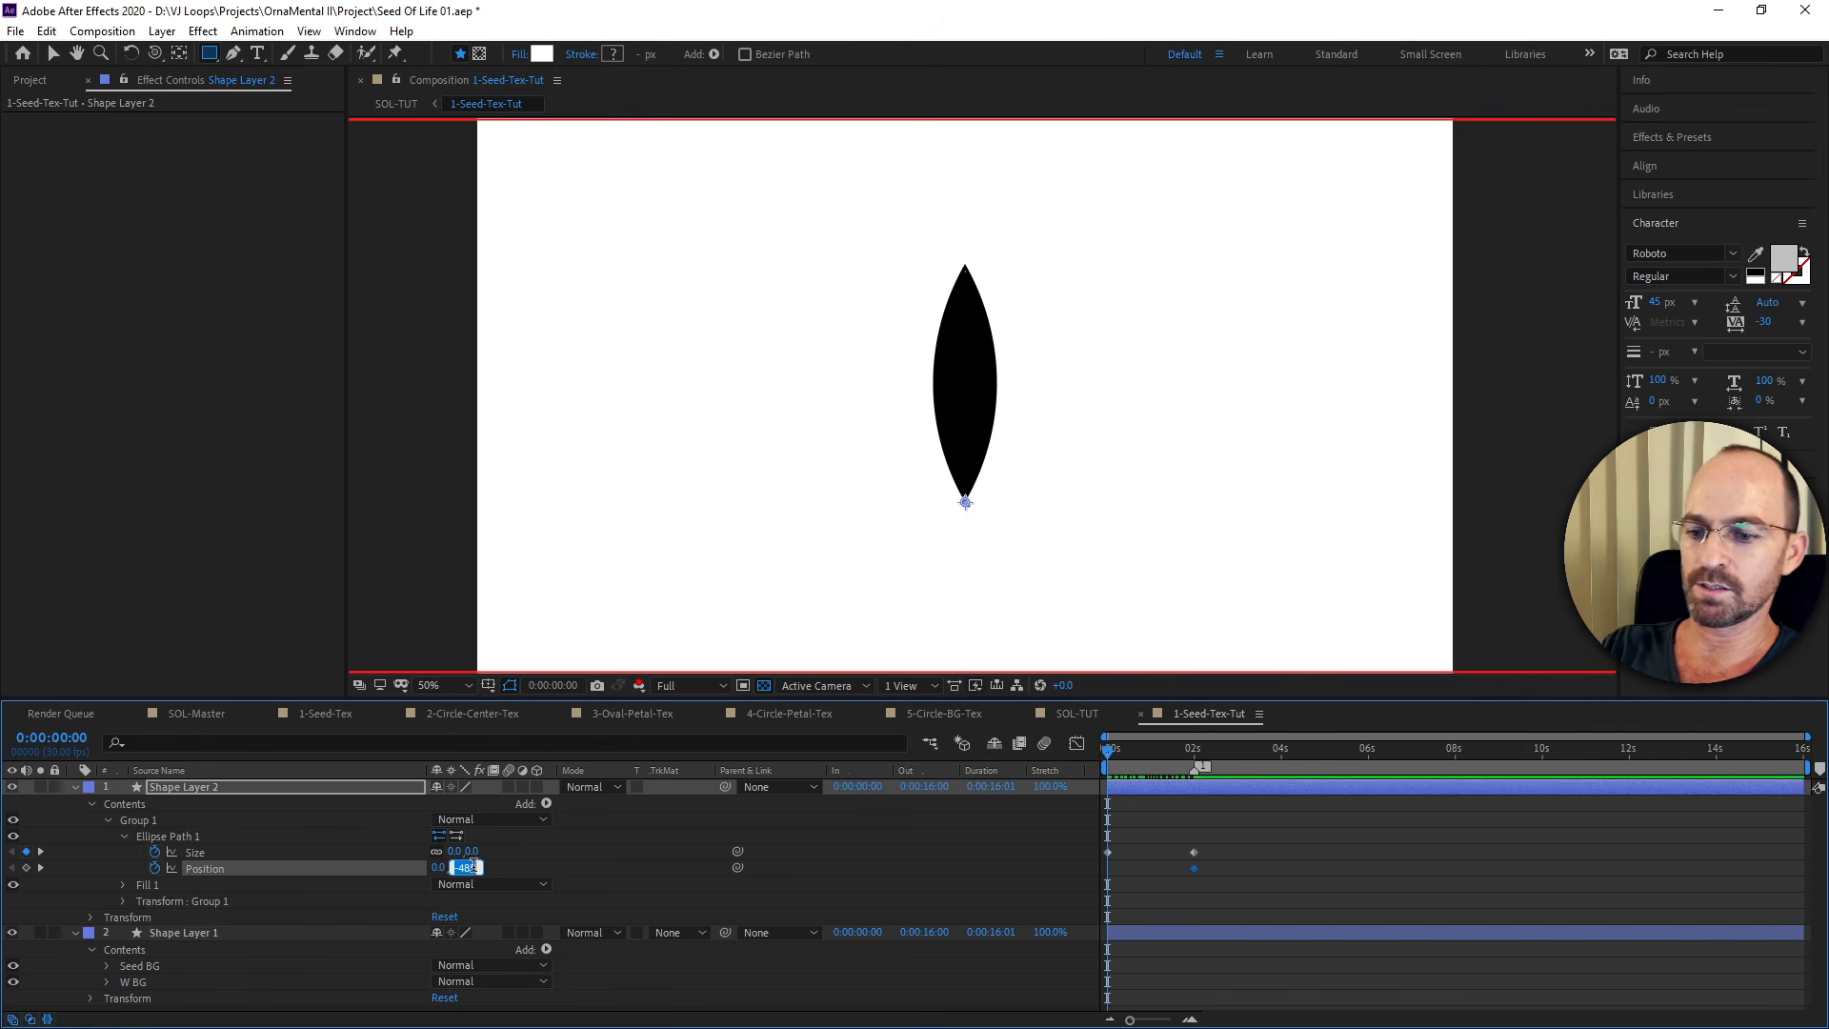
{"action": "type", "text": "0"}
{"action": "key", "text": "Return"}
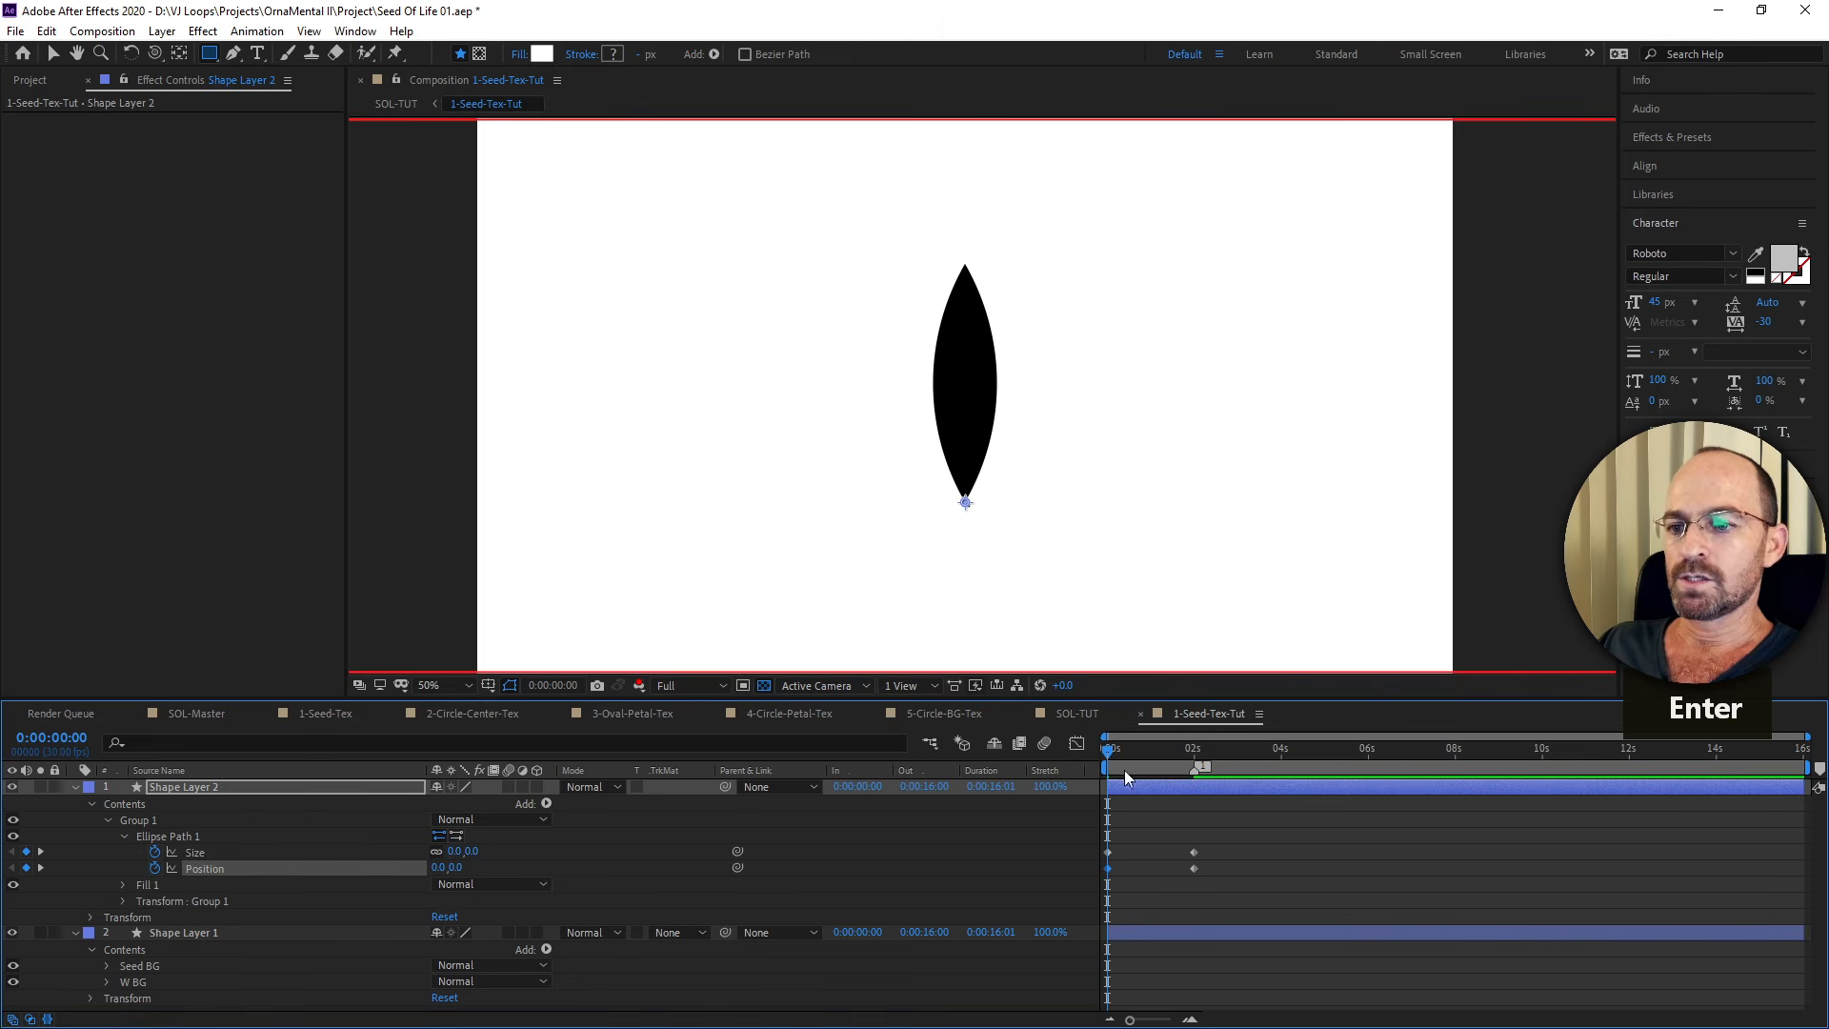
{"action": "left_click_drag", "start_coordinate": [1108, 753], "coordinate": [1193, 771]}
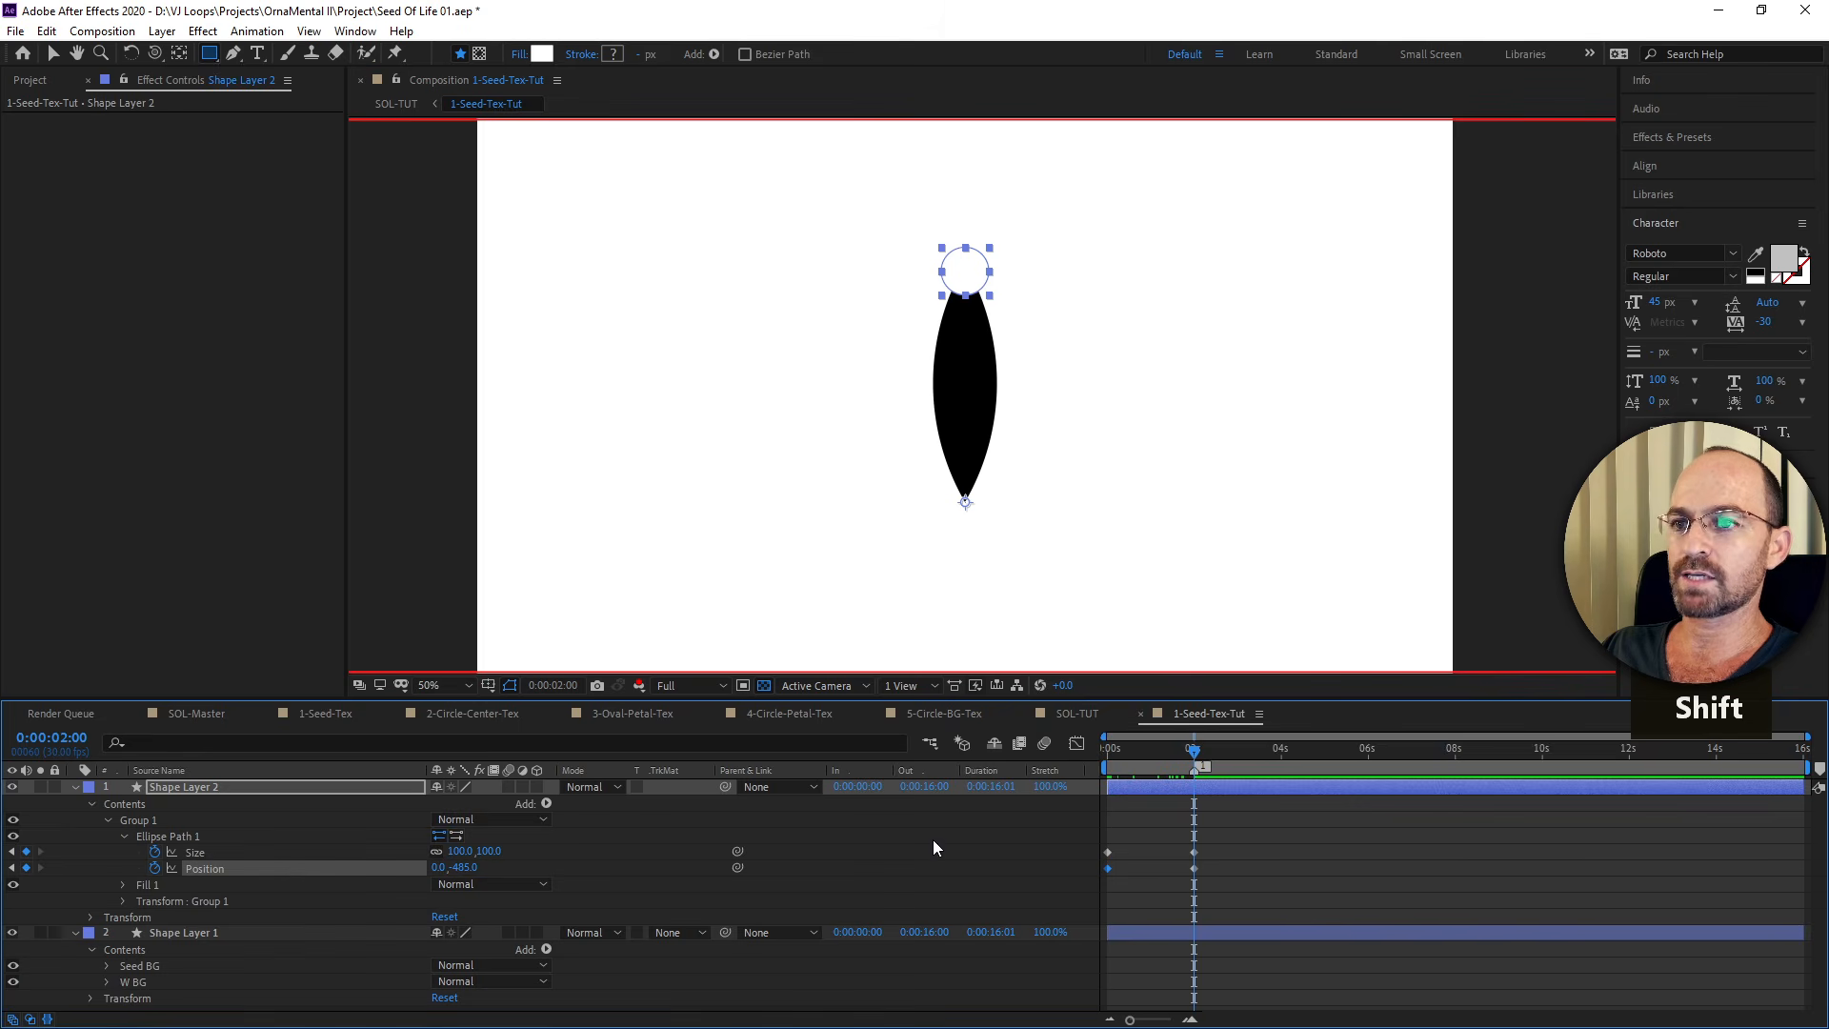
{"action": "mouse_move", "coordinate": [1195, 752]}
{"action": "left_mouse_down"}
{"action": "mouse_move", "coordinate": [1090, 785]}
{"action": "mouse_move", "coordinate": [1112, 753]}
{"action": "mouse_move", "coordinate": [1189, 762]}
{"action": "left_mouse_up"}
Move the final Size and Position keyframes to 0:00:04:01 and place composition marker 2 at 0:00:04:00.
{"action": "left_click_drag", "start_coordinate": [1210, 823], "coordinate": [1283, 856]}
{"action": "left_click", "coordinate": [1273, 753], "text": "shift"}
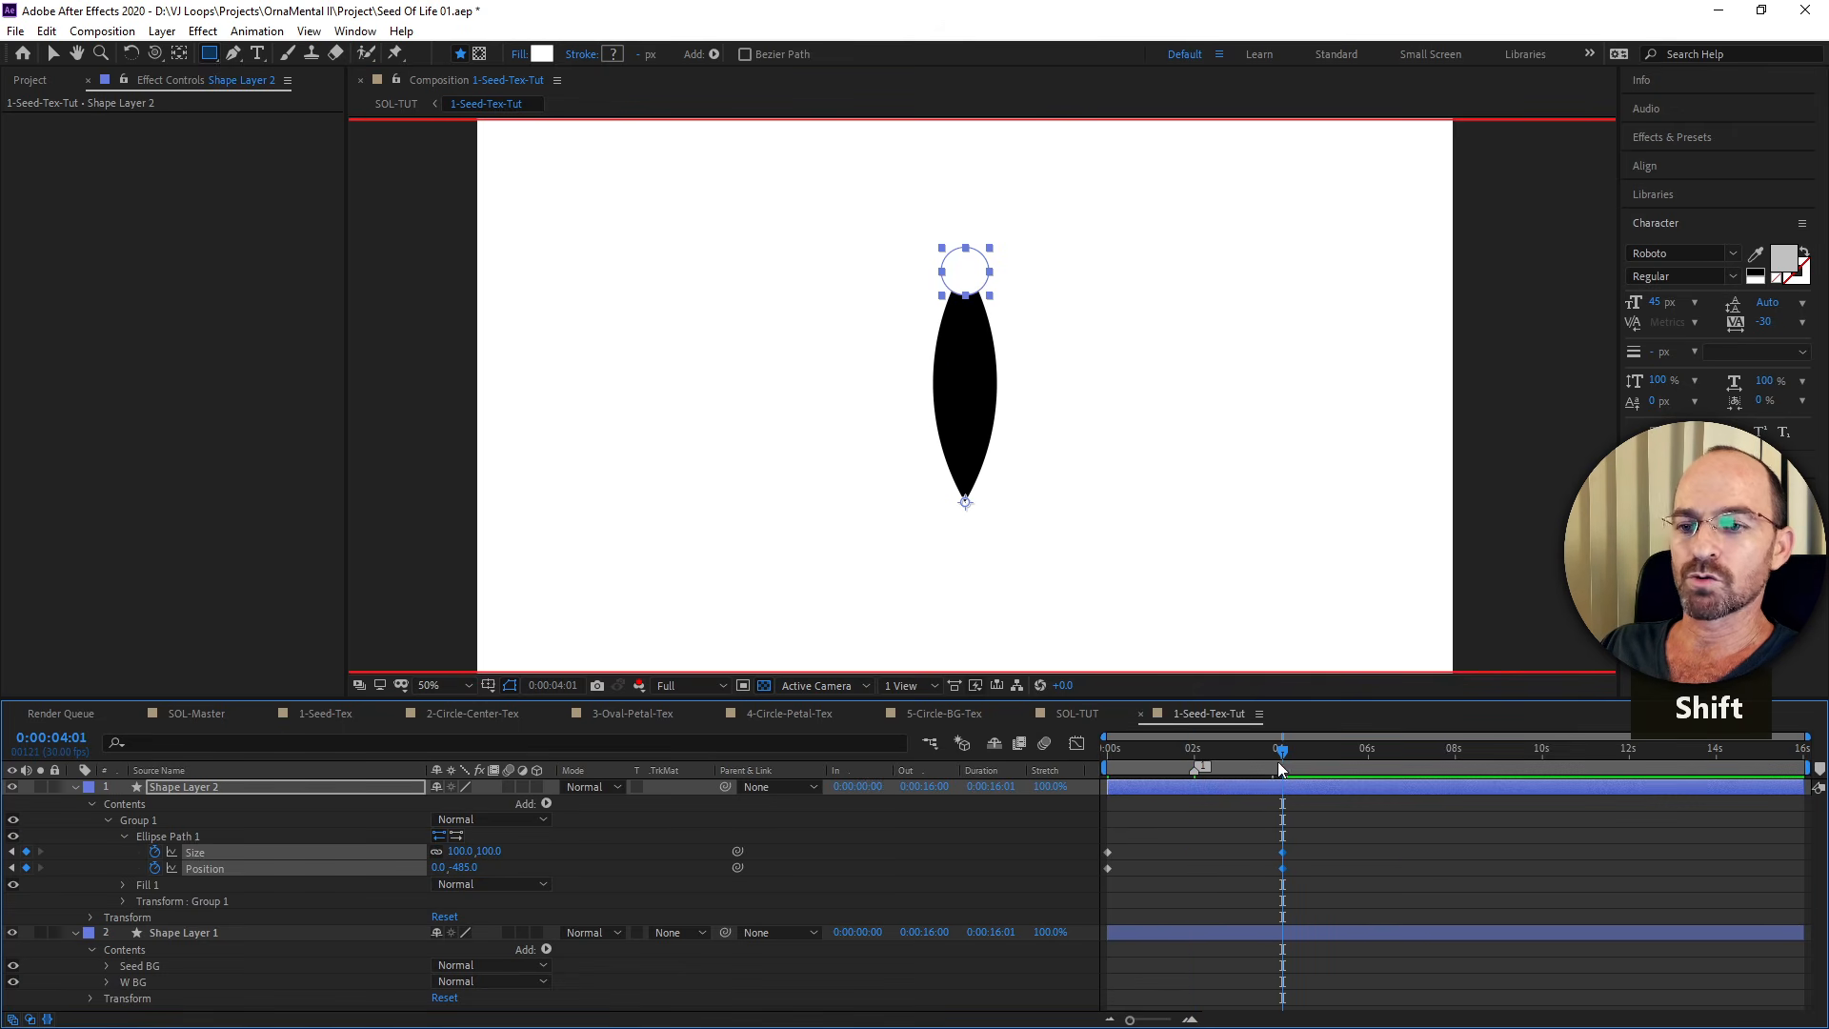
{"action": "key", "text": "2"}
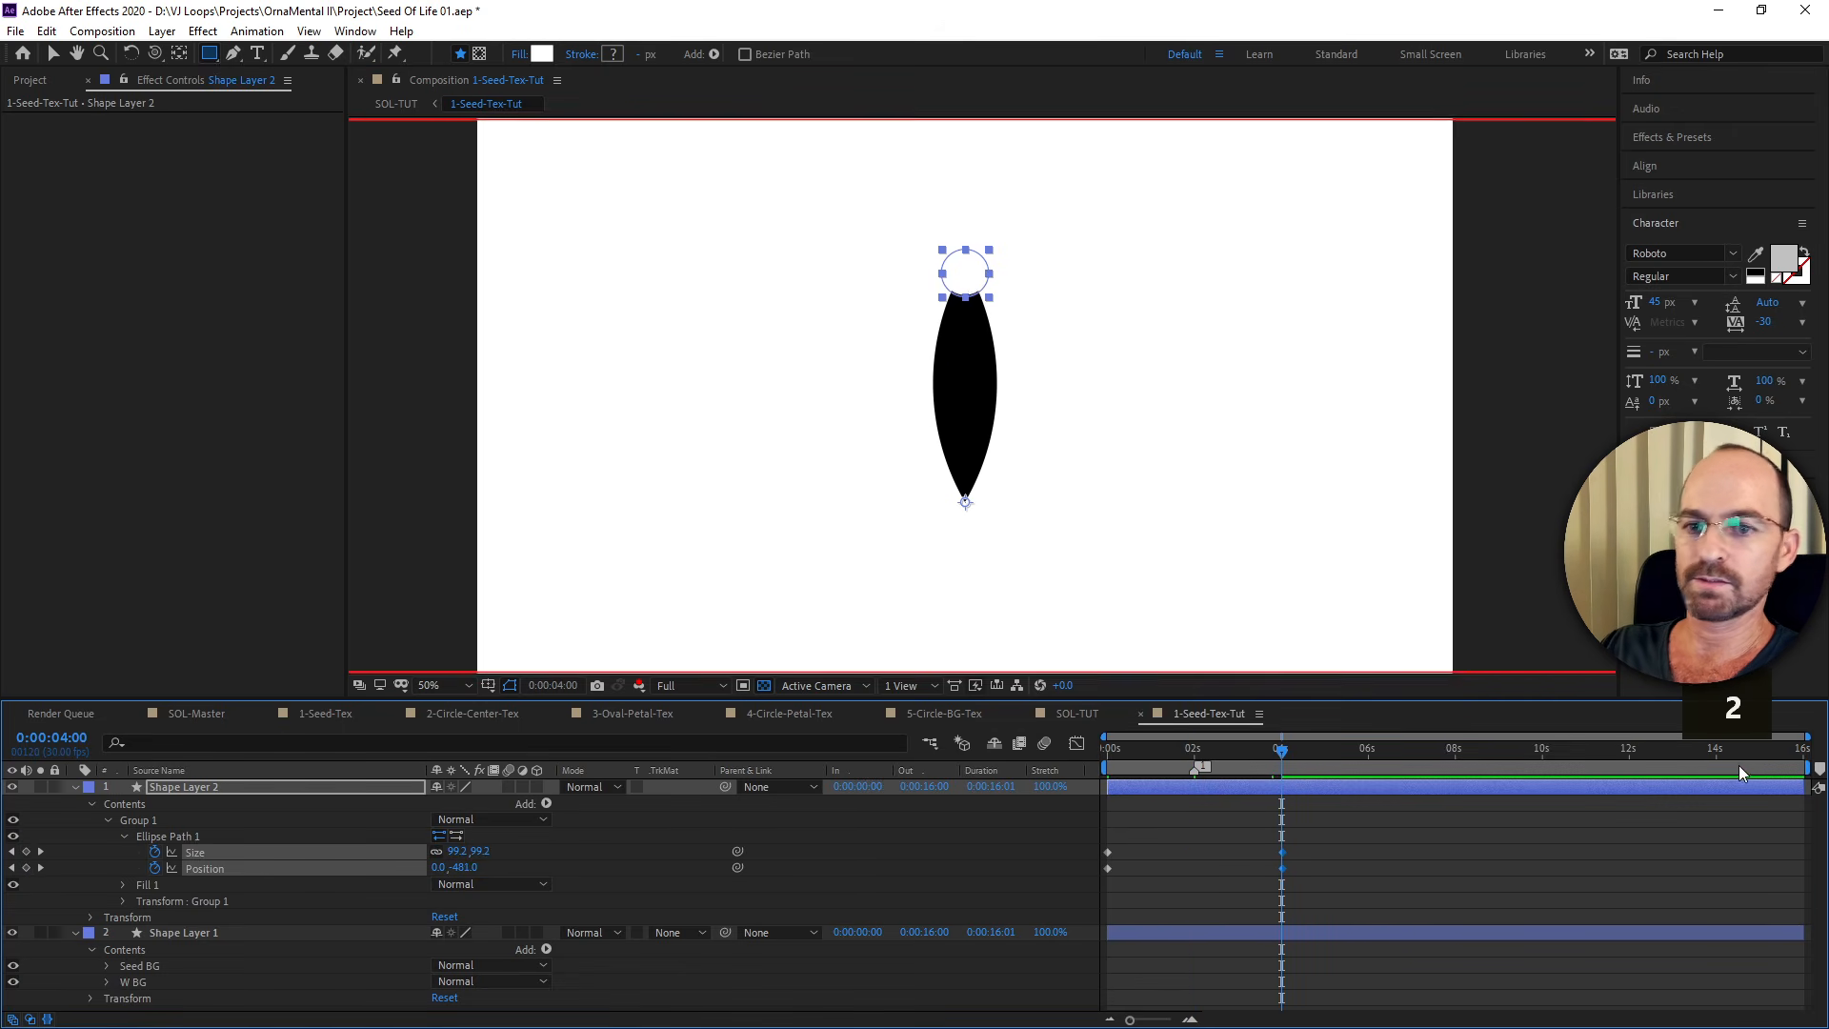
{"action": "key", "text": "shift+2"}
{"action": "left_click", "coordinate": [1296, 850]}
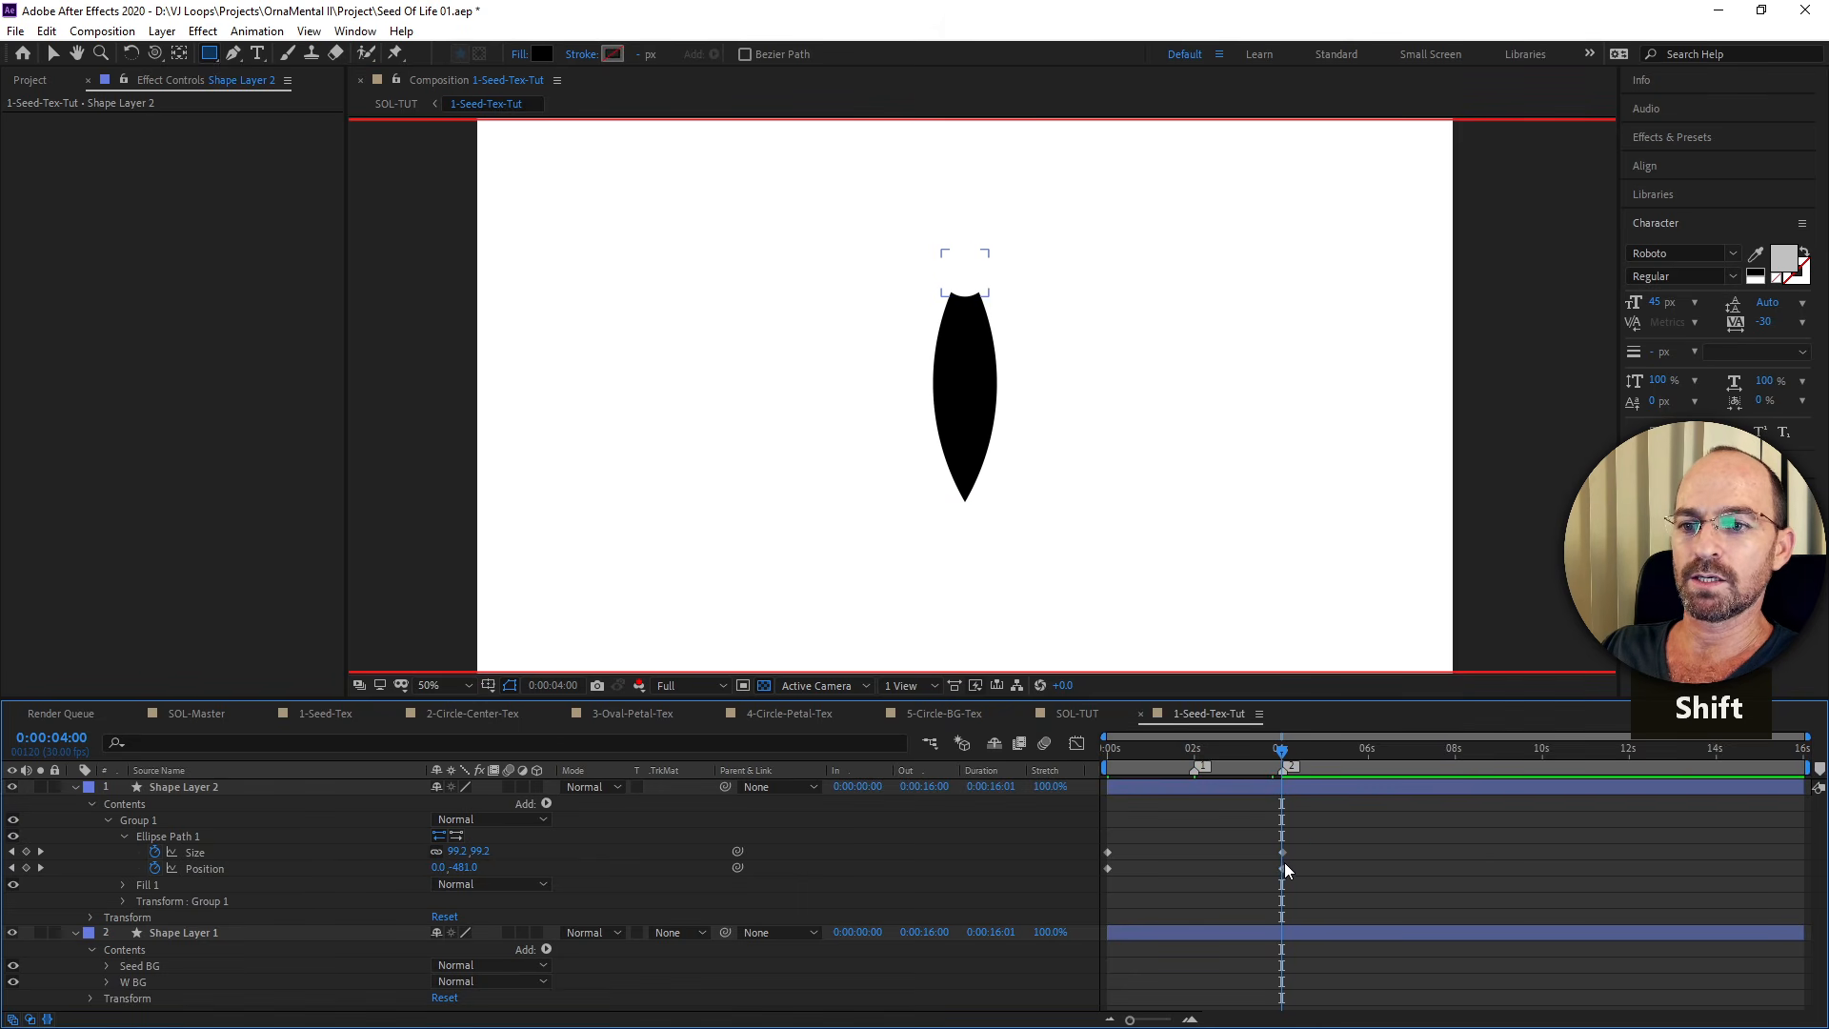
{"action": "left_click", "coordinate": [1283, 867]}
Move the 100 Size keyframe back to marker 1 and paste a copy of the zero Size keyframe at 0:00:04:01.
{"action": "mouse_move", "coordinate": [1272, 764]}
{"action": "left_mouse_down"}
{"action": "mouse_move", "coordinate": [1057, 799]}
{"action": "mouse_move", "coordinate": [1143, 749]}
{"action": "mouse_move", "coordinate": [1197, 754]}
{"action": "left_mouse_up"}
{"action": "left_click_drag", "start_coordinate": [1282, 852], "coordinate": [1206, 866]}
{"action": "left_click_drag", "start_coordinate": [1215, 753], "coordinate": [1269, 753]}
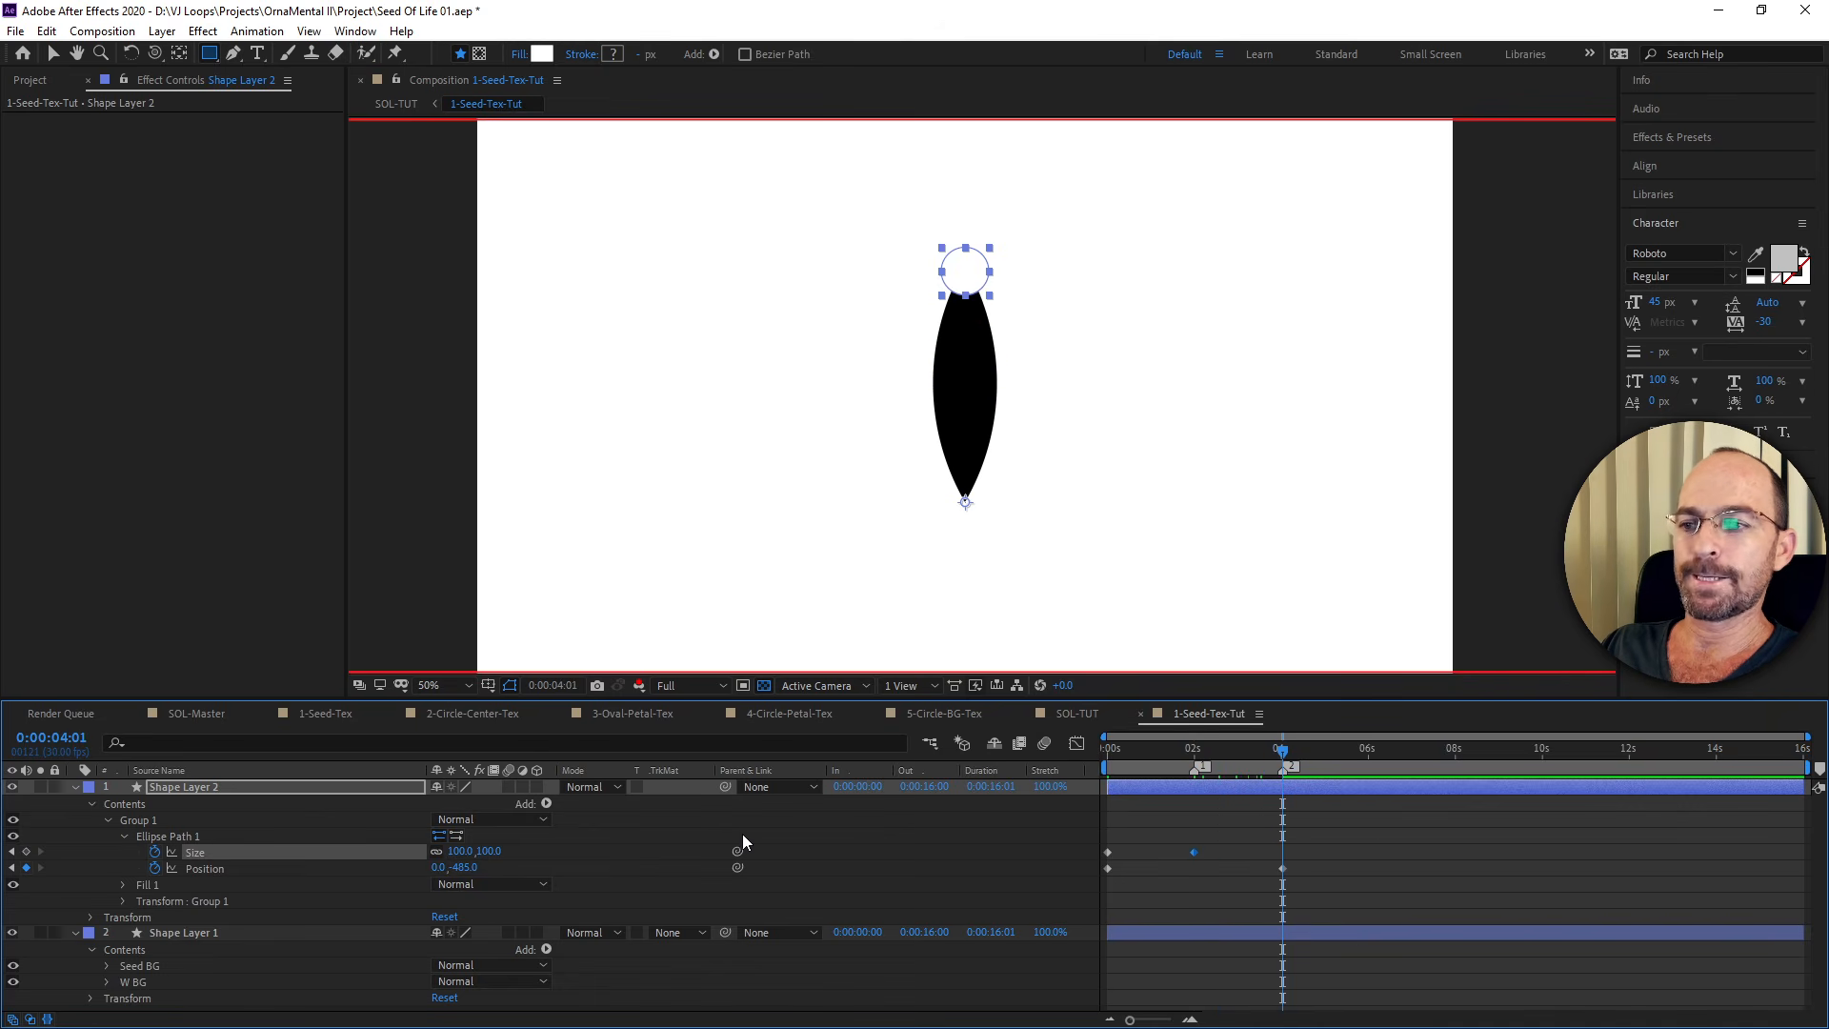
{"action": "left_click_drag", "start_coordinate": [1123, 847], "coordinate": [1100, 854]}
{"action": "key", "text": "ctrl+c"}
{"action": "key", "text": "ctrl+v"}
Preview the ellipse animation from the start and select Ellipse Path 1 in Shape Layer 2.
{"action": "mouse_move", "coordinate": [1275, 748]}
{"action": "left_mouse_down"}
{"action": "mouse_move", "coordinate": [1167, 779]}
{"action": "mouse_move", "coordinate": [1125, 758]}
{"action": "mouse_move", "coordinate": [1090, 772]}
{"action": "mouse_move", "coordinate": [1170, 766]}
{"action": "left_mouse_up"}
{"action": "left_click", "coordinate": [1147, 821]}
{"action": "key", "text": "Home"}
{"action": "key", "text": "space"}
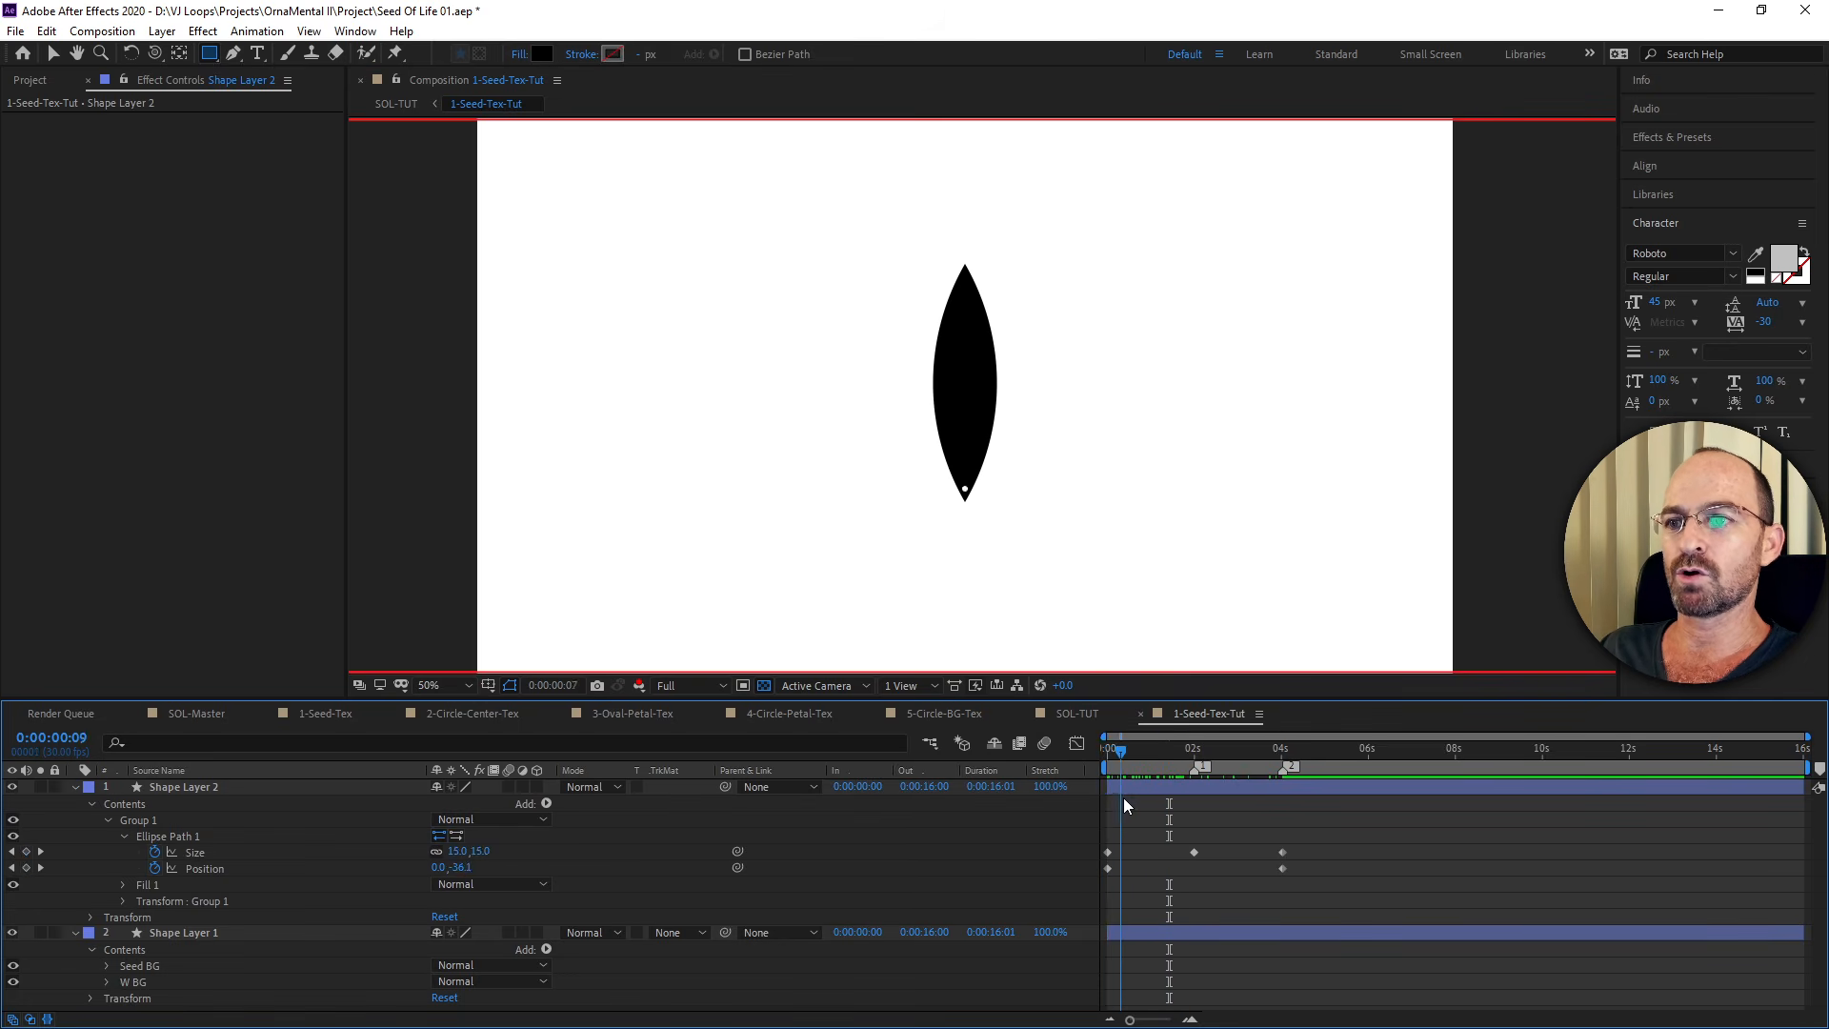
{"action": "left_click_drag", "start_coordinate": [1169, 796], "coordinate": [1271, 843]}
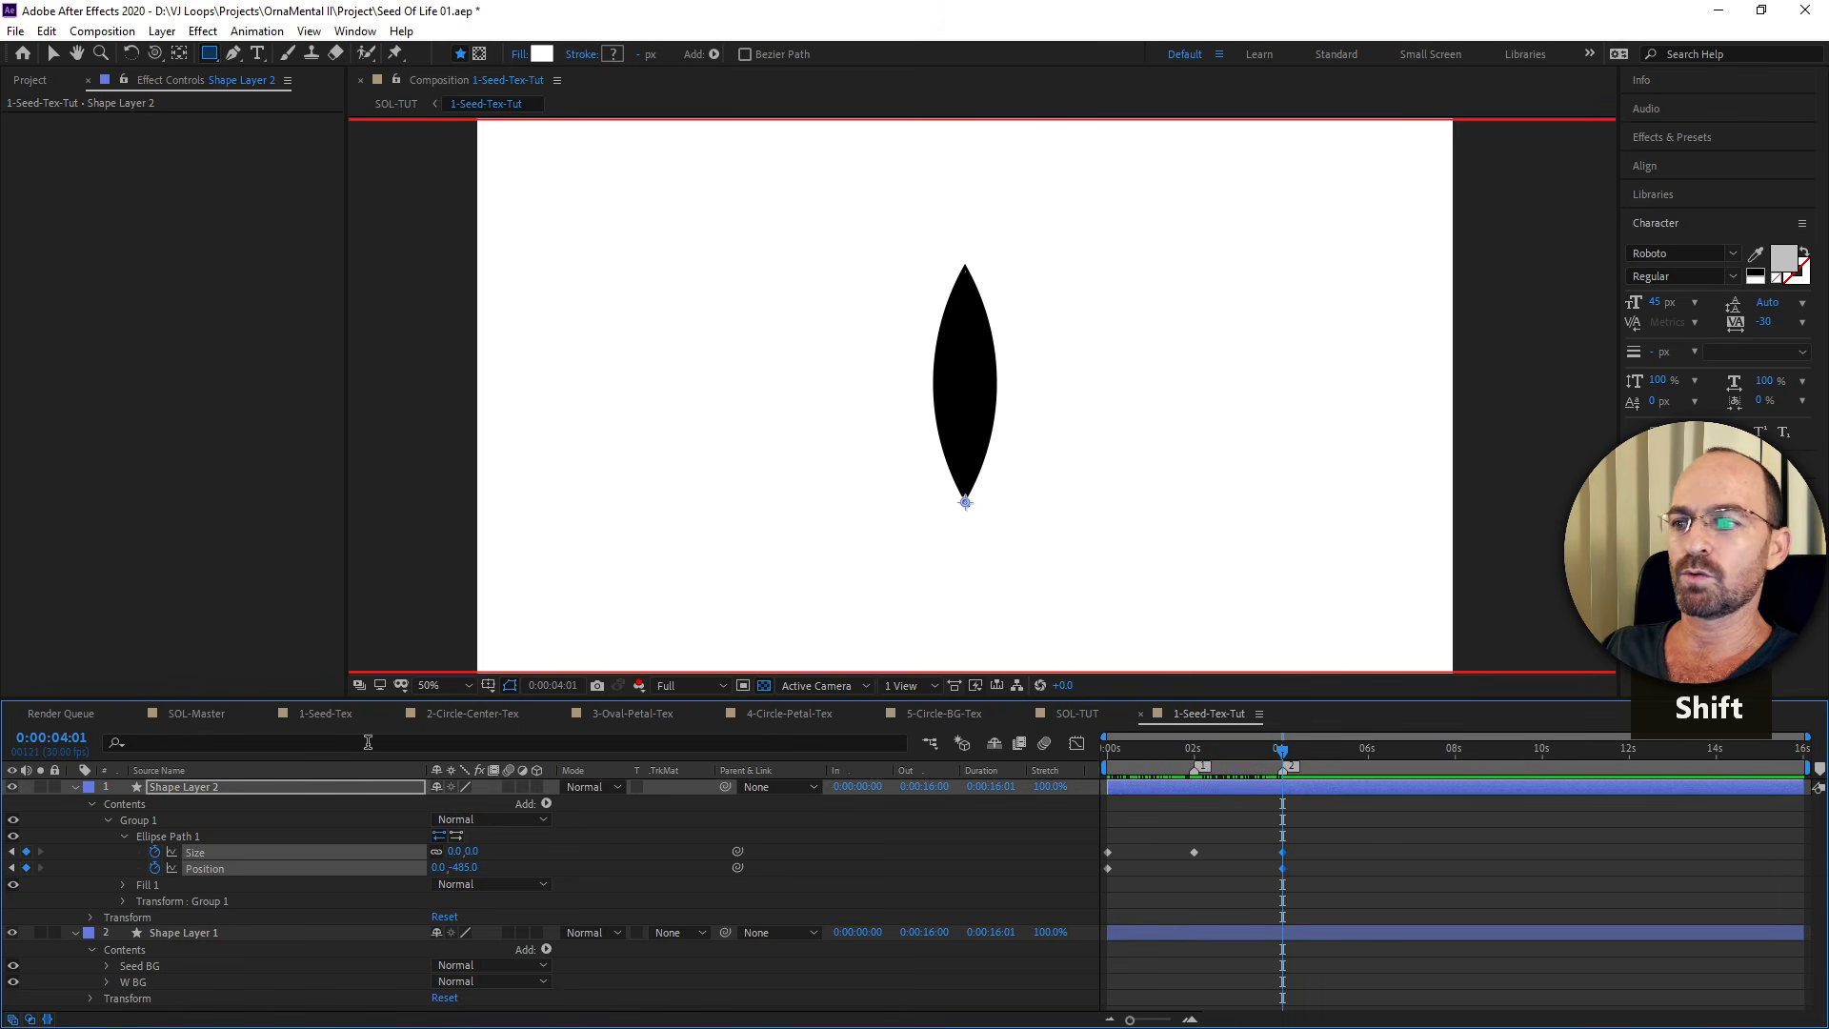
{"action": "left_click", "coordinate": [164, 837]}
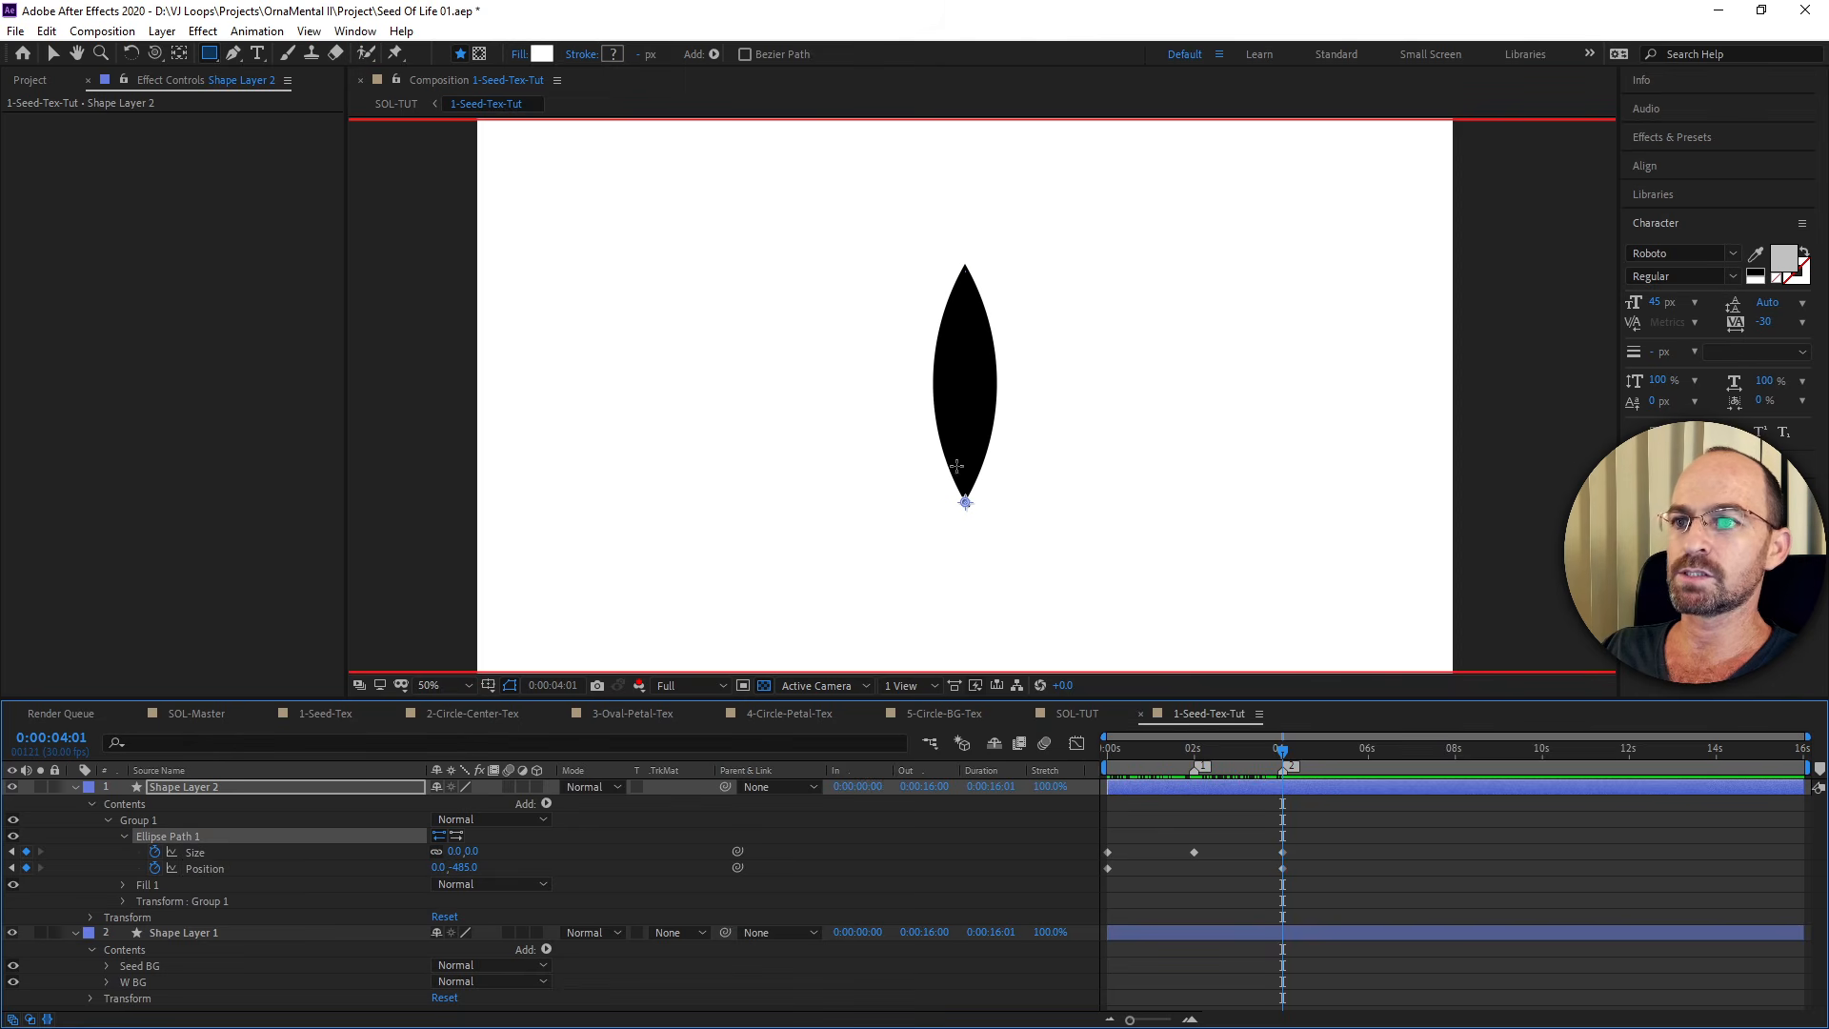
Set the ellipse's final Y Position keyframe at 0:00:04:01 to -496 and return to the start of the composition.
{"action": "scroll", "coordinate": [974, 264], "scroll_direction": "up", "scroll_amount": 2}
{"action": "left_click_drag", "start_coordinate": [985, 314], "coordinate": [982, 440]}
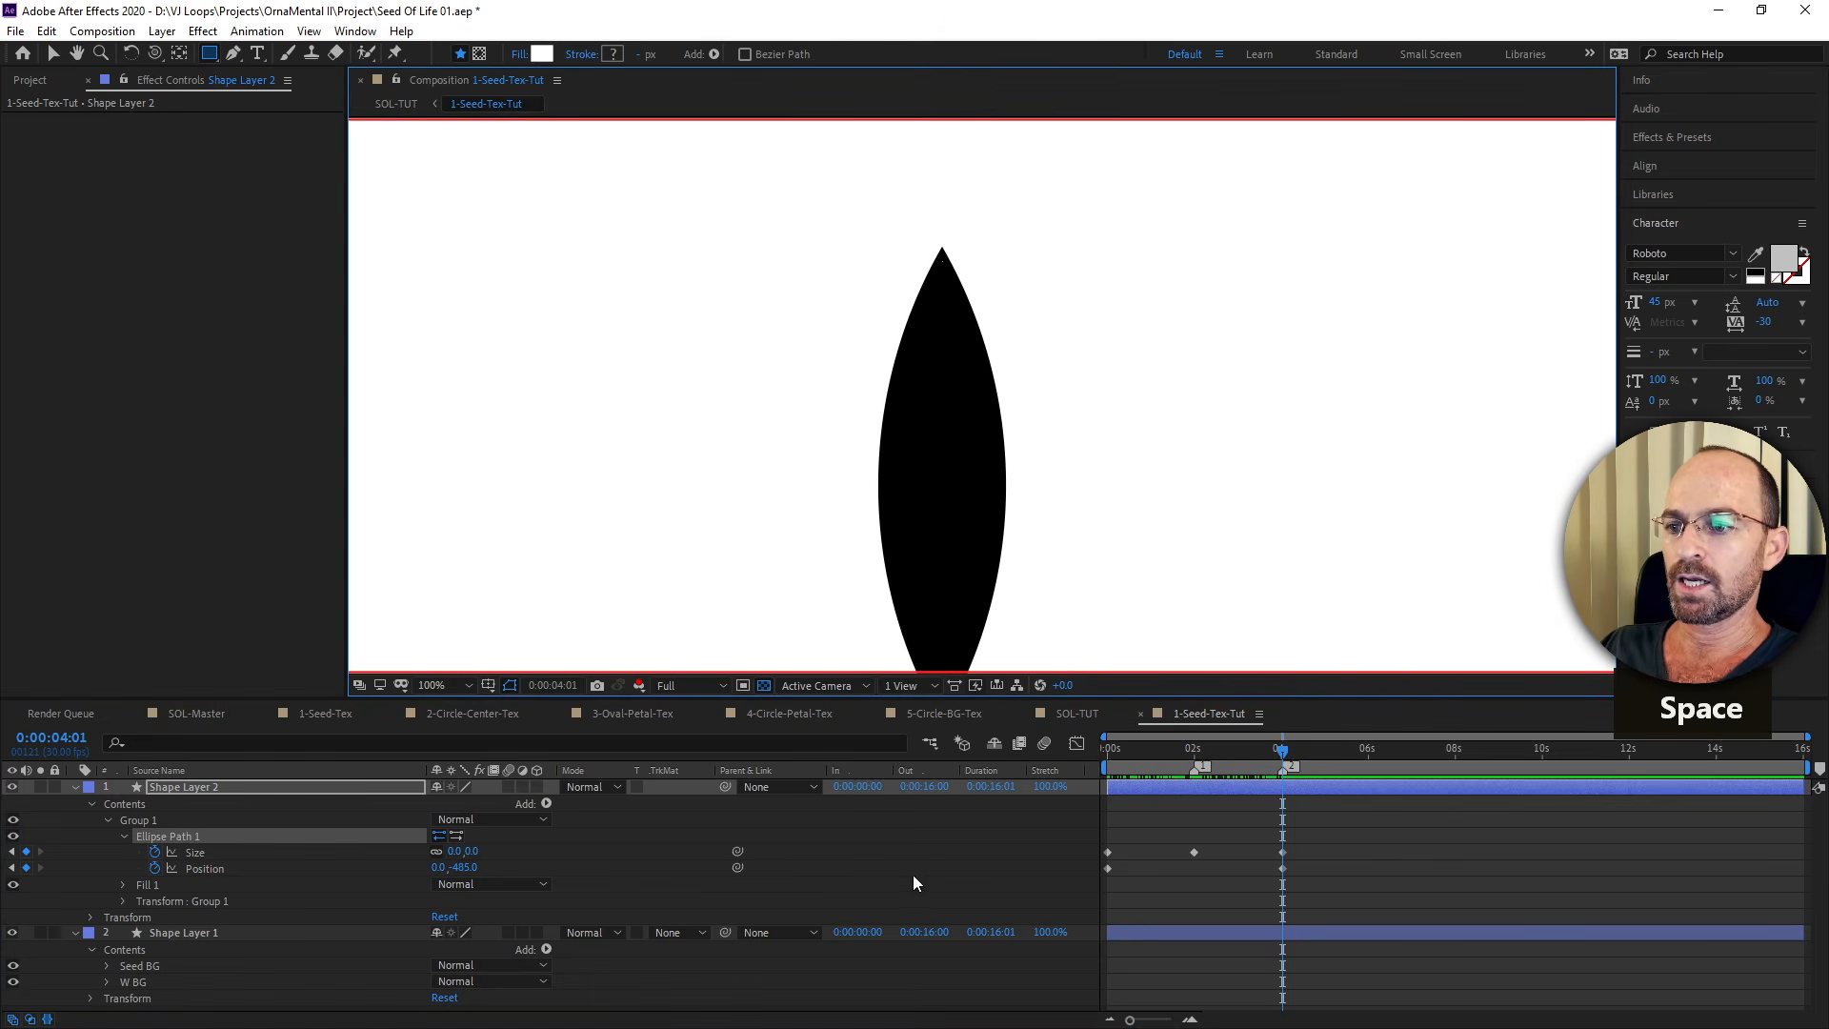
{"action": "left_click_drag", "start_coordinate": [464, 868], "coordinate": [489, 870]}
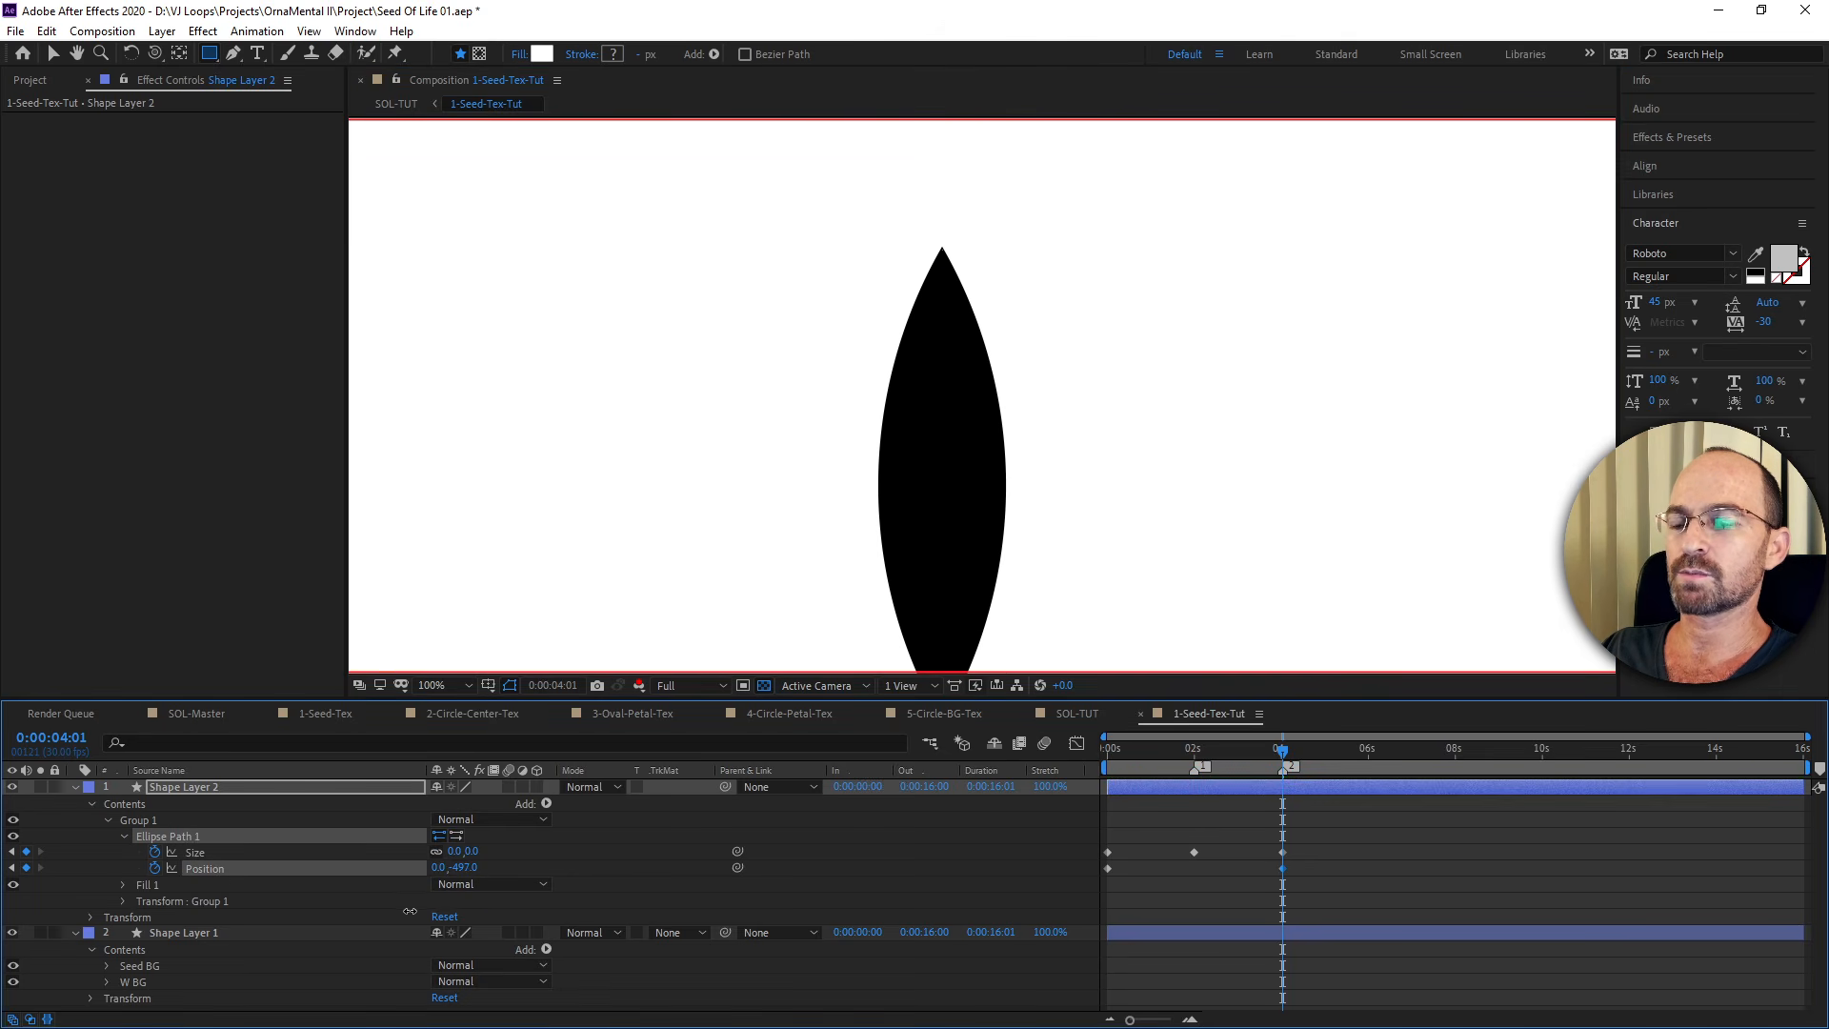
{"action": "left_click_drag", "start_coordinate": [1238, 747], "coordinate": [1079, 785]}
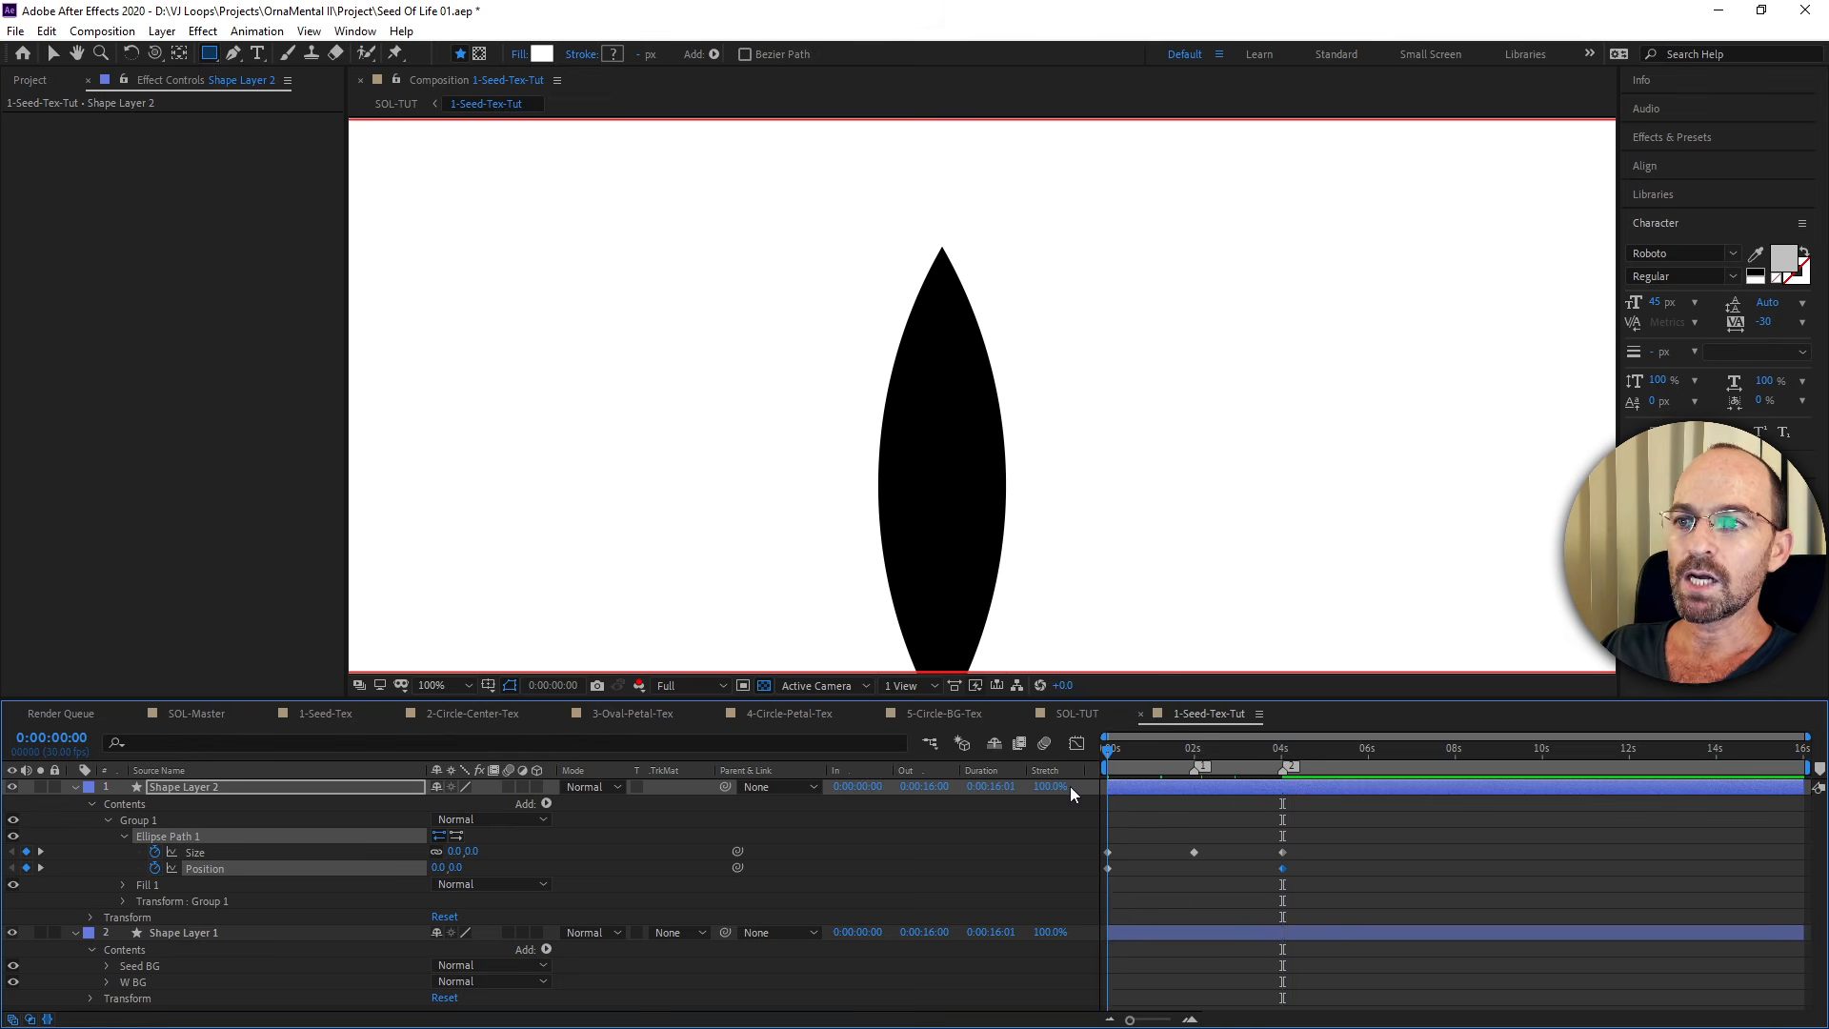
Try Easy Ease on all Size and Position keyframes of the ellipse and undo it.
{"action": "left_click_drag", "start_coordinate": [1360, 847], "coordinate": [1099, 903]}
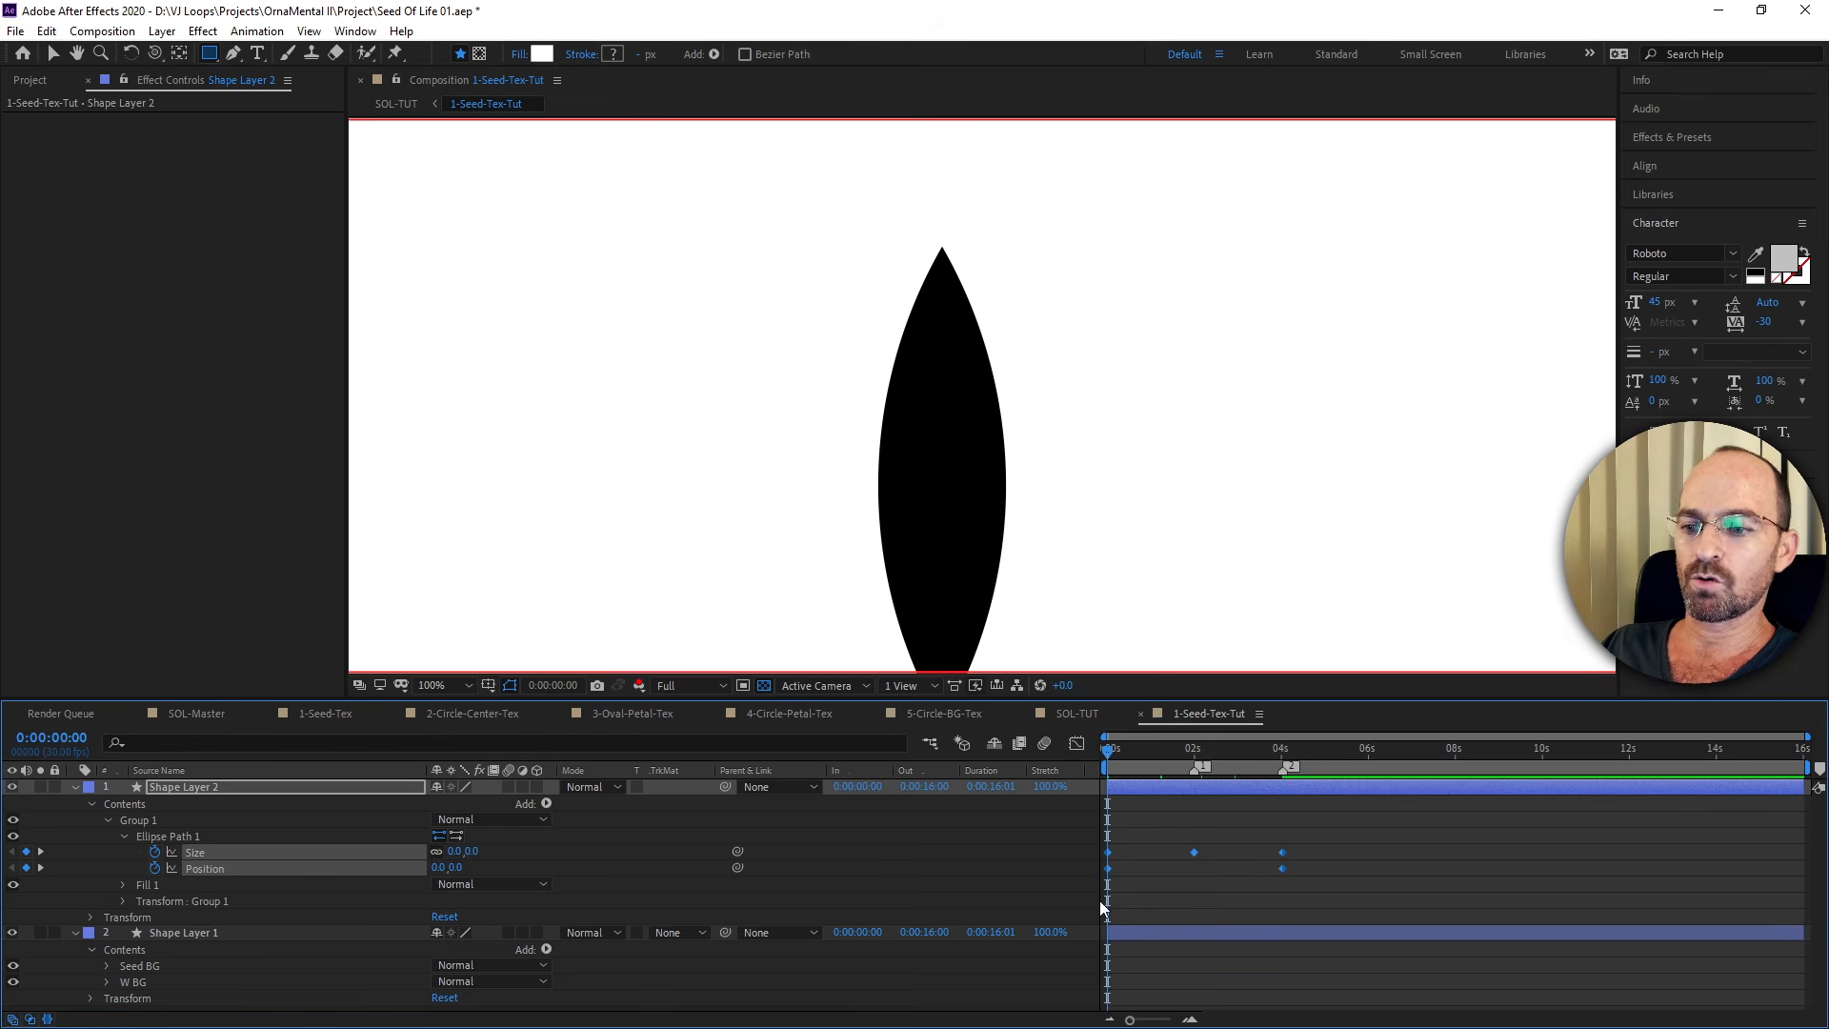
{"action": "key", "text": "F9"}
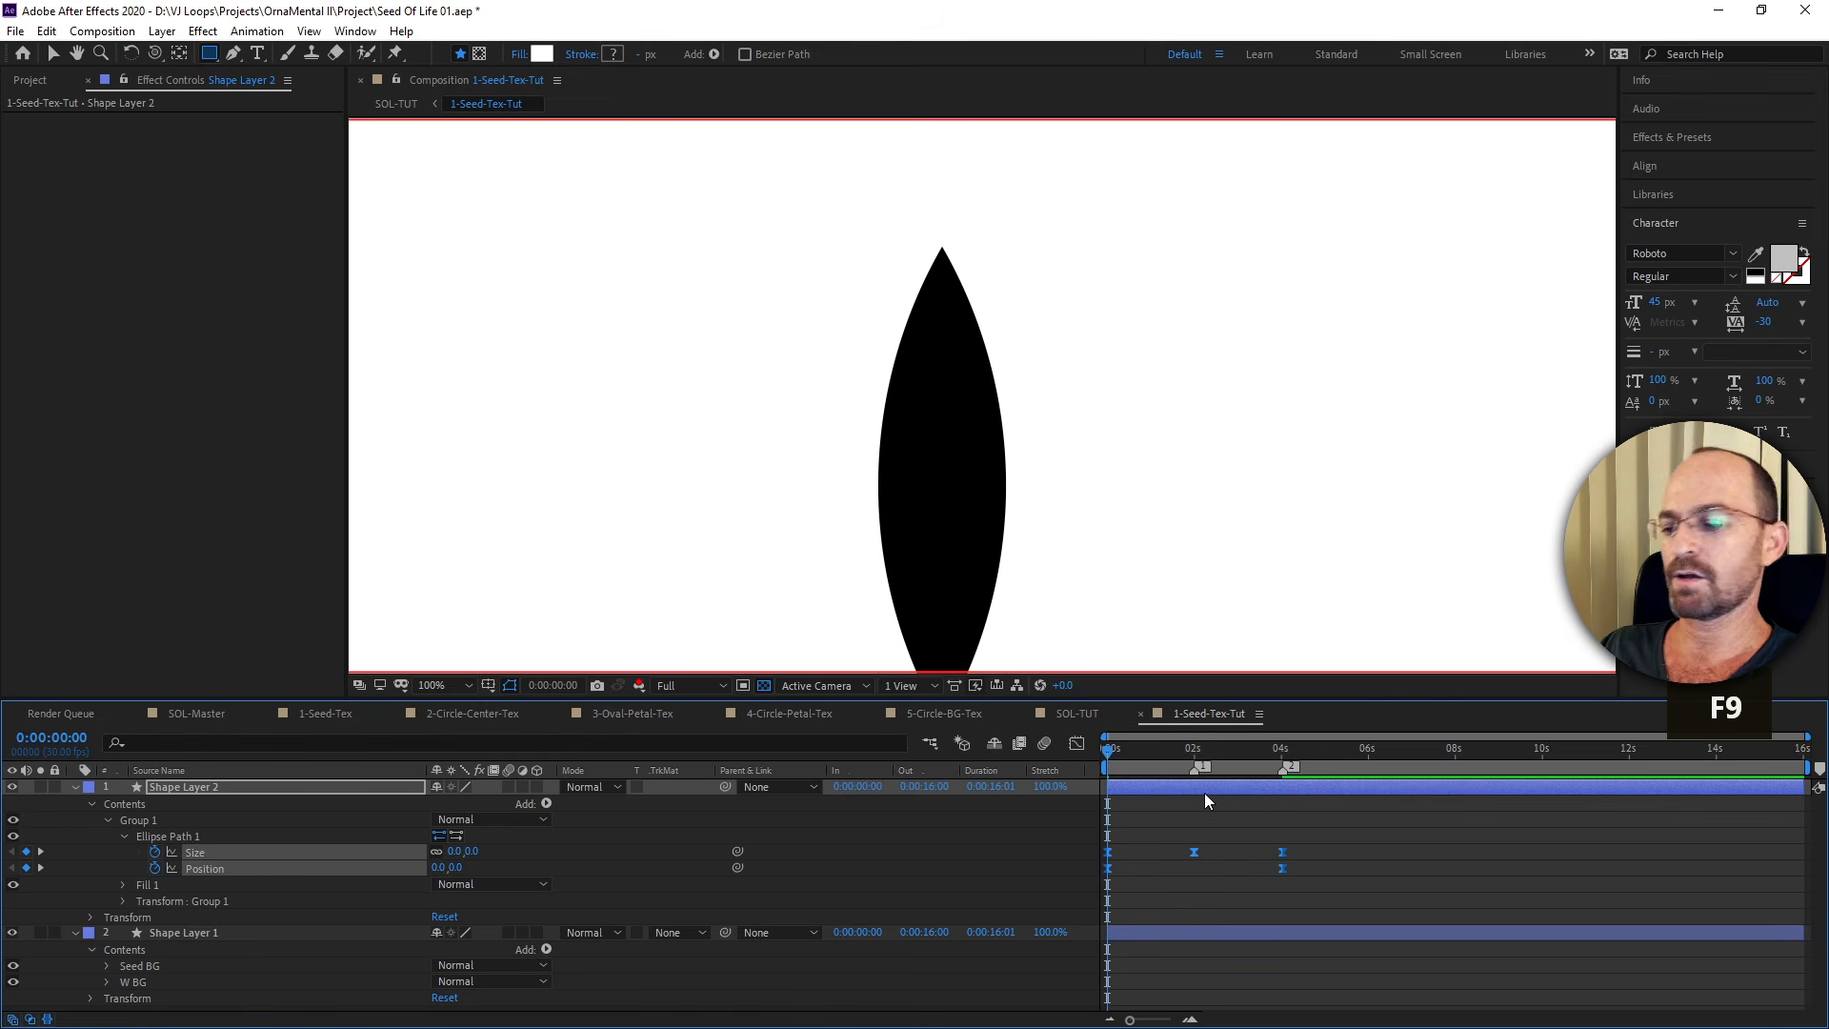
{"action": "key", "text": "comma"}
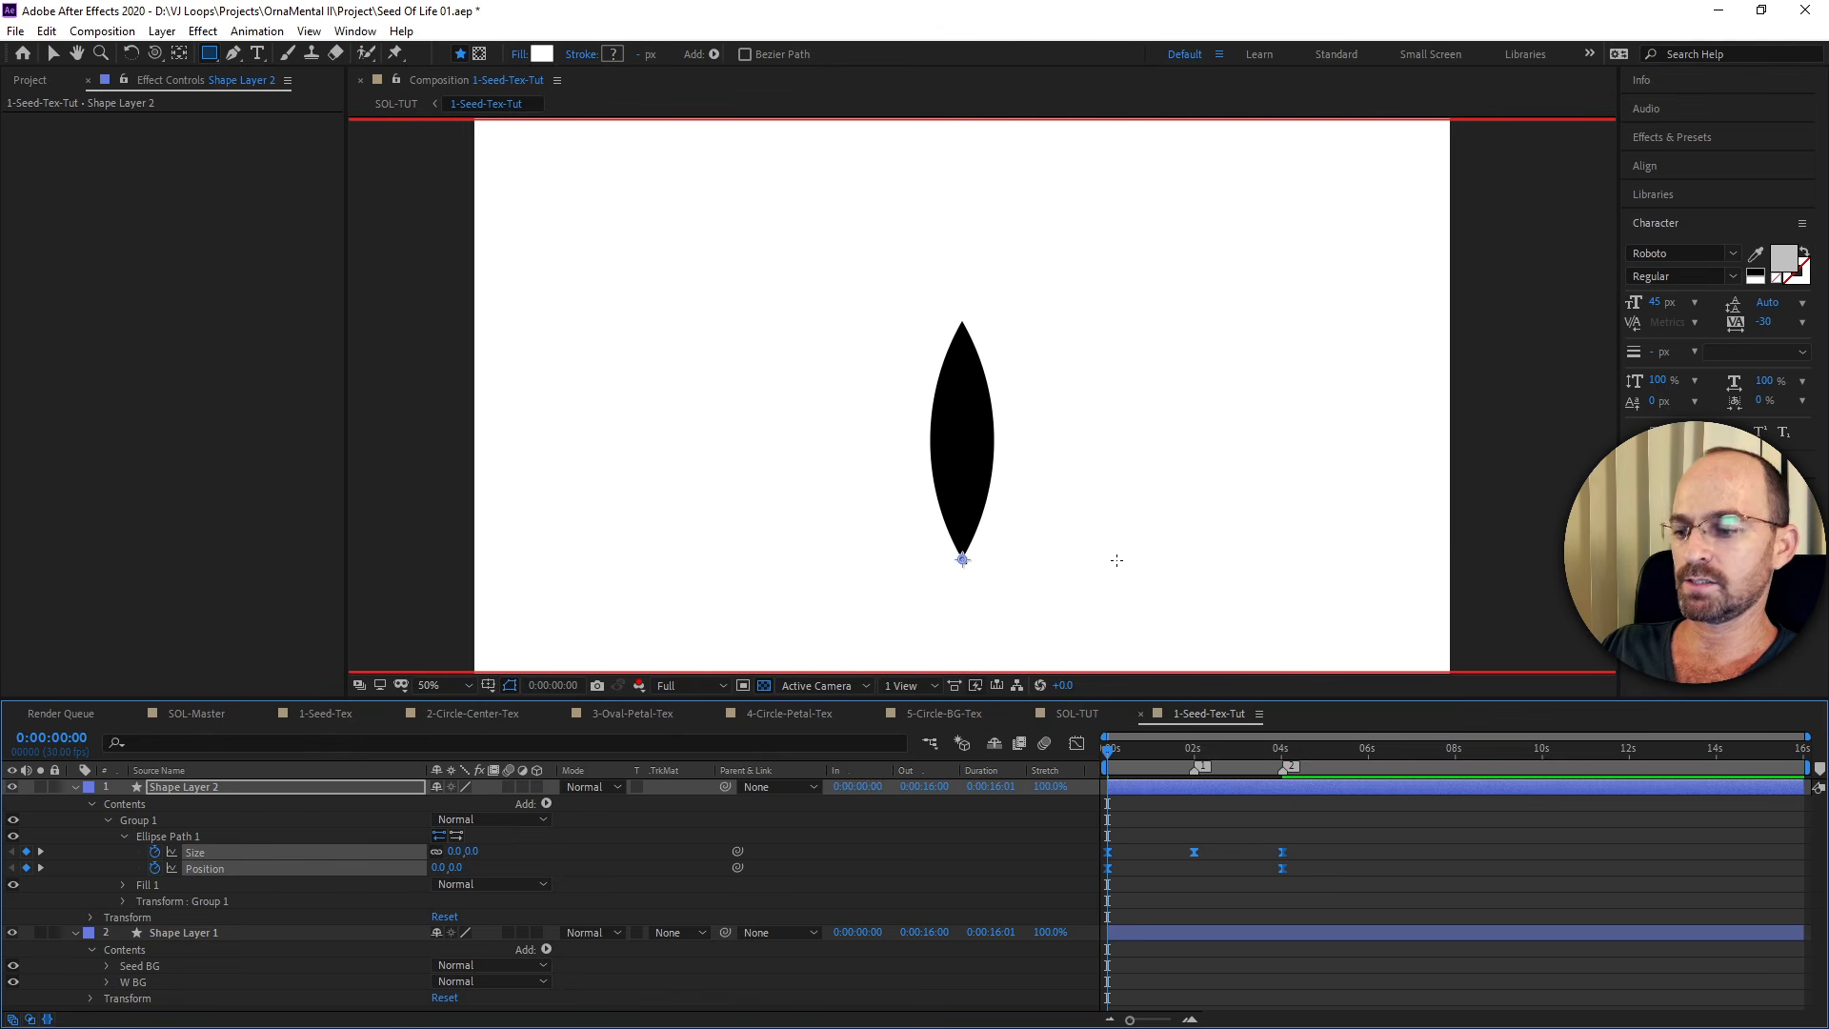
{"action": "left_click_drag", "start_coordinate": [1312, 844], "coordinate": [1105, 913]}
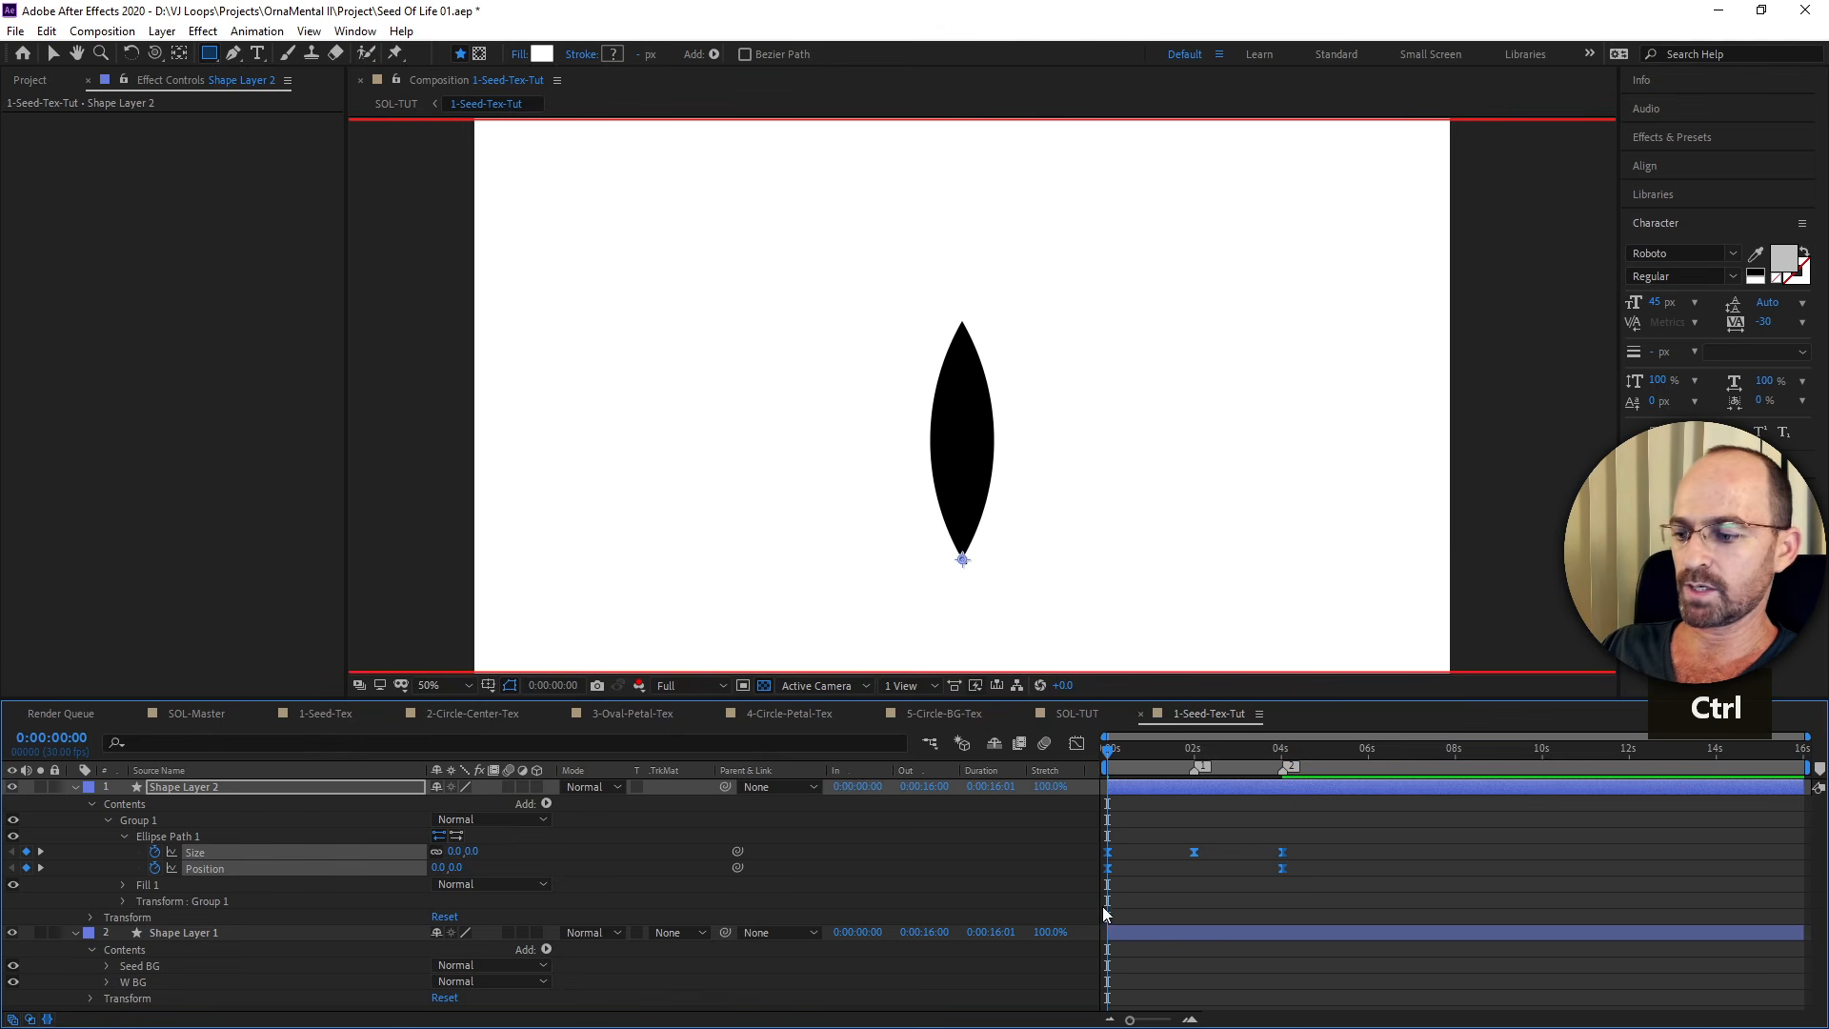
{"action": "key", "text": "ctrl+z"}
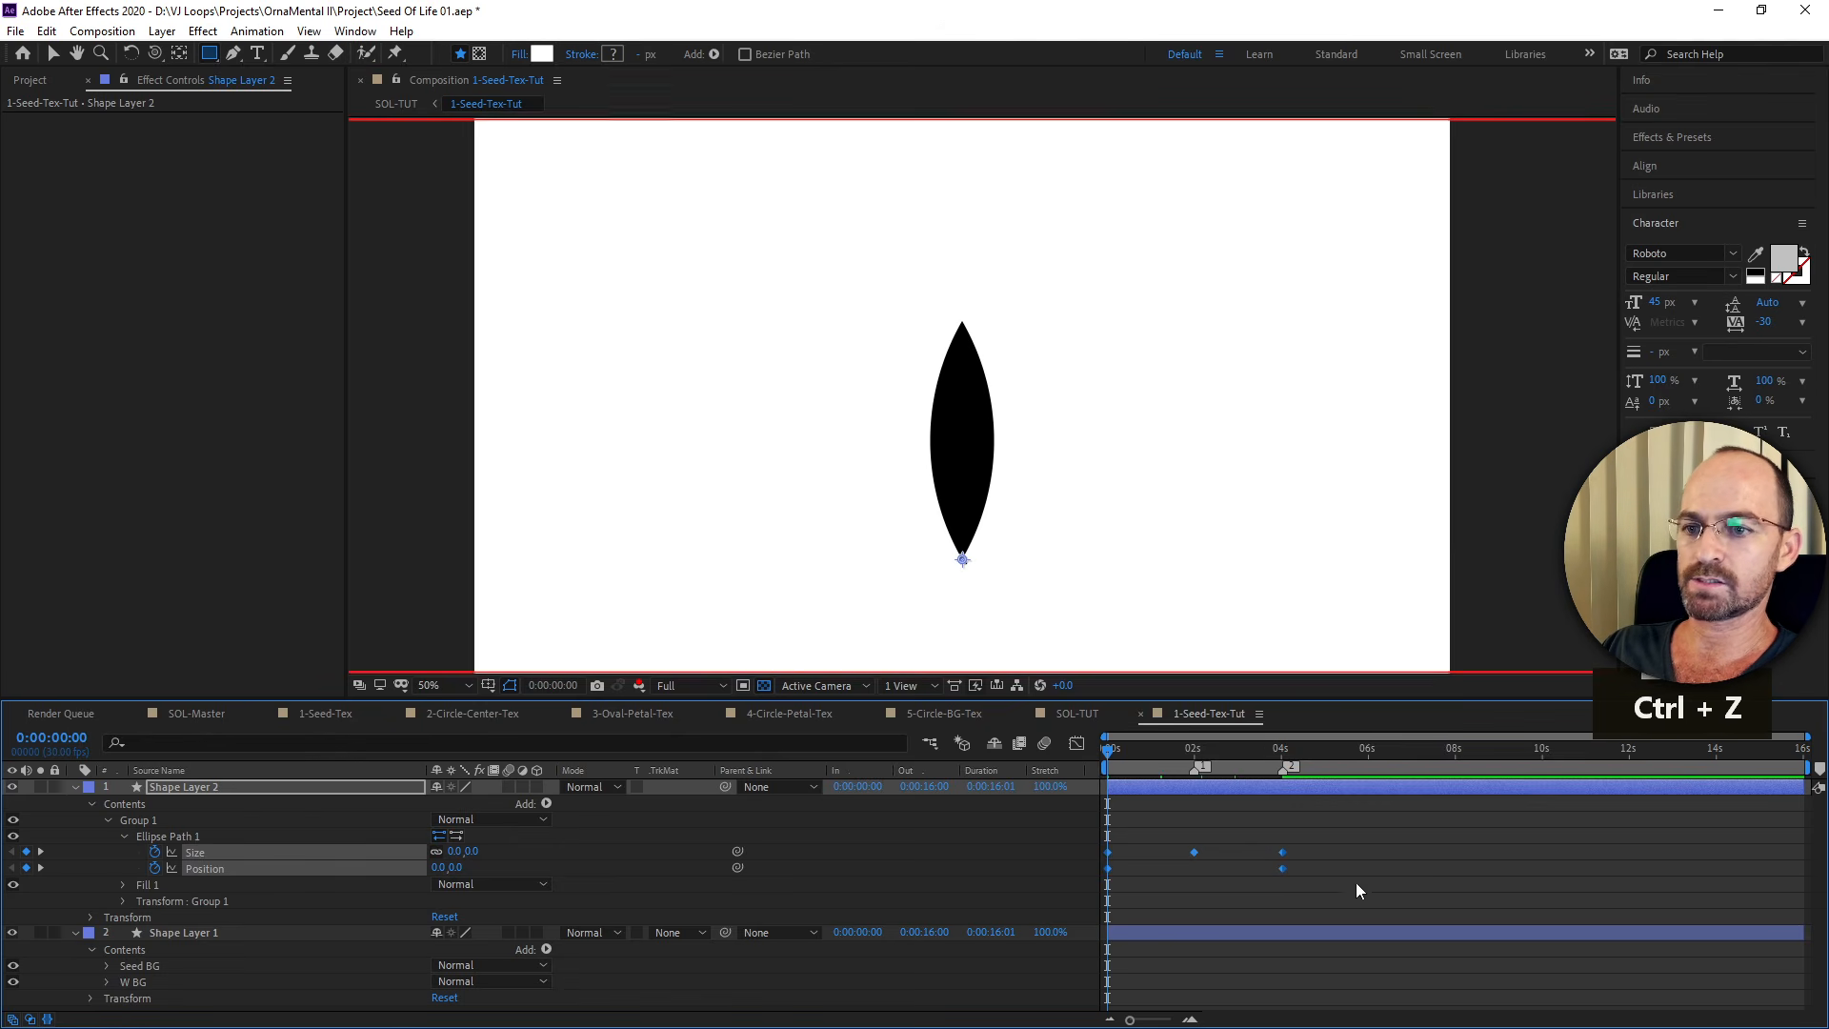
Open the graph editor and compare the speed graph with the value graph of the linear Size and Position keyframes.
{"action": "left_click", "coordinate": [1076, 744]}
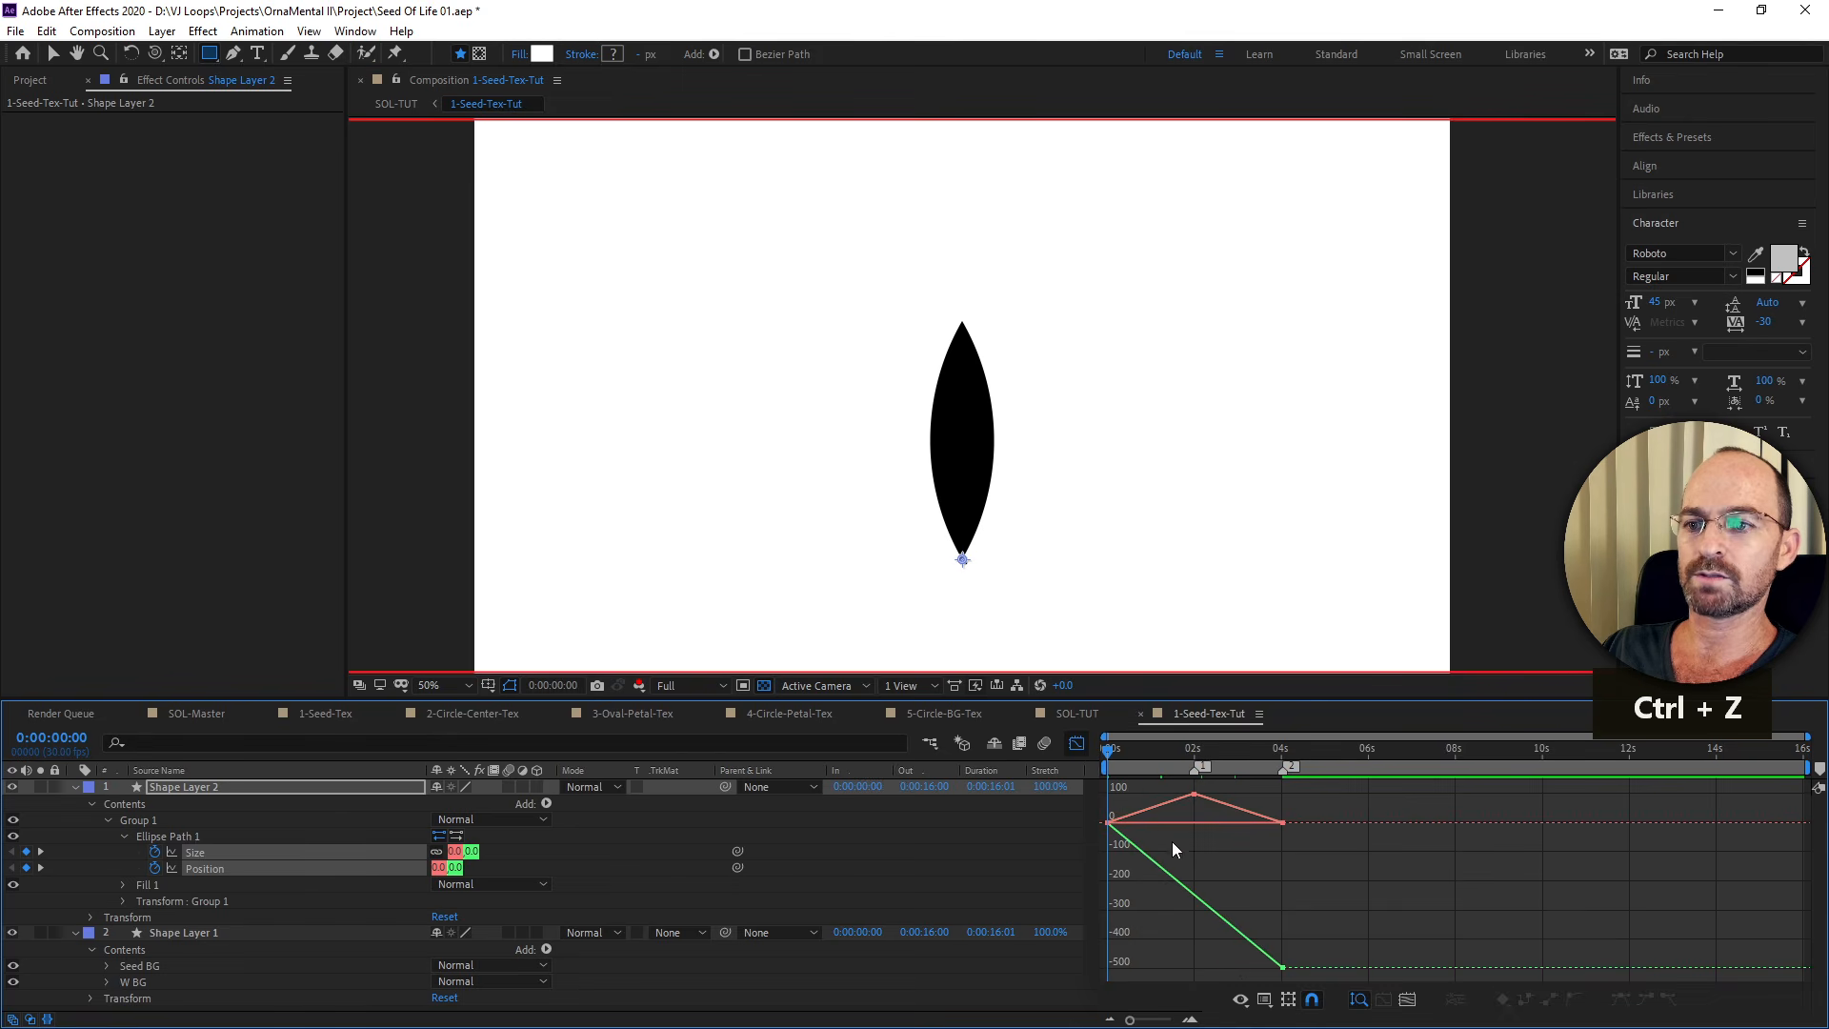
{"action": "left_click", "coordinate": [1265, 1001]}
{"action": "left_click", "coordinate": [1334, 816]}
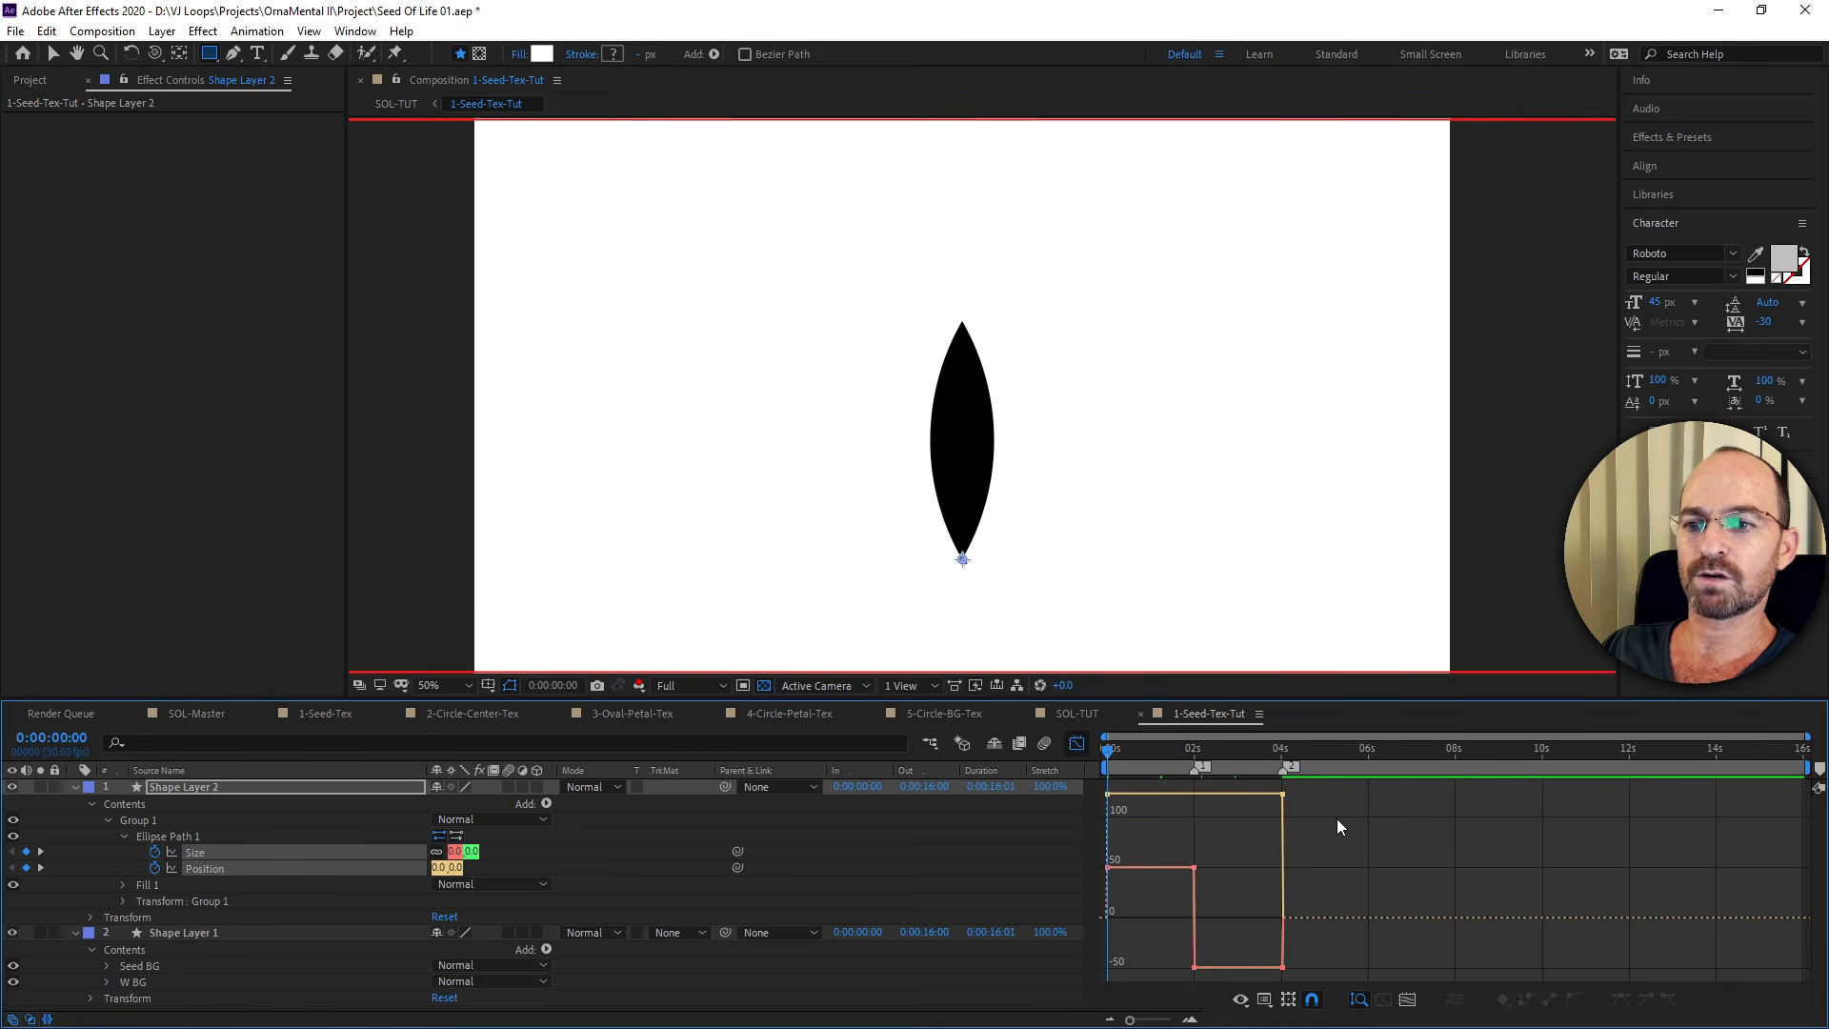
{"action": "left_click", "coordinate": [1266, 1000]}
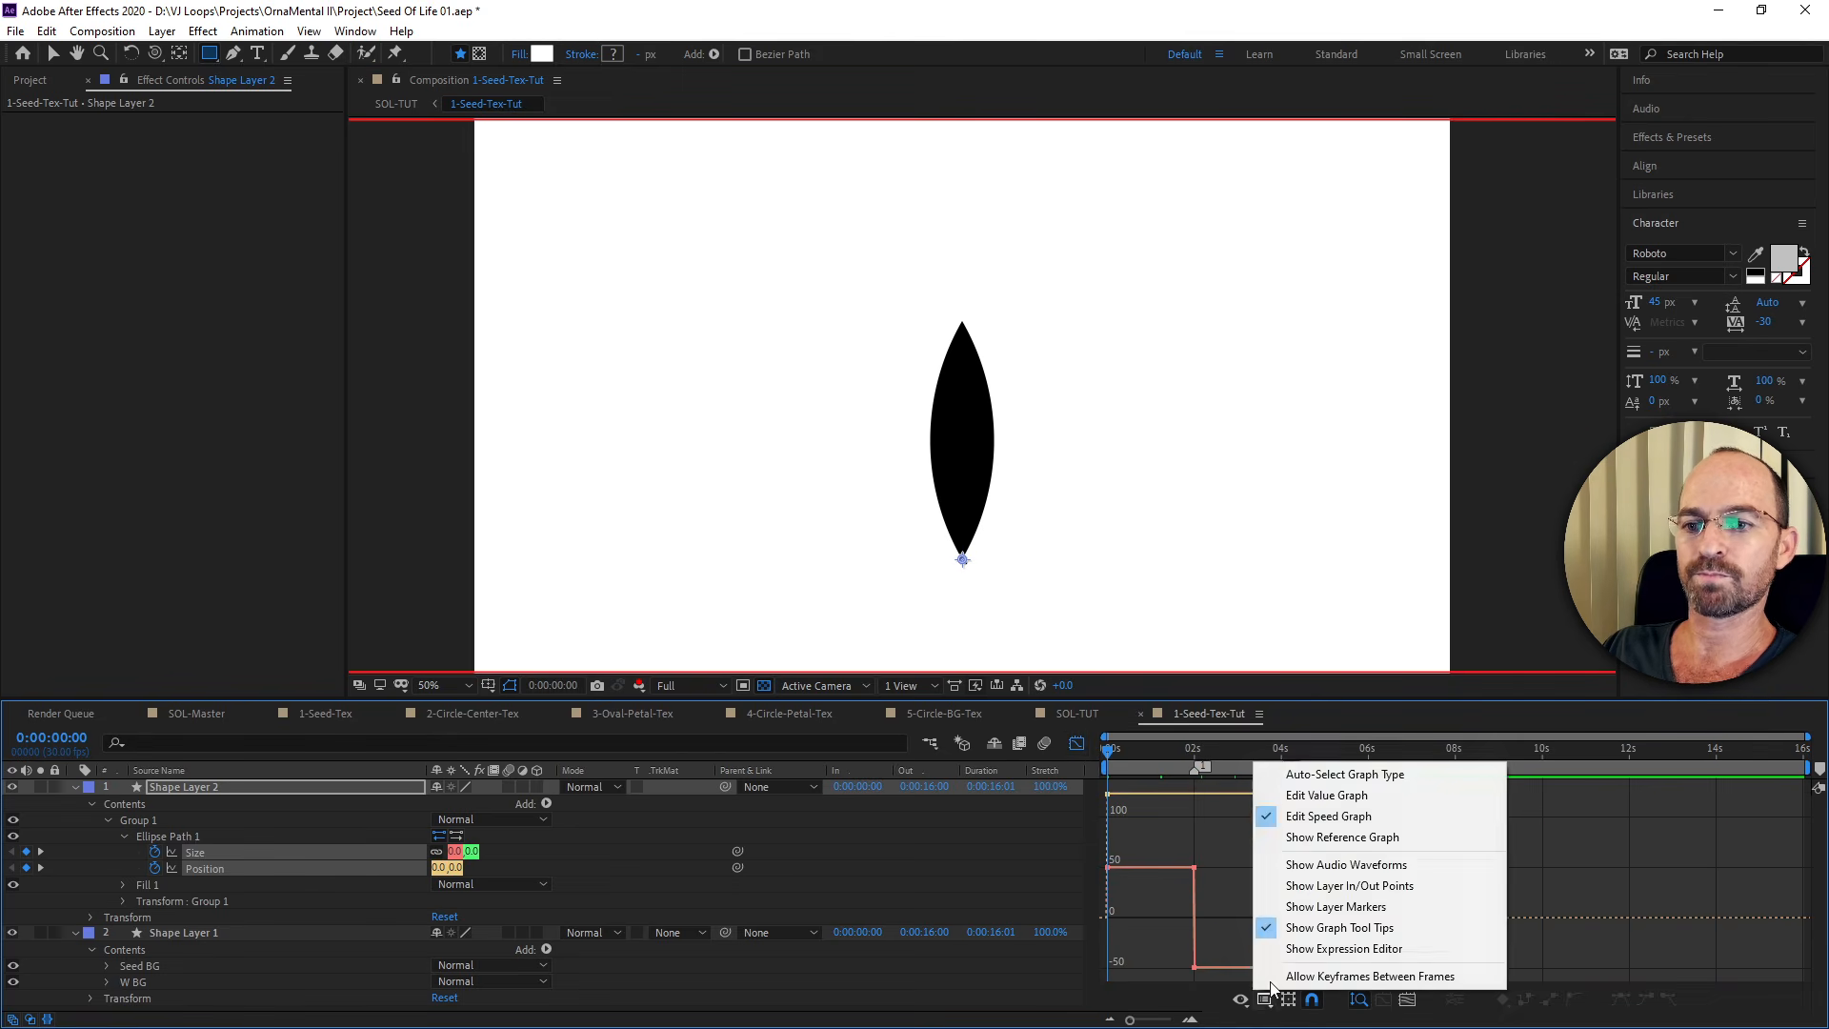
{"action": "left_click", "coordinate": [1308, 836]}
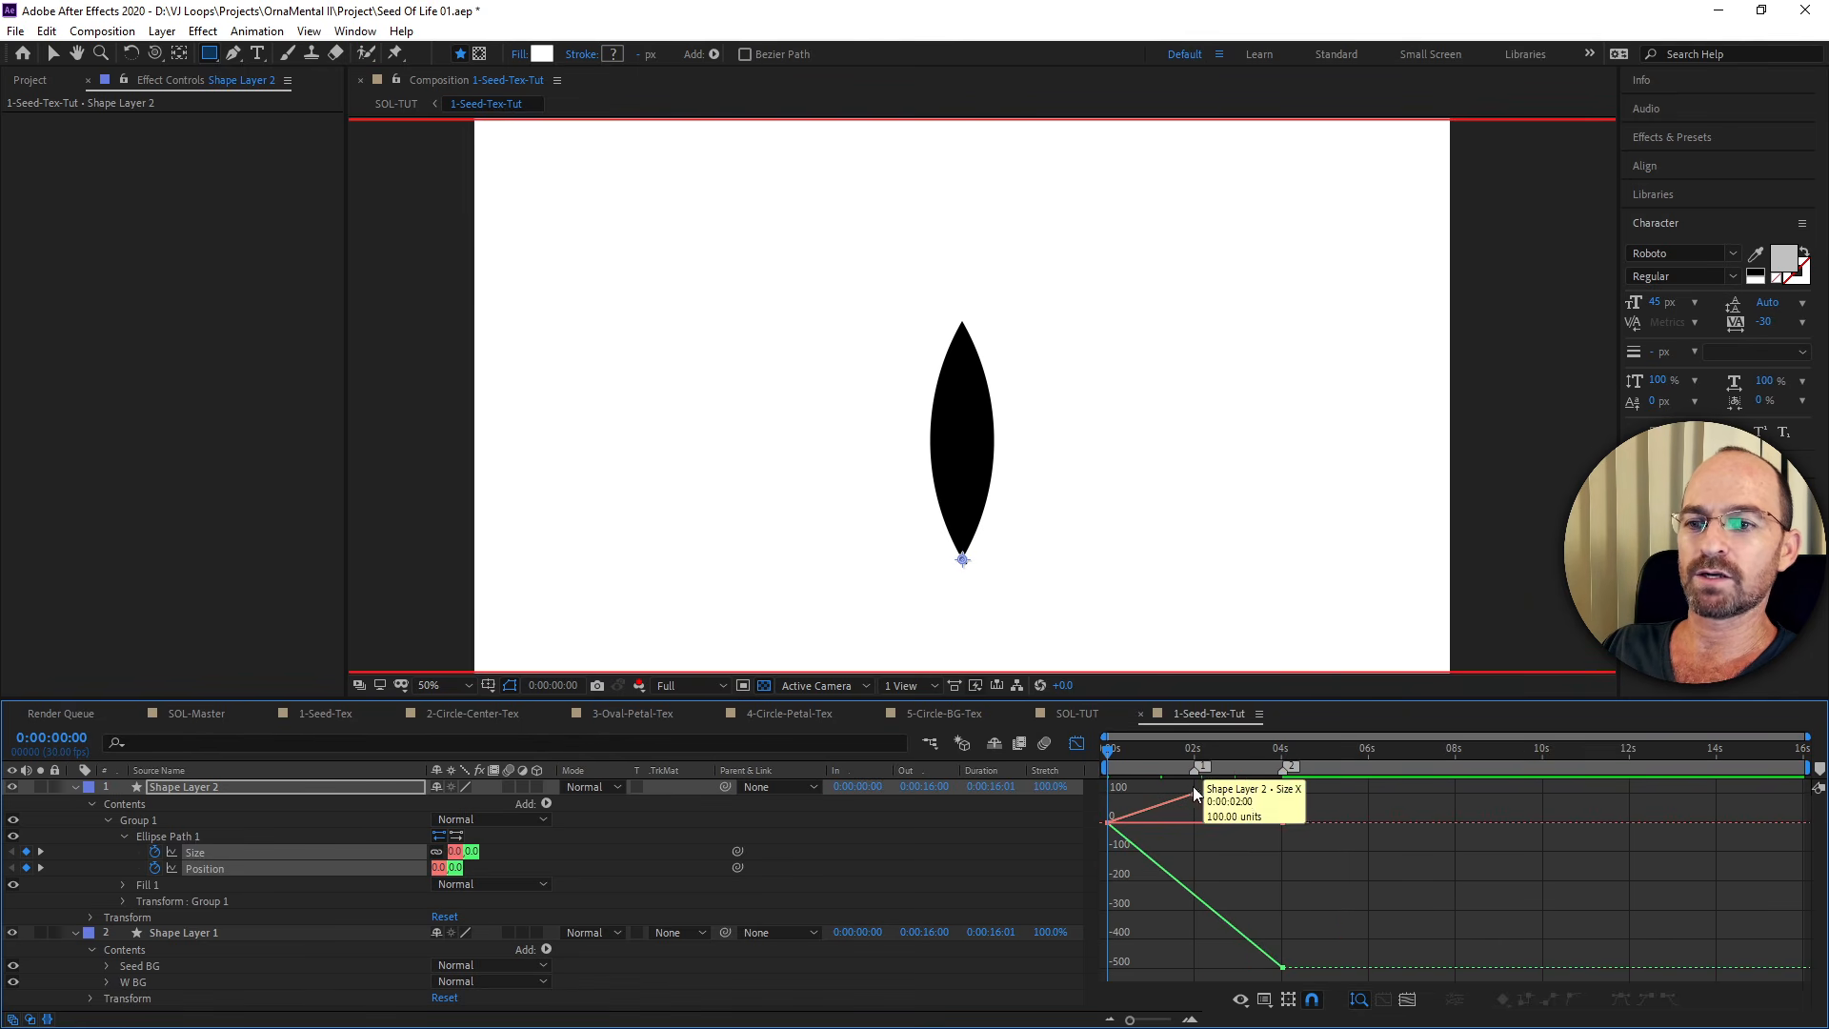
Preview the linear ellipse animation from the start and stop the playback.
{"action": "key", "text": "shift+1"}
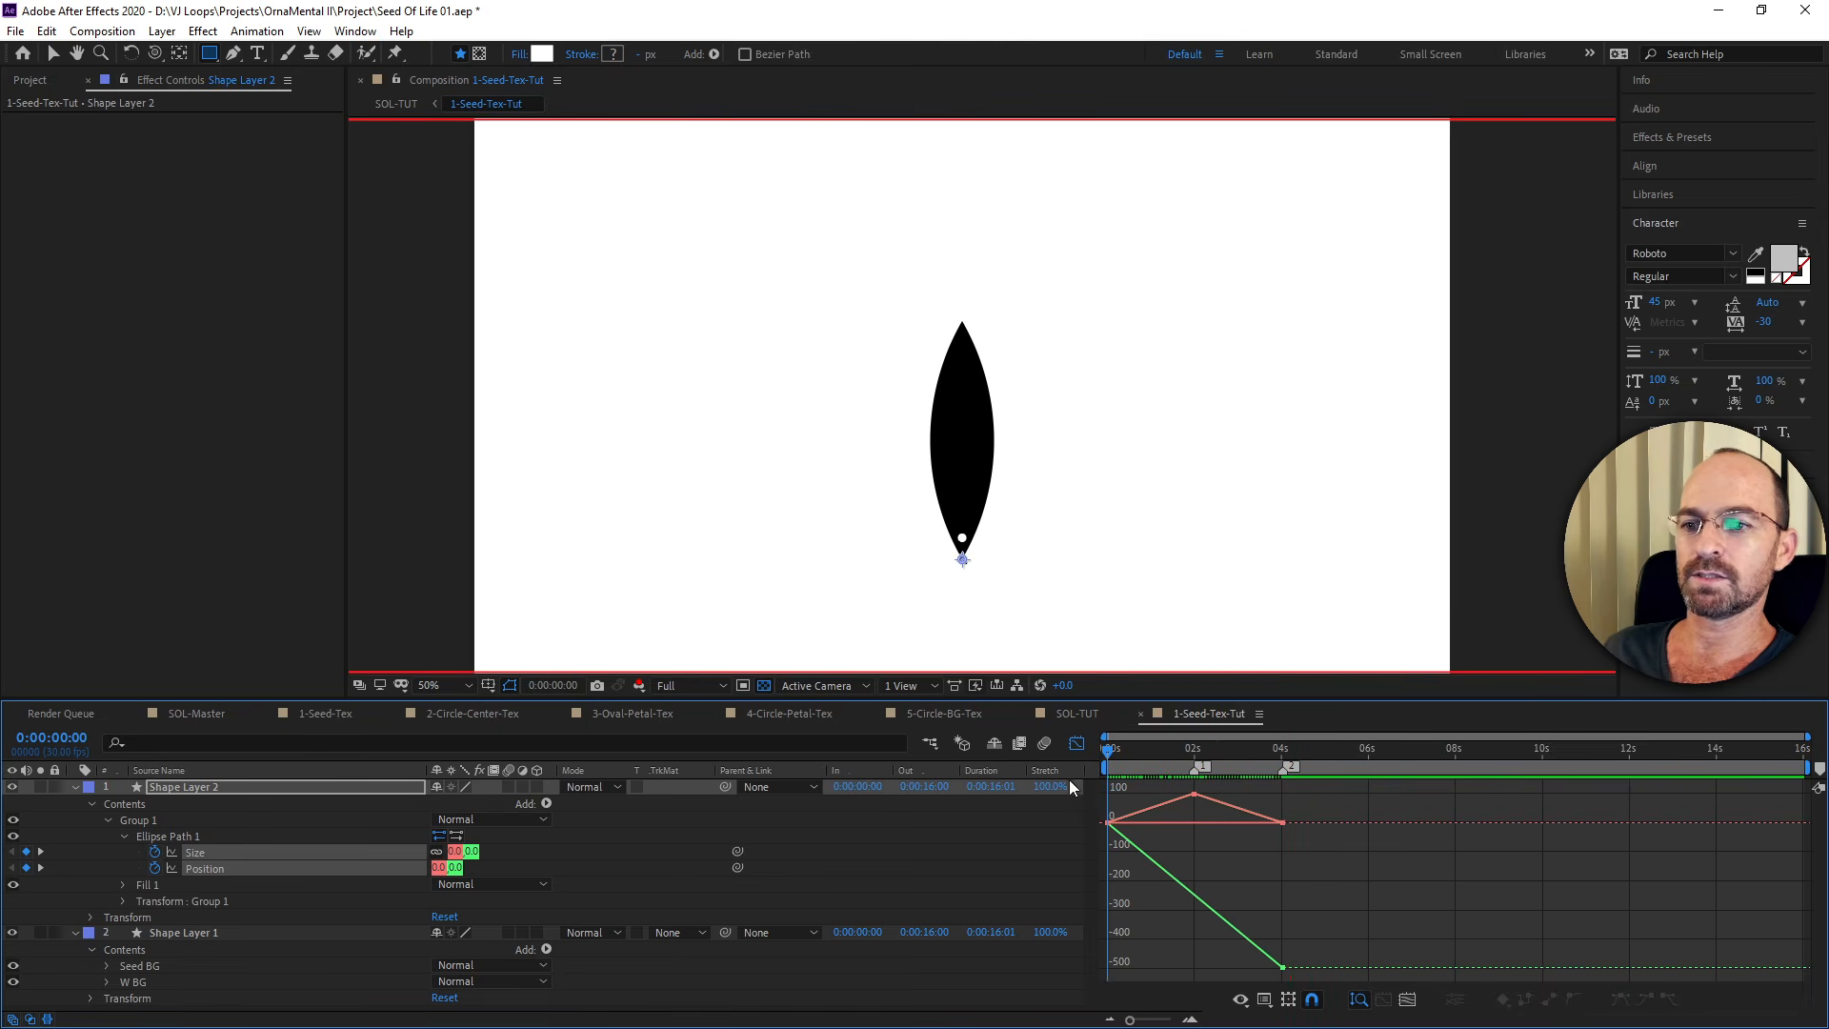
{"action": "key", "text": "shift+1"}
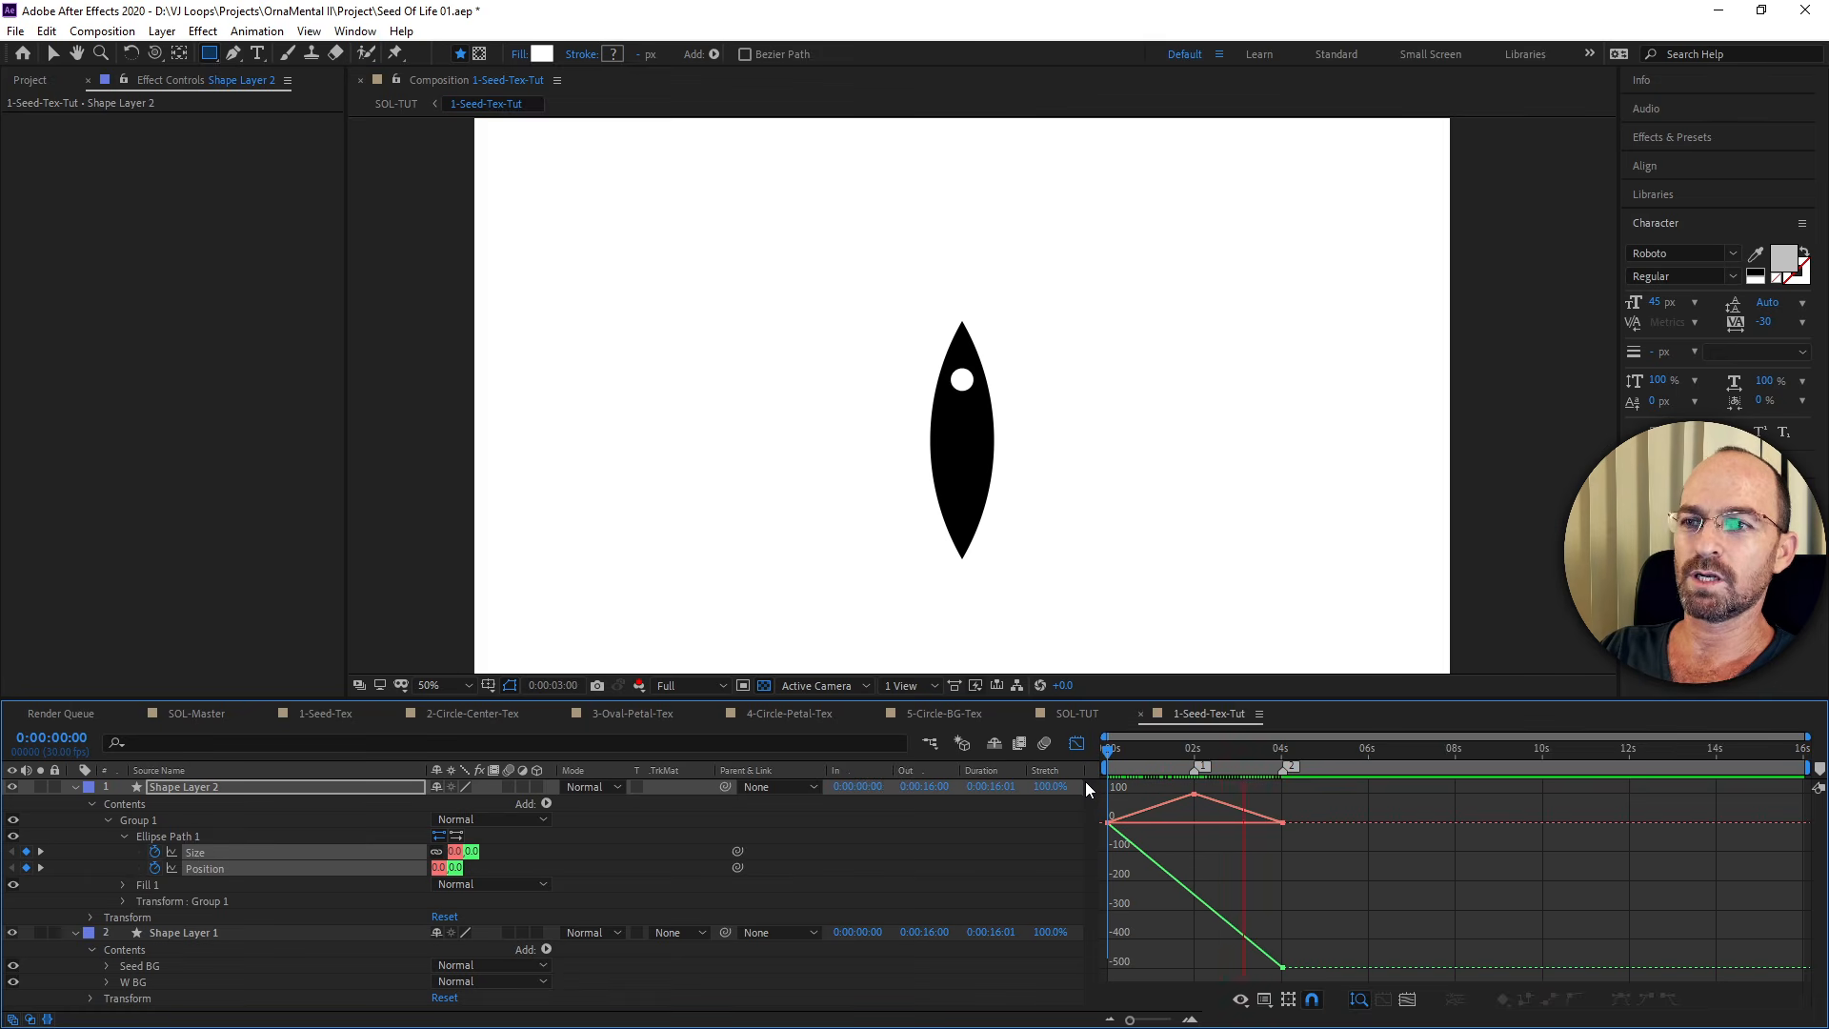
{"action": "key", "text": "space"}
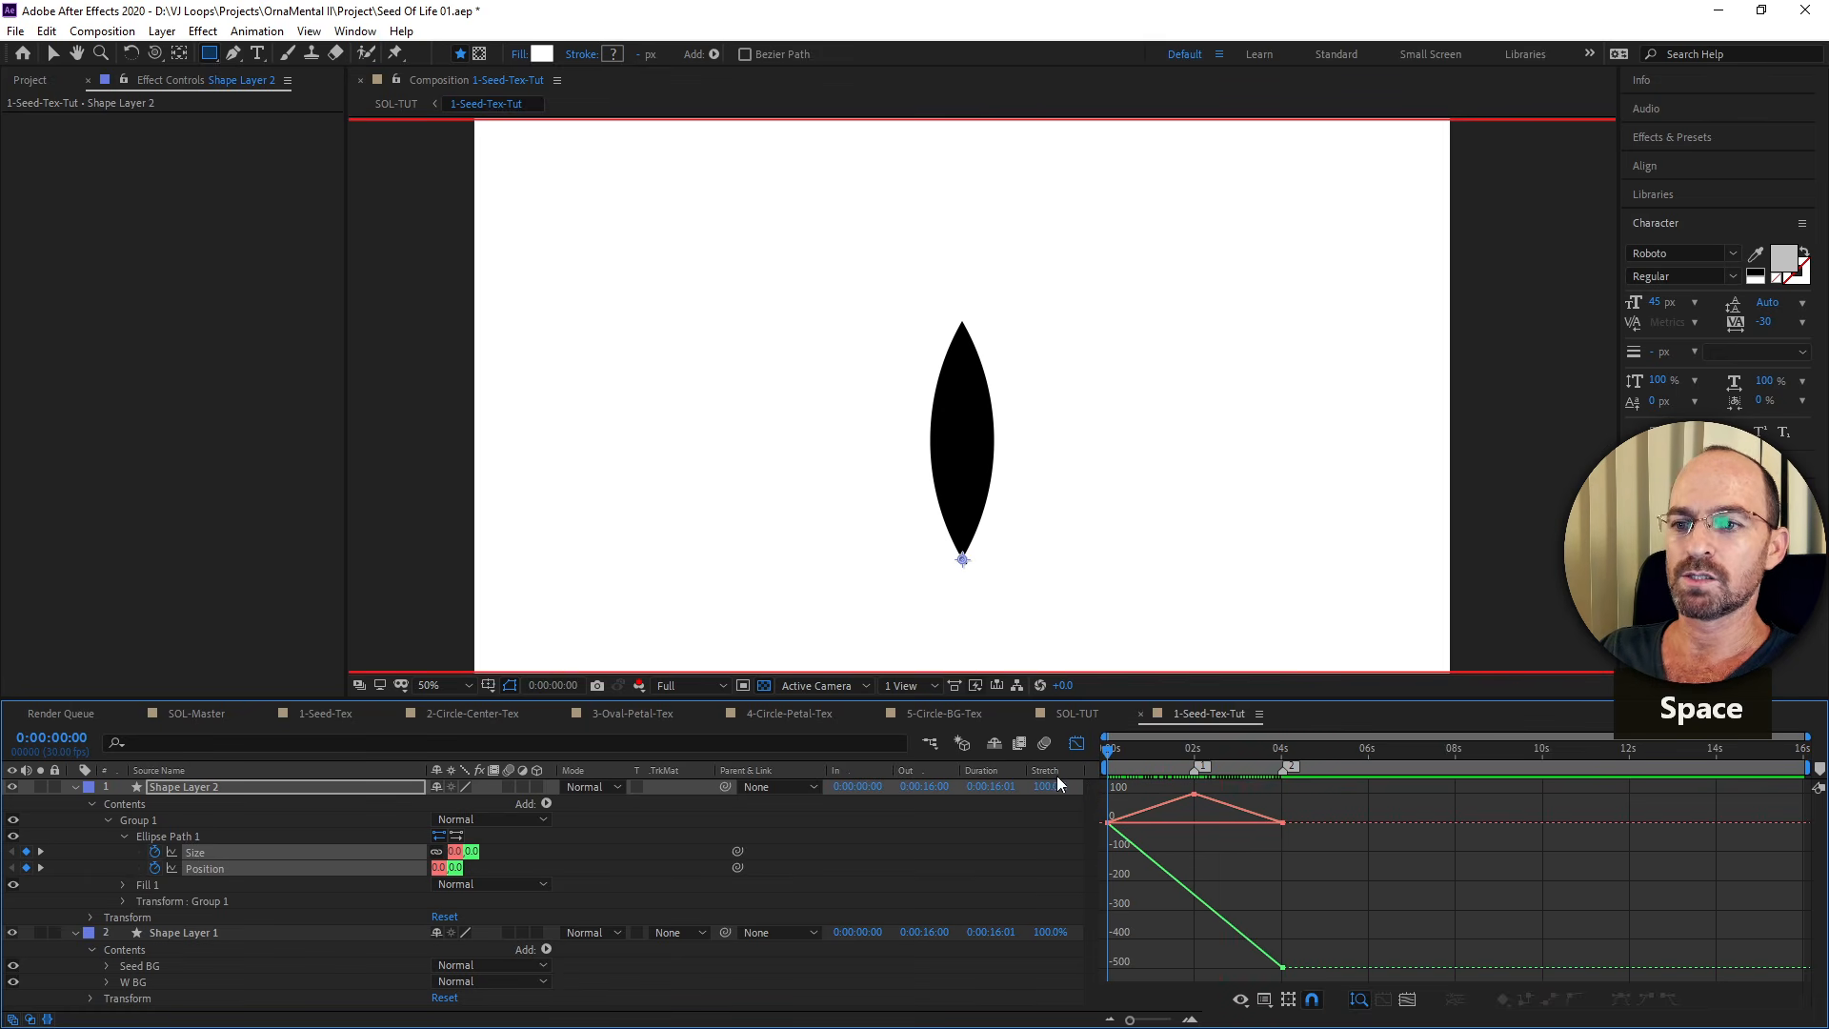
Return to the keyframe view and apply Easy Ease to all Size and Position keyframes of Ellipse Path 1.
{"action": "left_click", "coordinate": [1077, 743]}
{"action": "left_click_drag", "start_coordinate": [1301, 834], "coordinate": [1082, 897]}
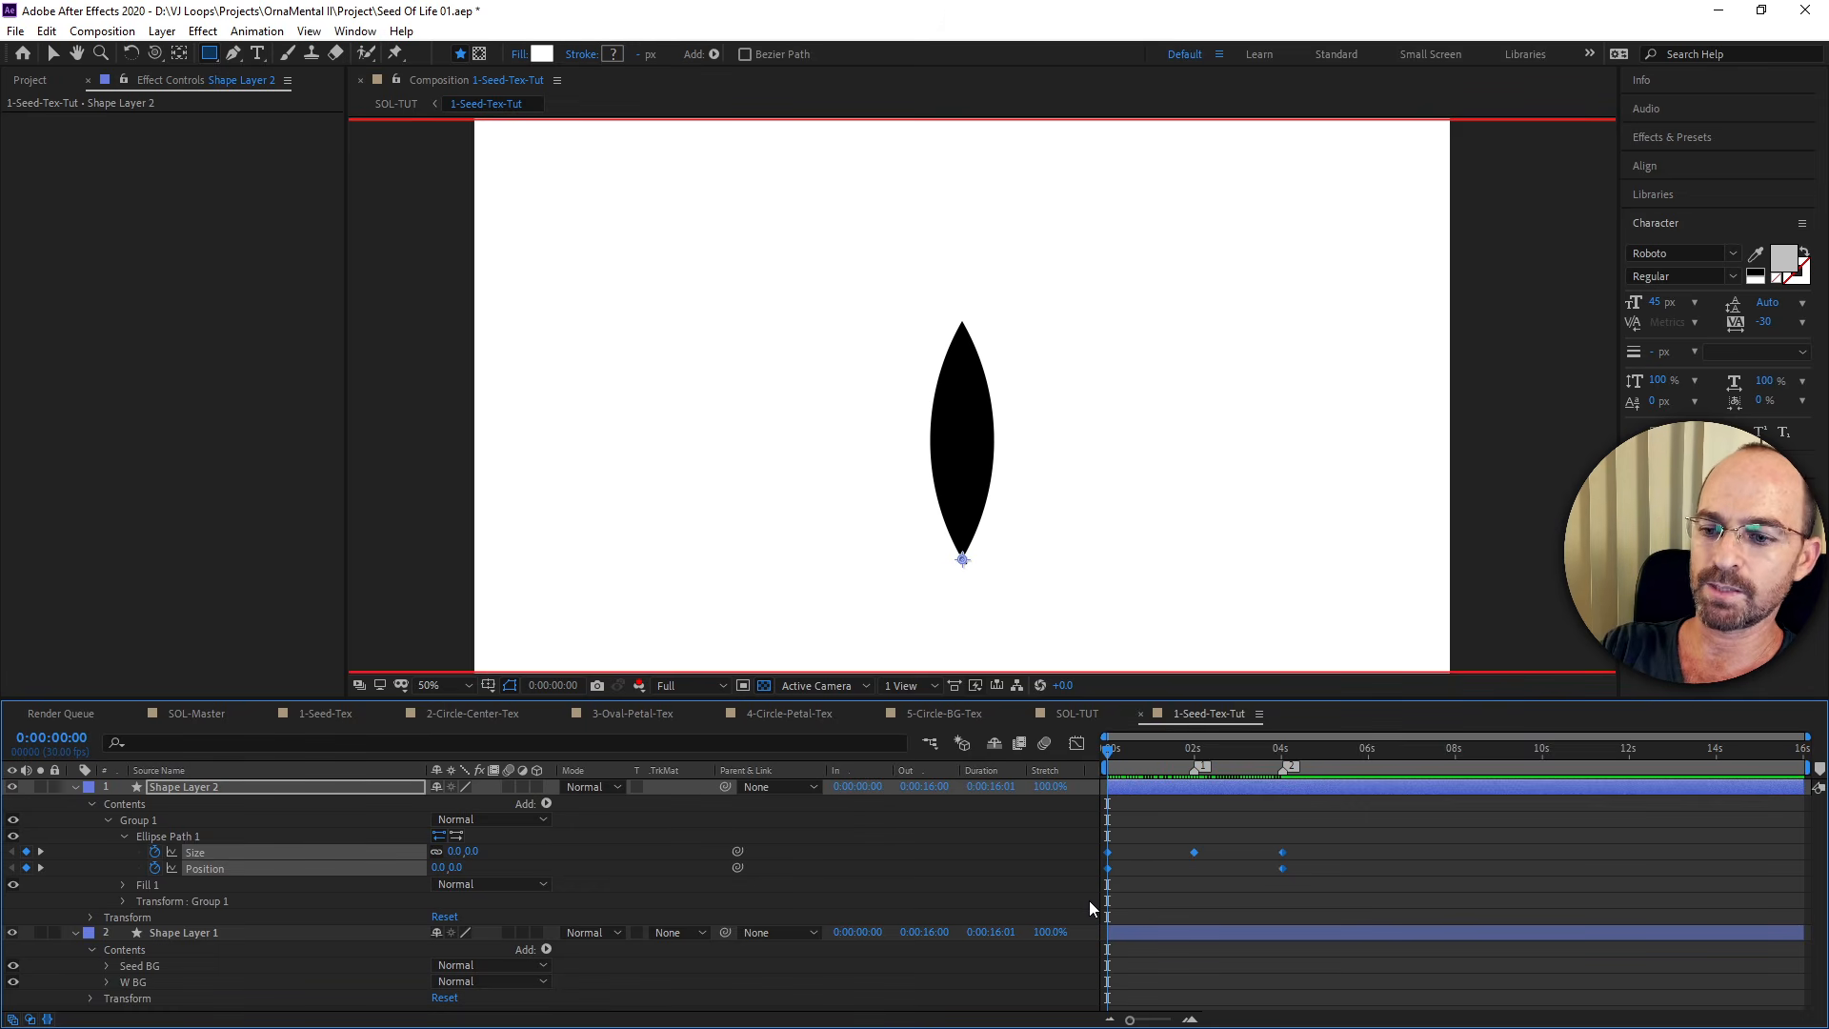
{"action": "key", "text": "F9"}
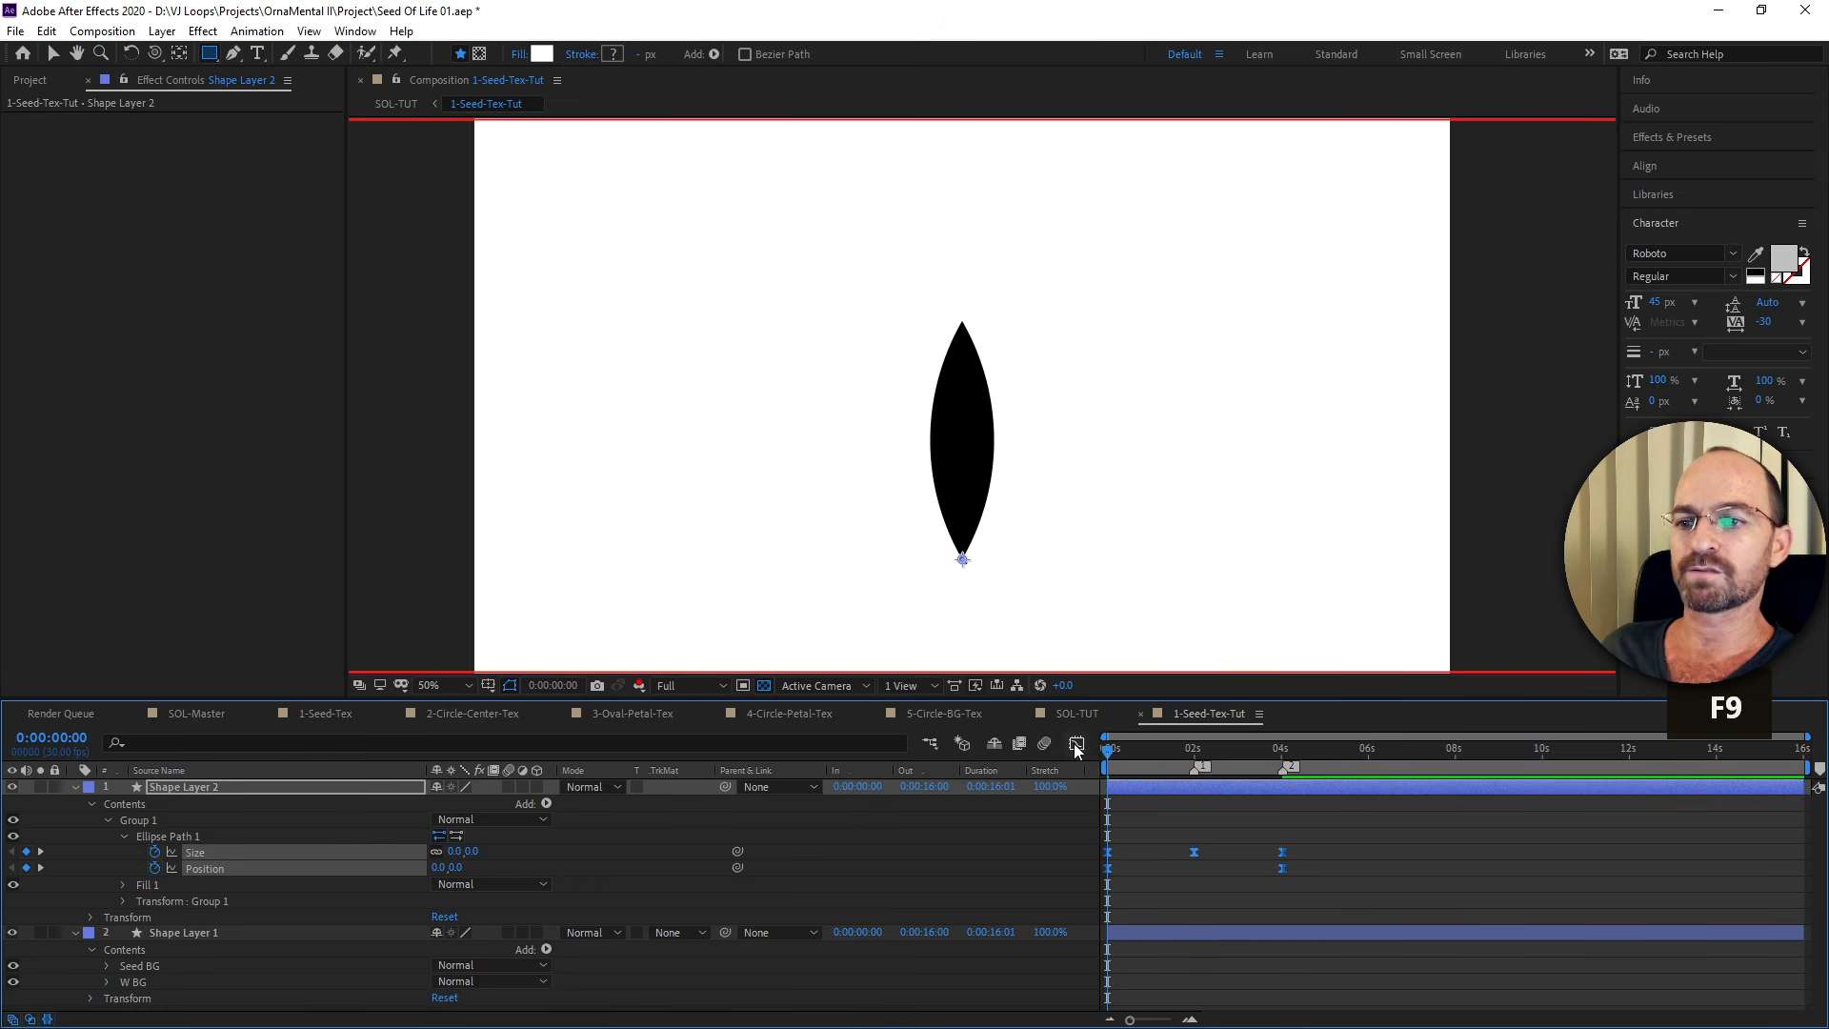
Examine the eased Size and Position curves in the graph editor and preview the animation from the start.
{"action": "left_click", "coordinate": [1075, 745]}
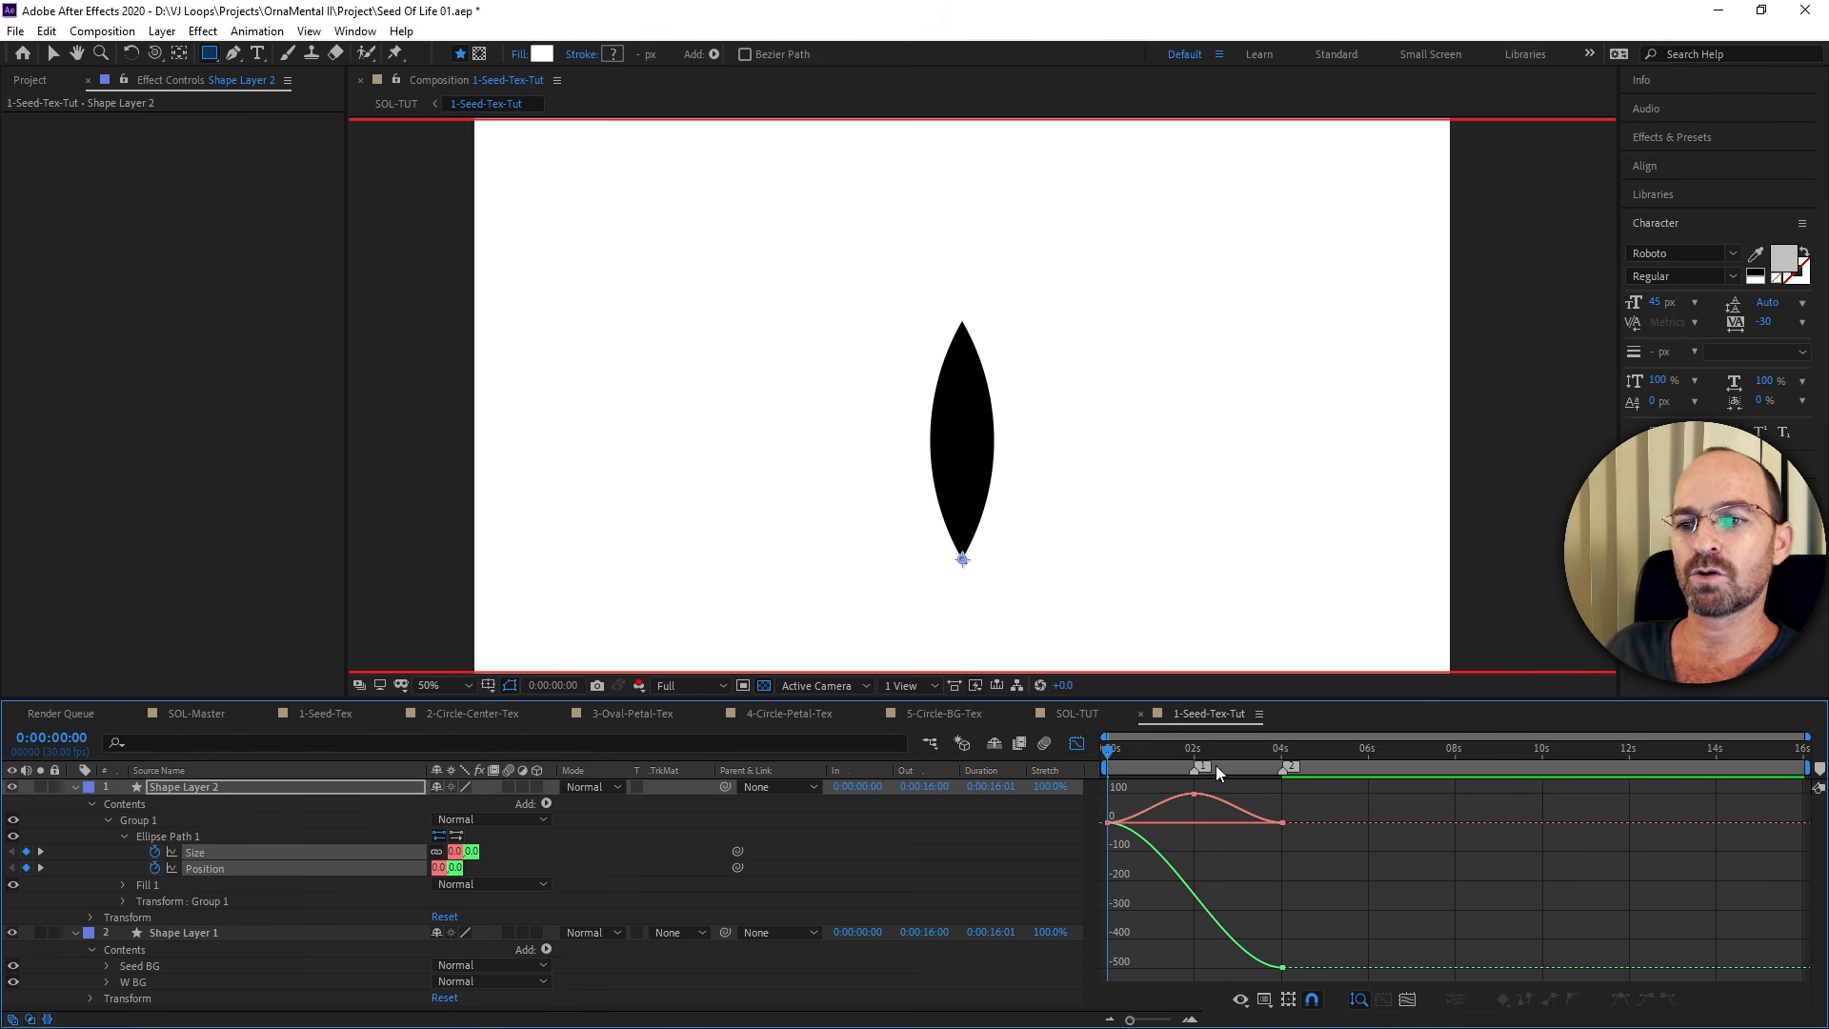
{"action": "left_click", "coordinate": [1283, 968]}
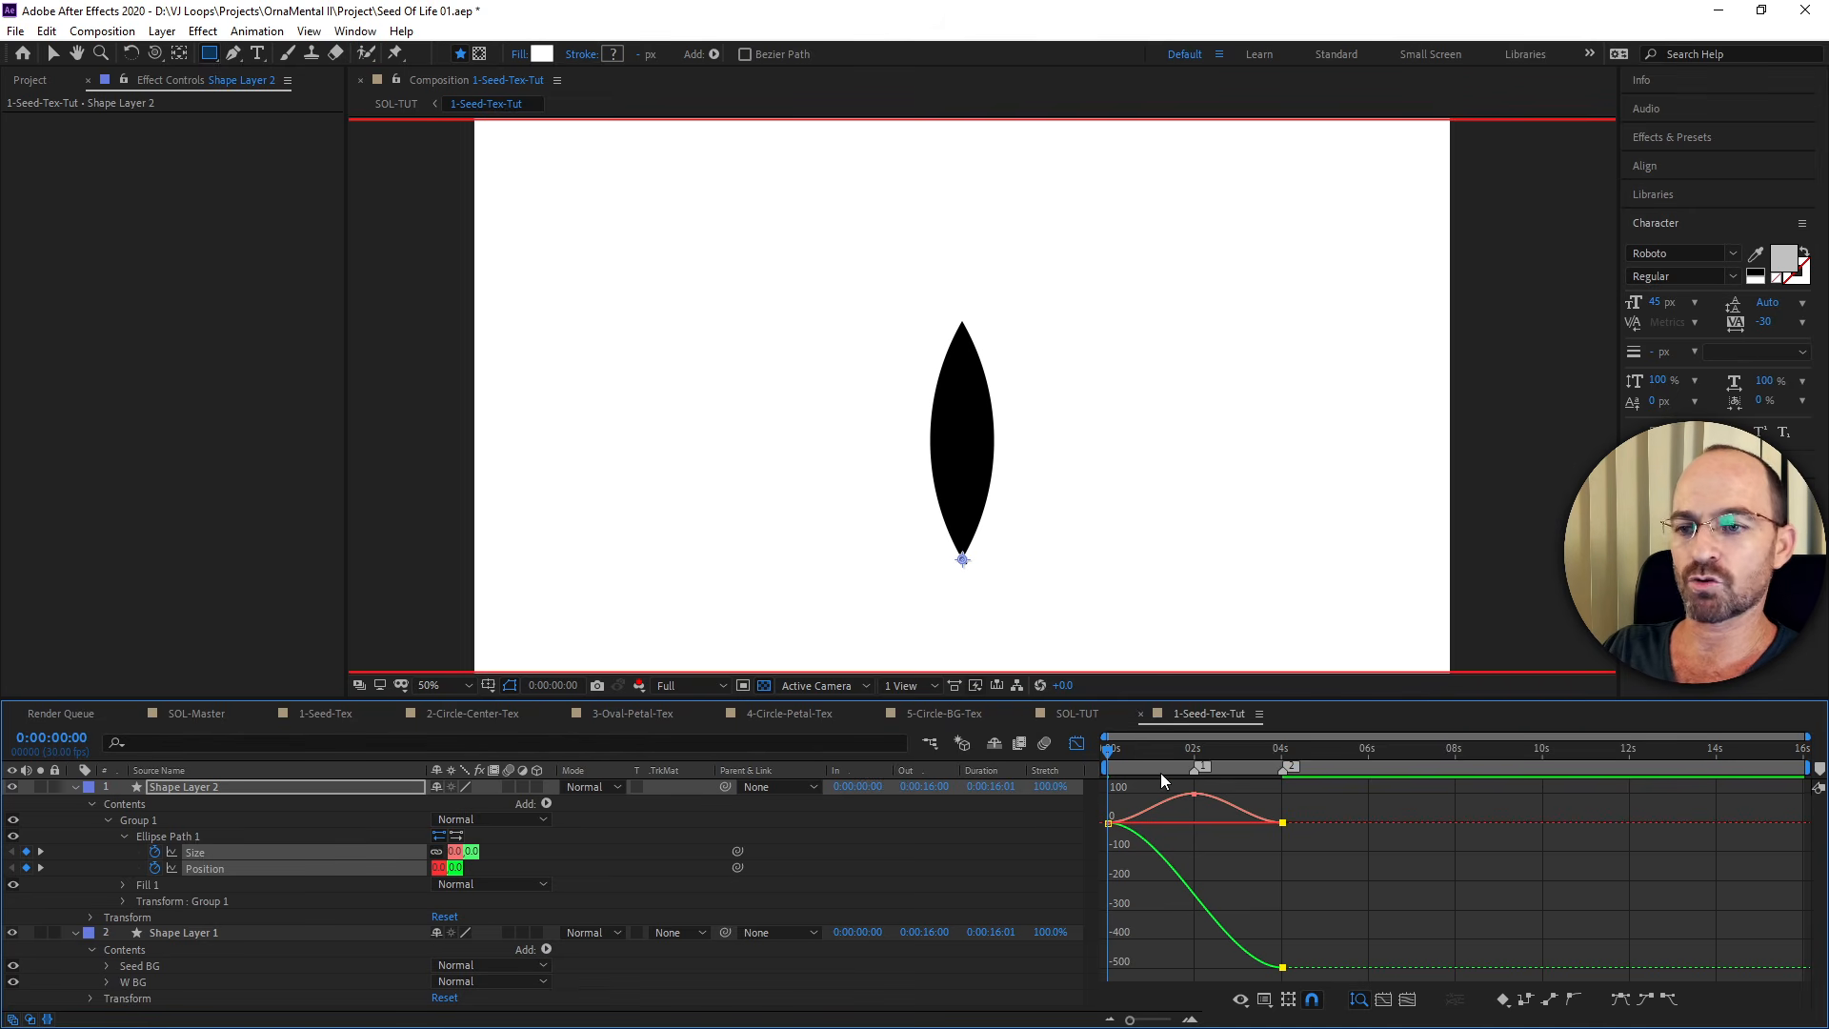
{"action": "left_click_drag", "start_coordinate": [1128, 750], "coordinate": [1060, 775]}
{"action": "key", "text": "shift+1"}
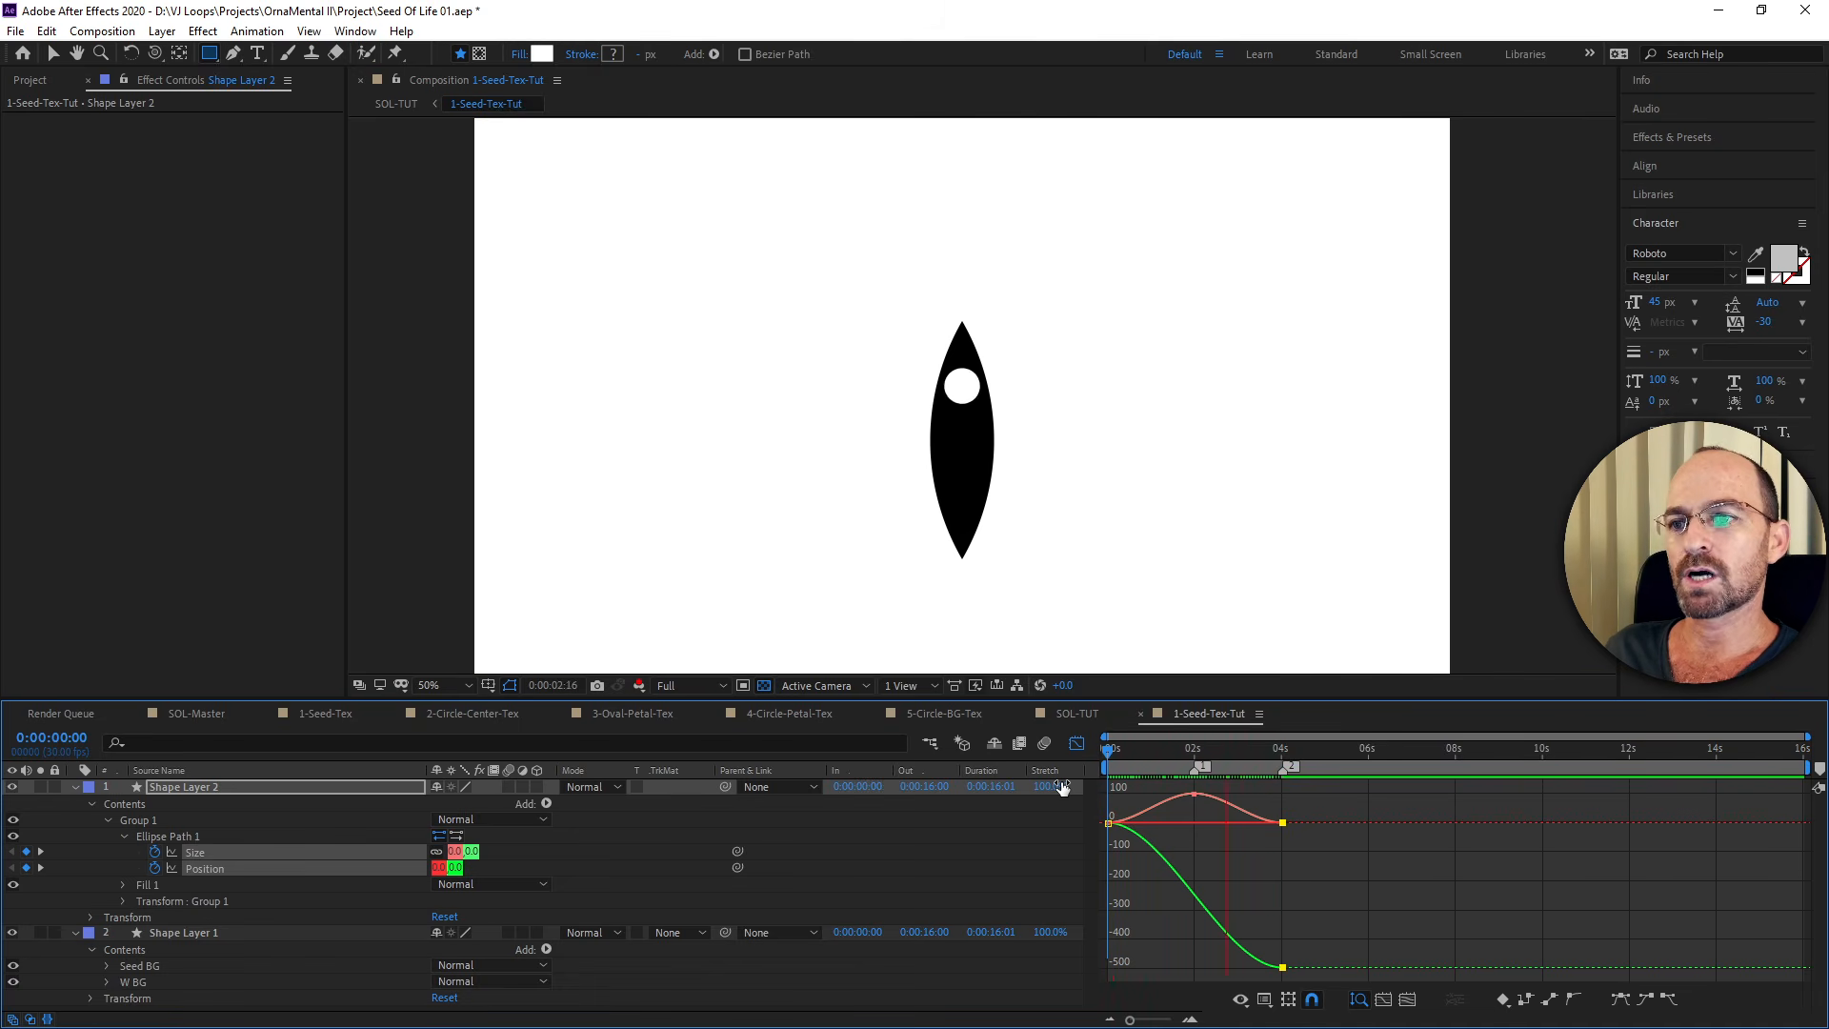
{"action": "key", "text": "space"}
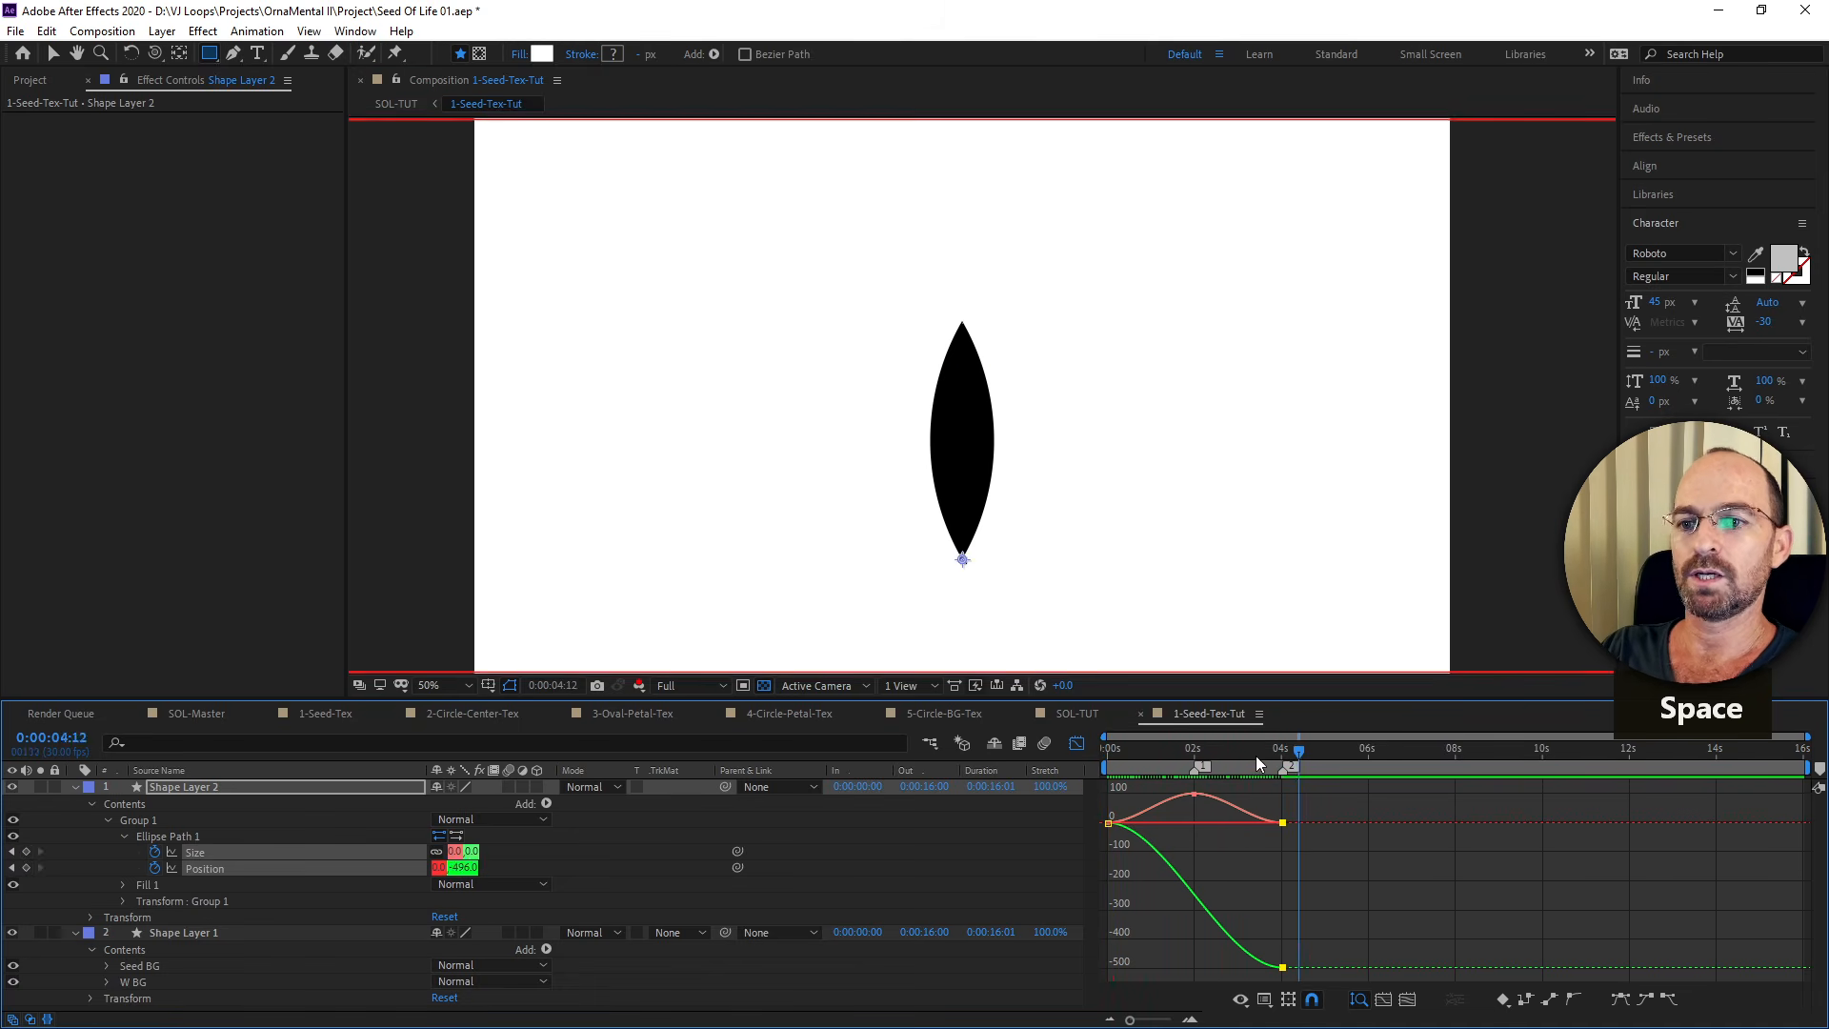
Close the graph editor and reveal all modified properties of both shape layers.
{"action": "left_click", "coordinate": [1044, 850]}
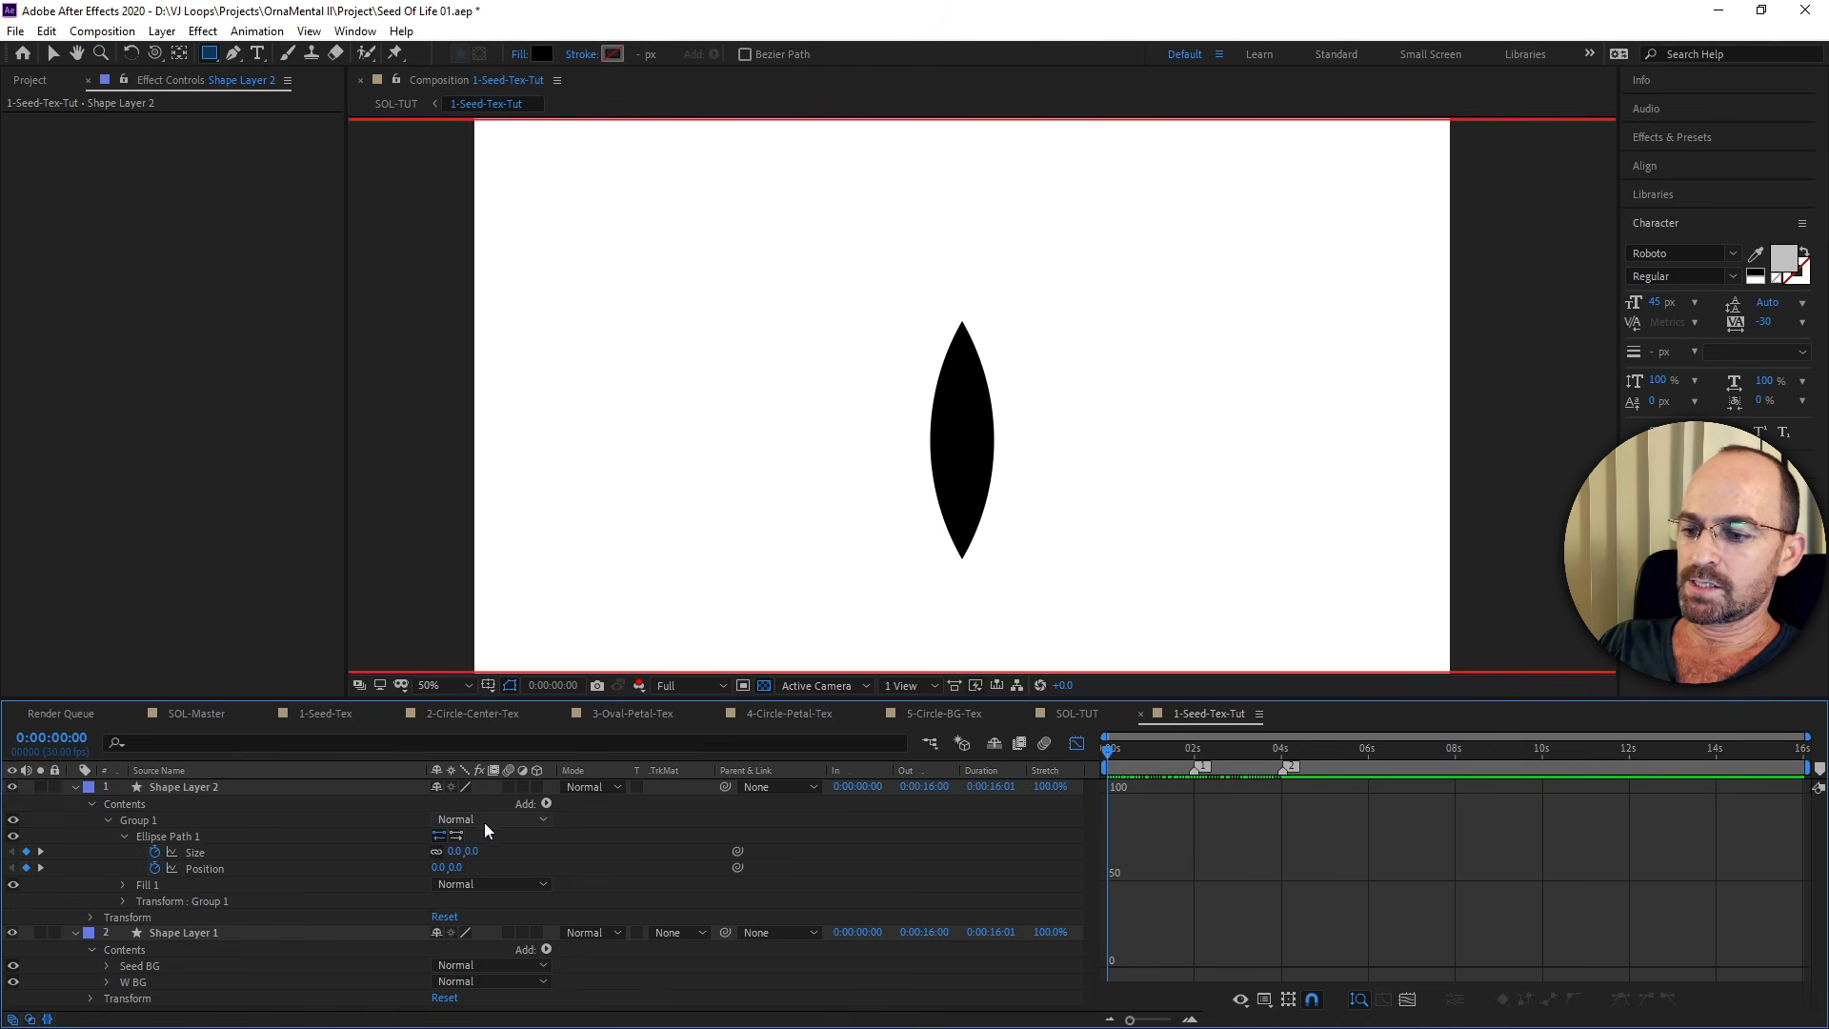
{"action": "key", "text": "u"}
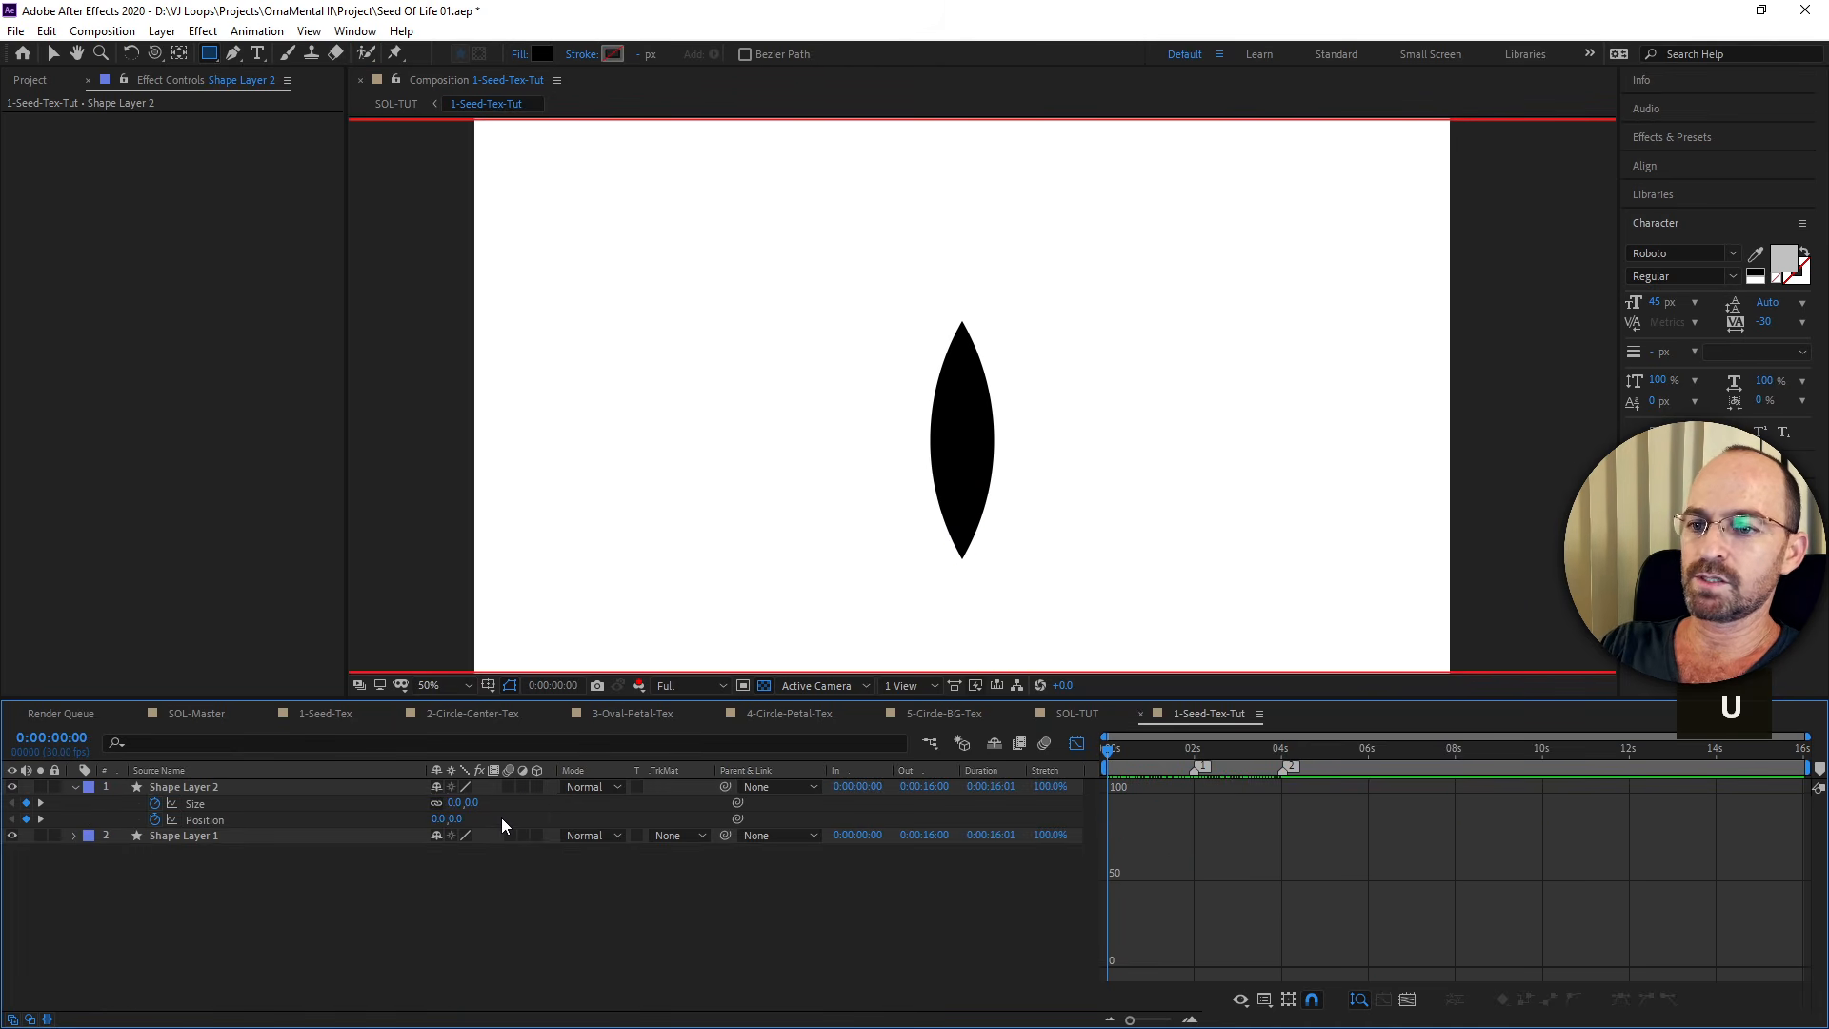
{"action": "left_click", "coordinate": [1075, 744]}
{"action": "key", "text": "u"}
{"action": "key", "text": "u"}
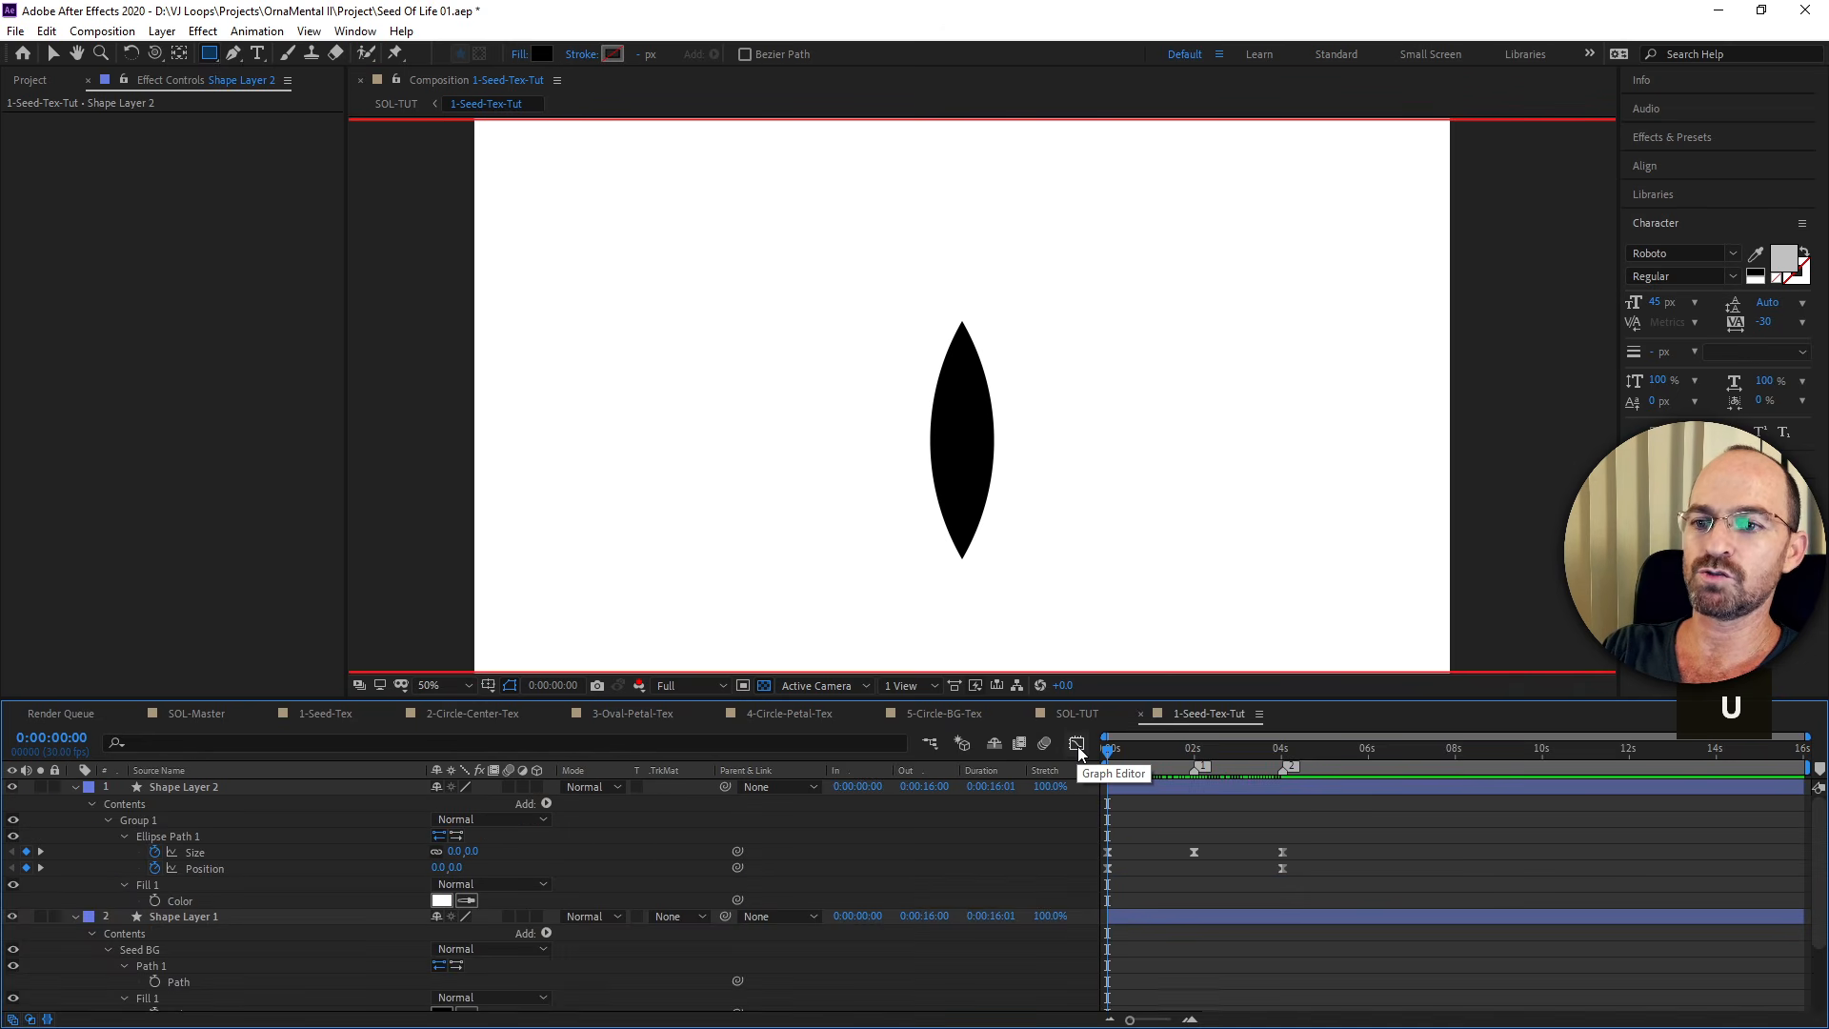
Try pasting a copy of all Size and Position keyframes at 0:00:04:01 and undo the paste.
{"action": "left_click_drag", "start_coordinate": [1313, 817], "coordinate": [1069, 877]}
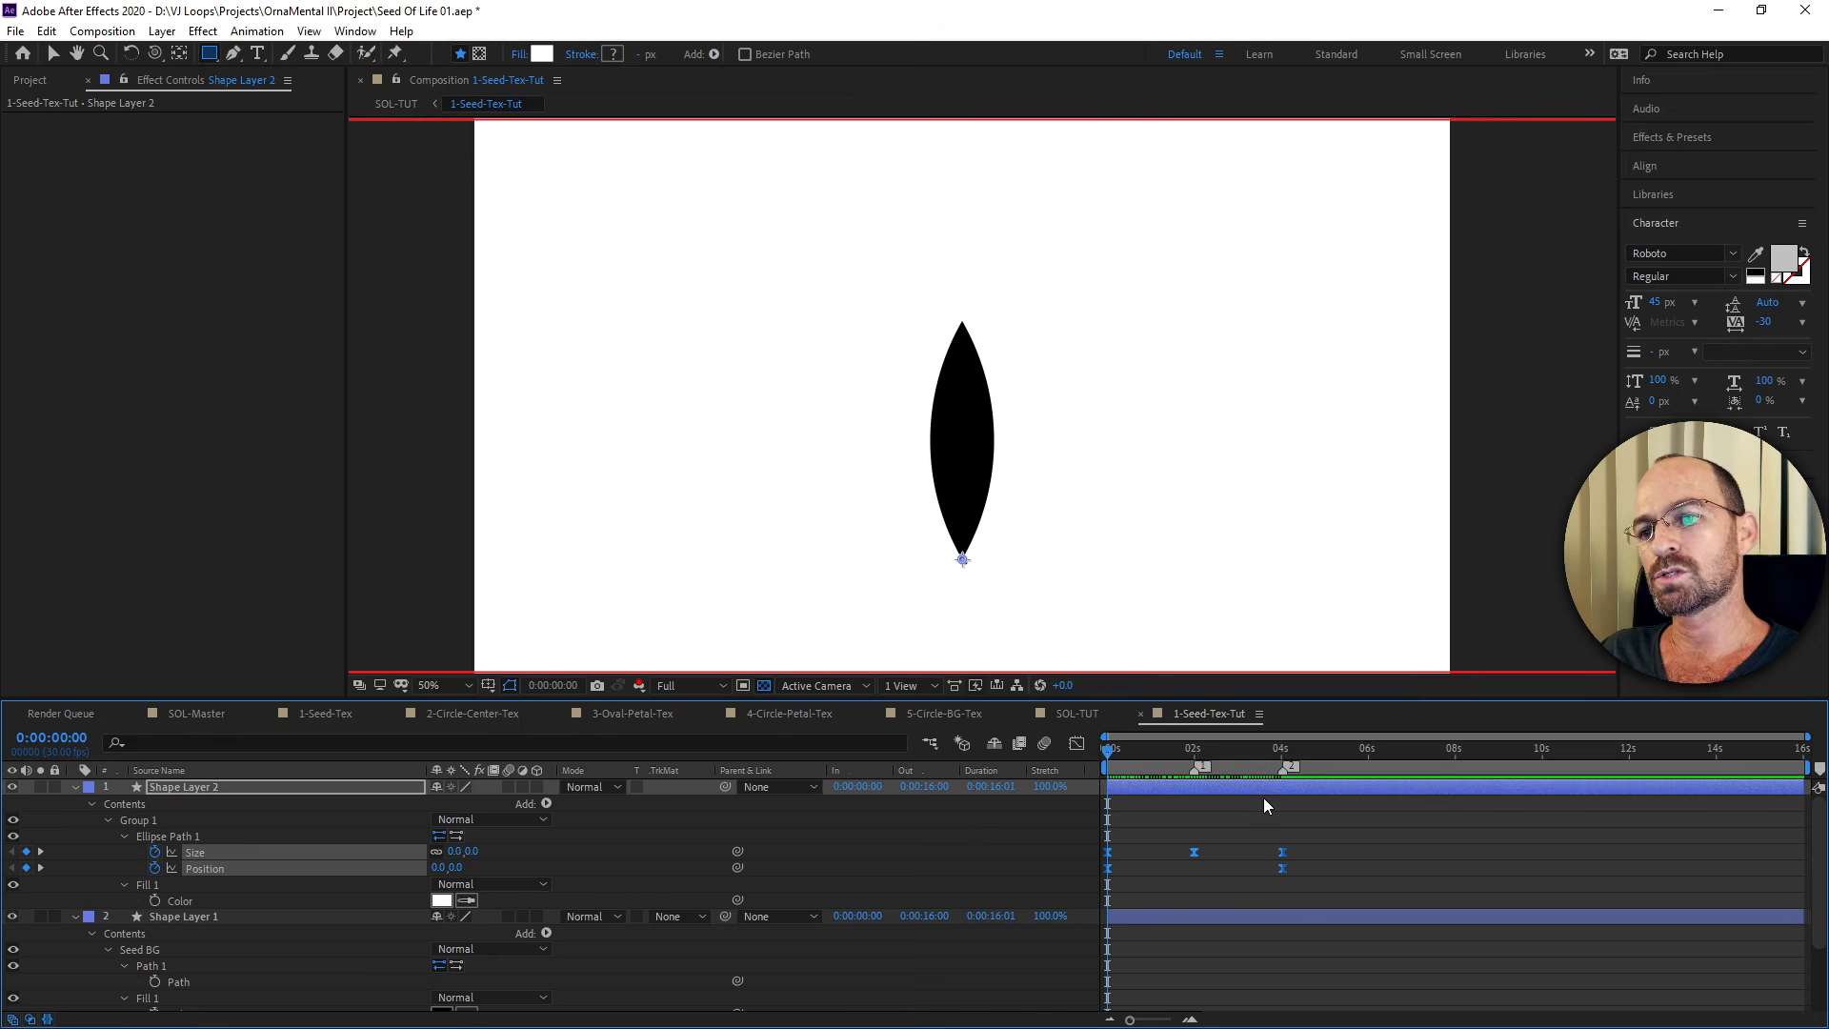
{"action": "left_click", "coordinate": [1357, 831]}
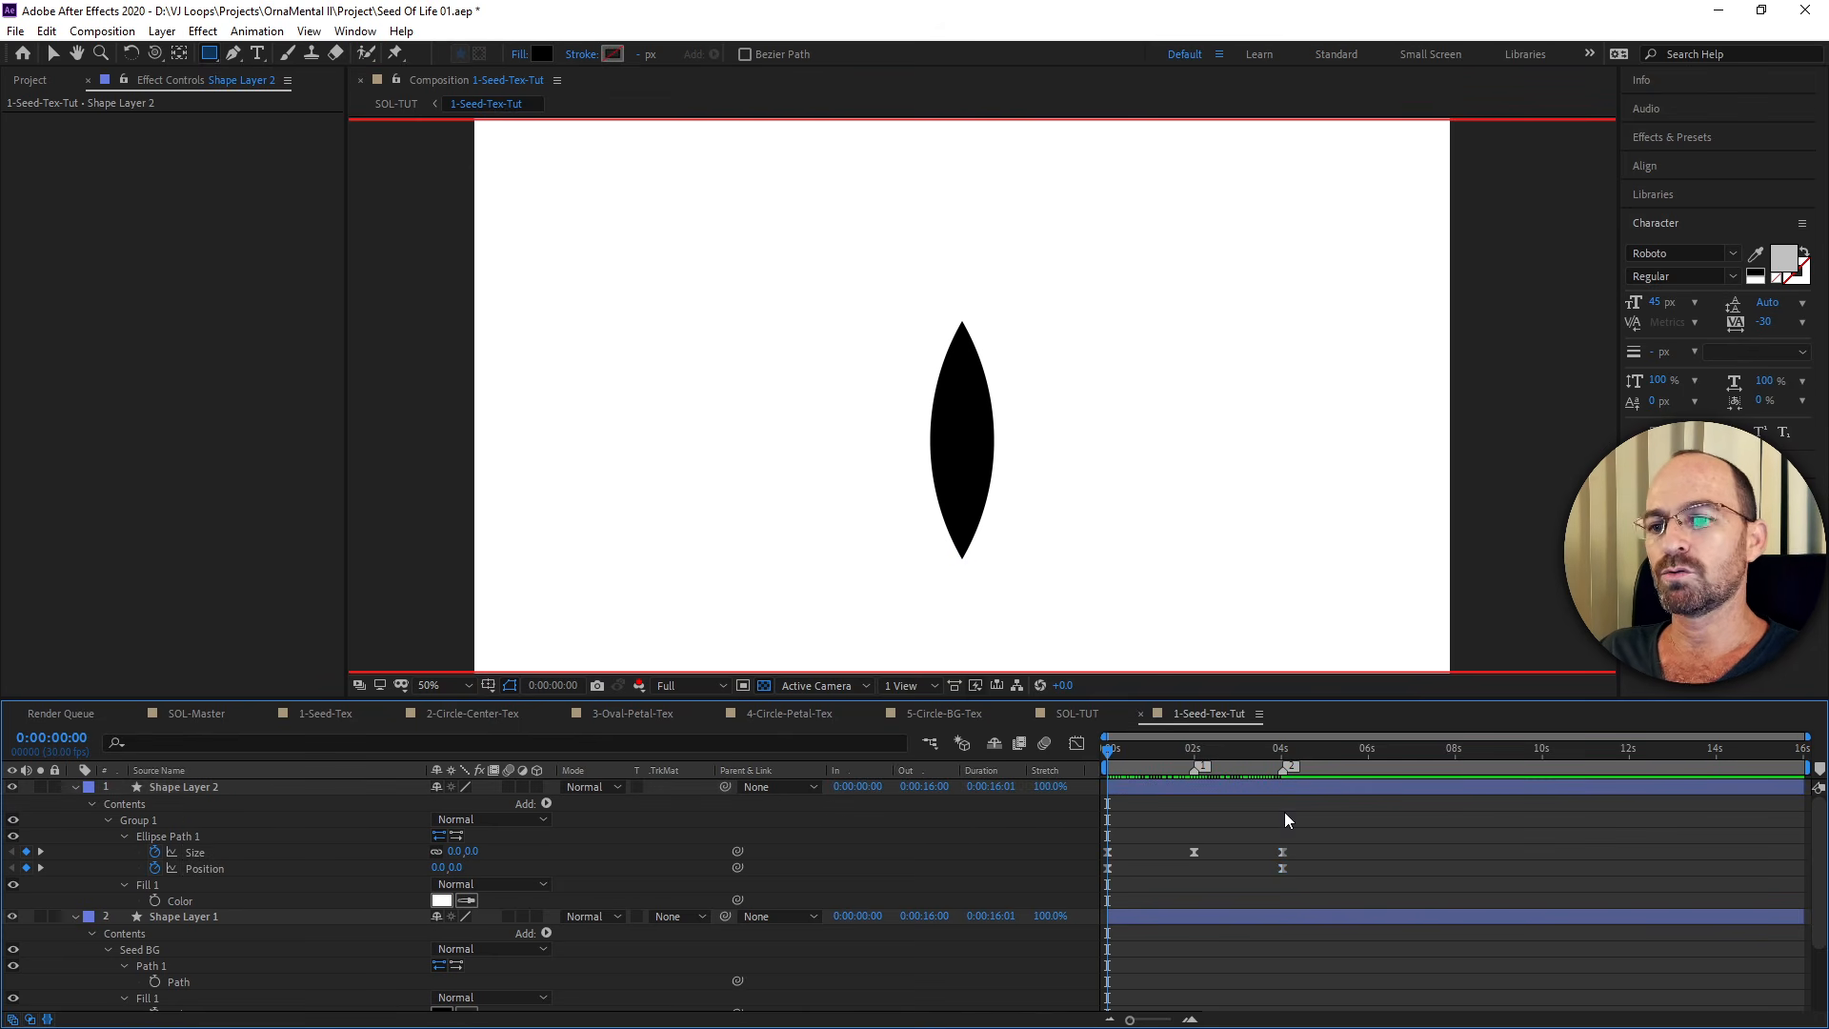
{"action": "left_click_drag", "start_coordinate": [1122, 758], "coordinate": [1288, 761]}
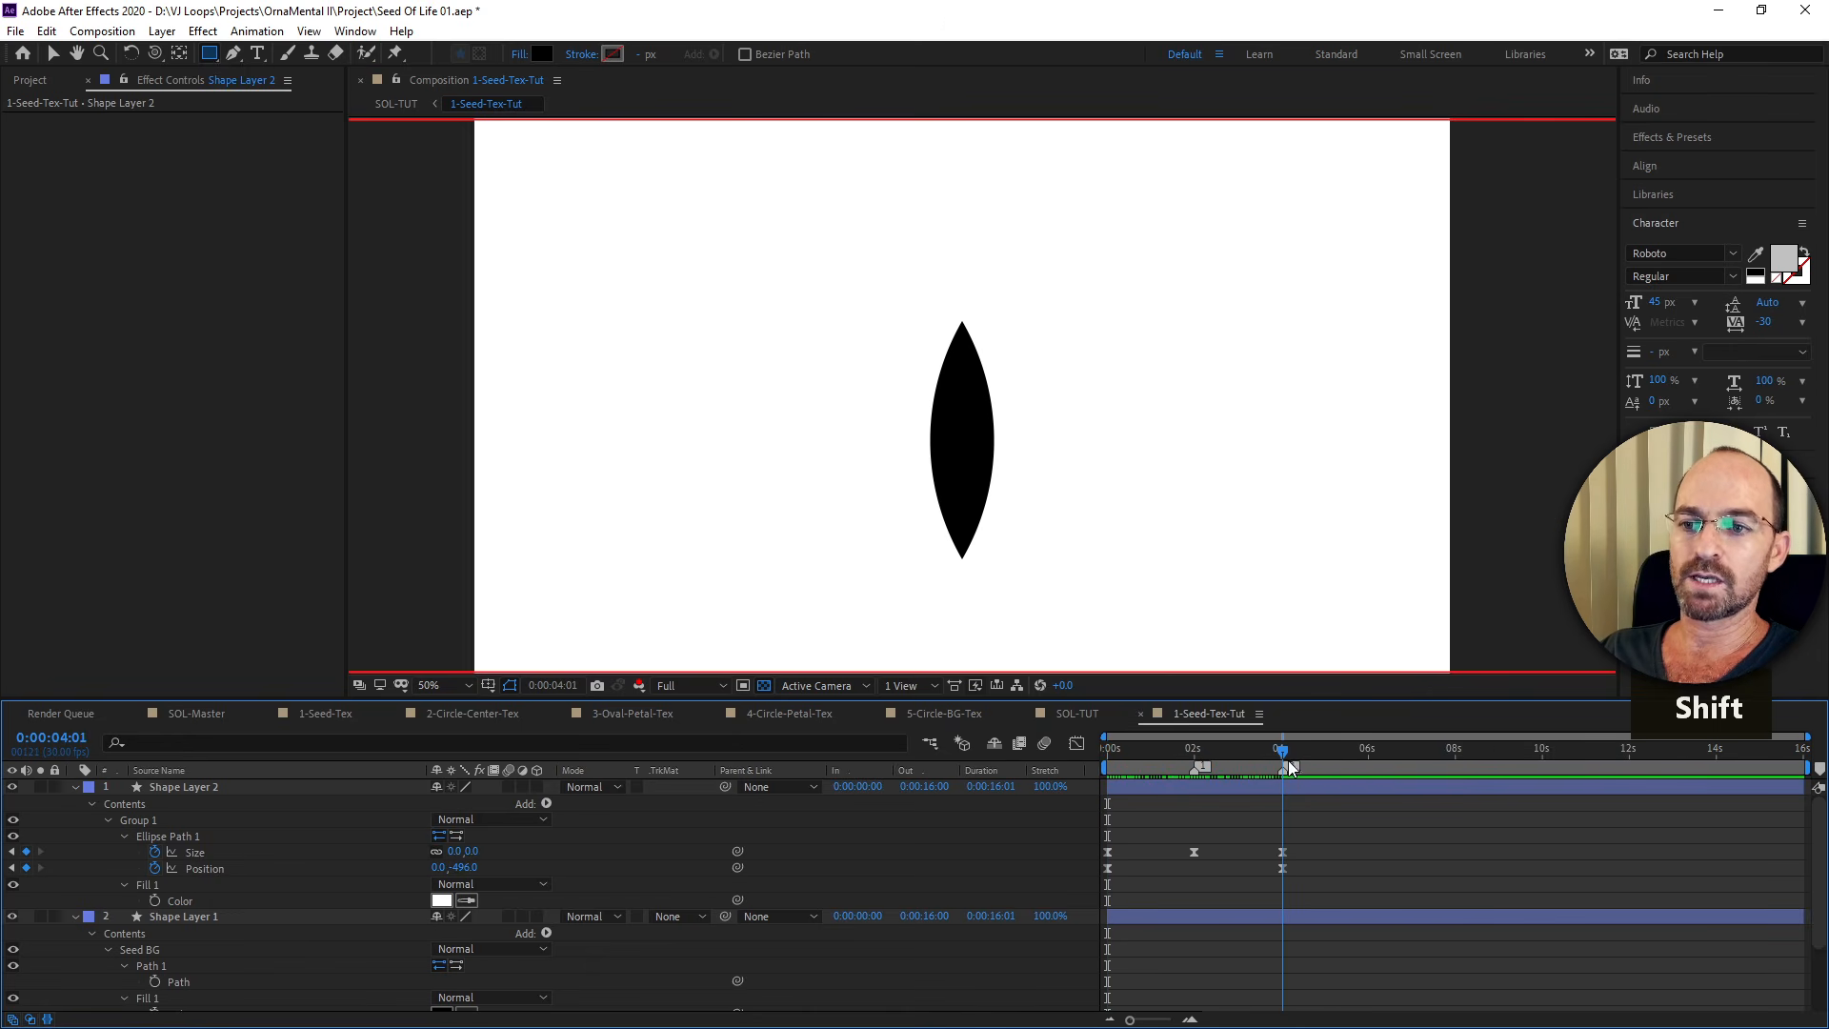
{"action": "left_click_drag", "start_coordinate": [1315, 837], "coordinate": [1130, 884]}
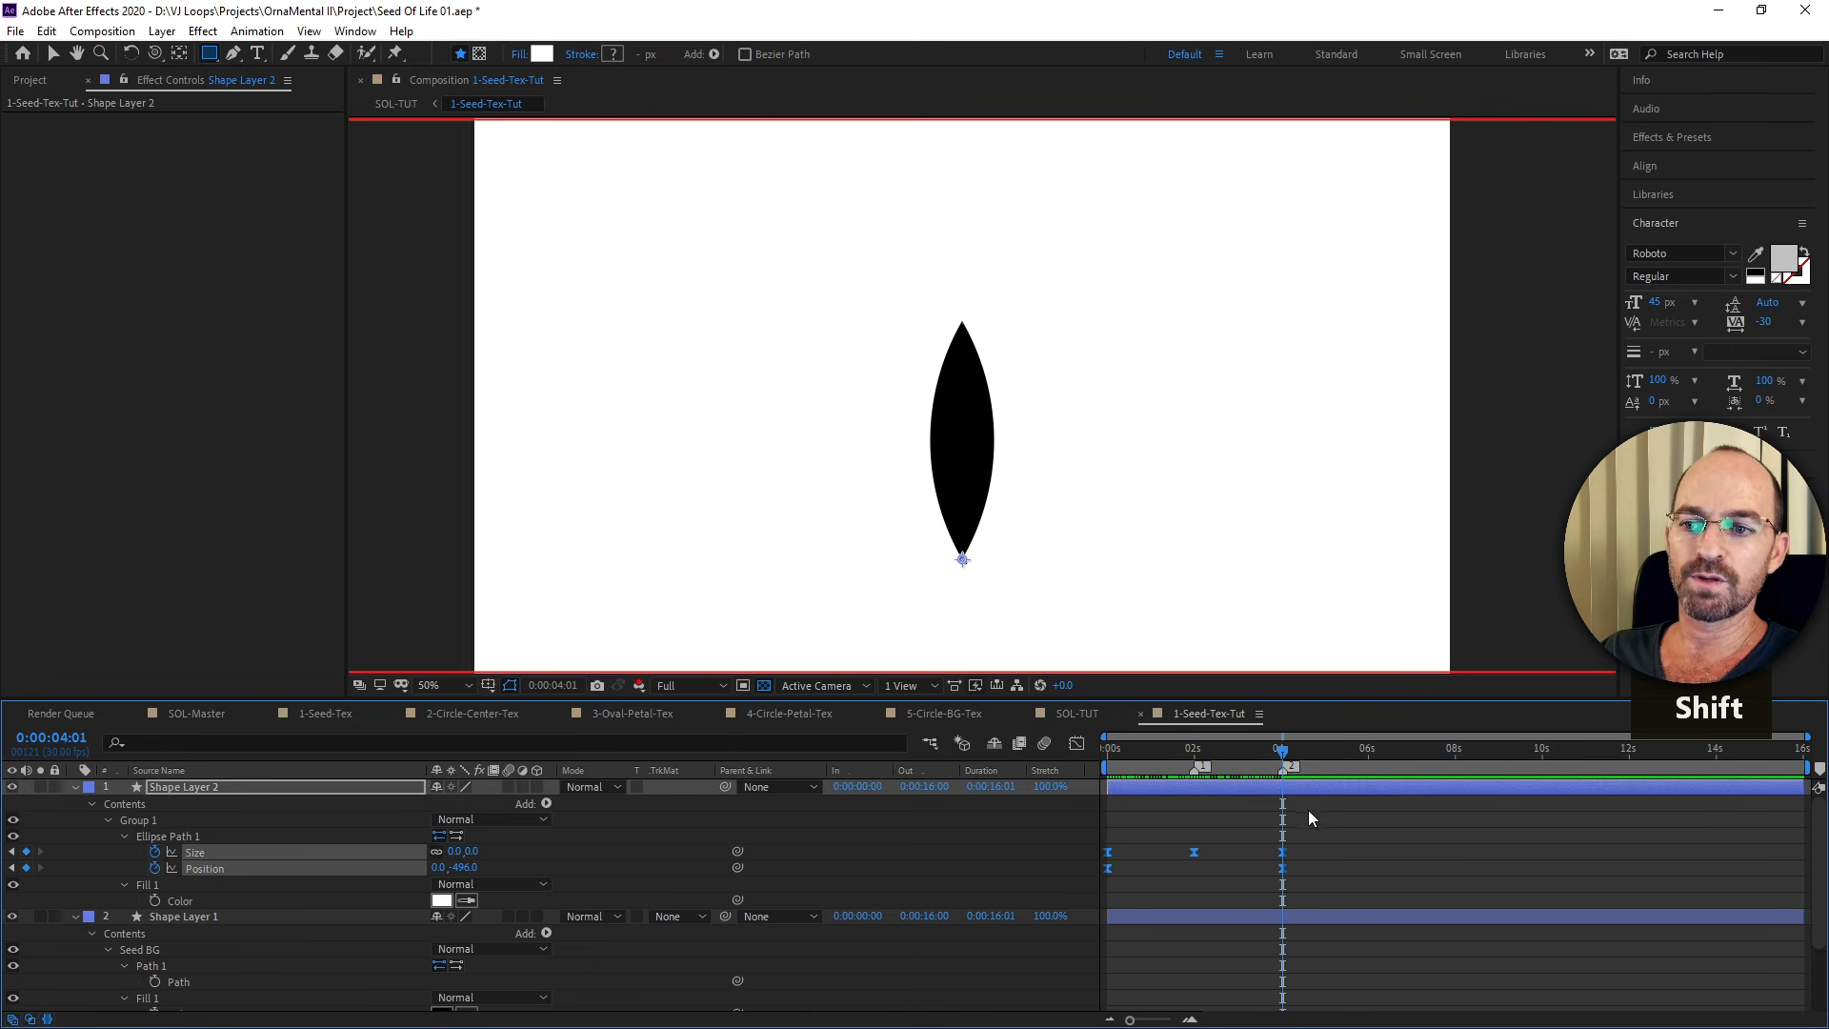
{"action": "key", "text": "ctrl+c"}
{"action": "key", "text": "ctrl+v"}
{"action": "left_click_drag", "start_coordinate": [1279, 752], "coordinate": [1238, 797]}
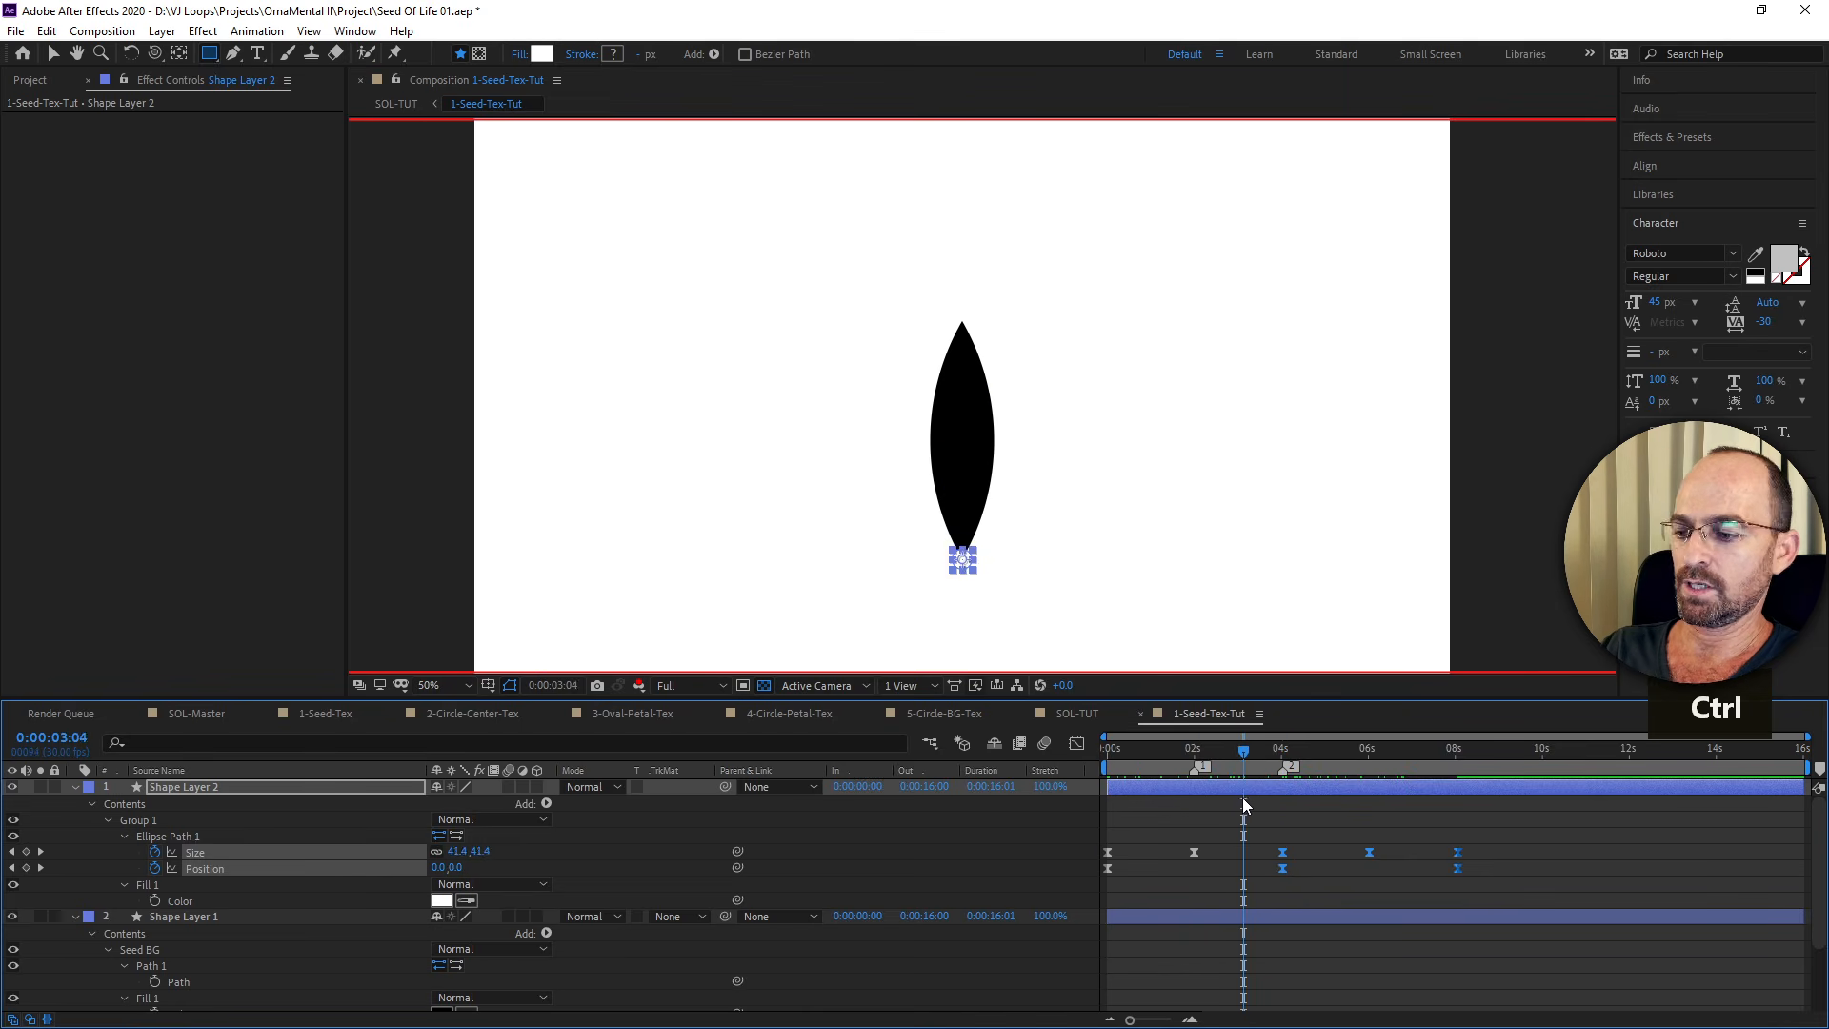
{"action": "key", "text": "ctrl+z"}
{"action": "left_click", "coordinate": [1335, 854]}
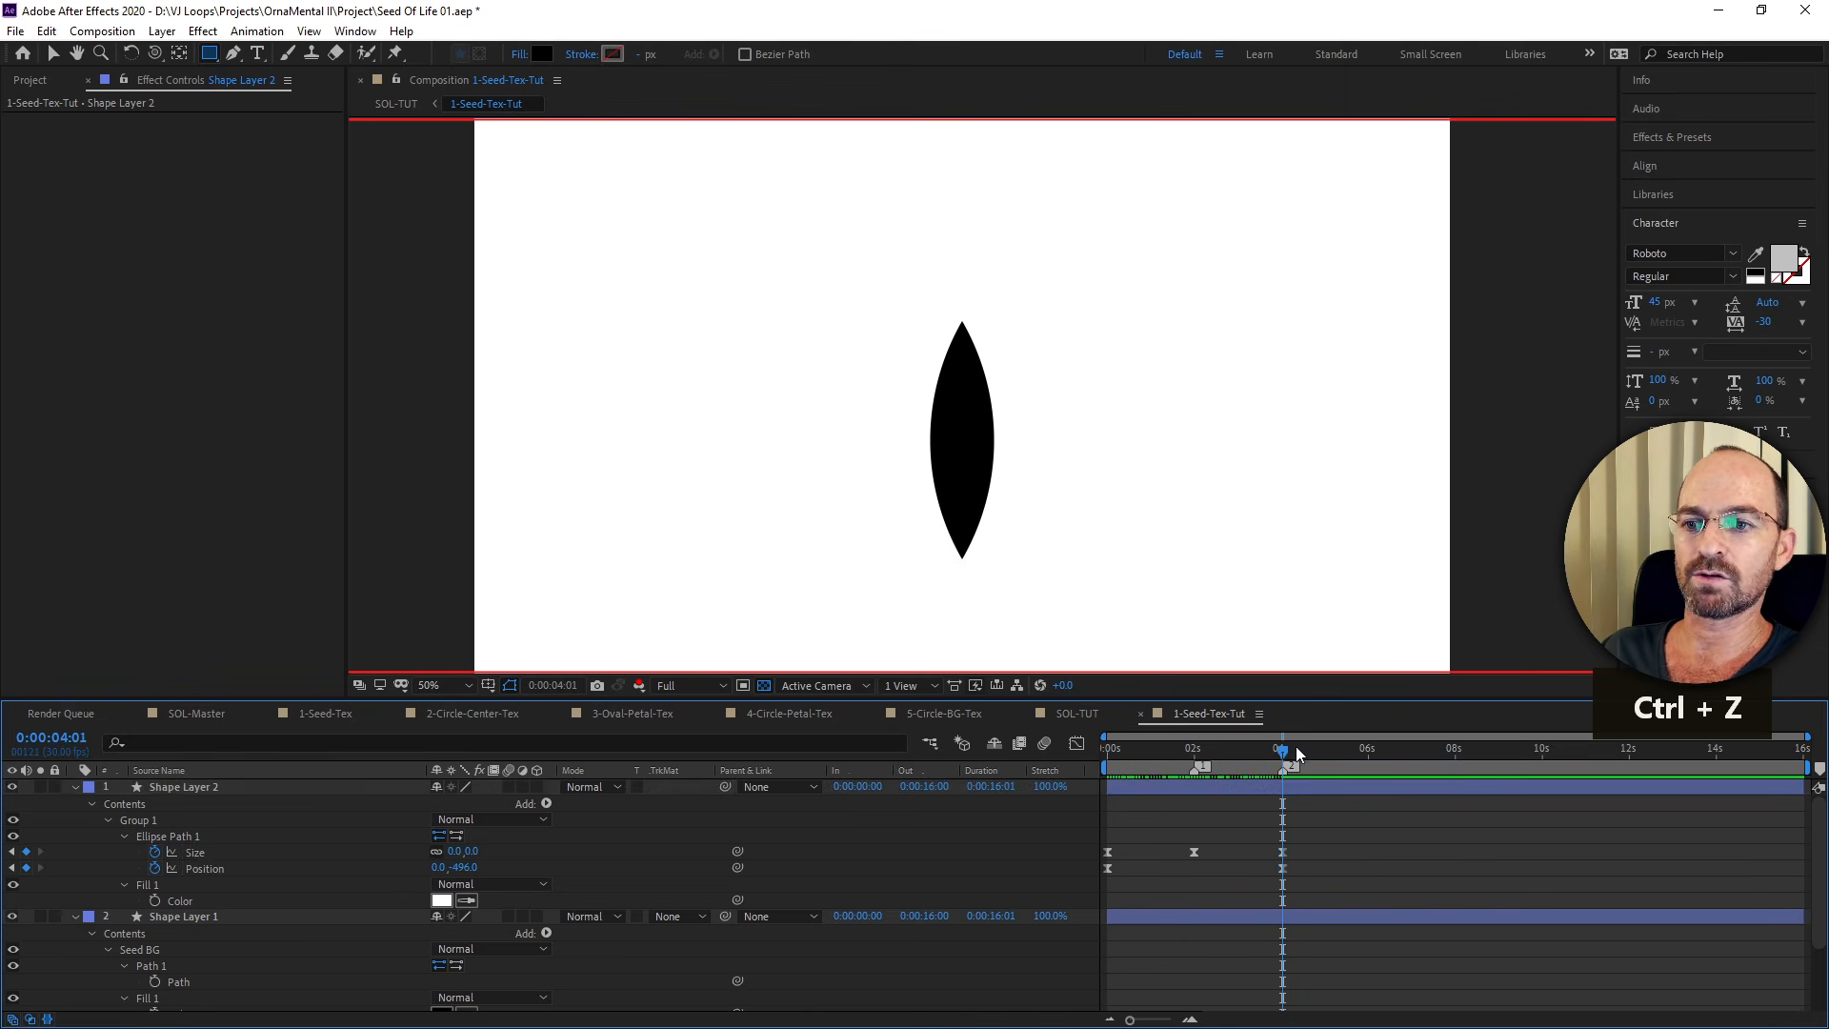
At the start of the timeline, add the expression loopOut("pingpong") to the Size of Ellipse Path 1.
{"action": "left_click_drag", "start_coordinate": [1185, 758], "coordinate": [1065, 775]}
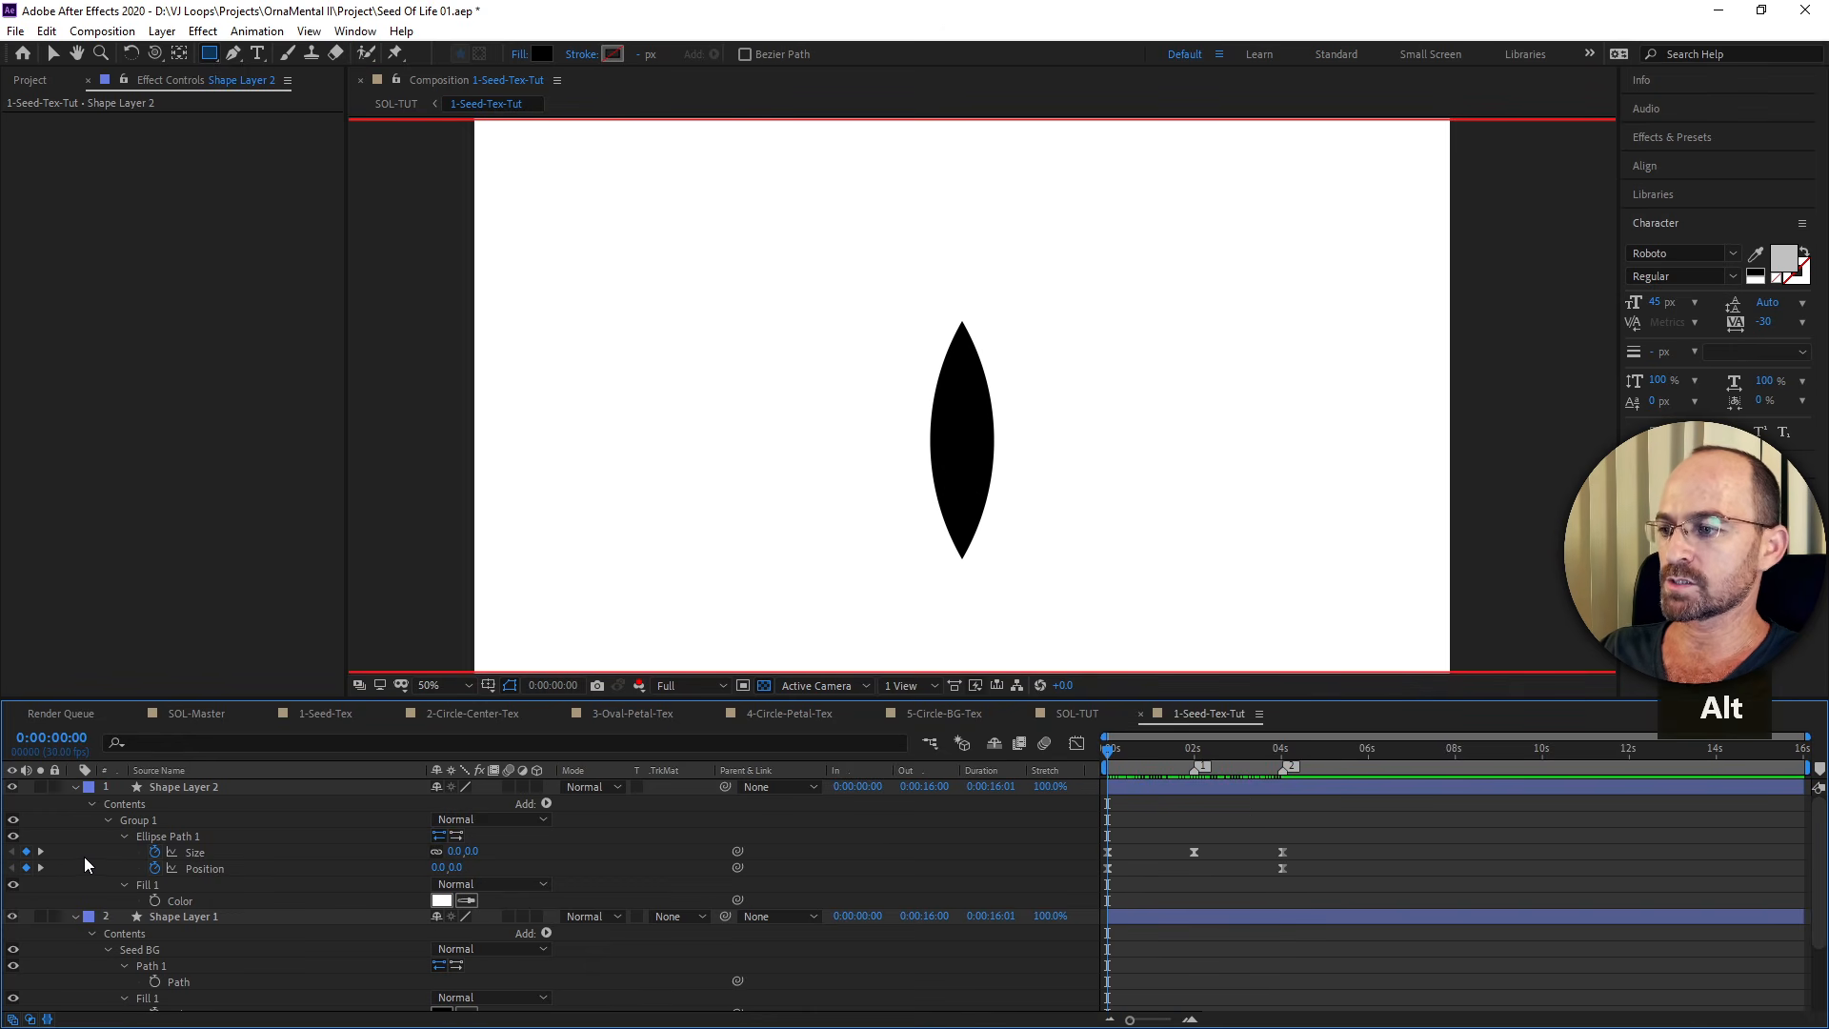
{"action": "left_click", "coordinate": [154, 852], "text": "alt"}
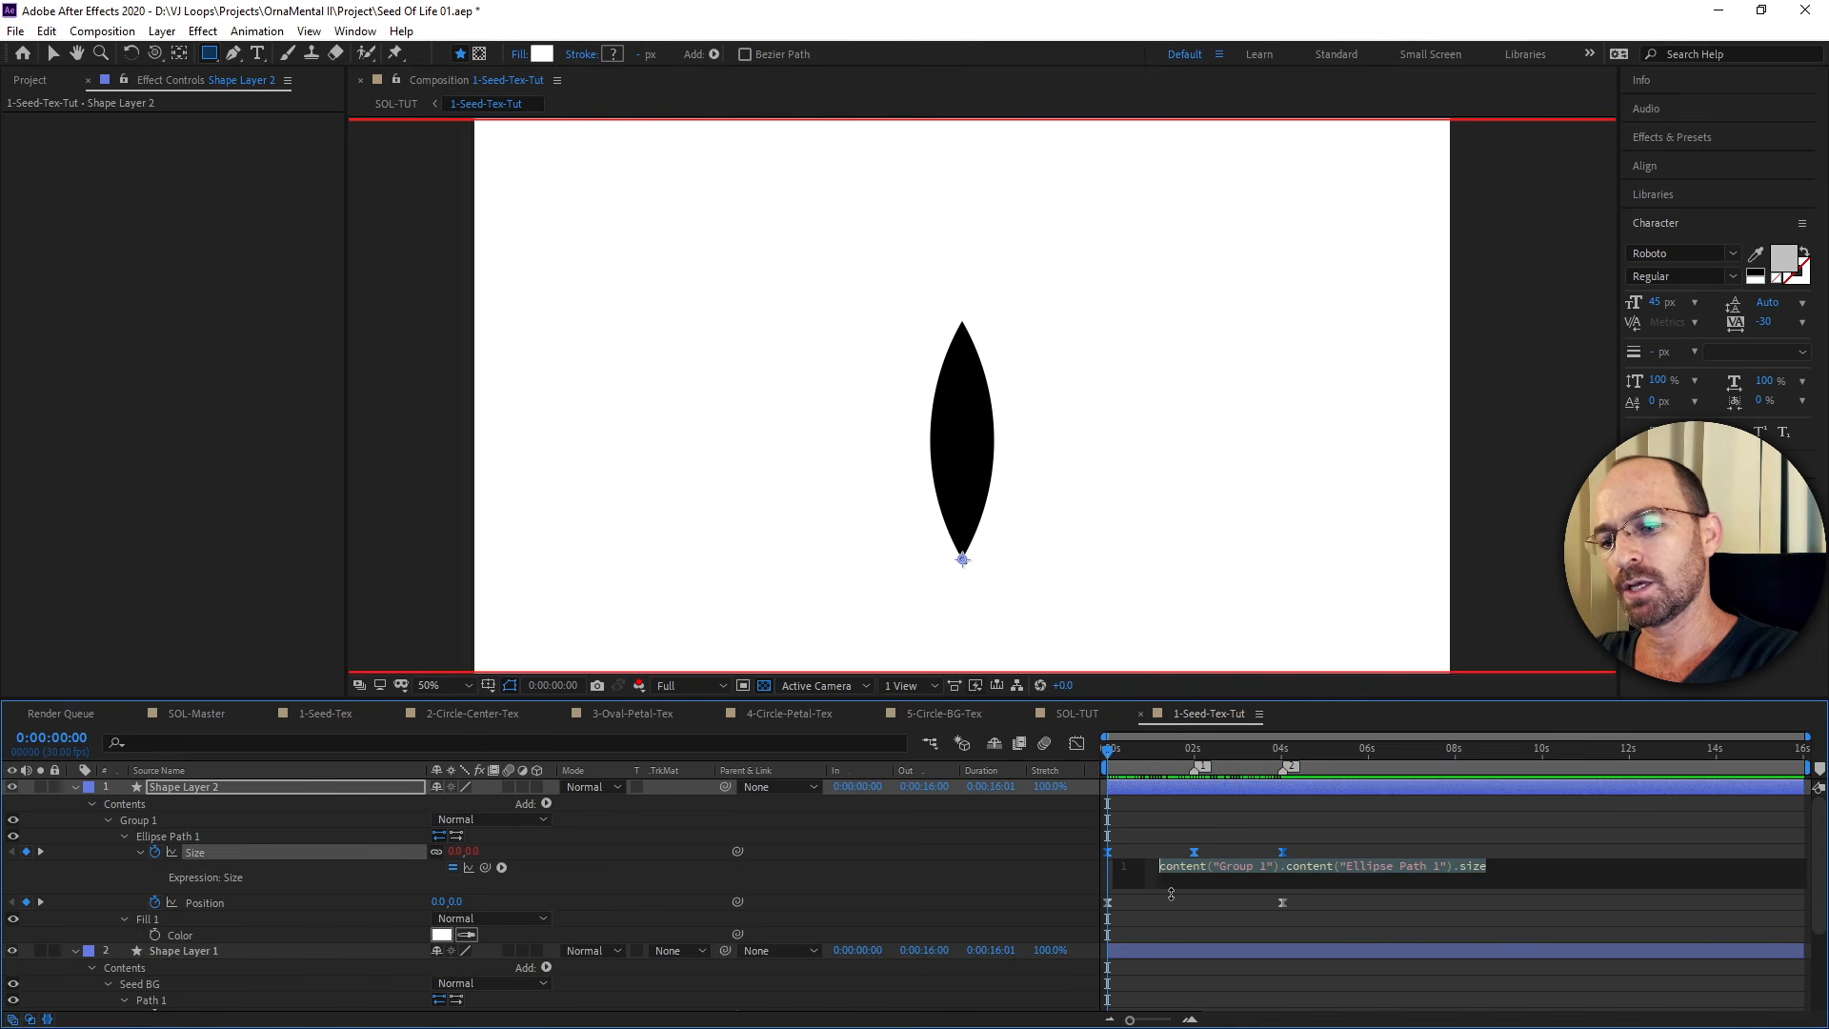
{"action": "type", "text": "lo"}
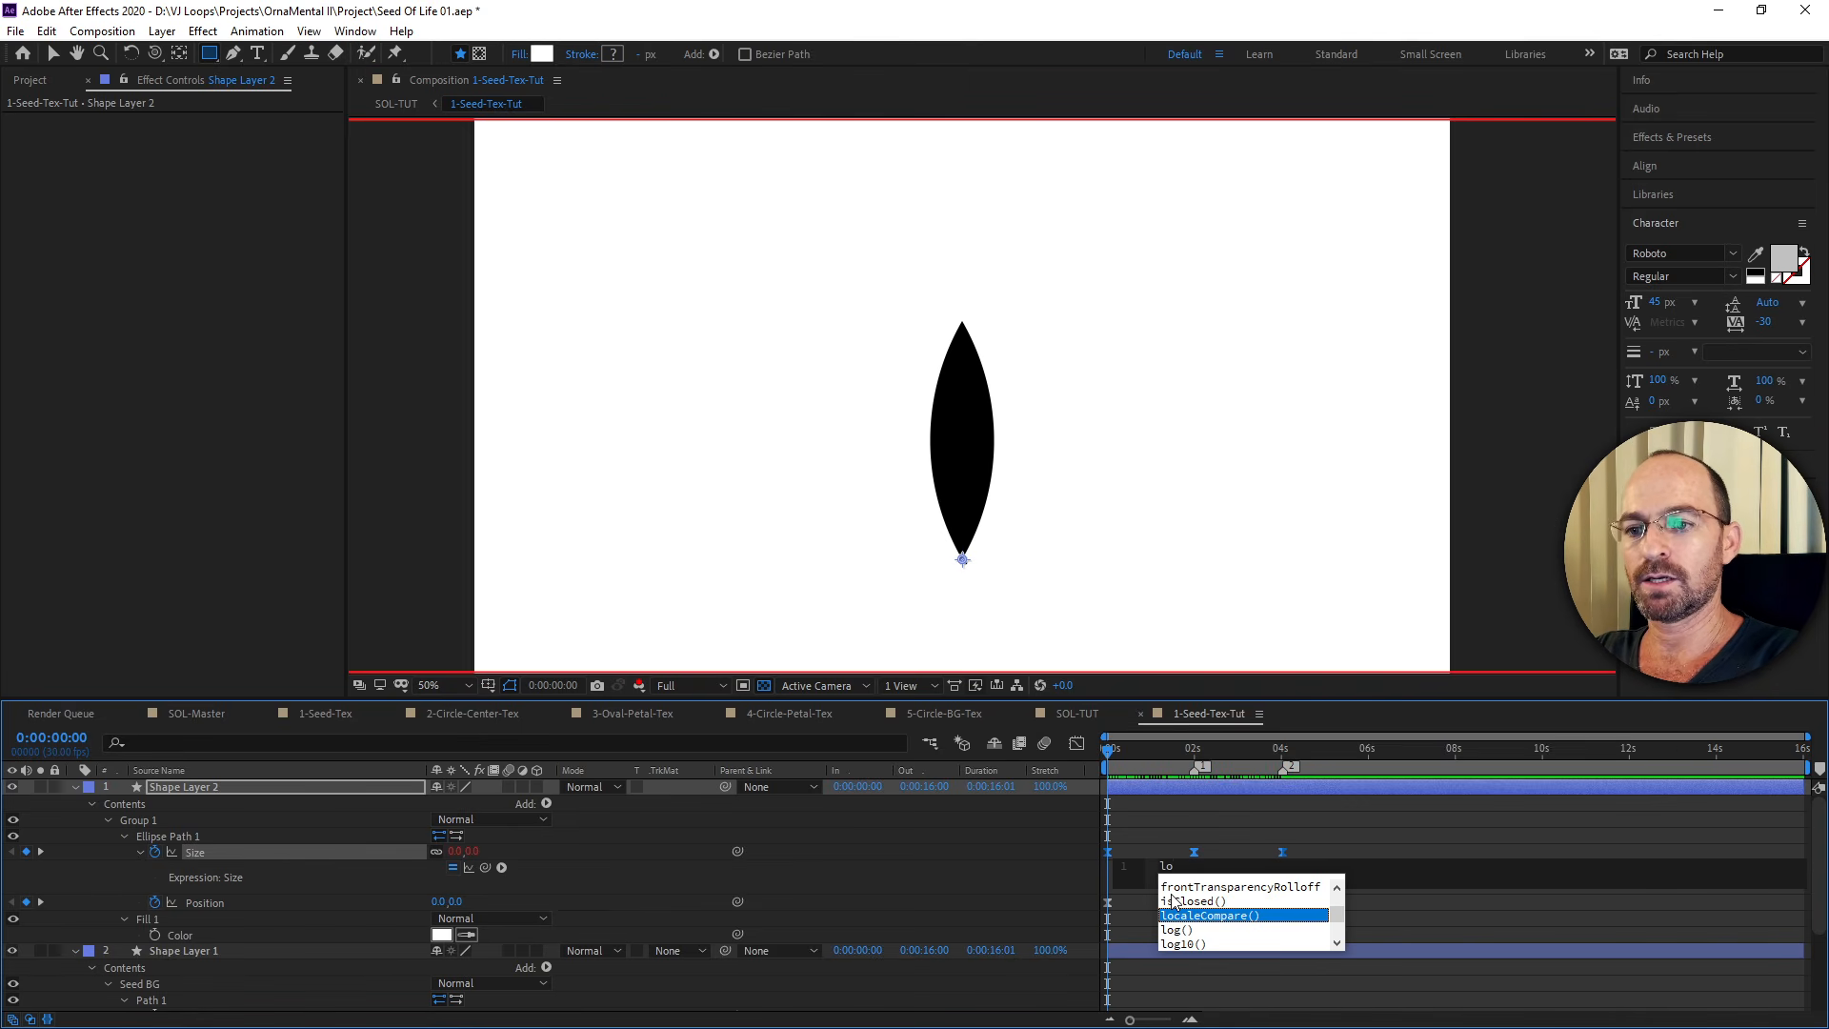
{"action": "key", "text": "Down"}
{"action": "key", "text": "Down"}
{"action": "key", "text": "Down"}
{"action": "type", "text": "o"}
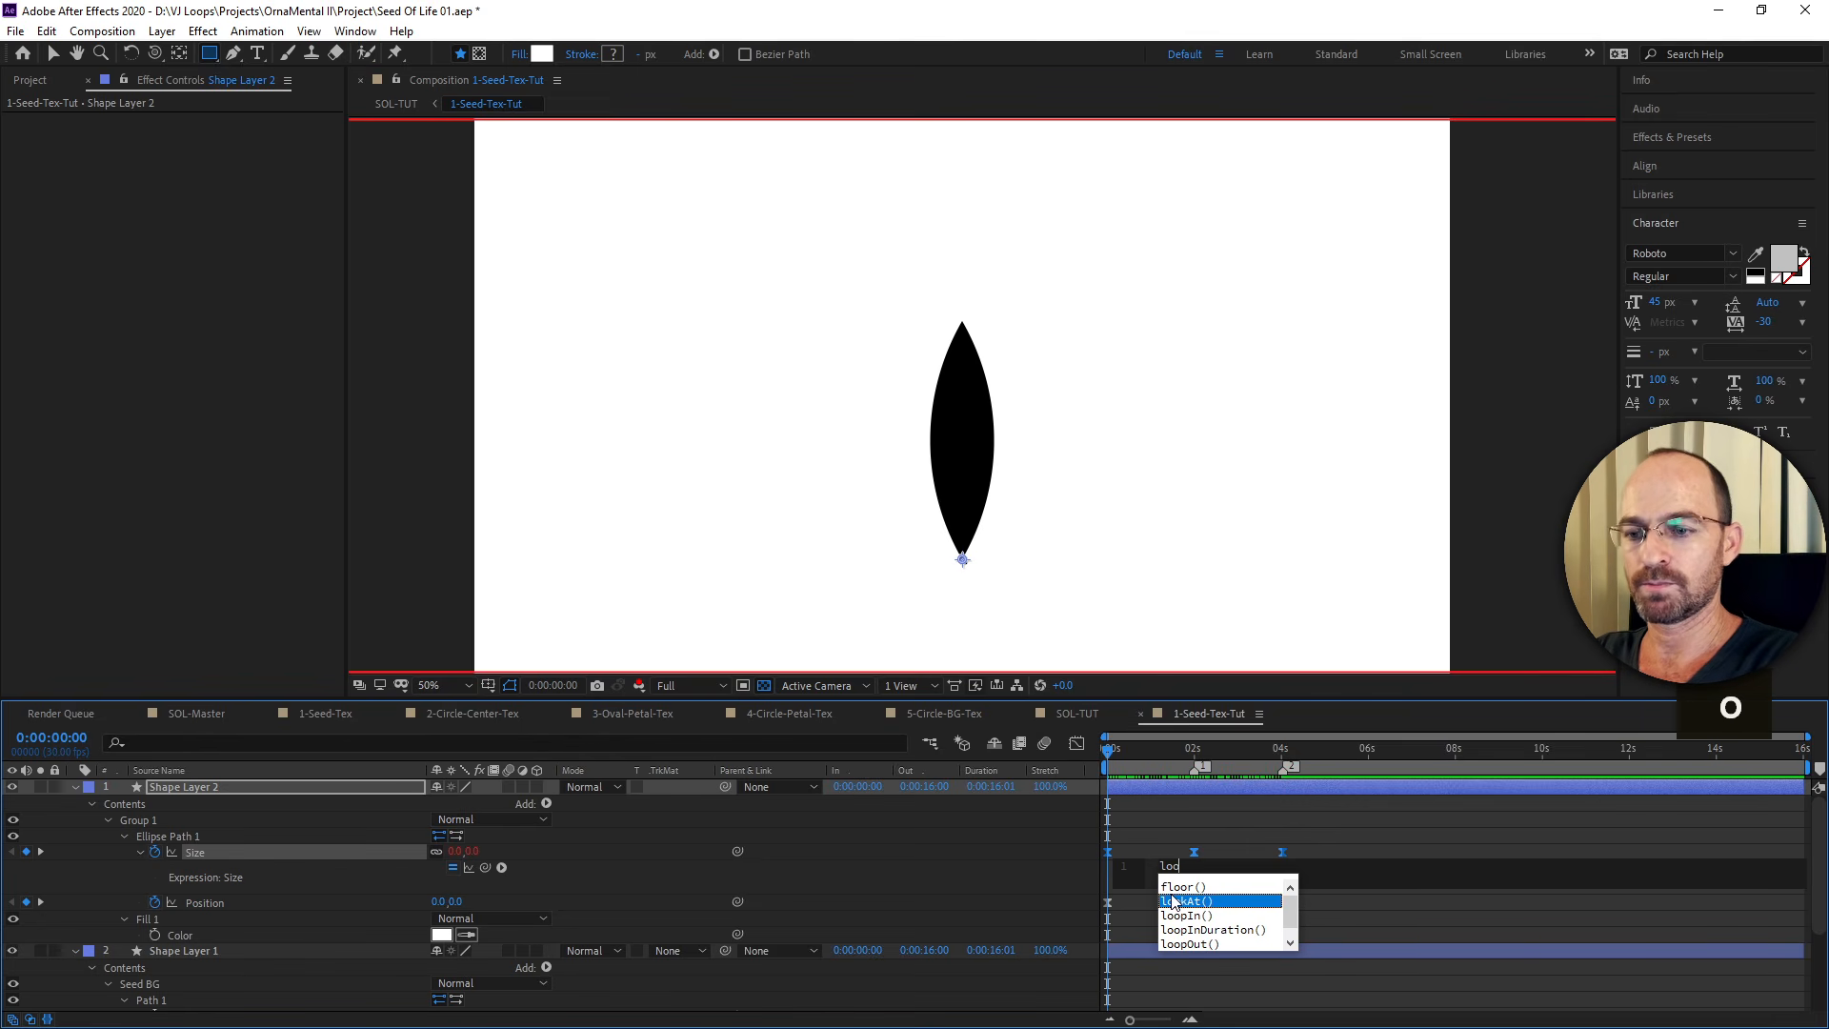
{"action": "key", "text": "Down"}
{"action": "key", "text": "Down"}
{"action": "key", "text": "Down"}
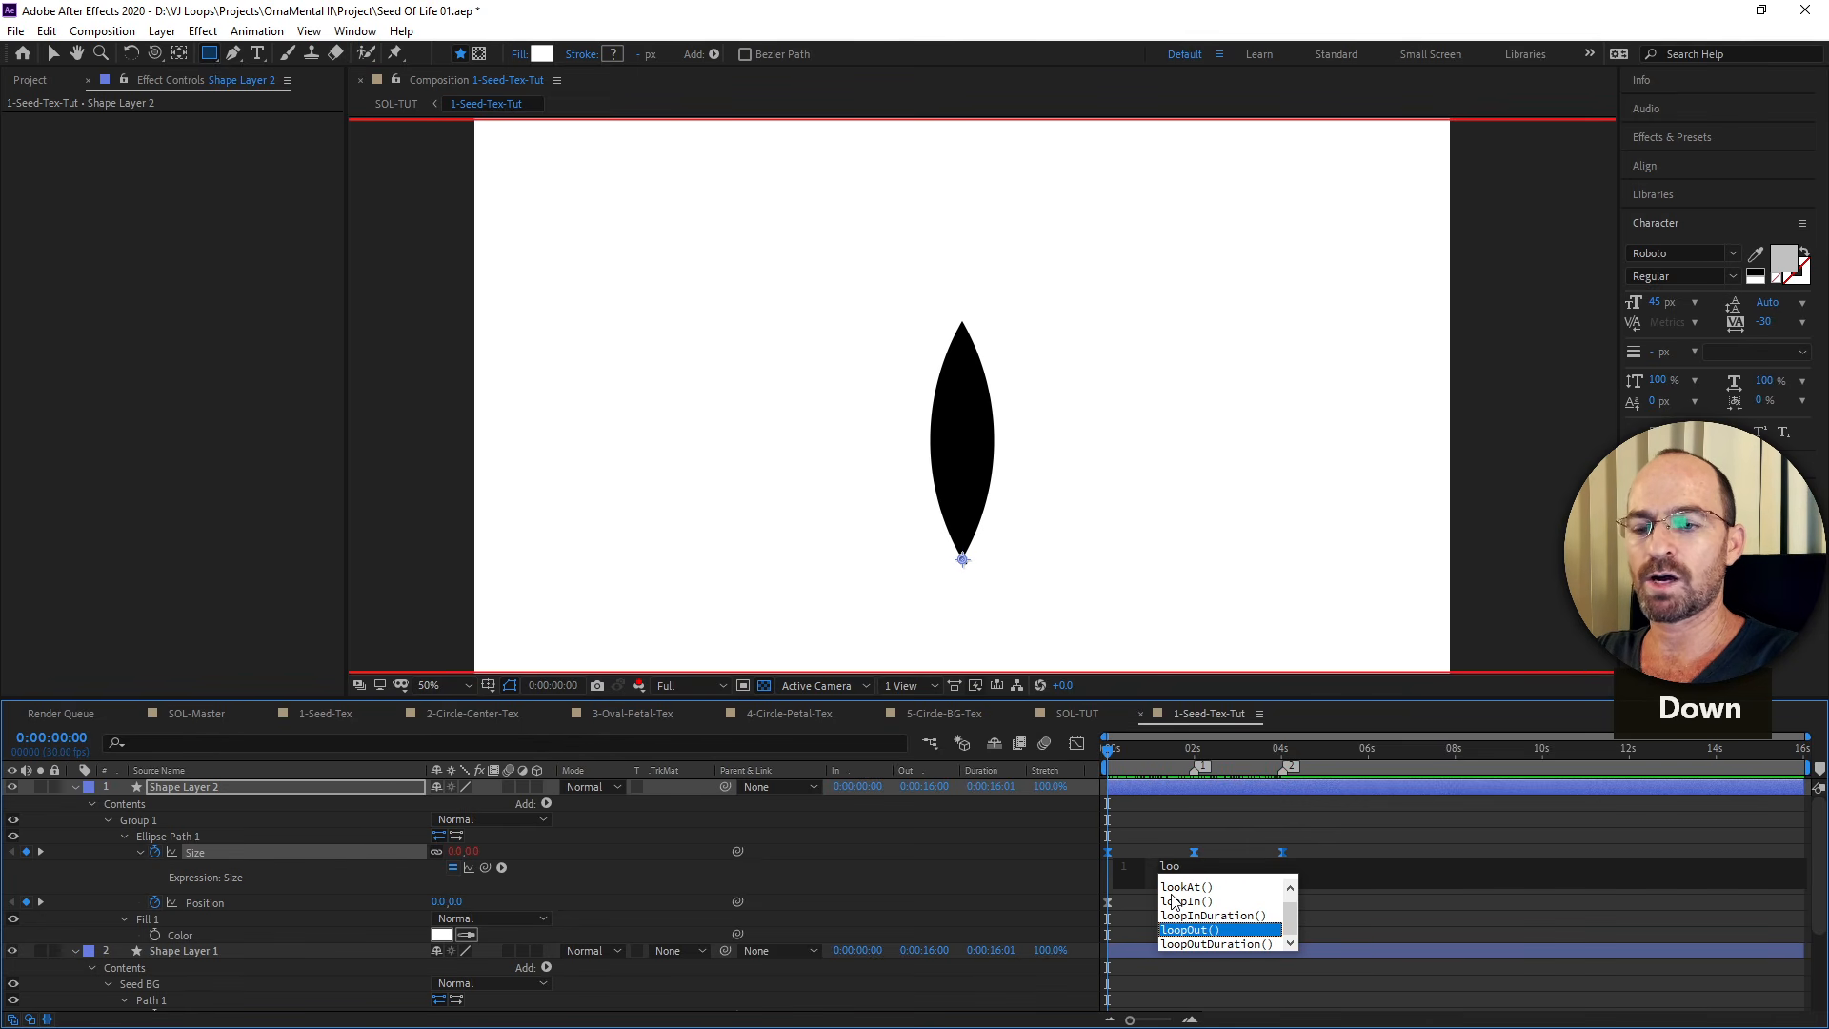
{"action": "key", "text": "Return"}
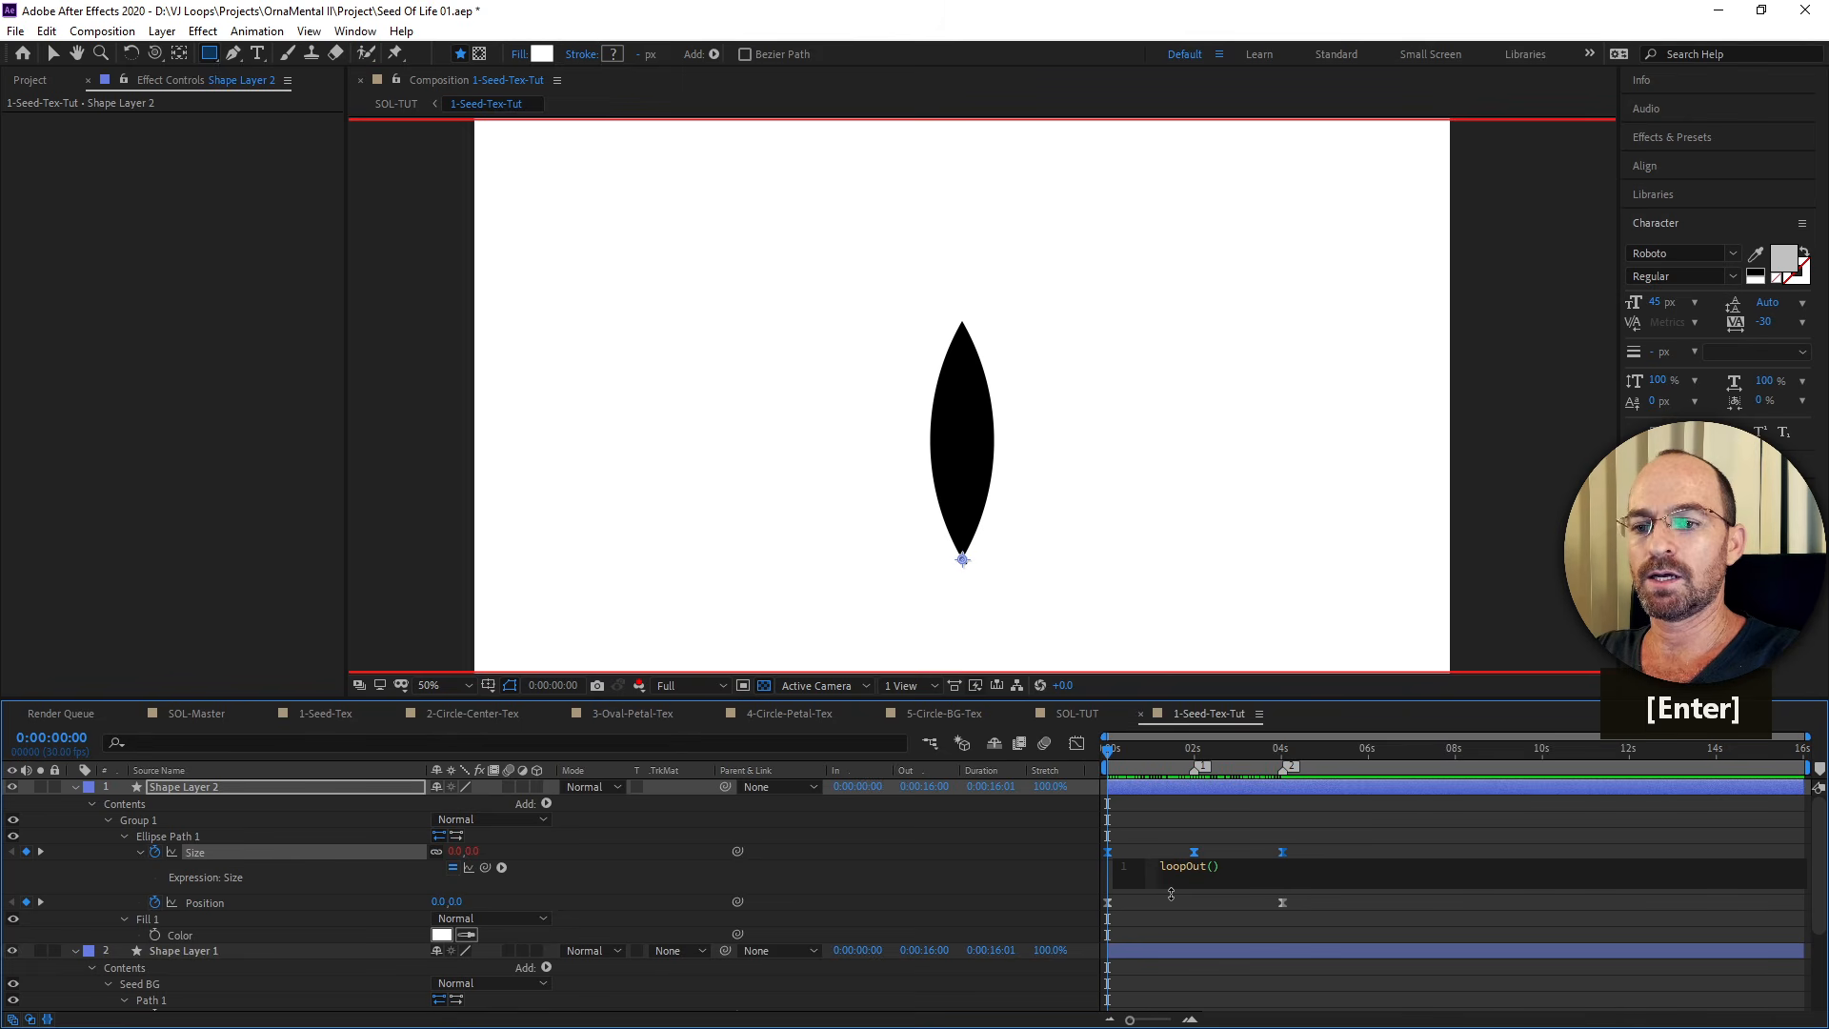
{"action": "type", "text": "\"pin"}
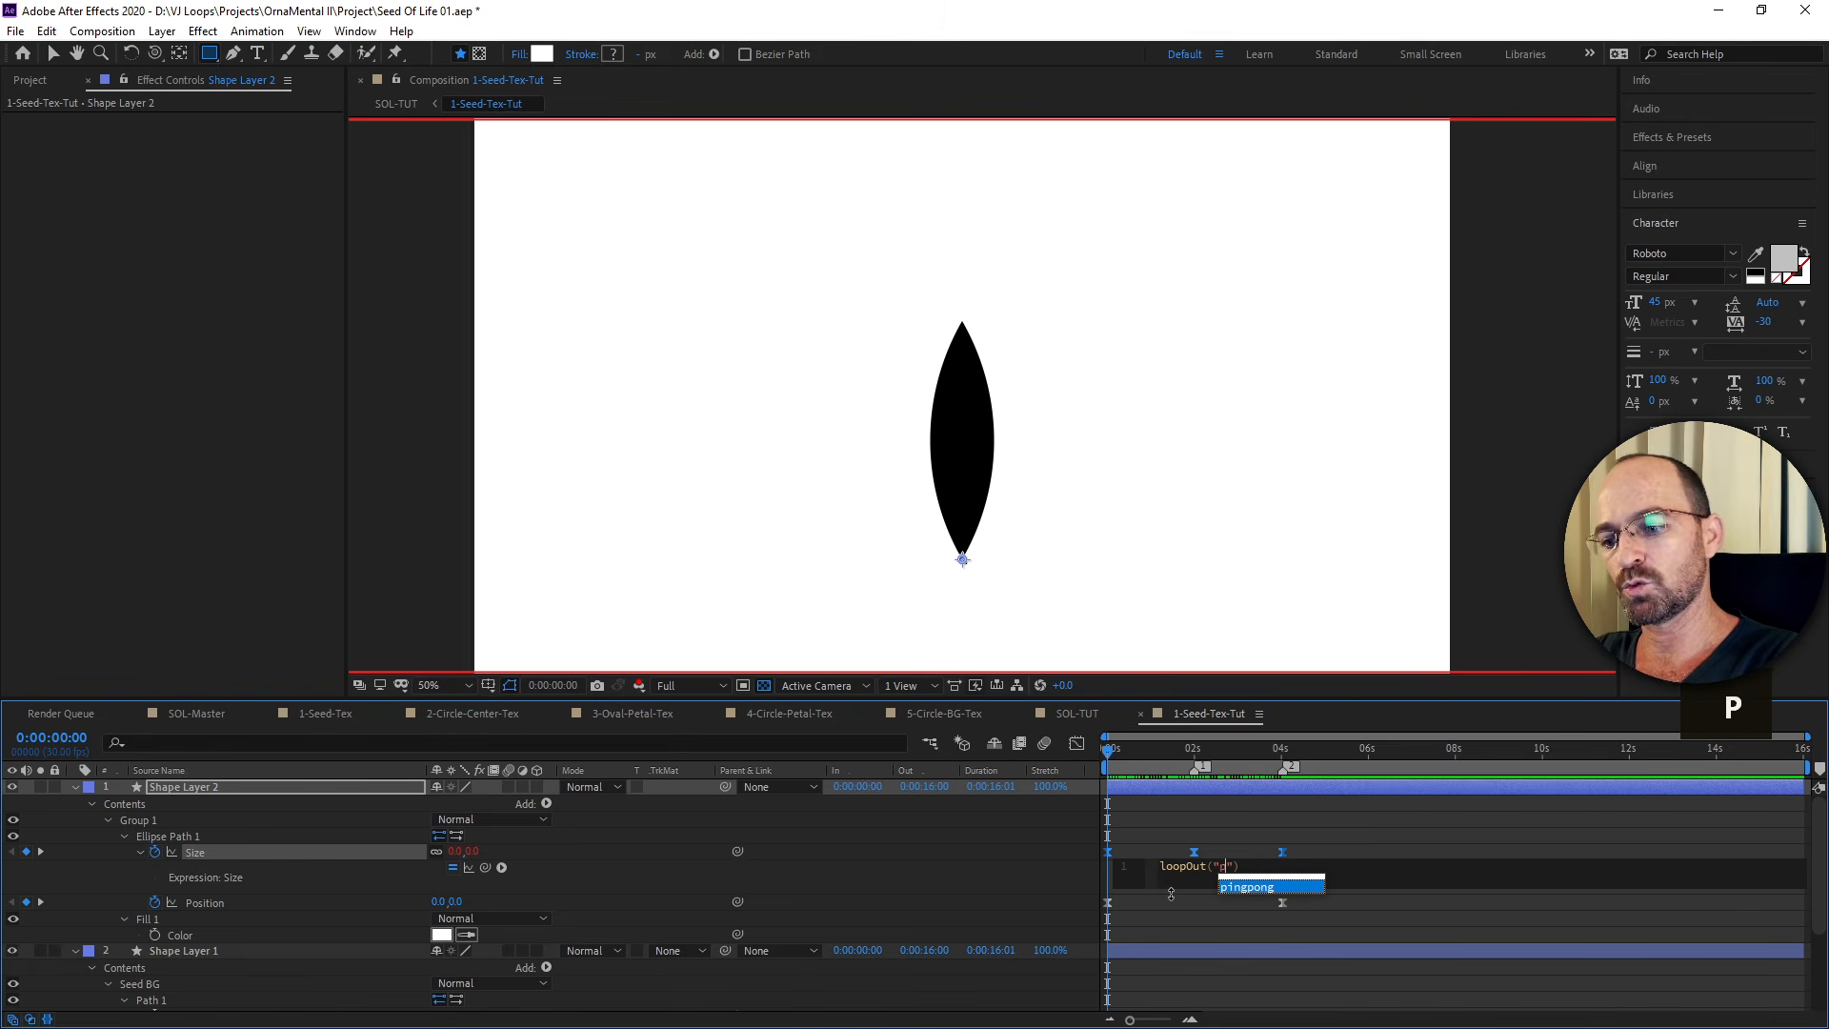
{"action": "type", "text": "g"}
{"action": "key", "text": "Return"}
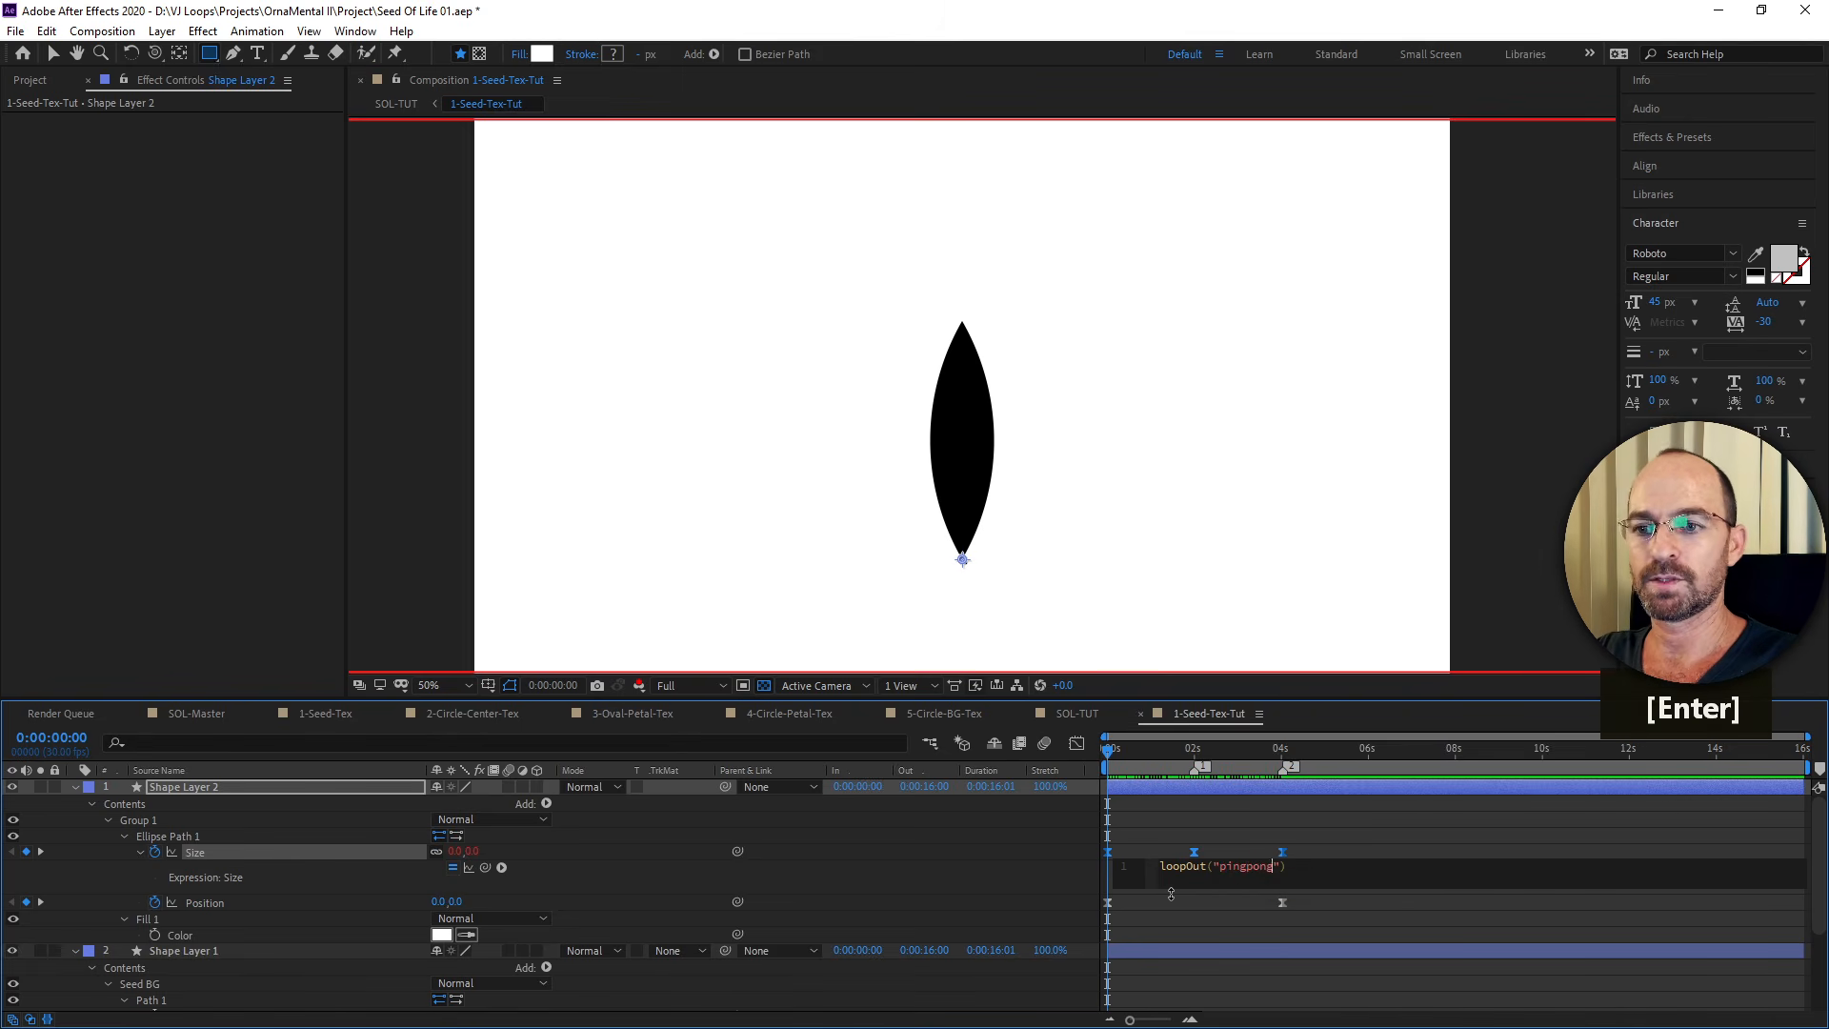
{"action": "key", "text": "Return"}
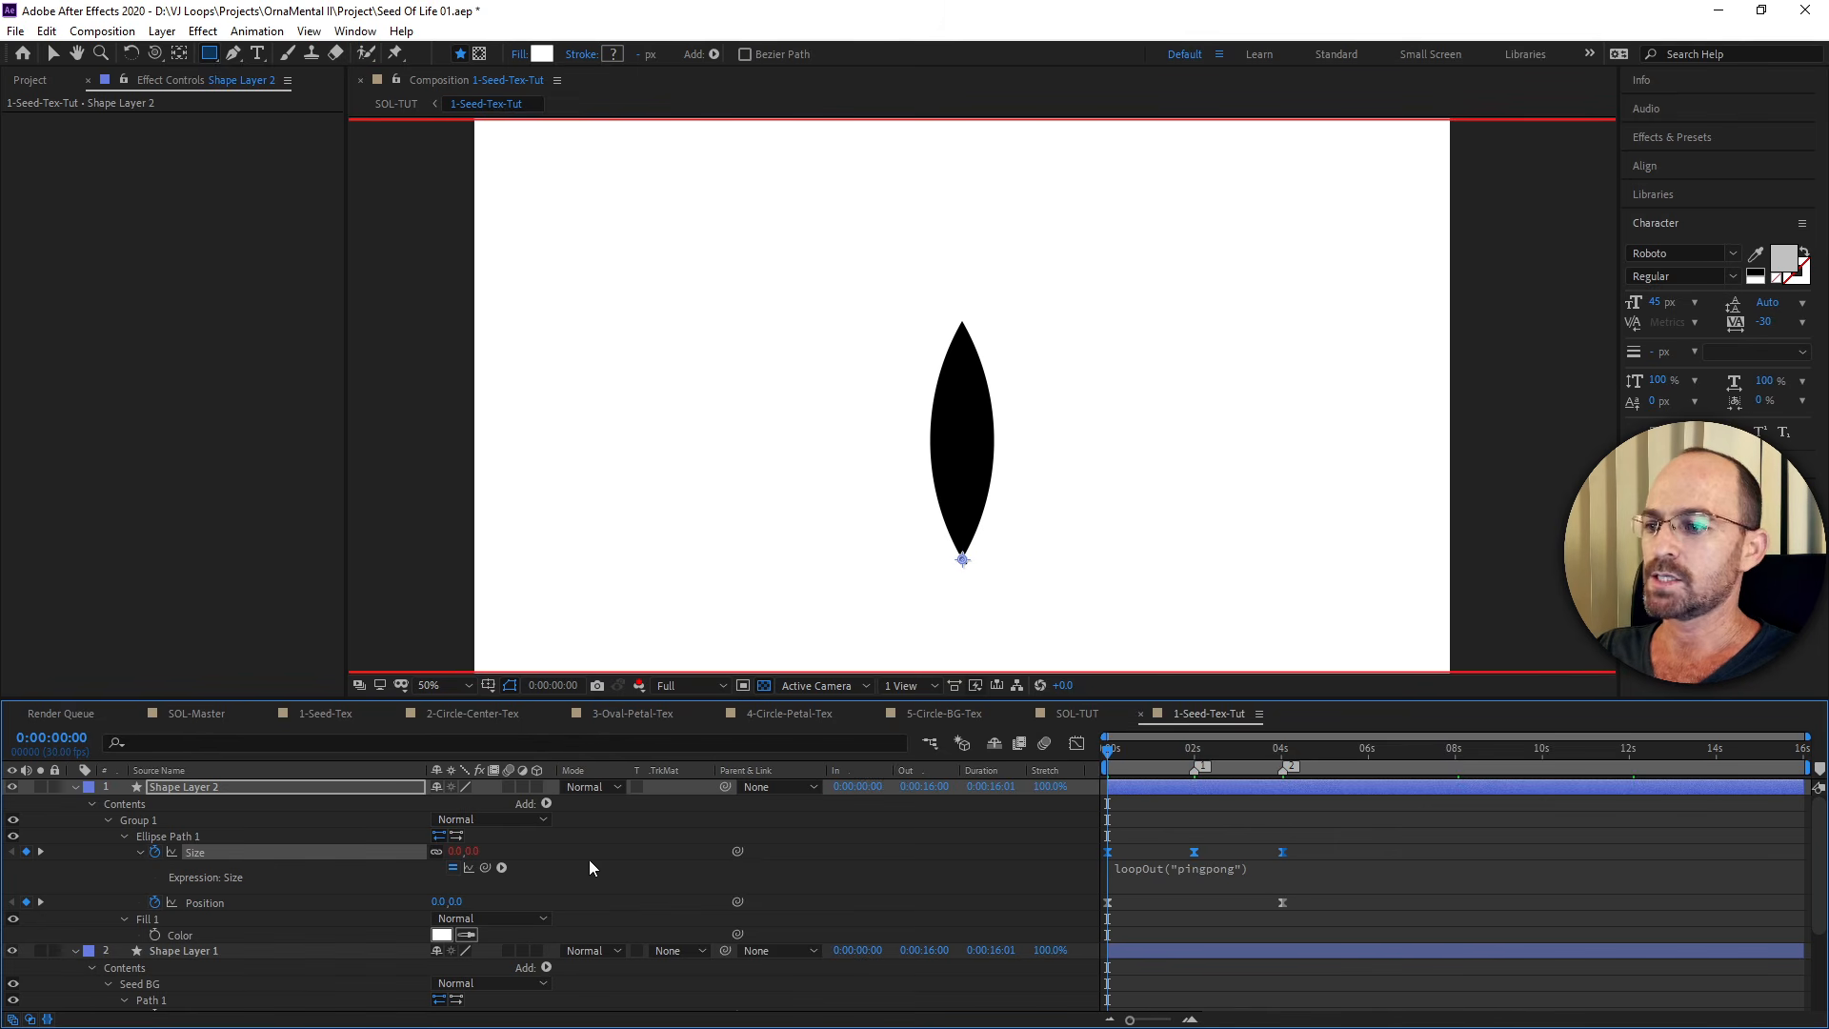
Copy only the Size expression onto the Position property of Ellipse Path 1 and reveal the pasted expression.
{"action": "right_click", "coordinate": [213, 859]}
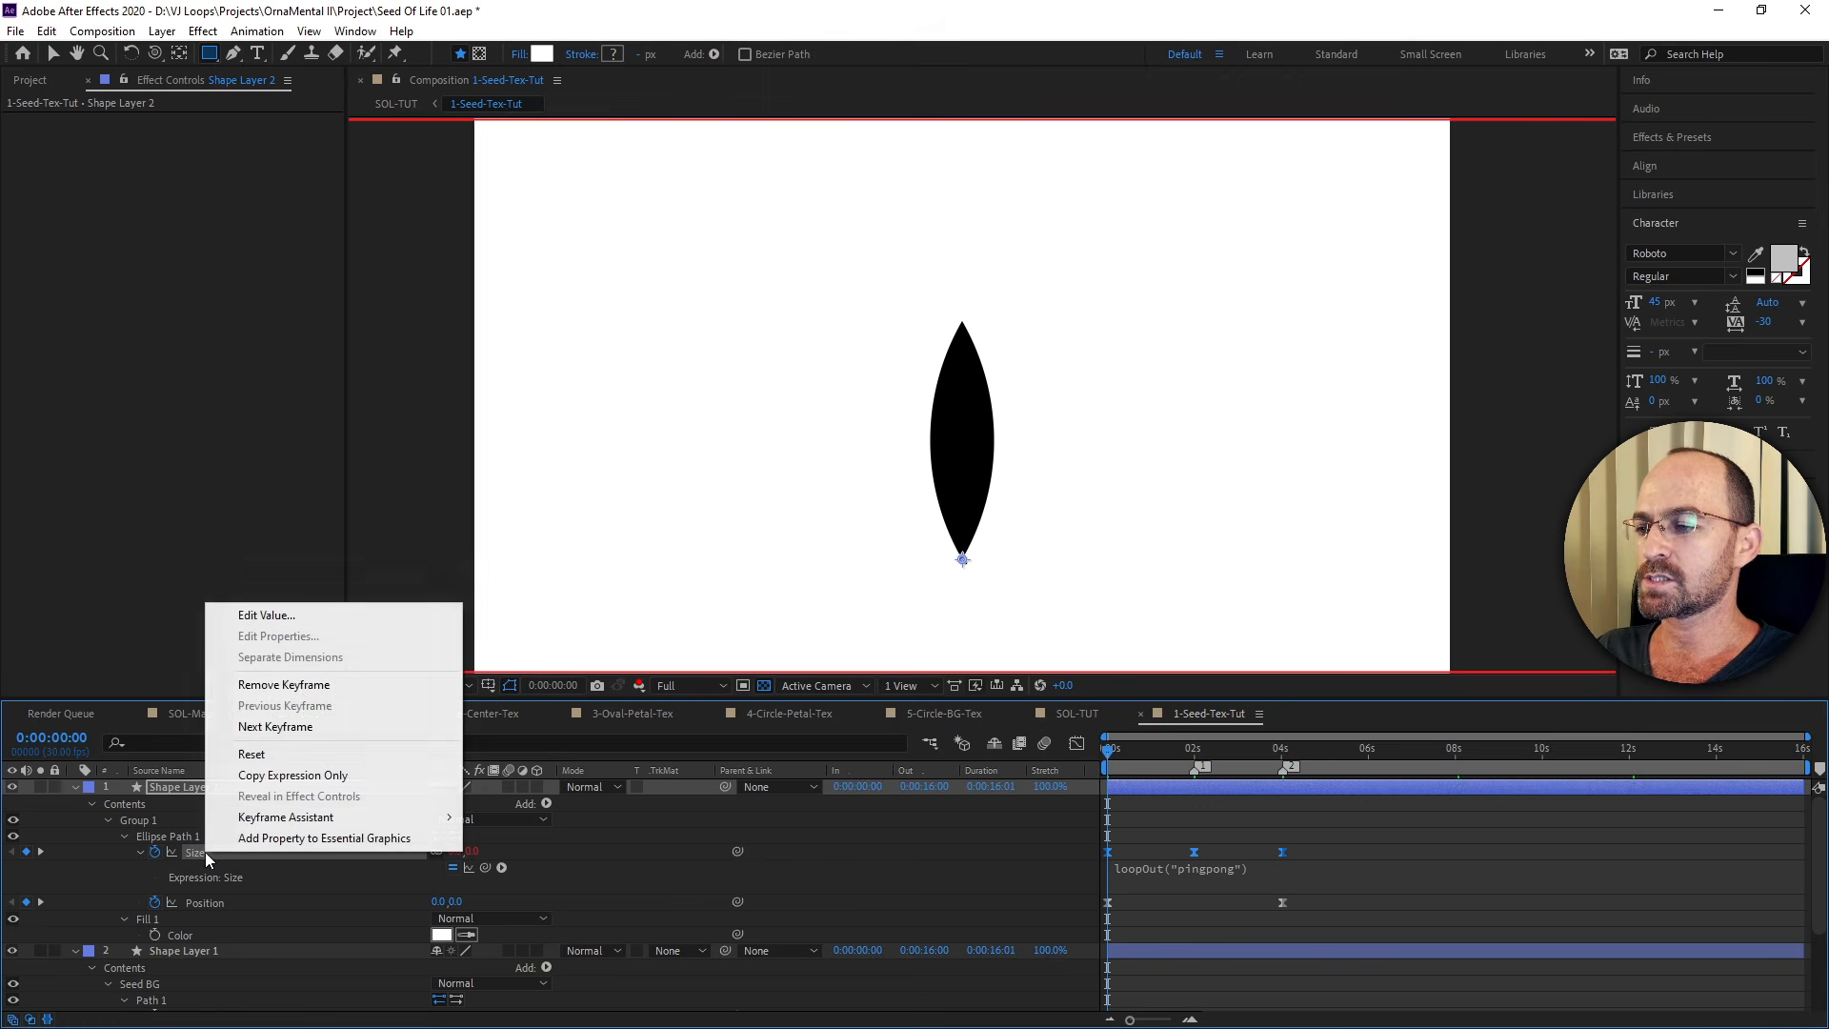
{"action": "left_click", "coordinate": [257, 774]}
{"action": "left_click", "coordinate": [205, 902]}
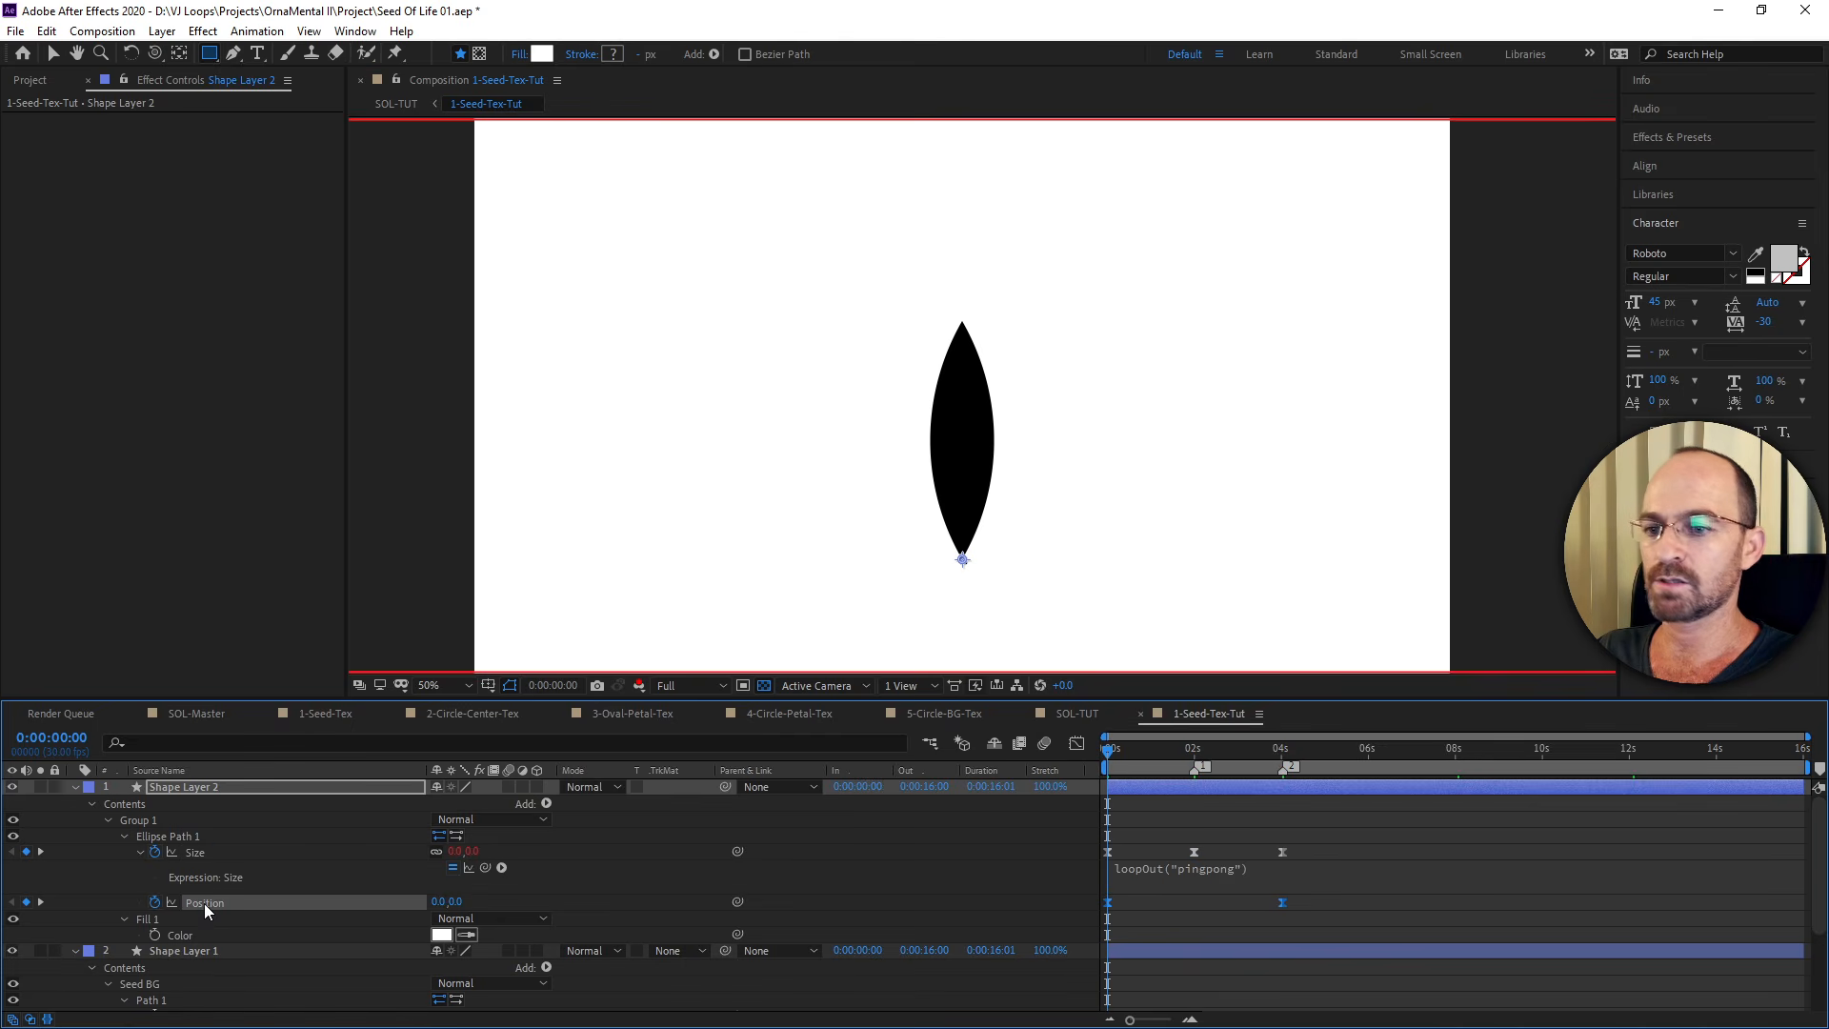
{"action": "right_click", "coordinate": [205, 905]}
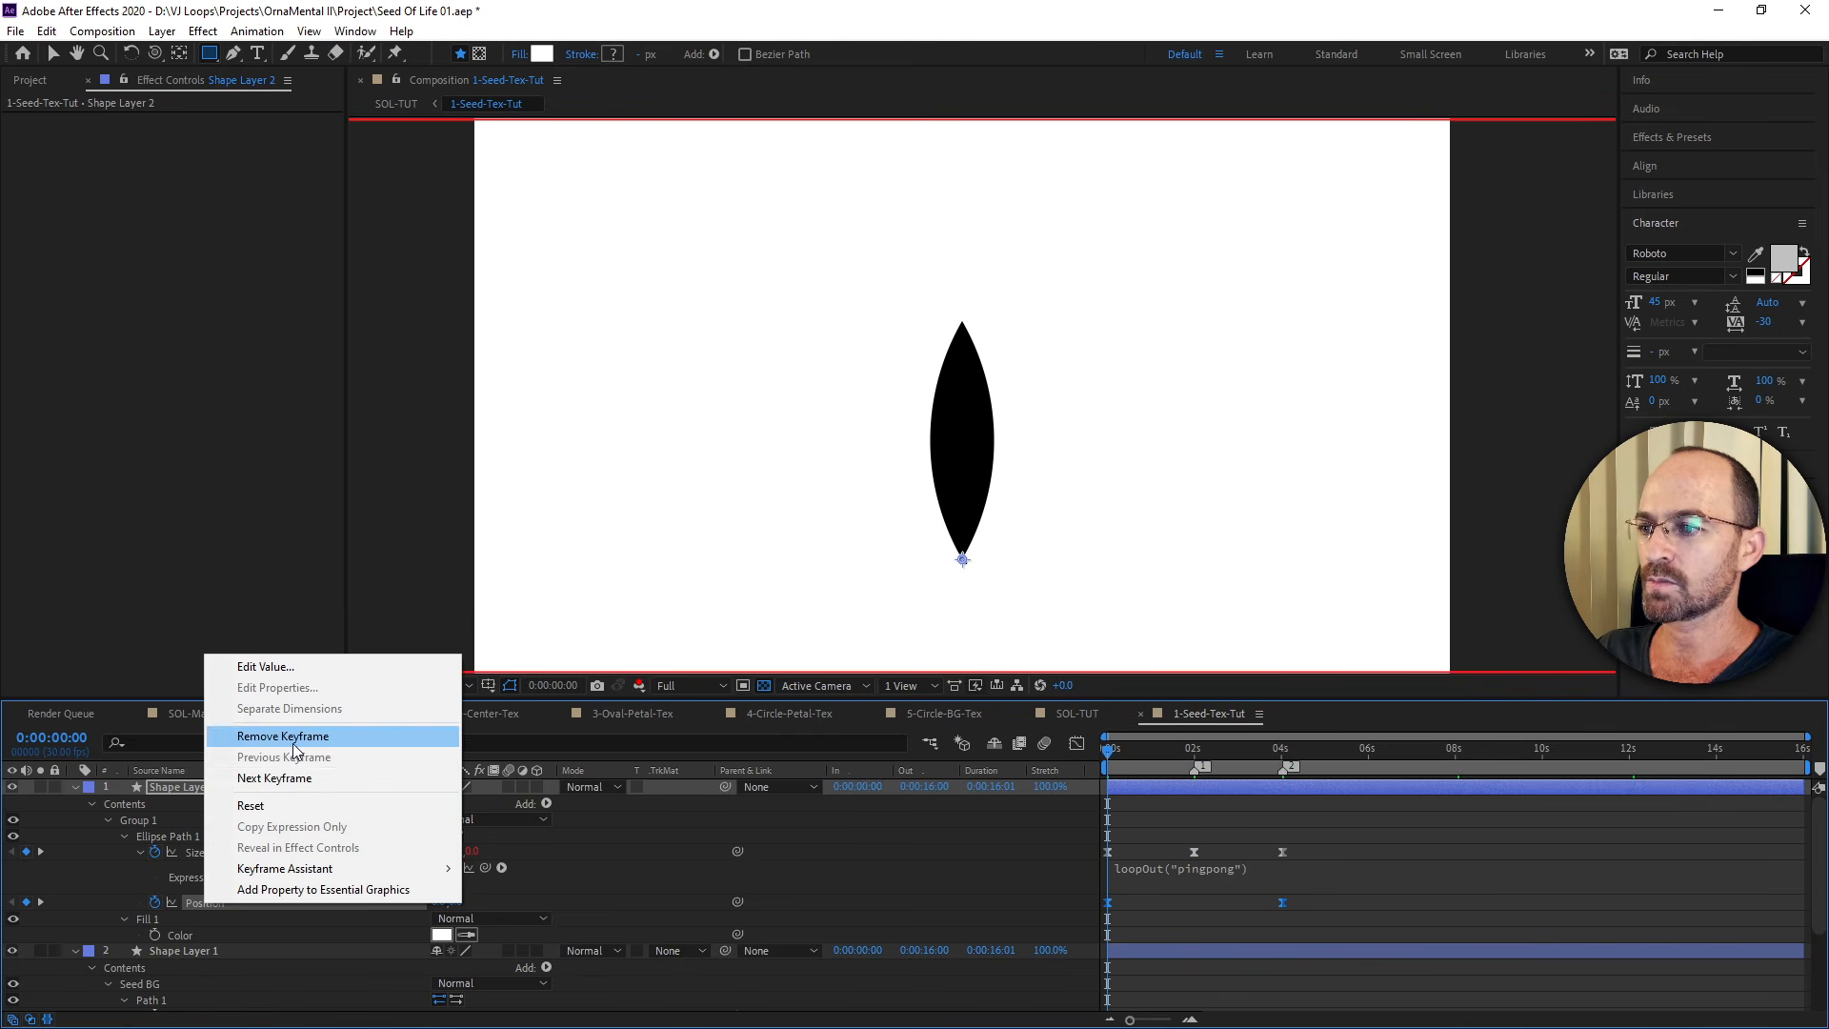
{"action": "left_click", "coordinate": [90, 876]}
{"action": "left_click", "coordinate": [215, 905]}
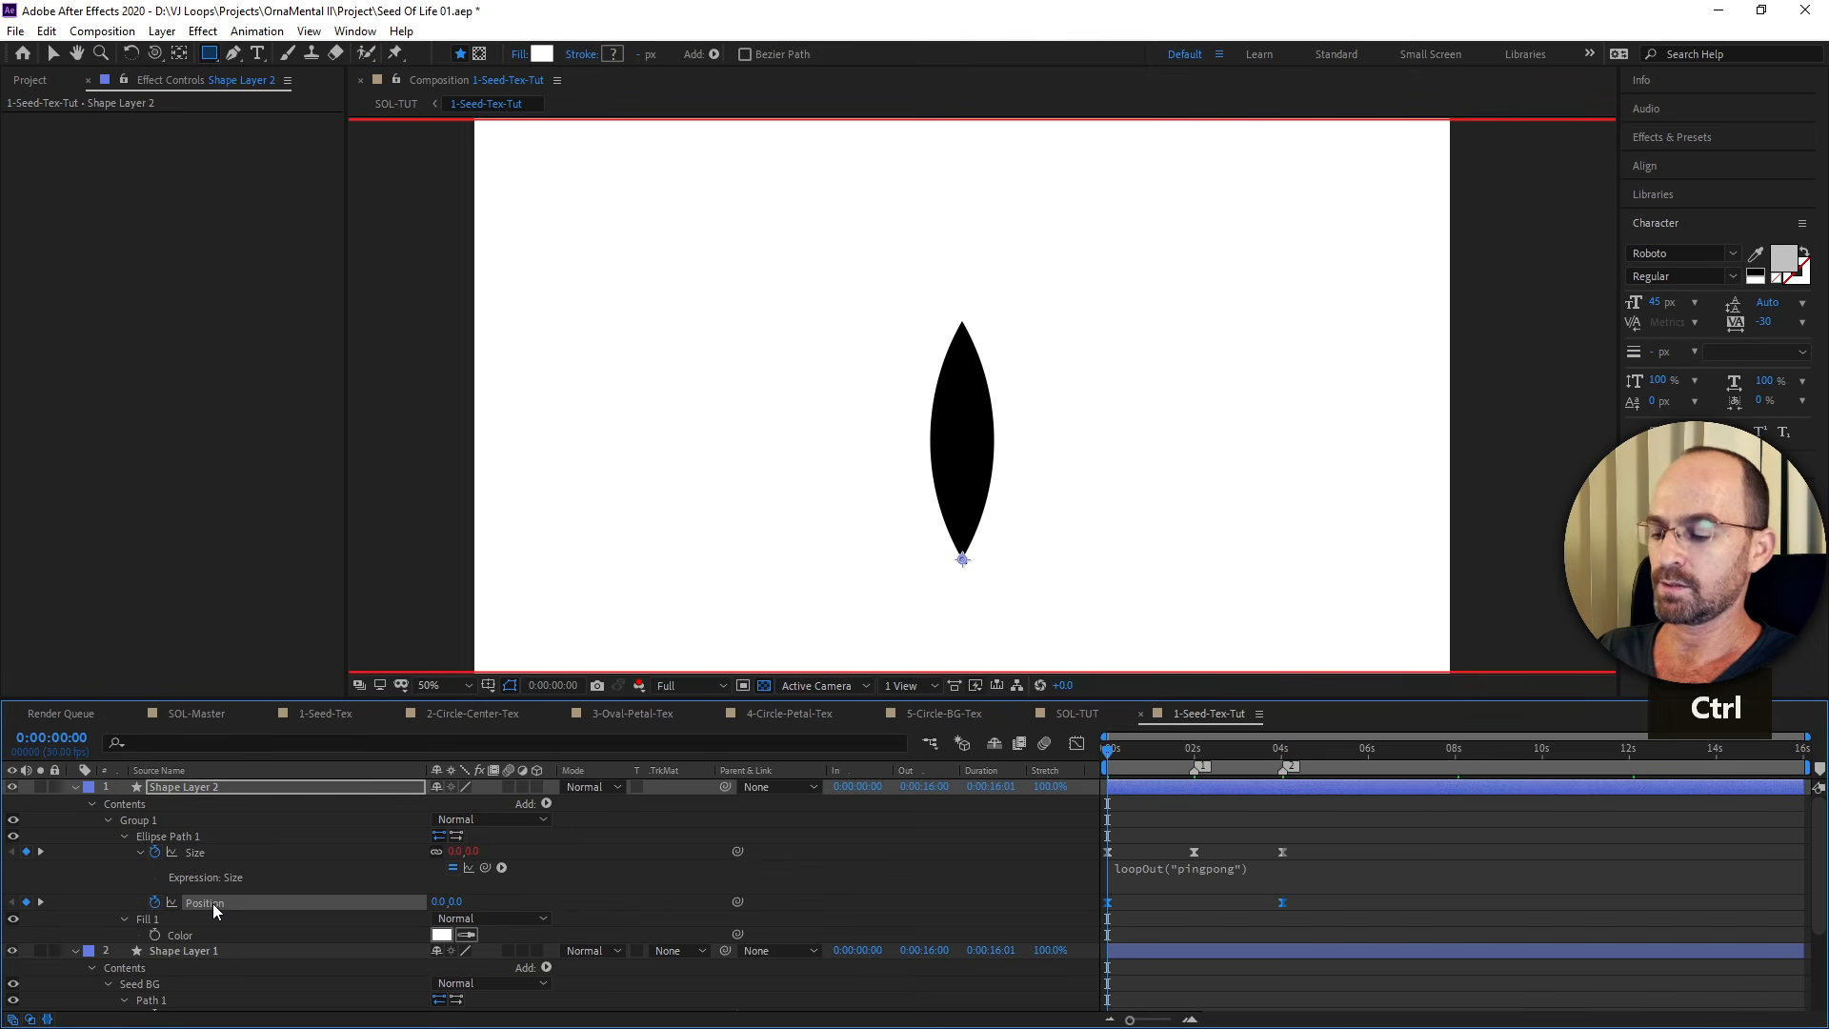
{"action": "key", "text": "ctrl+v"}
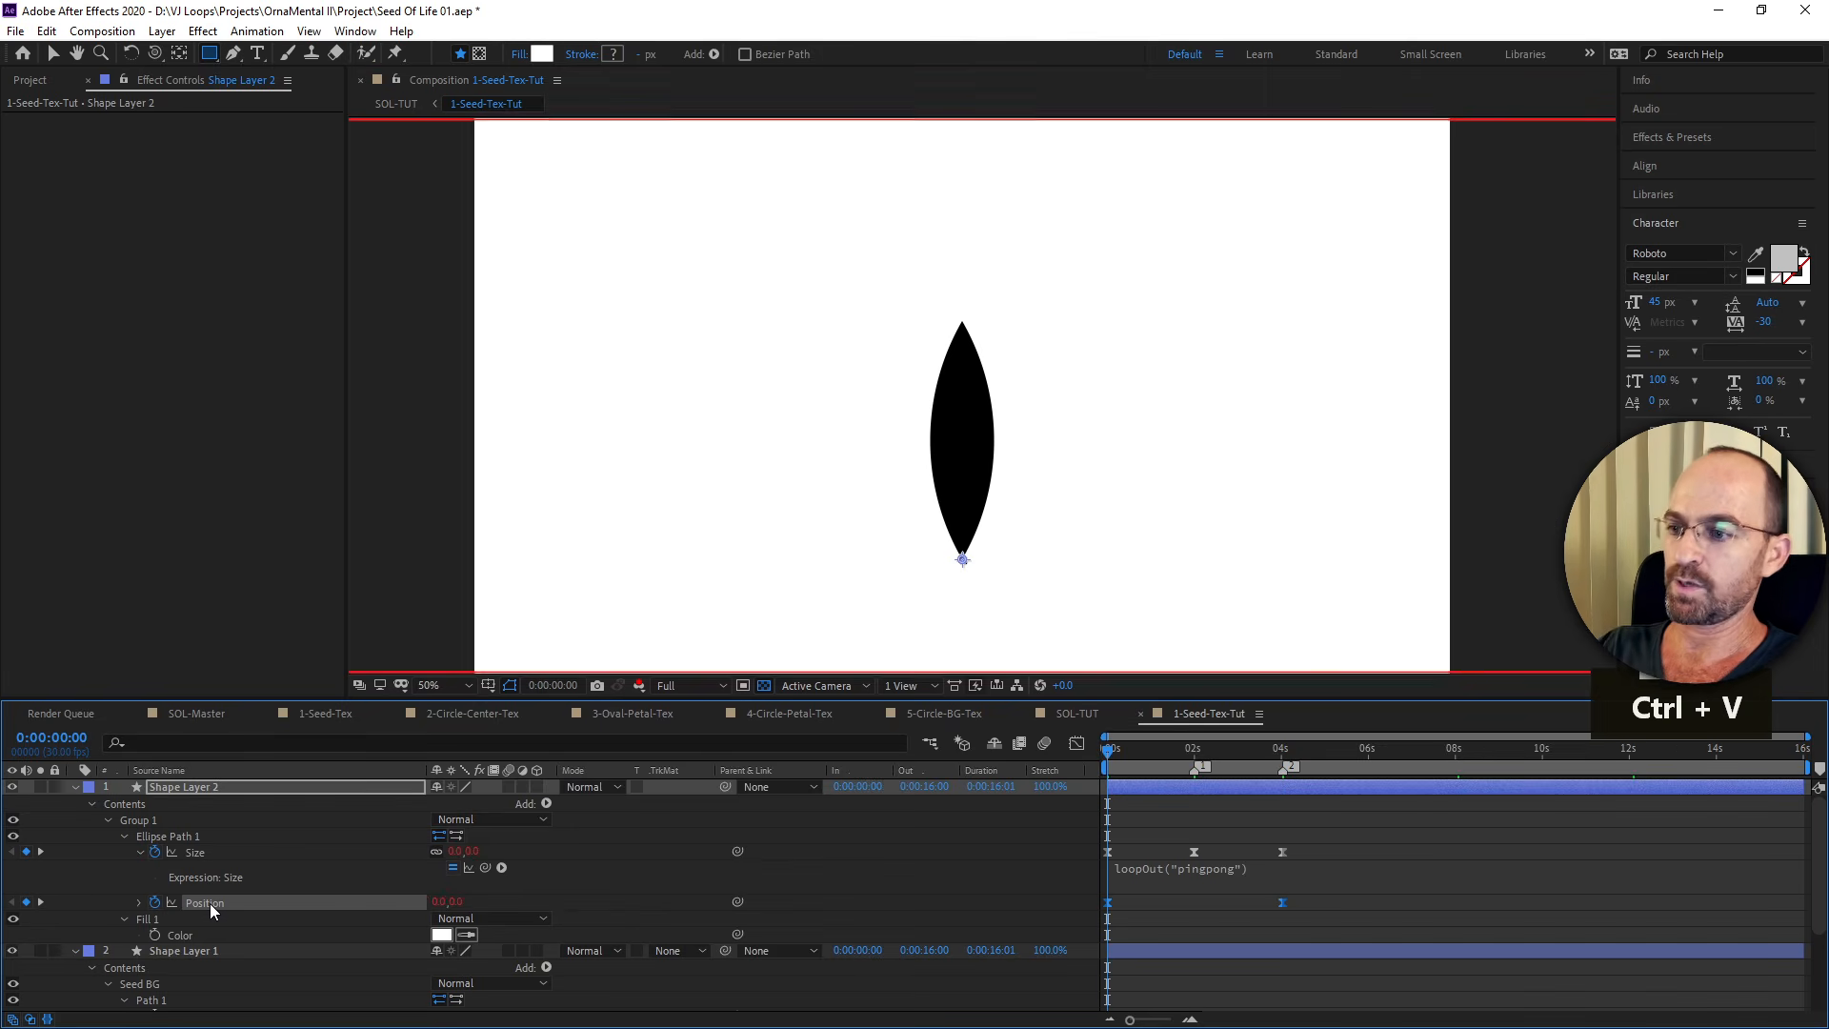
{"action": "left_click", "coordinate": [139, 902]}
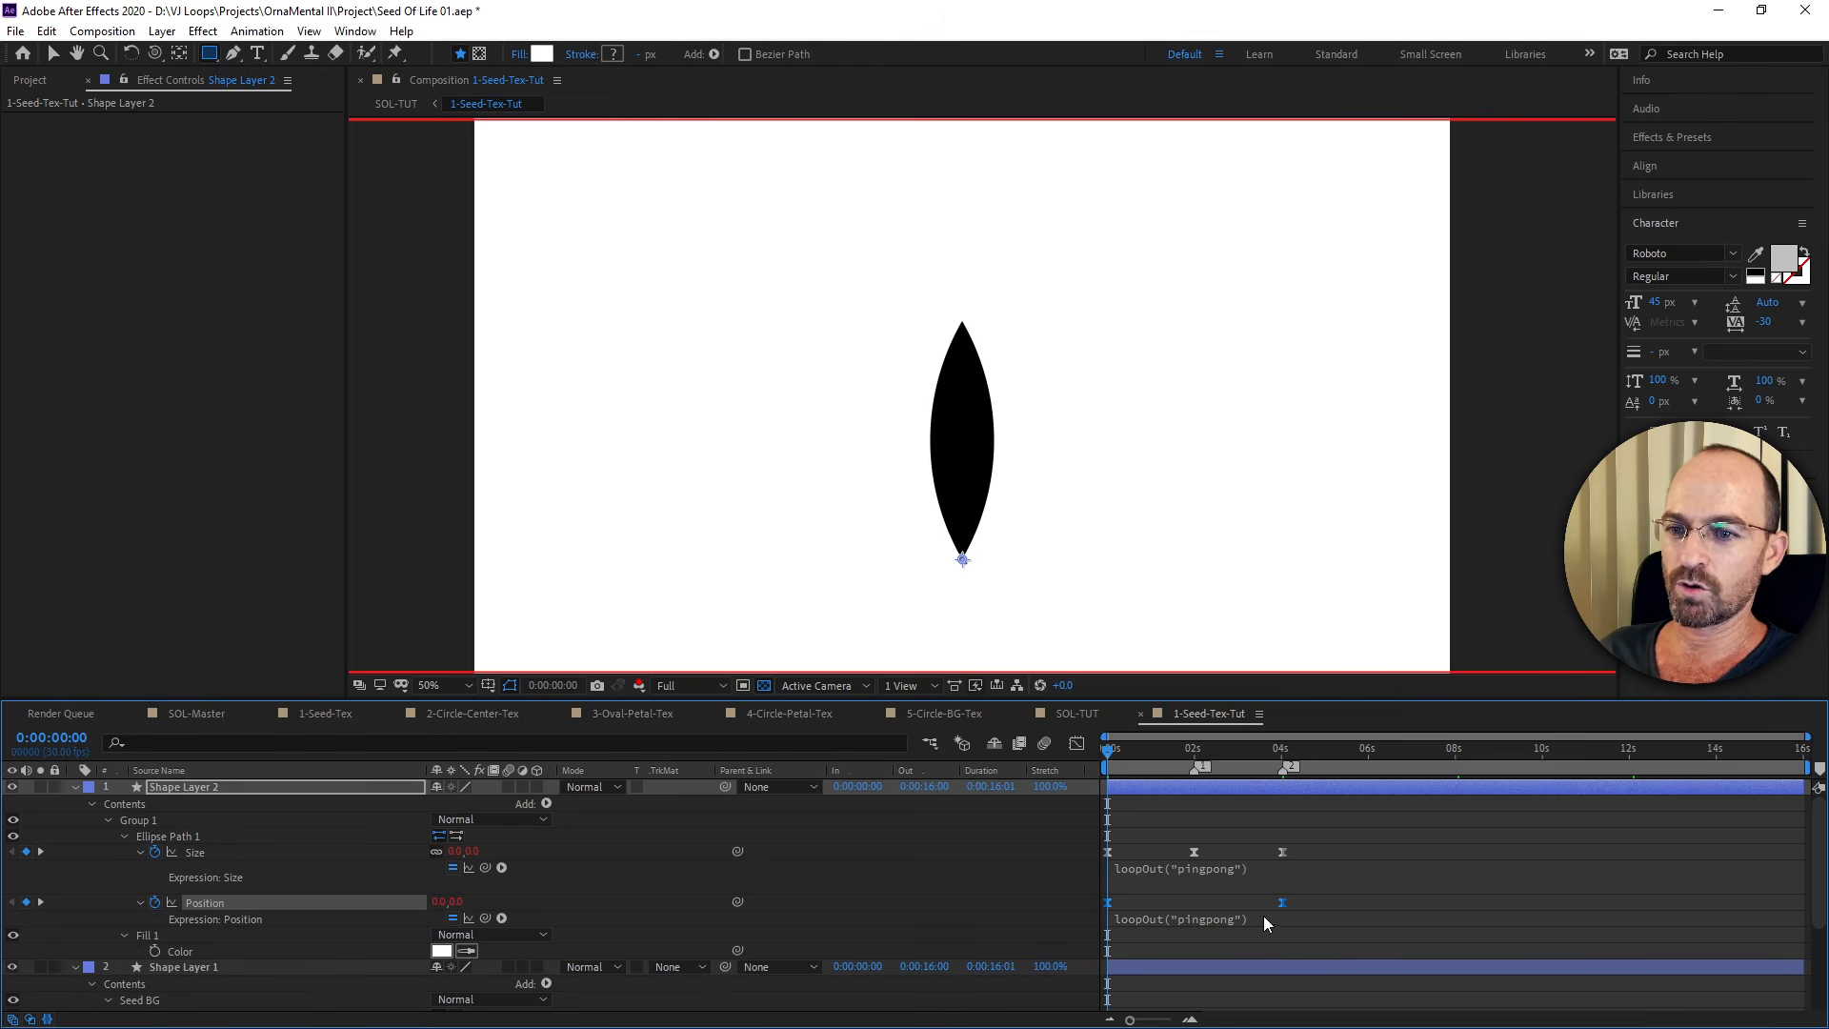
Scrub past the last keyframes and preview the looping ellipse animation in 1-Seed-Tex-Tut.
{"action": "left_click_drag", "start_coordinate": [1108, 760], "coordinate": [1388, 817]}
{"action": "left_click", "coordinate": [1415, 844]}
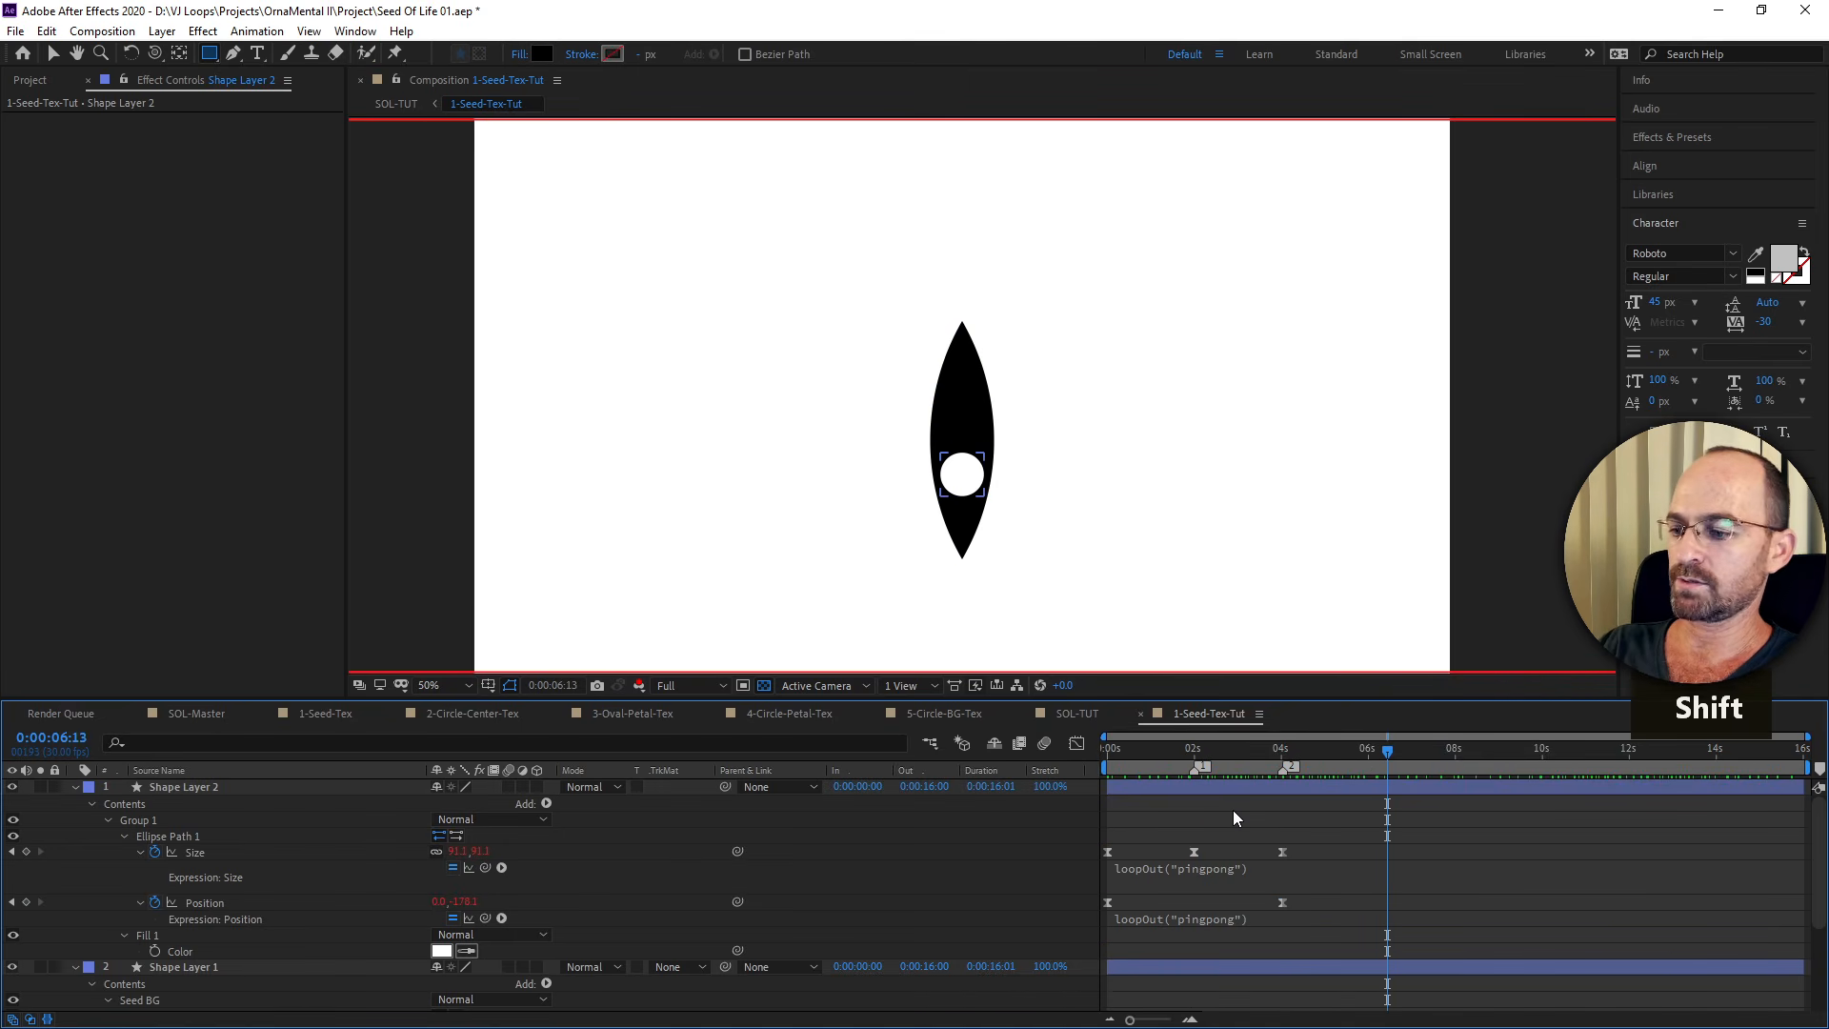
{"action": "key", "text": "shift+1"}
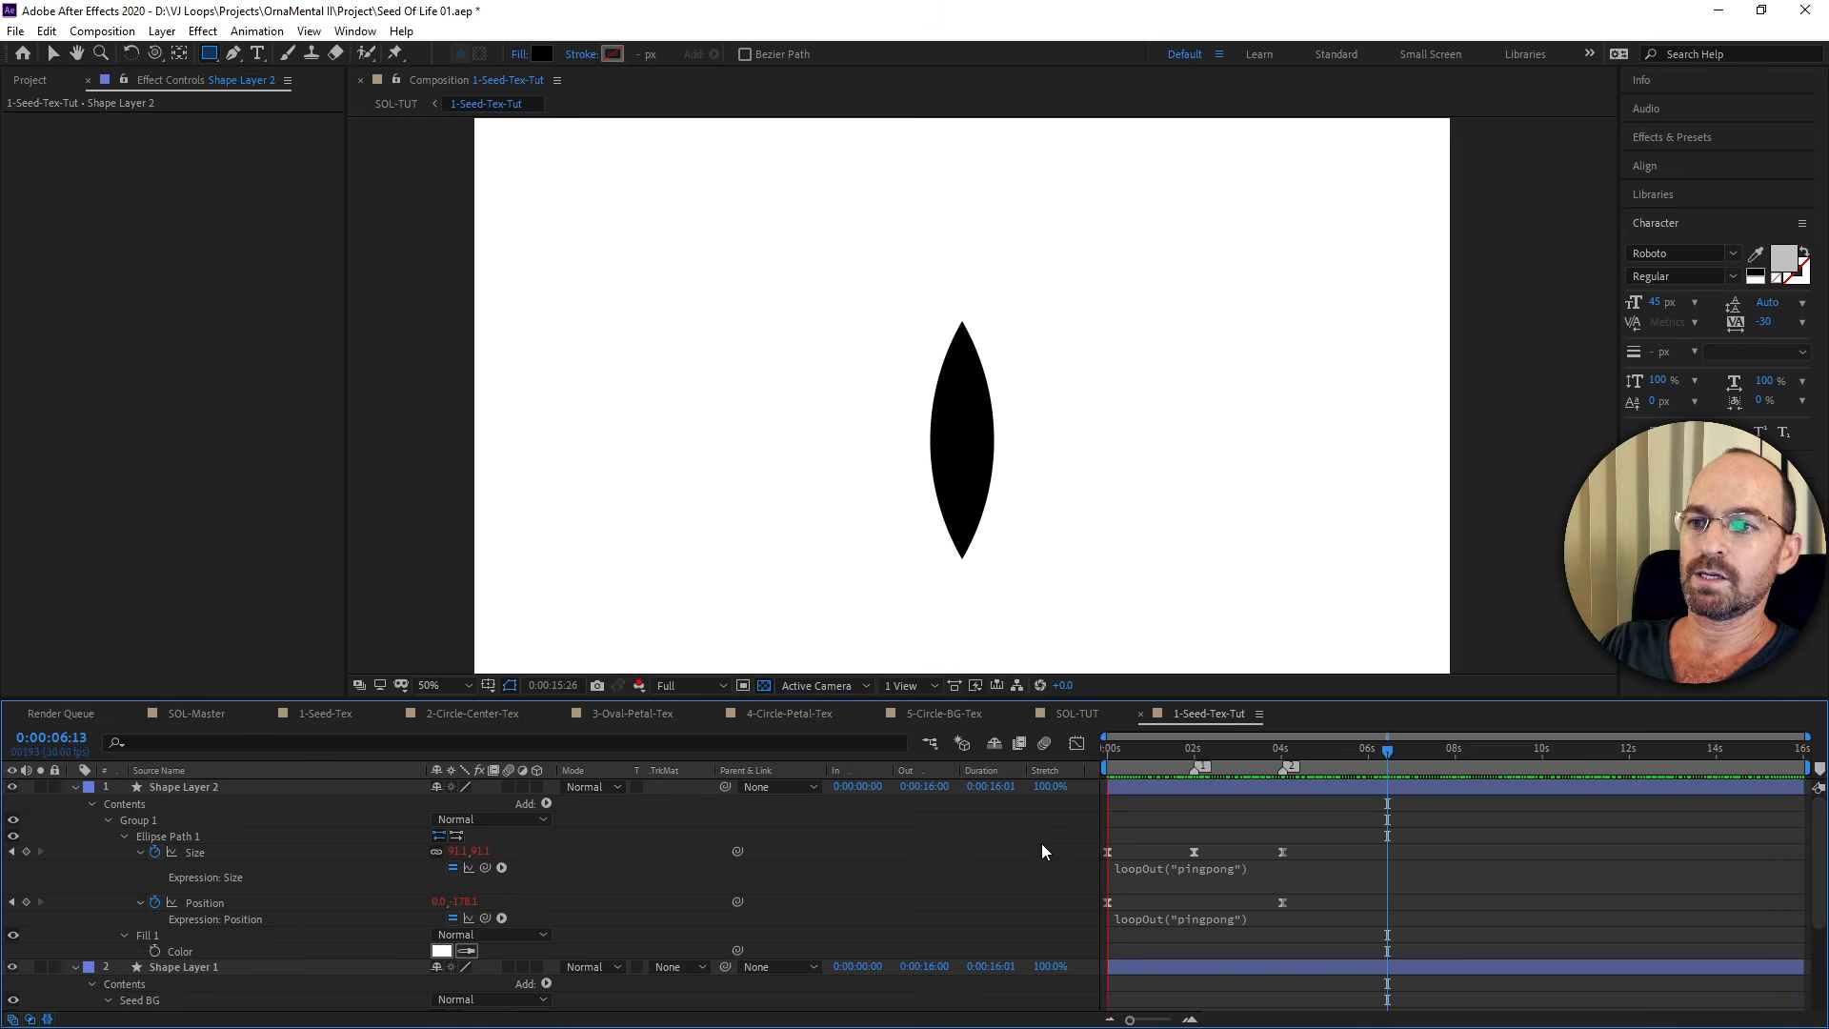
{"action": "key", "text": "space"}
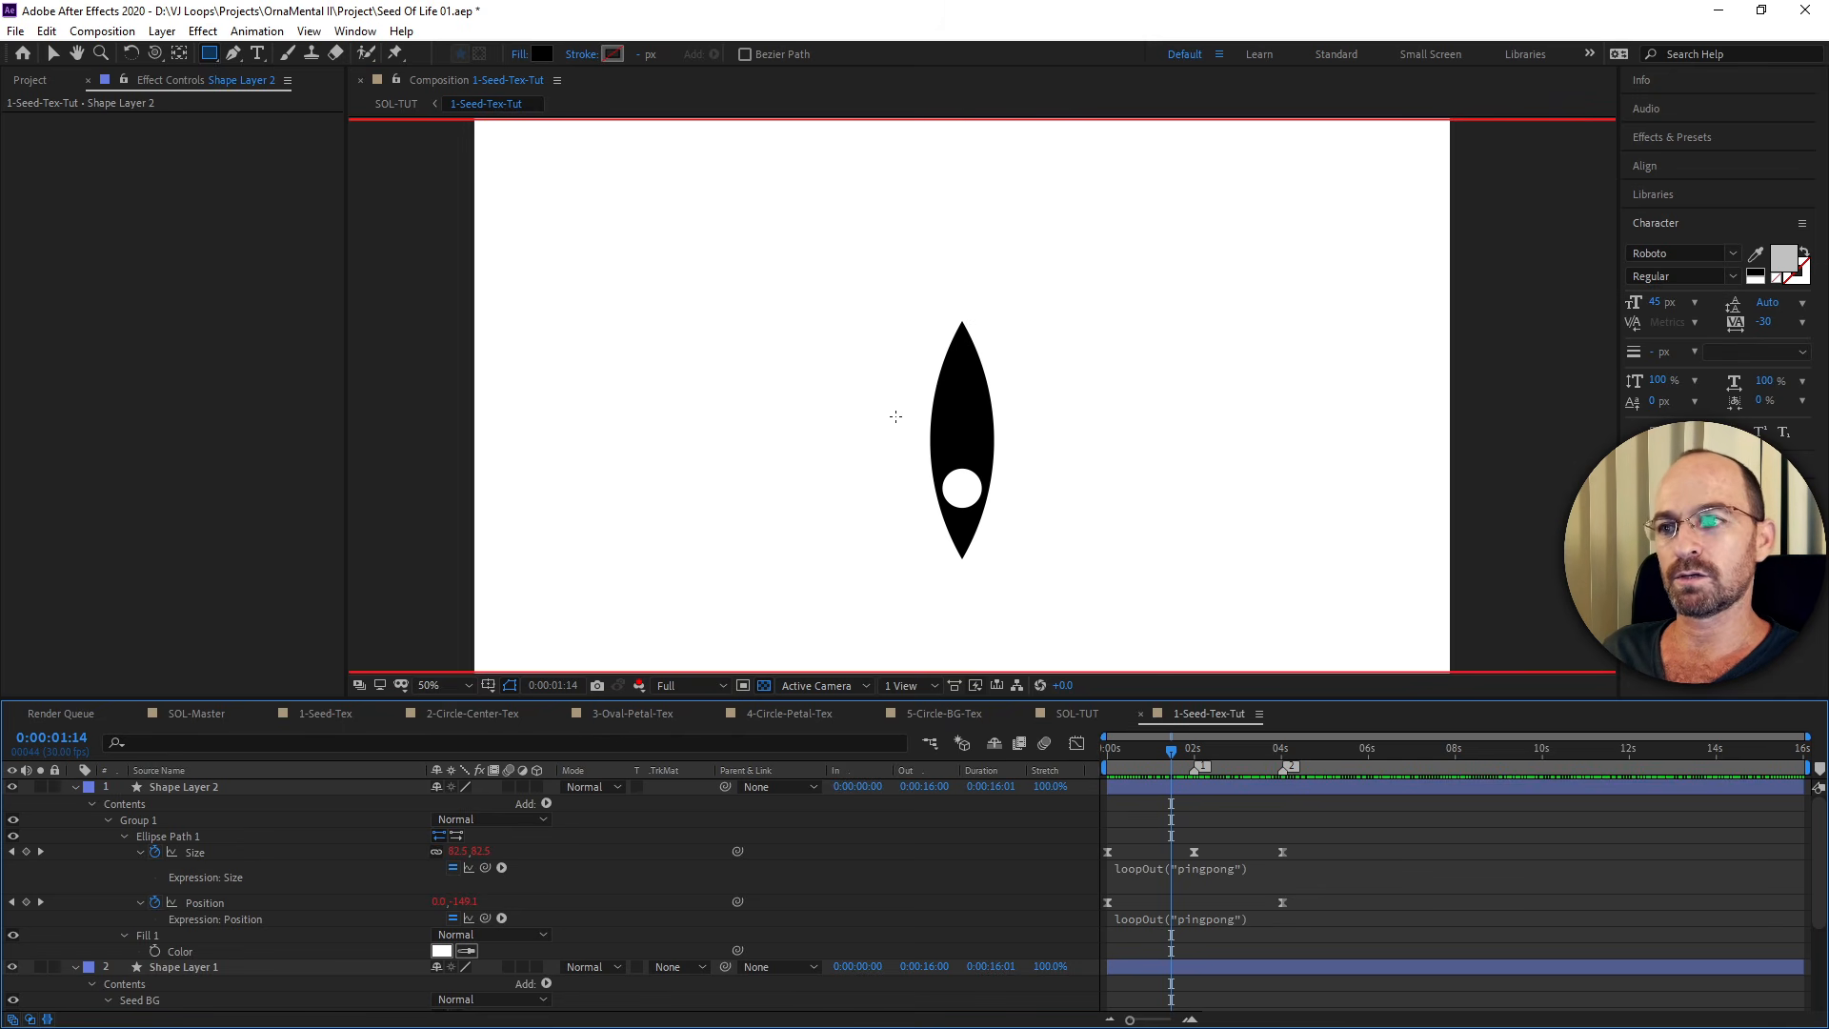
Open the SOL-TUT composition, lock its viewer, add a second viewer beside it and widen the viewer area.
{"action": "left_click", "coordinate": [1084, 713]}
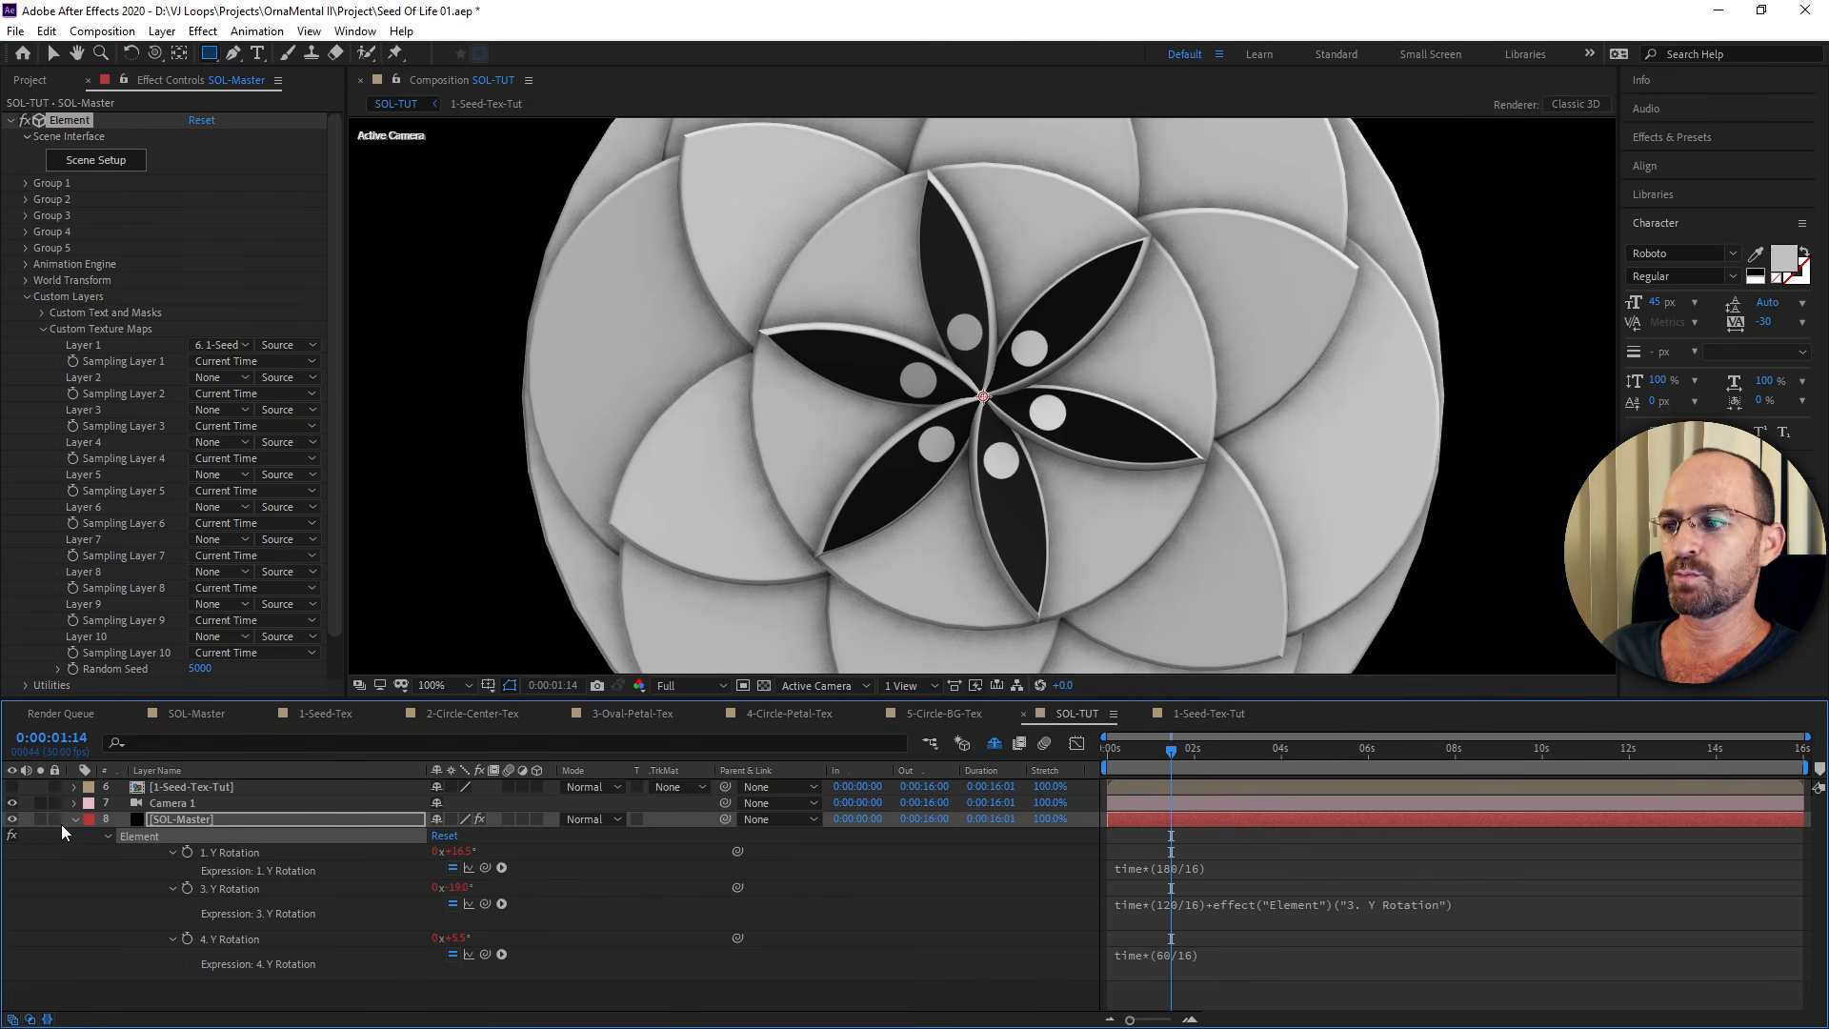
{"action": "left_click", "coordinate": [82, 850]}
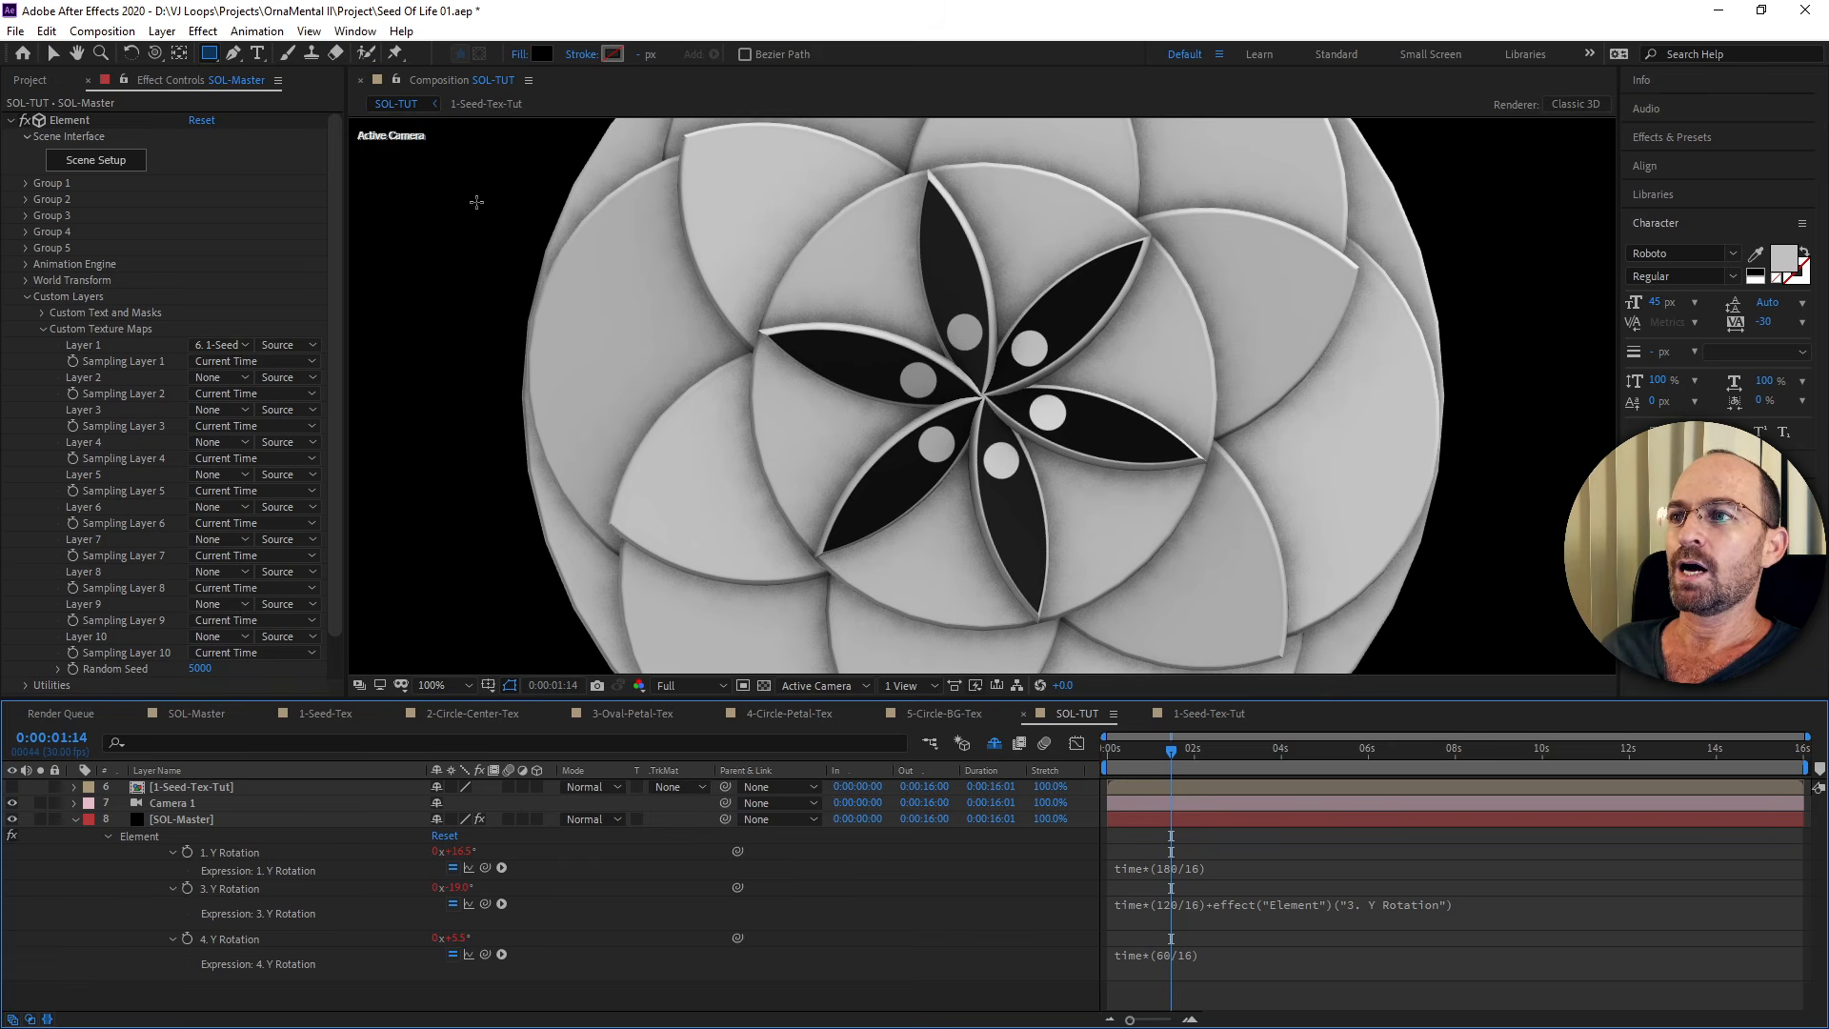
{"action": "left_click", "coordinate": [397, 78]}
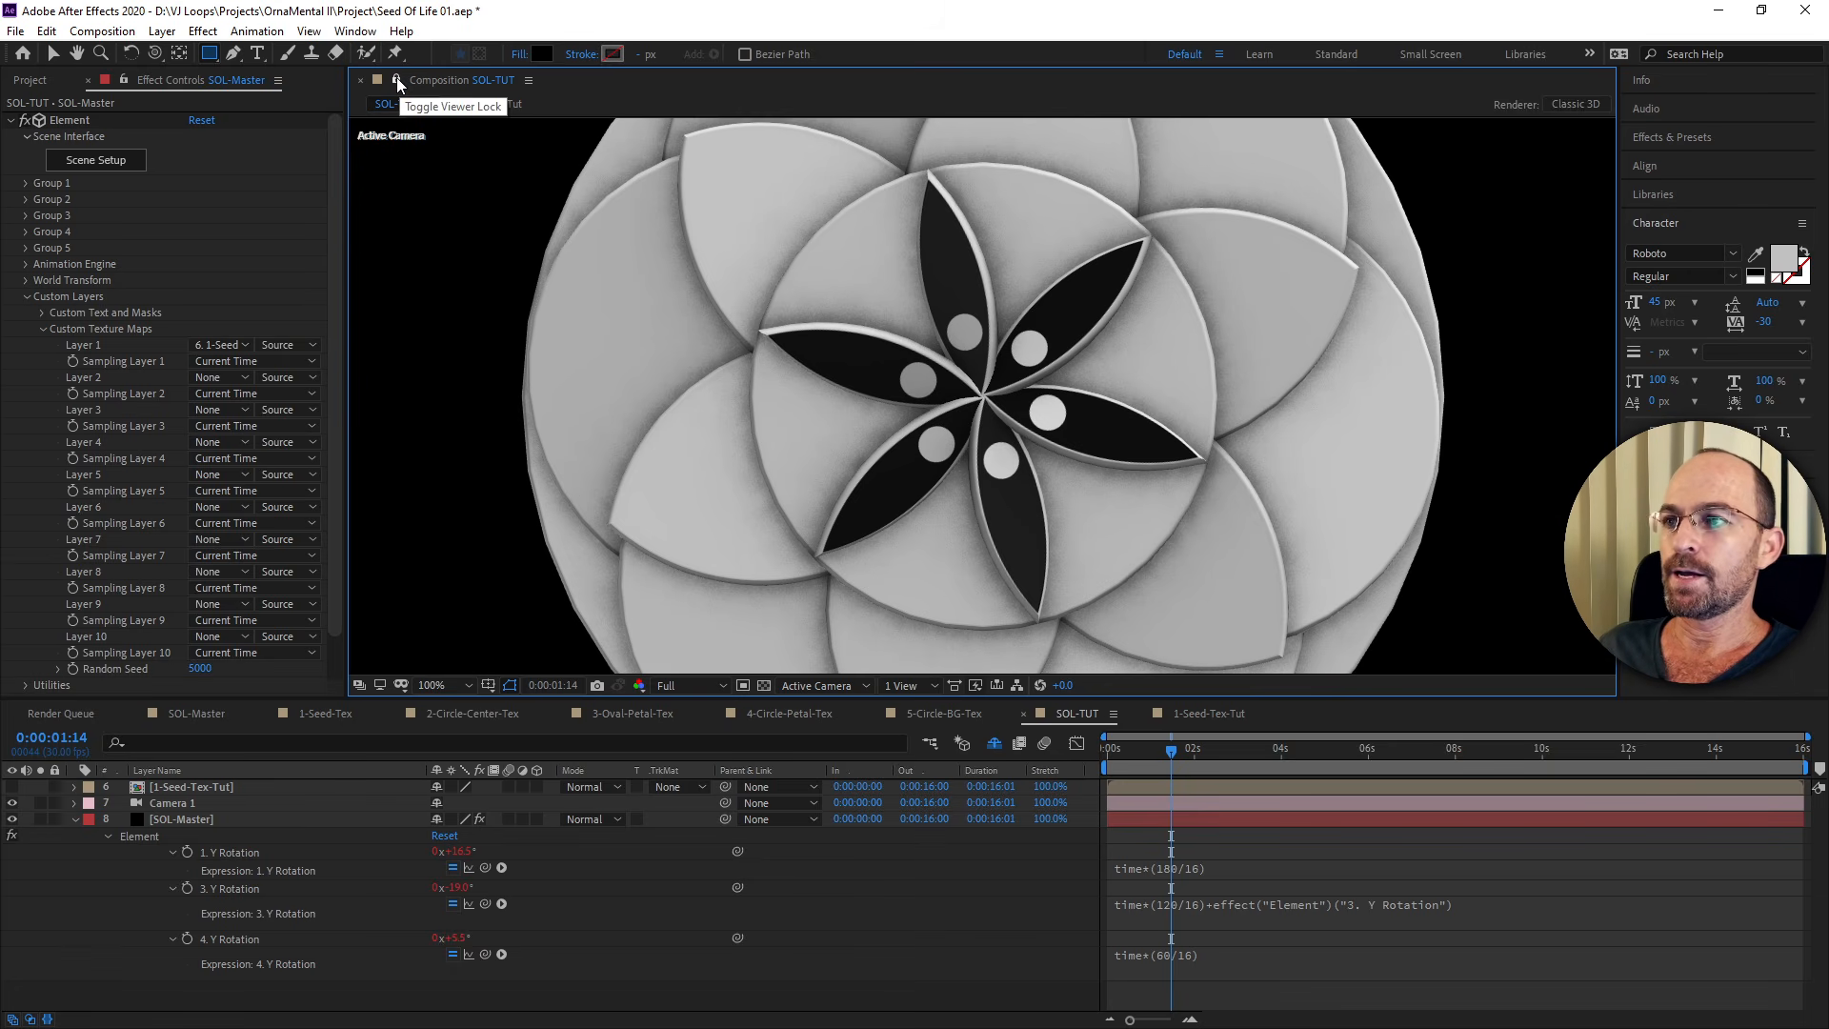
{"action": "left_click", "coordinate": [309, 31]}
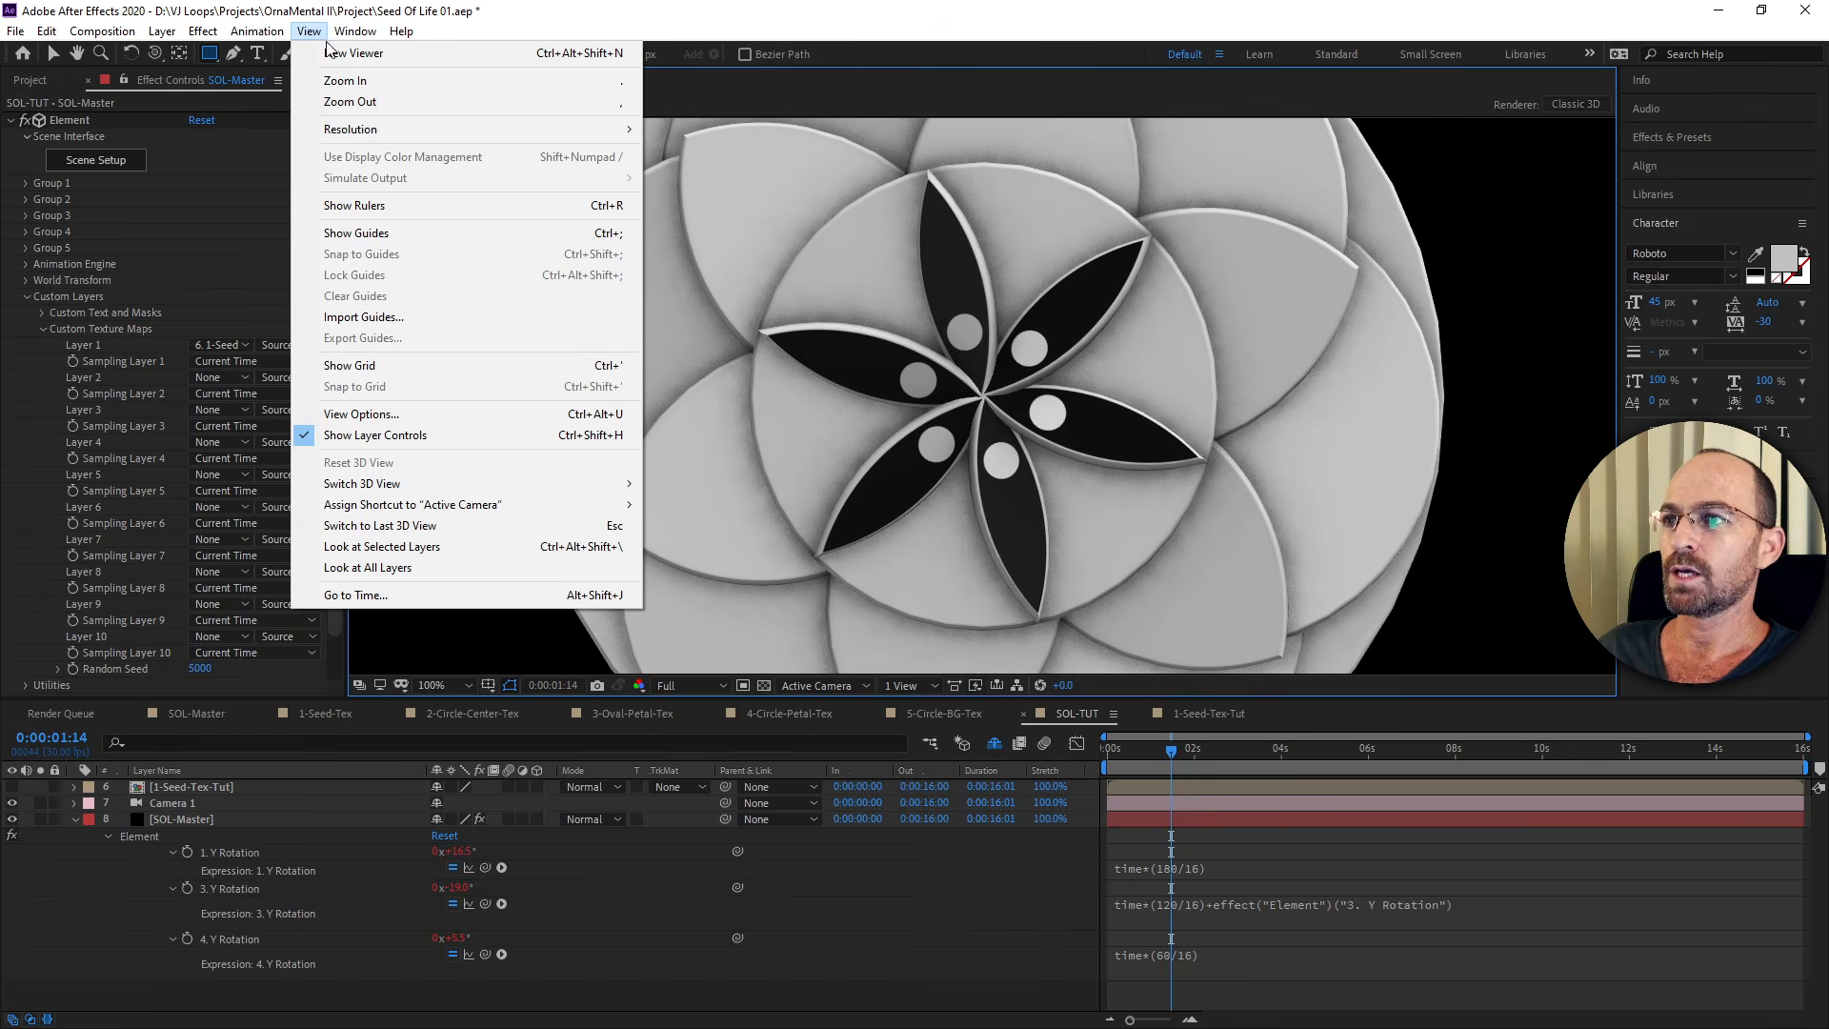
{"action": "left_click", "coordinate": [336, 53]}
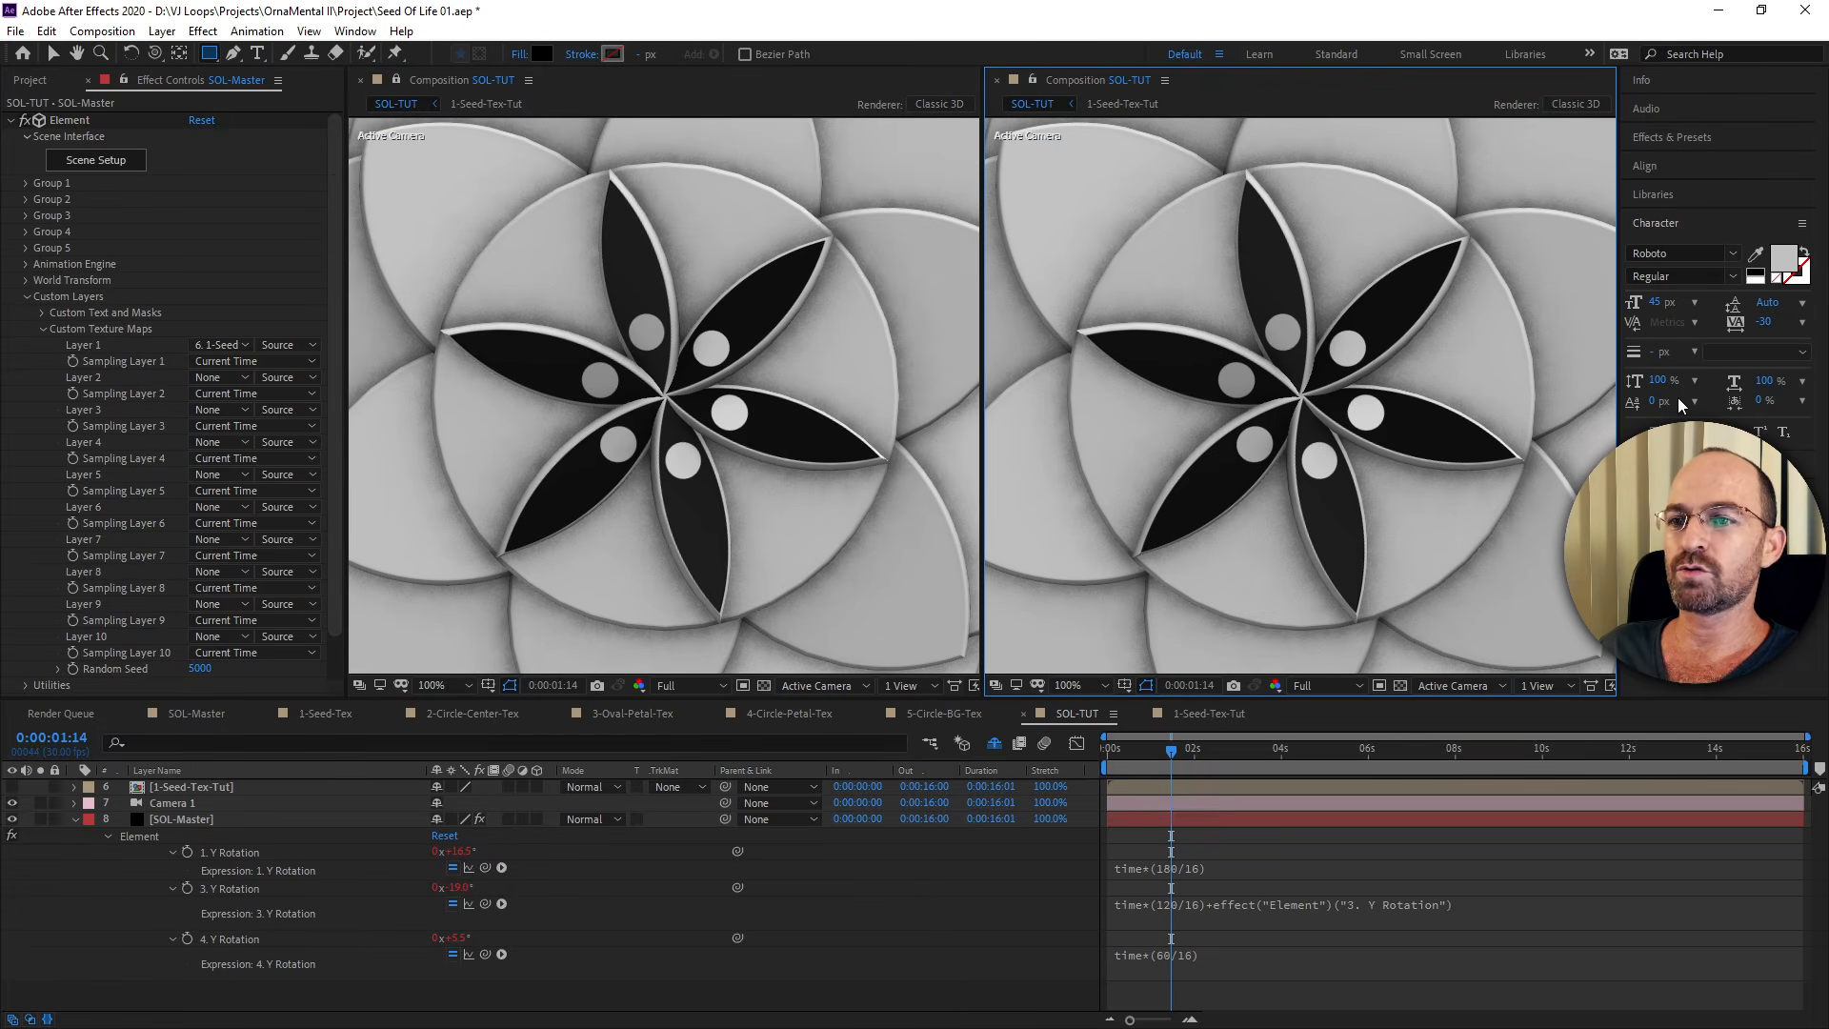
{"action": "left_click_drag", "start_coordinate": [1623, 375], "coordinate": [1792, 379]}
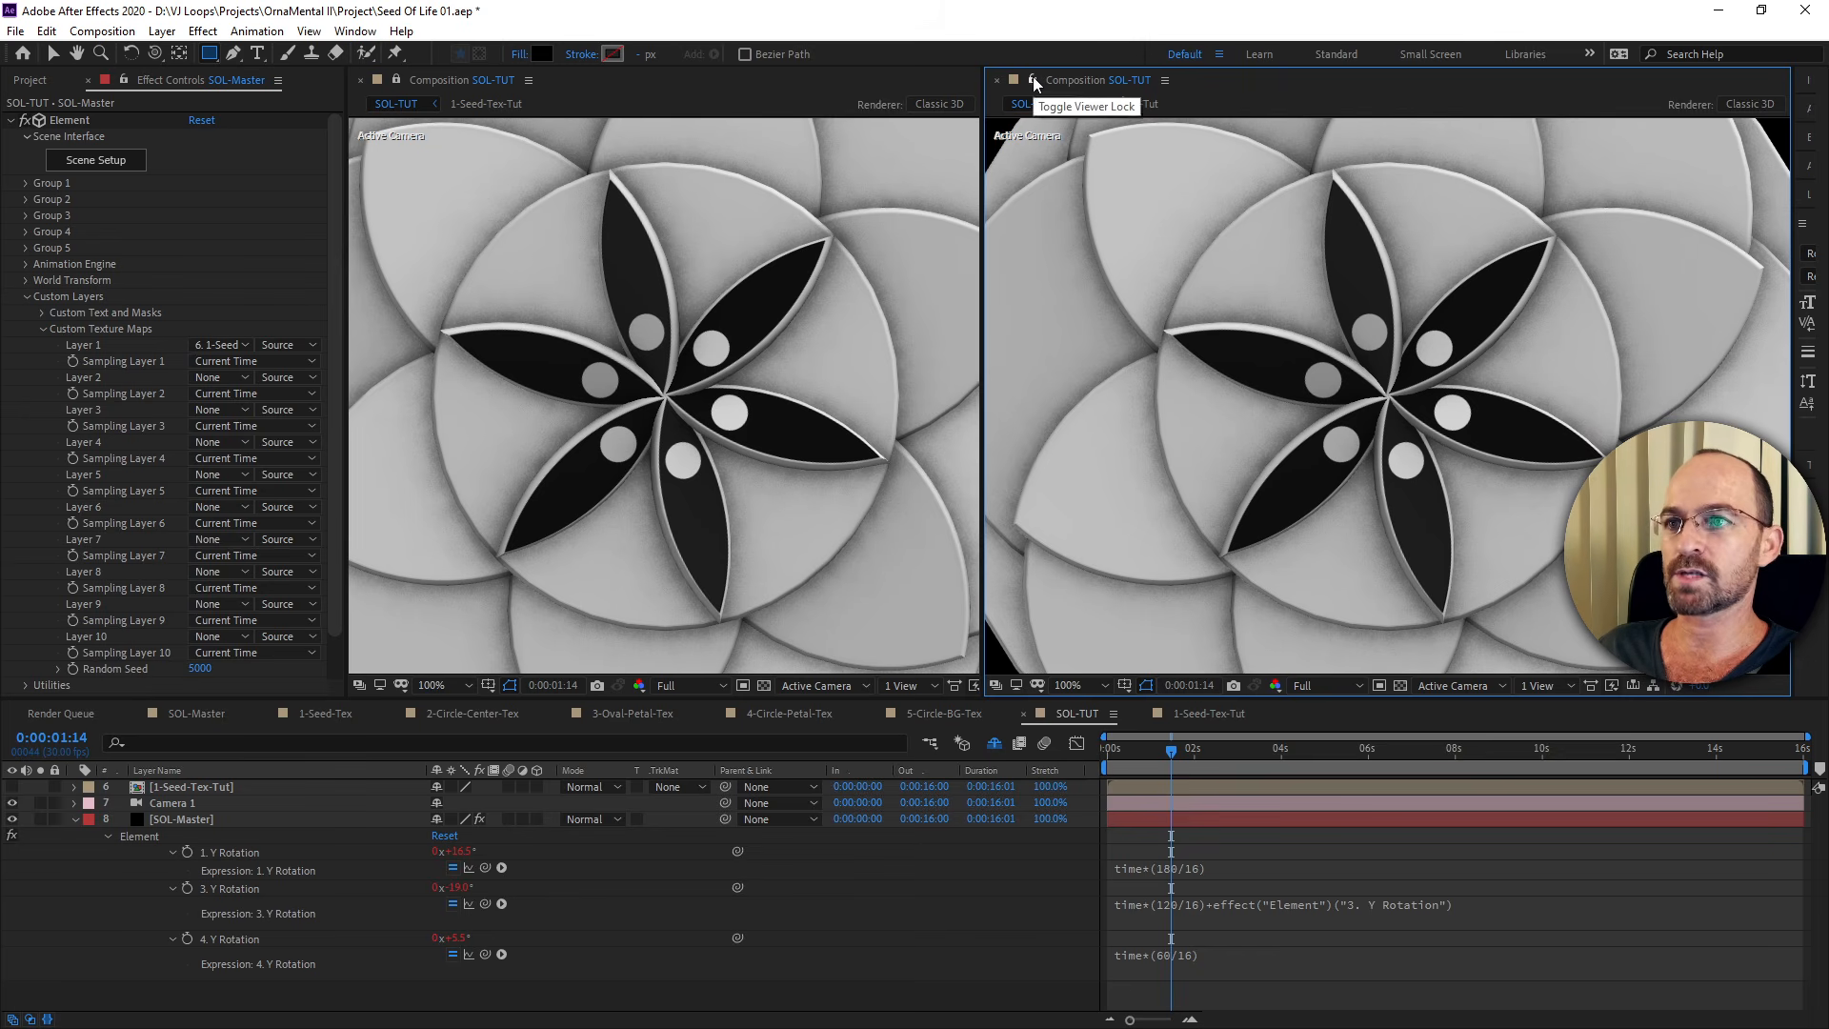
Show 1-Seed-Tex-Tut fitted in the second viewer, zoom the SOL-TUT viewer to 50% and widen it slightly.
{"action": "left_click", "coordinate": [1193, 712]}
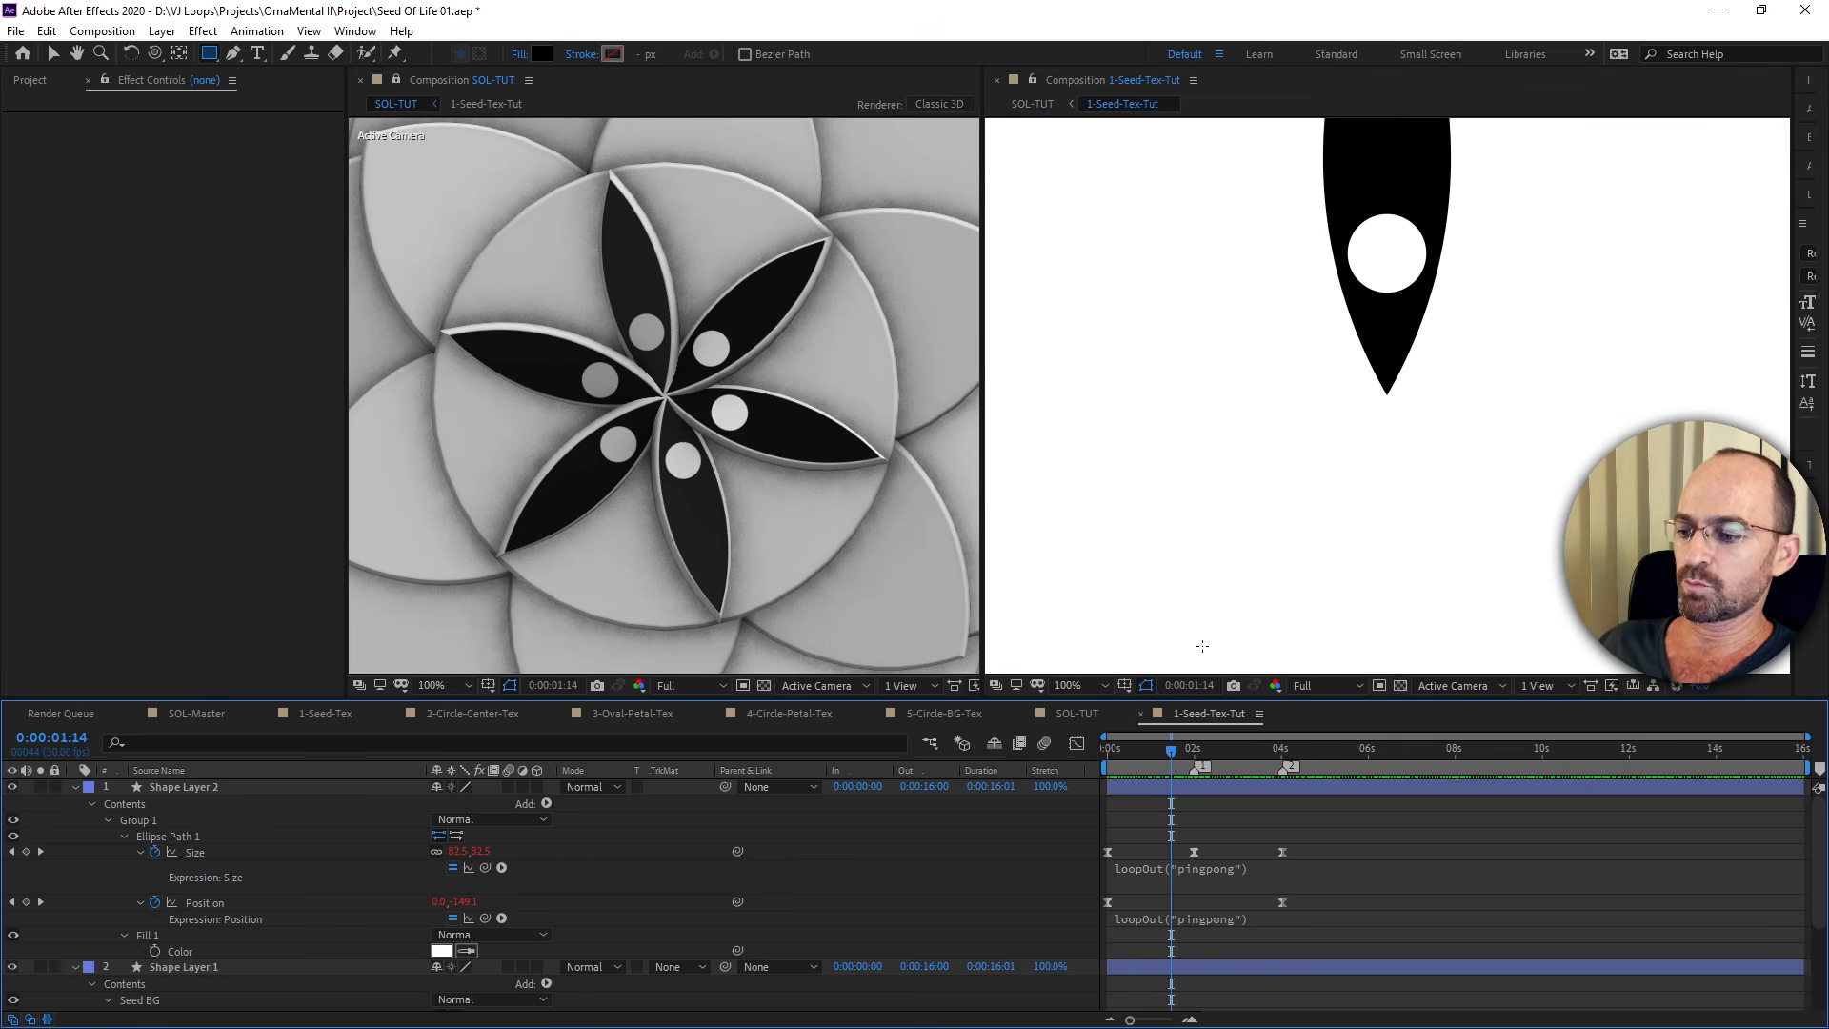
{"action": "key", "text": "shift+slash"}
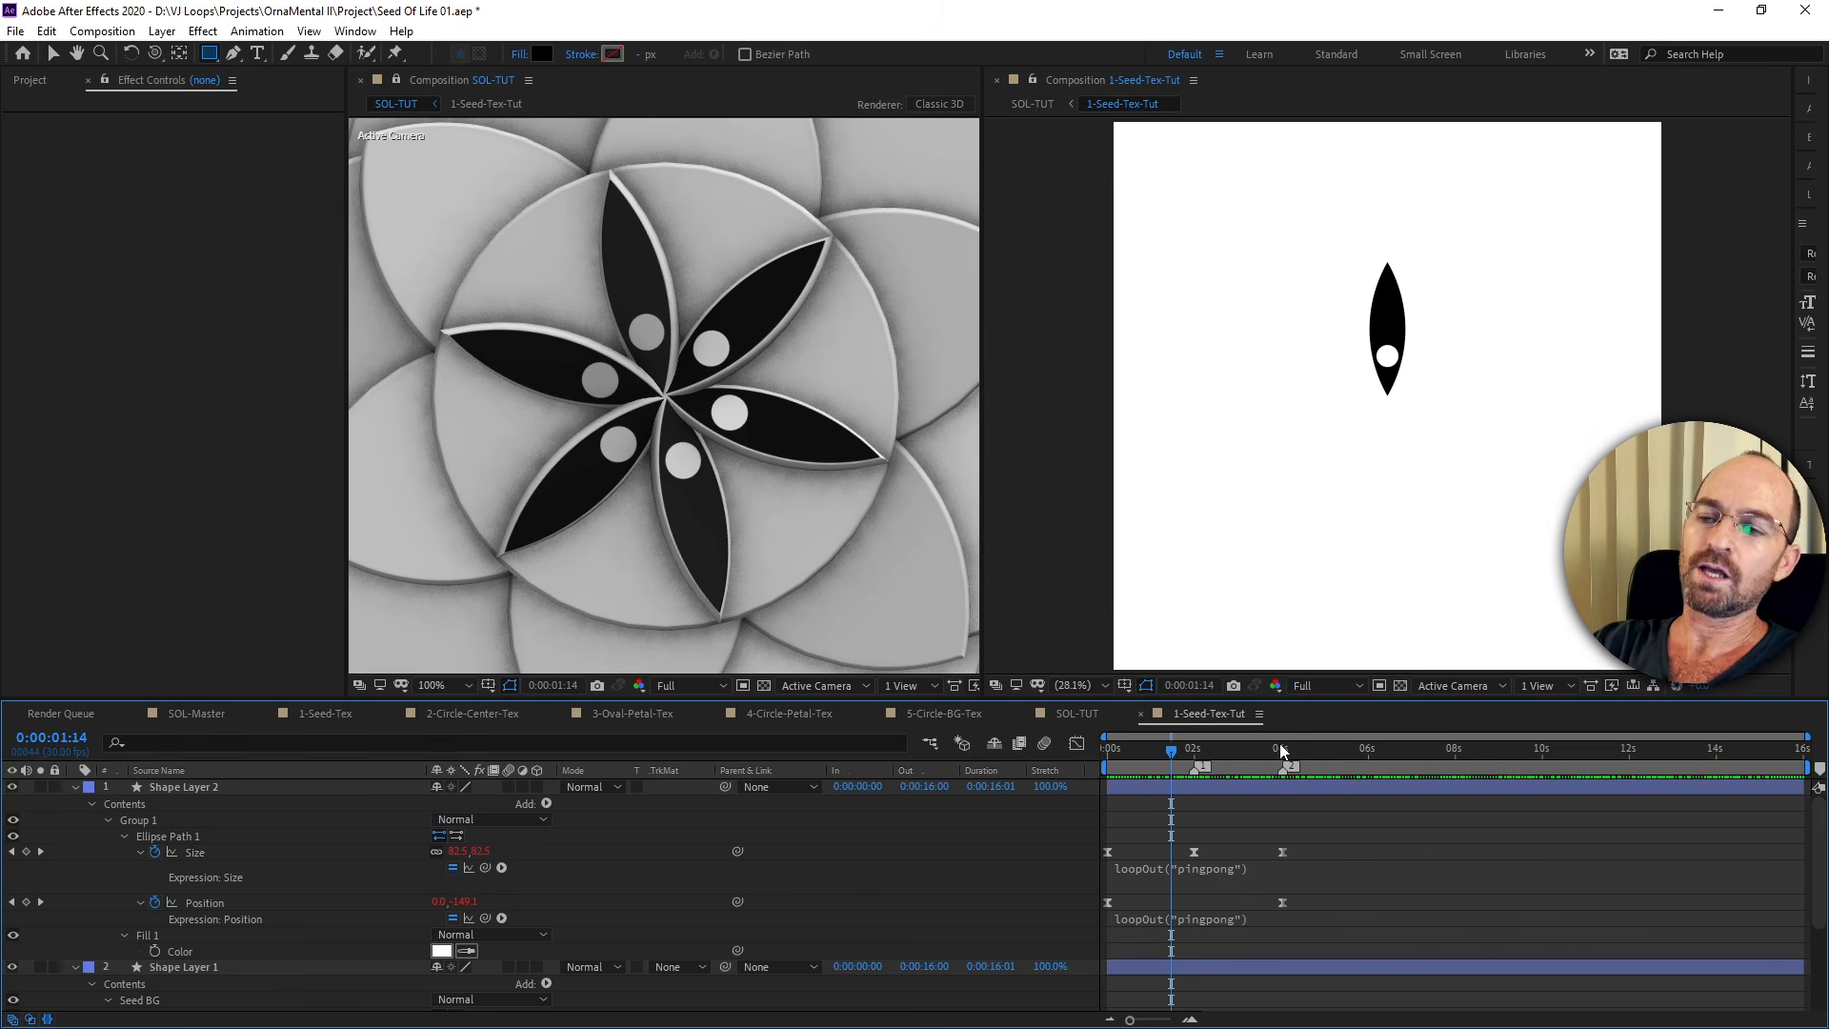
{"action": "scroll", "coordinate": [914, 576], "scroll_direction": "down", "scroll_amount": 1}
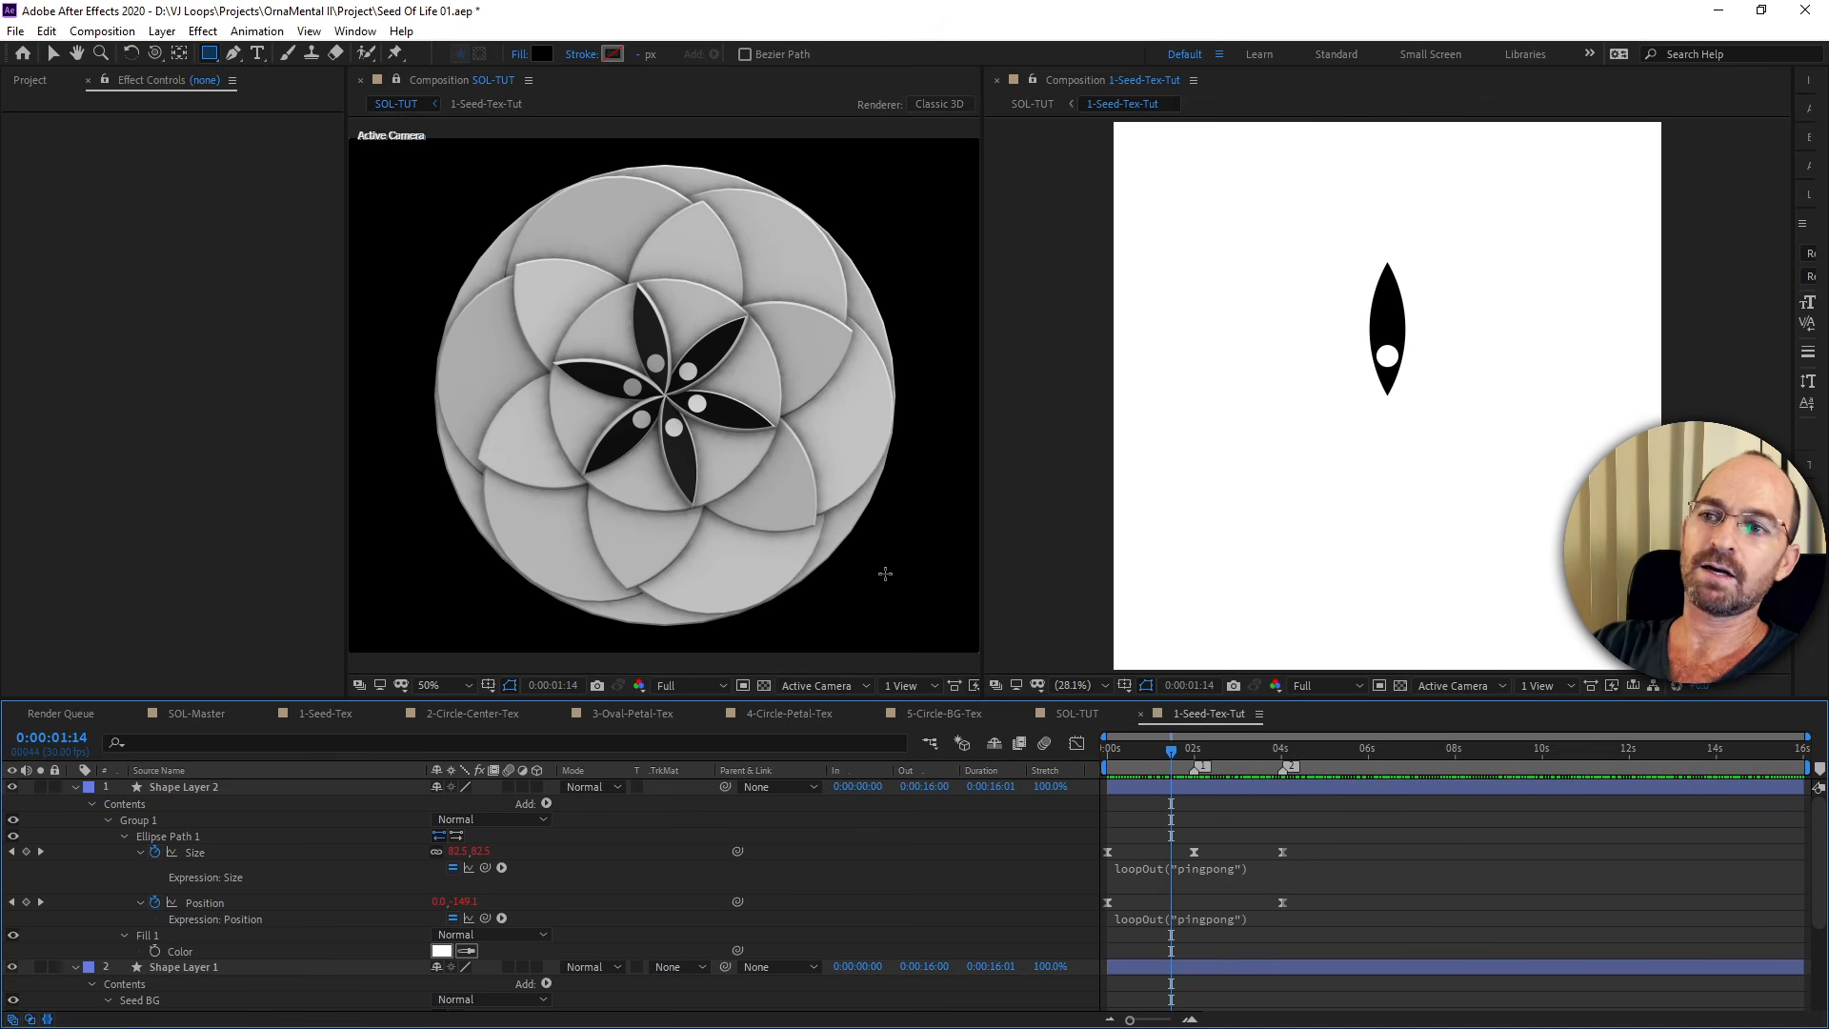
{"action": "left_click_drag", "start_coordinate": [983, 508], "coordinate": [1016, 509]}
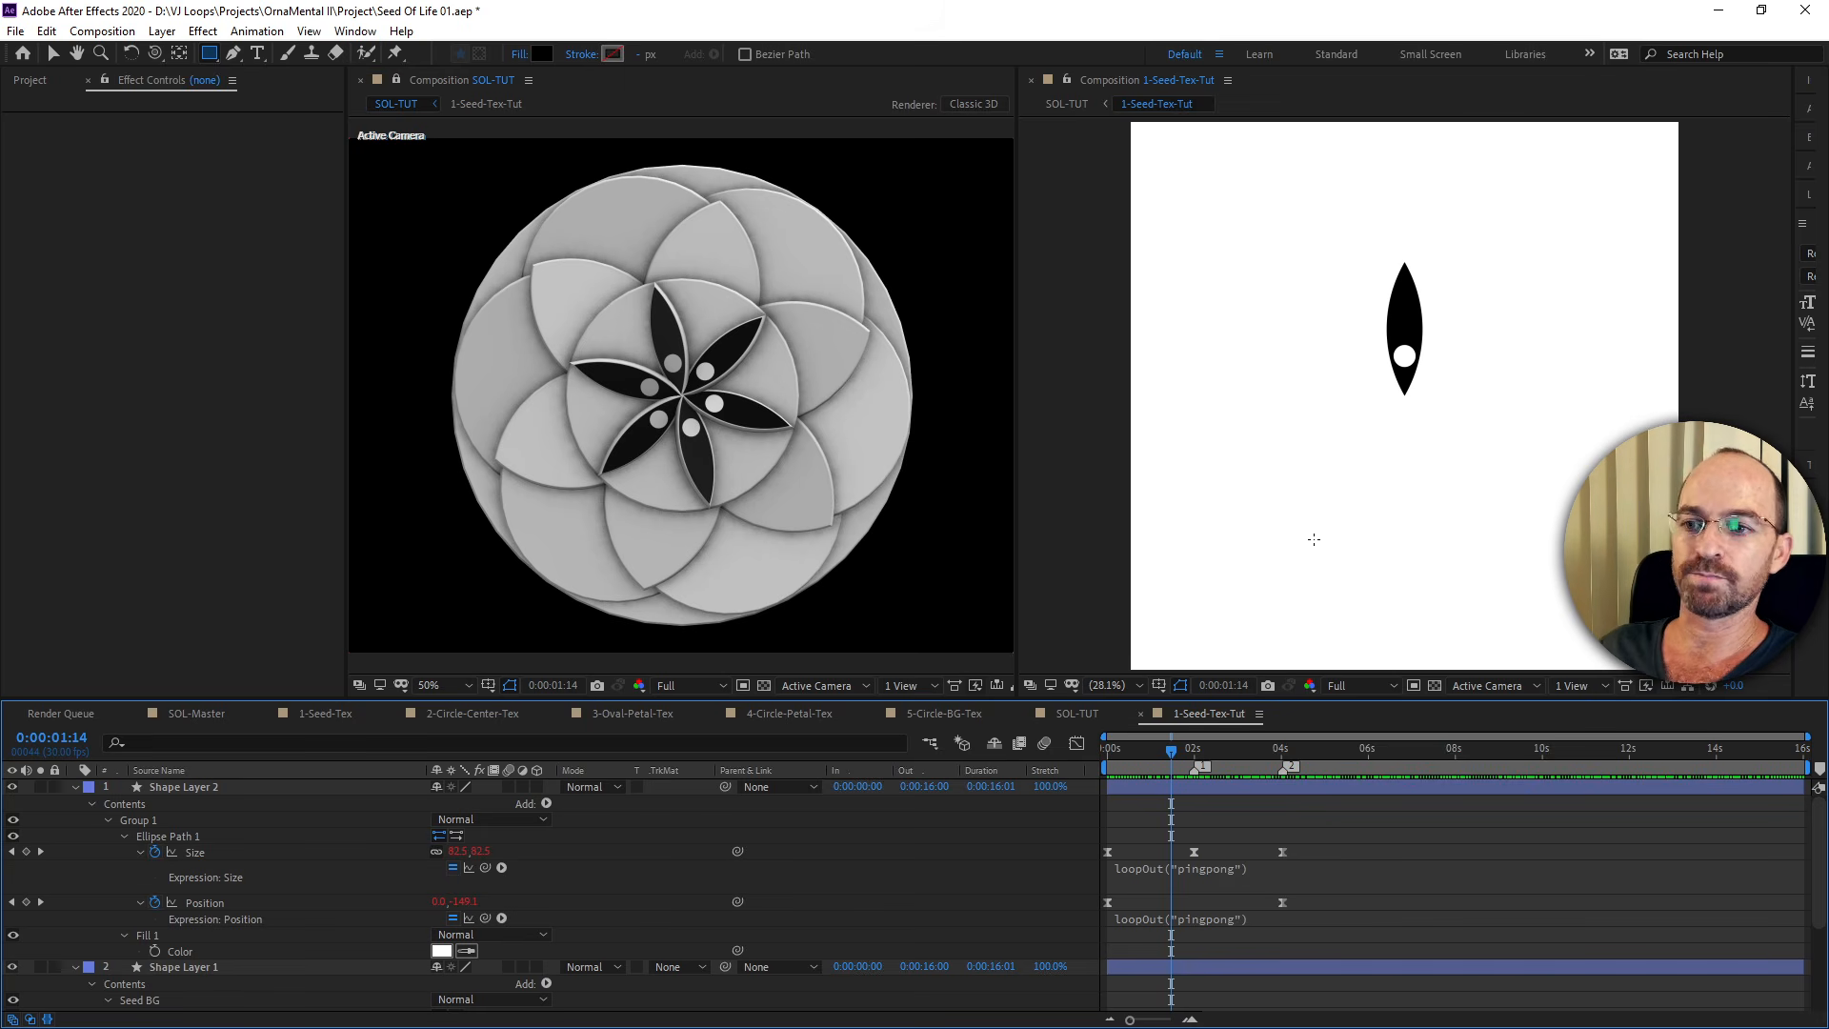
Preview the seed texture from the start and scrub the timeline to compare it with the SOL-TUT model.
{"action": "left_click_drag", "start_coordinate": [1141, 749], "coordinate": [1095, 770]}
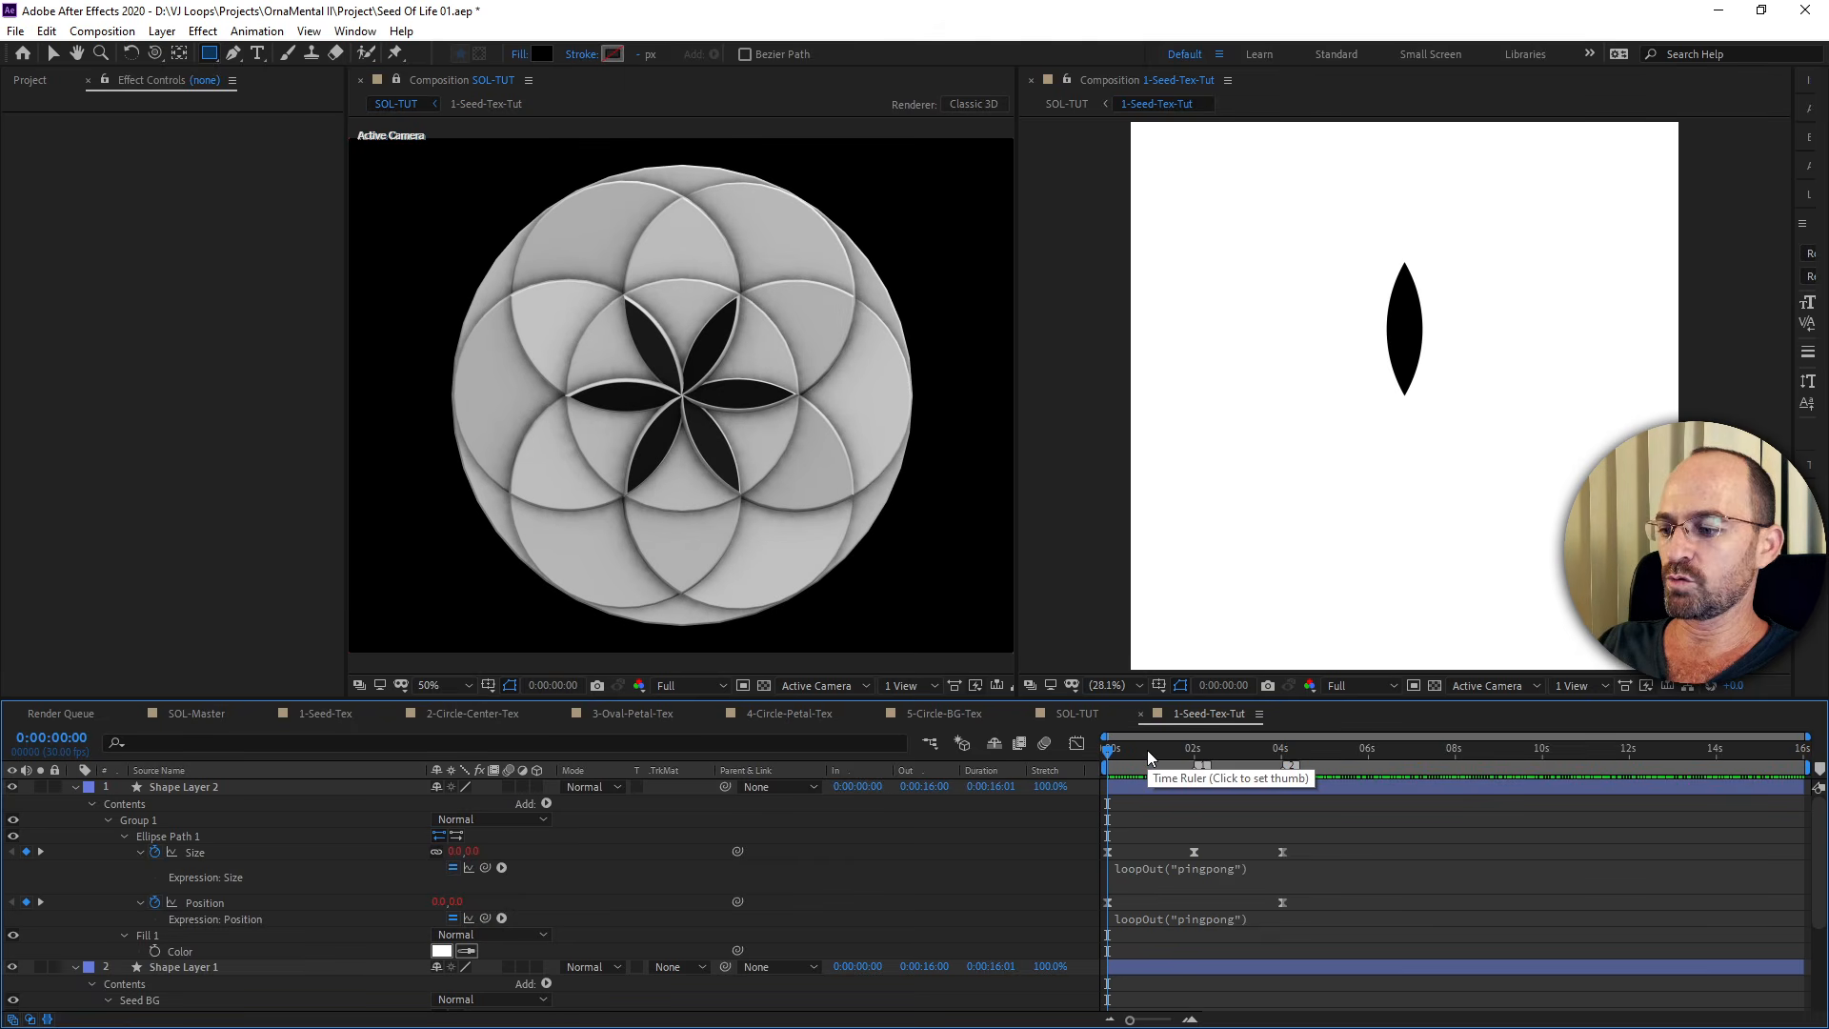
{"action": "key", "text": "shift+1"}
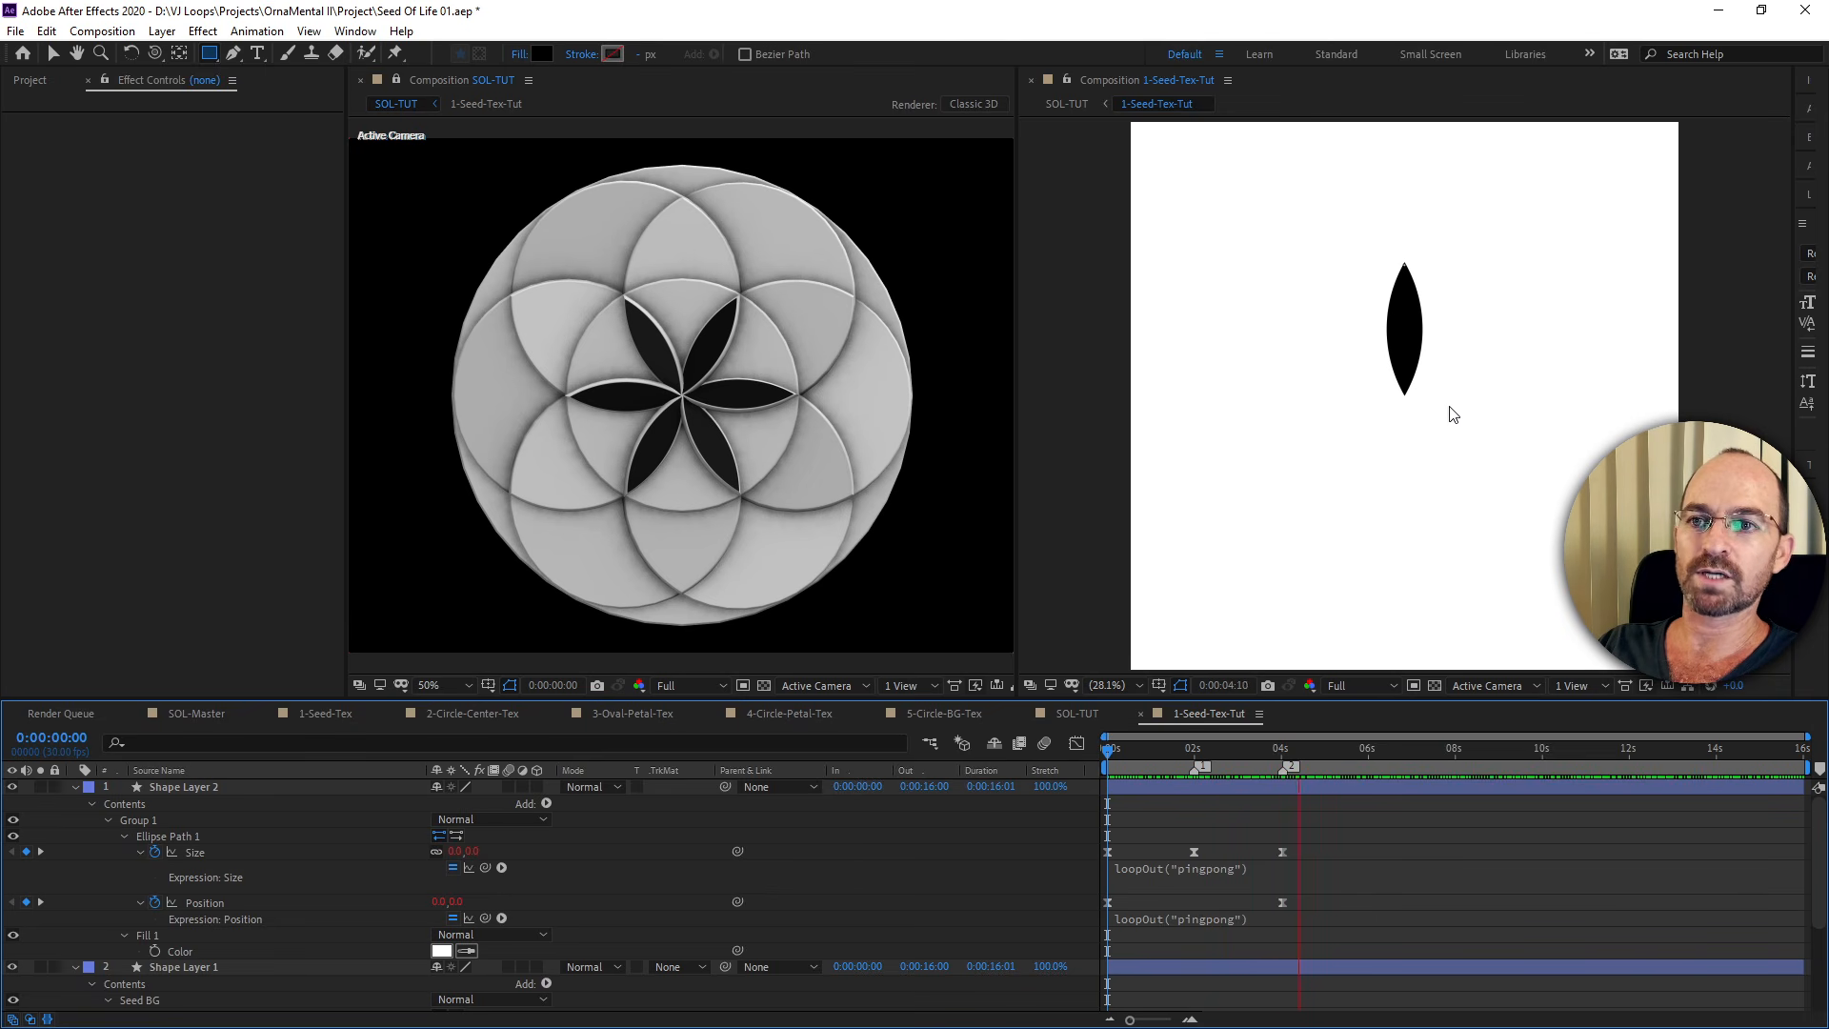
{"action": "key", "text": "space"}
{"action": "left_click_drag", "start_coordinate": [1401, 759], "coordinate": [1234, 802]}
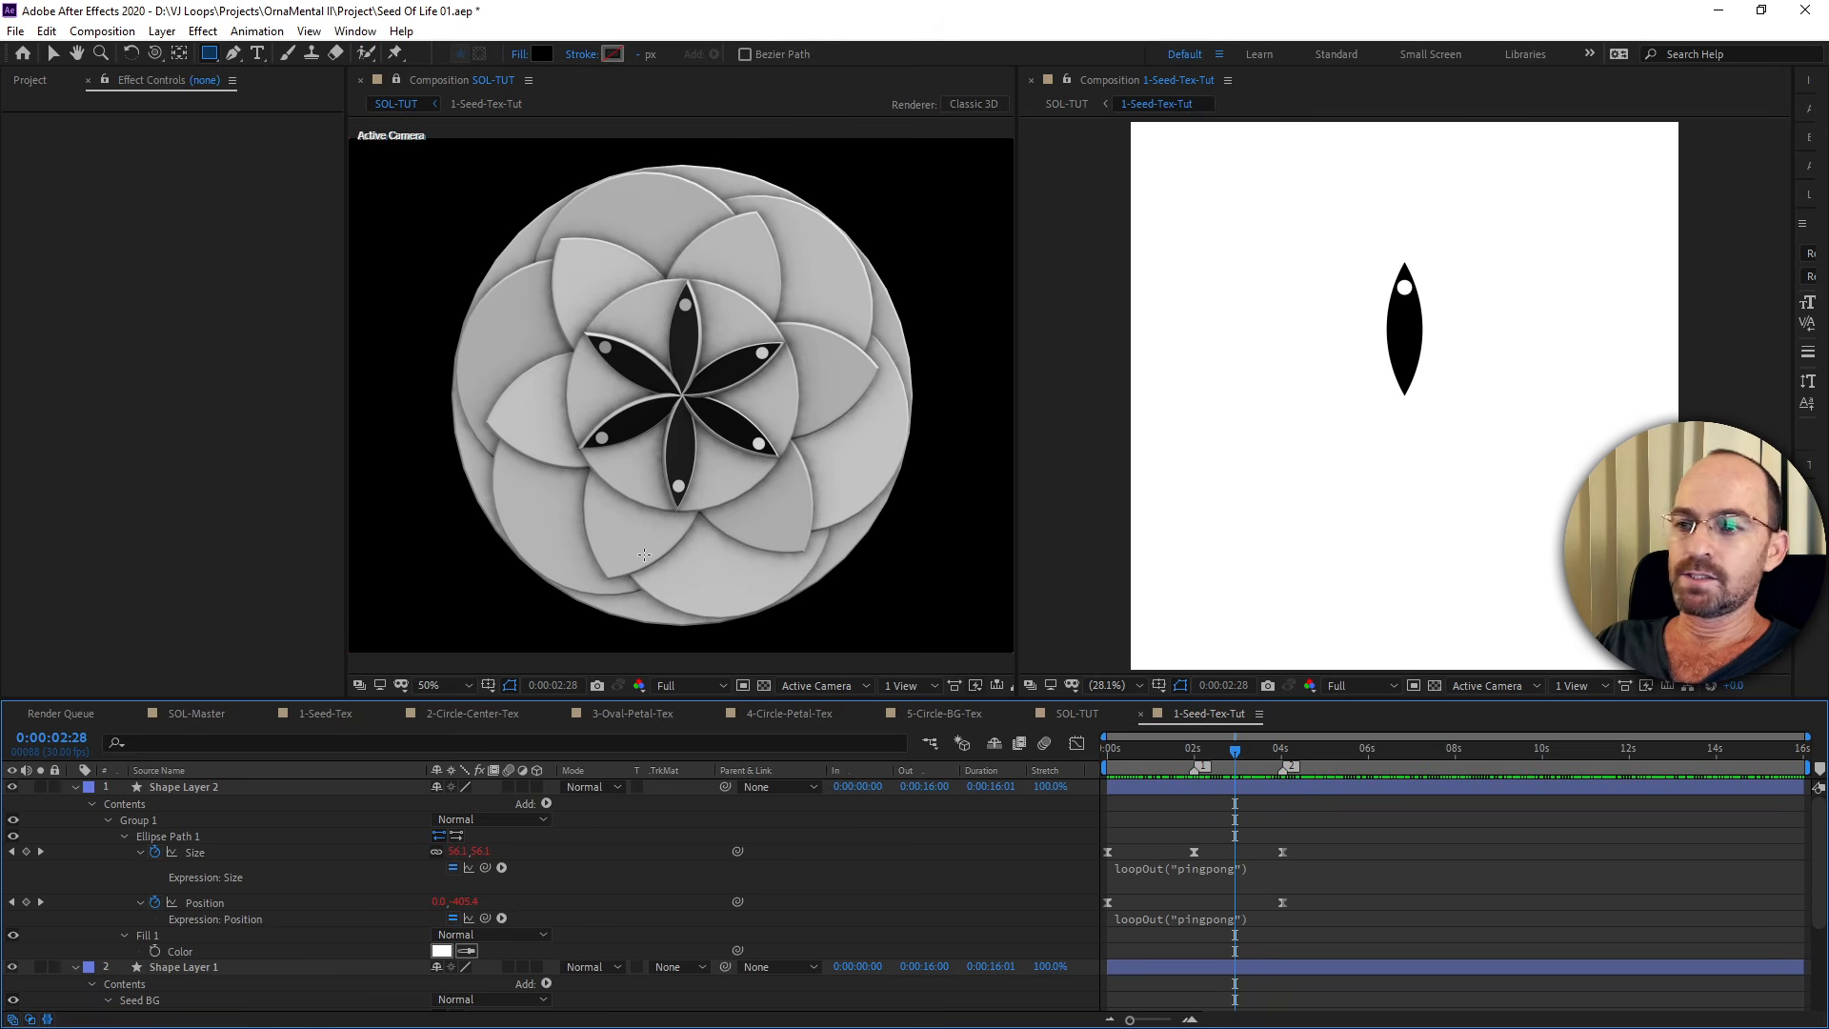
Close the 1-Seed-Tex-Tut timeline to return to the SOL-TUT composition.
{"action": "key", "text": "alt+Tab"}
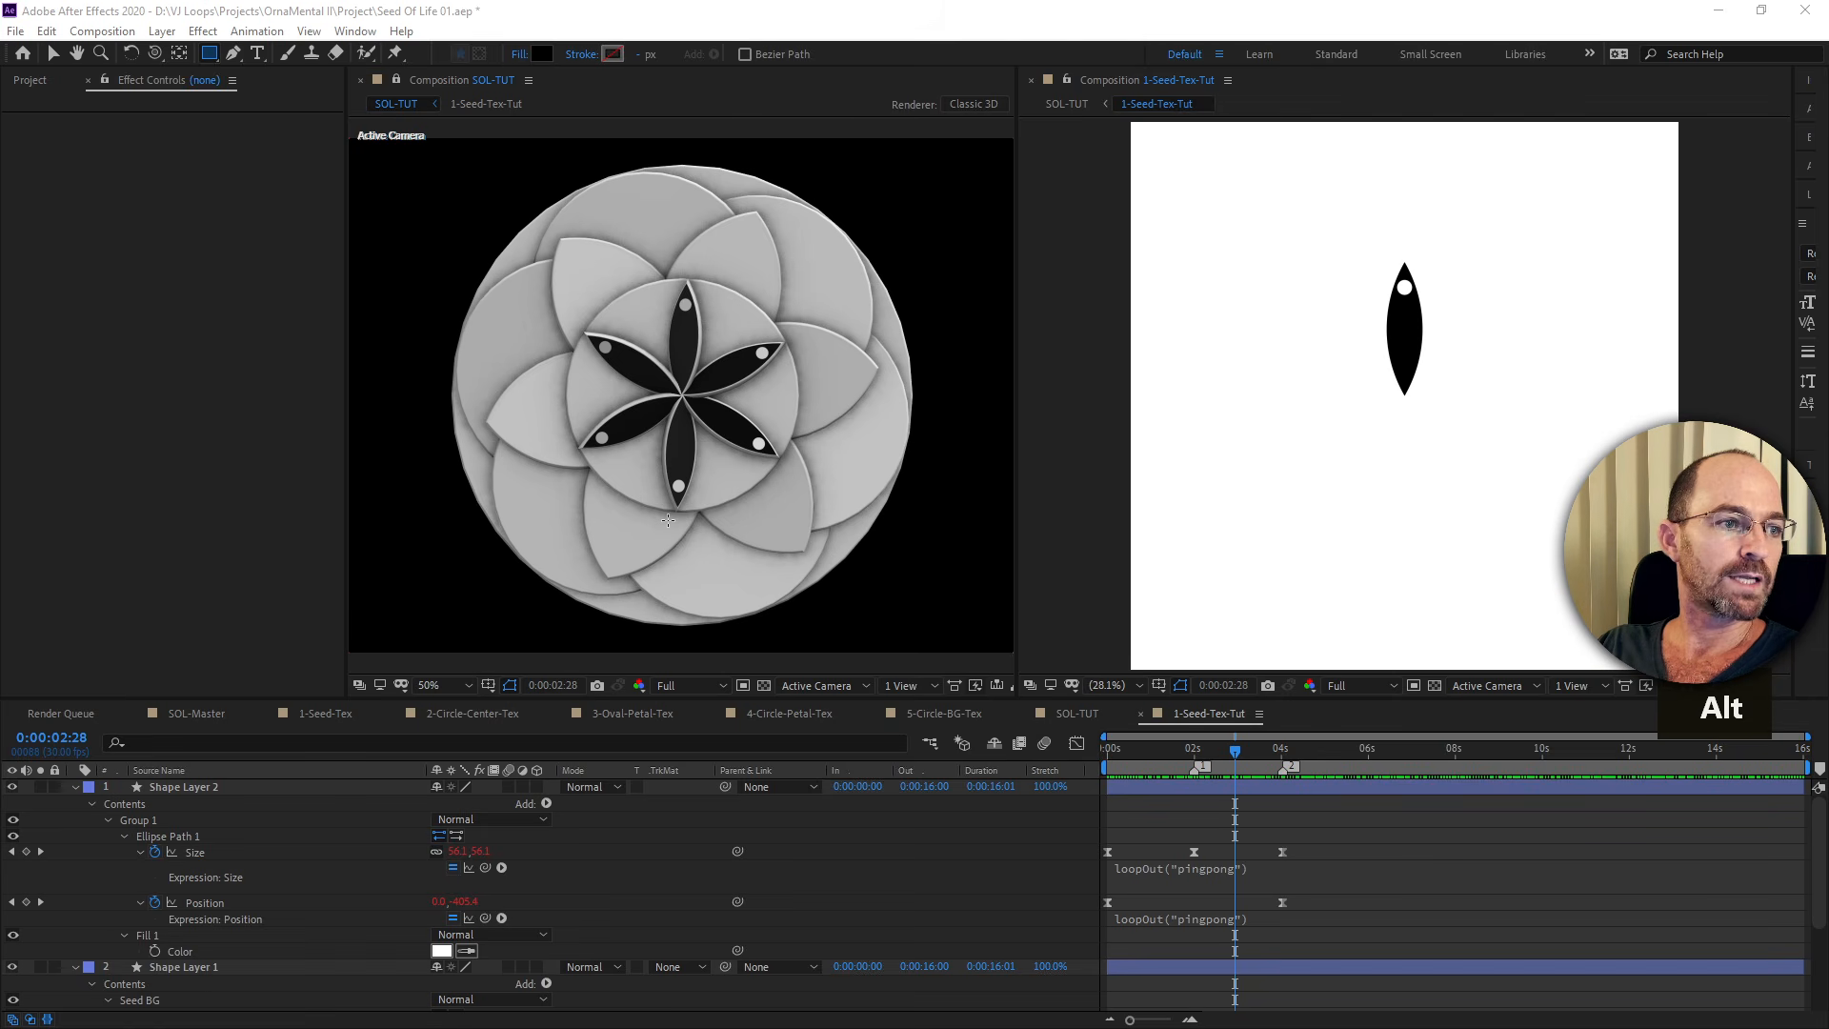
{"action": "key", "text": "alt+Tab"}
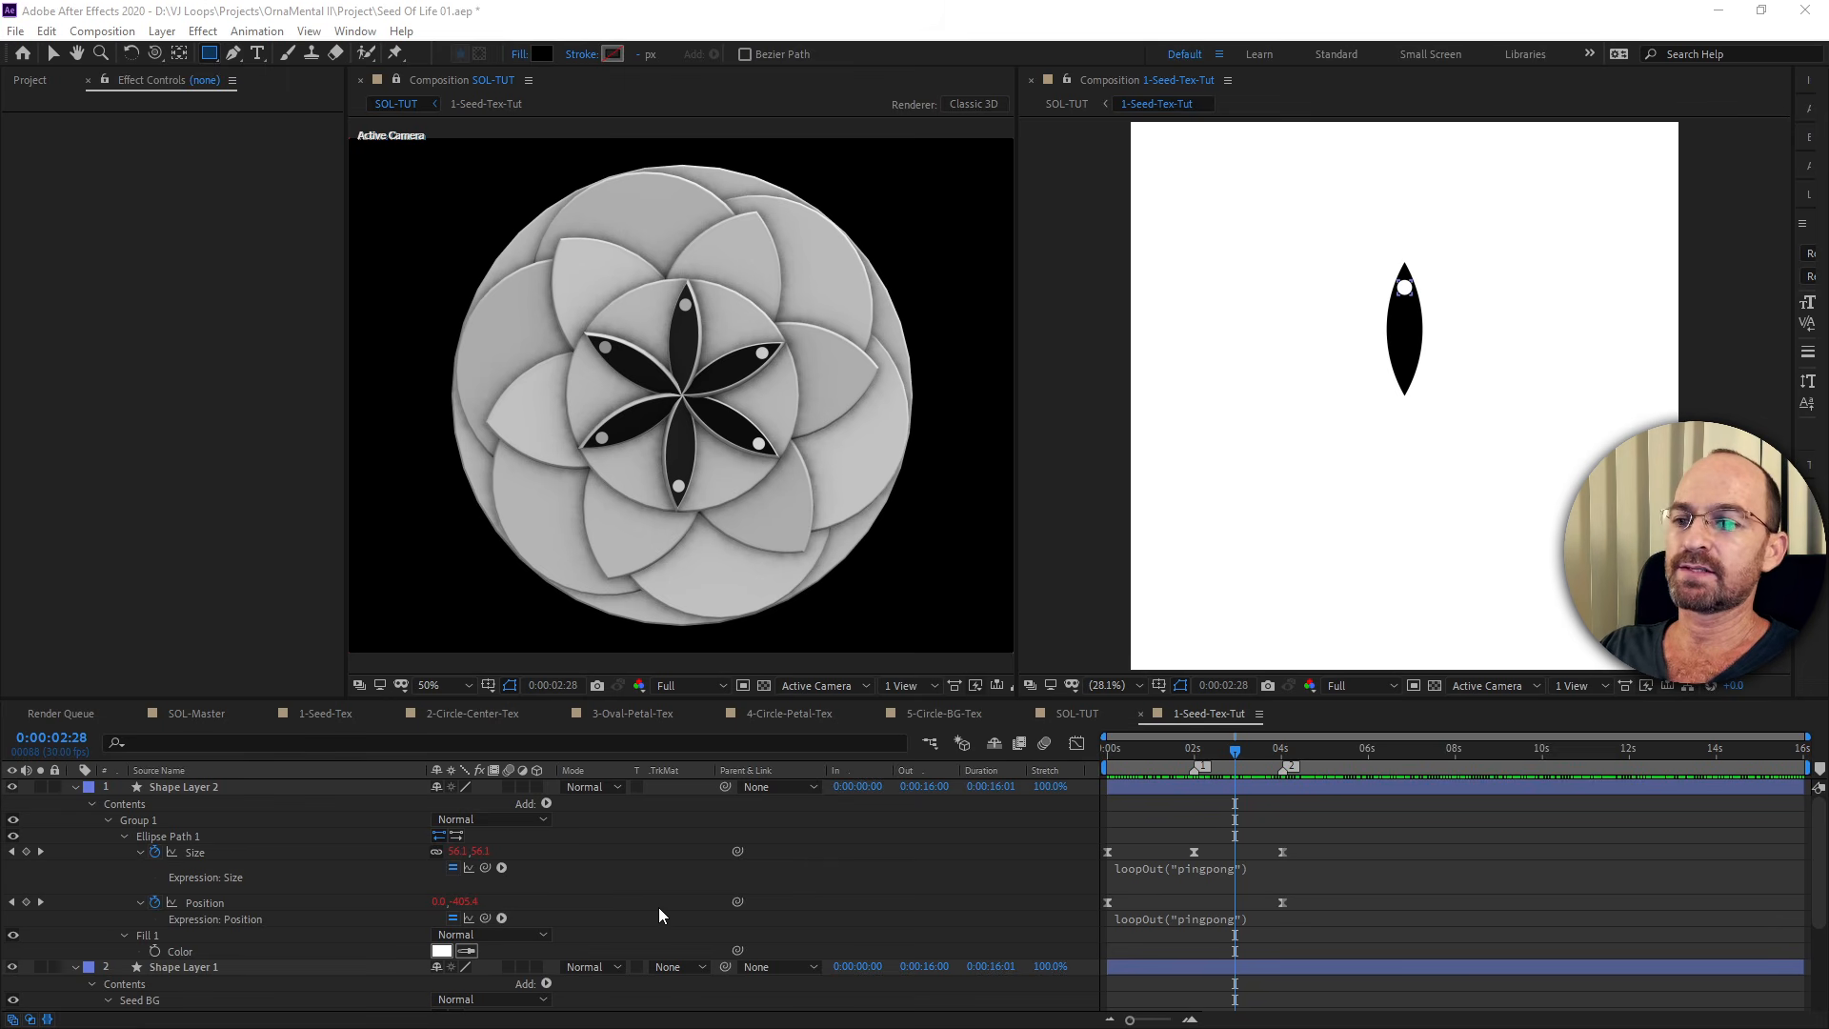
{"action": "left_click", "coordinate": [837, 839]}
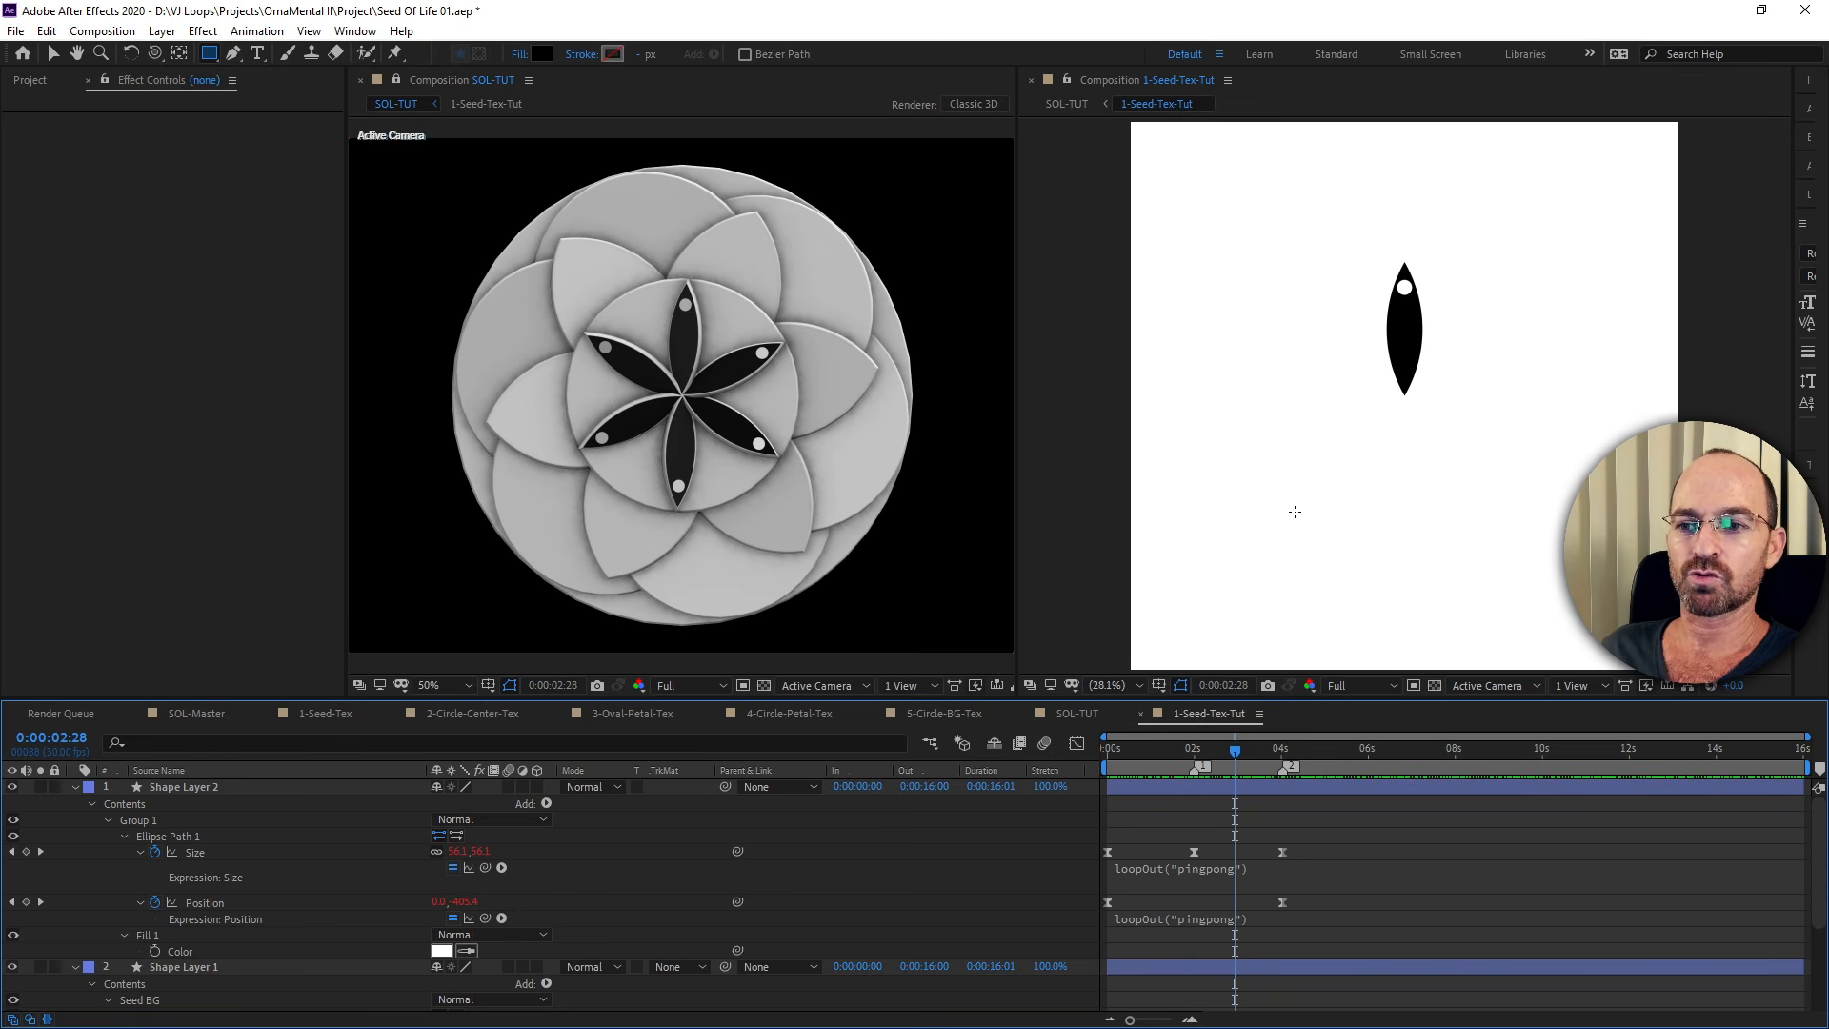
{"action": "left_click", "coordinate": [1140, 714]}
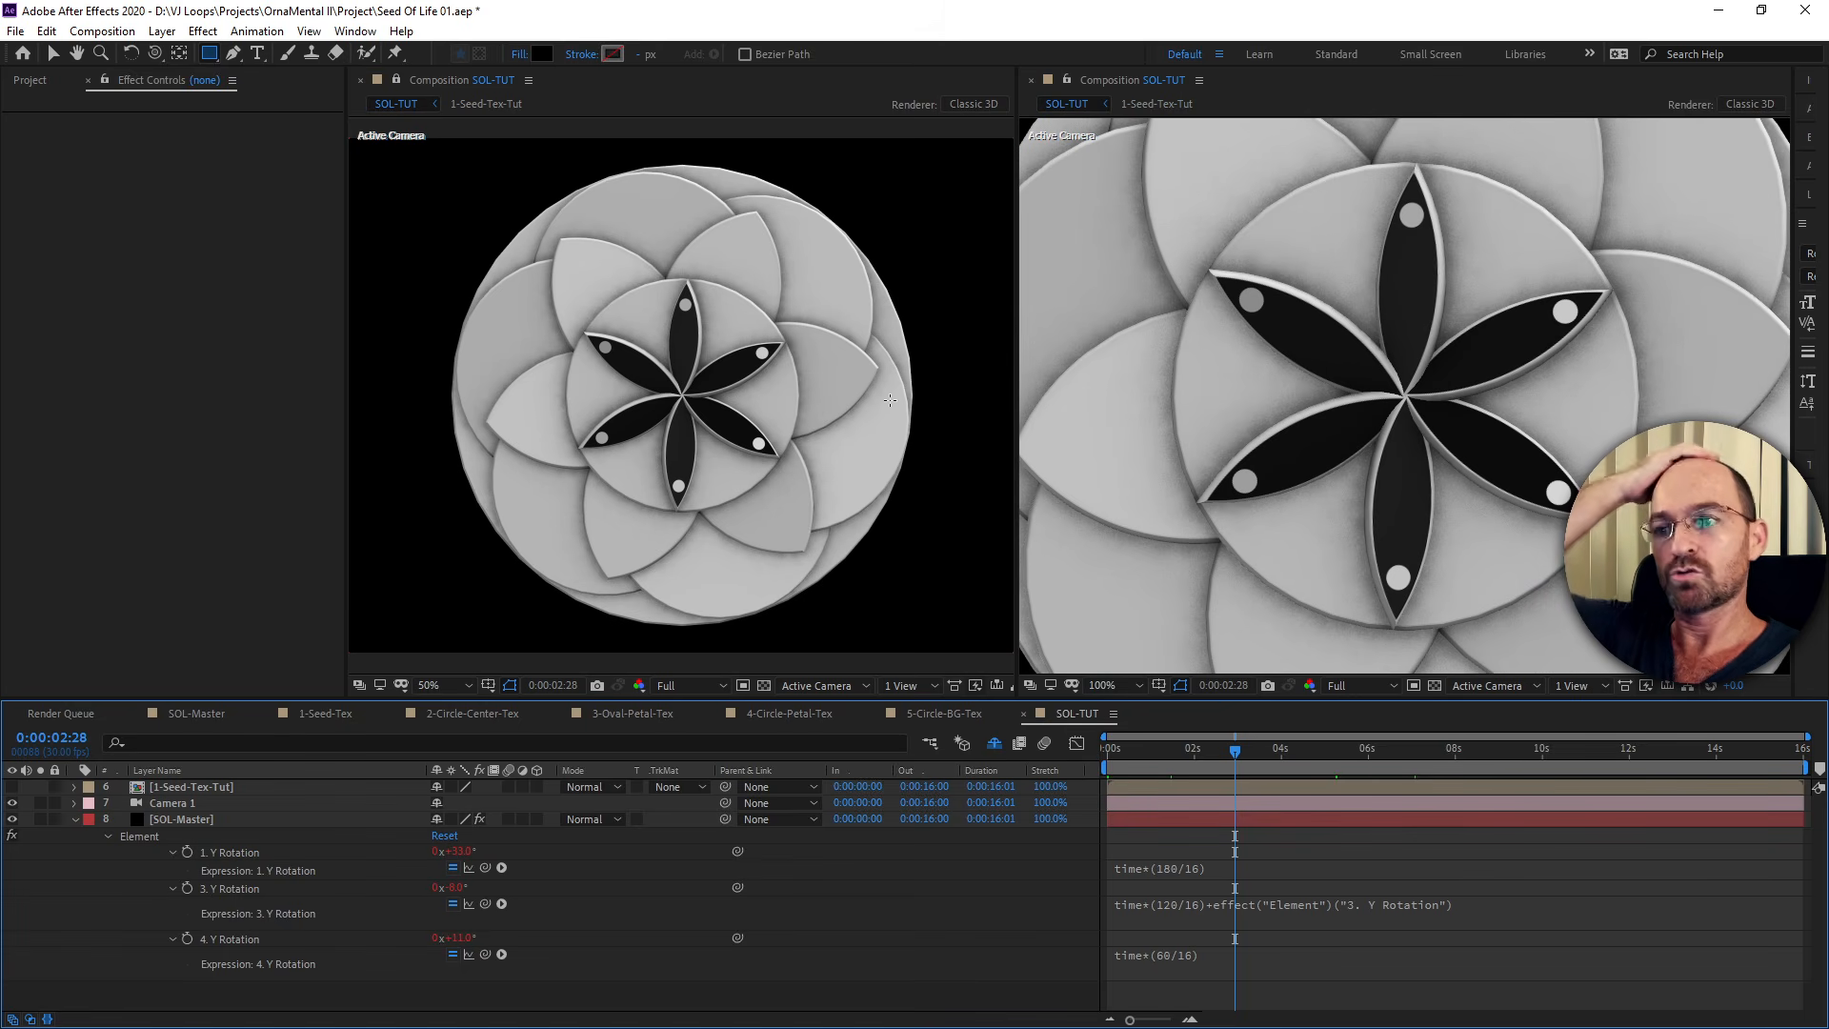
Rewind SOL-TUT to the start, fit and widen its second viewer, and preview the animation there.
{"action": "left_click_drag", "start_coordinate": [1215, 745], "coordinate": [1071, 792]}
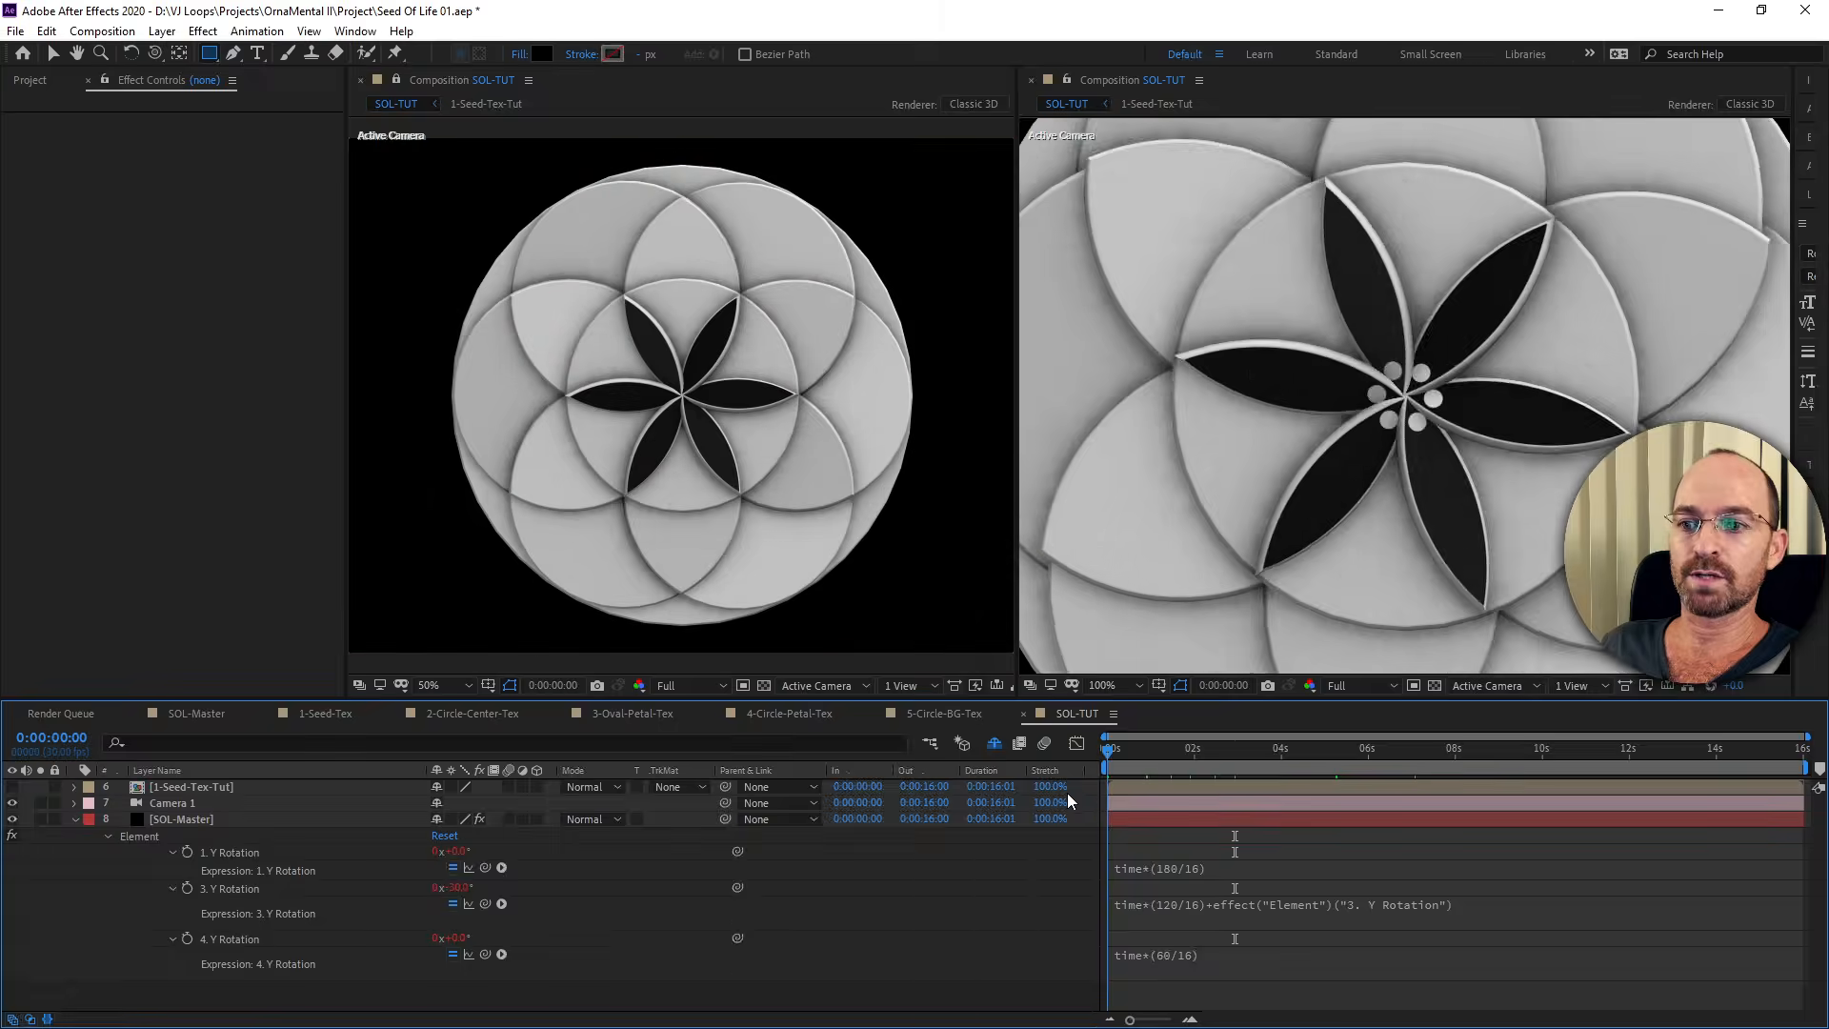
{"action": "key", "text": "shift+slash"}
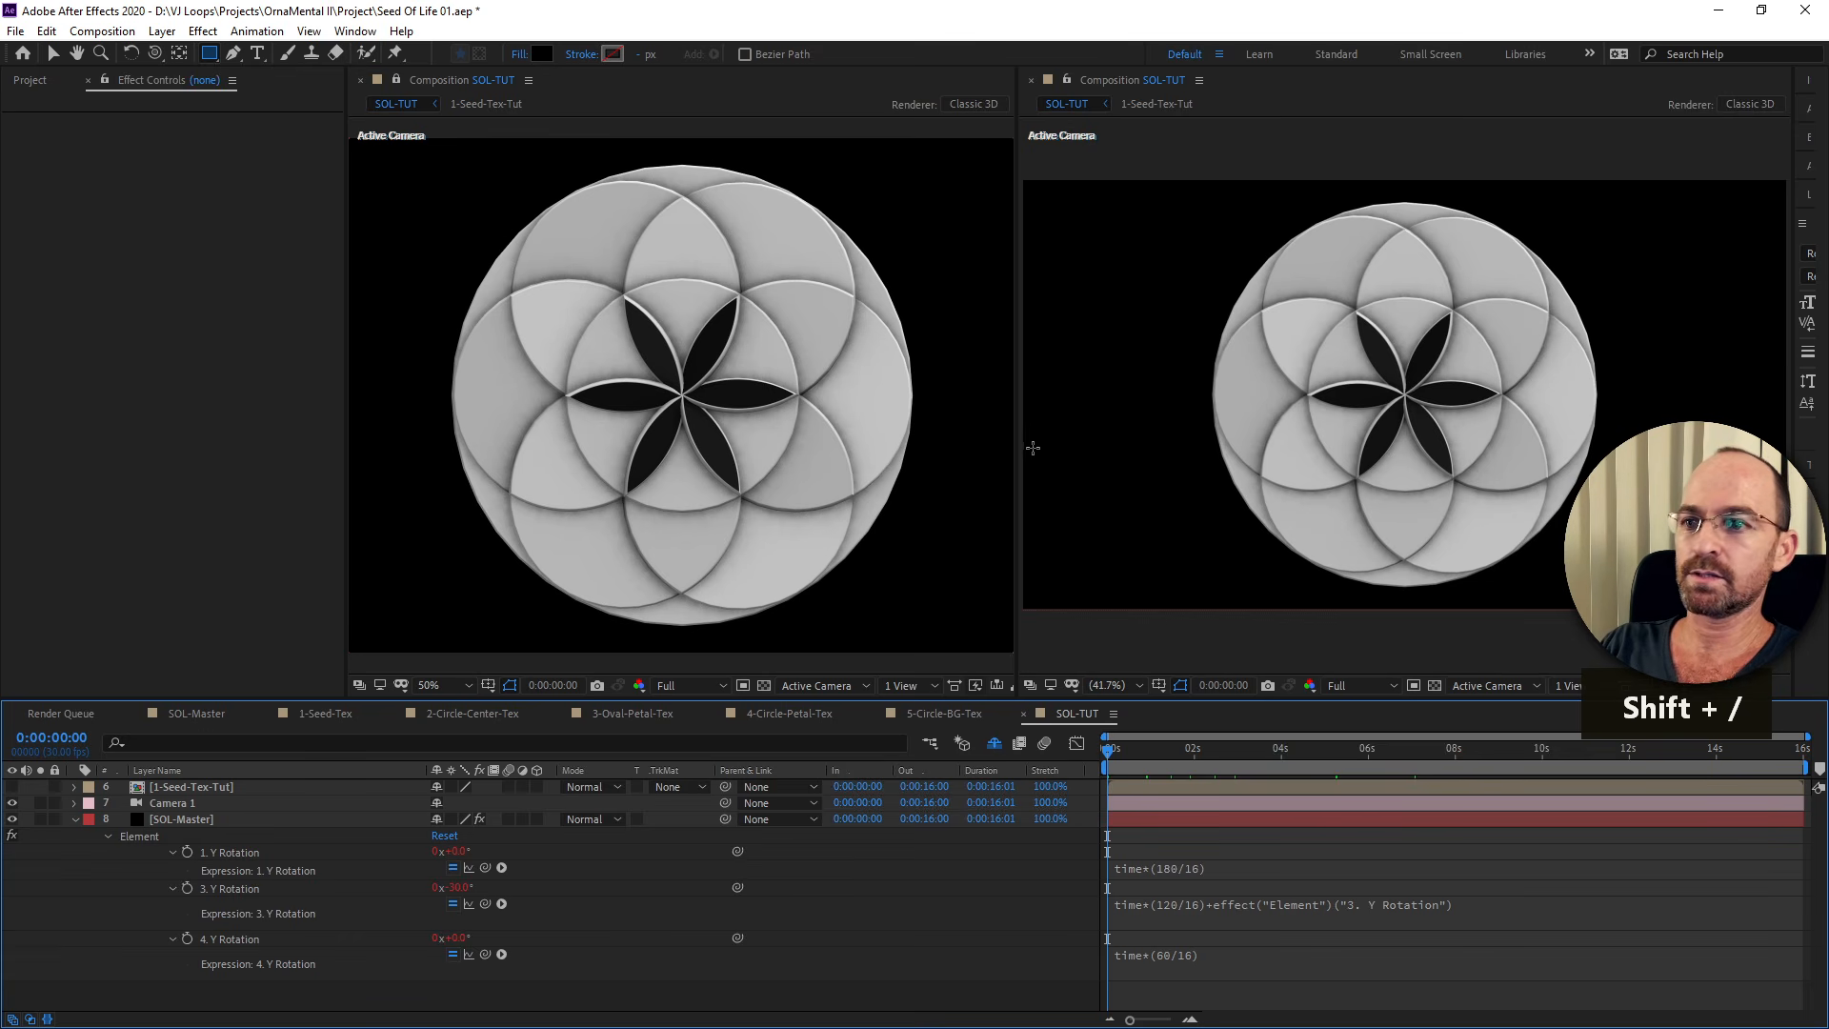
{"action": "left_click_drag", "start_coordinate": [1019, 446], "coordinate": [685, 456]}
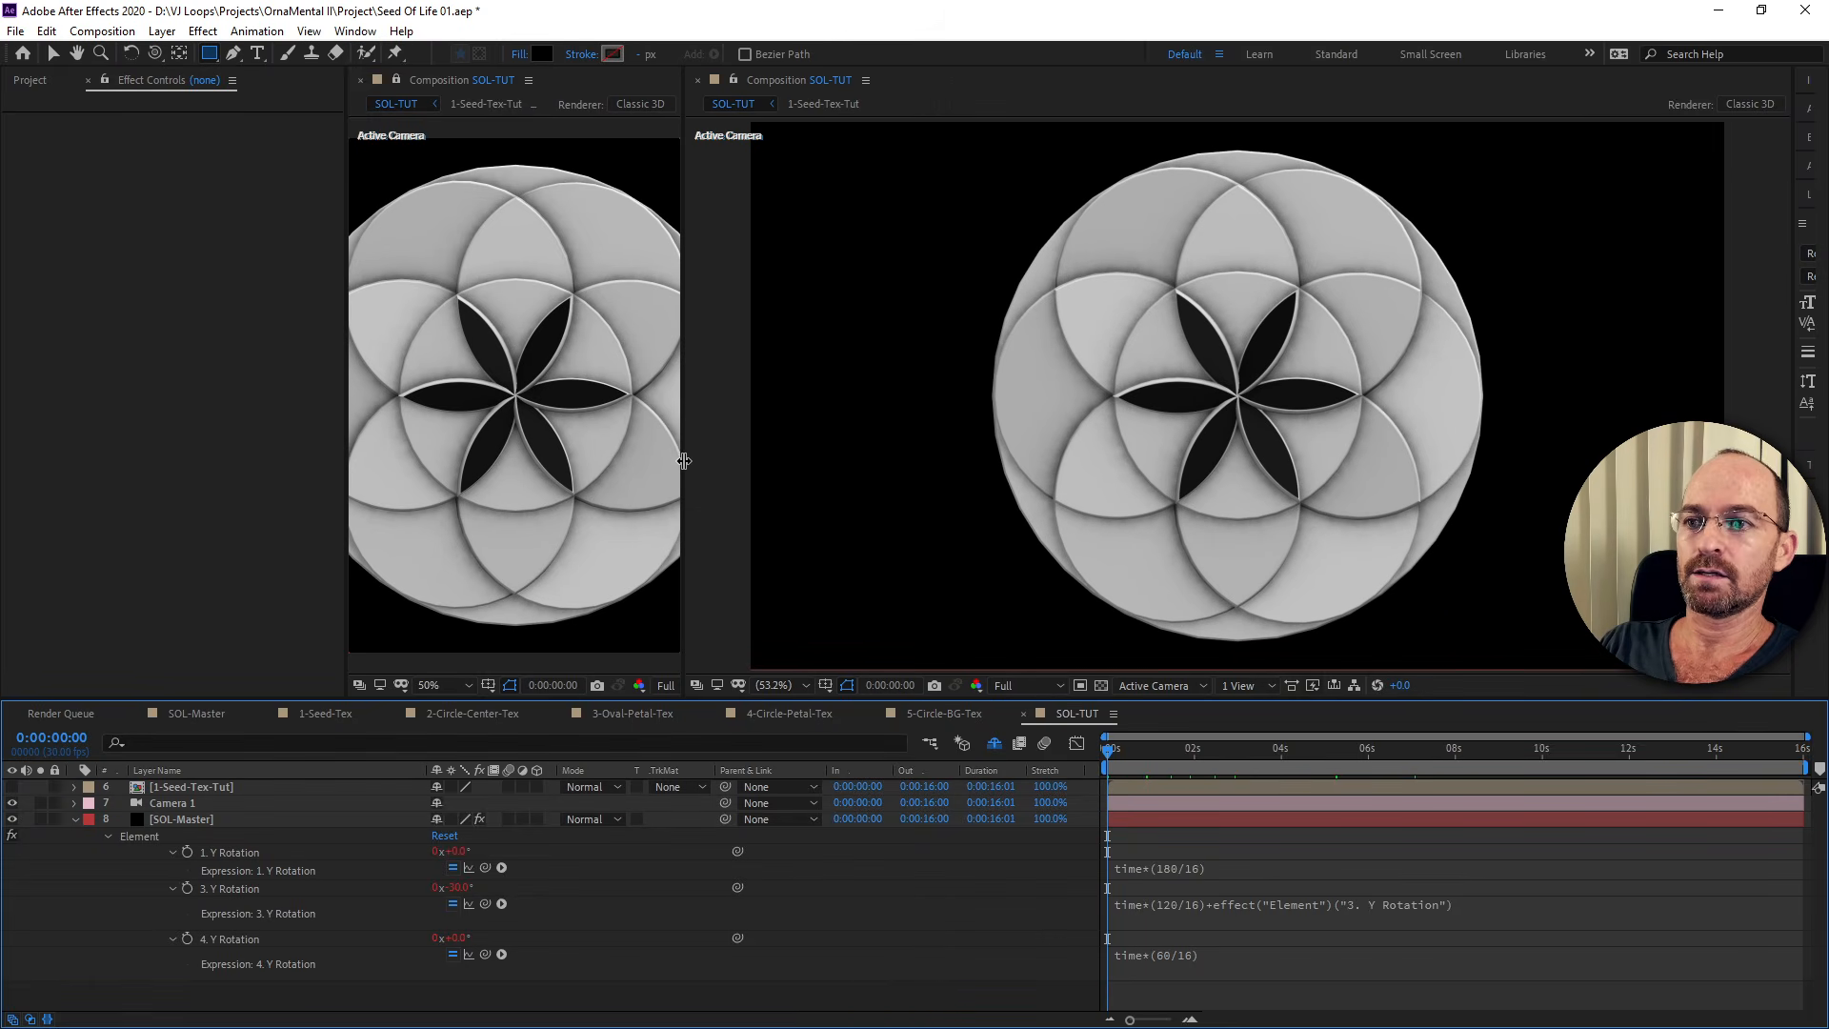
{"action": "key", "text": "shift+1"}
{"action": "key", "text": "space"}
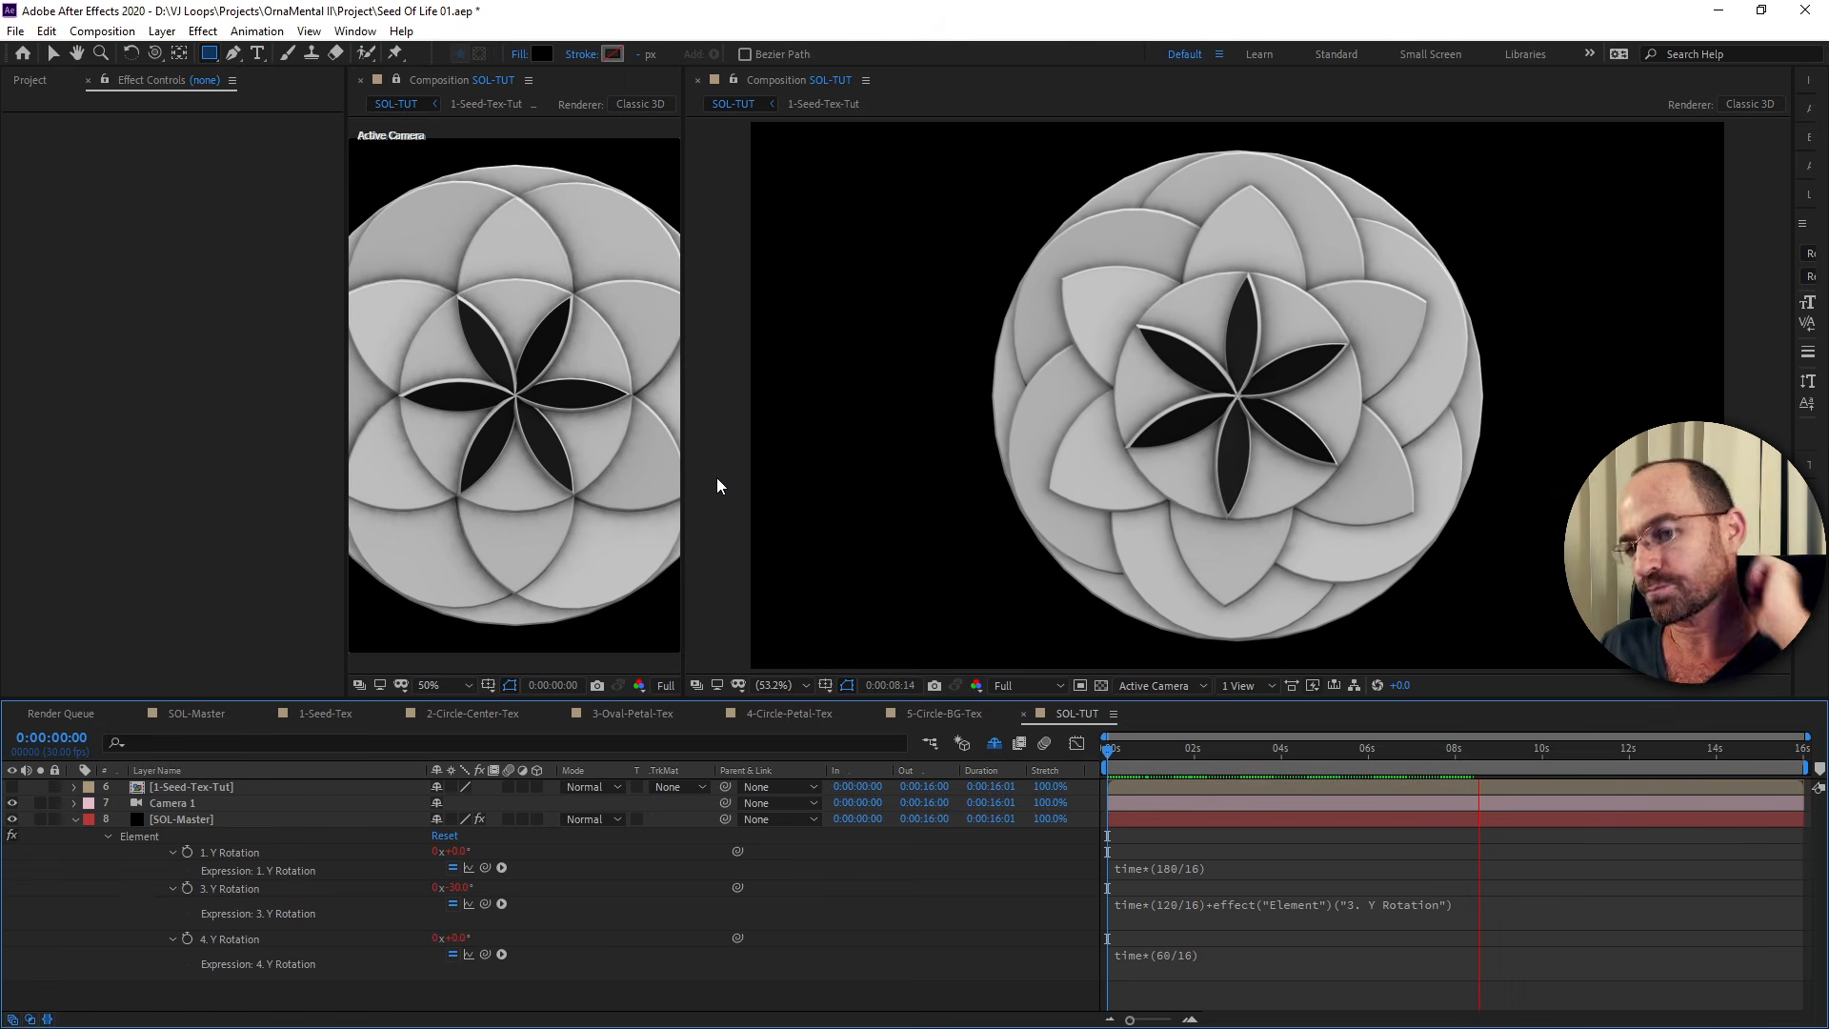
{"action": "key", "text": "alt+Tab"}
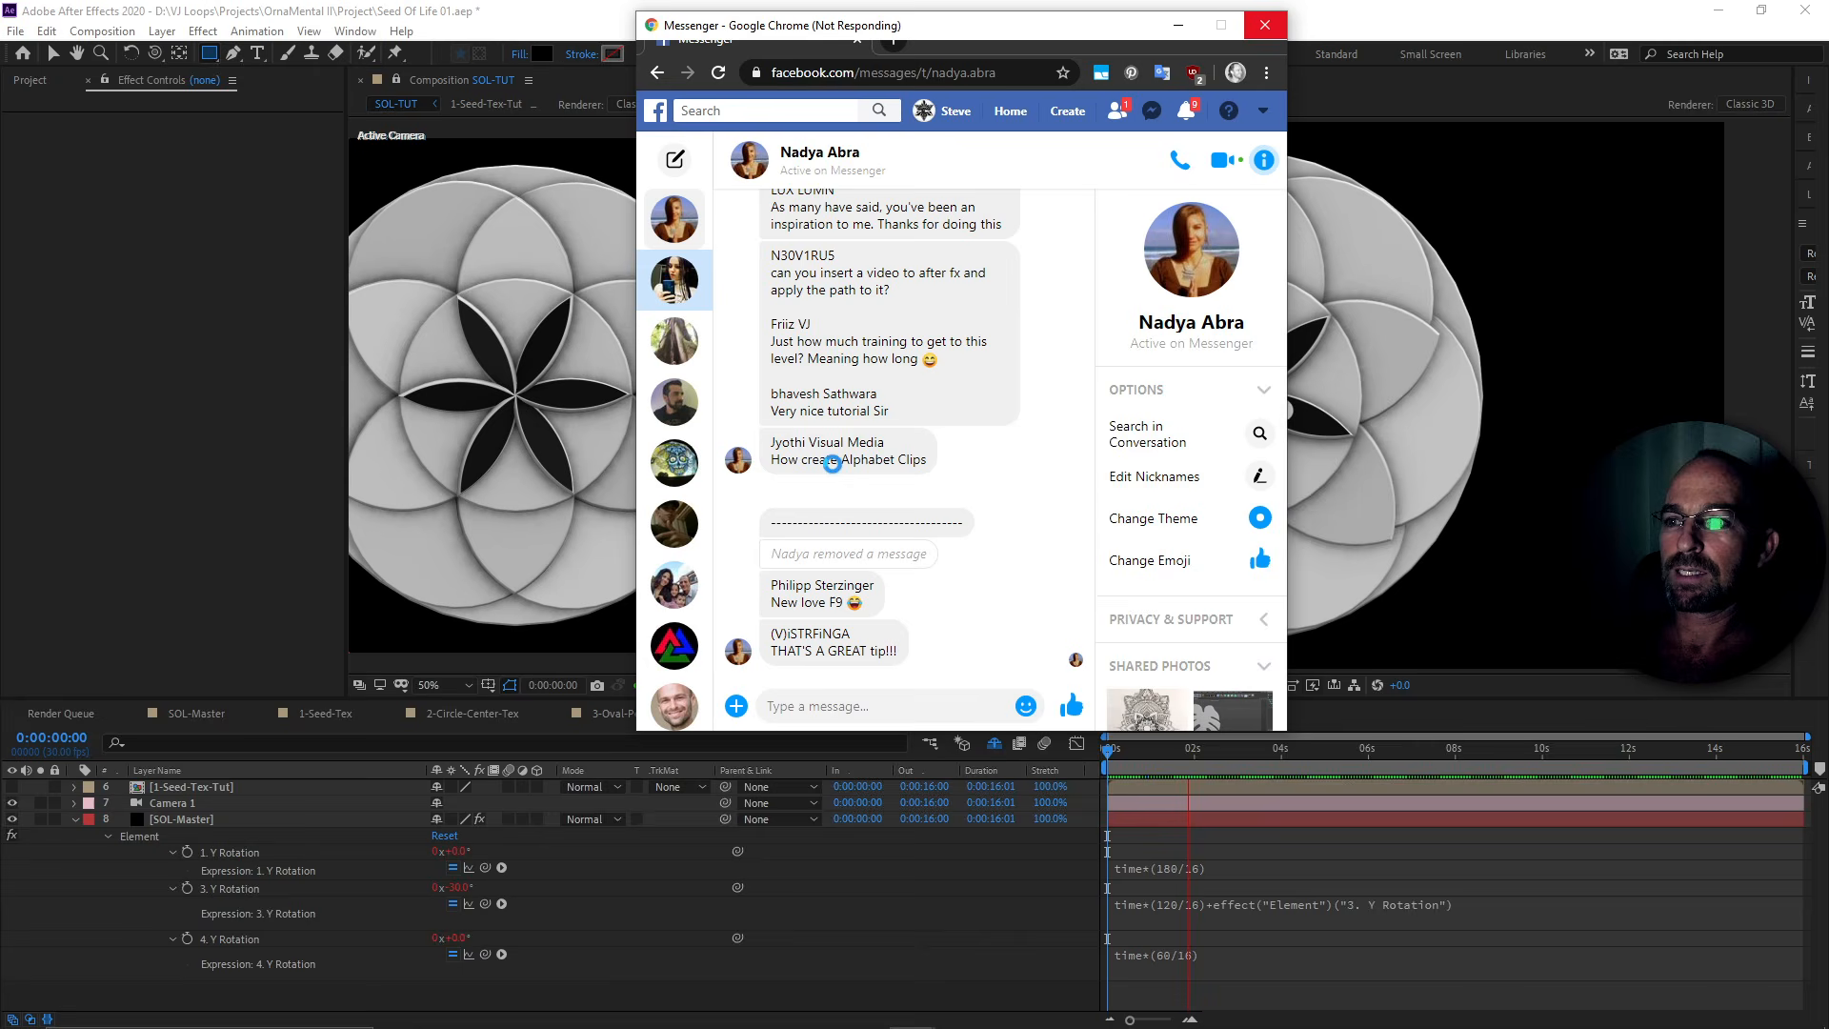
{"action": "left_click", "coordinate": [1337, 21]}
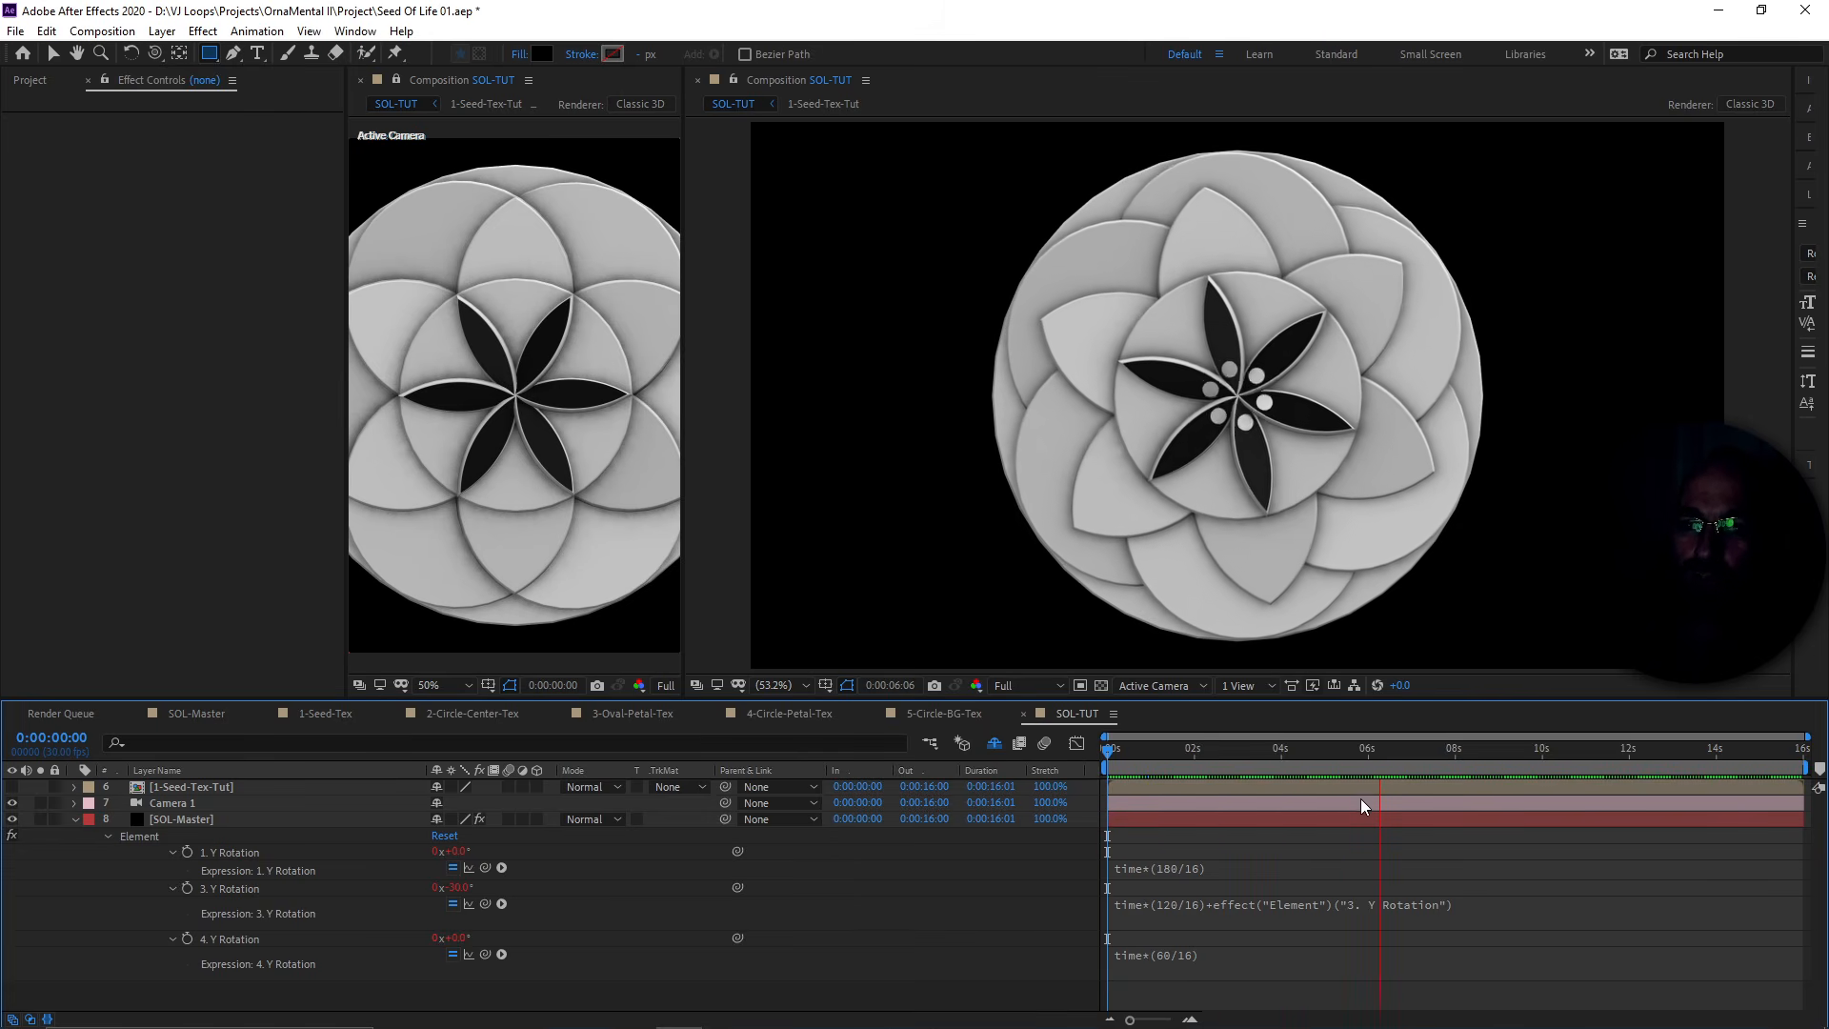
Scrub the SOL-TUT timeline back to the start, replay the seed animation with the viewer maximized, and stop playback.
{"action": "key", "text": "space"}
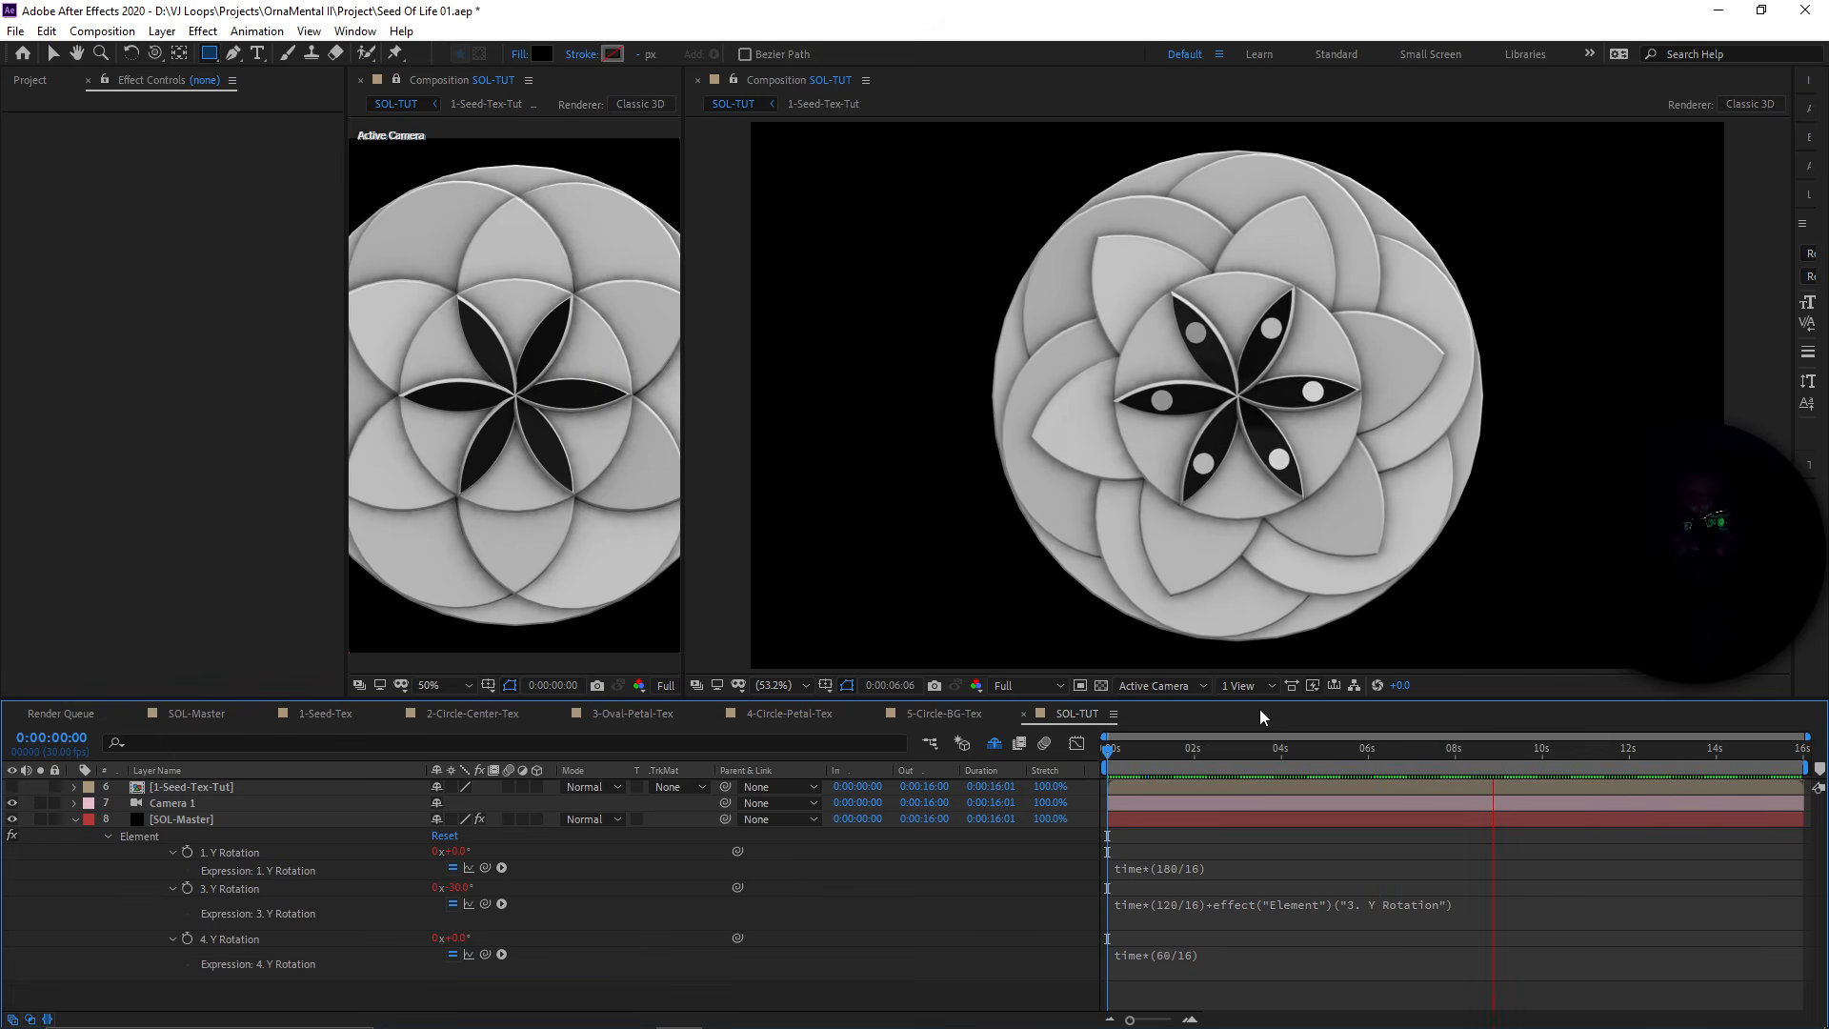
{"action": "key", "text": "space"}
{"action": "left_click", "coordinate": [1200, 753]}
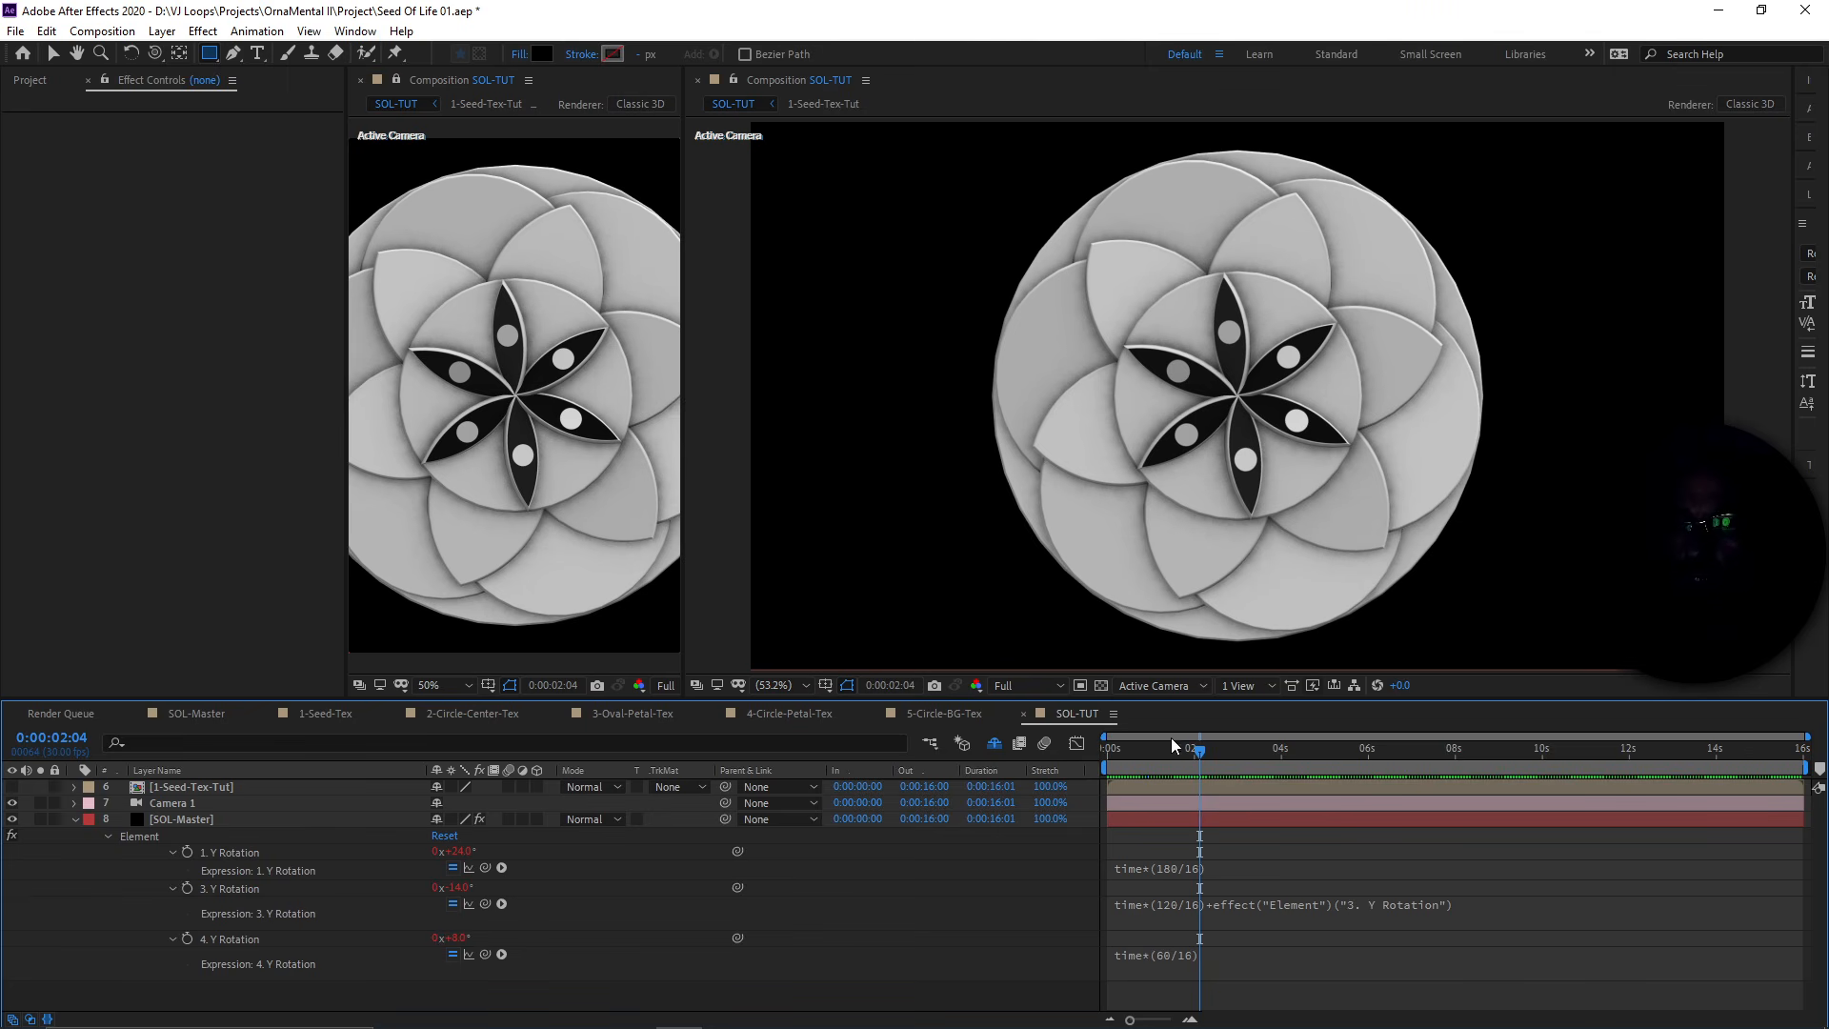
{"action": "left_click_drag", "start_coordinate": [1151, 759], "coordinate": [1056, 787]}
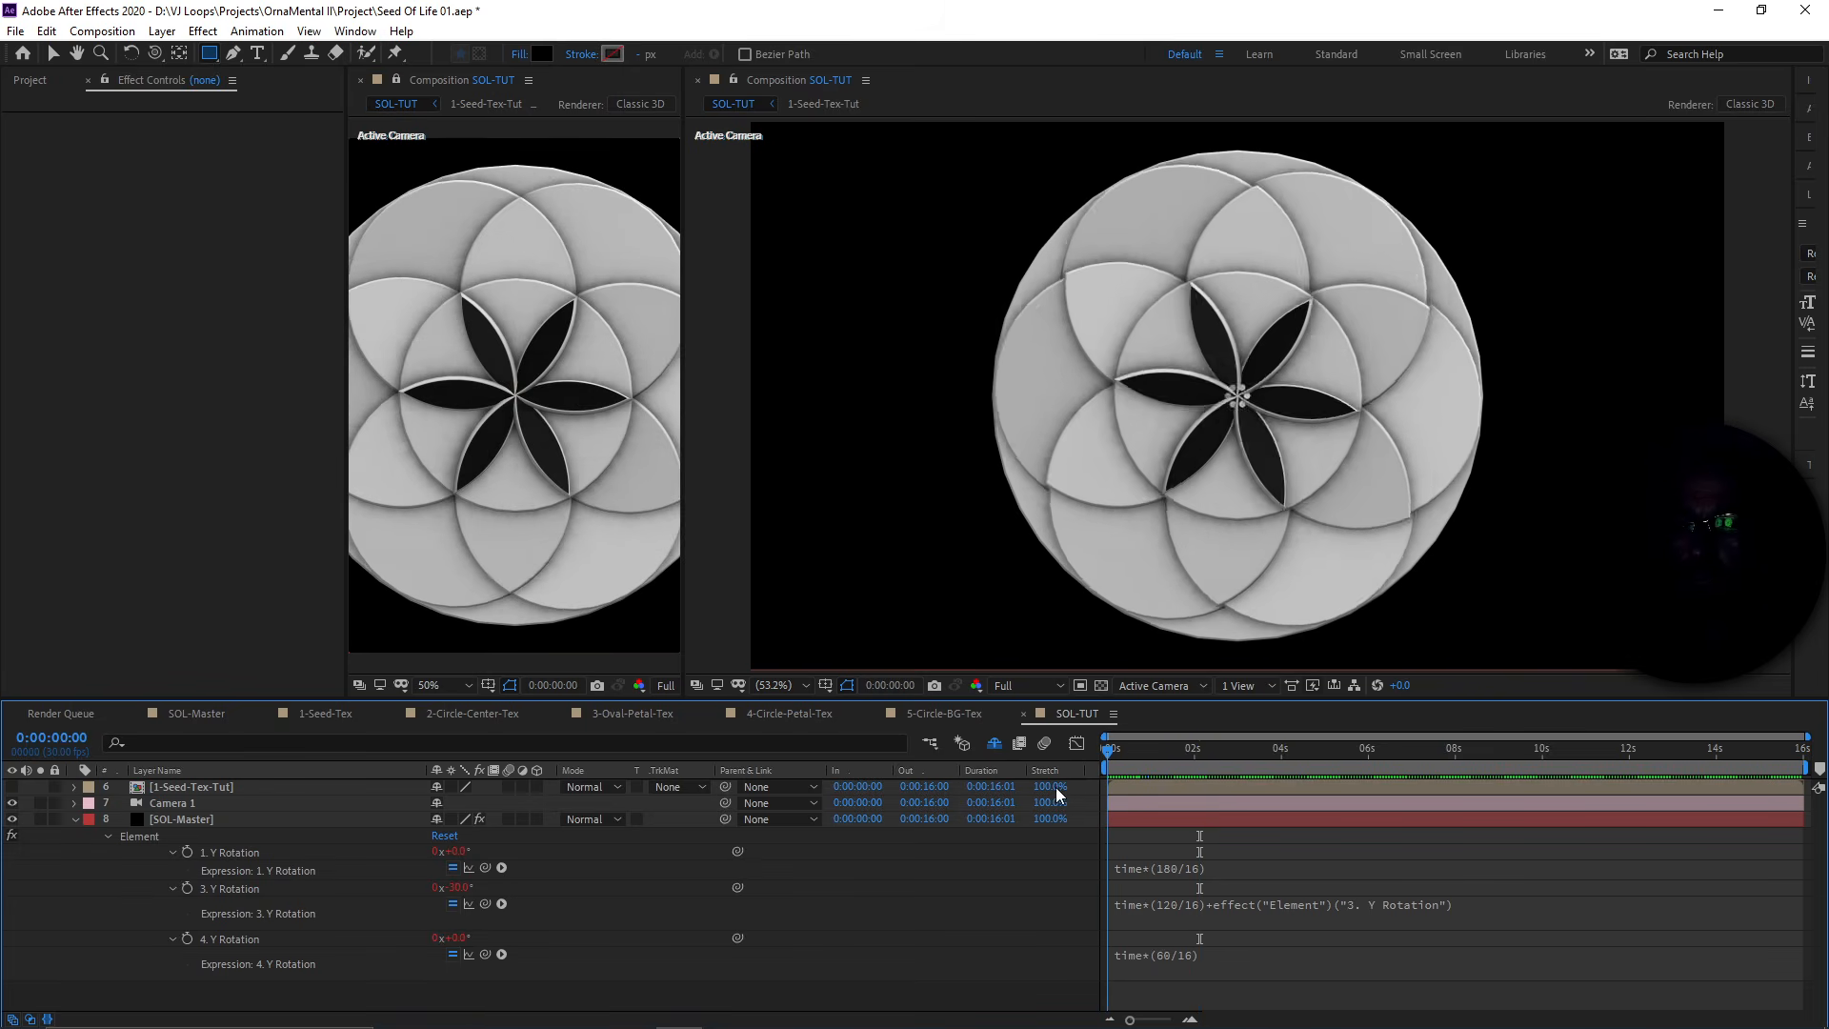
{"action": "key", "text": "shift+1"}
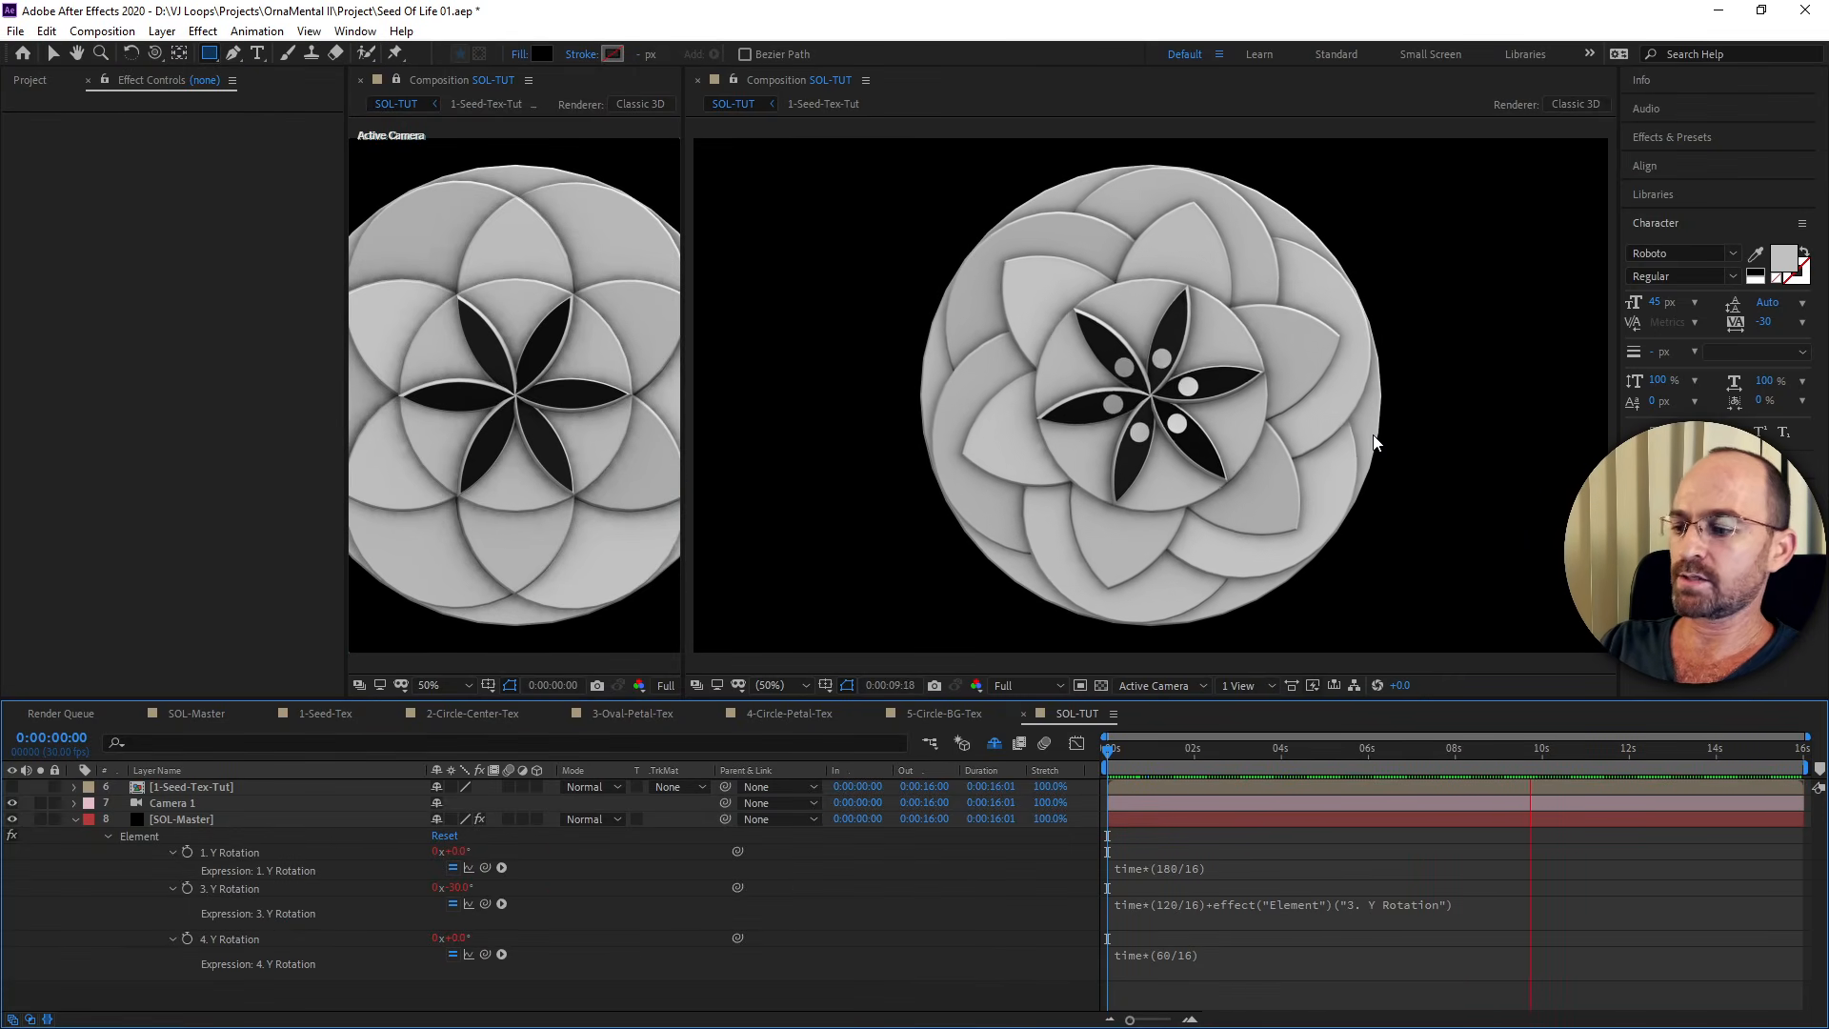
{"action": "key", "text": "grave"}
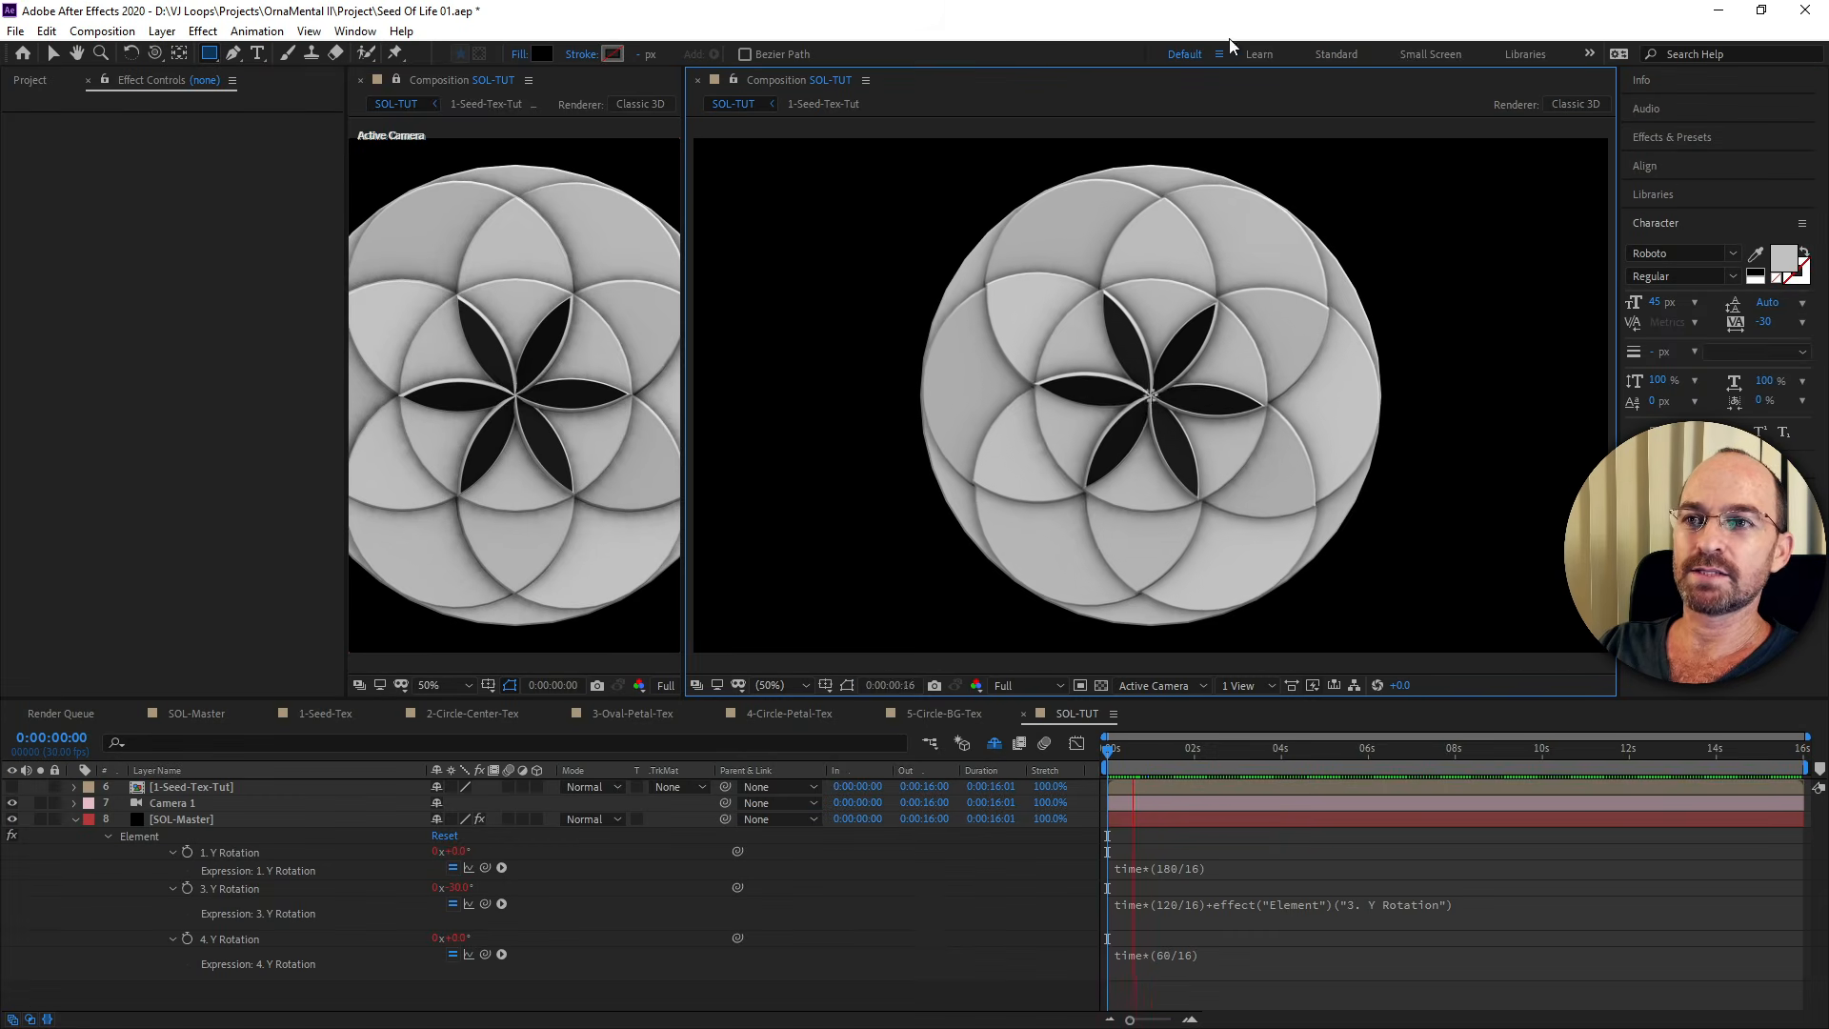
{"action": "key", "text": "space"}
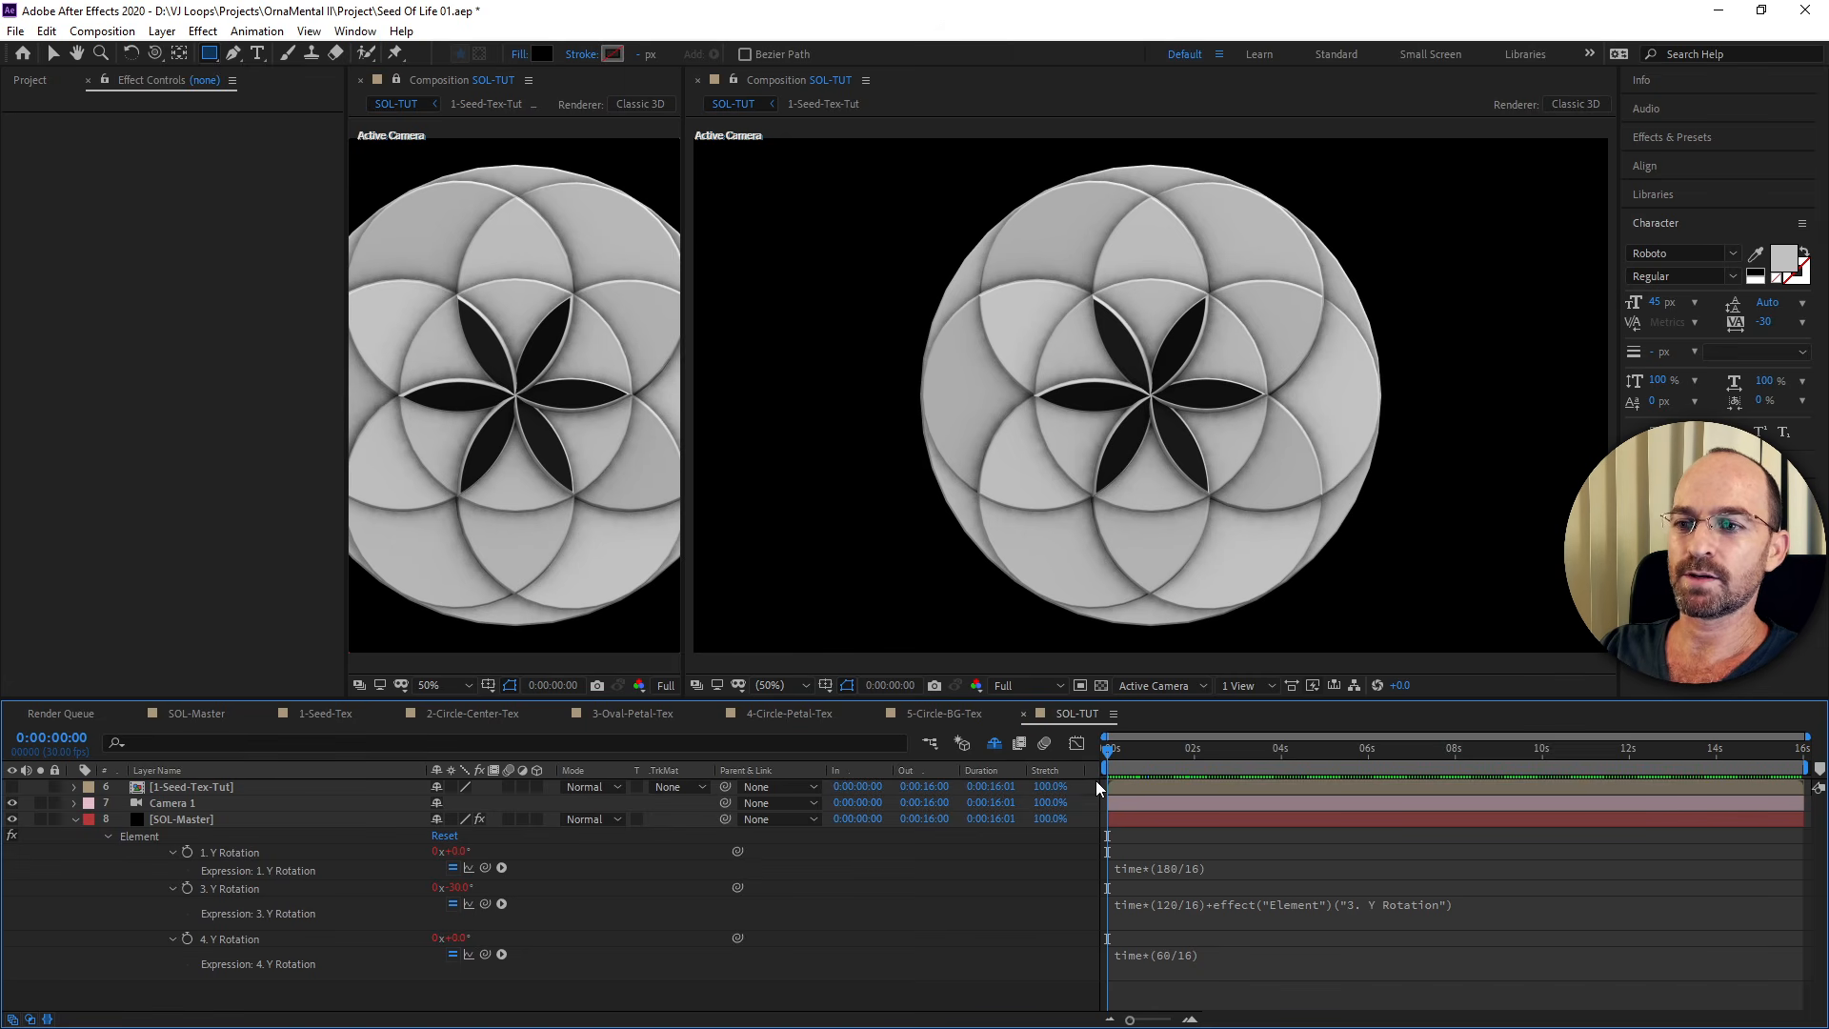
Close the SOL-TUT timeline and show SOL-Master through the active camera, fitted in the viewer.
{"action": "left_click", "coordinate": [1024, 713]}
{"action": "left_click", "coordinate": [212, 716]}
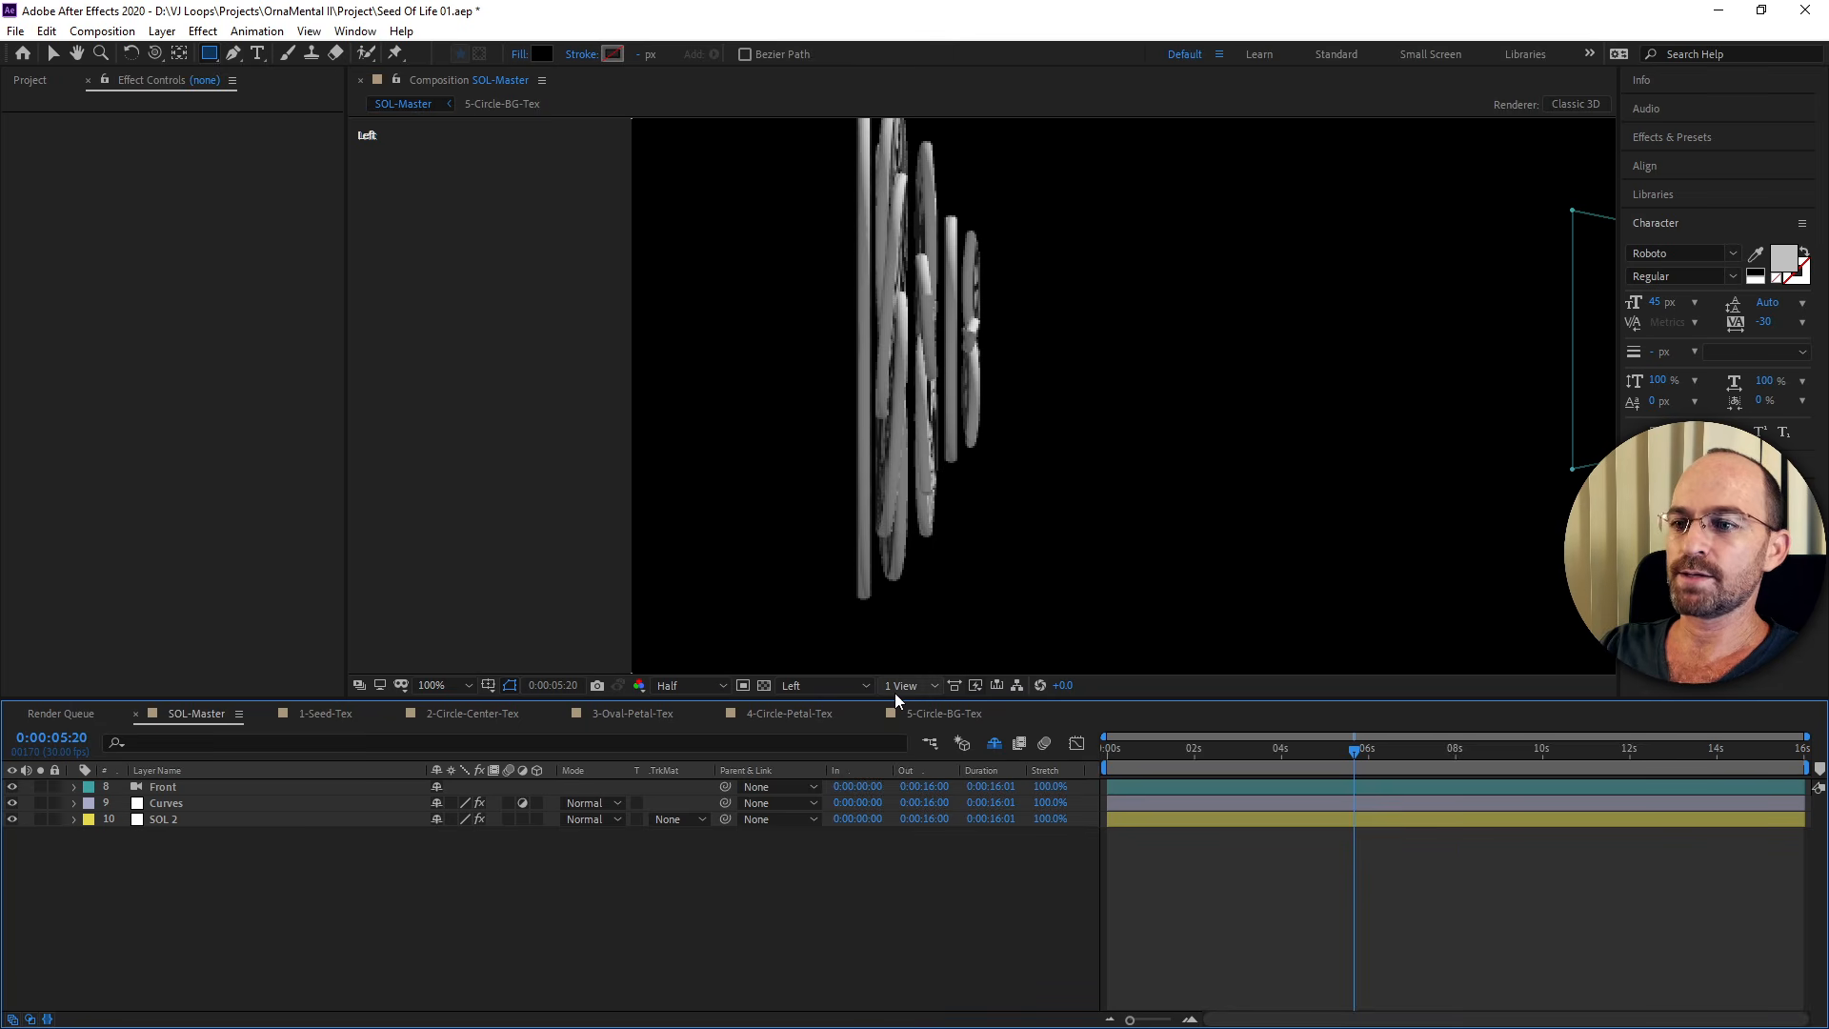
{"action": "key", "text": "F12"}
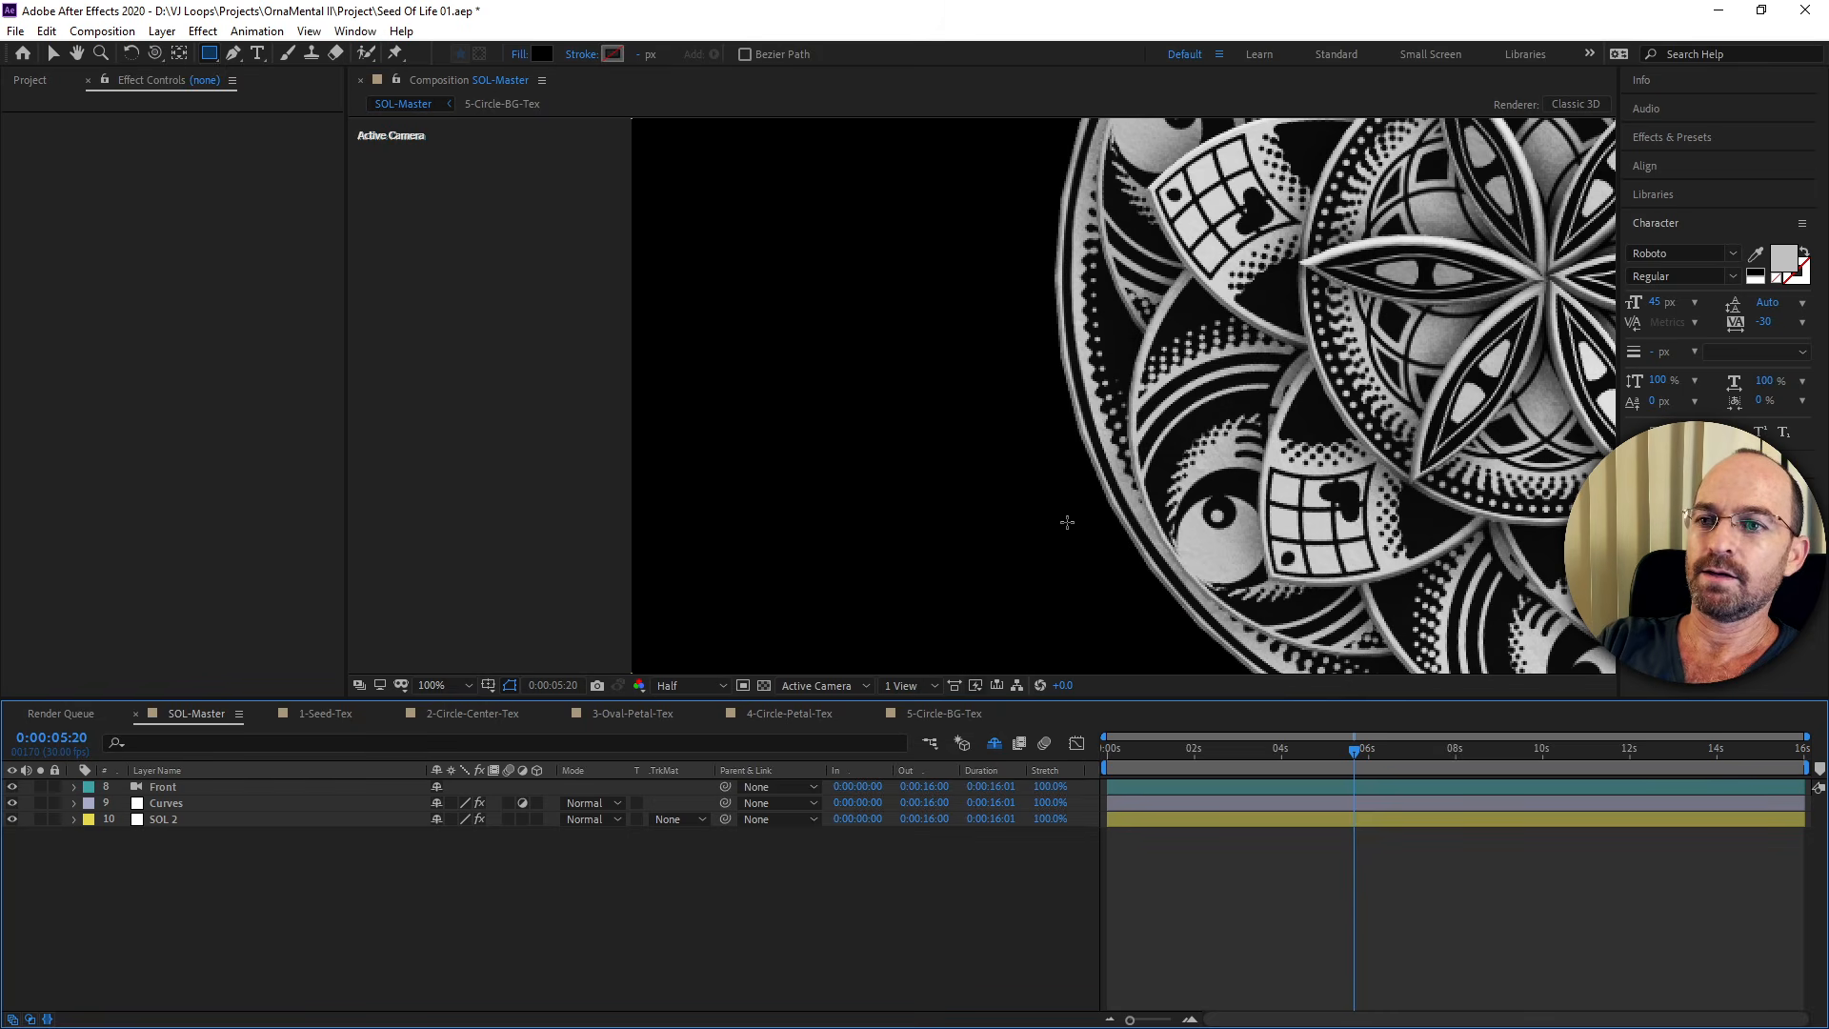
{"action": "key", "text": "shift+slash"}
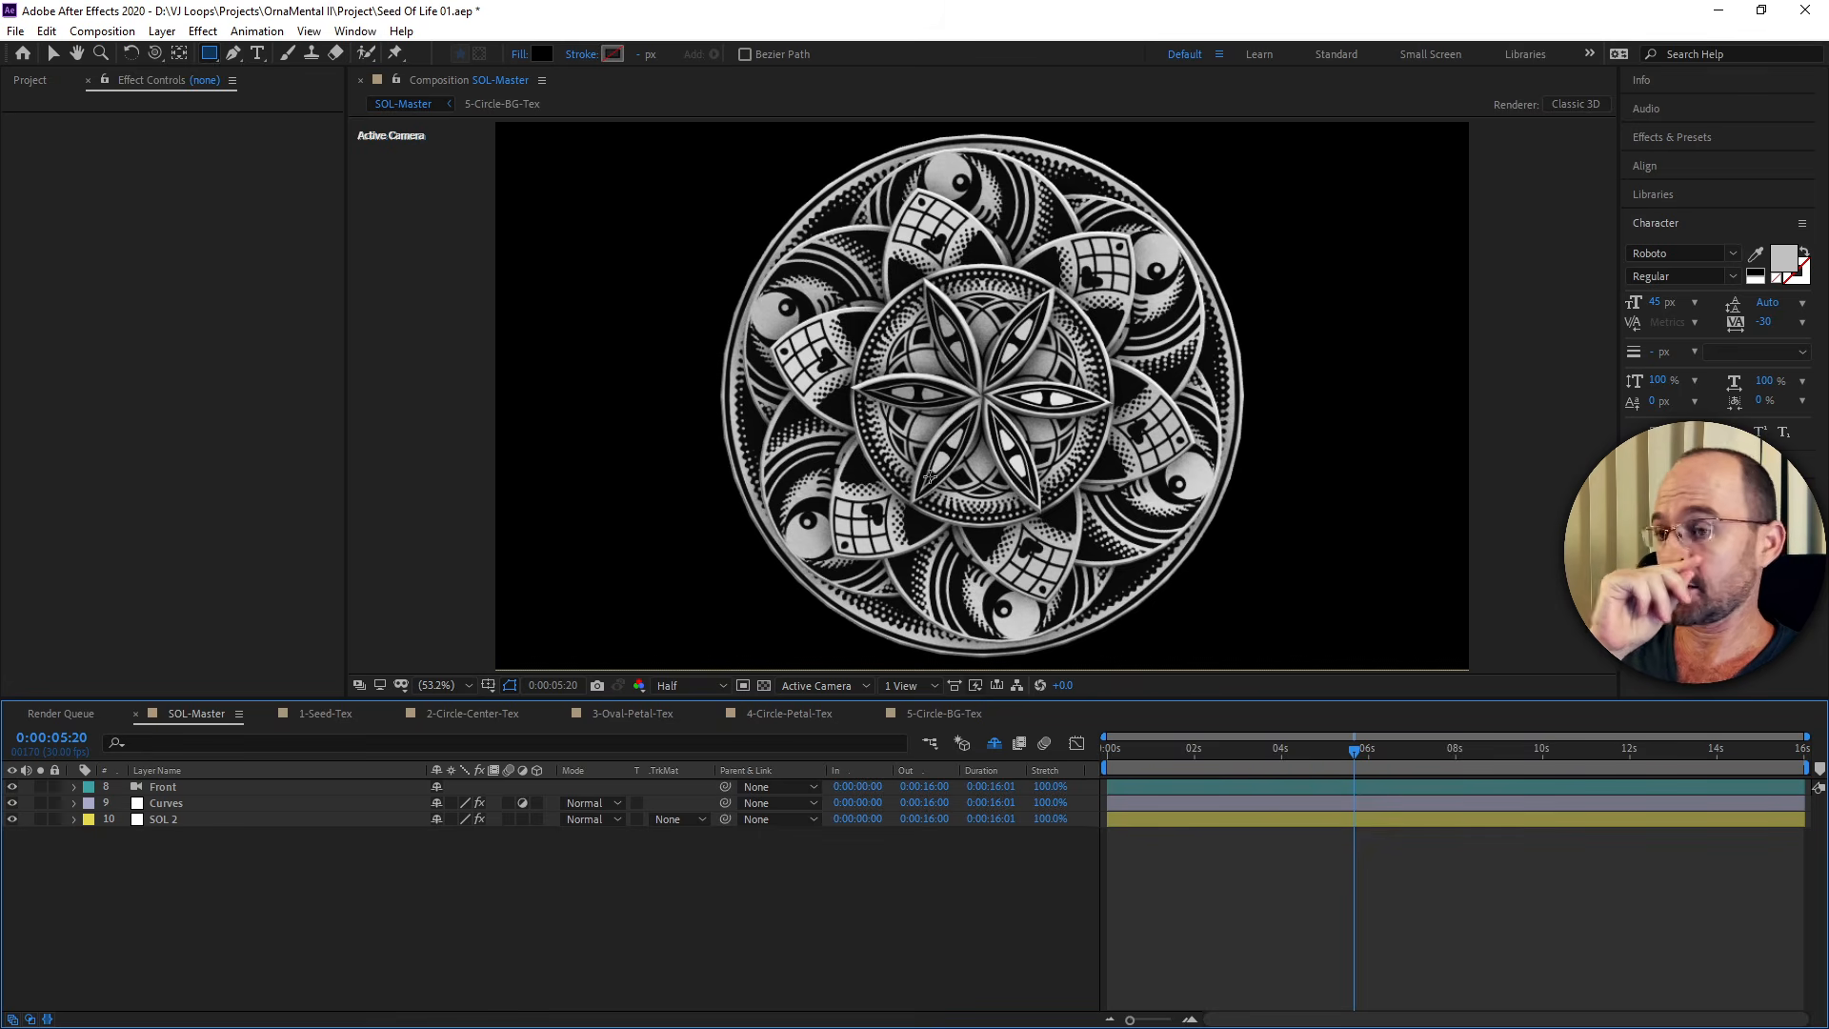
Select the SOL 2 layer and reveal the shy layers in the SOL-Master timeline.
{"action": "left_click", "coordinate": [184, 819]}
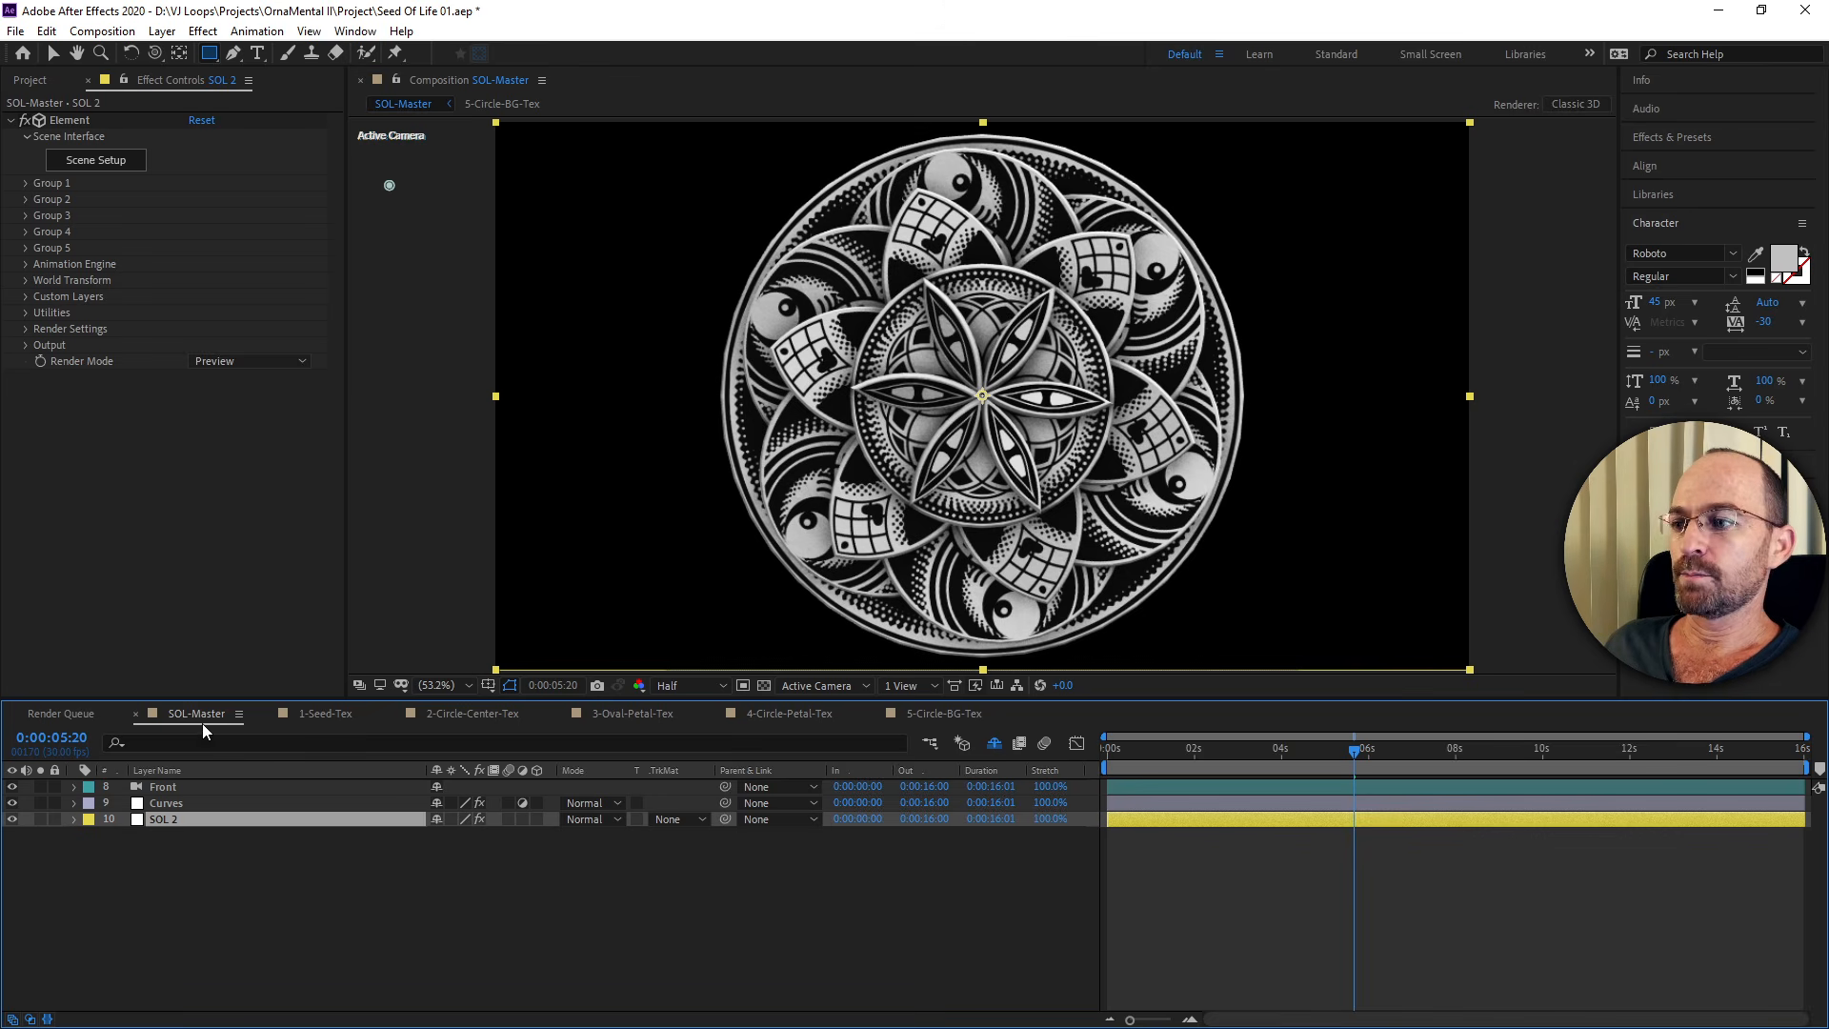
{"action": "left_click", "coordinate": [994, 749]}
{"action": "scroll", "coordinate": [210, 905], "scroll_direction": "down", "scroll_amount": 3}
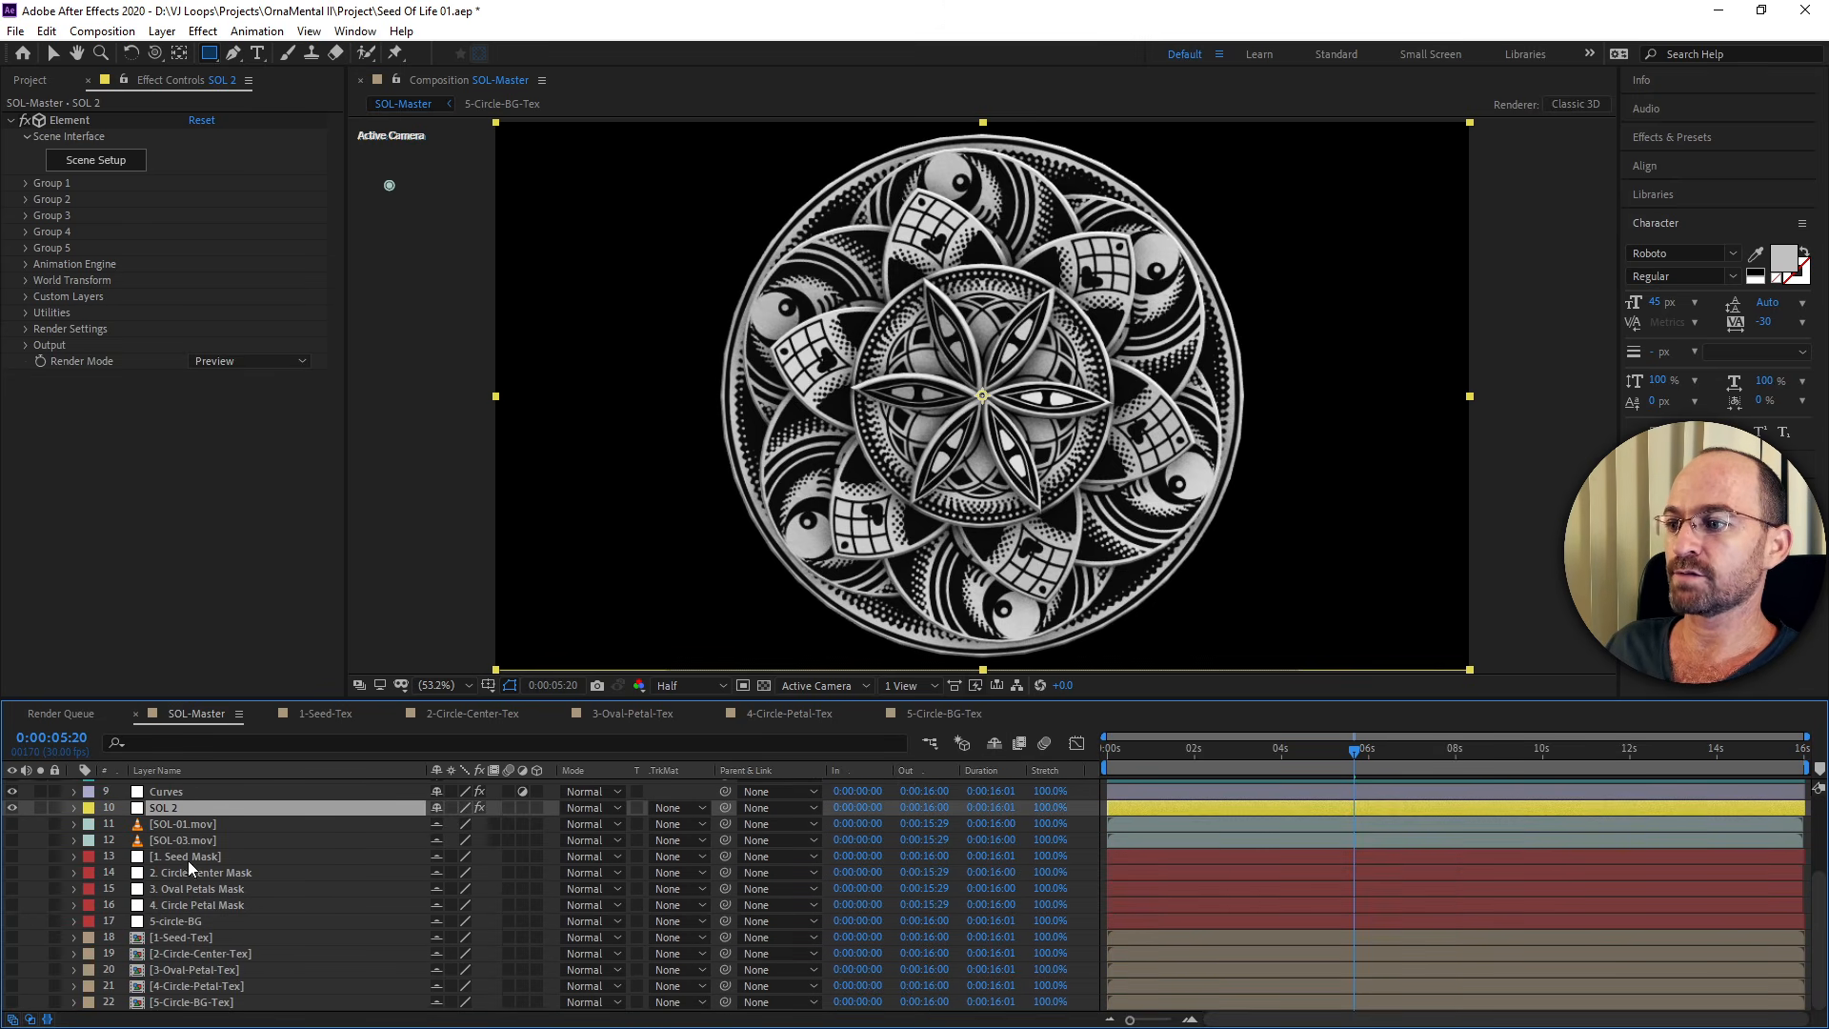
Go through the texture composition layers in SOL-Master from 1-Seed-Tex to 5-Circle-BG-Tex.
{"action": "left_click", "coordinate": [185, 941]}
{"action": "left_click", "coordinate": [186, 953]}
{"action": "left_click", "coordinate": [189, 970]}
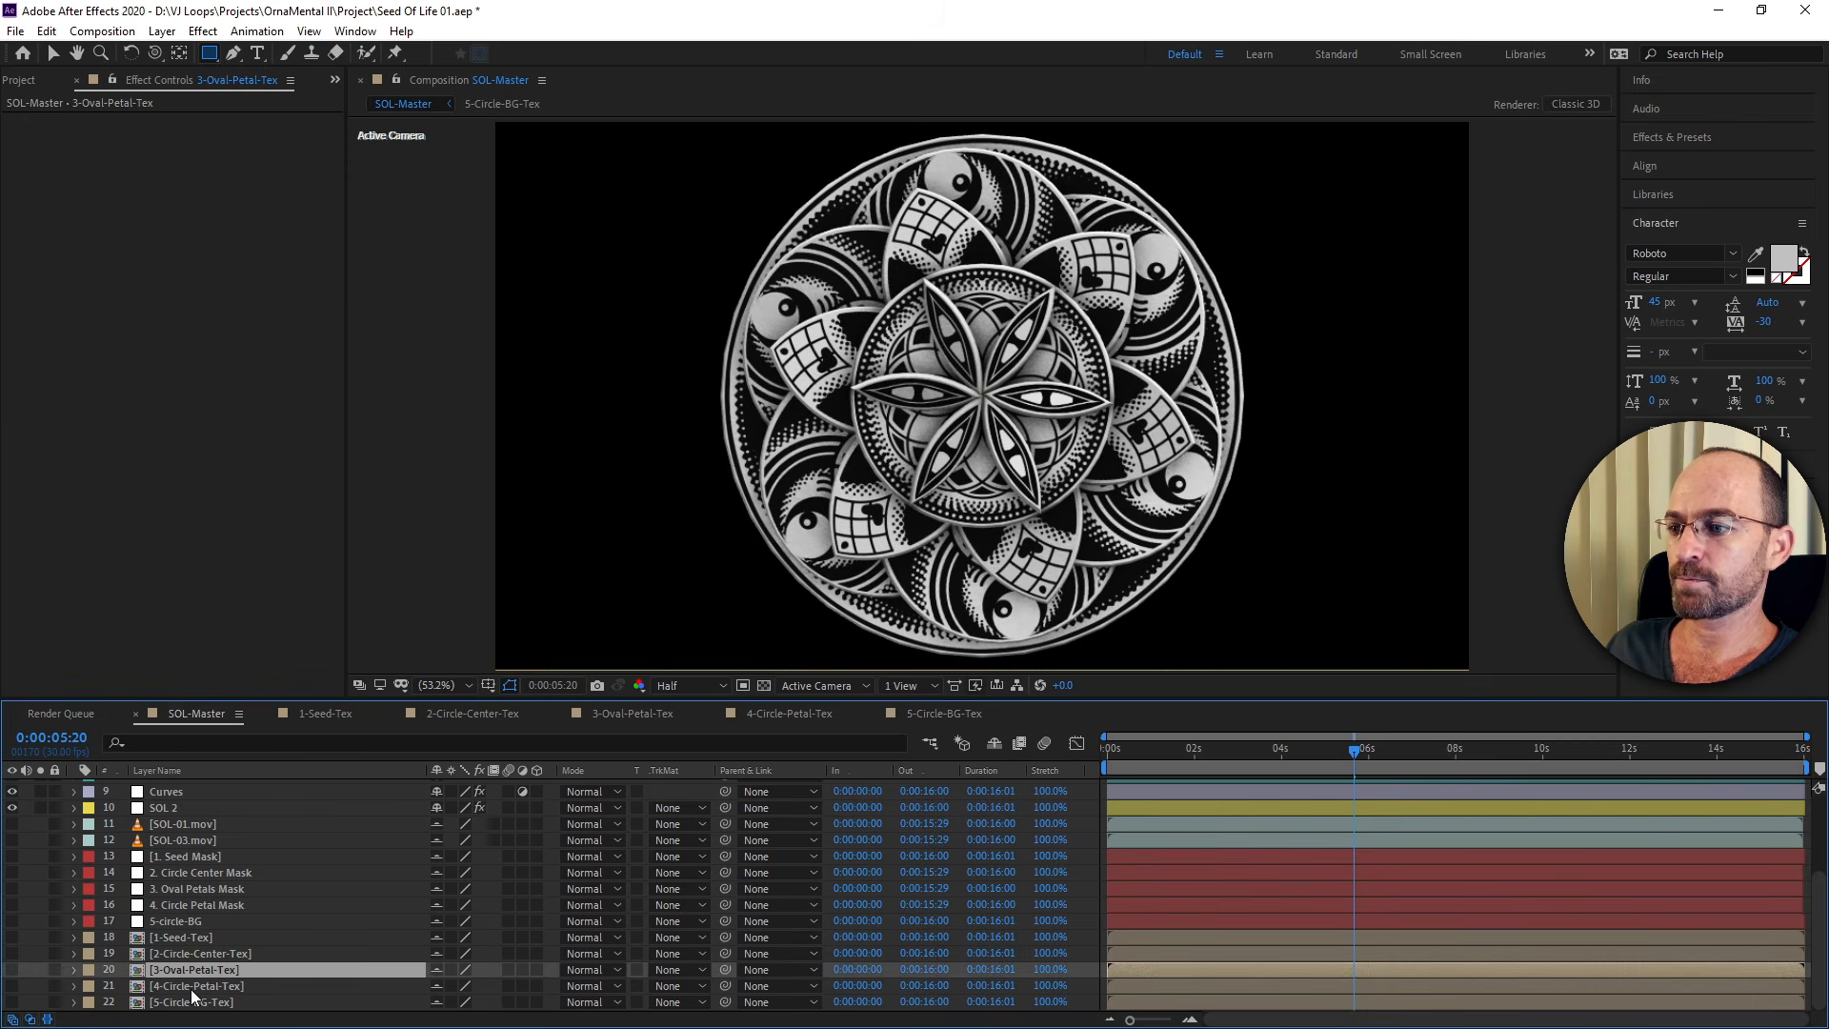
{"action": "left_click", "coordinate": [191, 986]}
{"action": "left_click", "coordinate": [195, 1004]}
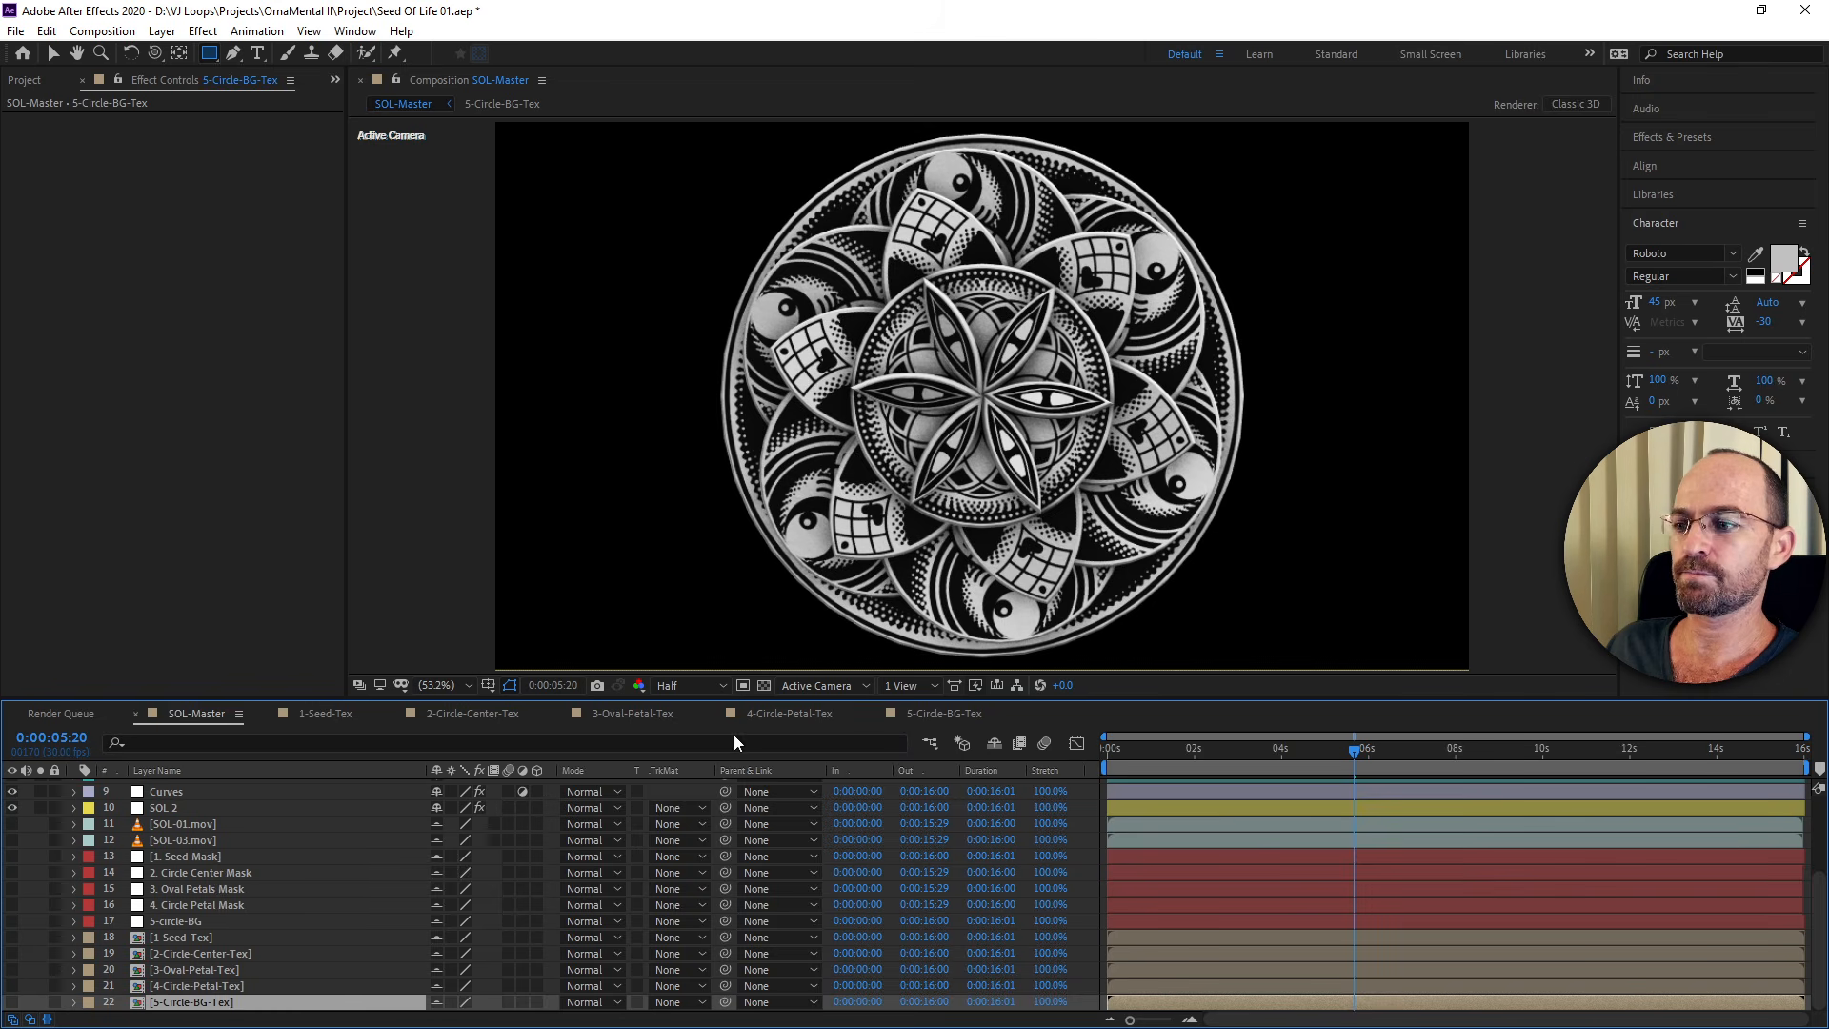
{"action": "scroll", "coordinate": [169, 809], "scroll_direction": "up", "scroll_amount": 4}
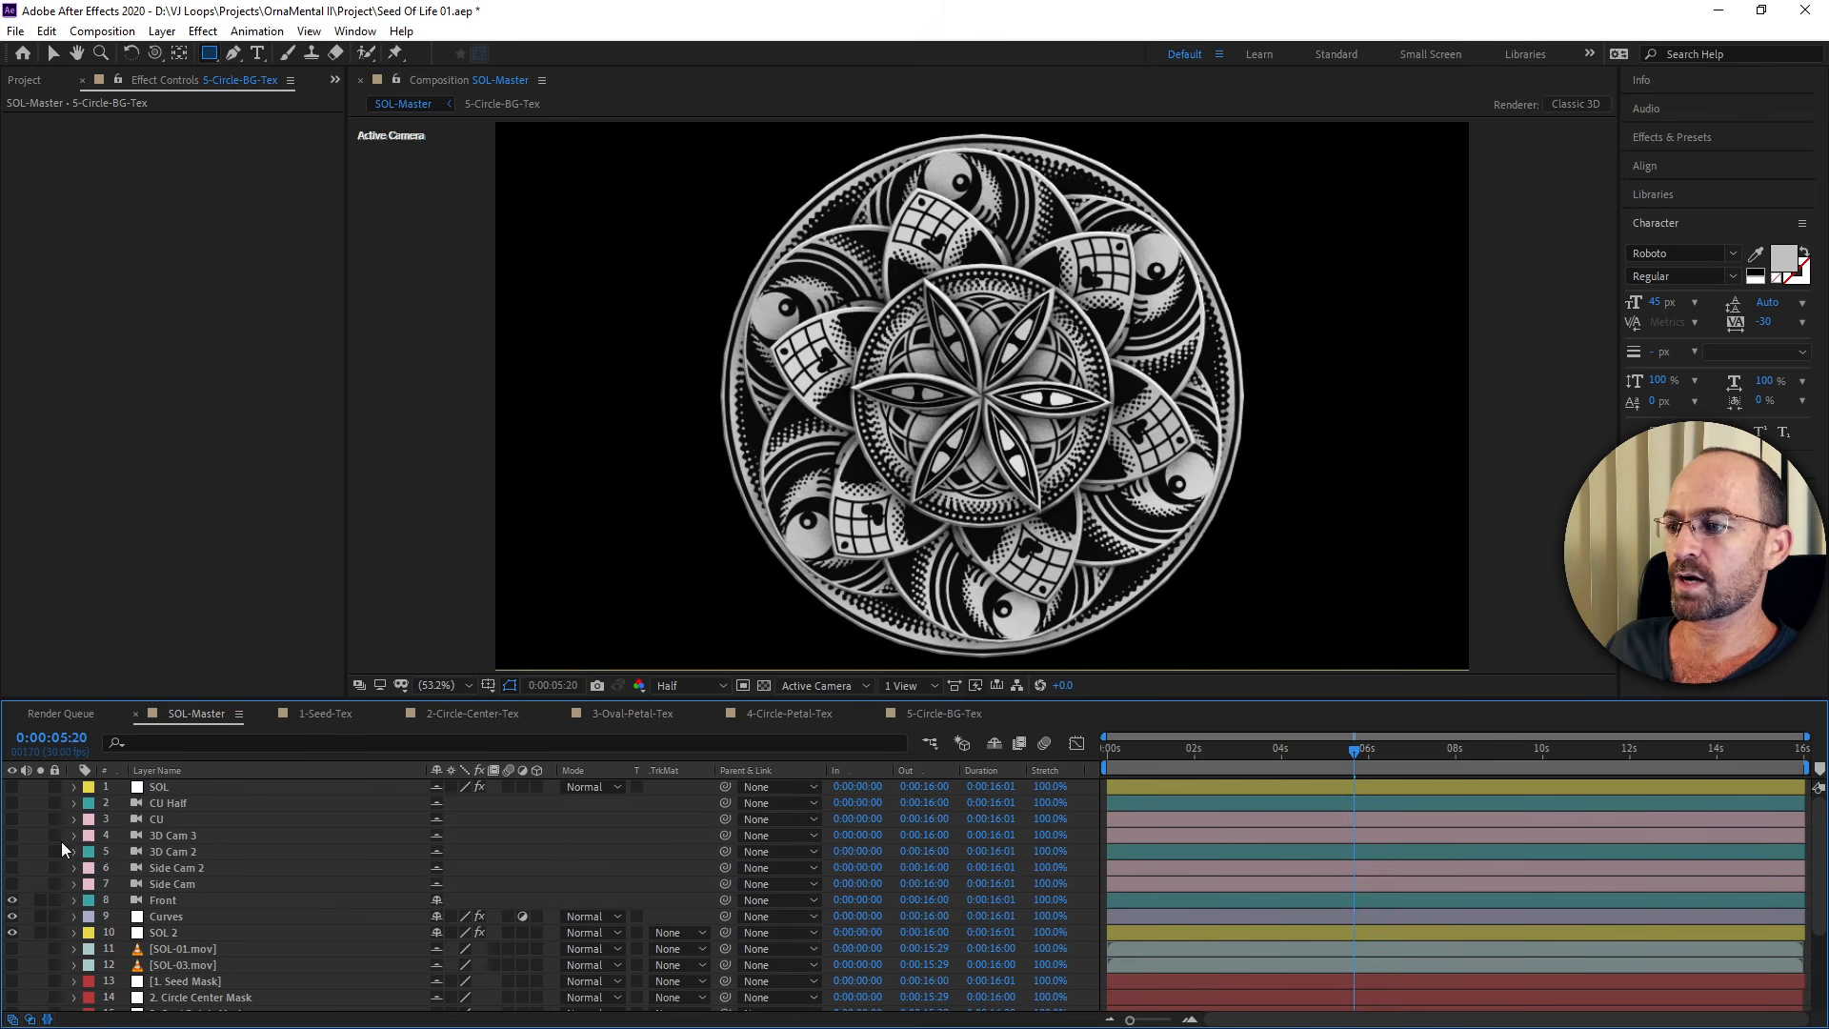
View the model through 3D Cam 2, scrub to 0:00:01:05, and return to the Front camera.
{"action": "left_click", "coordinate": [11, 932]}
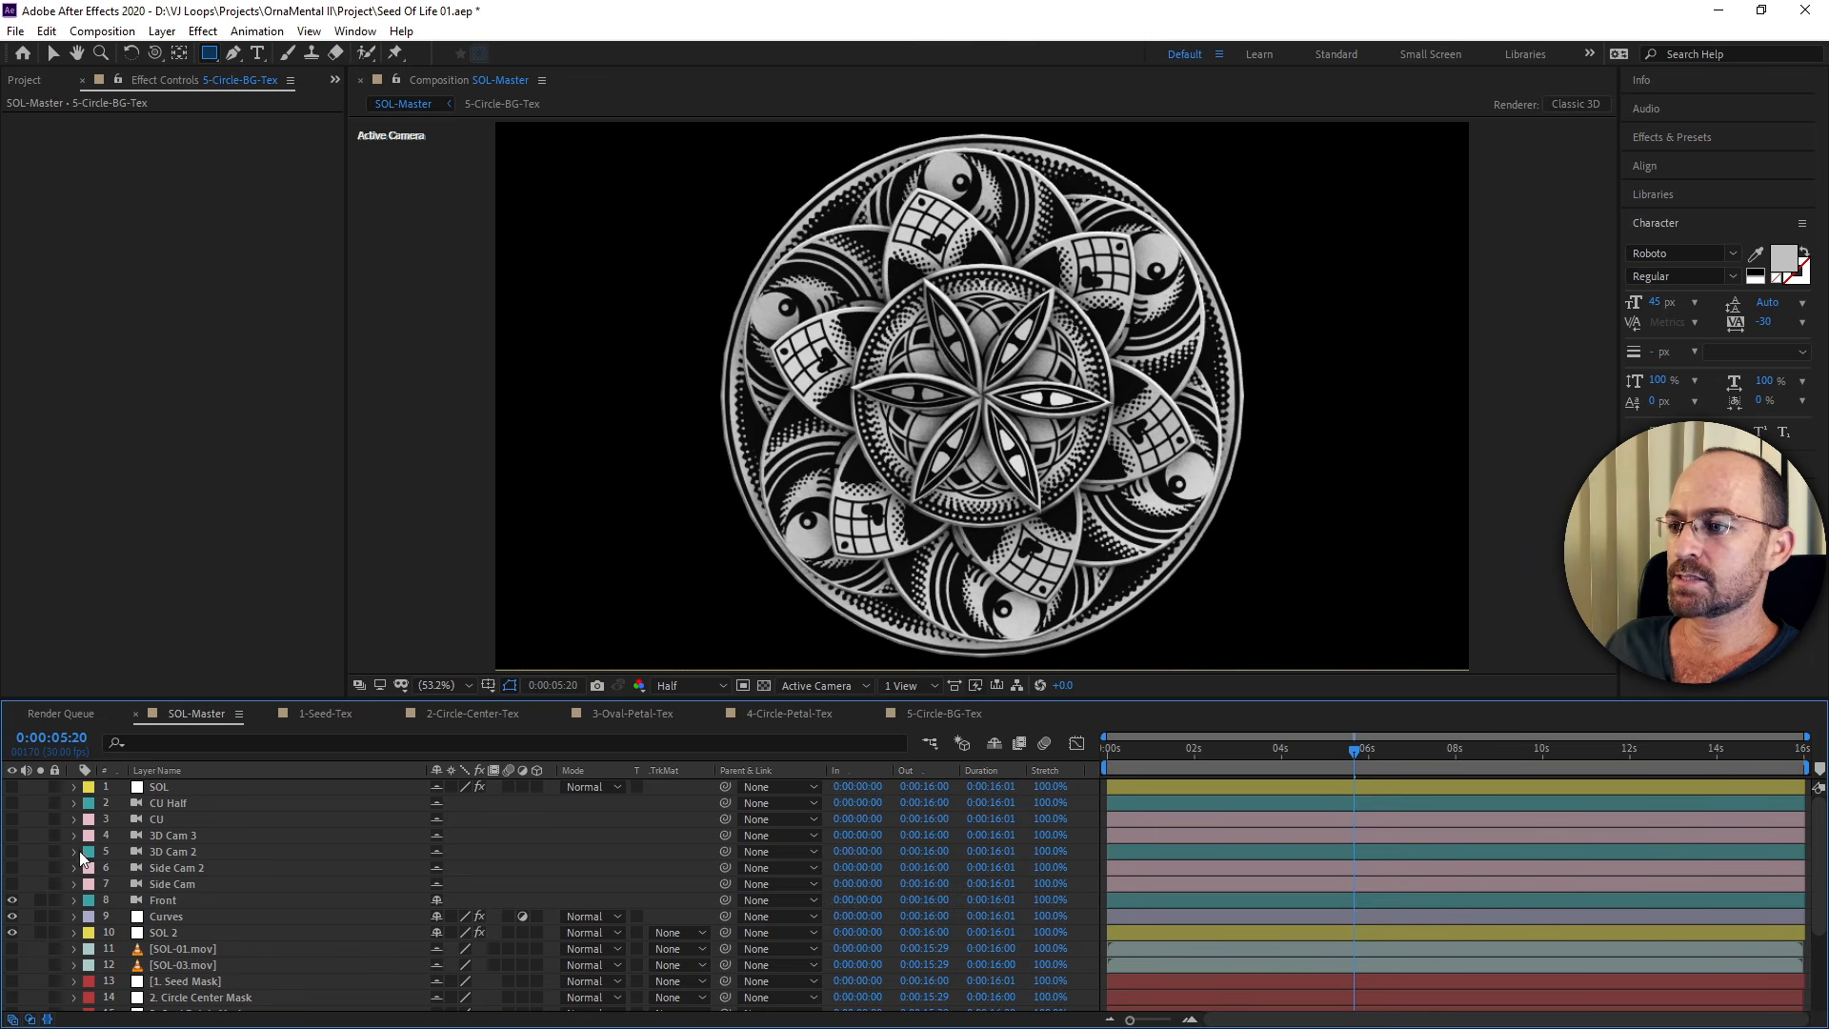
{"action": "left_click", "coordinate": [12, 851]}
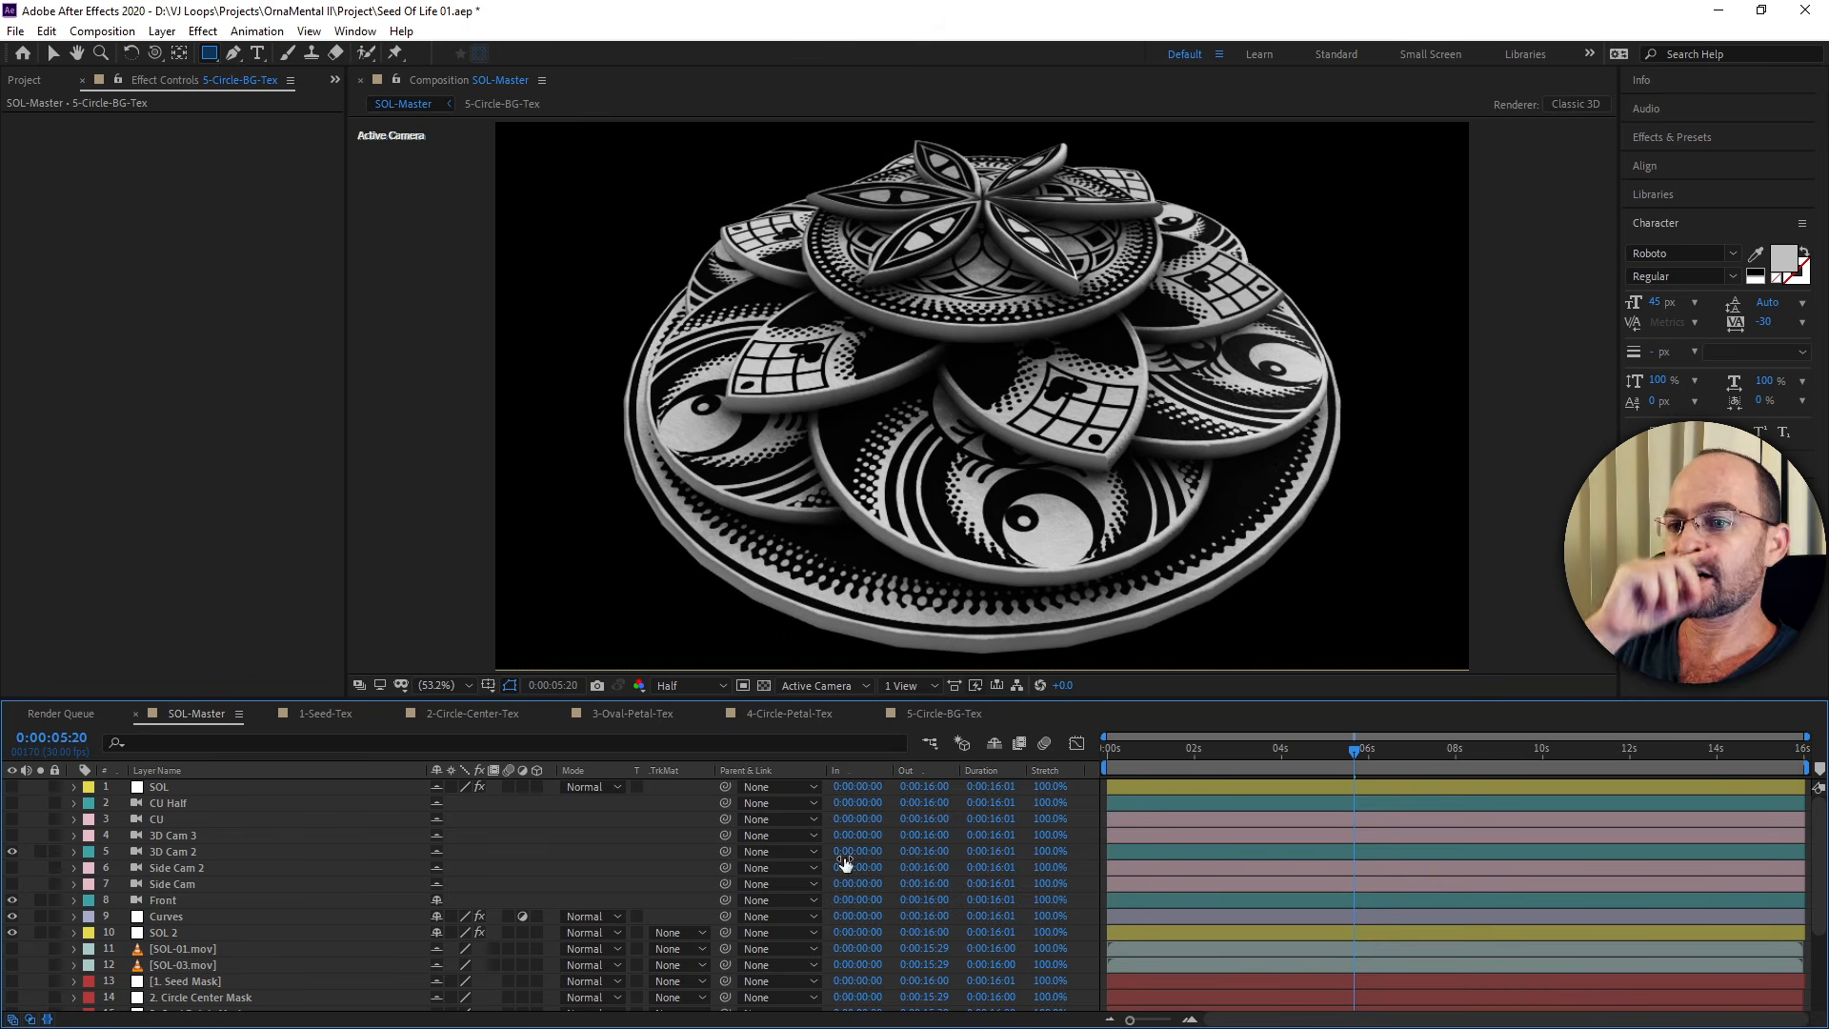
{"action": "left_click_drag", "start_coordinate": [1181, 745], "coordinate": [1157, 753]}
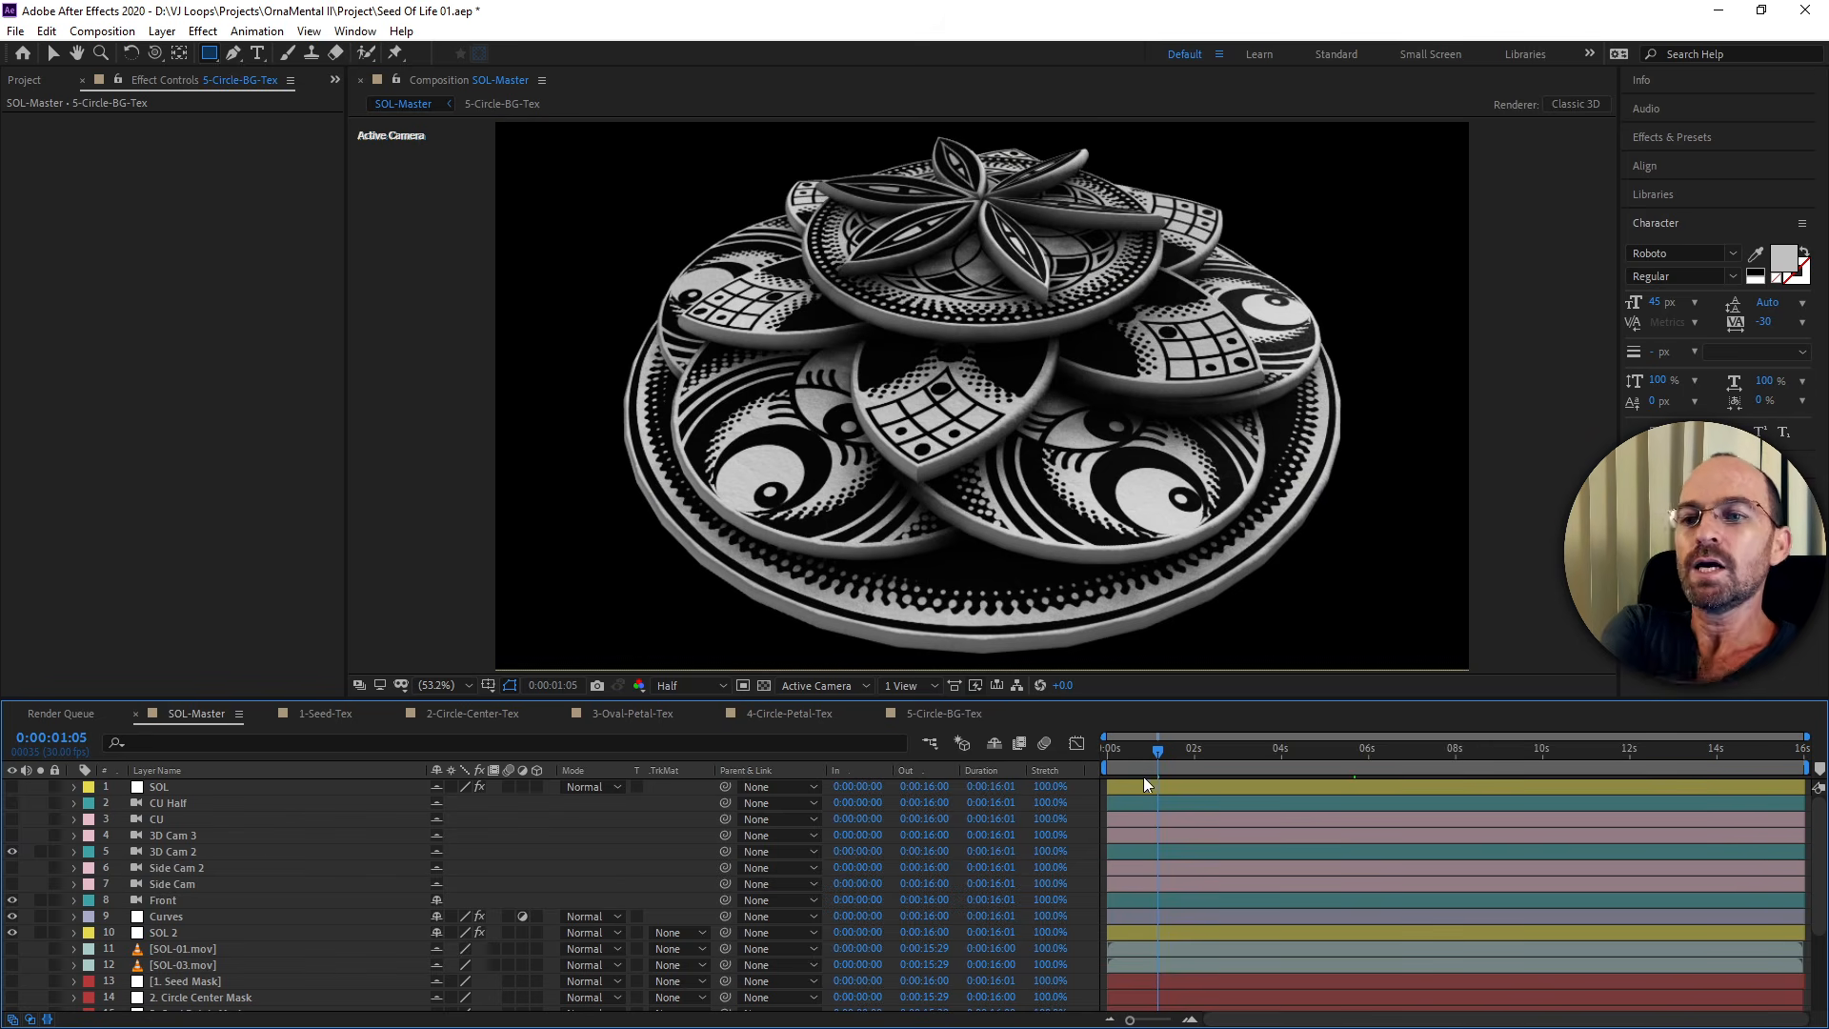
{"action": "left_click", "coordinate": [12, 852]}
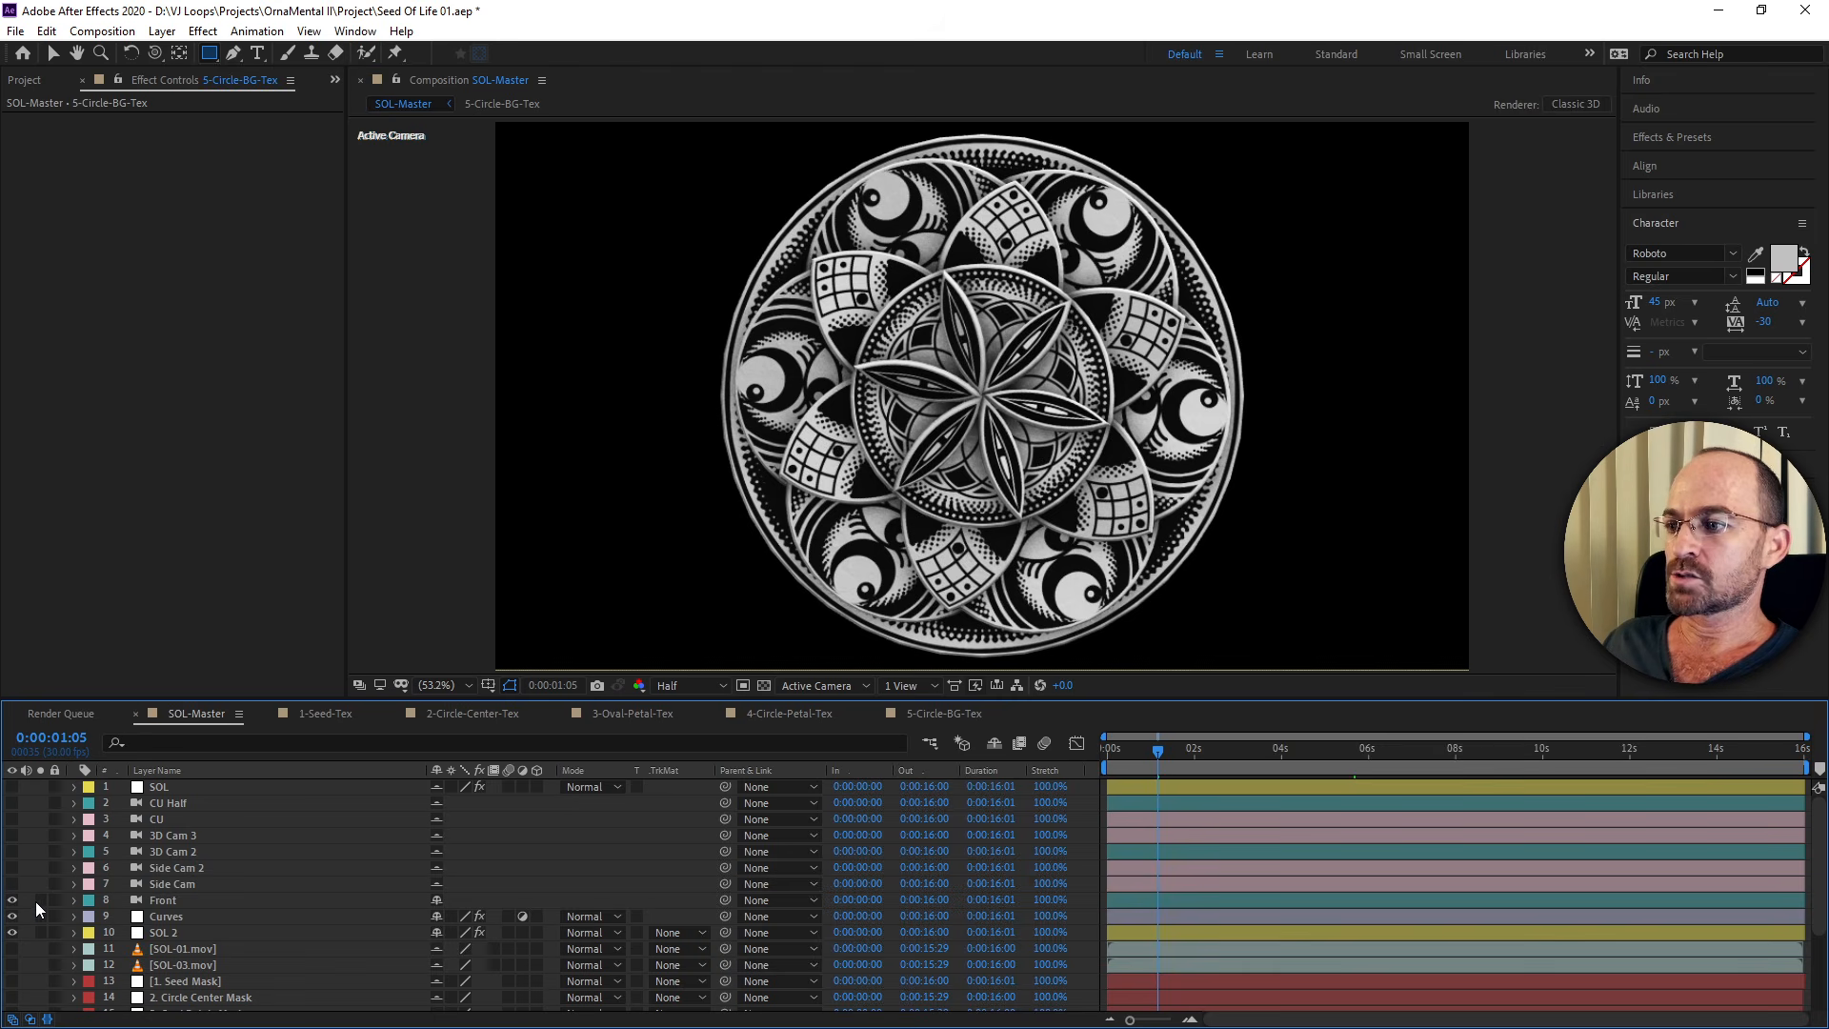
{"action": "left_click", "coordinate": [164, 901]}
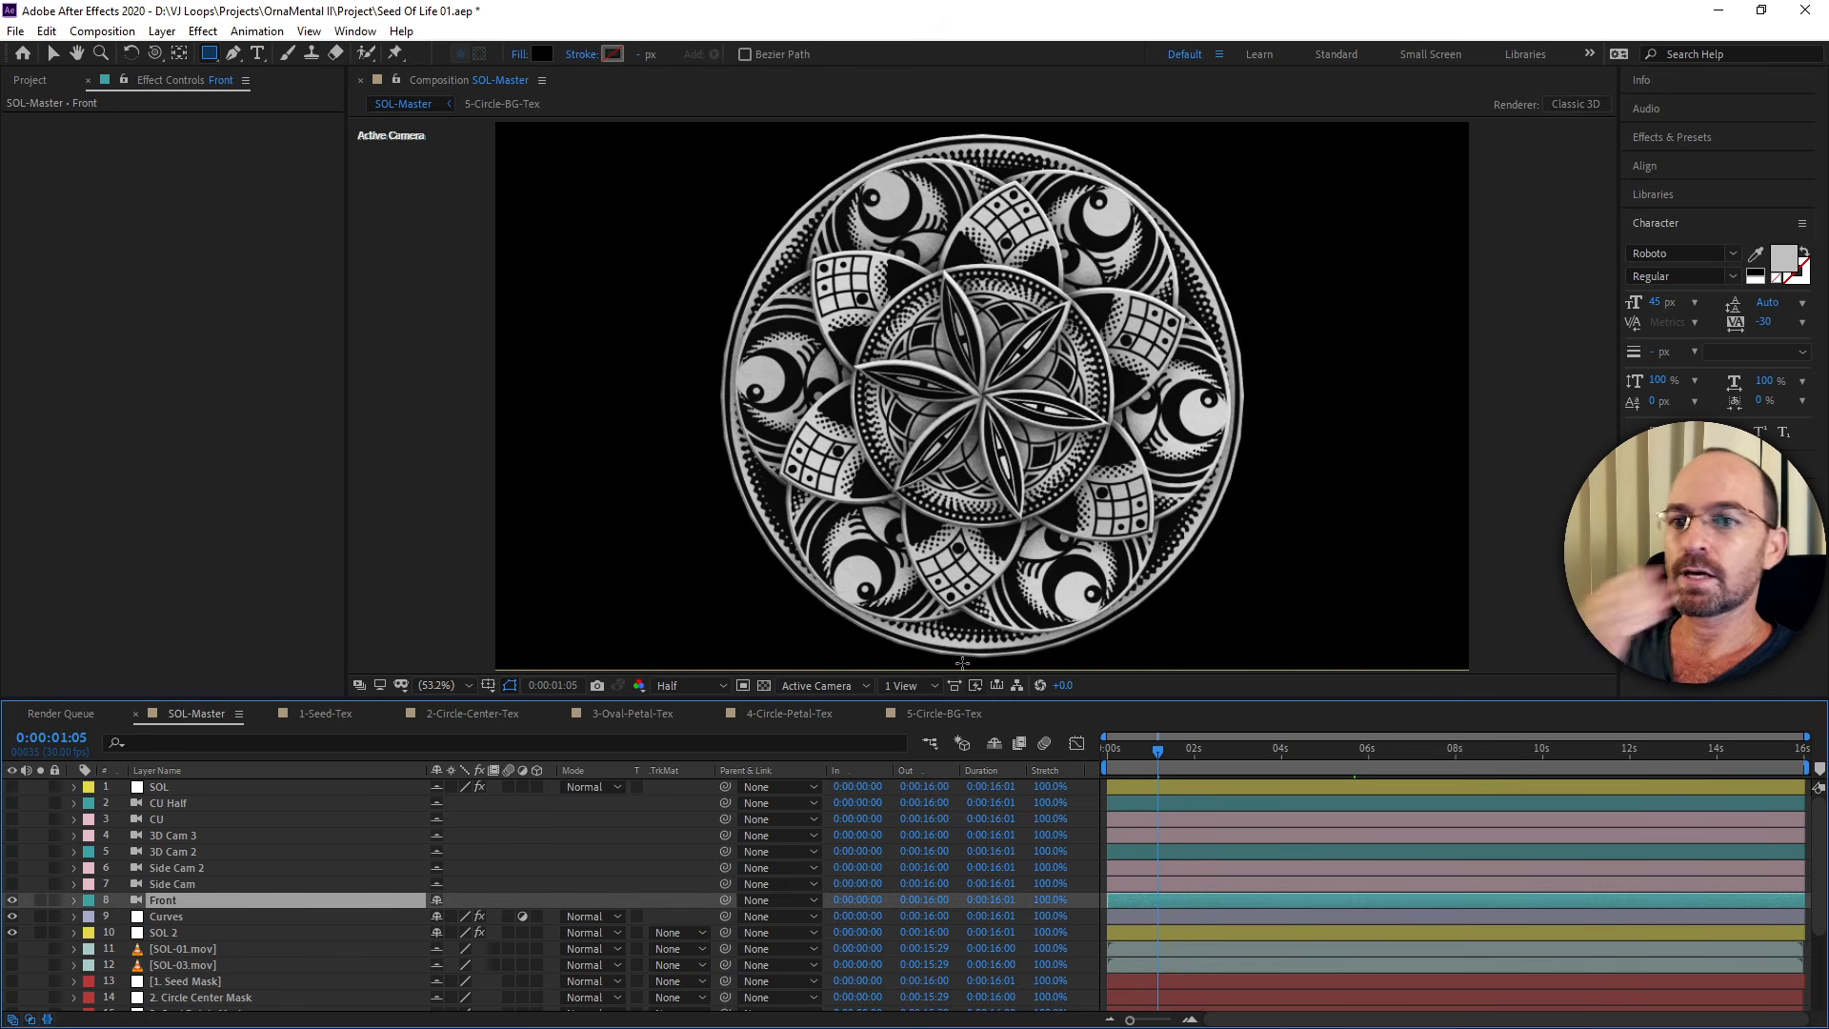
Lock the SOL-Master viewer, add a second viewer beside it, and widen the new viewer.
{"action": "left_click", "coordinate": [391, 85]}
{"action": "left_click", "coordinate": [309, 31]}
{"action": "left_click", "coordinate": [332, 53]}
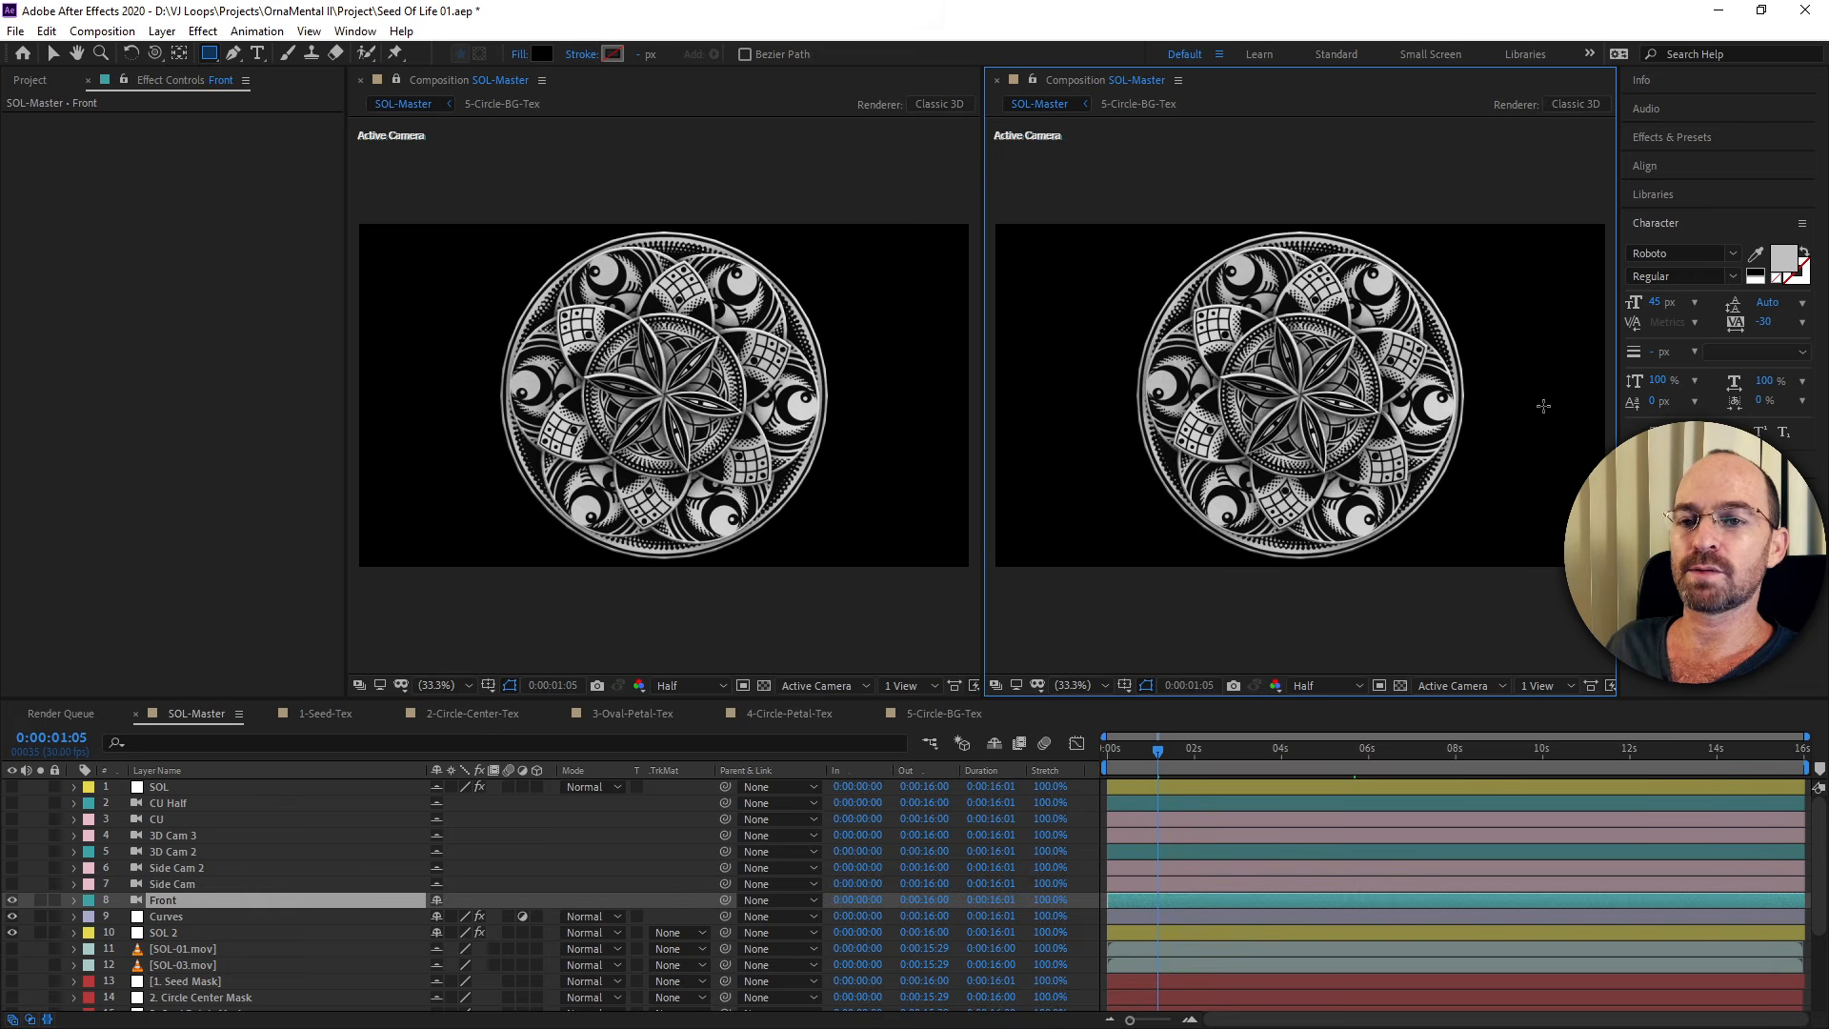
{"action": "left_click_drag", "start_coordinate": [1619, 386], "coordinate": [1776, 389]}
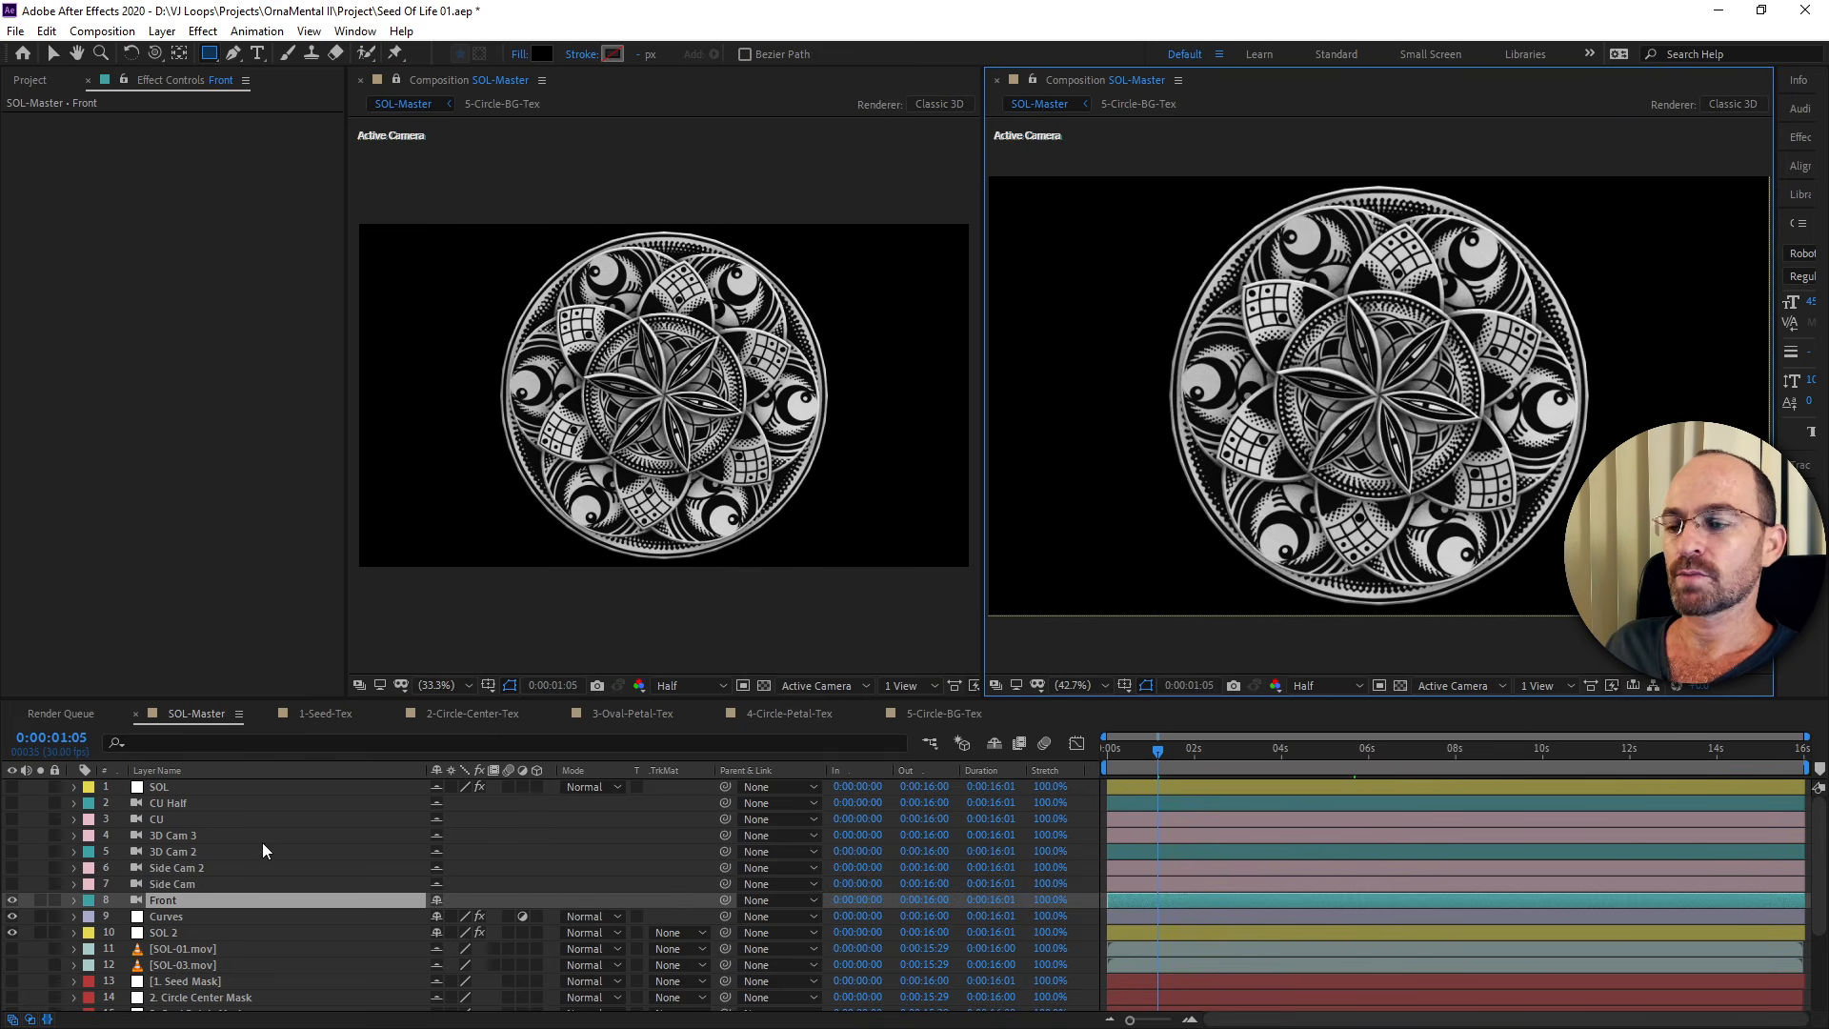
Open 1-Seed-Tex in the second viewer, zoomed to 50% with the seed shape centred.
{"action": "left_click", "coordinate": [335, 715]}
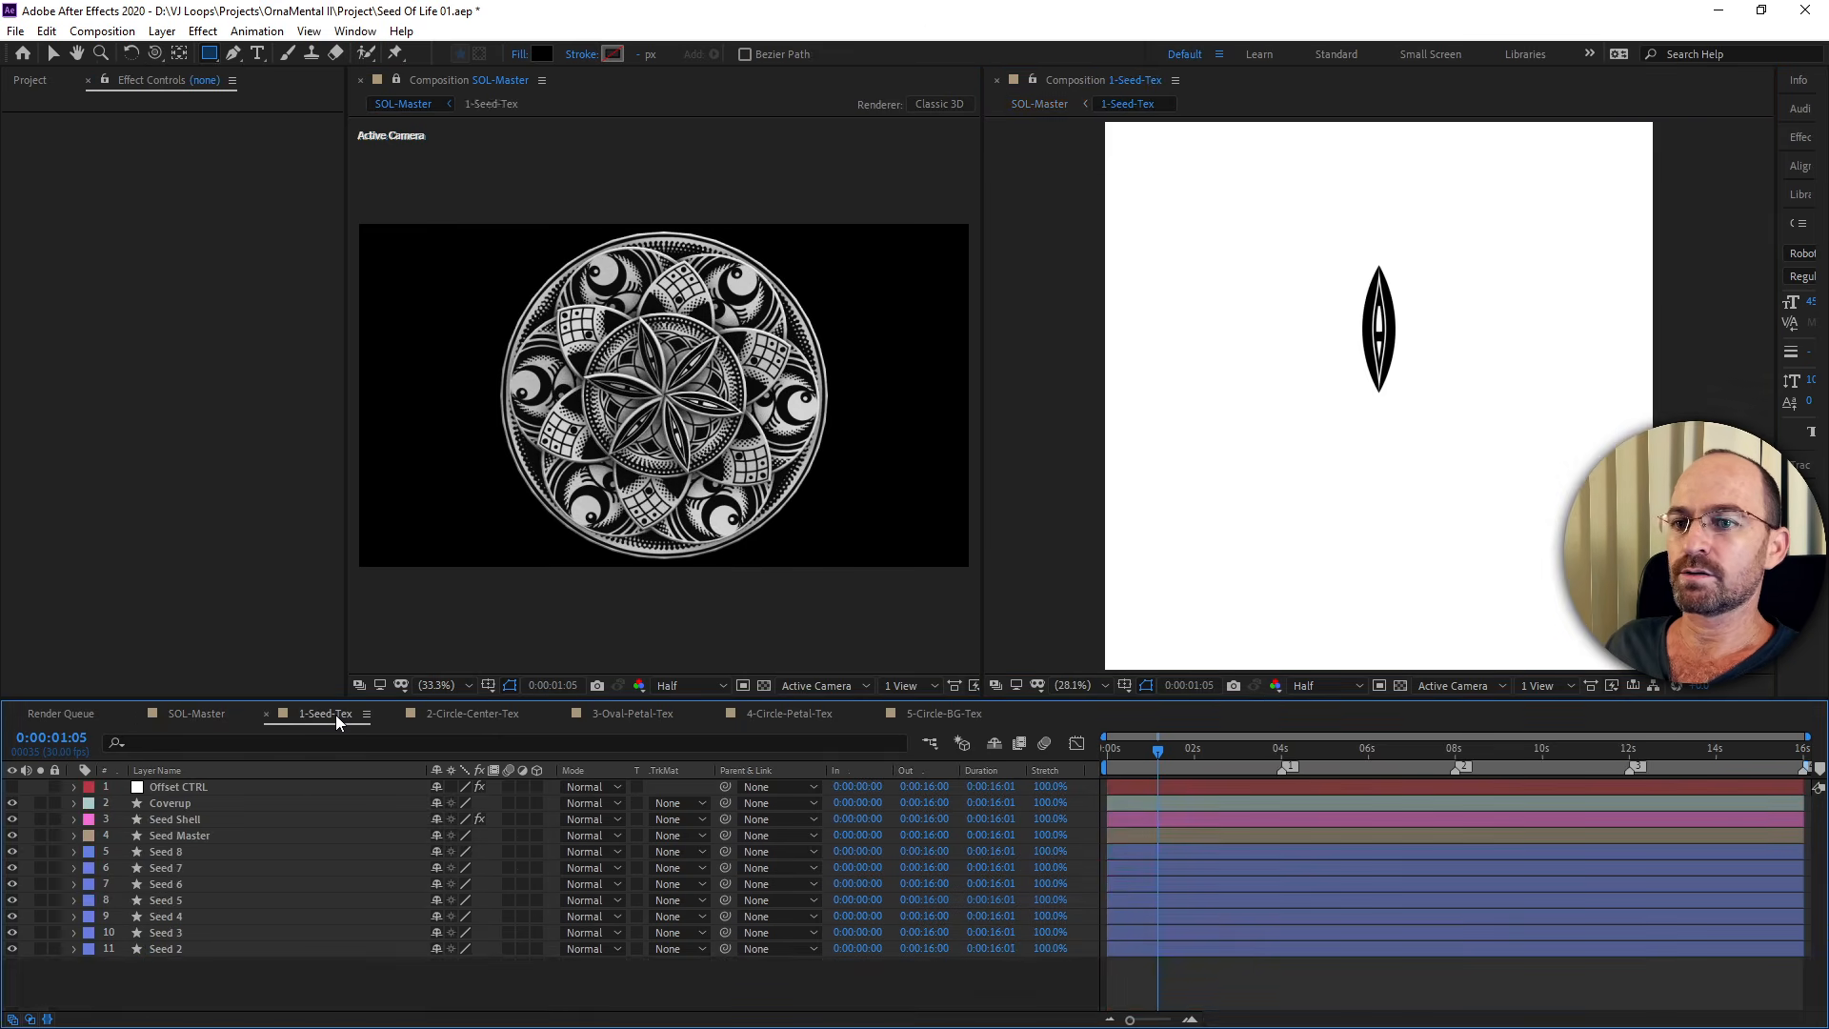
{"action": "scroll", "coordinate": [1400, 448], "scroll_direction": "up", "scroll_amount": 4}
{"action": "scroll", "coordinate": [1401, 457], "scroll_direction": "down", "scroll_amount": 2}
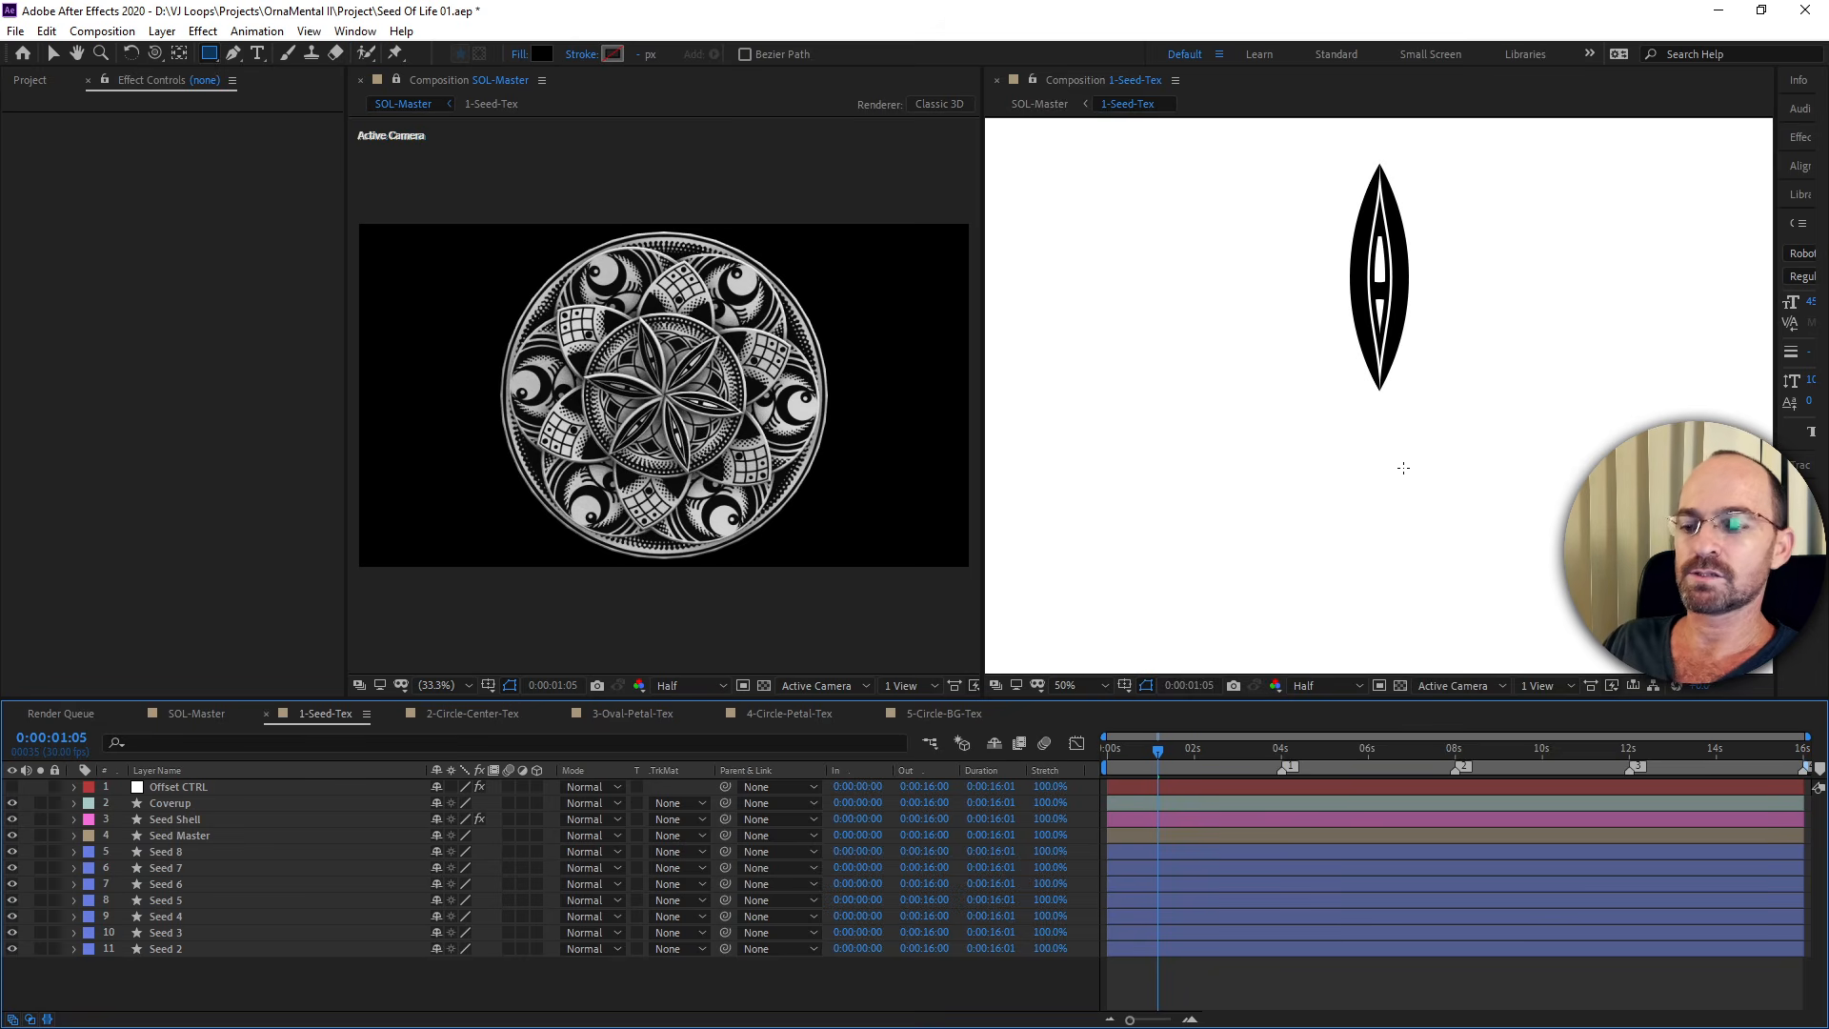
{"action": "key", "text": "h"}
{"action": "left_click_drag", "start_coordinate": [1439, 392], "coordinate": [1428, 490]}
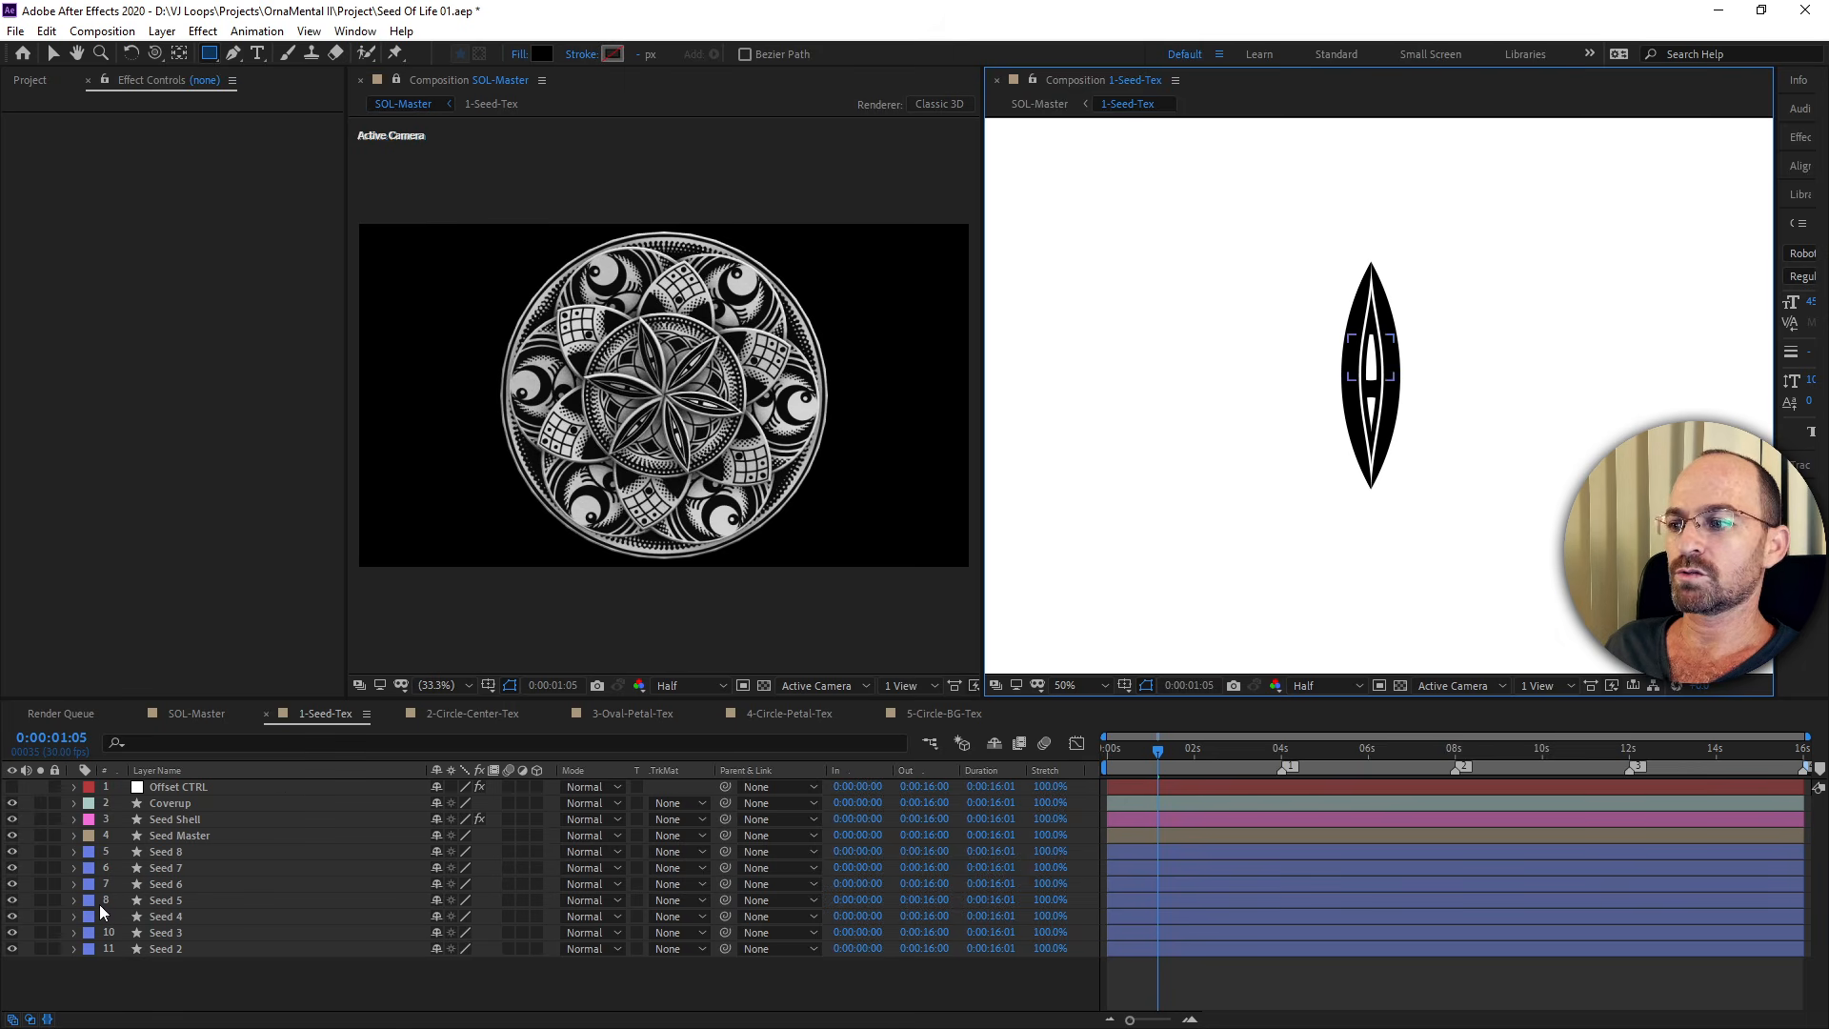
Hide every visible layer except Coverup in 1-Seed-Tex, 2-Circle-Center-Tex and 3-Oval-Petal-Tex.
{"action": "left_click_drag", "start_coordinate": [12, 803], "coordinate": [26, 959]}
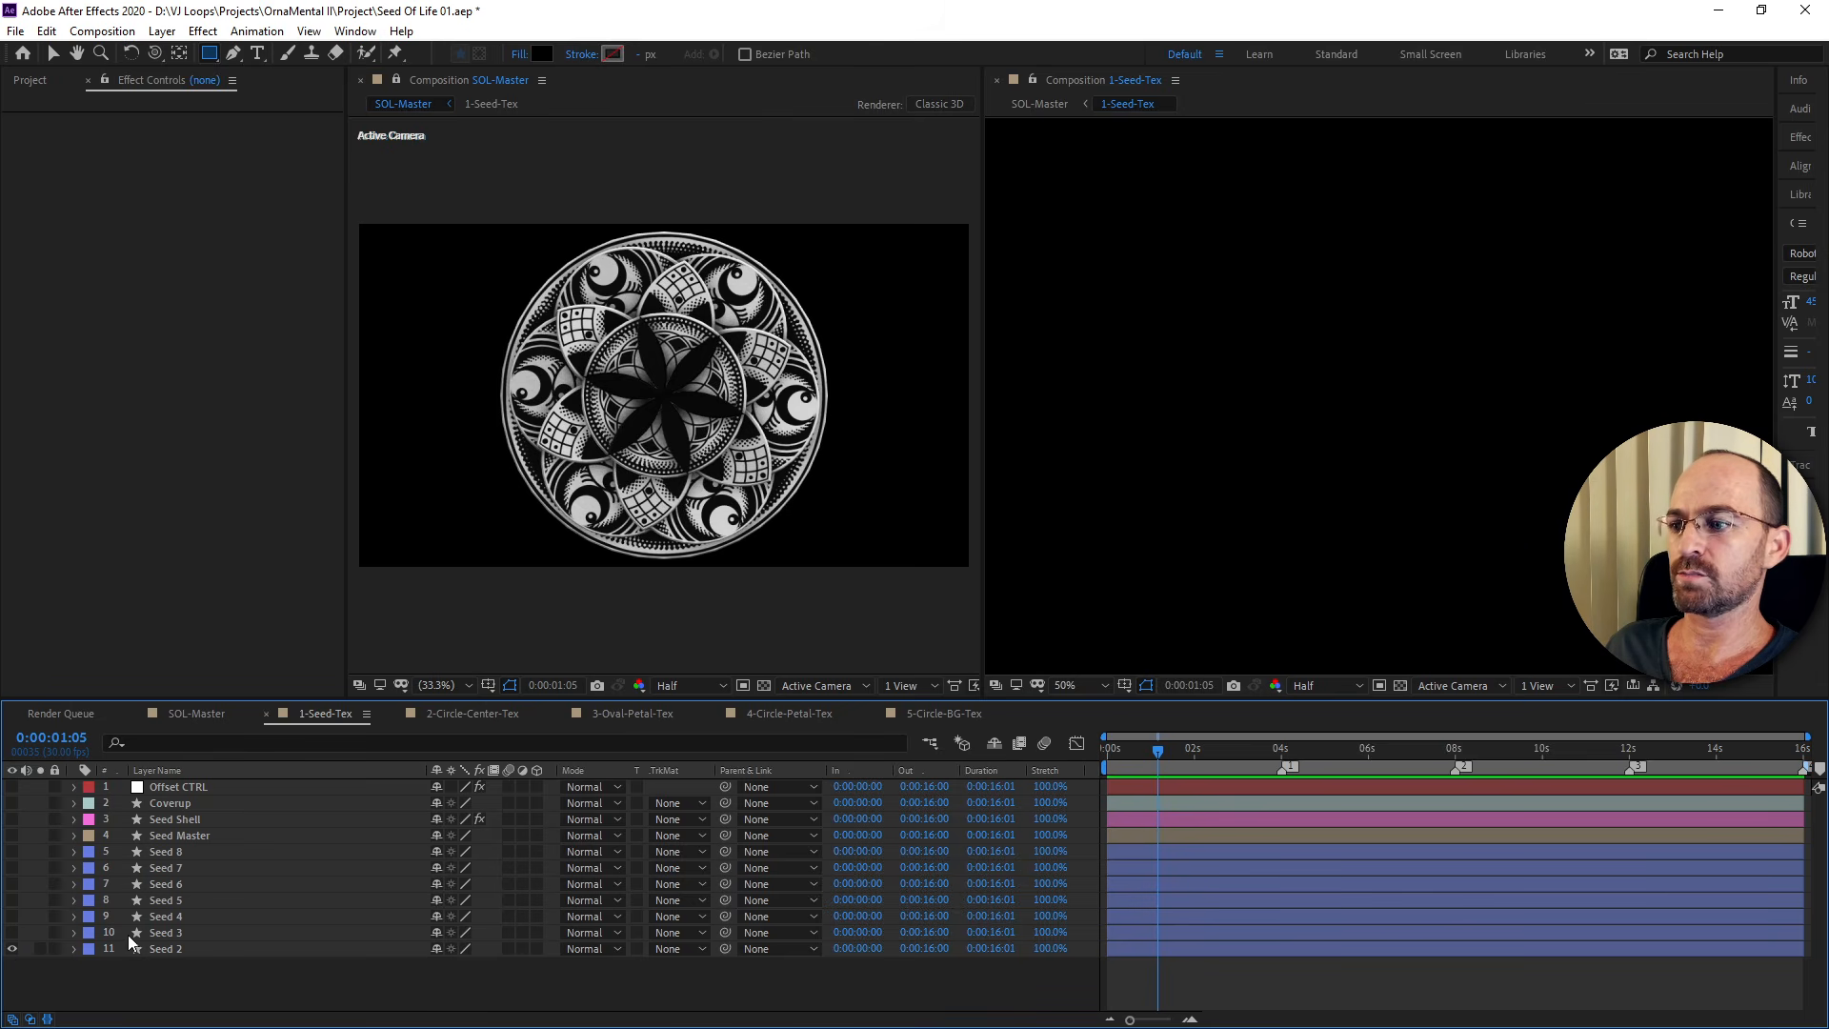
{"action": "left_click", "coordinate": [12, 803]}
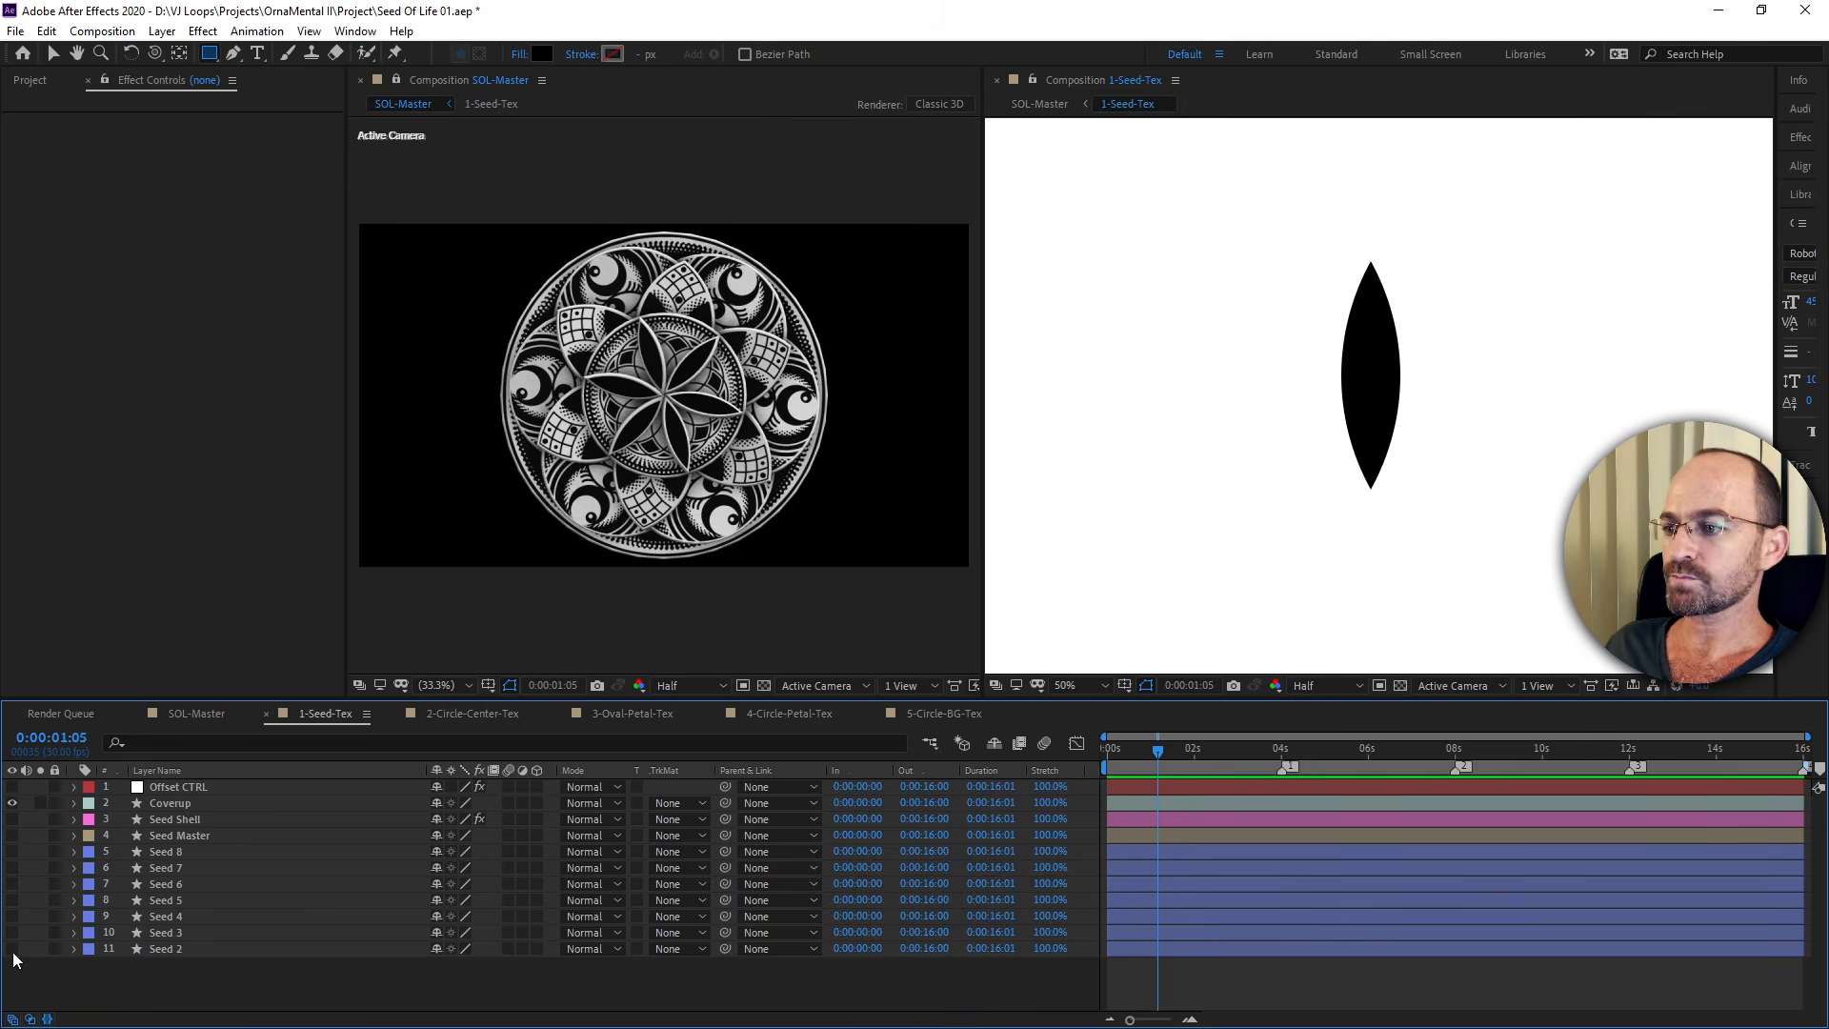
{"action": "left_click", "coordinate": [473, 713]}
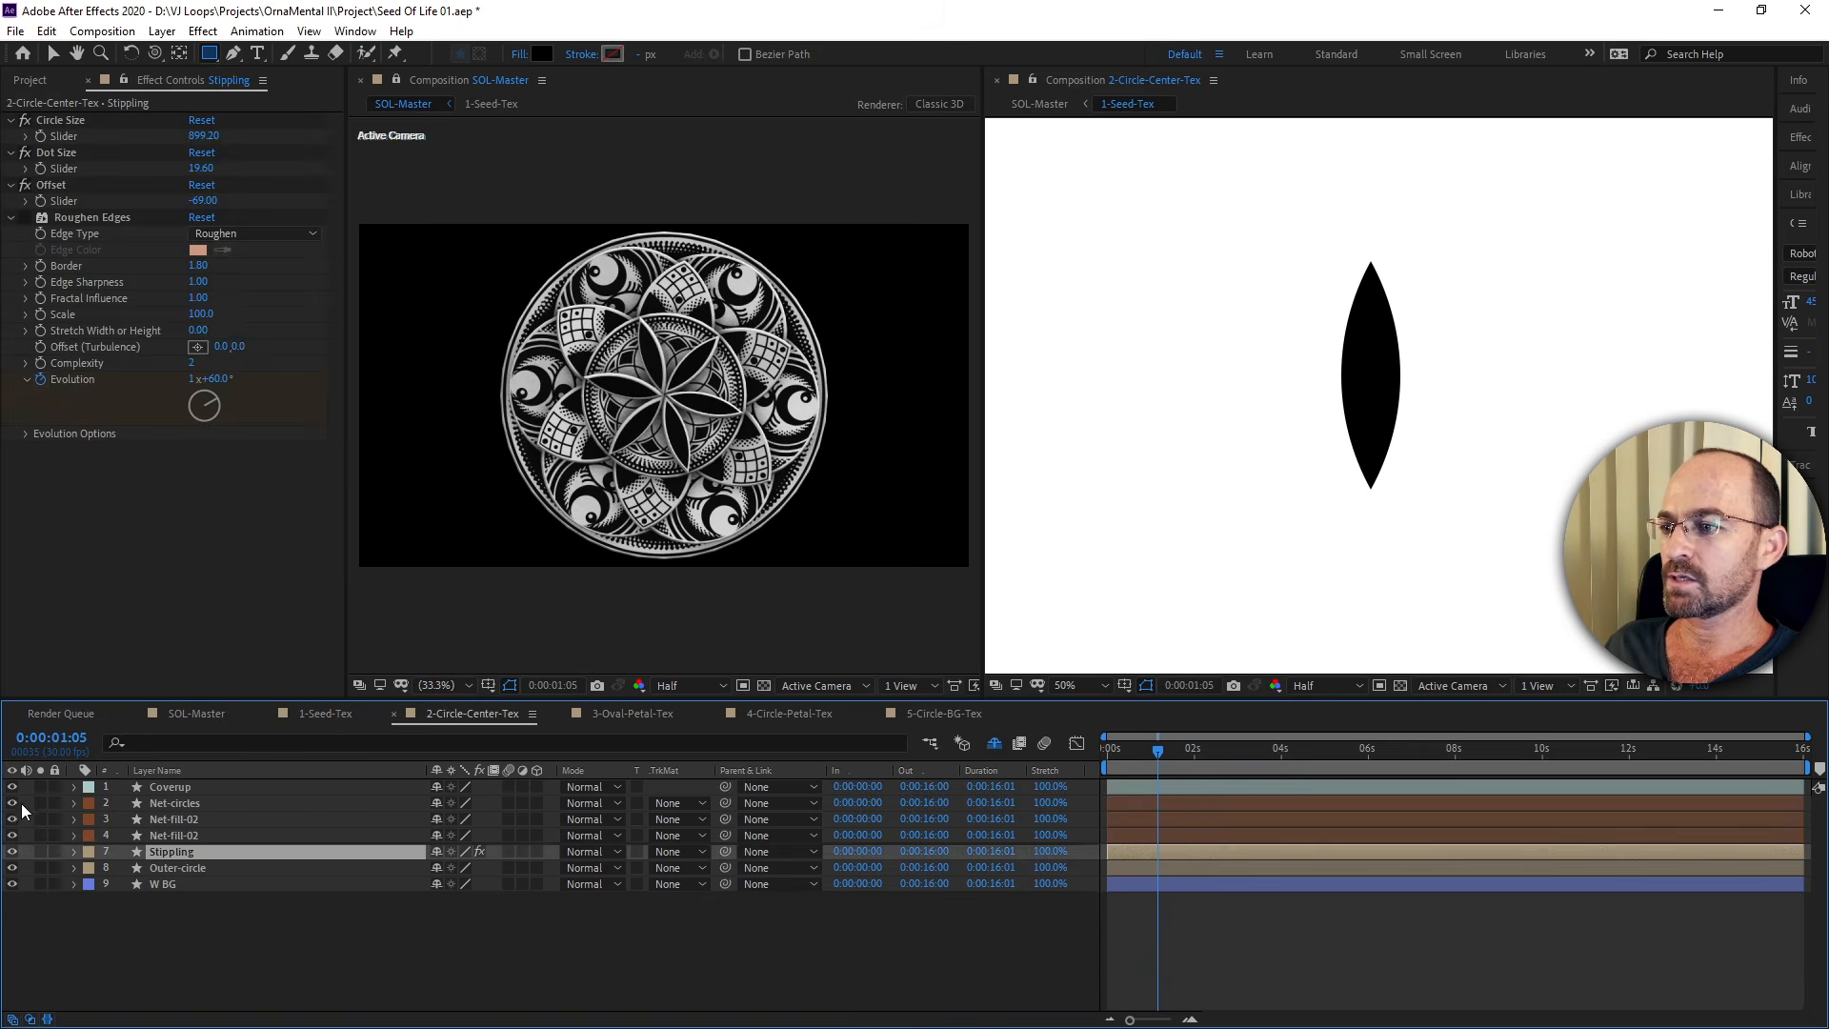
{"action": "left_click_drag", "start_coordinate": [13, 803], "coordinate": [13, 884]}
{"action": "left_click", "coordinate": [617, 713]}
{"action": "left_click_drag", "start_coordinate": [13, 803], "coordinate": [44, 965]}
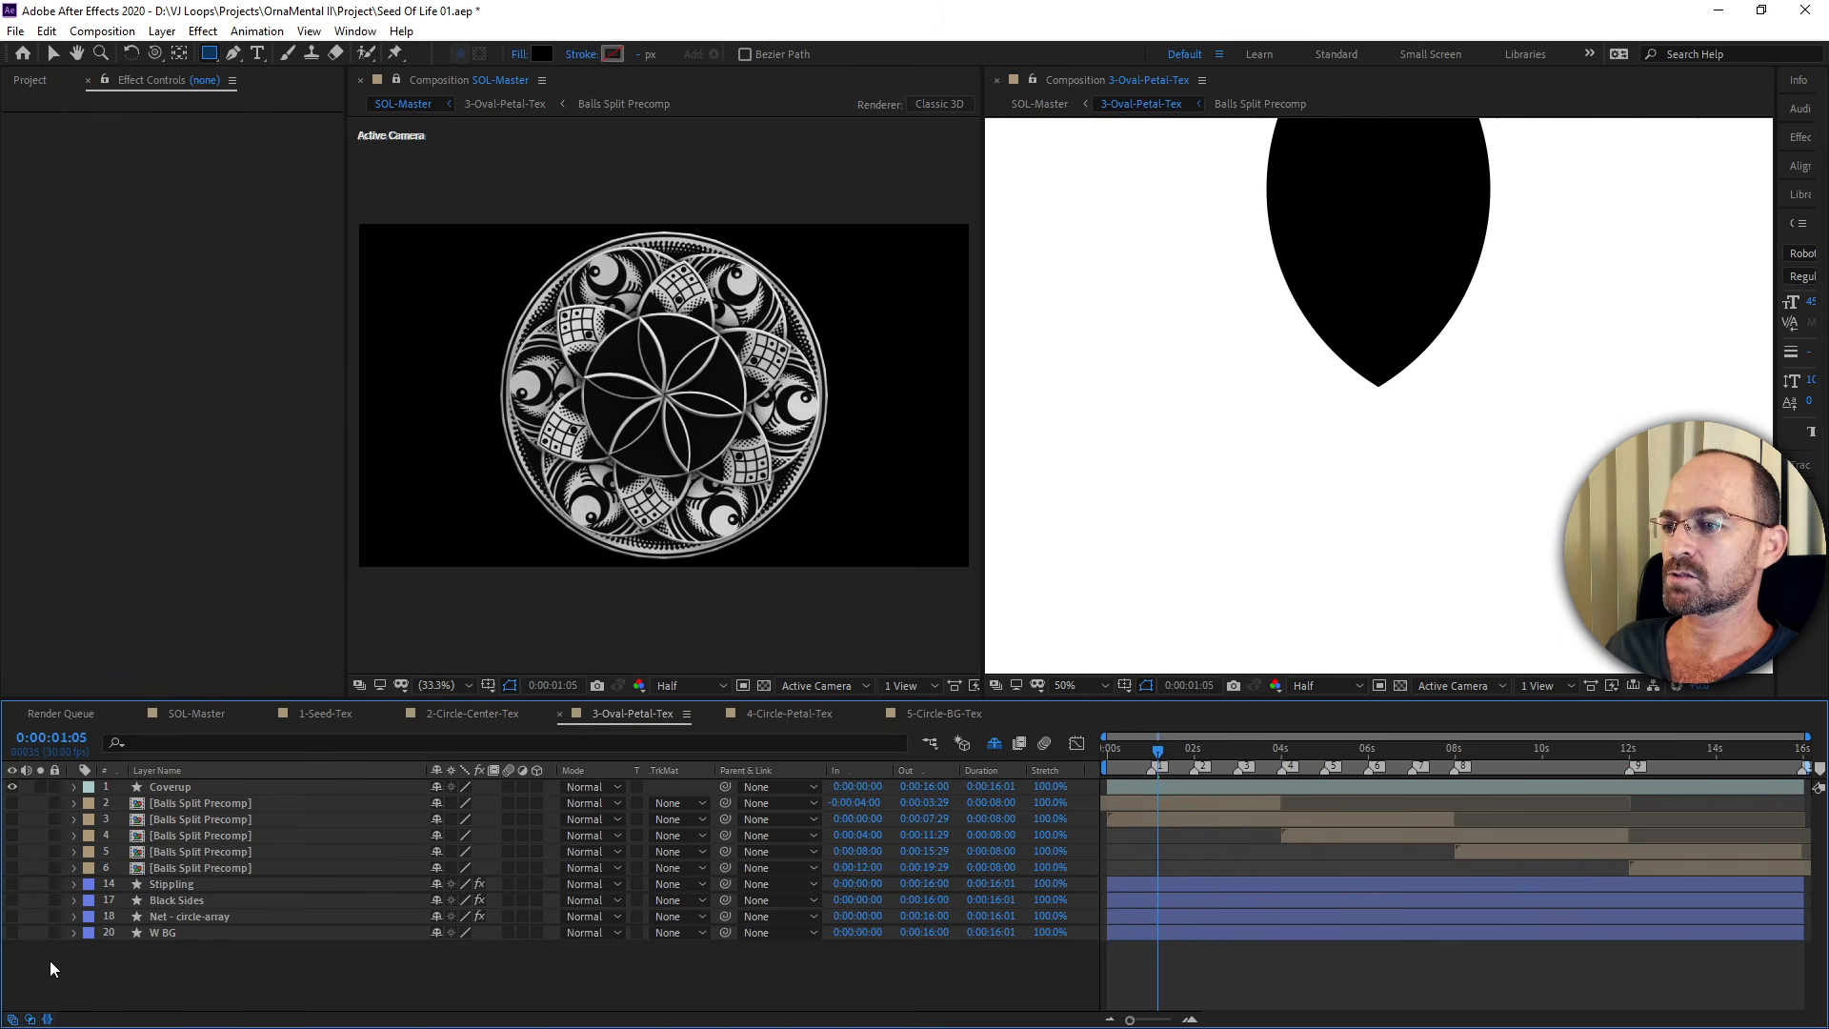
Hide every layer except Coverup in 4-Circle-Petal-Tex, and in 5-Circle-BG-Tex hide B BG with W BG left showing.
{"action": "left_click", "coordinate": [773, 712]}
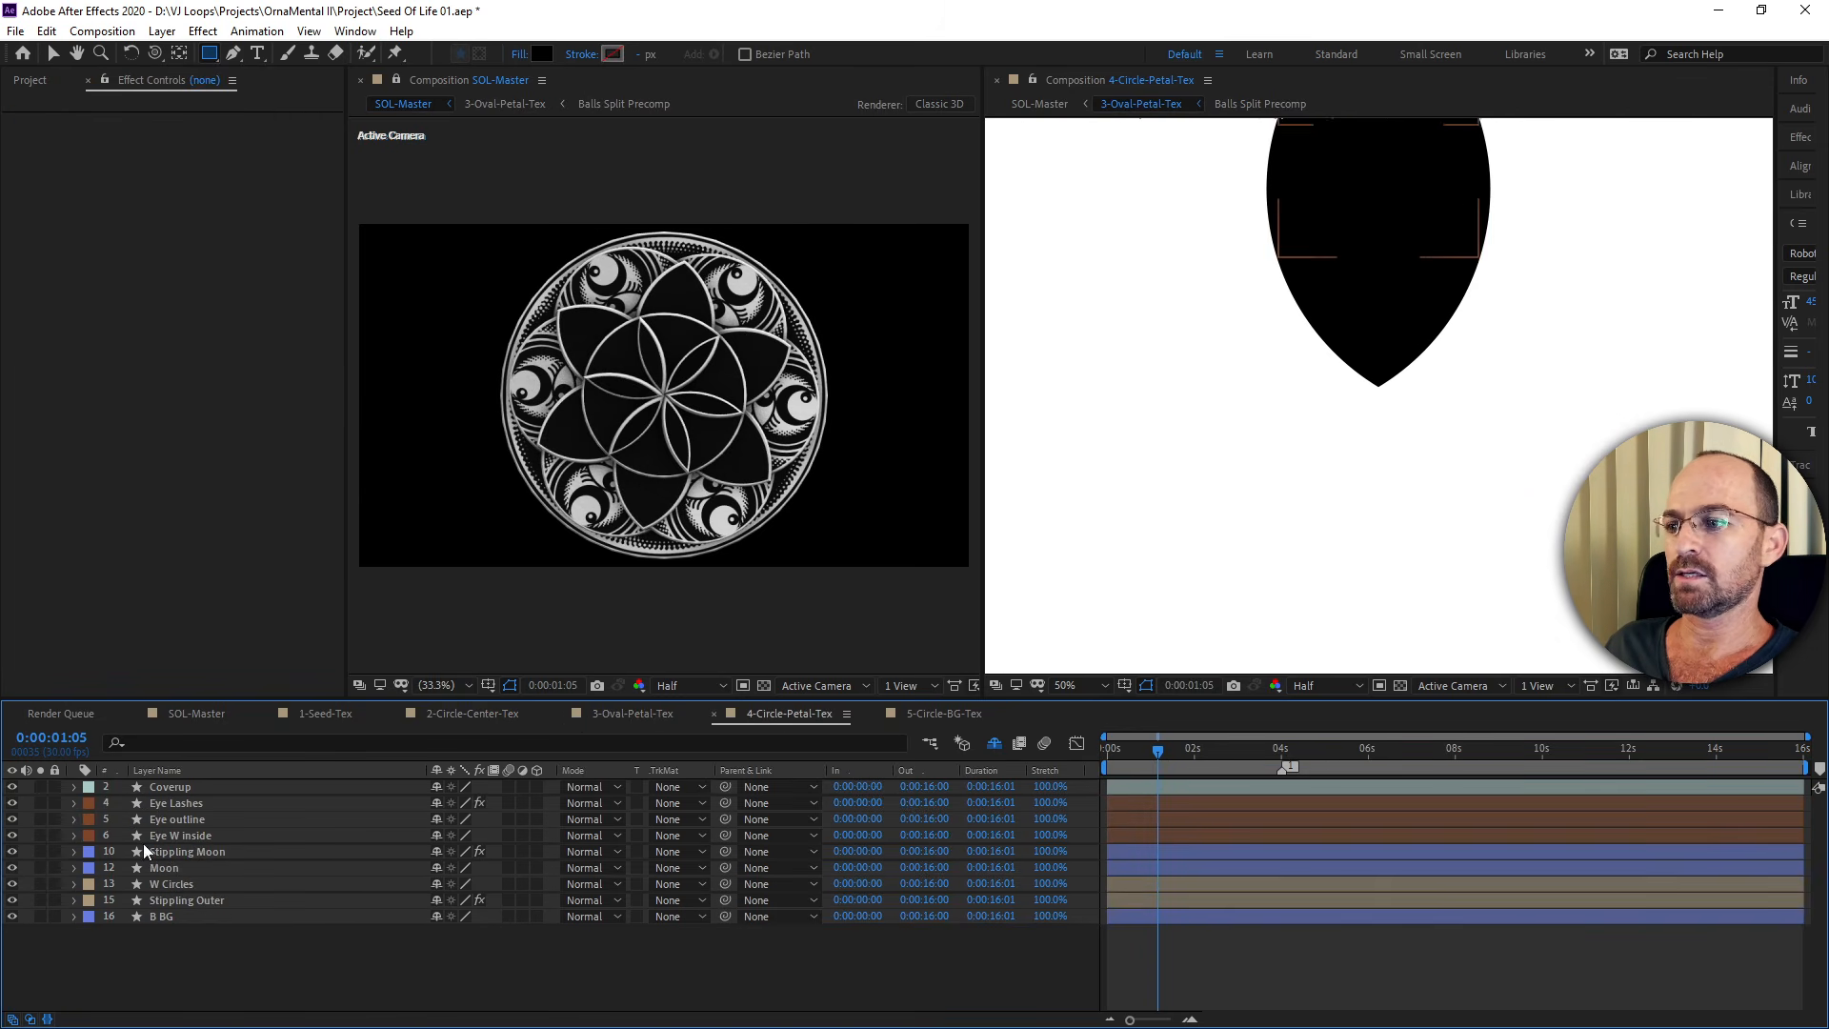
{"action": "left_click_drag", "start_coordinate": [12, 805], "coordinate": [15, 962]}
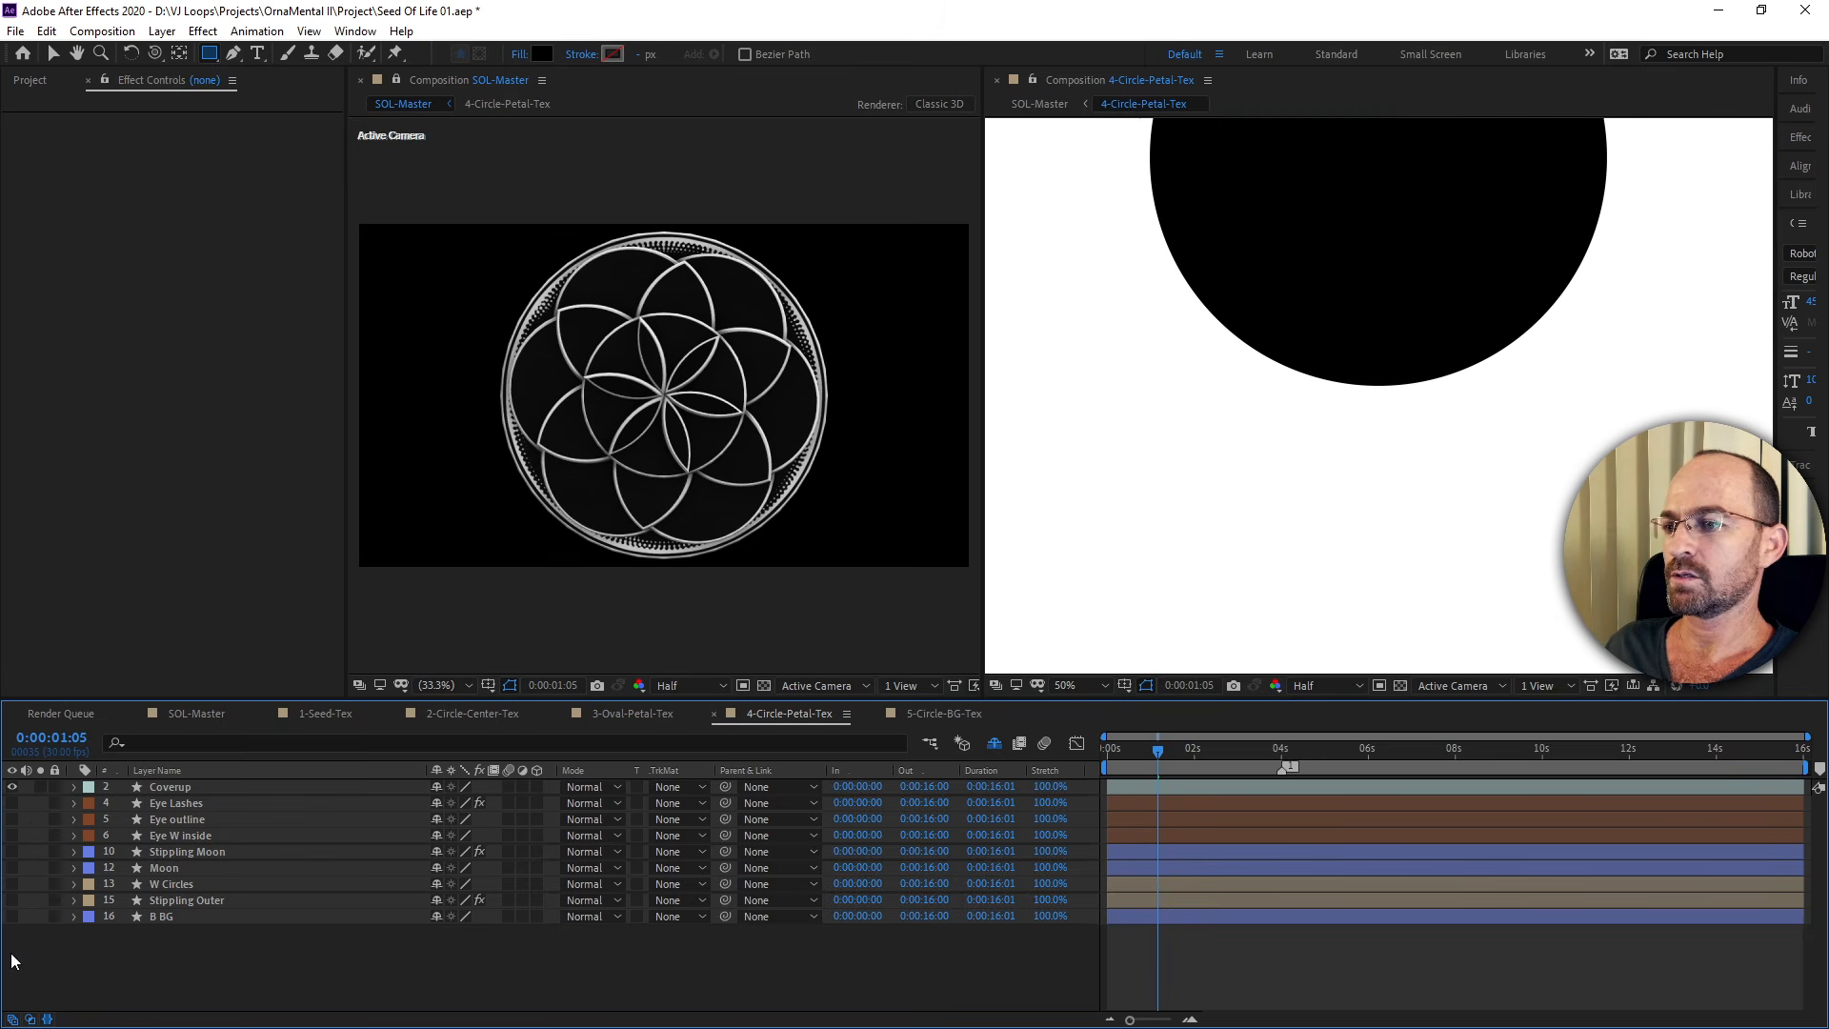
{"action": "left_click", "coordinate": [964, 713]}
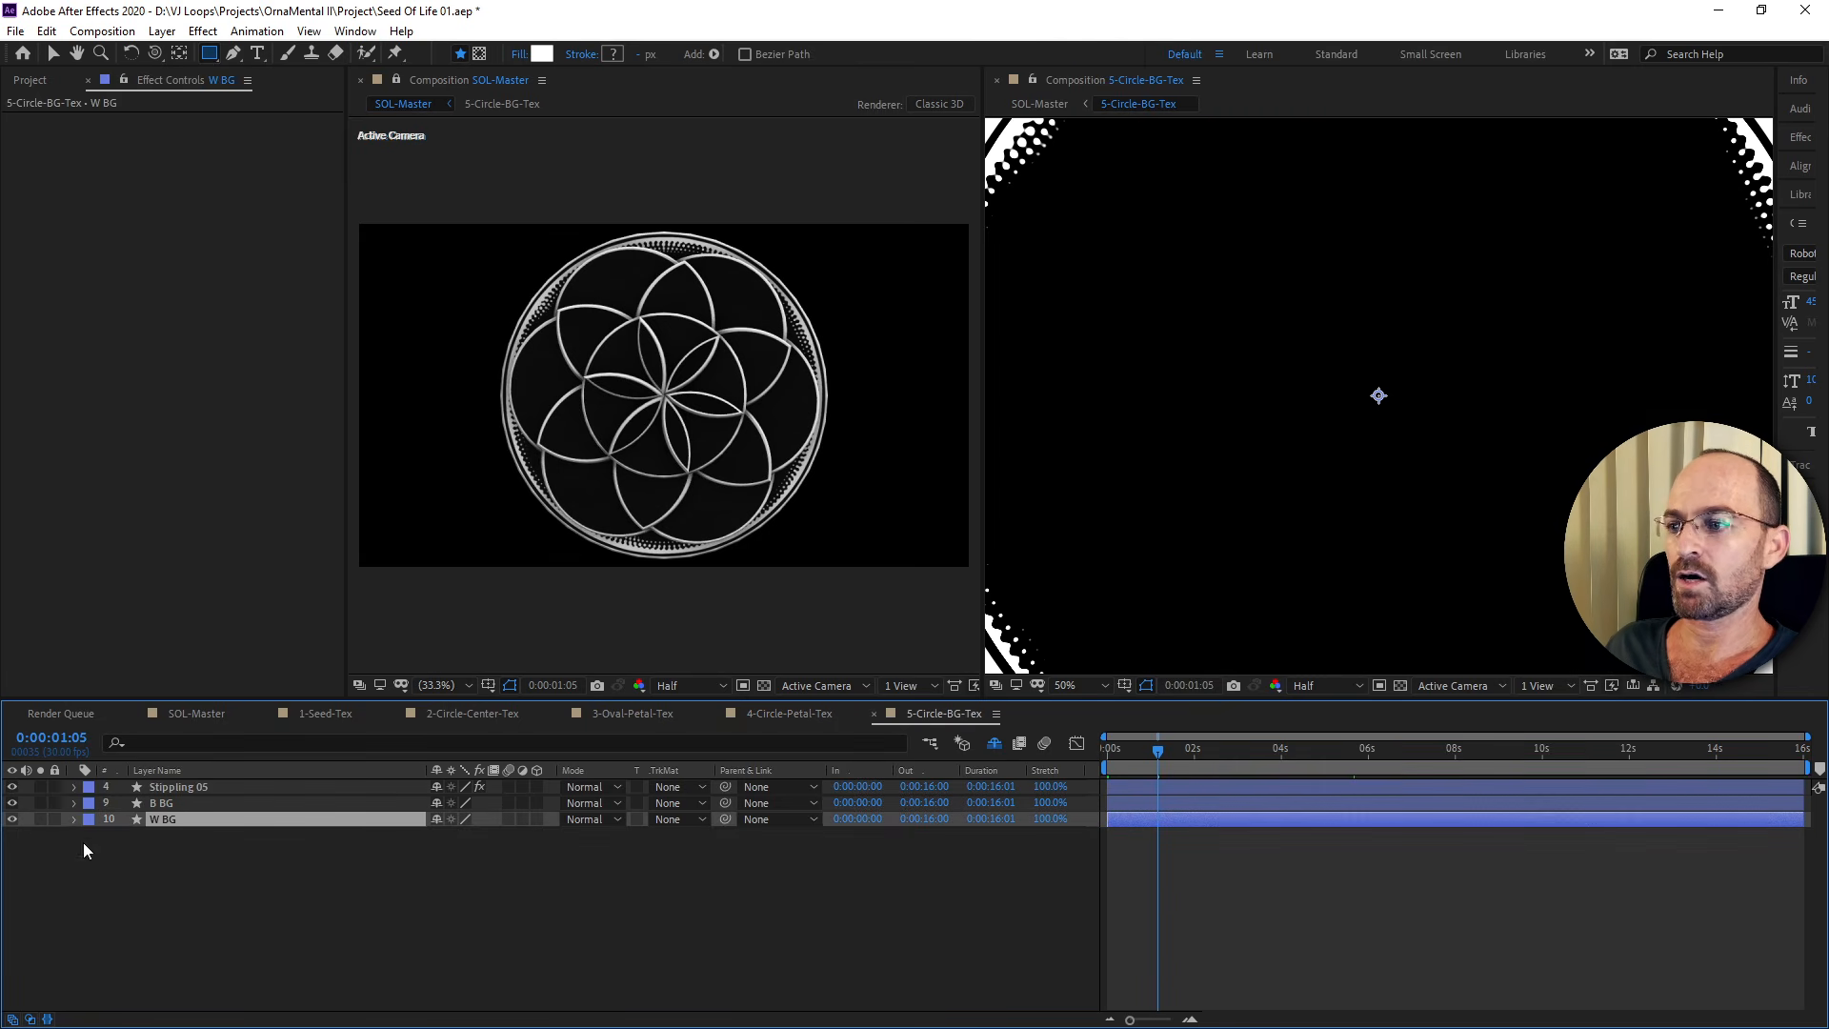
{"action": "left_click_drag", "start_coordinate": [13, 803], "coordinate": [12, 822]}
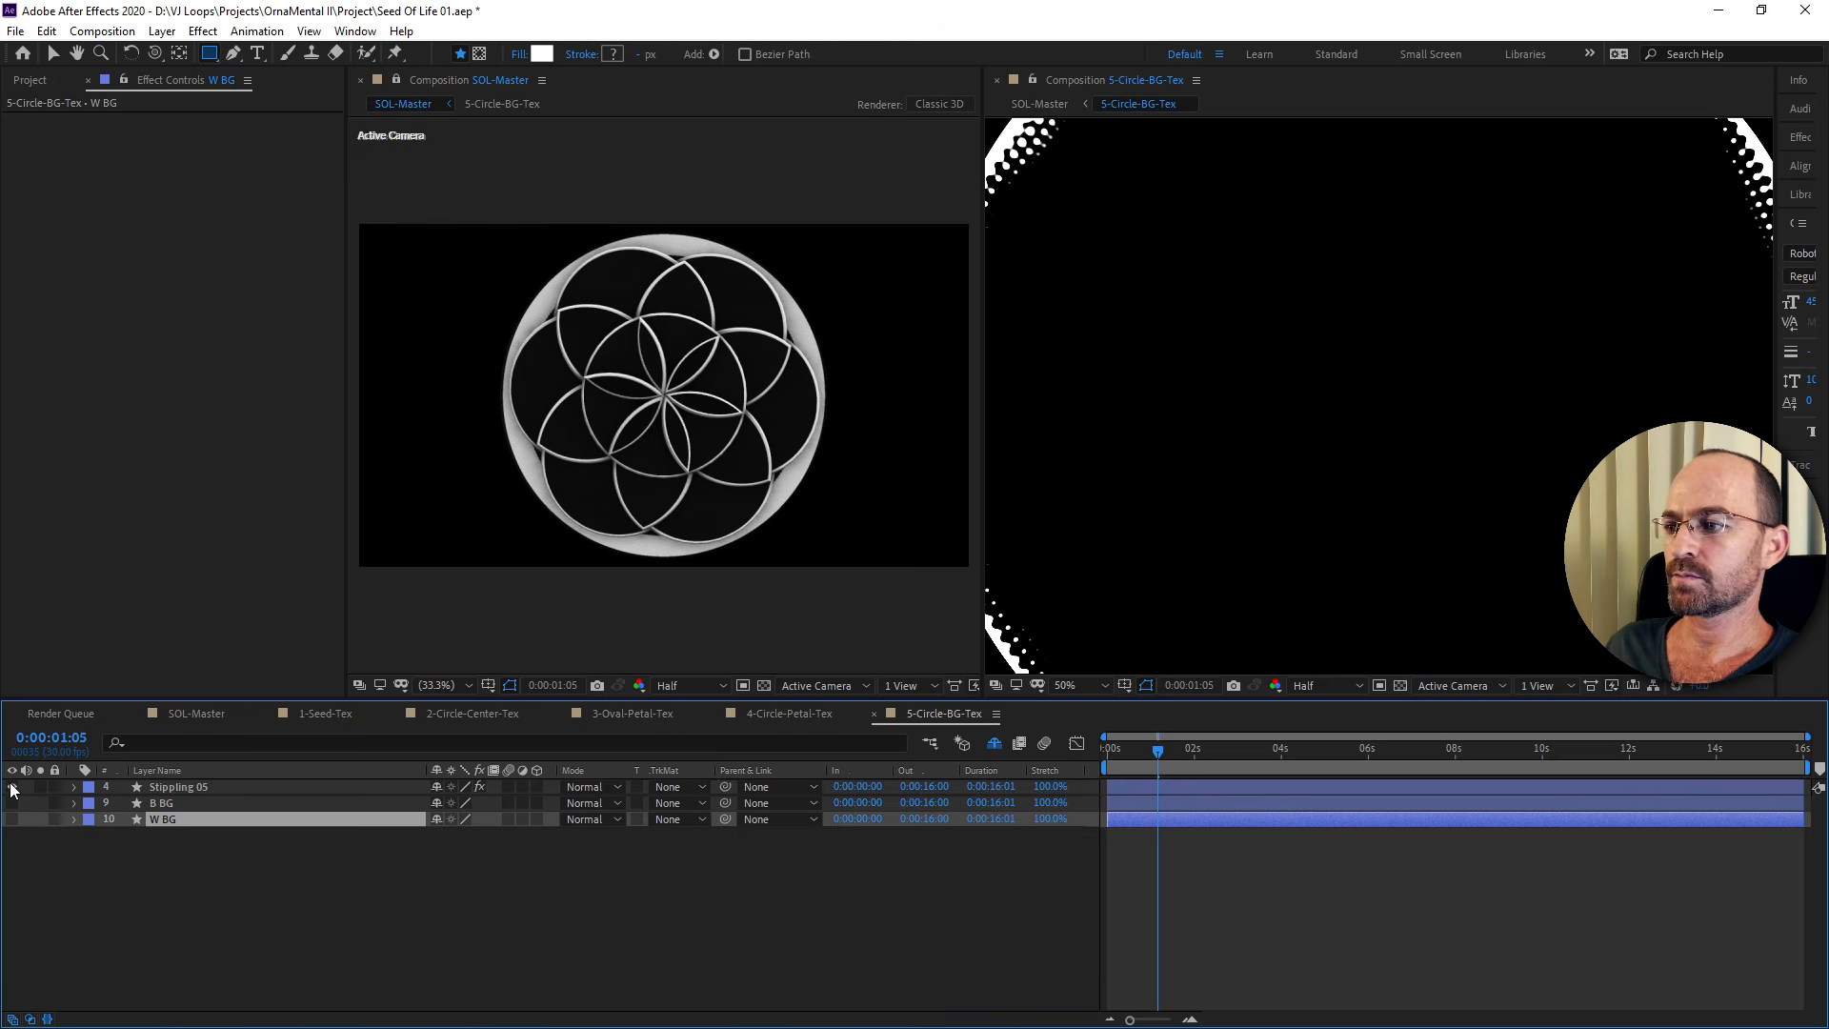
{"action": "left_click", "coordinate": [12, 803]}
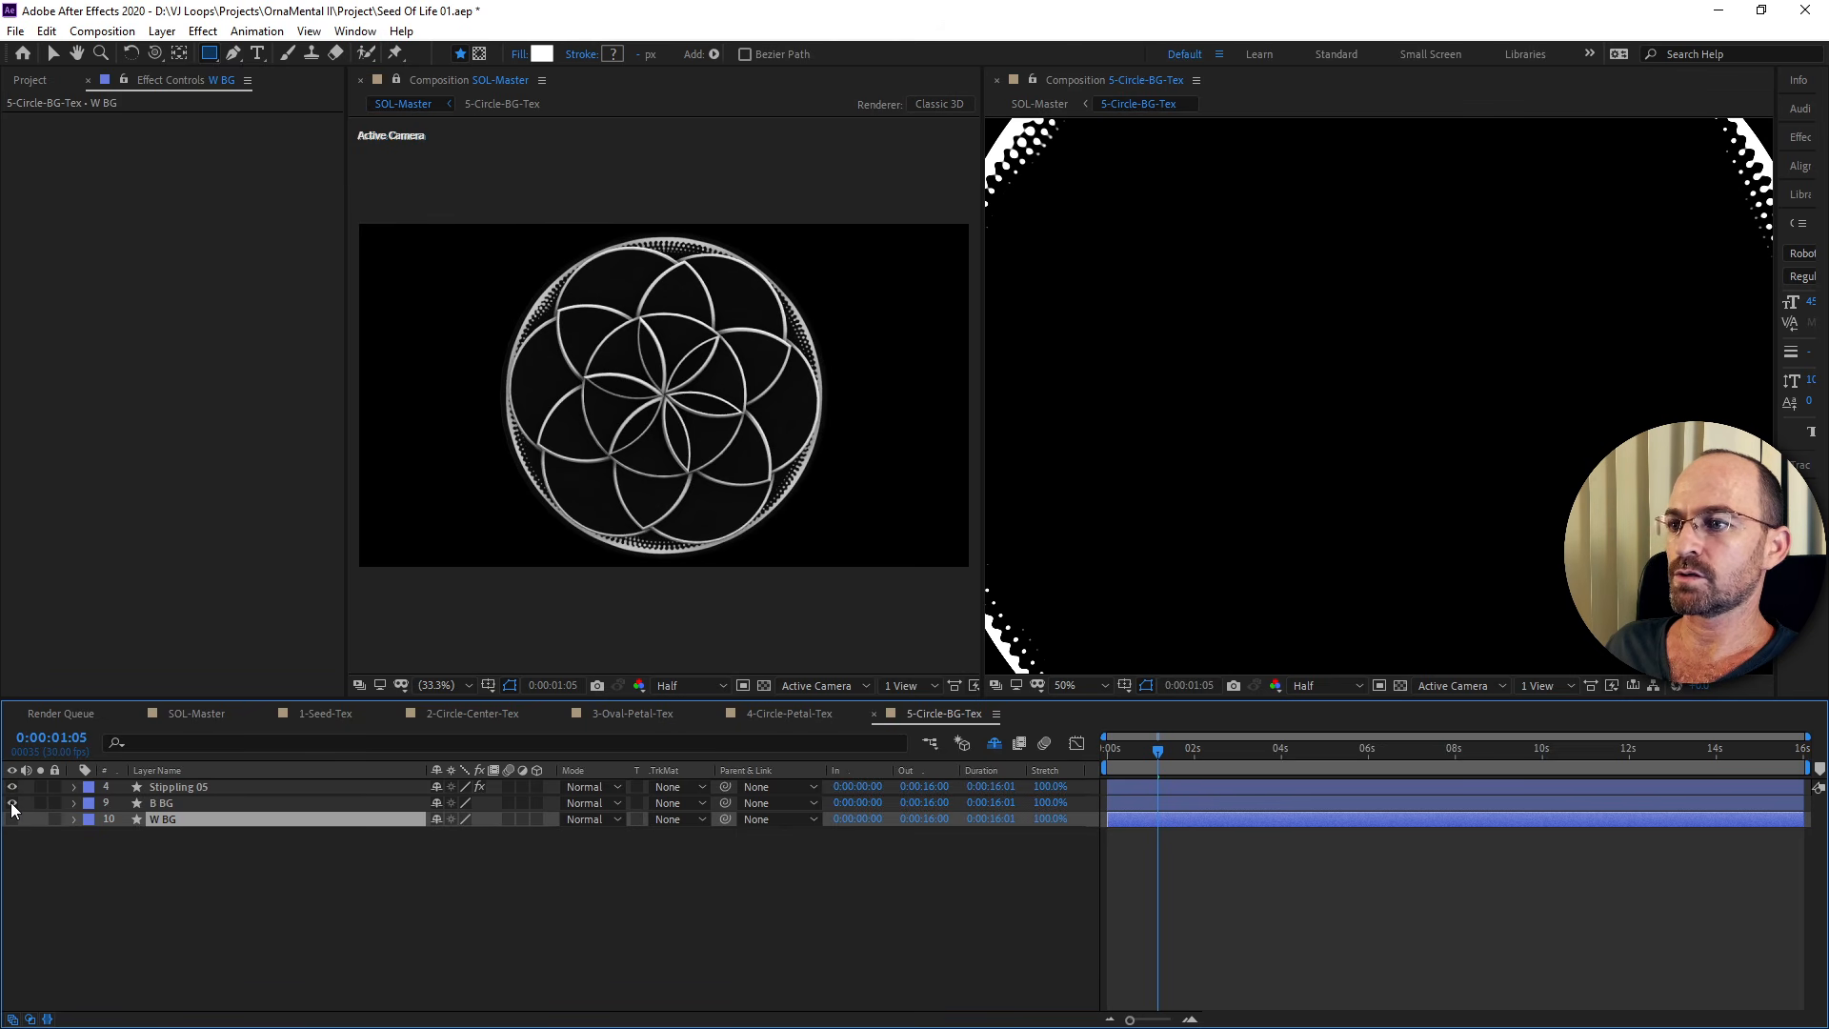
{"action": "left_click", "coordinate": [13, 819]}
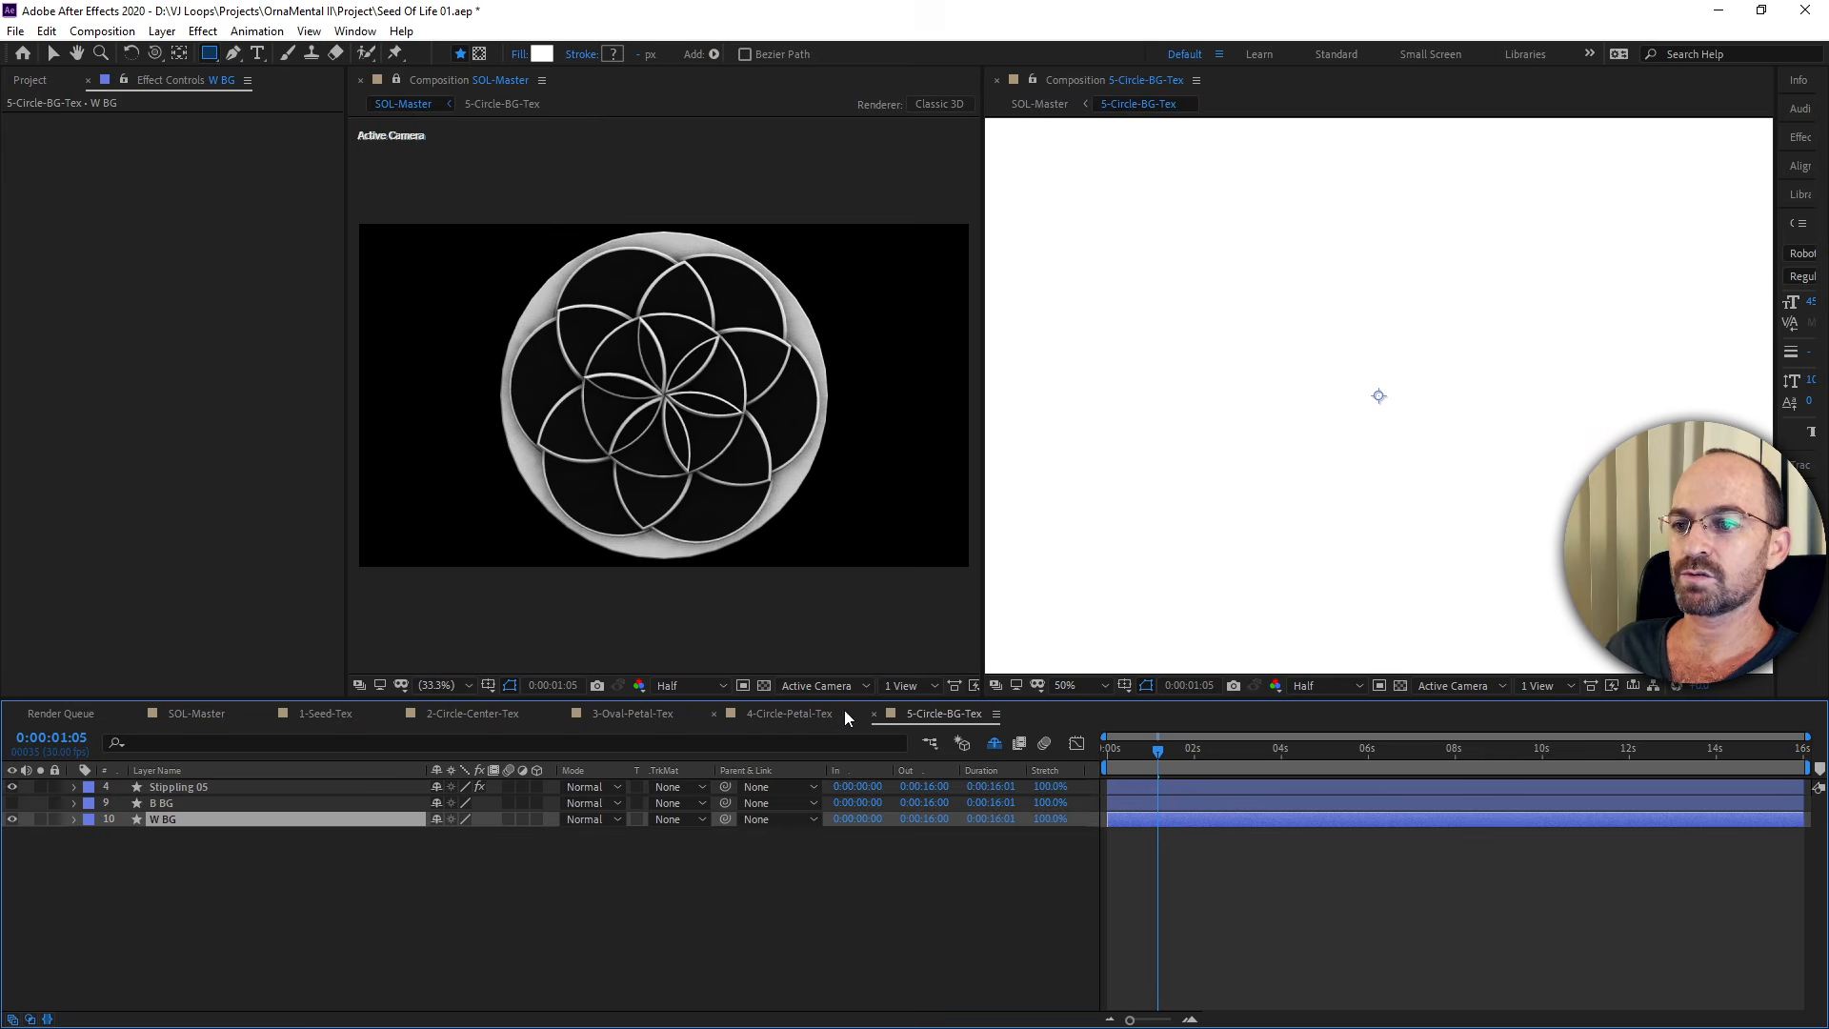
Show B BG in 4-Circle-Petal-Tex and hide the W Circle Up and W Circle Mid groups in its contents.
{"action": "left_click", "coordinate": [815, 714]}
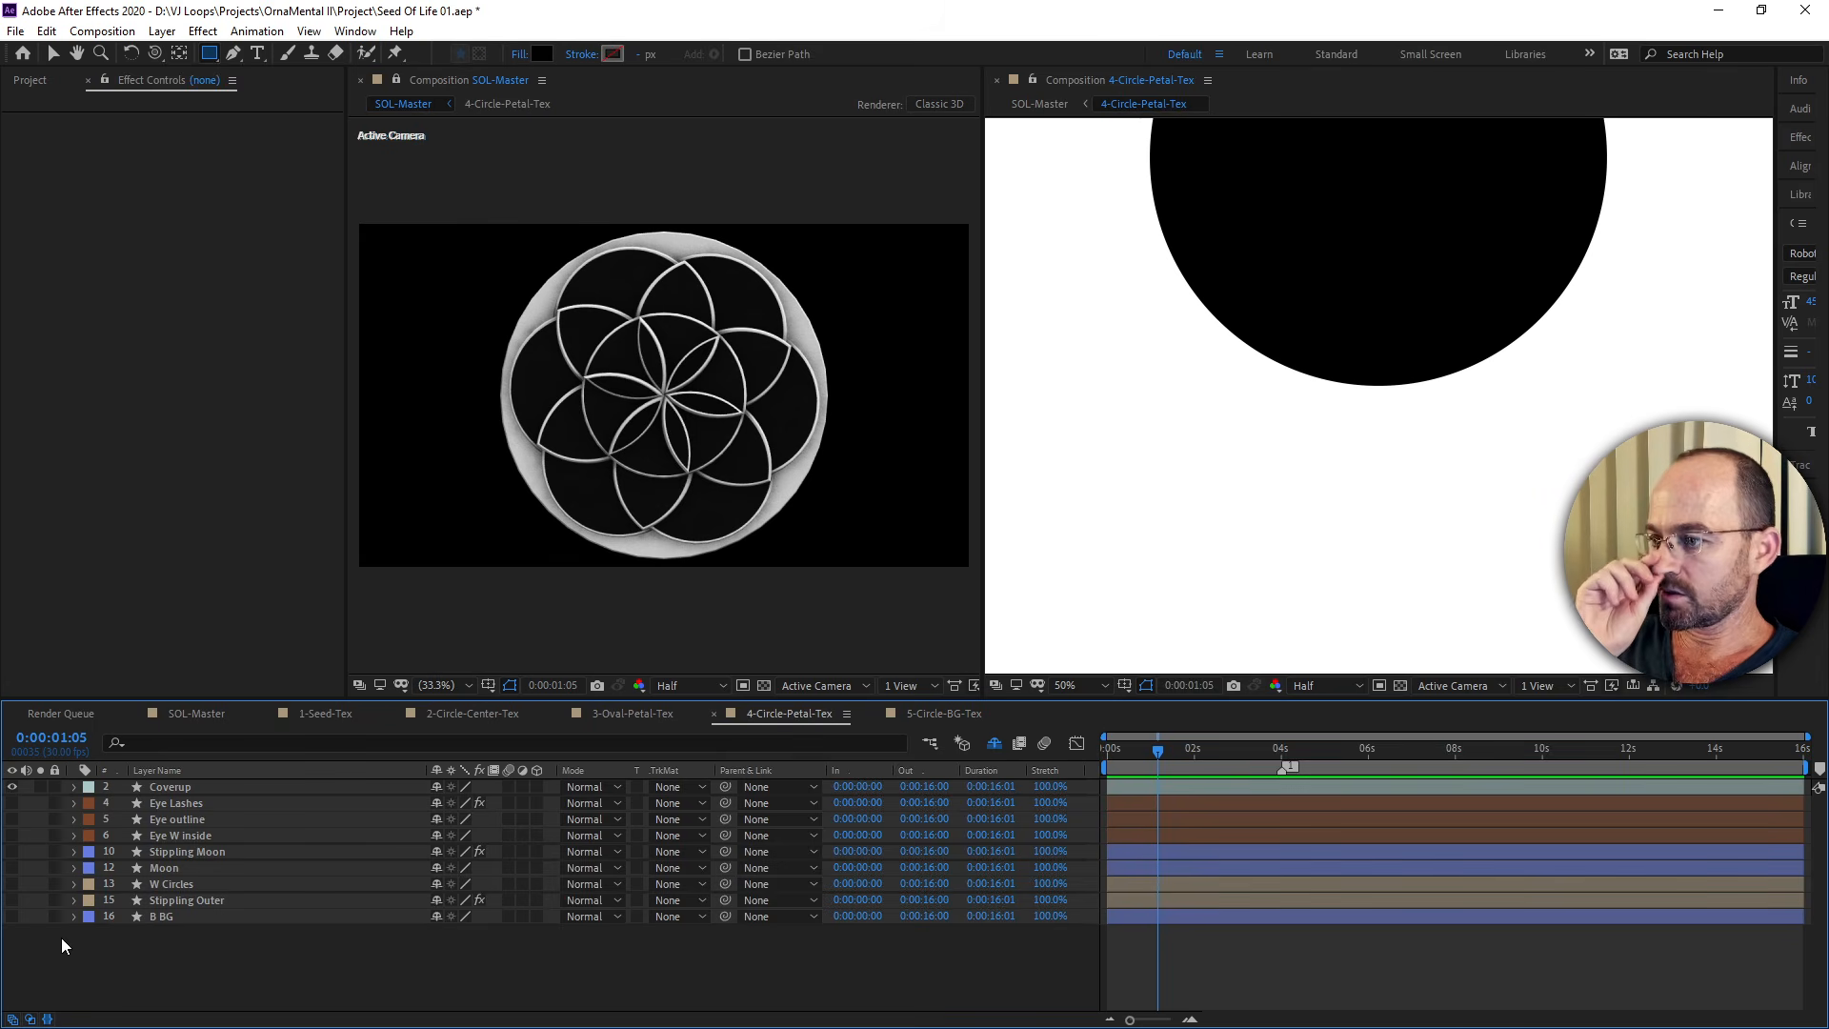
{"action": "left_click", "coordinate": [12, 916]}
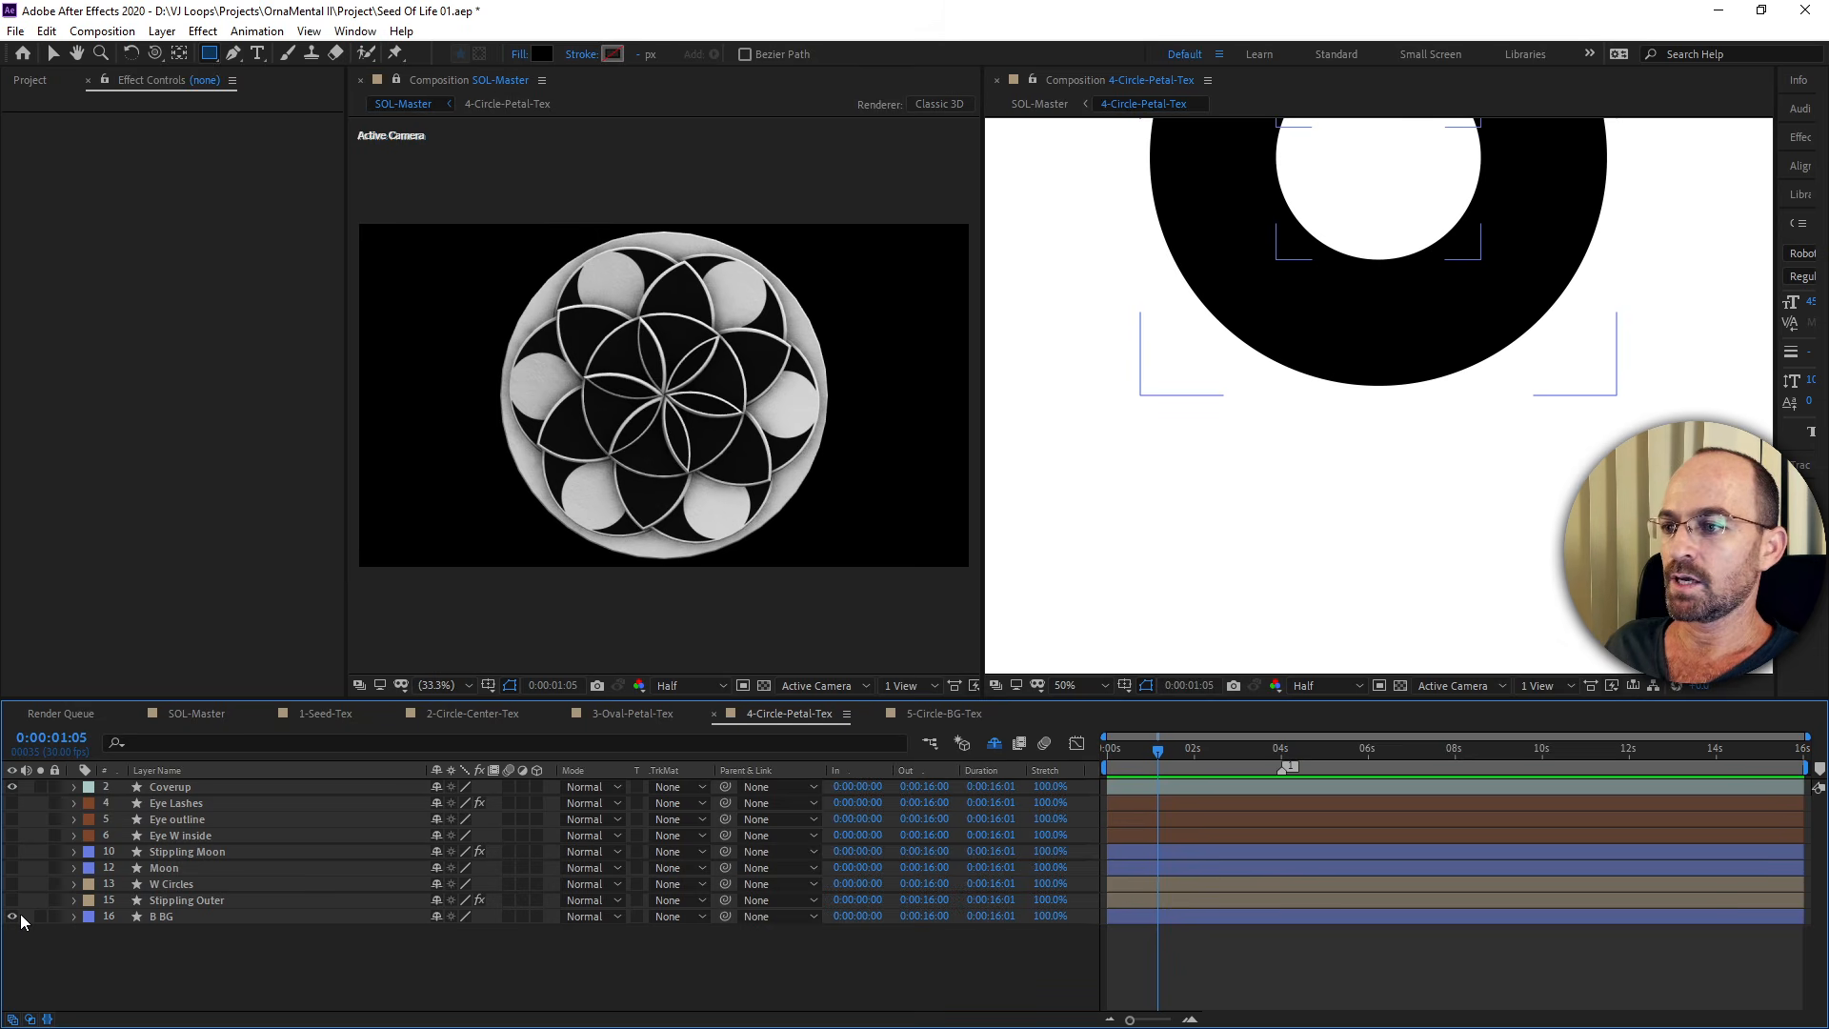
{"action": "left_click", "coordinate": [76, 917]}
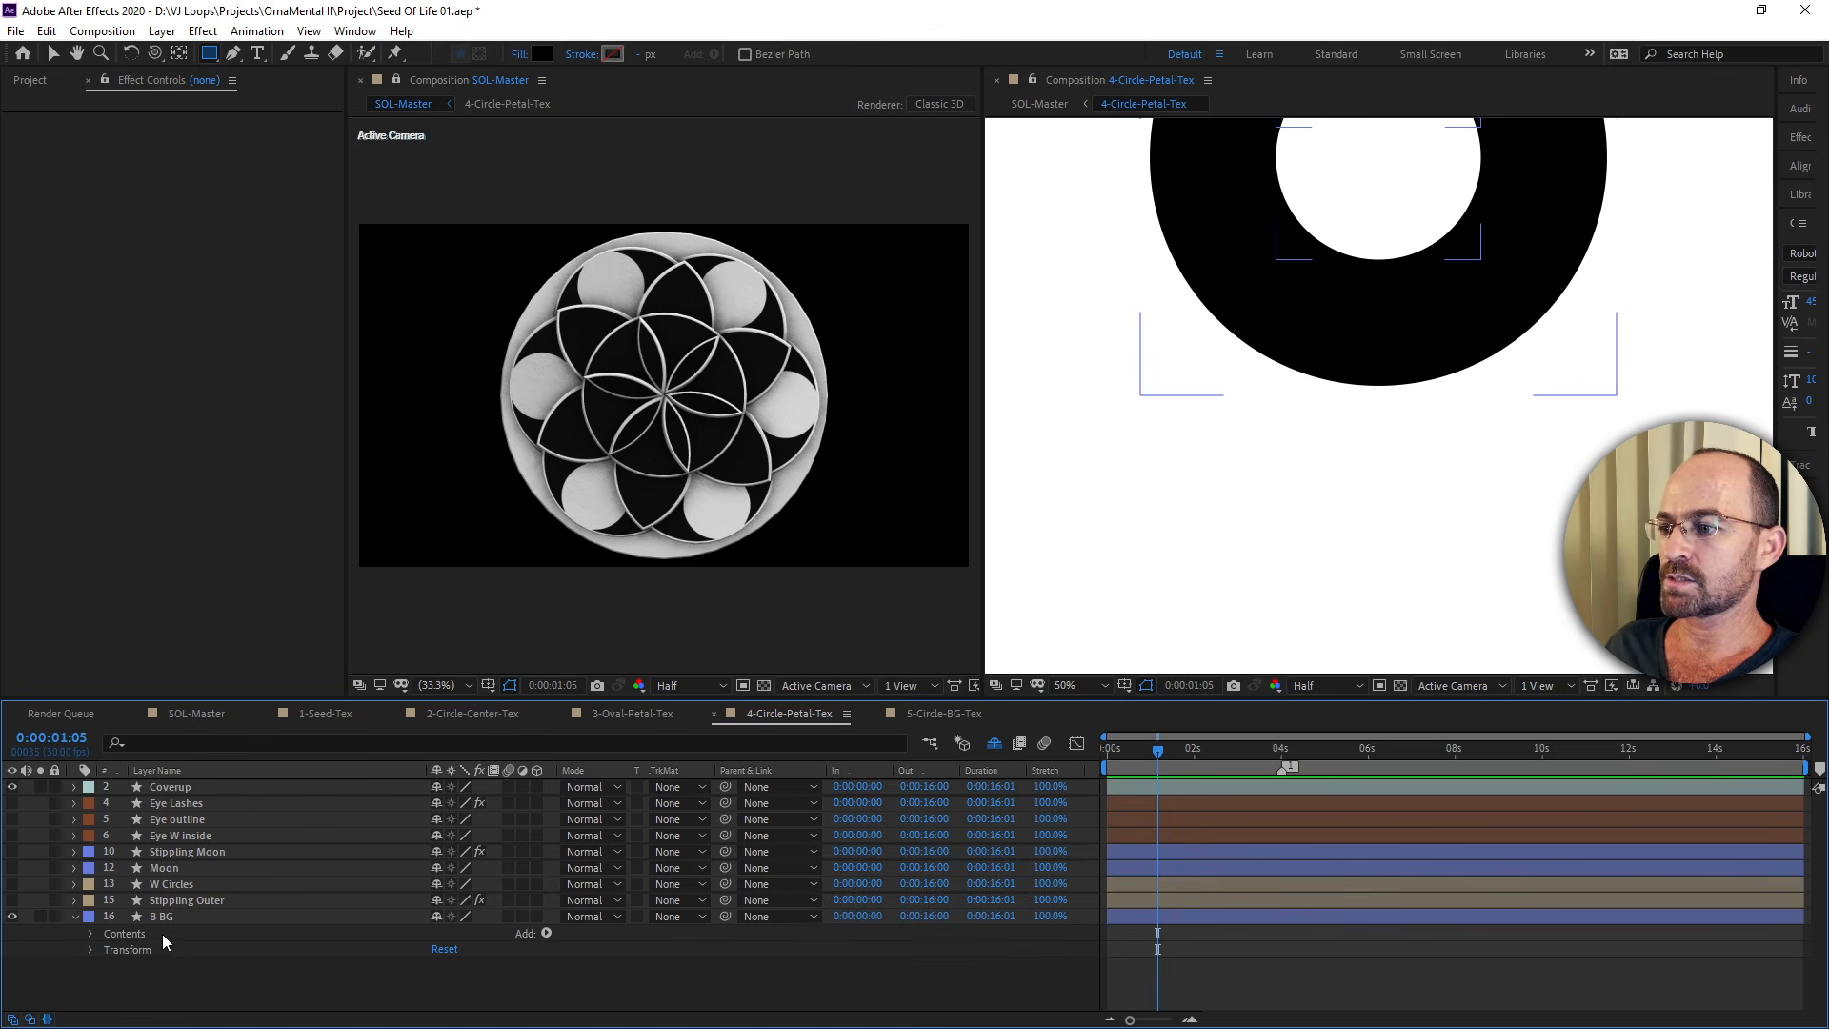
{"action": "left_click", "coordinate": [91, 934]}
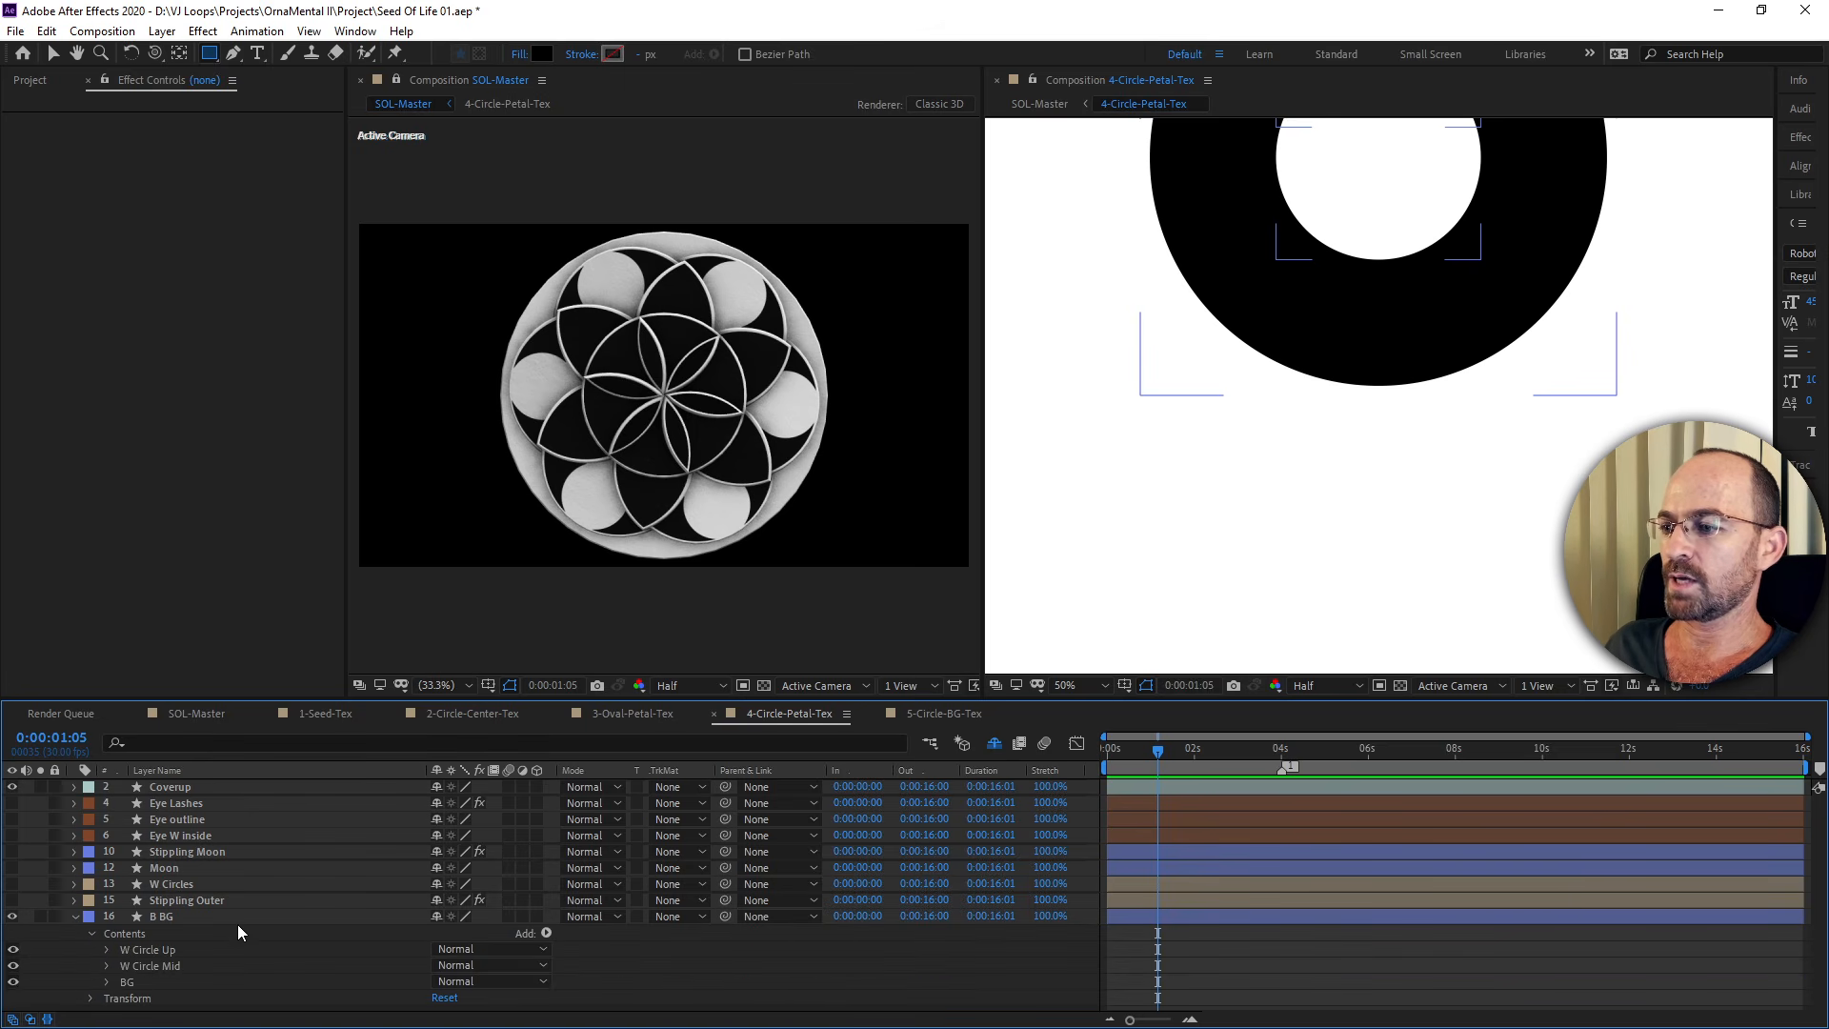
{"action": "left_click", "coordinate": [14, 950]}
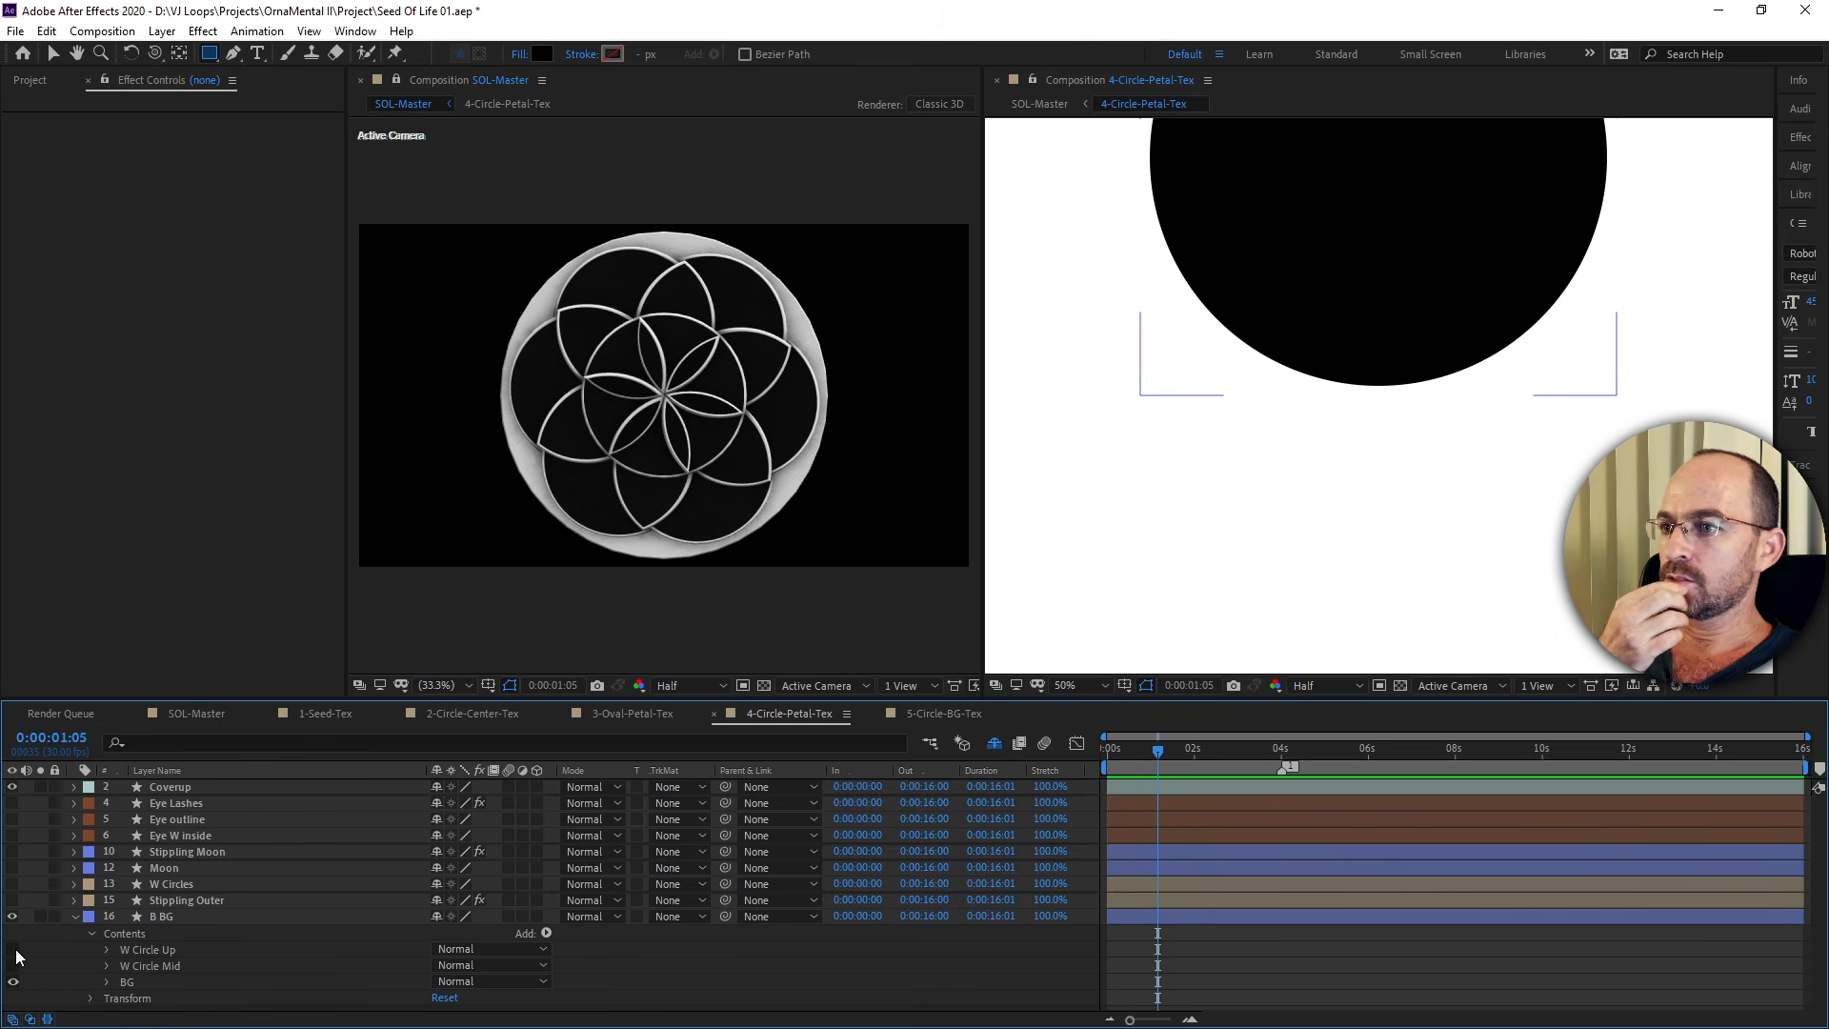
{"action": "left_click", "coordinate": [204, 918]}
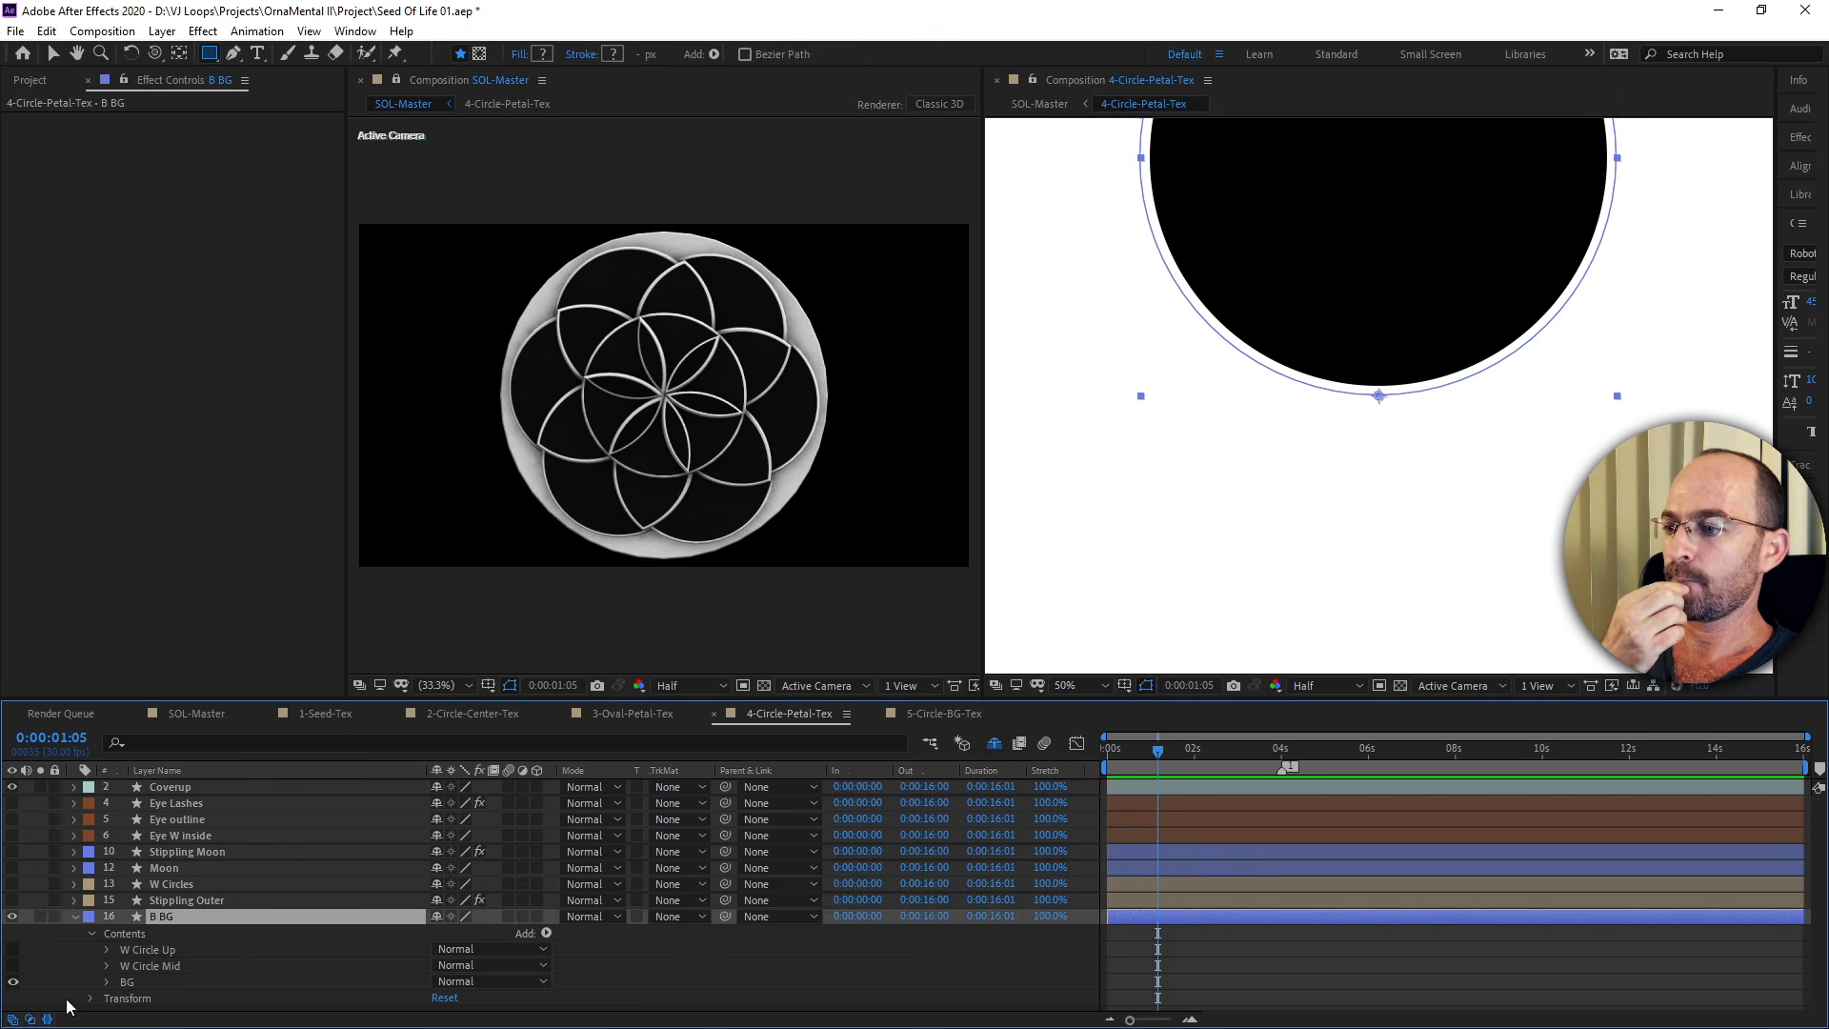
{"action": "right_click", "coordinate": [127, 932]}
{"action": "left_click", "coordinate": [1036, 972]}
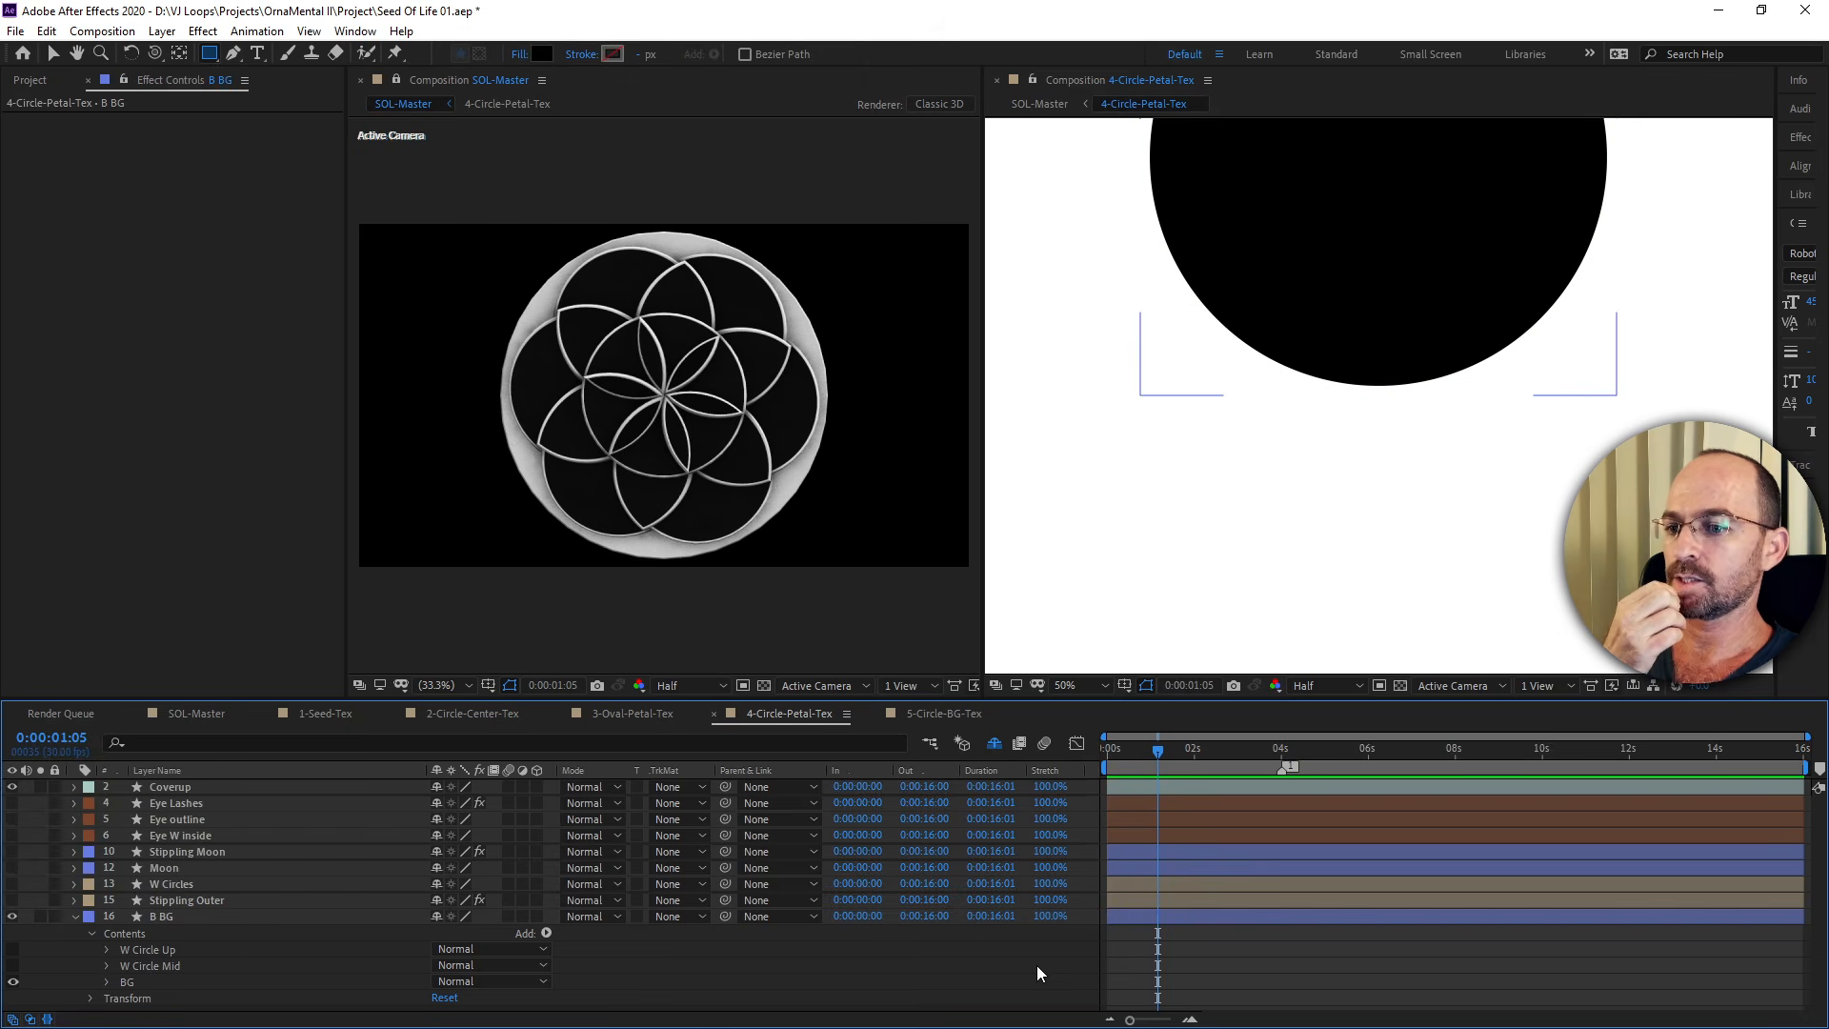
Hide the BG group inside the Coverup layer's contents in 4-Circle-Petal-Tex.
{"action": "left_click", "coordinate": [171, 789]}
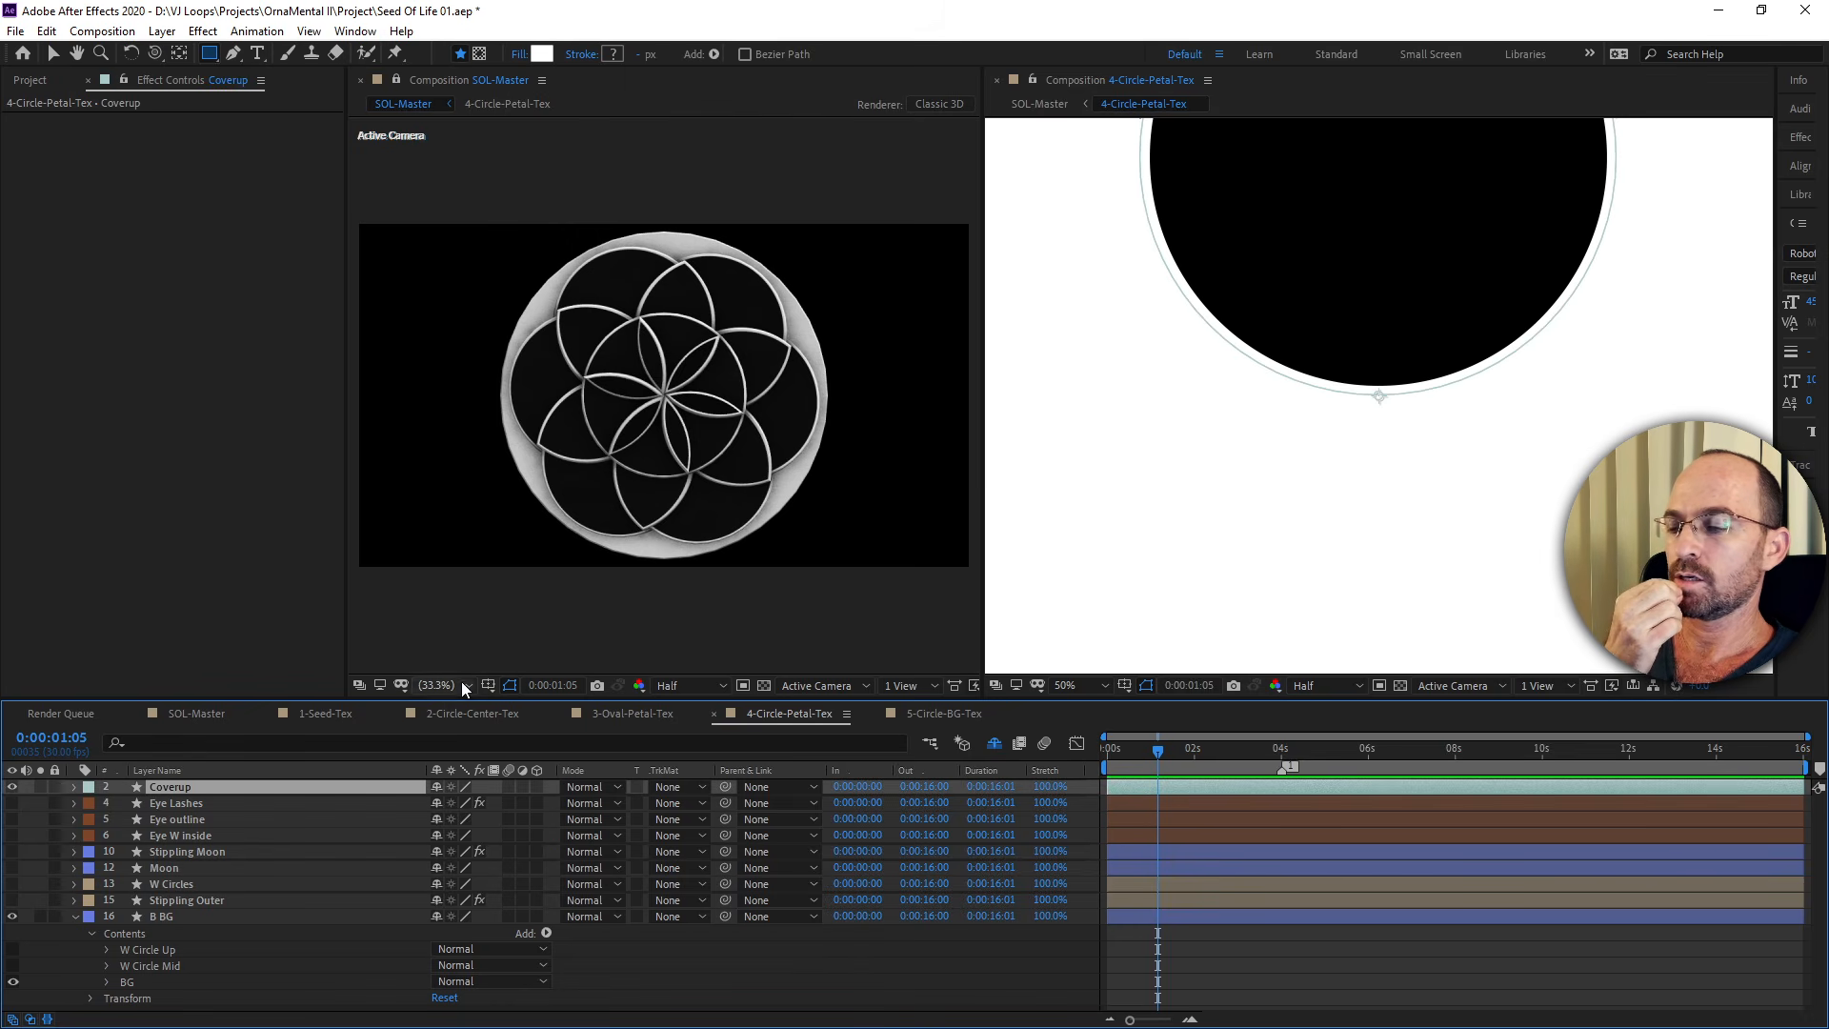
{"action": "left_click", "coordinate": [75, 787]}
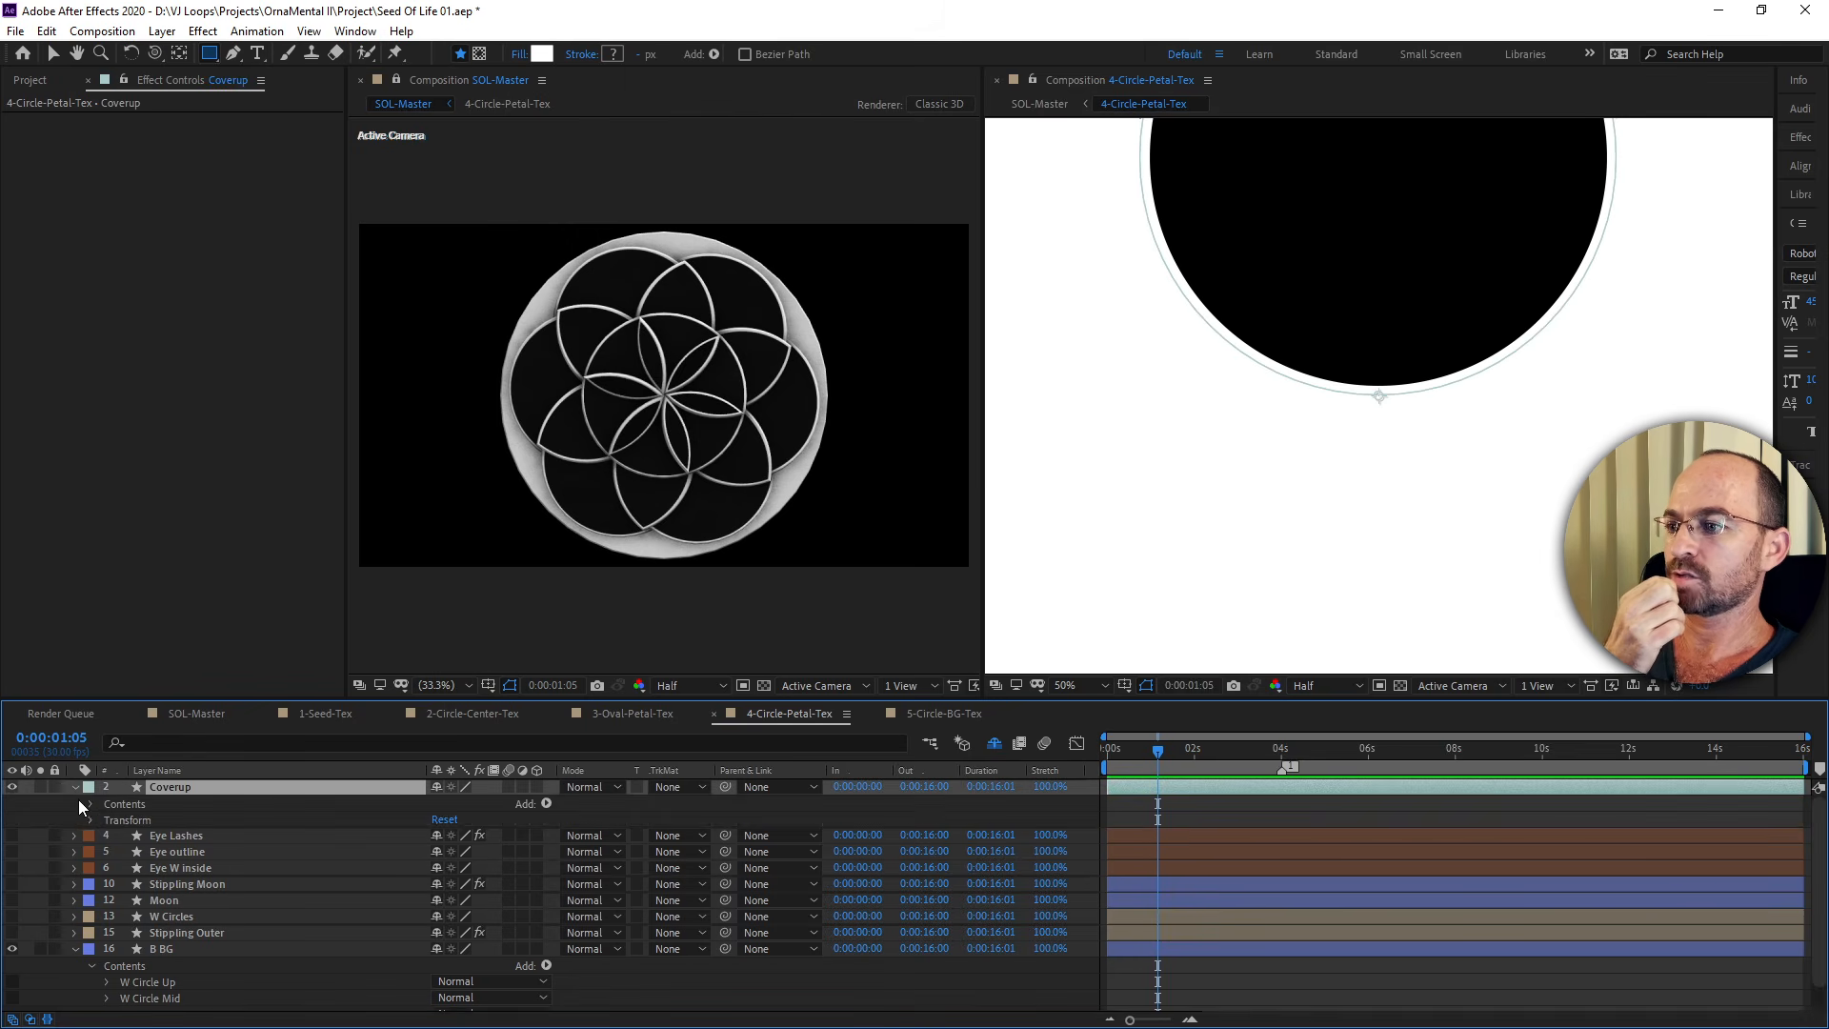
{"action": "left_click", "coordinate": [90, 804]}
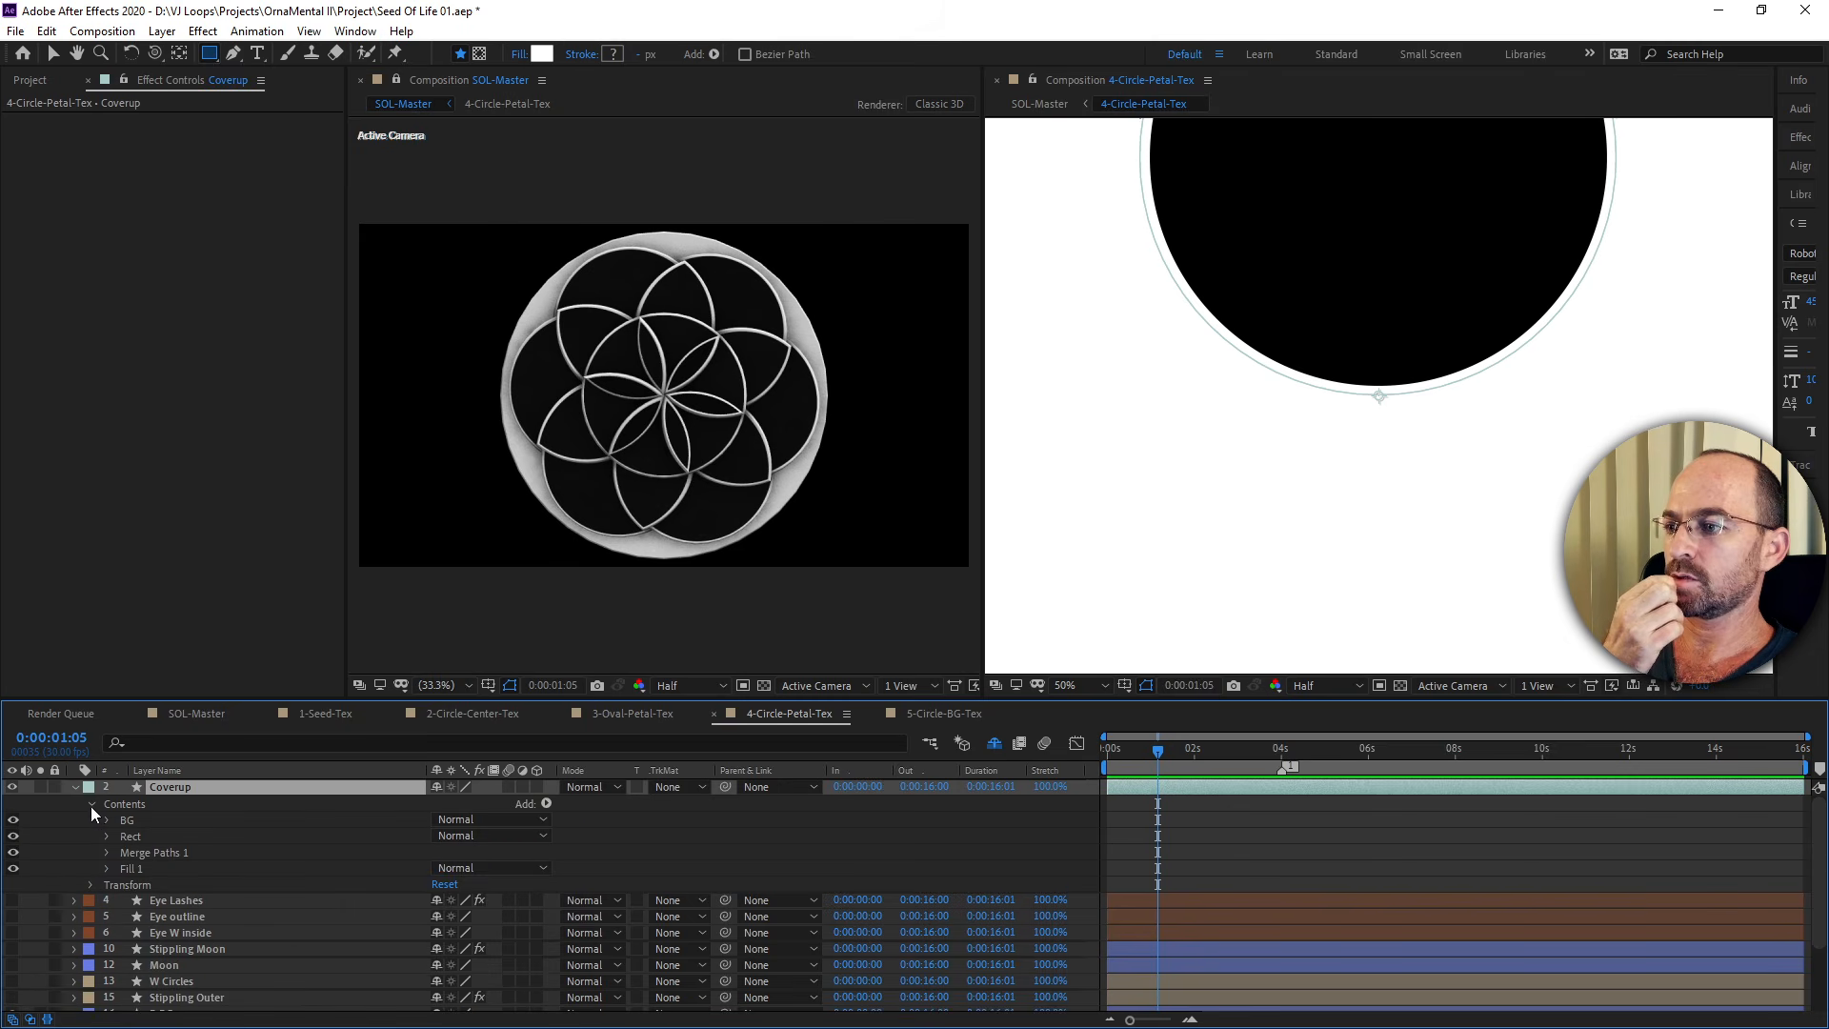
{"action": "left_click", "coordinate": [13, 822]}
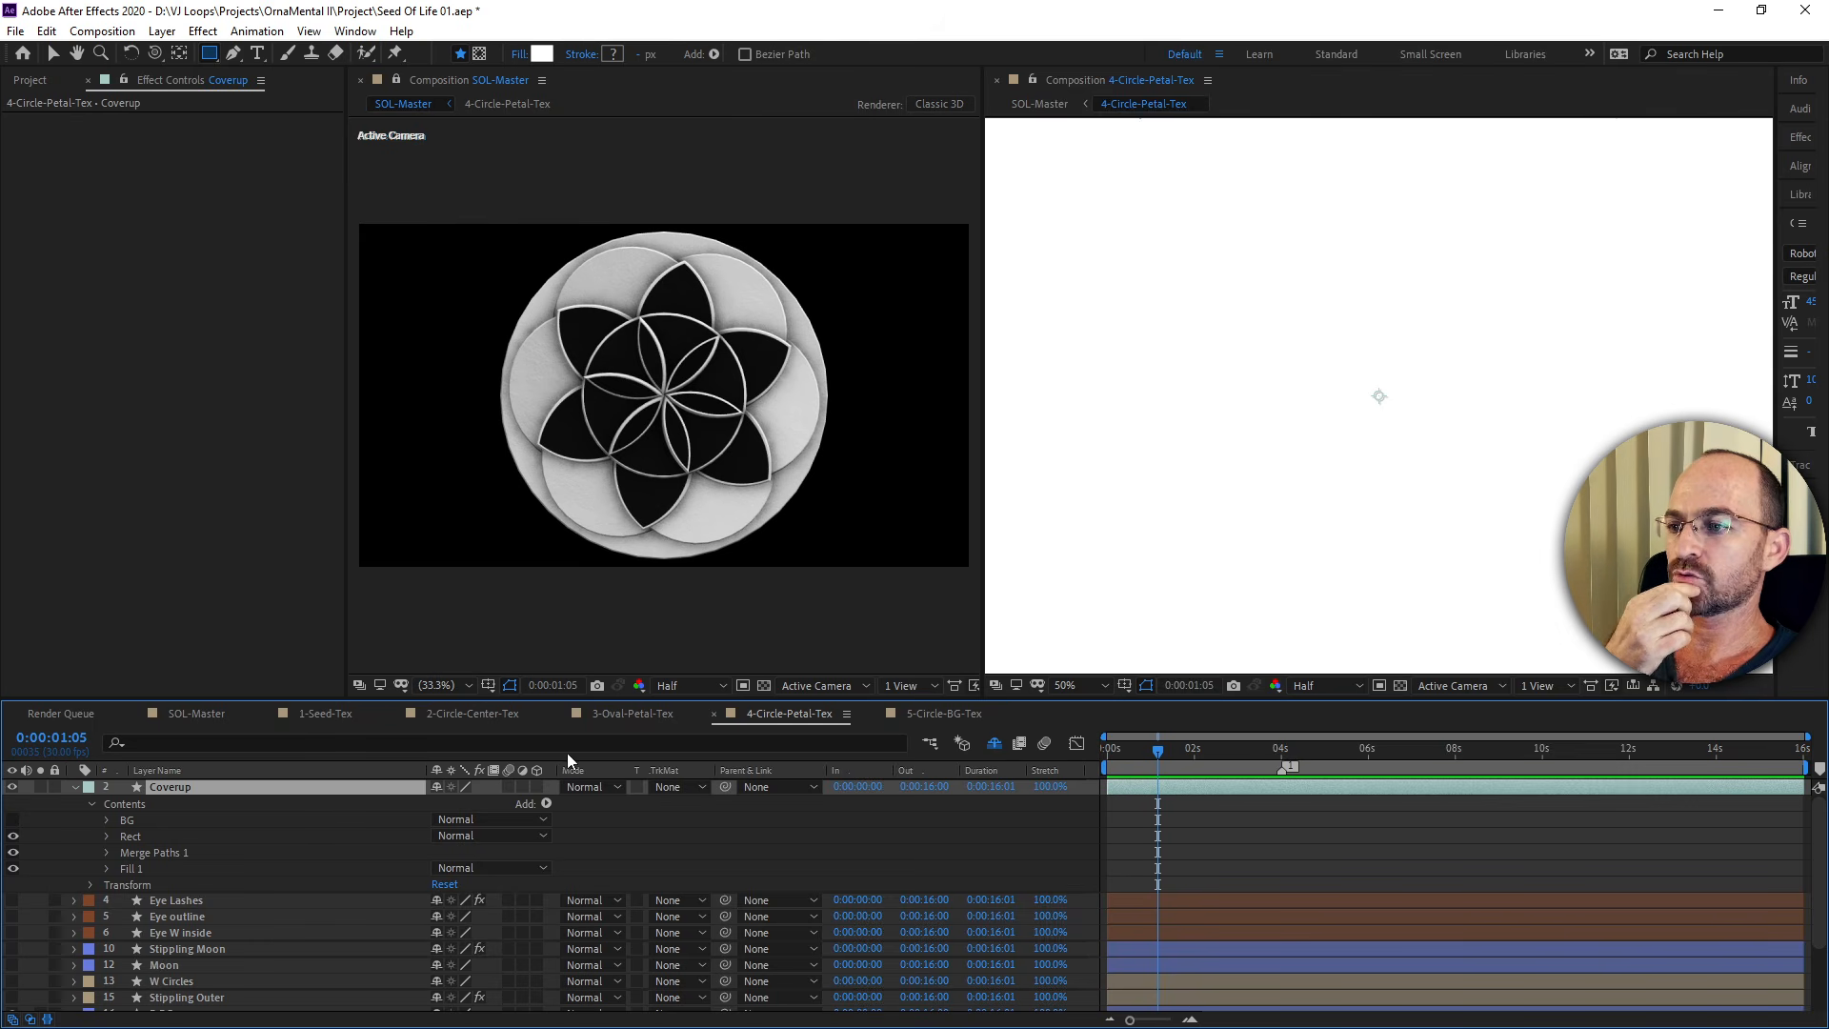
Show the W BG layer in both 3-Oval-Petal-Tex and 2-Circle-Center-Tex.
{"action": "left_click", "coordinate": [648, 713]}
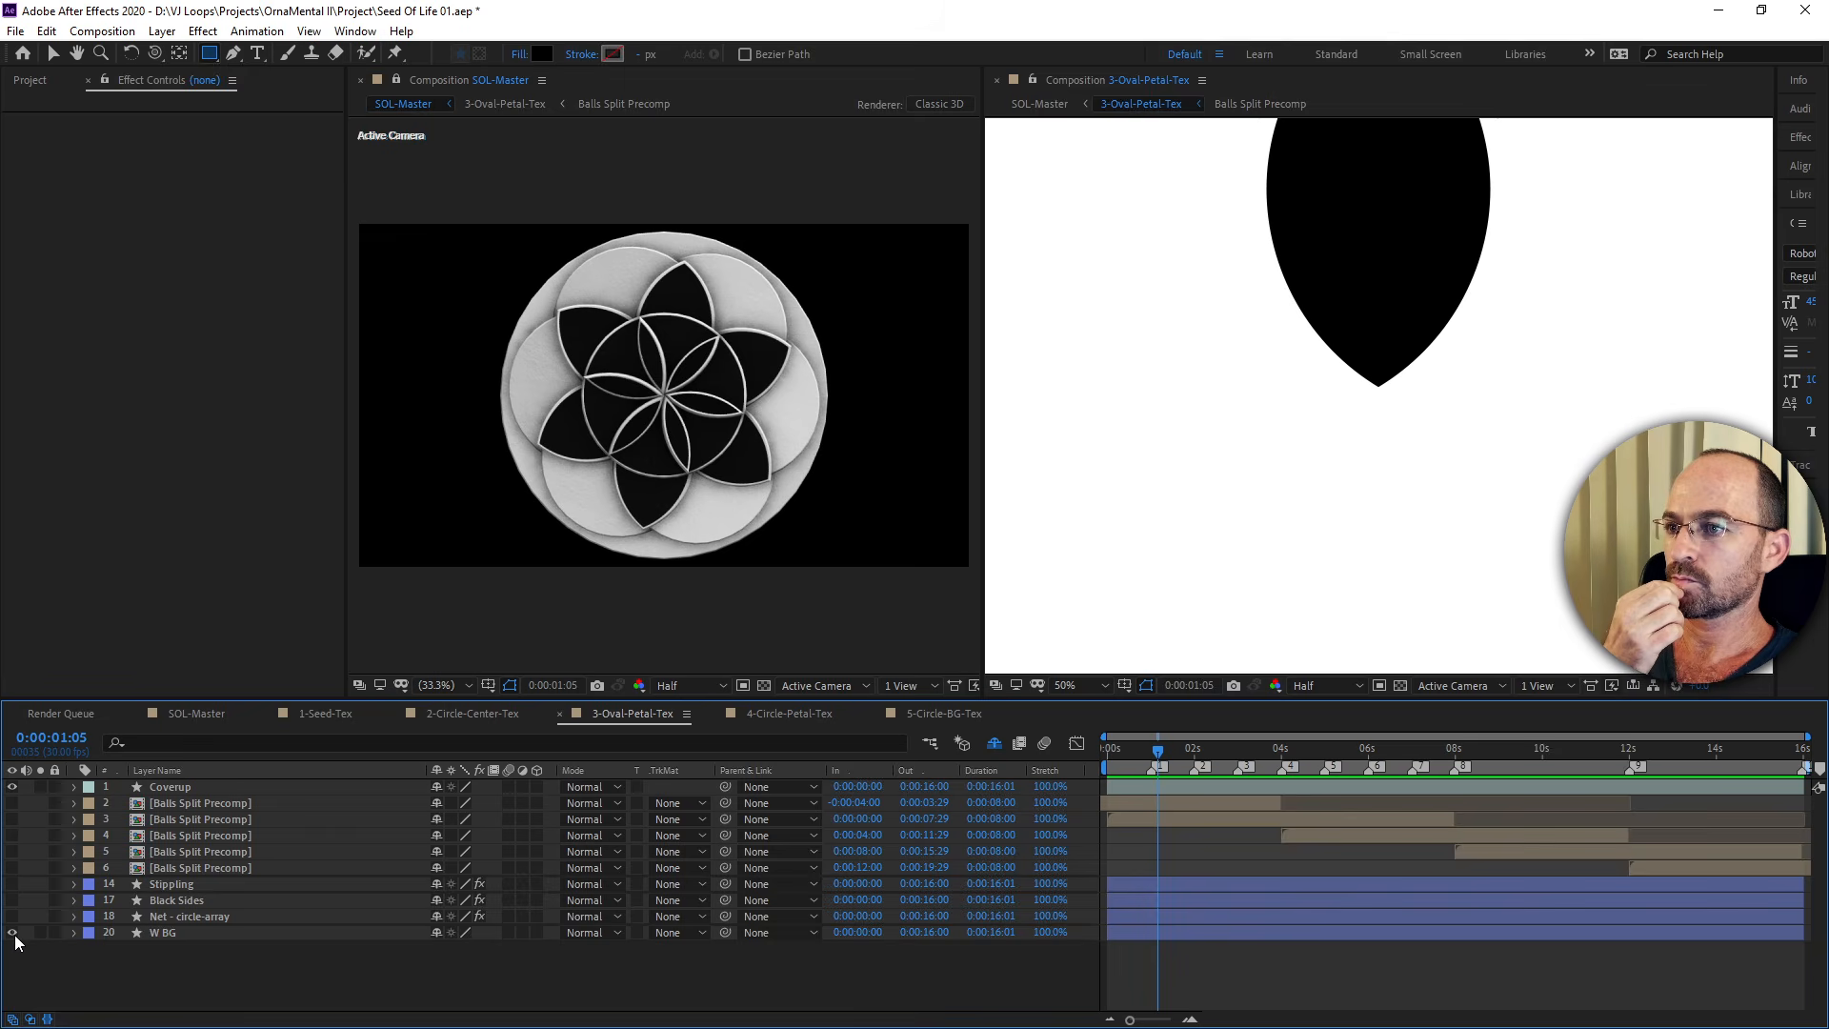
{"action": "left_click", "coordinate": [467, 713]}
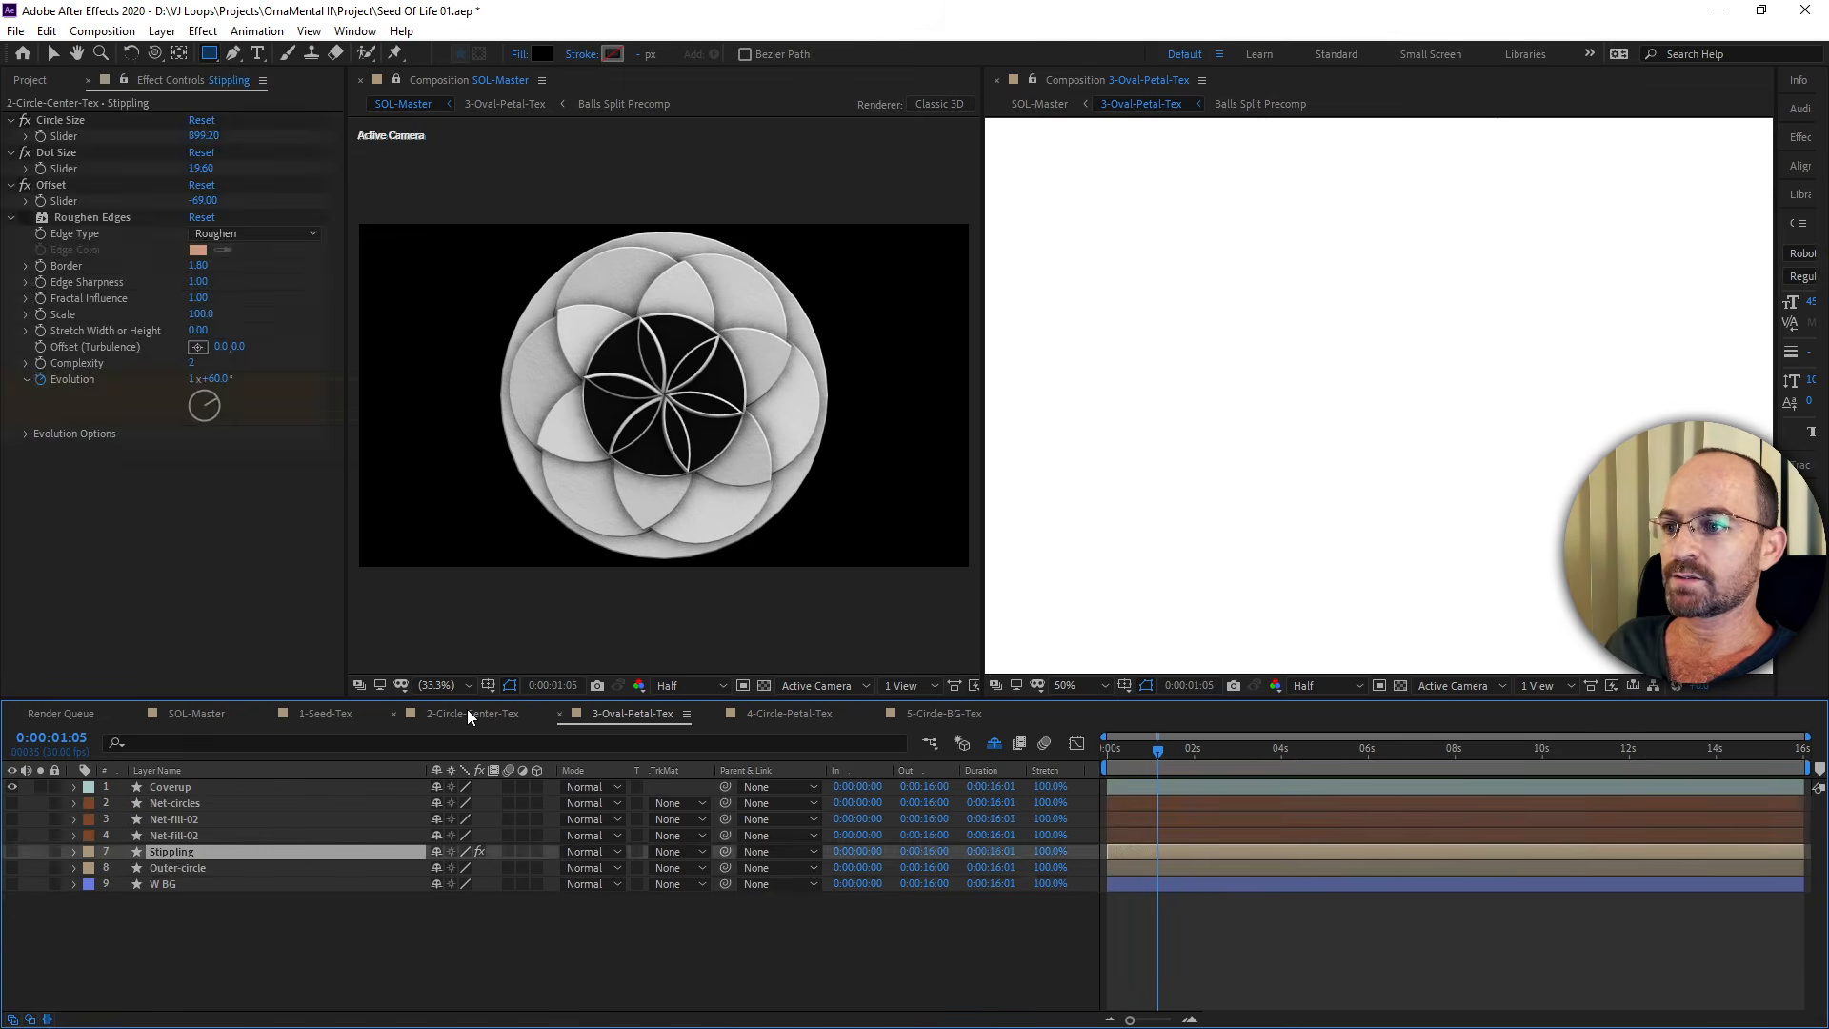
{"action": "left_click", "coordinate": [12, 884]}
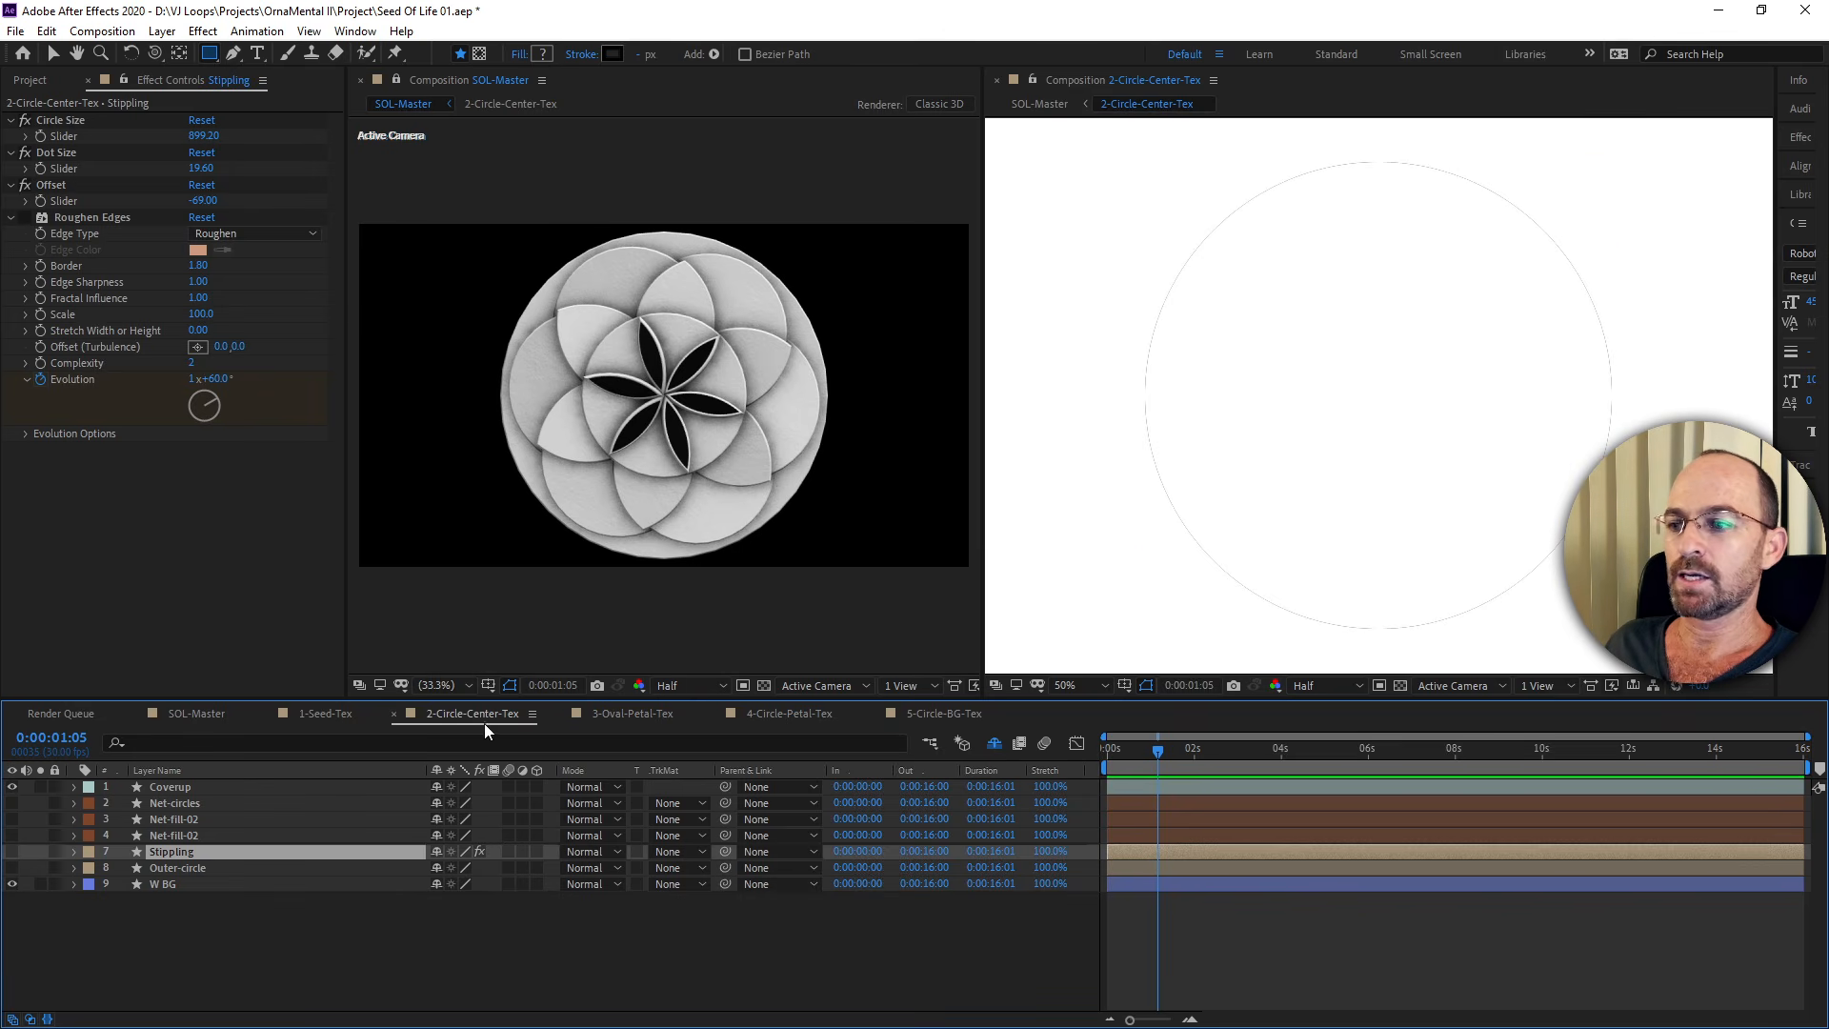
Show the Seed Shell layer in 1-Seed-Tex, inspect its path keyframes, and scrub the timeline to 0:00:08:20.
{"action": "left_click", "coordinate": [336, 716]}
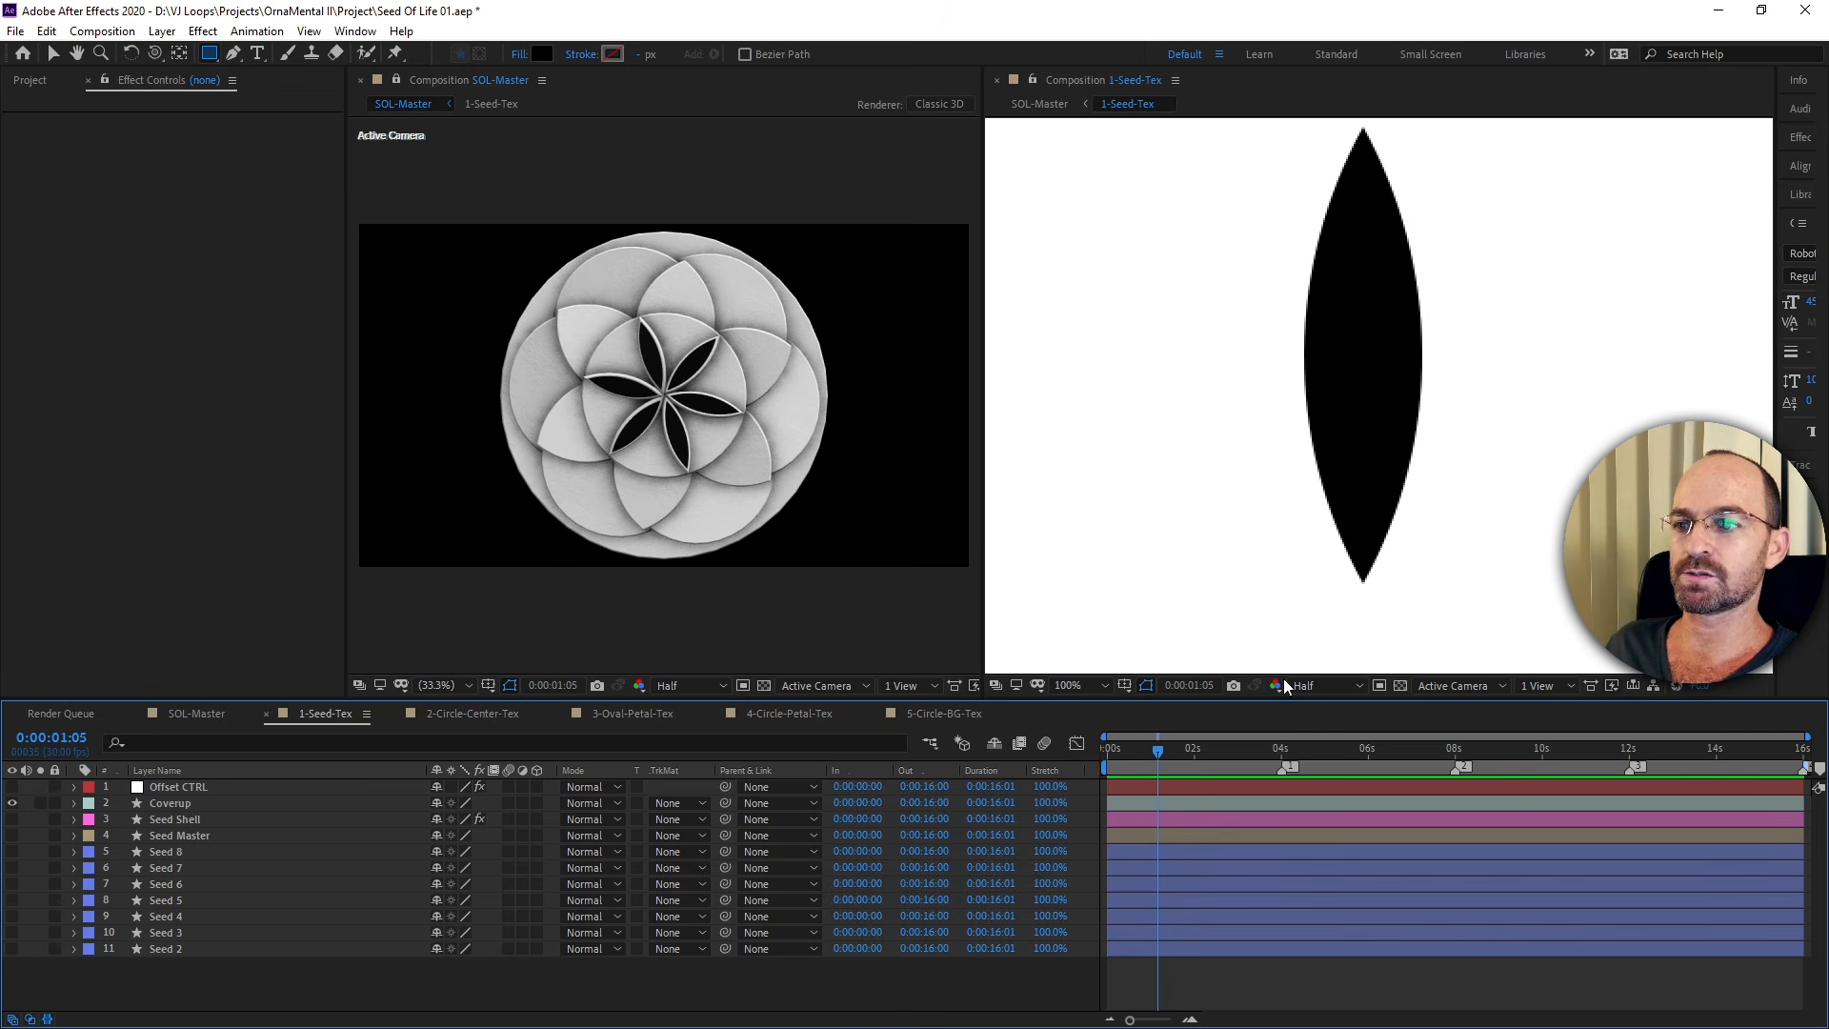
{"action": "left_click", "coordinate": [169, 818]}
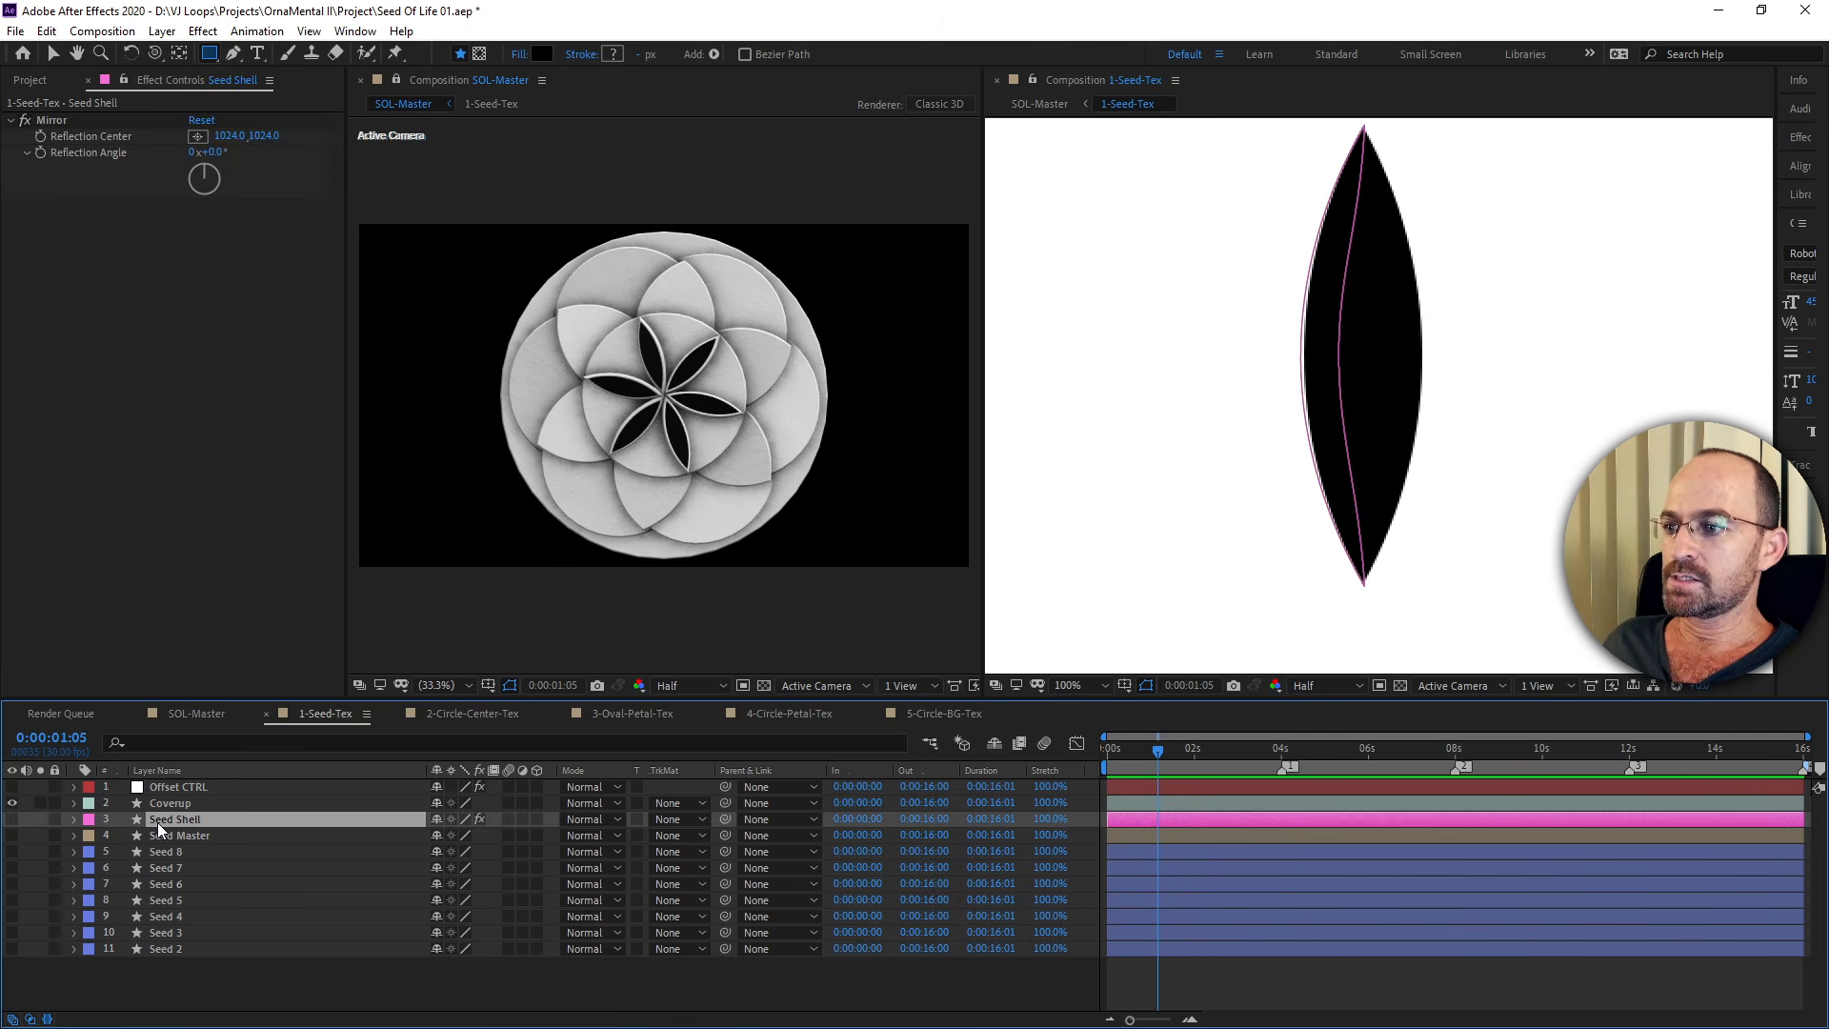
{"action": "left_click", "coordinate": [74, 822]}
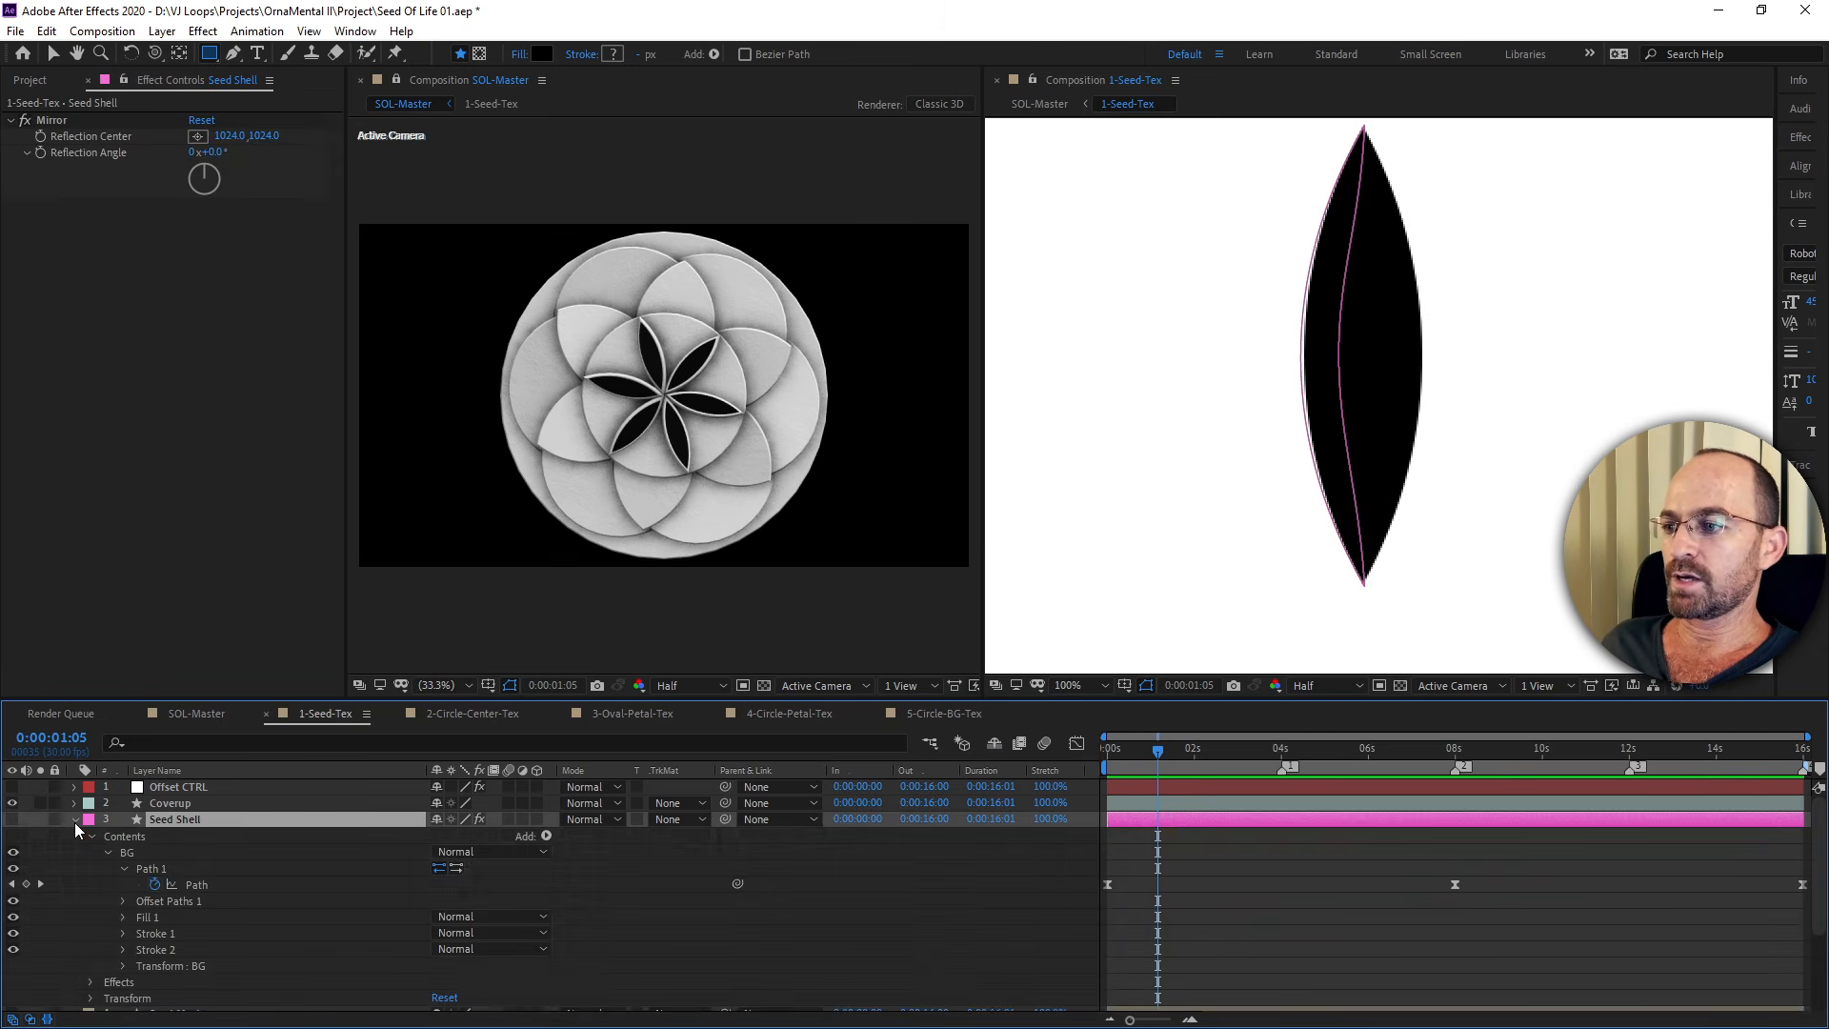
{"action": "left_click", "coordinate": [125, 837]}
{"action": "left_click", "coordinate": [12, 820]}
{"action": "mouse_move", "coordinate": [1157, 741]}
{"action": "left_mouse_down"}
{"action": "mouse_move", "coordinate": [1242, 768]}
{"action": "mouse_move", "coordinate": [1441, 770]}
{"action": "mouse_move", "coordinate": [1133, 807]}
{"action": "left_mouse_up"}
{"action": "mouse_move", "coordinate": [1265, 810]}
{"action": "left_mouse_down"}
{"action": "mouse_move", "coordinate": [1524, 812]}
{"action": "mouse_move", "coordinate": [1101, 855]}
{"action": "mouse_move", "coordinate": [1484, 855]}
{"action": "left_mouse_up"}
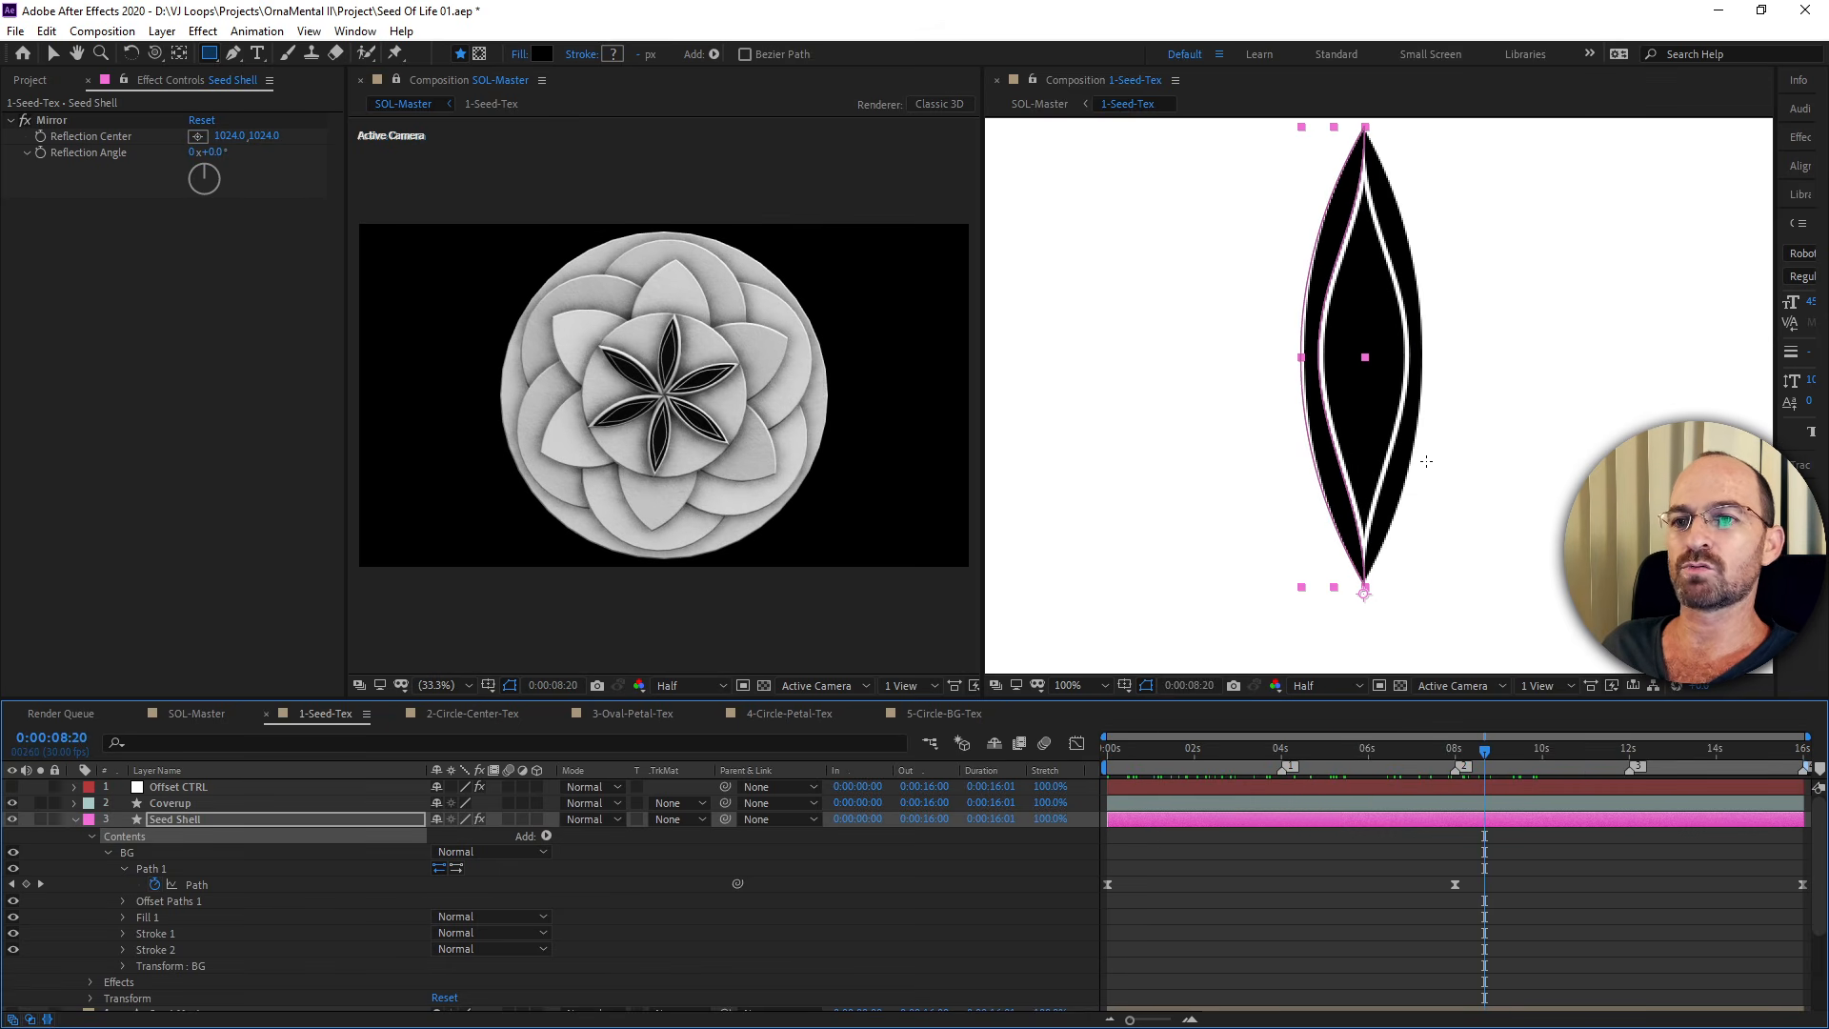
{"action": "scroll", "coordinate": [1379, 396], "scroll_direction": "down", "scroll_amount": 2}
{"action": "scroll", "coordinate": [1373, 415], "scroll_direction": "up", "scroll_amount": 2}
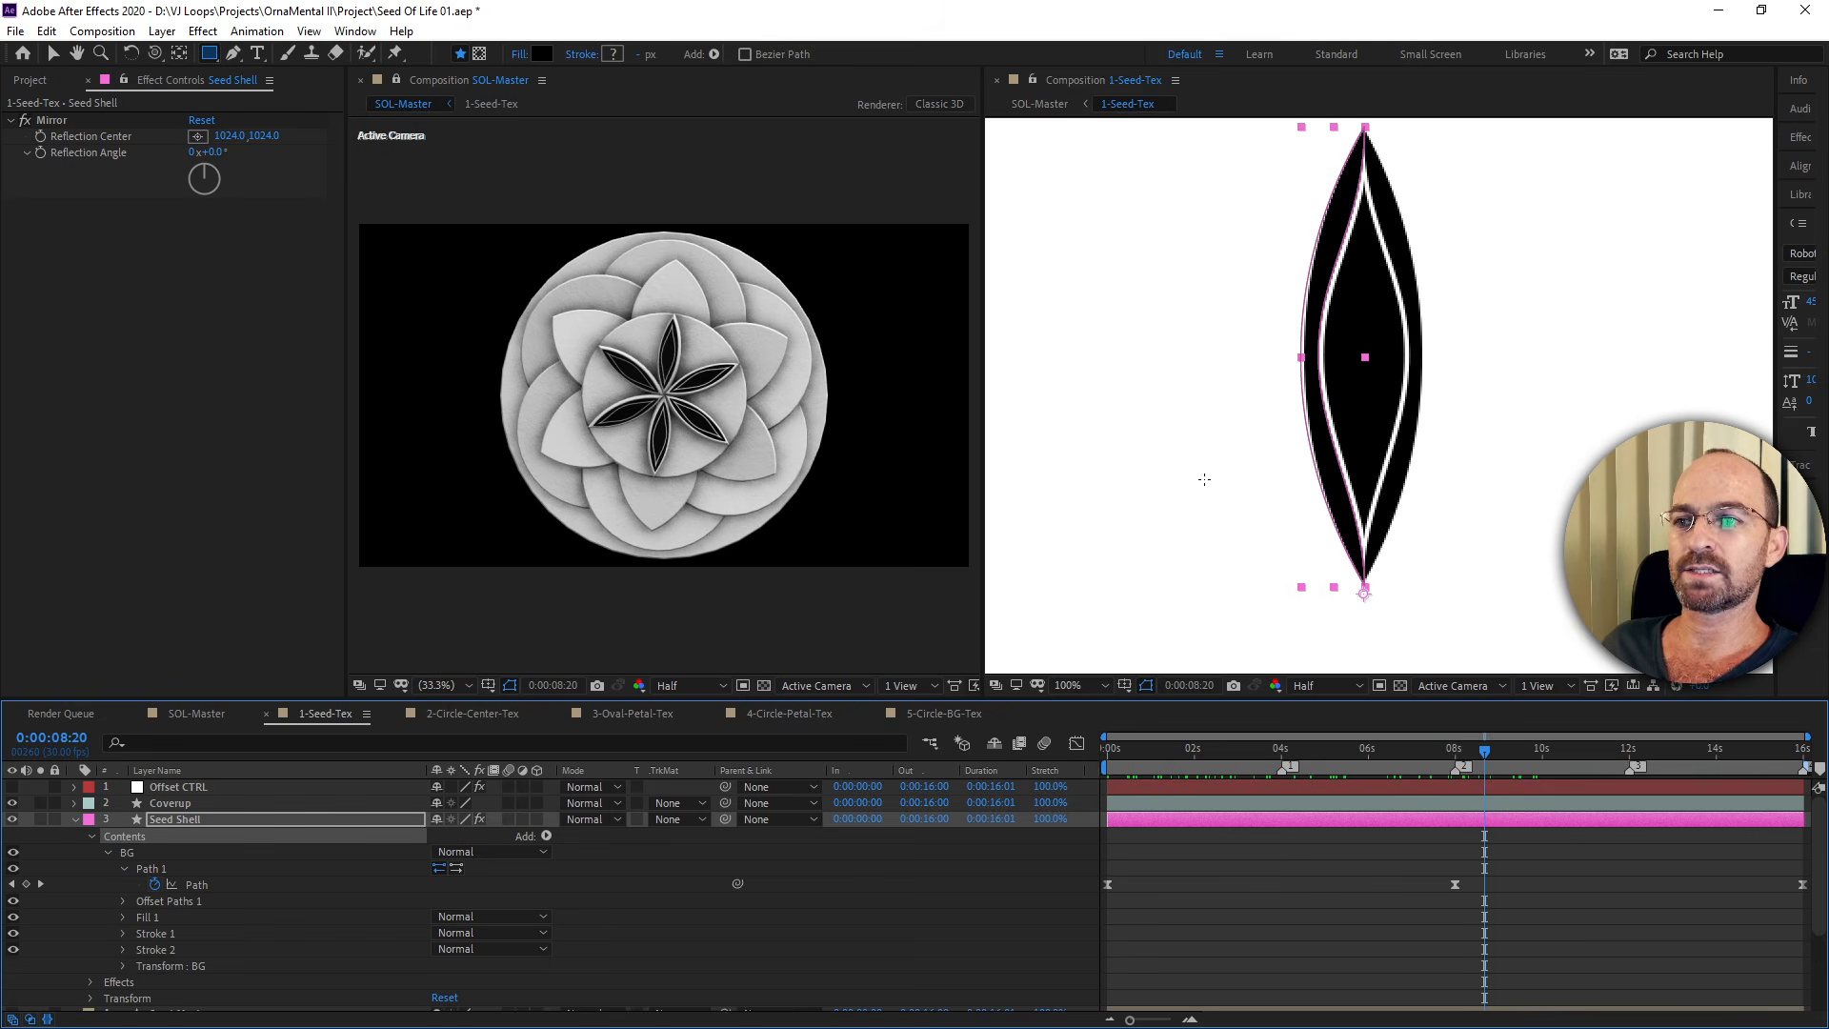
Collapse Seed Shell, show the Seed Master layer, and move the playhead to 0:00:00:00.
{"action": "left_click", "coordinate": [75, 822]}
{"action": "left_click", "coordinate": [157, 850]}
{"action": "left_click", "coordinate": [156, 834]}
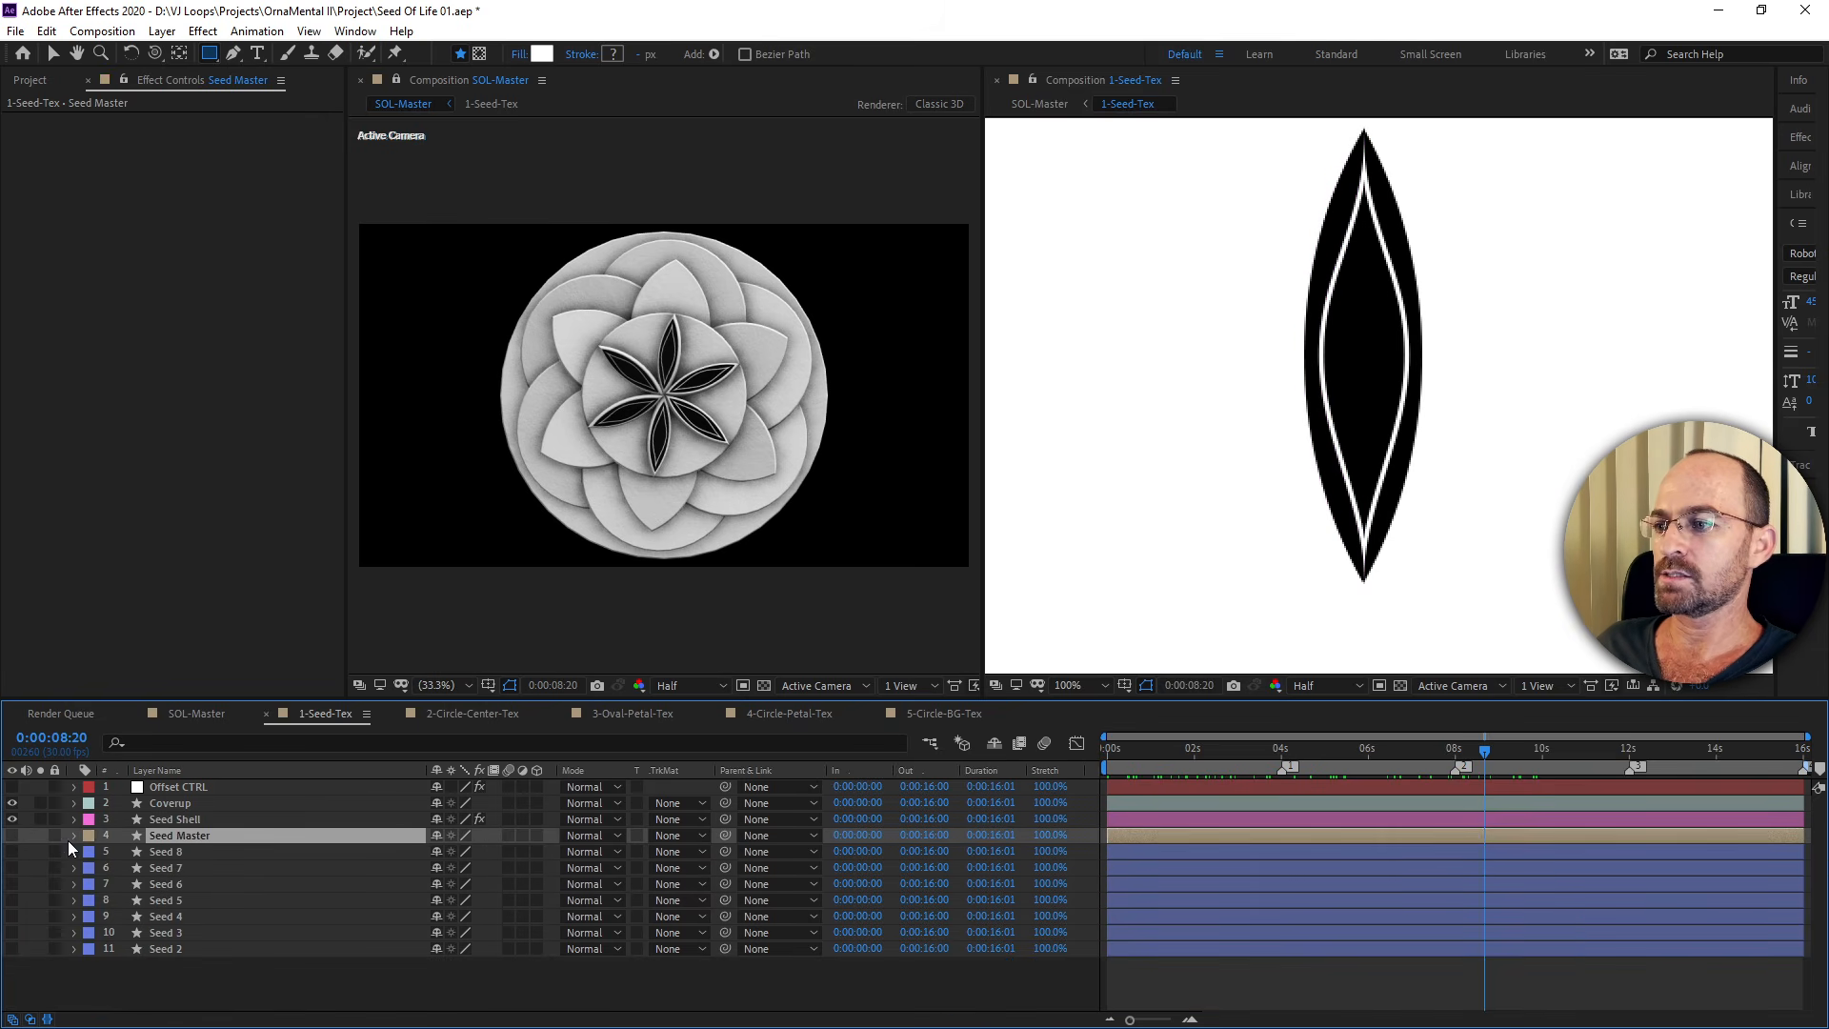
{"action": "left_click", "coordinate": [12, 836]}
{"action": "left_click_drag", "start_coordinate": [1170, 776], "coordinate": [139, 854]}
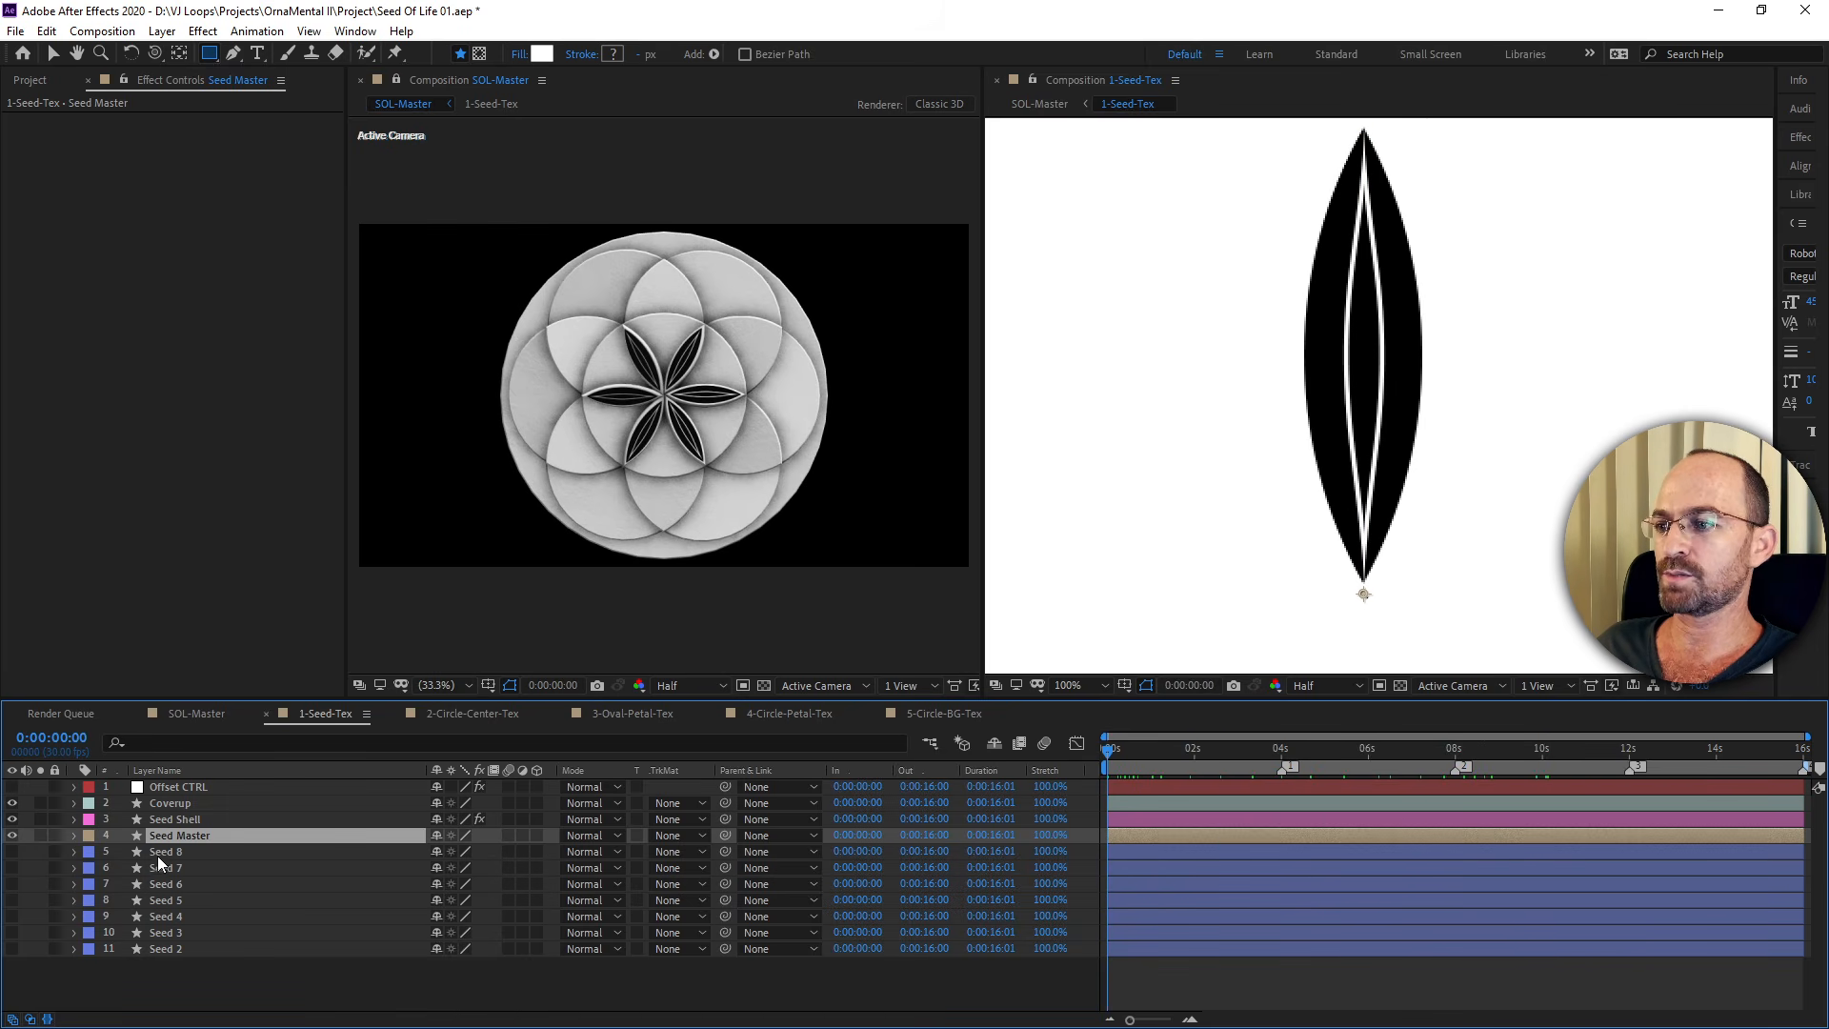
Reveal Seed Master's Size and Position expressions and scrub the timeline to 0:00:04:26.
{"action": "left_click", "coordinate": [168, 850]}
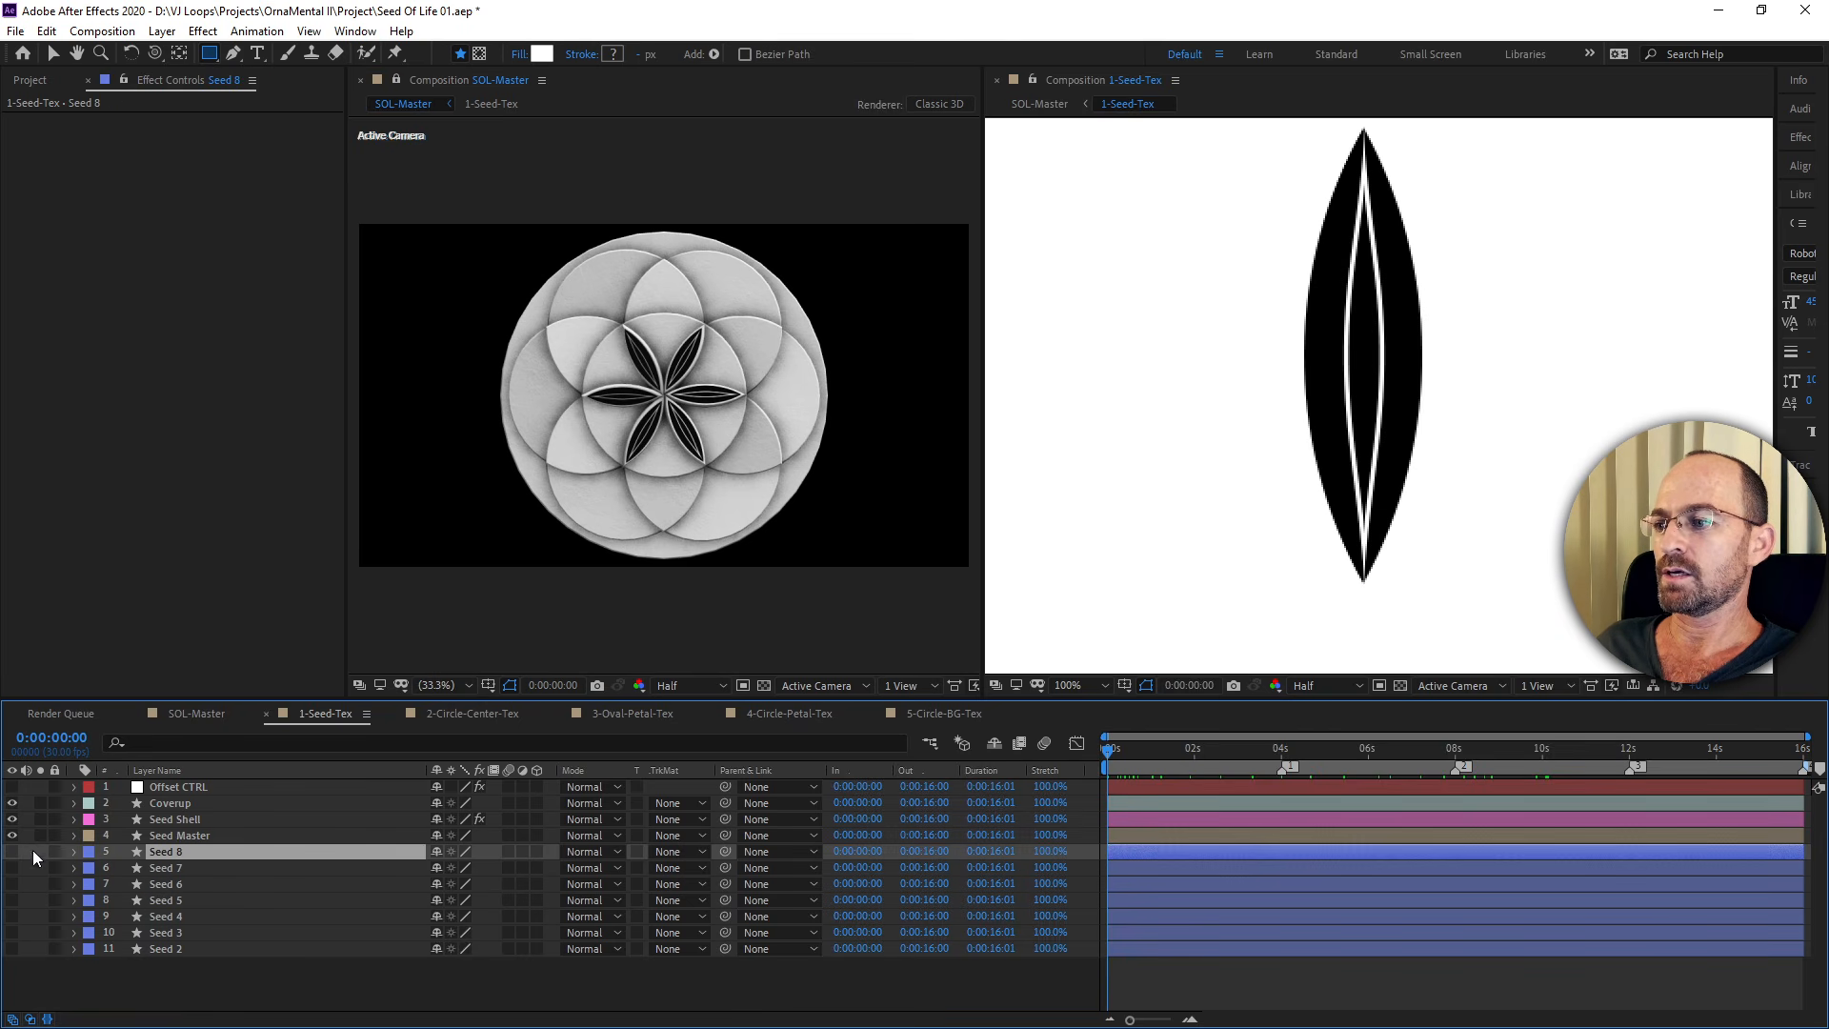
{"action": "left_click", "coordinate": [74, 836]}
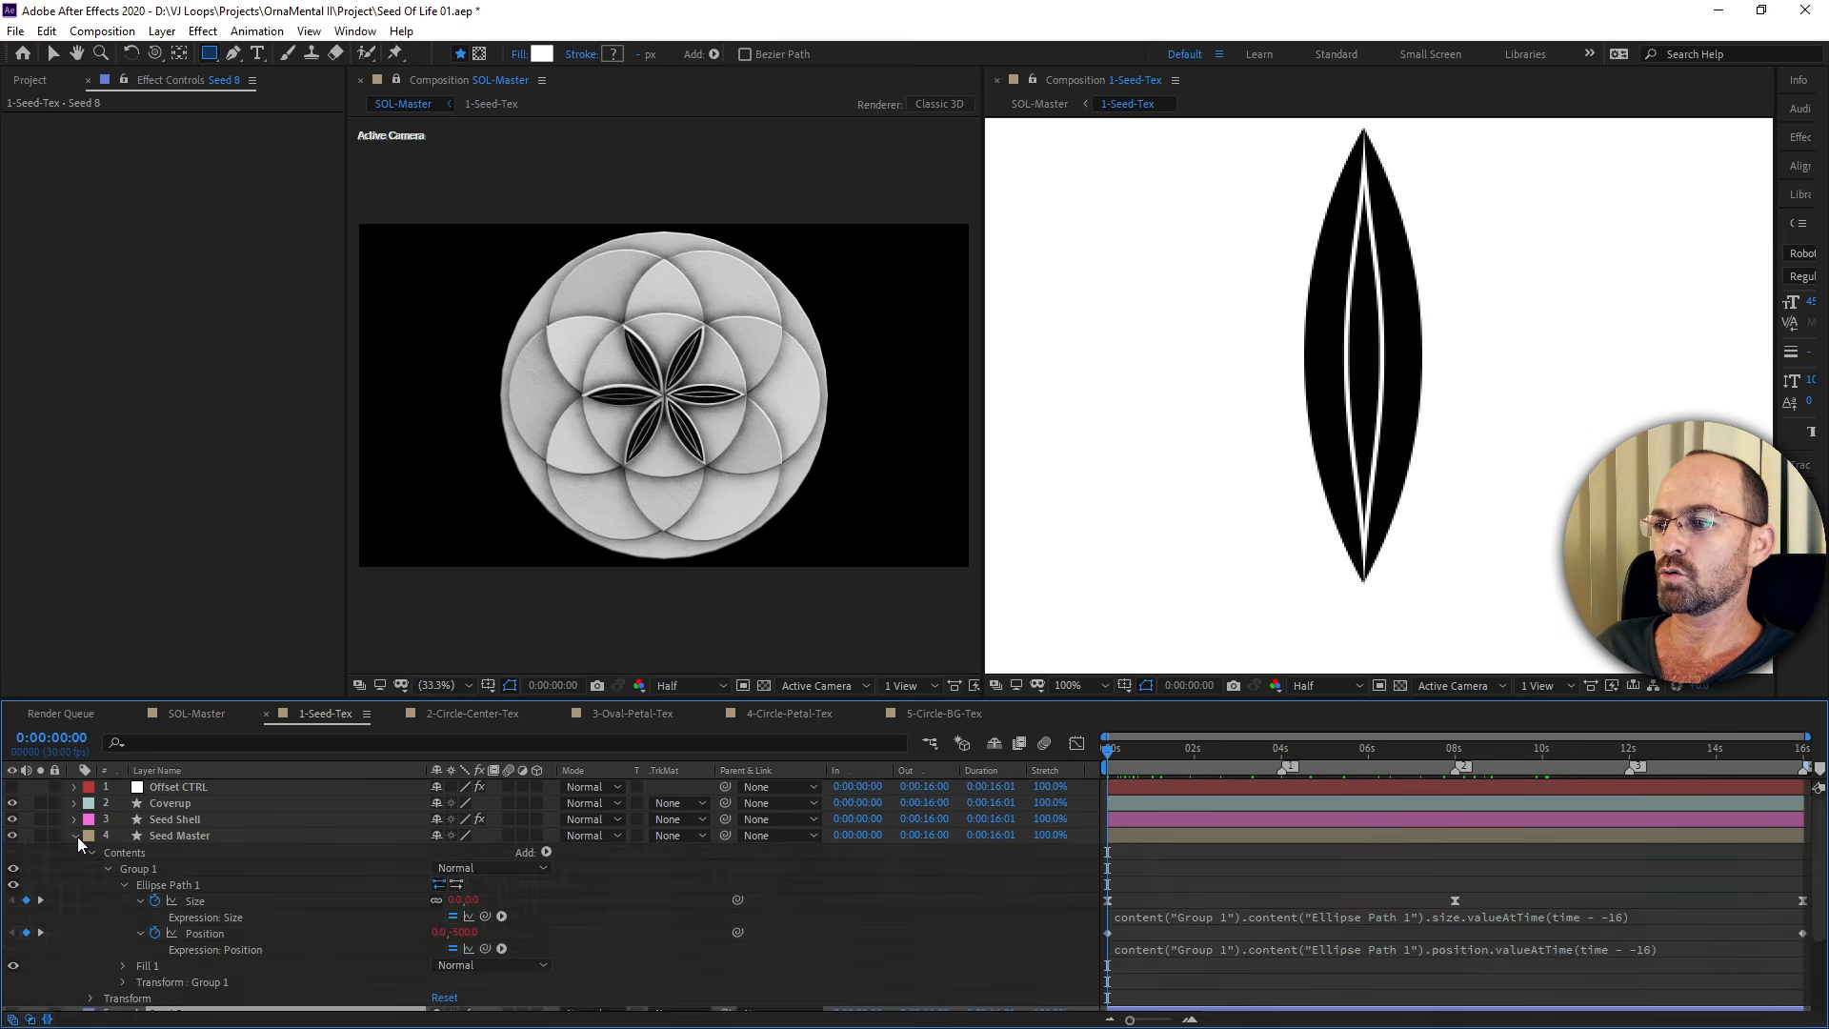
{"action": "left_click", "coordinate": [158, 835]}
{"action": "key", "text": "e"}
{"action": "key", "text": "e"}
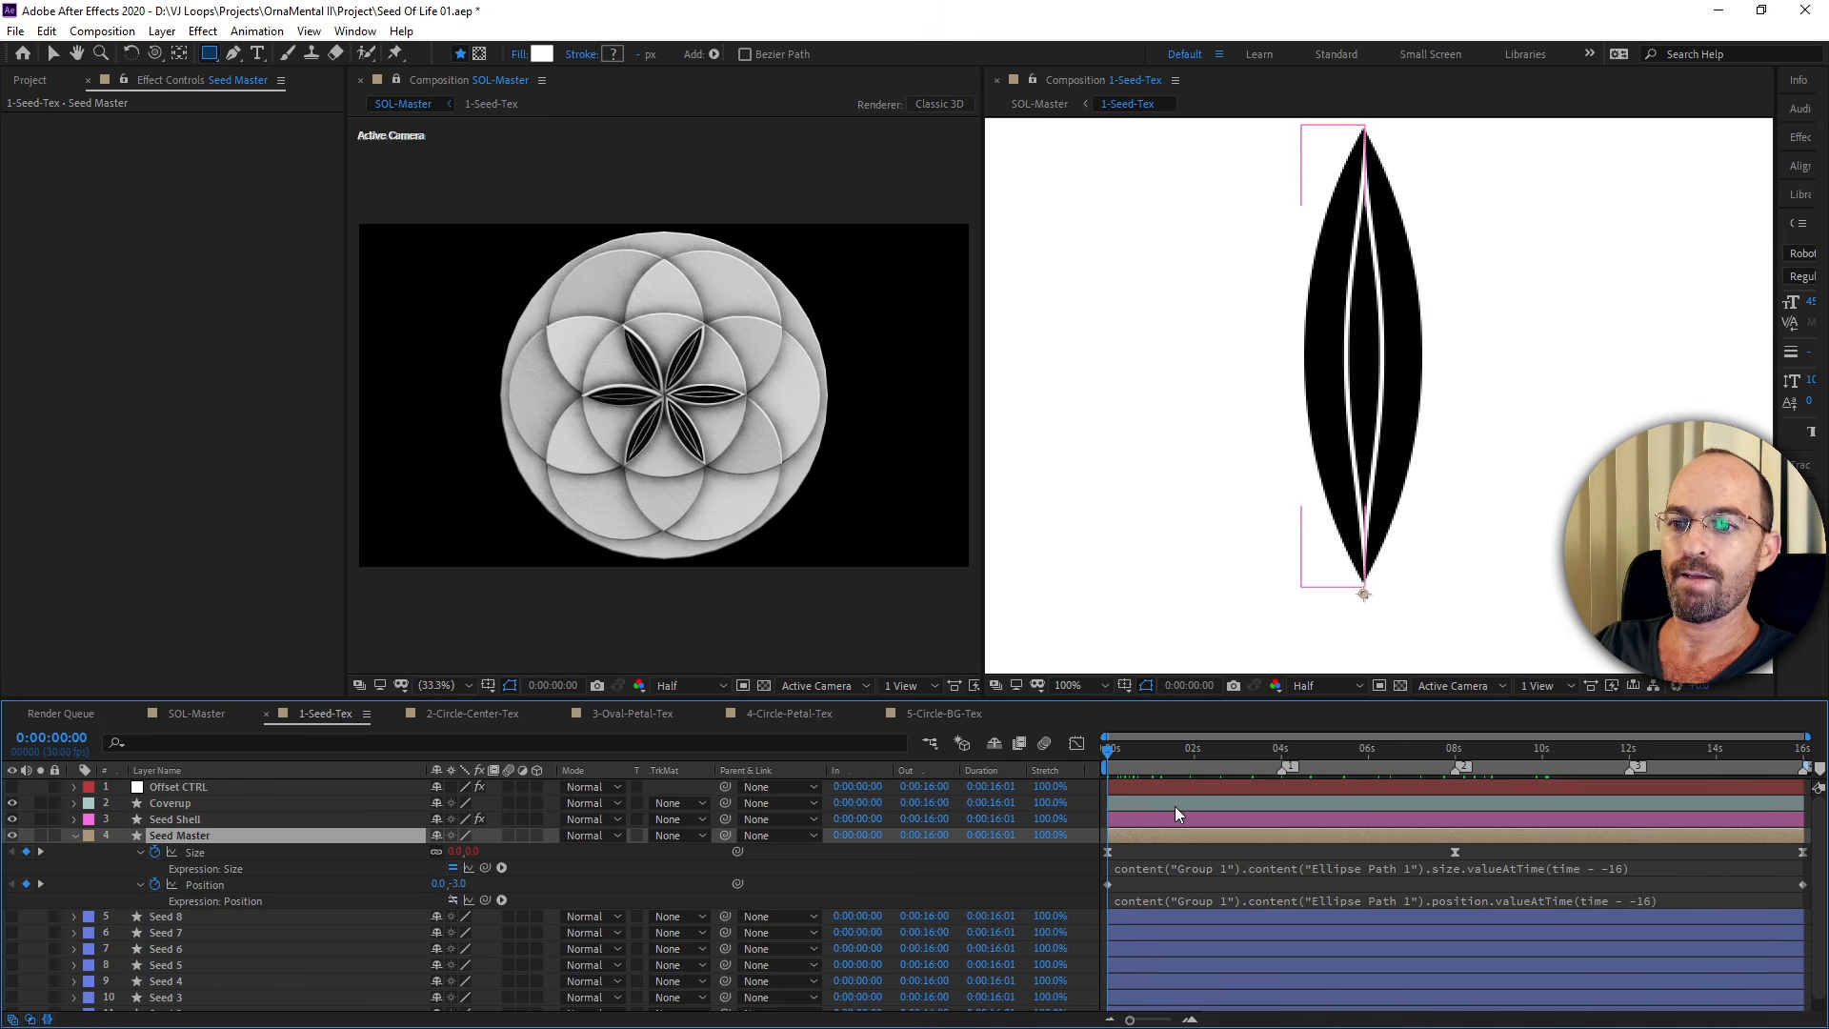
{"action": "left_click_drag", "start_coordinate": [1128, 759], "coordinate": [1319, 743]}
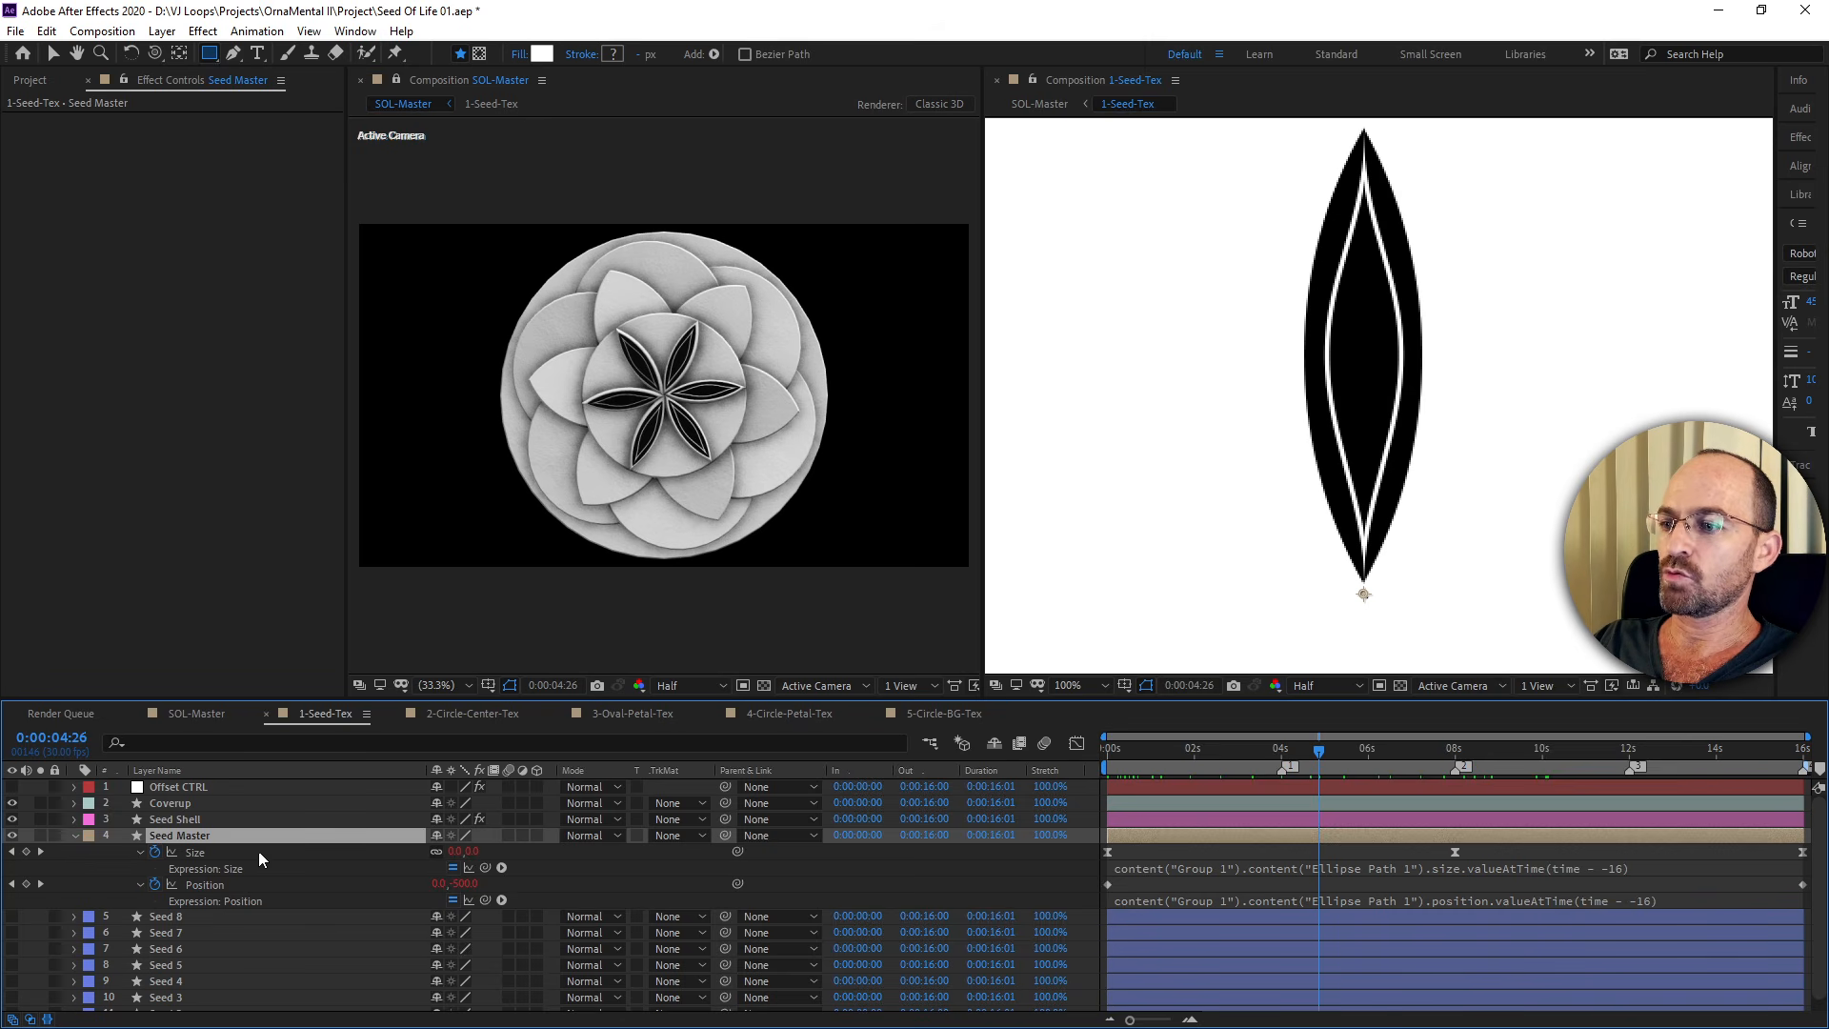
Collapse Seed Master, show layers Seed 8 through Seed 2, and scrub the timeline to 0:00:06:23.
{"action": "left_click", "coordinate": [75, 835]}
{"action": "left_click_drag", "start_coordinate": [15, 855], "coordinate": [27, 957]}
{"action": "left_click_drag", "start_coordinate": [1112, 741], "coordinate": [1402, 755]}
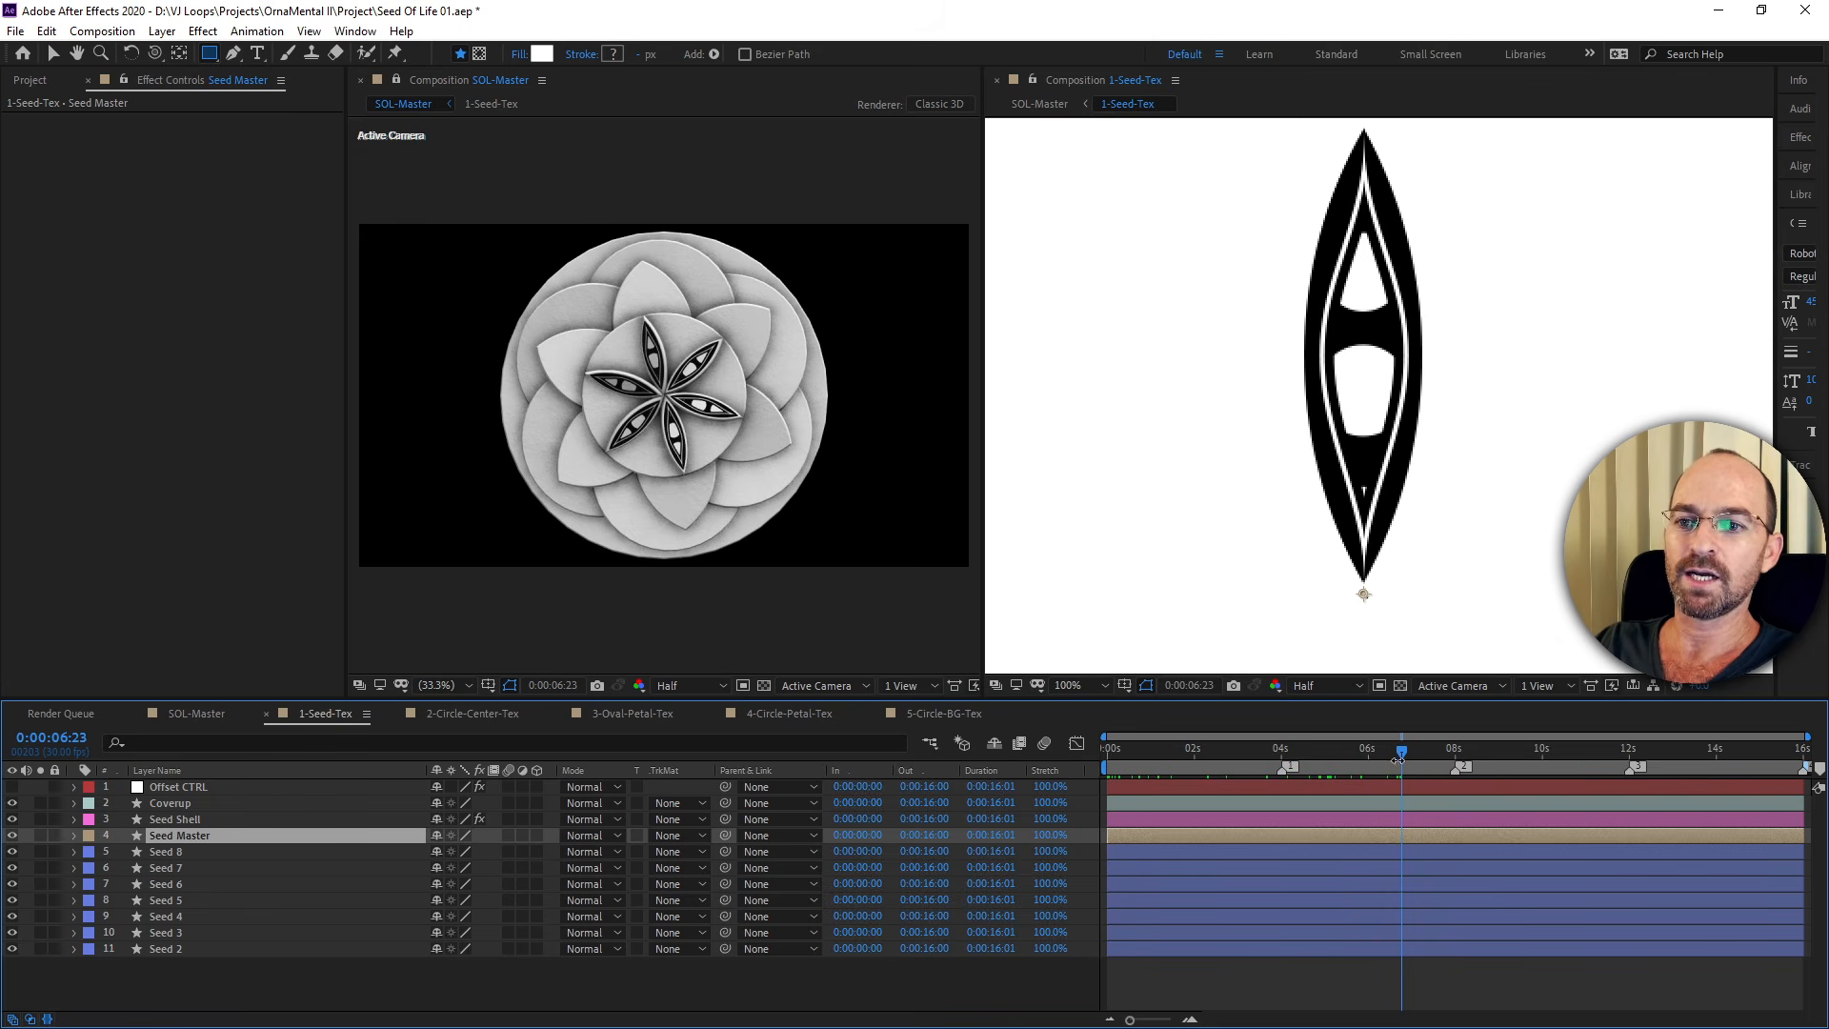
Preview the seed animation from 0:00:04:25 and open SOL-Master in the second viewer.
{"action": "left_click_drag", "start_coordinate": [1410, 751], "coordinate": [1295, 832]}
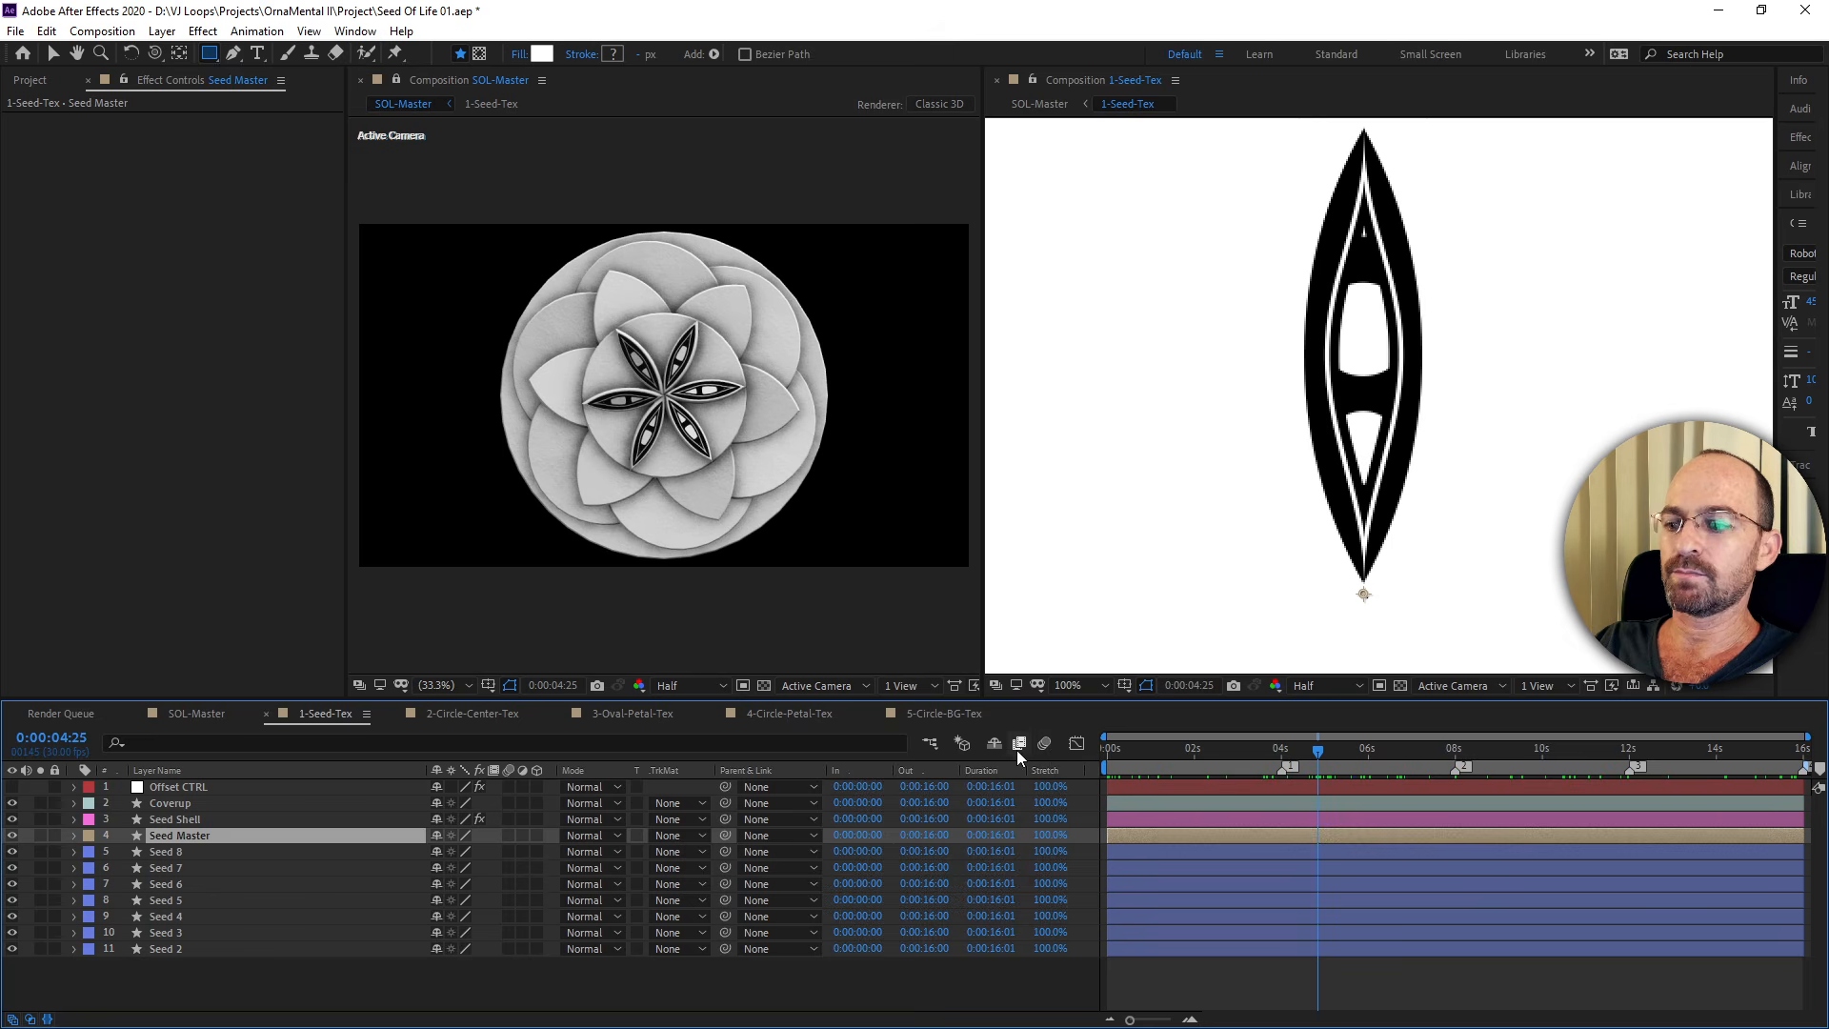
{"action": "key", "text": "space"}
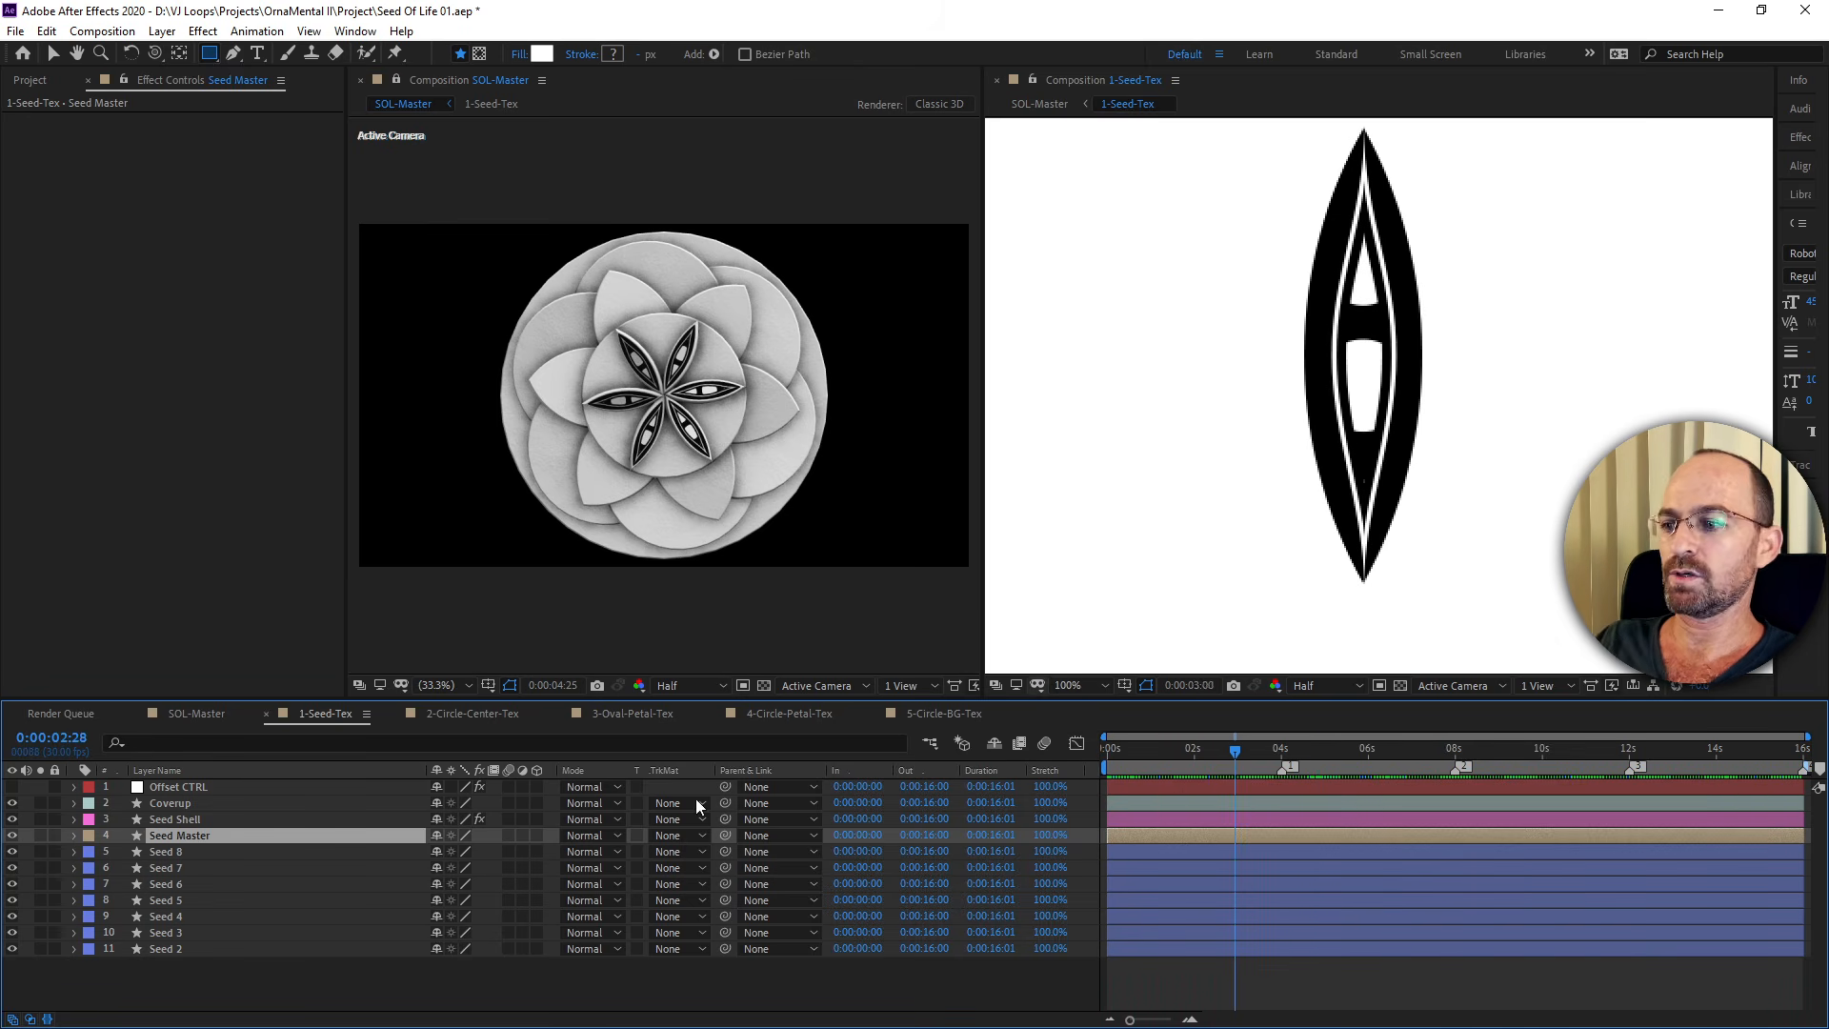
{"action": "left_click", "coordinate": [225, 713]}
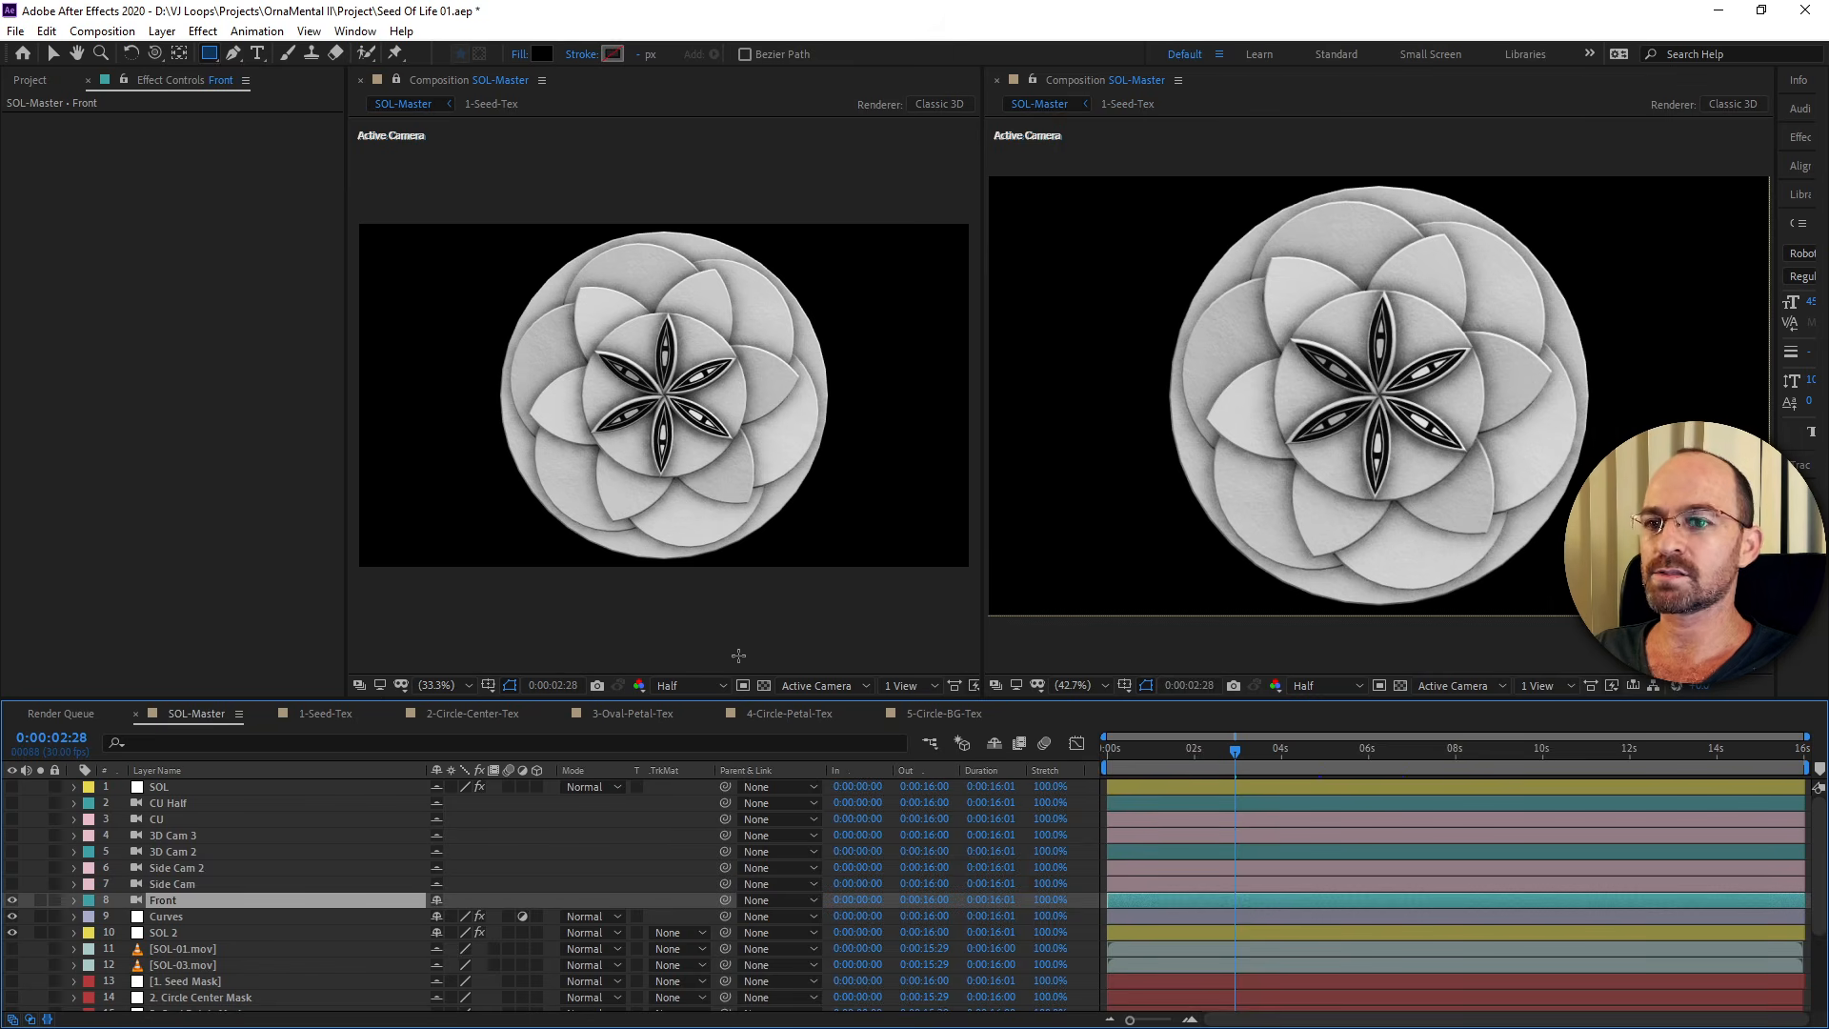
Preview the SOL-Master animation with the second viewer enlarged on the seeds, stopping at 0:00:04:12.
{"action": "key", "text": "space"}
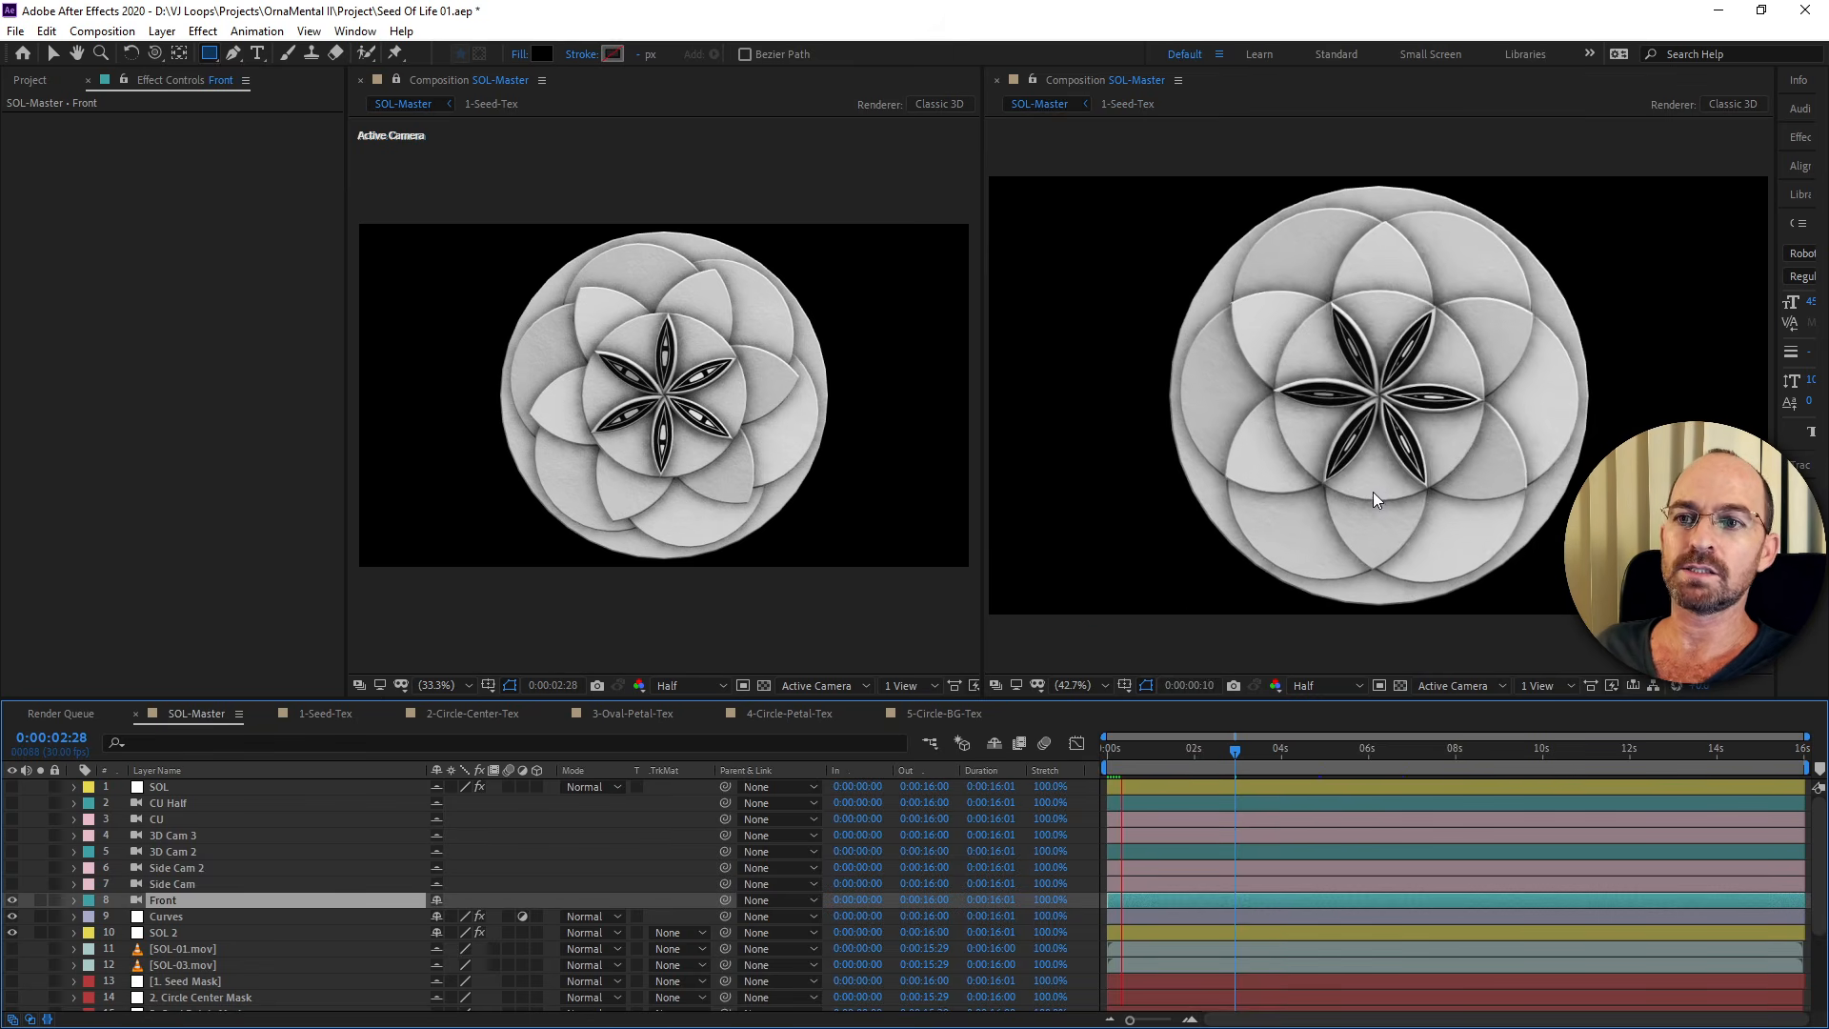
{"action": "scroll", "coordinate": [1401, 461], "scroll_direction": "up", "scroll_amount": 3}
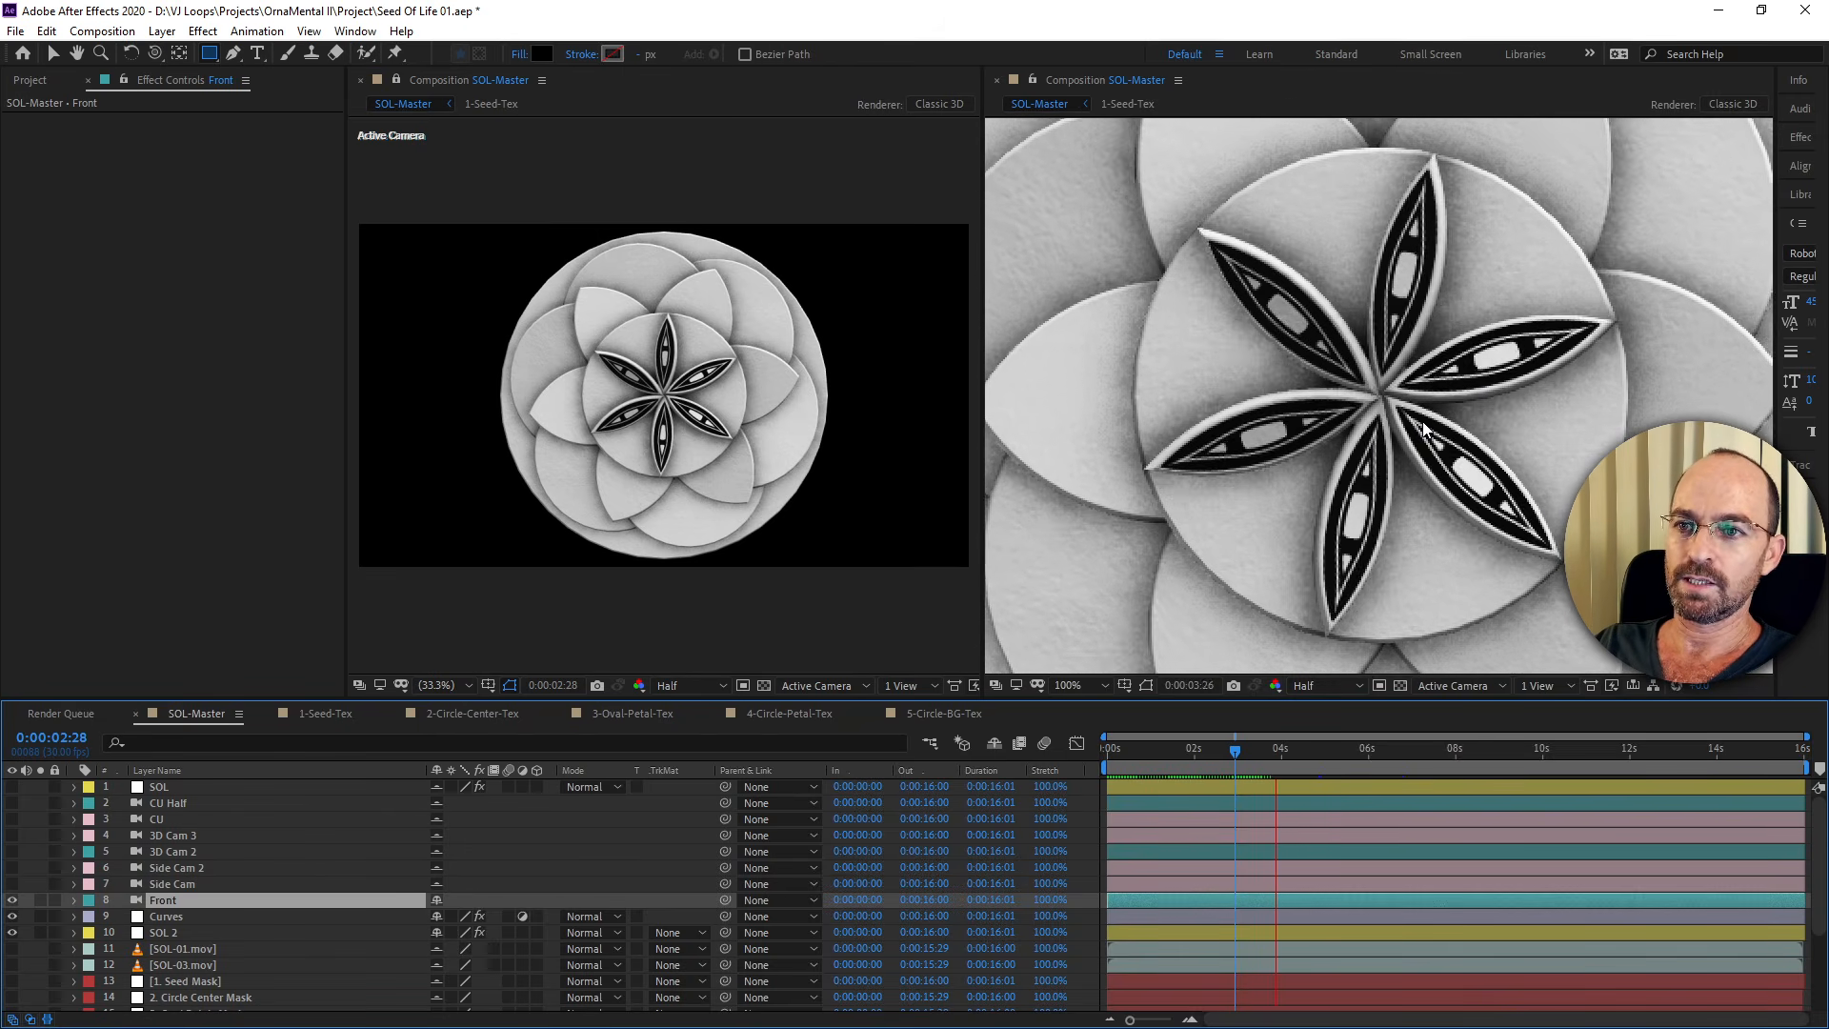
{"action": "key", "text": "space"}
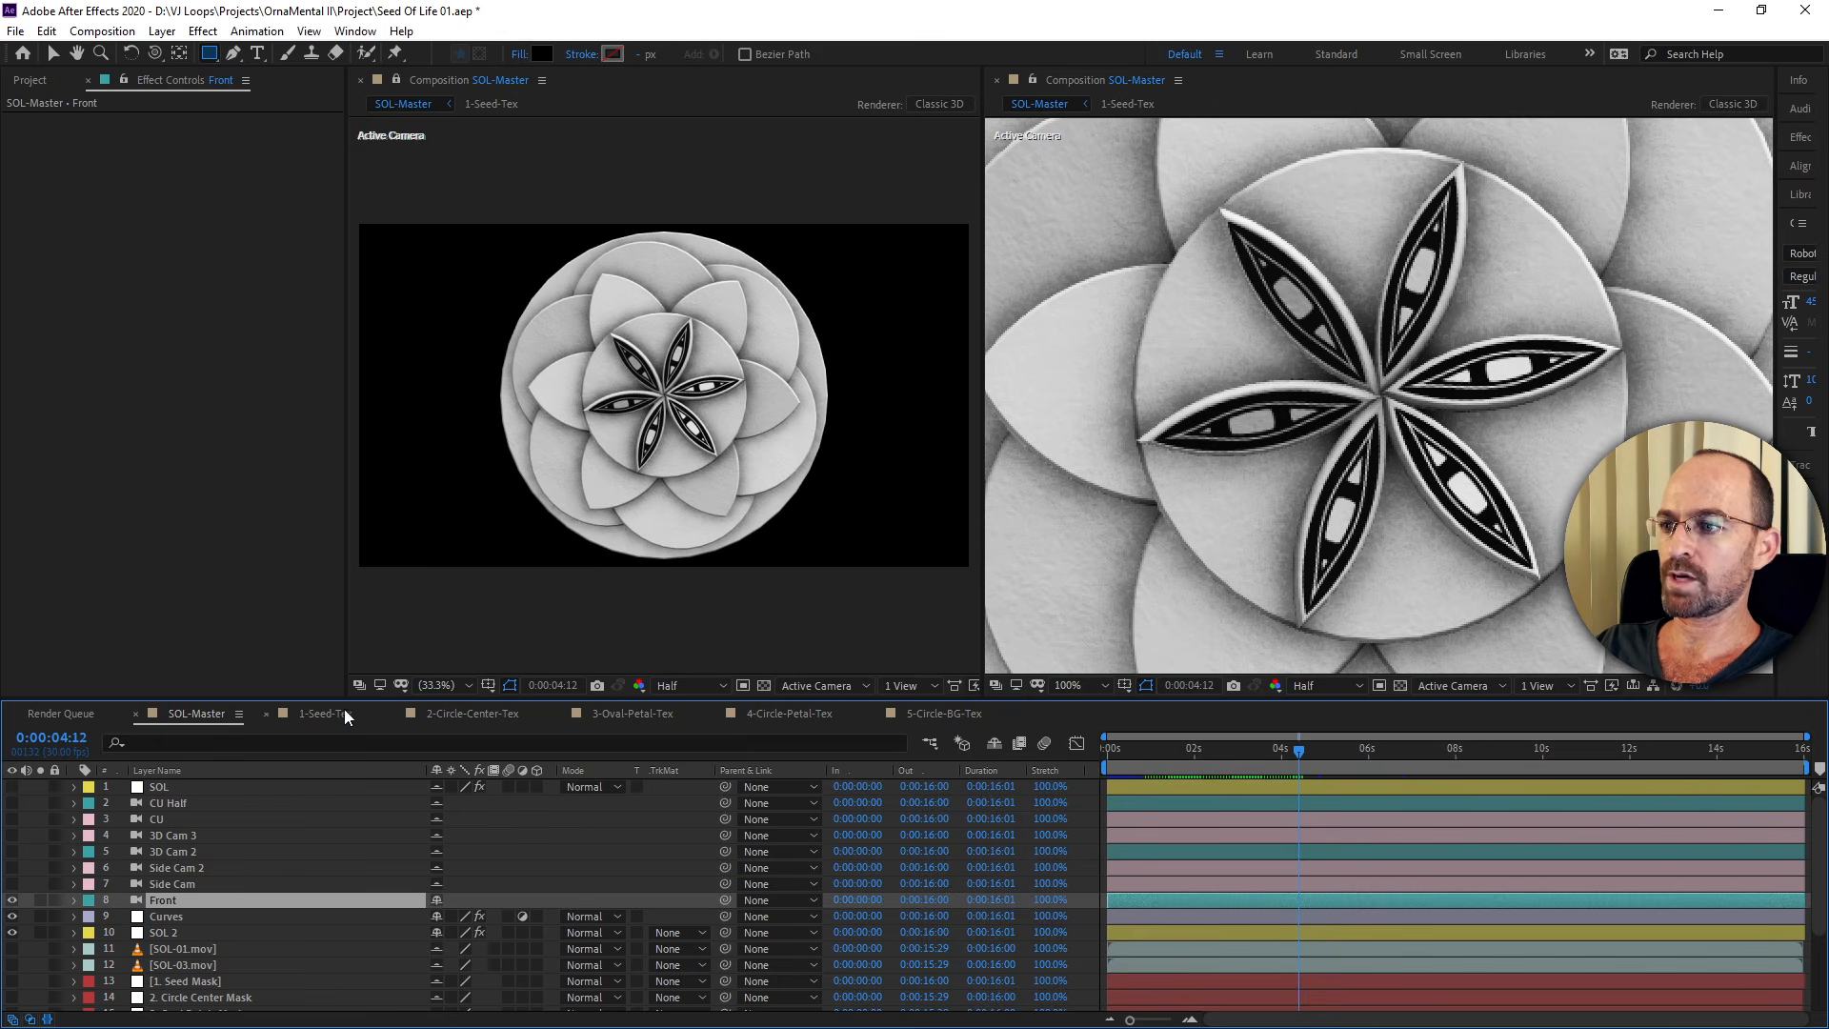
Open the 2-Circle-Center-Tex comp and make its Net-circles layer visible.
{"action": "left_click", "coordinate": [456, 713]}
{"action": "scroll", "coordinate": [1212, 529], "scroll_direction": "down", "scroll_amount": 2}
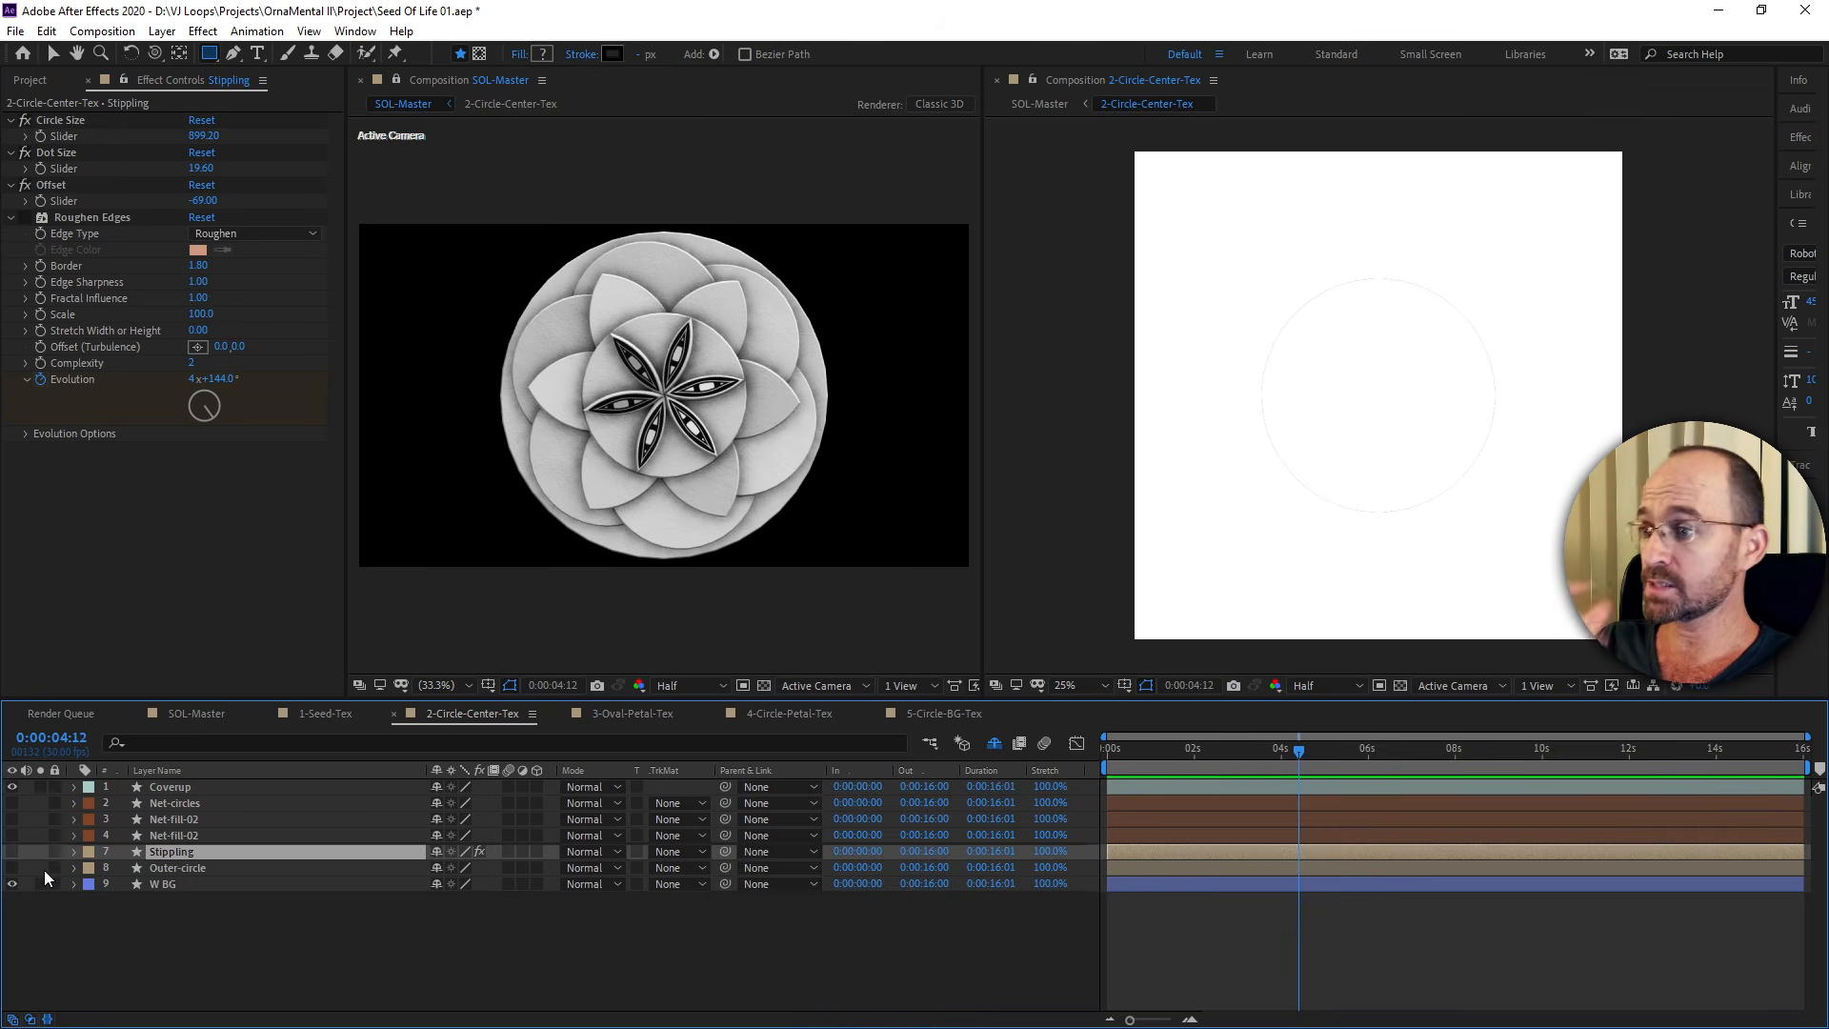
{"action": "left_click", "coordinate": [181, 804]}
{"action": "left_click", "coordinate": [13, 803]}
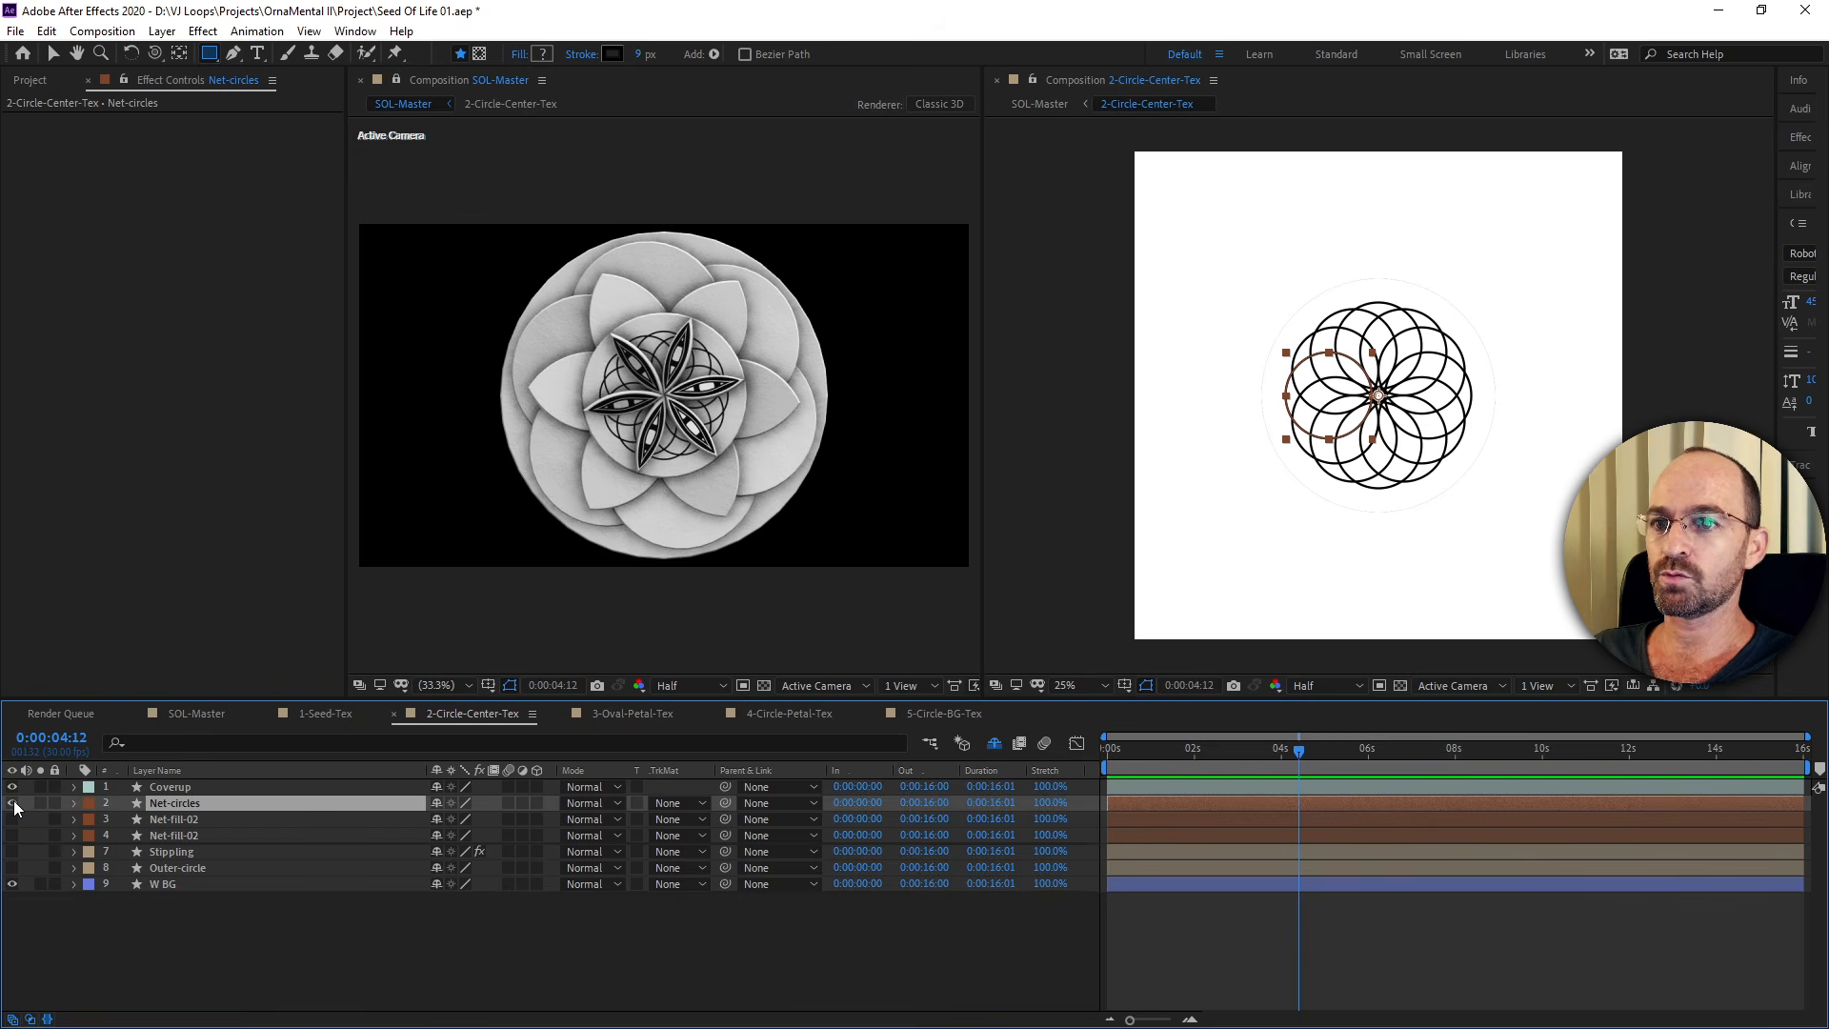
{"action": "key", "text": "period"}
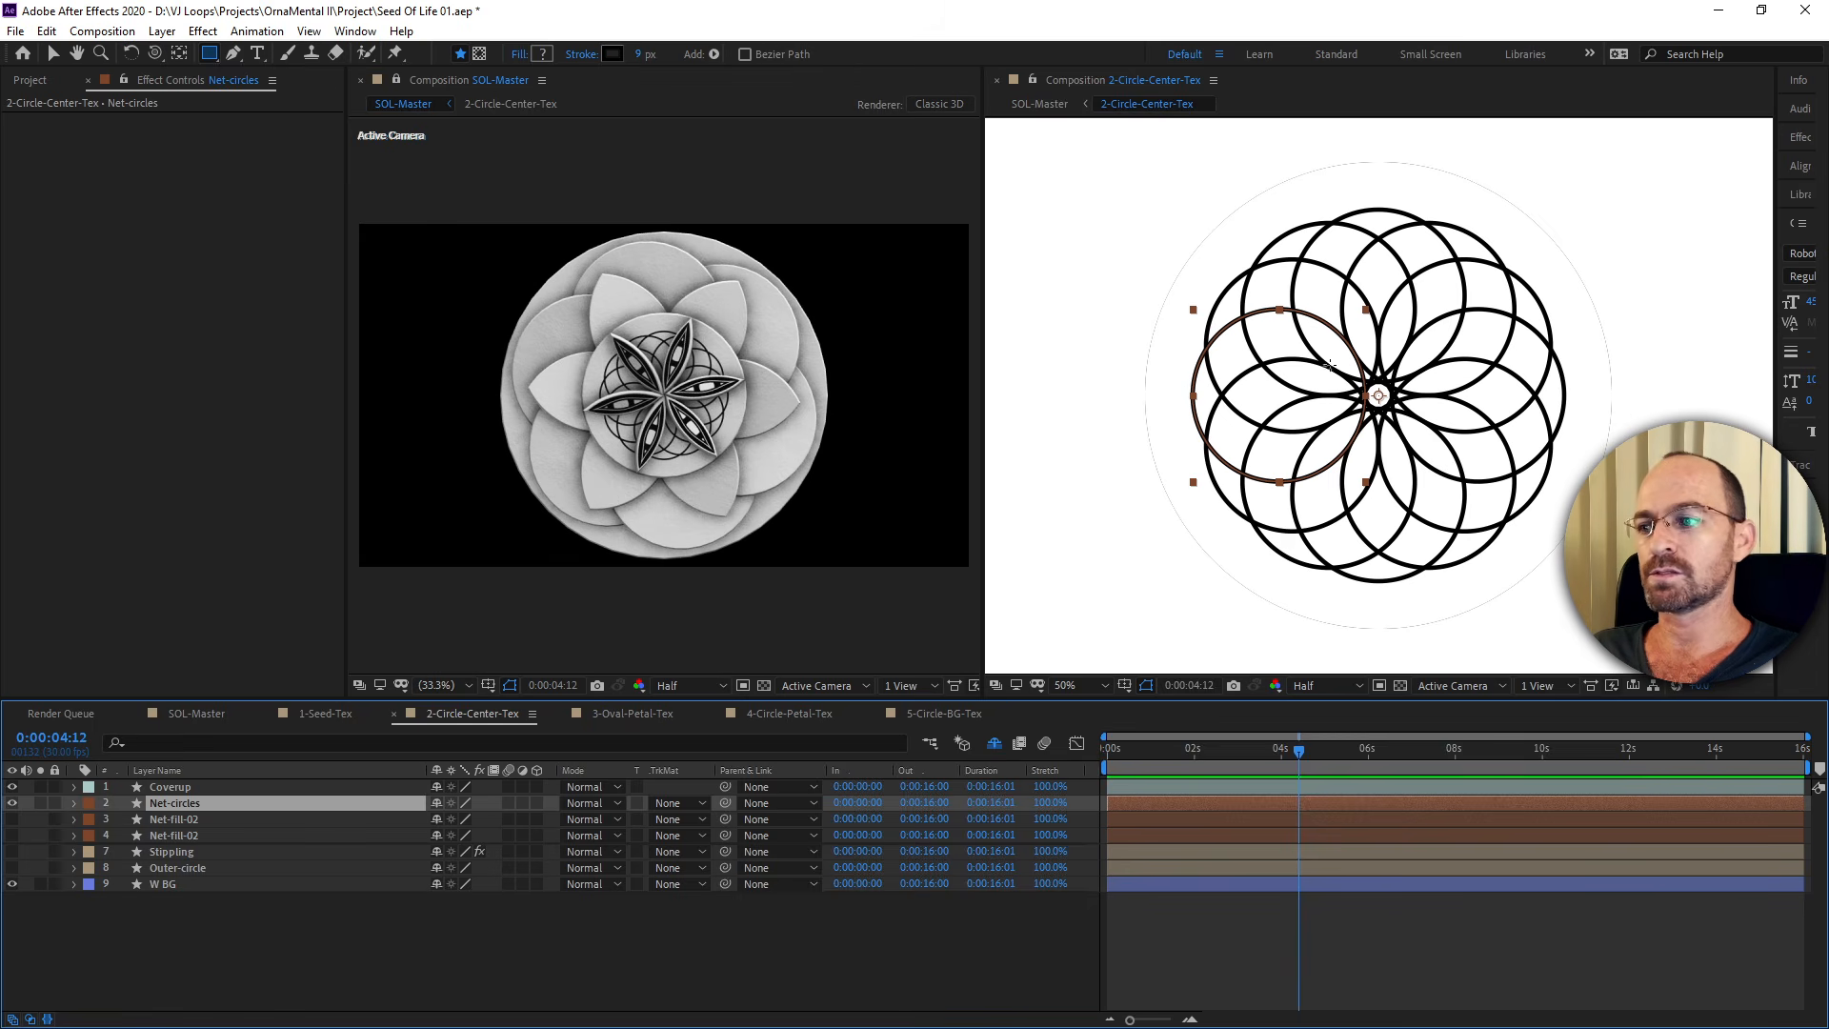
Examine the Repeater settings in Group 1 of the Net-circles layer and the list of shape operators that can be added.
{"action": "left_click", "coordinate": [75, 804]}
{"action": "left_click", "coordinate": [92, 820]}
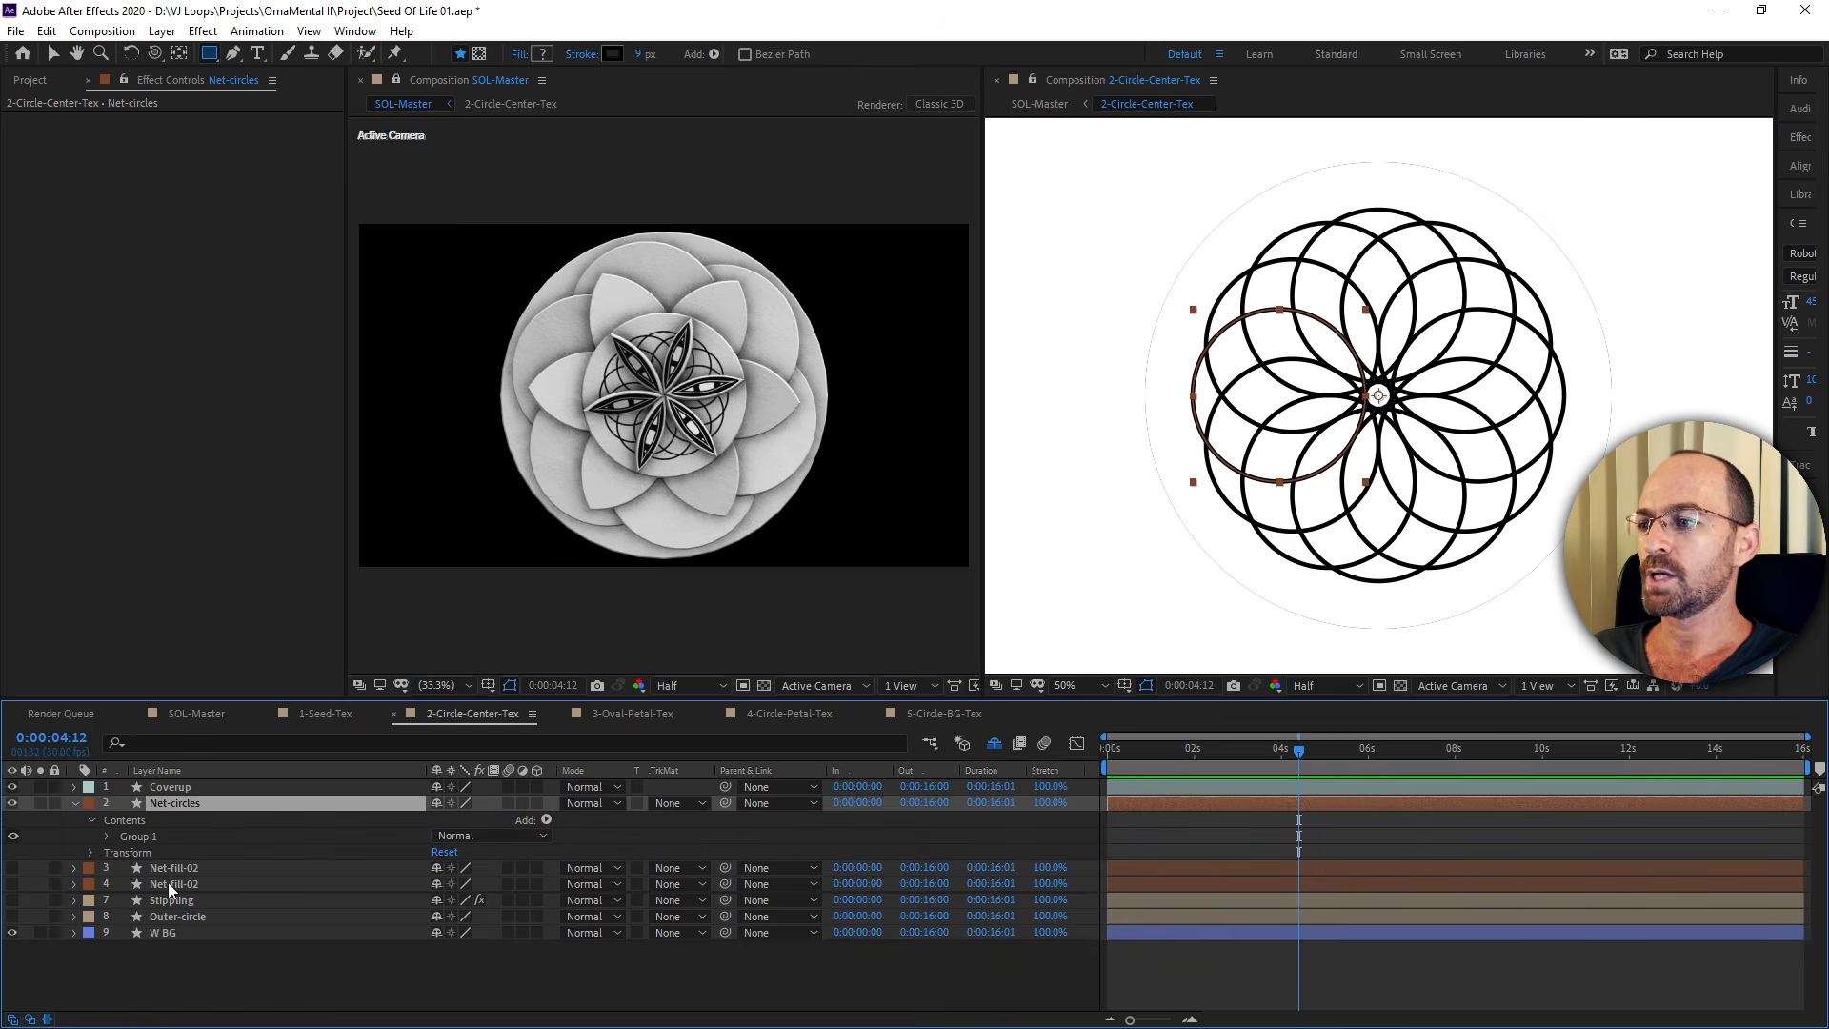
{"action": "left_click", "coordinate": [107, 837]}
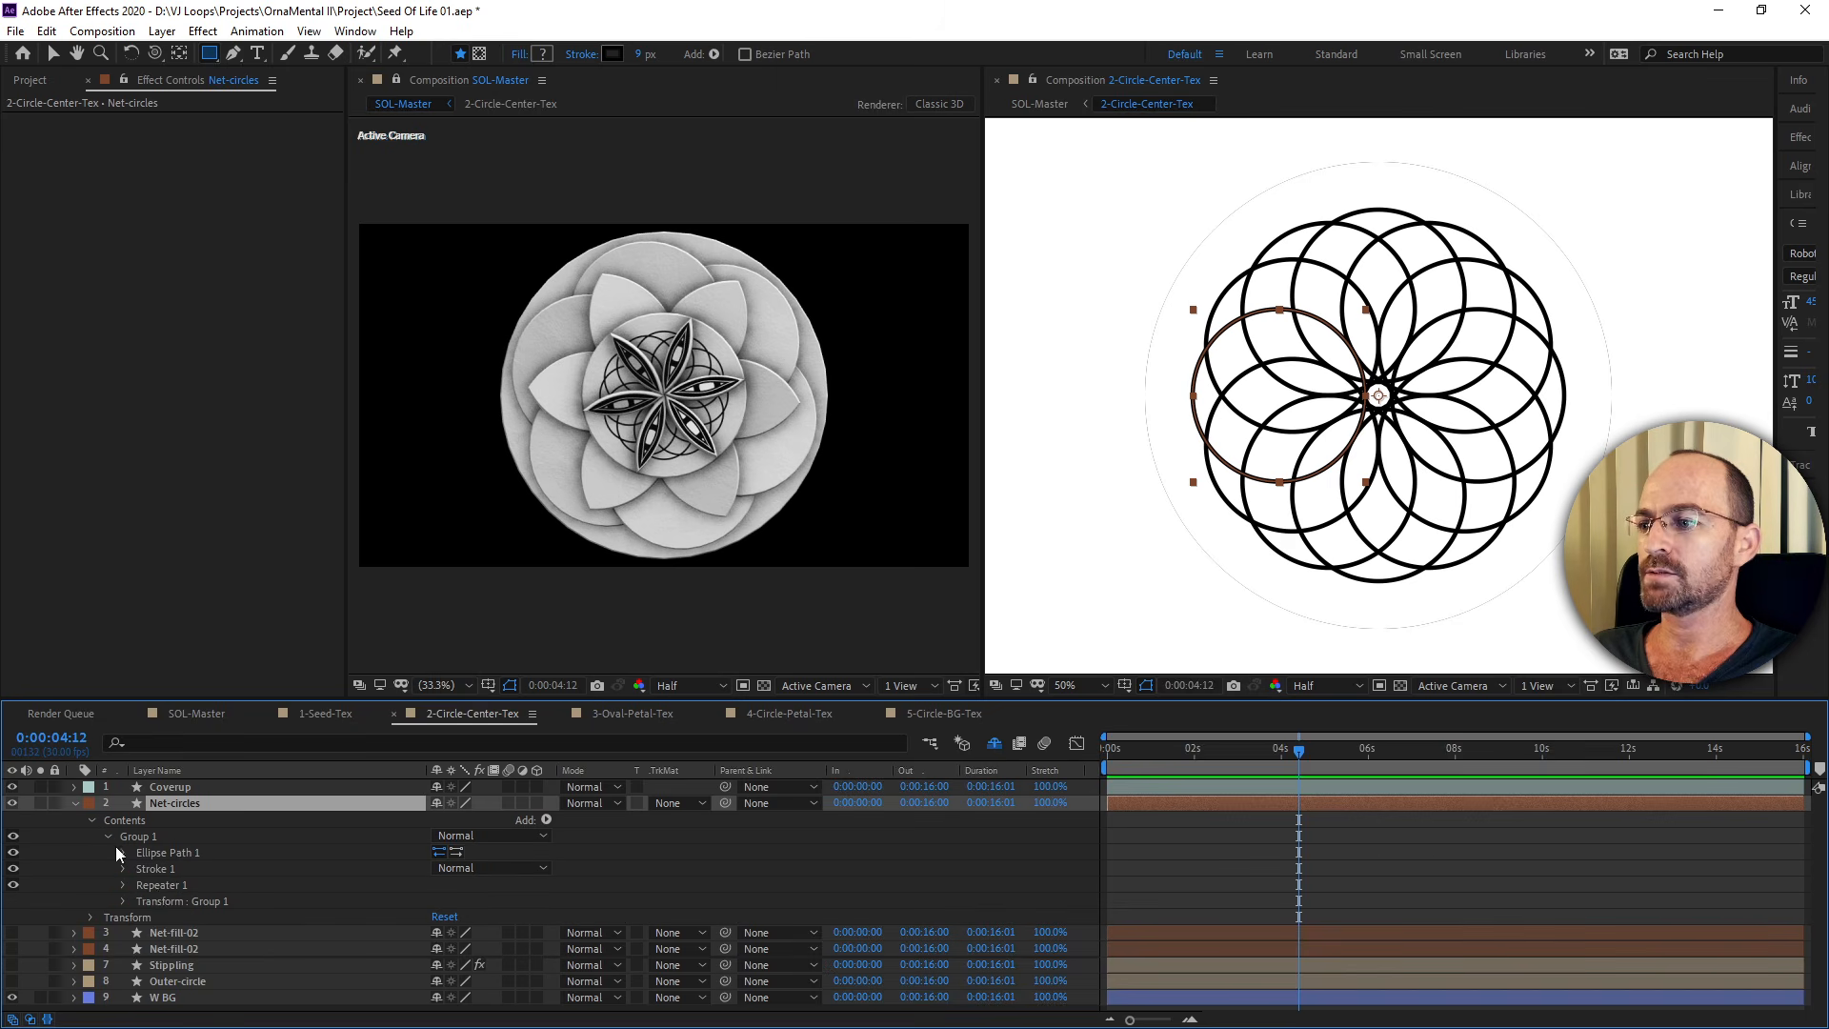
{"action": "left_click", "coordinate": [164, 884]}
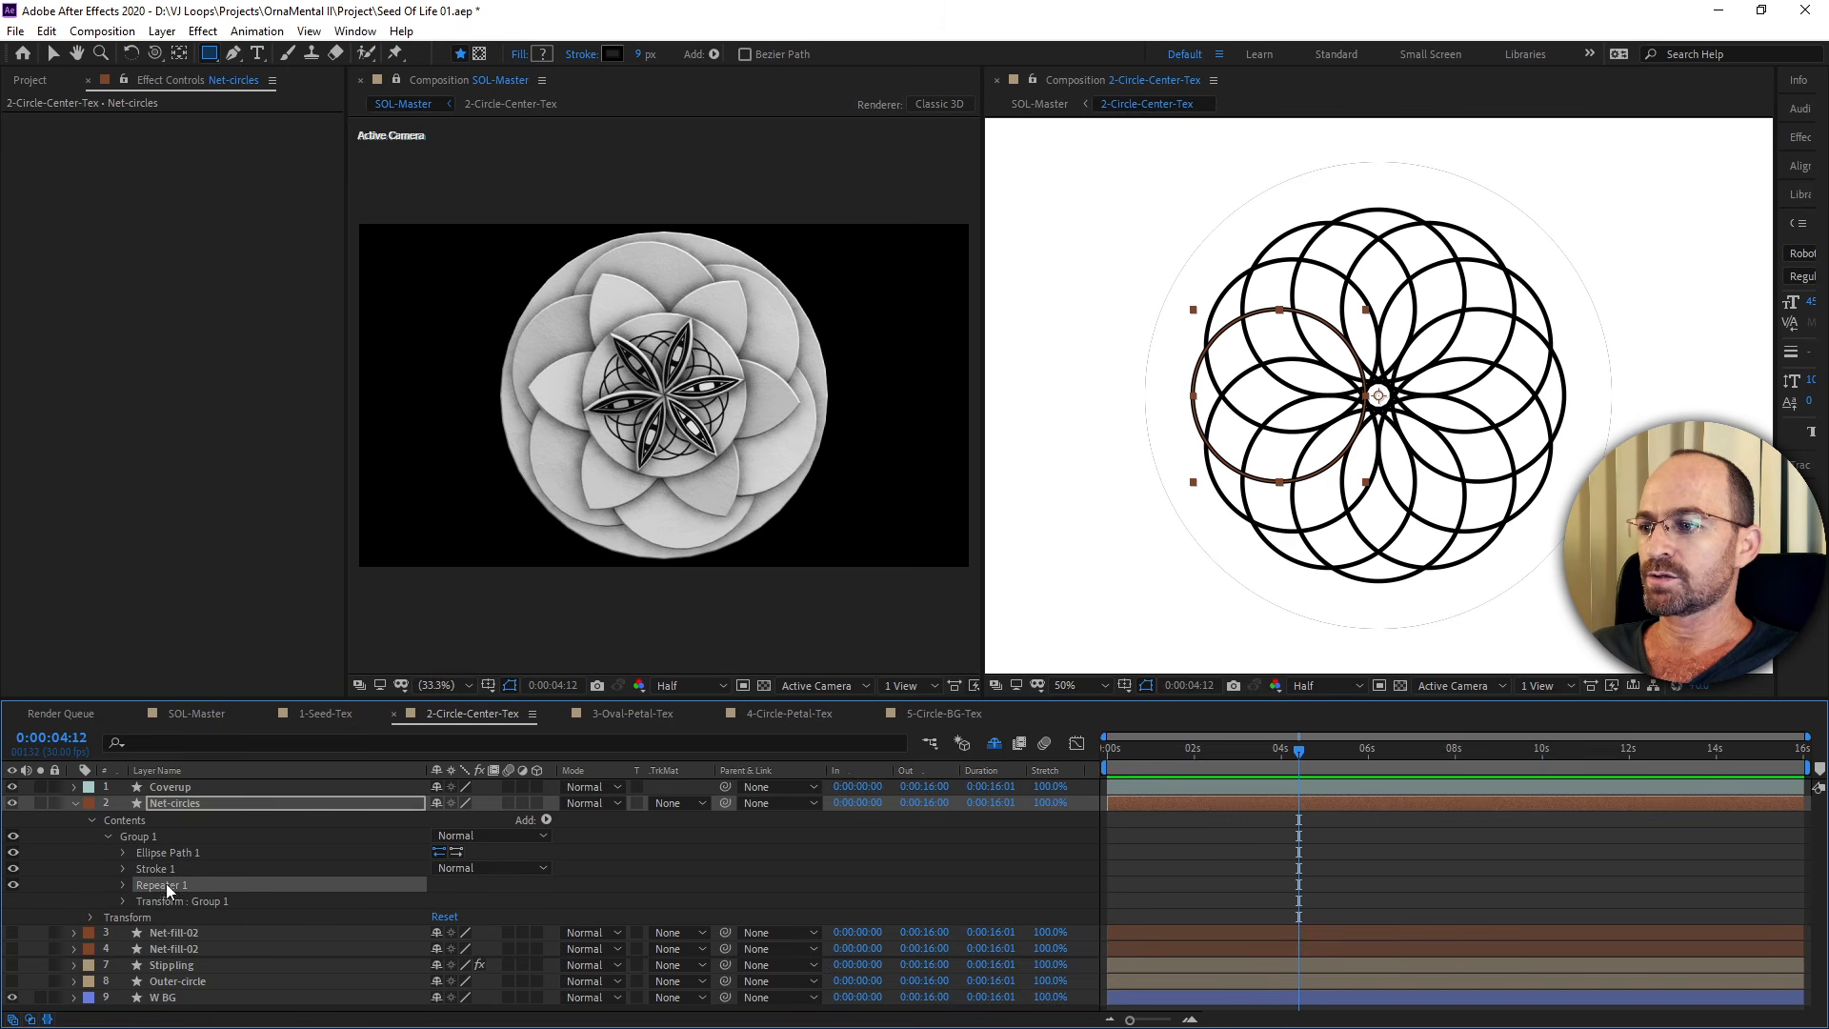
{"action": "left_click", "coordinate": [546, 820]}
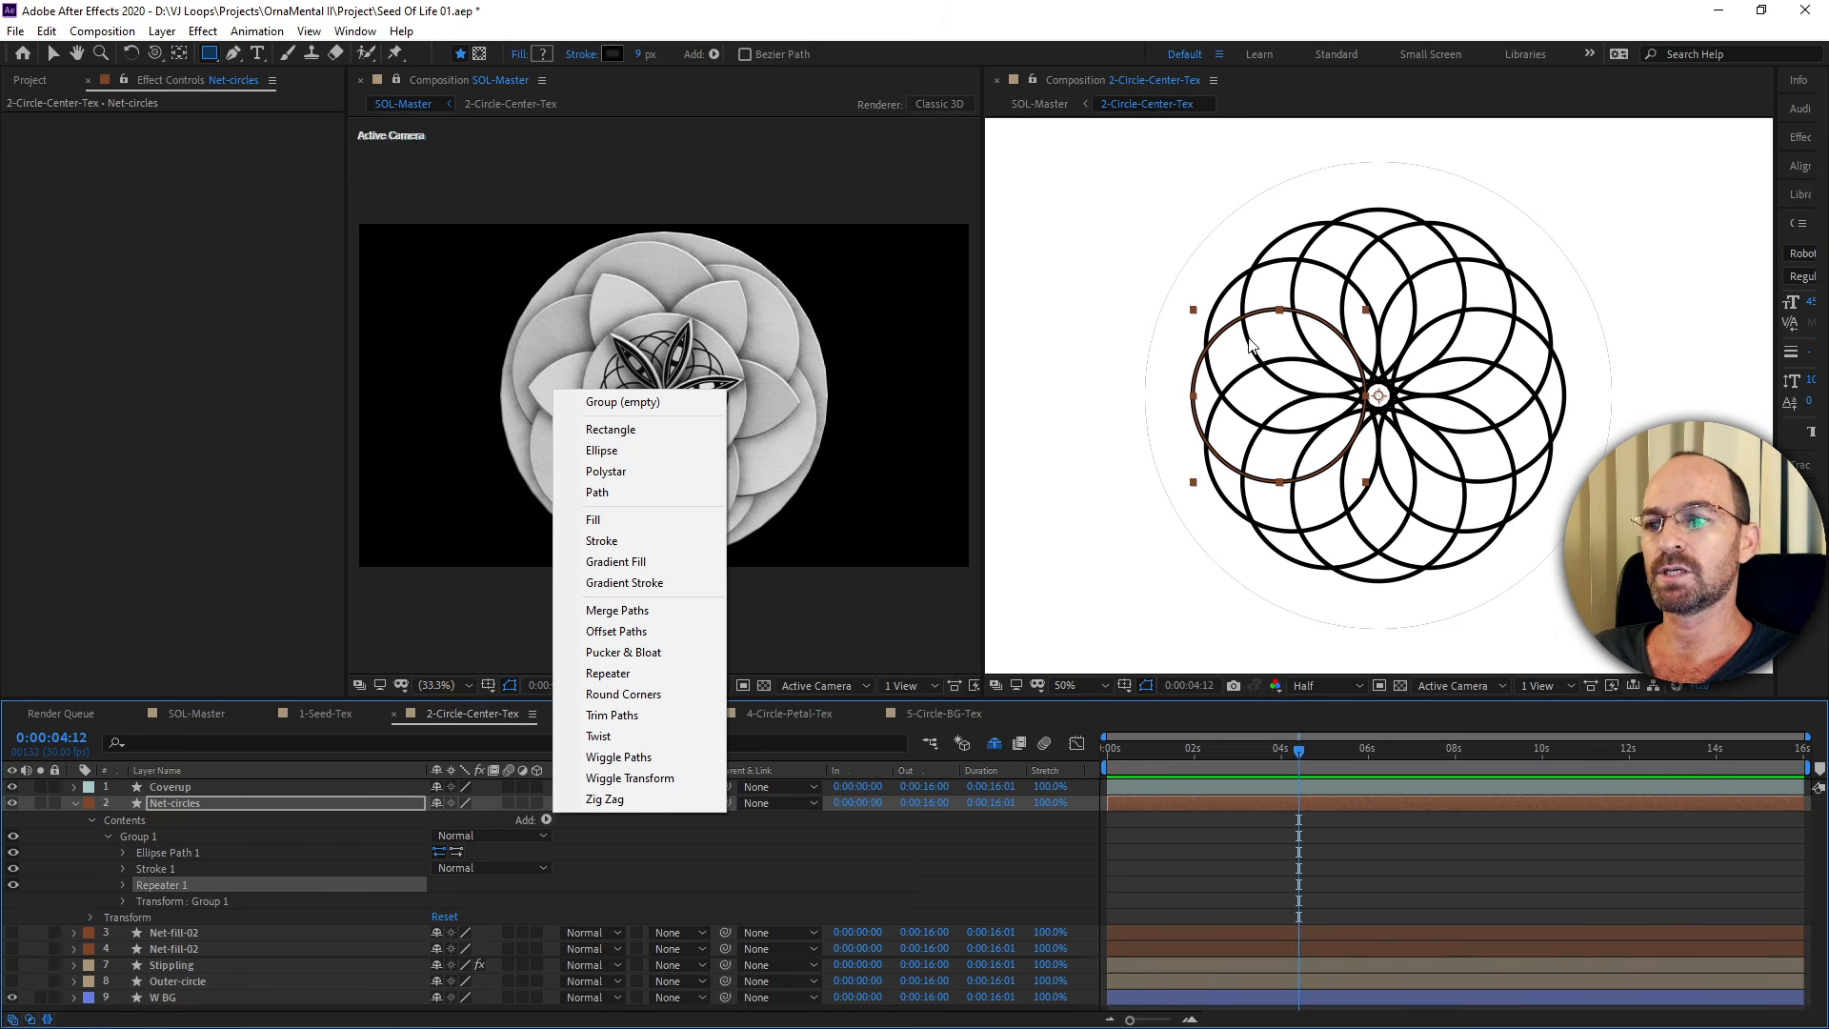
{"action": "left_click", "coordinate": [124, 886]}
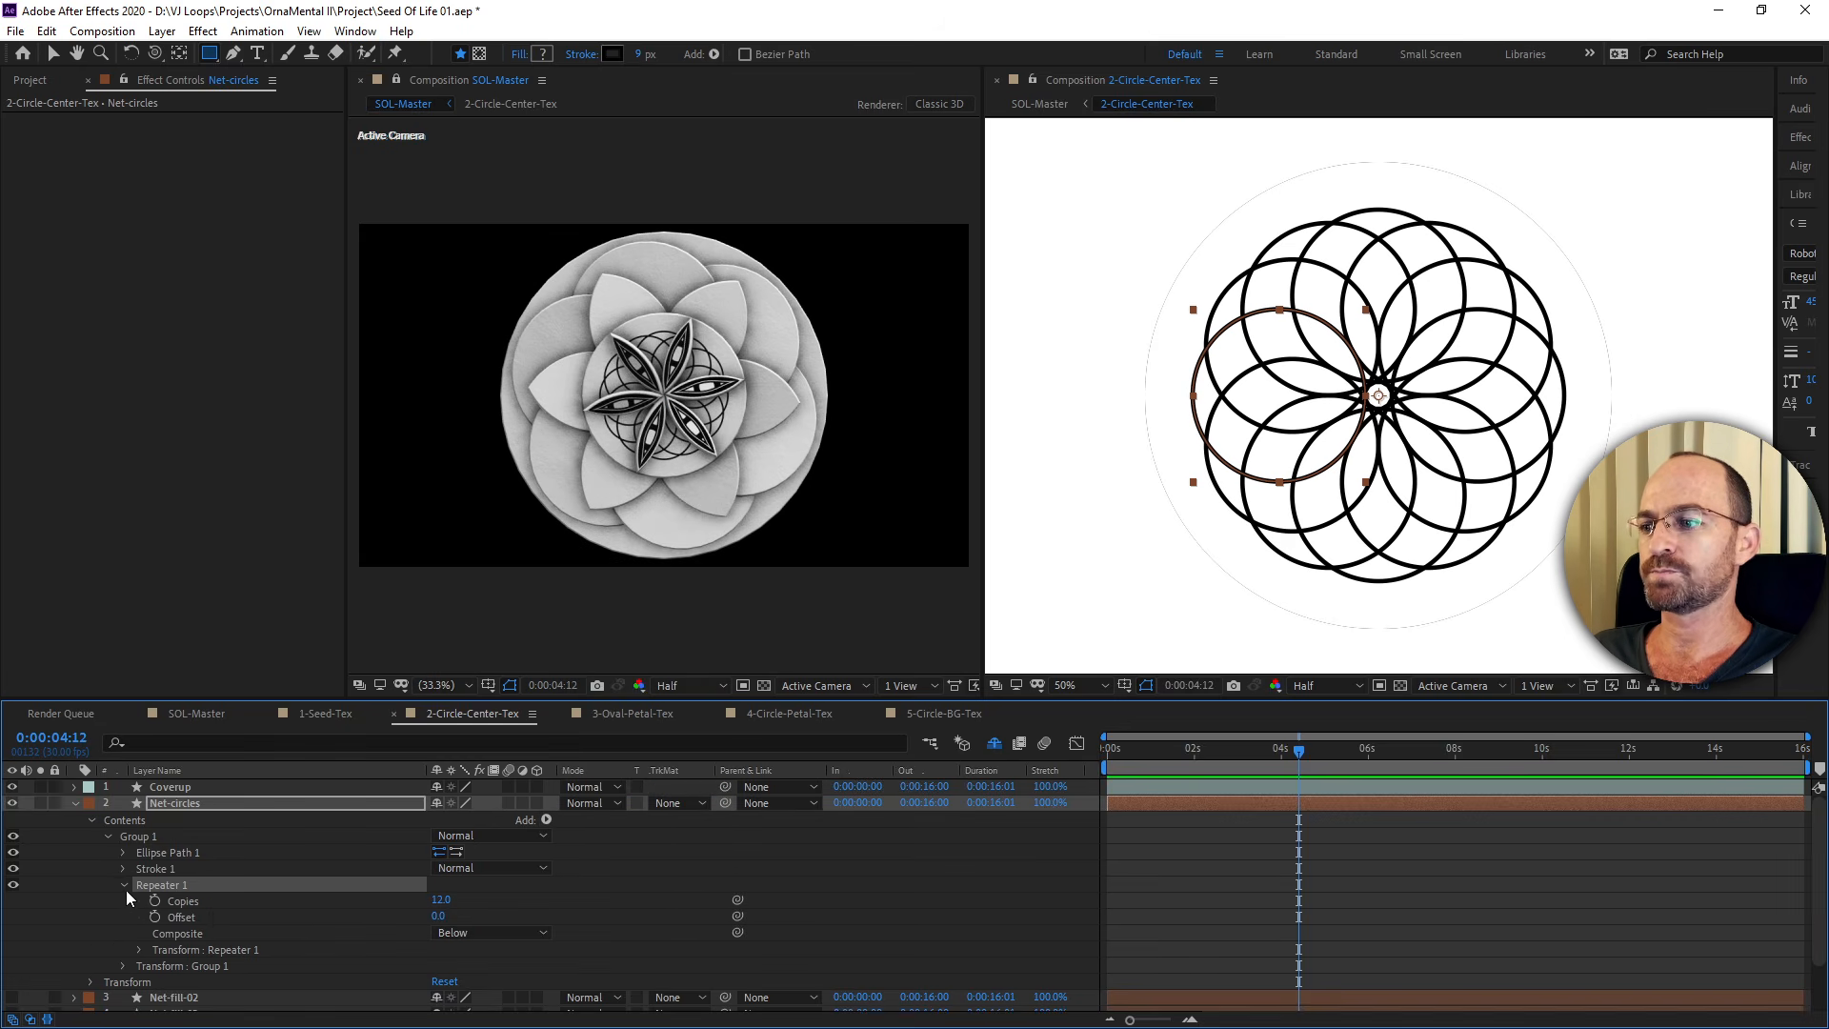
{"action": "left_click", "coordinate": [124, 886]}
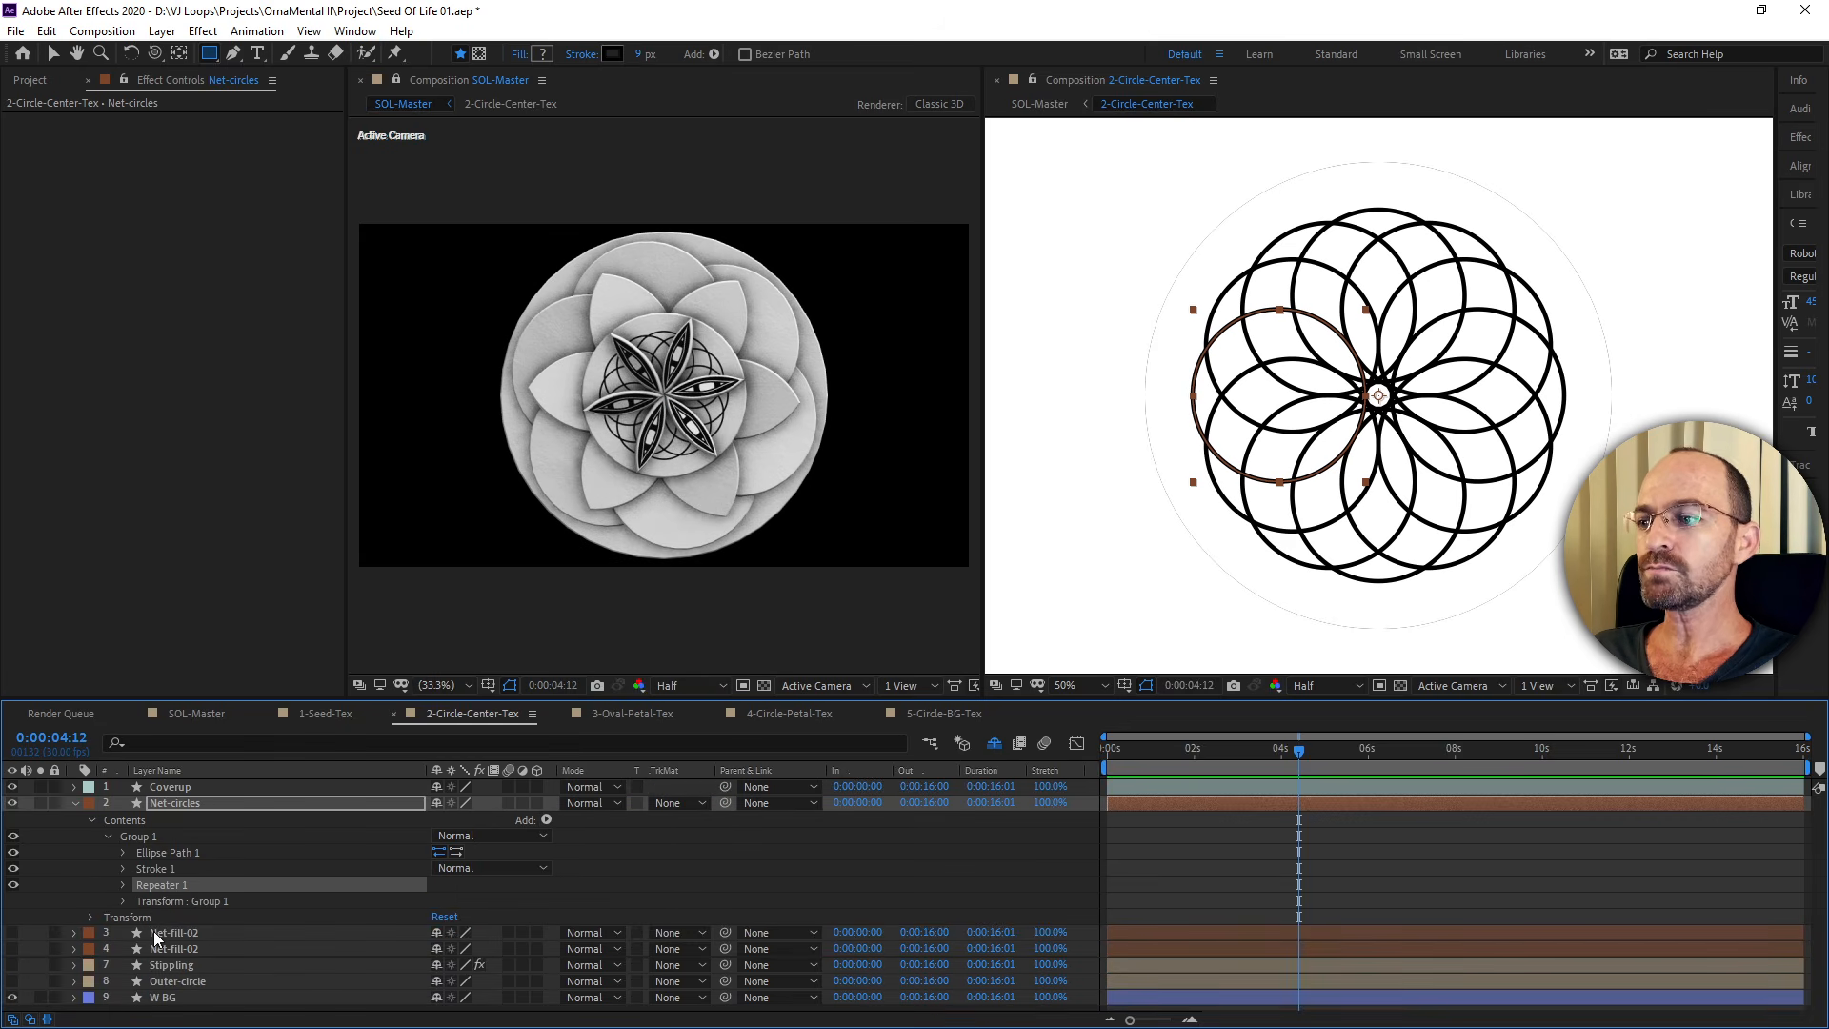
Make both Net-fill-02 layers, Stippling and Outer-circle visible in 2-Circle-Center-Tex.
{"action": "left_click", "coordinate": [13, 933]}
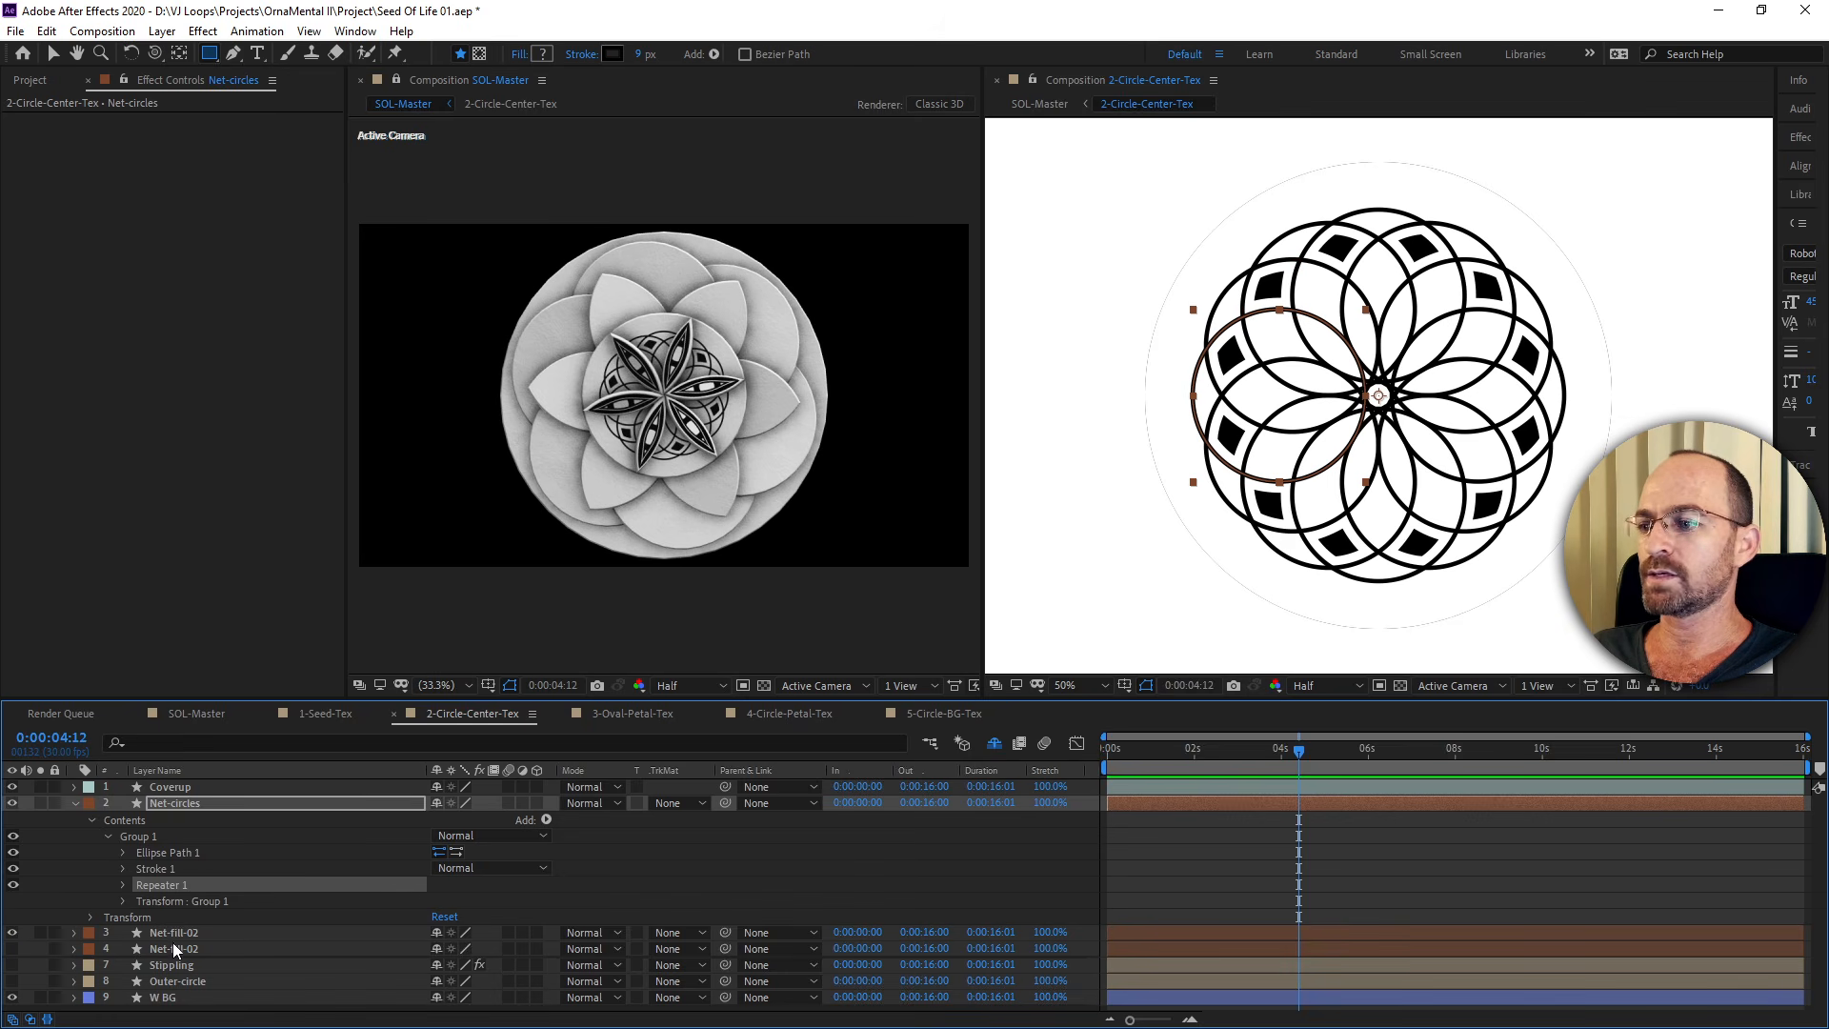
{"action": "left_click", "coordinate": [173, 933]}
{"action": "left_click", "coordinate": [12, 949]}
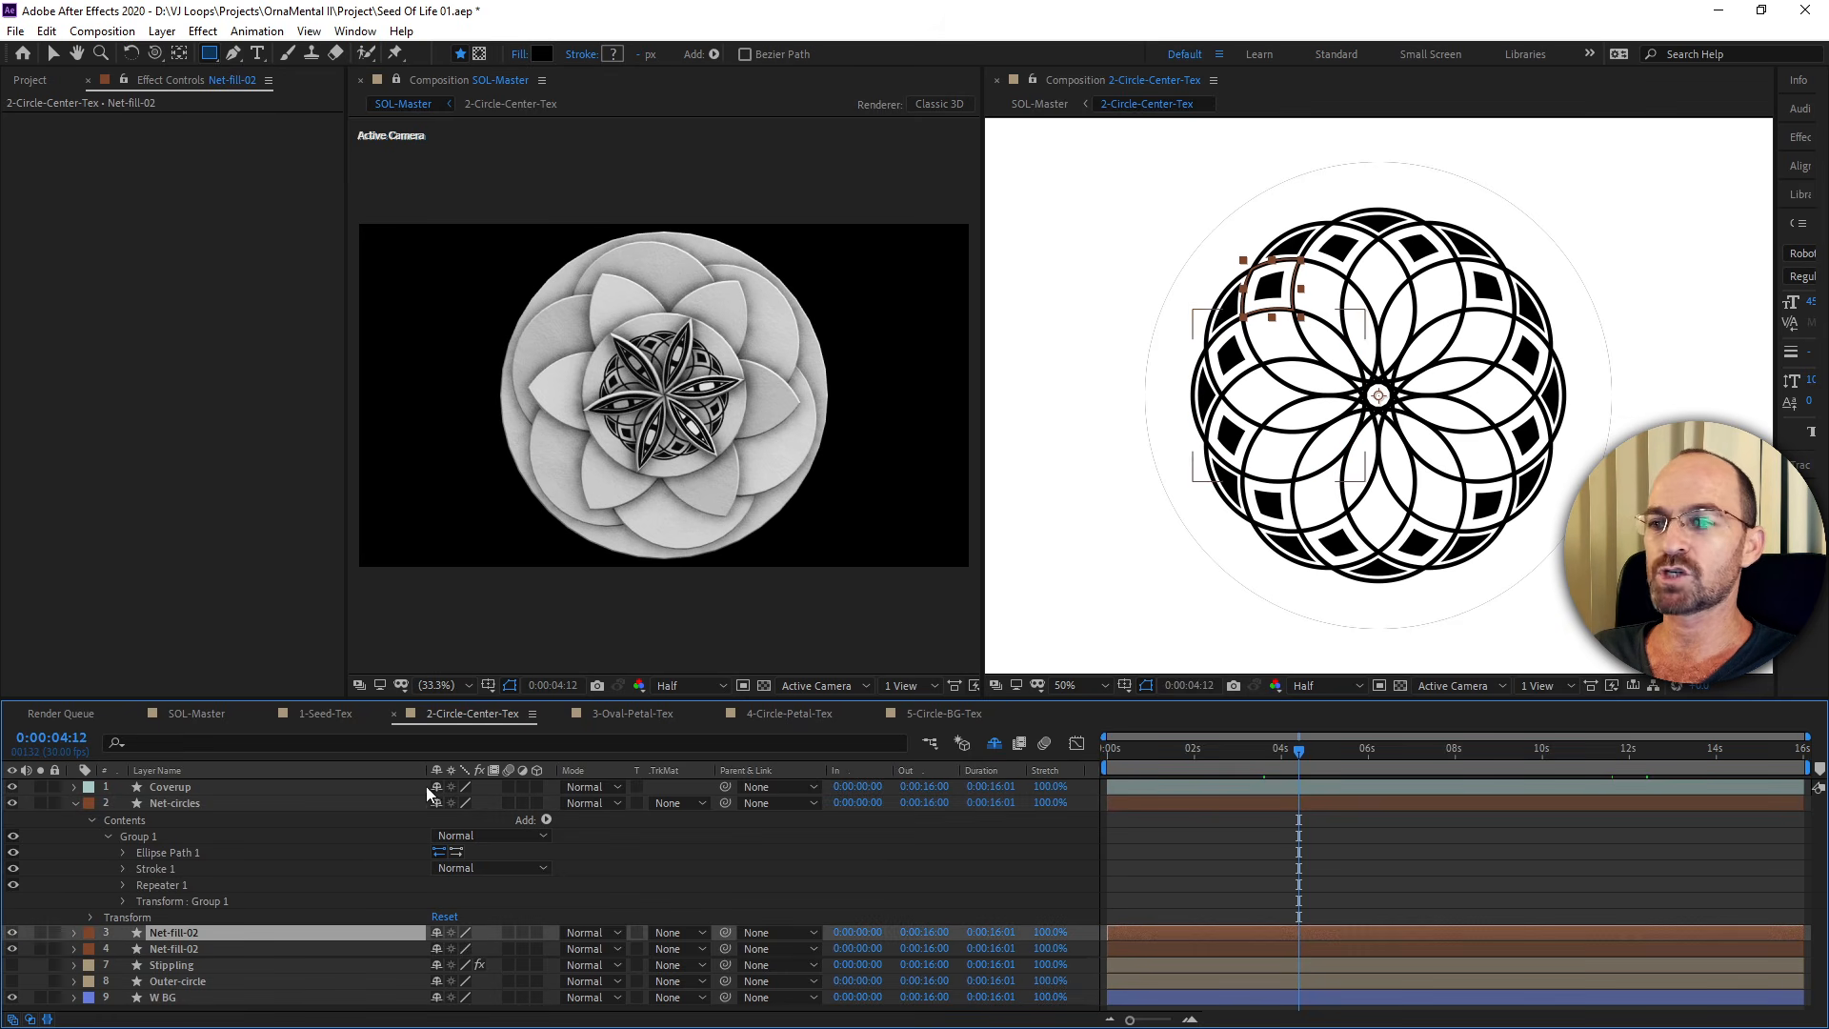
{"action": "left_click", "coordinate": [14, 965]}
{"action": "left_click", "coordinate": [13, 982]}
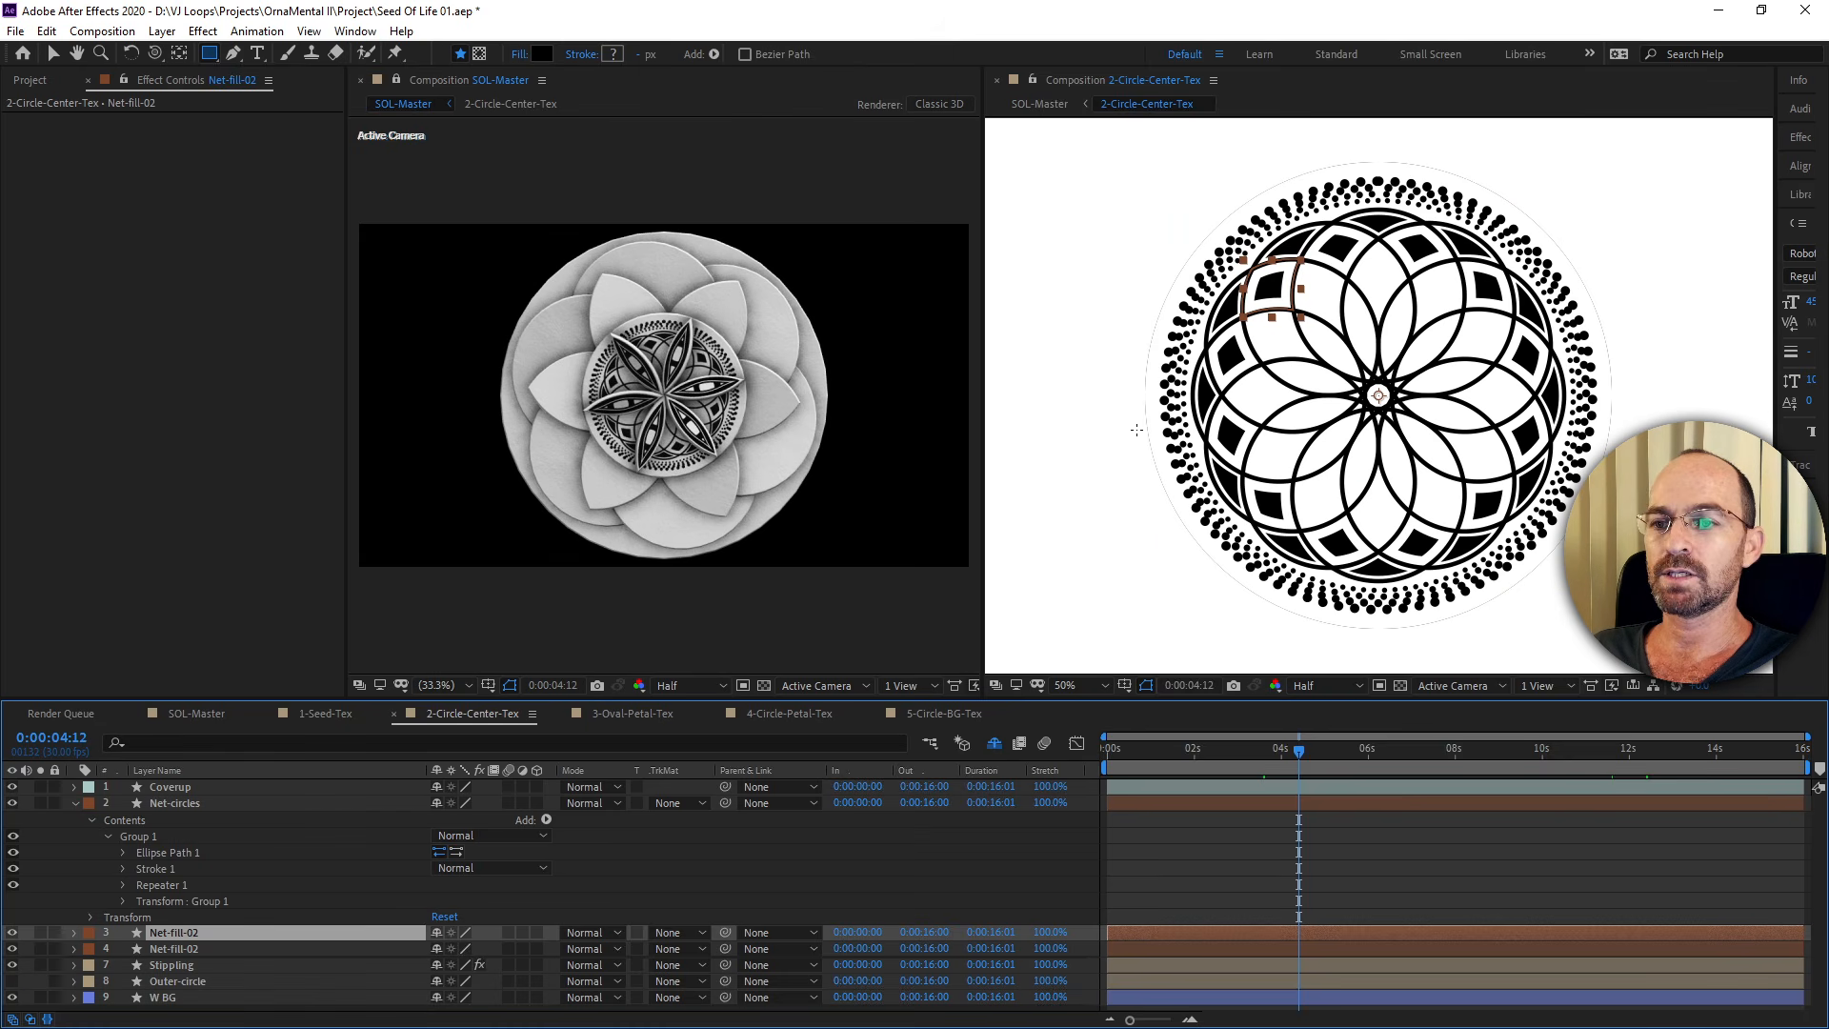
{"action": "left_click", "coordinate": [13, 981]}
{"action": "left_click", "coordinate": [12, 981]}
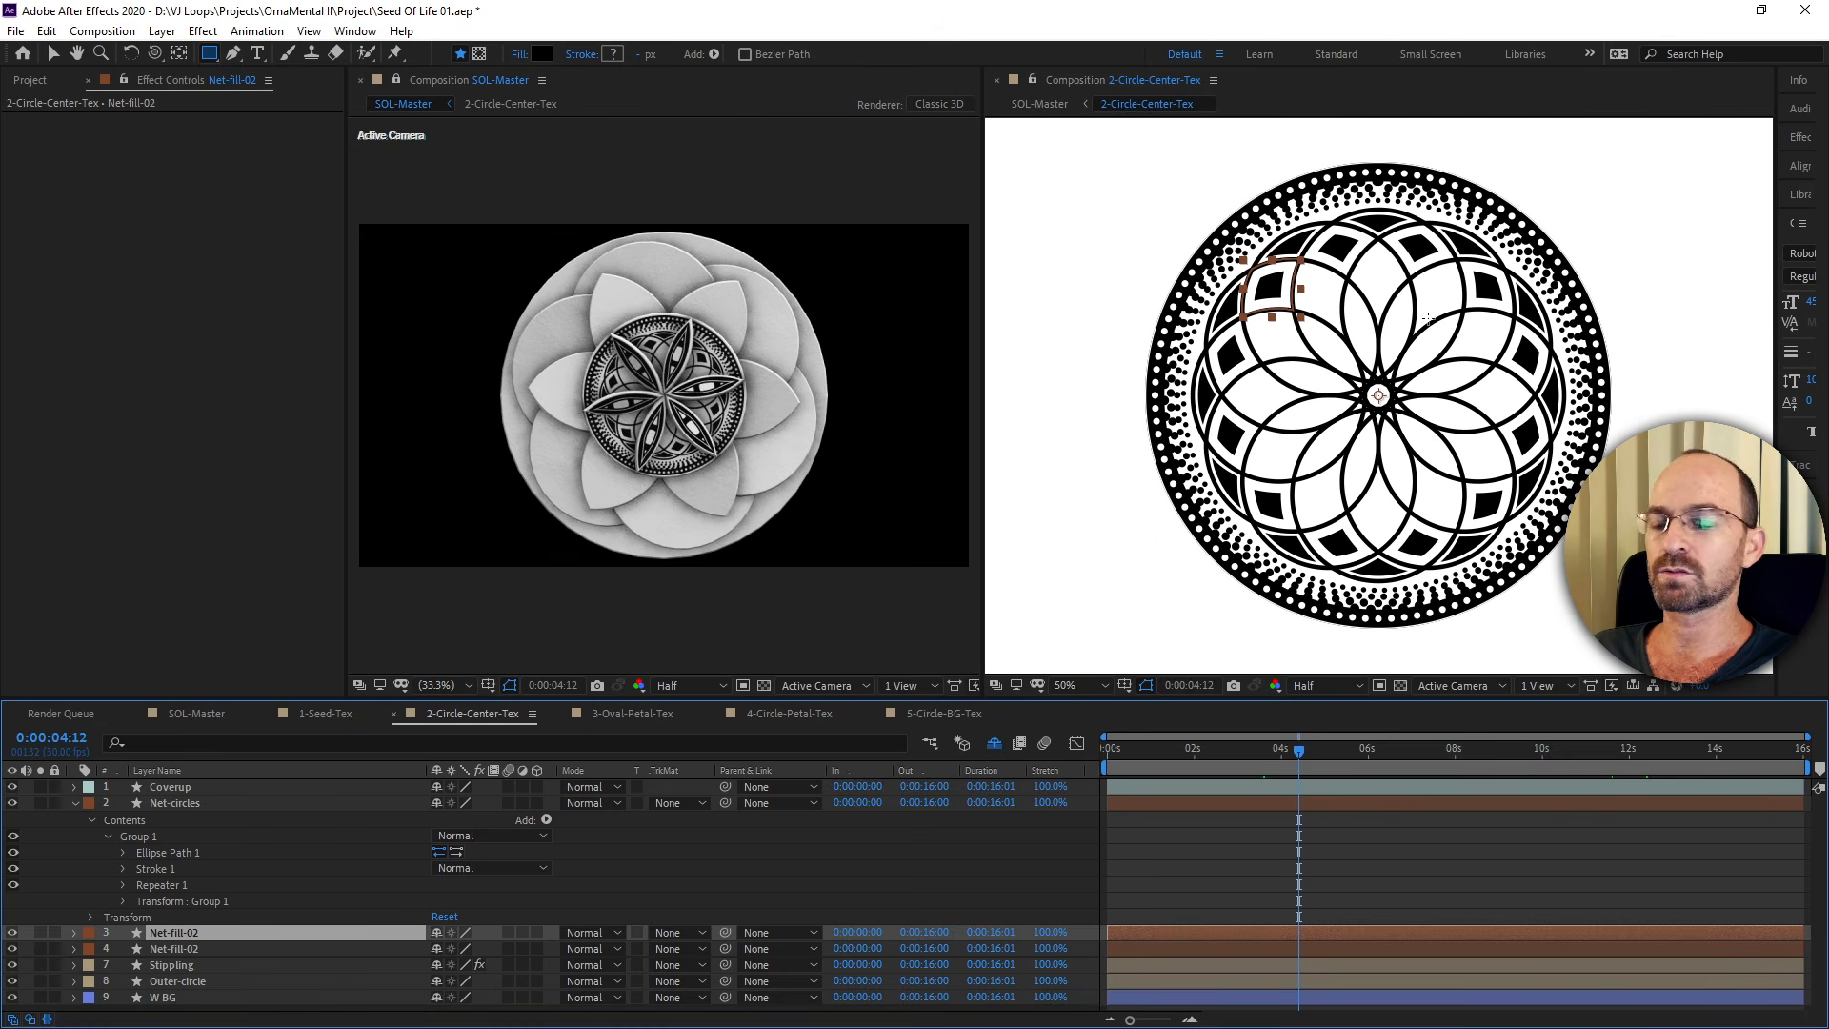
Set the SOL-Master viewer's resolution to Full and frame the whole ornament at 50% magnification.
{"action": "scroll", "coordinate": [635, 480], "scroll_direction": "up", "scroll_amount": 3}
{"action": "scroll", "coordinate": [635, 480], "scroll_direction": "down", "scroll_amount": 1}
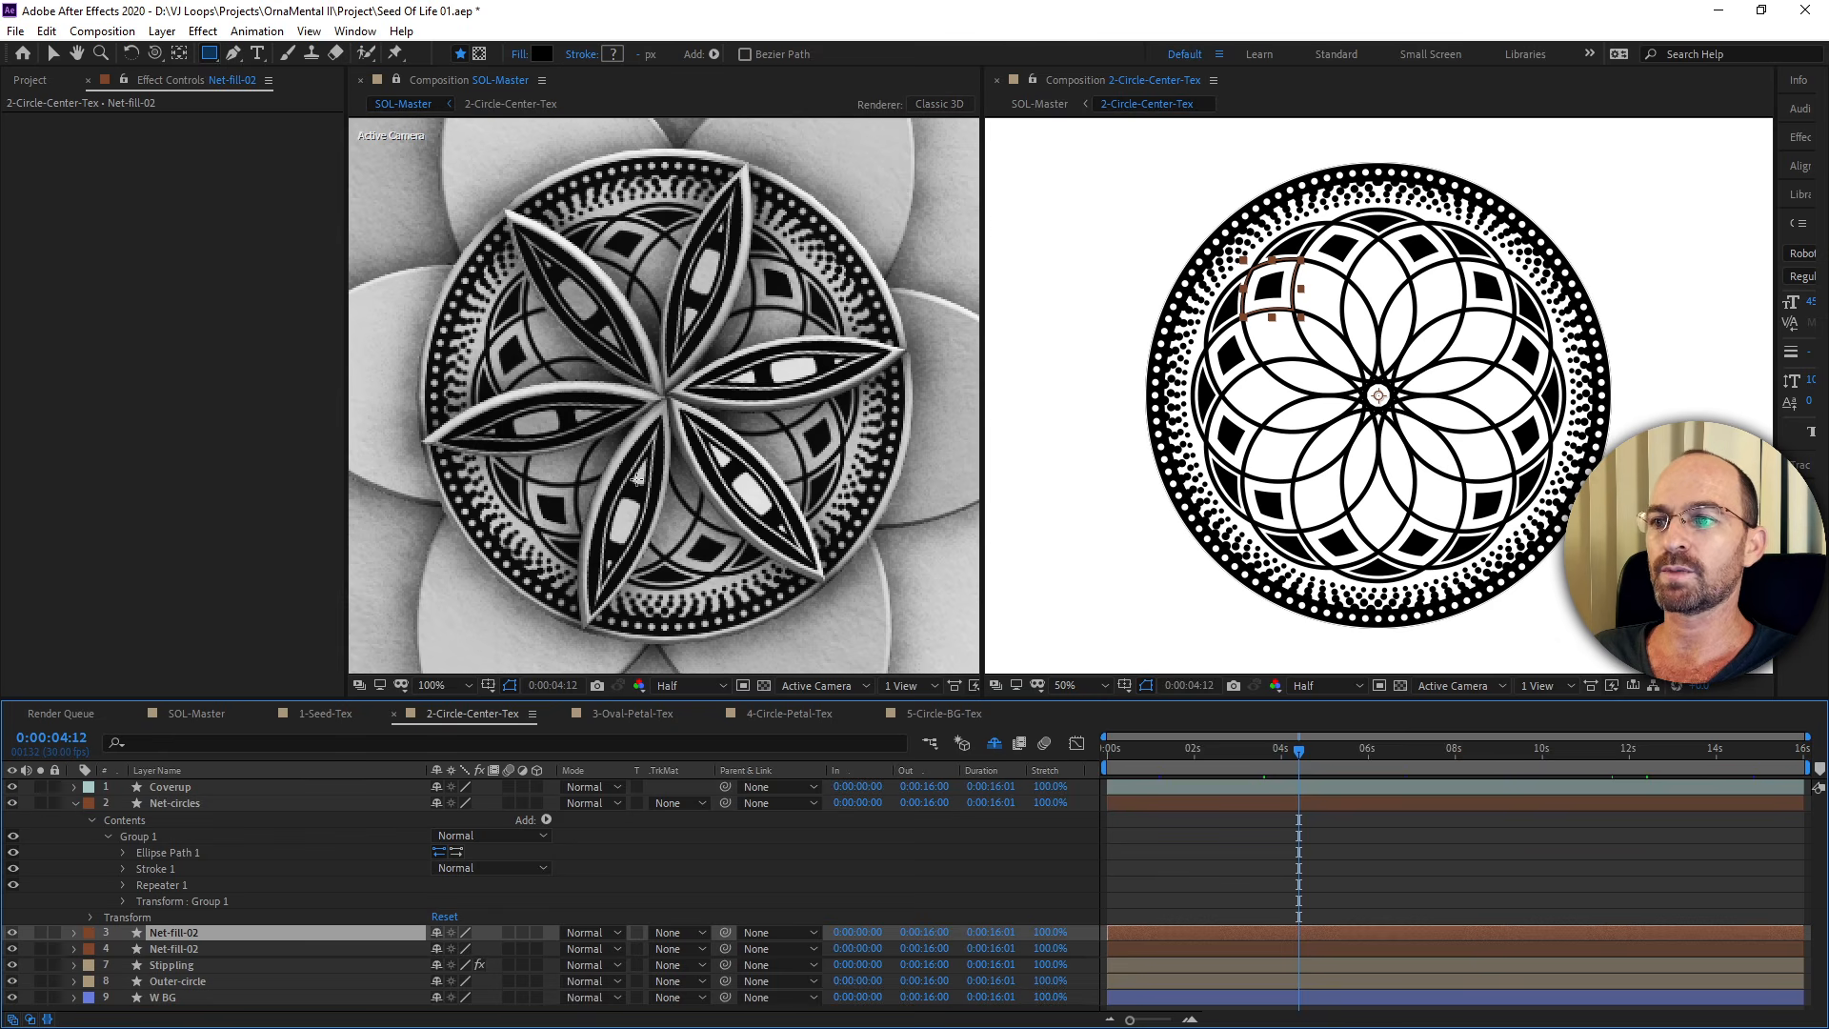
{"action": "left_click", "coordinate": [673, 686]}
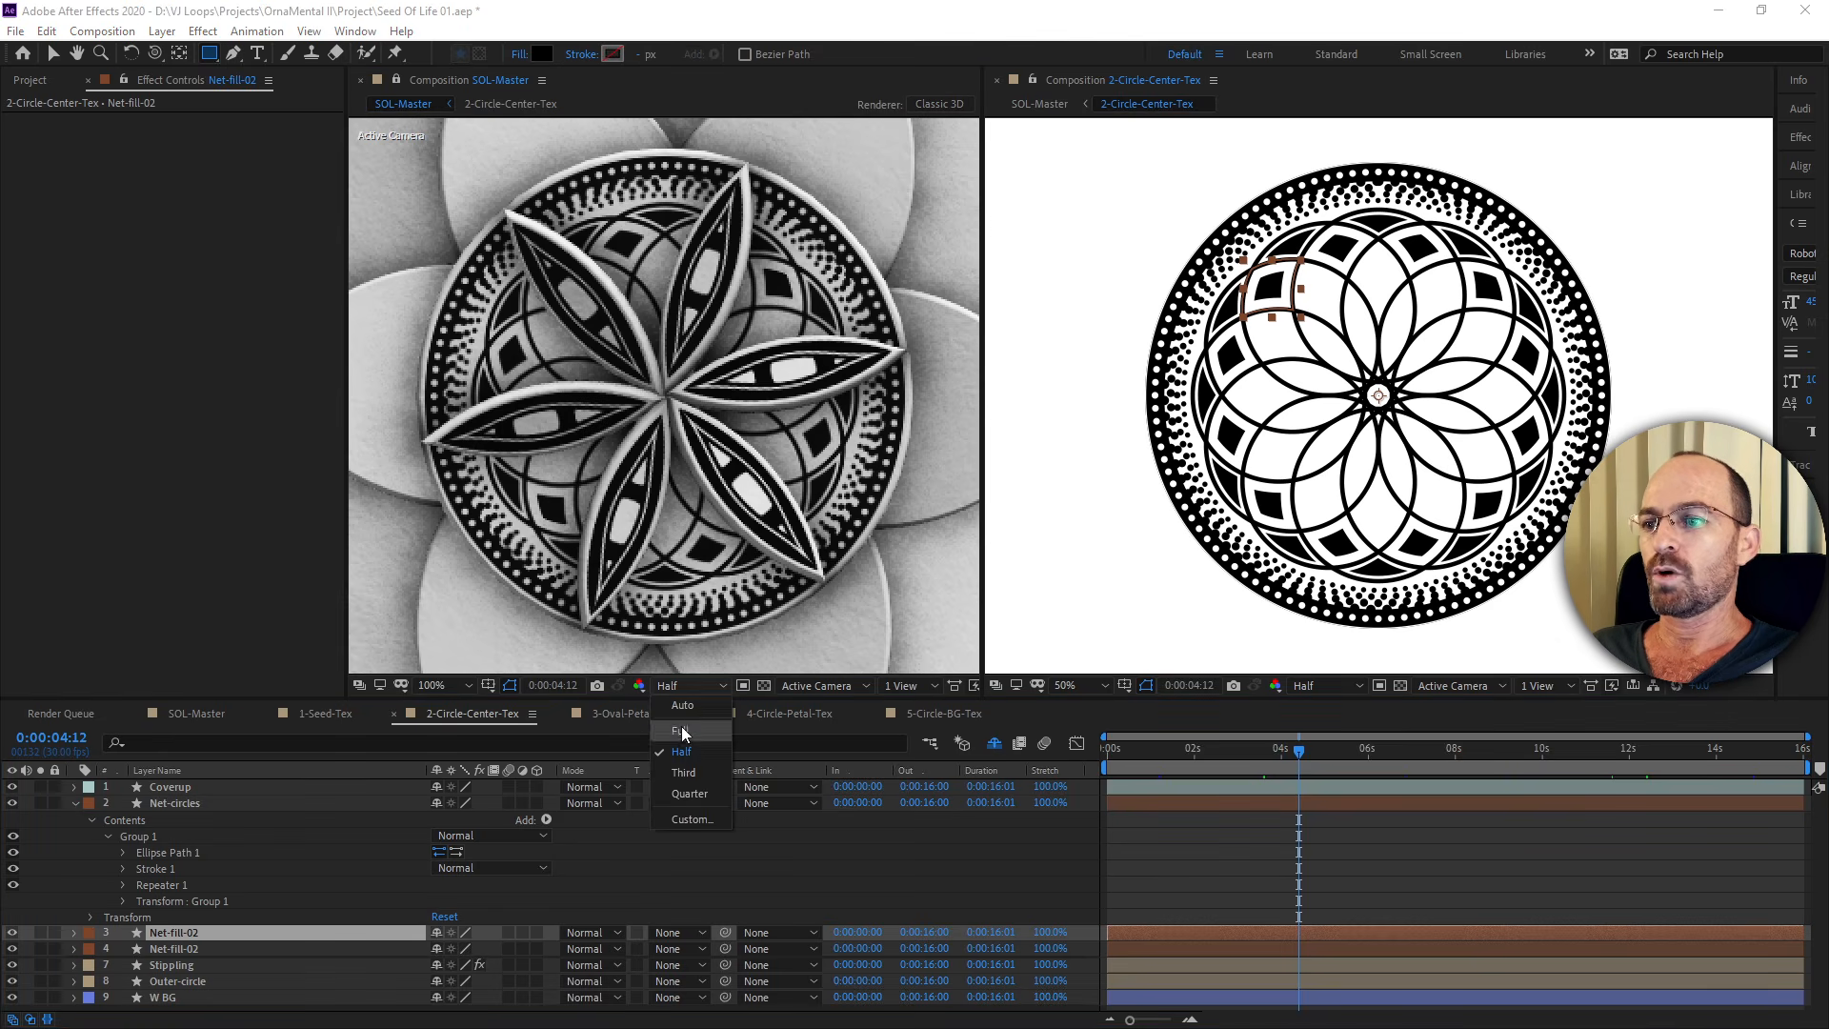
{"action": "left_click", "coordinate": [678, 729]}
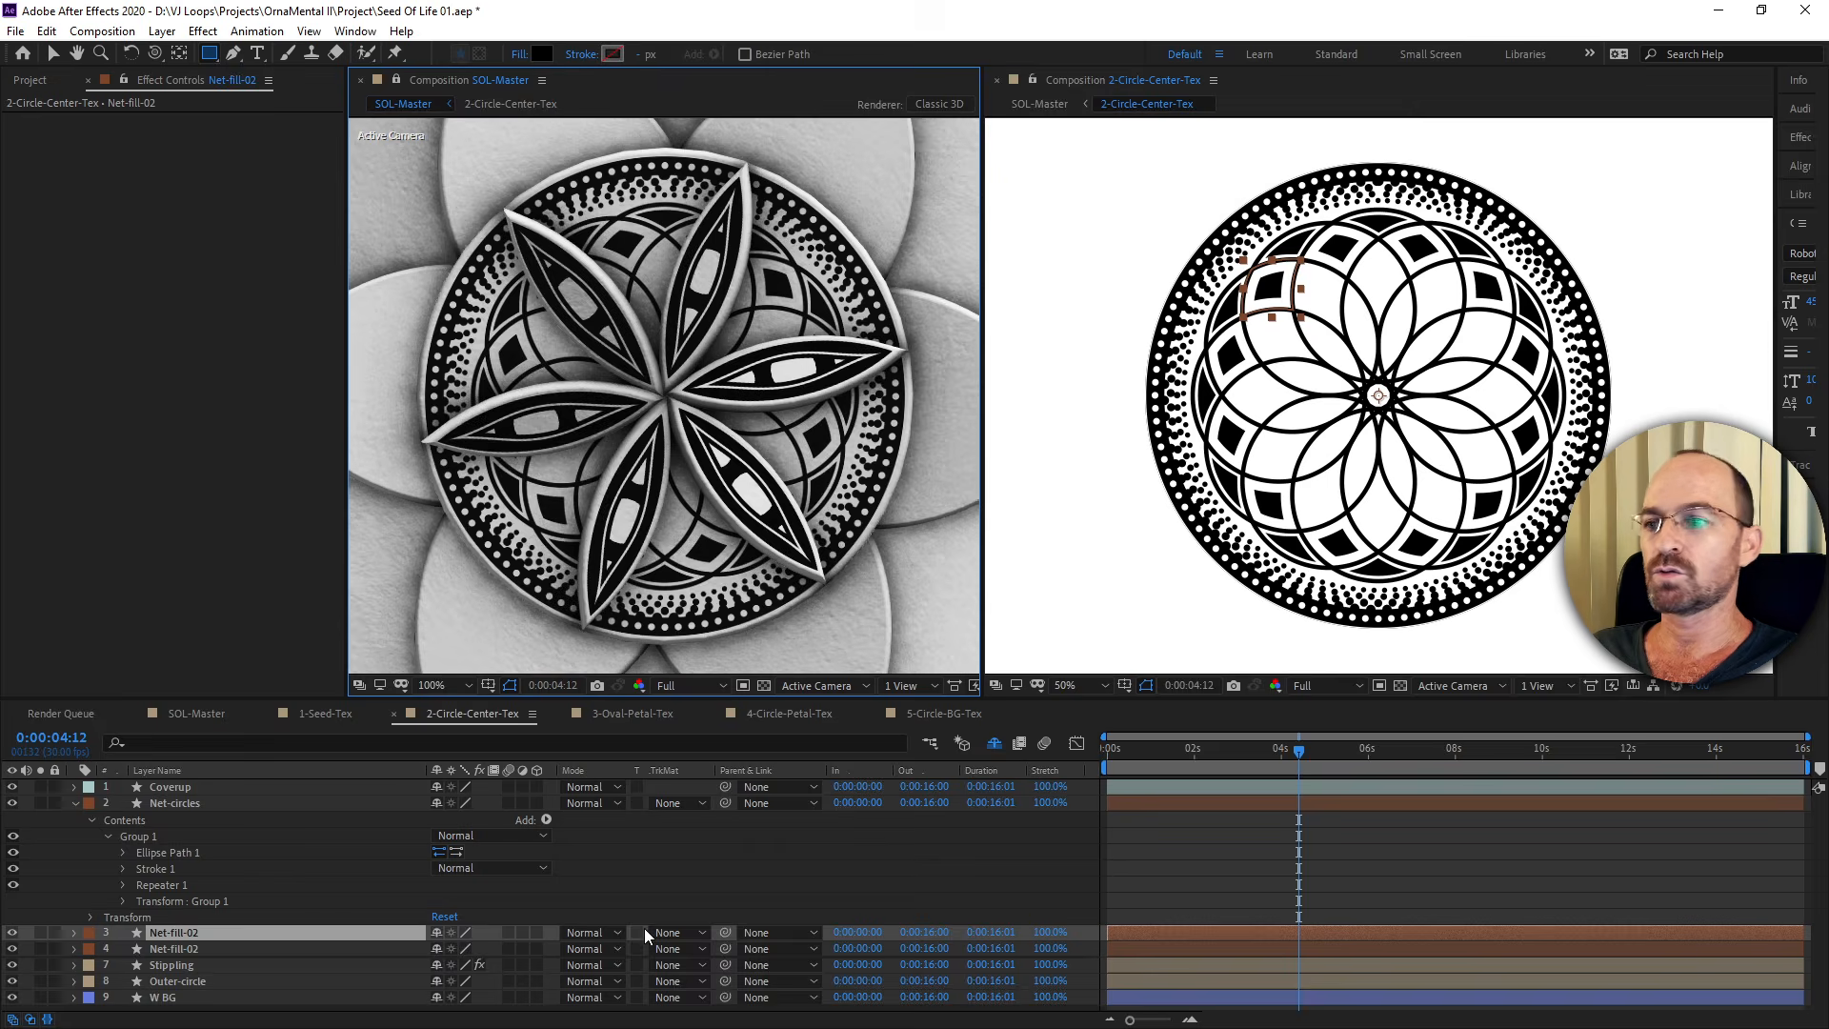
{"action": "scroll", "coordinate": [644, 473], "scroll_direction": "down", "scroll_amount": 2}
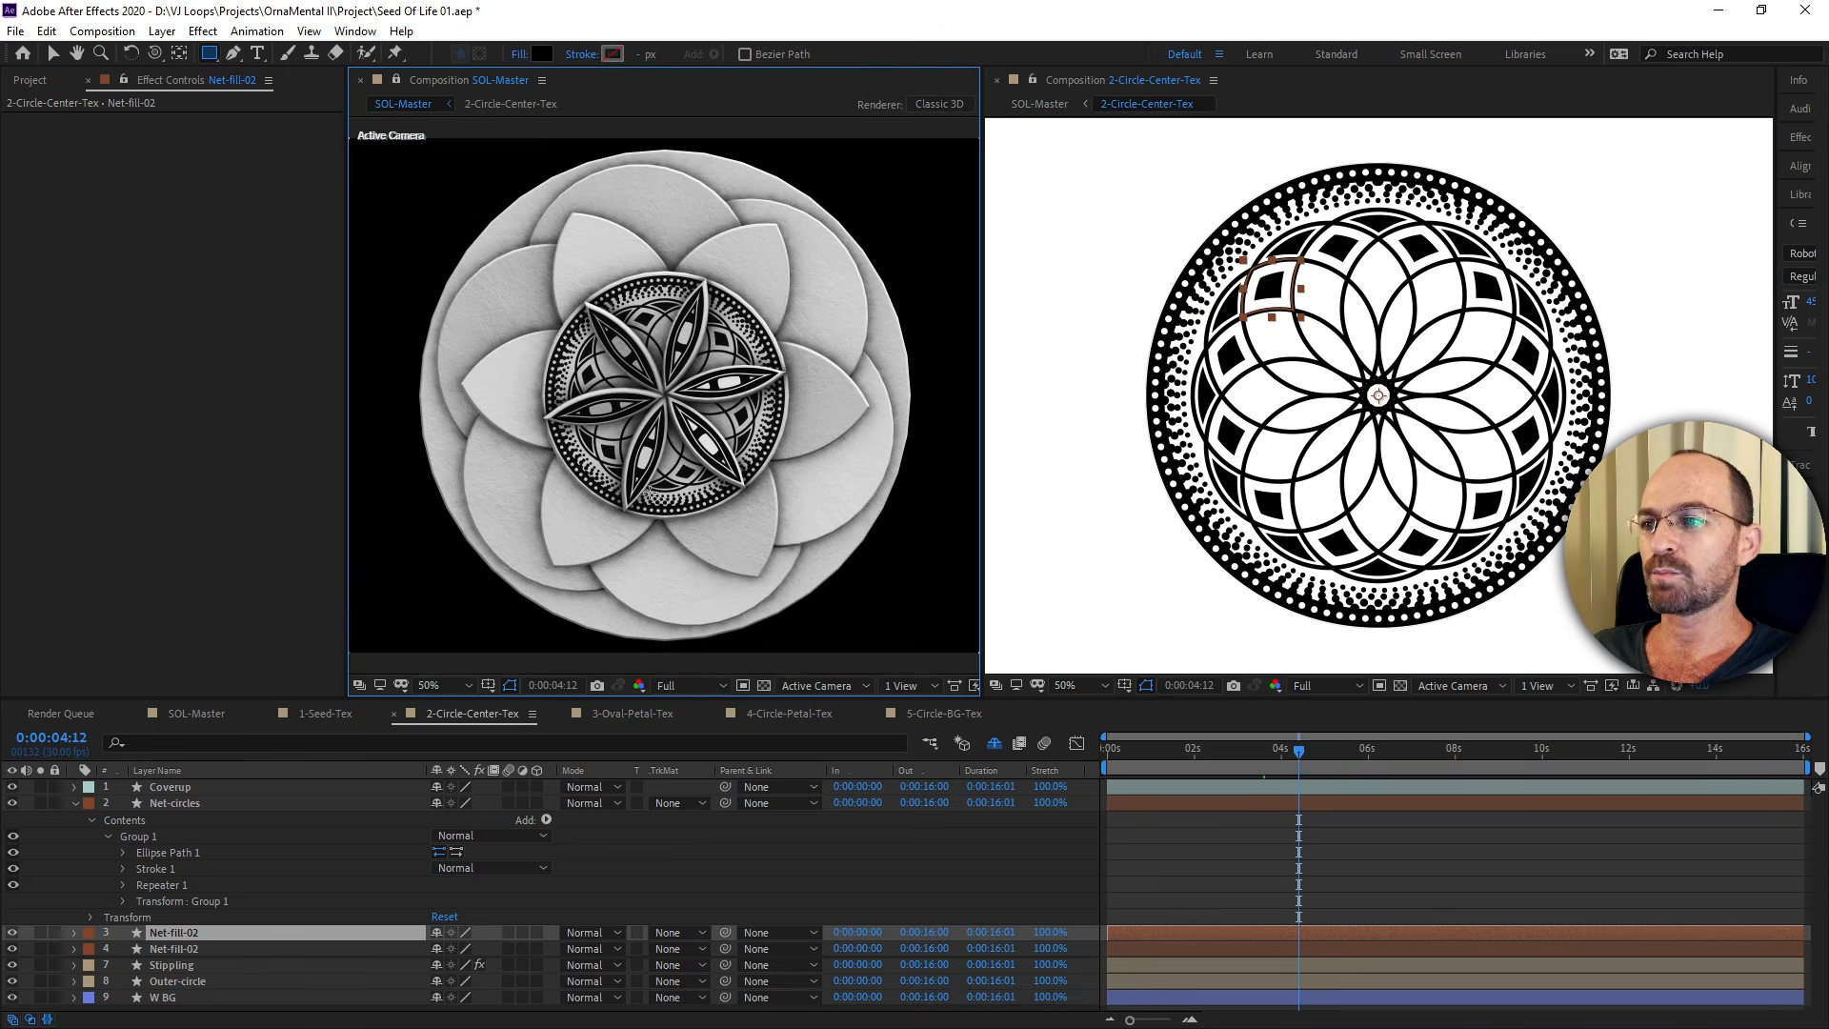
Hide Outer-circle, Stippling, both Net-fill-02 layers and Net-circles, leaving the plain white background and Coverup.
{"action": "left_click", "coordinate": [12, 997]}
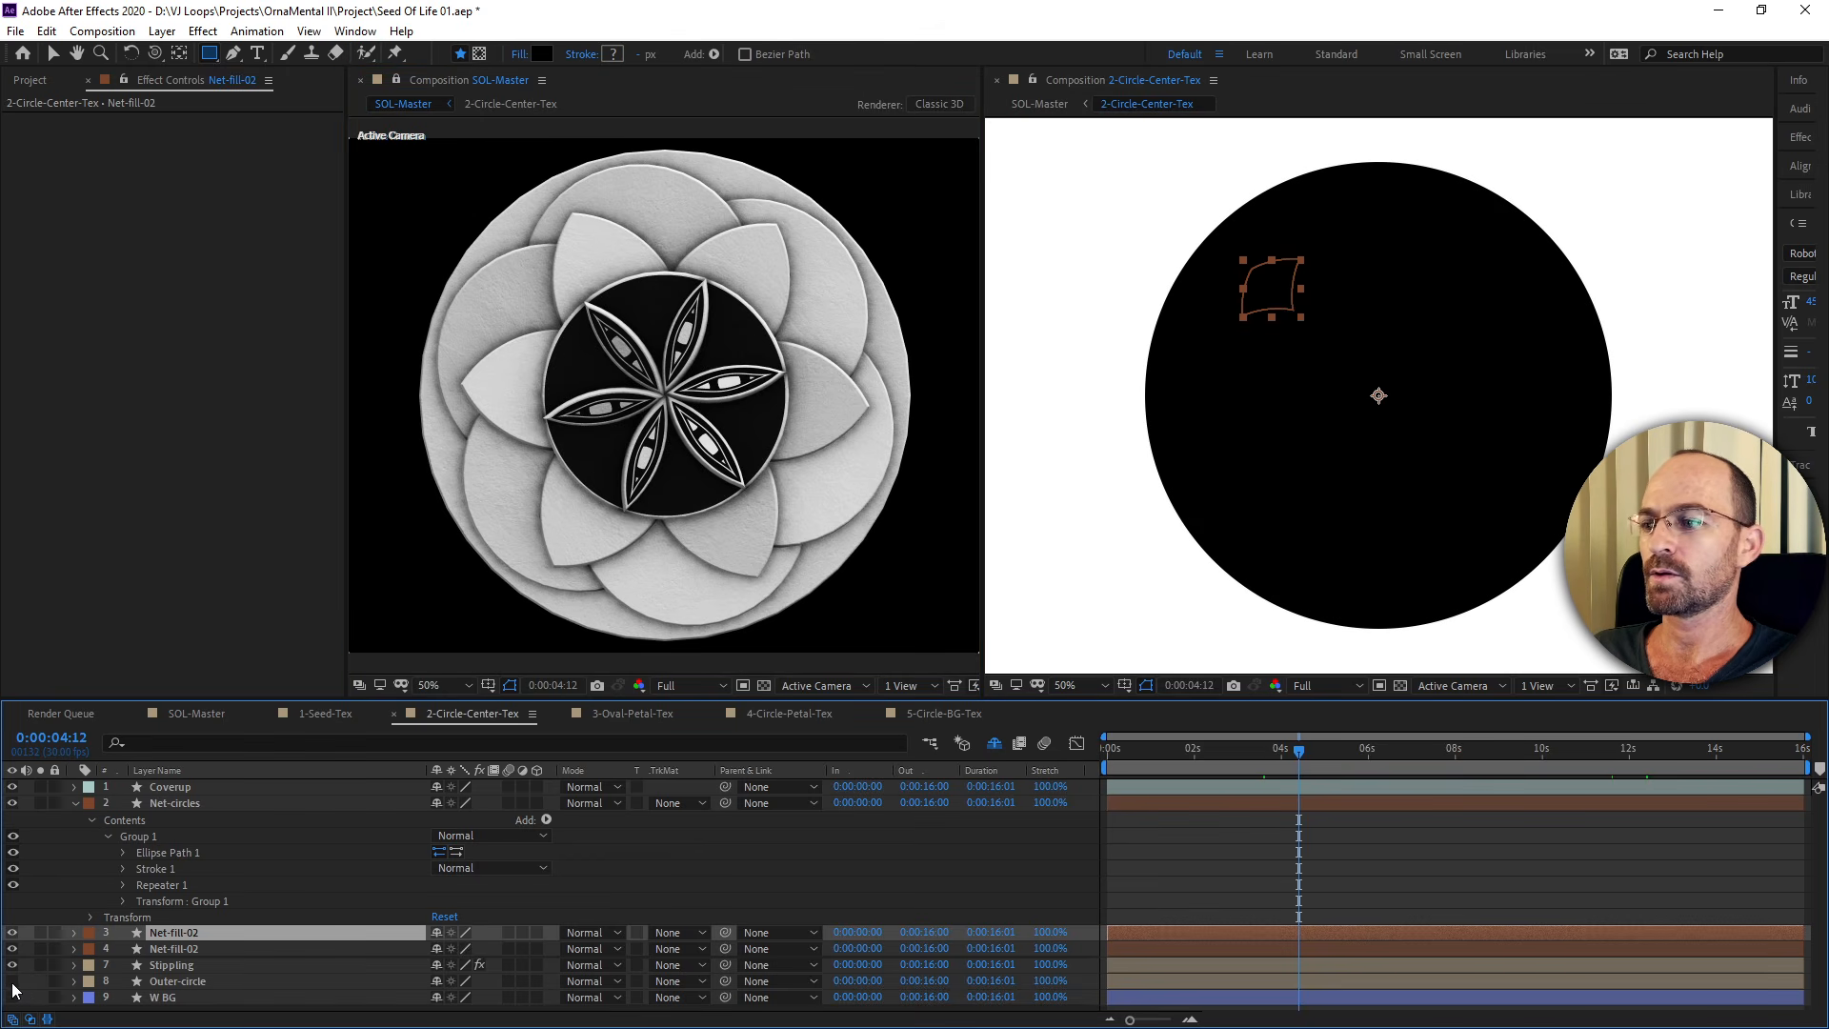
{"action": "left_click", "coordinate": [12, 997]}
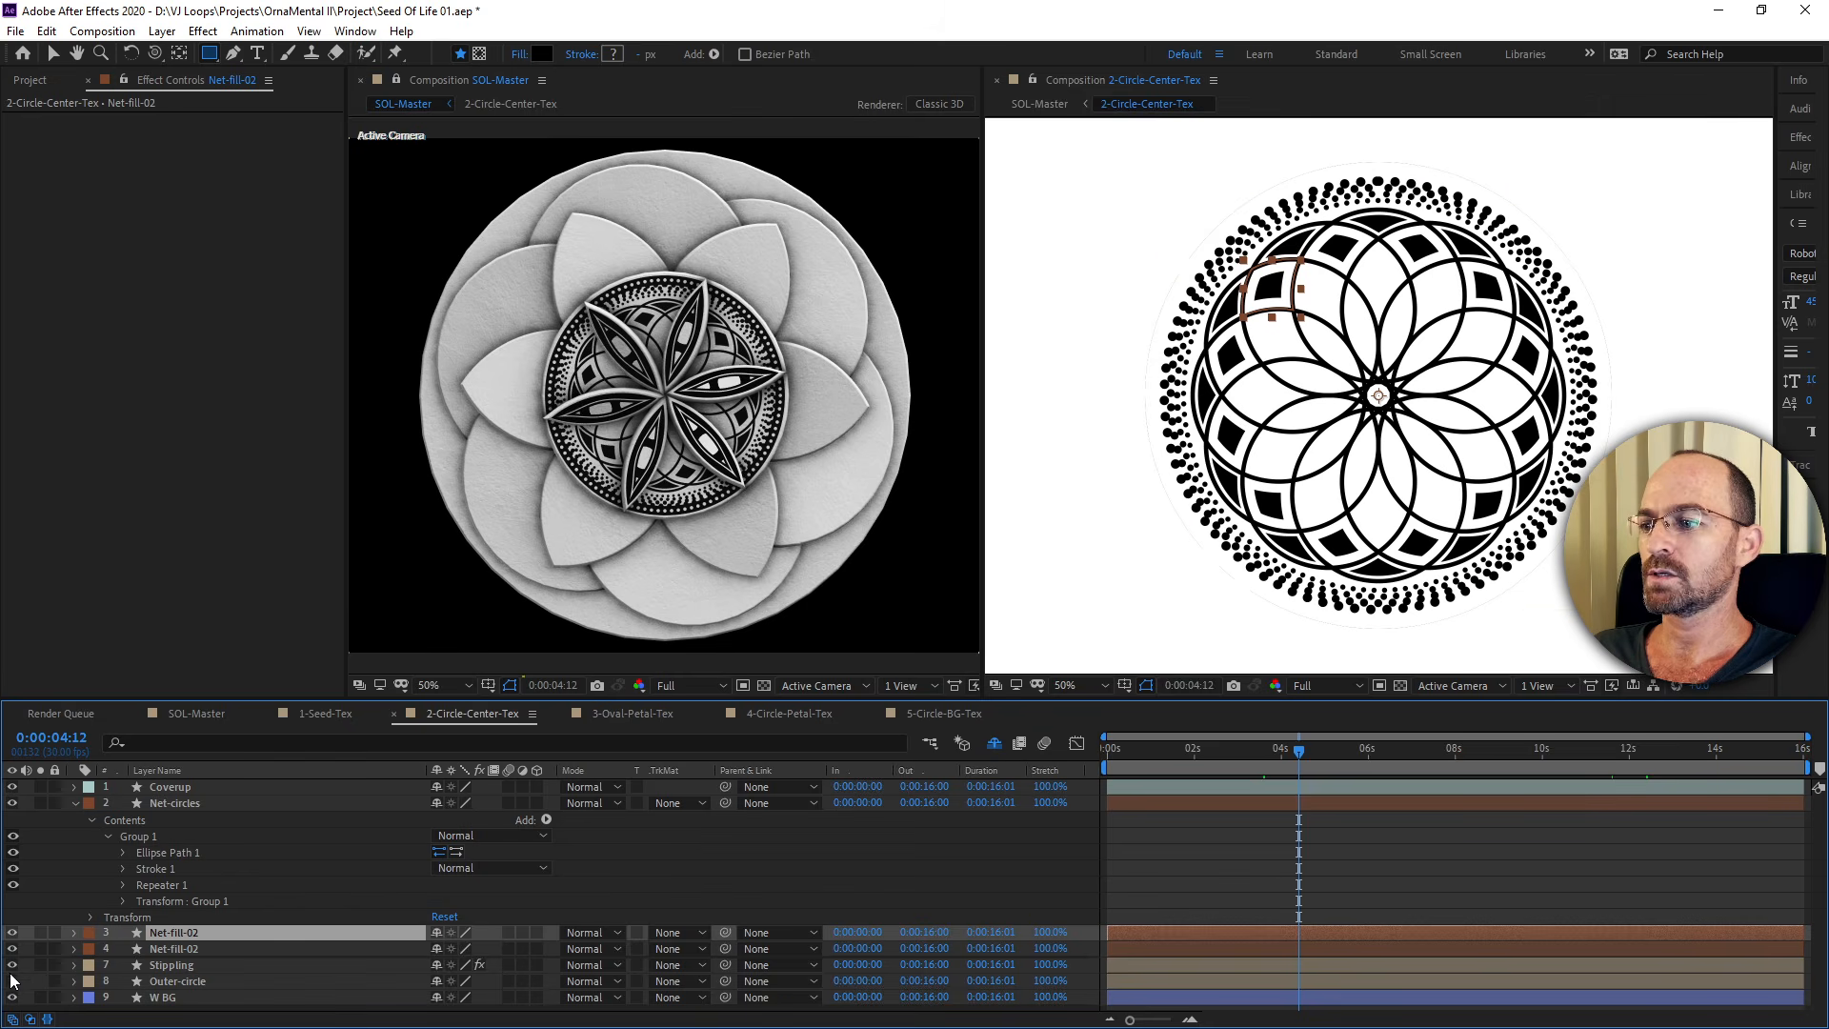
{"action": "left_click", "coordinate": [12, 965]}
{"action": "left_click", "coordinate": [12, 950]}
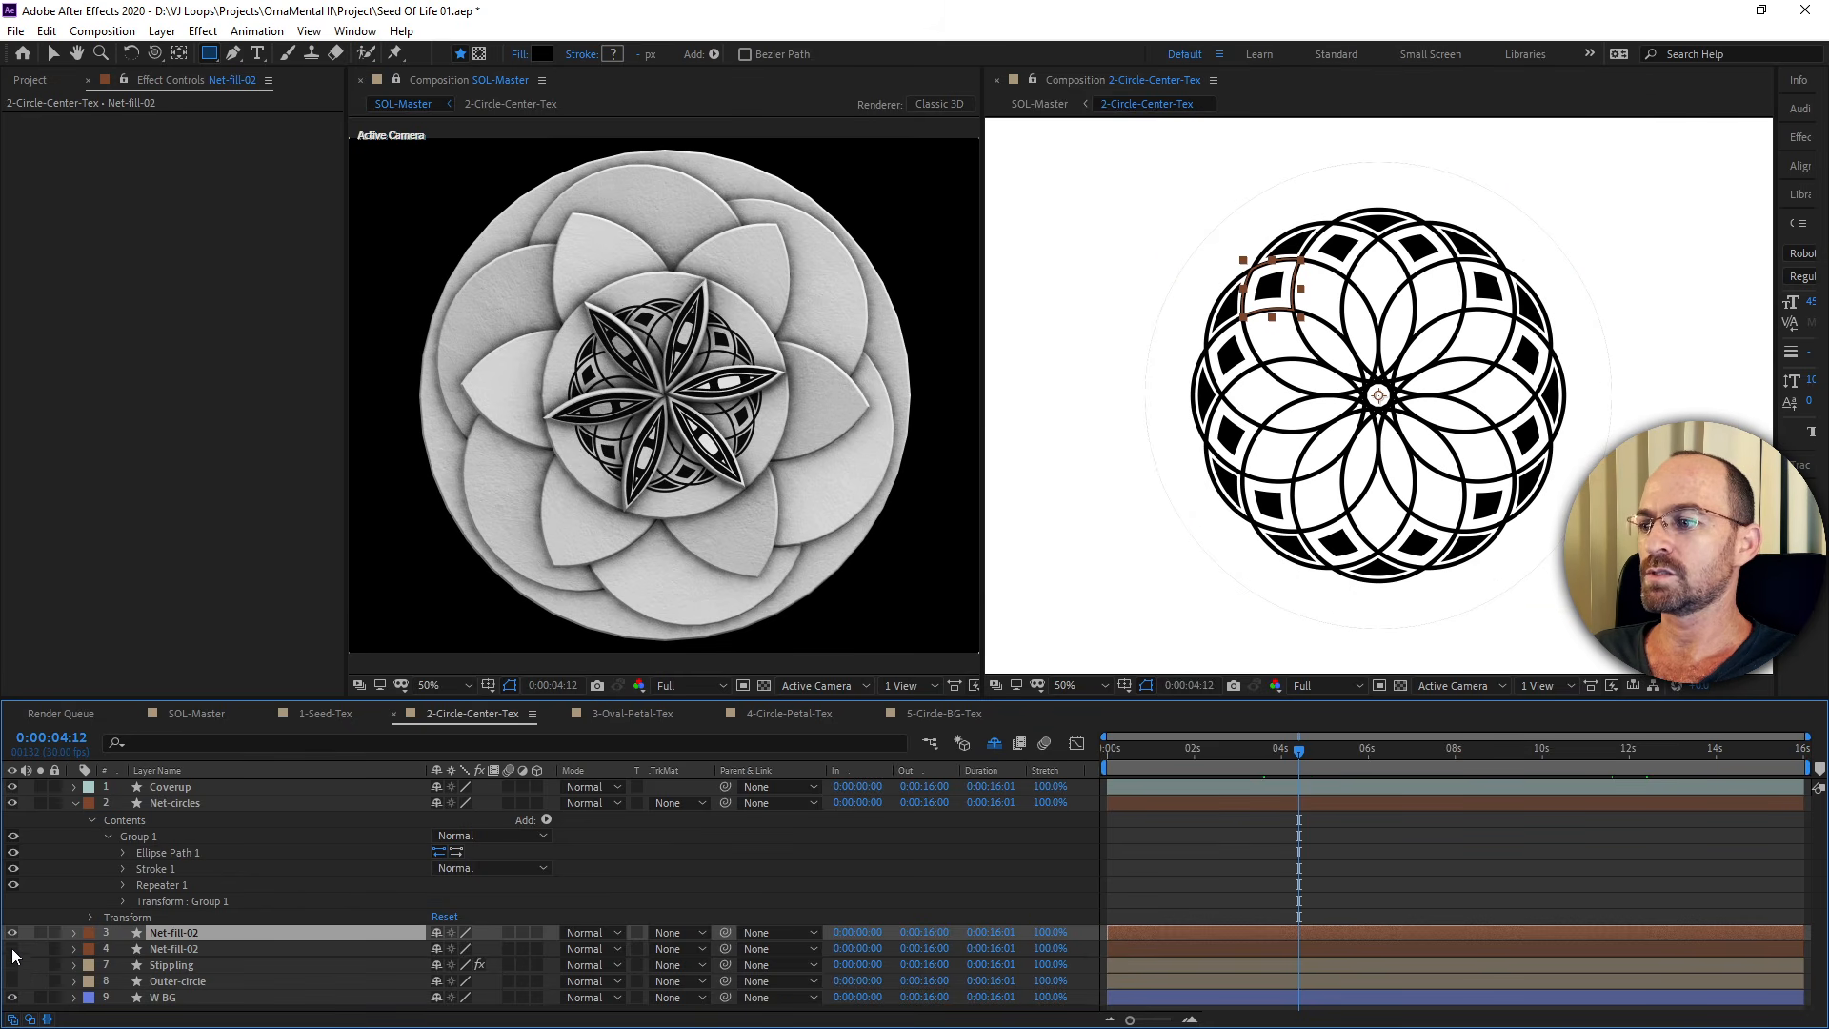
{"action": "left_click", "coordinate": [12, 934]}
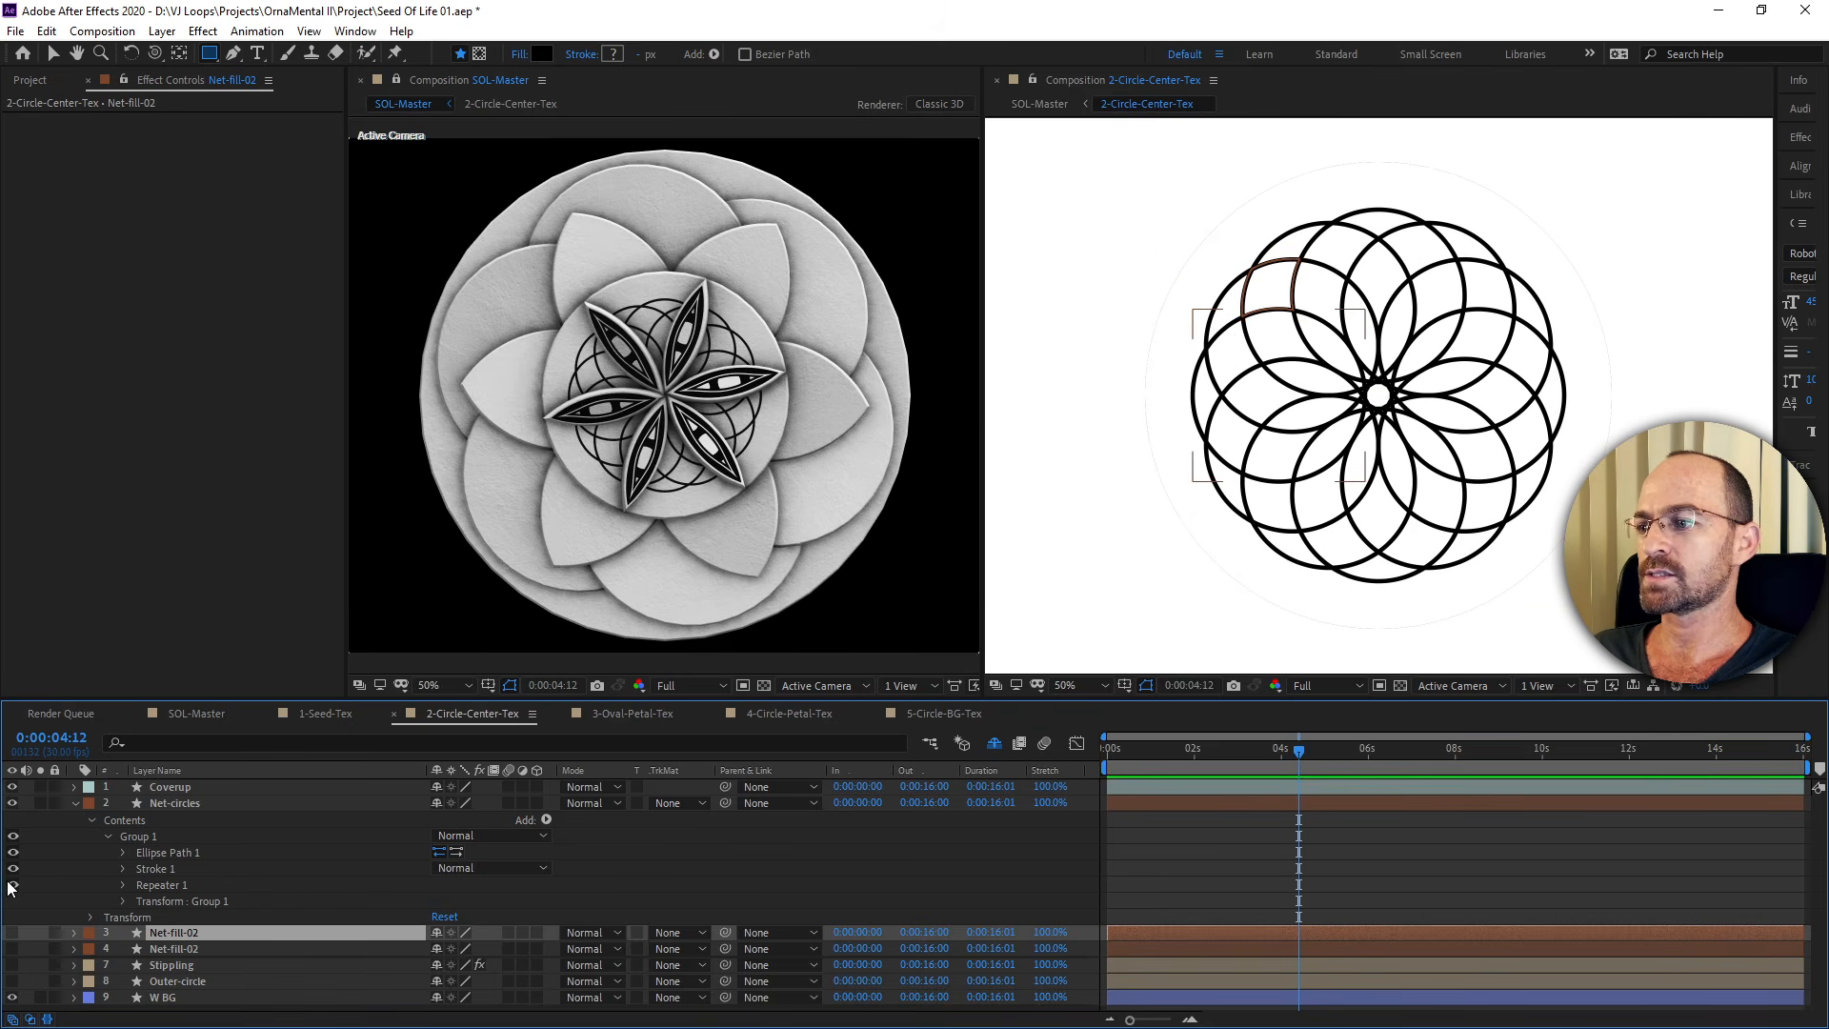
{"action": "left_click", "coordinate": [12, 805]}
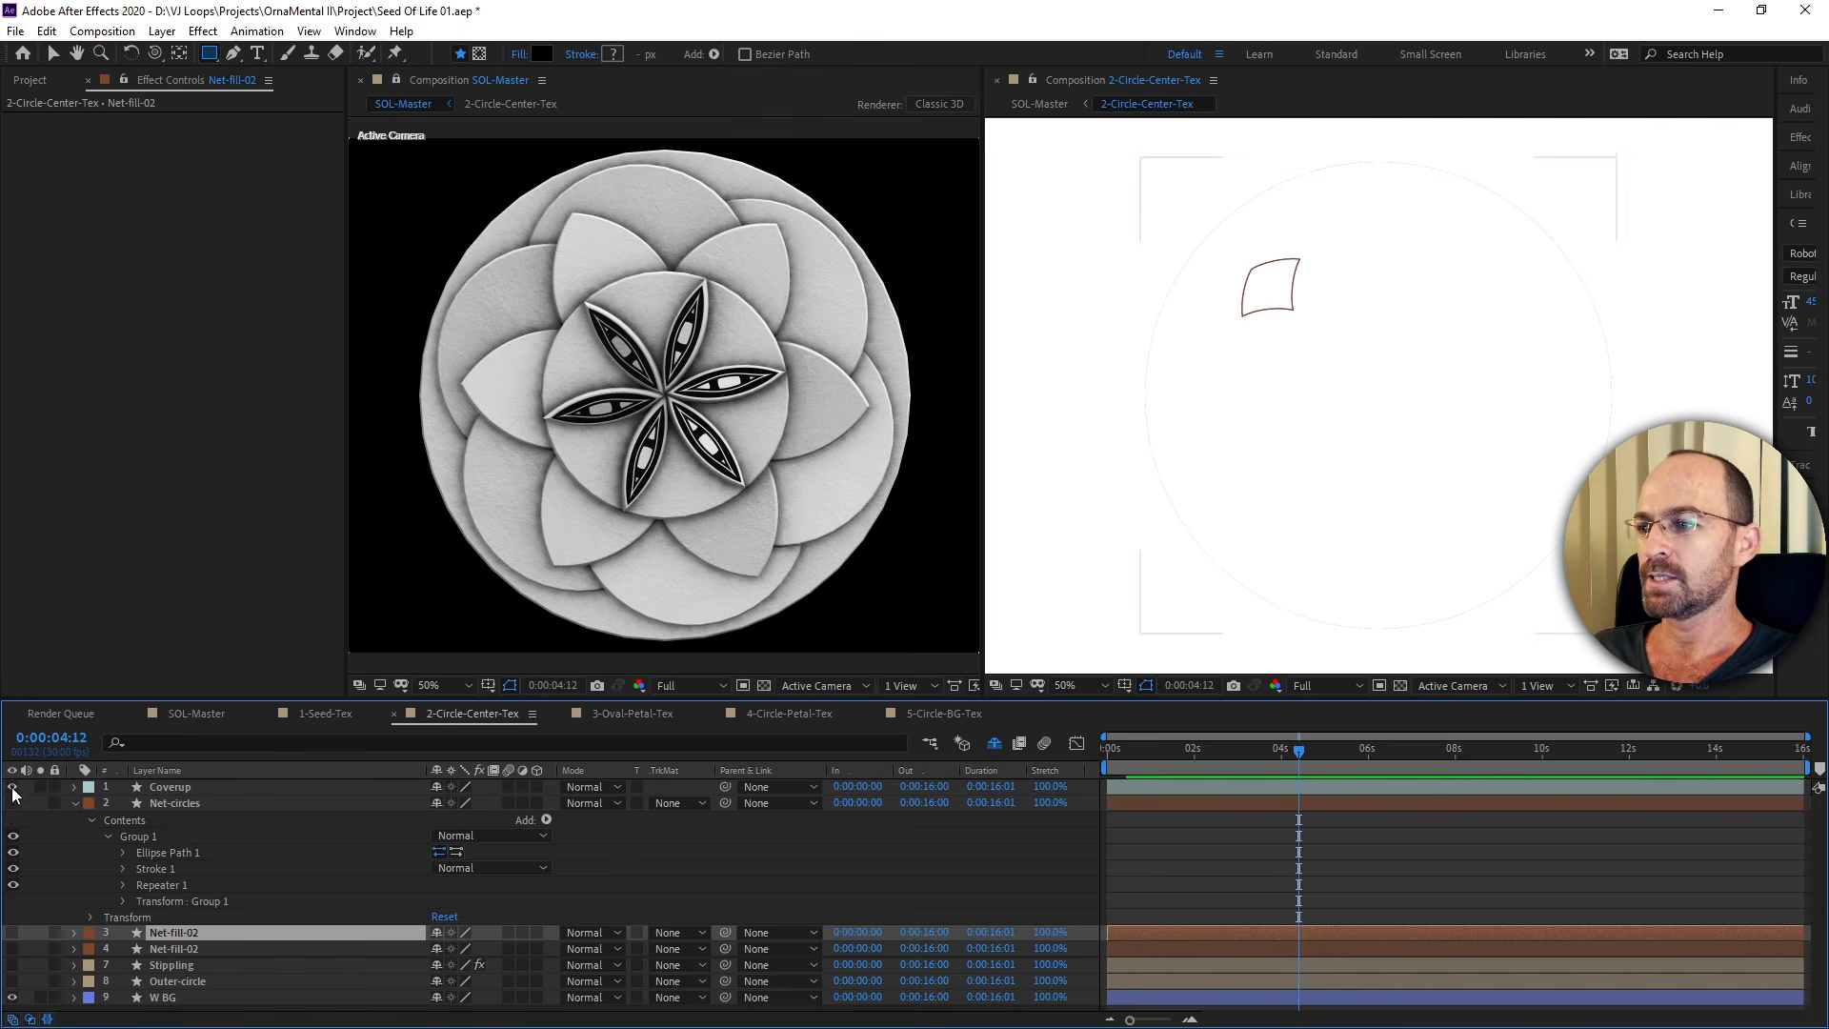
Collapse Net-circles and show it again, followed in order by both Net-fill-02 layers, Stippling and Outer-circle.
{"action": "left_click", "coordinate": [74, 803]}
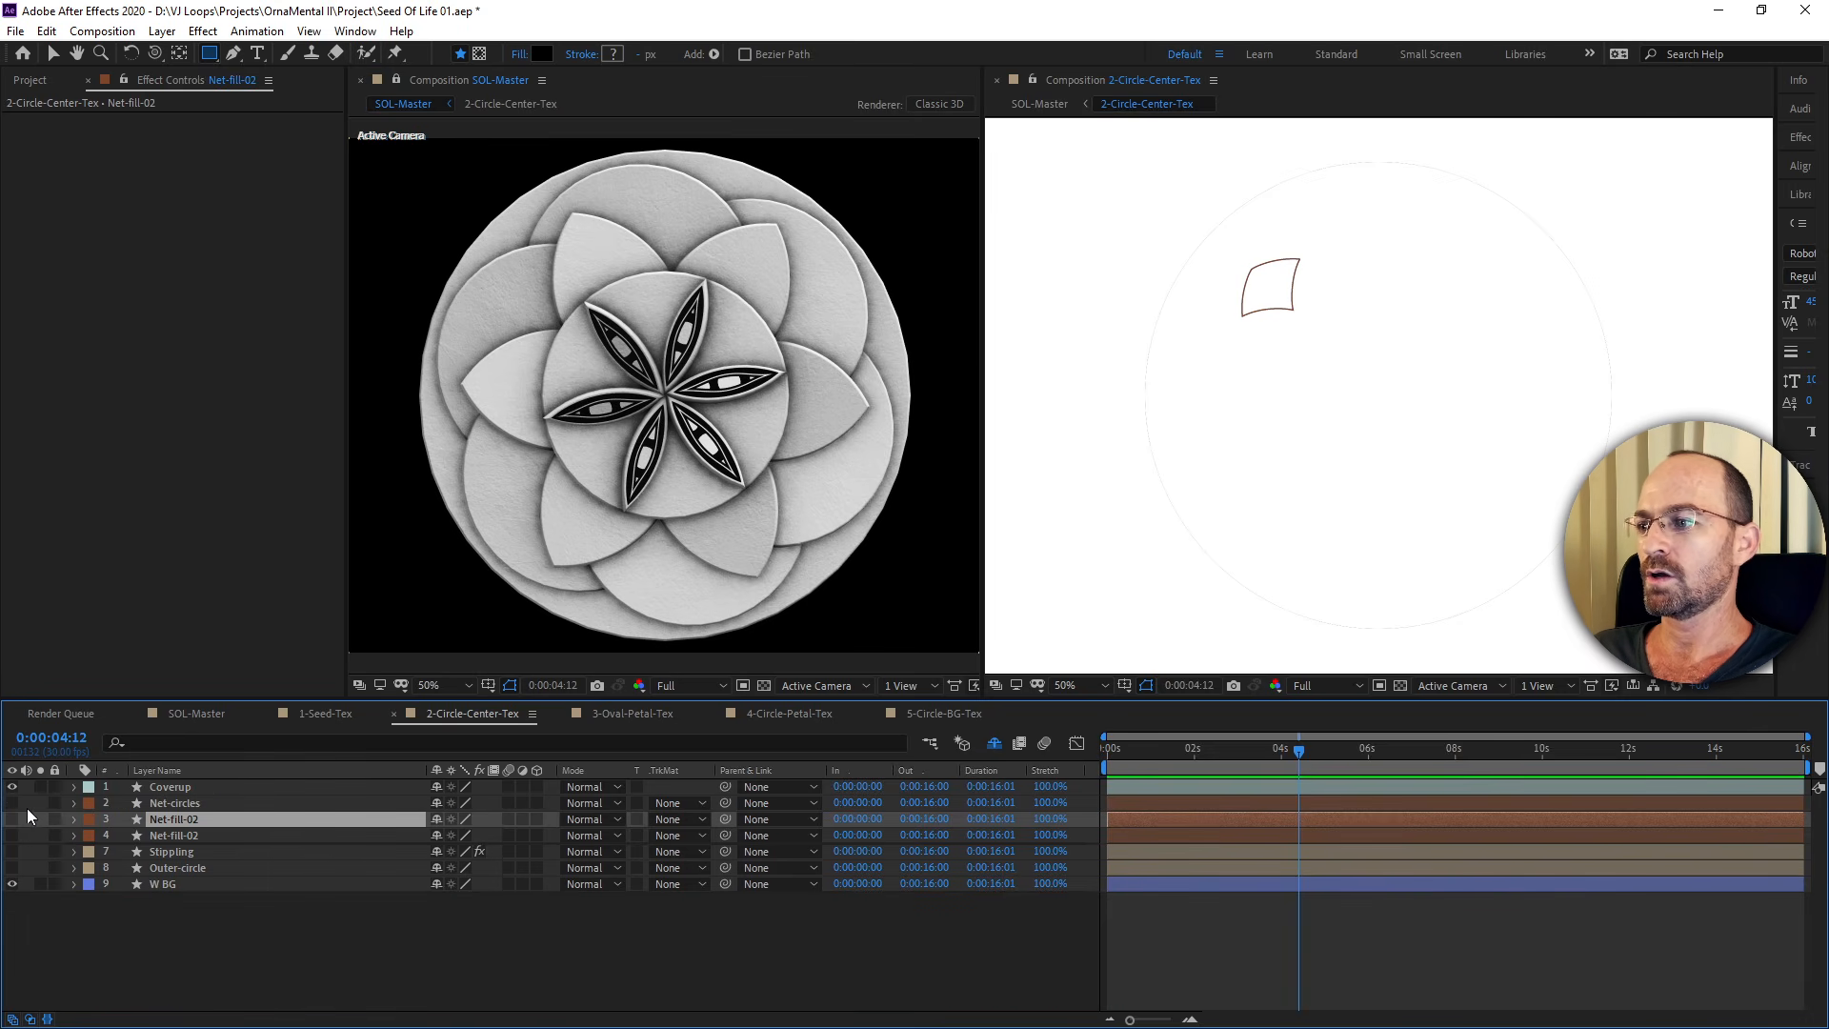
{"action": "left_click", "coordinate": [13, 803]}
{"action": "left_click", "coordinate": [12, 819]}
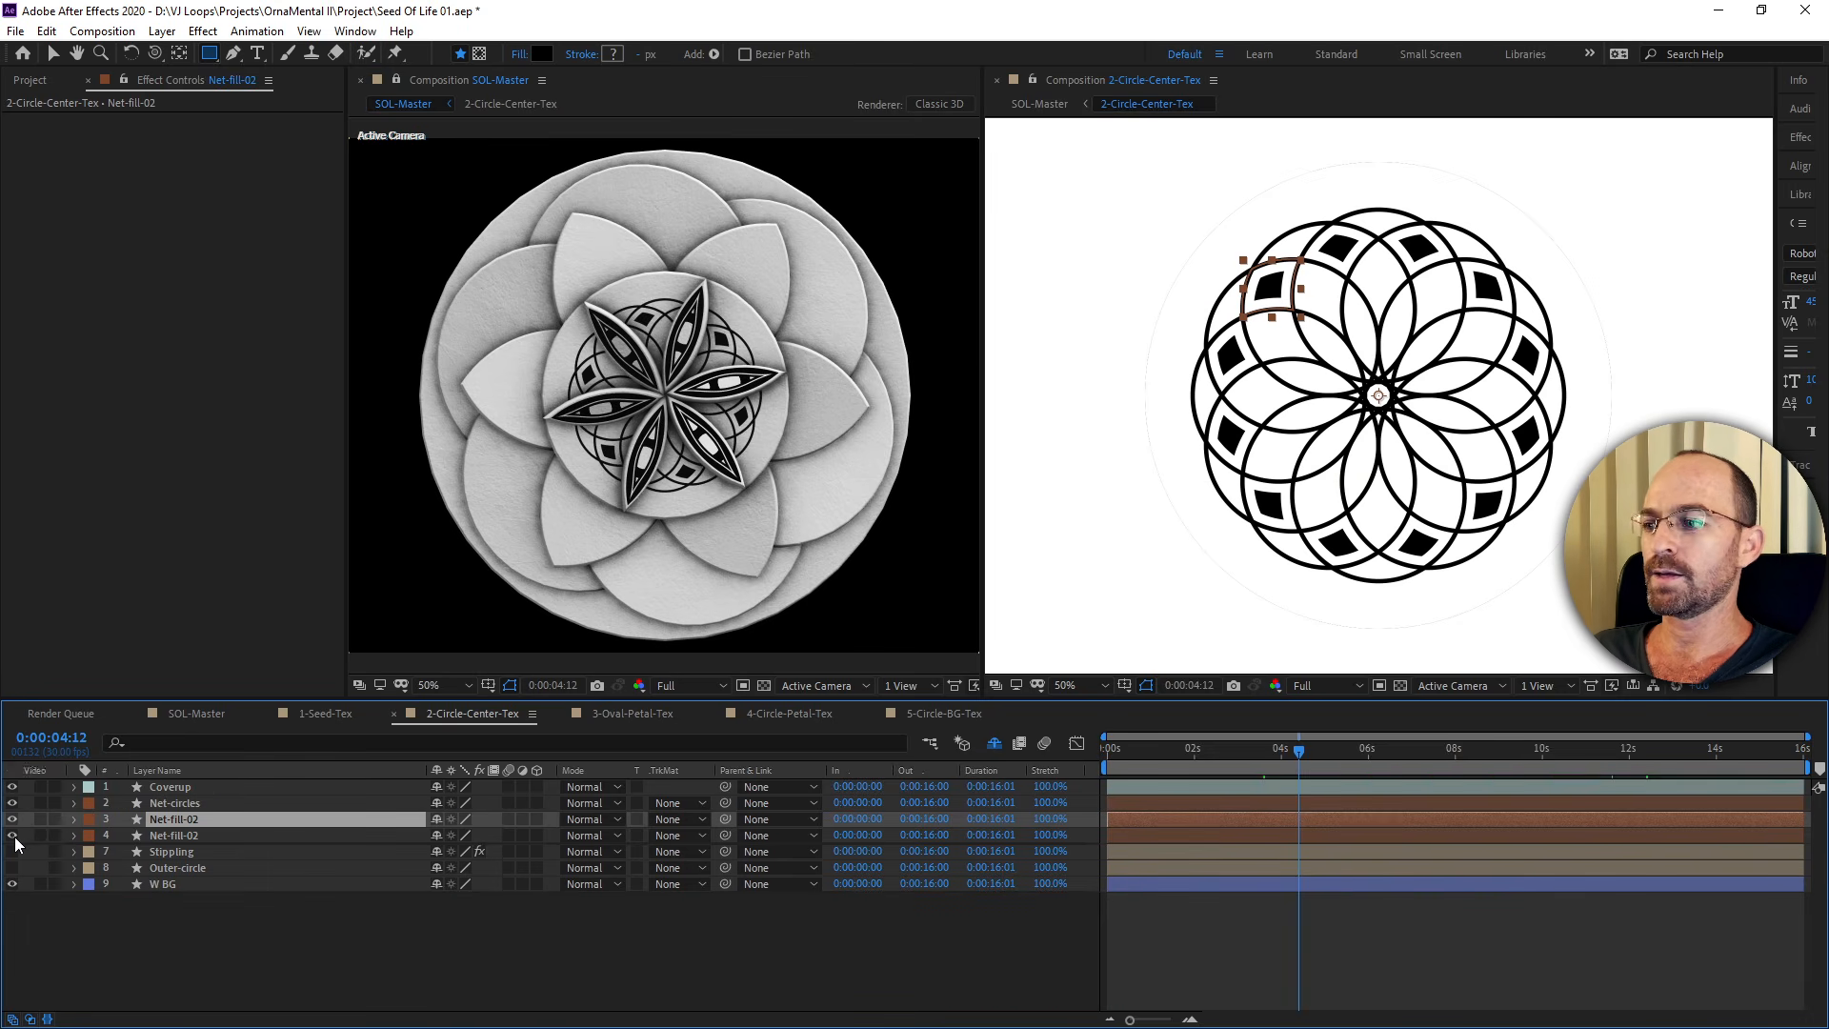
{"action": "left_click", "coordinate": [12, 836]}
{"action": "left_click", "coordinate": [12, 851]}
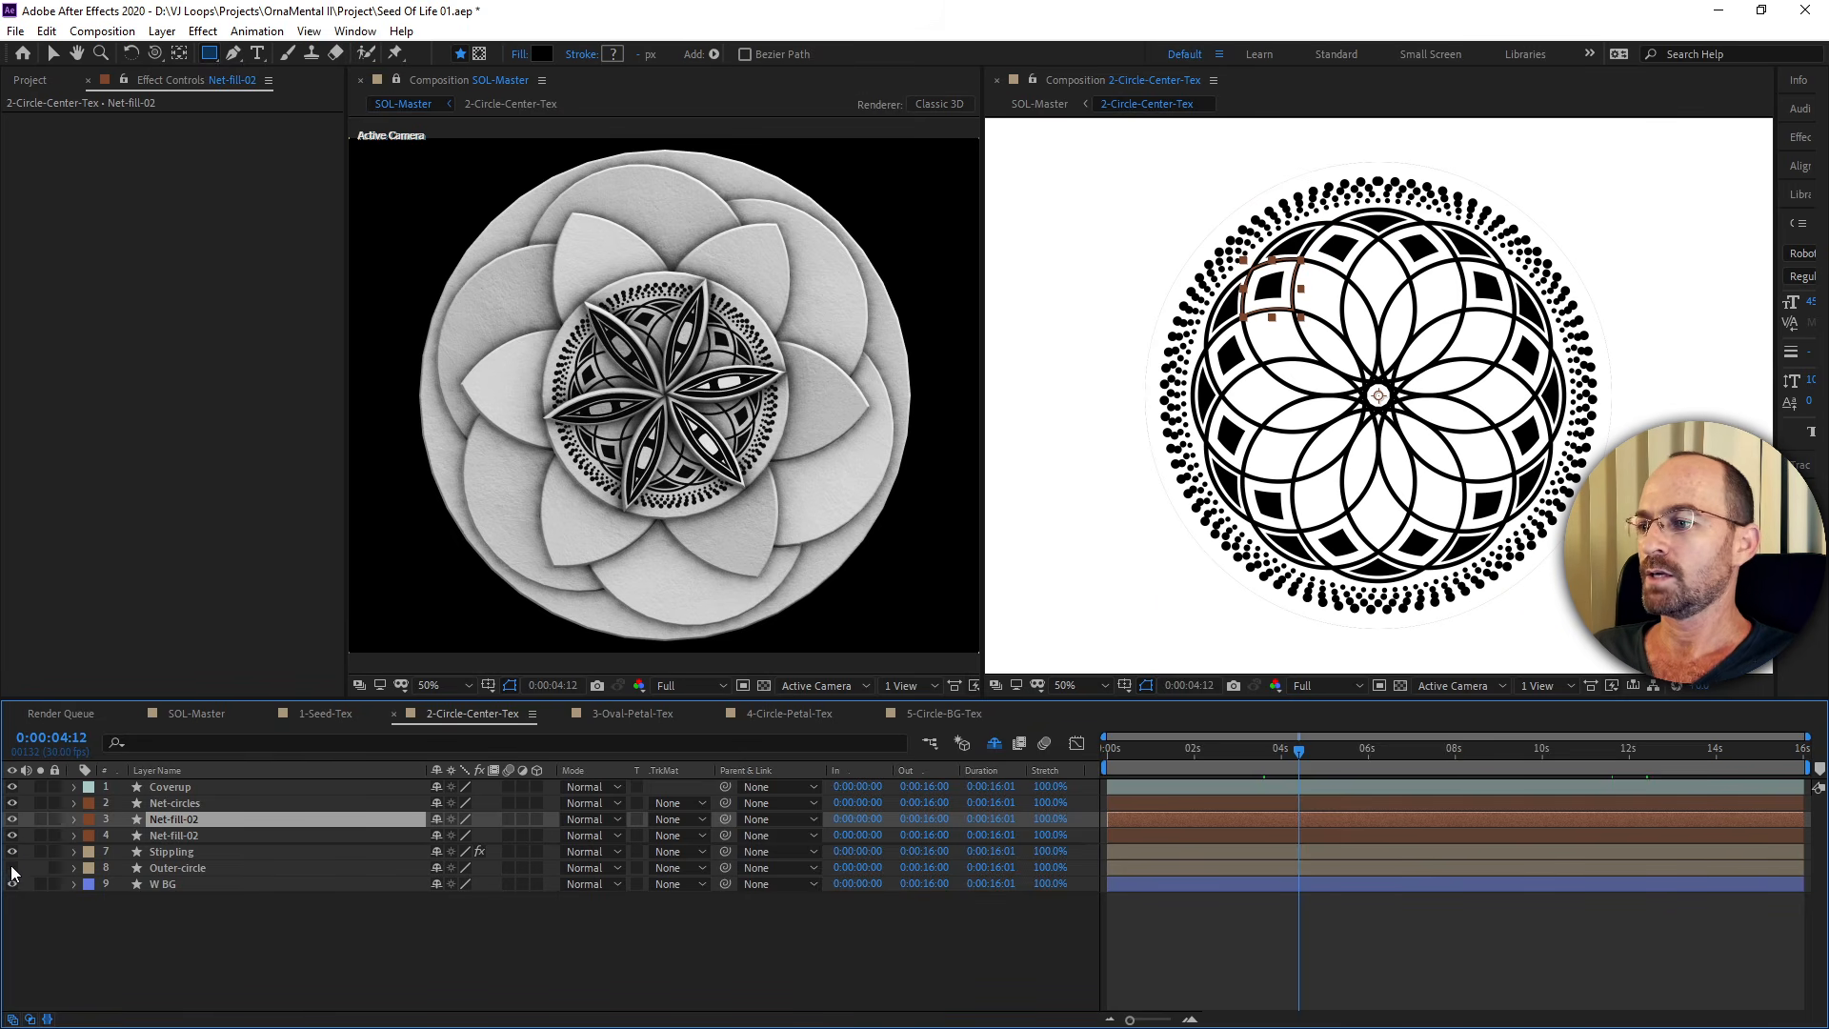
{"action": "left_click", "coordinate": [13, 868]}
{"action": "left_click", "coordinate": [12, 884]}
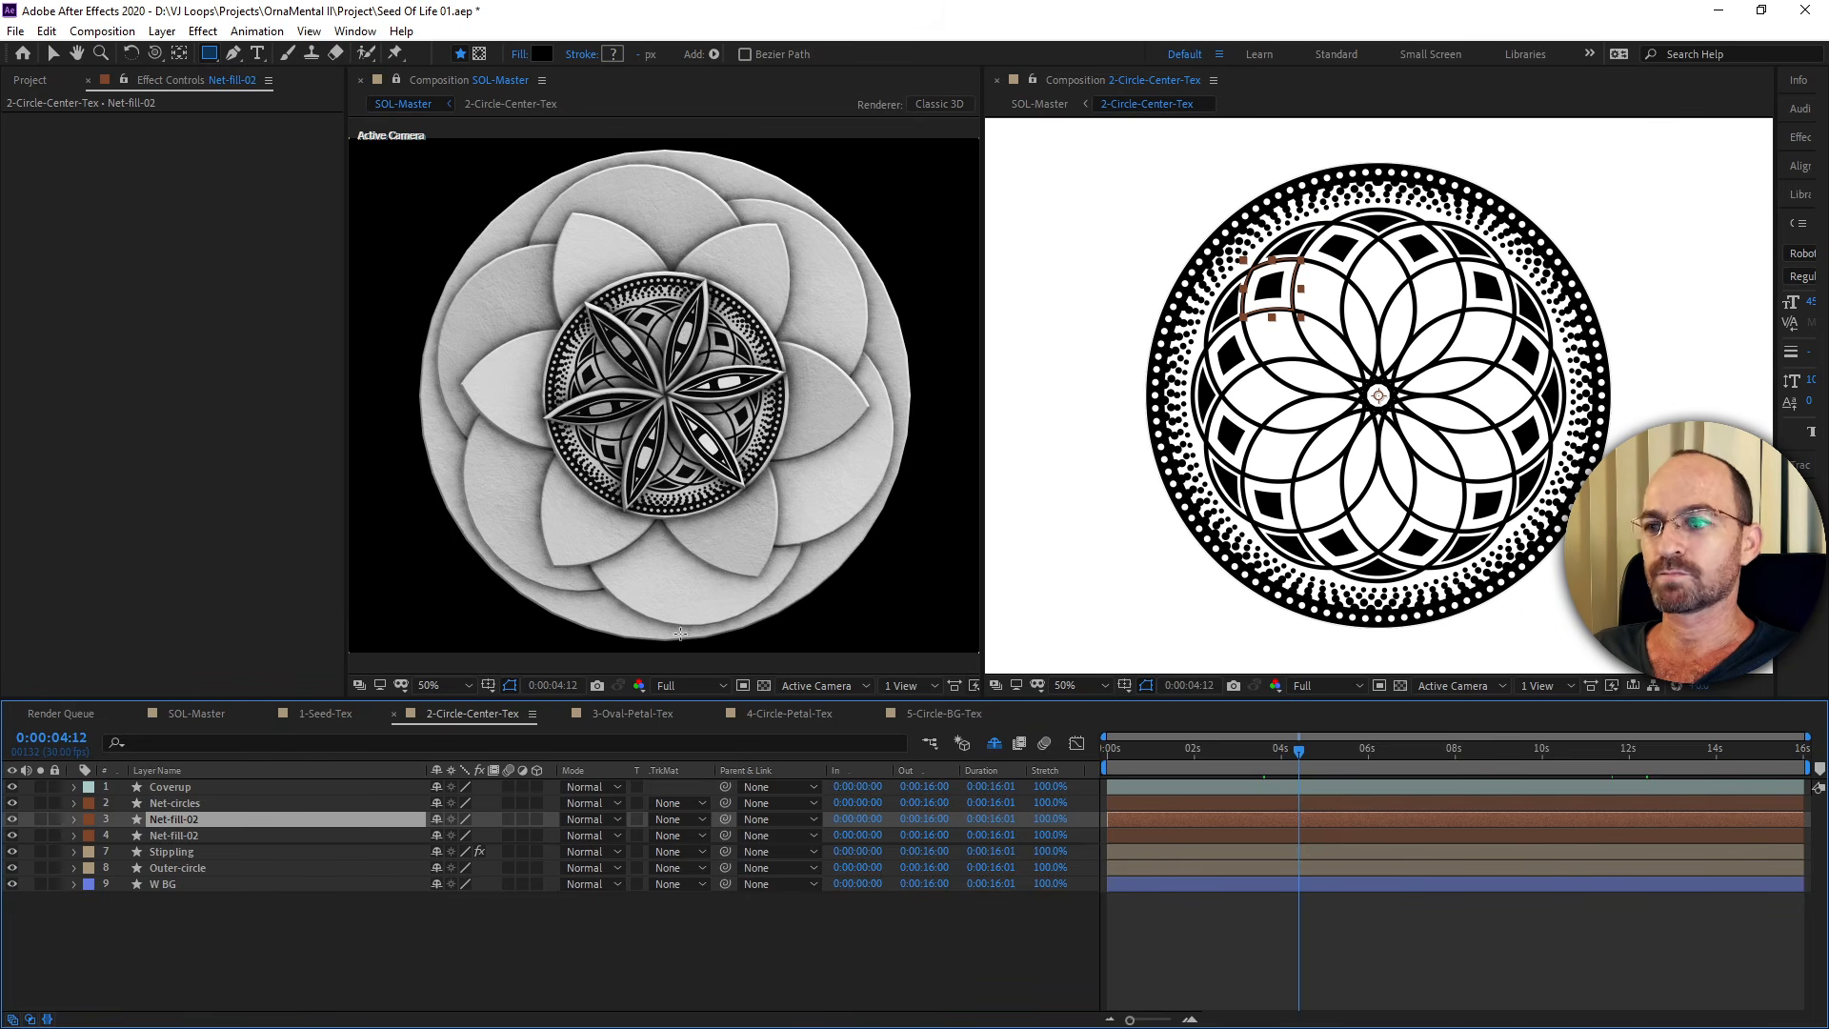
Deselect all layers and examine the dotted rim and stippling of the 2-Circle-Center-Tex pattern up close.
{"action": "left_click", "coordinate": [329, 953]}
{"action": "scroll", "coordinate": [1219, 510], "scroll_direction": "up", "scroll_amount": 1}
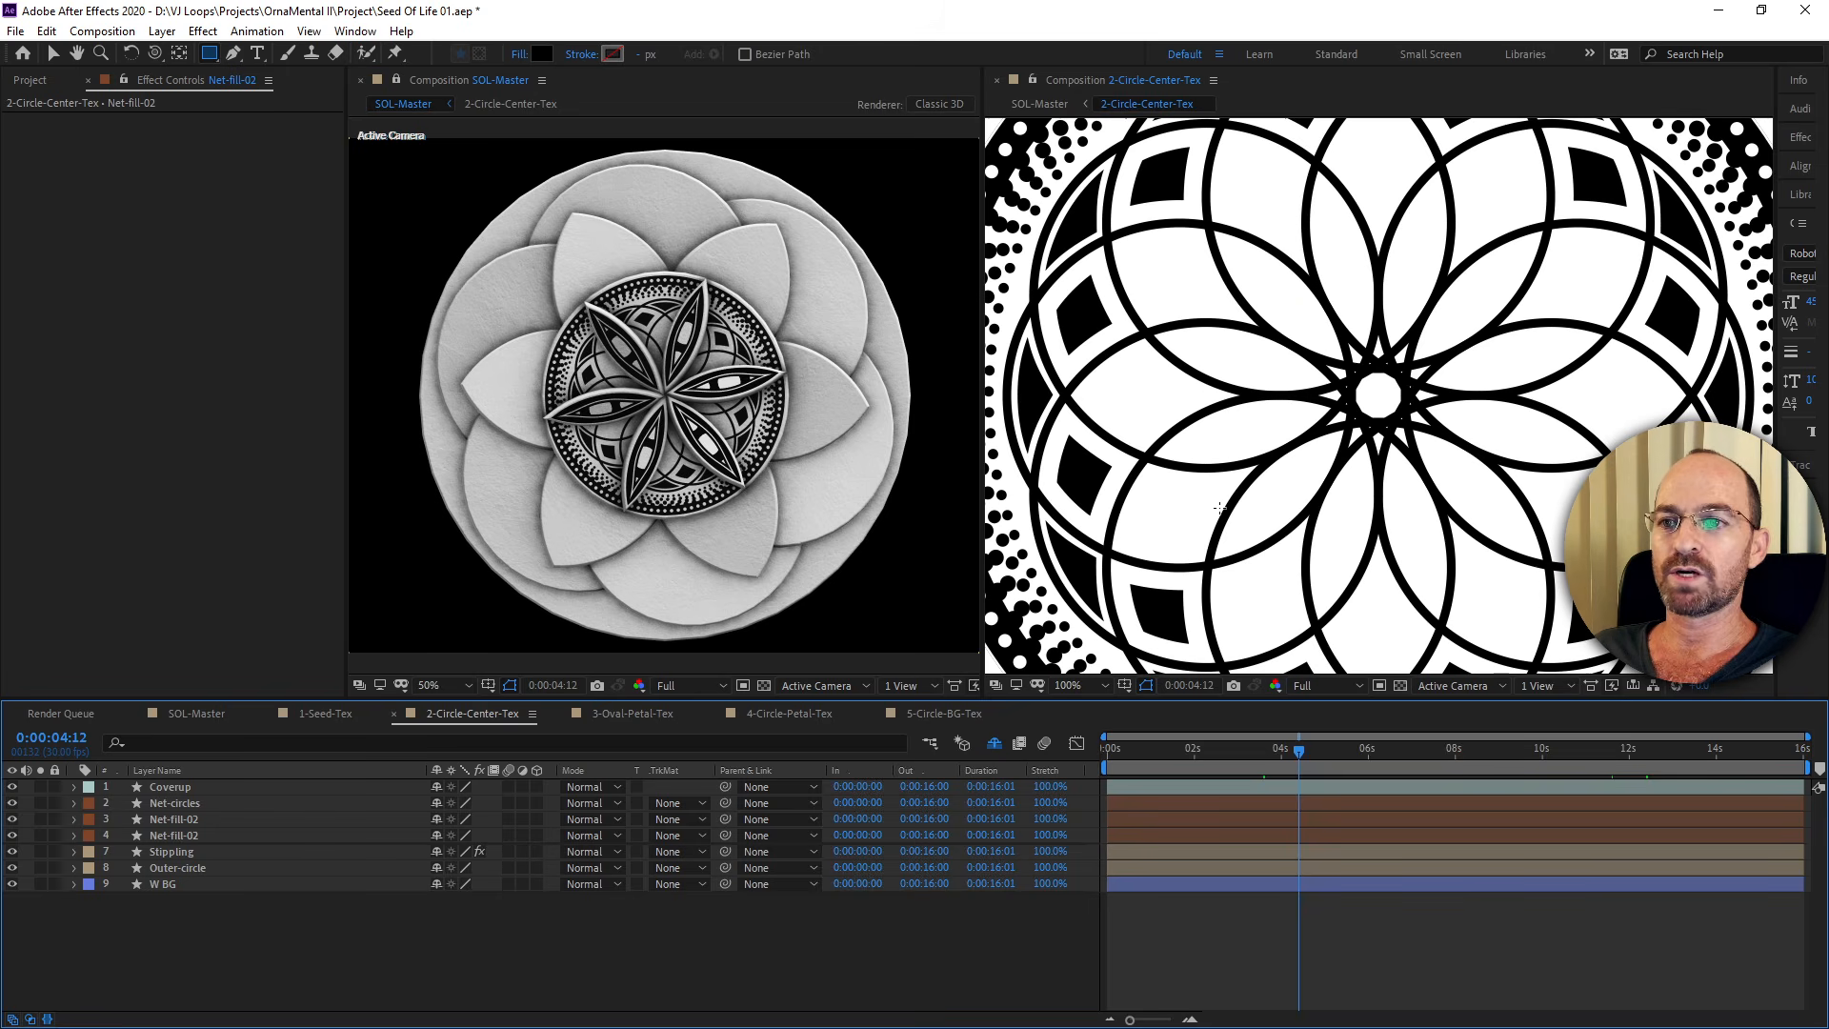
{"action": "left_click_drag", "start_coordinate": [1146, 529], "coordinate": [1236, 426]}
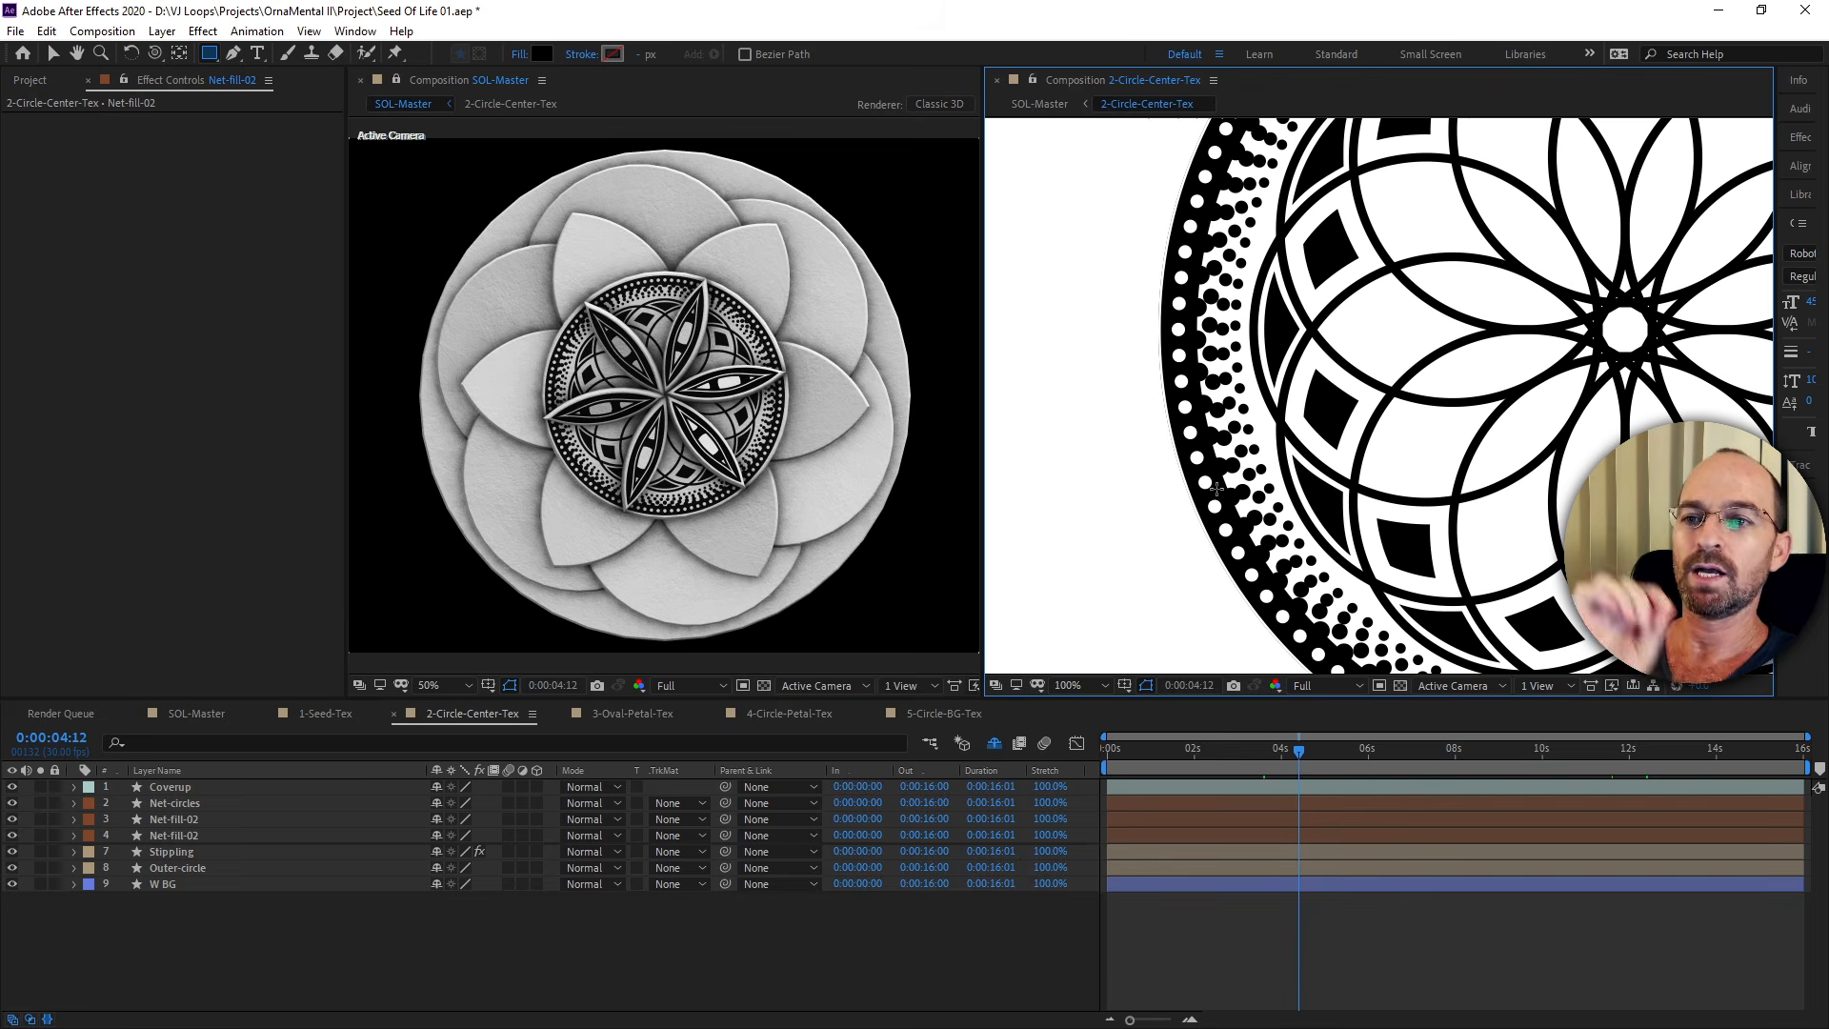
{"action": "scroll", "coordinate": [1308, 526], "scroll_direction": "down", "scroll_amount": 2}
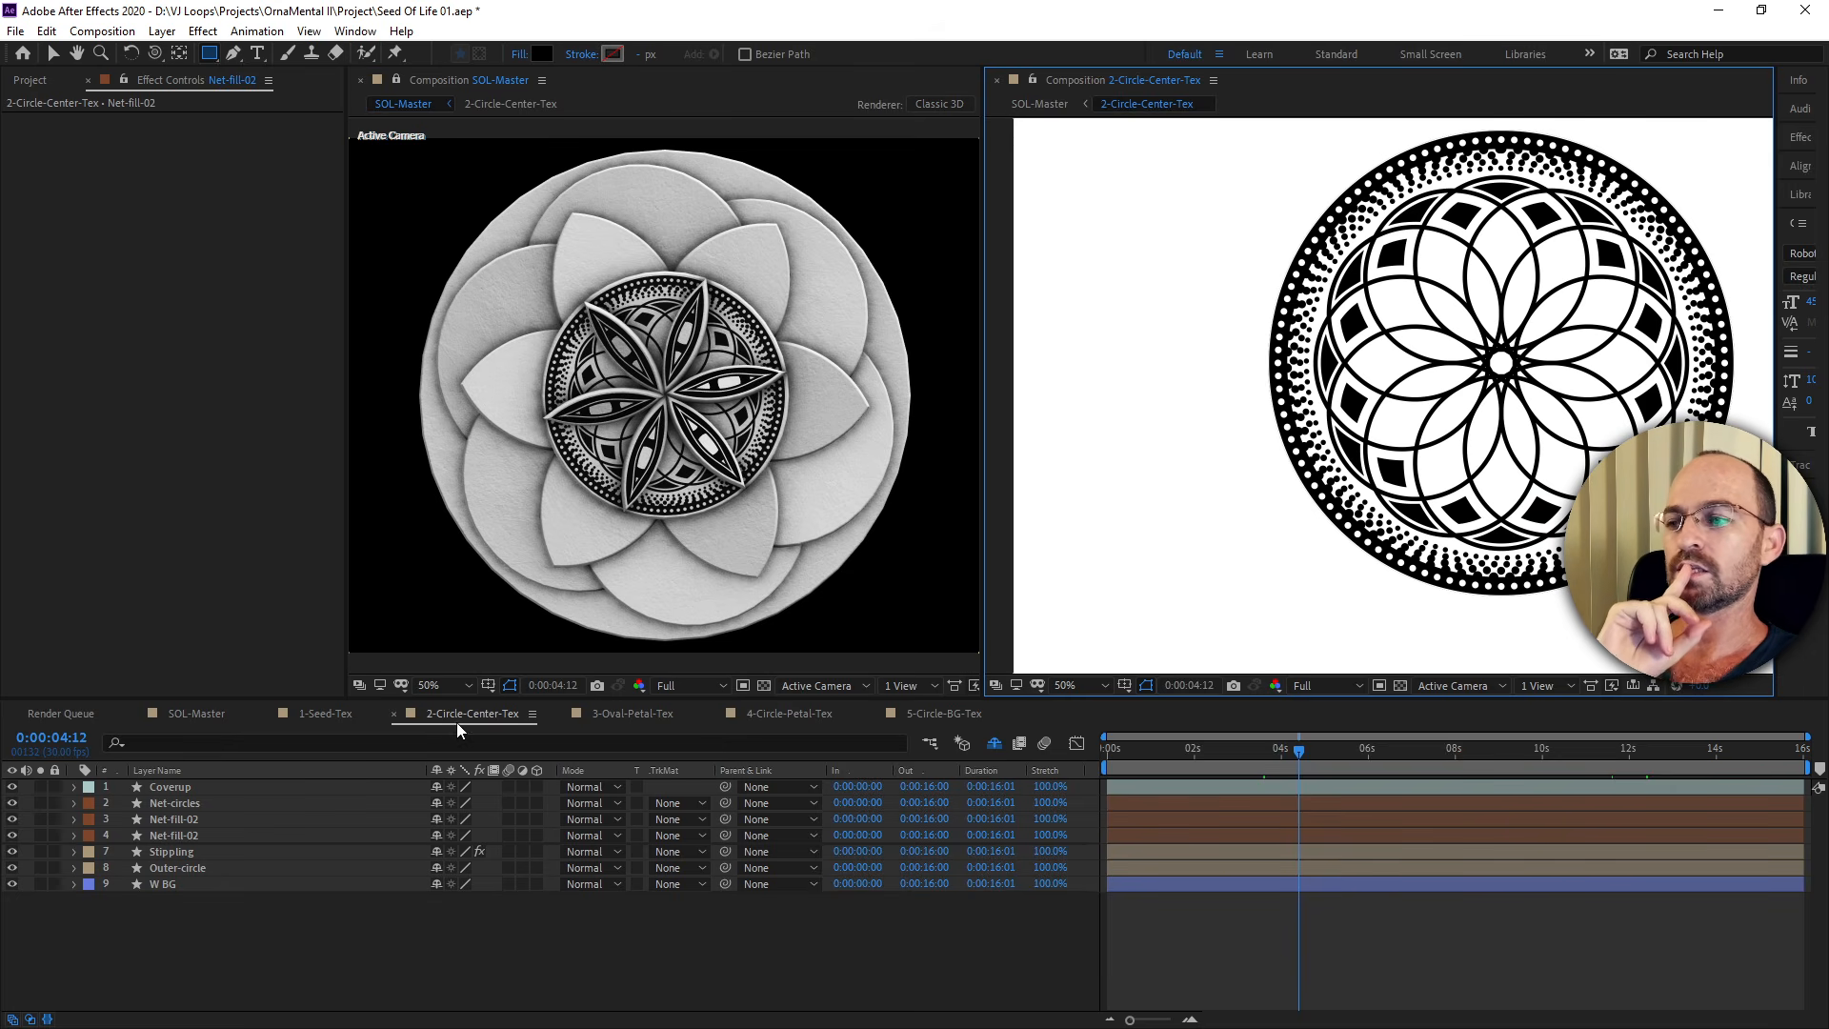
Open the 3-Oval-Petal-Tex comp, frame it at 25% magnification and activate the Selection tool.
{"action": "left_click", "coordinate": [648, 712]}
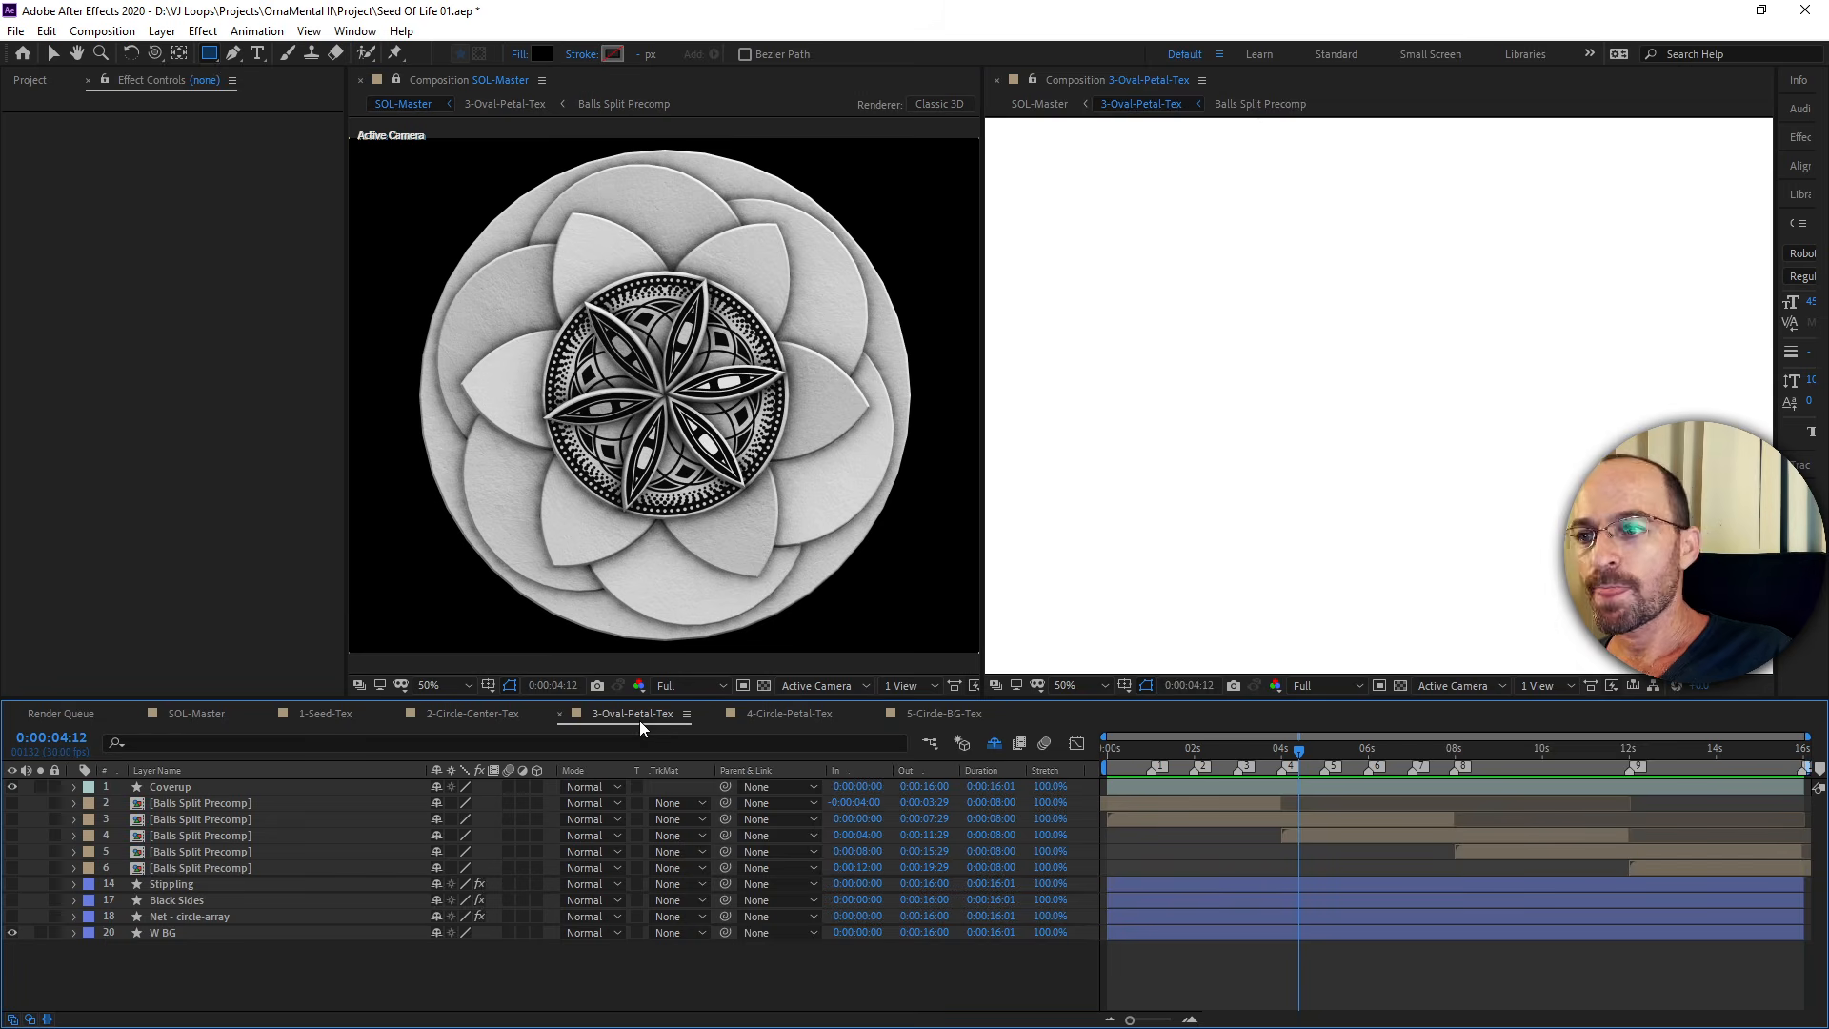
{"action": "scroll", "coordinate": [1062, 518], "scroll_direction": "down", "scroll_amount": 2}
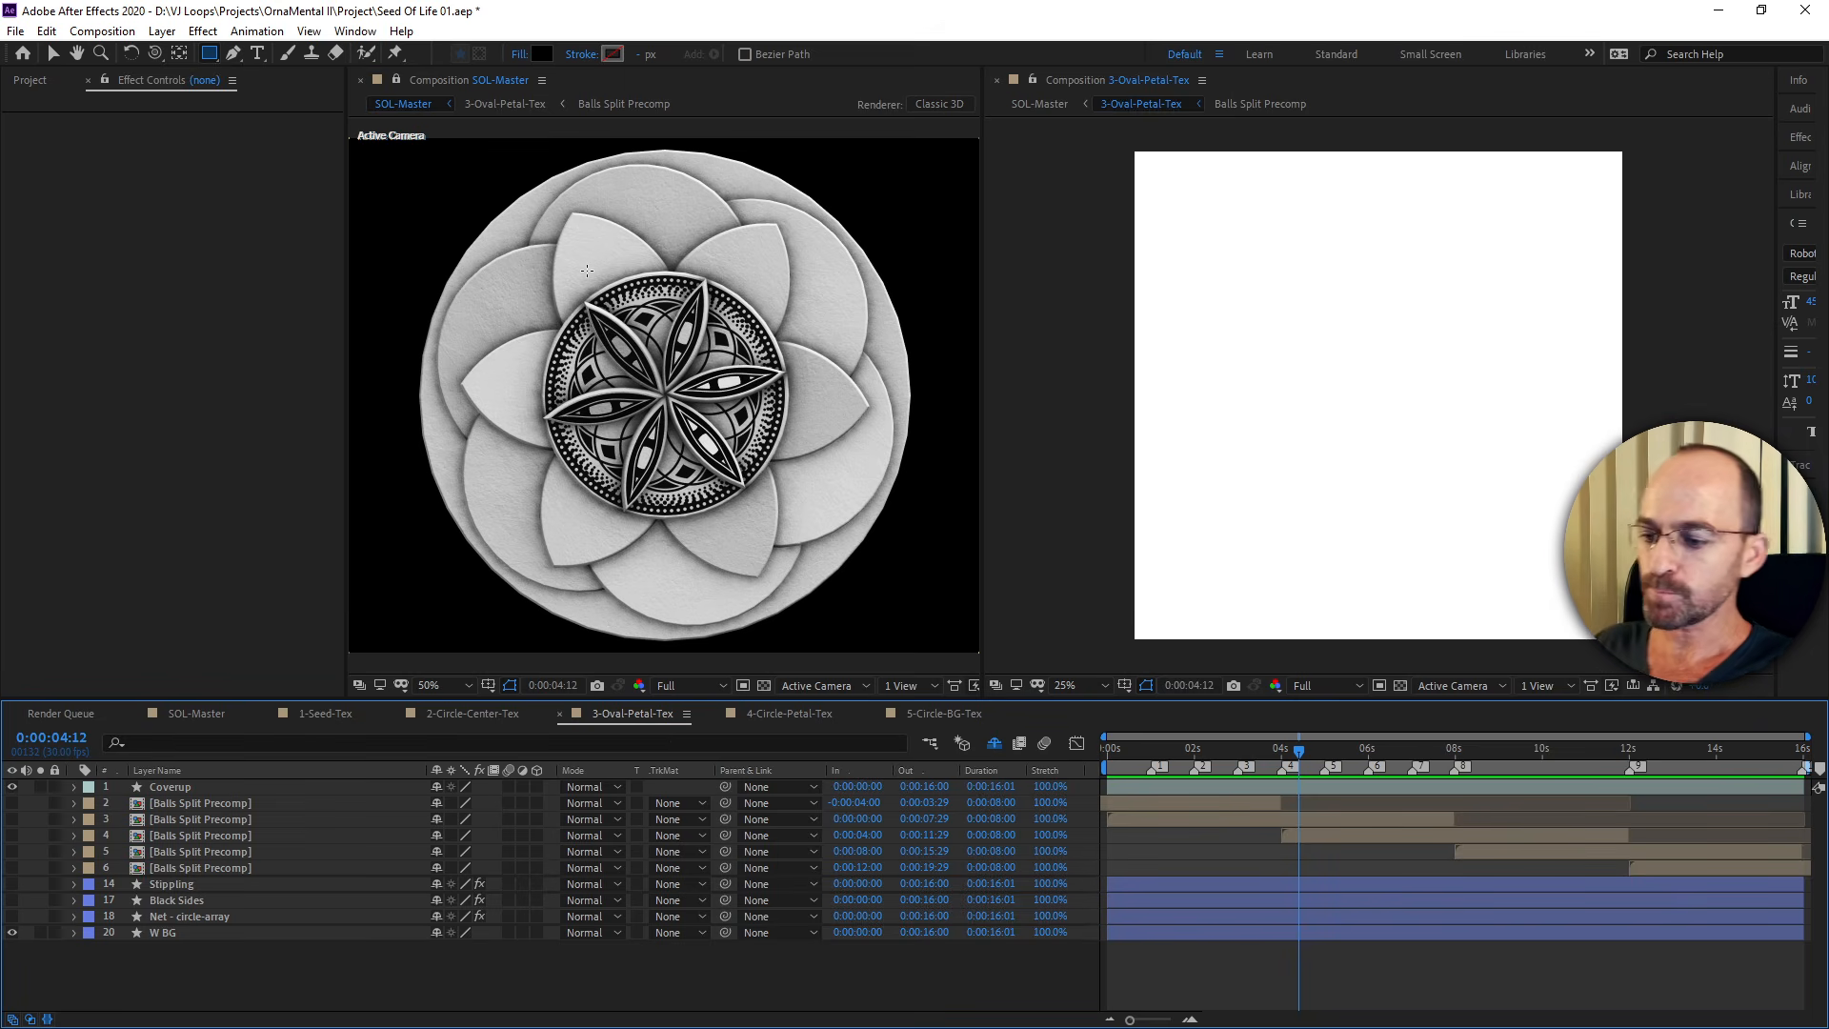
{"action": "key", "text": "v"}
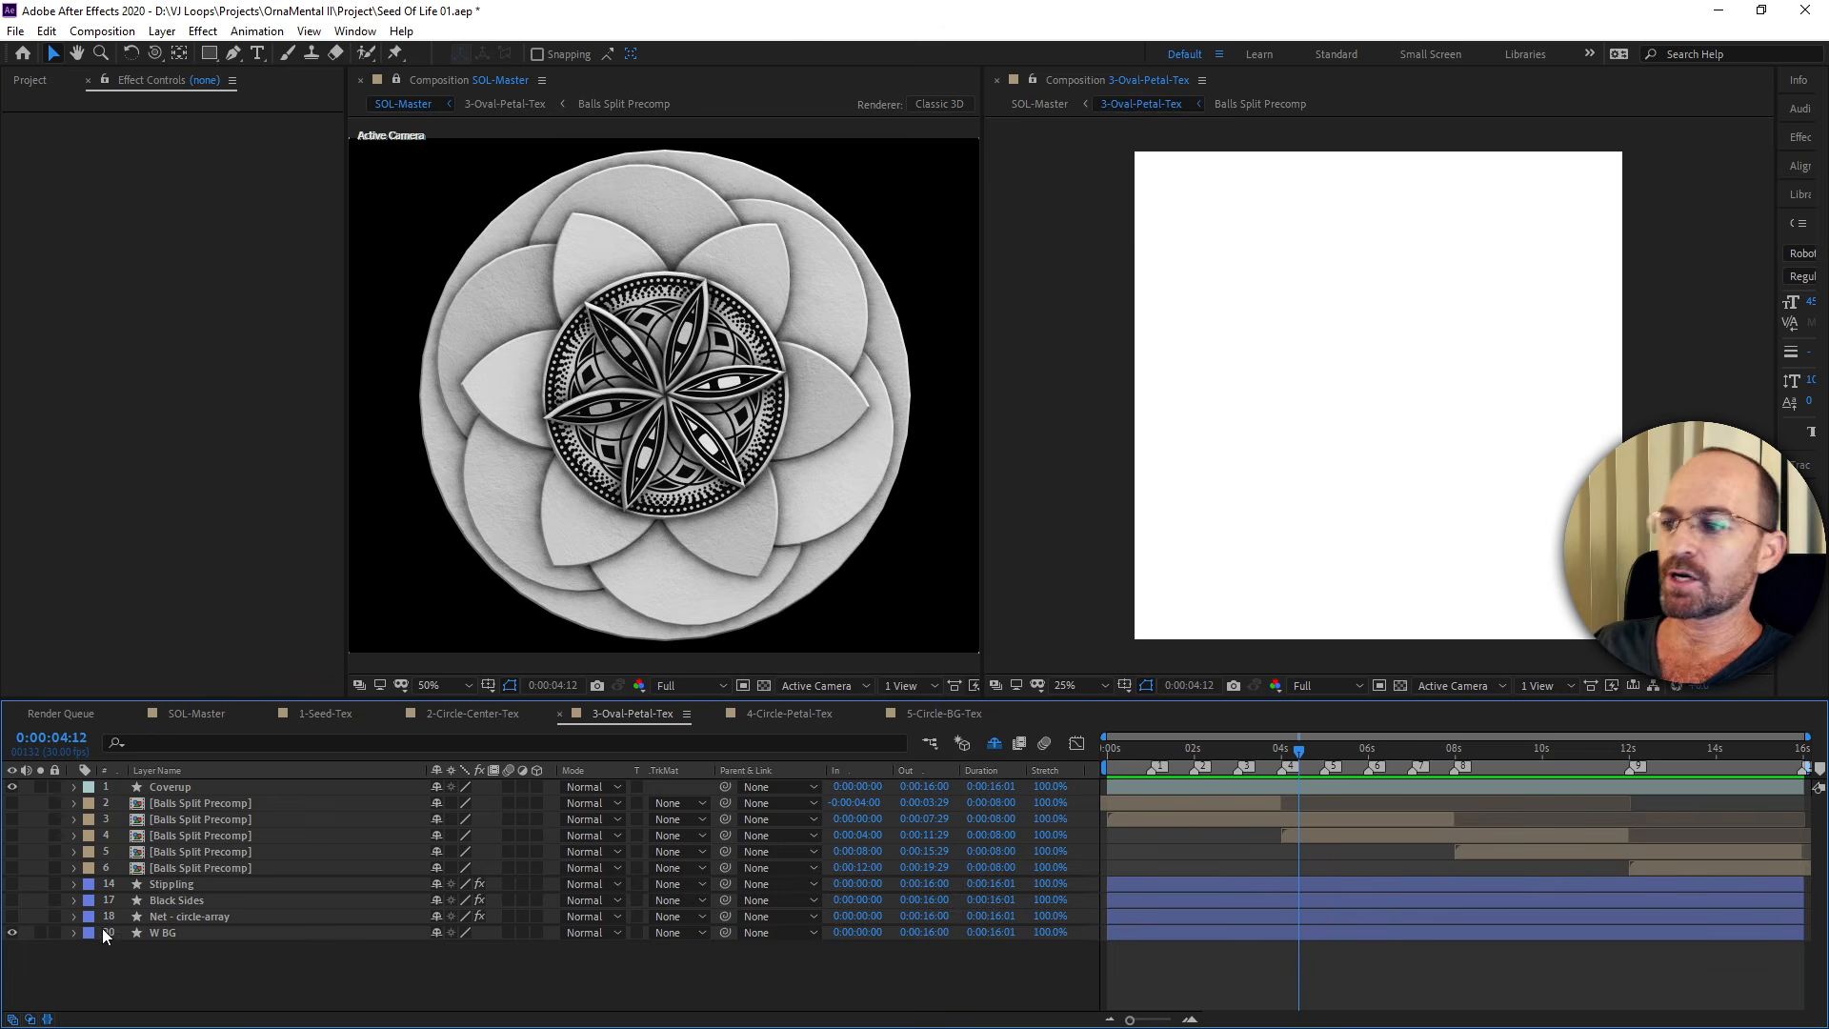
Show the Net - circle-array layer and toggle Coverup's visibility to compare the masked and full circles, leaving Coverup hidden.
{"action": "left_click", "coordinate": [12, 916]}
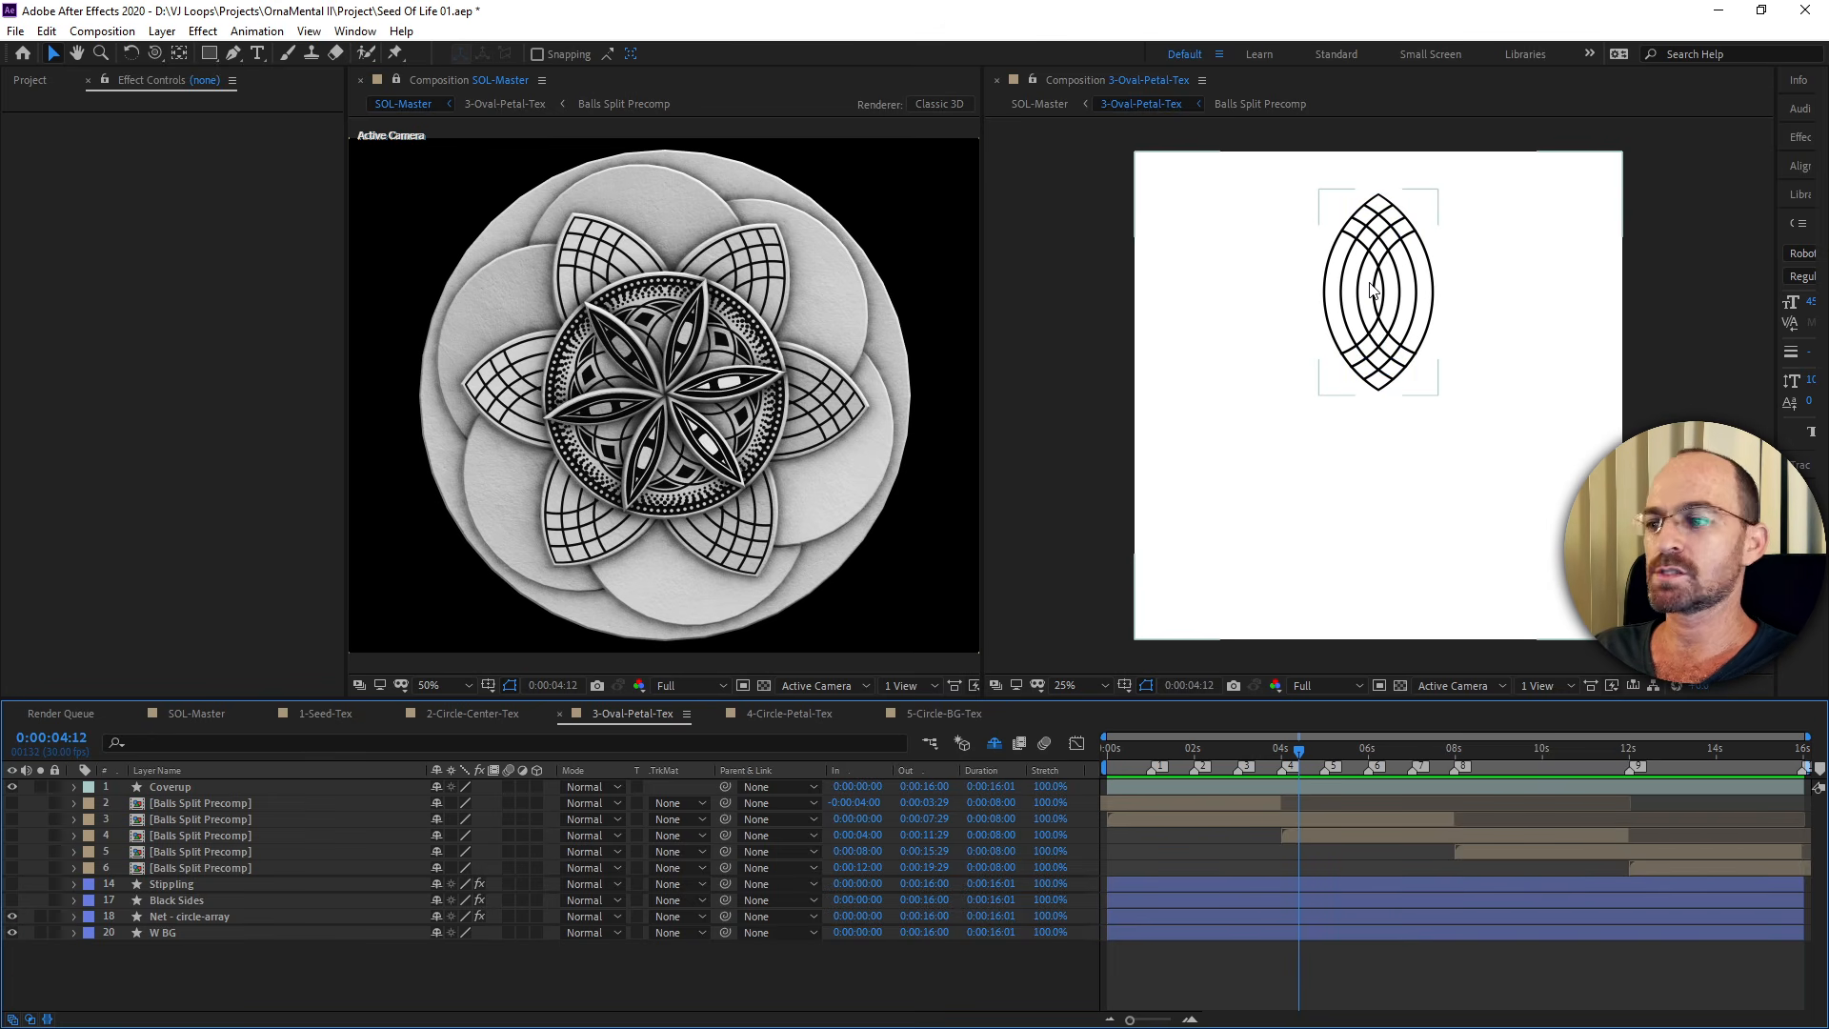
{"action": "left_click", "coordinate": [13, 787]}
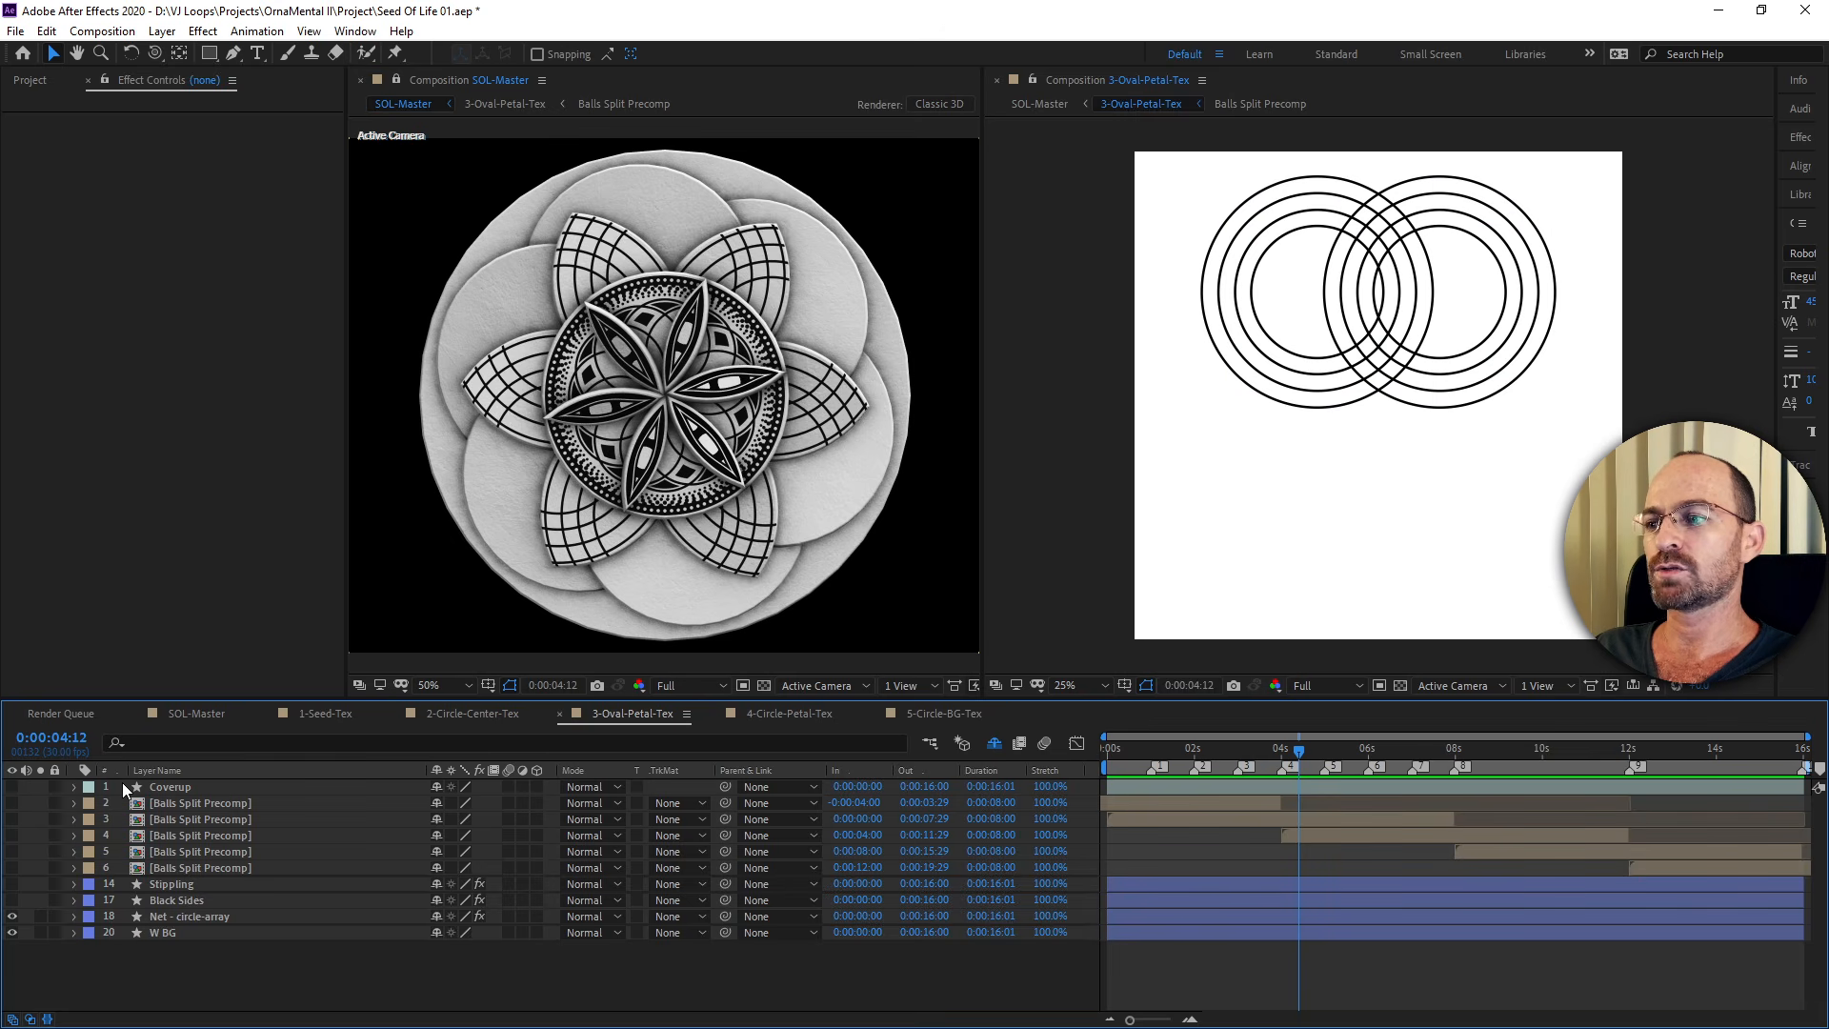
{"action": "left_click", "coordinate": [158, 786]}
{"action": "left_click", "coordinate": [12, 786]}
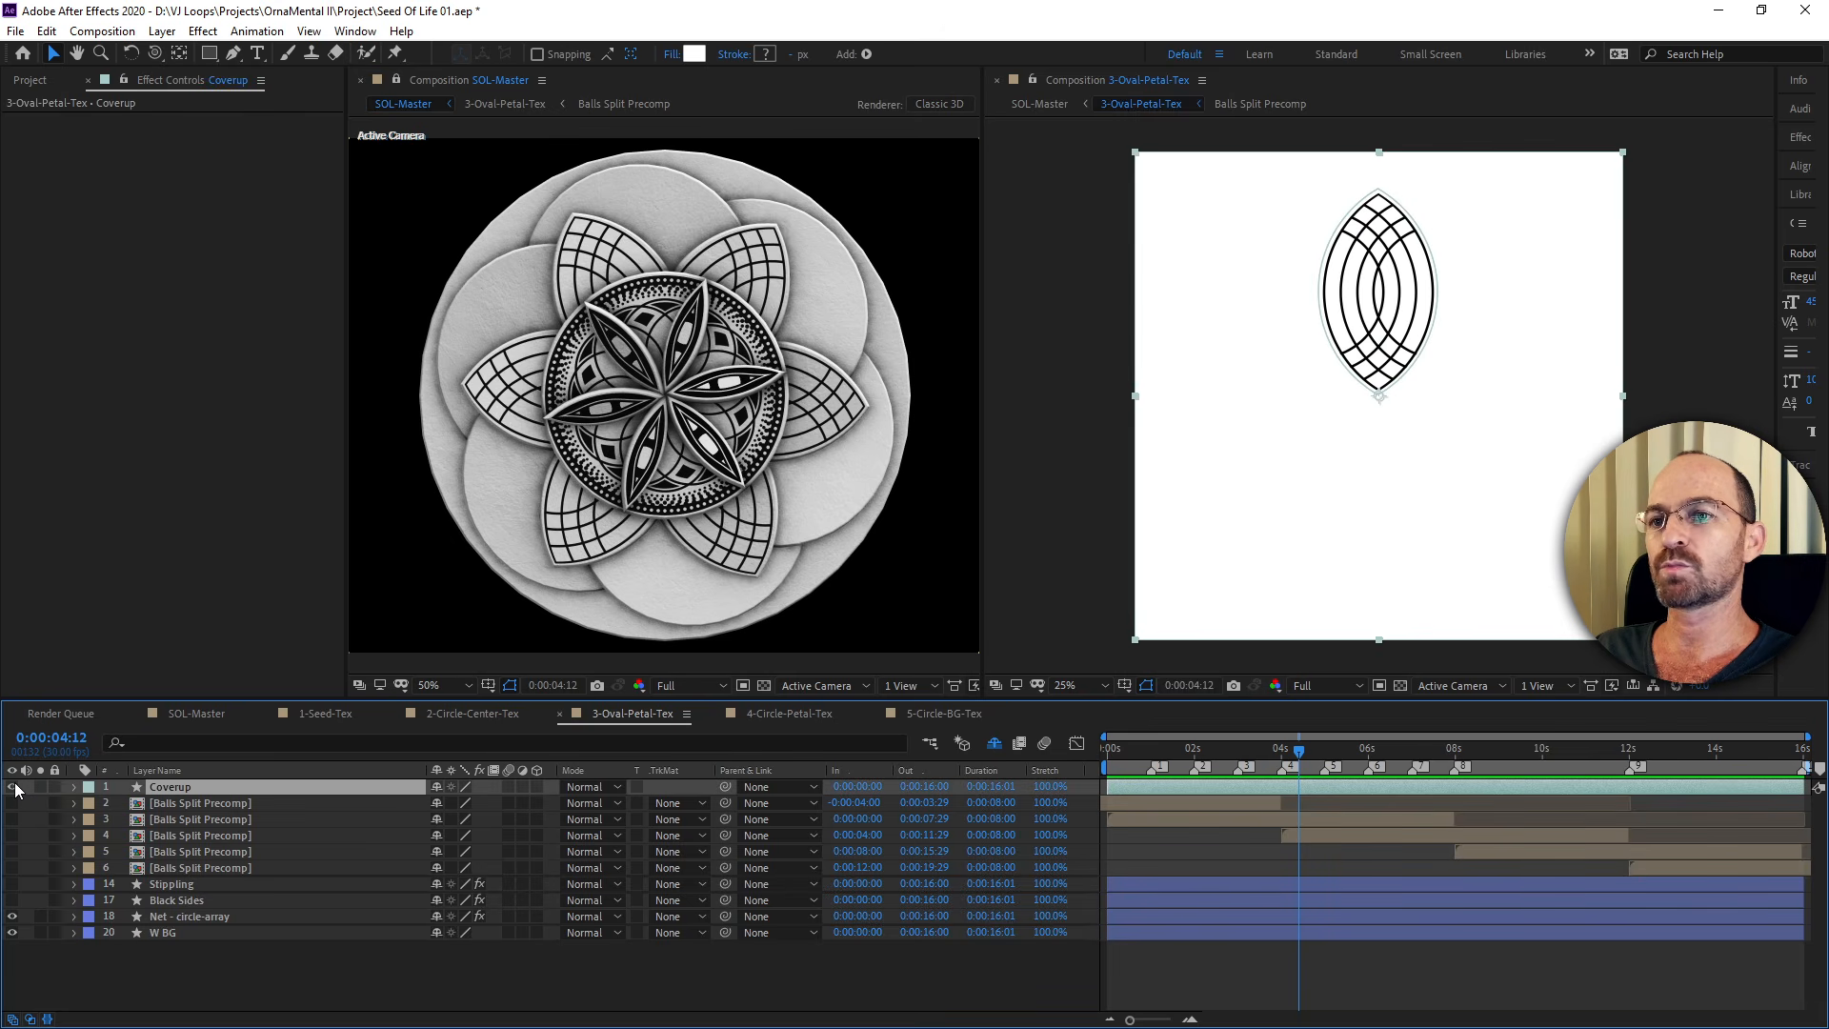
{"action": "left_click", "coordinate": [12, 786]}
{"action": "left_click", "coordinate": [12, 786]}
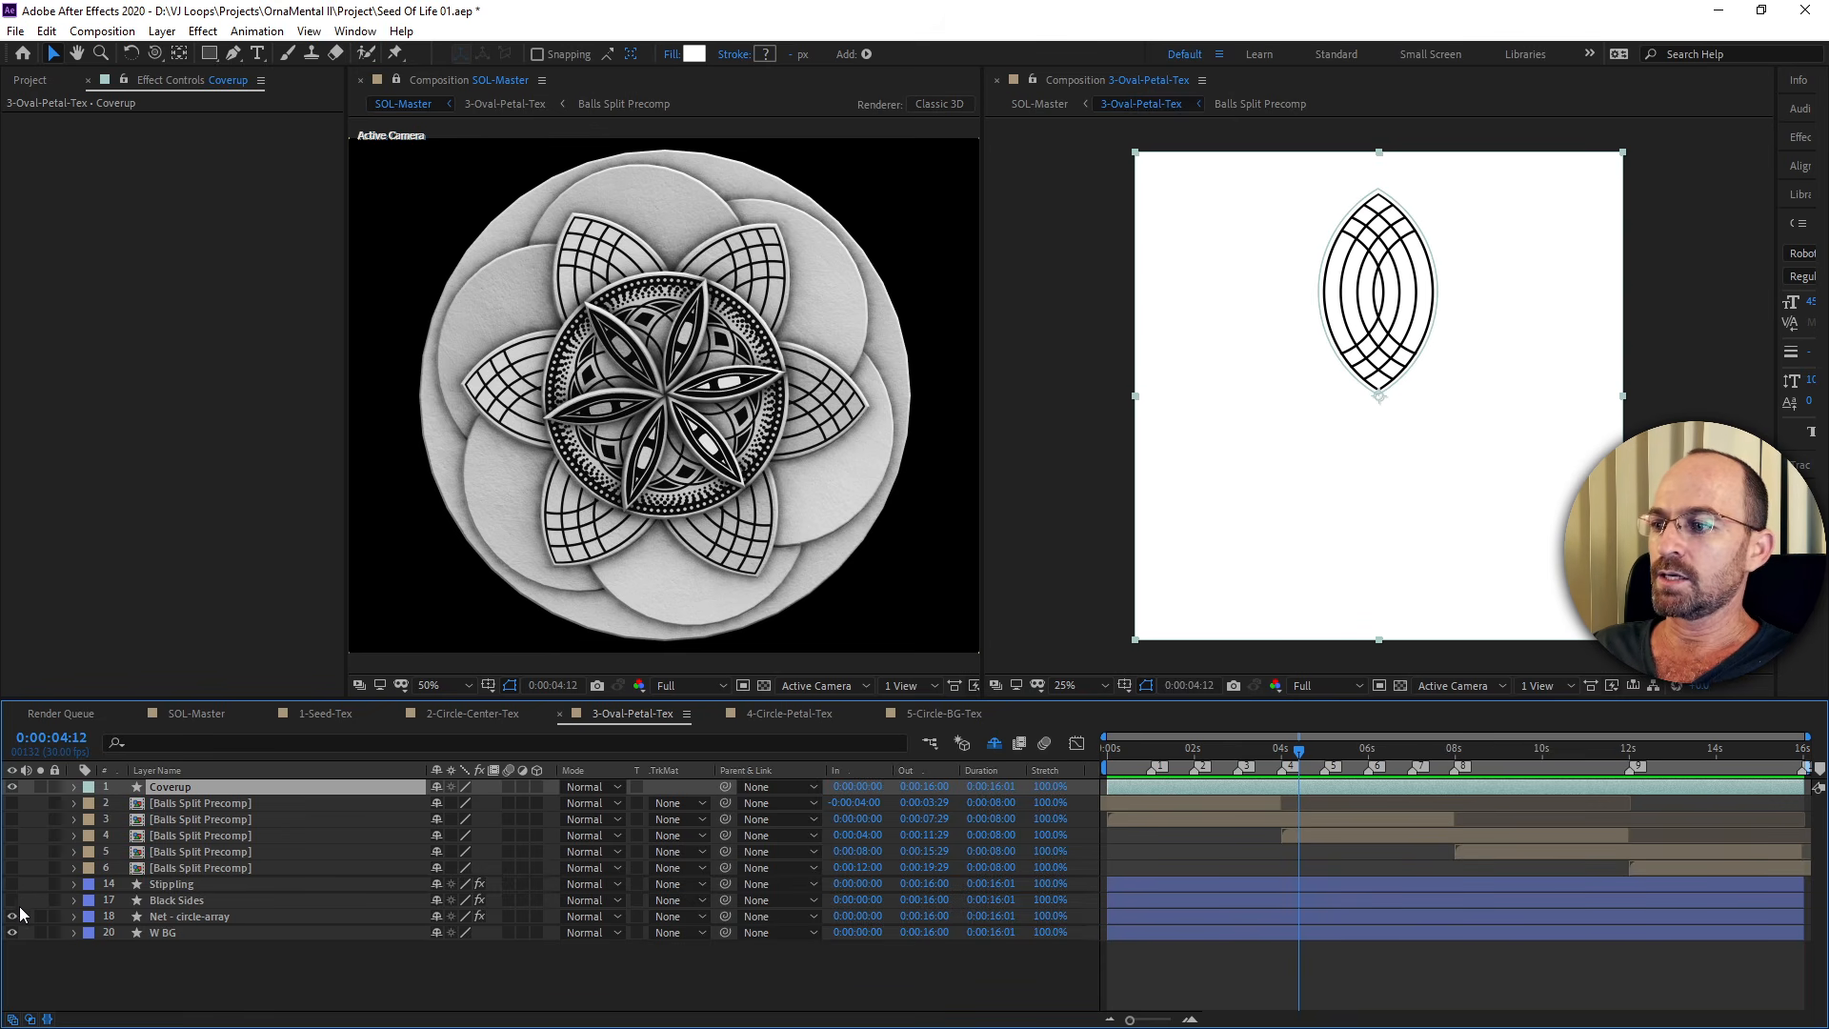
{"action": "left_click", "coordinate": [13, 786]}
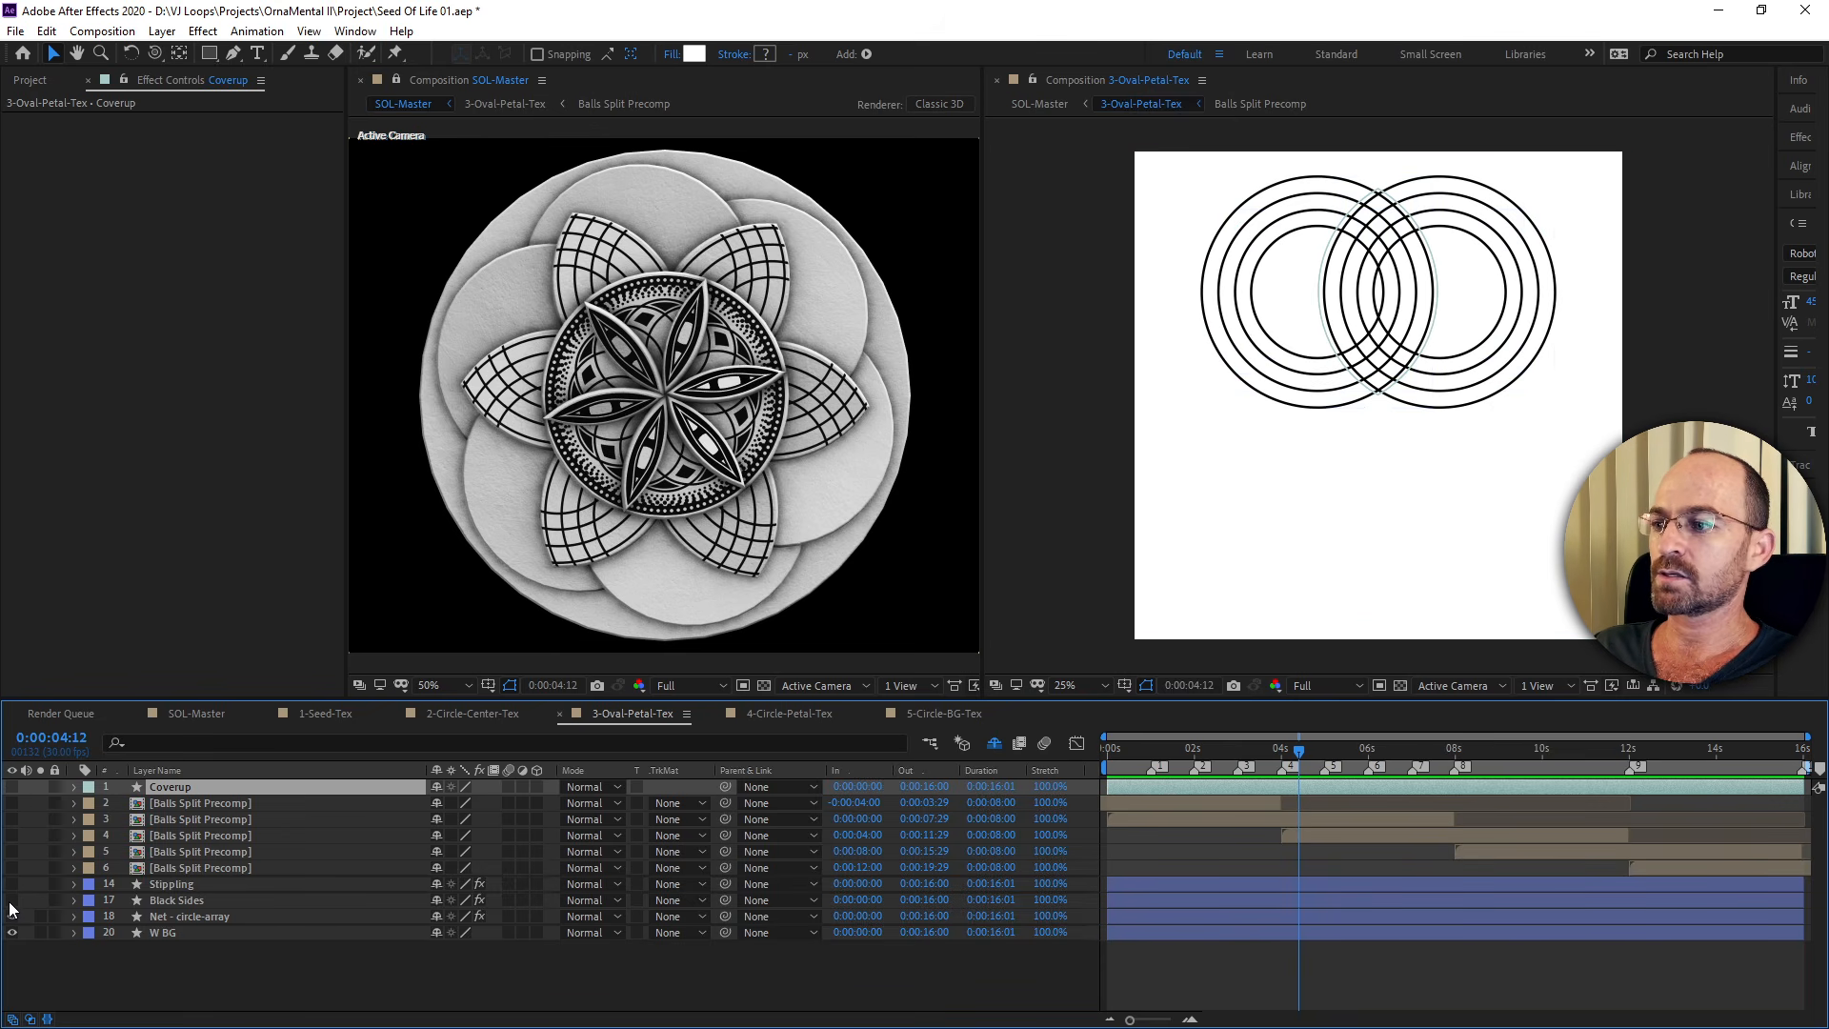
Show the Black Sides layer, followed by Stippling and all five Balls Split Precomp layers.
{"action": "left_click", "coordinate": [11, 901]}
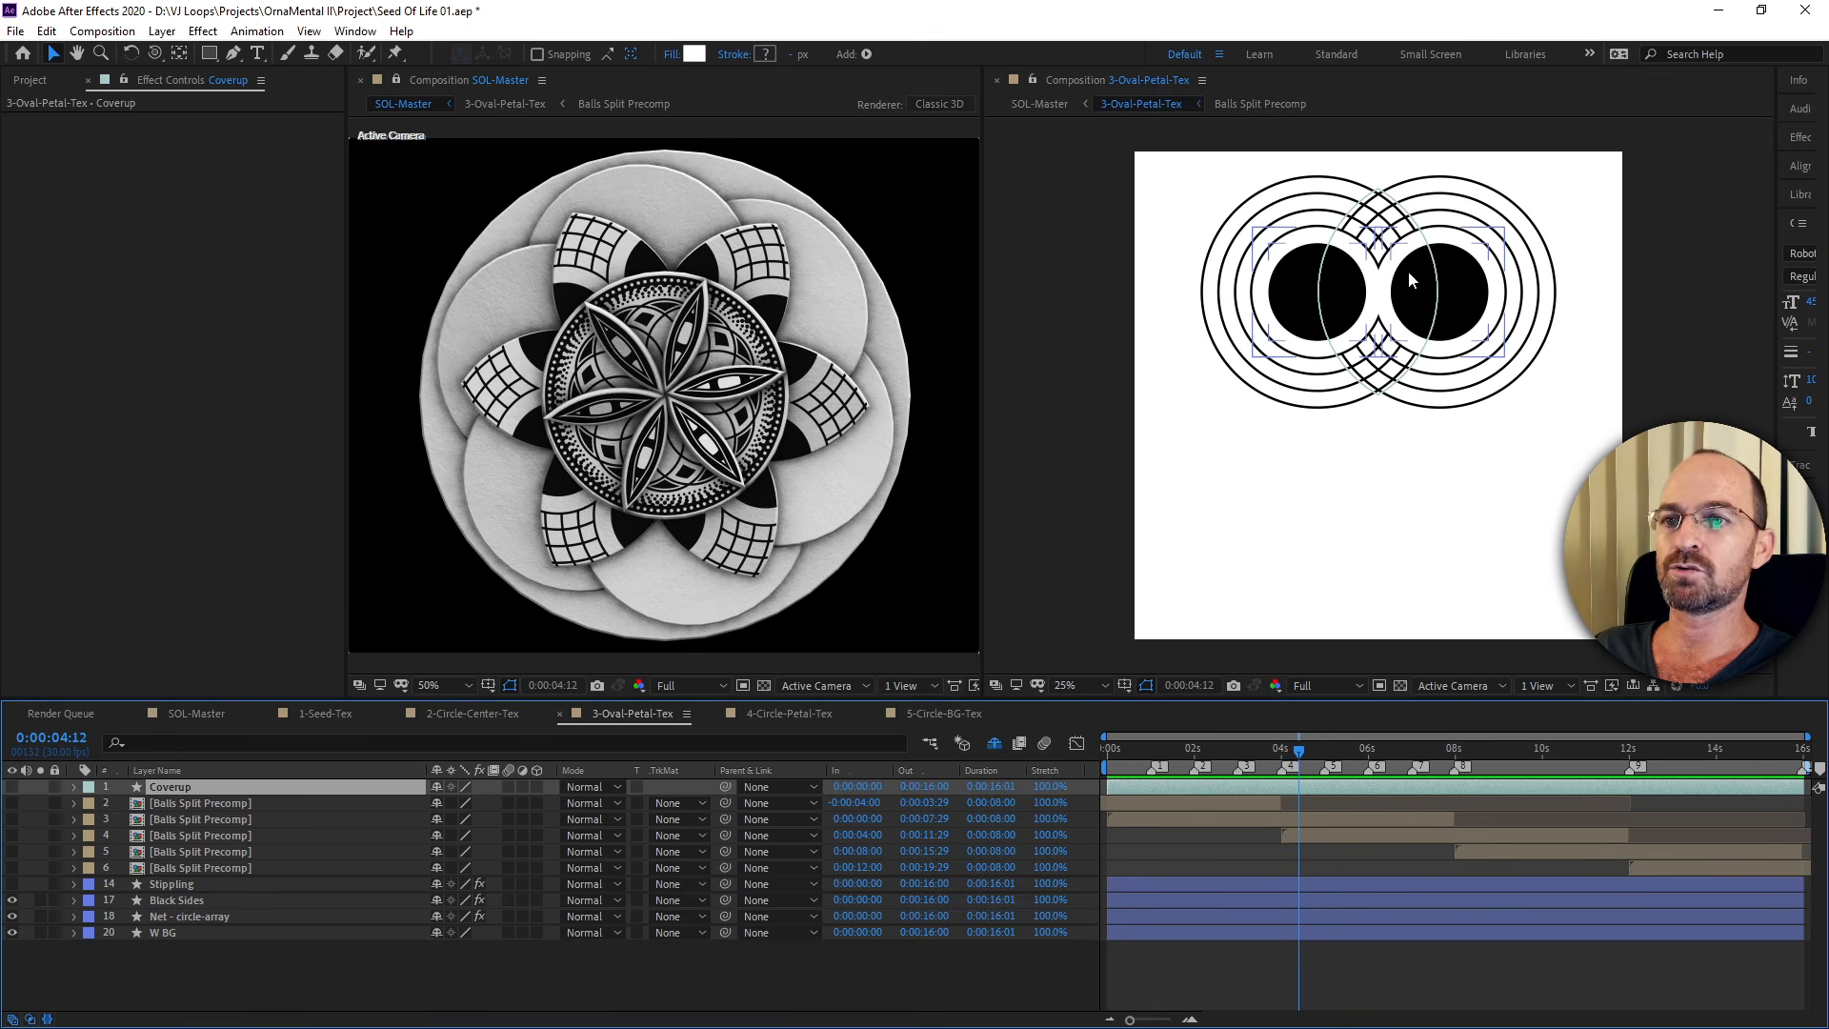
{"action": "left_click", "coordinate": [12, 884]}
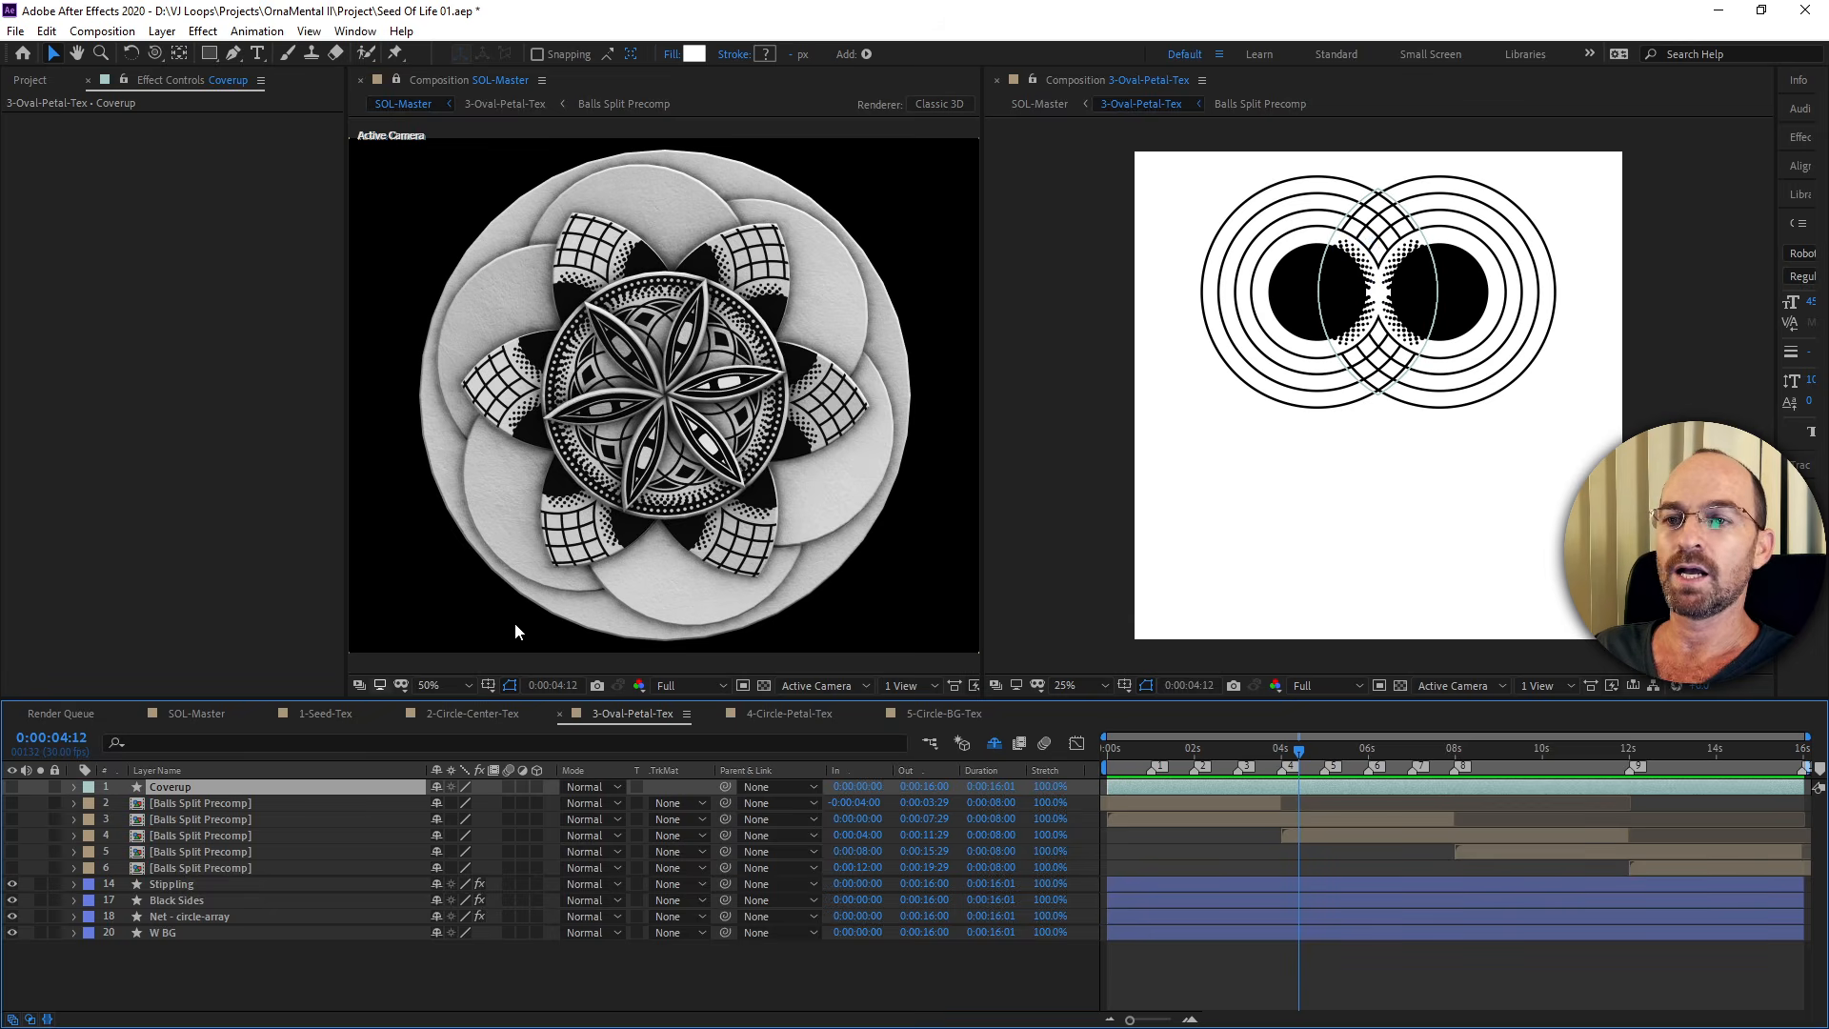
{"action": "scroll", "coordinate": [1389, 372], "scroll_direction": "up", "scroll_amount": 2}
{"action": "scroll", "coordinate": [1410, 334], "scroll_direction": "up", "scroll_amount": 5}
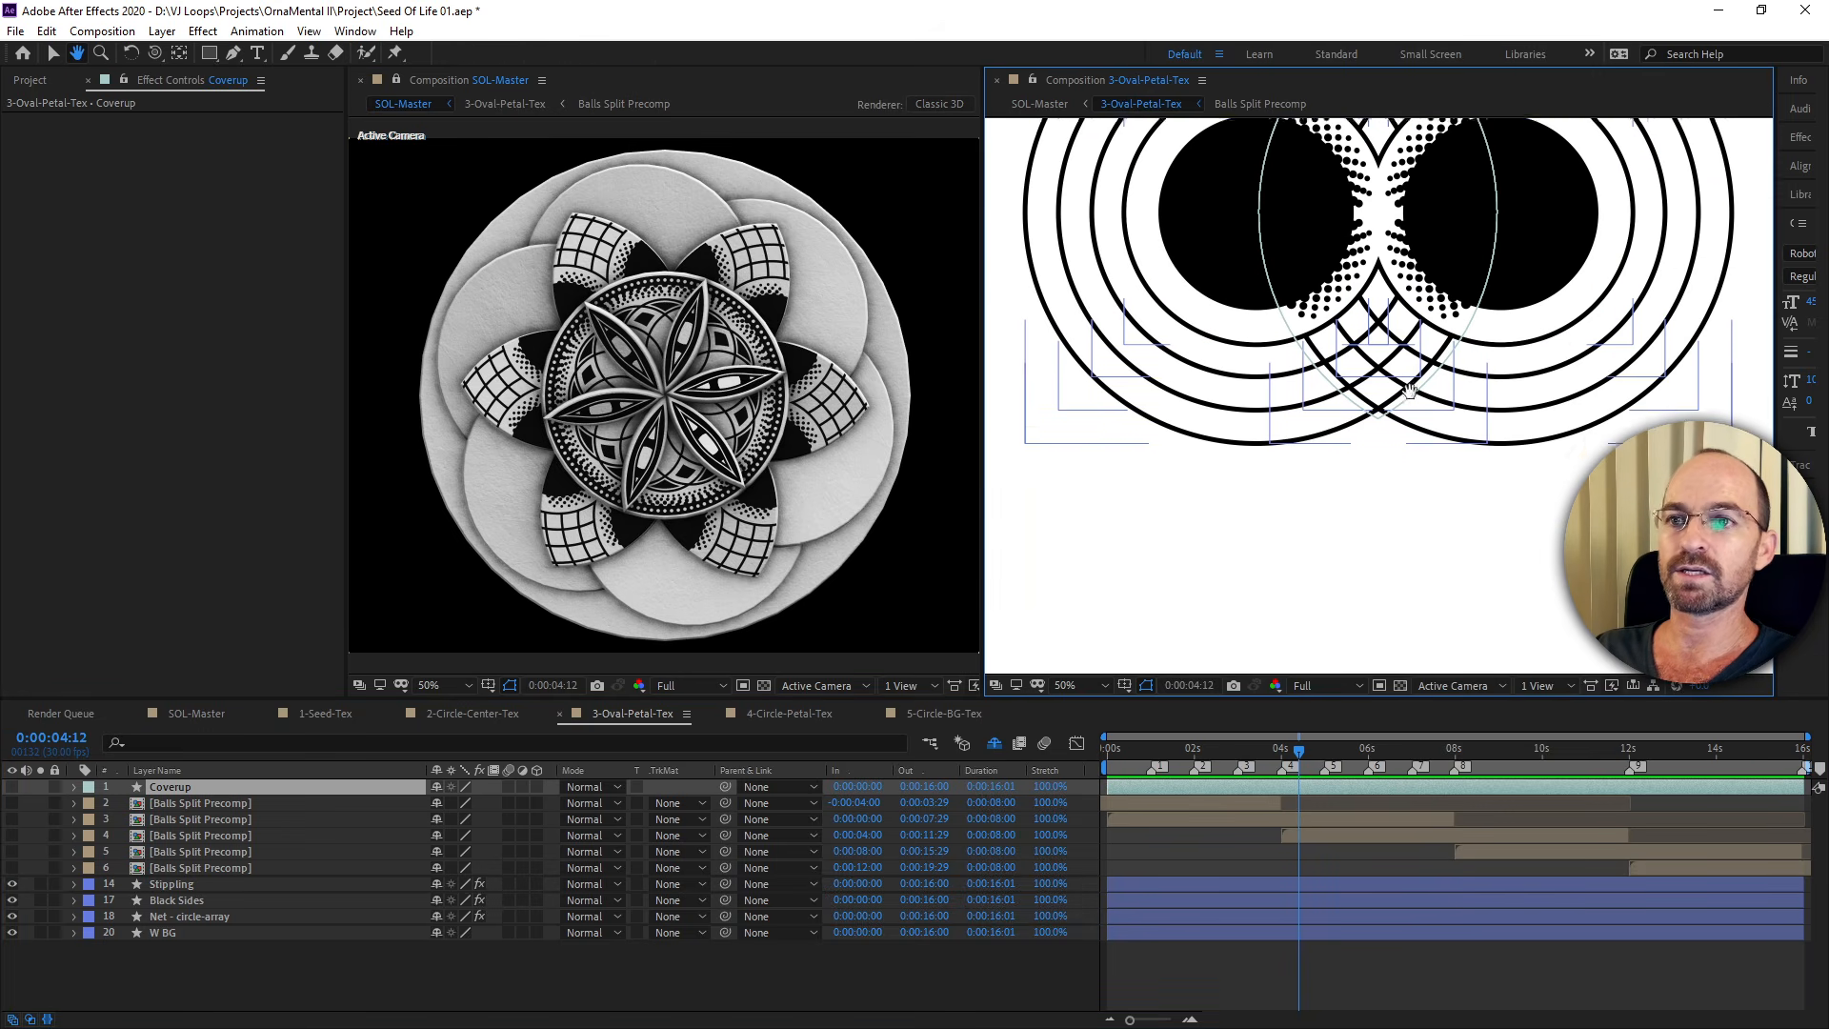
{"action": "left_click_drag", "start_coordinate": [16, 865], "coordinate": [13, 803]}
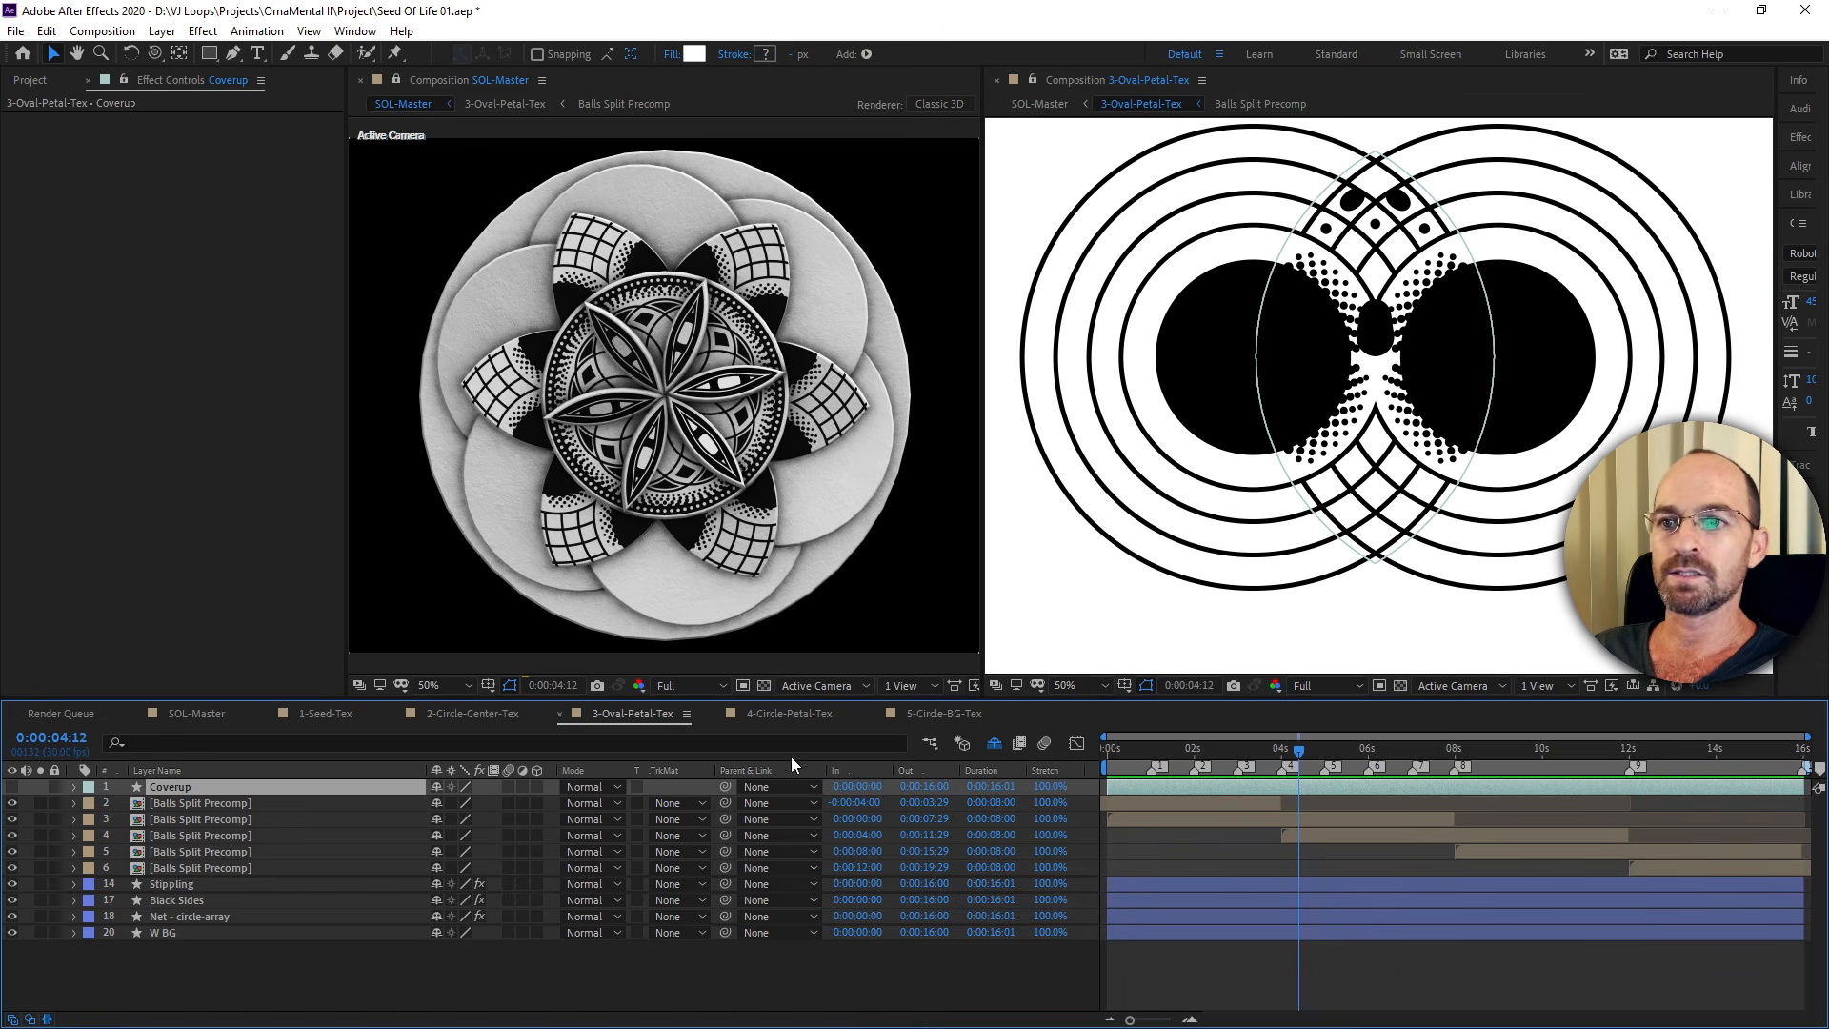
Move the current time to 0:00:02:01 and set the SOL-Master viewer to Custom View 1 with the camera tool active.
{"action": "left_click_drag", "start_coordinate": [1240, 751], "coordinate": [1196, 783]}
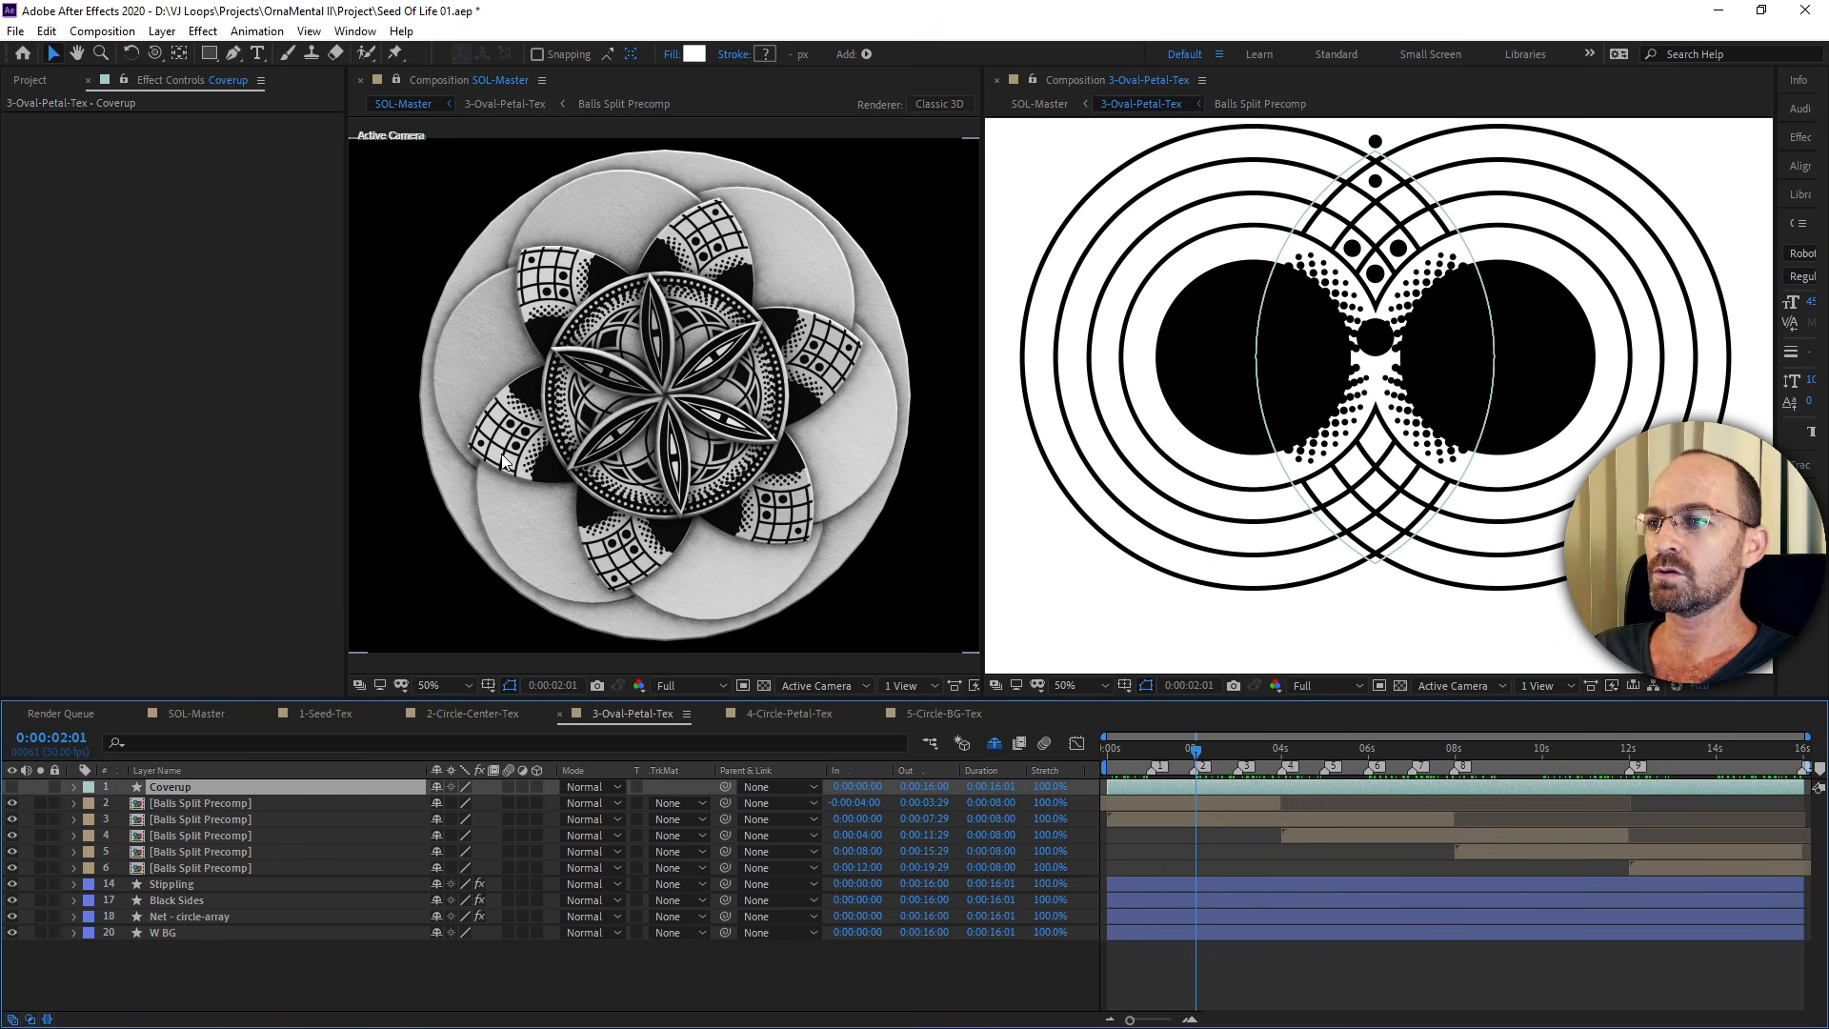
{"action": "key", "text": "c"}
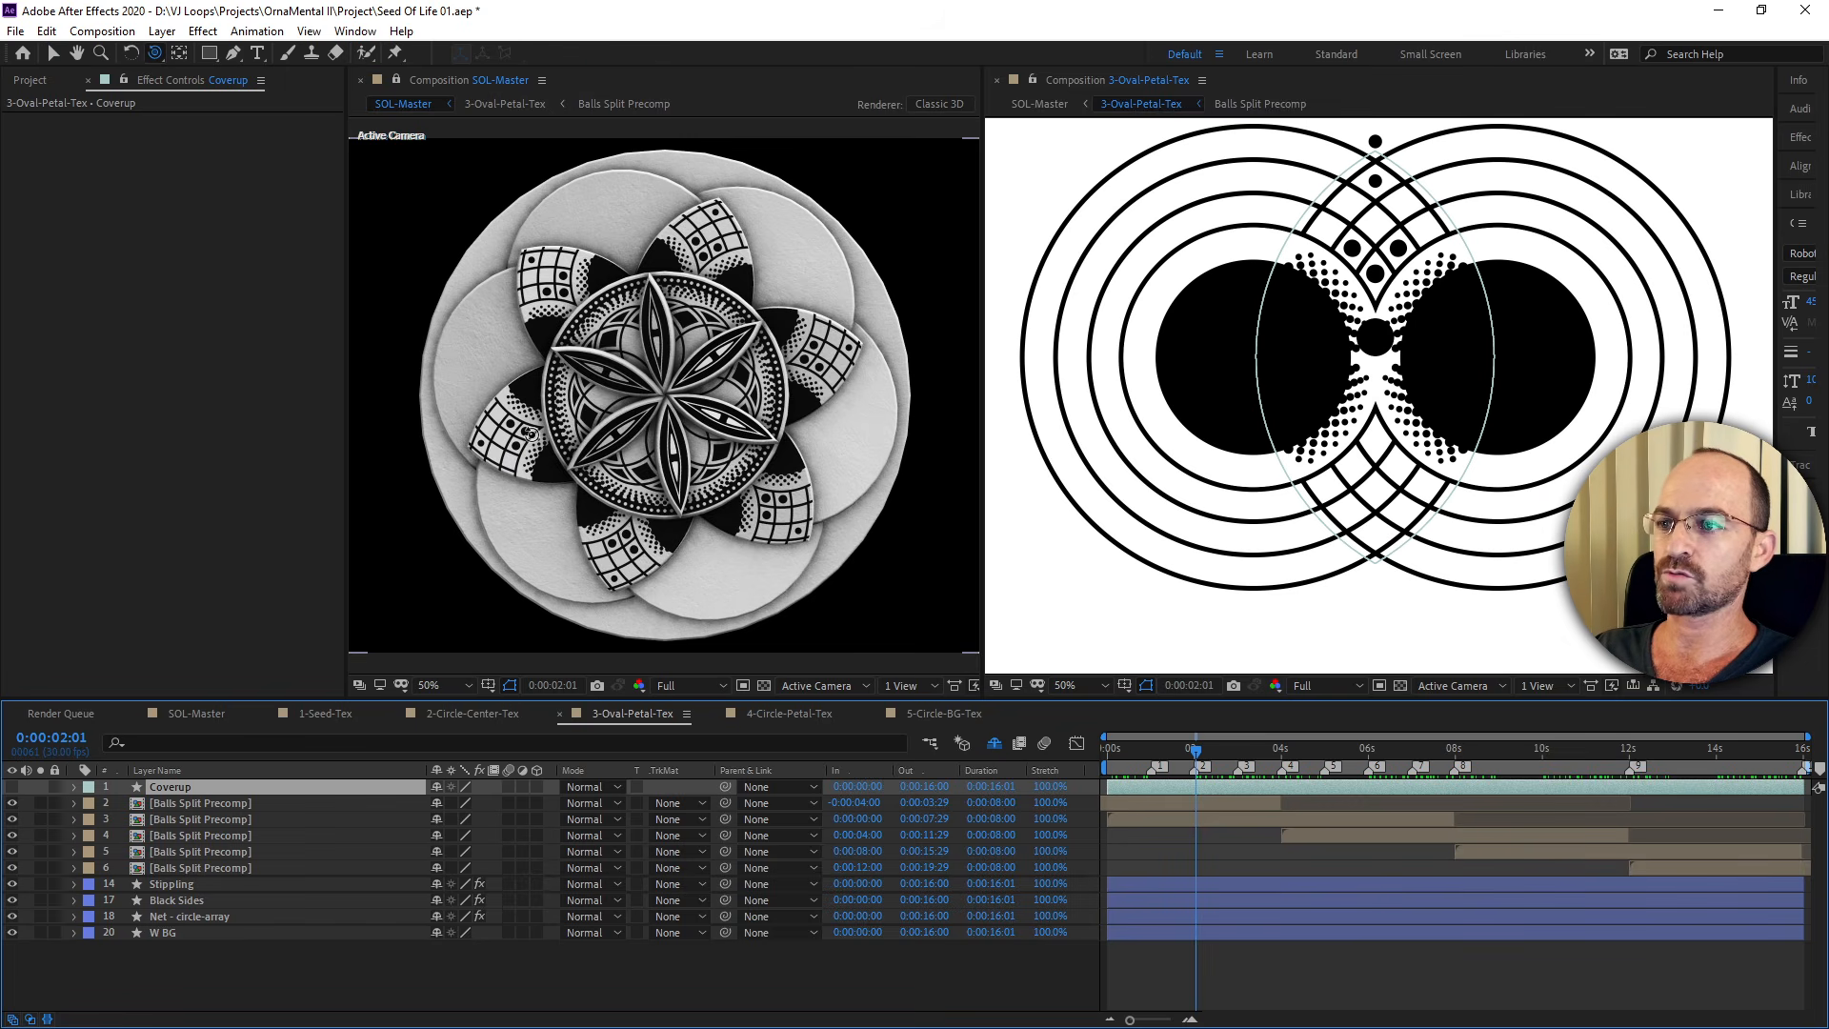
{"action": "left_click", "coordinate": [831, 686]}
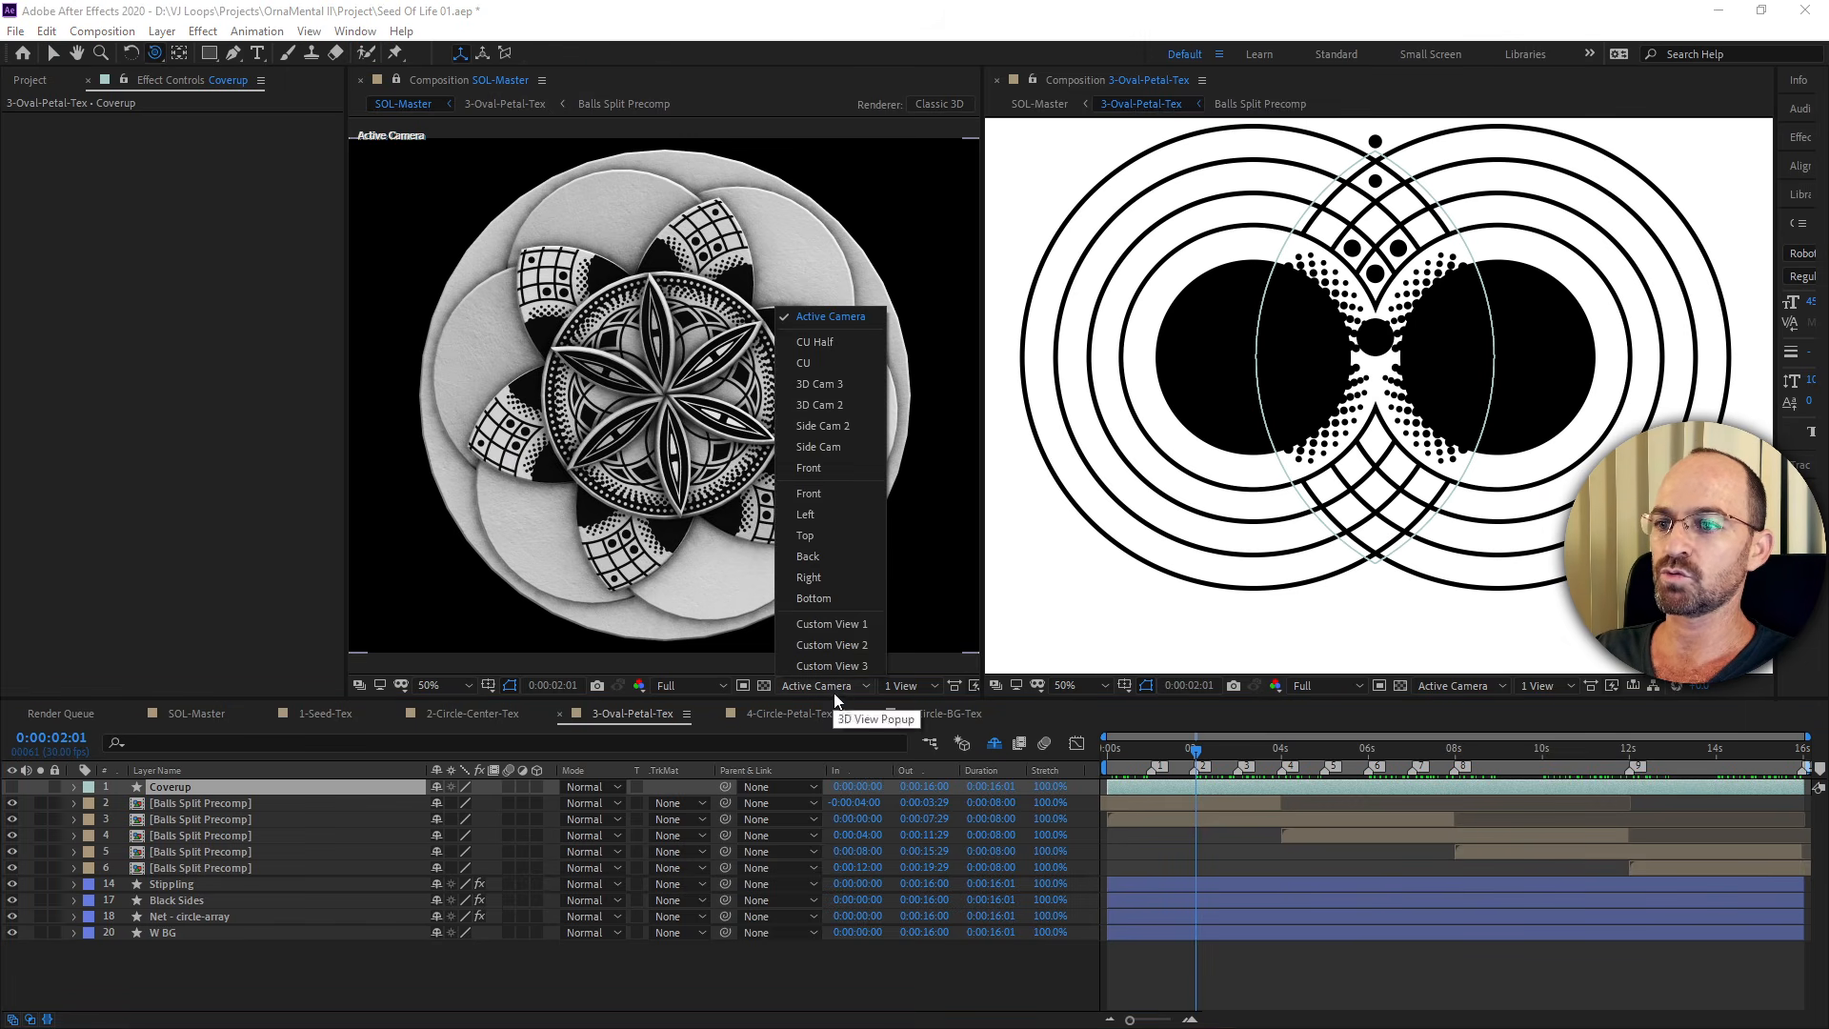
{"action": "left_click", "coordinate": [836, 624]}
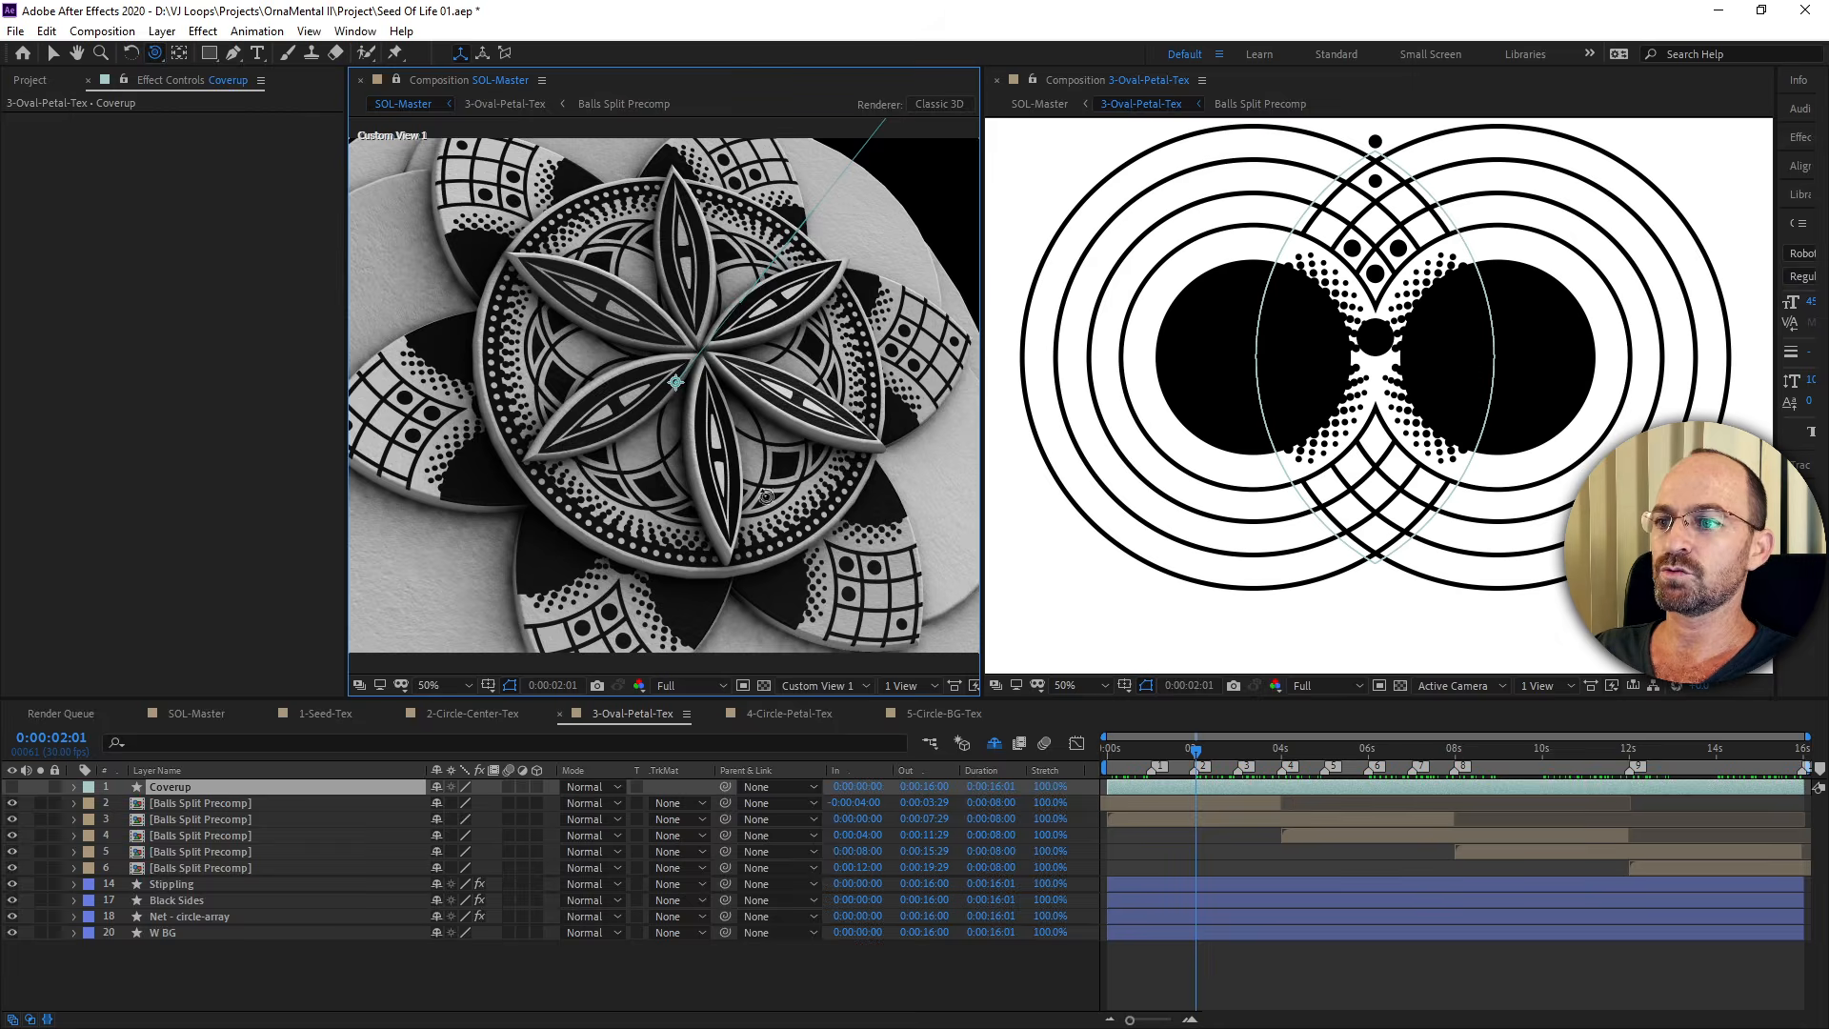
Orbit the SOL-Master view to a steep side angle and turn on the Coverup layer's visibility in 3-Oval-Petal-Tex.
{"action": "left_click_drag", "start_coordinate": [590, 463], "coordinate": [487, 439]}
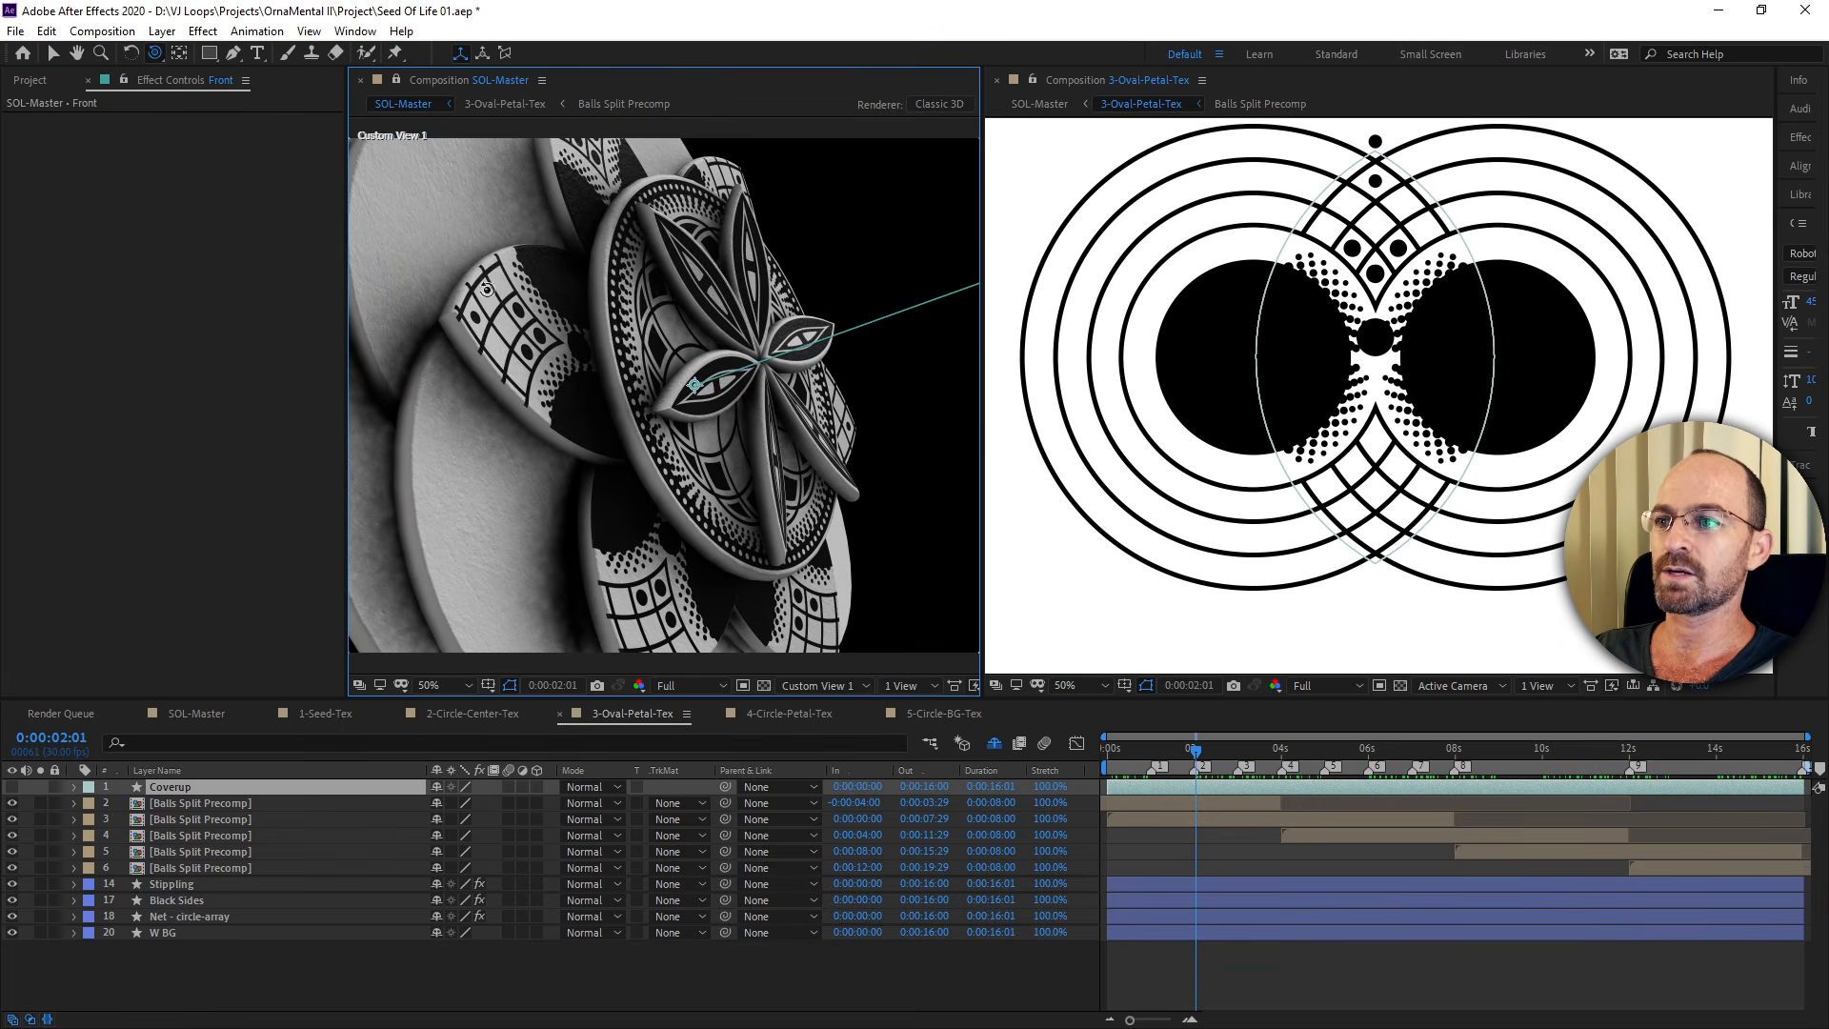
{"action": "left_click", "coordinate": [12, 787]}
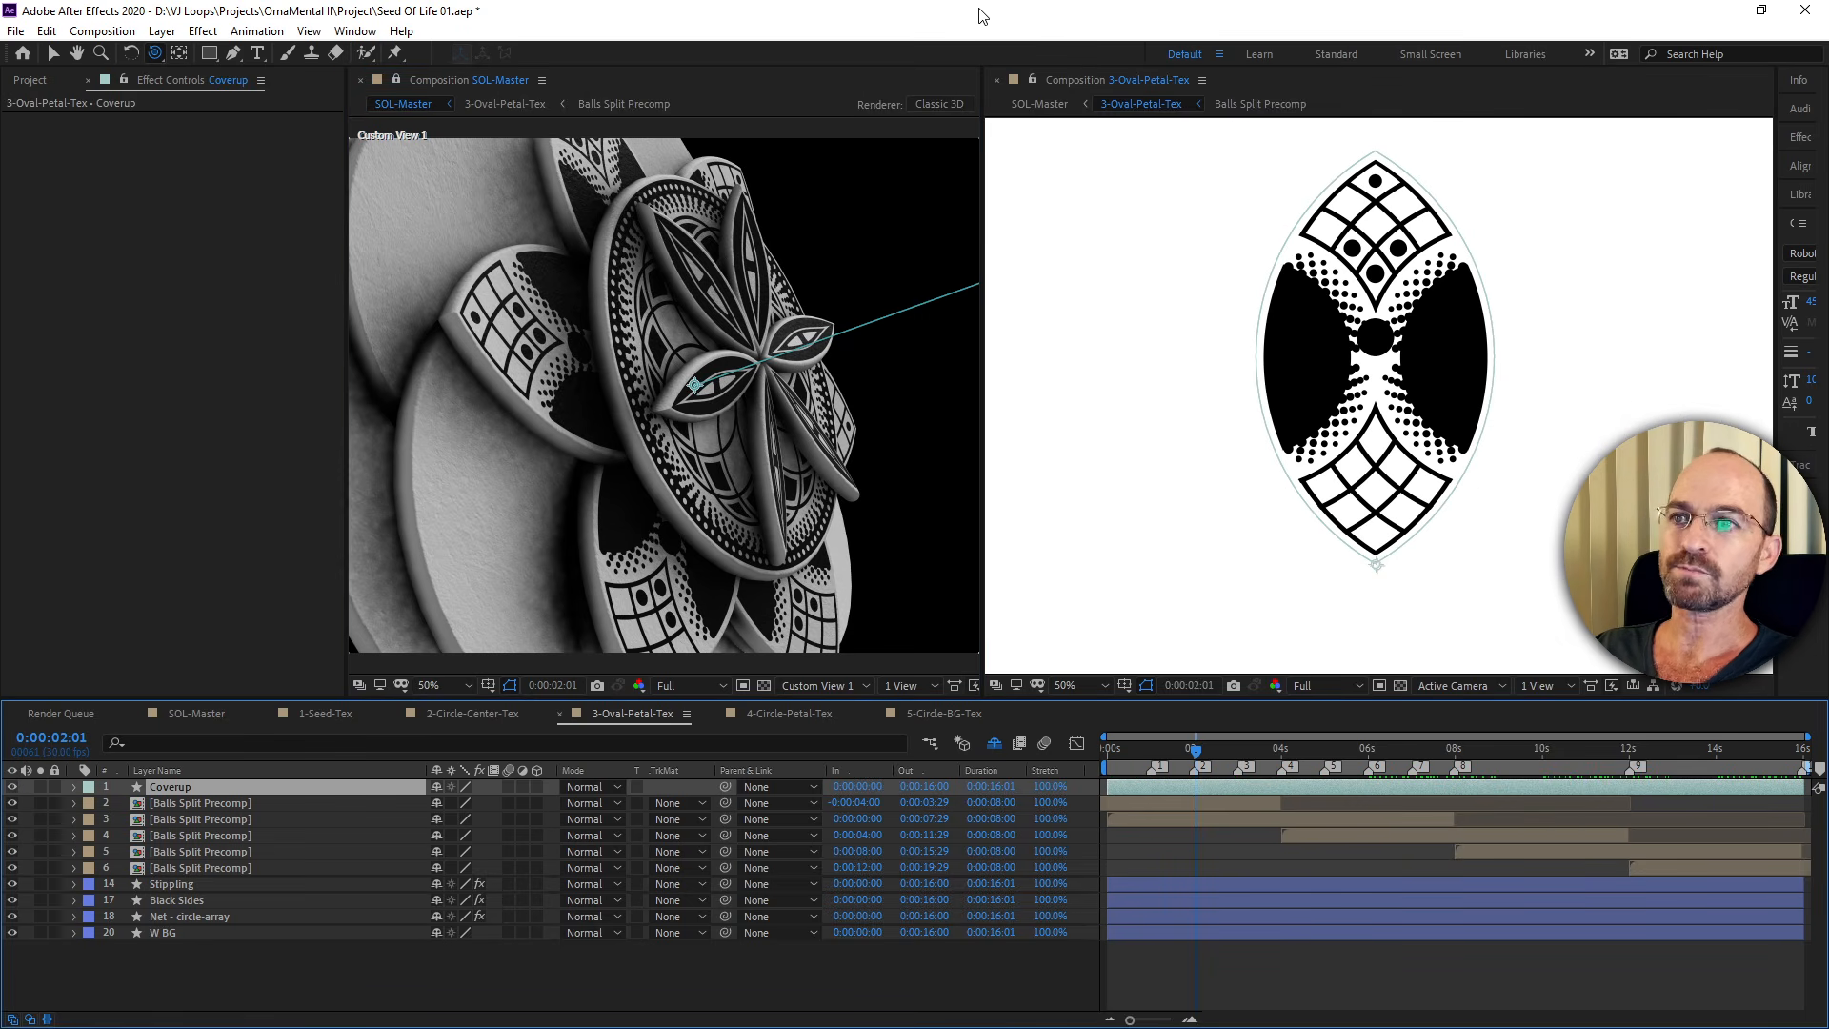
Open Balls Split Precomp, show its W BG layer and scrub to 0:00:02:19 to examine the splitting balls.
{"action": "left_click", "coordinate": [211, 803]}
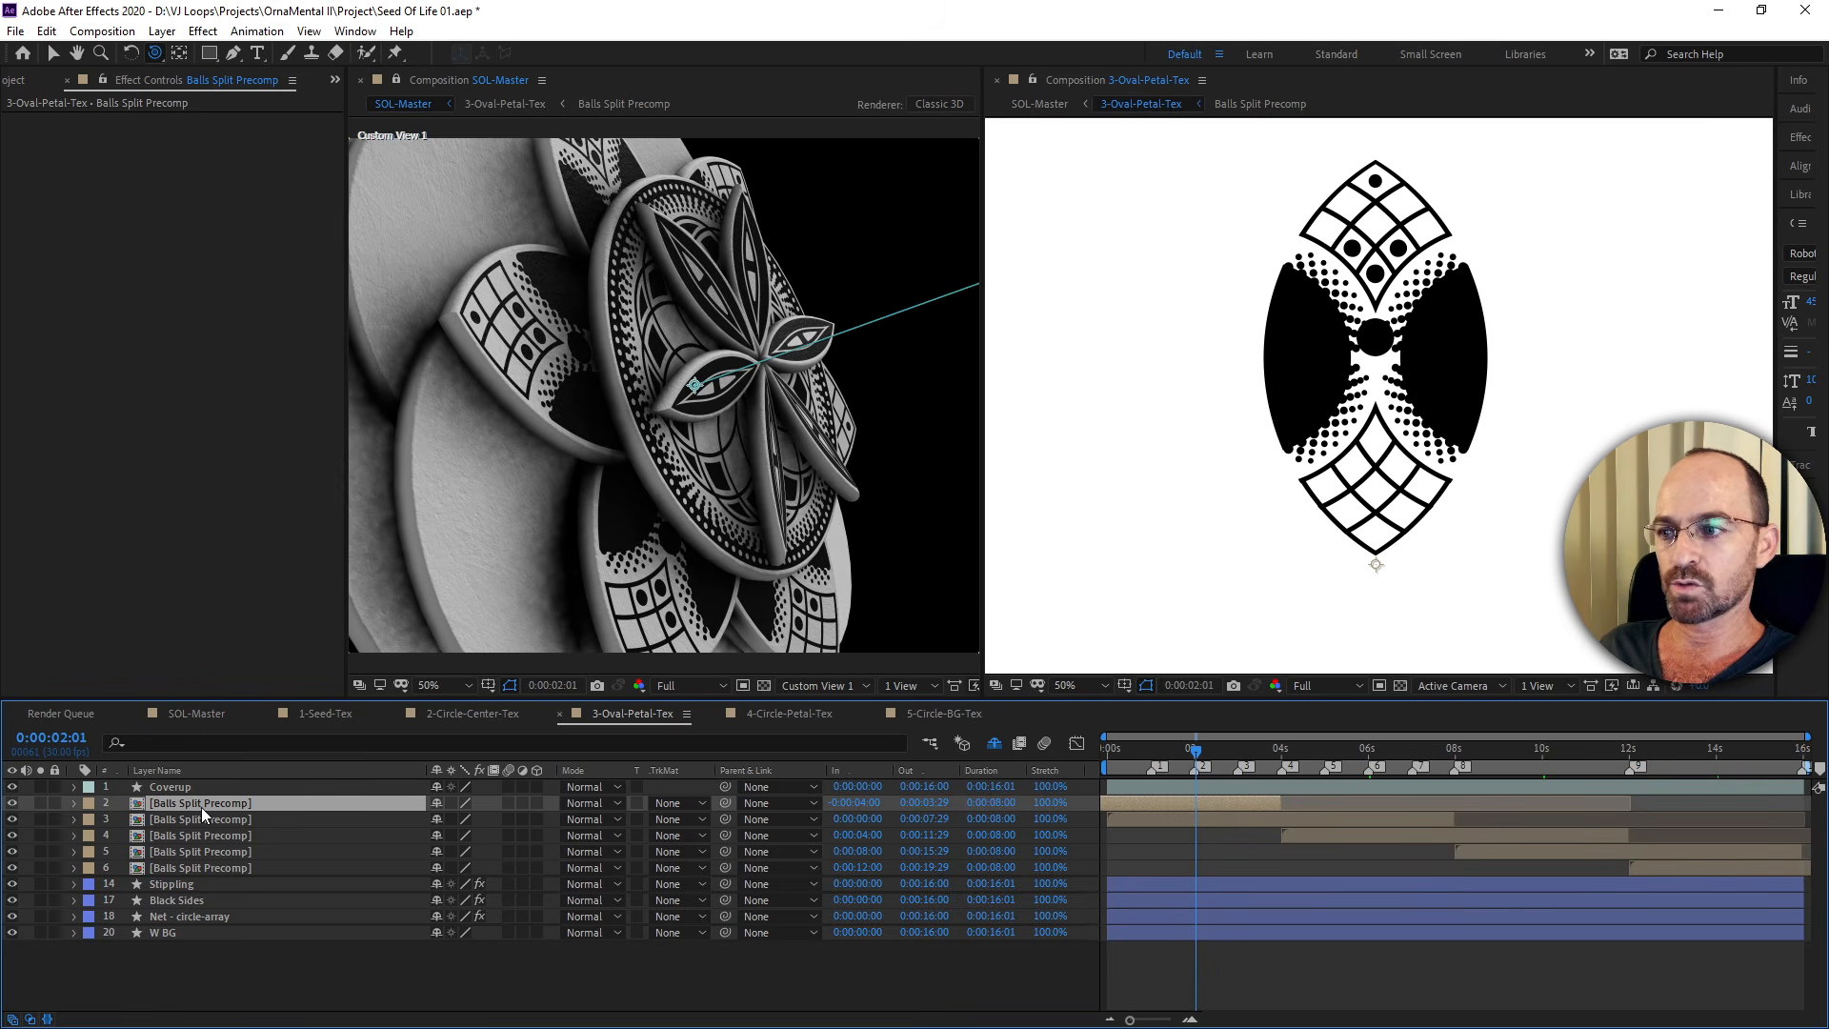
{"action": "double_click", "coordinate": [489, 852]}
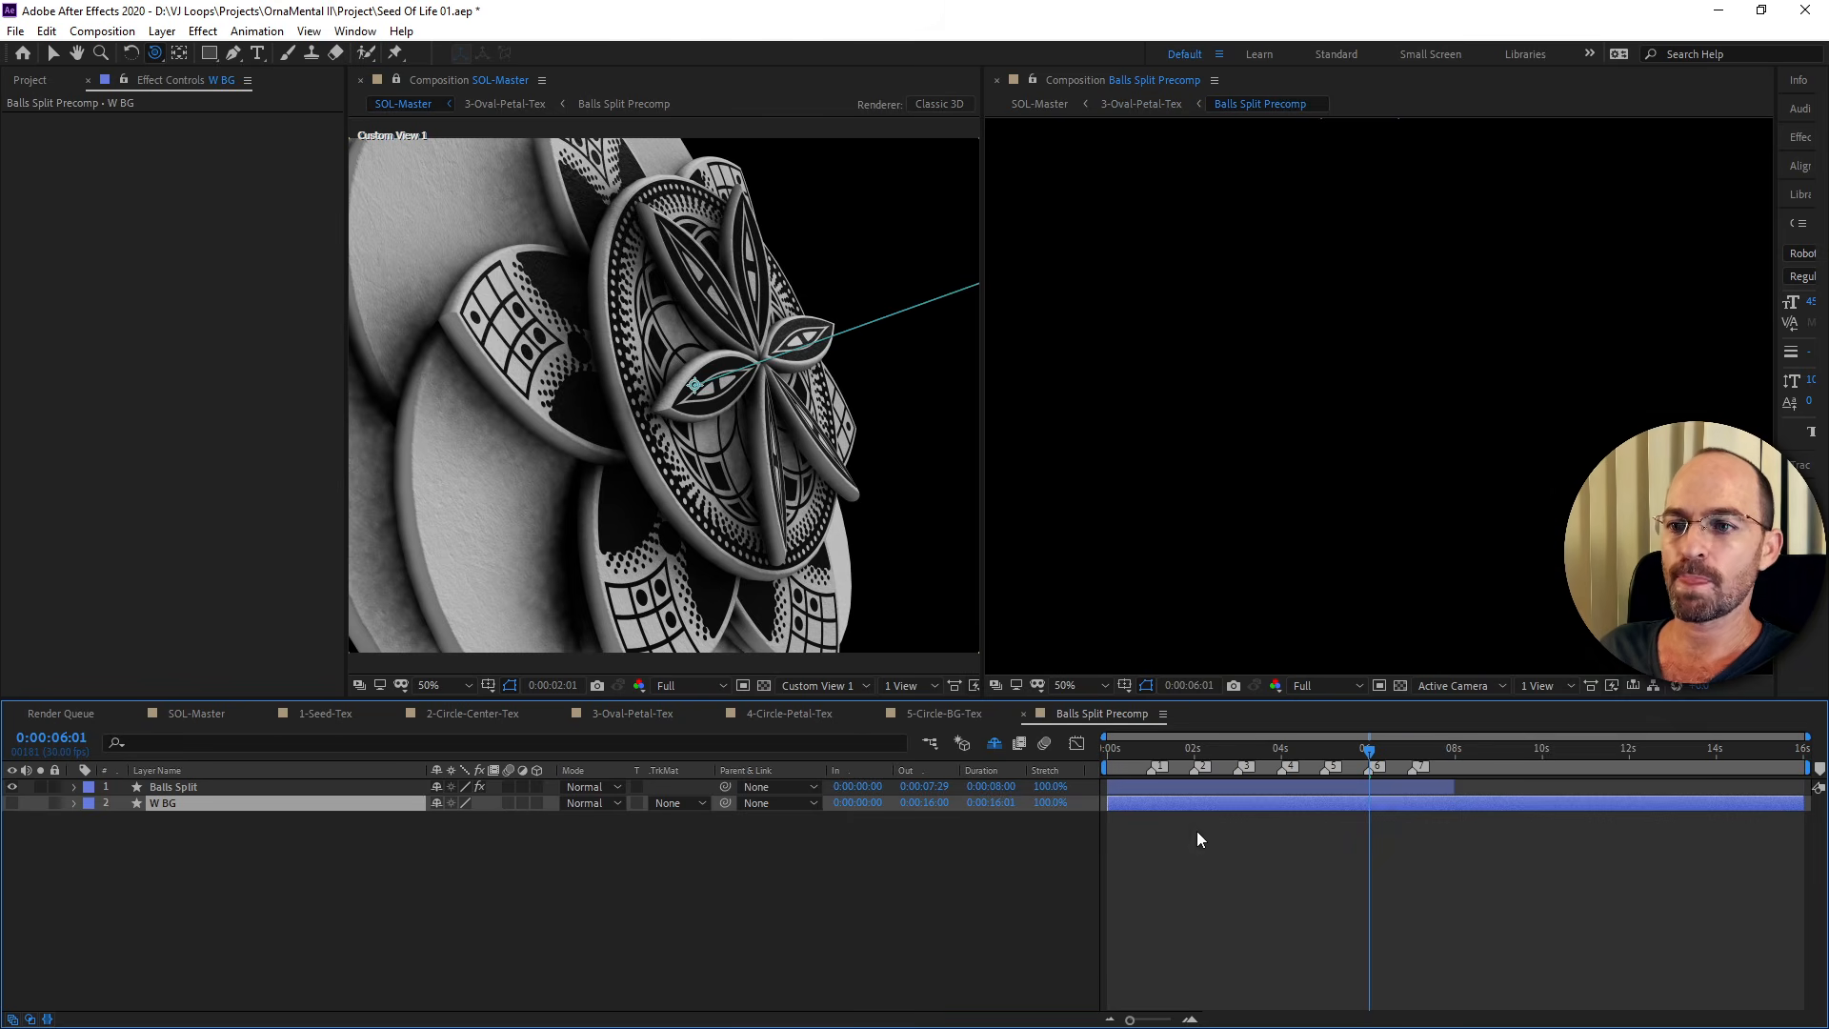
{"action": "left_click_drag", "start_coordinate": [1236, 756], "coordinate": [1201, 757]}
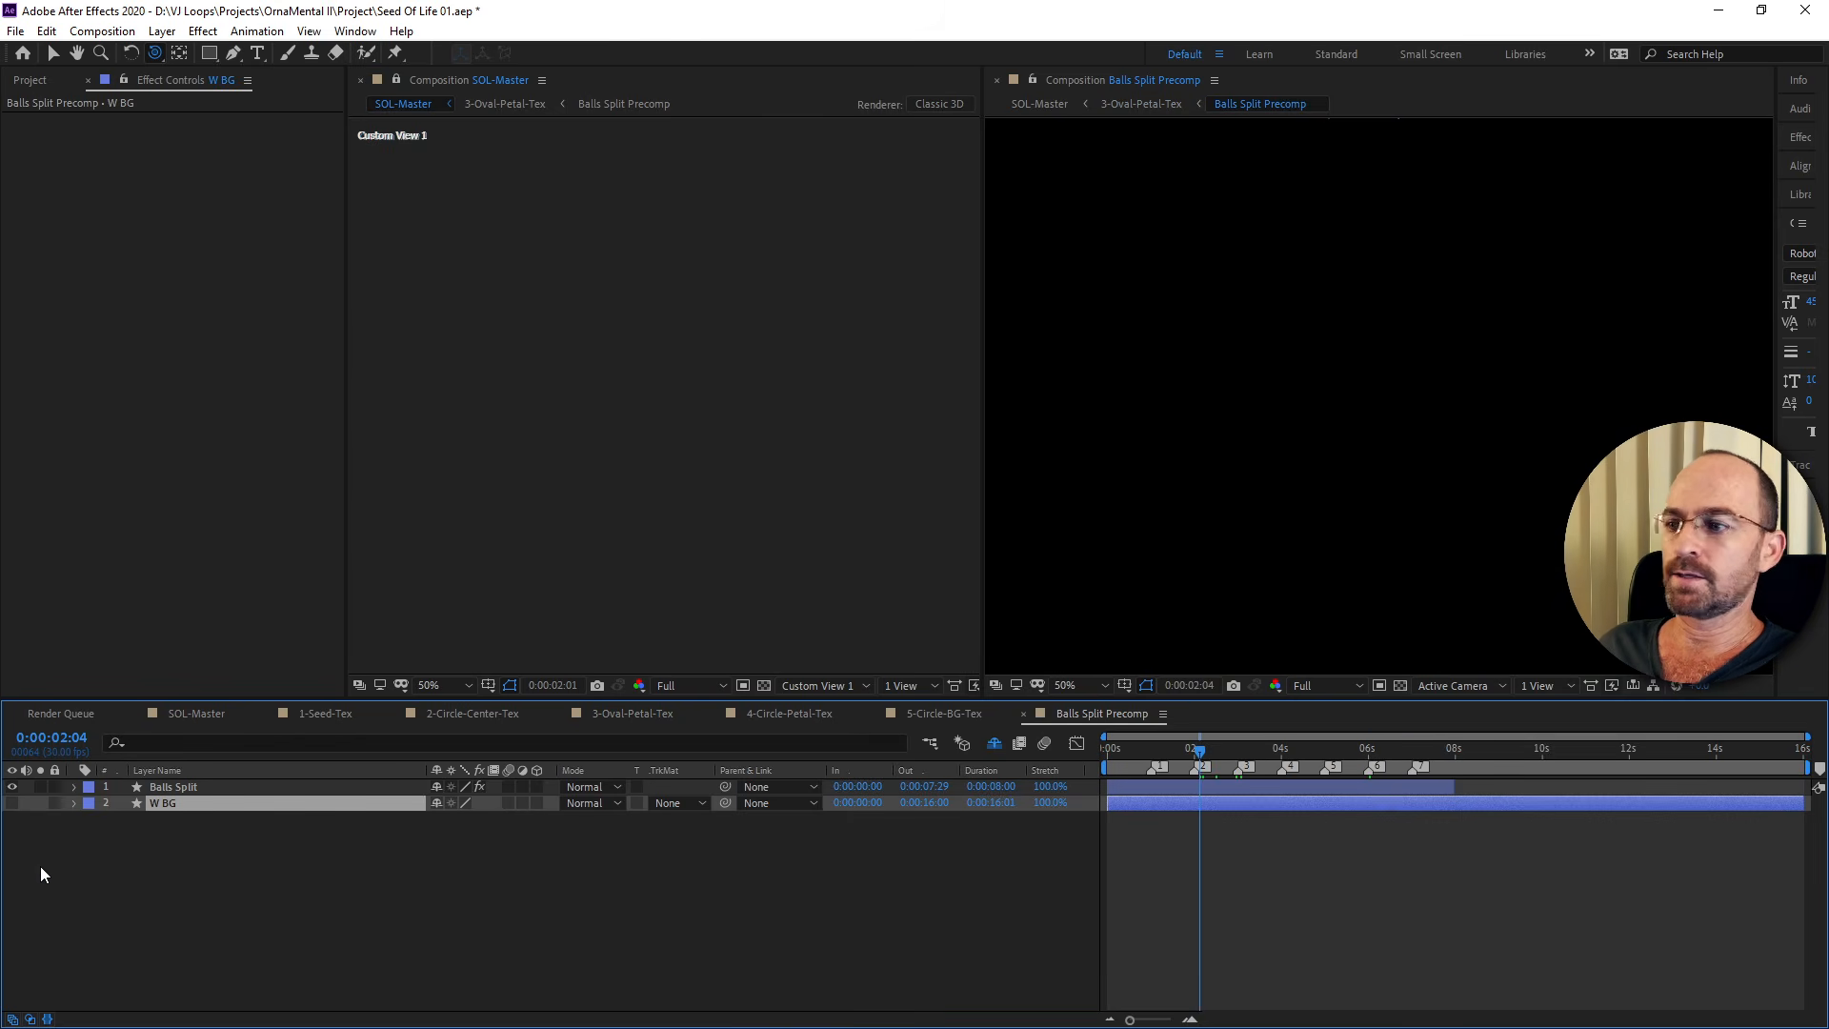
{"action": "left_click", "coordinate": [12, 803]}
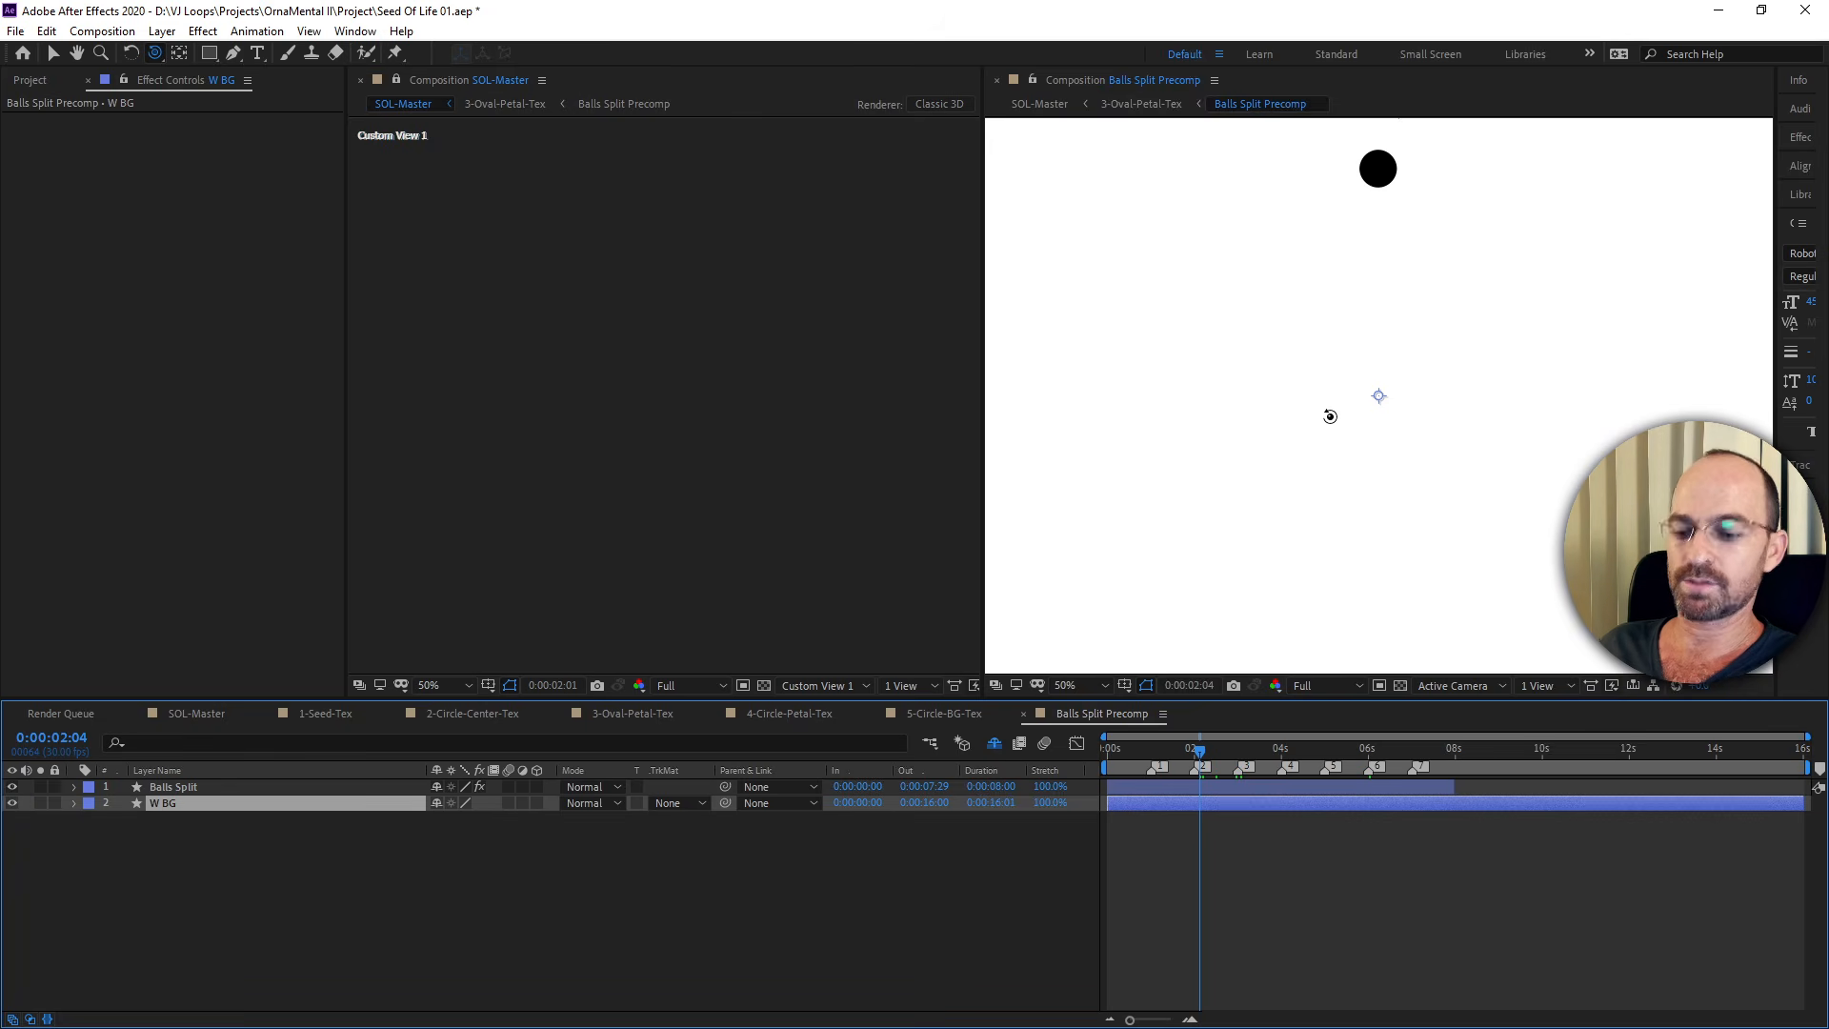
{"action": "left_click_drag", "start_coordinate": [1330, 391], "coordinate": [1315, 563]}
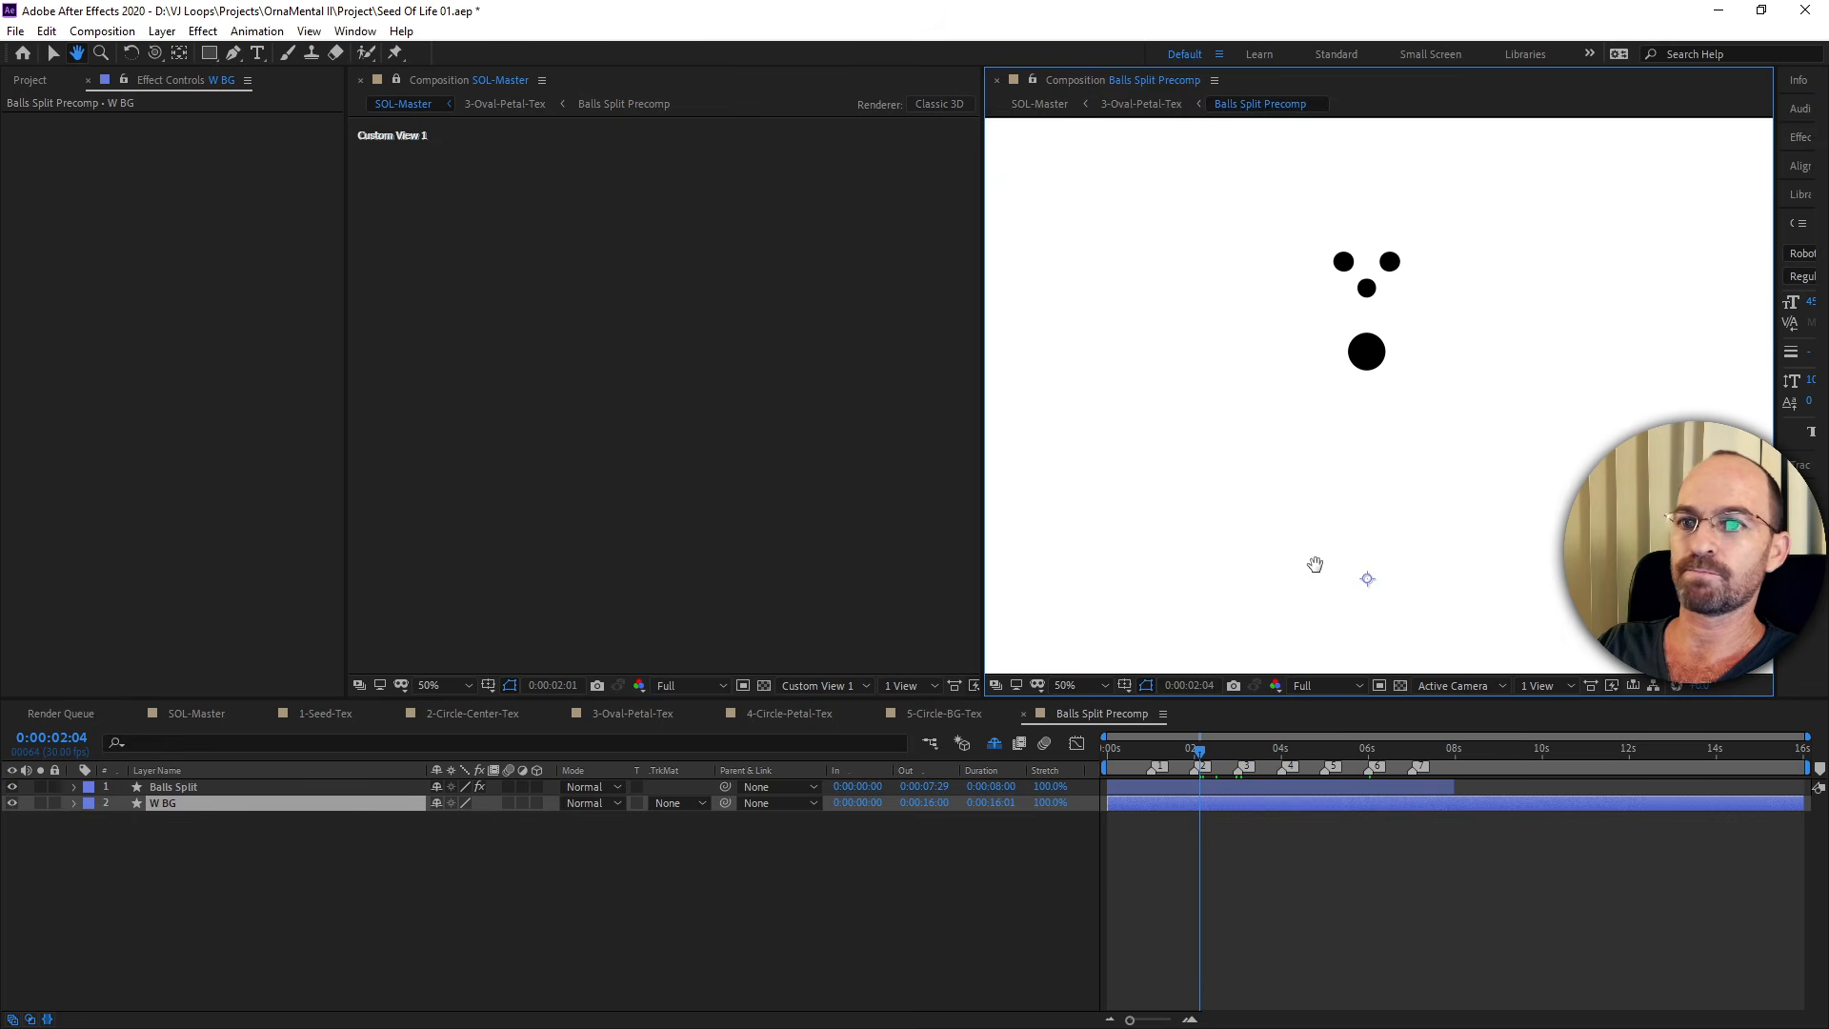
{"action": "mouse_move", "coordinate": [1203, 752]}
{"action": "left_mouse_down"}
{"action": "mouse_move", "coordinate": [1124, 766]}
{"action": "mouse_move", "coordinate": [1261, 760]}
{"action": "mouse_move", "coordinate": [1222, 760]}
{"action": "left_mouse_up"}
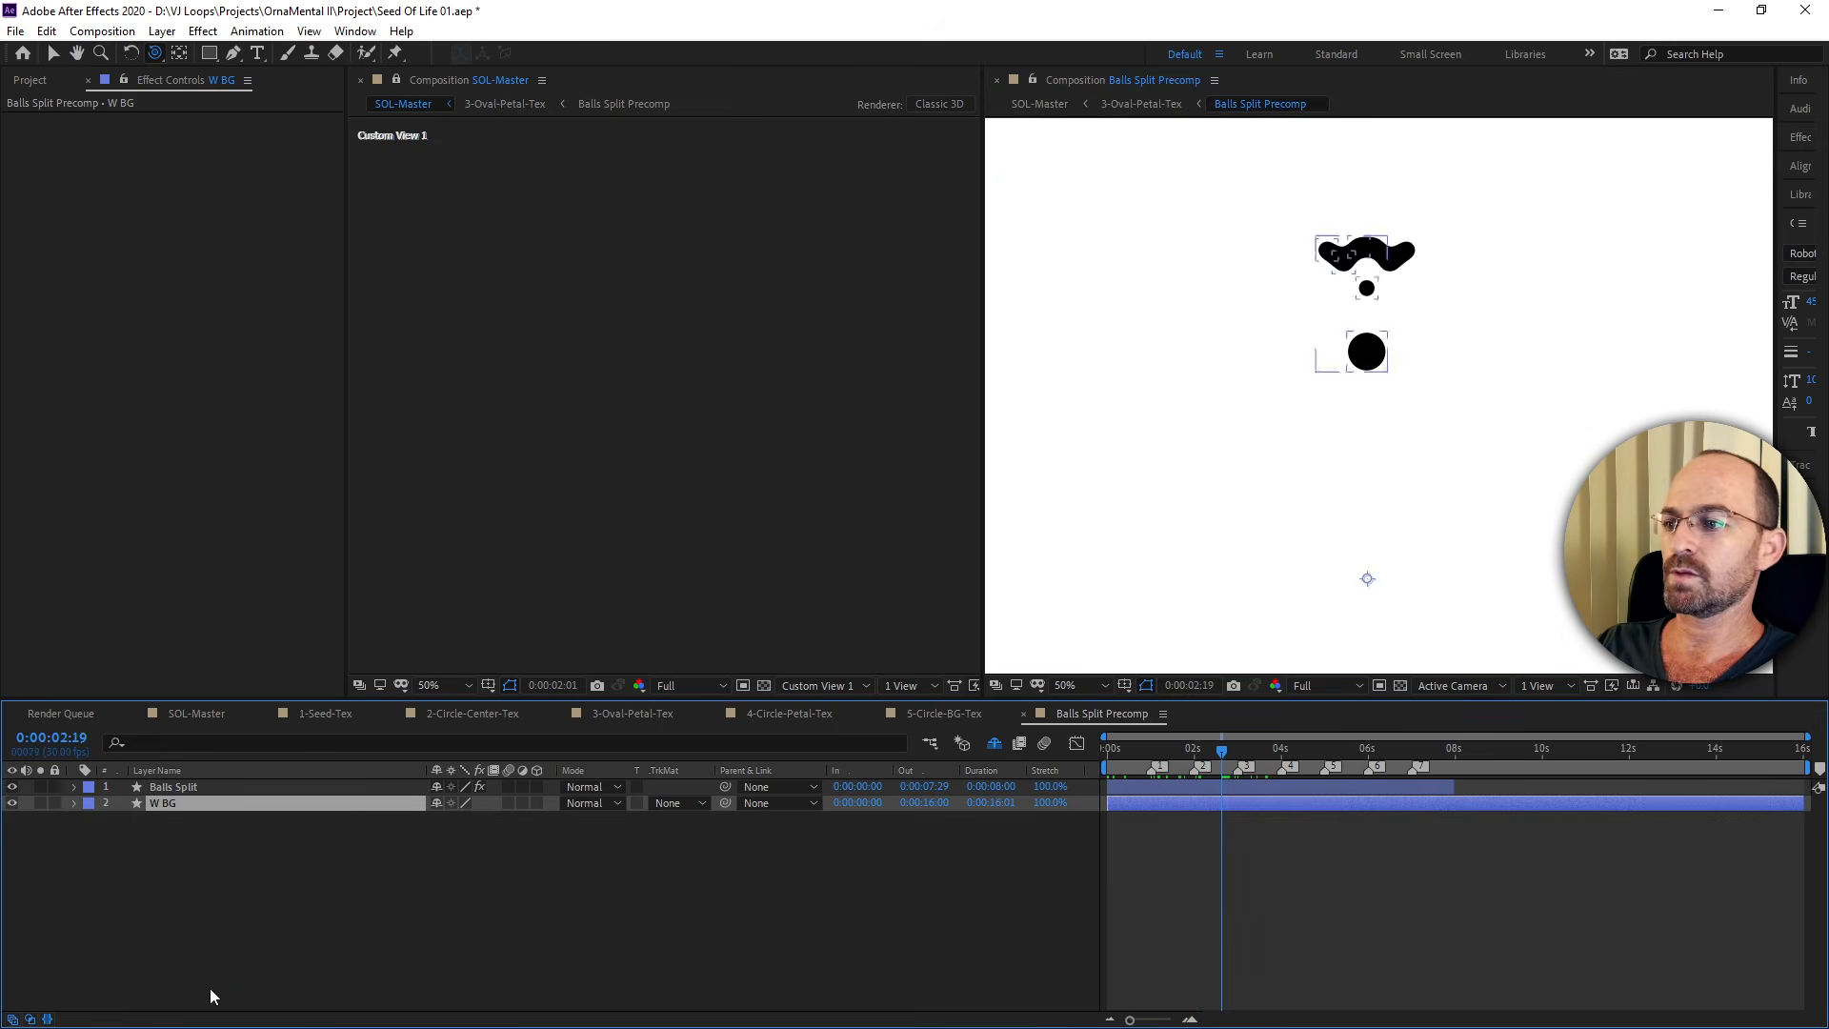
Reveal the keyframed Position and Scale properties of the balls in the Balls Split layer.
{"action": "left_click", "coordinate": [197, 789]}
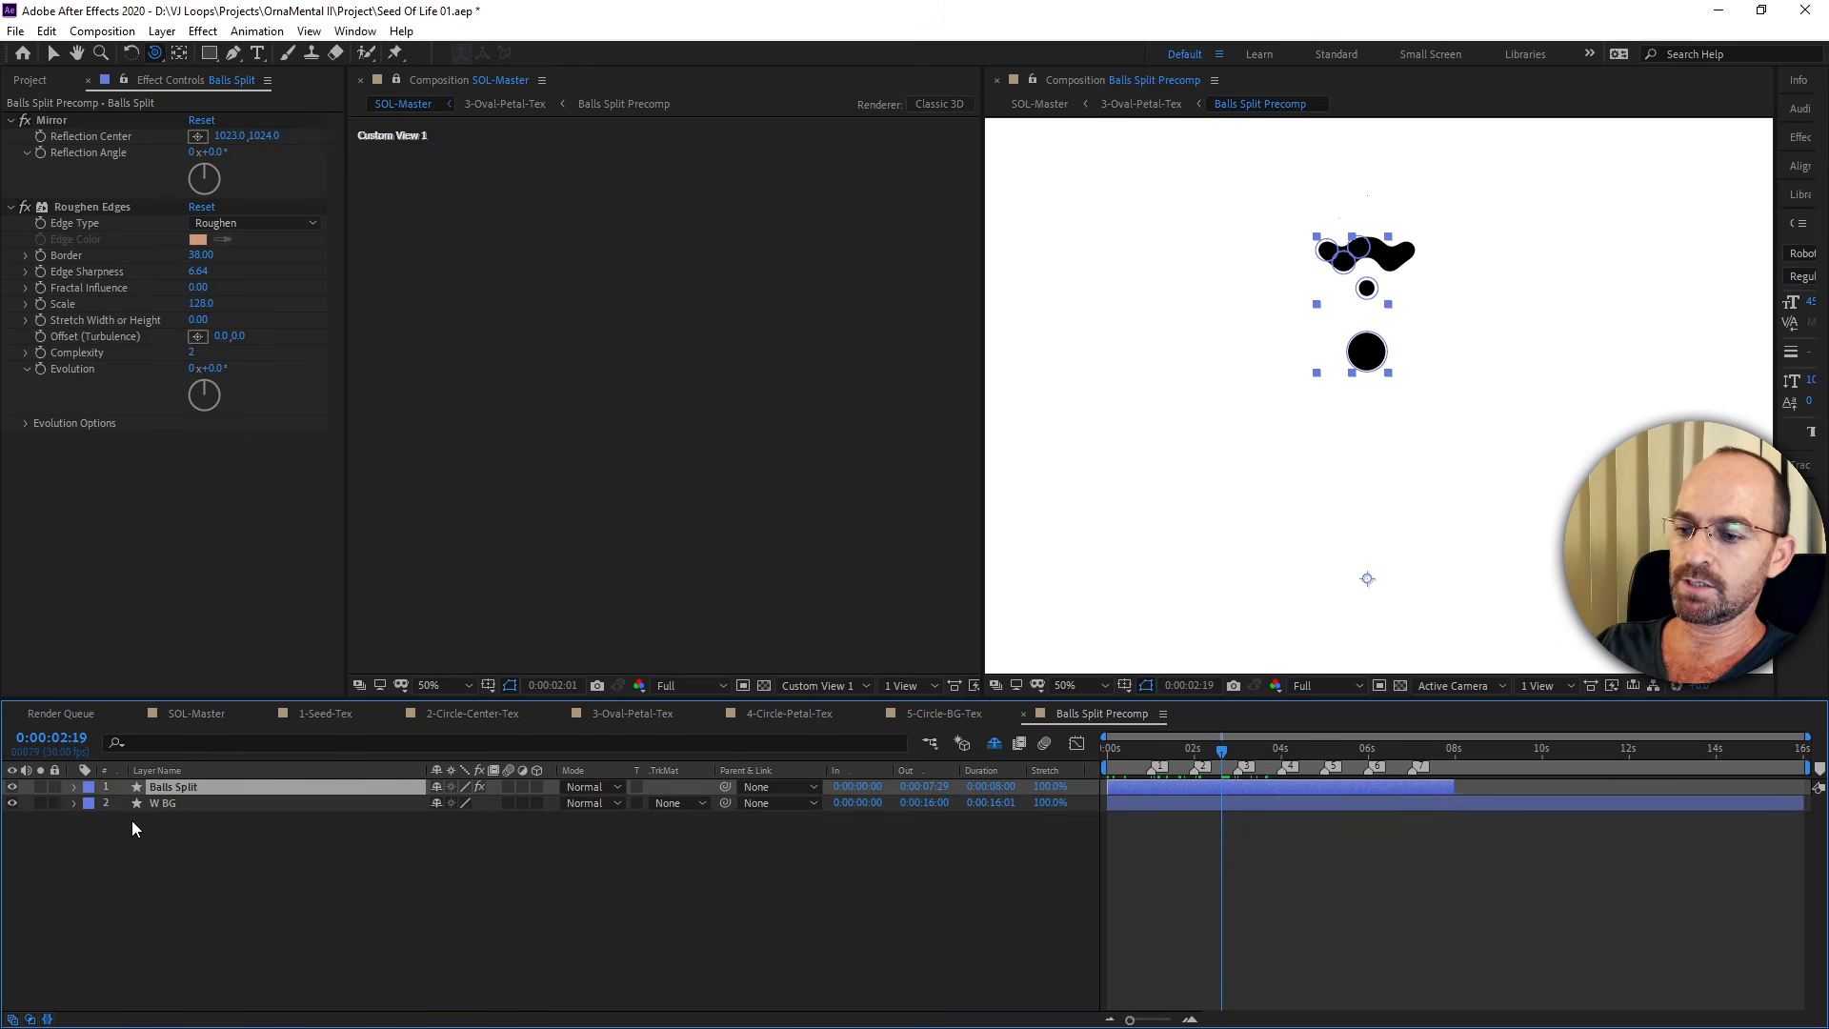
{"action": "key", "text": "u"}
{"action": "key", "text": "u"}
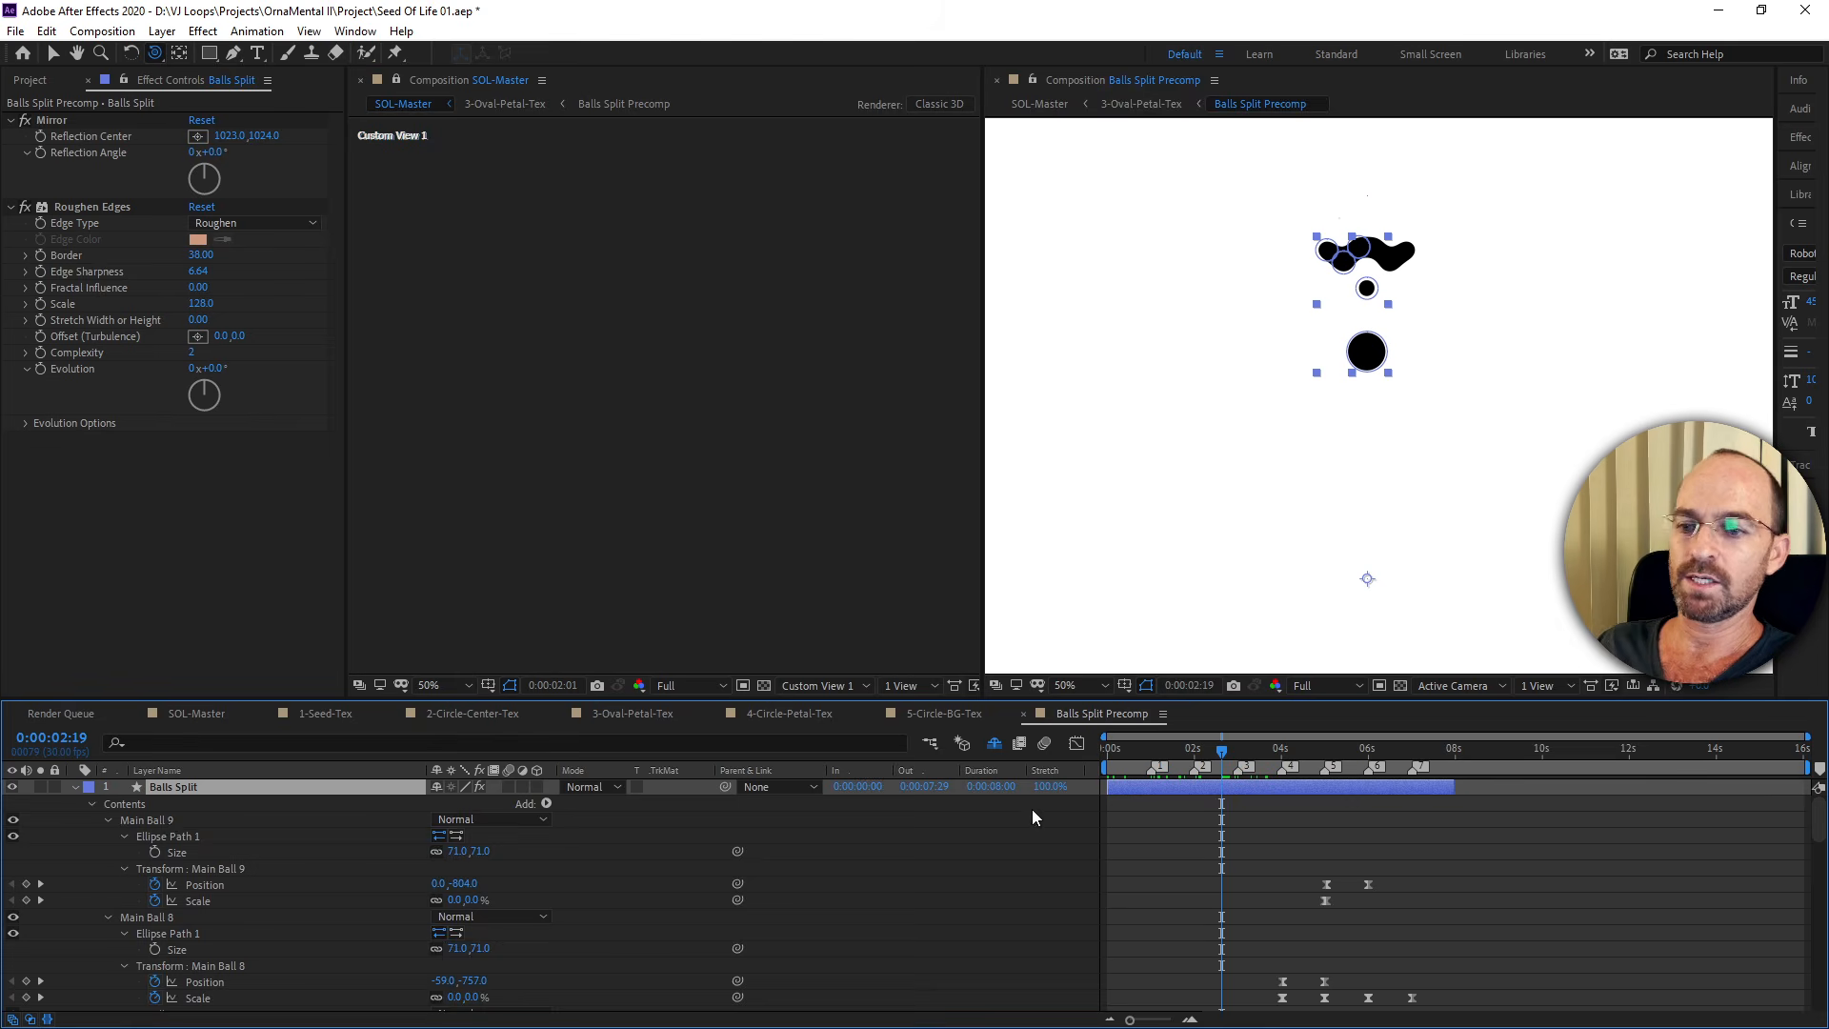
{"action": "key", "text": "u"}
{"action": "key", "text": "u"}
{"action": "scroll", "coordinate": [1239, 900], "scroll_direction": "down", "scroll_amount": 2}
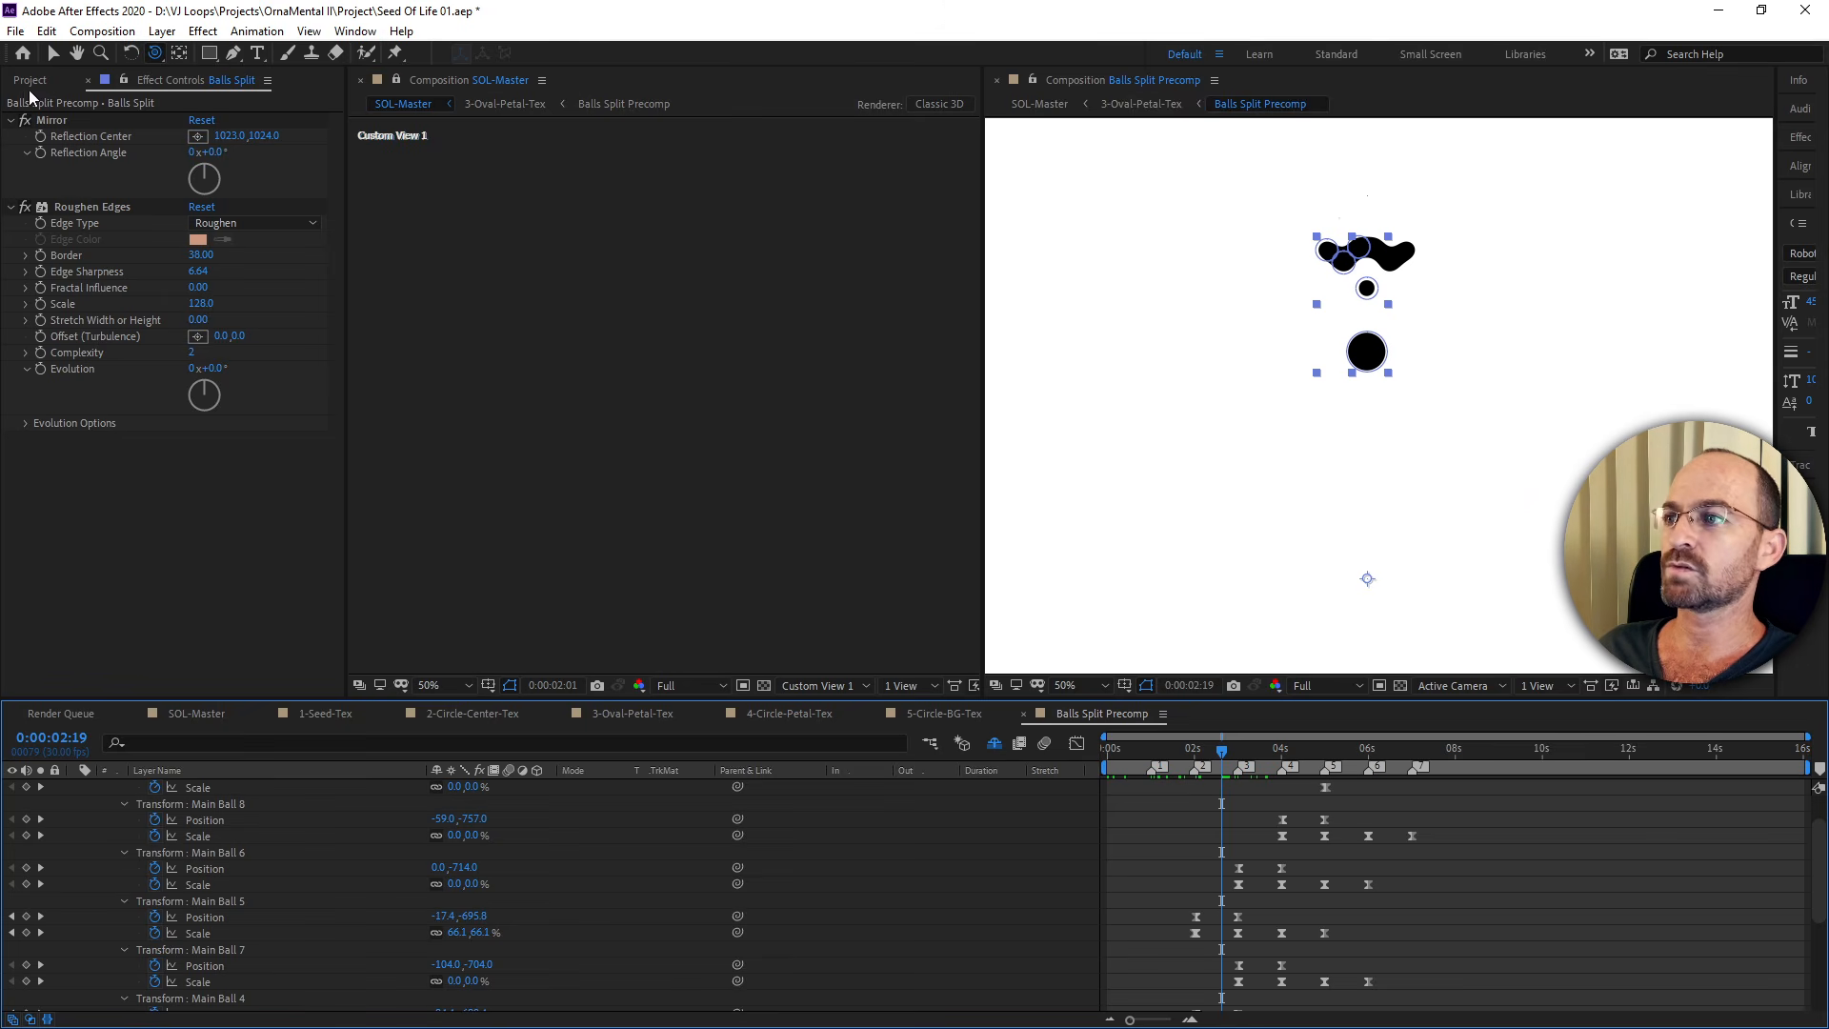
Disable Roughen Edges and Mirror on Balls Split and scrub to 0:00:04:19 to examine the raw ball animation.
{"action": "left_click", "coordinate": [24, 207]}
{"action": "left_click", "coordinate": [25, 120]}
{"action": "left_click", "coordinate": [1170, 838]}
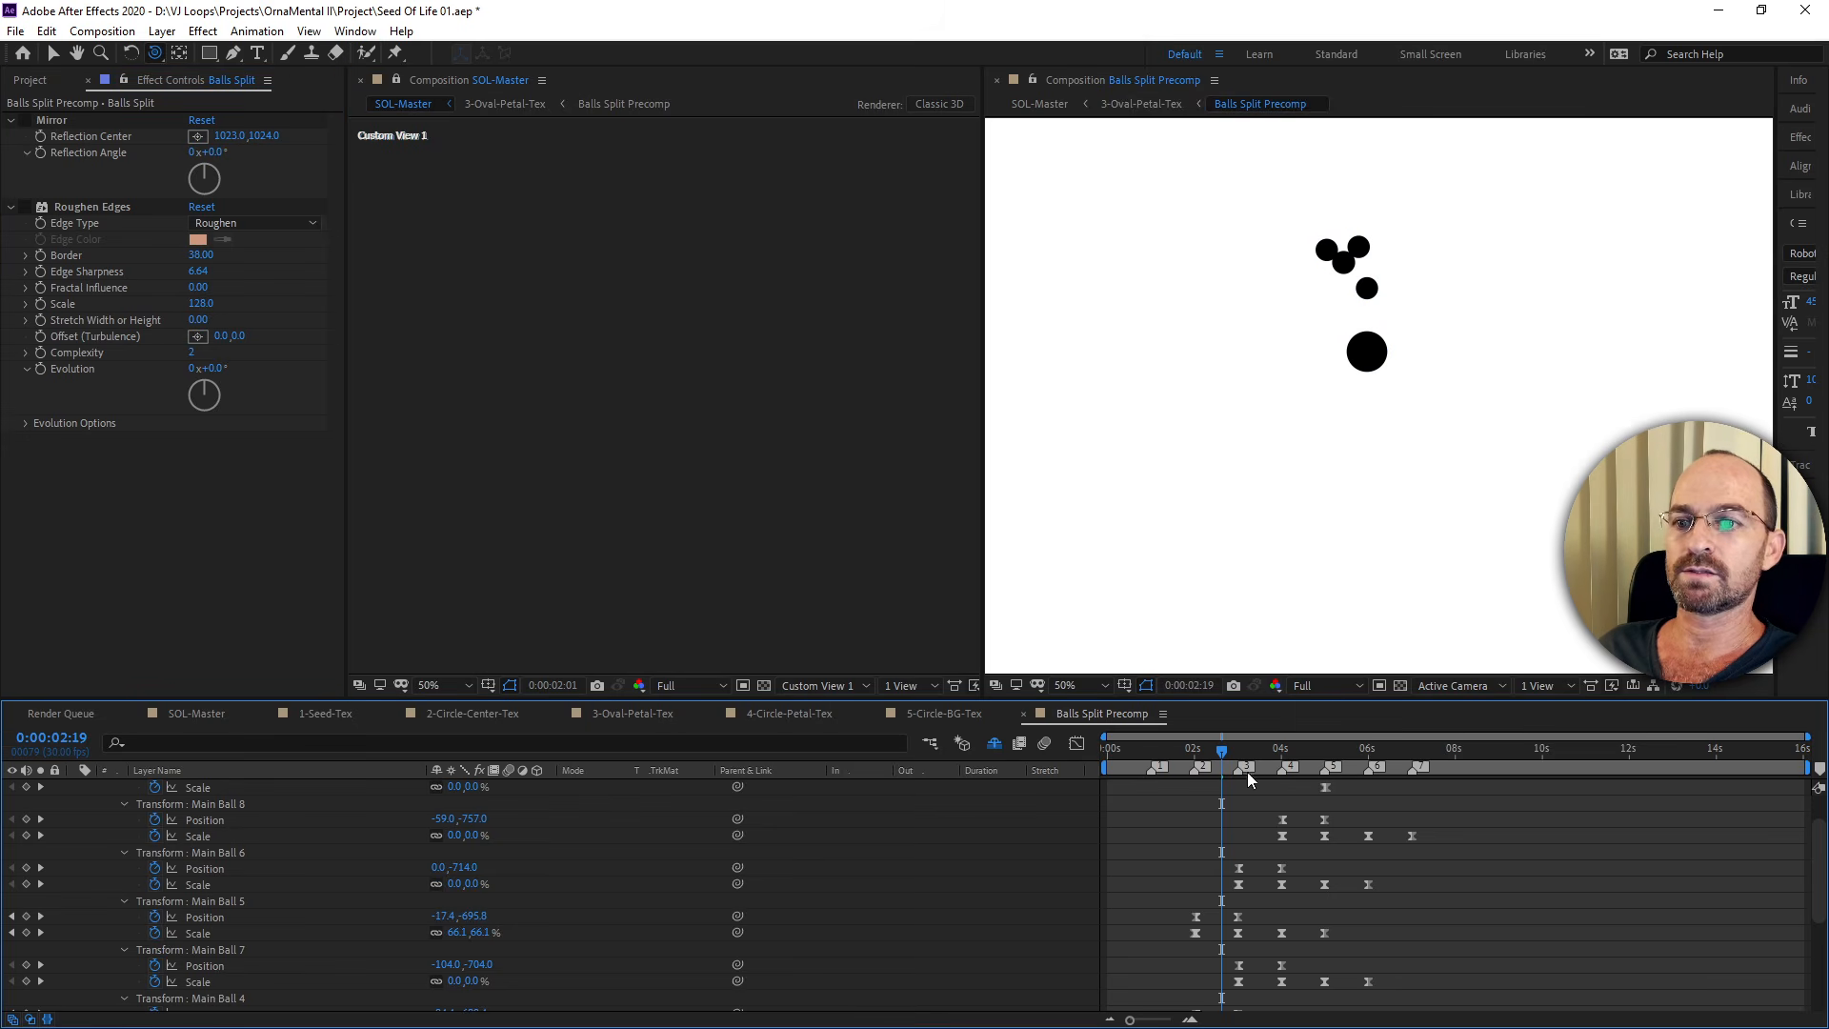
{"action": "left_click_drag", "start_coordinate": [1221, 754], "coordinate": [1309, 762]}
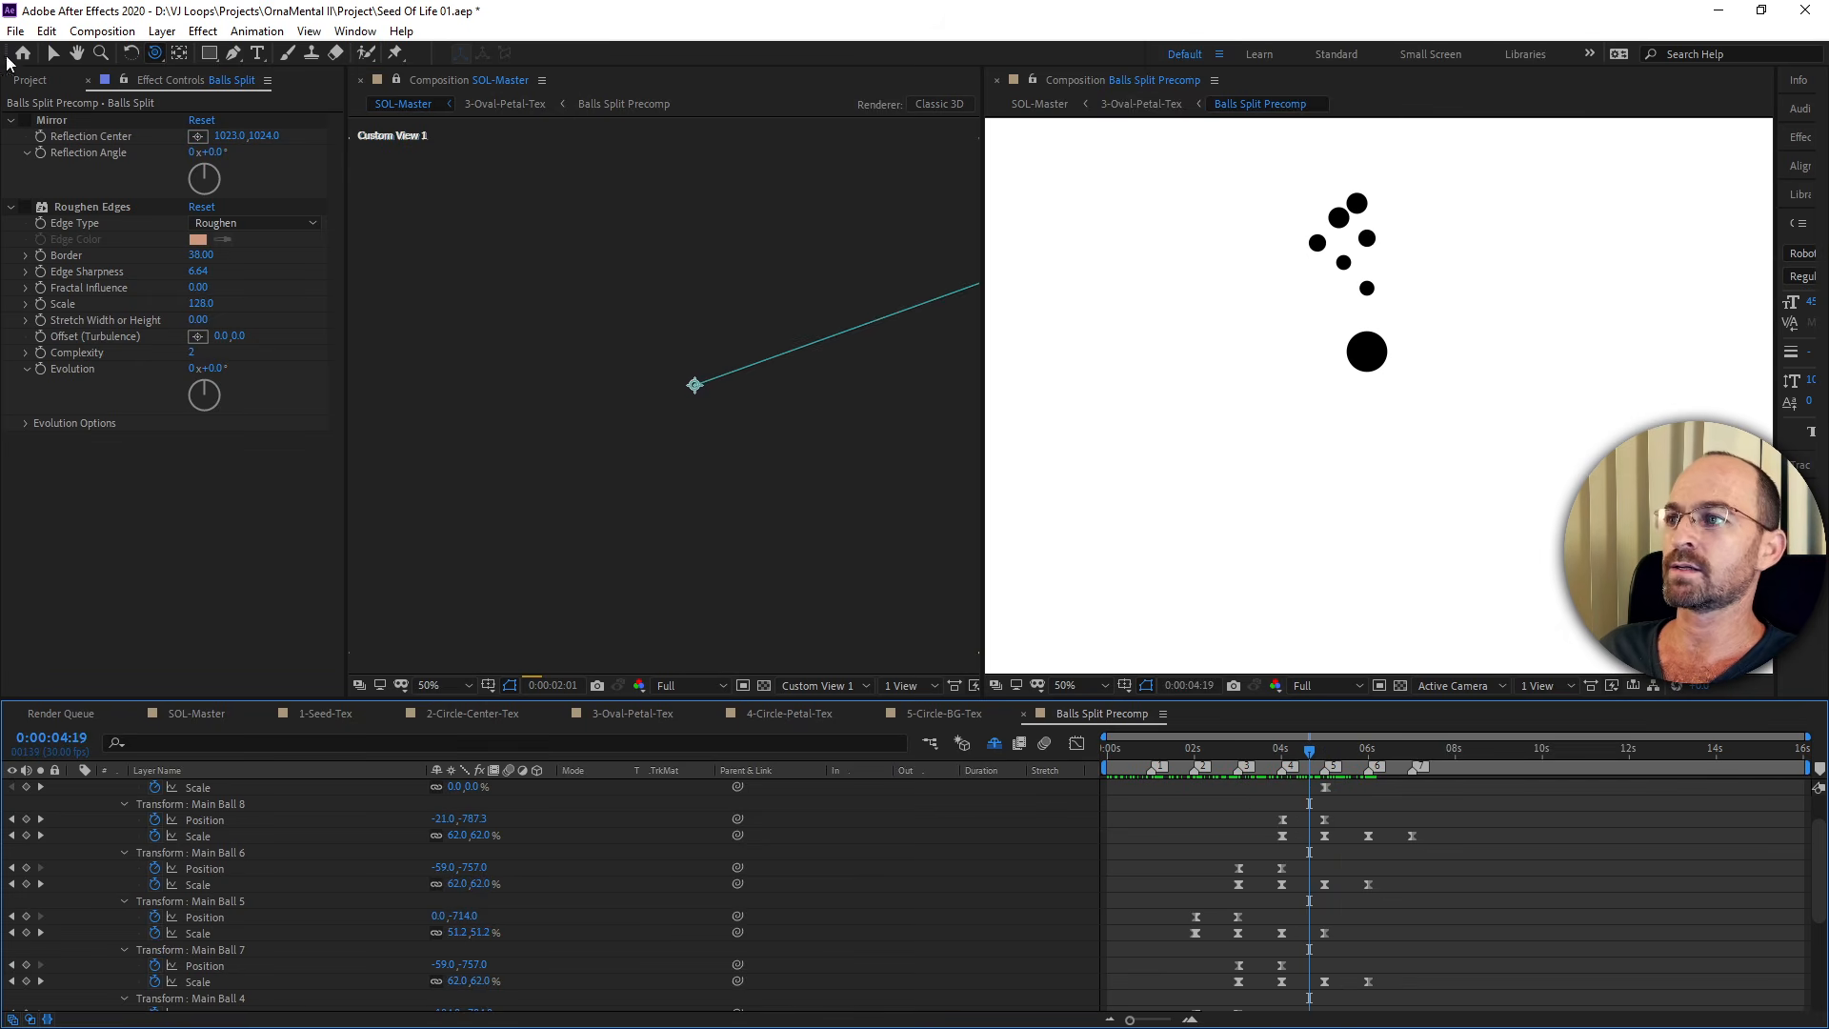
Re-enable Mirror and Roughen Edges on Balls Split, scrub through the split and set the SOL-Master preview resolution to Half.
{"action": "left_click", "coordinate": [25, 120]}
{"action": "left_click_drag", "start_coordinate": [1311, 760], "coordinate": [1267, 757]}
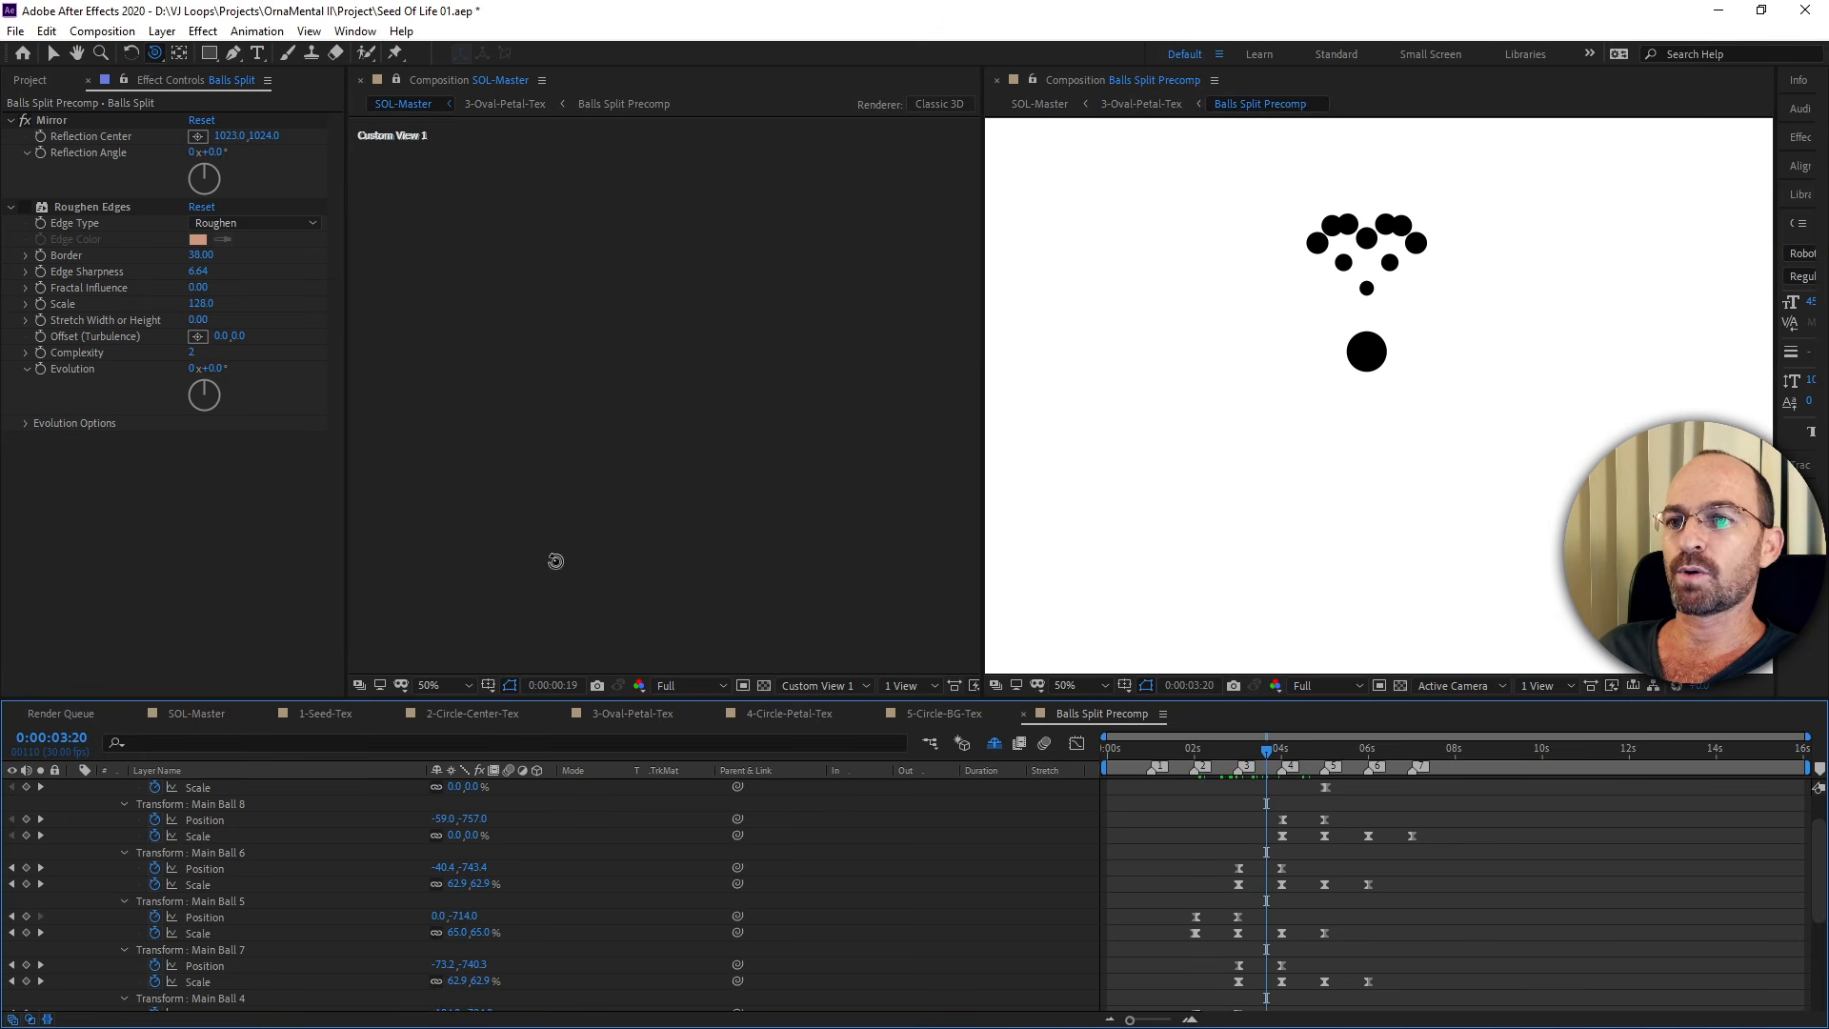
{"action": "left_click", "coordinate": [701, 688]}
{"action": "left_click", "coordinate": [672, 745]}
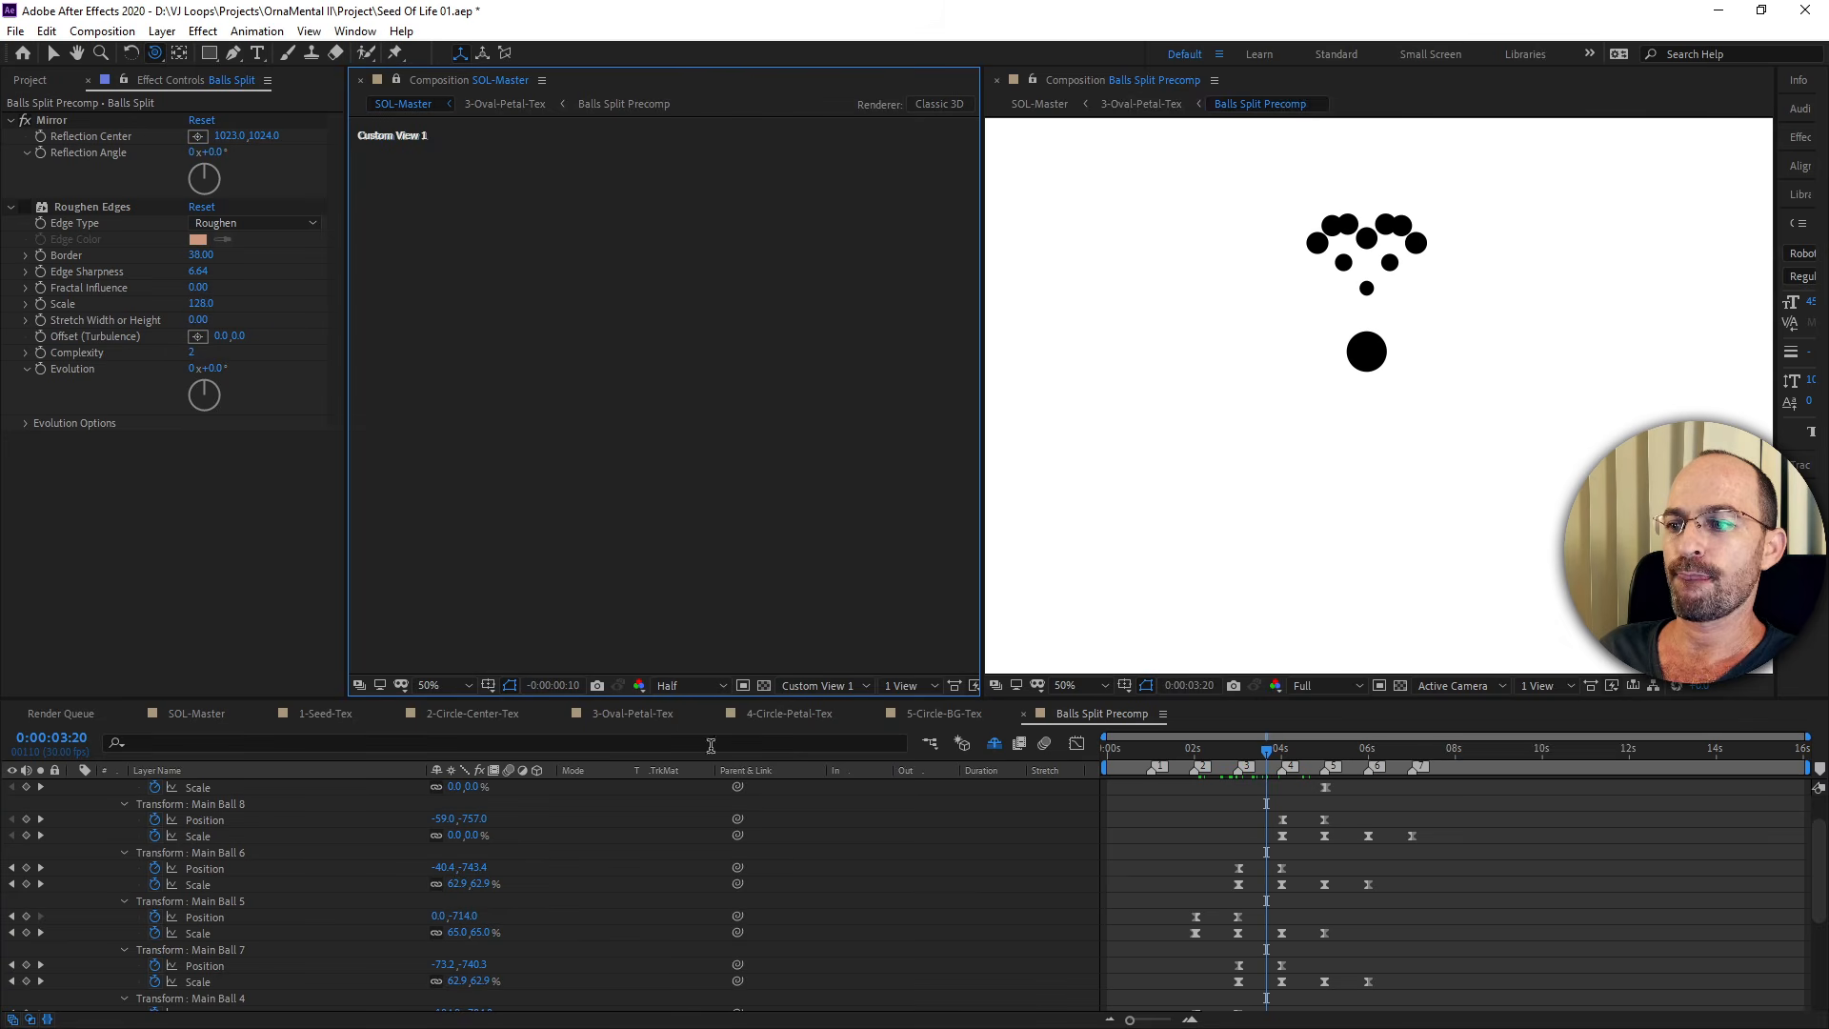
{"action": "left_click", "coordinate": [25, 206]}
{"action": "mouse_move", "coordinate": [1270, 756]}
{"action": "left_mouse_down"}
{"action": "mouse_move", "coordinate": [1123, 814]}
{"action": "mouse_move", "coordinate": [1277, 780]}
{"action": "mouse_move", "coordinate": [1179, 829]}
{"action": "mouse_move", "coordinate": [1334, 793]}
{"action": "mouse_move", "coordinate": [1184, 838]}
{"action": "mouse_move", "coordinate": [1288, 825]}
{"action": "left_mouse_up"}
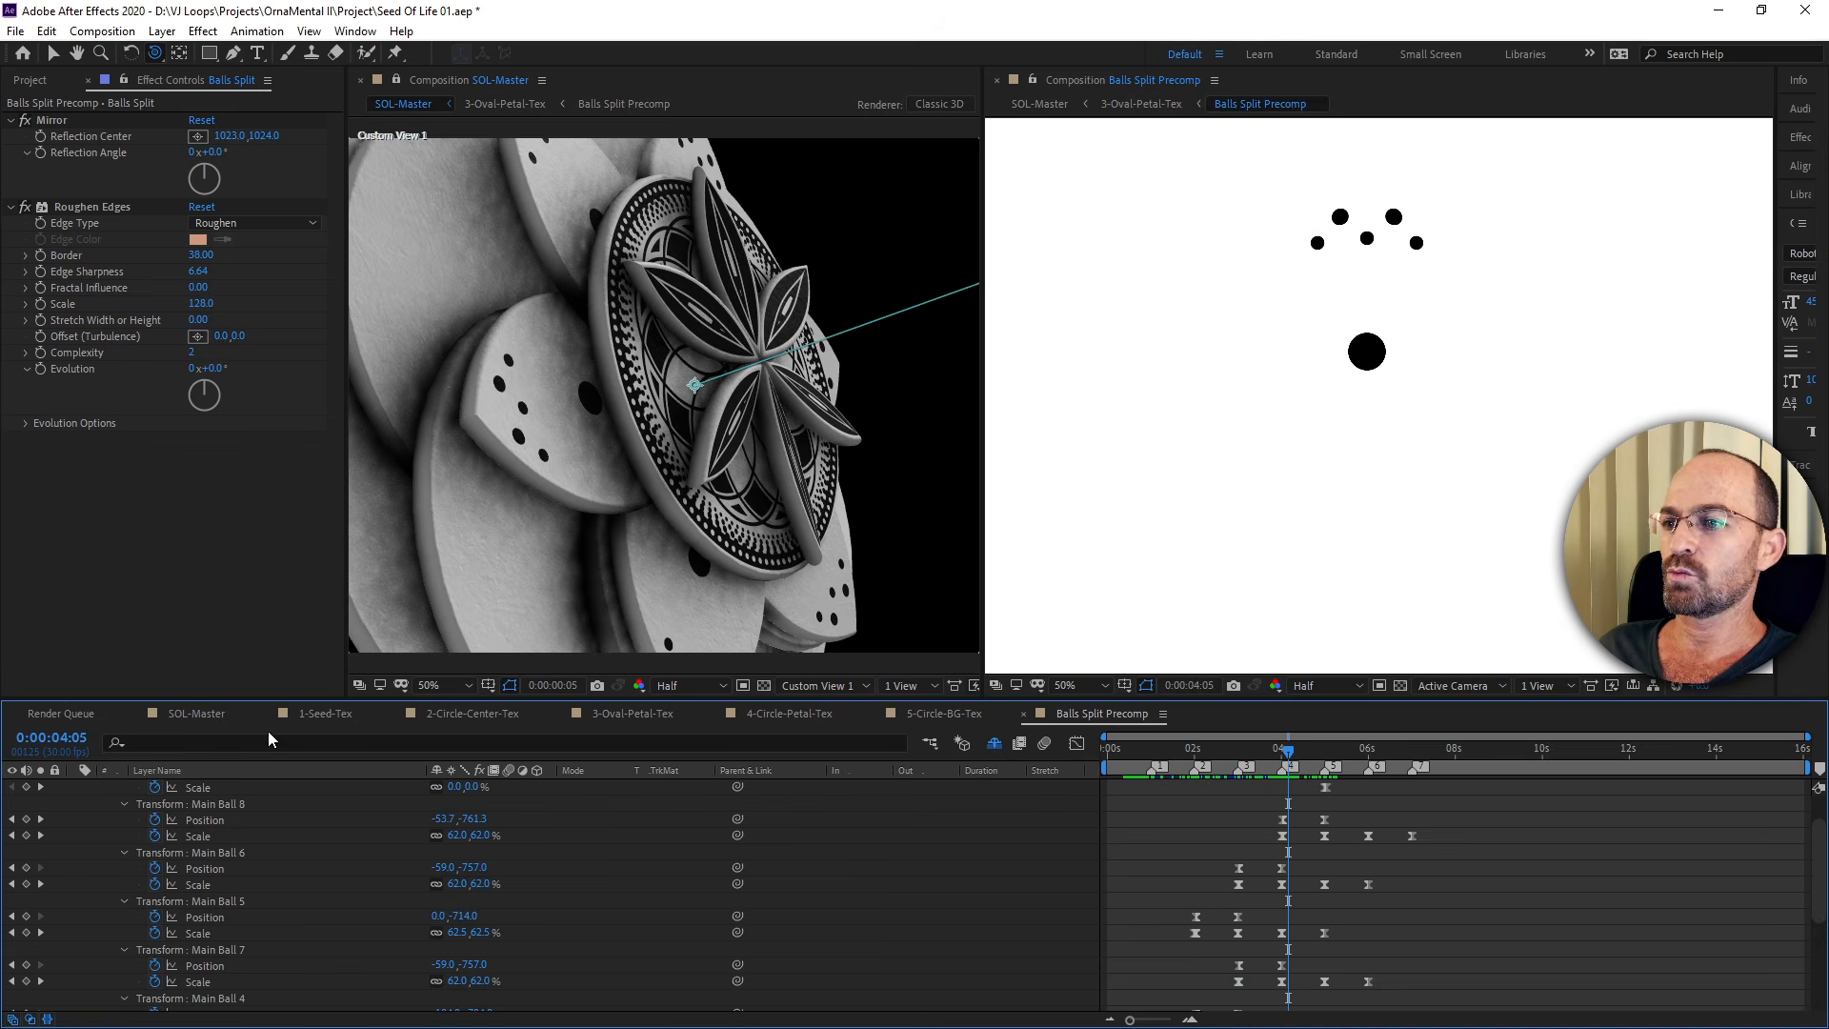
Collapse the Balls Split layer's properties and hide the W BG layer in the precomp.
{"action": "scroll", "coordinate": [227, 891], "scroll_direction": "up", "scroll_amount": 1}
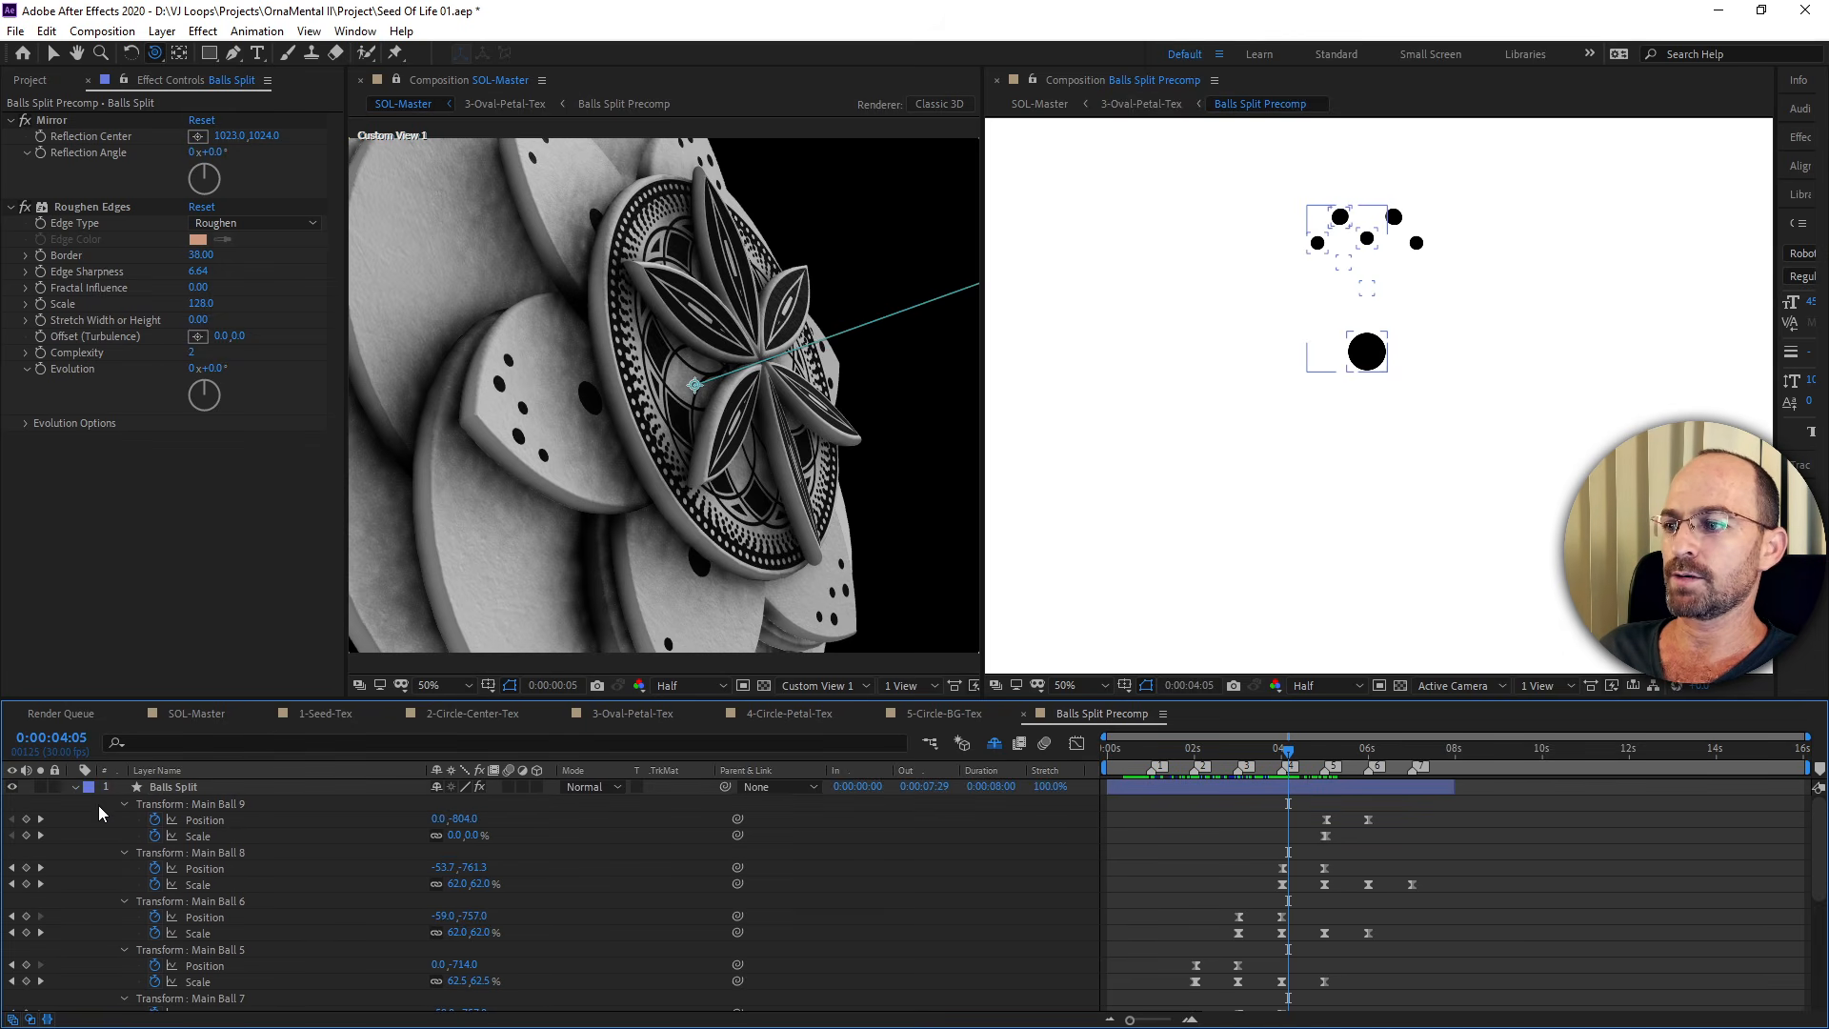
{"action": "left_click", "coordinate": [74, 787]}
{"action": "left_click", "coordinate": [11, 803]}
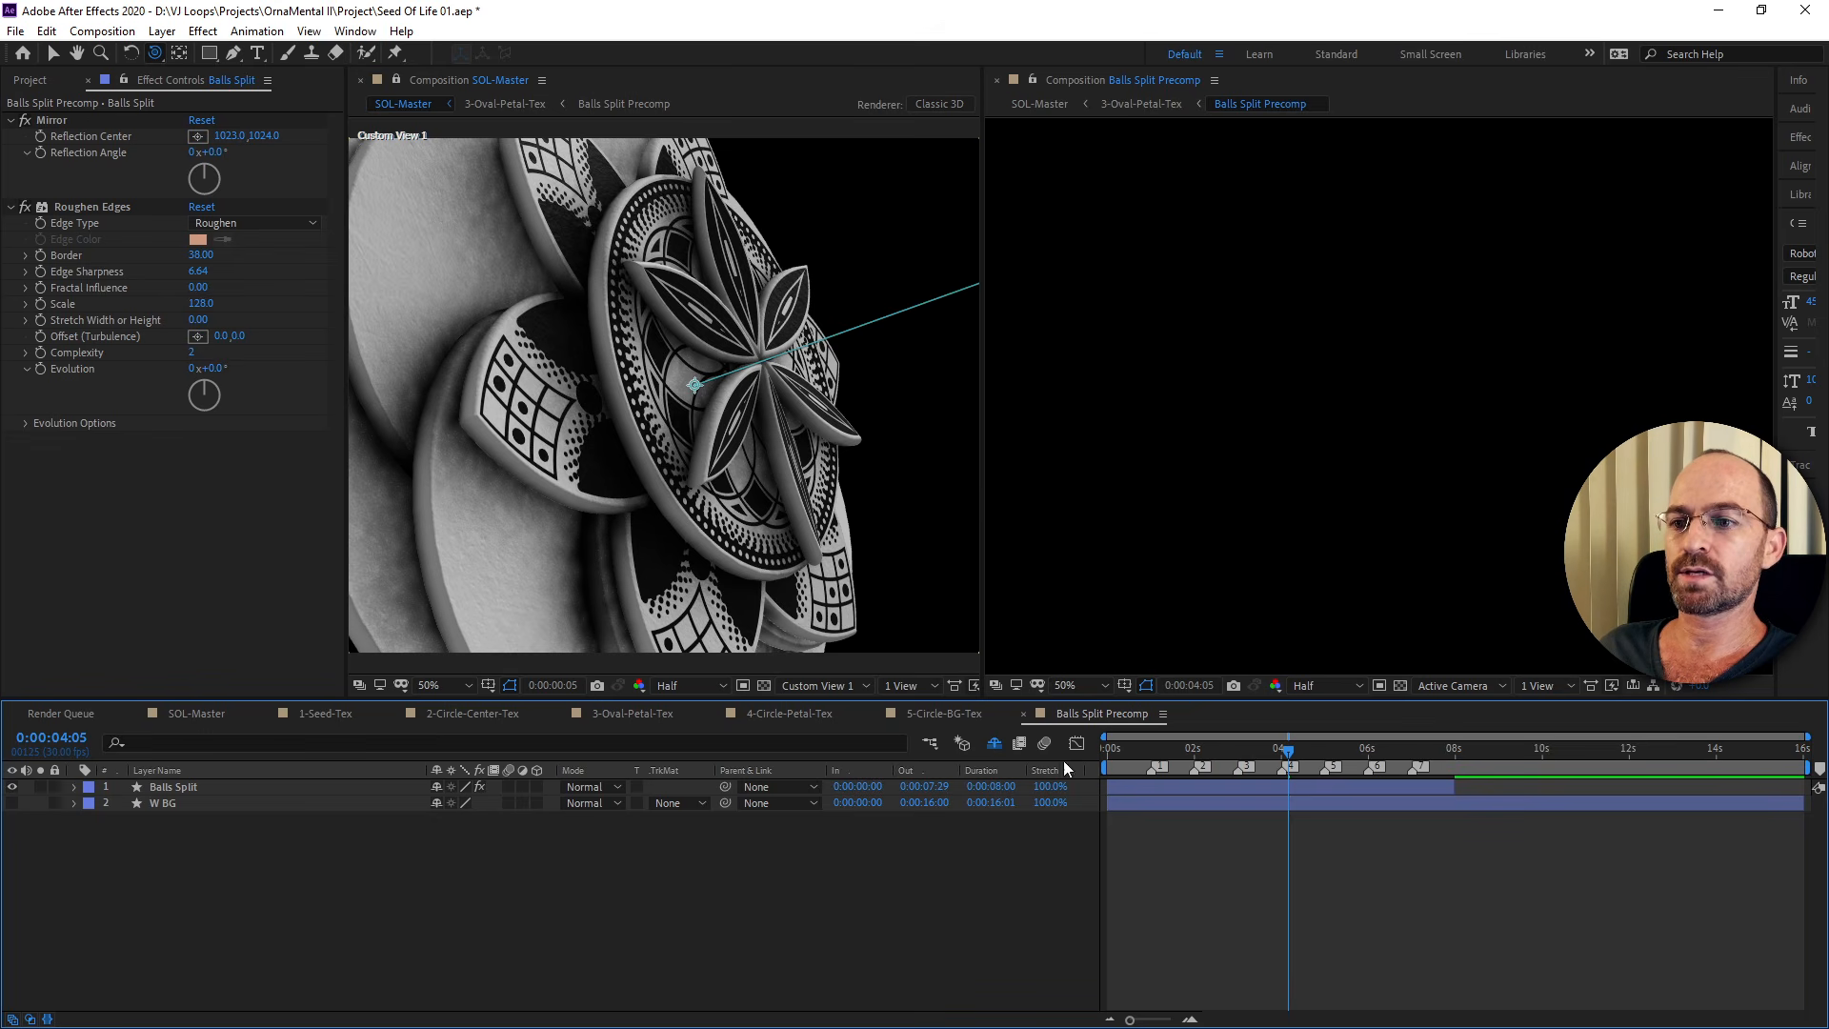
Return to the 3-Oval-Petal-Tex composition and scrub to 0:00:02:09 to review the balls on the petal texture.
{"action": "left_click", "coordinate": [959, 714]}
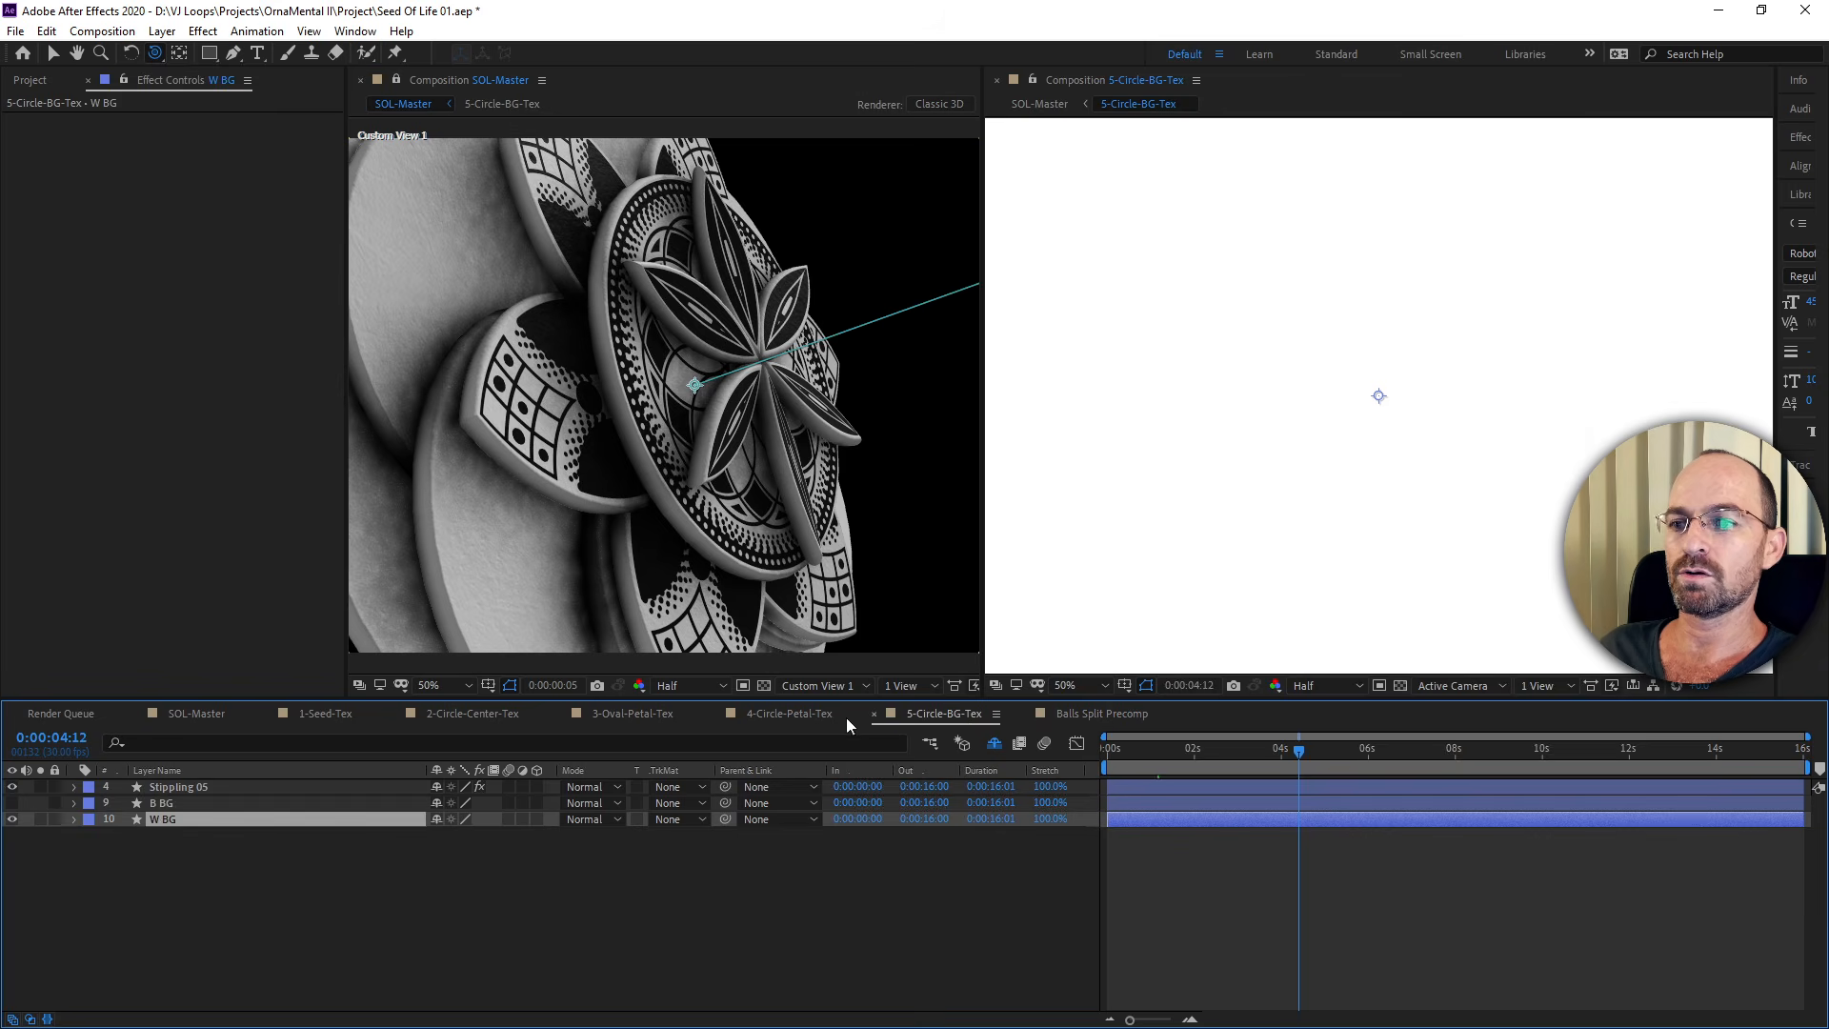
{"action": "left_click", "coordinate": [657, 715]}
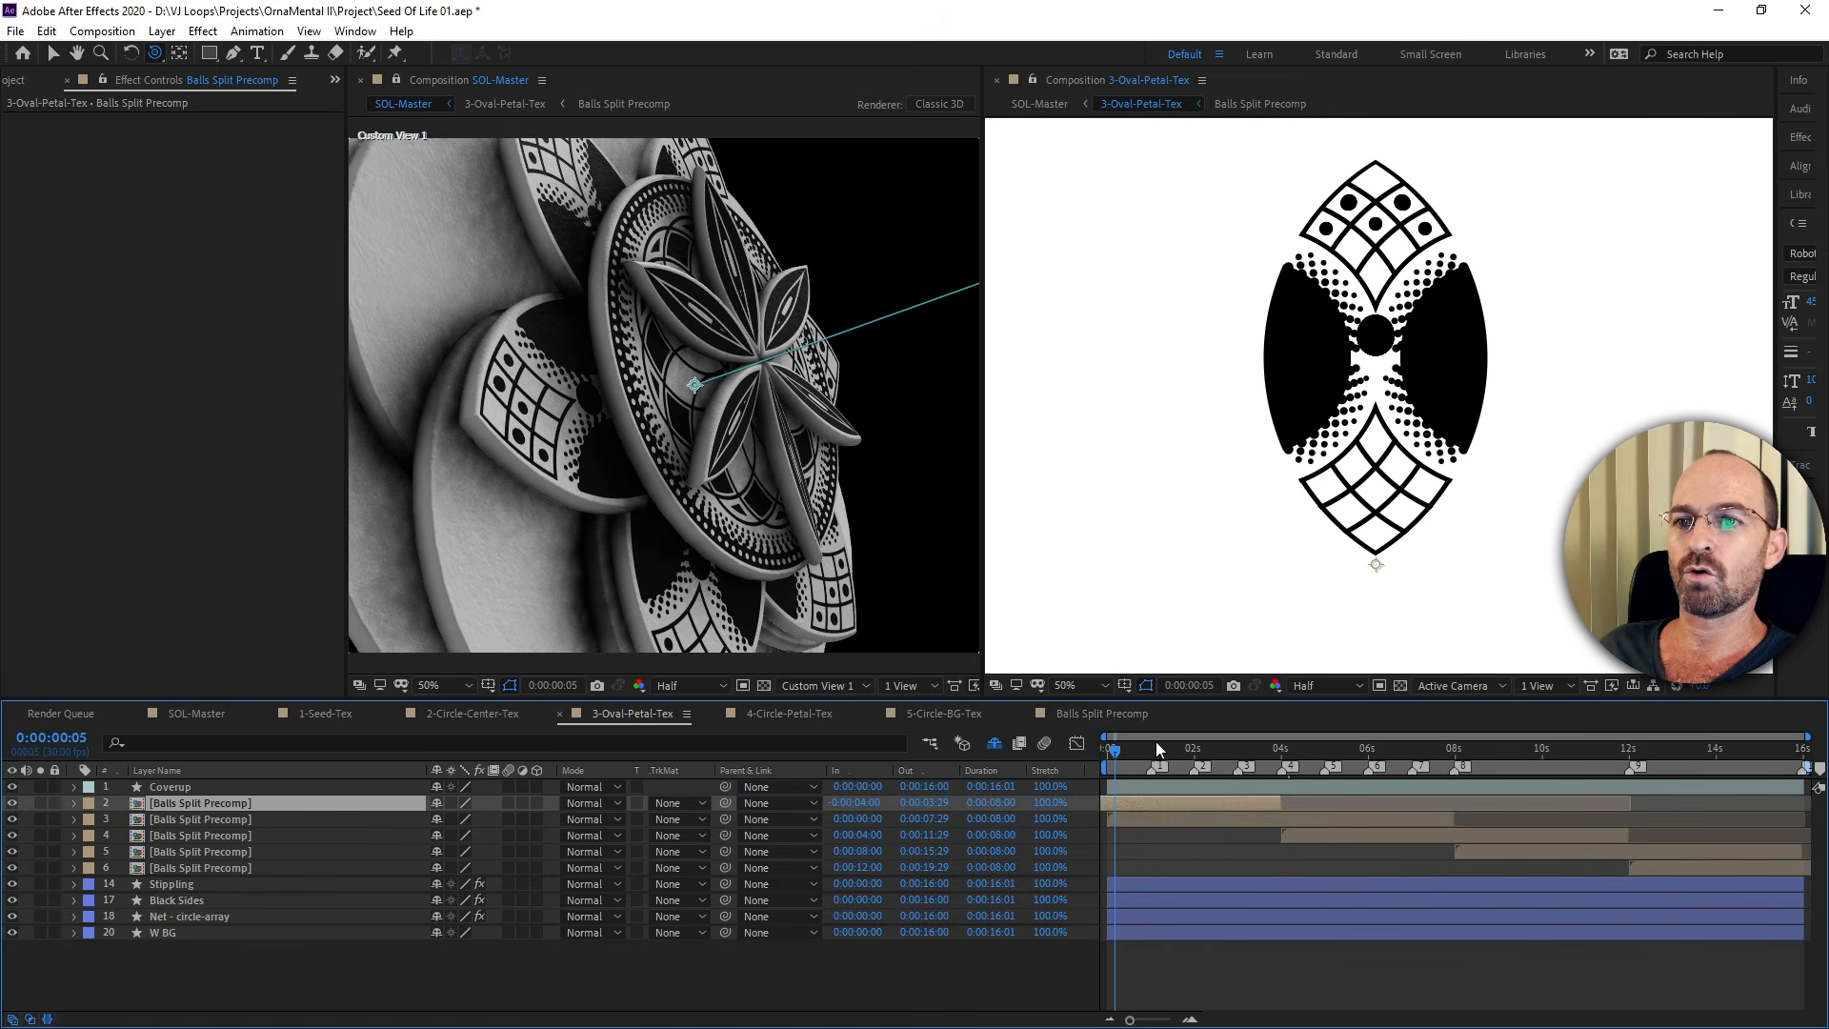
{"action": "left_click_drag", "start_coordinate": [1130, 759], "coordinate": [1220, 789]}
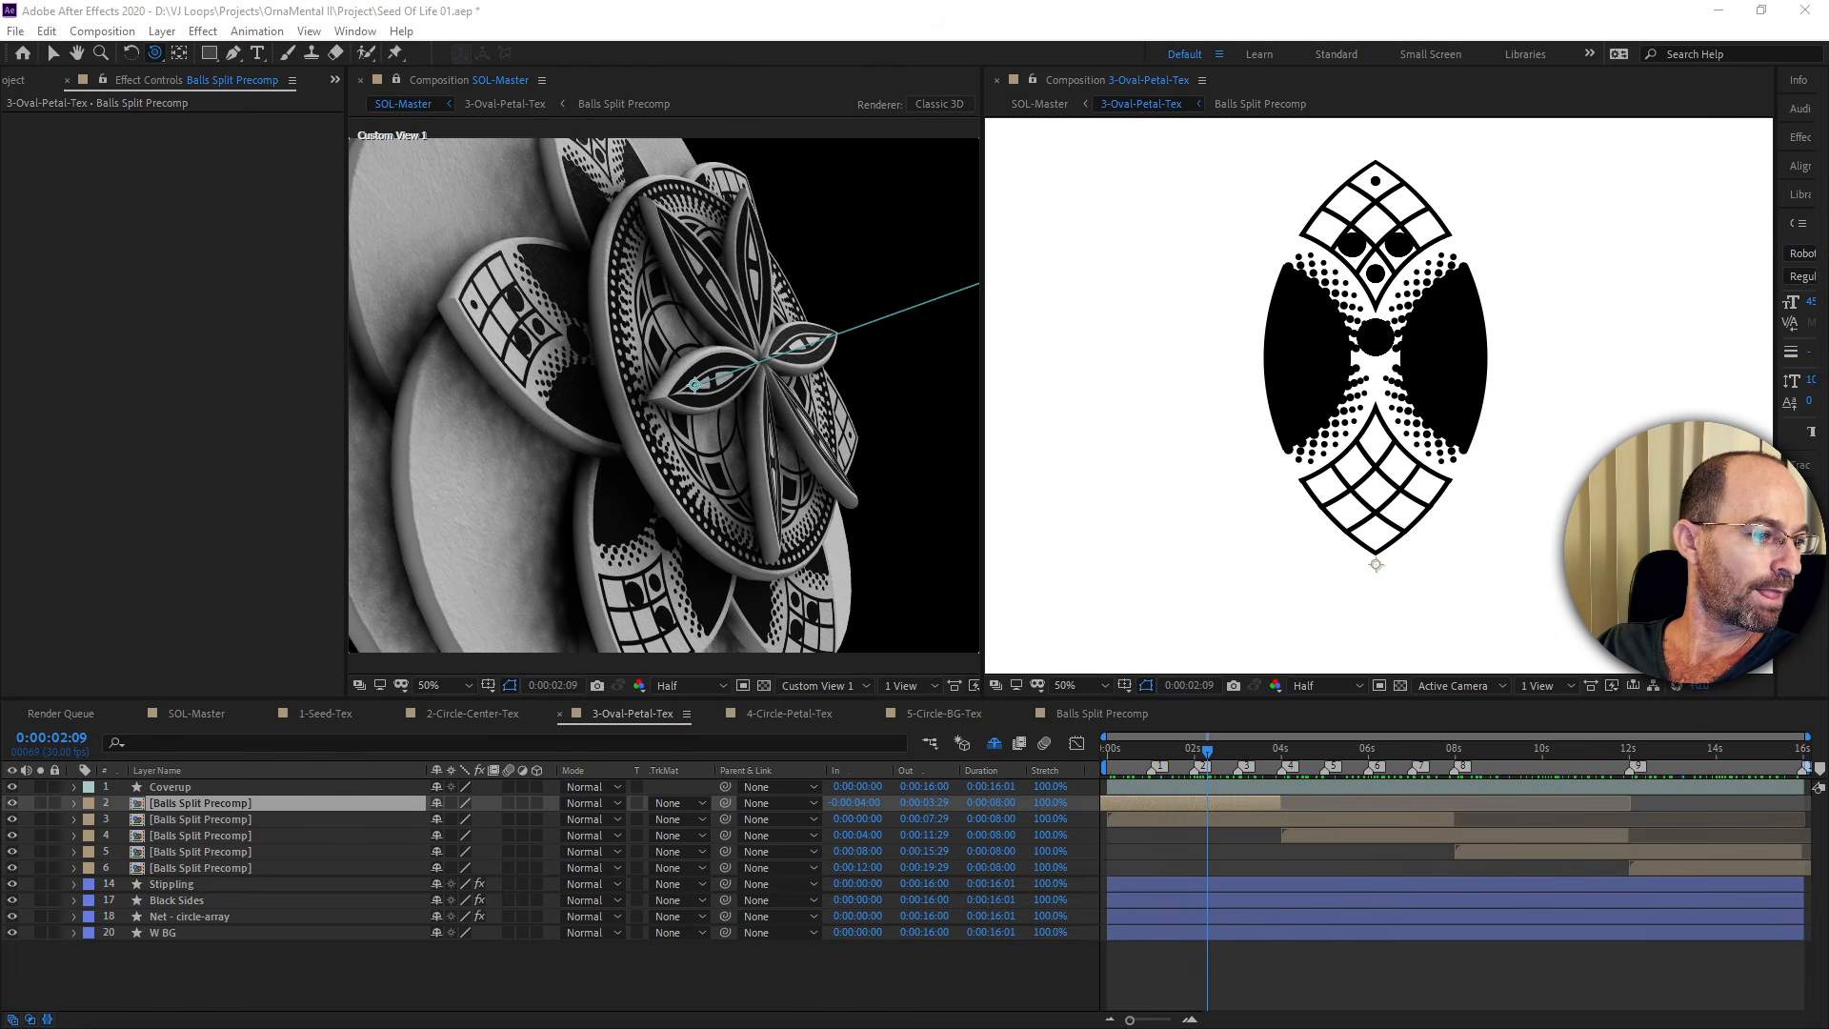
{"action": "key", "text": "alt+Tab"}
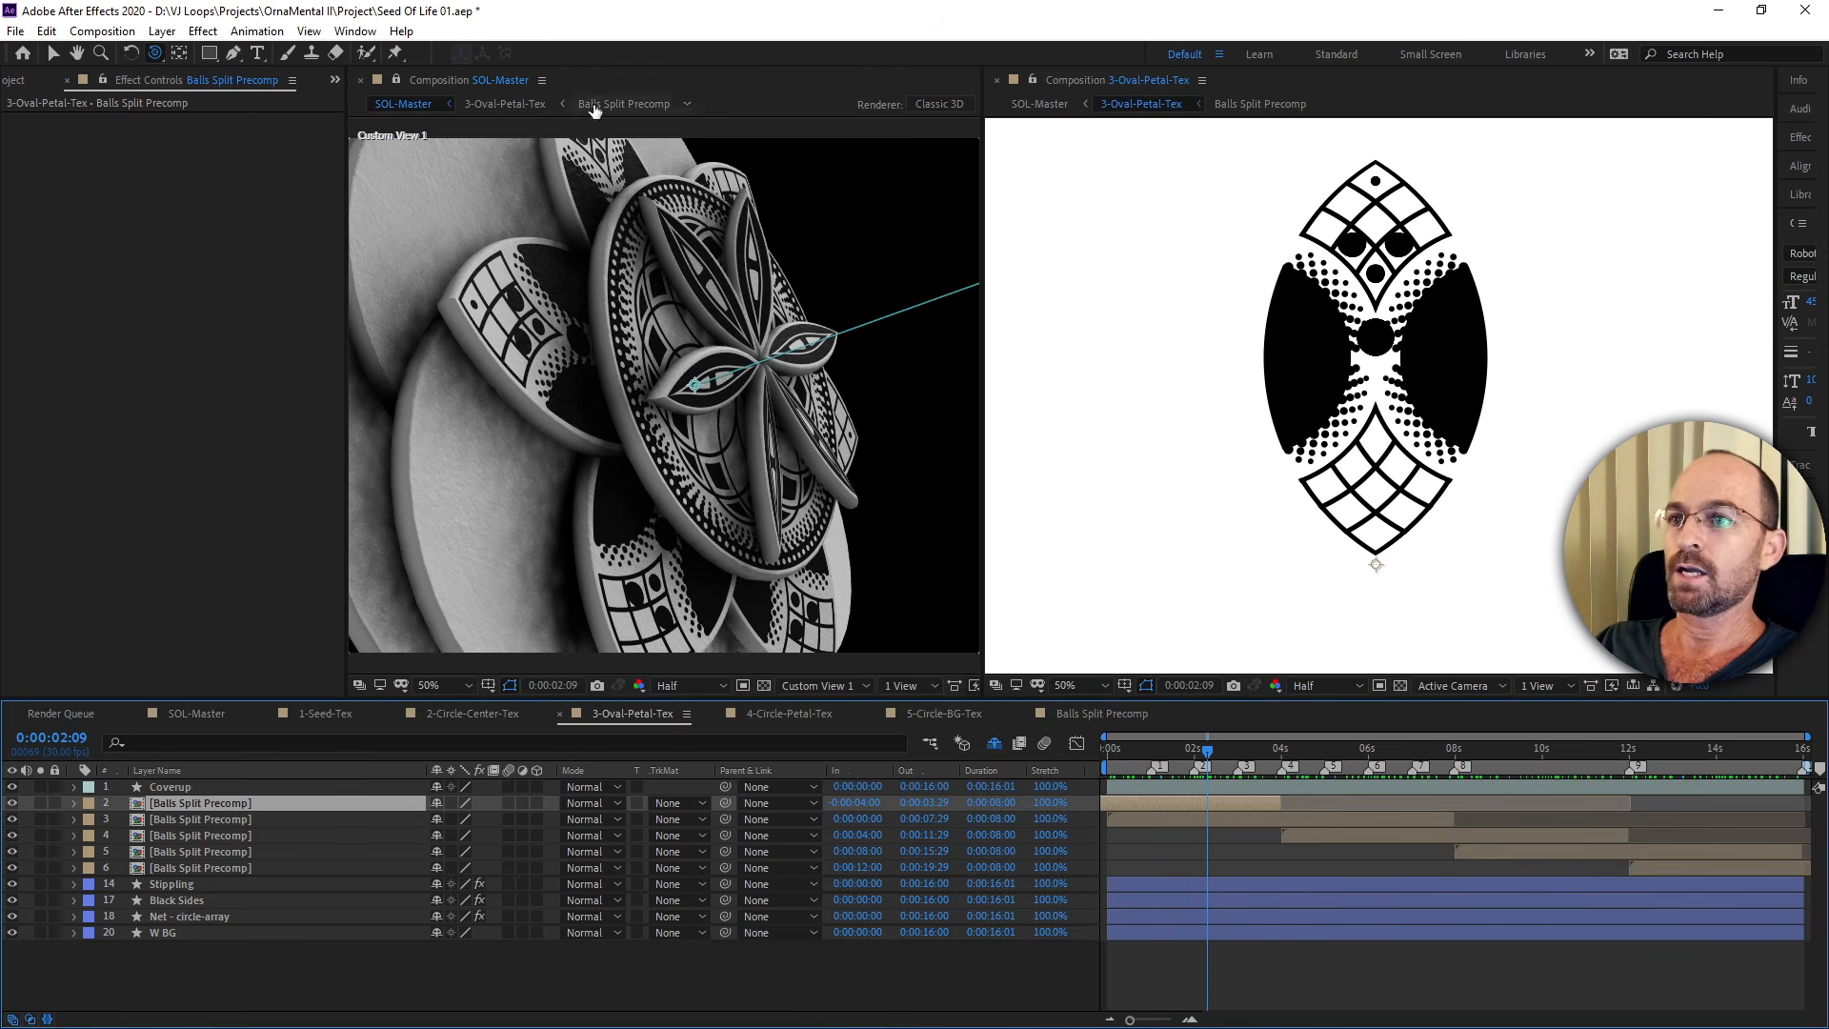
Duplicate the Stippling layer and solo the copy together with the W BG layer.
{"action": "left_click", "coordinate": [203, 885]}
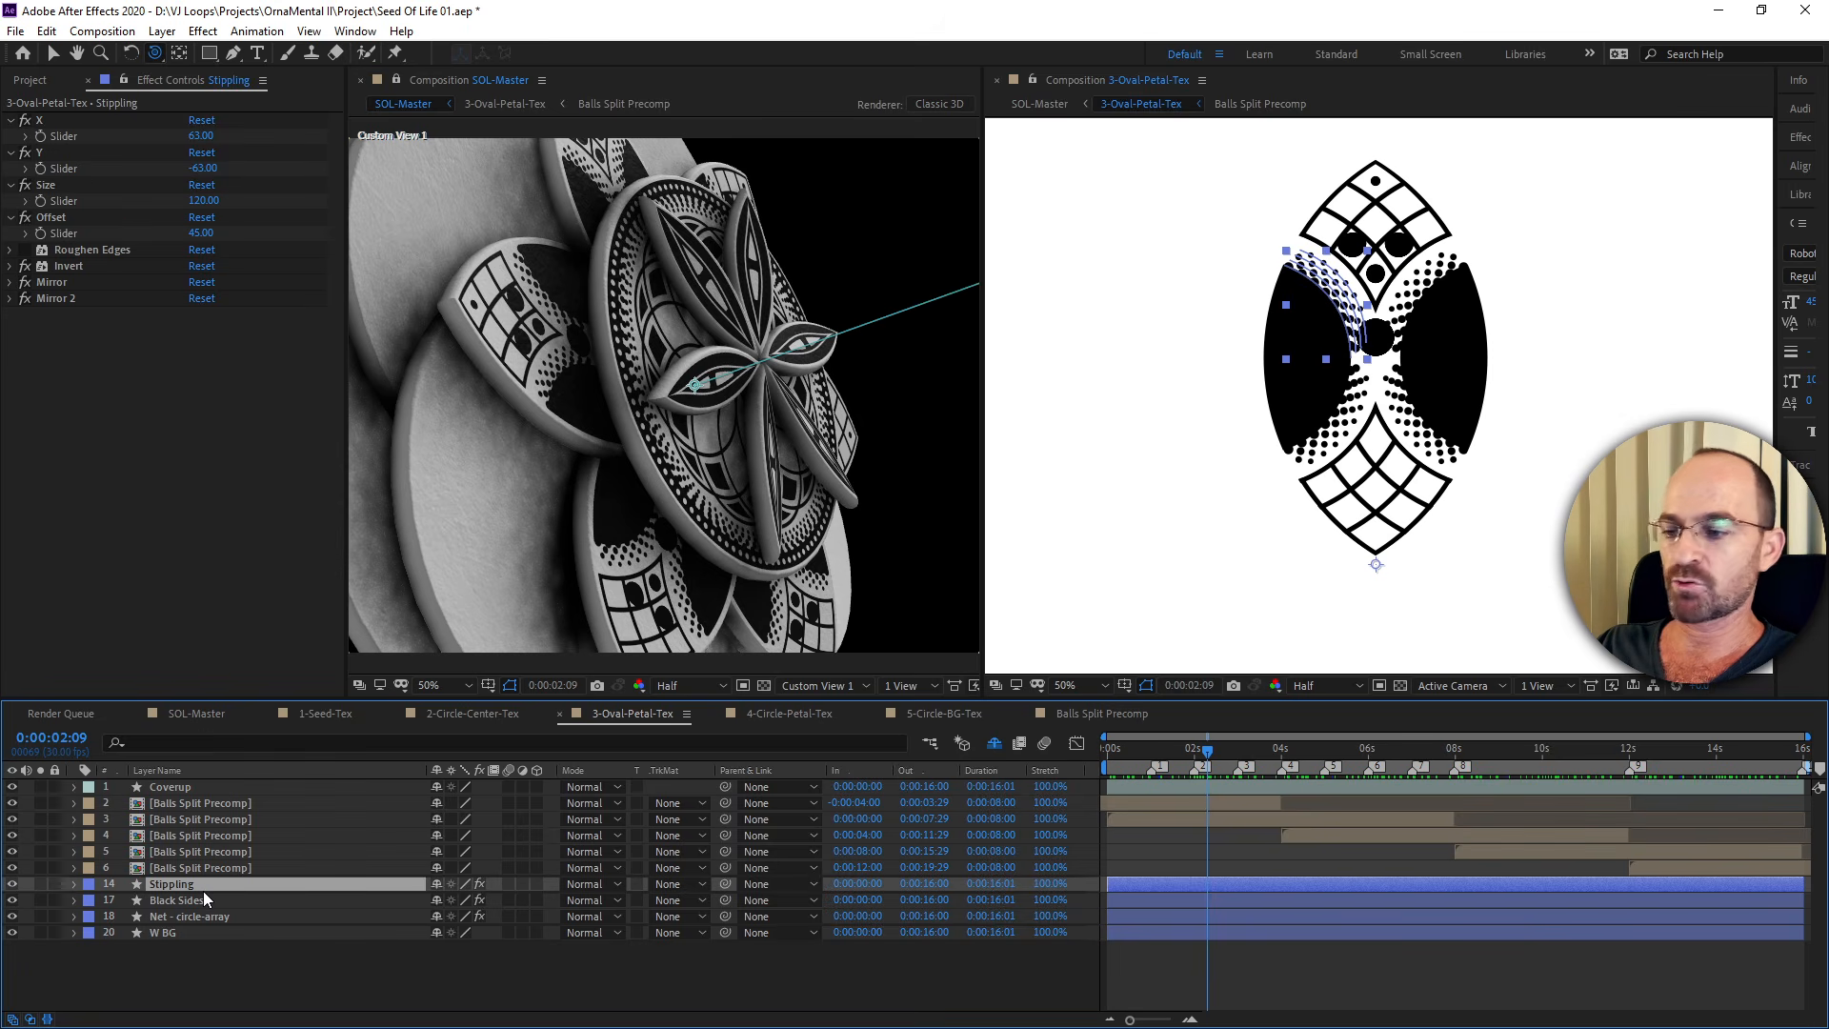
{"action": "key", "text": "ctrl+d"}
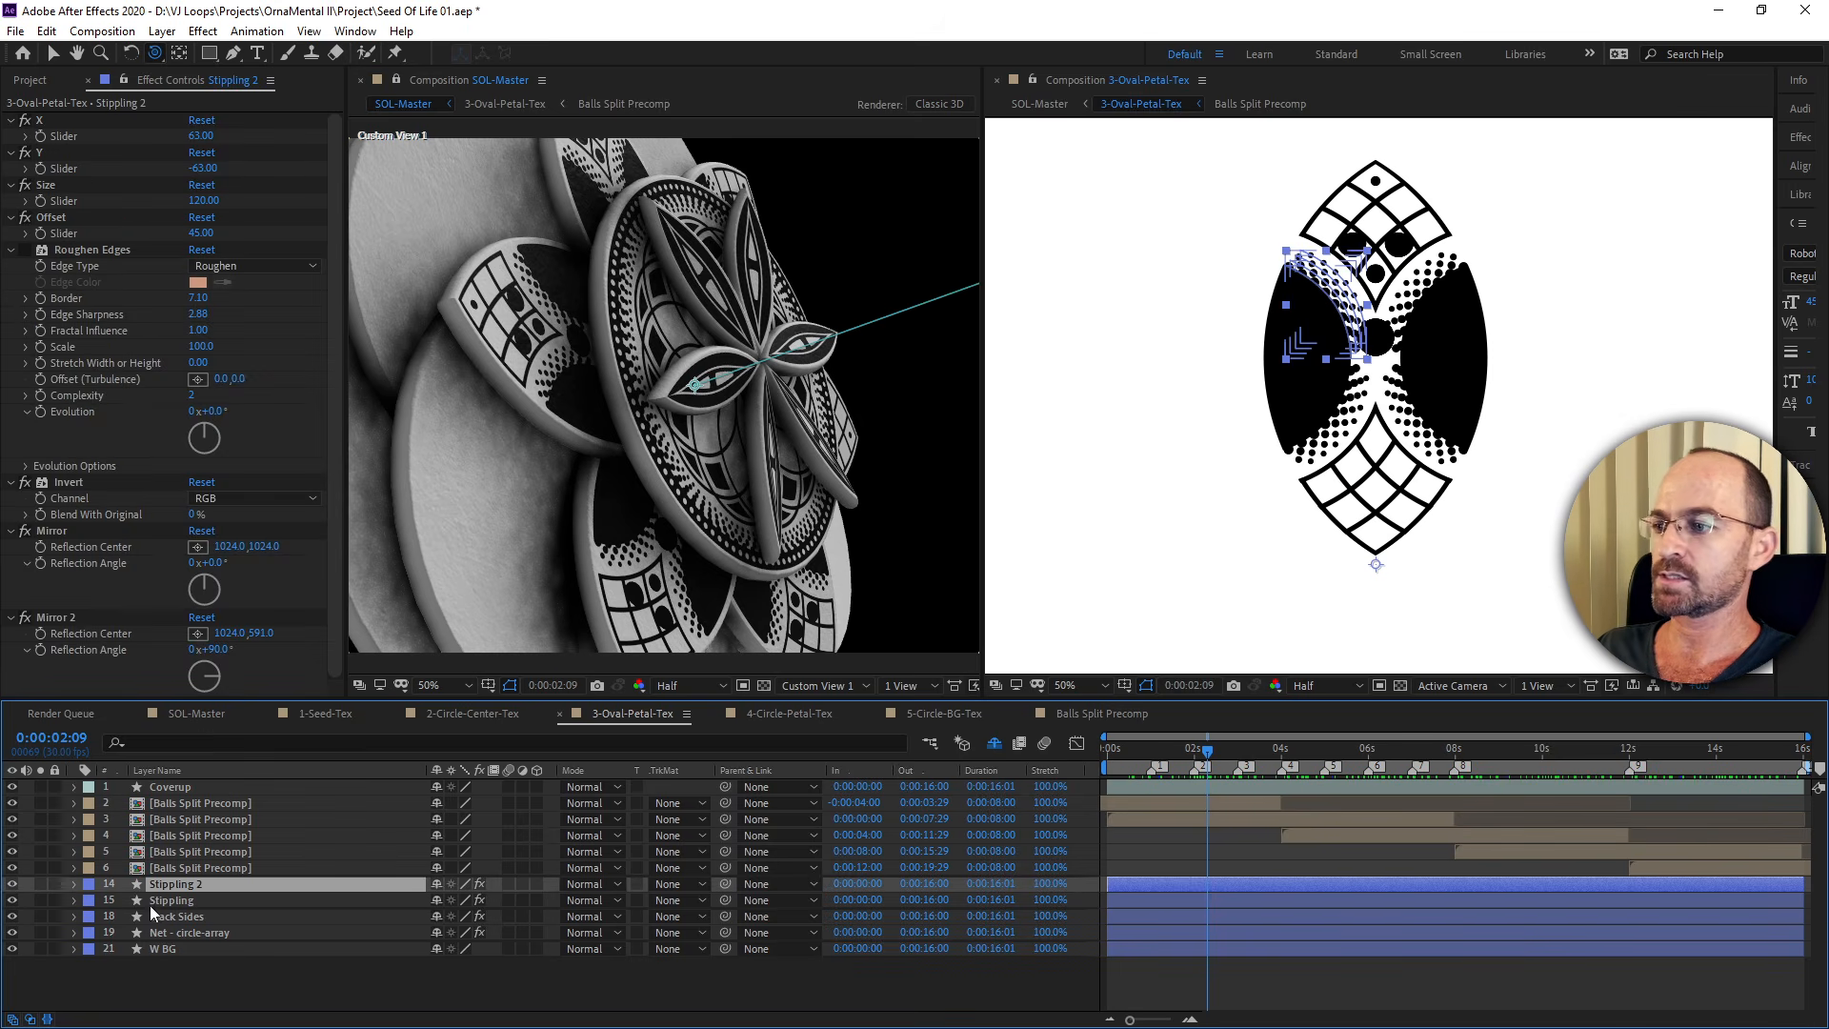
{"action": "left_click", "coordinate": [41, 884]}
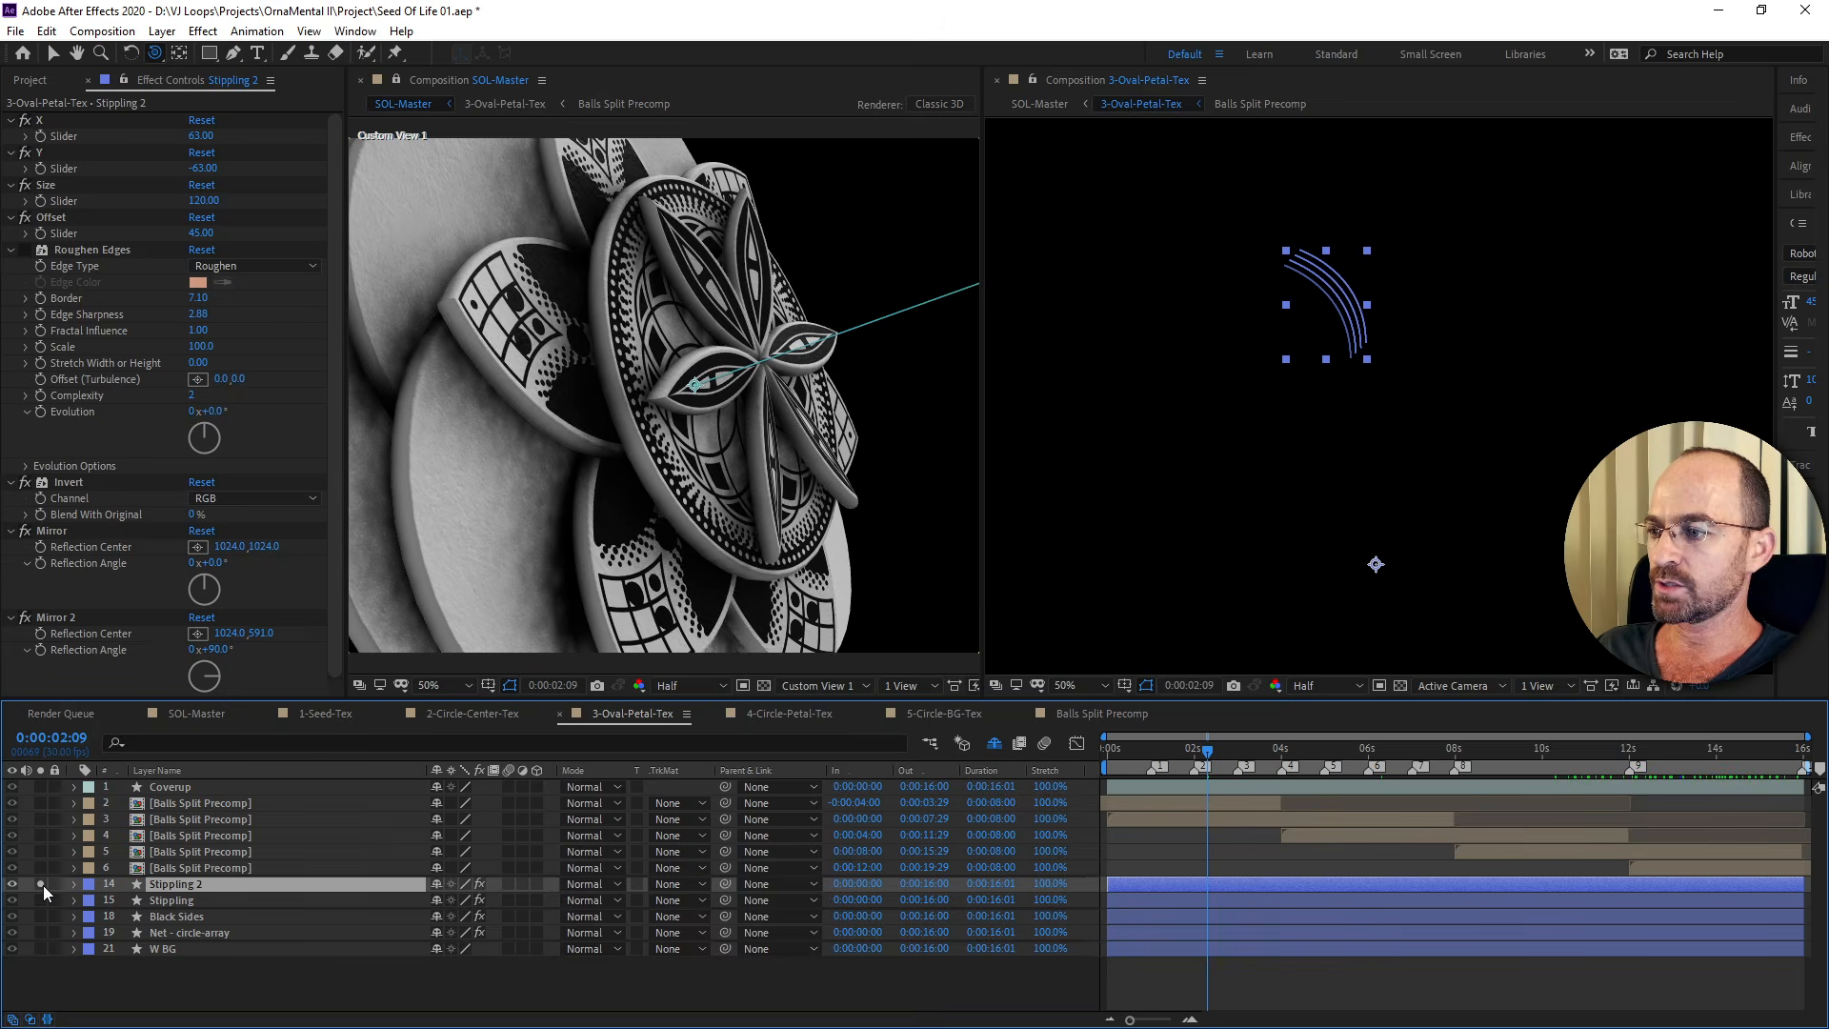
{"action": "left_click", "coordinate": [40, 949]}
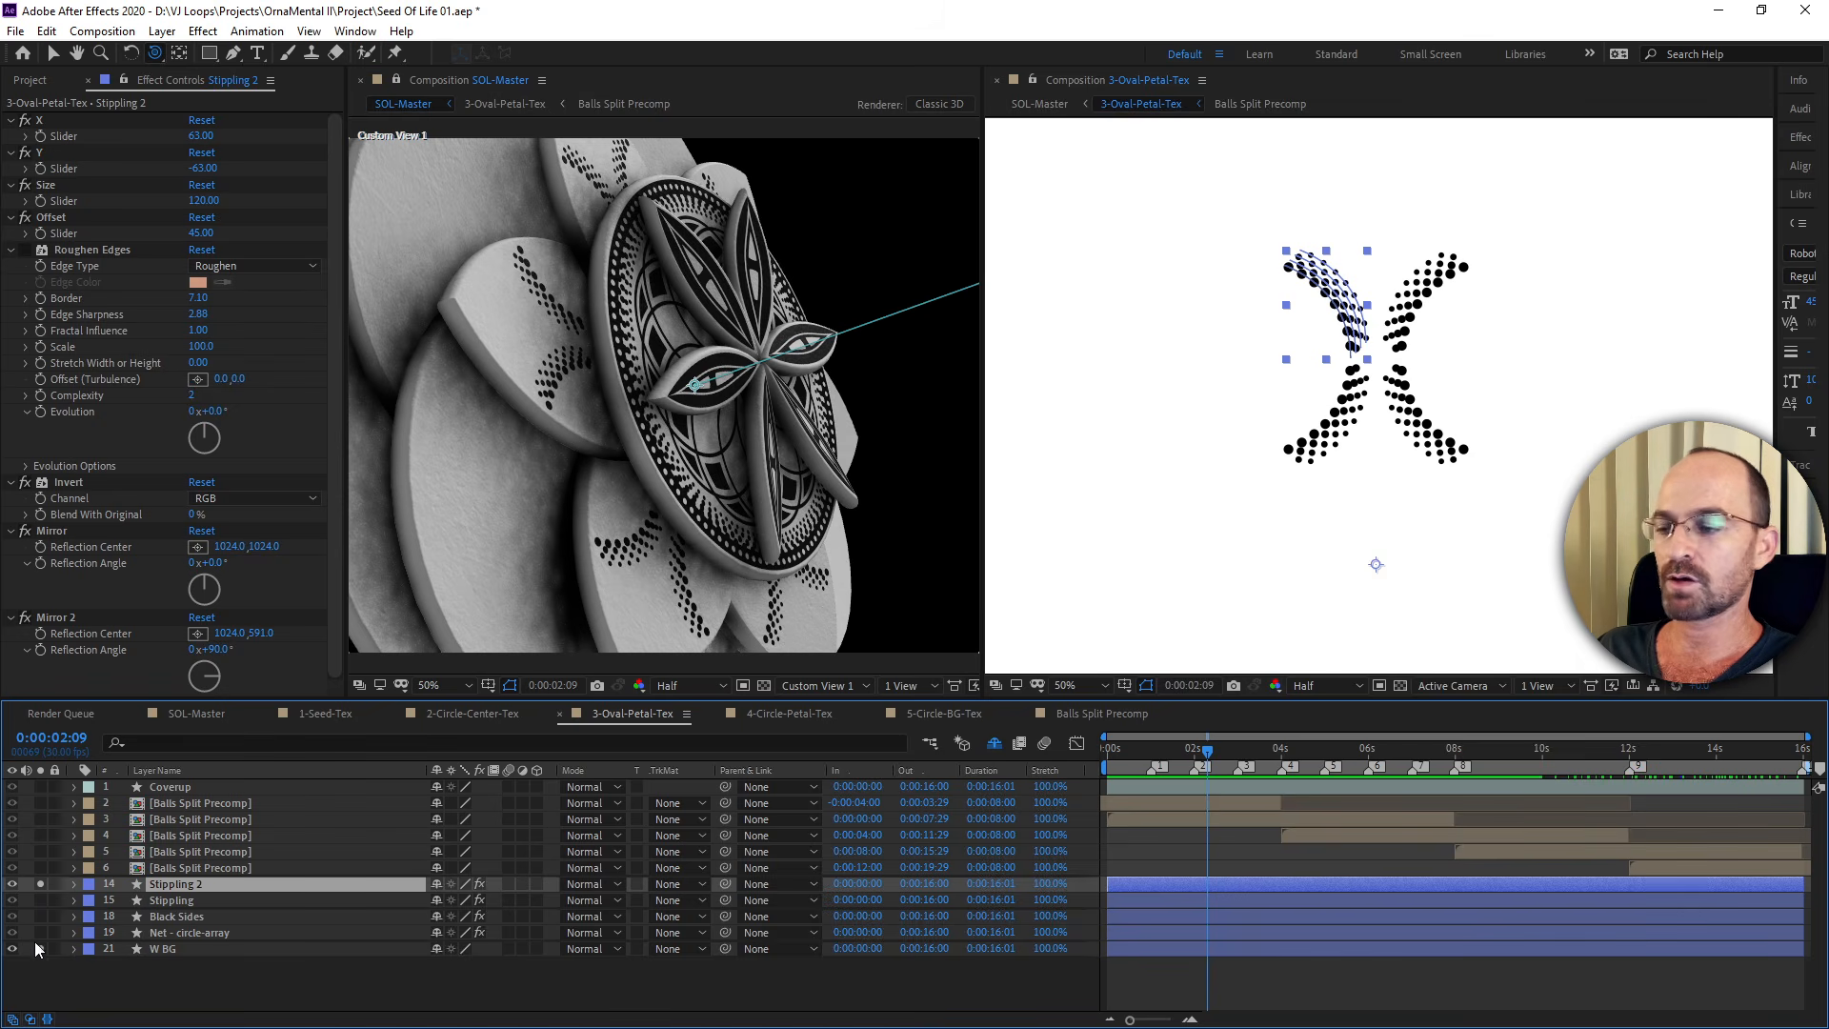
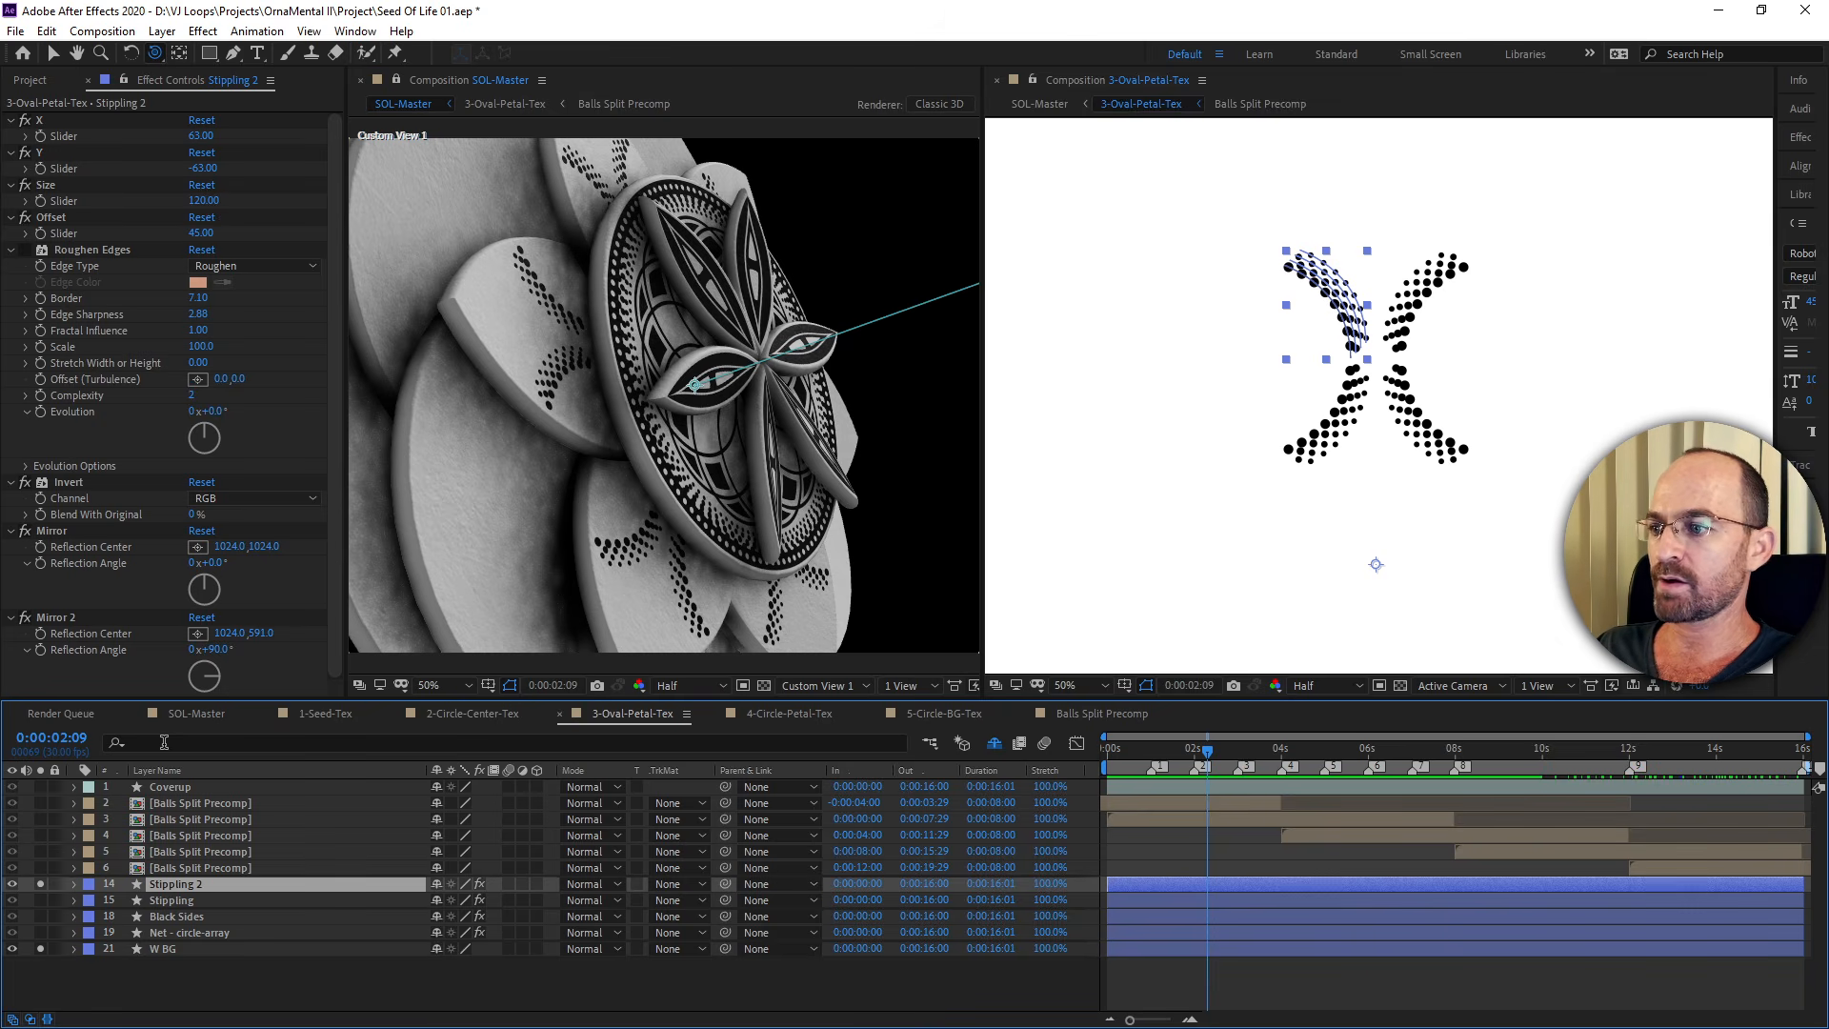
Expand Shape 1 in Stippling 2 and select its Path property to examine the curves behind the dots up close.
{"action": "left_click", "coordinate": [73, 884]}
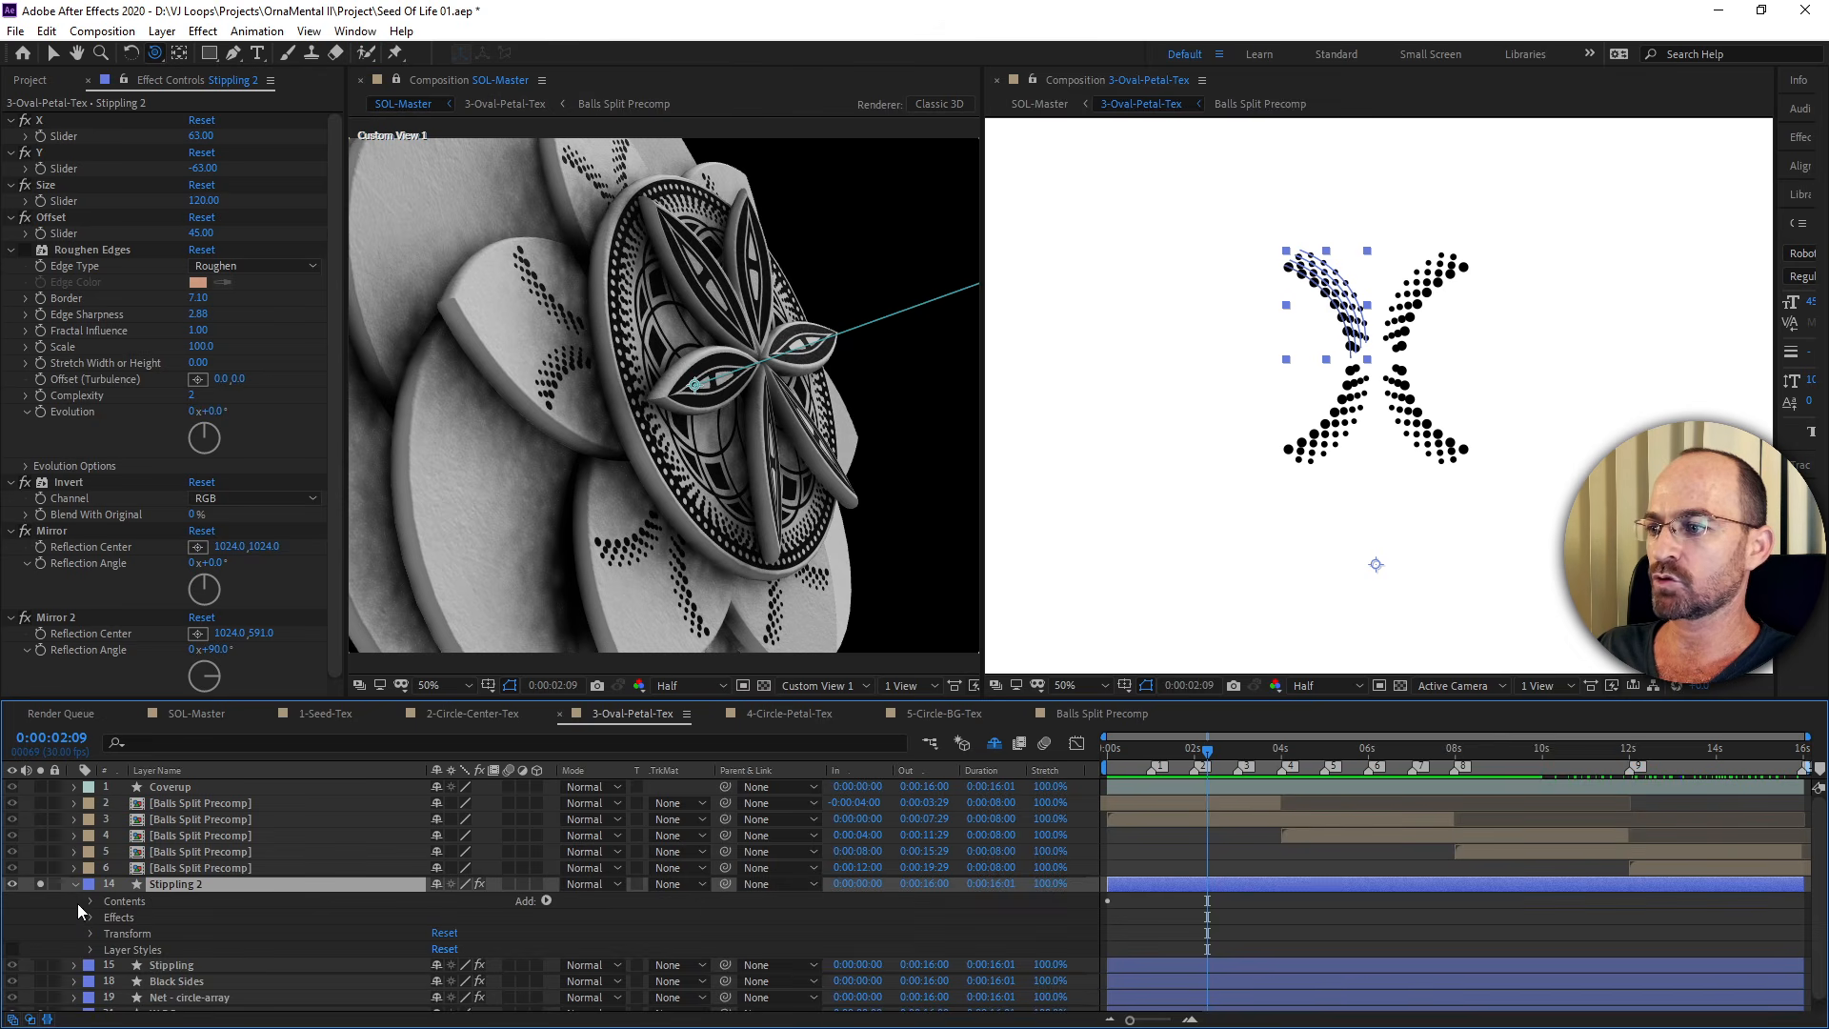
{"action": "left_click", "coordinate": [90, 901]}
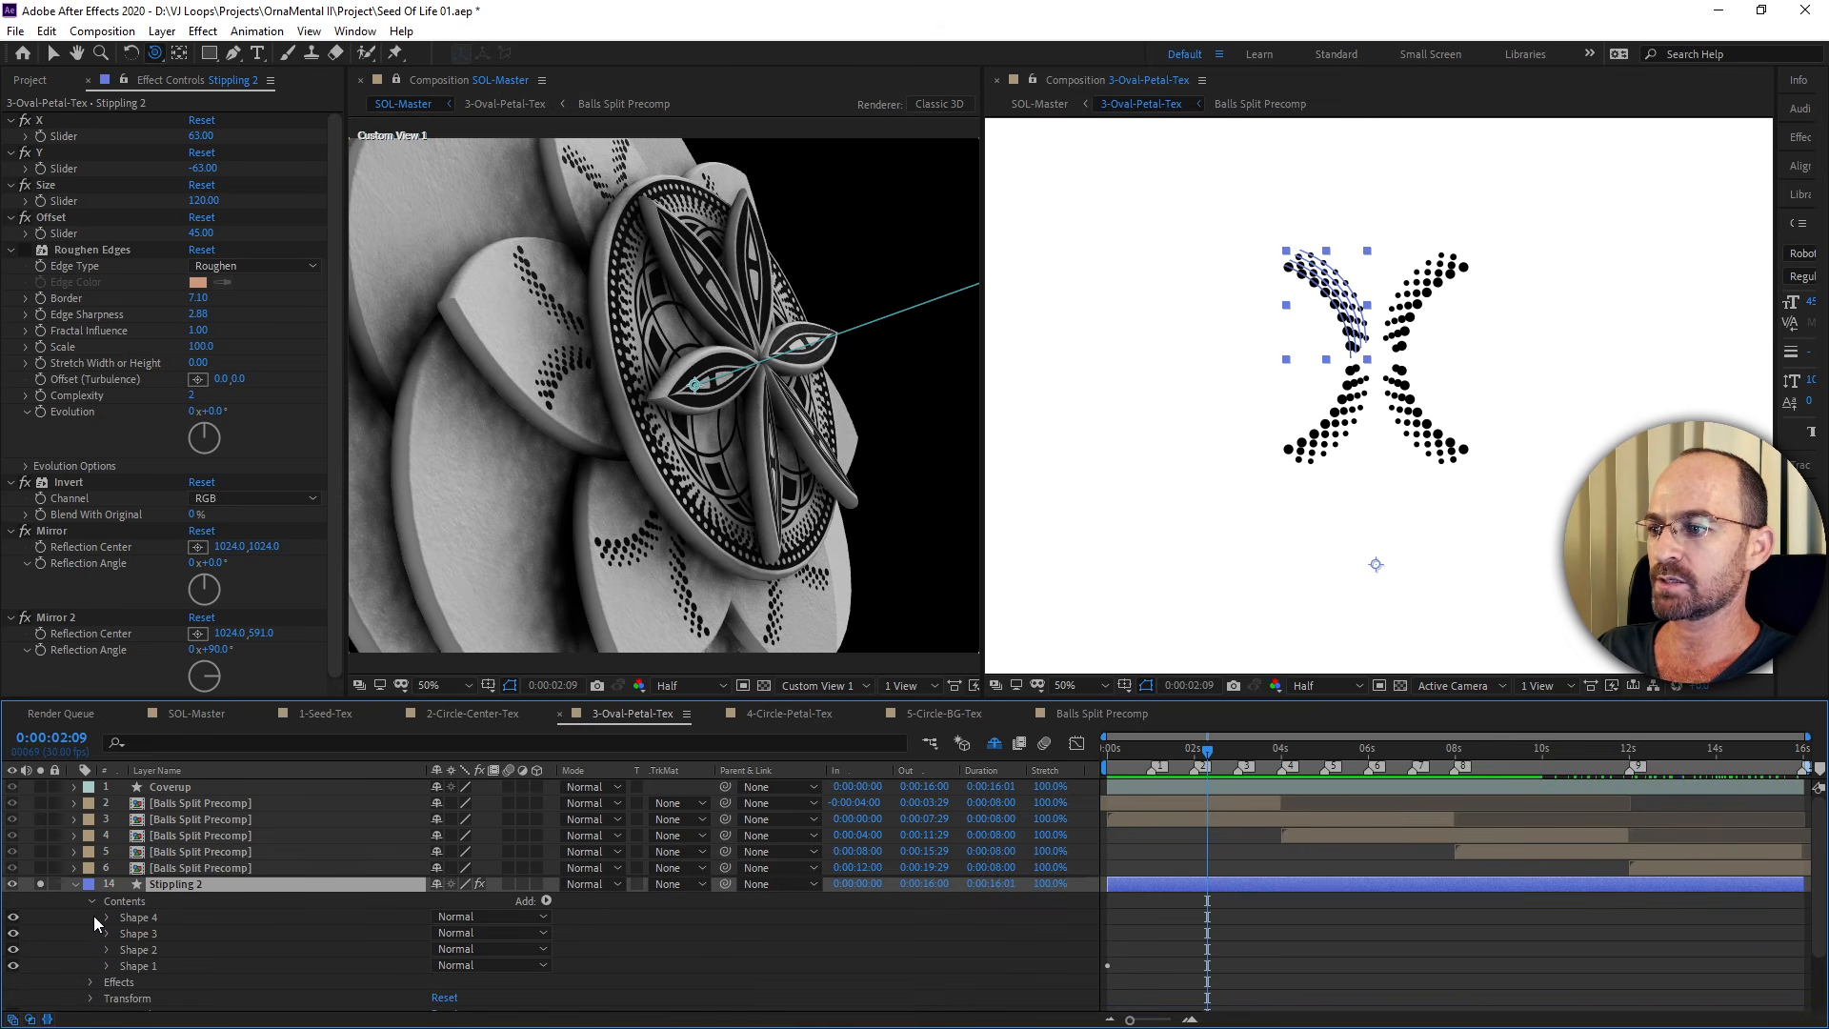
{"action": "left_click", "coordinate": [105, 966]}
{"action": "scroll", "coordinate": [190, 910], "scroll_direction": "down", "scroll_amount": 1}
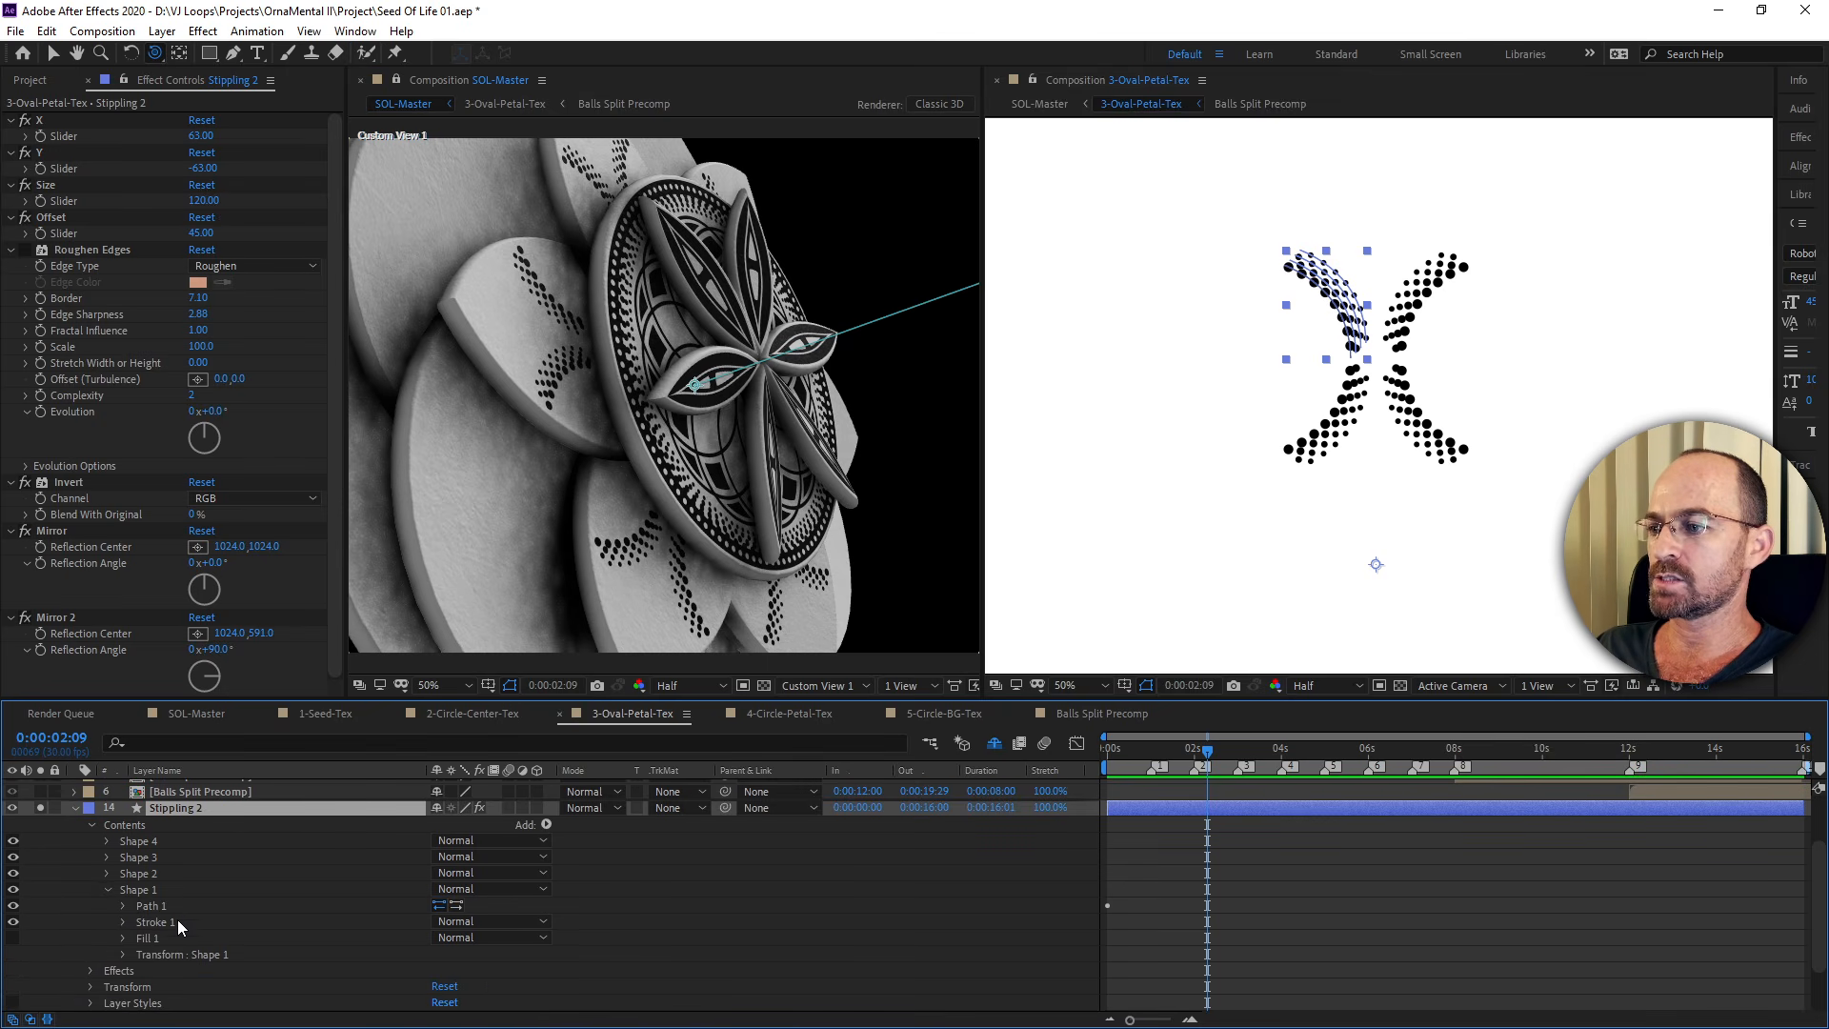
{"action": "left_click", "coordinate": [122, 906]}
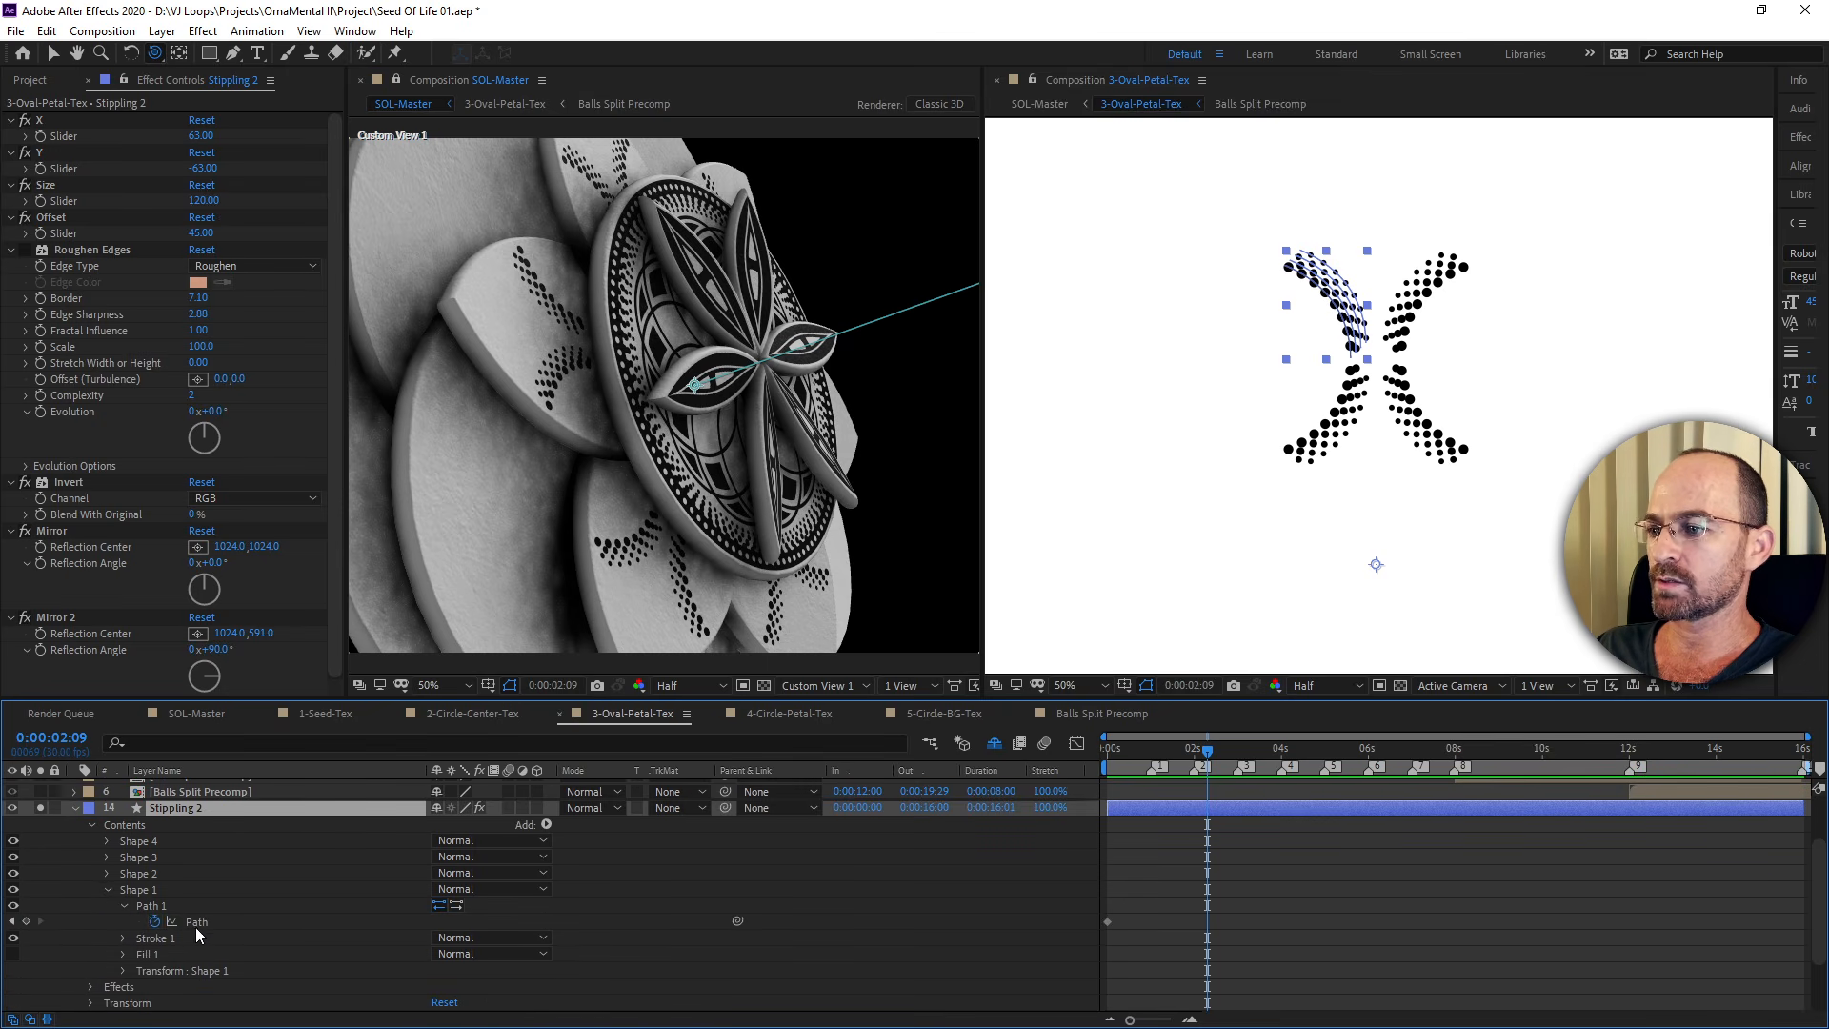
{"action": "left_click", "coordinate": [195, 922]}
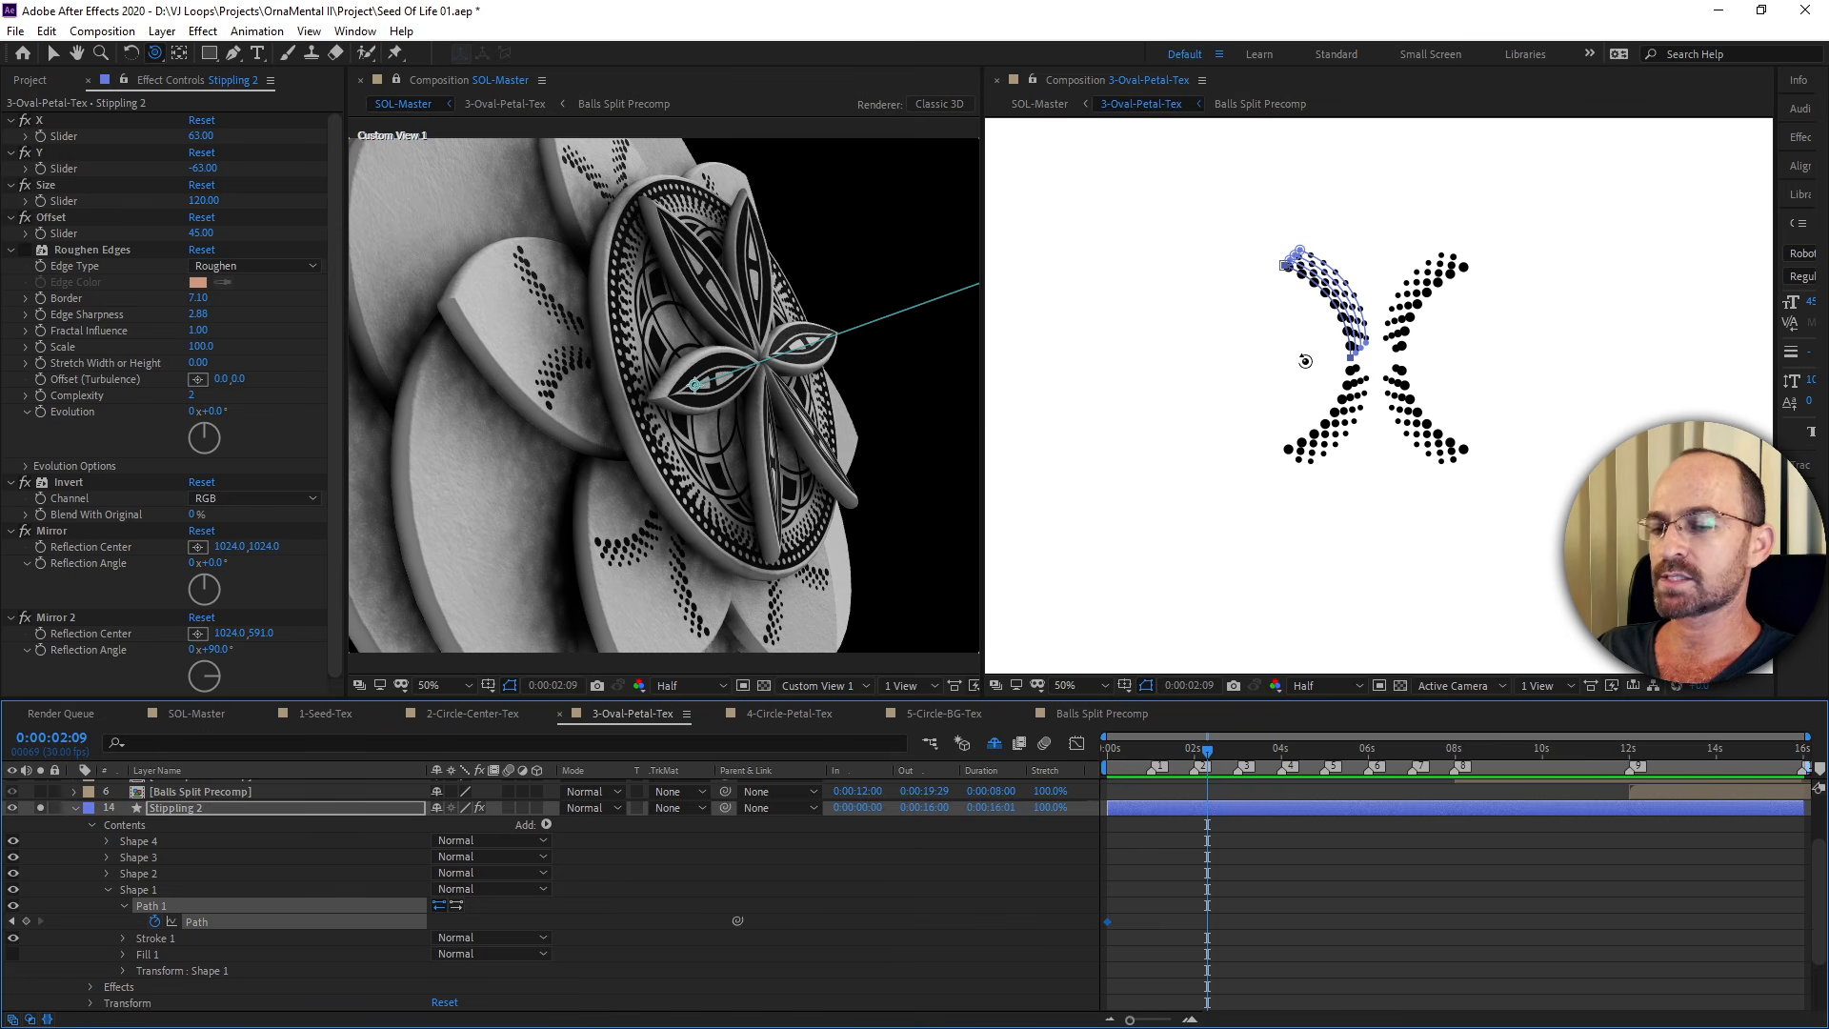
{"action": "scroll", "coordinate": [1322, 286], "scroll_direction": "up", "scroll_amount": 1}
{"action": "key", "text": "space"}
{"action": "left_click_drag", "start_coordinate": [1292, 264], "coordinate": [1304, 457]}
{"action": "left_click", "coordinate": [73, 809]}
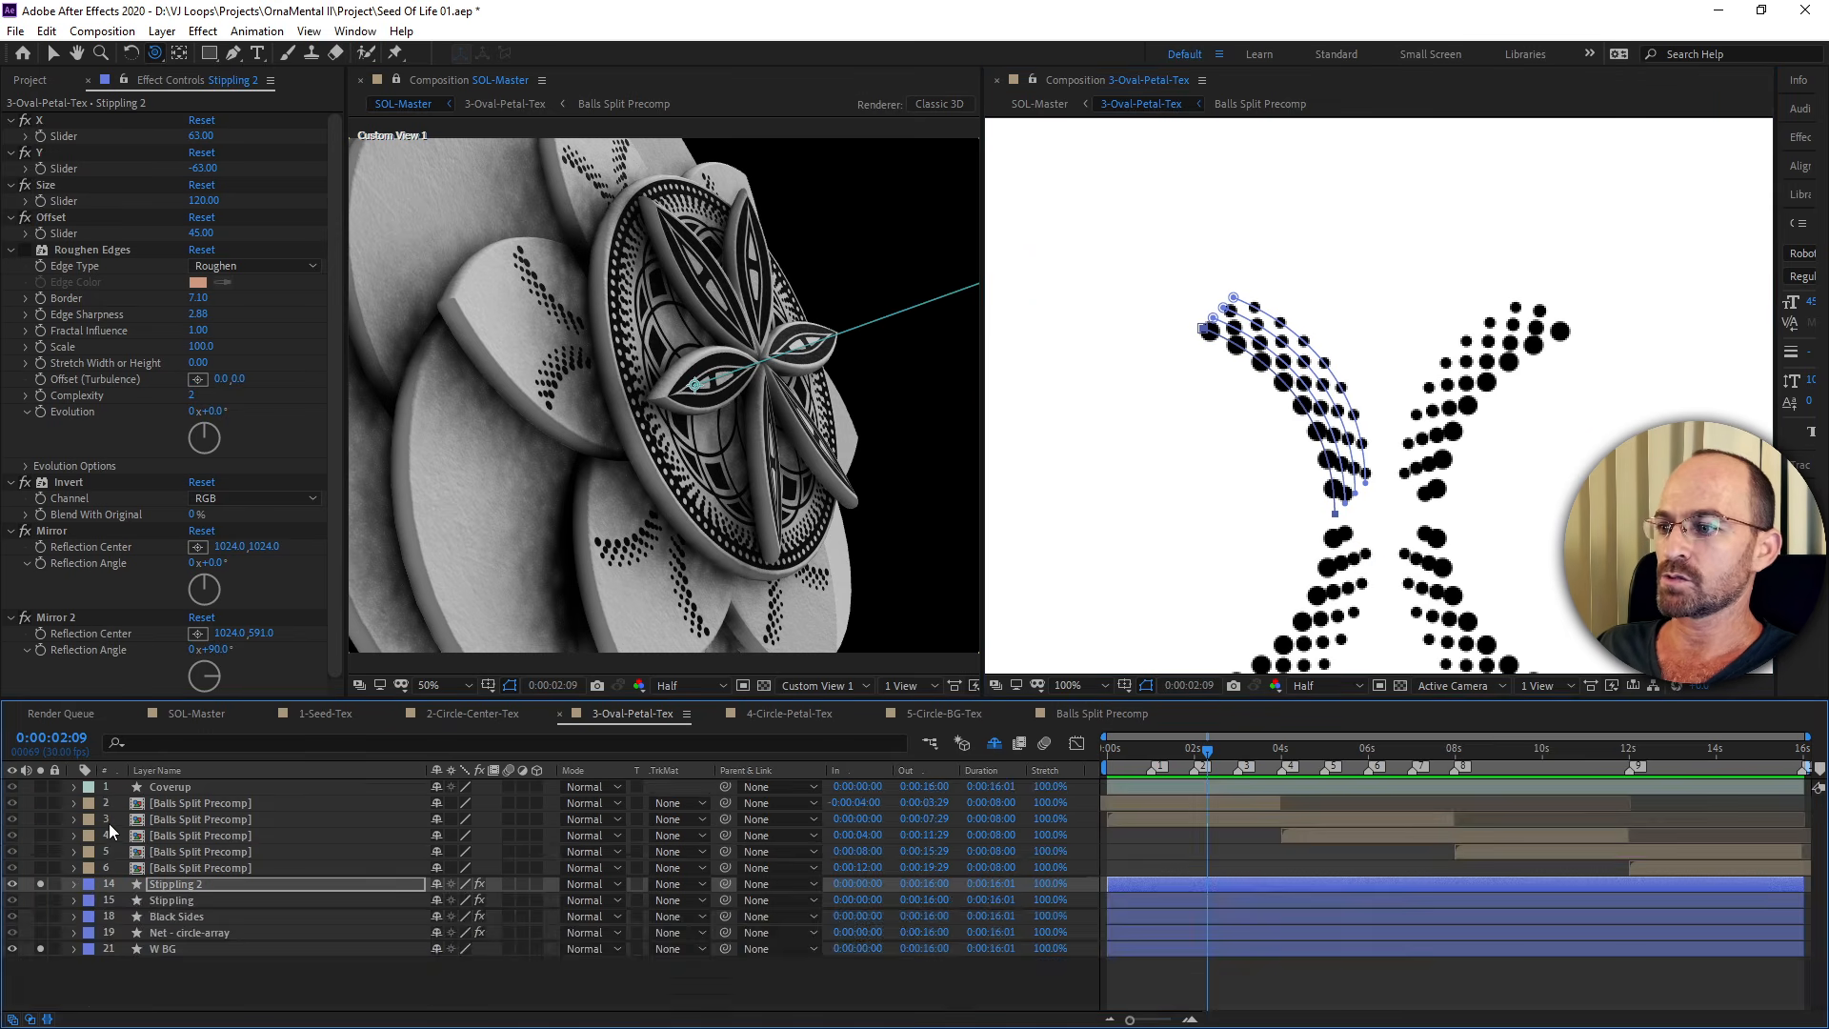
Select the Stippling 2 layer and filter the timeline by the text "pah".
{"action": "left_click", "coordinate": [162, 886]}
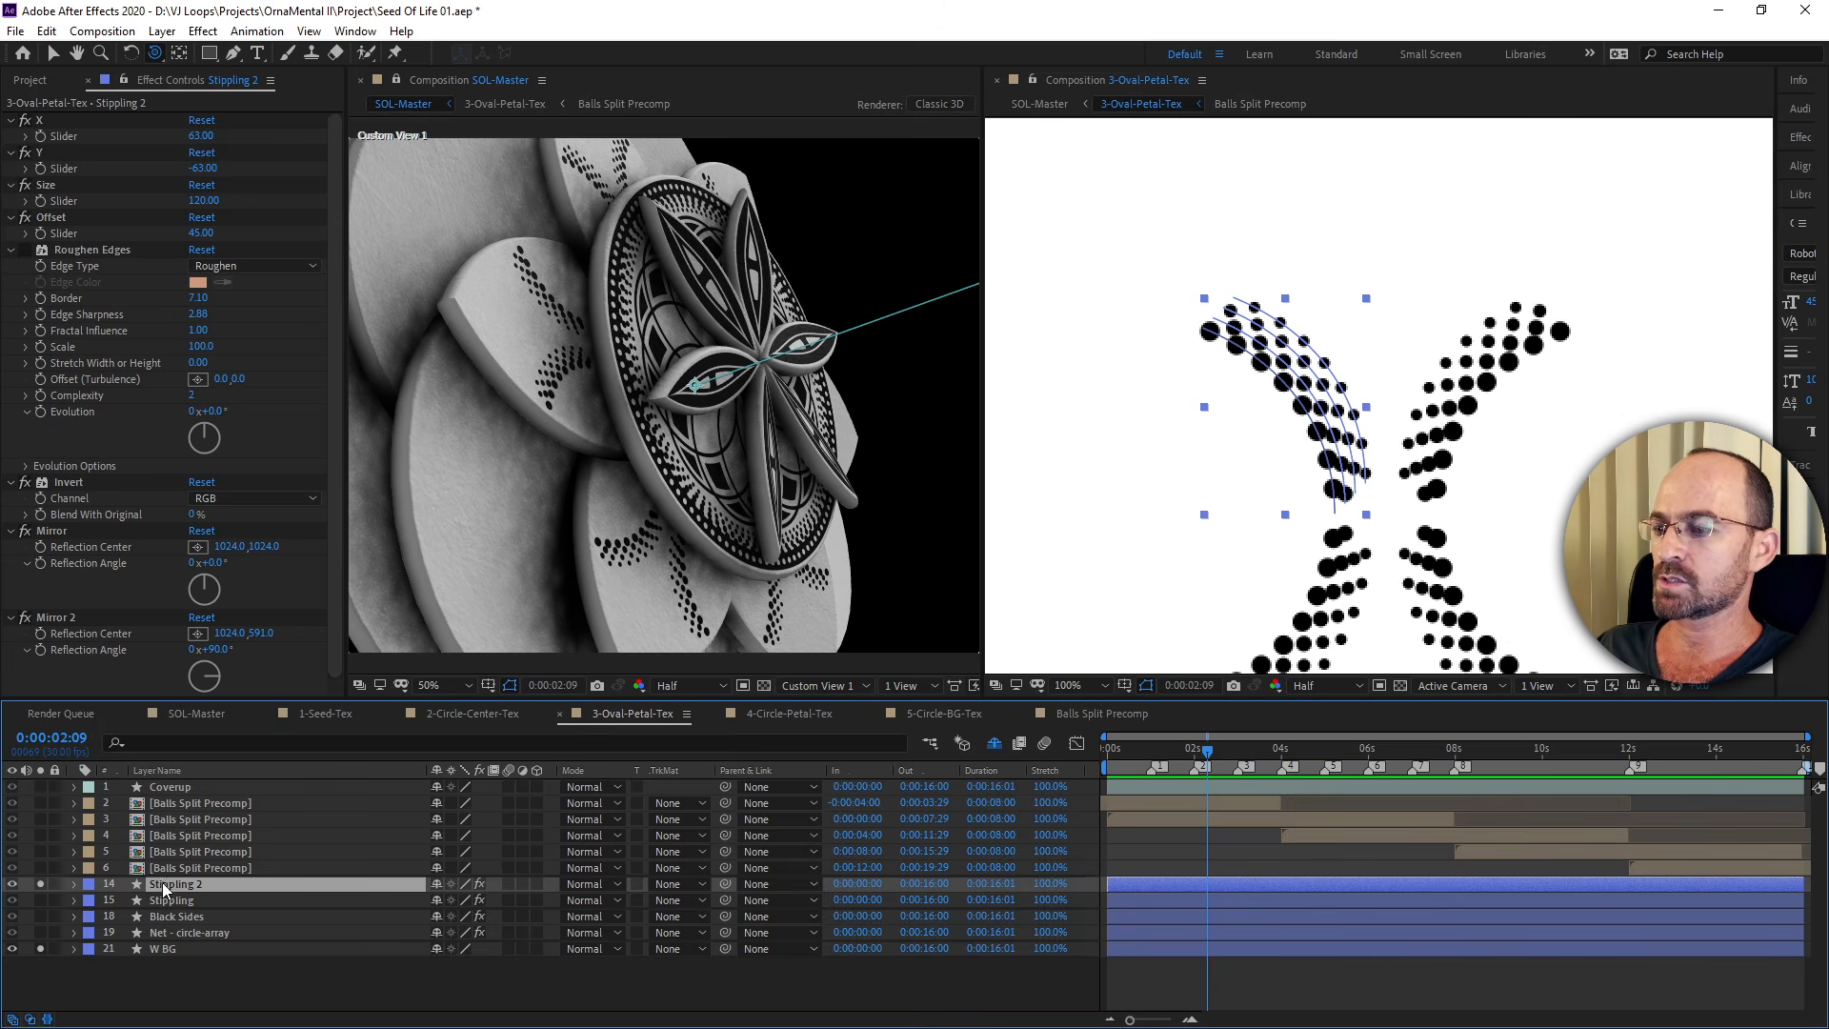
{"action": "left_click", "coordinate": [191, 744]}
{"action": "type", "text": "pah"}
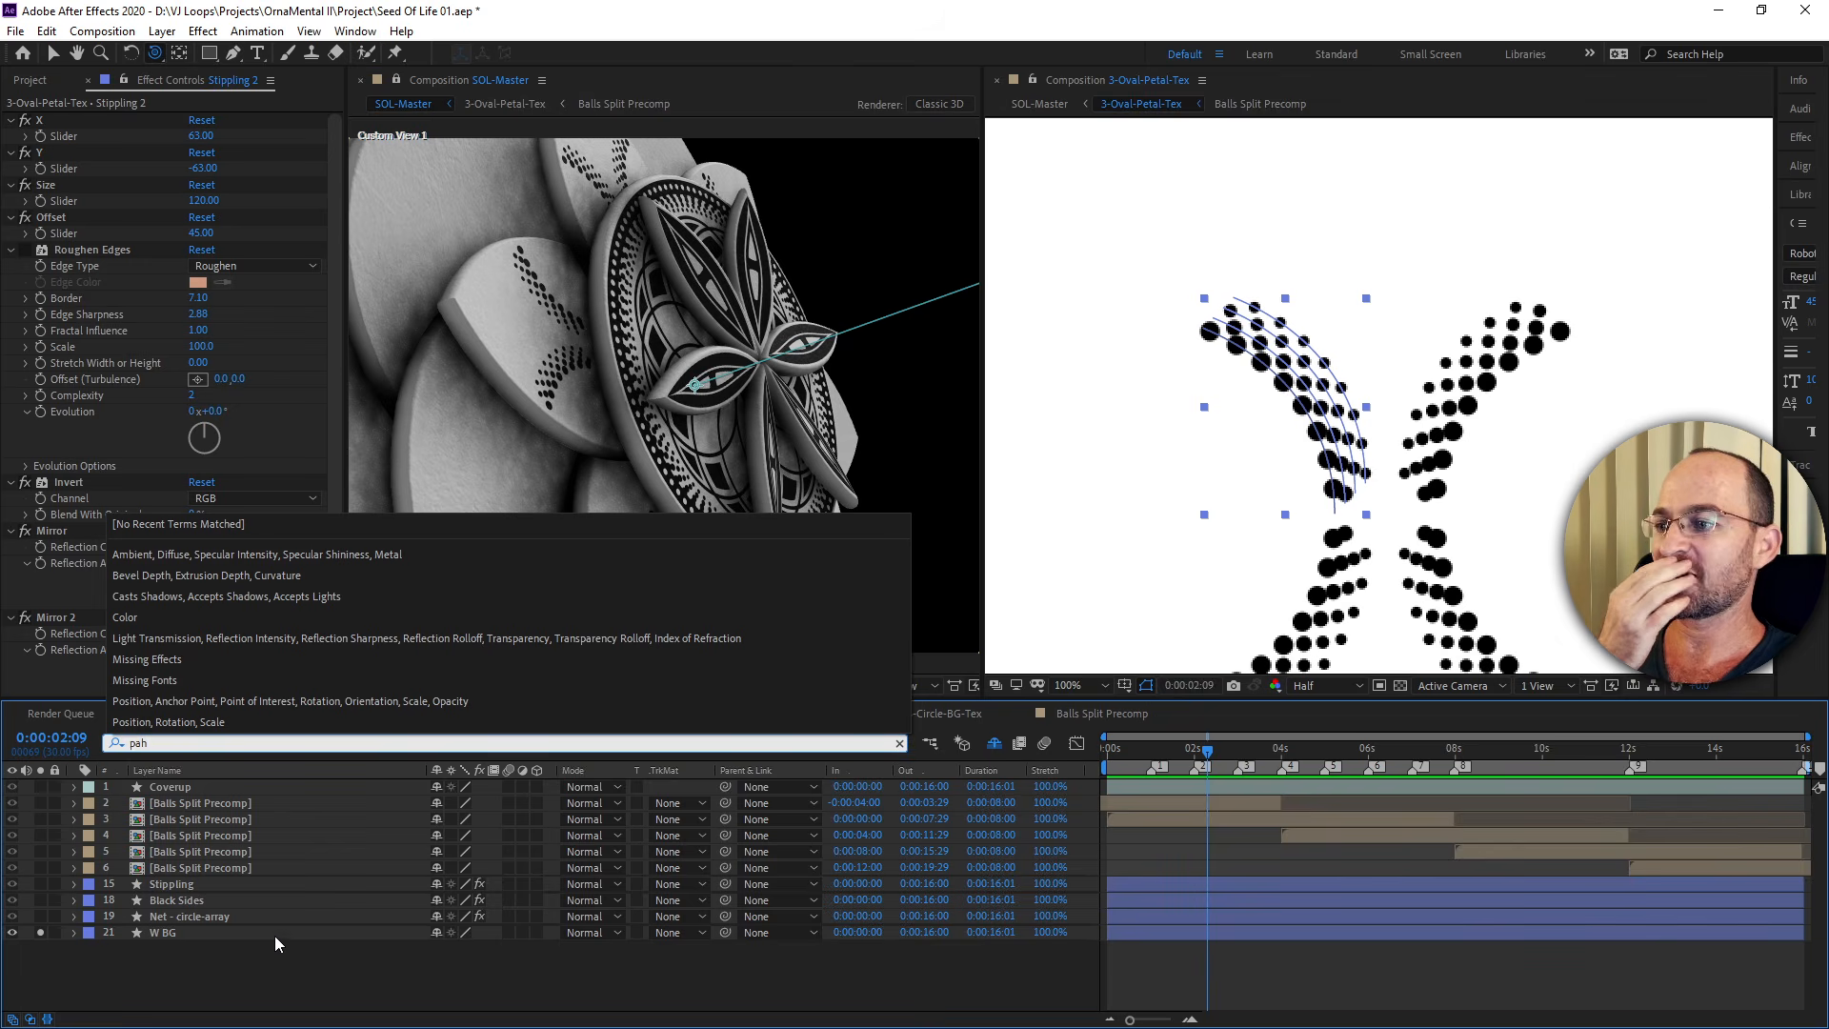
{"action": "key", "text": "Return"}
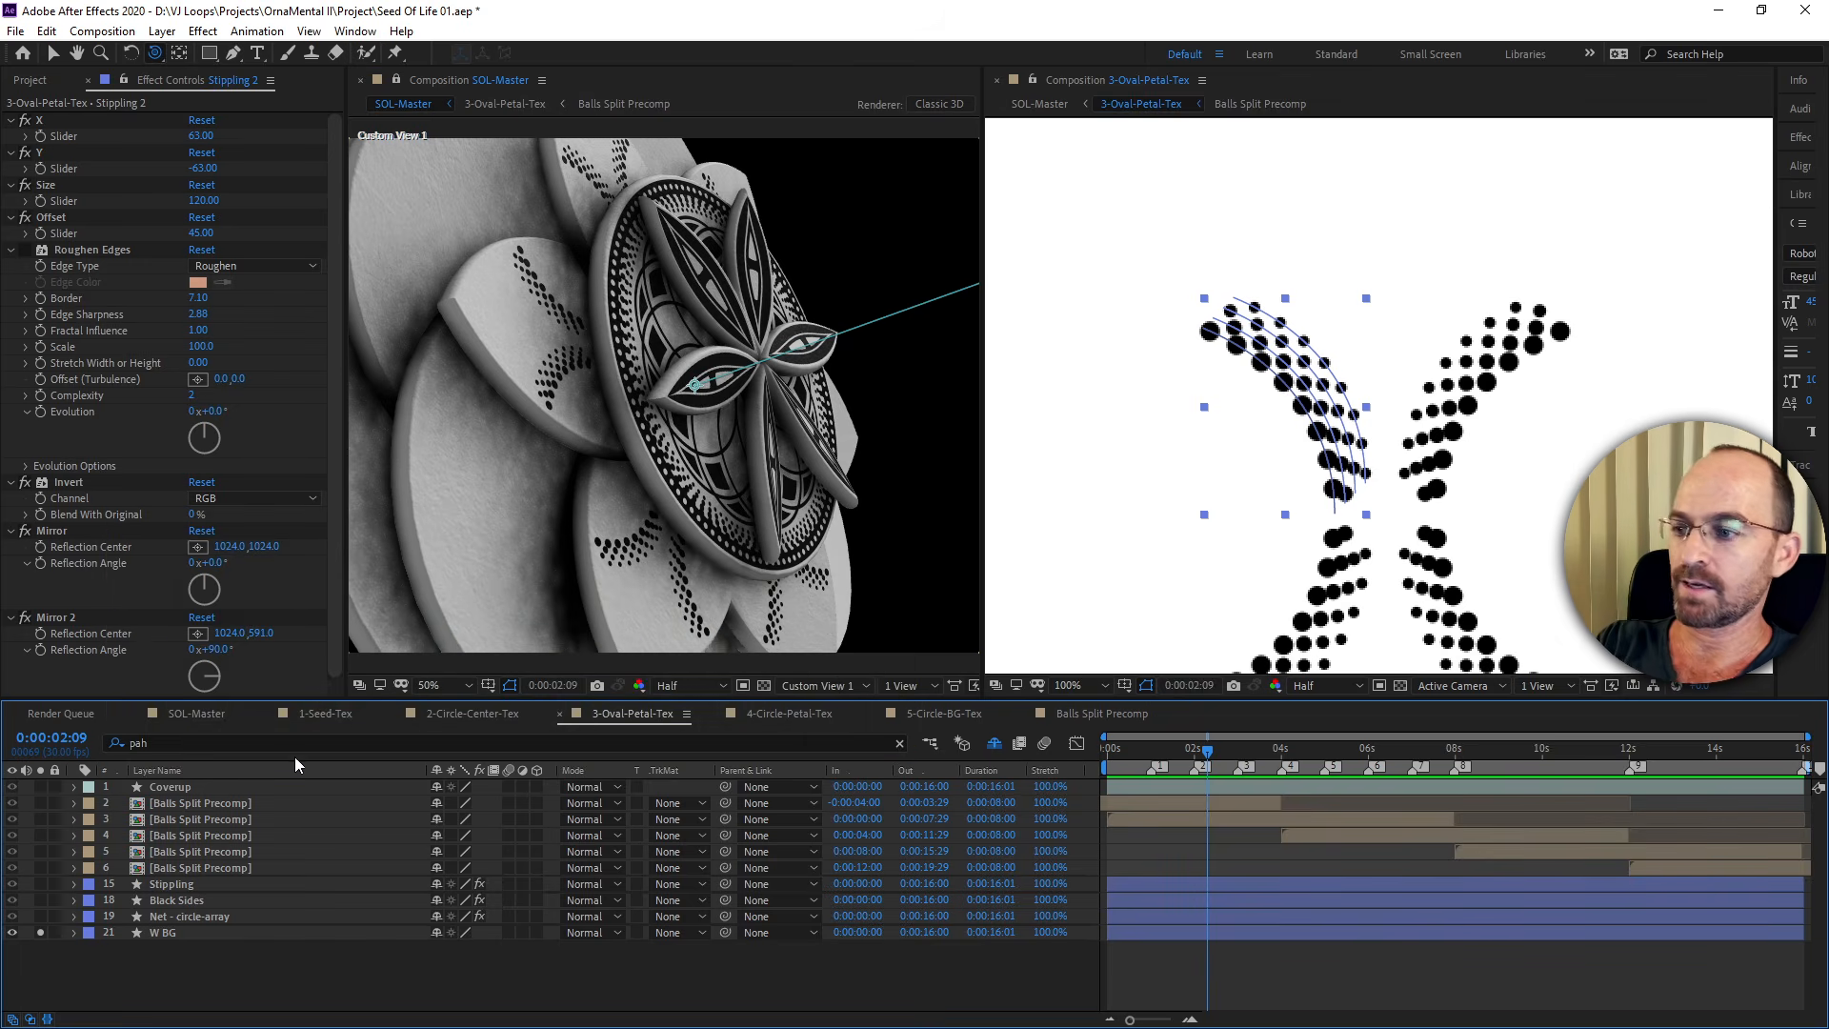
Solo the original Stippling layer and scrub to 0:00:01:19 to review its dots.
{"action": "left_click", "coordinate": [173, 886]}
{"action": "left_click", "coordinate": [39, 884]}
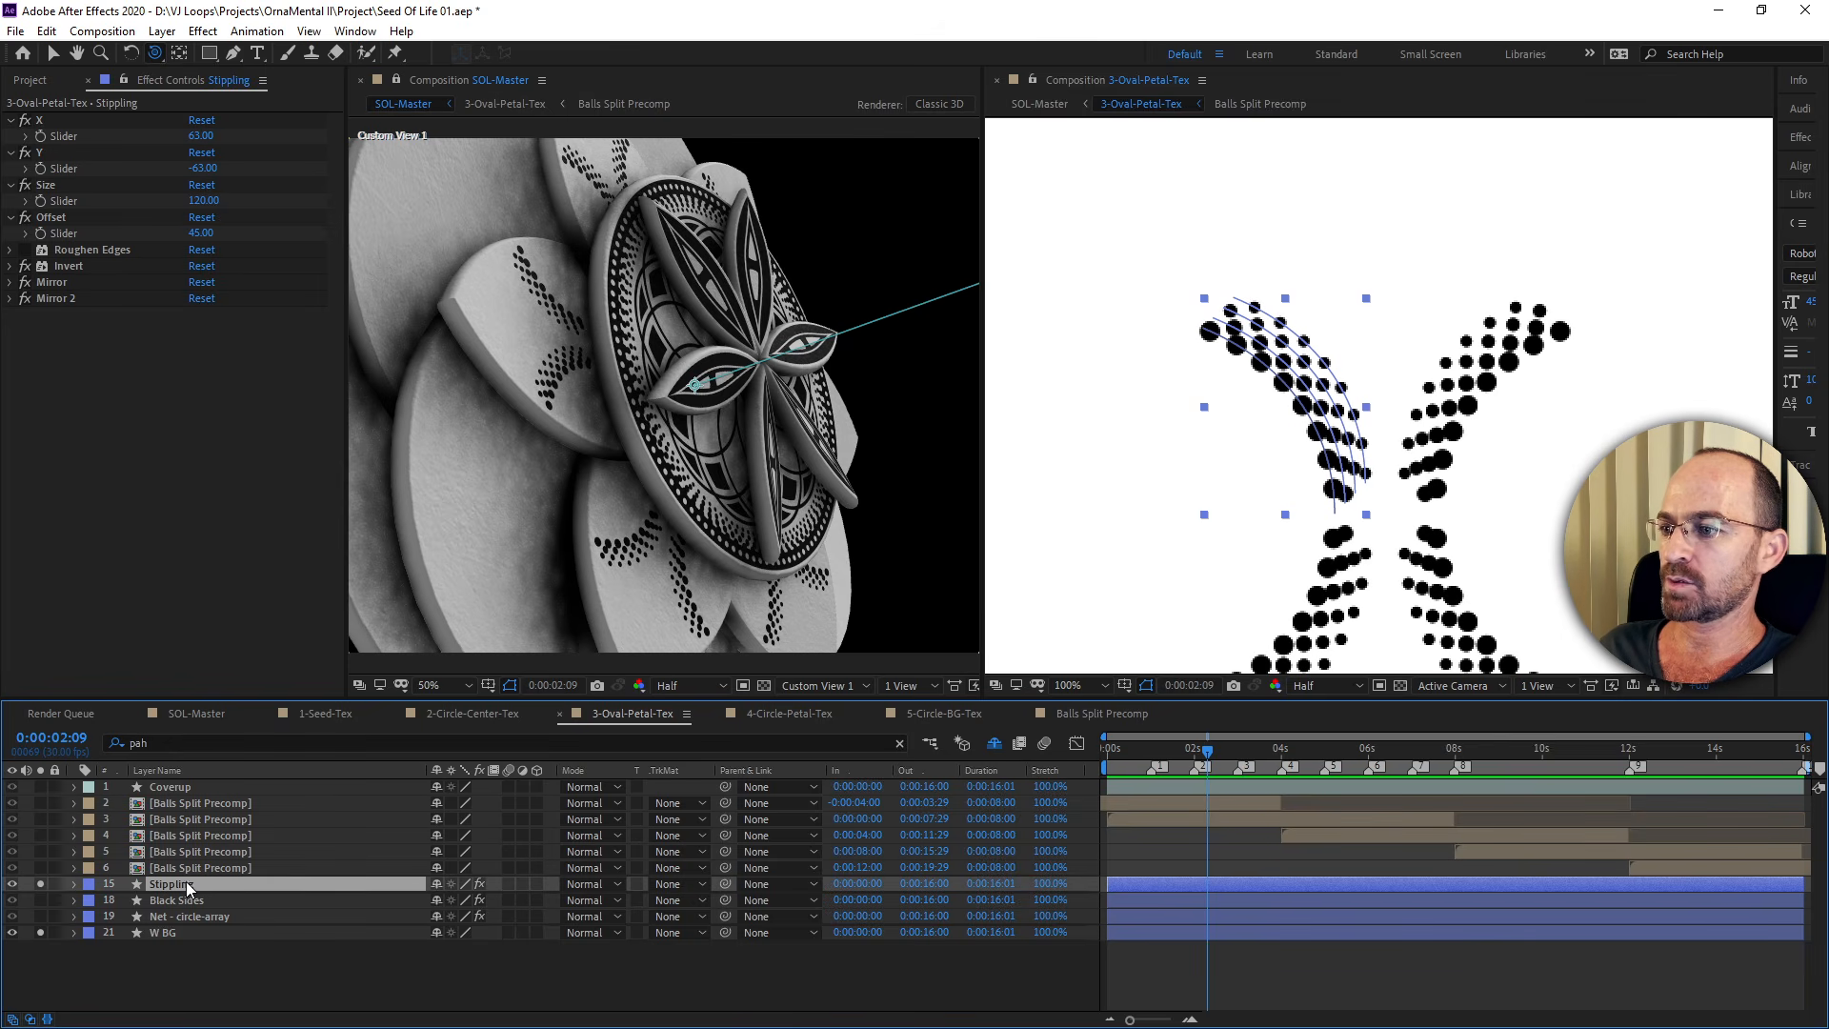
{"action": "left_click", "coordinate": [193, 985]}
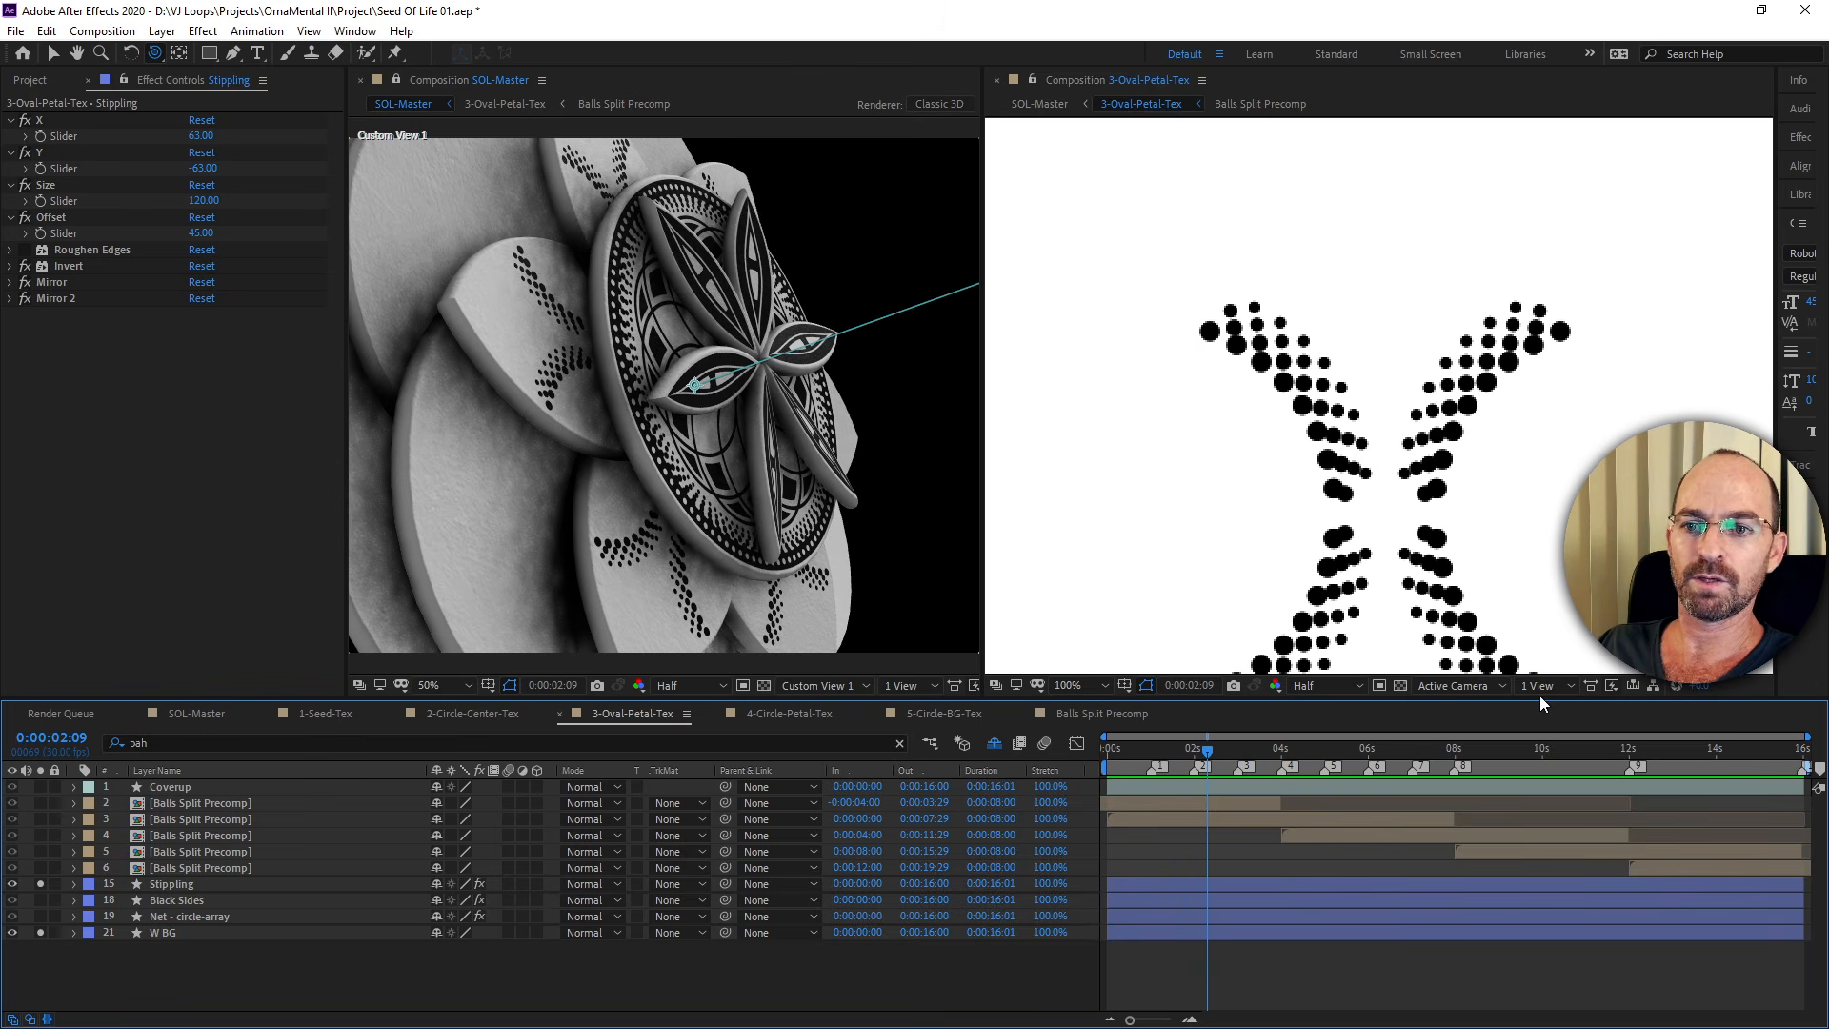
{"action": "left_click", "coordinate": [1488, 682]}
{"action": "left_click", "coordinate": [1489, 682]}
{"action": "left_click_drag", "start_coordinate": [1219, 748], "coordinate": [1178, 749]}
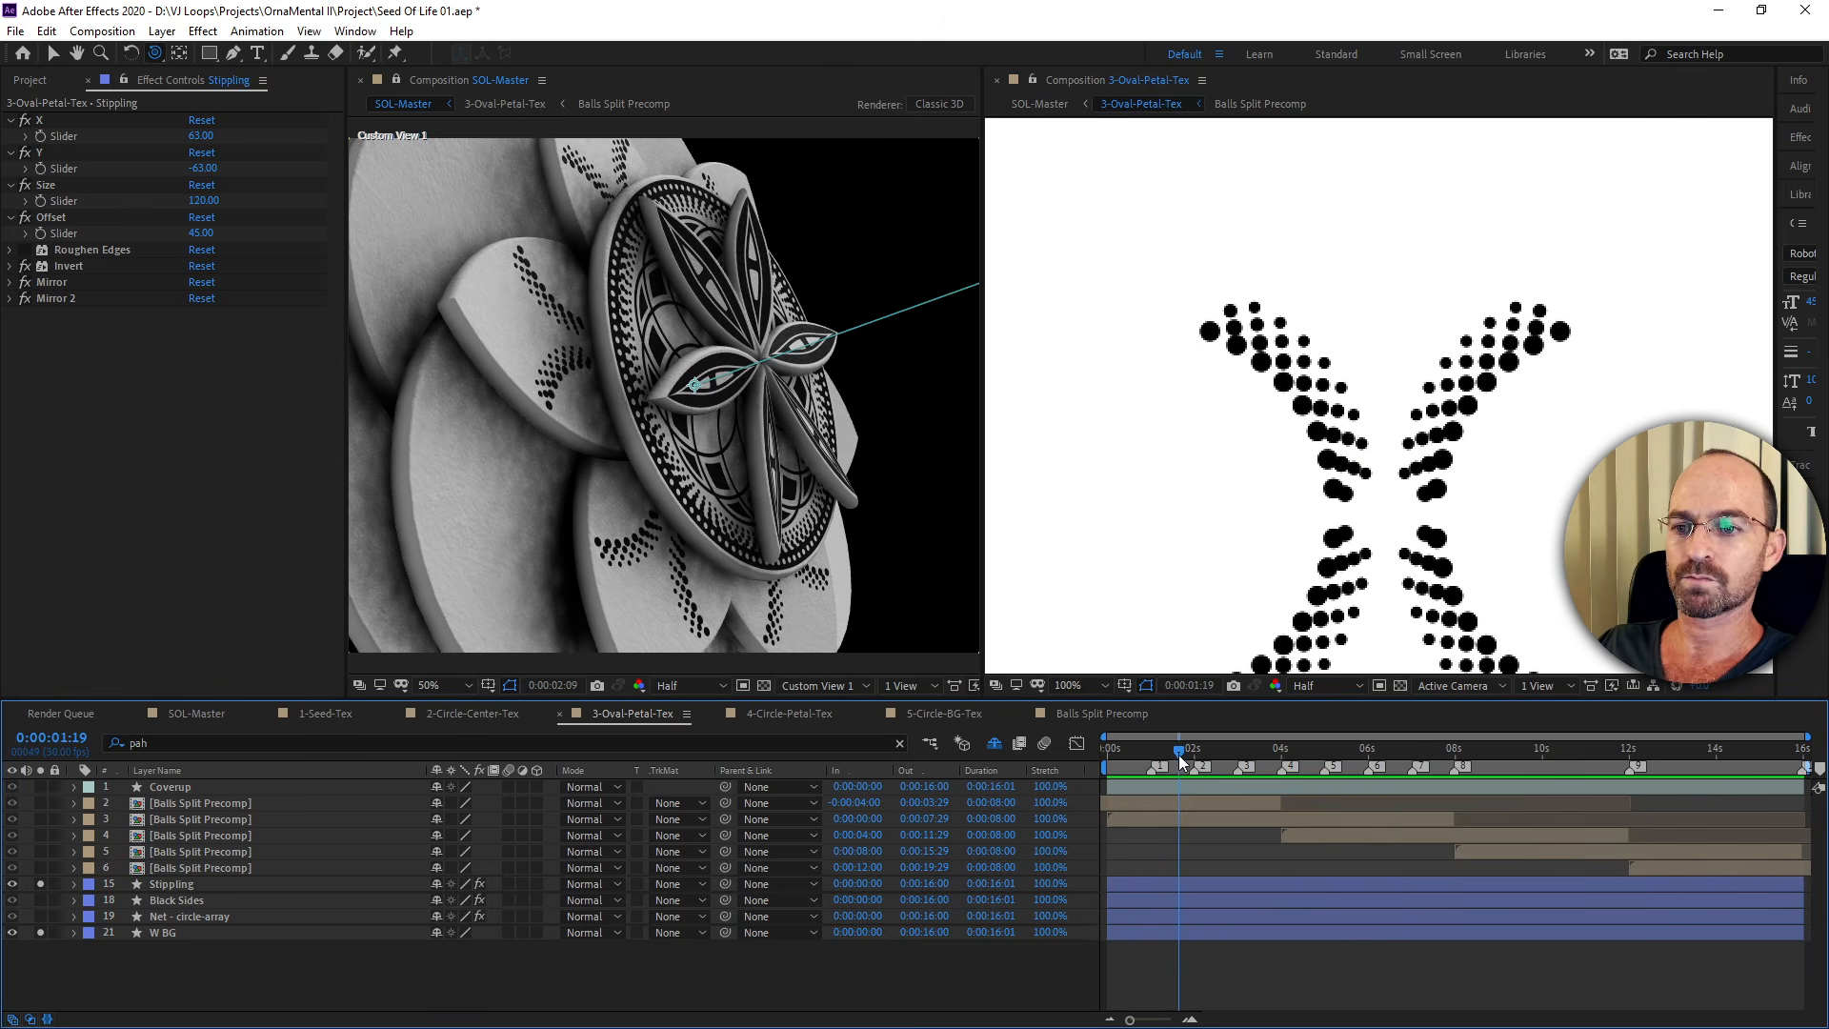
{"action": "left_click", "coordinate": [196, 884]}
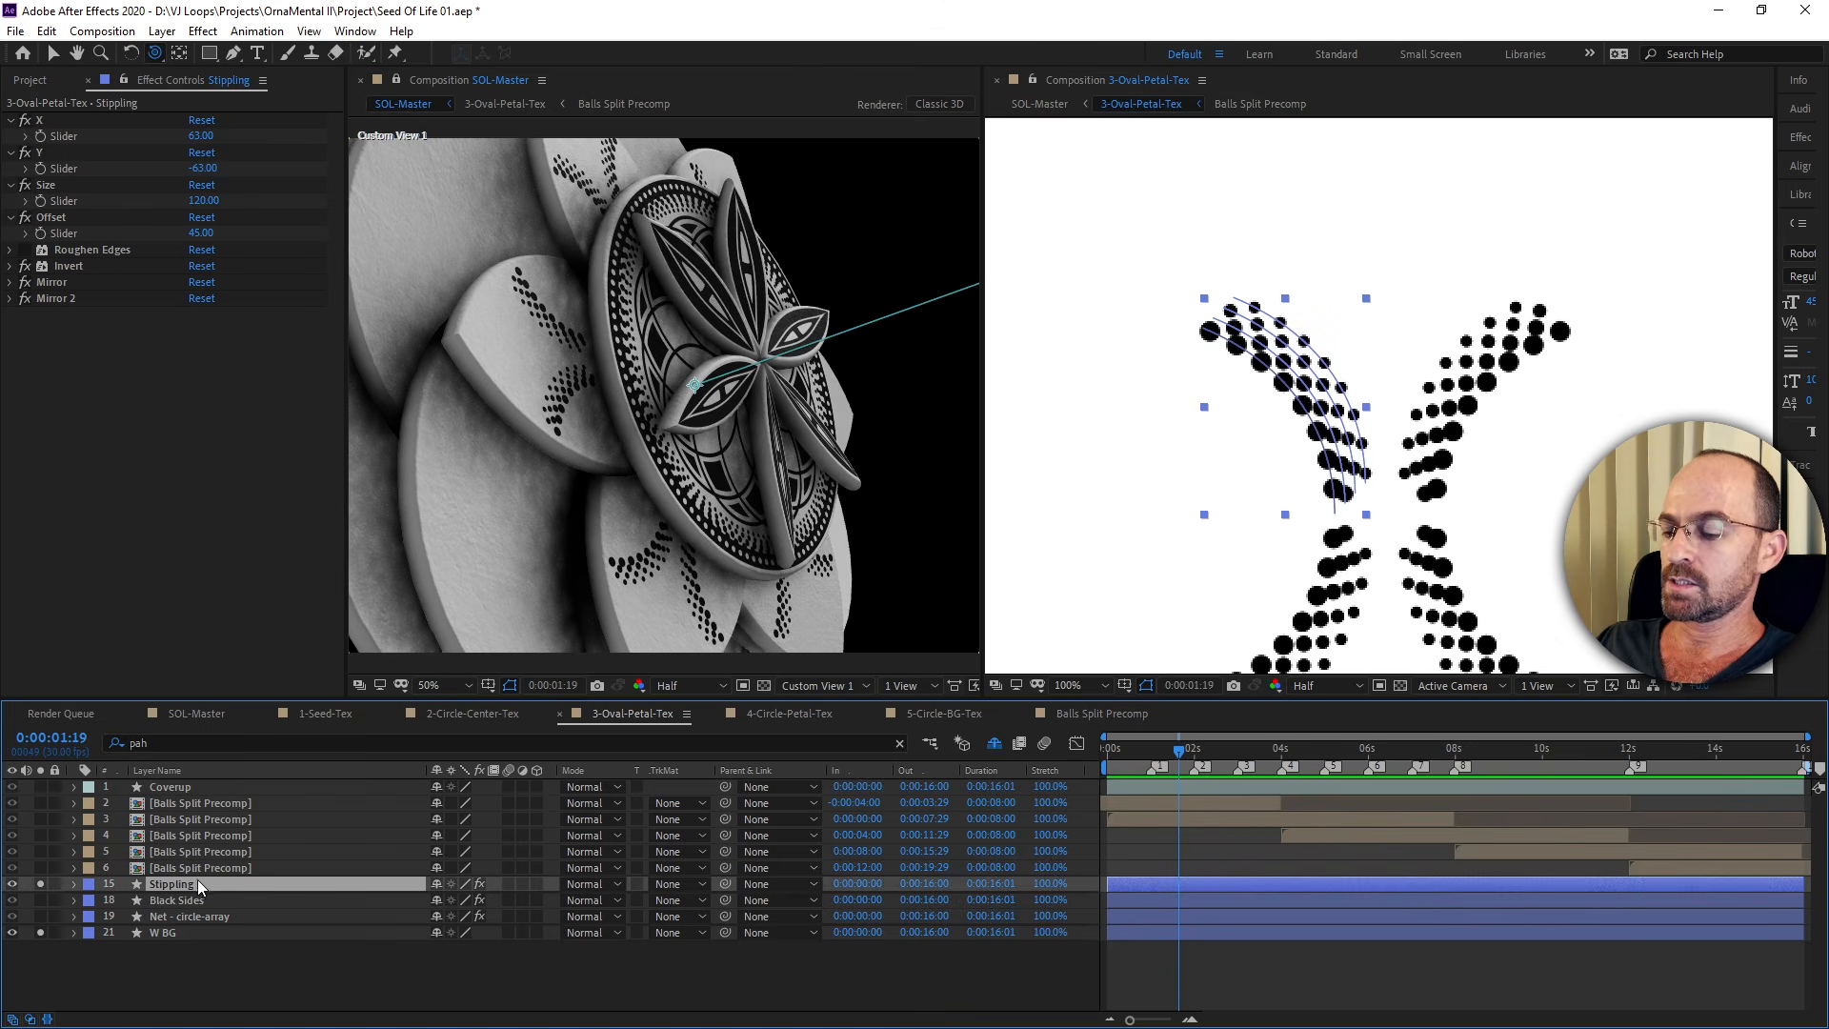
Undo the soloing and selection of the Stippling layer.
{"action": "key", "text": "ctrl+z"}
{"action": "key", "text": "ctrl+z"}
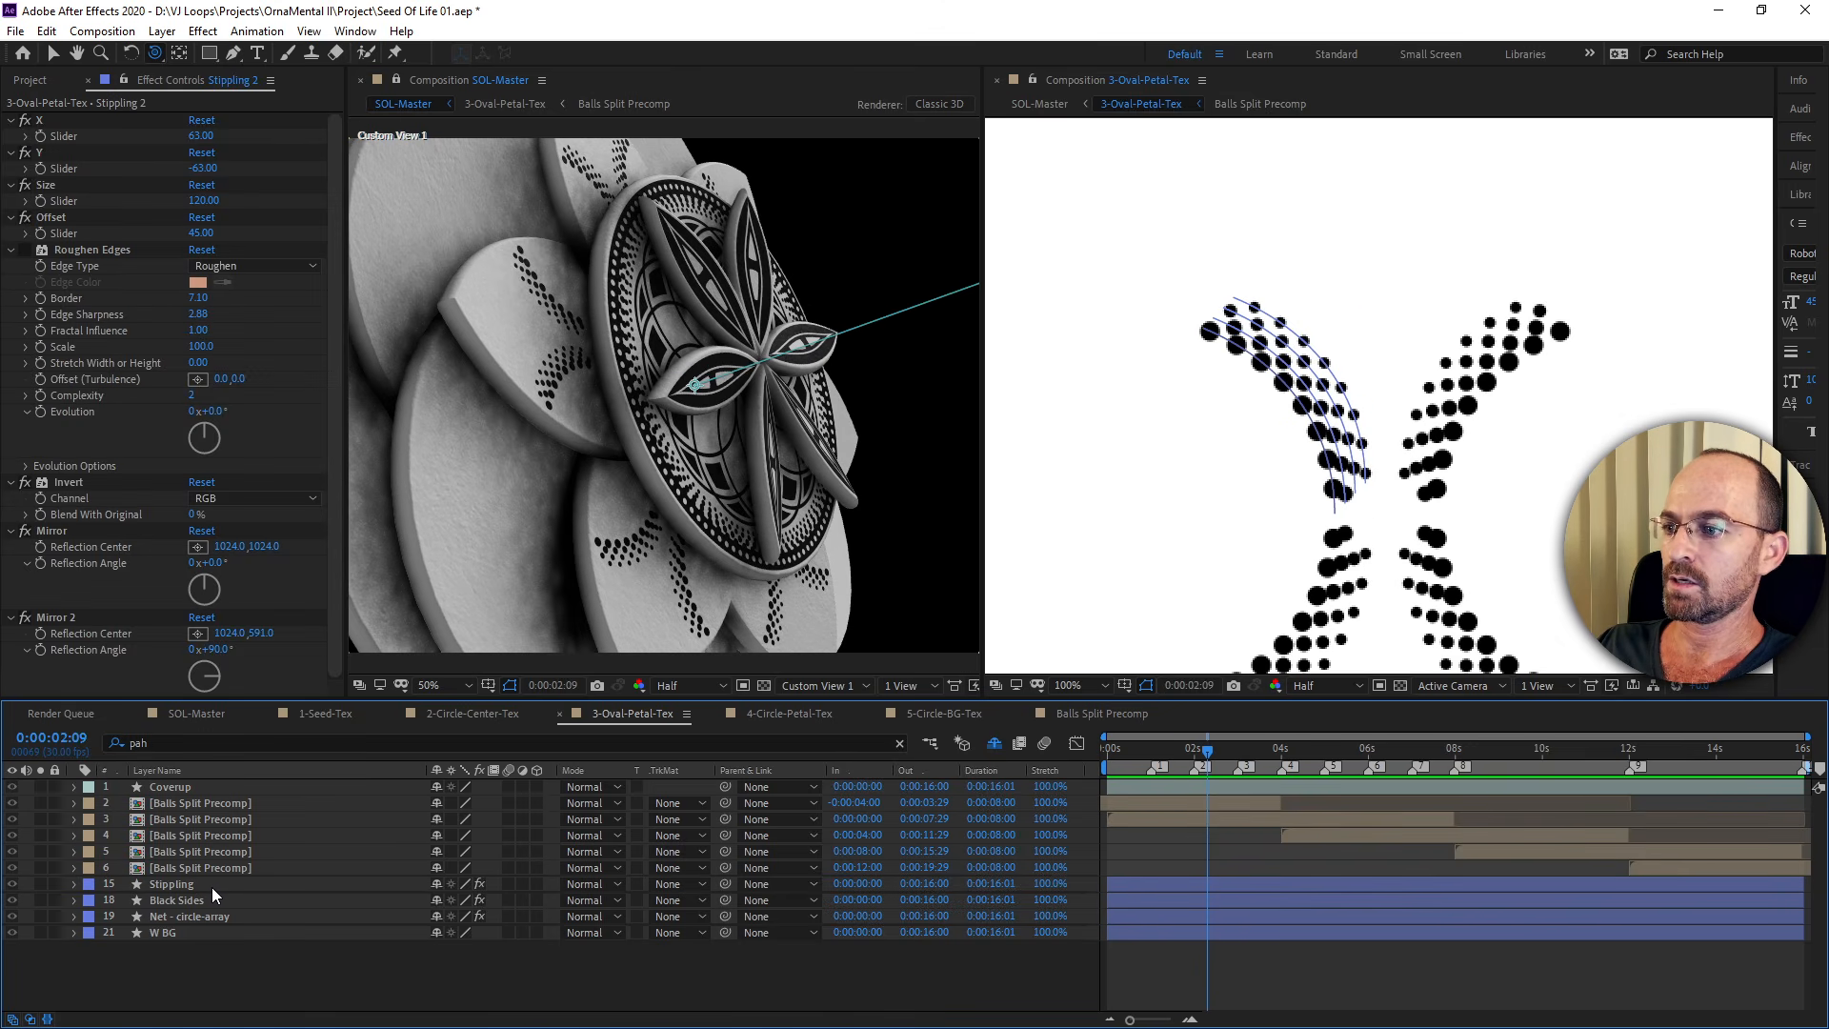
{"action": "key", "text": "ctrl+z"}
{"action": "key", "text": "ctrl+z"}
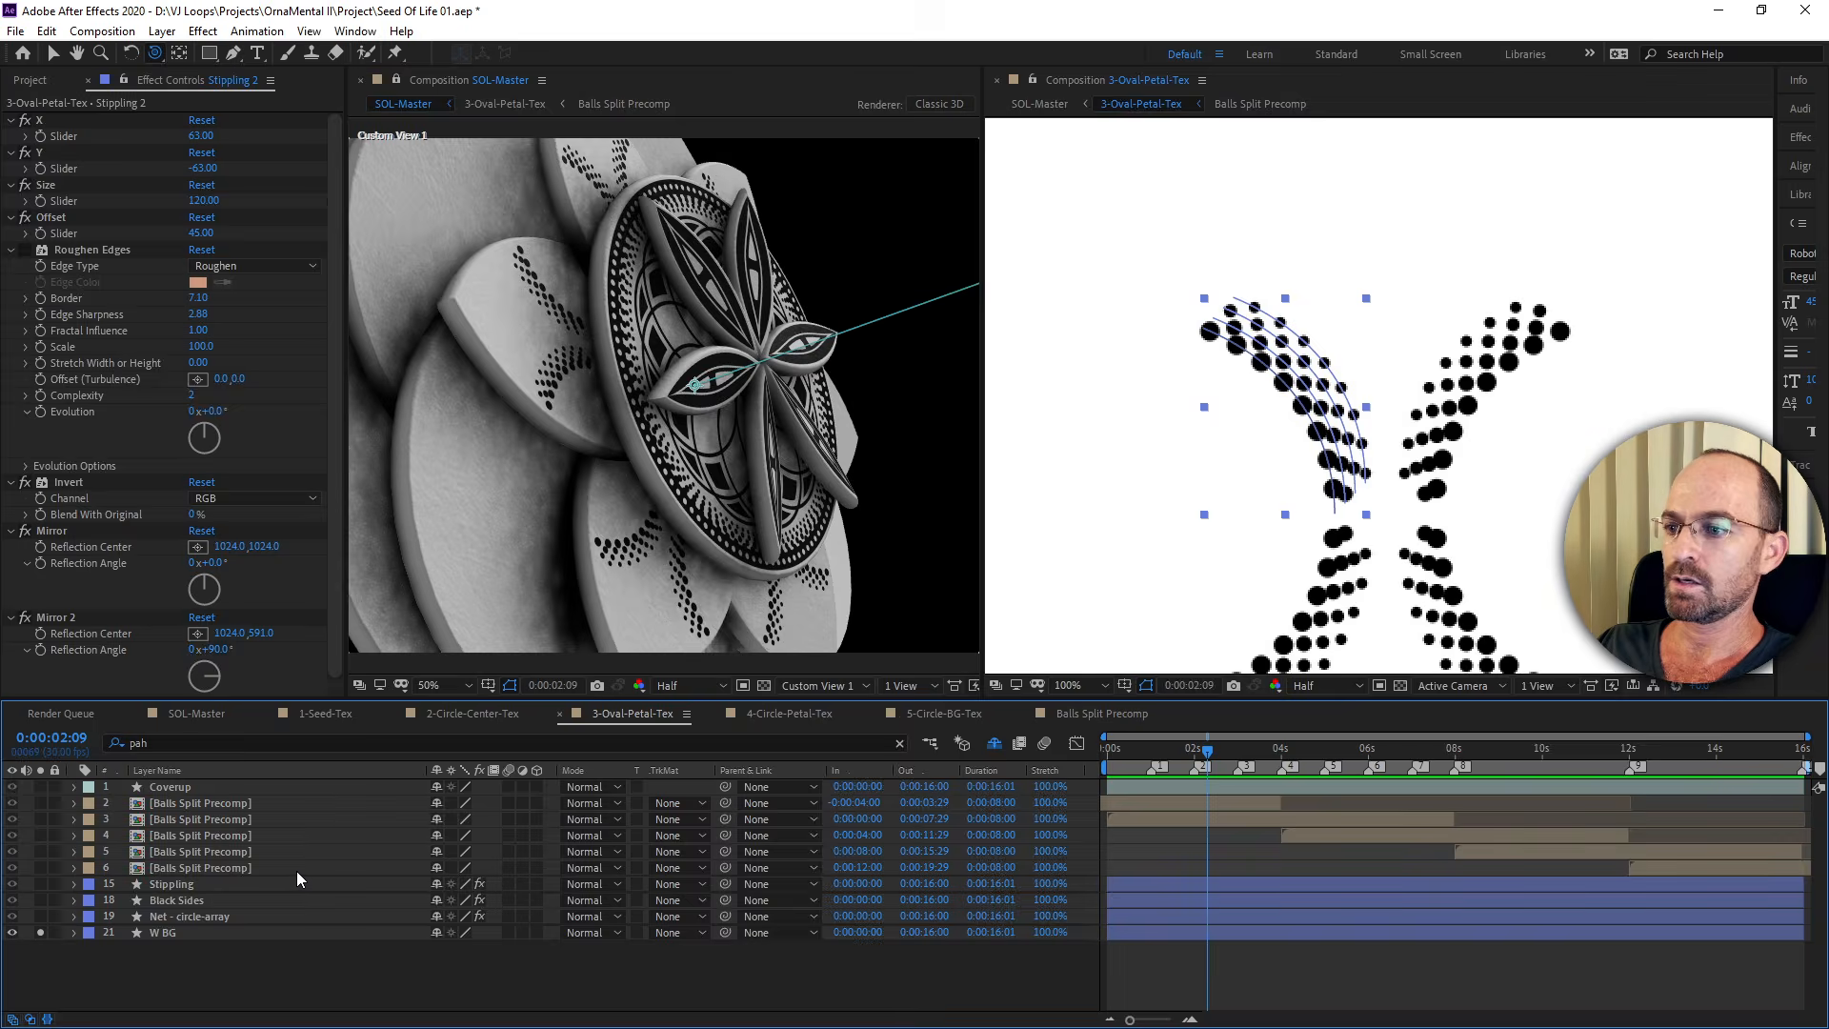
Locate and select the Stippling layer among the shy layers and solo it together with W BG.
{"action": "left_click", "coordinate": [995, 743]}
{"action": "scroll", "coordinate": [288, 937], "scroll_direction": "down", "scroll_amount": 3}
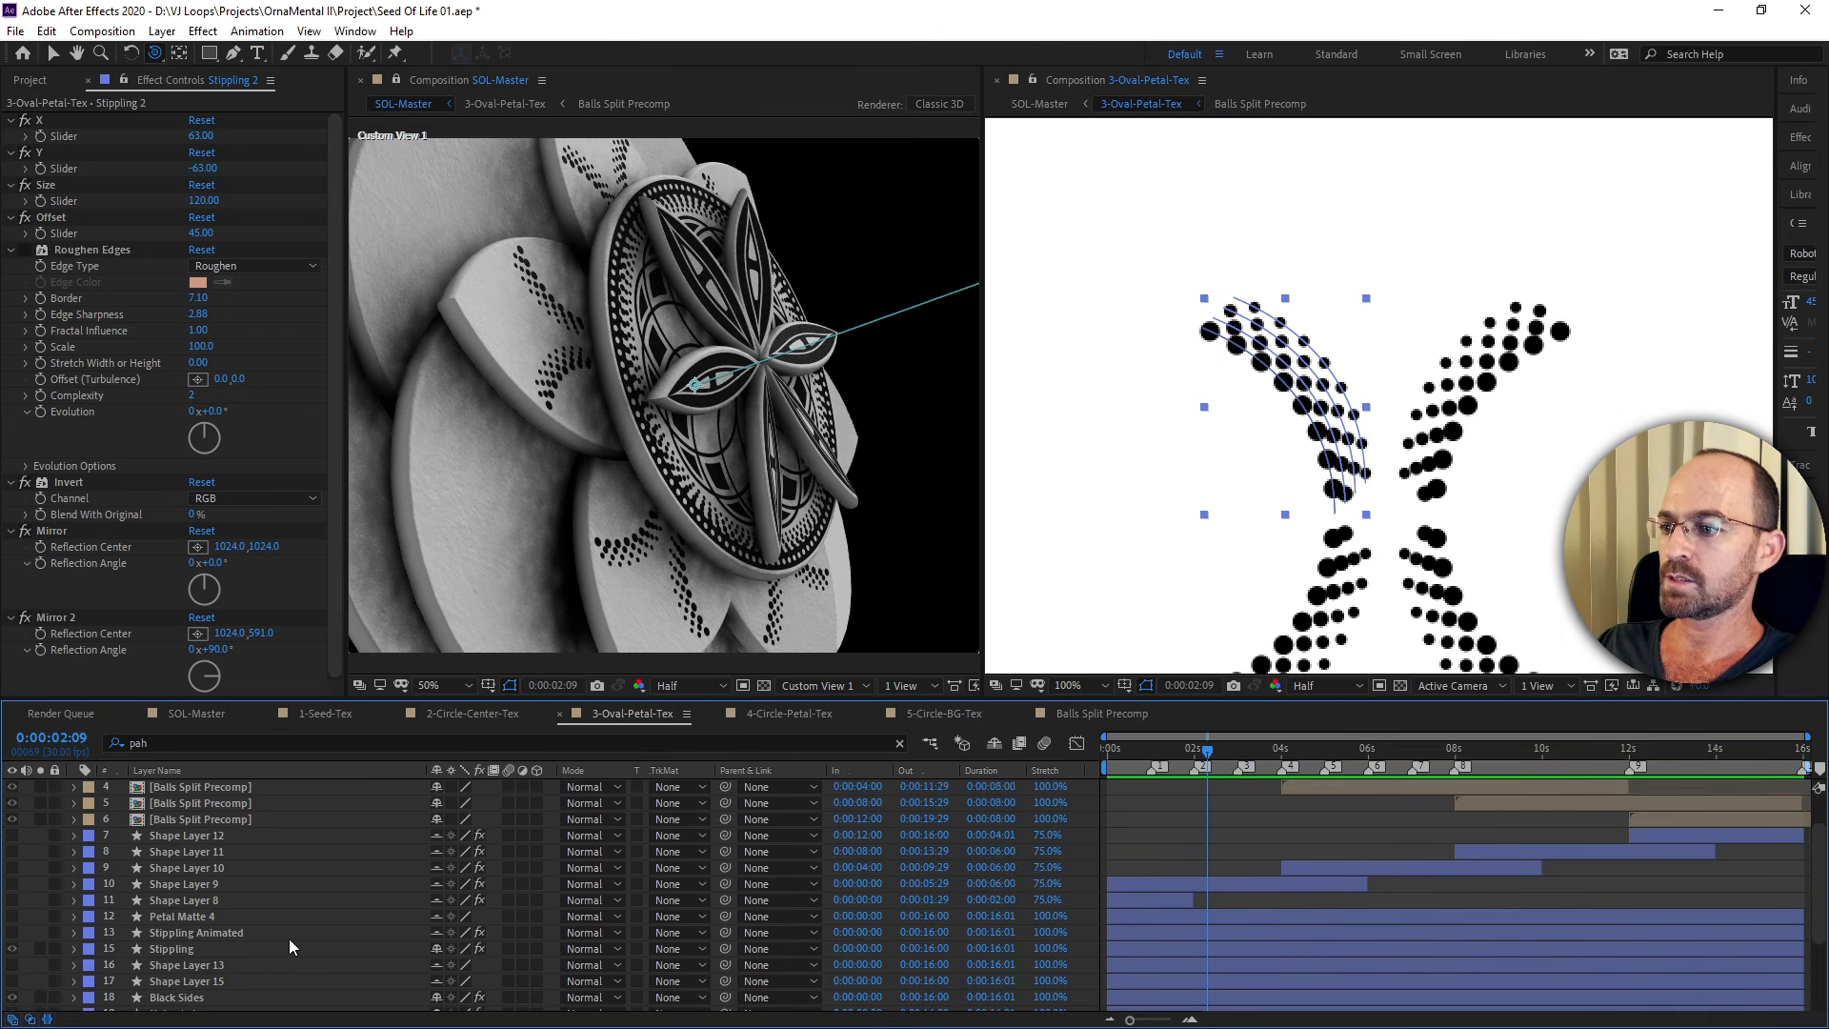
{"action": "left_click", "coordinate": [211, 899]}
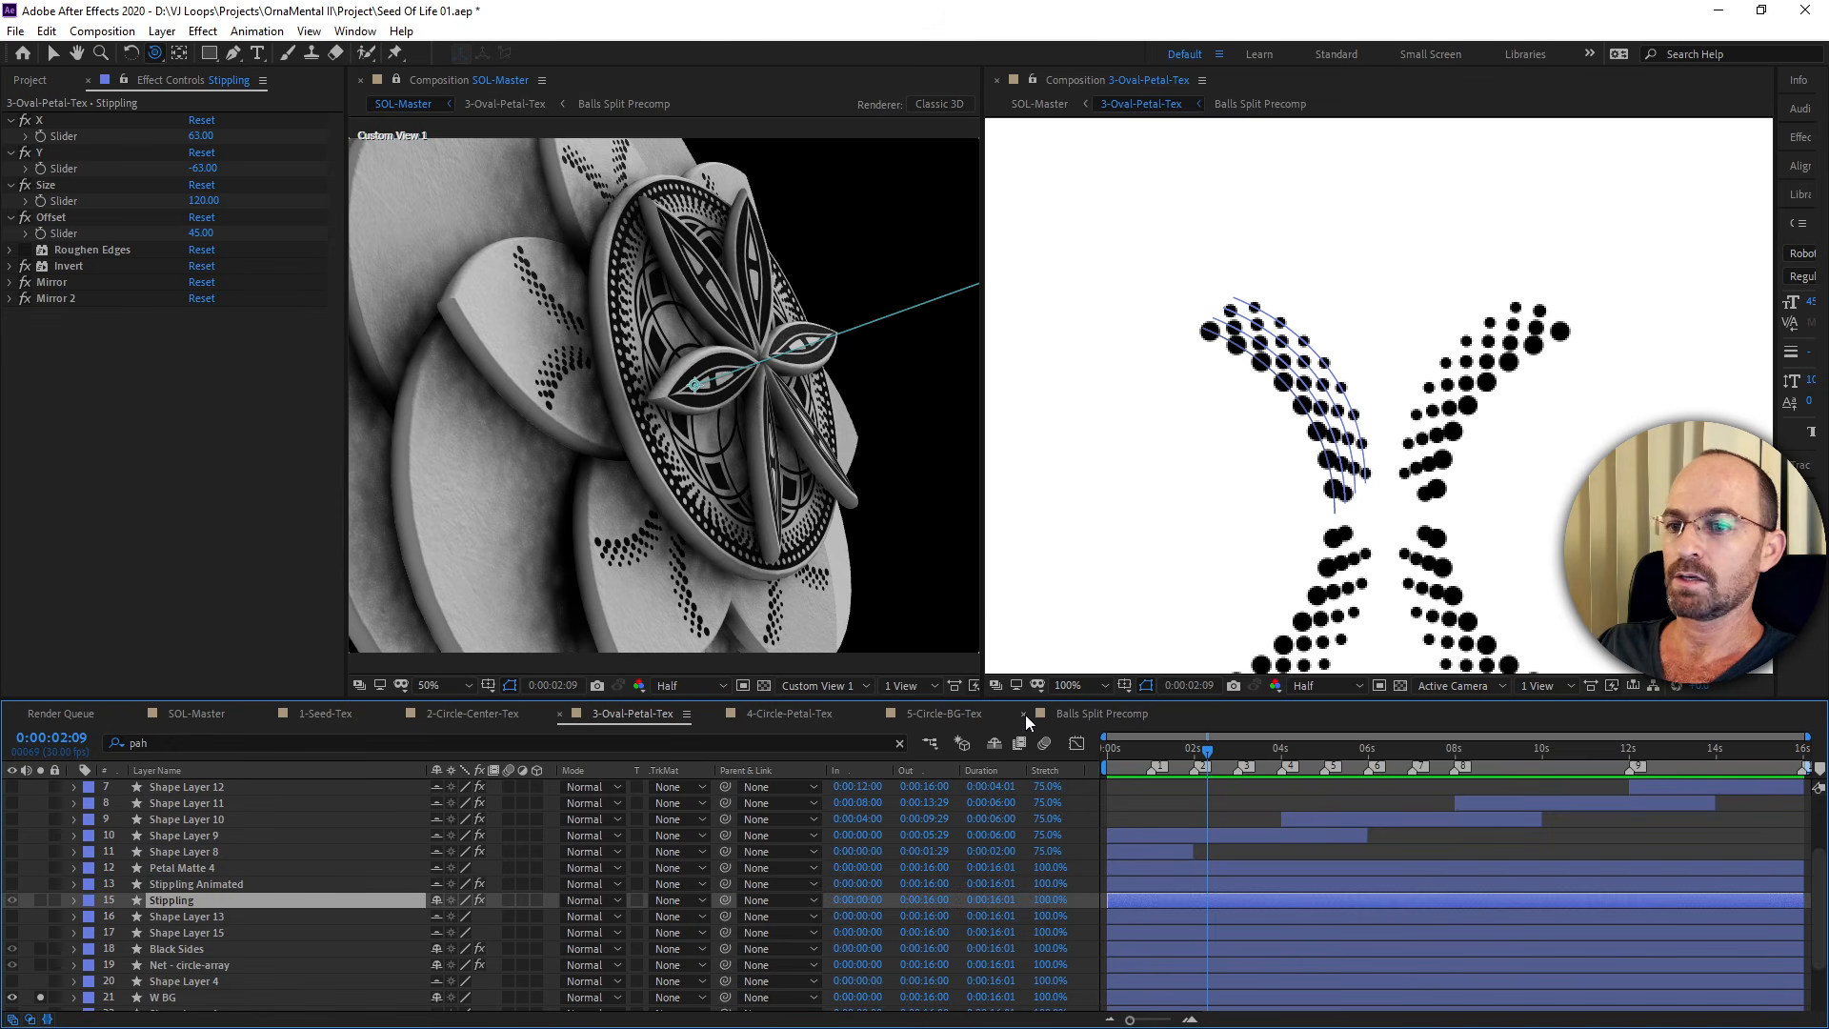
{"action": "left_click", "coordinate": [995, 743]}
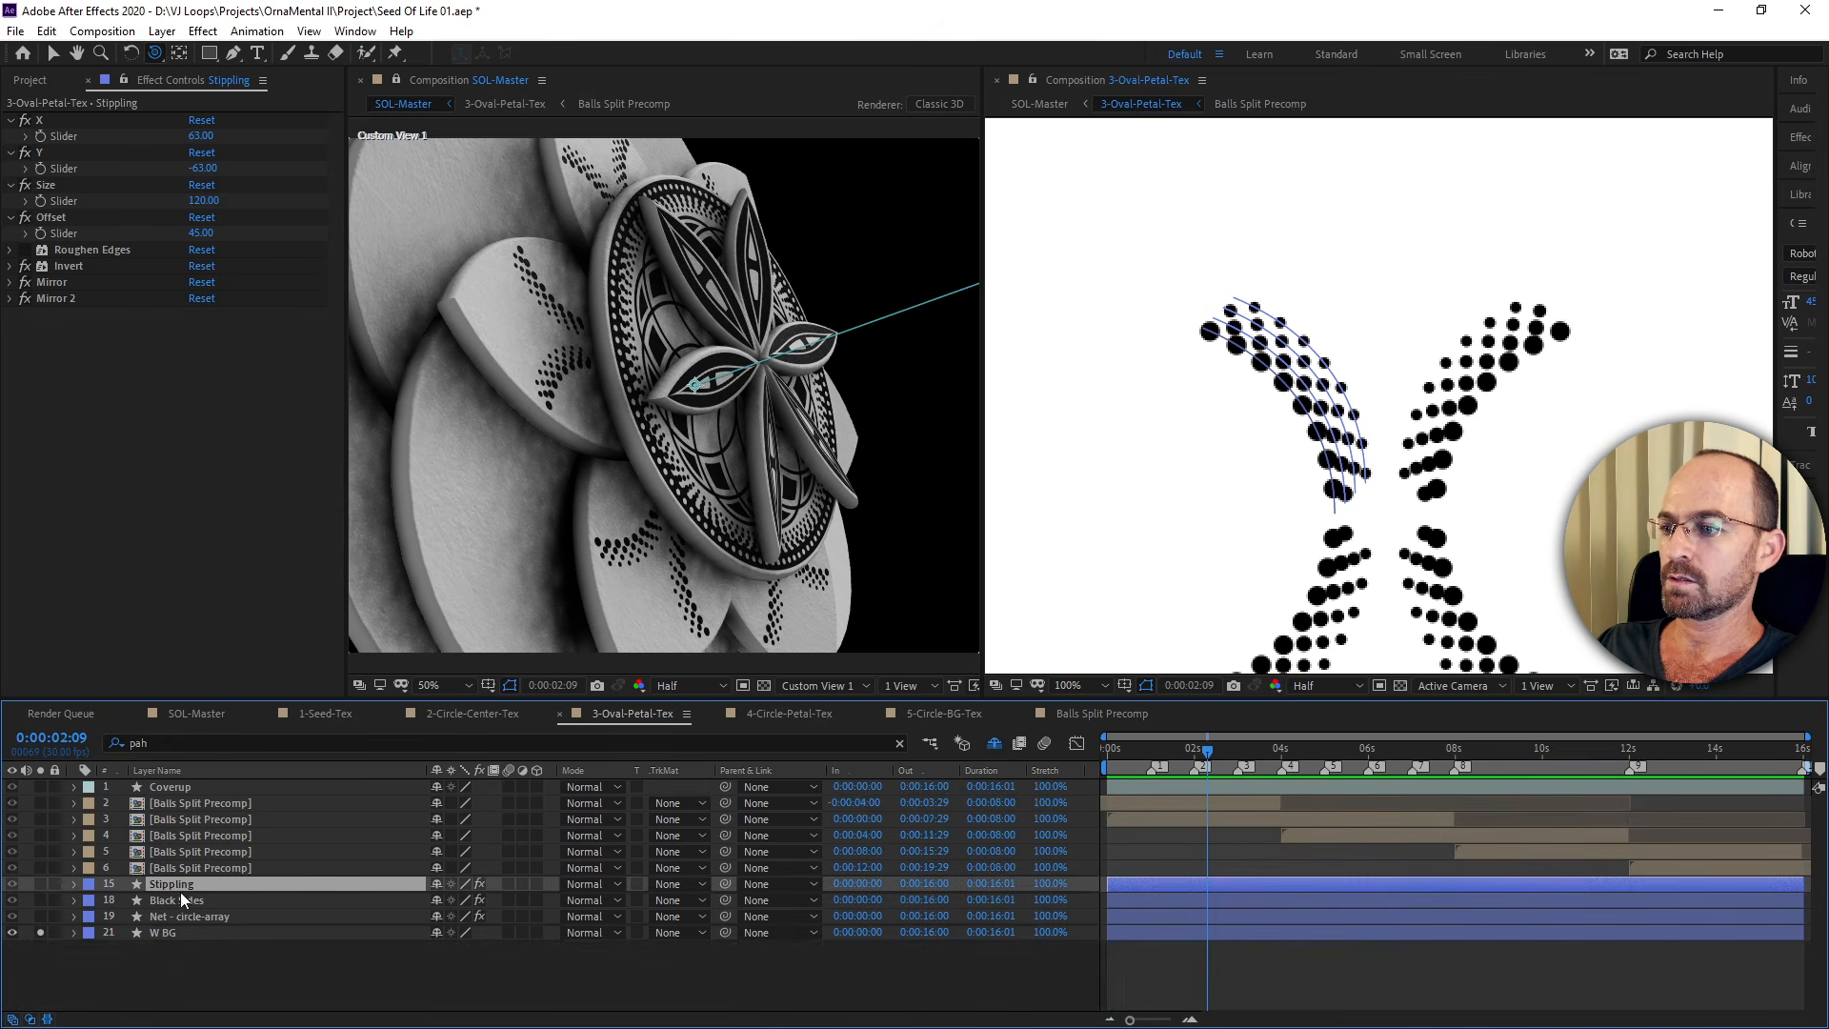
{"action": "left_click", "coordinate": [42, 883]}
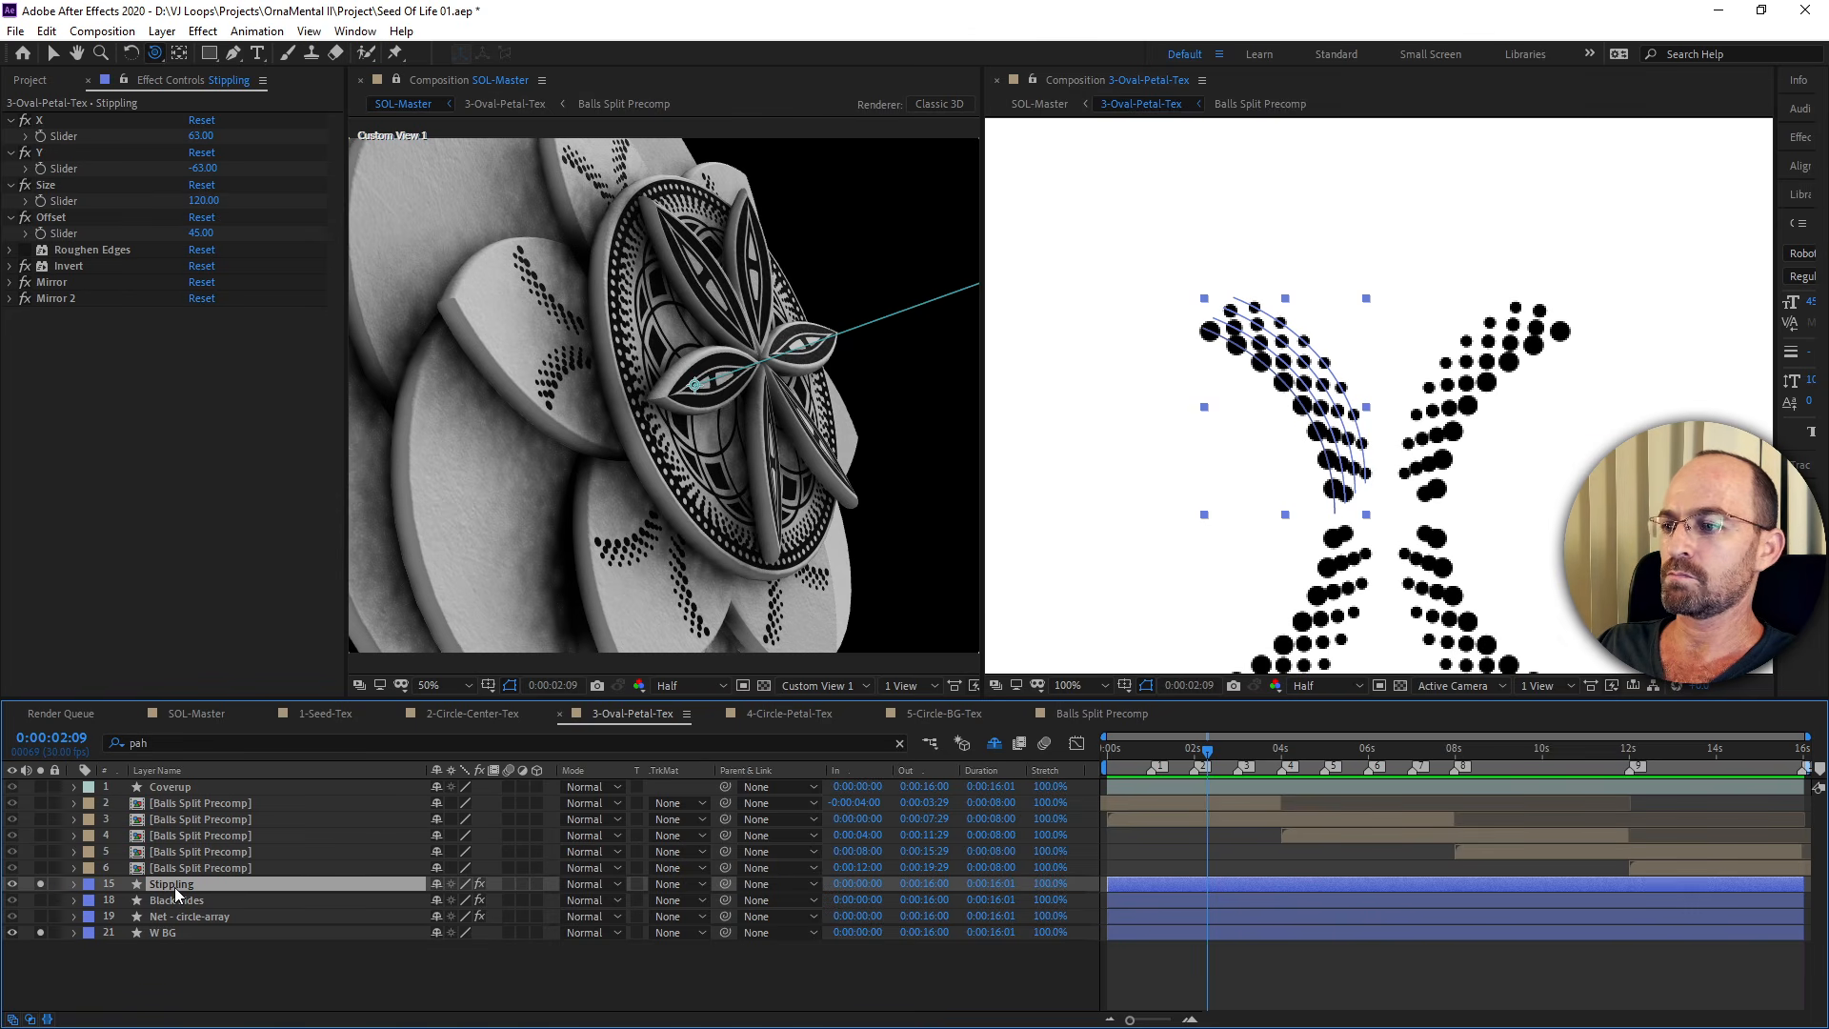
Try duplicating the Stippling layer, undo the copy, and look through the full layer list including the shy layers.
{"action": "key", "text": "ctrl+d"}
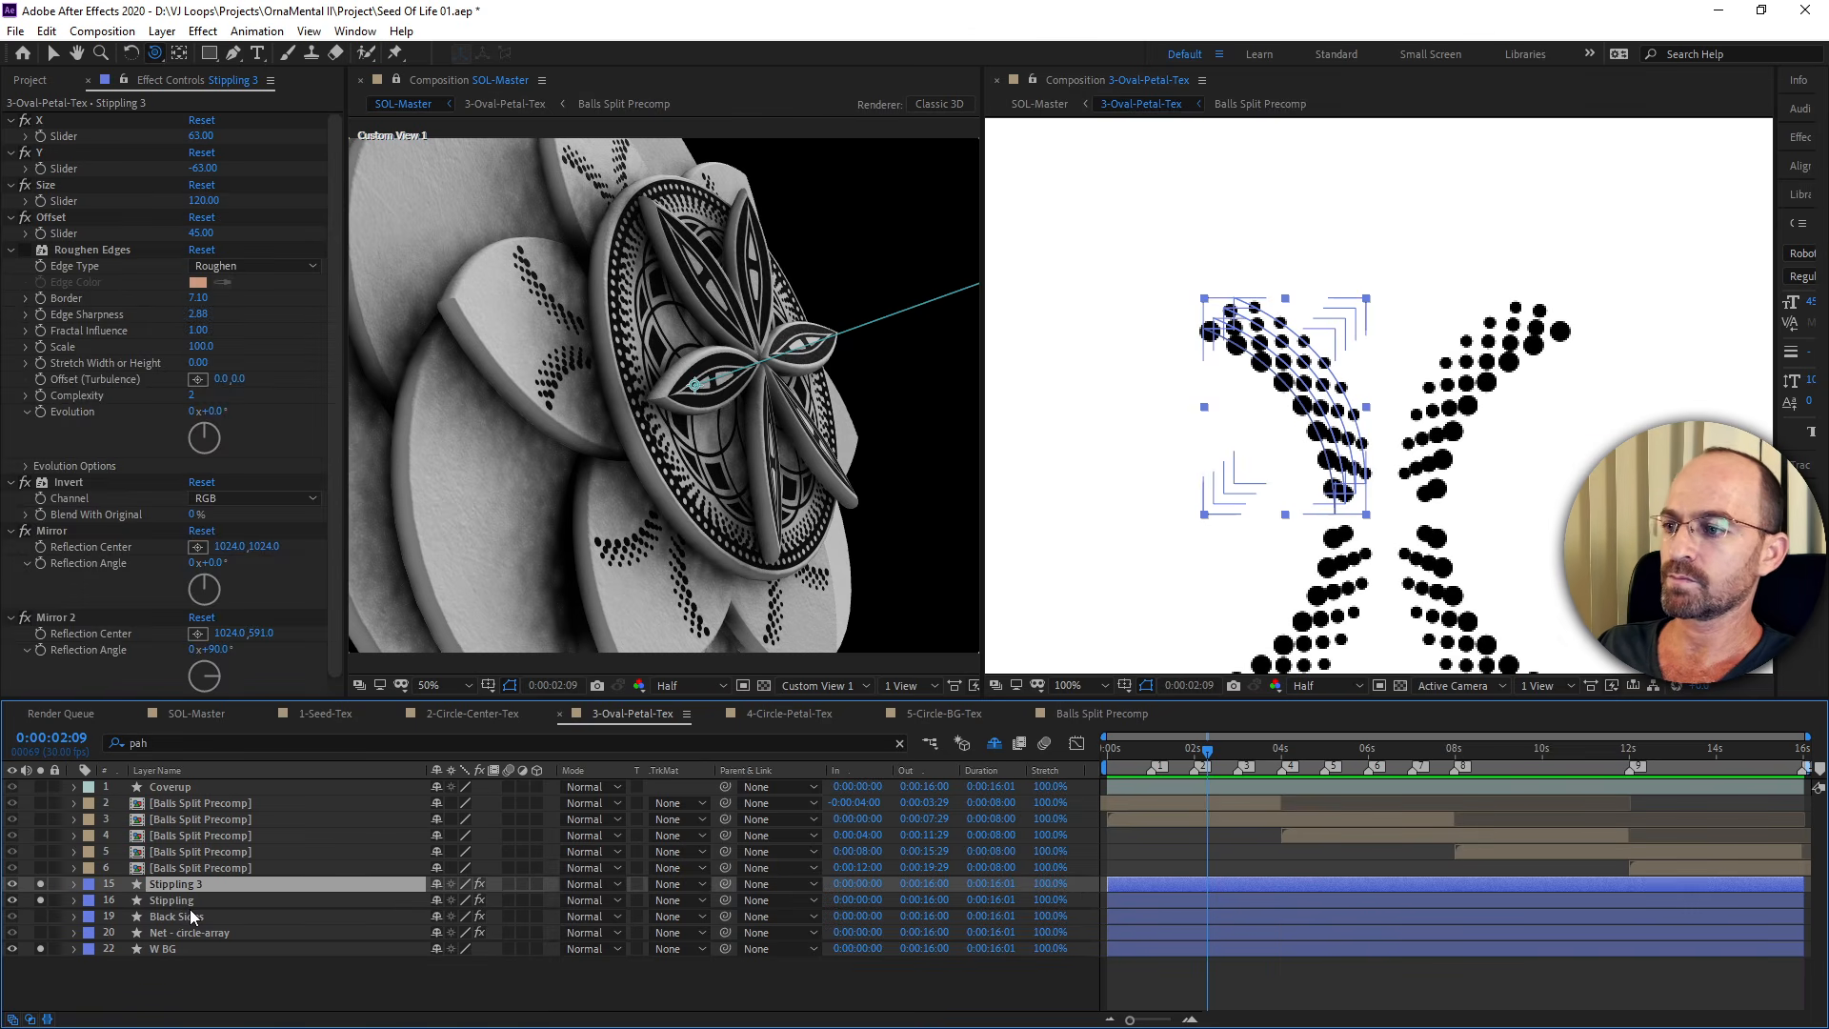
{"action": "key", "text": "ctrl+z"}
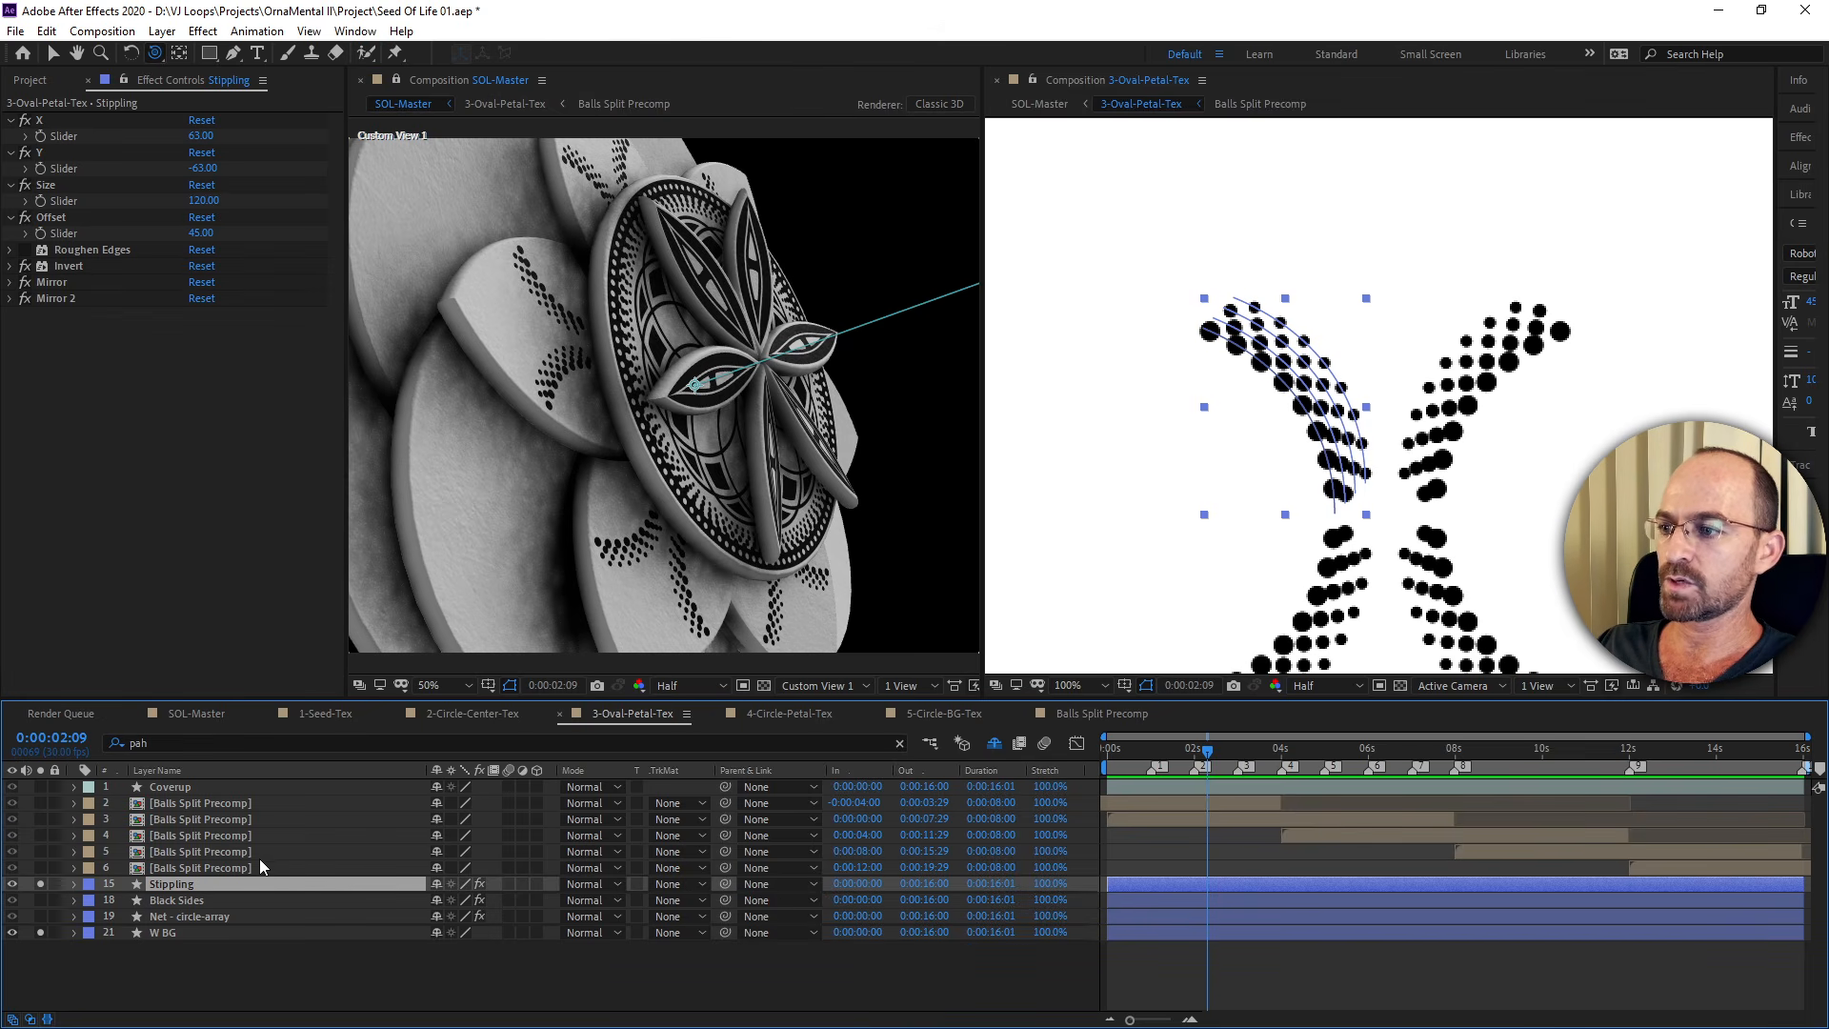
{"action": "left_click", "coordinate": [993, 745]}
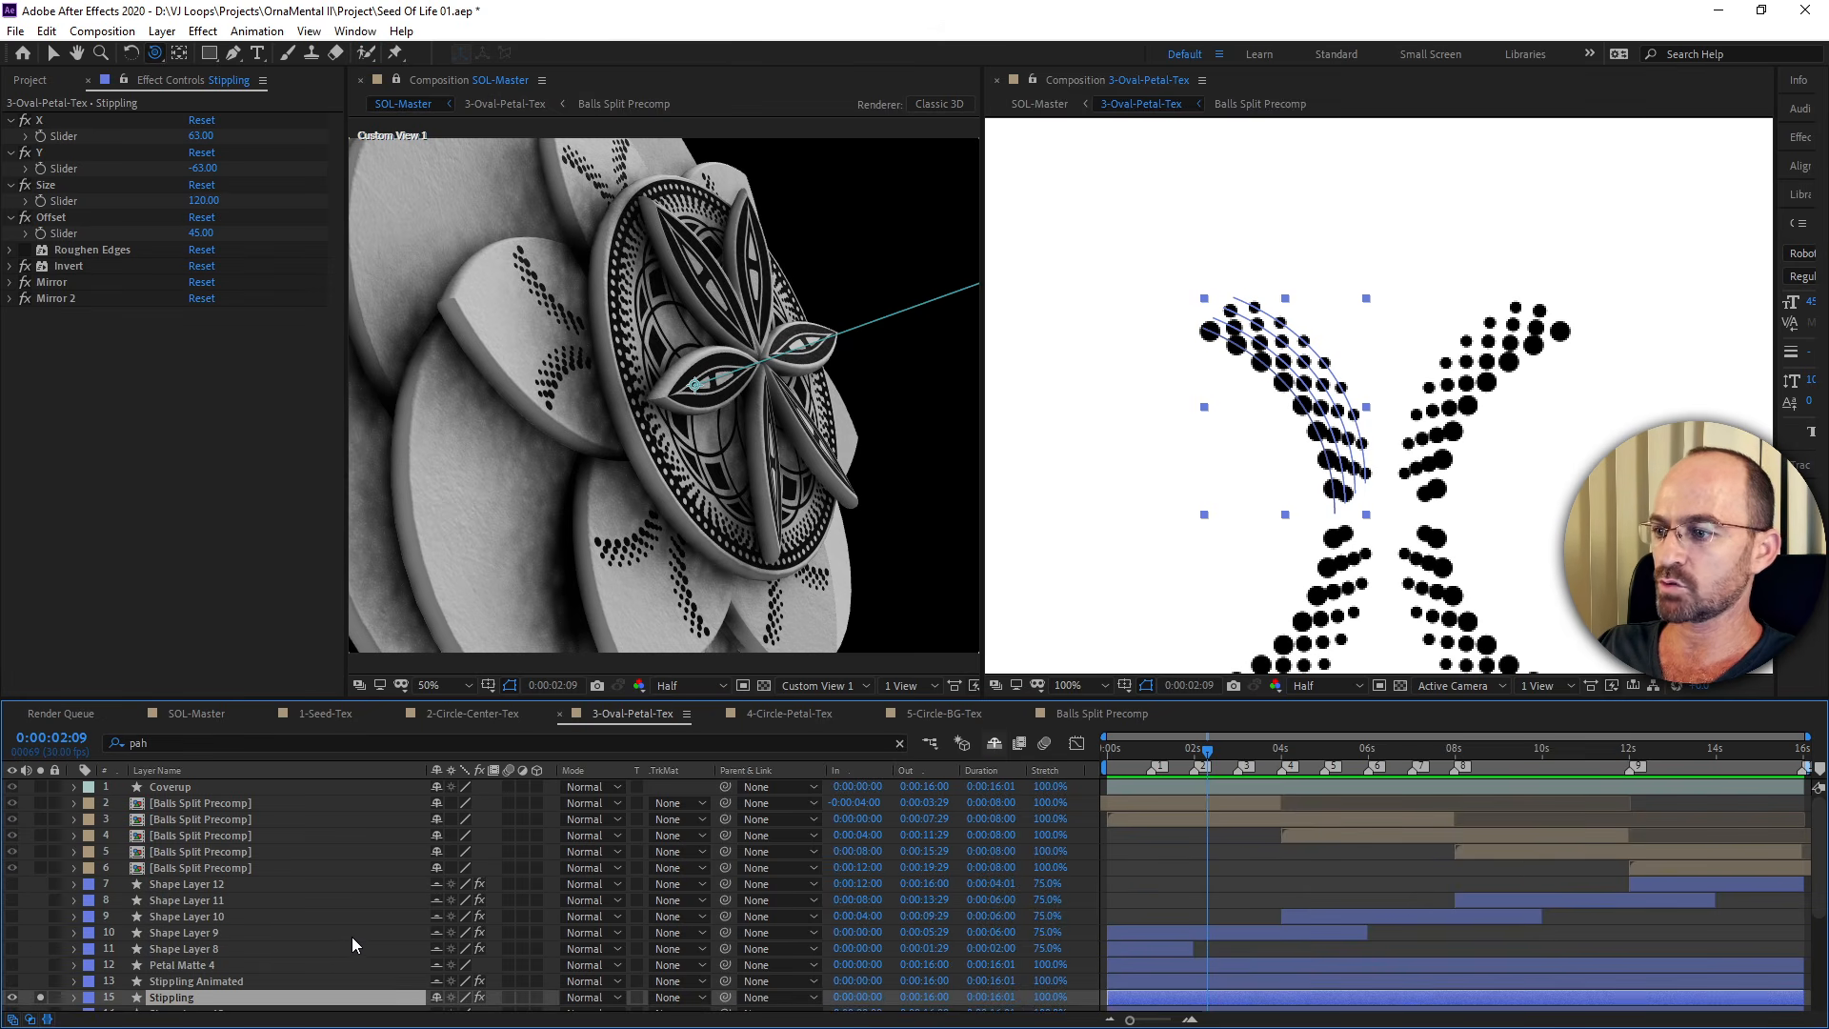
{"action": "scroll", "coordinate": [351, 937], "scroll_direction": "down", "scroll_amount": 5}
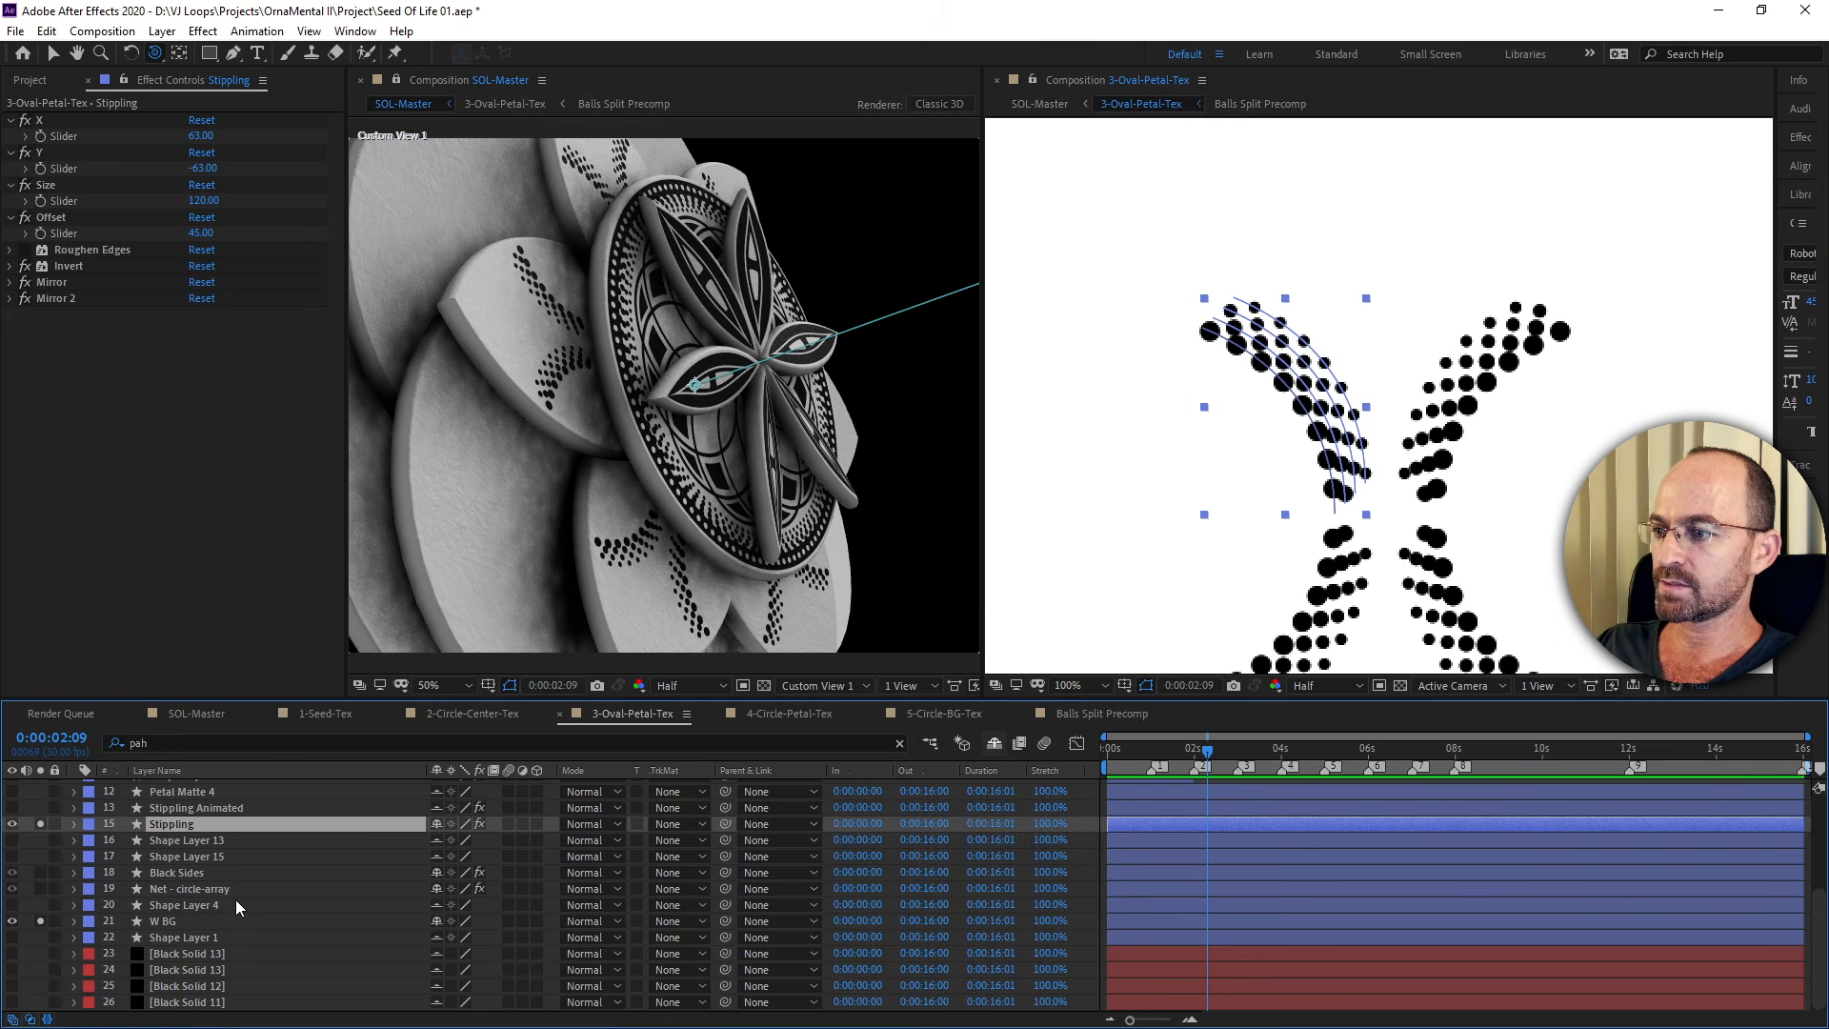
{"action": "scroll", "coordinate": [249, 904], "scroll_direction": "up", "scroll_amount": 3}
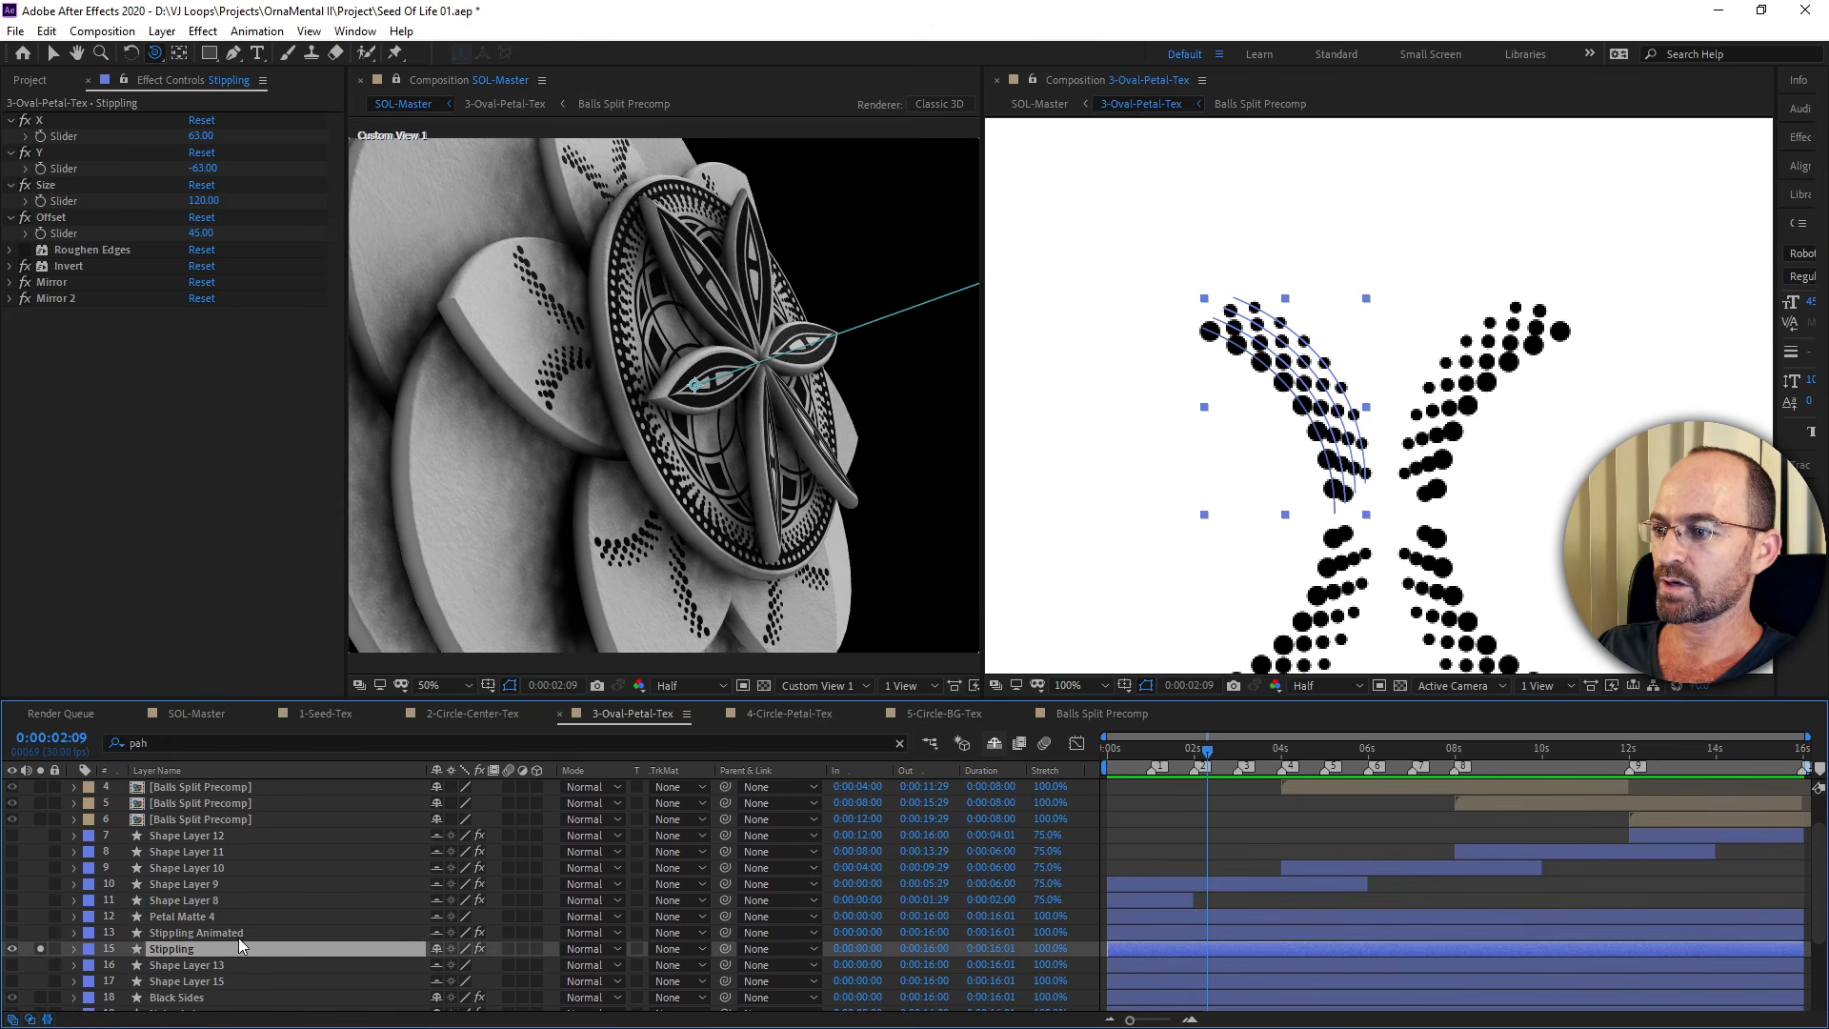
{"action": "scroll", "coordinate": [238, 945], "scroll_direction": "up", "scroll_amount": 1}
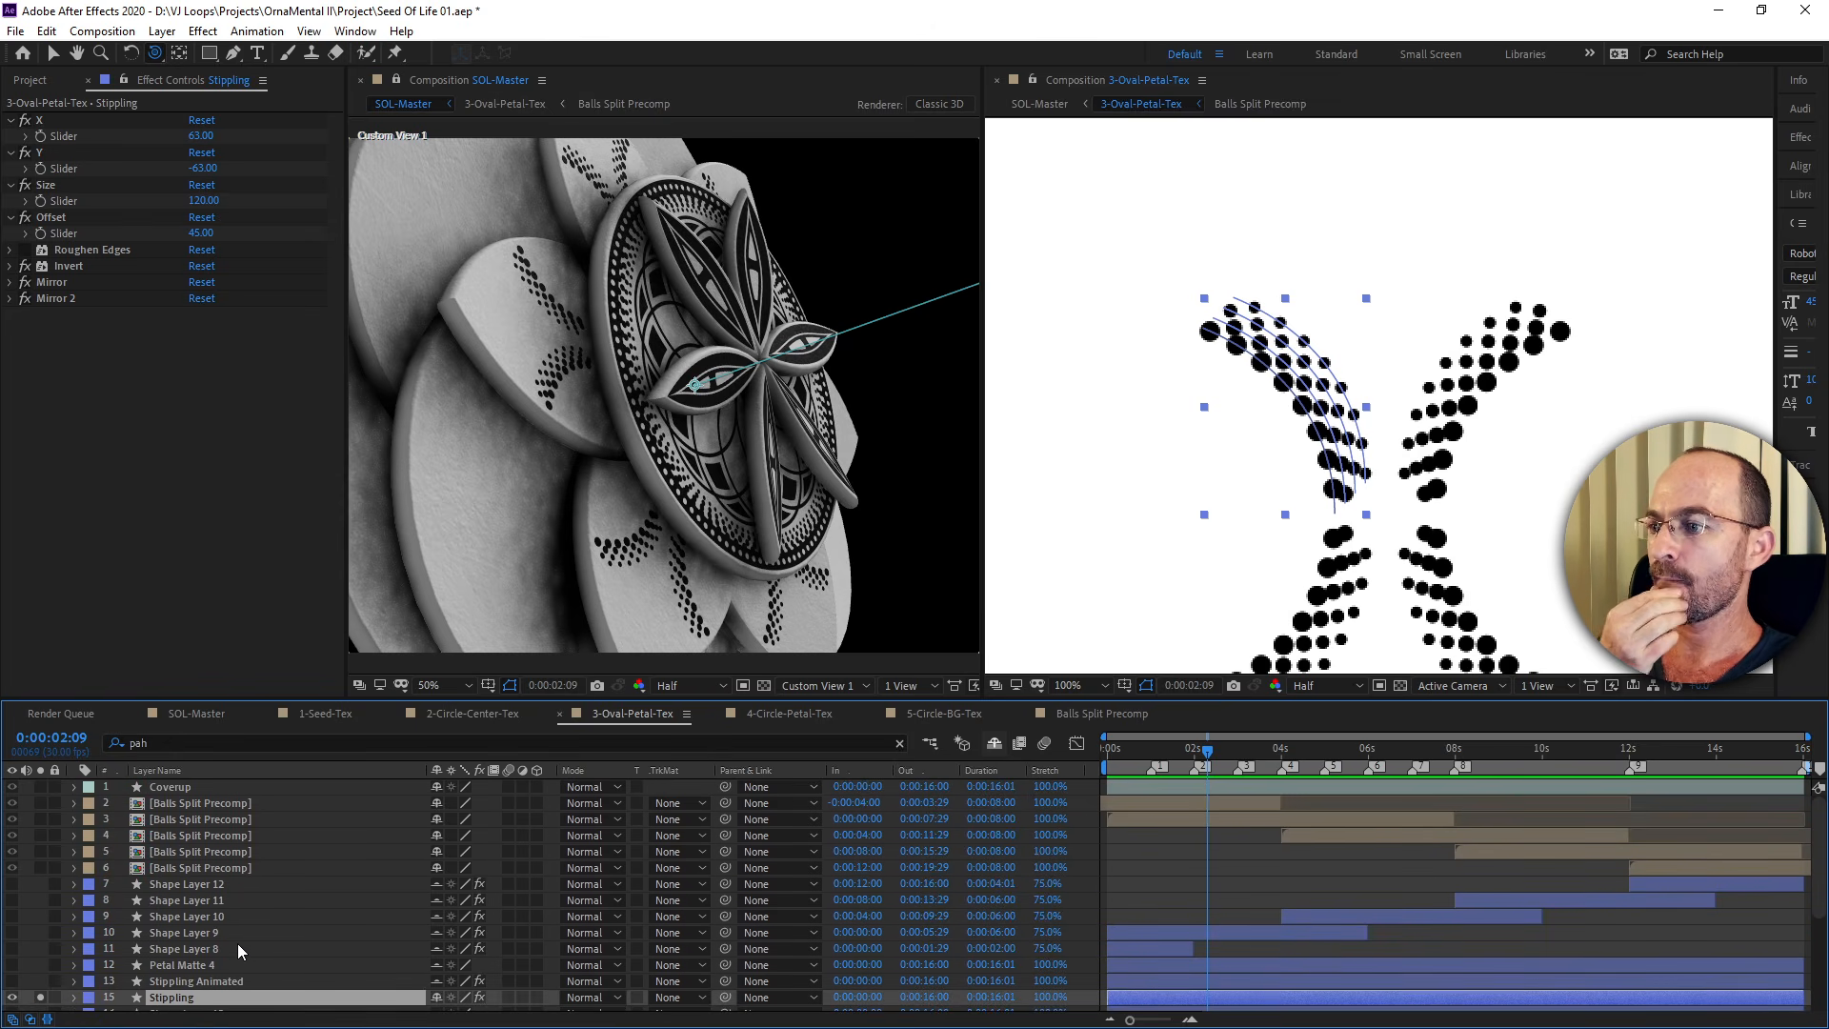
{"action": "scroll", "coordinate": [237, 943], "scroll_direction": "down", "scroll_amount": 2}
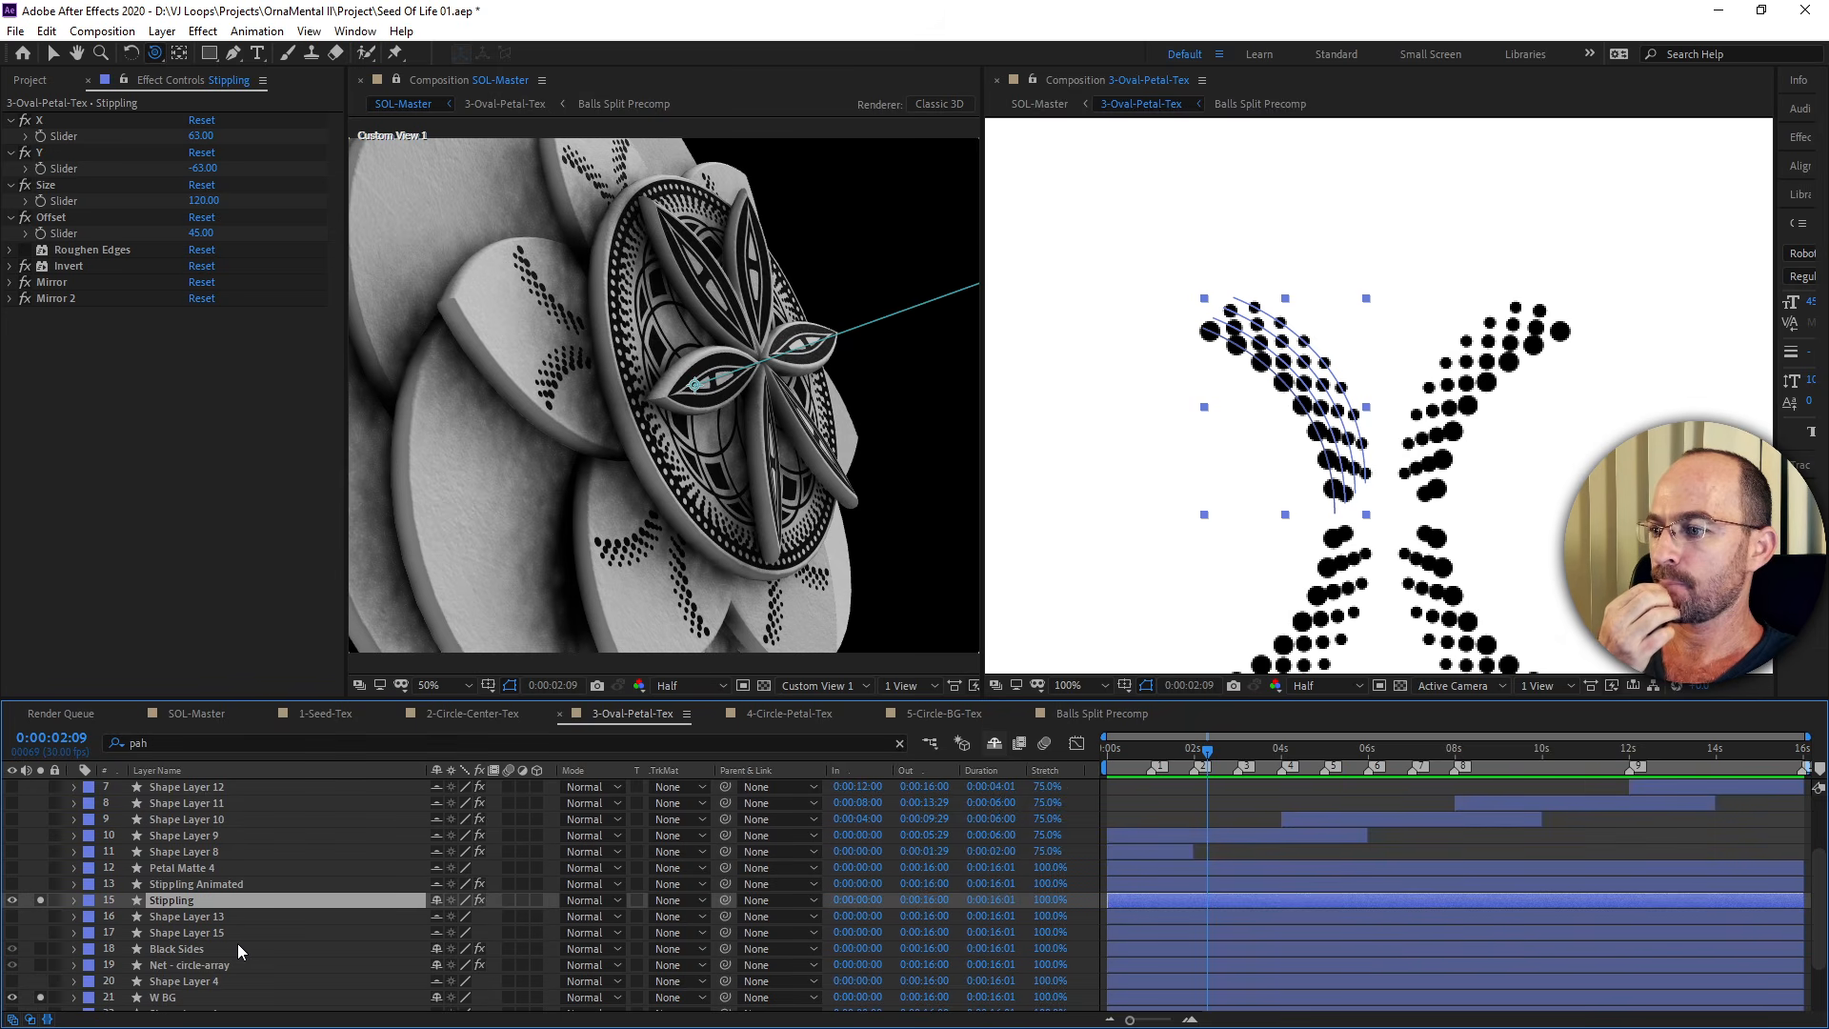
{"action": "scroll", "coordinate": [237, 943], "scroll_direction": "down", "scroll_amount": 2}
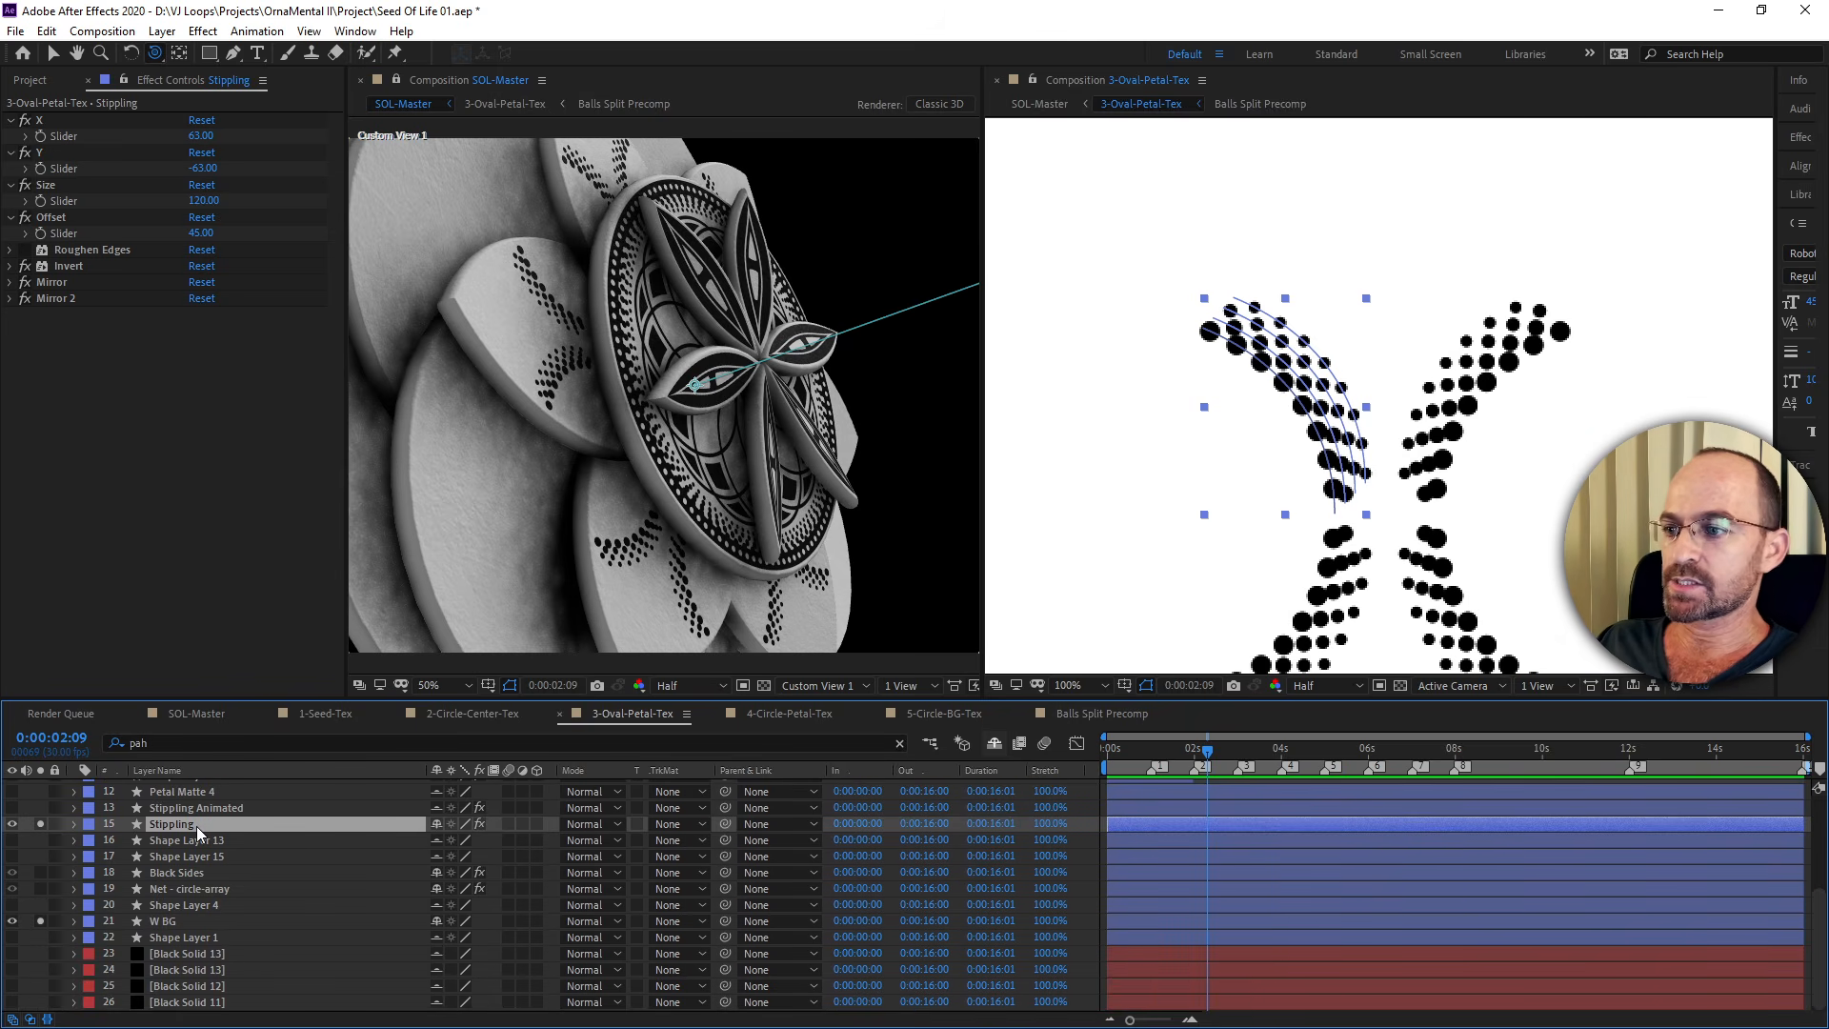
Try duplicating Stippling twice more with the shy layers shown, undo each copy, and hide the shy layers again.
{"action": "key", "text": "ctrl+d"}
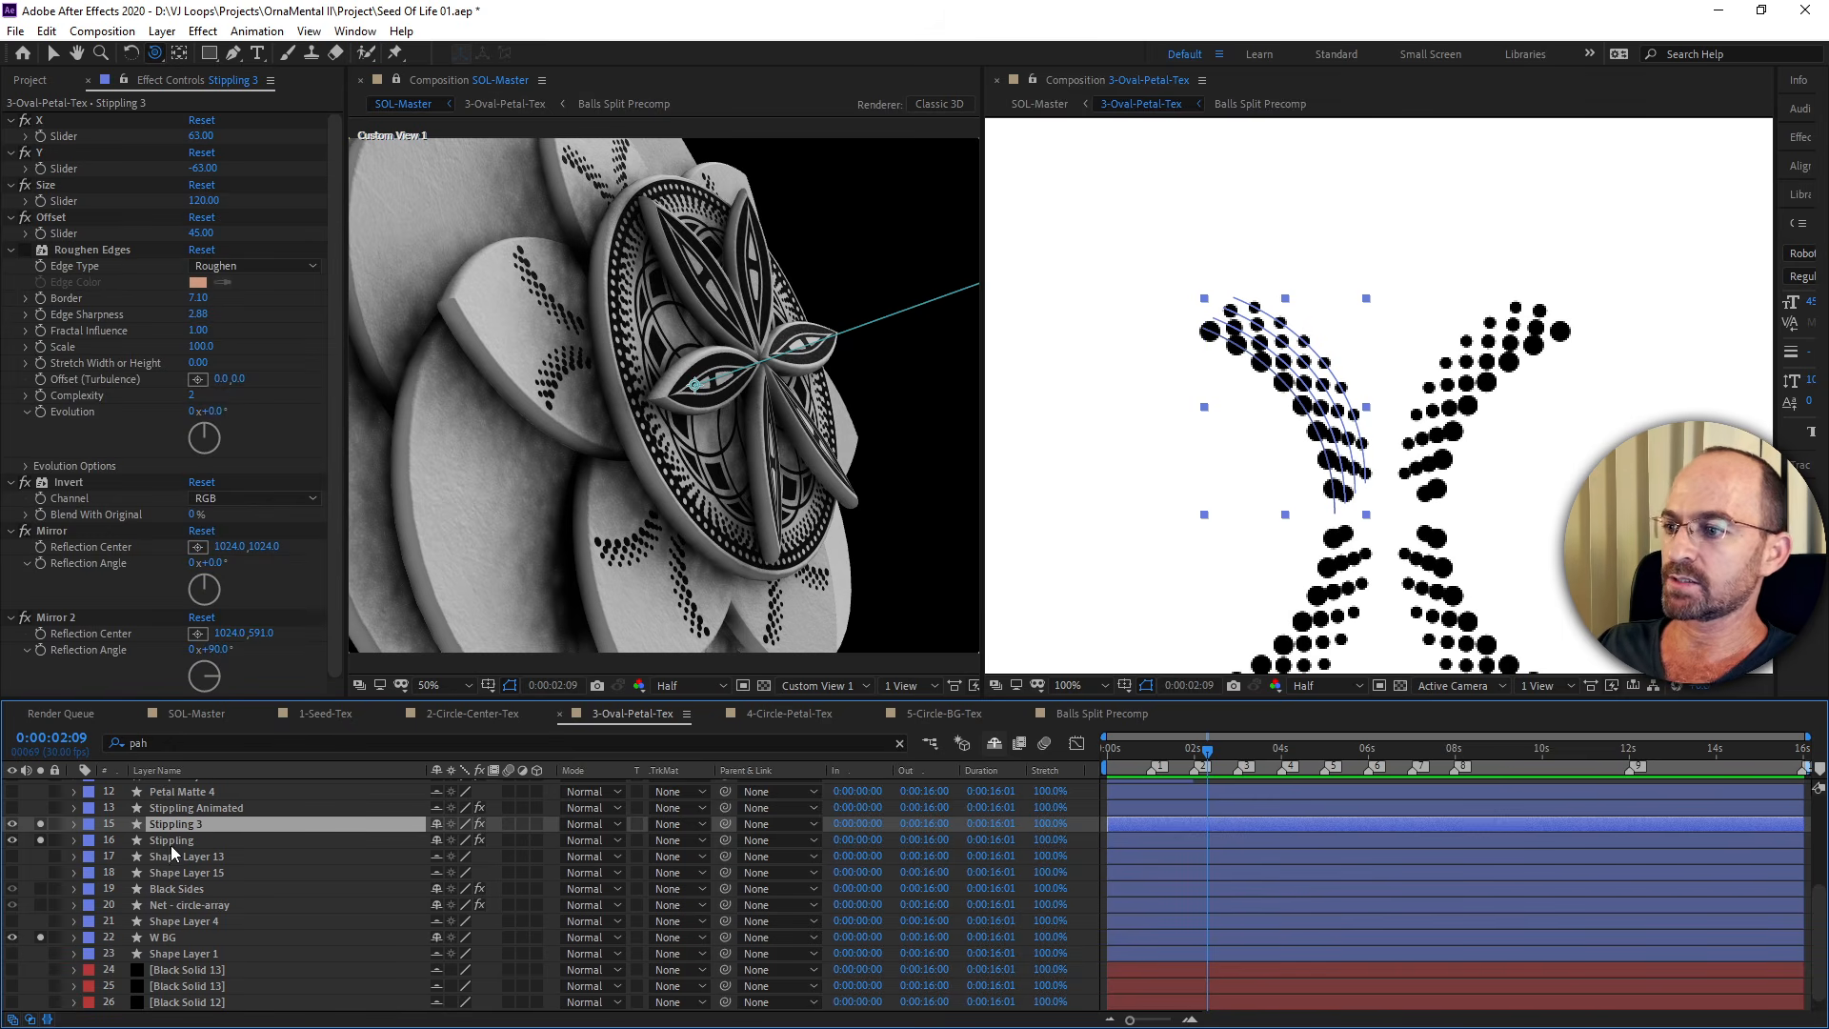
{"action": "key", "text": "ctrl+z"}
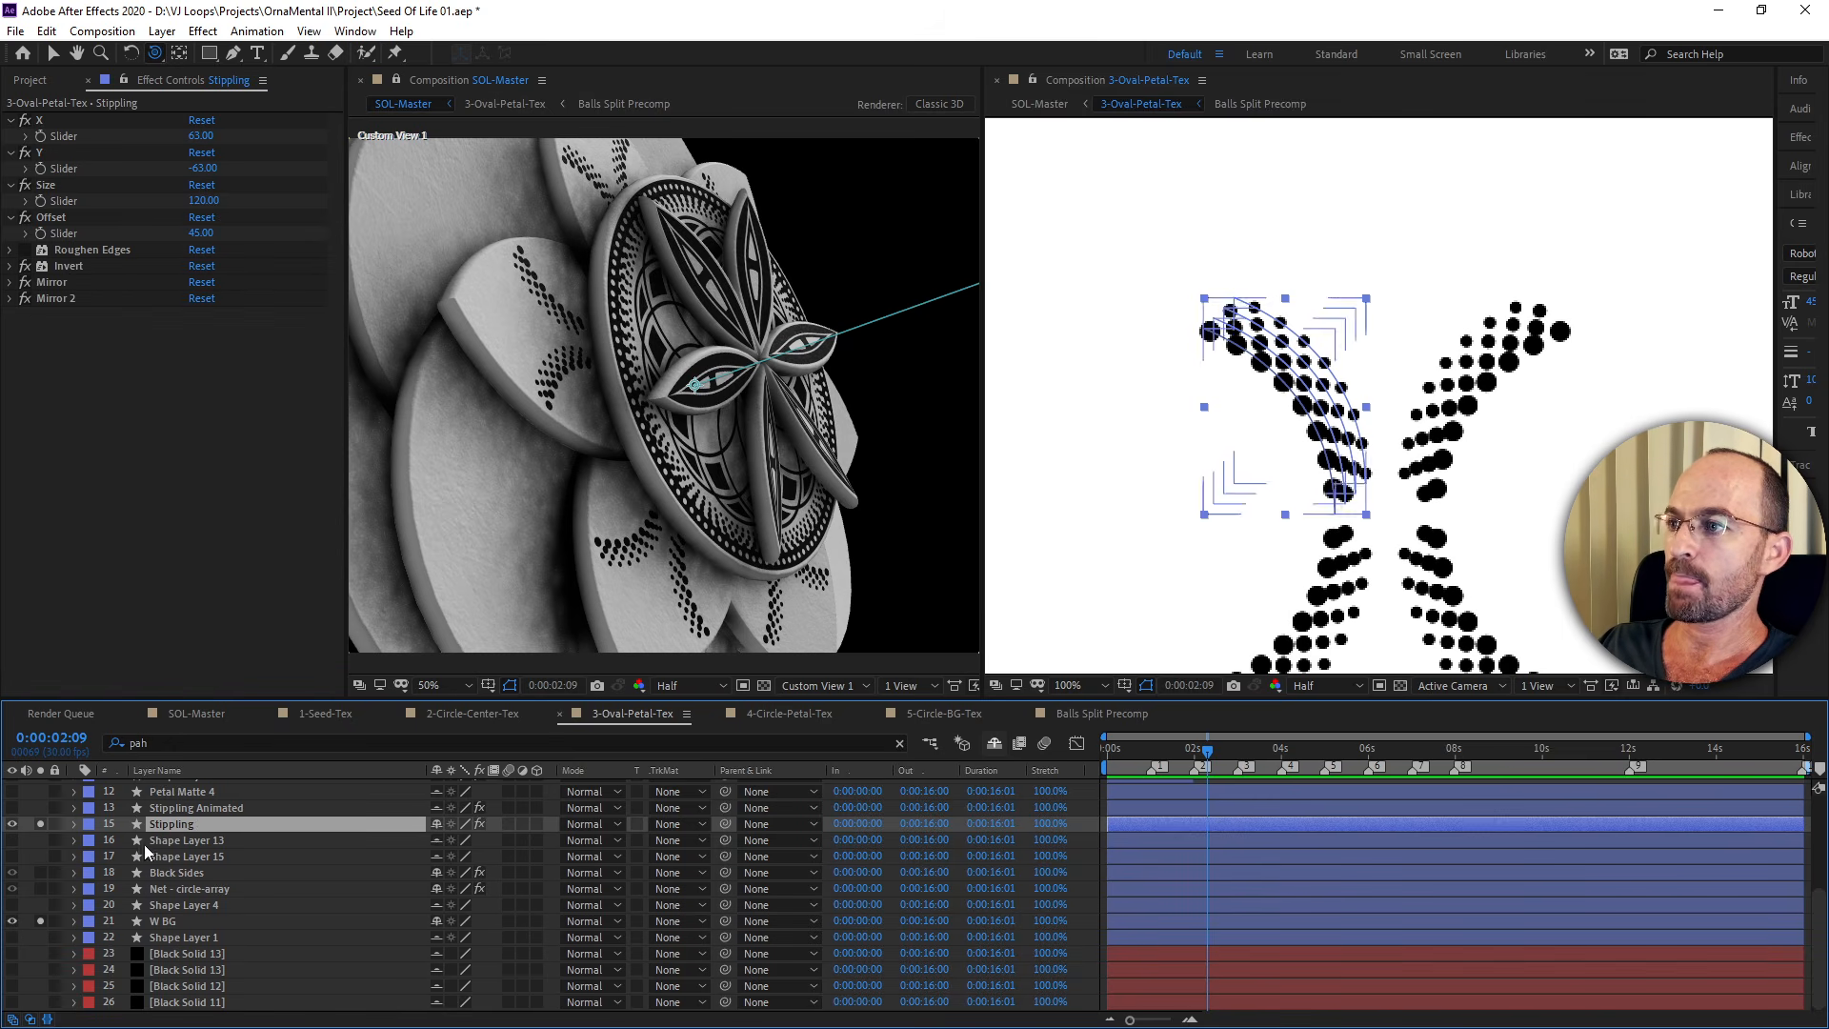
{"action": "left_click", "coordinate": [207, 809]}
{"action": "left_click", "coordinate": [210, 826]}
{"action": "key", "text": "ctrl+d"}
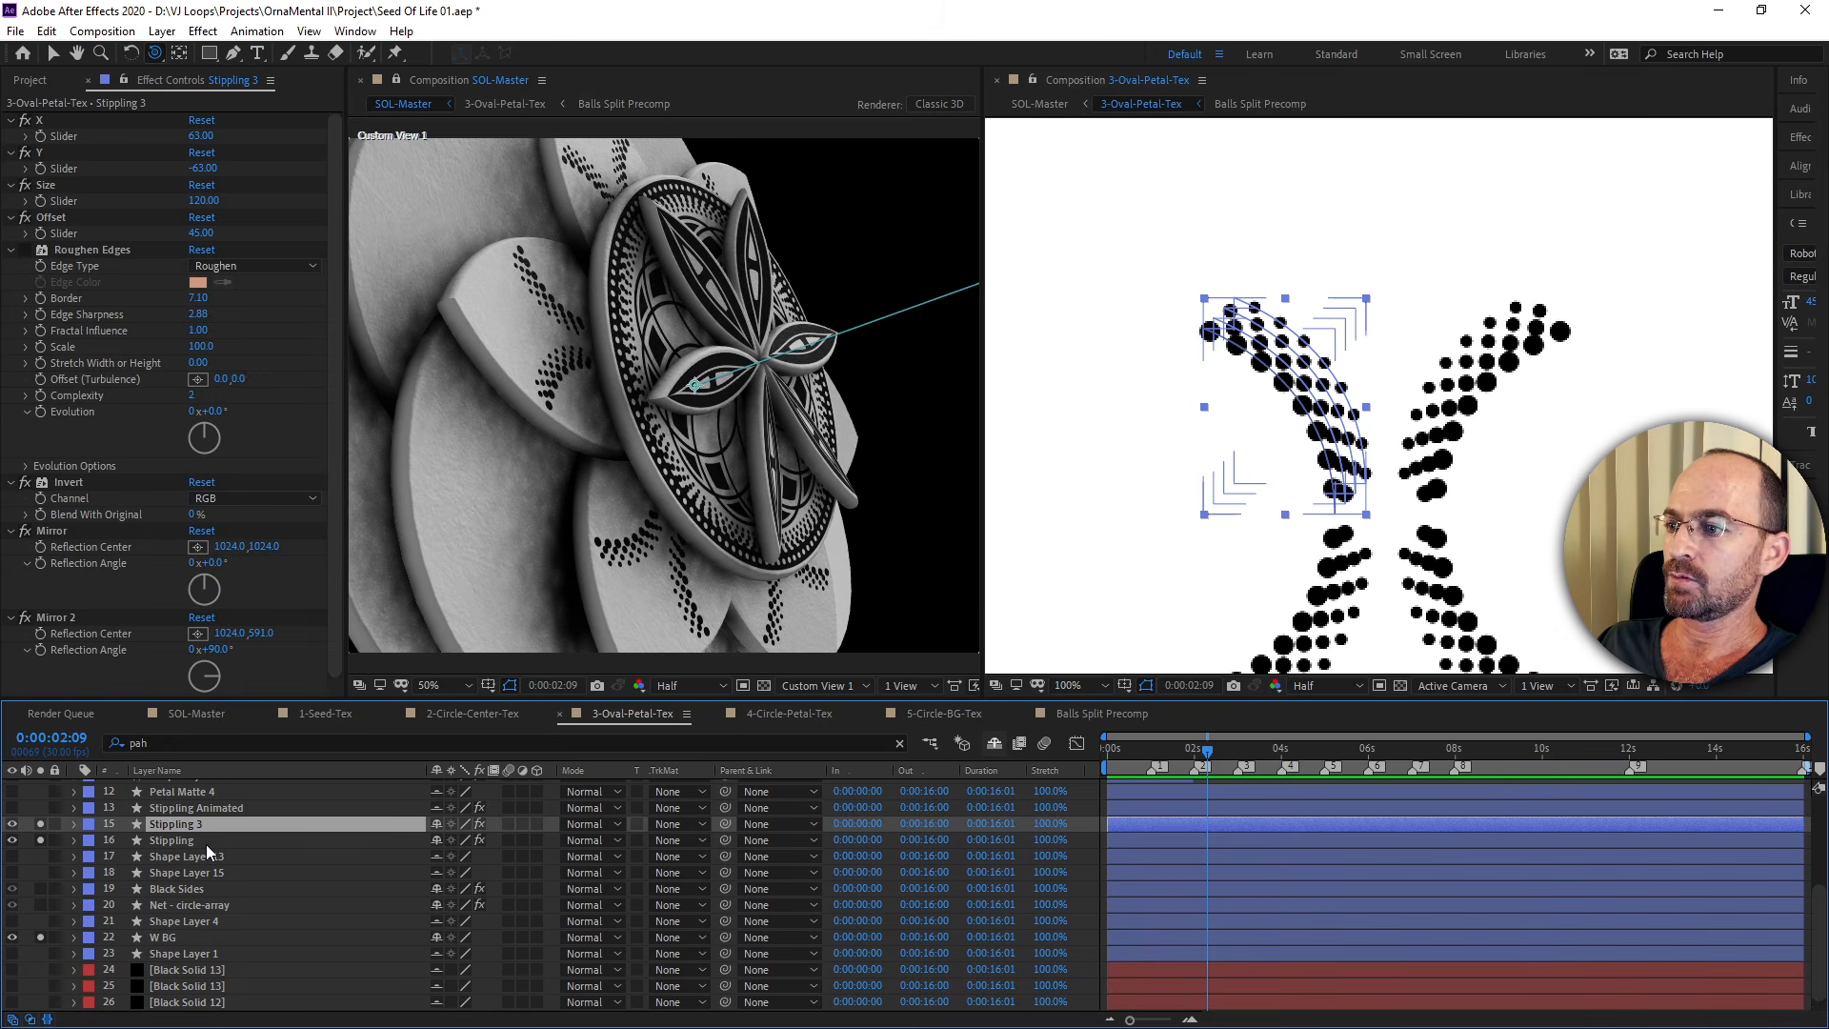
{"action": "key", "text": "ctrl+z"}
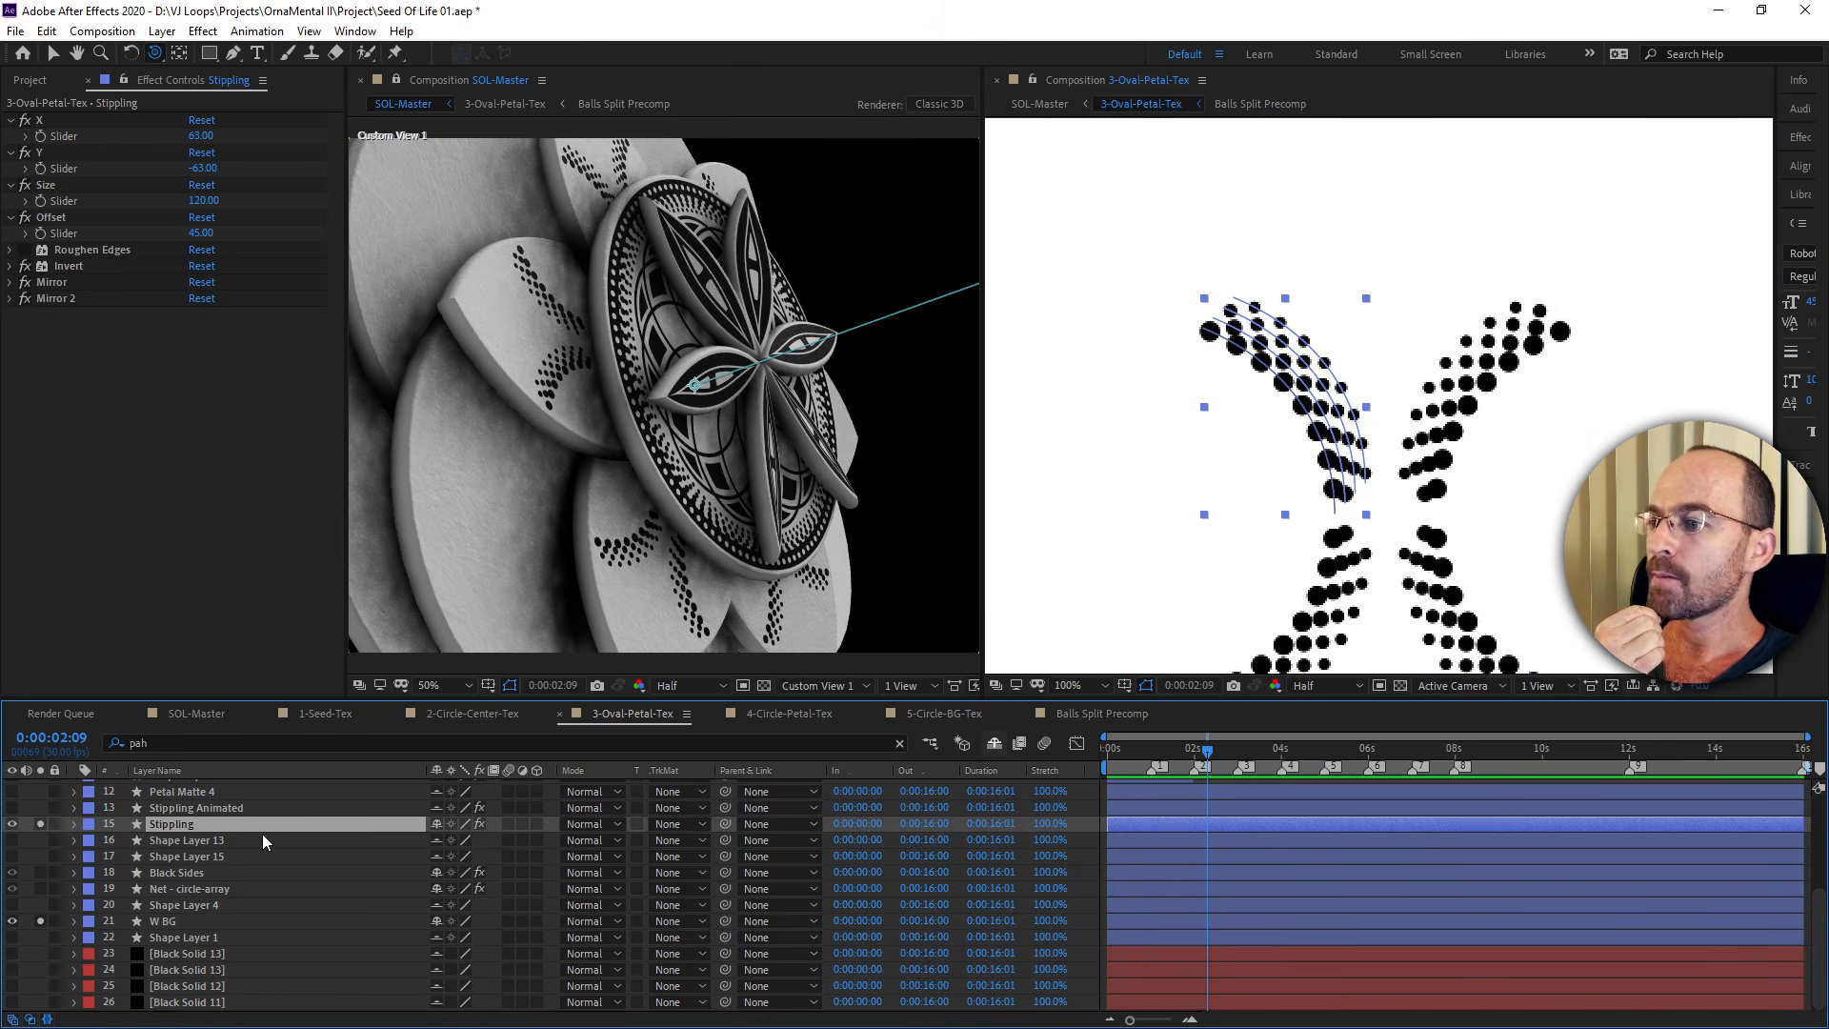
{"action": "left_click", "coordinate": [994, 745]}
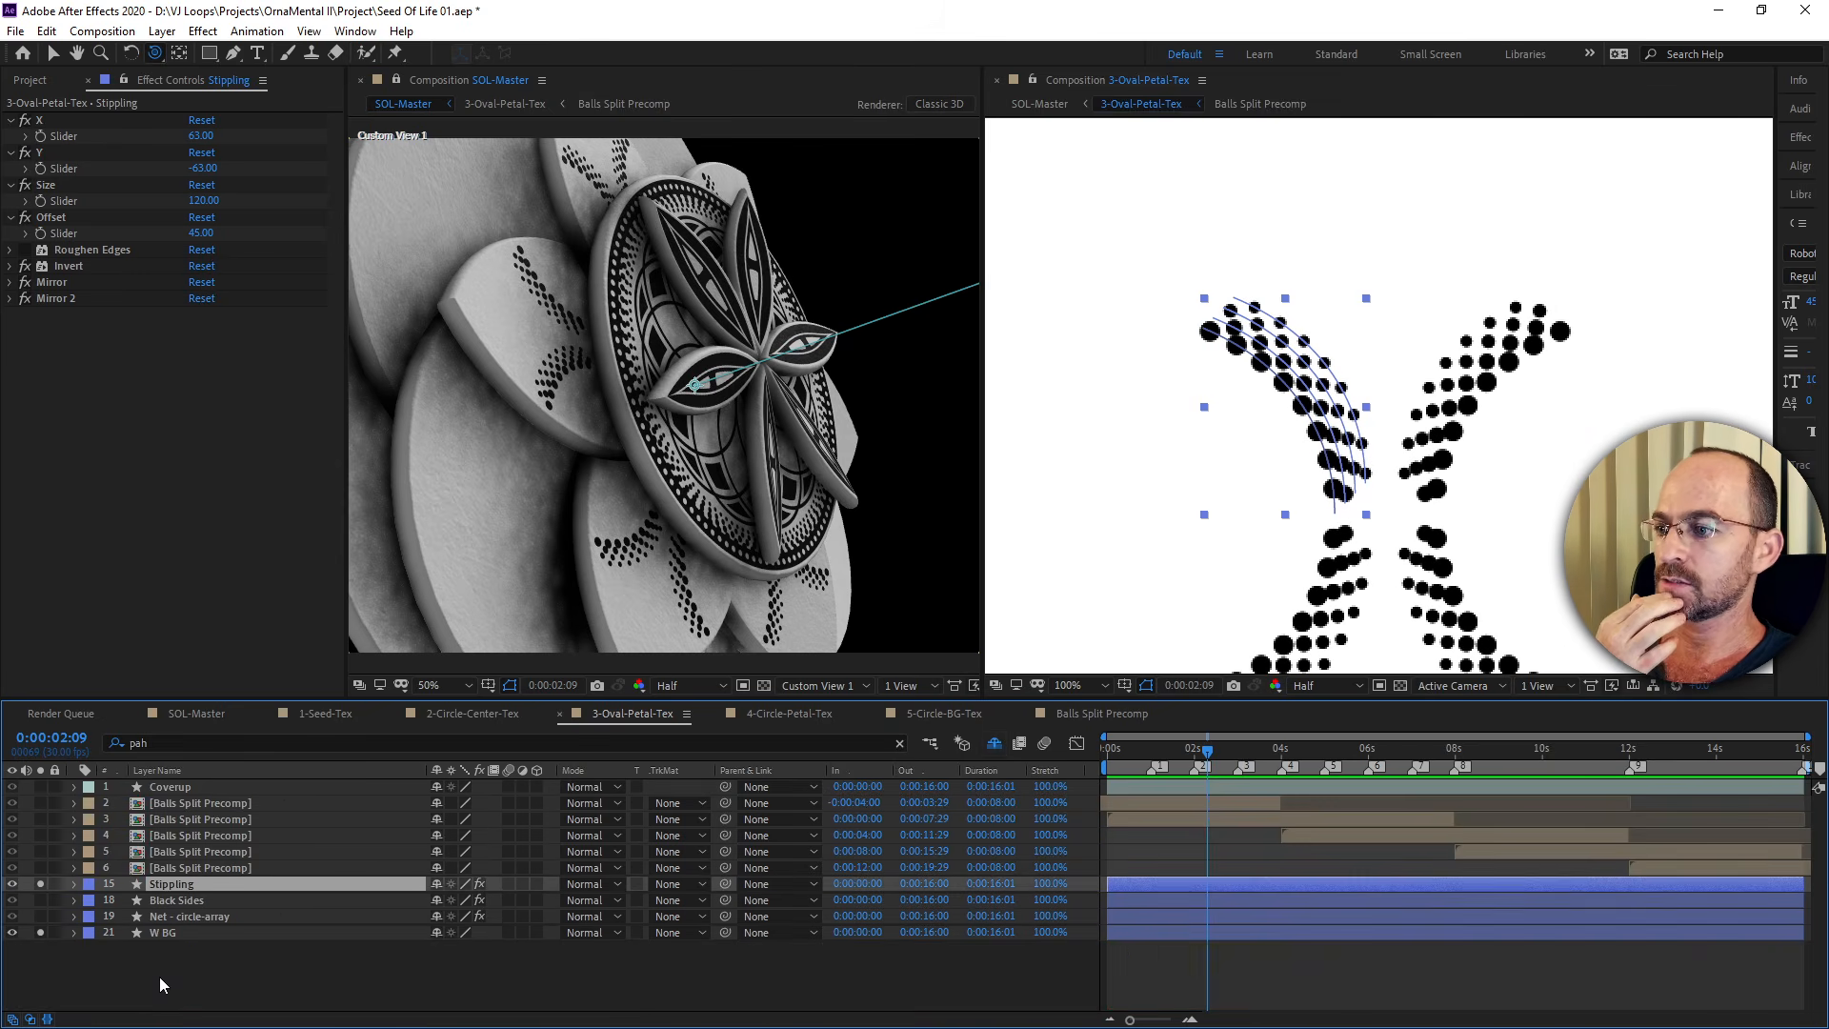
Turn off solo for the Stippling and W BG layers and look through the full layer list including shy layers.
{"action": "left_click", "coordinate": [12, 885]}
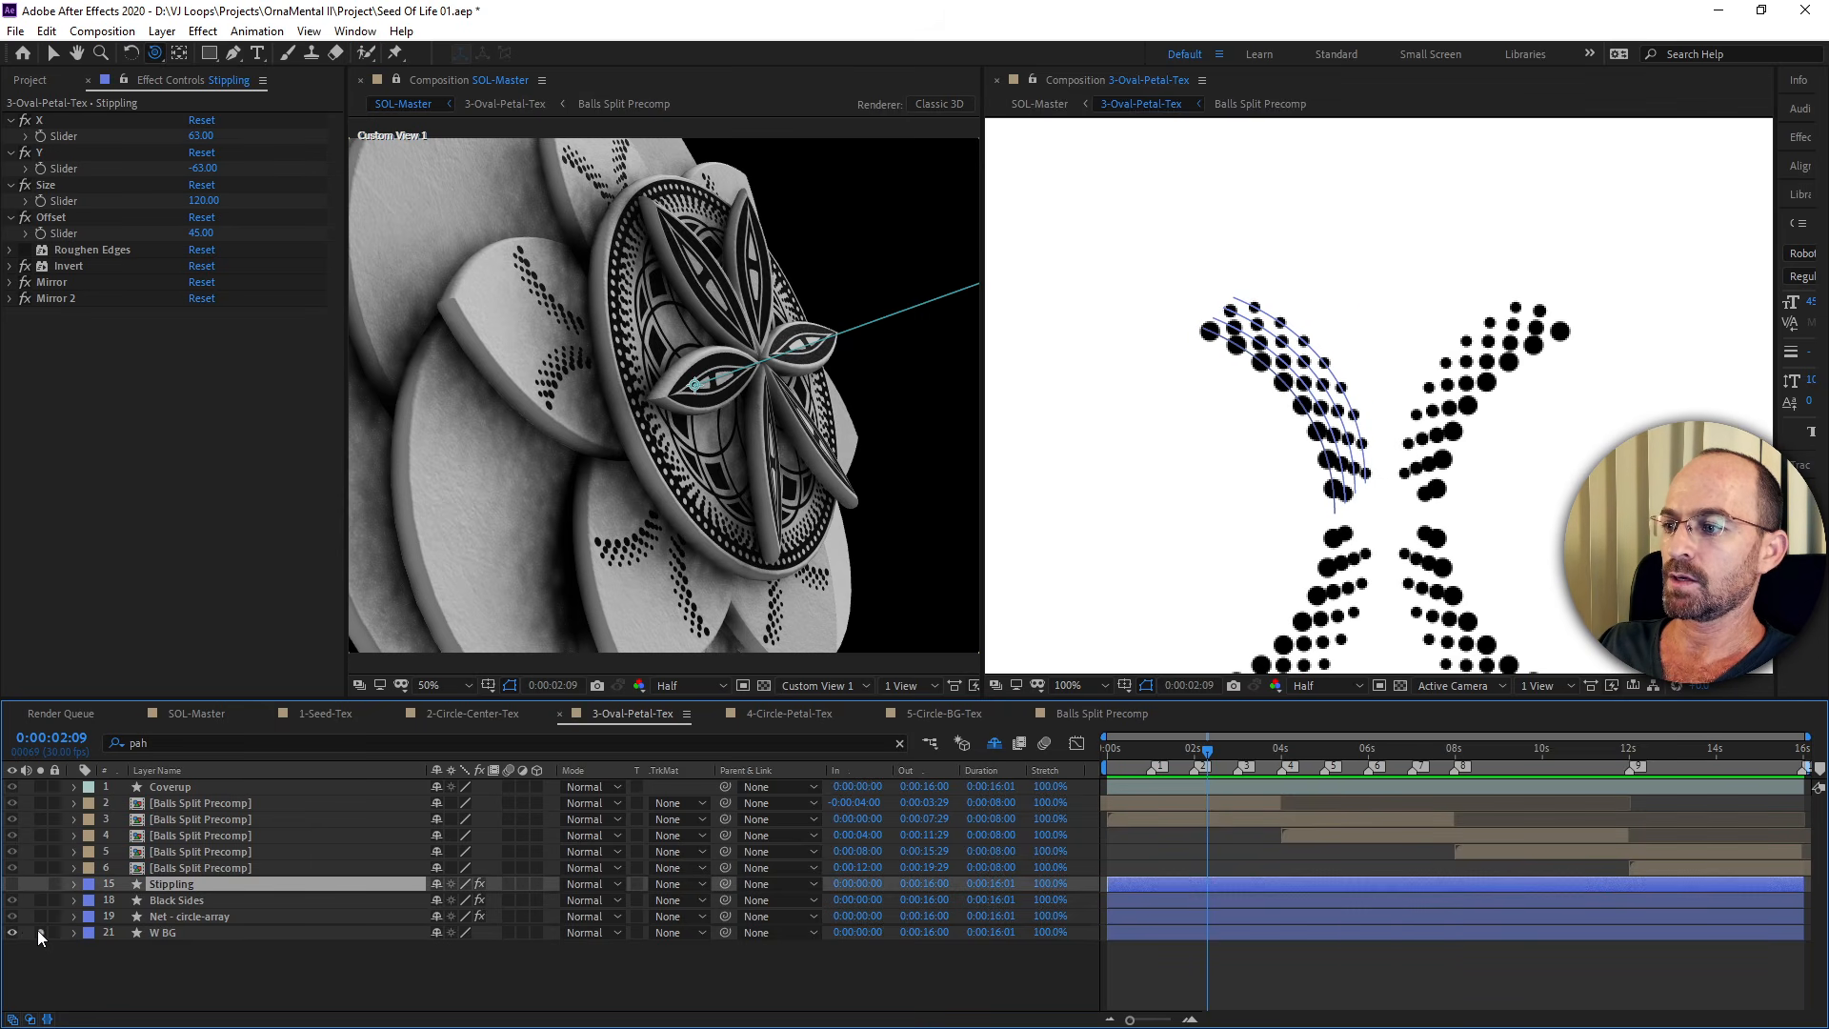
{"action": "left_click", "coordinate": [12, 933]}
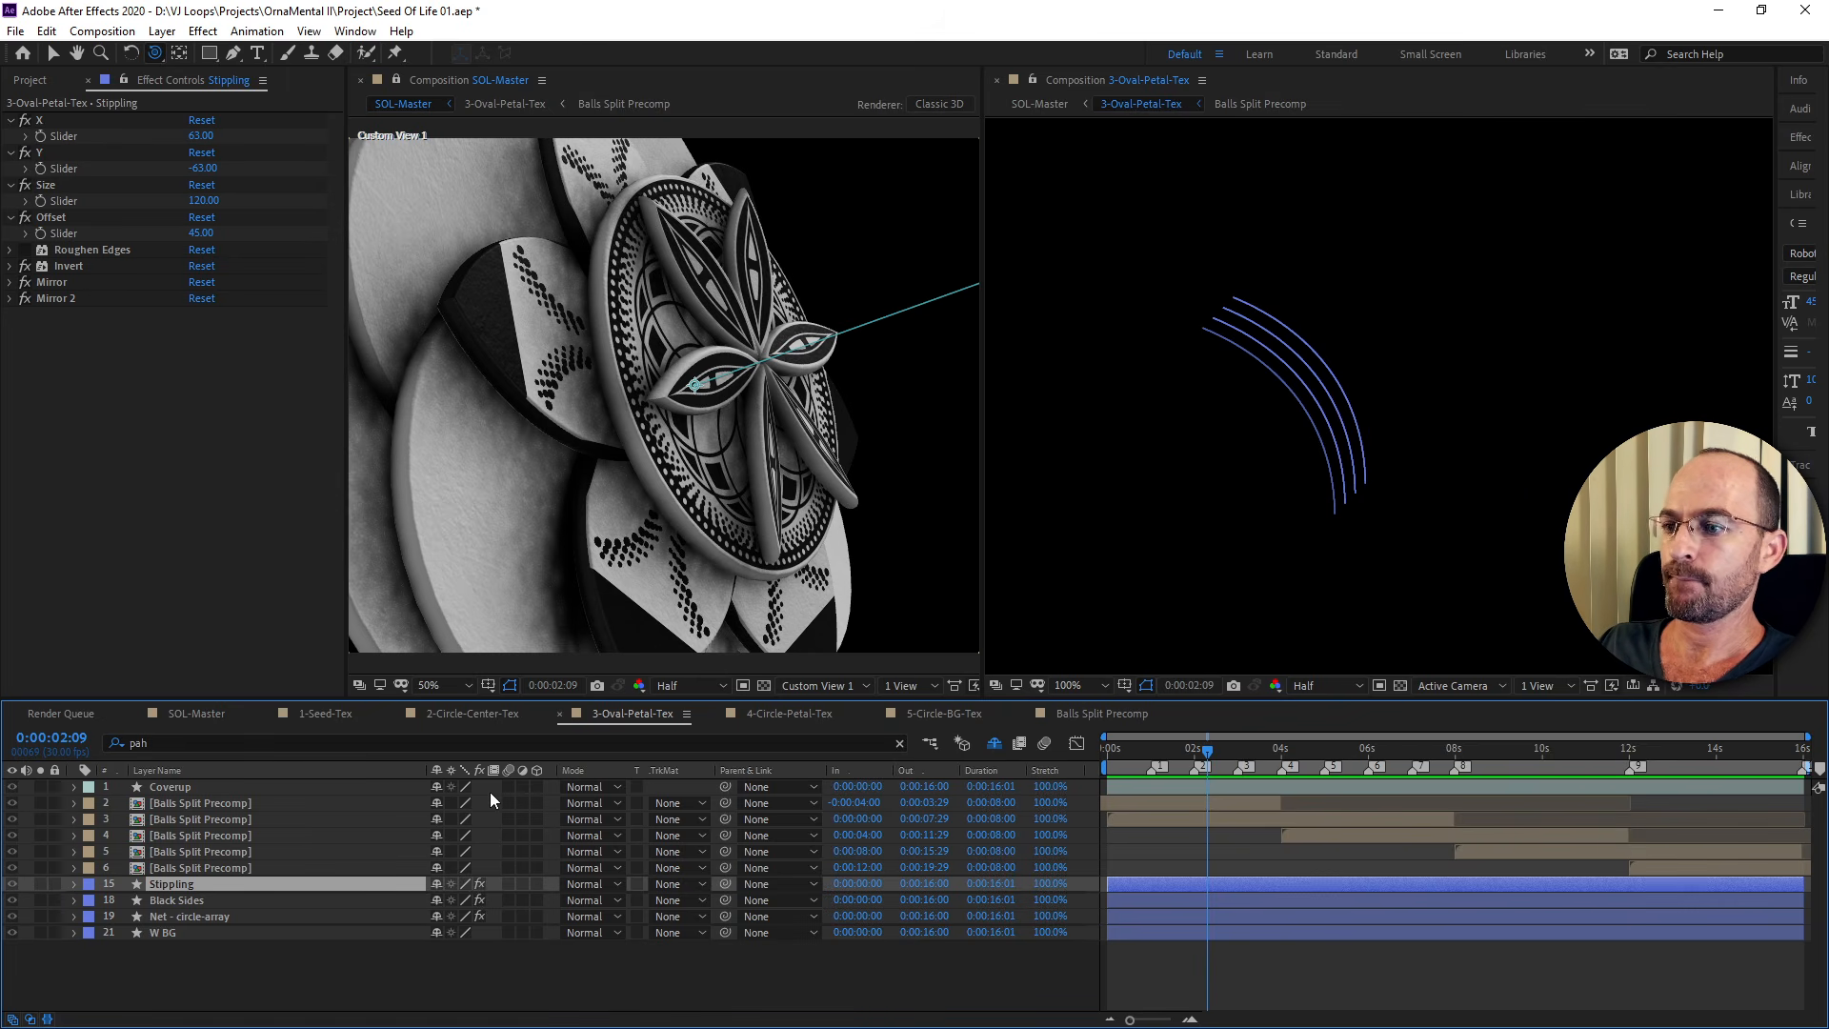
{"action": "left_click", "coordinate": [992, 743]}
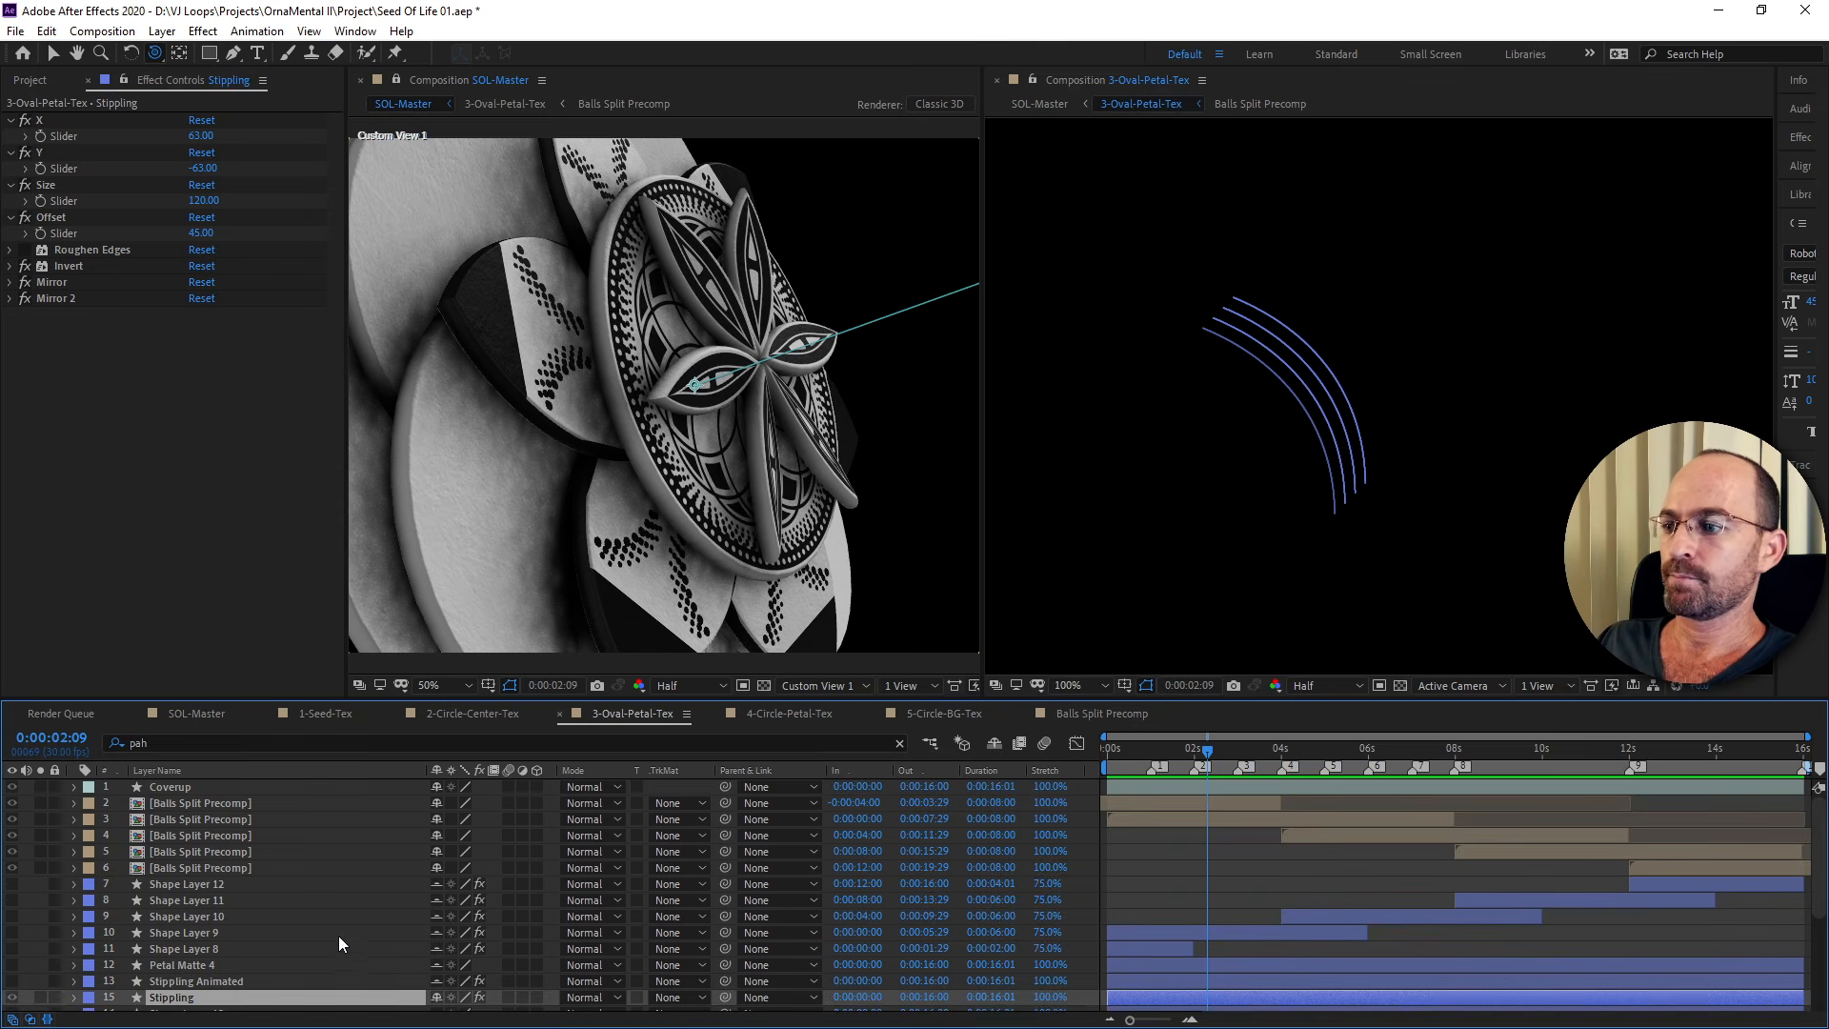
{"action": "scroll", "coordinate": [338, 934], "scroll_direction": "down", "scroll_amount": 5}
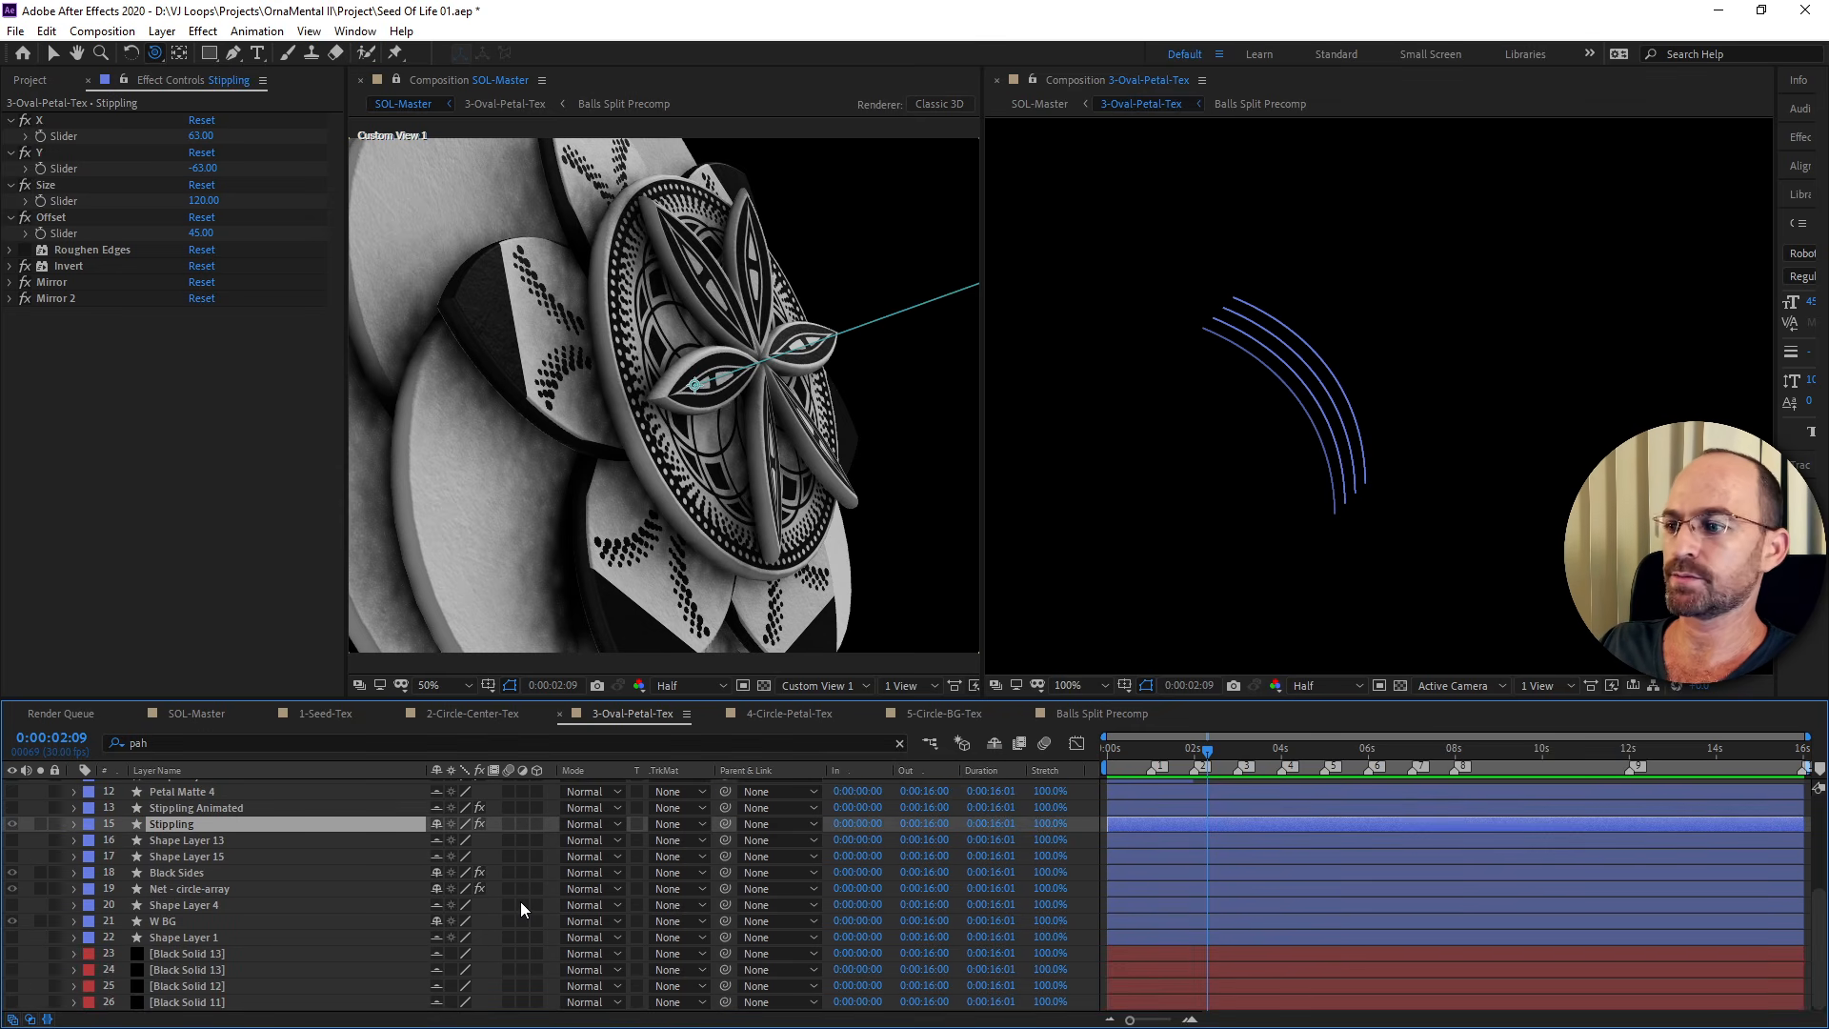
{"action": "scroll", "coordinate": [336, 938], "scroll_direction": "up", "scroll_amount": 4}
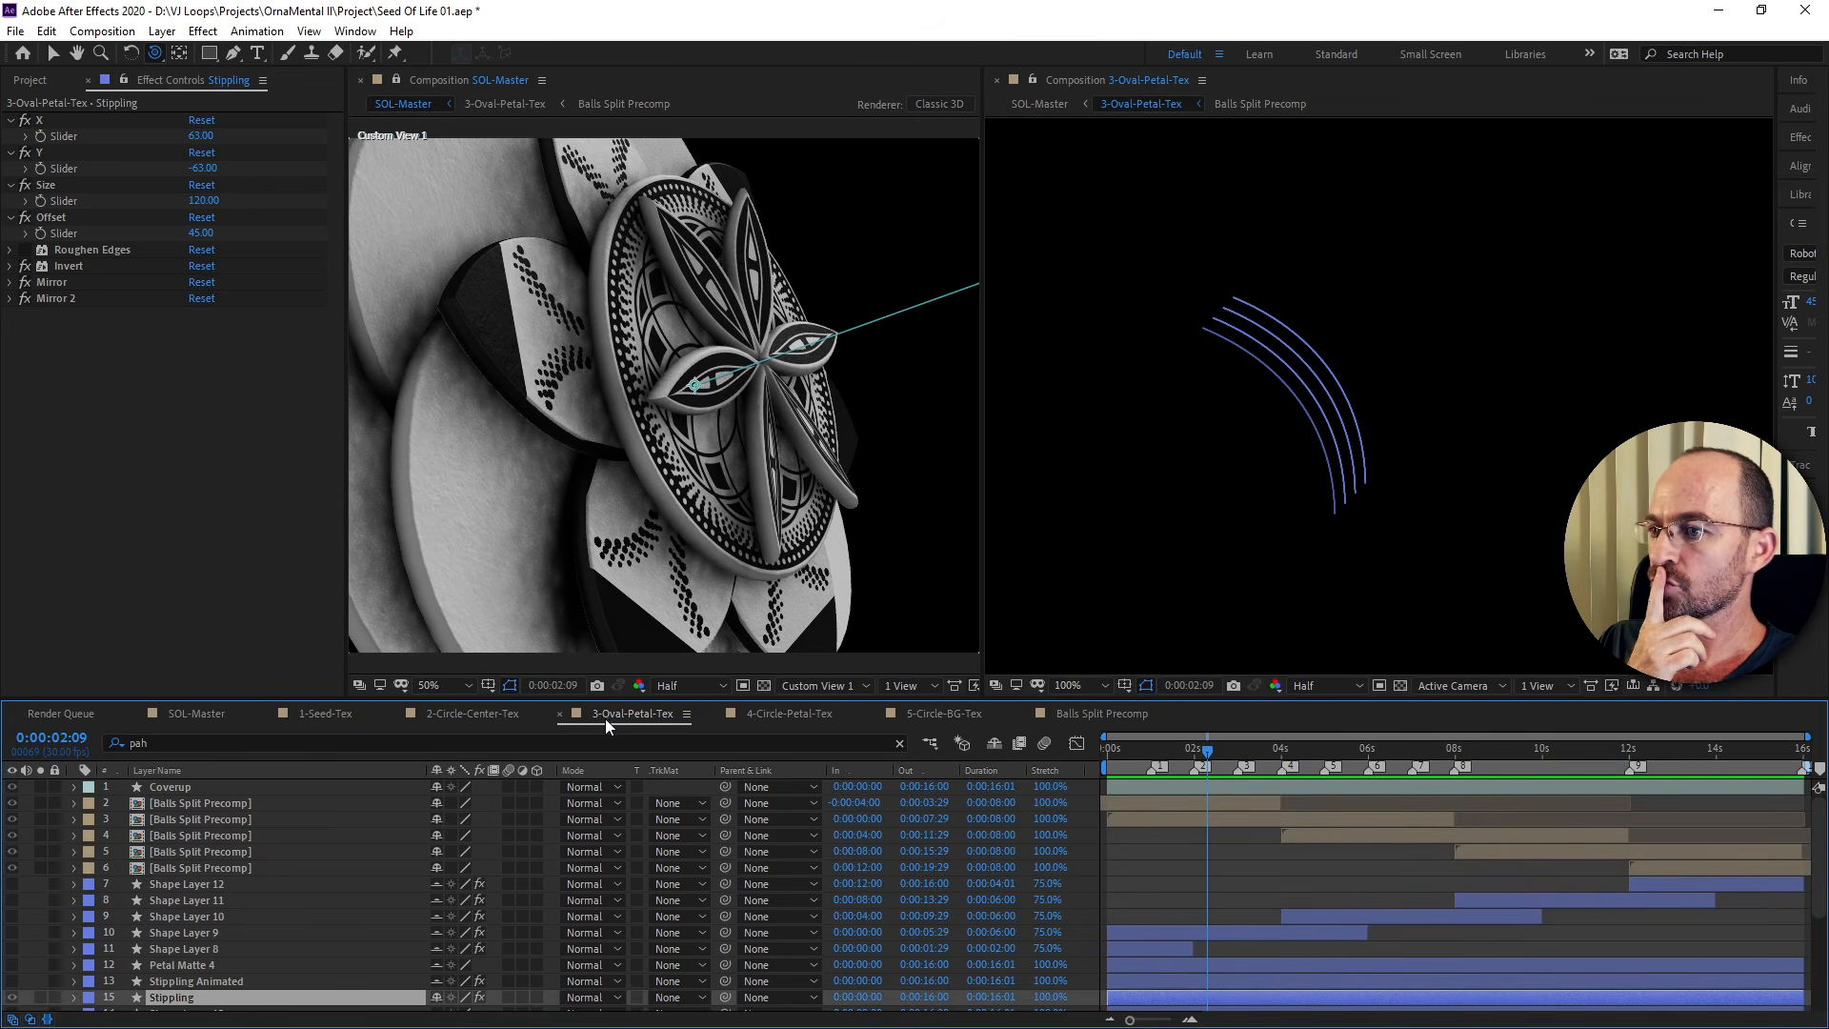
Undo the solo changes on Stippling and W BG and look through the layers around Stippling.
{"action": "key", "text": "ctrl+z"}
{"action": "key", "text": "ctrl+z"}
{"action": "key", "text": "ctrl+z"}
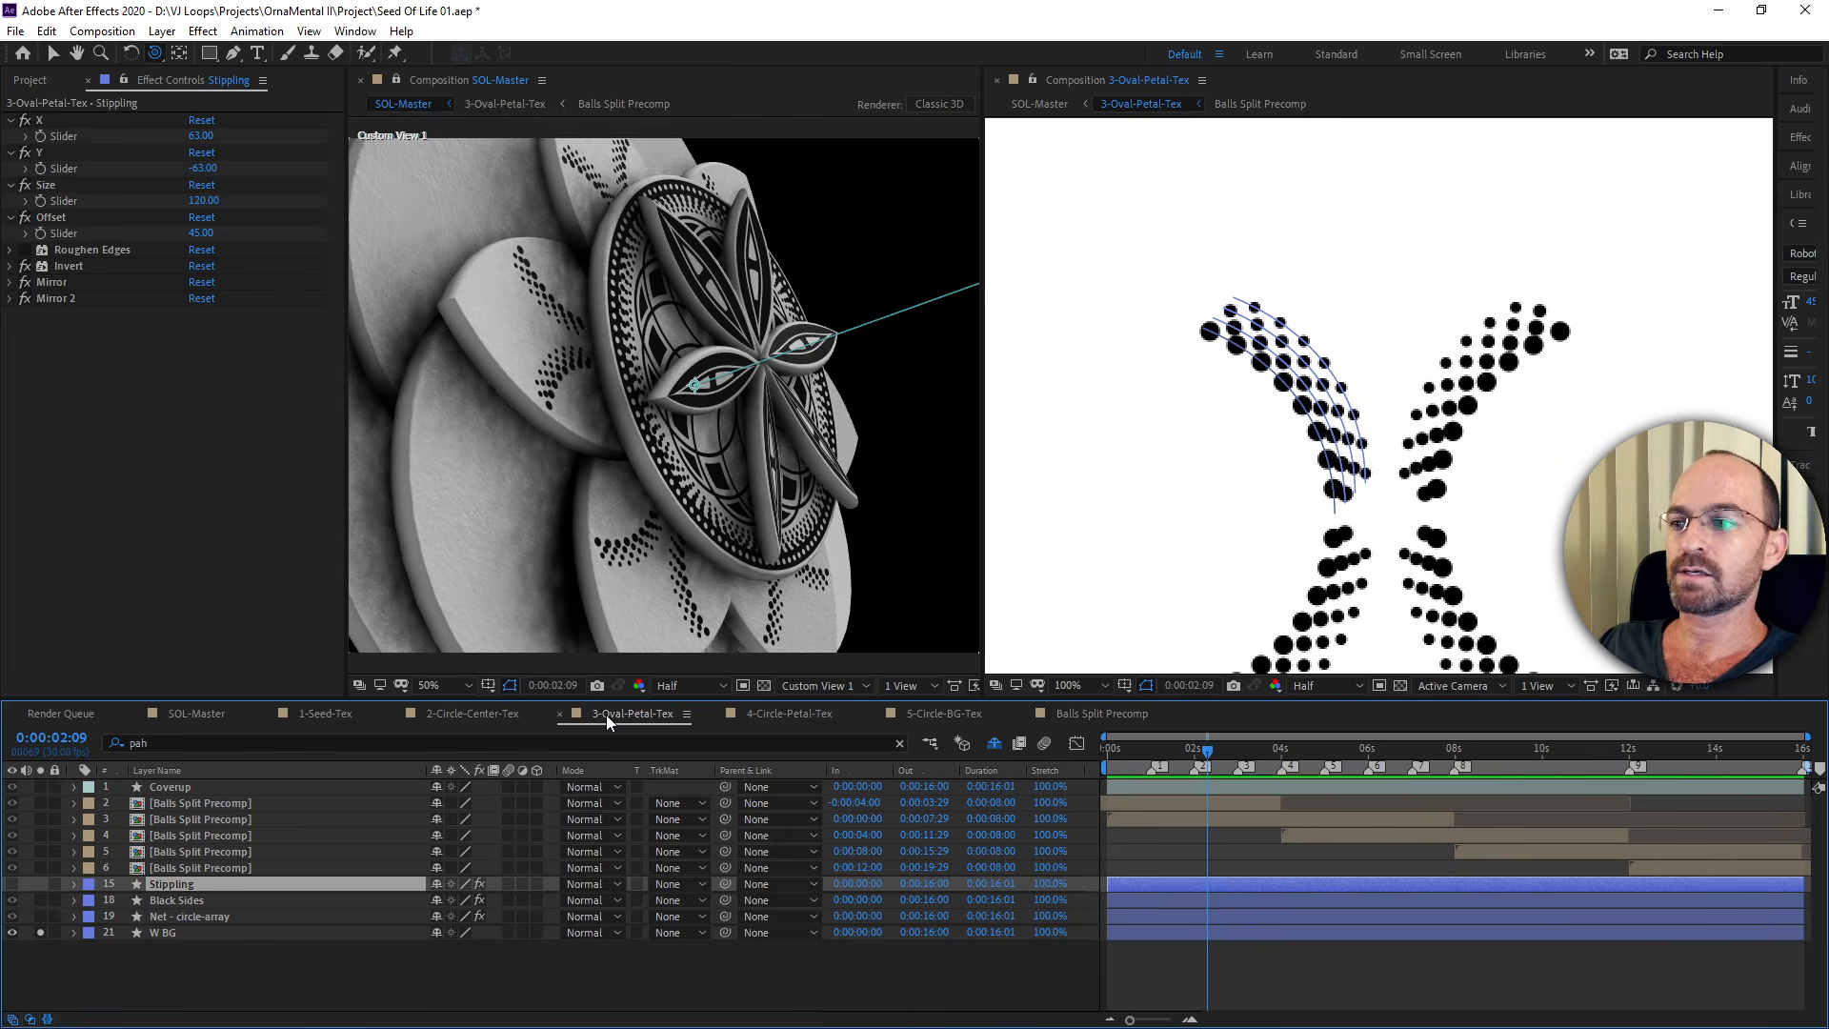
{"action": "key", "text": "ctrl+z"}
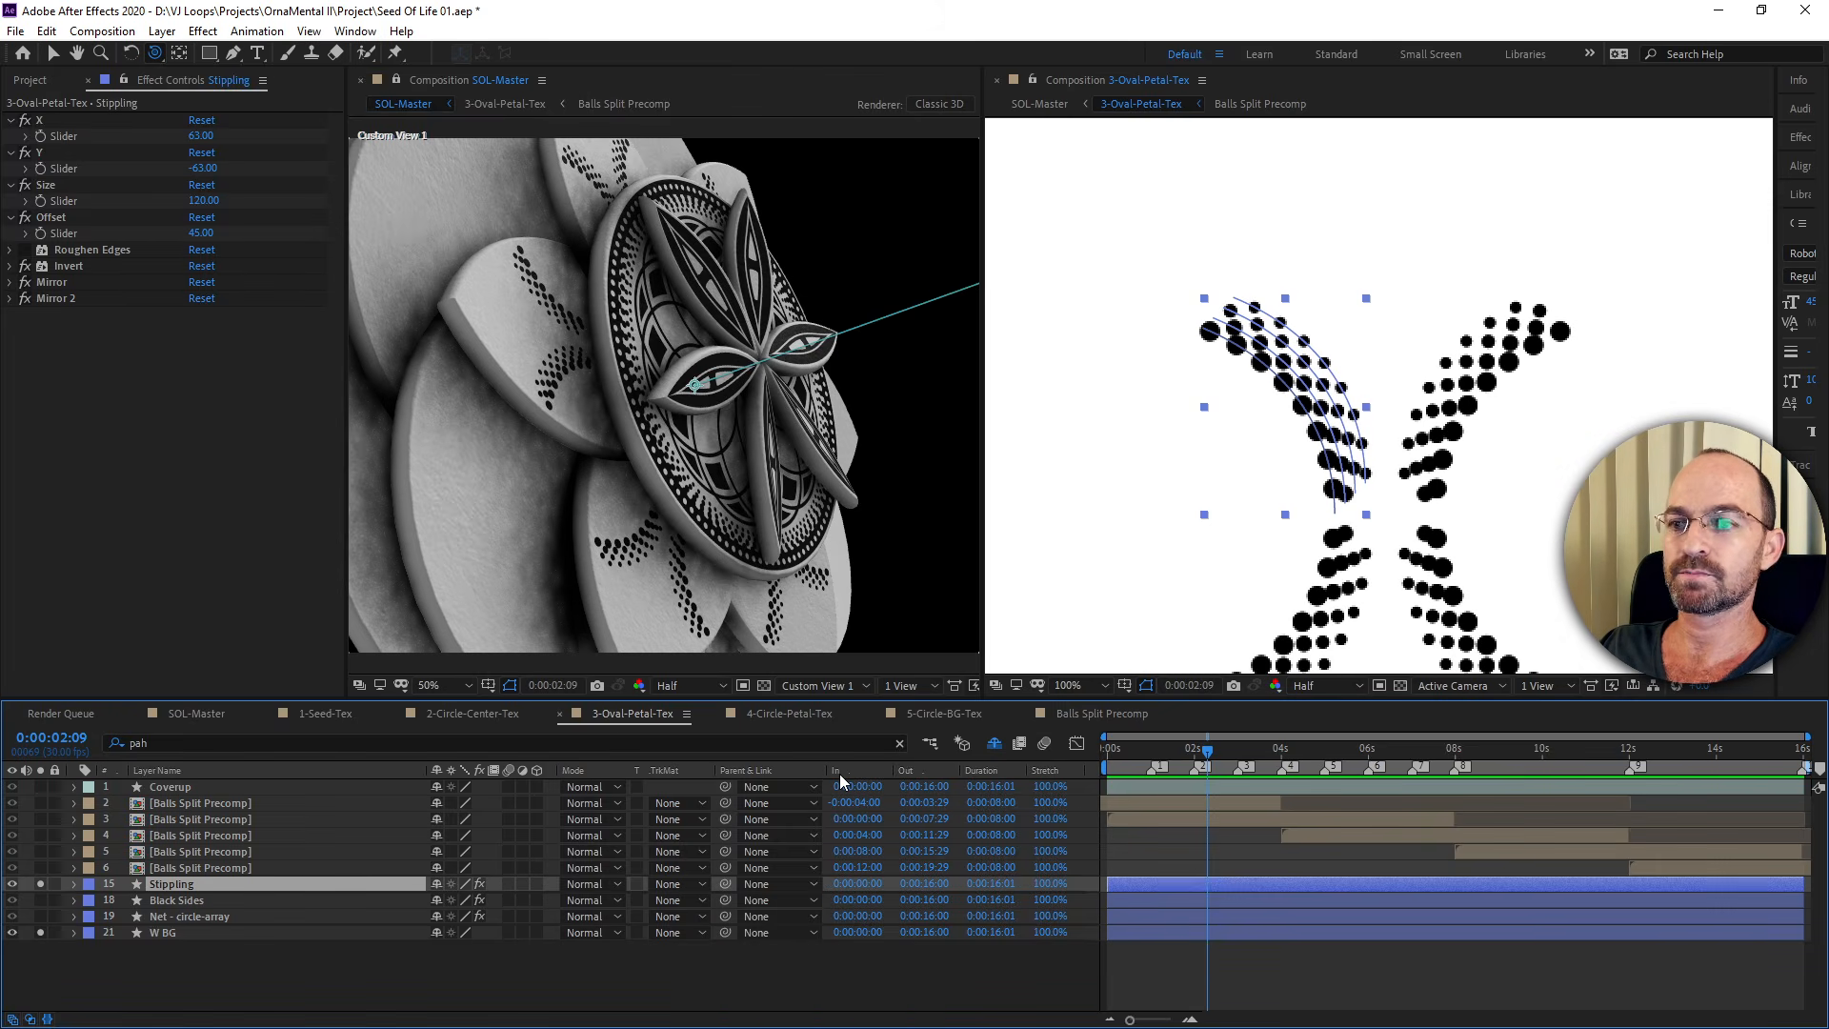
{"action": "key", "text": "ctrl+z"}
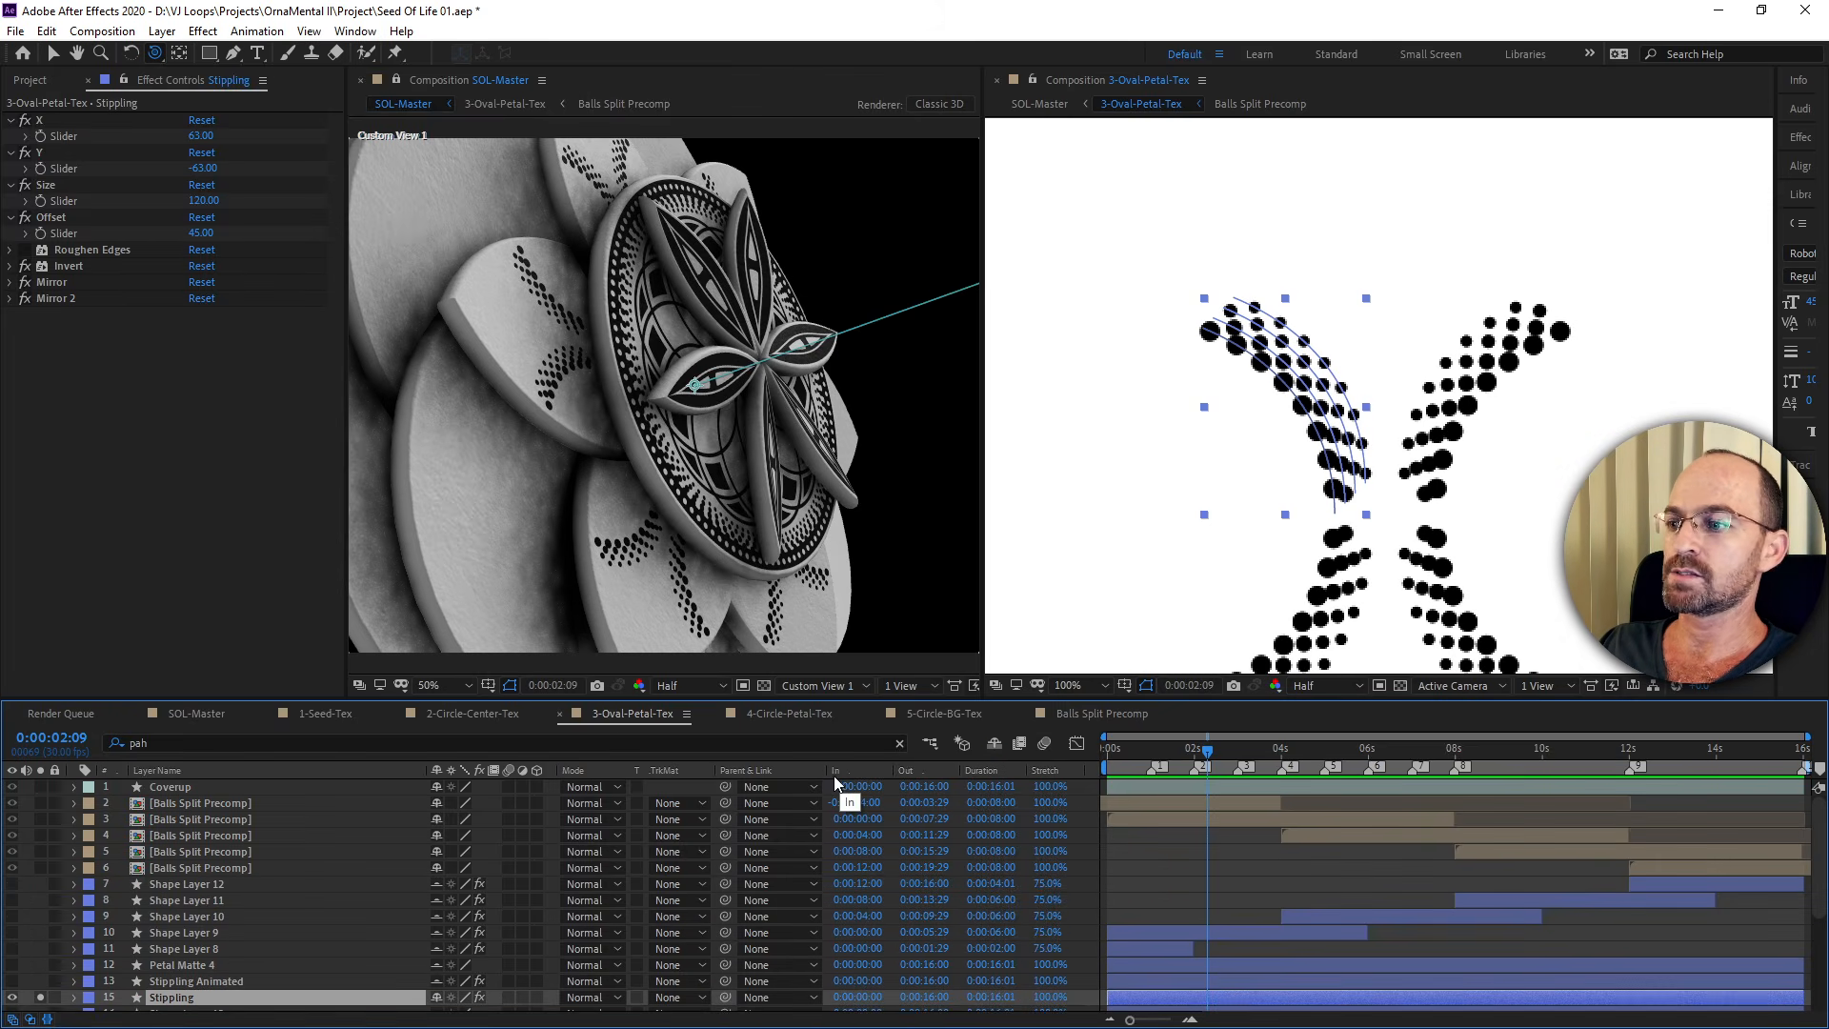
{"action": "scroll", "coordinate": [358, 860], "scroll_direction": "down", "scroll_amount": 3}
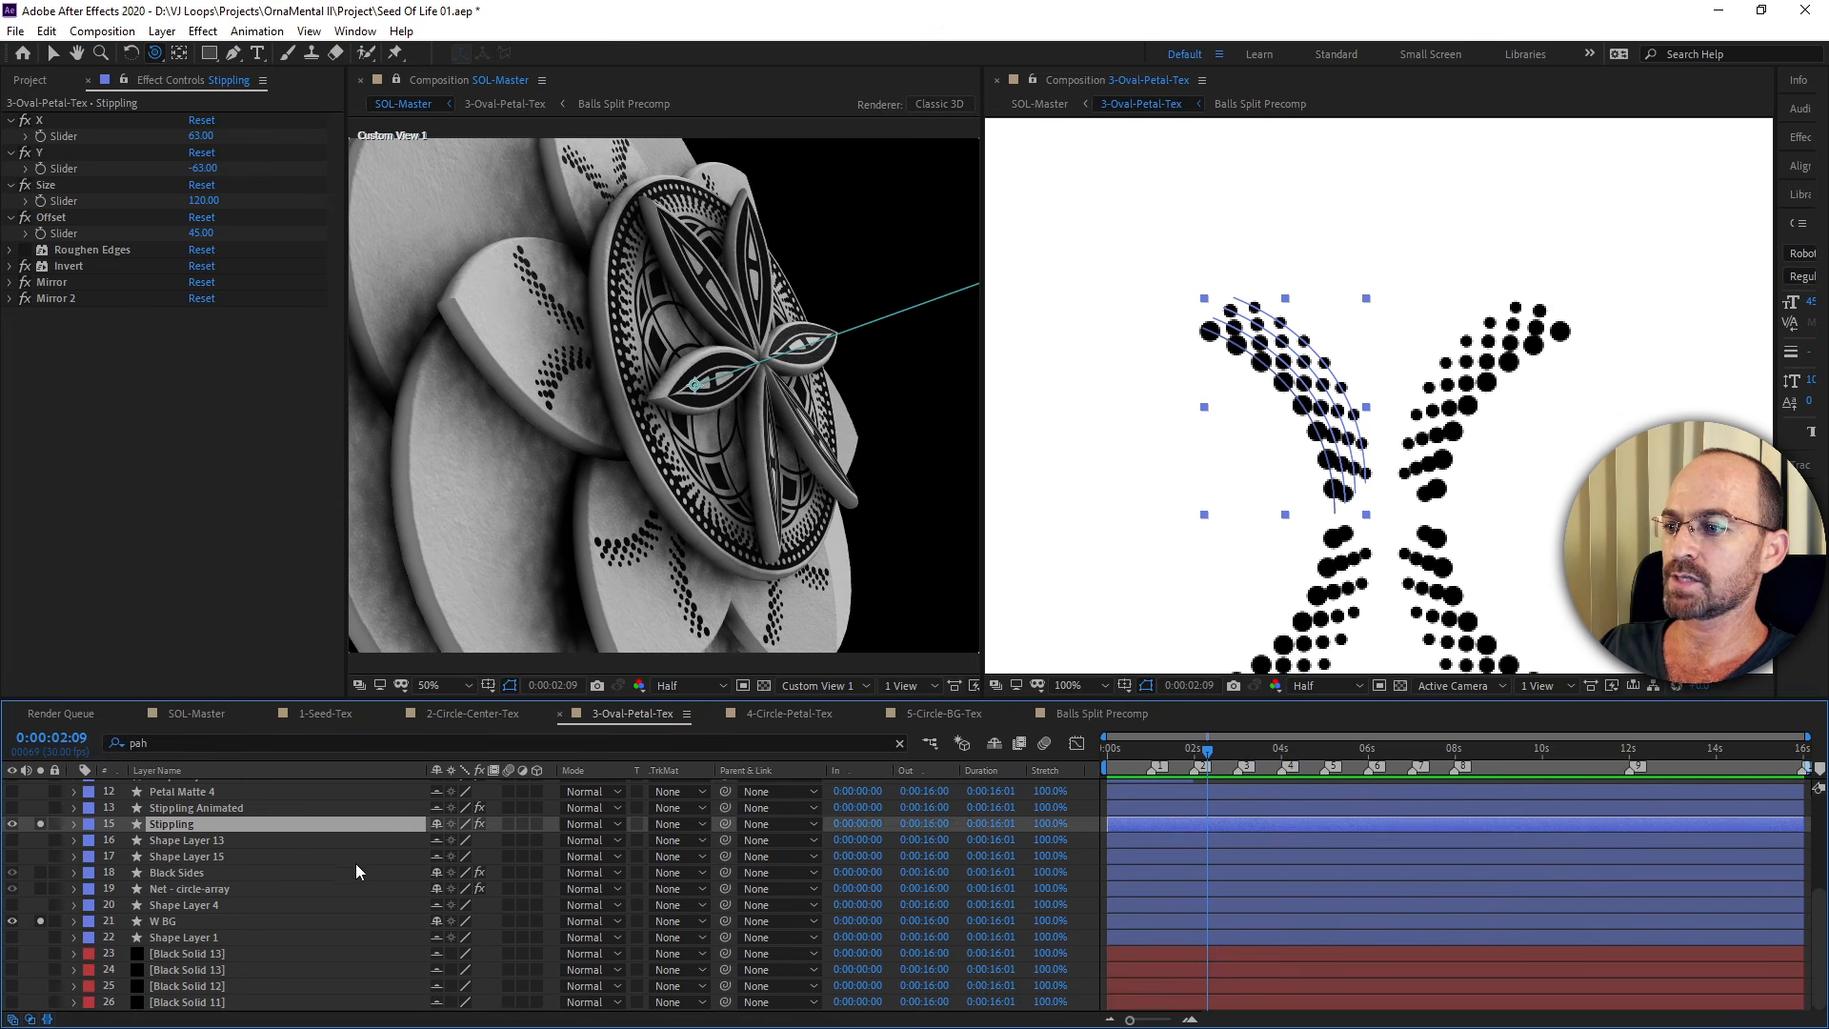
Redo and undo the recent Stippling duplication and layer visibility changes to compare the layer list before and after.
{"action": "key", "text": "ctrl+shift+z"}
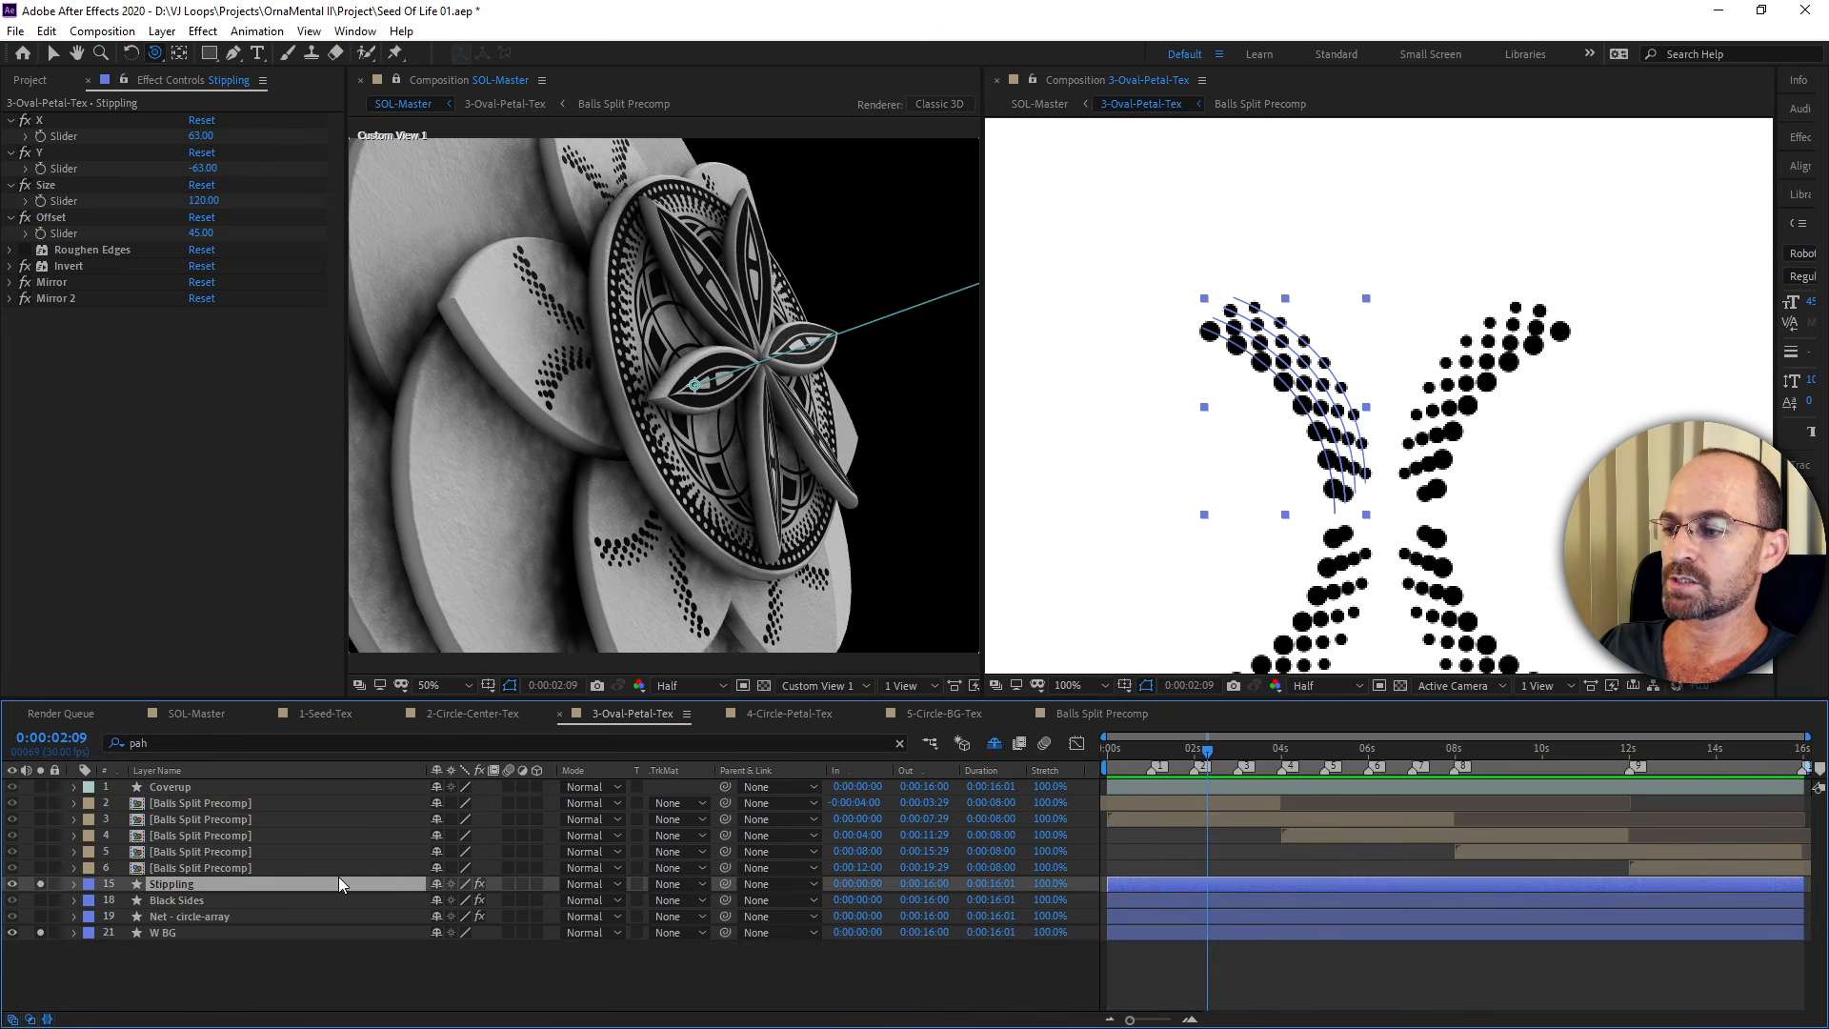
{"action": "key", "text": "ctrl+z"}
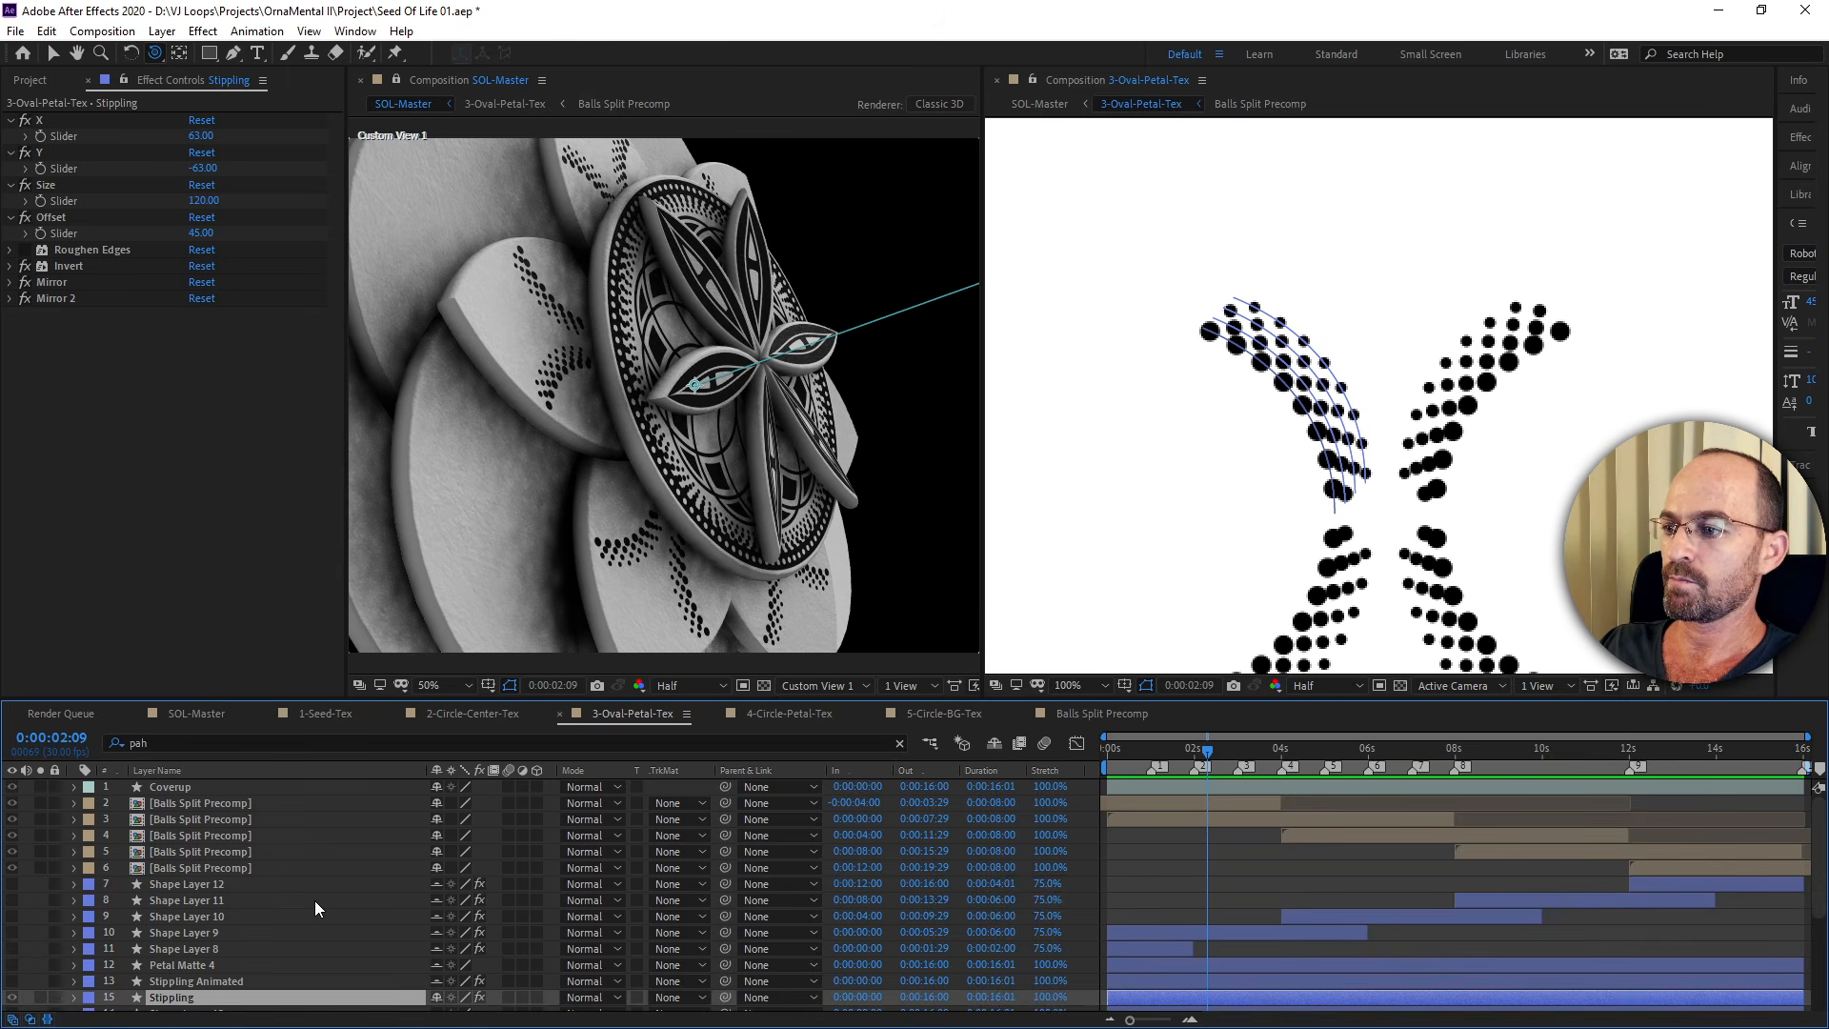
{"action": "key", "text": "ctrl+shift+z"}
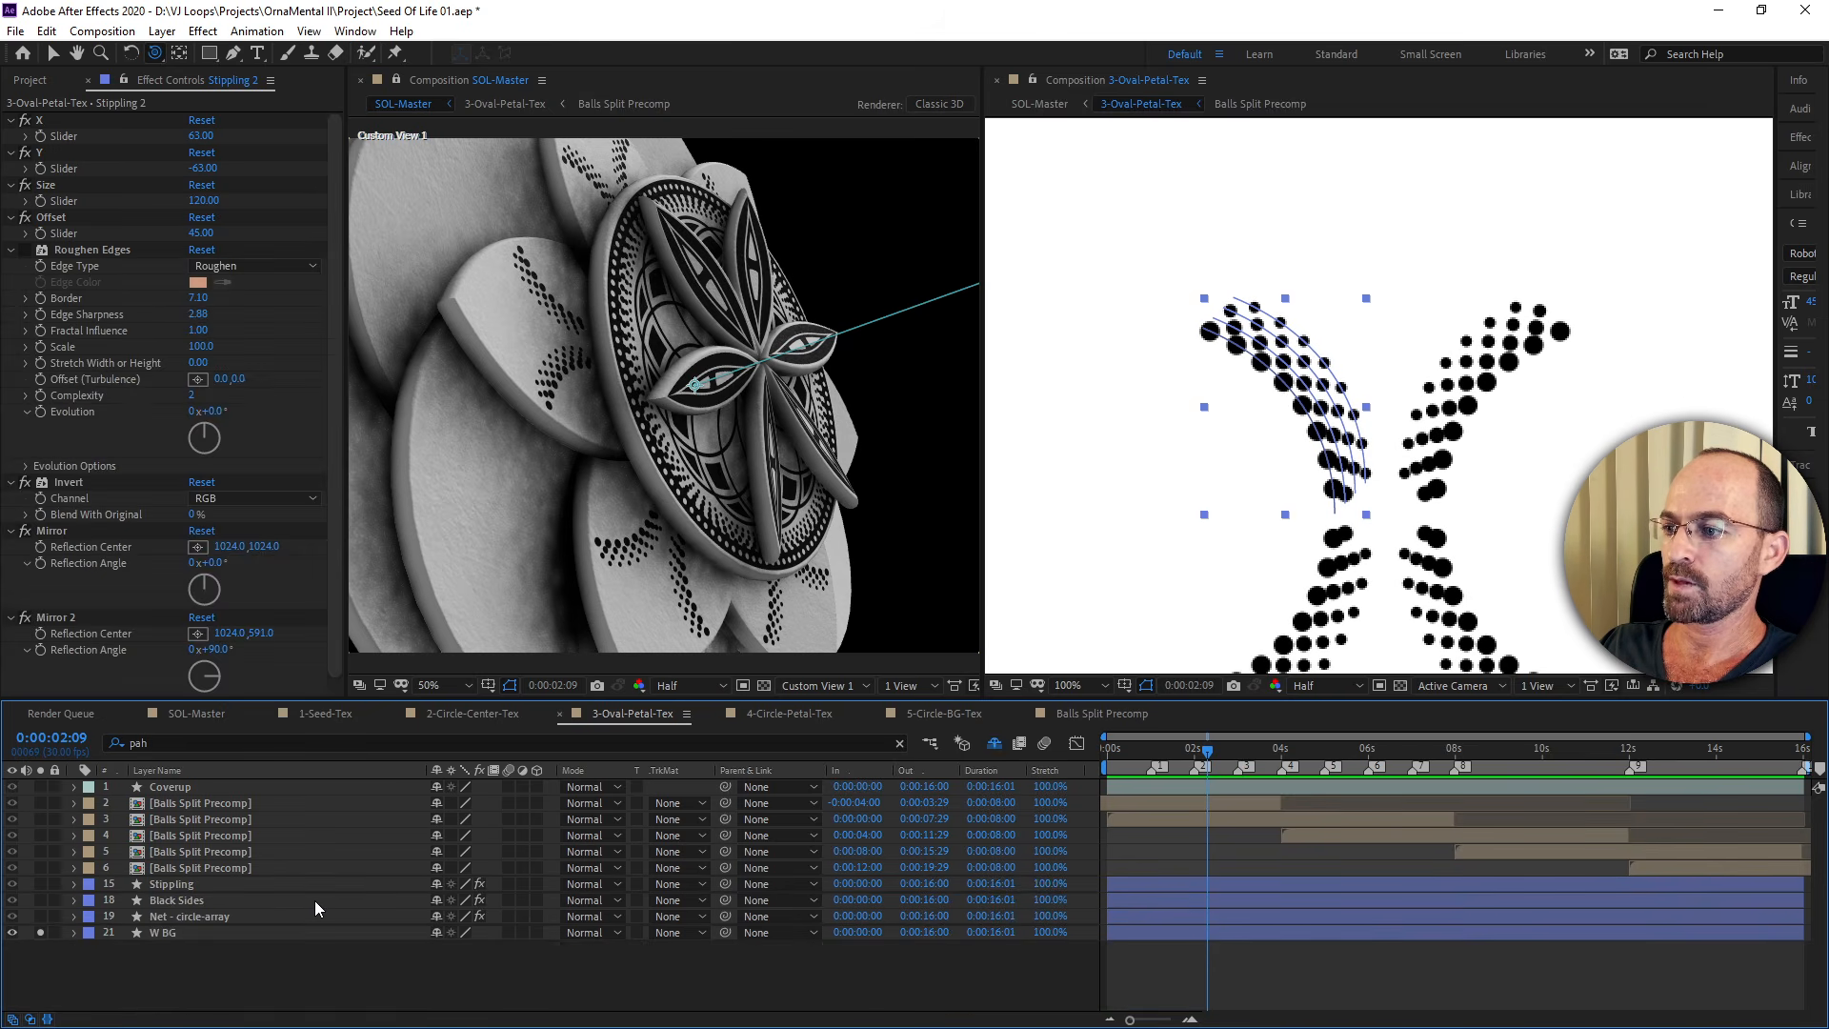
{"action": "key", "text": "ctrl+z"}
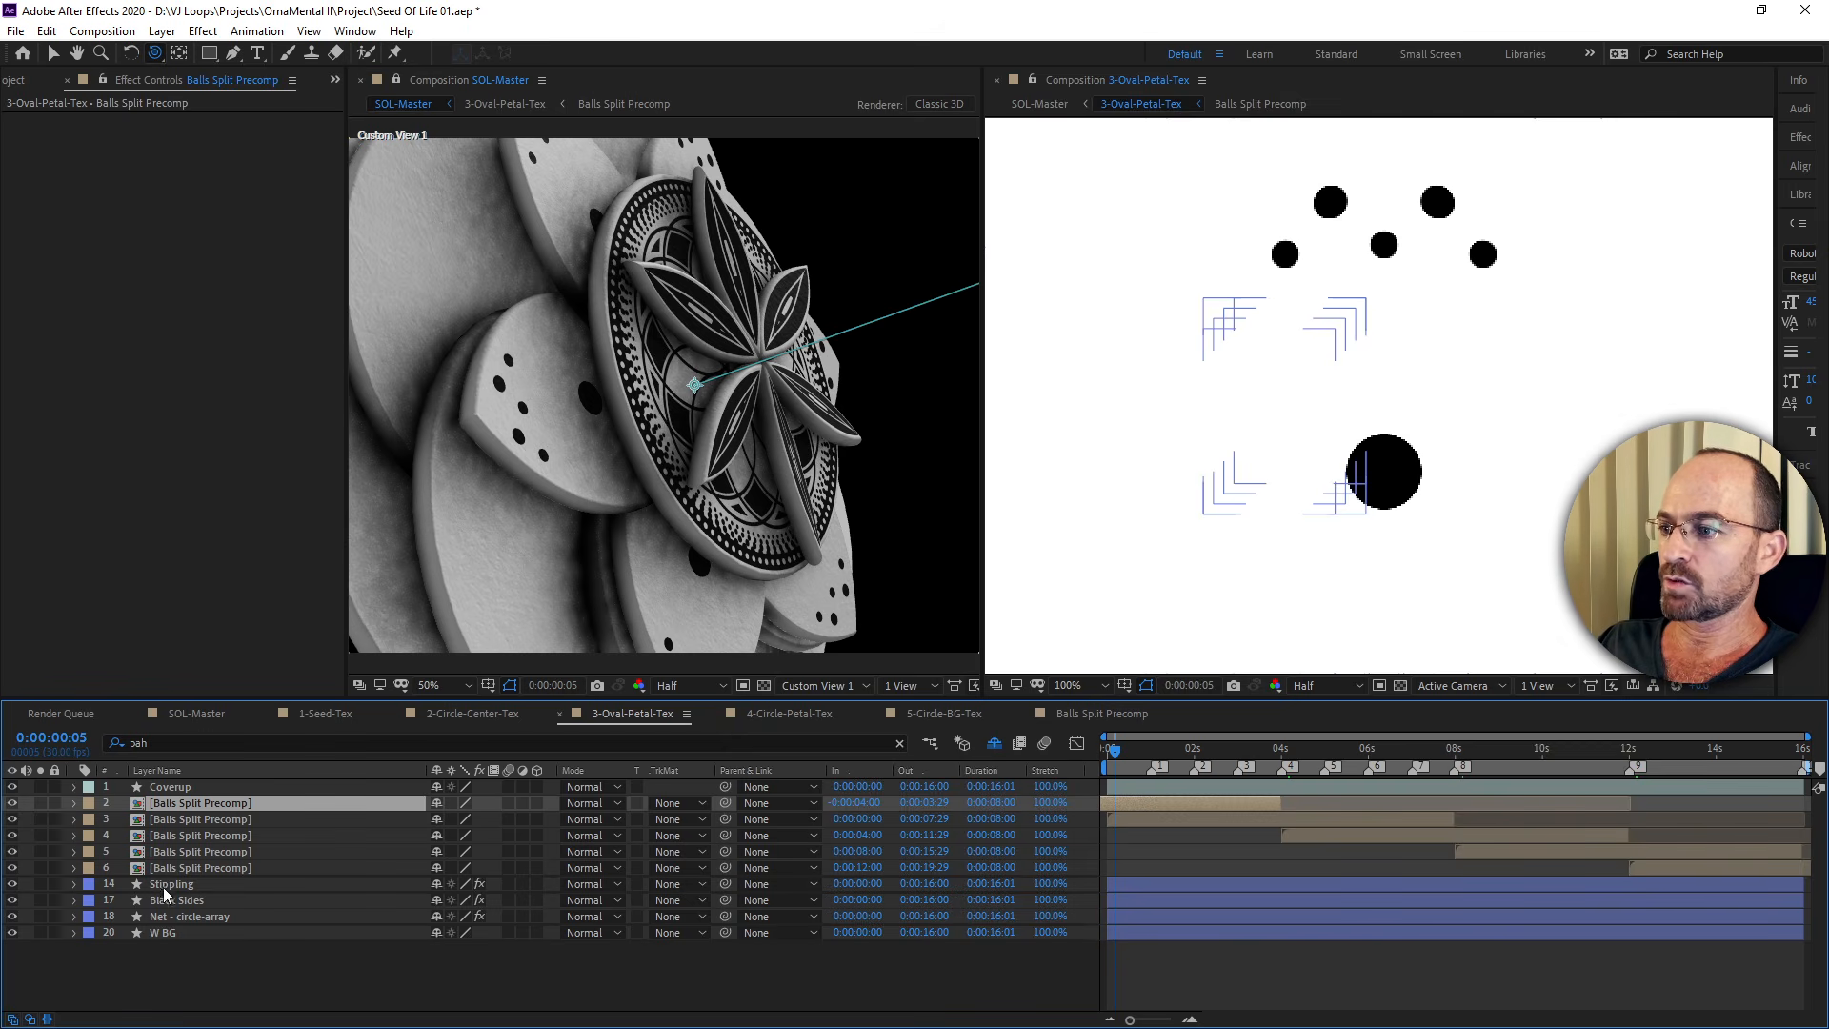
Solo the Stippling and W BG layers in 3-Oval-Petal-Tex and select Stippling.
{"action": "left_click", "coordinate": [40, 884]}
{"action": "left_click", "coordinate": [40, 933]}
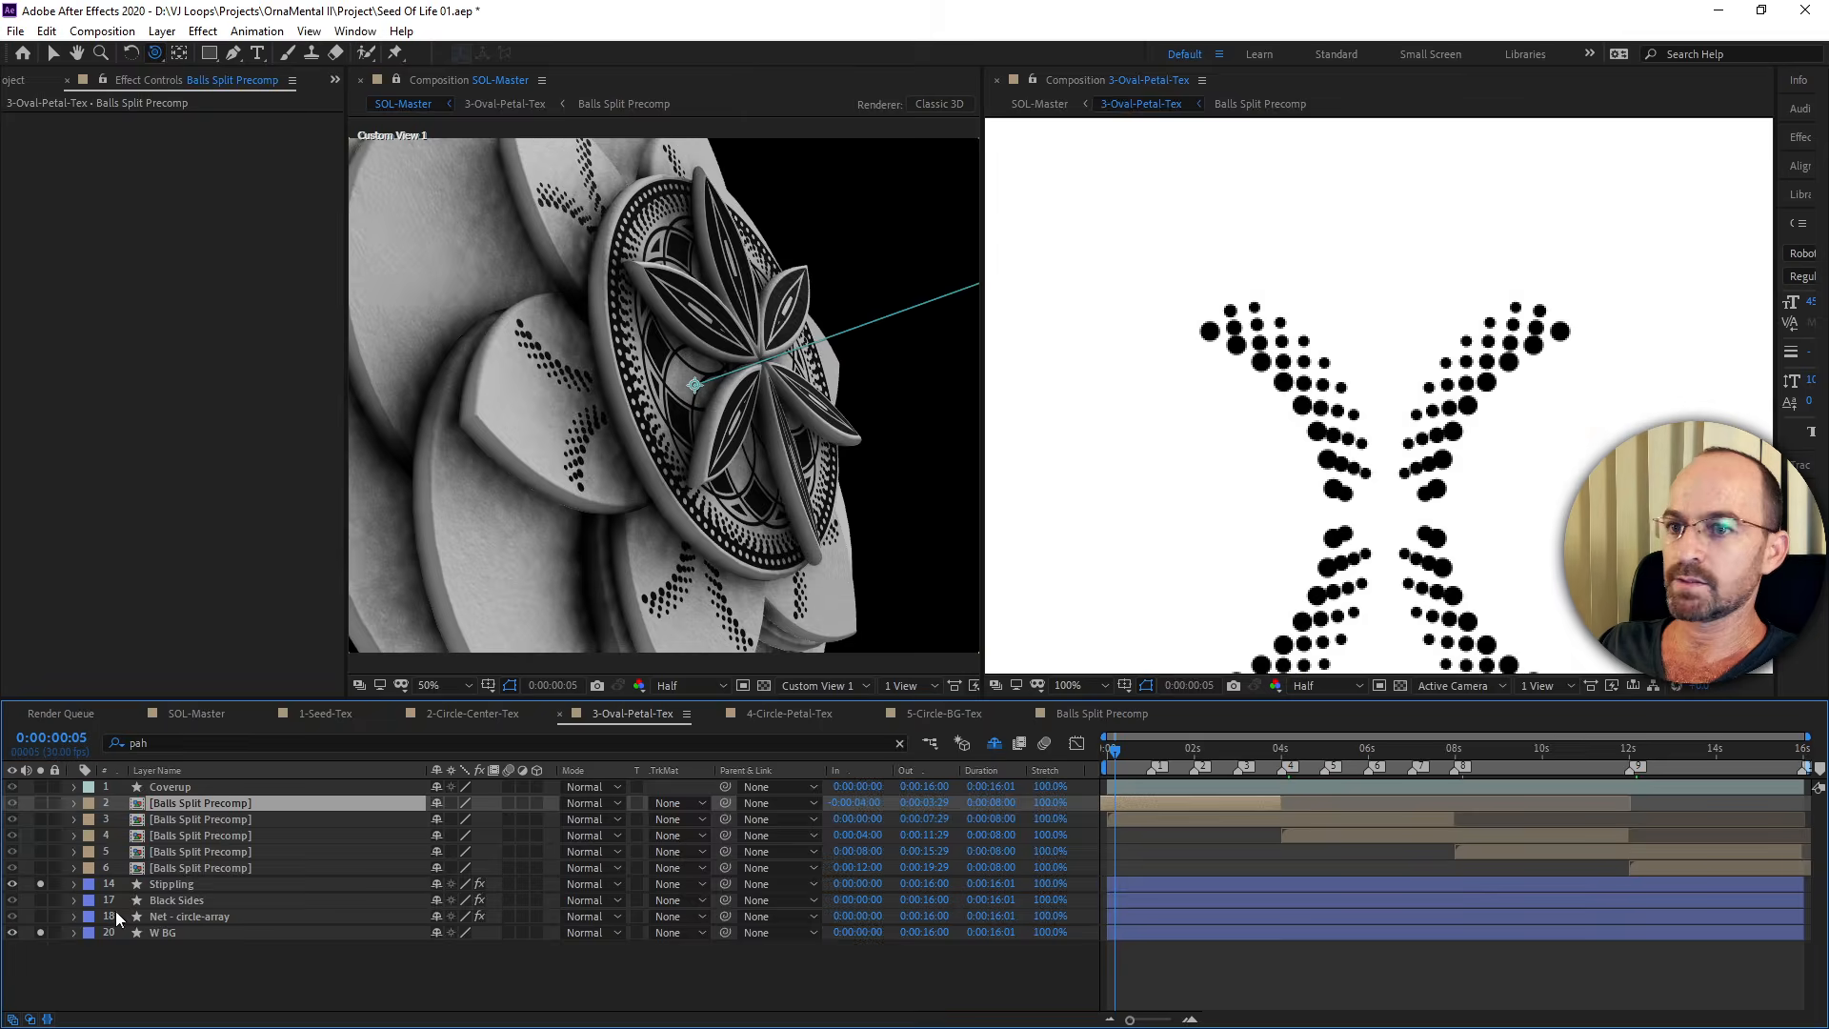
{"action": "left_click", "coordinate": [219, 884]}
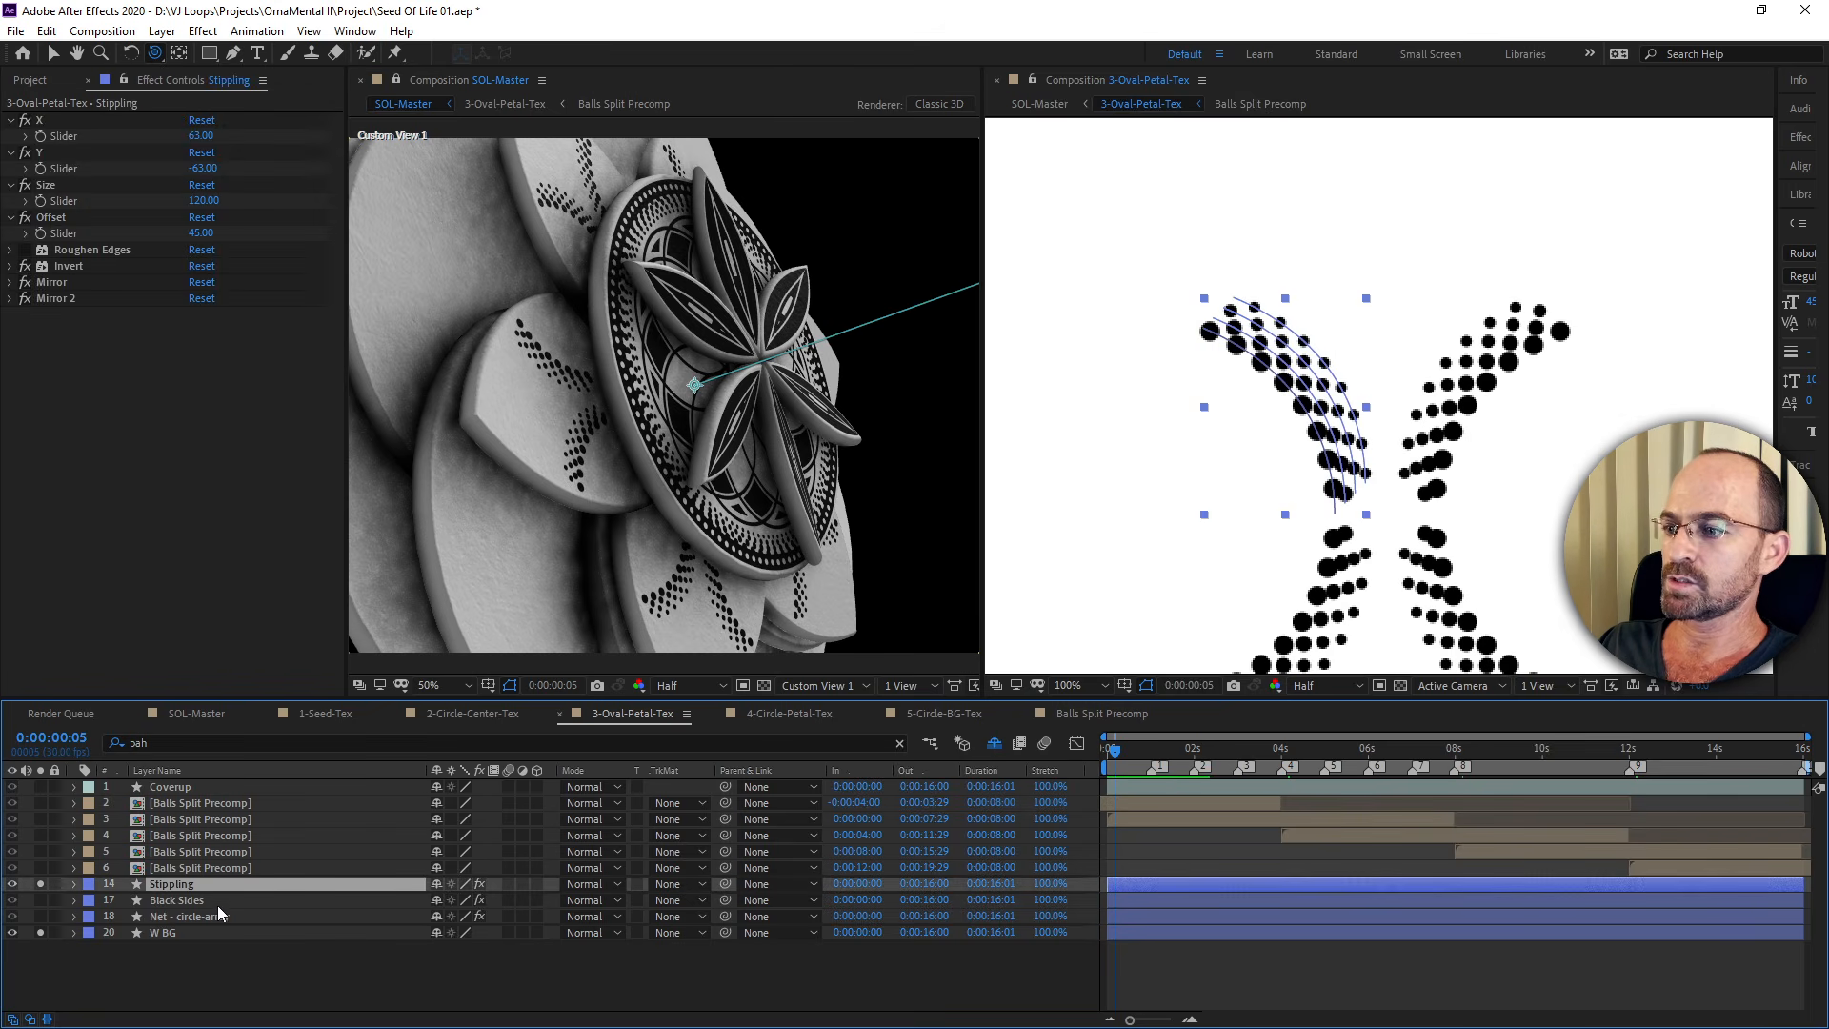
Filter the Stippling layer's properties by "path" and examine how the shapes' paths are linked by expressions.
{"action": "key", "text": "ctrl+f"}
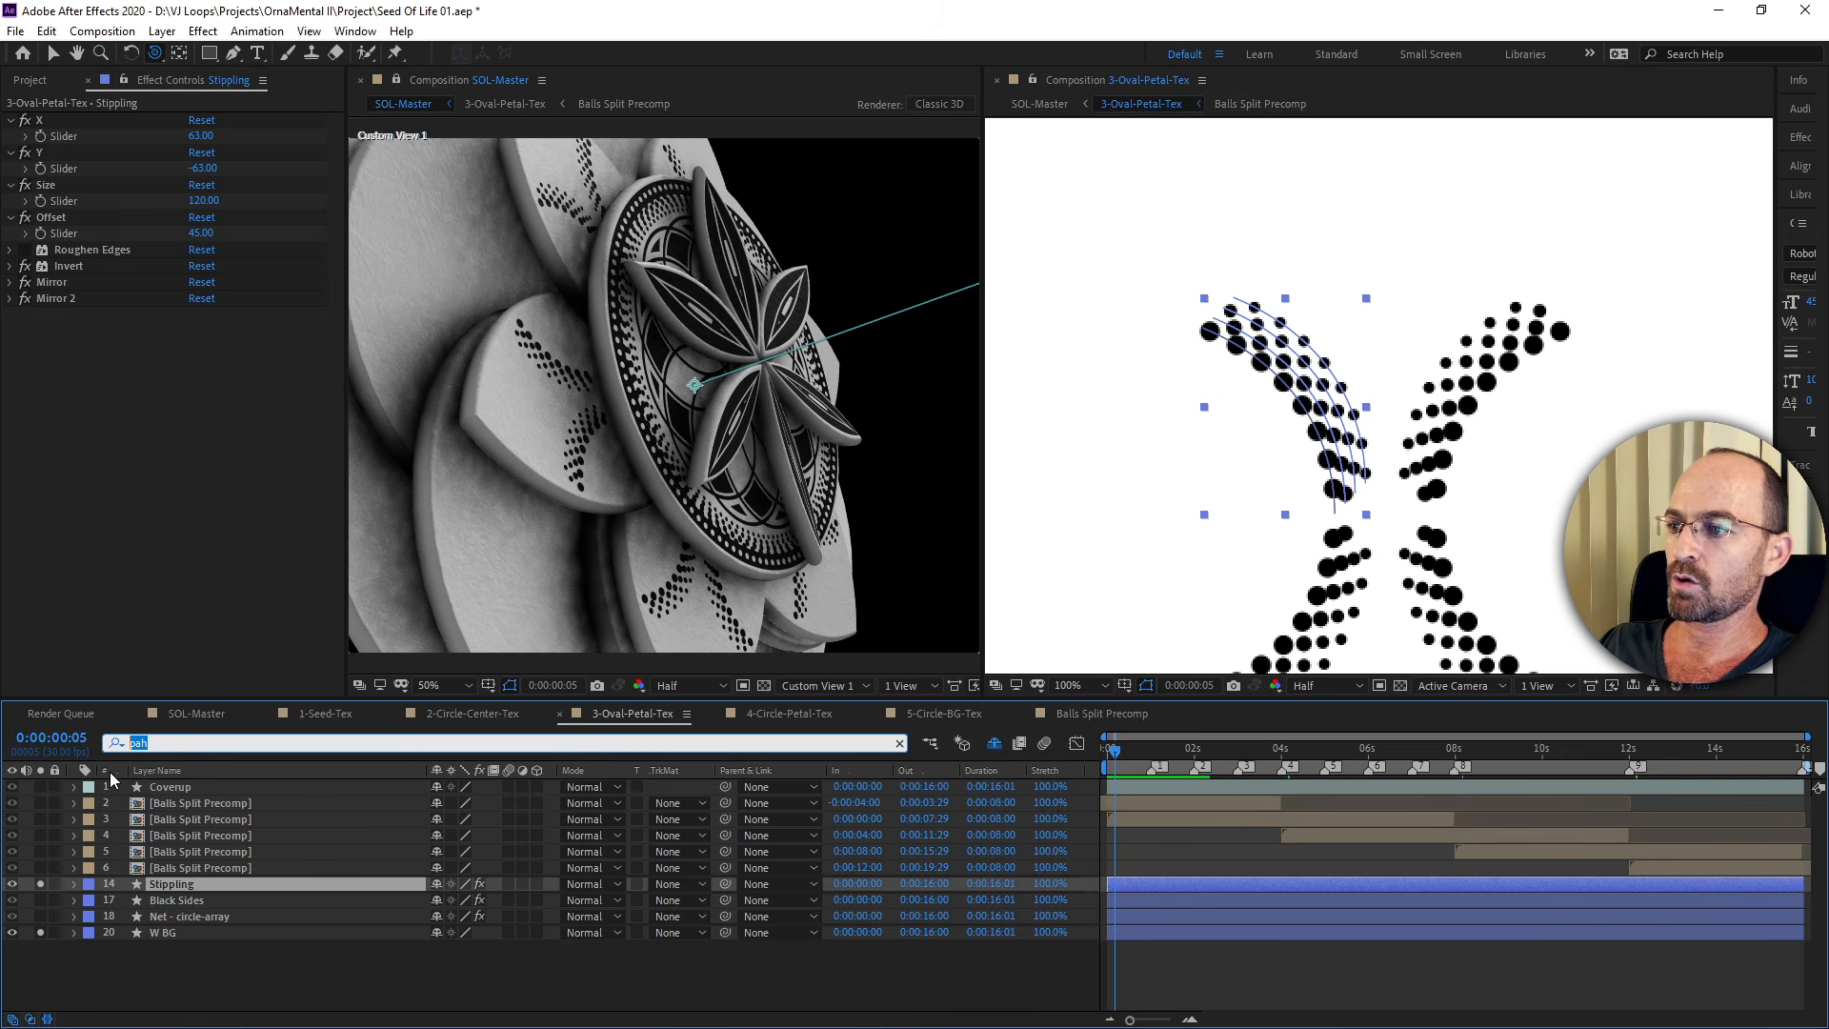
{"action": "type", "text": "path"}
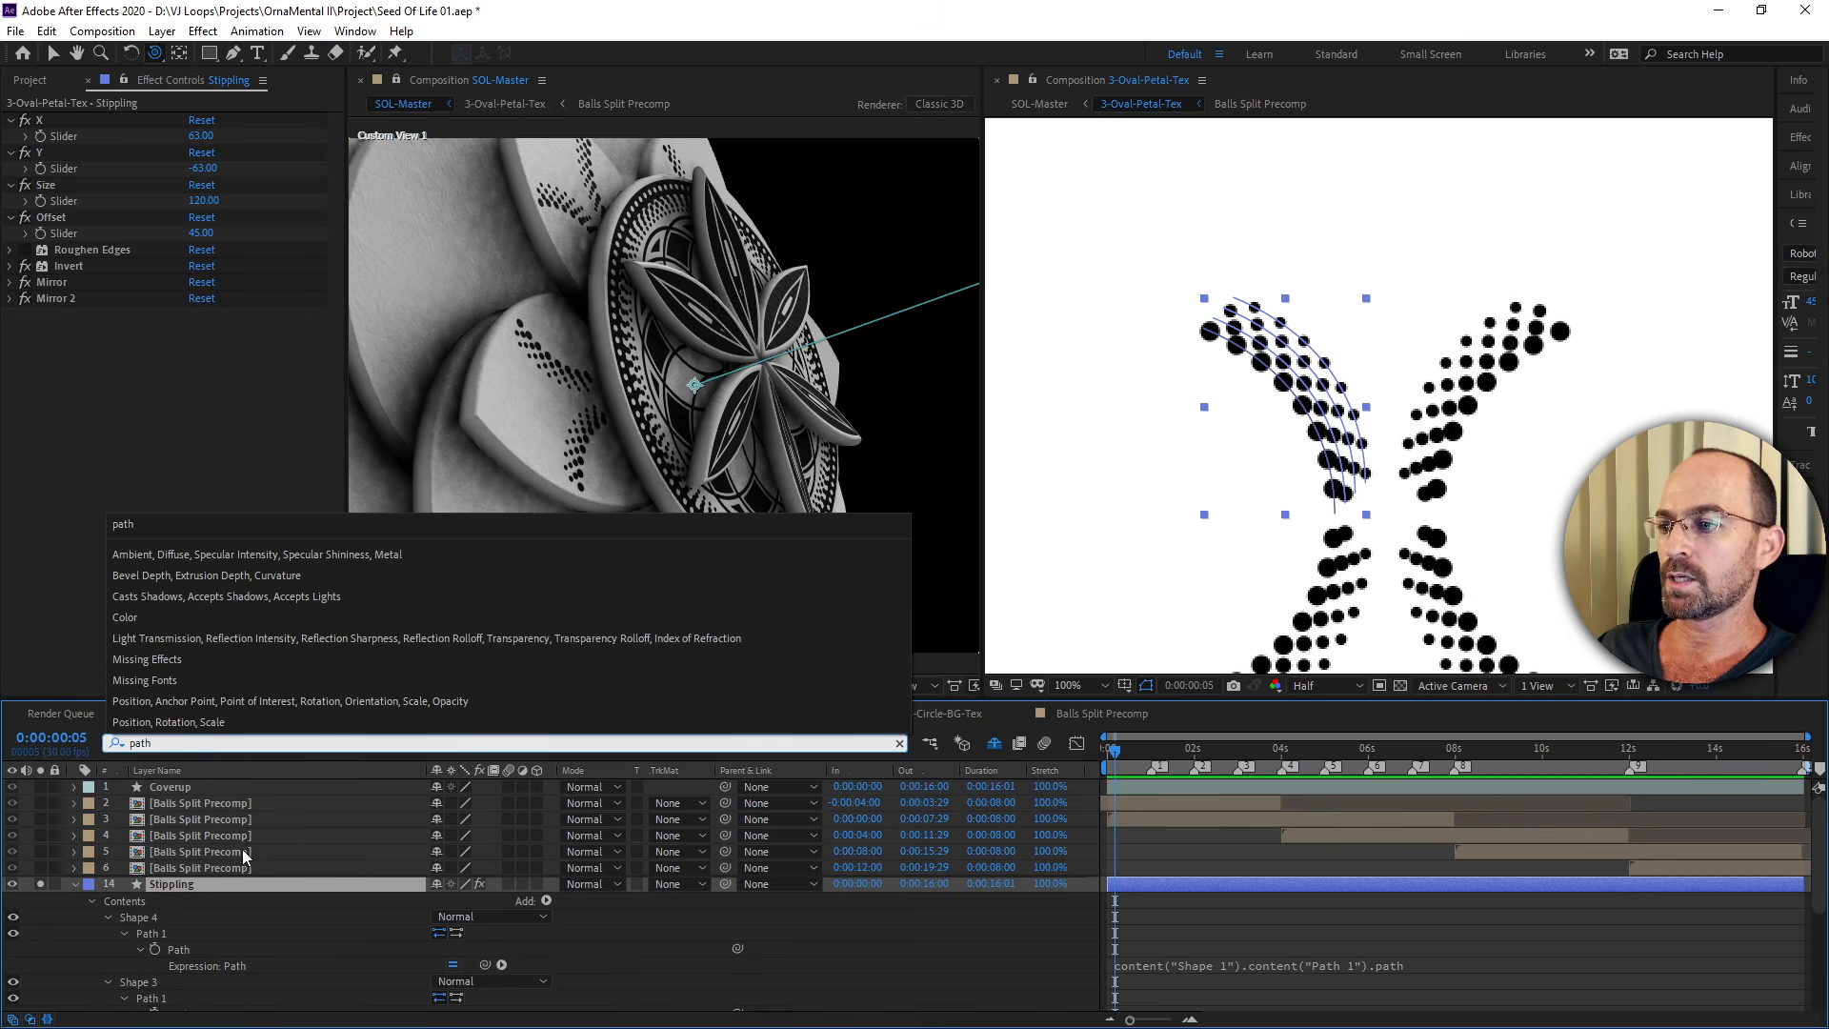
{"action": "key", "text": "Return"}
{"action": "scroll", "coordinate": [244, 848], "scroll_direction": "down", "scroll_amount": 1}
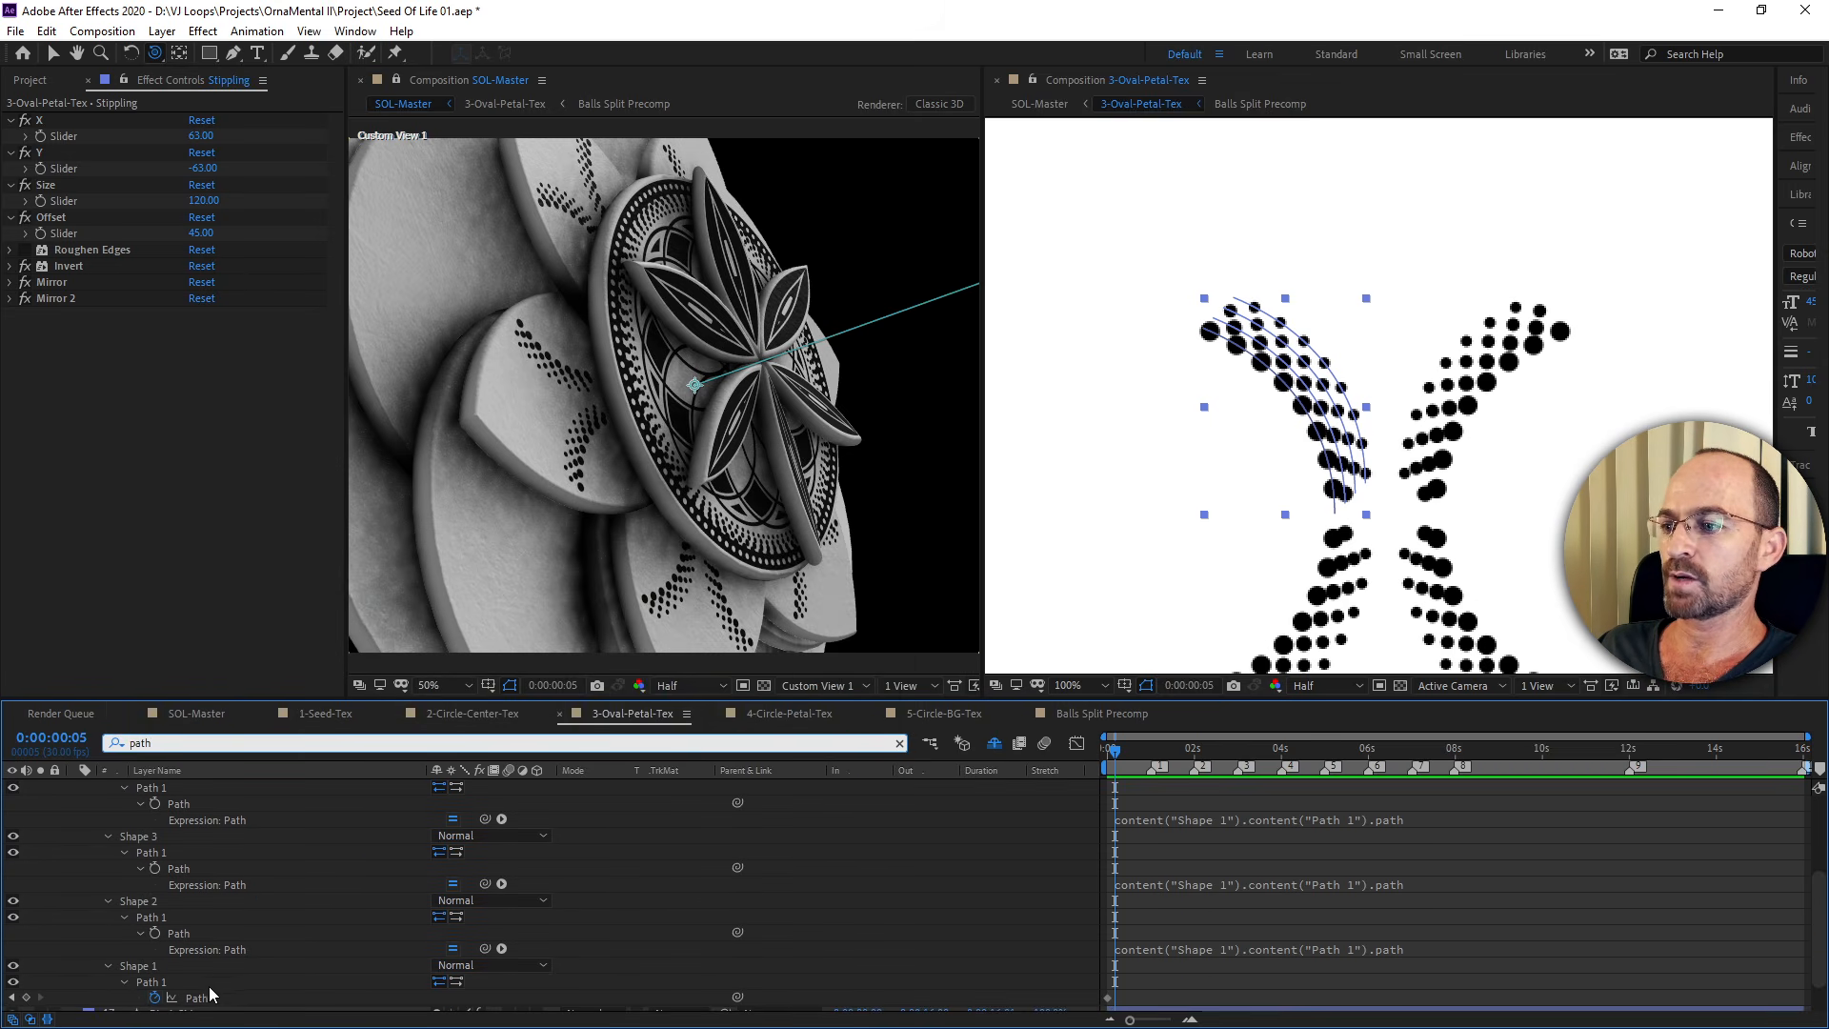
{"action": "scroll", "coordinate": [194, 994], "scroll_direction": "down", "scroll_amount": 1}
{"action": "scroll", "coordinate": [209, 953], "scroll_direction": "up", "scroll_amount": 4}
Reshape the master stippling path into an S-curve by moving its outer end point up and outward and adjusting its curve handles.
{"action": "left_click", "coordinate": [238, 949]}
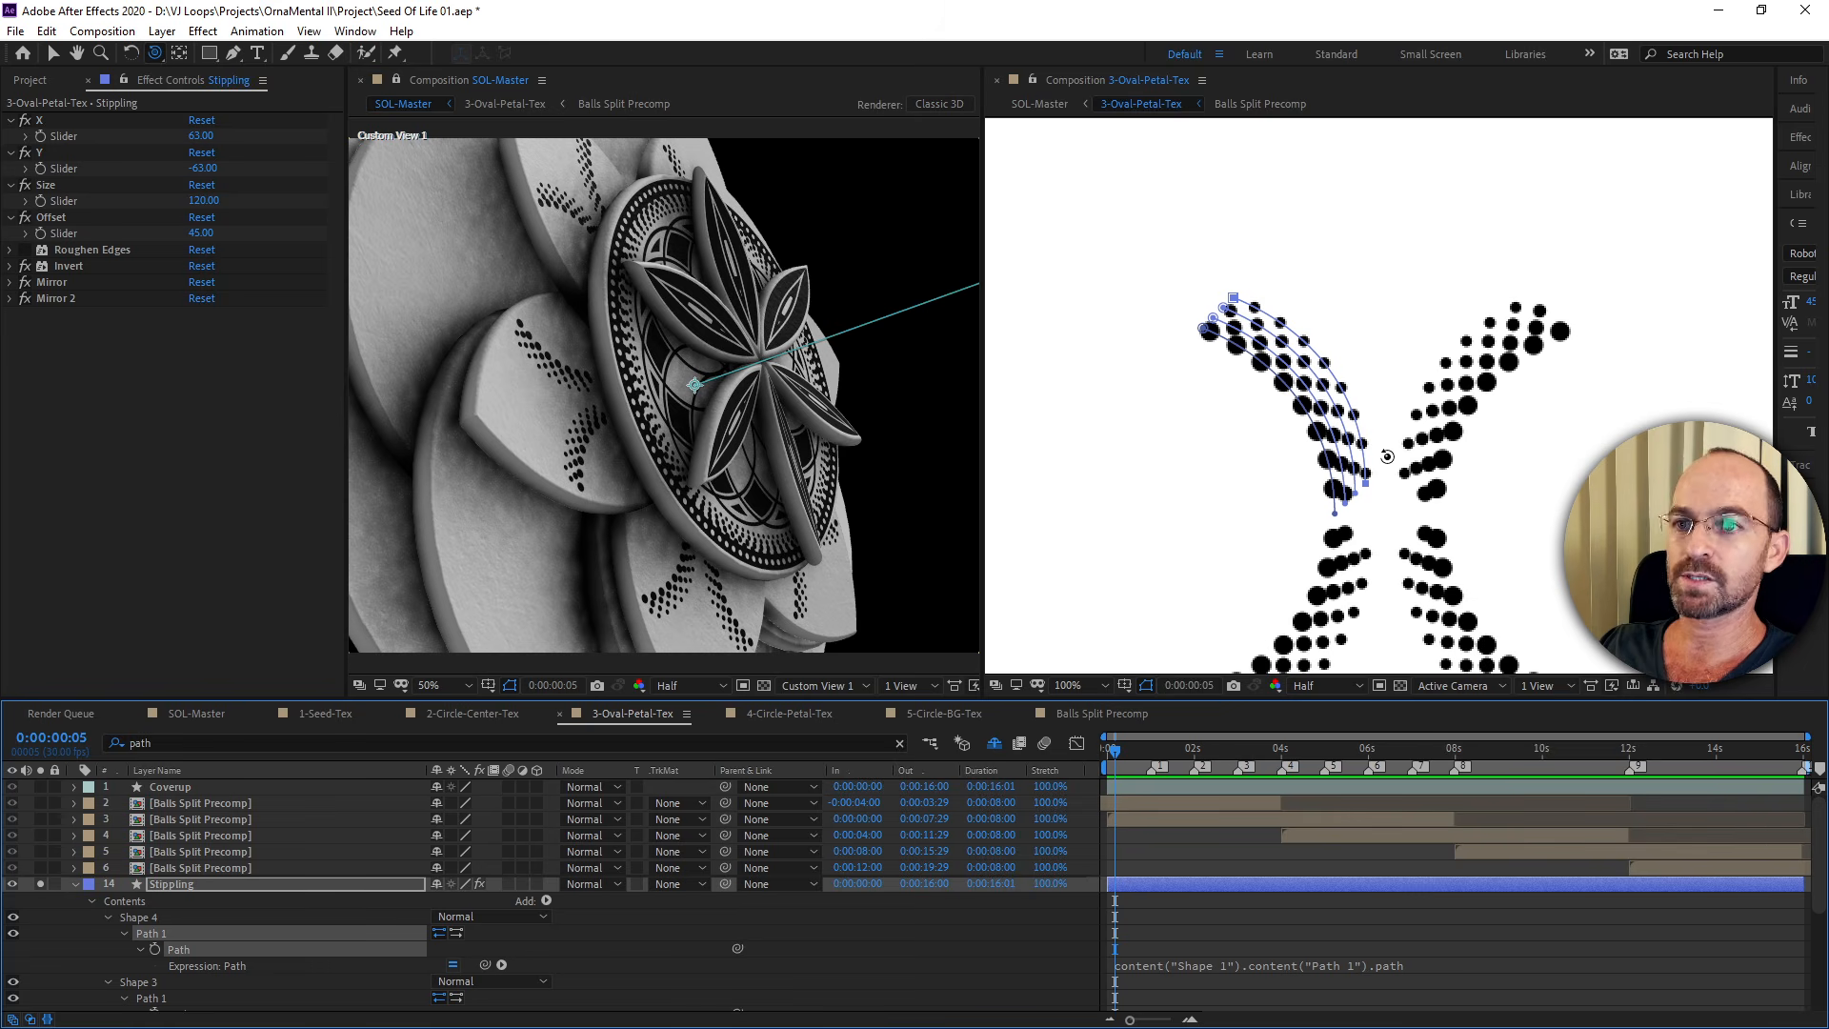
{"action": "key", "text": "v"}
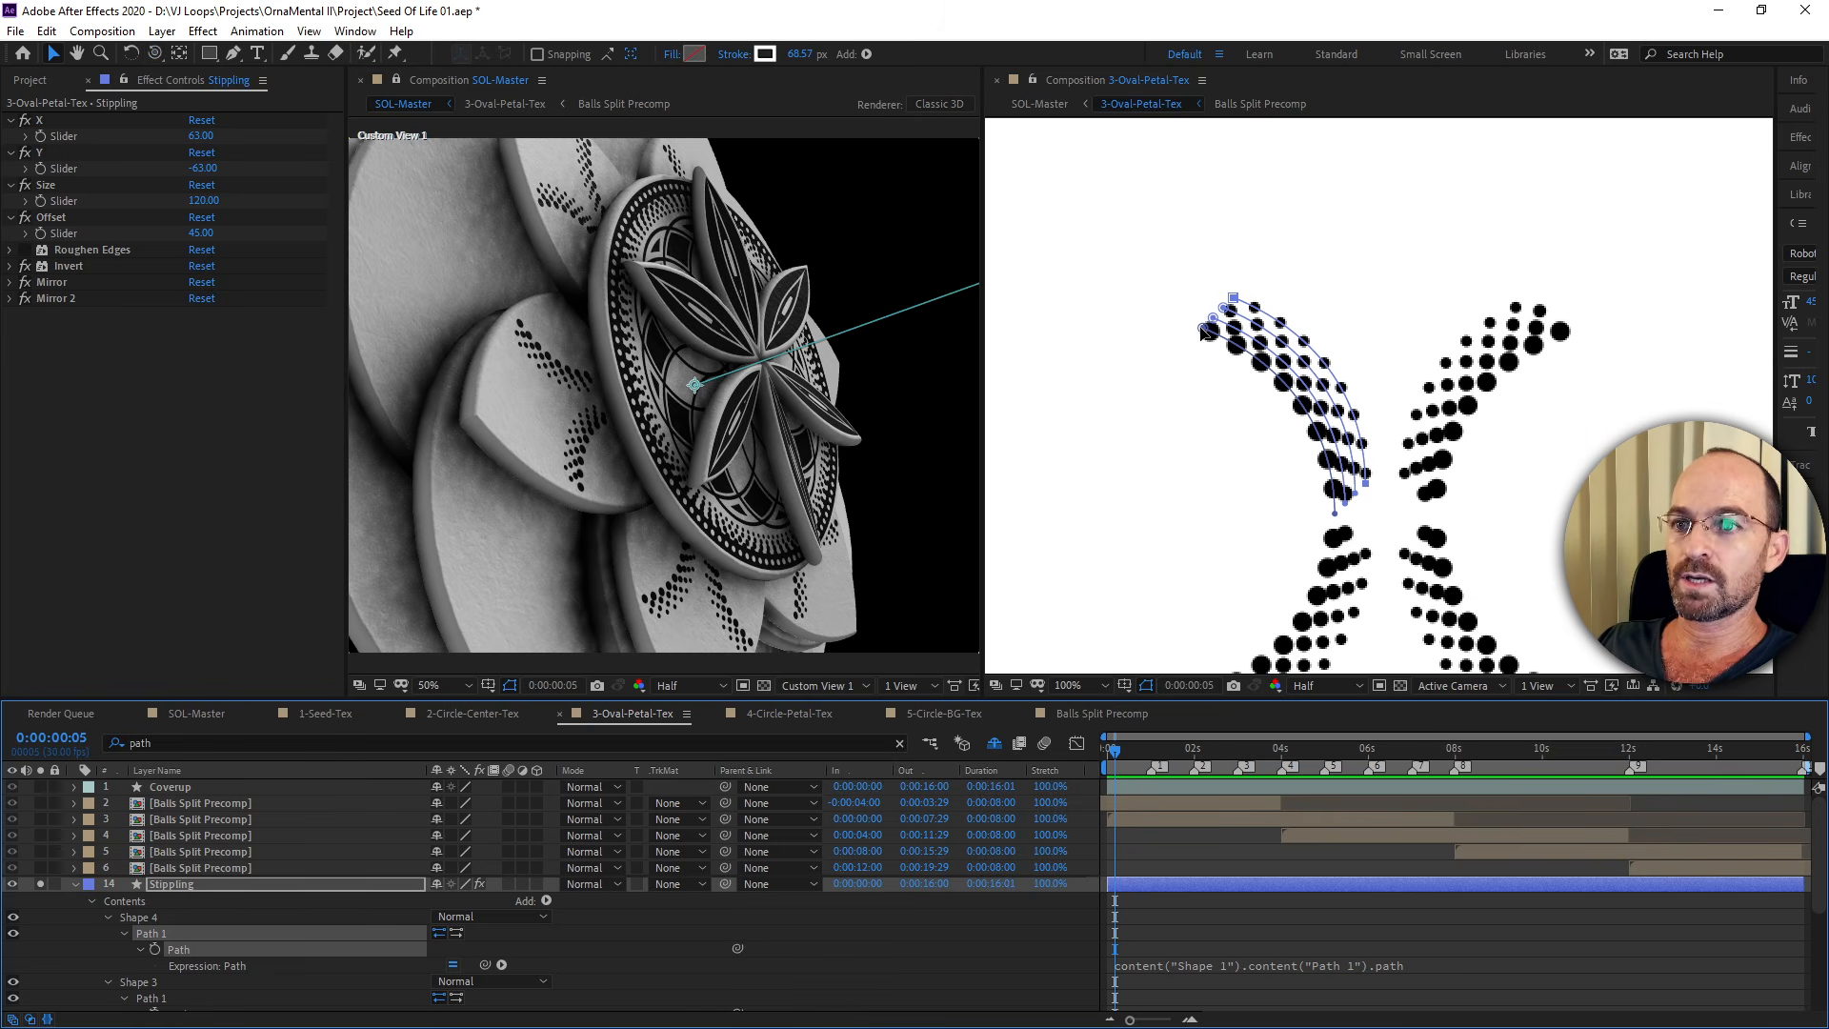
{"action": "left_click", "coordinate": [1205, 329]}
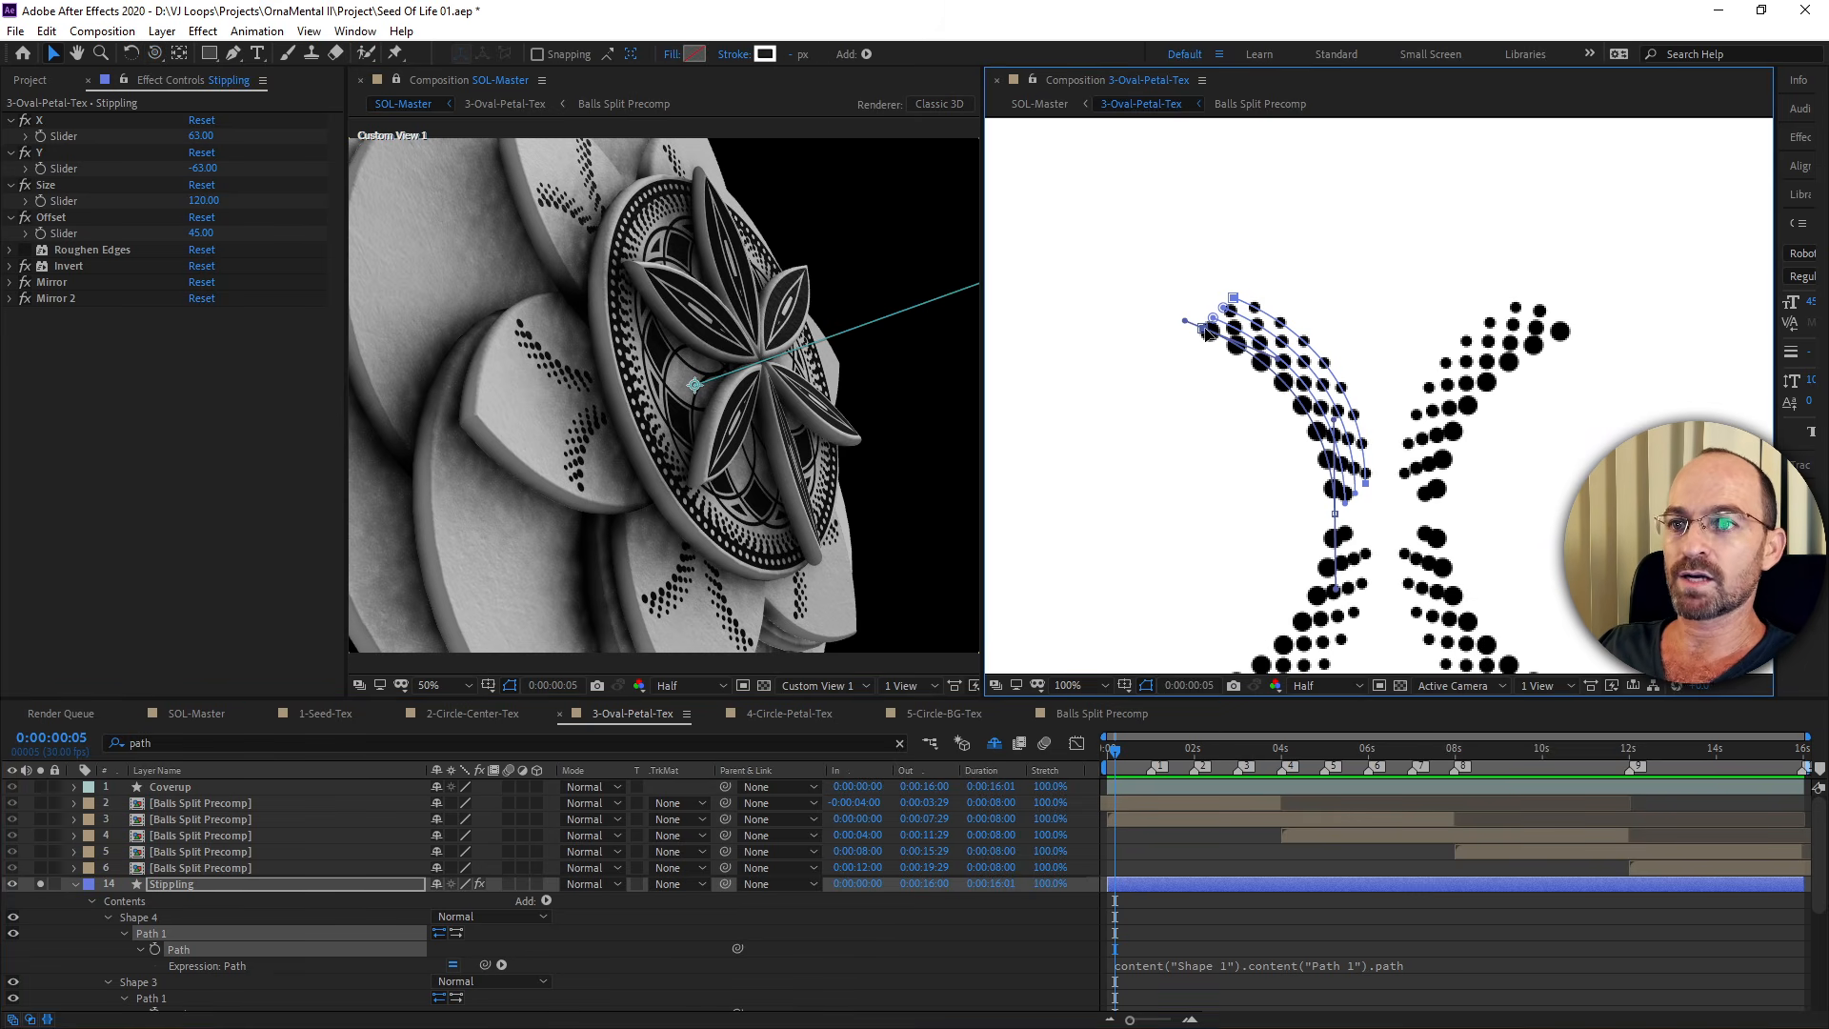
{"action": "left_click_drag", "start_coordinate": [1202, 329], "coordinate": [1115, 208]}
{"action": "left_click_drag", "start_coordinate": [1208, 276], "coordinate": [1276, 324]}
{"action": "left_click_drag", "start_coordinate": [1105, 233], "coordinate": [1077, 416]}
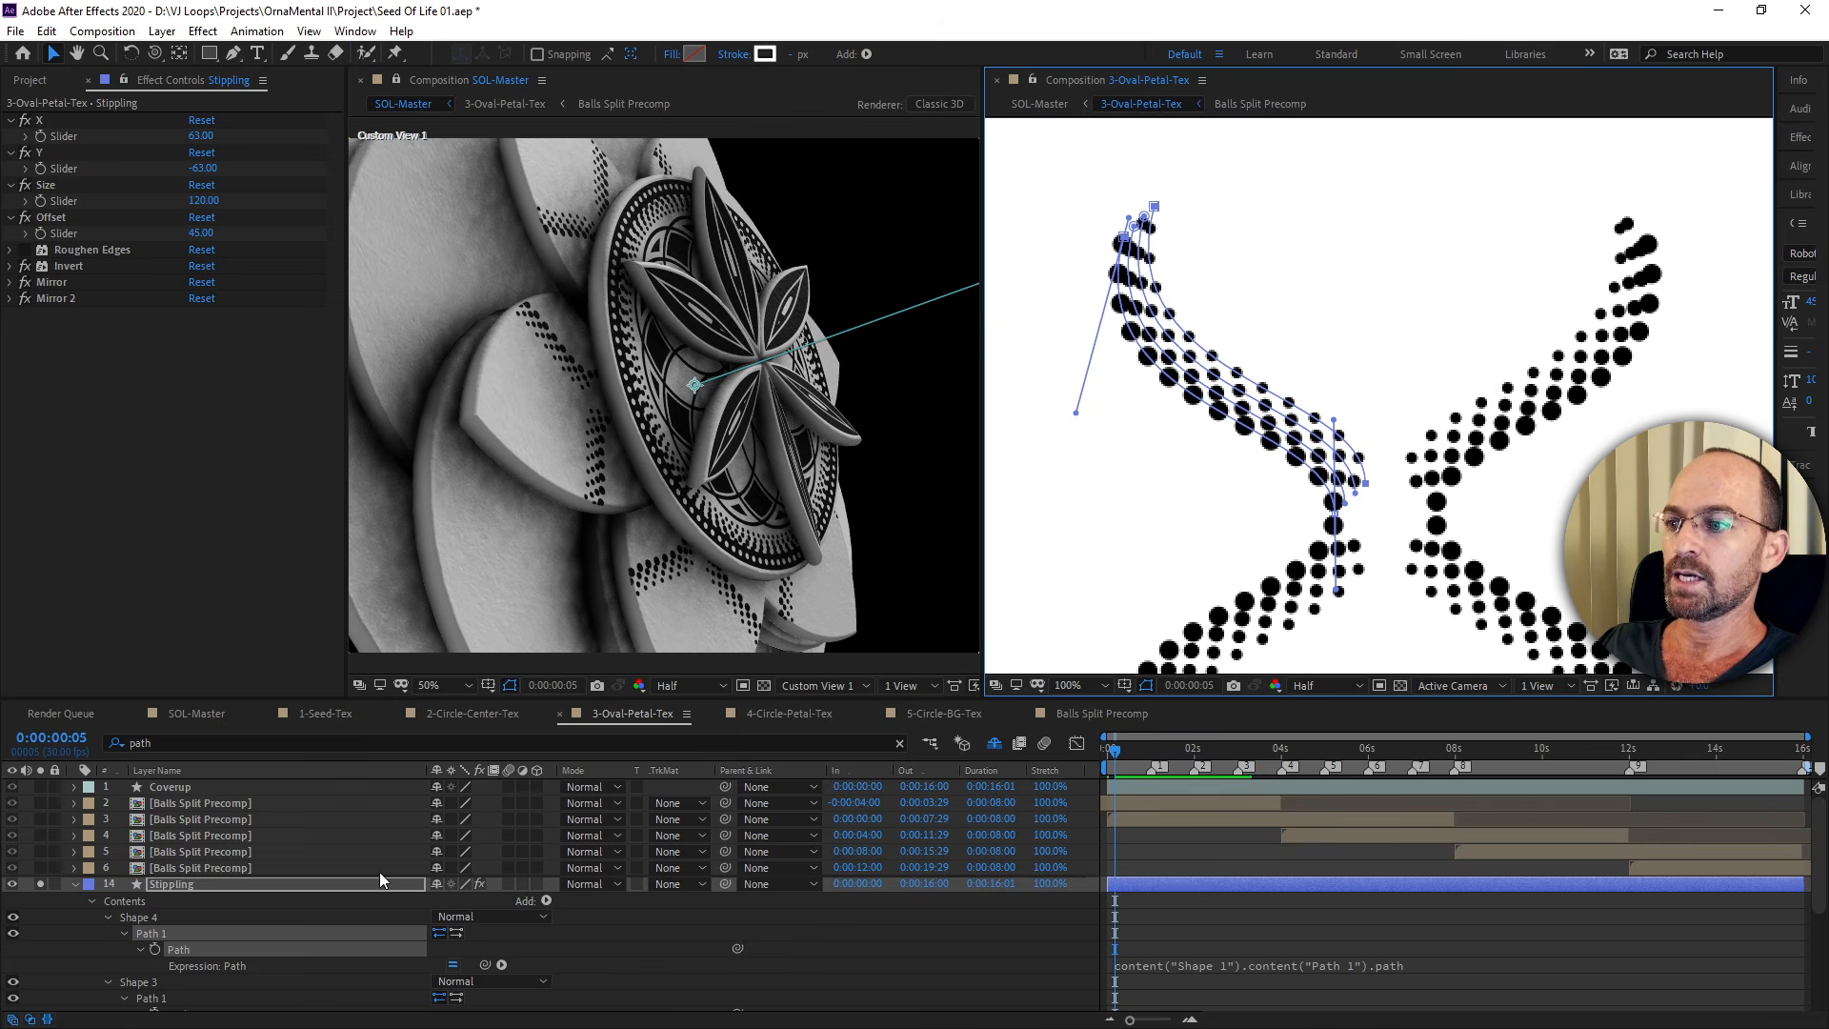
Set the Stippling layer's X slider to 179, Y to -285 and Size to 178.
{"action": "left_click", "coordinate": [318, 882]}
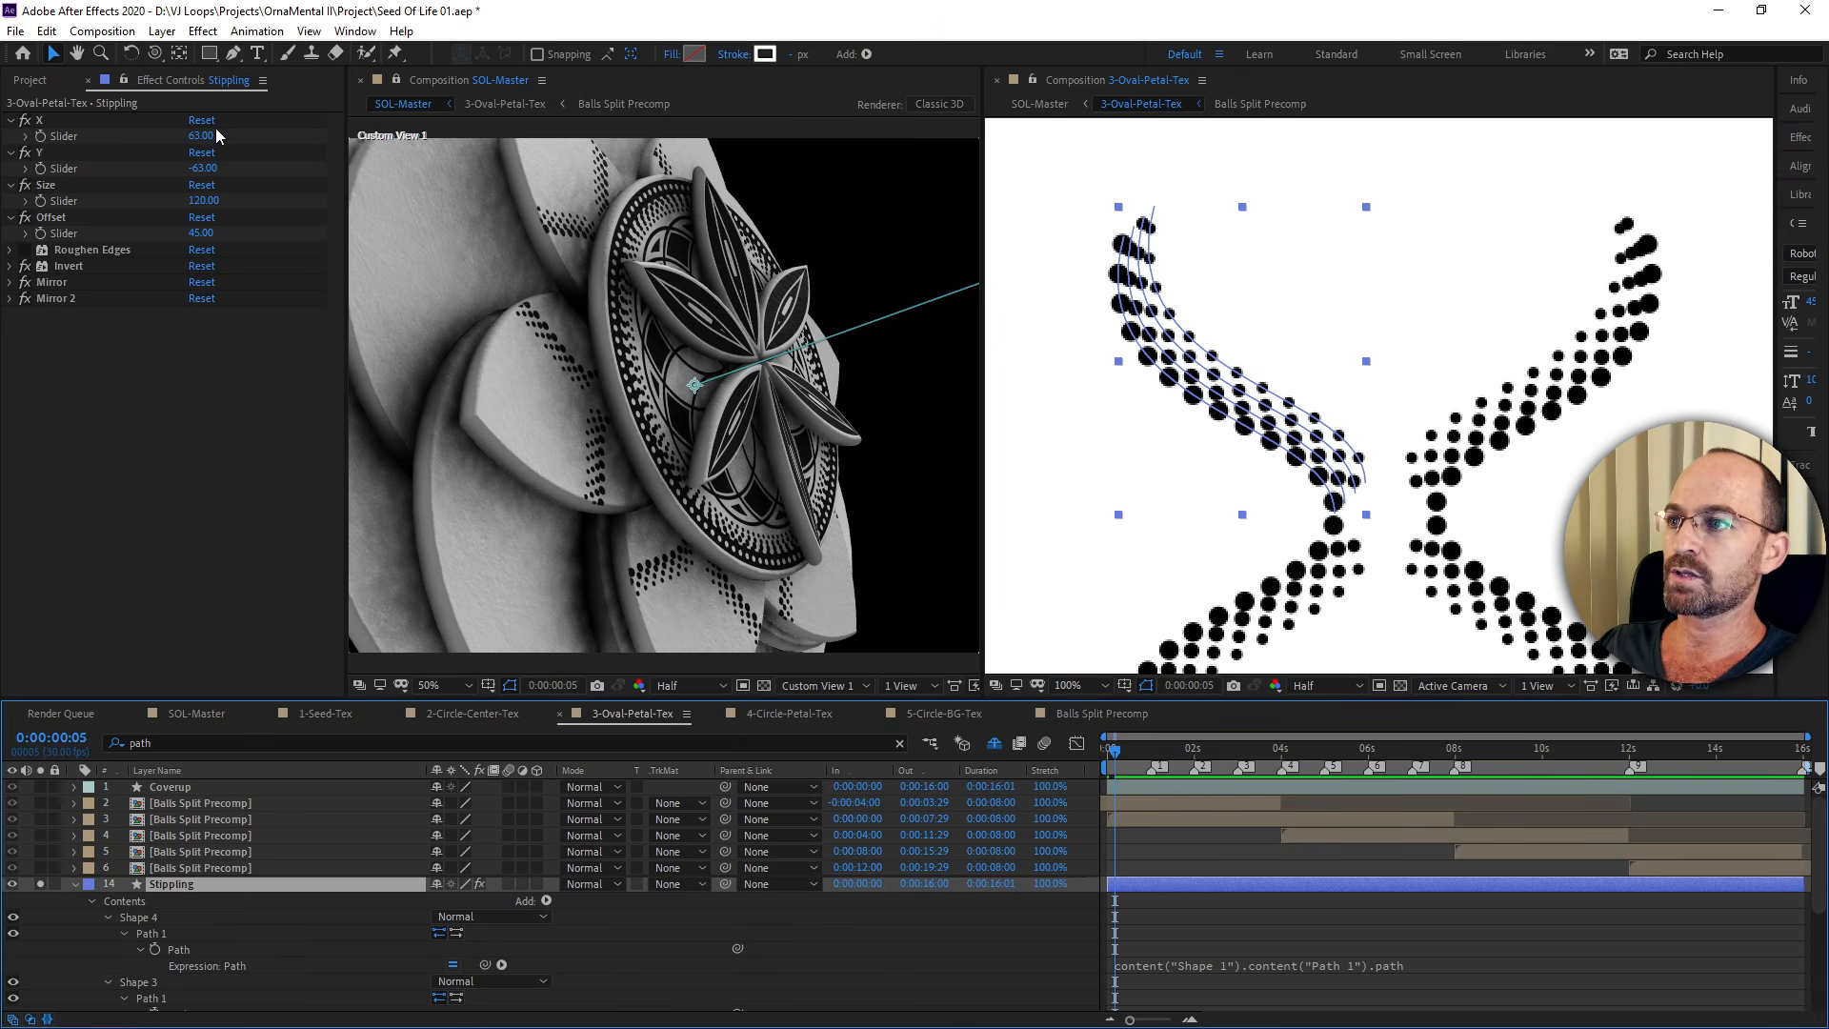
{"action": "left_click_drag", "start_coordinate": [206, 135], "coordinate": [37, 203]}
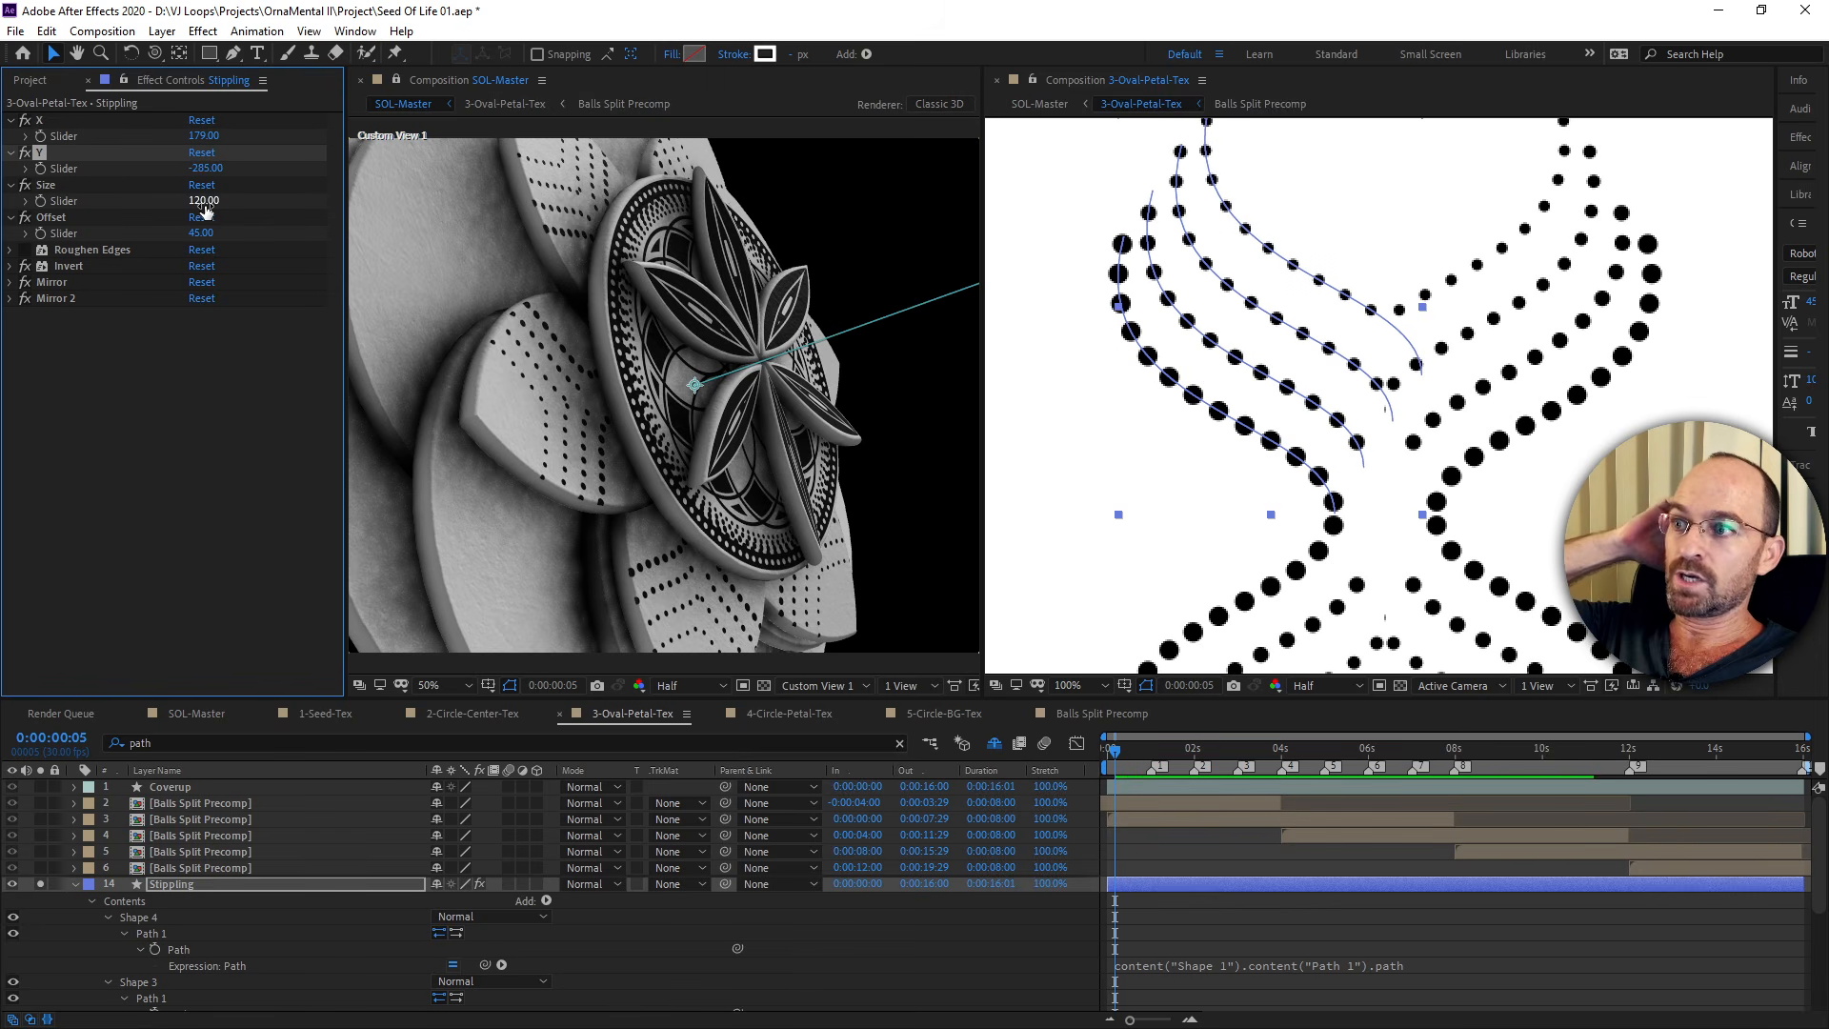
{"action": "left_click_drag", "start_coordinate": [204, 202], "coordinate": [251, 208]}
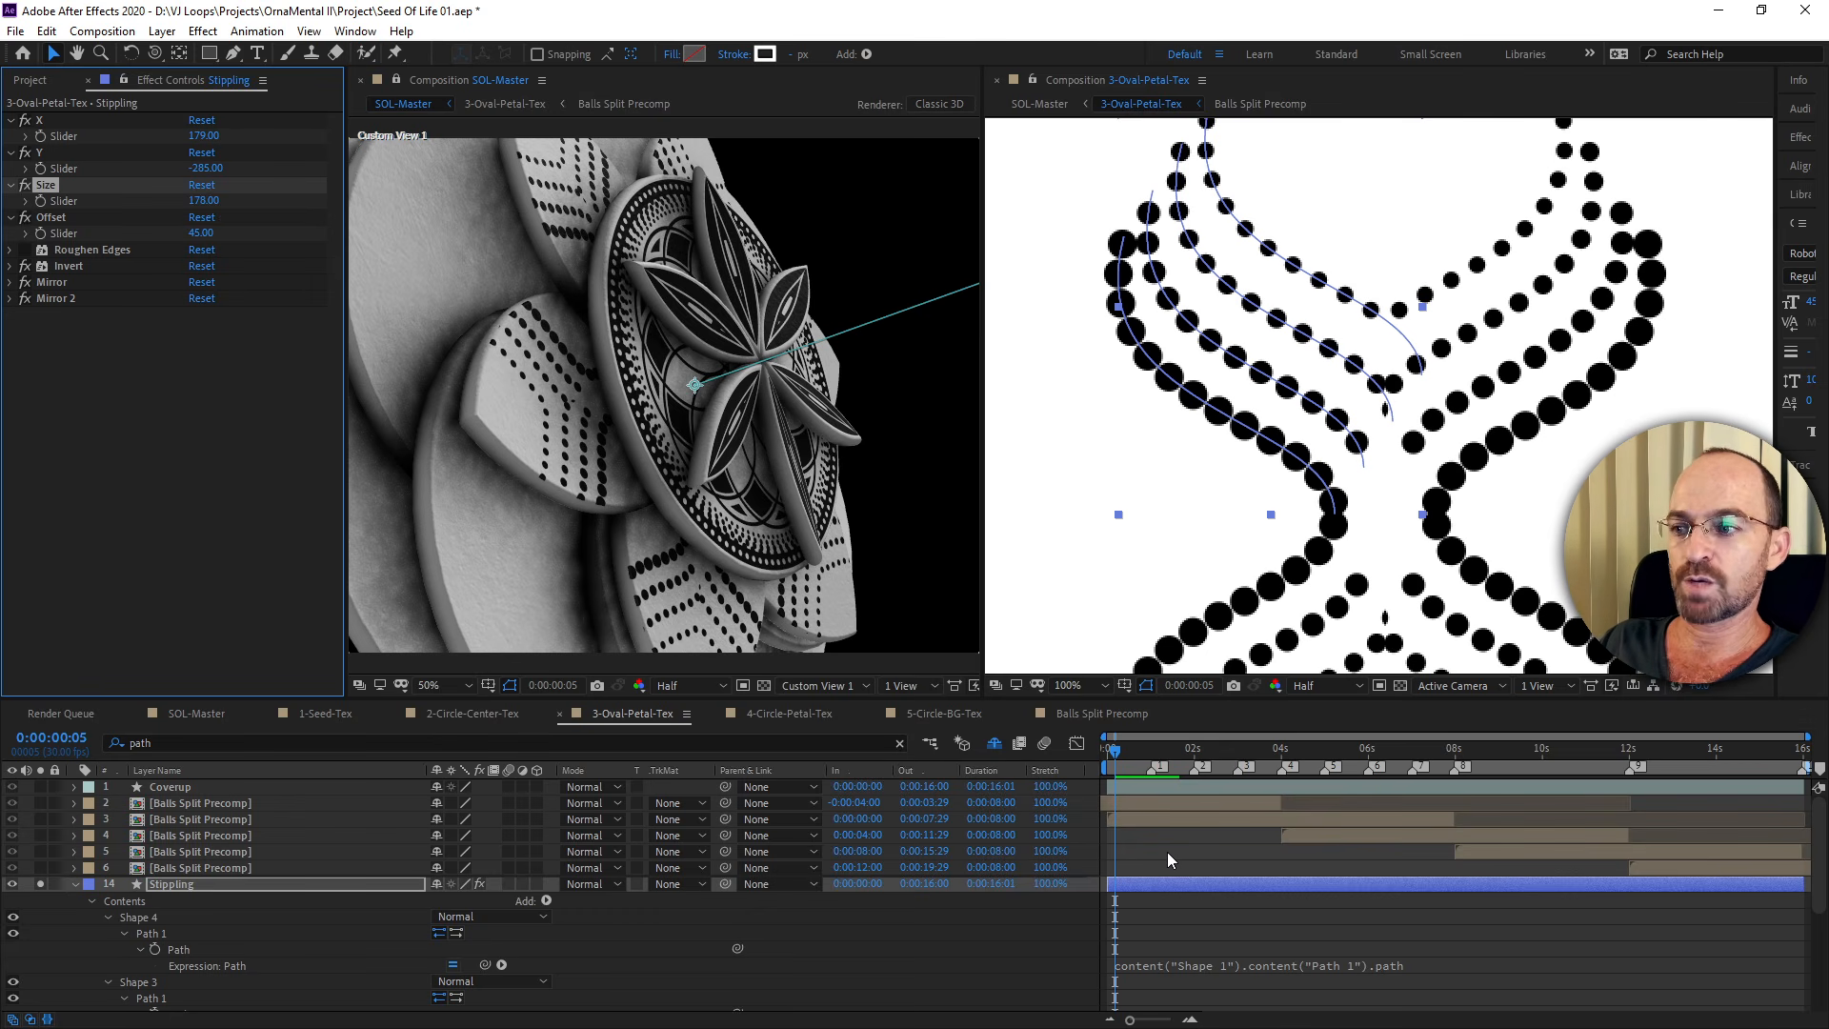
Turn off solo for Stippling and reveal all of the layer's expressions.
{"action": "left_click", "coordinate": [40, 884]}
{"action": "left_click", "coordinate": [73, 884]}
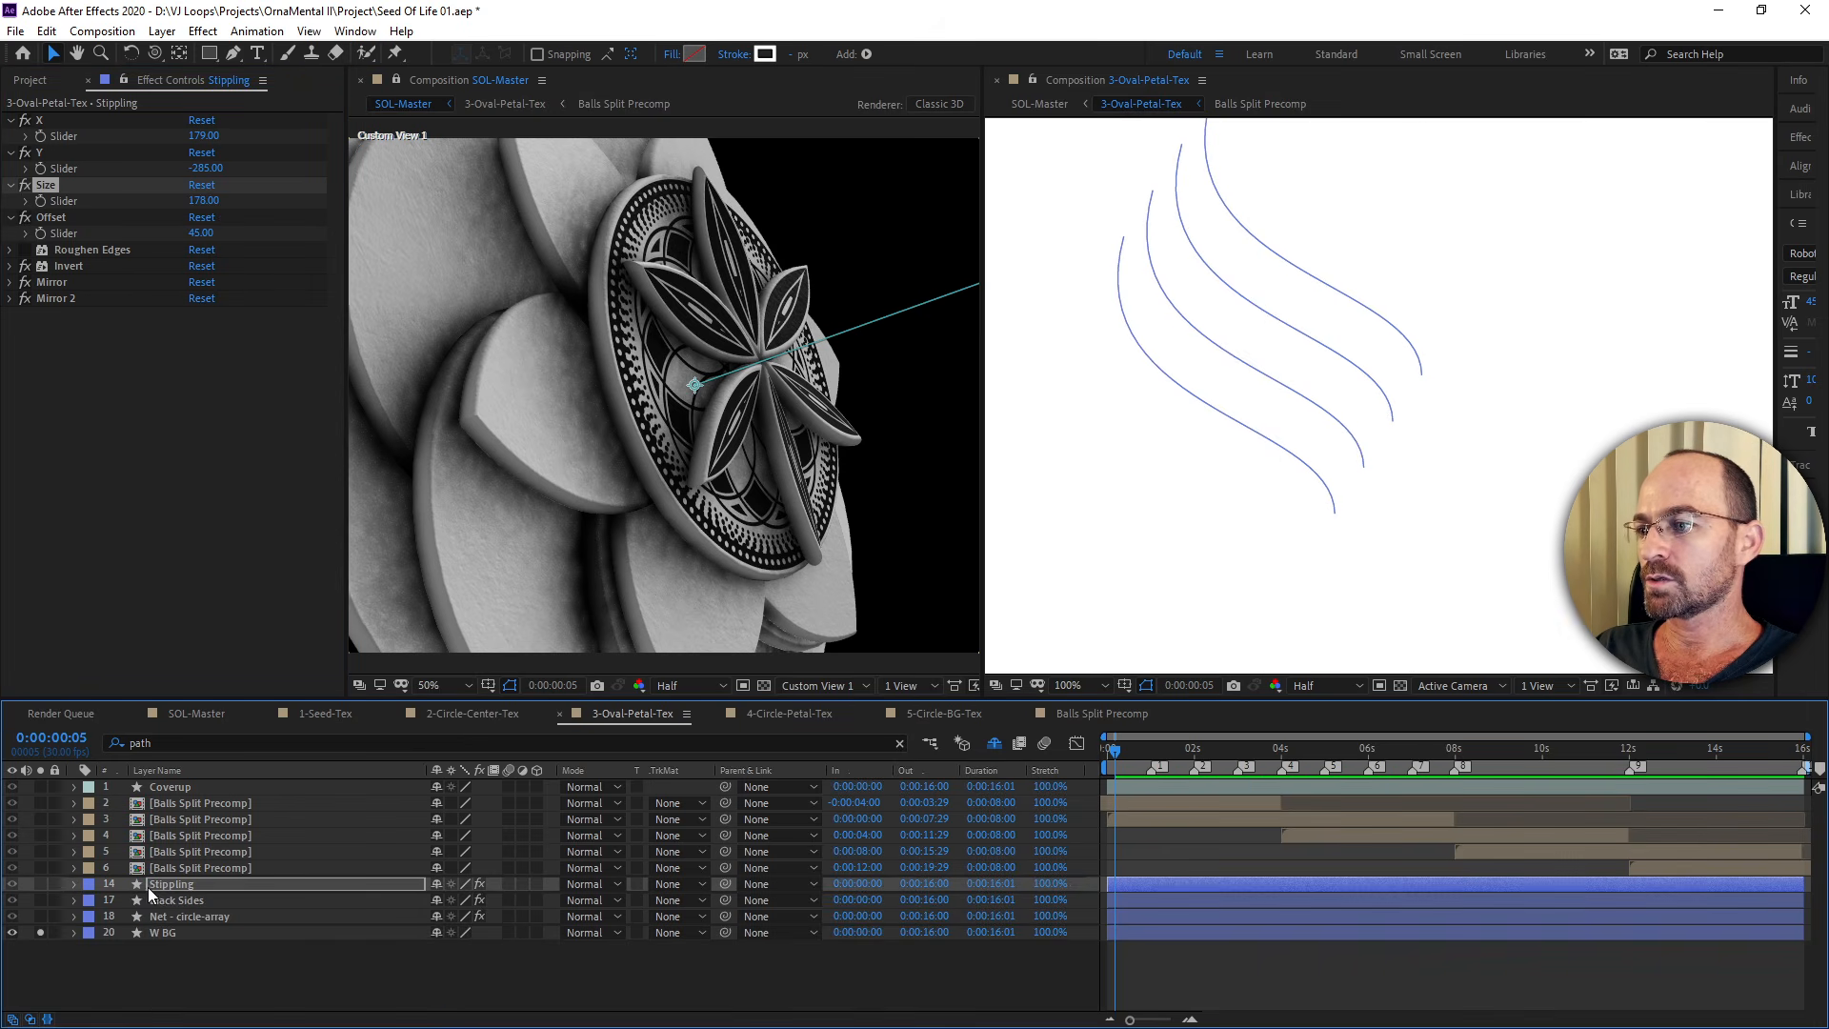
{"action": "left_click", "coordinate": [150, 886]}
{"action": "key", "text": "e"}
{"action": "key", "text": "e"}
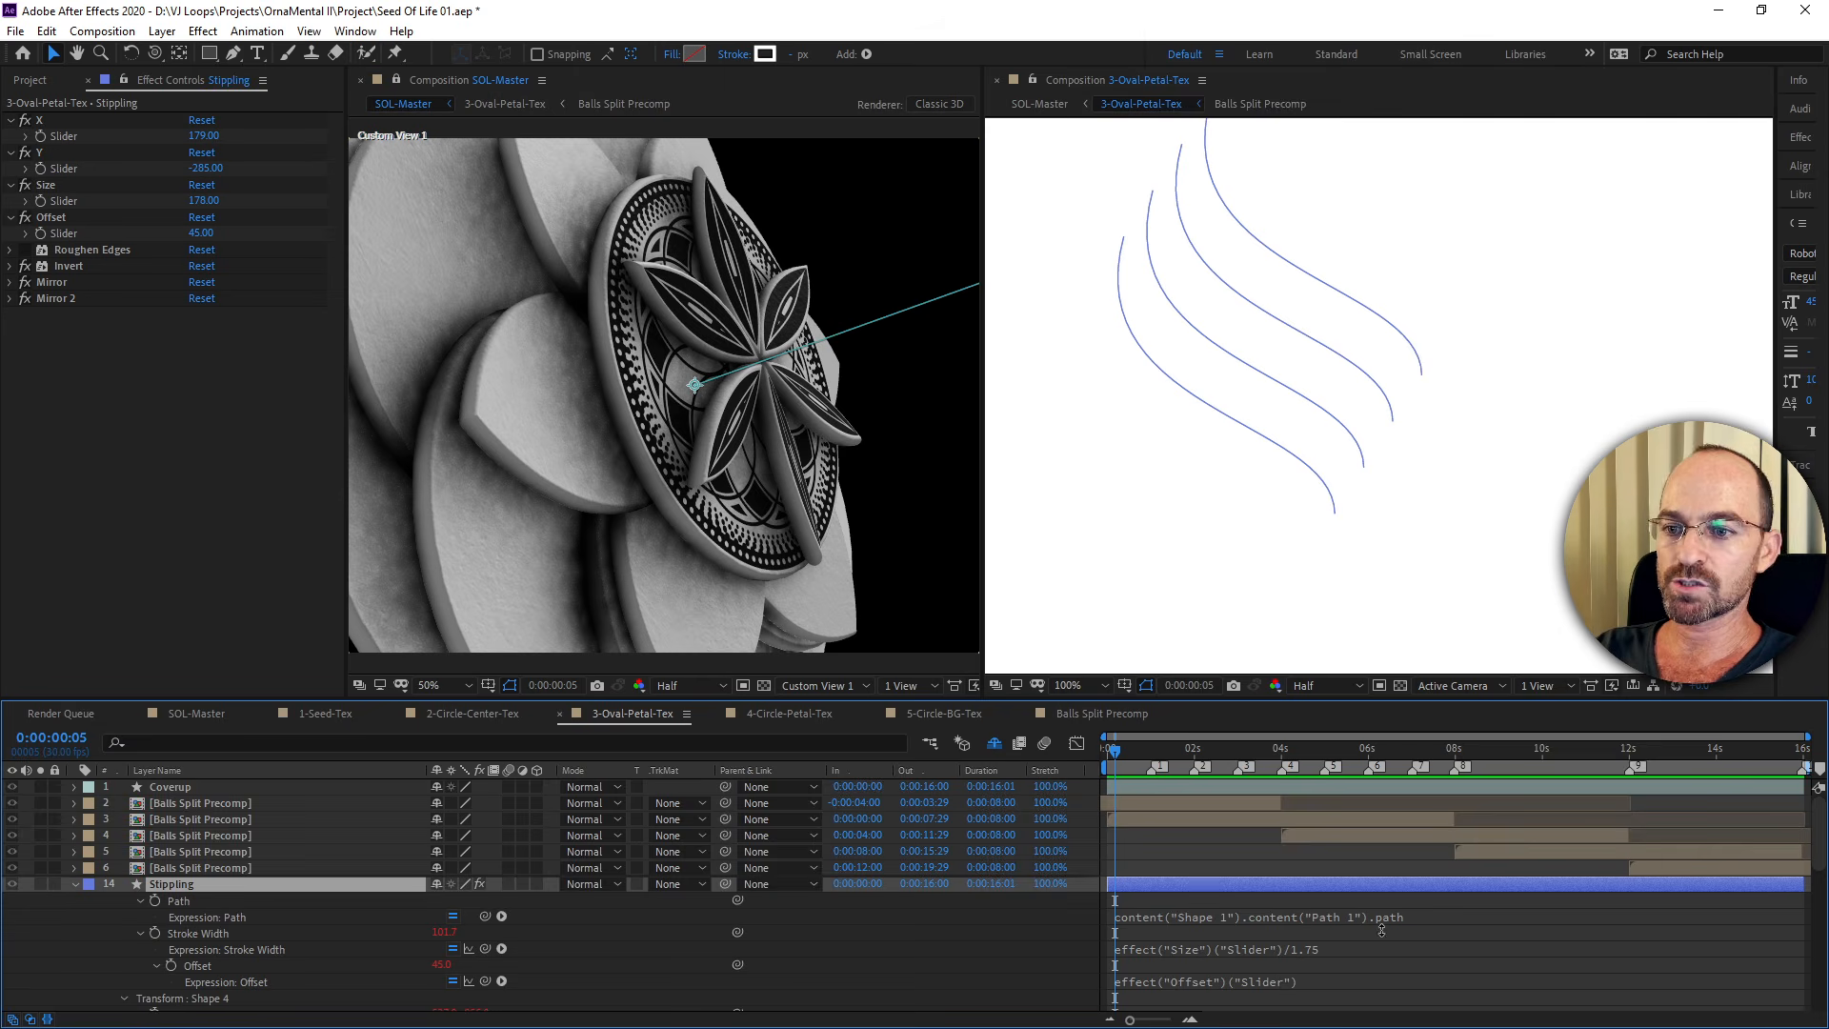
Examine the path, stroke width, offset and position expressions that drive Stippling's shapes.
{"action": "scroll", "coordinate": [1379, 928], "scroll_direction": "down", "scroll_amount": 2}
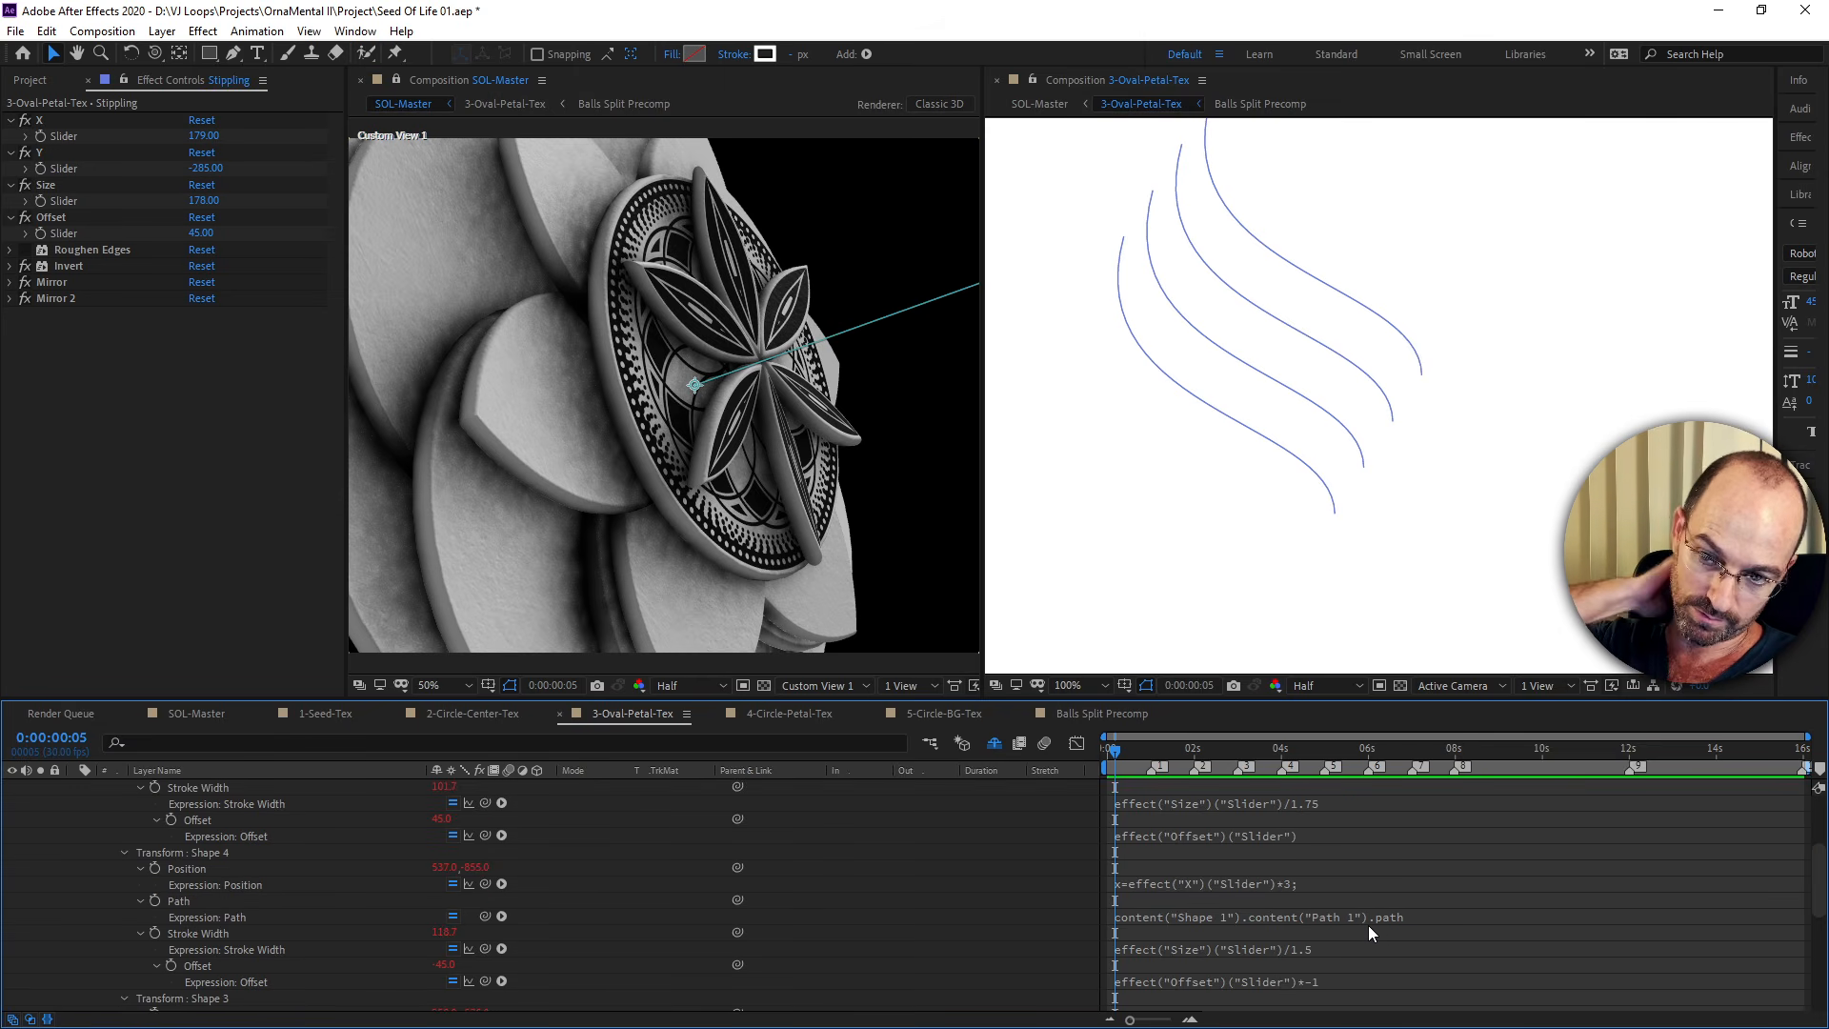
{"action": "scroll", "coordinate": [1368, 931], "scroll_direction": "down", "scroll_amount": 1}
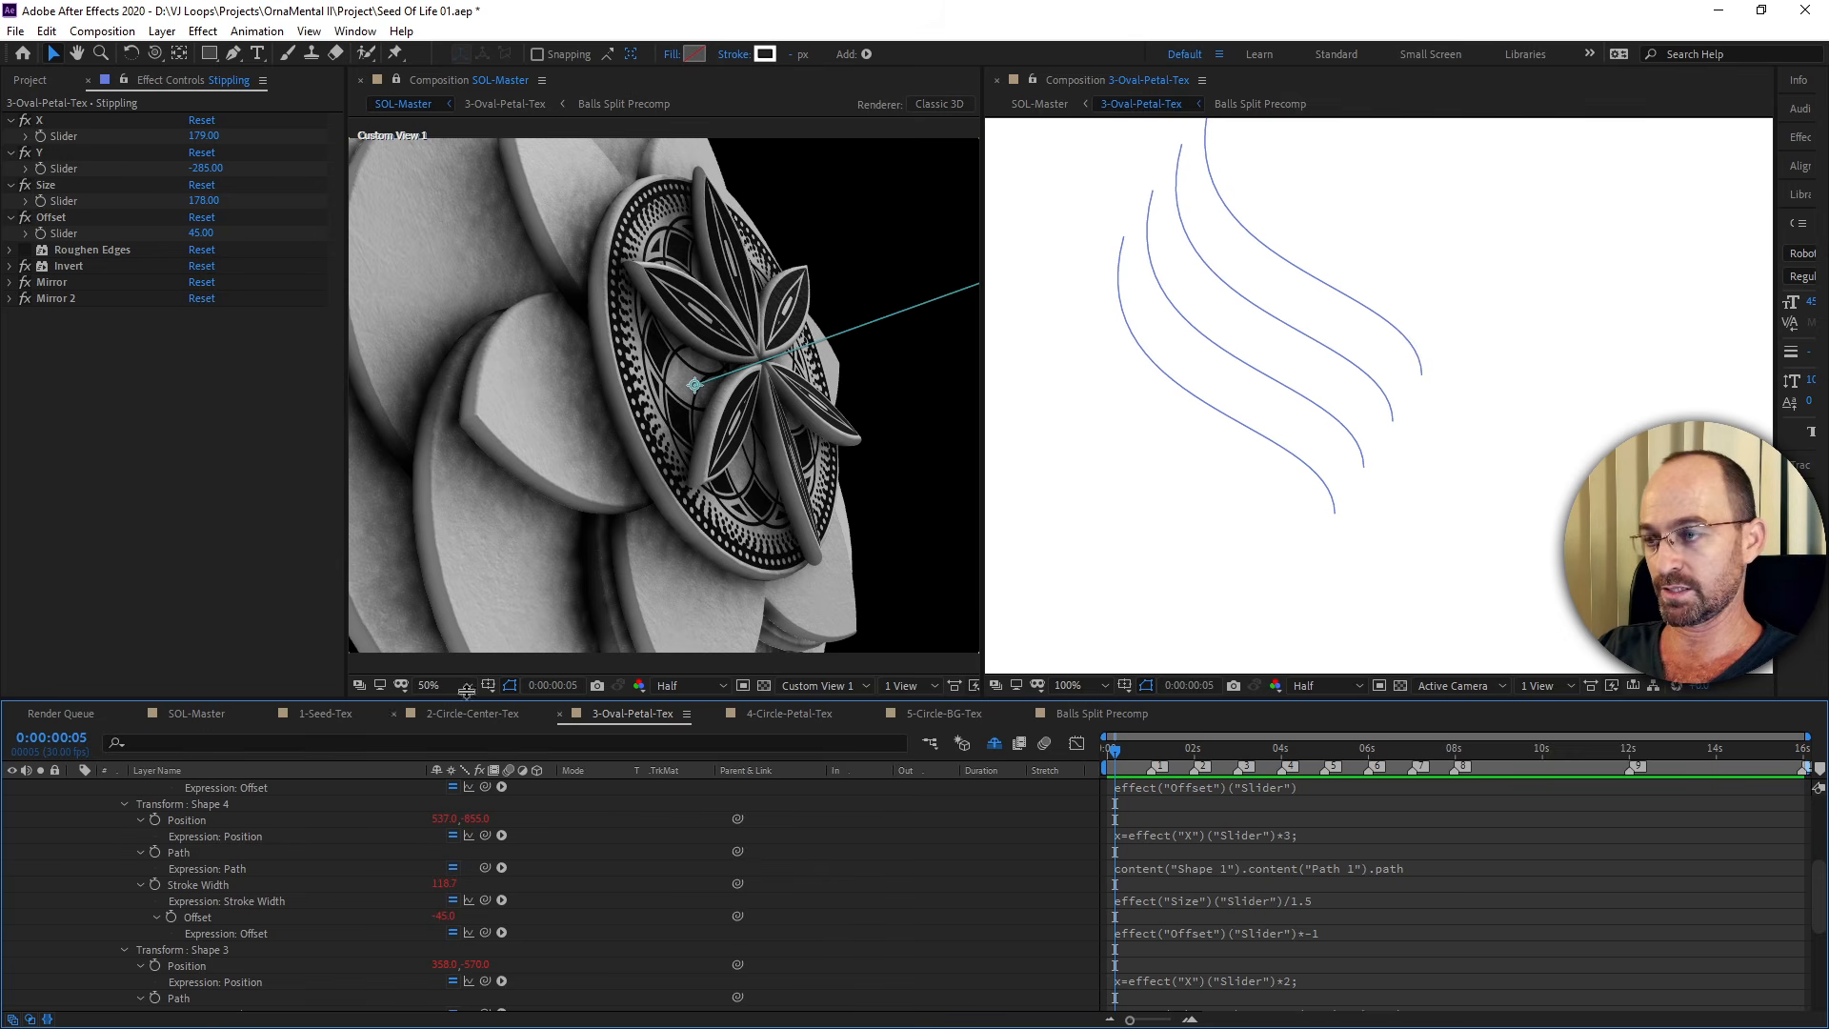
{"action": "scroll", "coordinate": [230, 838], "scroll_direction": "up", "scroll_amount": 2}
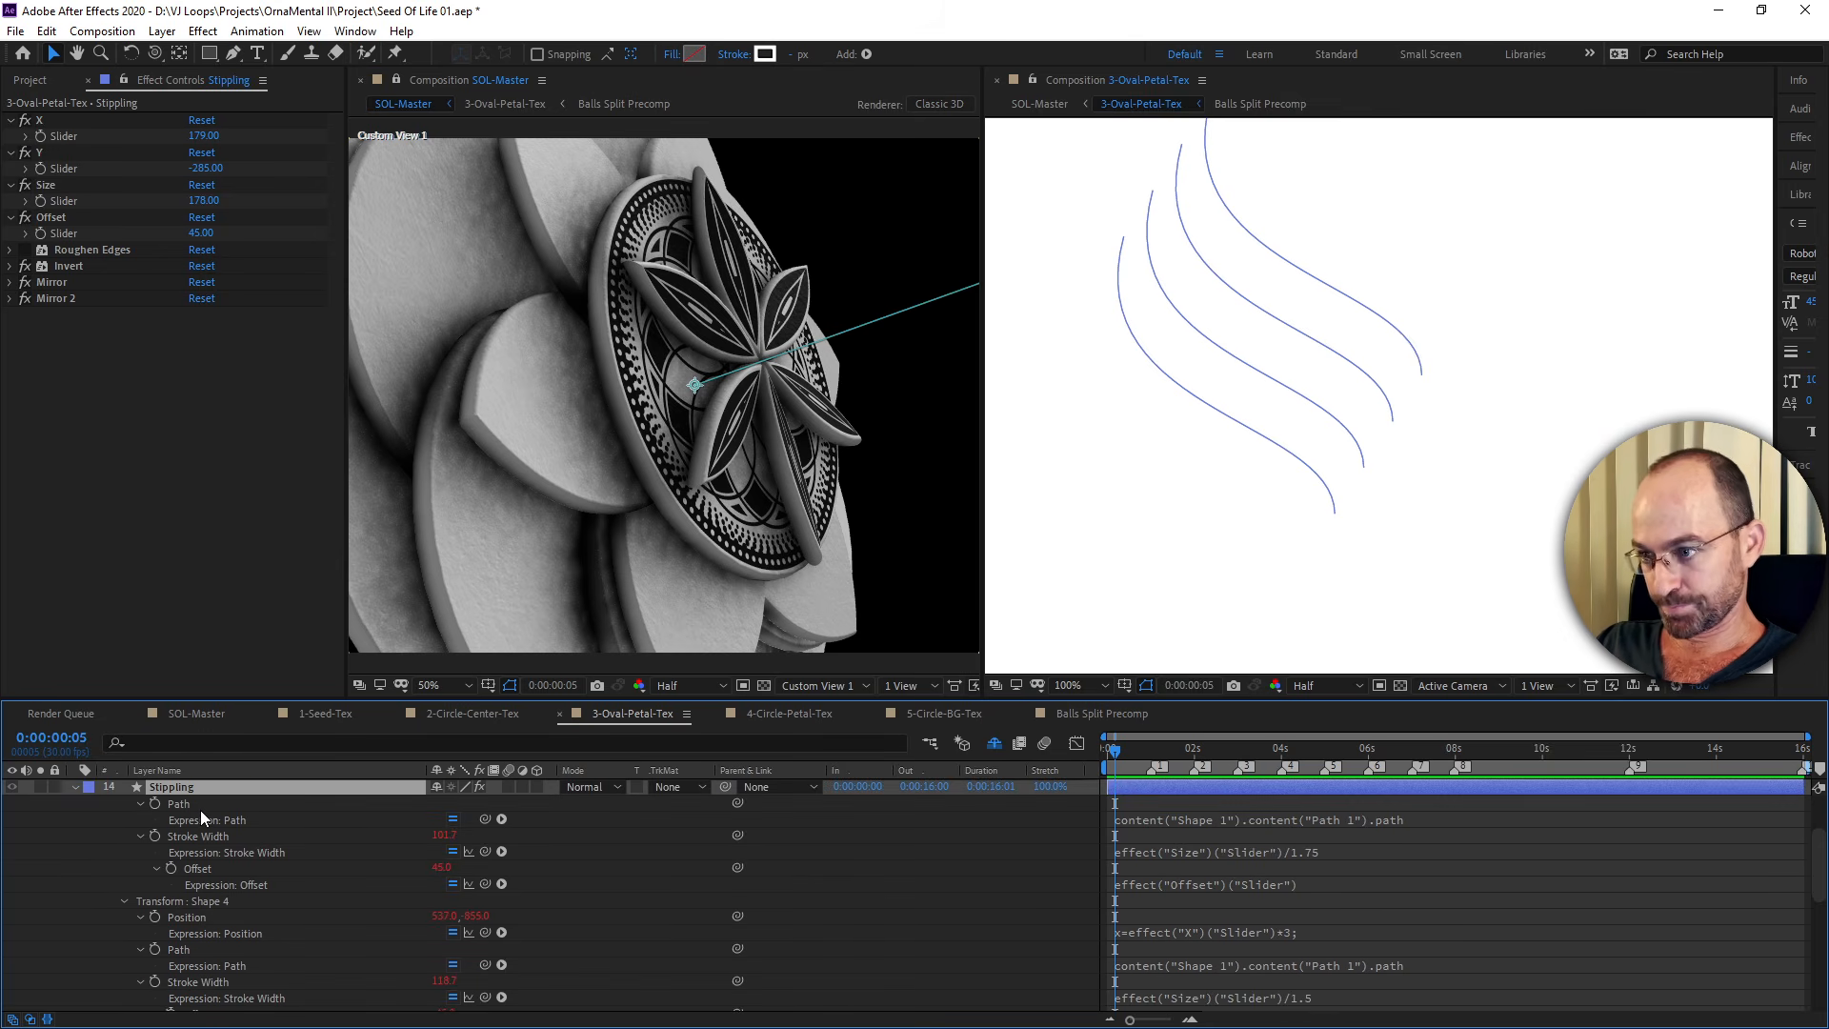
{"action": "left_click", "coordinate": [204, 804]}
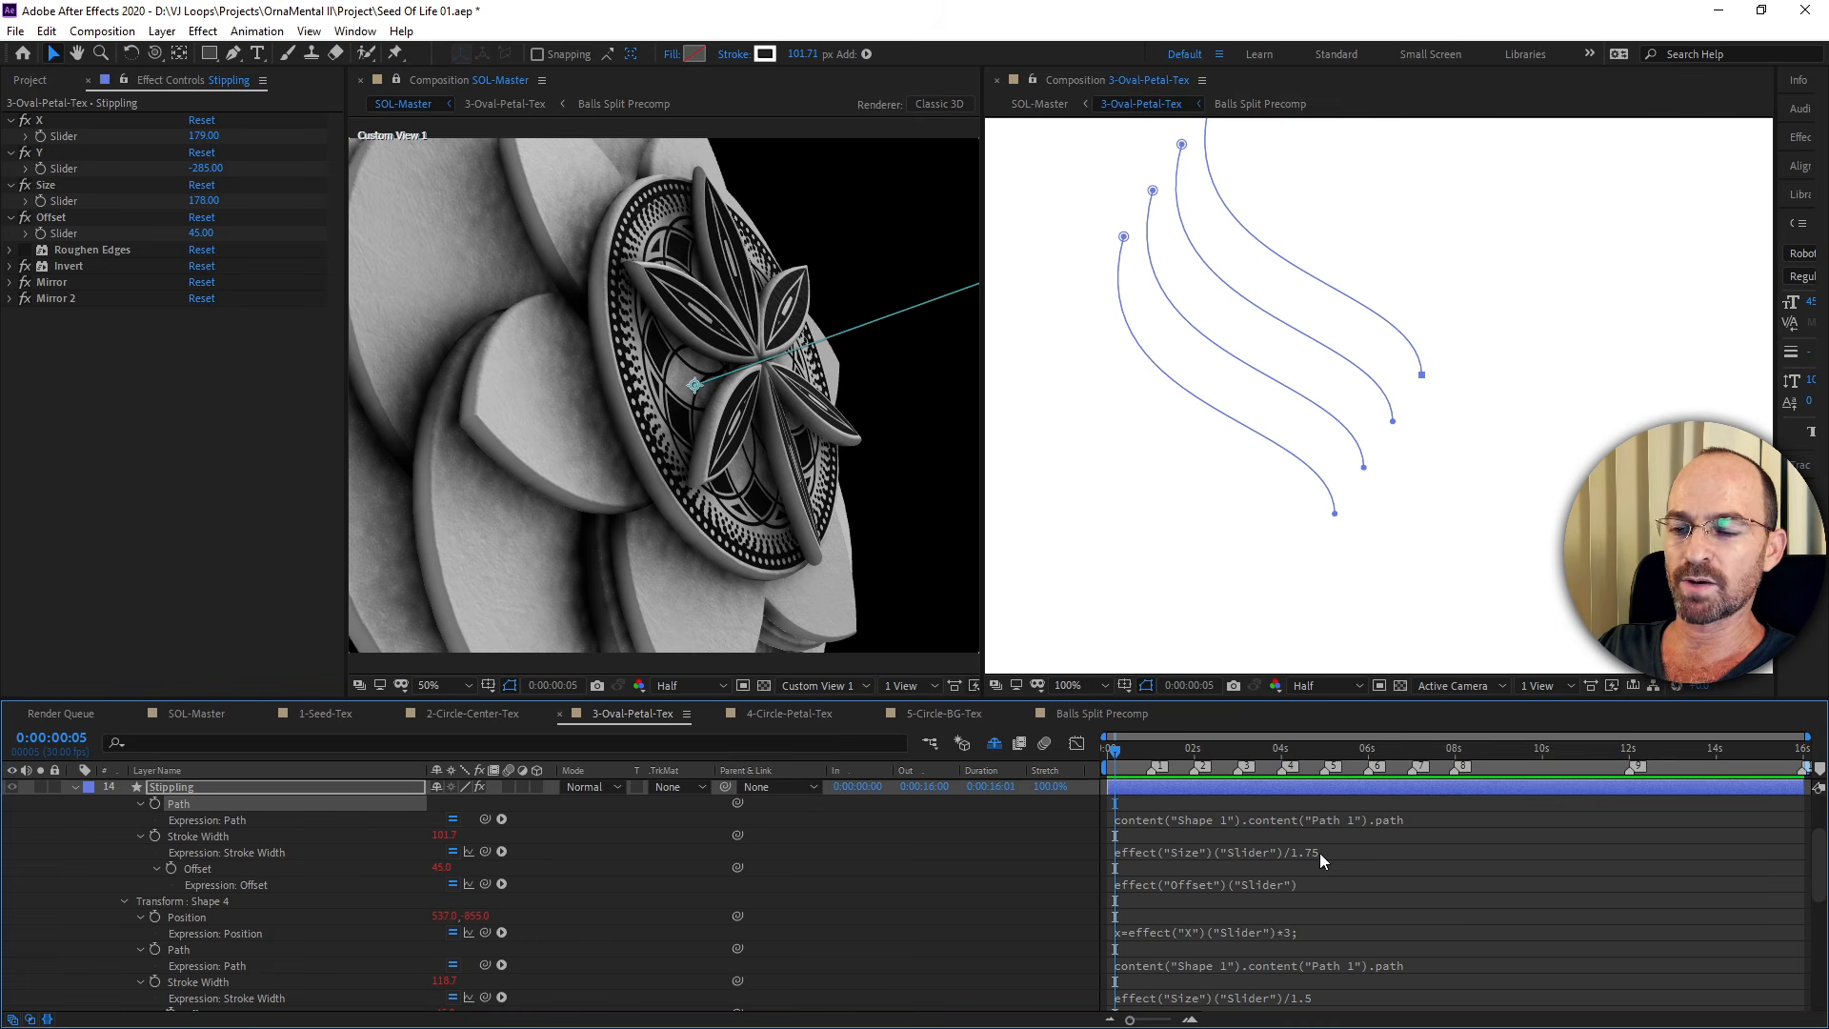
{"action": "scroll", "coordinate": [1309, 869], "scroll_direction": "down", "scroll_amount": 1}
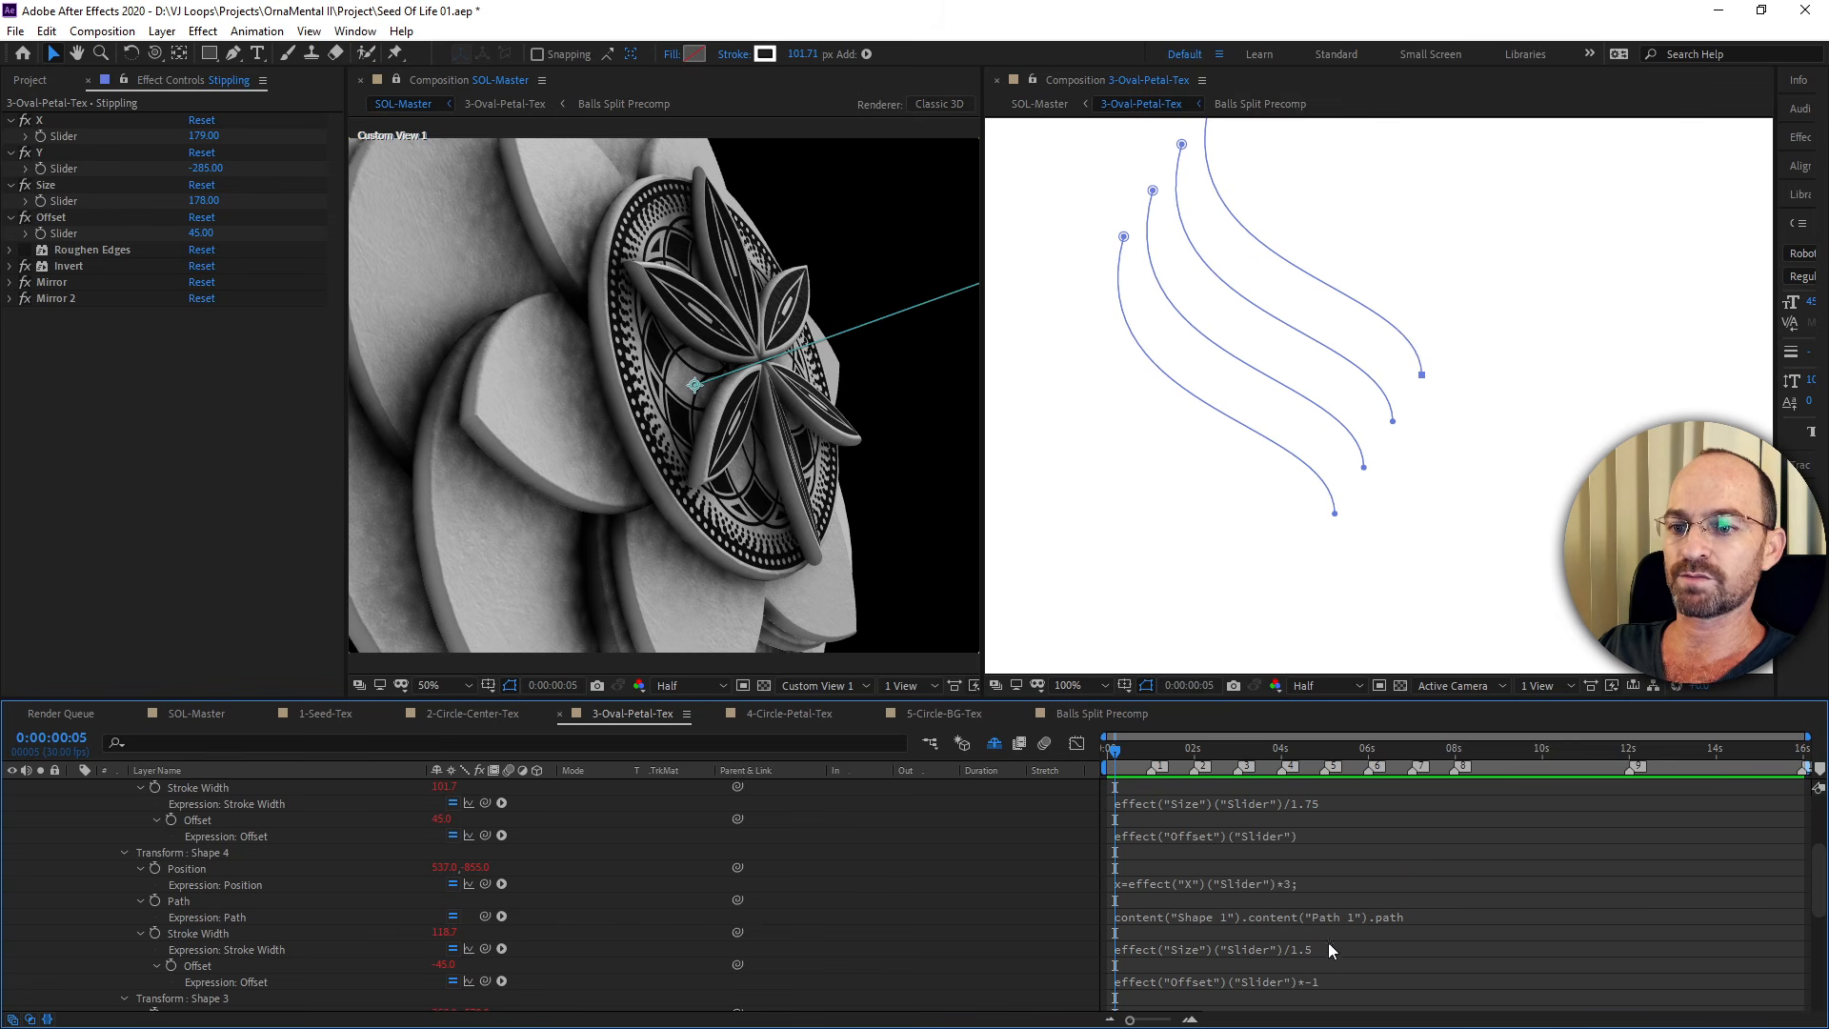
{"action": "scroll", "coordinate": [1294, 947], "scroll_direction": "down", "scroll_amount": 3}
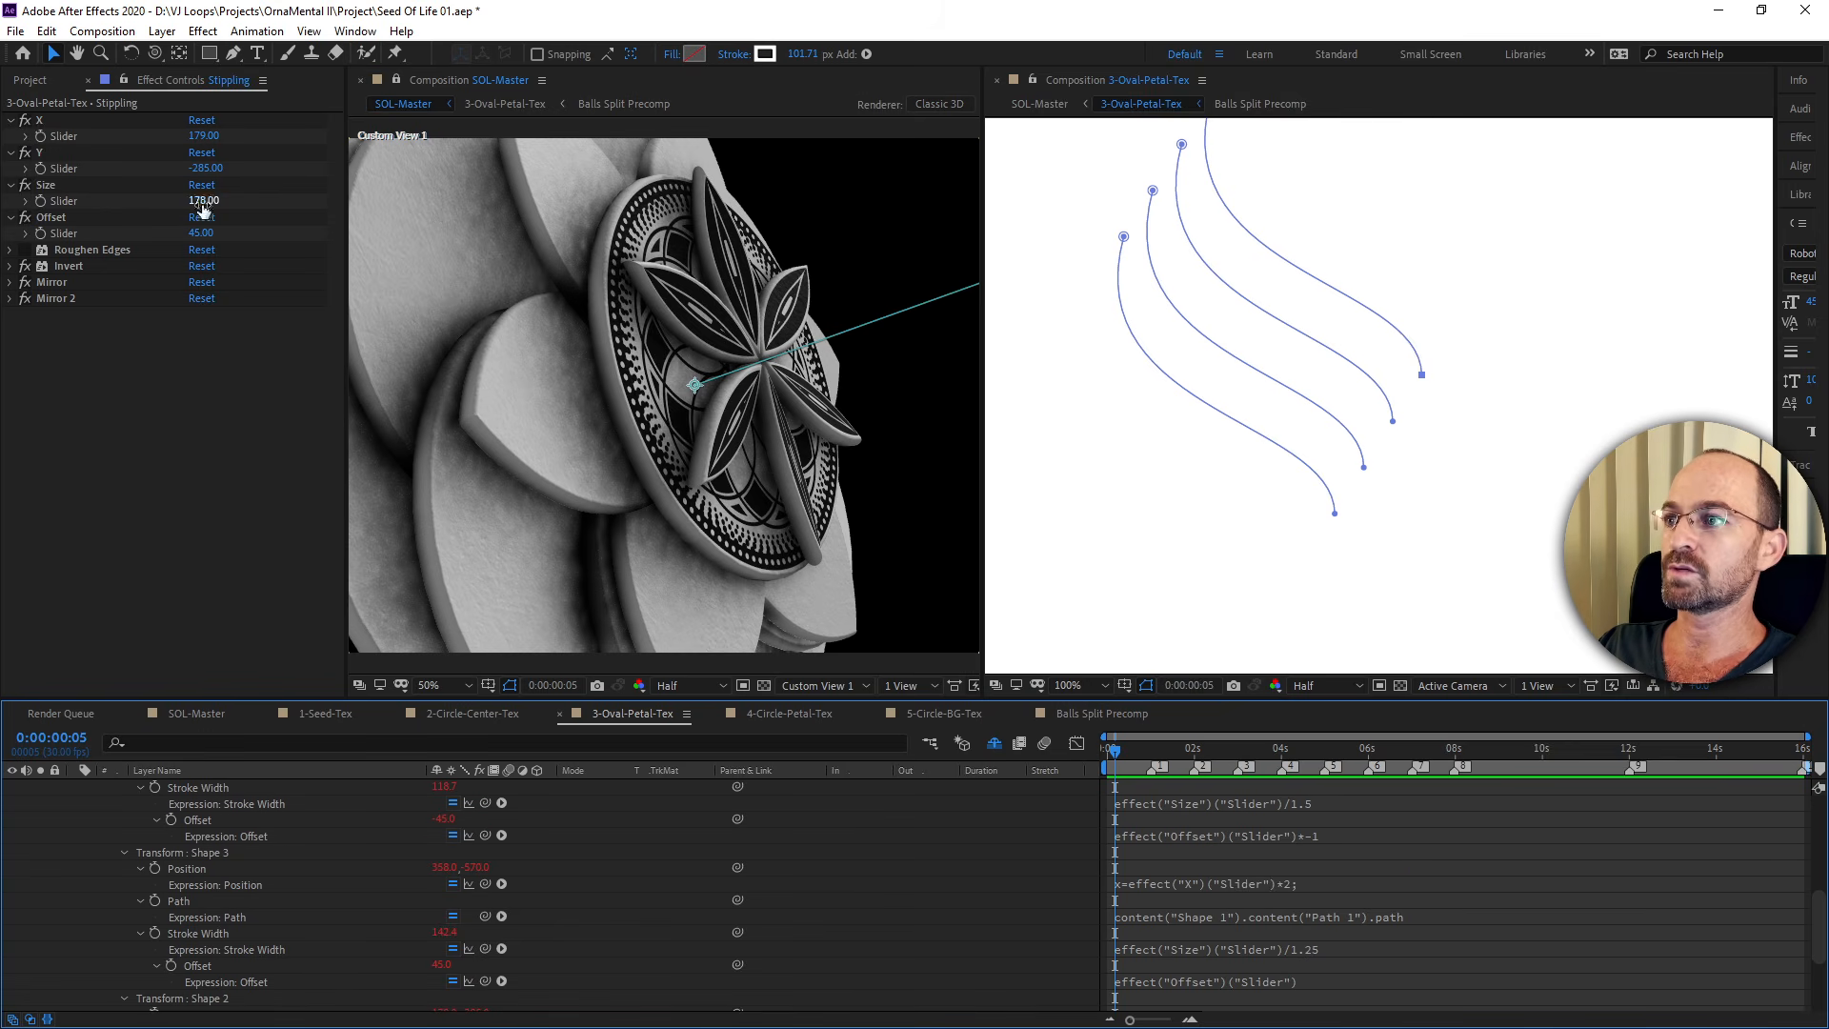
{"action": "scroll", "coordinate": [60, 832], "scroll_direction": "up", "scroll_amount": 6}
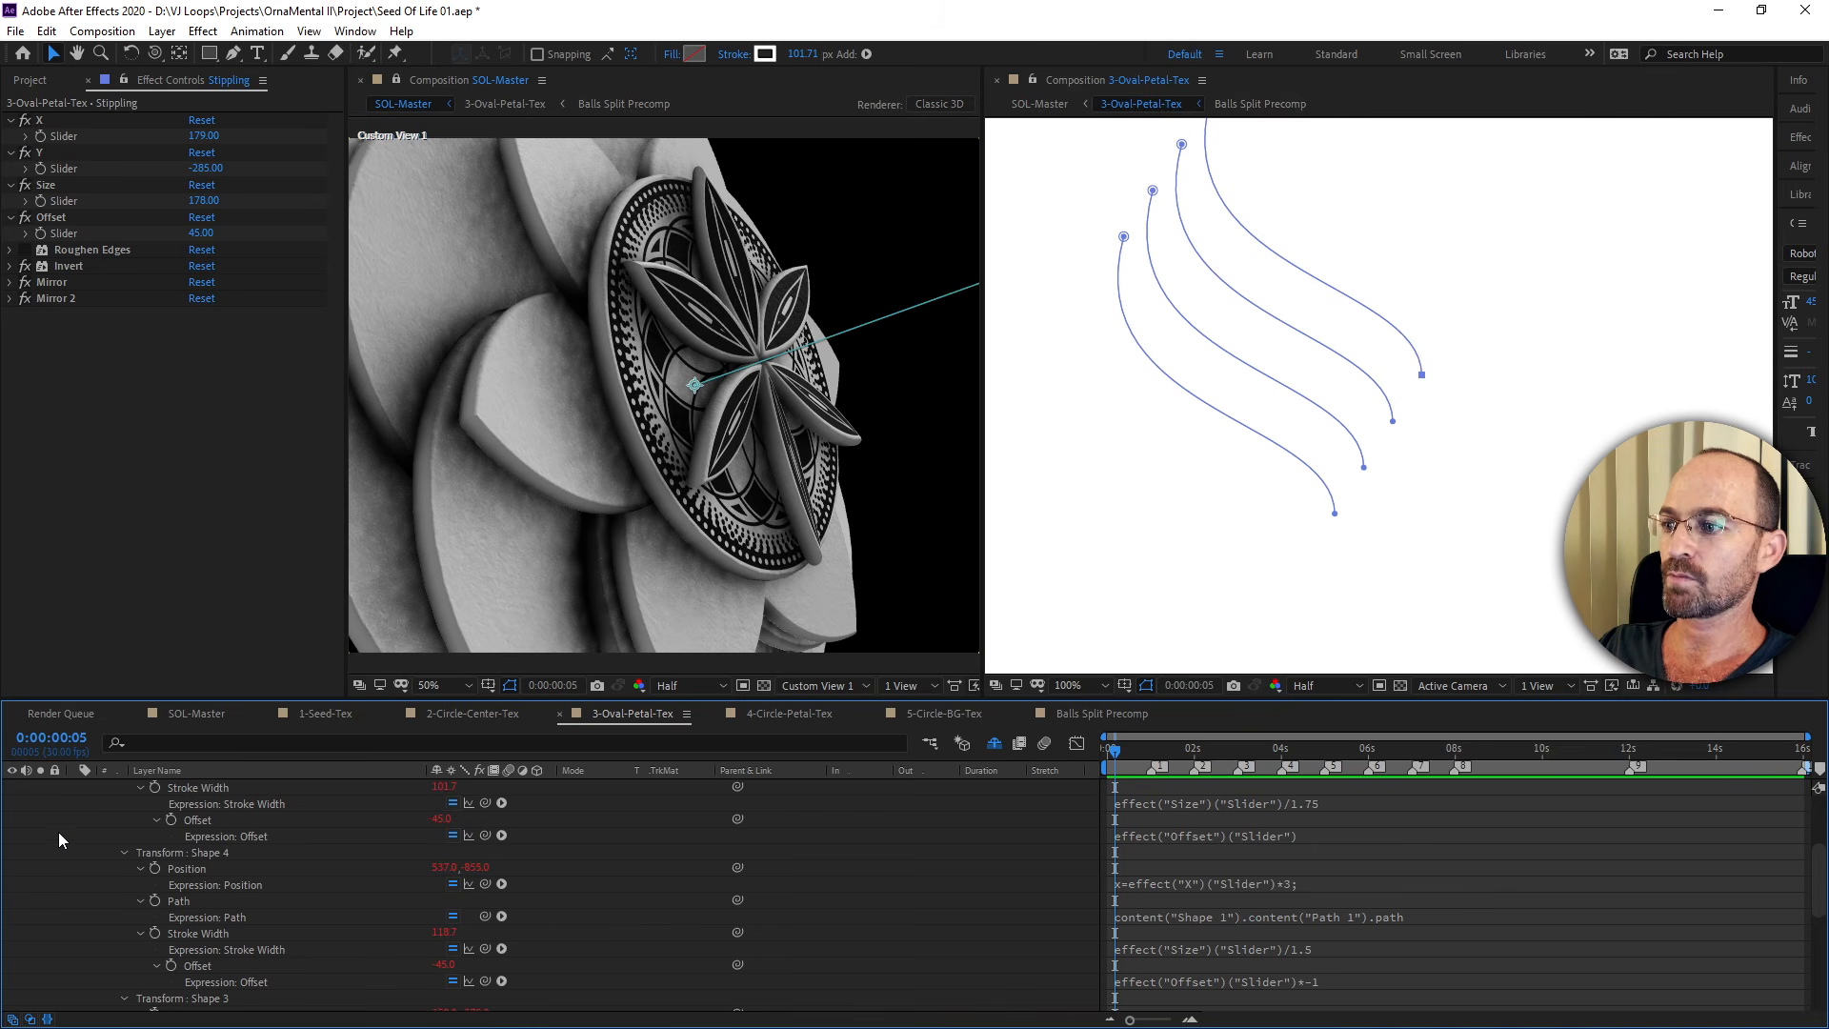
Solo Stippling again, set its Size slider to 180, and collapse the layer's properties.
{"action": "left_click", "coordinate": [40, 885]}
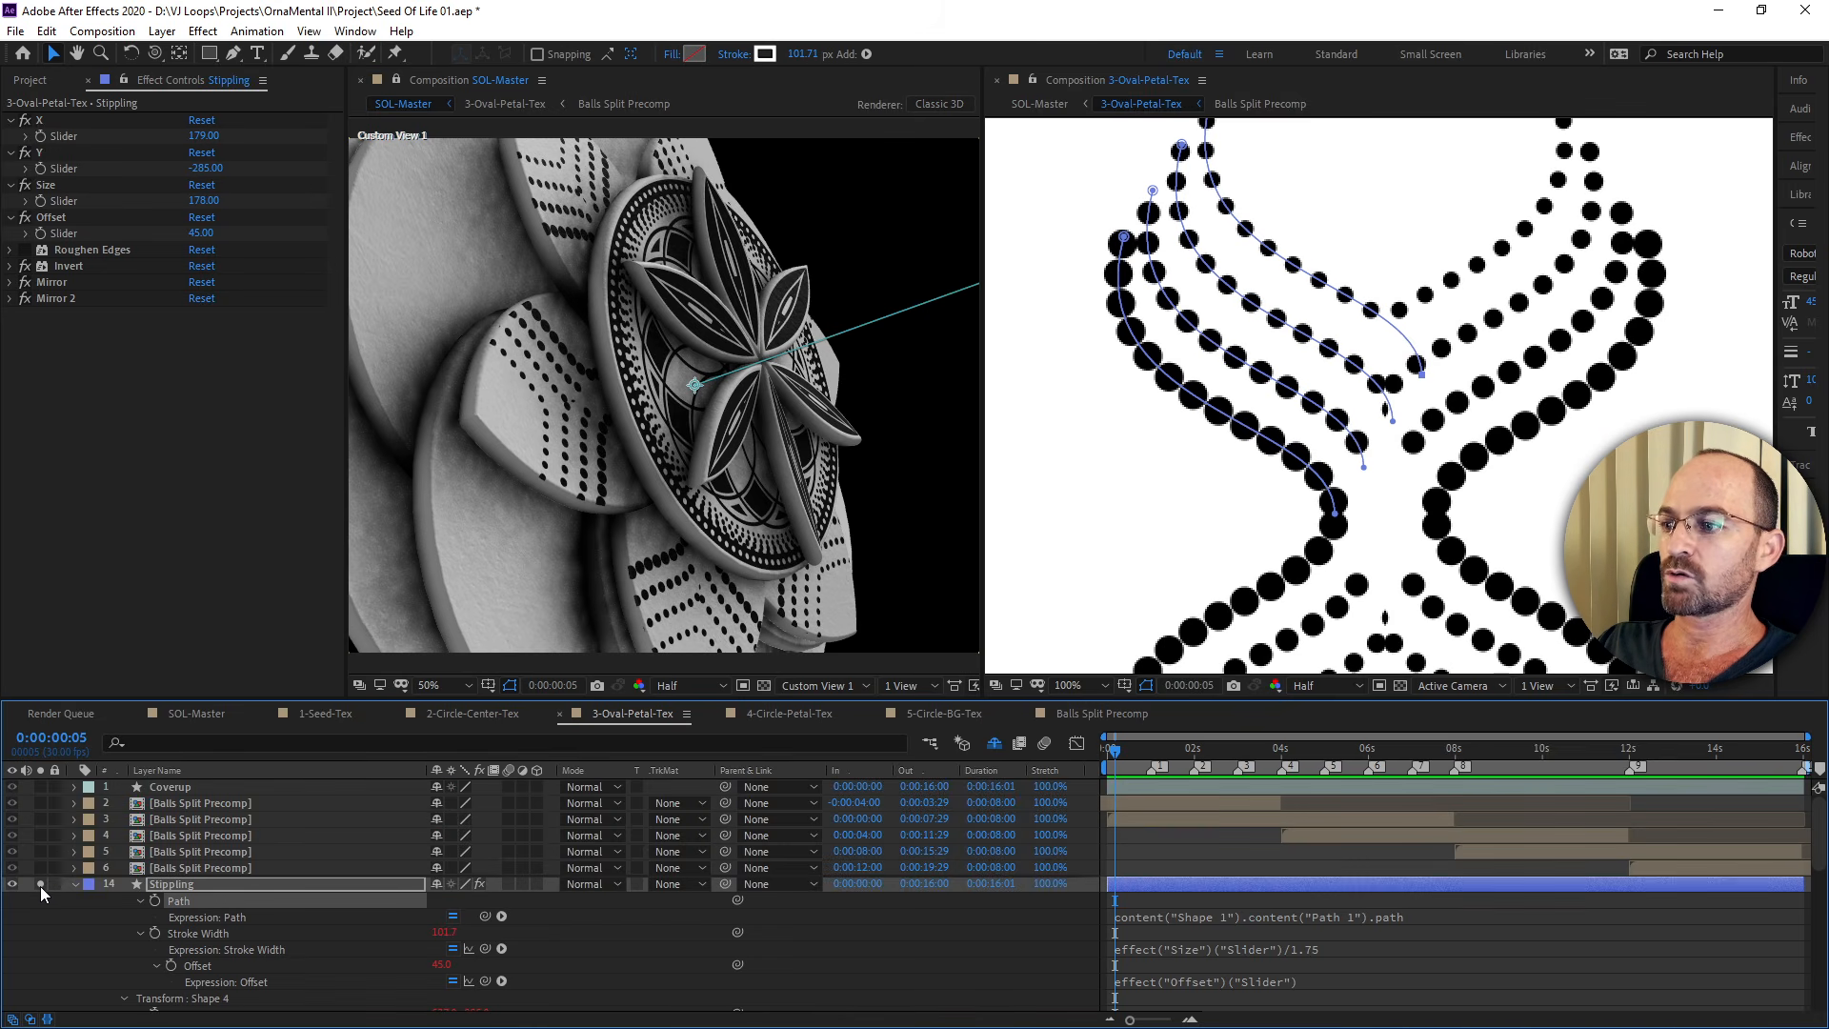
{"action": "left_click_drag", "start_coordinate": [189, 203], "coordinate": [193, 202]}
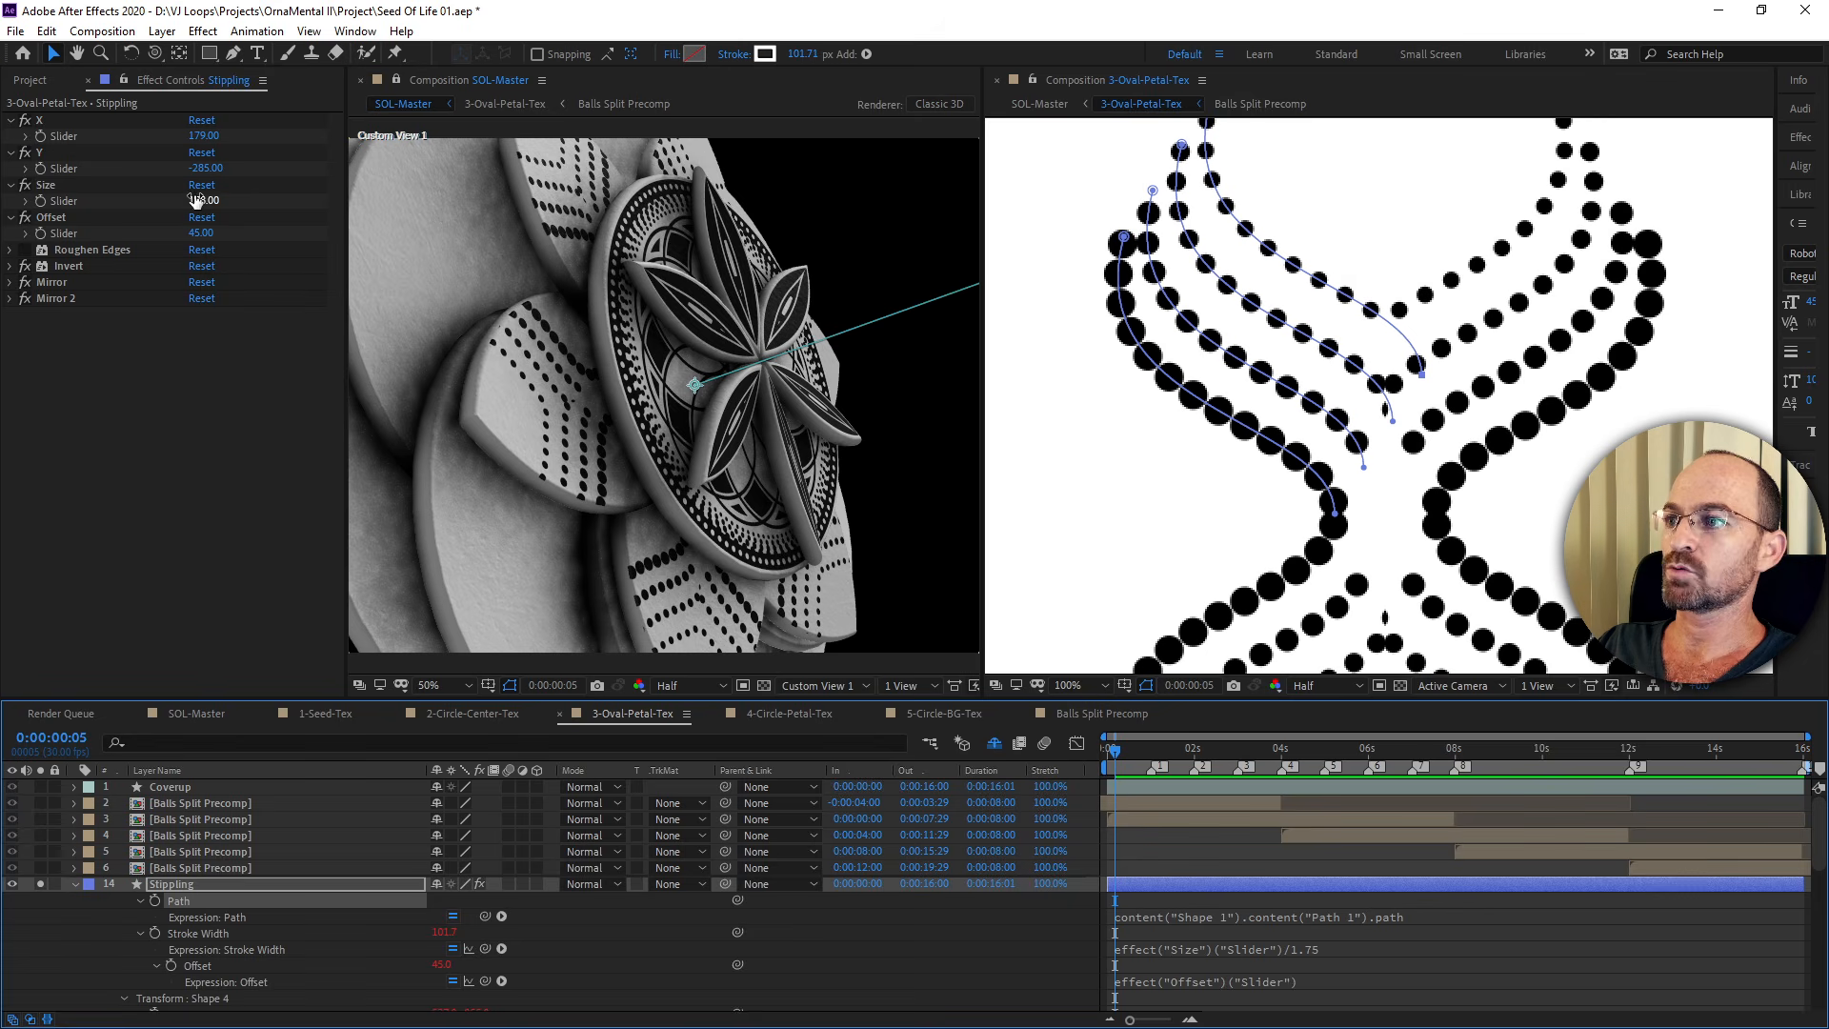
{"action": "left_click", "coordinate": [19, 186]}
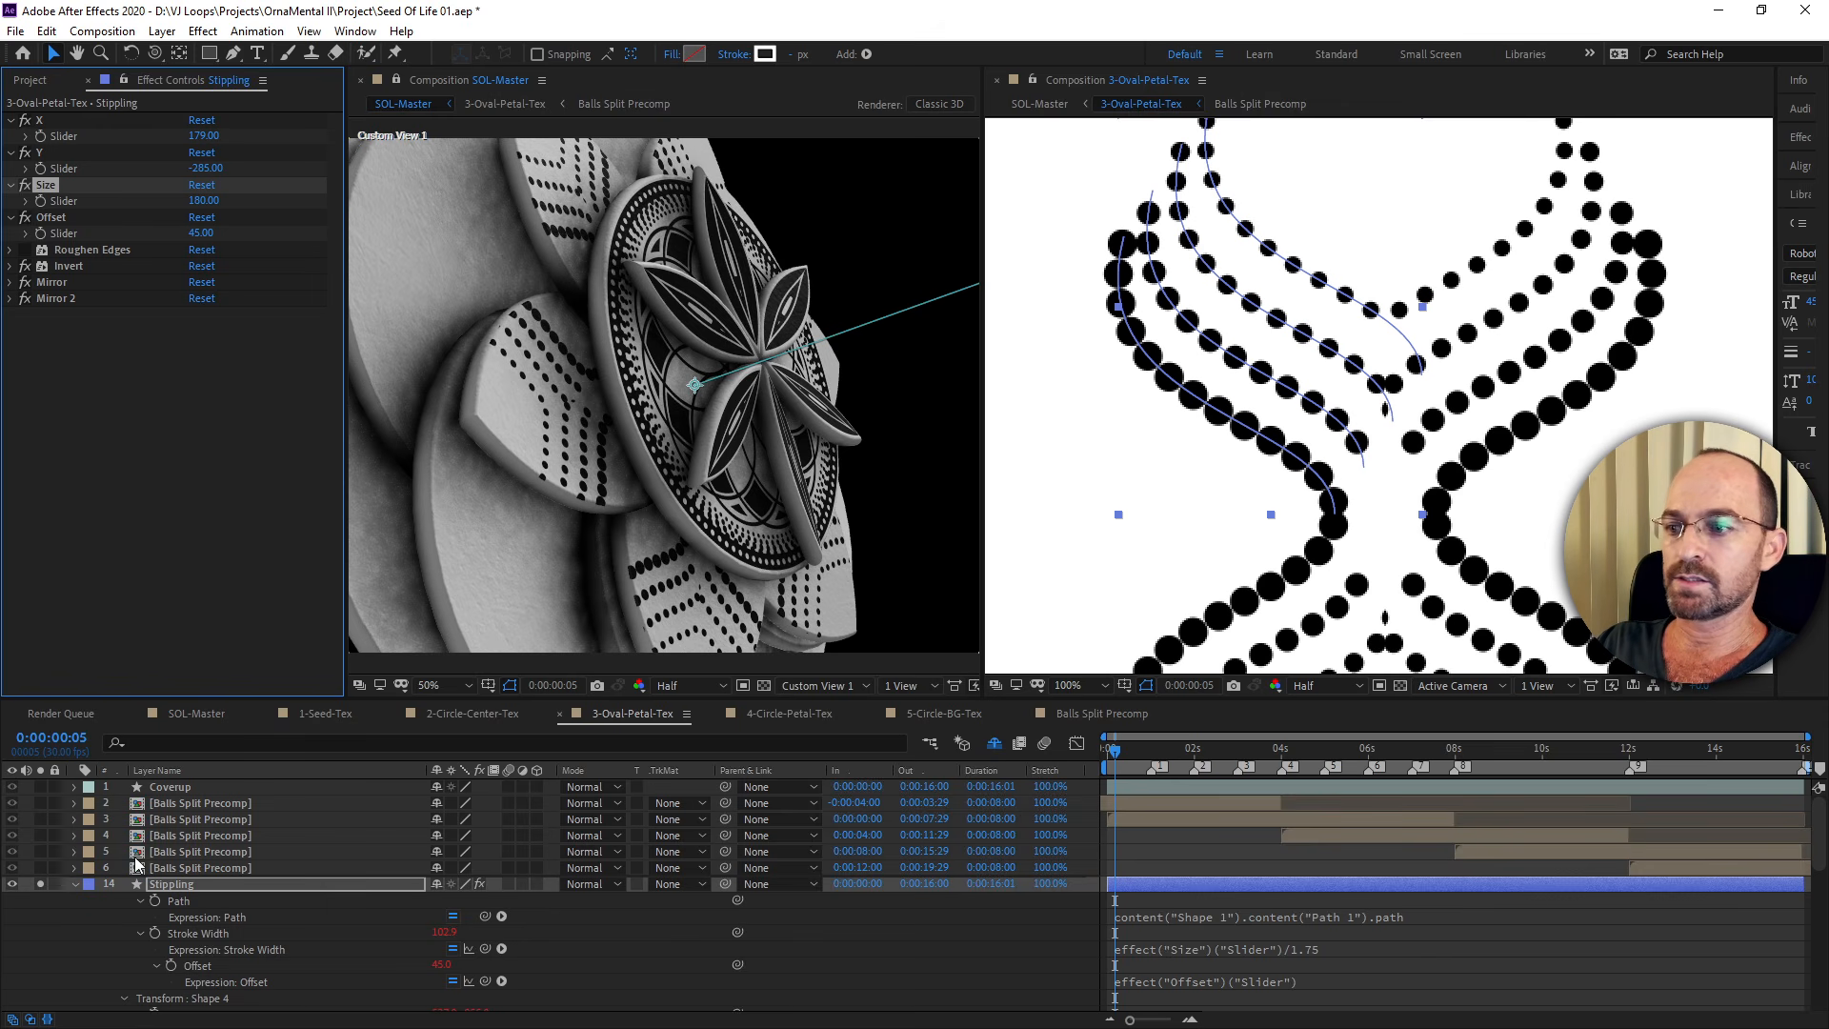
{"action": "left_click", "coordinate": [39, 955]}
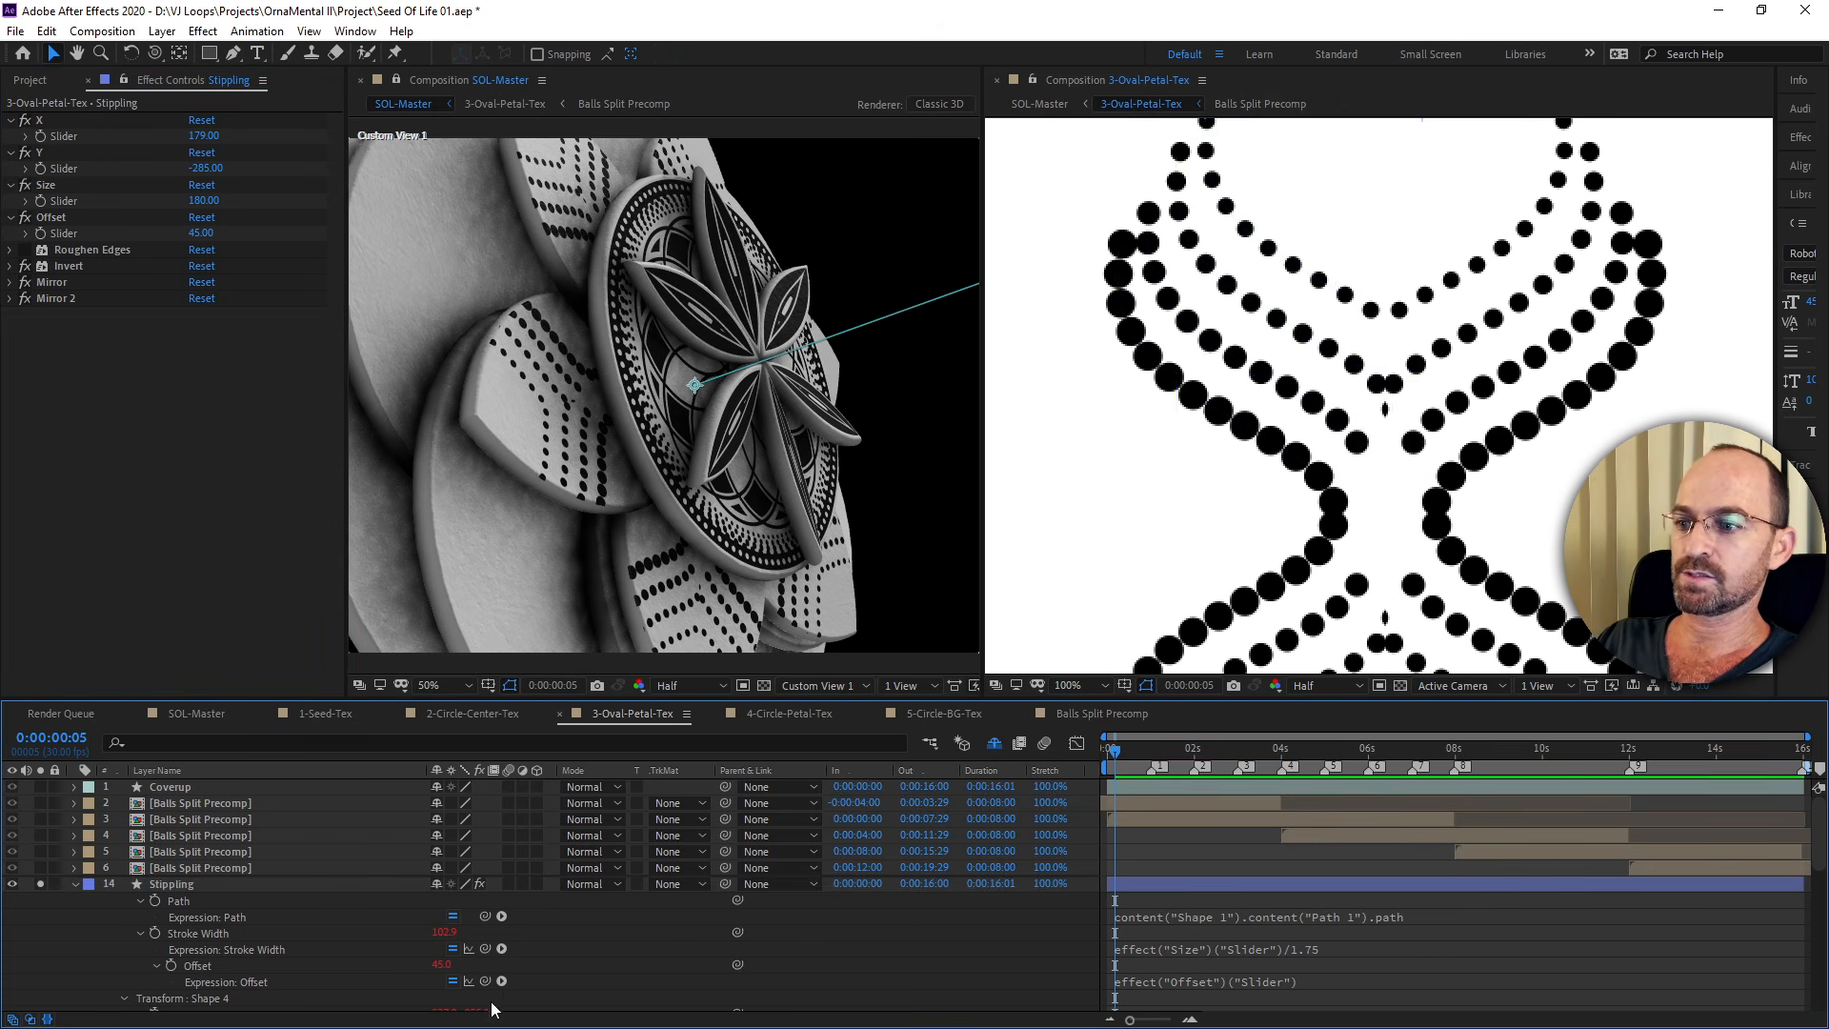
{"action": "left_click", "coordinate": [220, 883]}
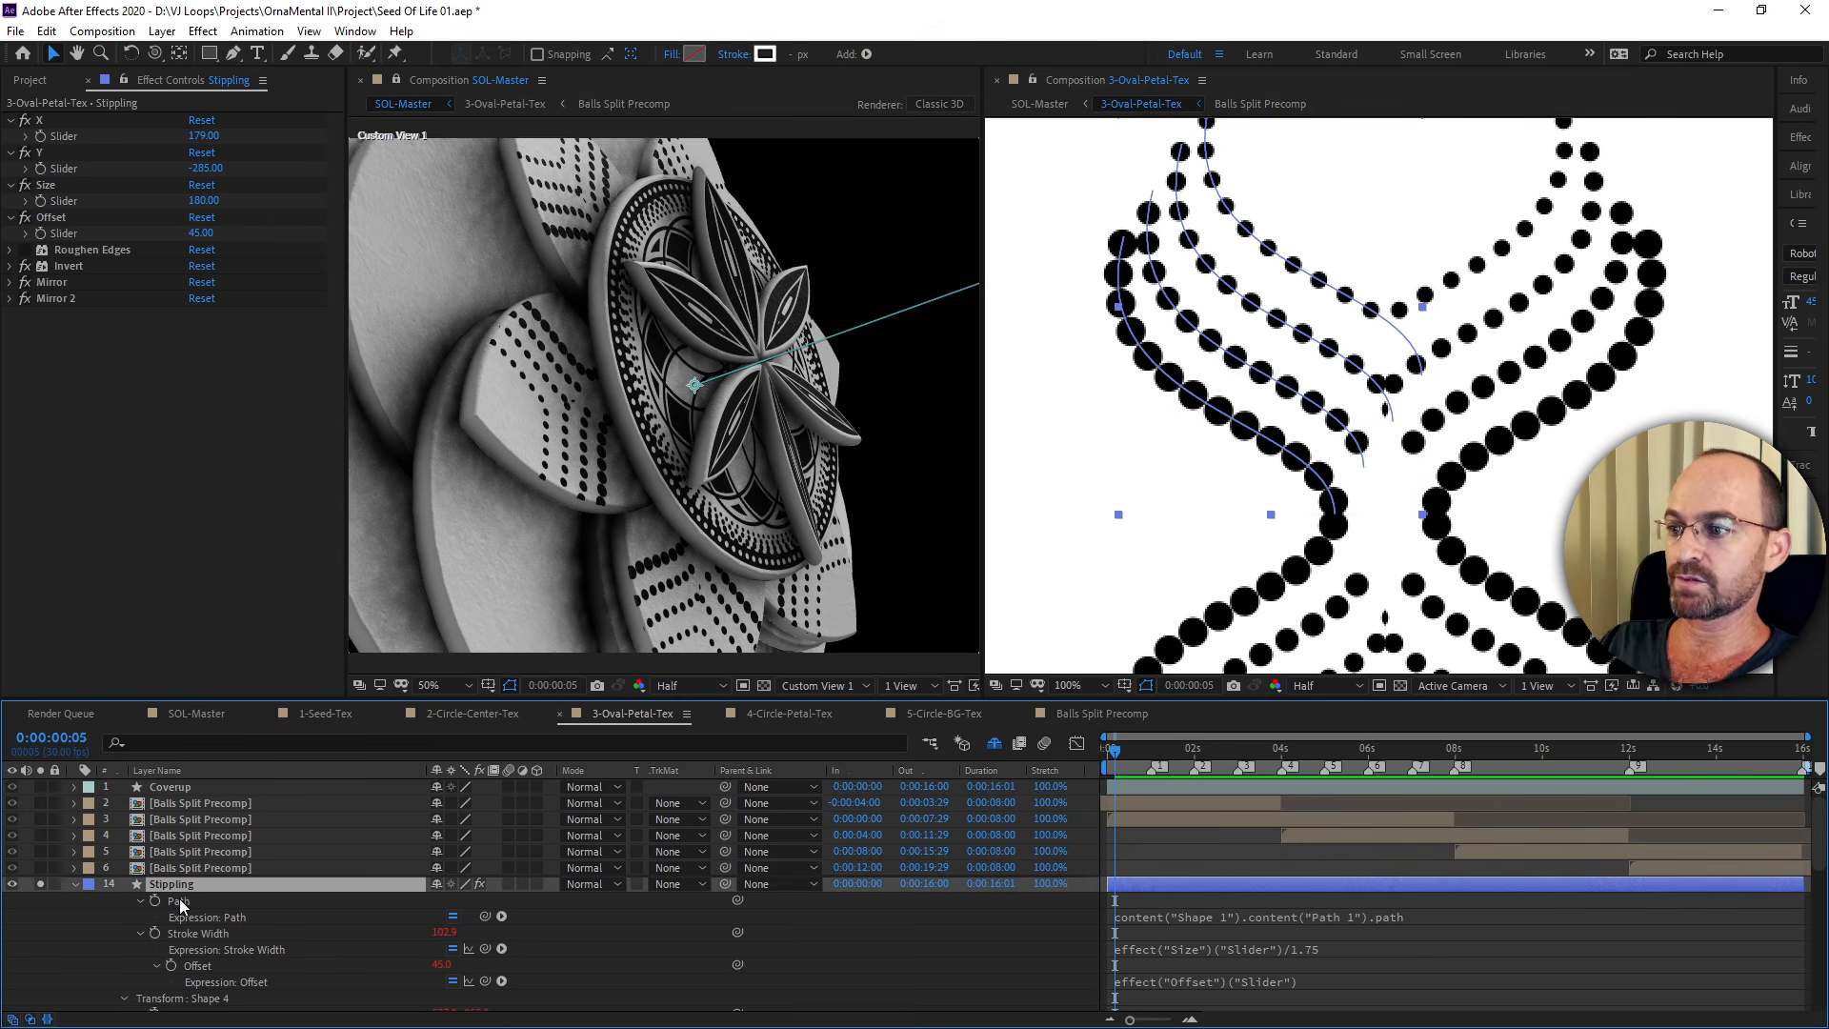
{"action": "left_click", "coordinate": [74, 886]}
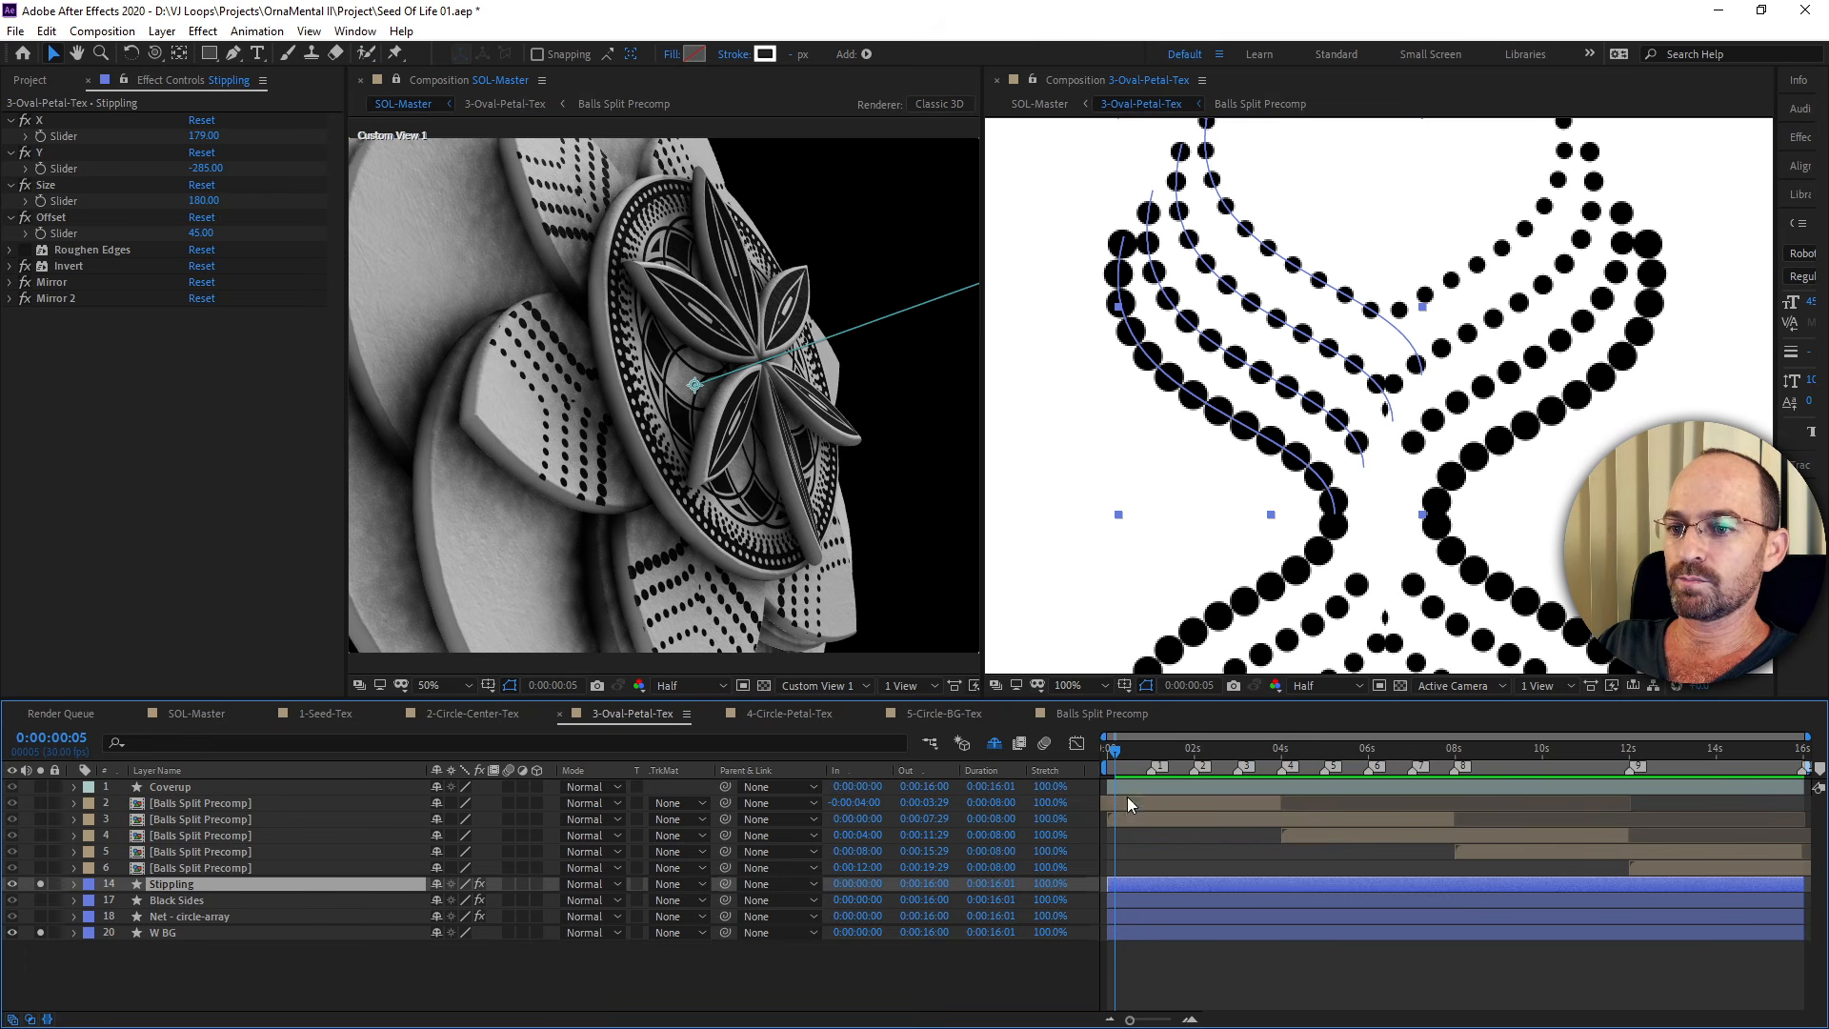
Move the current time to 0:00:00:00 and turn off solo for the Stippling and W BG layers.
{"action": "left_click_drag", "start_coordinate": [1120, 750], "coordinate": [1105, 749]}
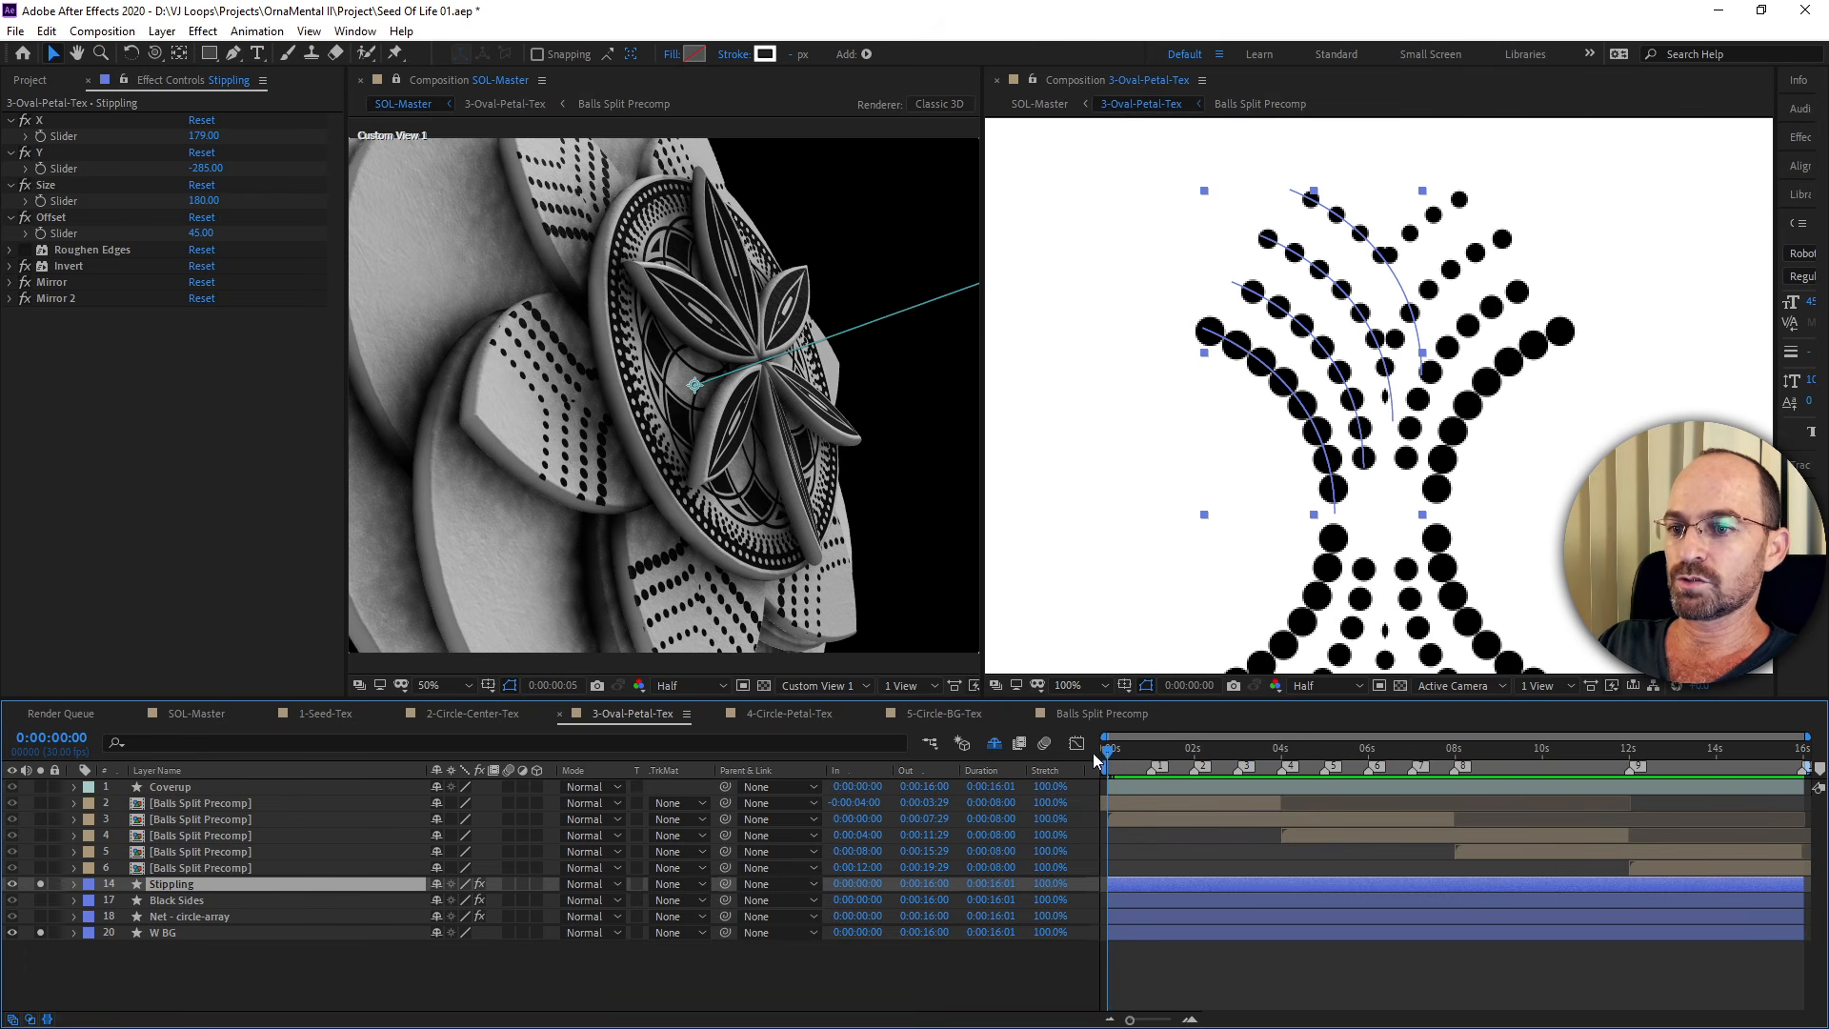
{"action": "left_click", "coordinate": [40, 884]}
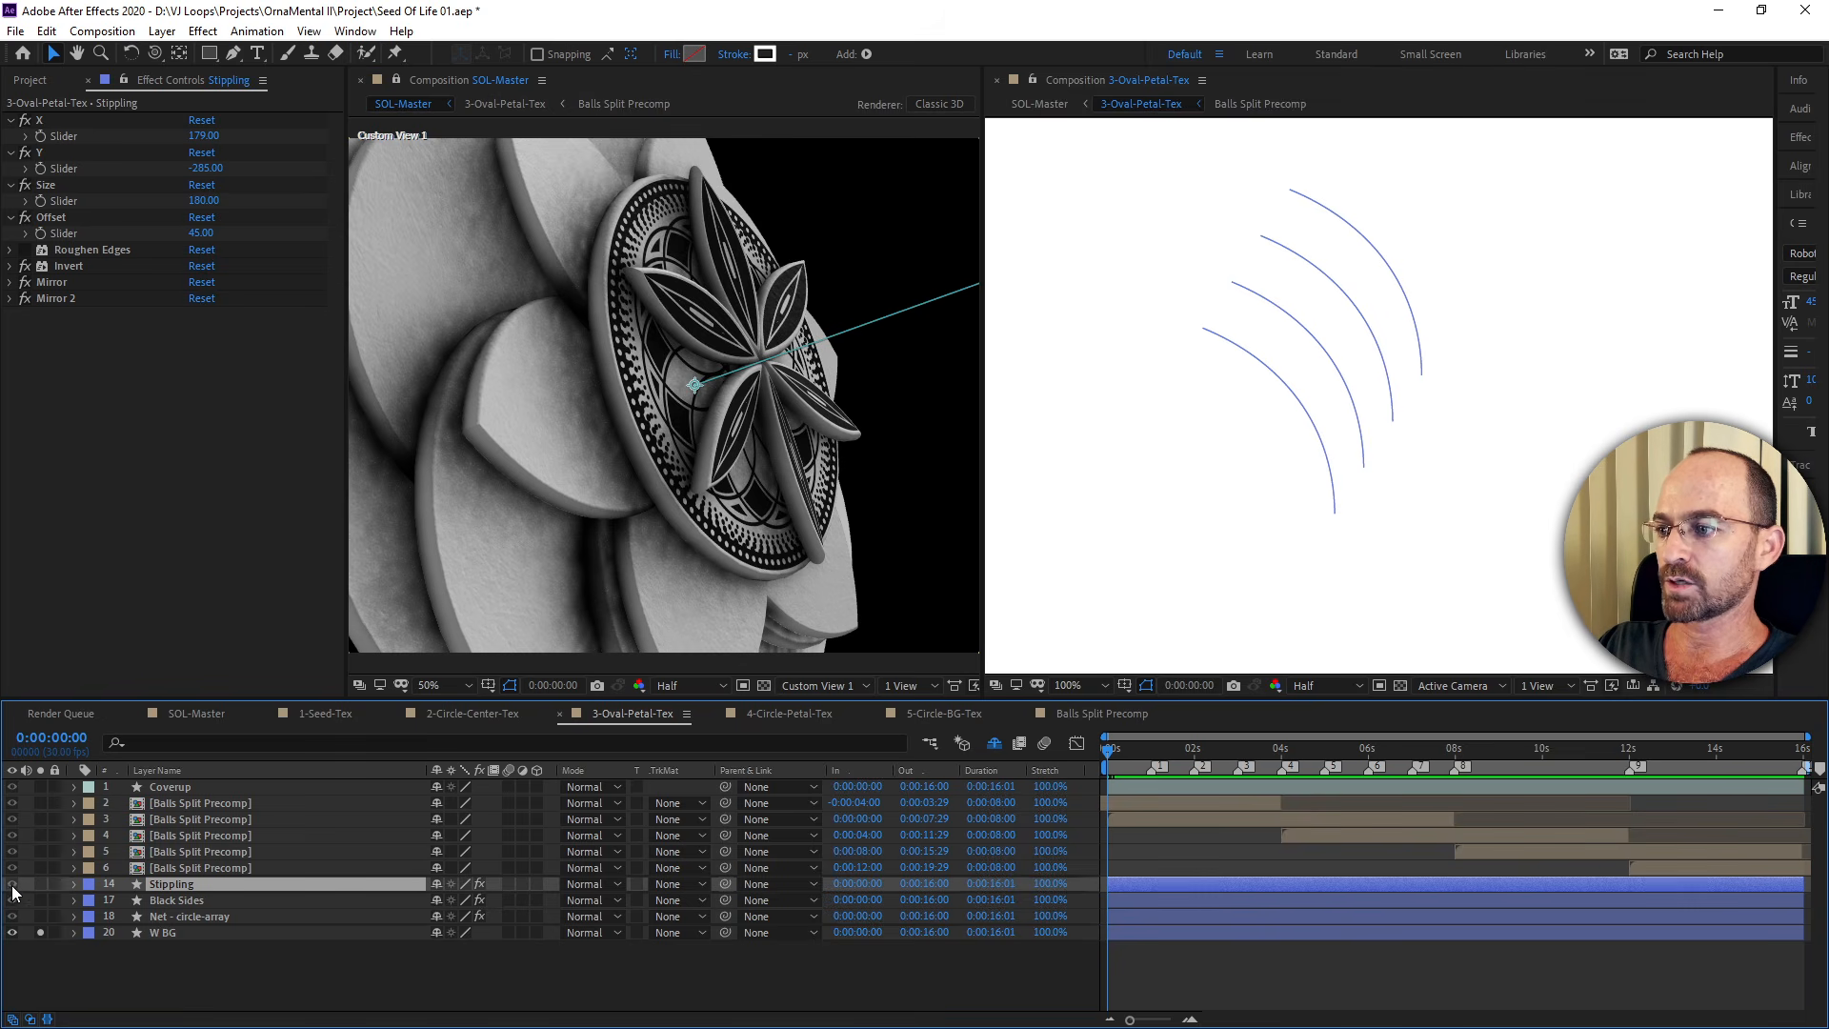
{"action": "left_click", "coordinate": [40, 932]}
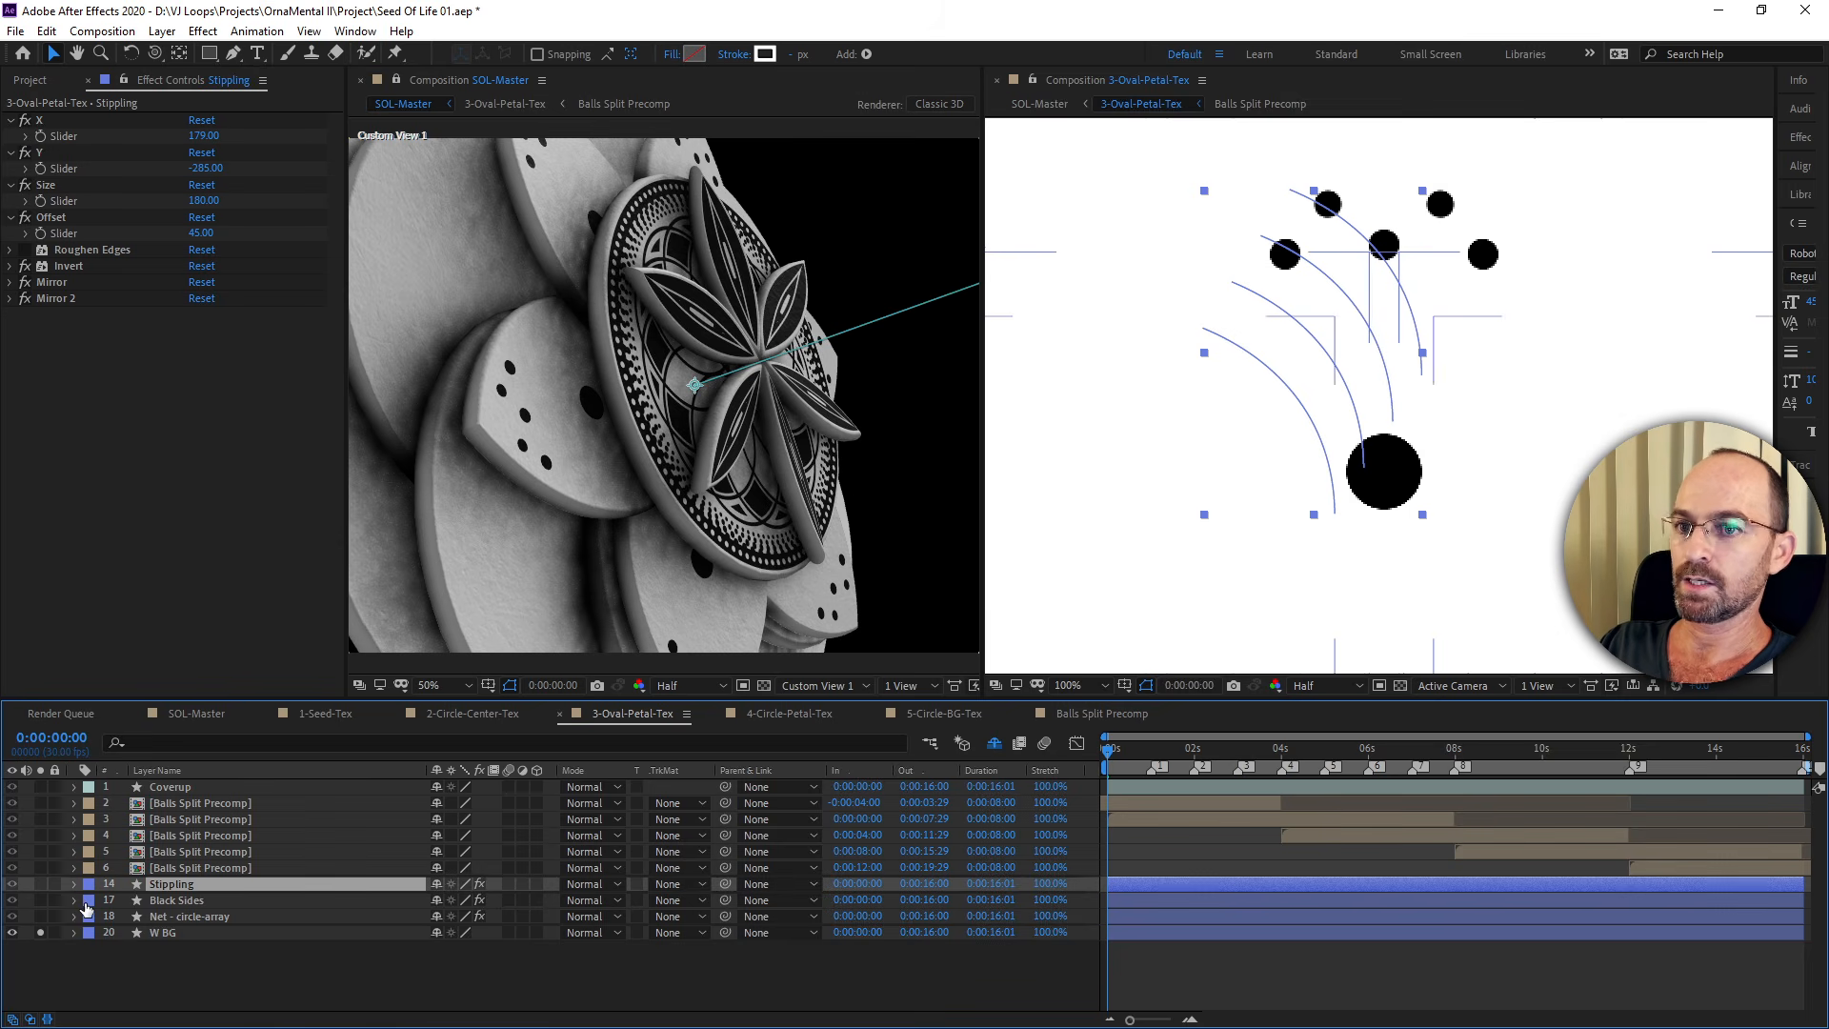
Undo the recent solo, path and slider changes made while demonstrating the Stippling layer.
{"action": "key", "text": "ctrl+z"}
{"action": "key", "text": "ctrl+z"}
{"action": "key", "text": "ctrl+z"}
{"action": "key", "text": "ctrl+z"}
{"action": "key", "text": "ctrl+z"}
{"action": "key", "text": "ctrl+z"}
{"action": "key", "text": "ctrl+z"}
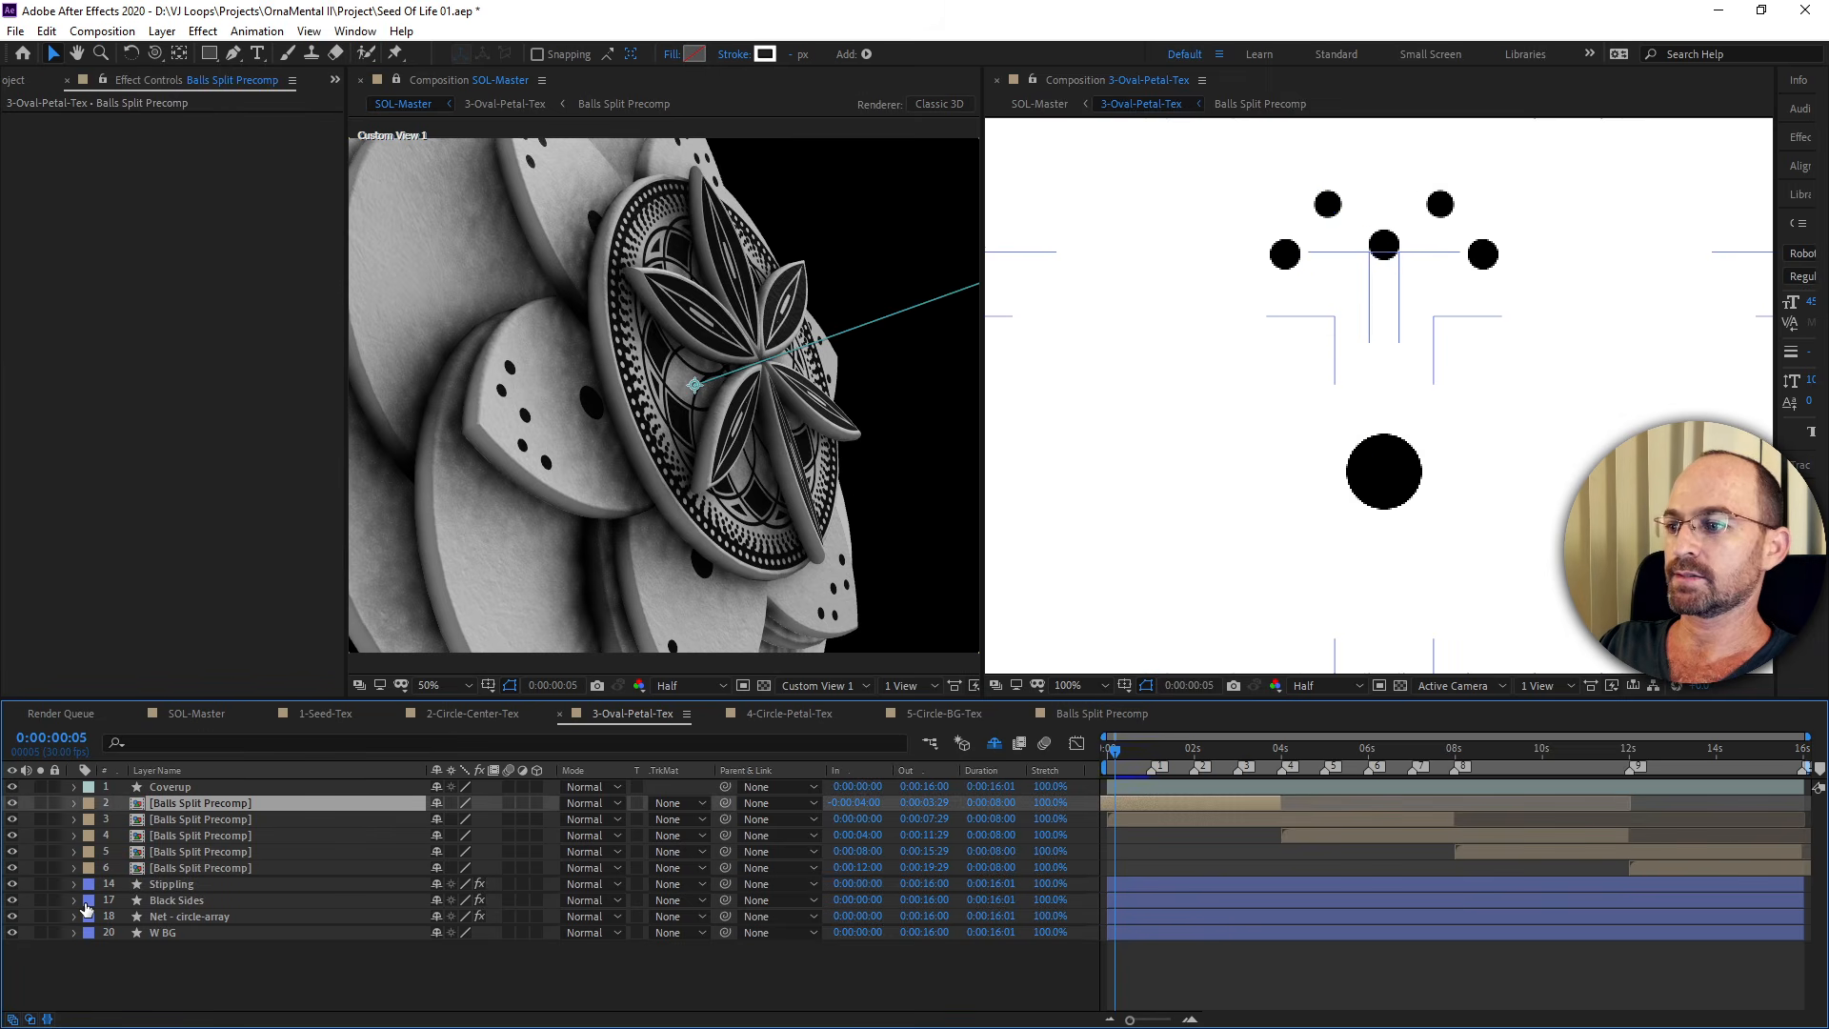
Keep undoing the demonstration changes back to the point where Roughen Edges was switched off on the Balls Split layer.
{"action": "key", "text": "ctrl+z"}
{"action": "key", "text": "ctrl+z"}
{"action": "key", "text": "ctrl+z"}
{"action": "key", "text": "ctrl+z"}
{"action": "key", "text": "ctrl+z"}
{"action": "key", "text": "ctrl+z"}
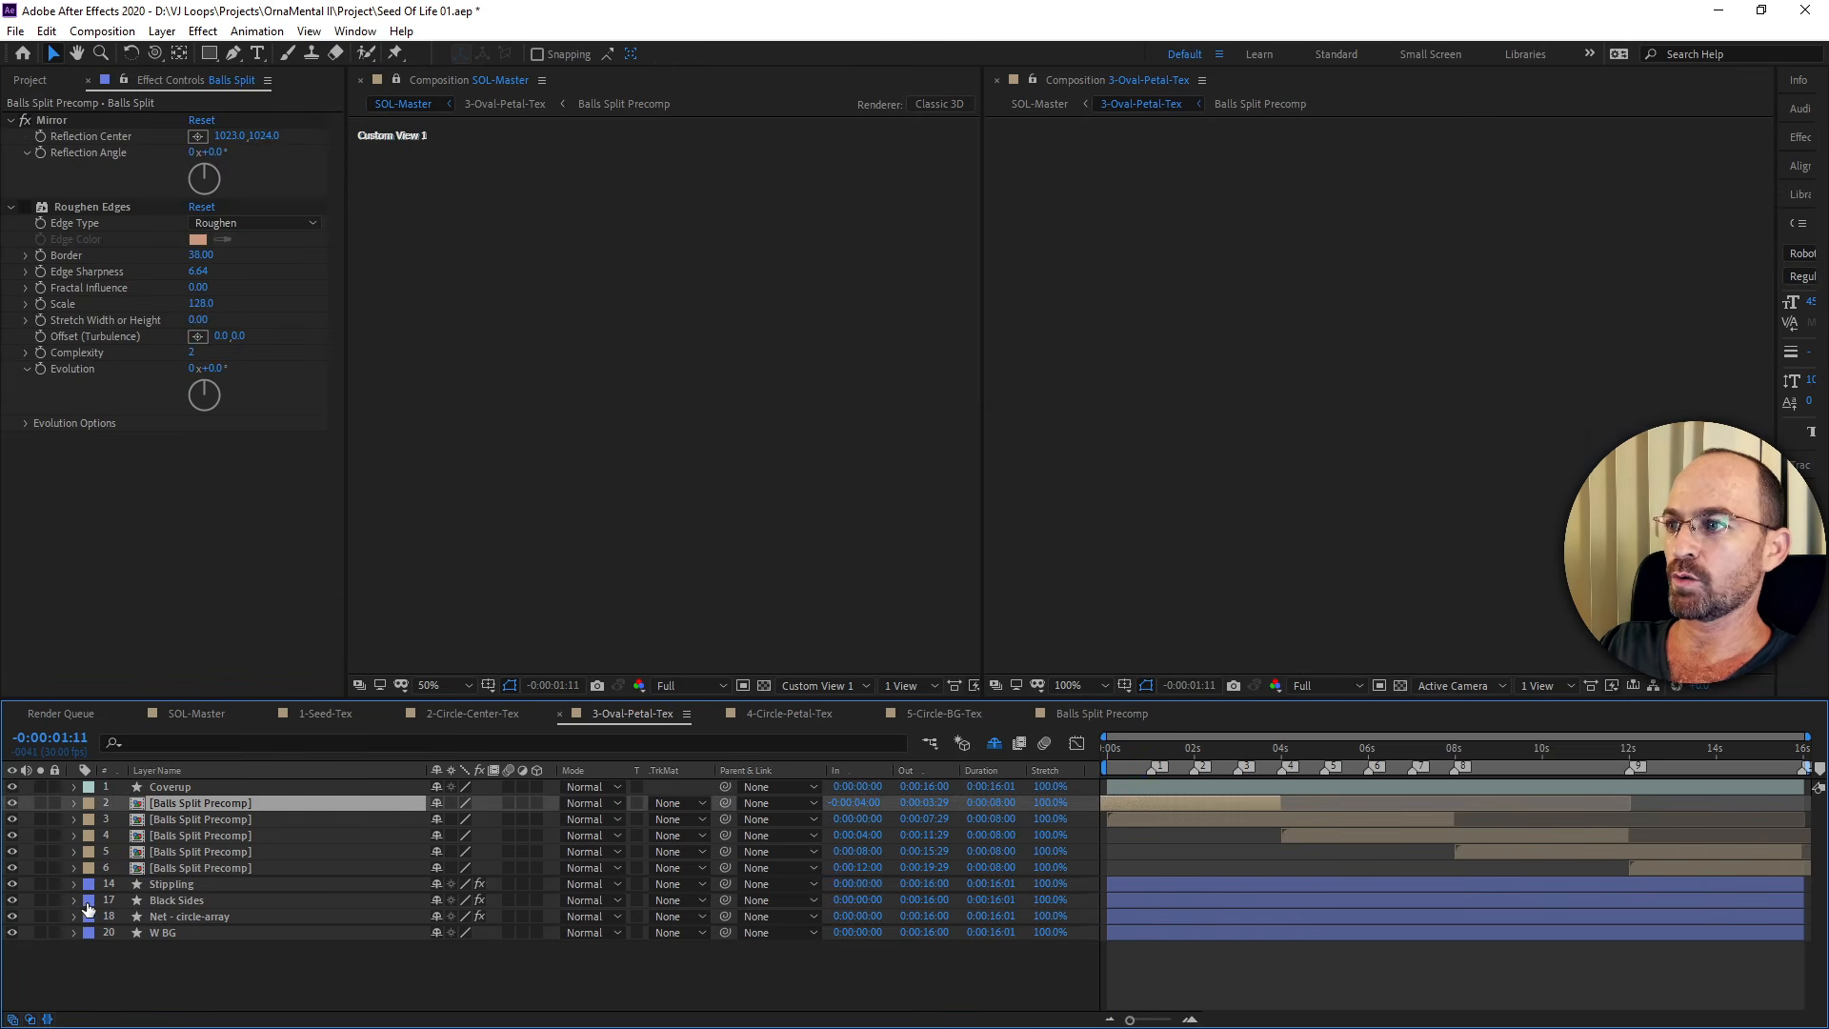
{"action": "key", "text": "ctrl+z"}
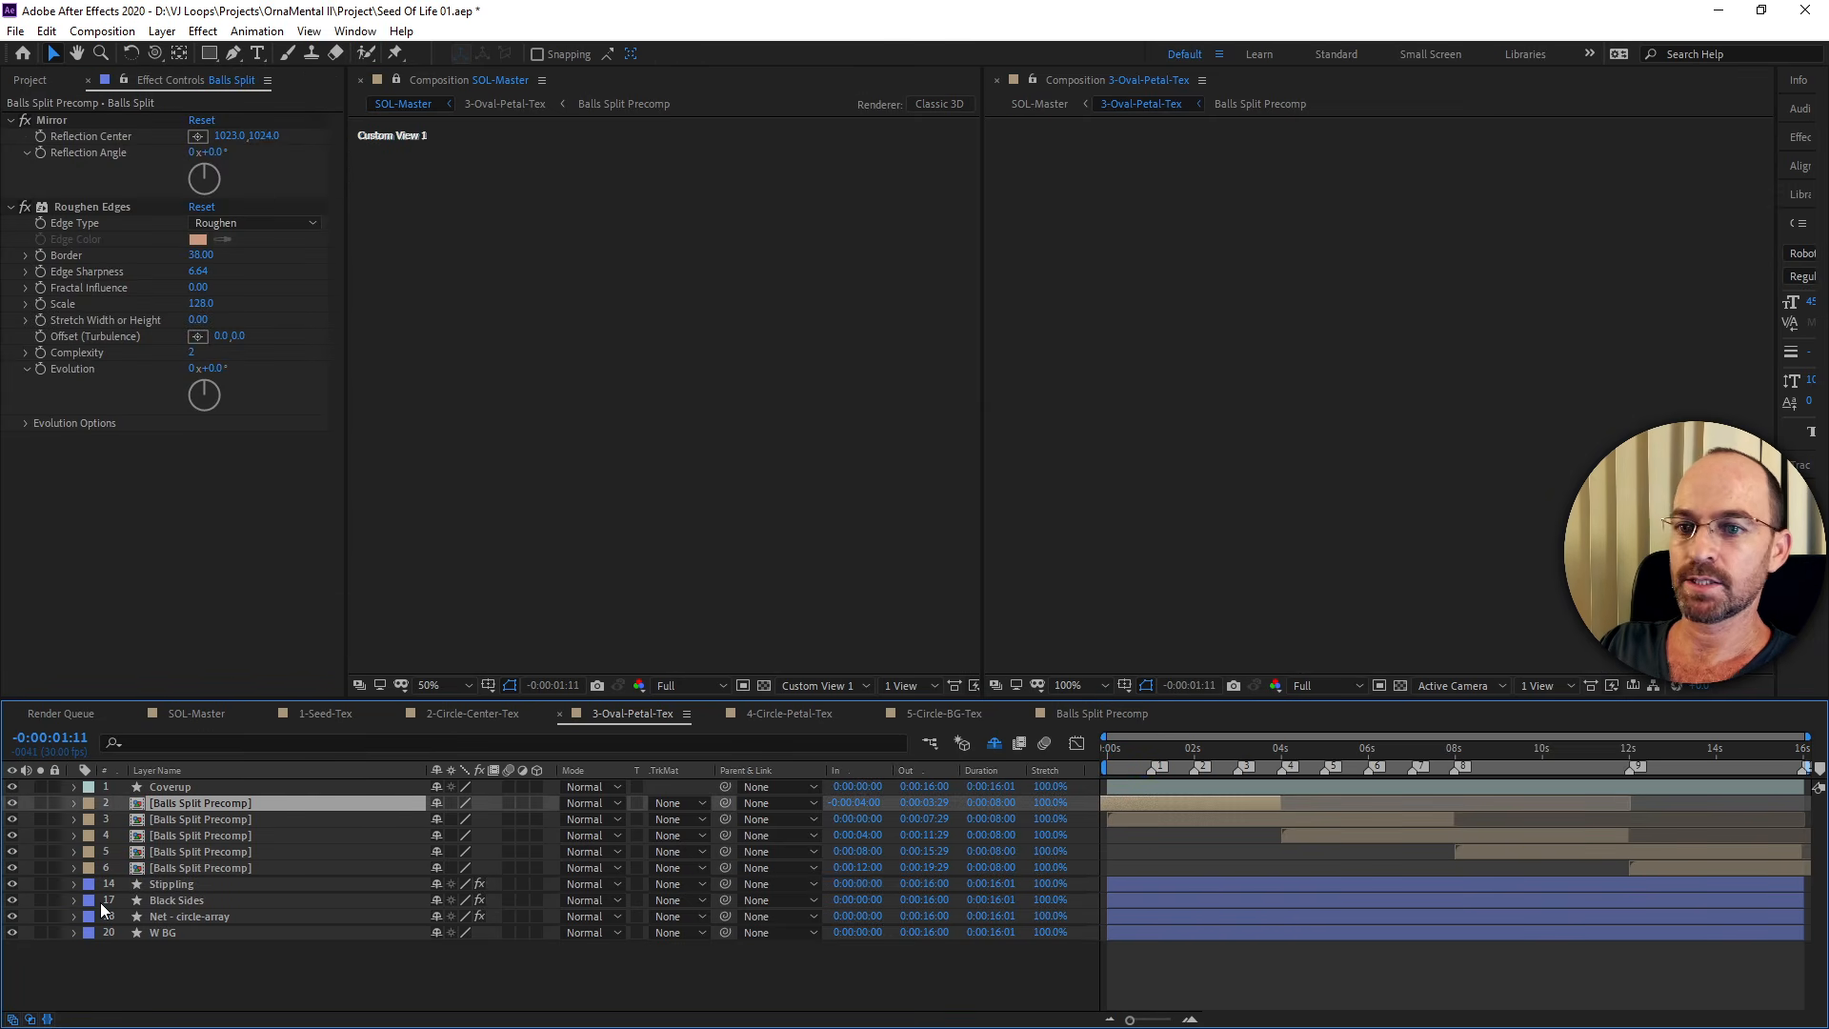
{"action": "key", "text": "ctrl+z"}
{"action": "key", "text": "ctrl+z"}
{"action": "key", "text": "ctrl+z"}
{"action": "key", "text": "ctrl+z"}
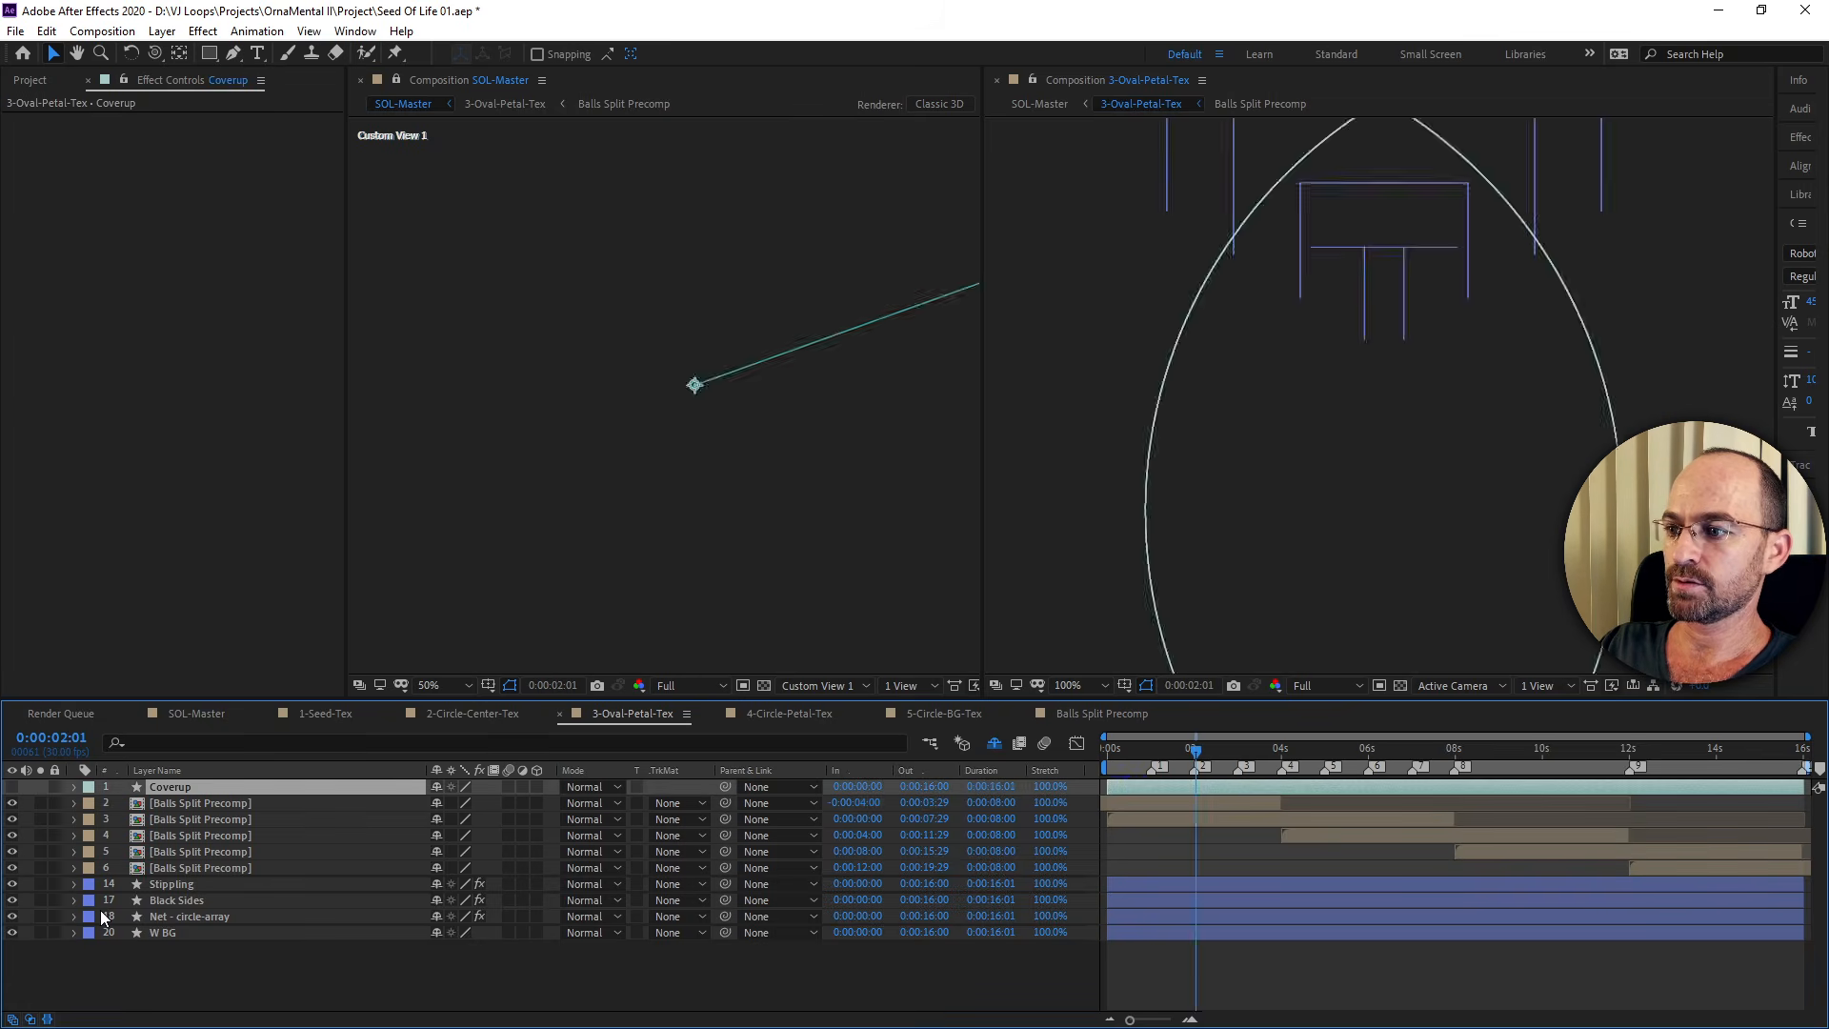
{"action": "key", "text": "ctrl+z"}
{"action": "key", "text": "ctrl+z"}
{"action": "key", "text": "ctrl+z"}
{"action": "key", "text": "ctrl+z"}
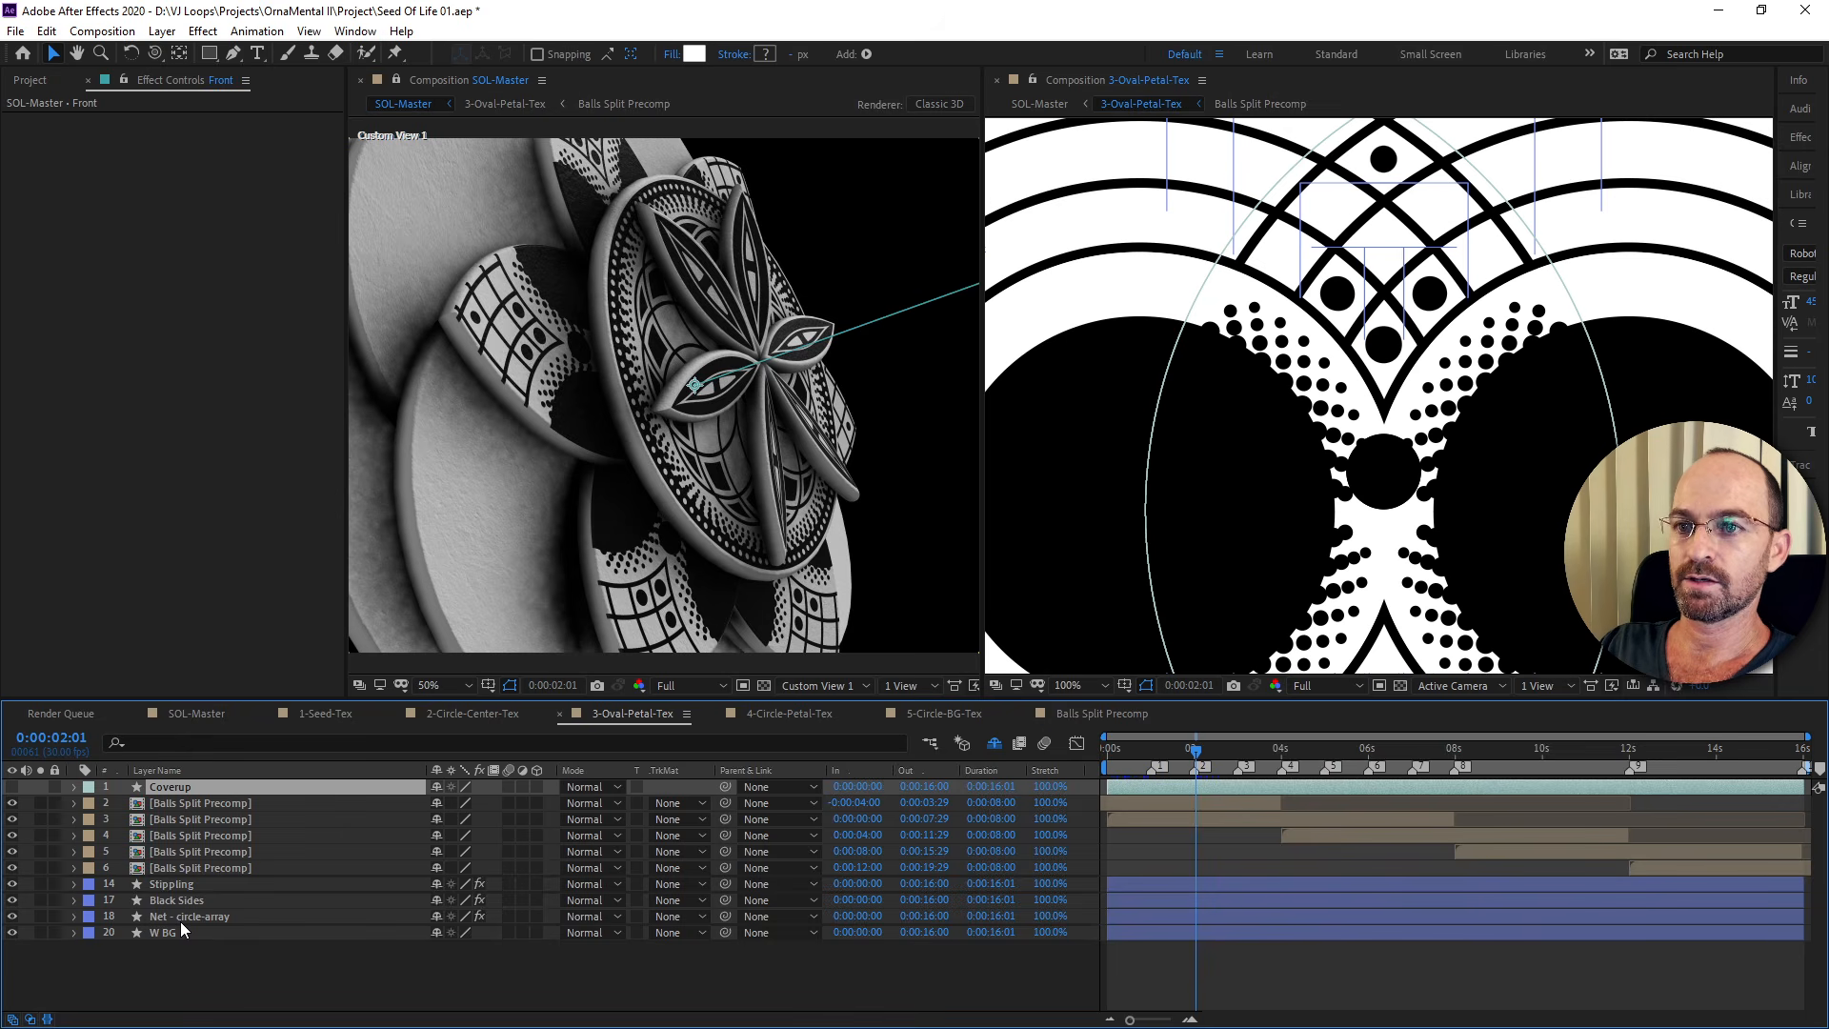
{"action": "key", "text": "ctrl+z"}
{"action": "key", "text": "ctrl+z"}
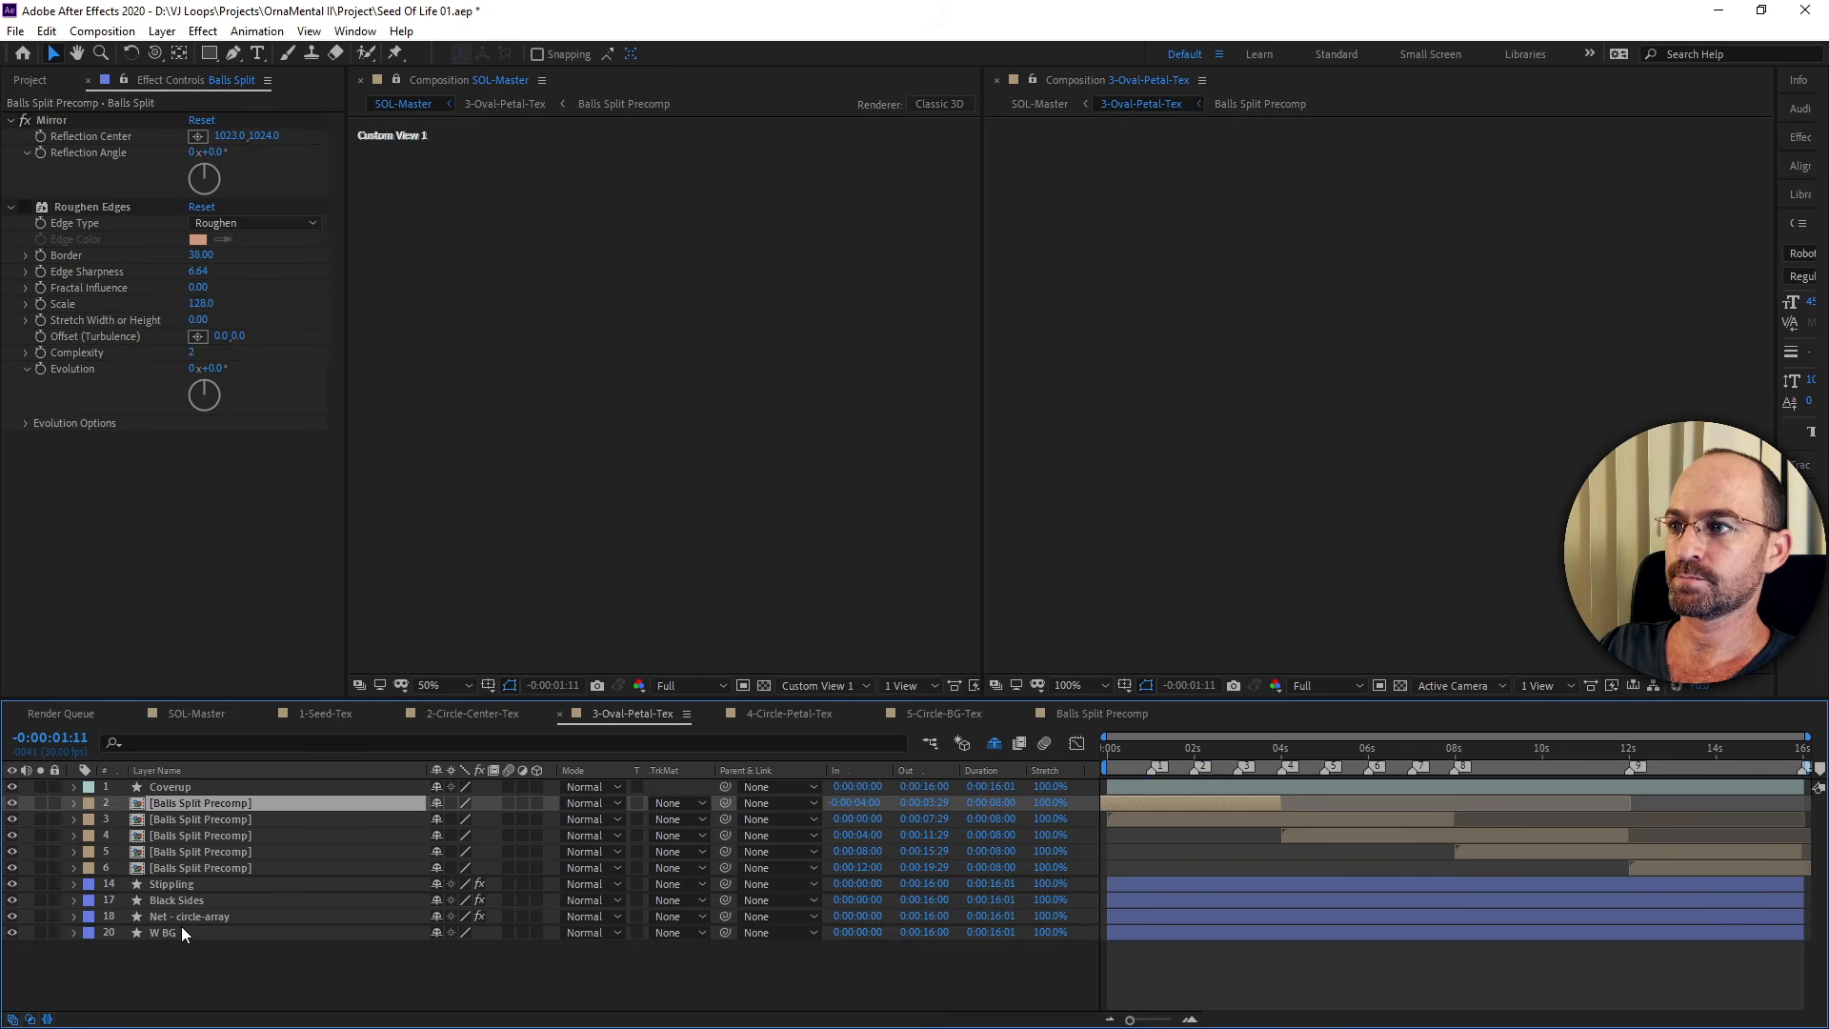
Hide the W BG layer inside Balls Split Precomp and check the result in 3-Oval-Petal-Tex at 0:00:02:12.
{"action": "left_click_drag", "start_coordinate": [1310, 747], "coordinate": [1170, 770]}
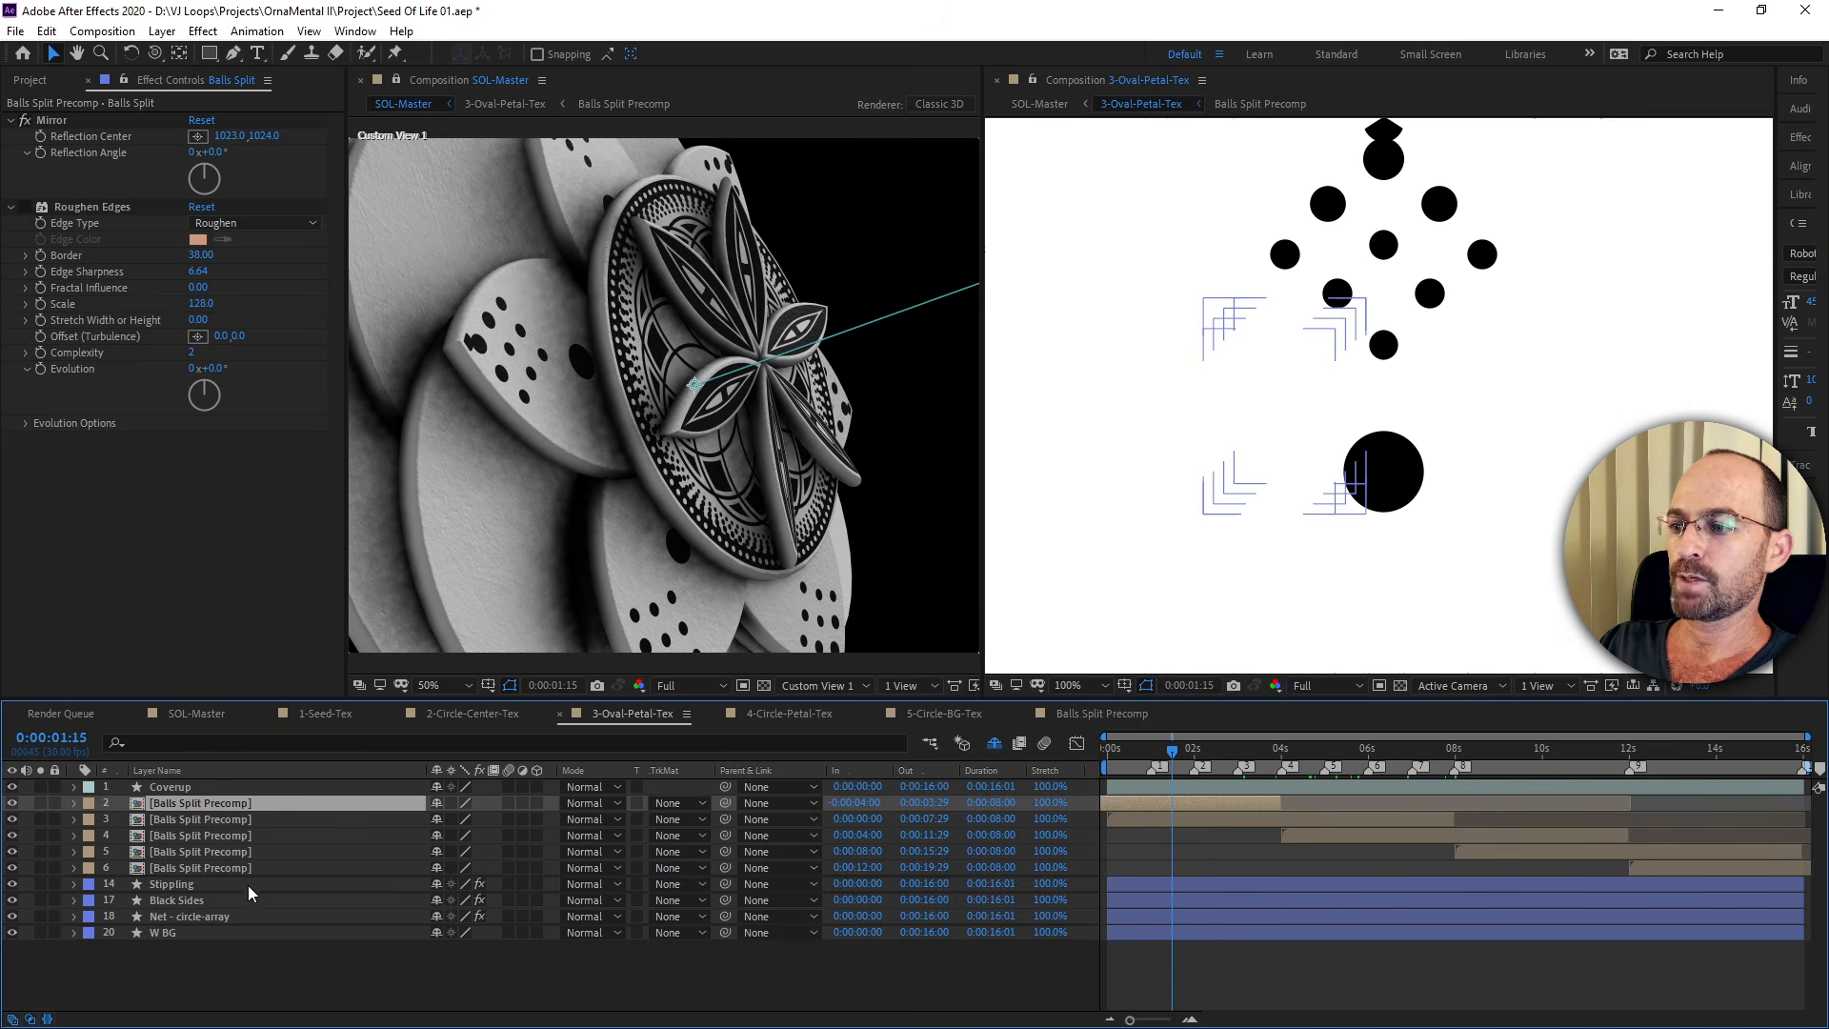
{"action": "key", "text": "comma"}
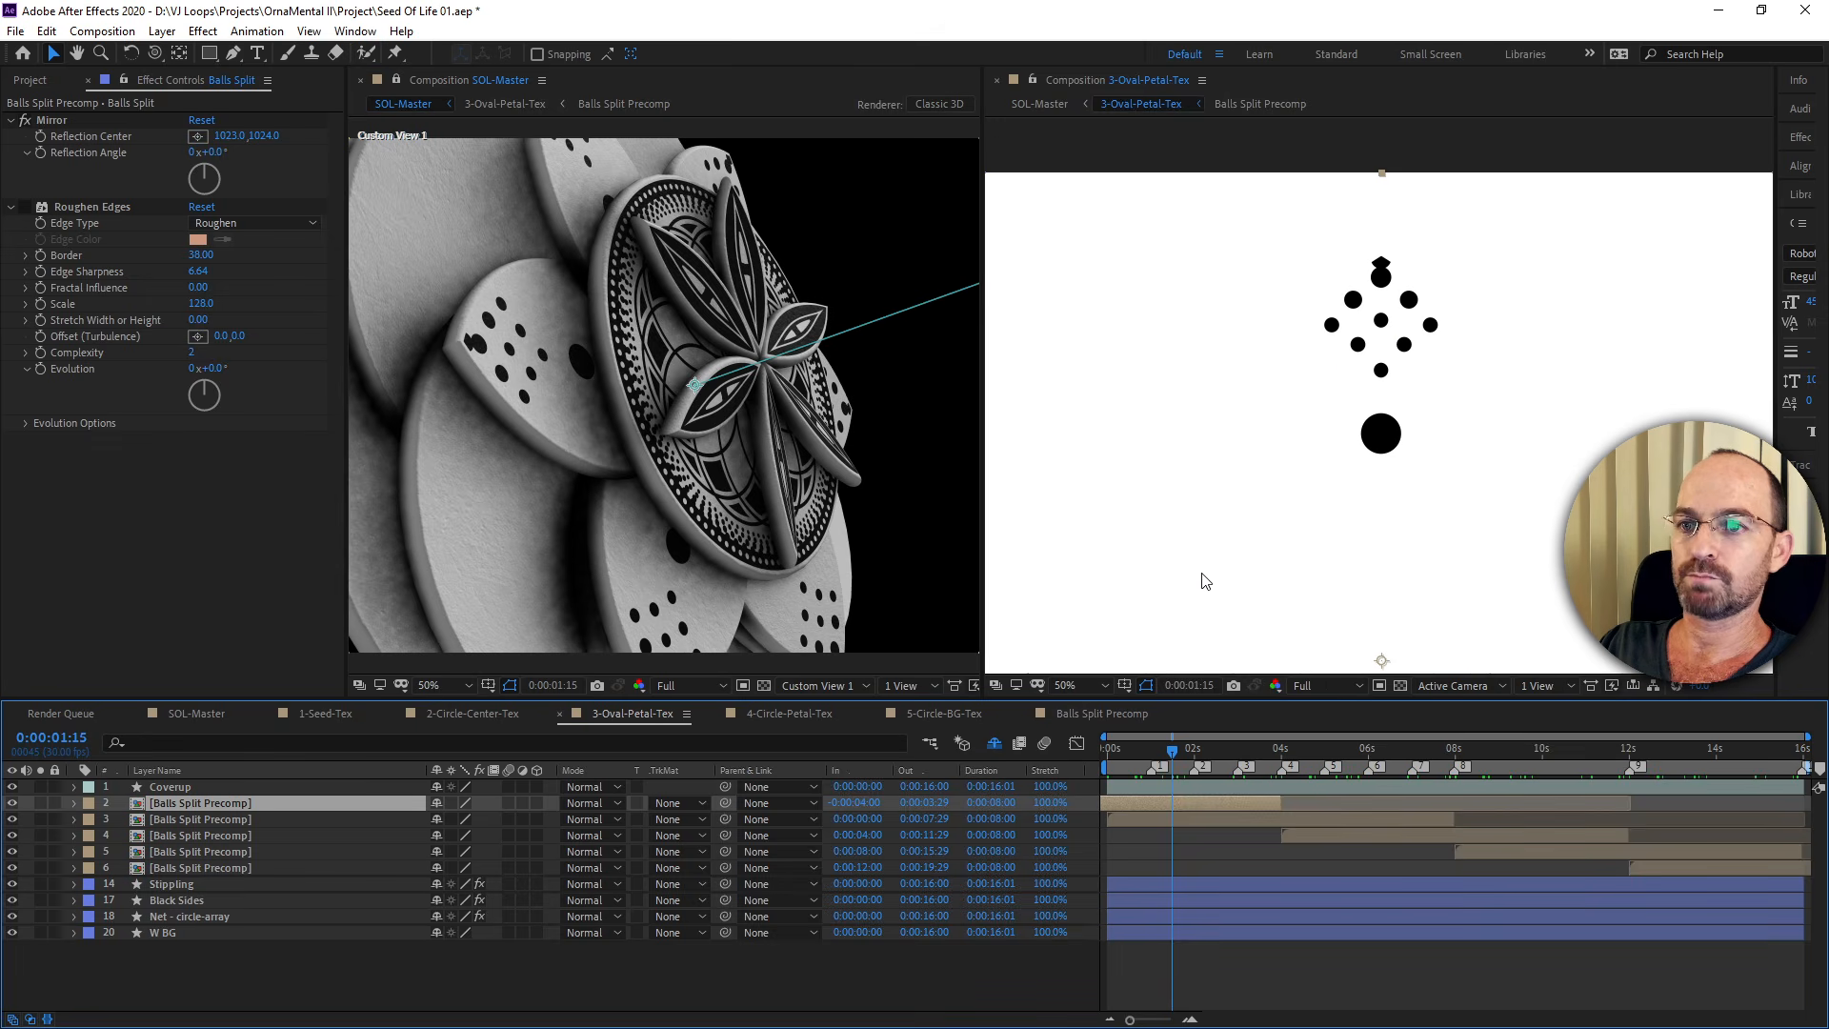
{"action": "left_click", "coordinate": [1102, 713]}
{"action": "left_click", "coordinate": [11, 803]}
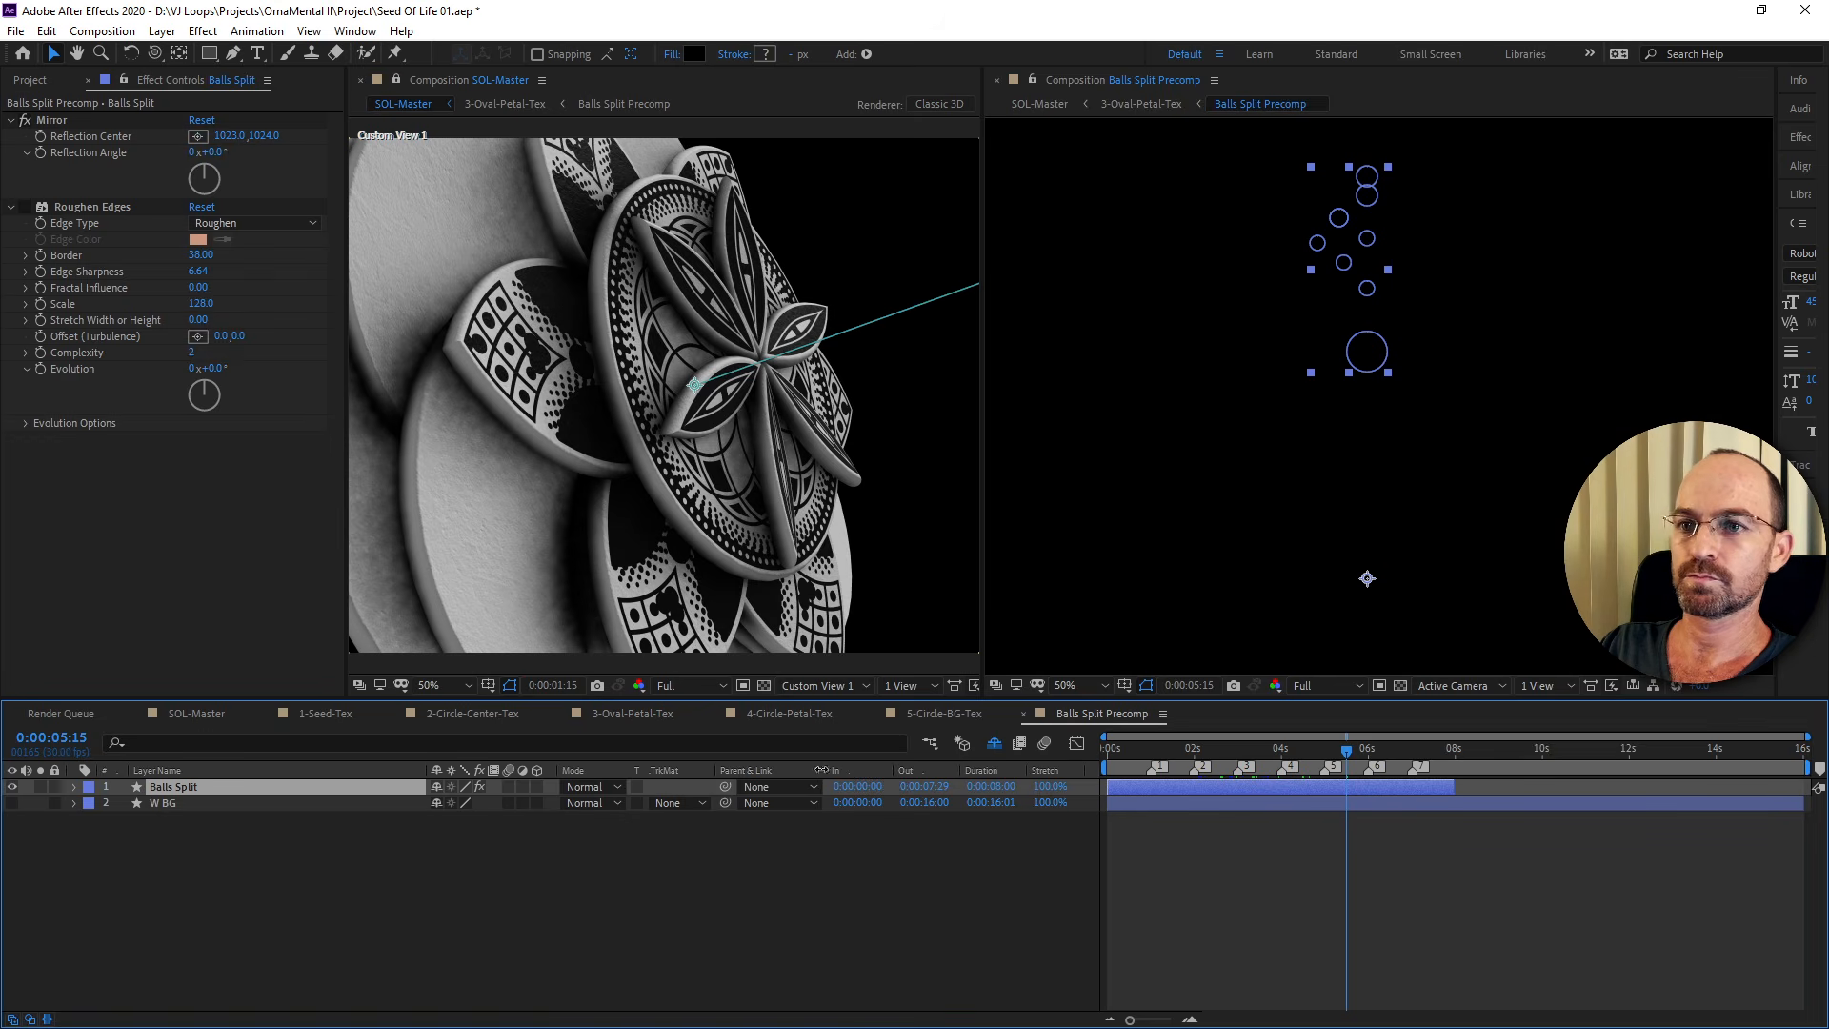
{"action": "left_click", "coordinate": [944, 714]}
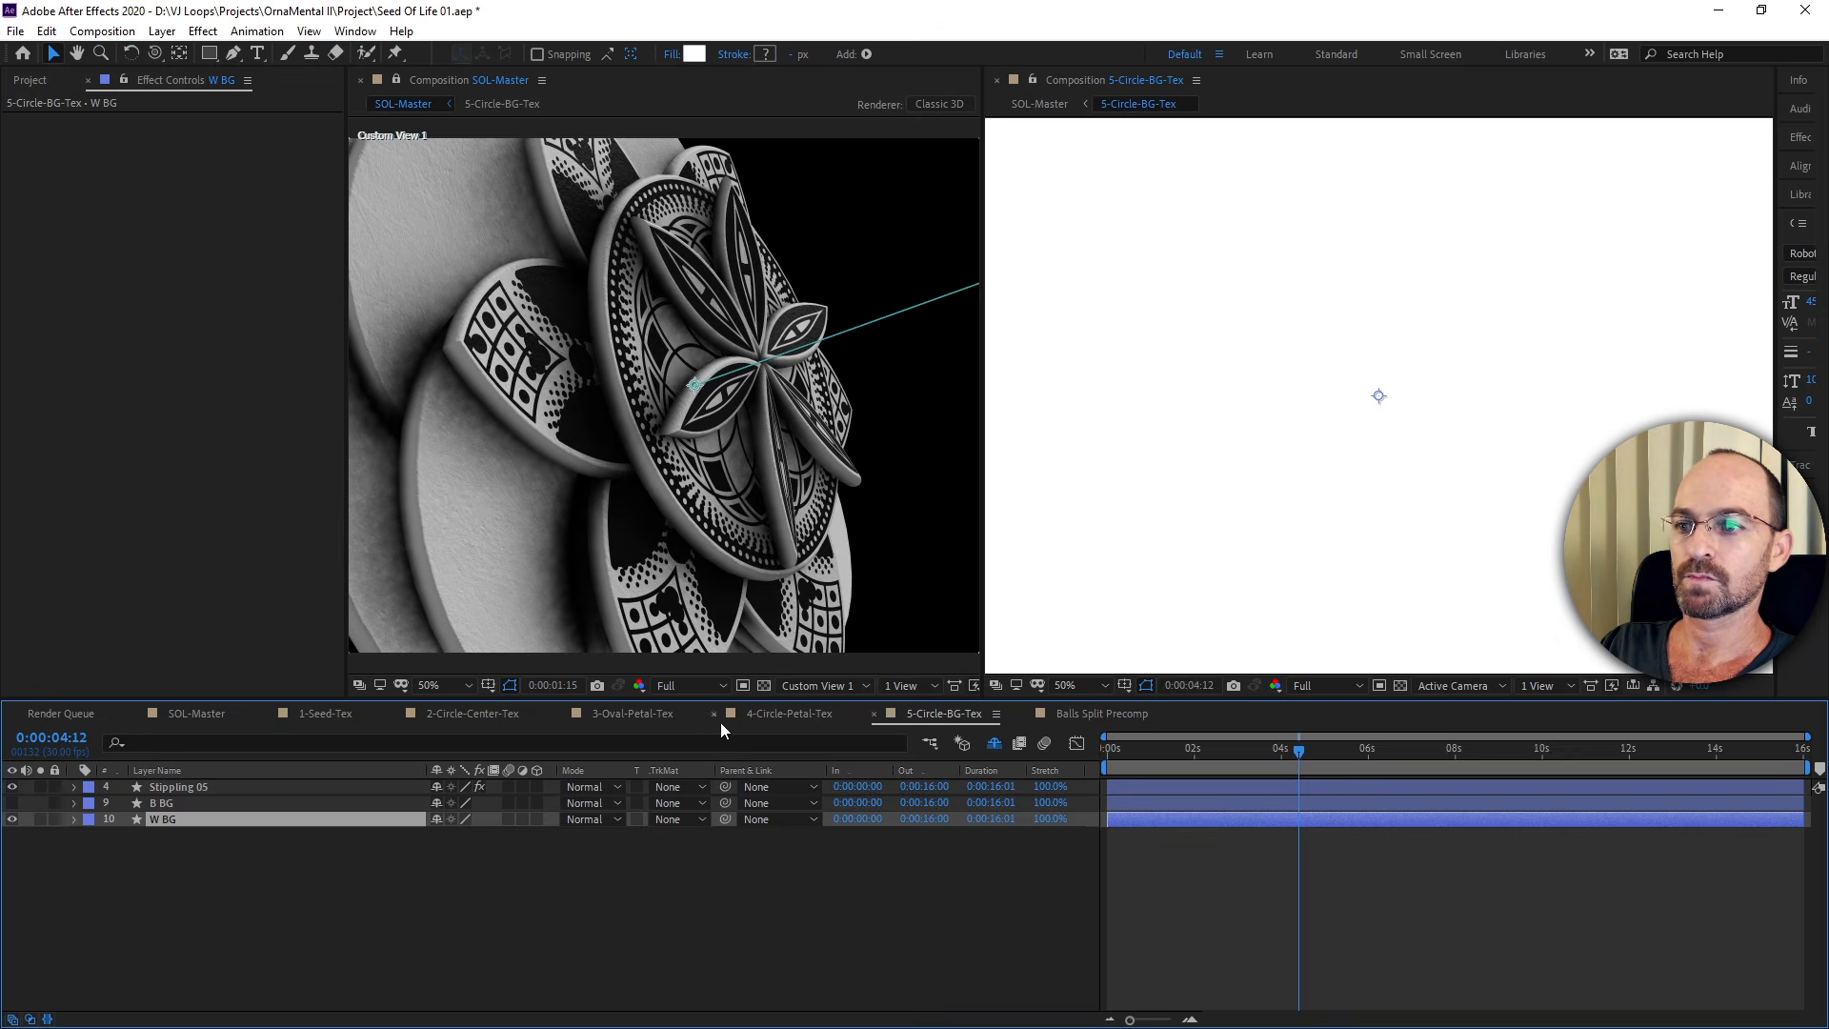
{"action": "left_click", "coordinate": [629, 713]}
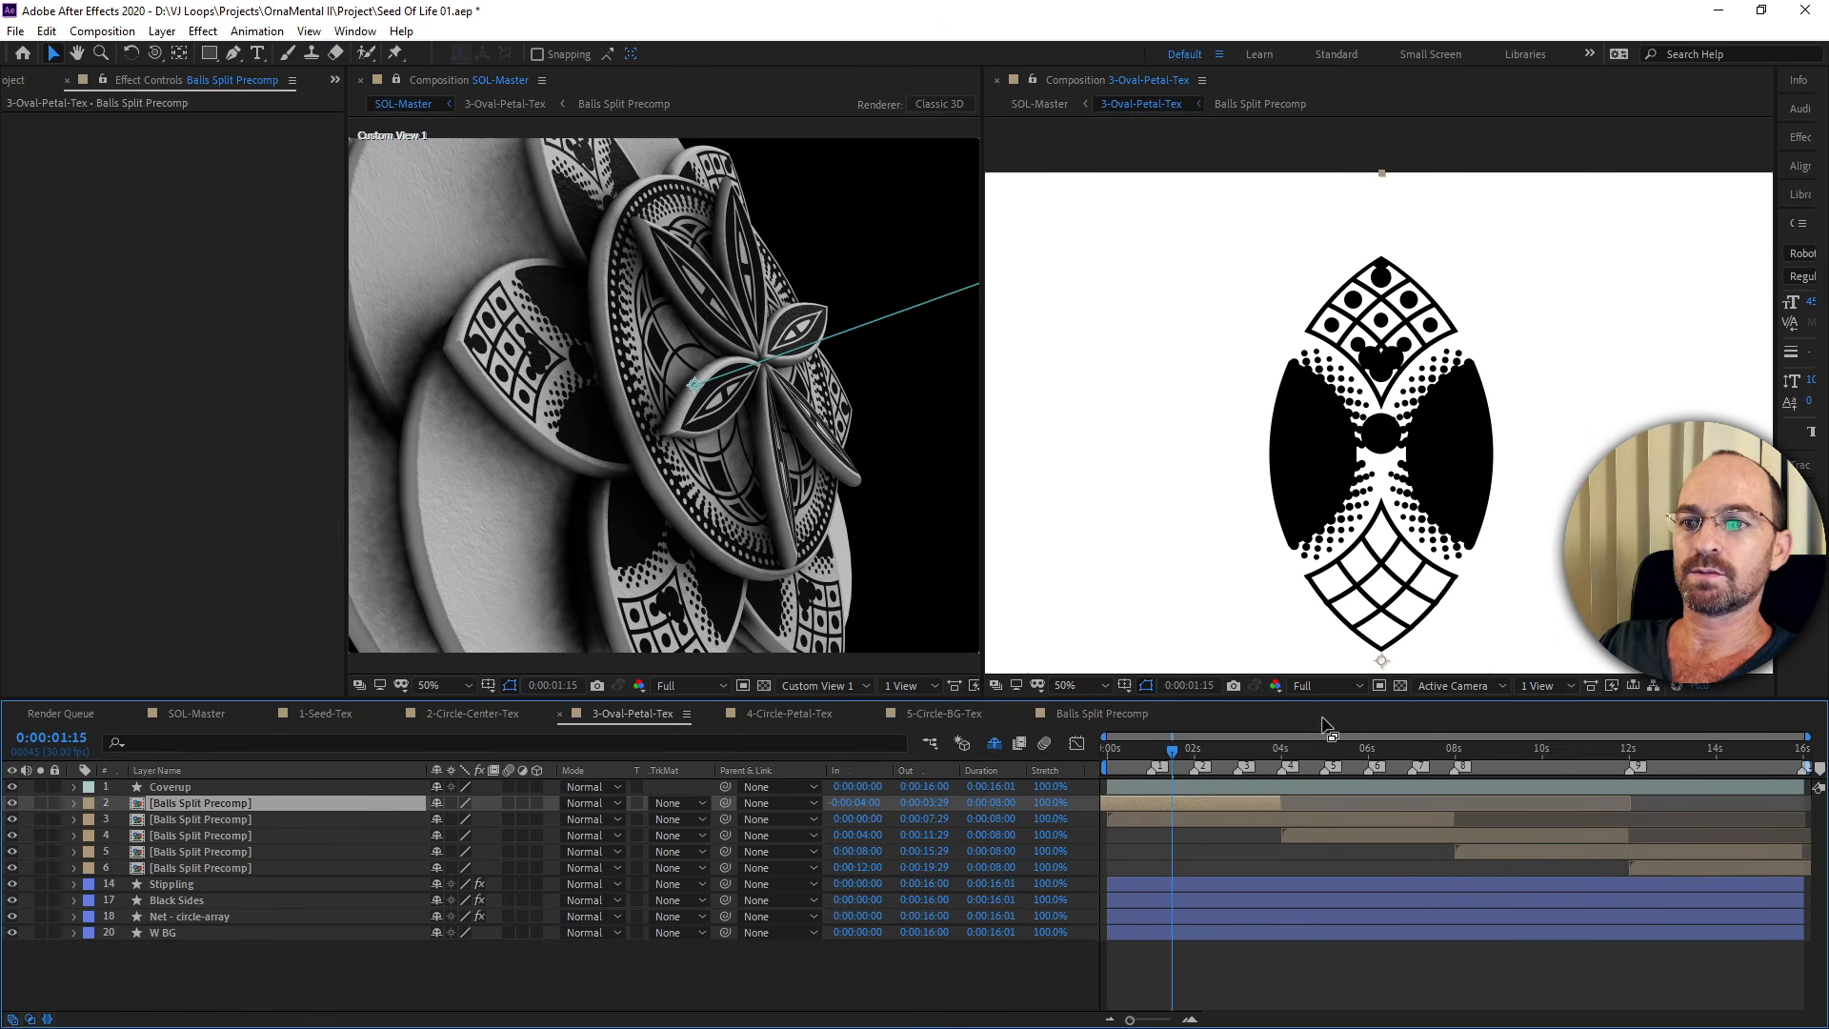
{"action": "left_click_drag", "start_coordinate": [1178, 752], "coordinate": [1219, 772]}
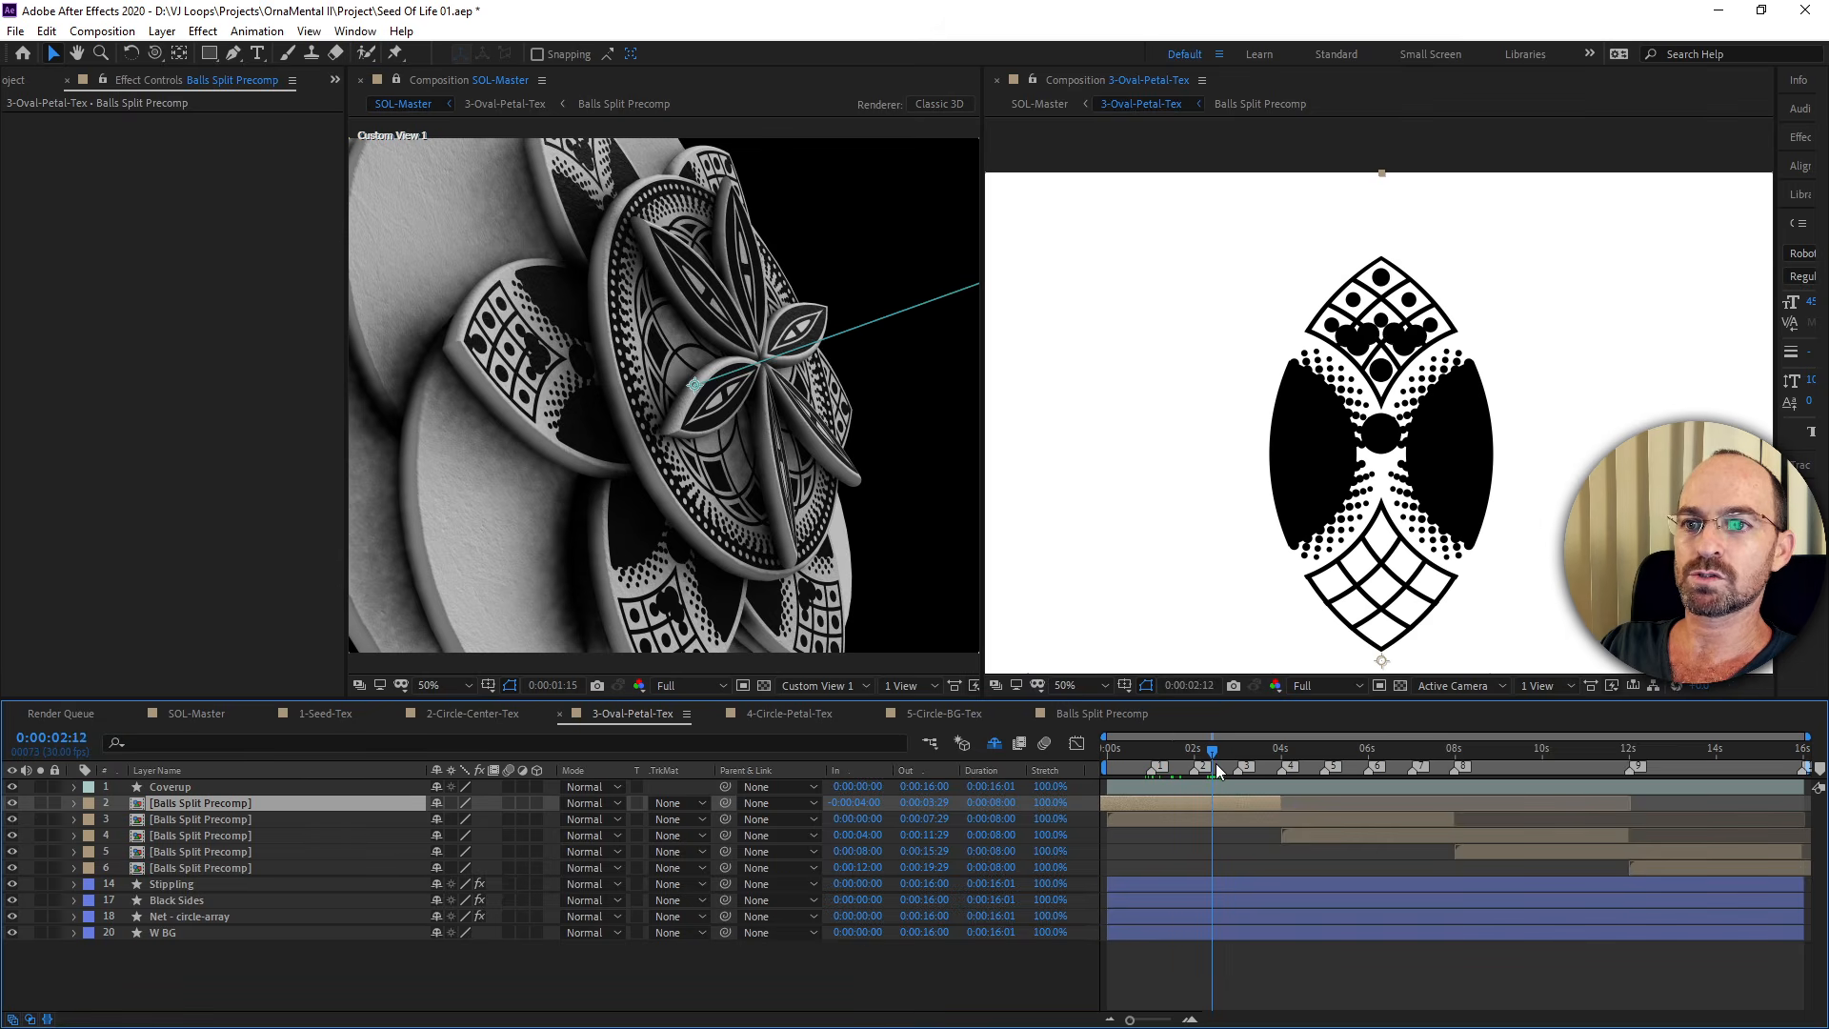
Enable Roughen Edges on the Balls Split layer, and save the project with 3-Oval-Petal-Tex at 0:00:04:17.
{"action": "left_click", "coordinate": [961, 717]}
{"action": "left_click", "coordinate": [666, 713]}
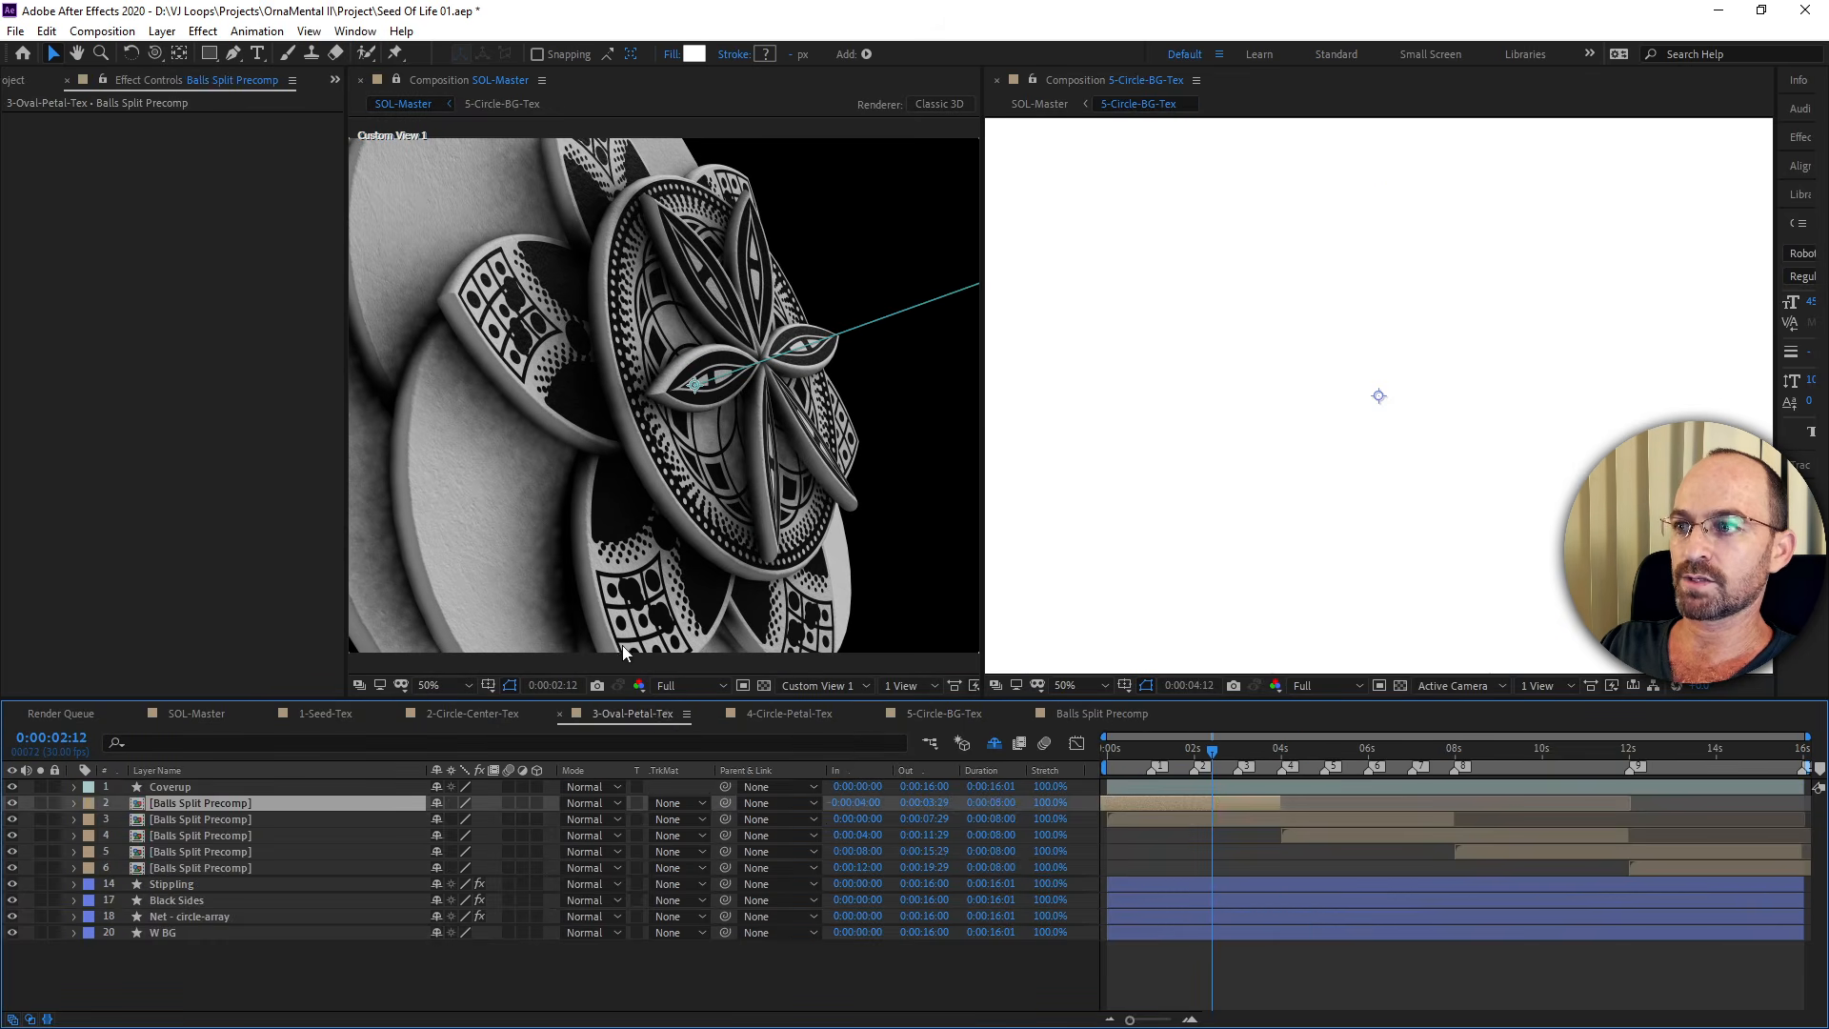
{"action": "left_click", "coordinate": [1124, 717]}
{"action": "left_click", "coordinate": [20, 196]}
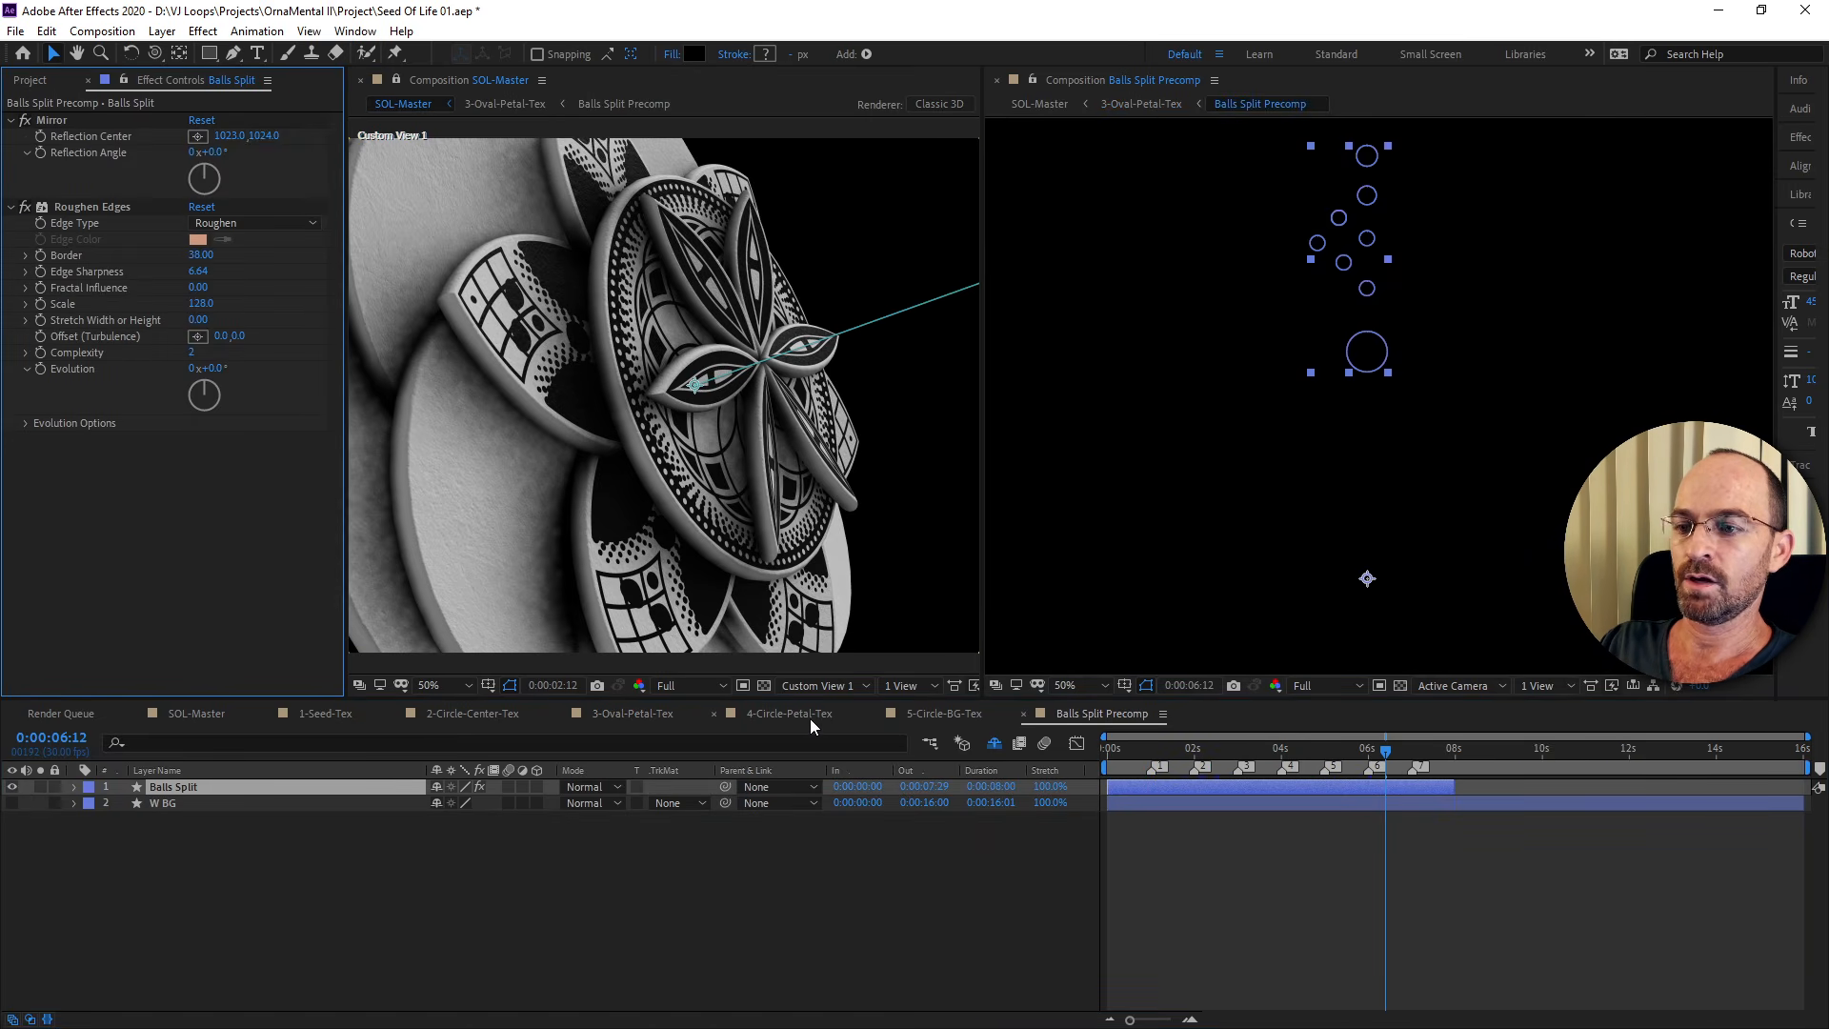
{"action": "left_click", "coordinate": [661, 717]}
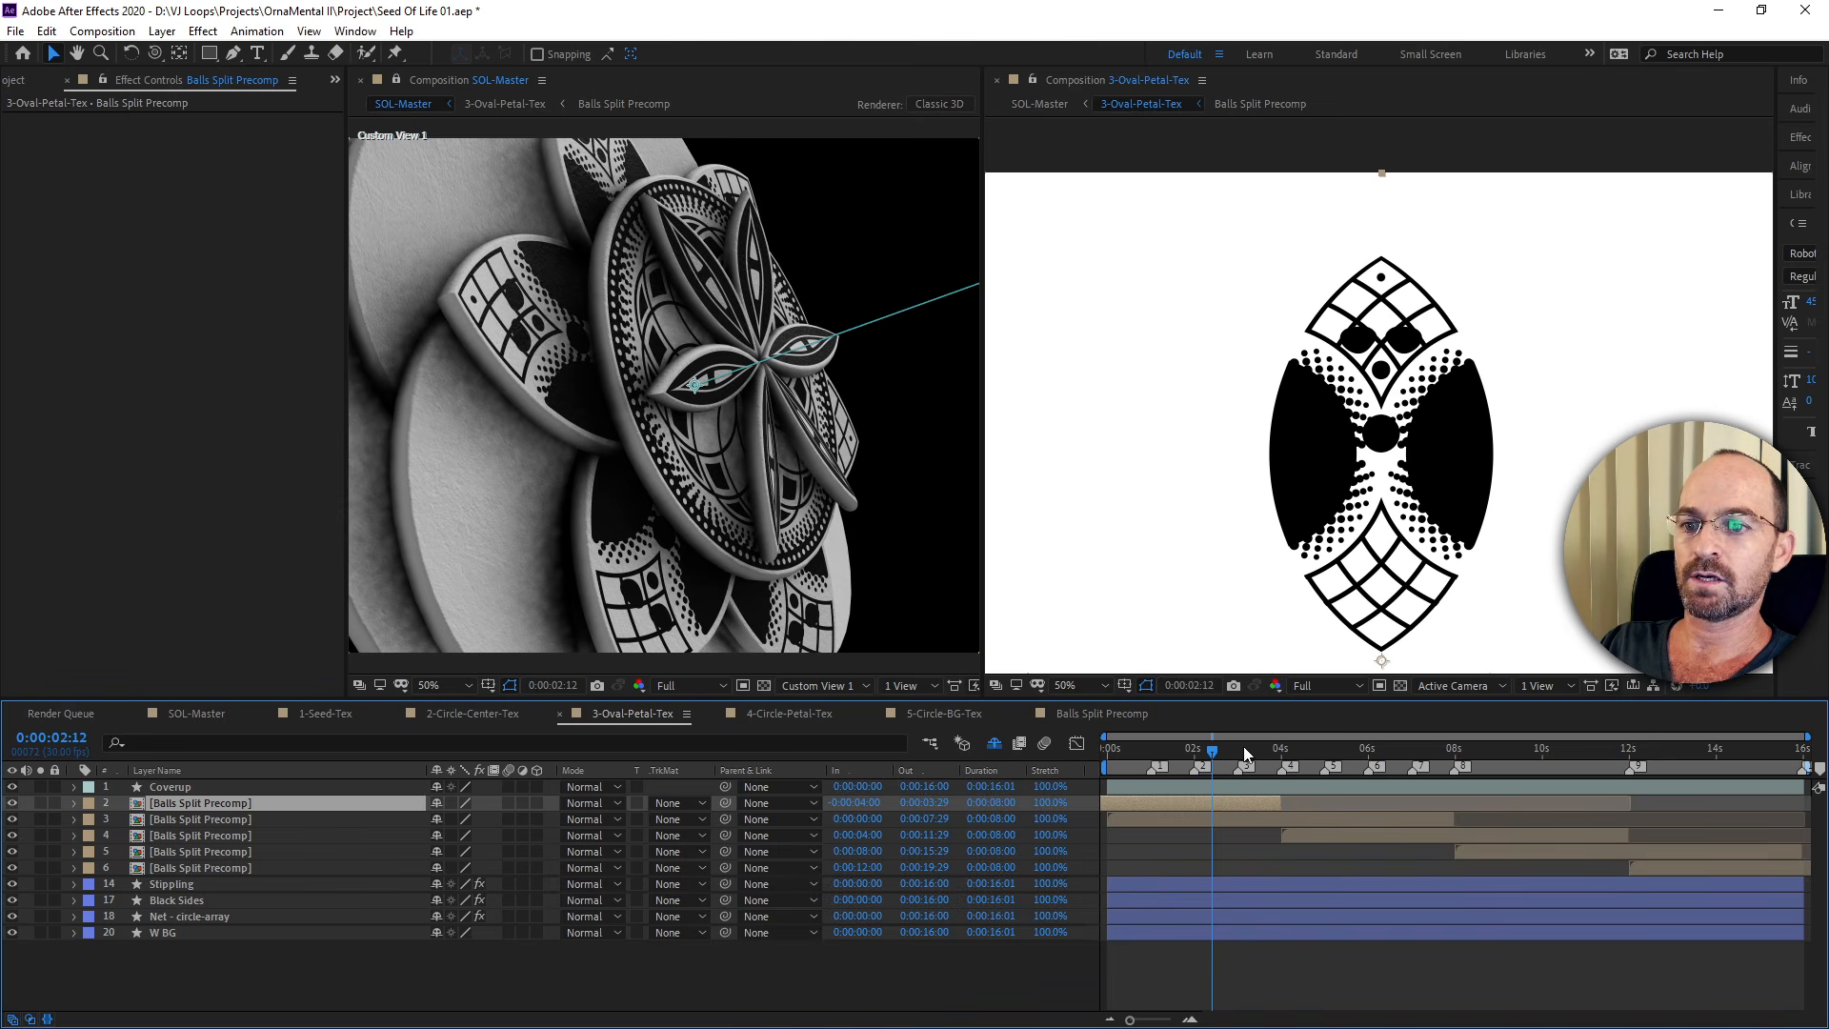
{"action": "left_click_drag", "start_coordinate": [1237, 747], "coordinate": [1310, 746]}
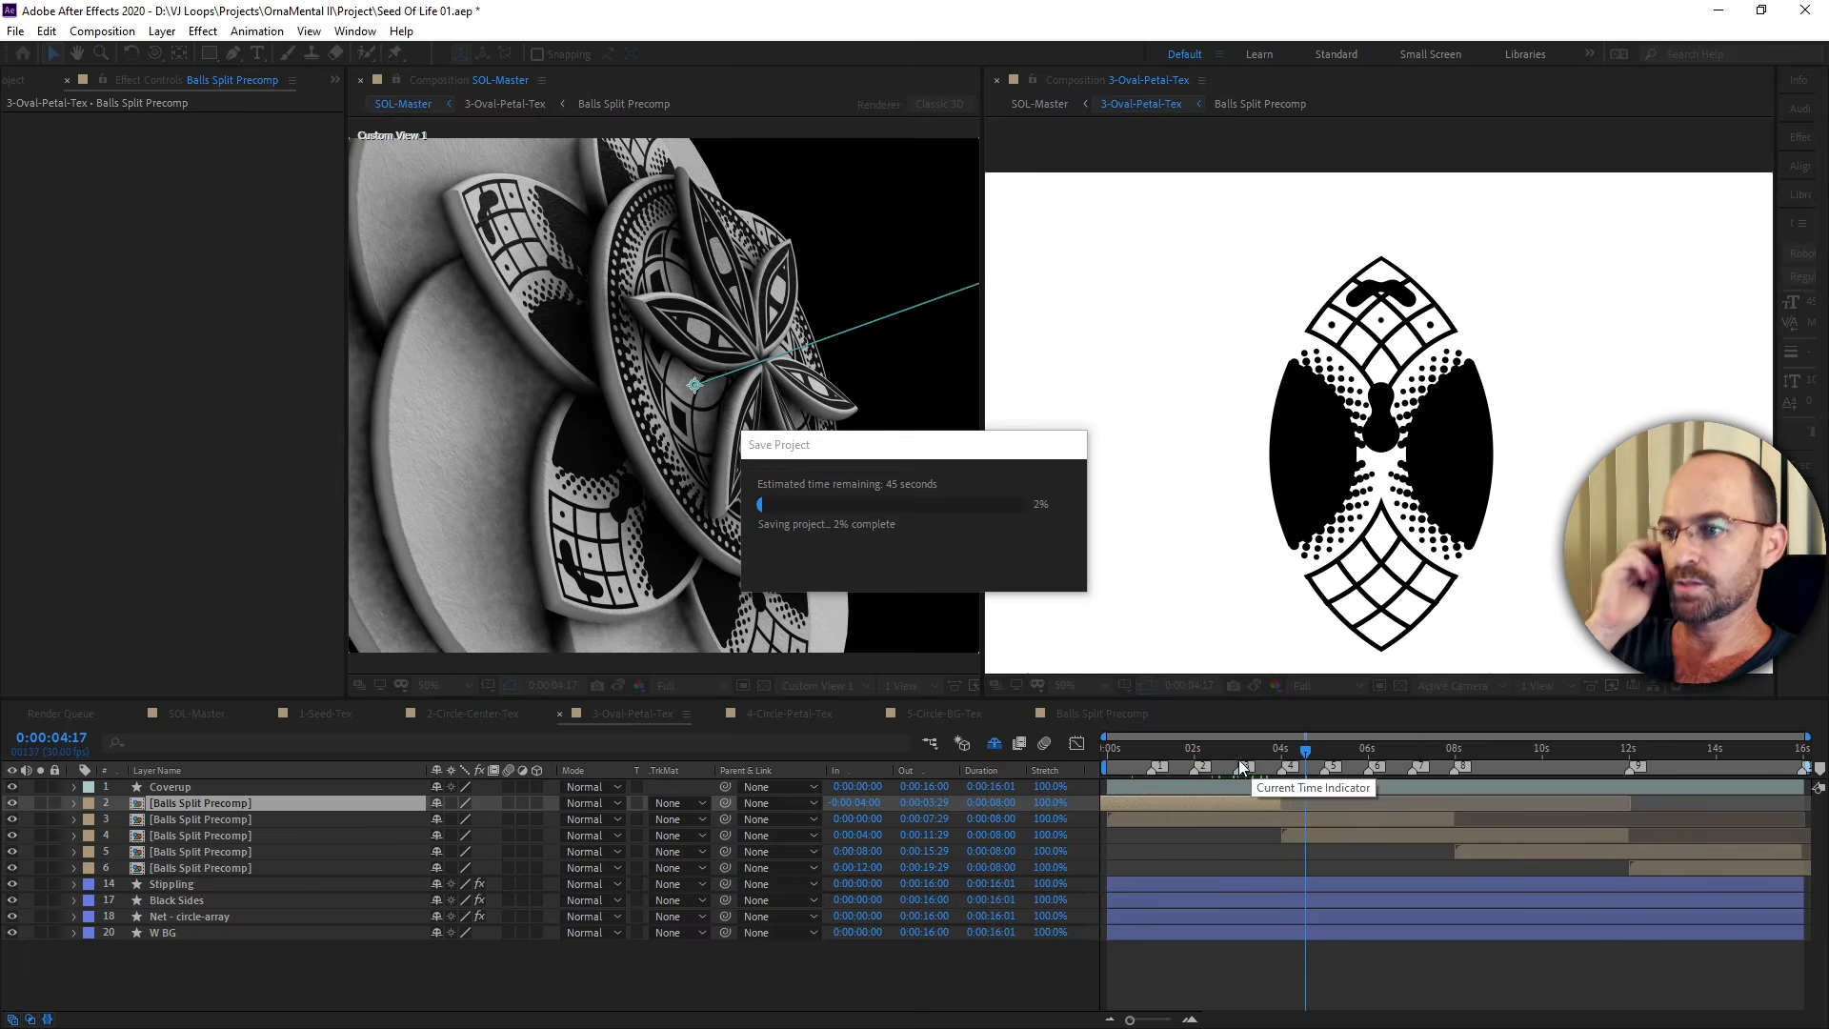
Open the 4-Circle-Petal-Tex composition and make its Stippling Outer and B BG layers visible.
{"action": "left_click", "coordinate": [790, 714]}
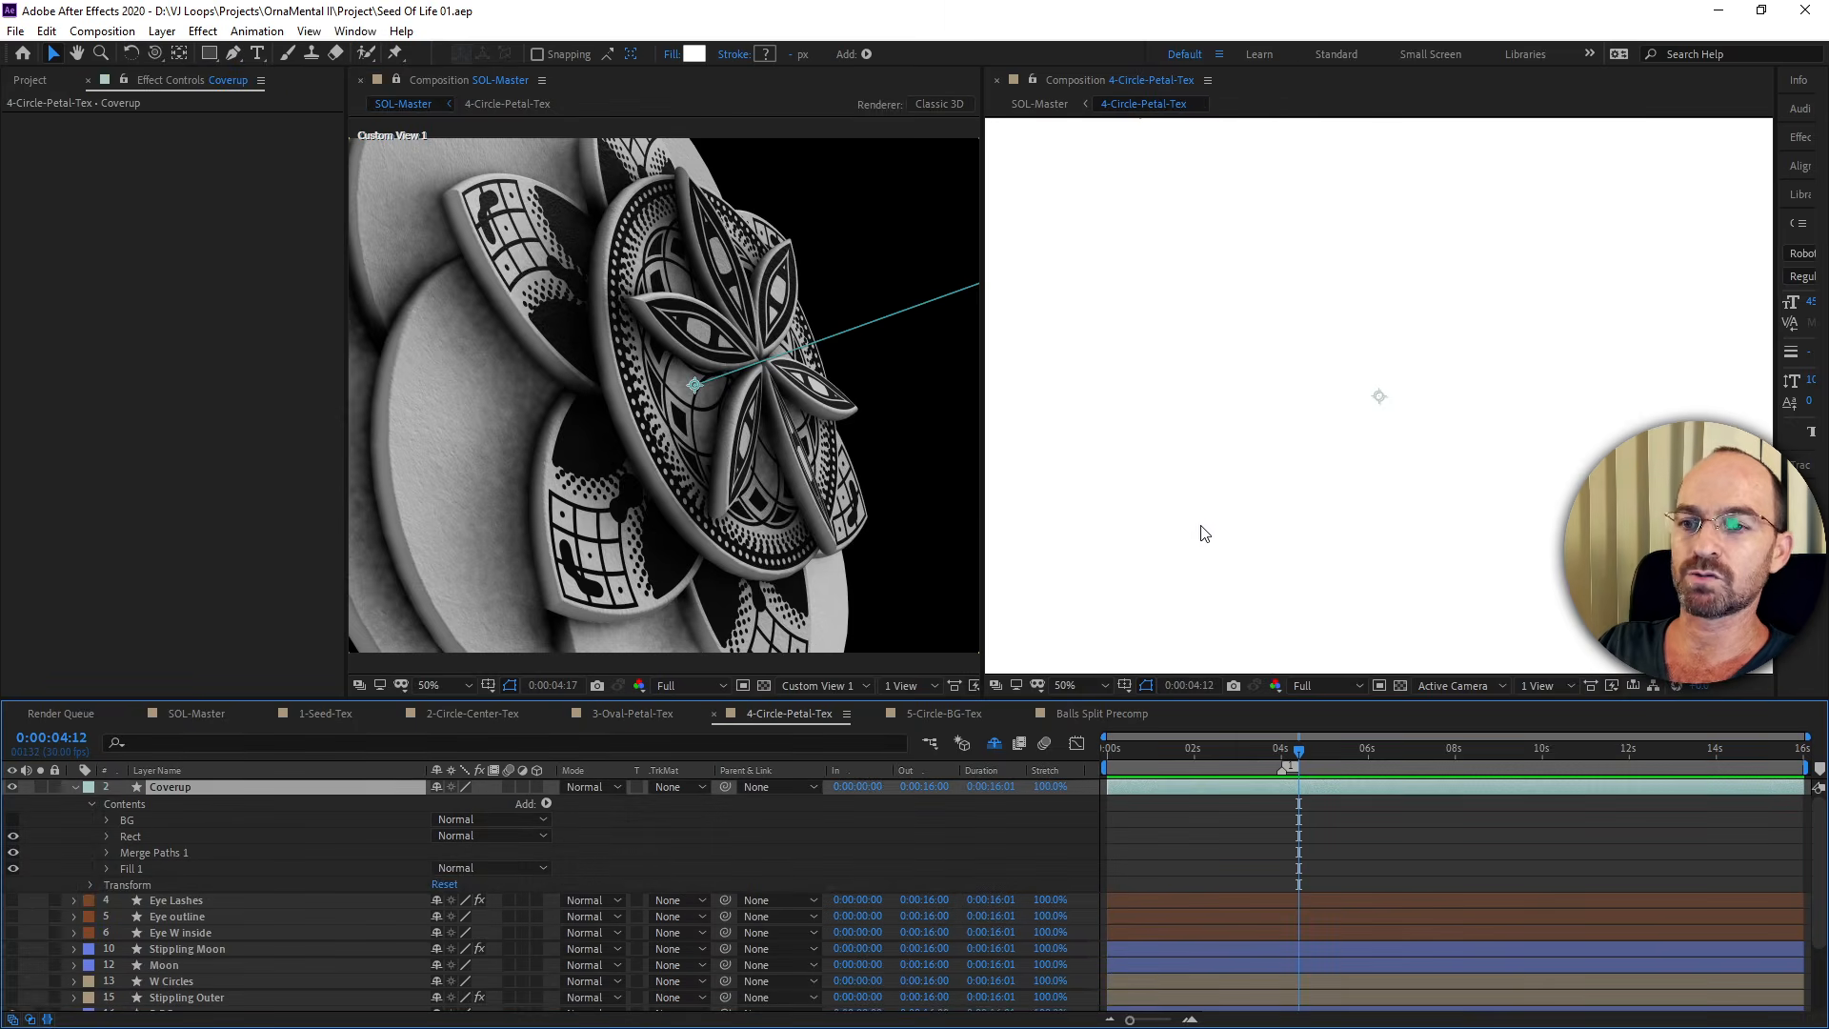
{"action": "key", "text": "comma"}
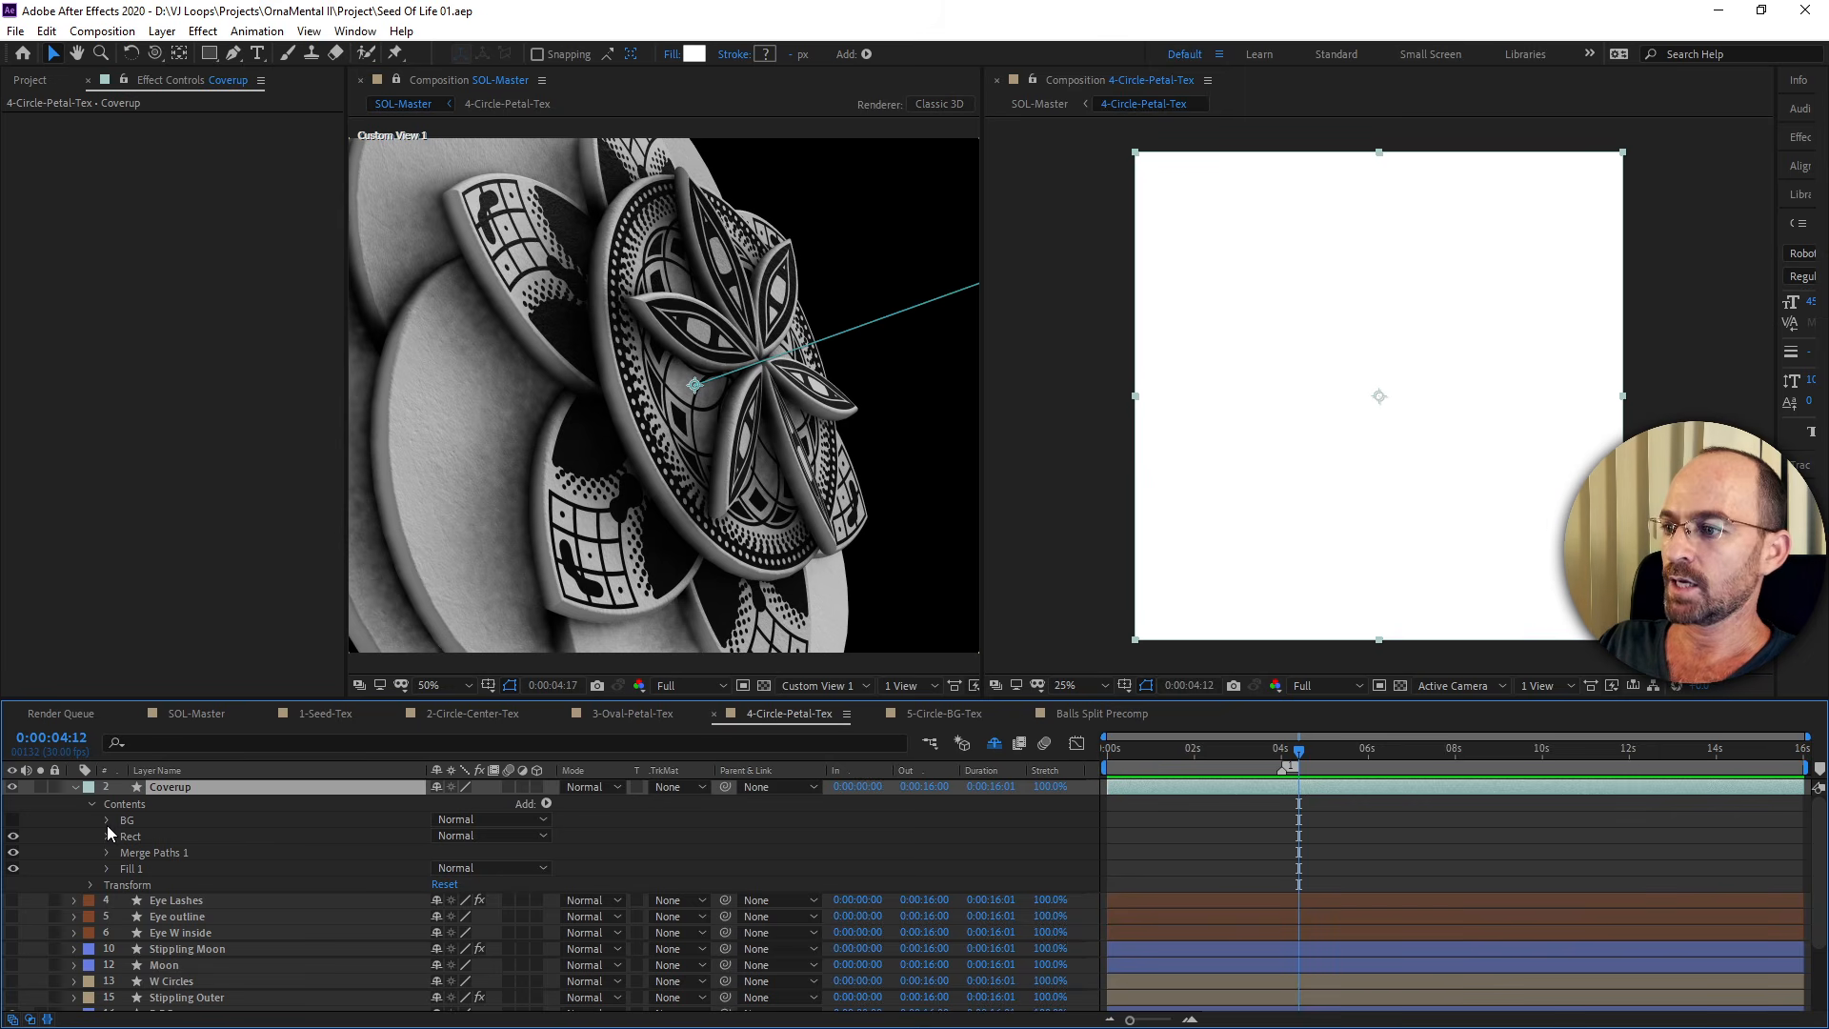
{"action": "scroll", "coordinate": [59, 901], "scroll_direction": "down", "scroll_amount": 3}
{"action": "scroll", "coordinate": [60, 901], "scroll_direction": "up", "scroll_amount": 3}
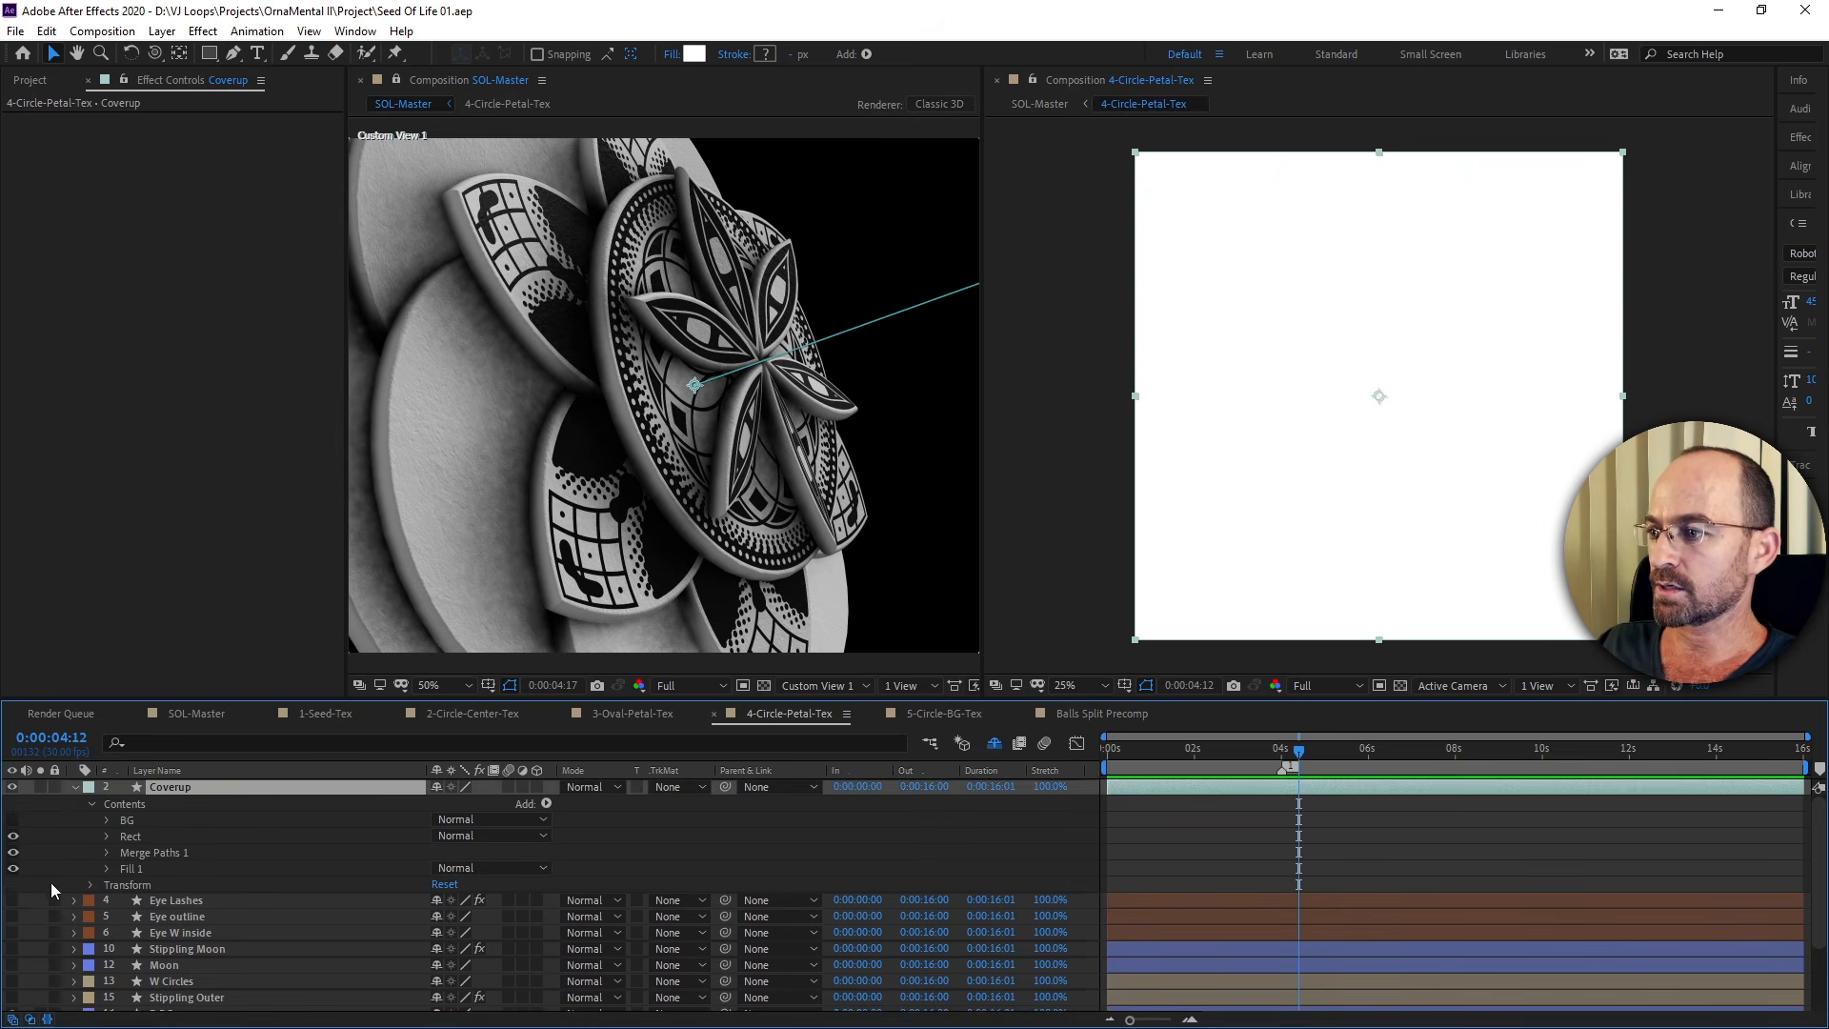
{"action": "left_click", "coordinate": [74, 788]}
{"action": "left_click", "coordinate": [76, 916]}
{"action": "left_click", "coordinate": [11, 917]}
{"action": "left_click", "coordinate": [12, 900]}
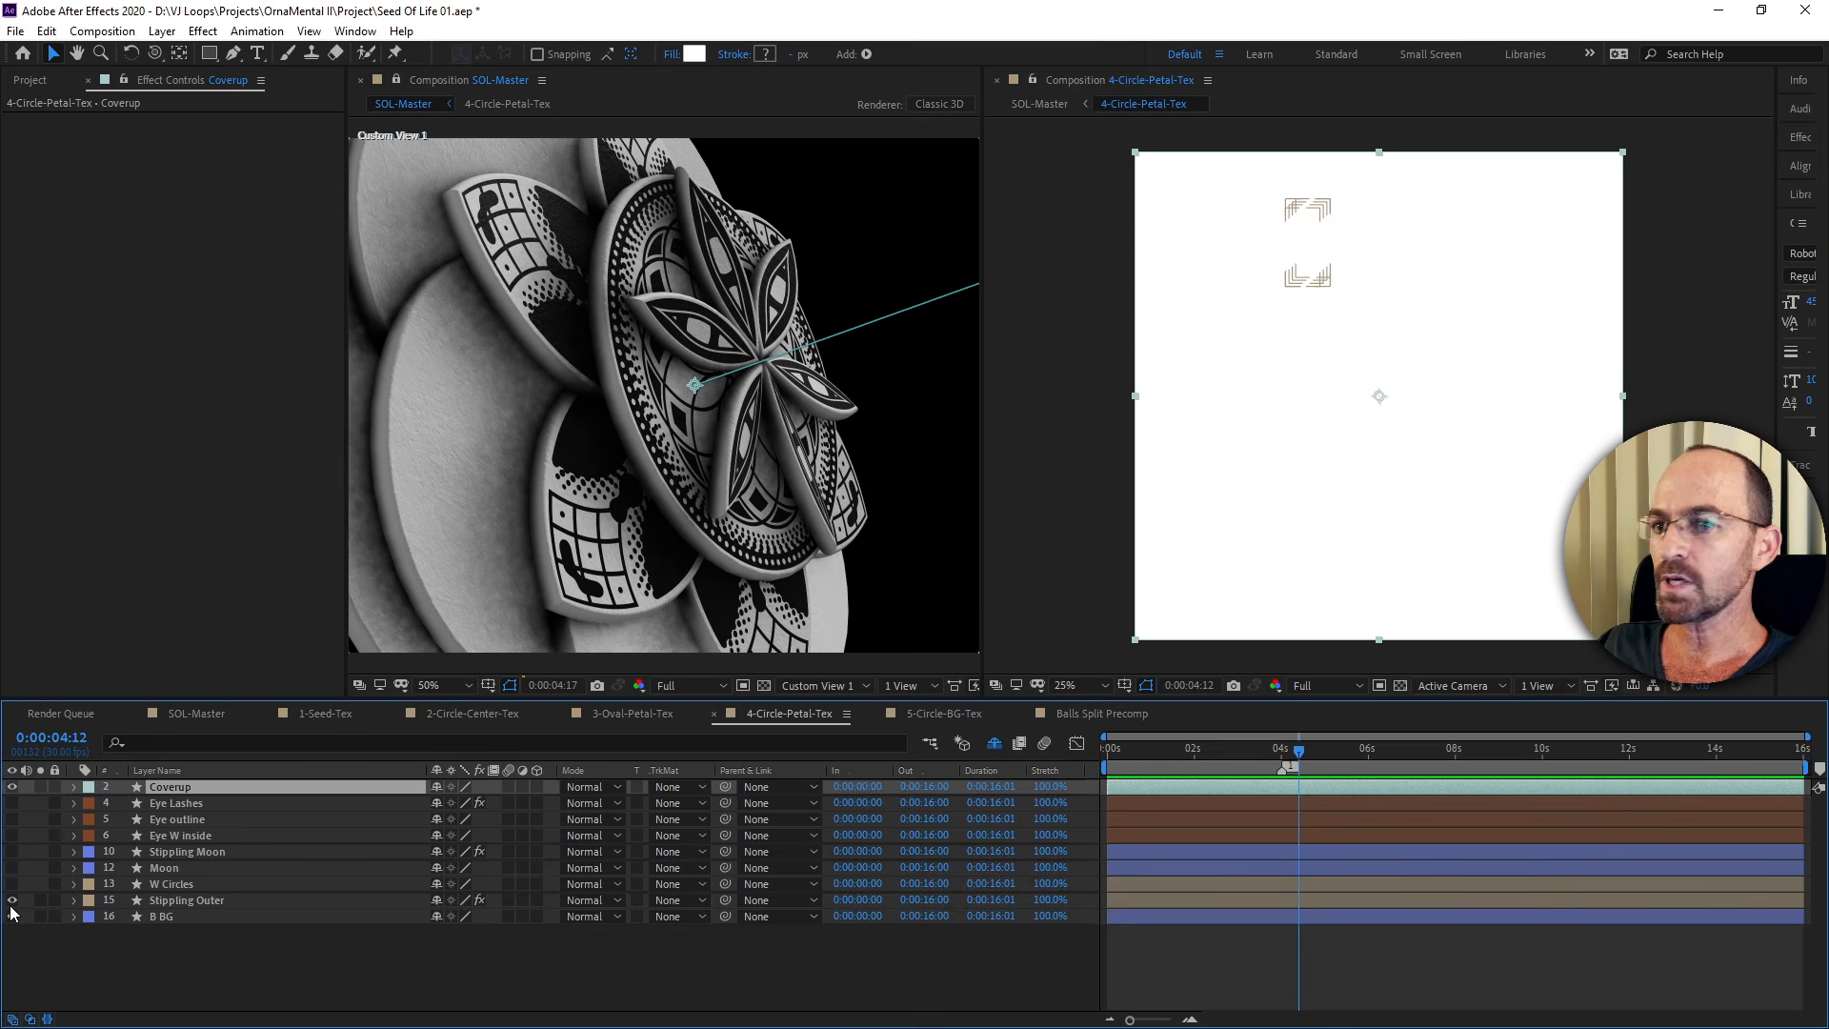
{"action": "left_click", "coordinate": [12, 916]}
Show the W Circle Mid and W Circle Up shapes in B BG, and the BG shape in the Coverup layer.
{"action": "left_click", "coordinate": [75, 916]}
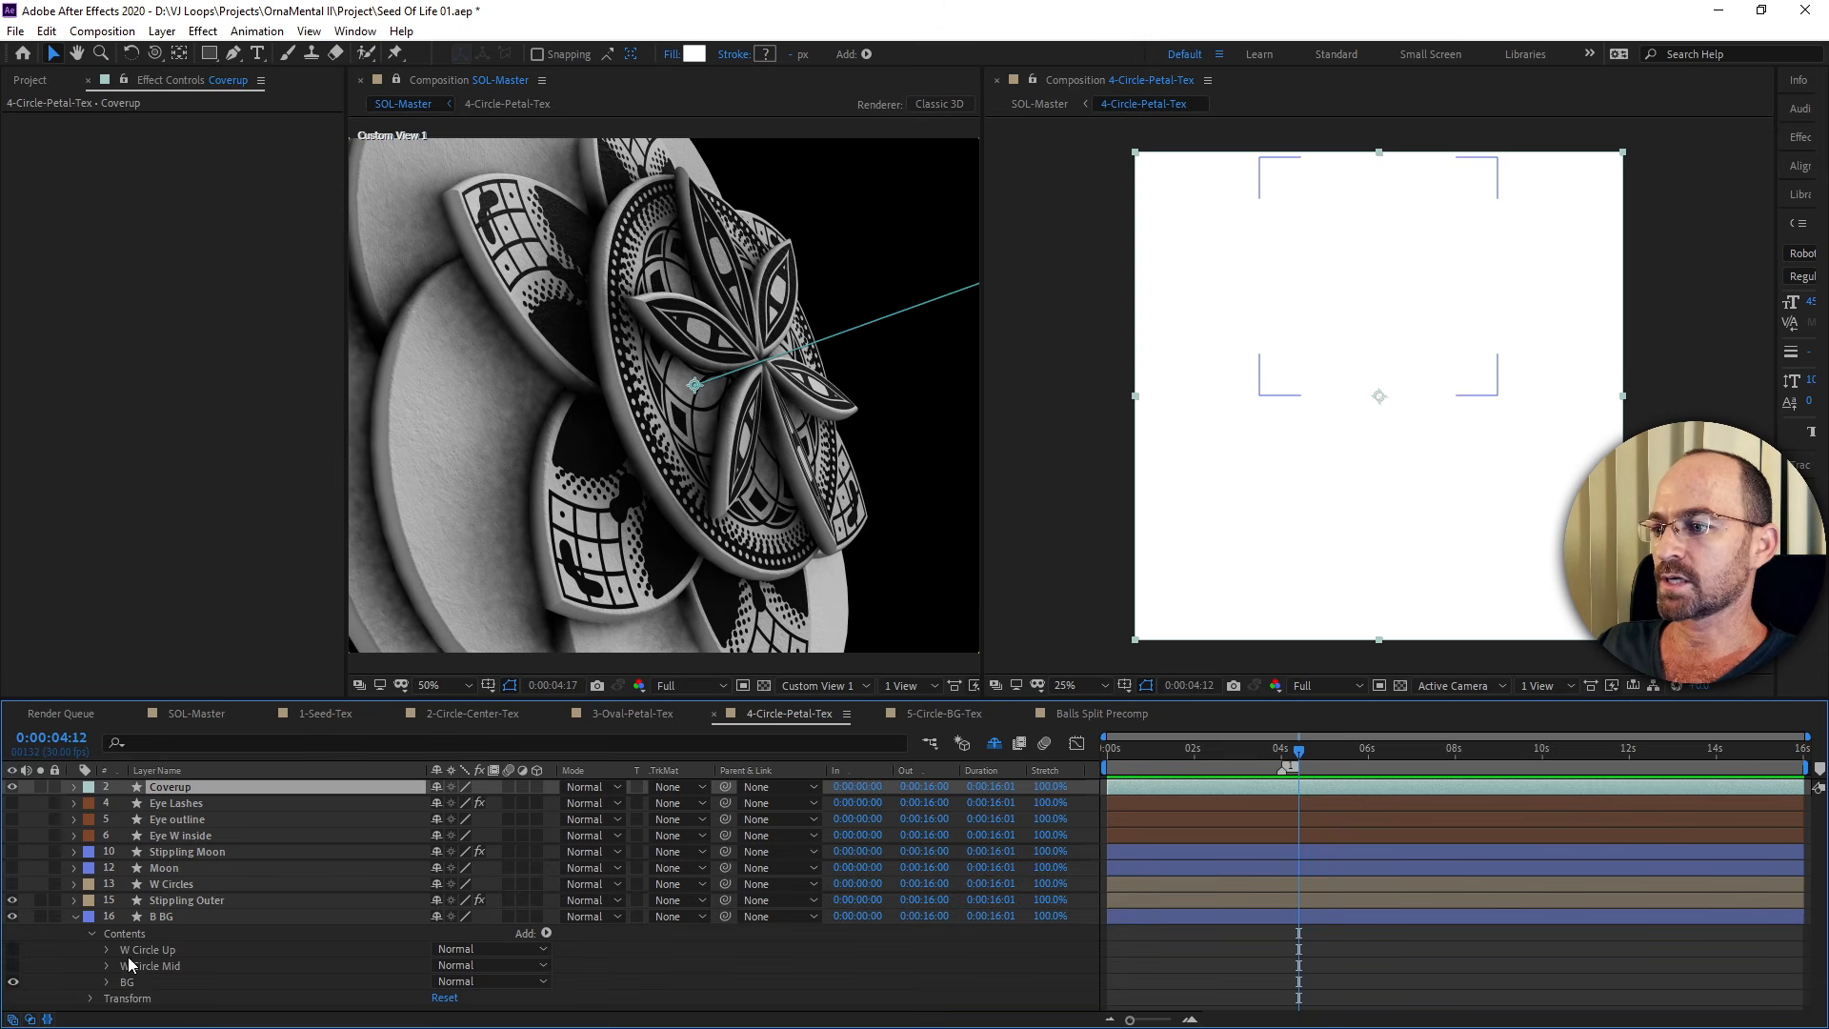
{"action": "left_click", "coordinate": [14, 965]}
{"action": "left_click", "coordinate": [14, 950]}
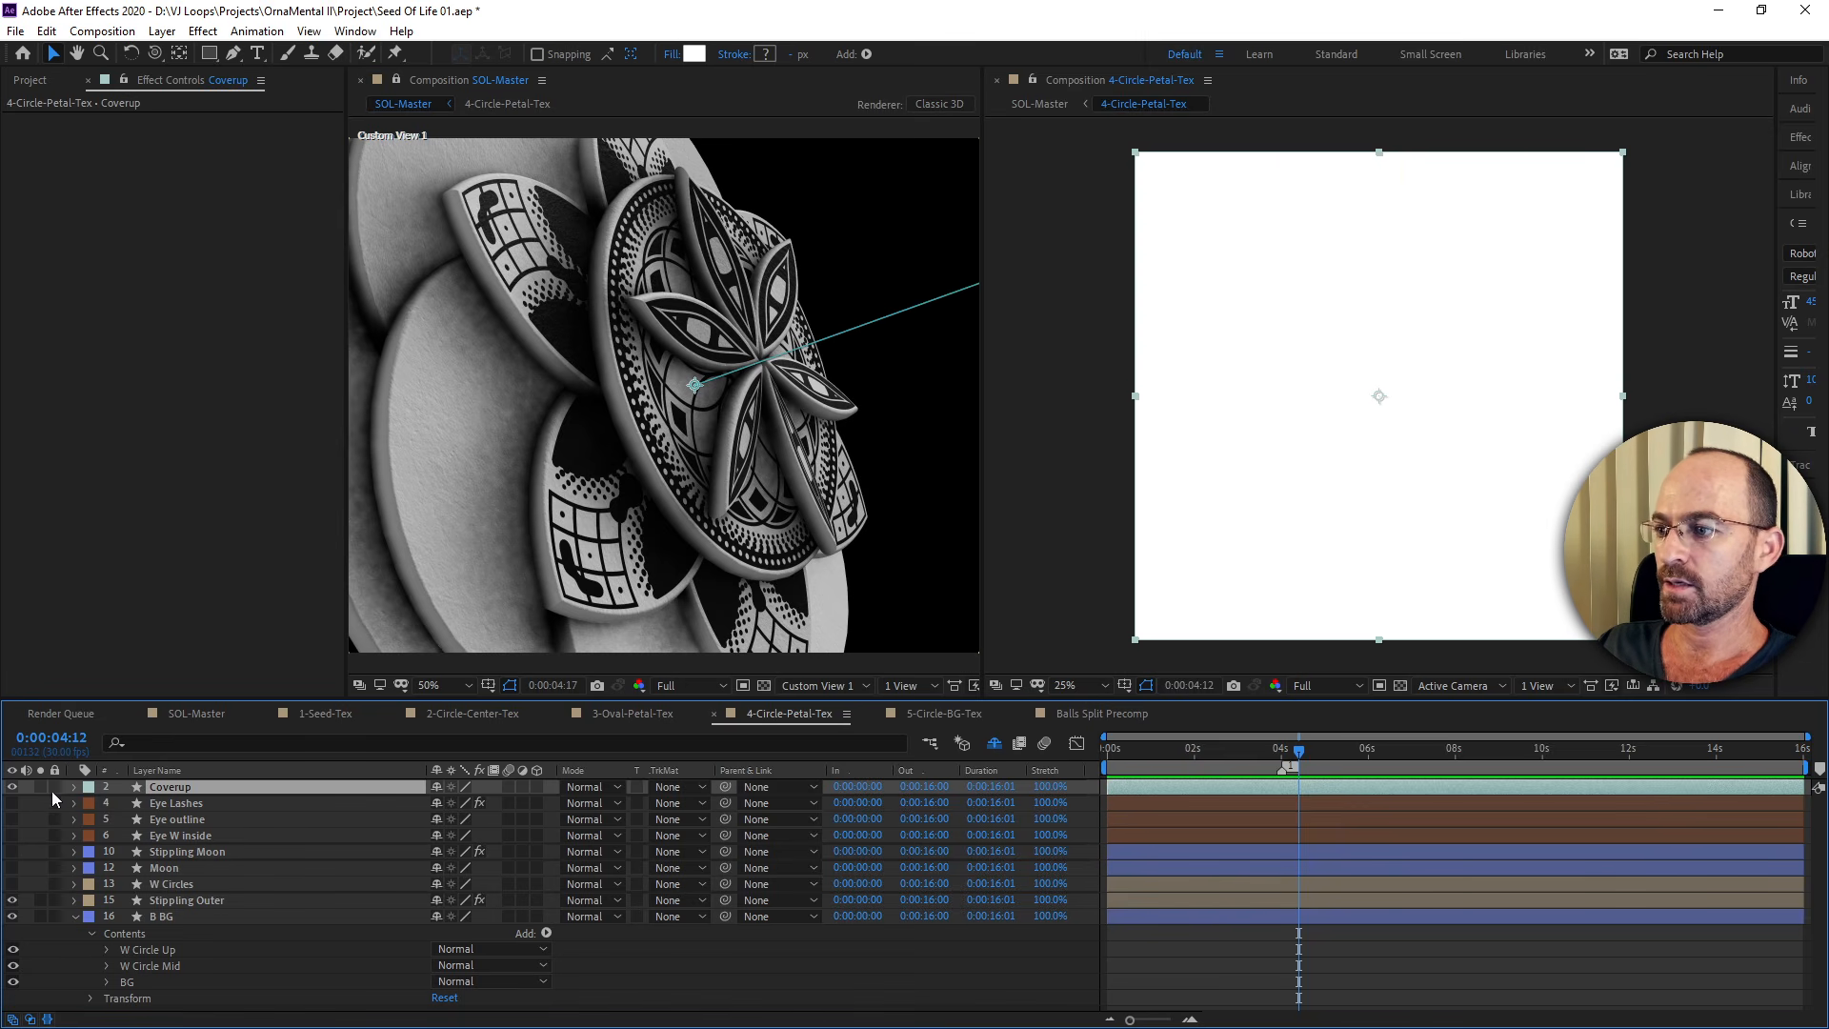
{"action": "left_click", "coordinate": [76, 786]}
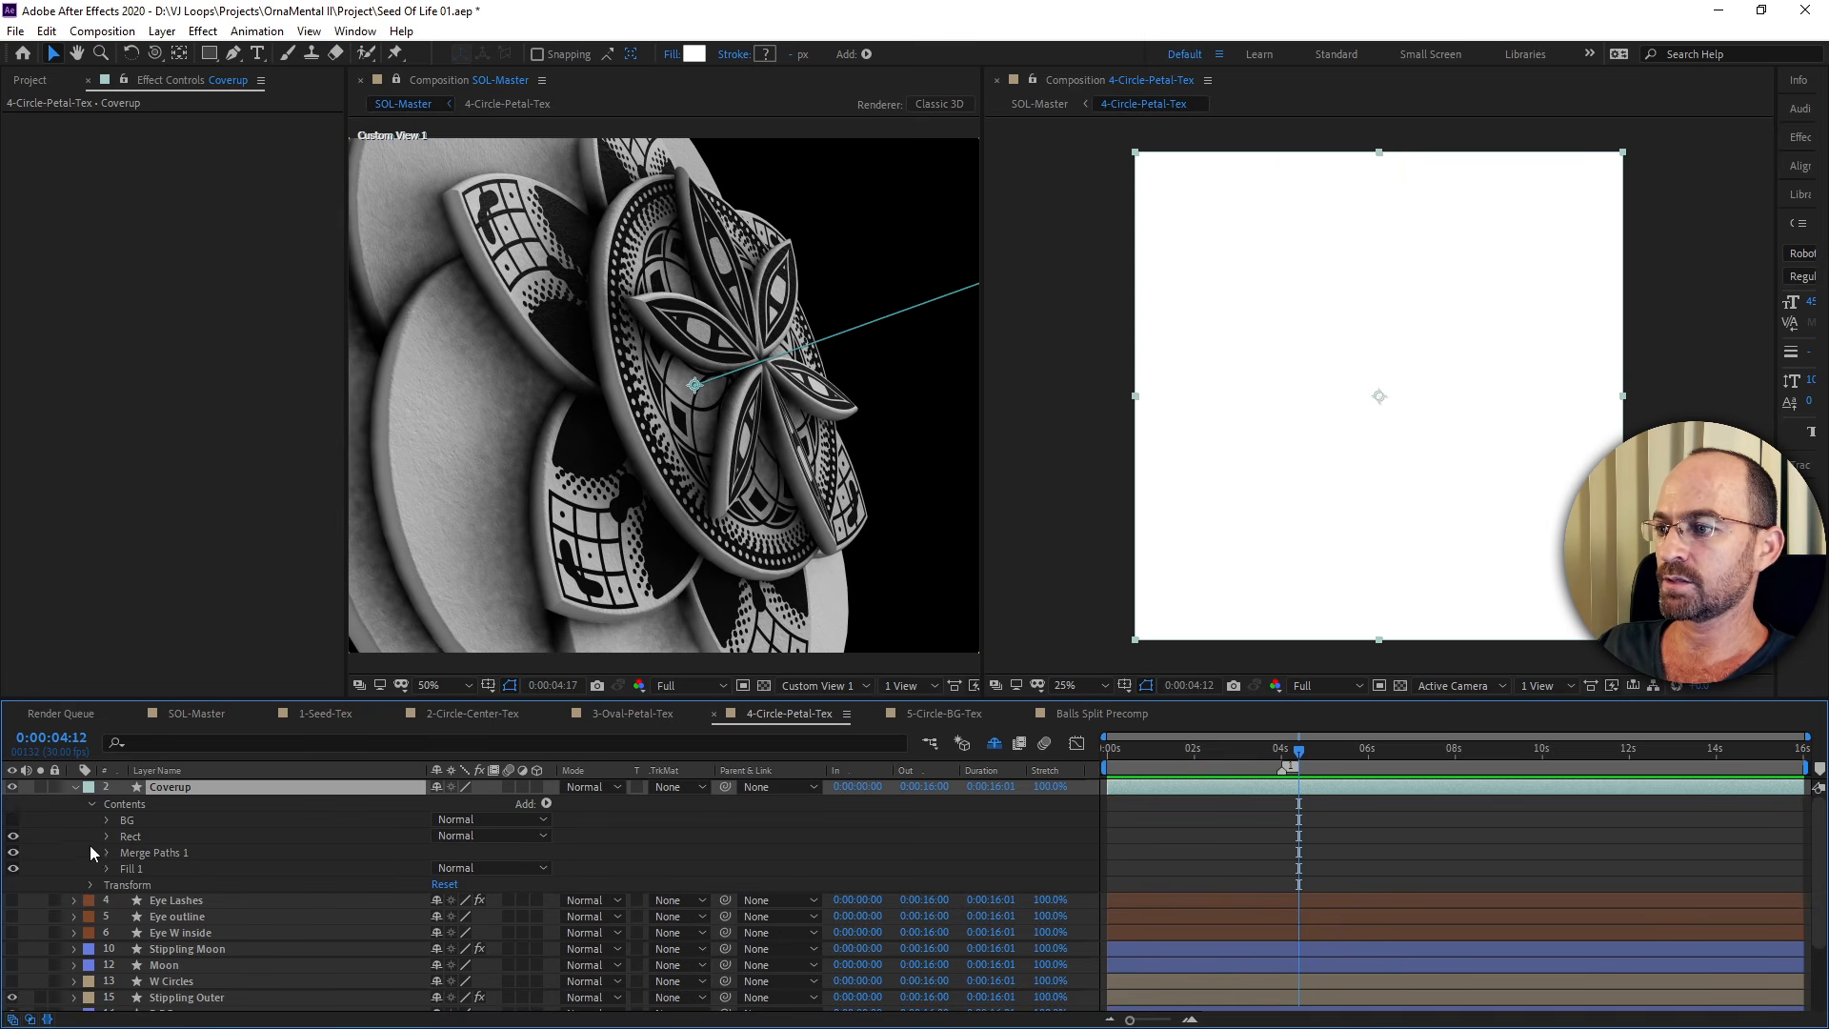
{"action": "left_click", "coordinate": [13, 820]}
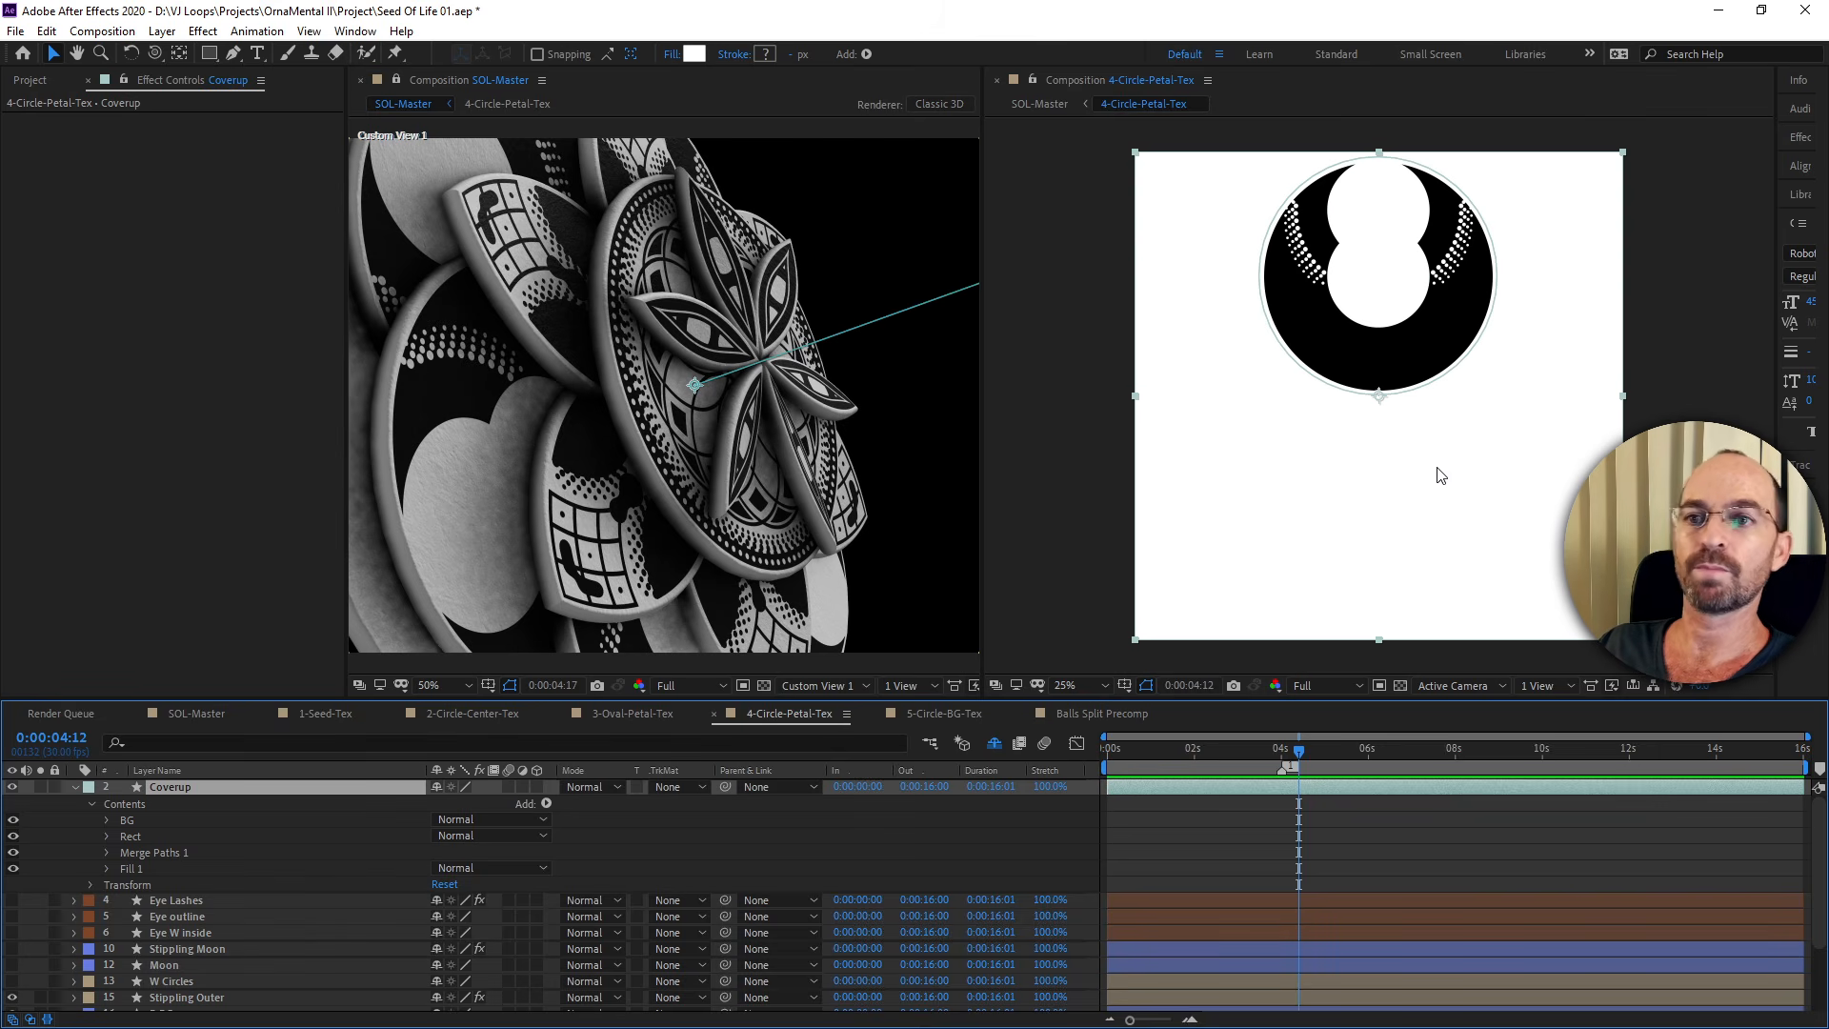
{"action": "scroll", "coordinate": [1443, 473], "scroll_direction": "up", "scroll_amount": 2}
{"action": "key", "text": "space"}
{"action": "left_click_drag", "start_coordinate": [1425, 445], "coordinate": [1397, 698]}
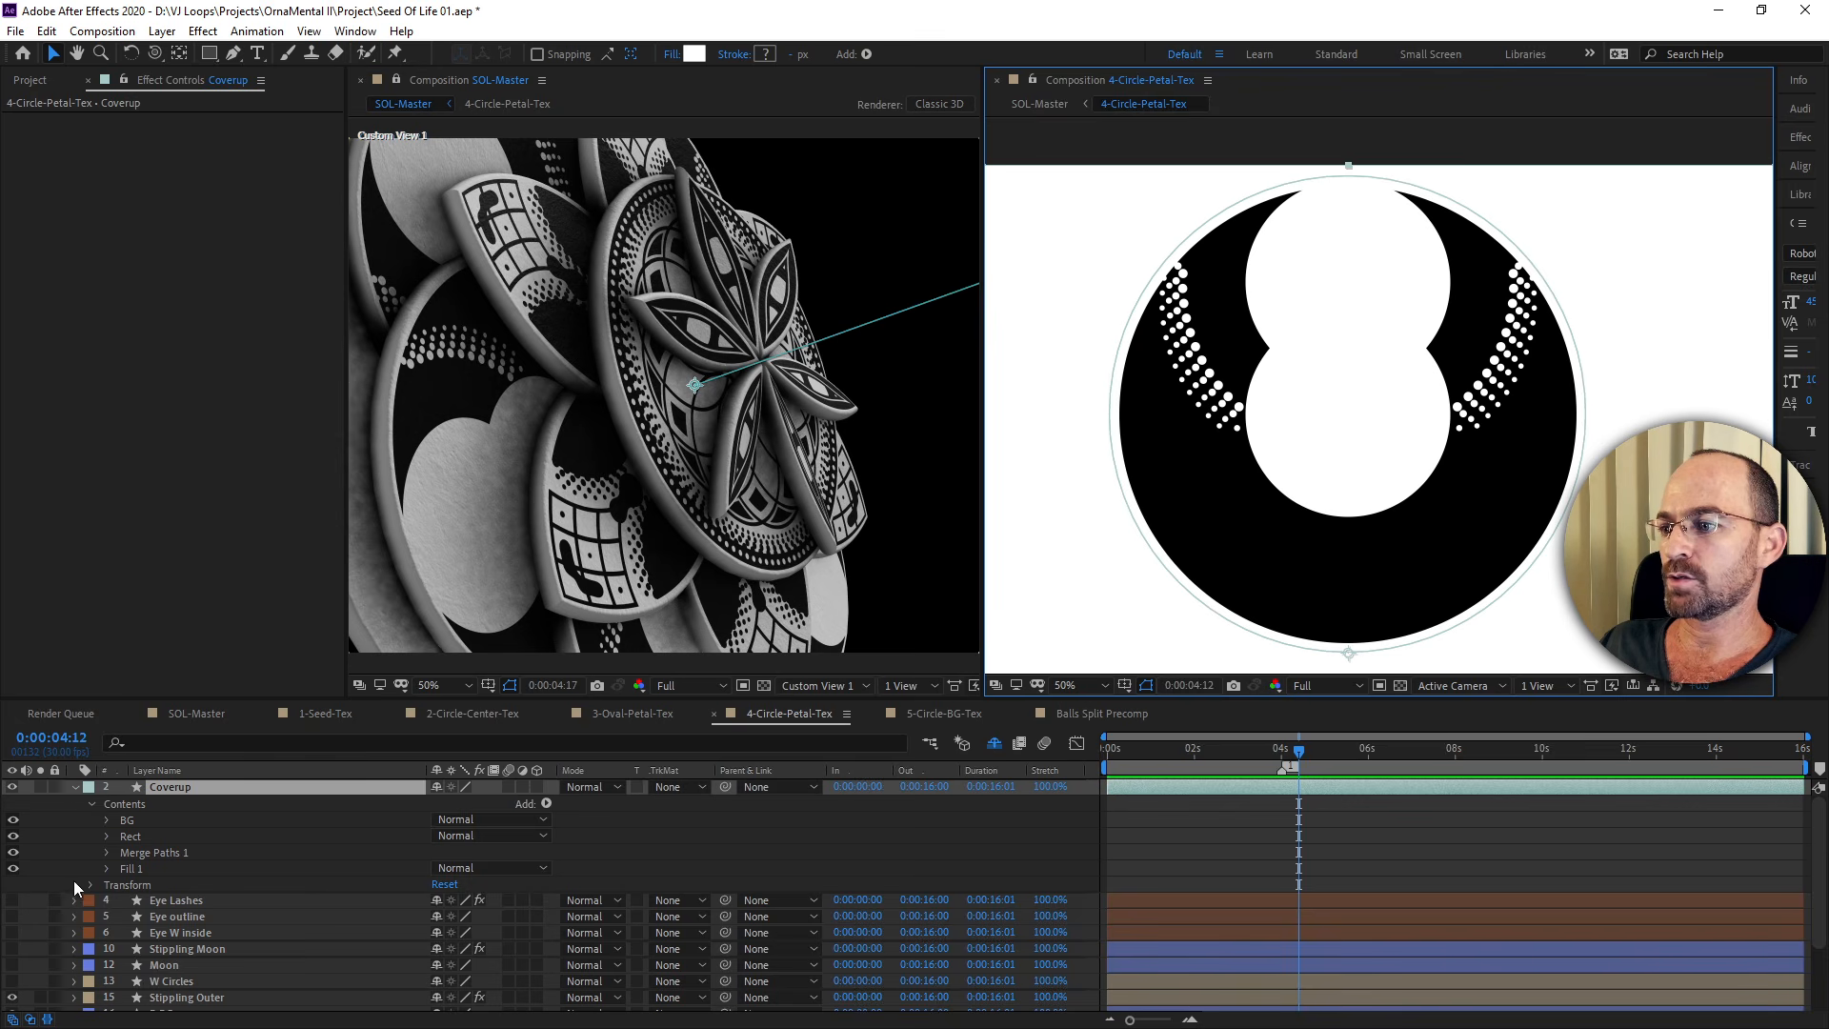
Toggle the B BG layer's visibility off and on to inspect the black background and its white circles.
{"action": "scroll", "coordinate": [76, 882], "scroll_direction": "down", "scroll_amount": 3}
{"action": "left_click", "coordinate": [170, 924]}
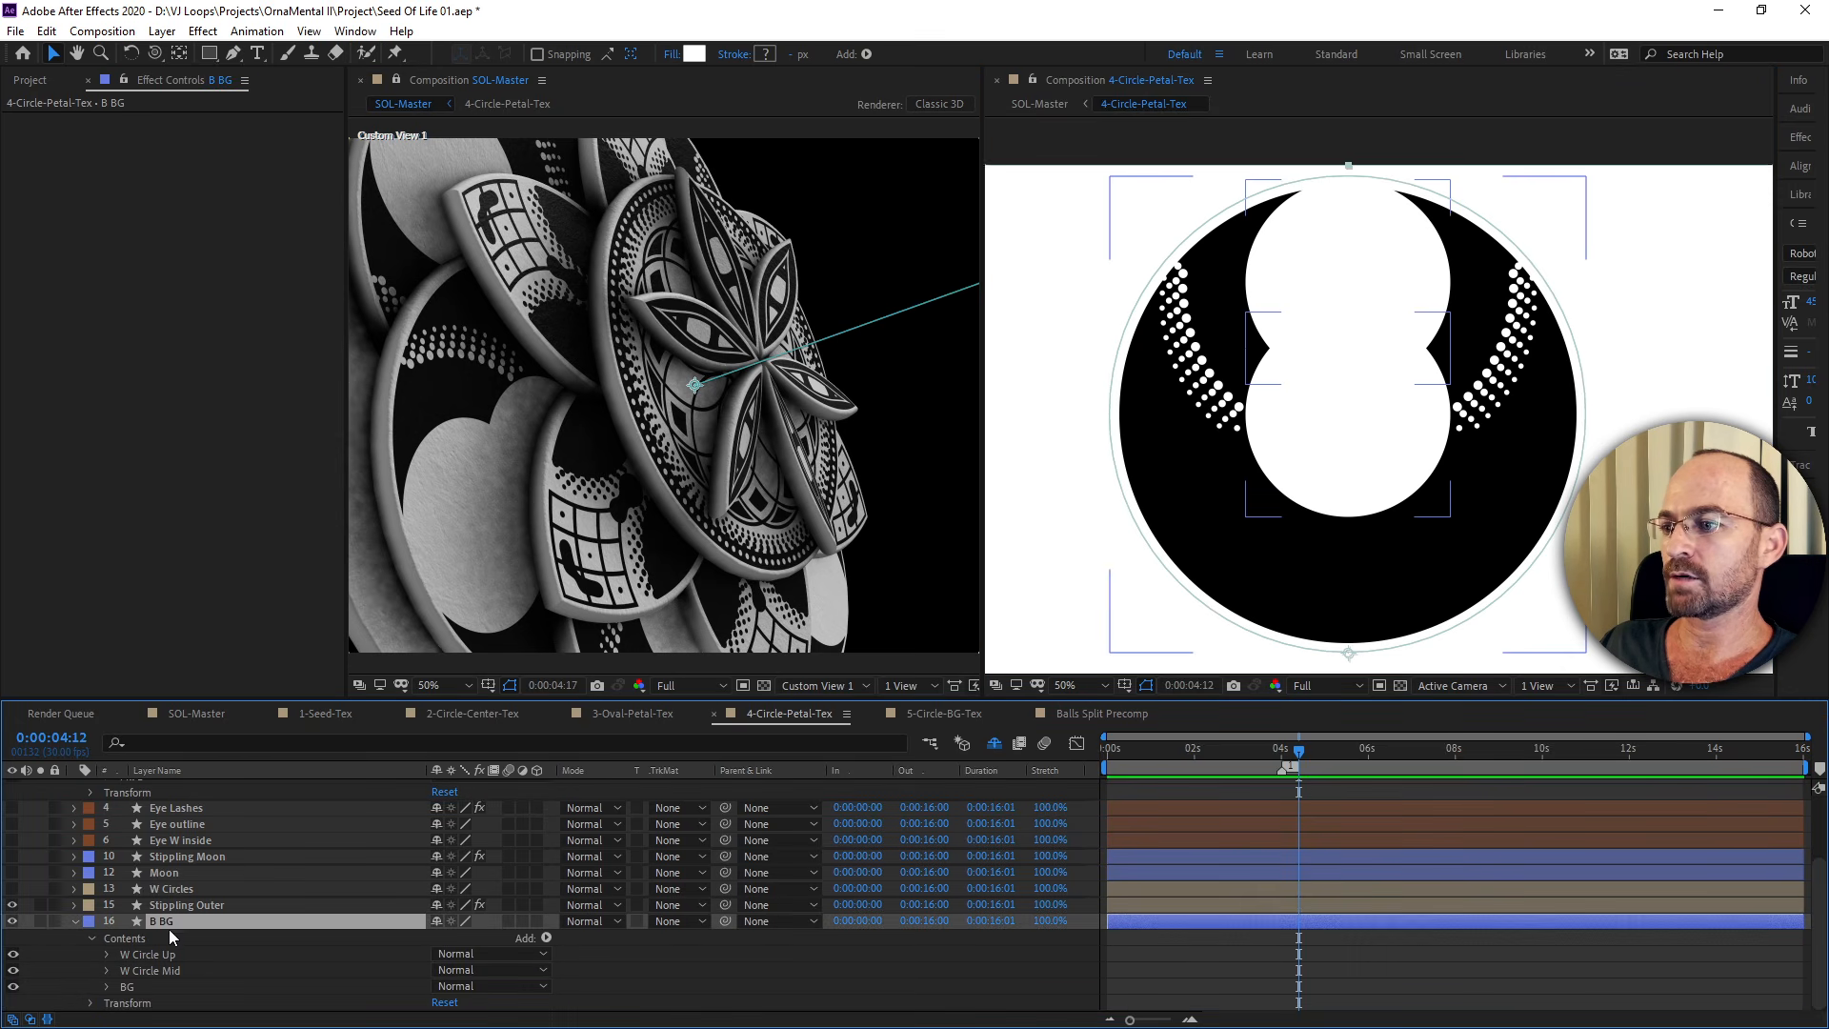
{"action": "left_click", "coordinate": [11, 923]}
{"action": "left_click", "coordinate": [12, 922]}
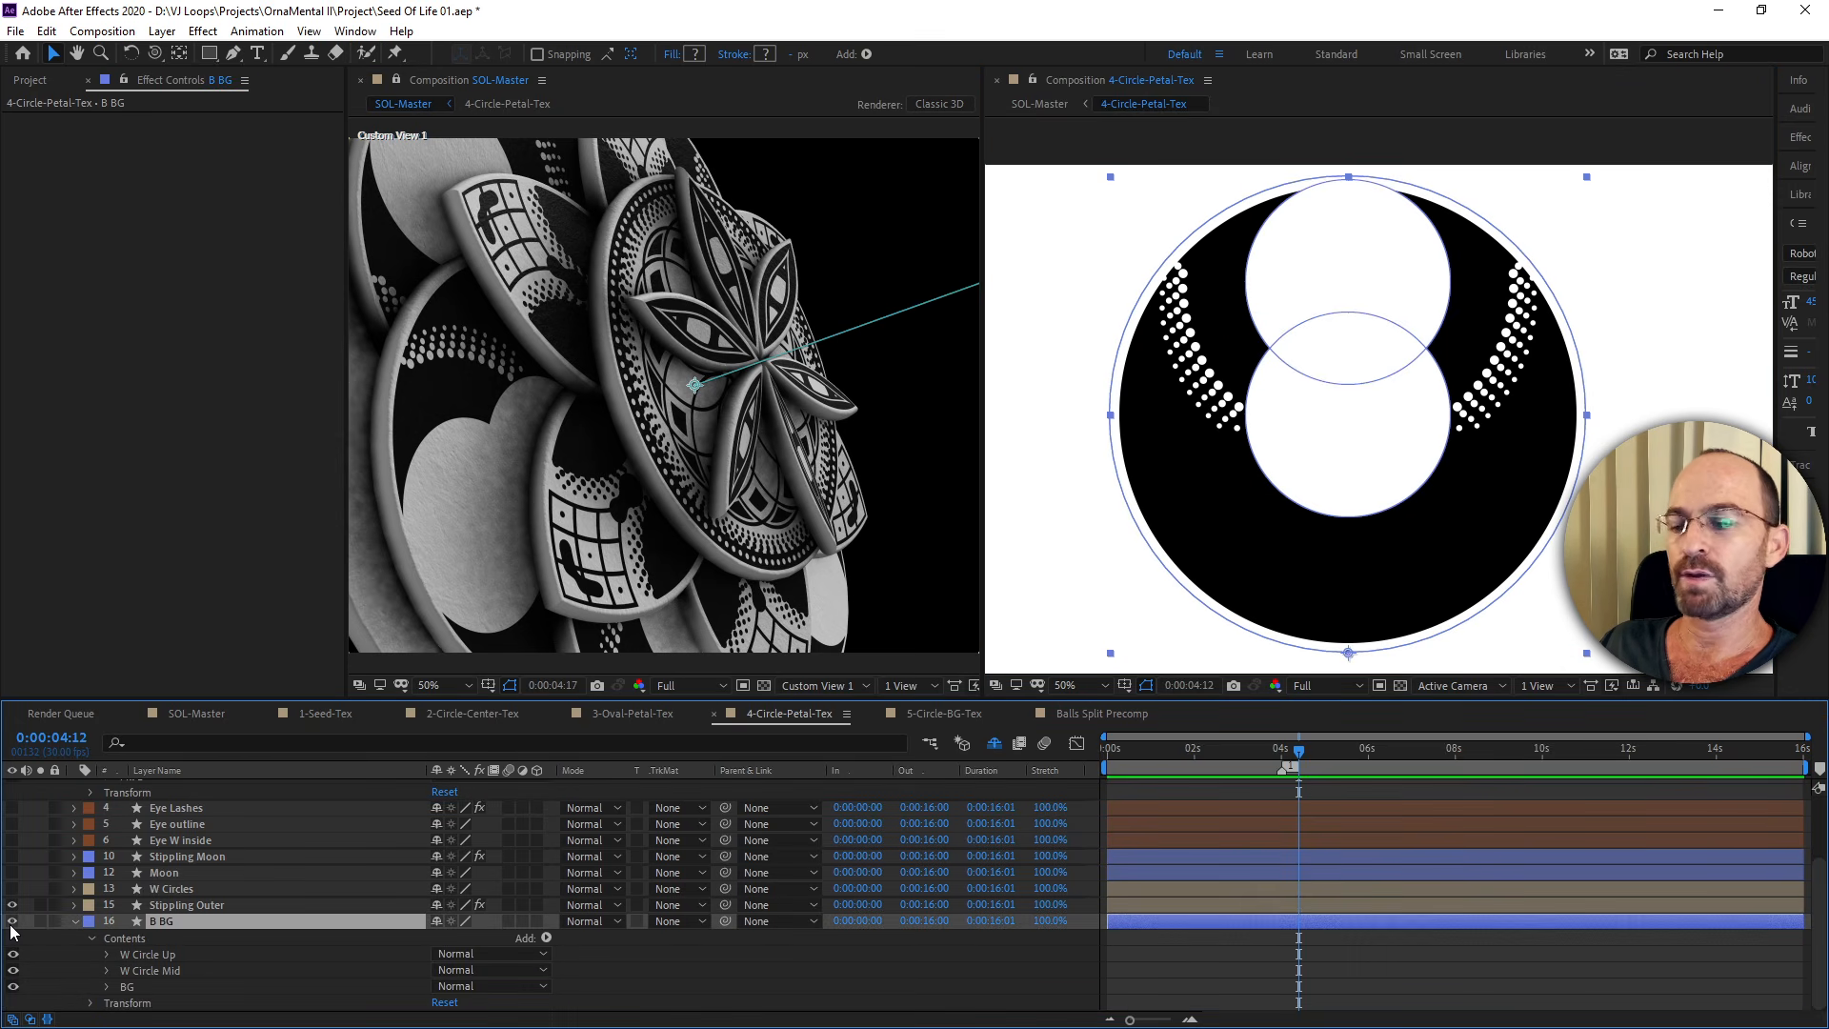
{"action": "left_click", "coordinate": [12, 922]}
{"action": "scroll", "coordinate": [23, 906], "scroll_direction": "up", "scroll_amount": 2}
{"action": "scroll", "coordinate": [23, 906], "scroll_direction": "down", "scroll_amount": 3}
{"action": "left_click", "coordinate": [12, 922]}
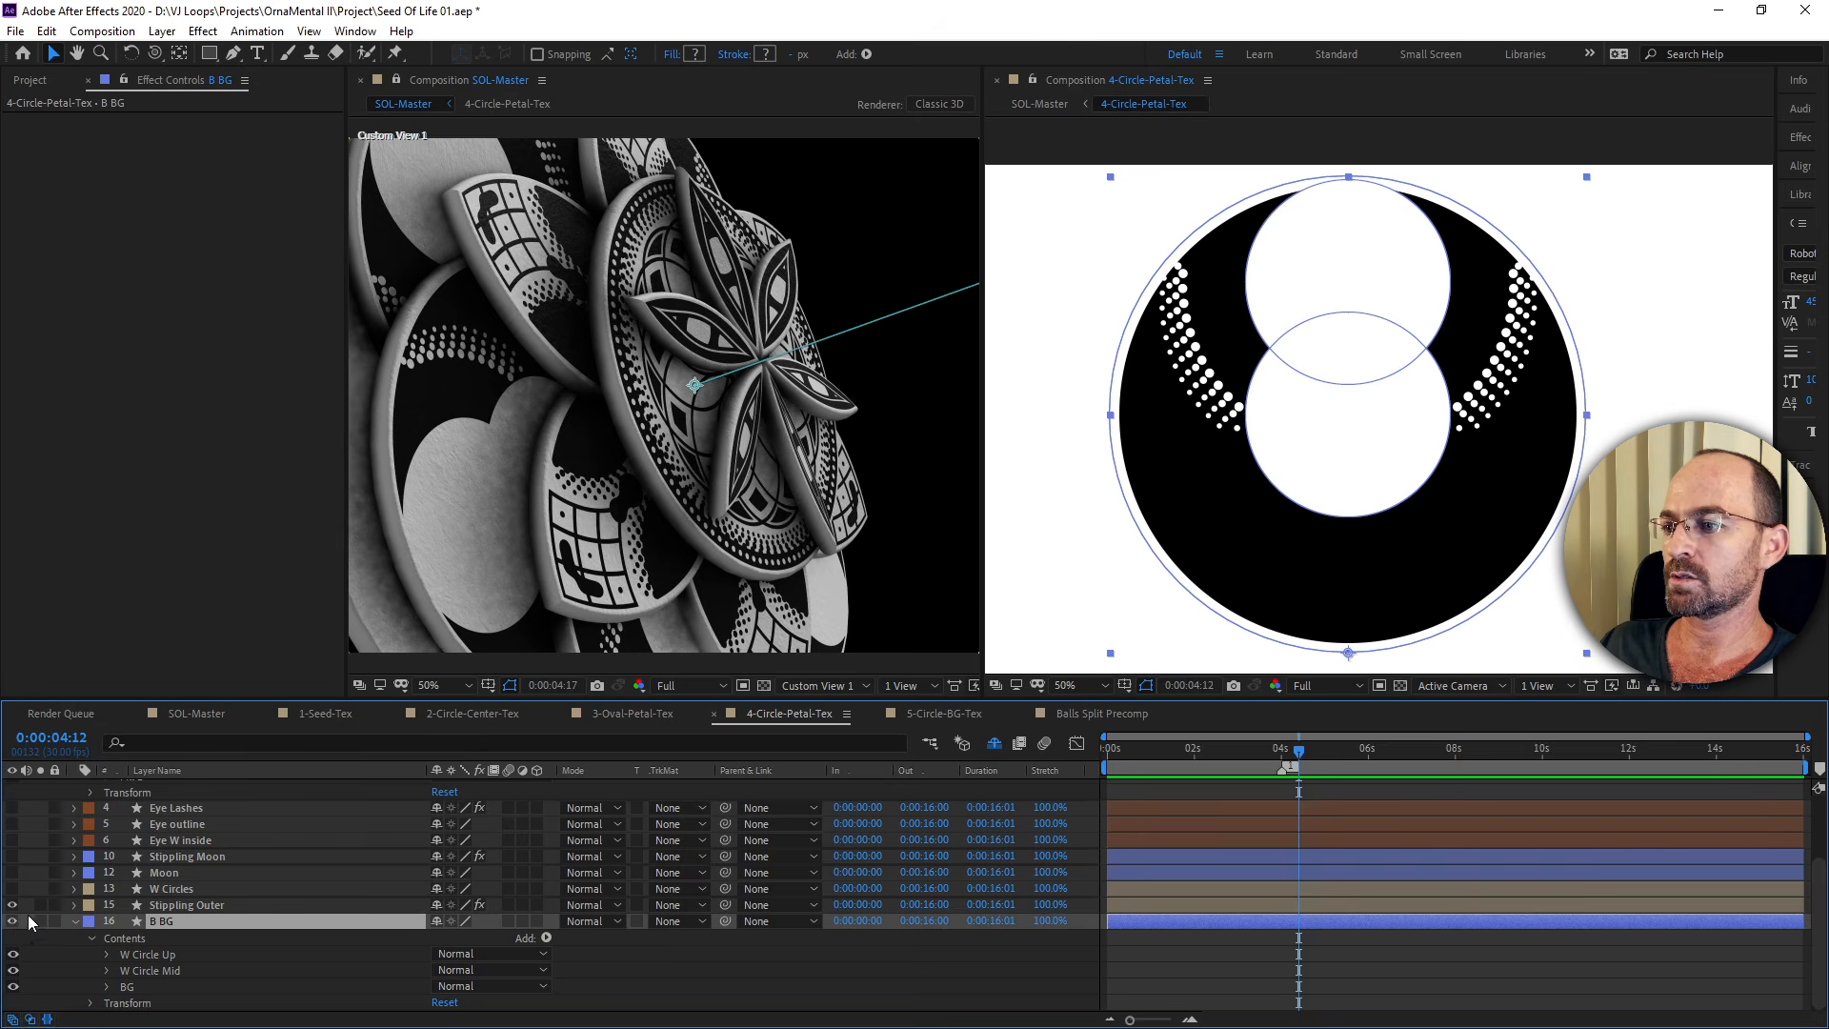
Hide Stippling Outer and toggle the Coverup layer off and on to examine how it masks the background.
{"action": "left_click", "coordinate": [12, 905]}
{"action": "scroll", "coordinate": [15, 908], "scroll_direction": "up", "scroll_amount": 3}
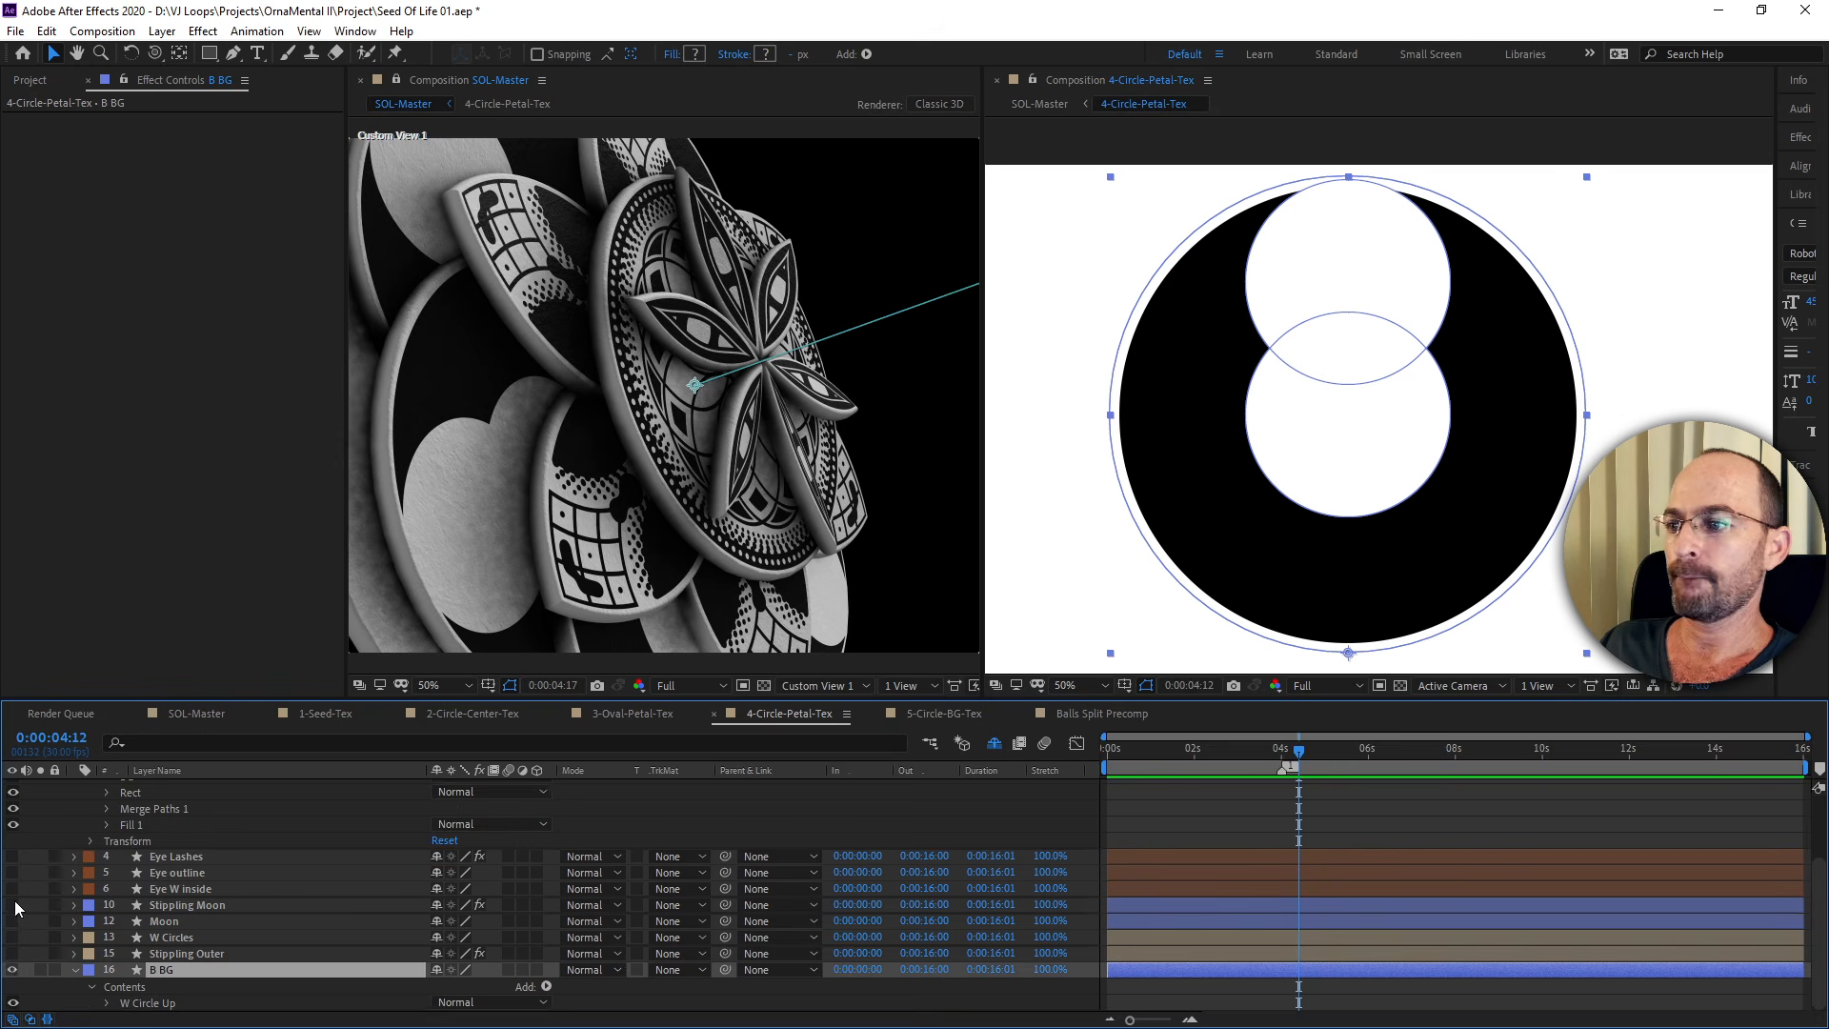
{"action": "scroll", "coordinate": [15, 908], "scroll_direction": "up", "scroll_amount": 3}
{"action": "left_click", "coordinate": [12, 788]}
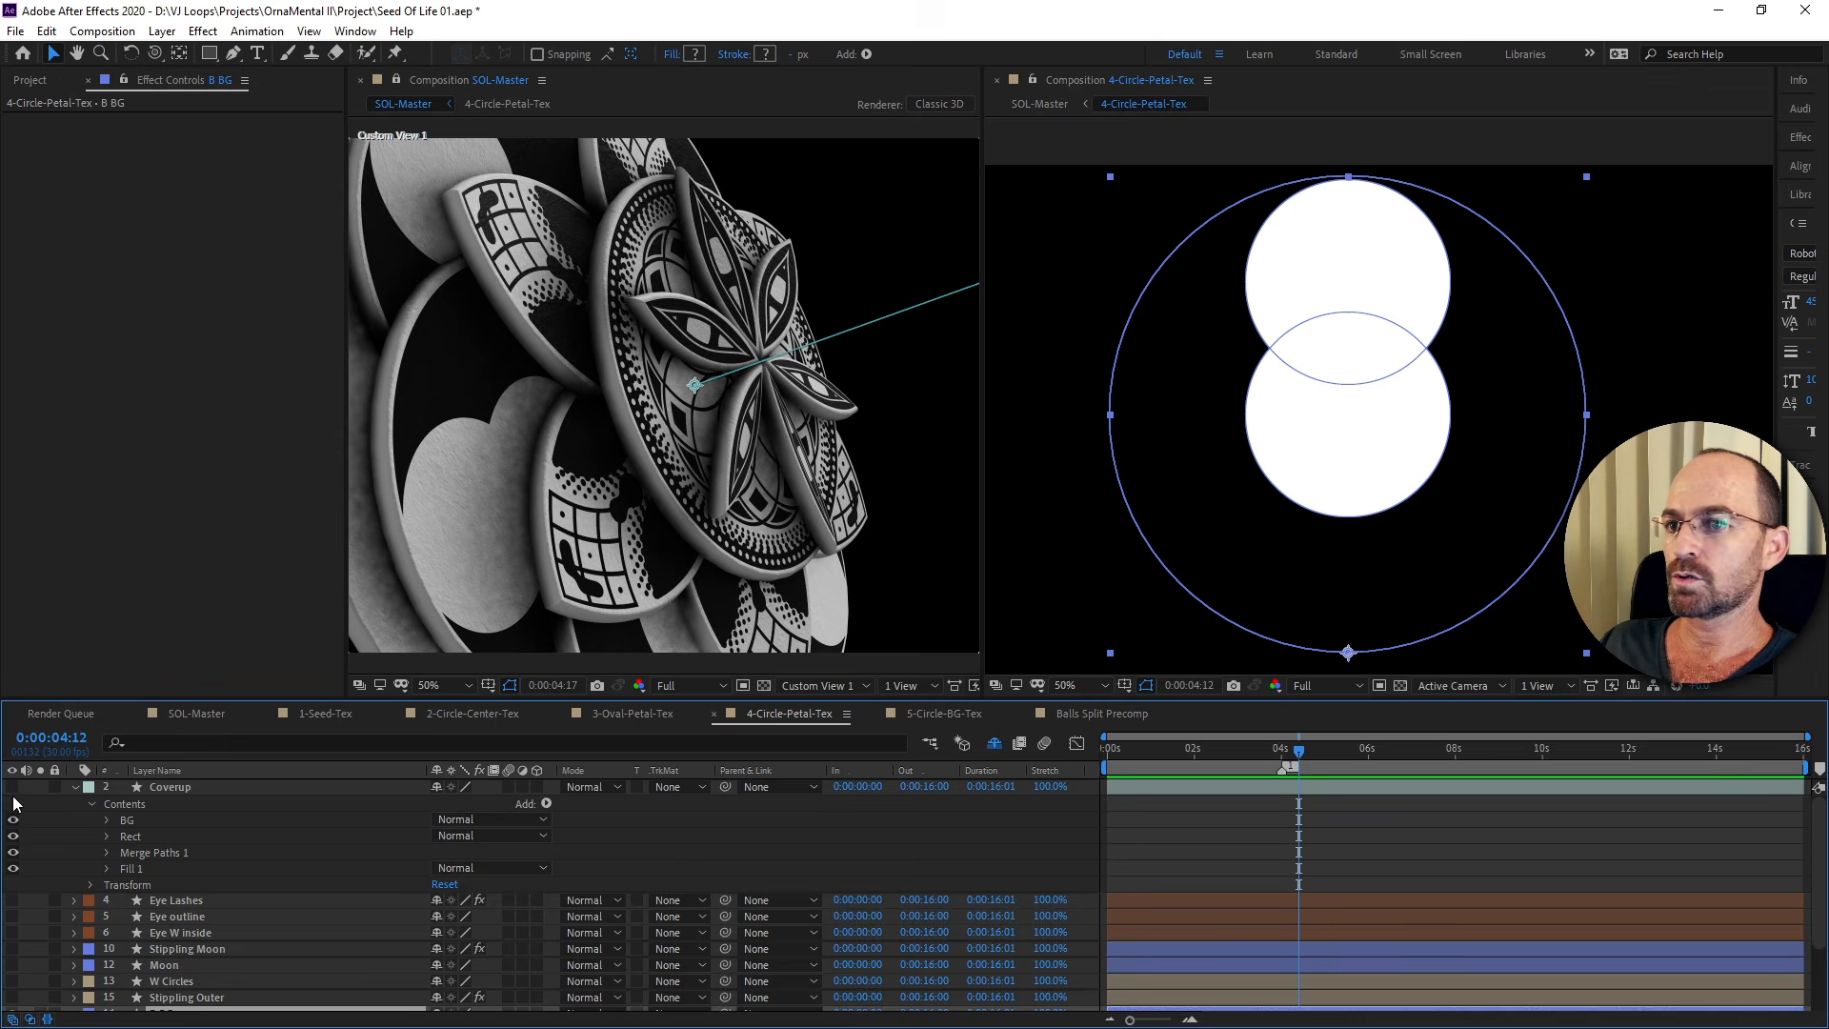
{"action": "left_click", "coordinate": [13, 788]}
{"action": "left_click", "coordinate": [13, 836]}
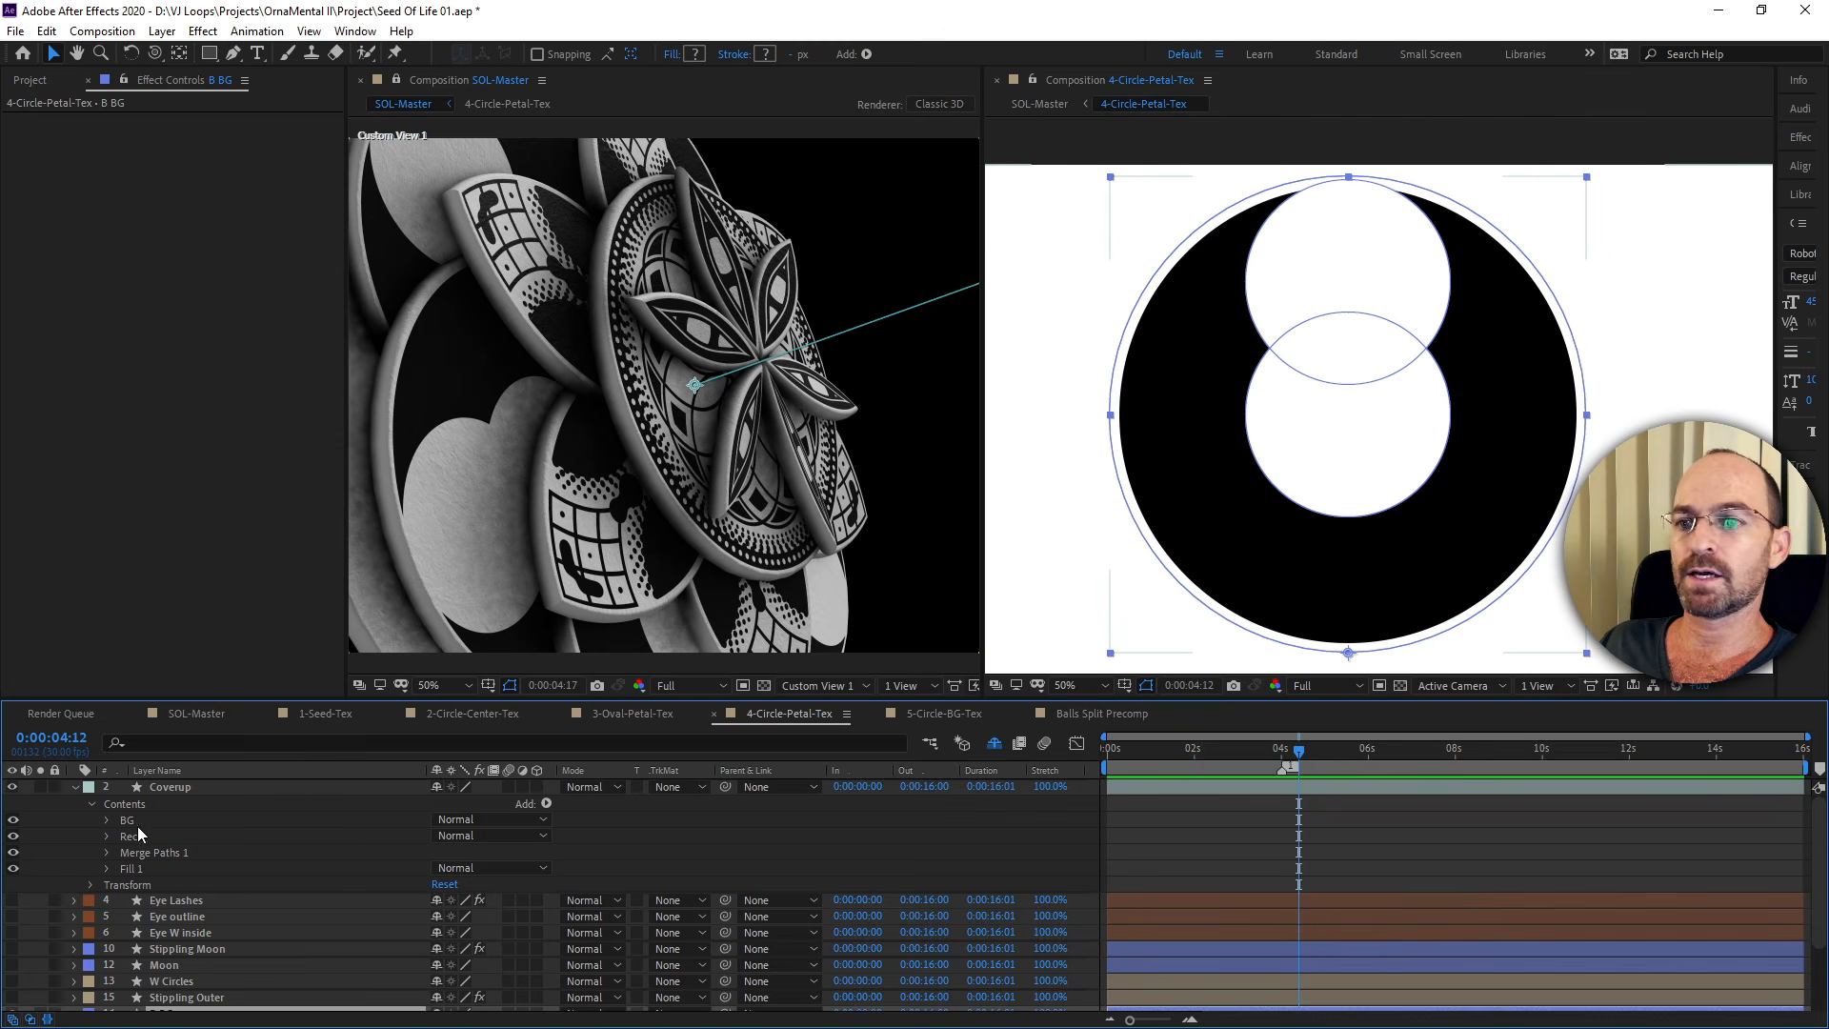
Make the Stippling Outer, W Circles and Moon layers visible in the circle petal texture.
{"action": "scroll", "coordinate": [214, 940], "scroll_direction": "down", "scroll_amount": 3}
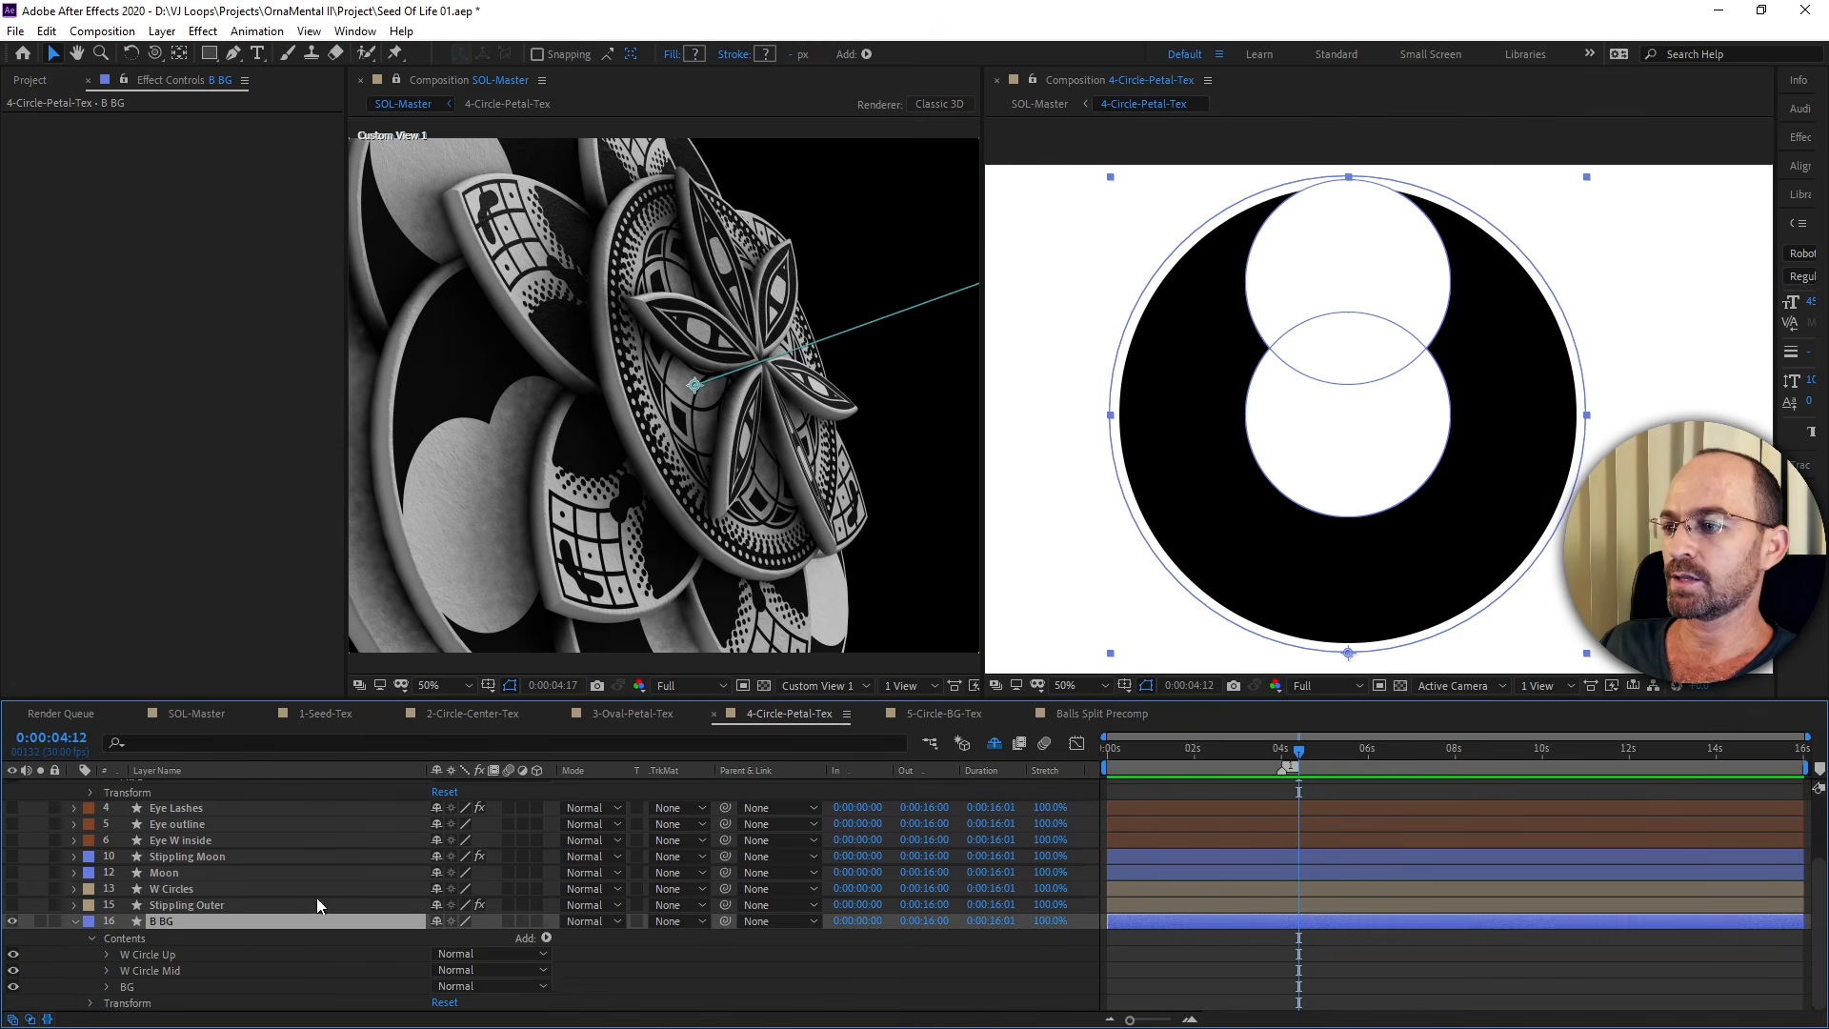
{"action": "left_click", "coordinate": [12, 905]}
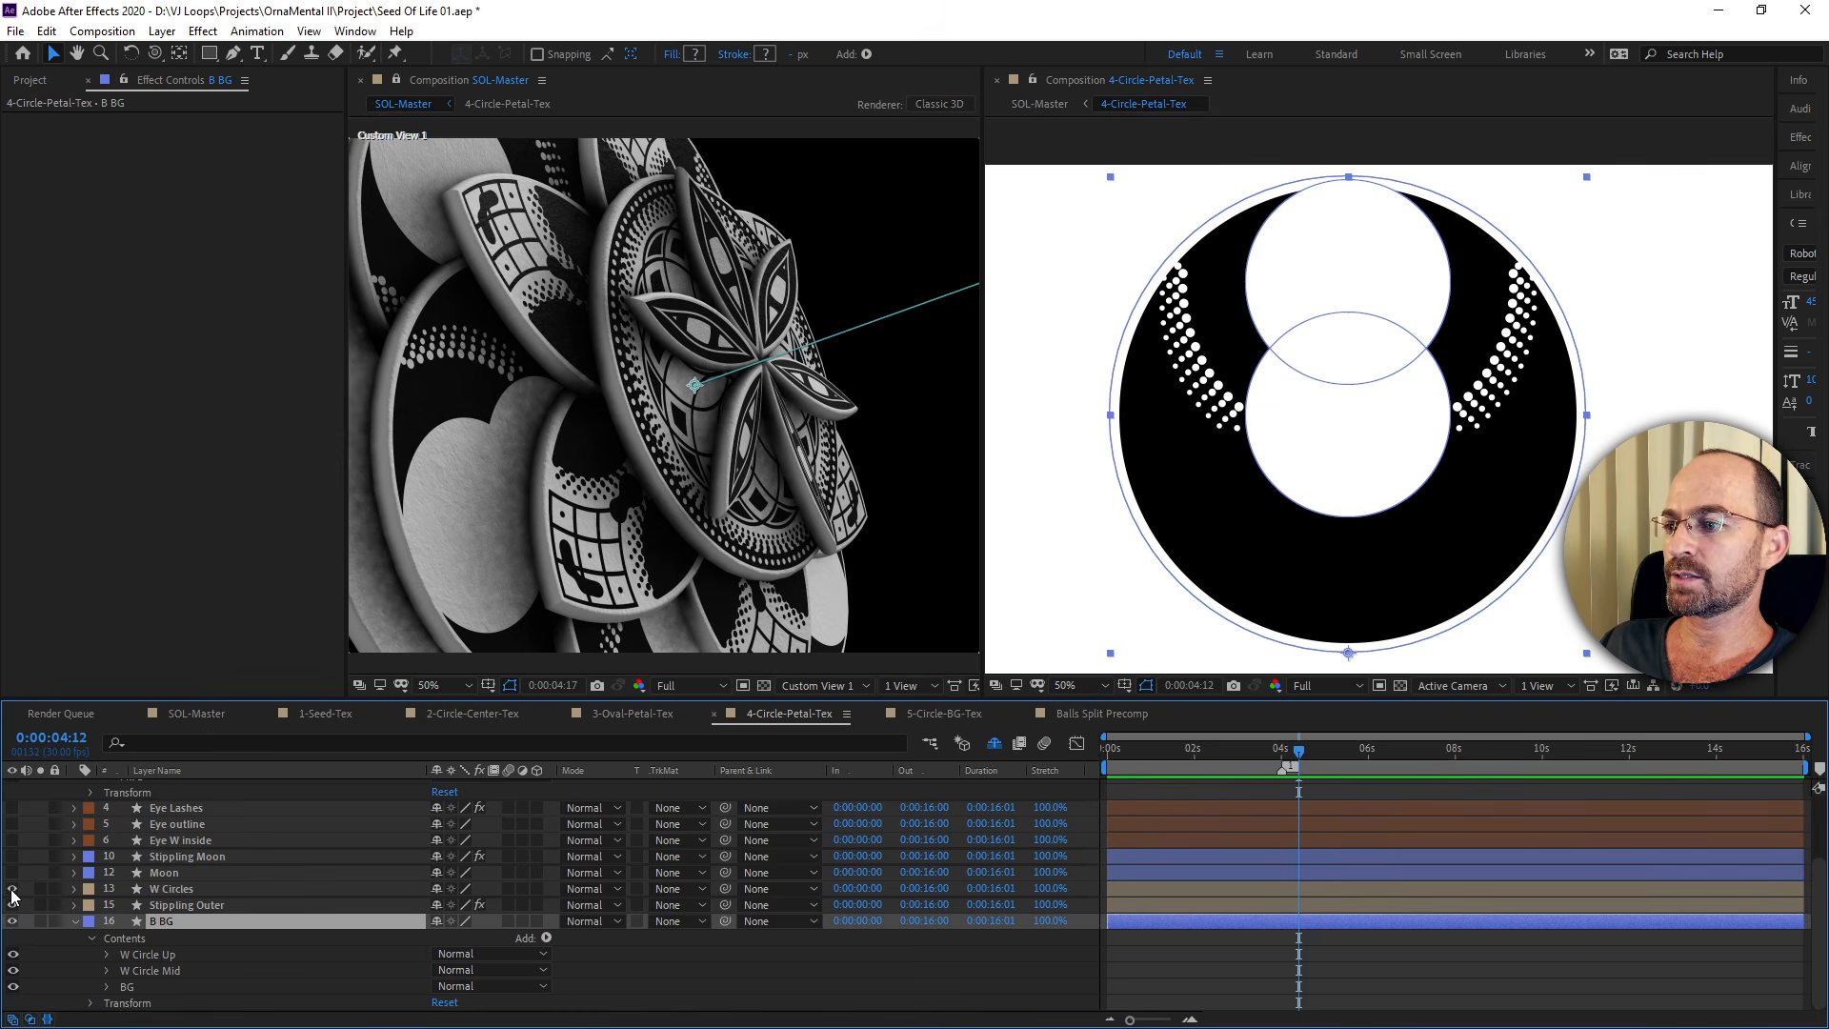
{"action": "left_click", "coordinate": [12, 888]}
{"action": "left_click", "coordinate": [12, 872]}
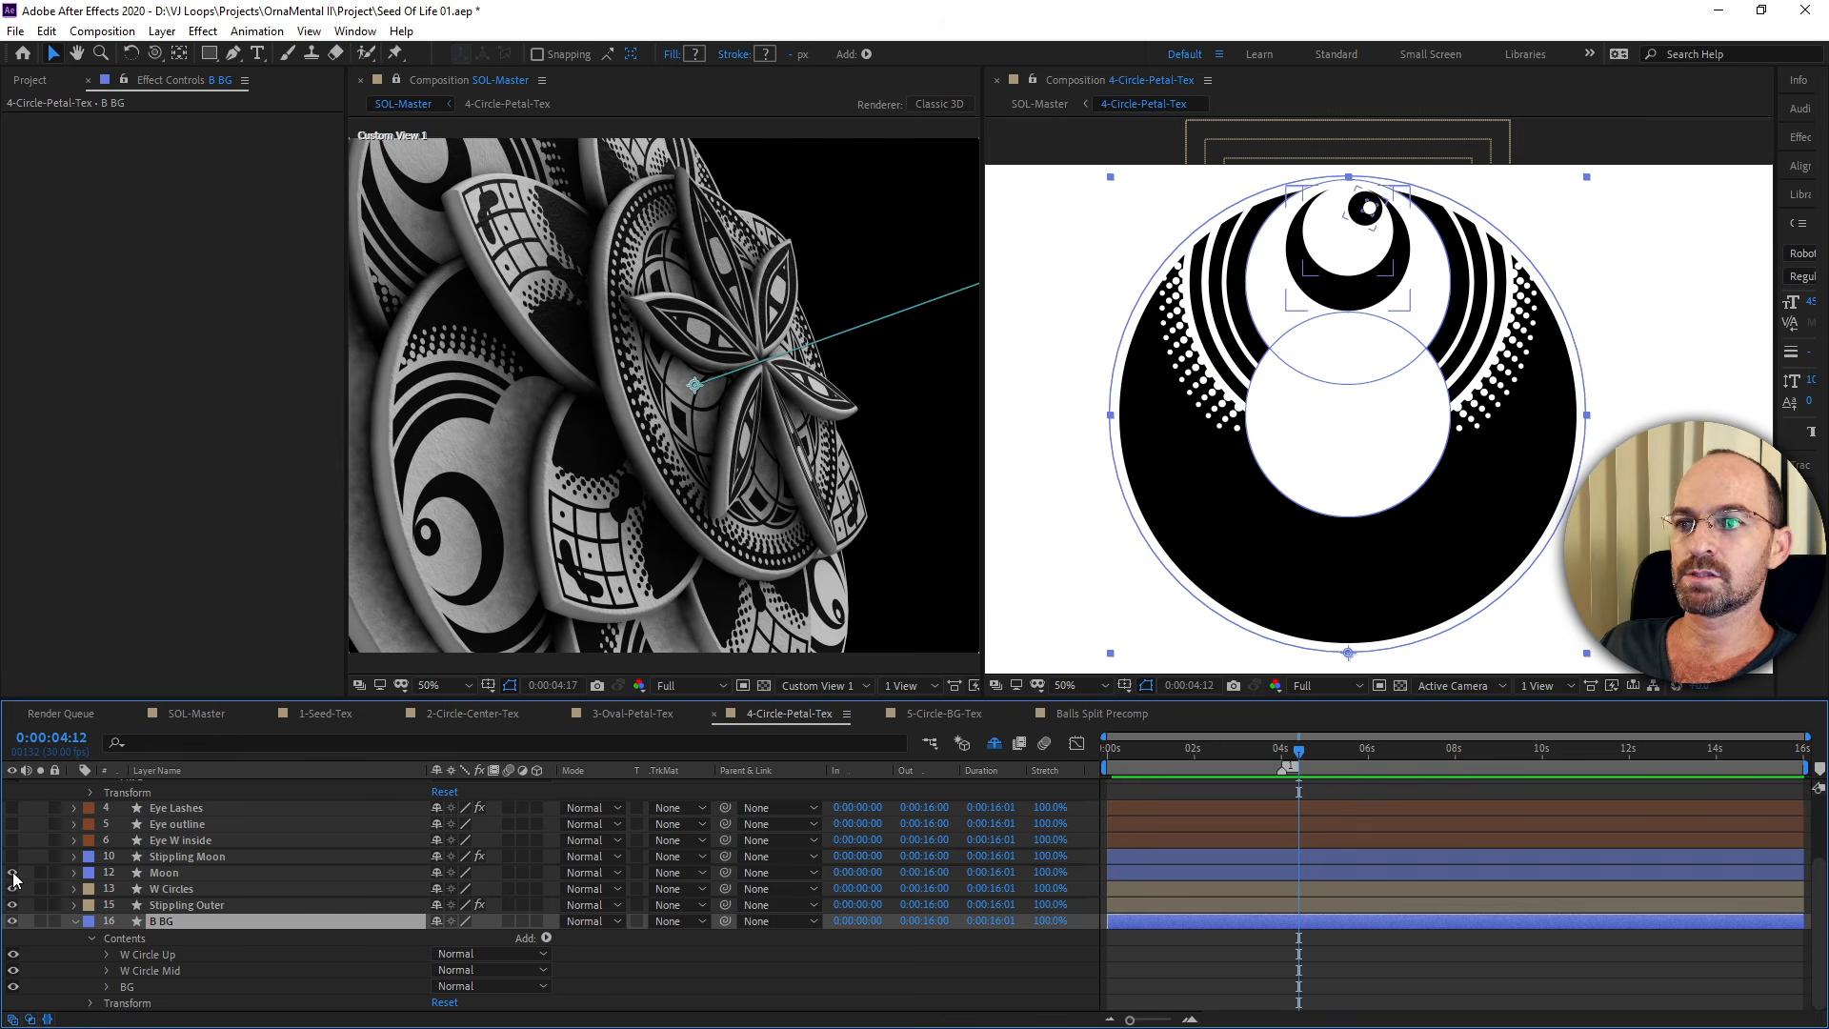
Orbit the SOL-Master custom view to face the mandala and pull back until the whole flower is framed.
{"action": "key", "text": "c"}
{"action": "left_click_drag", "start_coordinate": [768, 392], "coordinate": [657, 459]}
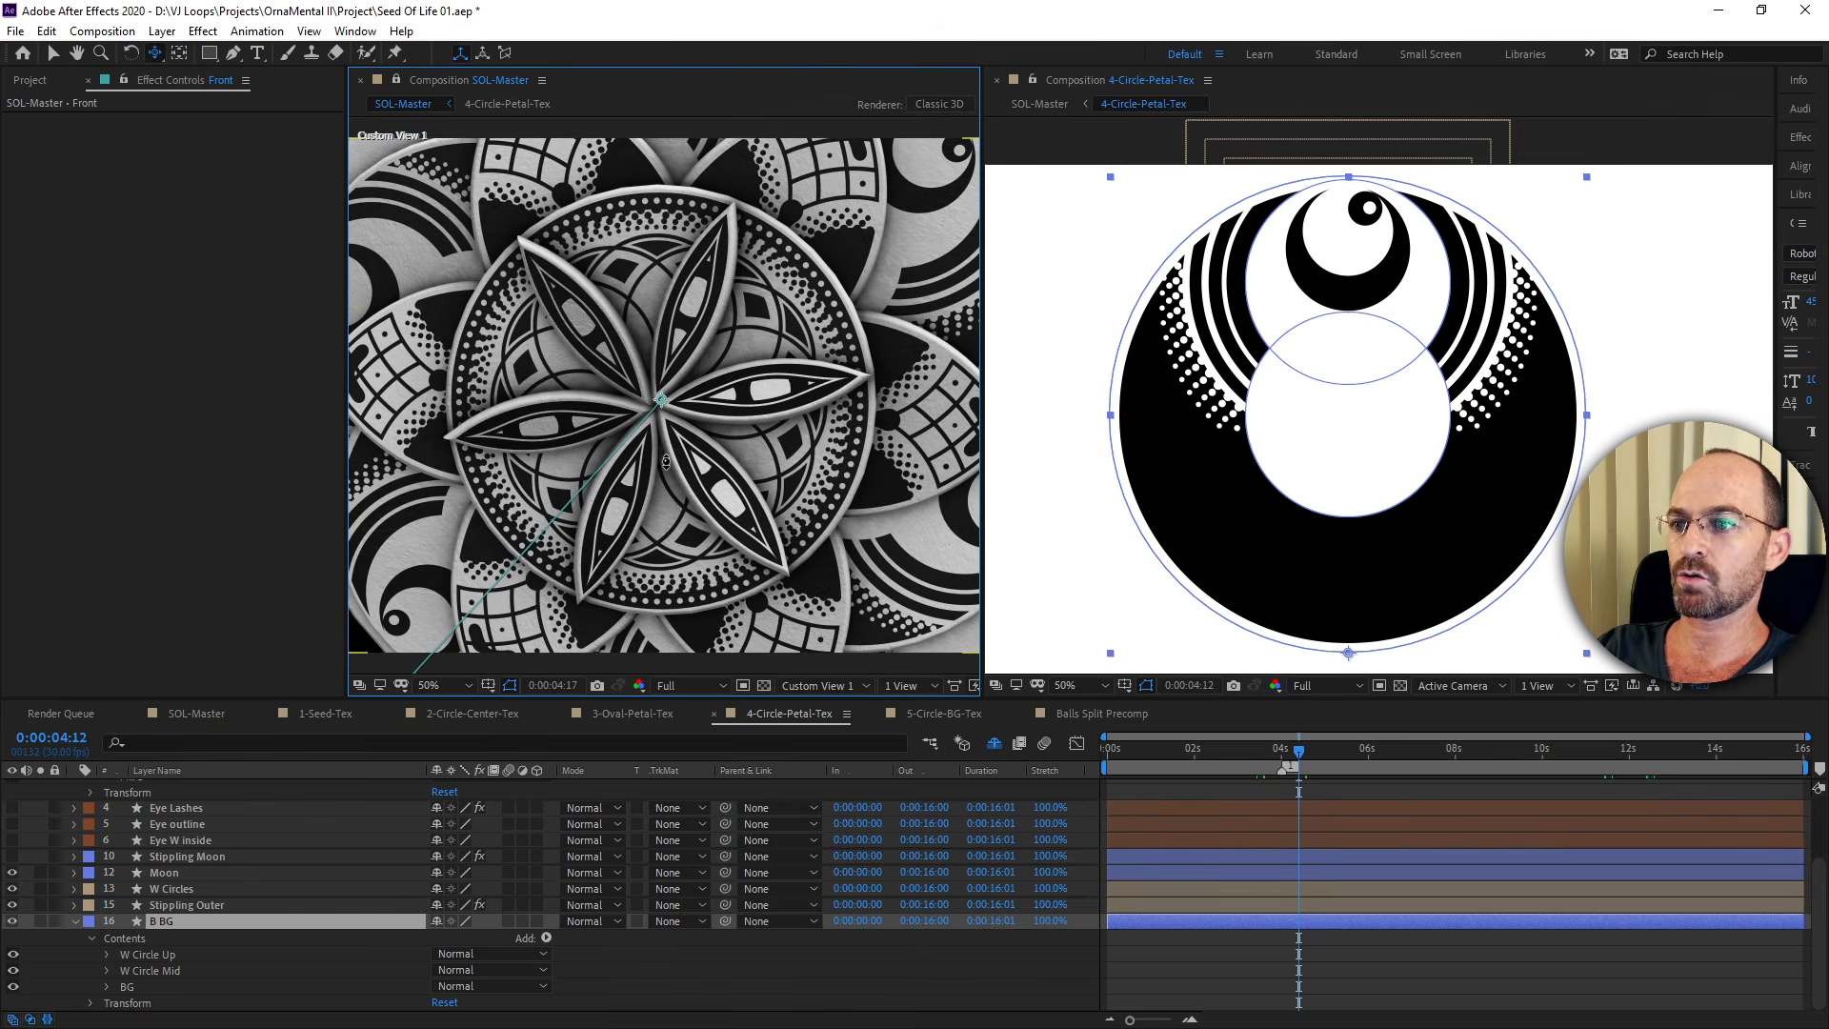
{"action": "left_click_drag", "start_coordinate": [683, 391], "coordinate": [689, 878]}
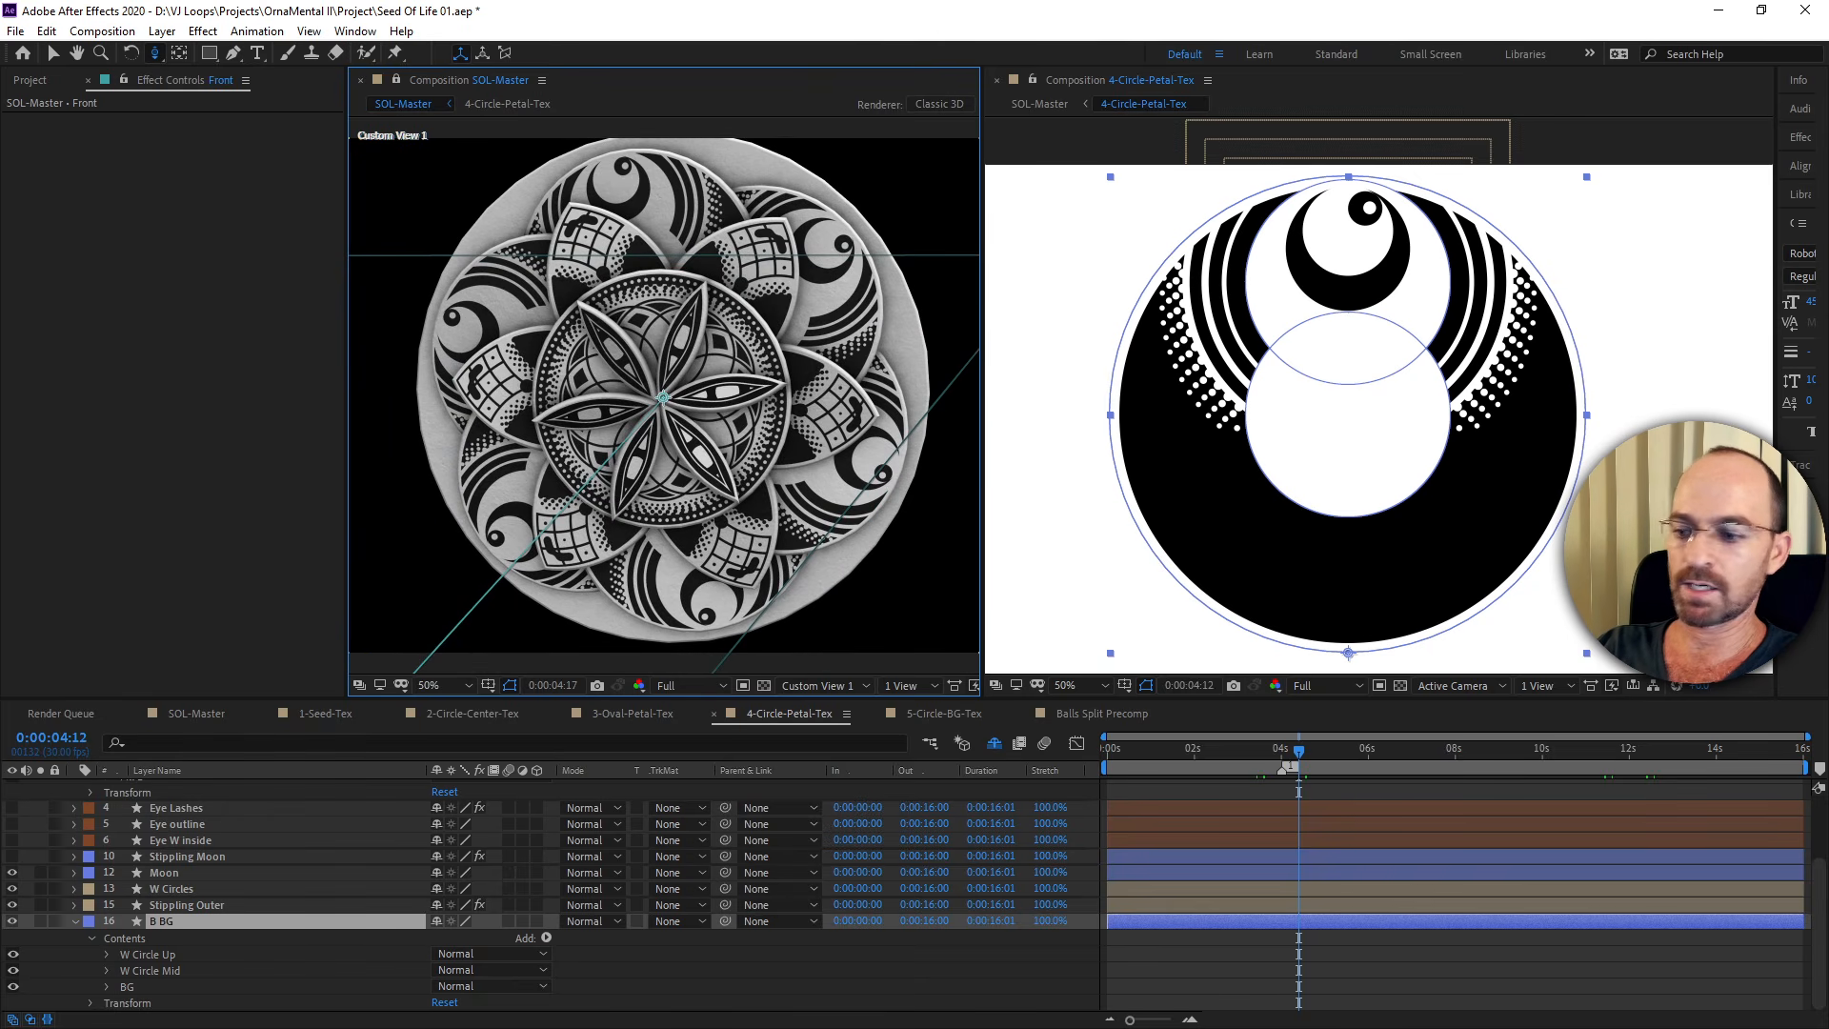
Toggle the Moon, W Circles and Stippling Outer layers off and back on to examine each one's part in the circle petal texture.
{"action": "key", "text": "c"}
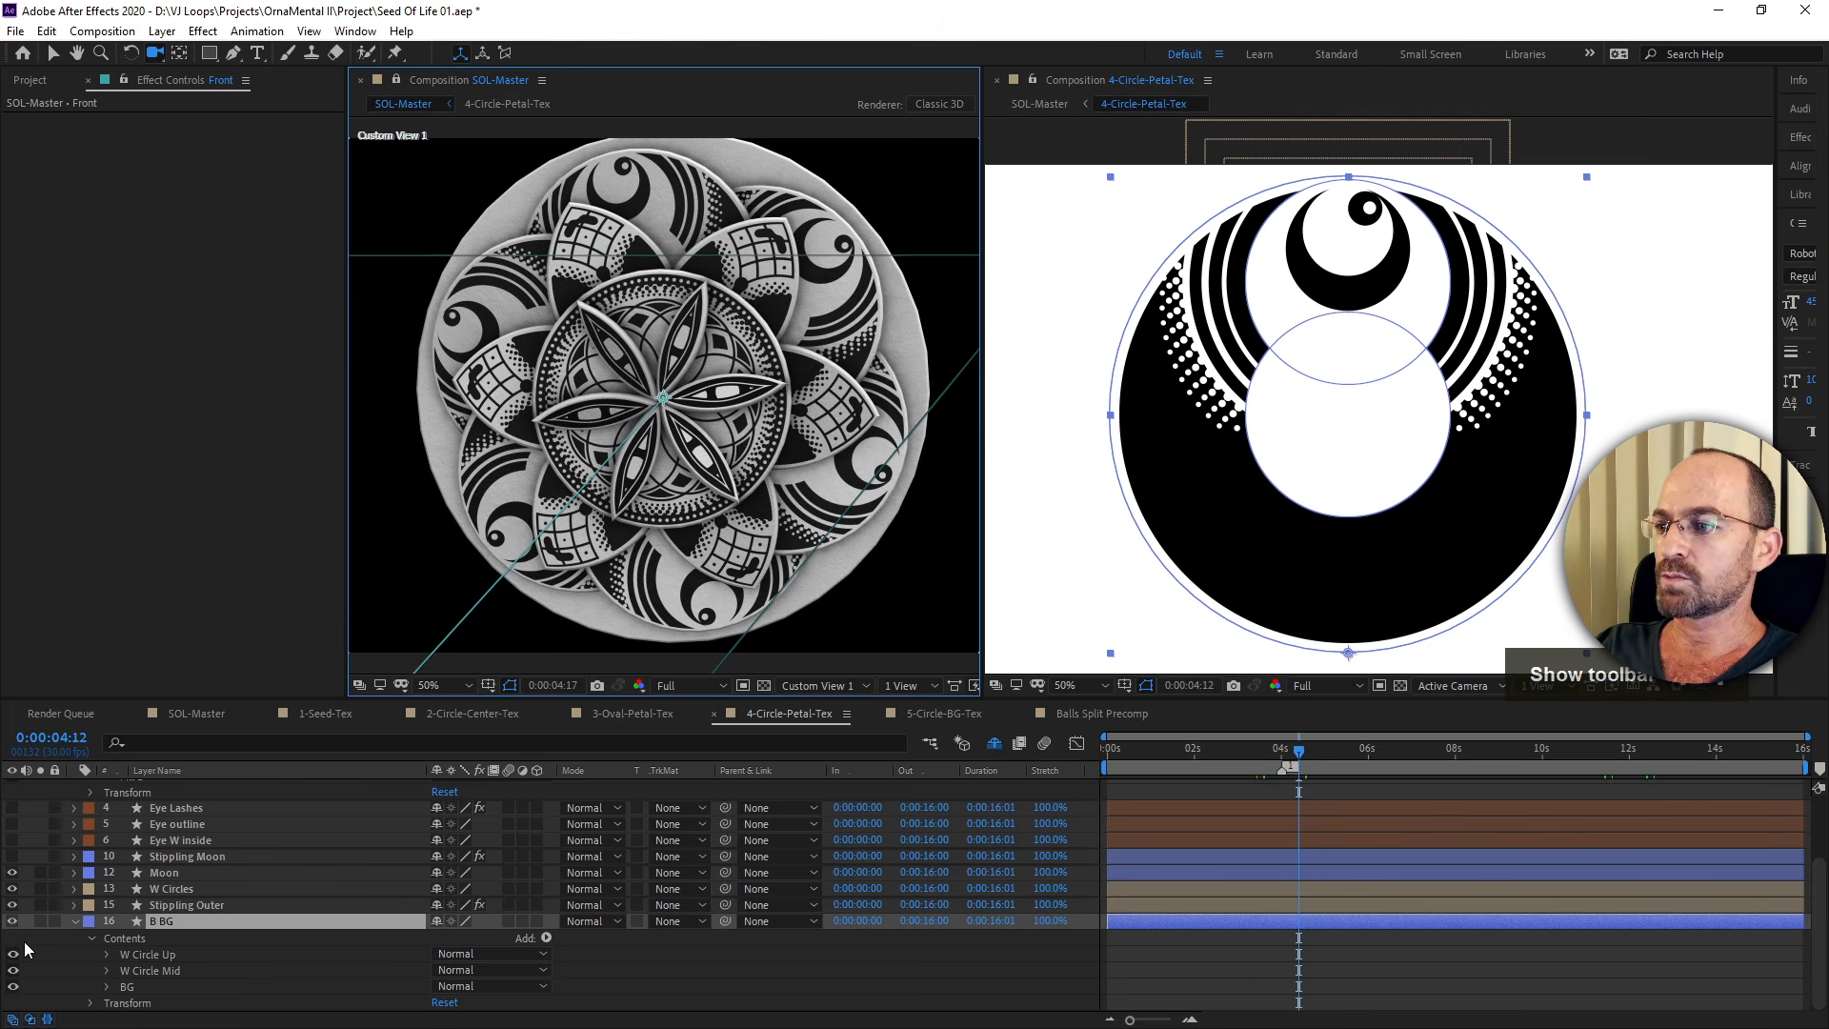
{"action": "left_click", "coordinate": [12, 872]}
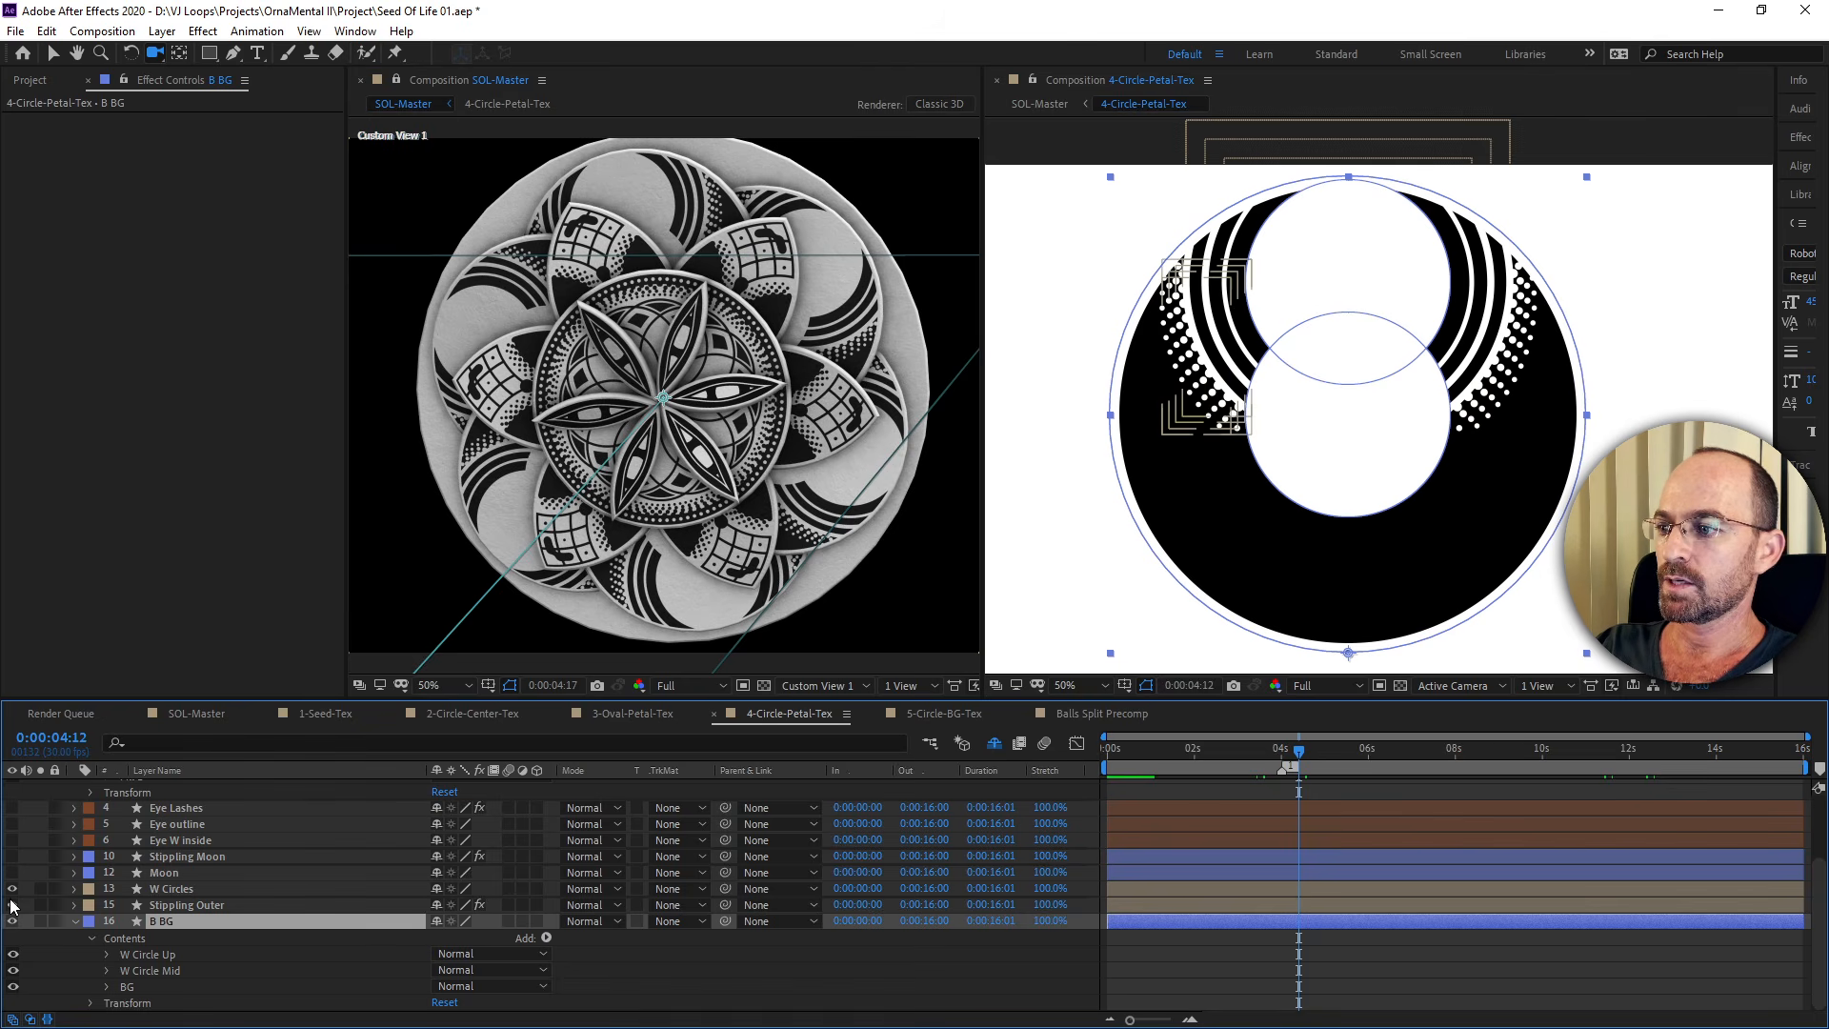
{"action": "left_click", "coordinate": [12, 889]}
{"action": "left_click", "coordinate": [12, 905]}
{"action": "left_click", "coordinate": [13, 906]}
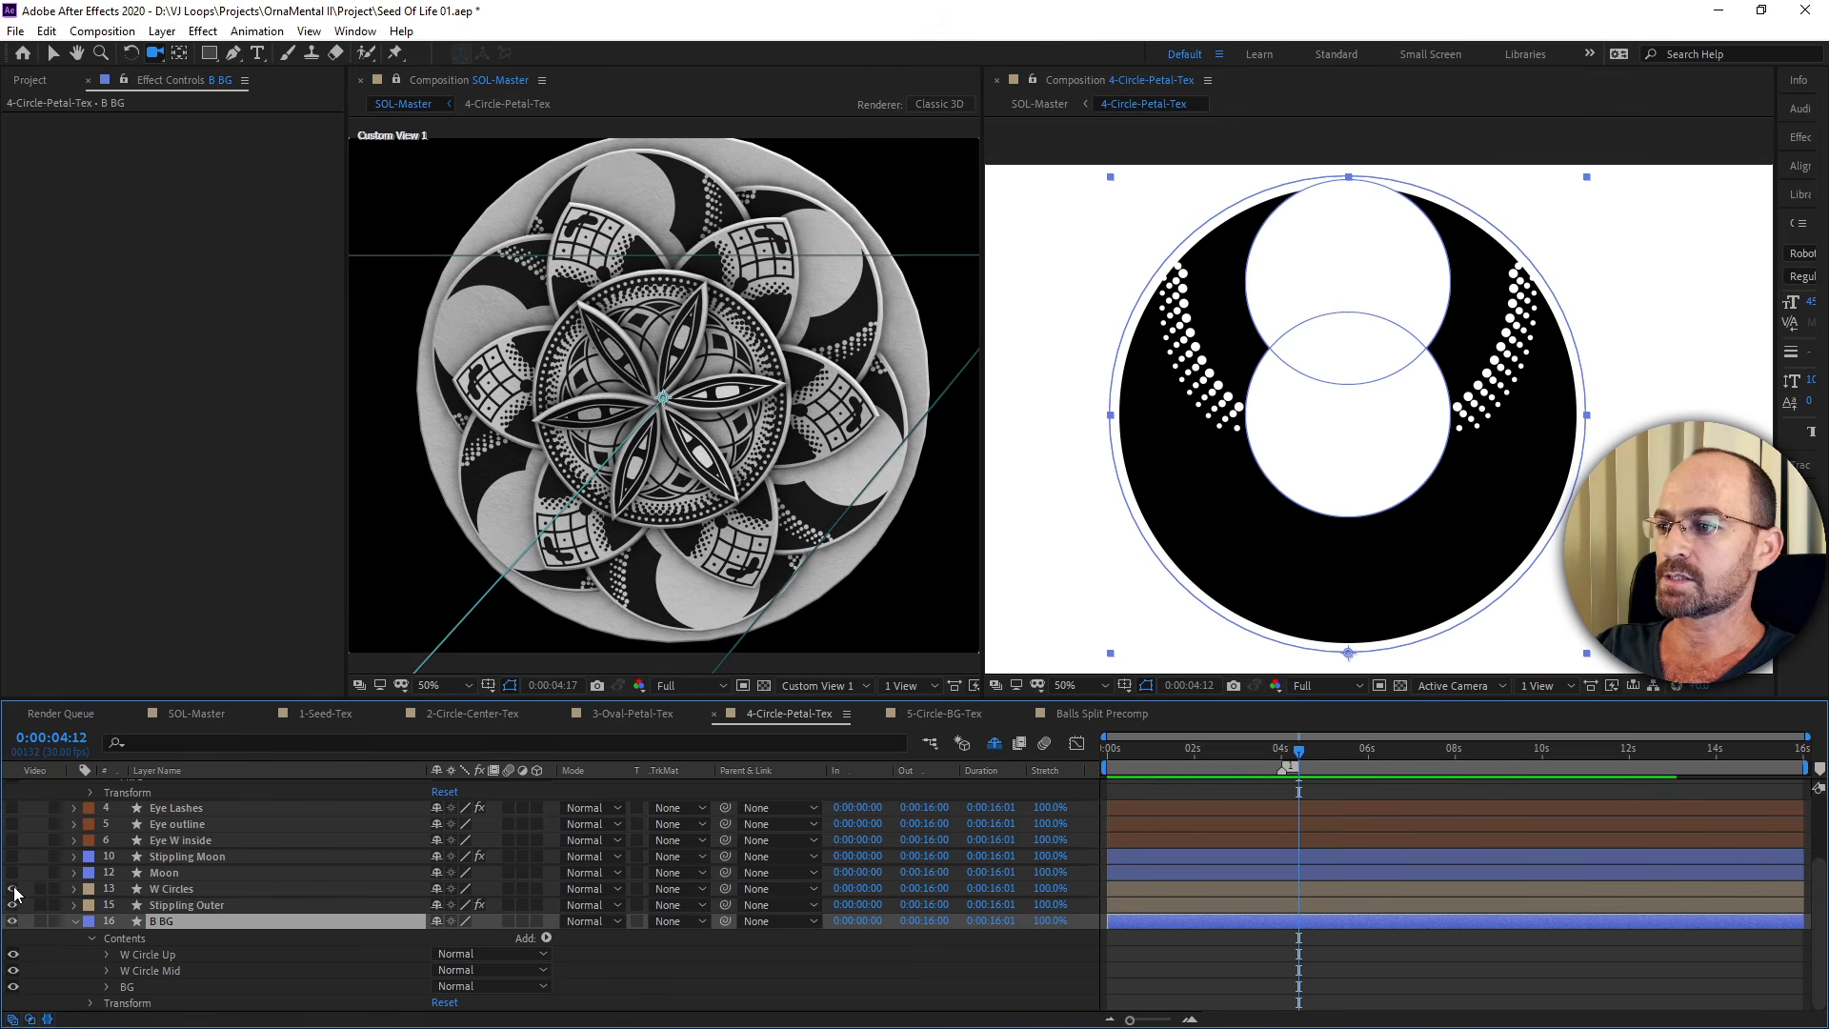
{"action": "left_click", "coordinate": [12, 888]}
{"action": "left_click", "coordinate": [13, 873]}
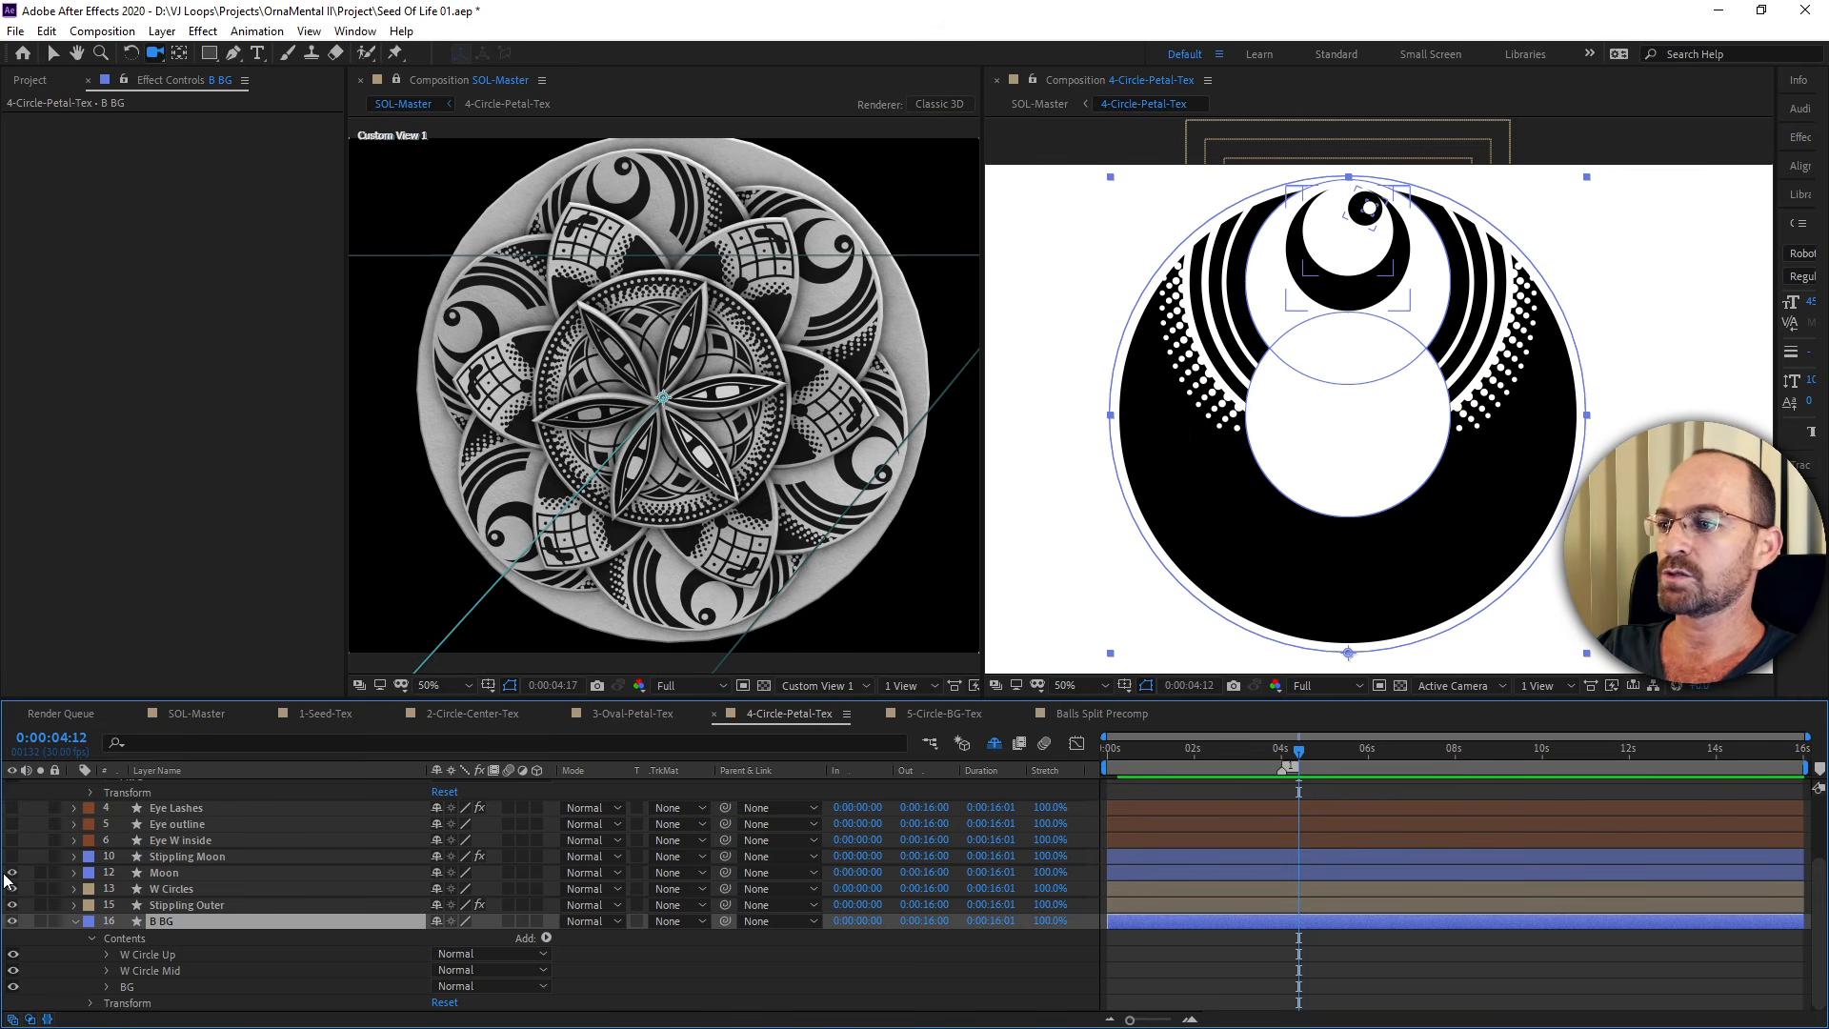
Make the Stippling Moon, Eye W inside, Eye outline and Eye Lashes layers visible in the circle petal texture.
{"action": "left_click", "coordinate": [11, 857]}
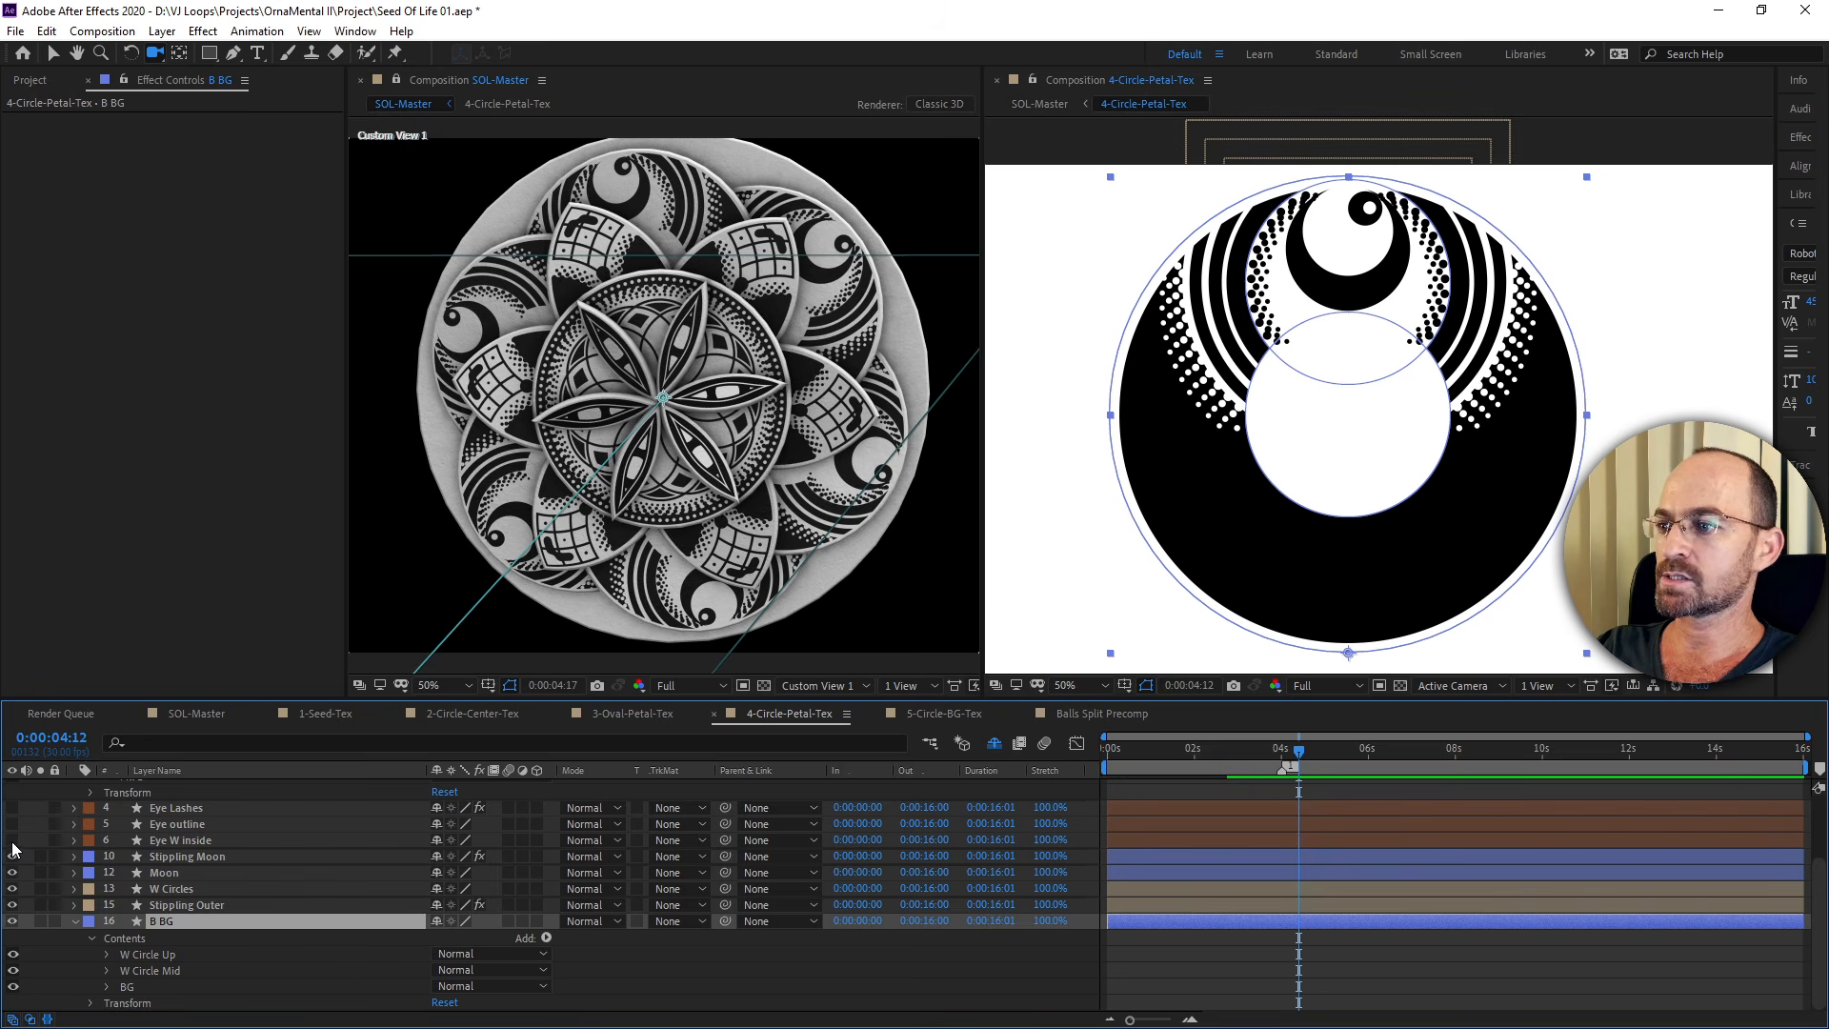
{"action": "left_click", "coordinate": [12, 840]}
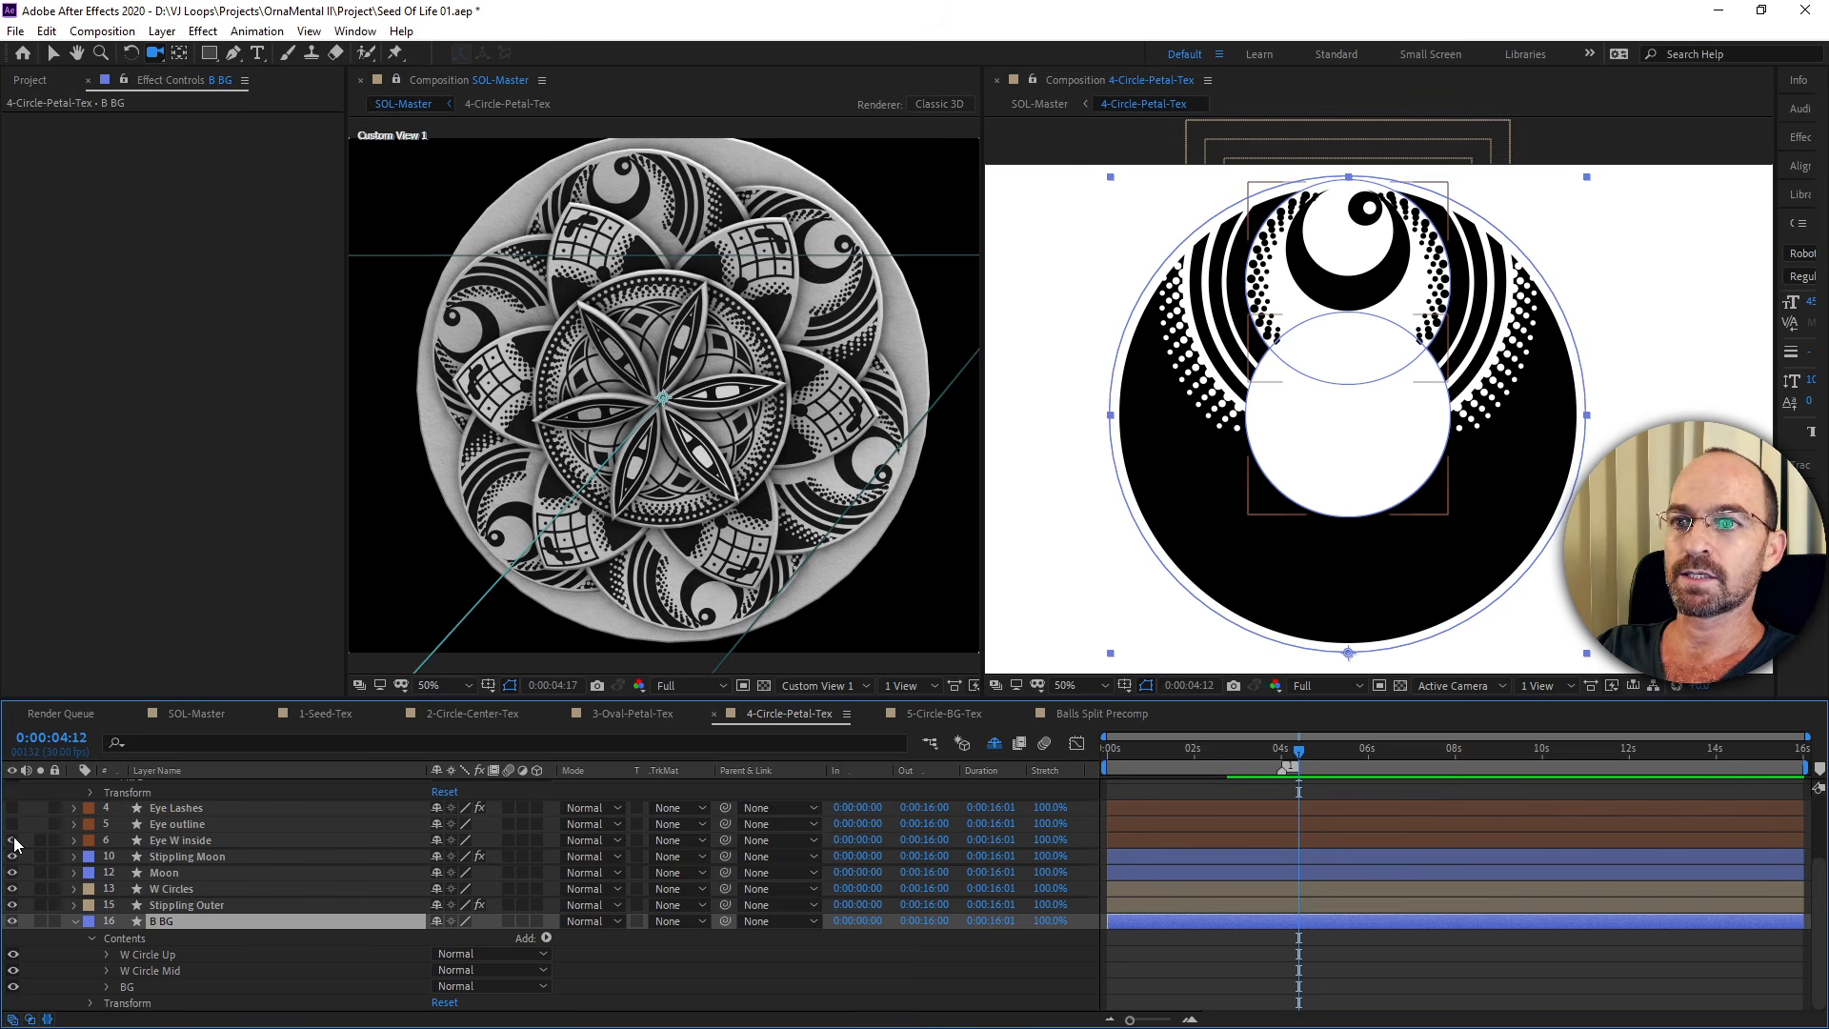
{"action": "left_click", "coordinate": [12, 839]}
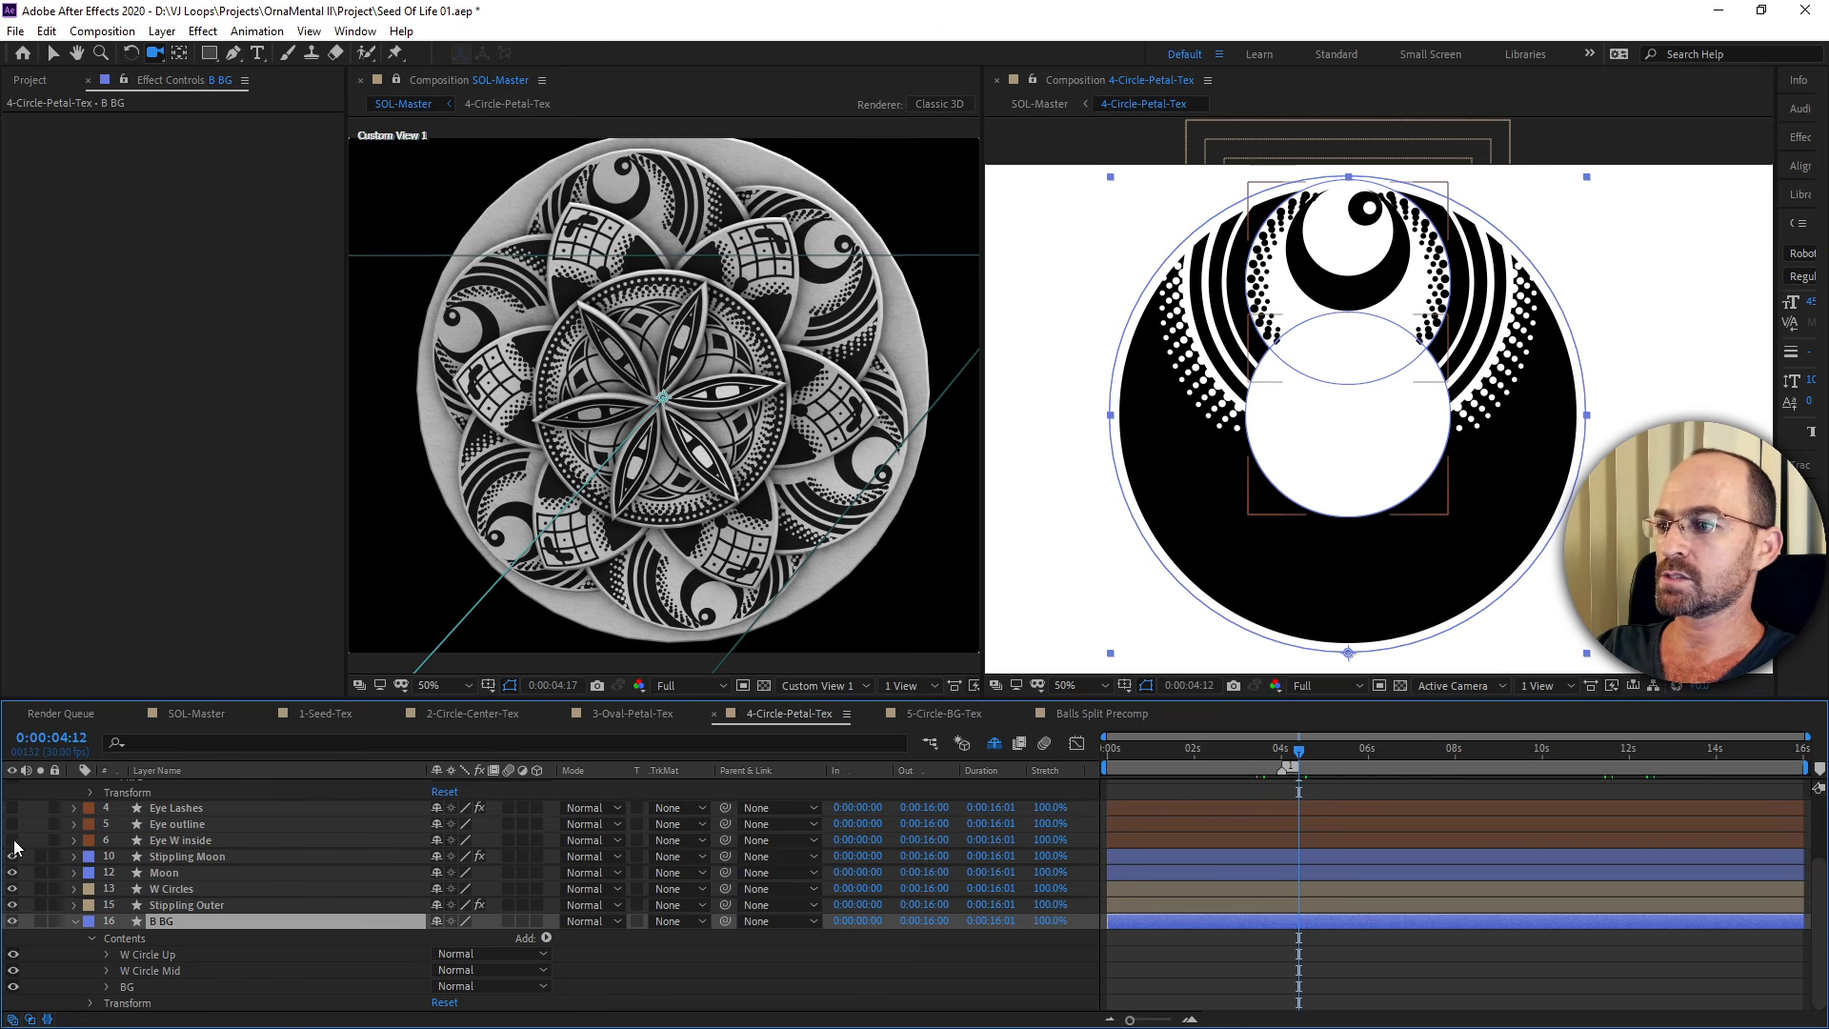
{"action": "left_click", "coordinate": [12, 837]}
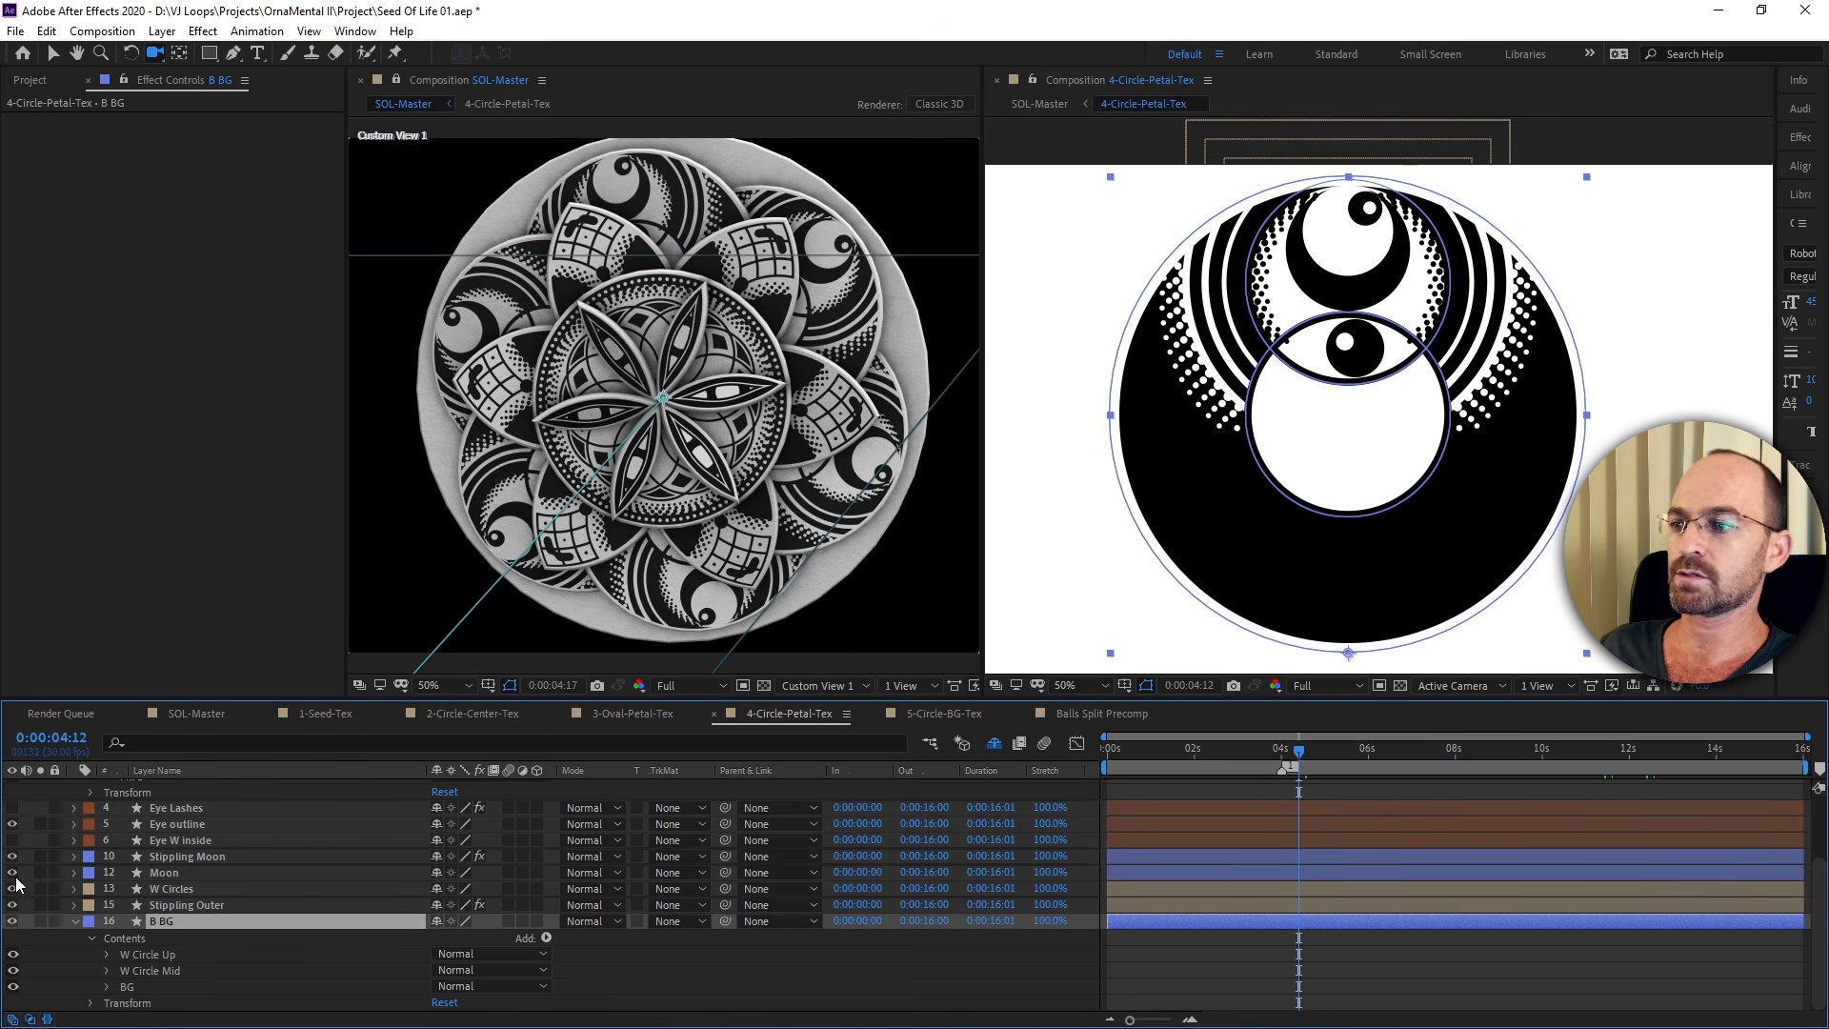
{"action": "left_click", "coordinate": [11, 871]}
{"action": "left_click", "coordinate": [11, 869]}
{"action": "left_click", "coordinate": [12, 839]}
{"action": "left_click", "coordinate": [13, 807]}
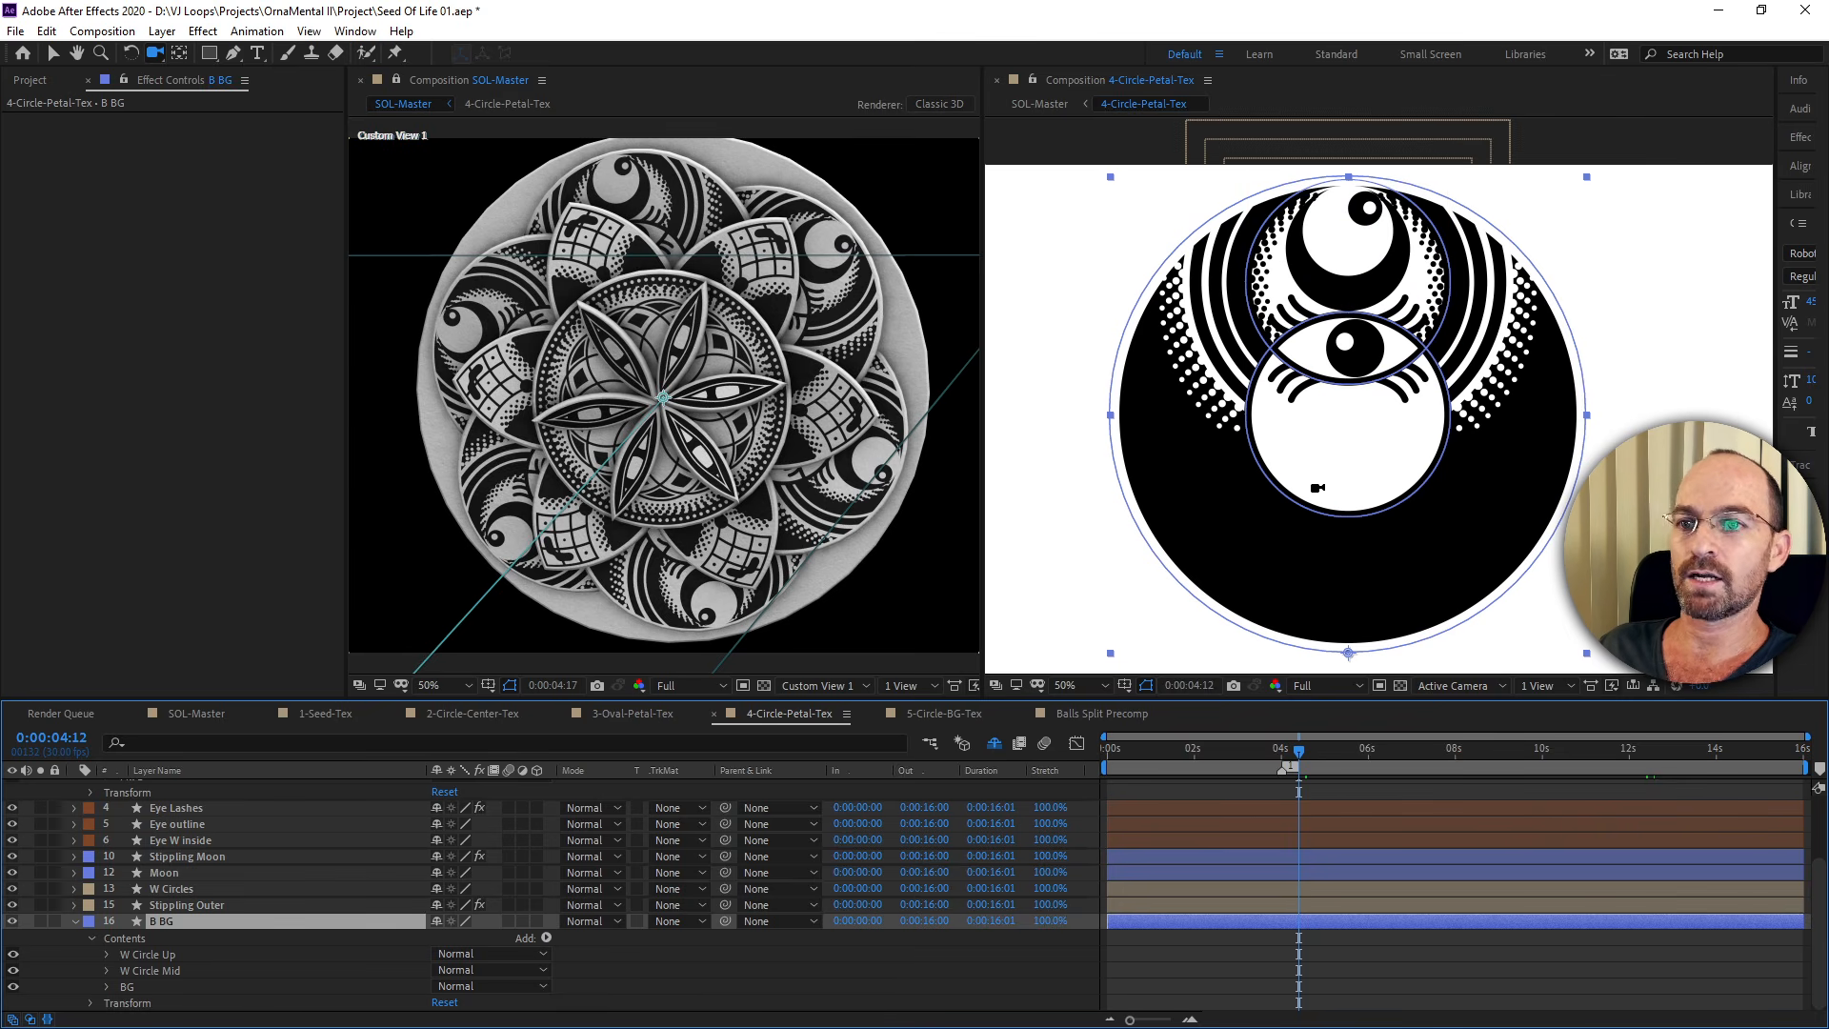
Collapse the Coverup layer's properties and preview the circle petal texture's animation from the first frame.
{"action": "scroll", "coordinate": [211, 855], "scroll_direction": "up", "scroll_amount": 3}
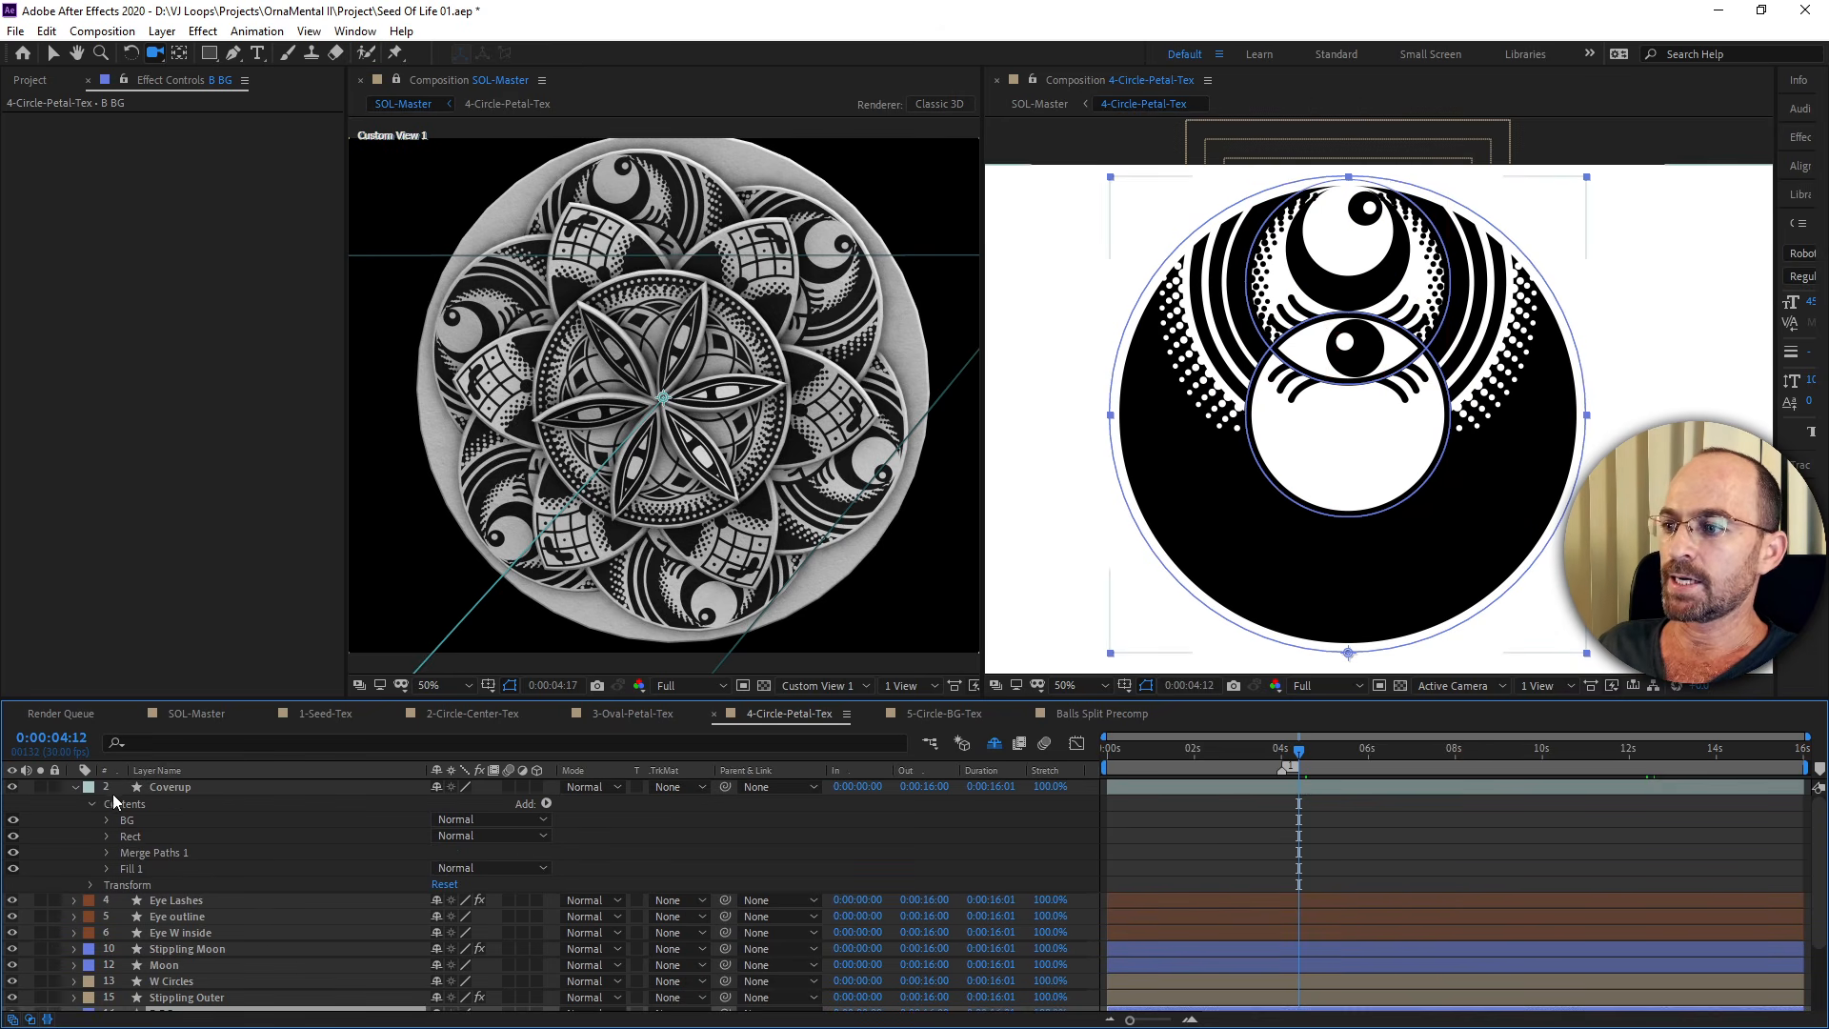
{"action": "left_click", "coordinate": [76, 788]}
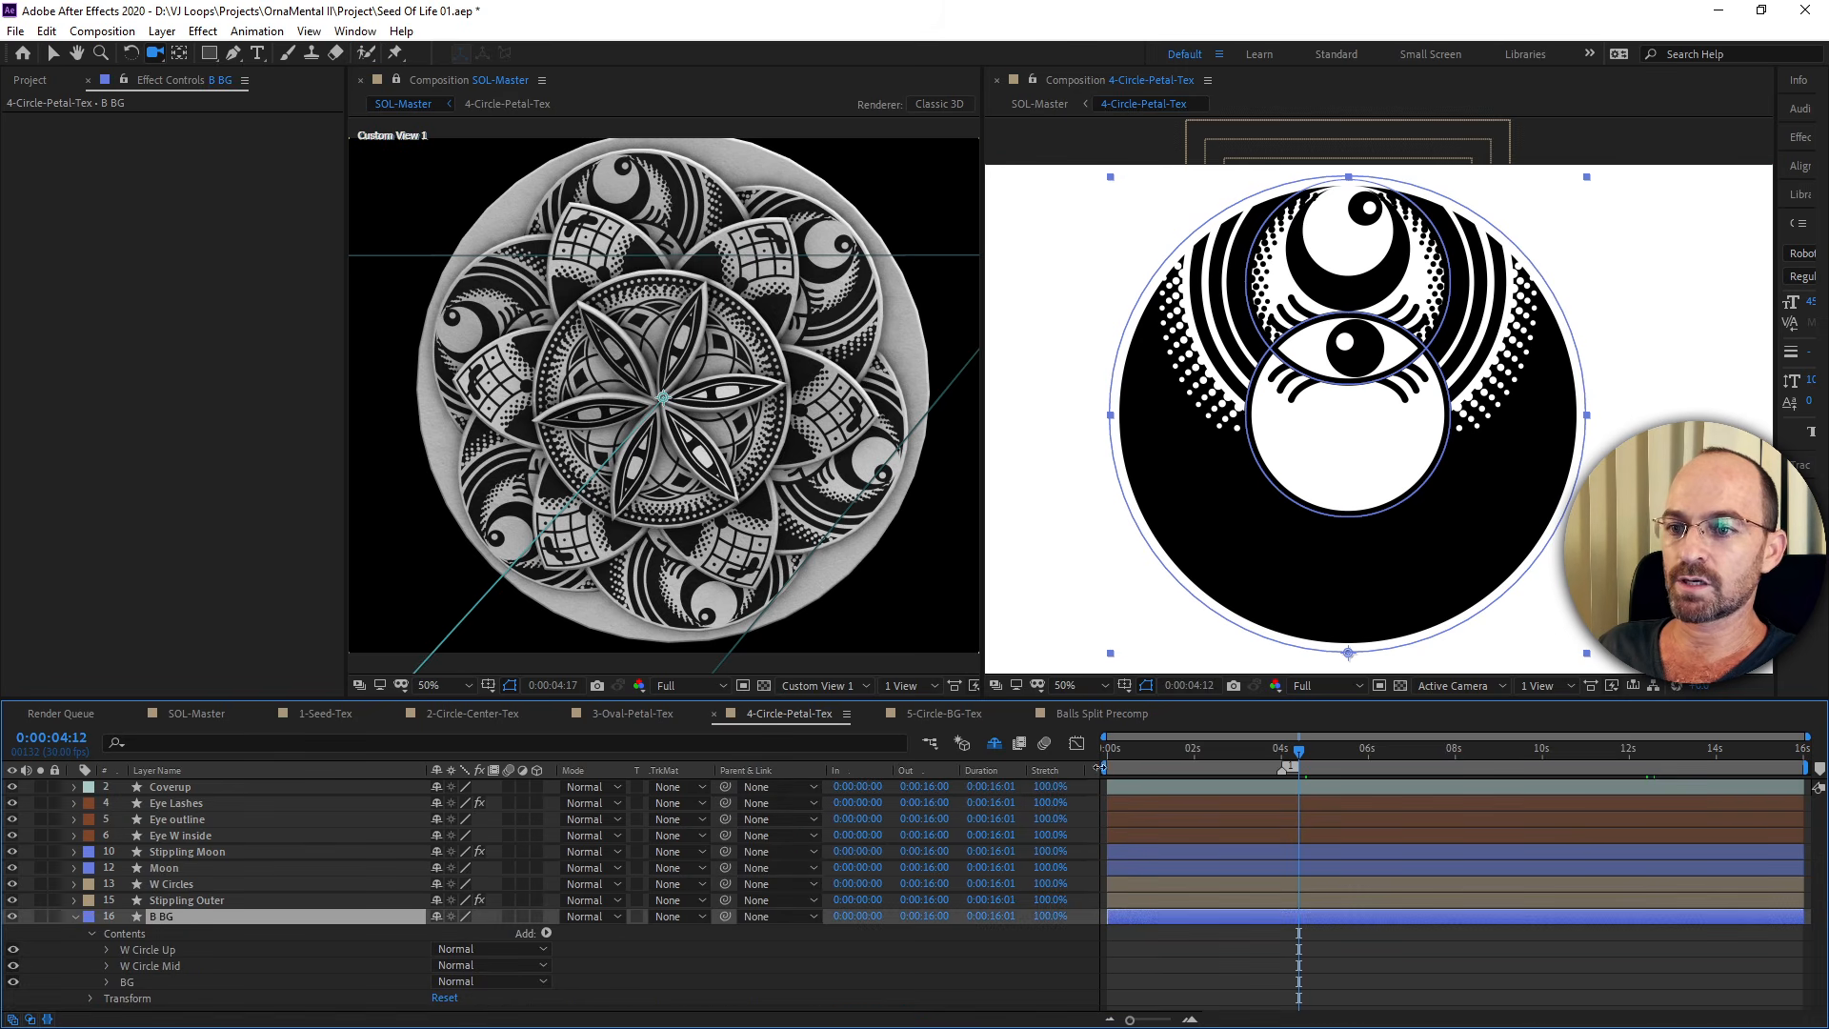
{"action": "key", "text": "Home"}
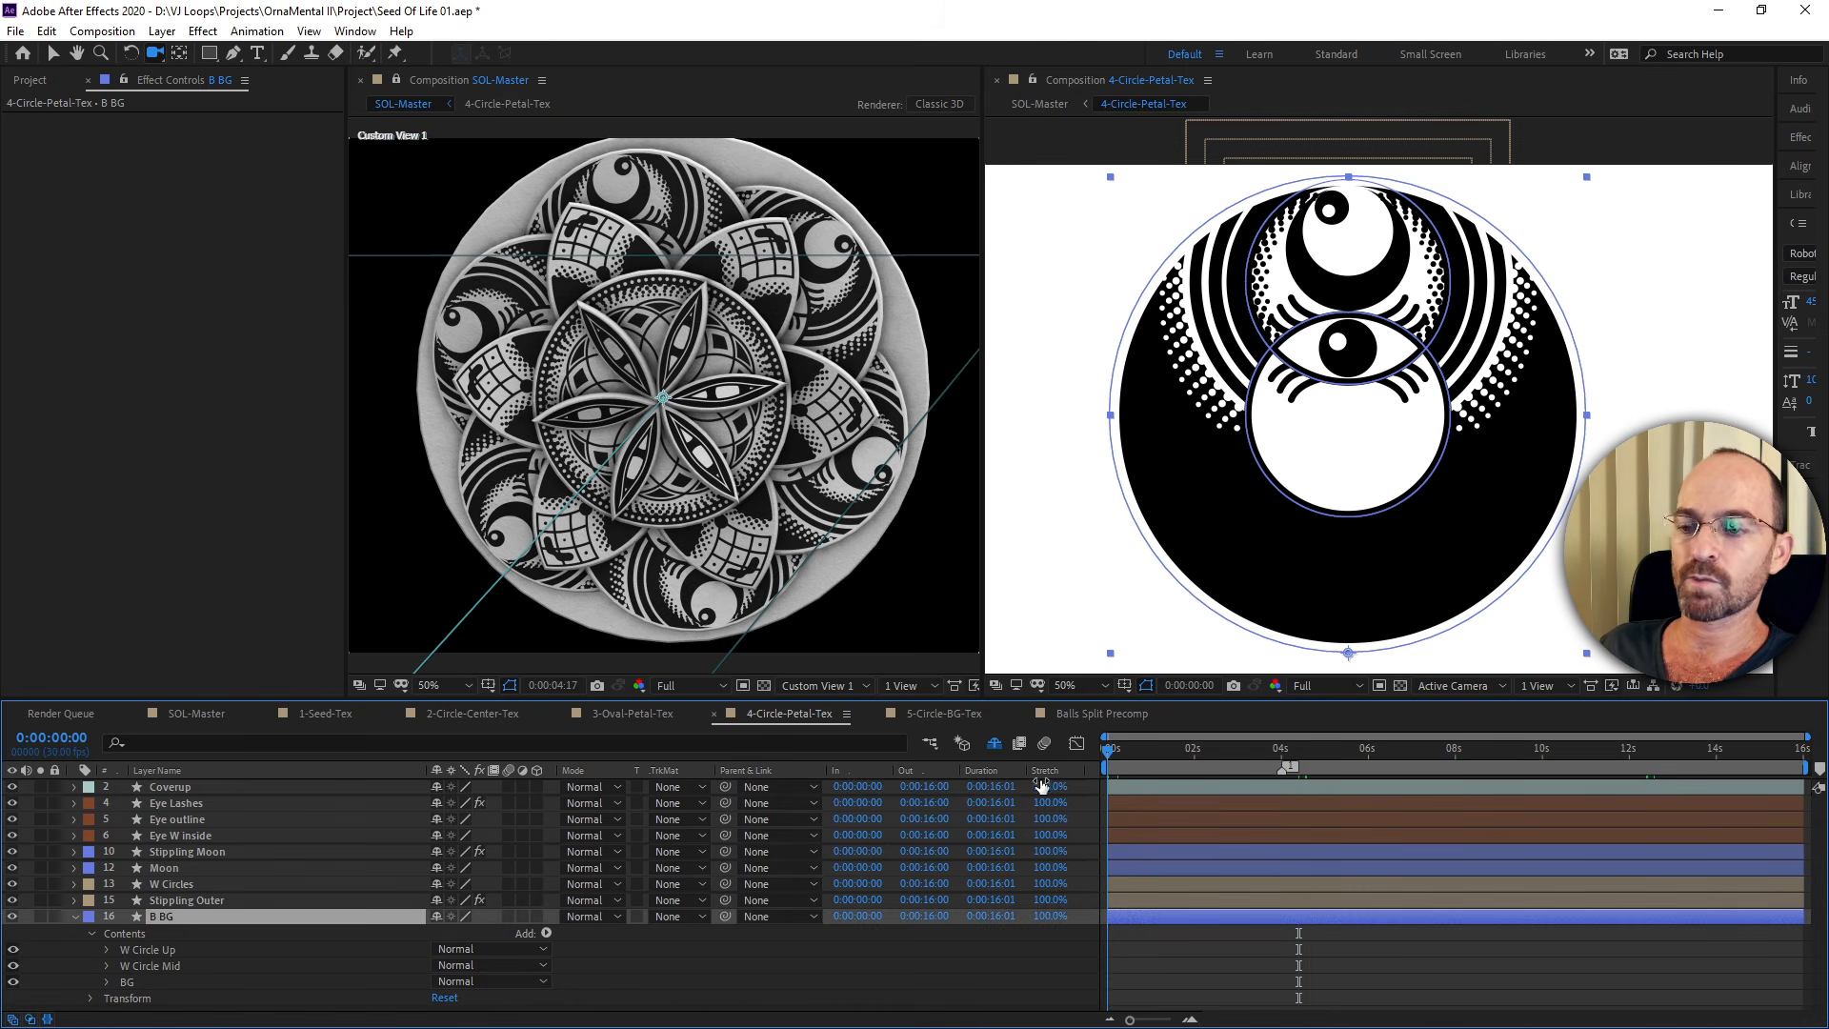
{"action": "key", "text": "shift+1"}
{"action": "key", "text": "space"}
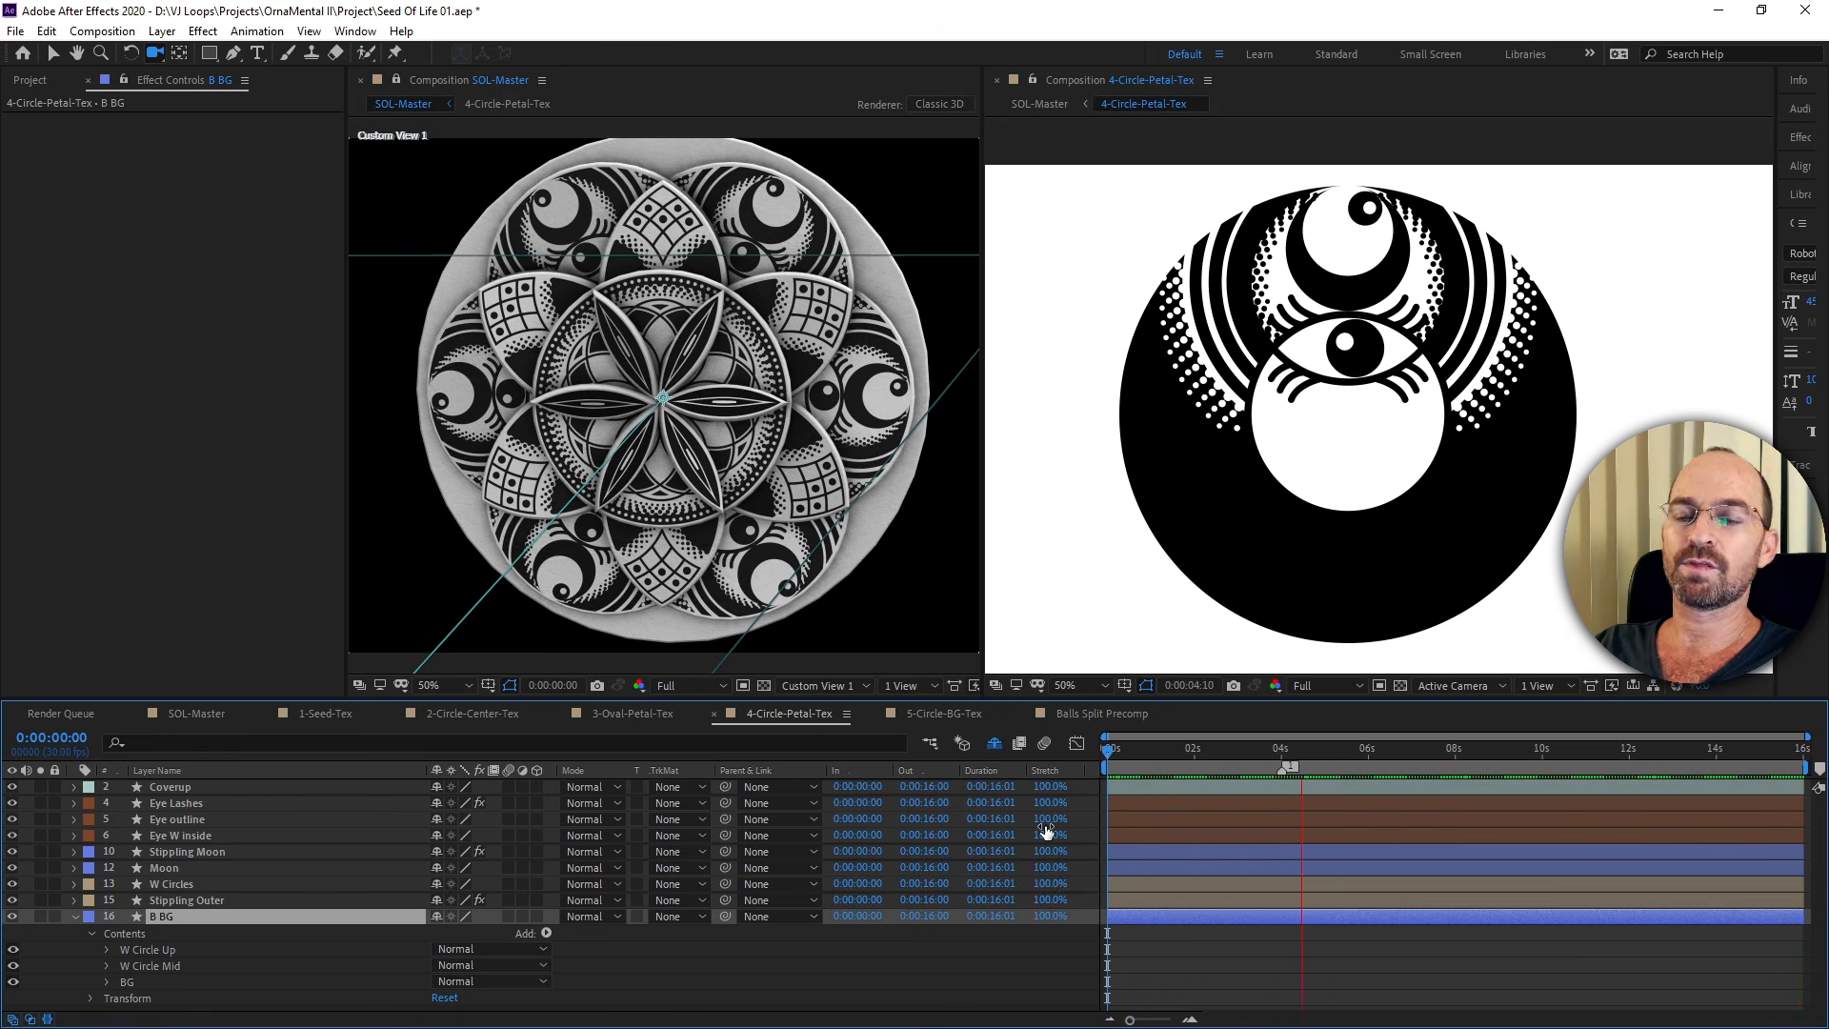
{"action": "key", "text": "space"}
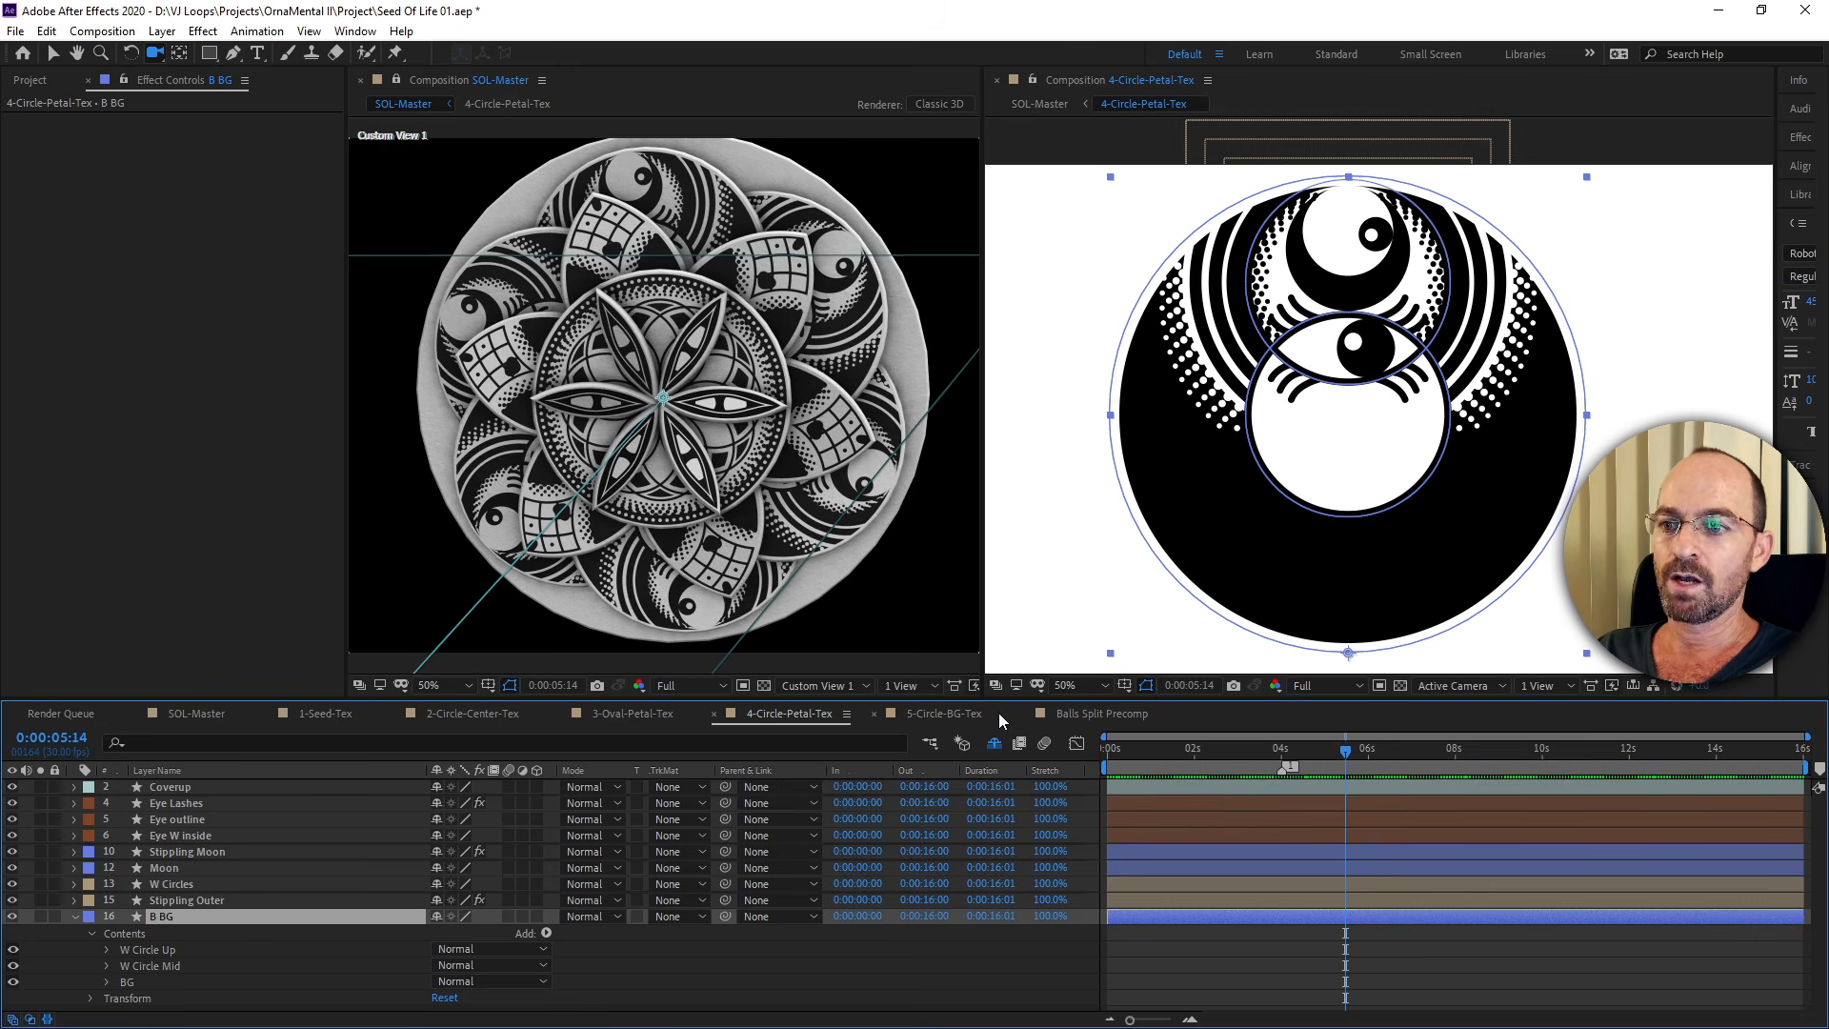
Open the 5-Circle-BG-Tex composition, make its B BG layer visible and show the texture at 25% magnification.
{"action": "left_click", "coordinate": [937, 714]}
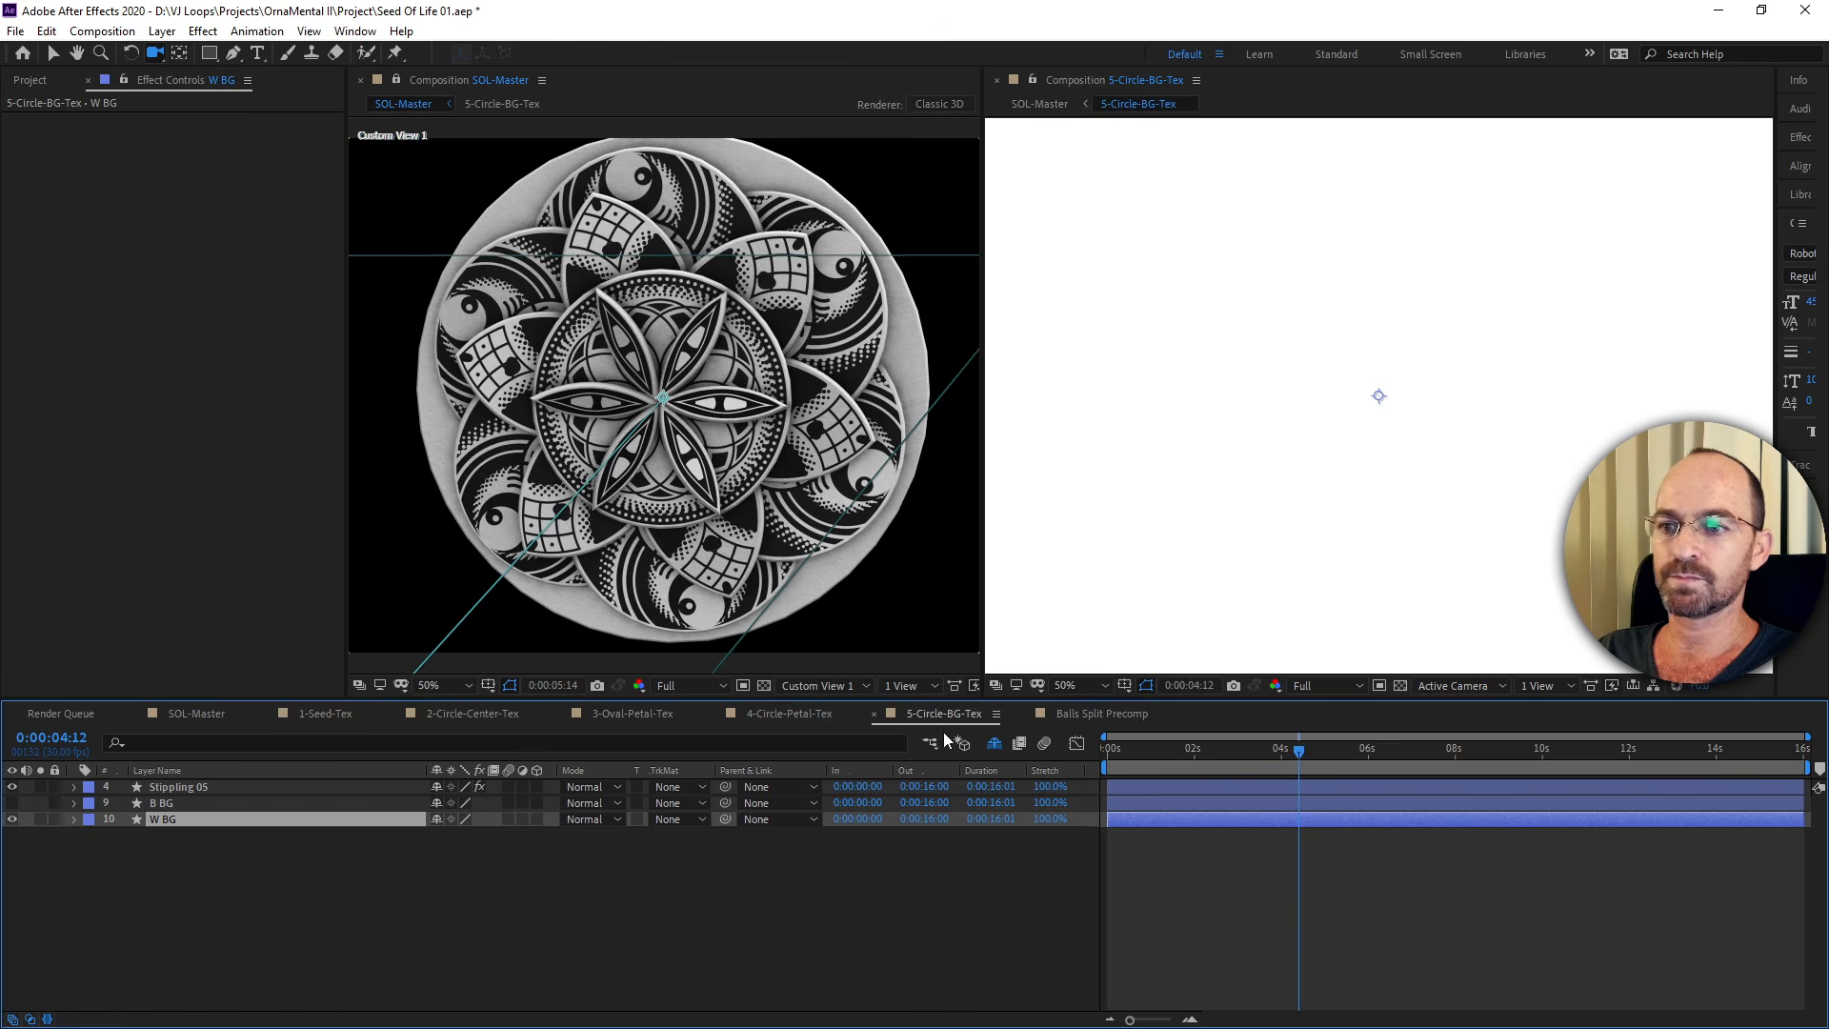
{"action": "left_click", "coordinate": [12, 803]}
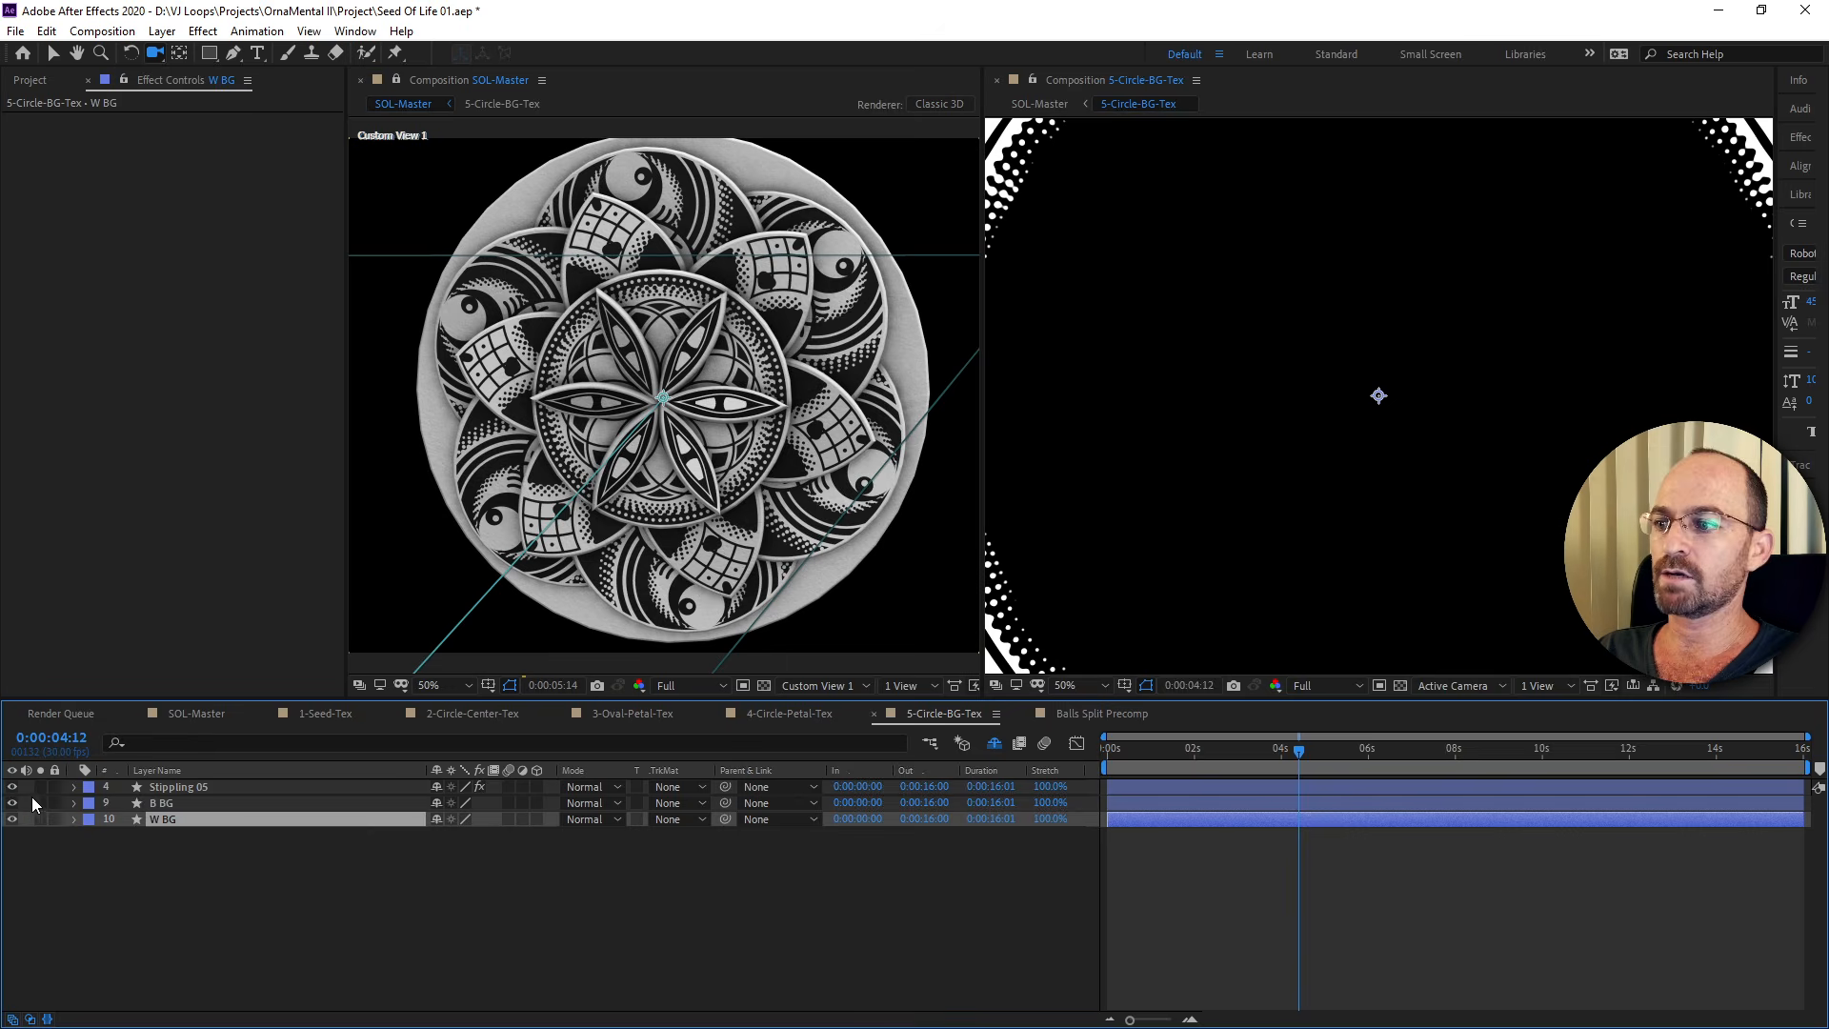
{"action": "key", "text": "comma"}
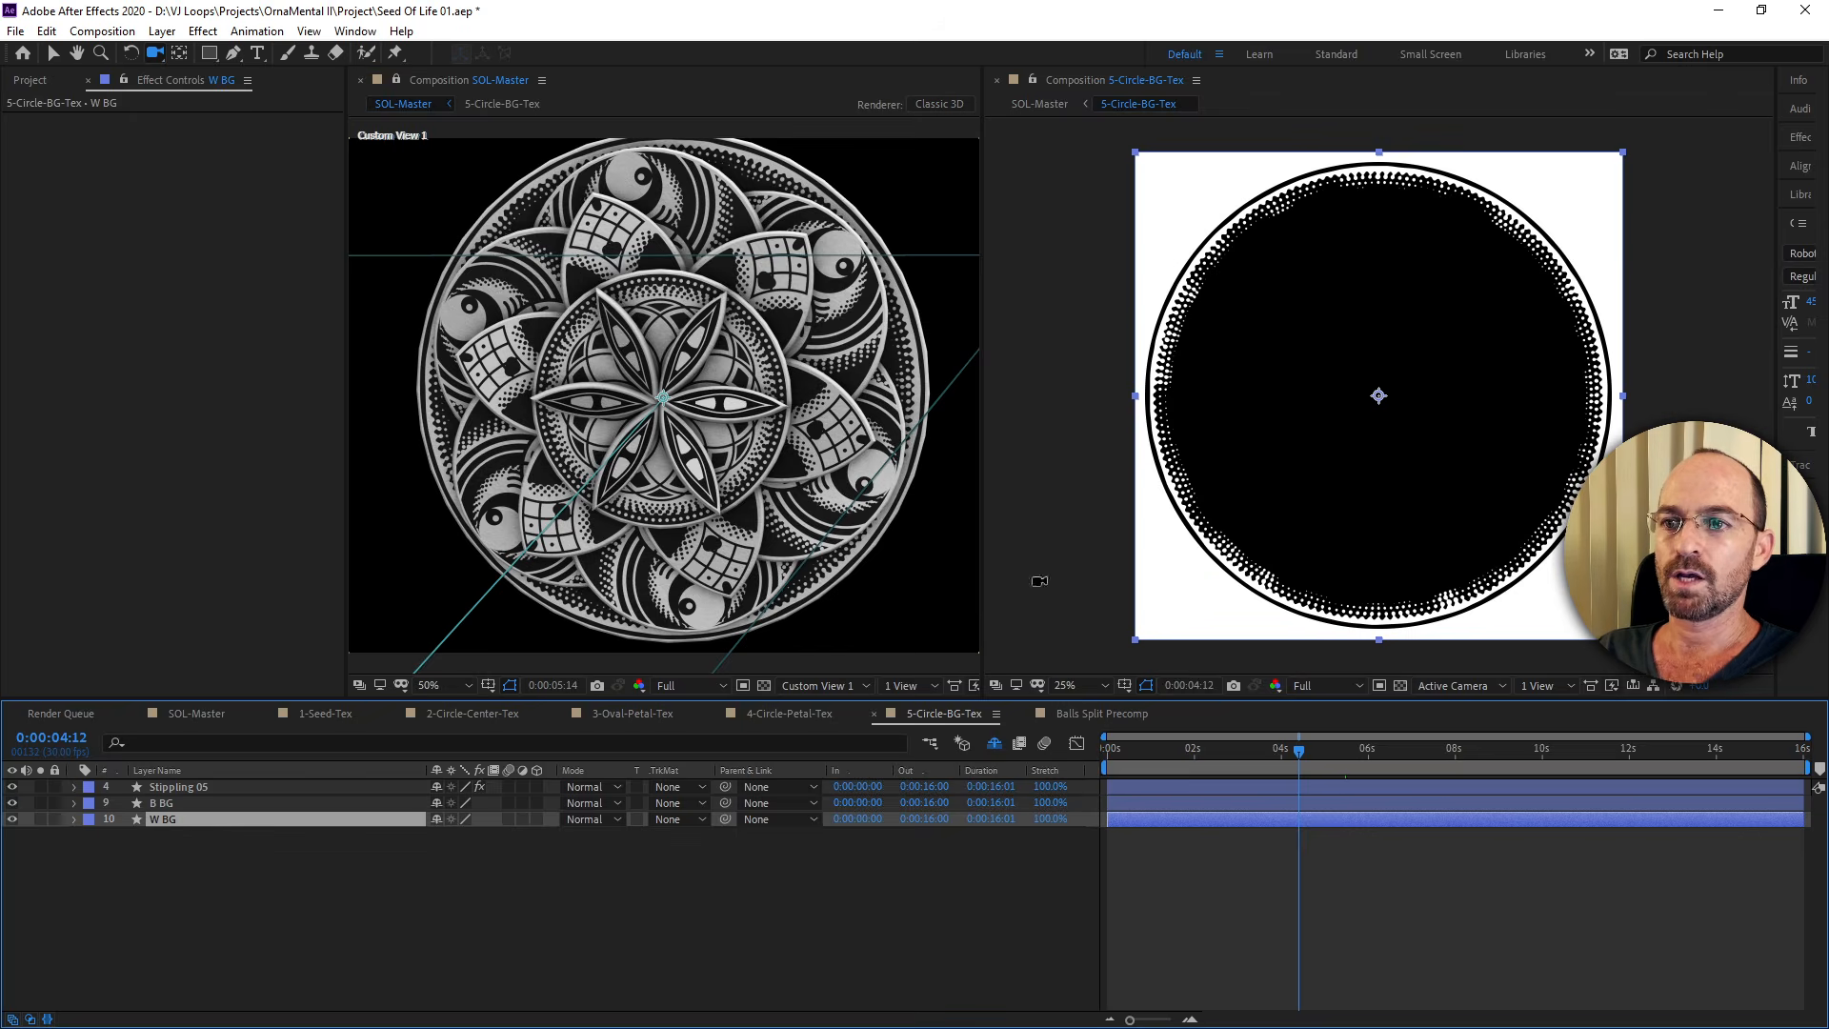
Toggle the Stippling 05 layer off and on and select it to examine its dots and effect settings.
{"action": "left_click", "coordinate": [13, 787]}
{"action": "left_click", "coordinate": [12, 787]}
{"action": "left_click", "coordinate": [175, 788]}
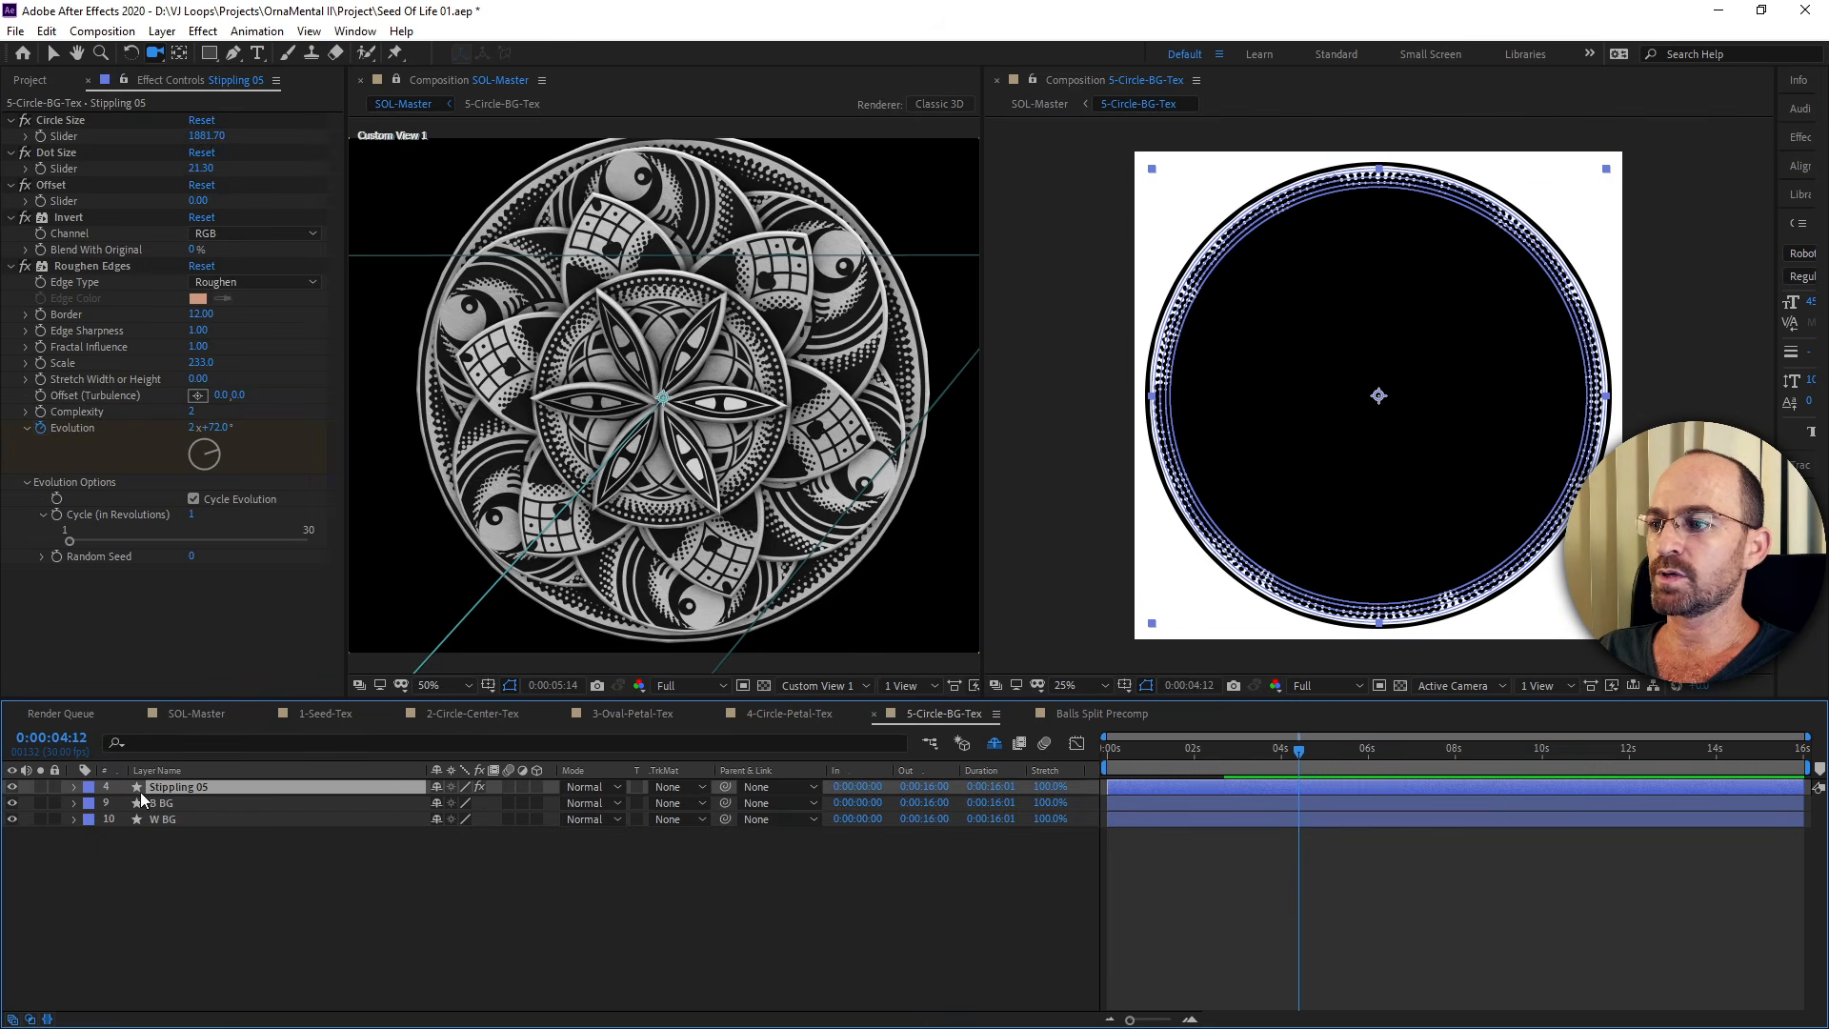
{"action": "left_click", "coordinate": [75, 787]}
{"action": "left_click", "coordinate": [74, 787]}
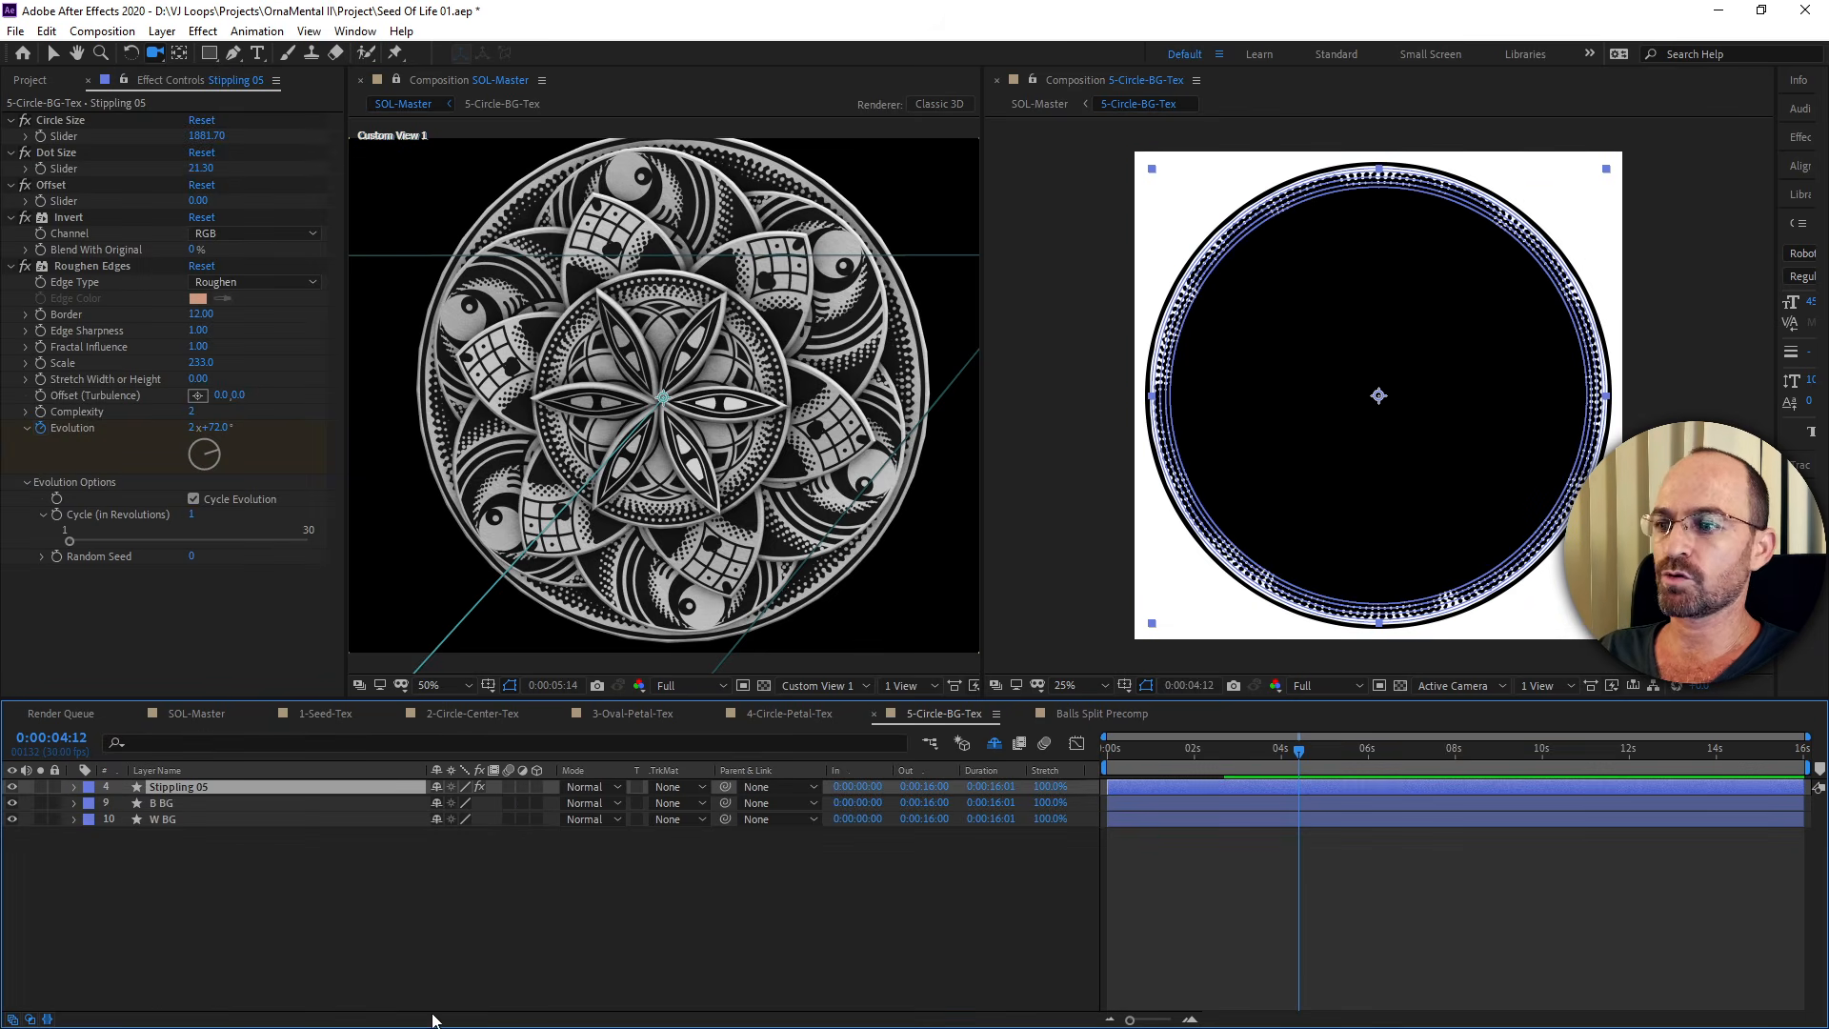
{"action": "left_click", "coordinate": [469, 969]}
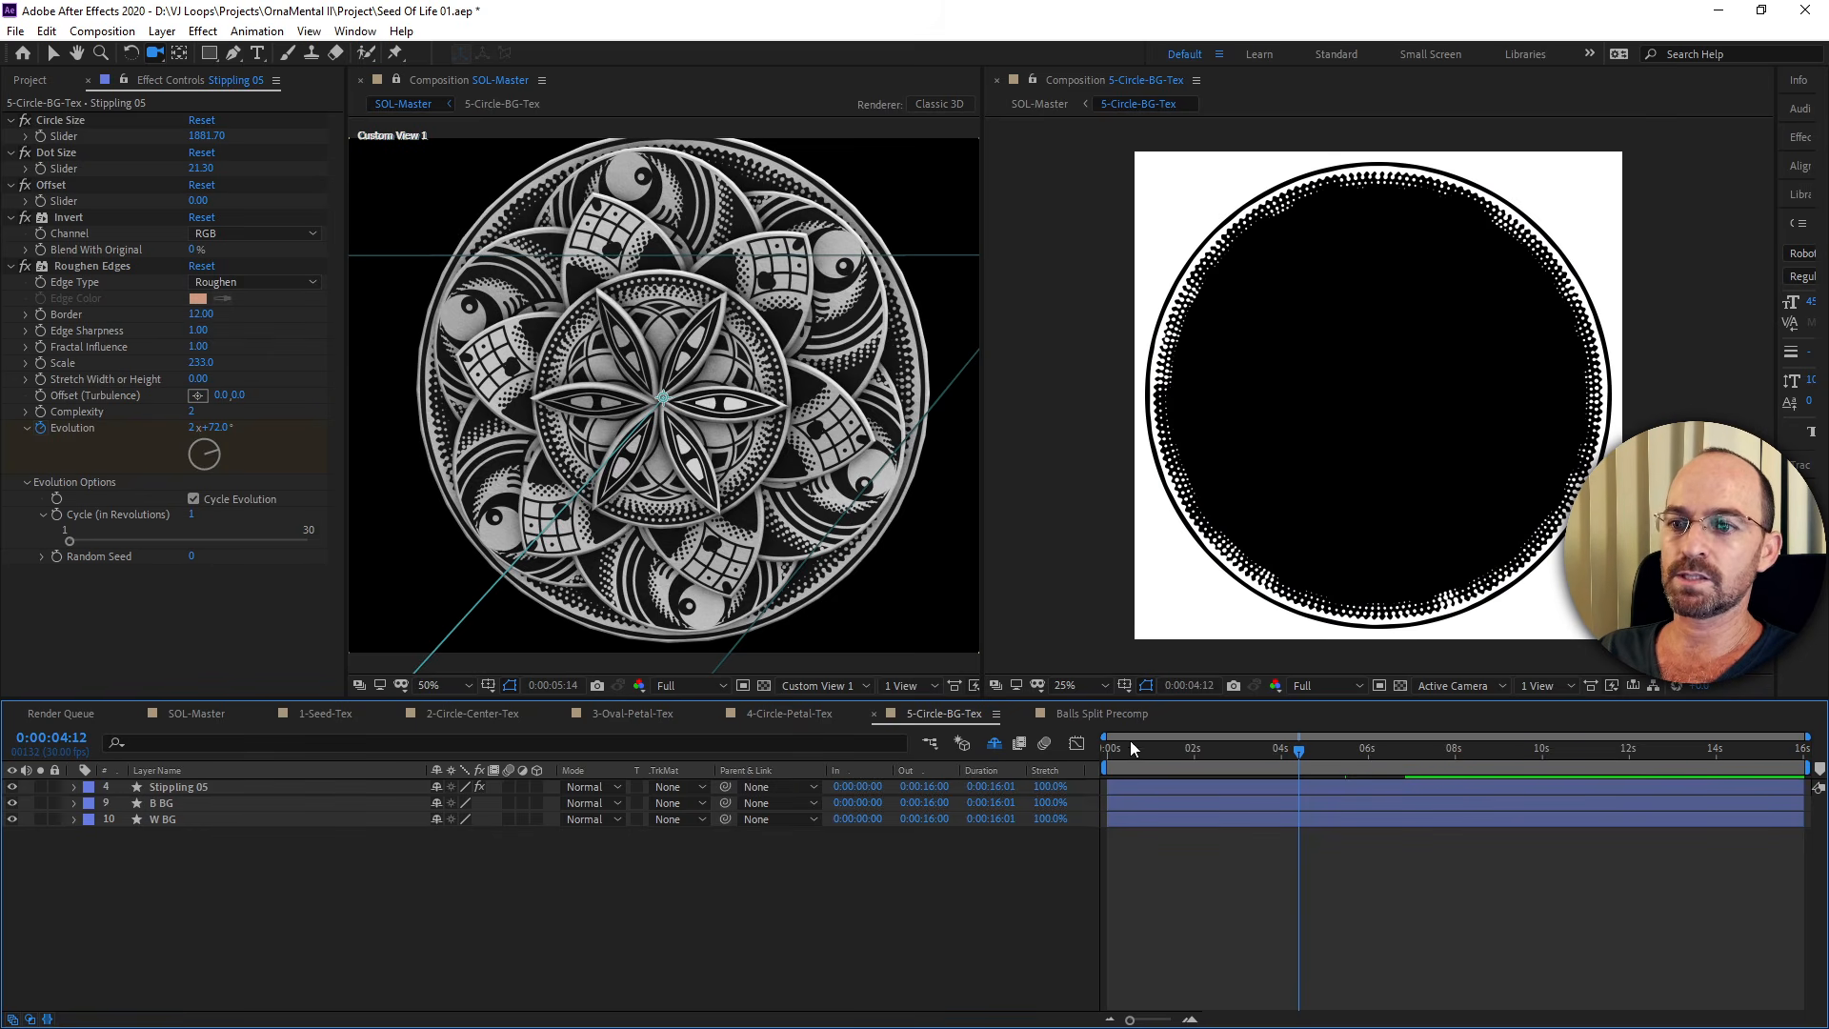
Preview the stippled ring's animation from the first frame at 50% magnification, framed on the circle's outer edge.
{"action": "key", "text": "period"}
{"action": "key", "text": "Home"}
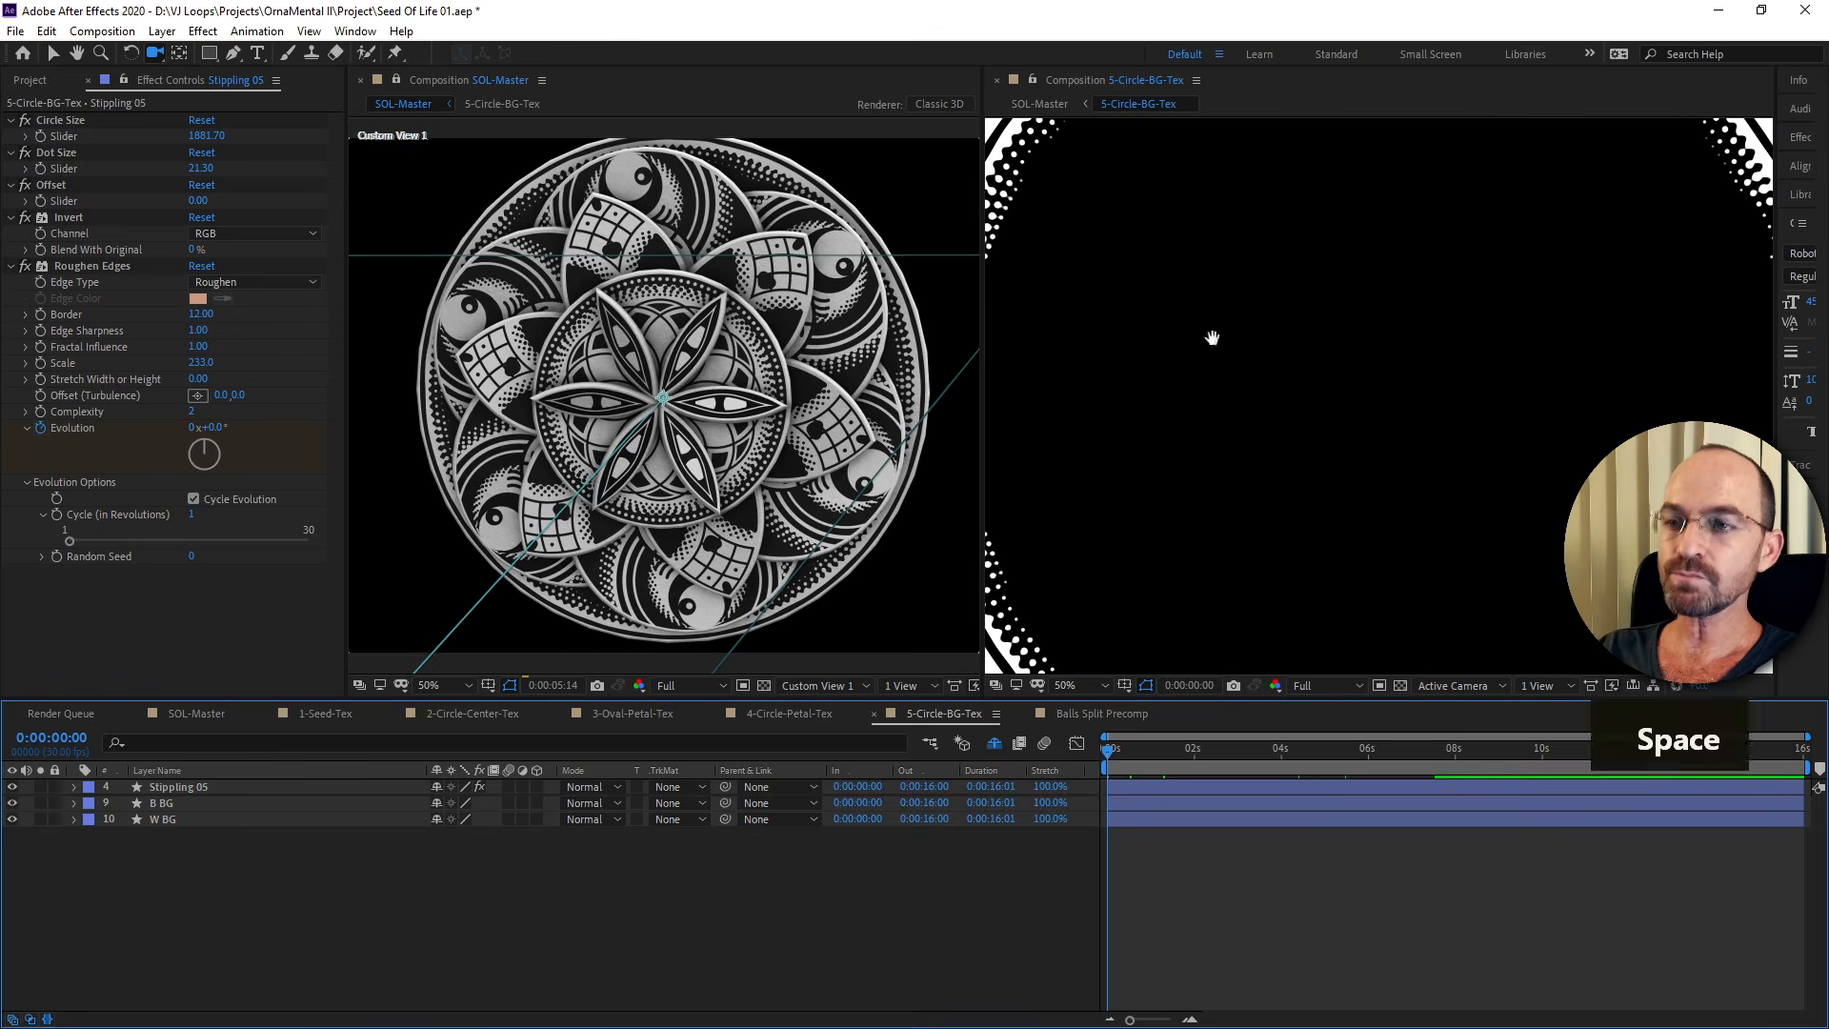
{"action": "left_click_drag", "start_coordinate": [1213, 339], "coordinate": [1449, 417]}
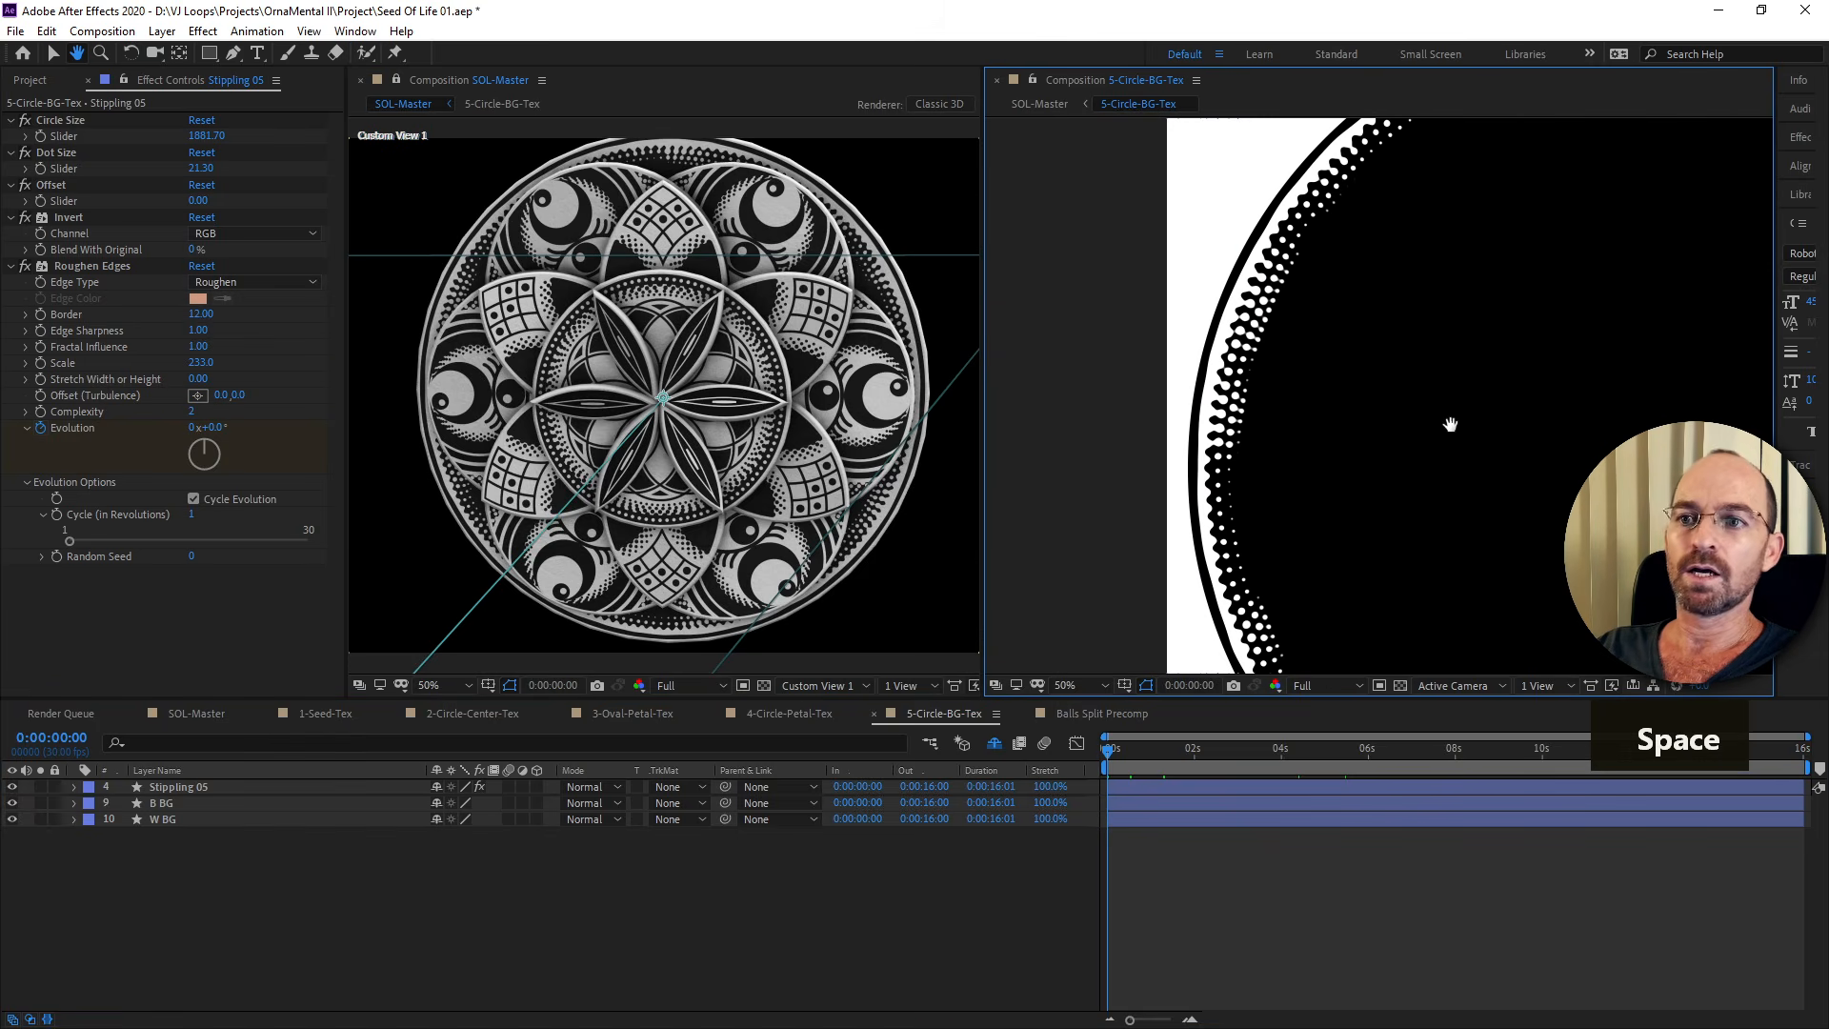
{"action": "key", "text": "shift+1"}
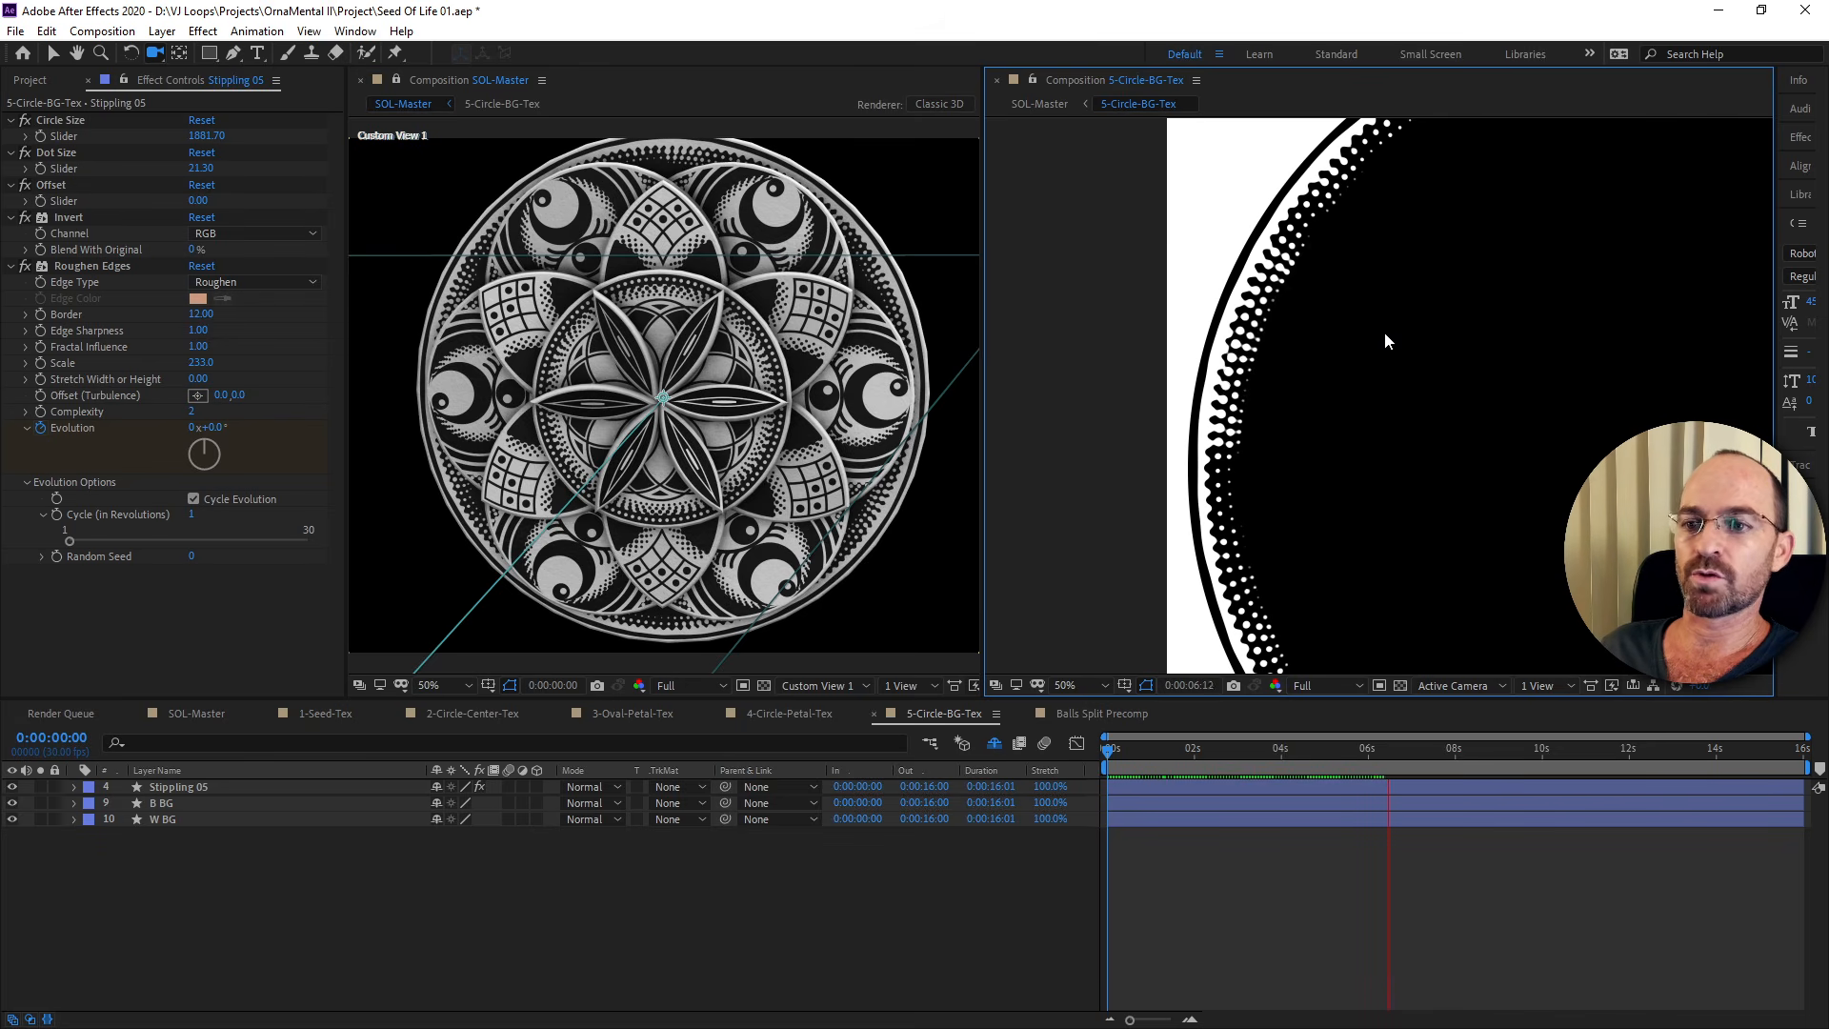
{"action": "key", "text": "shift+1"}
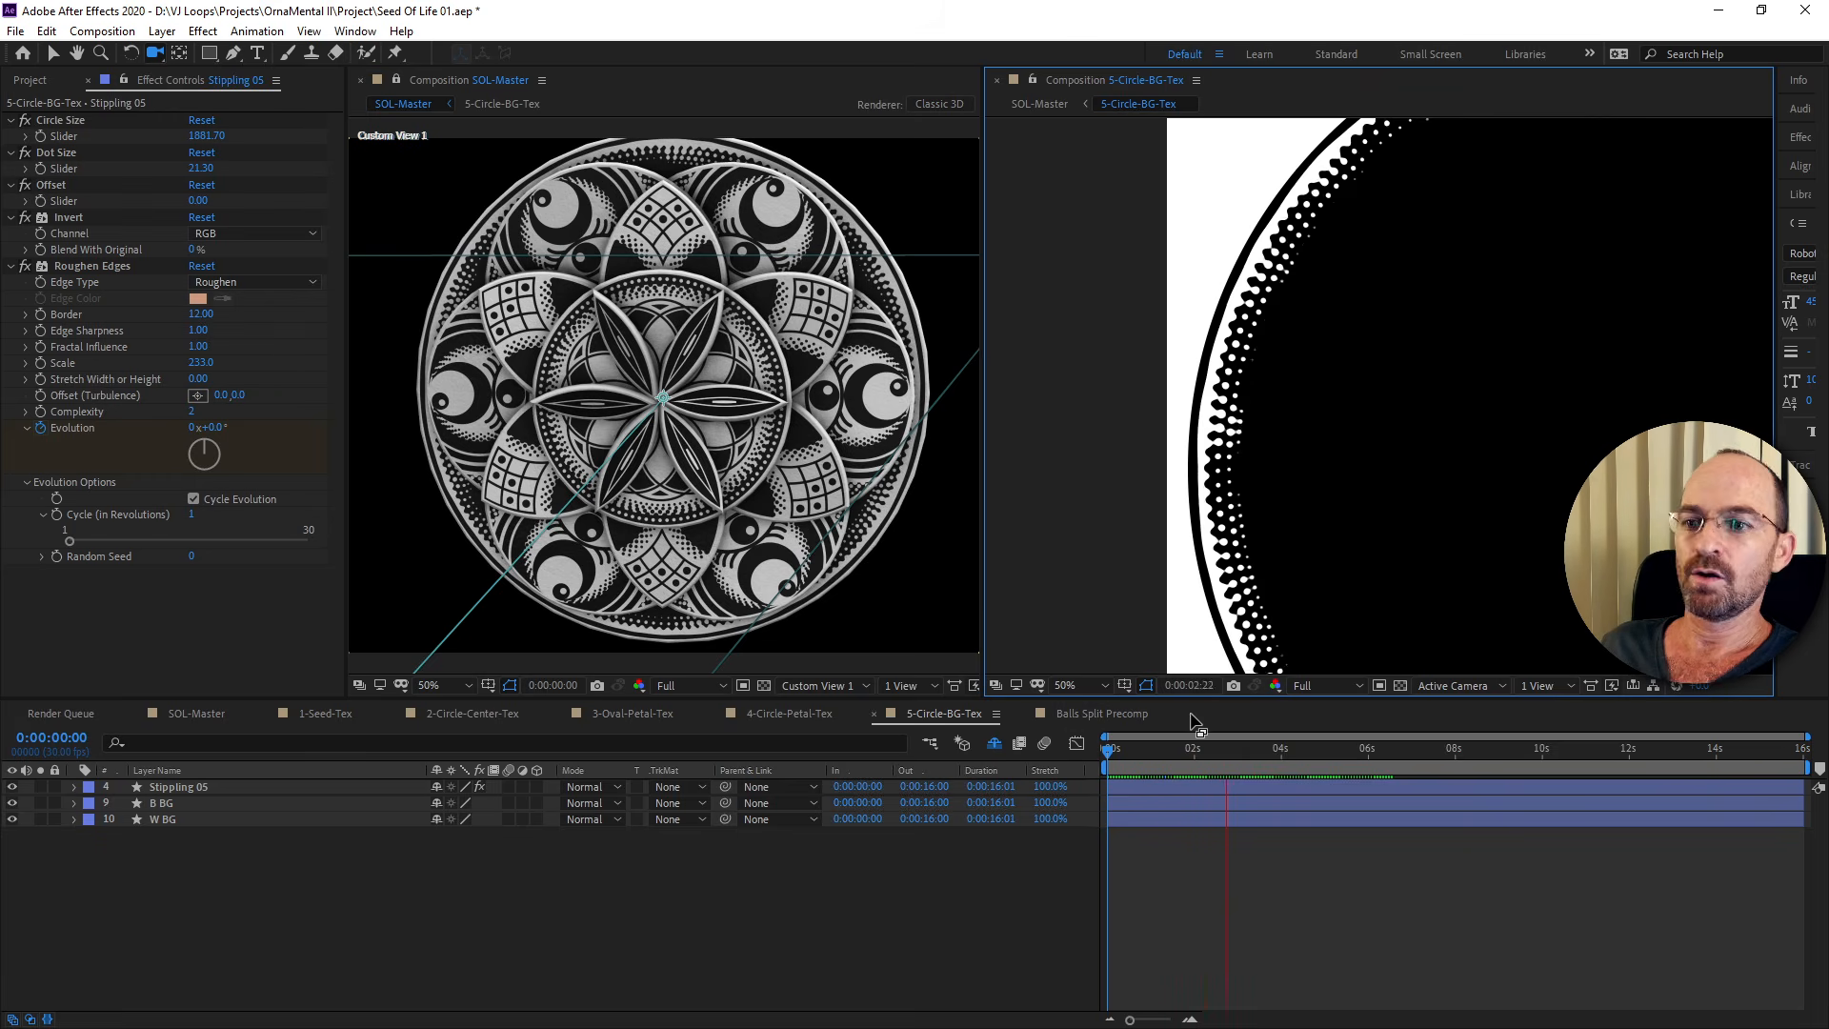
{"action": "key", "text": "space"}
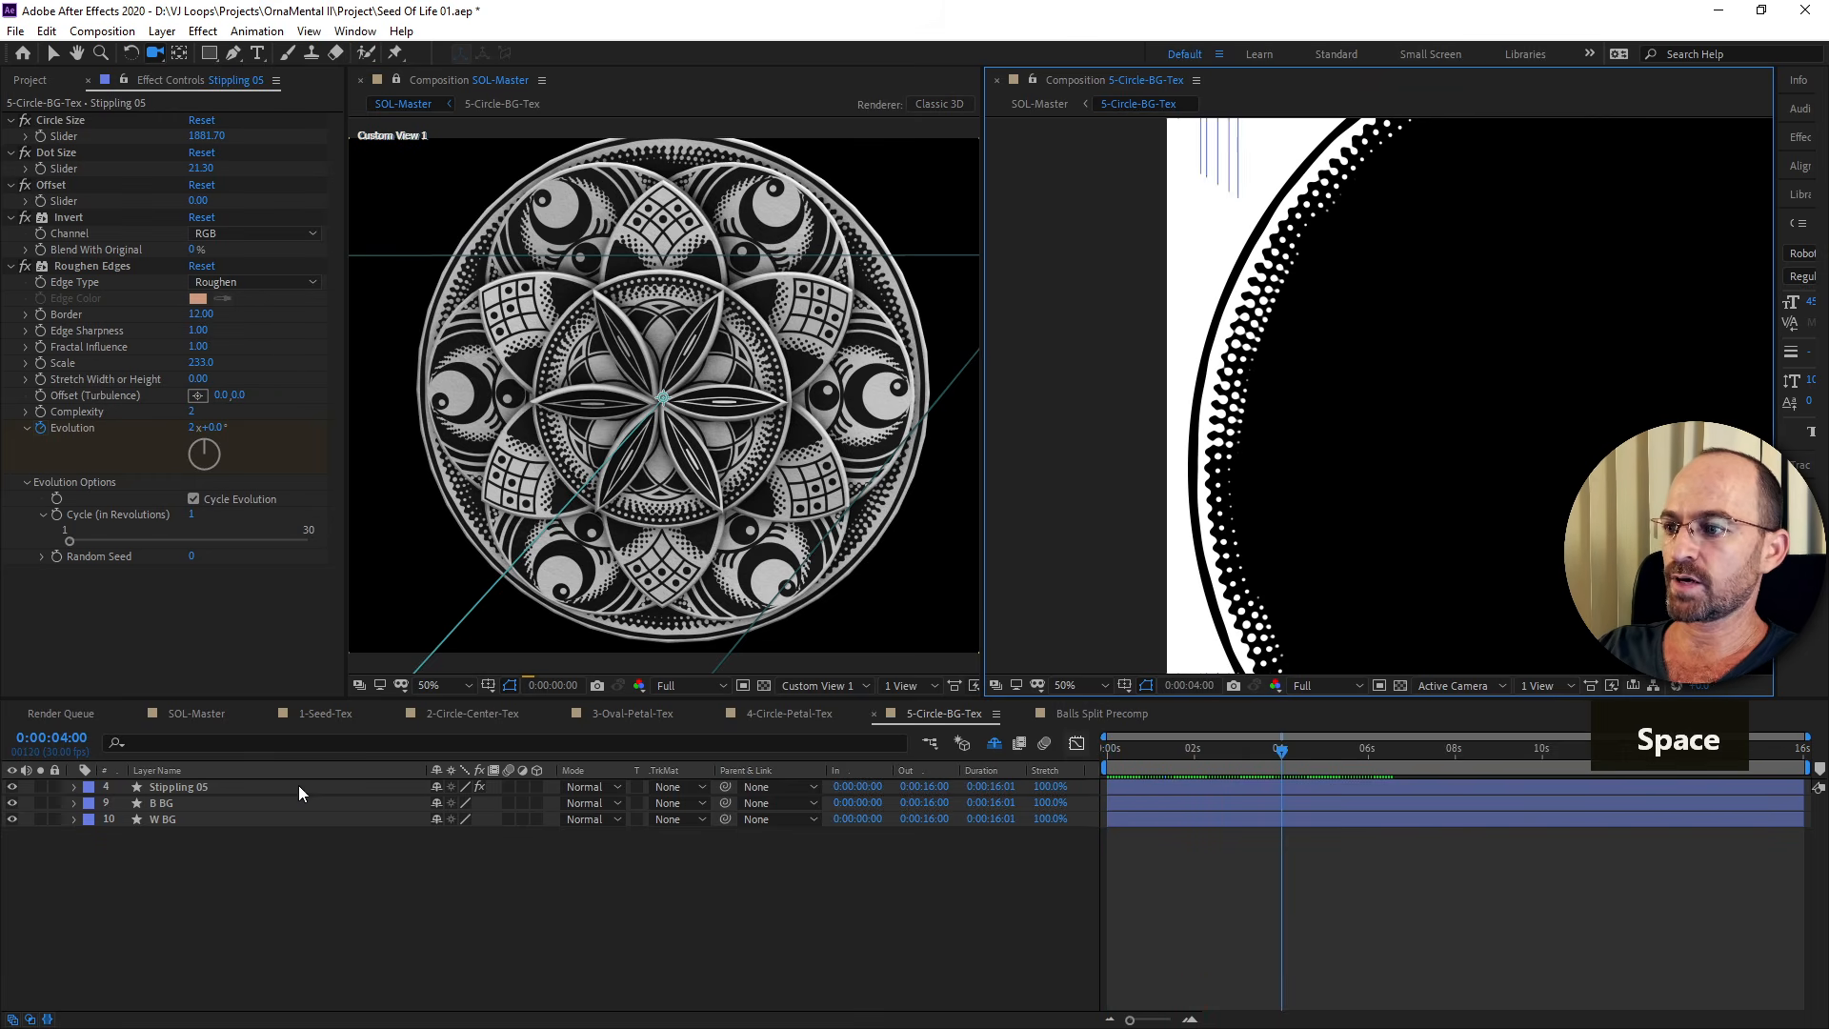
Reveal all modified properties of the Stippling 05 layer and look through its ellipse groups, expressions and effects.
{"action": "left_click", "coordinate": [299, 786]}
{"action": "key", "text": "u"}
{"action": "key", "text": "u"}
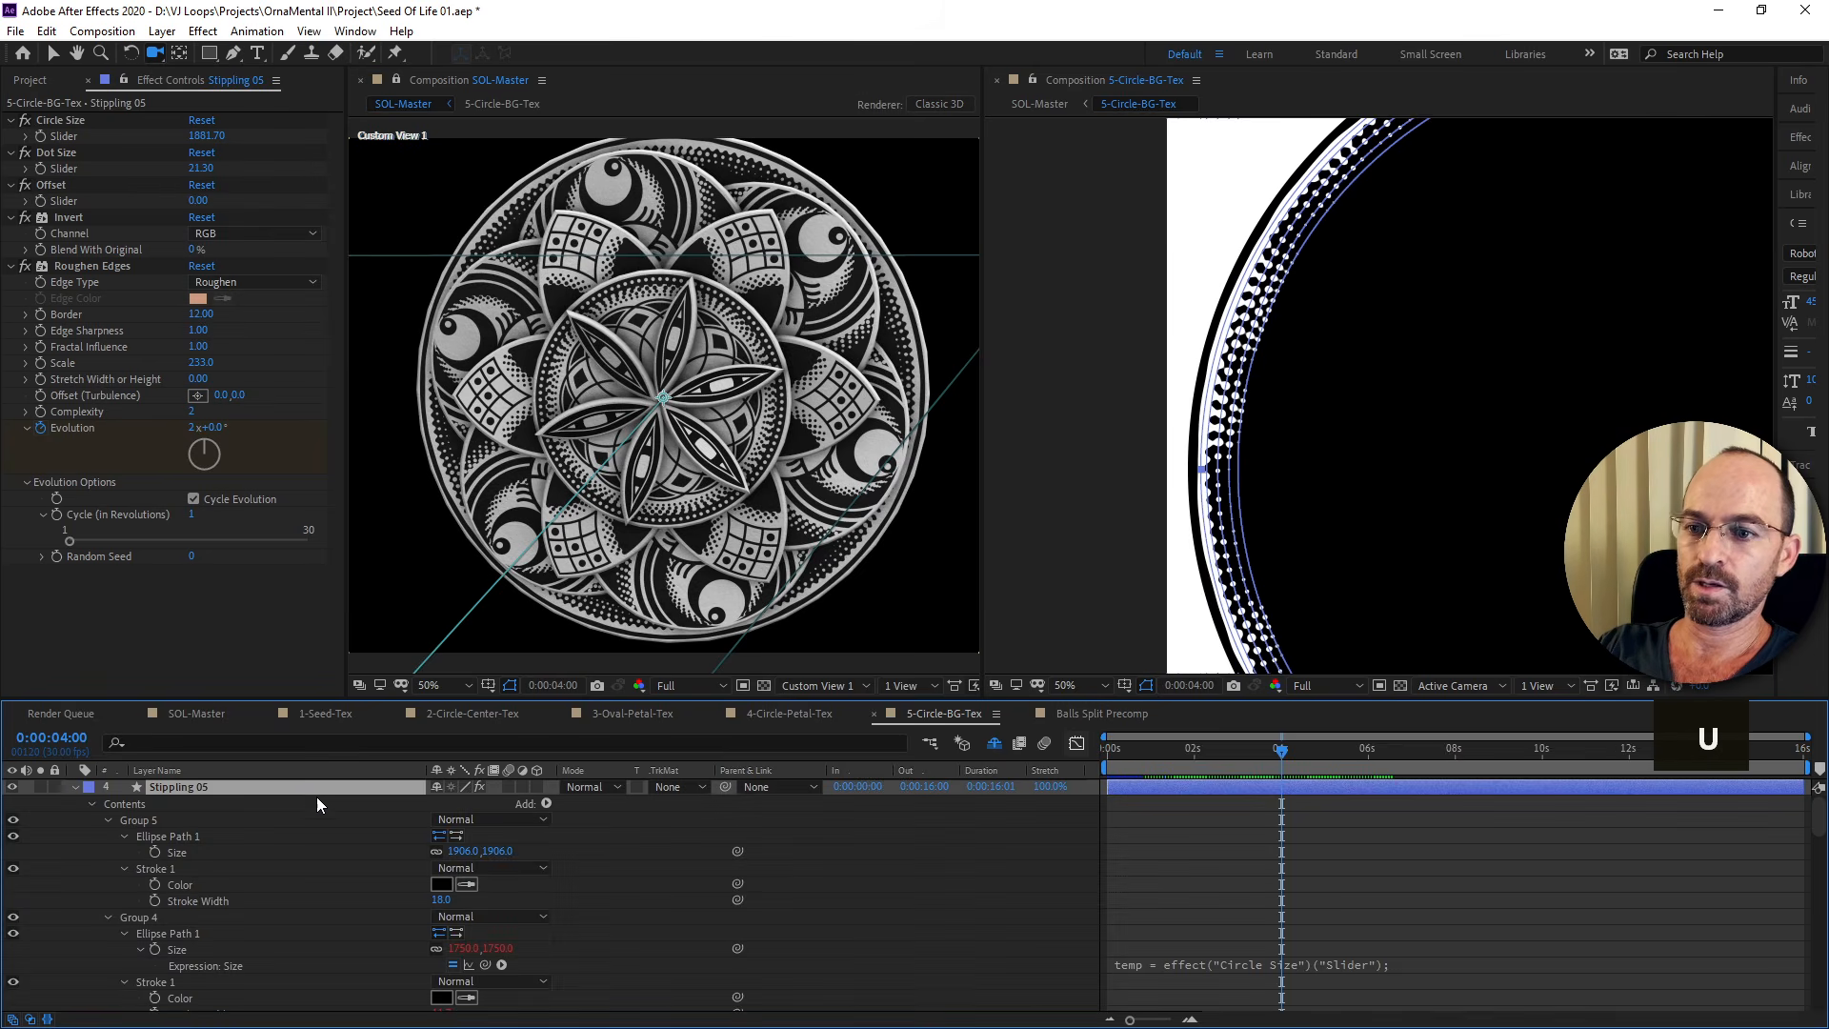
{"action": "key", "text": "u"}
{"action": "key", "text": "u"}
{"action": "key", "text": "u"}
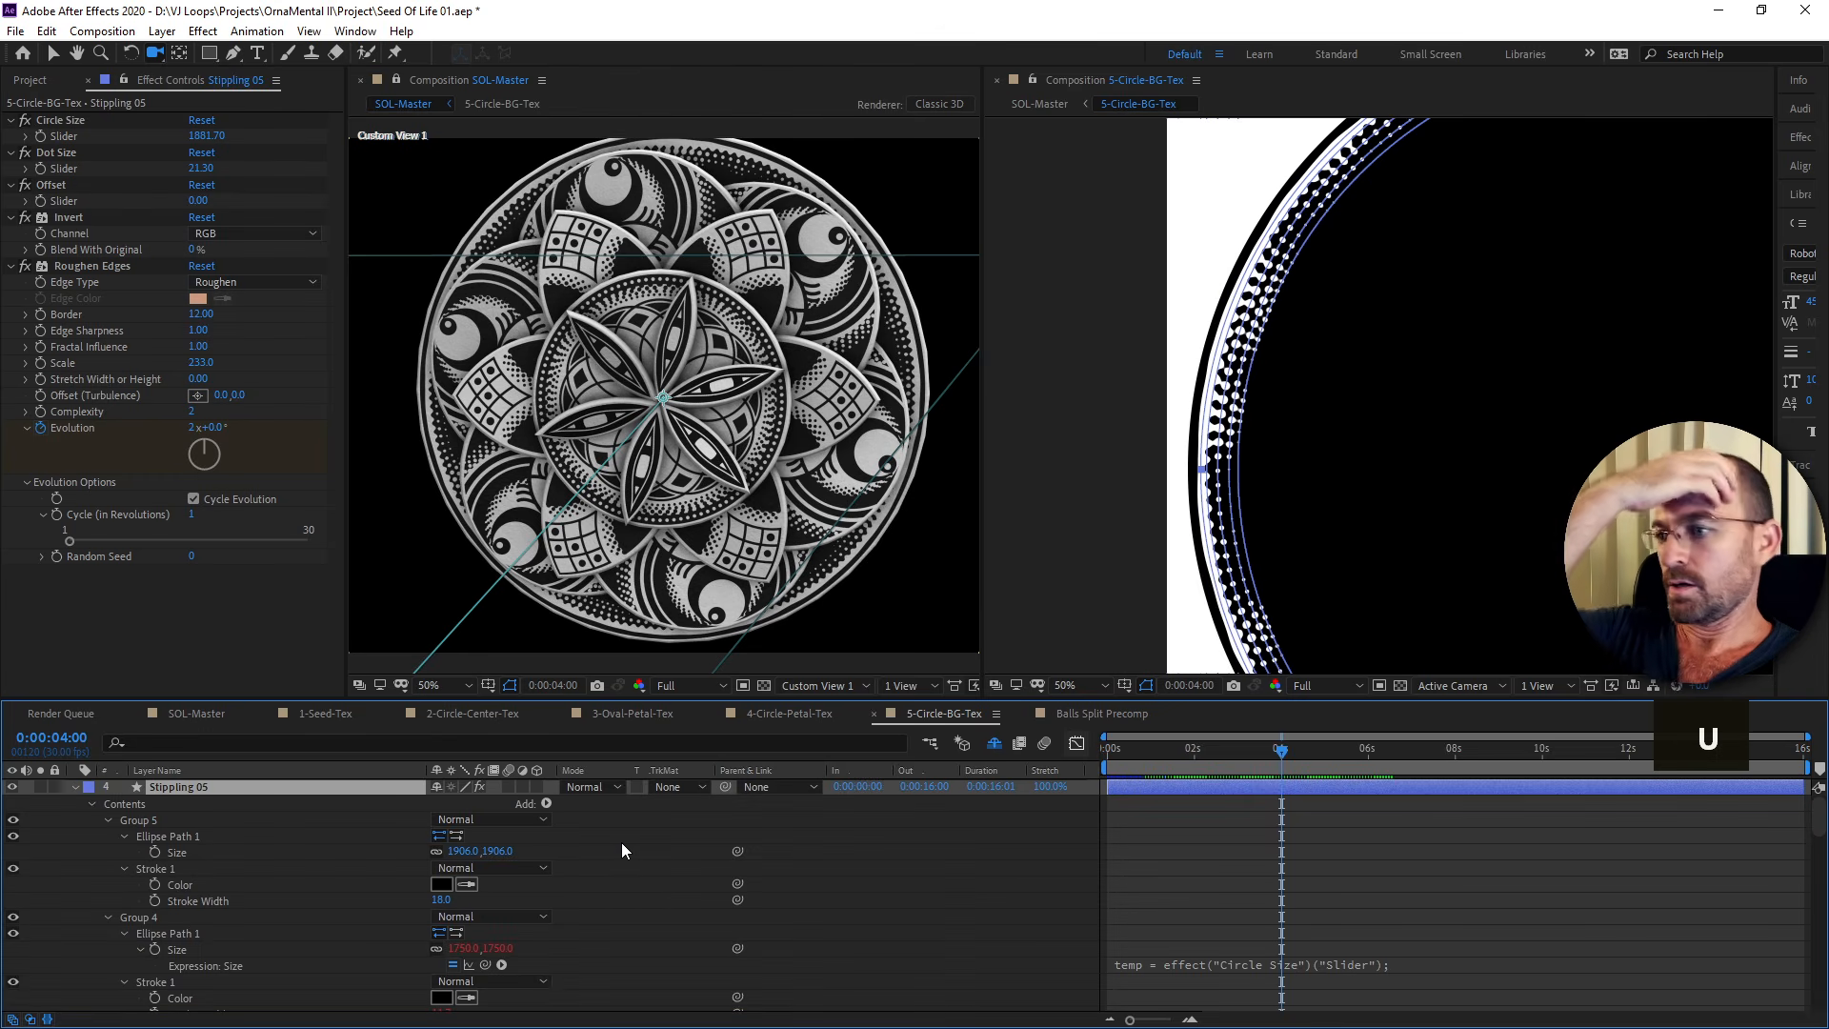
{"action": "scroll", "coordinate": [907, 896], "scroll_direction": "down", "scroll_amount": 6}
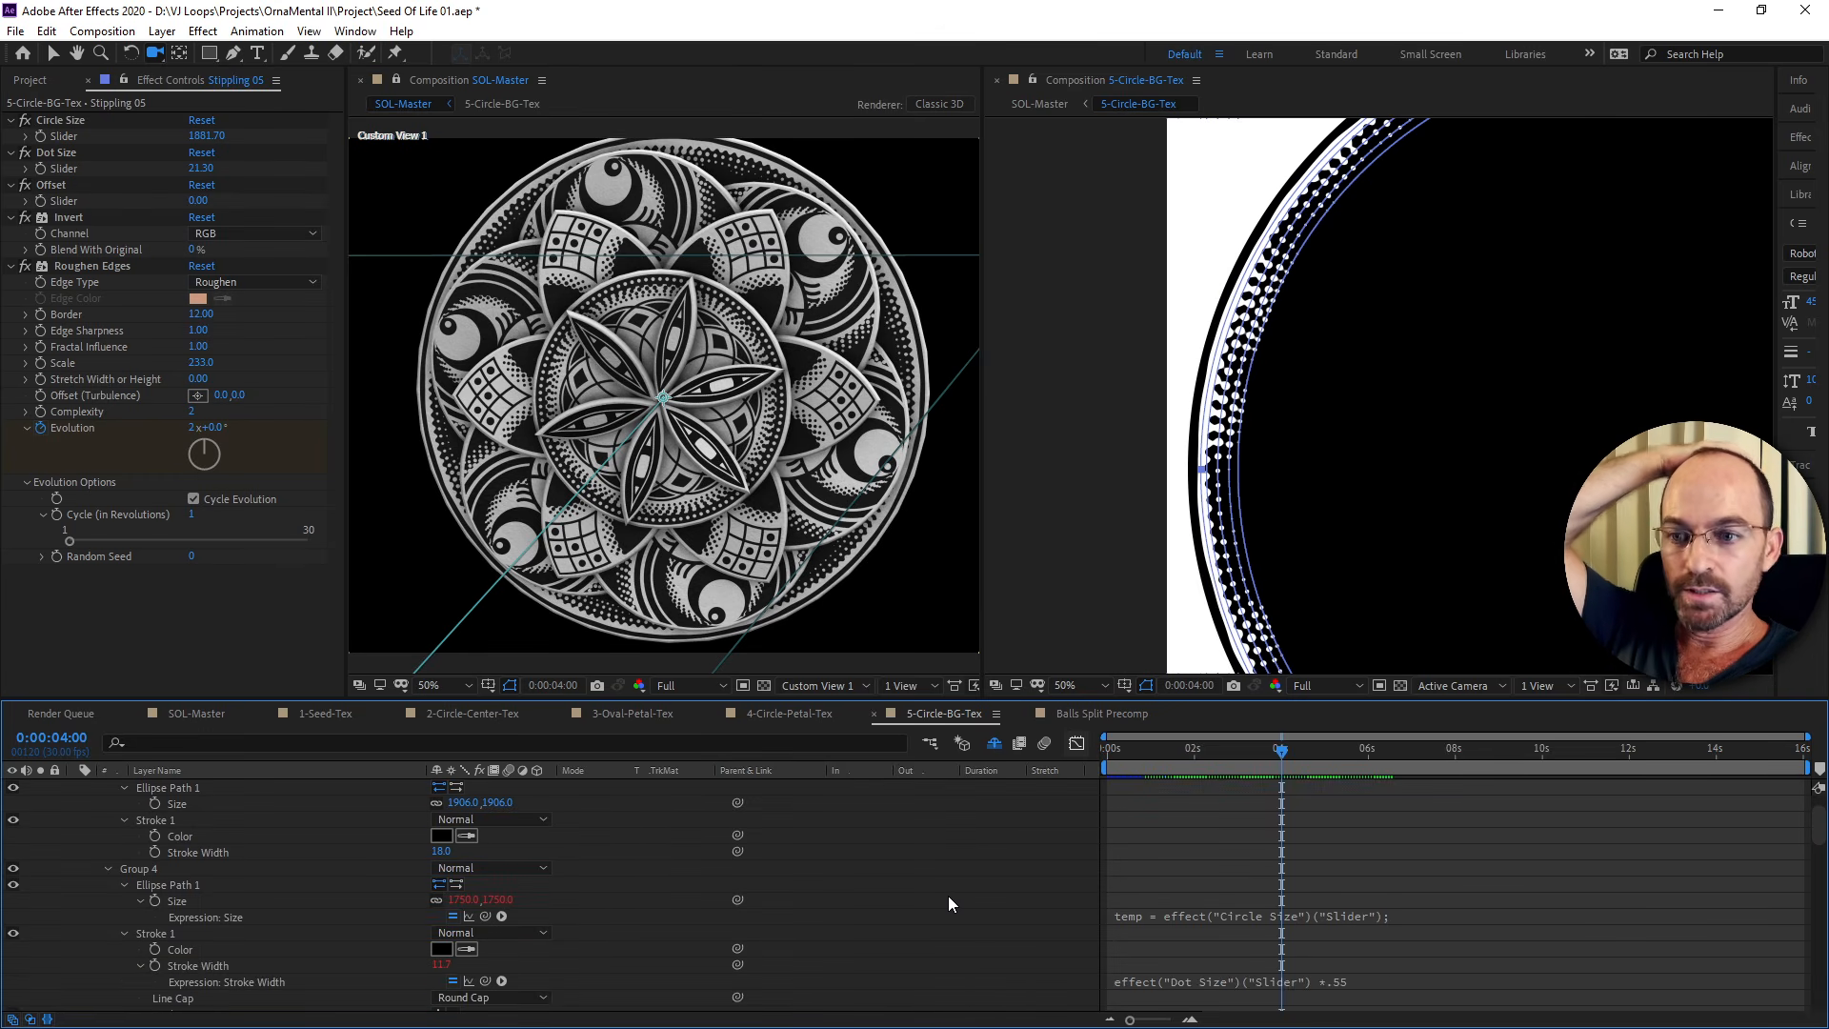
{"action": "scroll", "coordinate": [529, 878], "scroll_direction": "down", "scroll_amount": 5}
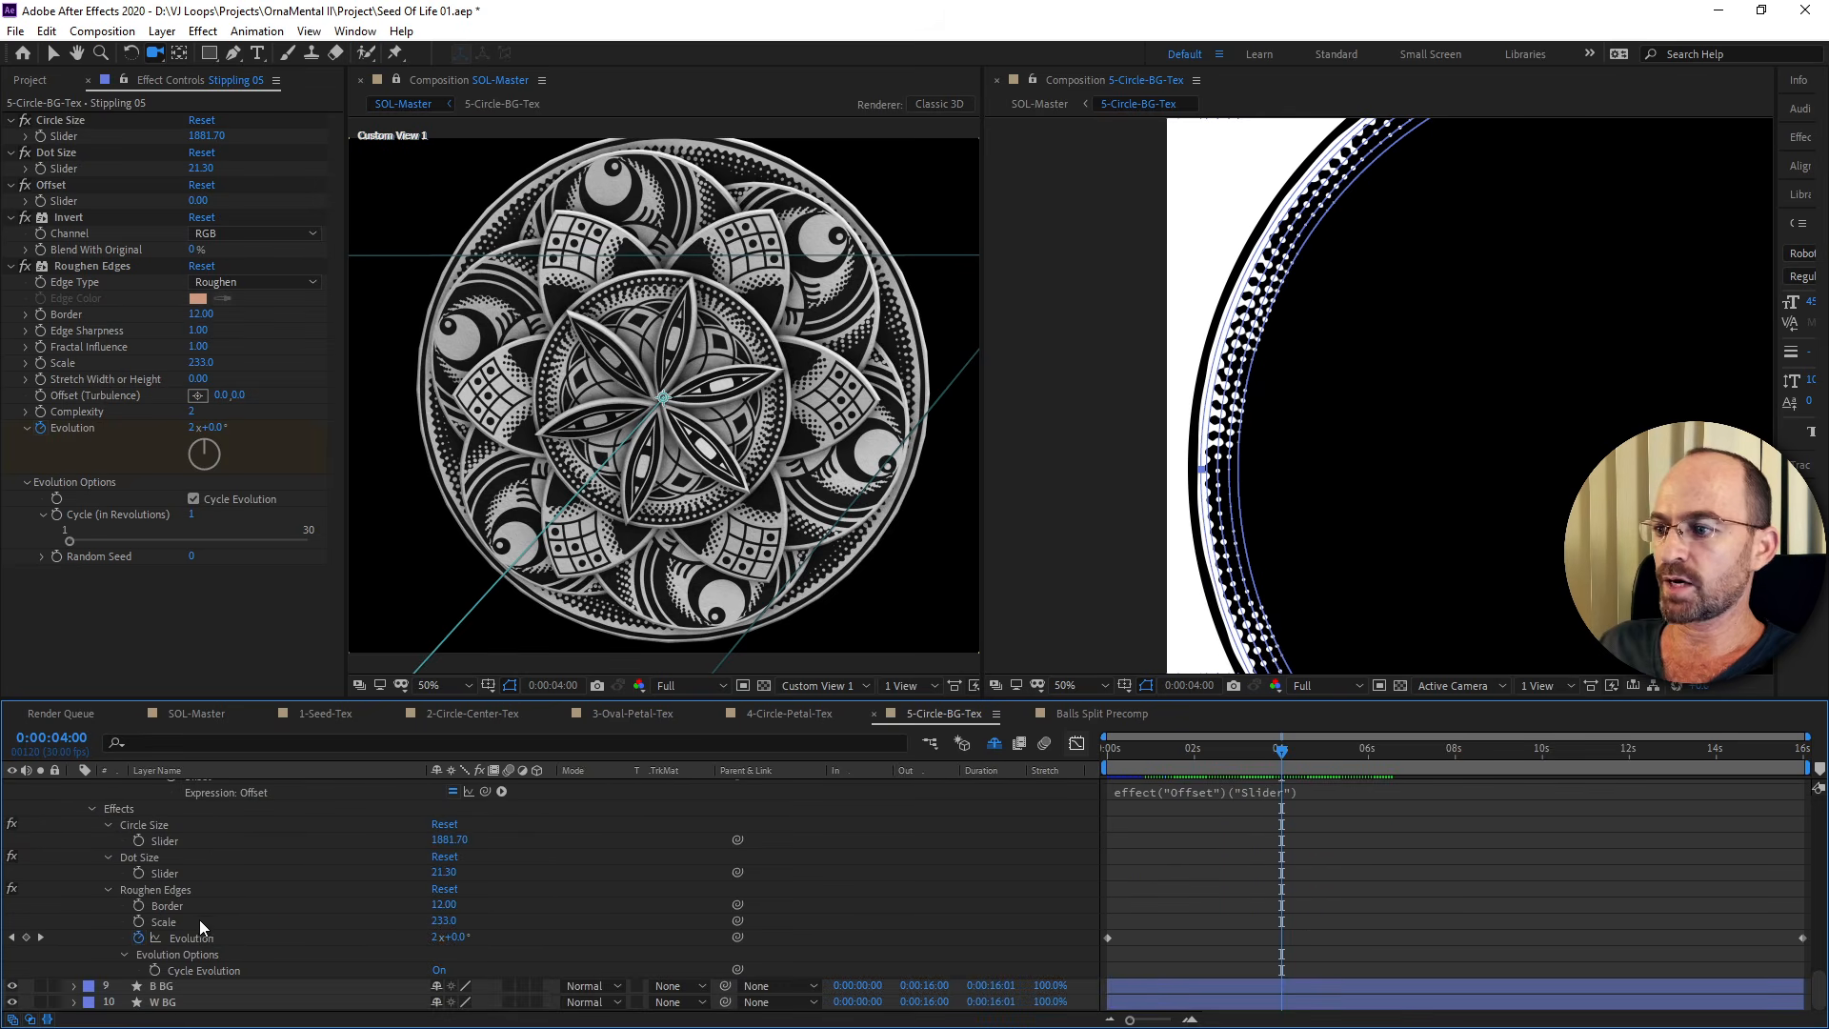
Inspect the Evolution keyframes of Stippling 05's Roughen Edges effect, deselect them and fit the whole background texture in its viewer.
{"action": "left_click", "coordinate": [192, 939]}
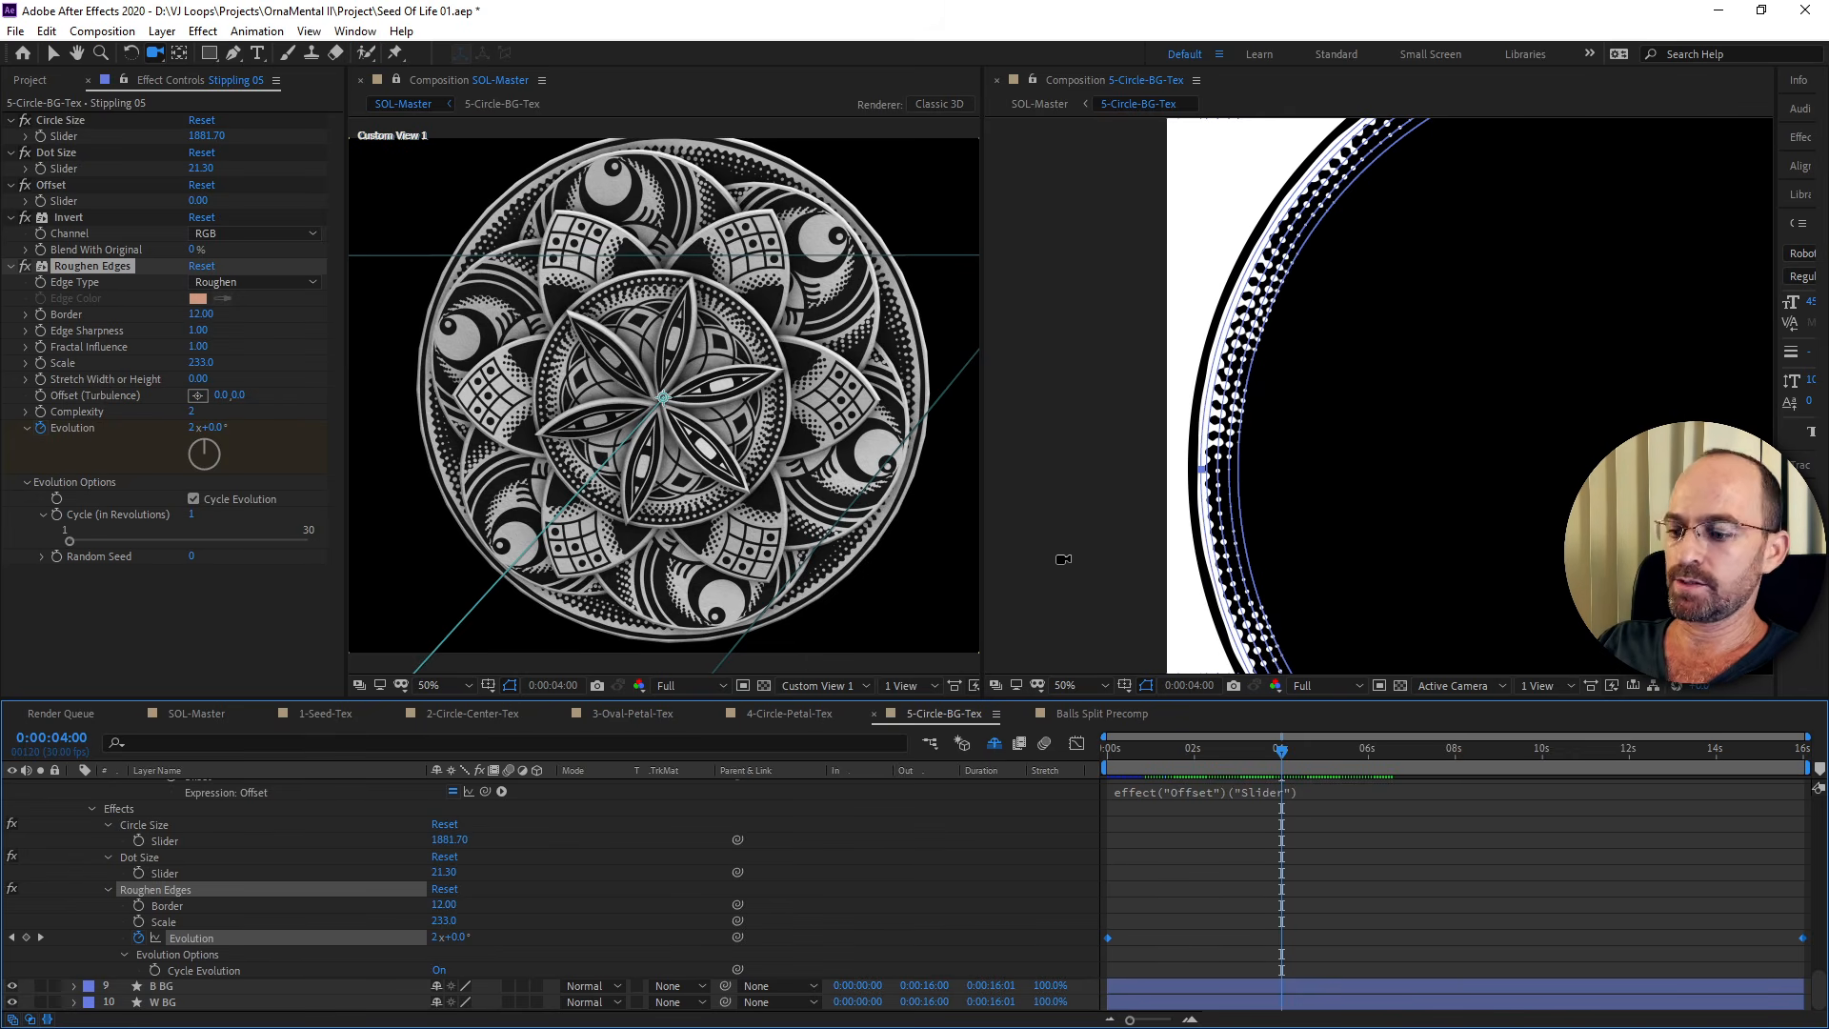
{"action": "key", "text": "v"}
{"action": "left_click", "coordinate": [1181, 869]}
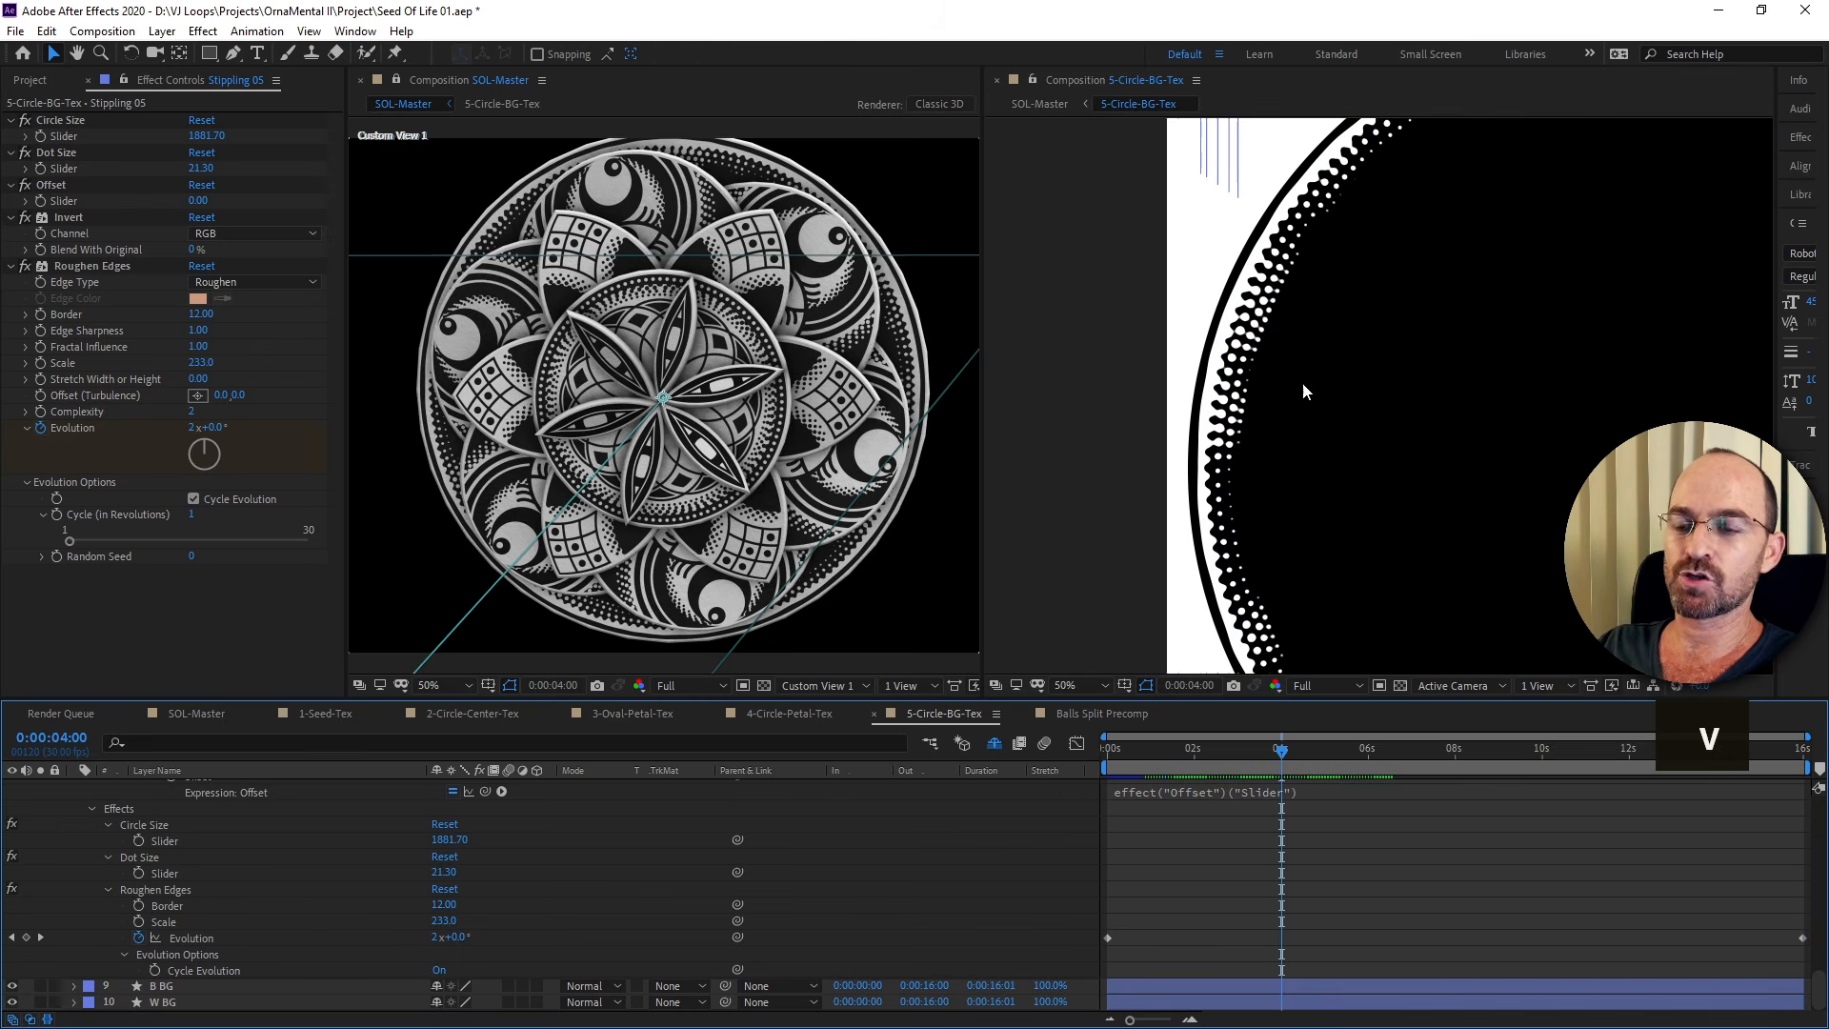
{"action": "scroll", "coordinate": [1305, 385], "scroll_direction": "down", "scroll_amount": 2}
{"action": "key", "text": "shift+slash"}
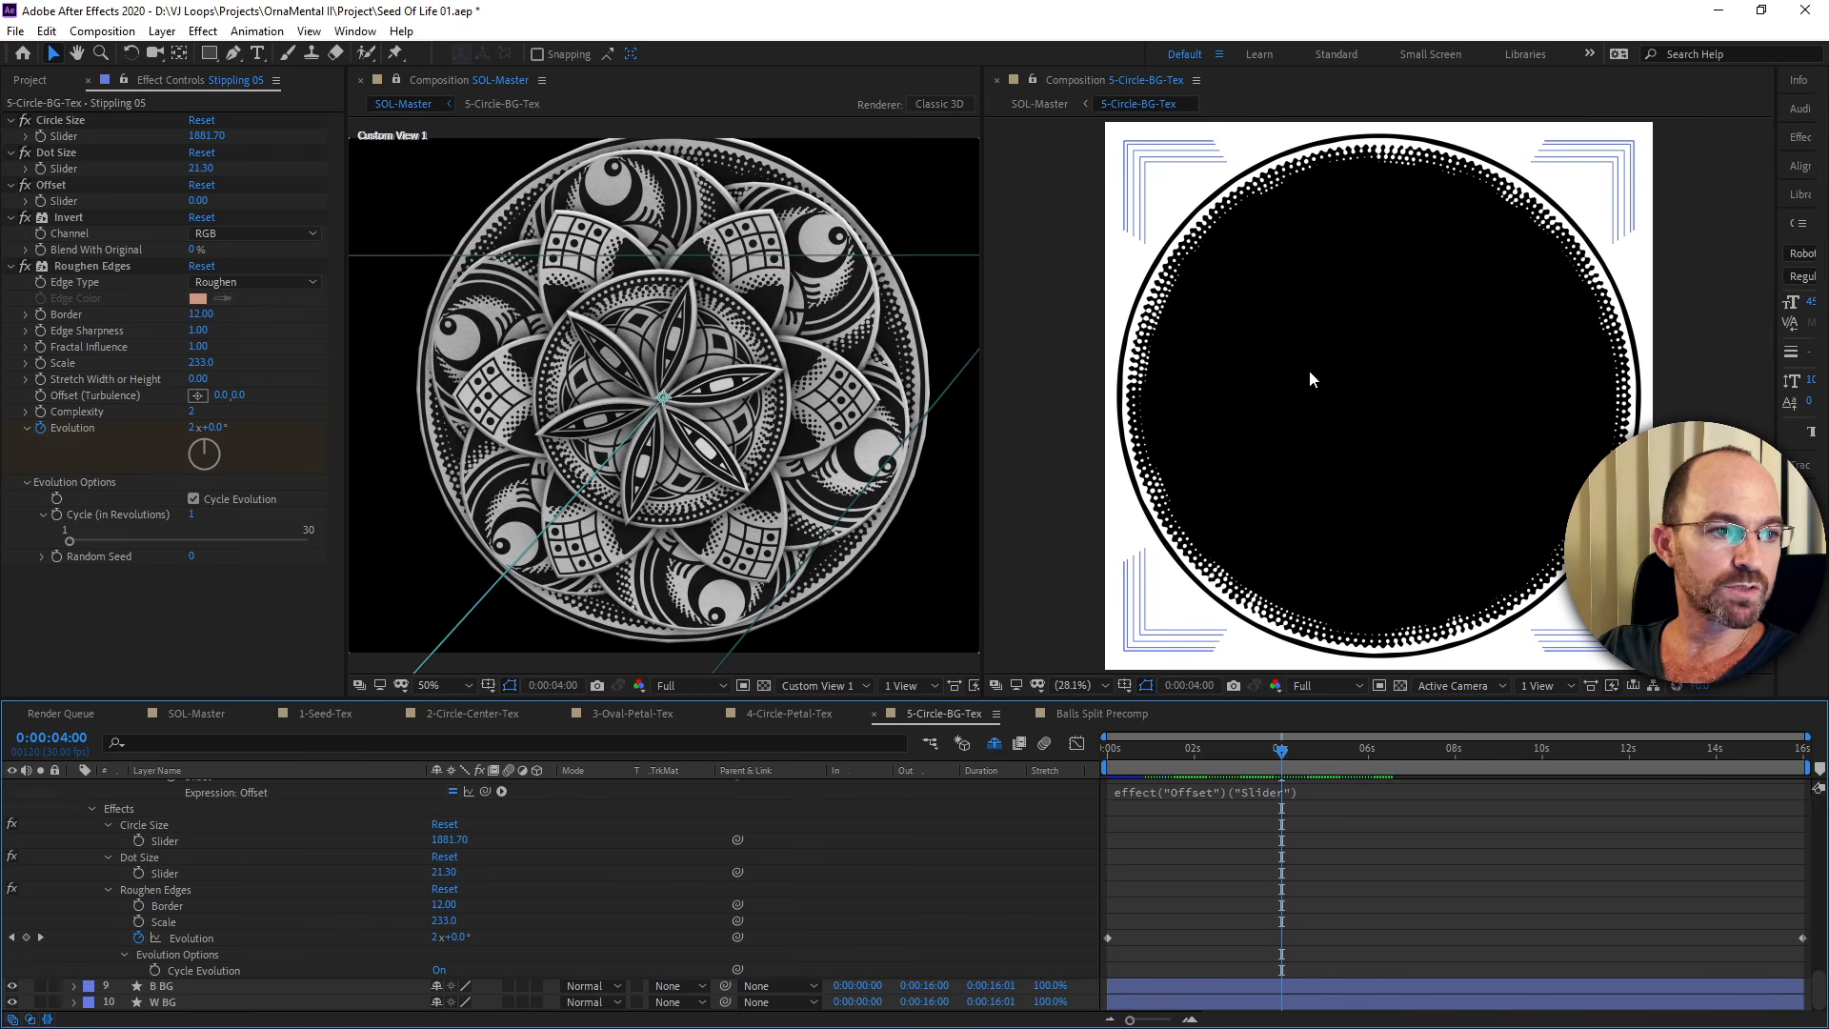
{"action": "key", "text": "alt+Tab"}
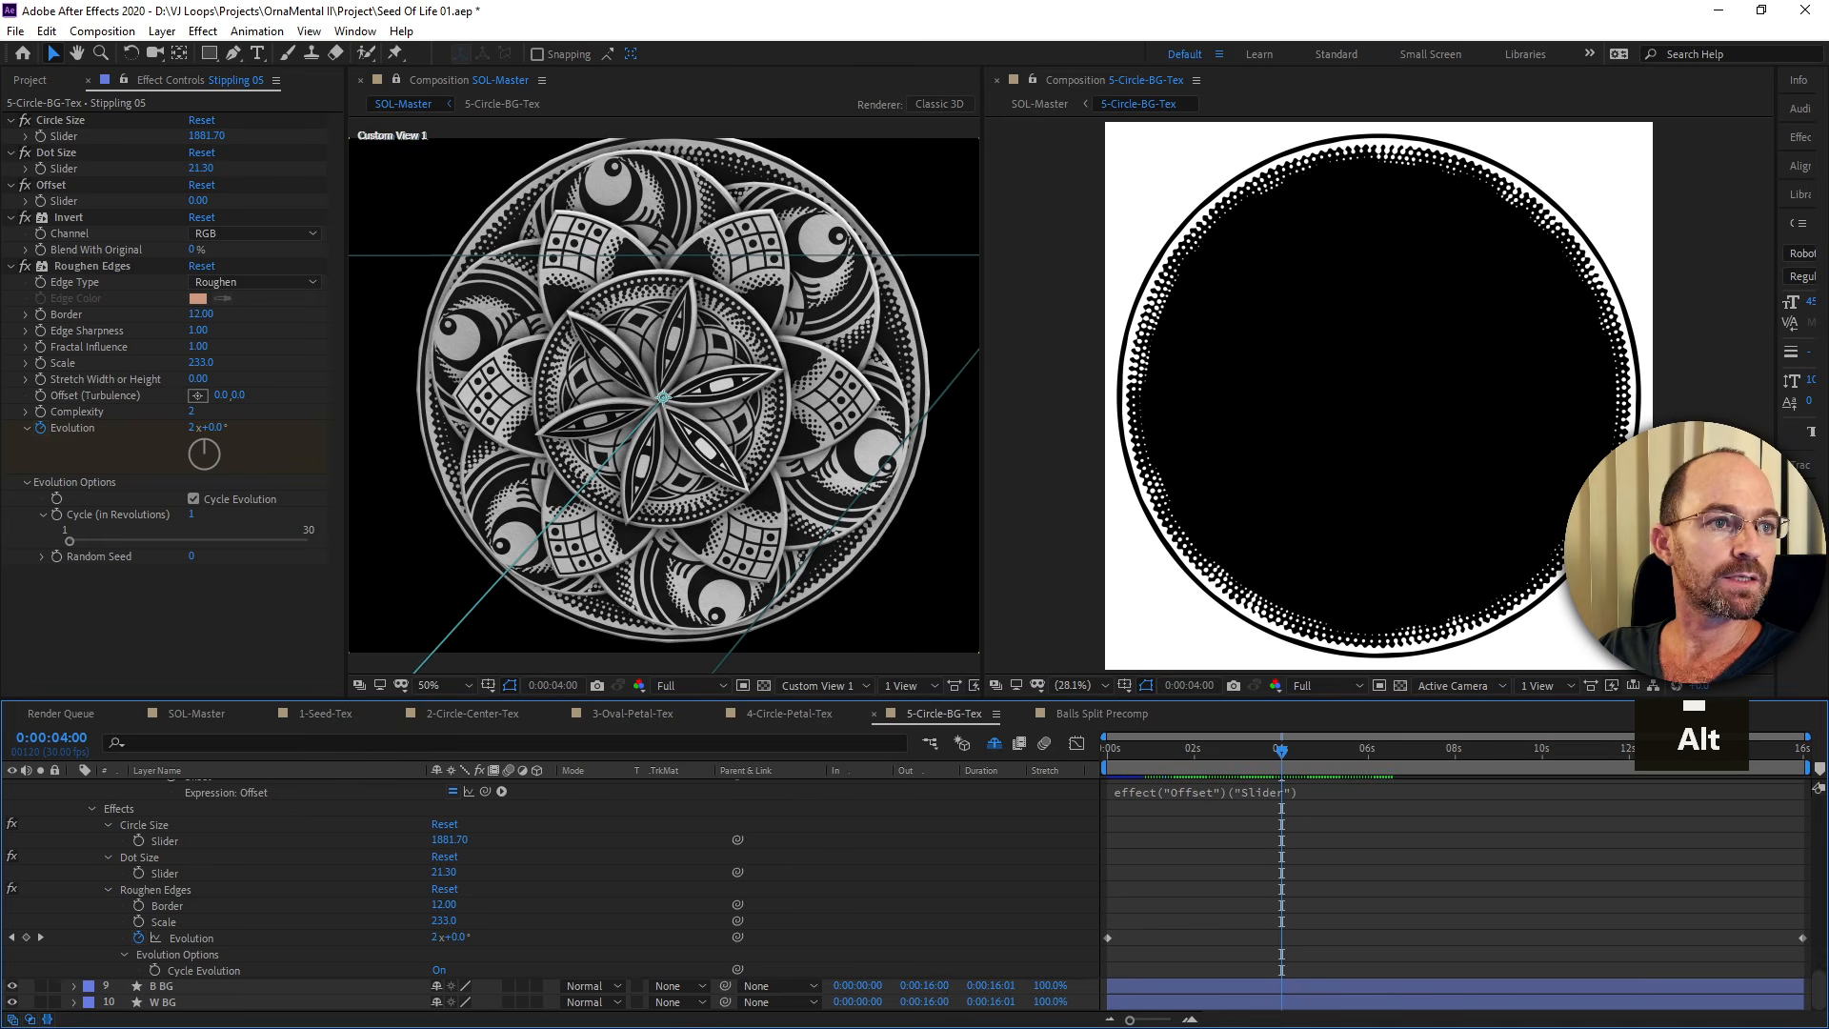
{"action": "key", "text": "alt+Tab"}
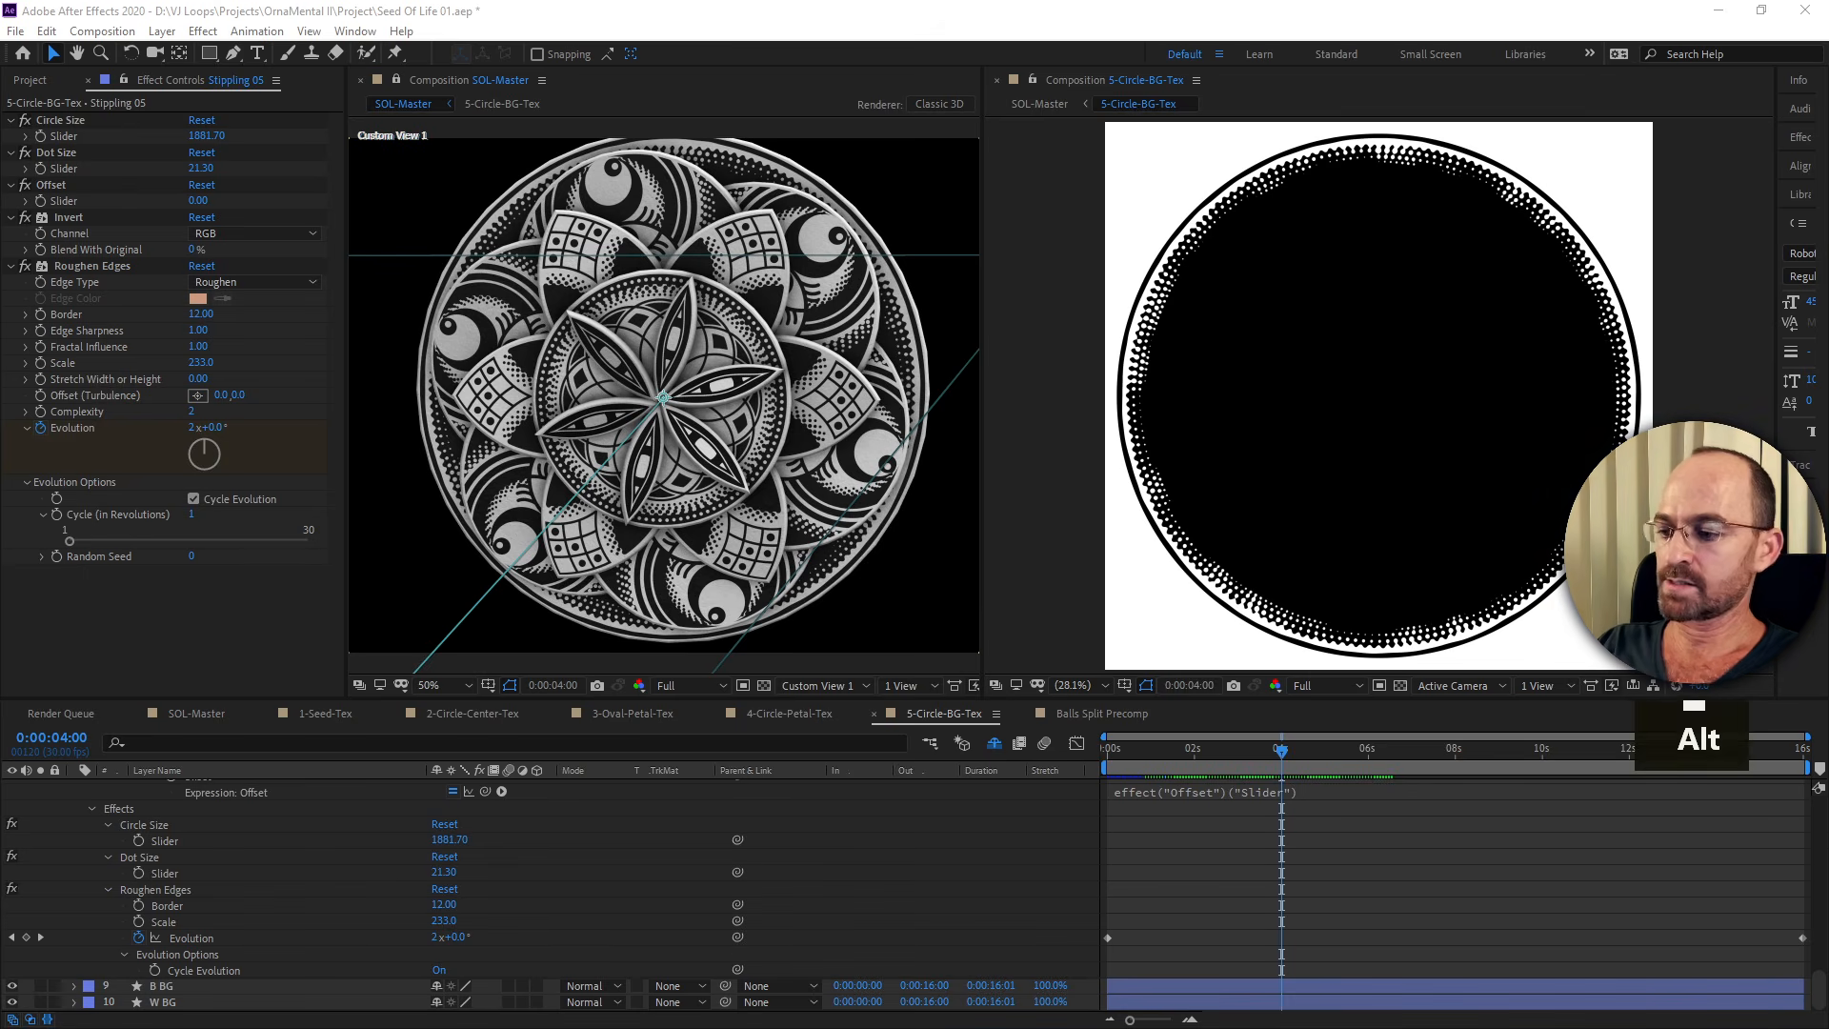
{"action": "key", "text": "alt+Tab"}
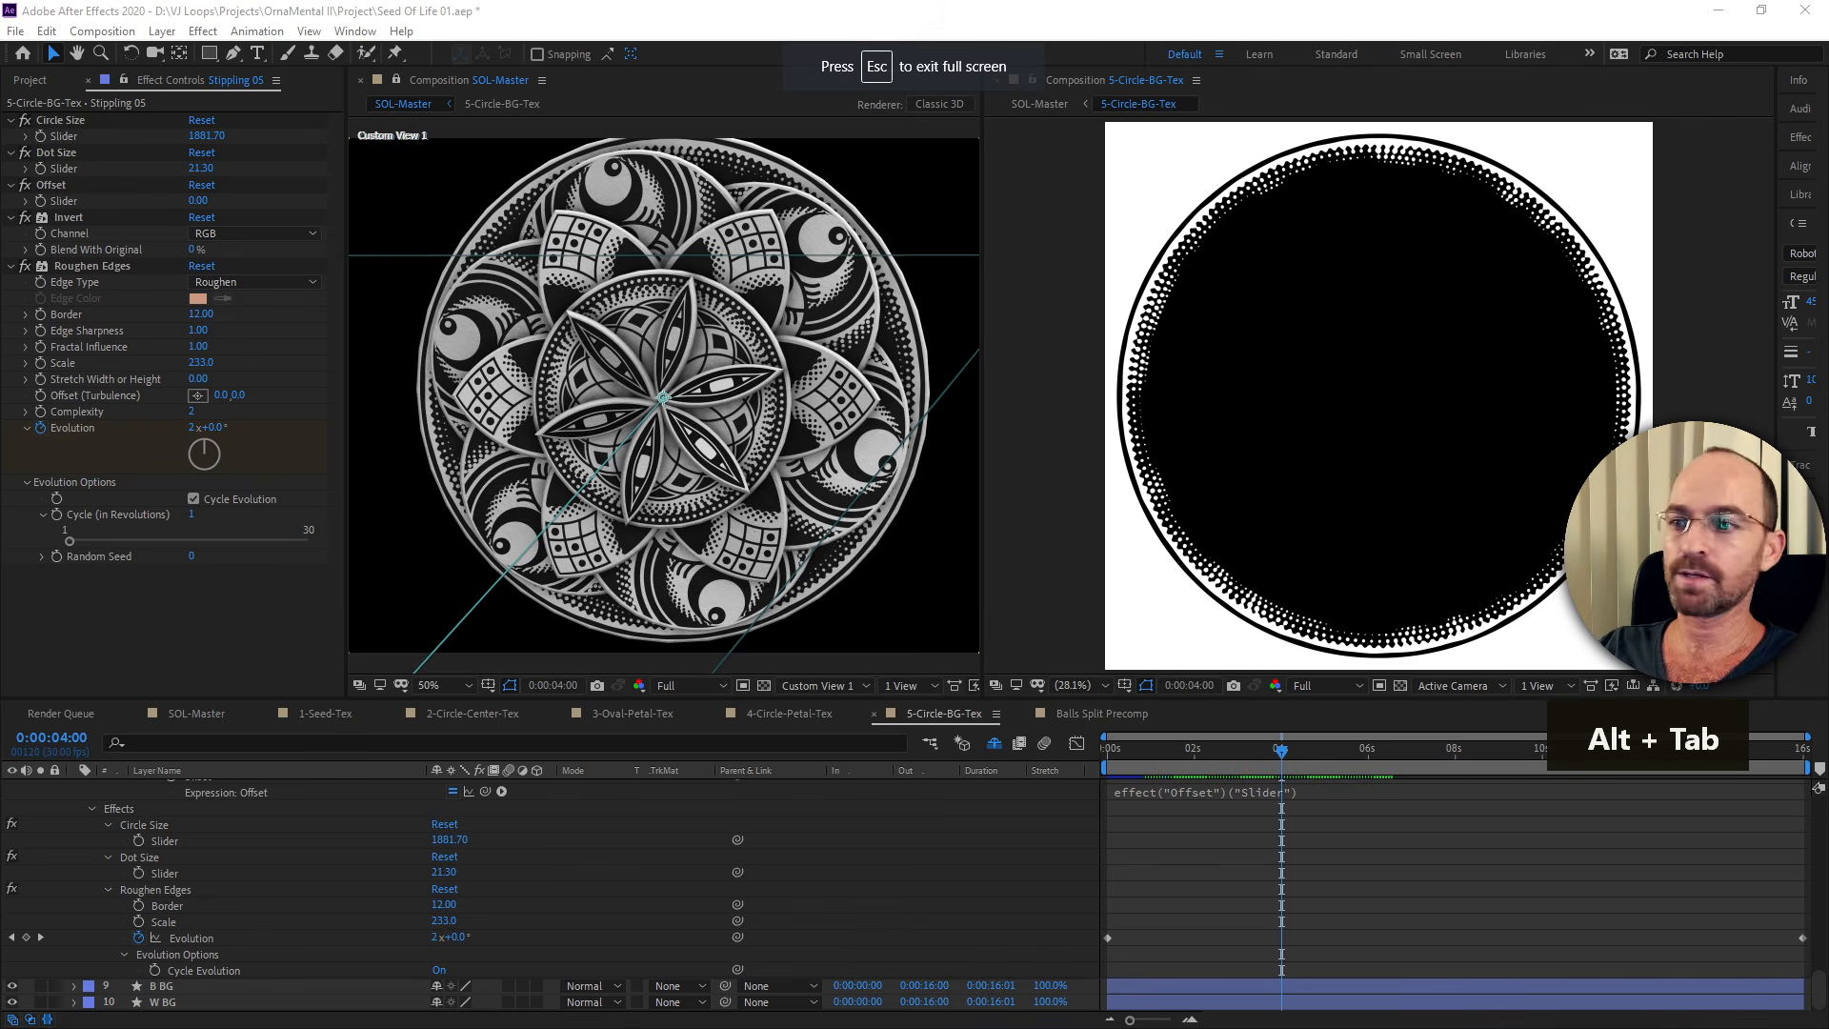
{"action": "key", "text": "Escape"}
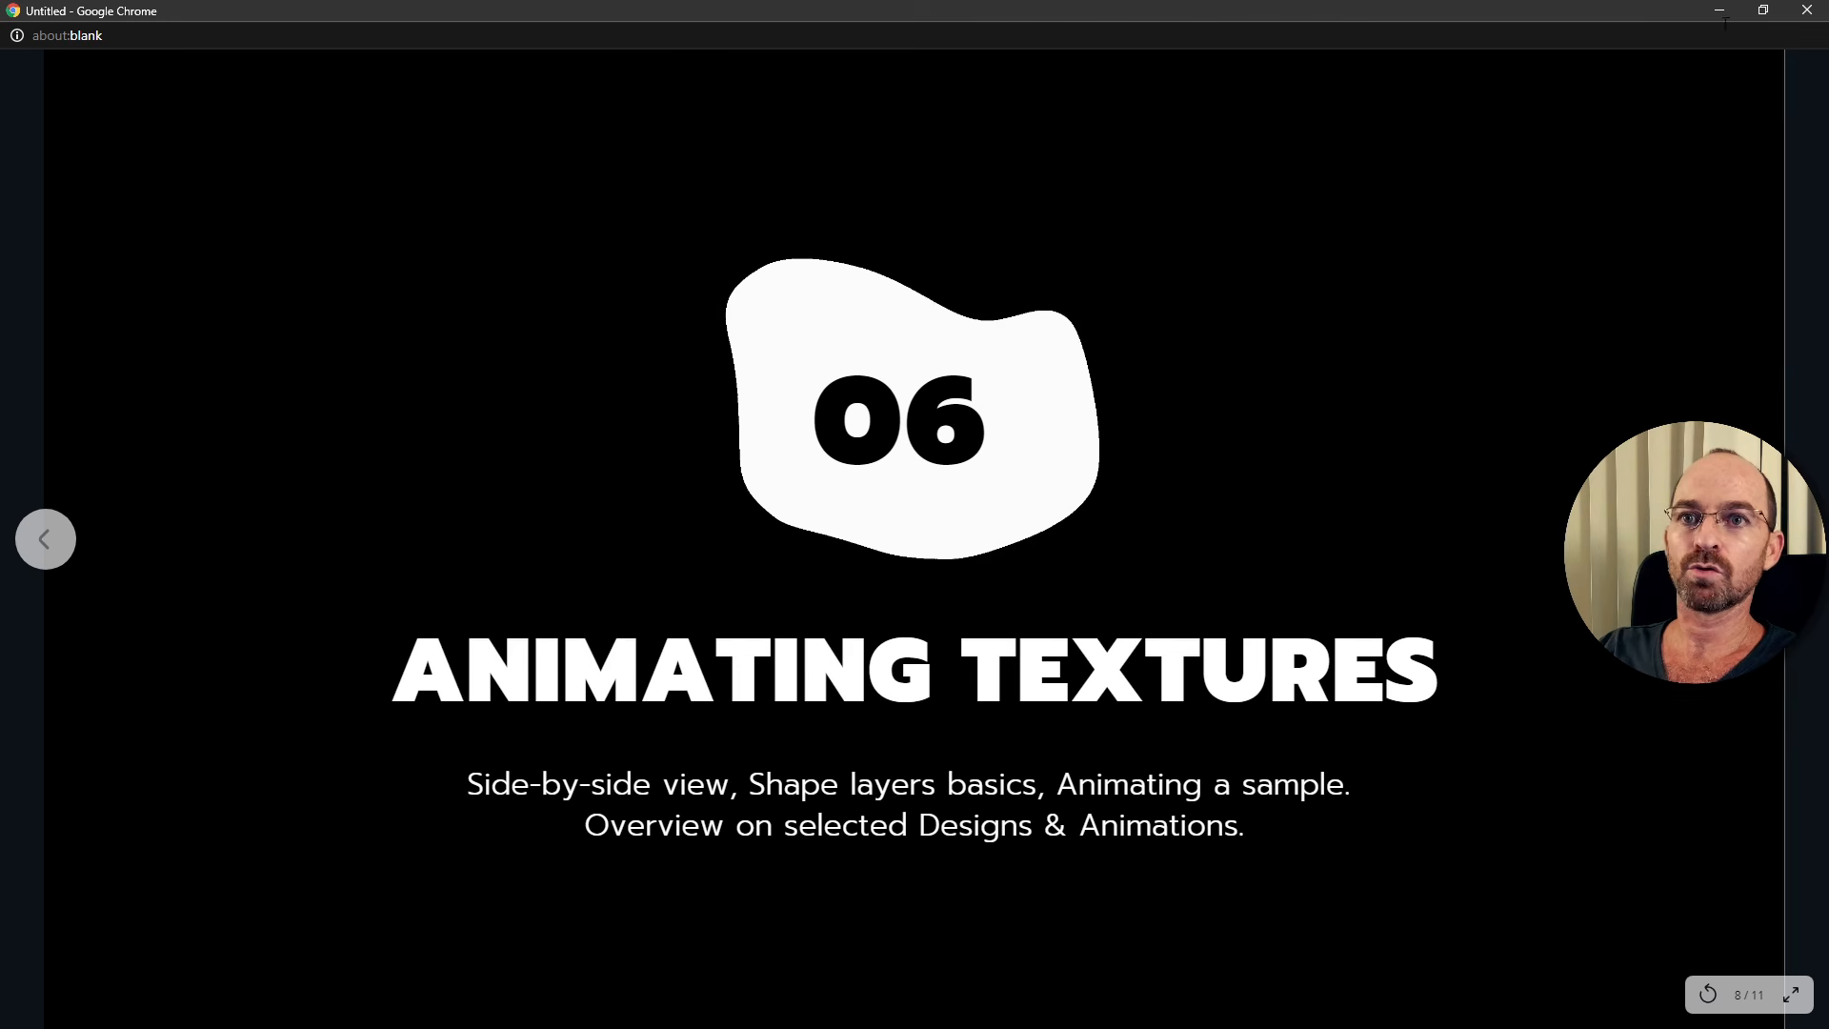
{"action": "left_click", "coordinate": [1762, 10]}
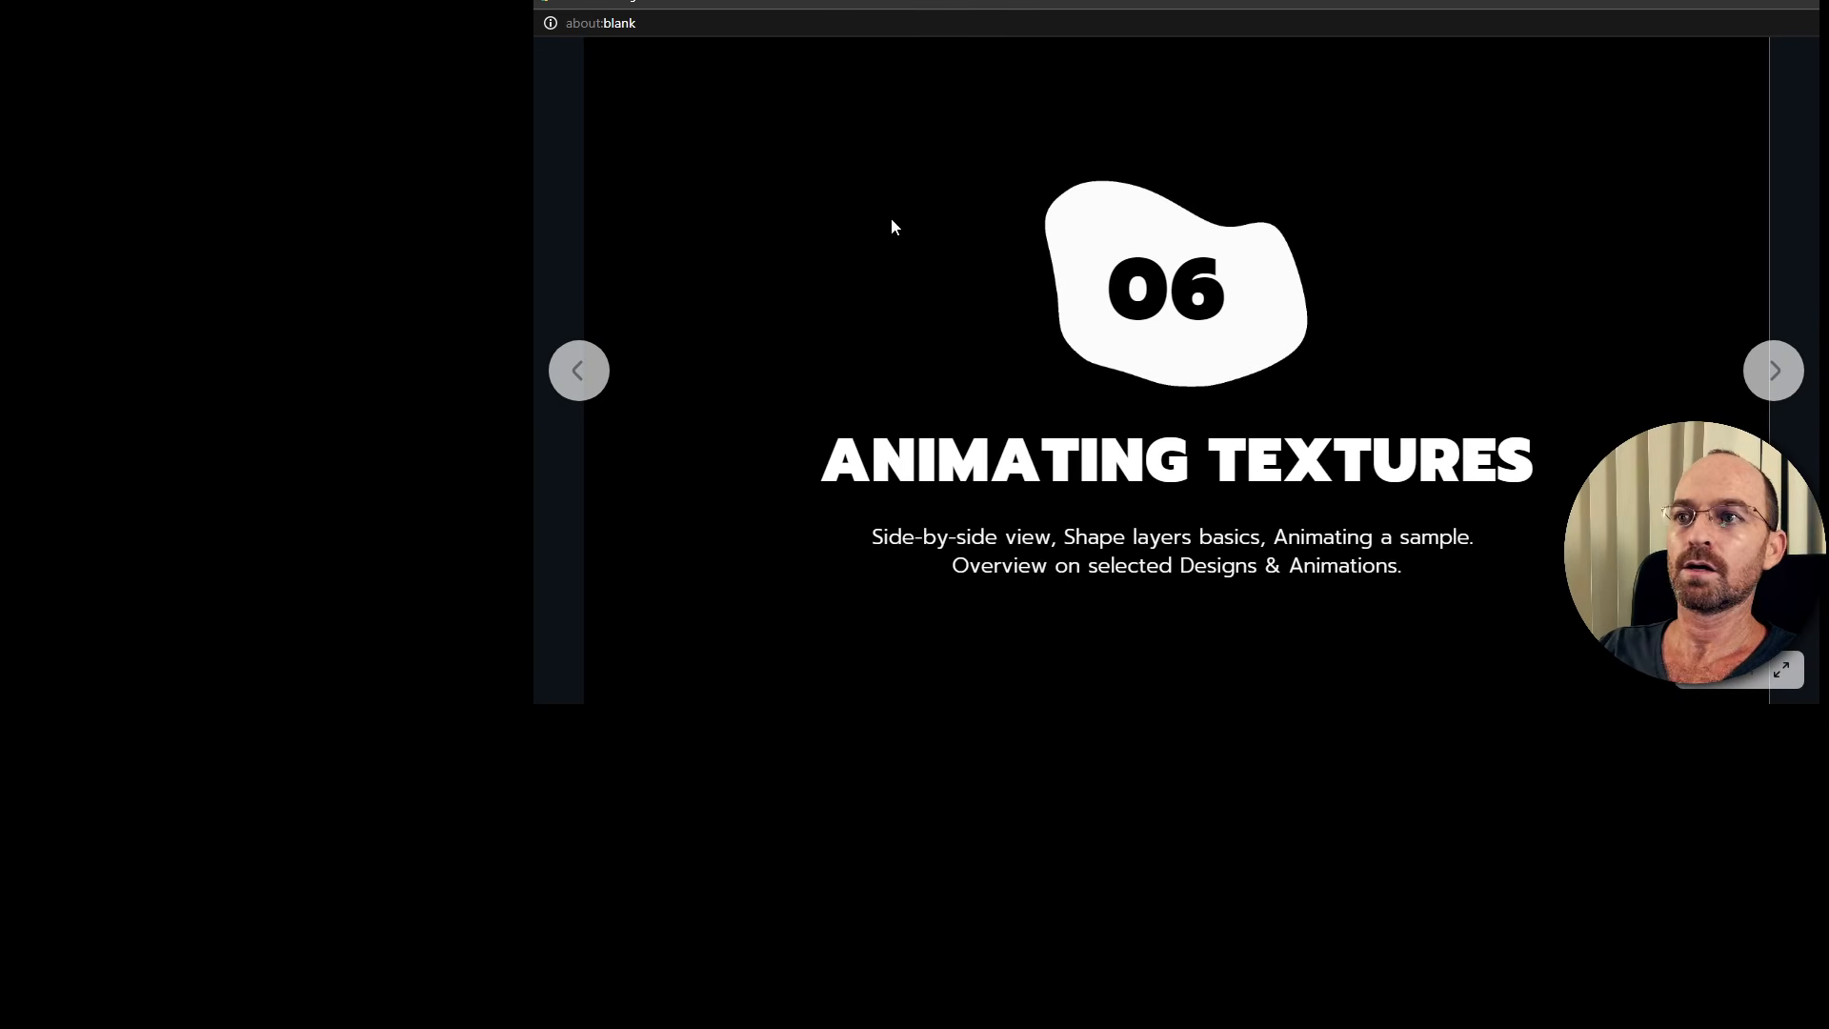
{"action": "key", "text": "super+Up"}
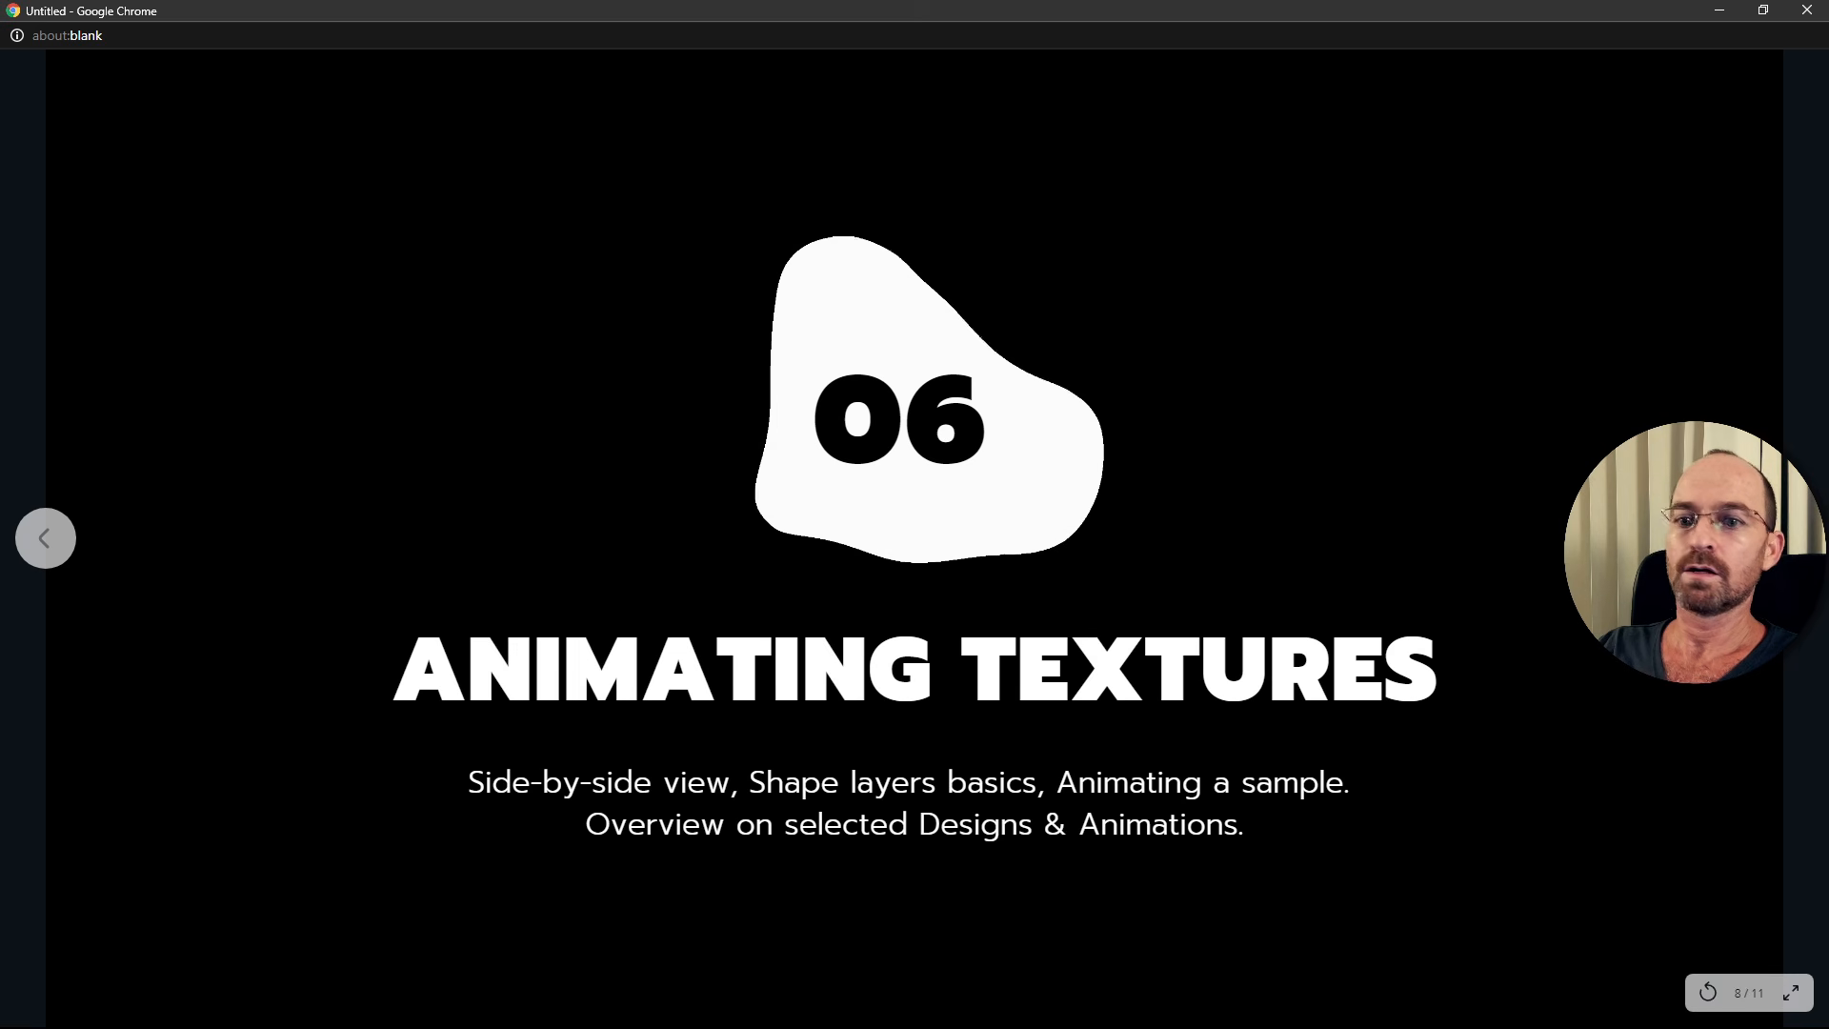
{"action": "left_click", "coordinate": [1789, 994]}
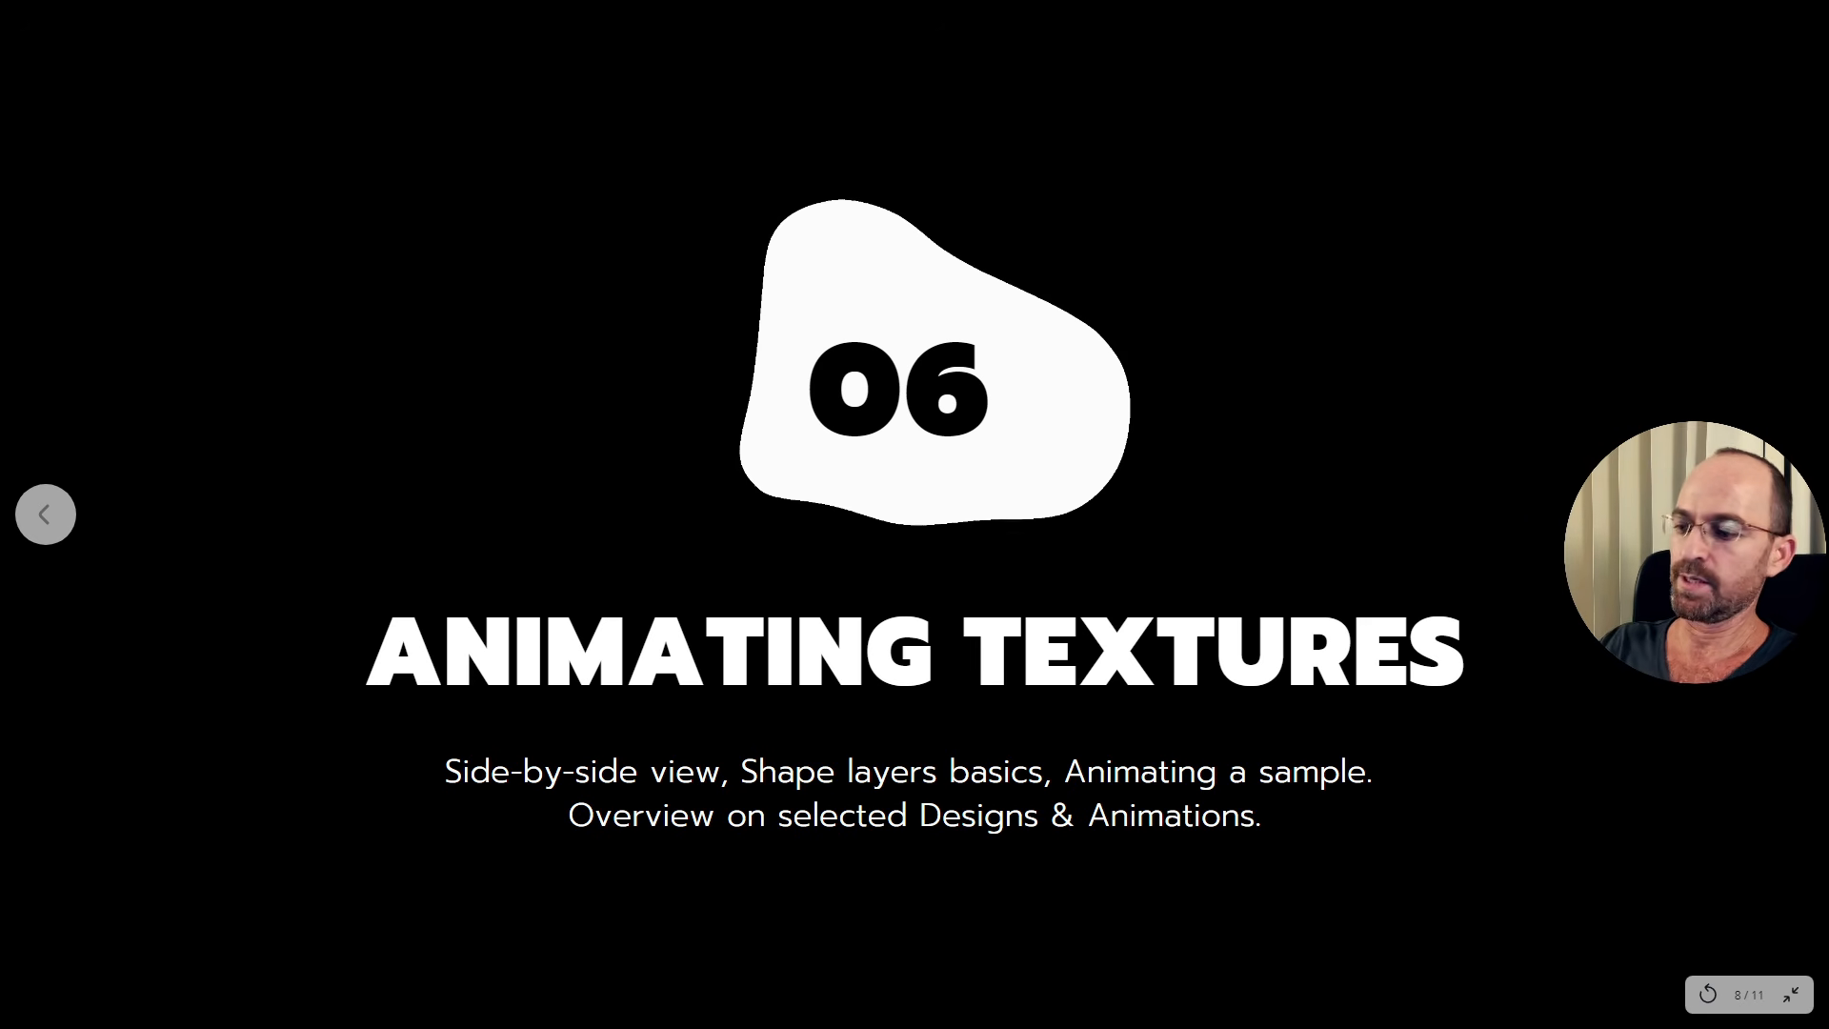
{"action": "key", "text": "alt+Tab"}
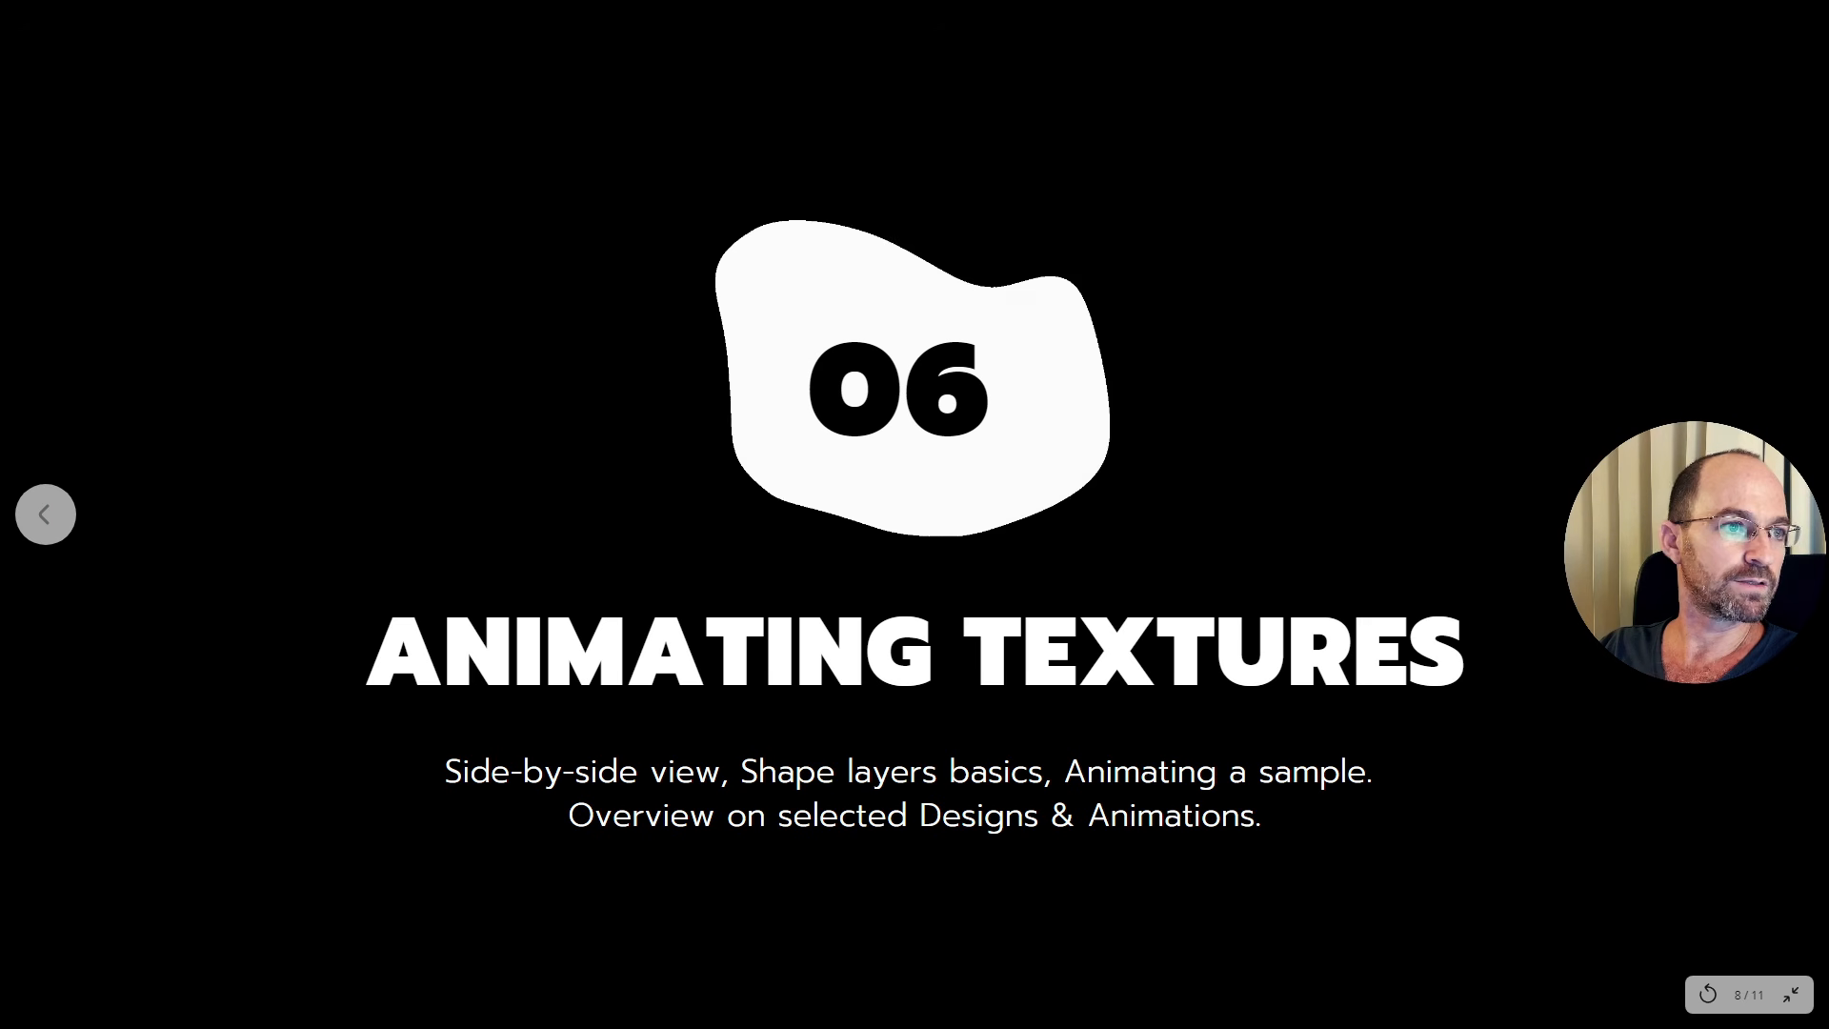
{"action": "key", "text": "alt+Tab"}
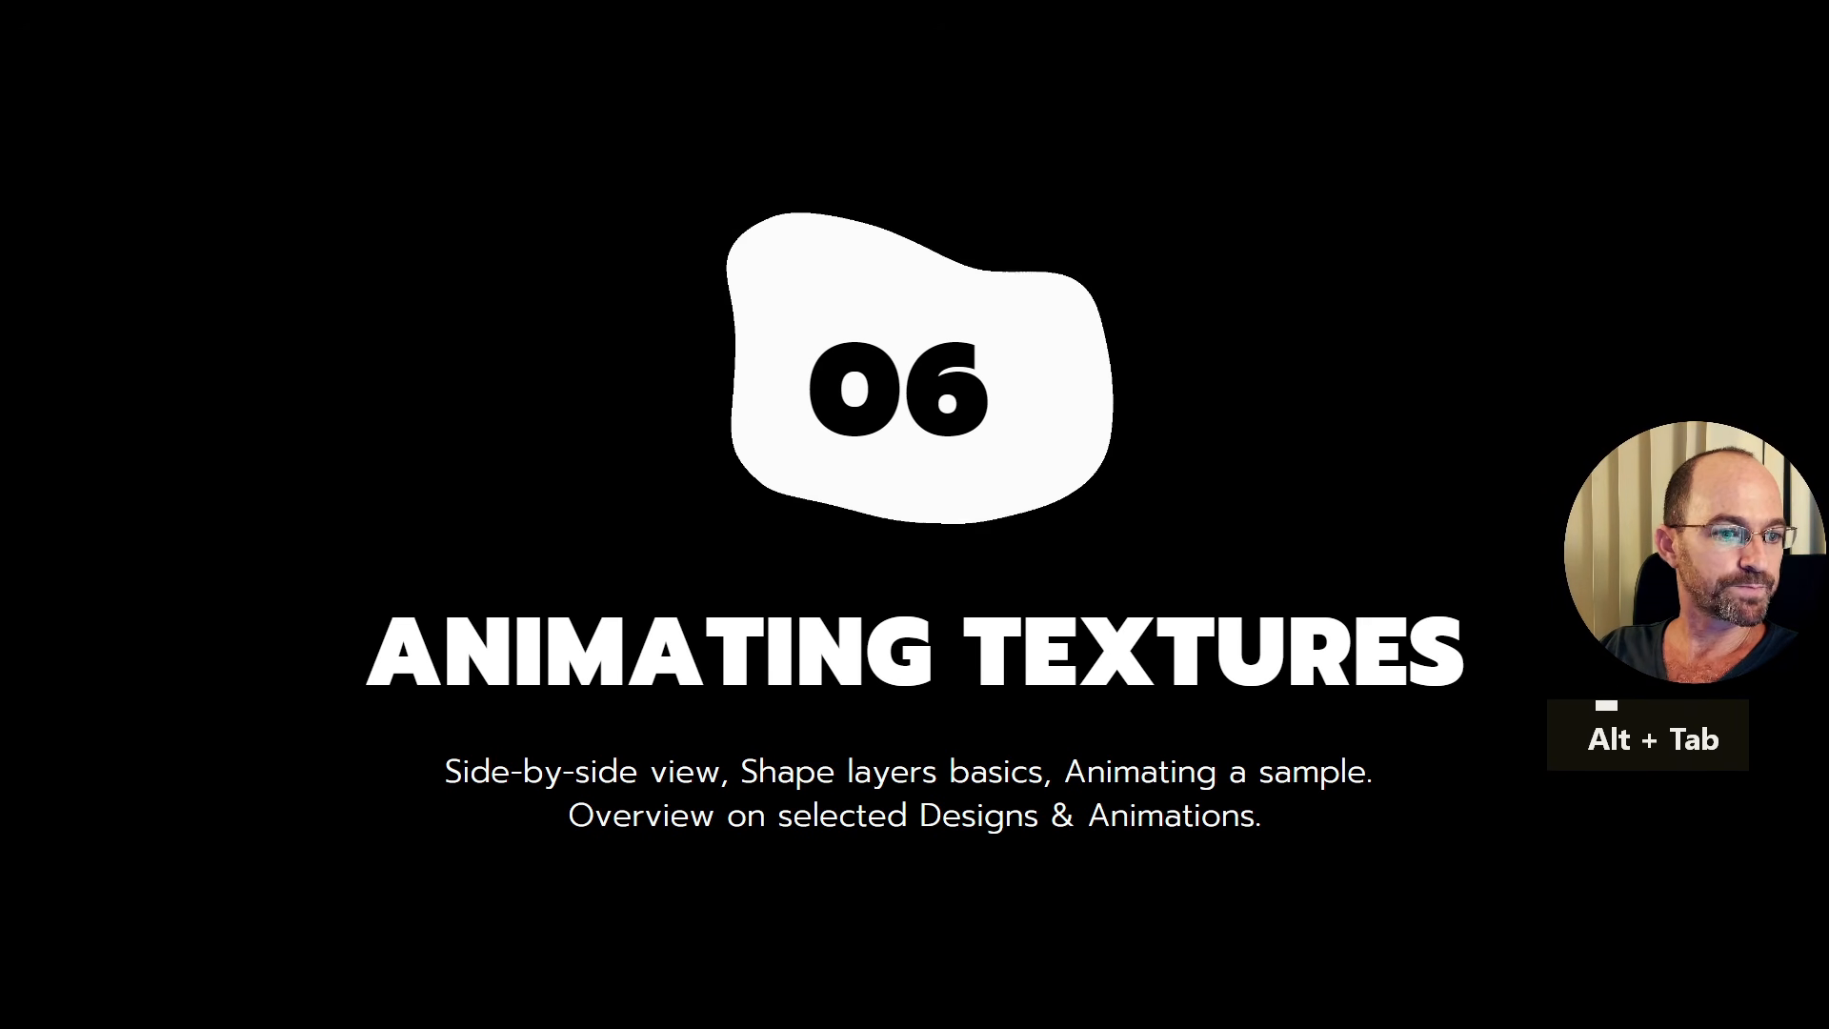
{"action": "key", "text": "alt"}
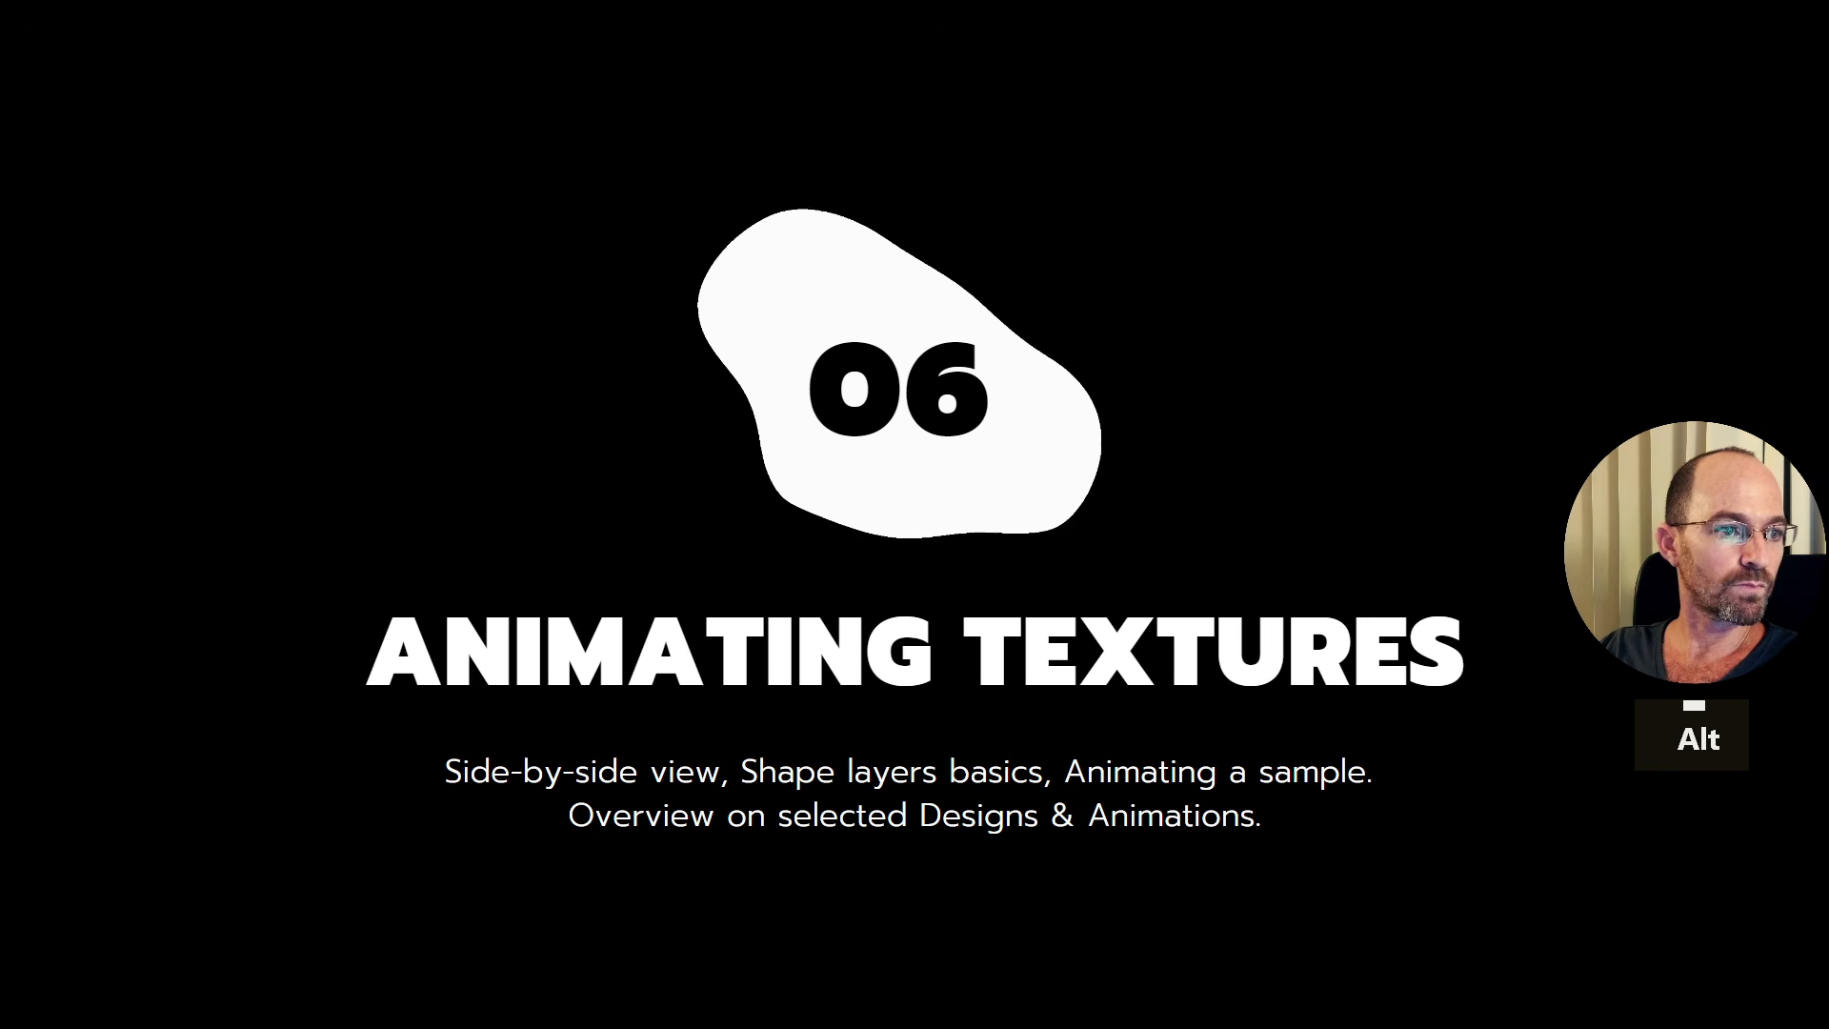
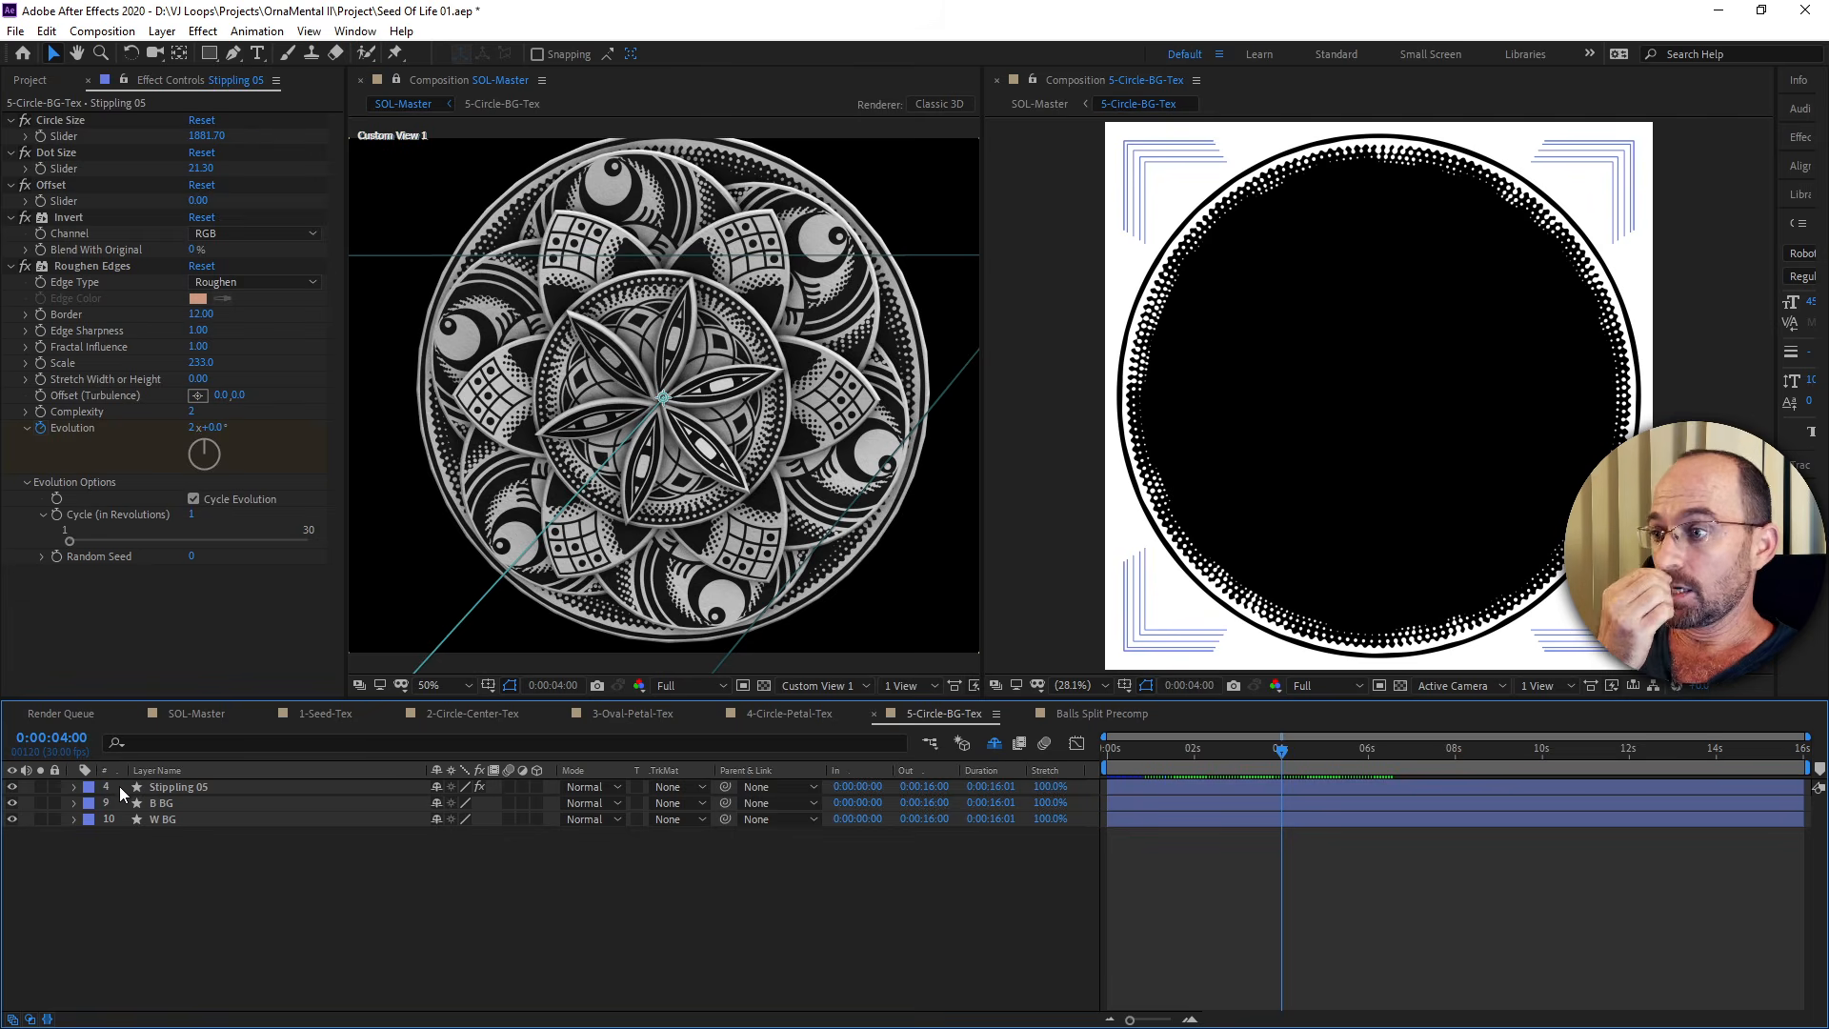
Open the SOL-Master composition and close the second viewer, fitting the mandala in the remaining one.
{"action": "left_click", "coordinate": [217, 712]}
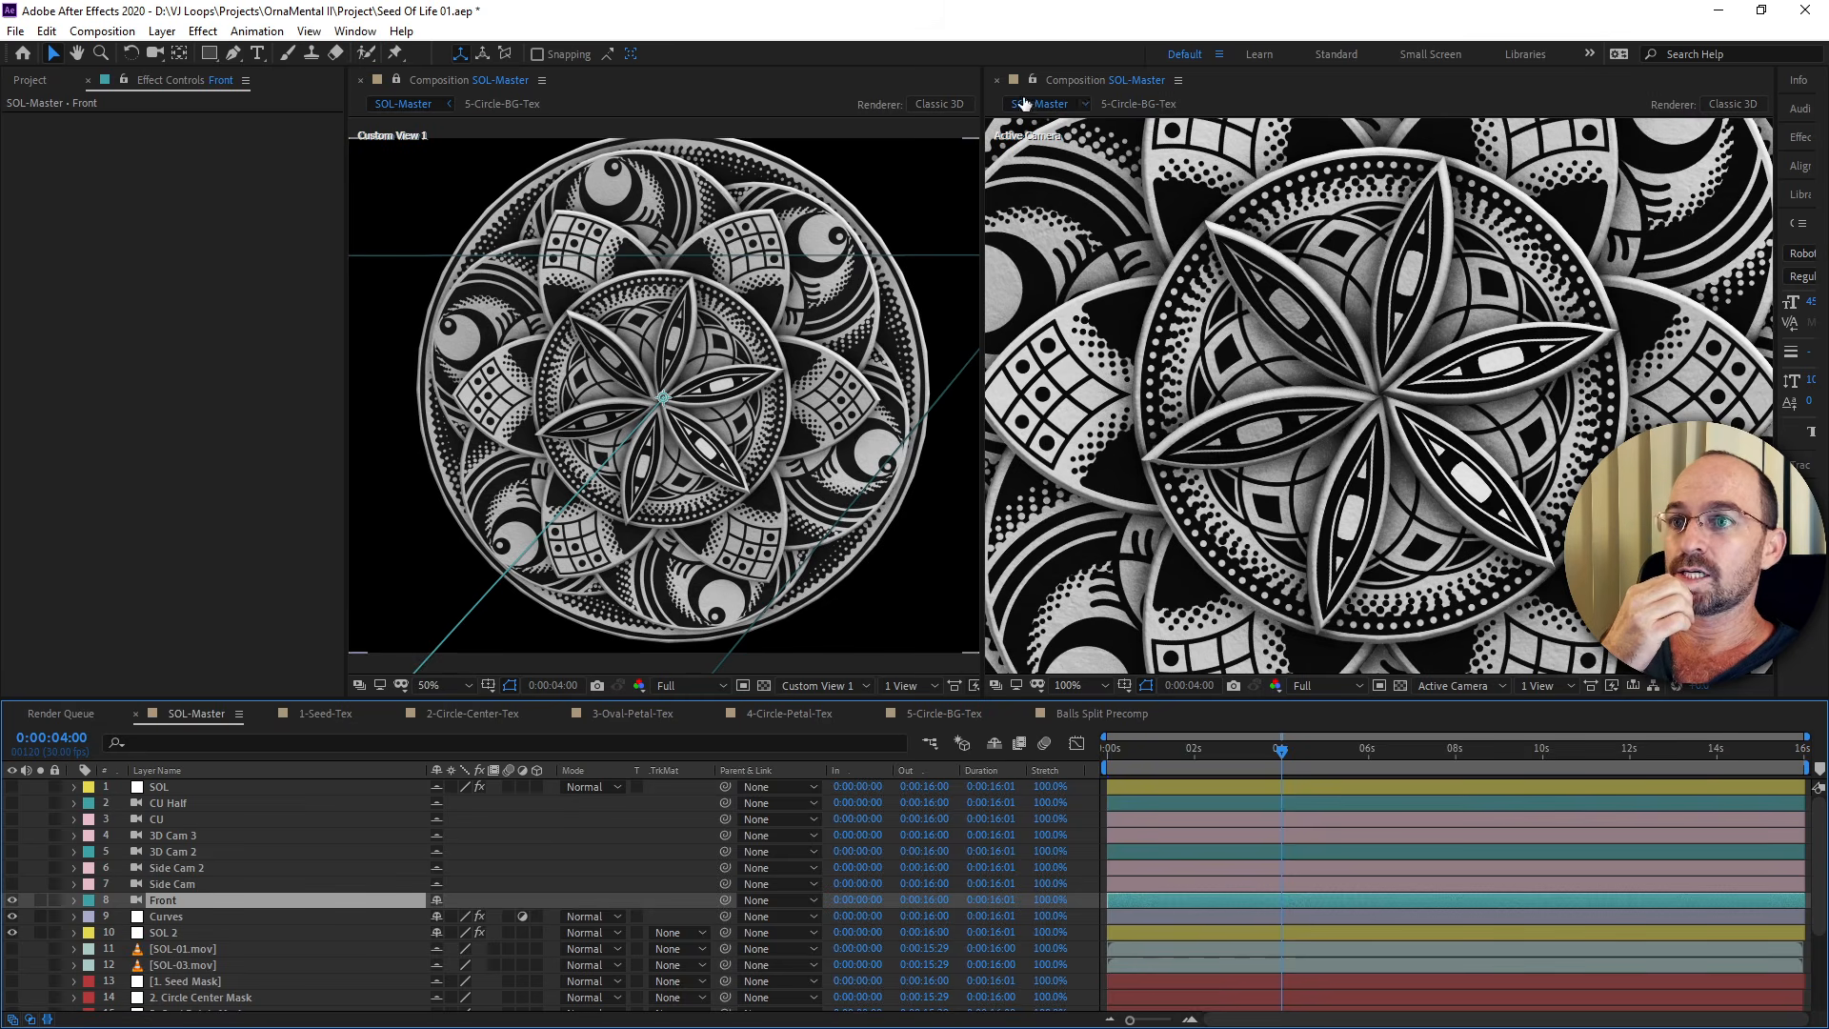
{"action": "left_click", "coordinate": [996, 80]}
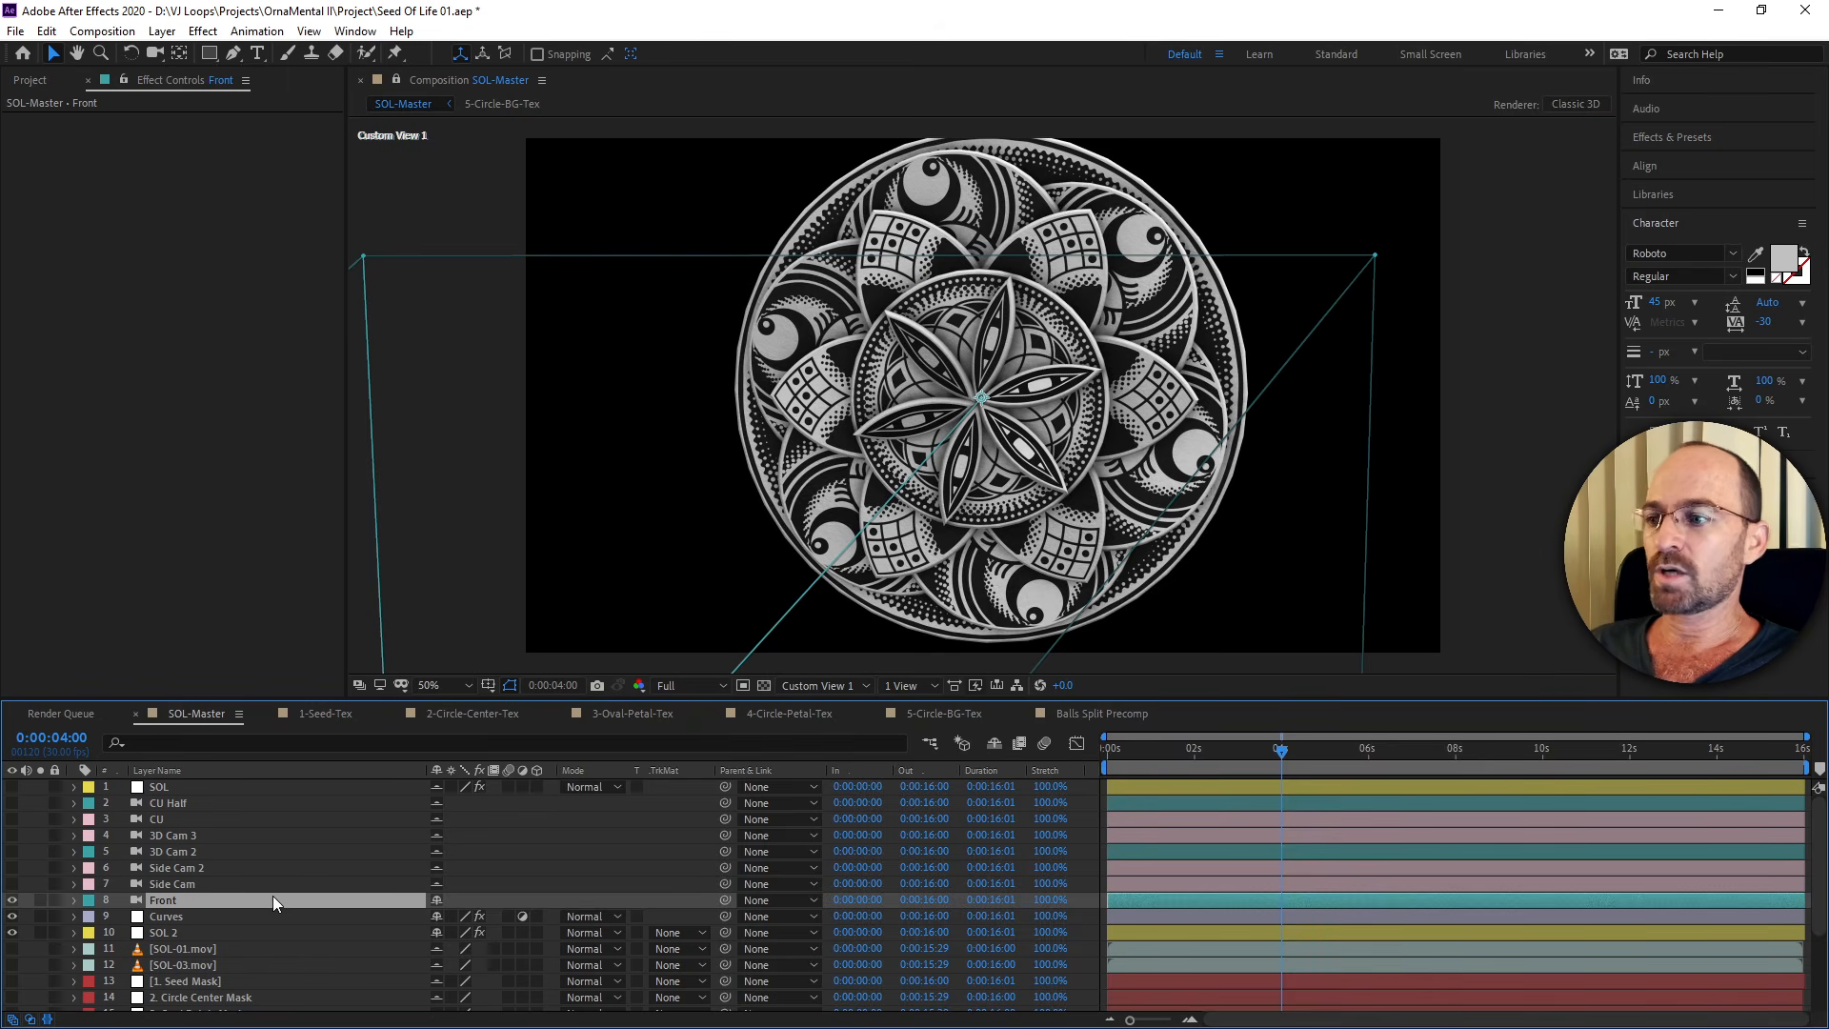
{"action": "key", "text": "shift+slash"}
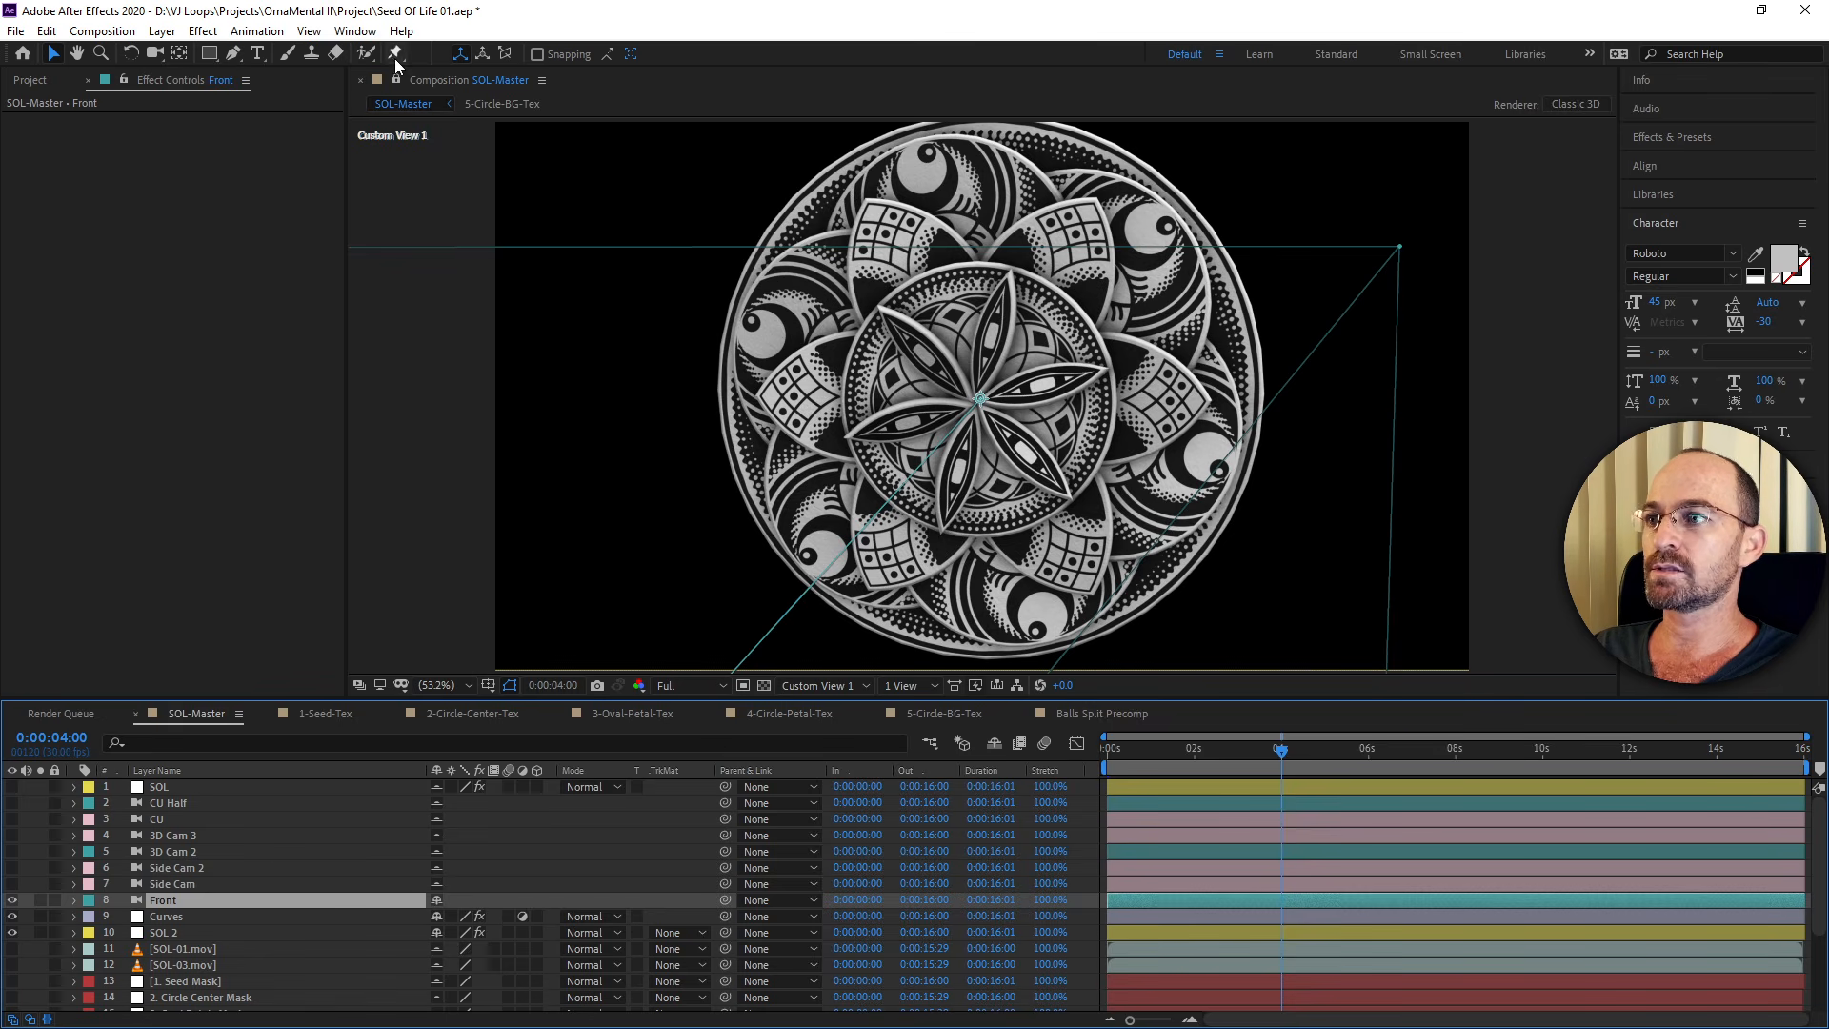
Return to the first frame and open a second SOL-Master viewer beside the existing one at 50% magnification.
{"action": "left_click", "coordinate": [309, 30]}
{"action": "mouse_move", "coordinate": [348, 32]}
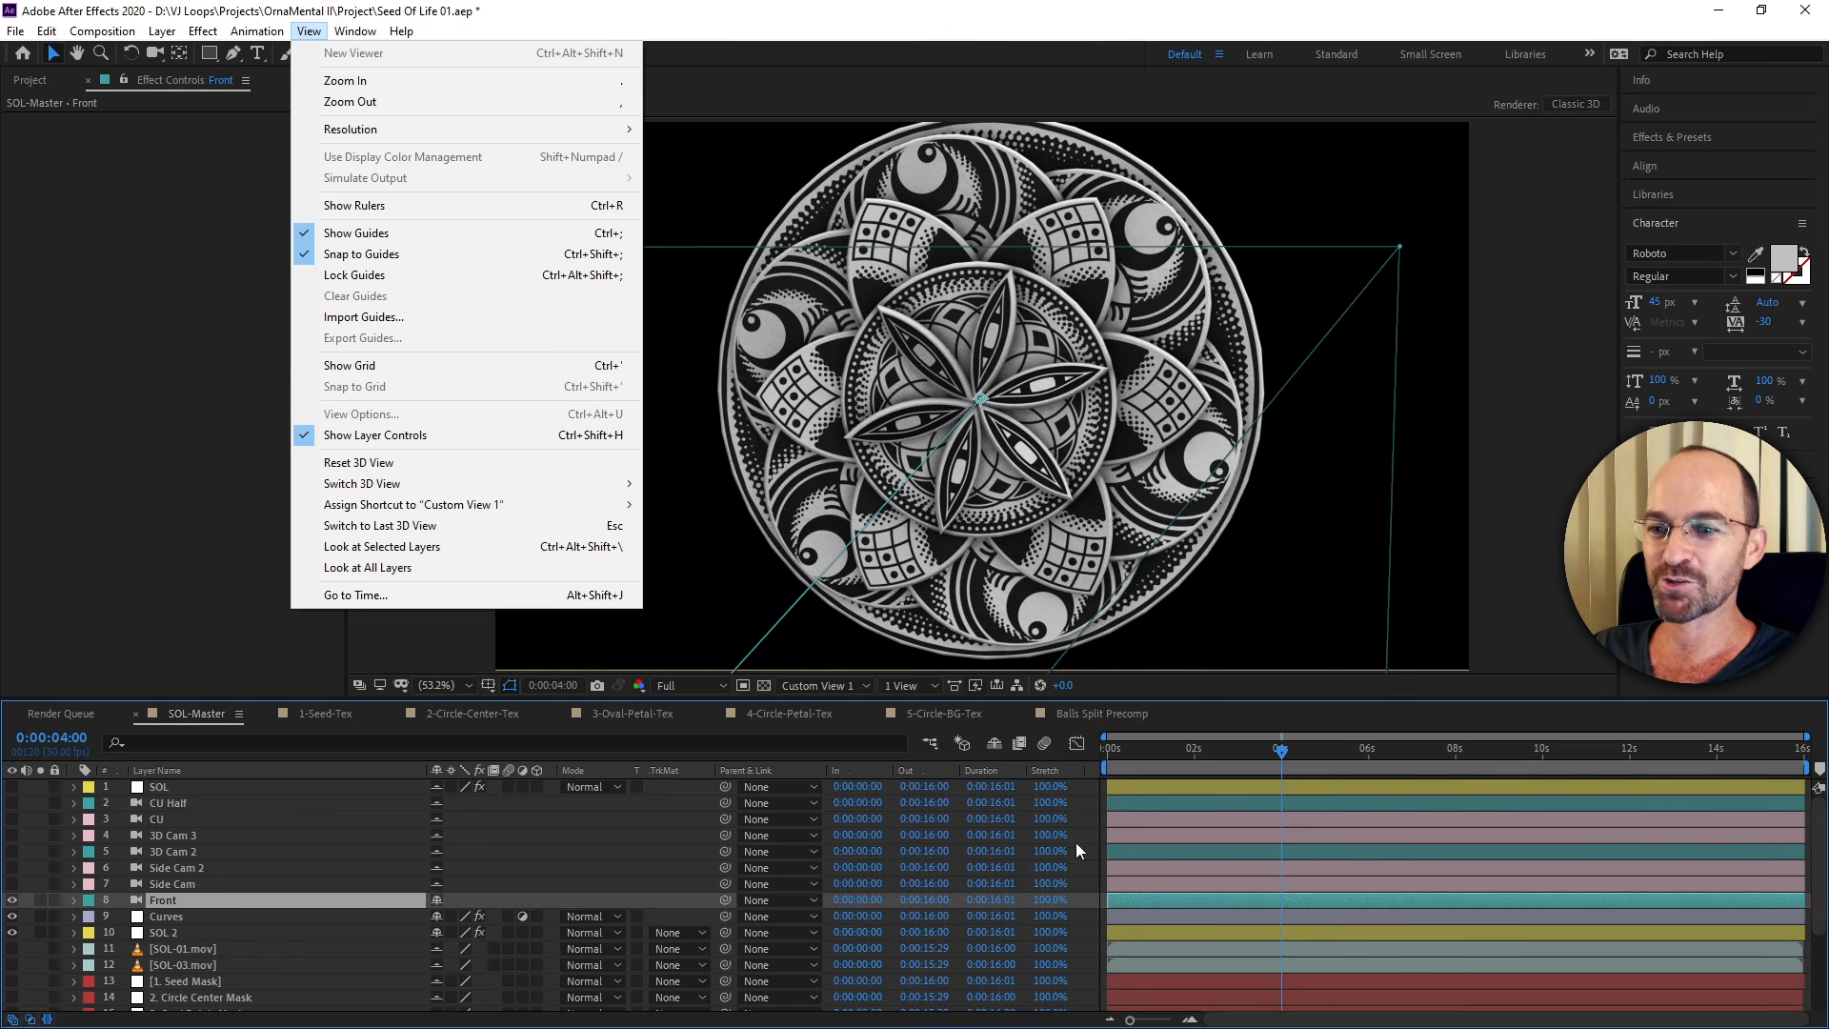
{"action": "left_click_drag", "start_coordinate": [1163, 749], "coordinate": [1105, 763]}
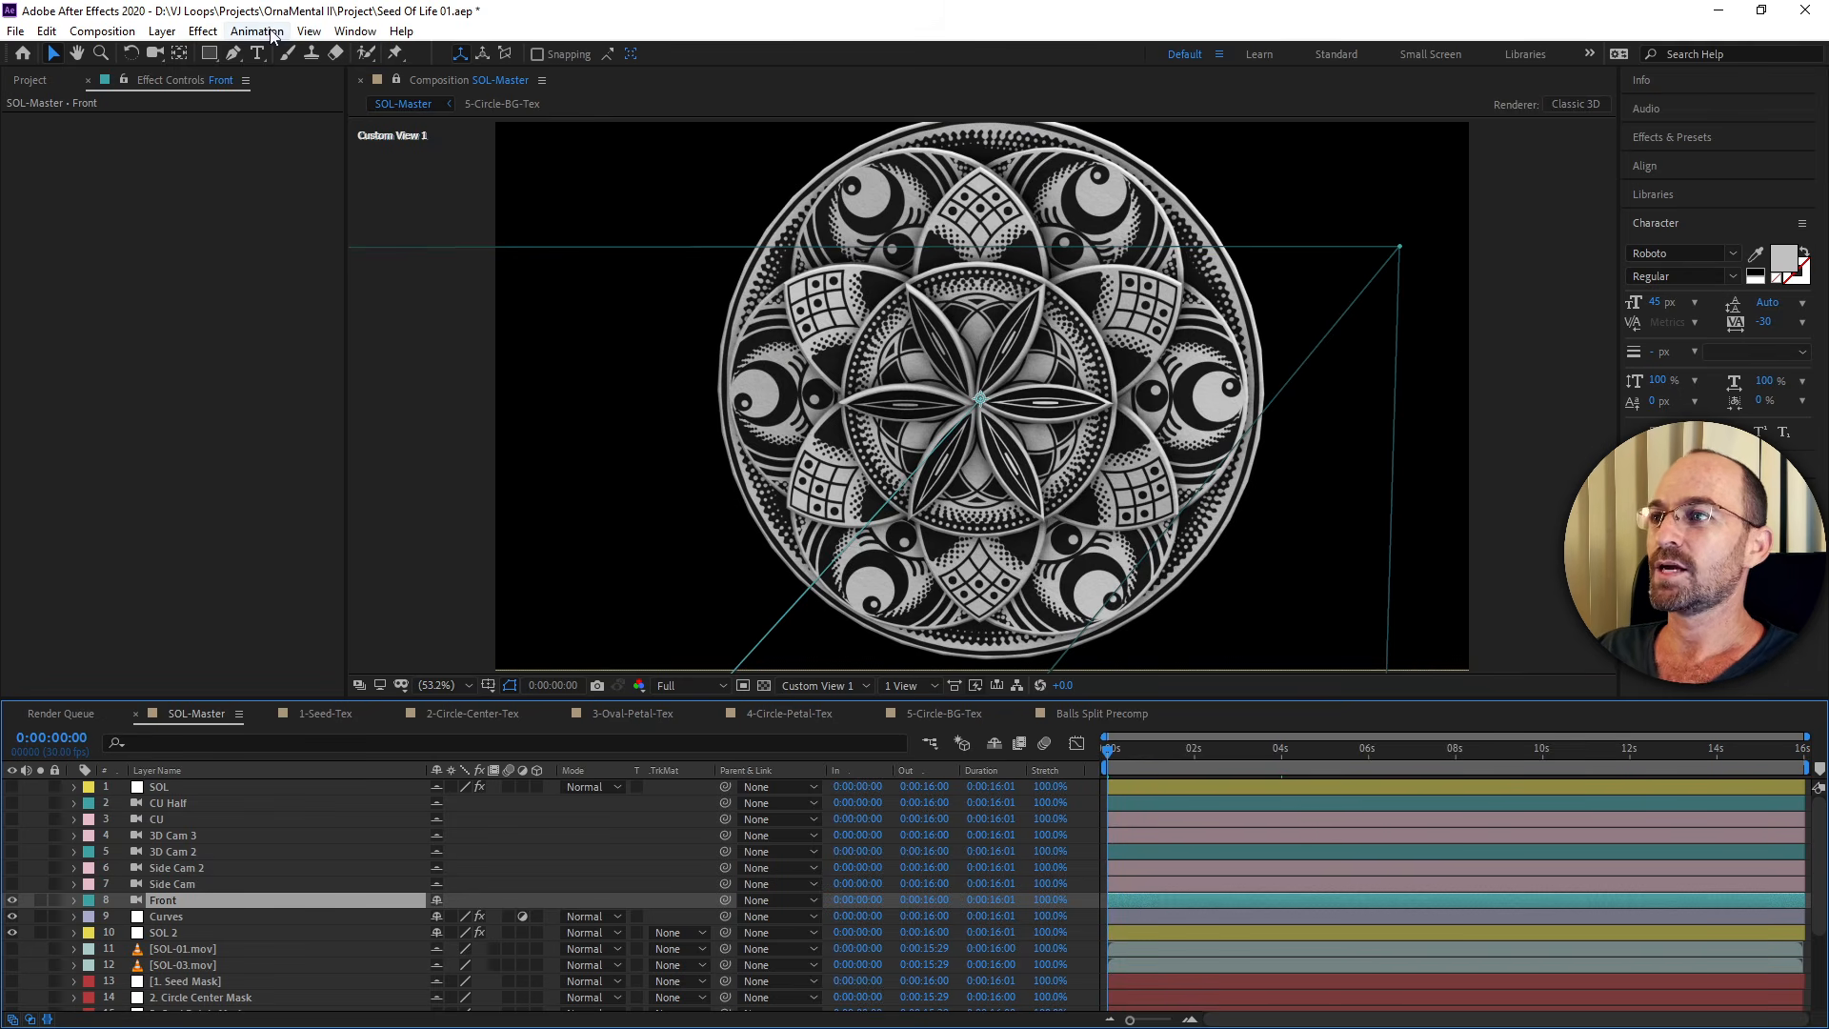
{"action": "left_click", "coordinate": [309, 31]}
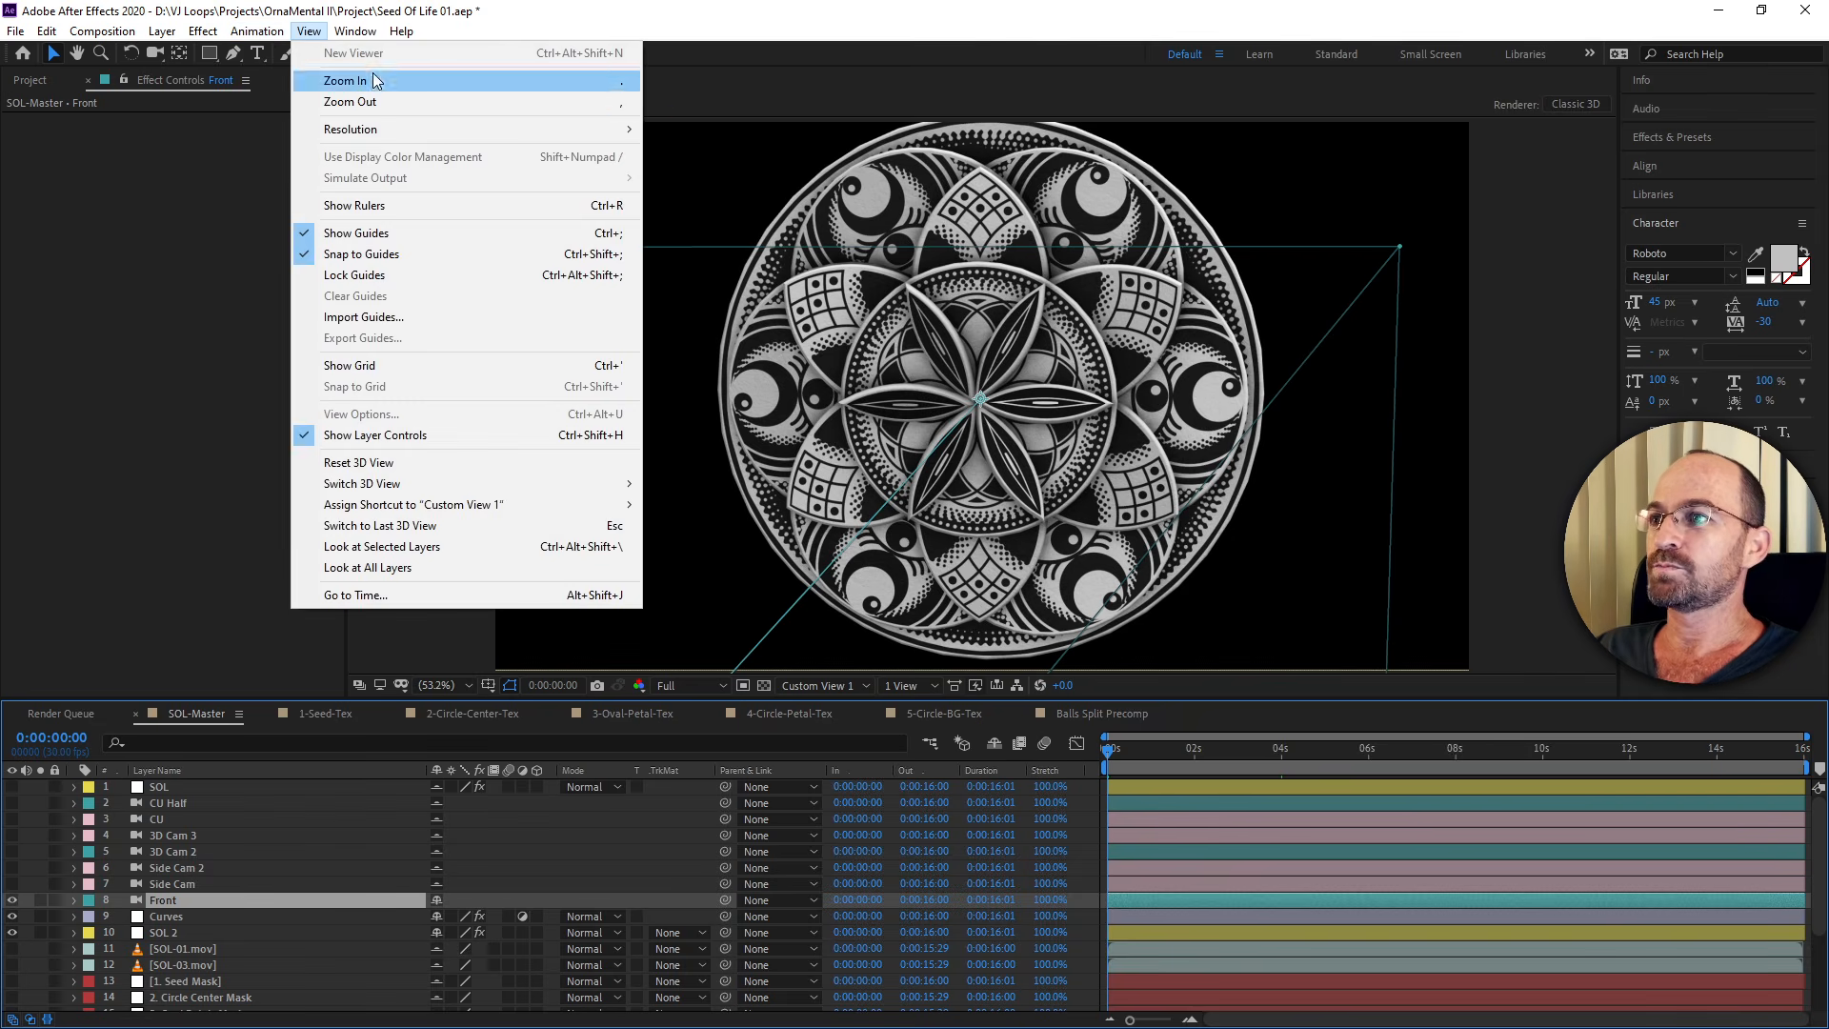
{"action": "left_click", "coordinate": [456, 12]}
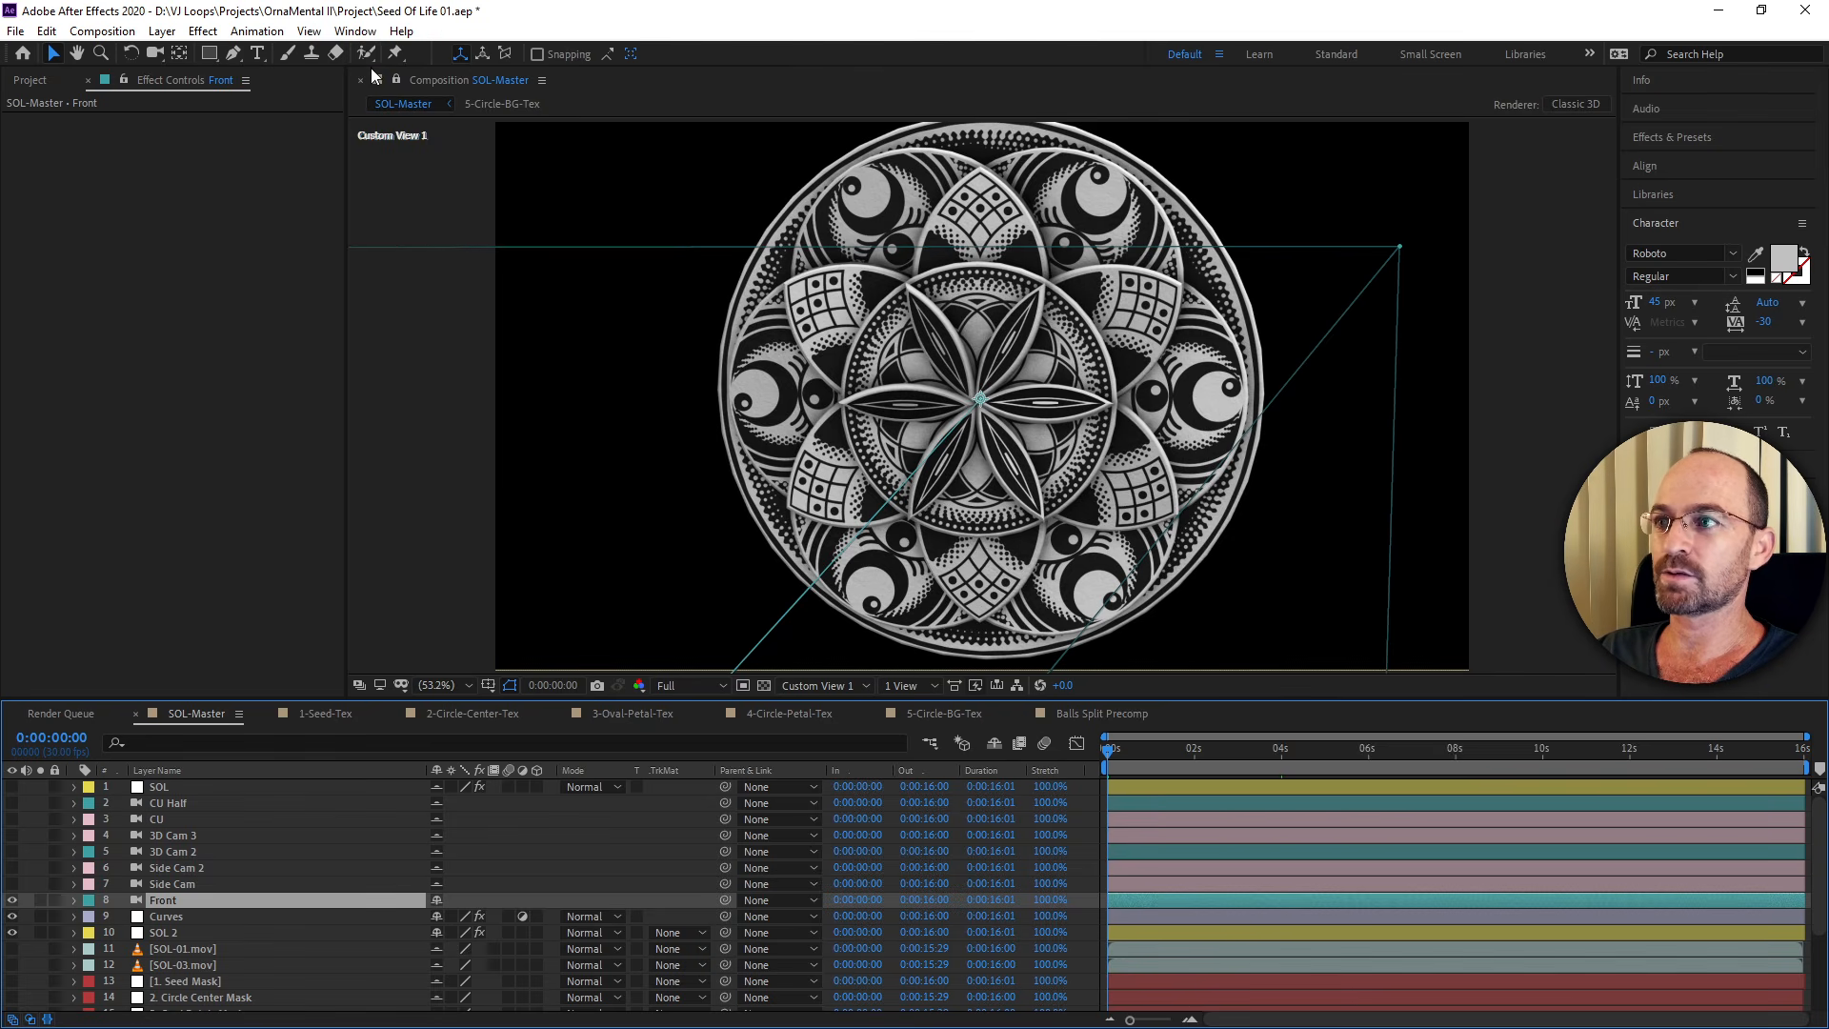
{"action": "left_click", "coordinate": [397, 78]}
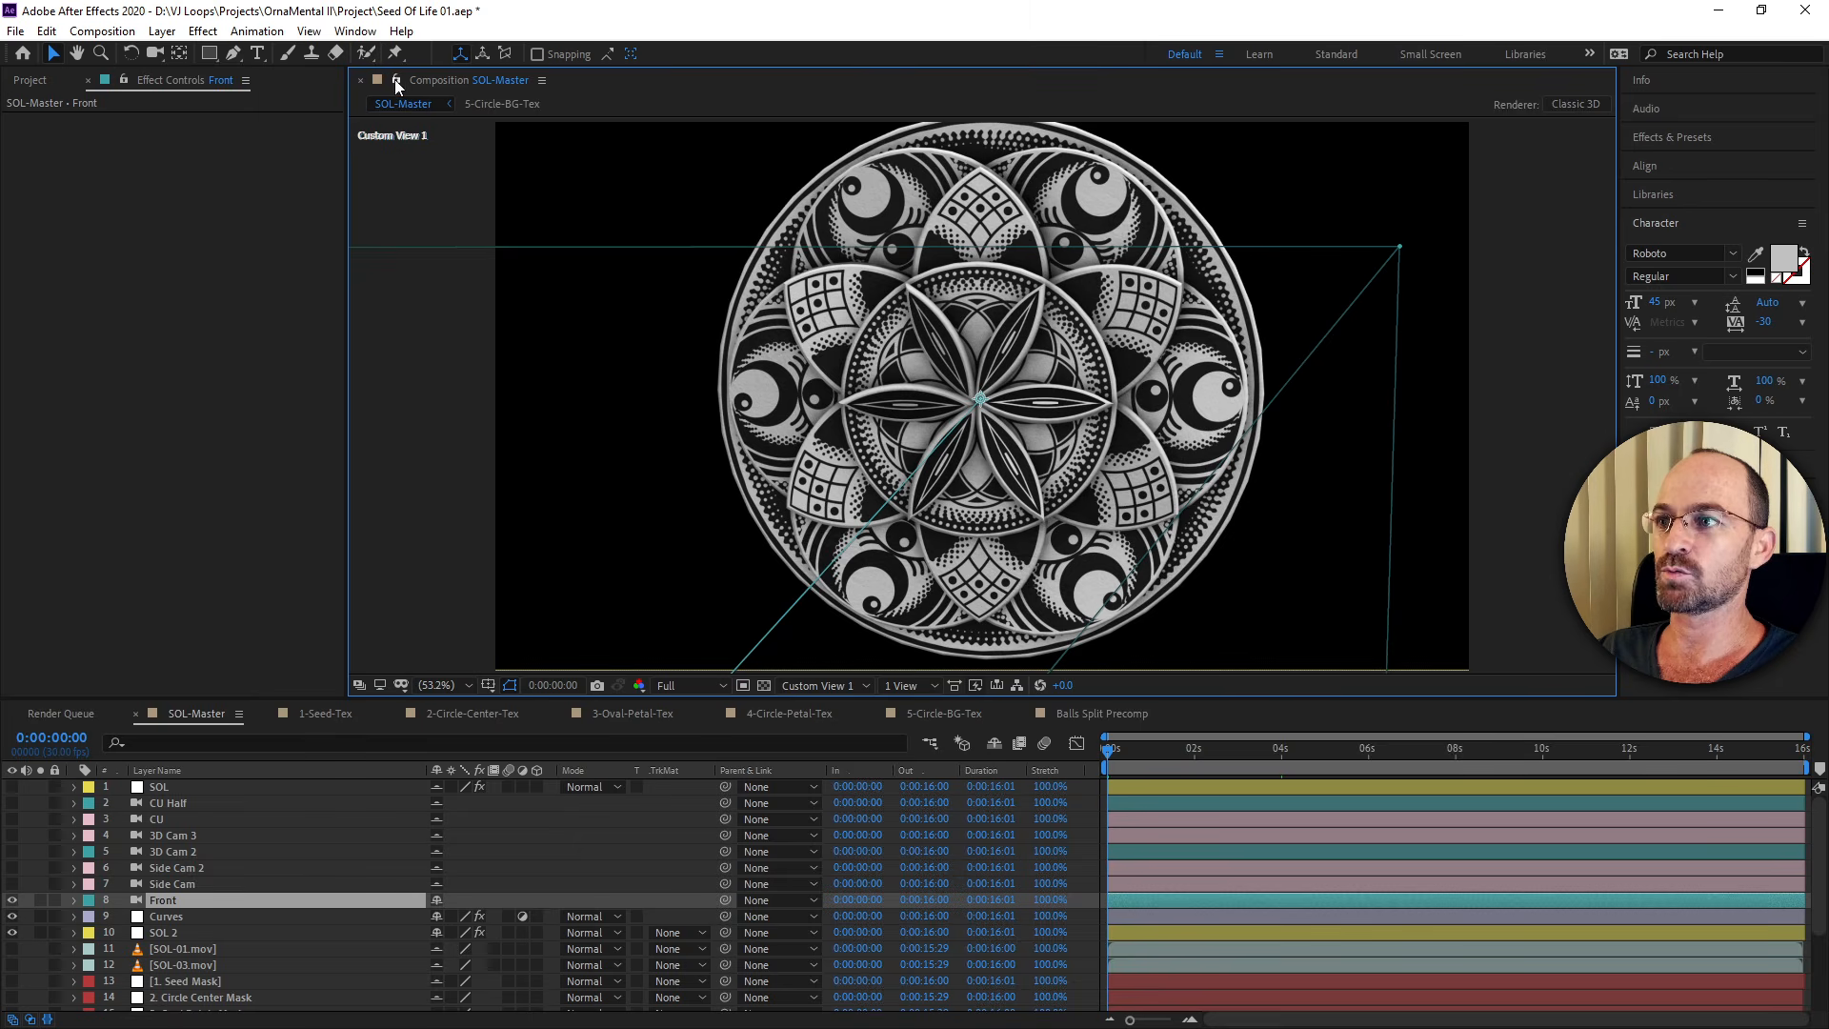
{"action": "left_click", "coordinate": [309, 32]}
{"action": "left_click", "coordinate": [362, 49]}
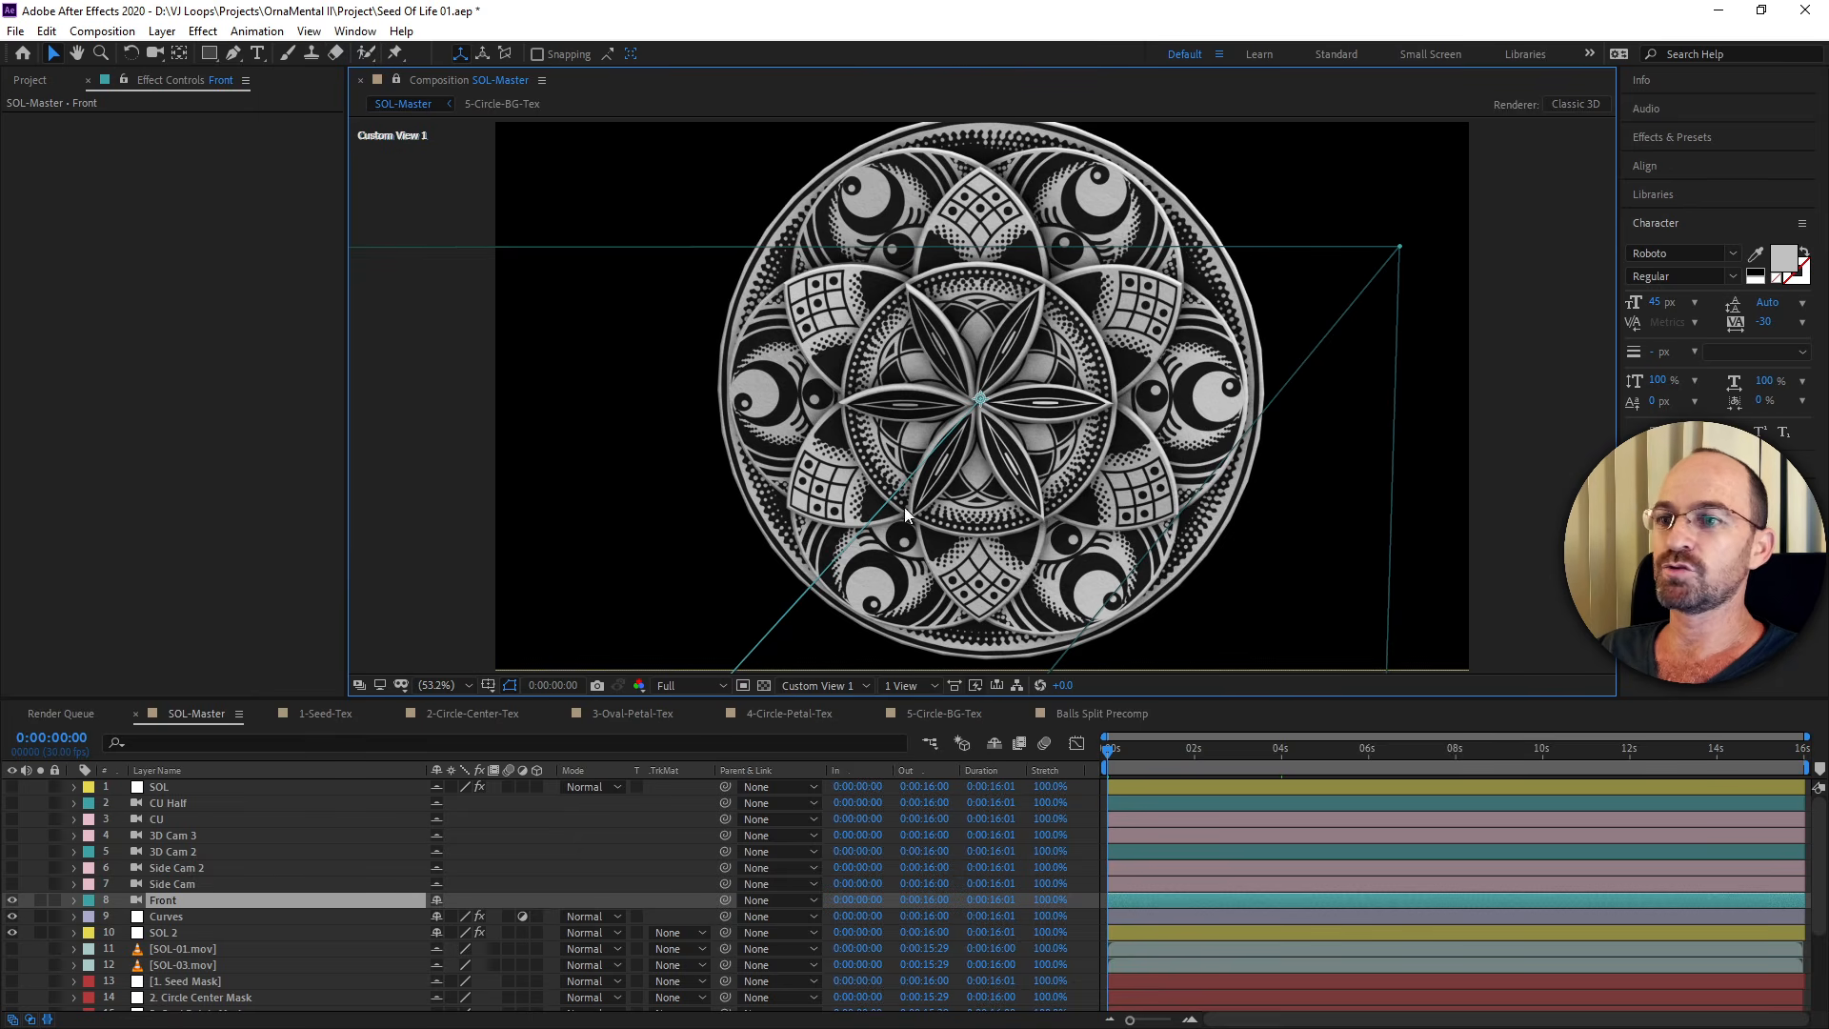
{"action": "scroll", "coordinate": [1238, 467], "scroll_direction": "down", "scroll_amount": 3}
{"action": "scroll", "coordinate": [1241, 479], "scroll_direction": "up", "scroll_amount": 2}
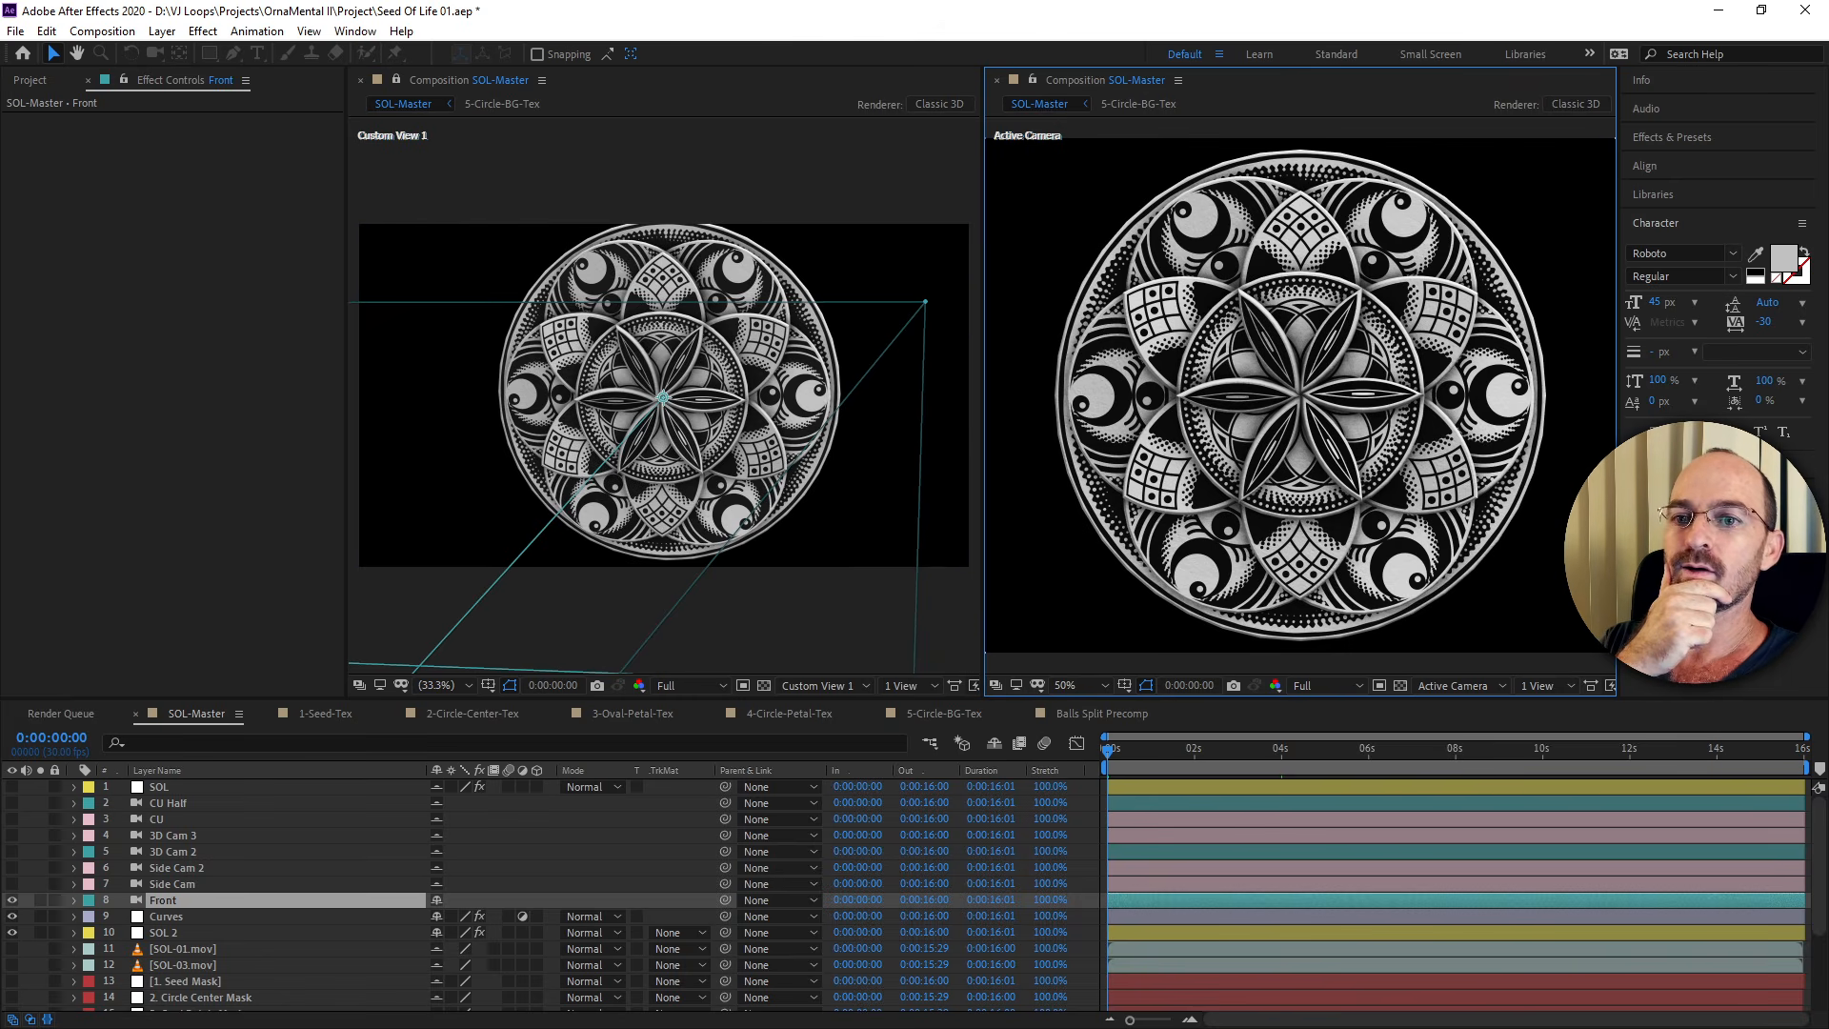
Widen the viewers, showing the Left view in the new one and the Active Camera in the original.
{"action": "left_click_drag", "start_coordinate": [1619, 572], "coordinate": [1770, 571]}
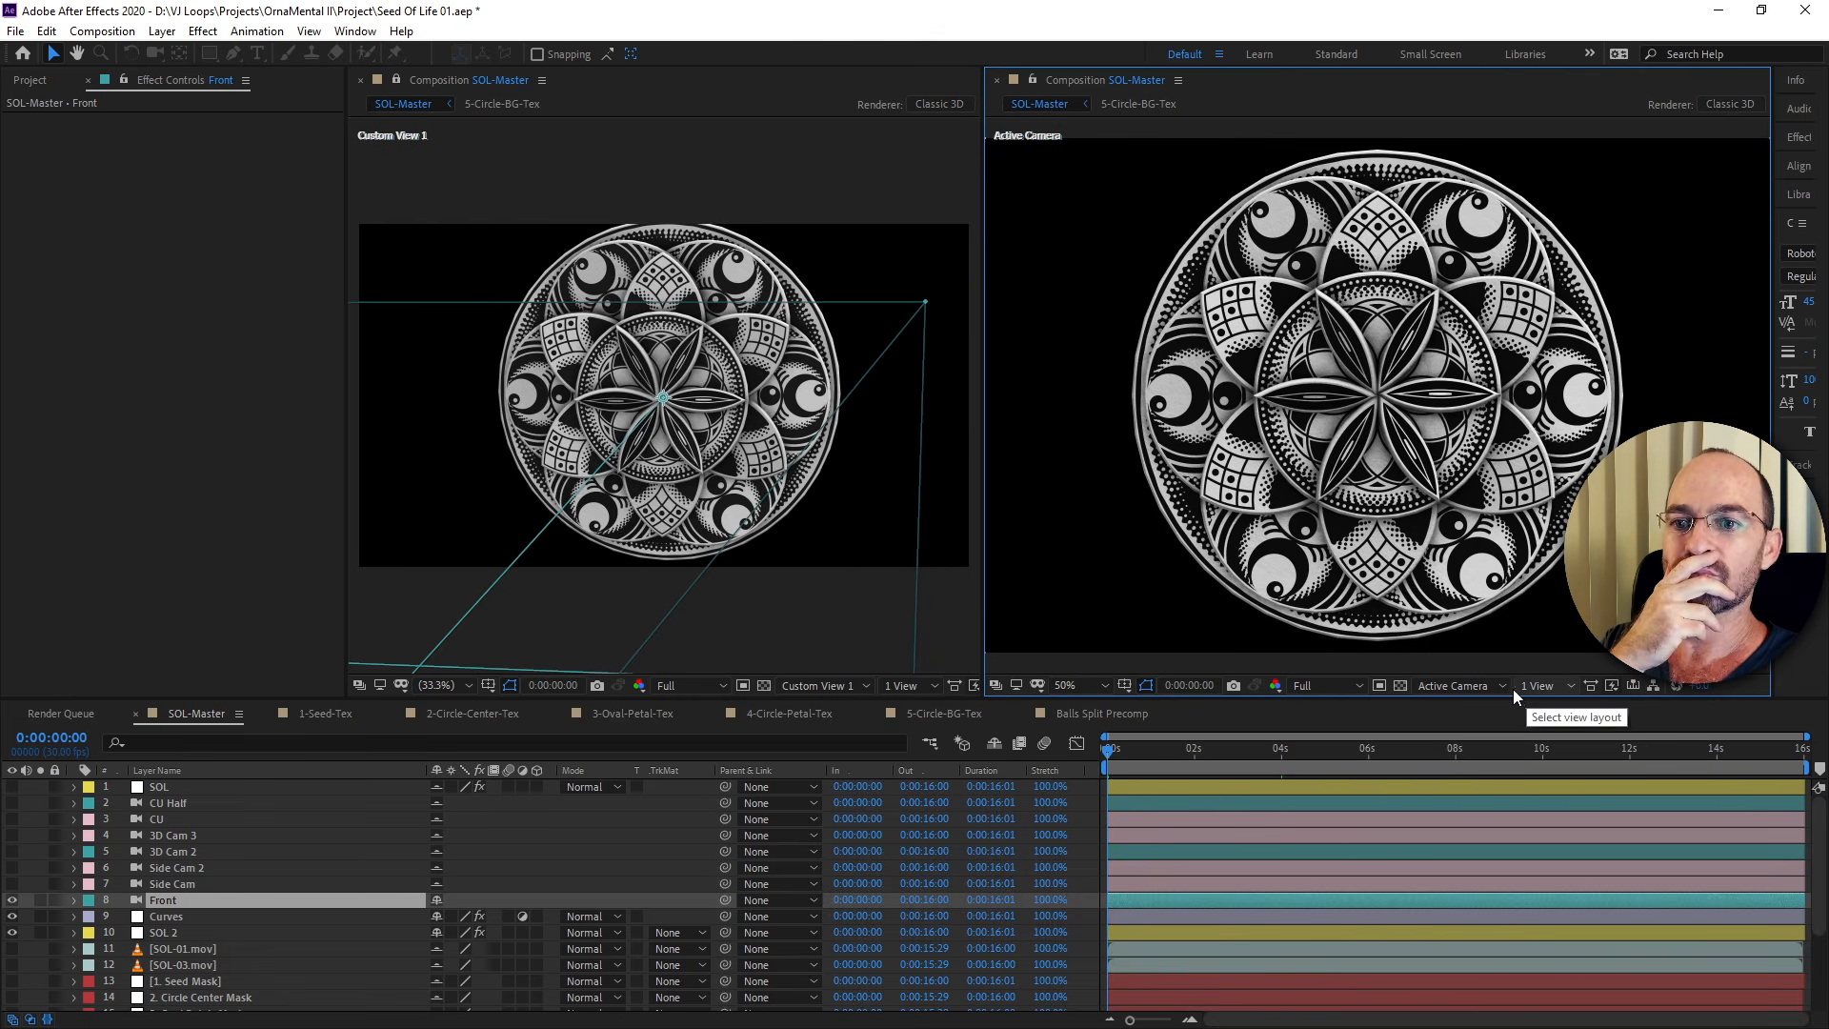
{"action": "left_click", "coordinate": [1484, 684]}
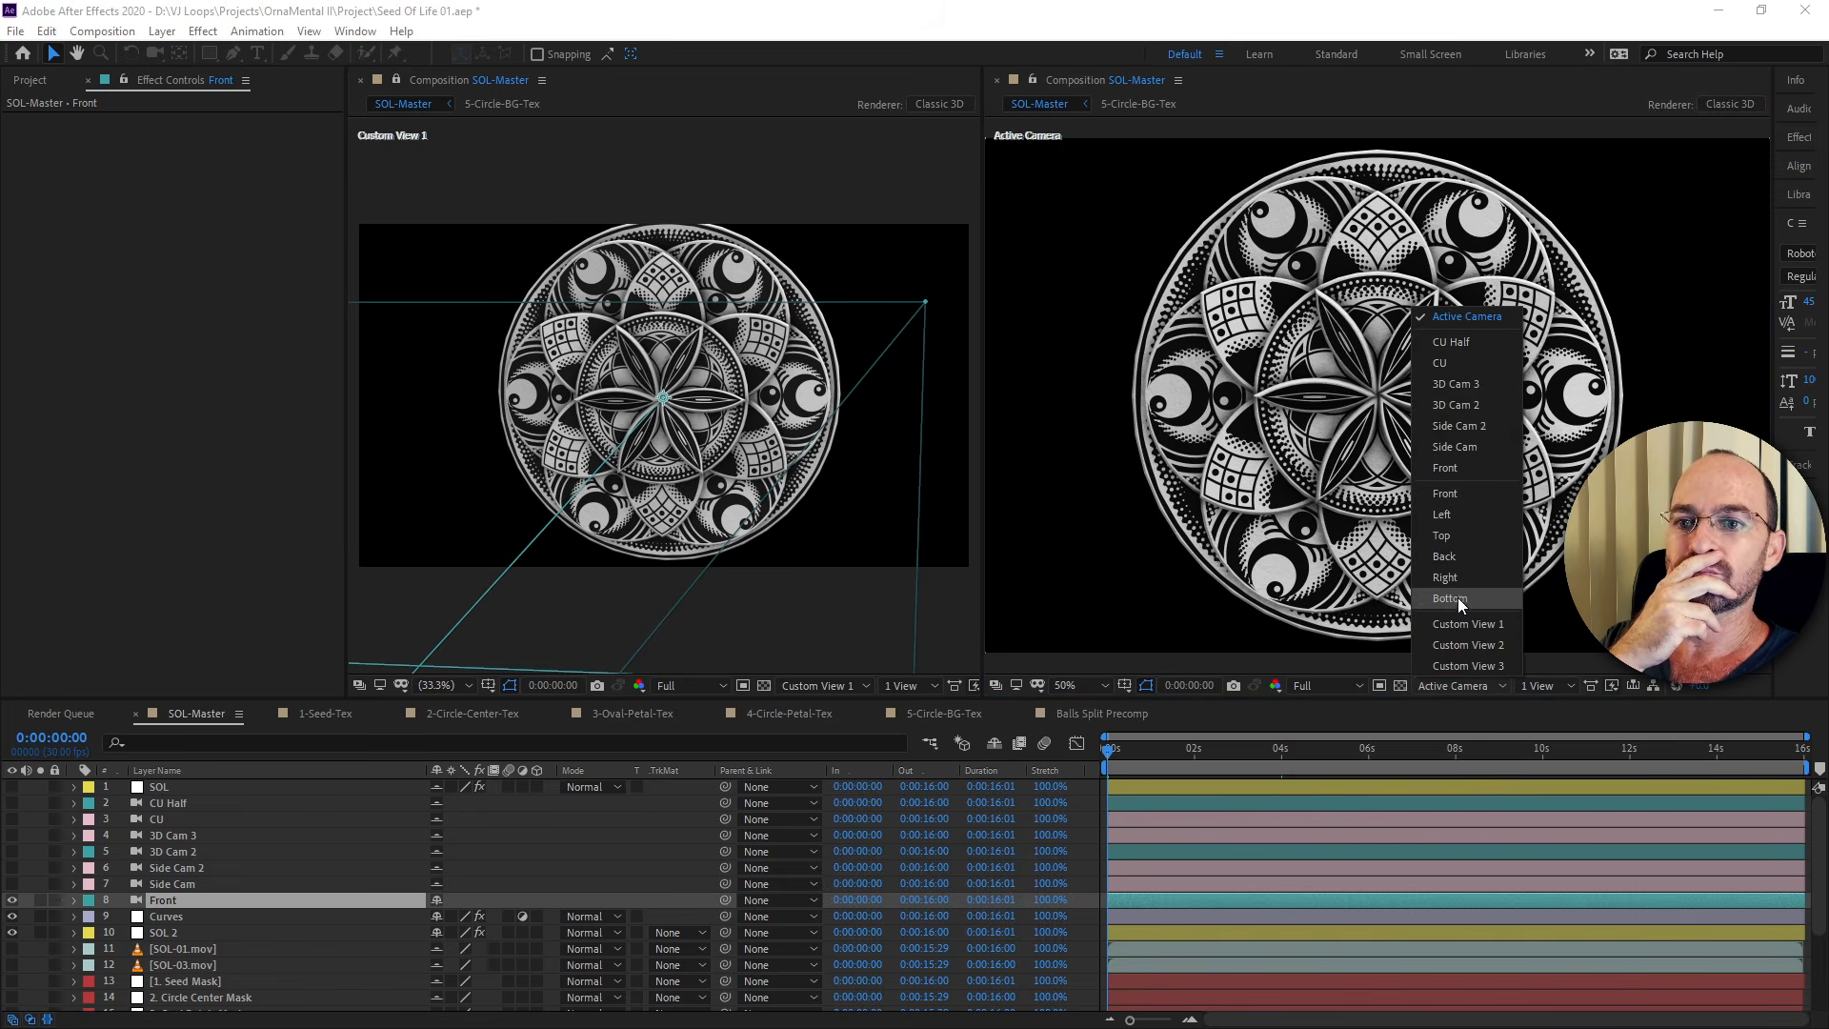
{"action": "left_click", "coordinate": [1466, 517]}
{"action": "left_click_drag", "start_coordinate": [985, 489], "coordinate": [1036, 481]}
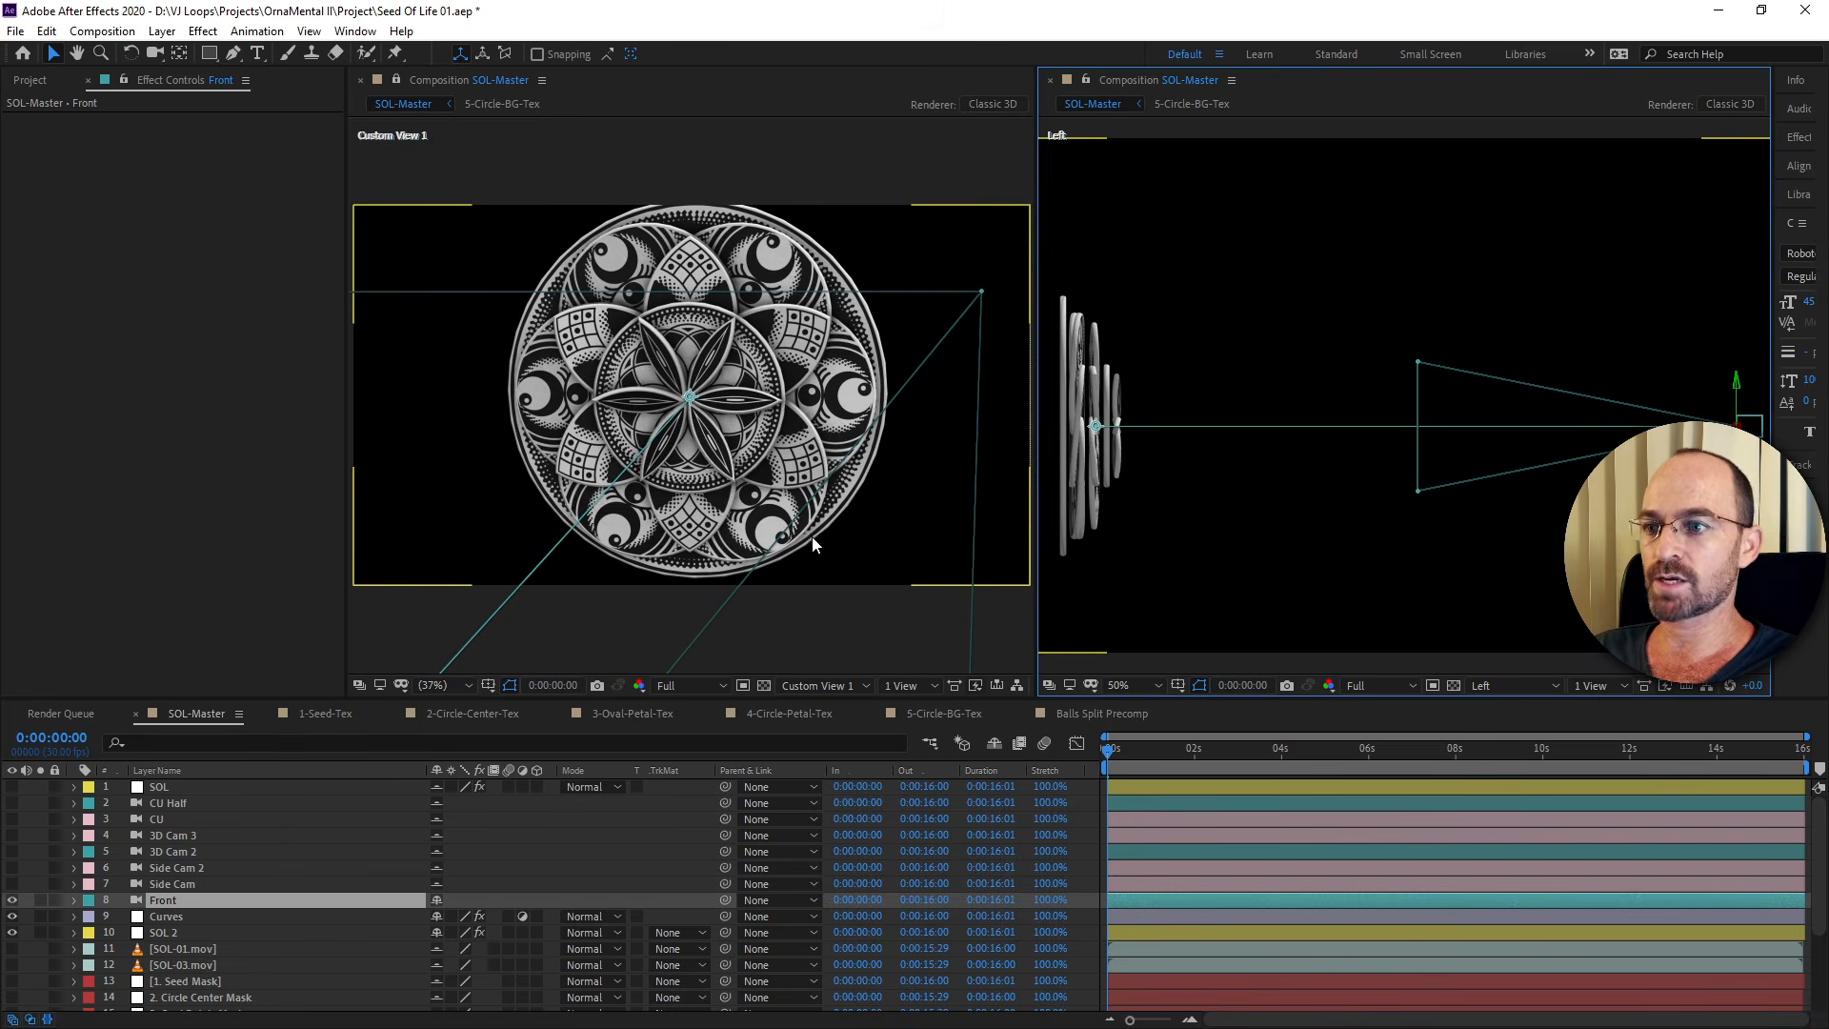
{"action": "left_click", "coordinate": [835, 686]}
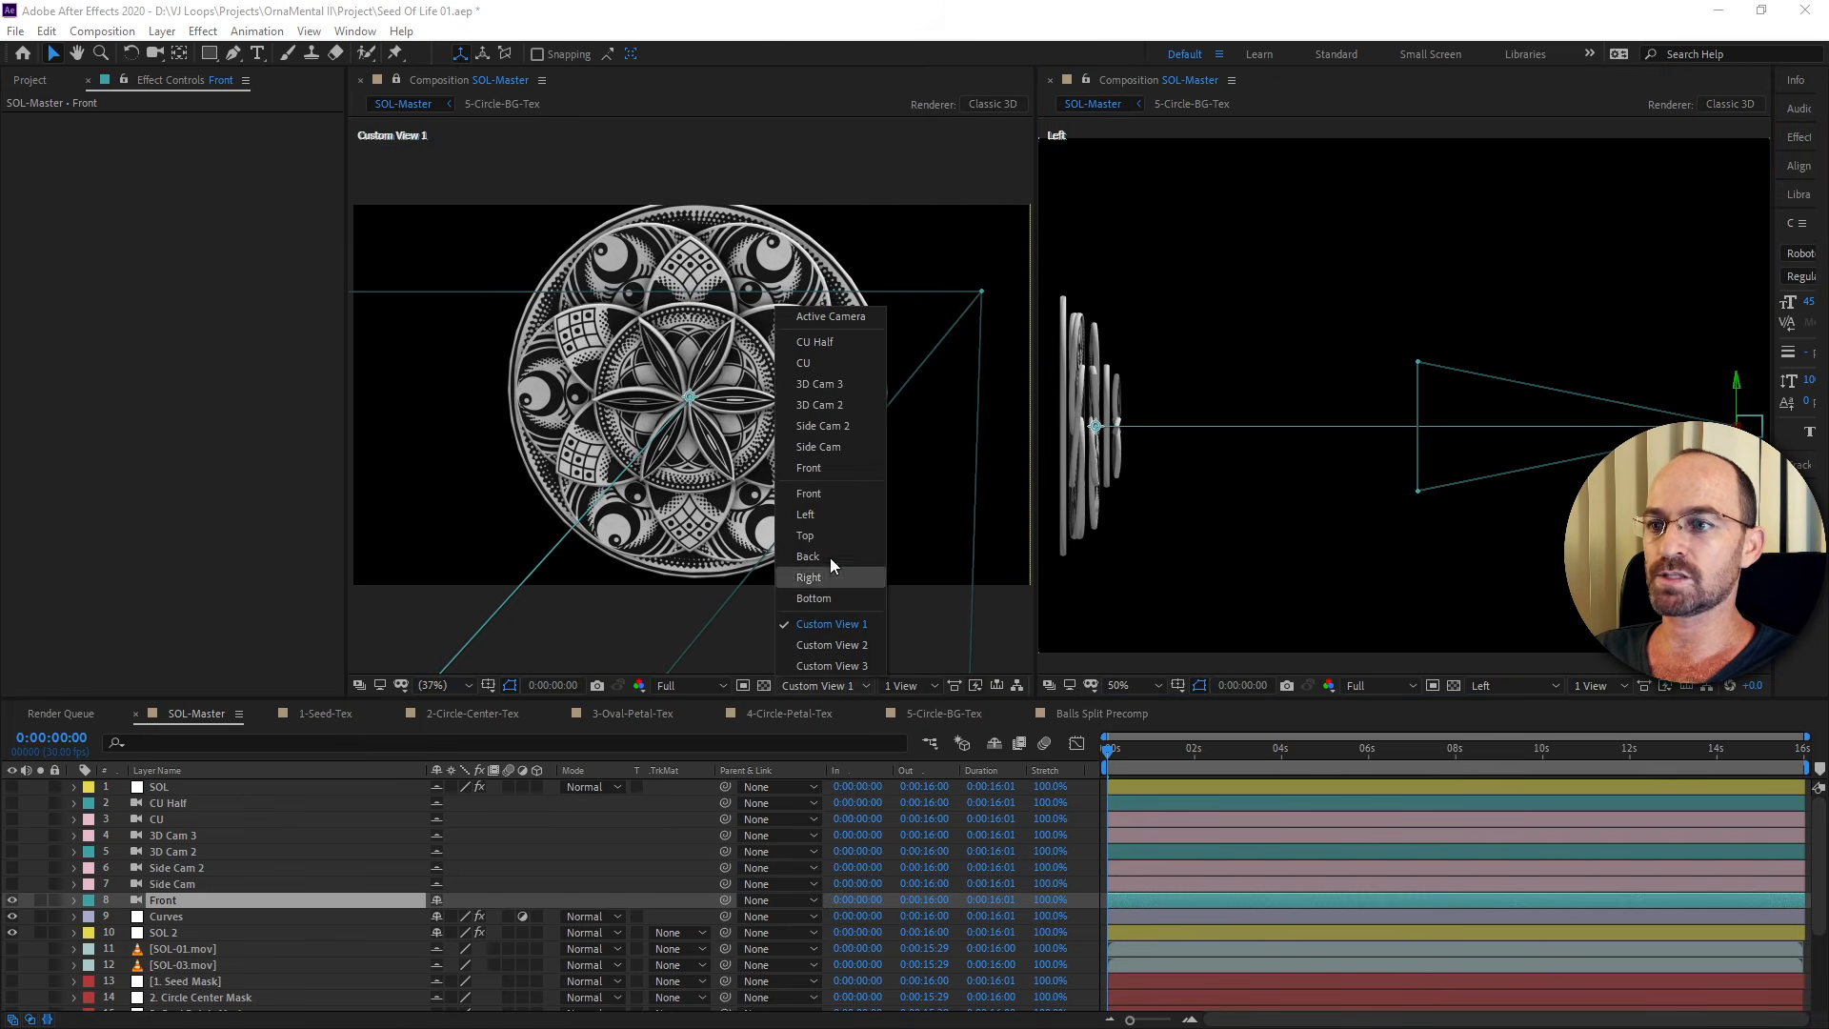
{"action": "left_click", "coordinate": [832, 318]}
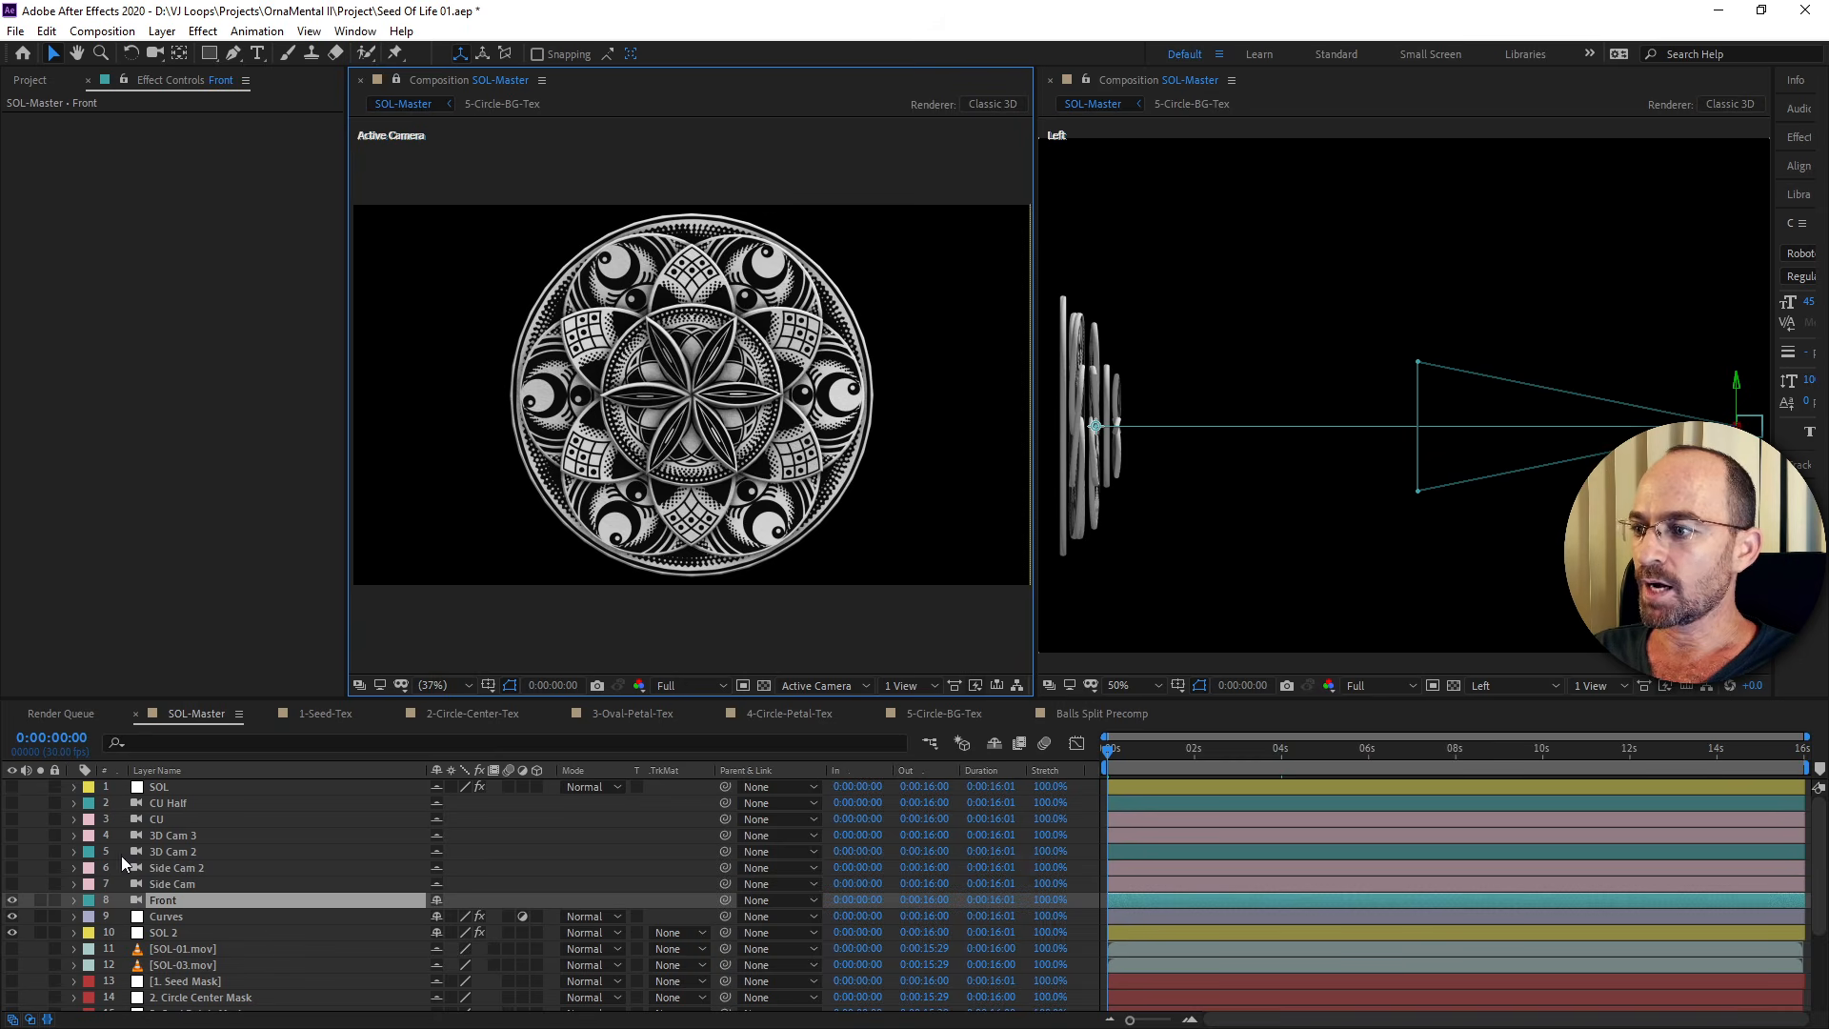
Duplicate the Front camera and turn off the original camera's visibility.
{"action": "left_click", "coordinate": [168, 903]}
{"action": "key", "text": "ctrl+d"}
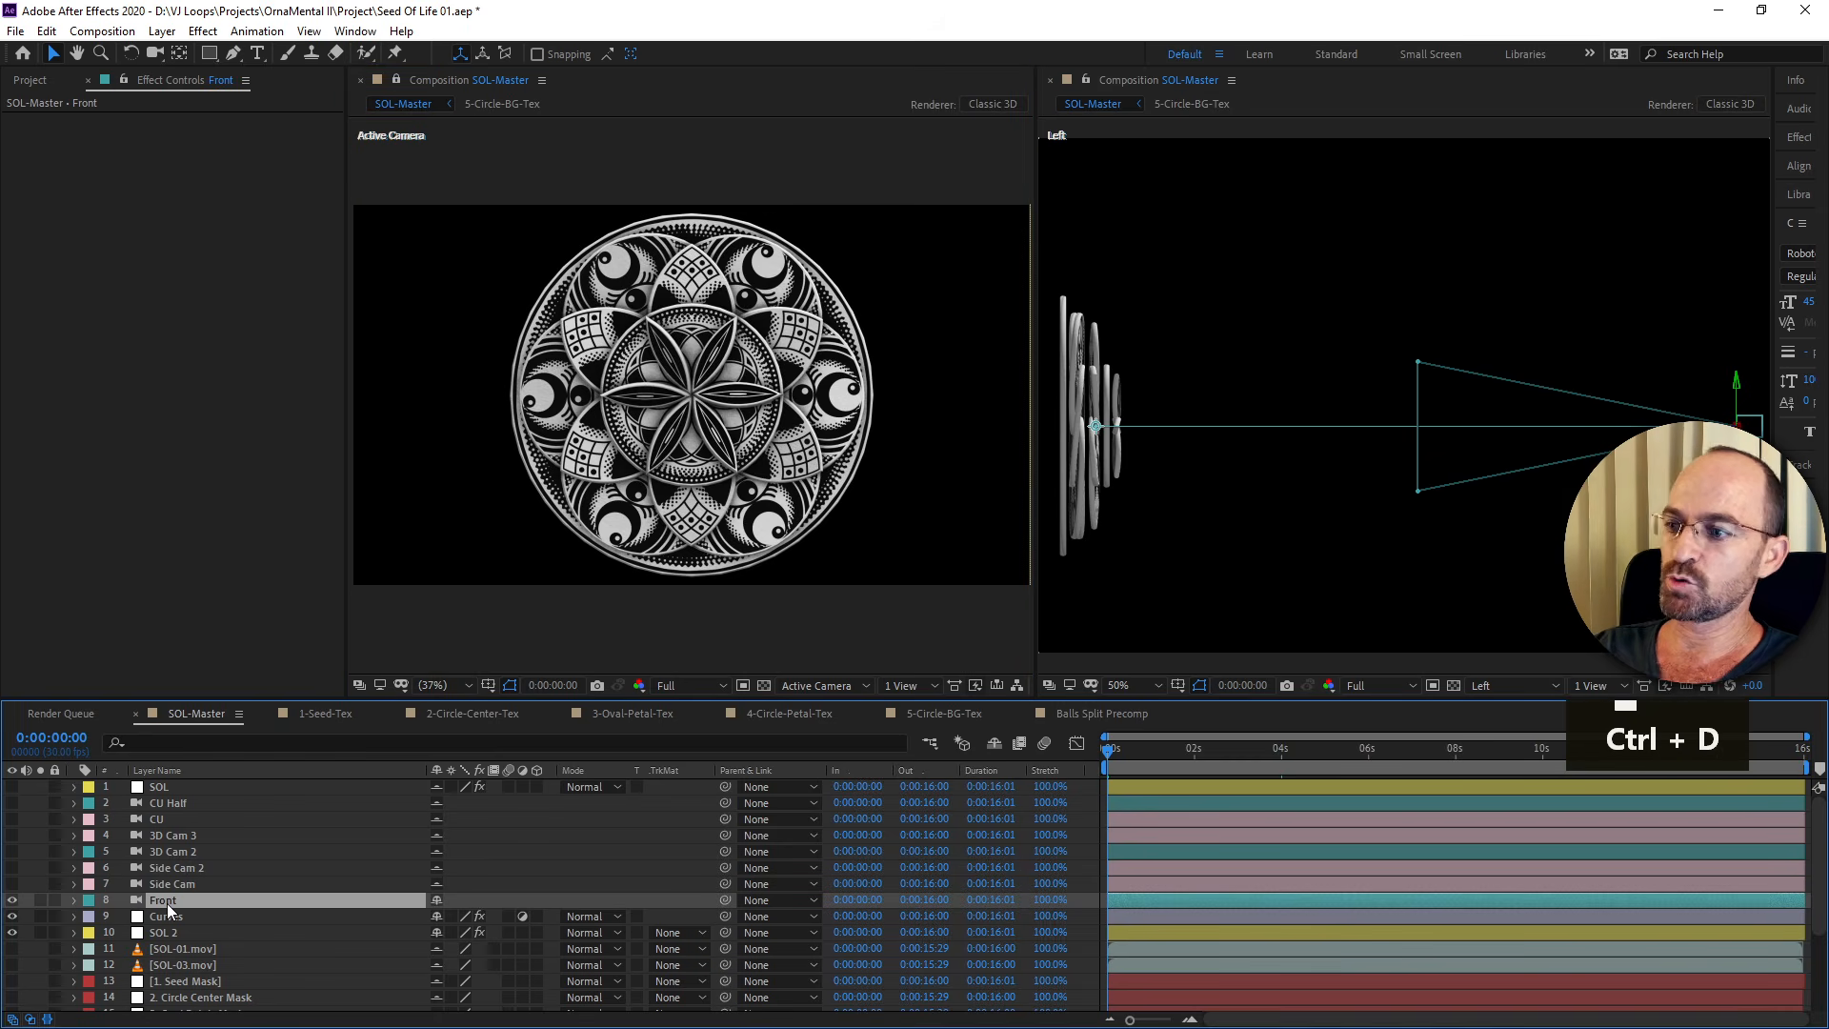
{"action": "left_click", "coordinate": [11, 916]}
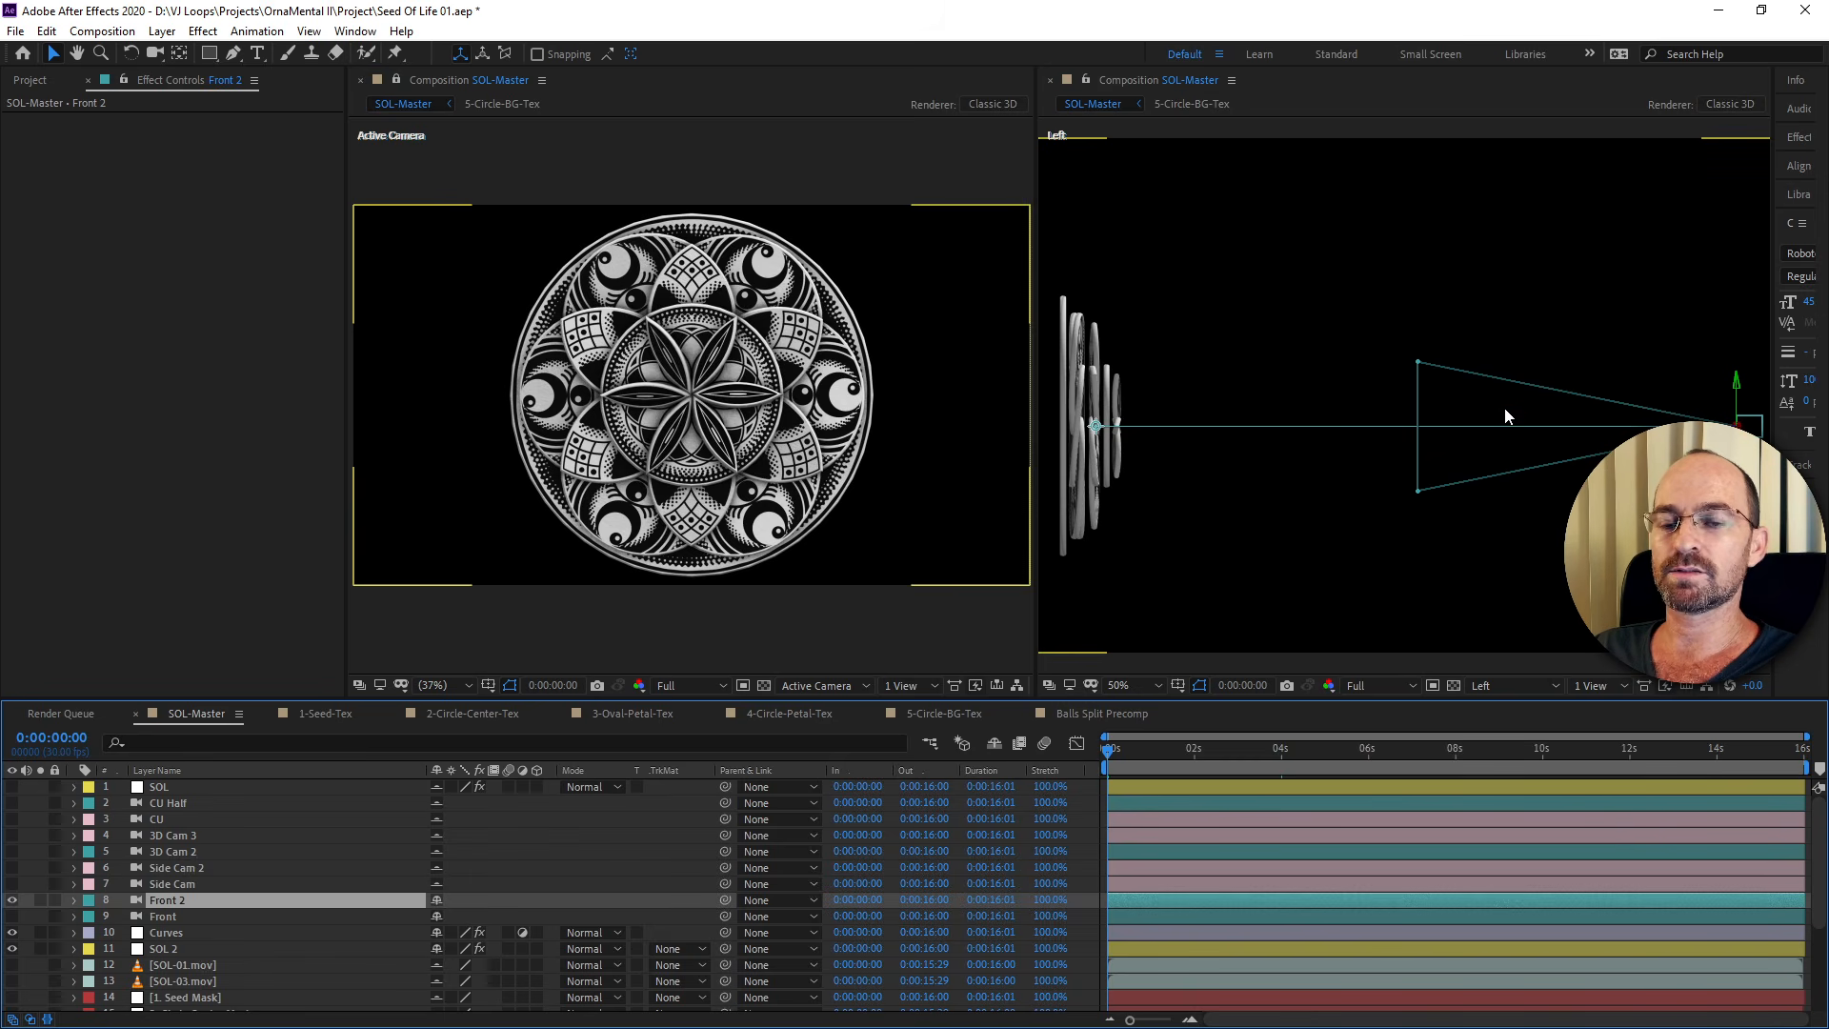
Move the duplicated camera closer to the mandala and upward to frame its upper half, checking the shot in an enlarged viewer.
{"action": "key", "text": "comma"}
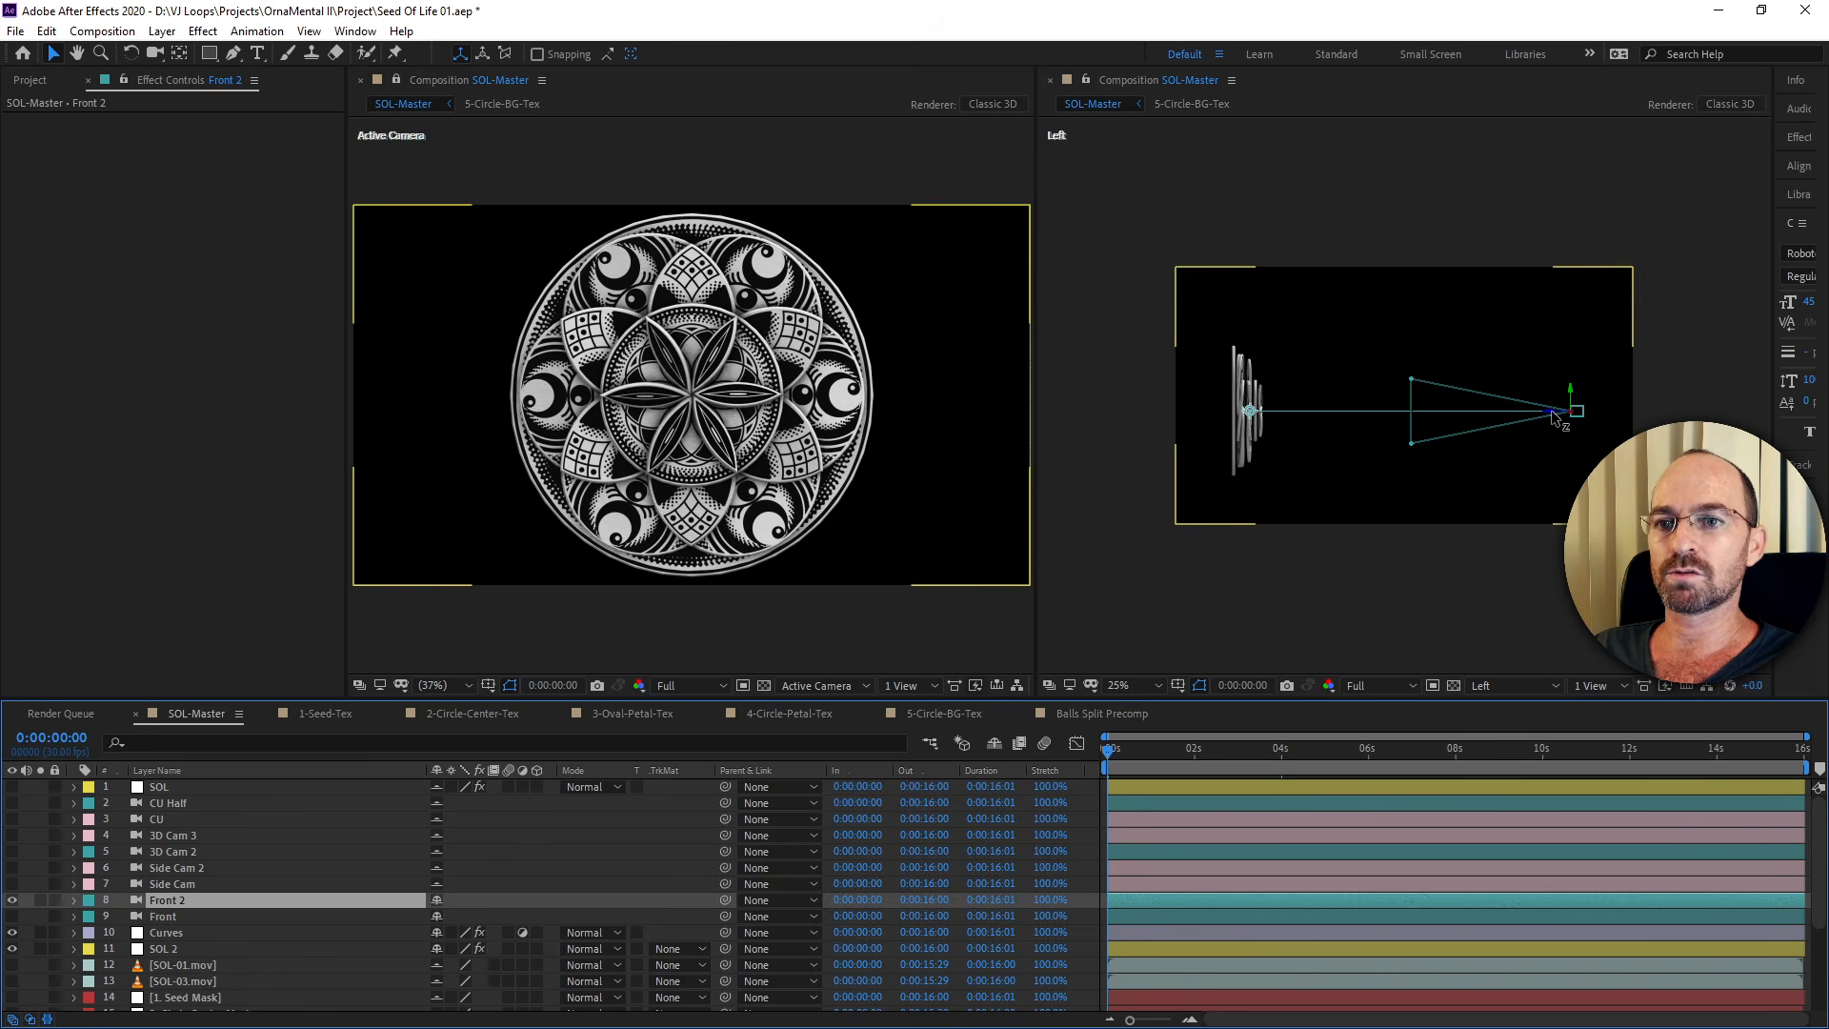
{"action": "left_click_drag", "start_coordinate": [1555, 418], "coordinate": [1408, 433]}
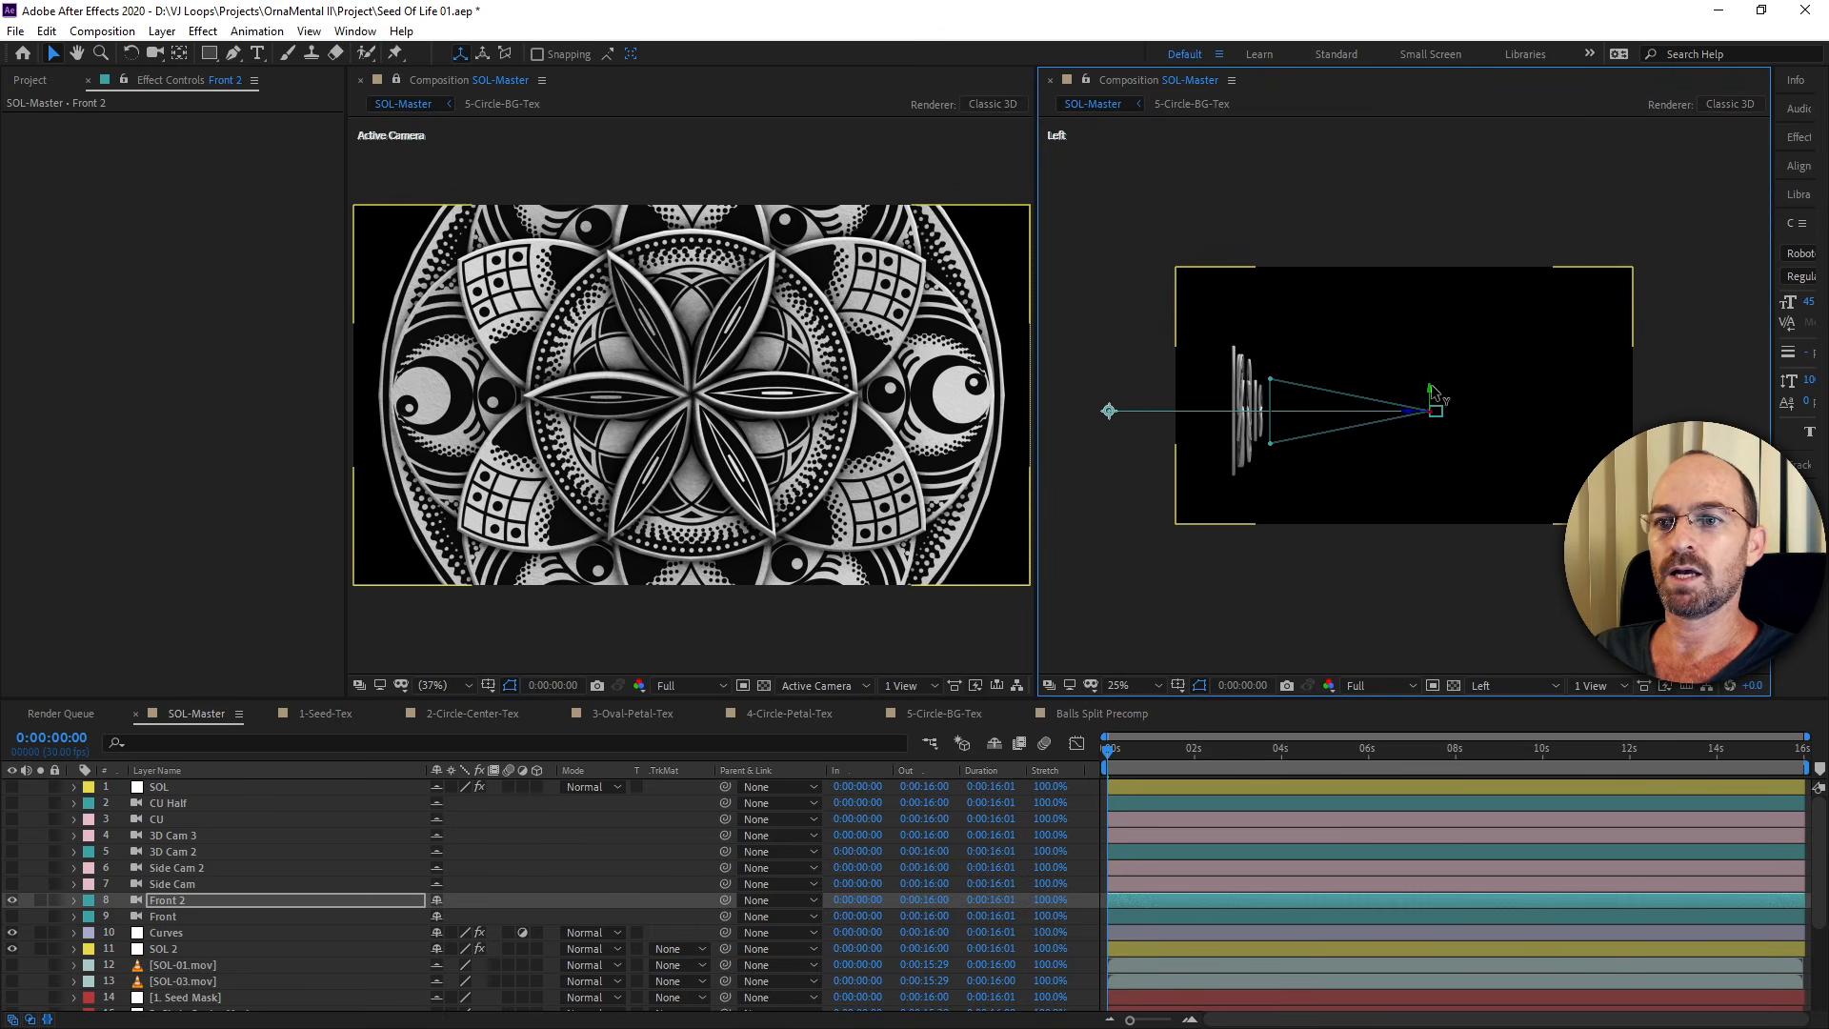
{"action": "mouse_move", "coordinate": [1432, 392]}
{"action": "left_mouse_down"}
{"action": "mouse_move", "coordinate": [1428, 351]}
{"action": "mouse_move", "coordinate": [1395, 387]}
{"action": "mouse_move", "coordinate": [1423, 365]}
{"action": "left_mouse_up"}
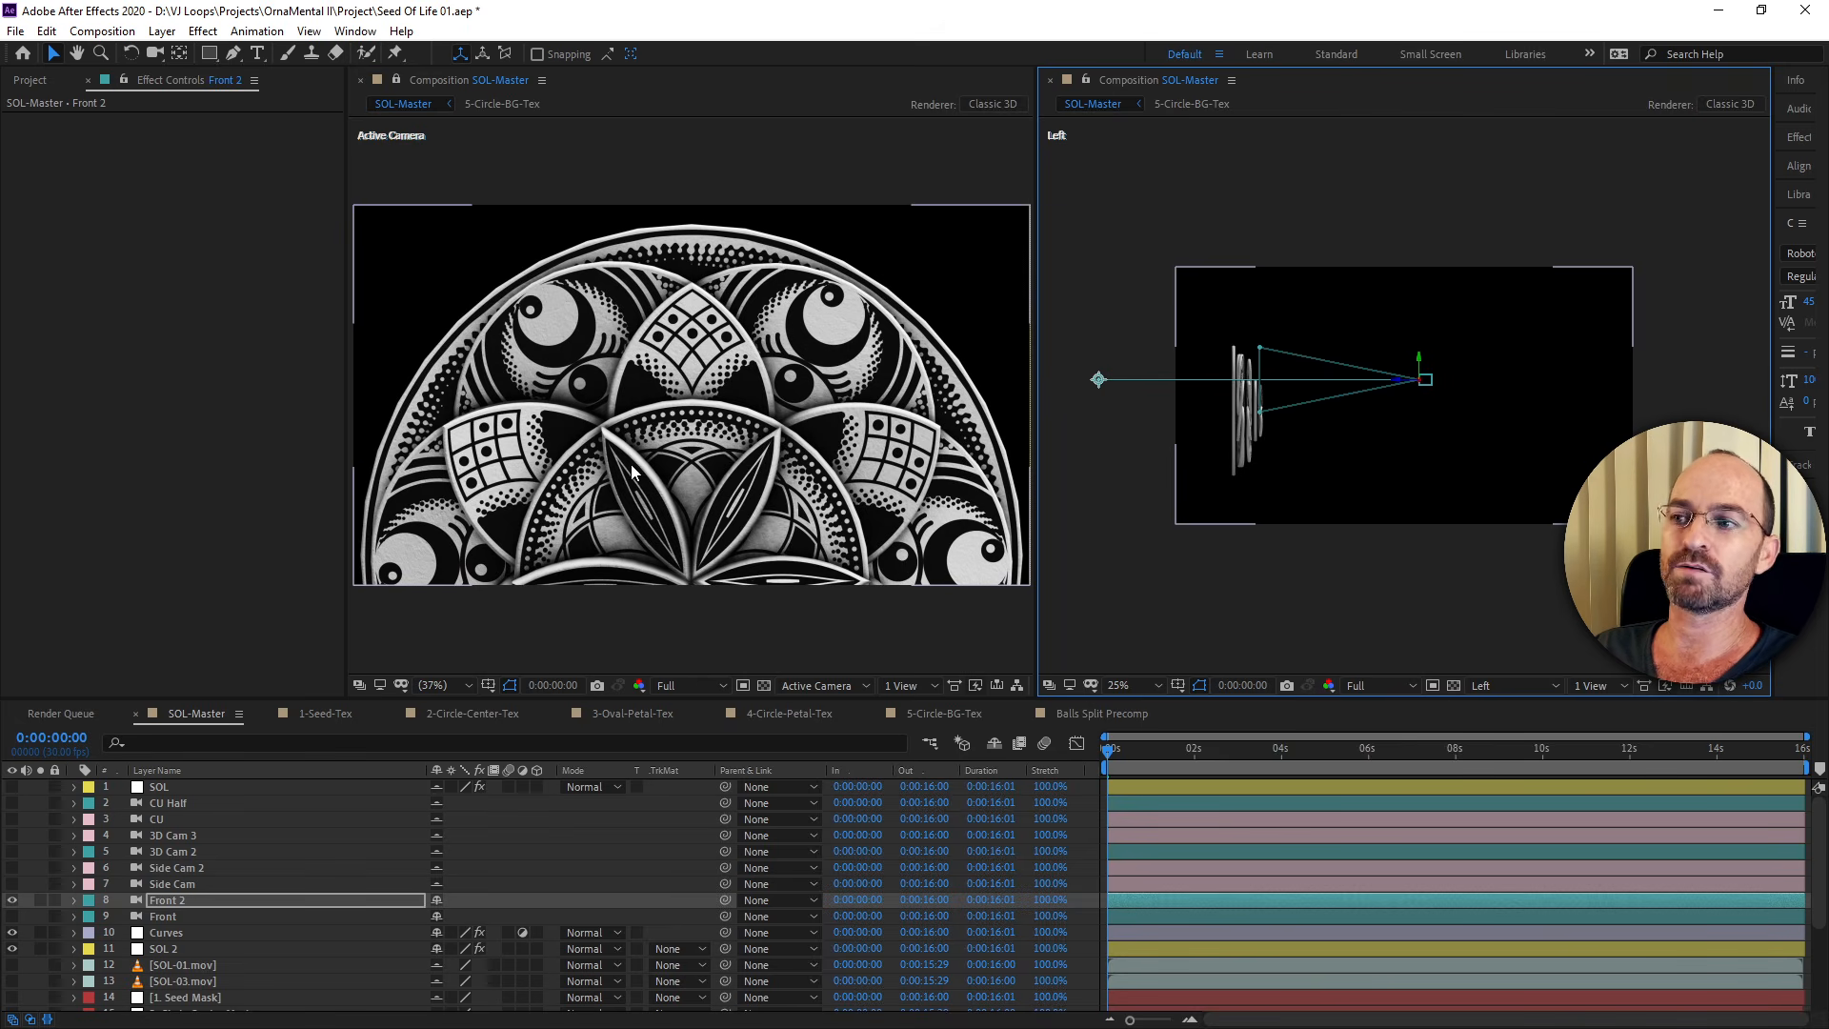
{"action": "key", "text": "grave"}
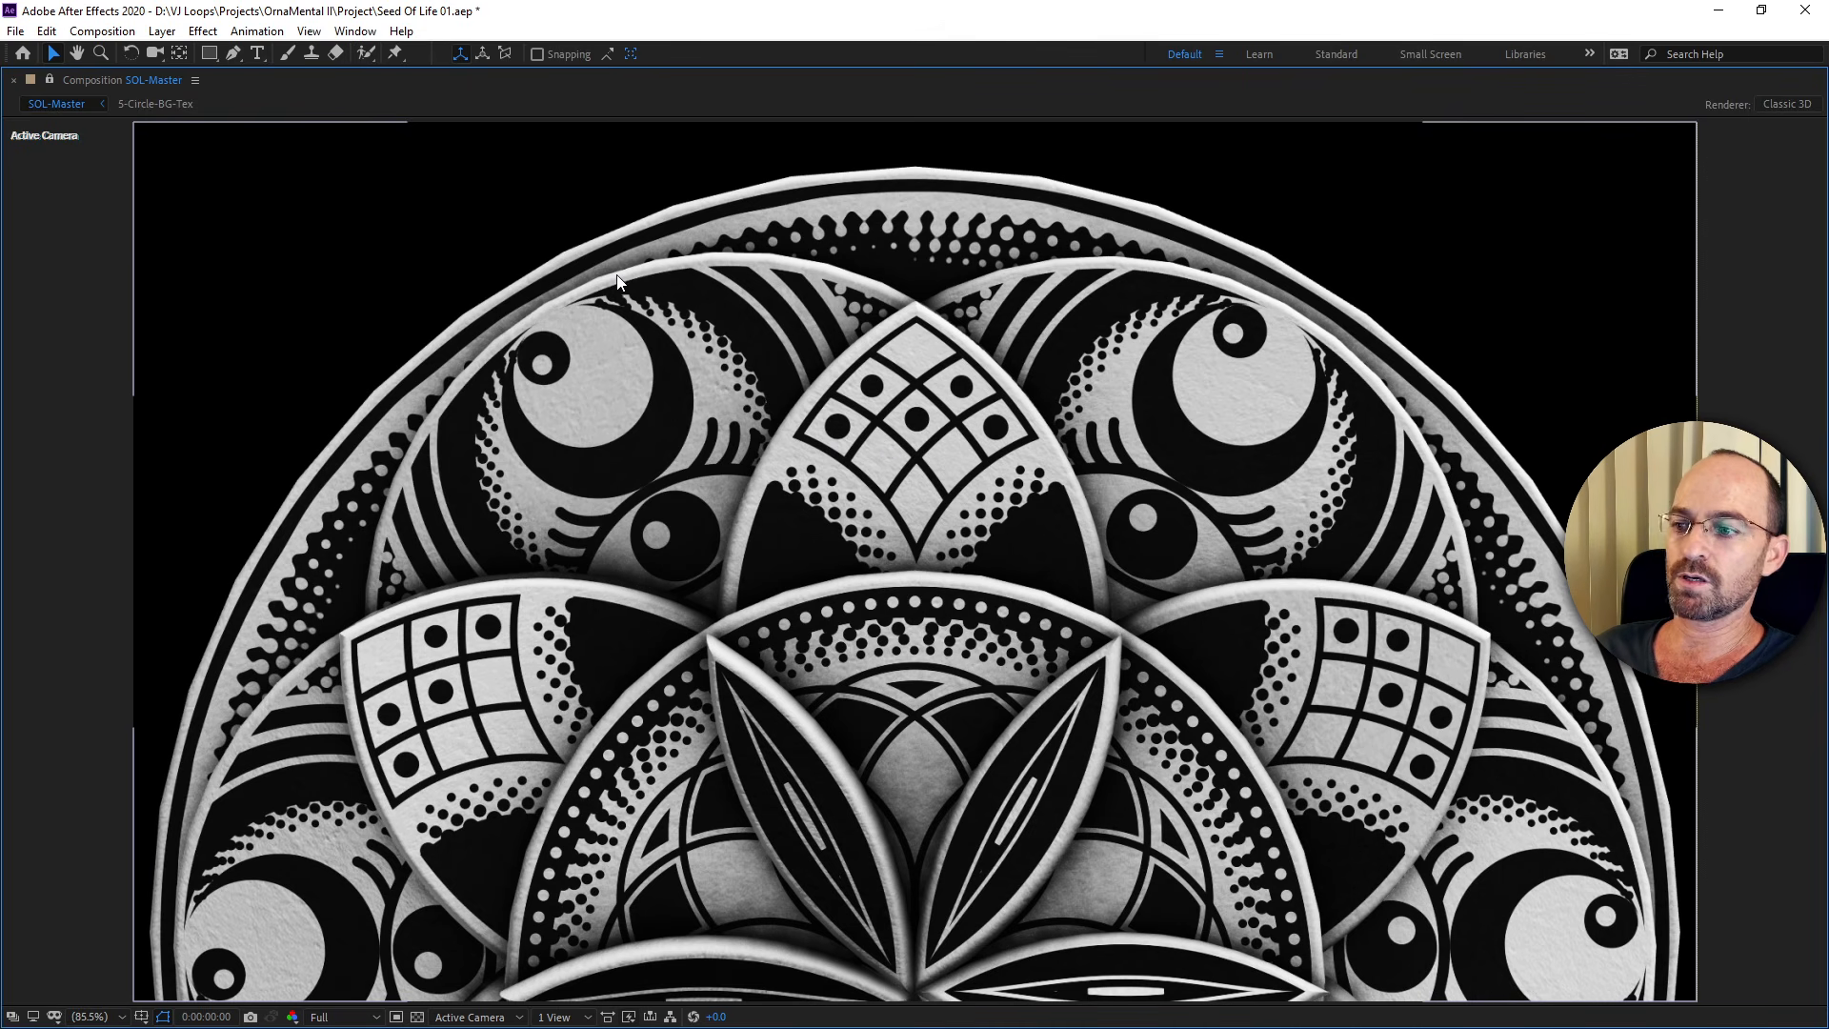
{"action": "key", "text": "grave"}
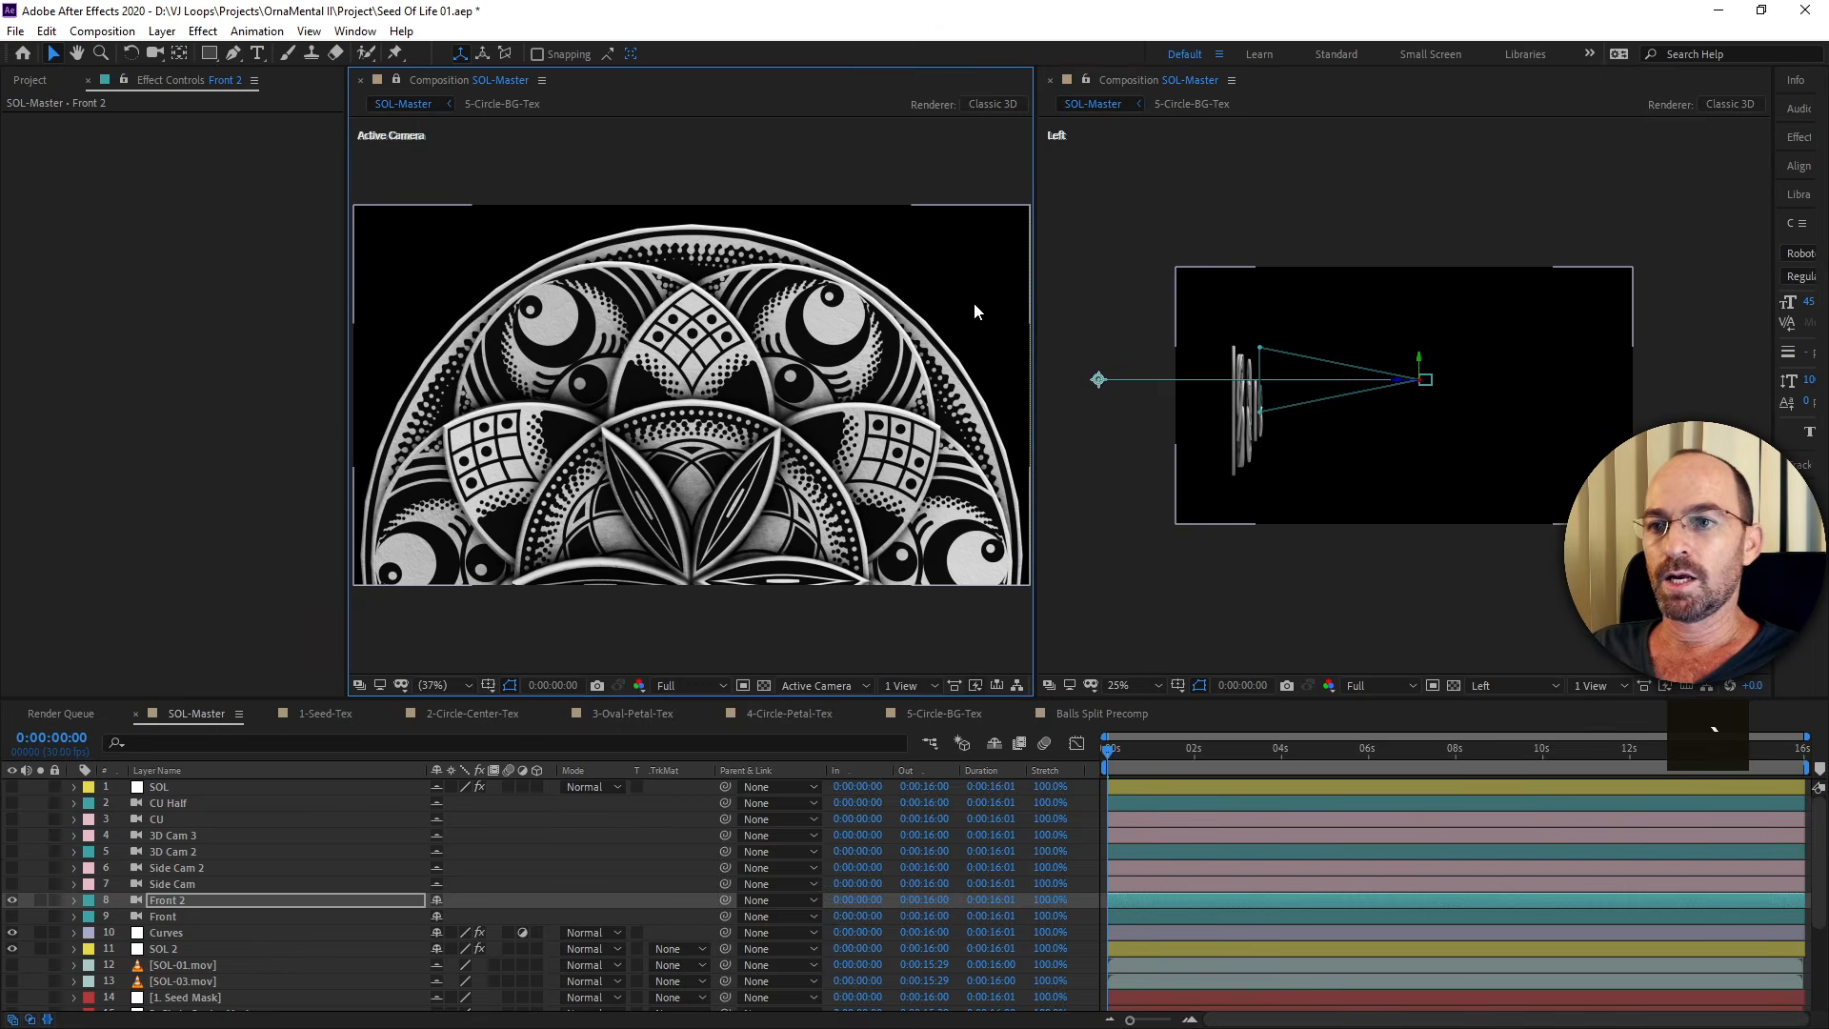
Rename the duplicated camera as CU.
{"action": "left_click", "coordinate": [189, 900]}
{"action": "key", "text": "Return"}
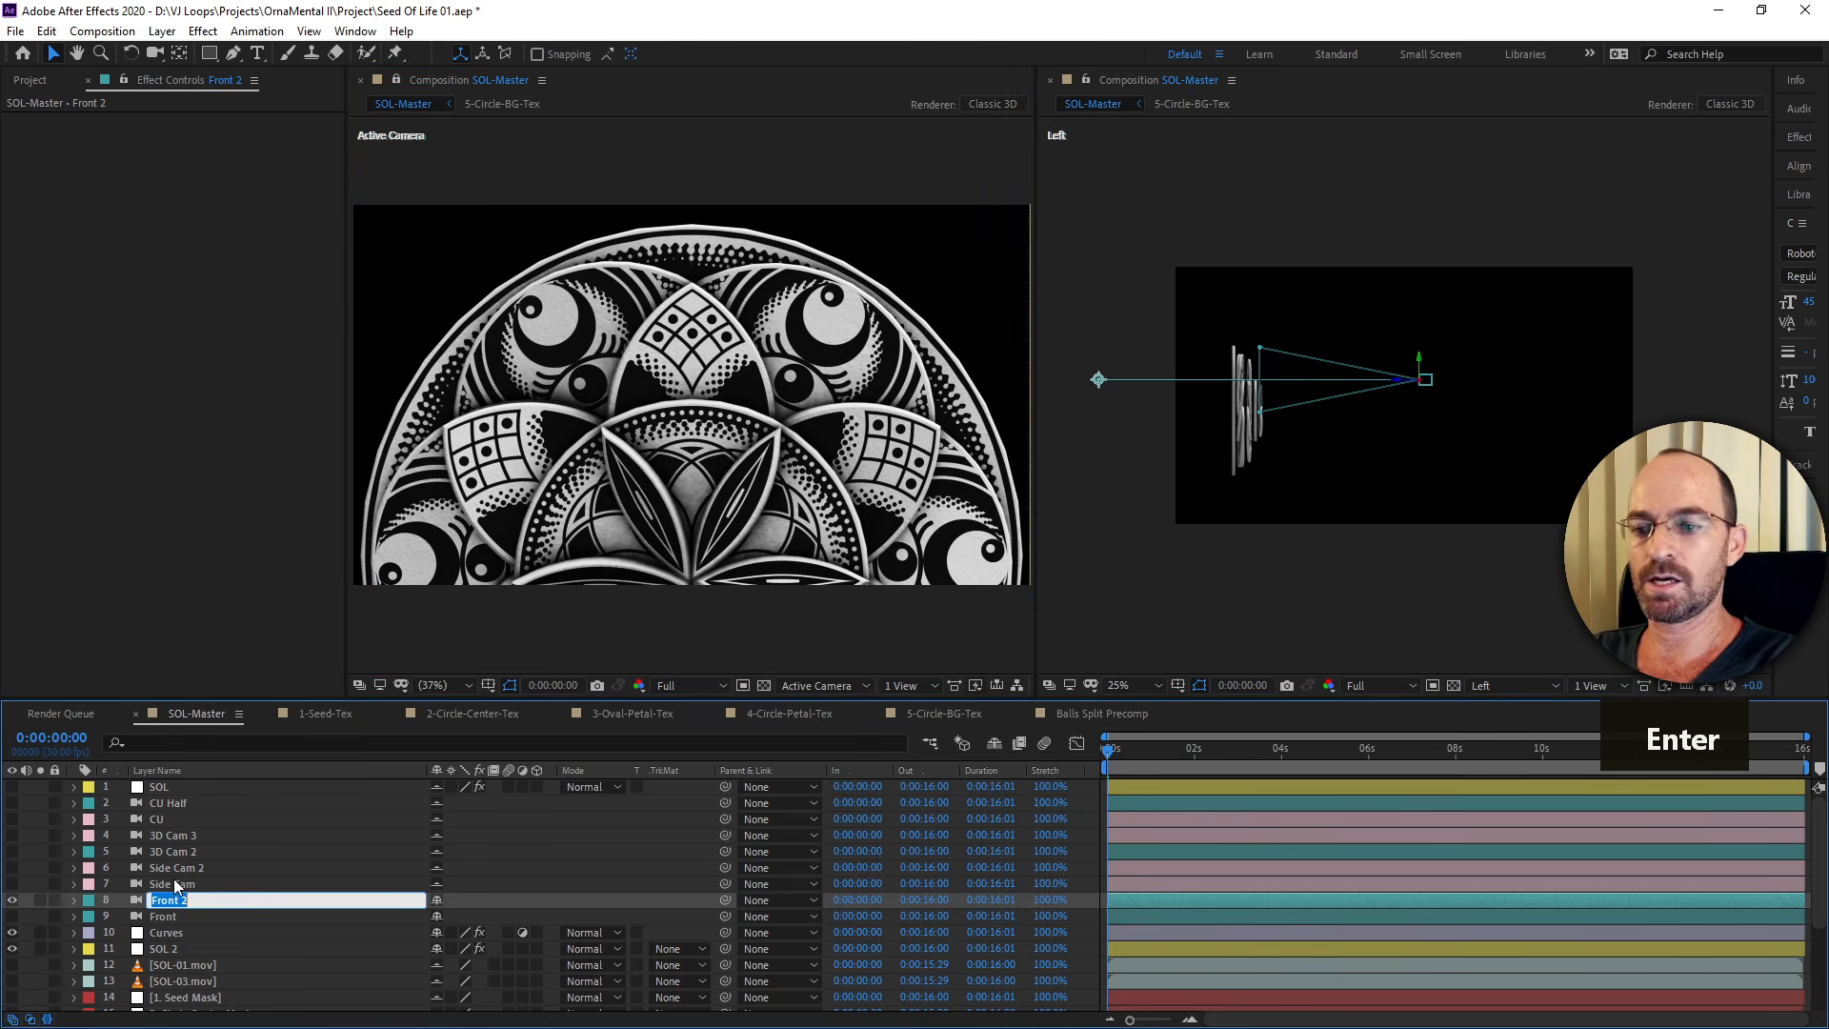
{"action": "type", "text": "CU"}
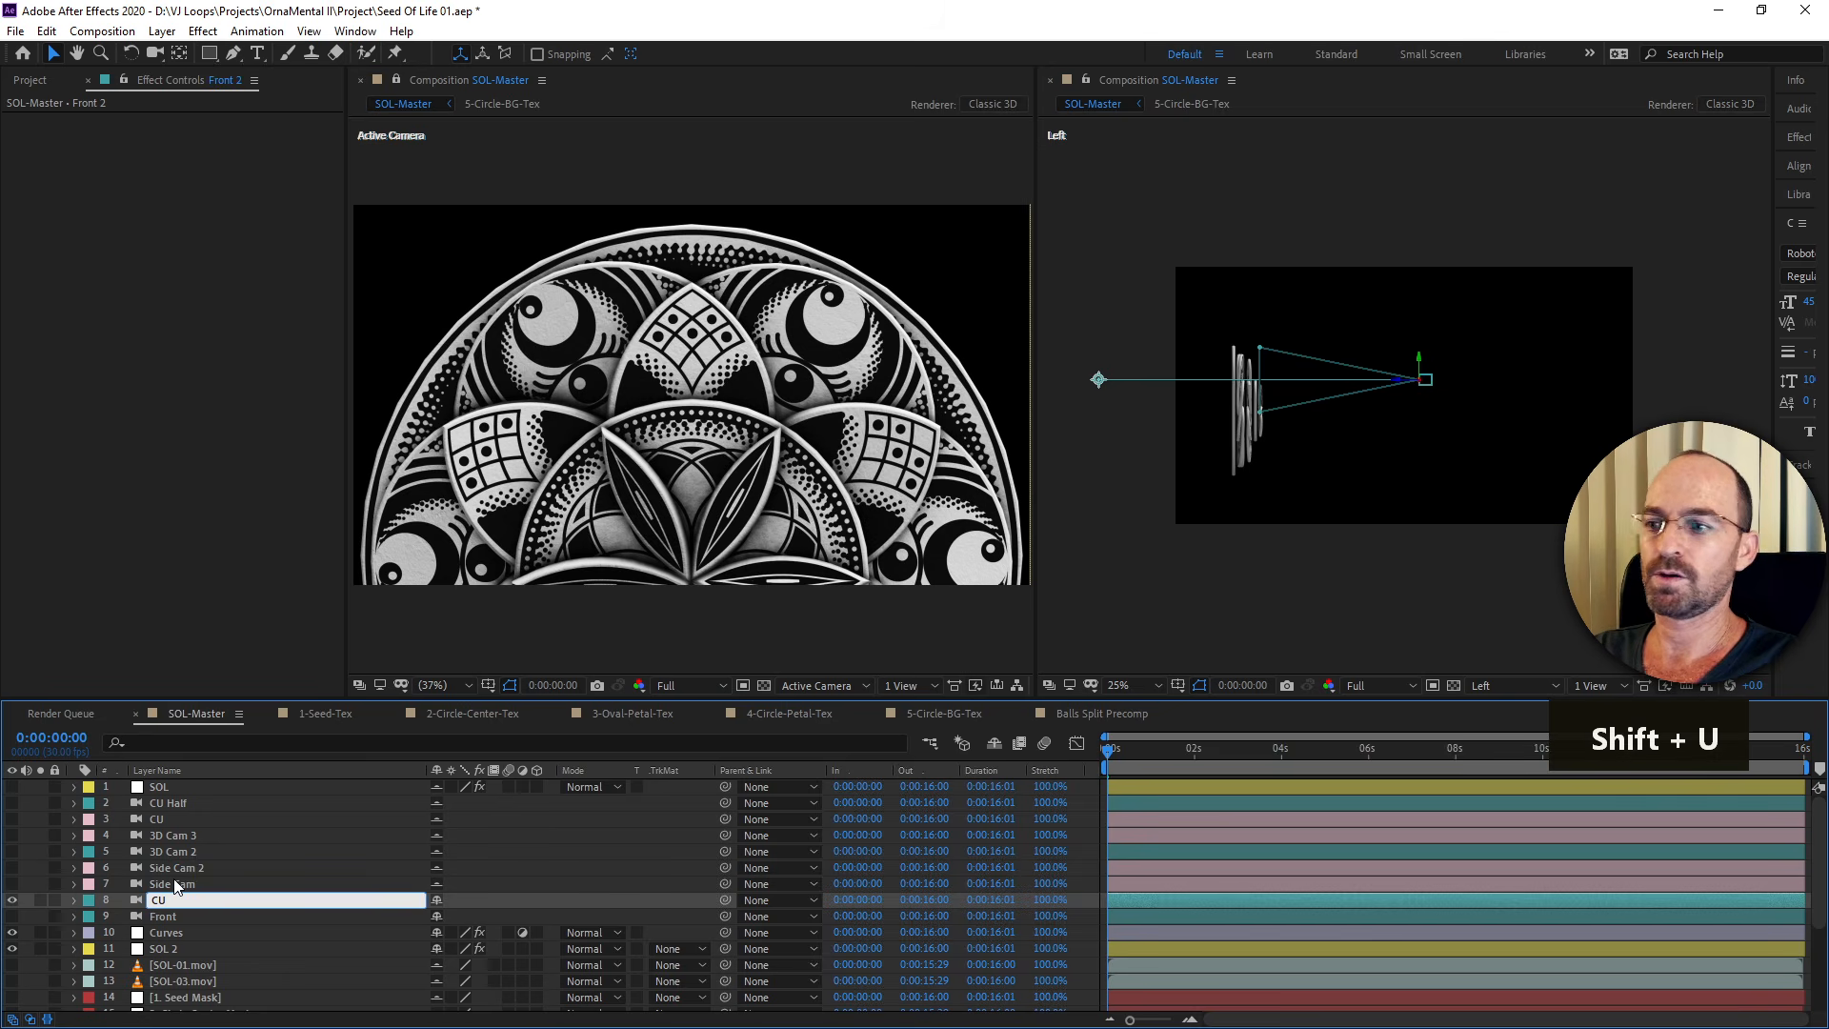
{"action": "key", "text": "Return"}
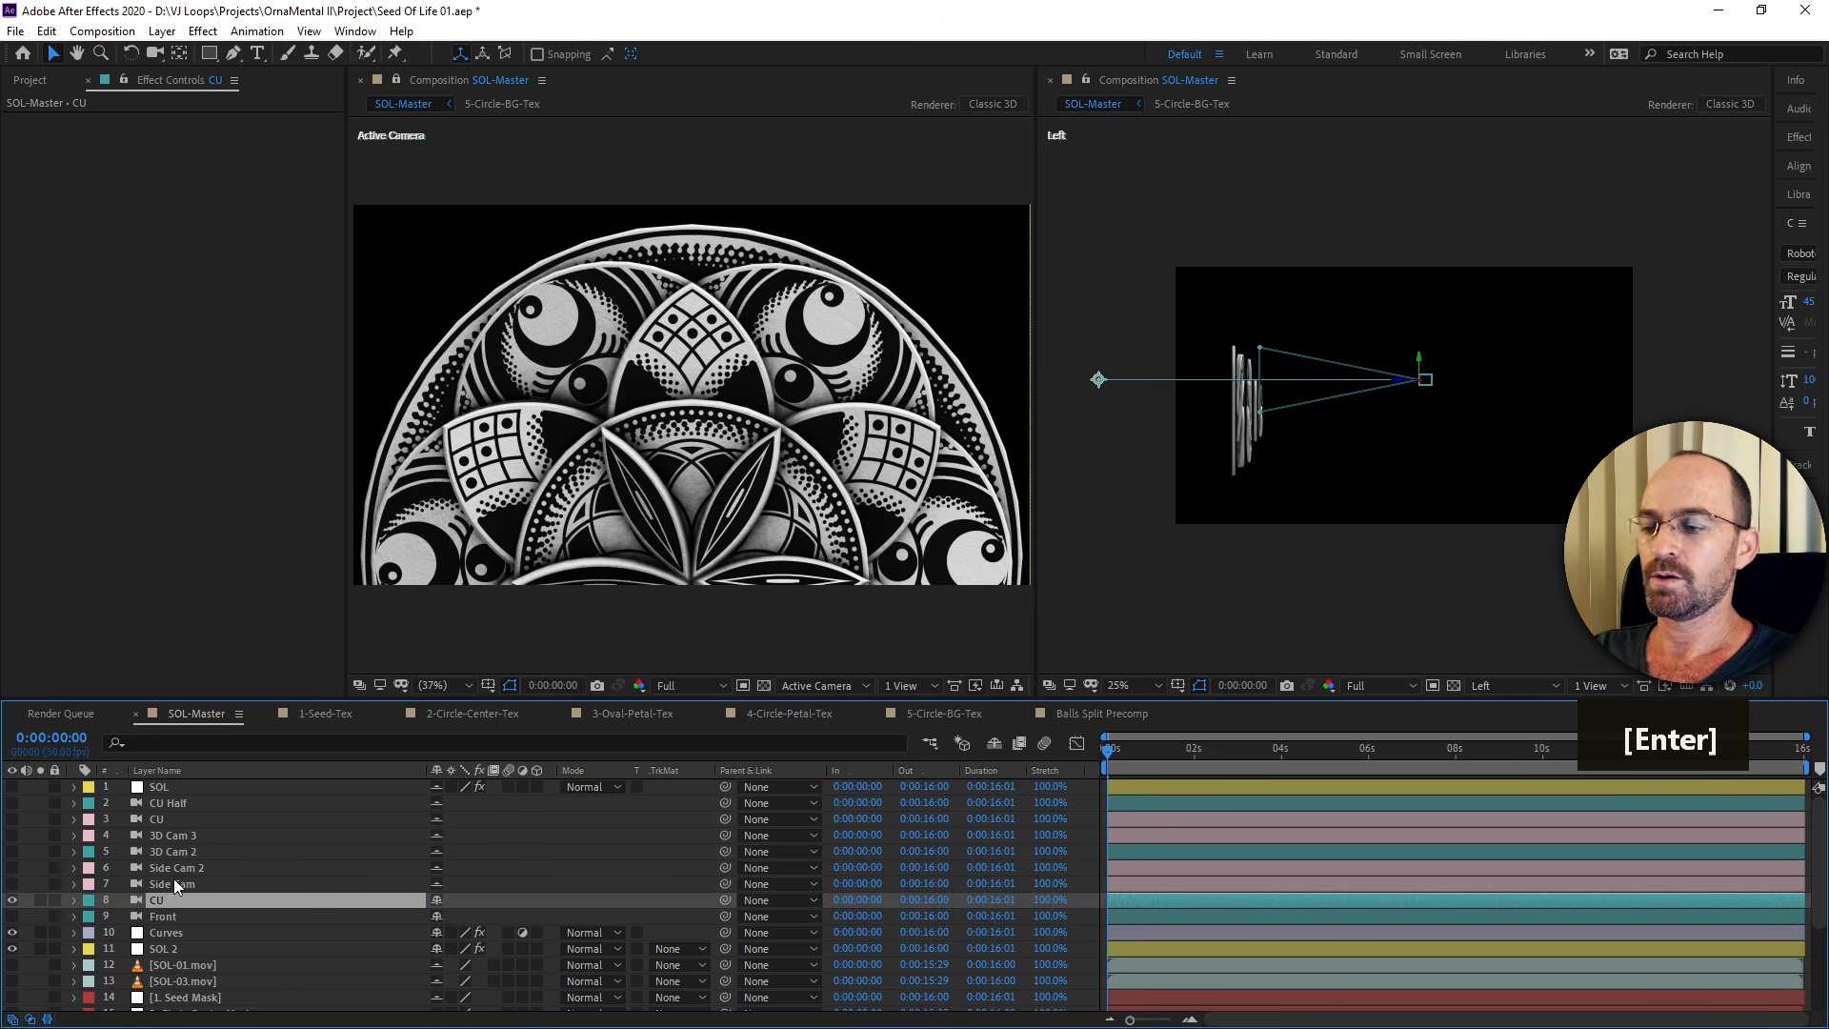
Duplicate the Front camera, place the copy above CU, and switch visibility from CU to the copy.
{"action": "left_click", "coordinate": [160, 918]}
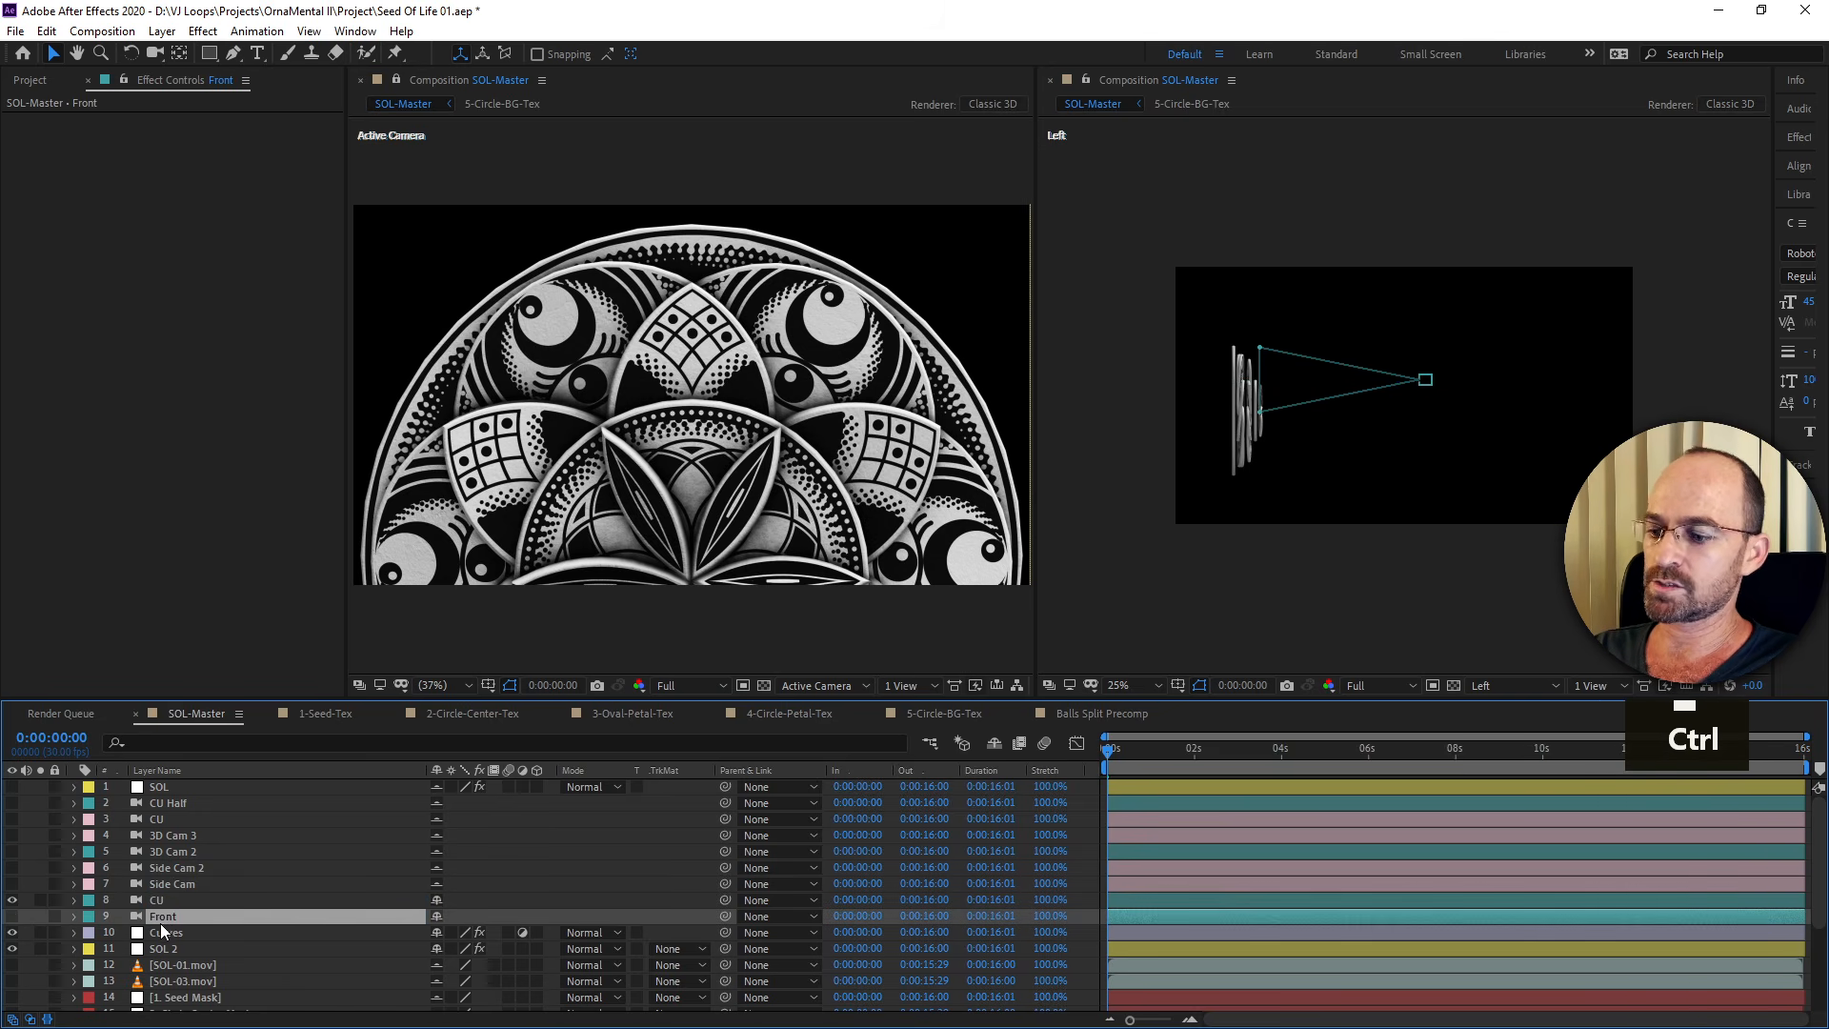
{"action": "key", "text": "ctrl+d"}
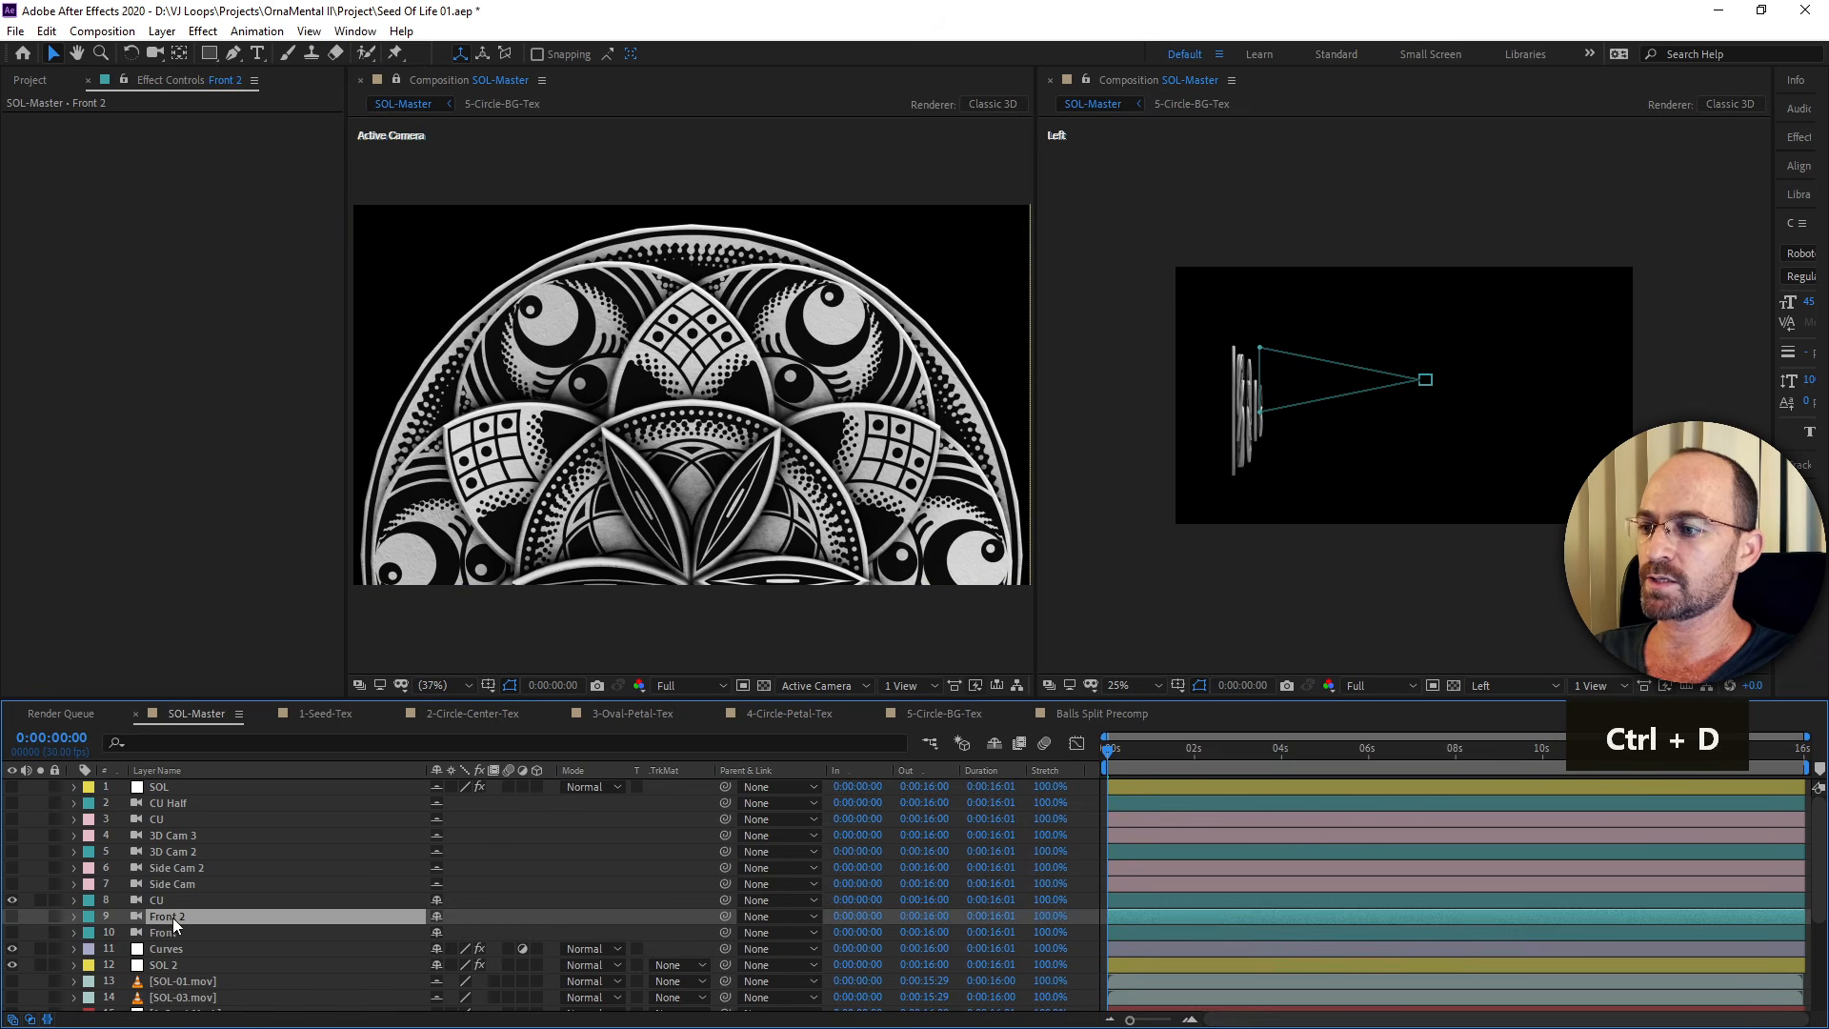
{"action": "left_click_drag", "start_coordinate": [174, 917], "coordinate": [177, 897]}
{"action": "left_click", "coordinate": [12, 916]}
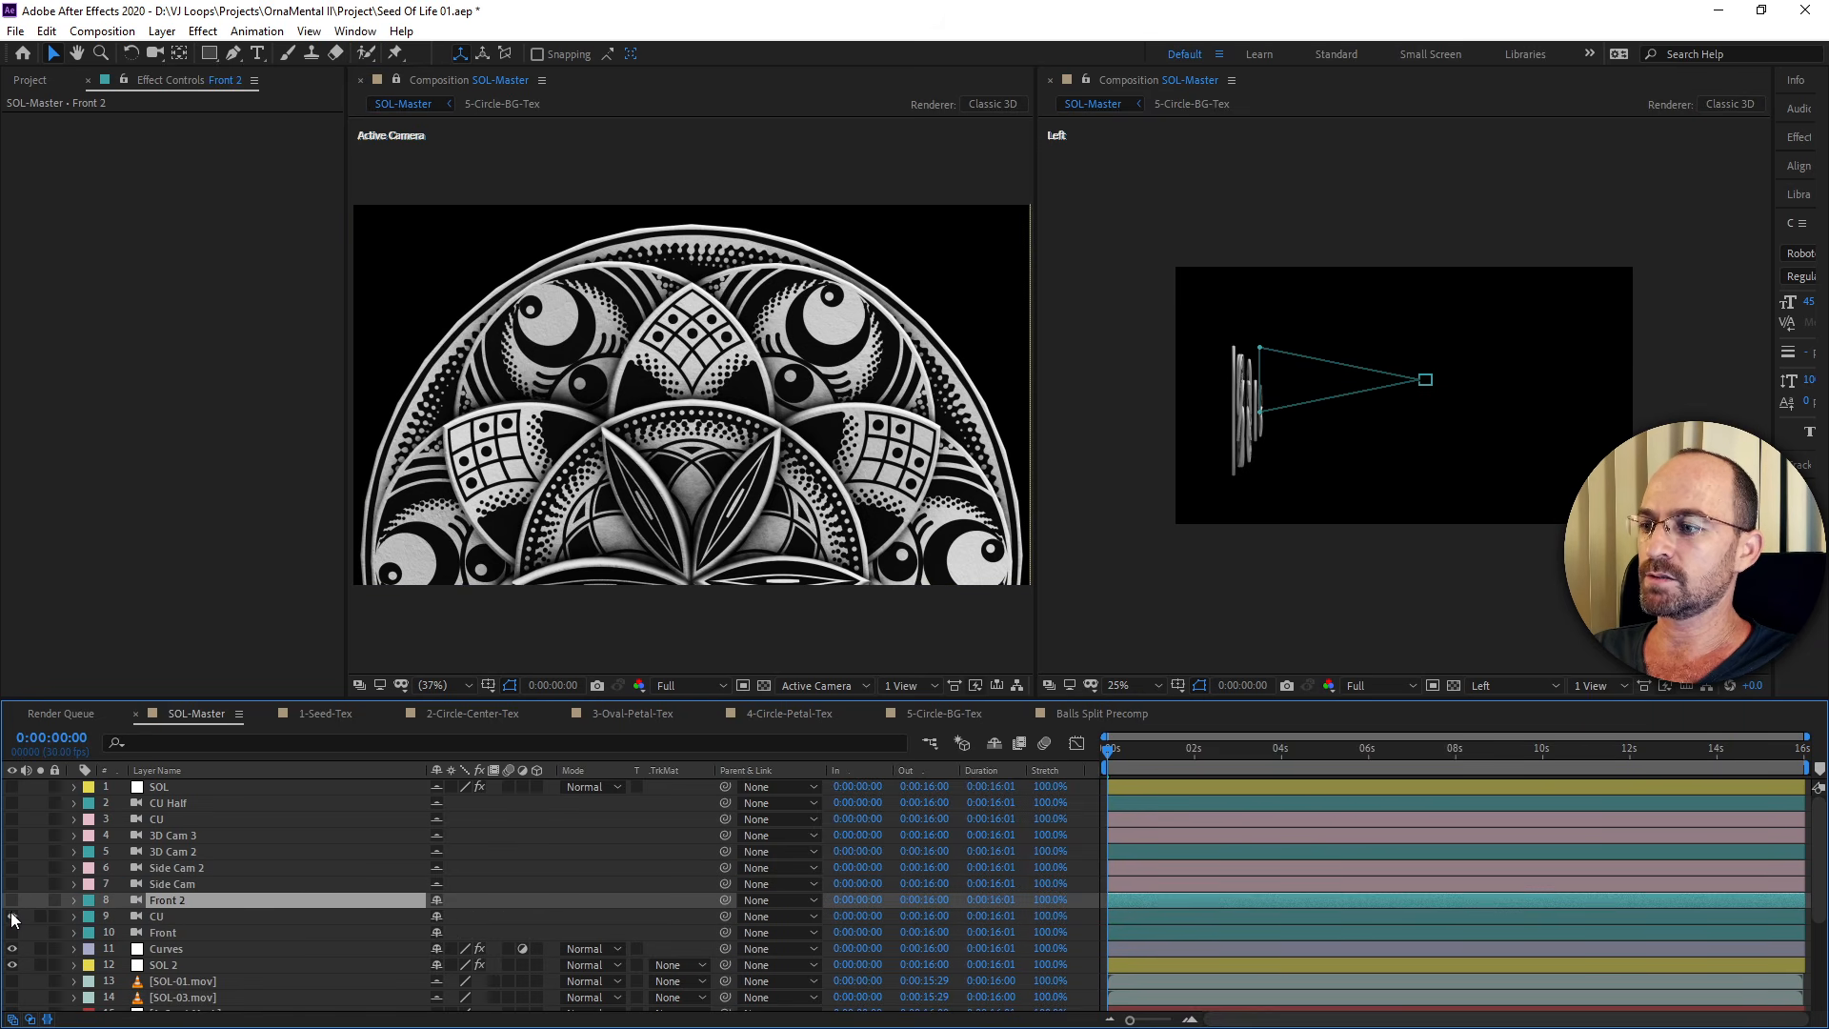
{"action": "left_click", "coordinate": [12, 900]}
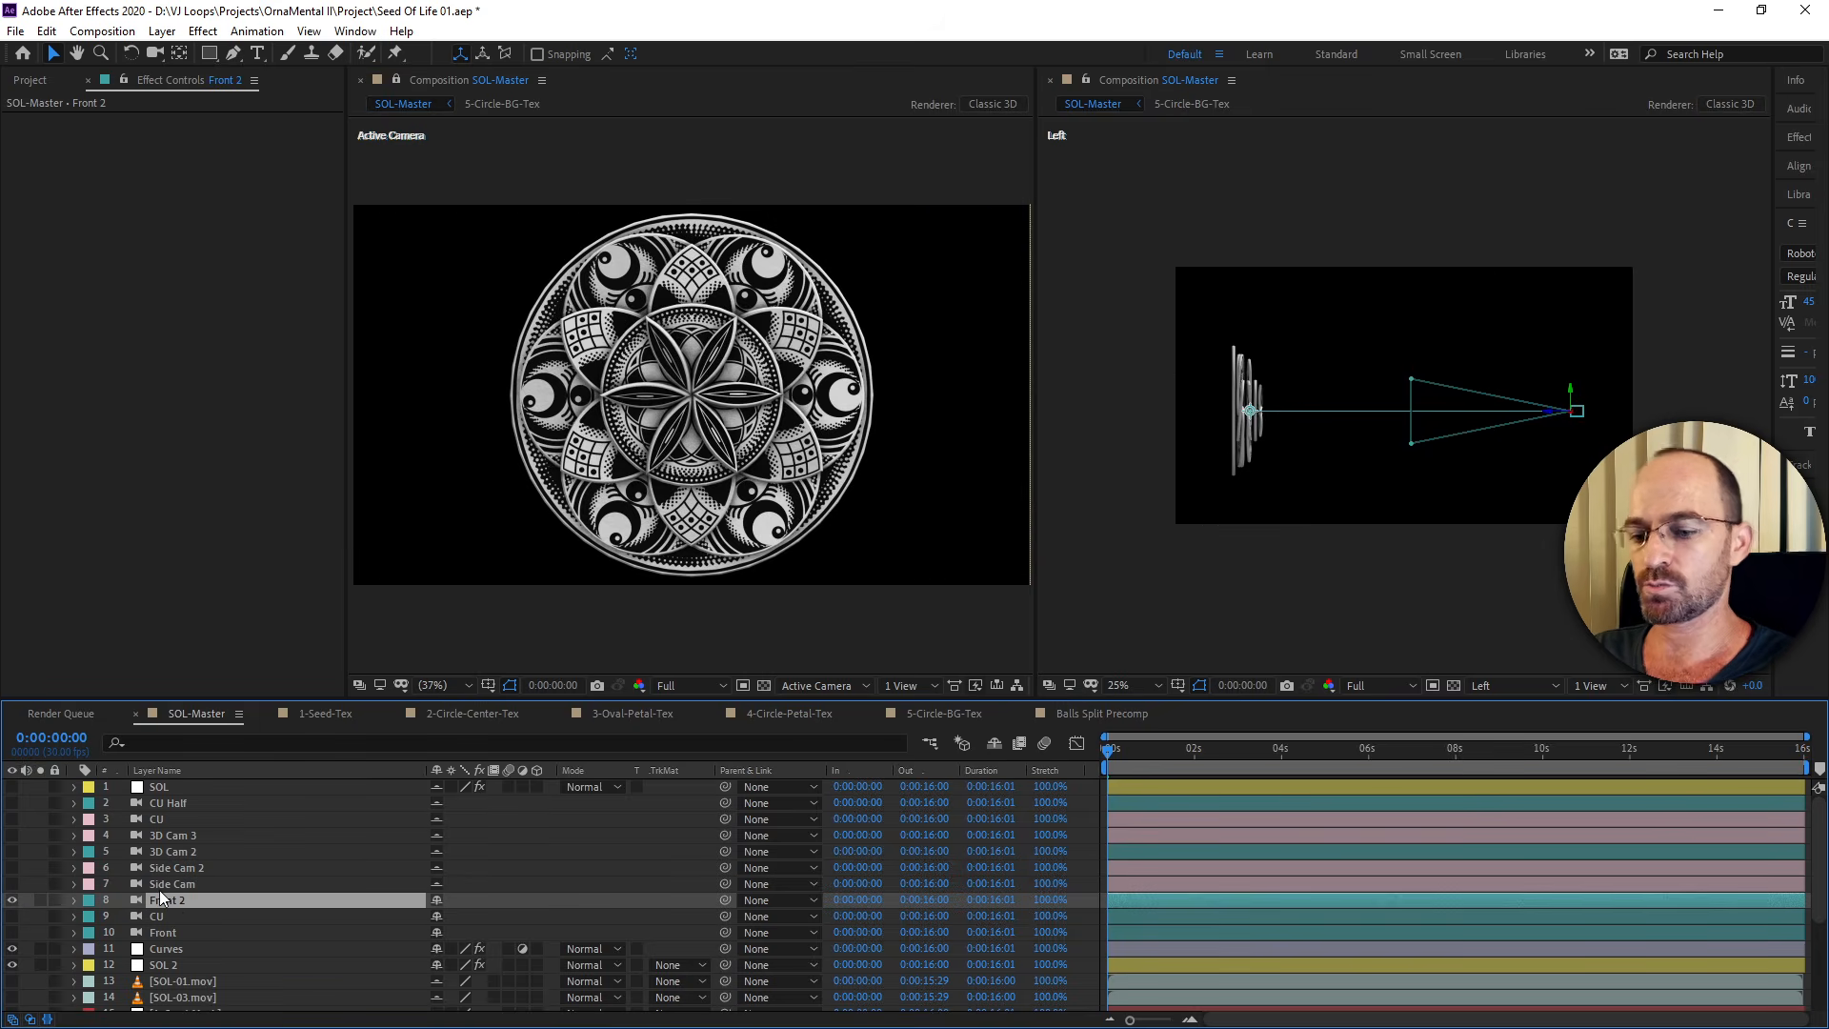
Rename the duplicated Front camera as Side.
{"action": "key", "text": "Return"}
{"action": "type", "text": "Side"}
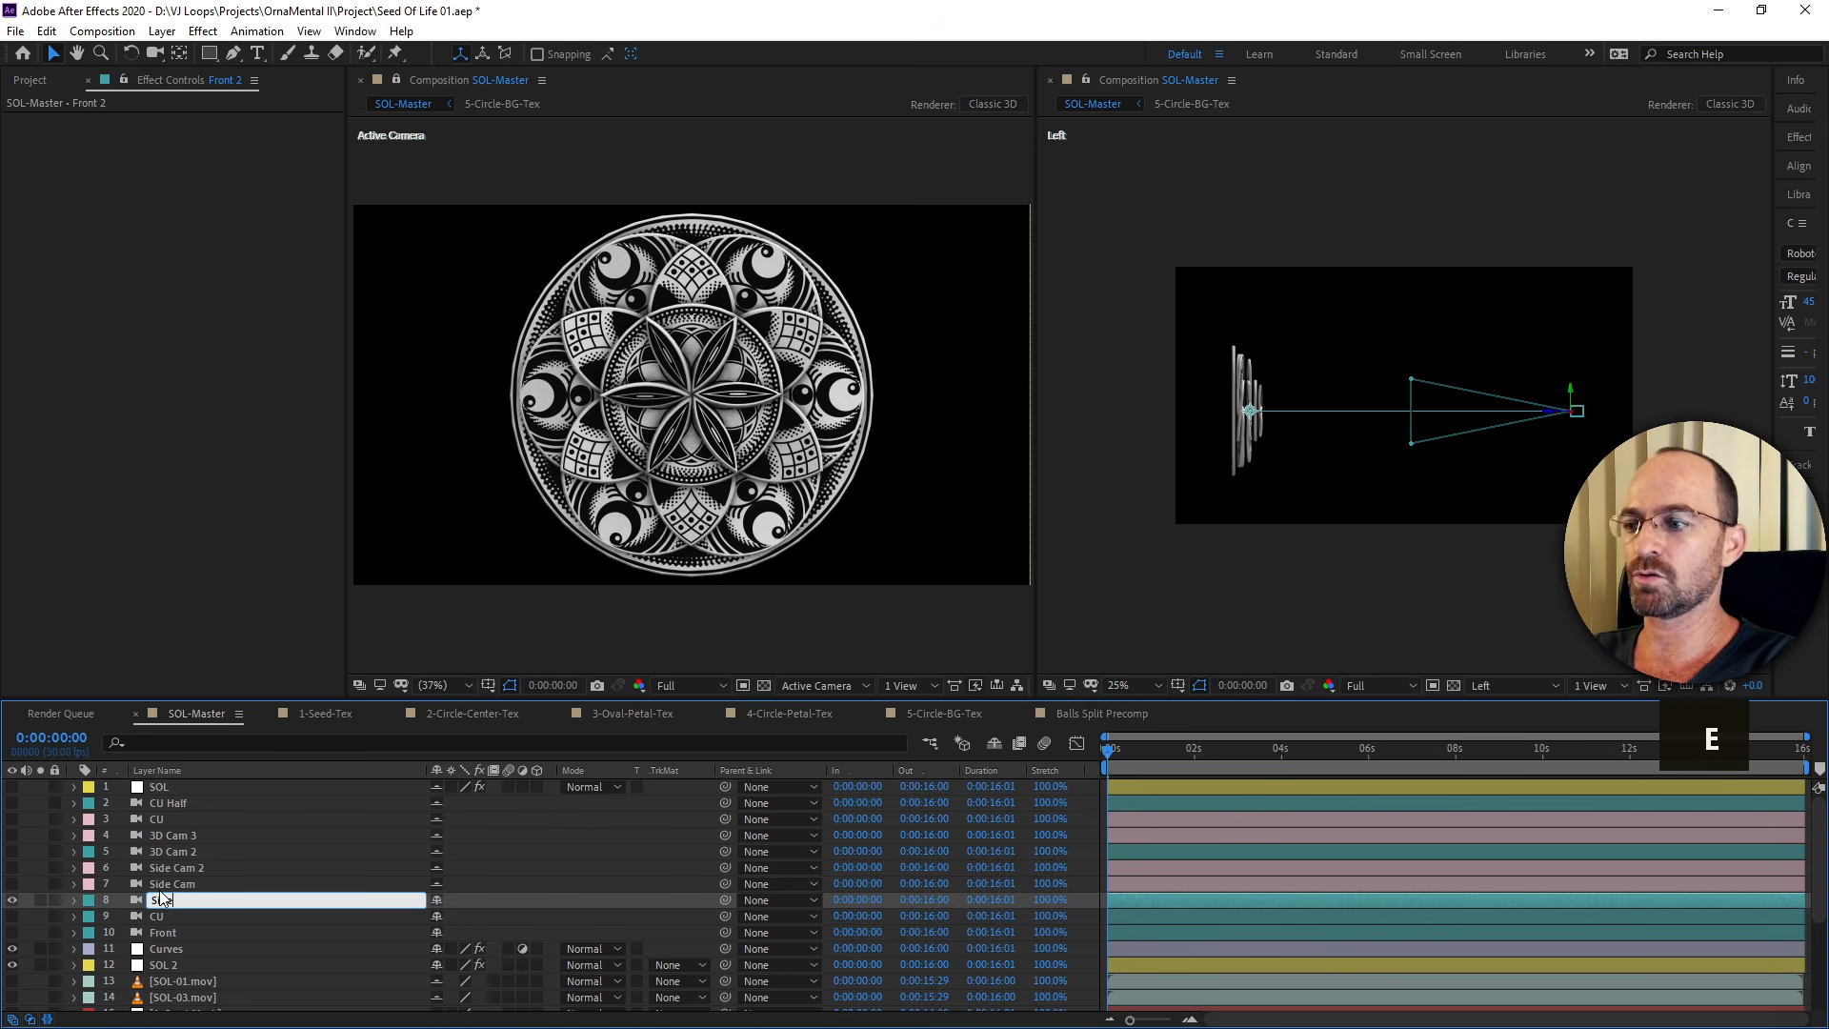
{"action": "key", "text": "Return"}
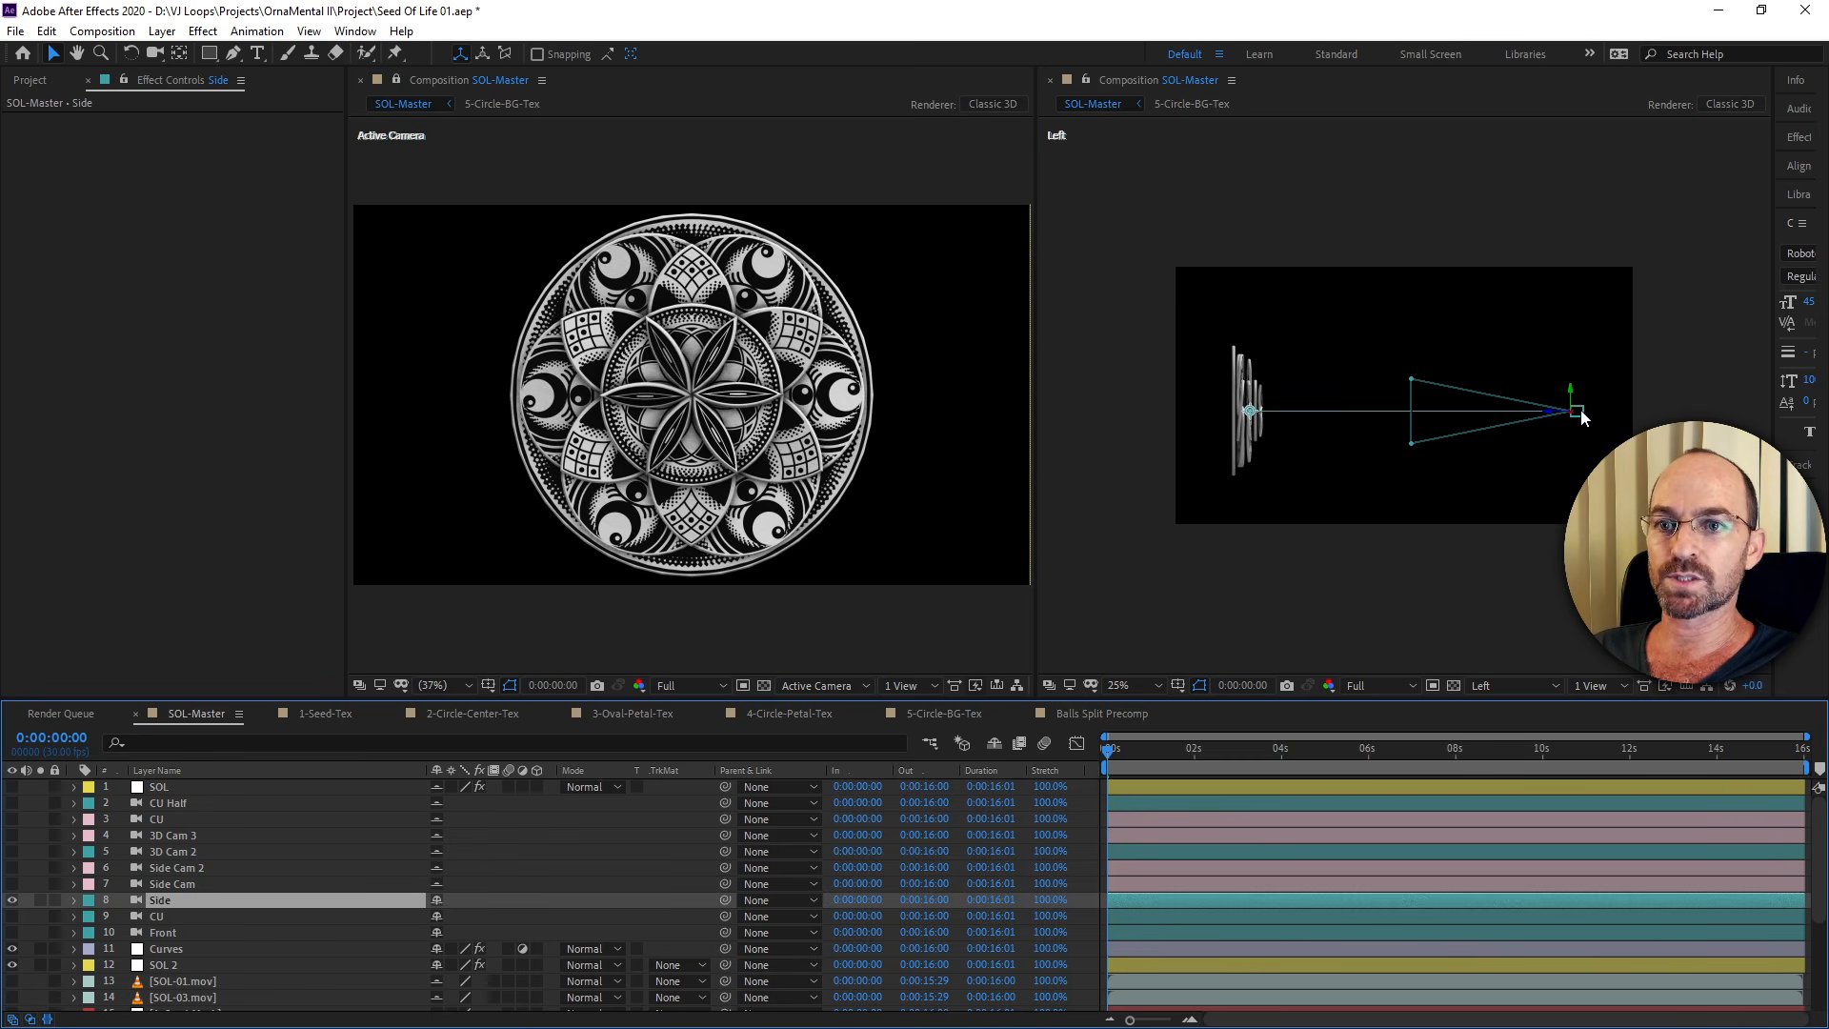
Lower the Side camera below the mandala and adjust its aim to frame the disc obliquely, checking the shot at 0:00:02:11.
{"action": "left_click_drag", "start_coordinate": [1581, 417], "coordinate": [1376, 587]}
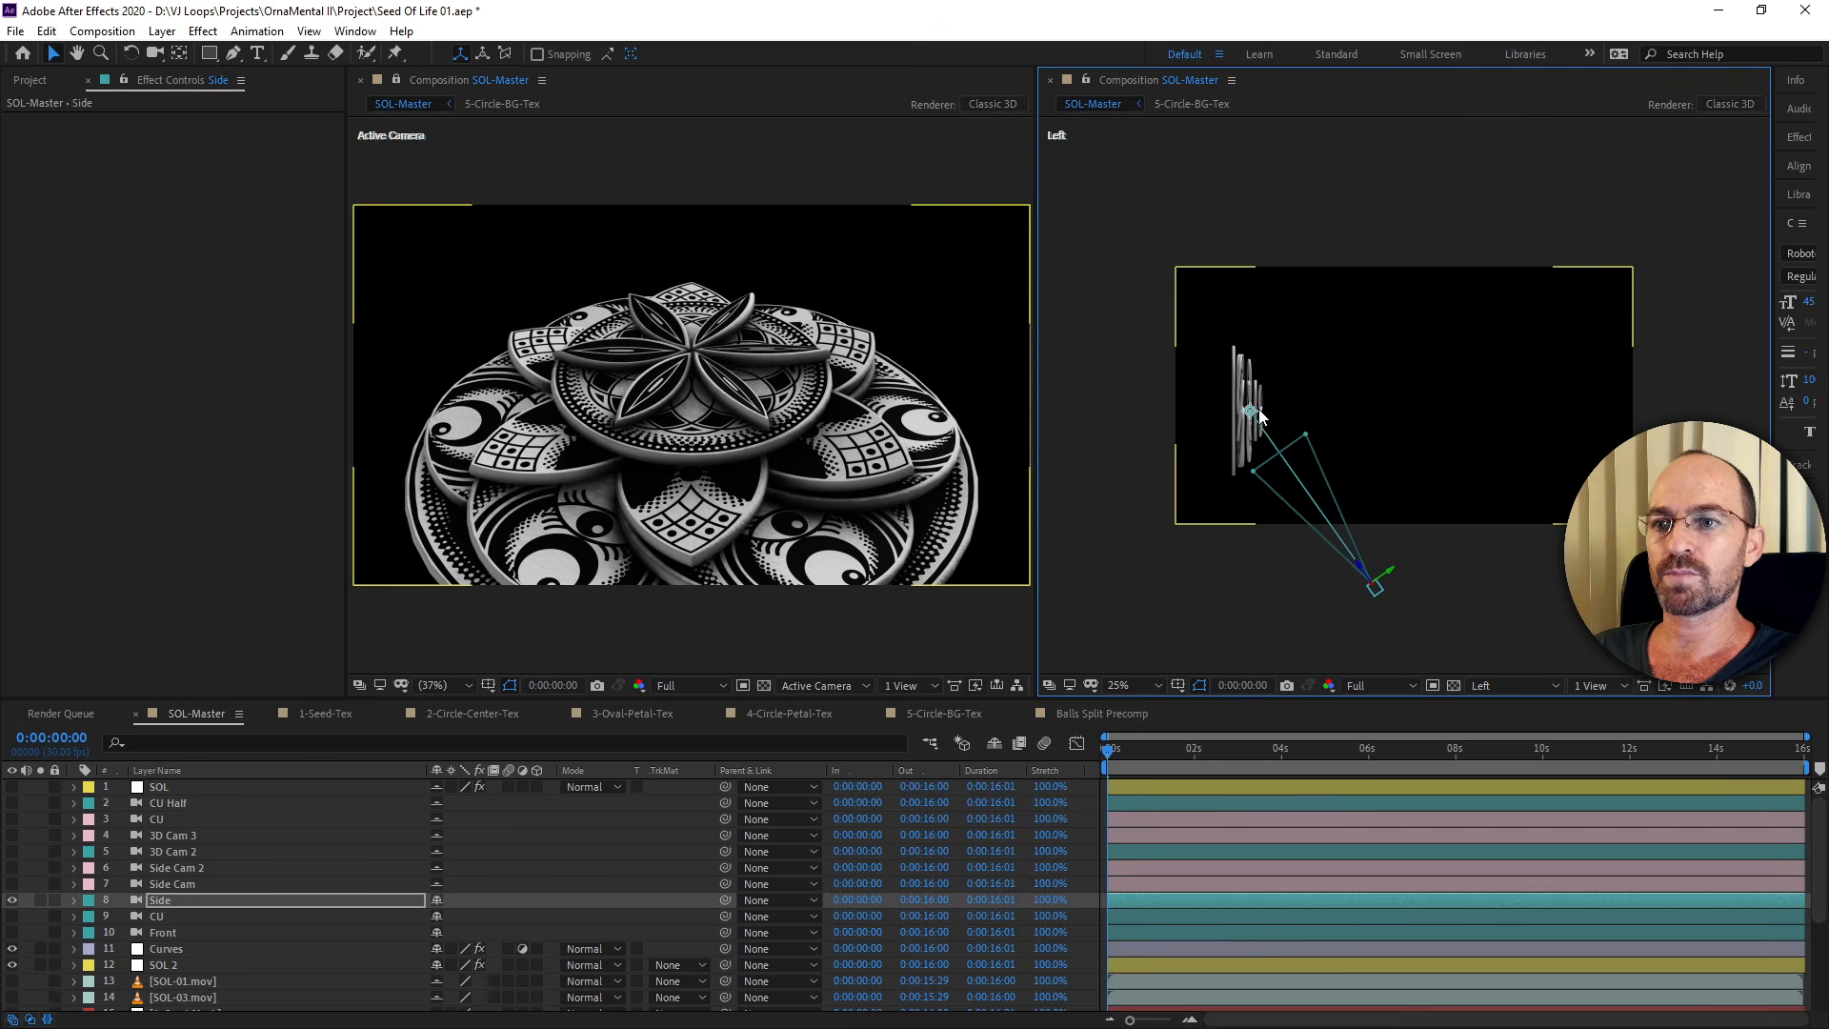
{"action": "left_click_drag", "start_coordinate": [1246, 410], "coordinate": [1245, 437]}
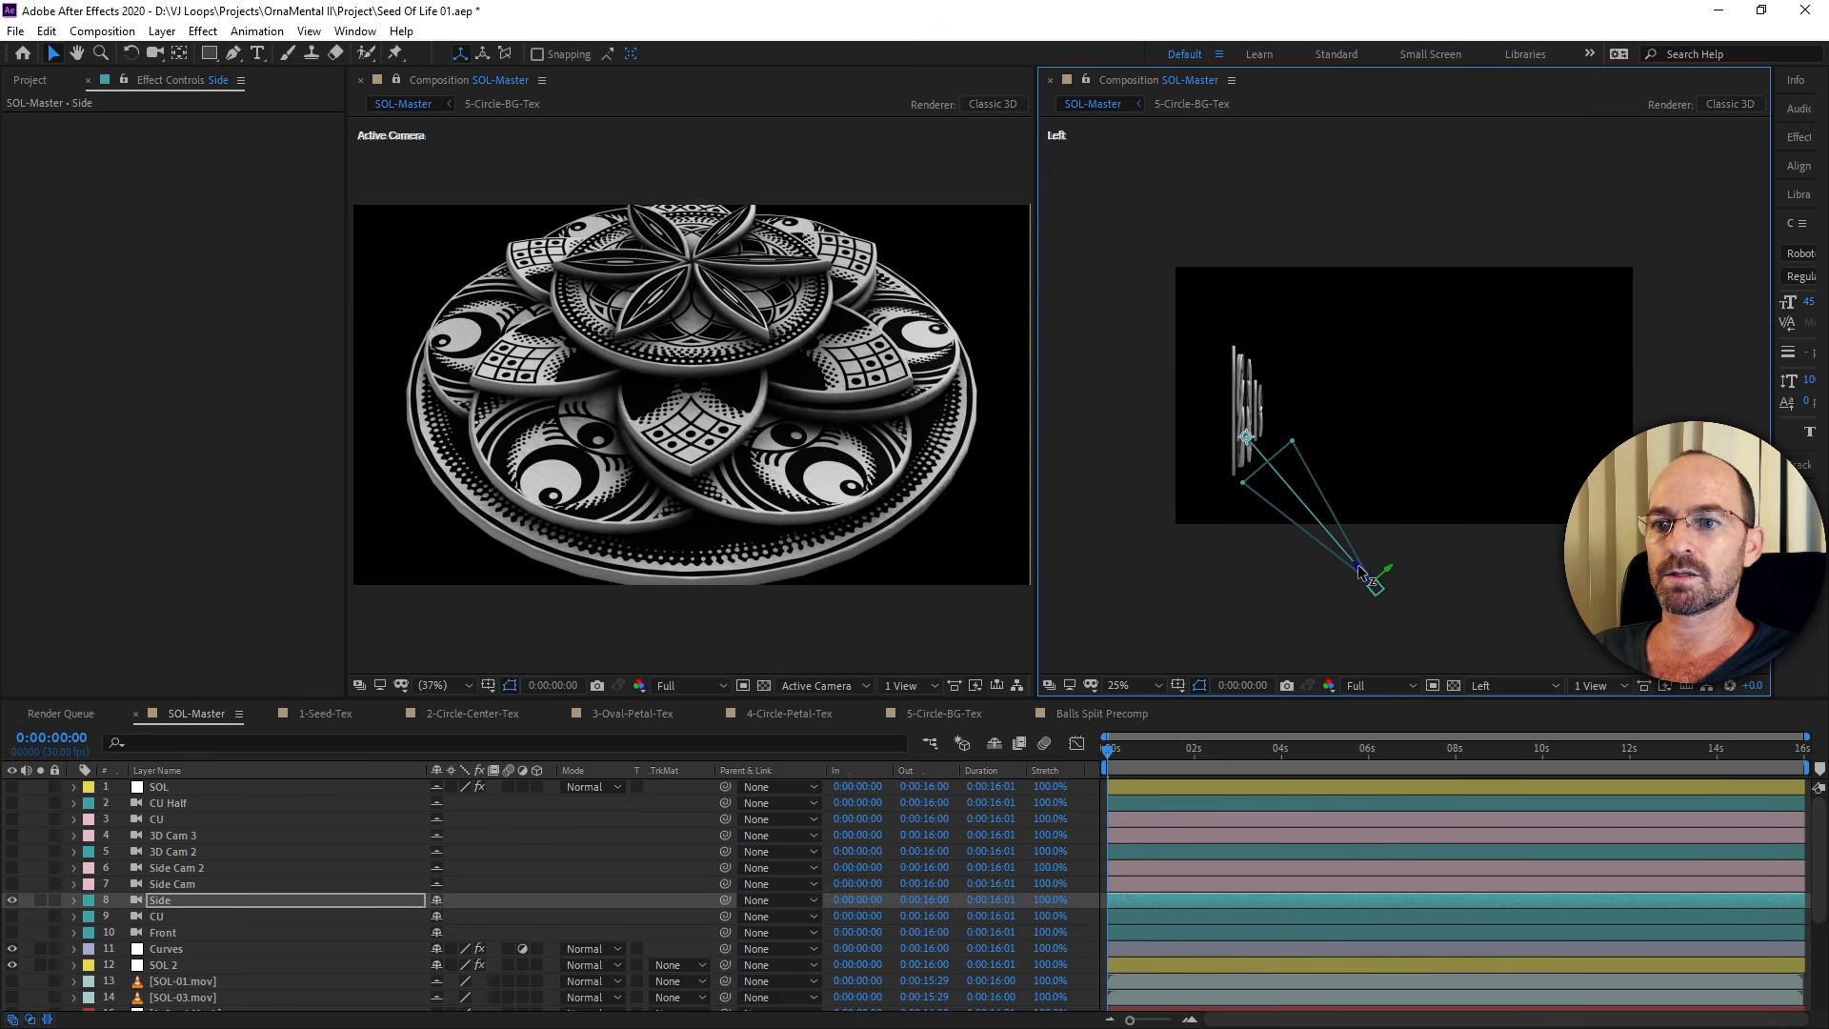
{"action": "left_click_drag", "start_coordinate": [1359, 569], "coordinate": [1408, 589]}
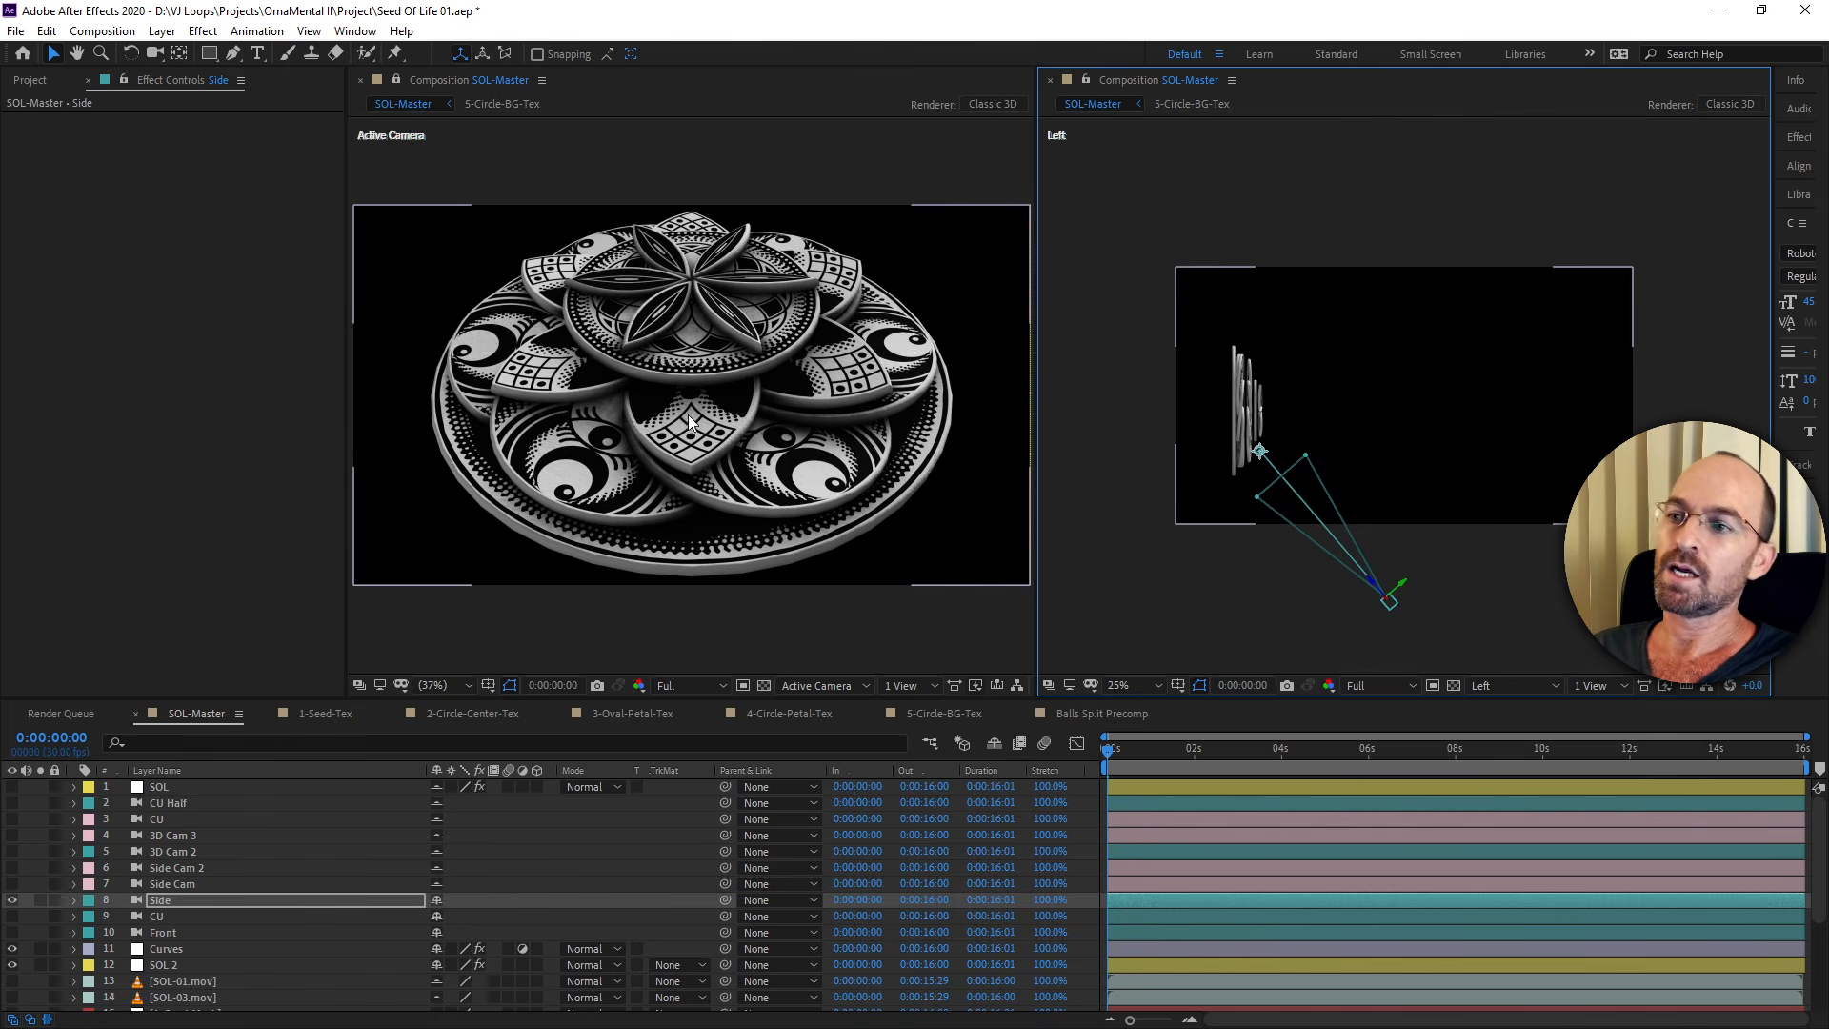
{"action": "left_click_drag", "start_coordinate": [1179, 747], "coordinate": [1210, 751]}
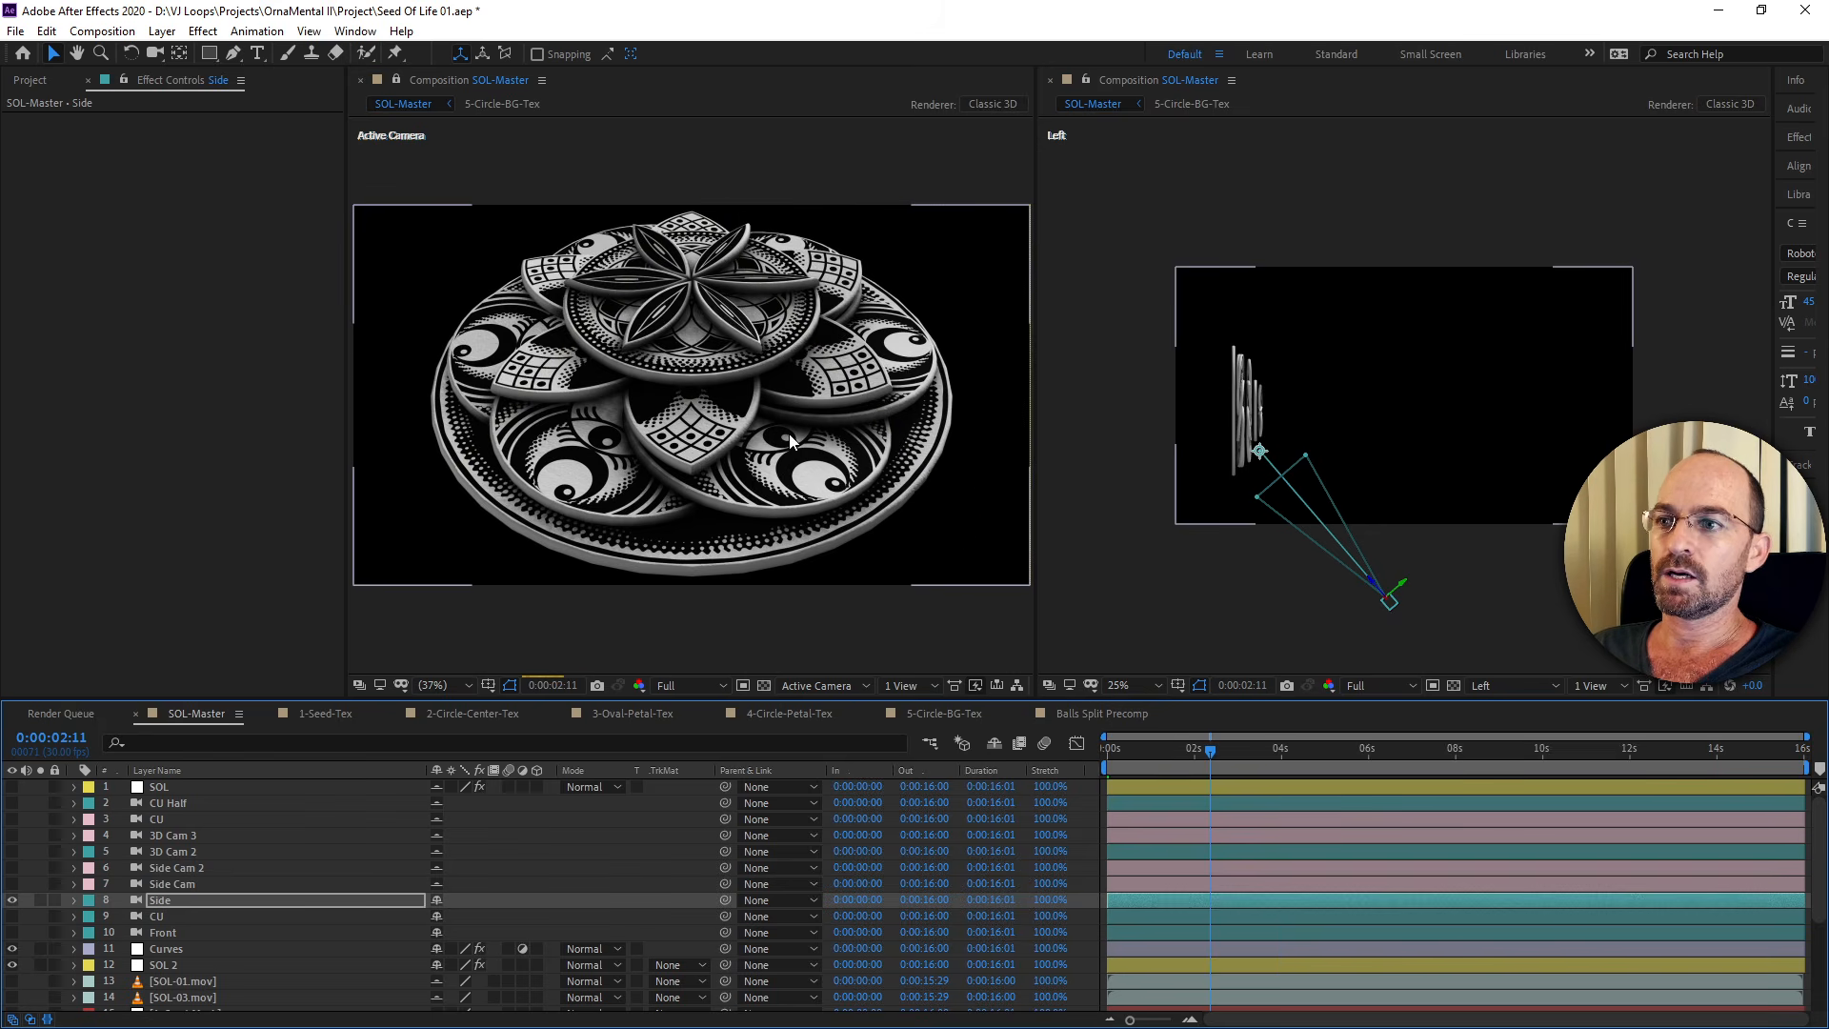
{"action": "left_click_drag", "start_coordinate": [785, 346], "coordinate": [783, 427]}
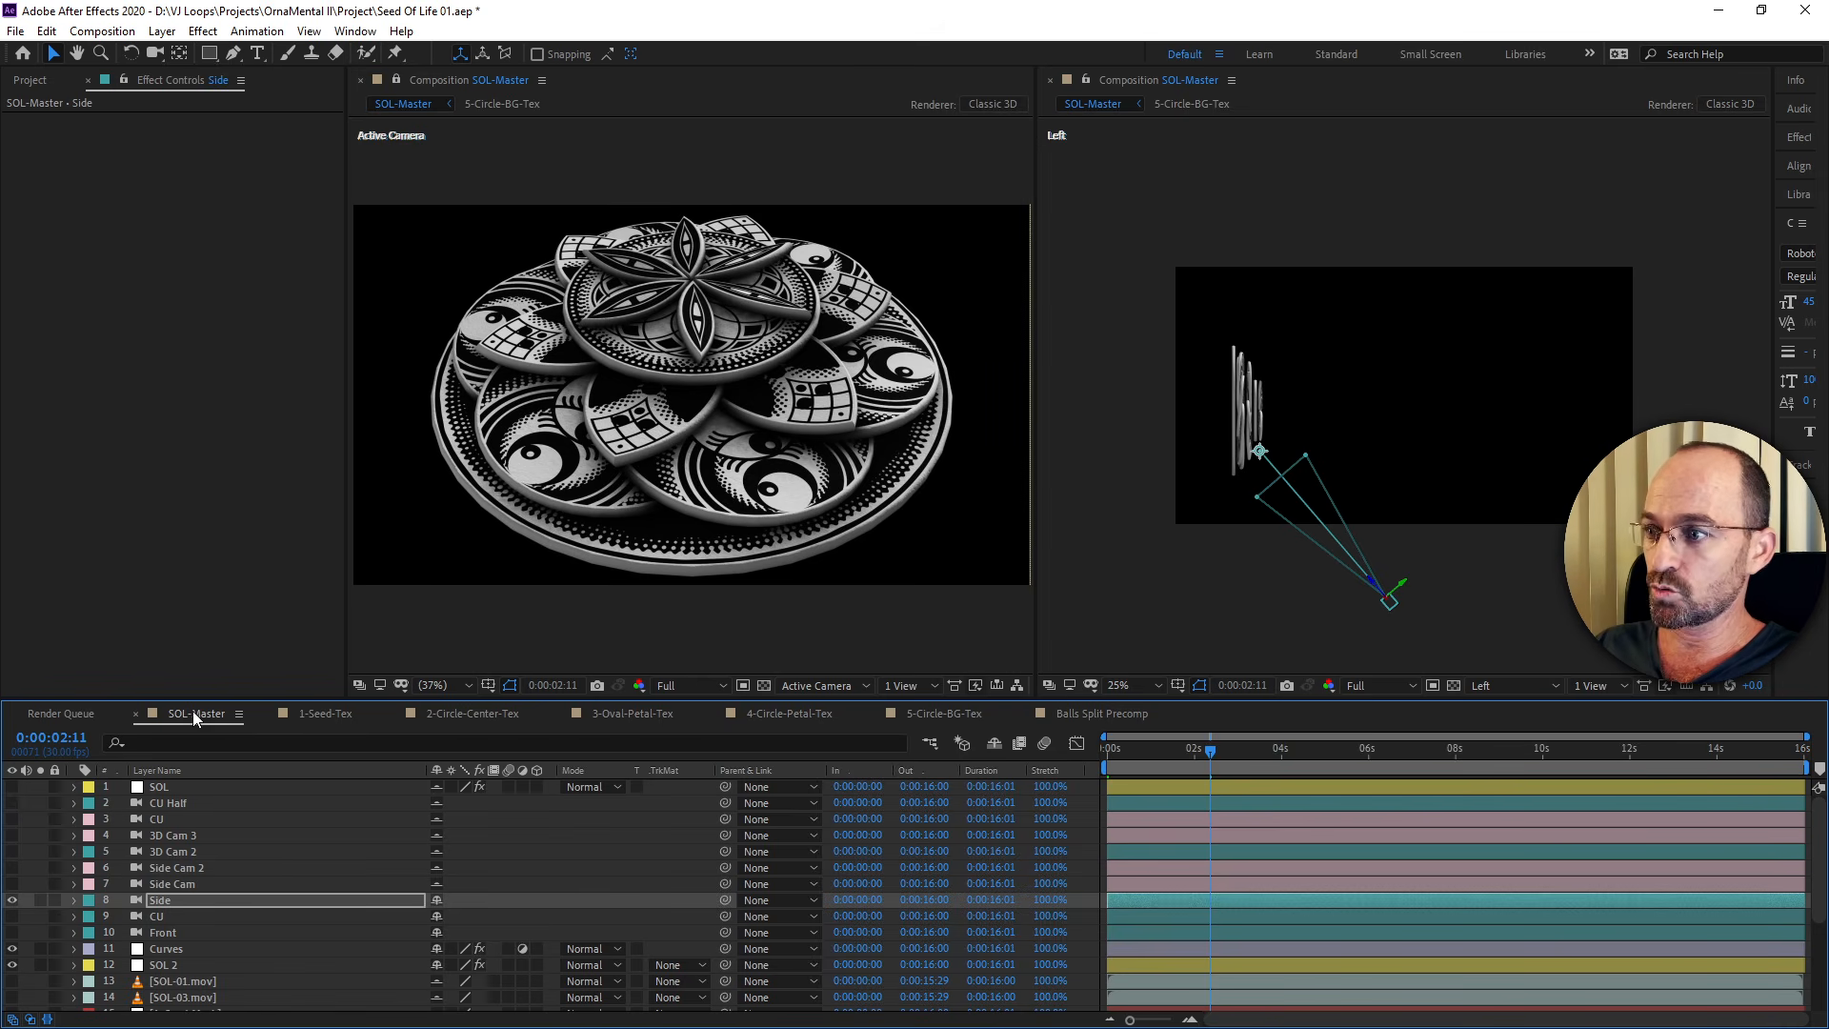
Show the Element render settings of the SOL 2 layer down to Ambient Occlusion, and close the Left viewer to enlarge the Active Camera view.
{"action": "left_click", "coordinate": [171, 968]}
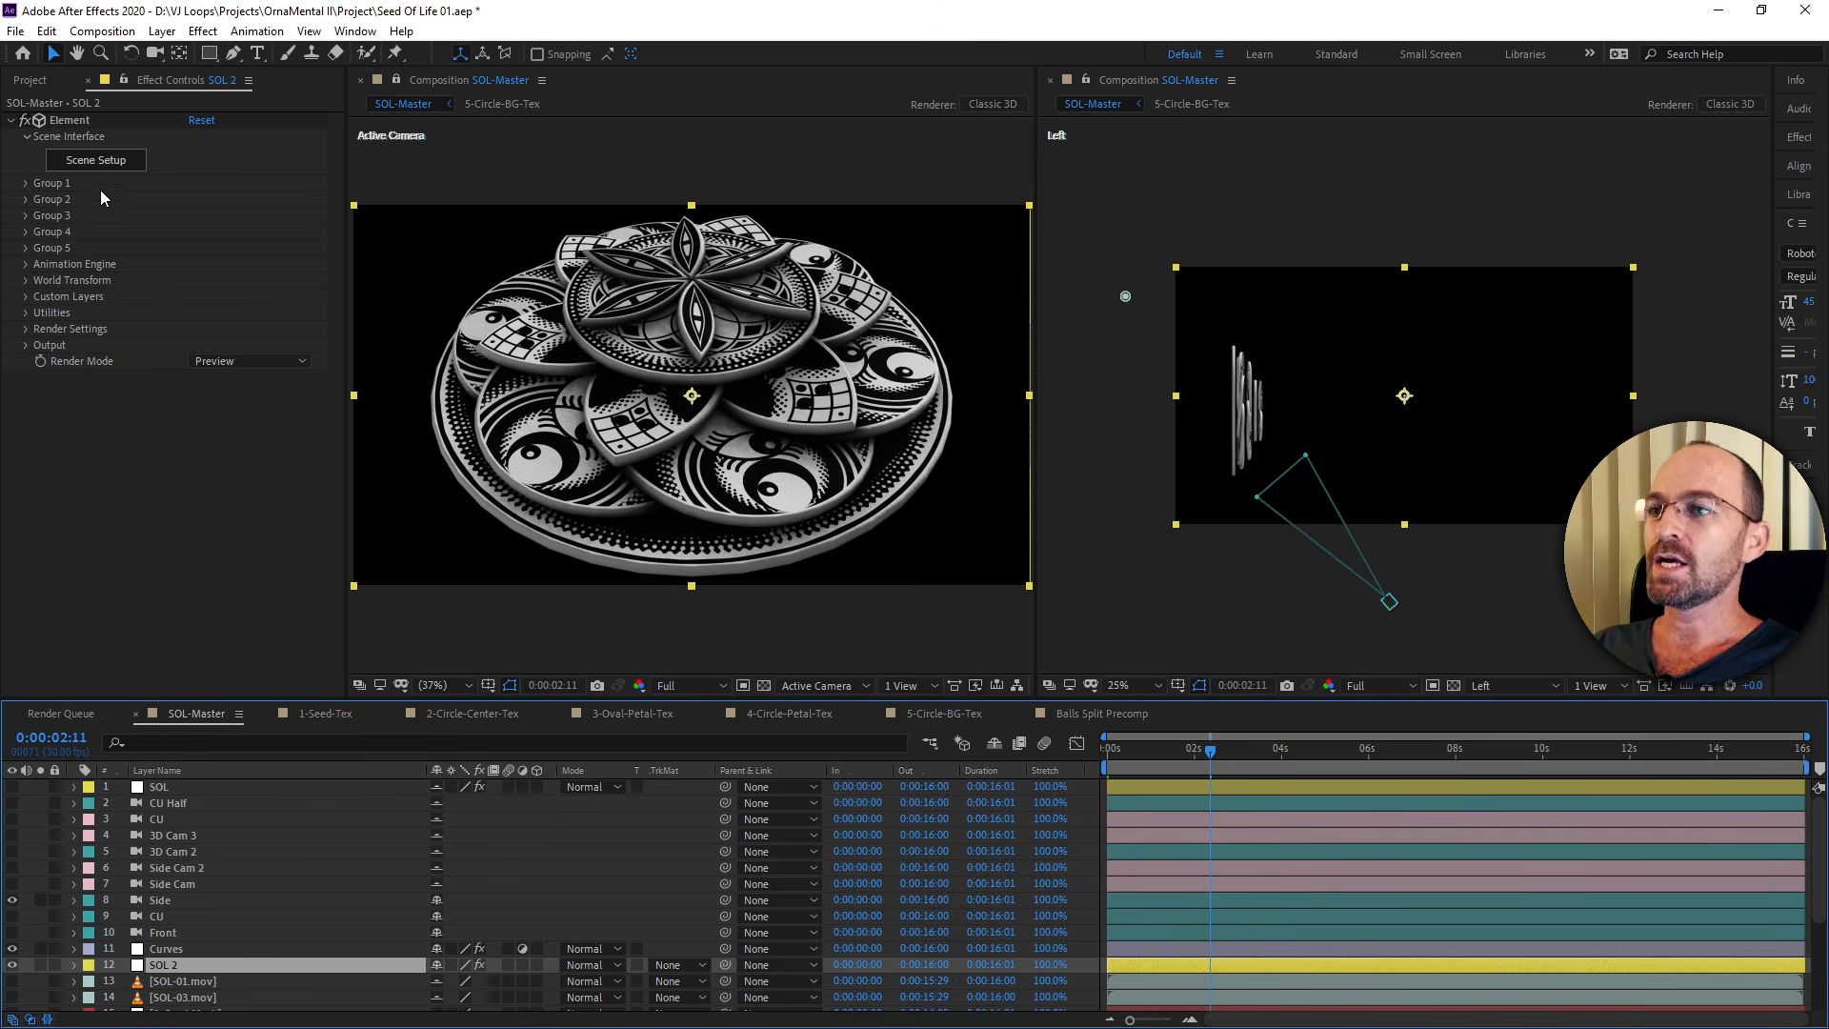
{"action": "left_click", "coordinate": [25, 328]}
{"action": "scroll", "coordinate": [84, 347], "scroll_direction": "down", "scroll_amount": 3}
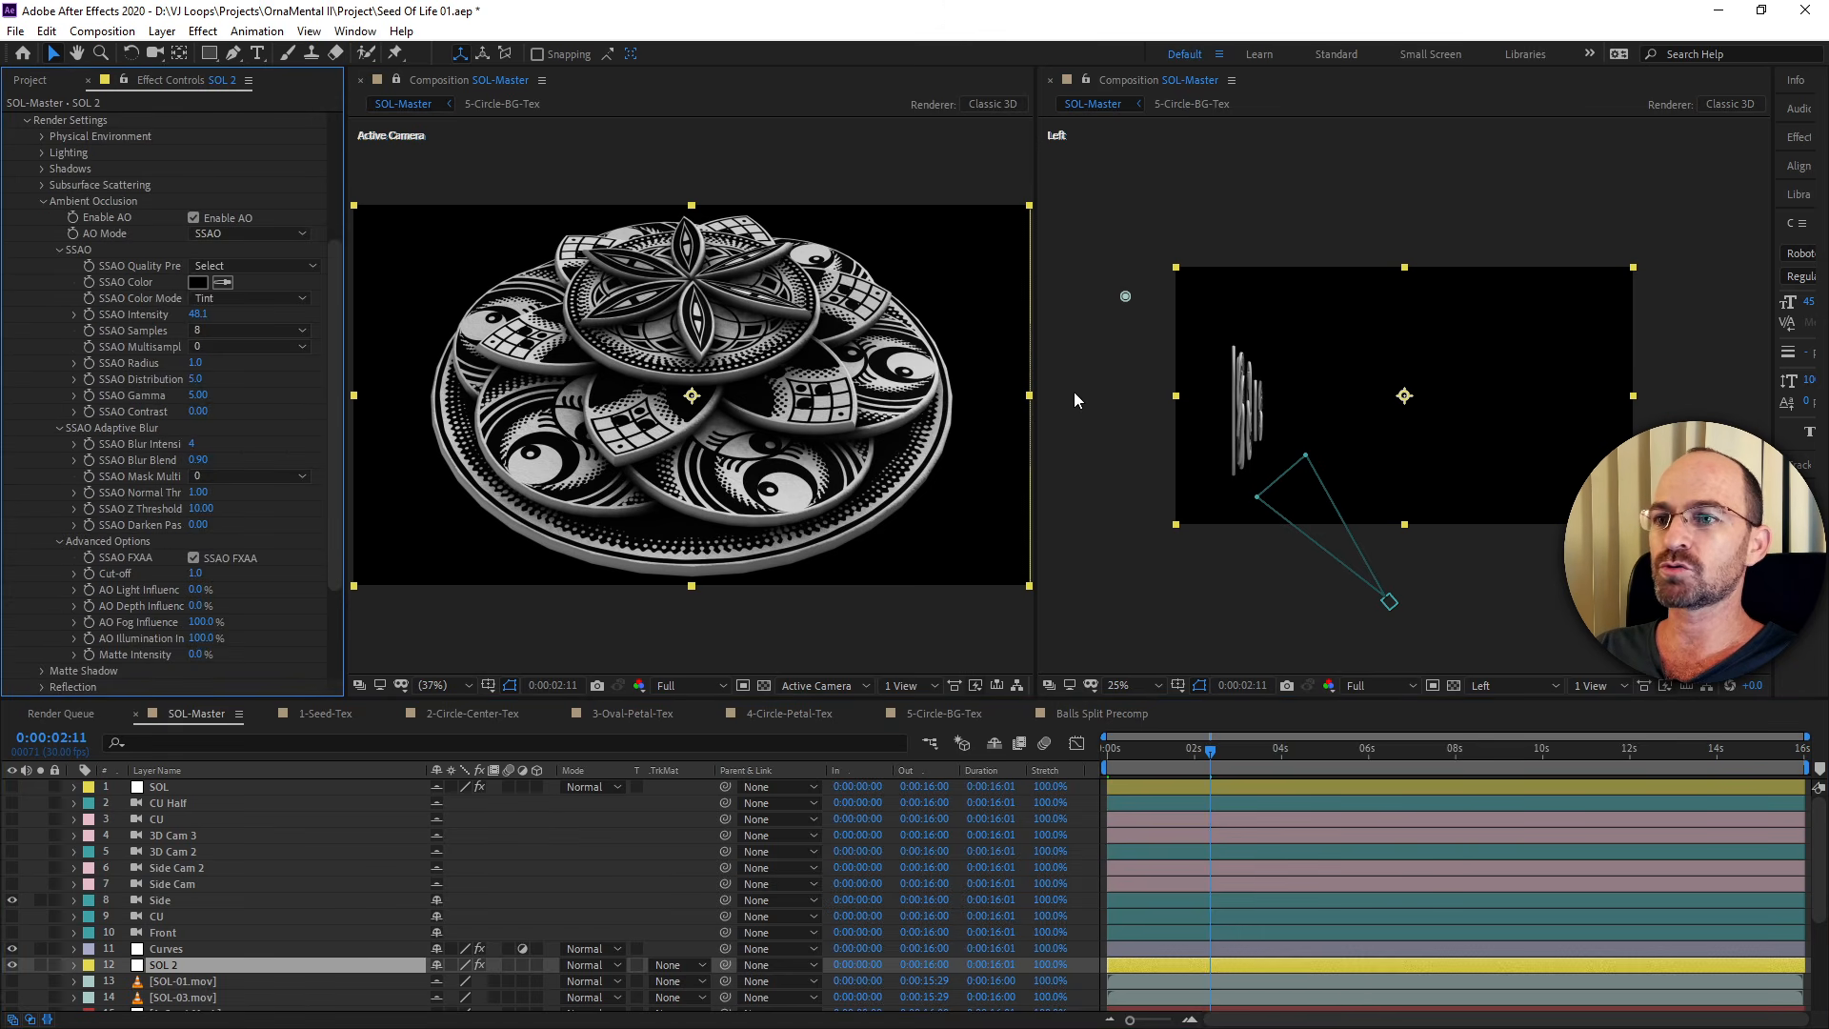
{"action": "left_click_drag", "start_coordinate": [1034, 403], "coordinate": [1199, 412]}
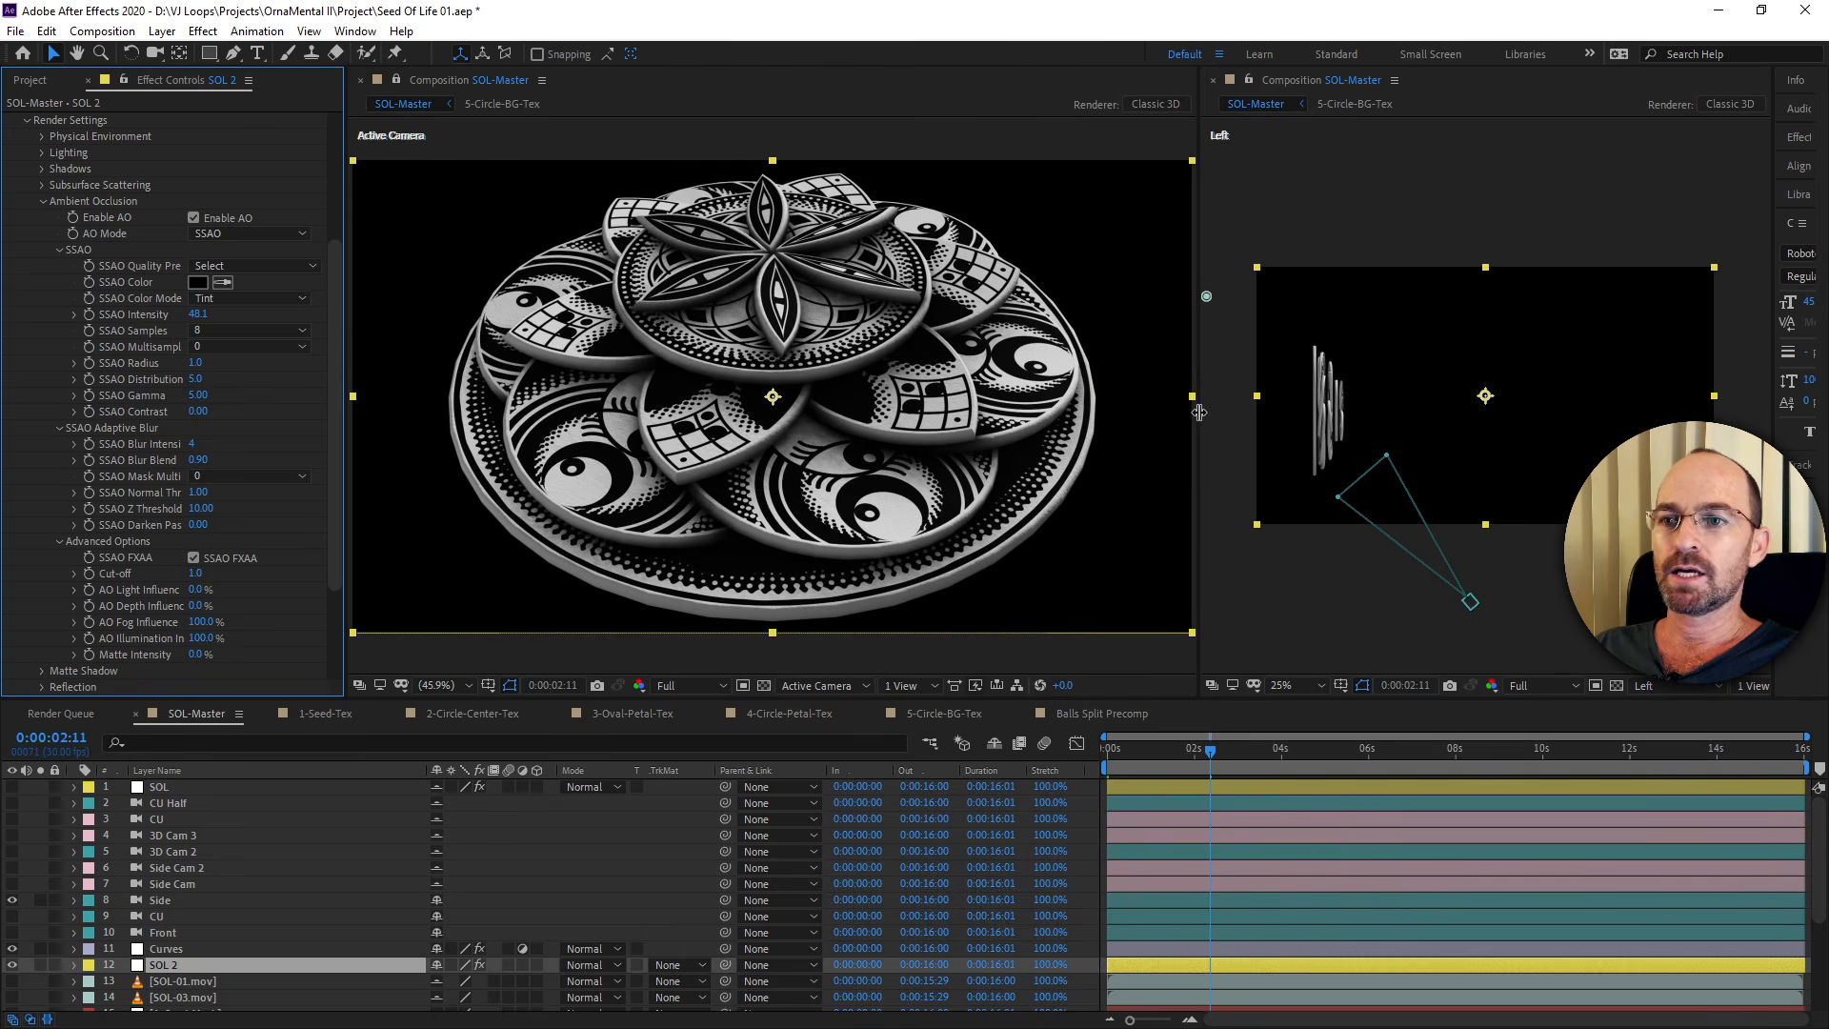
{"action": "left_click", "coordinate": [1214, 82]}
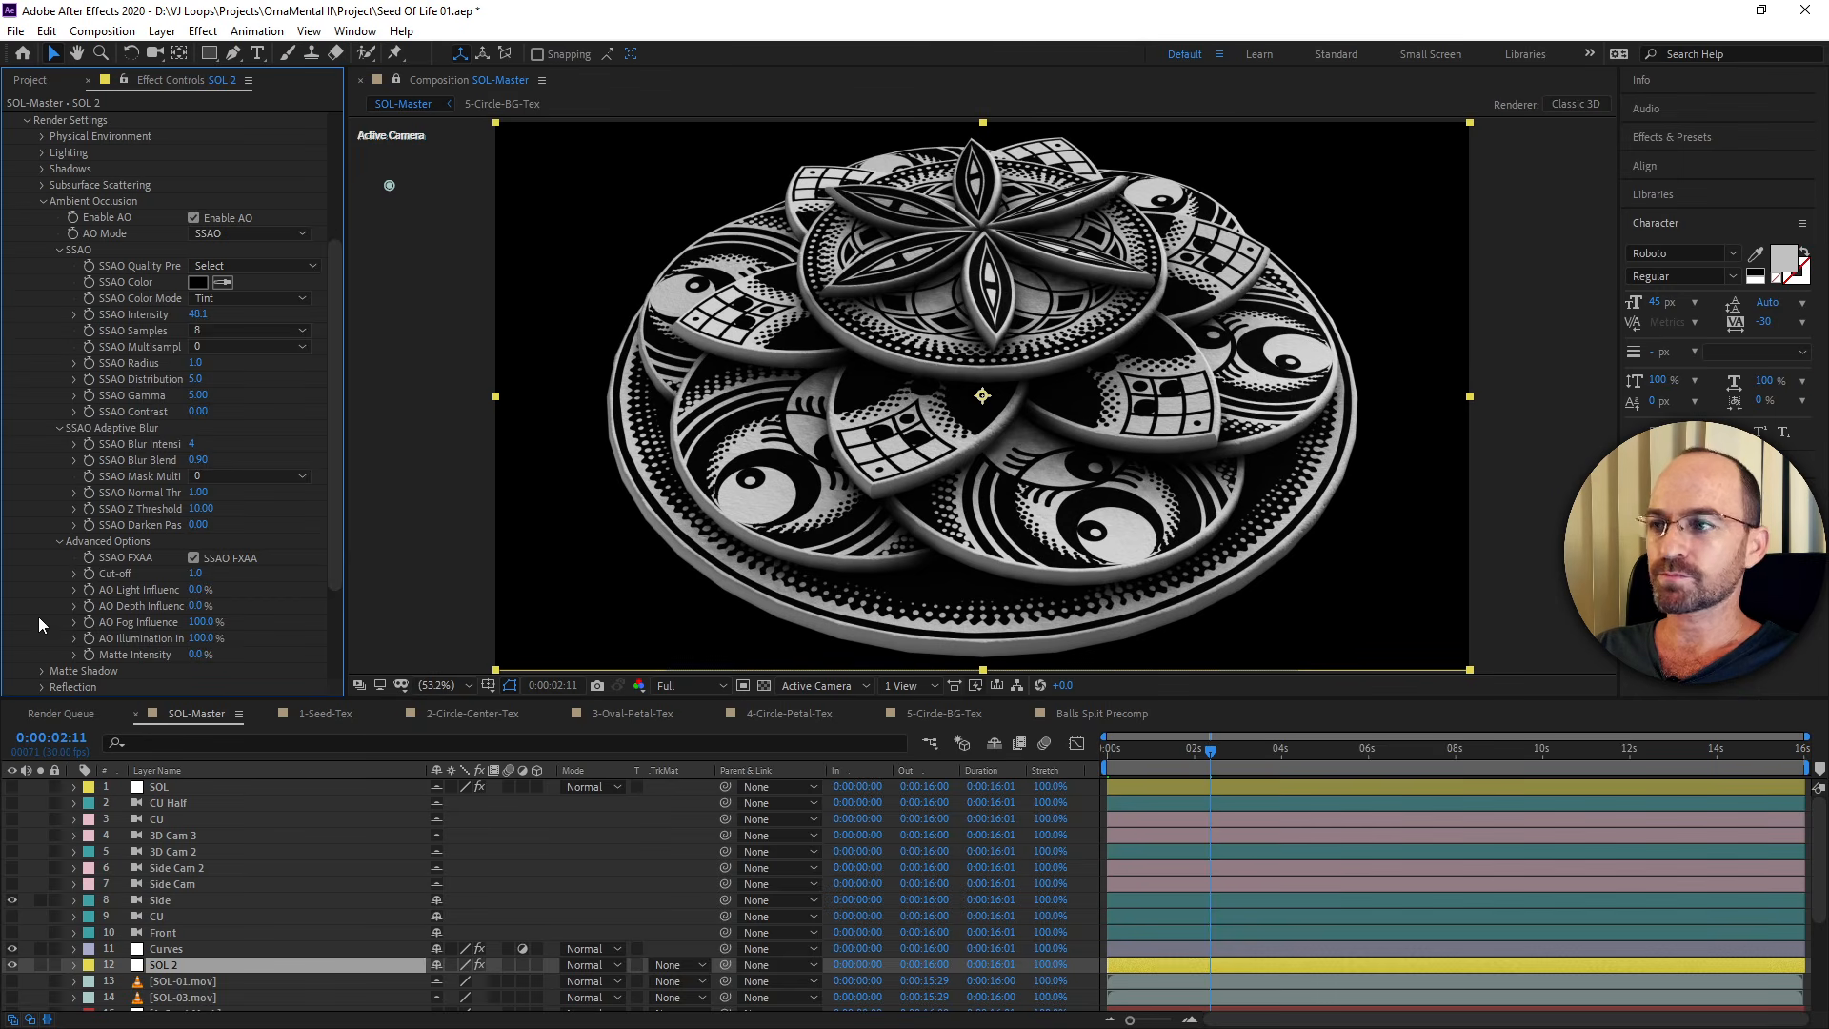
Switch the AO Mode of the SOL 2 layer's Element effect from SSAO to Ray-Traced.
{"action": "left_click_drag", "start_coordinate": [340, 358], "coordinate": [333, 436]}
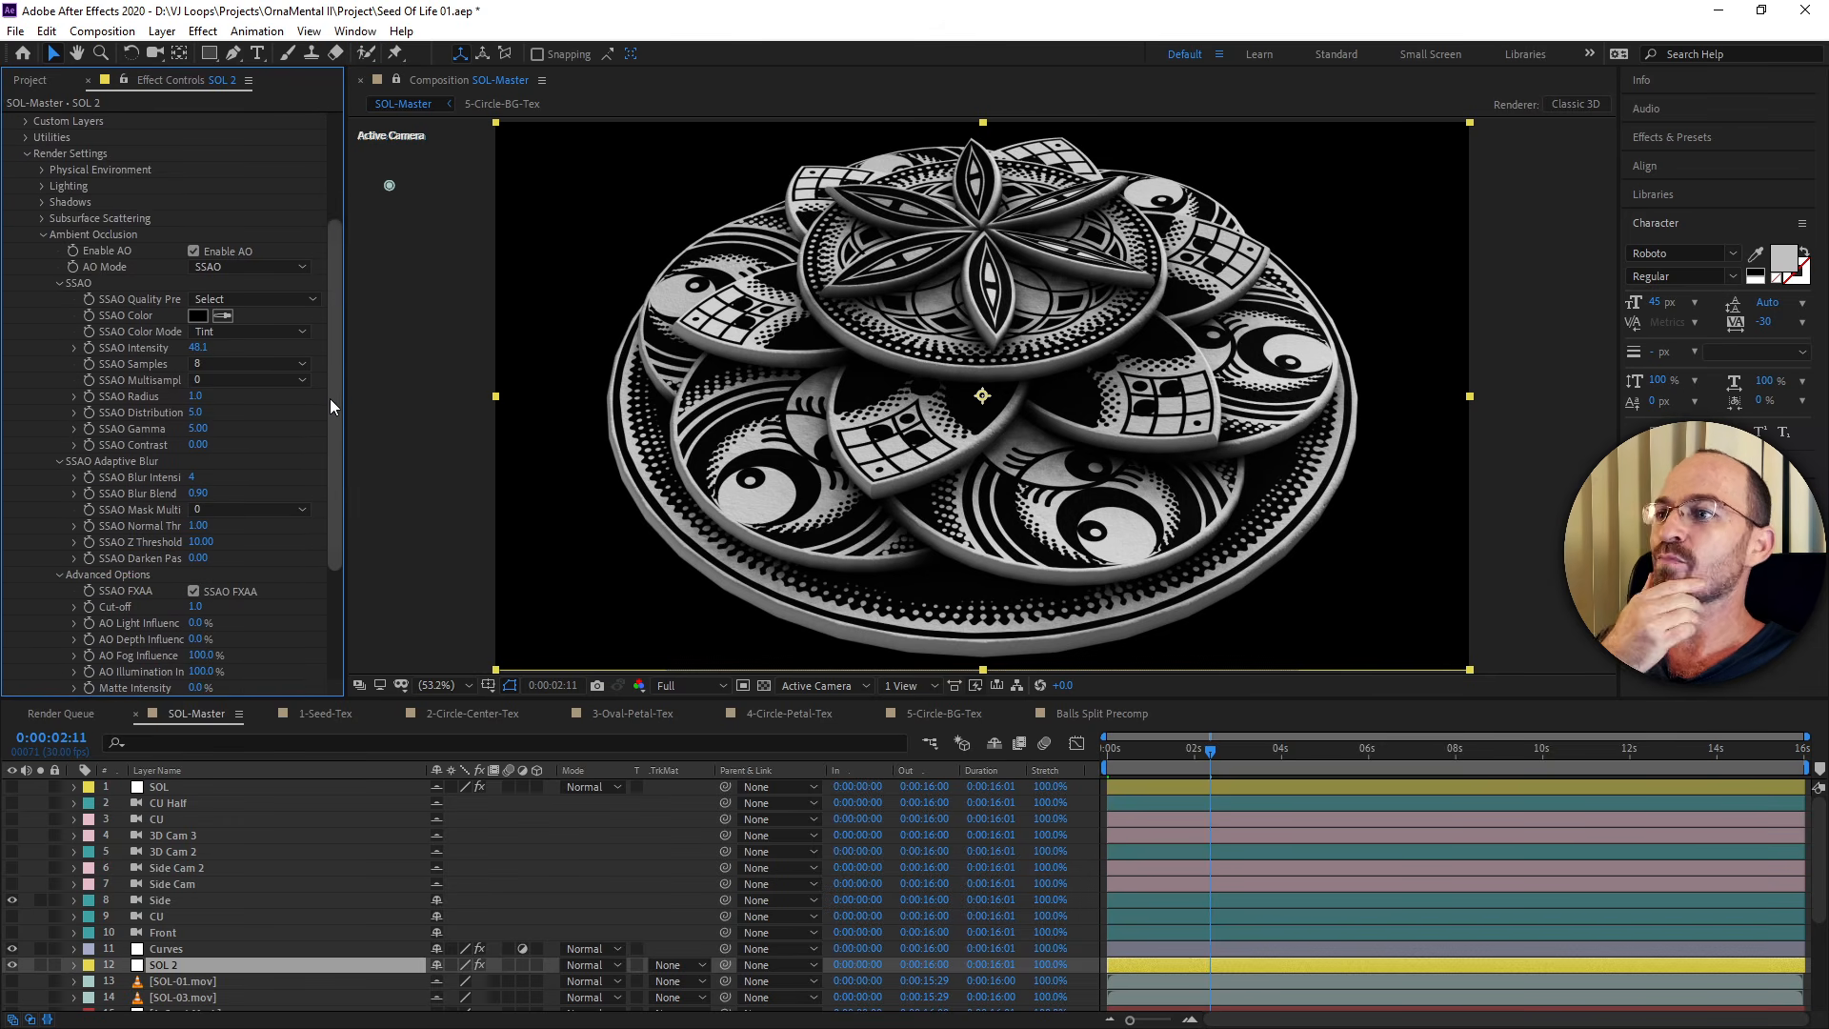
{"action": "left_click_drag", "start_coordinate": [333, 391], "coordinate": [330, 399]}
{"action": "left_click", "coordinate": [234, 249]}
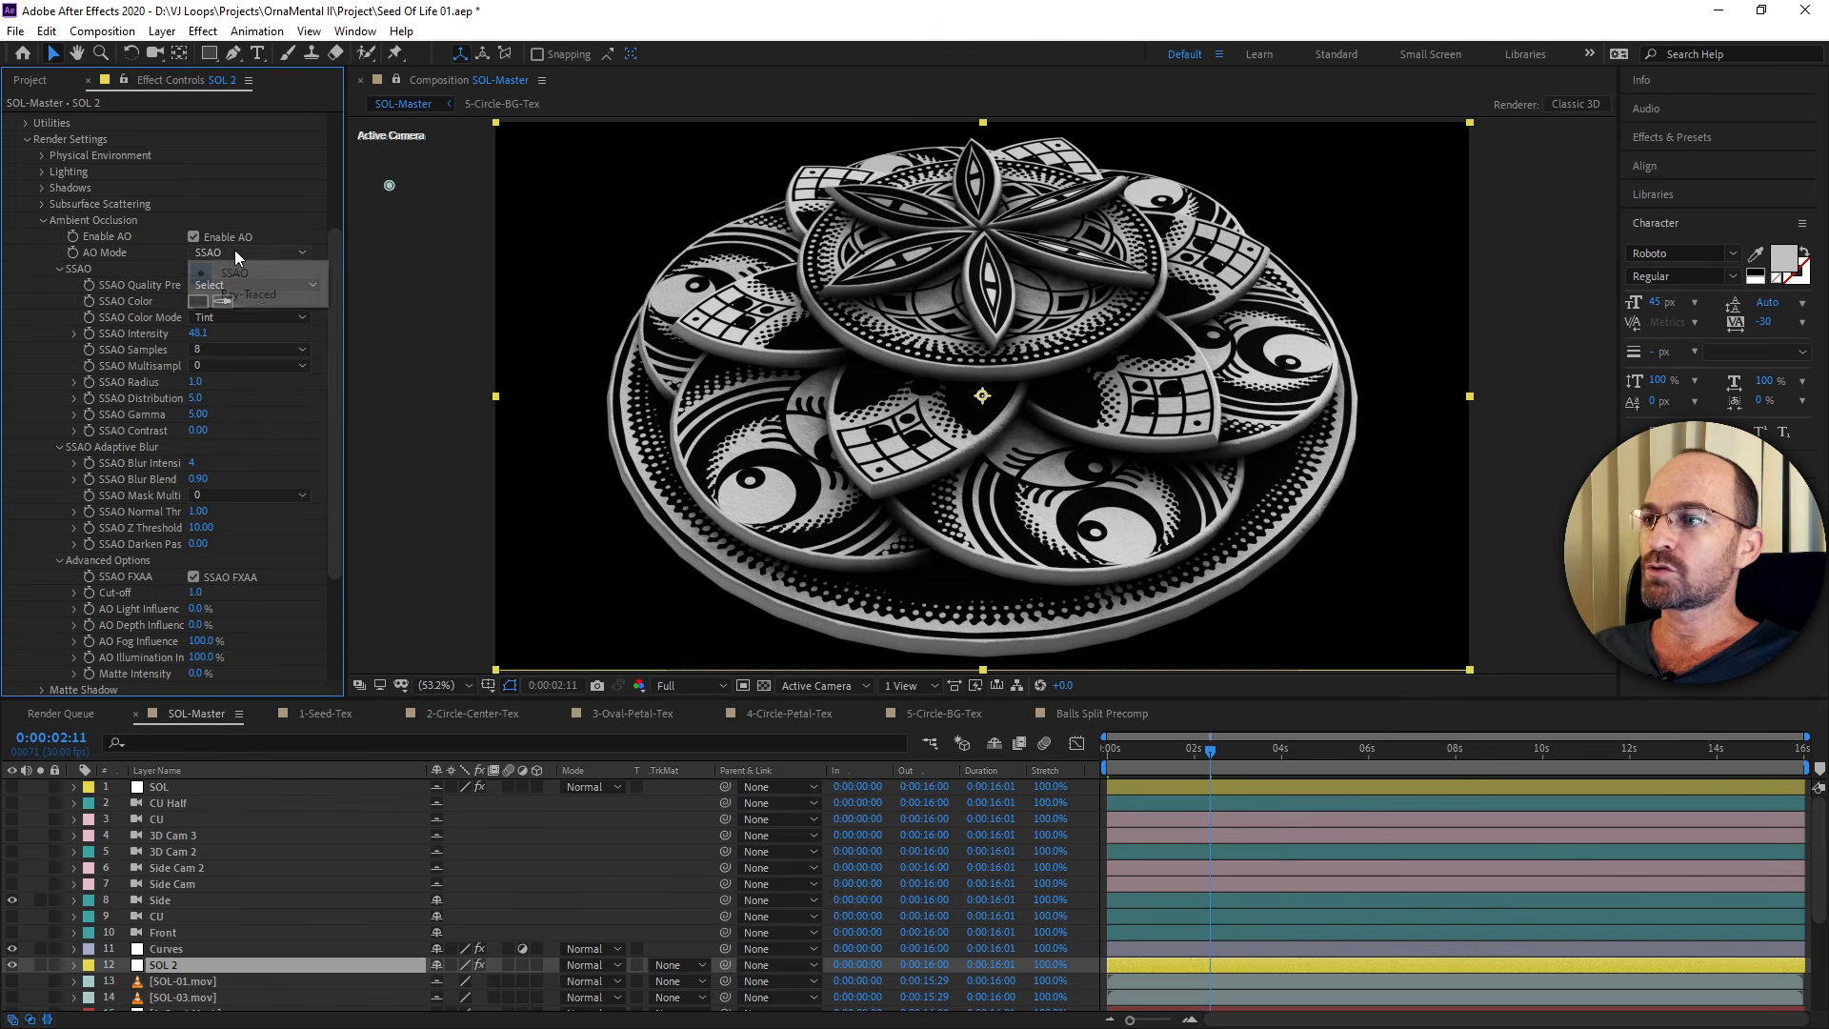
{"action": "left_click", "coordinate": [253, 295]}
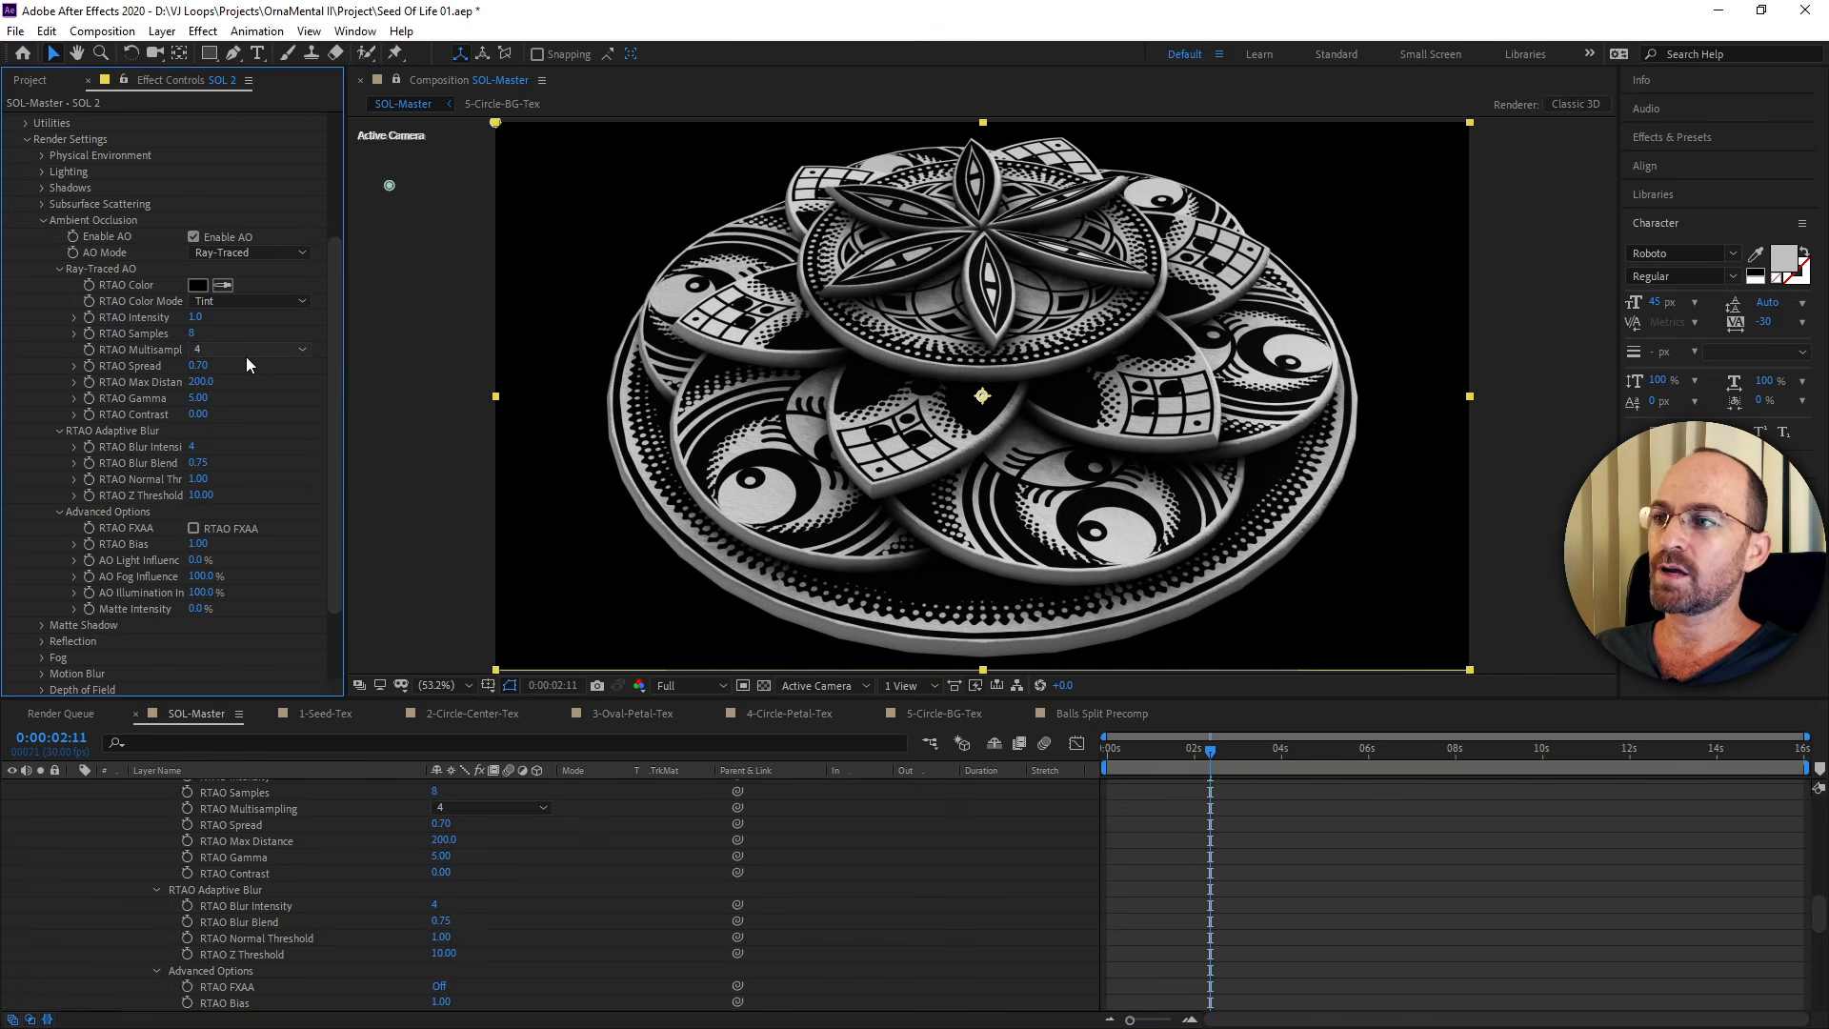
{"action": "scroll", "coordinate": [139, 900], "scroll_direction": "up", "scroll_amount": 15}
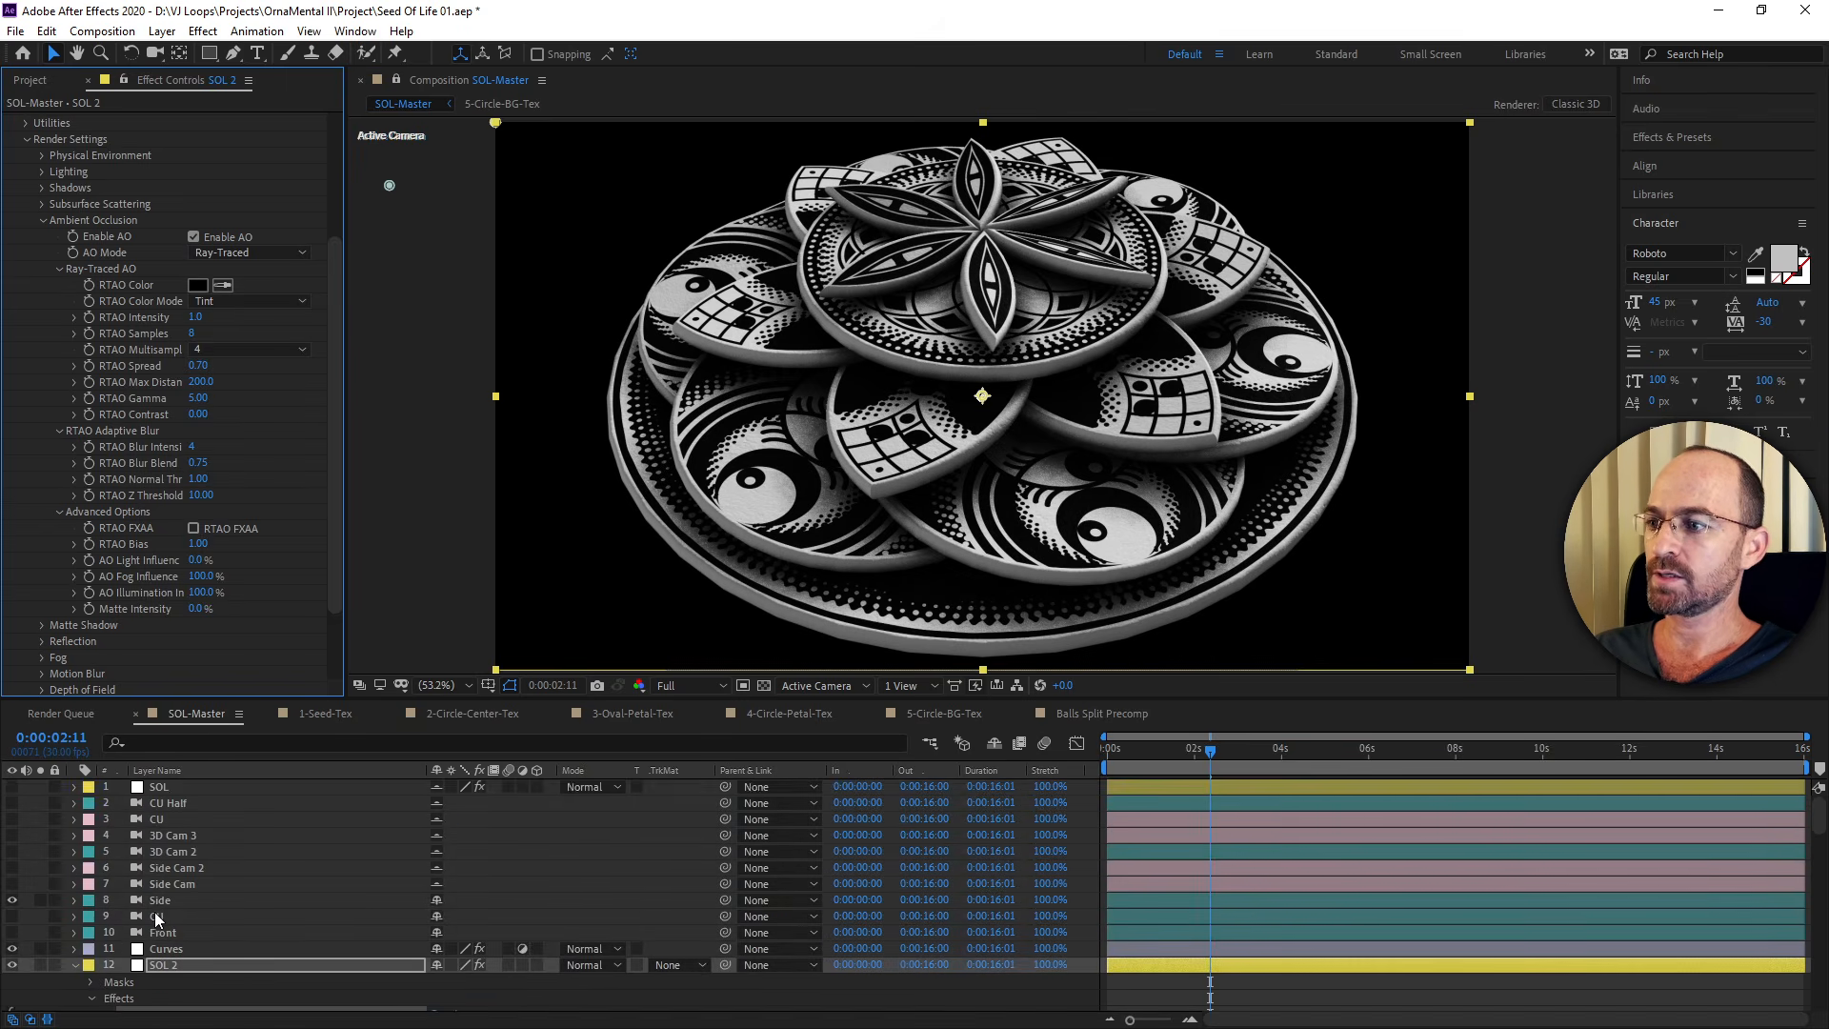
{"action": "scroll", "coordinate": [155, 912], "scroll_direction": "down", "scroll_amount": 3}
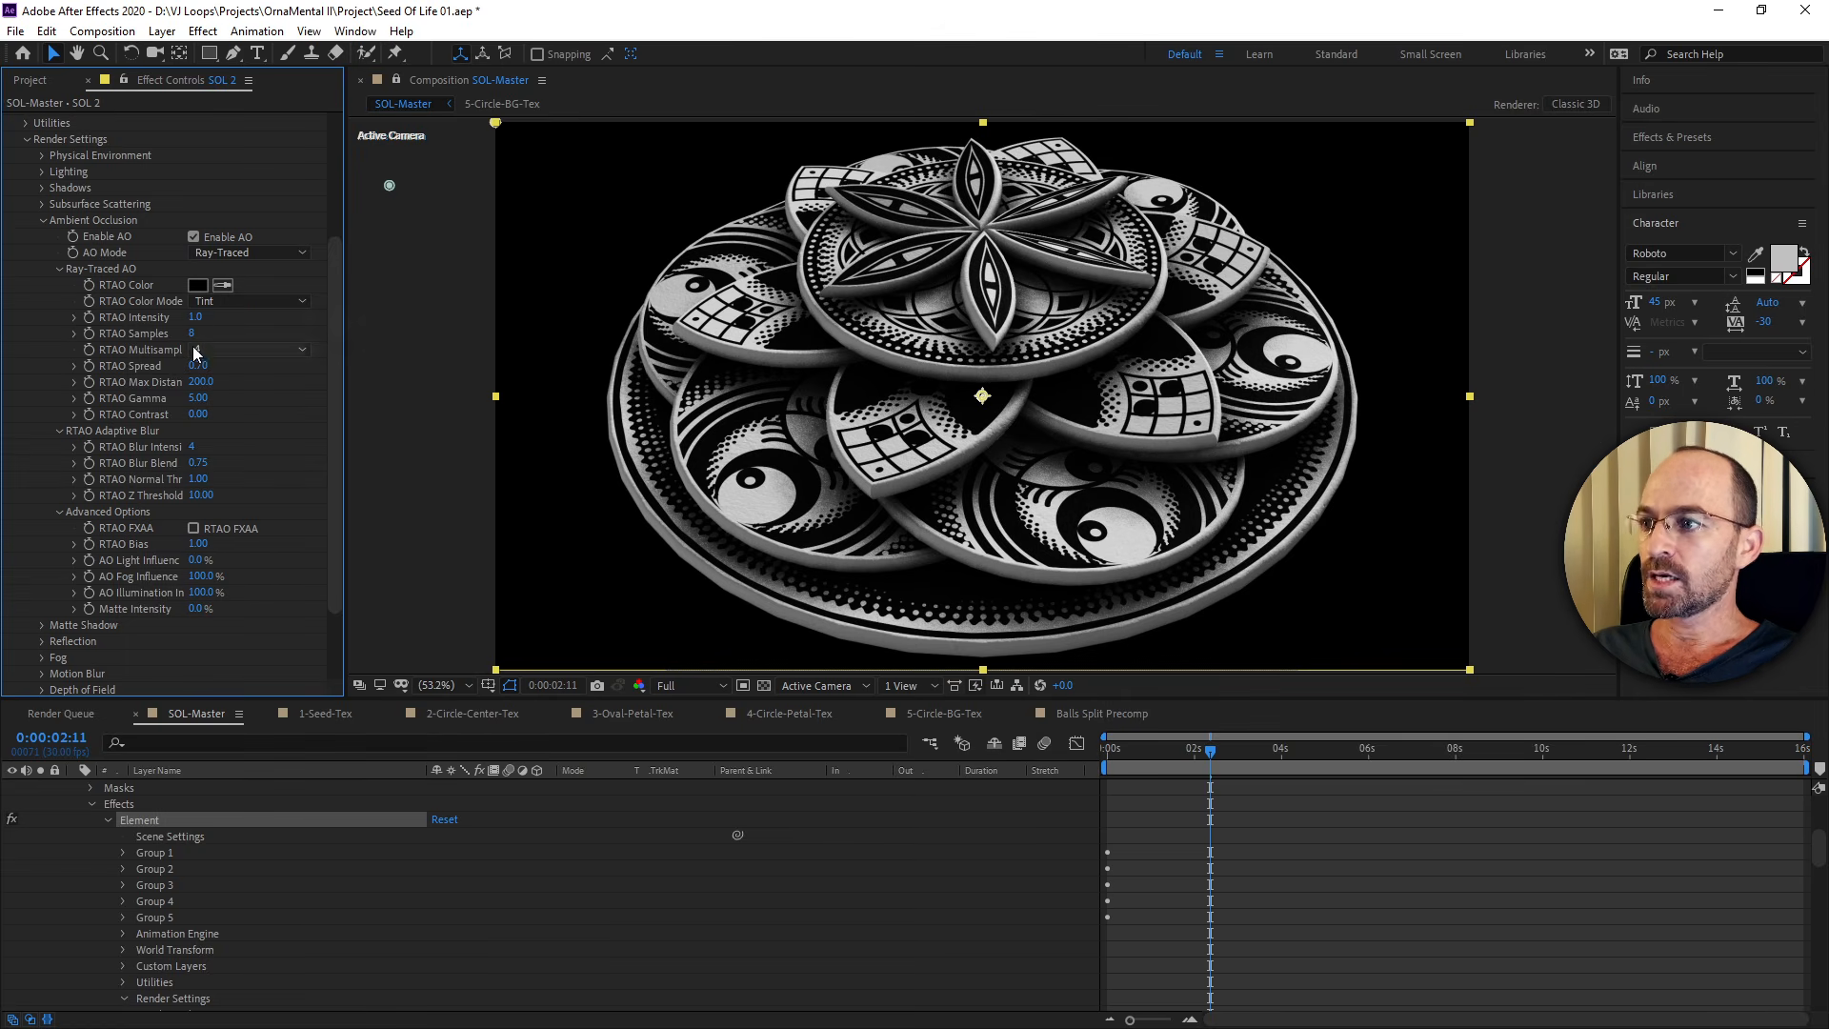
Try an RTAO Bias of 0.1 in the Ray-Traced AO advanced options, and restore it to 1.
{"action": "scroll", "coordinate": [162, 437], "scroll_direction": "down", "scroll_amount": 1}
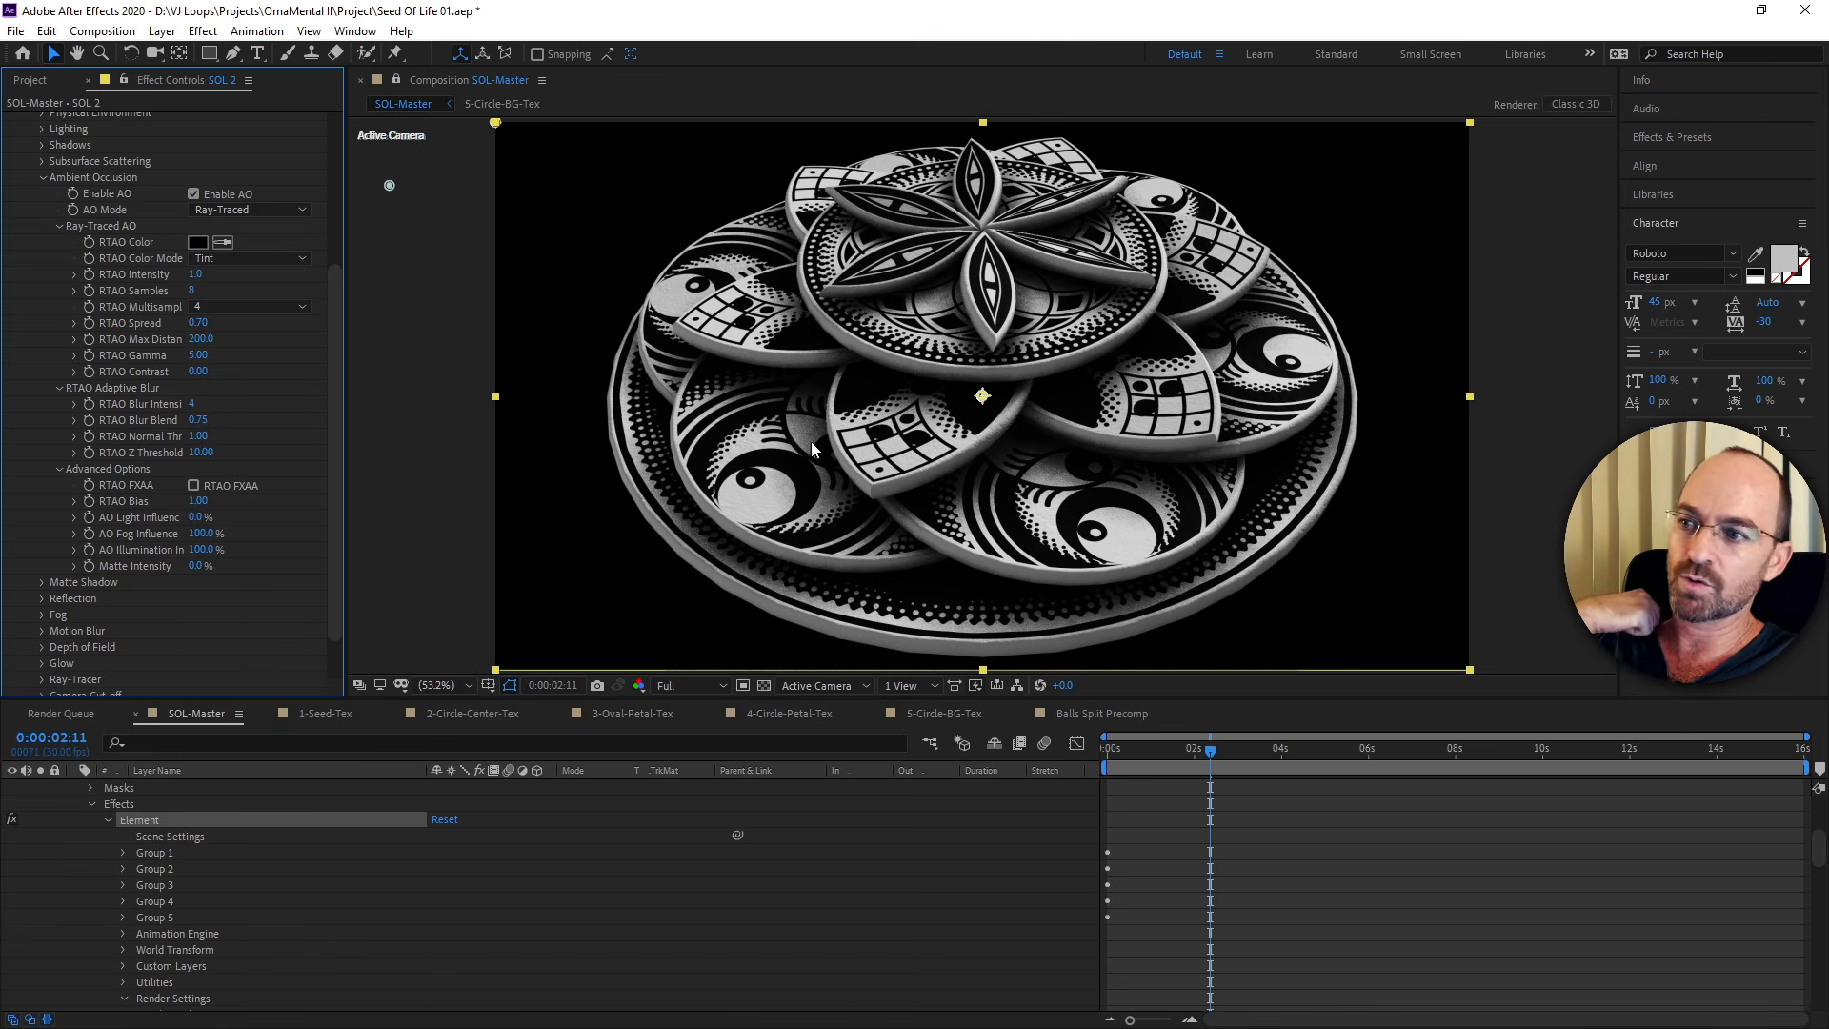
{"action": "scroll", "coordinate": [332, 431], "scroll_direction": "up", "scroll_amount": 3}
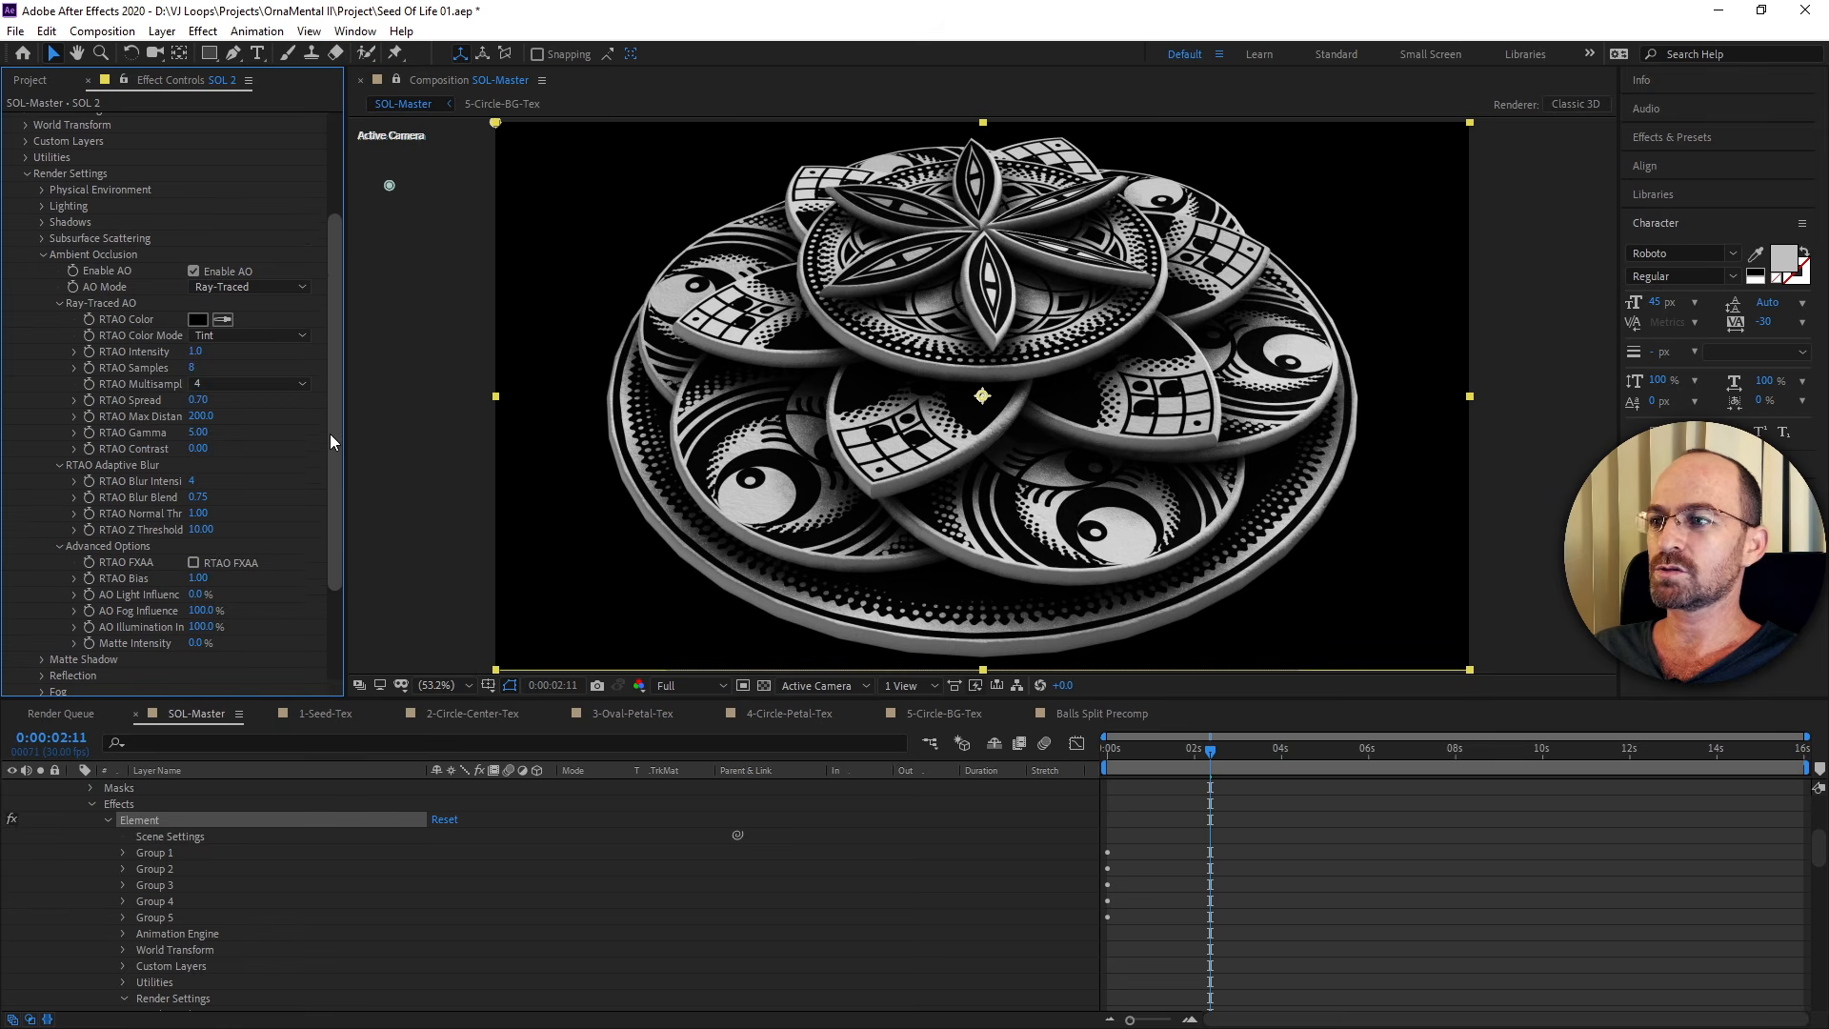
{"action": "scroll", "coordinate": [335, 447], "scroll_direction": "down", "scroll_amount": 3}
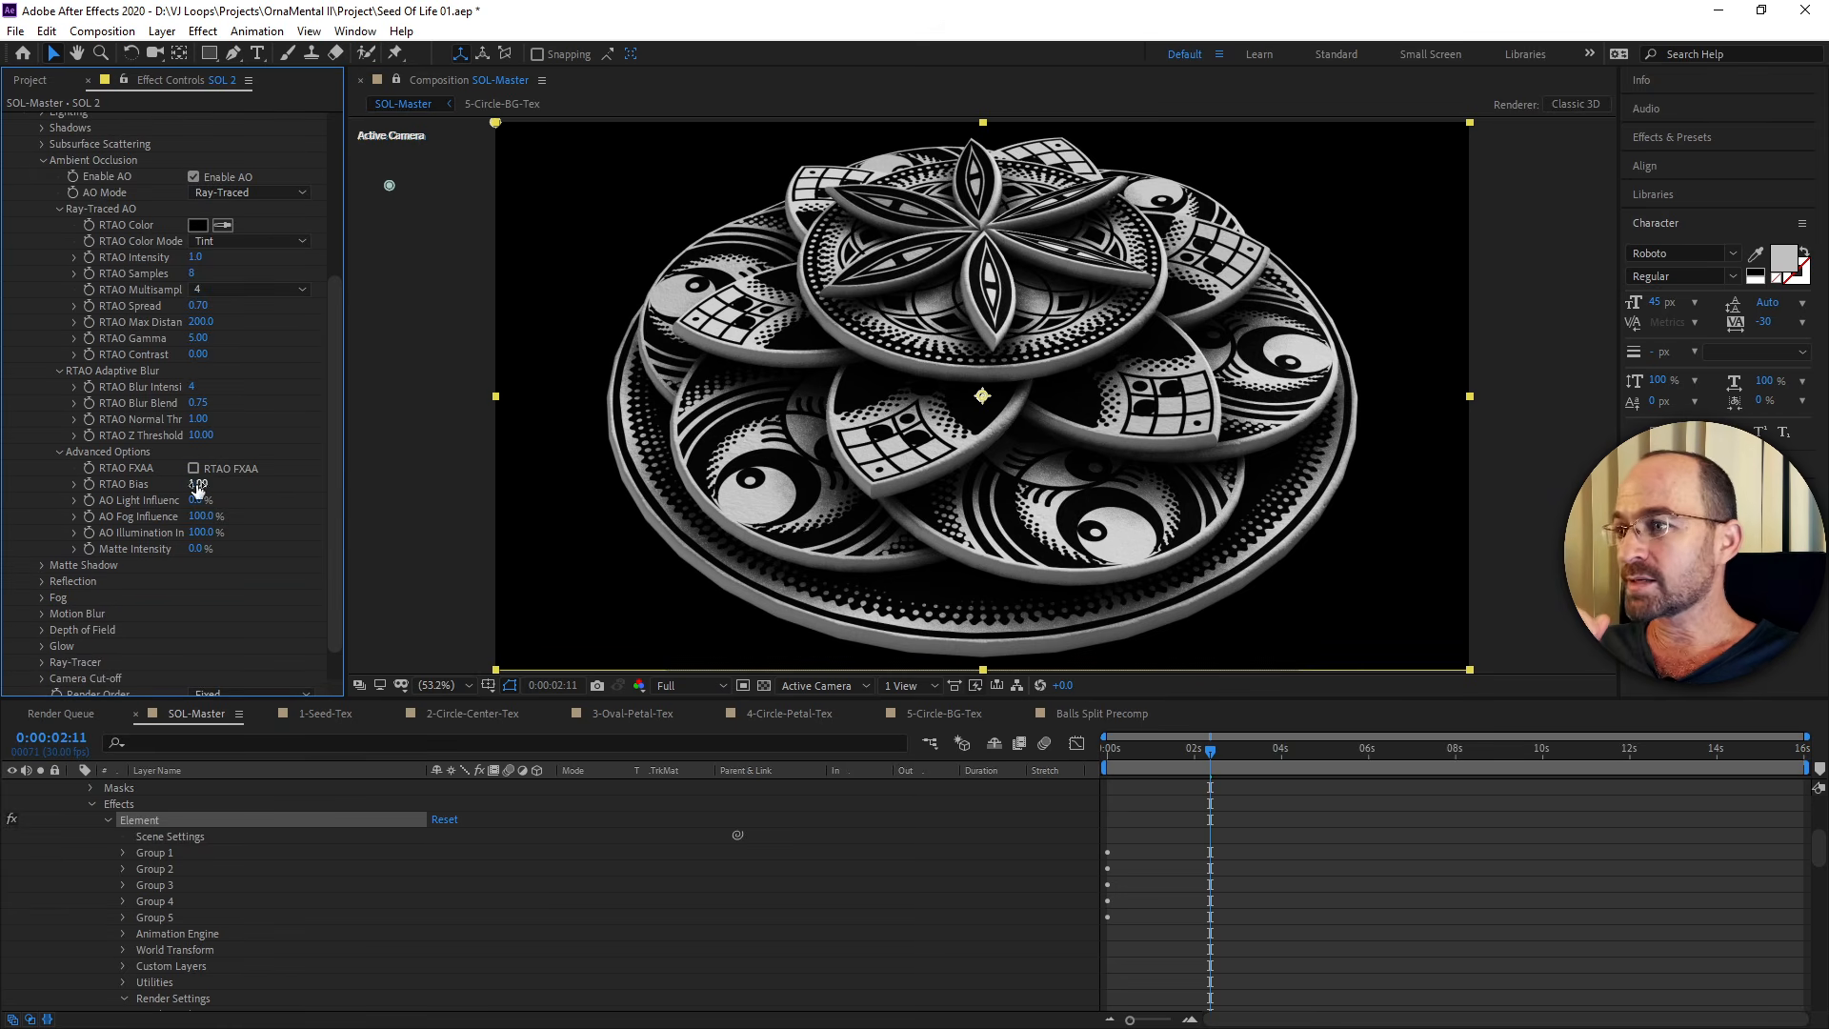
{"action": "left_click", "coordinate": [198, 486]}
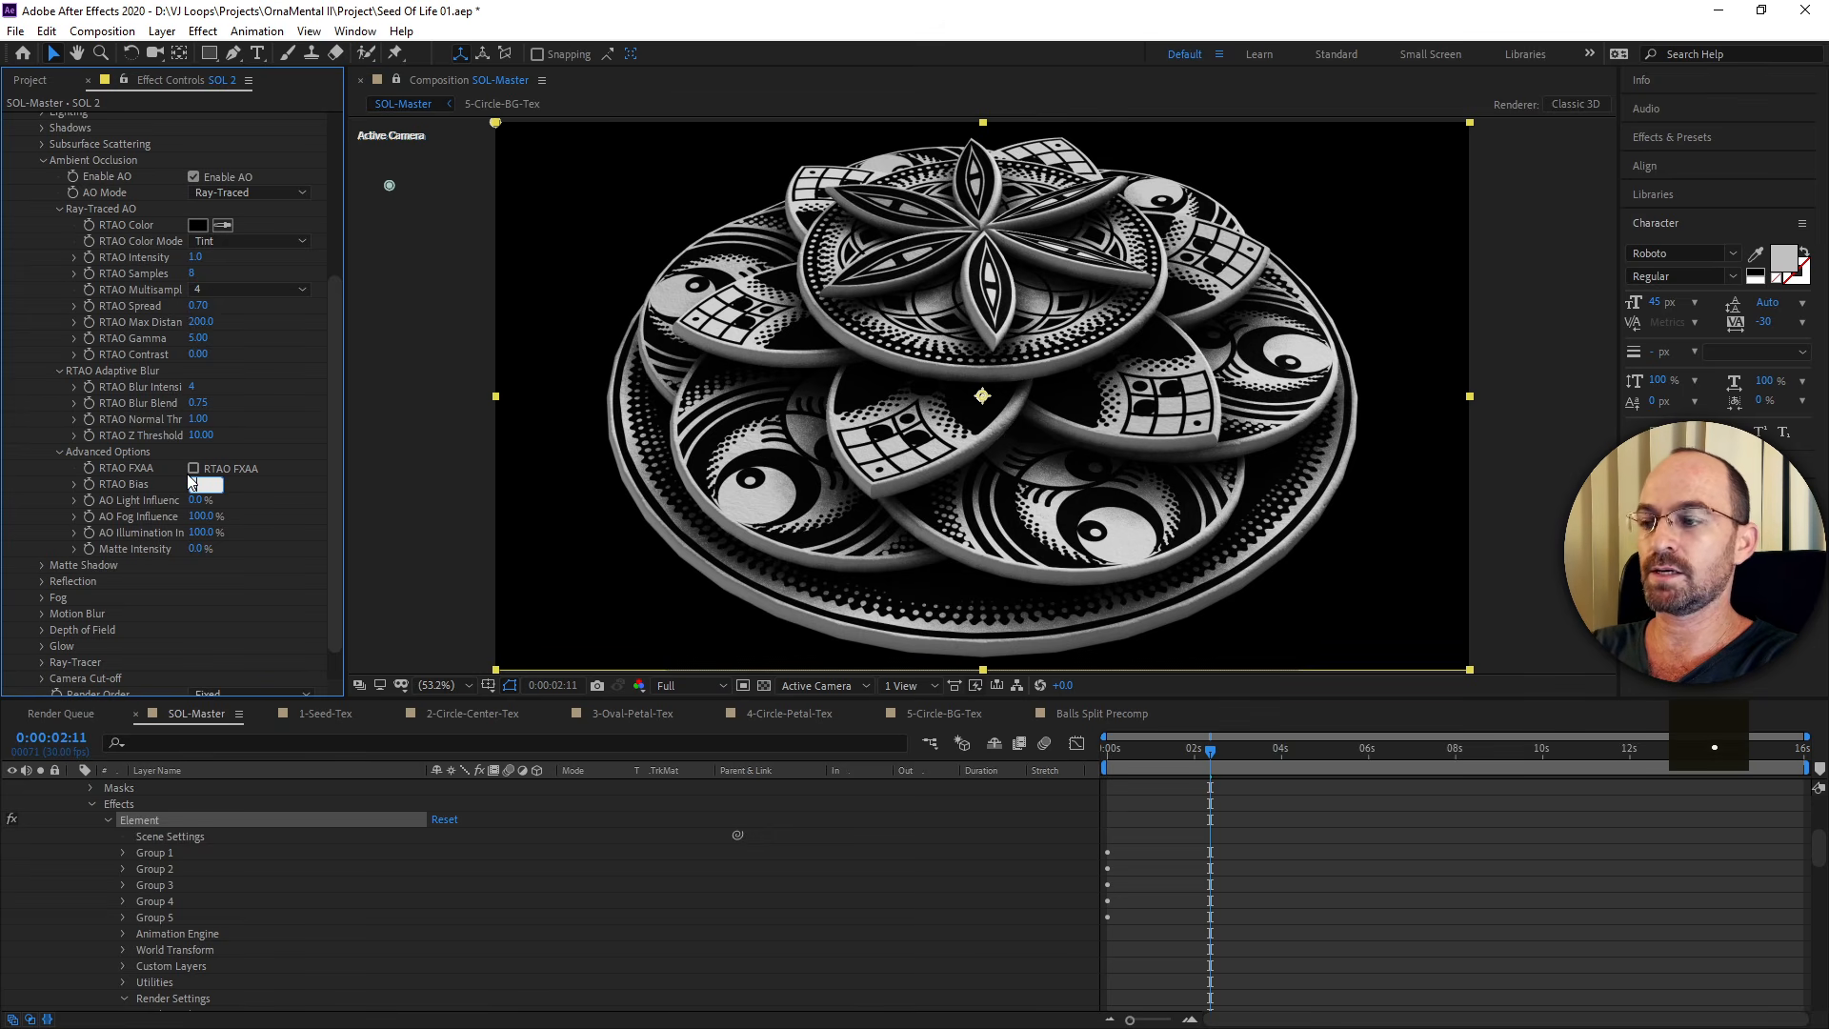
{"action": "type", "text": "1"}
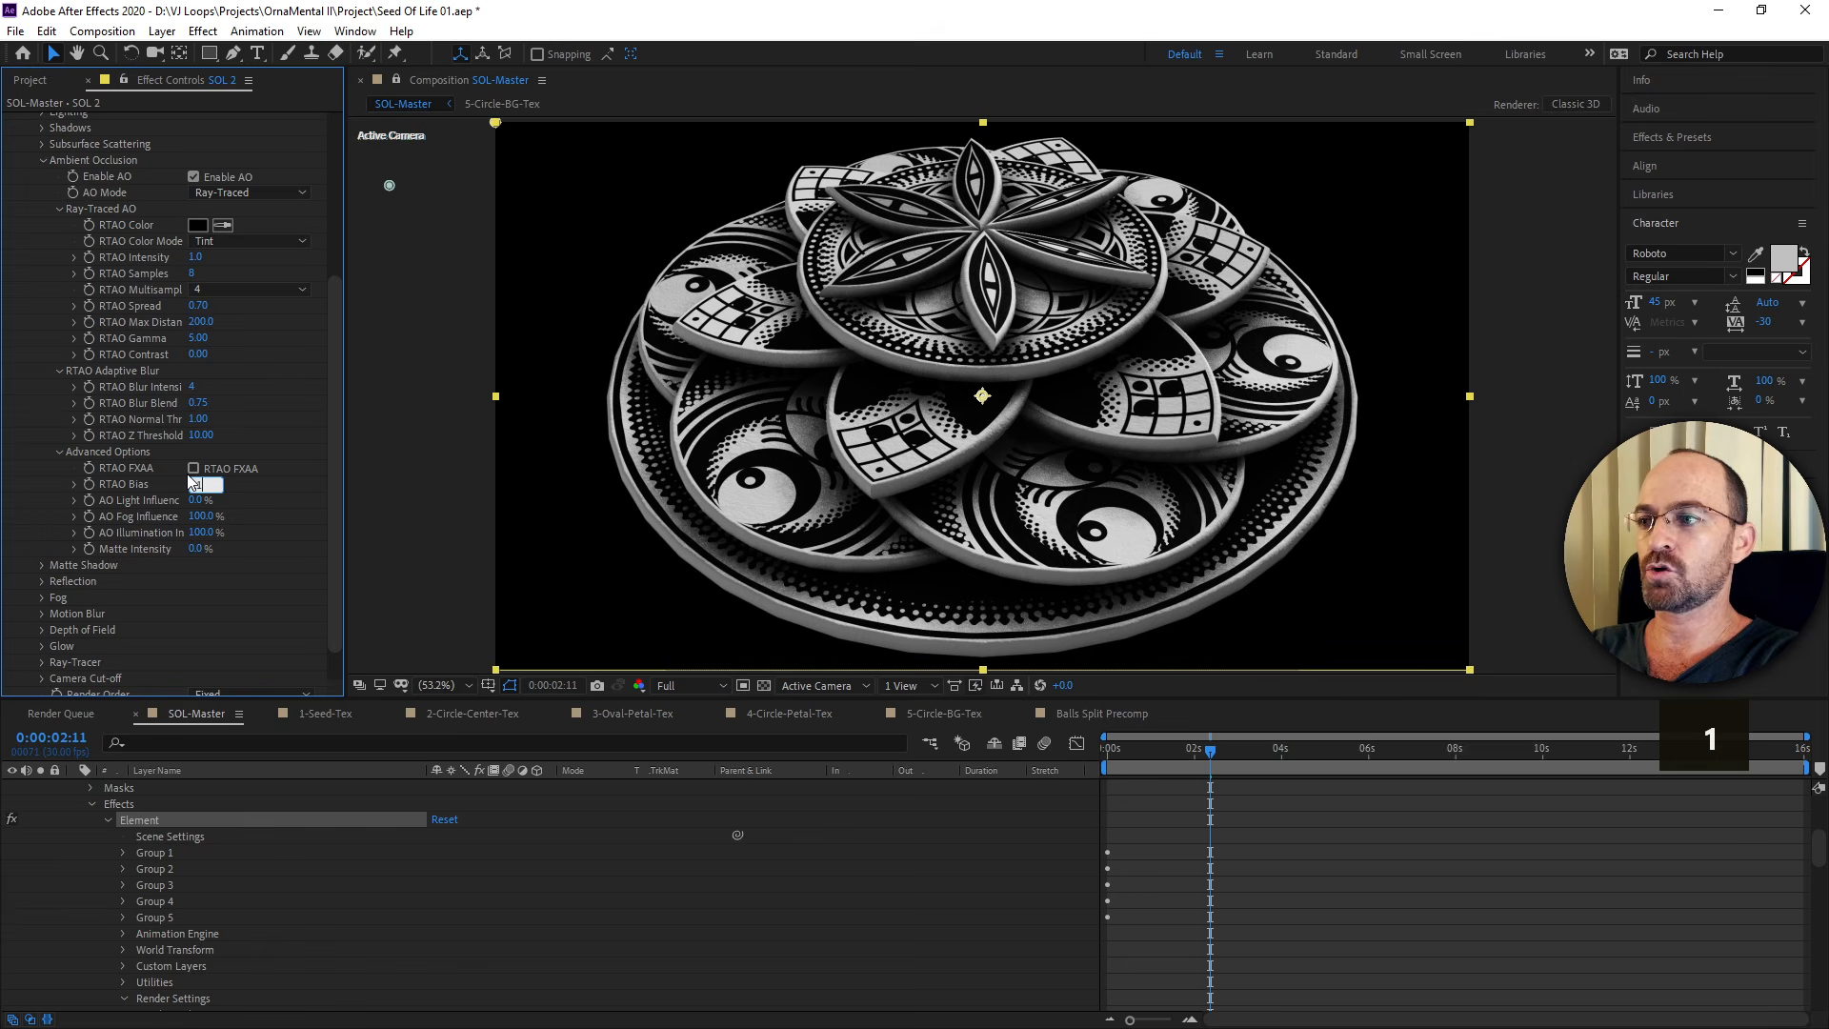
{"action": "key", "text": "Return"}
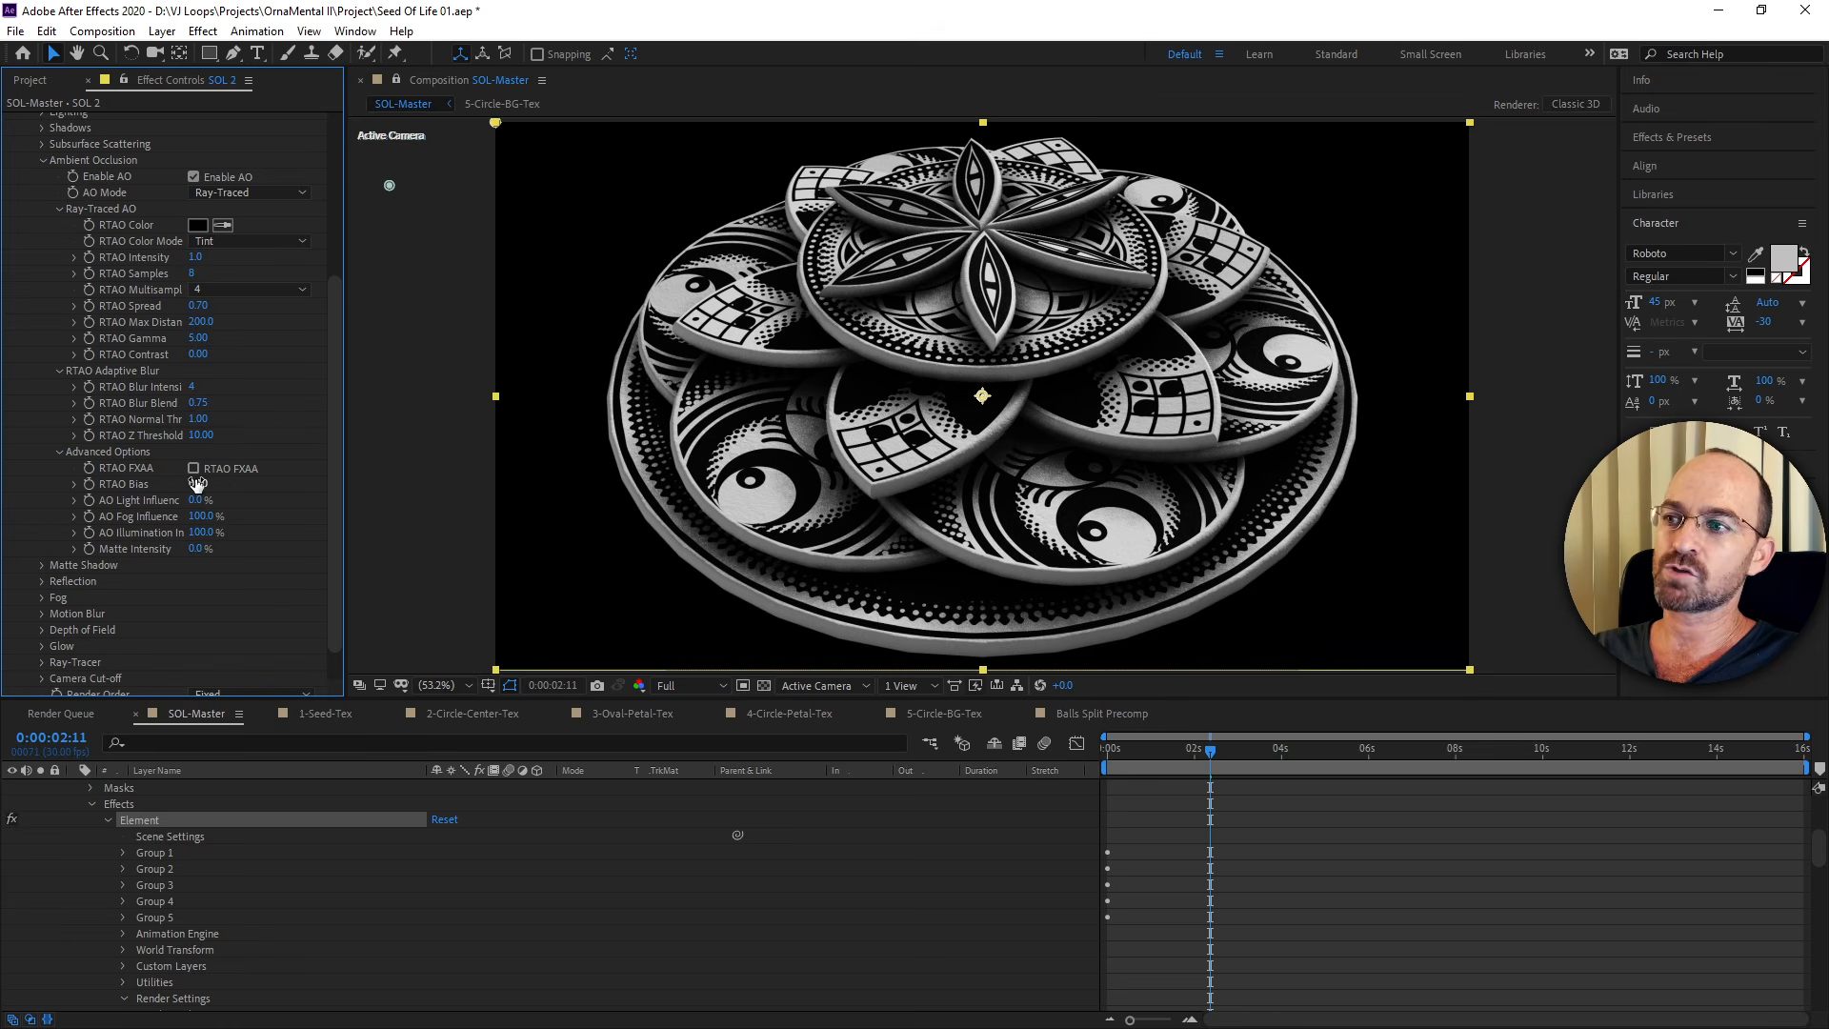
{"action": "left_click", "coordinate": [204, 484]}
{"action": "type", "text": "1"}
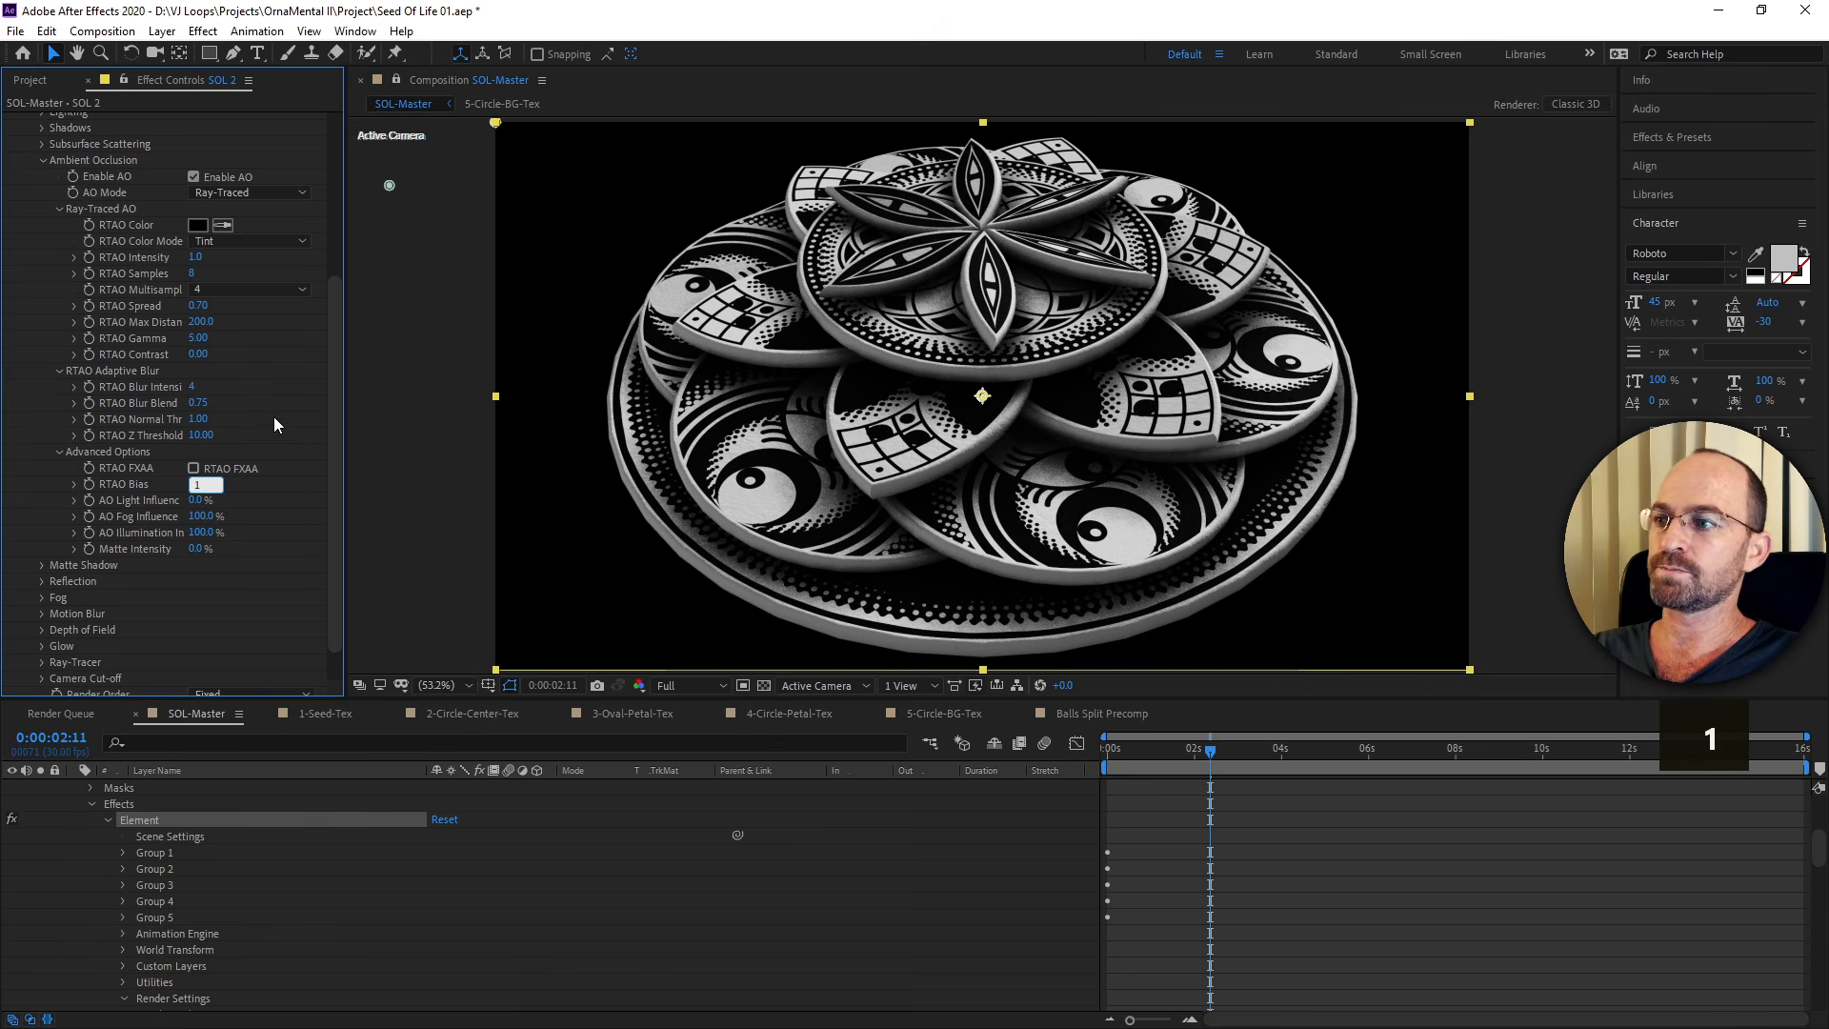
{"action": "left_click", "coordinate": [267, 434]}
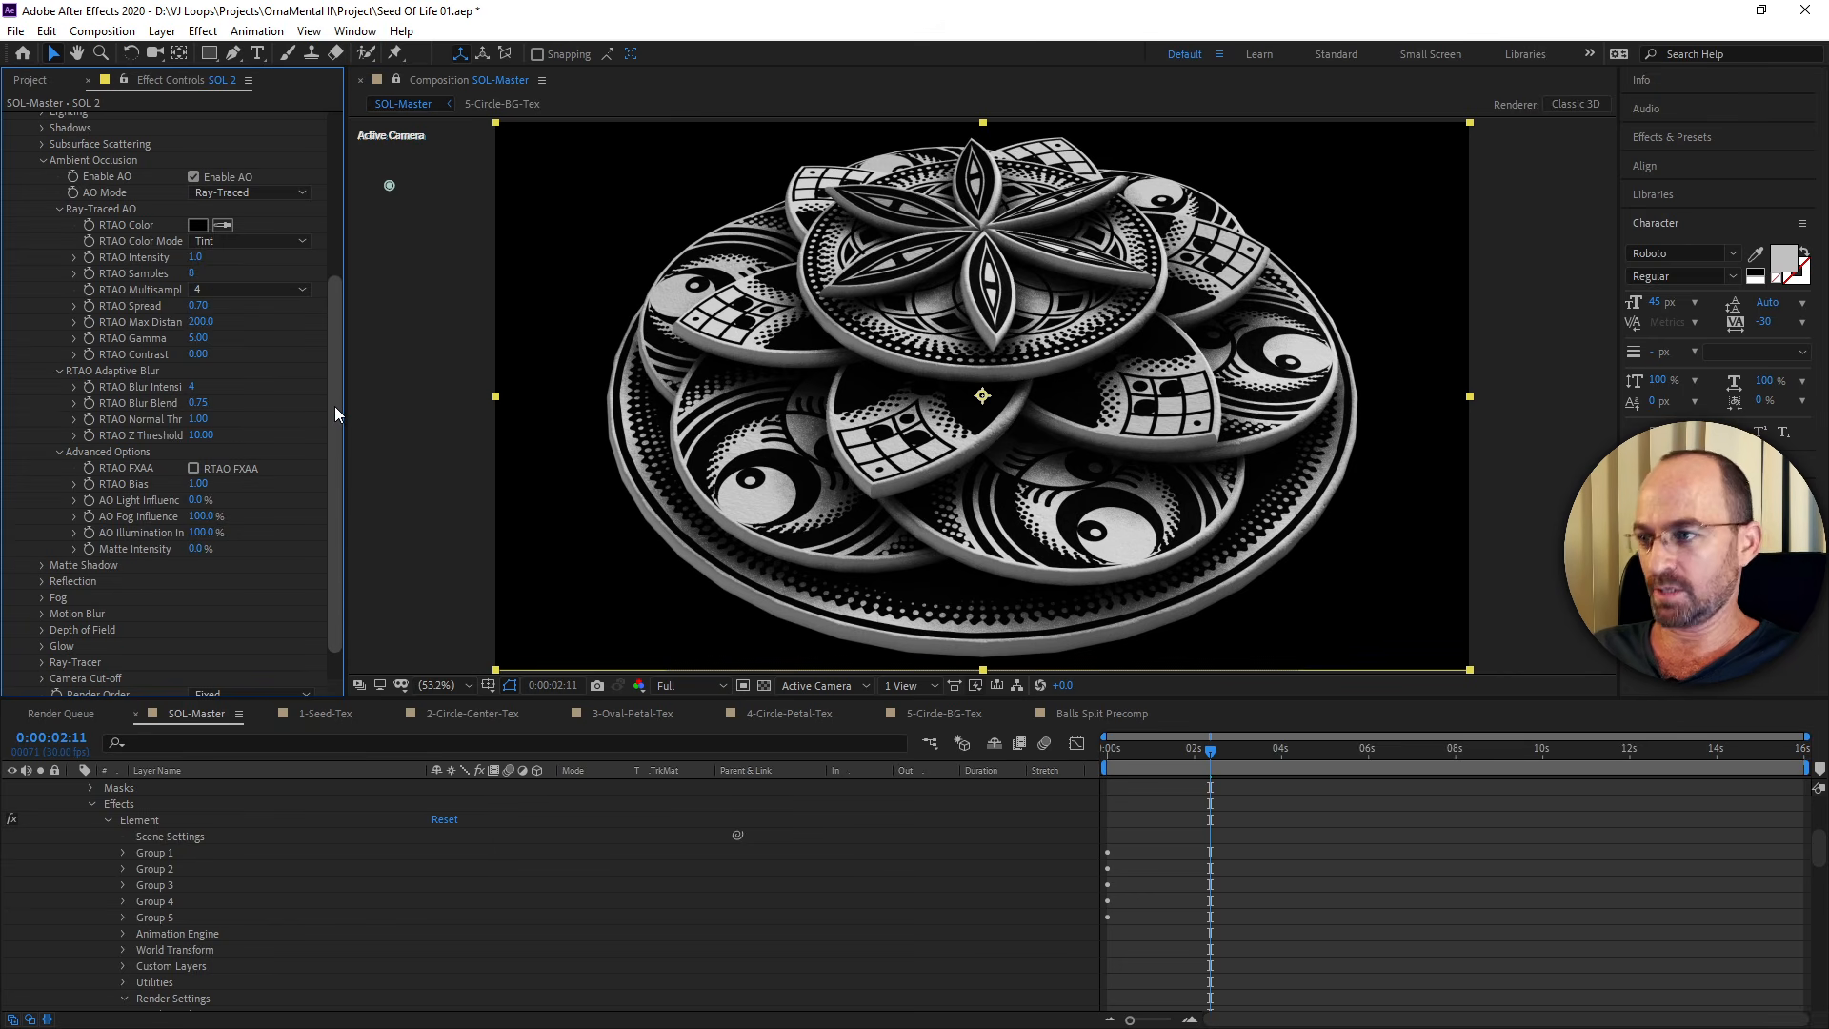
Set Element's Render Mode to Full Render and expand its Output settings.
{"action": "scroll", "coordinate": [333, 461], "scroll_direction": "down", "scroll_amount": 2}
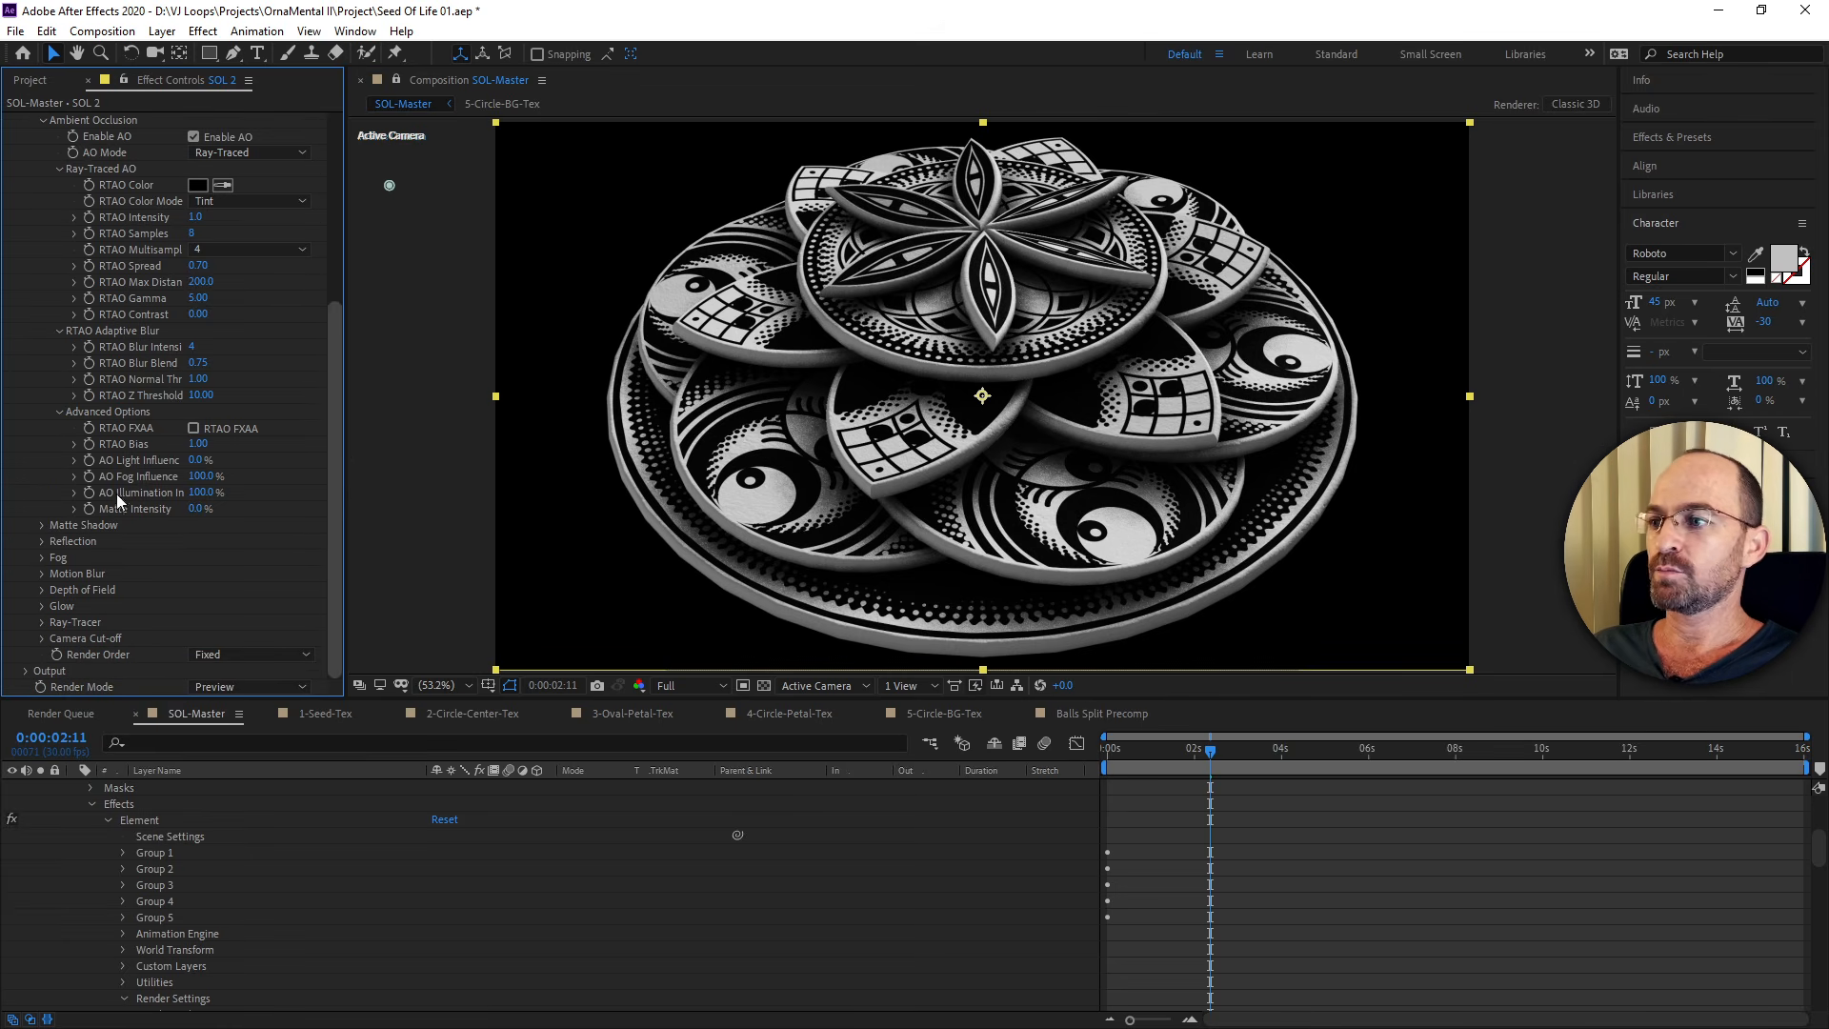
{"action": "left_click", "coordinate": [214, 689]}
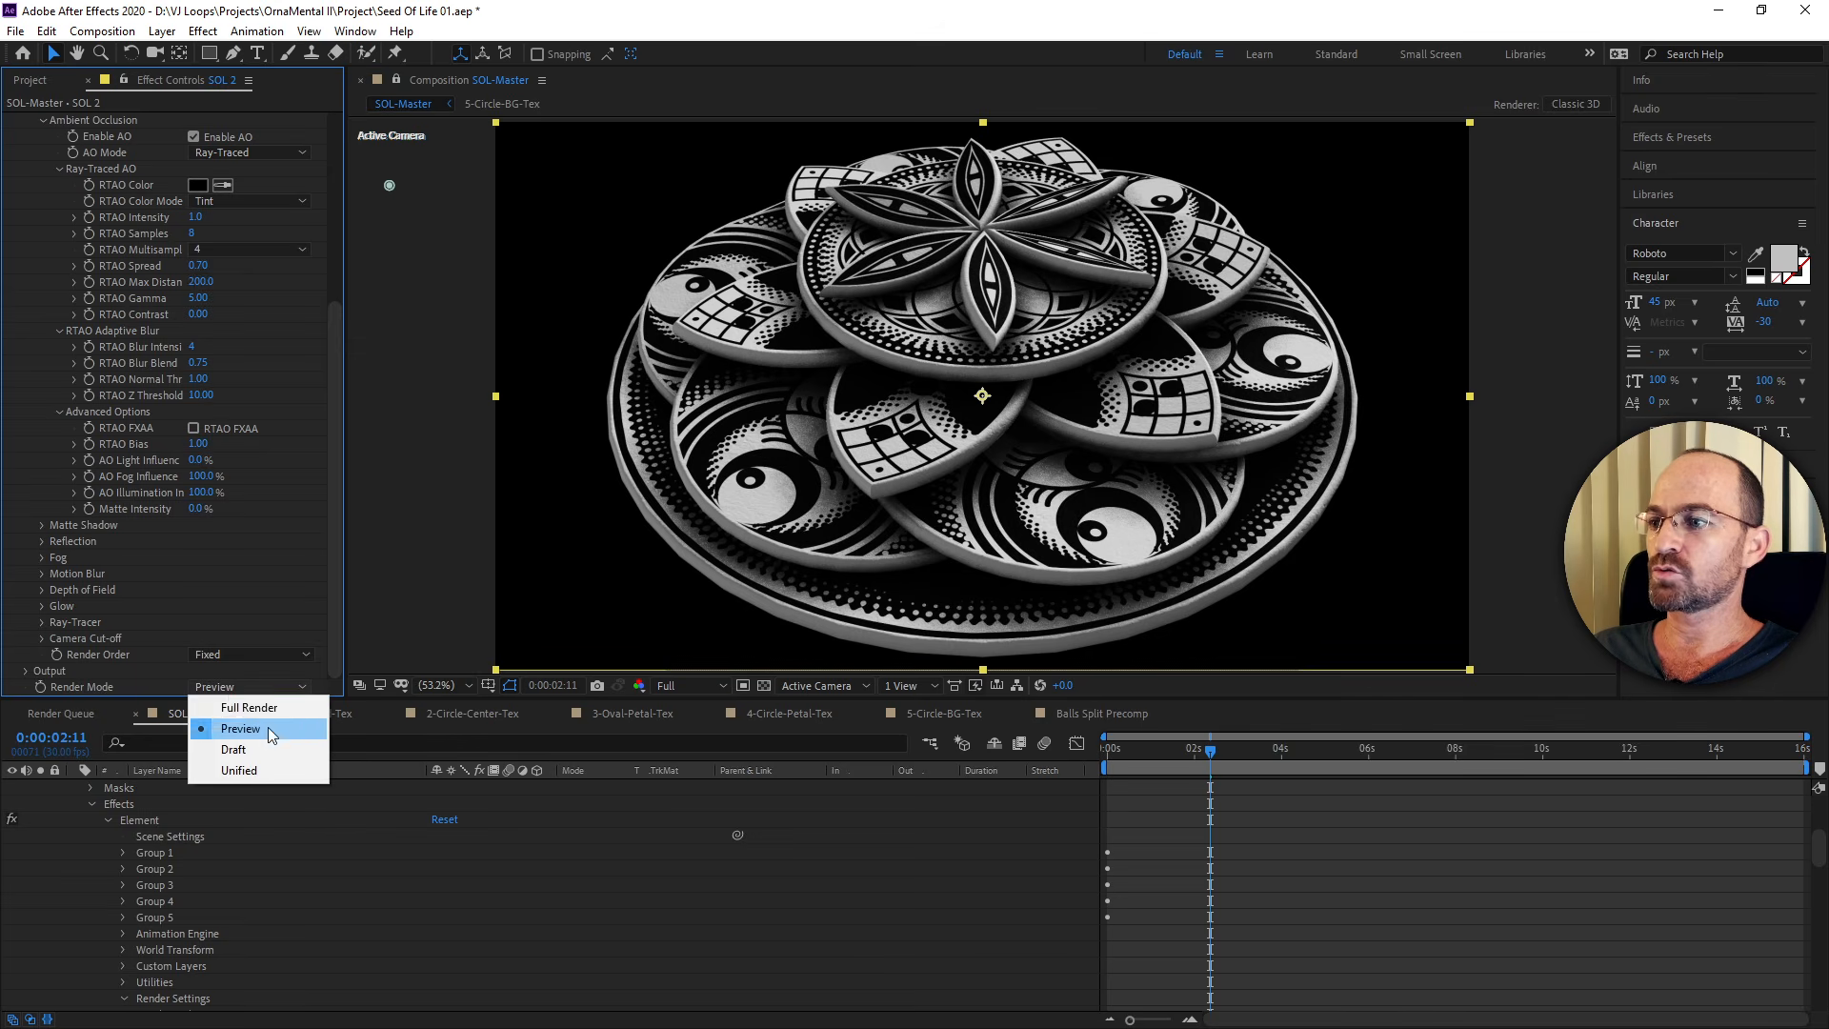
{"action": "left_click", "coordinate": [233, 700]}
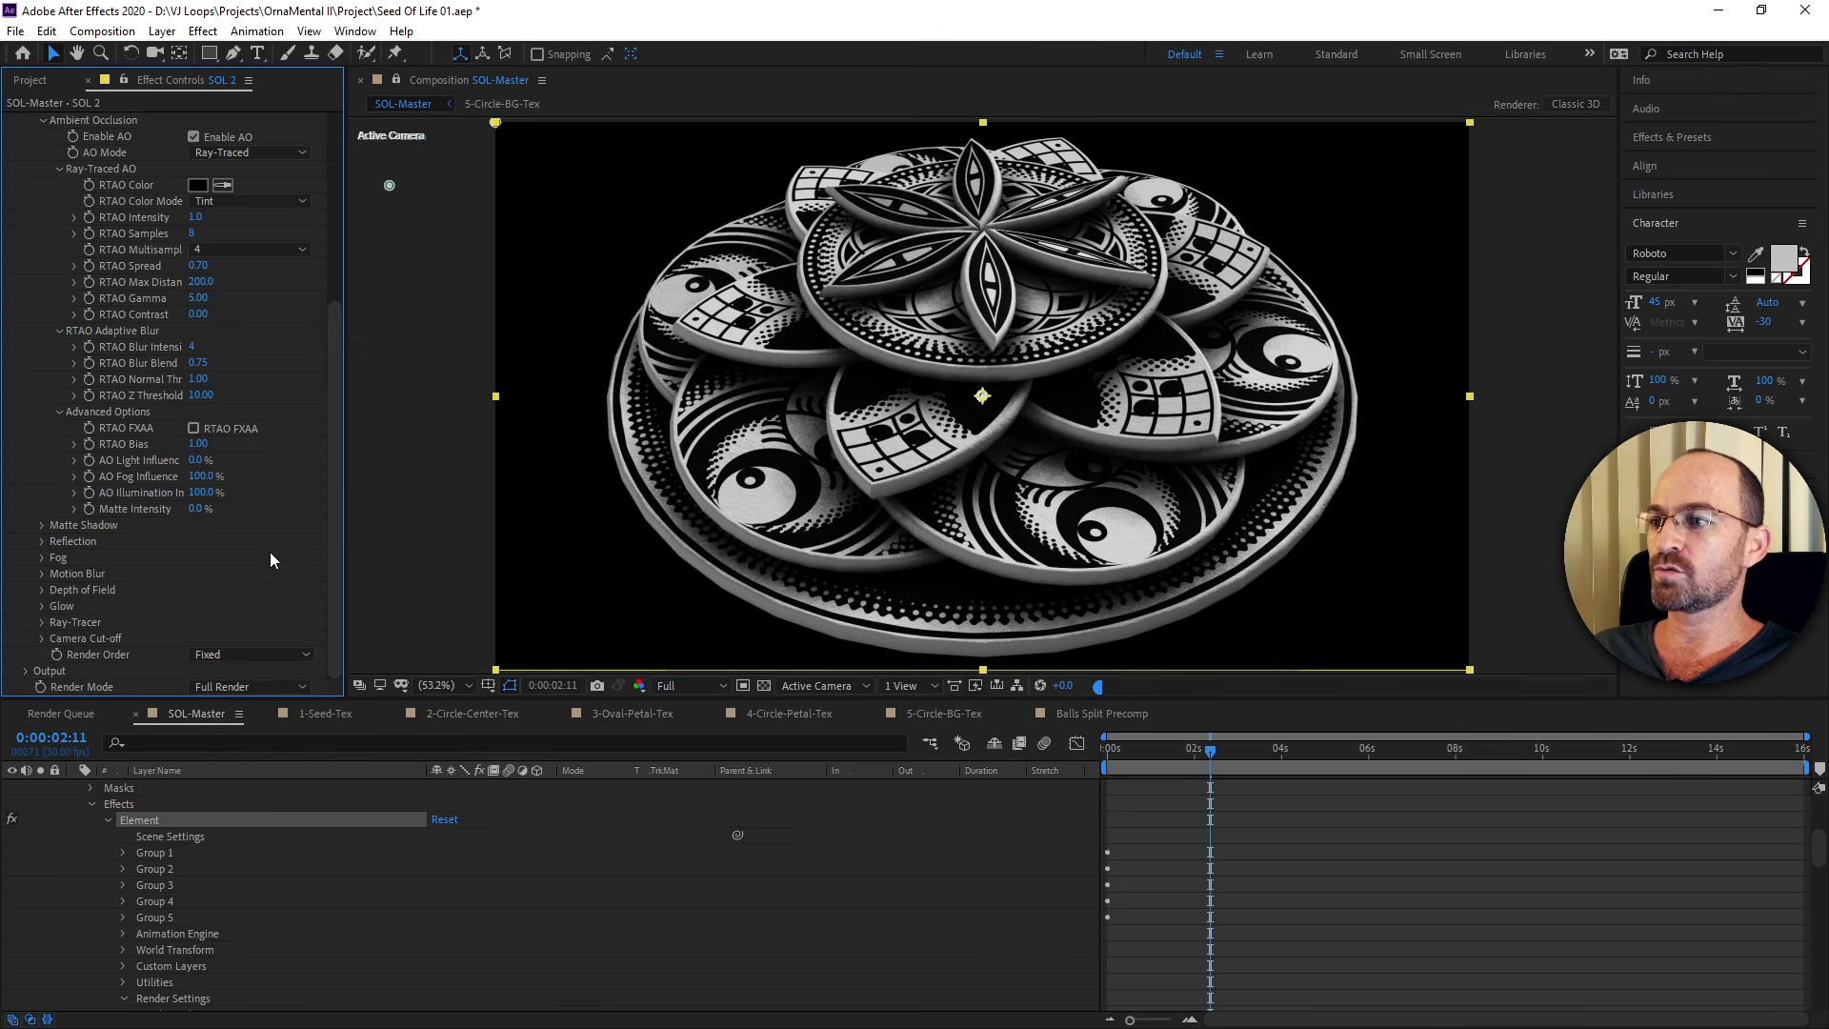
{"action": "left_click", "coordinate": [26, 671]}
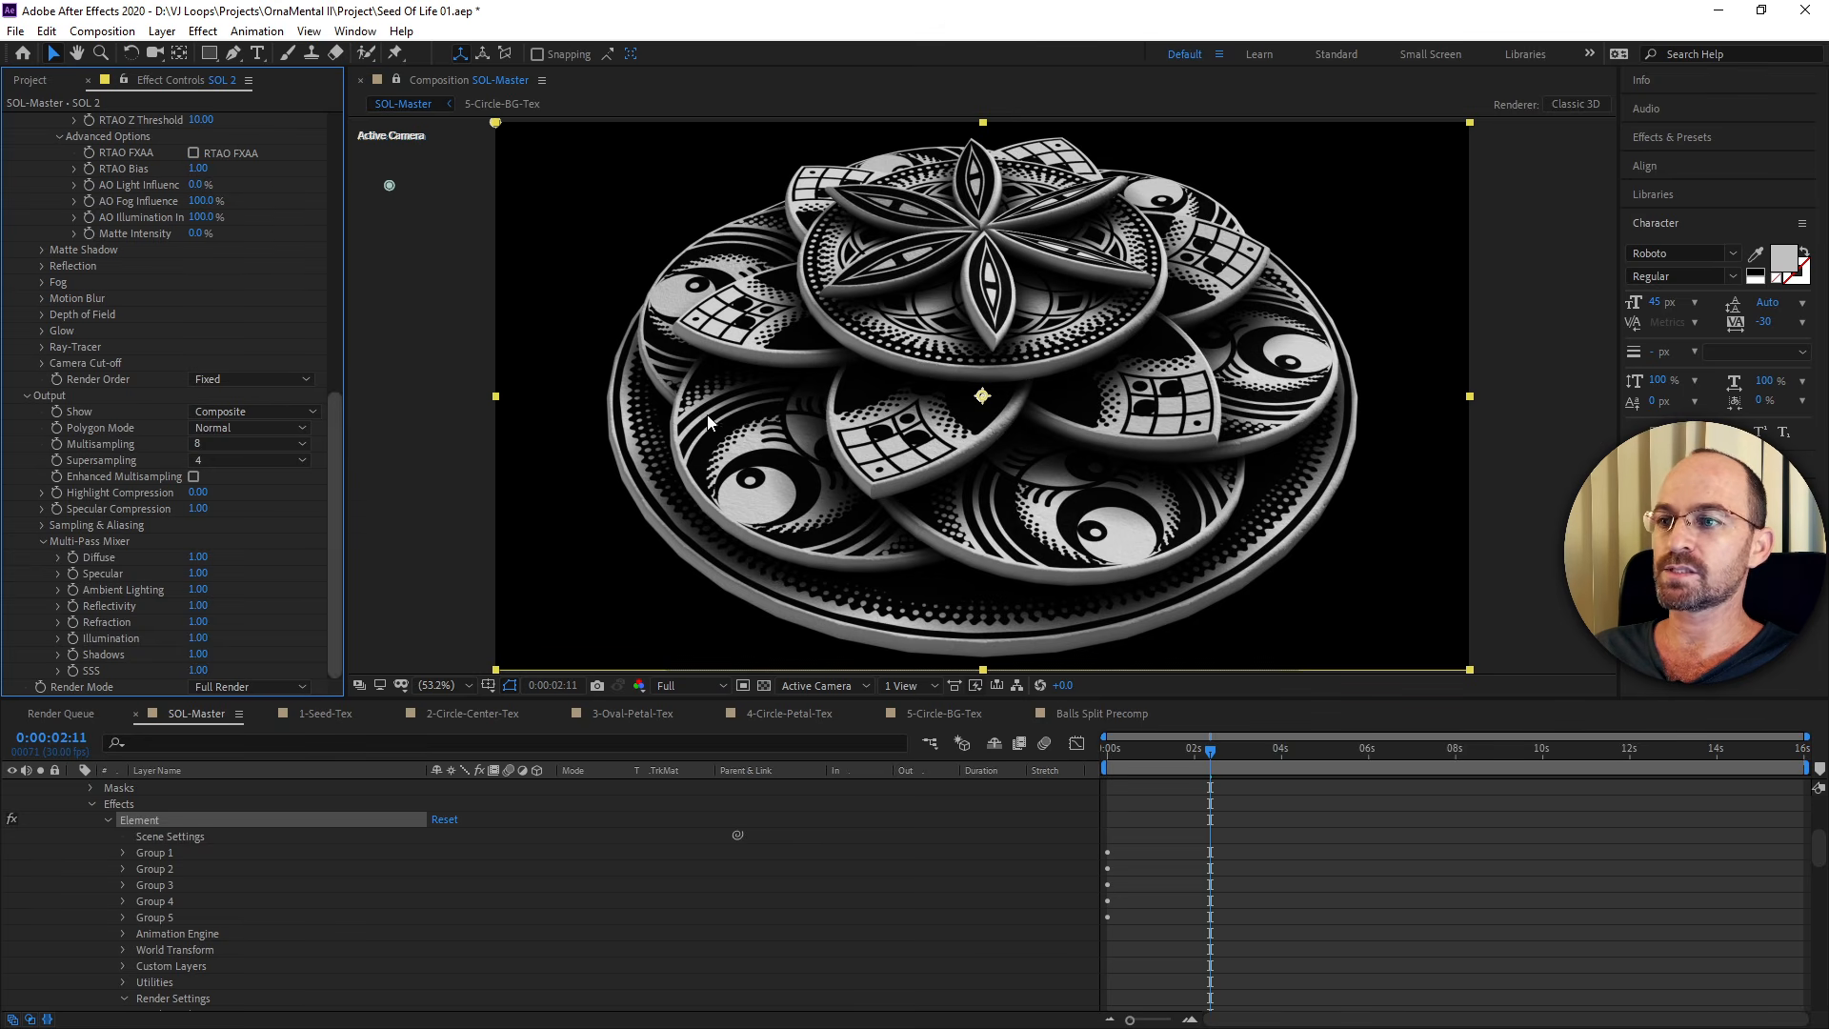
Inspect the edges and shading of the mandala's petals in the full render at 100% and 200% magnification.
{"action": "key", "text": "slash"}
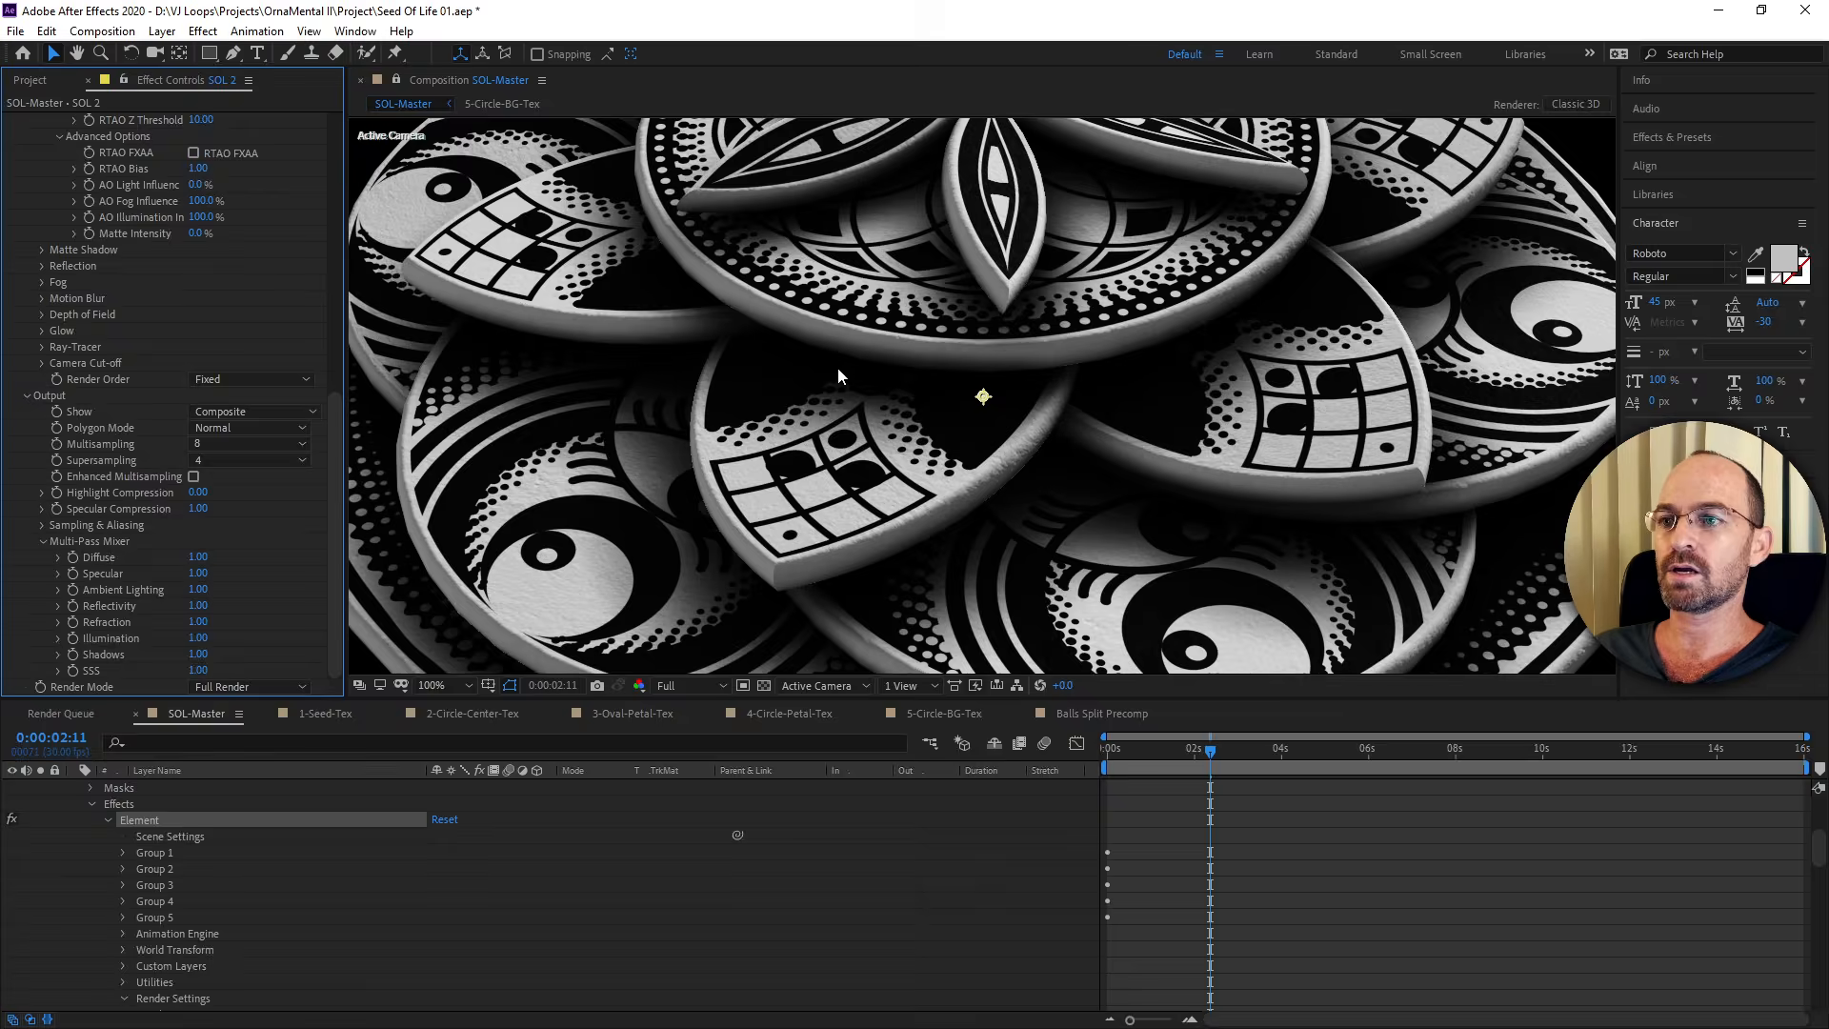
{"action": "key", "text": "space"}
{"action": "left_click_drag", "start_coordinate": [798, 376], "coordinate": [1113, 419]}
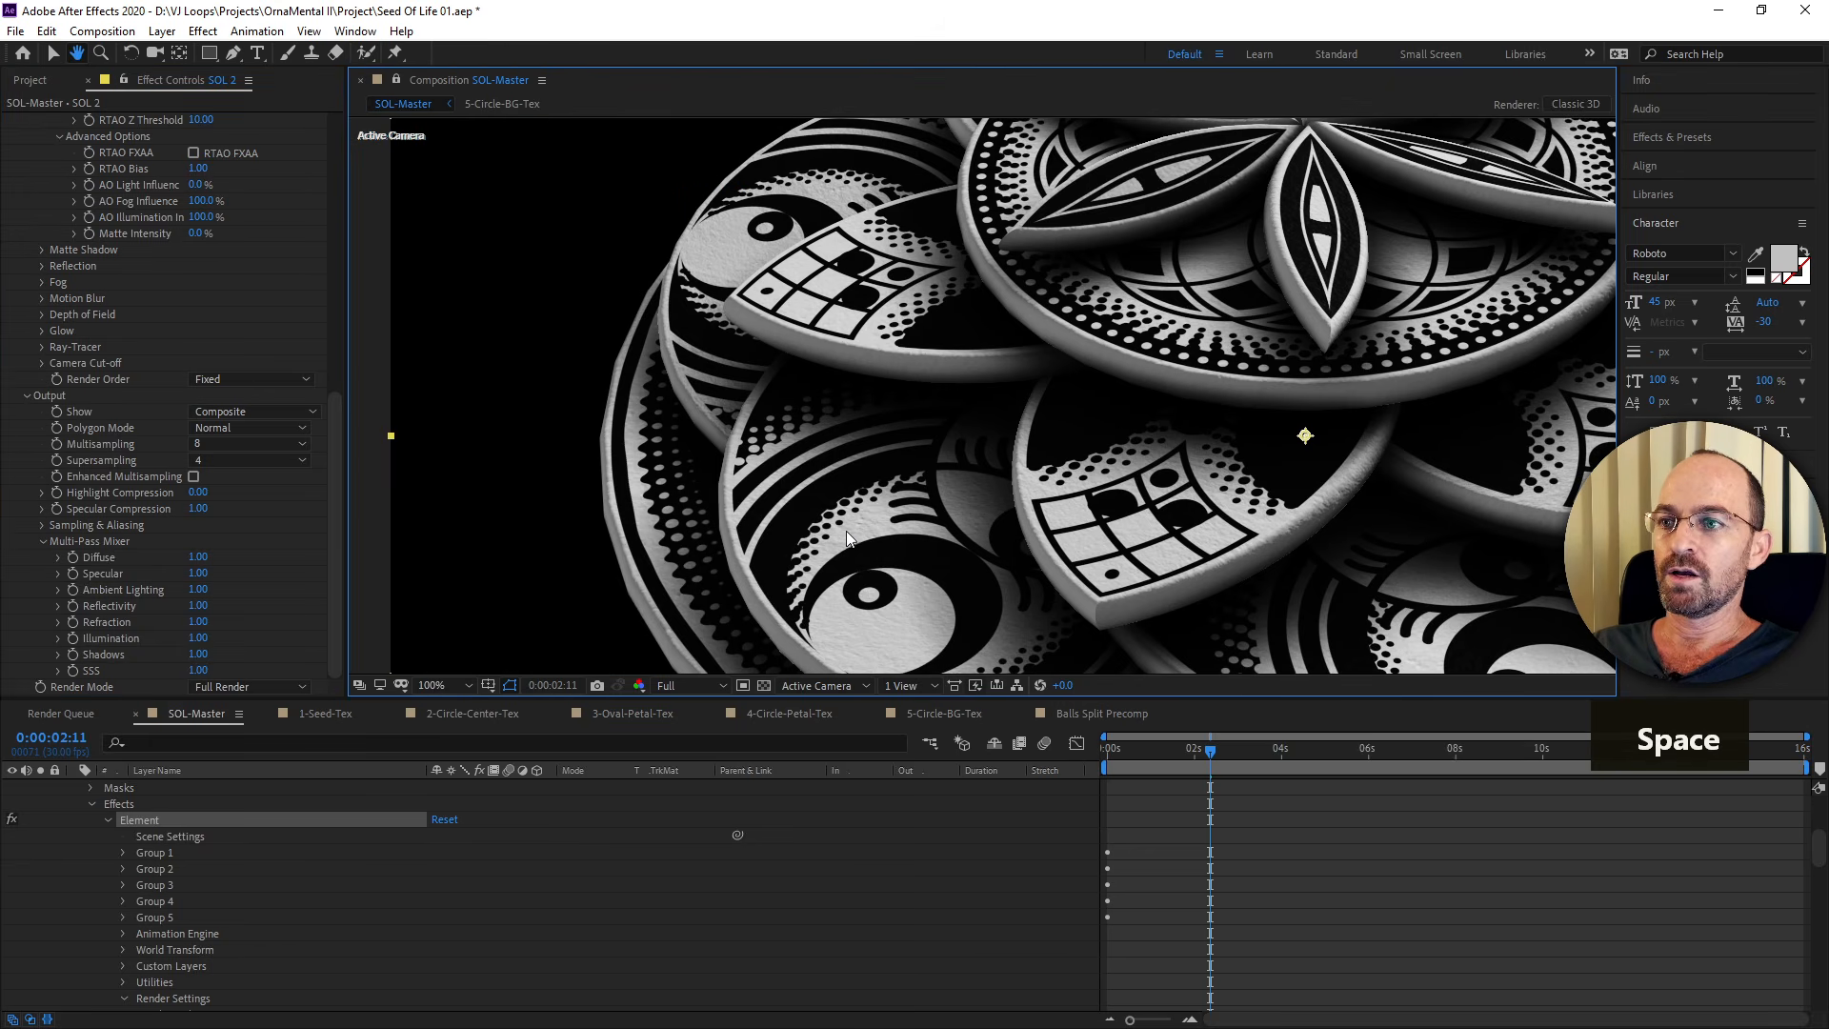
{"action": "scroll", "coordinate": [838, 540], "scroll_direction": "up", "scroll_amount": 1}
{"action": "left_click_drag", "start_coordinate": [838, 540], "coordinate": [1041, 305]}
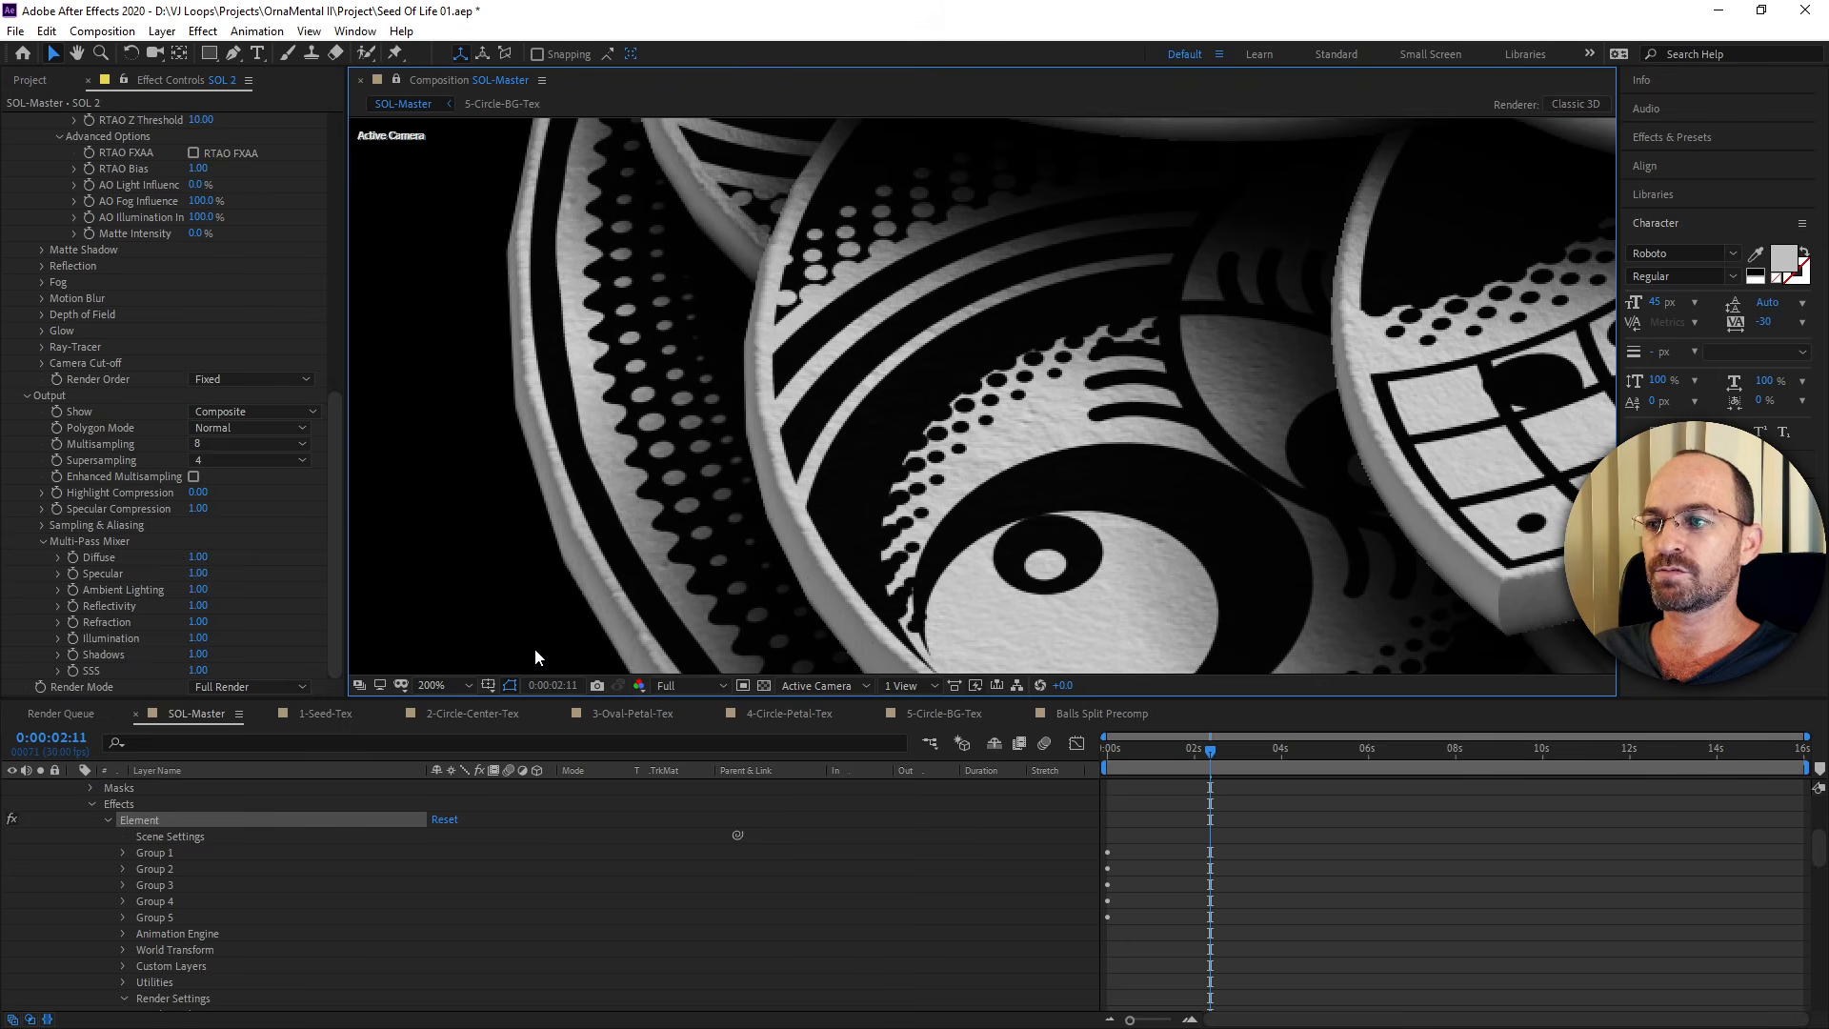
Save the project and open Scene Setup from the Element effect on the SOL 2 layer.
{"action": "scroll", "coordinate": [791, 467], "scroll_direction": "down", "scroll_amount": 1}
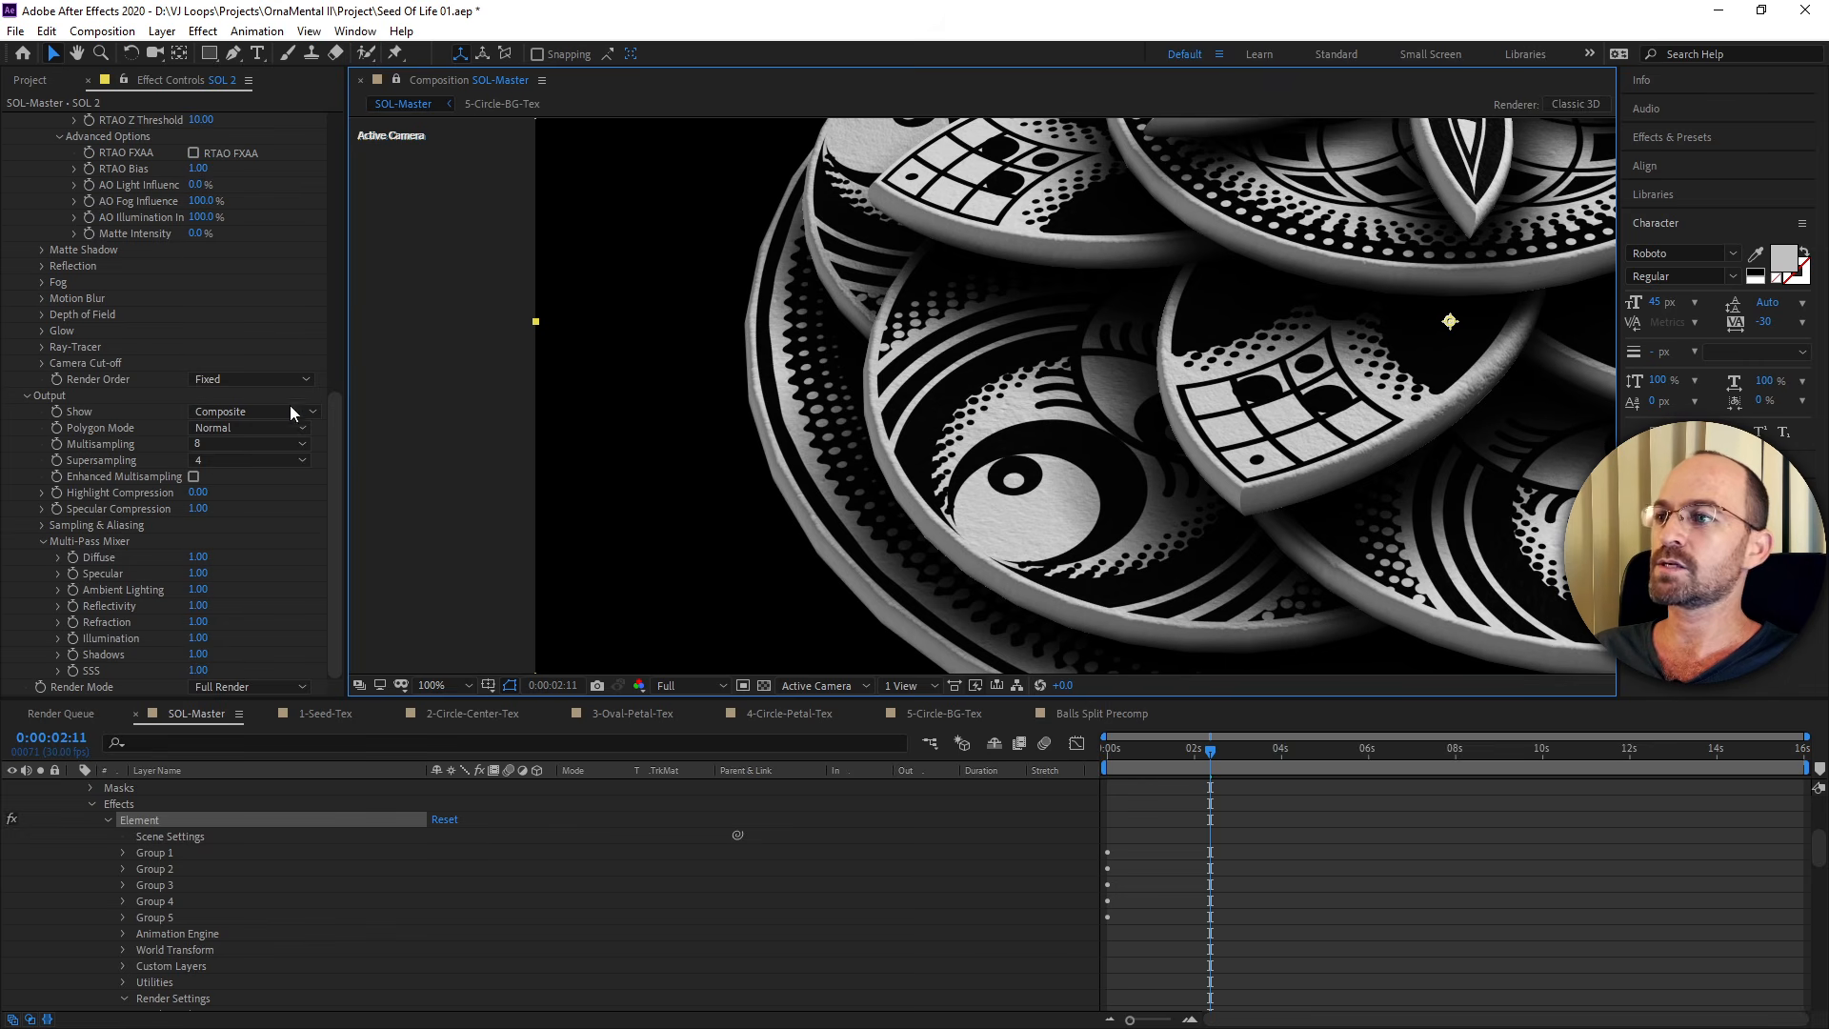
{"action": "left_click_drag", "start_coordinate": [342, 434], "coordinate": [335, 143]}
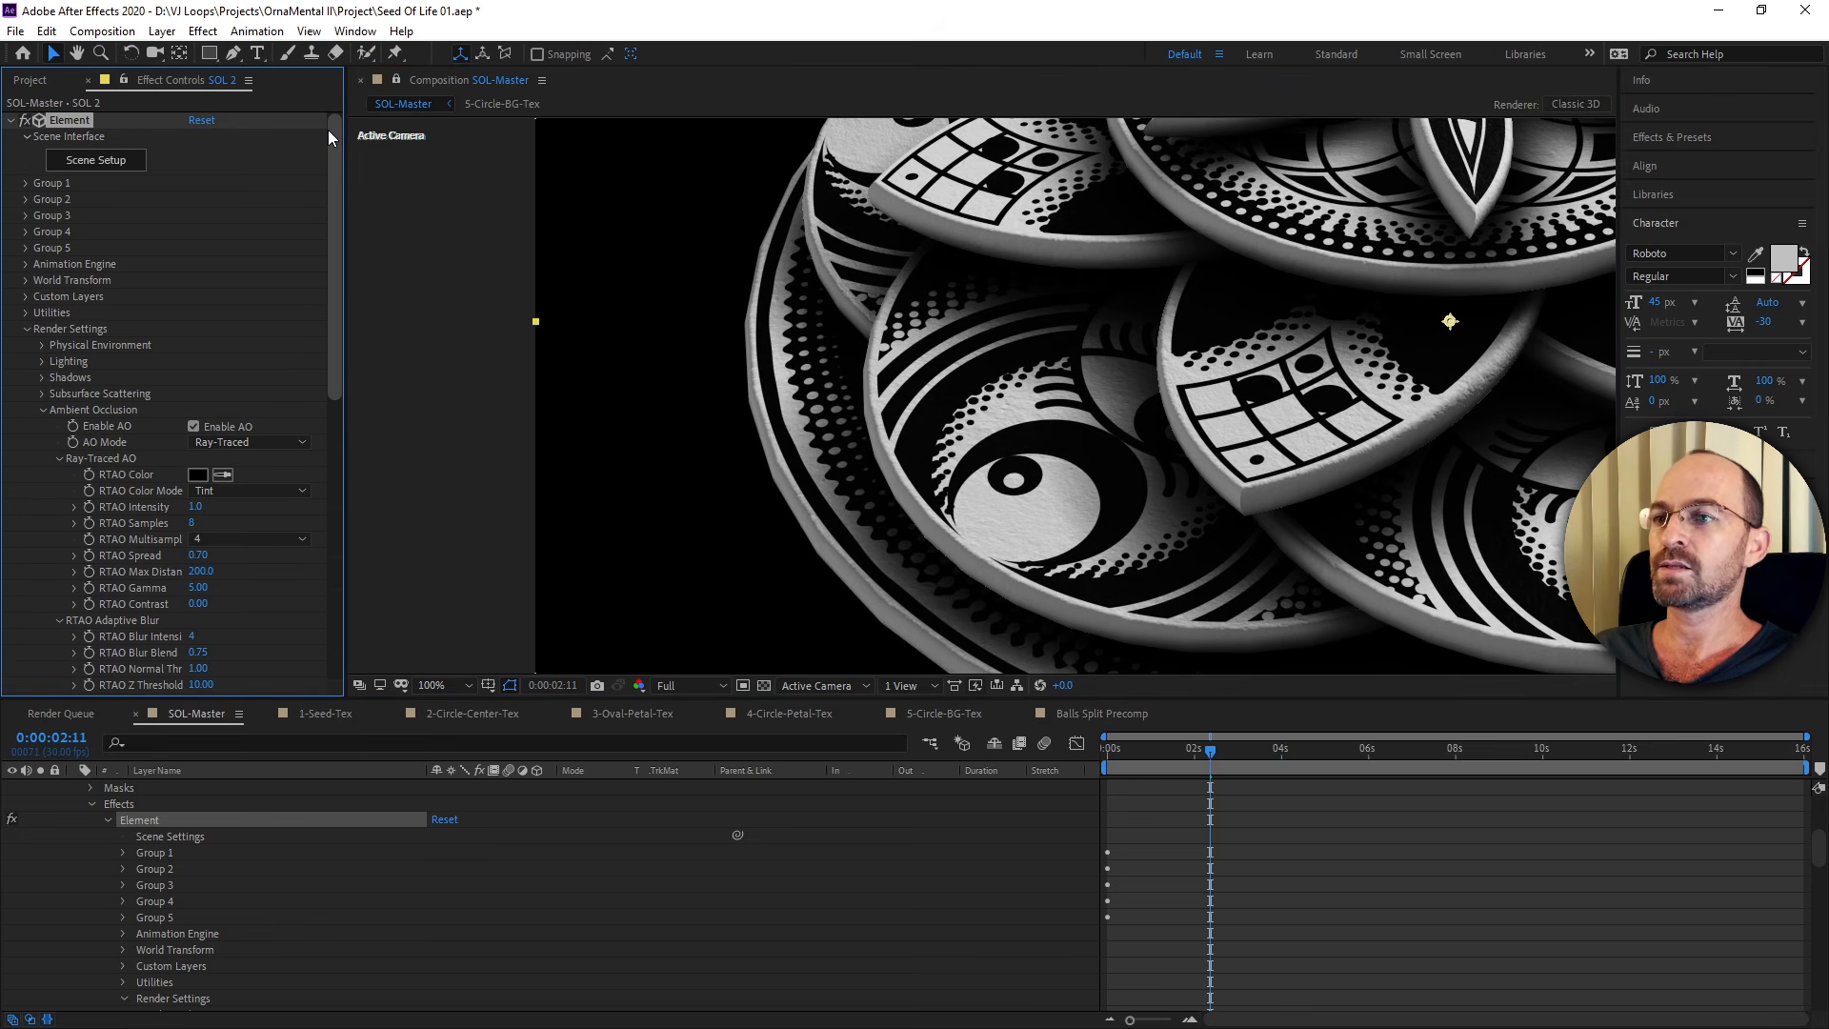
{"action": "key", "text": "ctrl+s"}
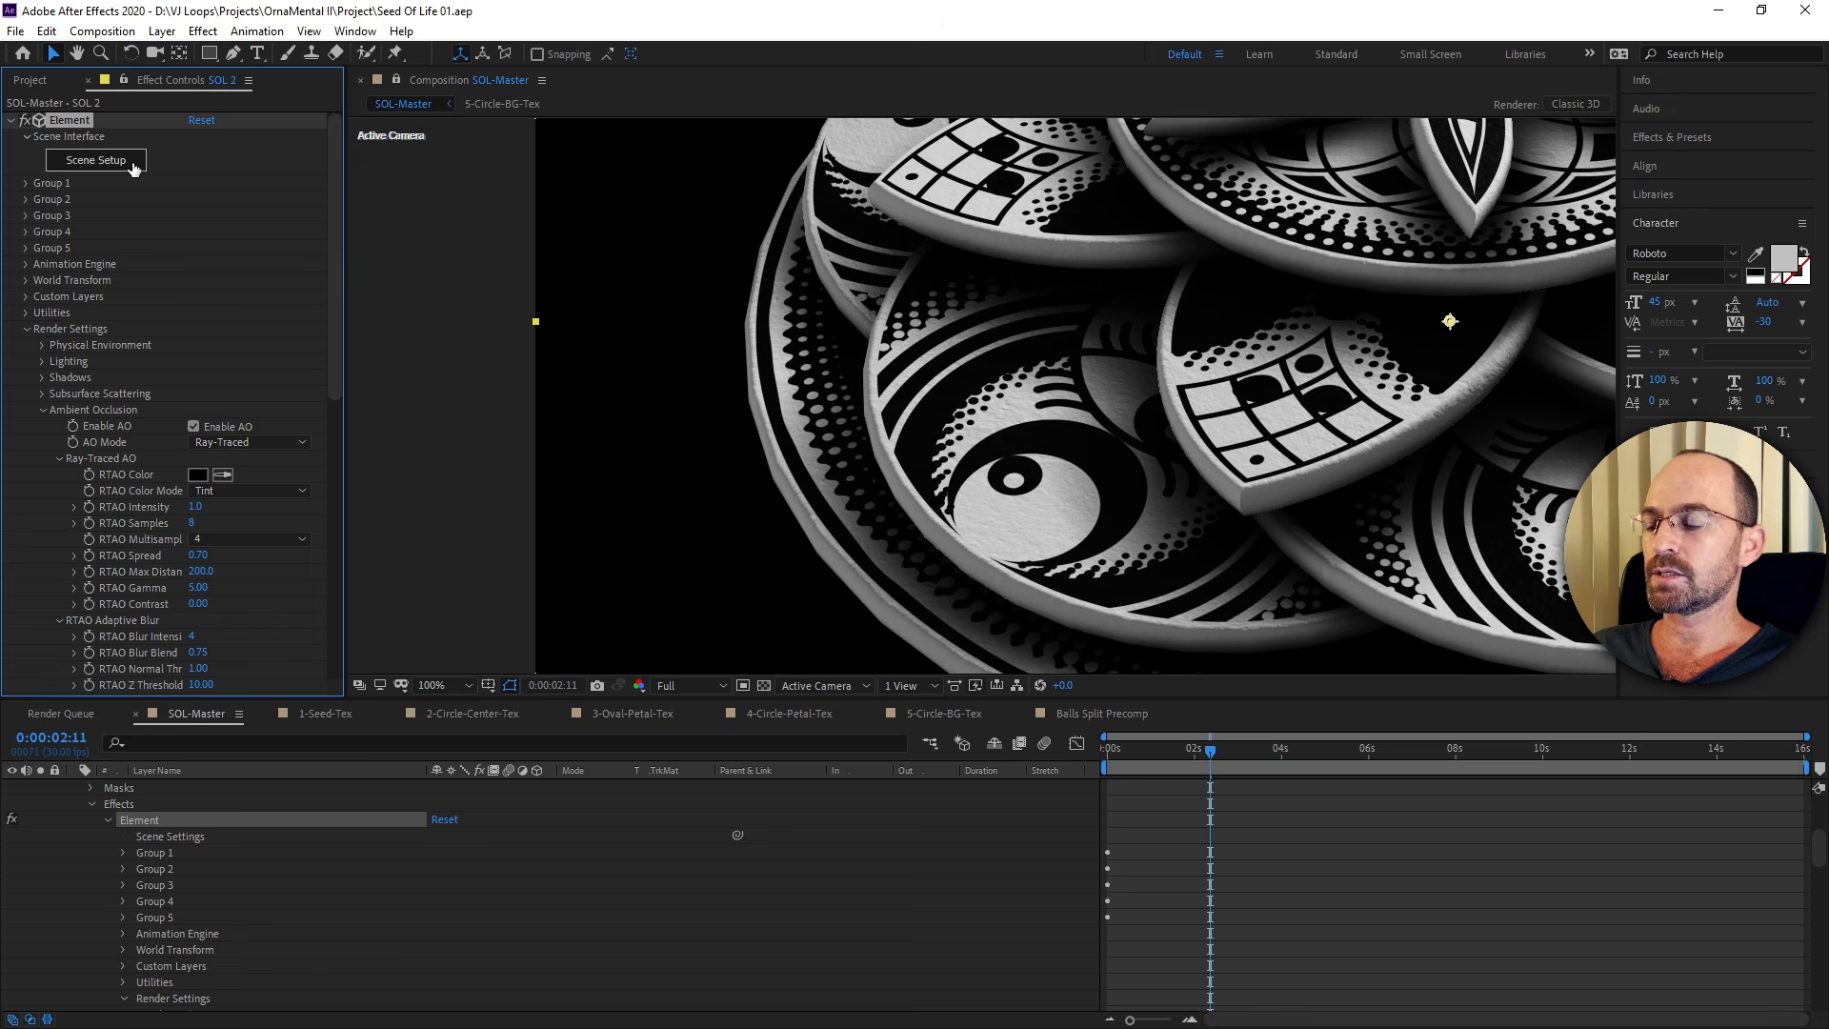
{"action": "left_click", "coordinate": [132, 161]}
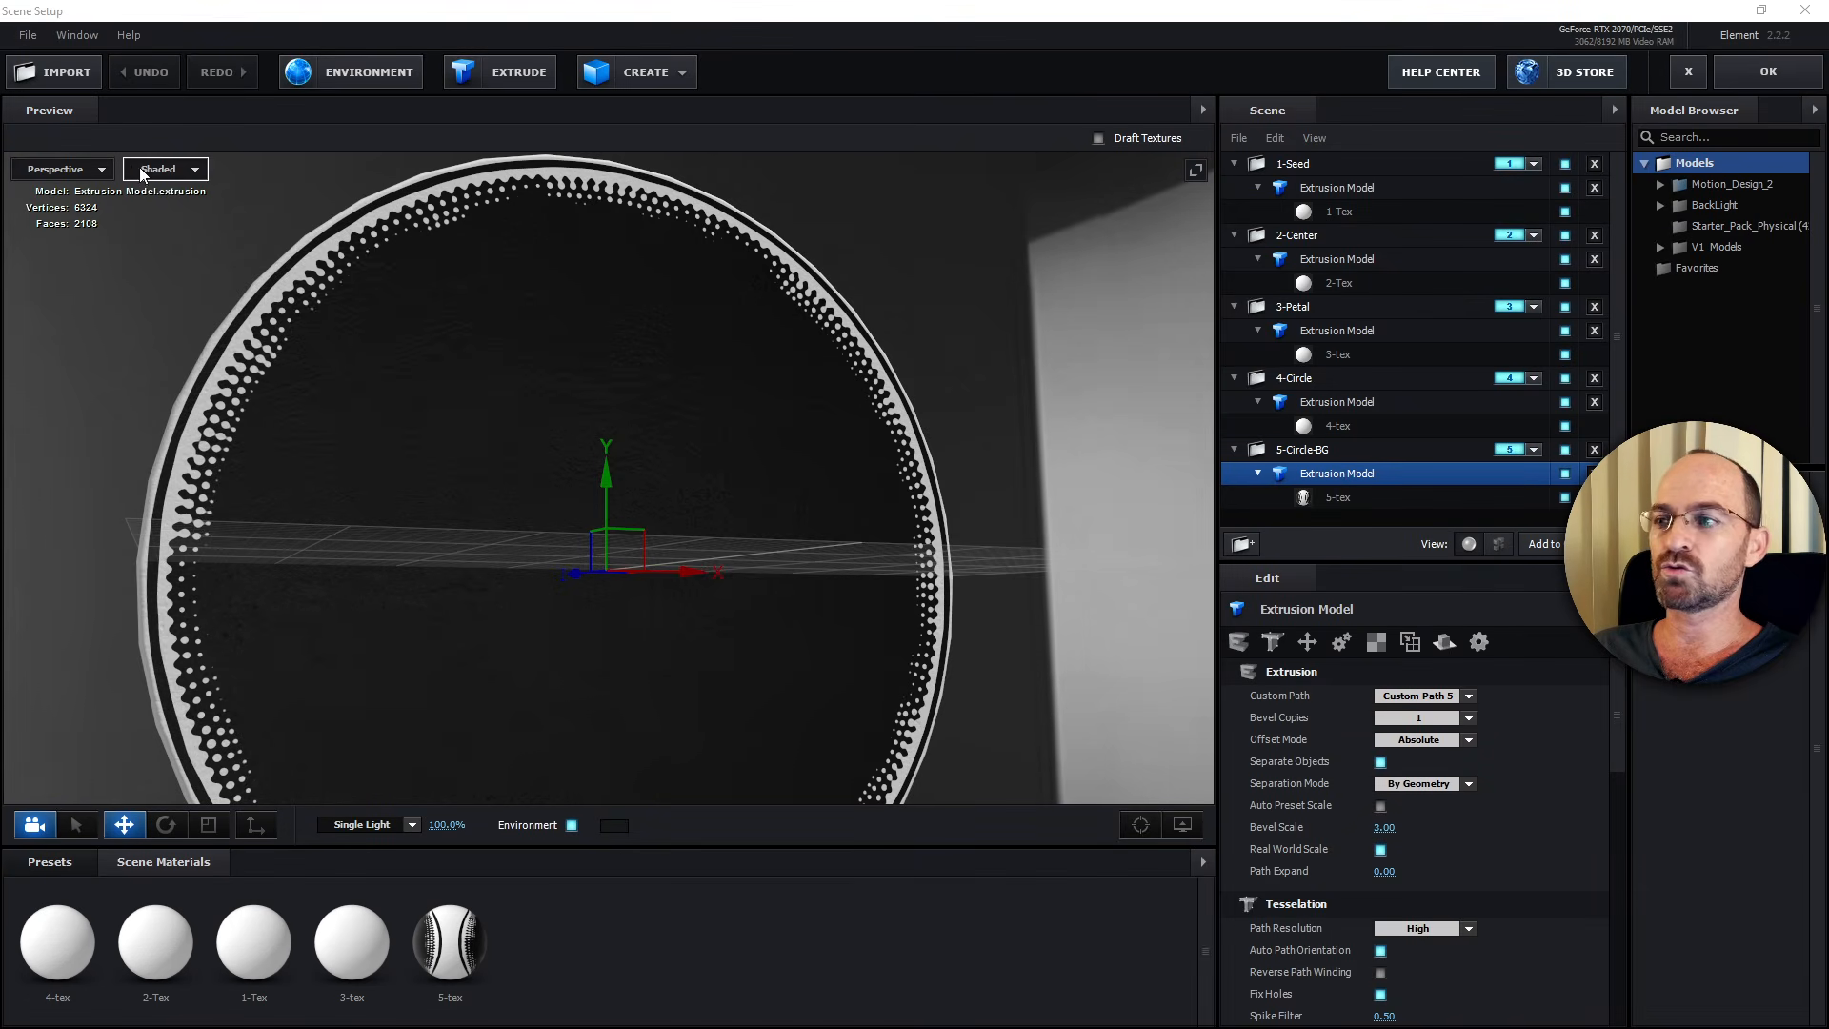
Set the Path Resolution of the 5-Circle-BG extrusion model to Ultra after a close look at its rim.
{"action": "left_click_drag", "start_coordinate": [655, 302], "coordinate": [587, 321]}
{"action": "key", "text": "space"}
{"action": "left_click_drag", "start_coordinate": [722, 391], "coordinate": [625, 278]}
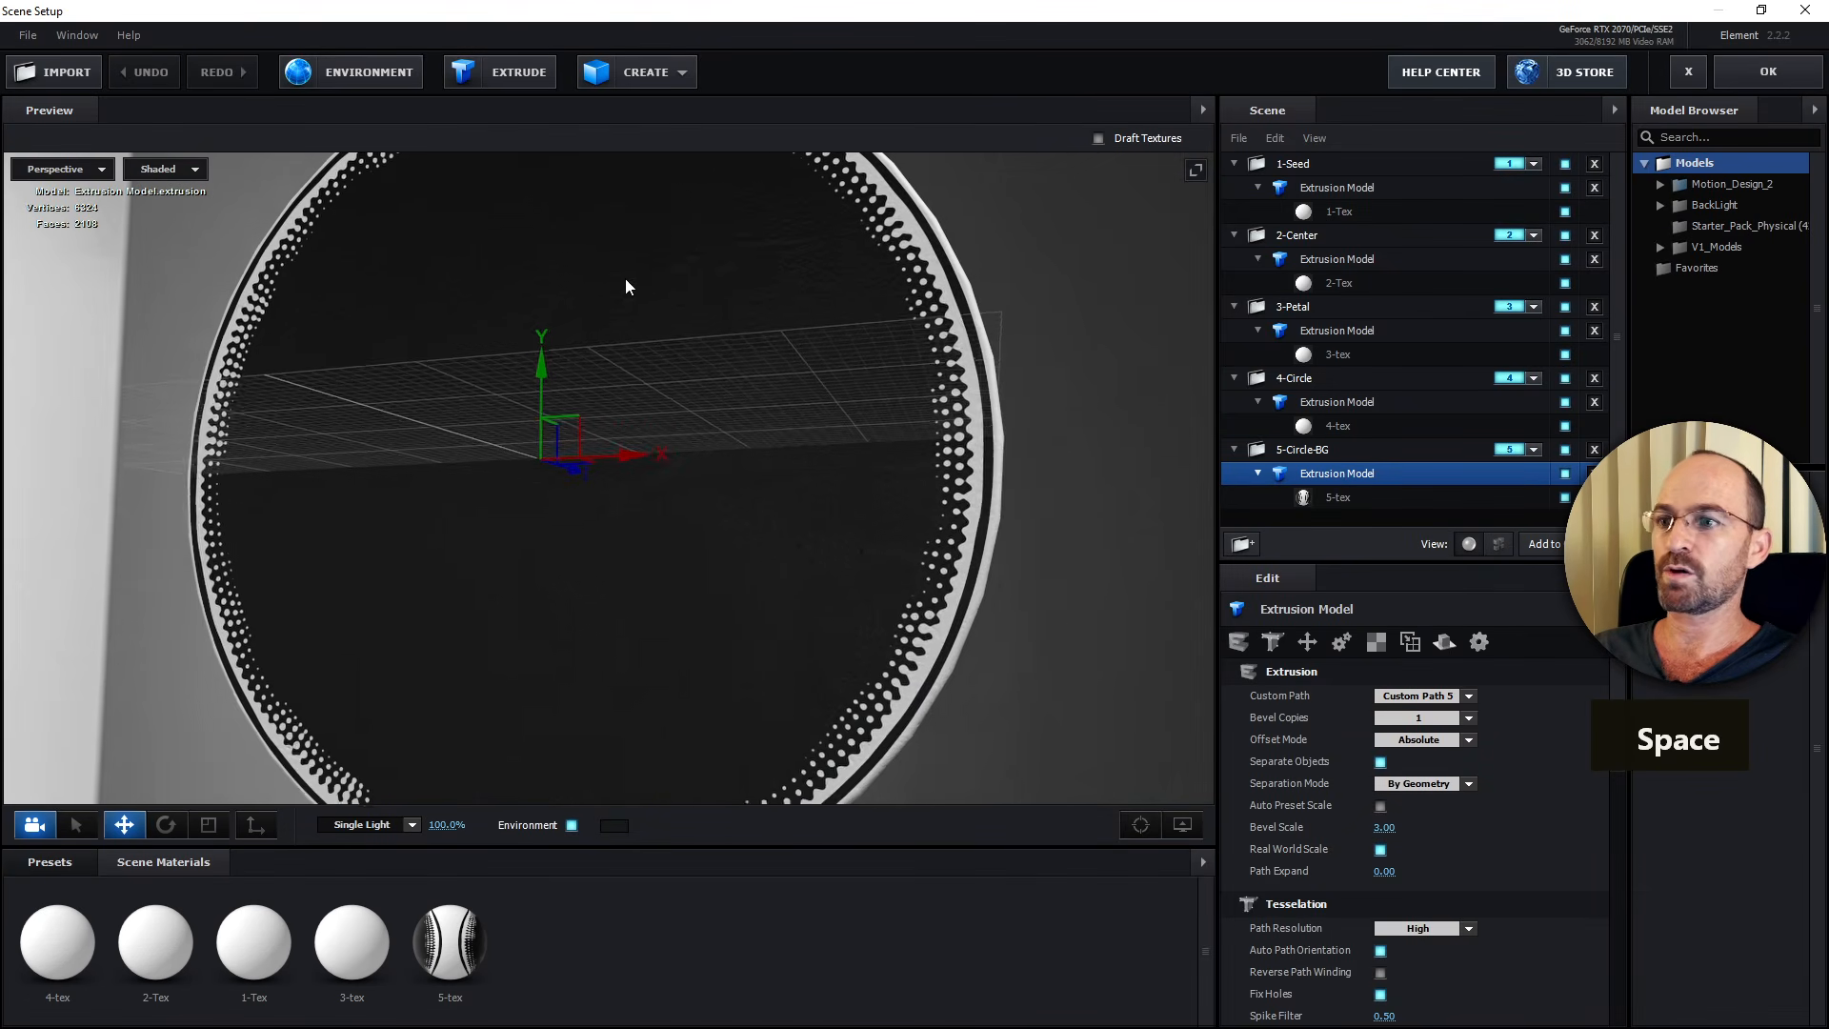
{"action": "scroll", "coordinate": [892, 534], "scroll_direction": "up", "scroll_amount": 2}
{"action": "left_click_drag", "start_coordinate": [913, 514], "coordinate": [707, 434]}
{"action": "scroll", "coordinate": [707, 442], "scroll_direction": "up", "scroll_amount": 2}
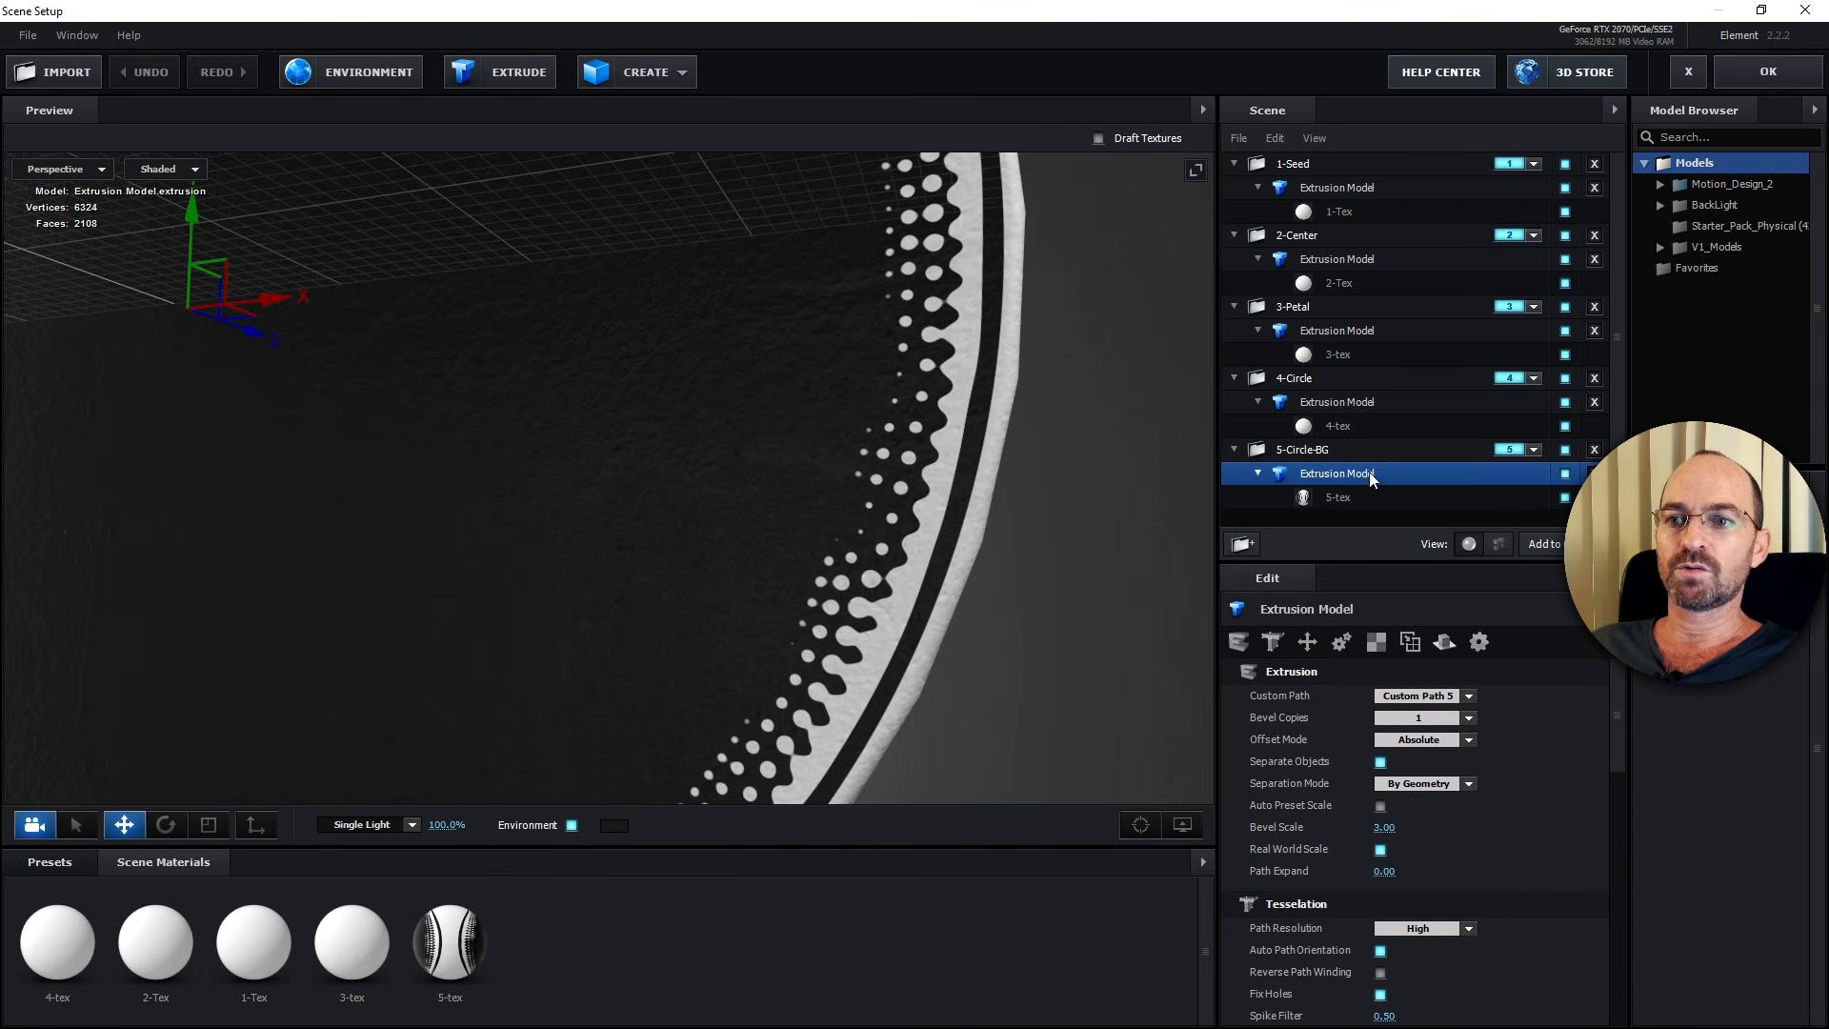
{"action": "left_click", "coordinate": [1427, 928]}
{"action": "left_click", "coordinate": [1426, 884]}
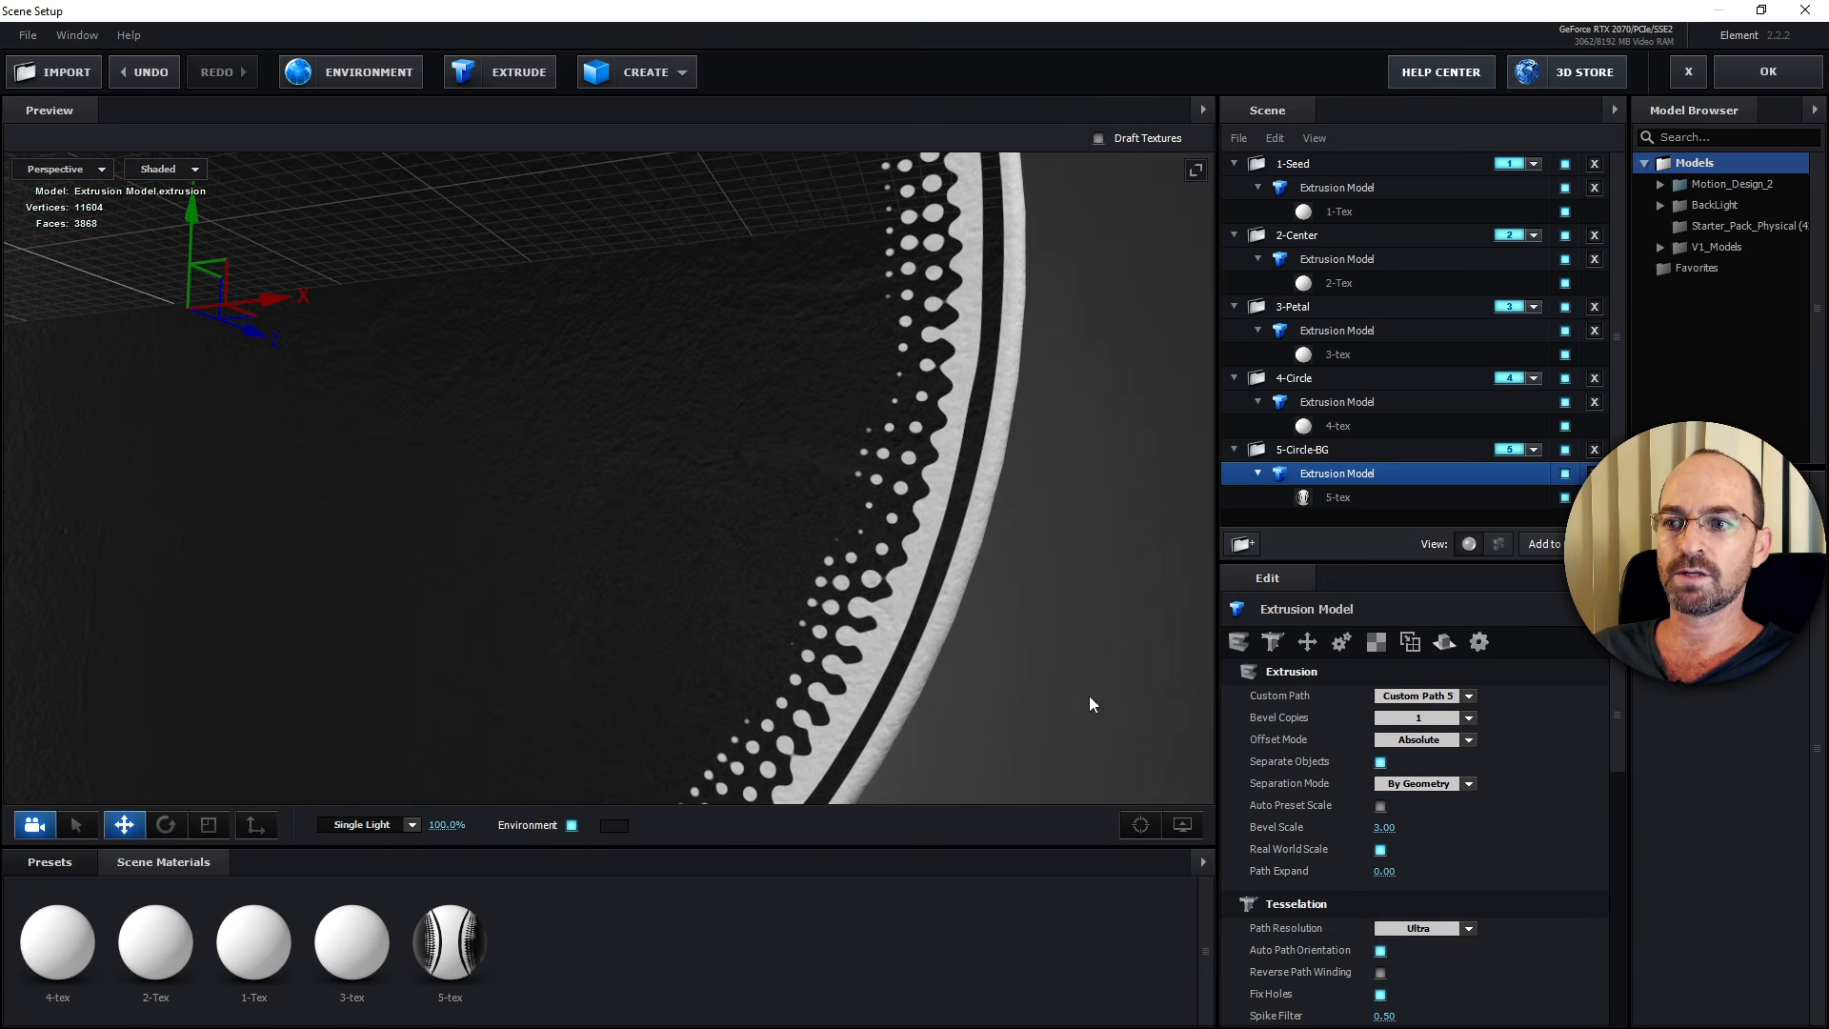
Set the tessellation Path Resolution of the 4-Circle extrusion model to Ultra.
{"action": "left_click", "coordinate": [1410, 400]}
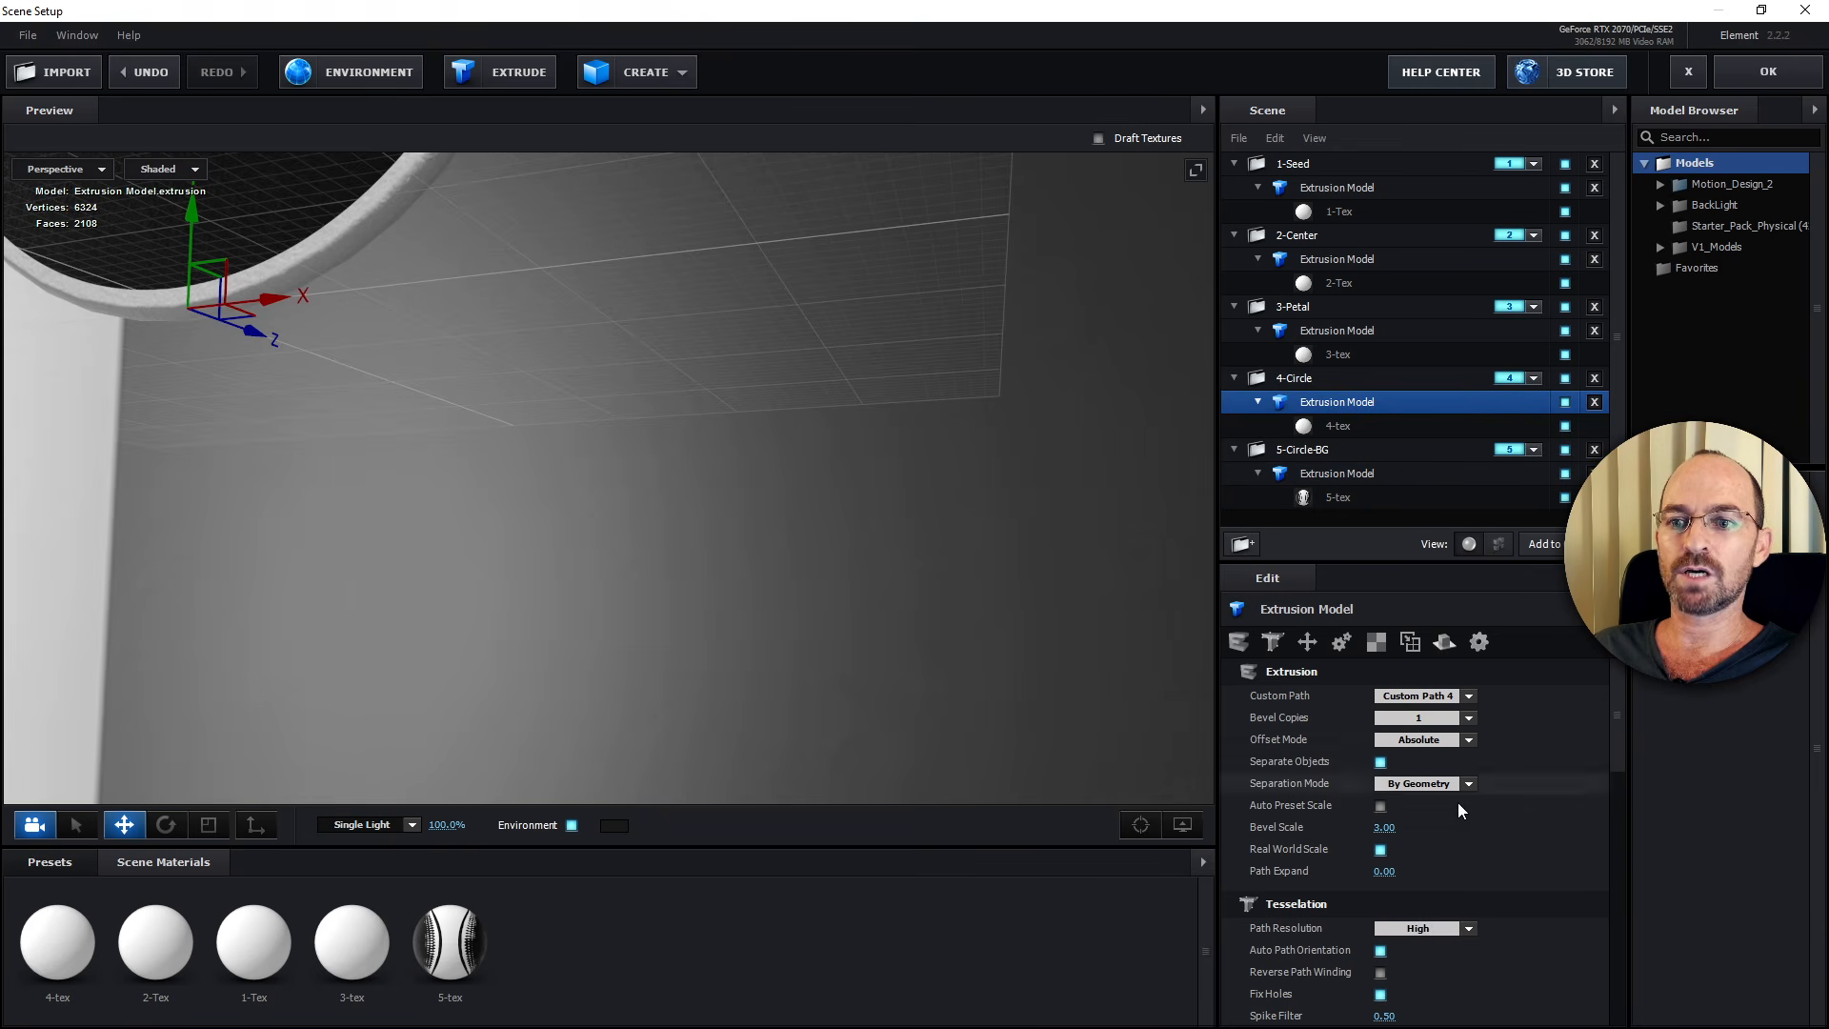
{"action": "left_click", "coordinate": [1433, 926]}
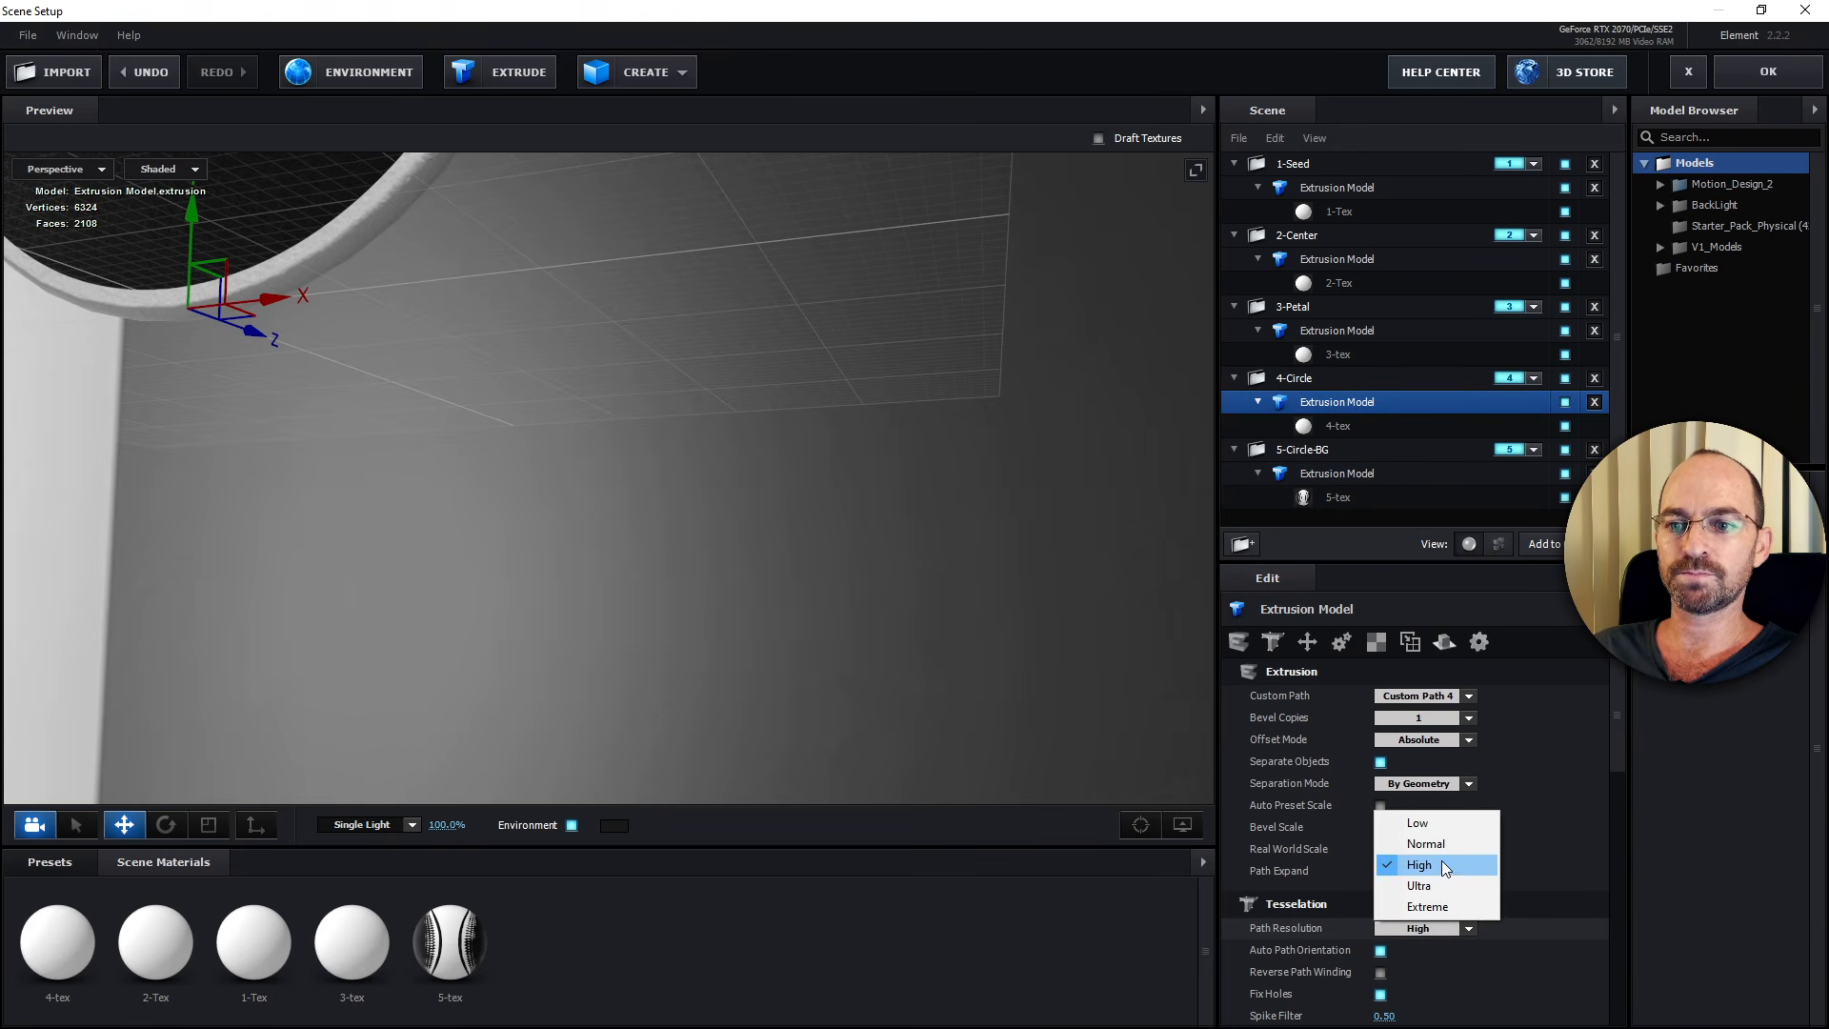
{"action": "left_click", "coordinate": [1443, 878]}
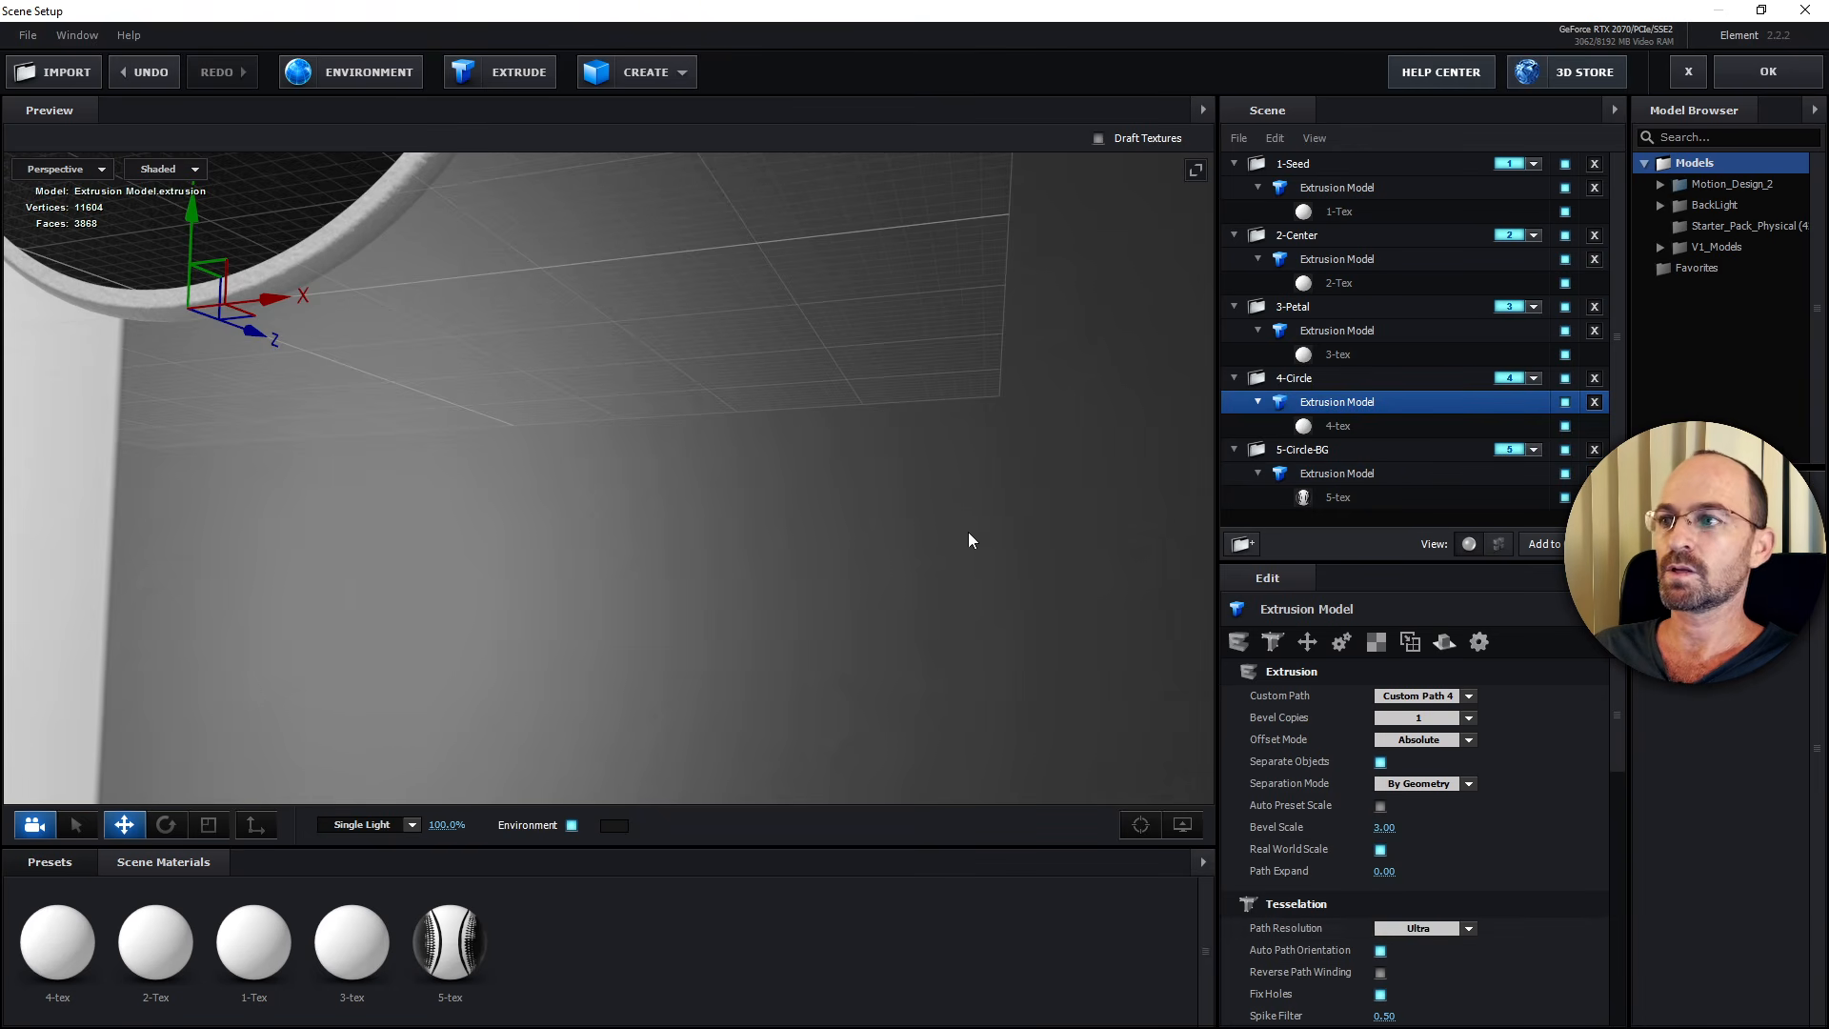
Set the tessellation Path Resolution of the 3-Petal extrusion model to Ultra.
{"action": "left_click", "coordinate": [1431, 349]}
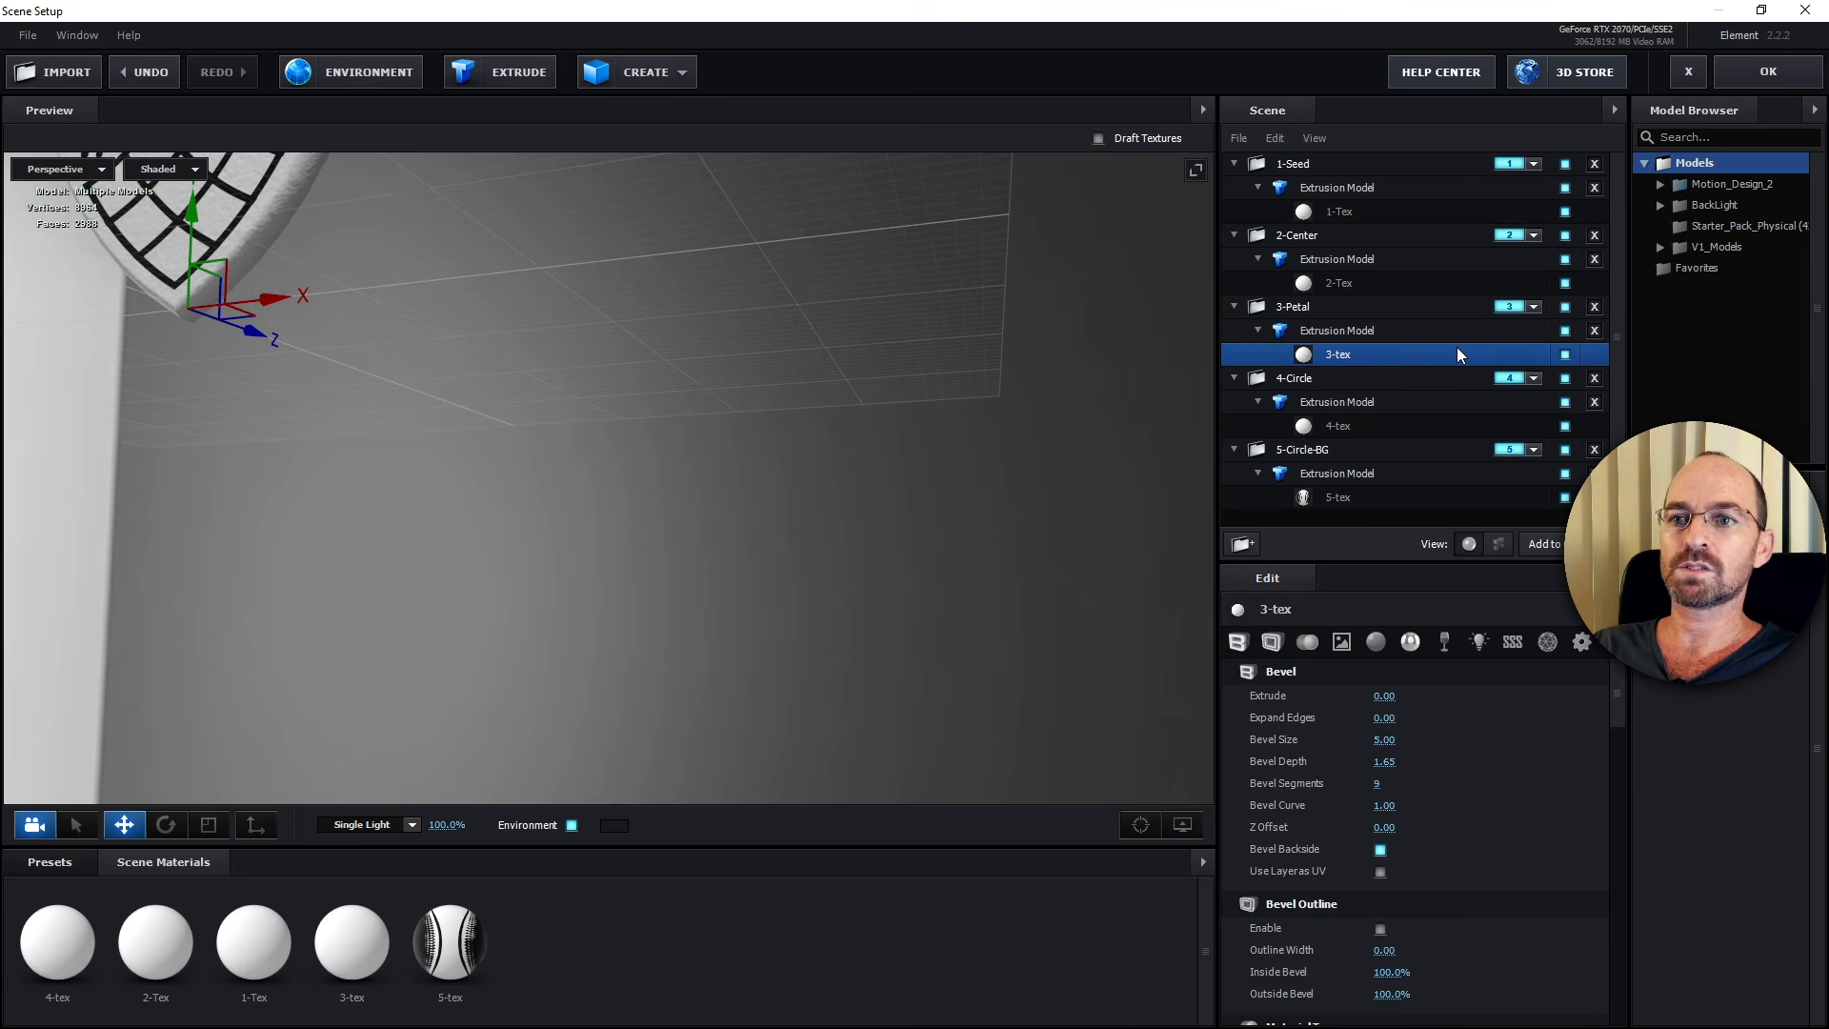
{"action": "key", "text": "space"}
{"action": "left_click_drag", "start_coordinate": [568, 371], "coordinate": [669, 629]}
{"action": "scroll", "coordinate": [669, 629], "scroll_direction": "up", "scroll_amount": 3}
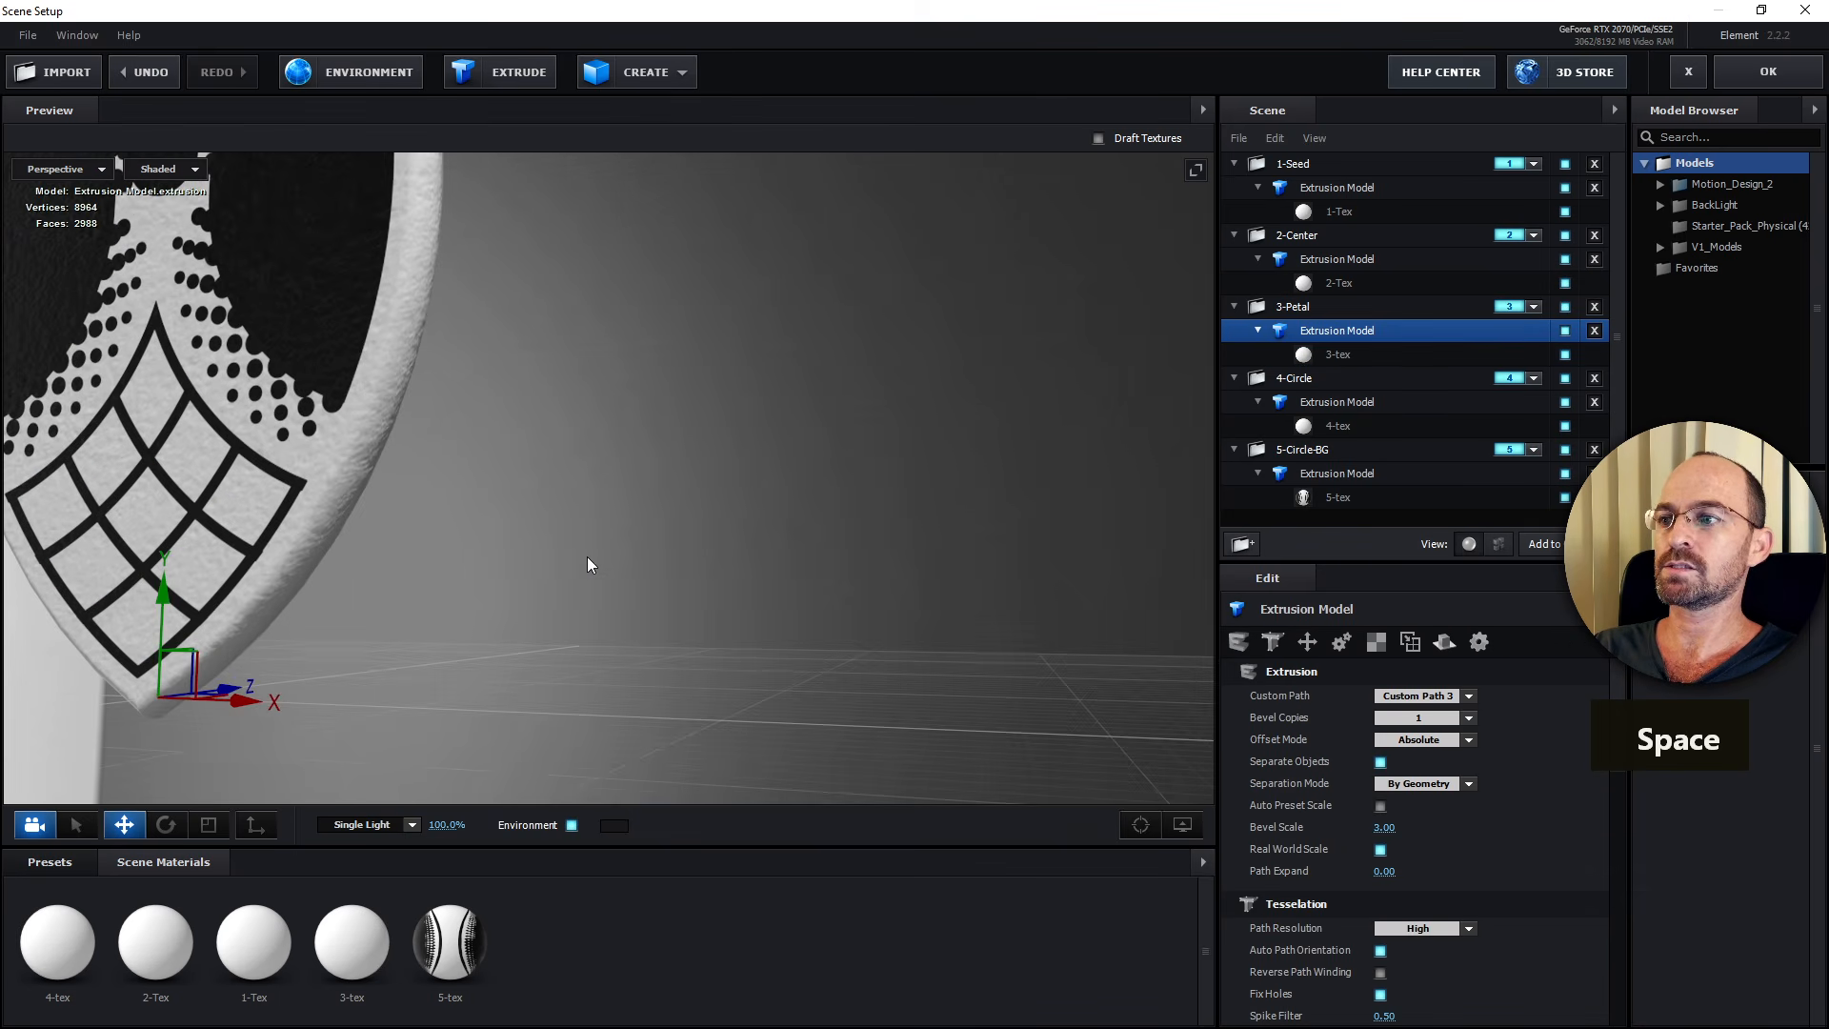
{"action": "mouse_move", "coordinate": [587, 560]}
{"action": "left_mouse_down"}
{"action": "mouse_move", "coordinate": [658, 585]}
{"action": "mouse_move", "coordinate": [614, 585]}
{"action": "left_mouse_up"}
{"action": "left_click", "coordinate": [1400, 927]}
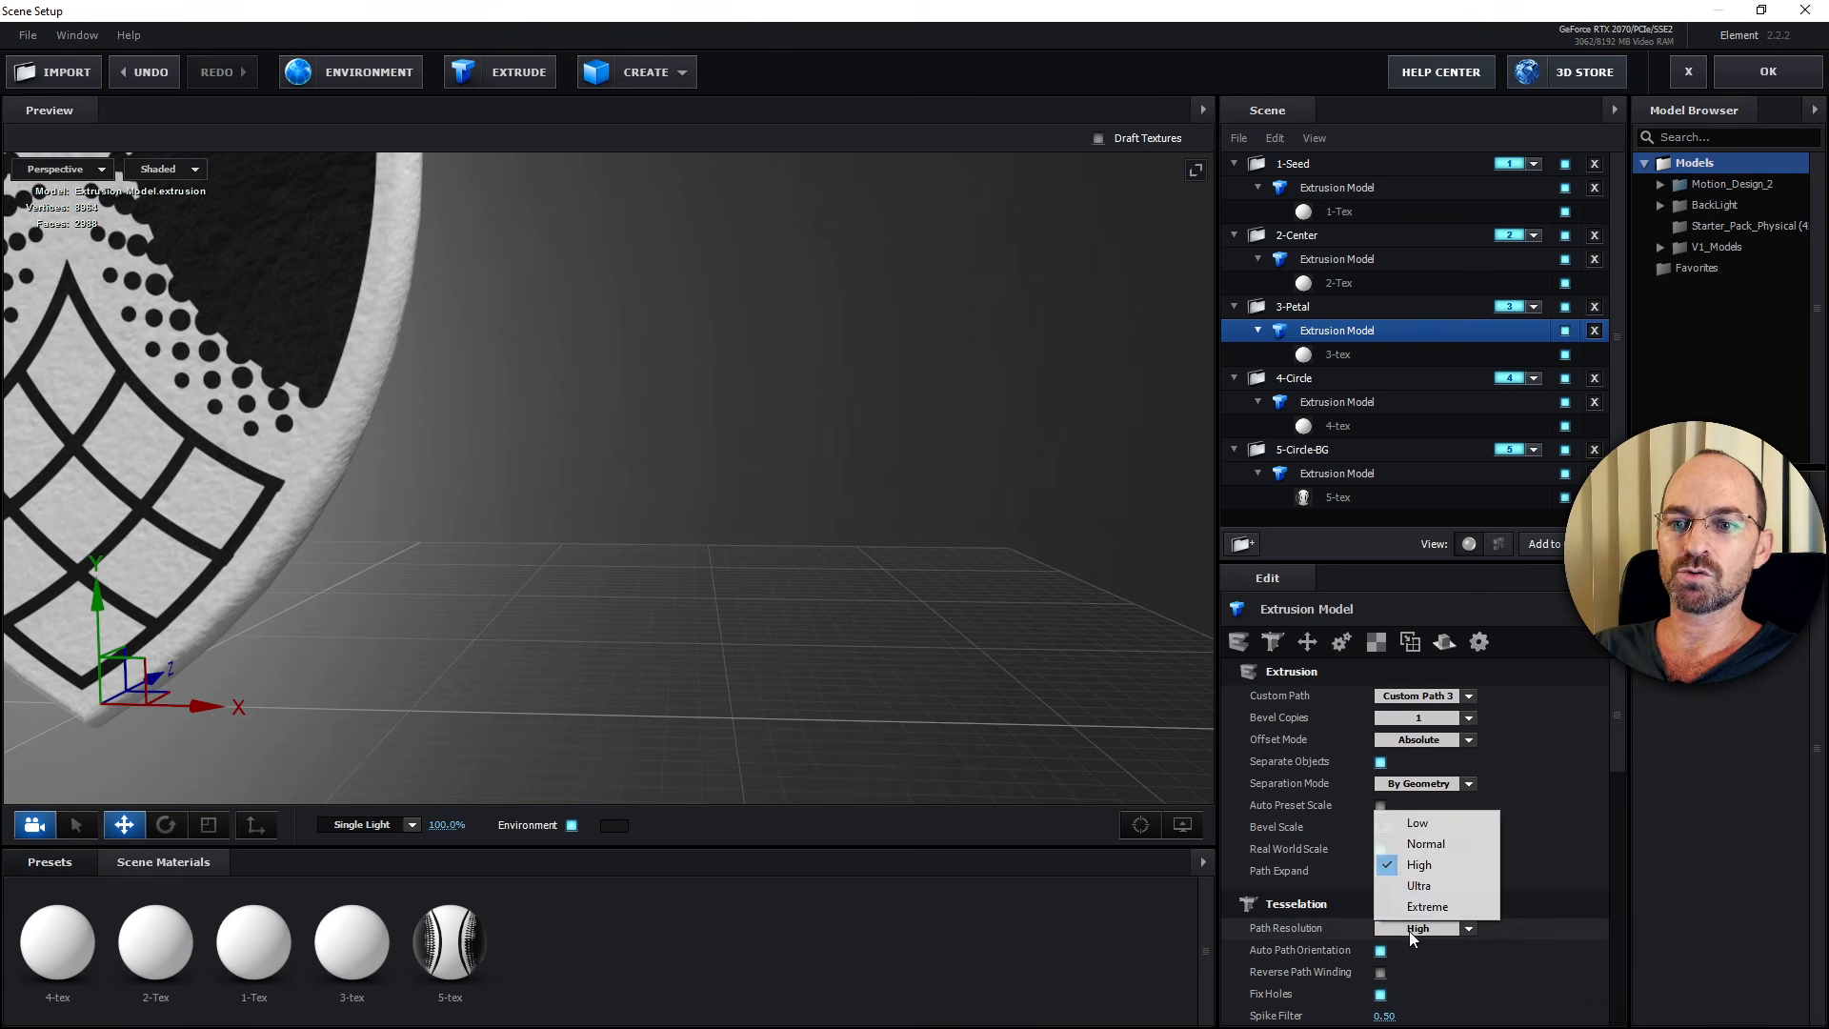
{"action": "left_click", "coordinate": [1416, 893]}
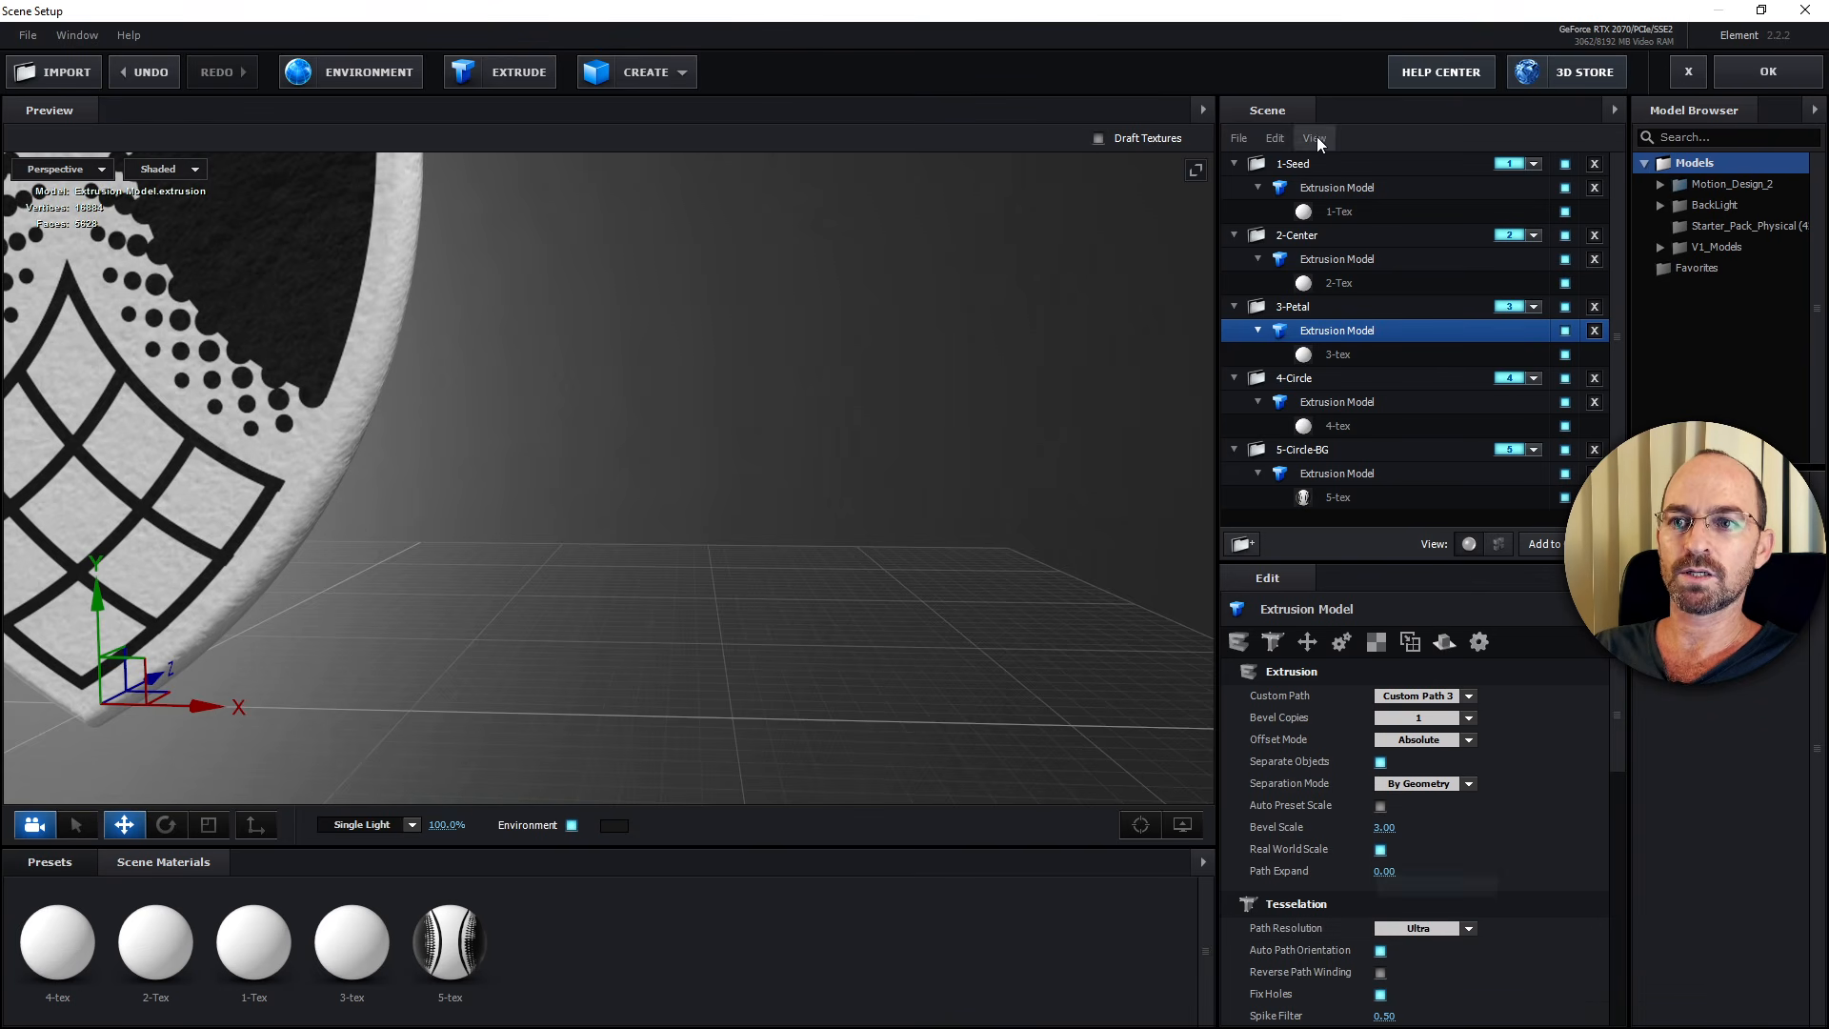
Set the tessellation Path Resolution of the 2-Center extrusion model to Ultra.
{"action": "left_click", "coordinate": [1363, 267]}
{"action": "left_click", "coordinate": [1433, 926]}
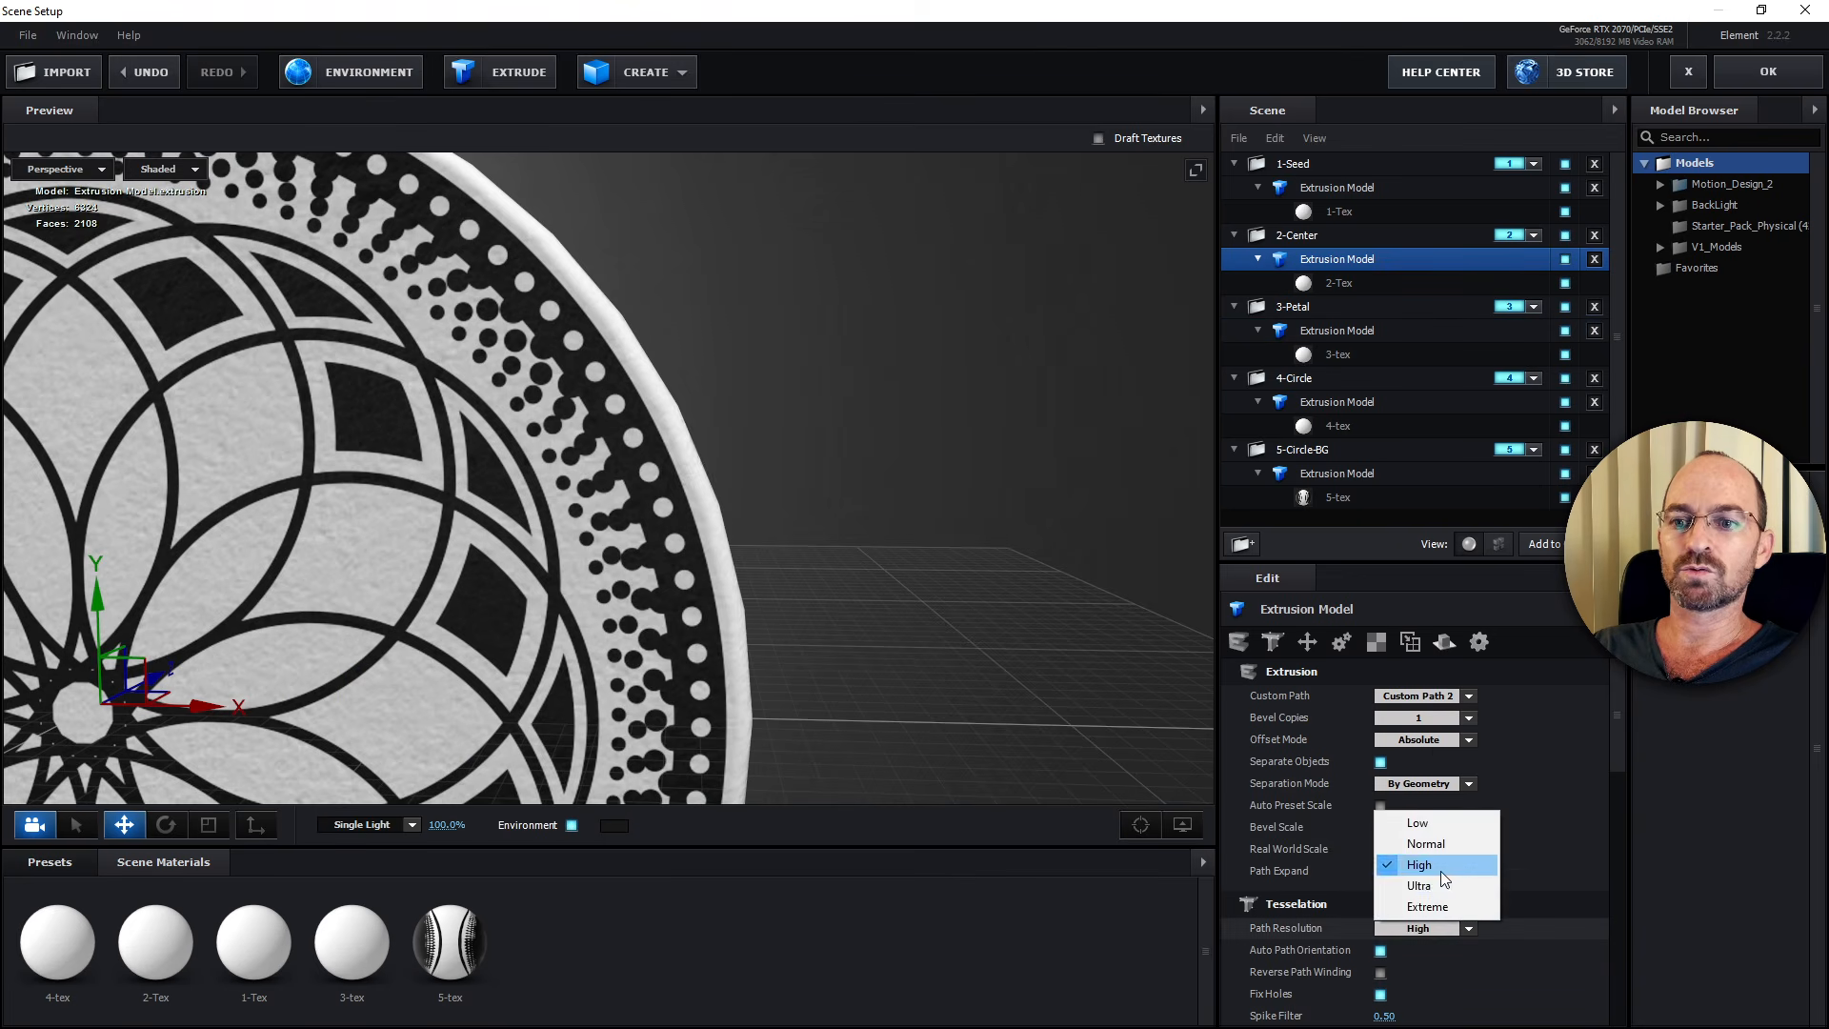
{"action": "left_click", "coordinate": [1441, 885]}
Set the Path Resolution of the 1-Seed extrusion model to Ultra and apply the Scene Setup changes.
{"action": "left_click", "coordinate": [1363, 191]}
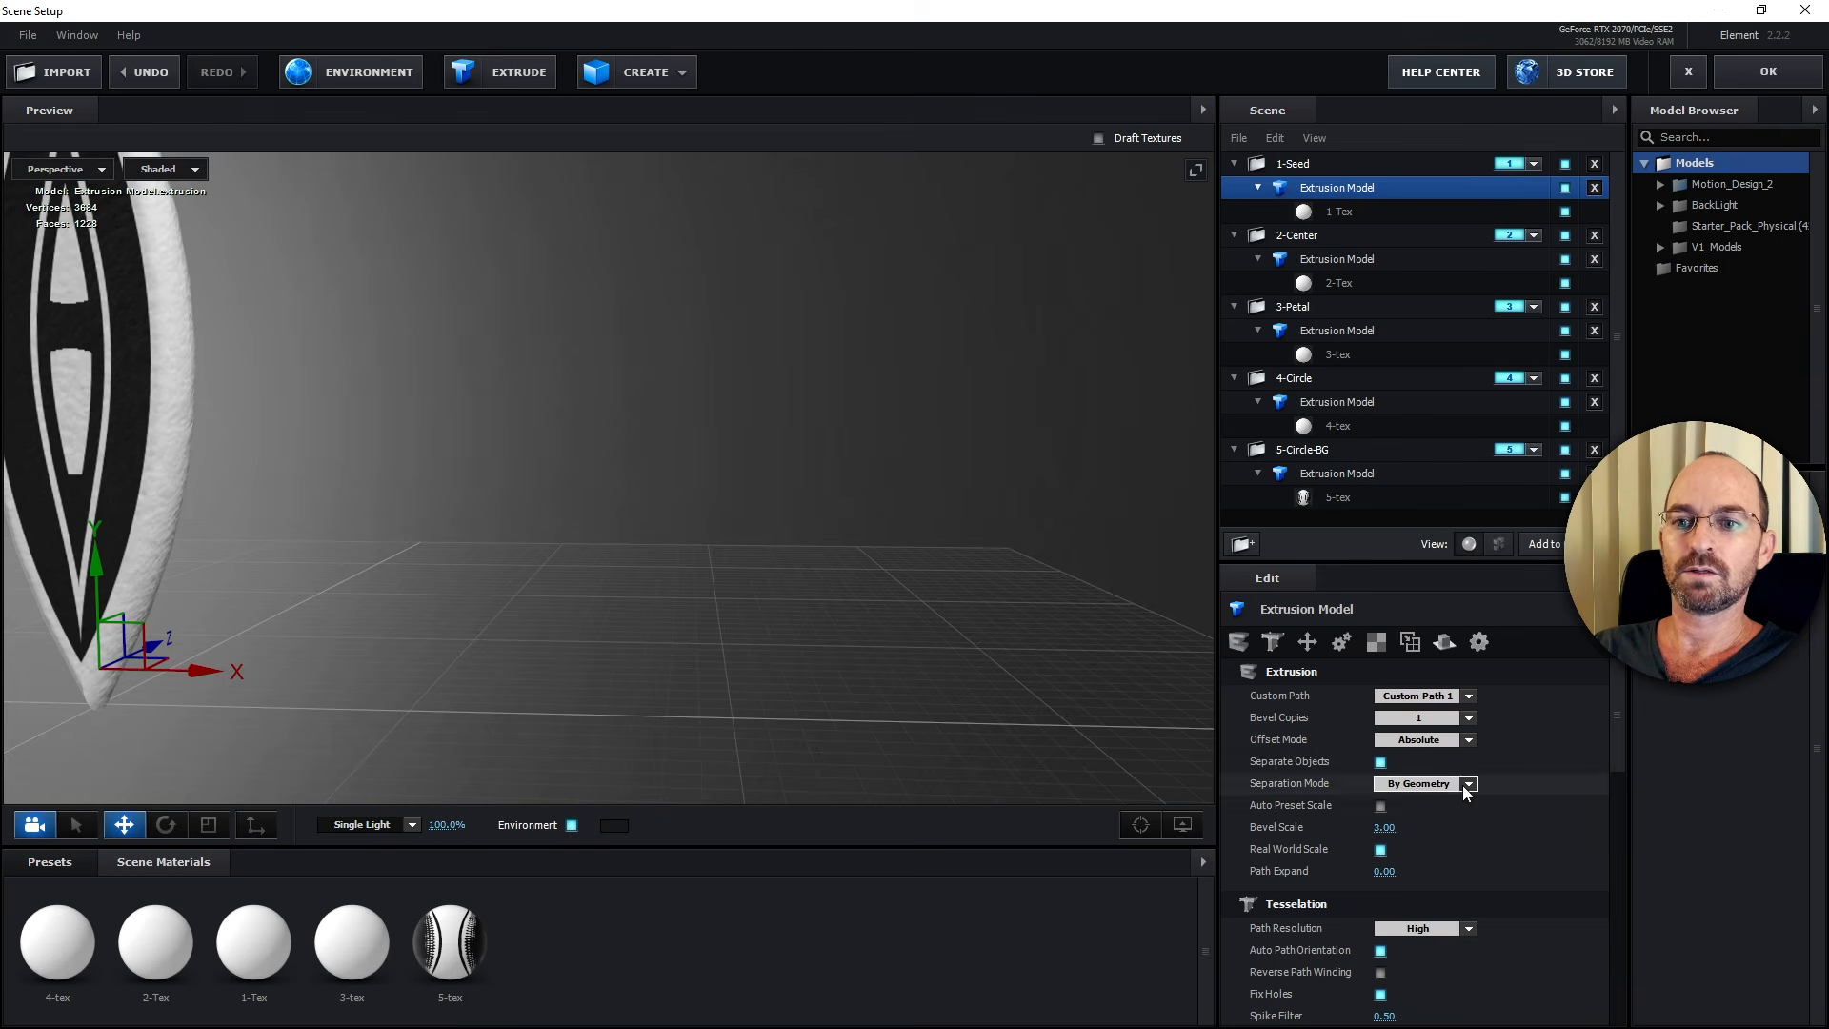
{"action": "left_click", "coordinate": [1419, 928]}
{"action": "left_click", "coordinate": [1461, 885]}
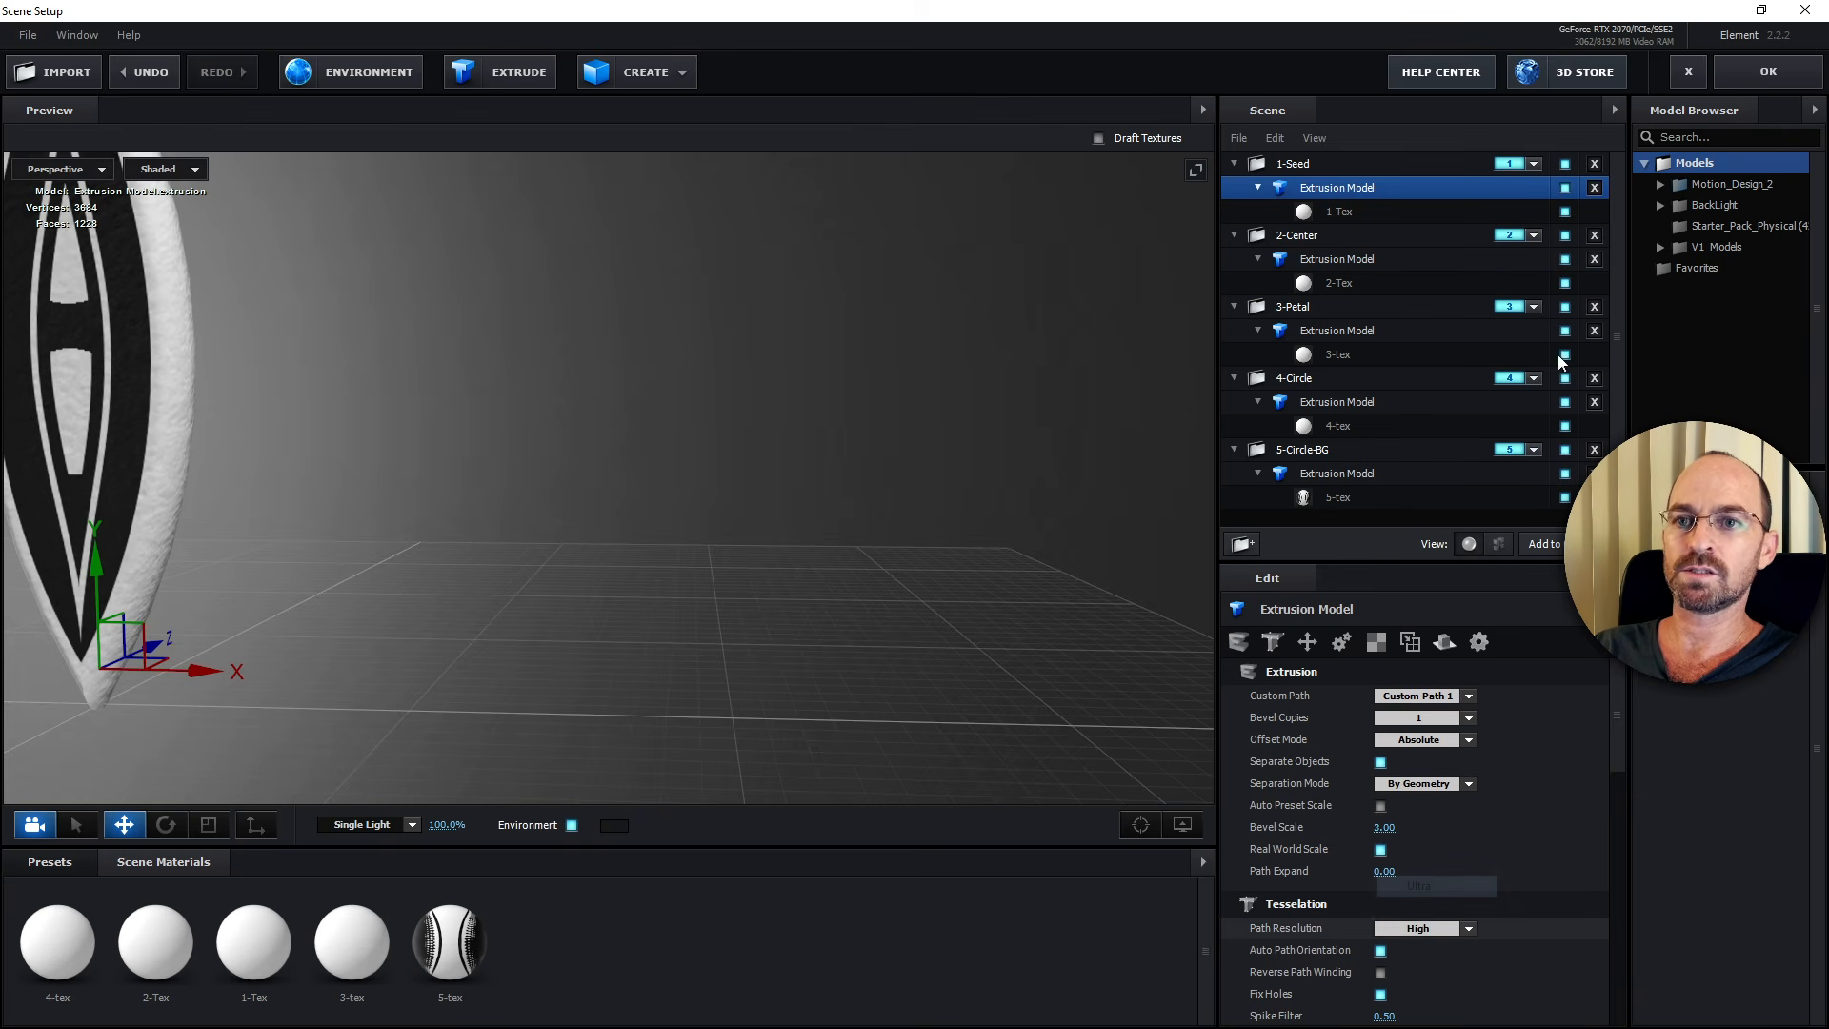
{"action": "left_click", "coordinate": [1736, 78]}
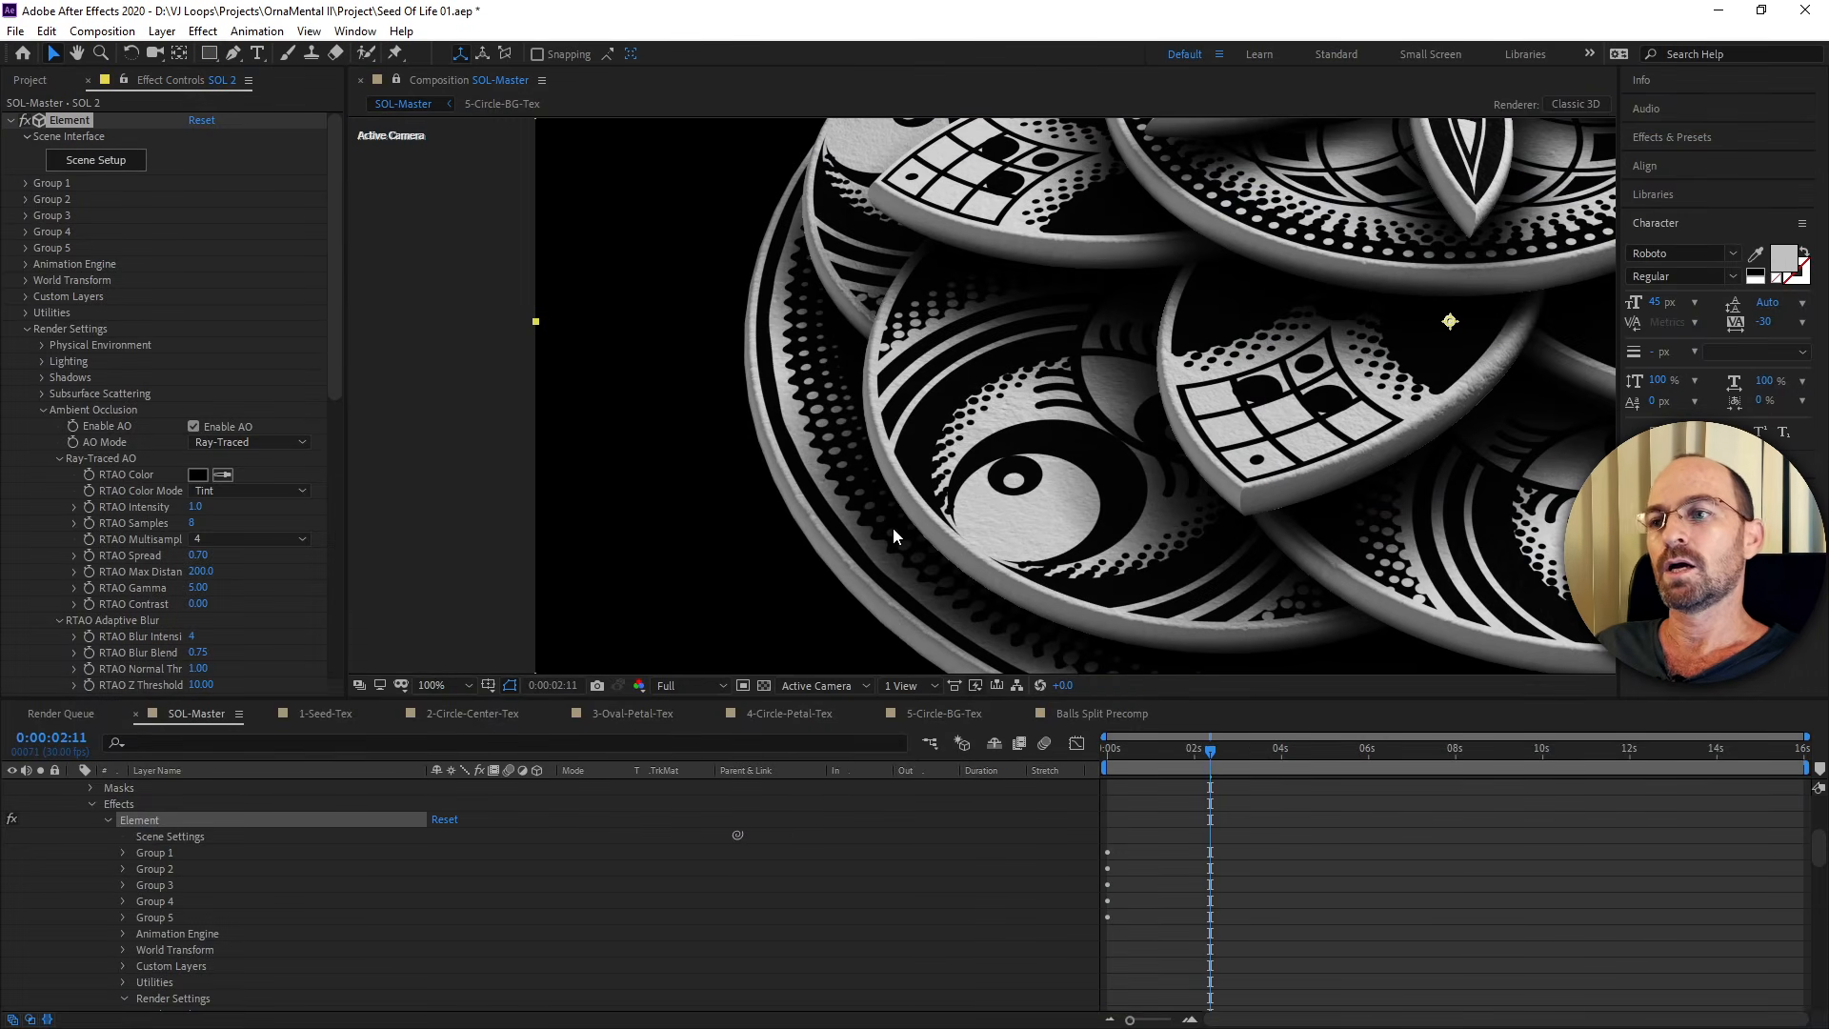
Compare the mandala's outer edges at 200% magnification by undoing and redoing the Scene Setup changes, and fit the composition in the viewer.
{"action": "key", "text": "period"}
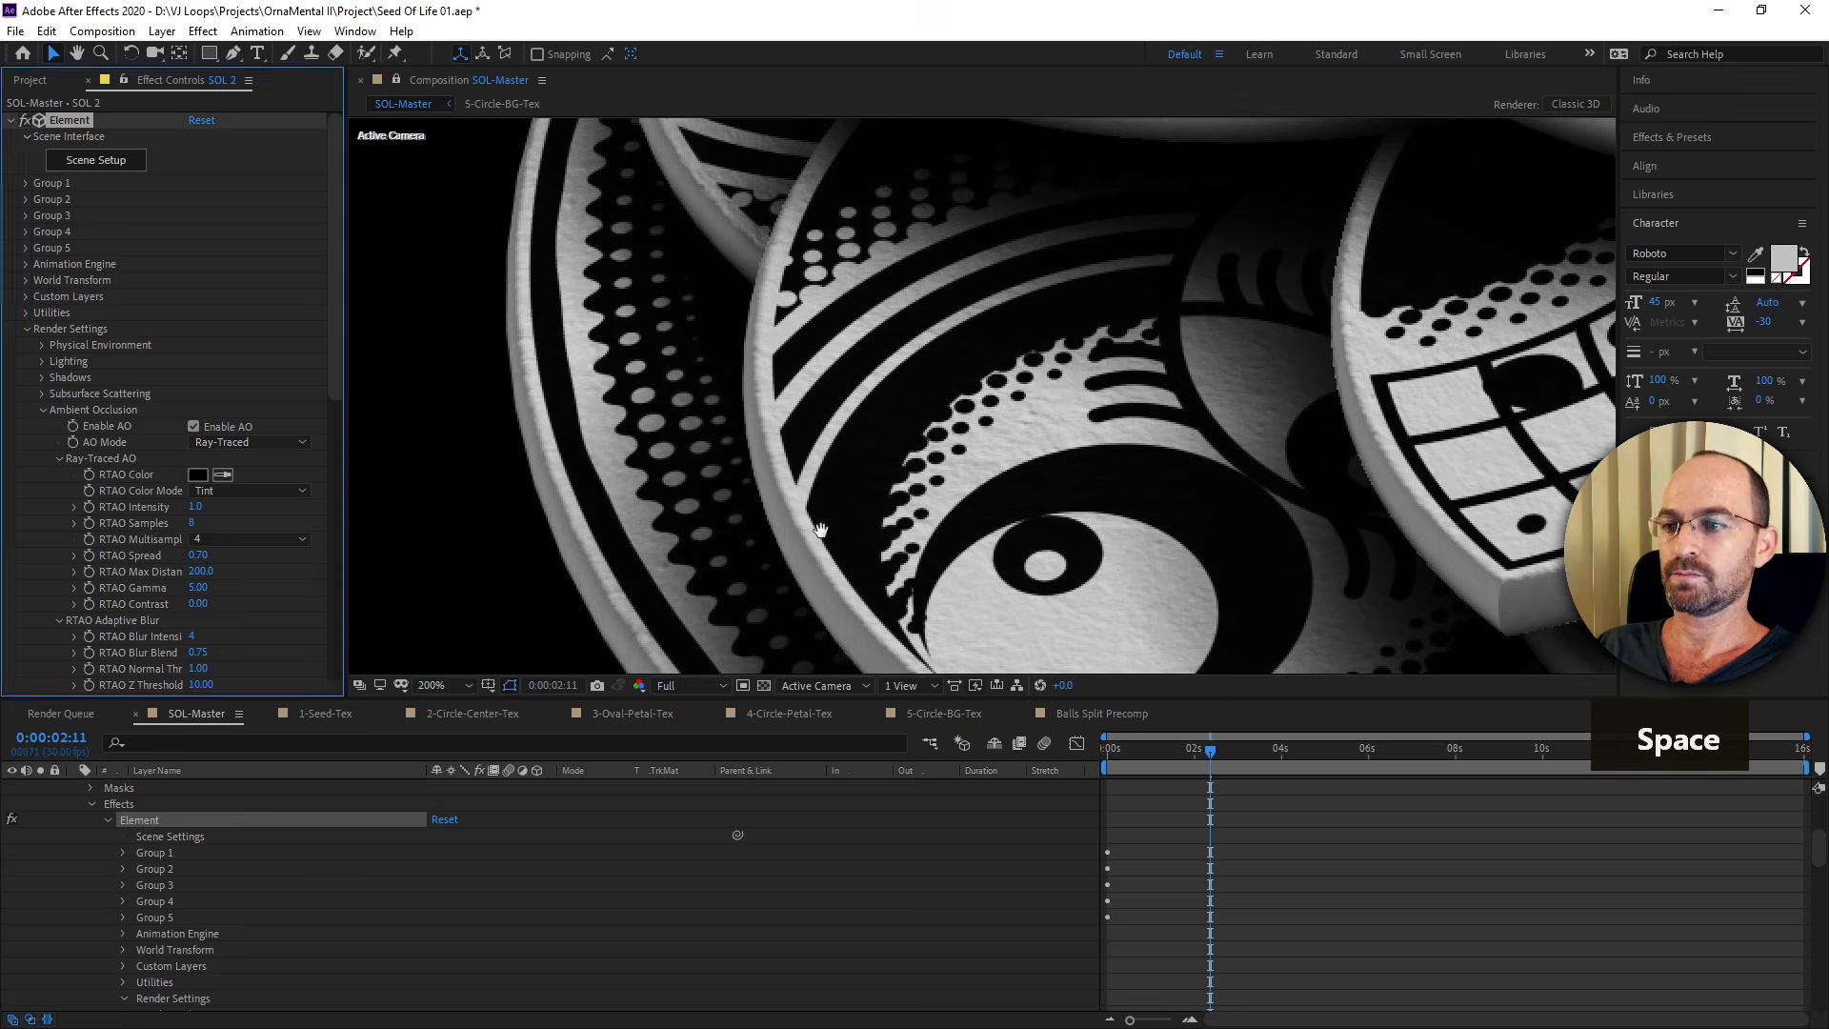
{"action": "left_click_drag", "start_coordinate": [811, 551], "coordinate": [1031, 417]}
{"action": "key", "text": "ctrl+z"}
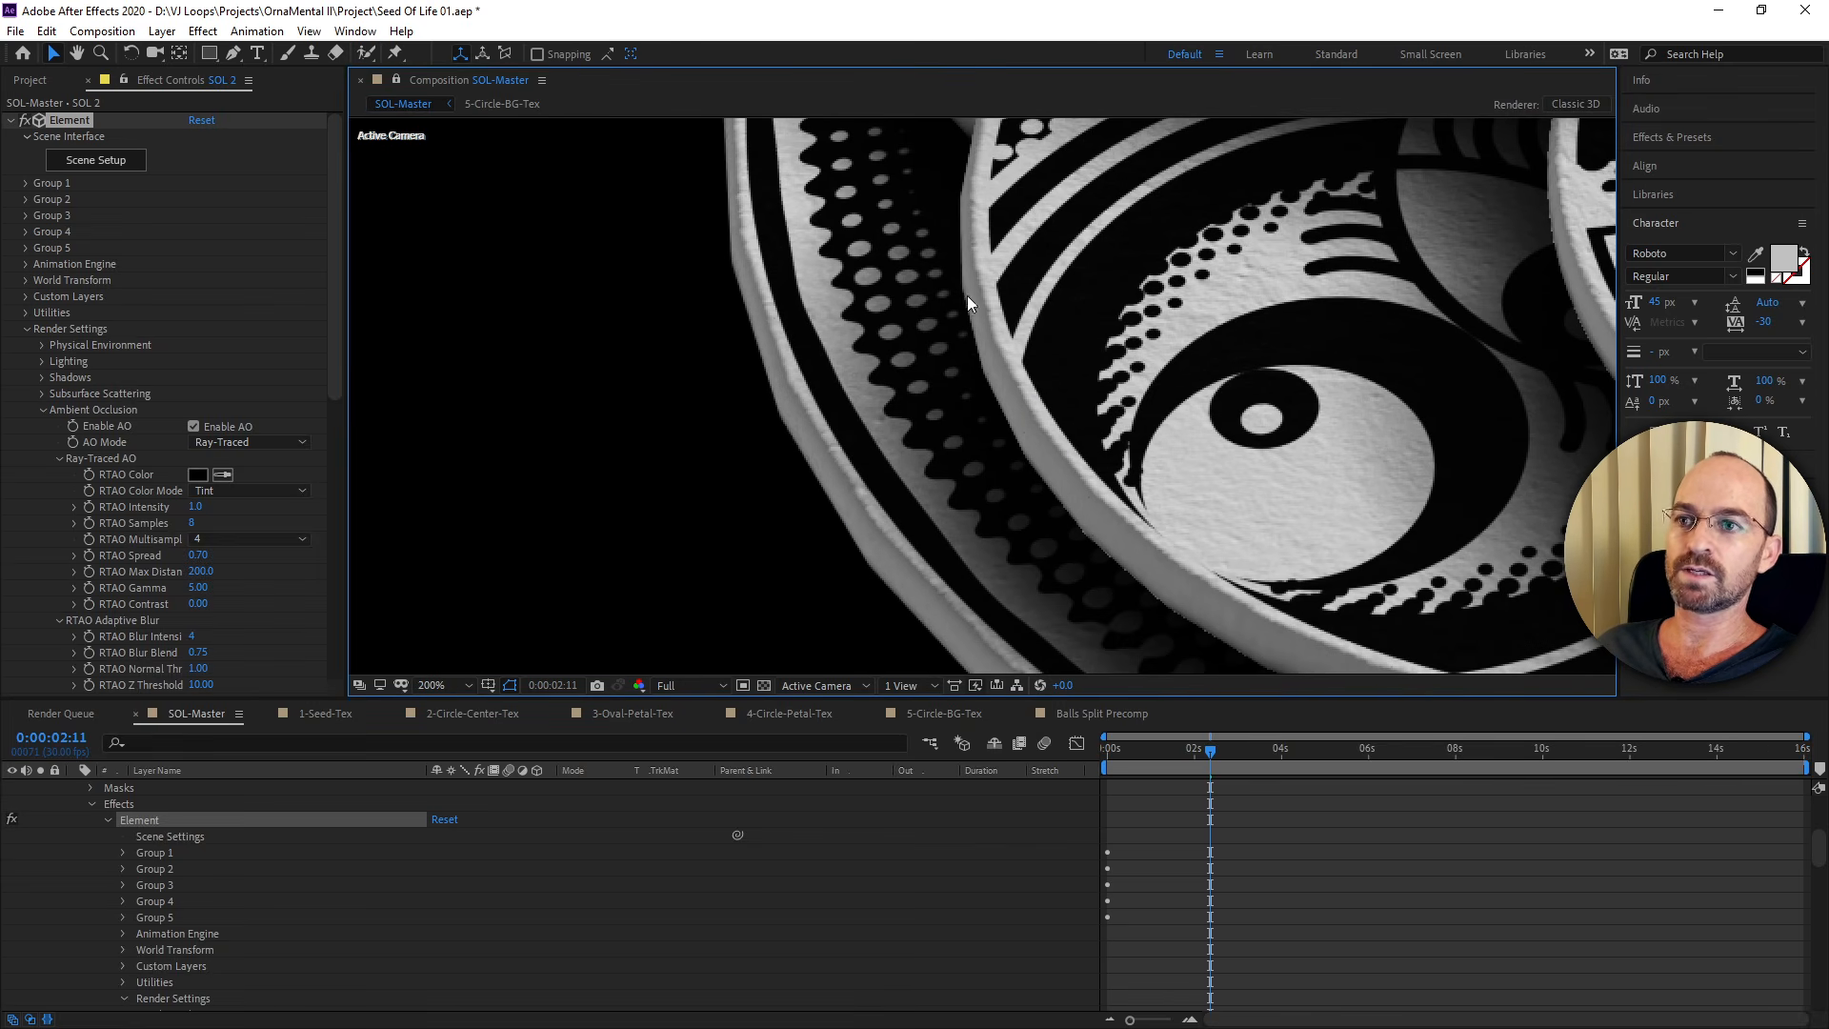
{"action": "key", "text": "ctrl+shift+z"}
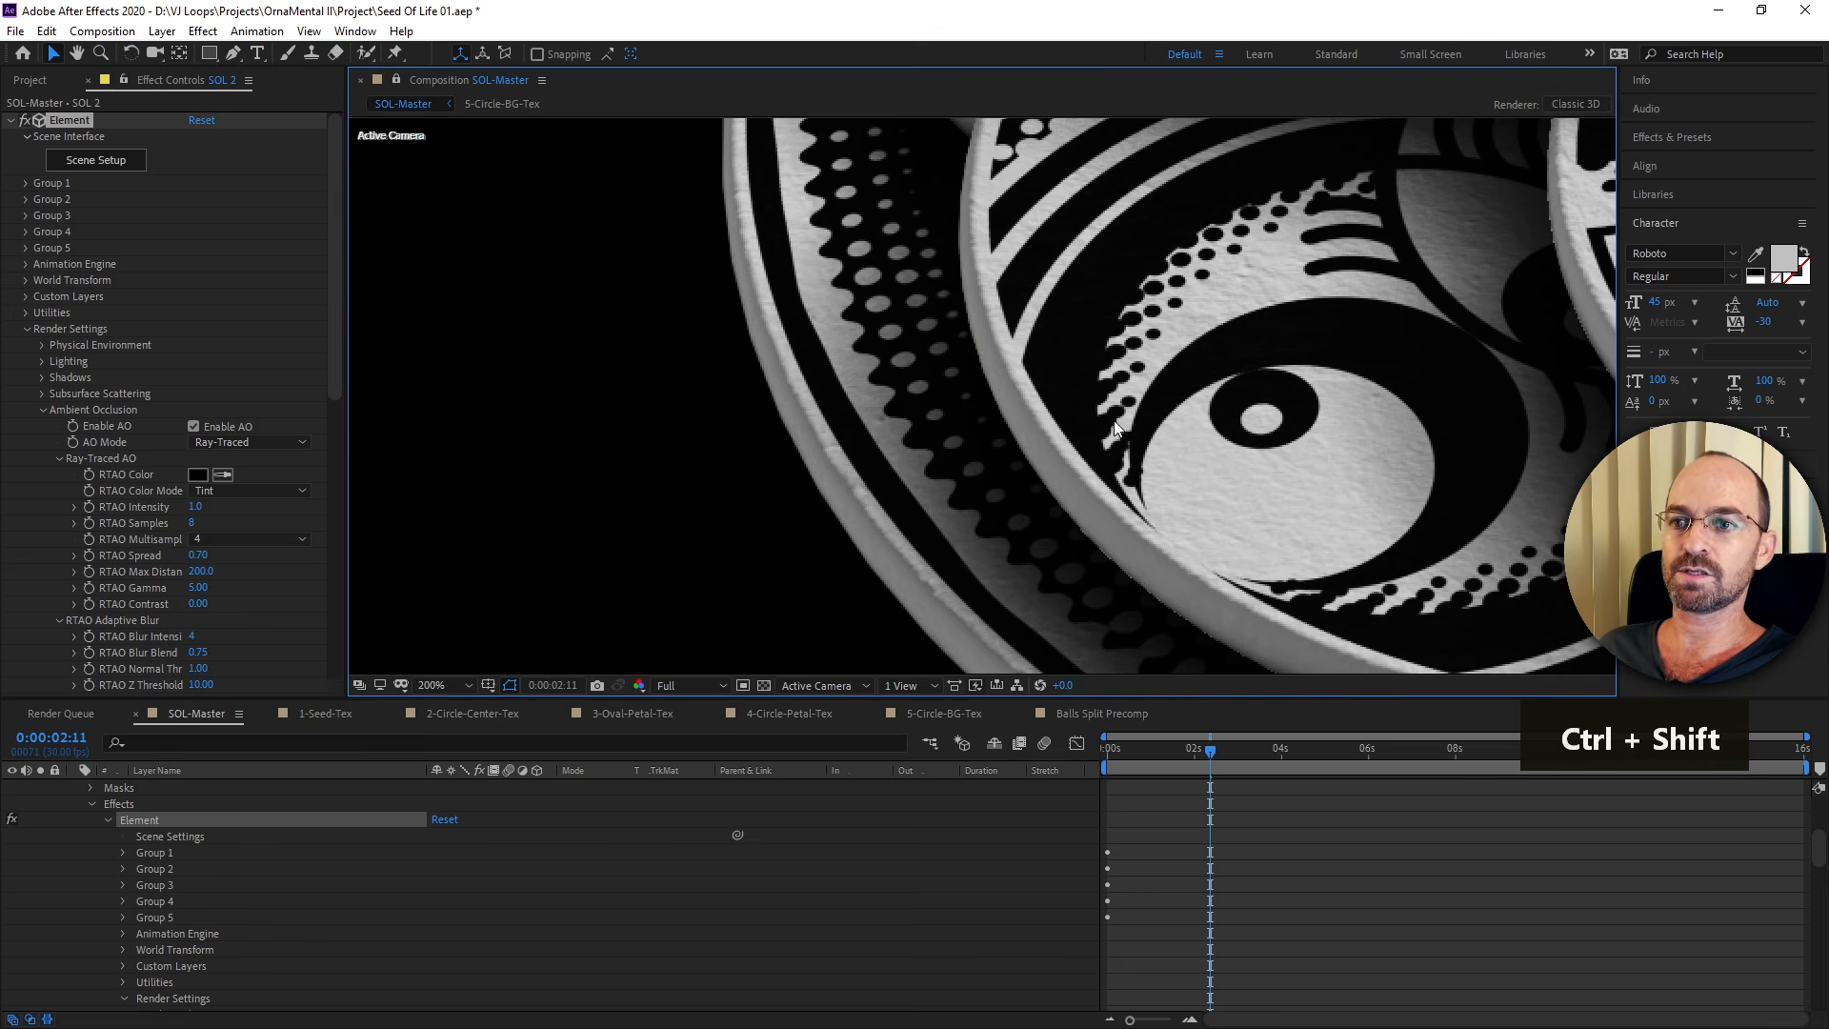
{"action": "key", "text": "comma"}
{"action": "key", "text": "shift+slash"}
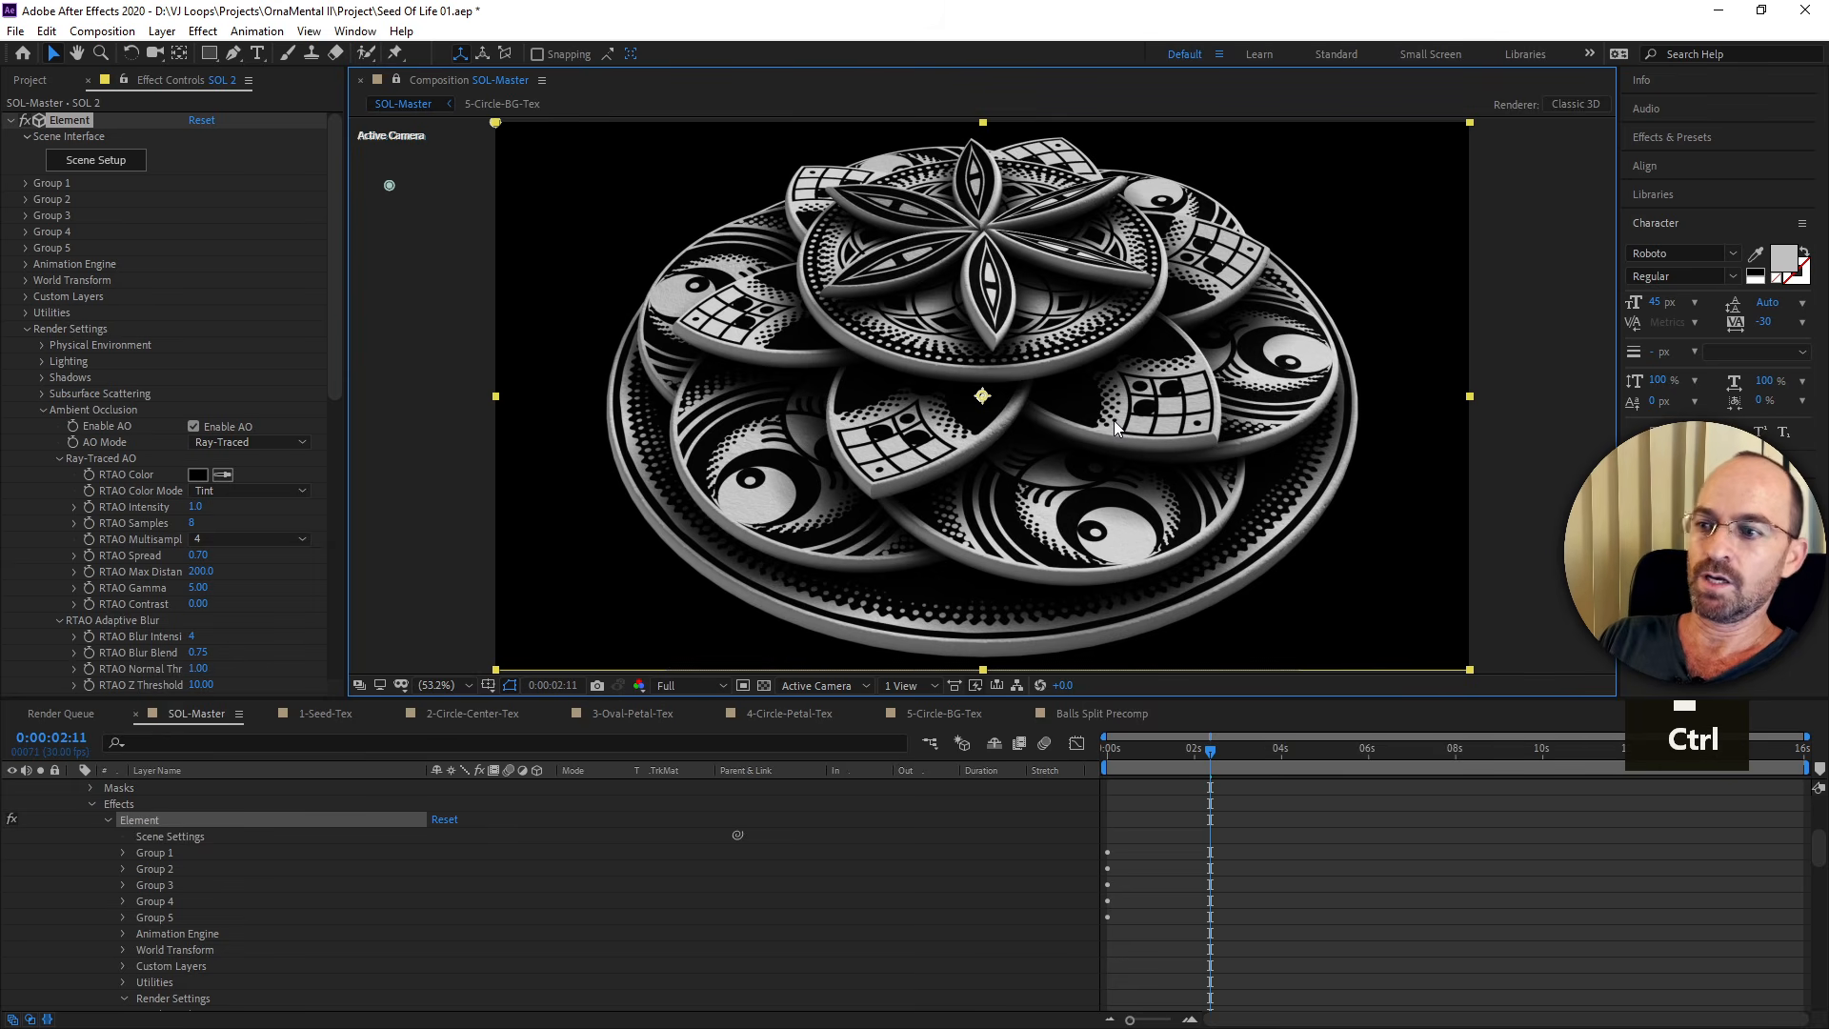
Compare the mandala's contrast without and with the Curves adjustment layer by toggling the layer's visibility.
{"action": "scroll", "coordinate": [610, 917], "scroll_direction": "up", "scroll_amount": 4}
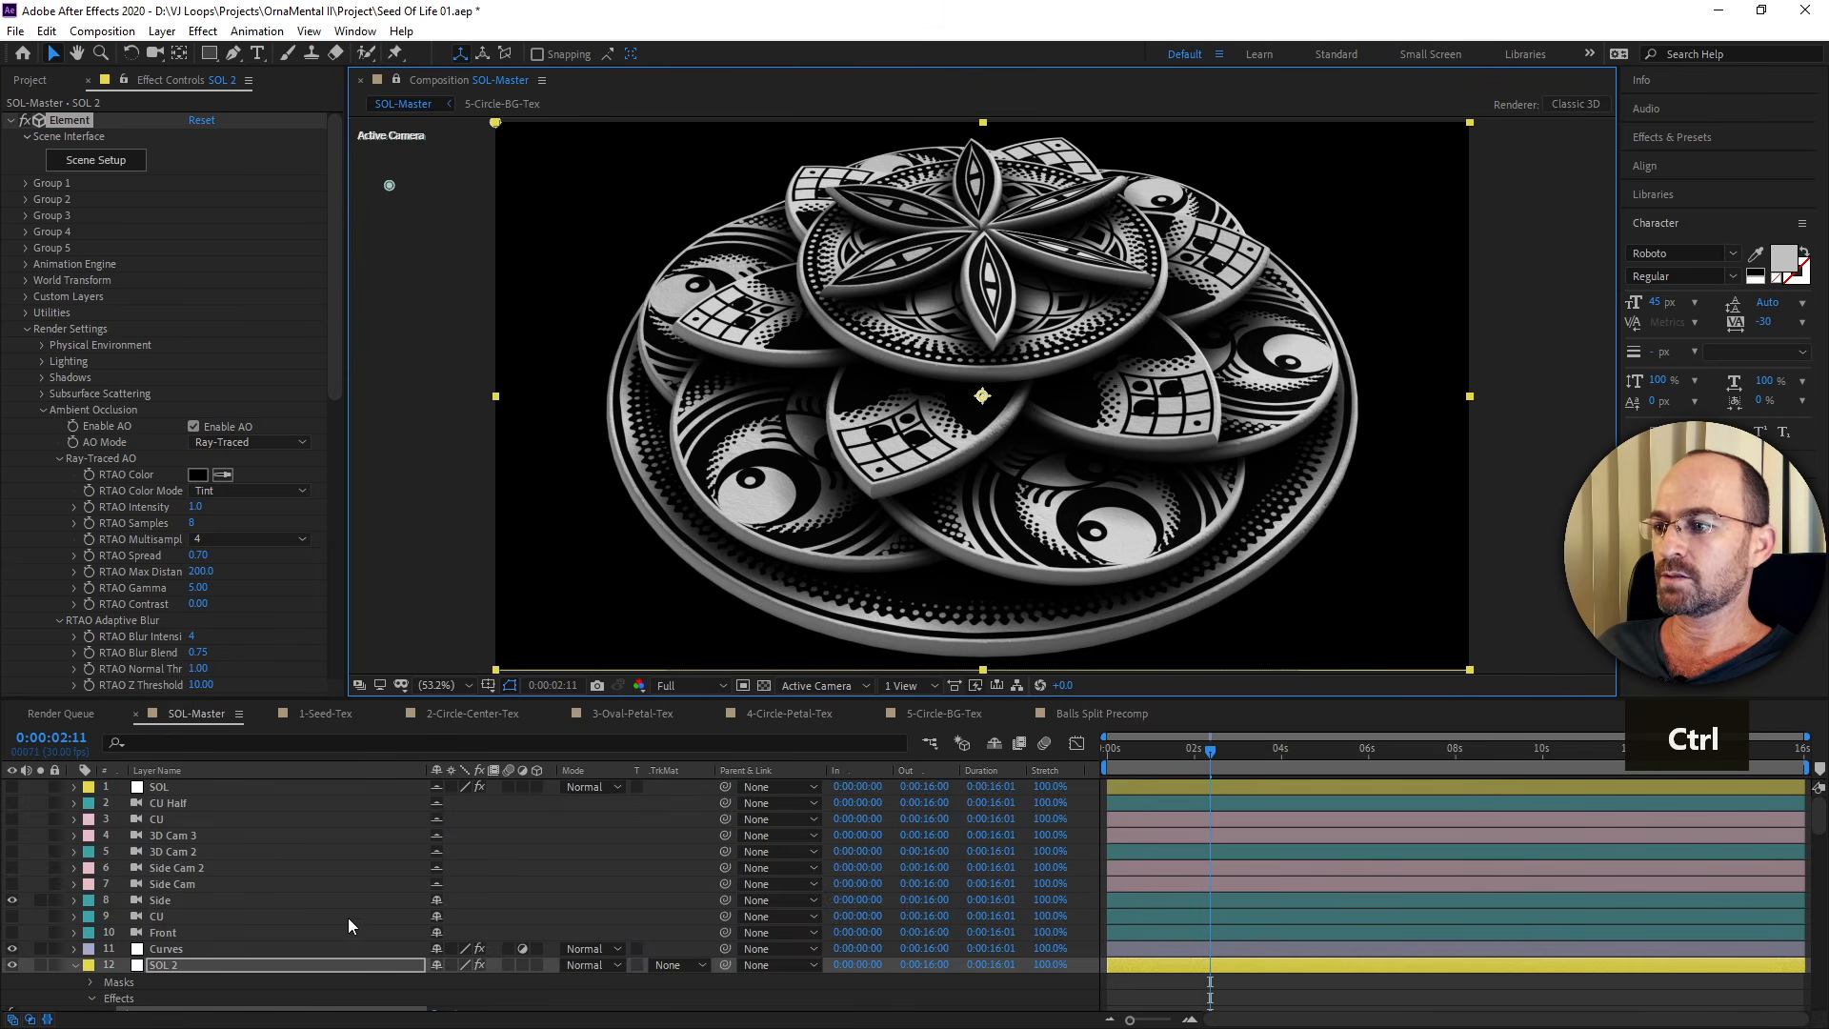
{"action": "left_click", "coordinate": [210, 948]}
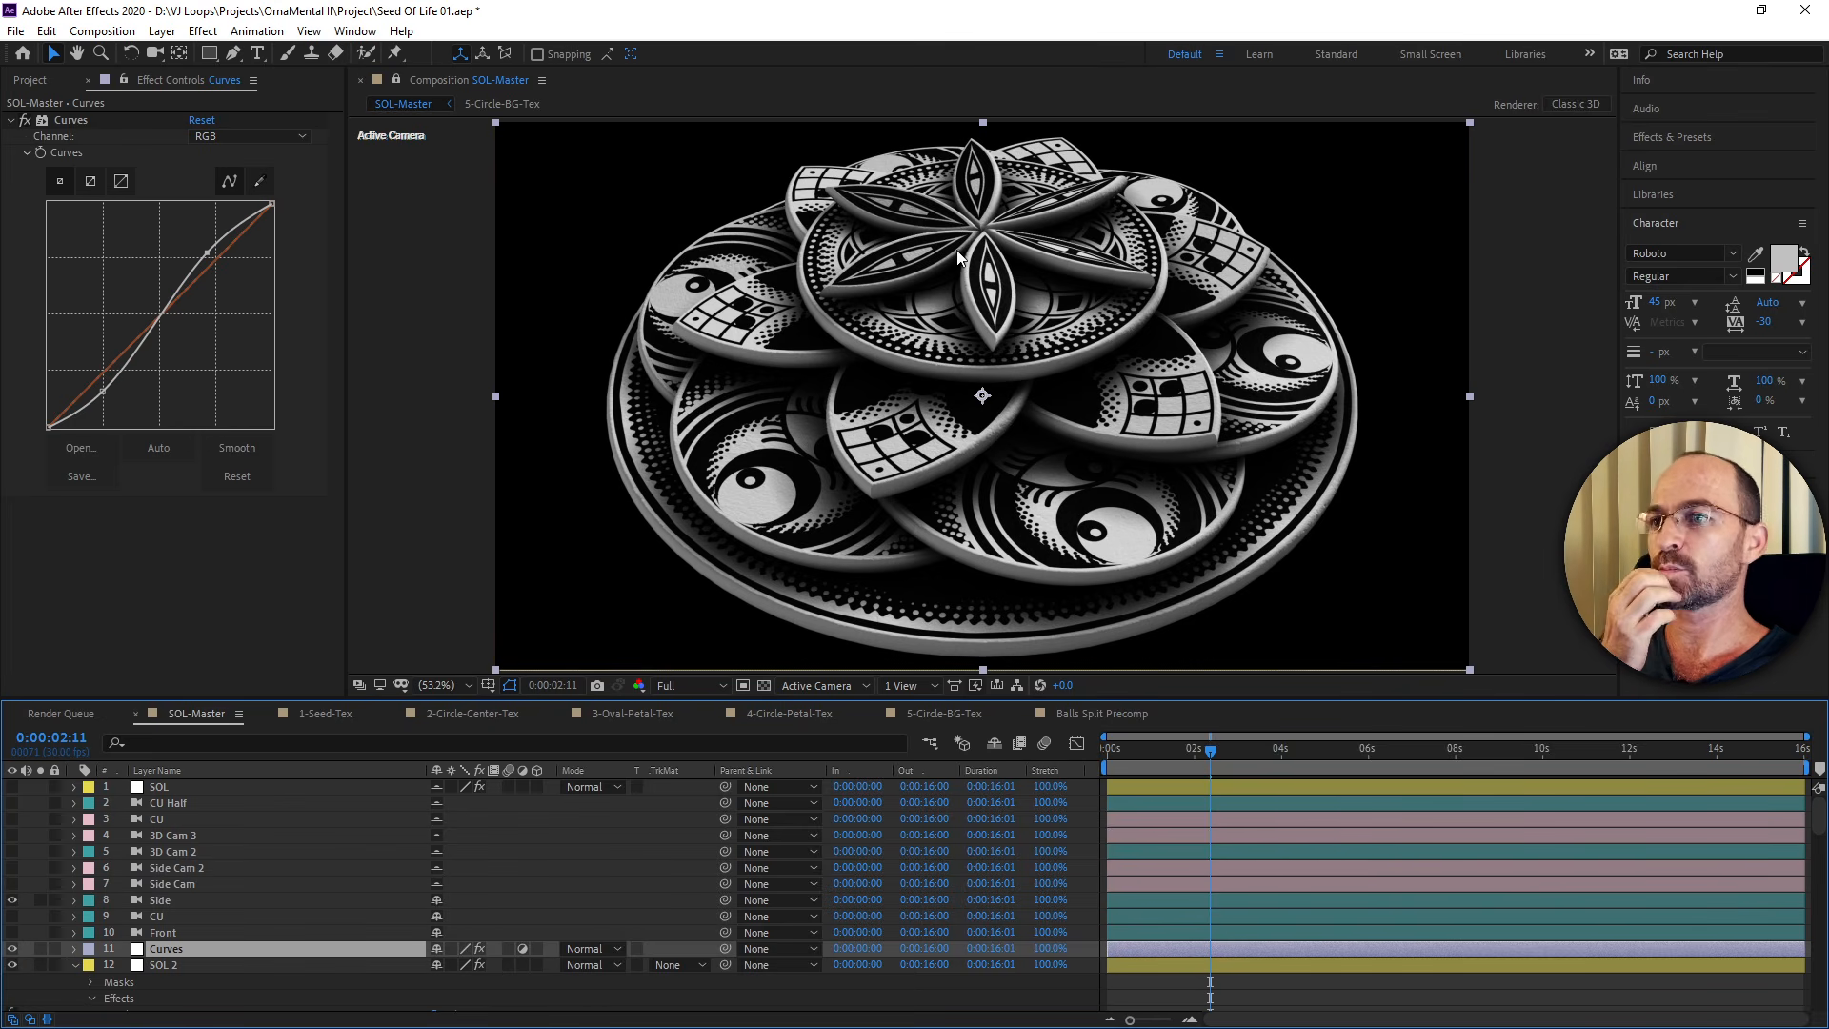
{"action": "left_click", "coordinate": [11, 948]}
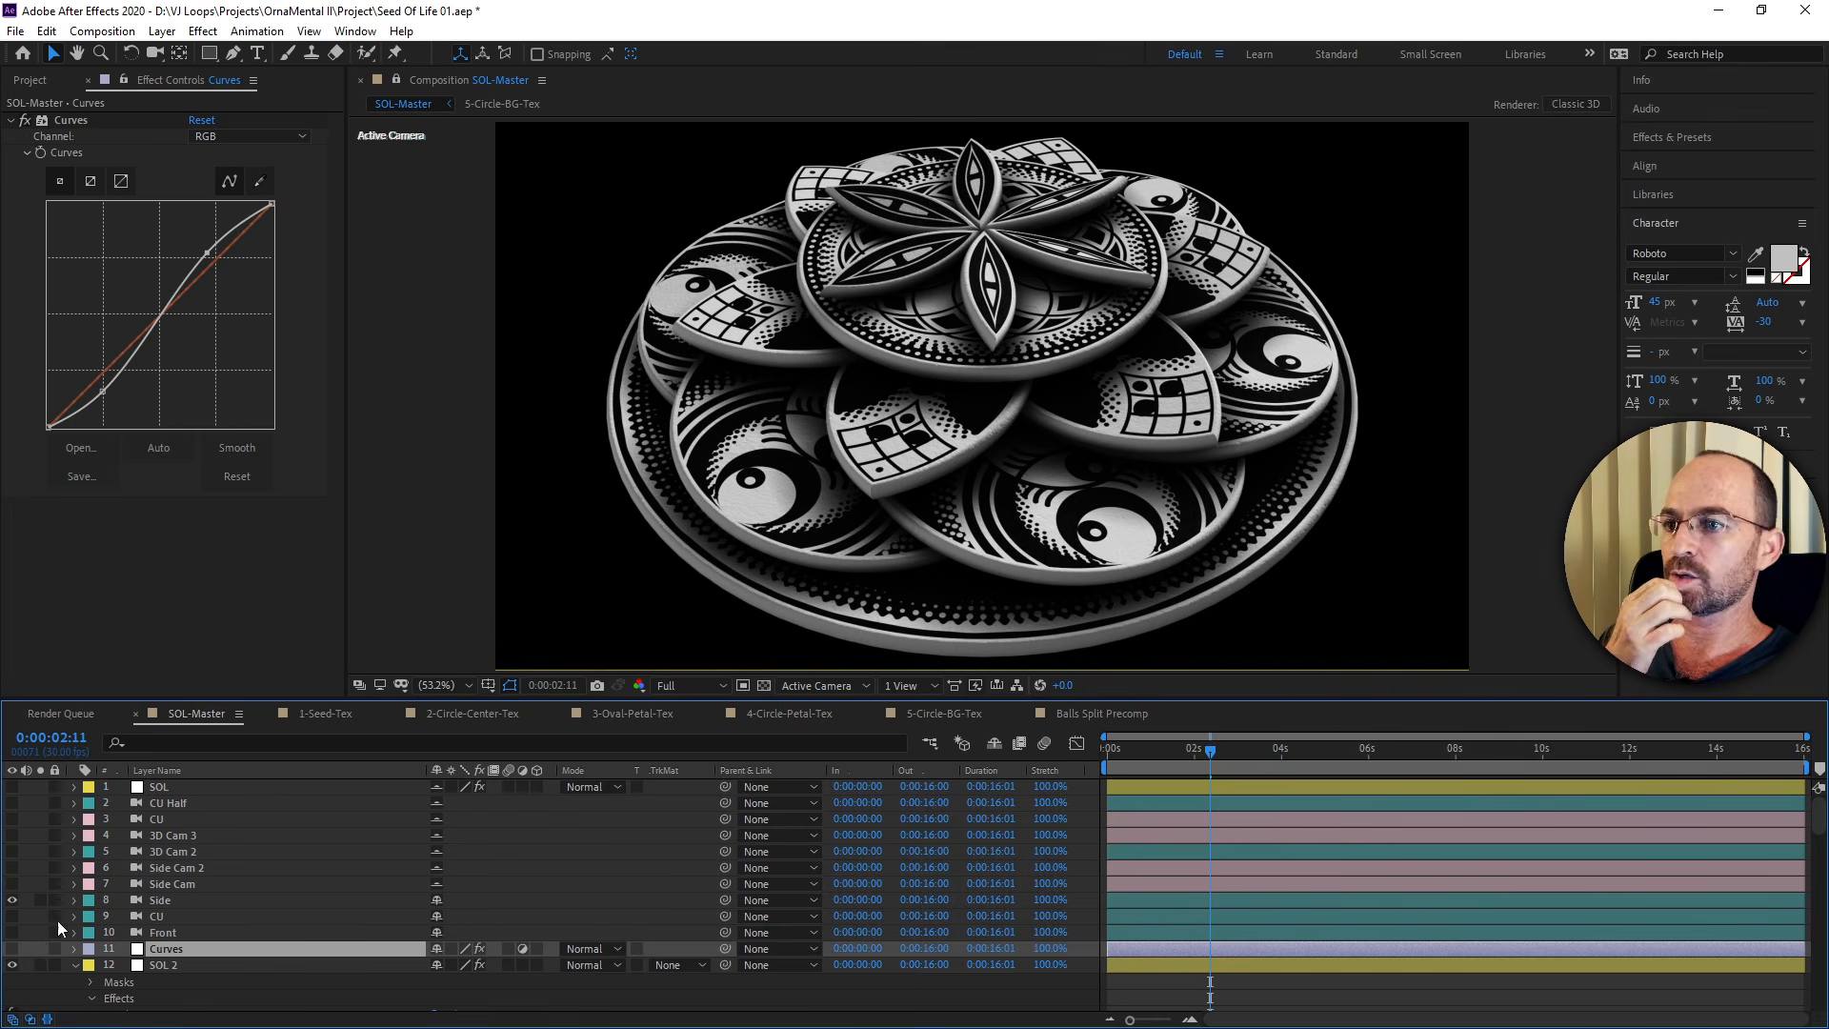
{"action": "scroll", "coordinate": [874, 539], "scroll_direction": "up", "scroll_amount": 3}
{"action": "scroll", "coordinate": [886, 551], "scroll_direction": "down", "scroll_amount": 3}
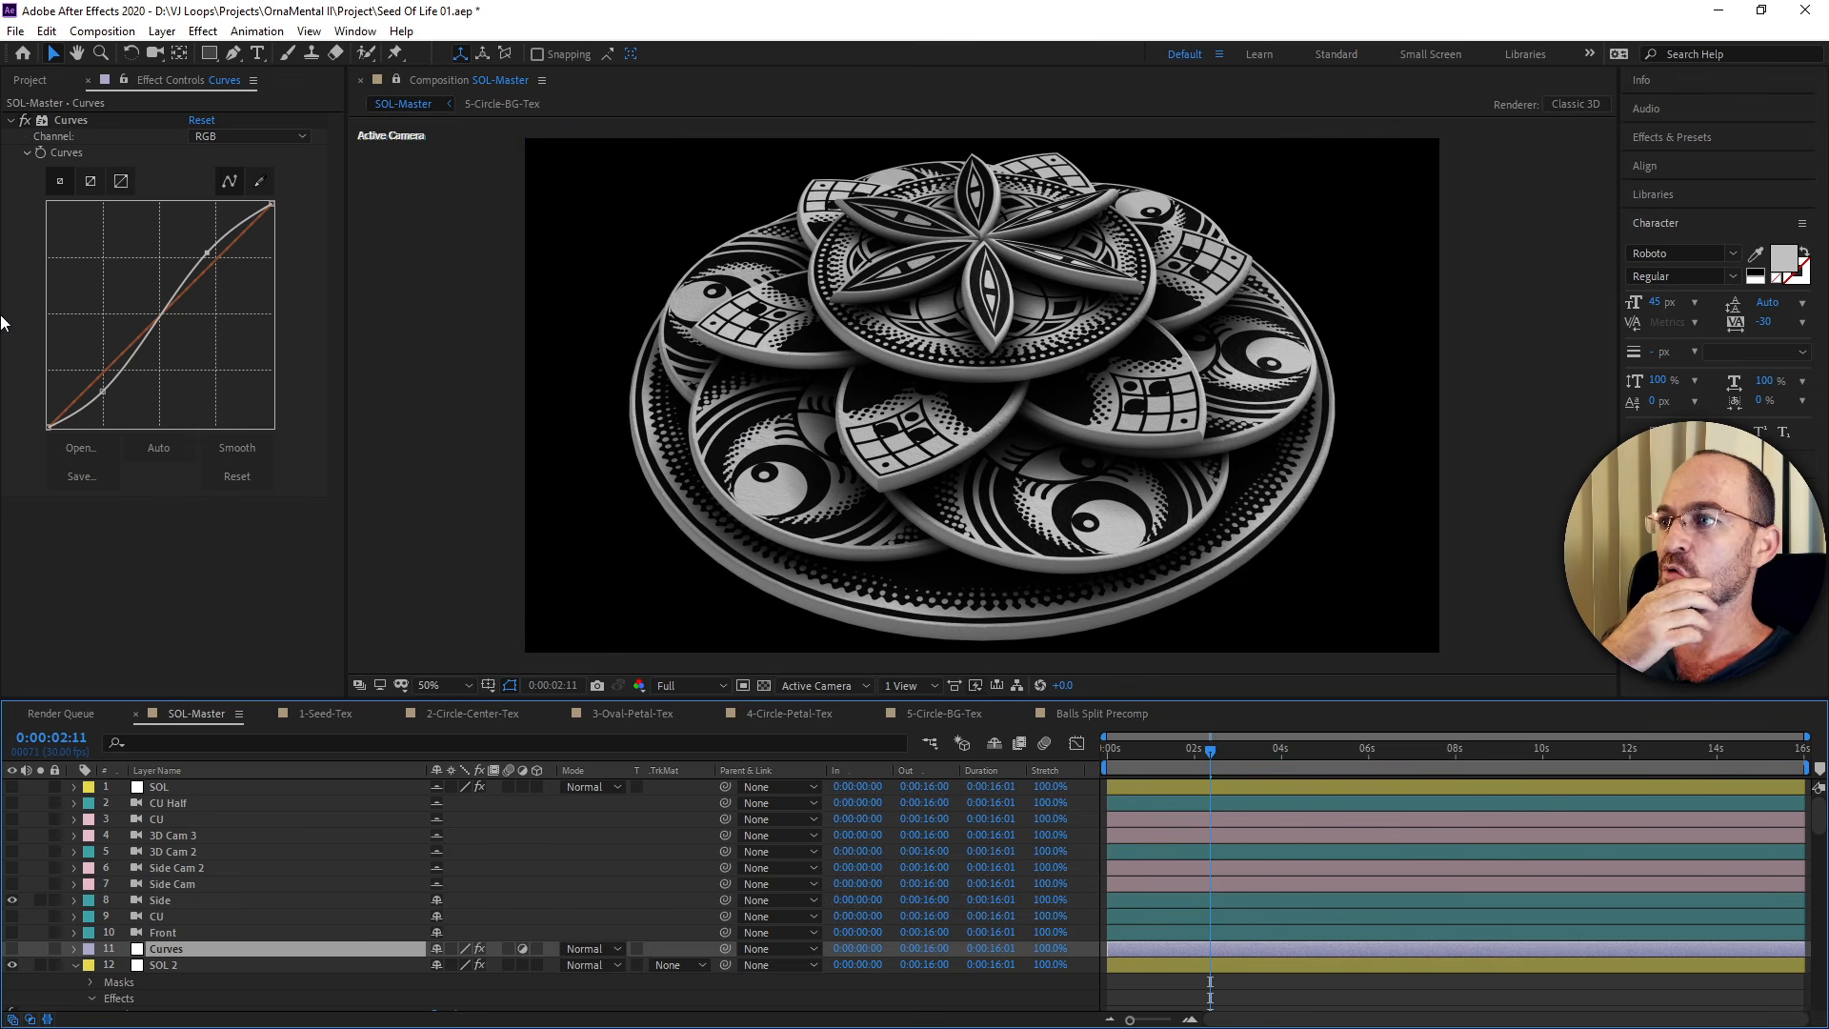
{"action": "left_click", "coordinate": [12, 948]}
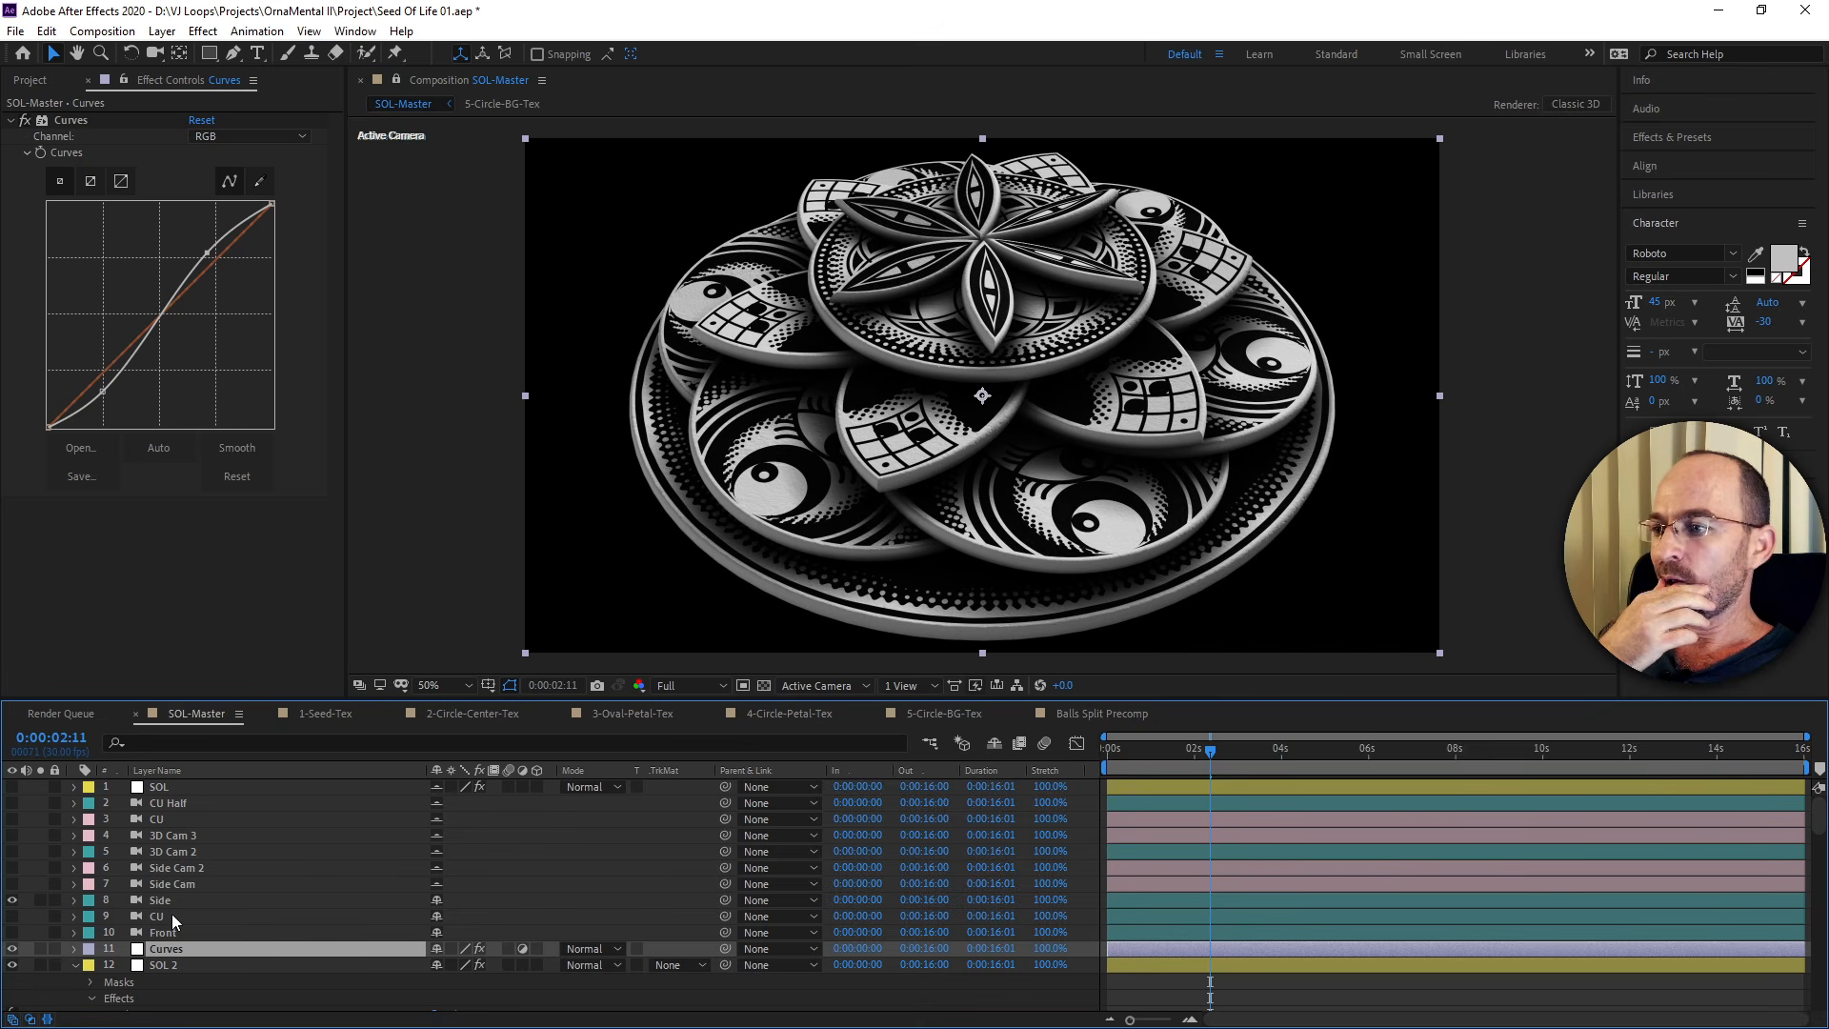
Add the SOL-Master composition to the render queue, hide its Curves layer, and return to the queue.
{"action": "left_click", "coordinate": [180, 966]}
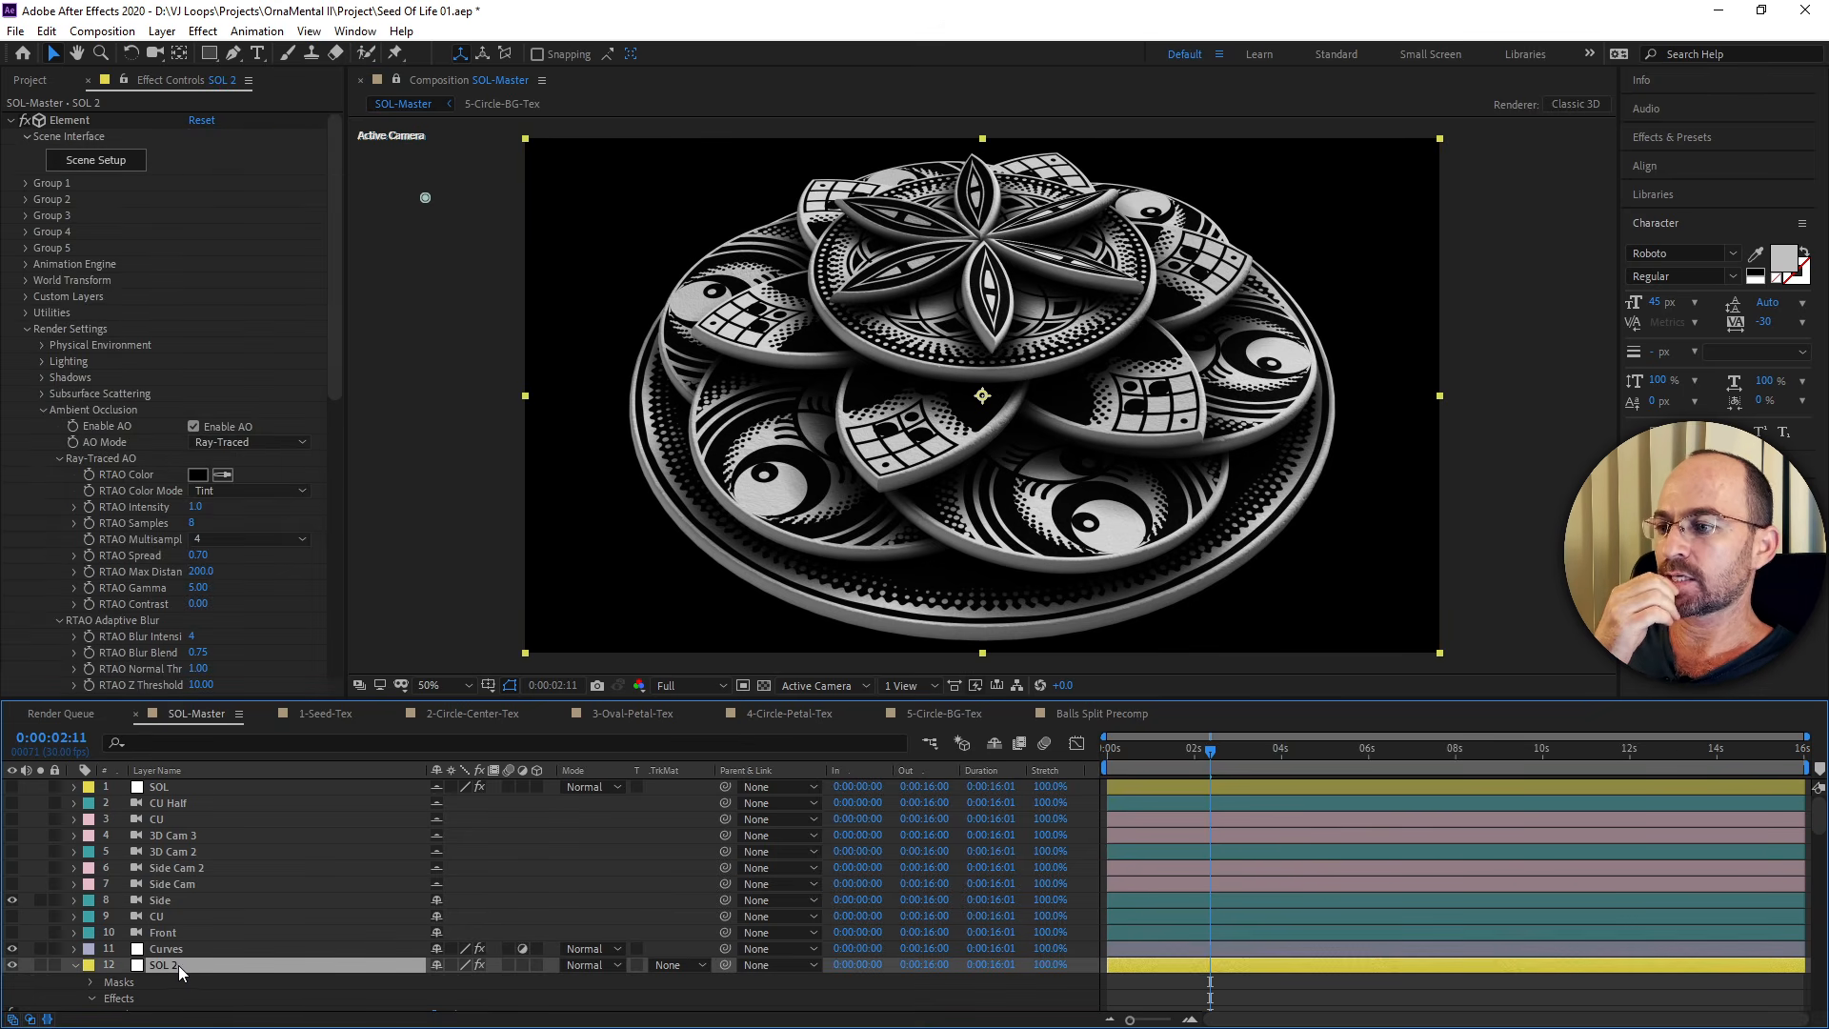
{"action": "key", "text": "ctrl"}
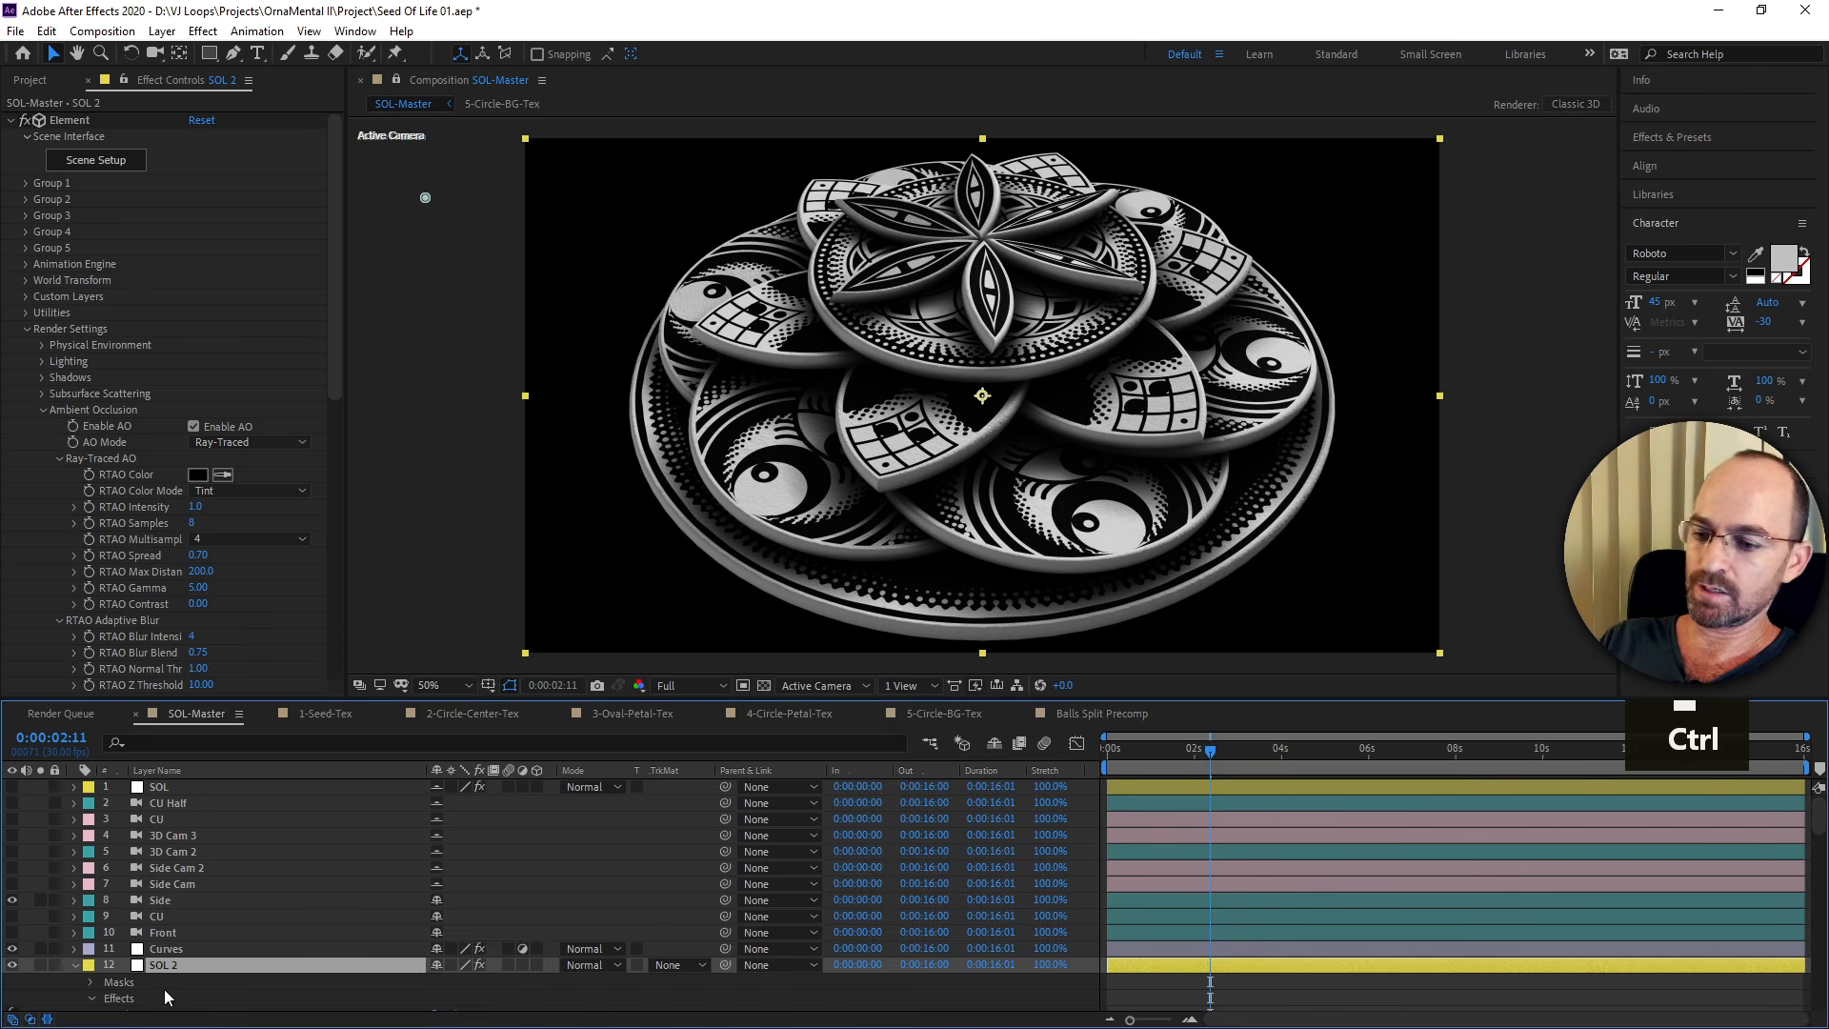
{"action": "key", "text": "ctrl+m"}
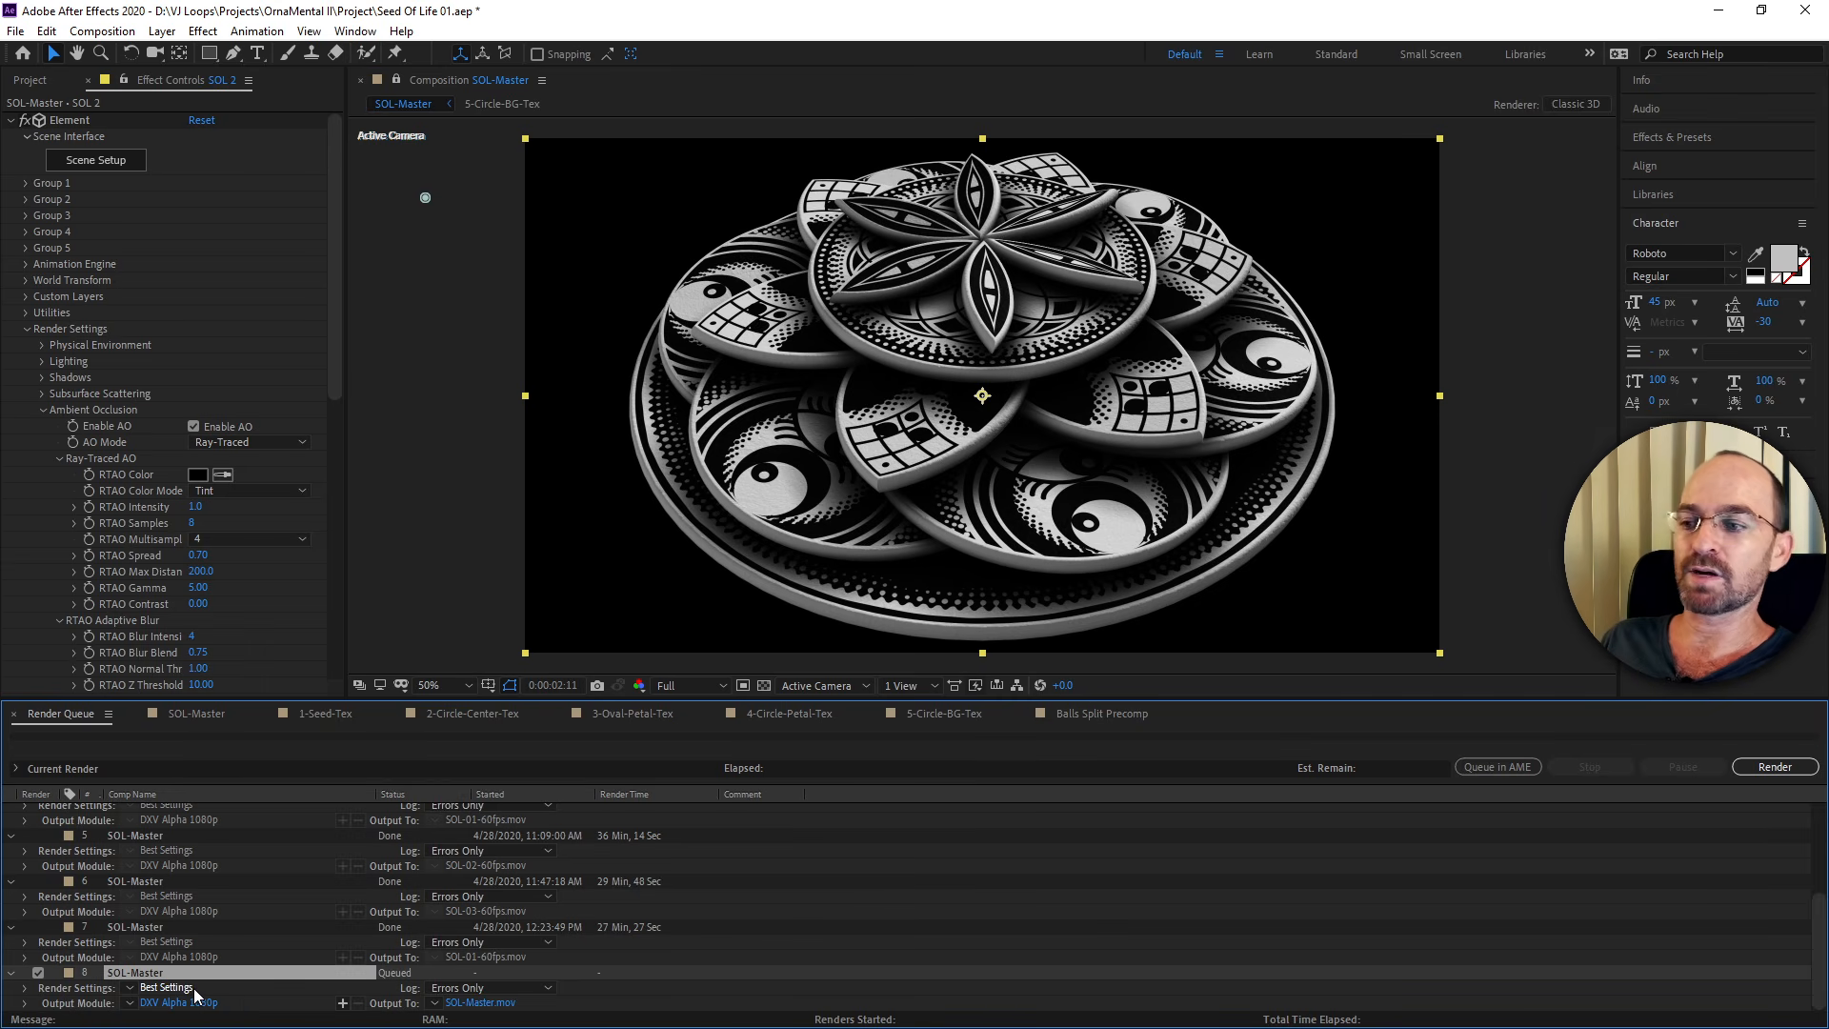
{"action": "double_click", "coordinate": [164, 970]}
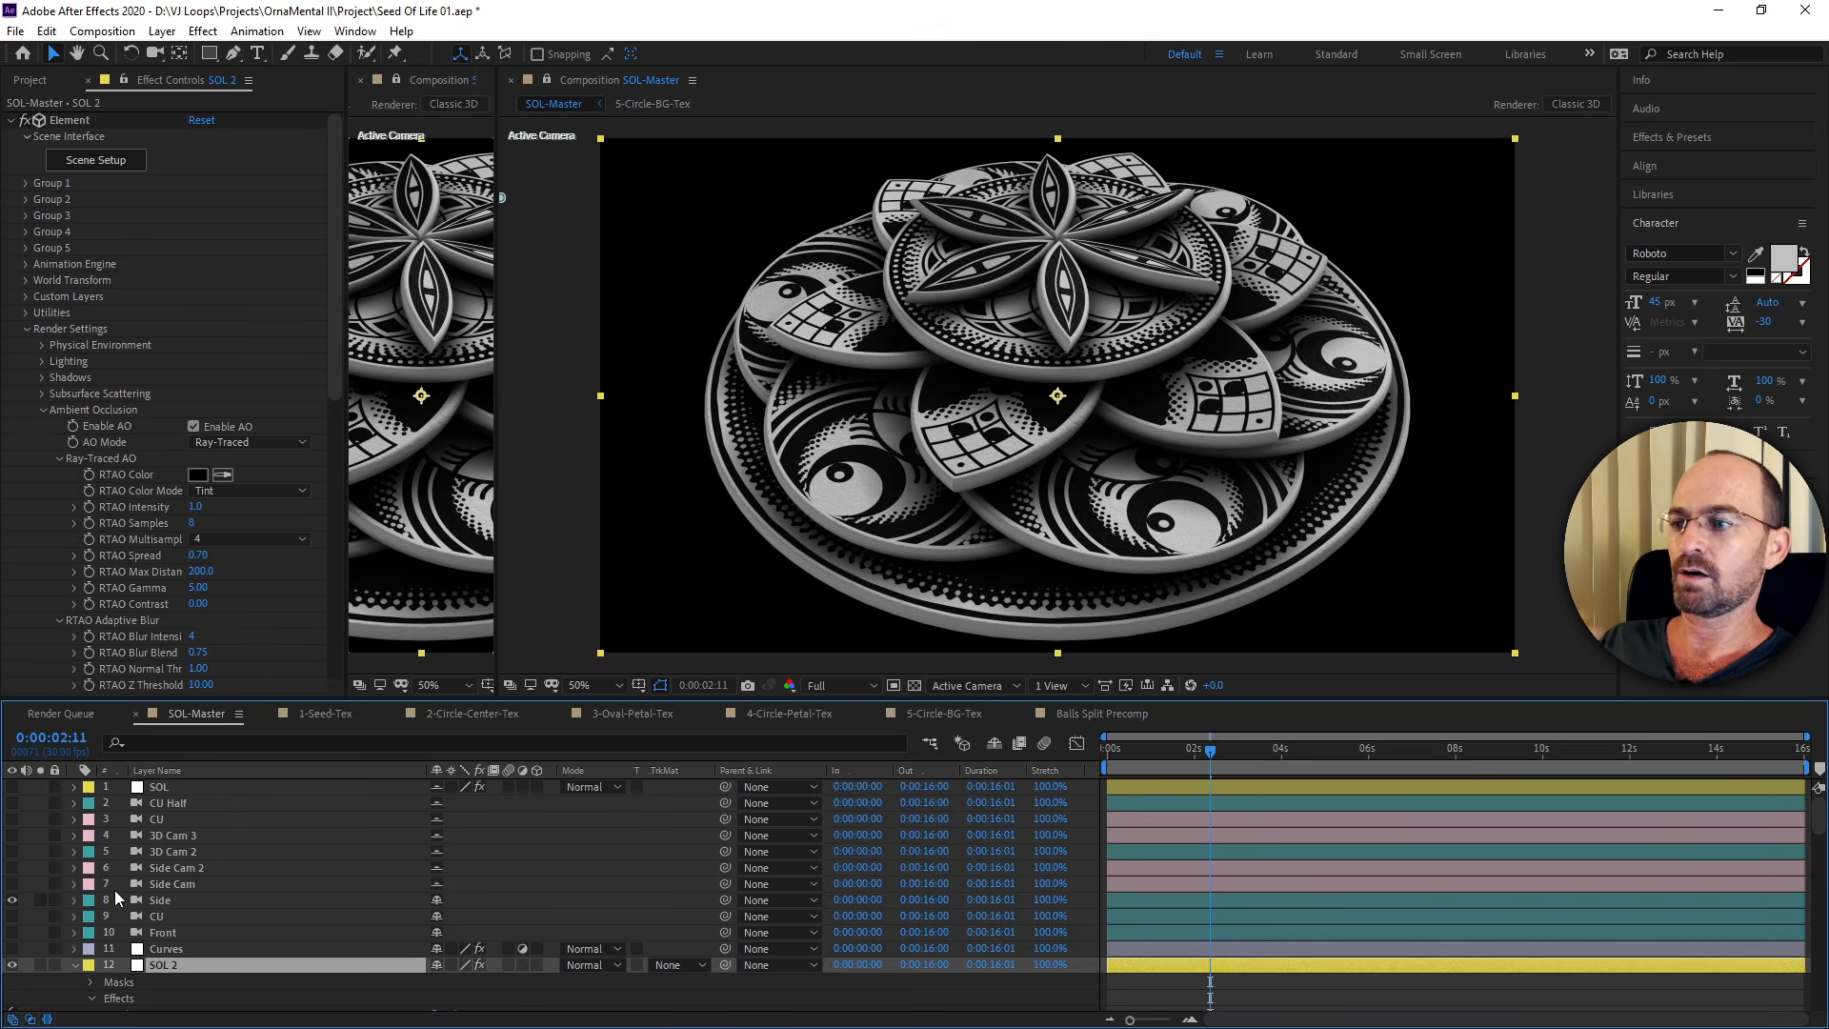
{"action": "left_click", "coordinate": [78, 717]}
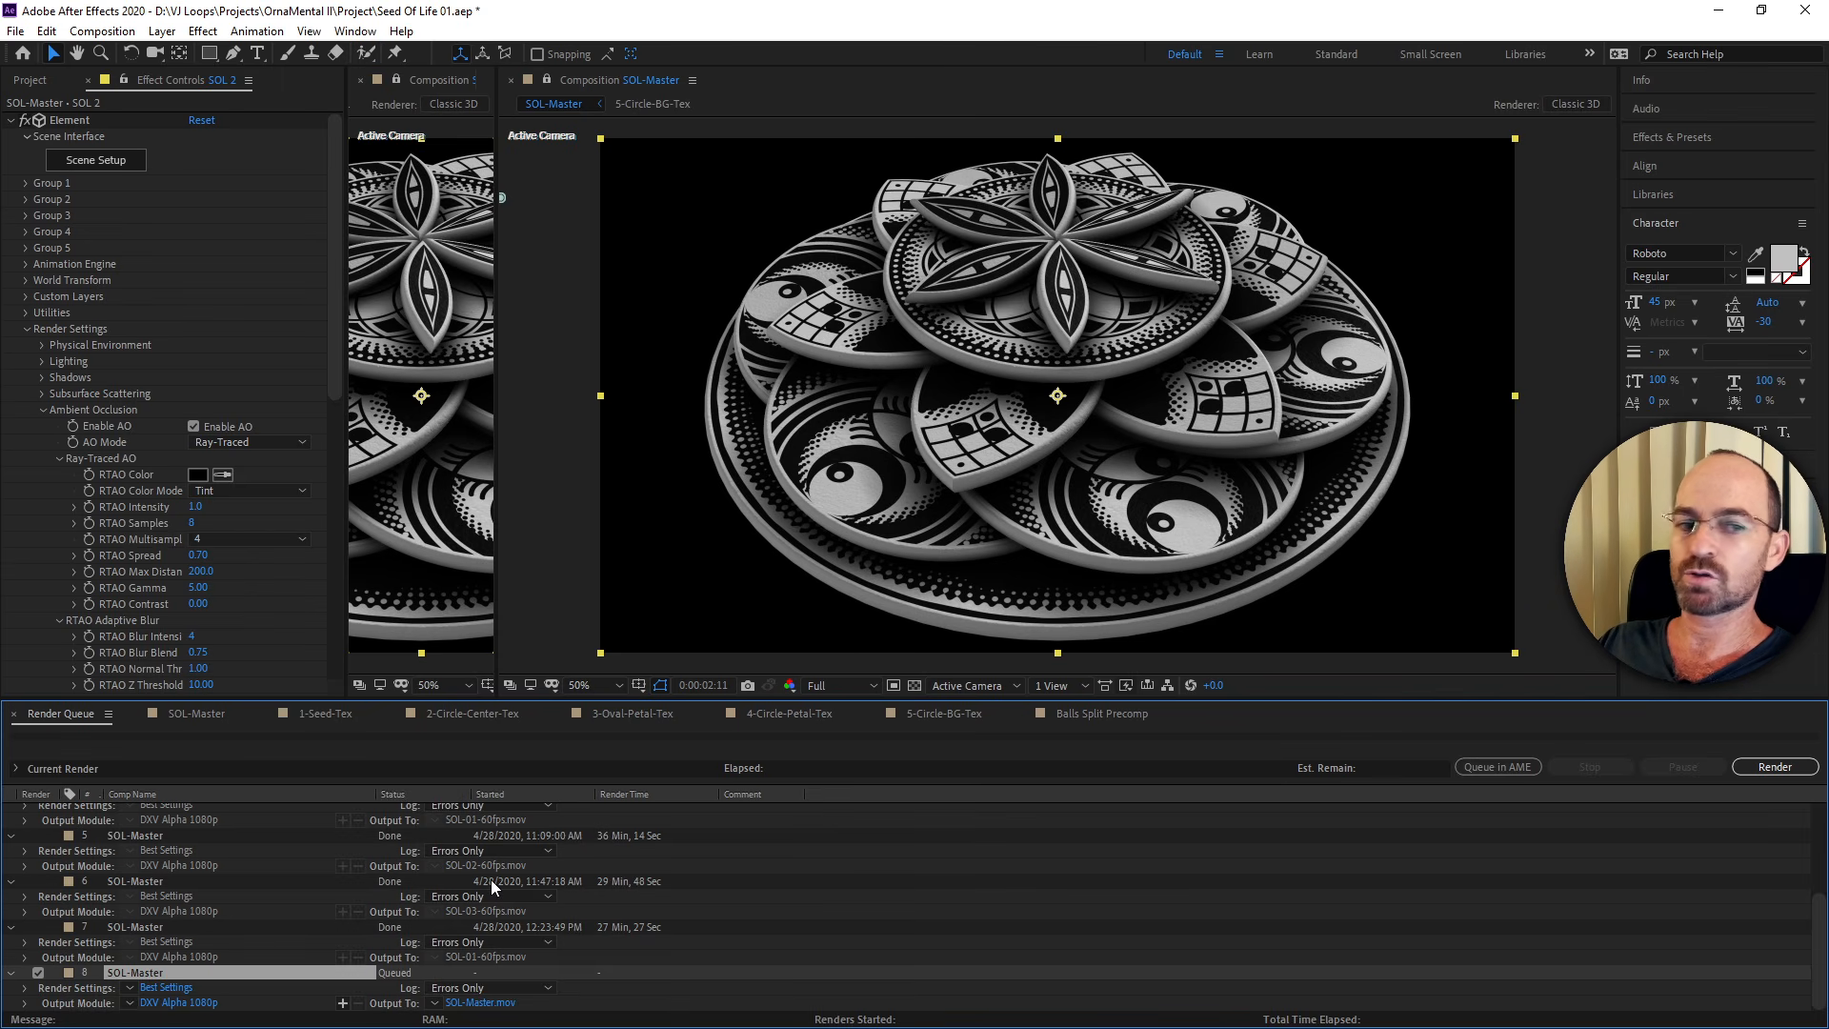
Switch from After Effects to the slide presentation.
{"action": "key", "text": "alt+Tab"}
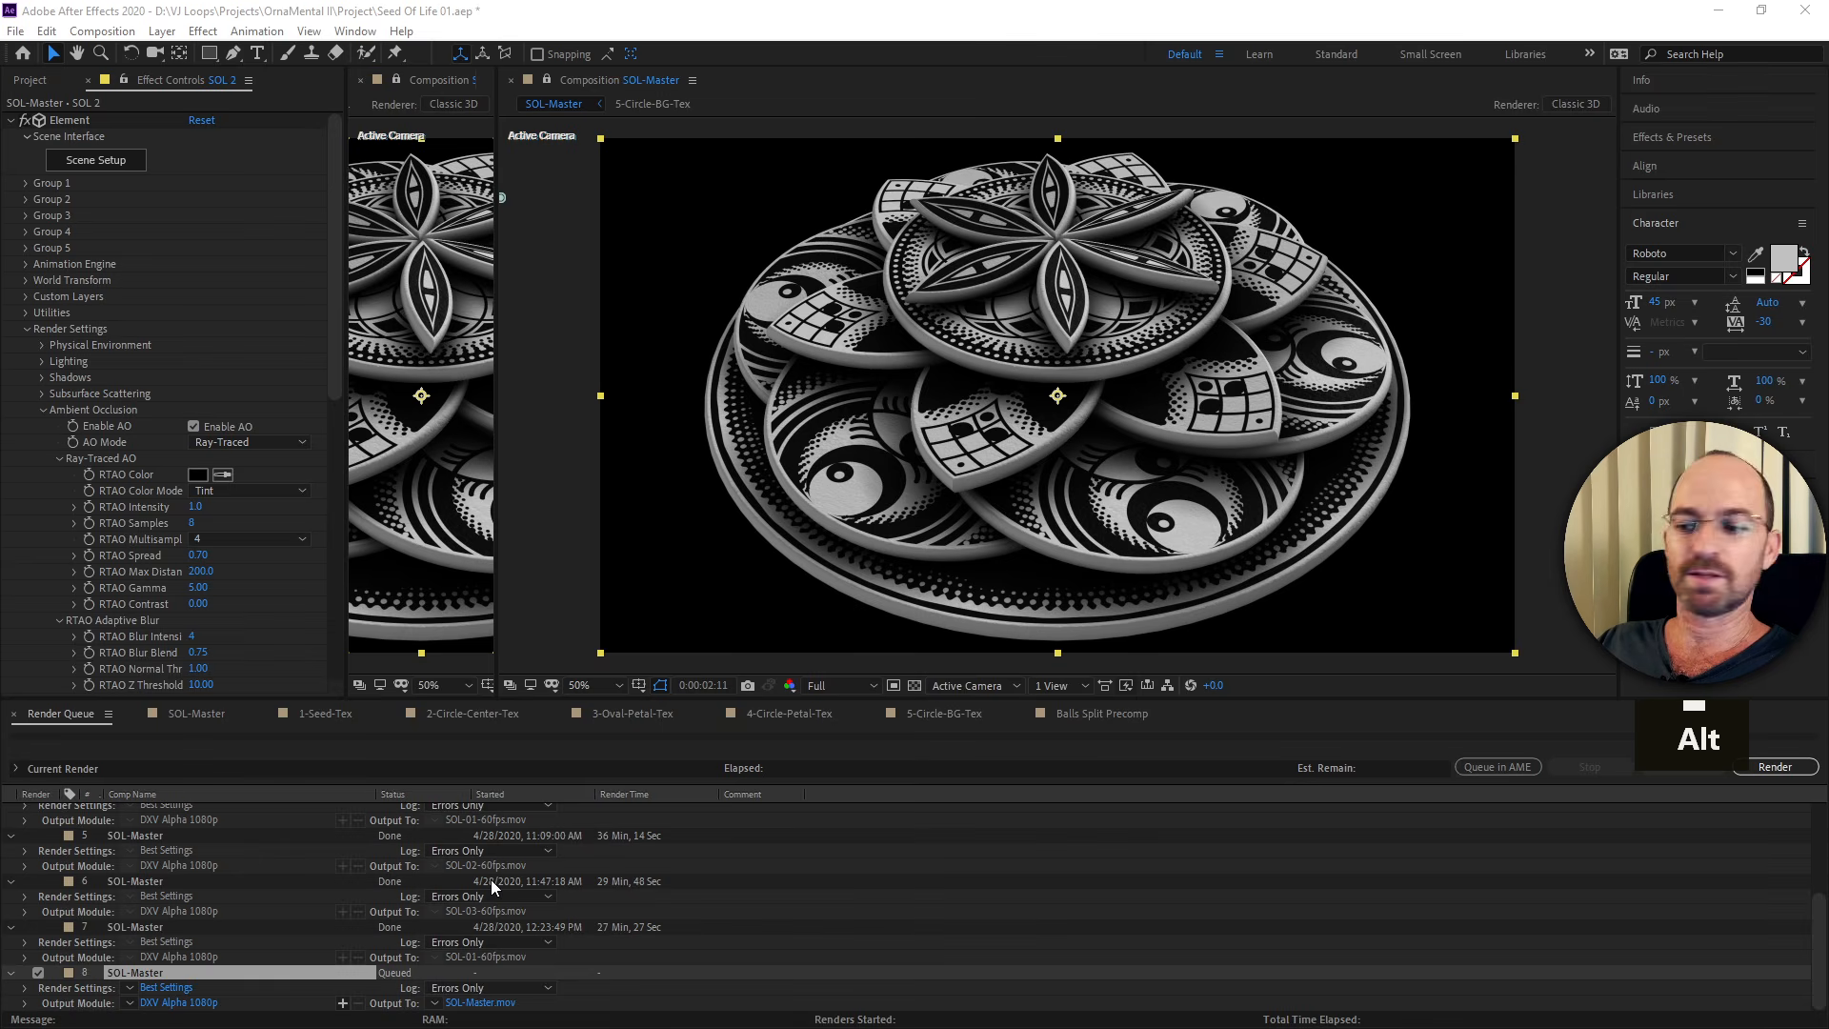
{"action": "key", "text": "alt+Tab"}
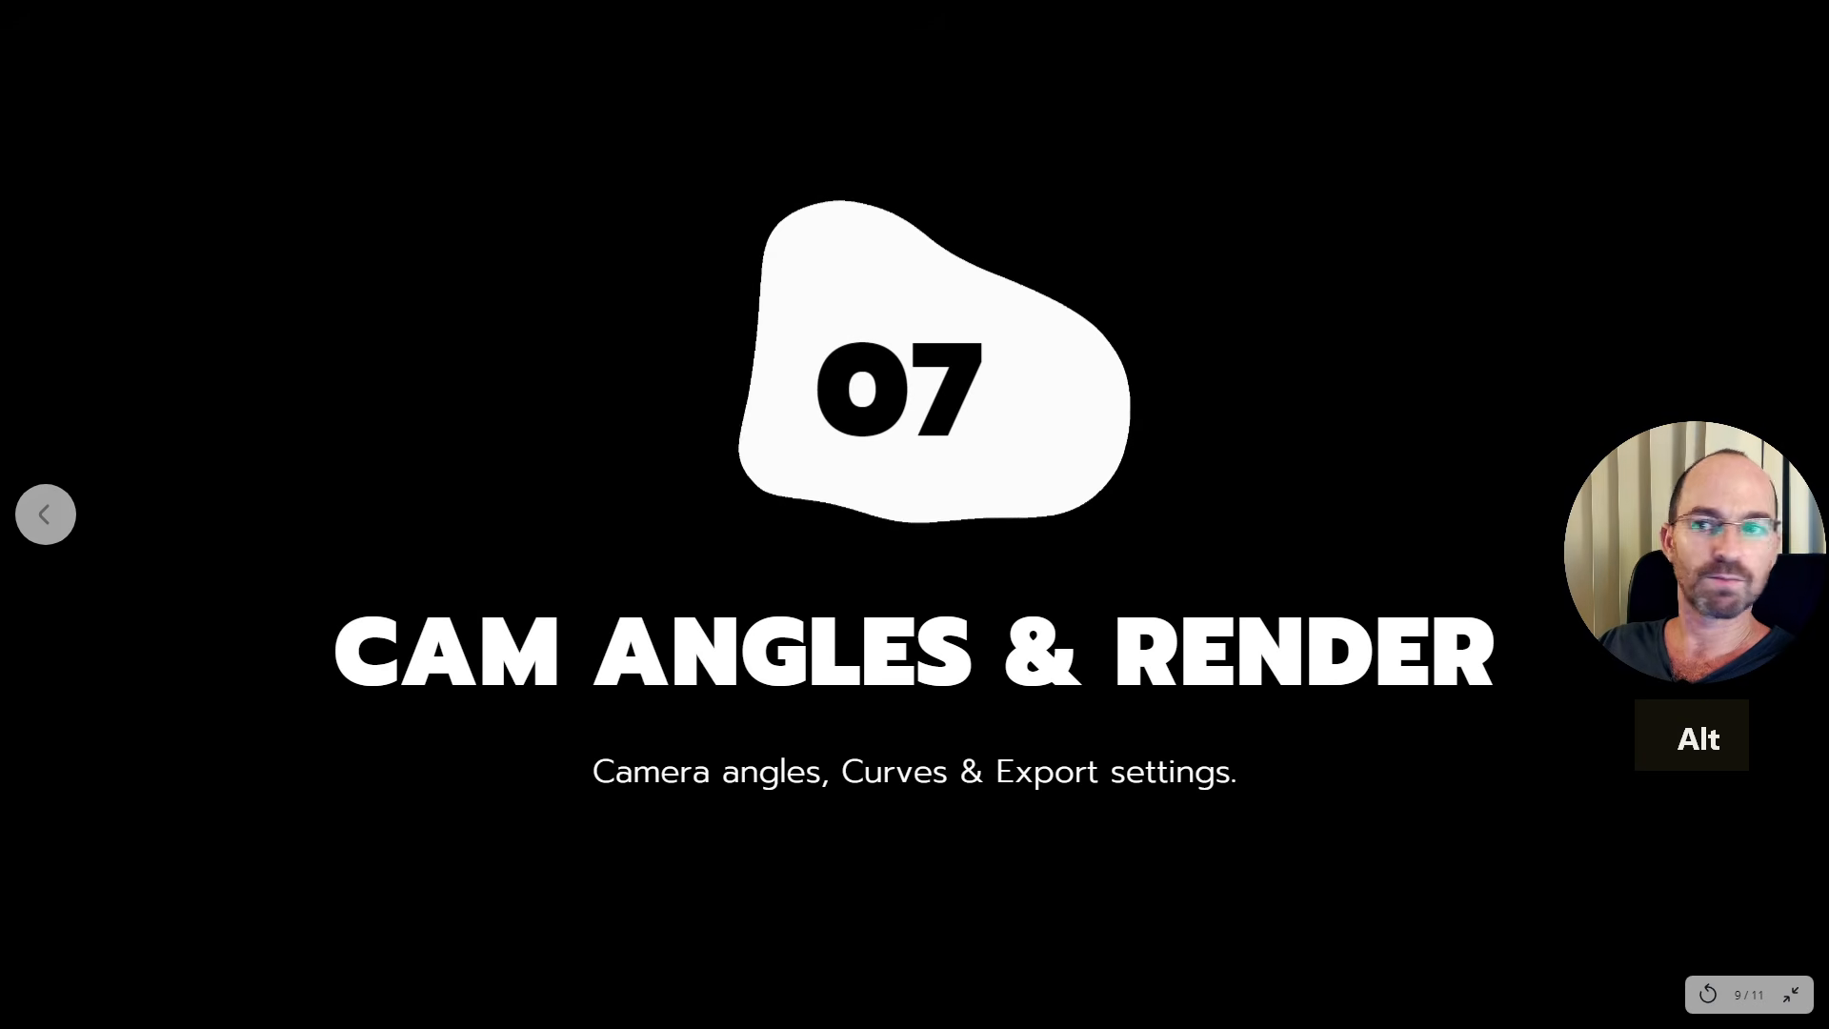
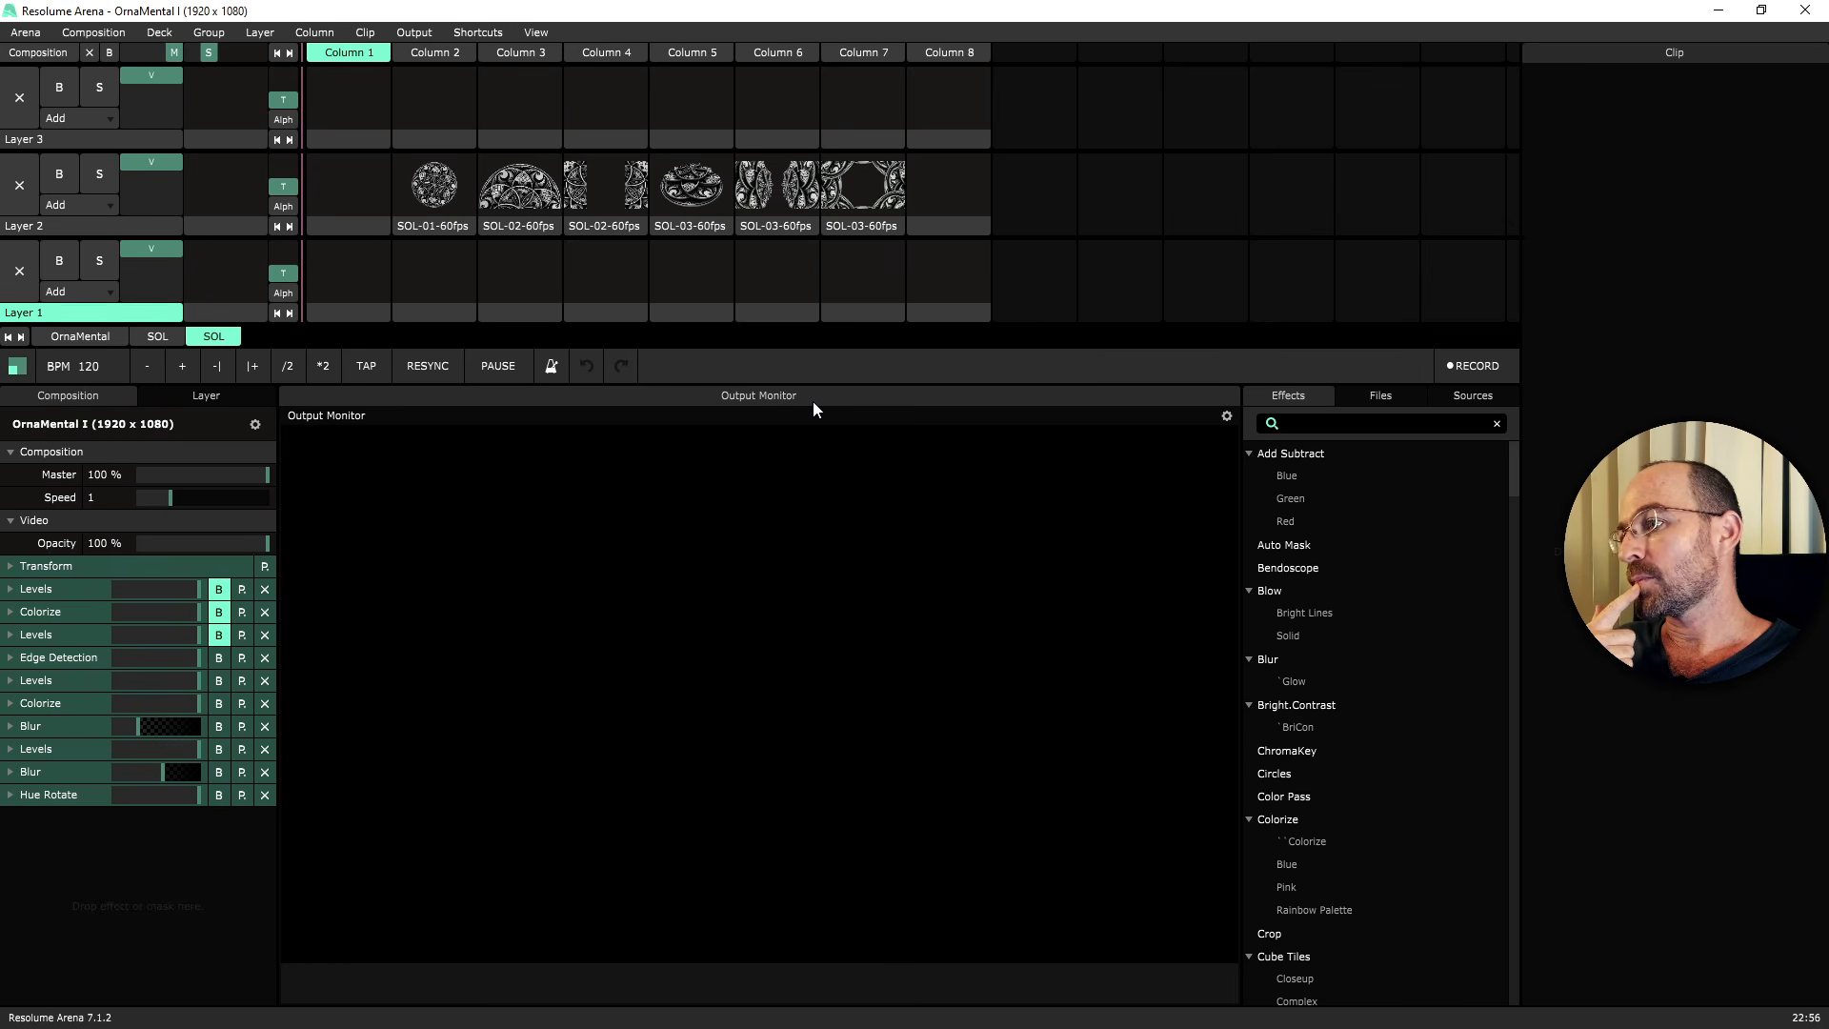
Launch the SOL-01-60fps clip, bypass every composition effect, and preview the clean loop fullscreen.
{"action": "left_click", "coordinate": [432, 190]}
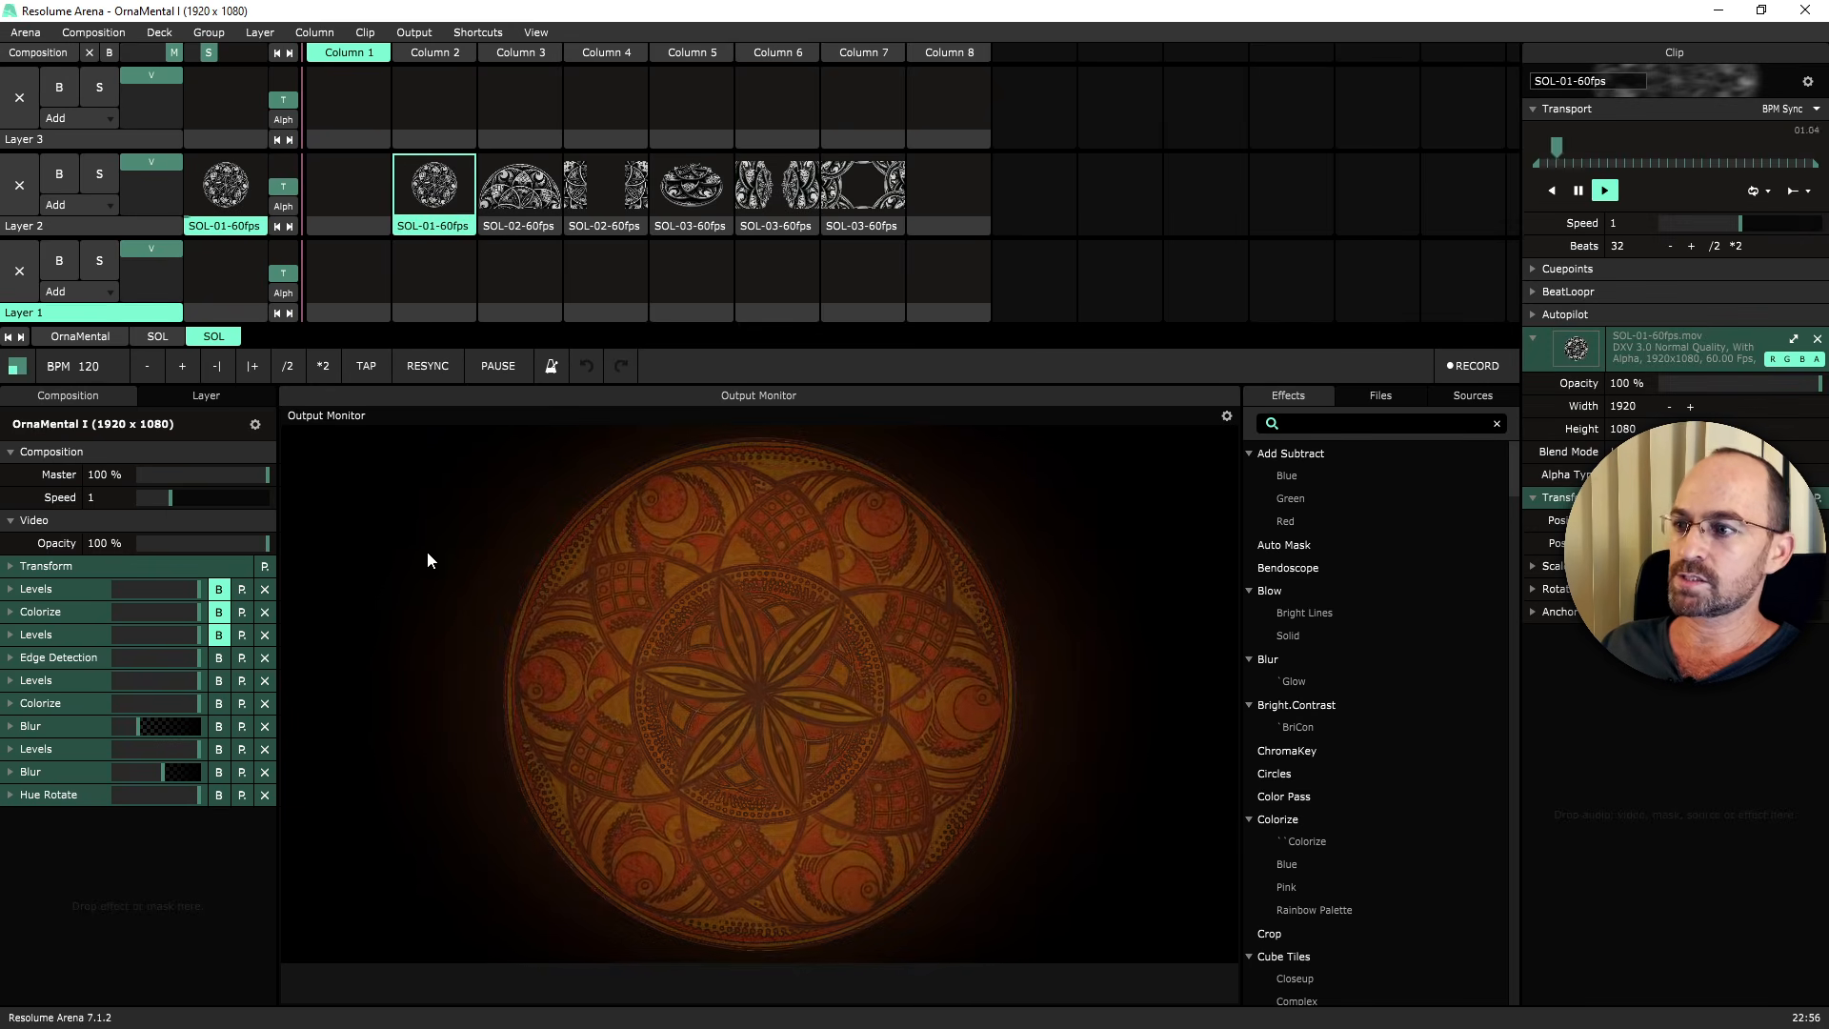
{"action": "left_click", "coordinate": [219, 795]}
{"action": "left_click", "coordinate": [219, 772]}
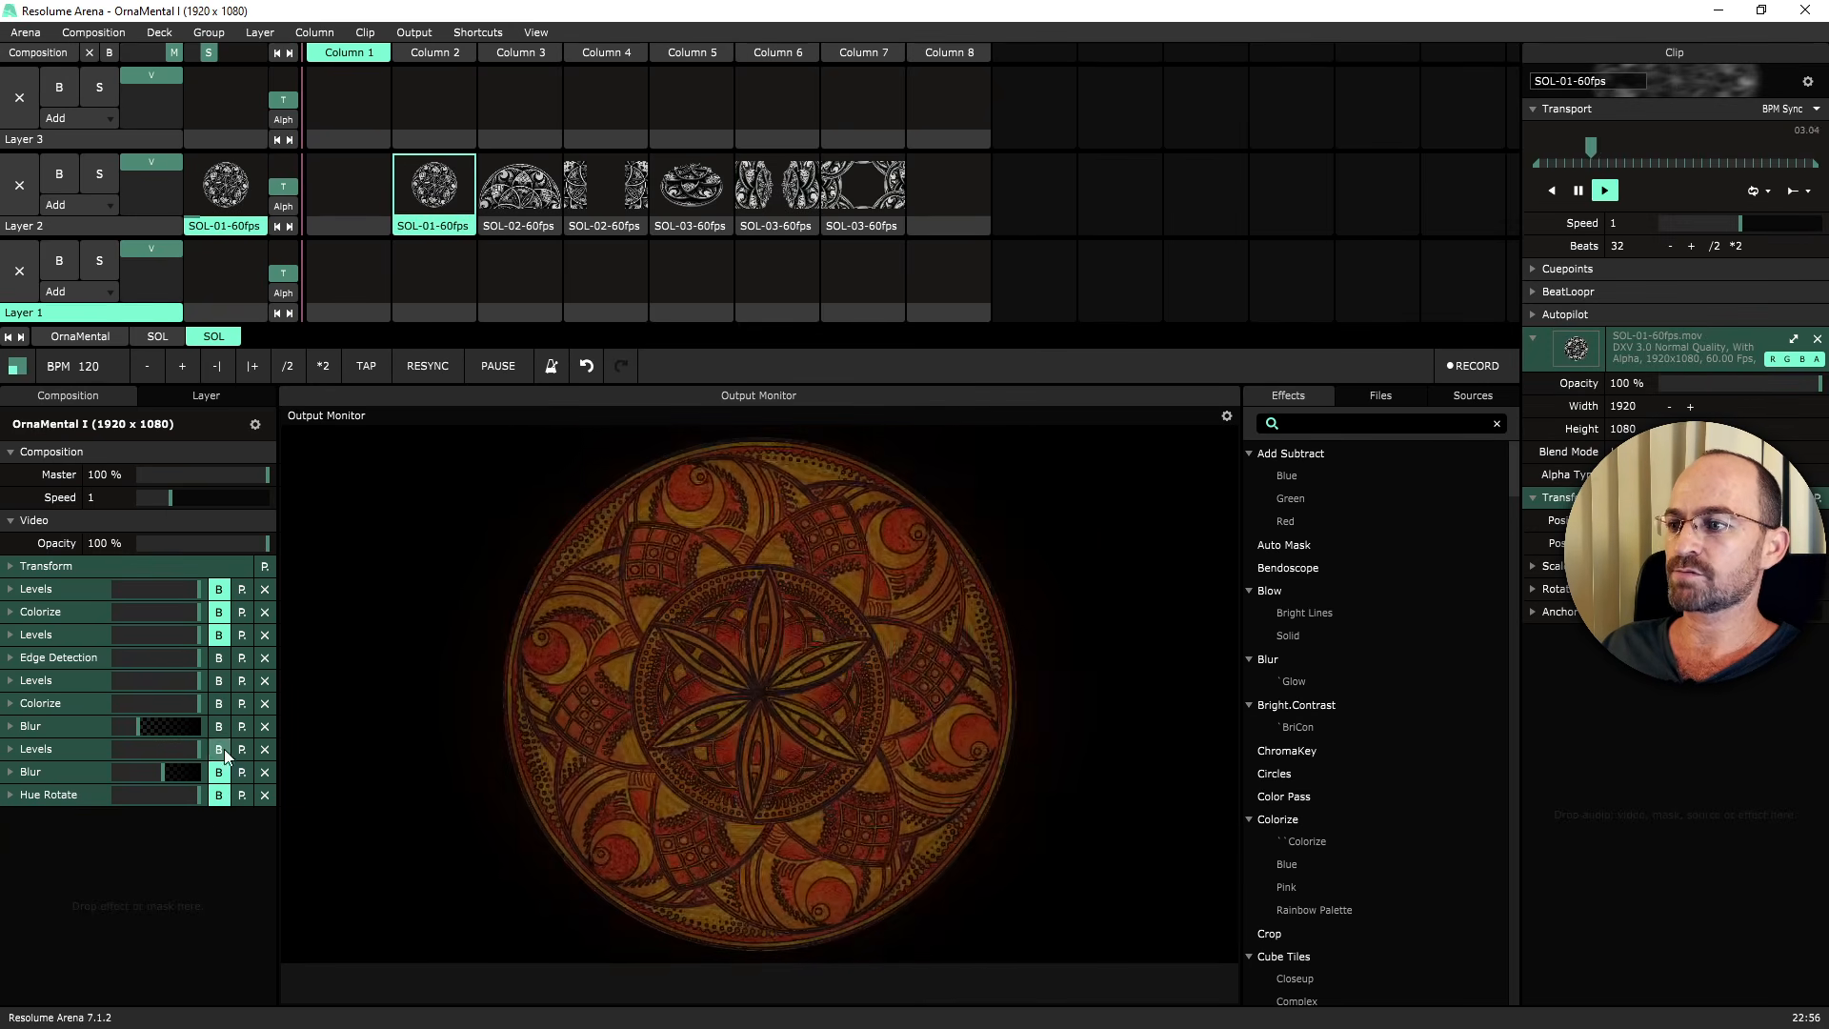
{"action": "left_click", "coordinate": [223, 749]}
{"action": "left_click", "coordinate": [223, 725]}
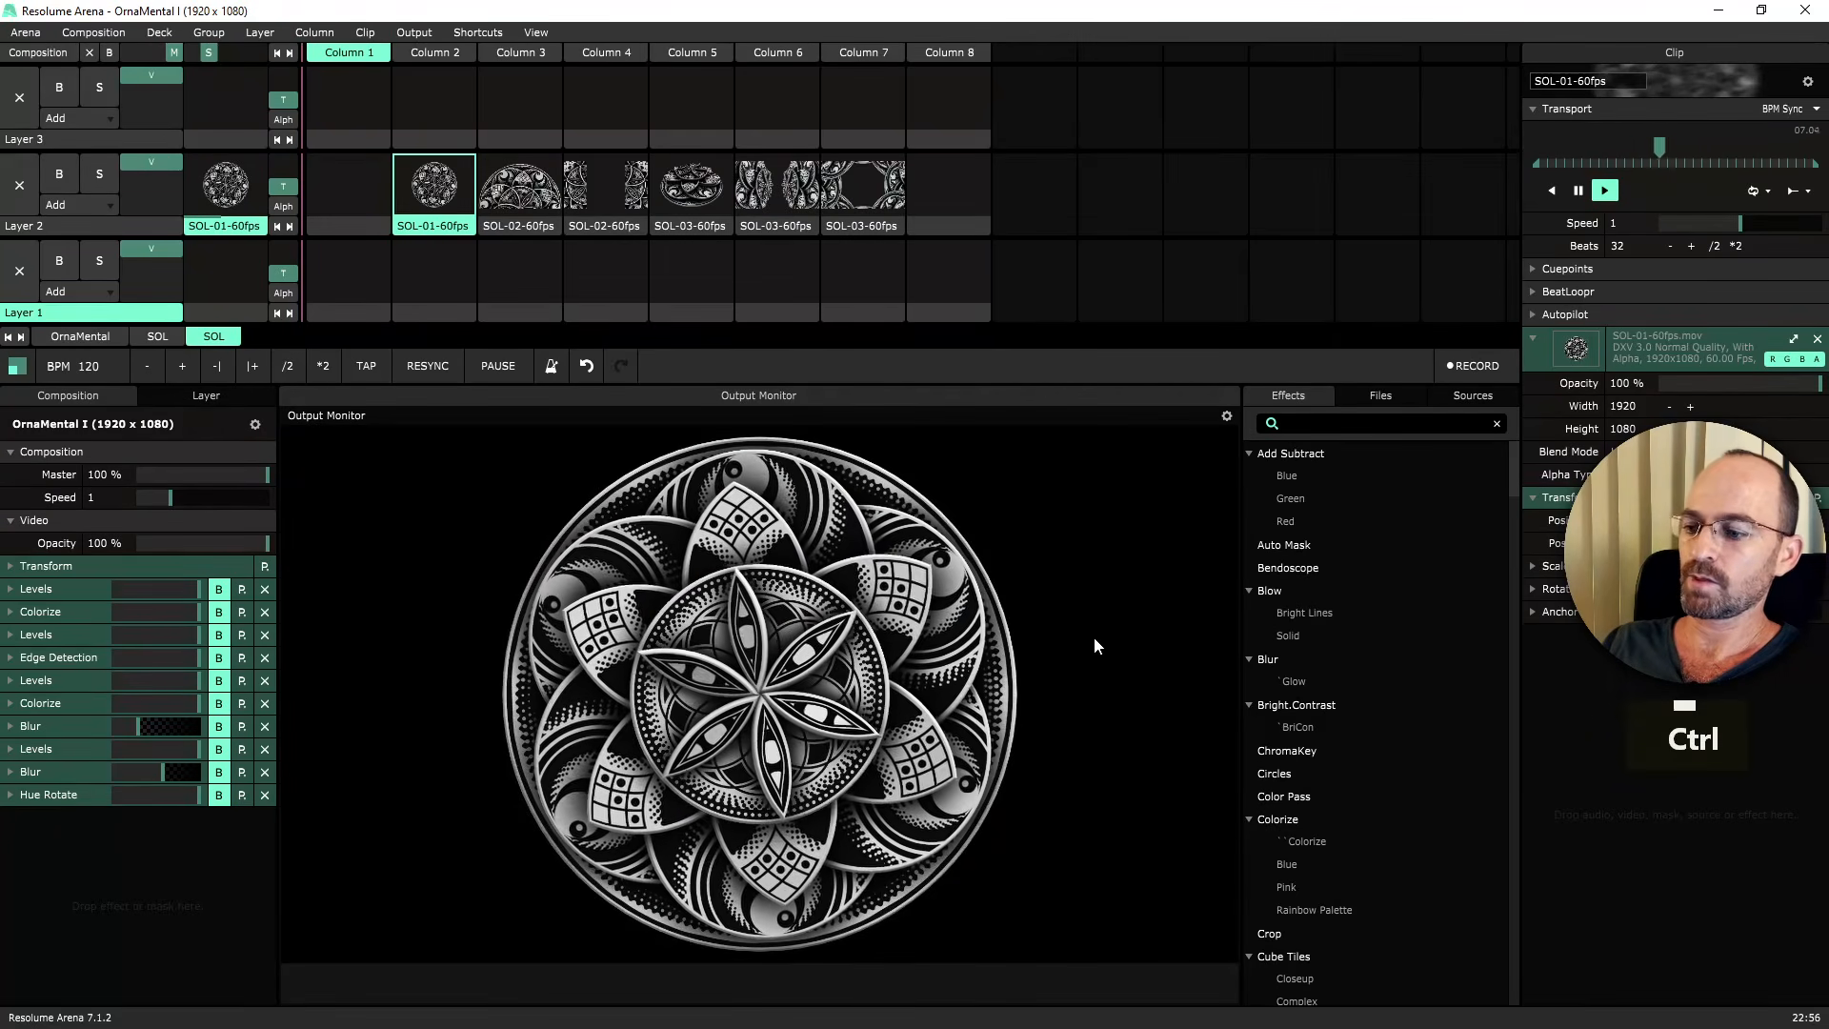
{"action": "key", "text": "ctrl+shift+1"}
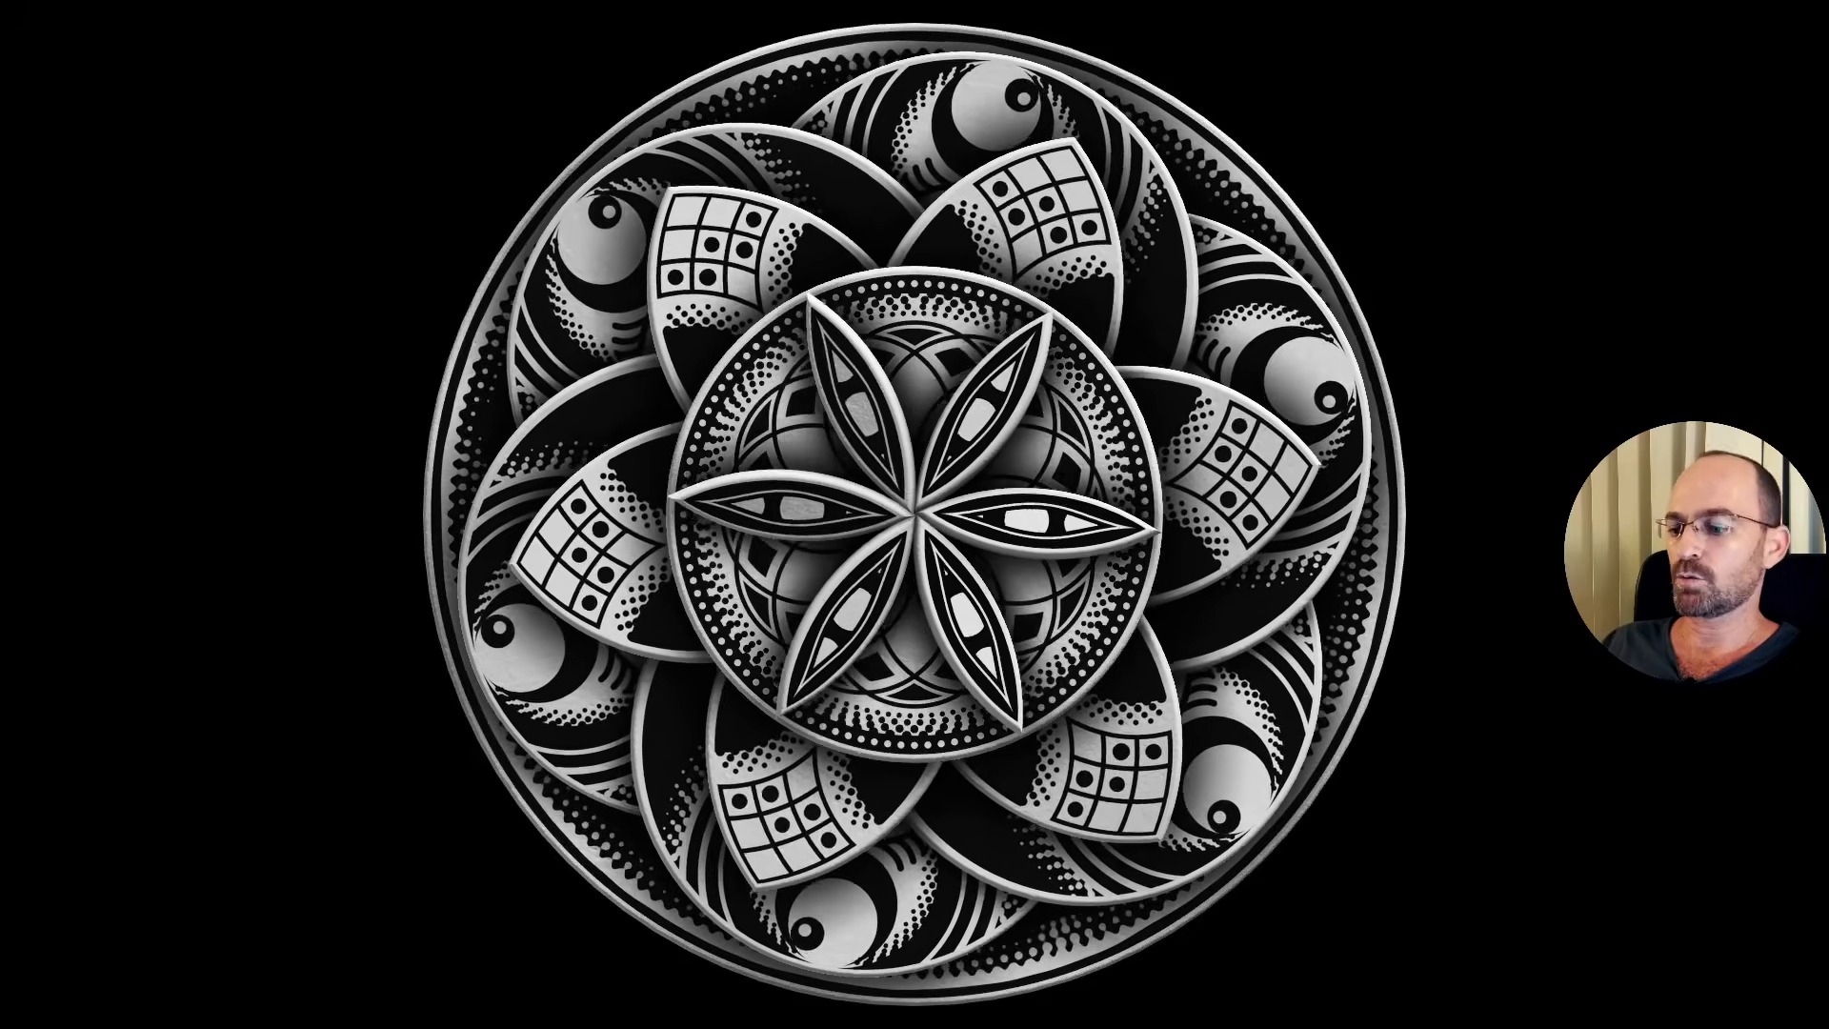
{"action": "key", "text": "ctrl+shift+d"}
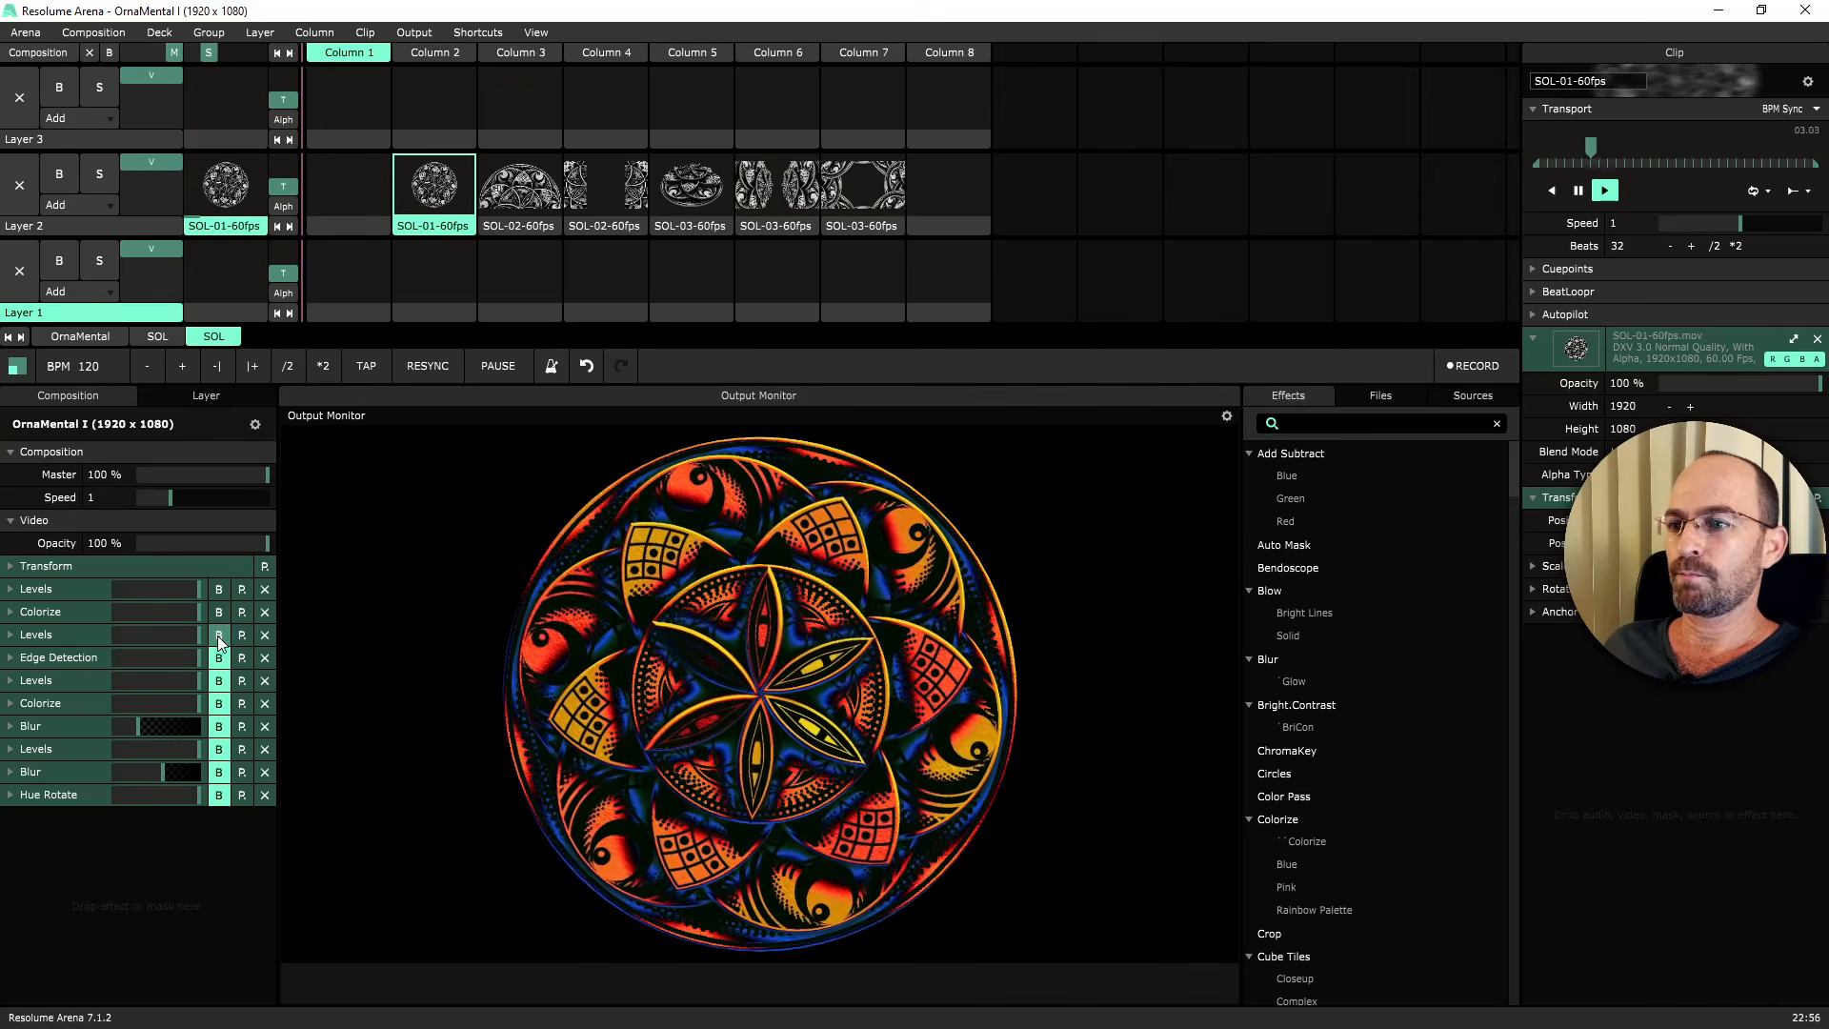
Examine the first Colorize effect's settings and its palette presets, including Clockwork Orange.
{"action": "left_click", "coordinate": [29, 616]}
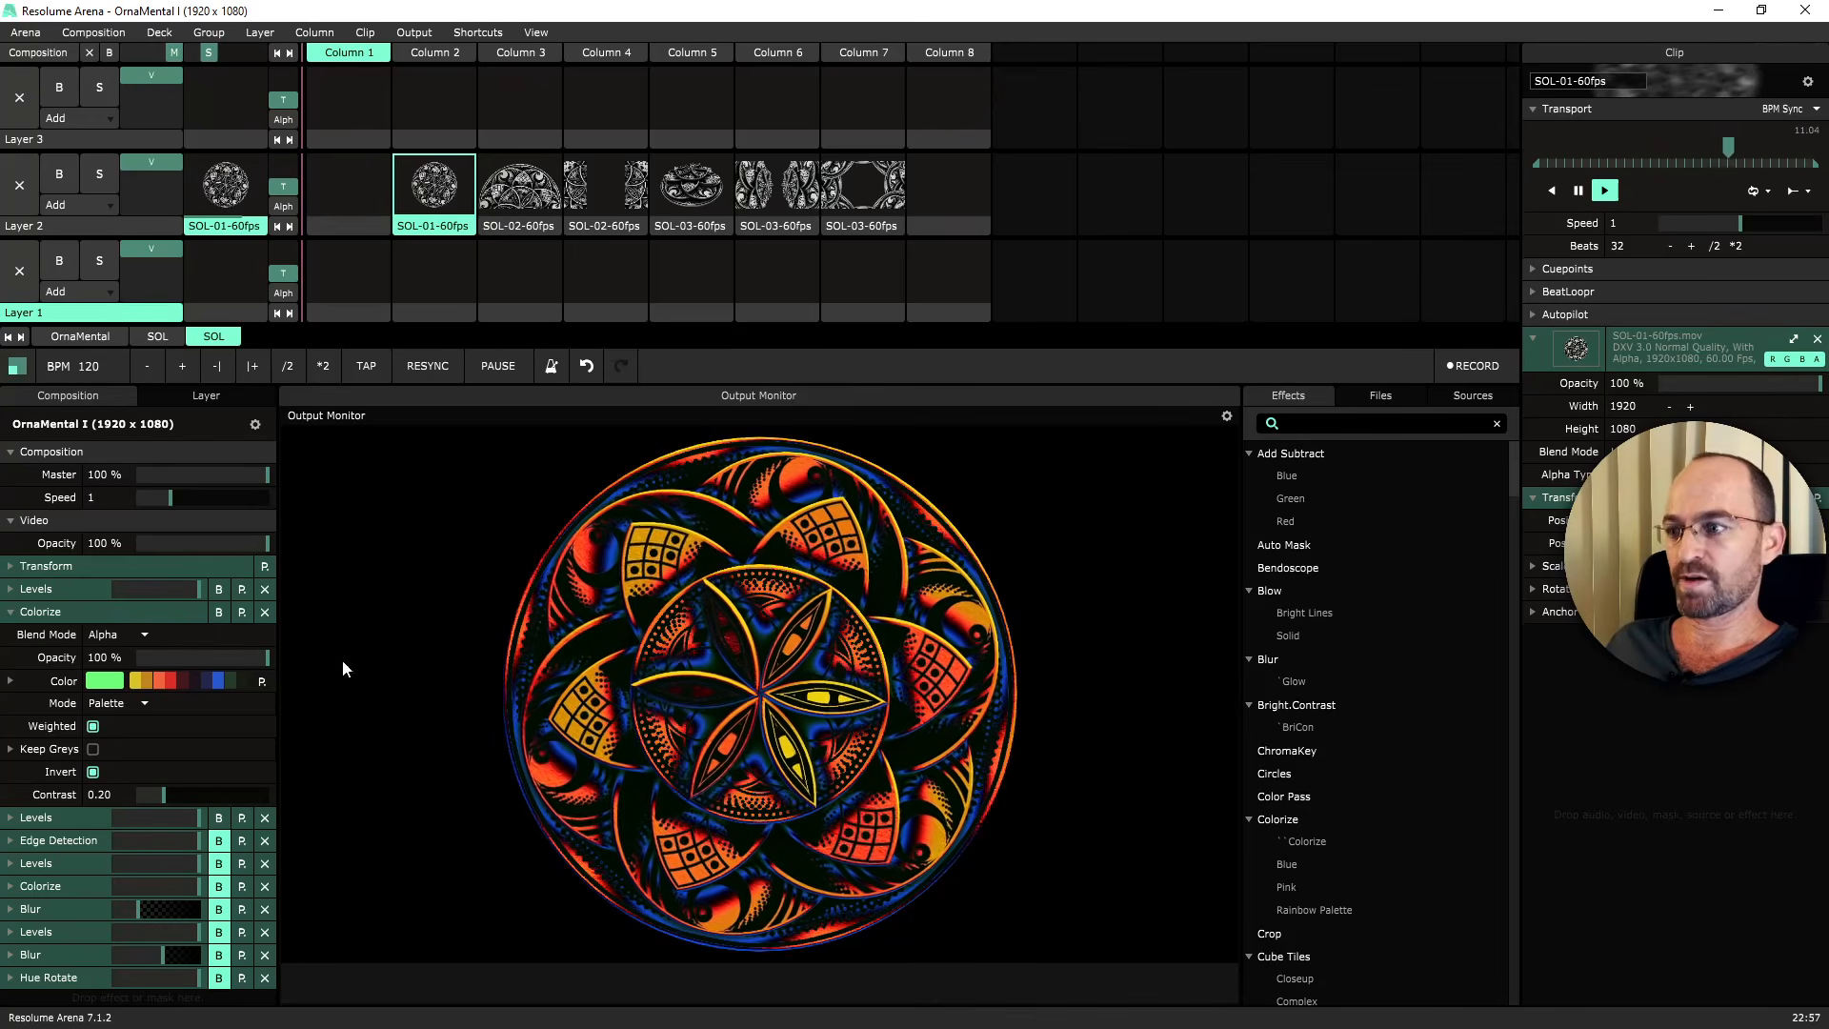
{"action": "left_click", "coordinate": [257, 680]}
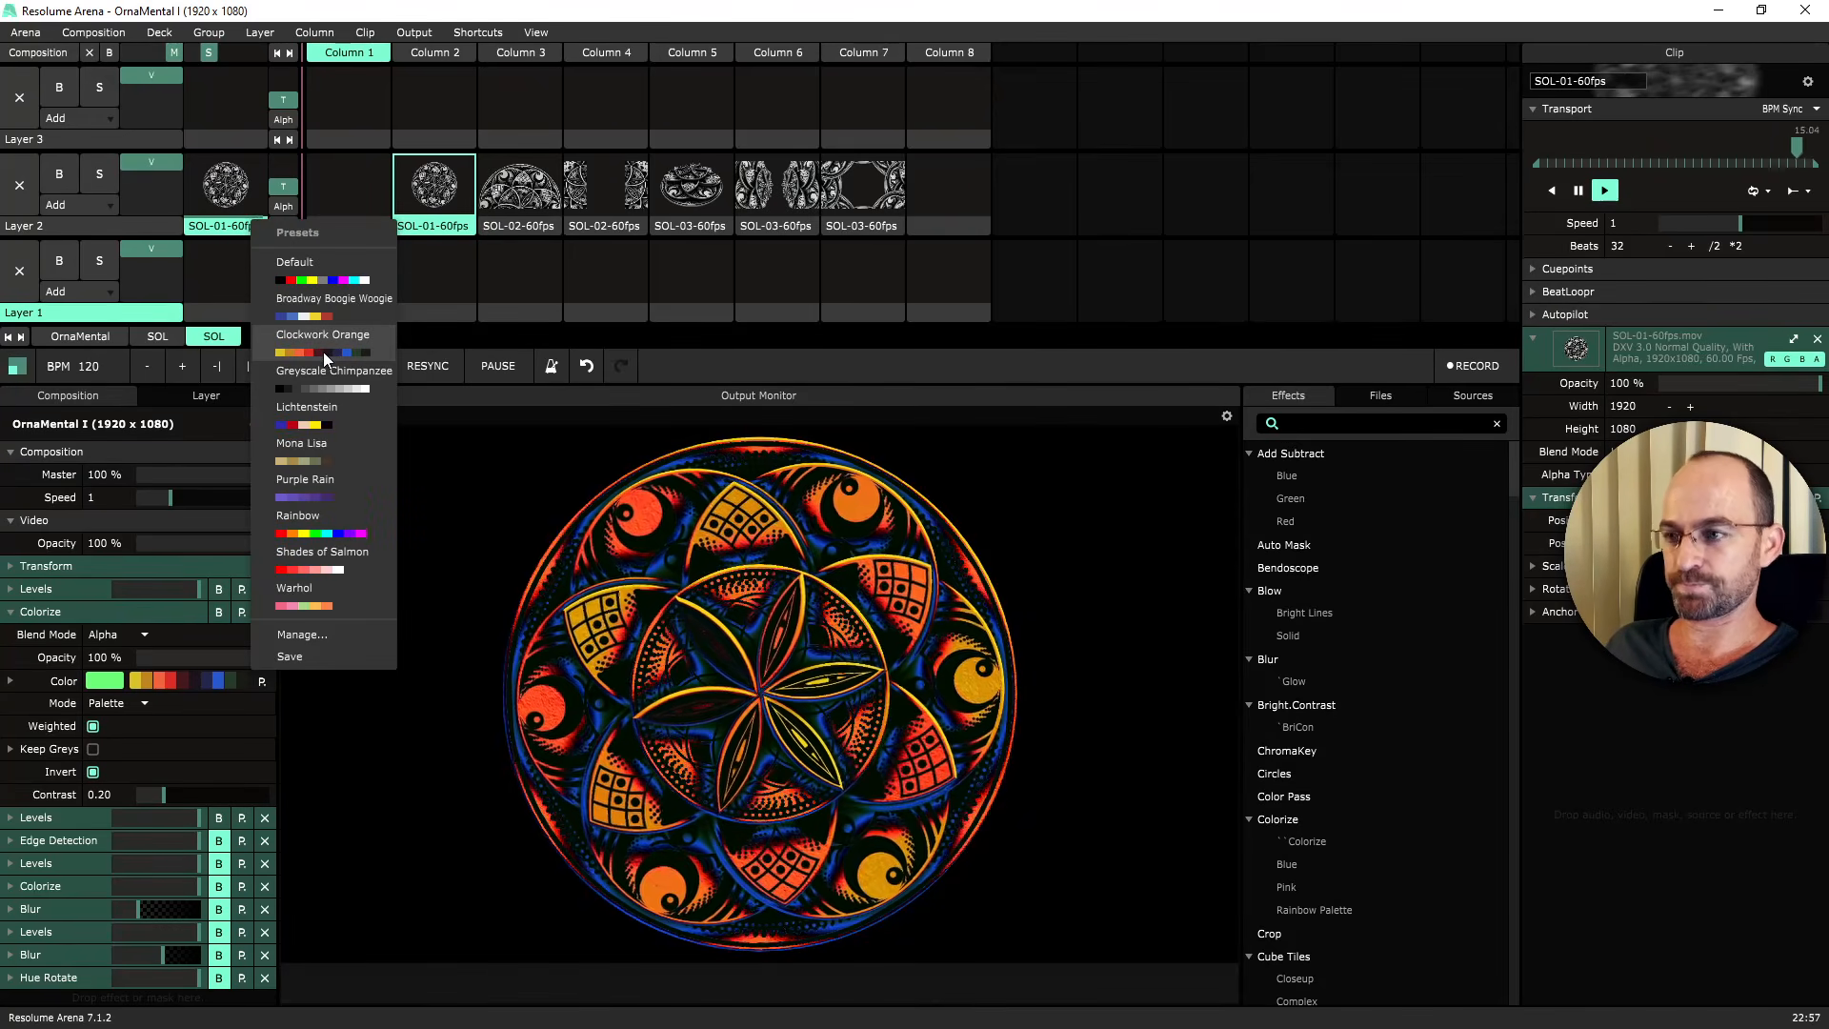
{"action": "left_click", "coordinate": [12, 794]}
{"action": "left_click", "coordinate": [194, 751]}
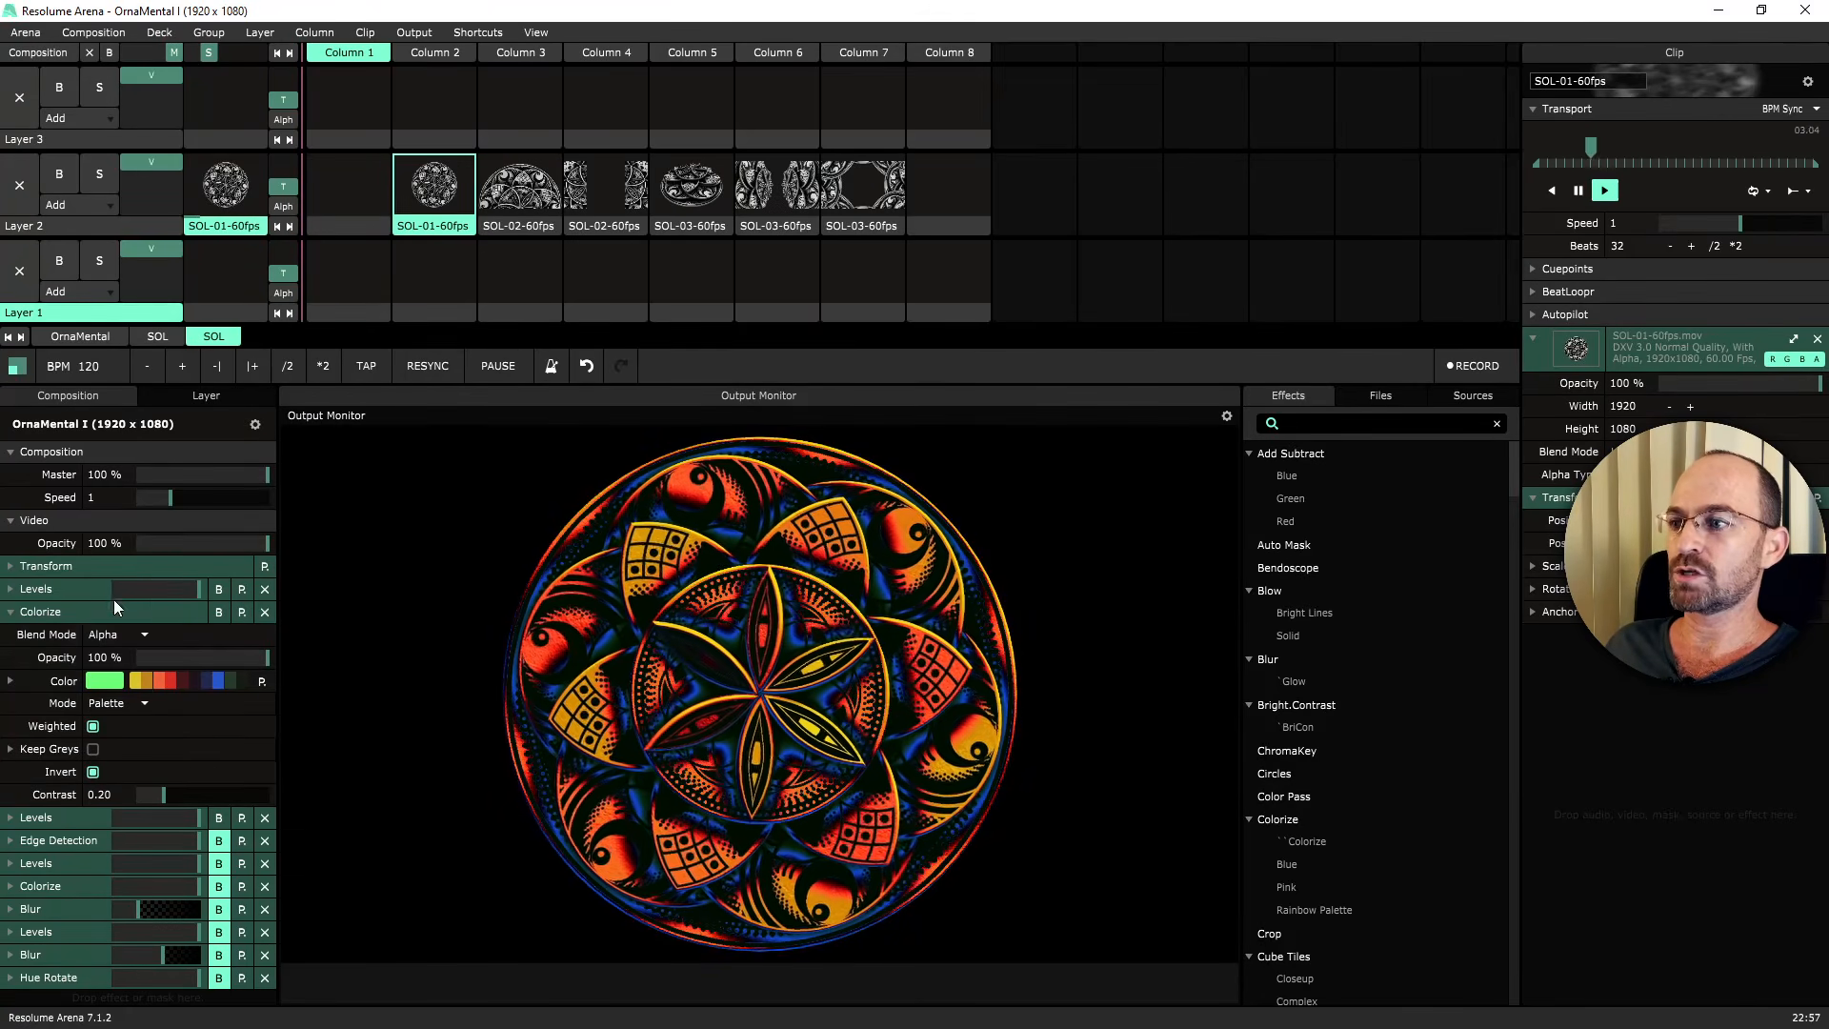
Compare the colorized mandala with the Levels effects around the first Colorize bypassed and enabled, and preview the output fullscreen.
{"action": "left_click", "coordinate": [219, 590]}
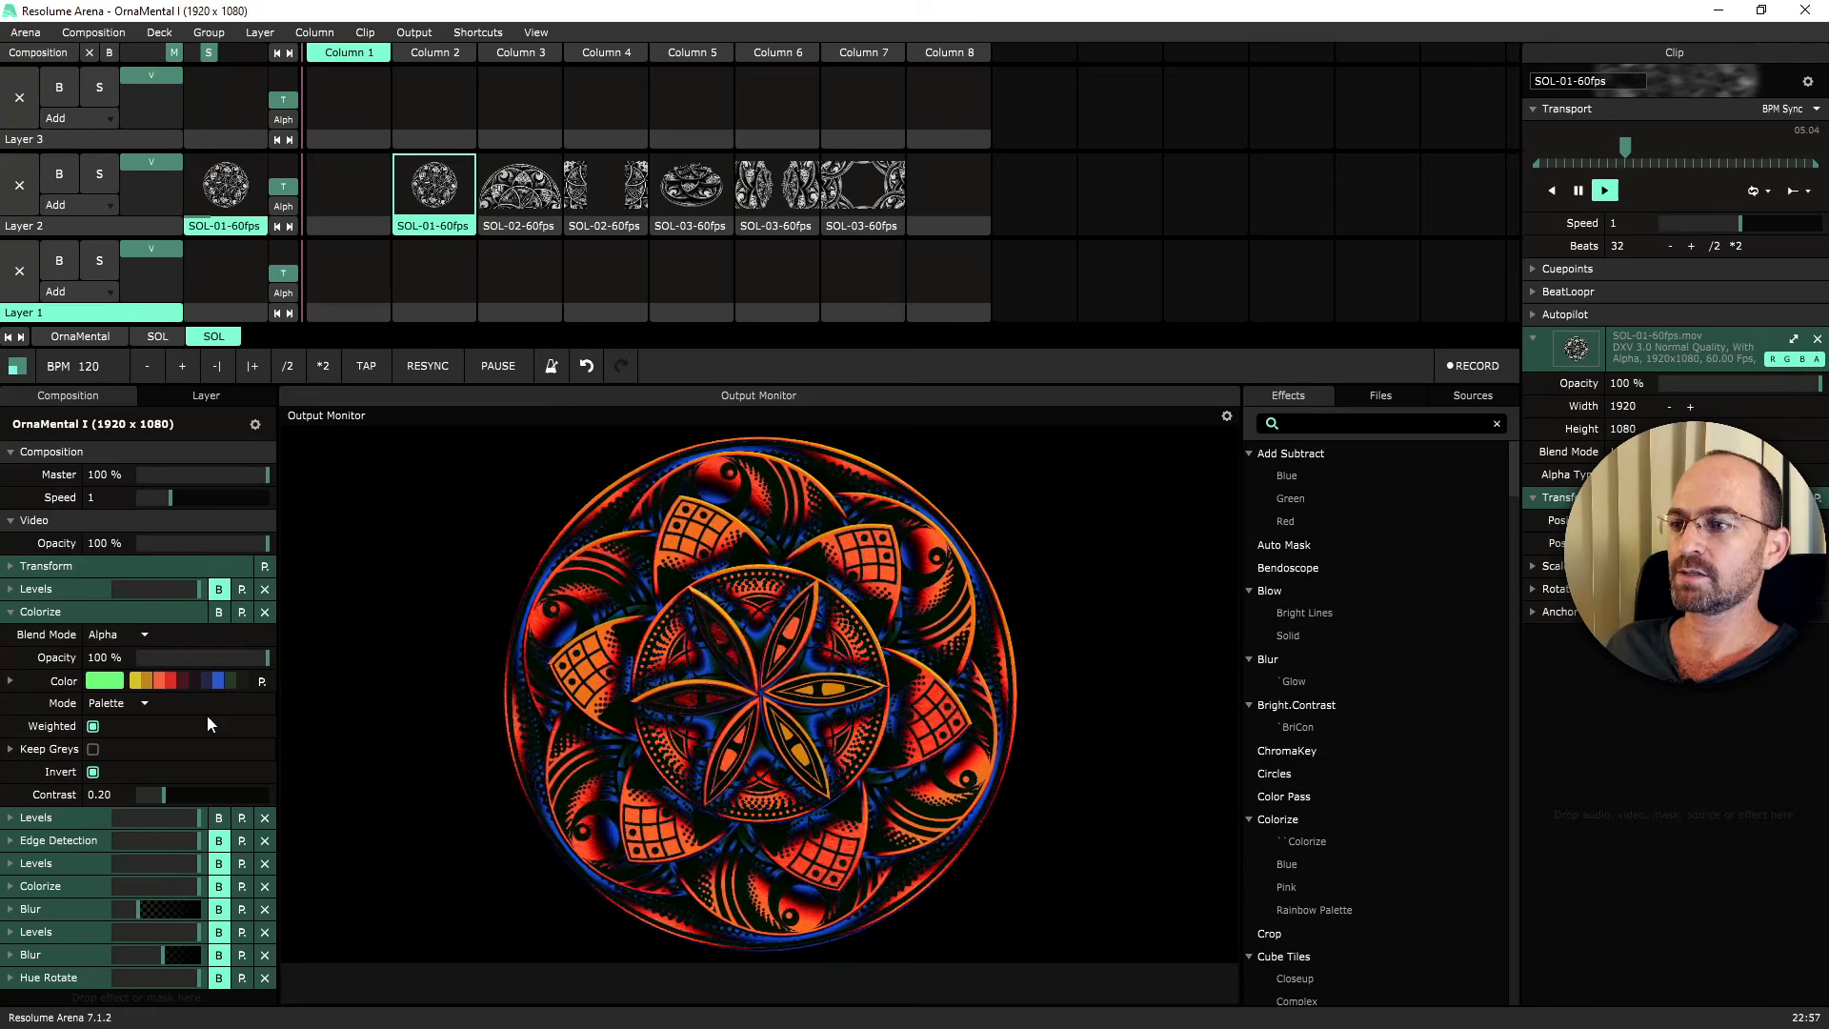
{"action": "left_click", "coordinate": [220, 817]}
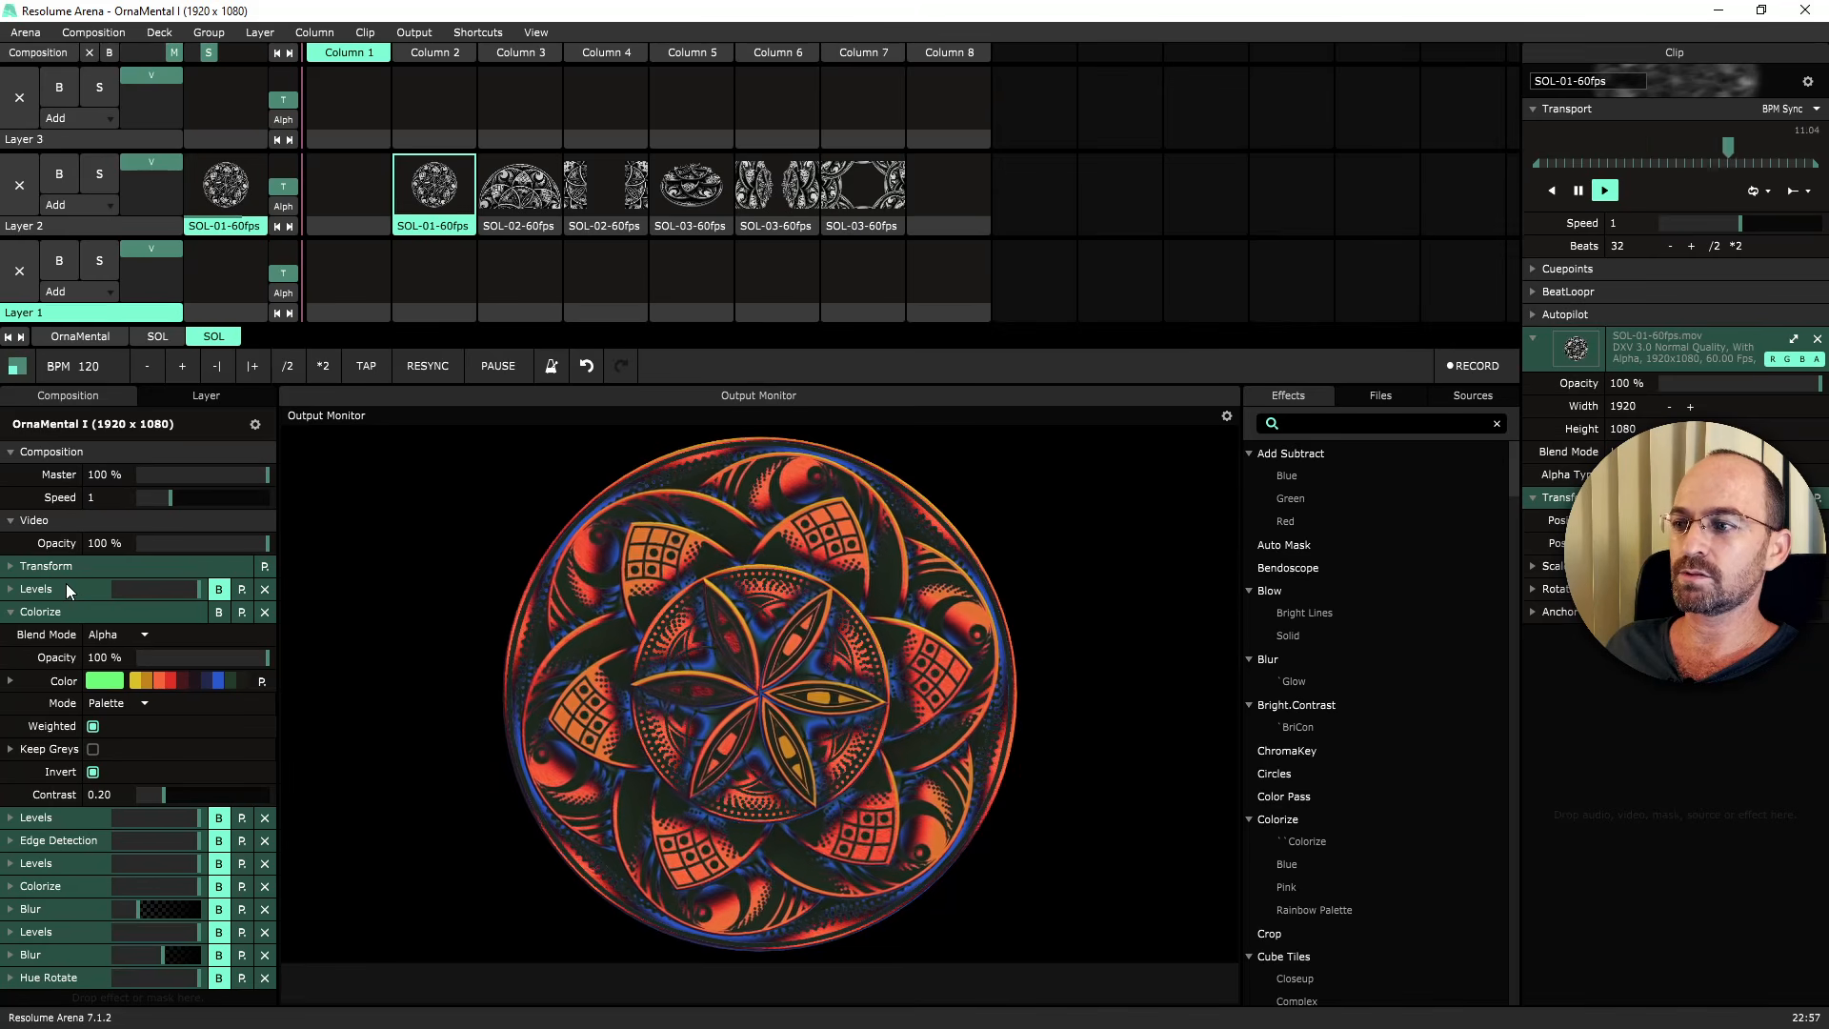
{"action": "left_click", "coordinate": [219, 589]}
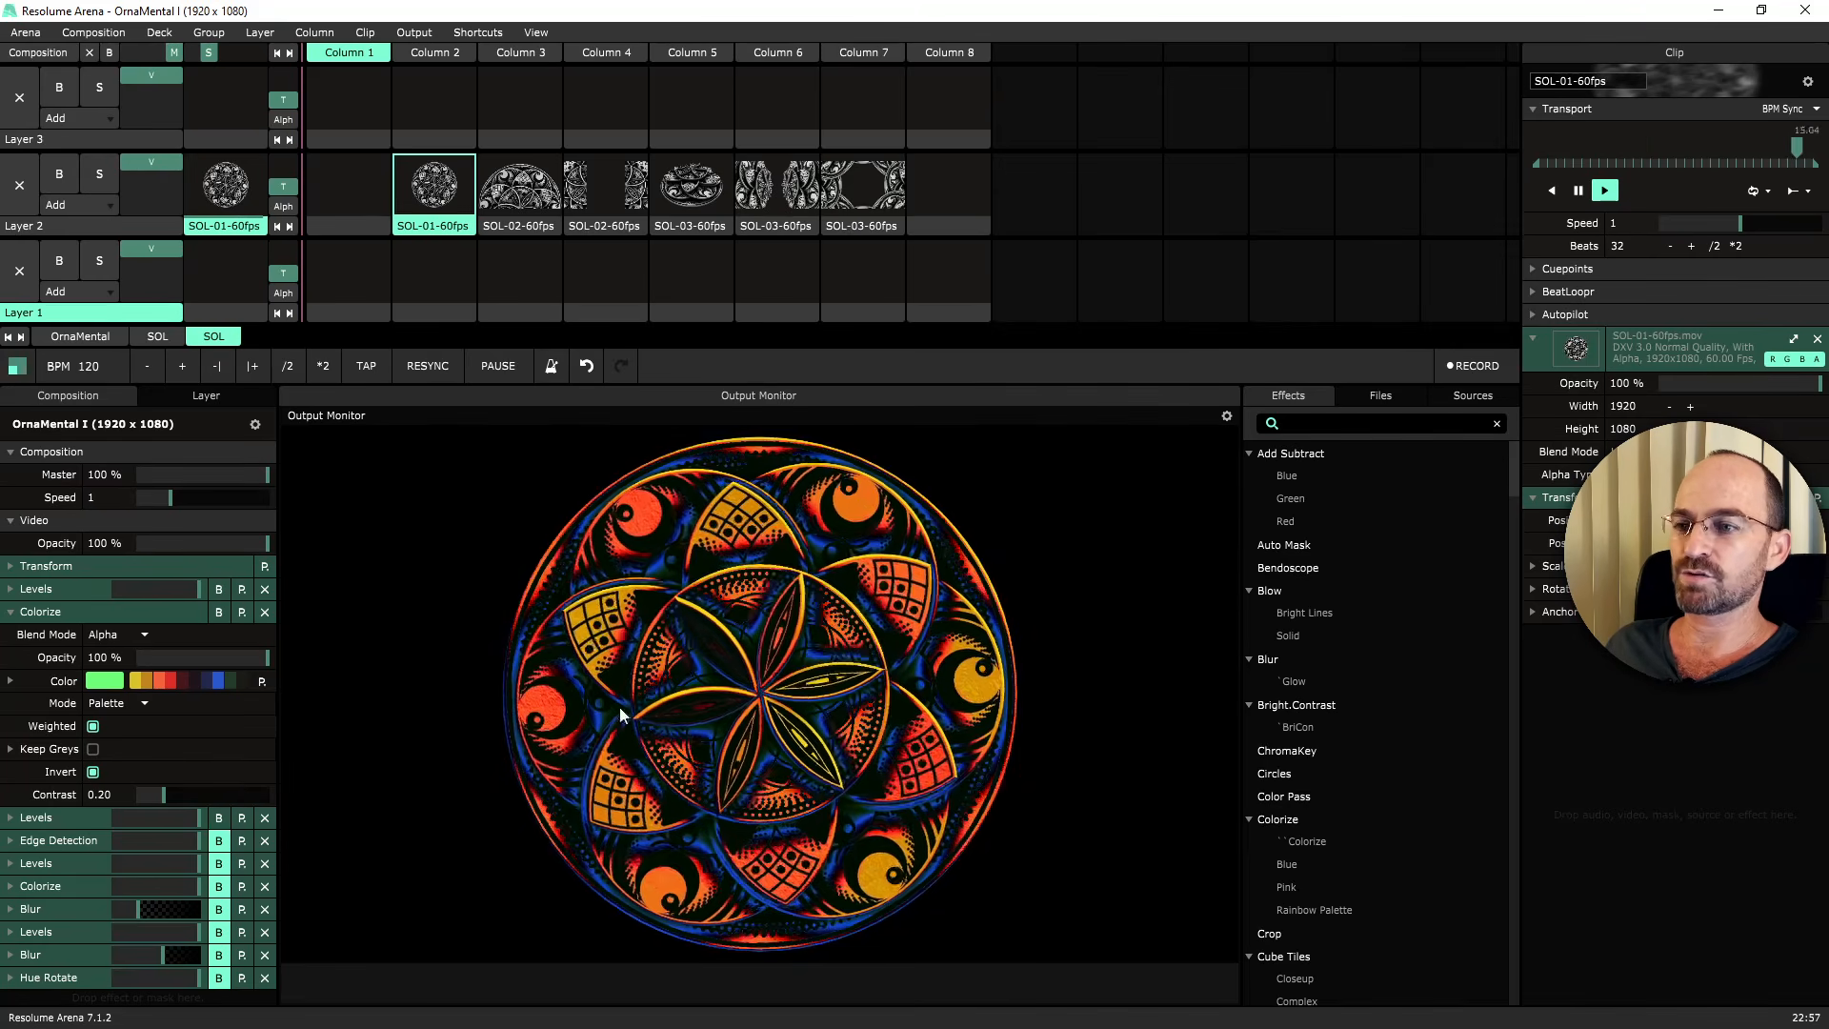
{"action": "key", "text": "ctrl+shift+1"}
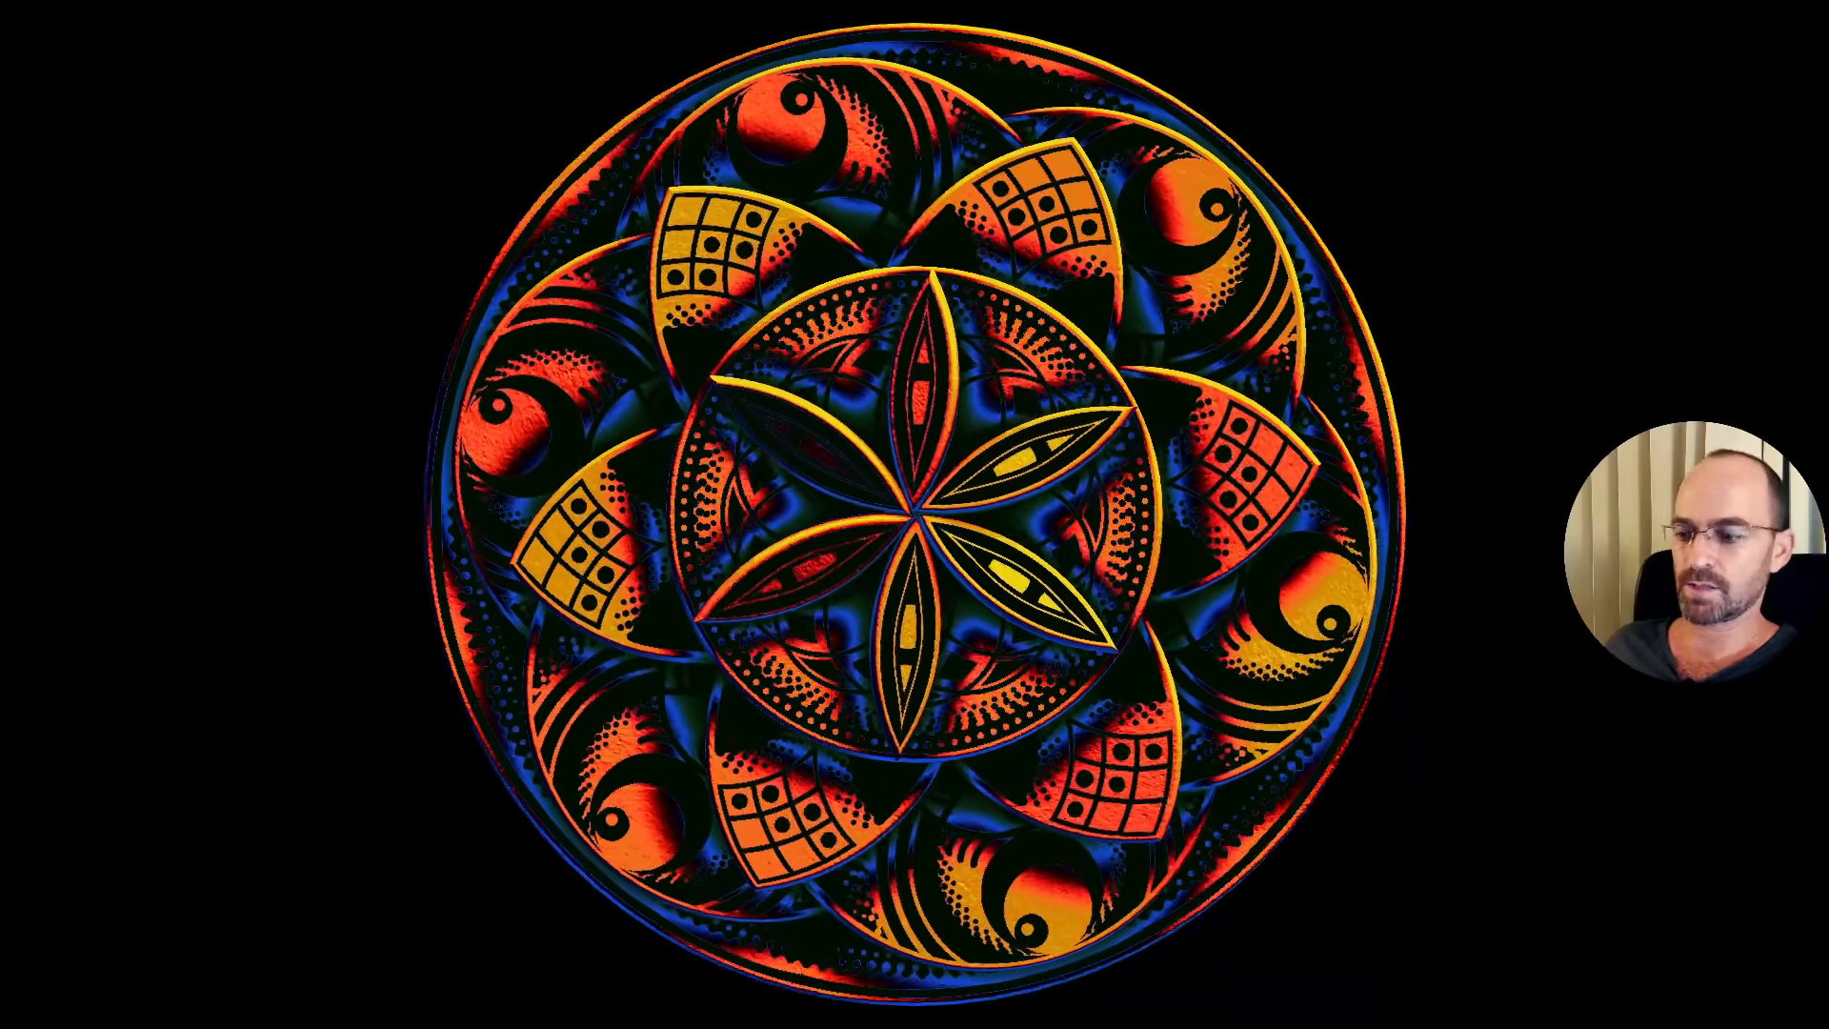
{"action": "key", "text": "ctrl+shift+d"}
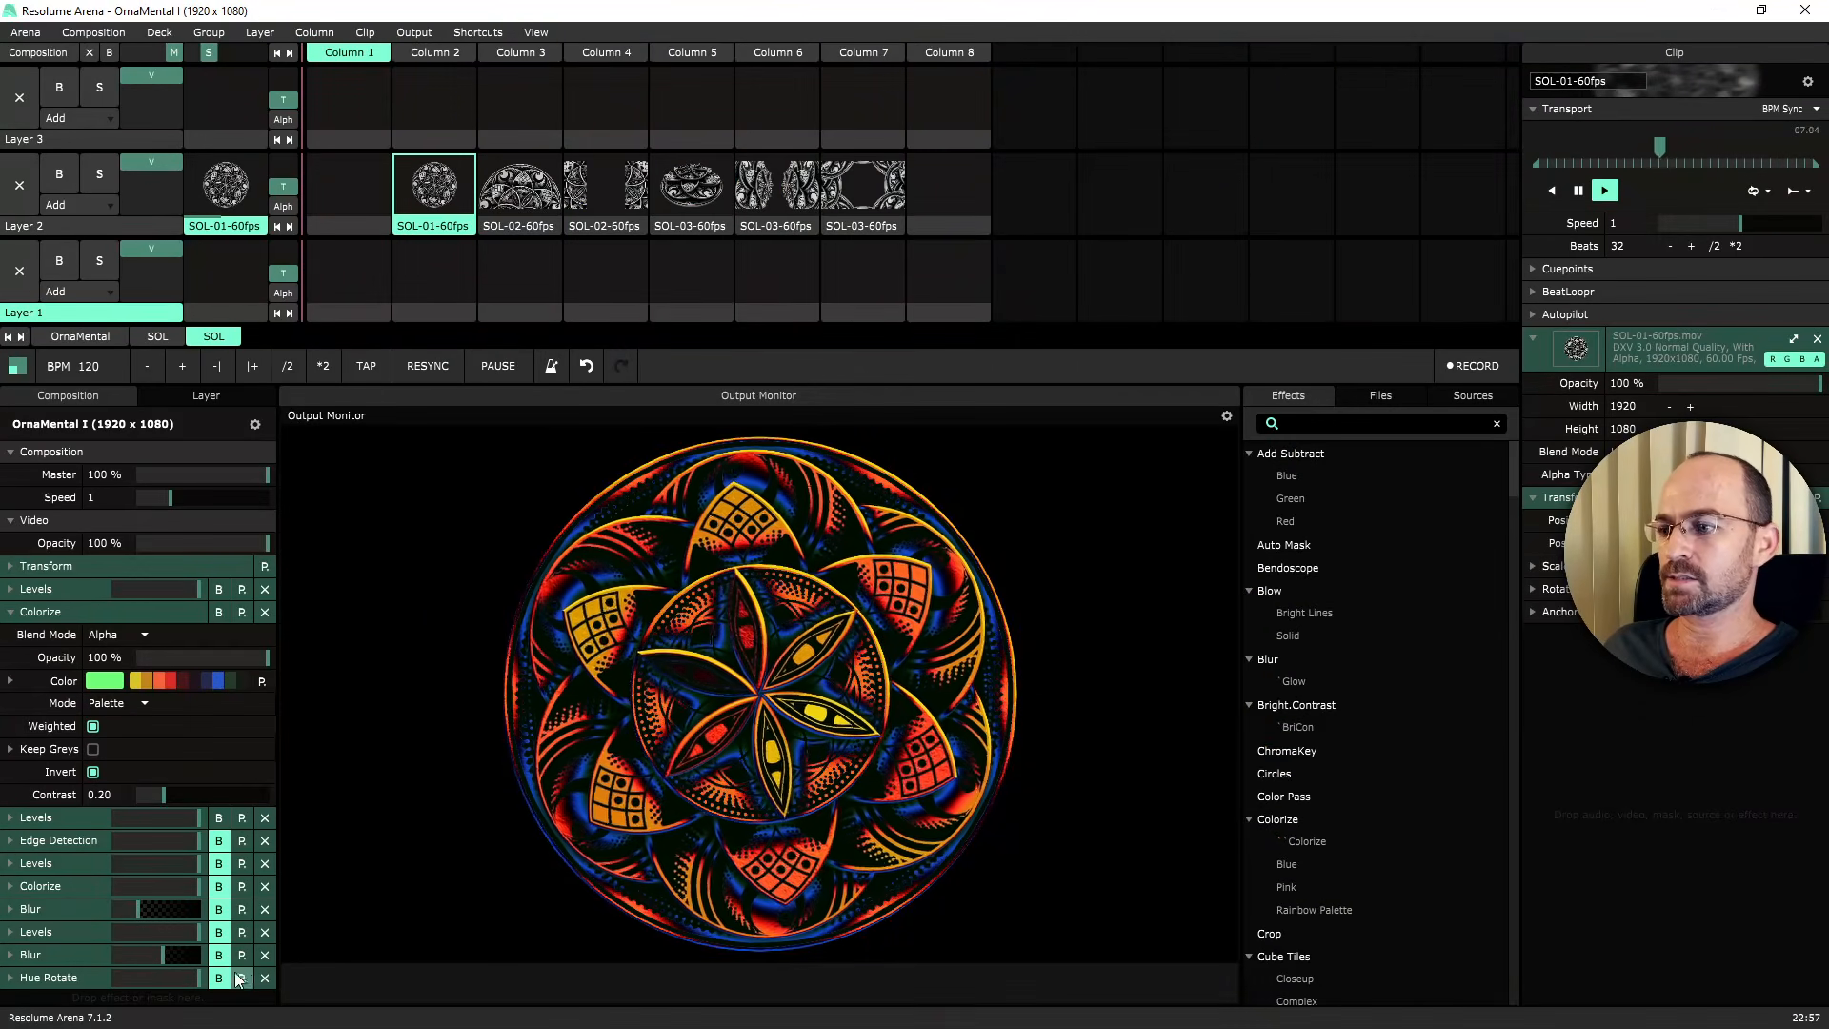
Enable the Hue Rotate effect, set its Hue Rotate to 0.73, preview it fullscreen, and bypass the effect again.
{"action": "left_click", "coordinate": [44, 977]}
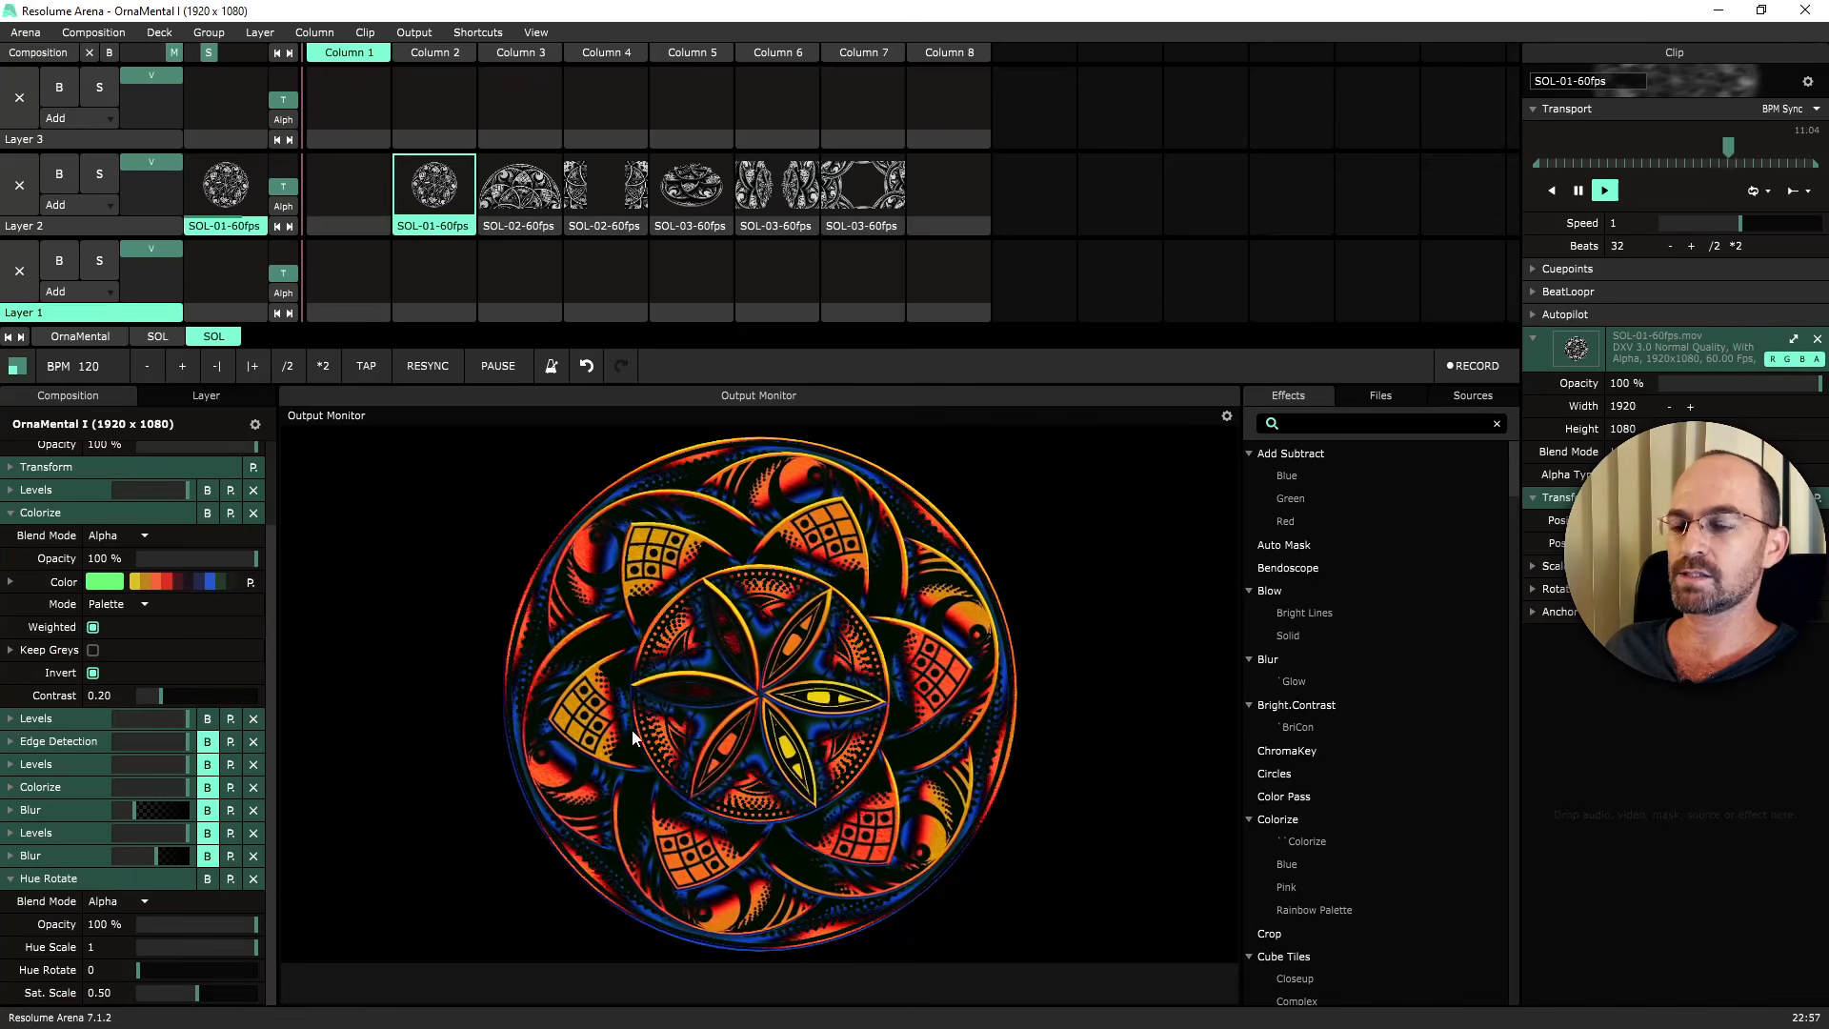
{"action": "left_click_drag", "start_coordinate": [136, 976], "coordinate": [223, 969]}
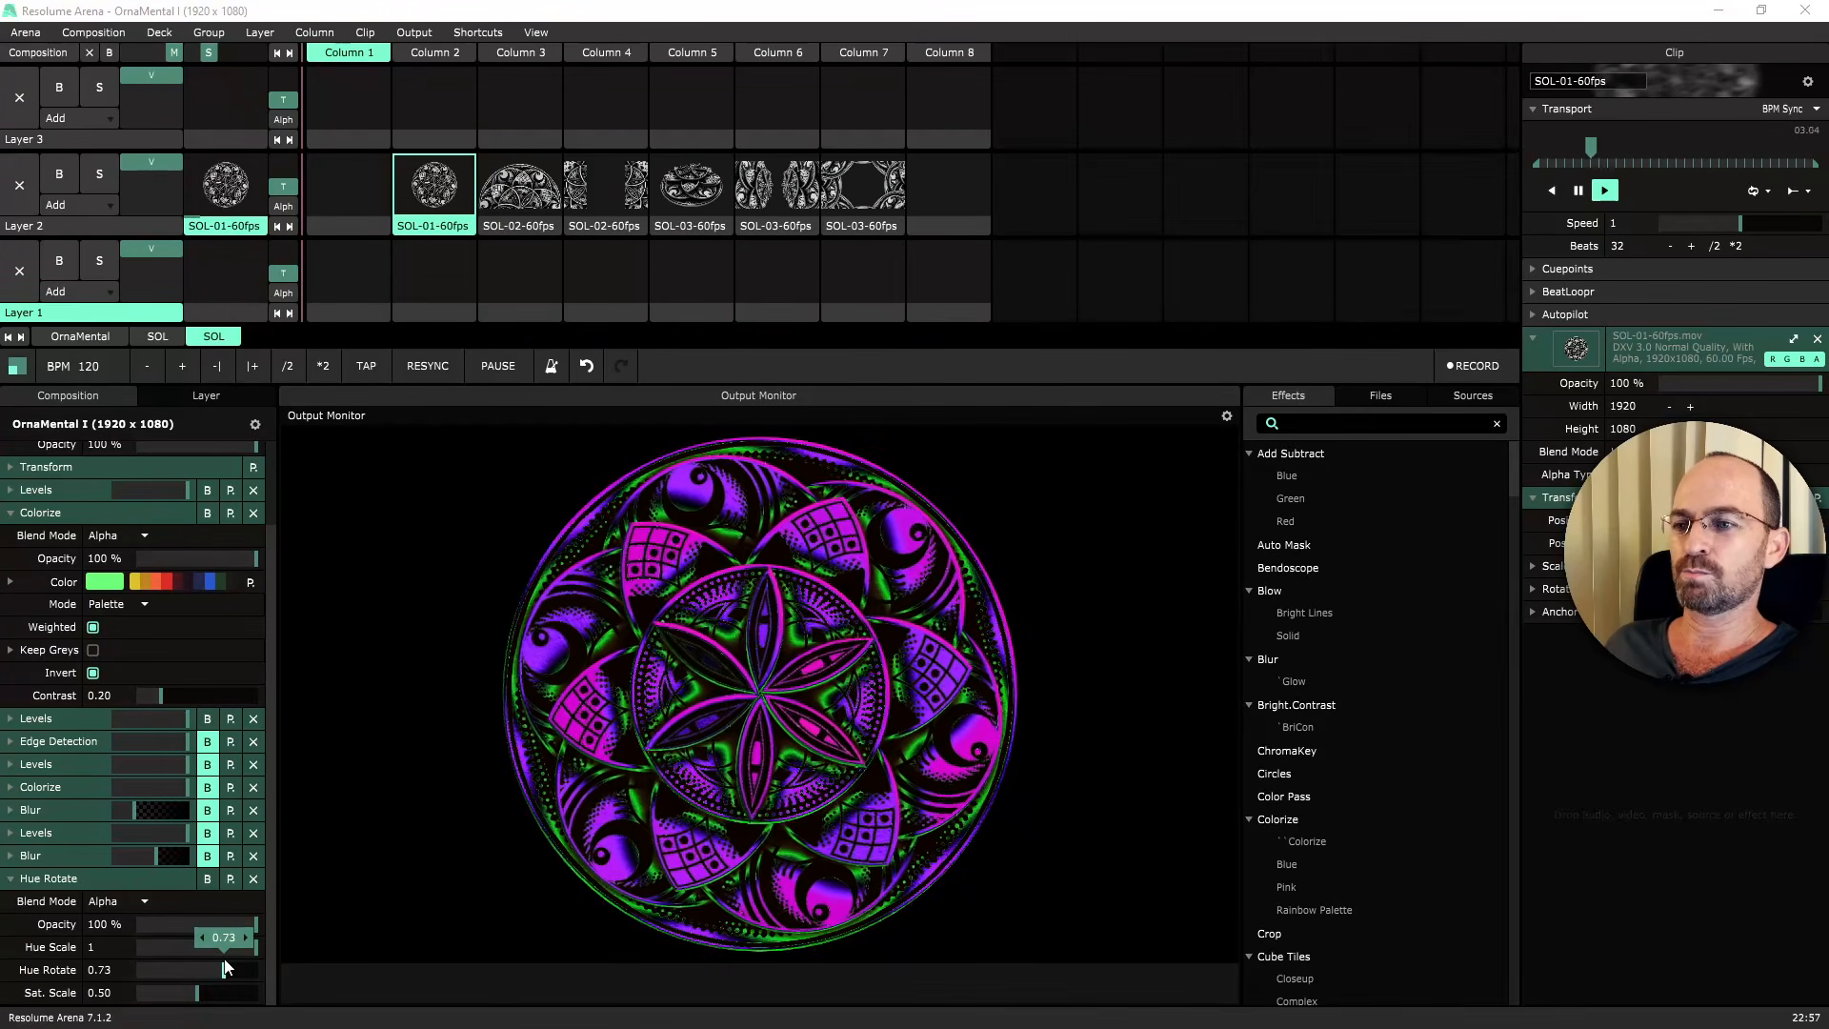
{"action": "key", "text": "ctrl+shift+f"}
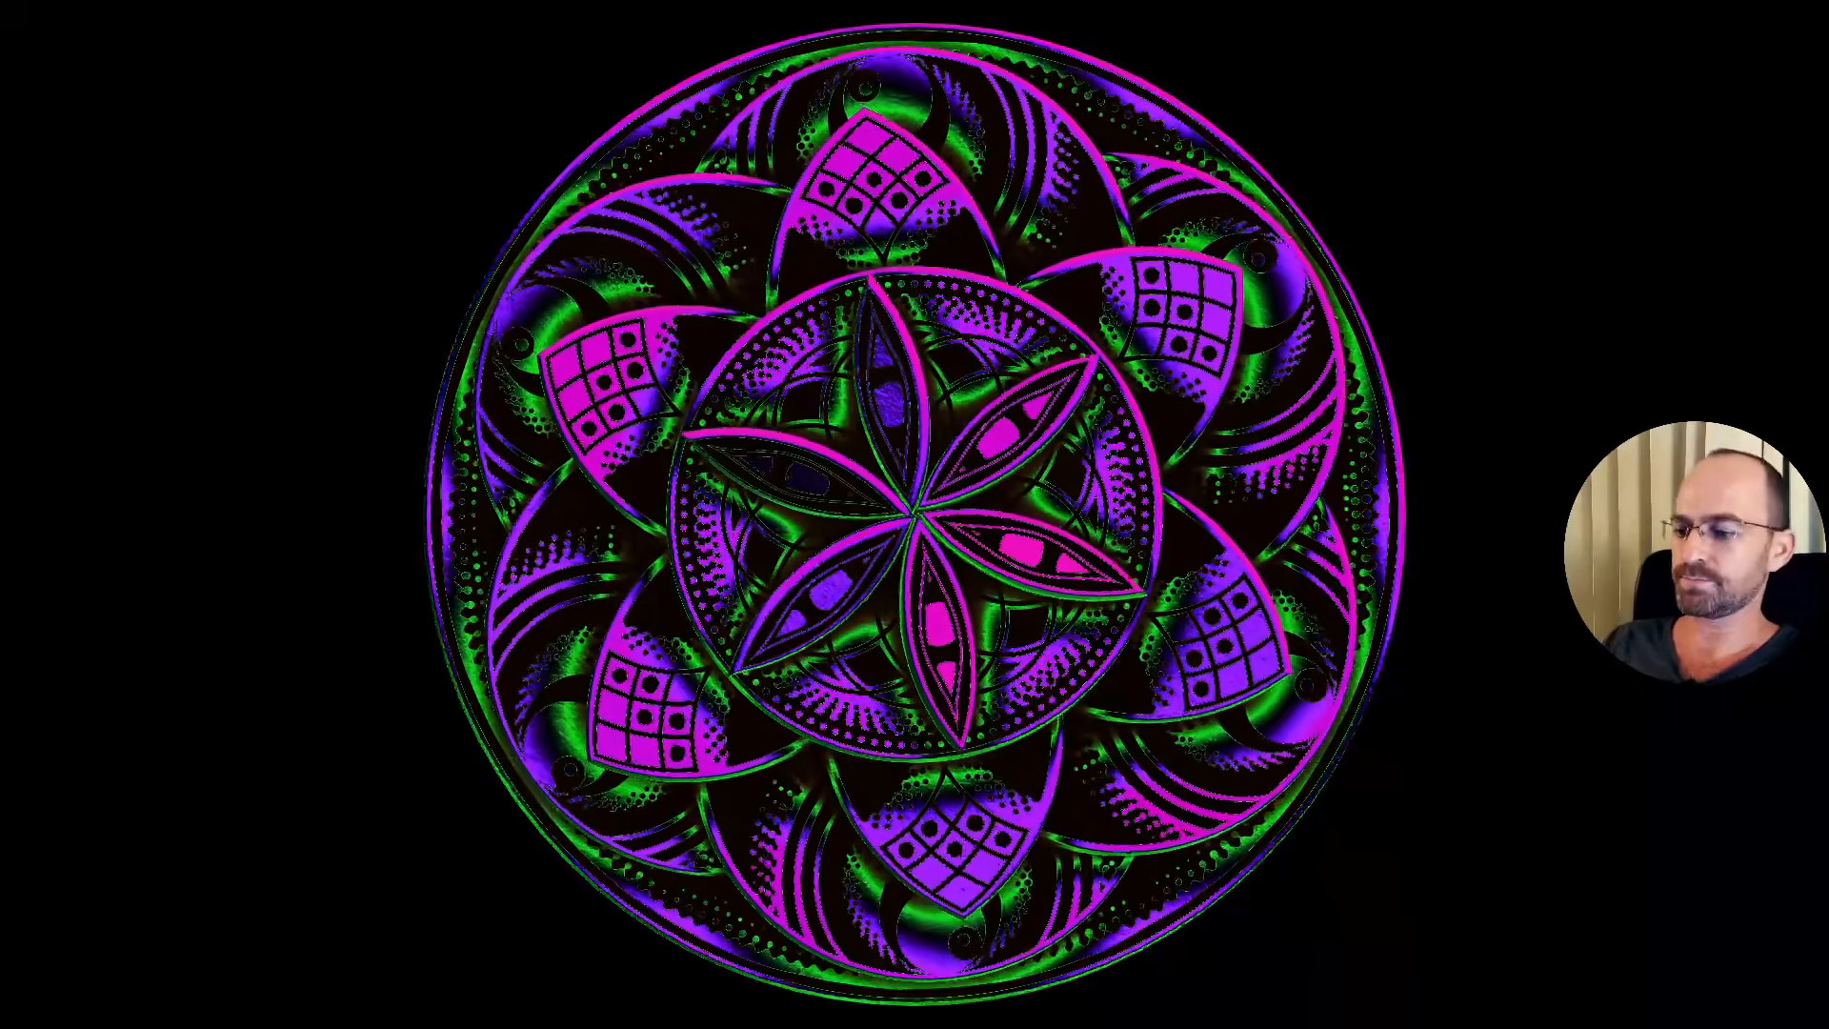
{"action": "key", "text": "ctrl+shift+d"}
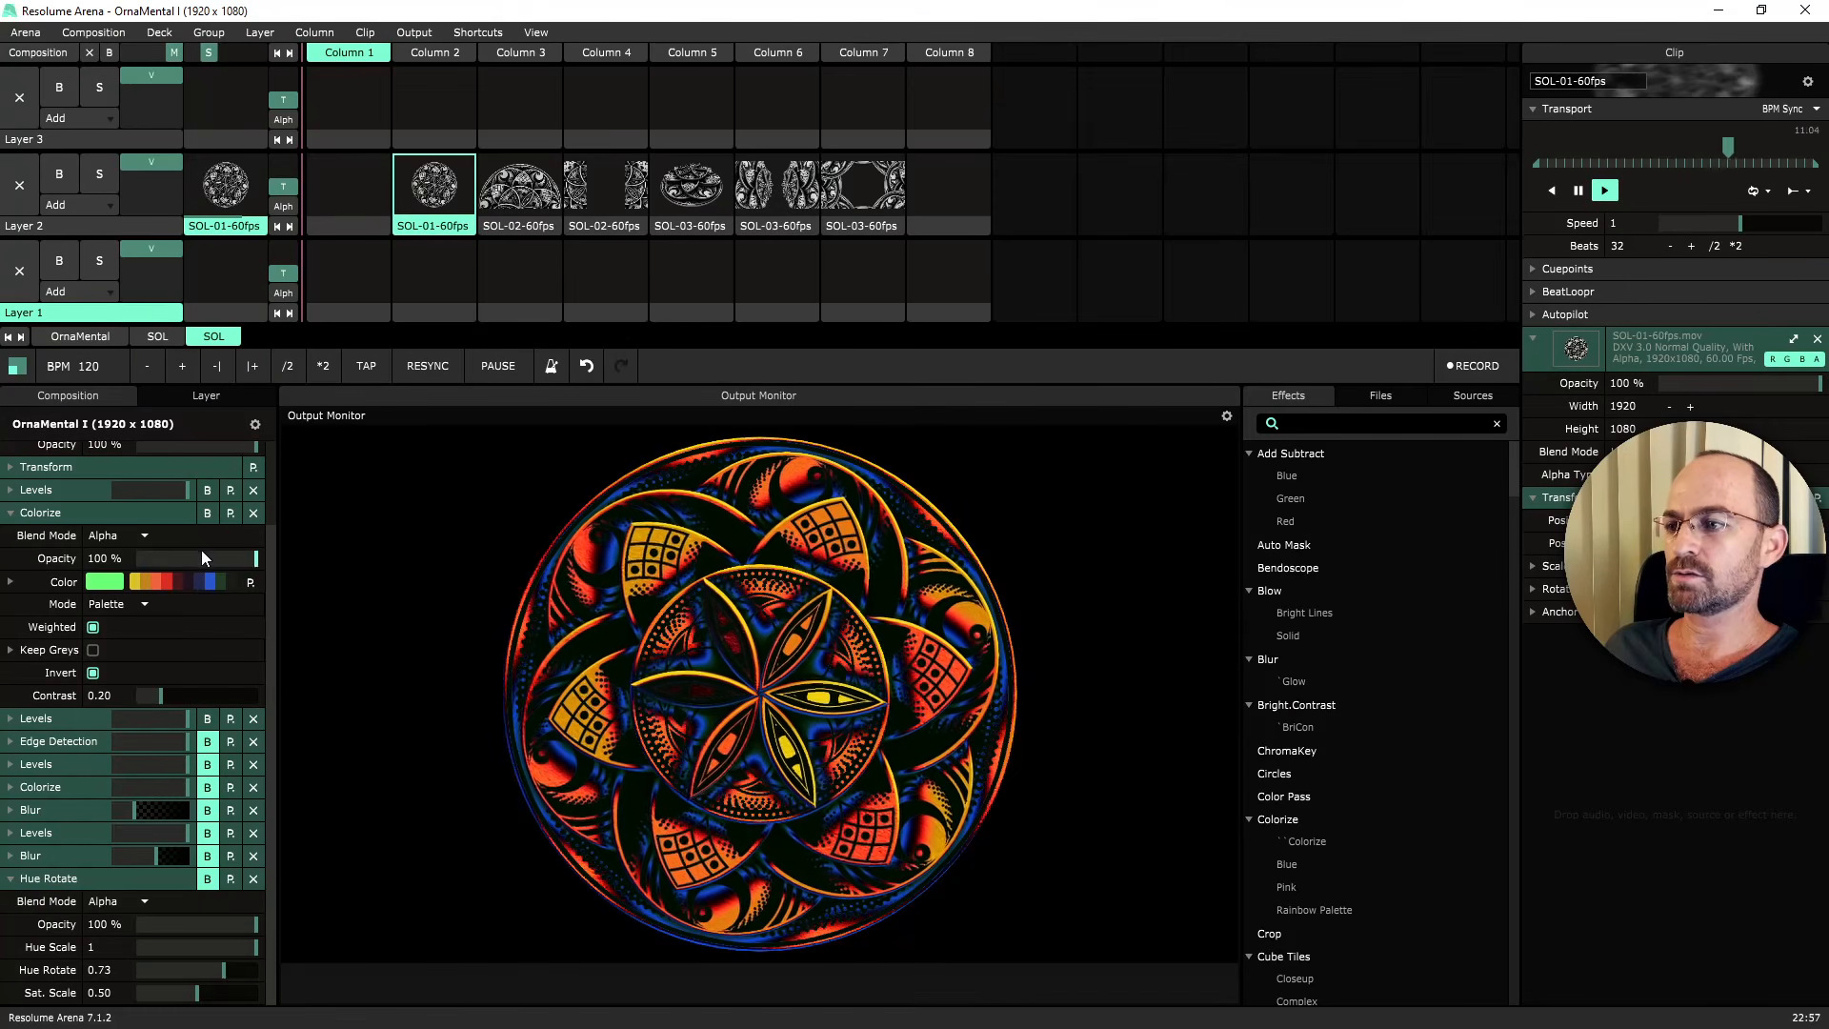
Enable Edge Detection, bypass the first Colorize, and preview the line-only mandala fullscreen.
{"action": "left_click", "coordinate": [158, 516]}
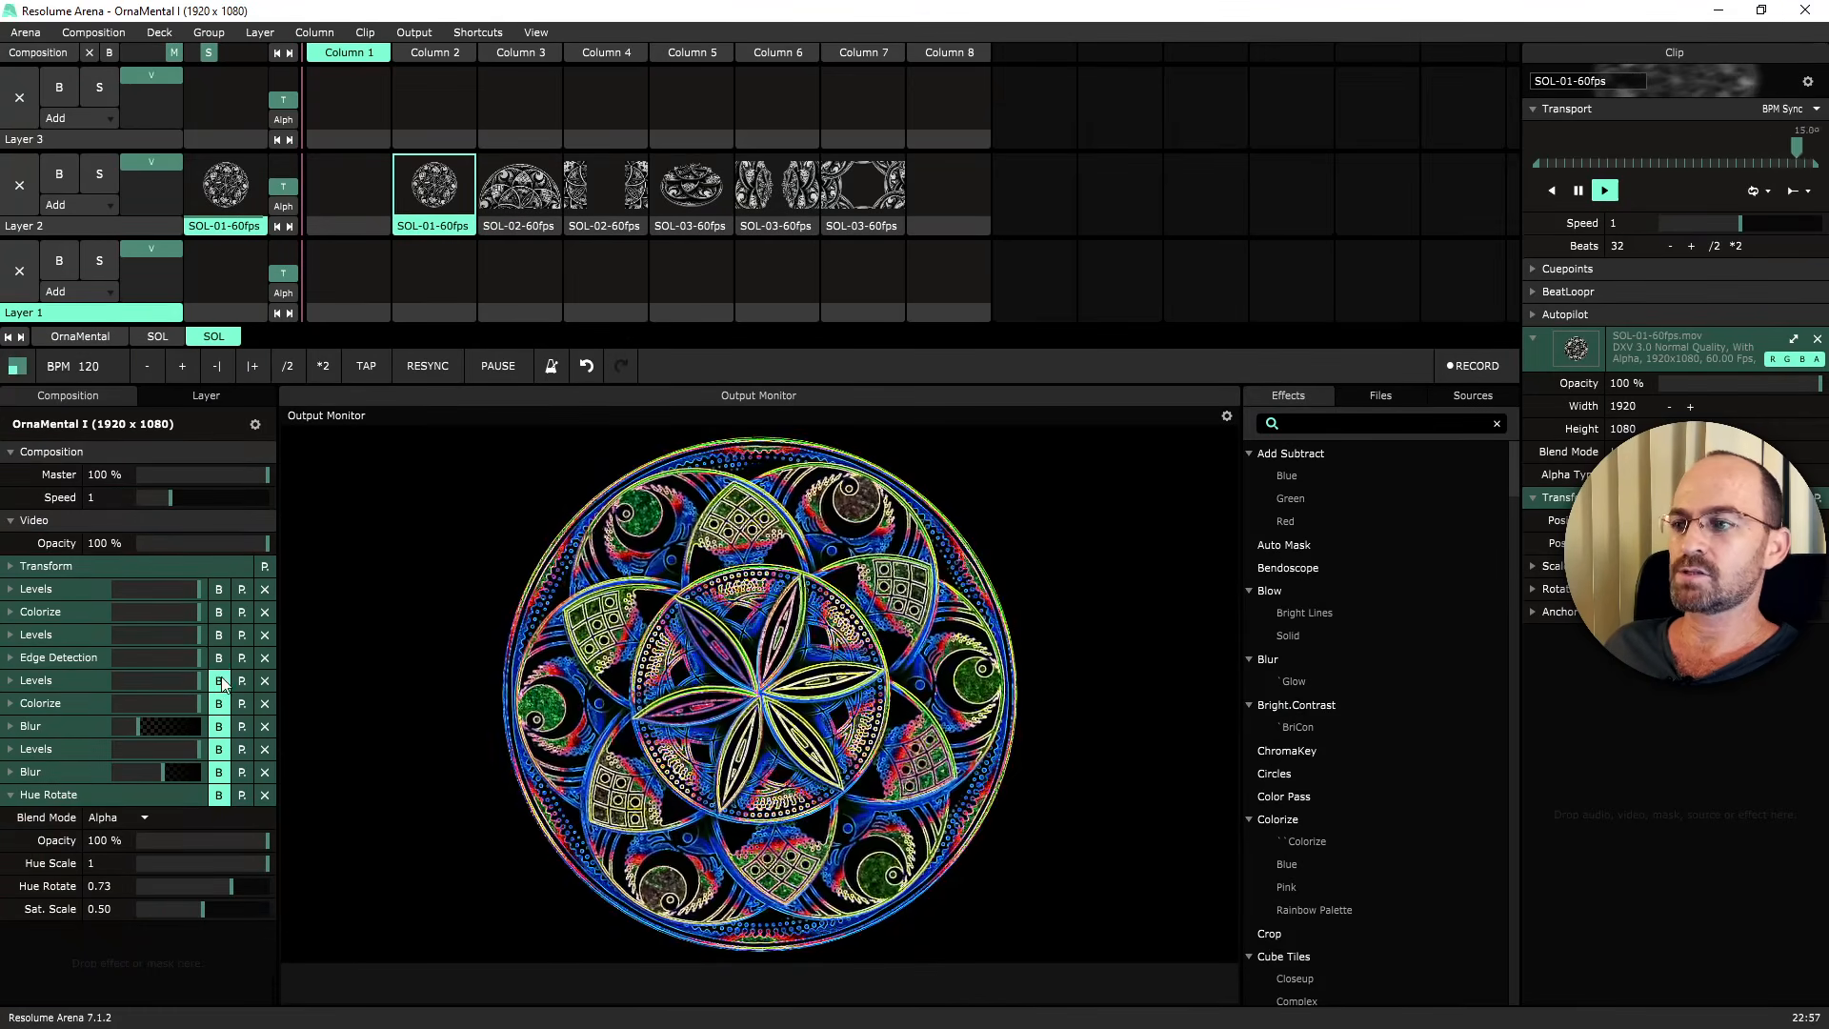
{"action": "left_click", "coordinate": [220, 612]}
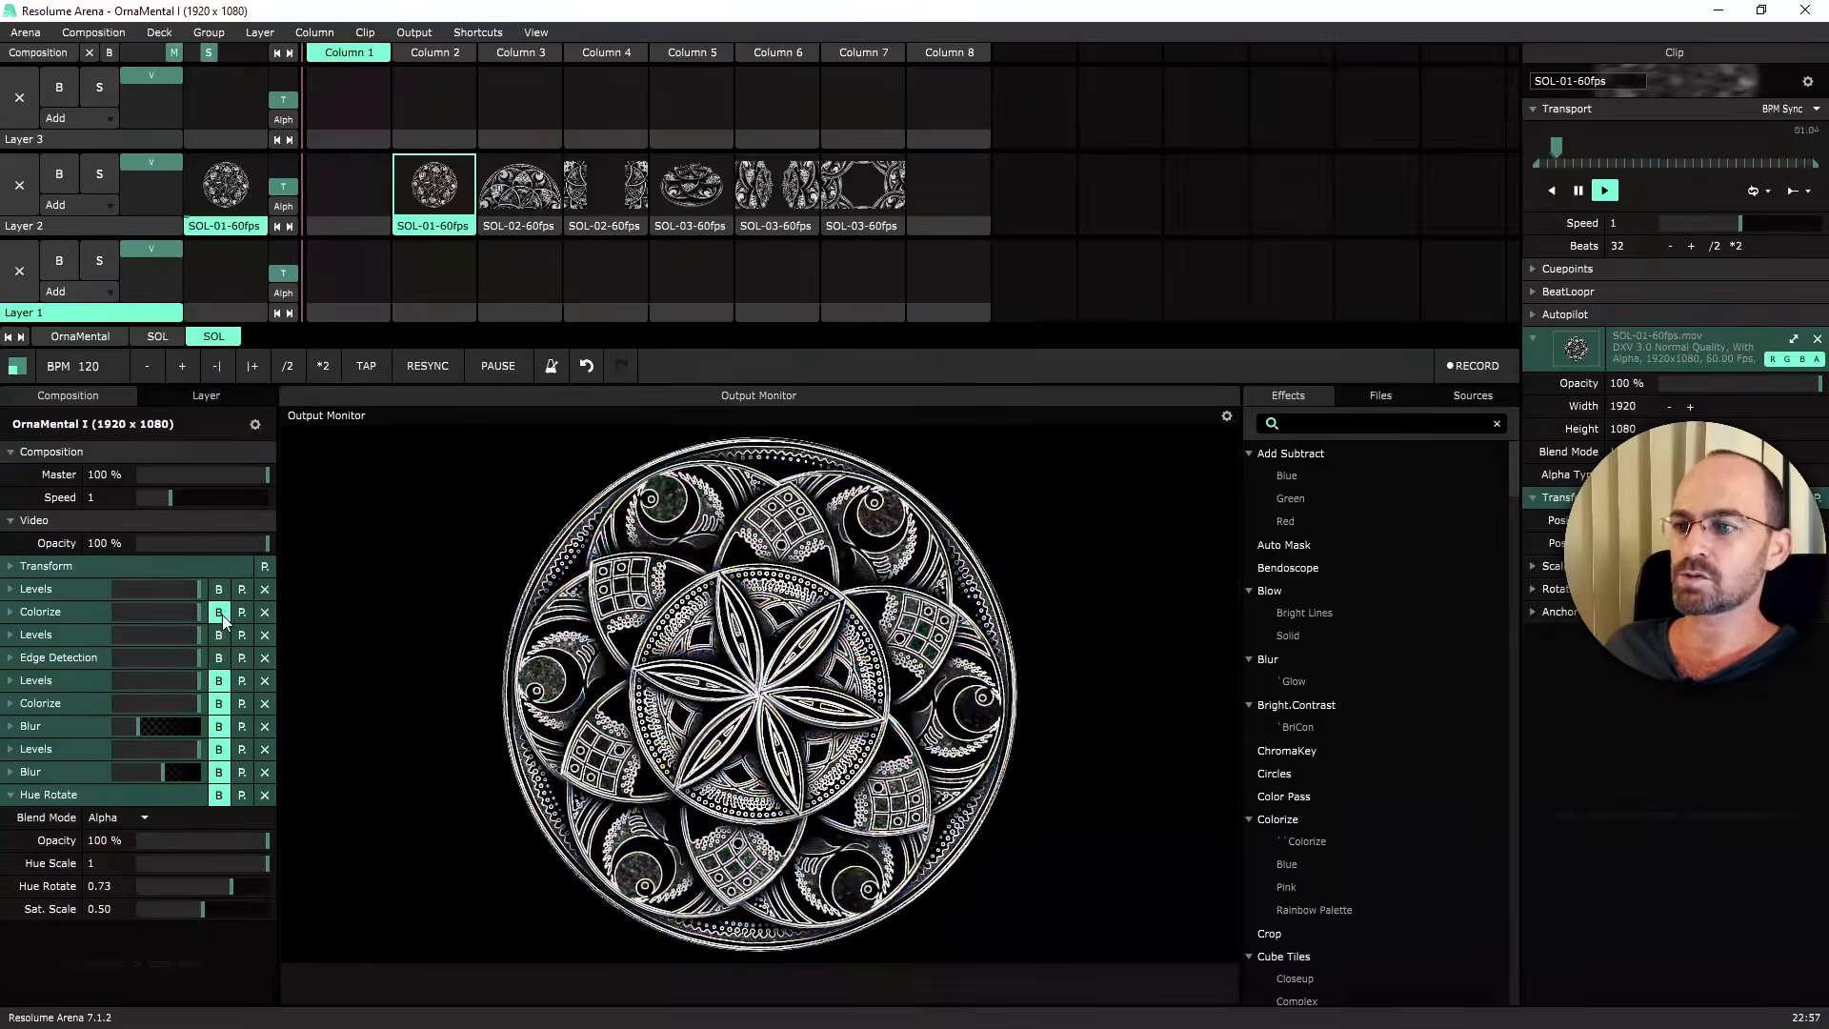
{"action": "key", "text": "ctrl+shift+f"}
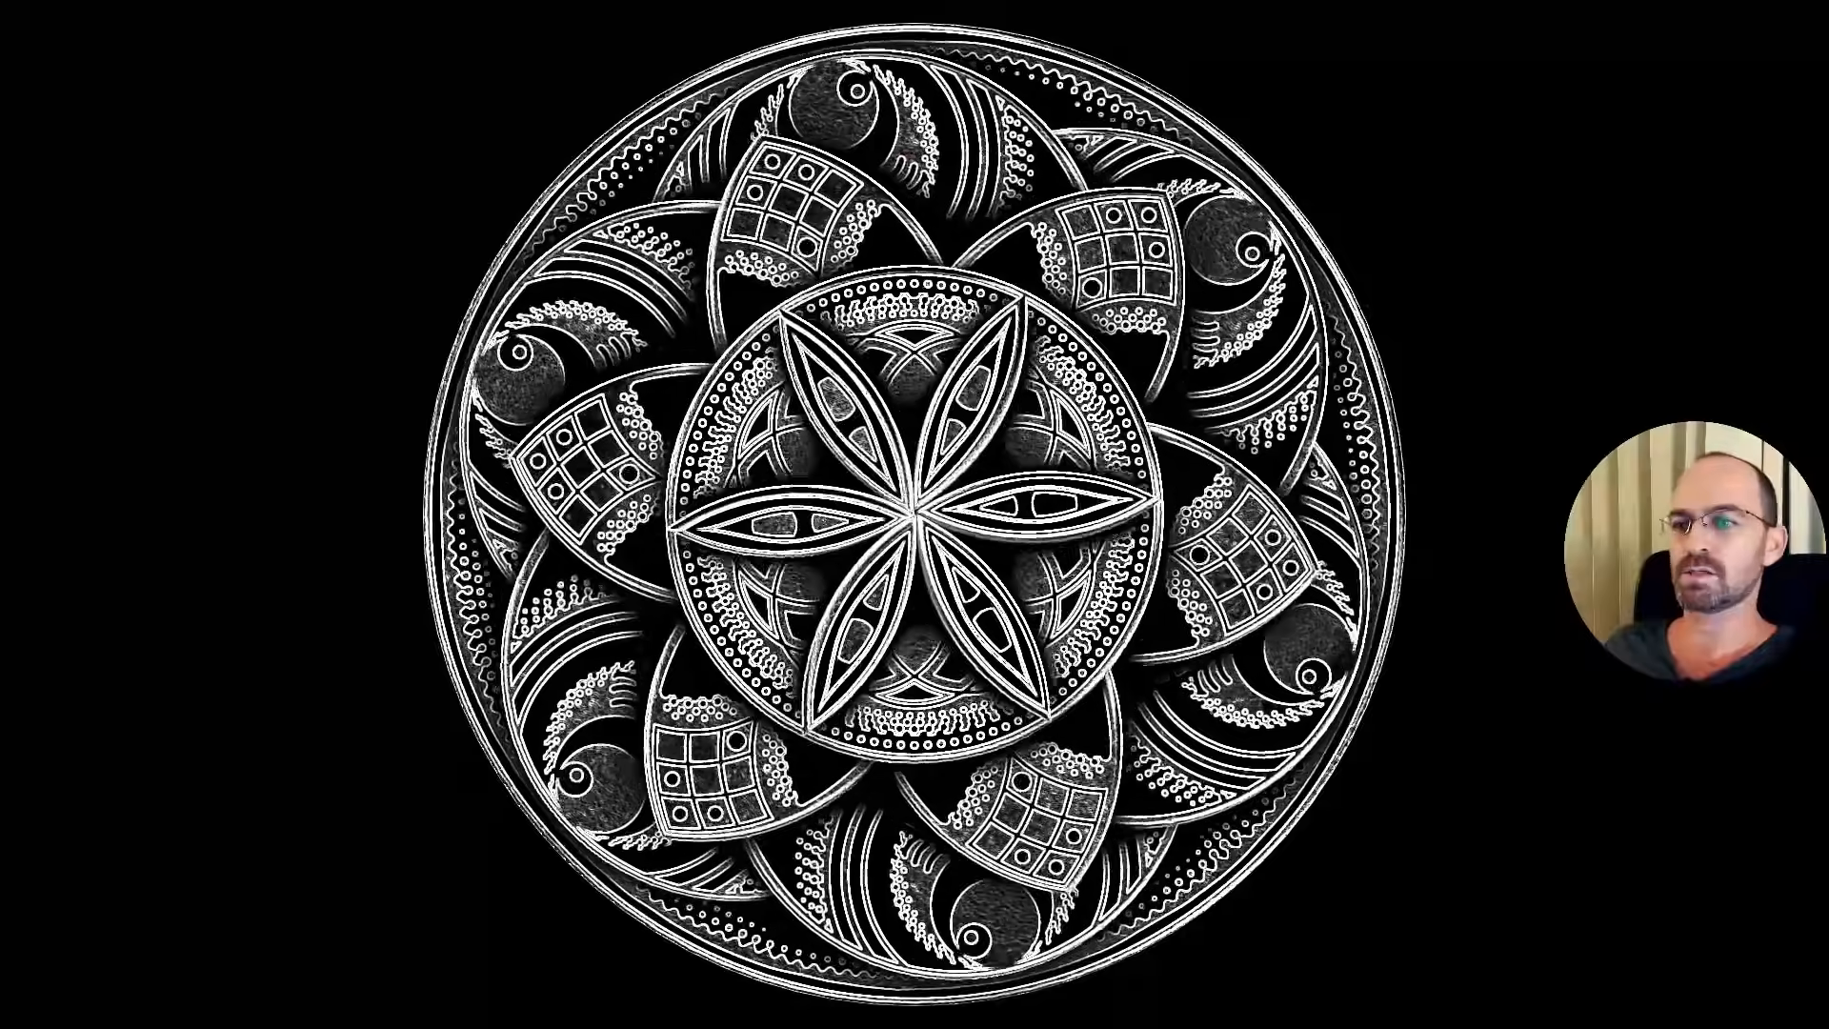
{"action": "key", "text": "ctrl+shift"}
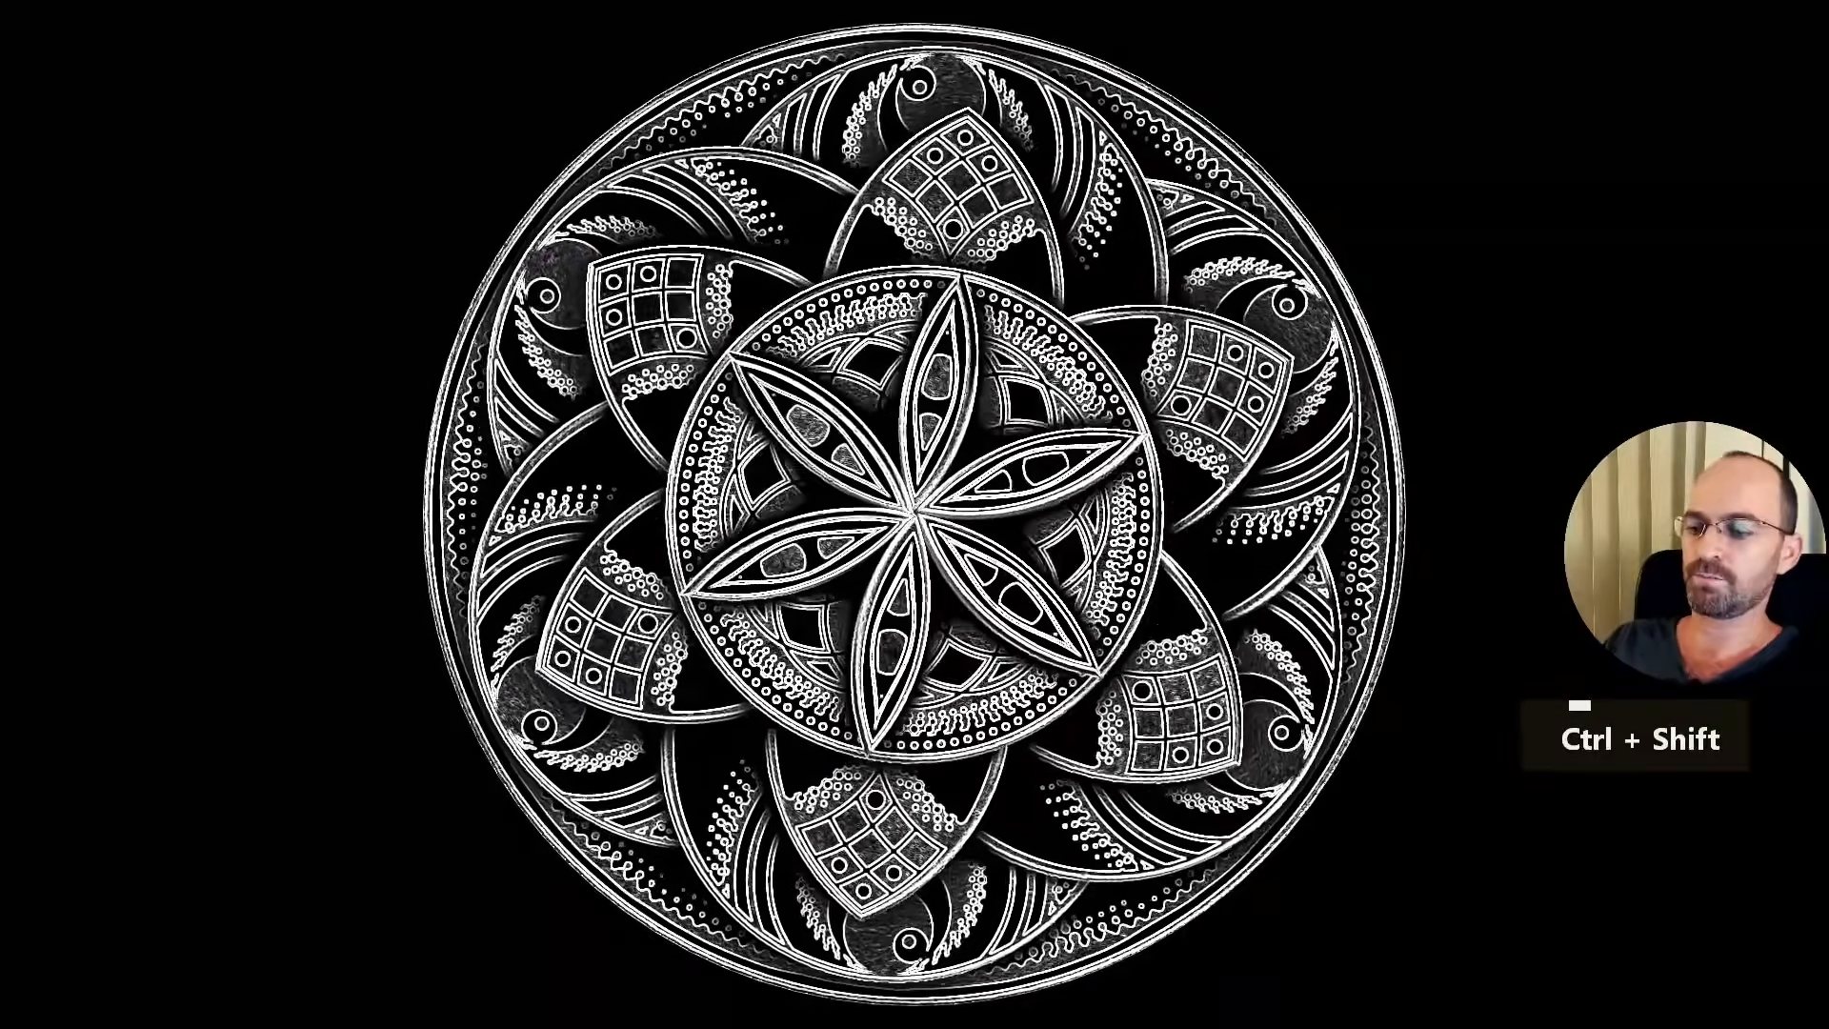
{"action": "key", "text": "ctrl+shift+d"}
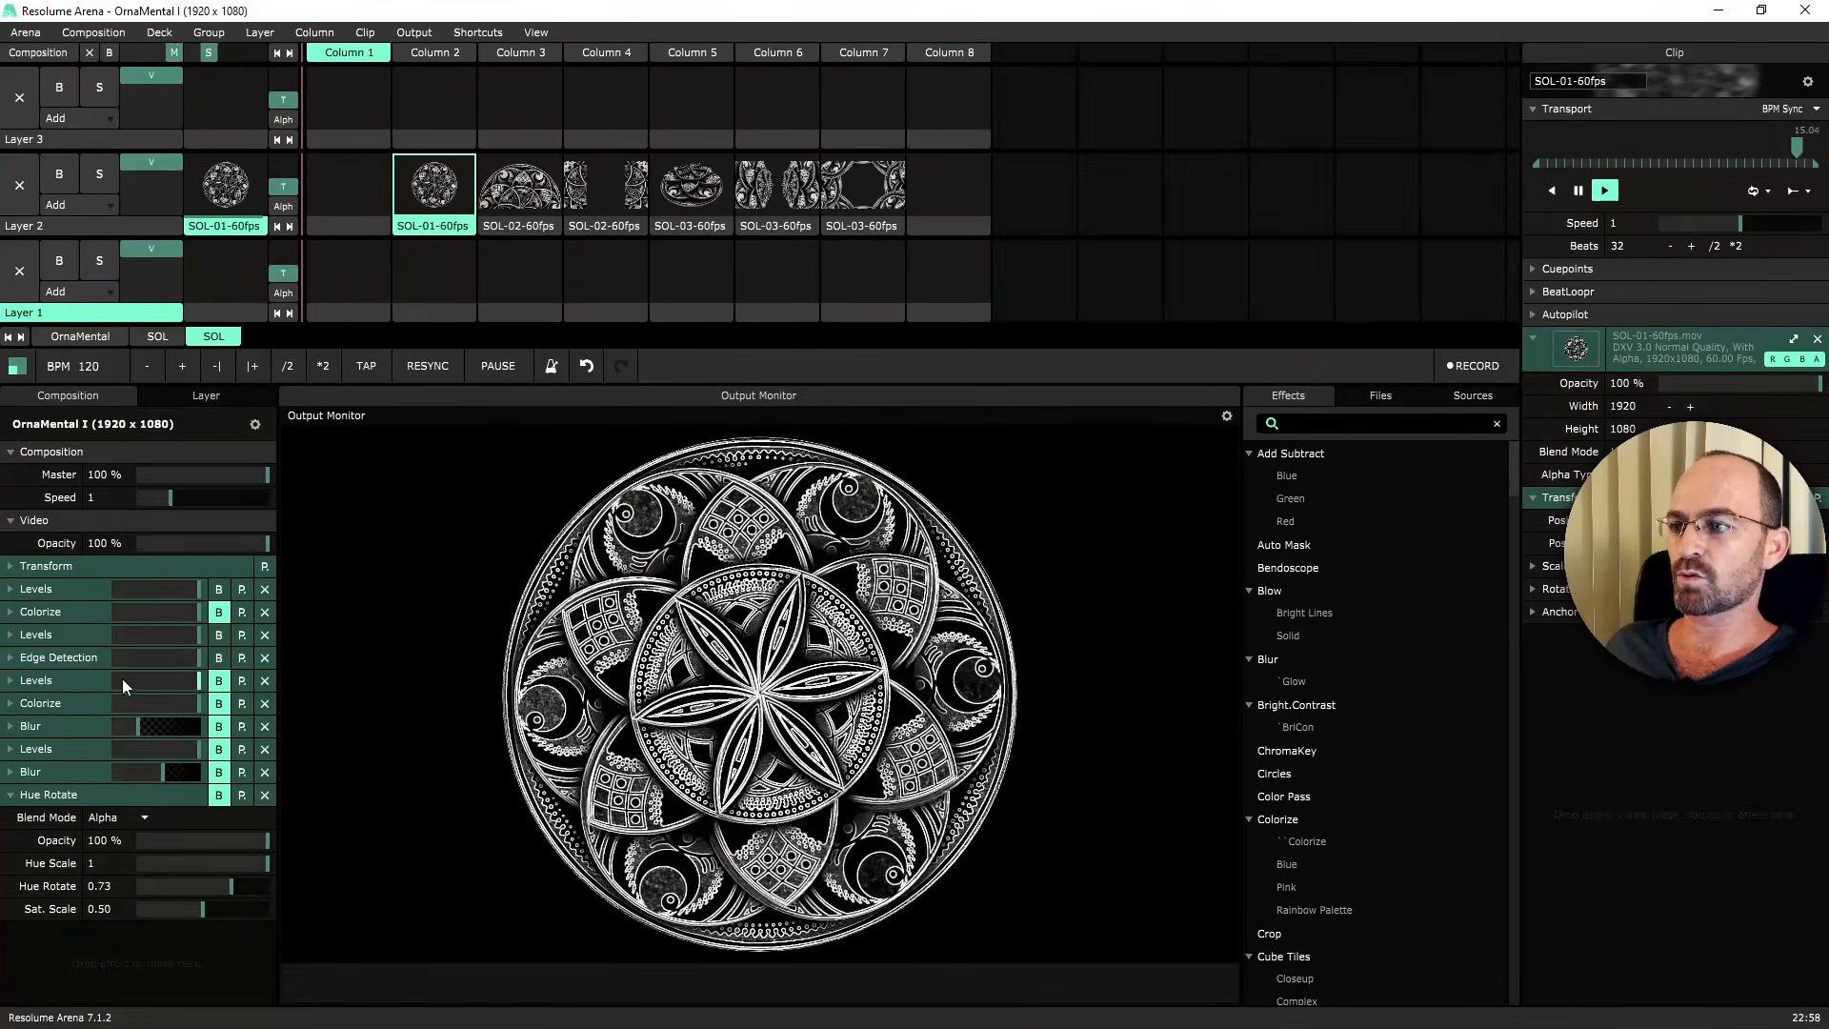
Enable the Levels and Colorize effects that follow Edge Detection, and check that Colorize's settings.
{"action": "left_click", "coordinate": [221, 682]}
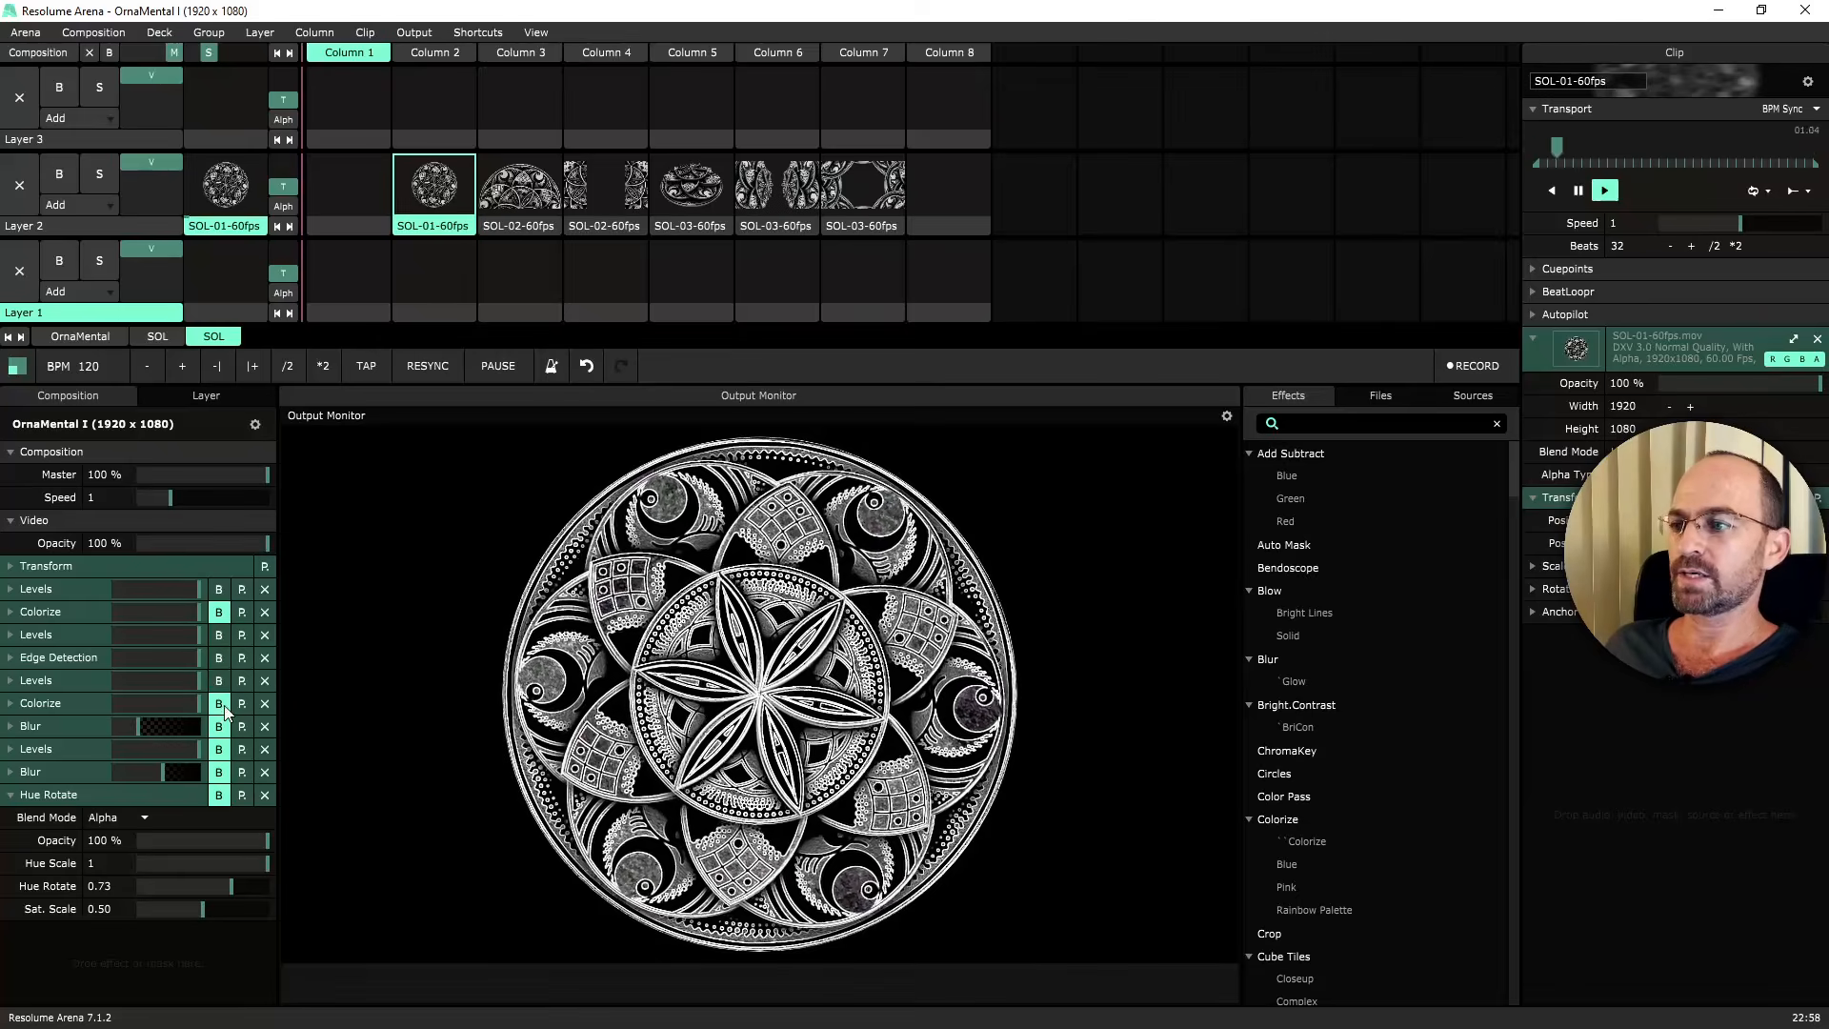
{"action": "left_click", "coordinate": [222, 705]}
{"action": "left_click", "coordinate": [77, 703]}
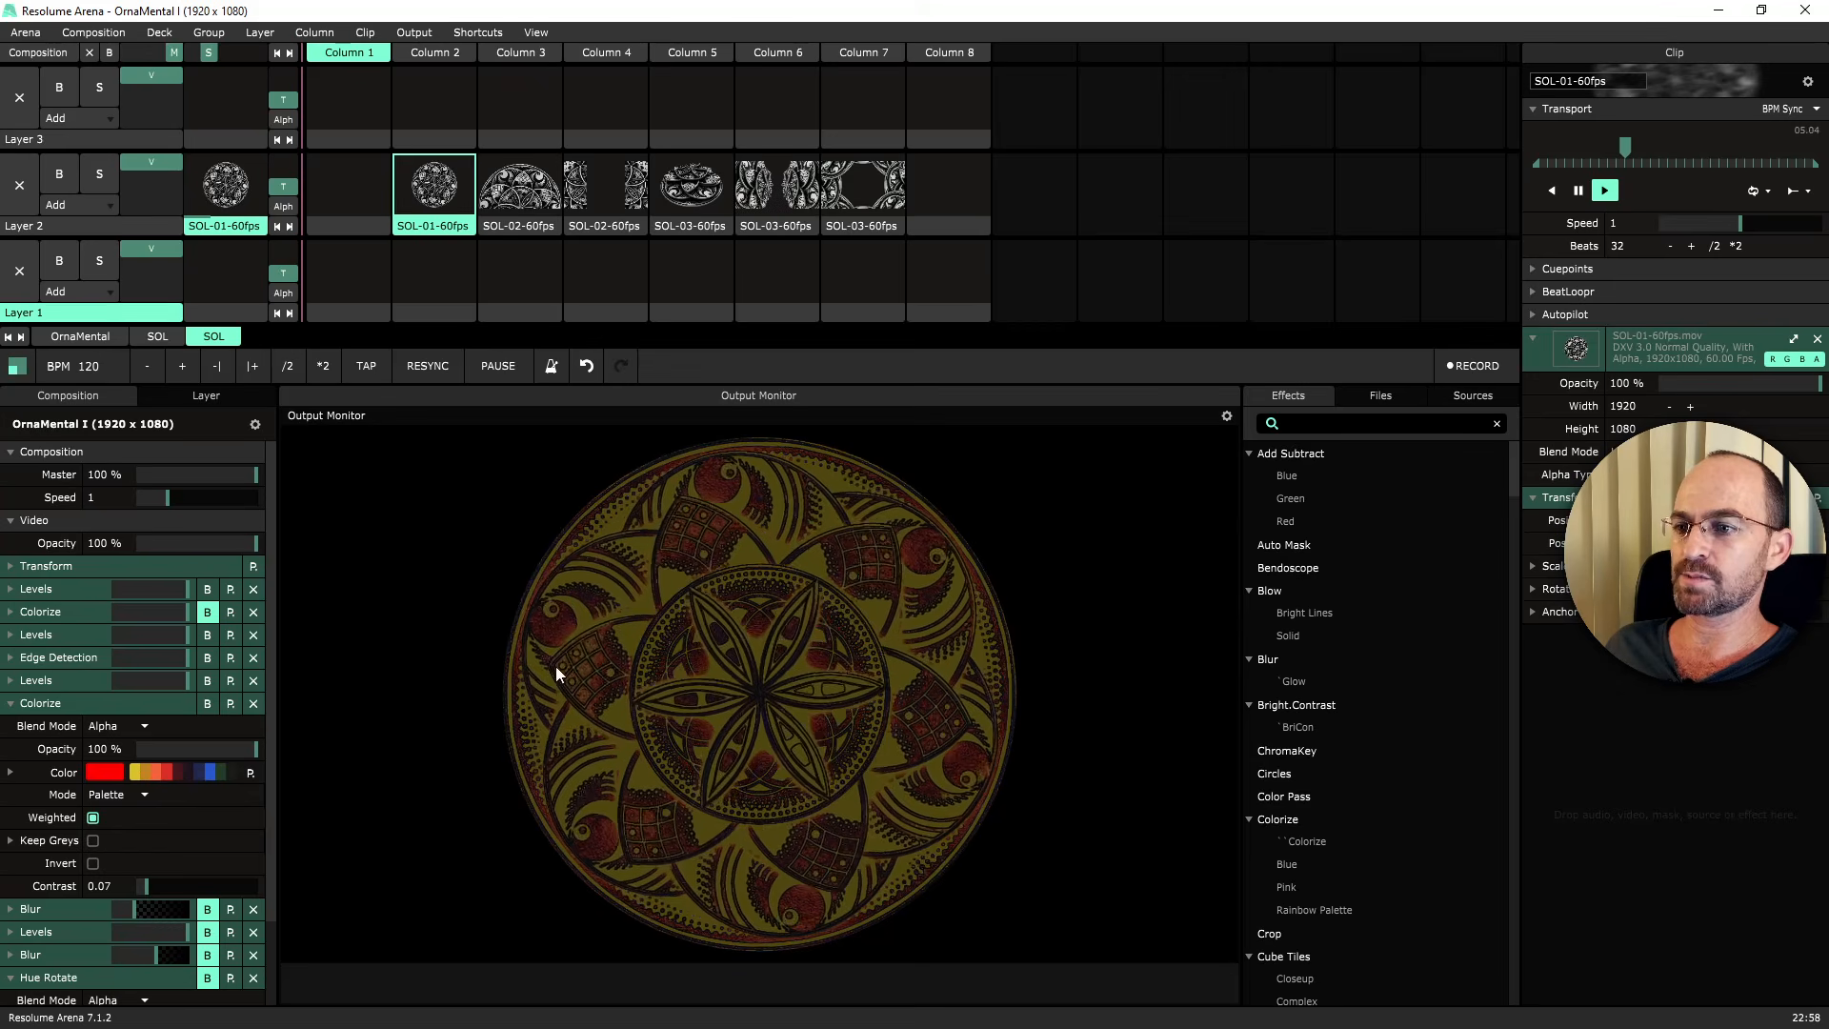
{"action": "left_click", "coordinate": [82, 705]}
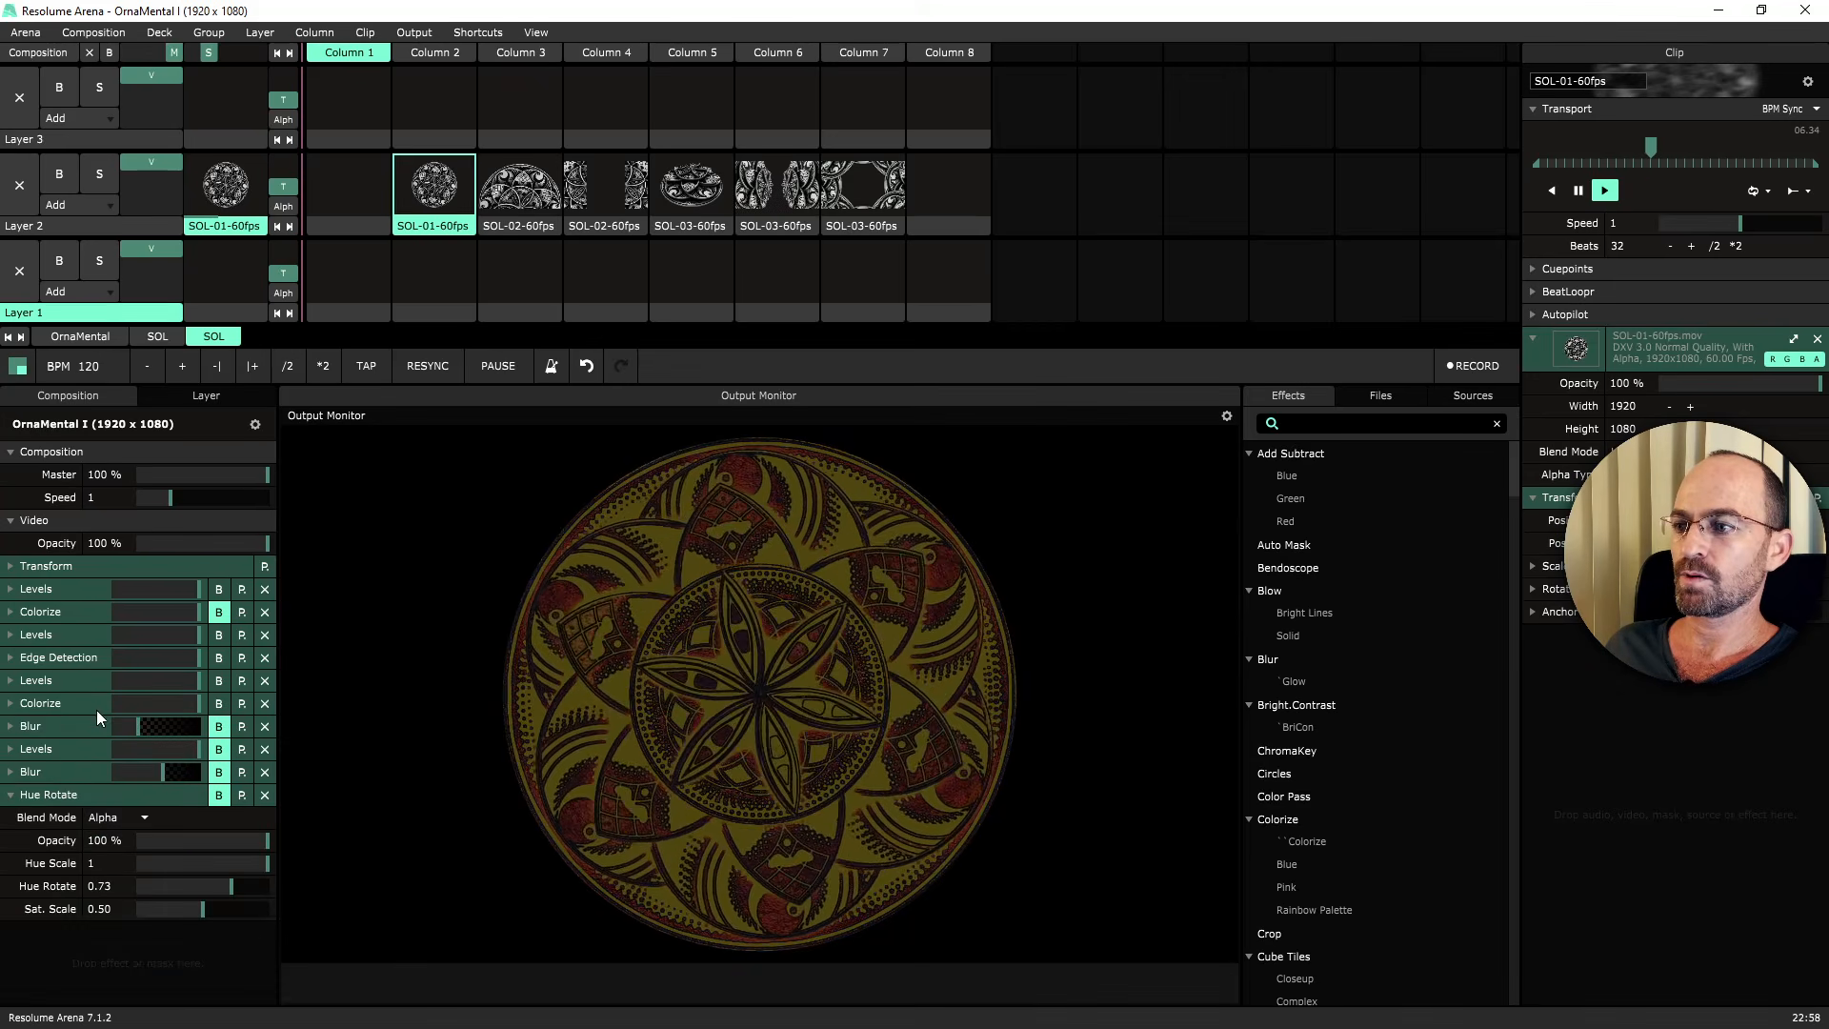
Enable both Blur effects, the Levels between them and the first Colorize, and preview the glowing mandala fullscreen.
{"action": "left_click", "coordinate": [219, 728]}
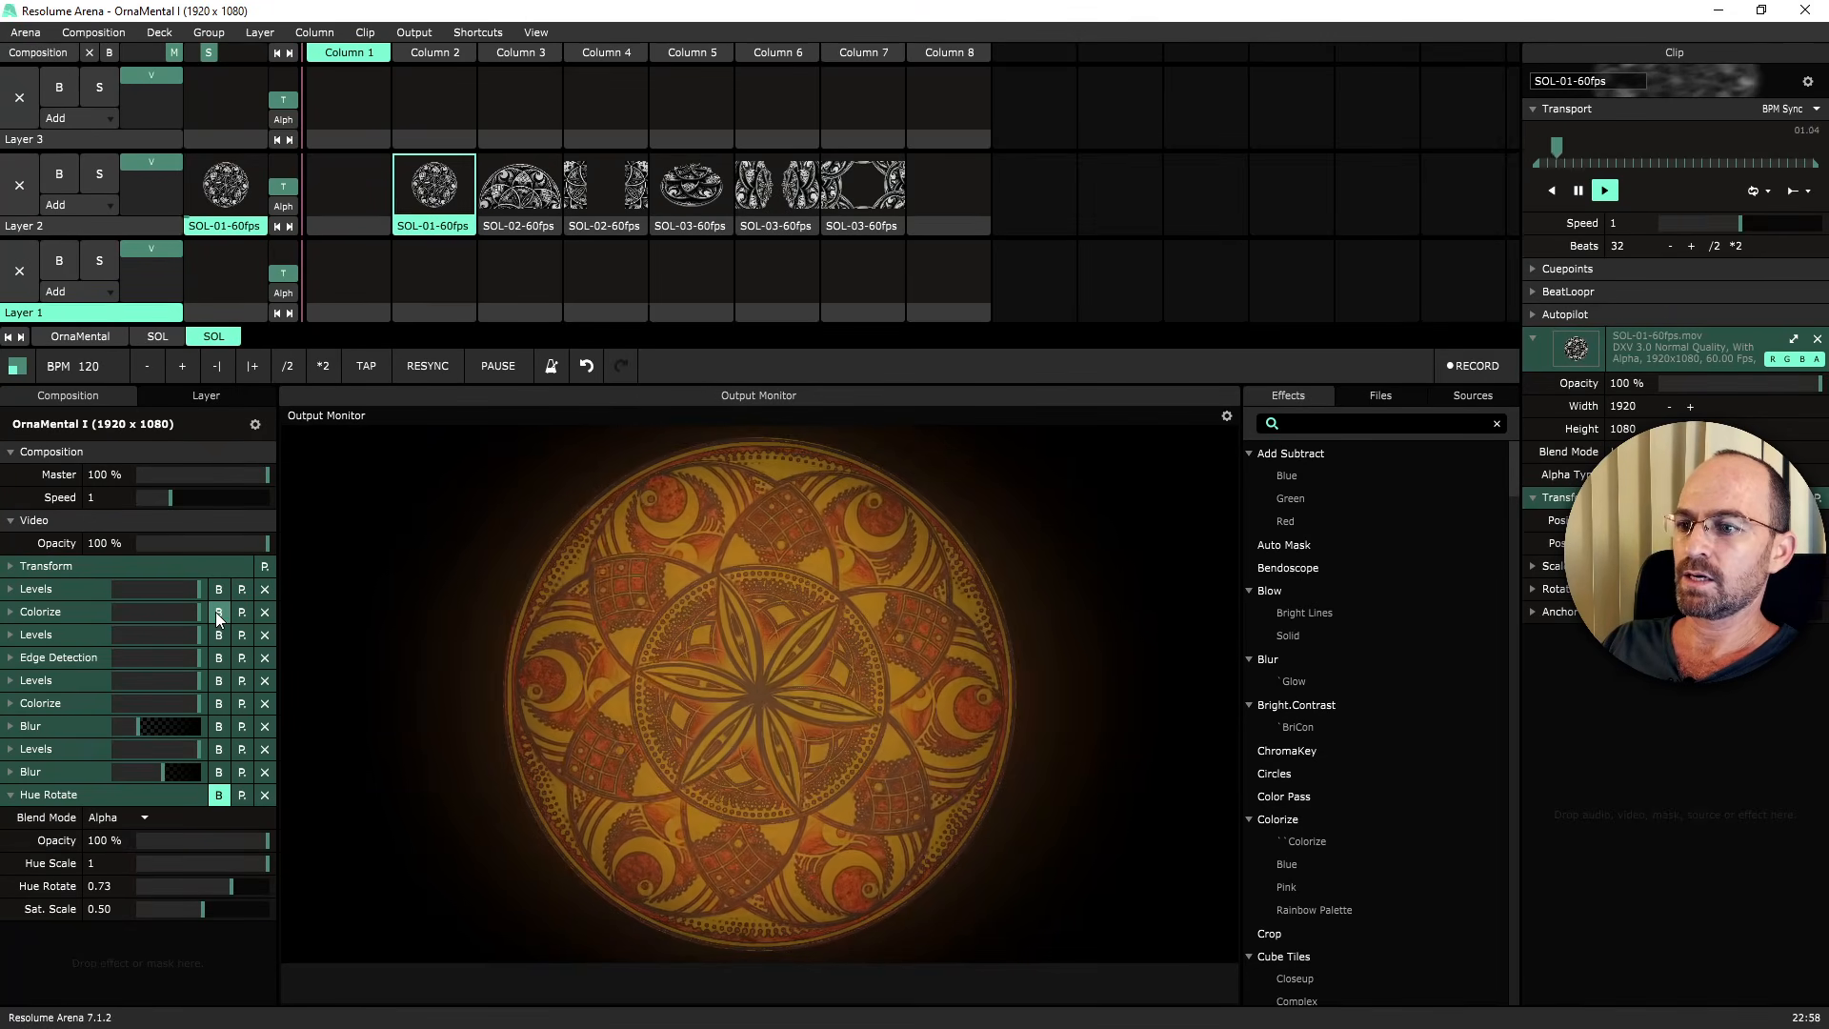
{"action": "key", "text": "ctrl+shift+1"}
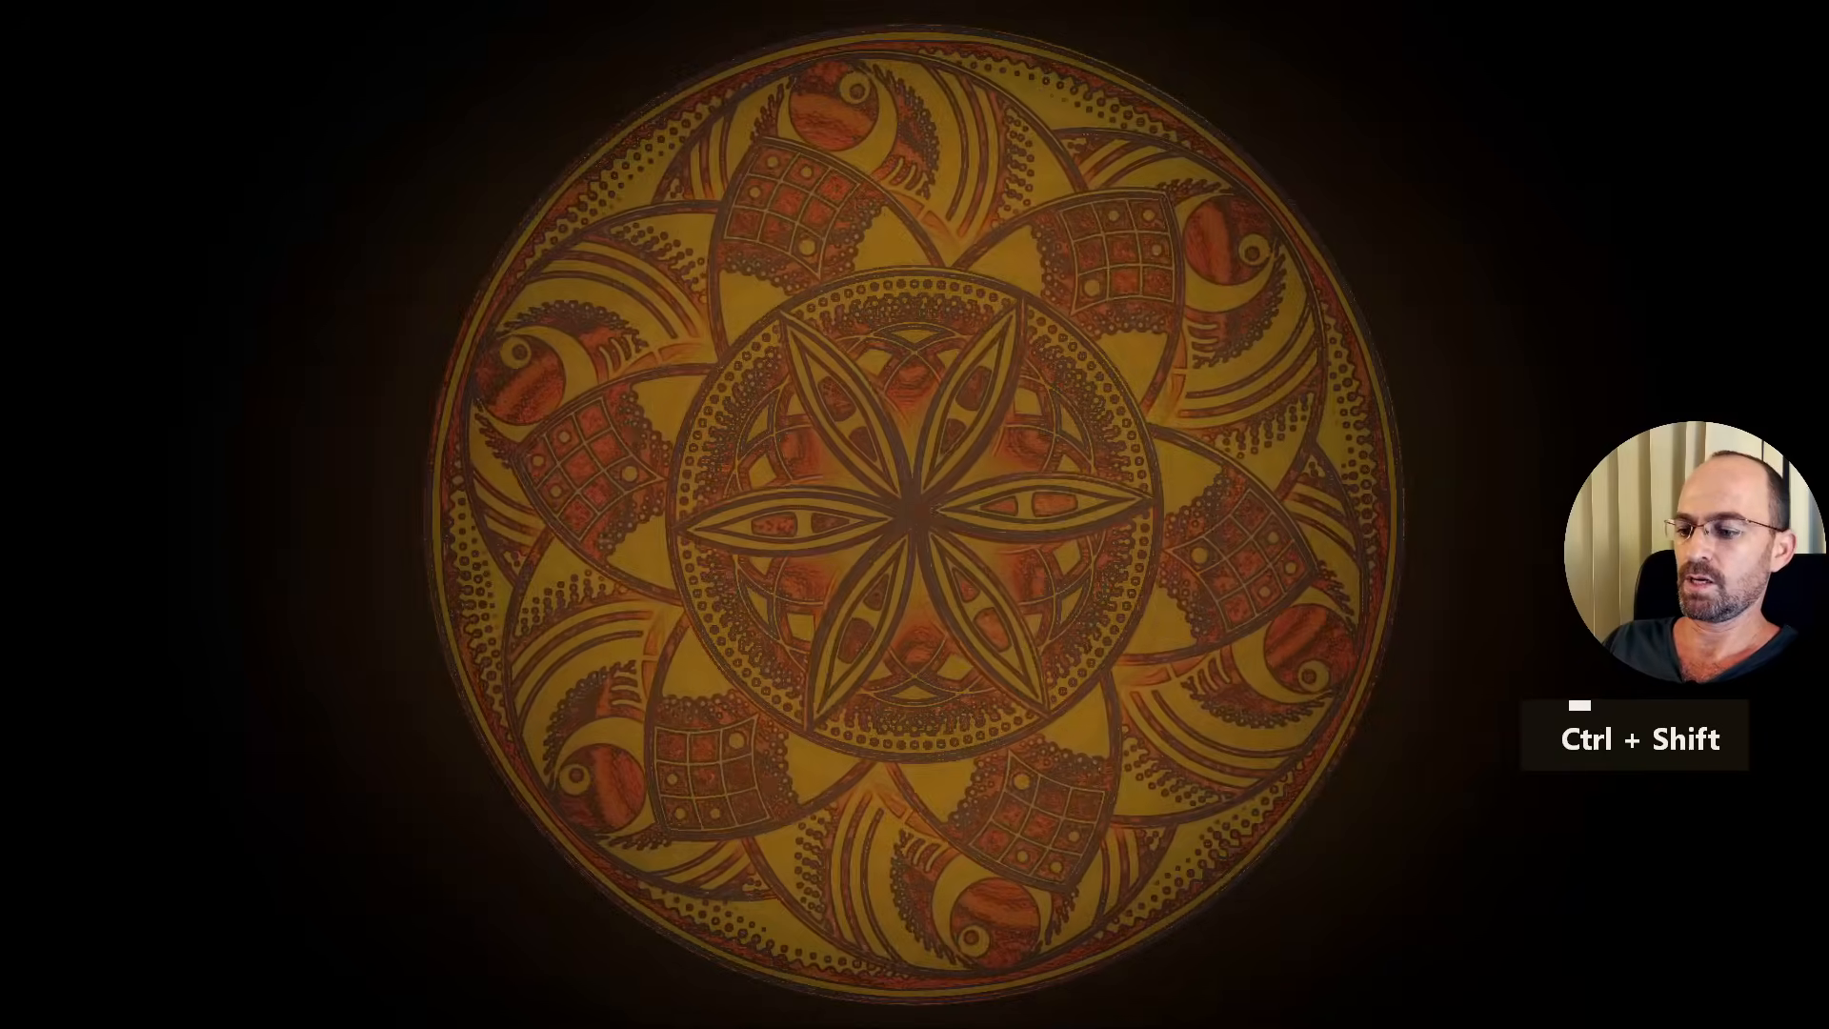
{"action": "key", "text": "ctrl+shift+d"}
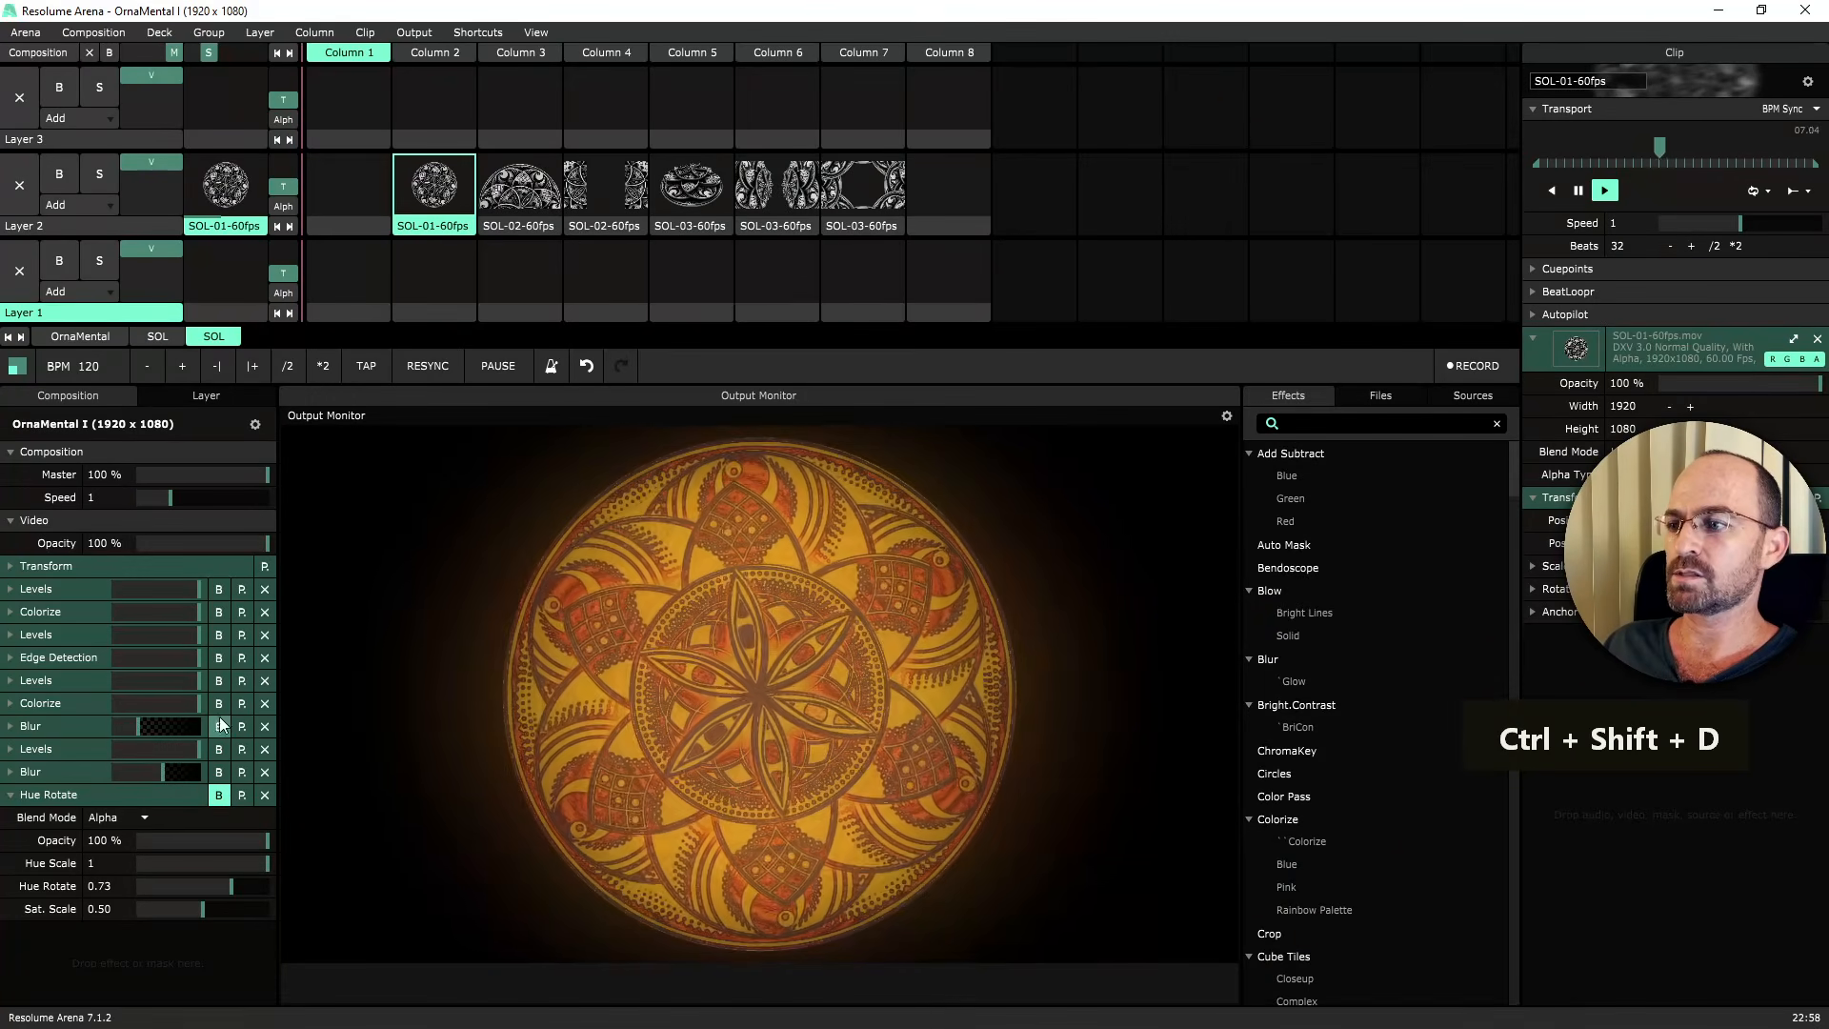
Toggle the Levels between the Blurs for comparison, and bypass the Levels directly before and after Edge Detection.
{"action": "left_click", "coordinate": [217, 748]}
{"action": "left_click", "coordinate": [218, 746]}
{"action": "left_click", "coordinate": [220, 687]}
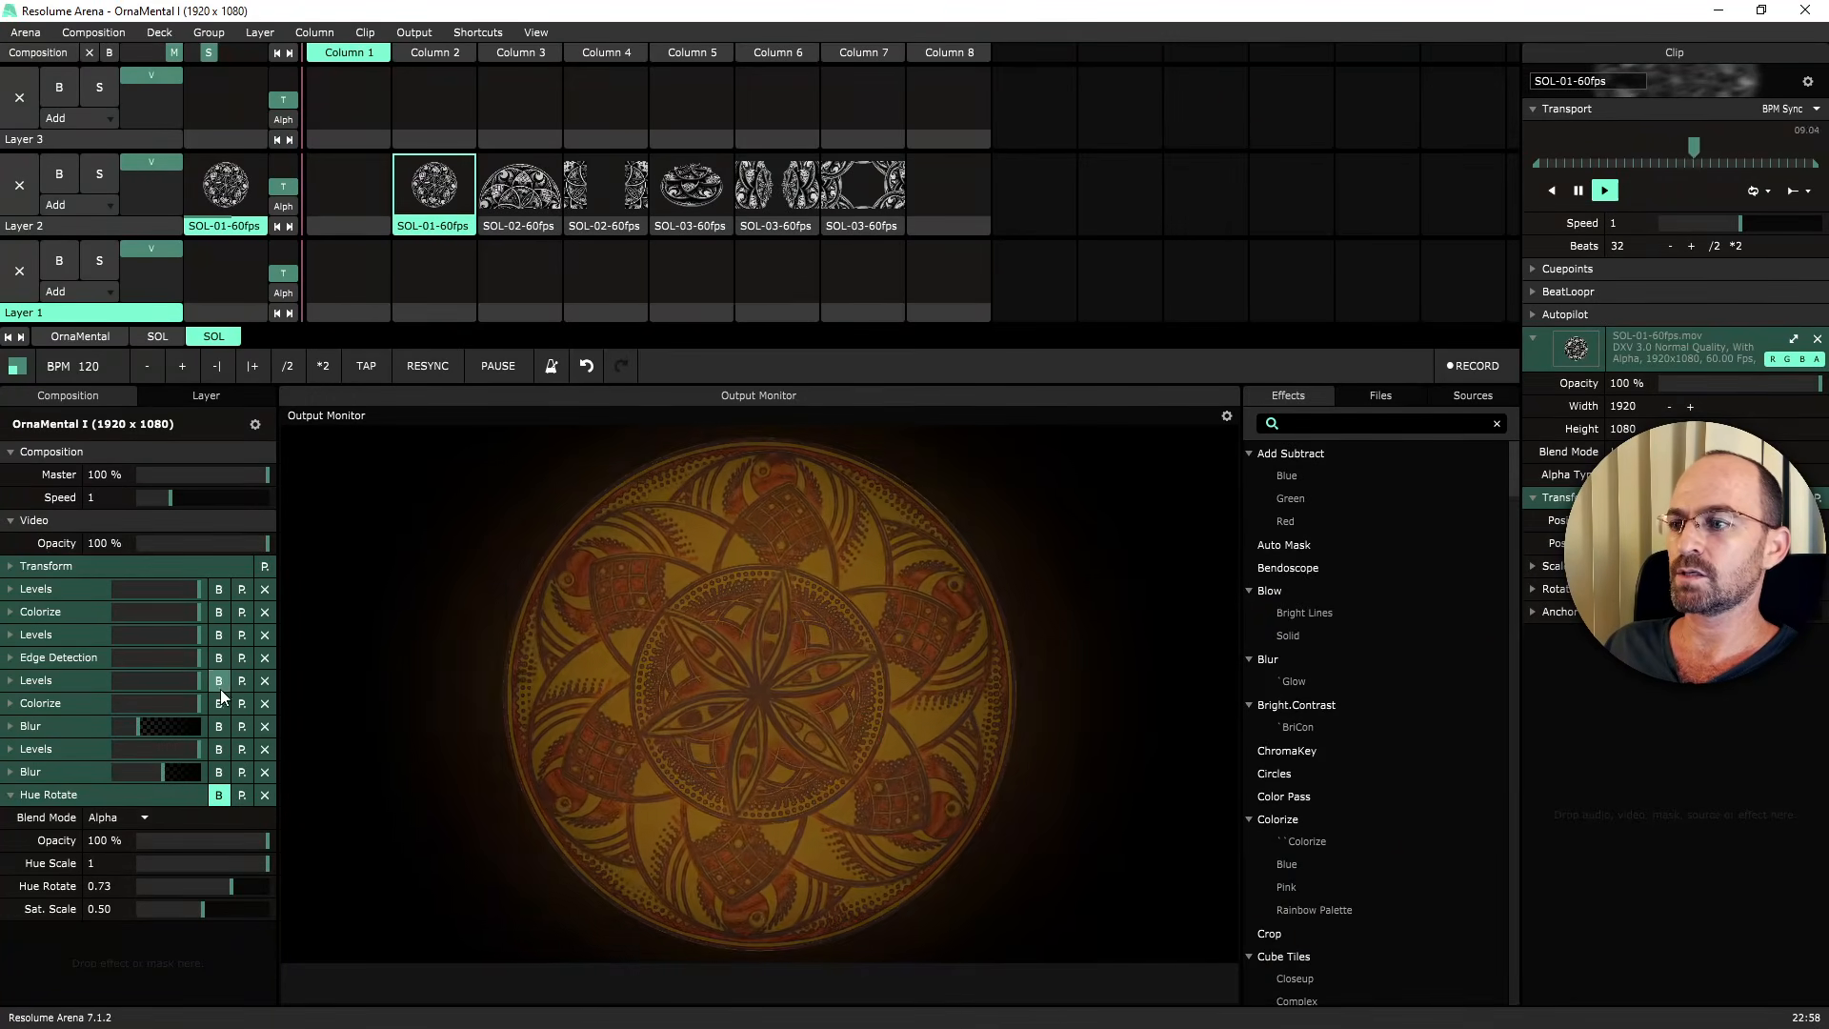
{"action": "left_click", "coordinate": [219, 635]}
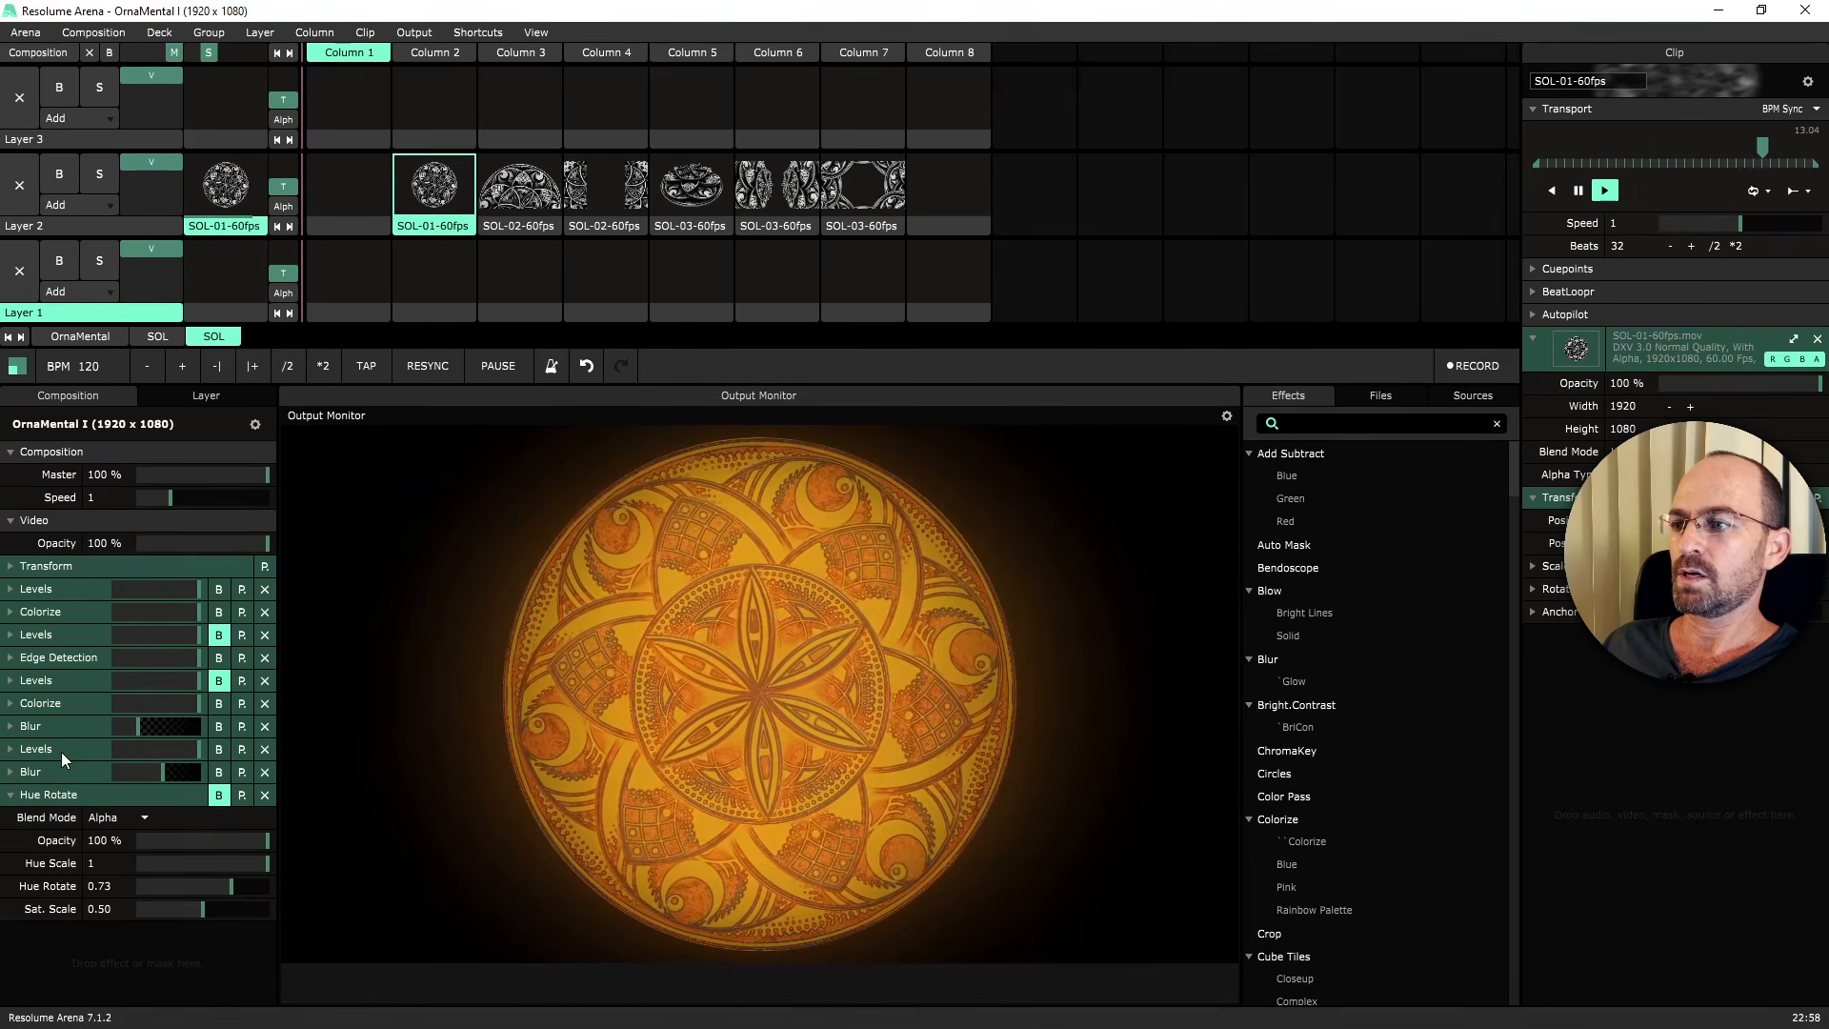
Examine the ratio animation and envelope of the Levels effect between the two Blurs, and collapse it.
{"action": "left_click", "coordinate": [61, 750]}
{"action": "scroll", "coordinate": [137, 873], "scroll_direction": "down", "scroll_amount": 3}
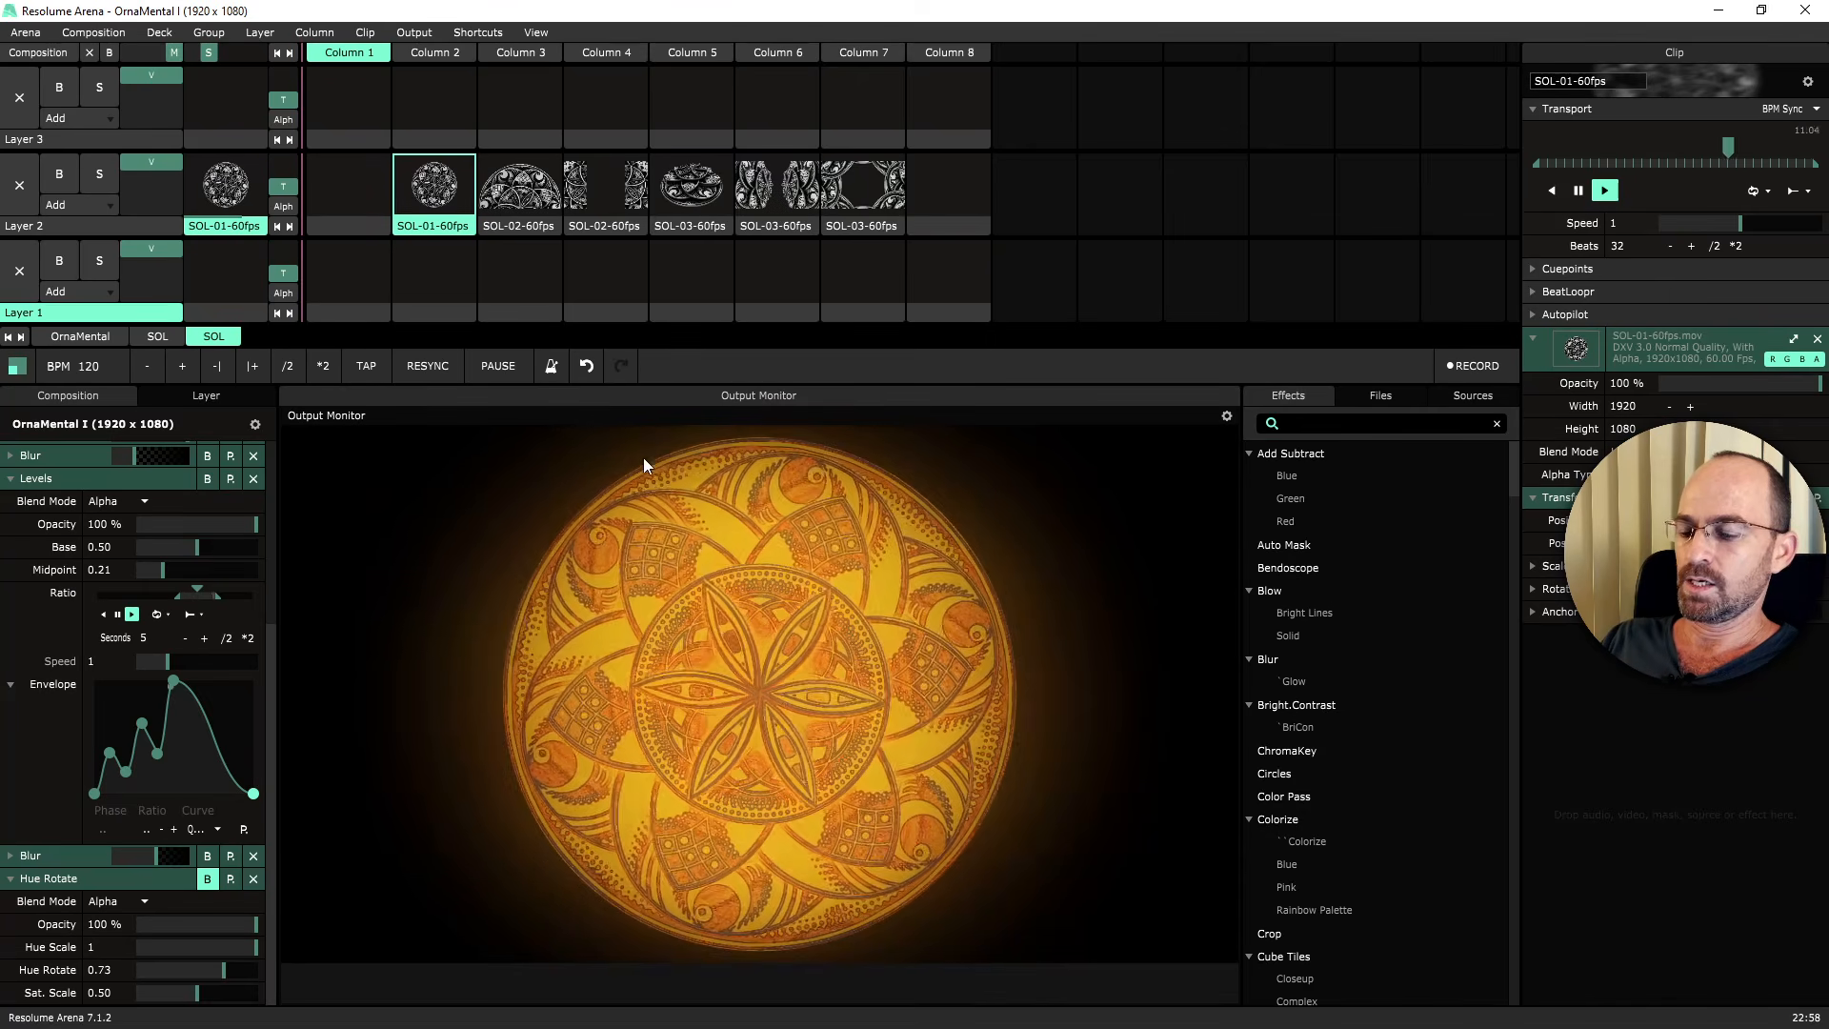
{"action": "left_click", "coordinate": [92, 478]}
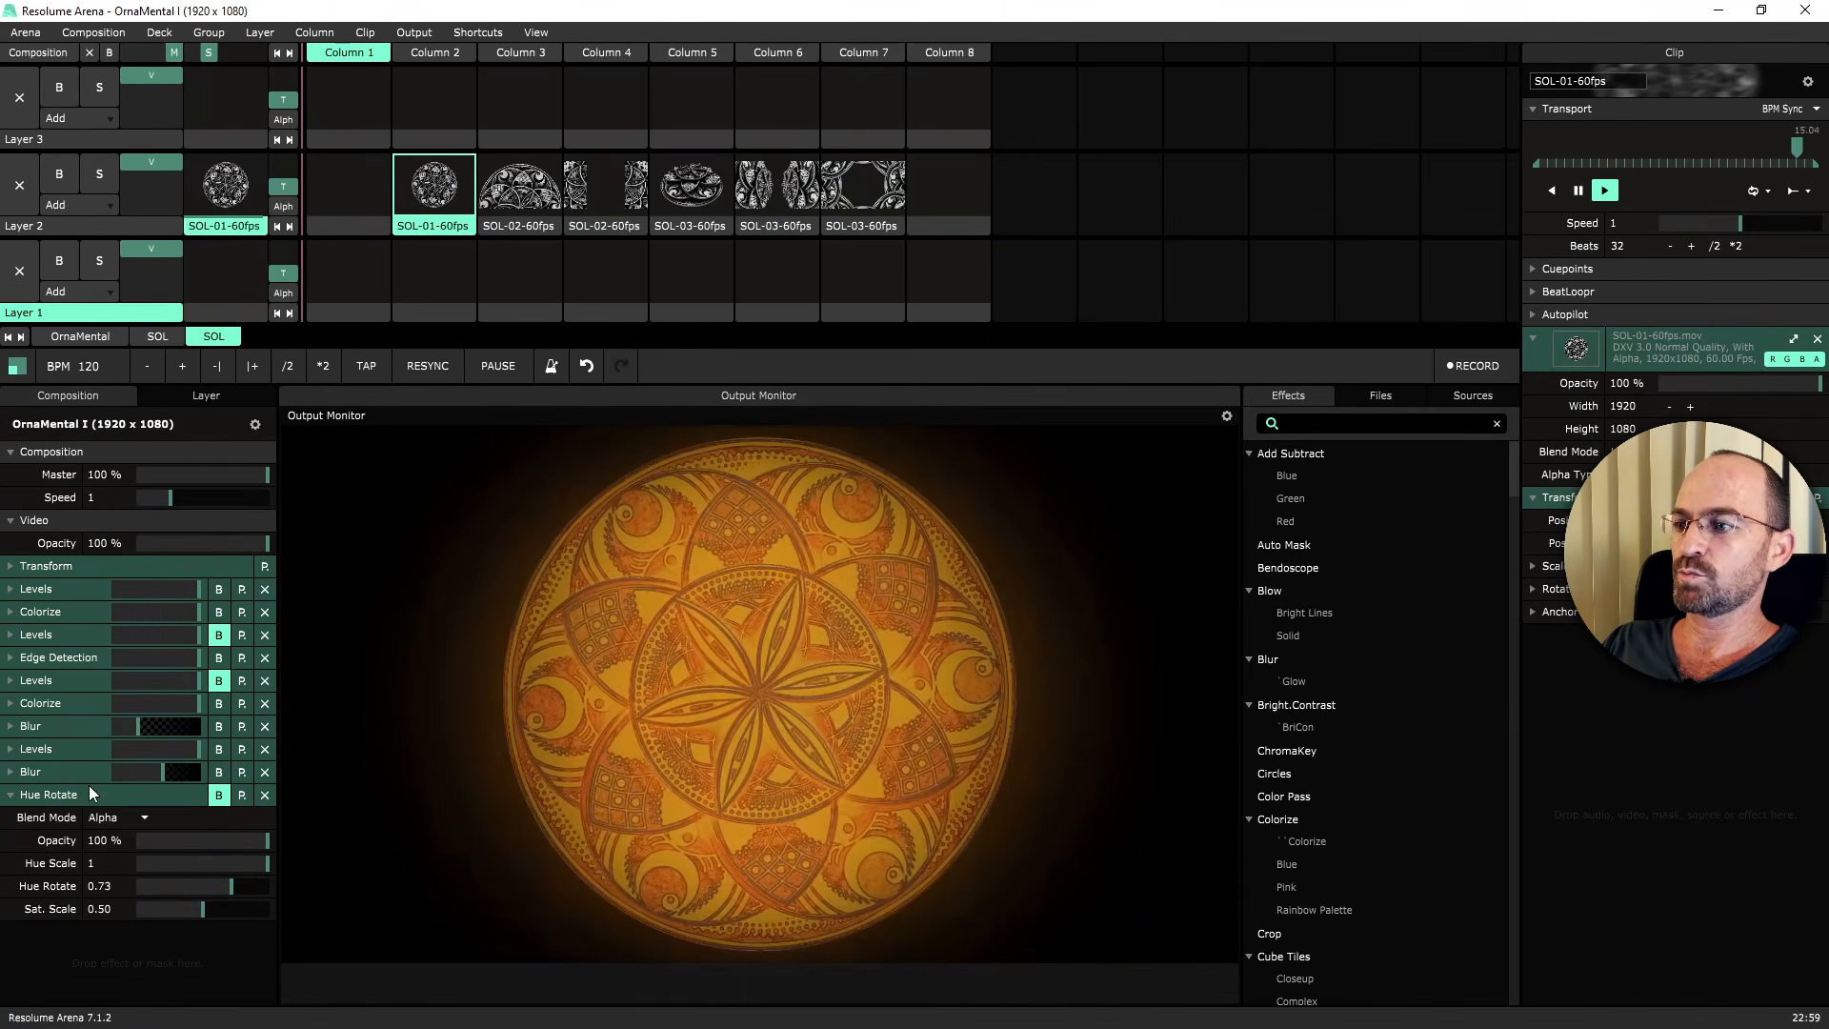
Collapse Hue Rotate and bypass all remaining active composition effects.
{"action": "left_click", "coordinate": [84, 796]}
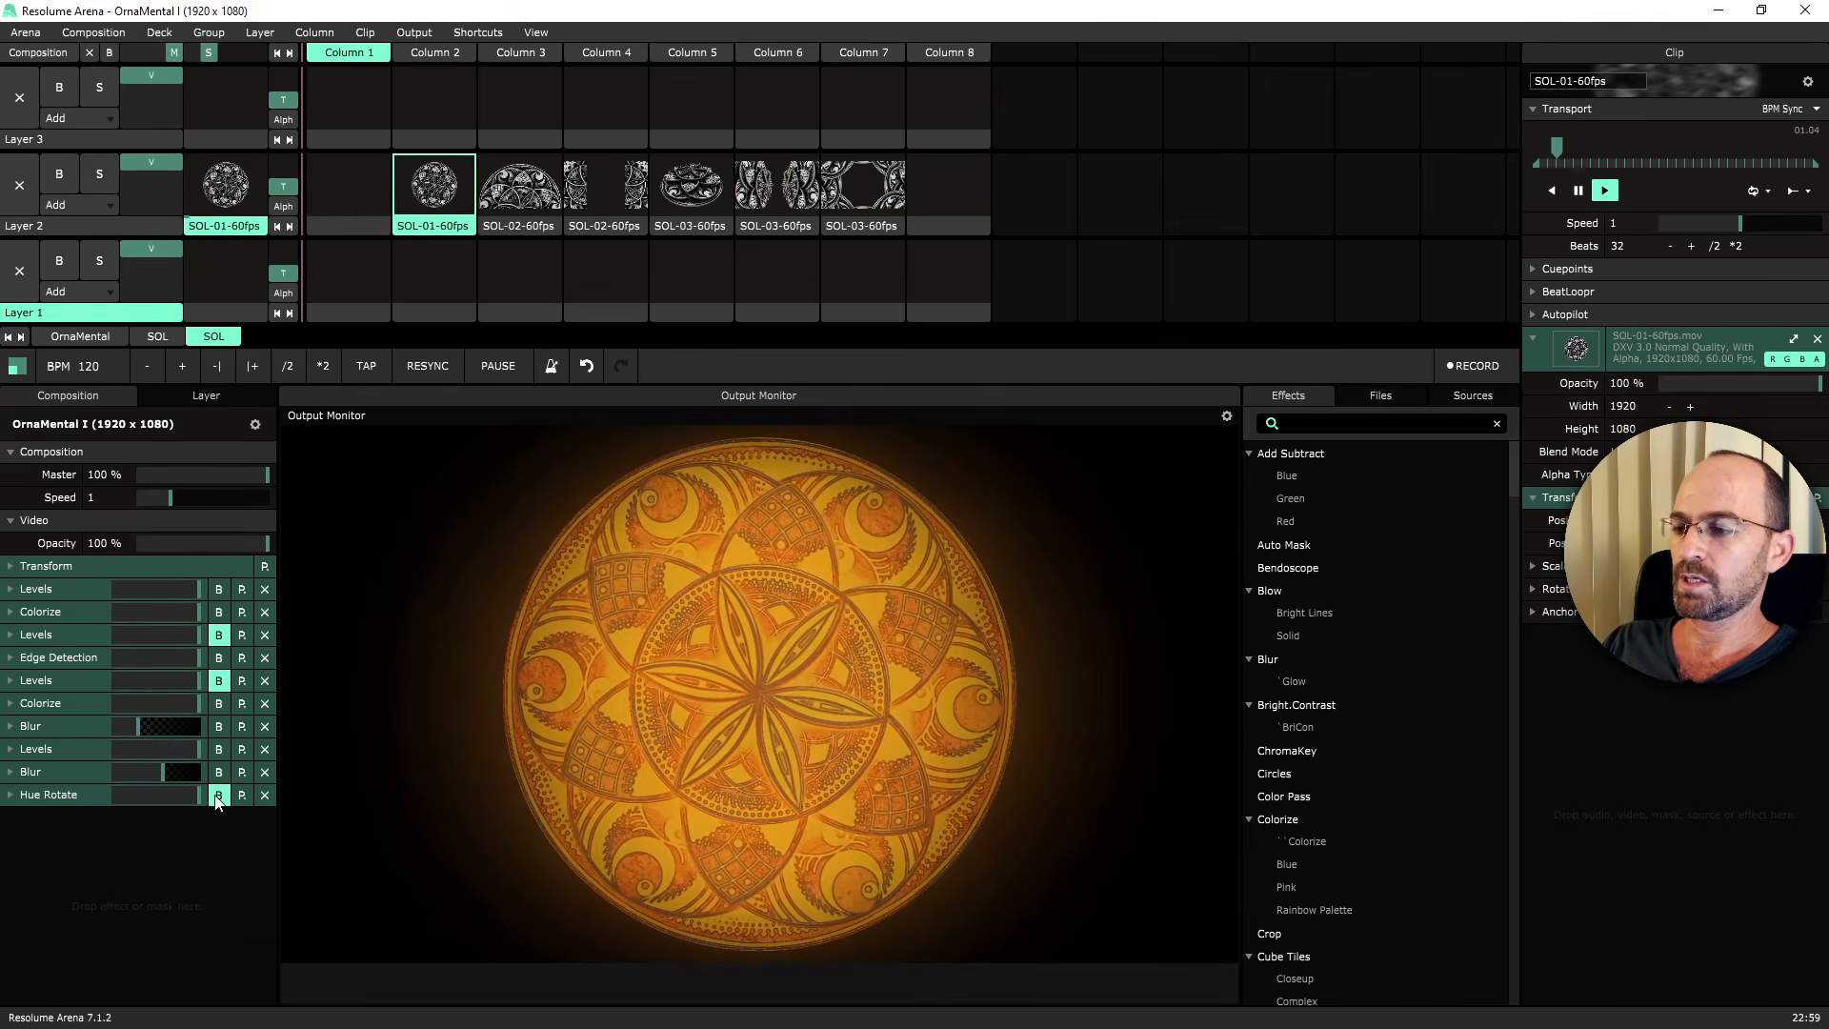
{"action": "left_click", "coordinate": [218, 703]}
{"action": "left_click", "coordinate": [218, 658]}
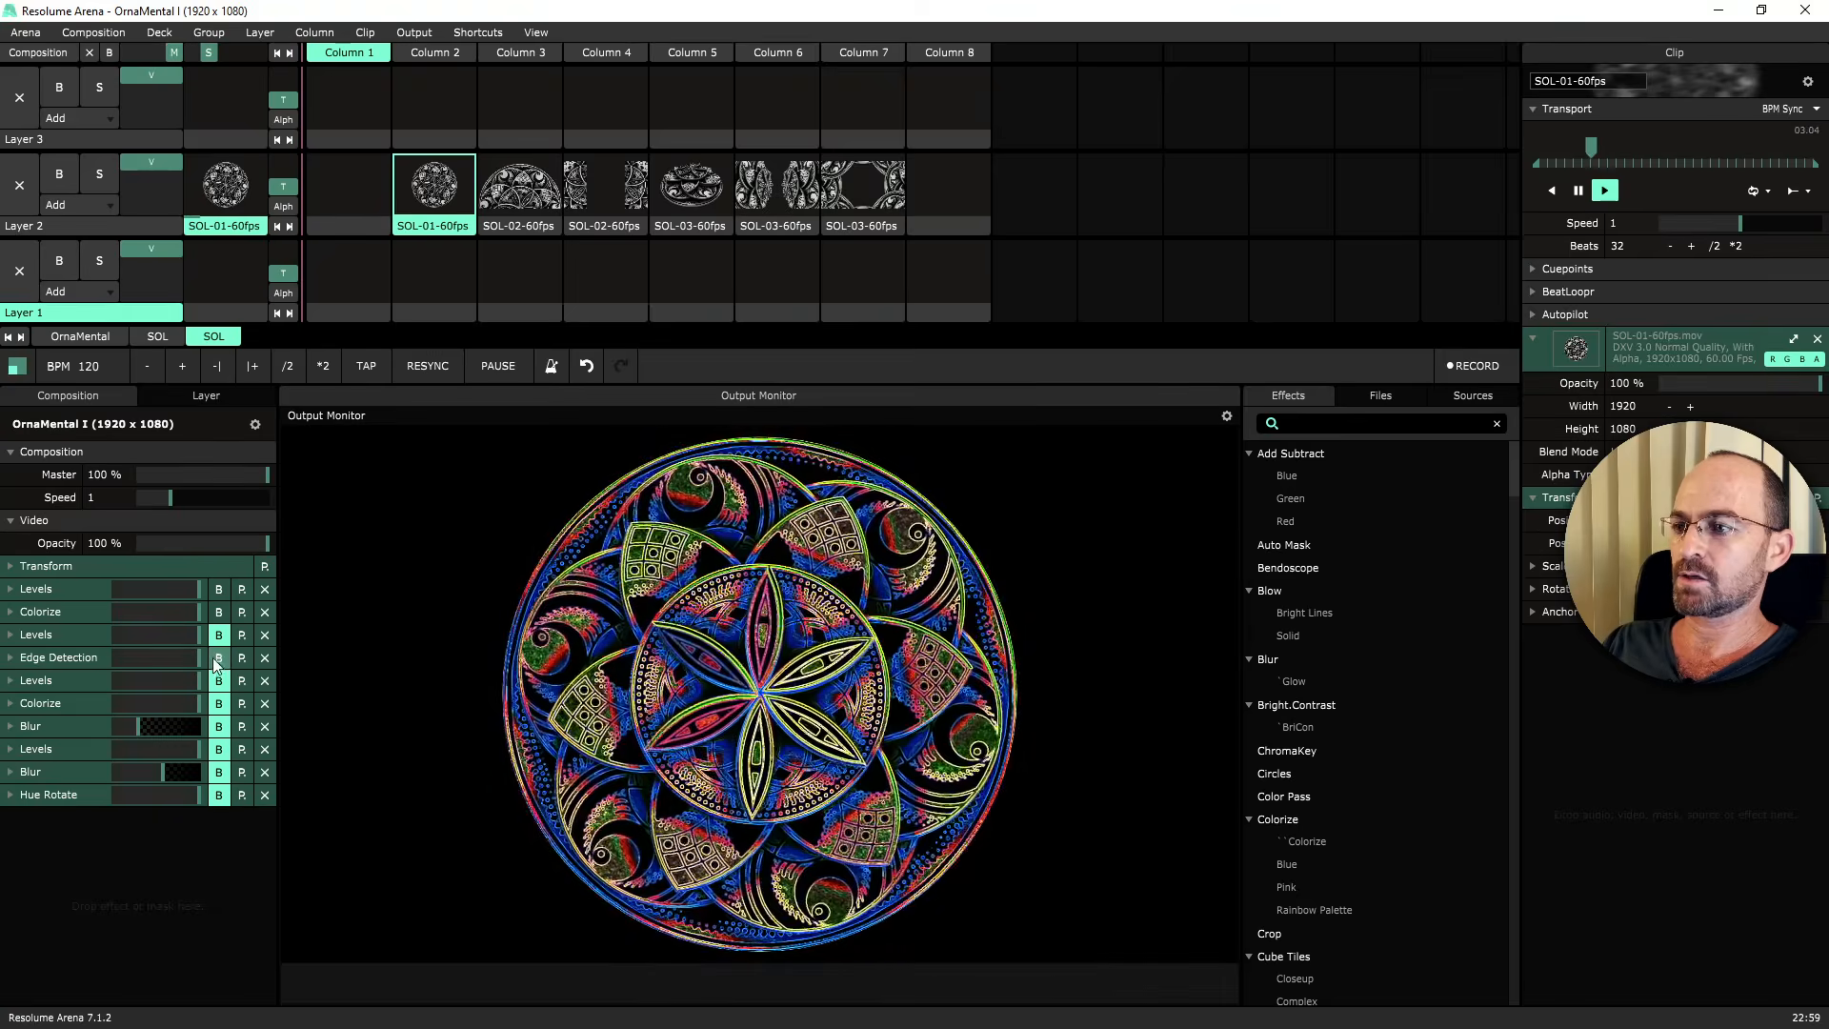
{"action": "left_click", "coordinate": [218, 611]}
{"action": "left_click", "coordinate": [218, 589]}
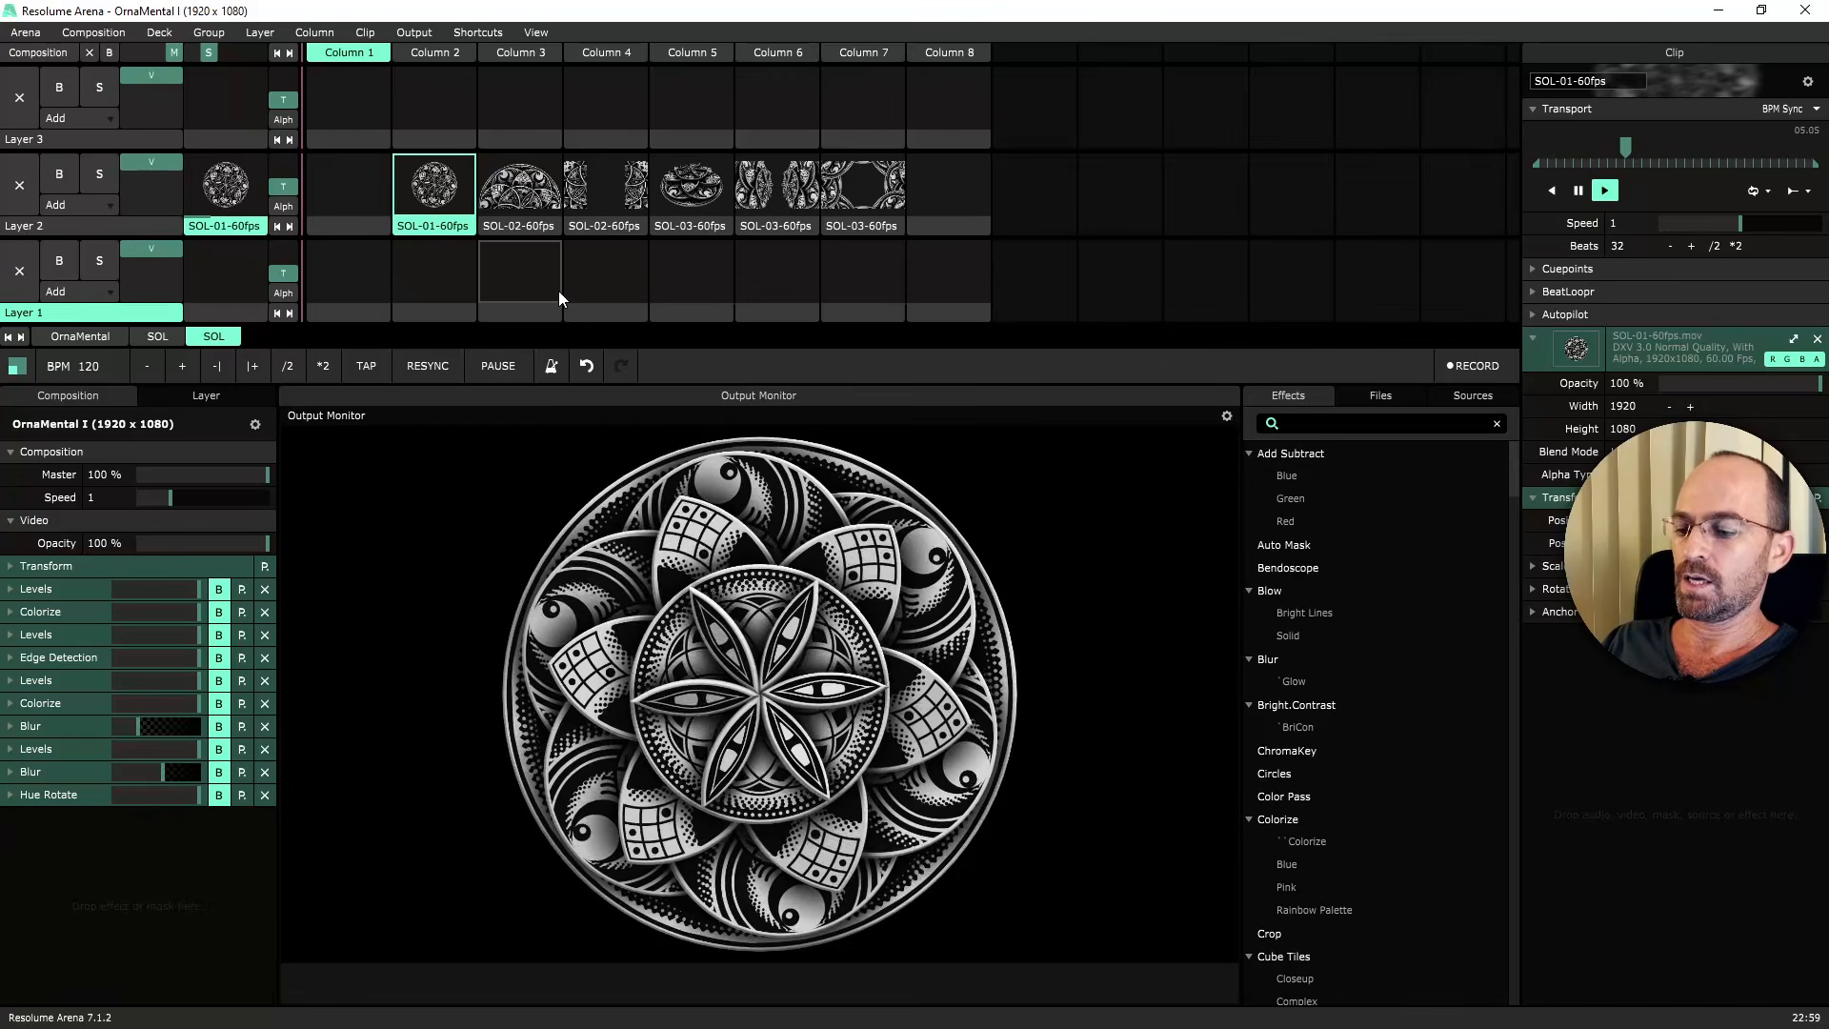
Clear the playing clips, launch the SOL-02-60fps half-mandala in column 3, and preview it fullscreen.
{"action": "key", "text": "shift+x"}
{"action": "left_click", "coordinate": [518, 193]}
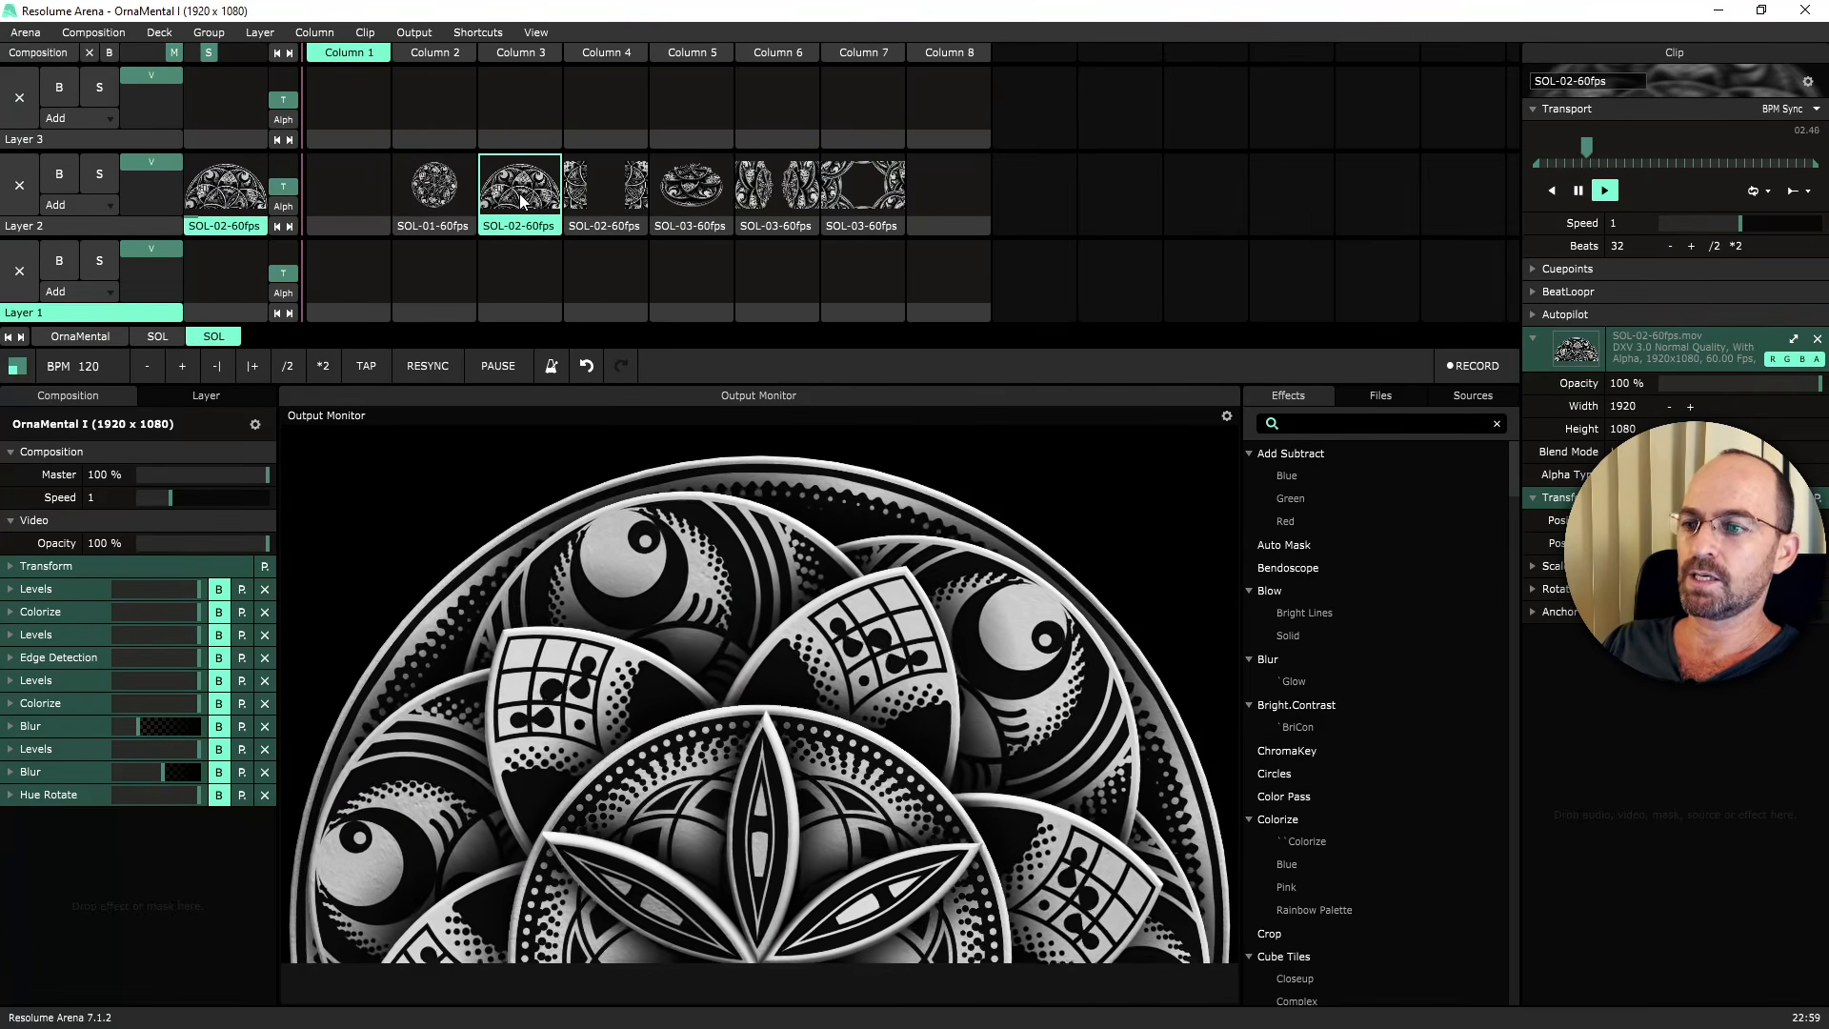
{"action": "key", "text": "ctrl+shift+1"}
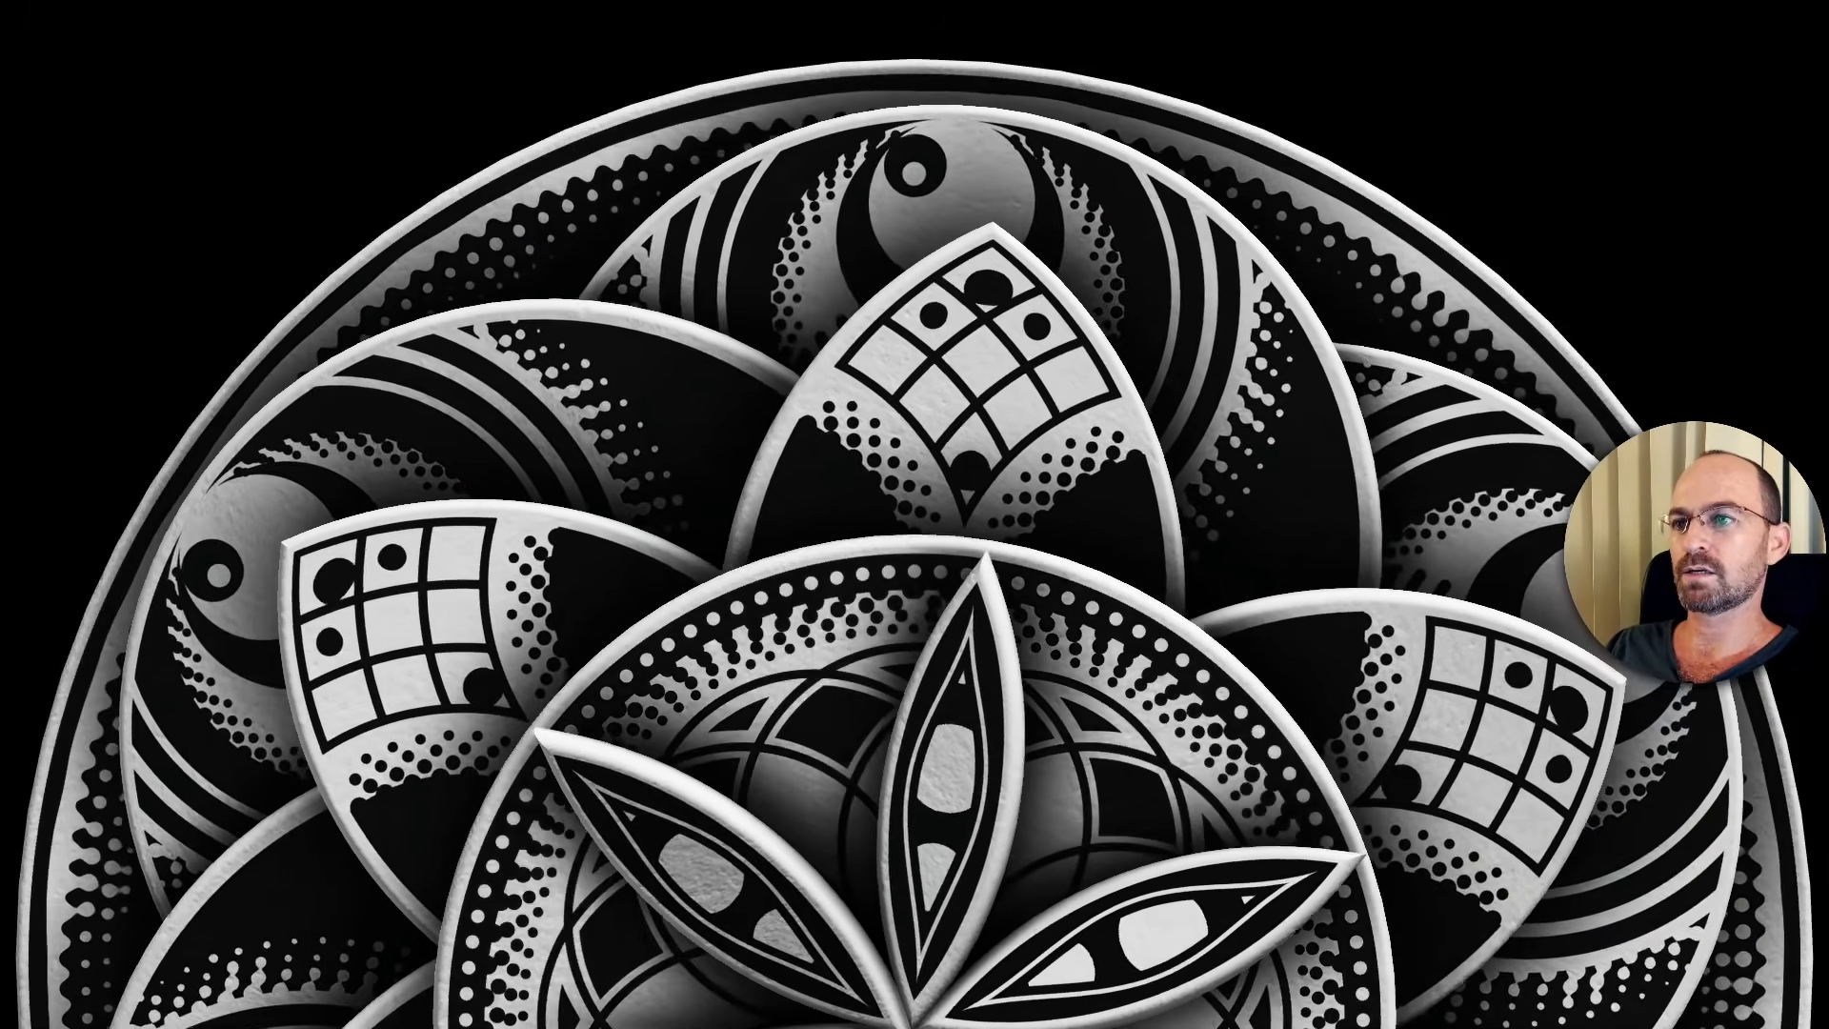
{"action": "key", "text": "ctrl+shift+d"}
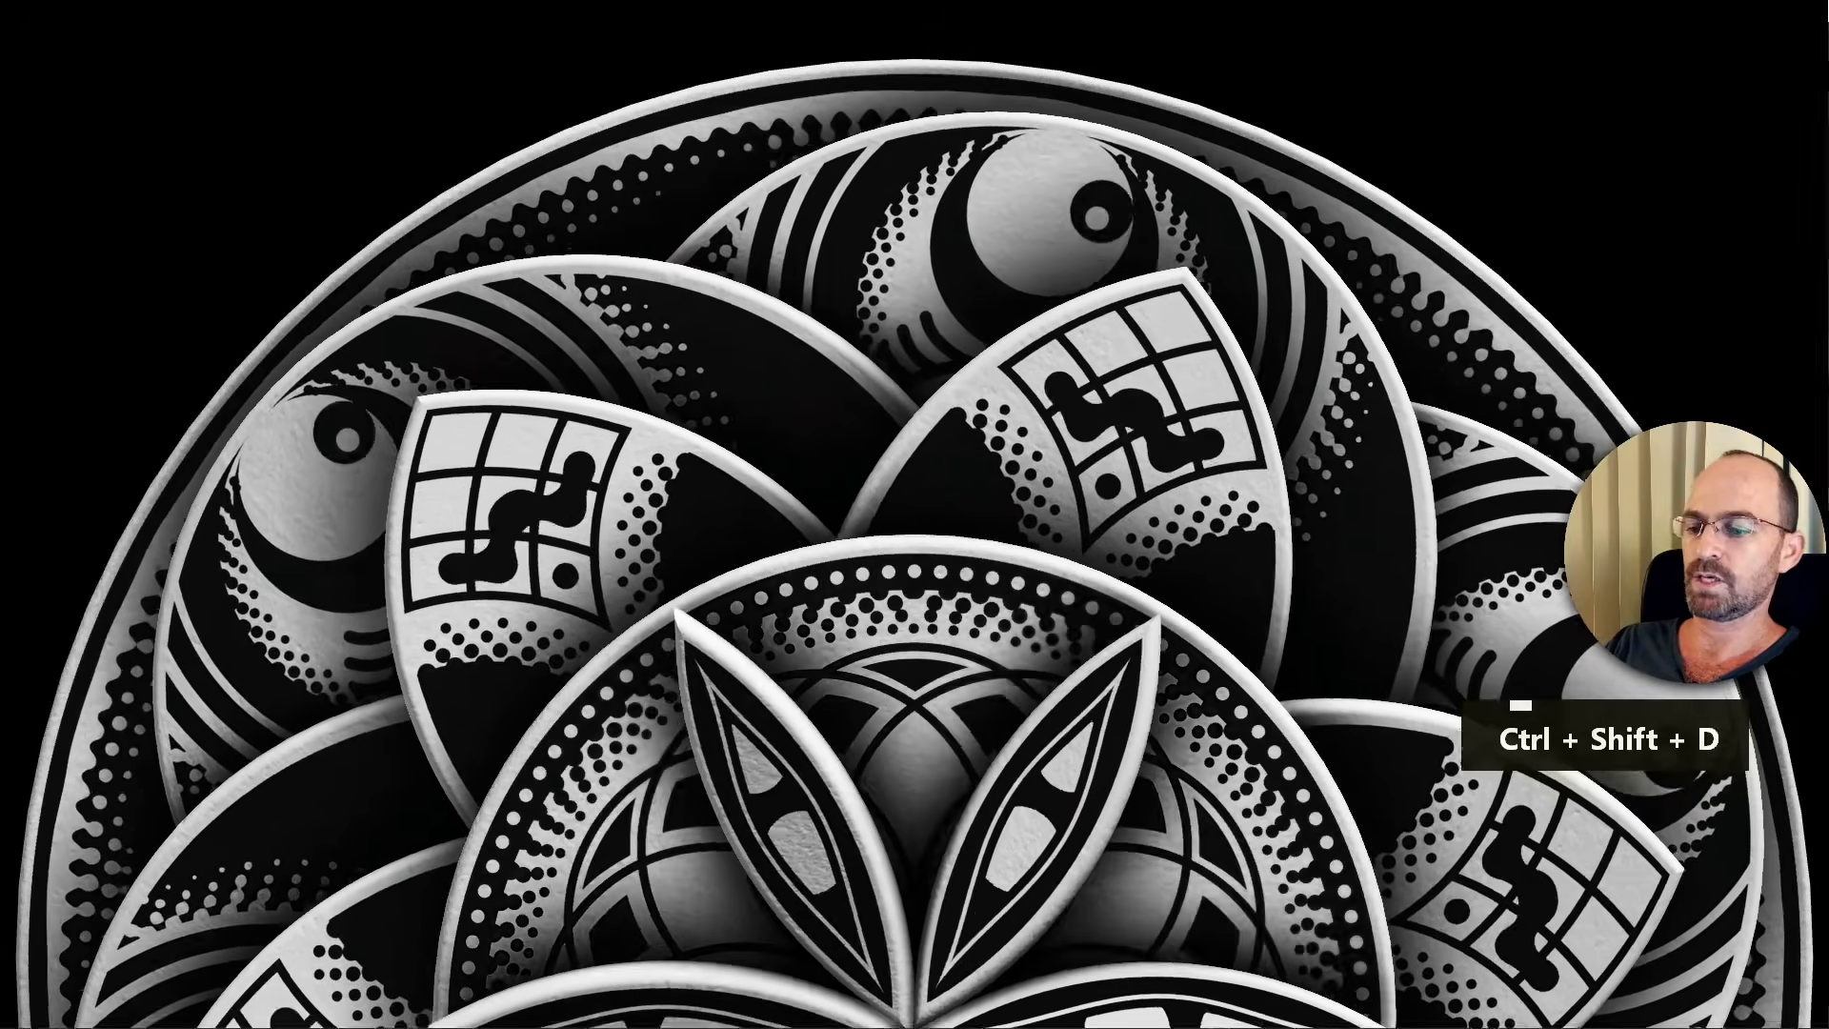
In Layer 2, move the column 4 SOL-02-60fps clip to column 8 and the perspective SOL-03-60fps clip to column 4, and launch the latter.
{"action": "left_click", "coordinate": [667, 195]}
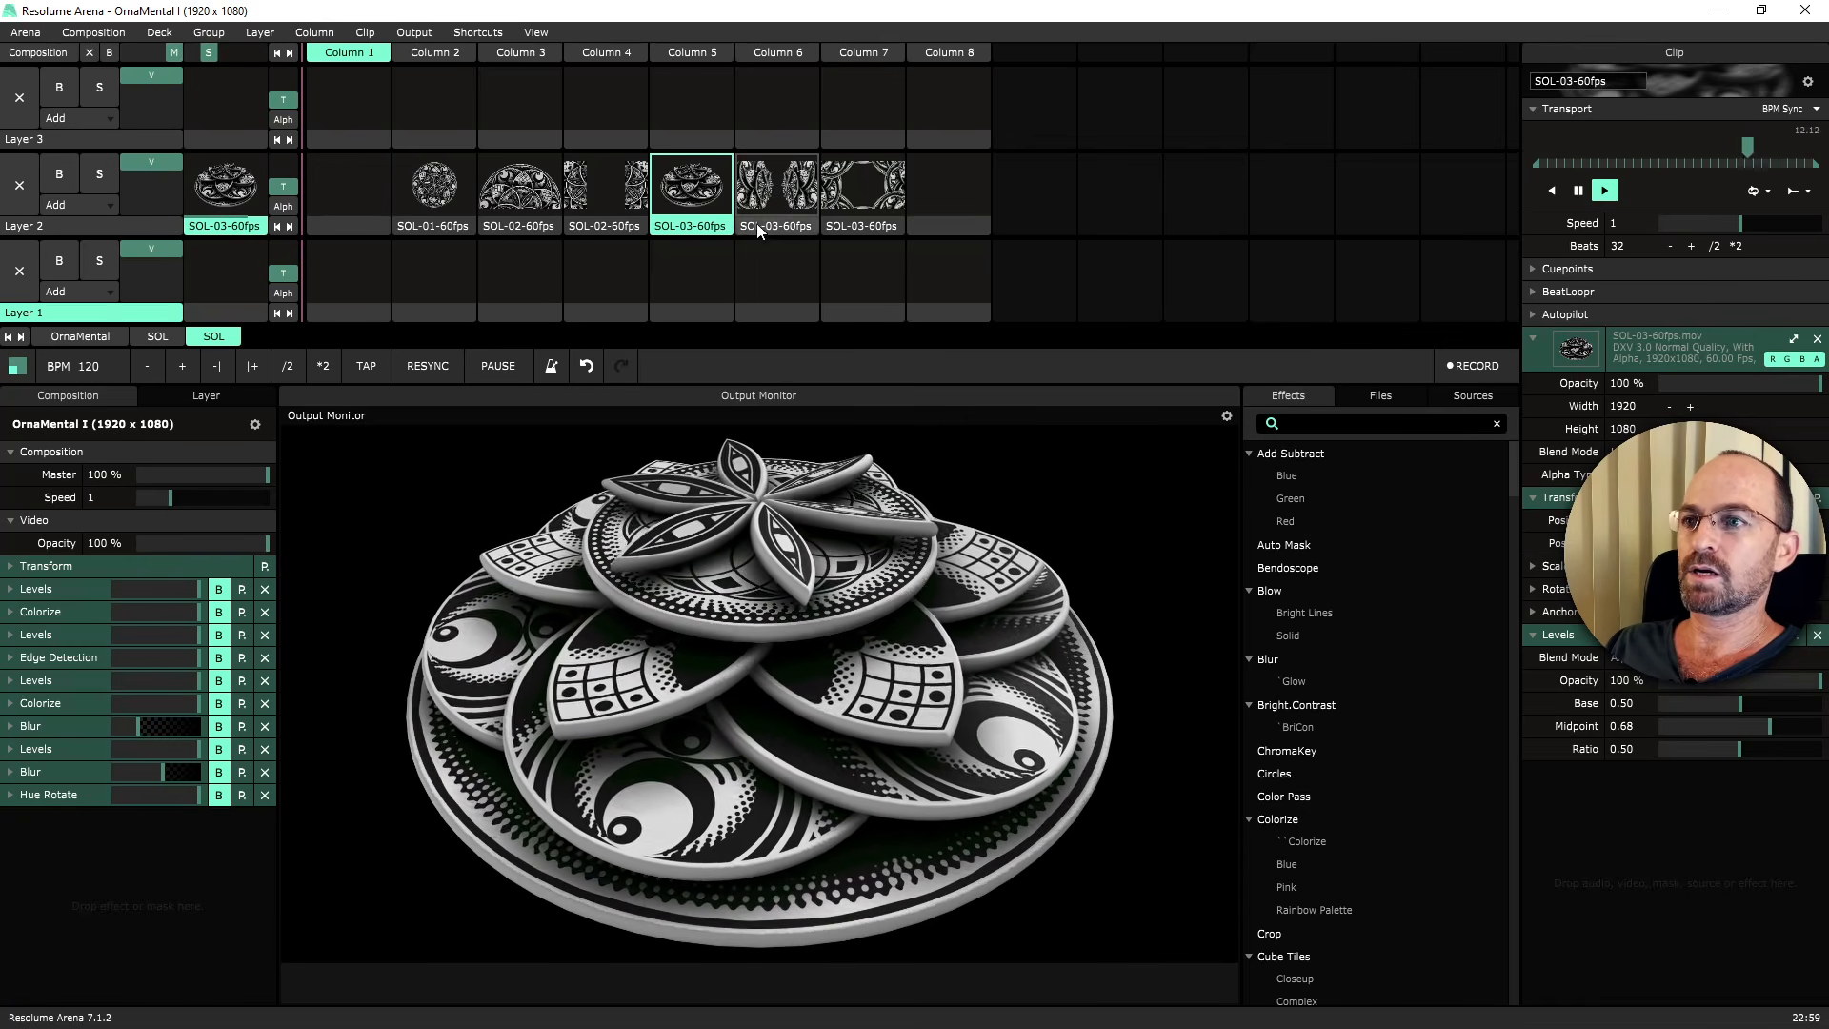
{"action": "left_click_drag", "start_coordinate": [621, 227], "coordinate": [939, 204]}
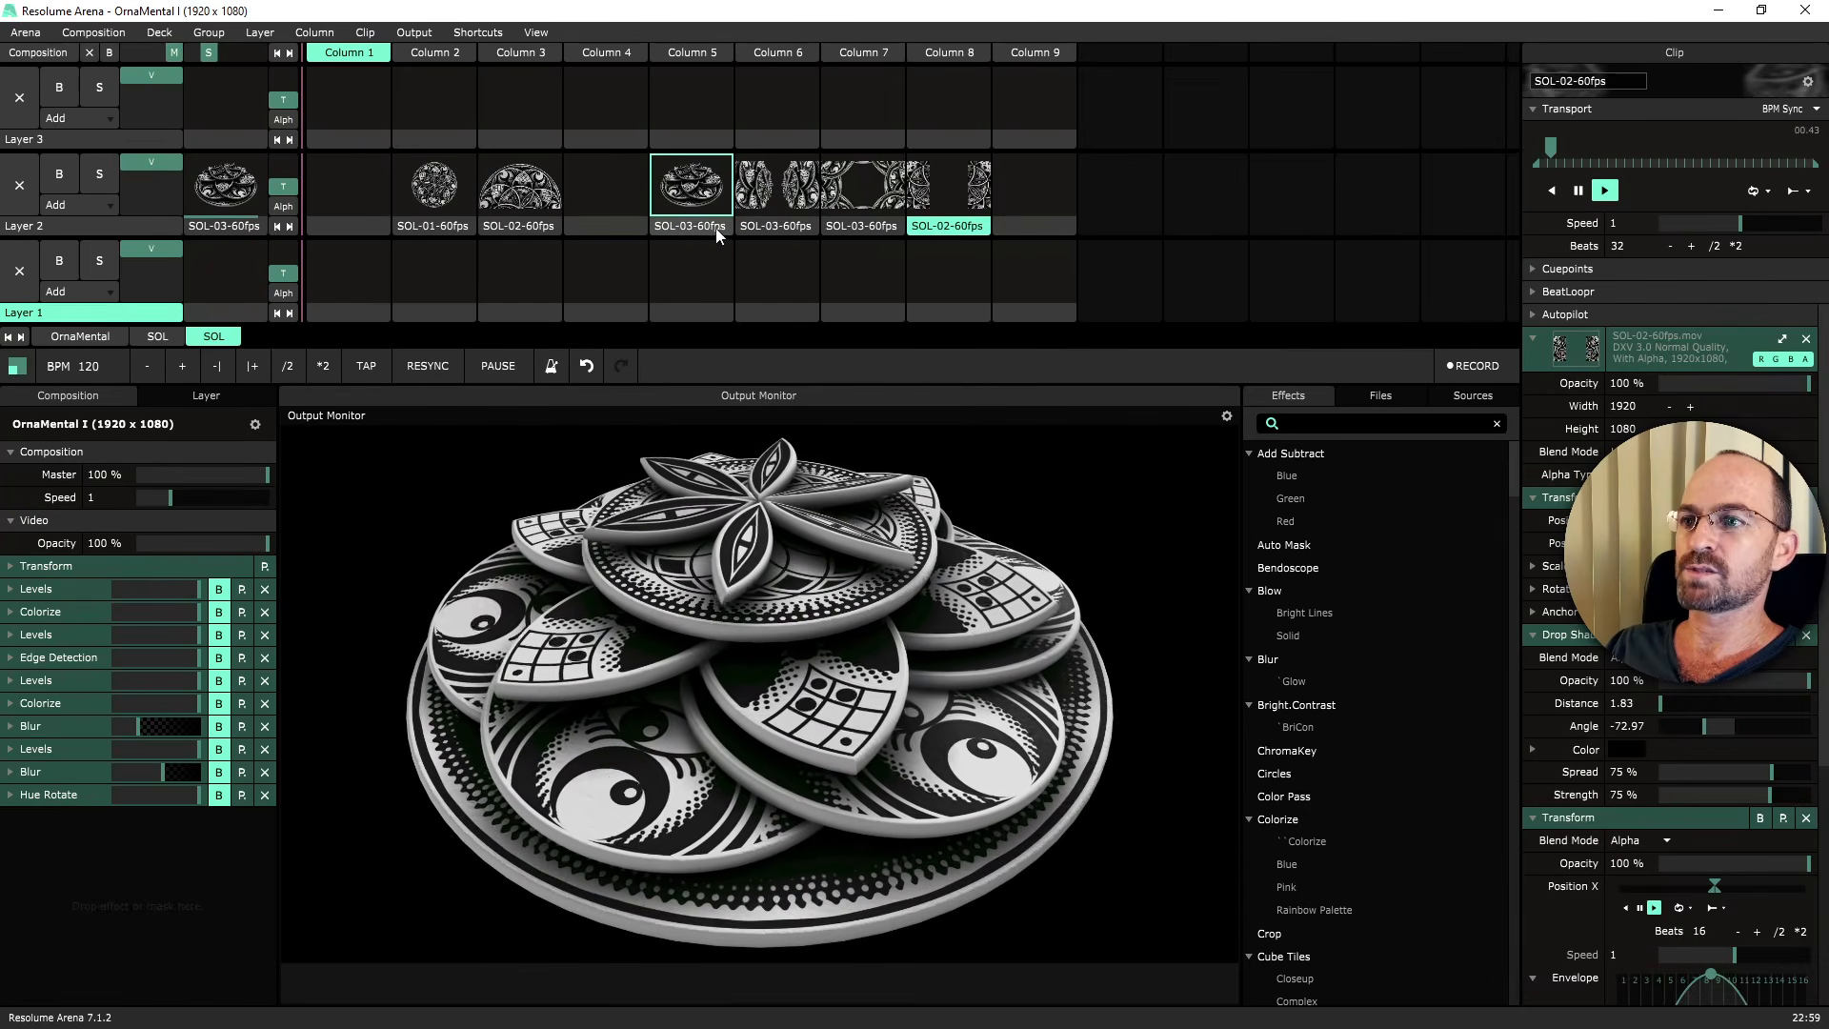
{"action": "left_click_drag", "start_coordinate": [717, 226], "coordinate": [610, 217]}
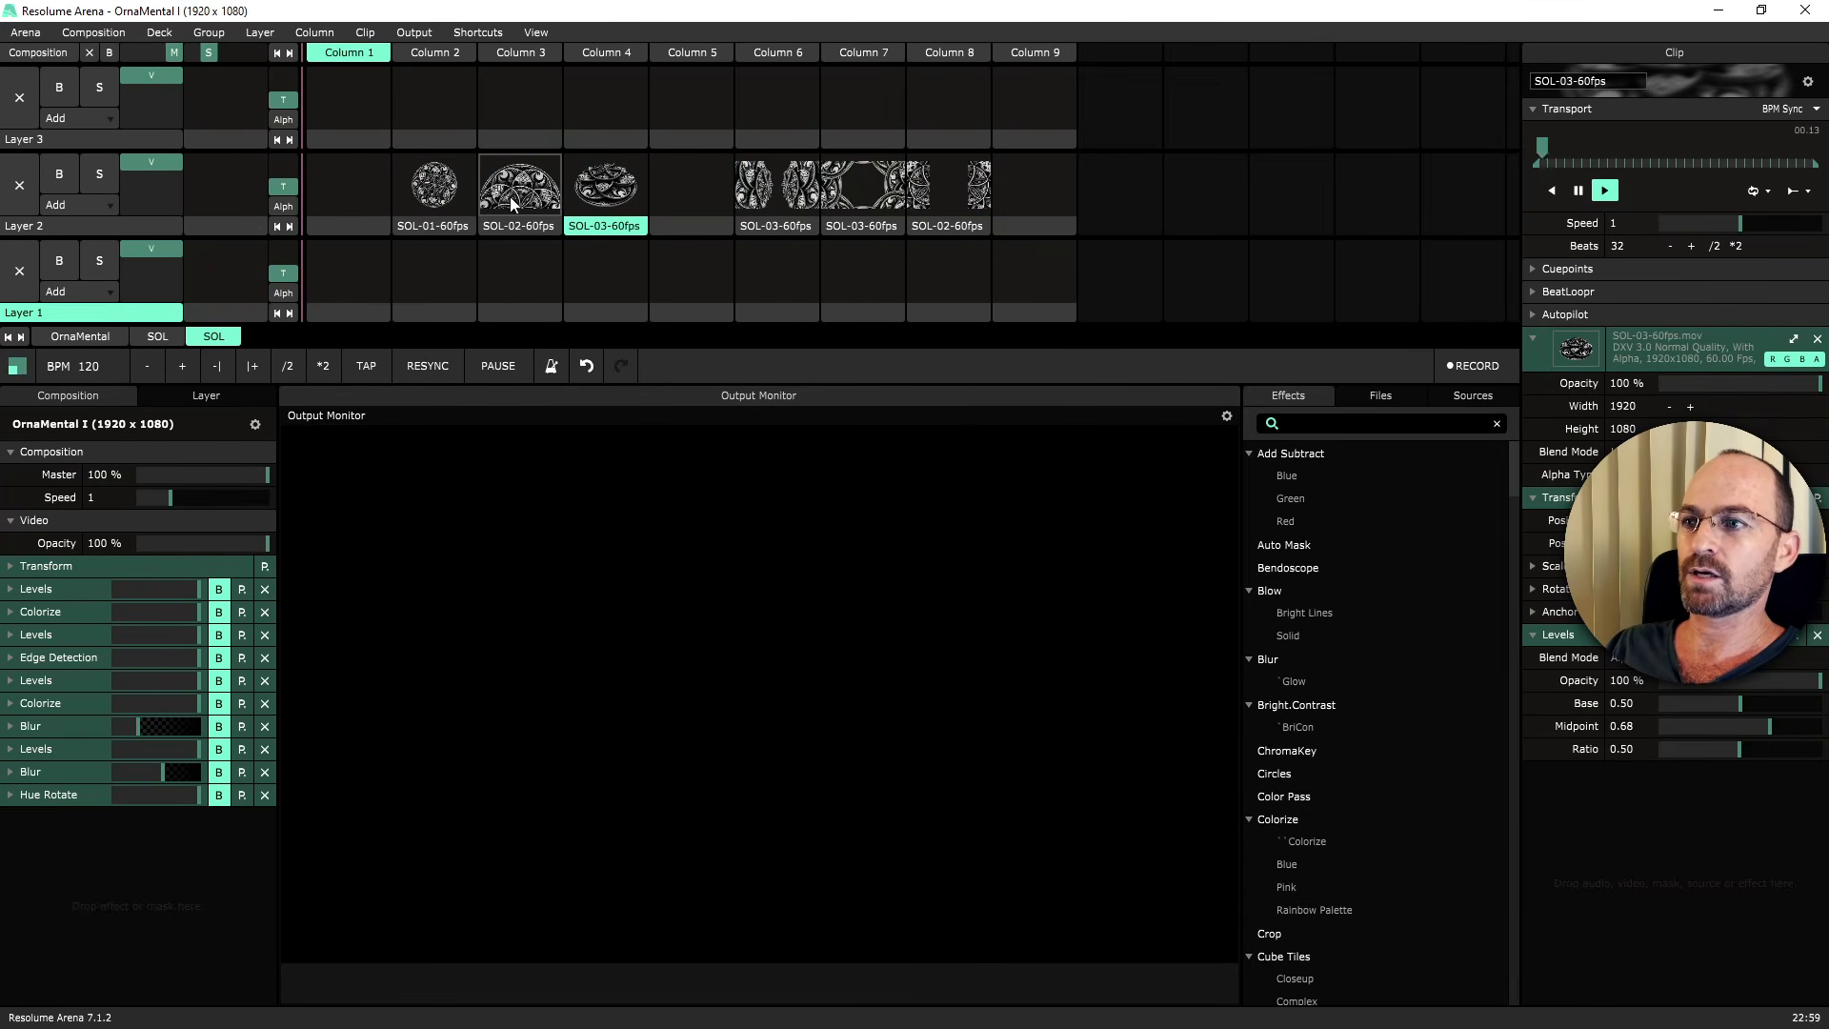
{"action": "left_click", "coordinate": [434, 190]}
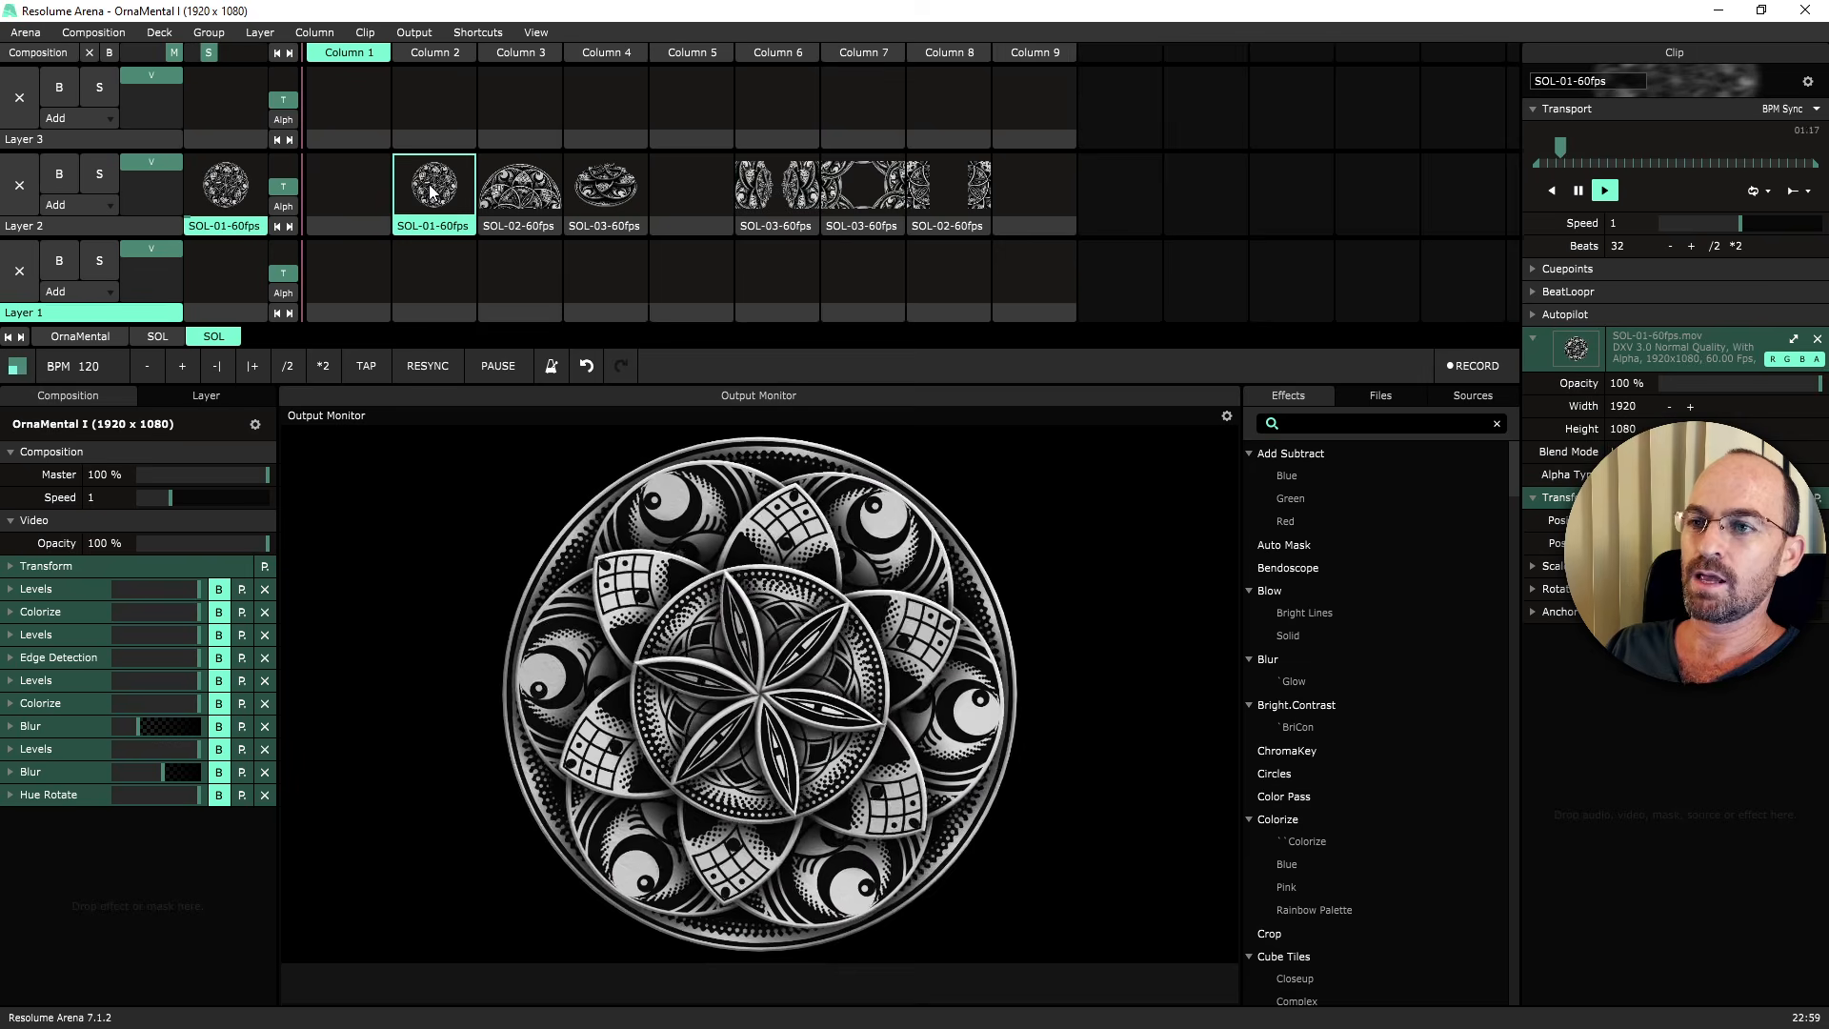
{"action": "left_click", "coordinate": [610, 196]}
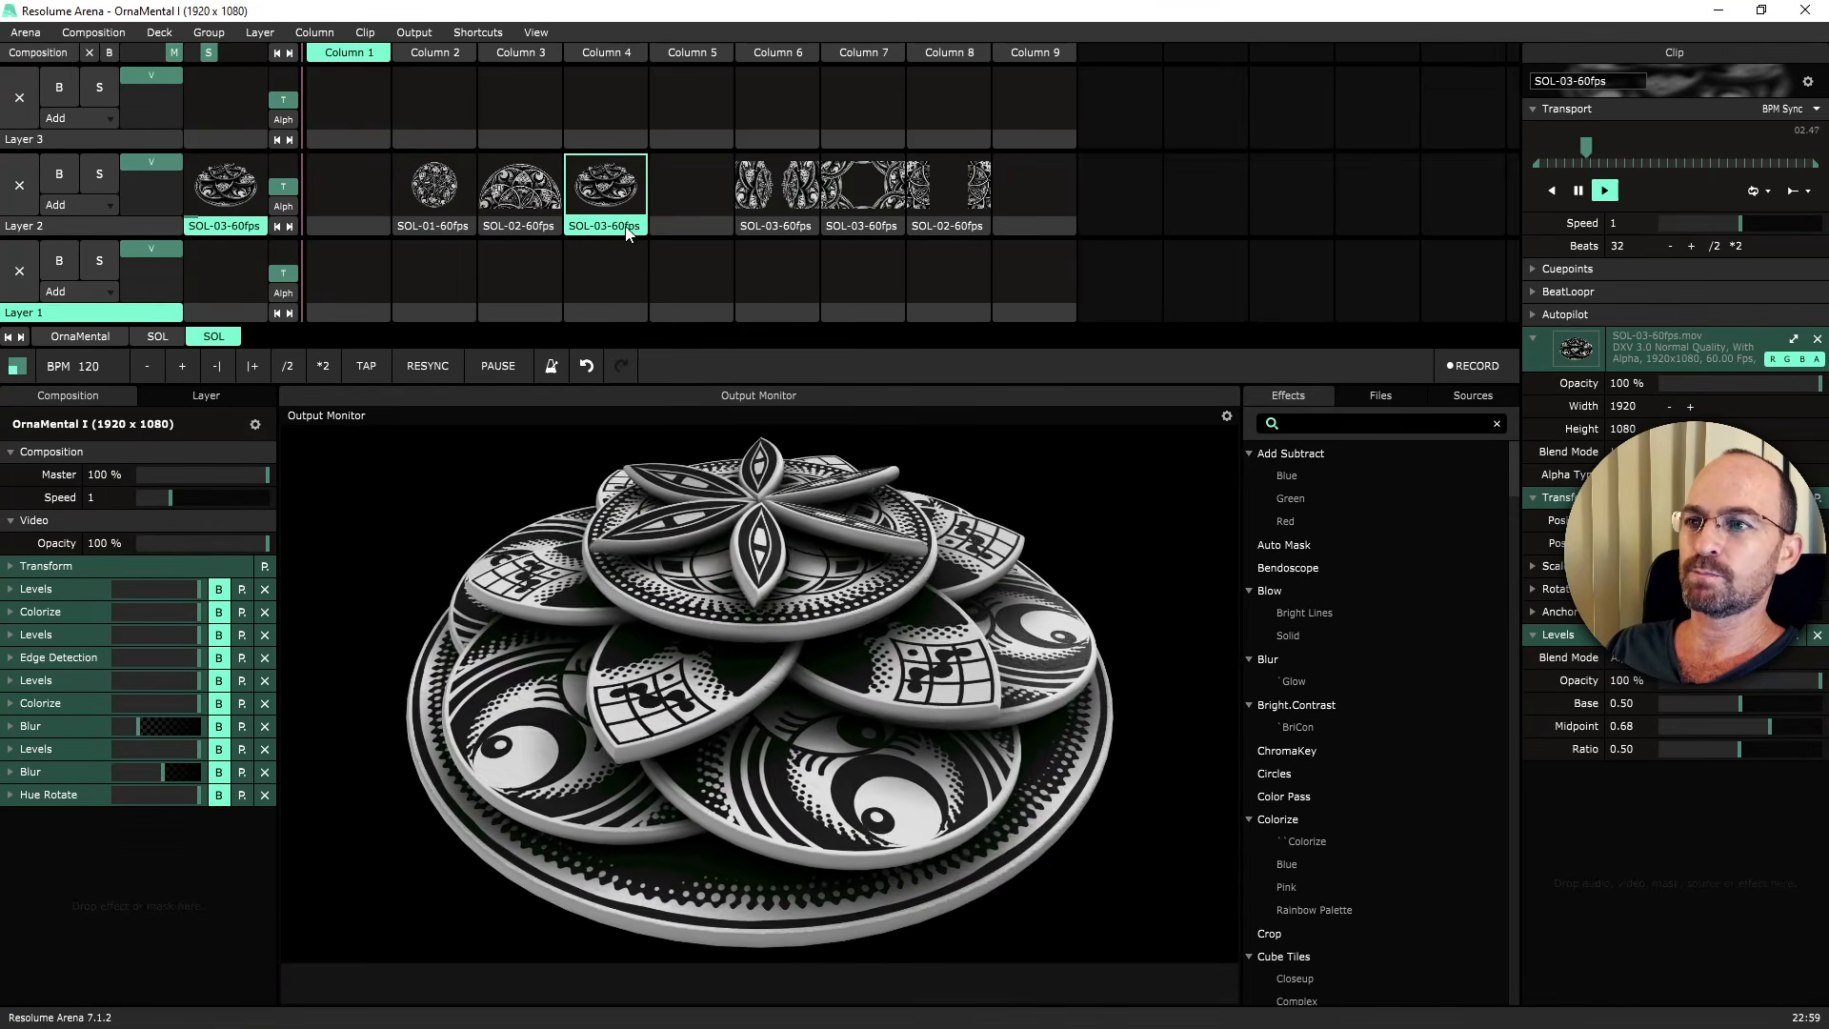
Duplicate the SOL-03-60fps clip from column 4 into column 5, add a Transform effect to the copy, and collapse its Levels effect.
{"action": "left_click_drag", "start_coordinate": [618, 221], "coordinate": [706, 219]}
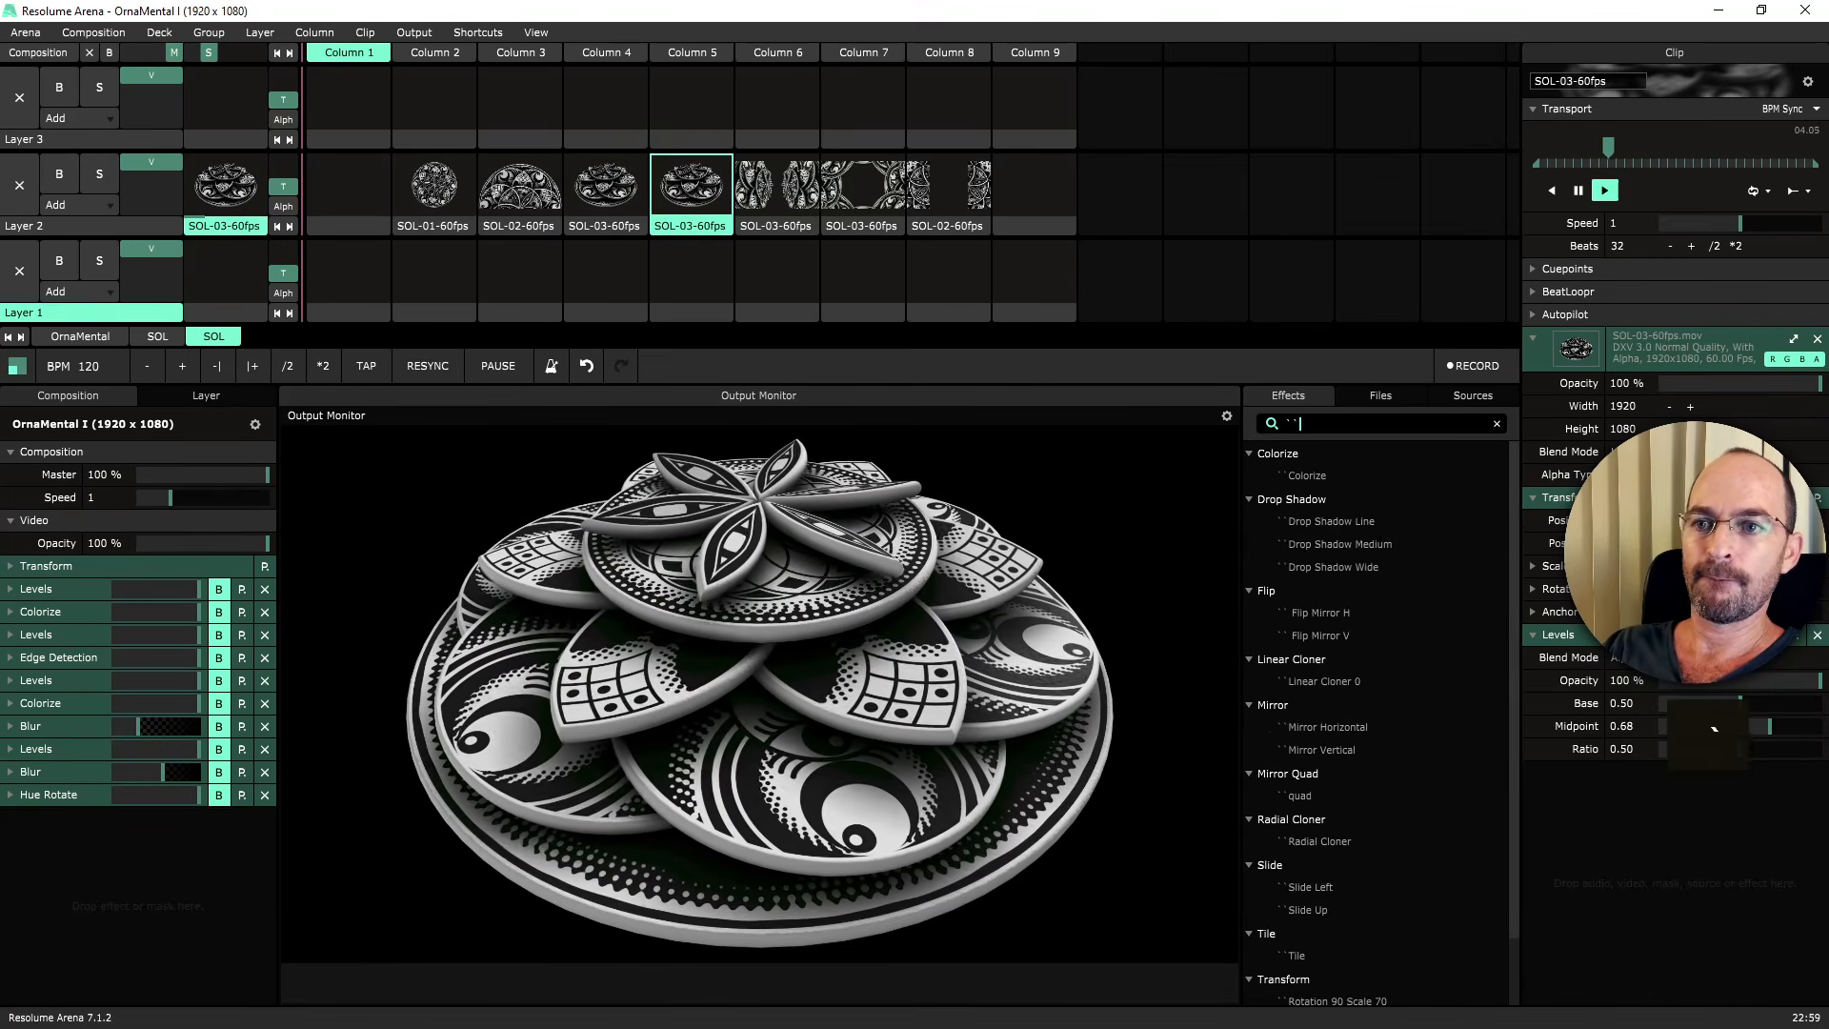
{"action": "scroll", "coordinate": [1358, 892], "scroll_direction": "down", "scroll_amount": 2}
{"action": "left_click_drag", "start_coordinate": [1284, 903], "coordinate": [1625, 805]}
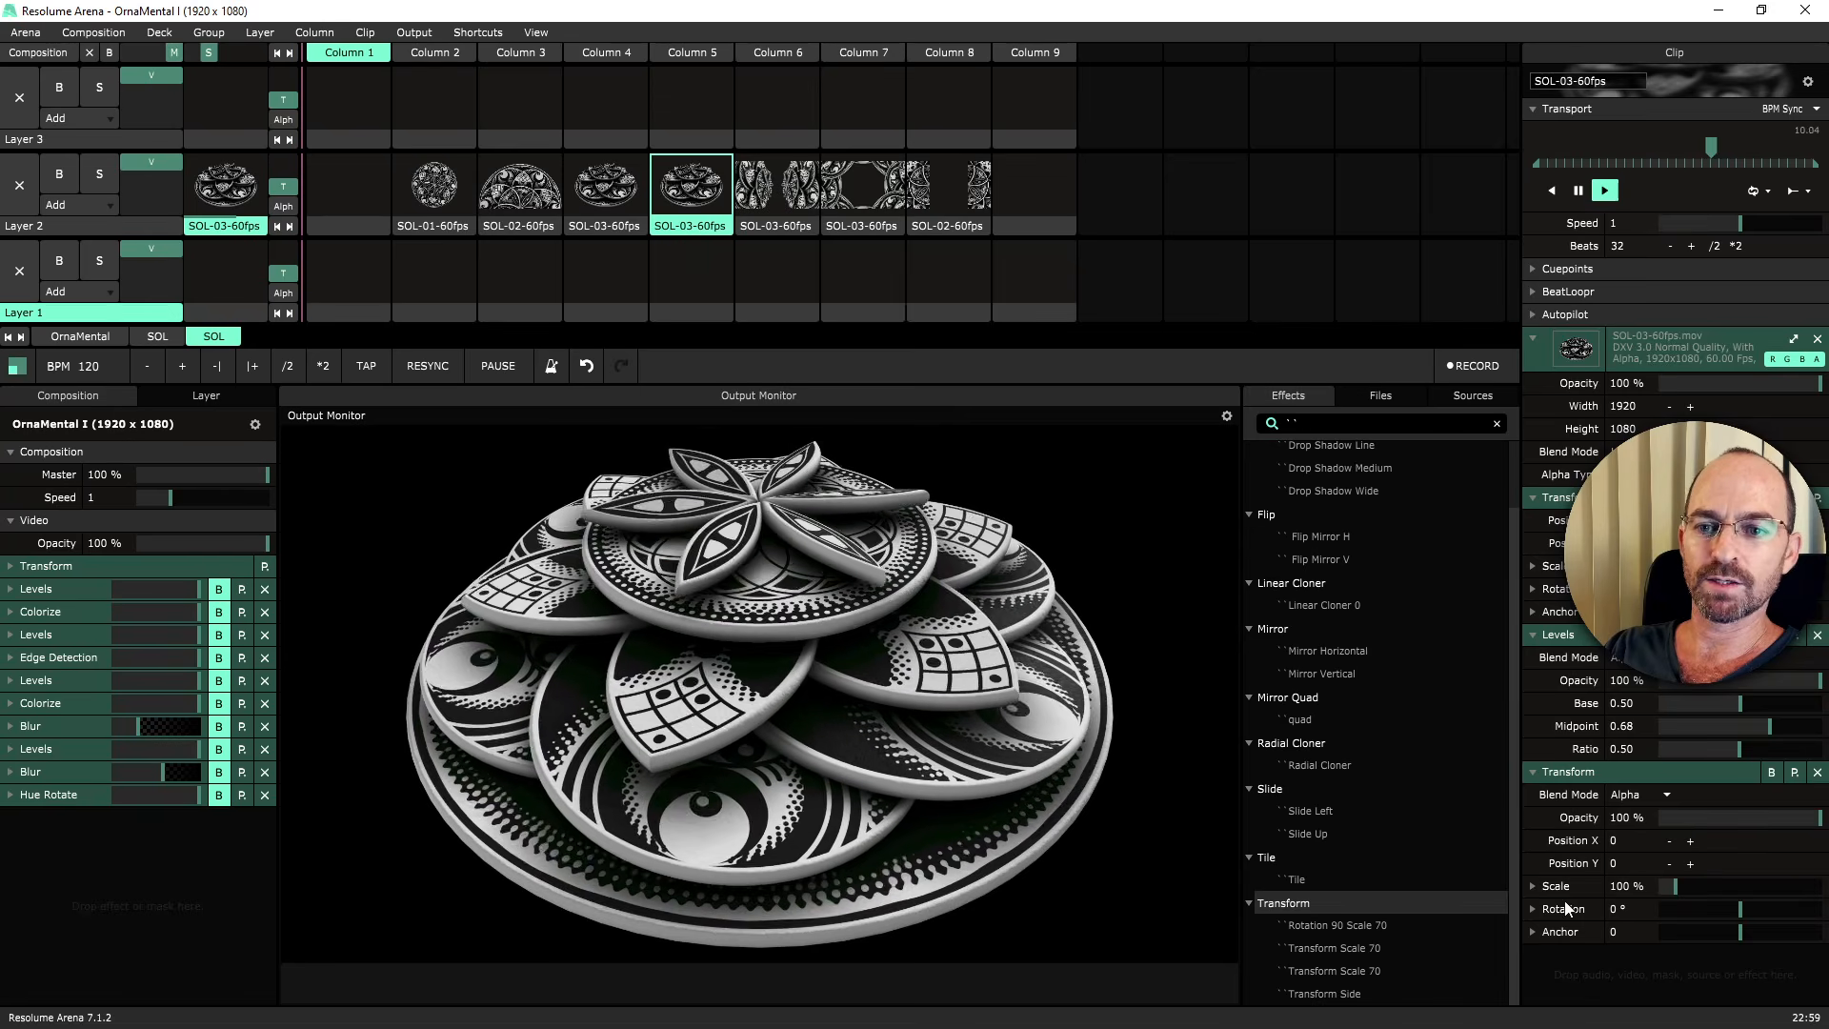
{"action": "left_click", "coordinate": [1631, 635]}
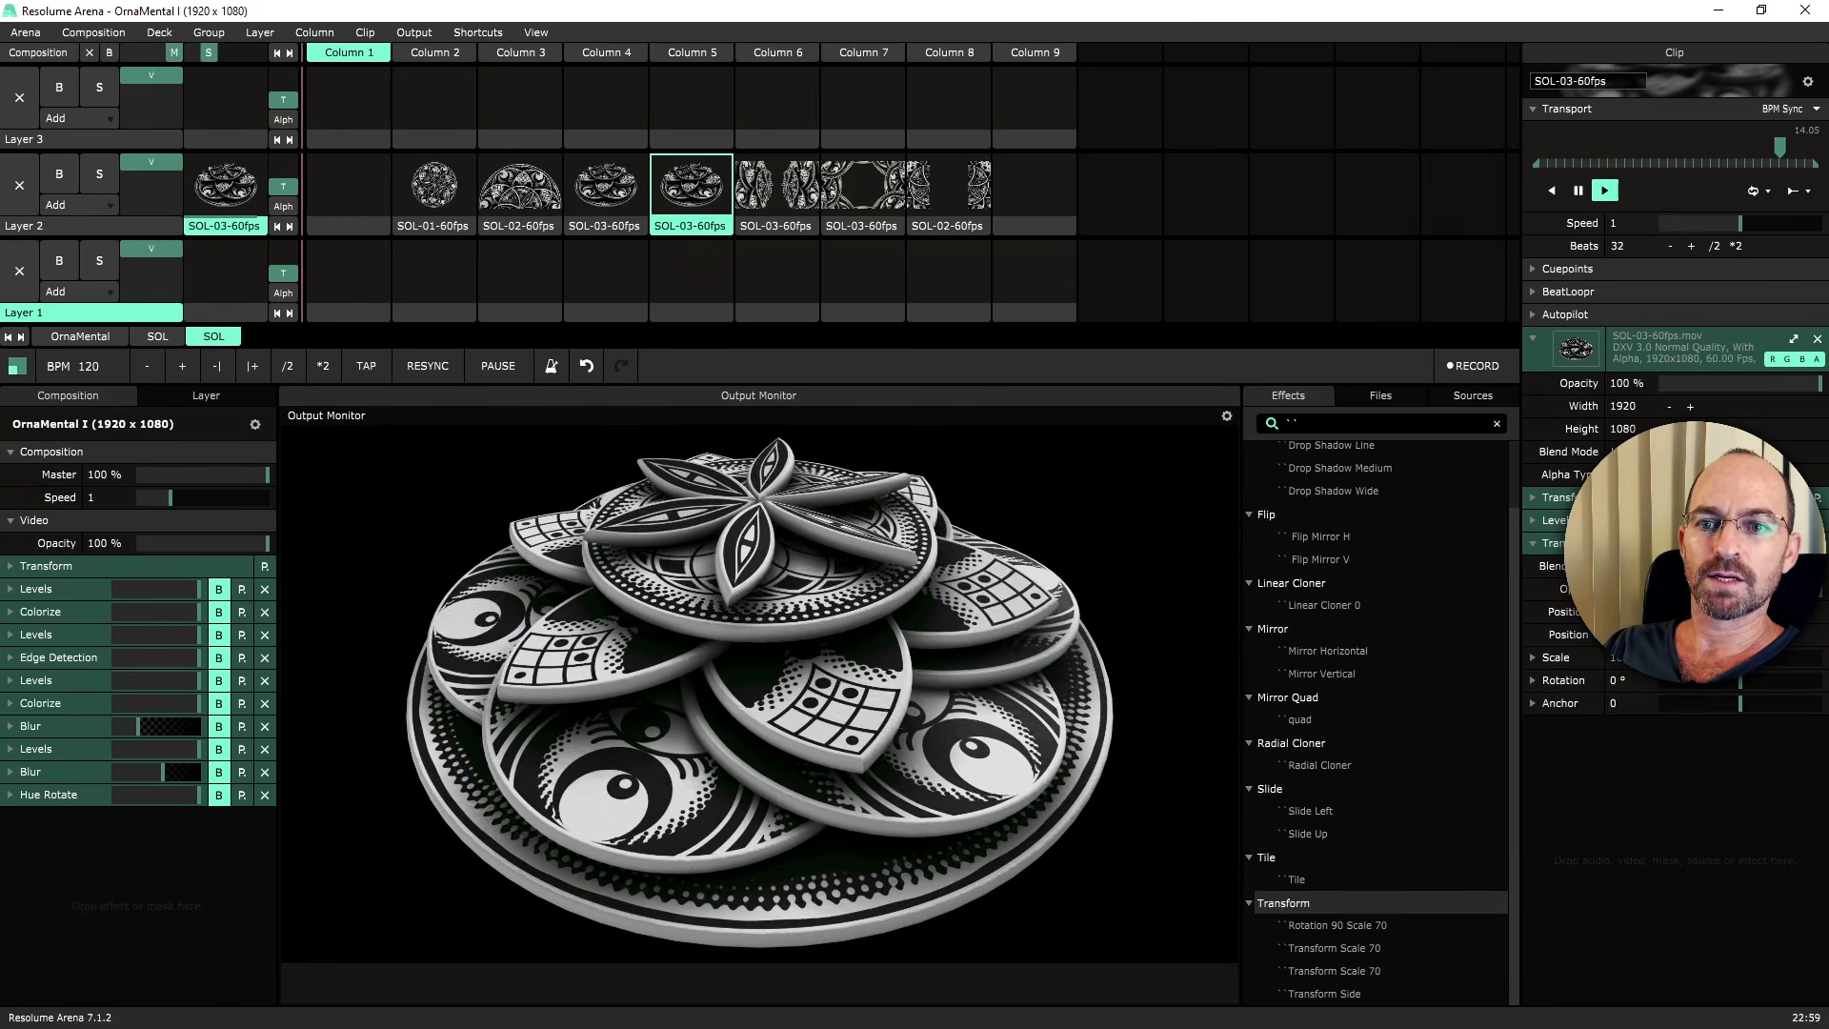
Set the added Transform effect's Rotation to -90° and offset the clip horizontally toward the right half of the frame.
{"action": "left_click_drag", "start_coordinate": [1741, 687], "coordinate": [1702, 693]}
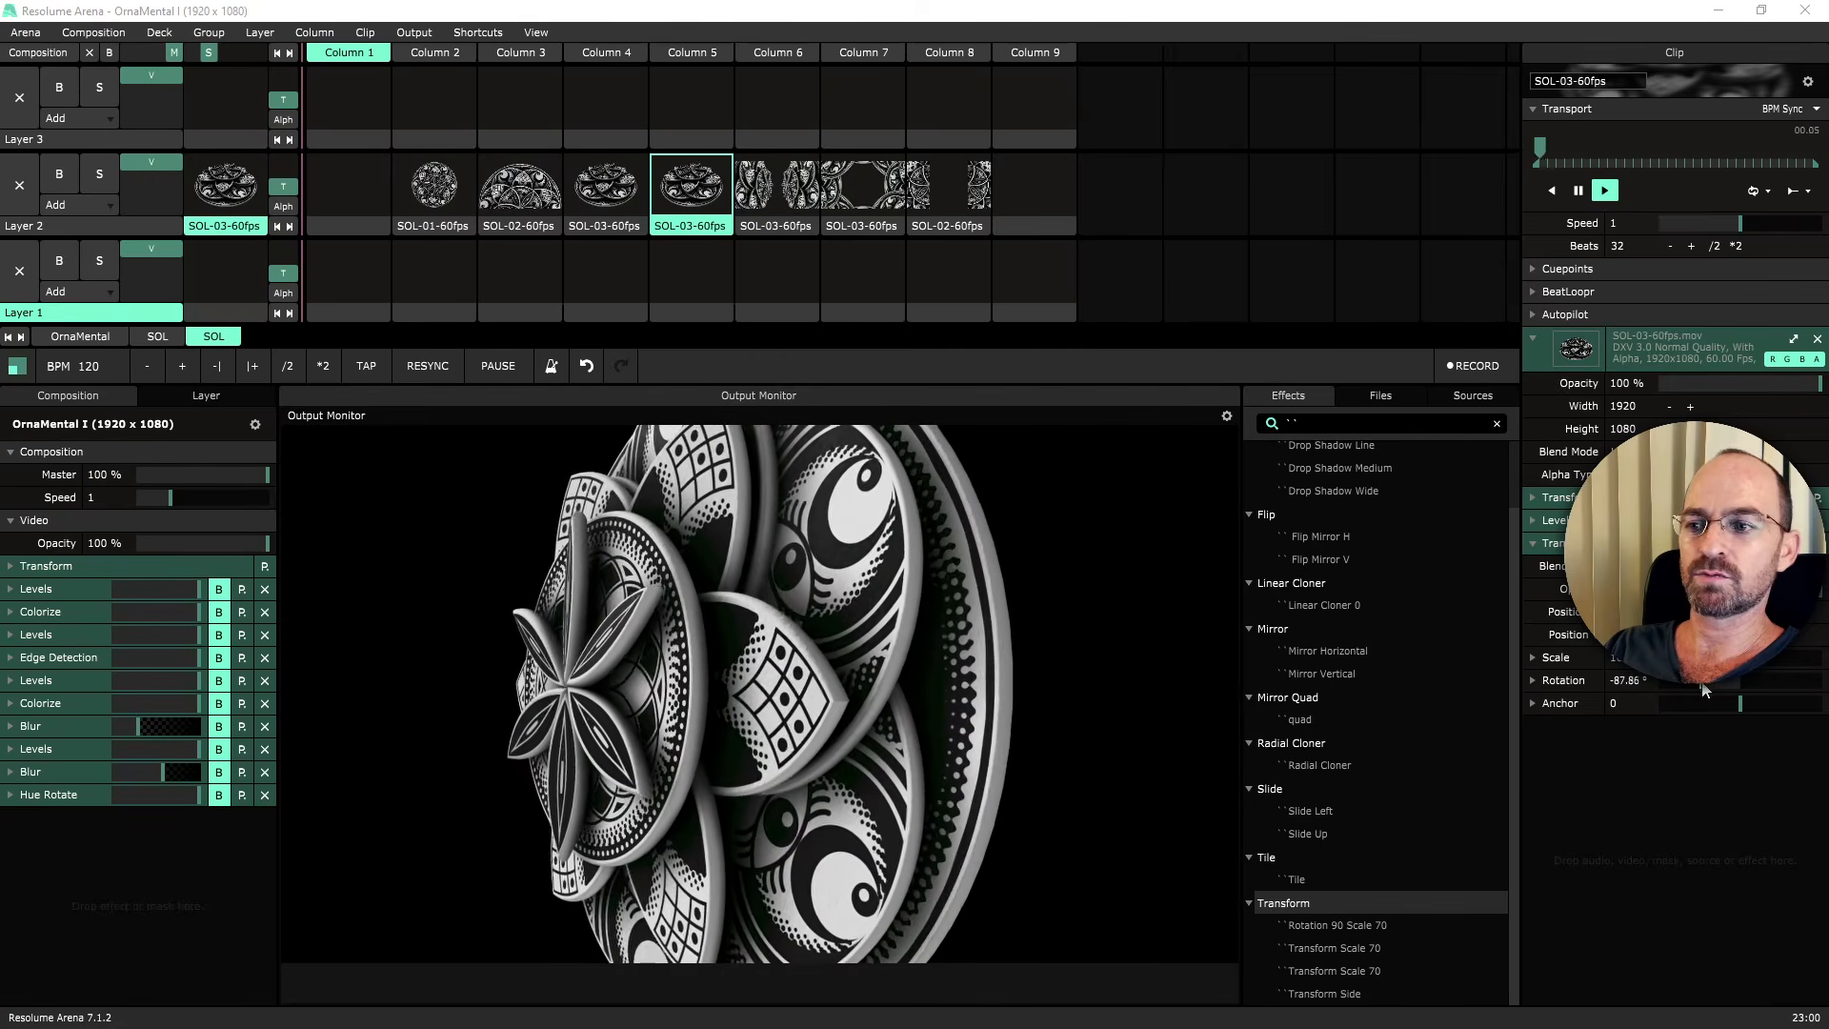
{"action": "type", "text": "-"}
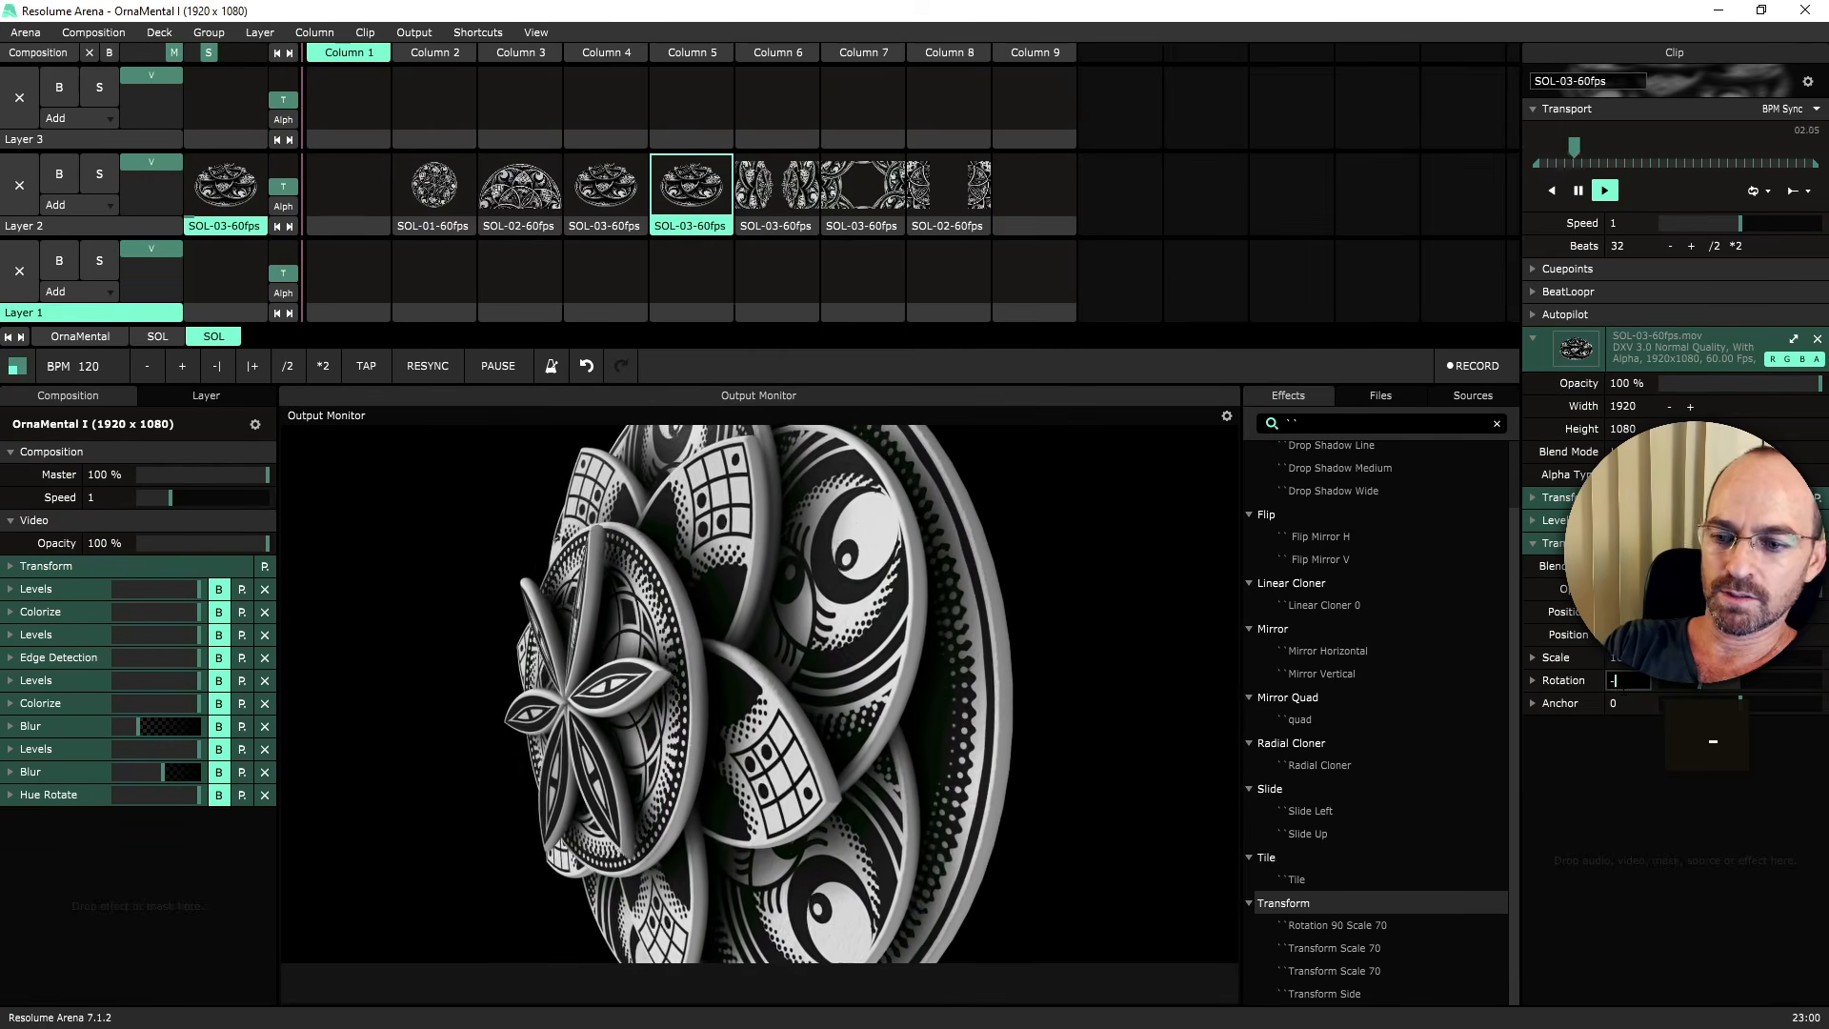
{"action": "type", "text": "90"}
{"action": "key", "text": "Return"}
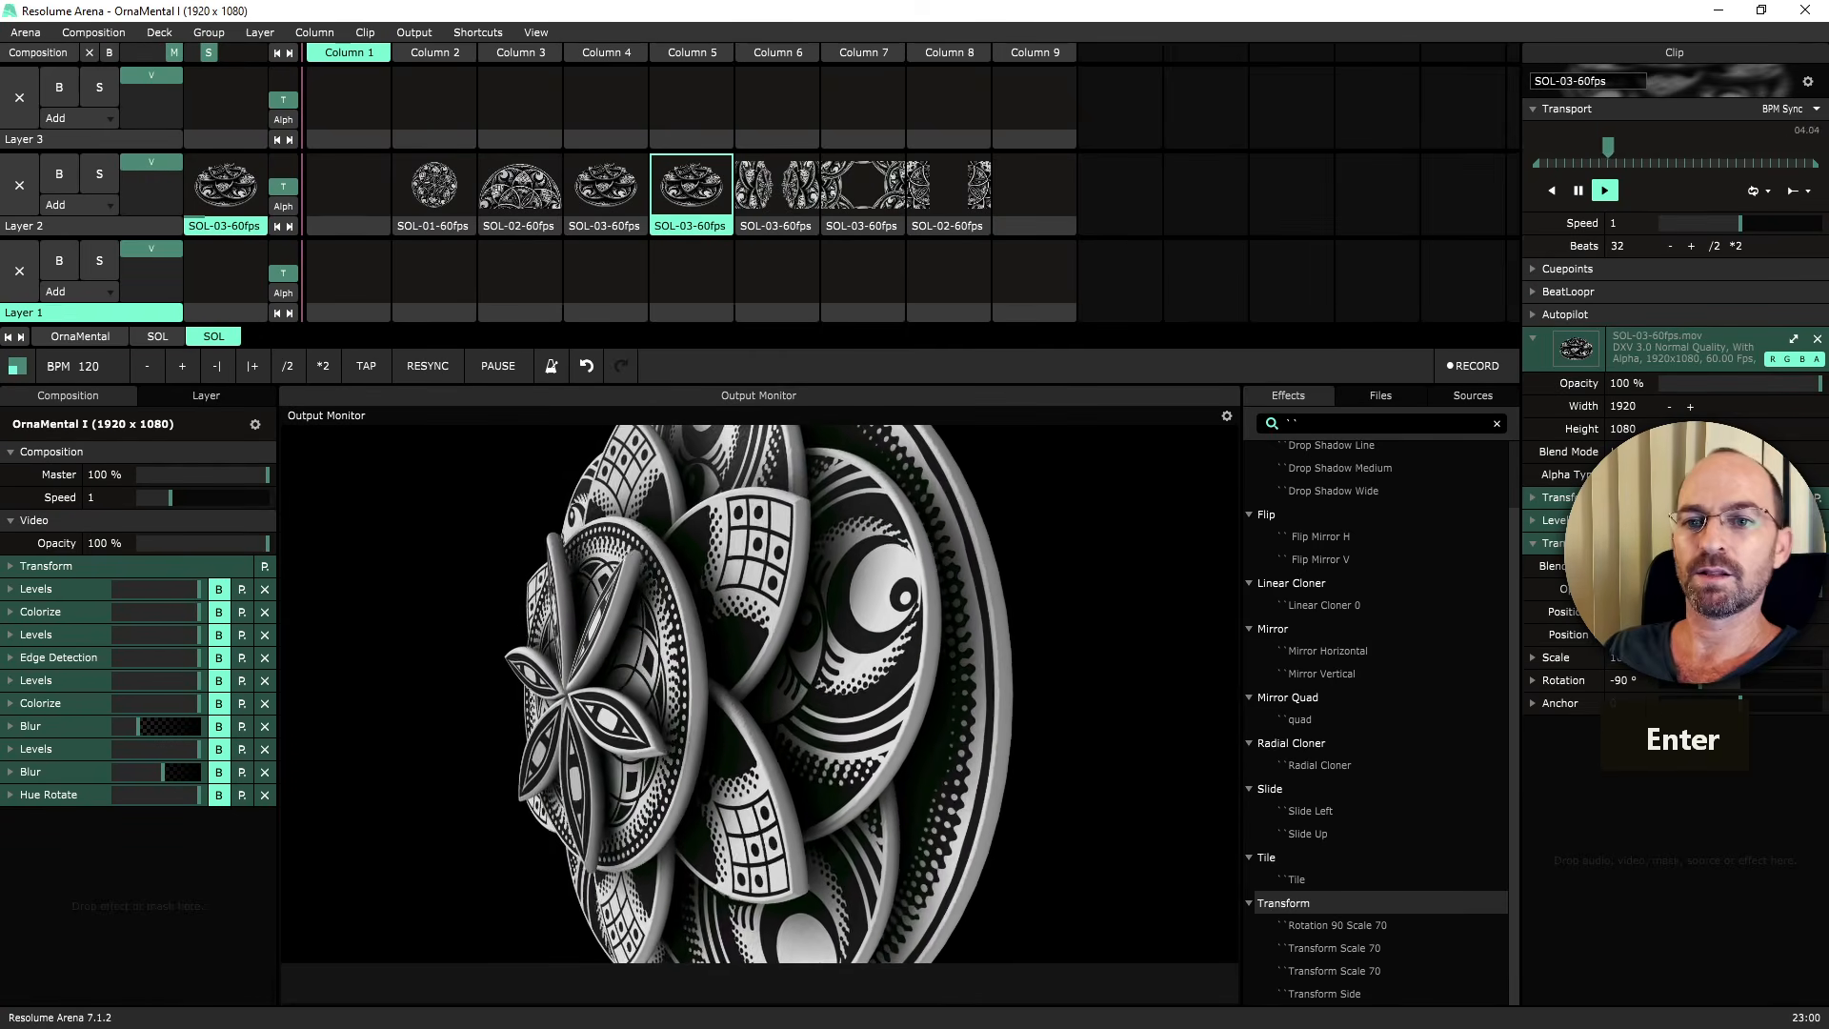
{"action": "key", "text": "7"}
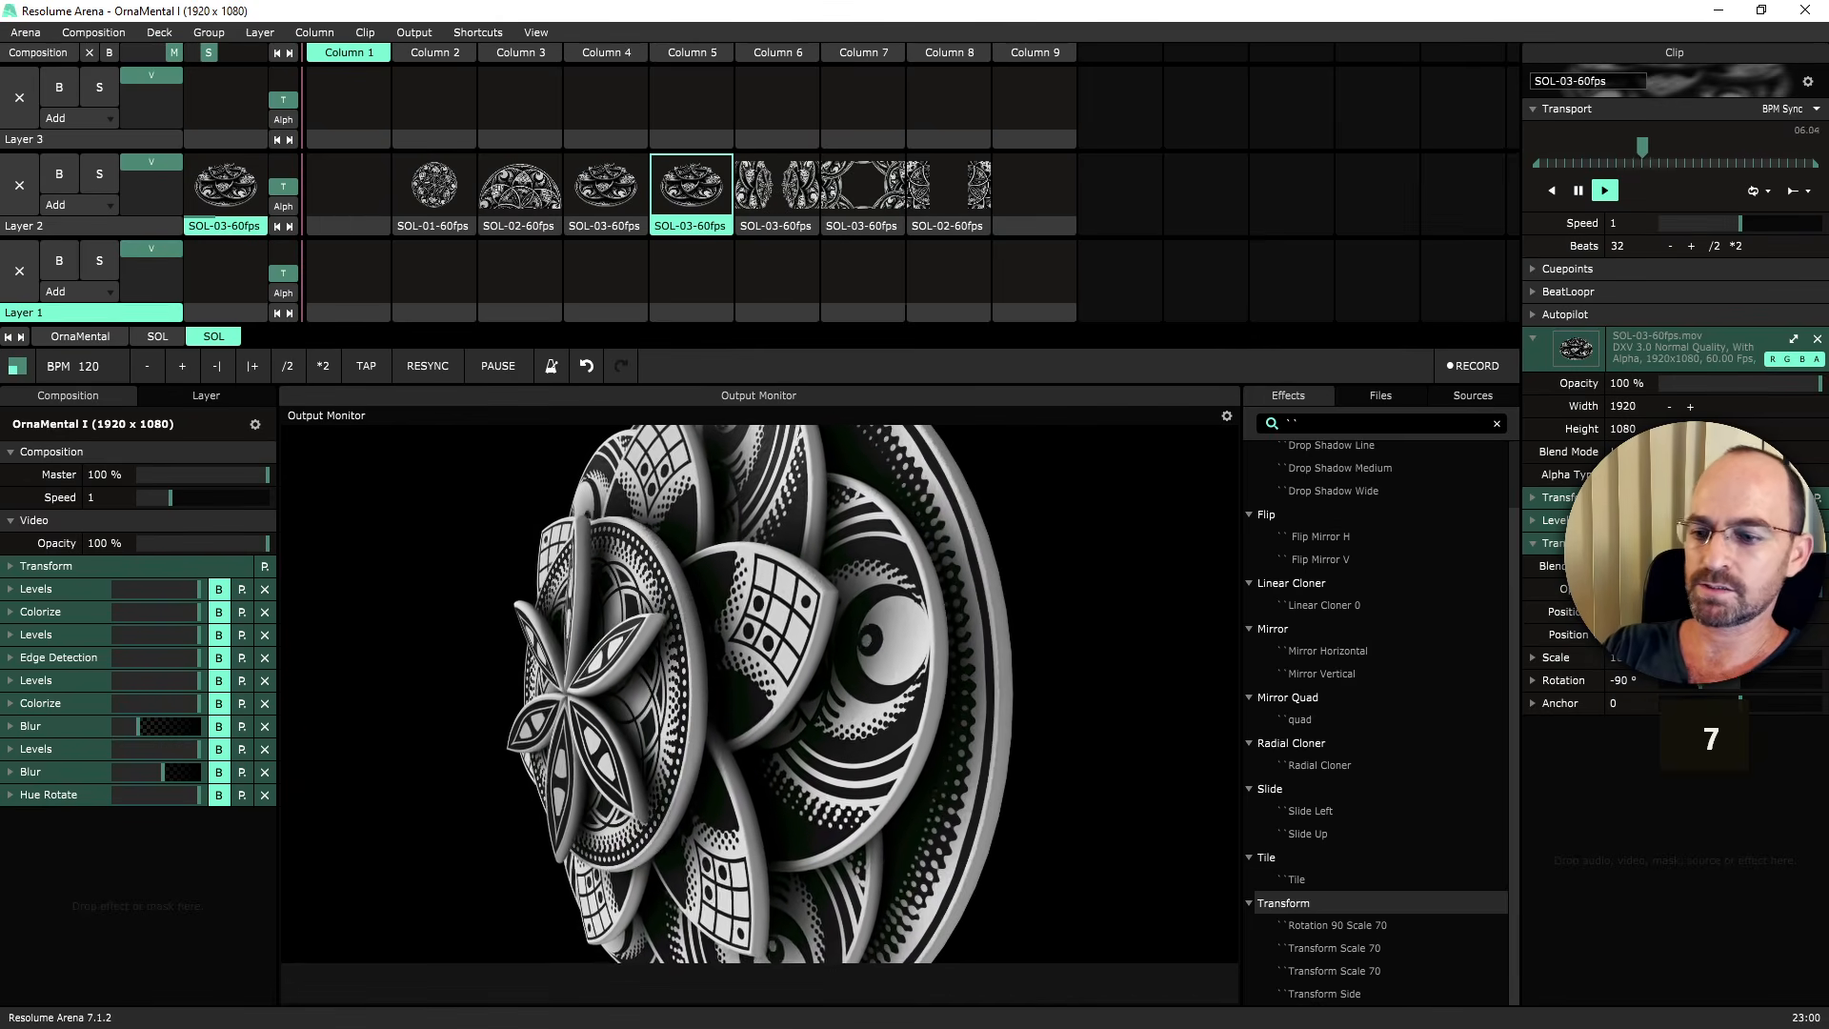
{"action": "key", "text": "Return"}
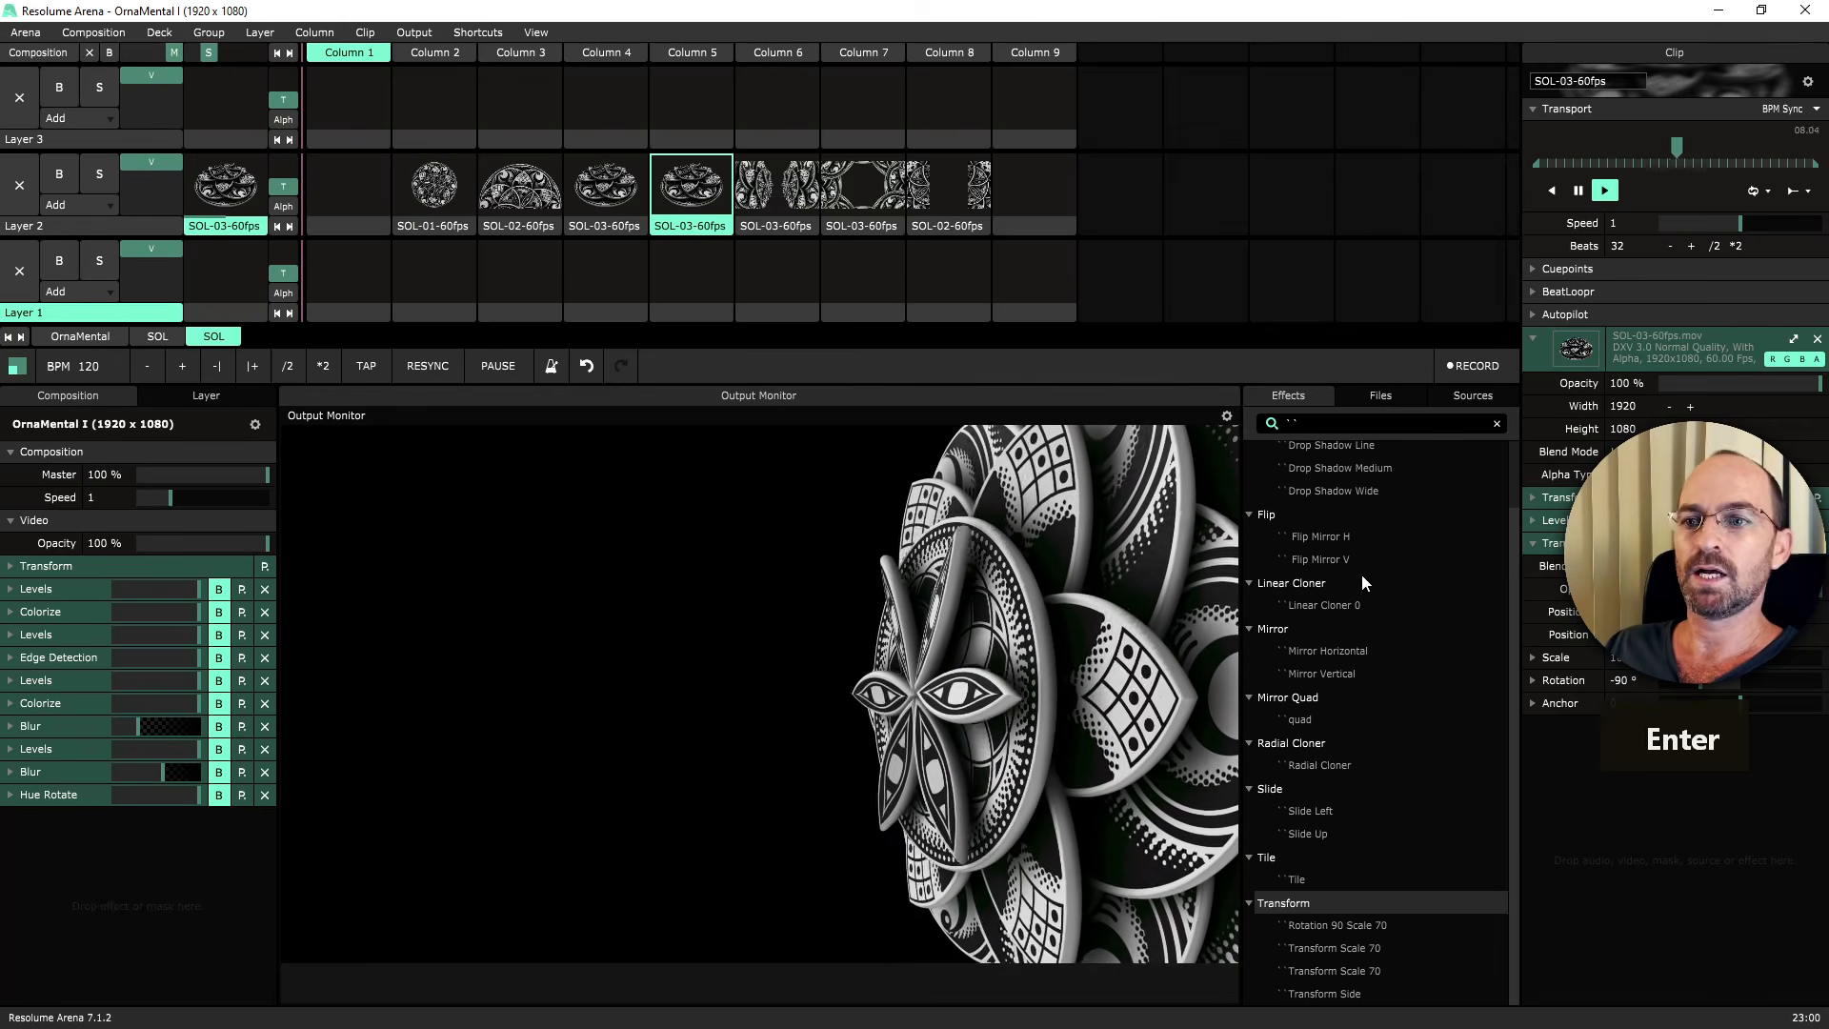
Add the Flip Mirror H effect to the rotated clip and check its blend mode and exact opacity.
{"action": "scroll", "coordinate": [1362, 583], "scroll_direction": "up", "scroll_amount": 2}
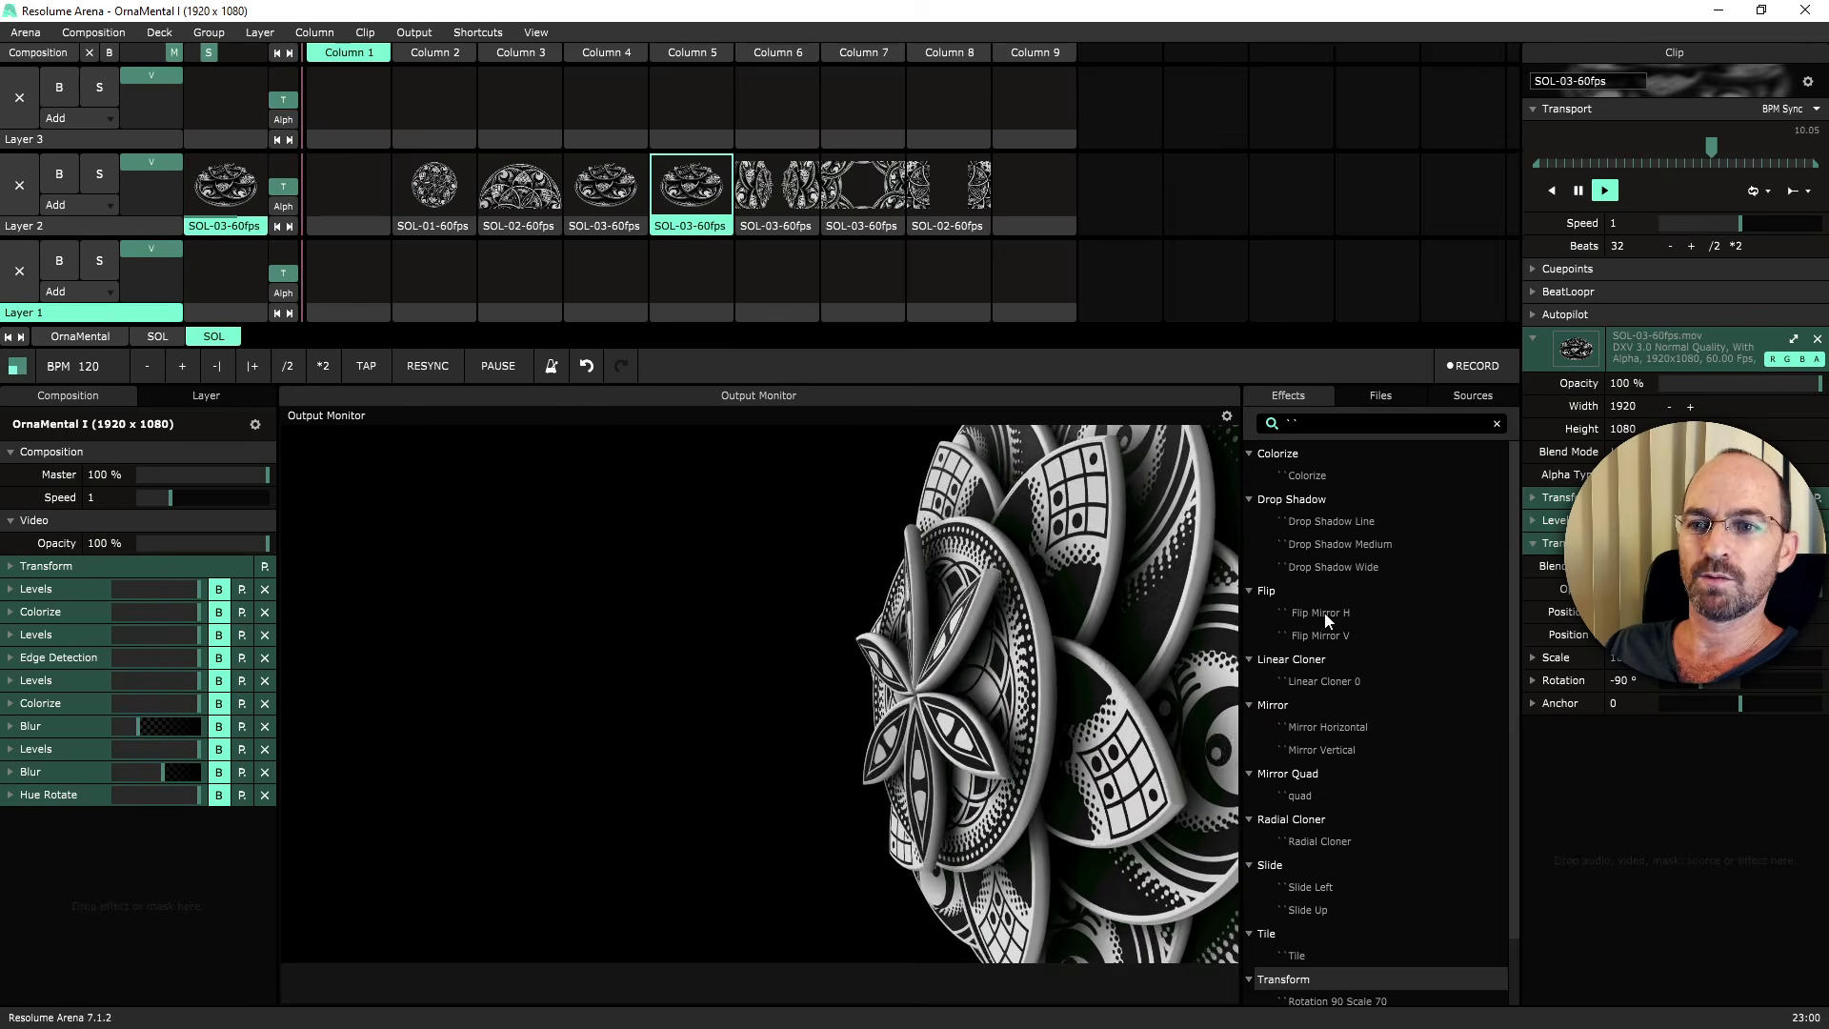
{"action": "left_click_drag", "start_coordinate": [1586, 832], "coordinate": [1587, 835]}
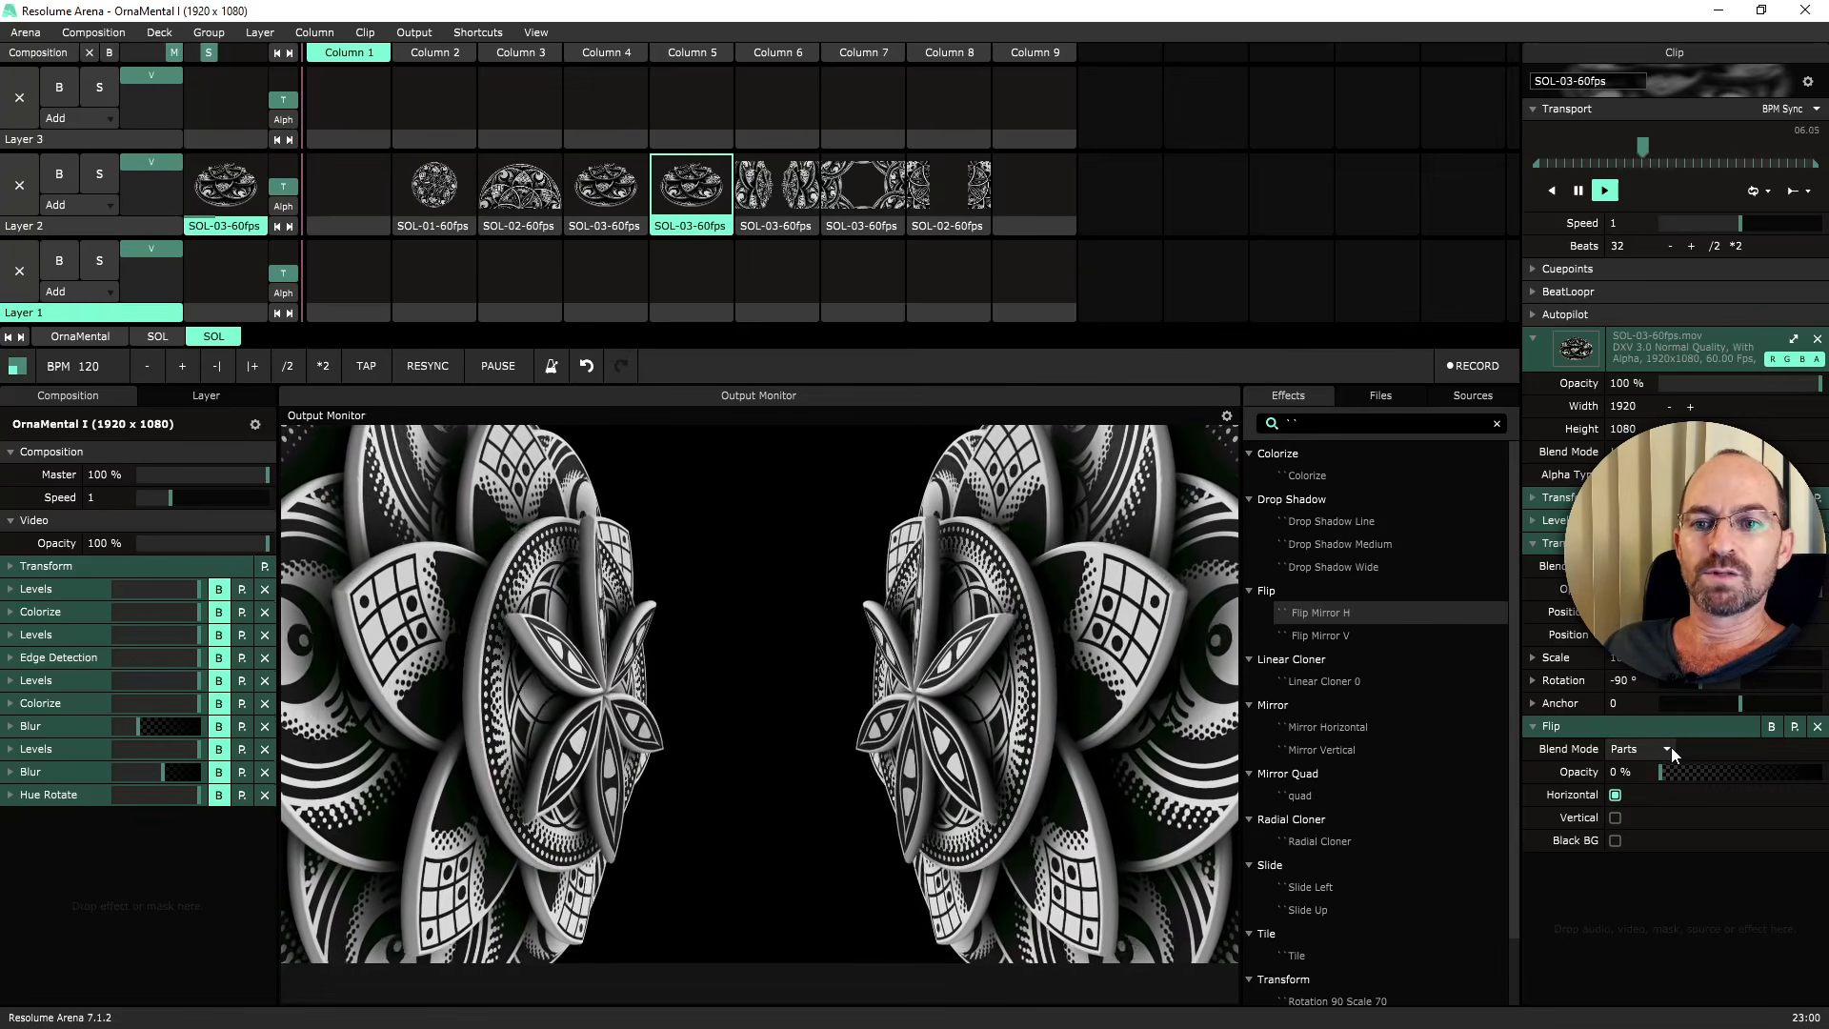
{"action": "left_click", "coordinate": [1664, 750]}
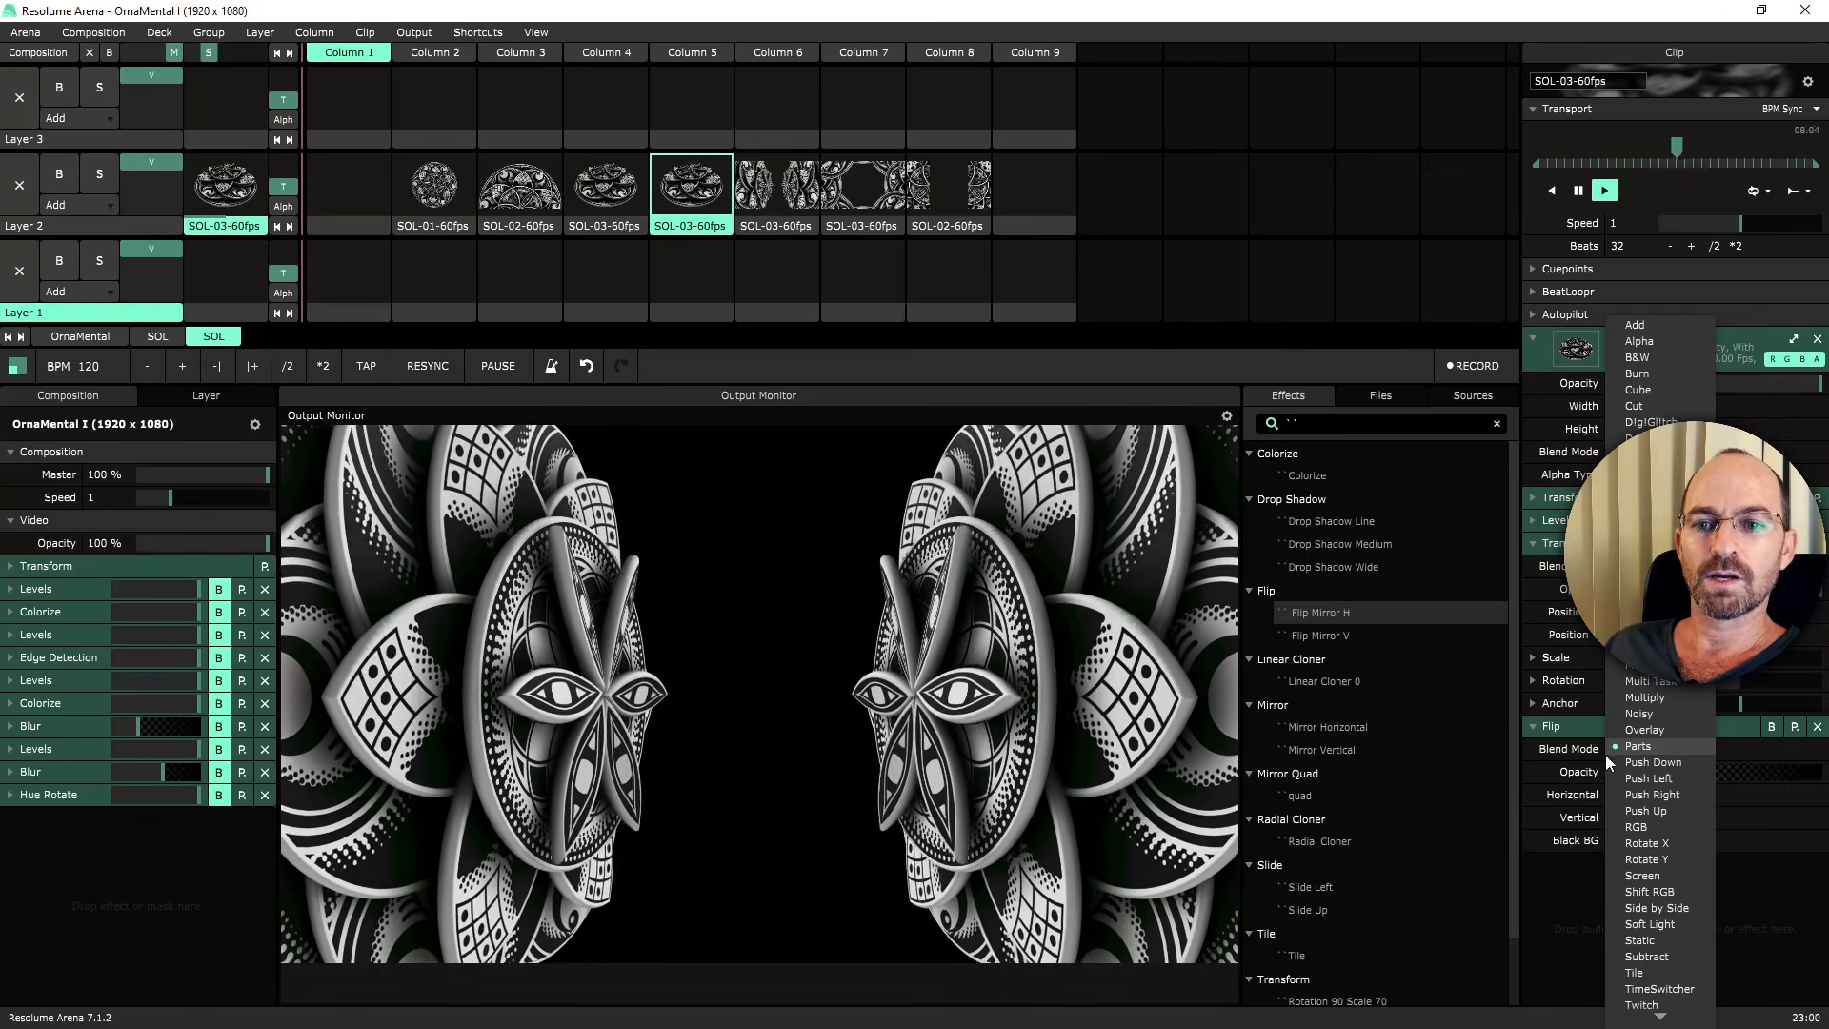
{"action": "left_click", "coordinate": [1591, 884]}
{"action": "double_click", "coordinate": [1624, 772]}
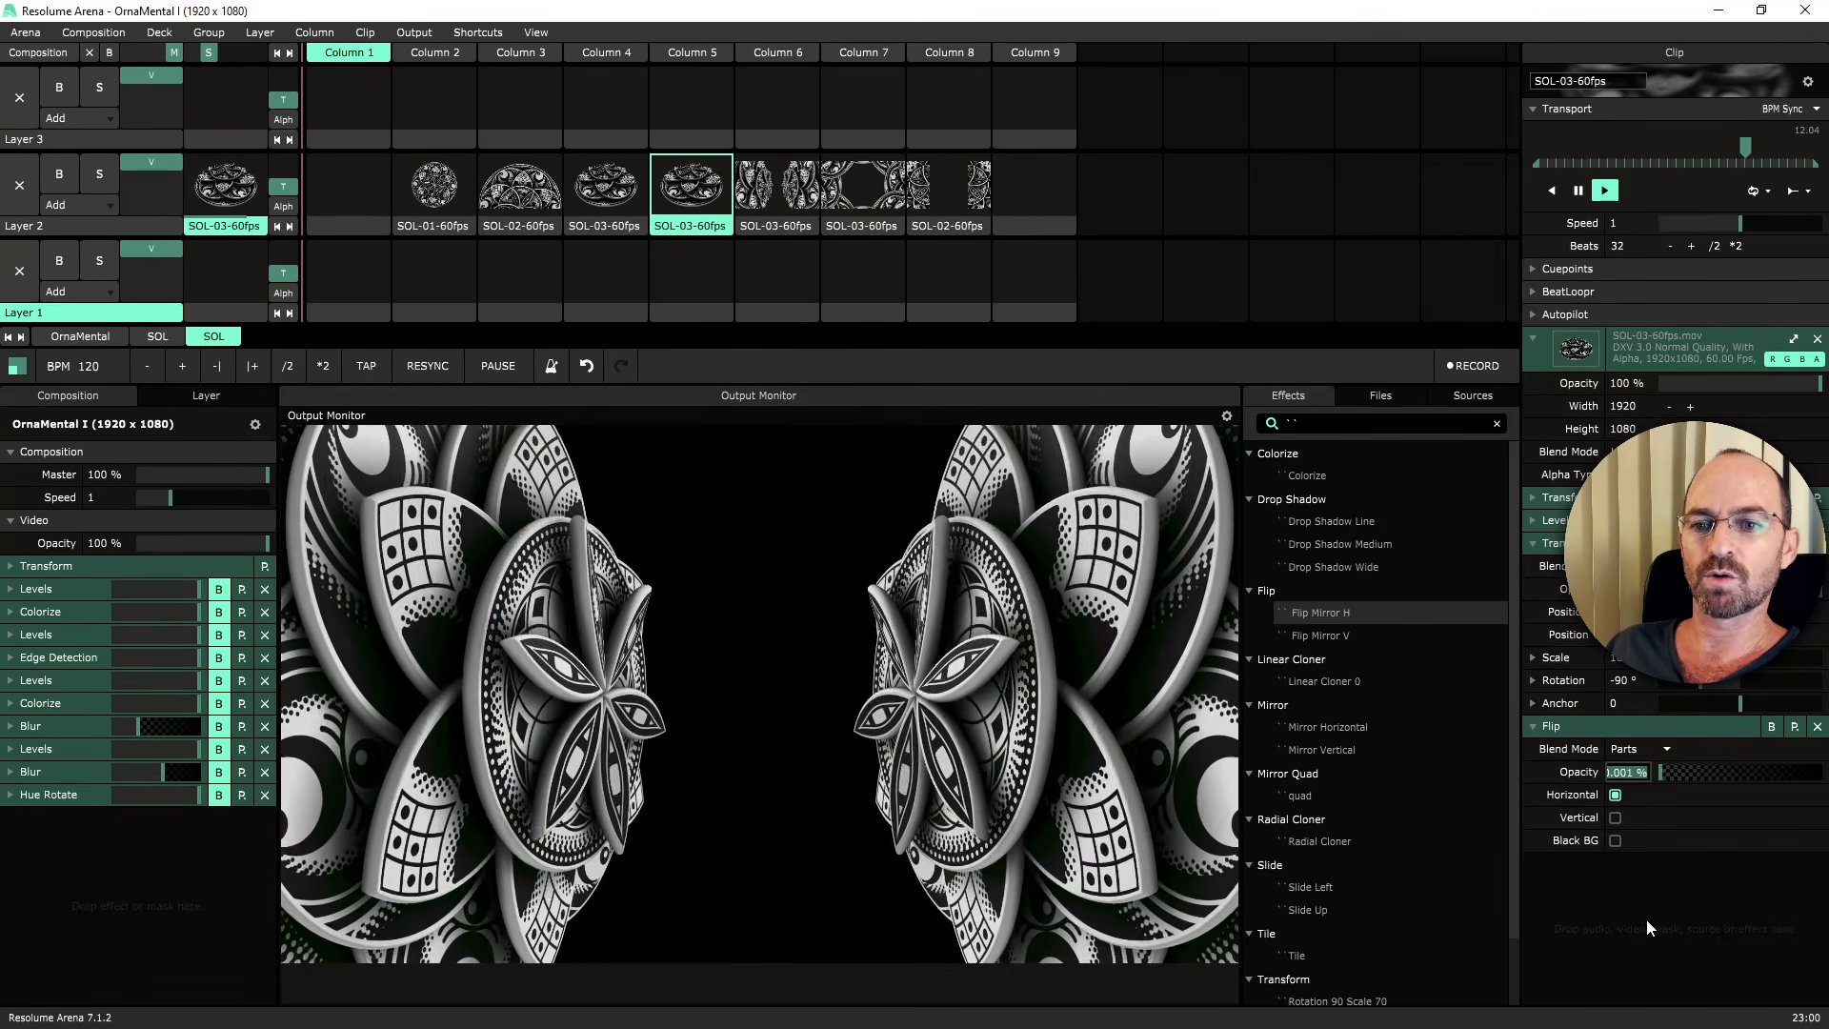
Collapse the Flip effect, toggle its bypass for comparison, and undo the latest Position X change of the clip.
{"action": "left_click", "coordinate": [1700, 730]}
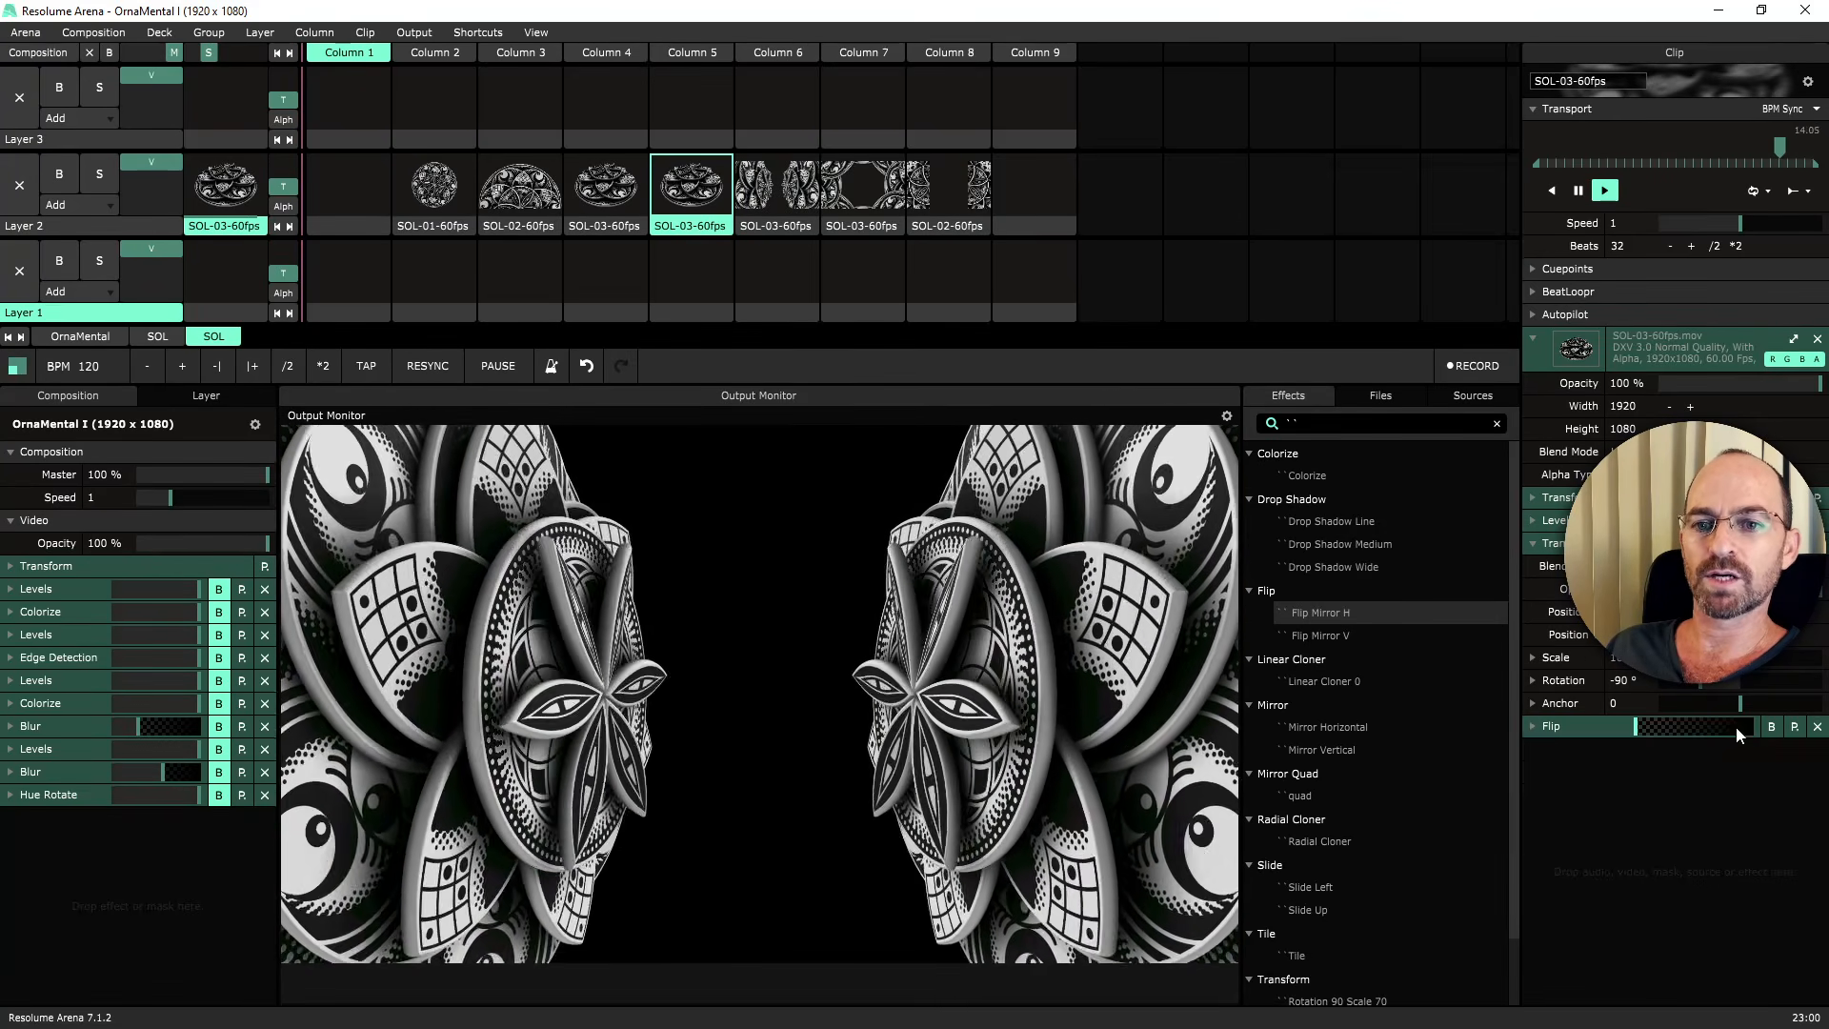
{"action": "left_click", "coordinate": [1771, 728]}
{"action": "left_click", "coordinate": [1768, 728]}
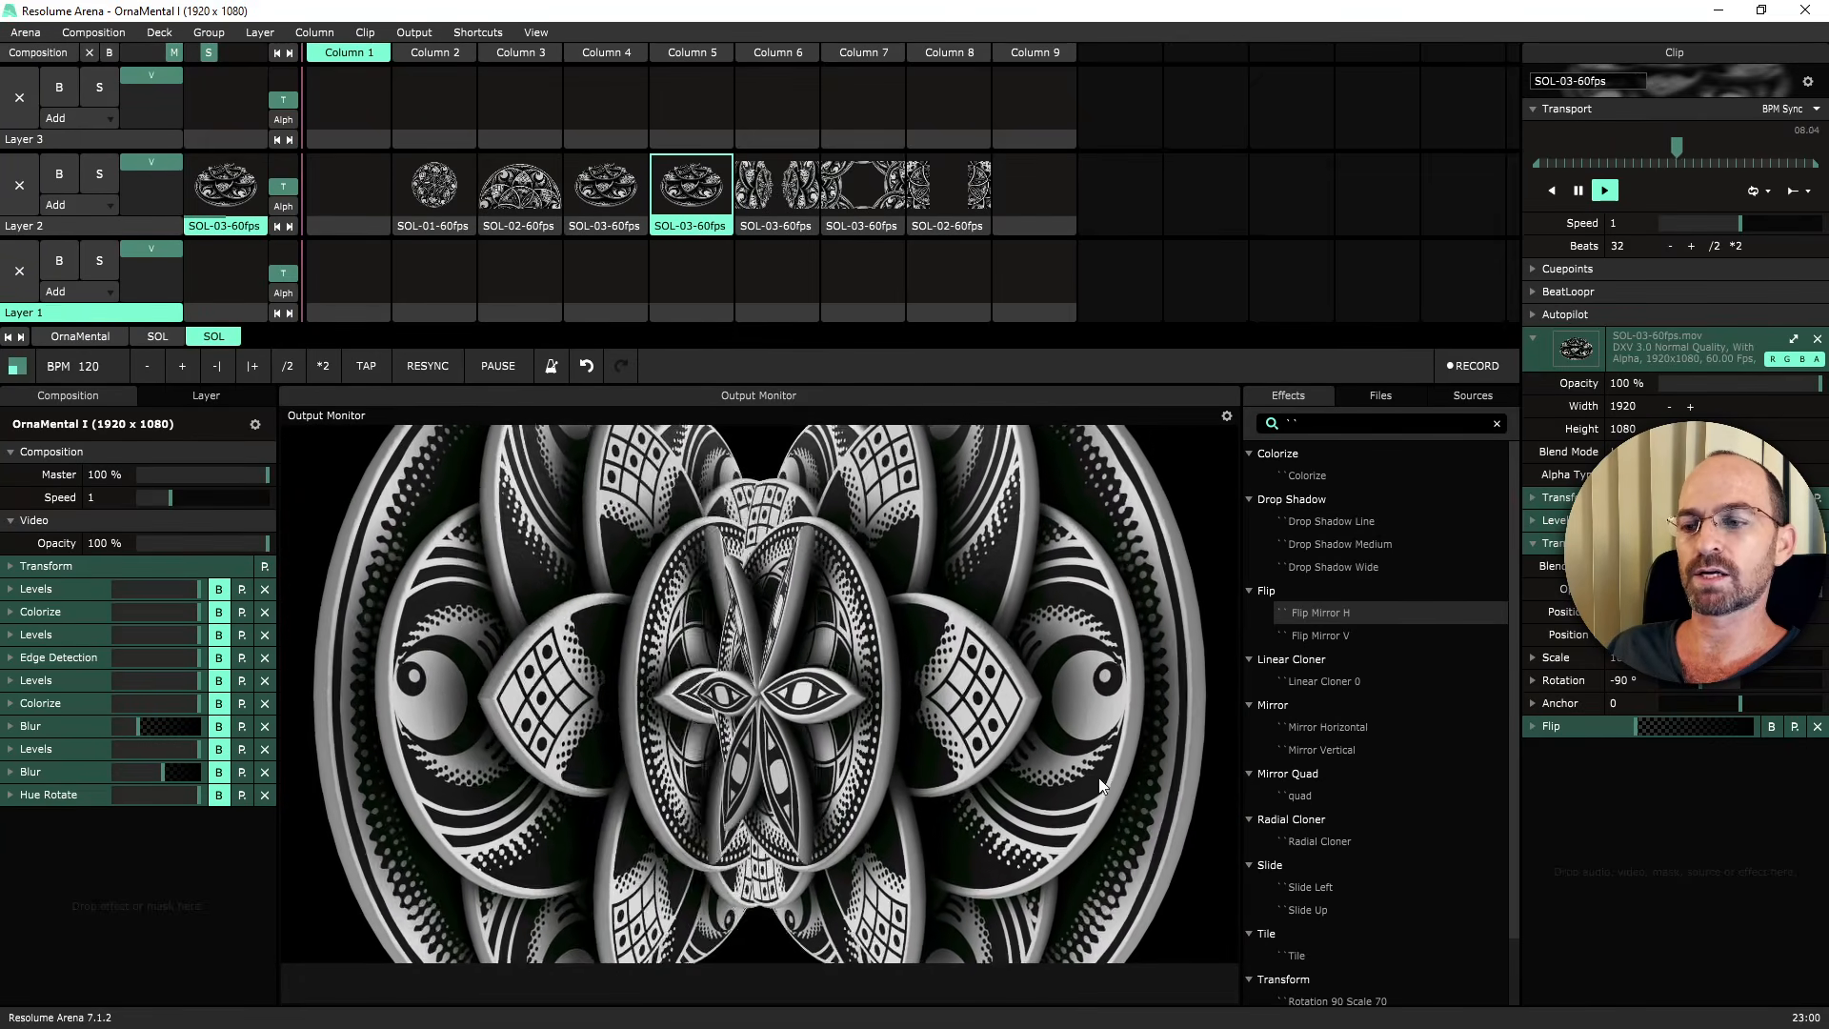
{"action": "key", "text": "ctrl+z"}
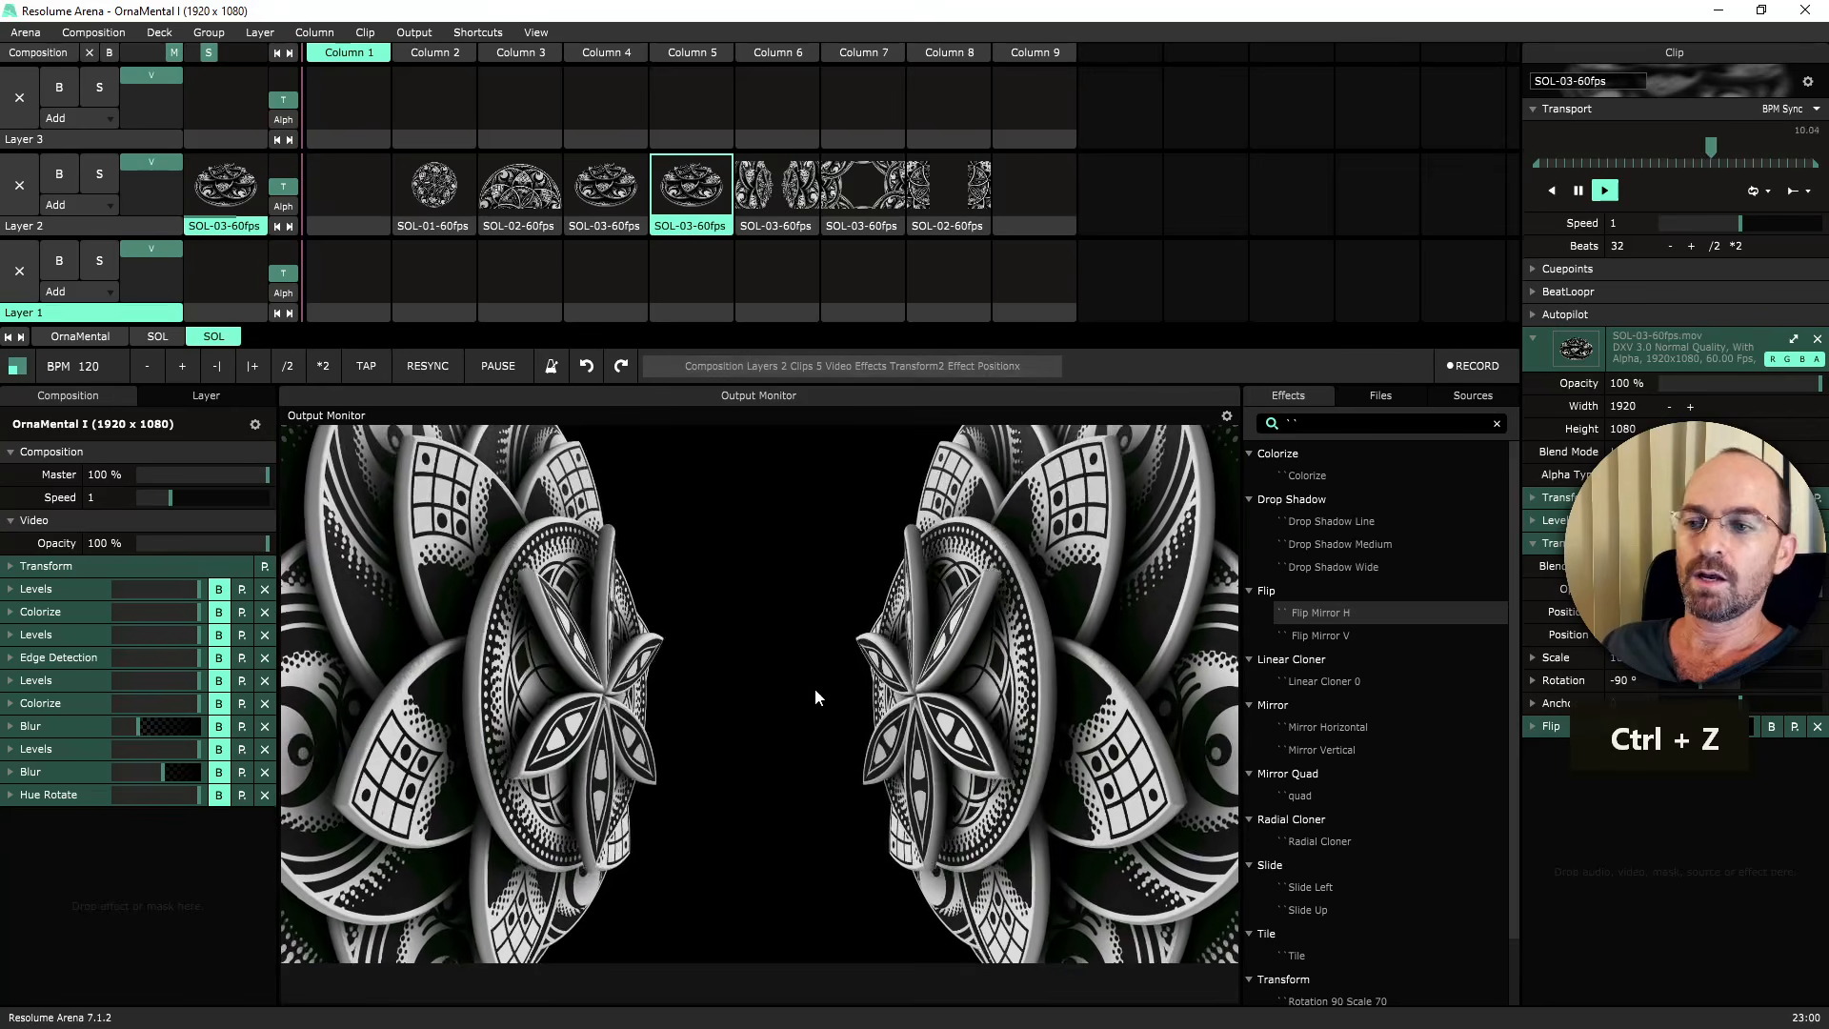
Move SOL-01-60fps to Layer 3, launch it over the mirrored clip with the Drop Shadow Wide effect, and preview fullscreen.
{"action": "left_click_drag", "start_coordinate": [434, 190], "coordinate": [435, 100]}
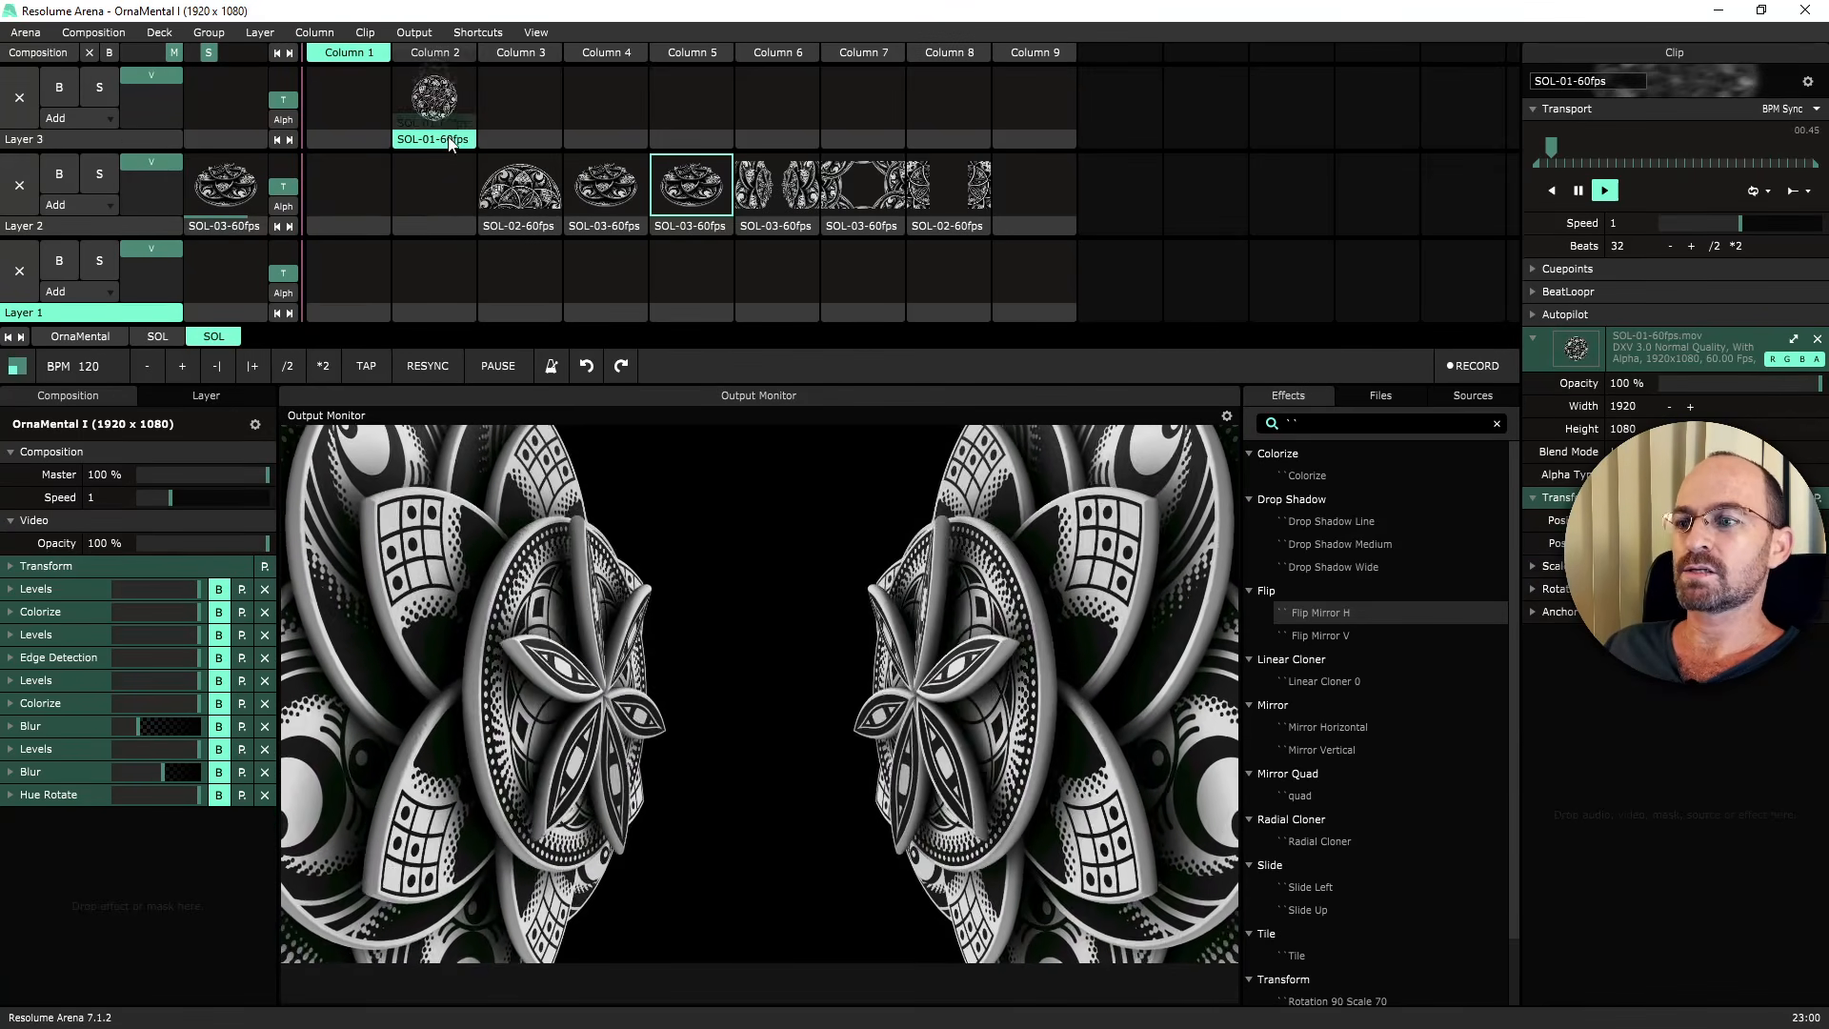
{"action": "left_click", "coordinate": [434, 104]}
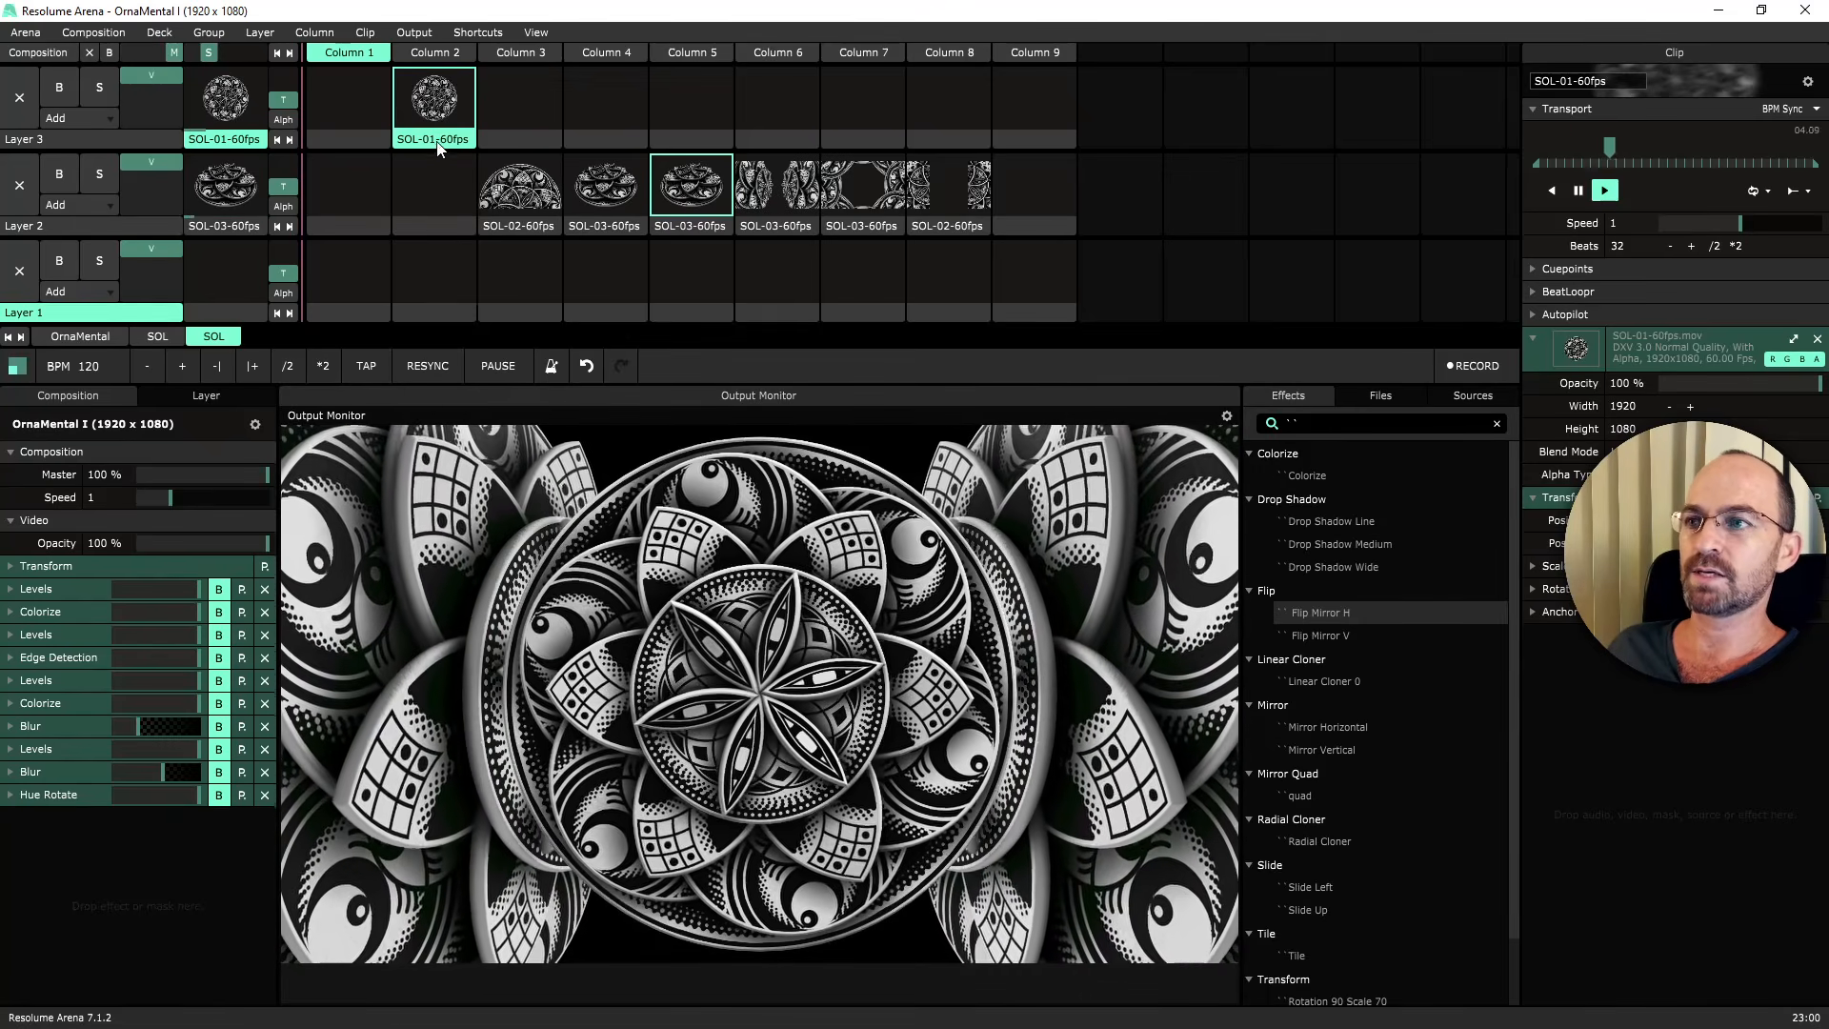
{"action": "left_click_drag", "start_coordinate": [1338, 567], "coordinate": [436, 112]}
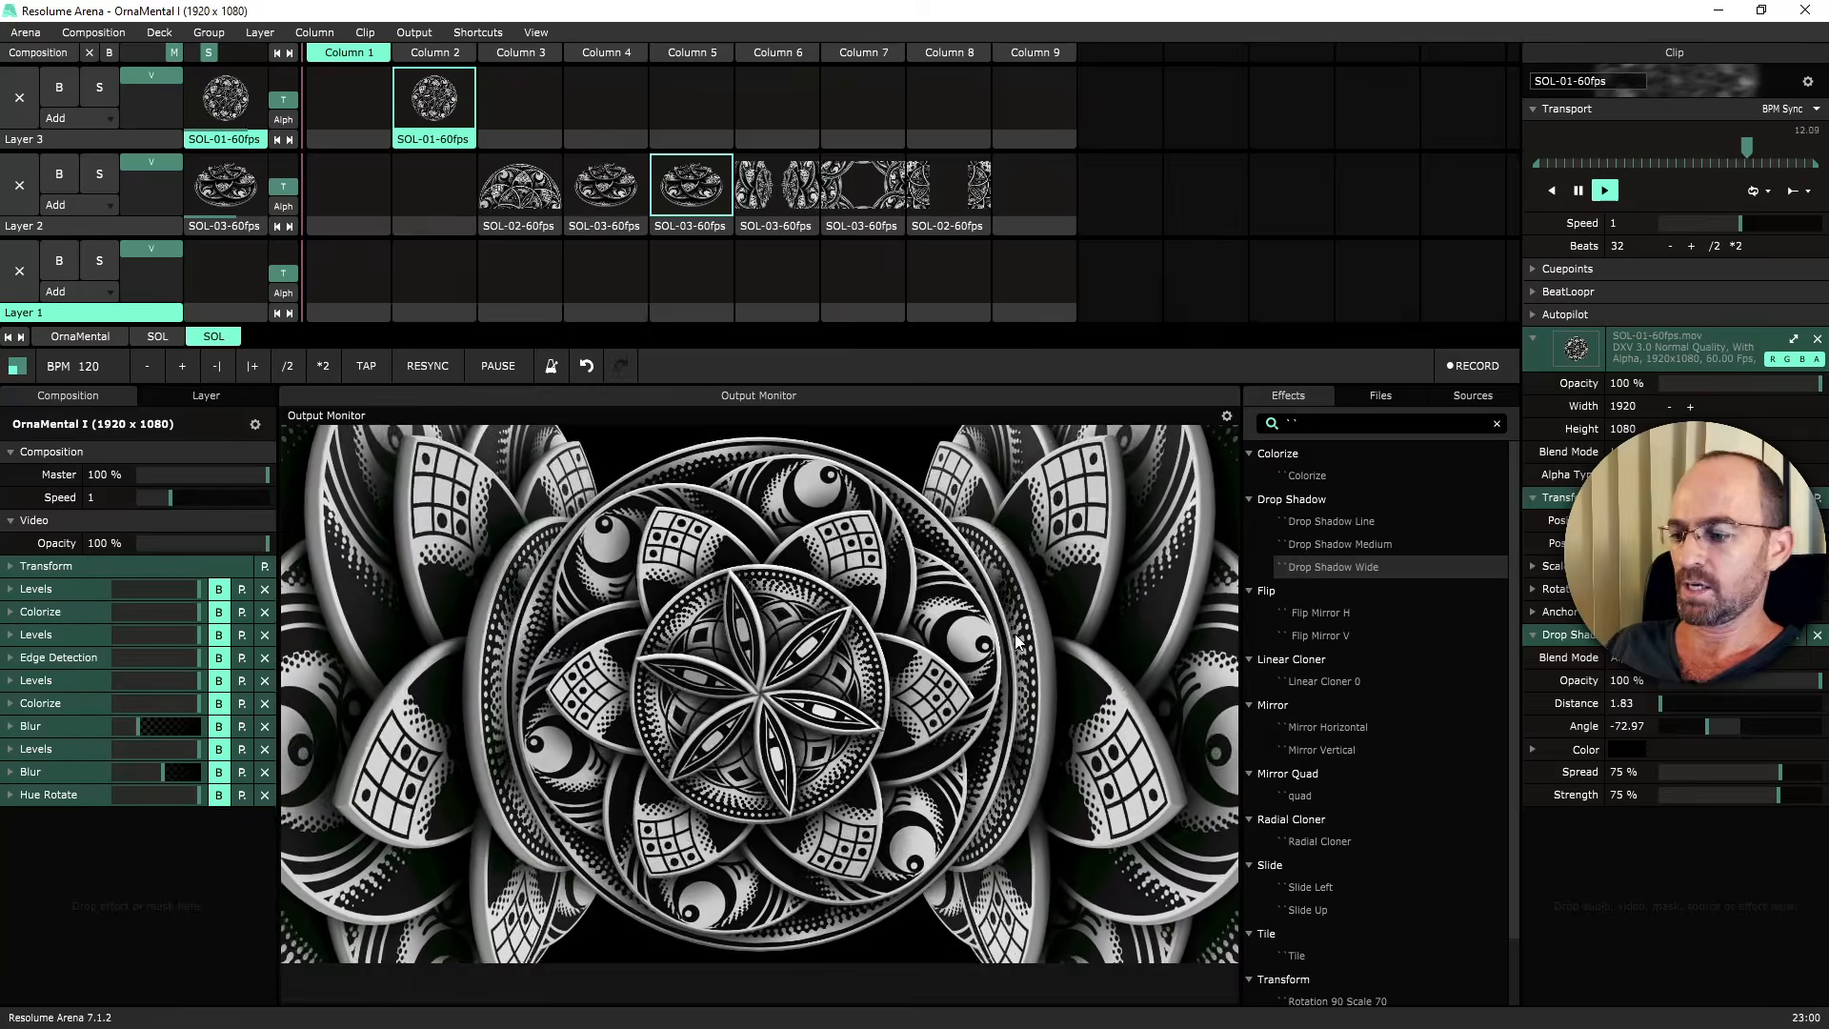
{"action": "key", "text": "ctrl+shift+f"}
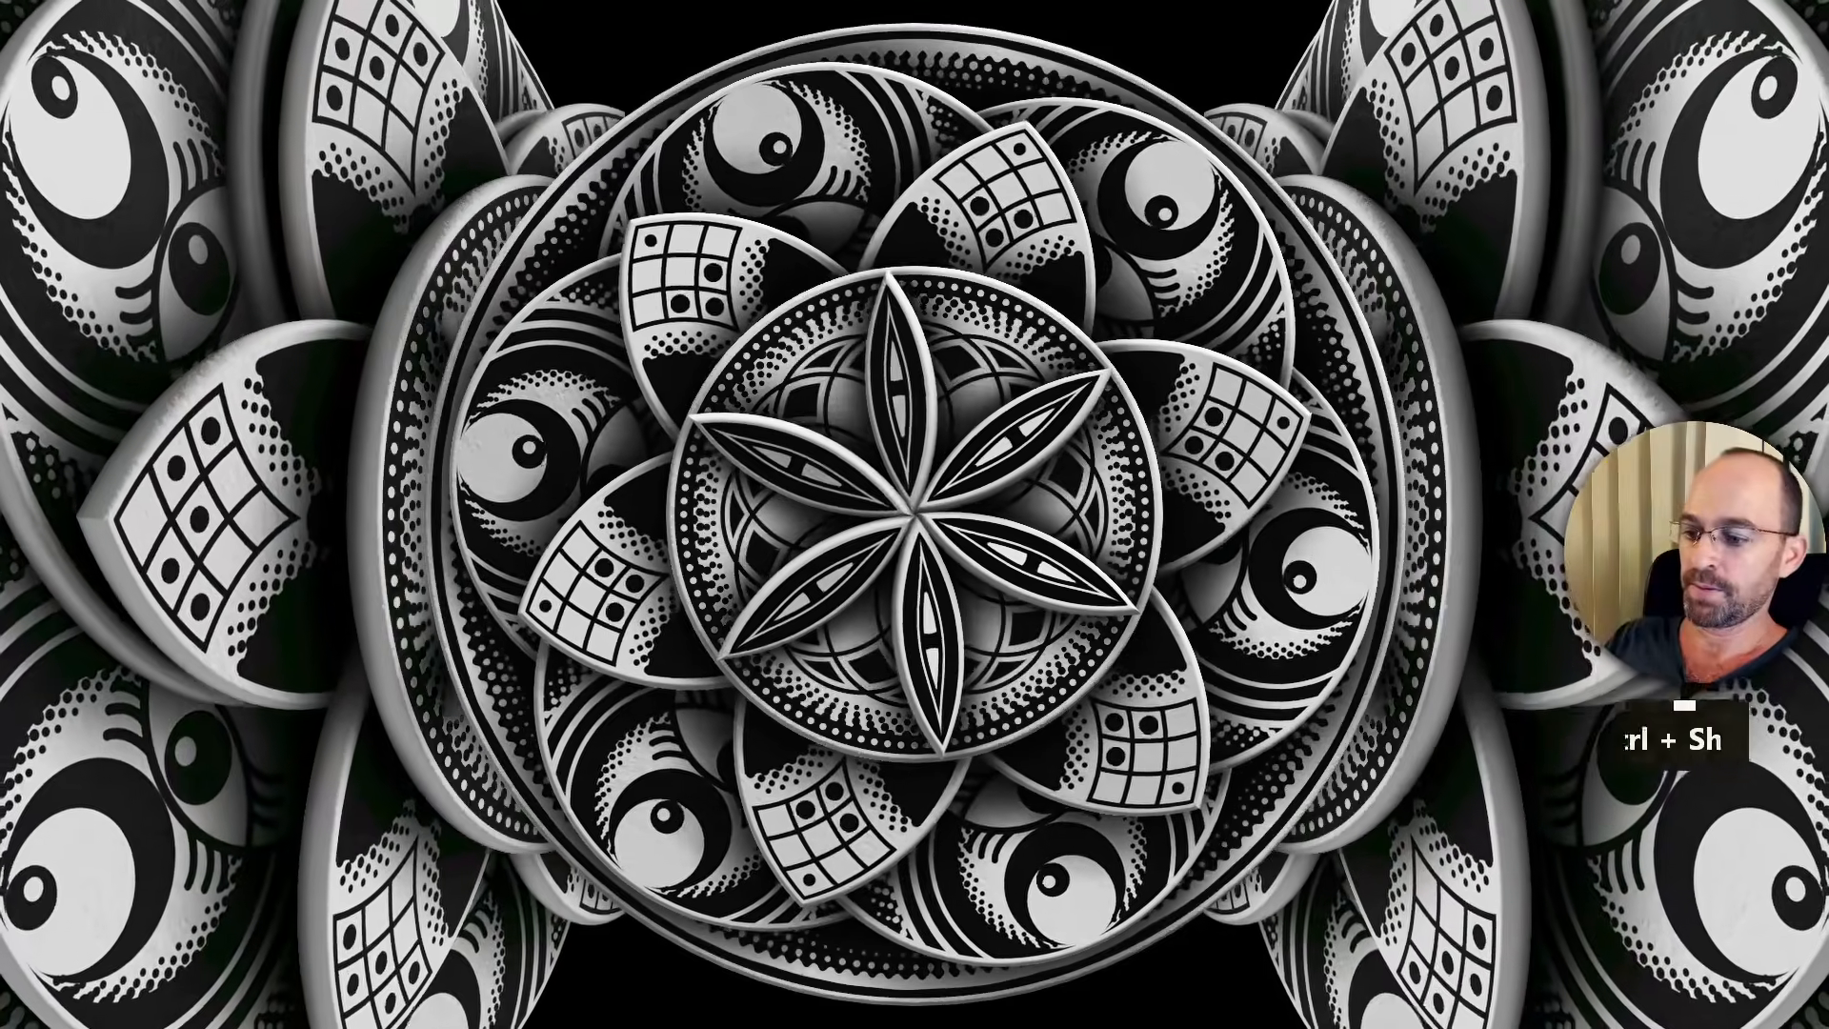
{"action": "key", "text": "ctrl+shift+d"}
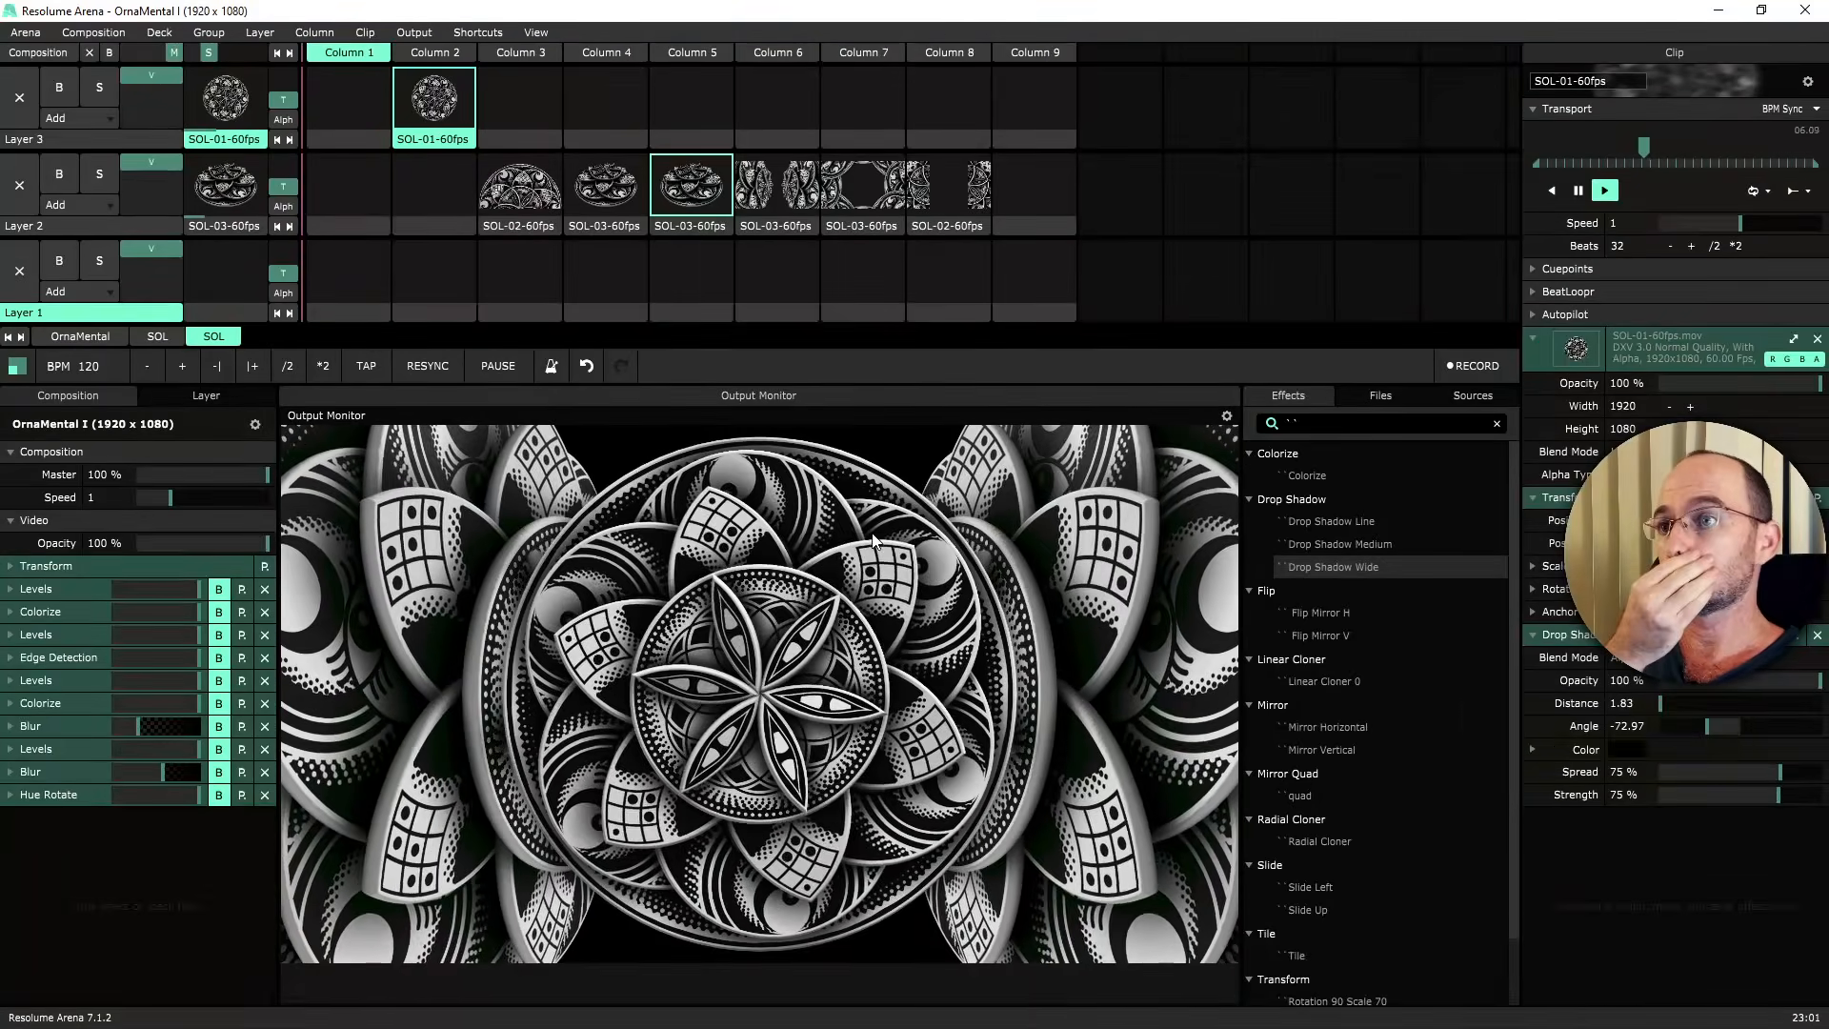
Copy the column 4 SOL-03-60fps clip into column 9, clear the playing clips, and launch the copy.
{"action": "left_click_drag", "start_coordinate": [611, 224], "coordinate": [1040, 211]}
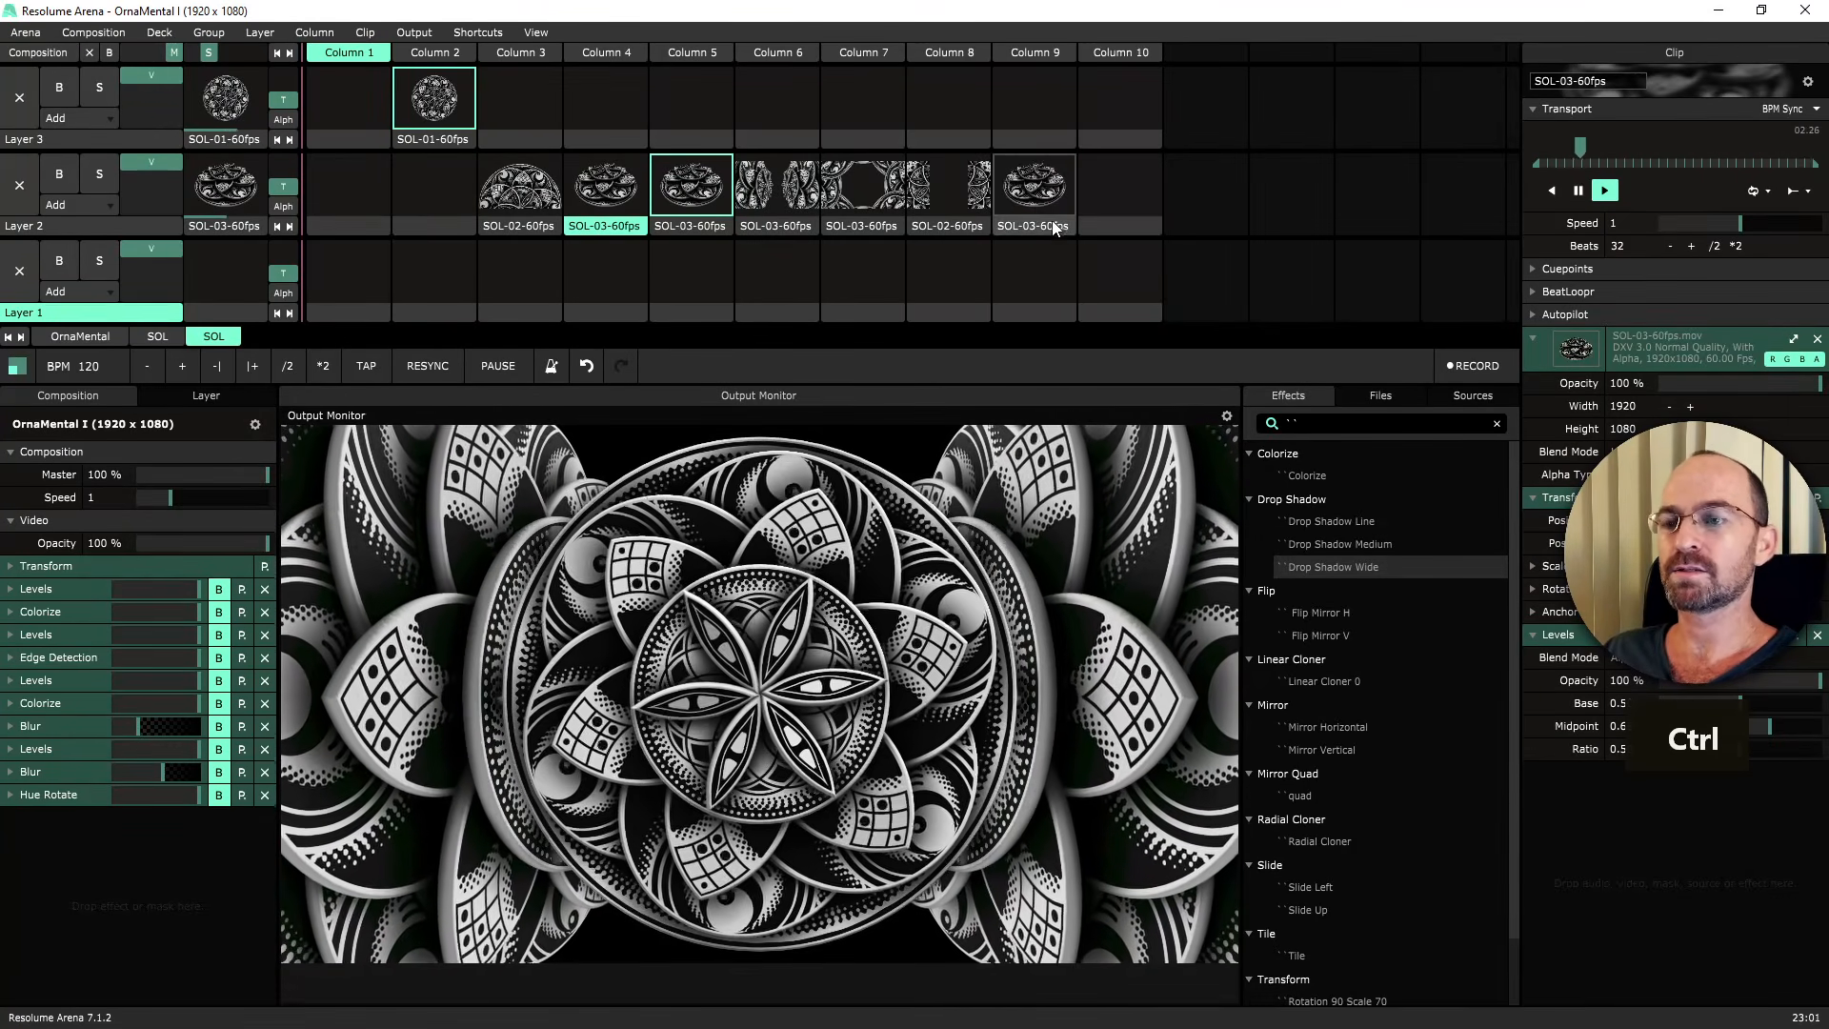
{"action": "key", "text": "shift+x"}
{"action": "left_click", "coordinate": [1045, 193]}
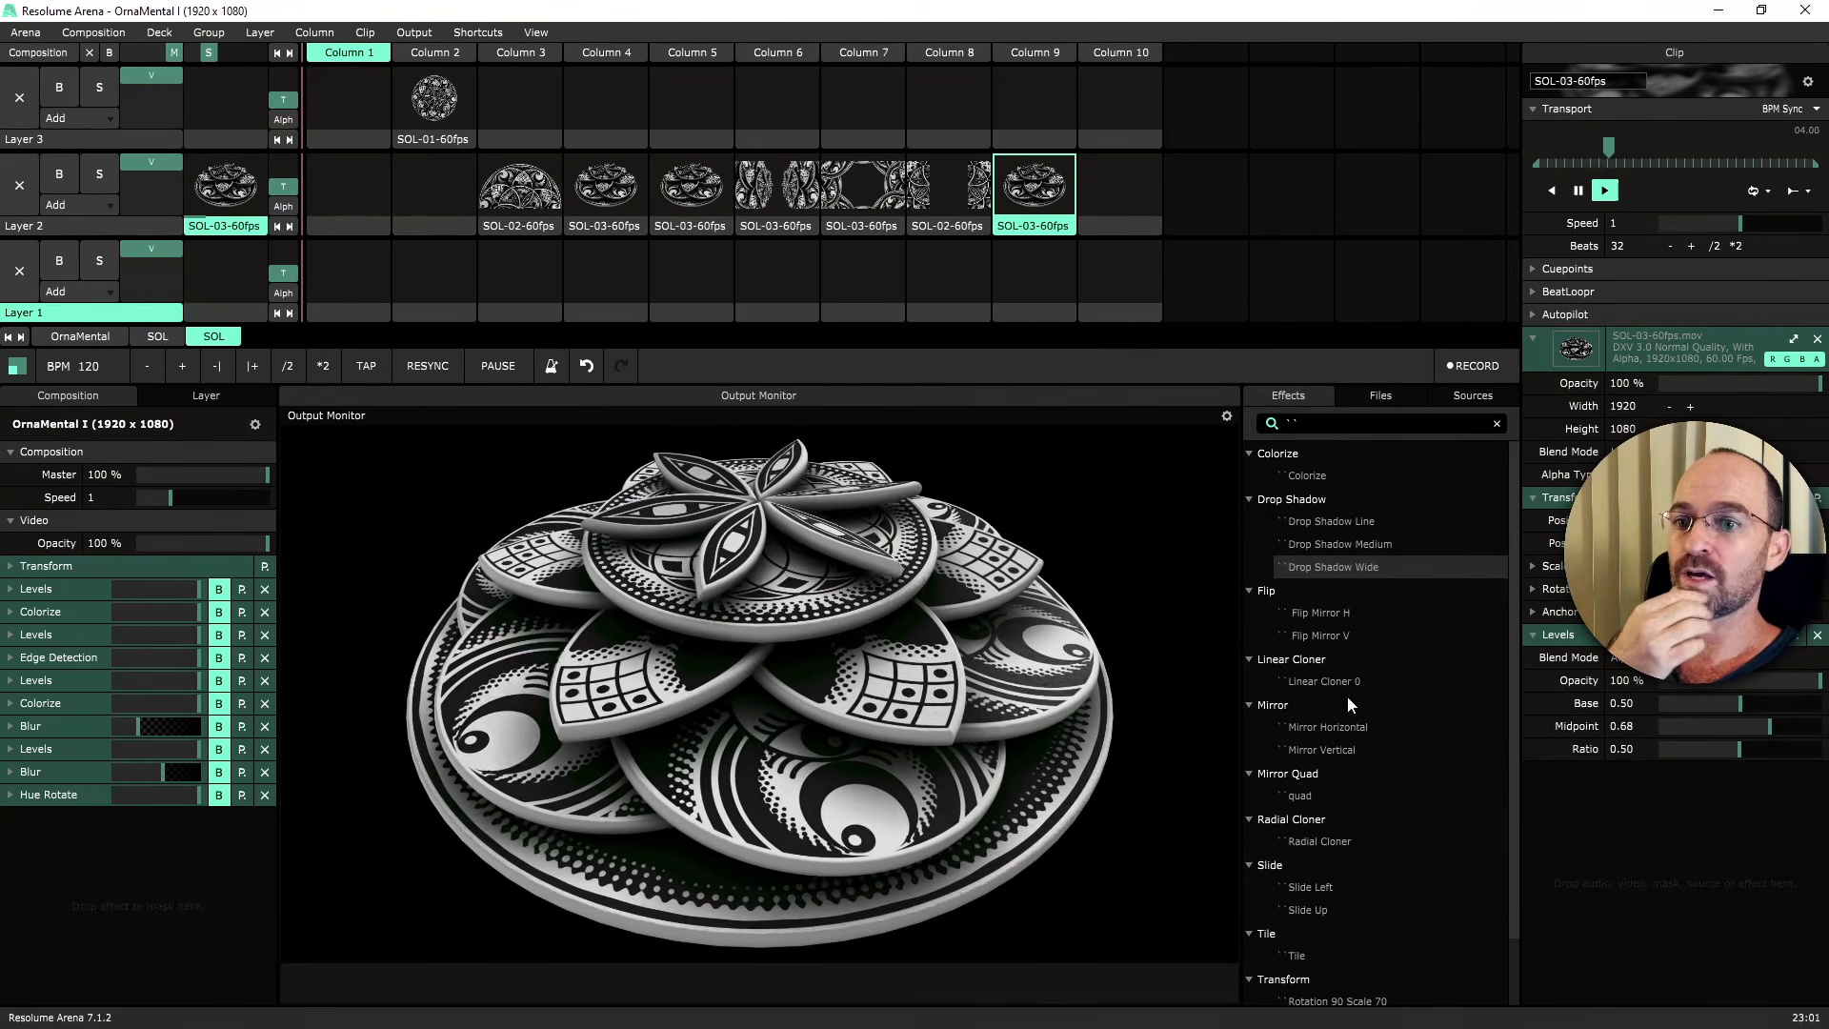
Add the Radial Cloner effect to the column 9 clip with Start Radius 1 and Start Scale 67.31%.
{"action": "scroll", "coordinate": [1348, 698], "scroll_direction": "down", "scroll_amount": 1}
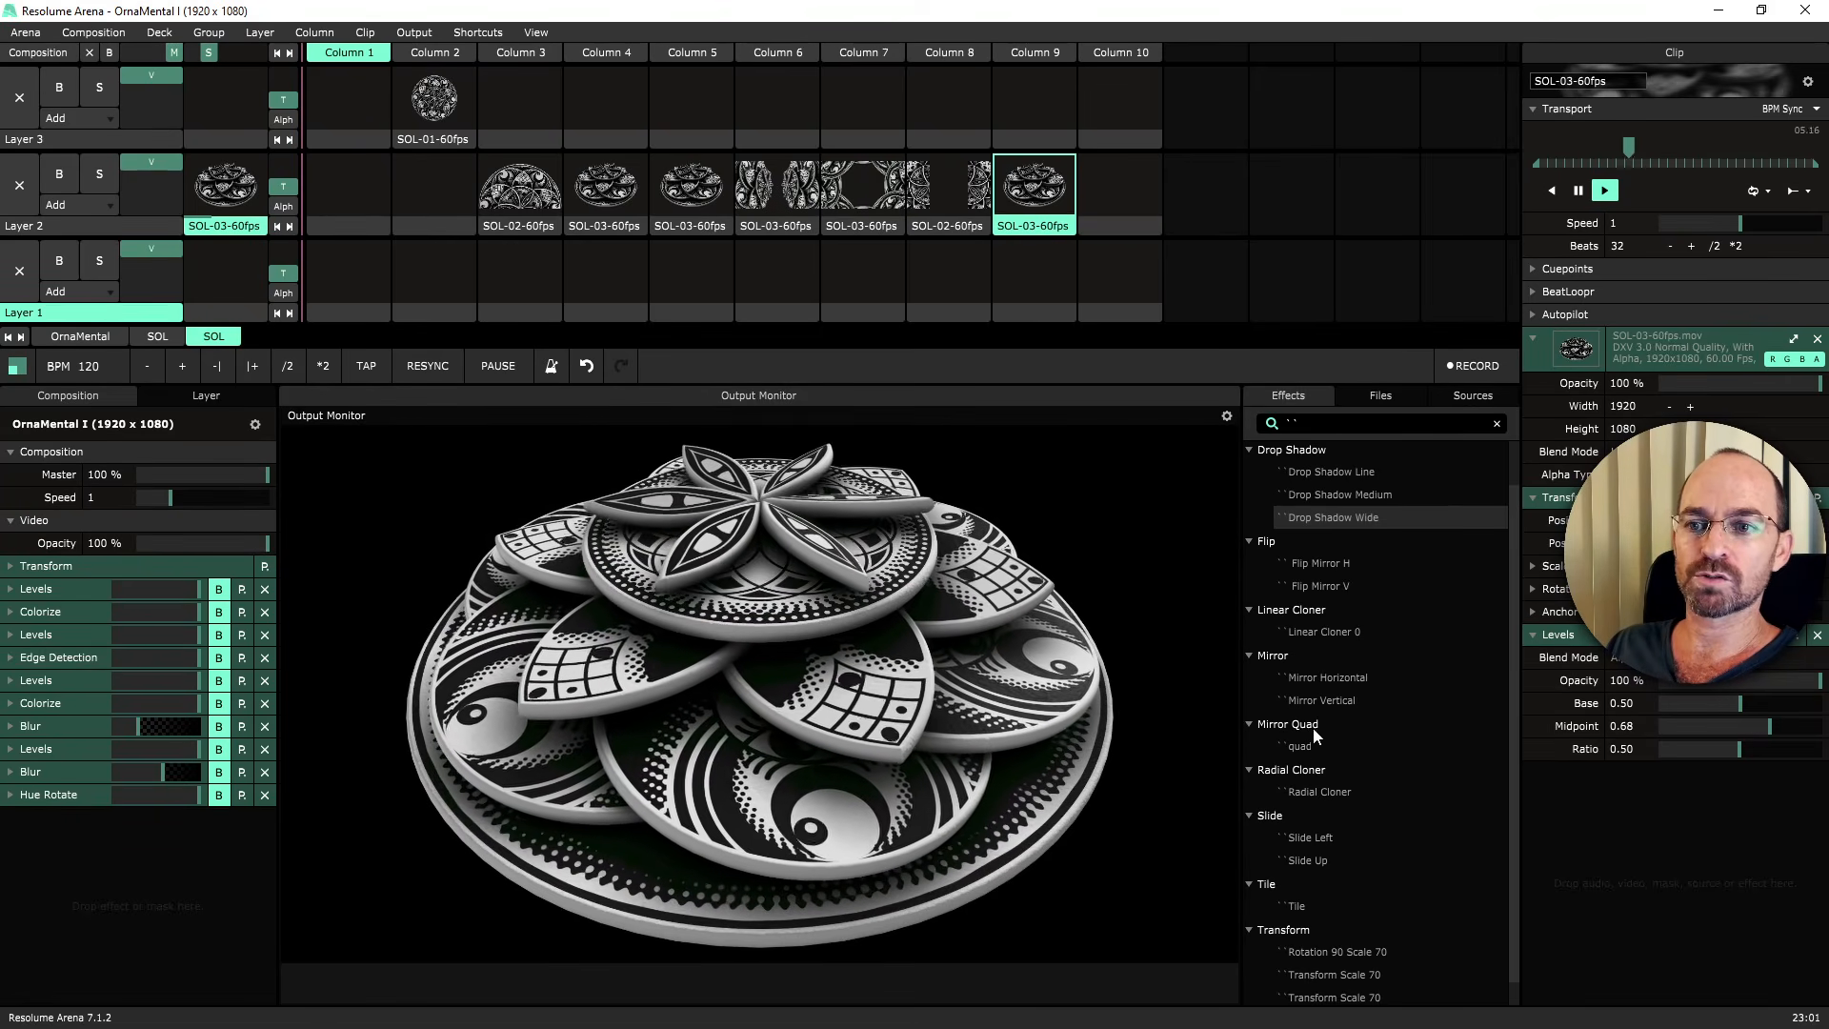
{"action": "left_click_drag", "start_coordinate": [1330, 791], "coordinate": [1599, 809]}
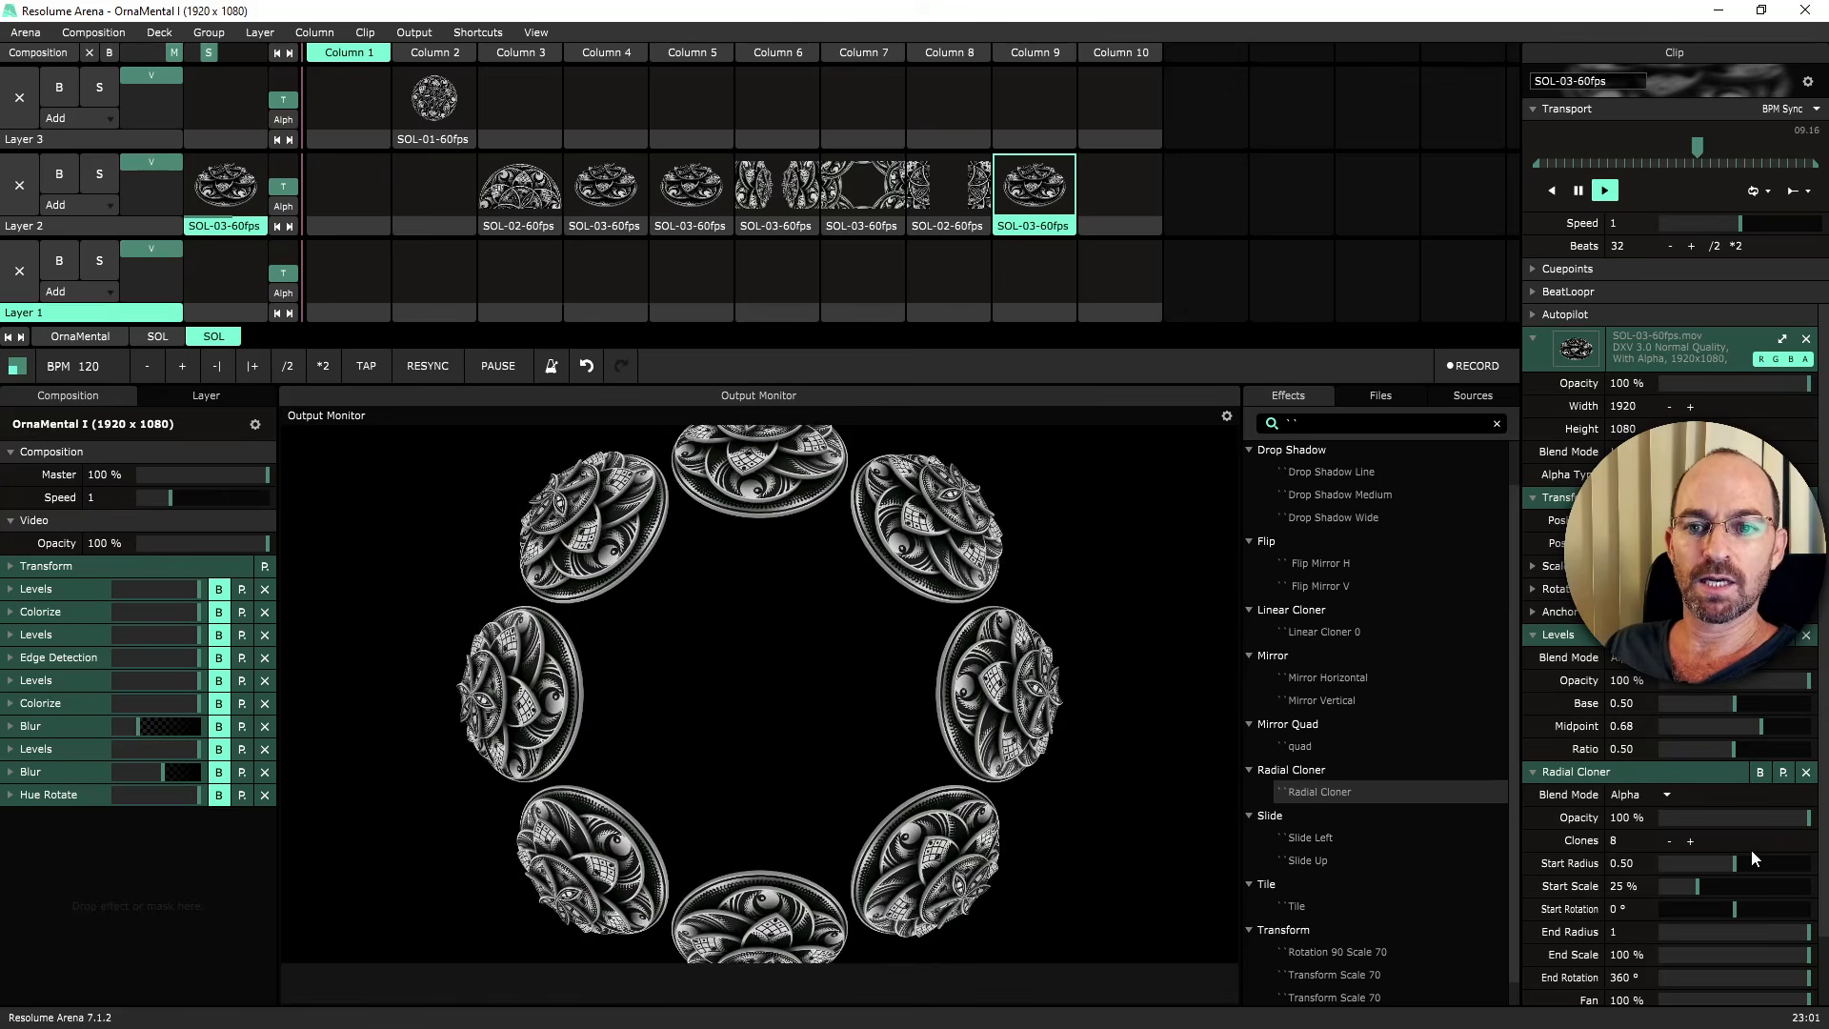
{"action": "left_click_drag", "start_coordinate": [1734, 869], "coordinate": [1824, 867]}
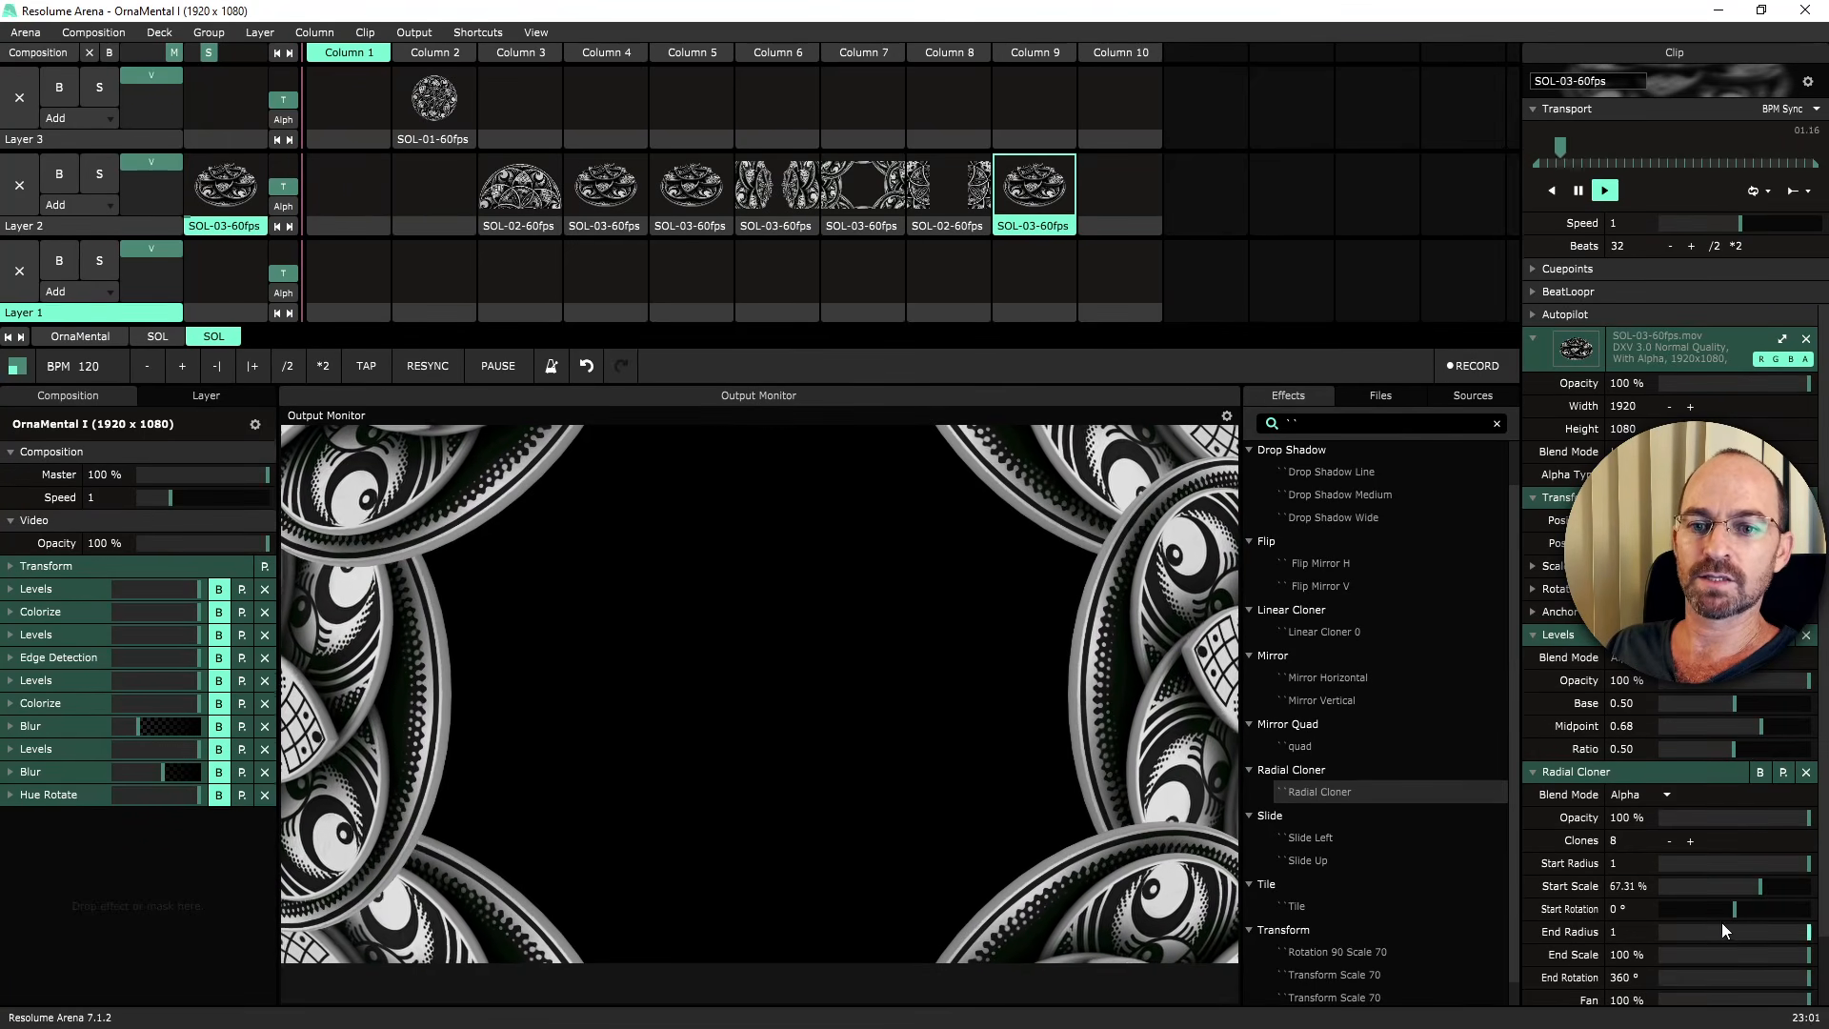
Look through the remaining Radial Cloner settings, including the Delay options, and collapse the Delay section.
{"action": "scroll", "coordinate": [1722, 922], "scroll_direction": "down", "scroll_amount": 2}
{"action": "left_click", "coordinate": [1534, 992]}
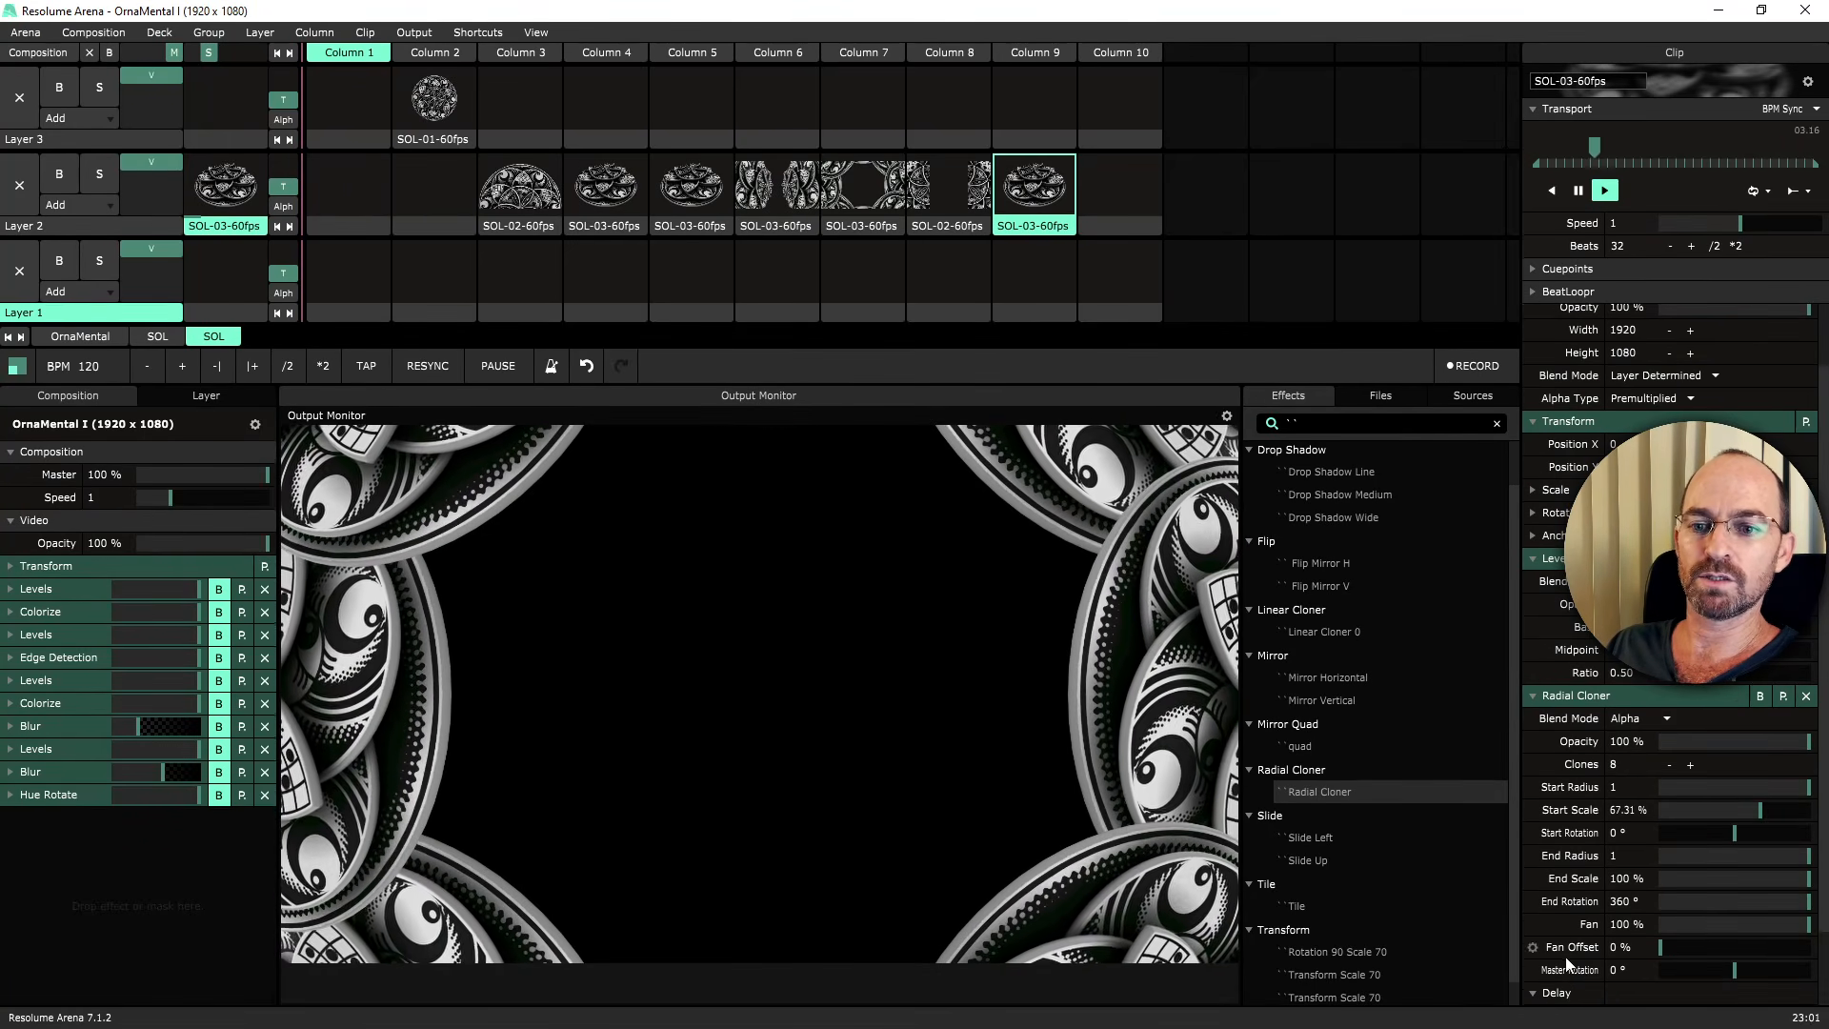
{"action": "scroll", "coordinate": [1558, 924], "scroll_direction": "down", "scroll_amount": 2}
{"action": "left_click", "coordinate": [1534, 902]}
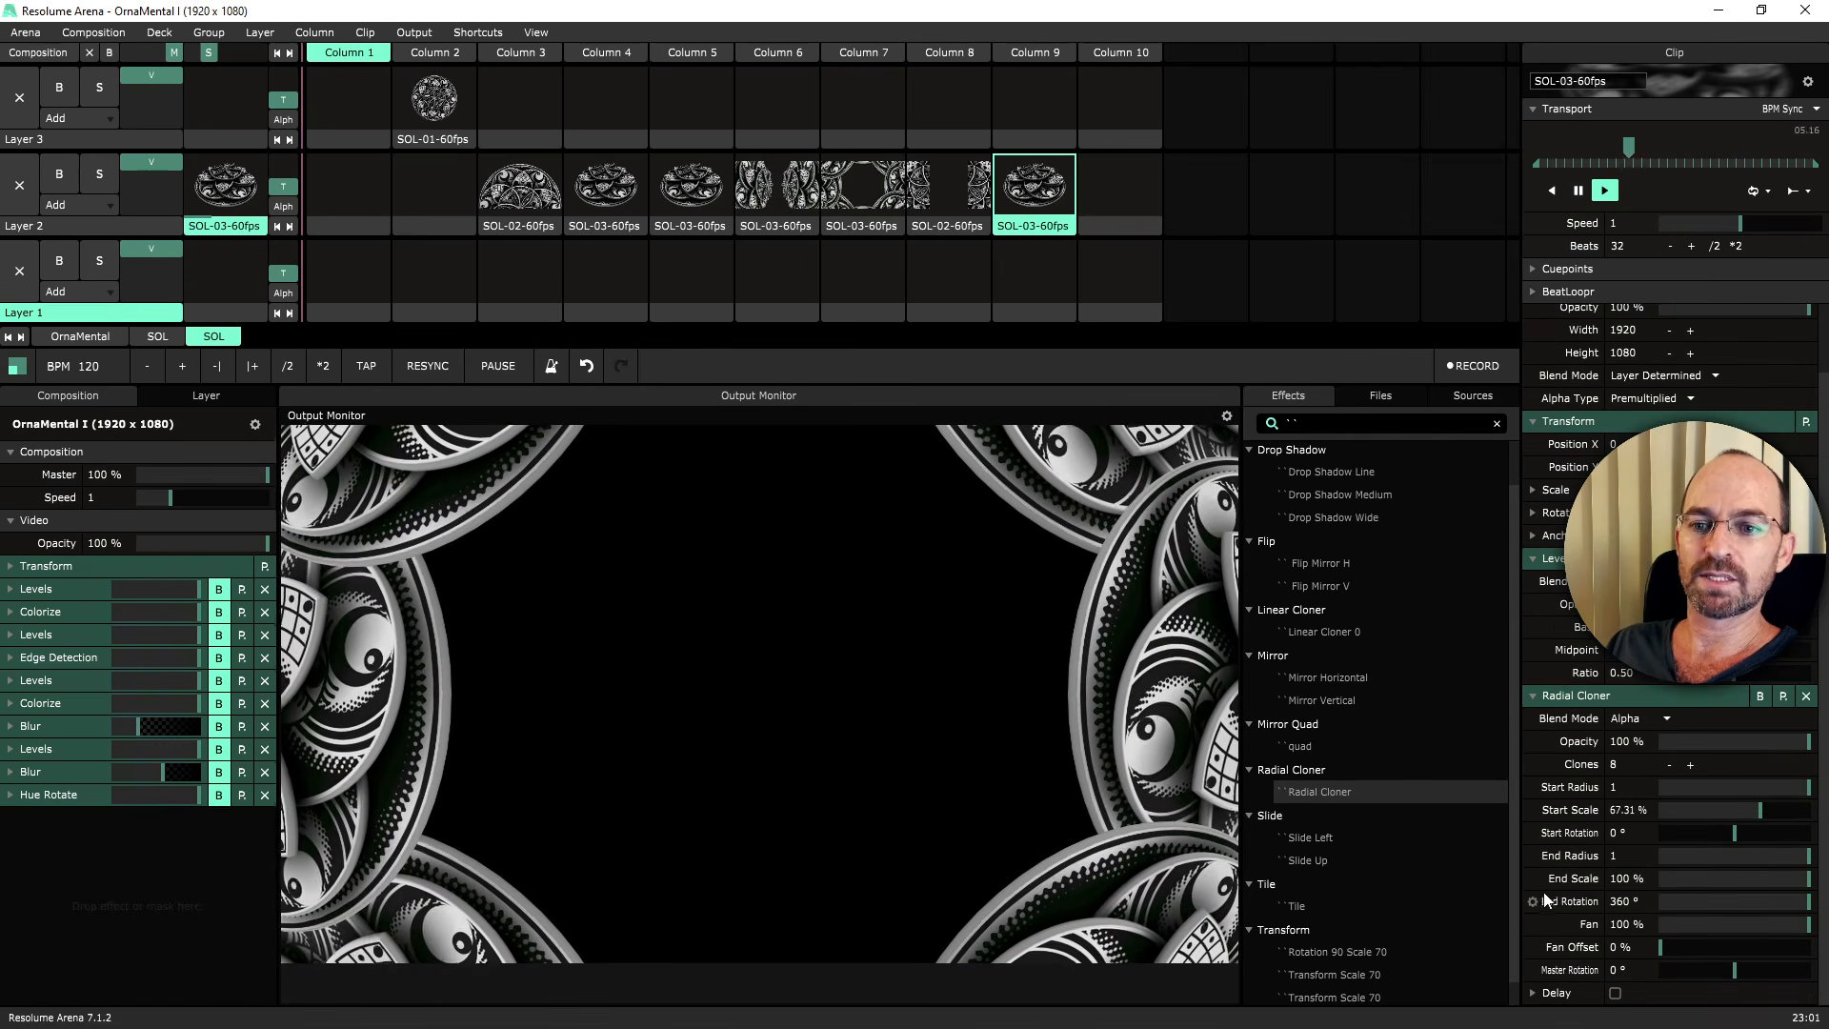
{"action": "left_click", "coordinate": [1534, 901]}
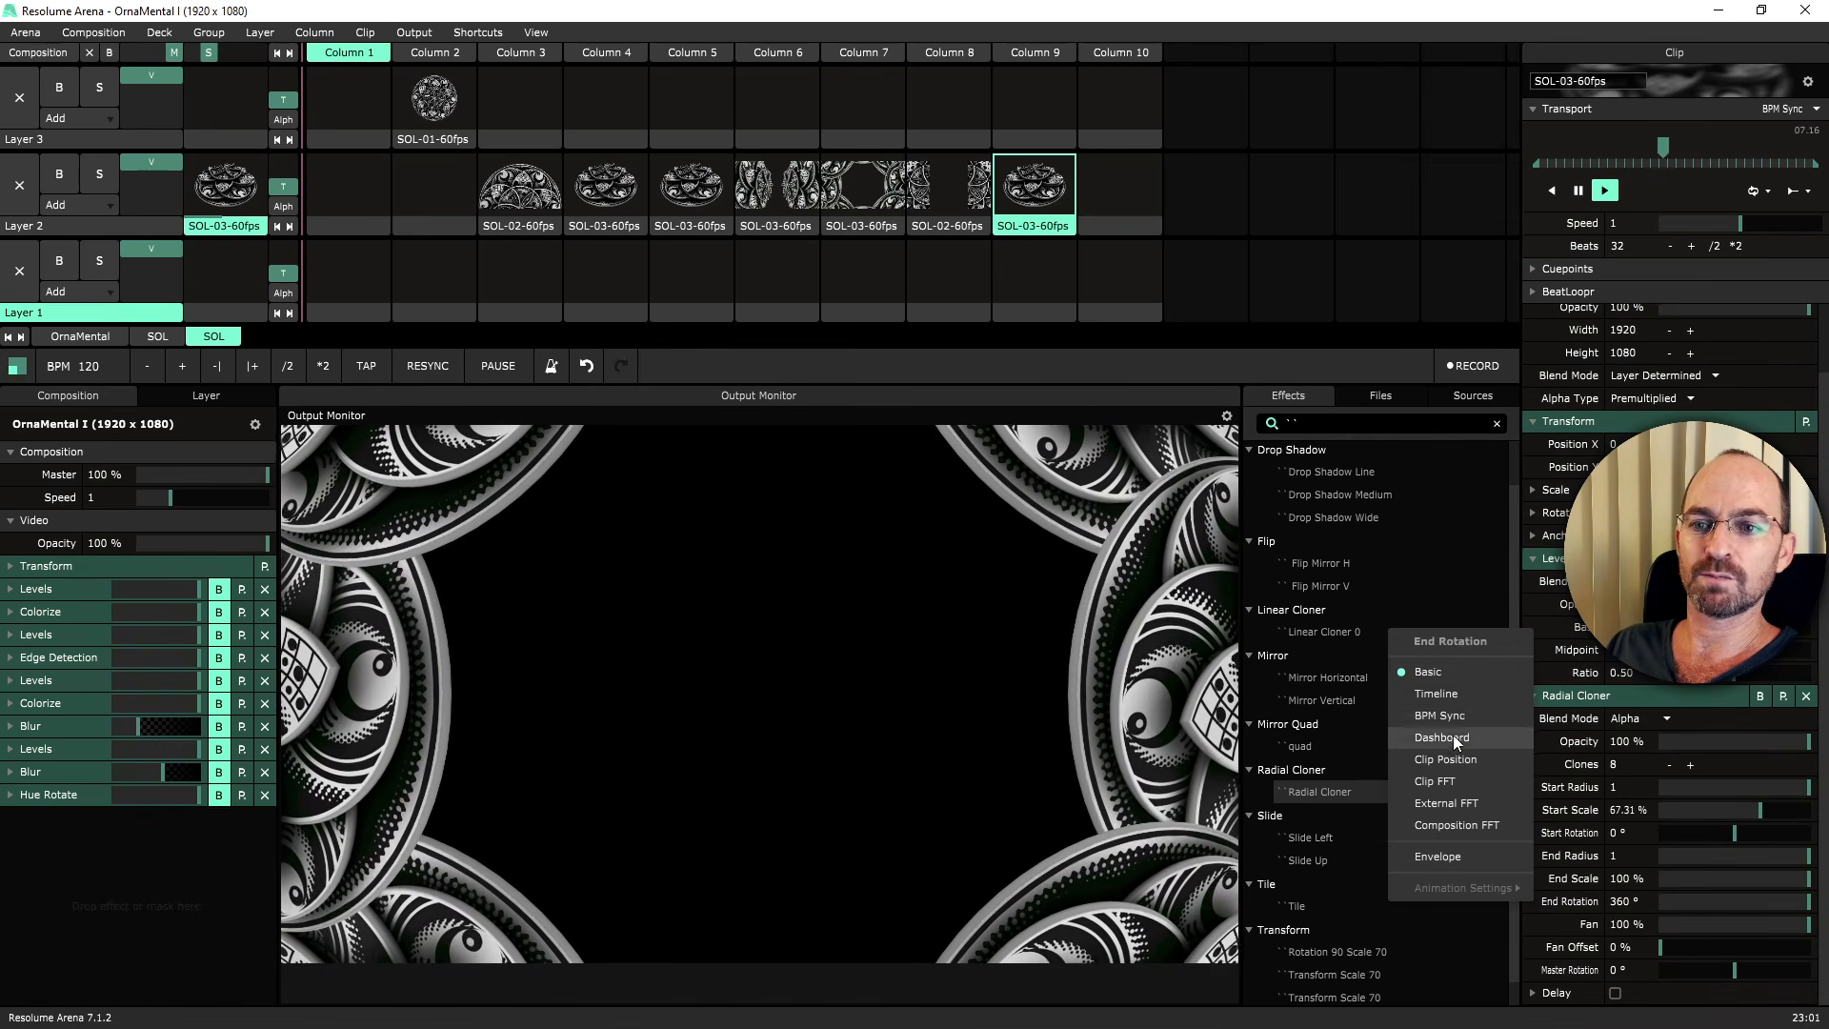
{"action": "left_click", "coordinate": [1461, 689]}
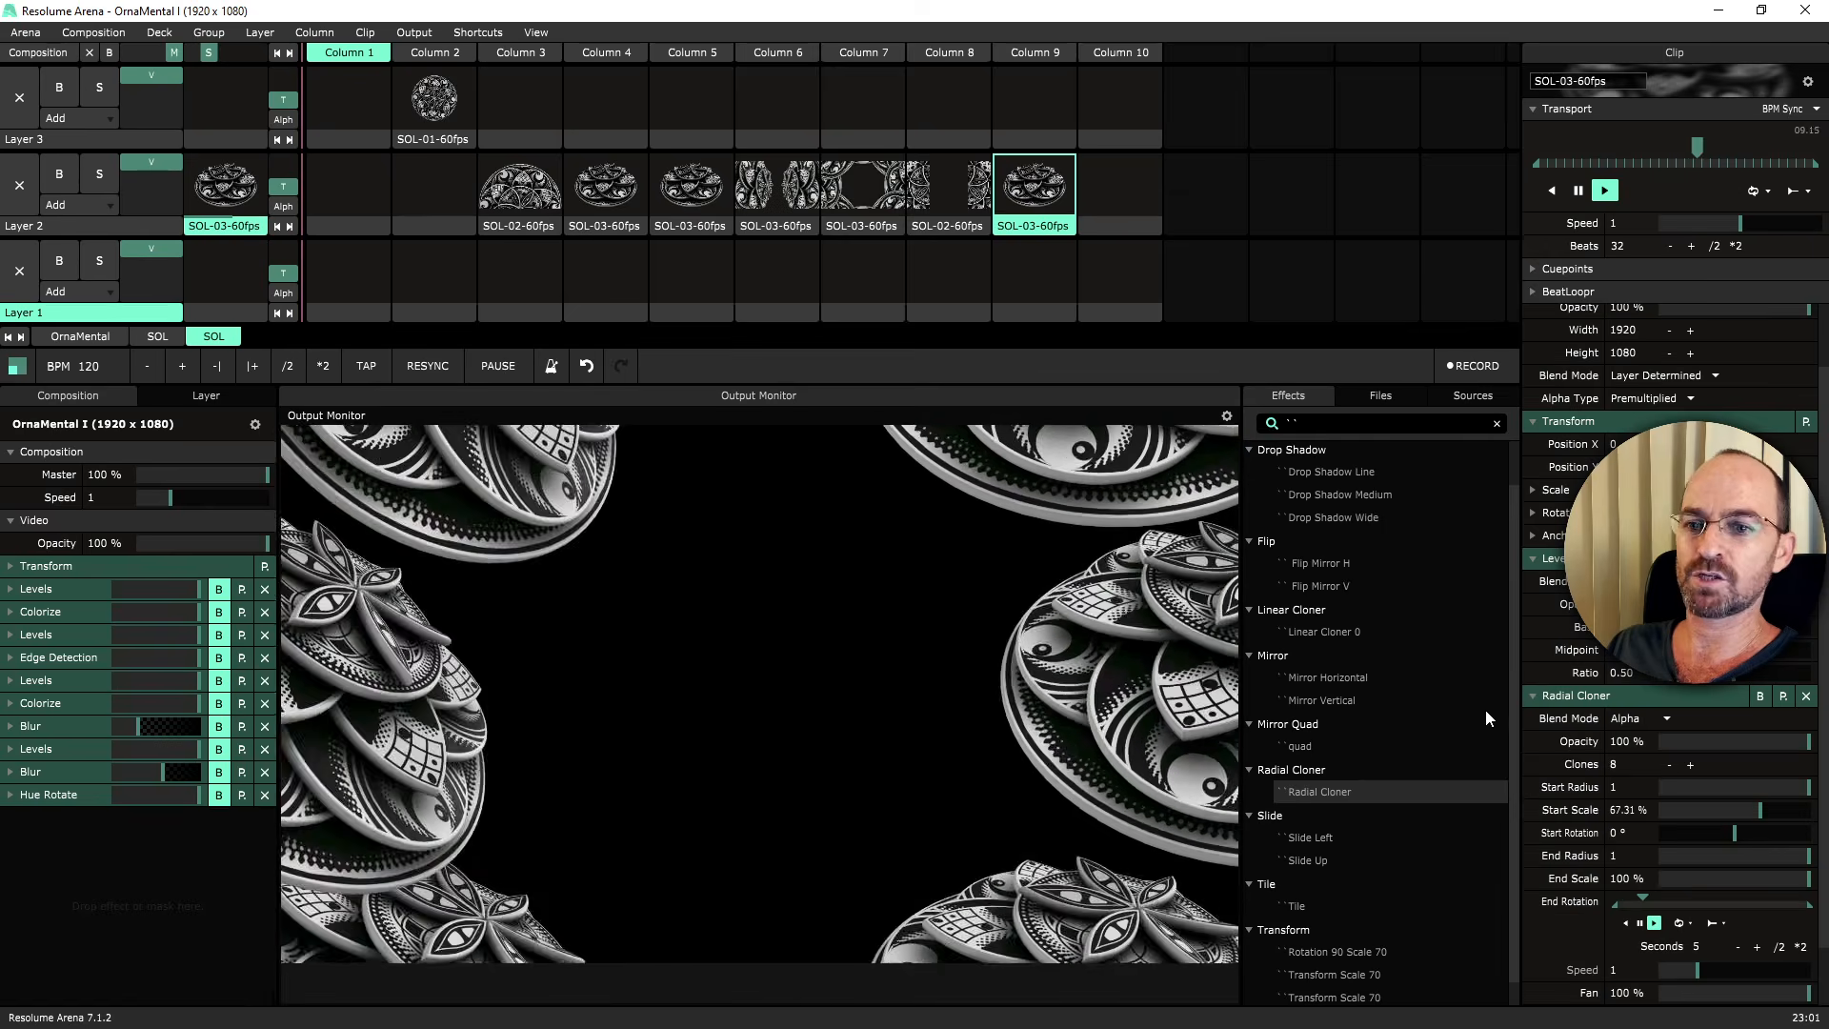
{"action": "key", "text": "ctrl+z"}
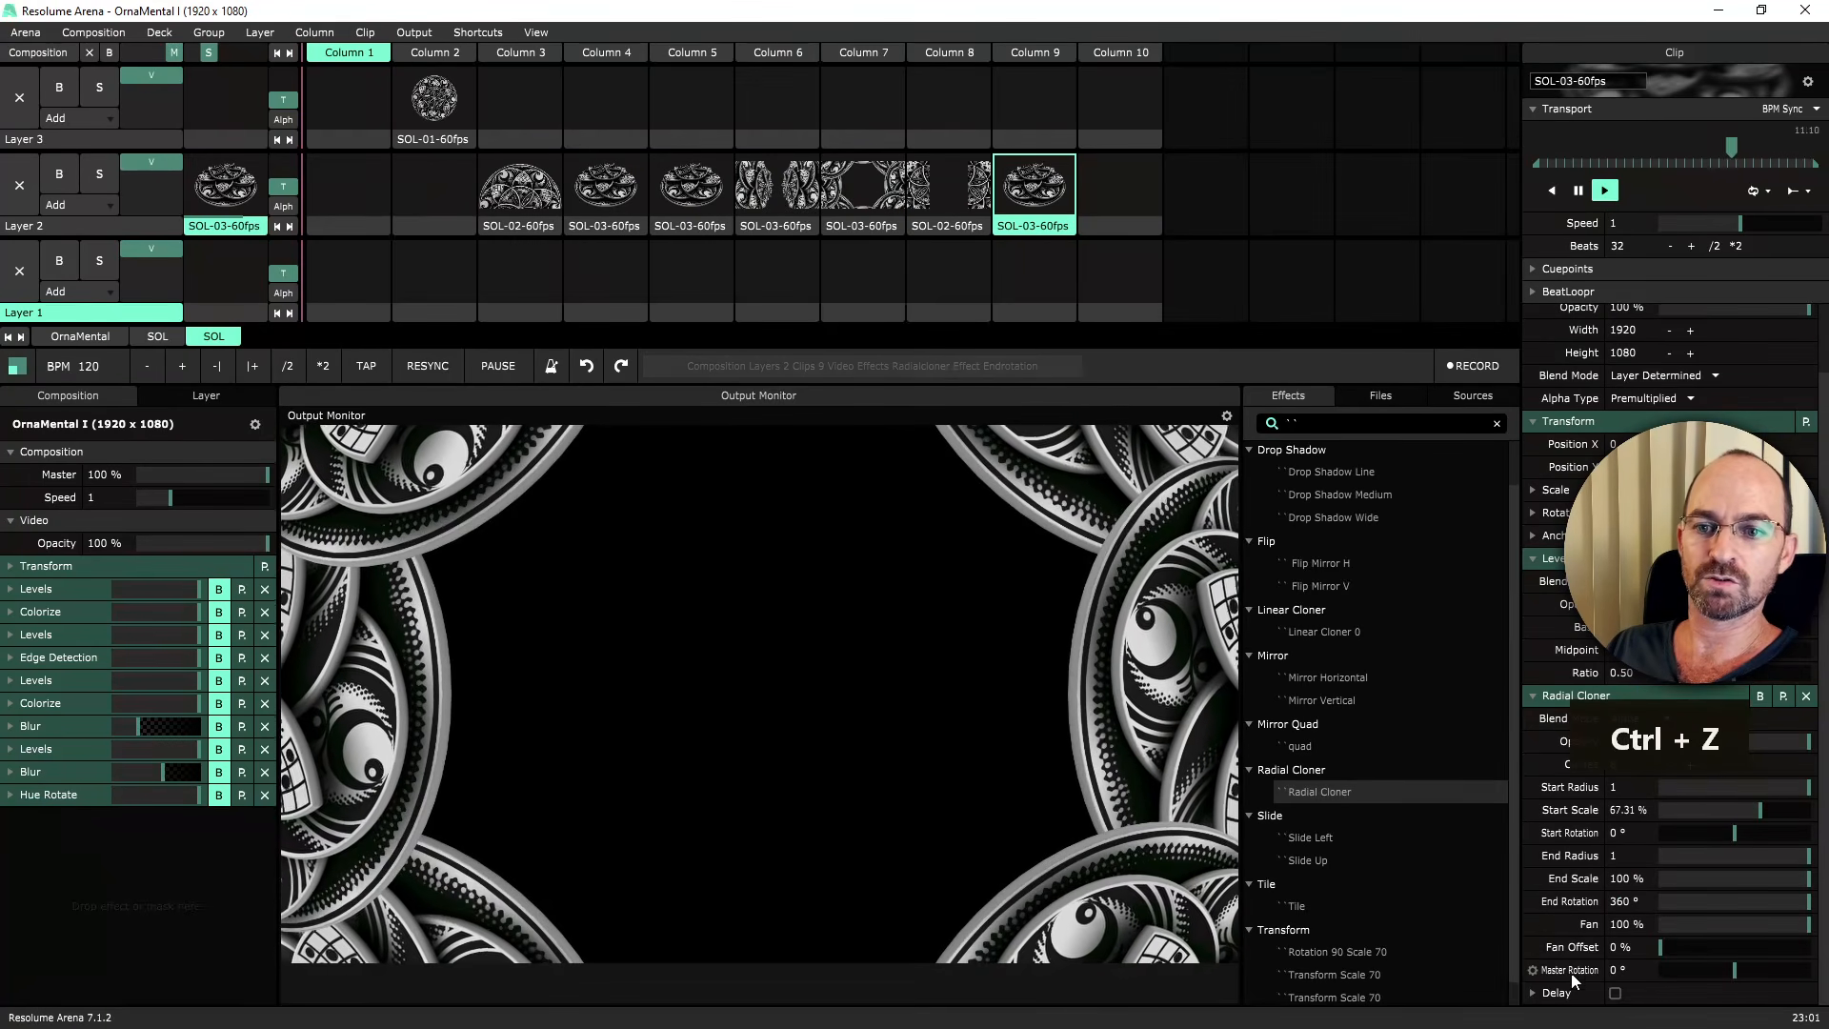
Animate the Radial Cloner's Master Rotation with Timeline and set its animation speed to 0.2.
{"action": "left_click", "coordinate": [1533, 970]}
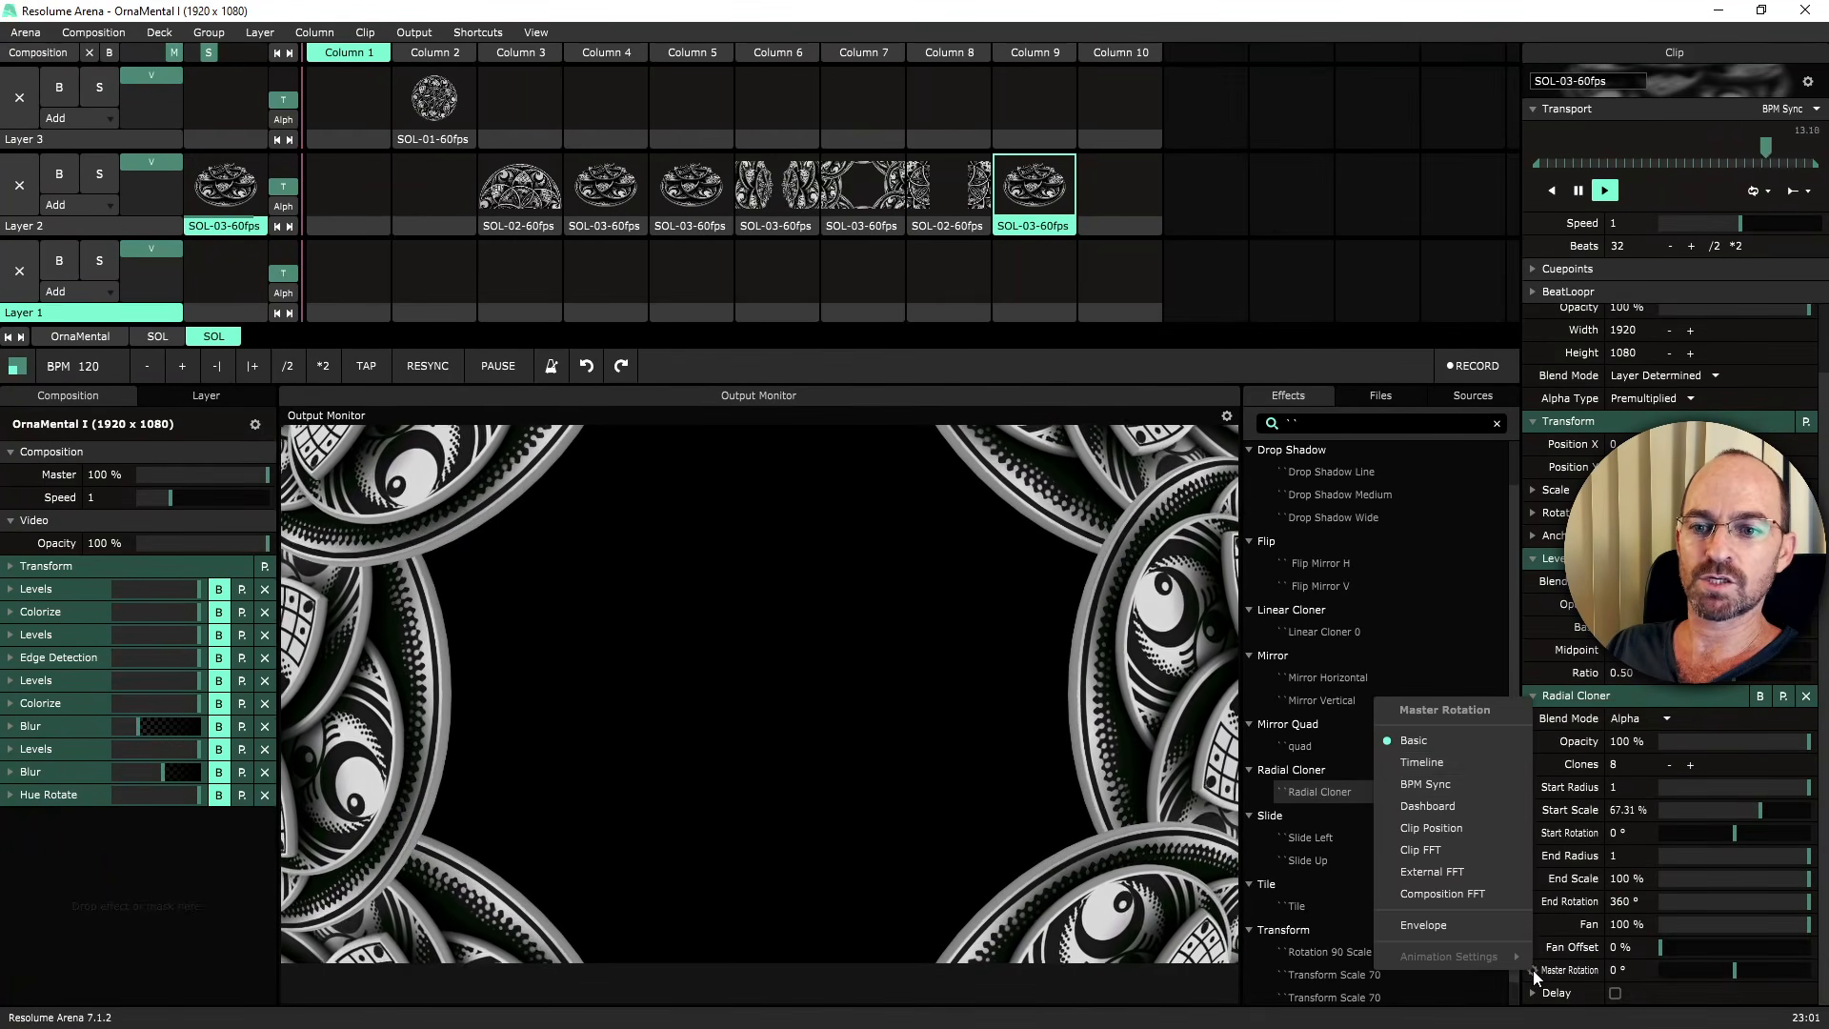
{"action": "left_click", "coordinate": [1467, 759]}
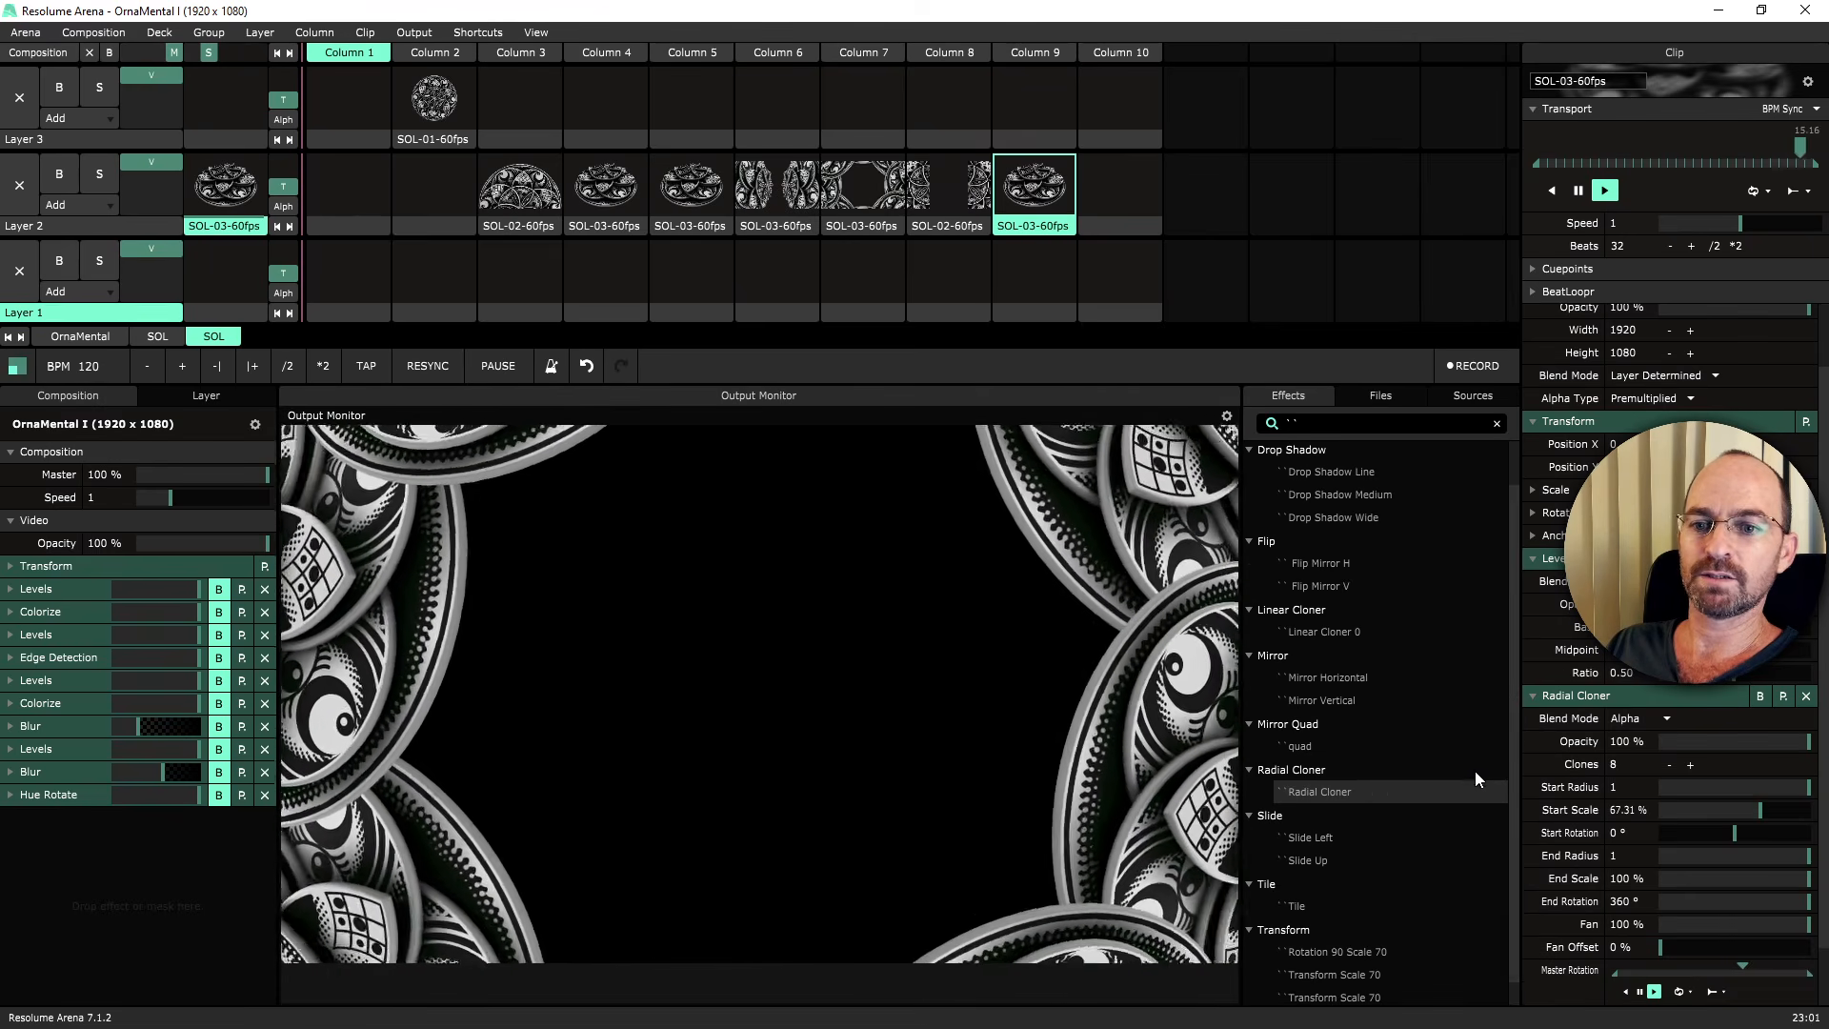
{"action": "scroll", "coordinate": [1727, 930], "scroll_direction": "down", "scroll_amount": 3}
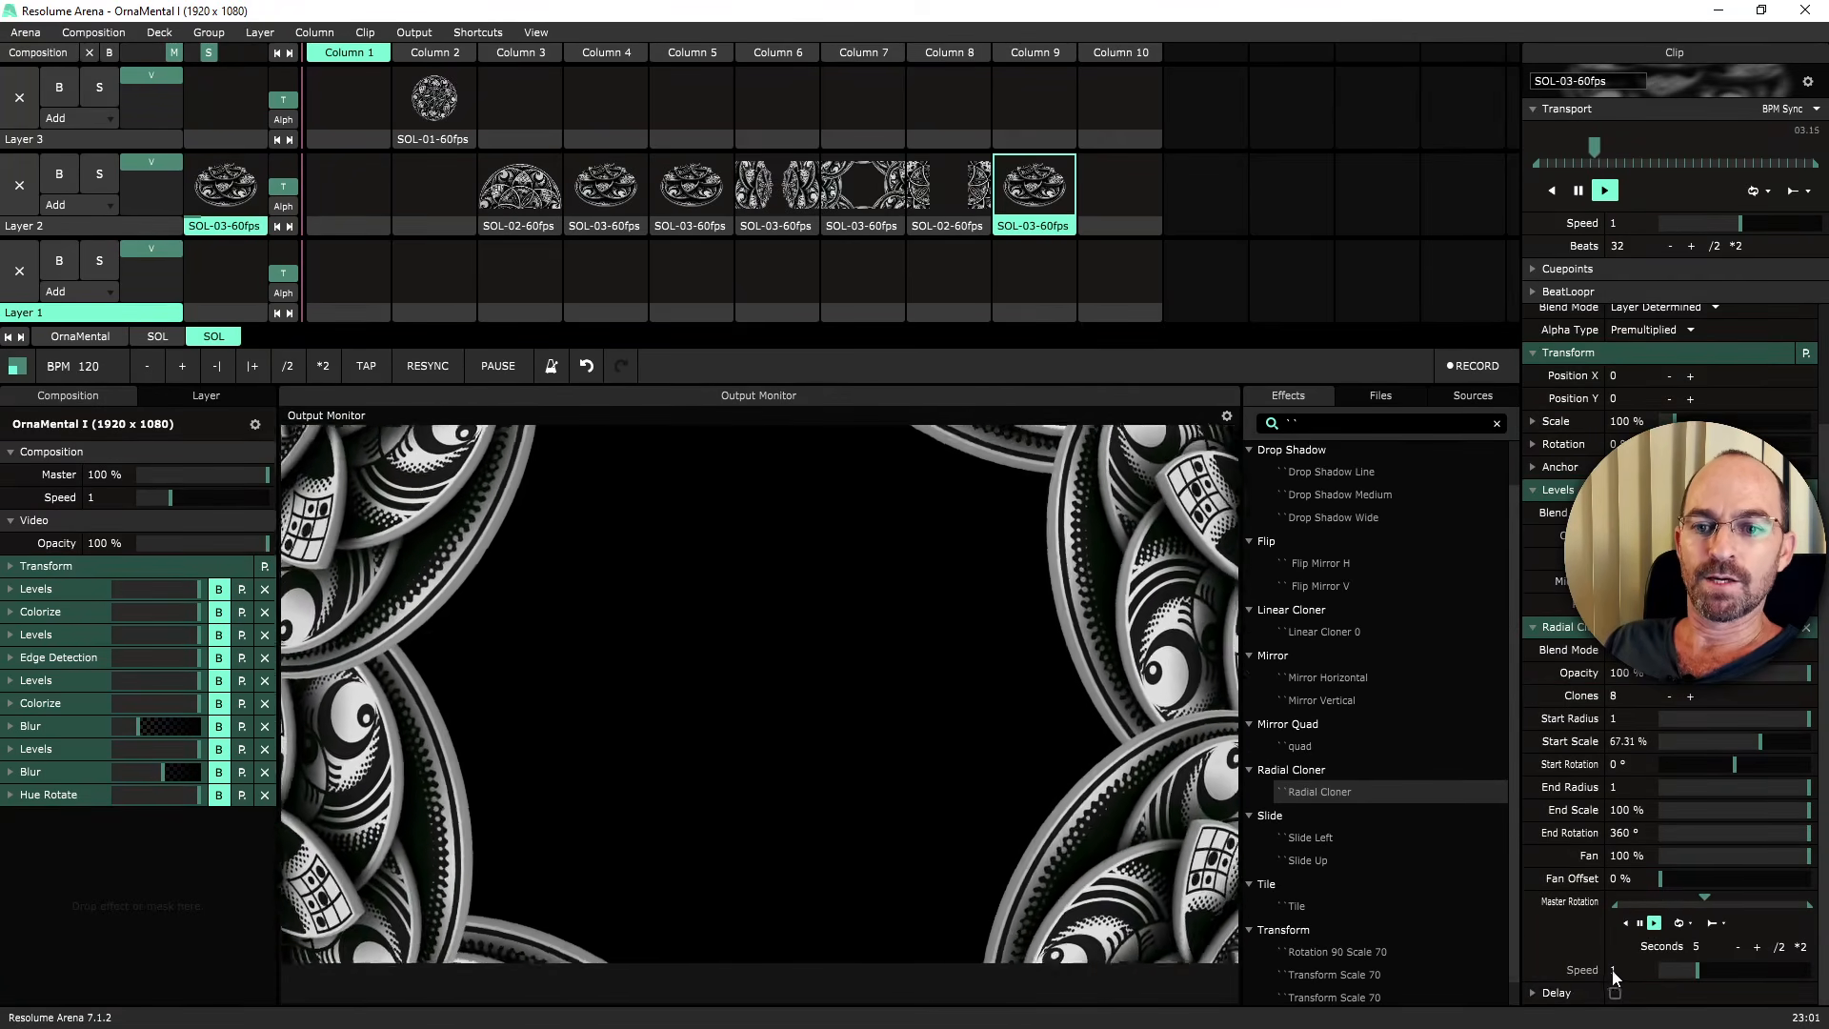
{"action": "left_click", "coordinate": [1614, 971]}
{"action": "type", "text": "."}
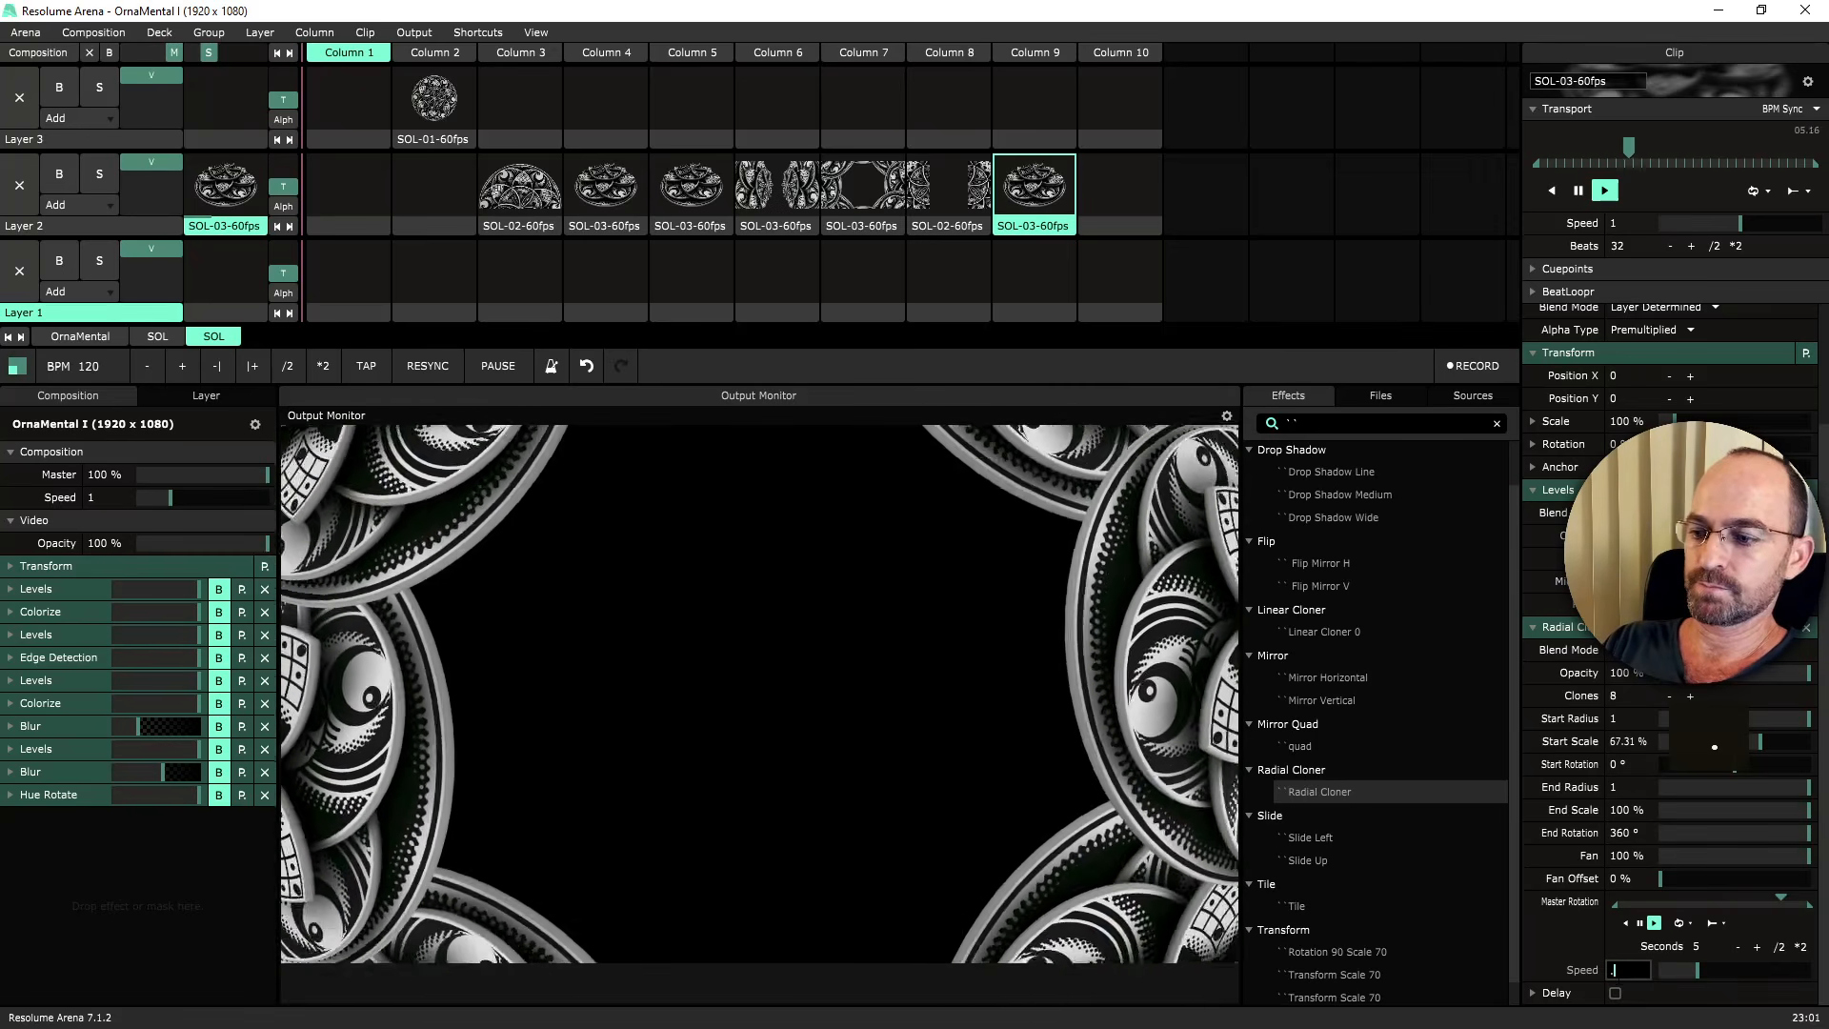
{"action": "type", "text": "2"}
{"action": "key", "text": "Return"}
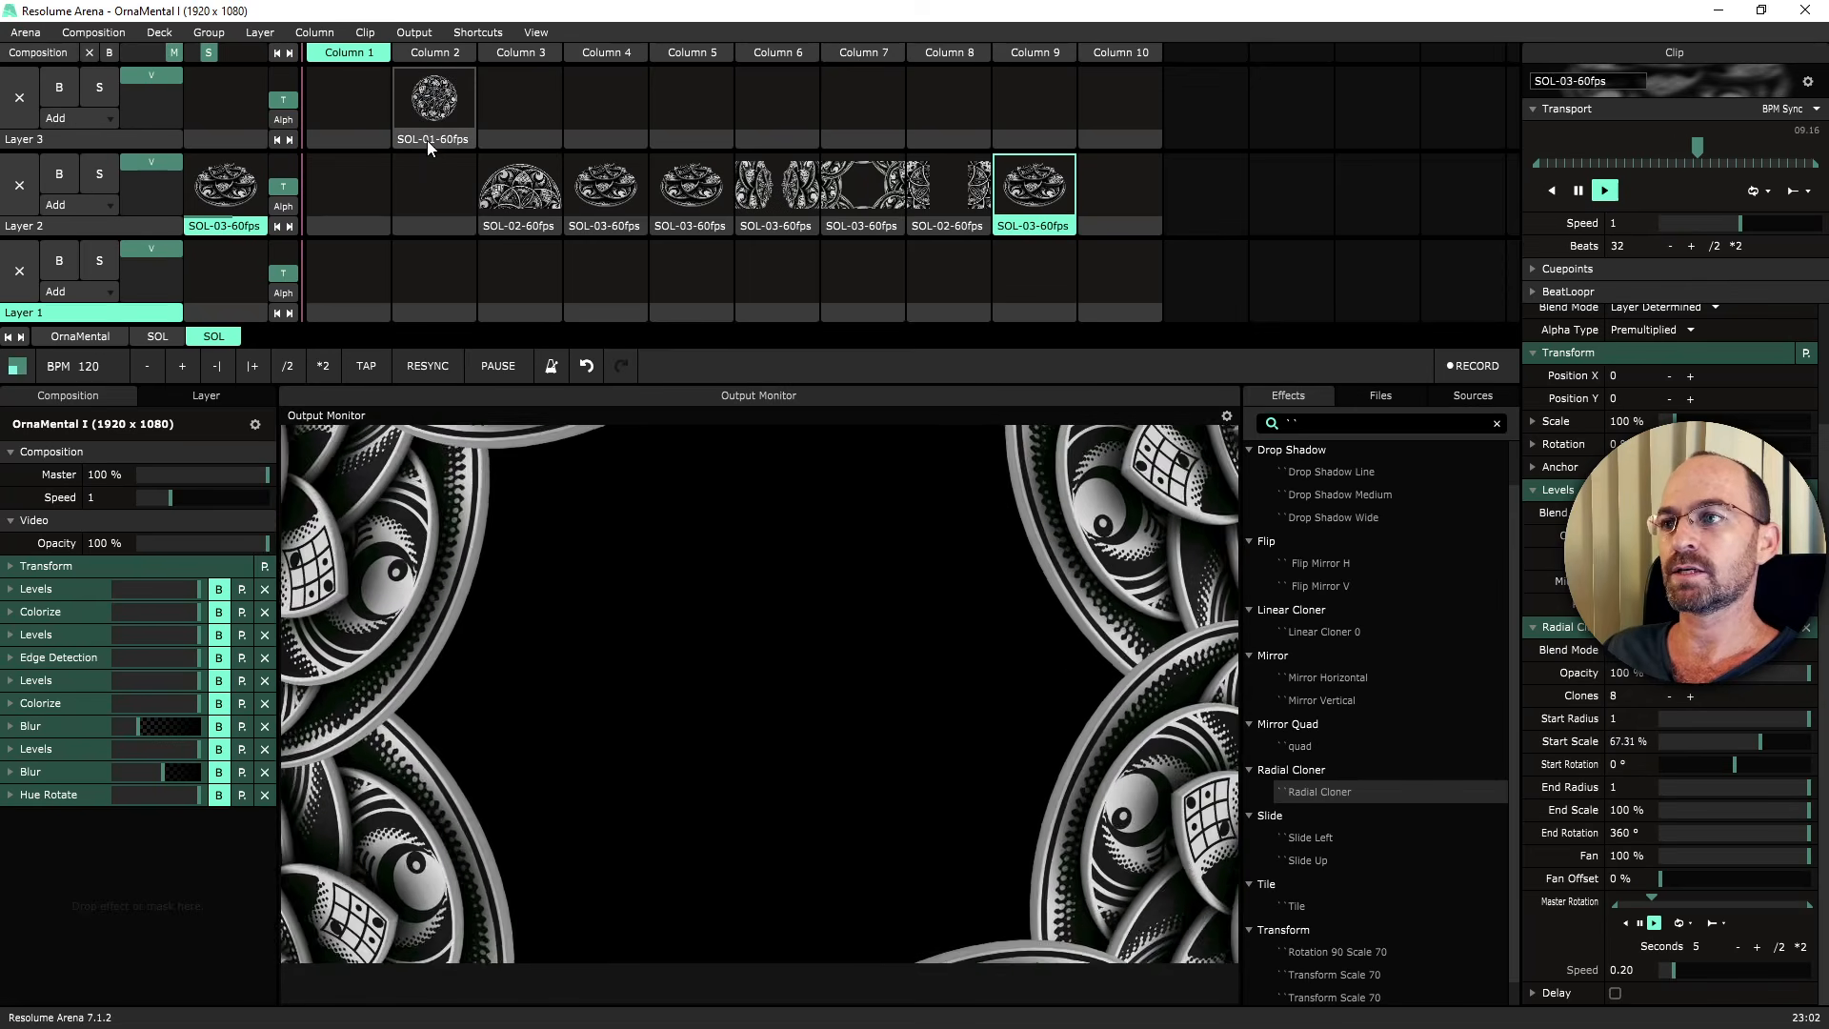
Update the thumbnails of the SOL-03-60fps clips in columns 9 and 5.
{"action": "key", "text": "ctrl+shift+t"}
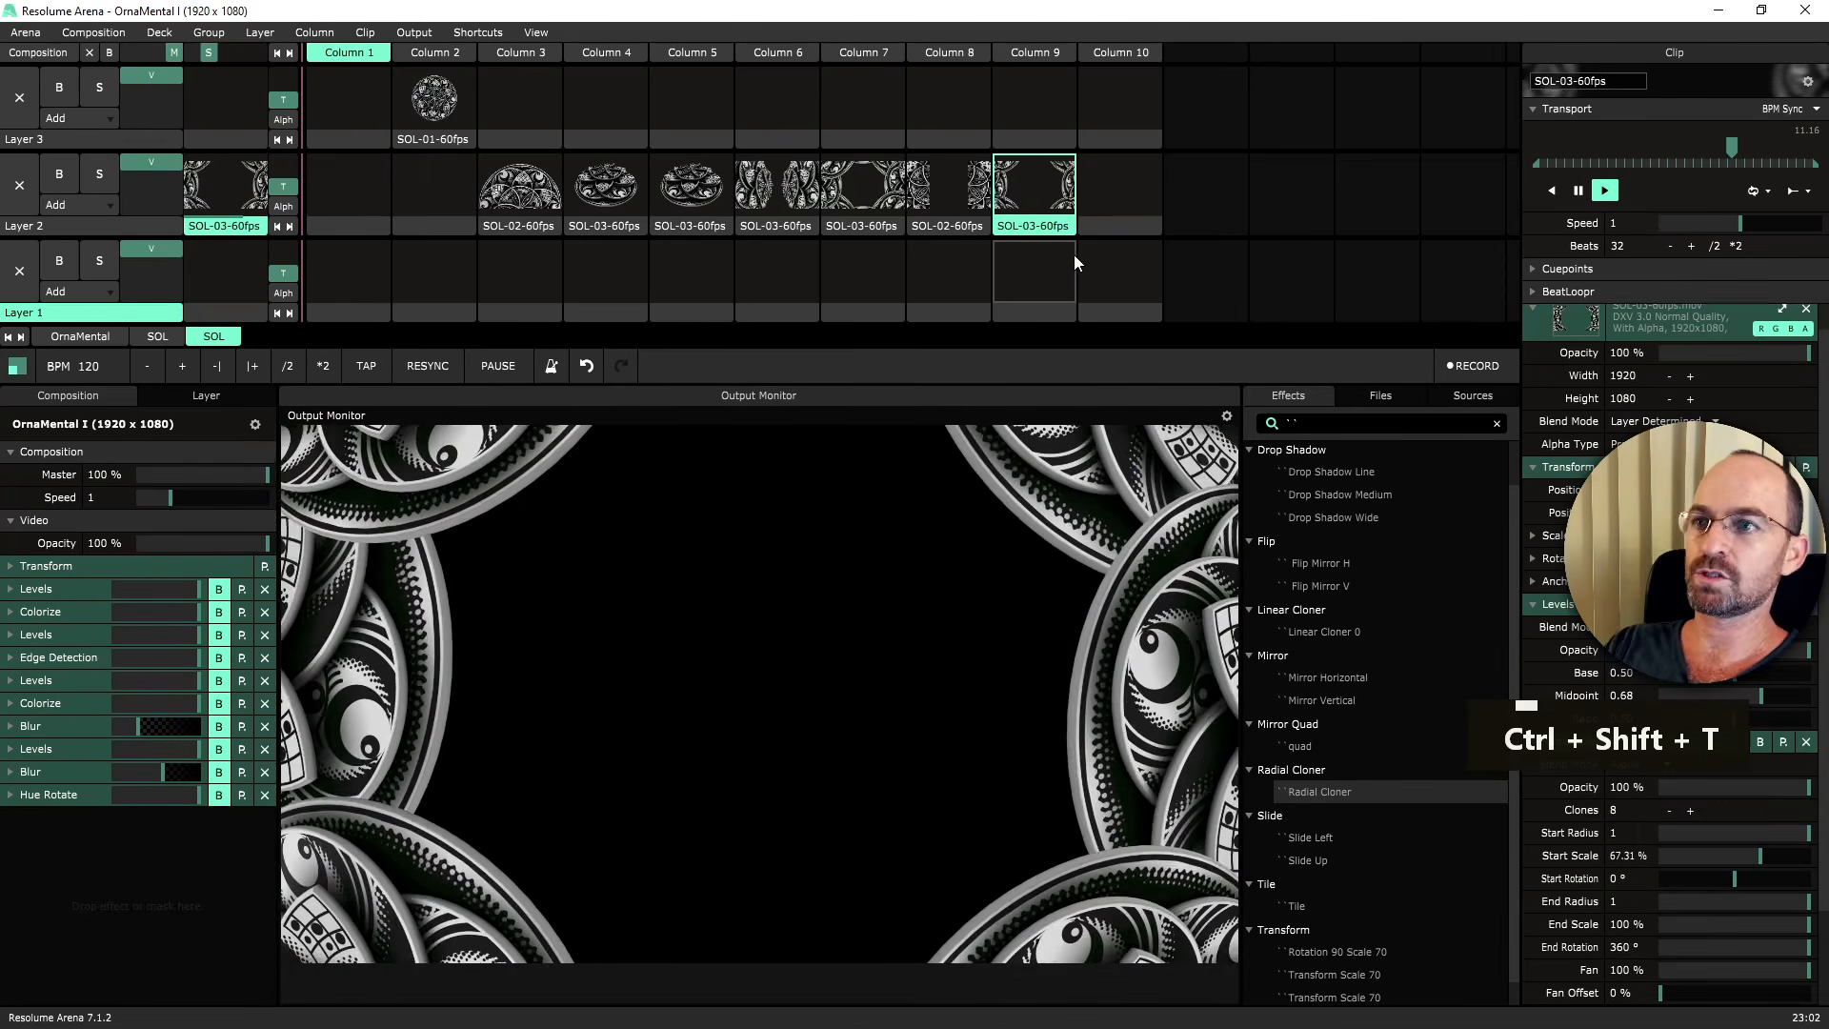
{"action": "left_click", "coordinate": [690, 227]}
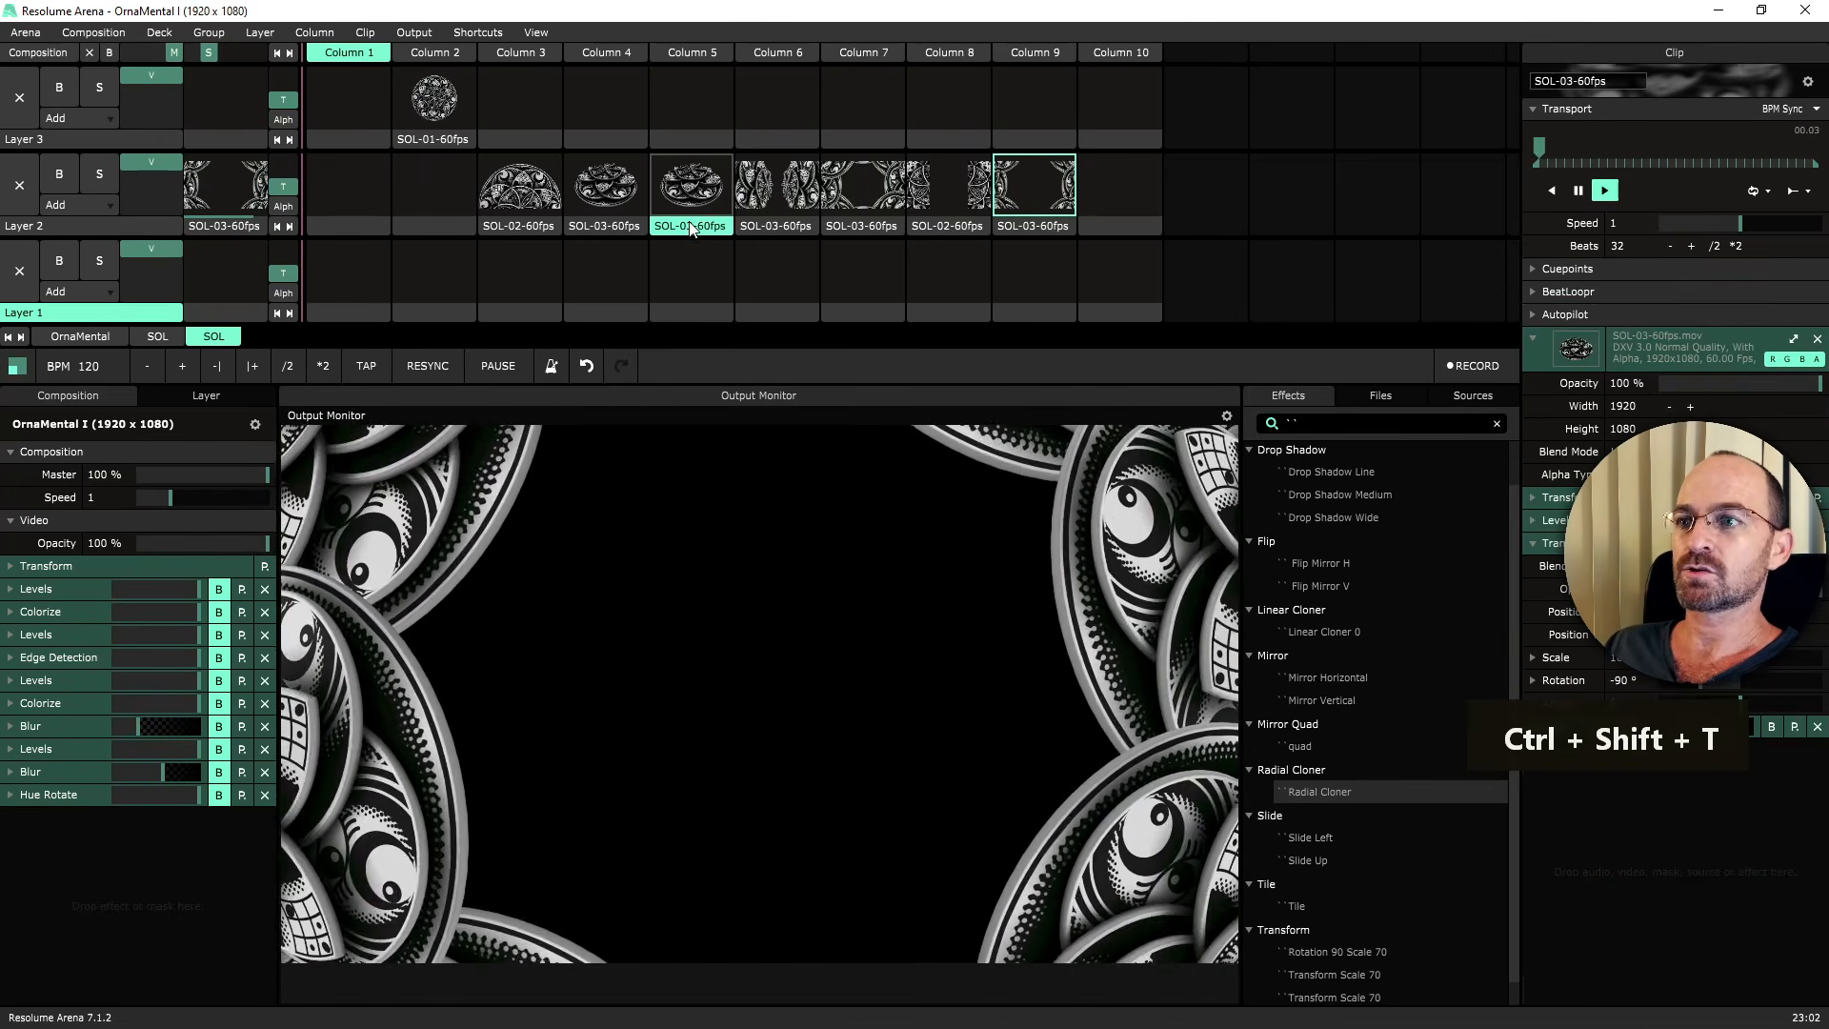
{"action": "key", "text": "ctrl+shift+t"}
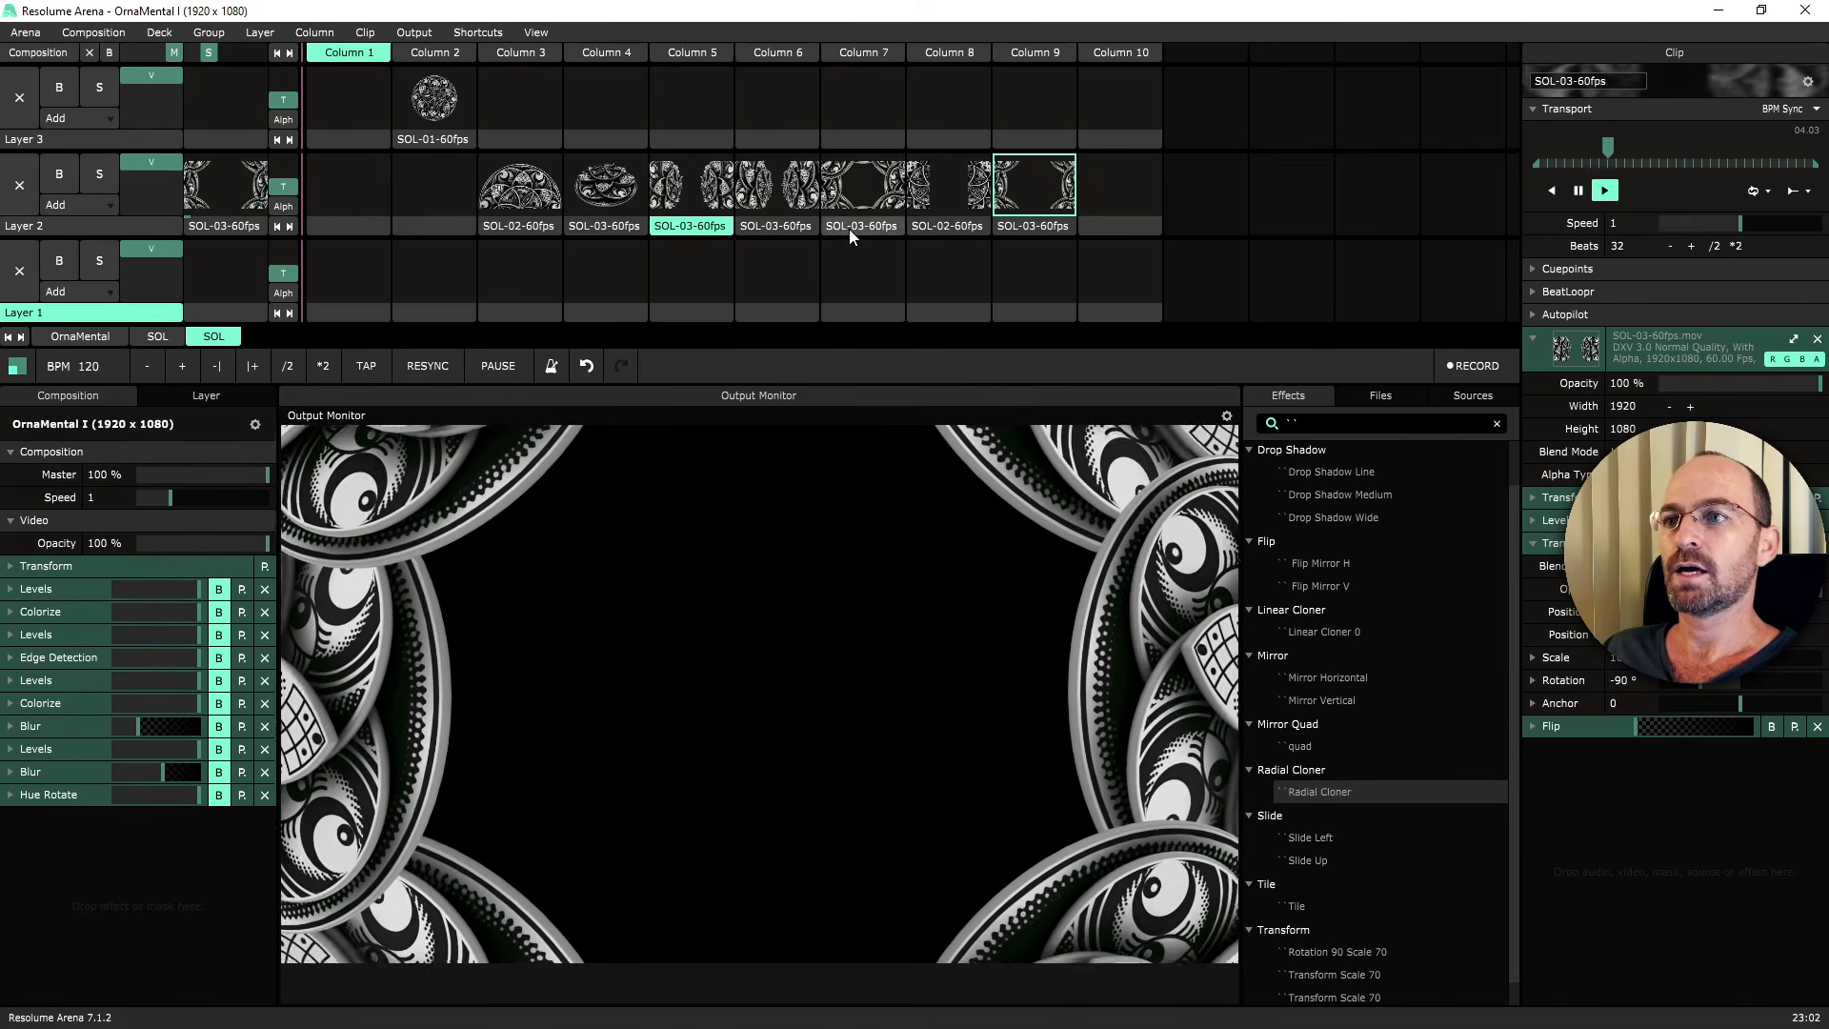
Move the SOL-01-60fps clip from Layer 3 to Layer 1, play it beneath the radially cloned clip, and clear the playing clips.
{"action": "left_click_drag", "start_coordinate": [426, 143], "coordinate": [433, 272]}
{"action": "left_click", "coordinate": [435, 272]}
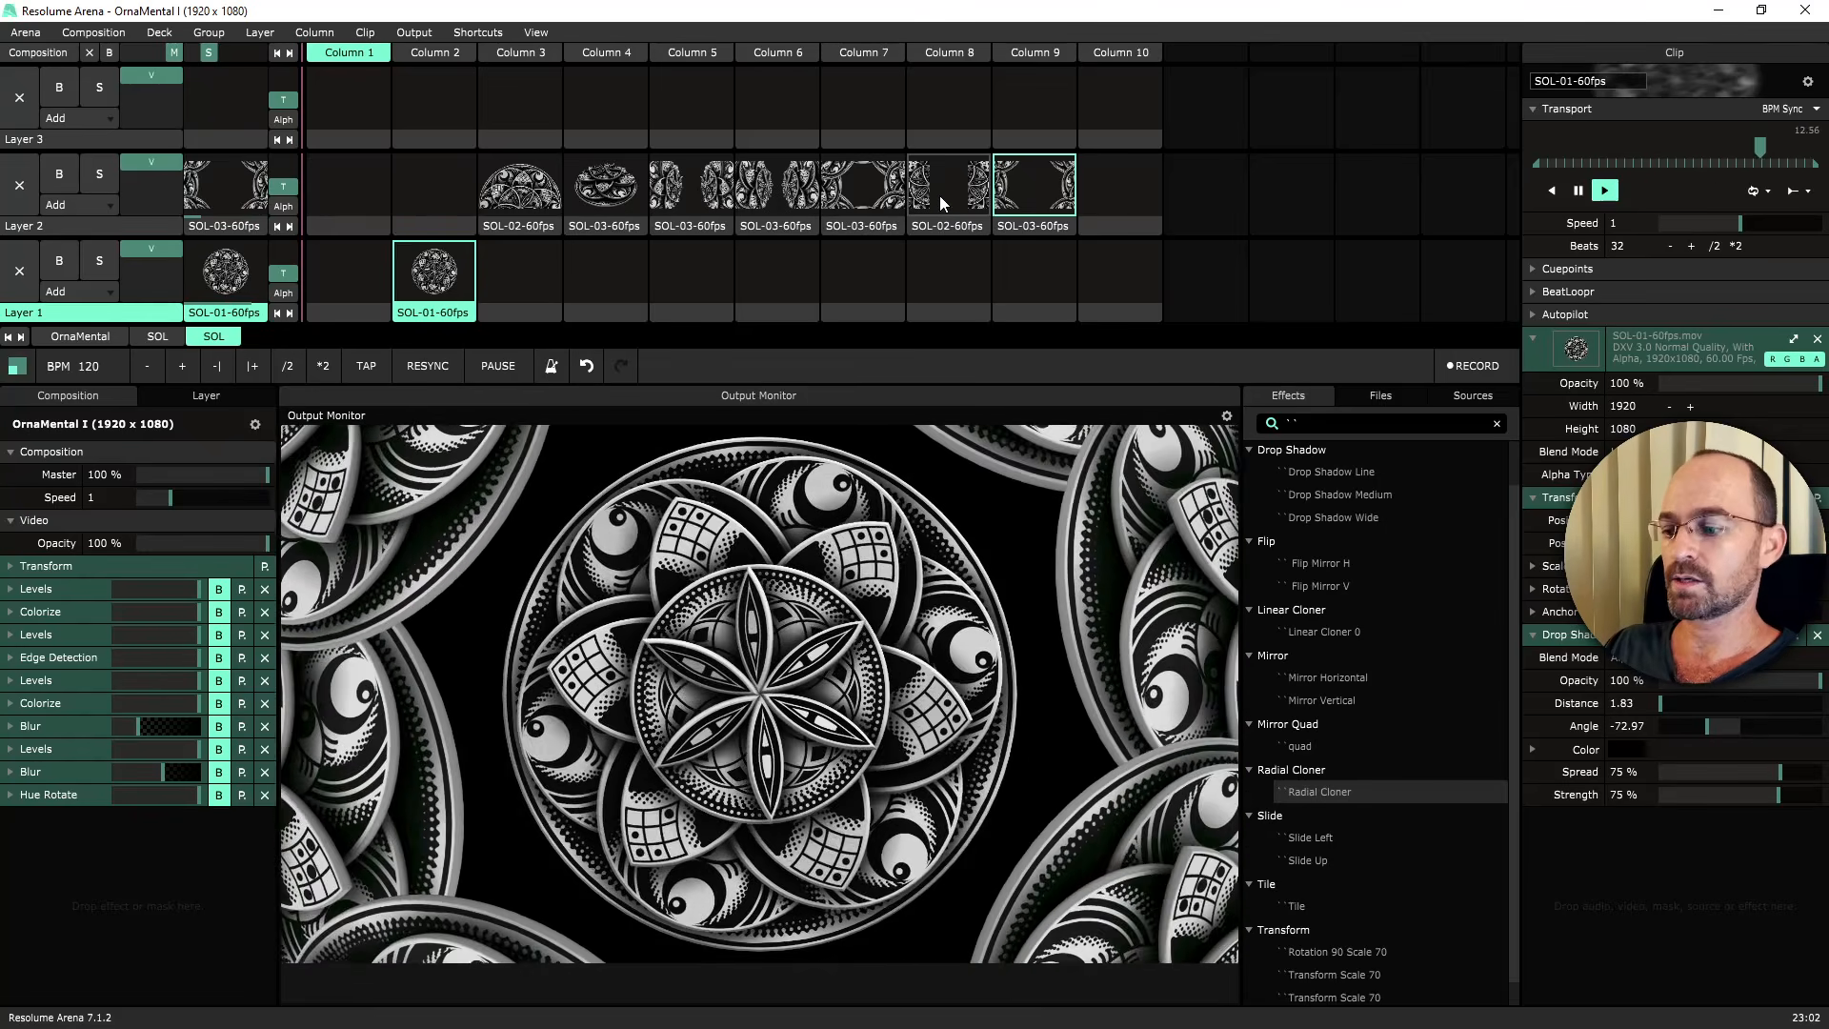
{"action": "key", "text": "shift+x"}
Preview the SOL-02-60fps clips in columns 8 and 3, and play the column 8 version over SOL-01-60fps.
{"action": "left_click", "coordinate": [939, 196]}
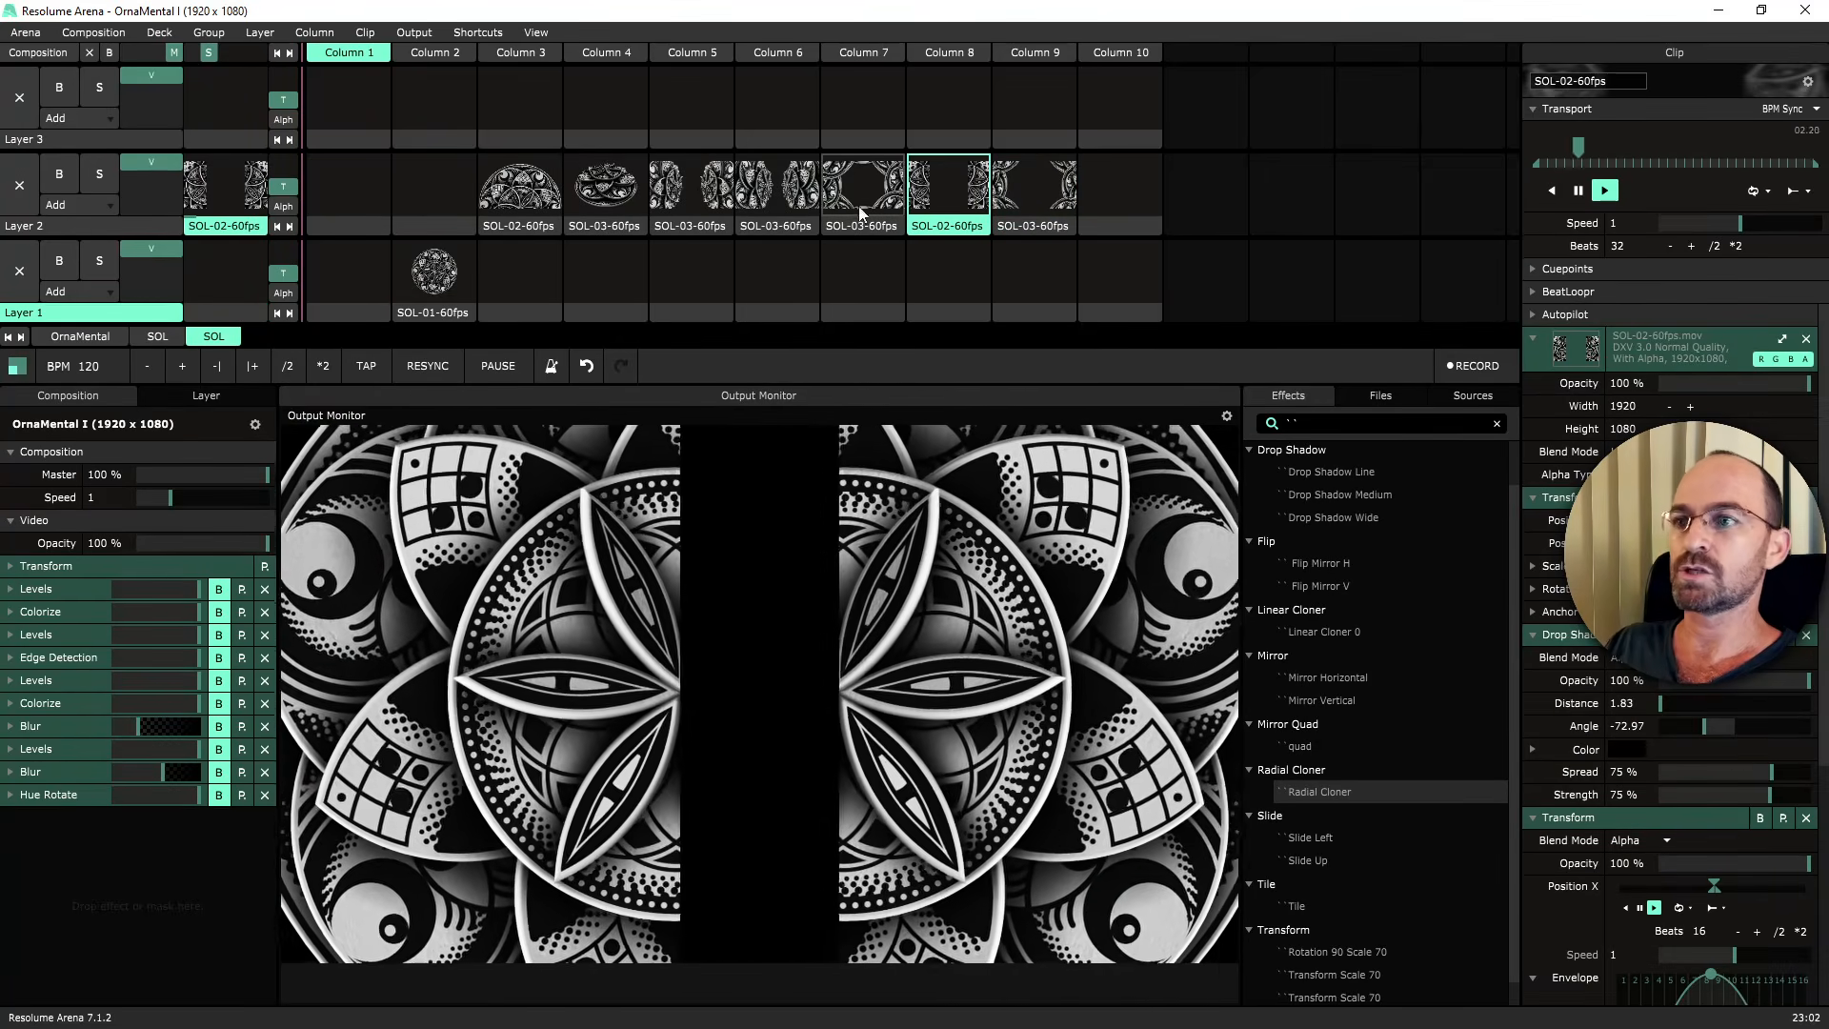
{"action": "key", "text": "shift+x"}
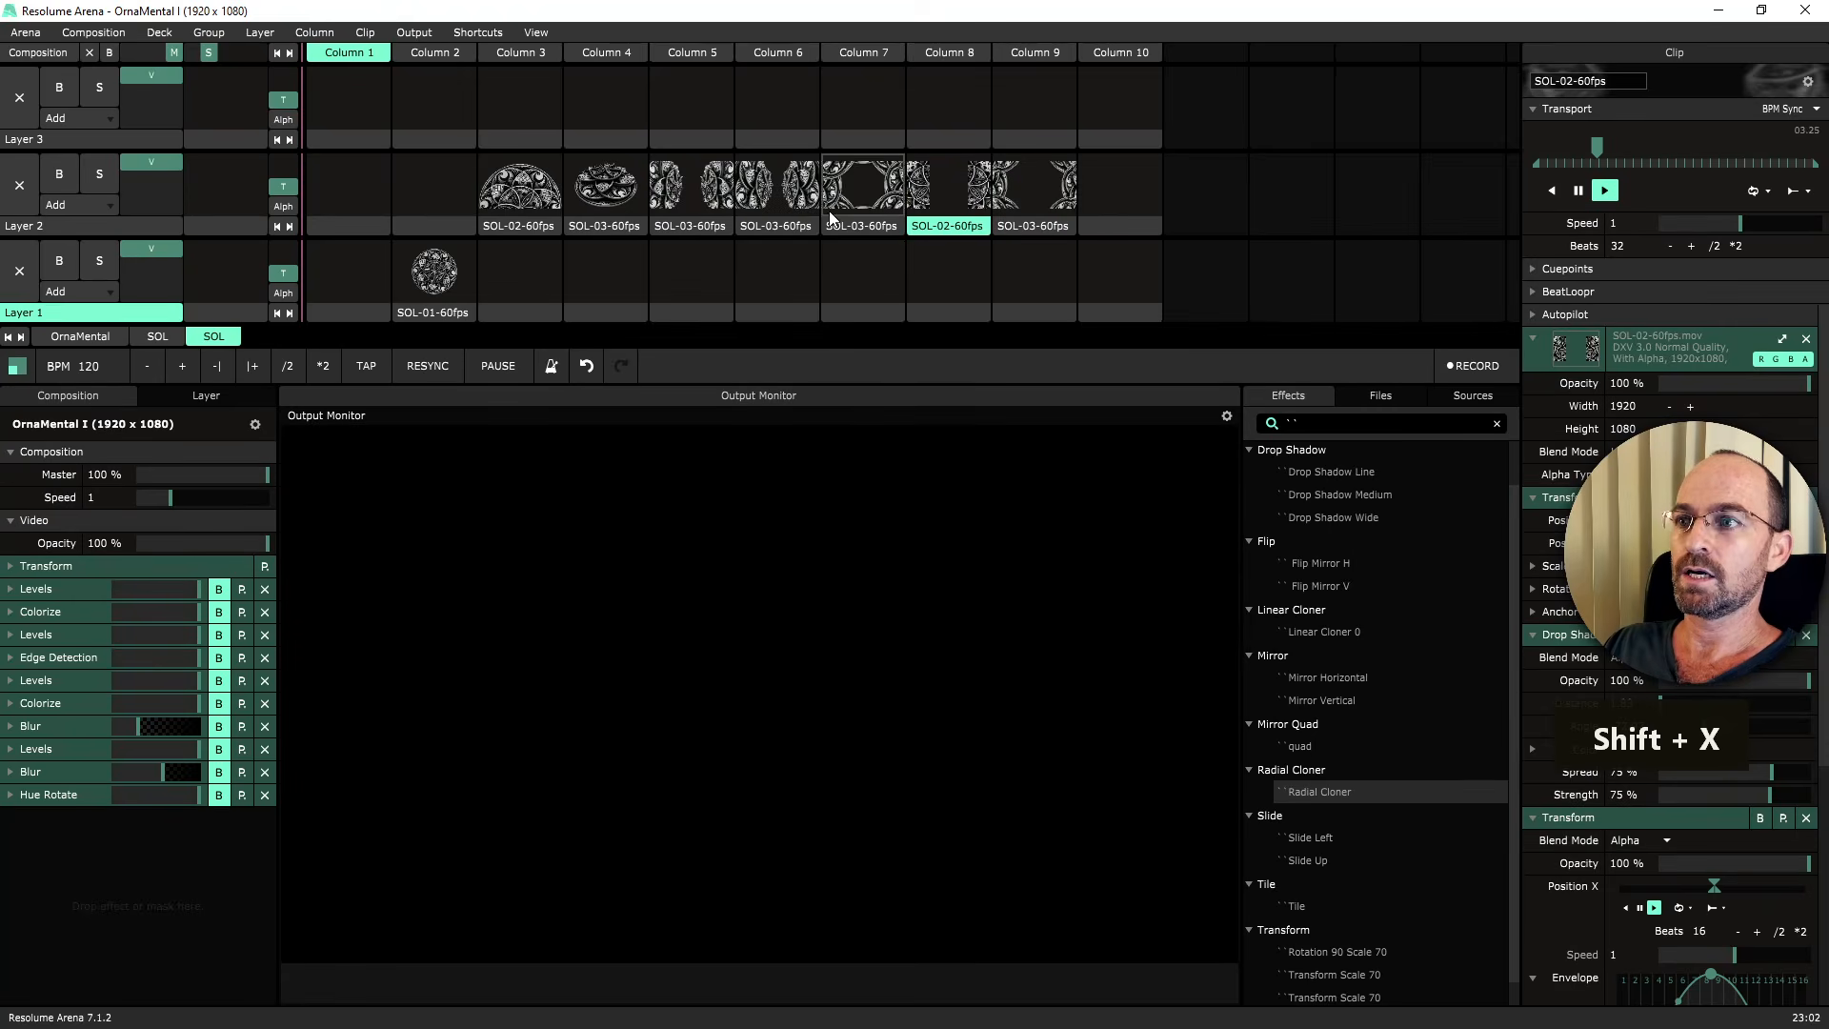
{"action": "left_click", "coordinate": [546, 200]}
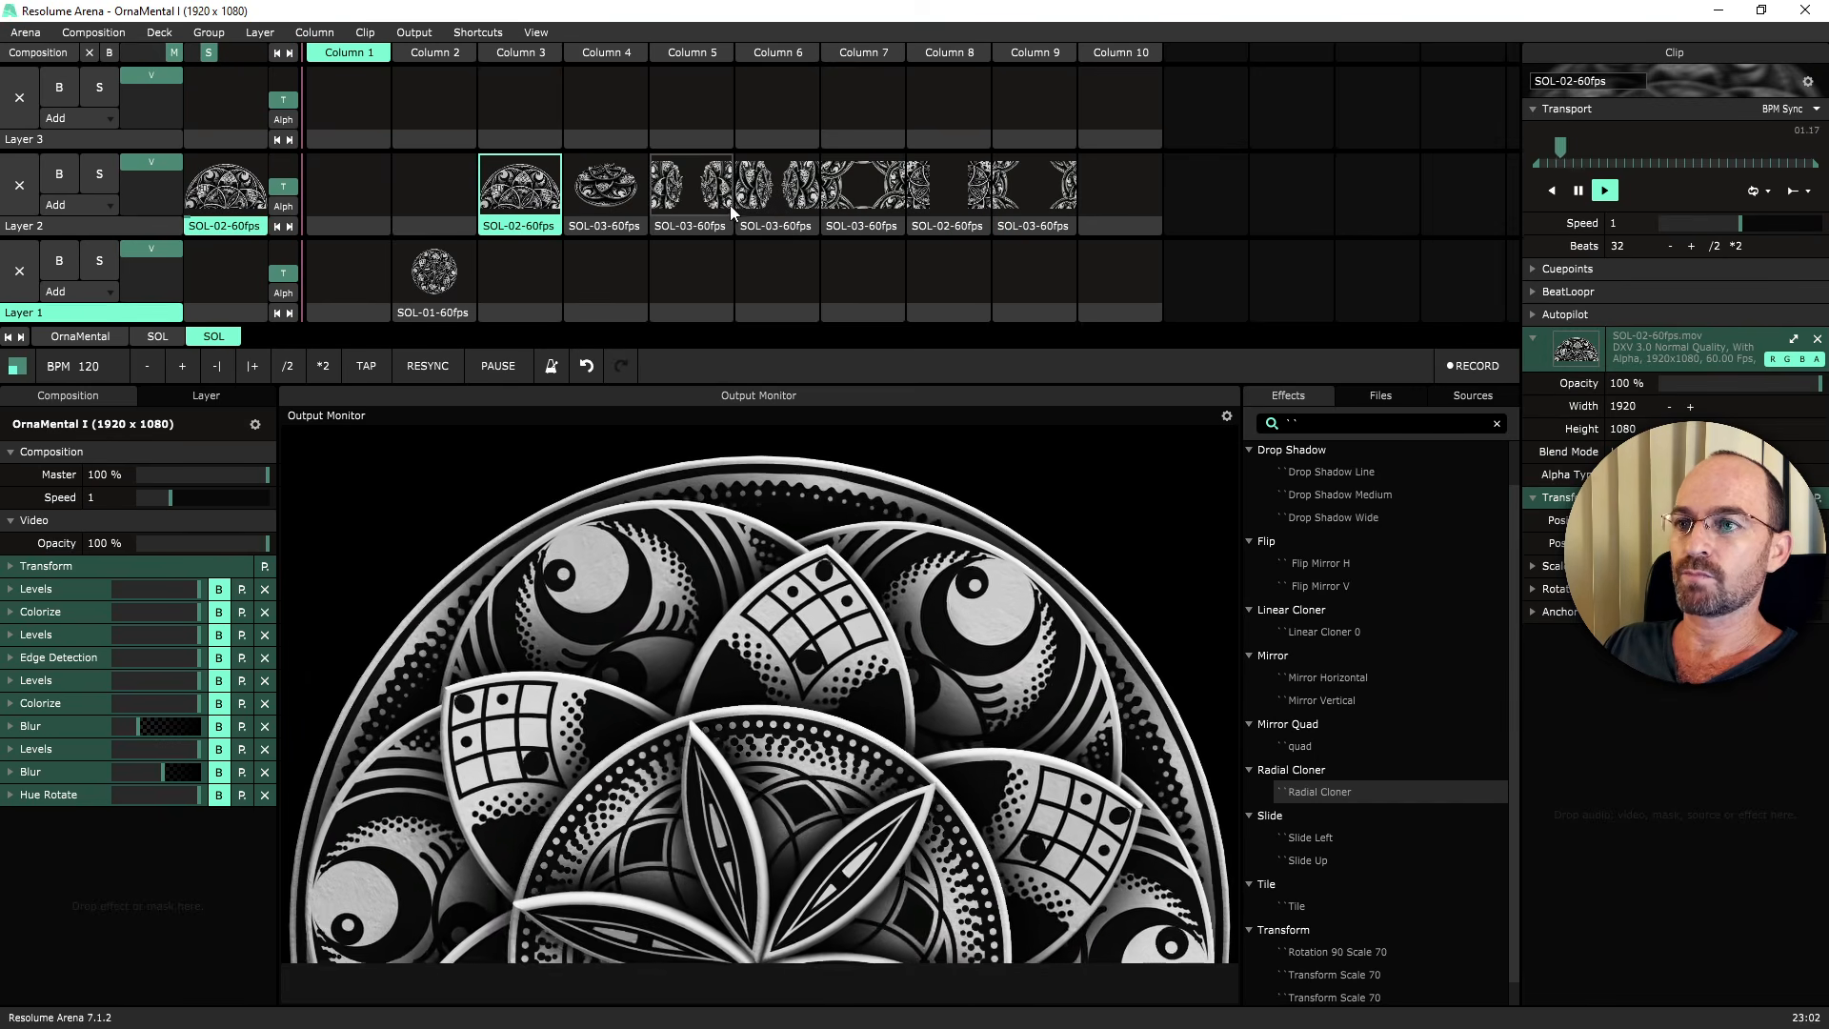
{"action": "key", "text": "shift+x"}
{"action": "left_click", "coordinate": [958, 204]}
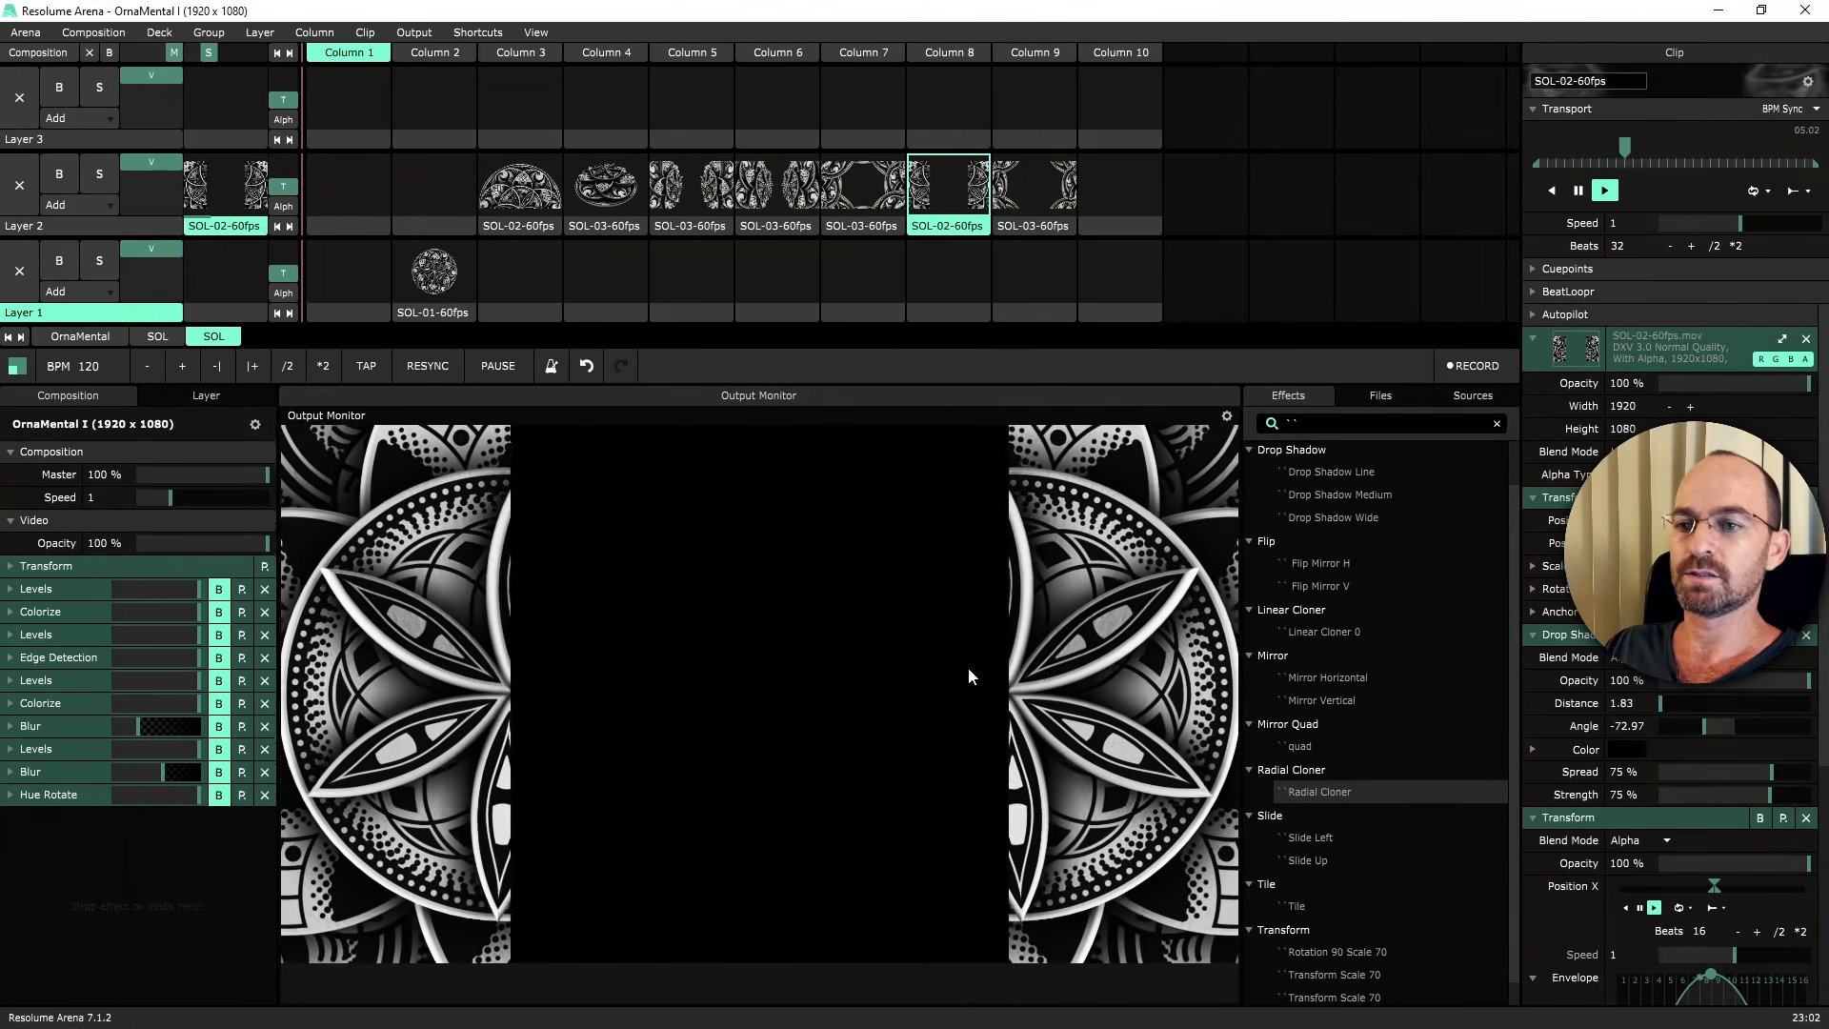
{"action": "left_click", "coordinate": [429, 280]}
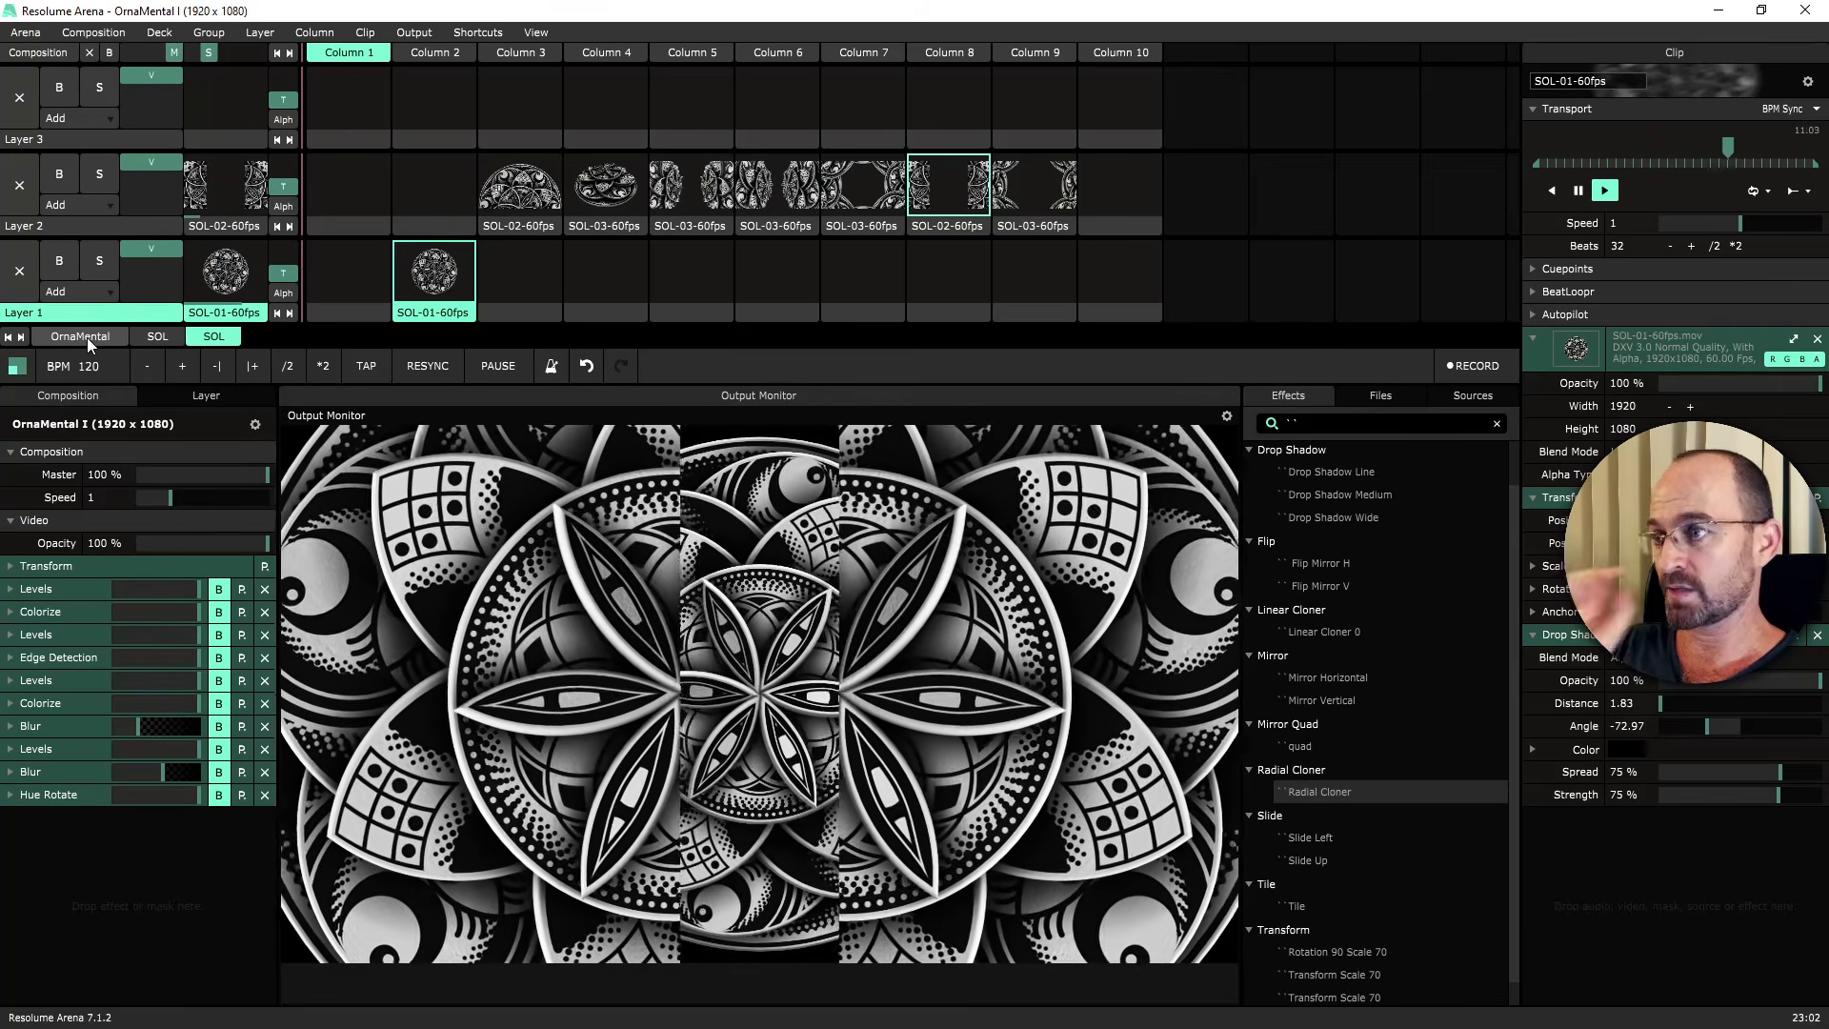
Switch to the OrnaMental deck and play OrnaMental_07, OrnaMental_11 and OrnaMental_02 on Layer 1 beneath the mirrored SOL-02-60fps clip.
{"action": "left_click", "coordinate": [88, 339]}
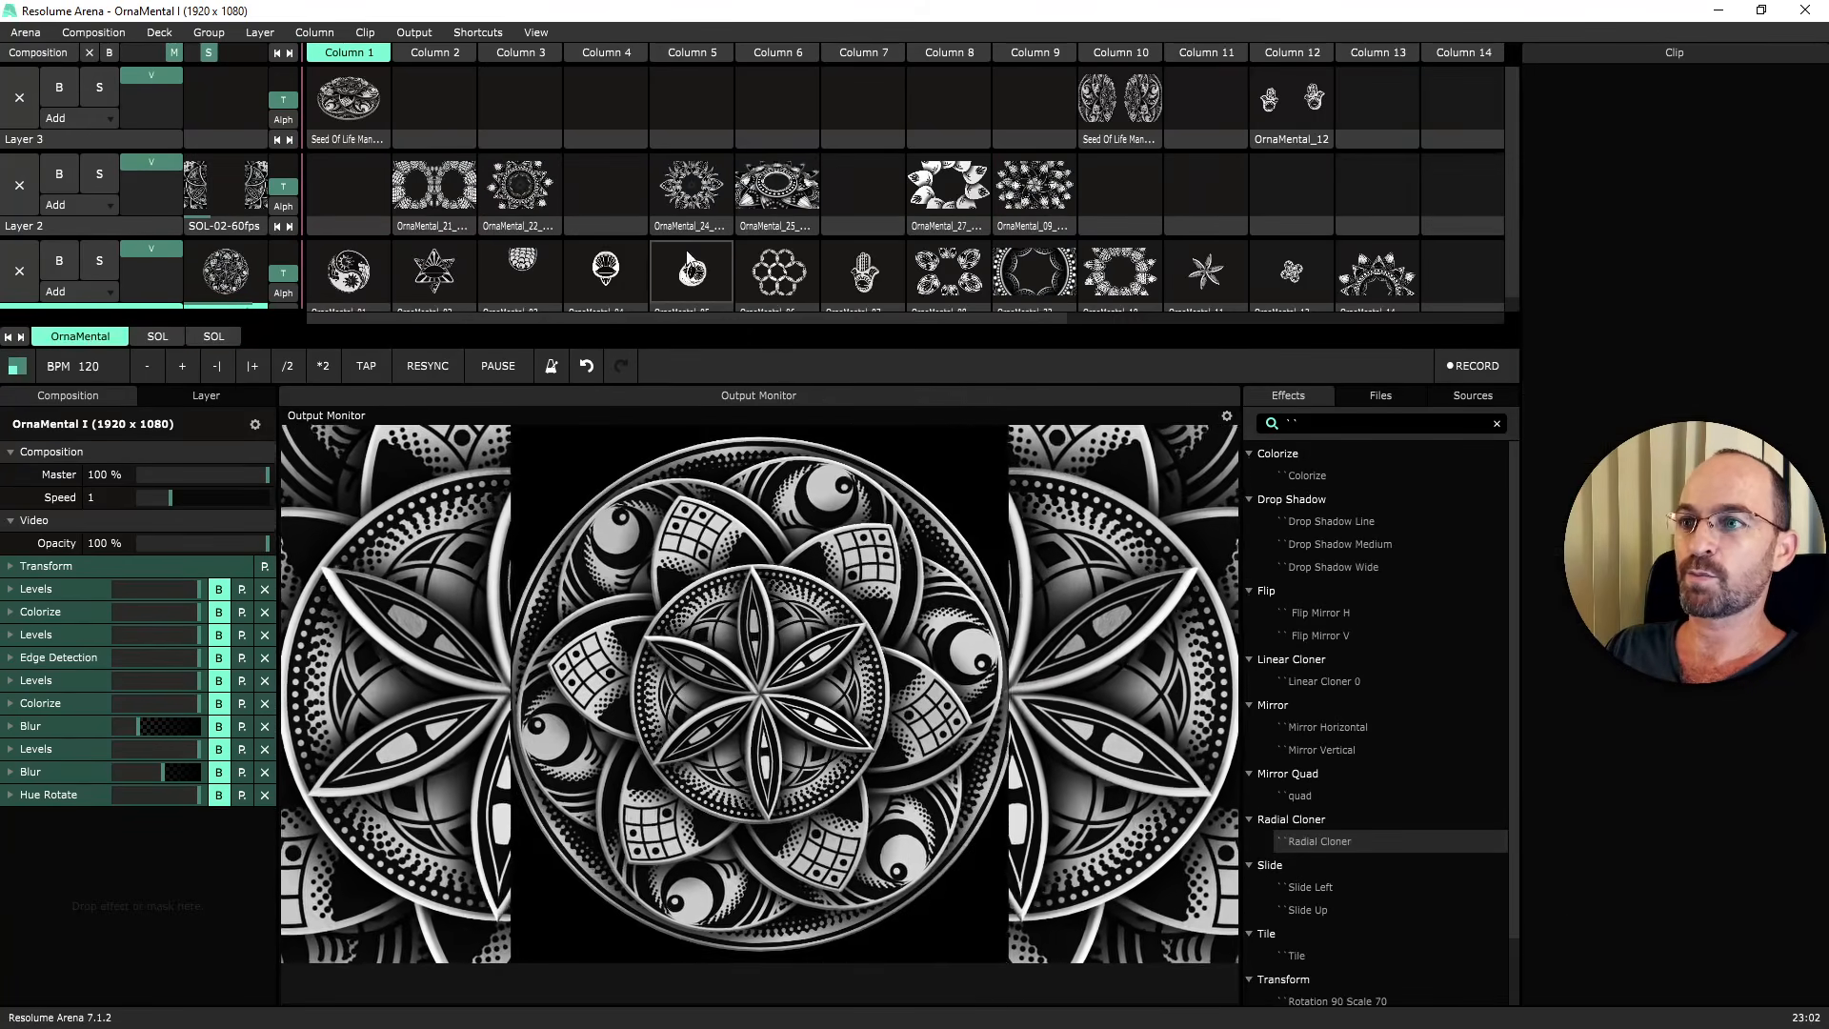
{"action": "scroll", "coordinate": [787, 237], "scroll_direction": "down", "scroll_amount": 1}
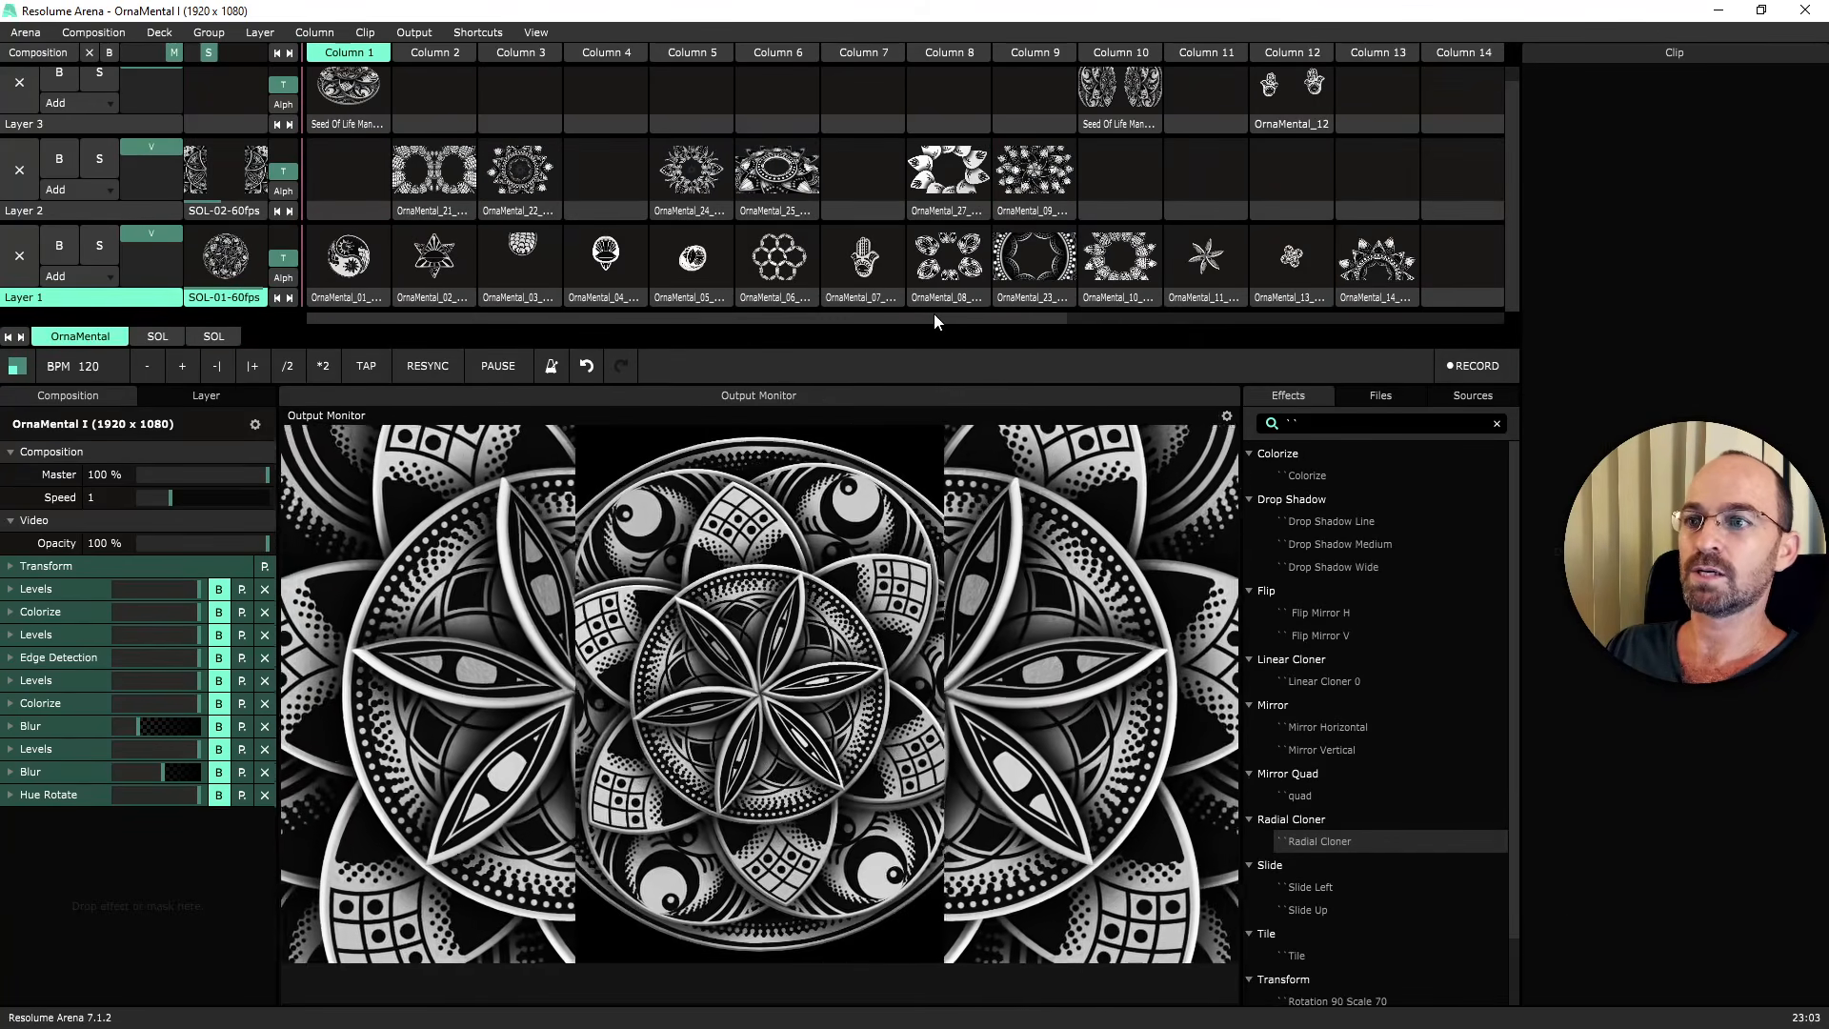
{"action": "left_click", "coordinate": [869, 276]}
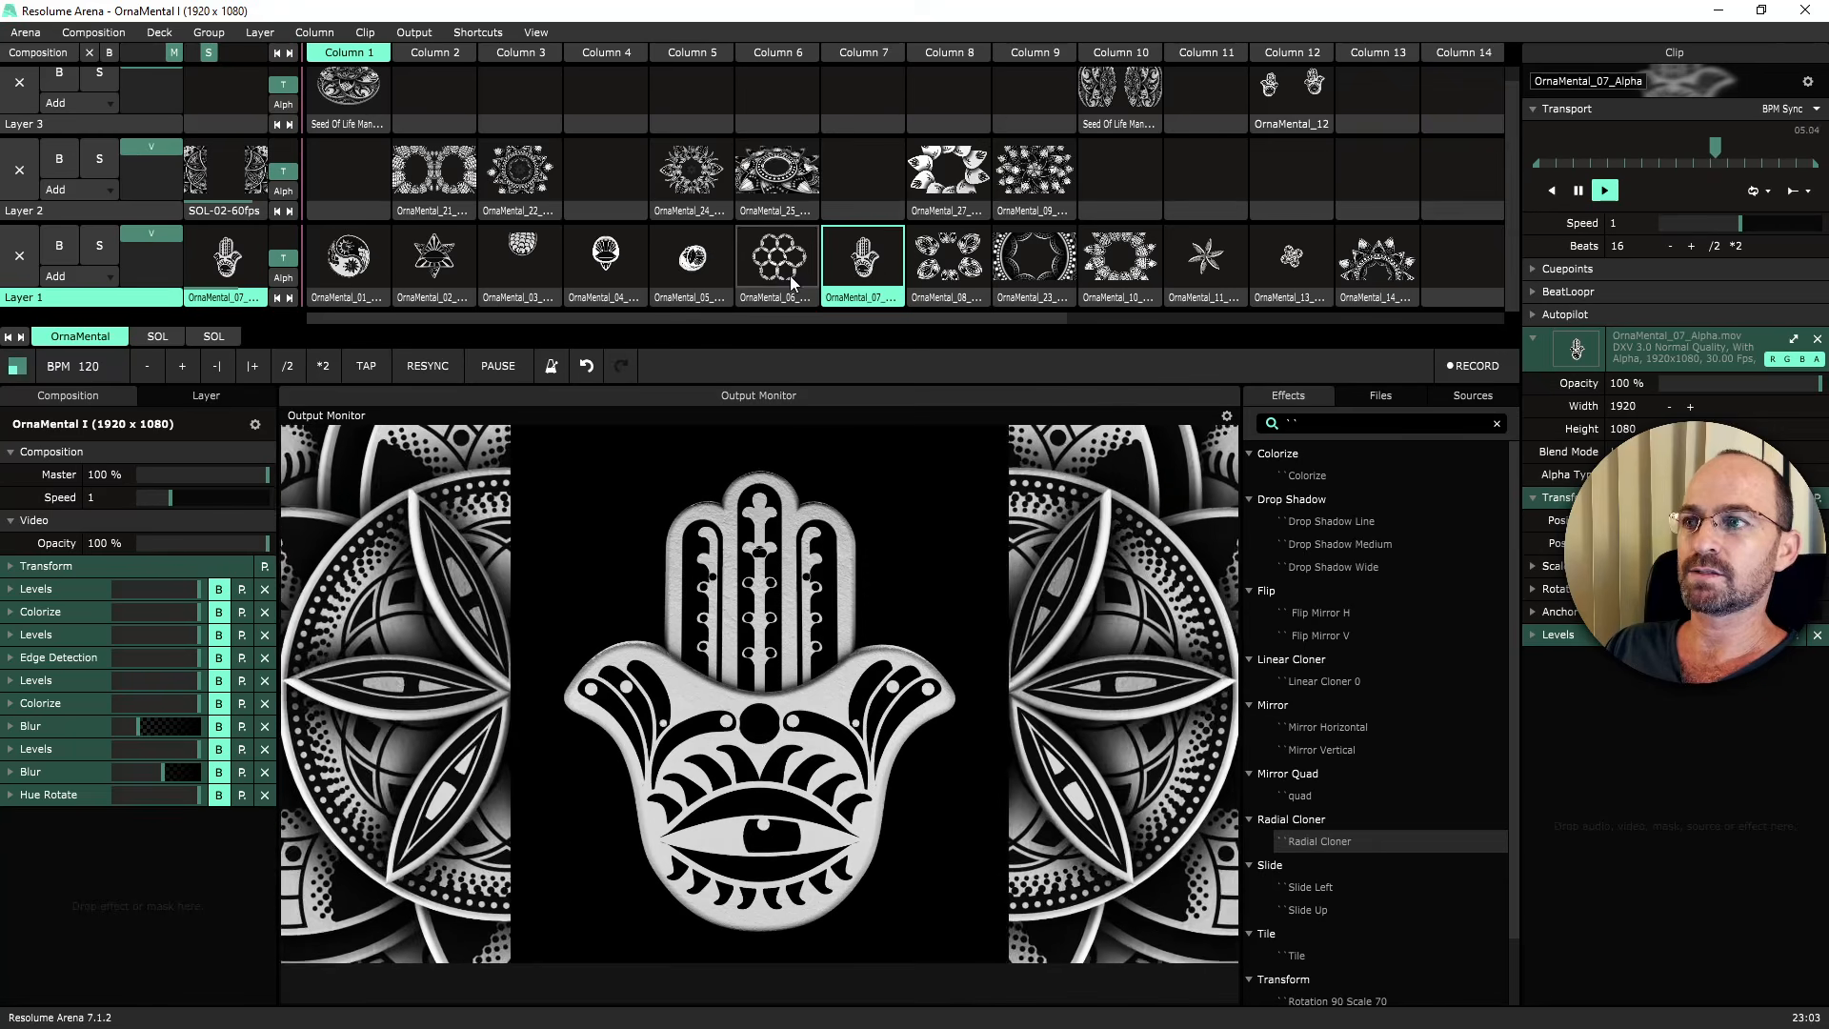
{"action": "scroll", "coordinate": [921, 252], "scroll_direction": "up", "scroll_amount": 1}
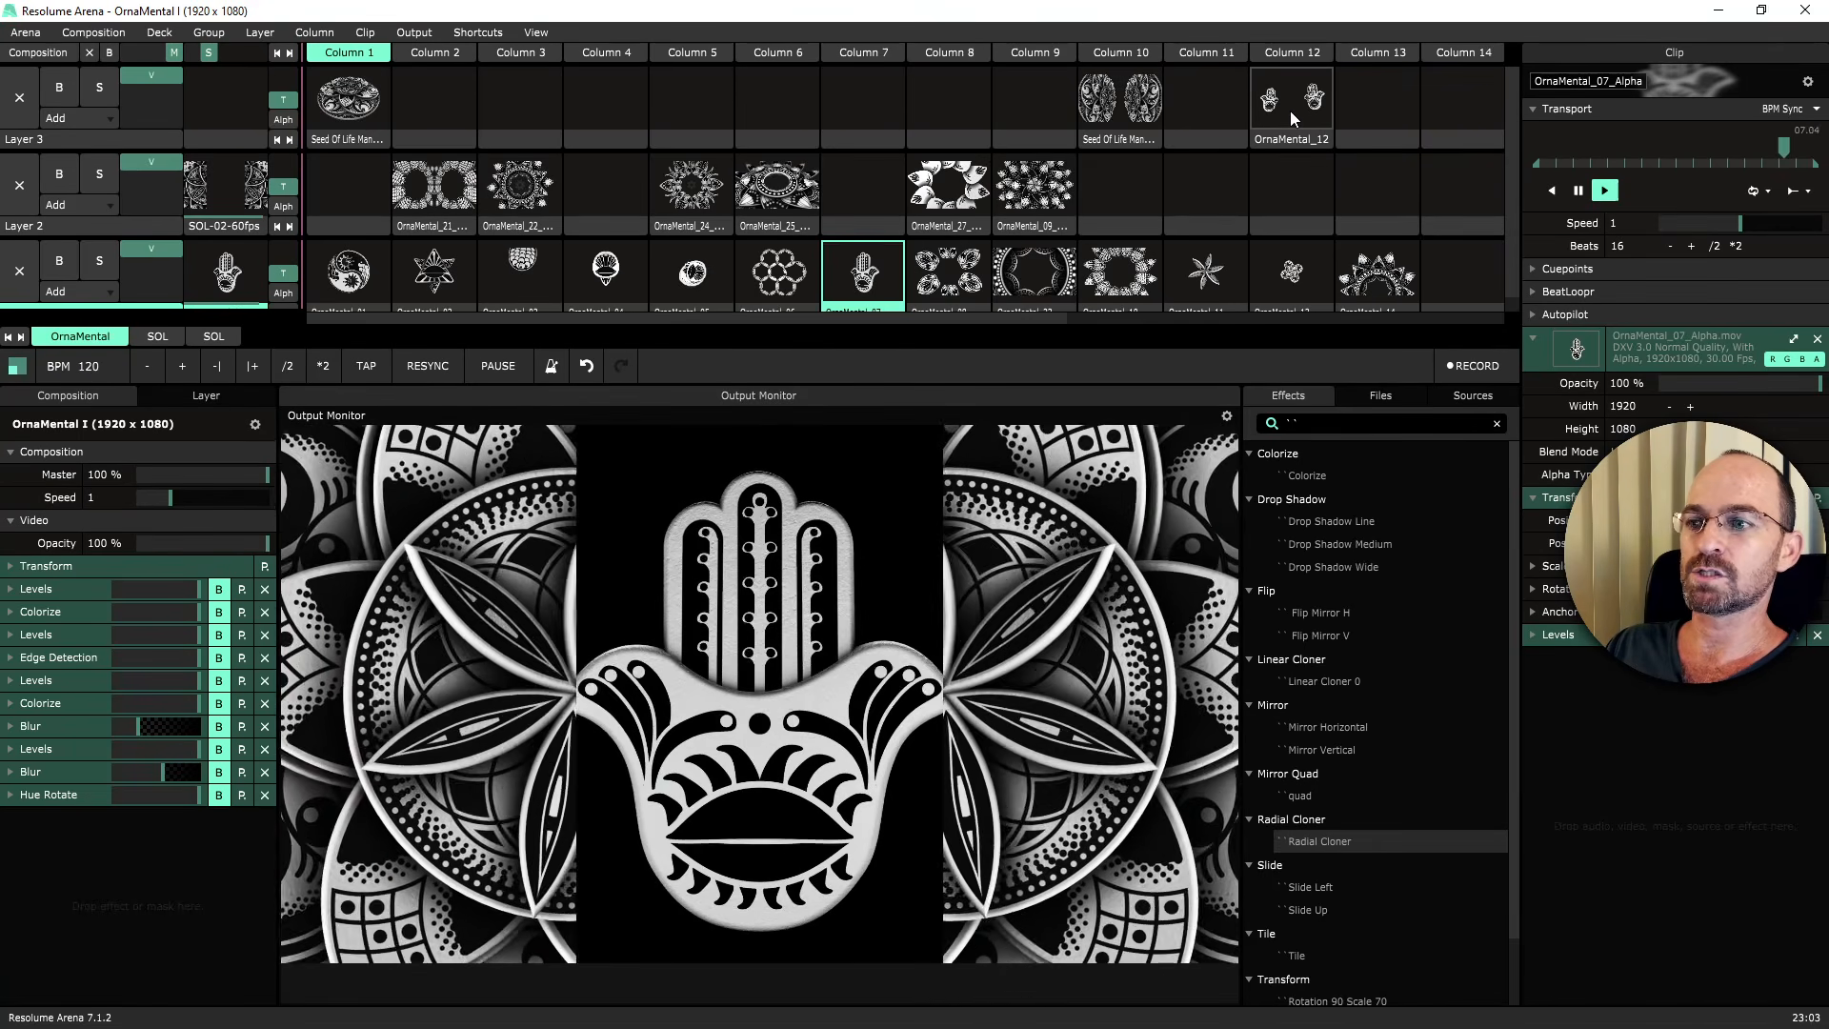
{"action": "scroll", "coordinate": [1188, 250], "scroll_direction": "down", "scroll_amount": 1}
{"action": "left_click", "coordinate": [1183, 261]}
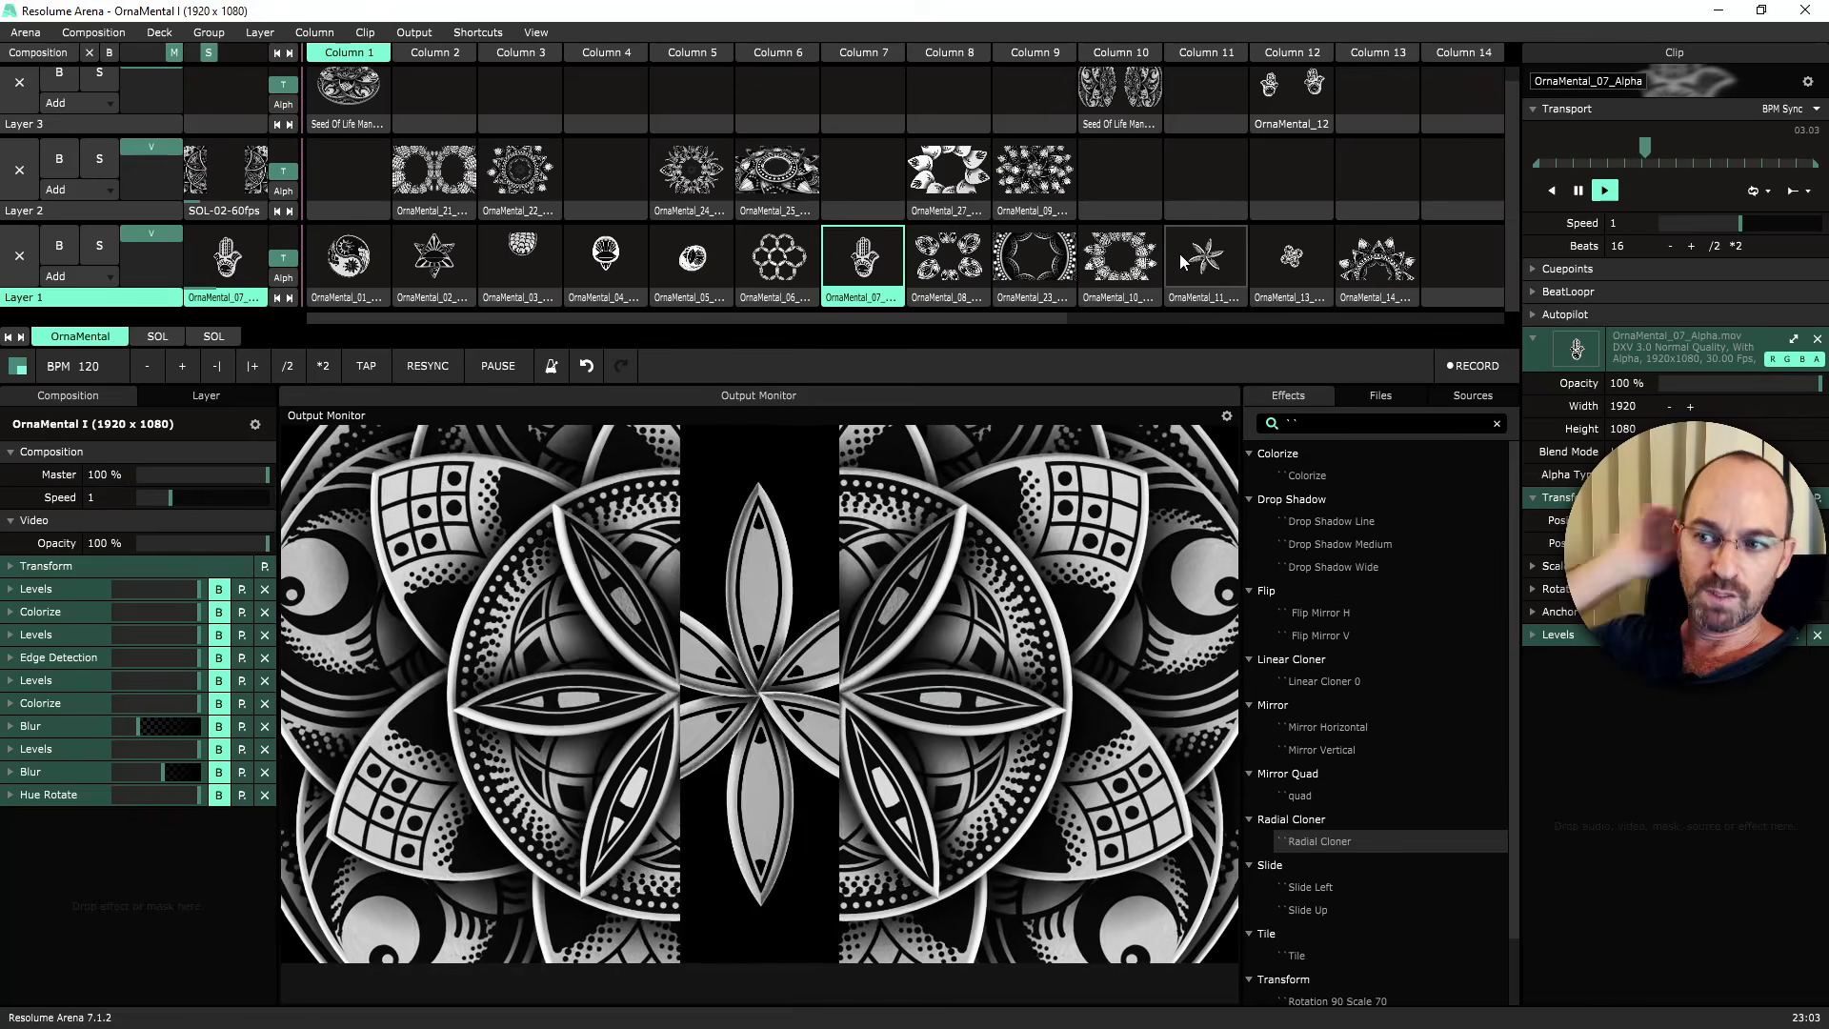
{"action": "left_click", "coordinate": [437, 268]}
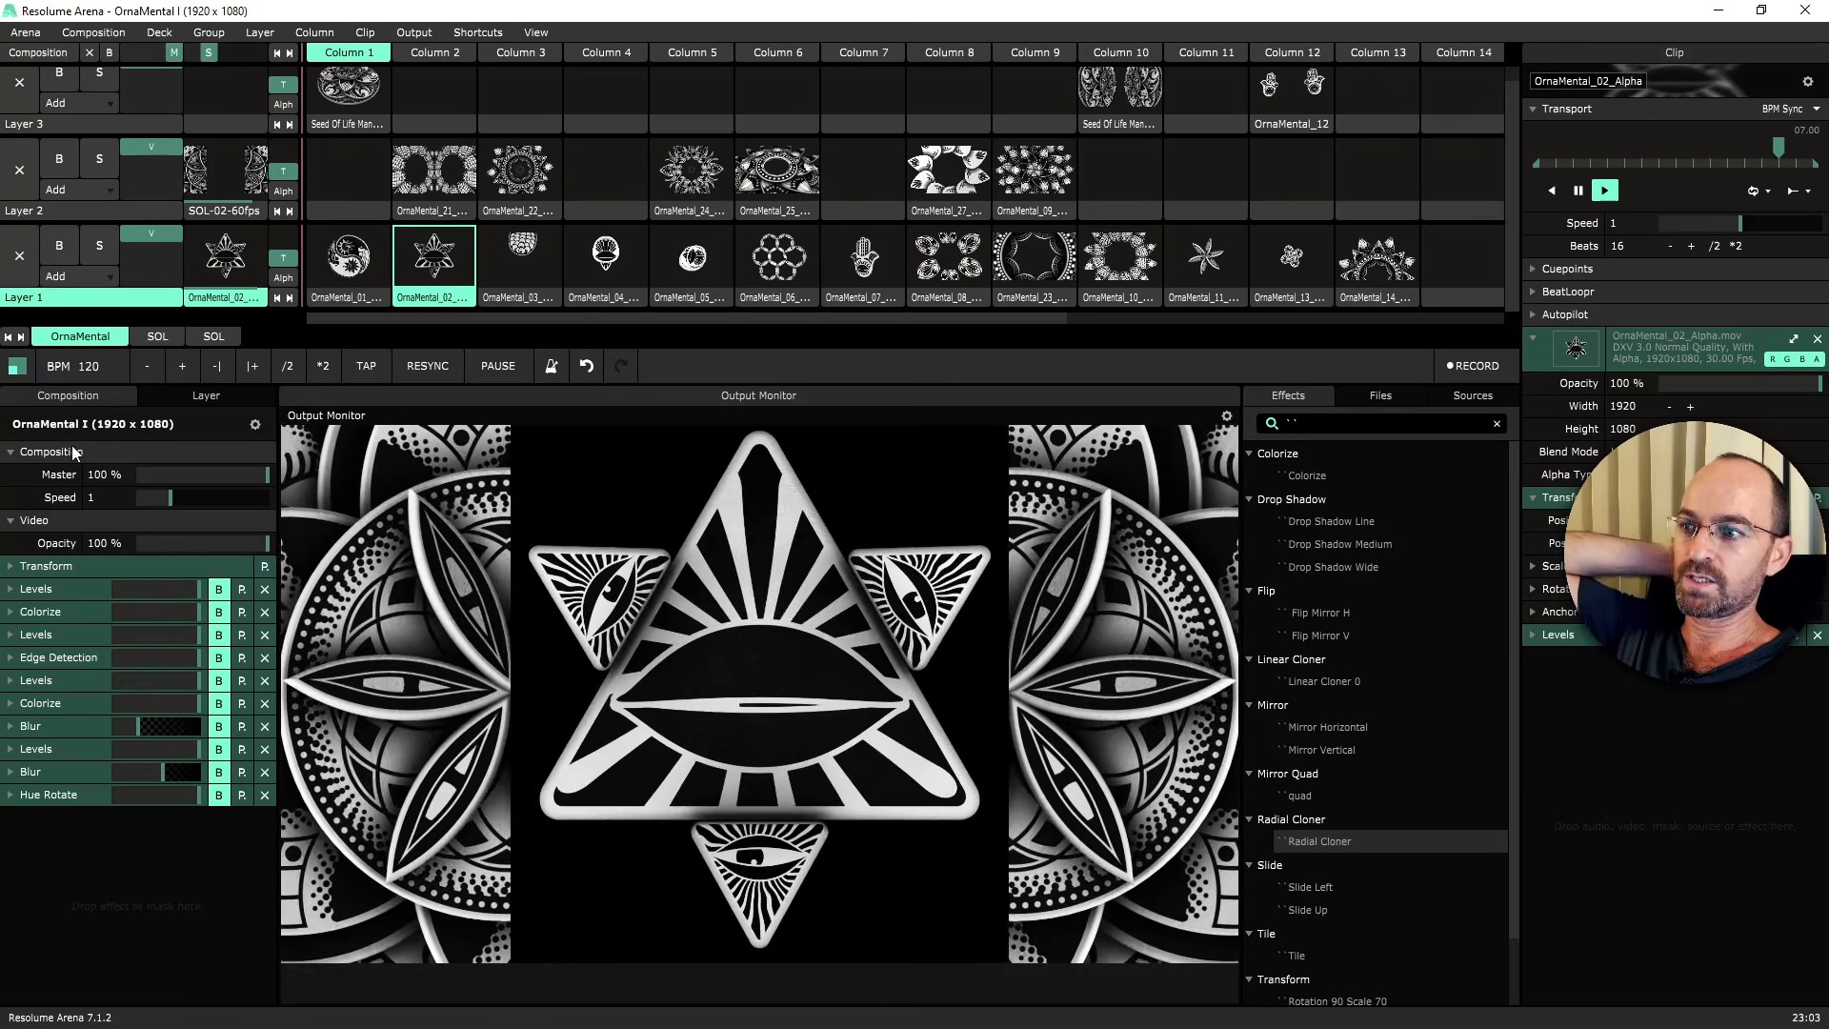
Enable the composition's bypassed first Levels, Colorize and second Levels effects, and relaunch the column 8 SOL-02-60fps clip alone from the SOL deck.
{"action": "left_click", "coordinate": [219, 617]}
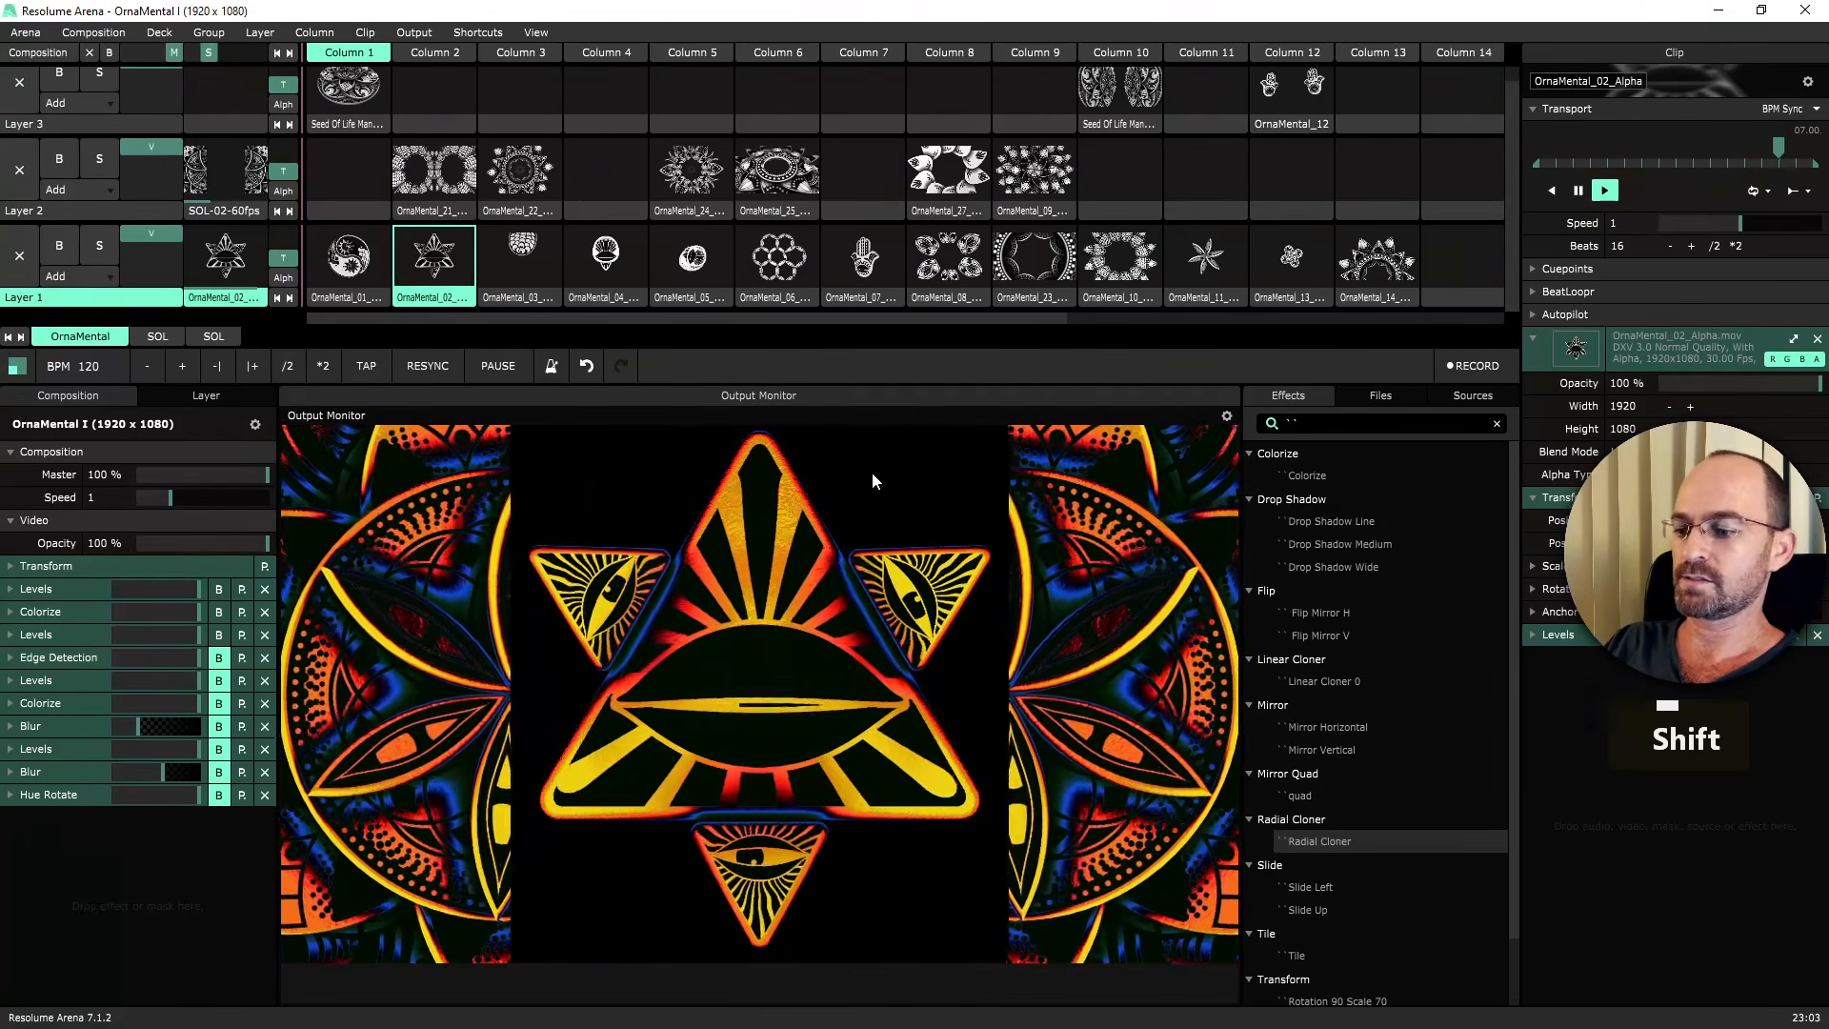
{"action": "key", "text": "shift+x"}
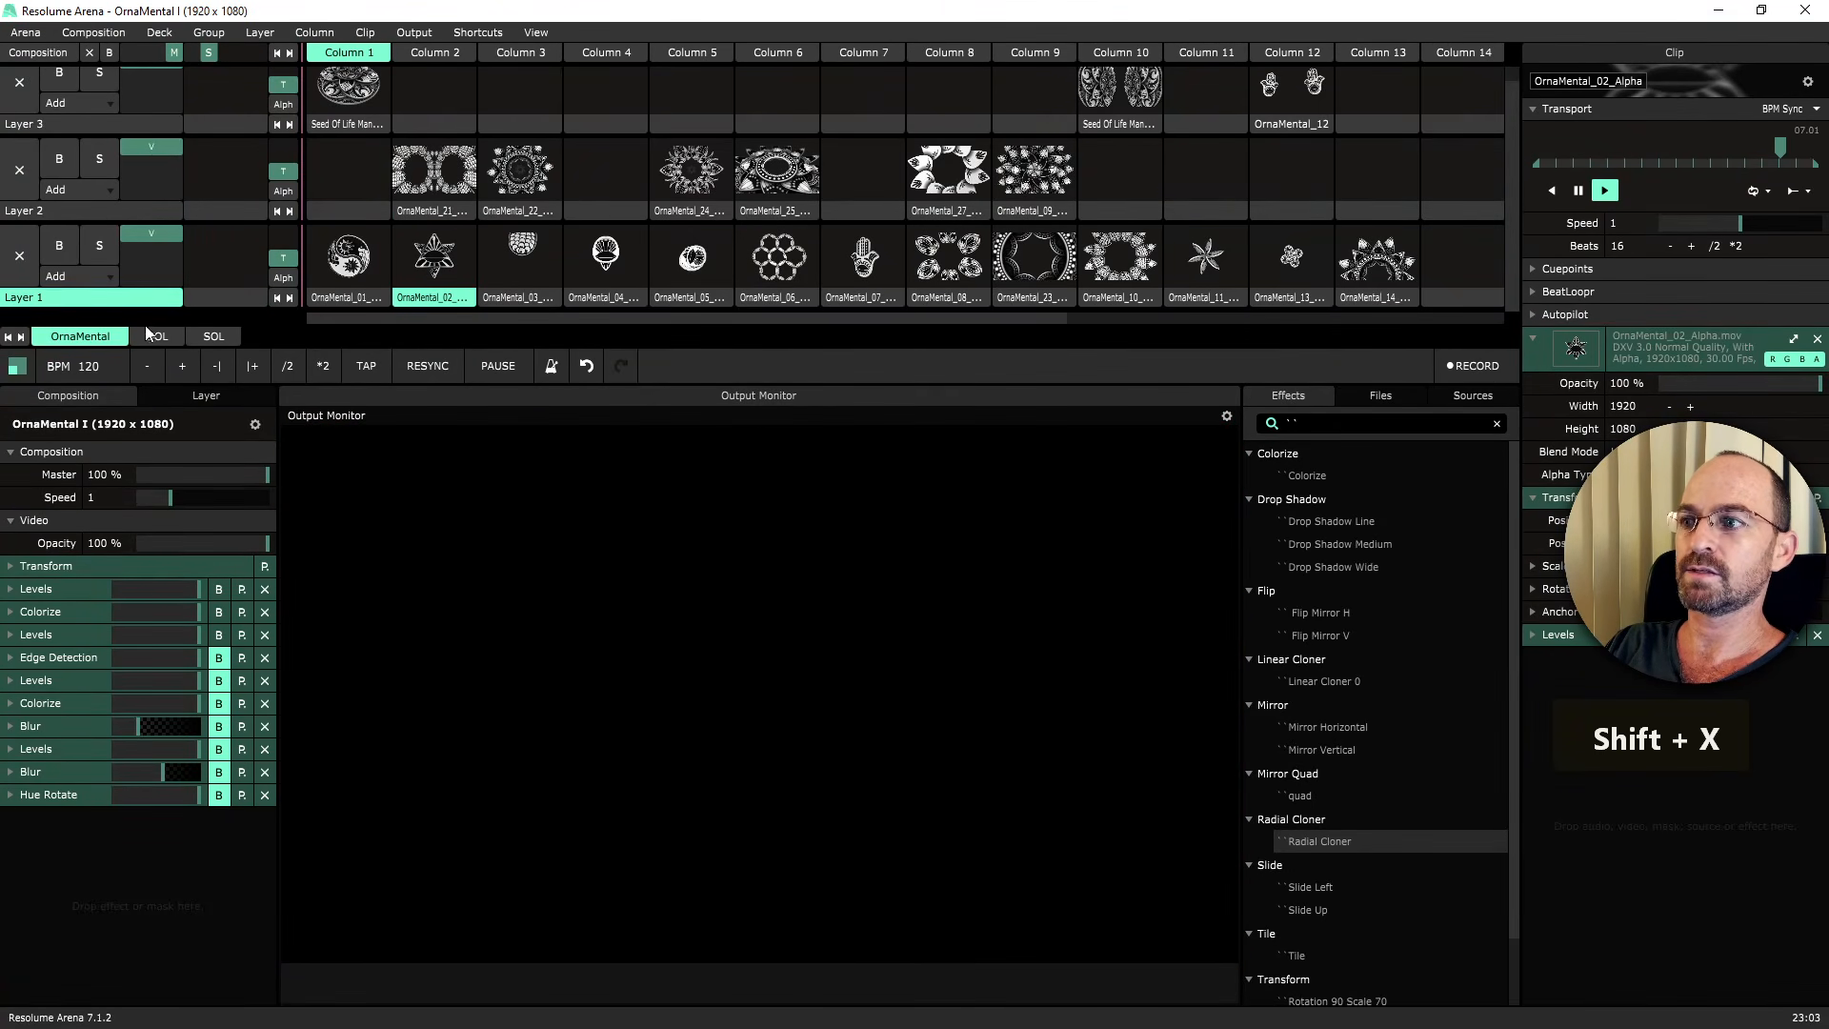
{"action": "left_click", "coordinate": [202, 336]}
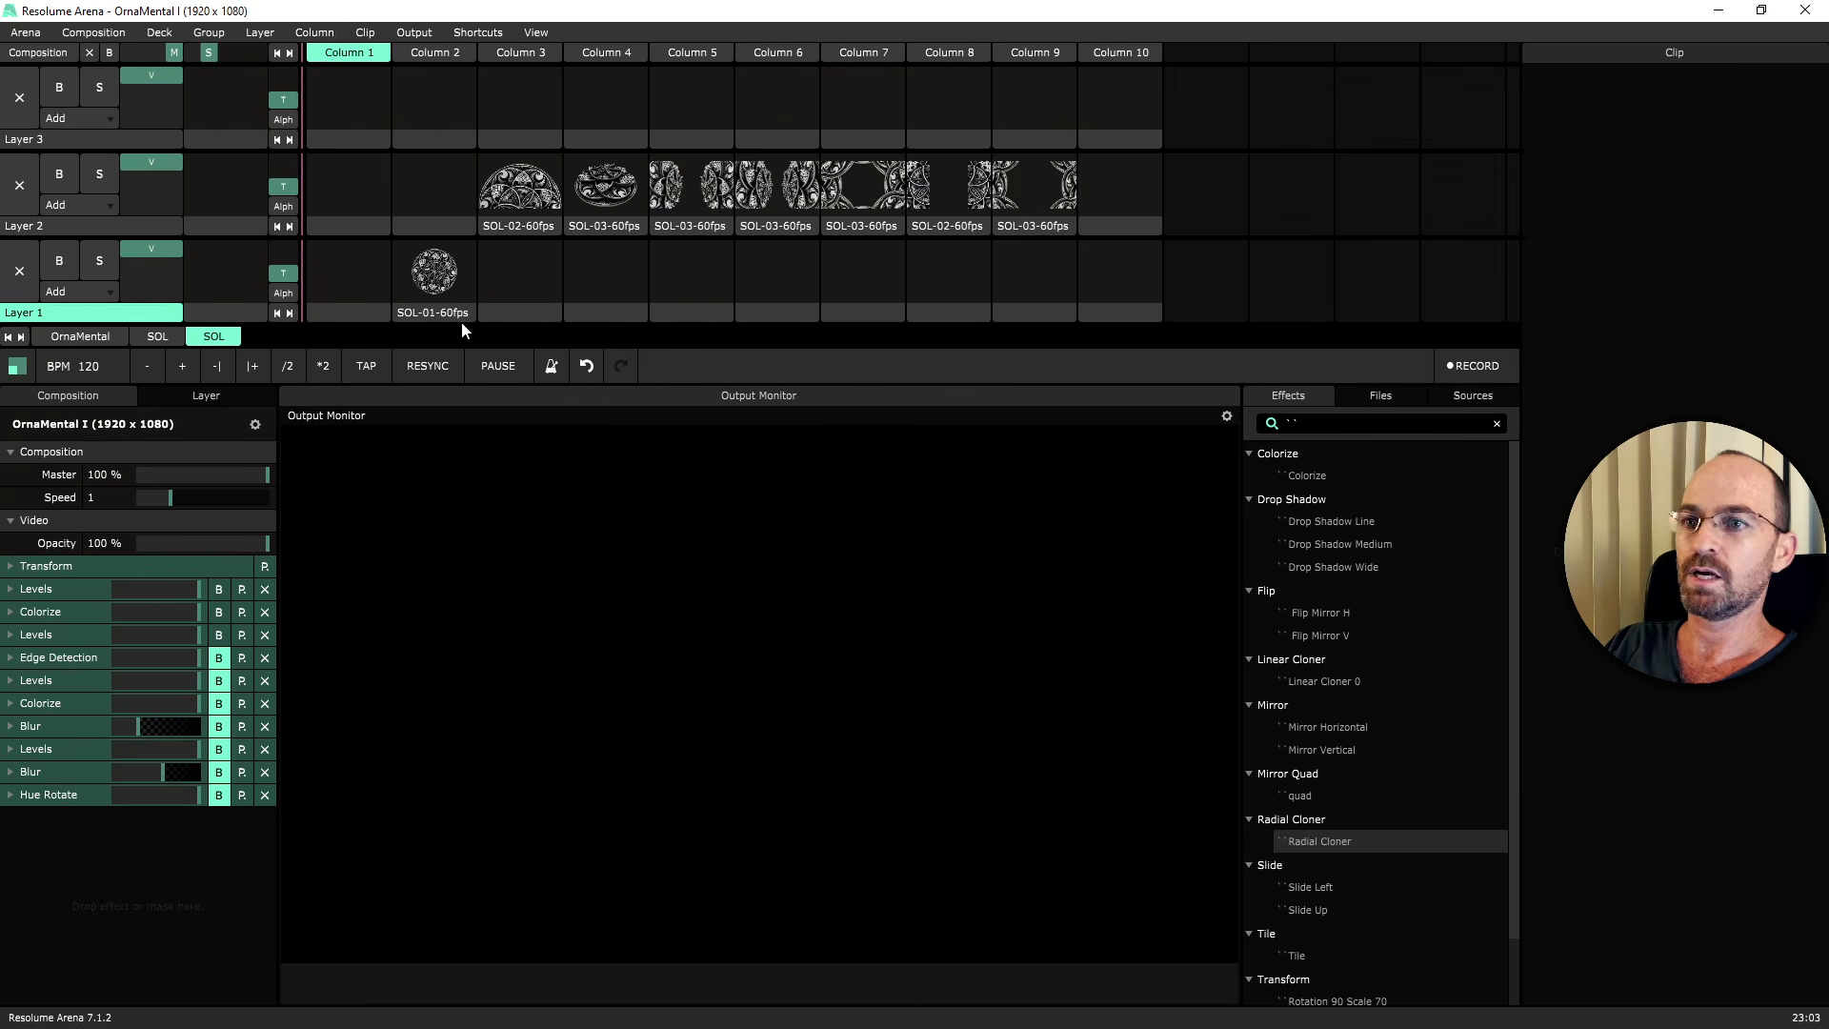
{"action": "left_click", "coordinate": [968, 187]}
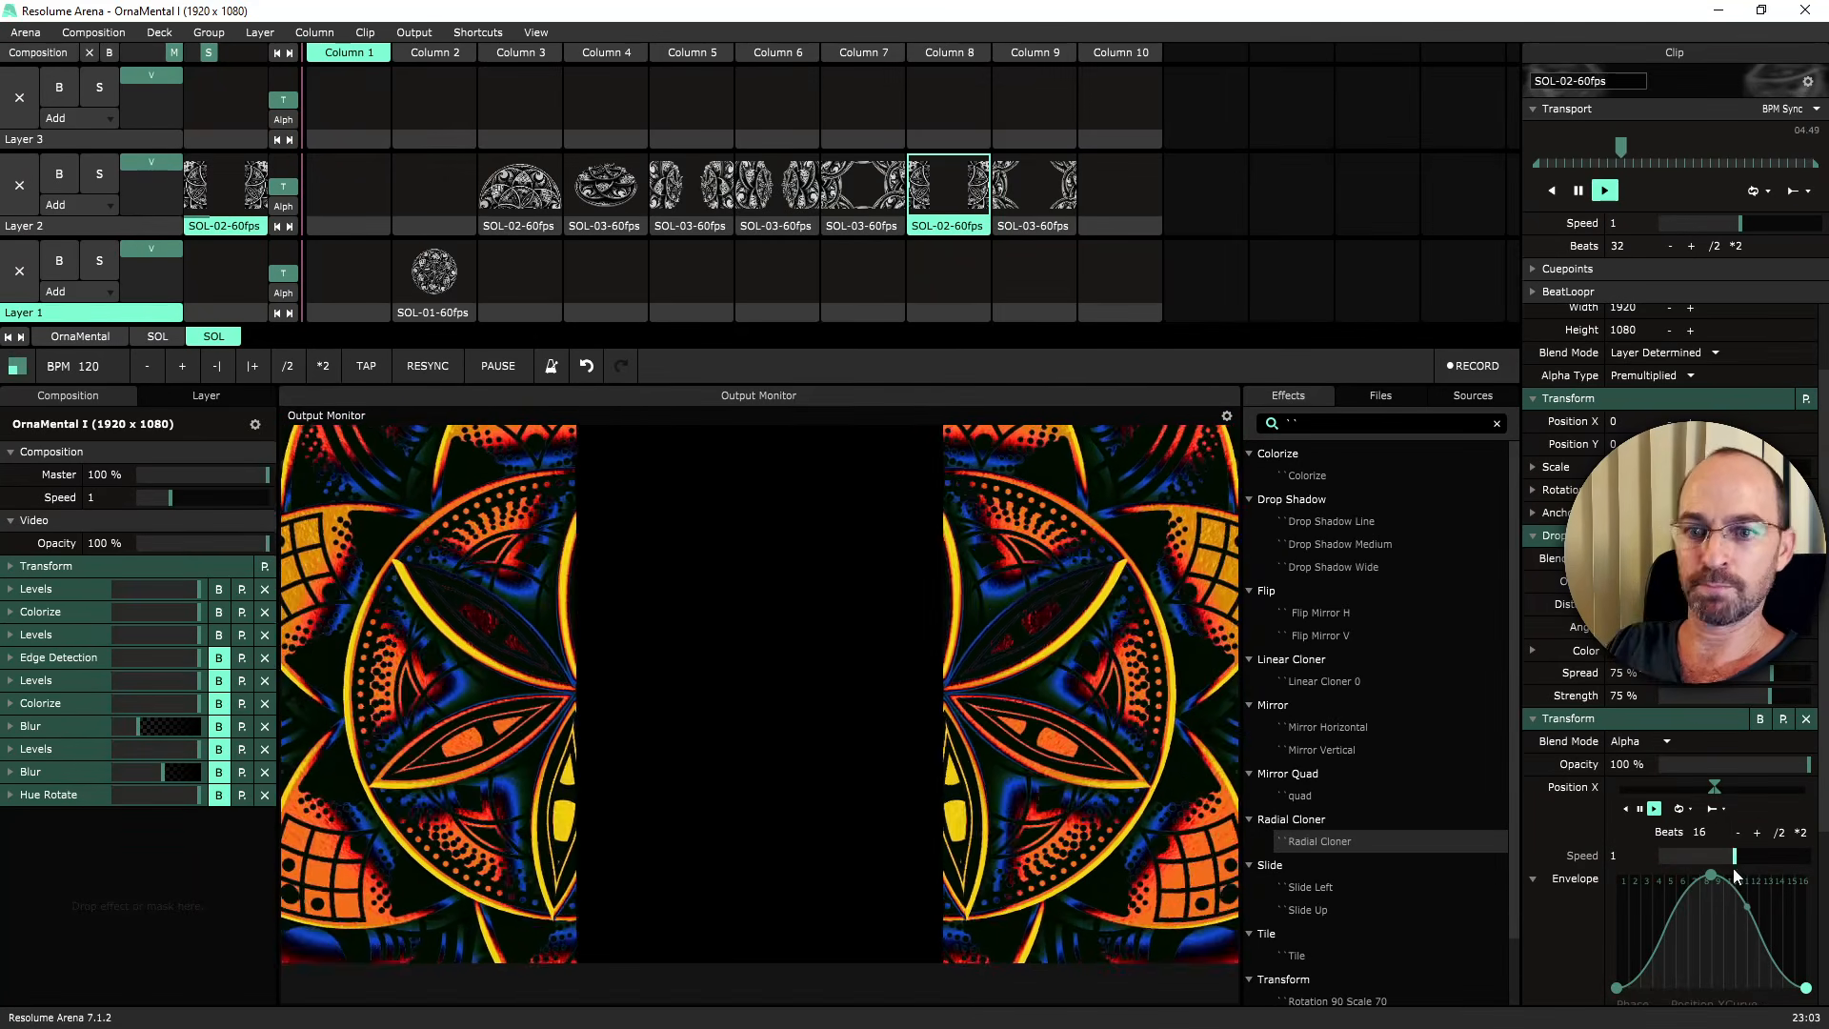
{"action": "scroll", "coordinate": [1755, 876], "scroll_direction": "down", "scroll_amount": 1}
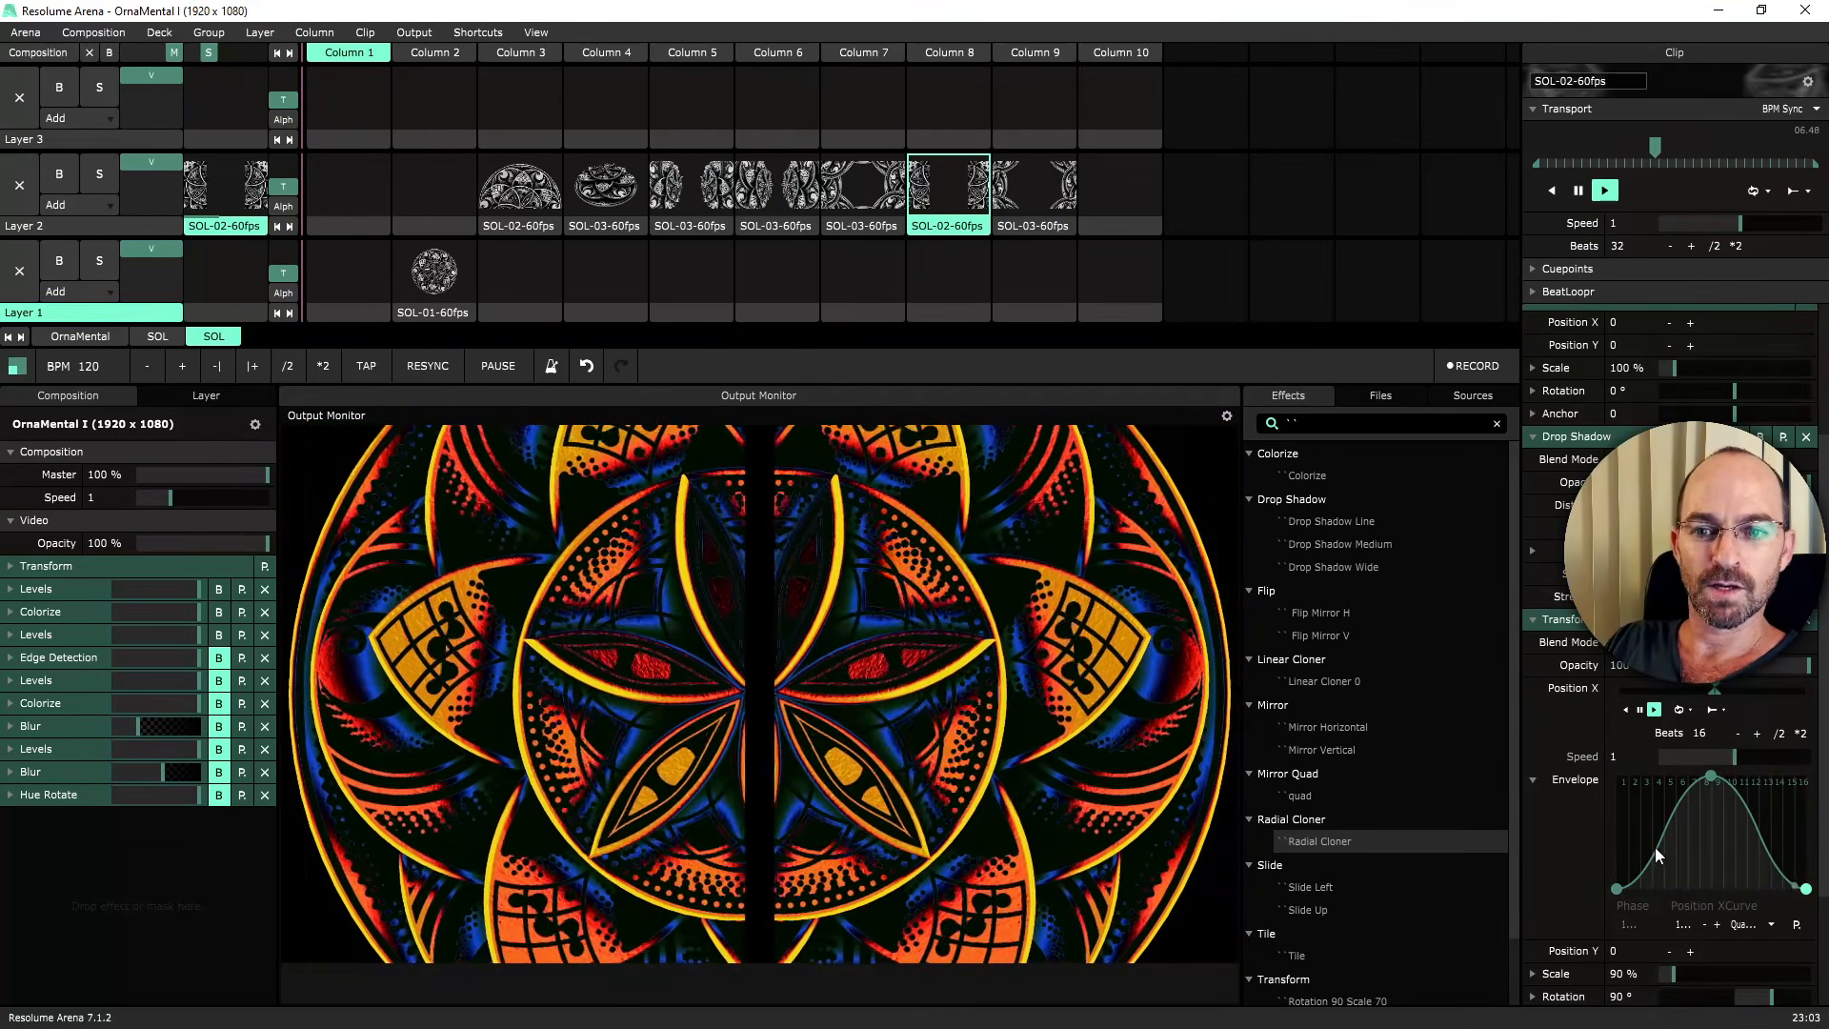
{"action": "scroll", "coordinate": [1654, 849], "scroll_direction": "down", "scroll_amount": 1}
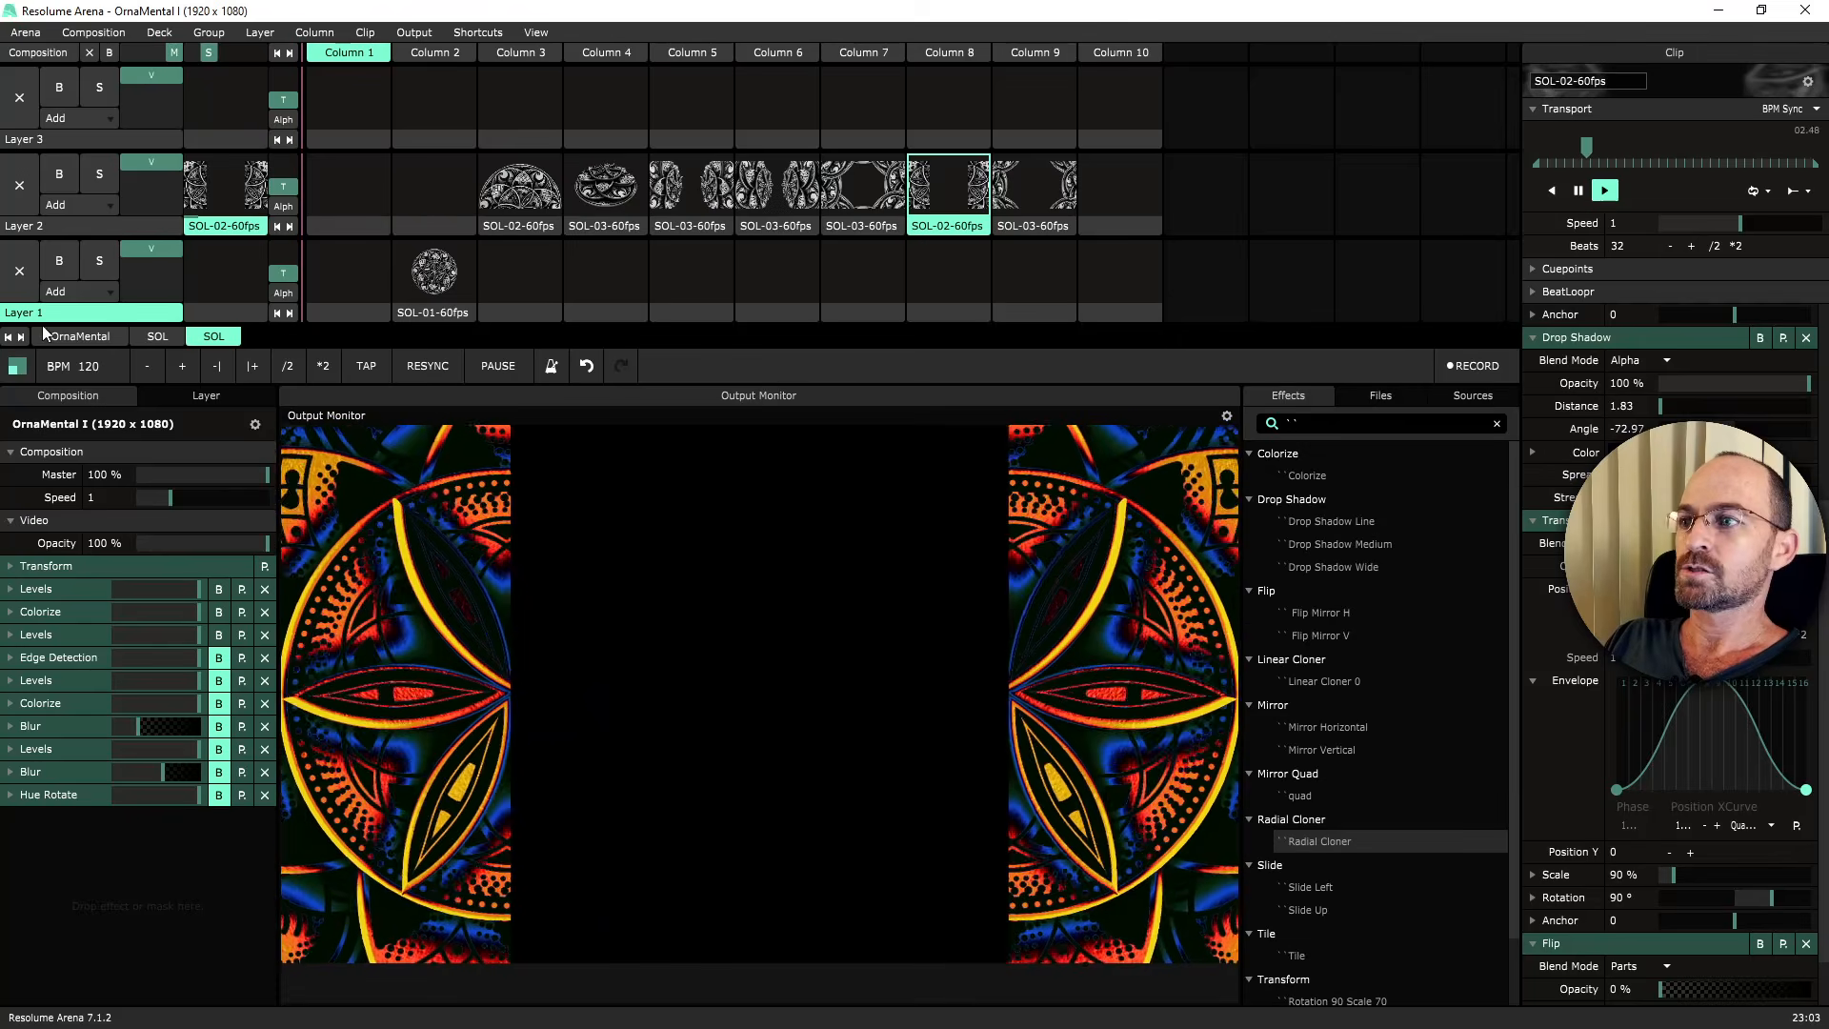
Return to the OrnaMental deck and play OrnaMental_06 and OrnaMental_04 on Layer 1 beneath the colorized mirrored clip.
{"action": "left_click", "coordinate": [70, 336]}
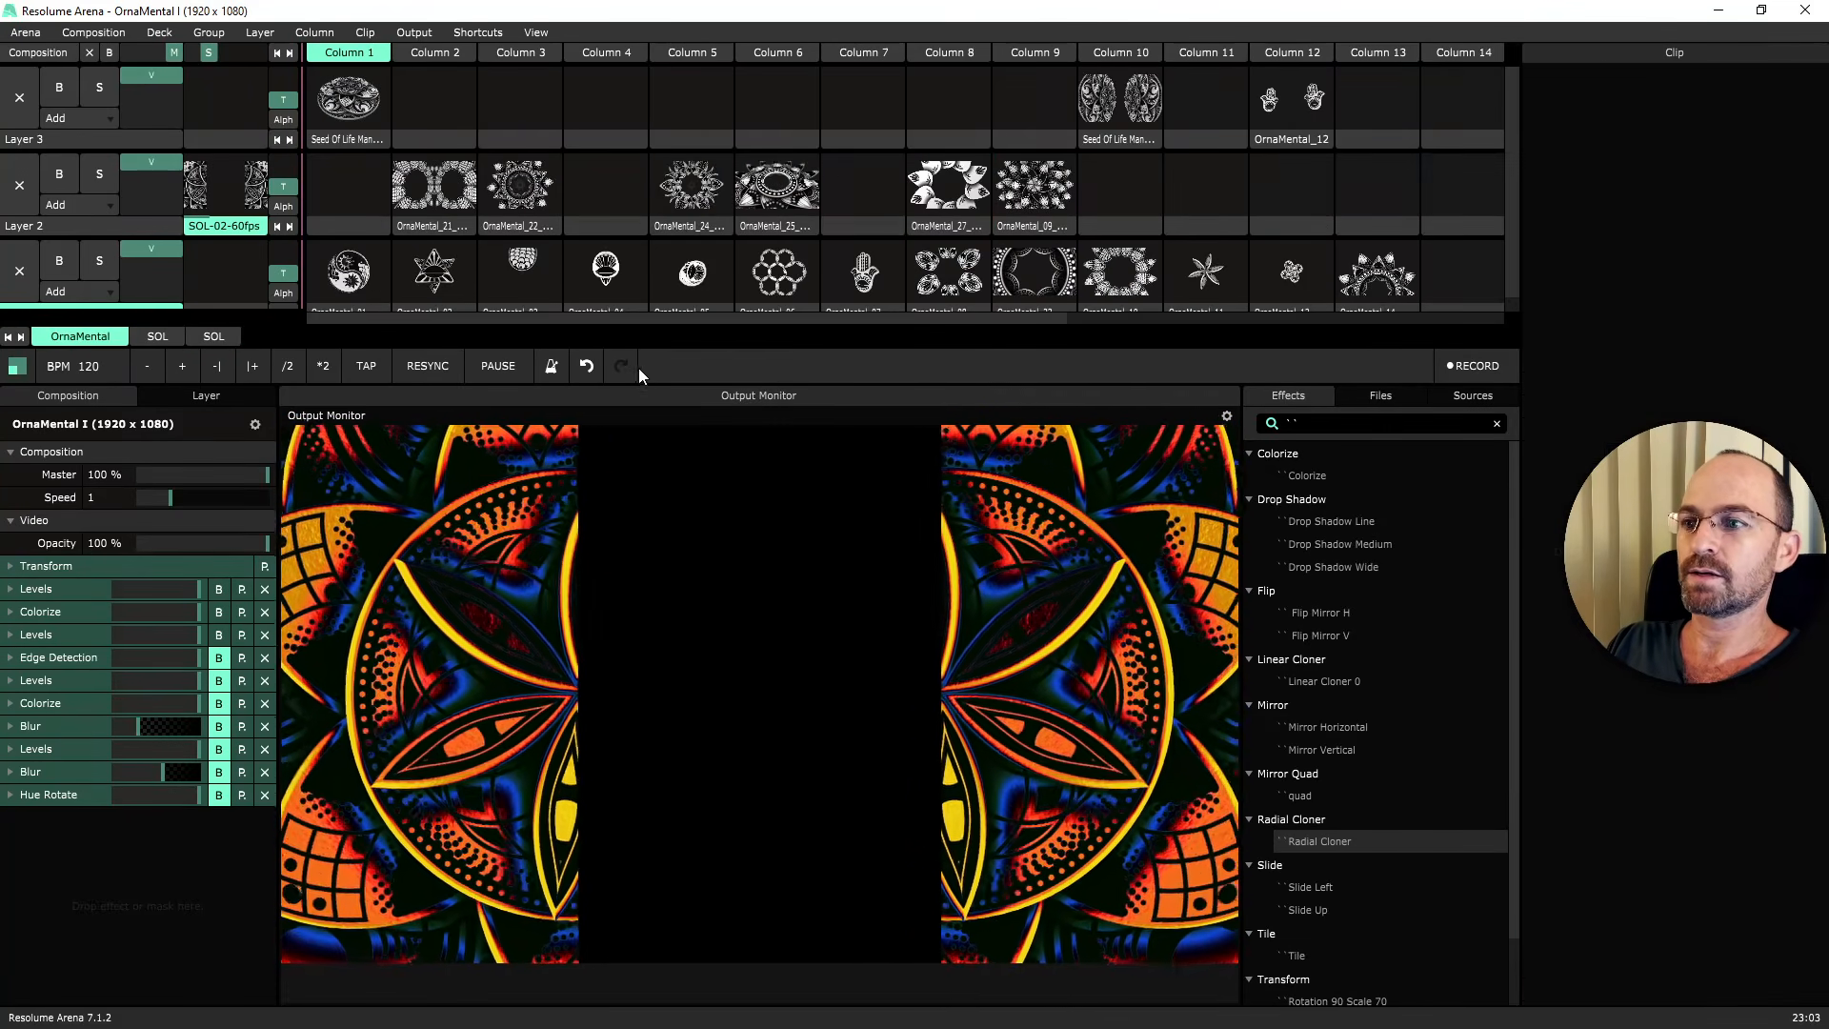
{"action": "left_click", "coordinate": [781, 277]}
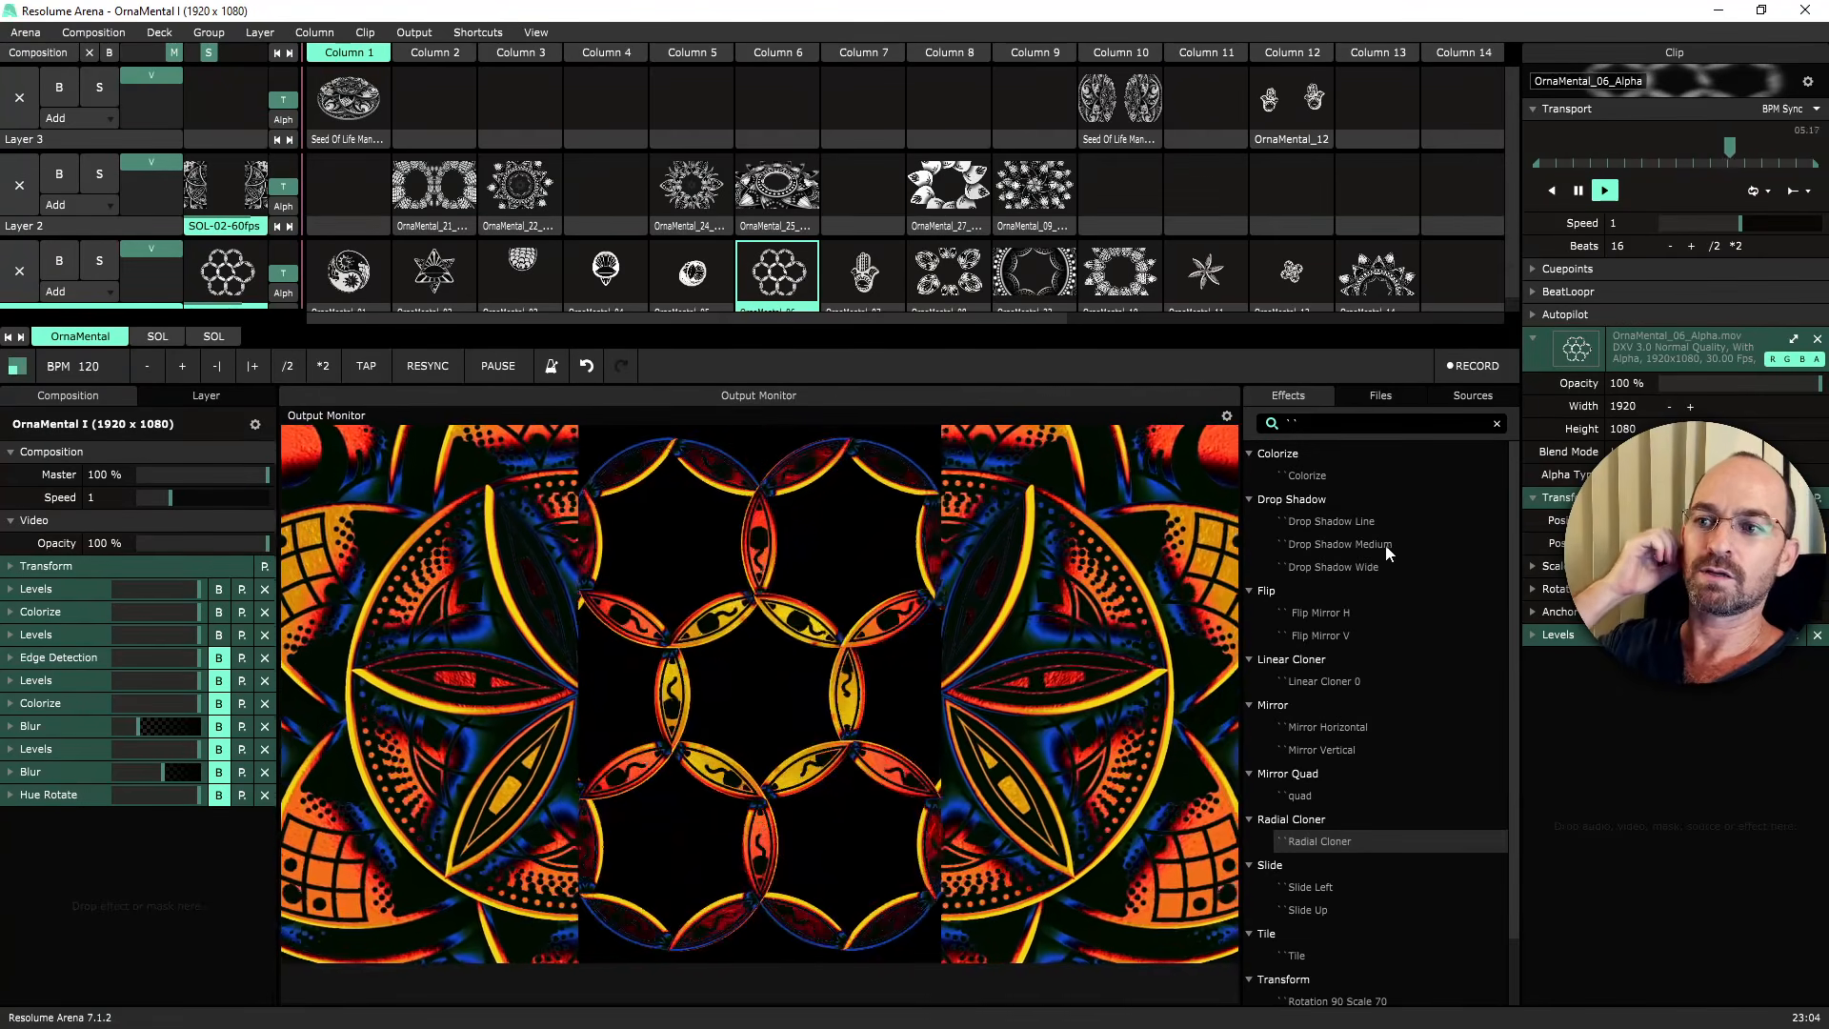
{"action": "left_click", "coordinate": [613, 286]}
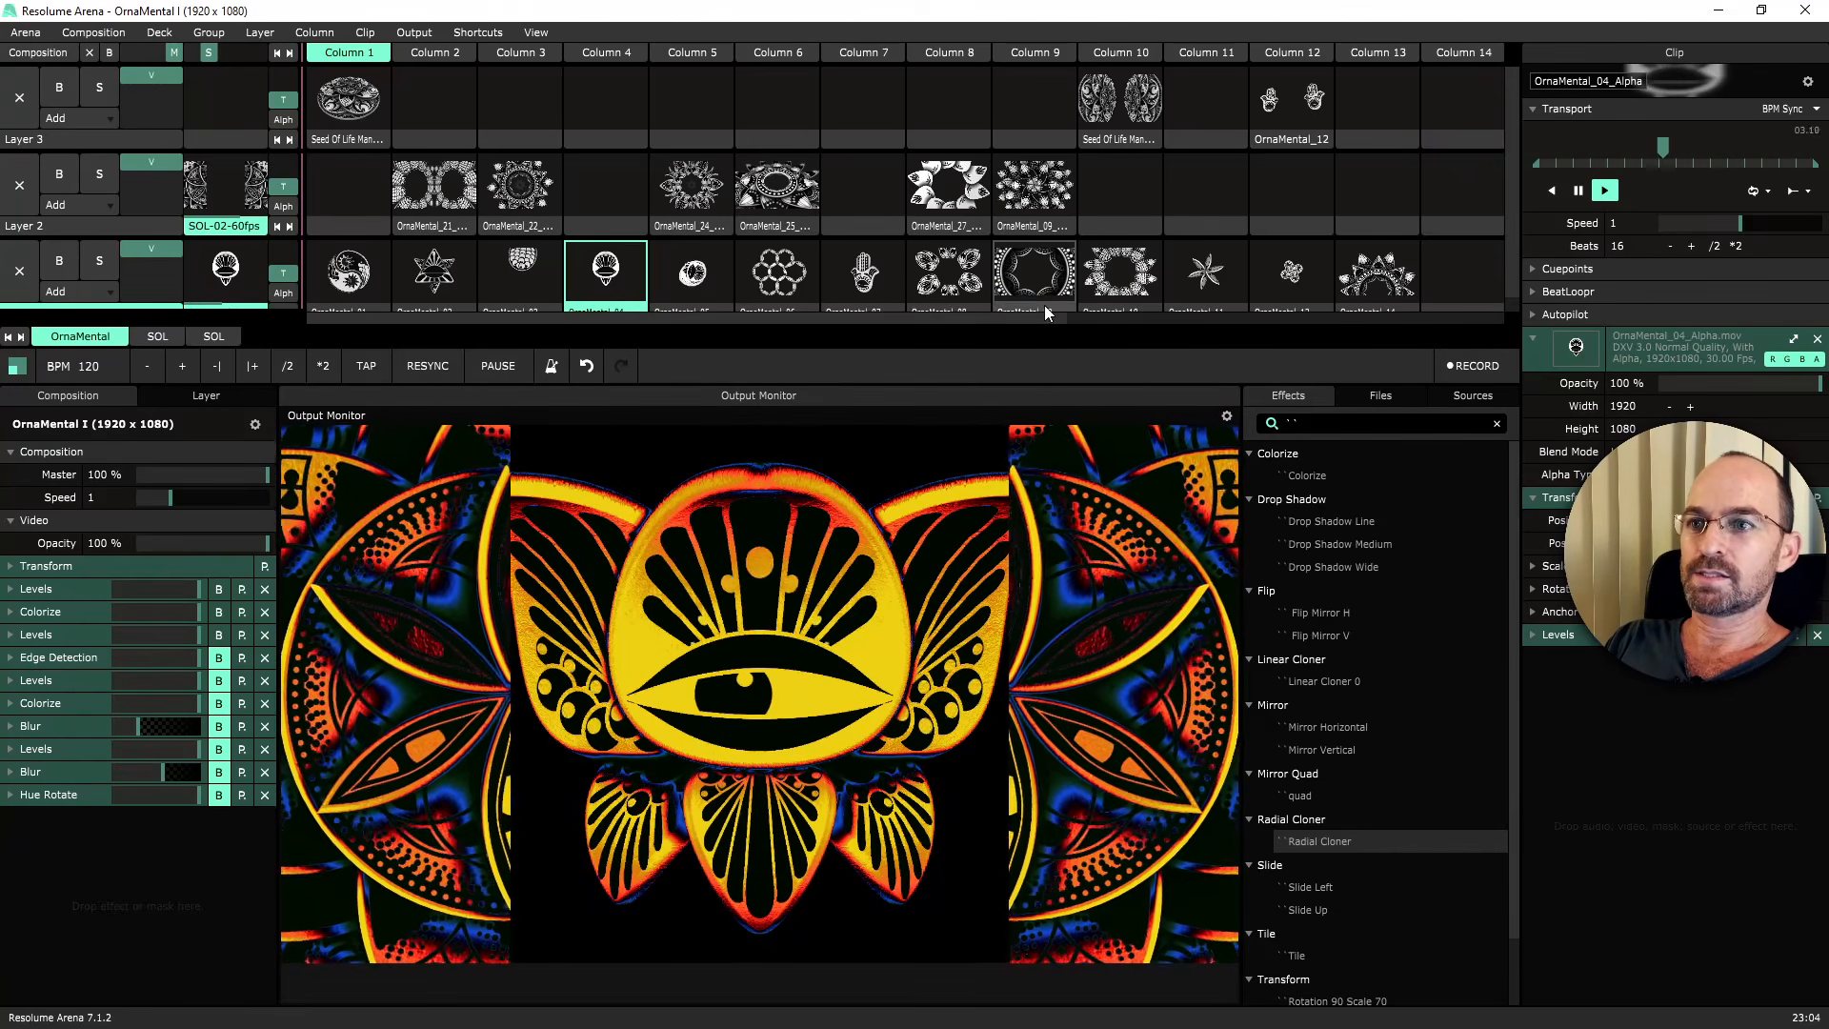
Move OrnaMental_23 from Layer 1 to Layer 3 in column 9, launch it, and clear Layers 2 and 1.
{"action": "left_click_drag", "start_coordinate": [1046, 315], "coordinate": [1046, 111]}
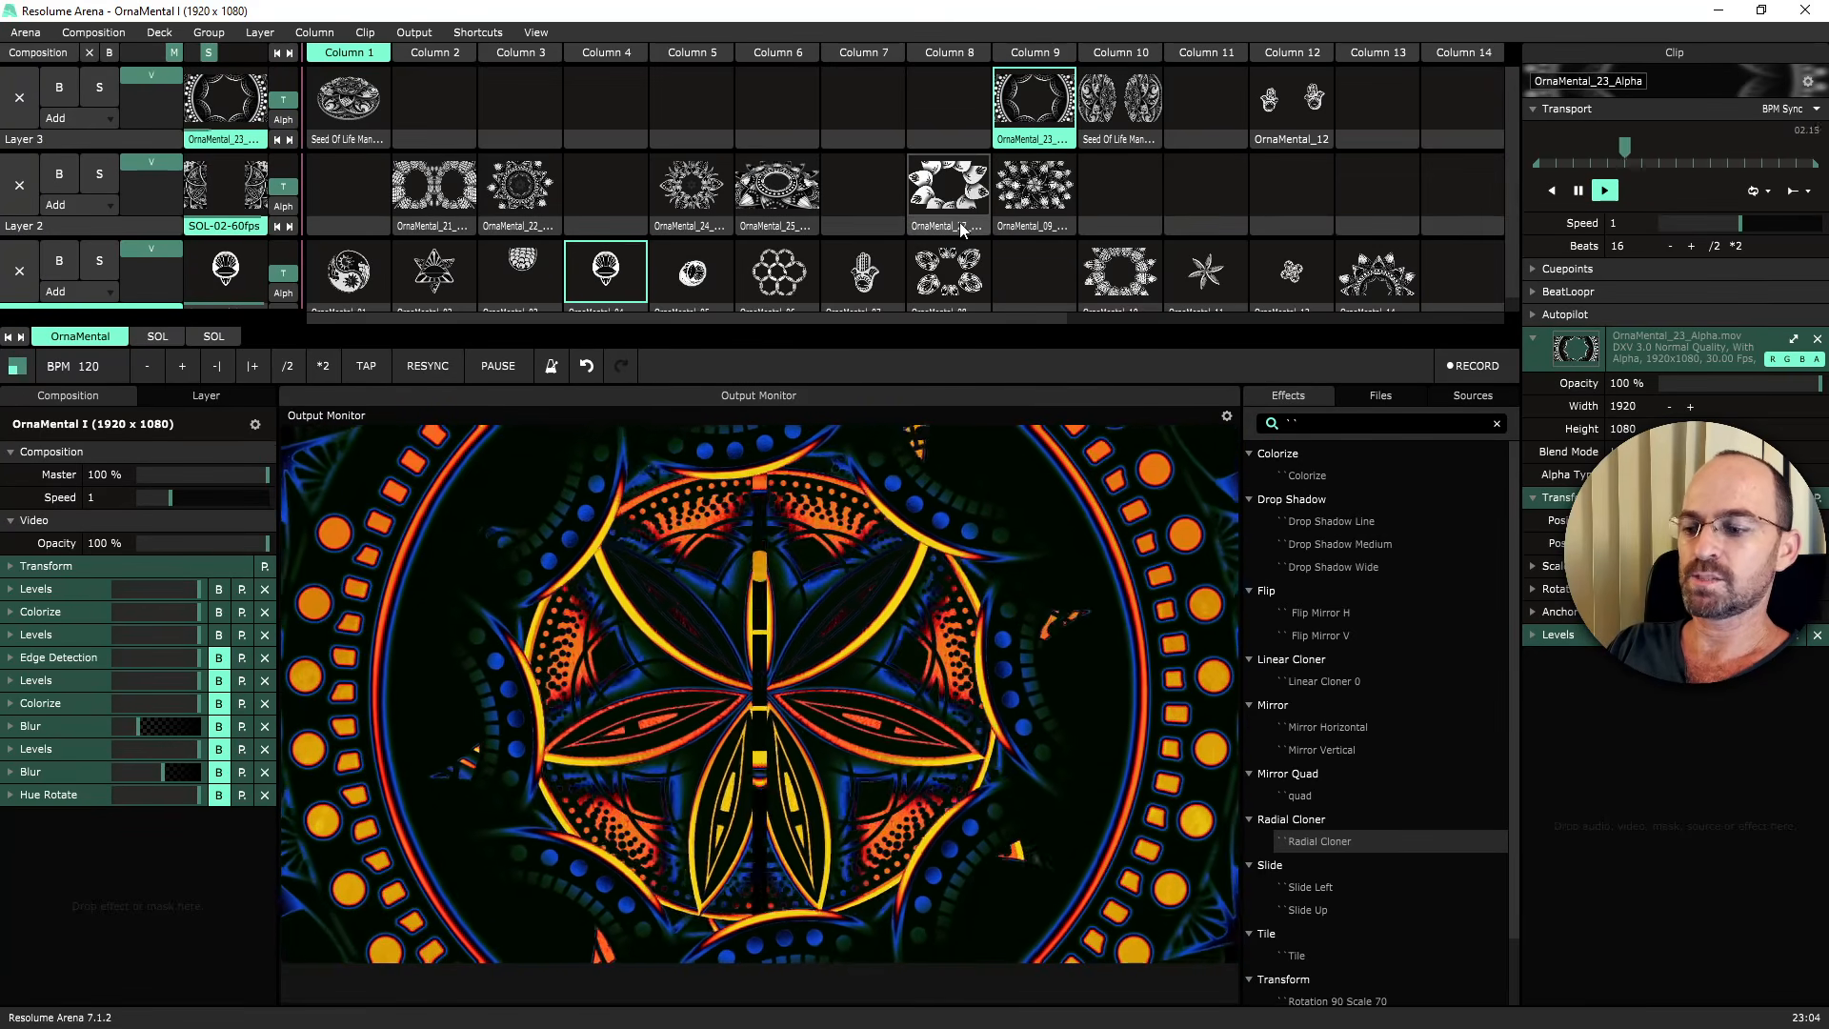
{"action": "left_click", "coordinate": [19, 185]}
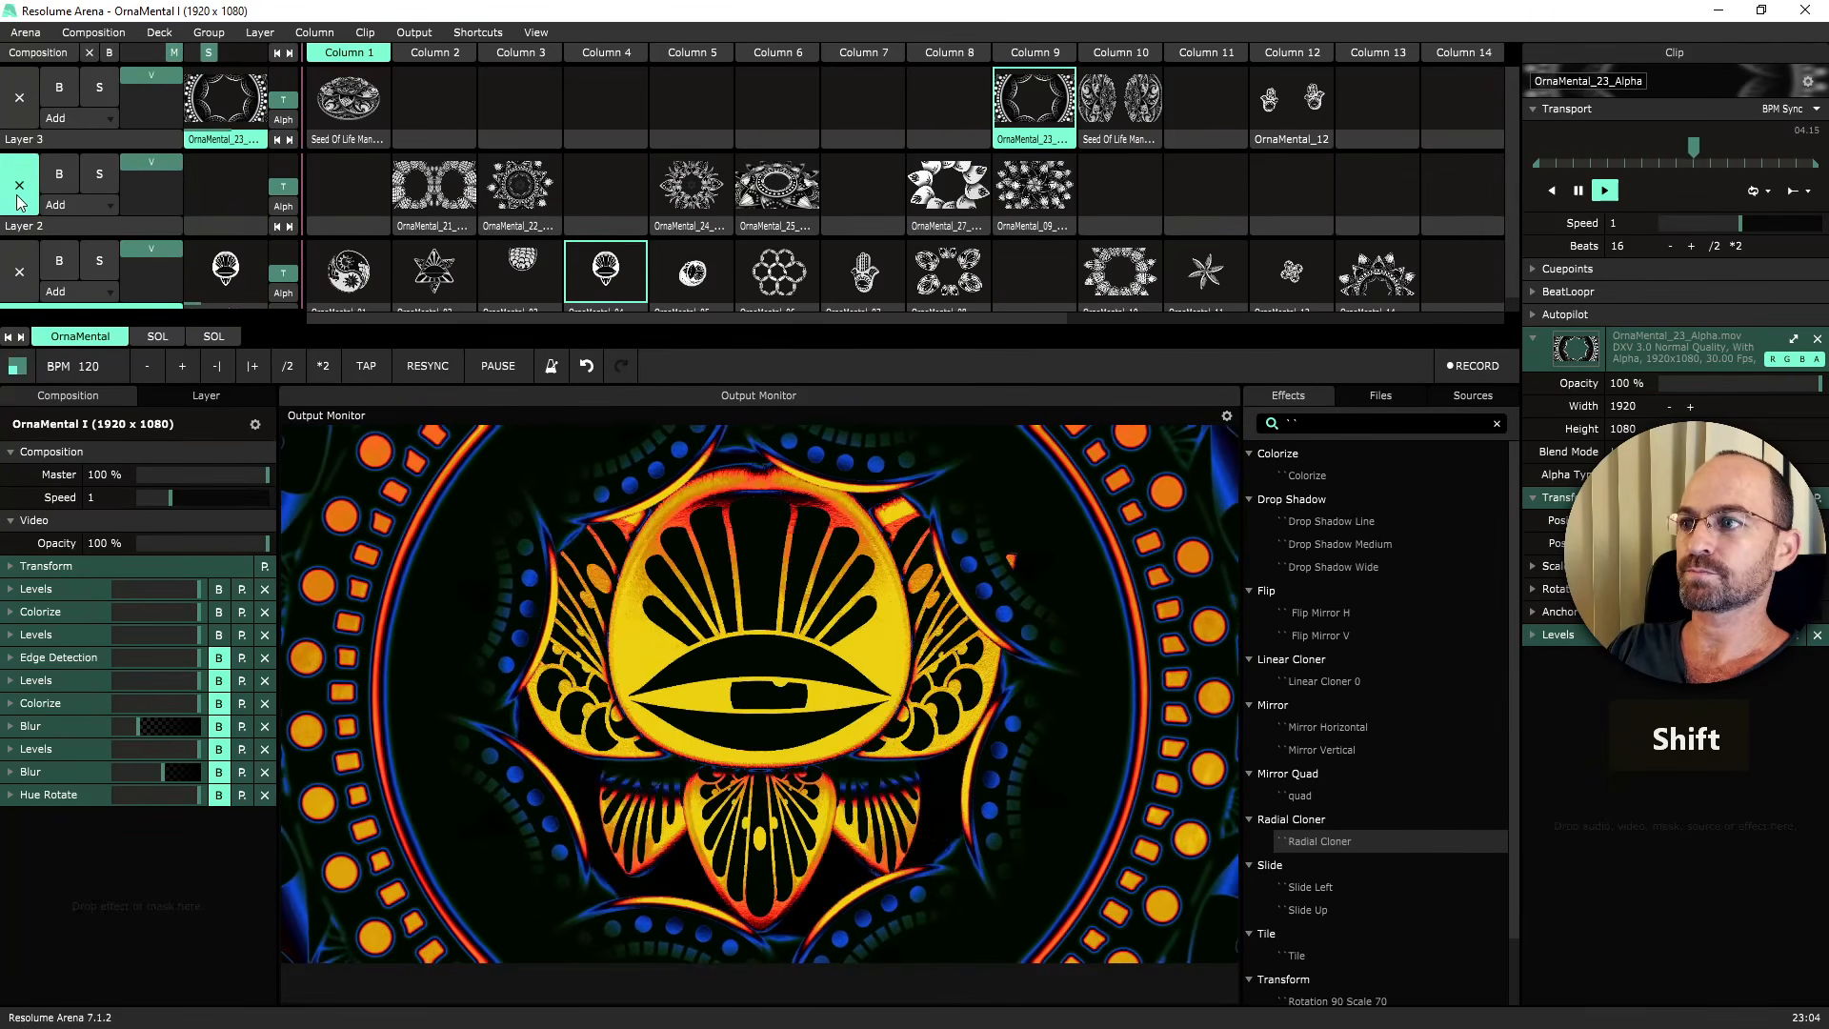
{"action": "left_click", "coordinate": [19, 272]}
{"action": "scroll", "coordinate": [729, 255], "scroll_direction": "down", "scroll_amount": 1}
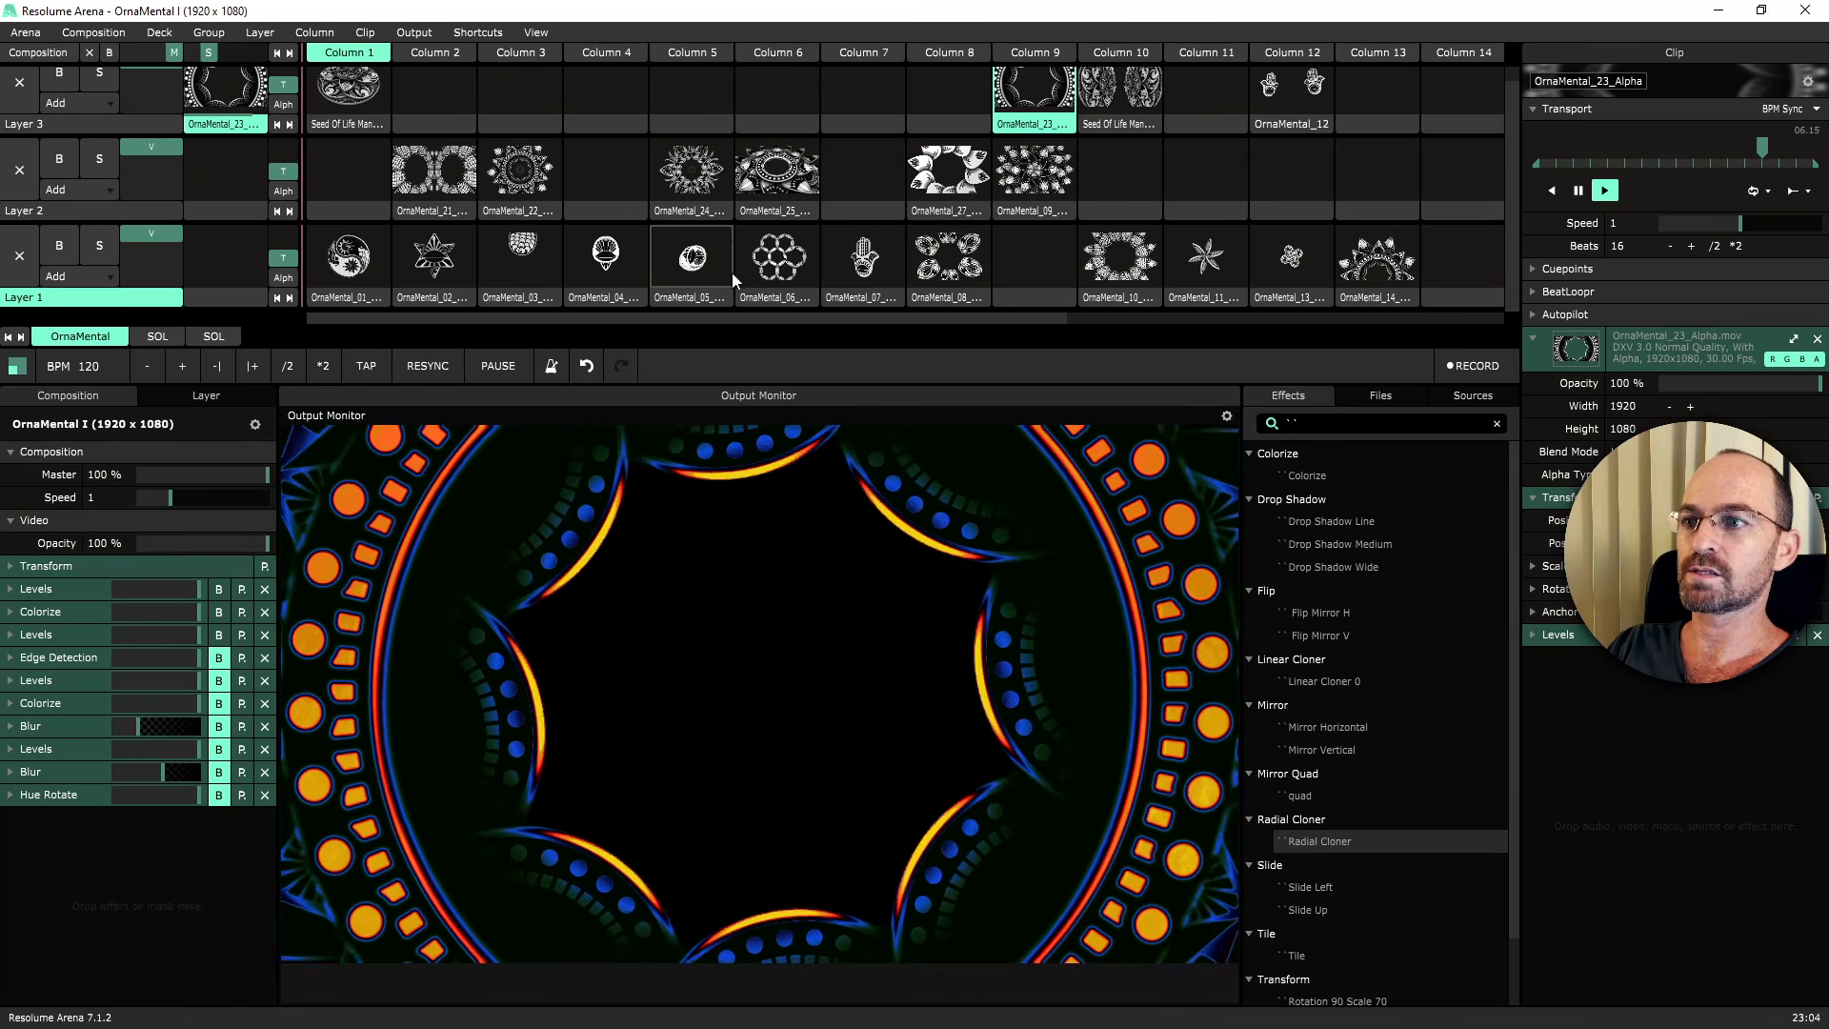
In the second SOL deck, move the column 2 SOL-01-60fps clip from Layer 1 through Layer 2 to Layer 3, launching it on each.
{"action": "left_click", "coordinate": [213, 337]}
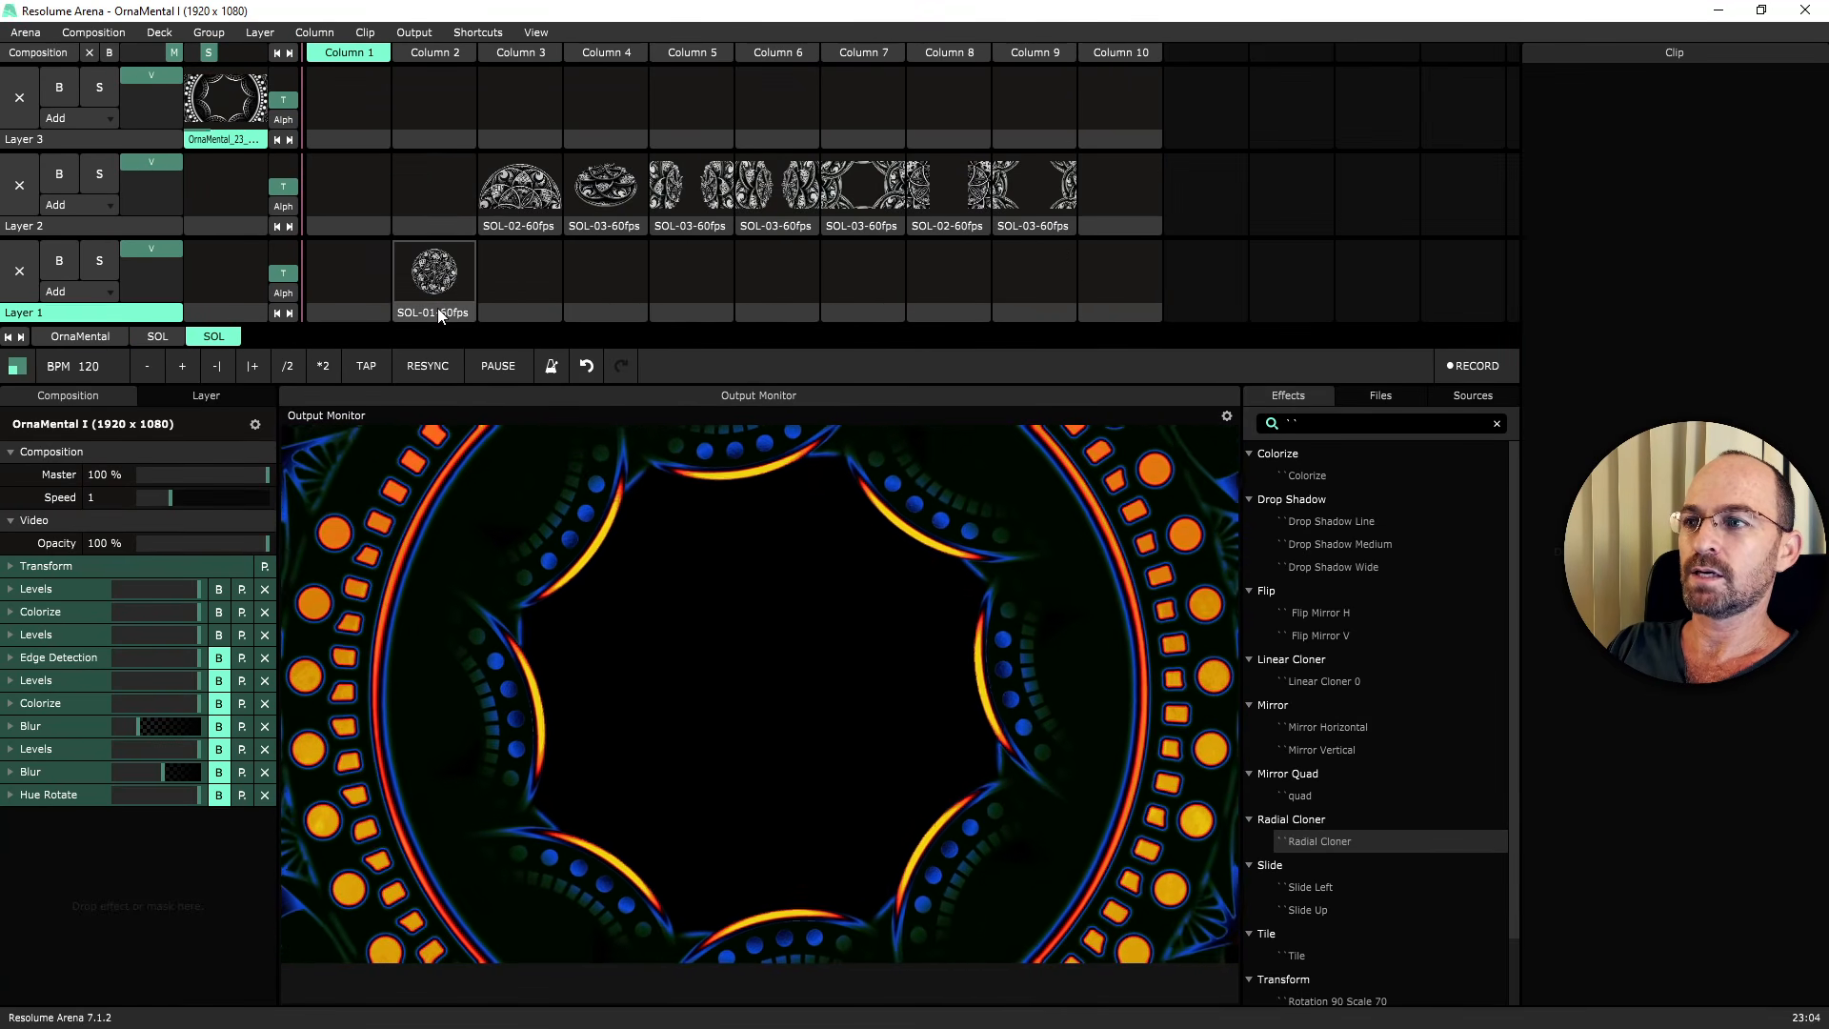
{"action": "left_click_drag", "start_coordinate": [438, 307], "coordinate": [444, 227]}
{"action": "left_click", "coordinate": [433, 198]}
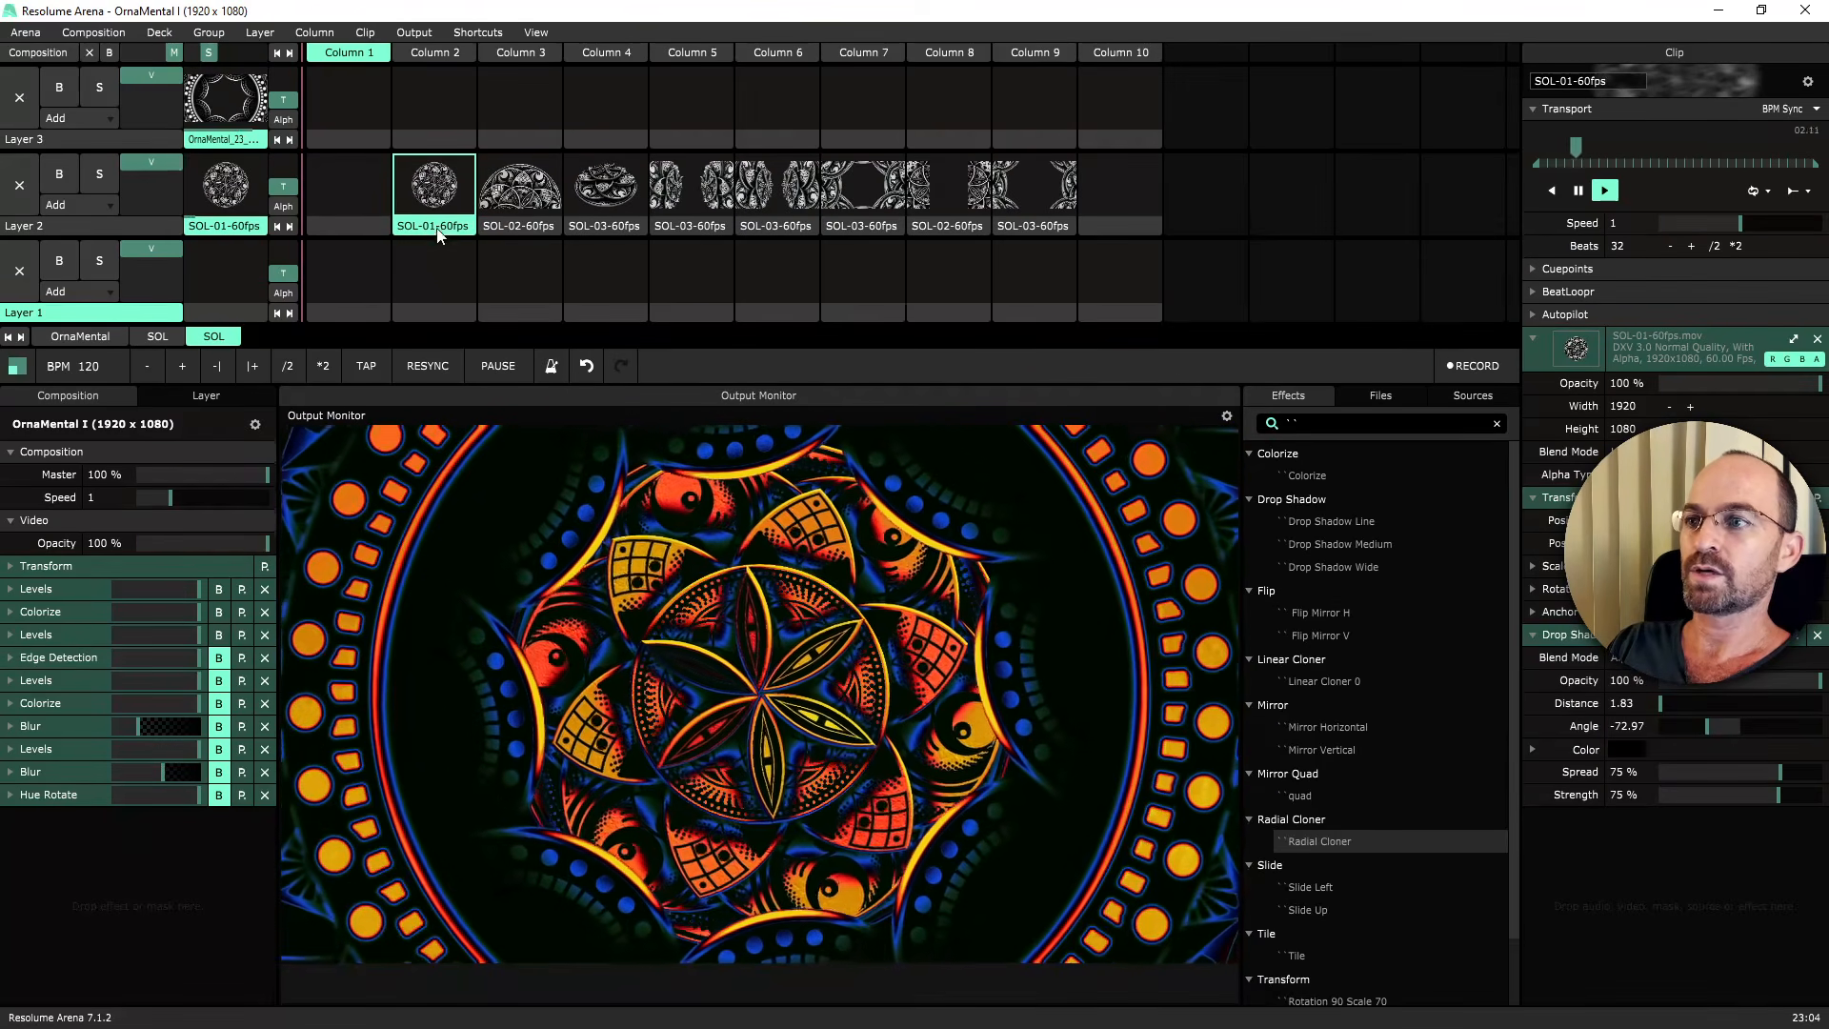
{"action": "left_click_drag", "start_coordinate": [440, 130], "coordinate": [441, 126]}
{"action": "left_click", "coordinate": [435, 100]}
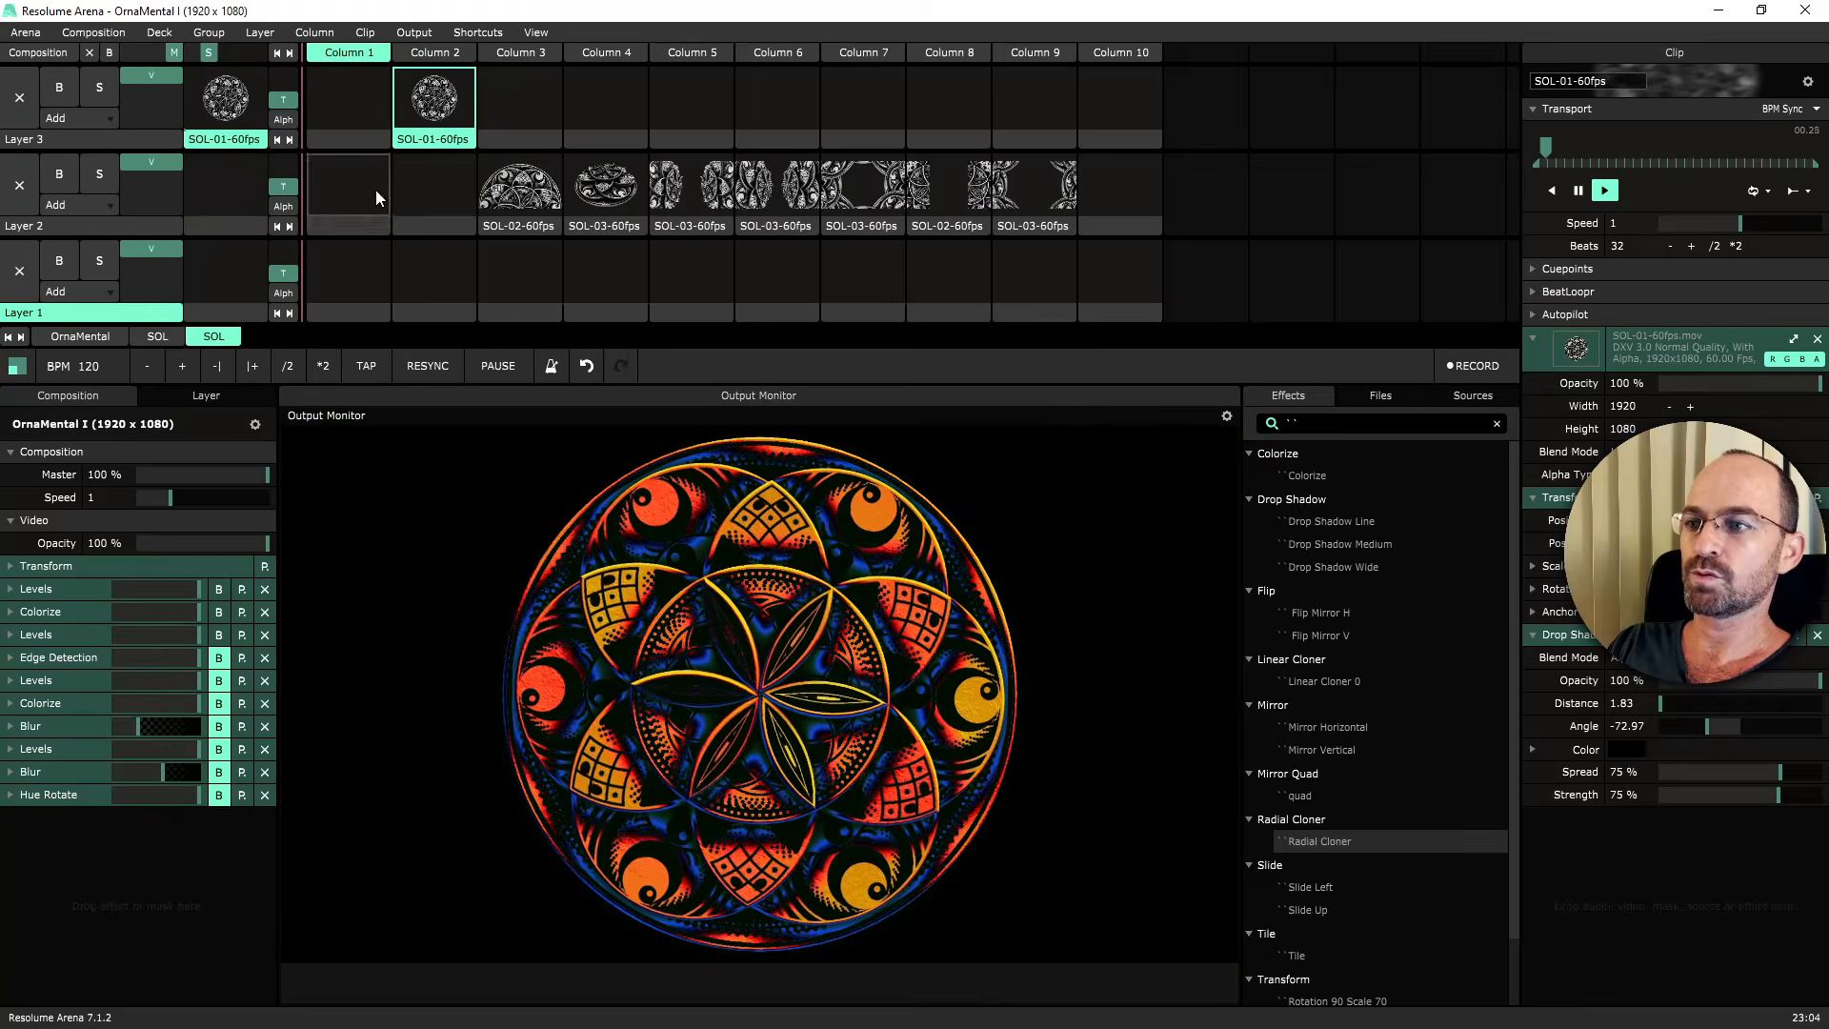
In the OrnaMental deck, move OrnaMental_23 from Layer 3 to Layer 2 in column 10 and launch it.
{"action": "left_click", "coordinate": [112, 337]}
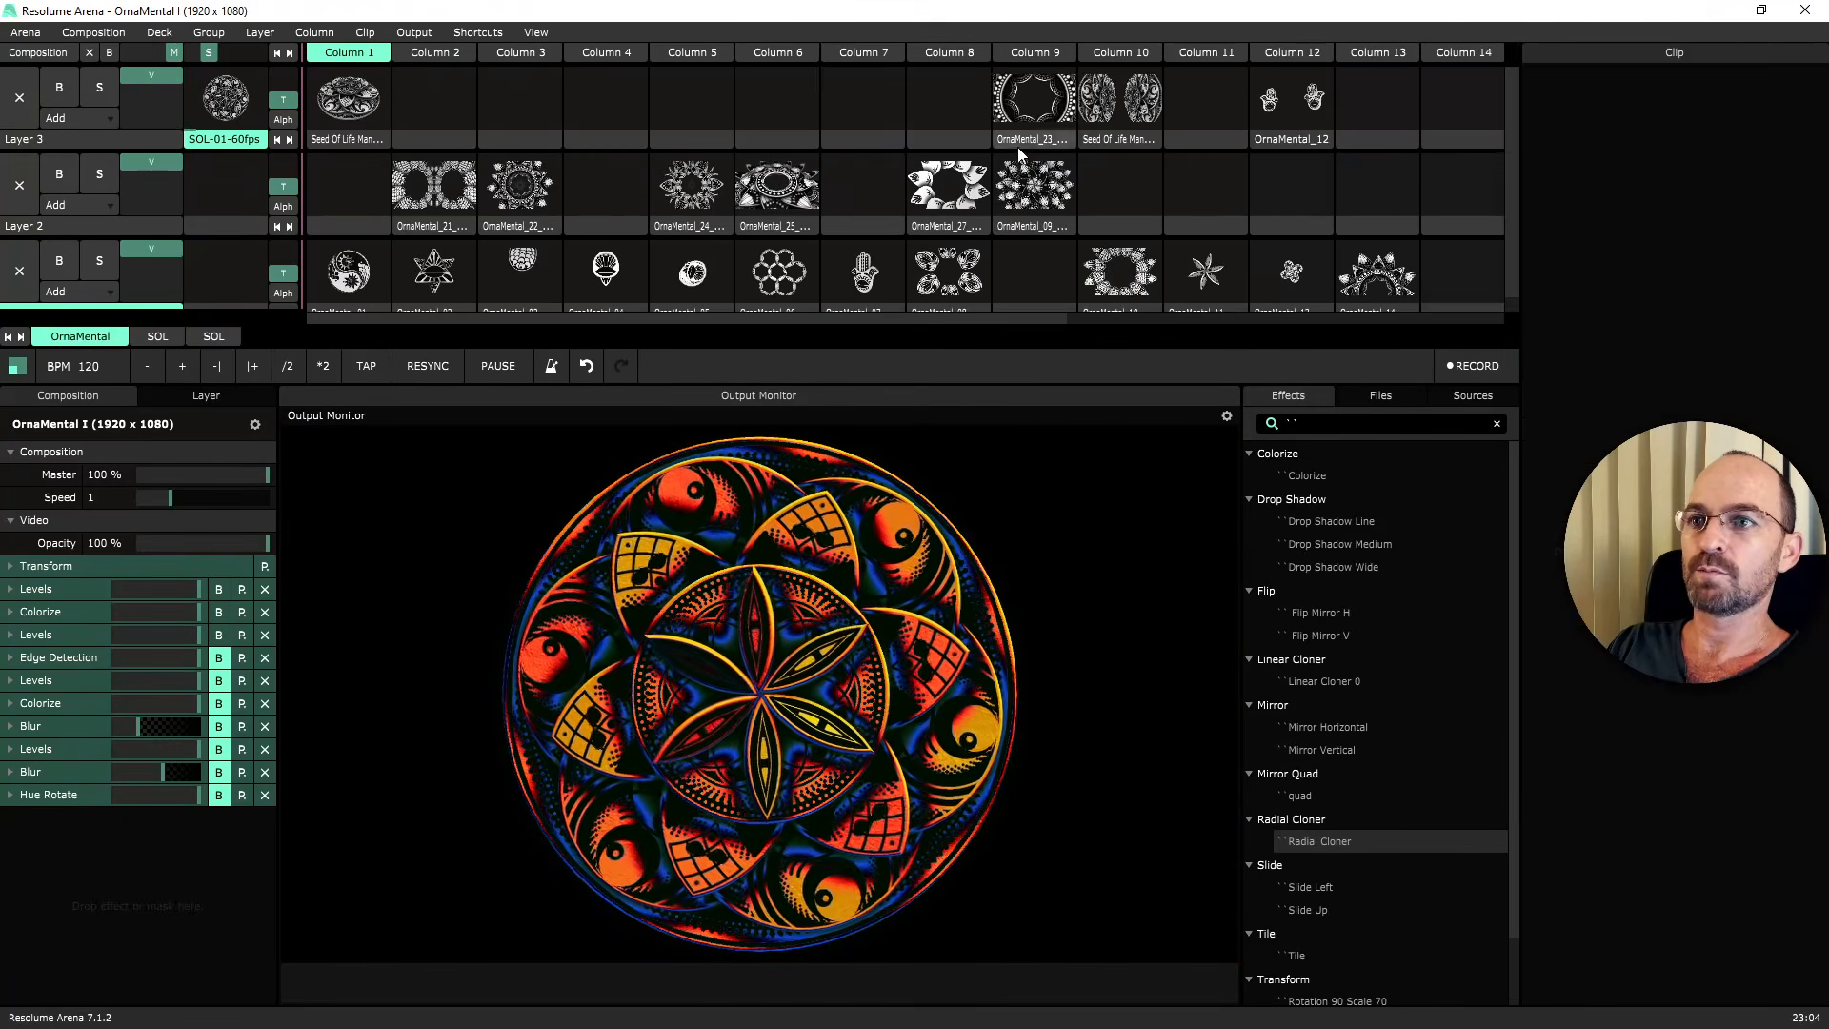
{"action": "left_click", "coordinate": [1034, 101]}
{"action": "left_click_drag", "start_coordinate": [1033, 101], "coordinate": [1124, 196]}
{"action": "left_click", "coordinate": [1114, 185]}
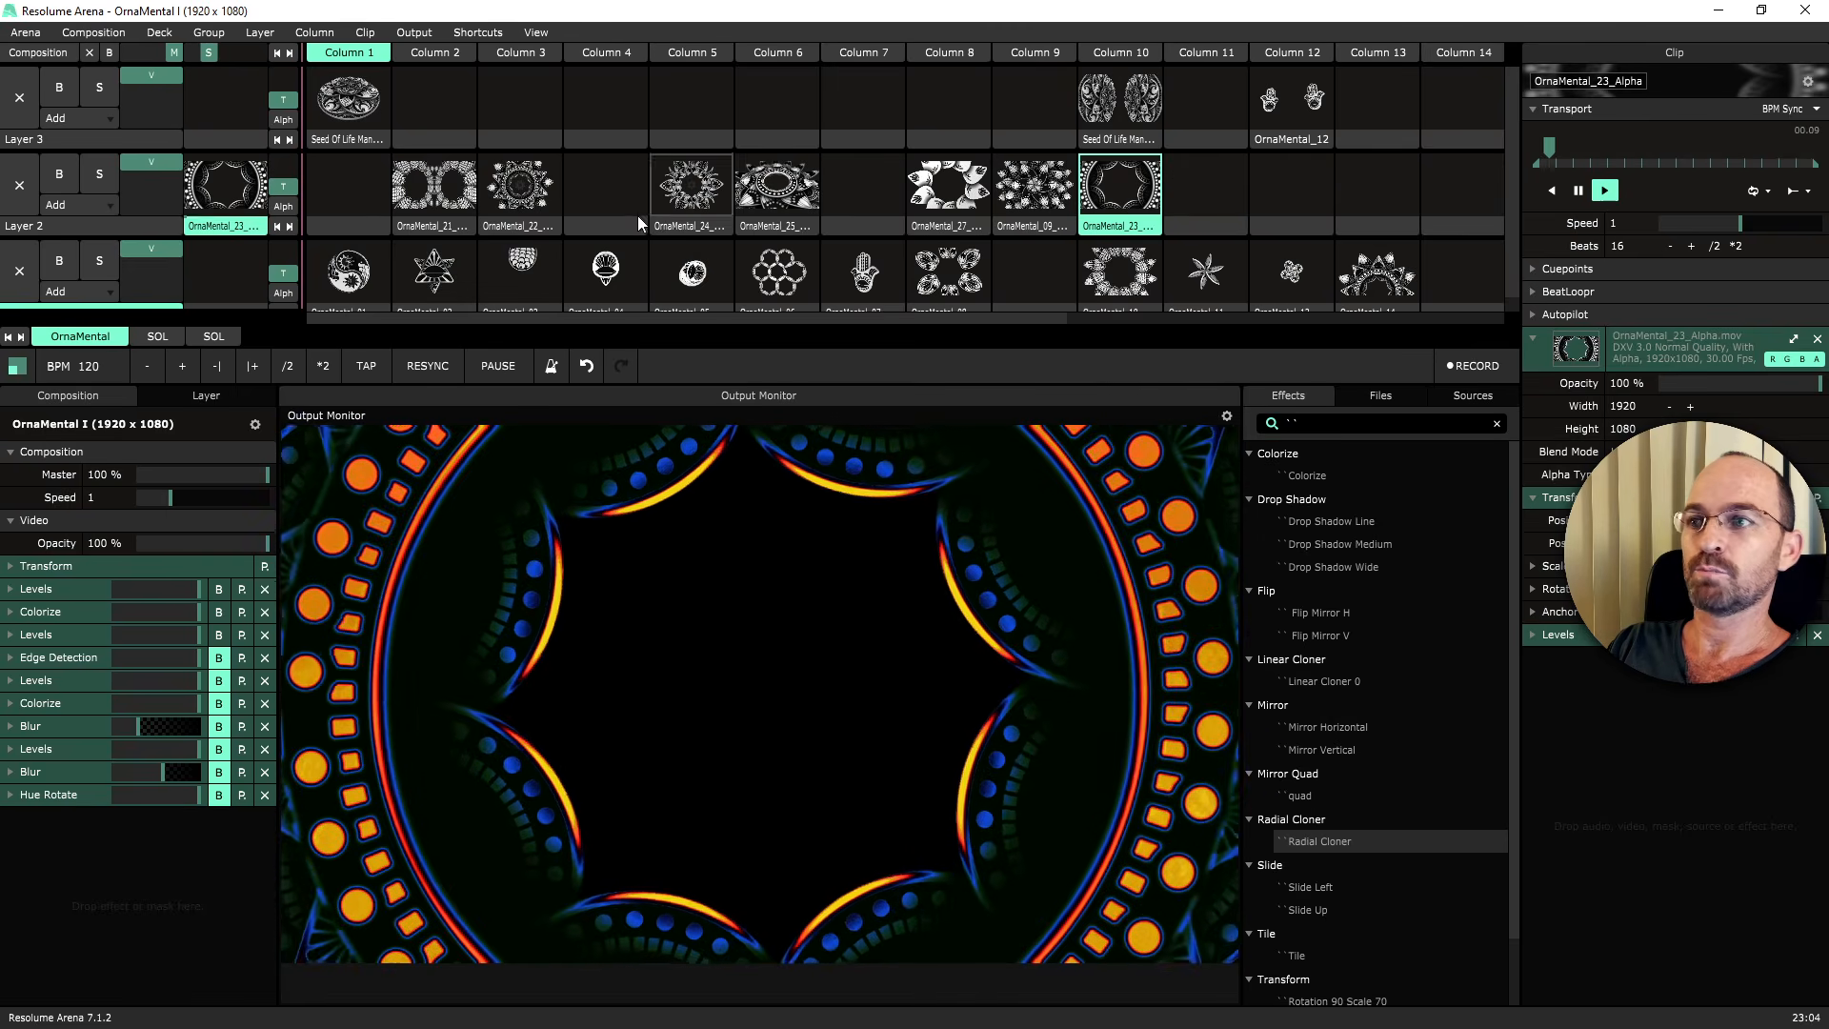
Launch SOL-01-60fps from the second SOL deck on Layer 3 above OrnaMental_23, and clear all playing clips.
{"action": "left_click", "coordinate": [214, 337]}
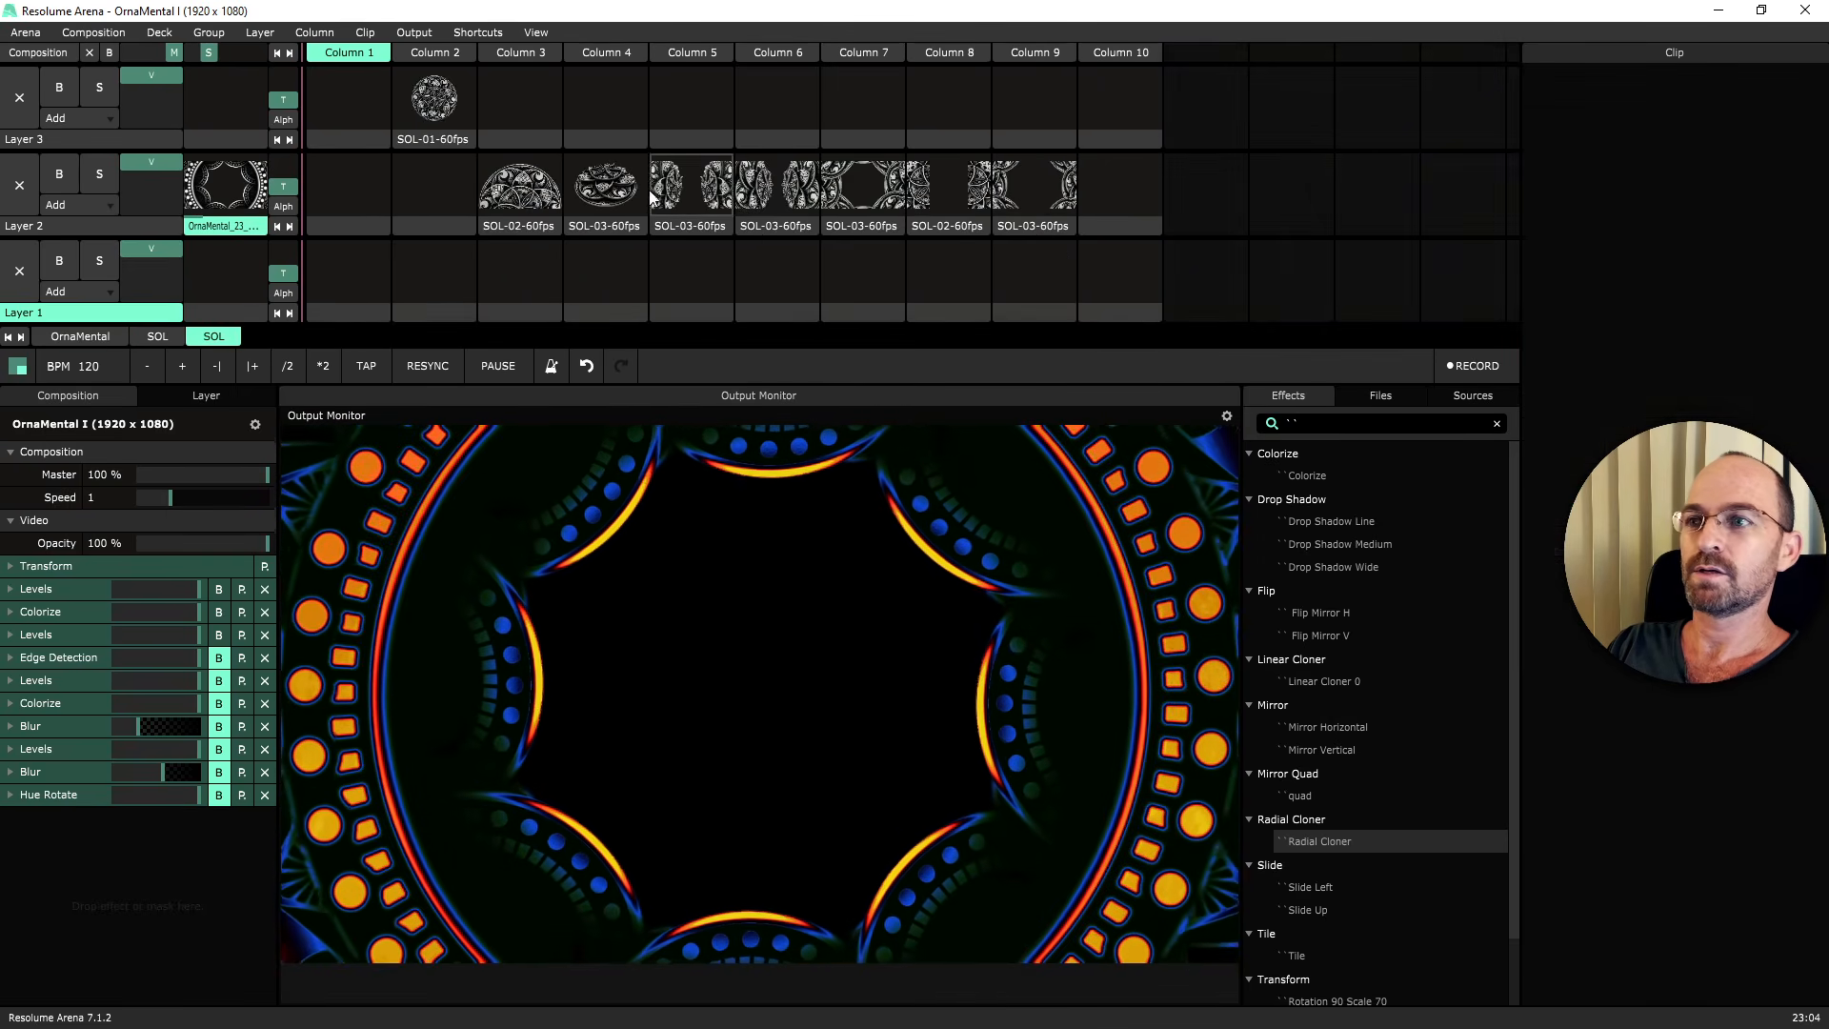
{"action": "left_click", "coordinate": [433, 101]}
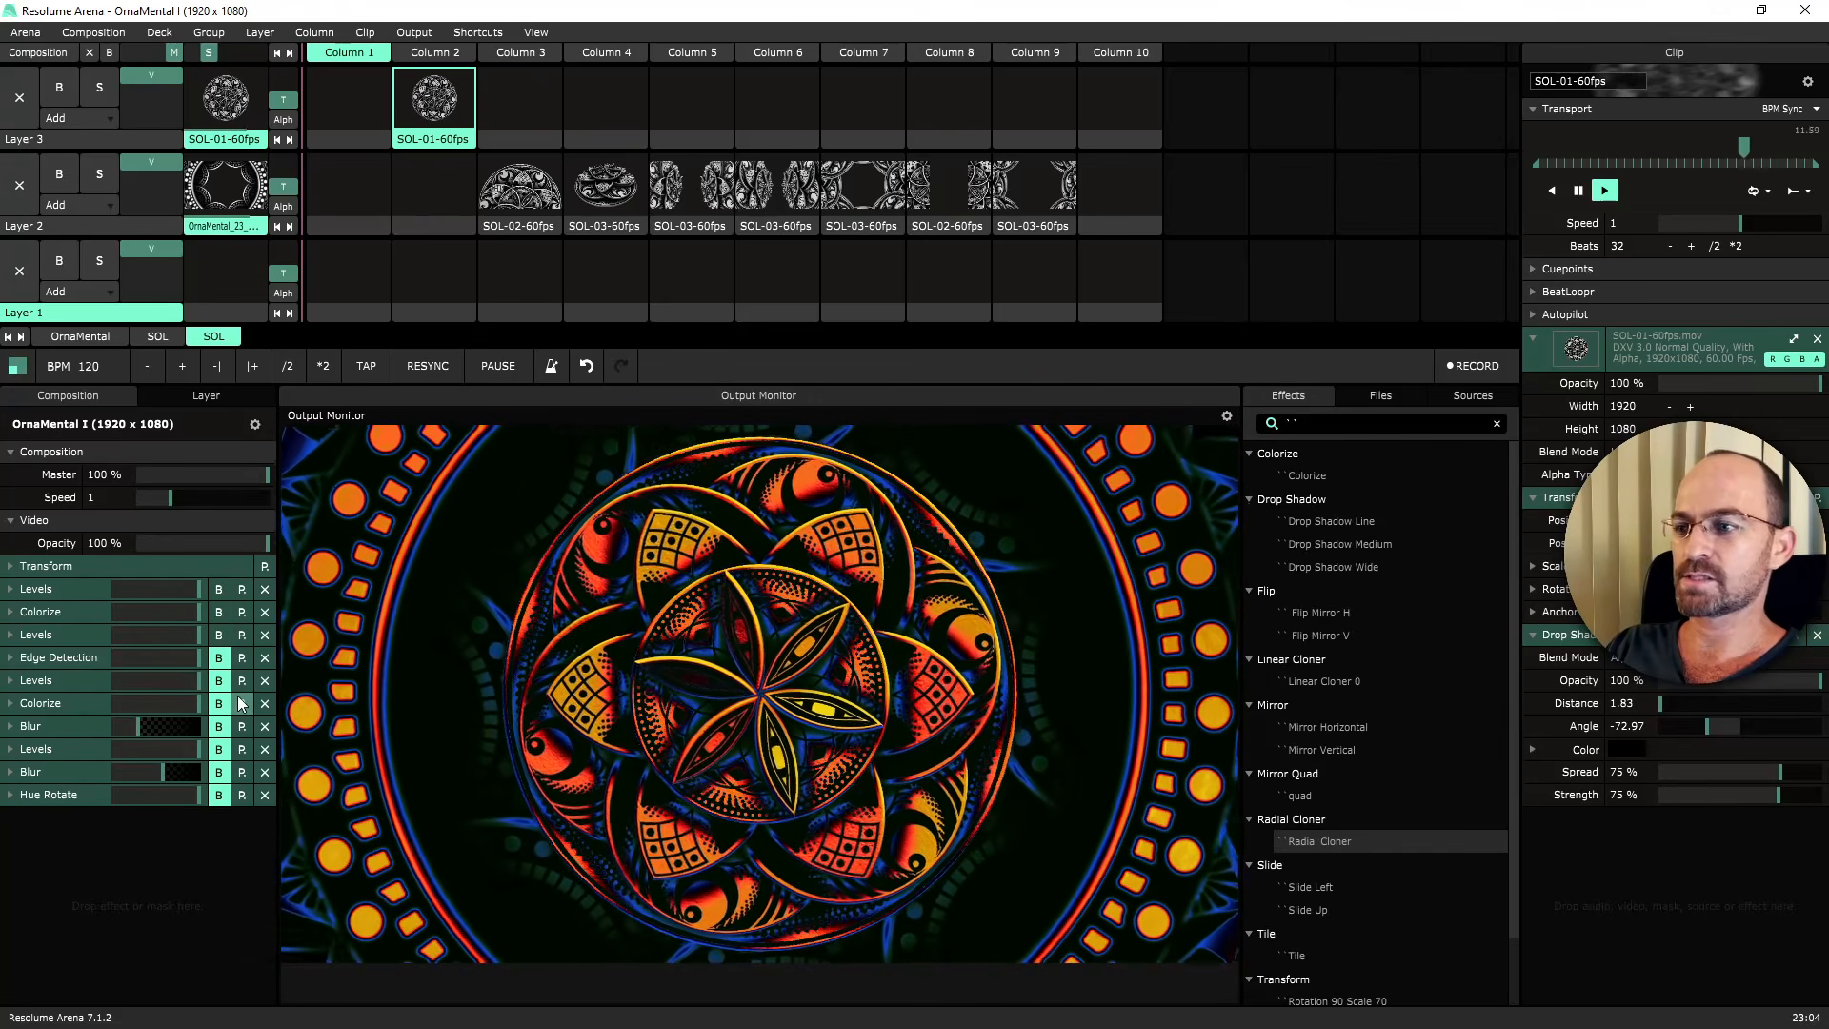
{"action": "key", "text": "shift+x"}
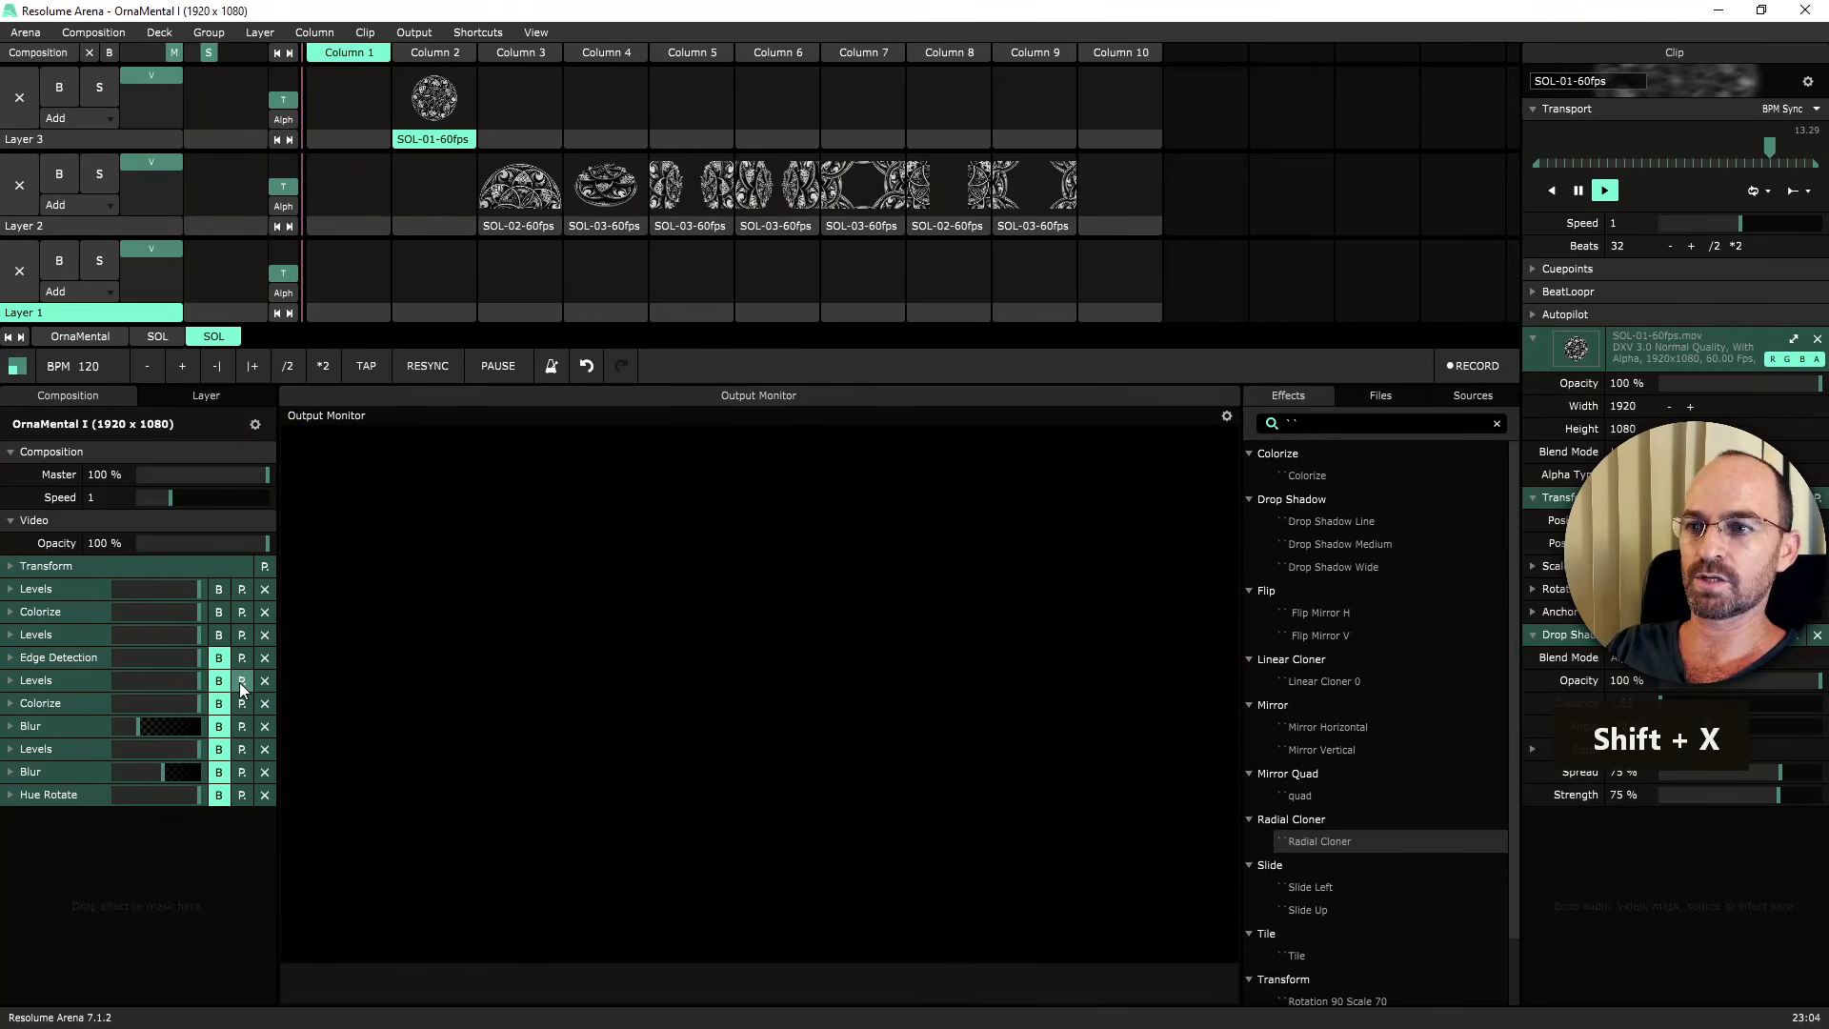